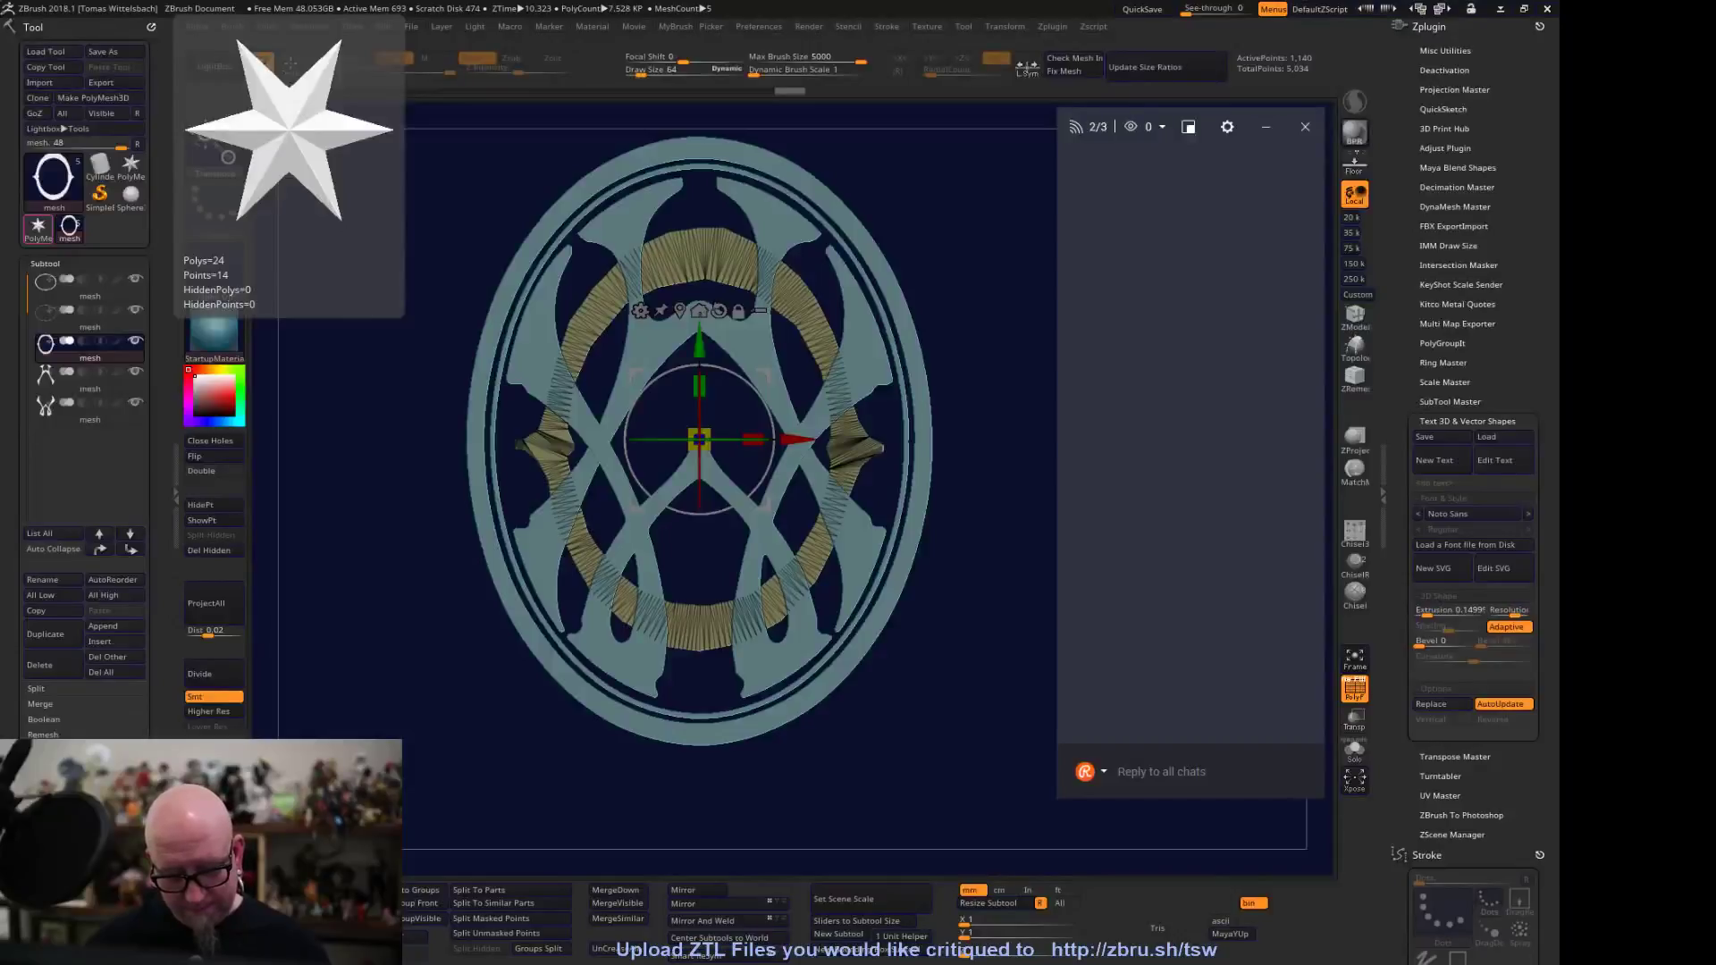
pyautogui.press('super')
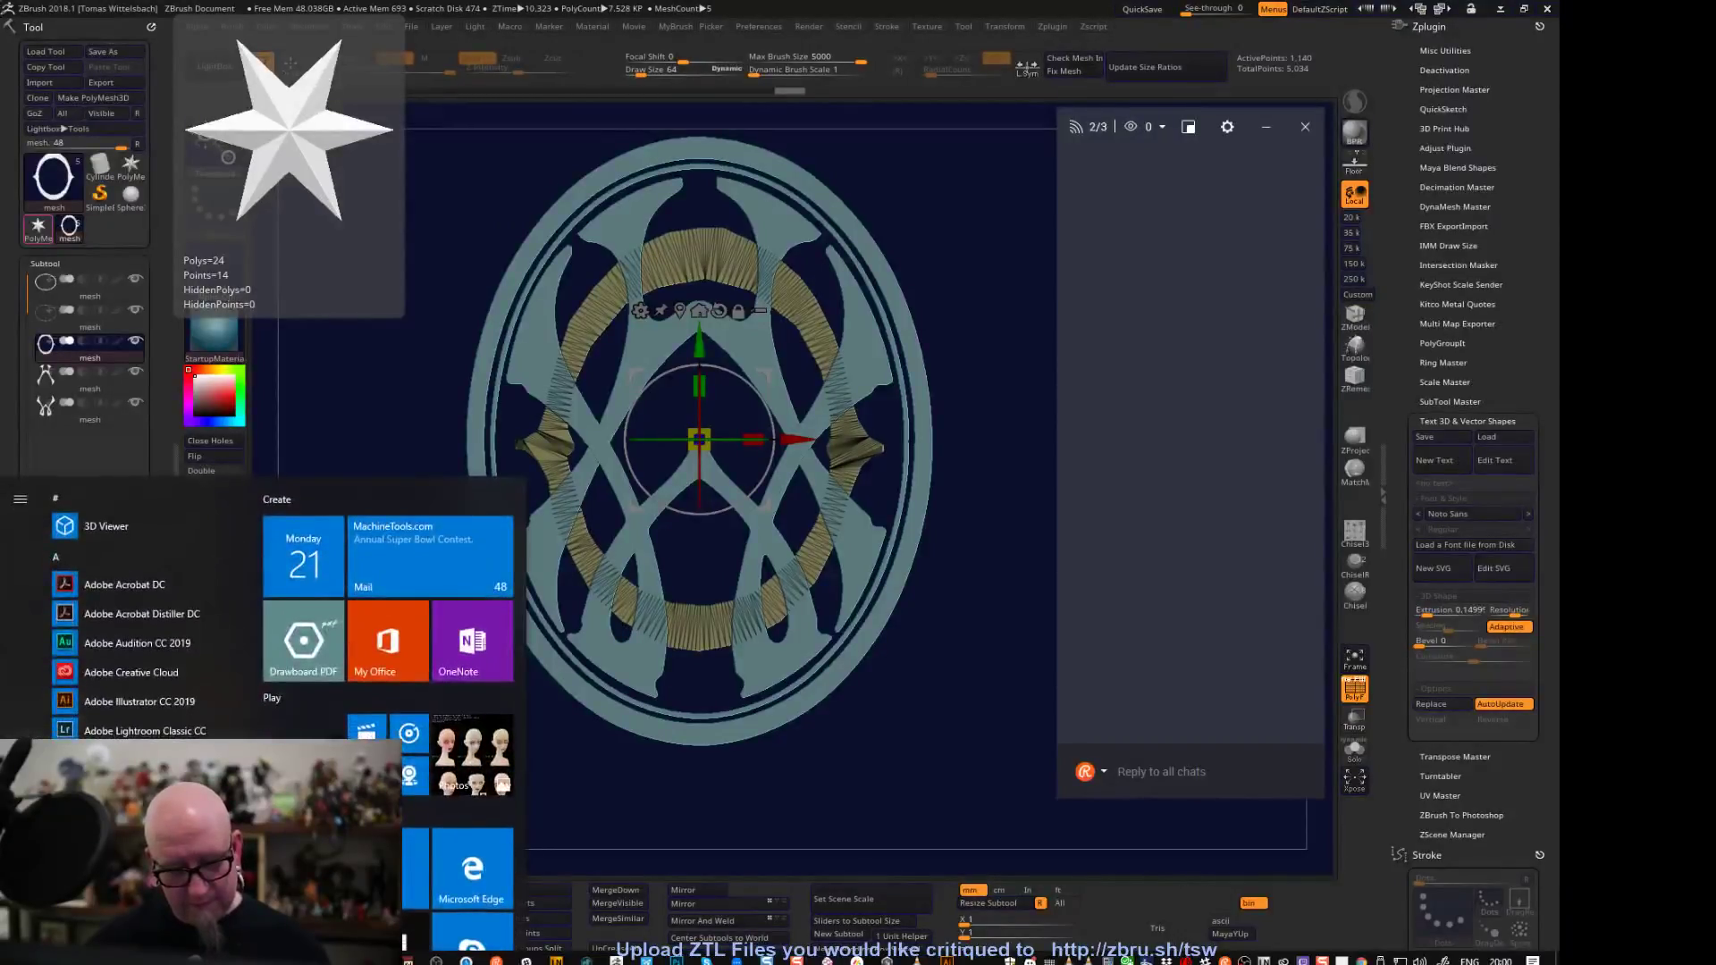
pyautogui.press('super')
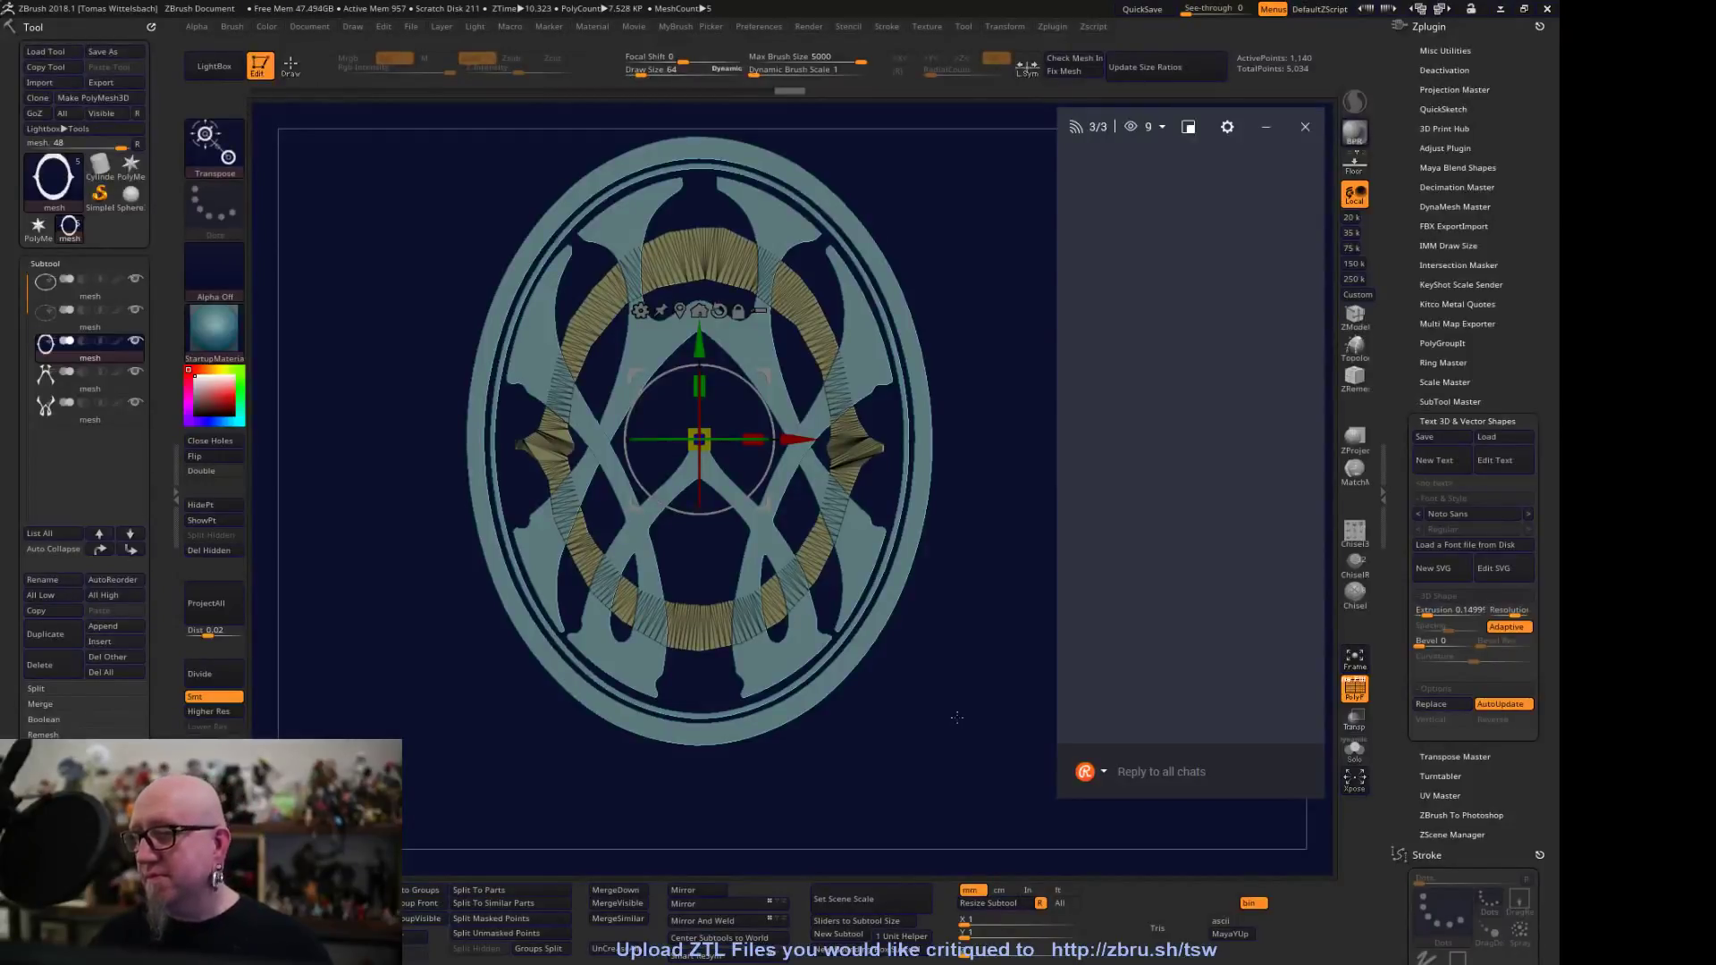
pyautogui.moveTo(982, 693)
pyautogui.mouseDown()
pyautogui.moveTo(966, 724)
pyautogui.moveTo(973, 703)
pyautogui.mouseUp()
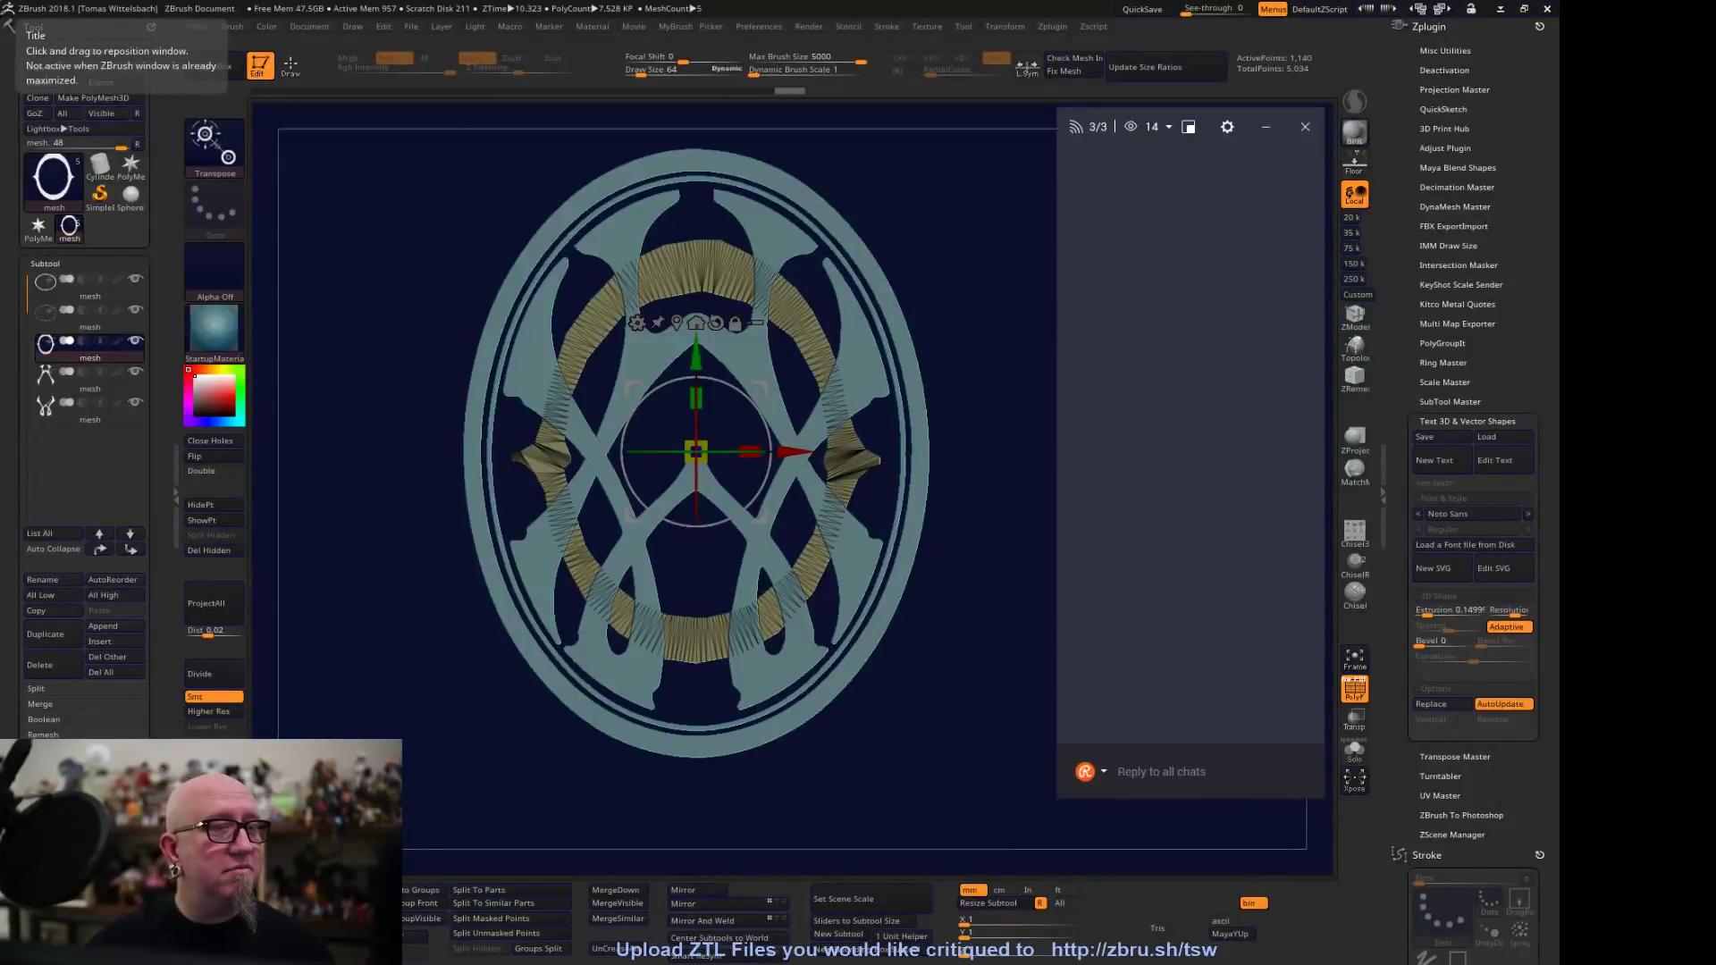
pyautogui.press('super')
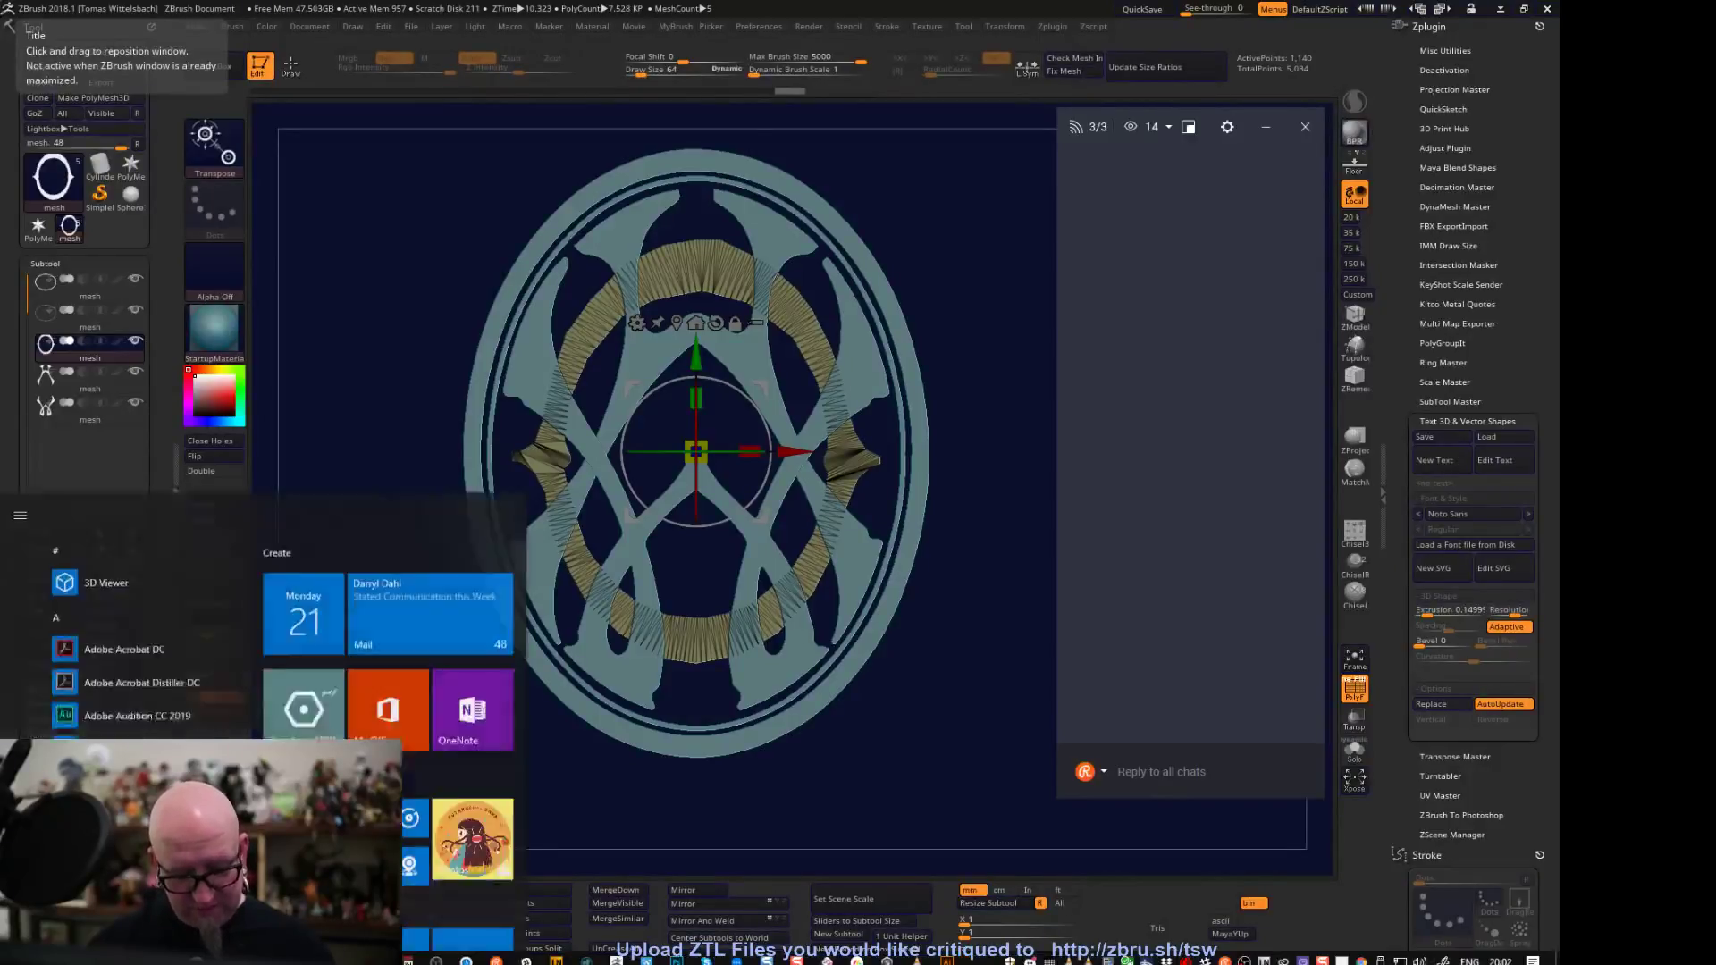
pyautogui.press('Escape')
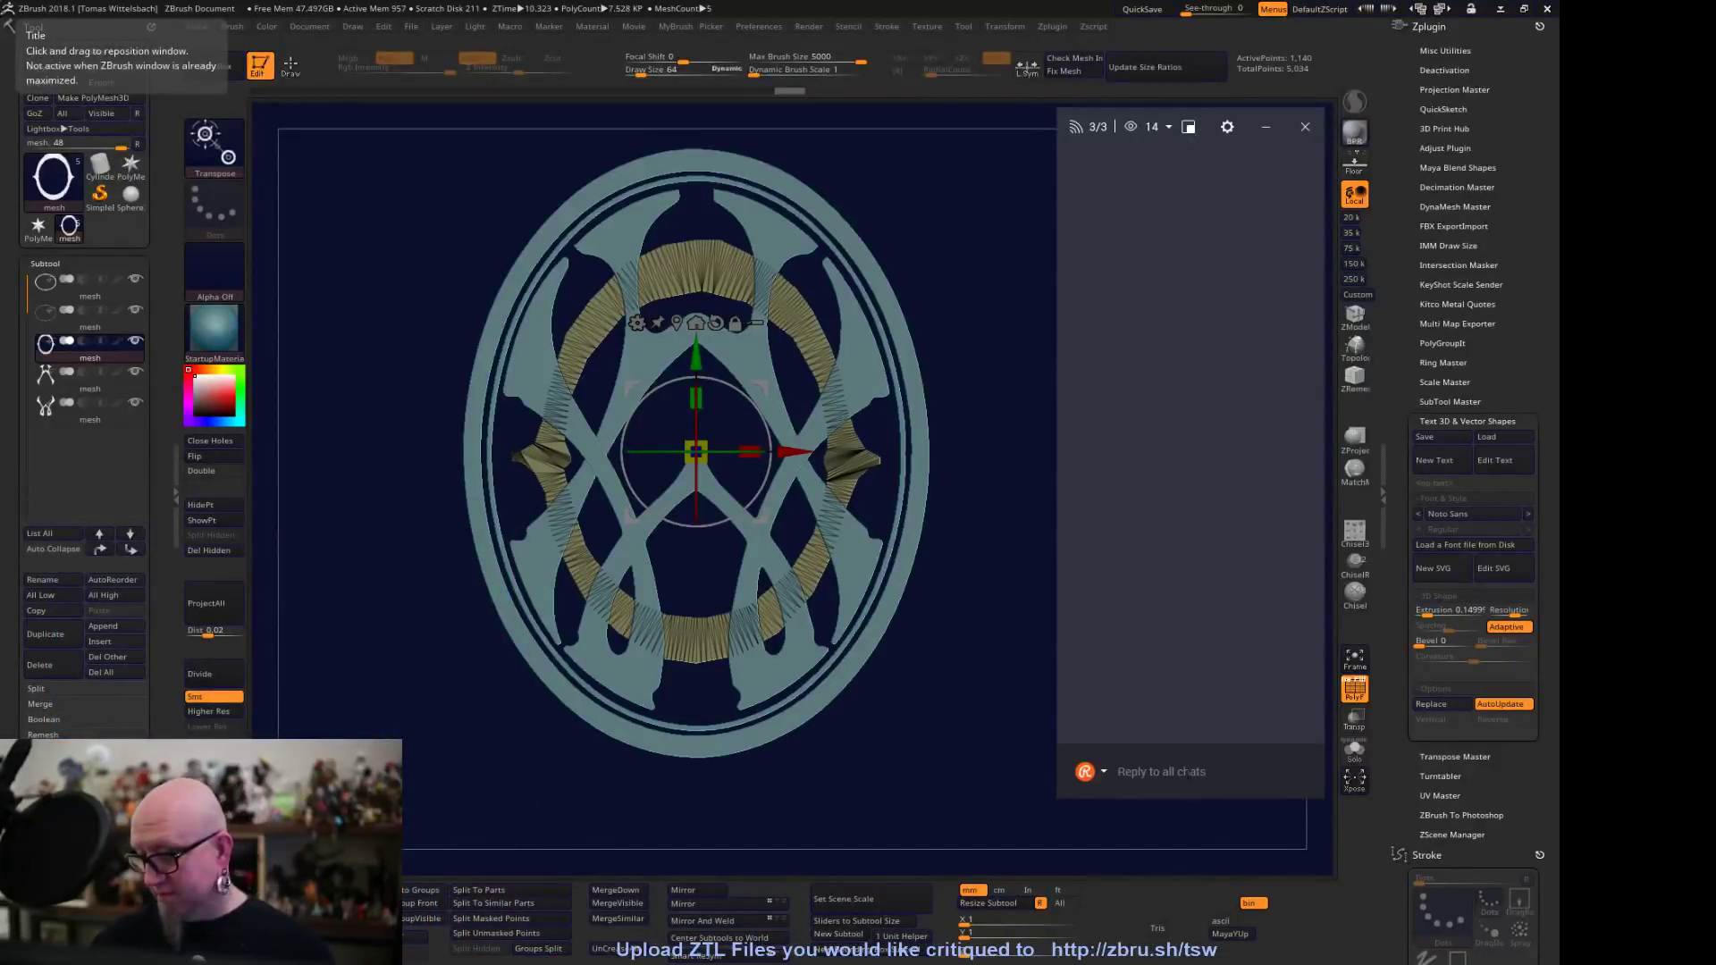
# Send the message "can anyone heAR ME" to all chats
pyautogui.write('can')
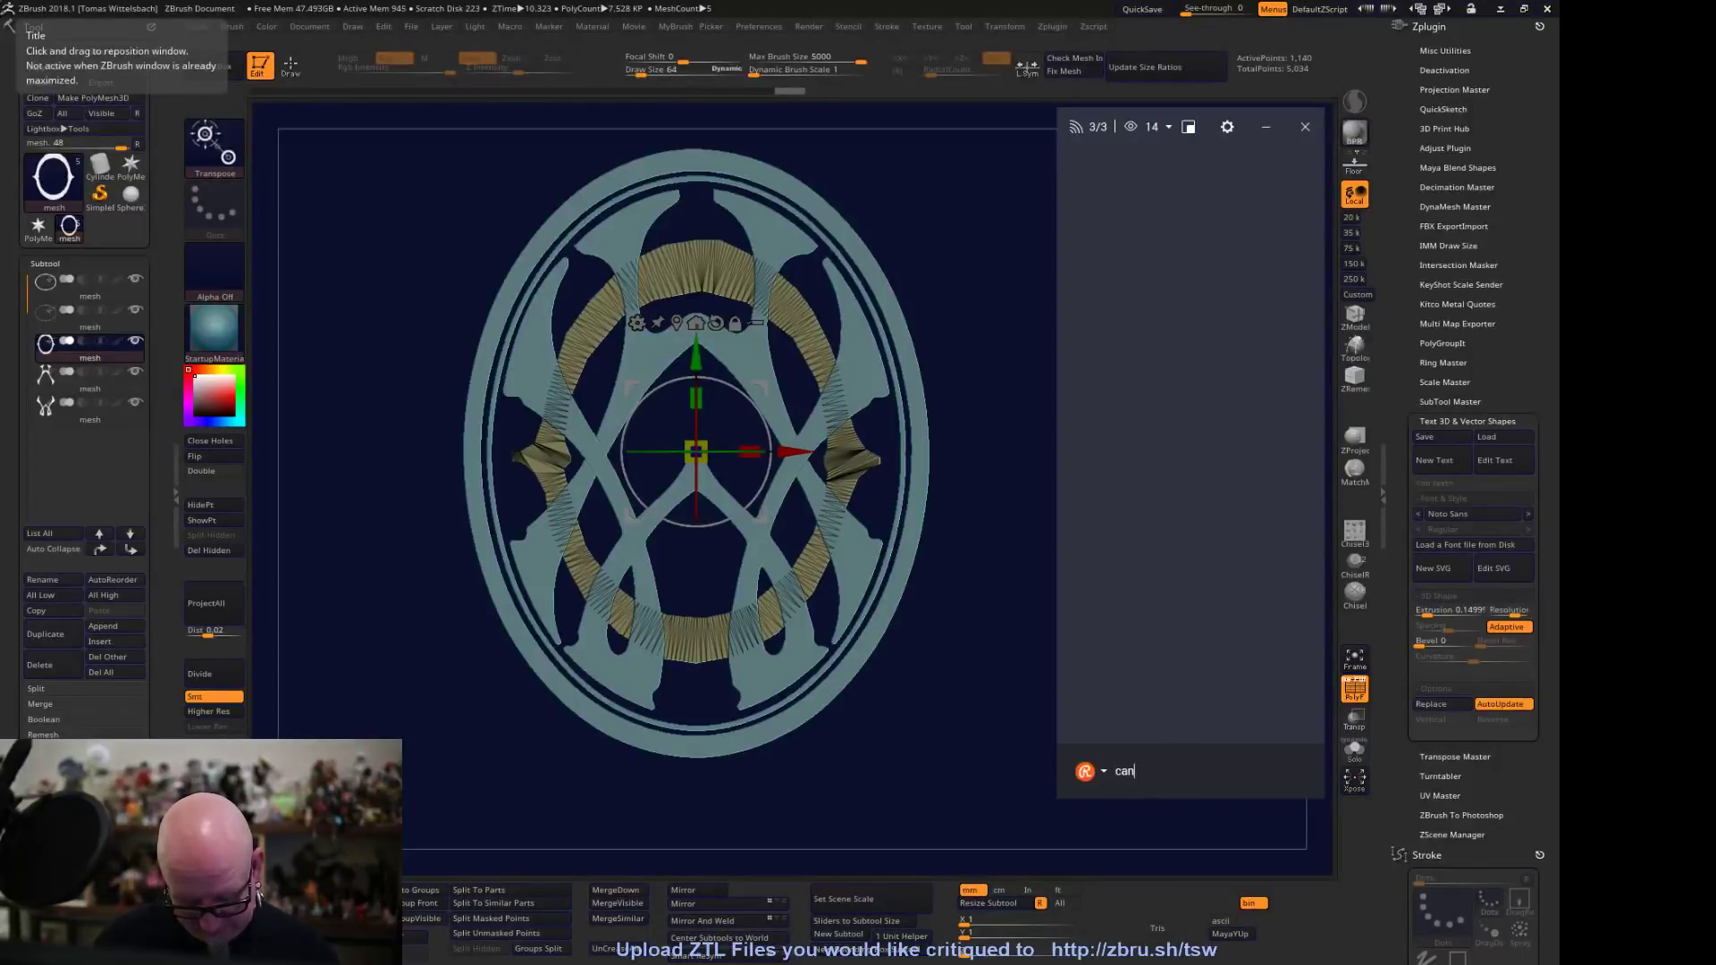
pyautogui.write(' anyon')
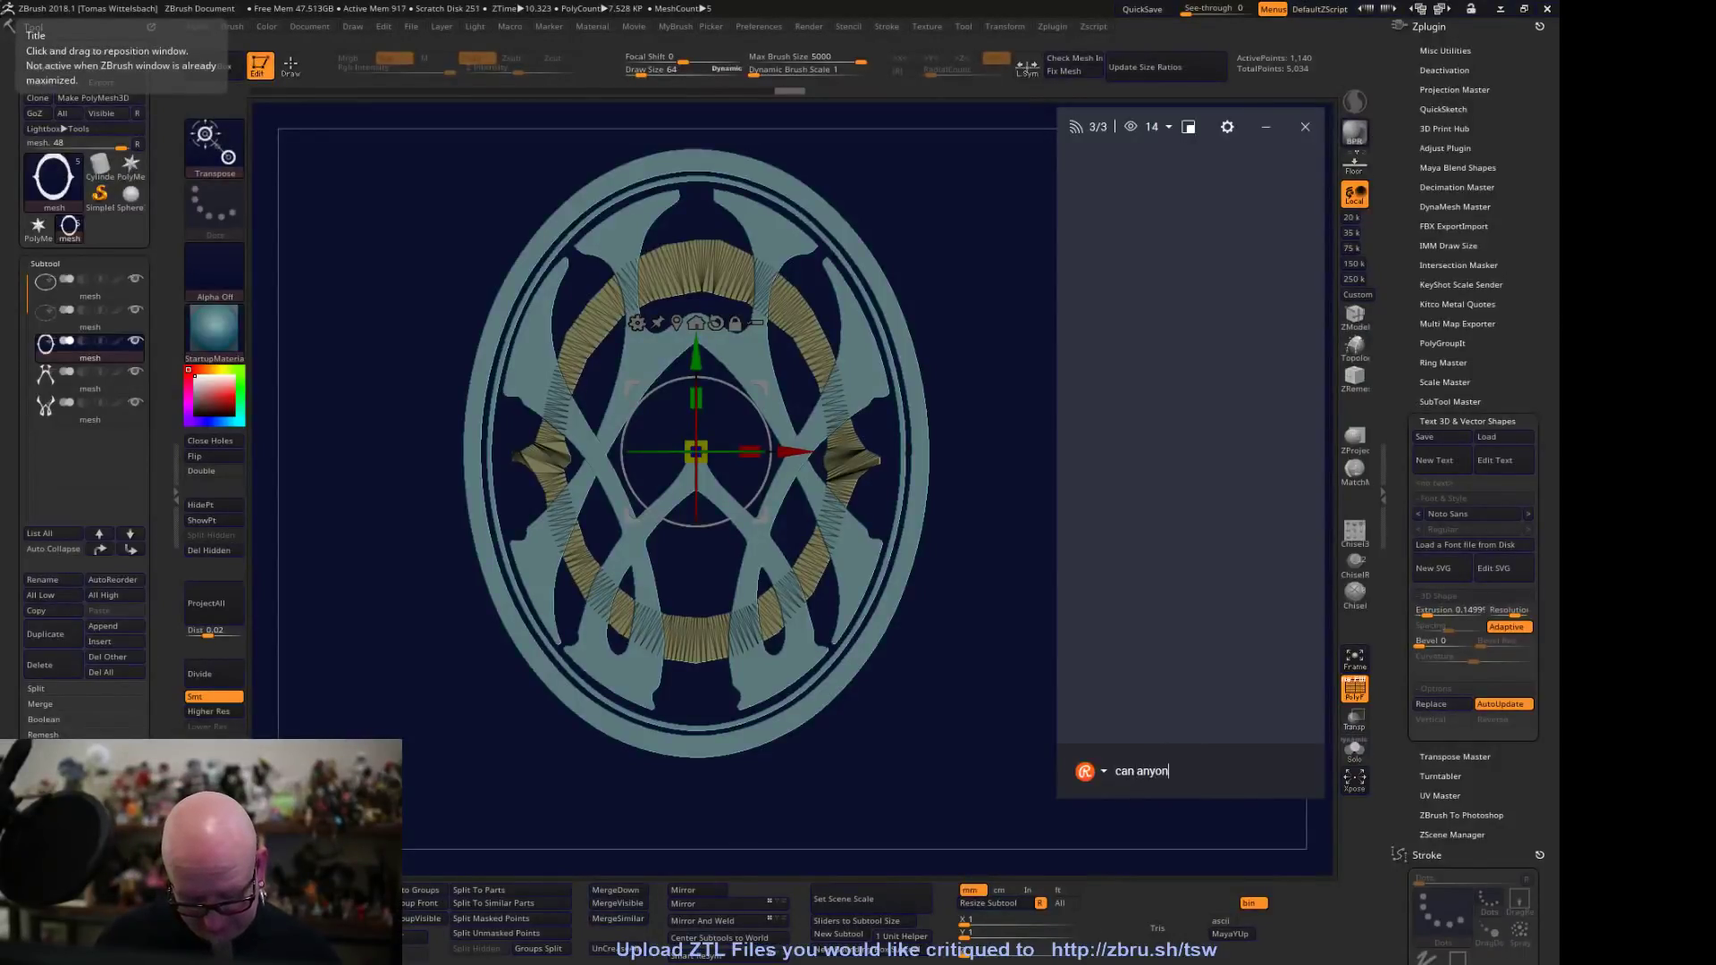
pyautogui.write('e heA')
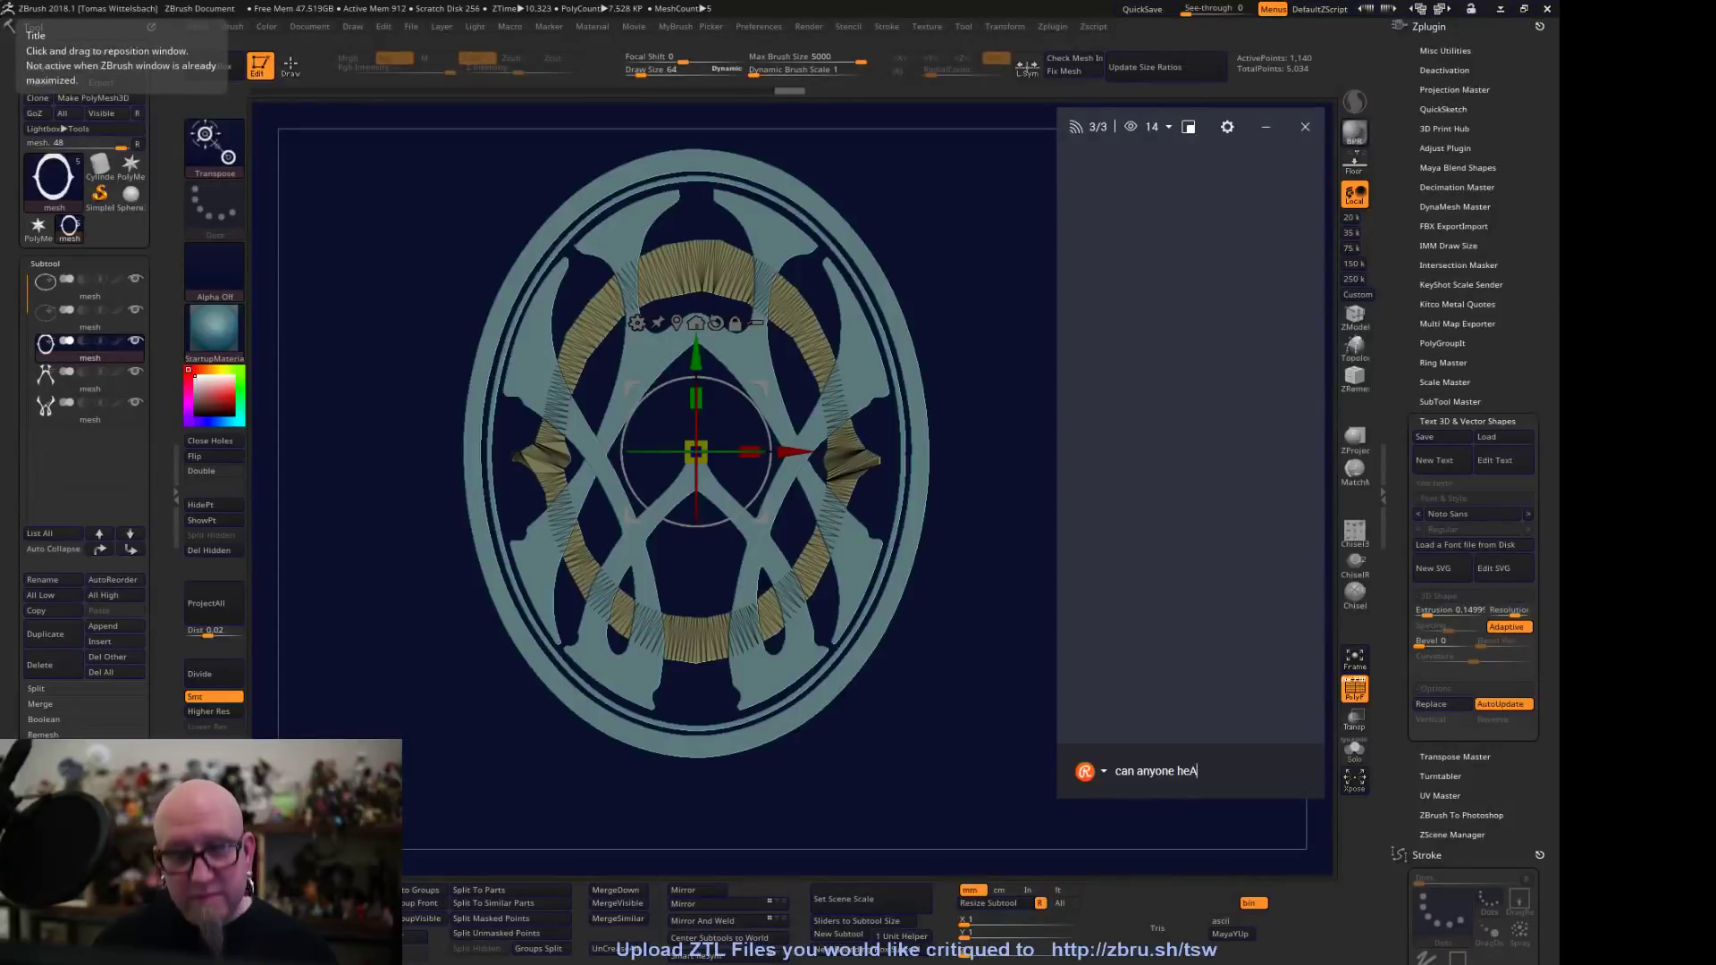
pyautogui.press('BackSpace')
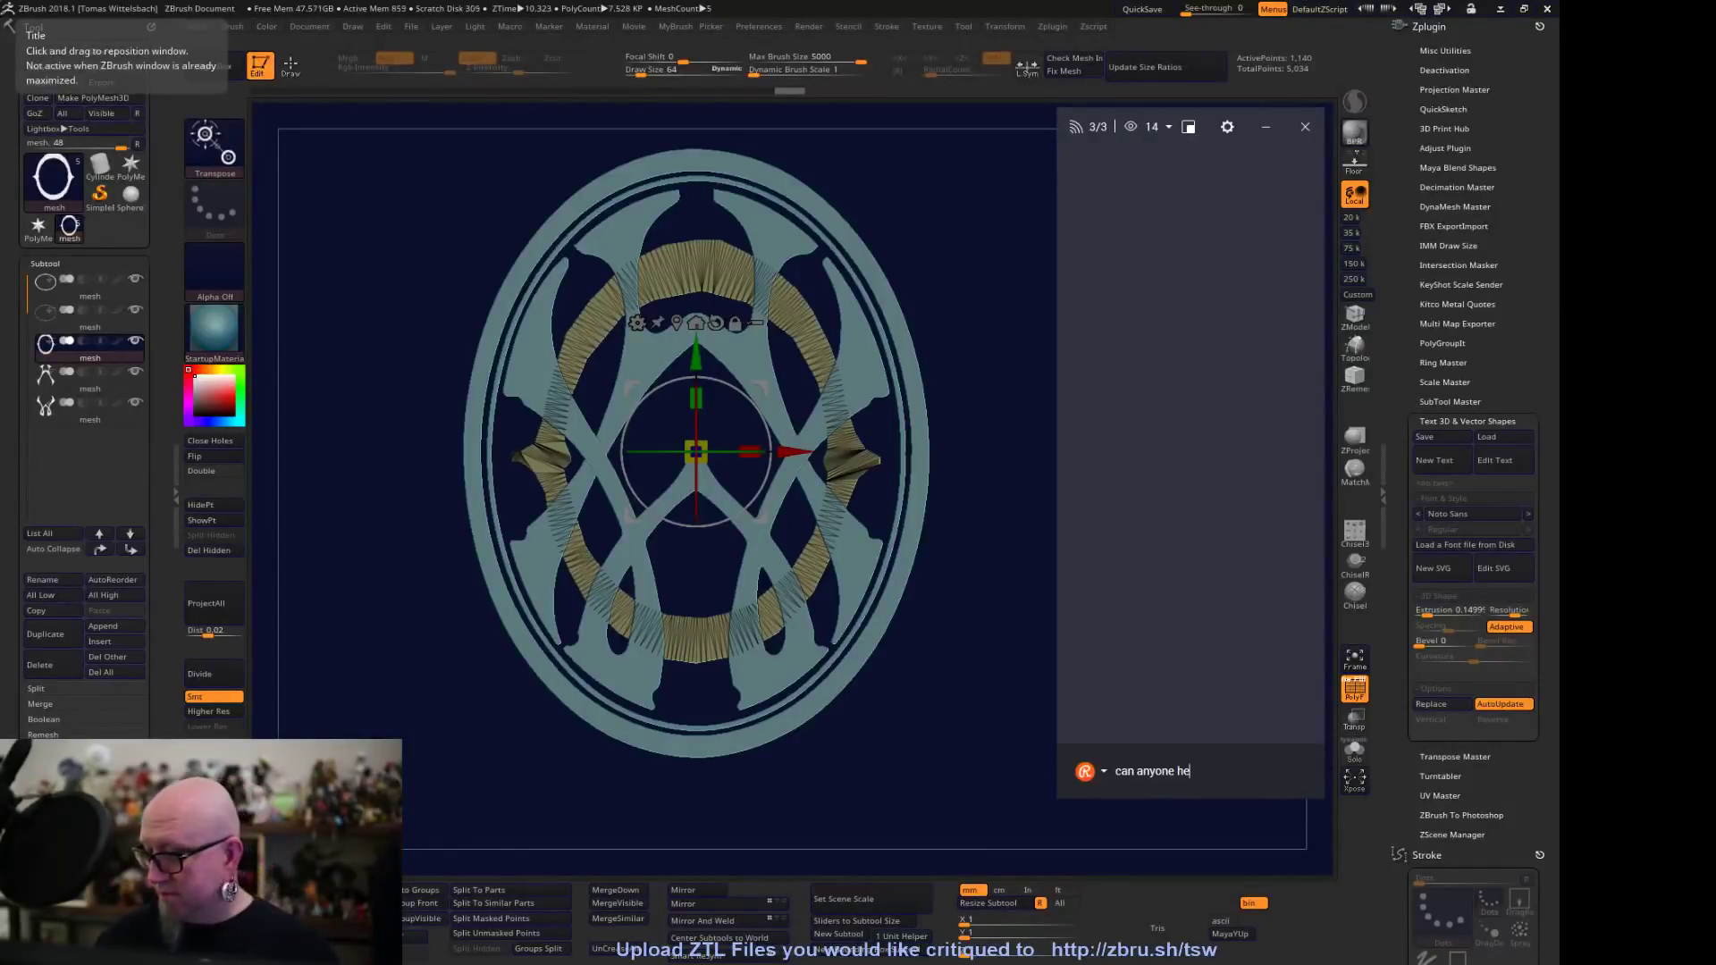
pyautogui.write('AR ME')
pyautogui.press('Return')
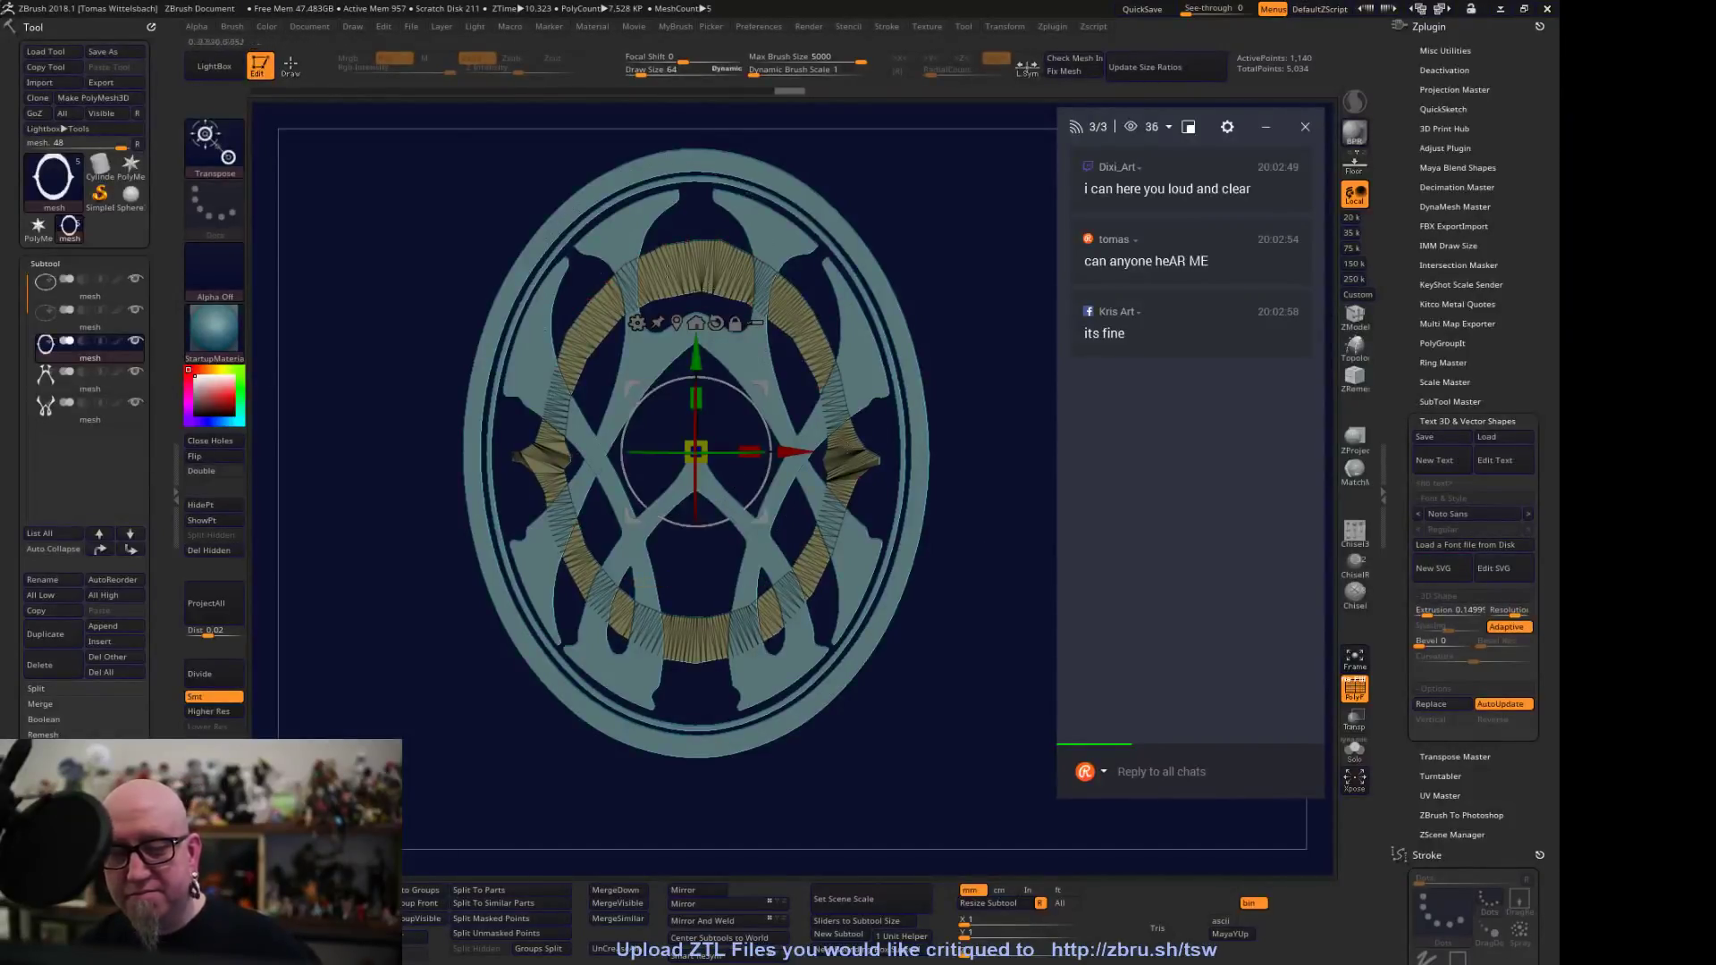
pyautogui.moveTo(998, 371); pyautogui.dragTo(808, 537)
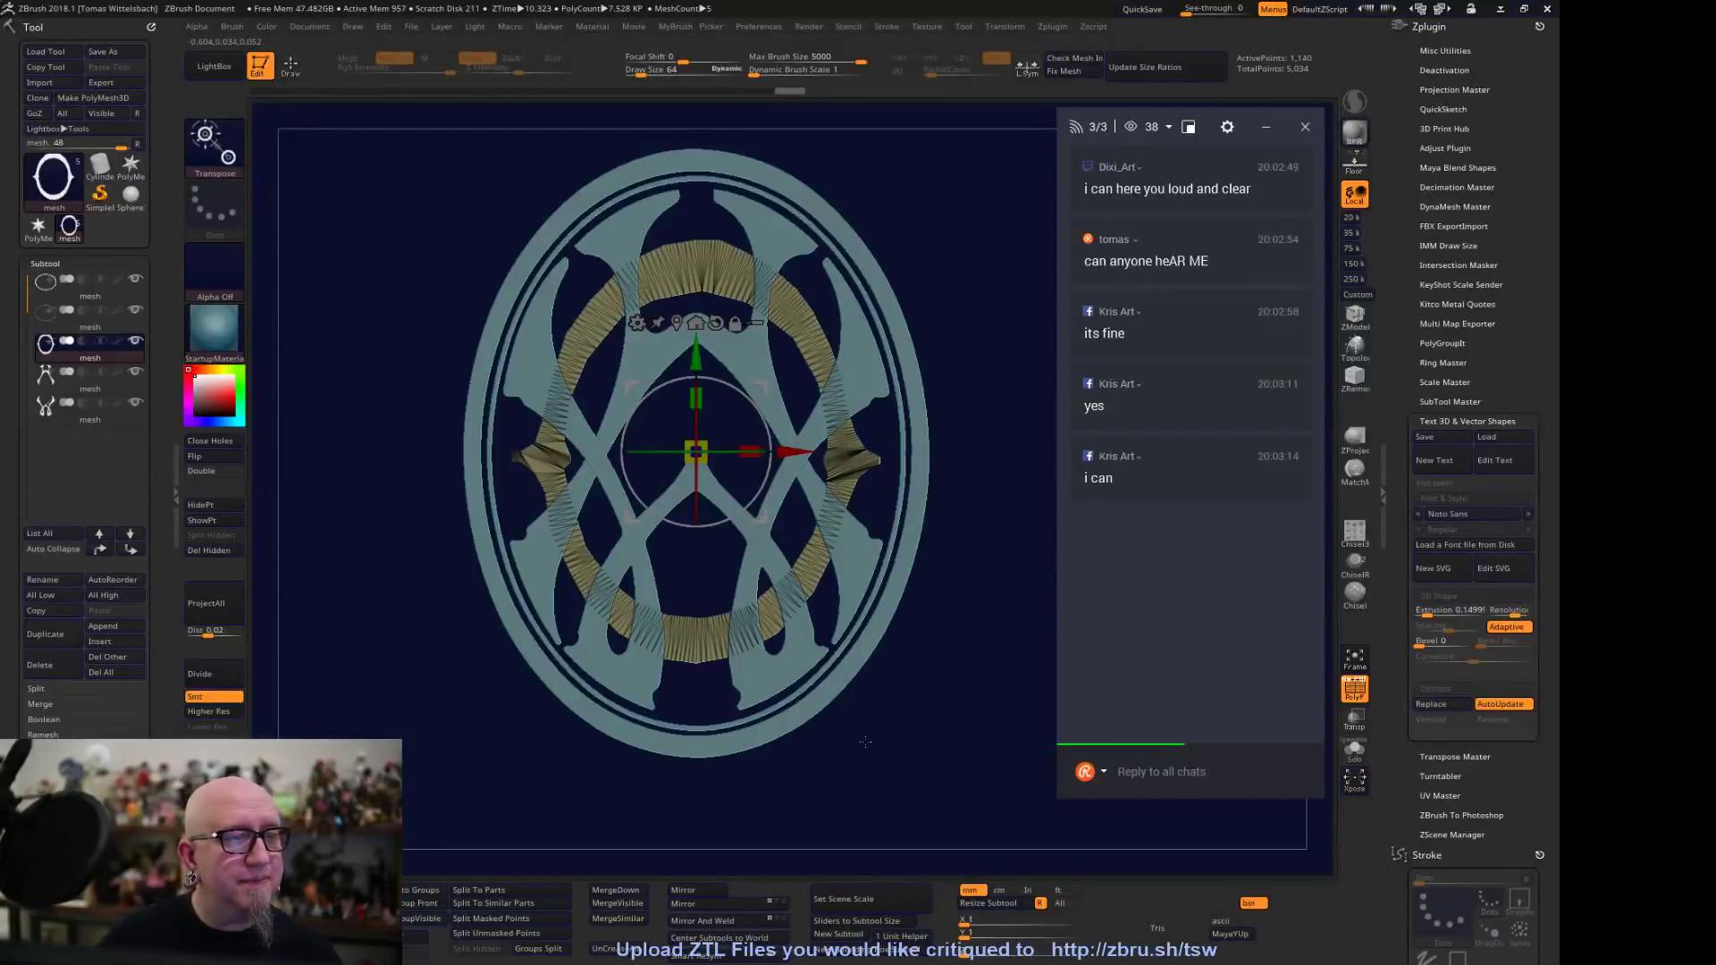
pyautogui.moveTo(895, 707); pyautogui.dragTo(921, 711)
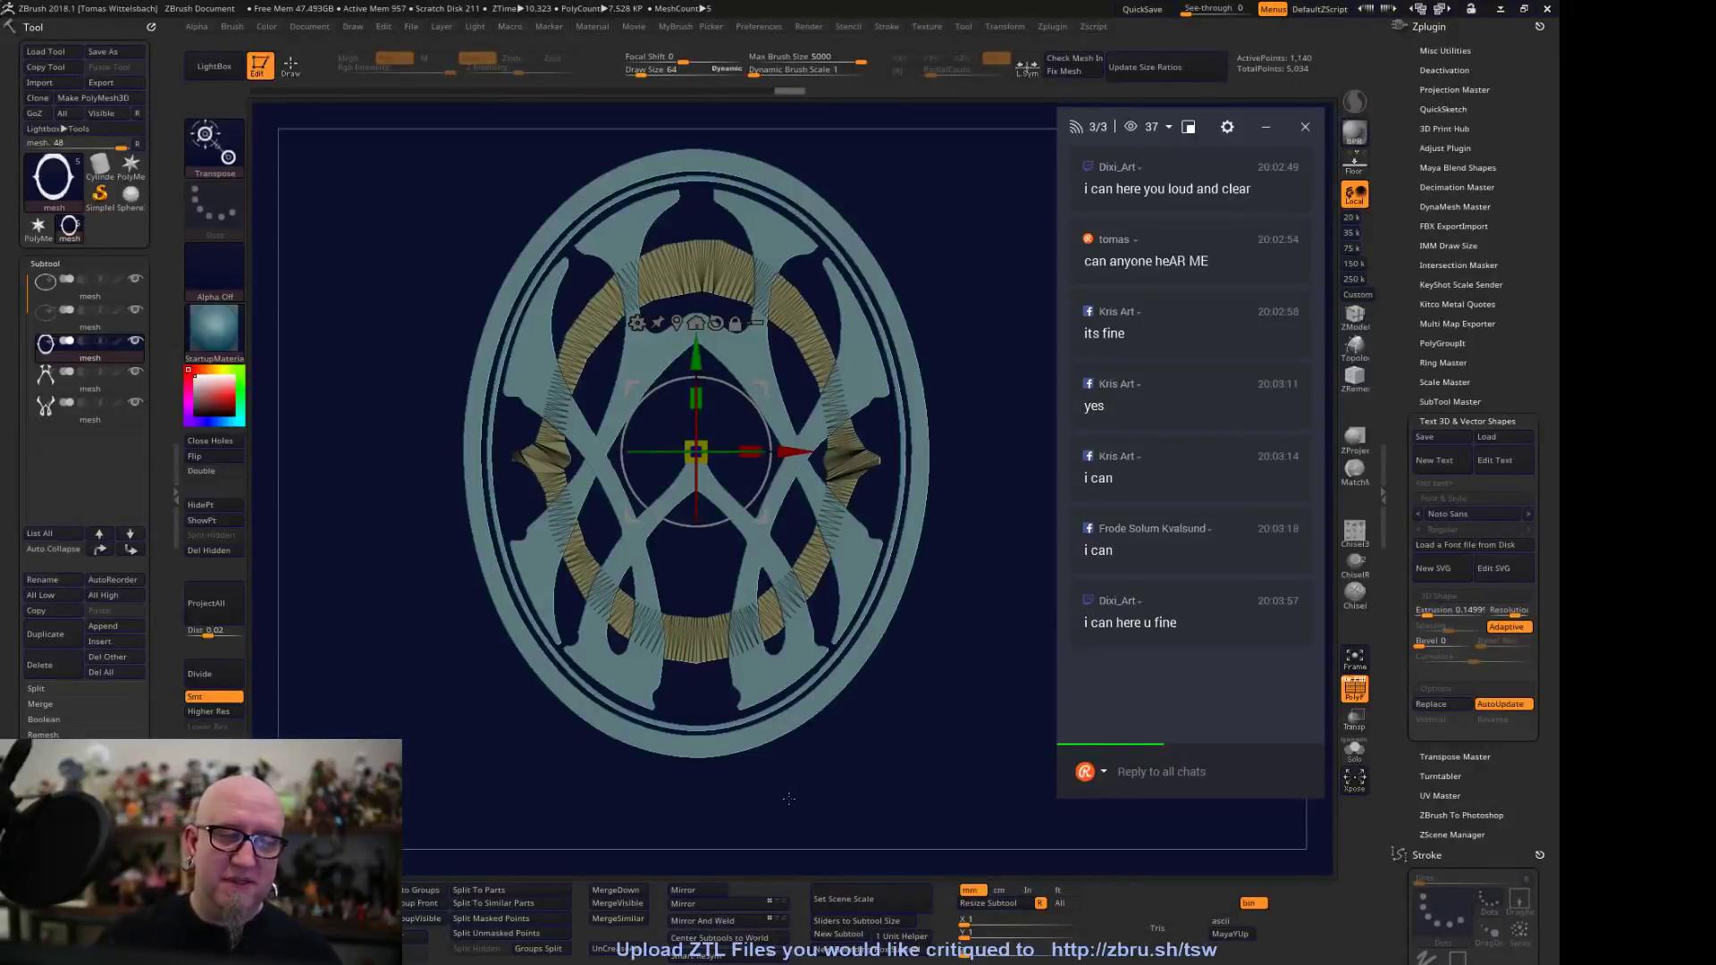
# Hide the two outer ring subtools and frame the remaining ornament
pyautogui.click(135, 278)
pyautogui.click(135, 309)
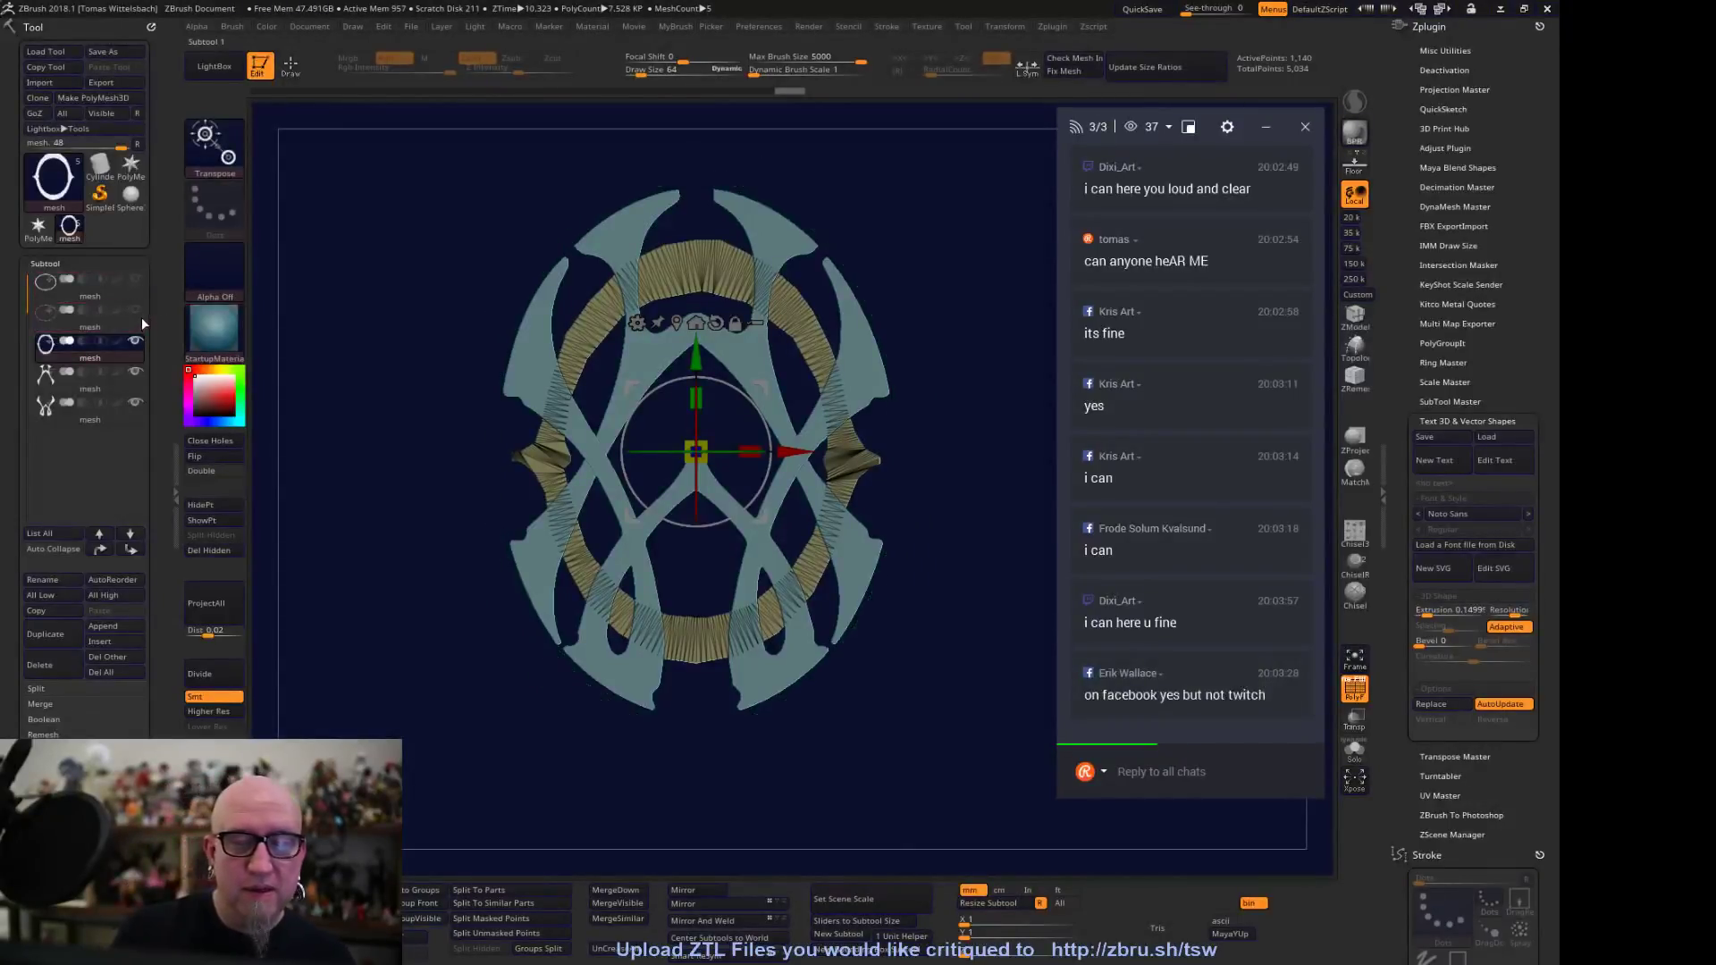
pyautogui.press('f')
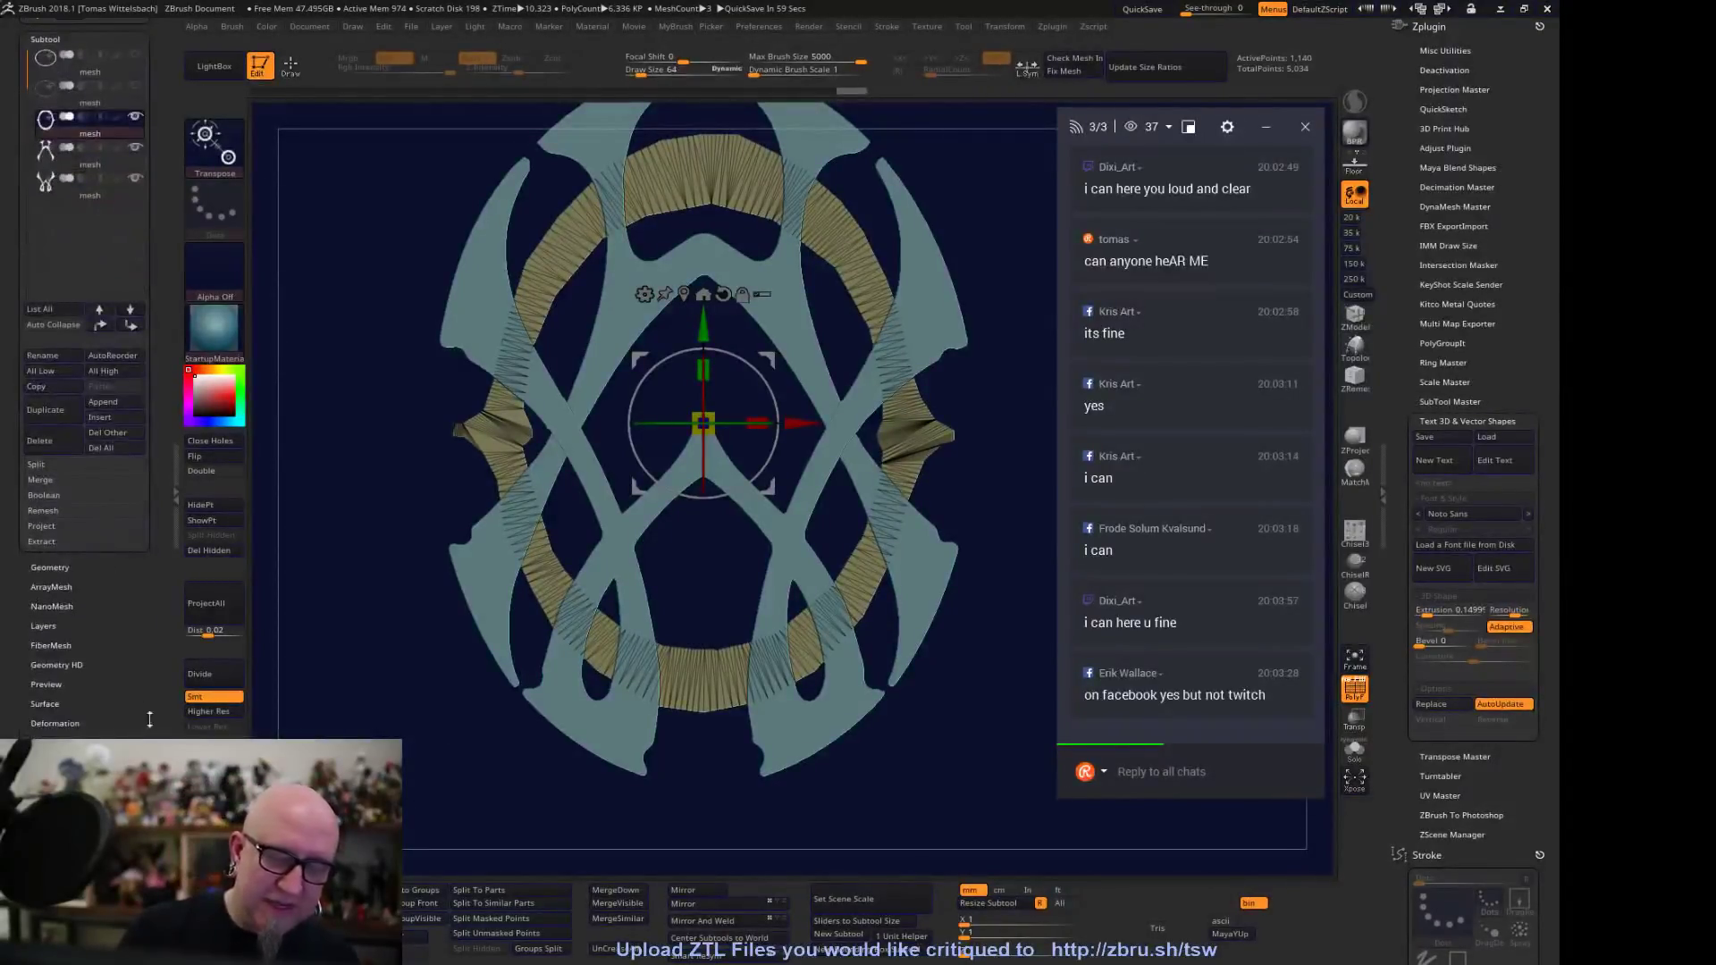
# Remesh the inner oval band with the gizmo's Remesh By ZRemesher deformer and adjust its target polygon count
pyautogui.keyDown('alt'); pyautogui.moveTo(684, 815); pyautogui.dragTo(653, 855); pyautogui.keyUp('alt')
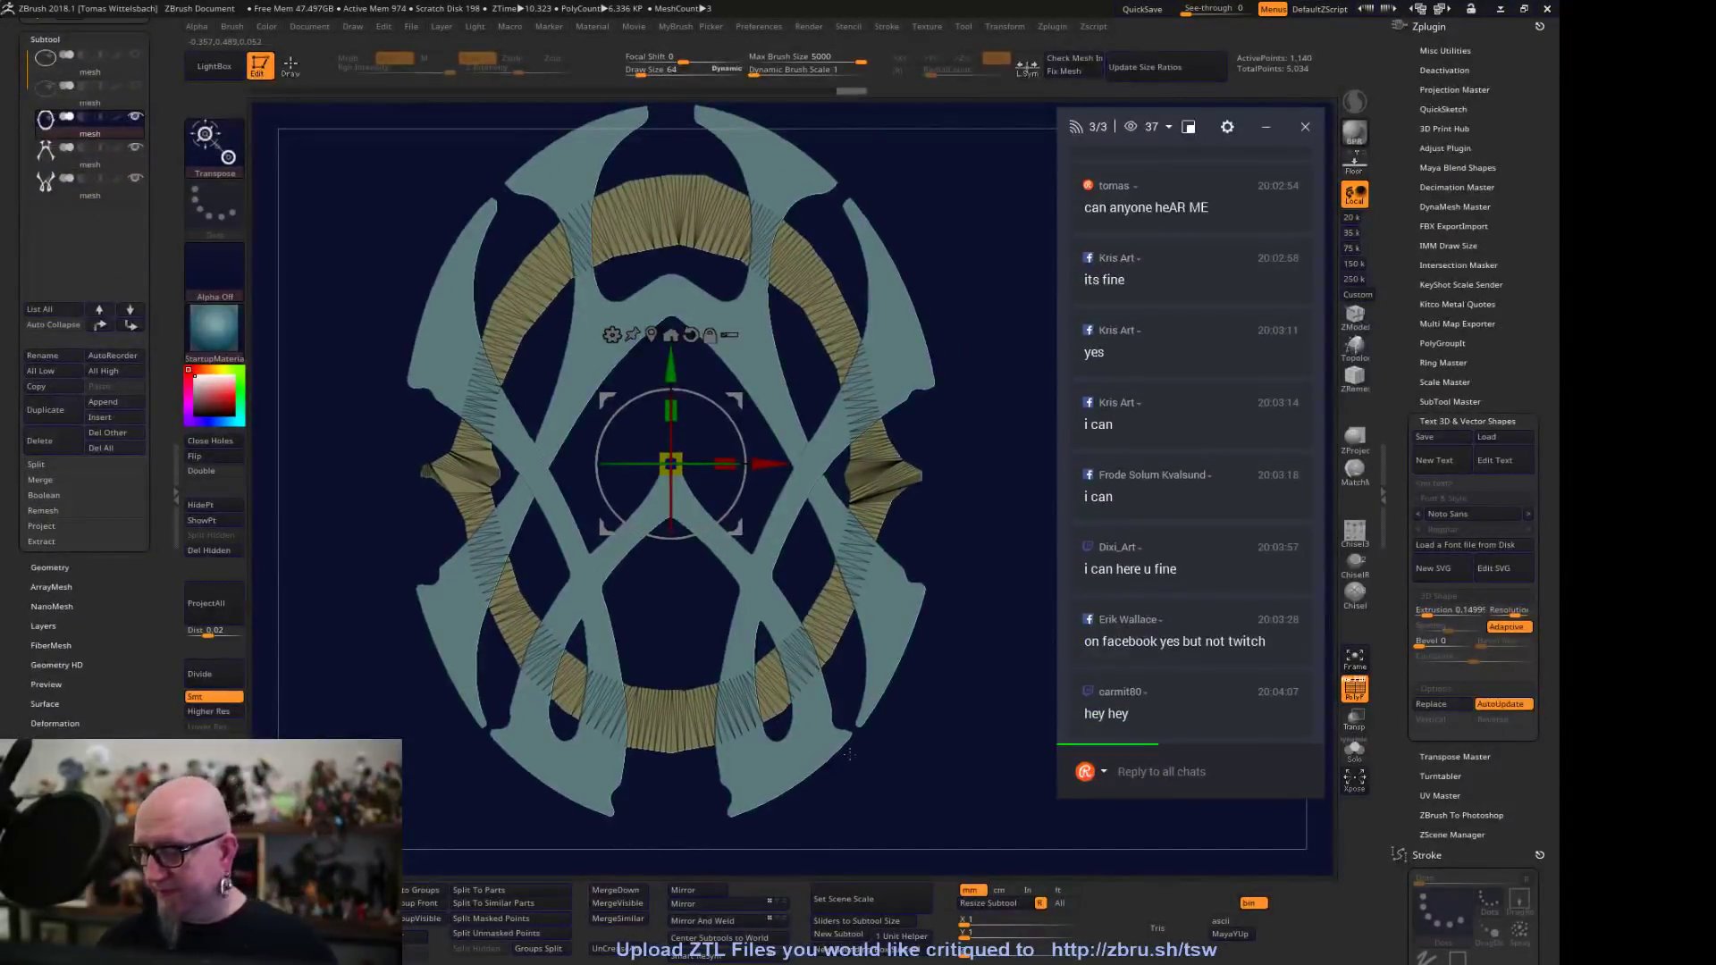
pyautogui.click(612, 335)
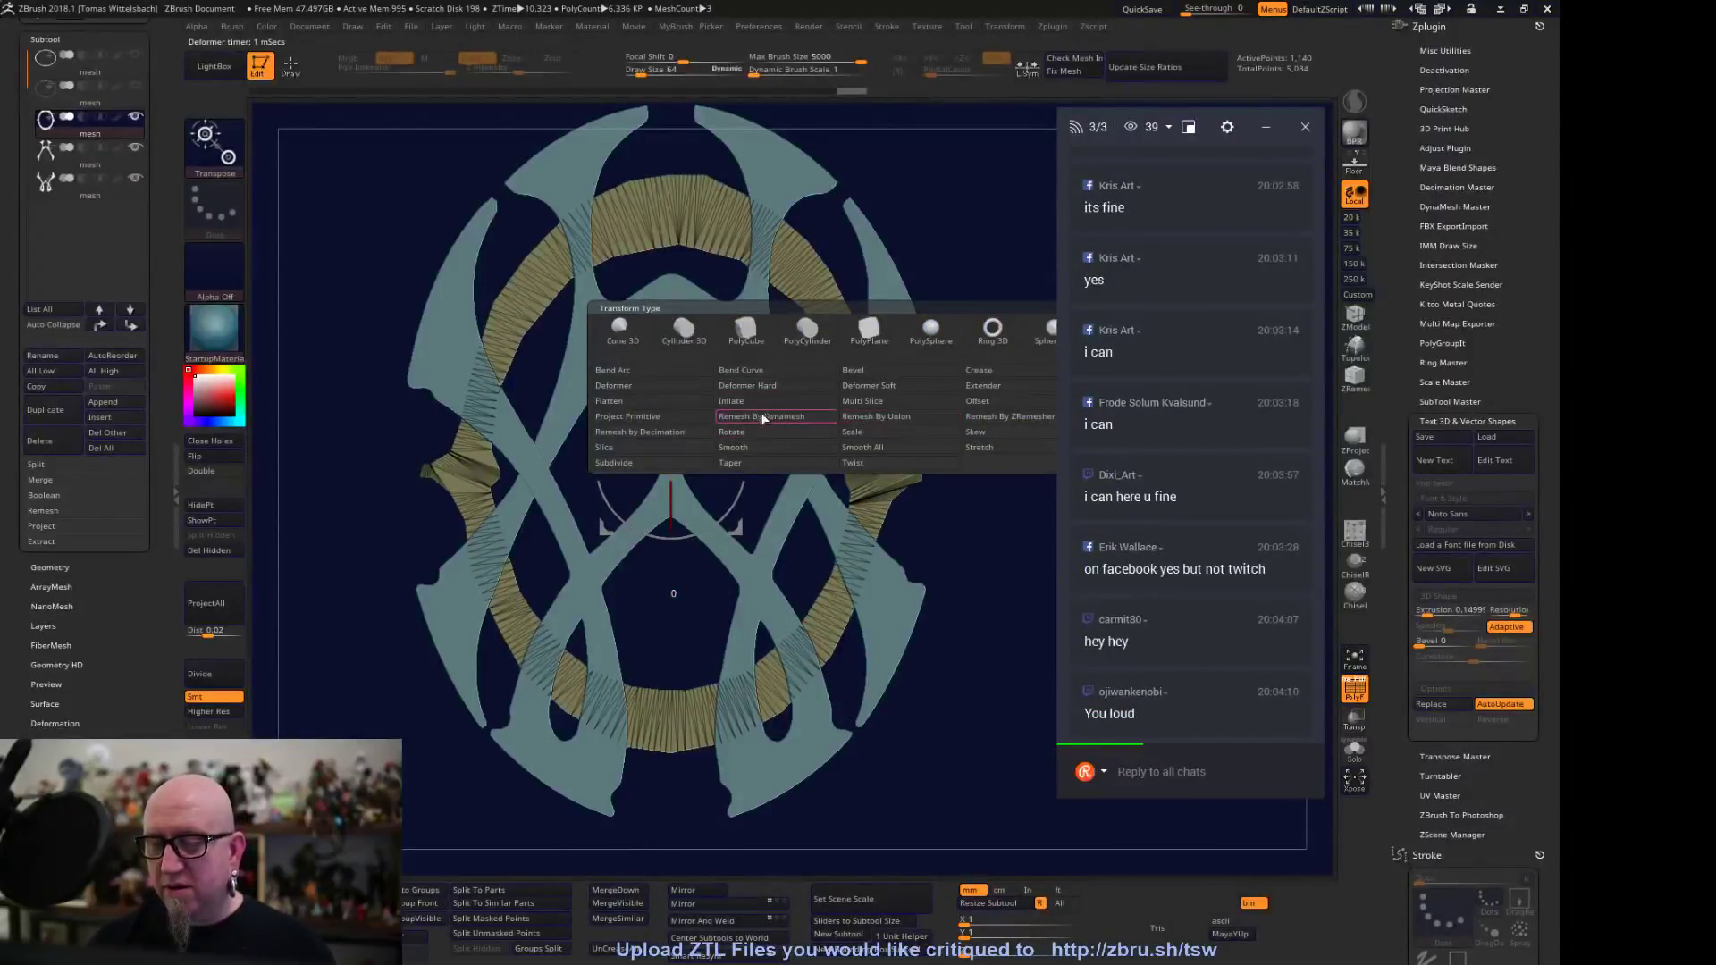
pyautogui.click(1003, 415)
pyautogui.keyDown('alt'); pyautogui.moveTo(858, 777); pyautogui.dragTo(827, 527); pyautogui.keyUp('alt')
pyautogui.moveTo(483, 319); pyautogui.dragTo(459, 290)
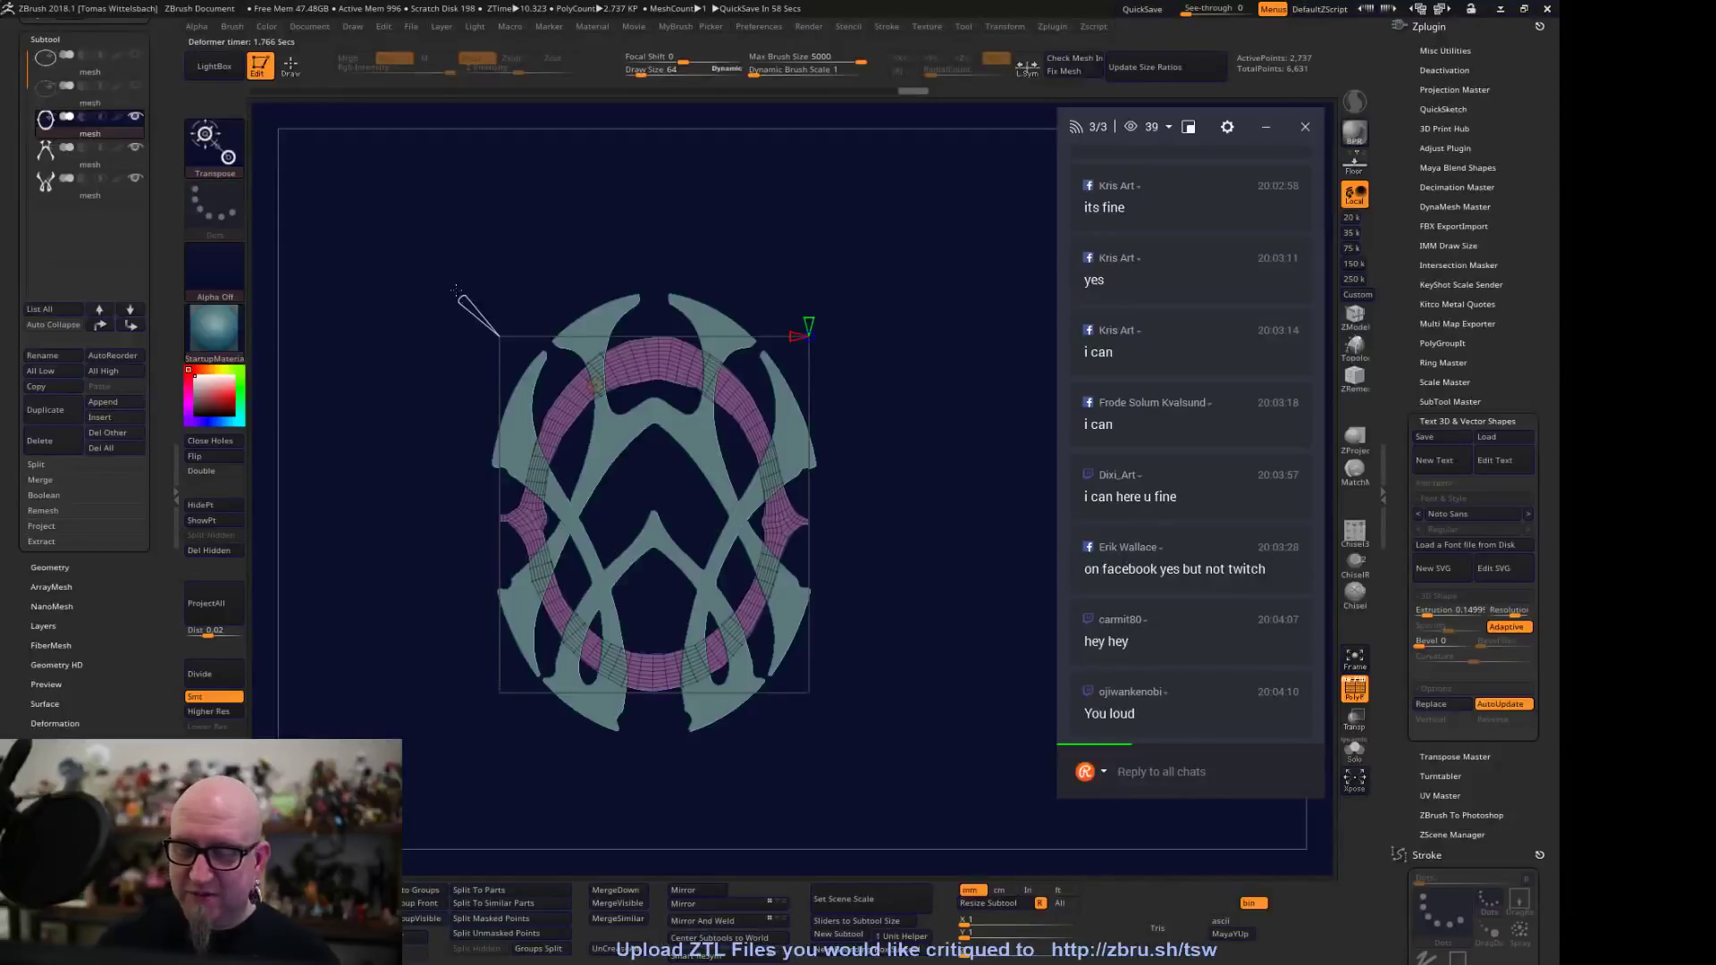
pyautogui.keyDown('alt'); pyautogui.moveTo(902, 684); pyautogui.dragTo(871, 707); pyautogui.keyUp('alt')
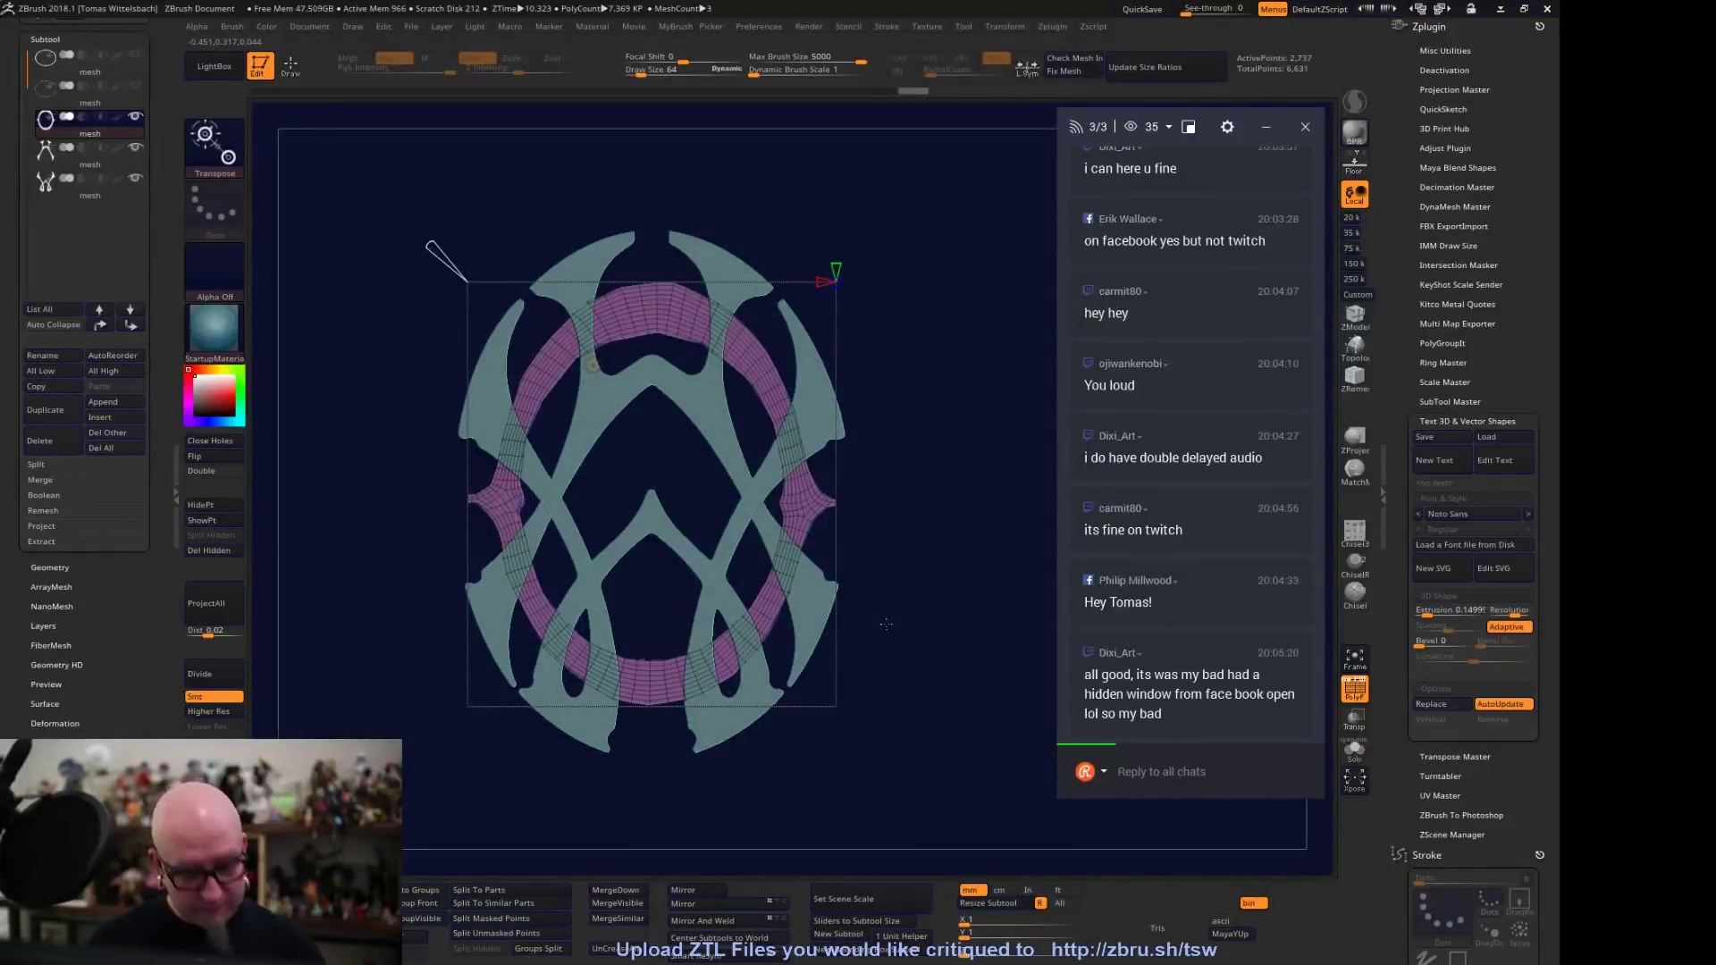
# Select the upper horned ornament subtool and remesh it with the Remesh By ZRemesher deformer
pyautogui.click(88, 159)
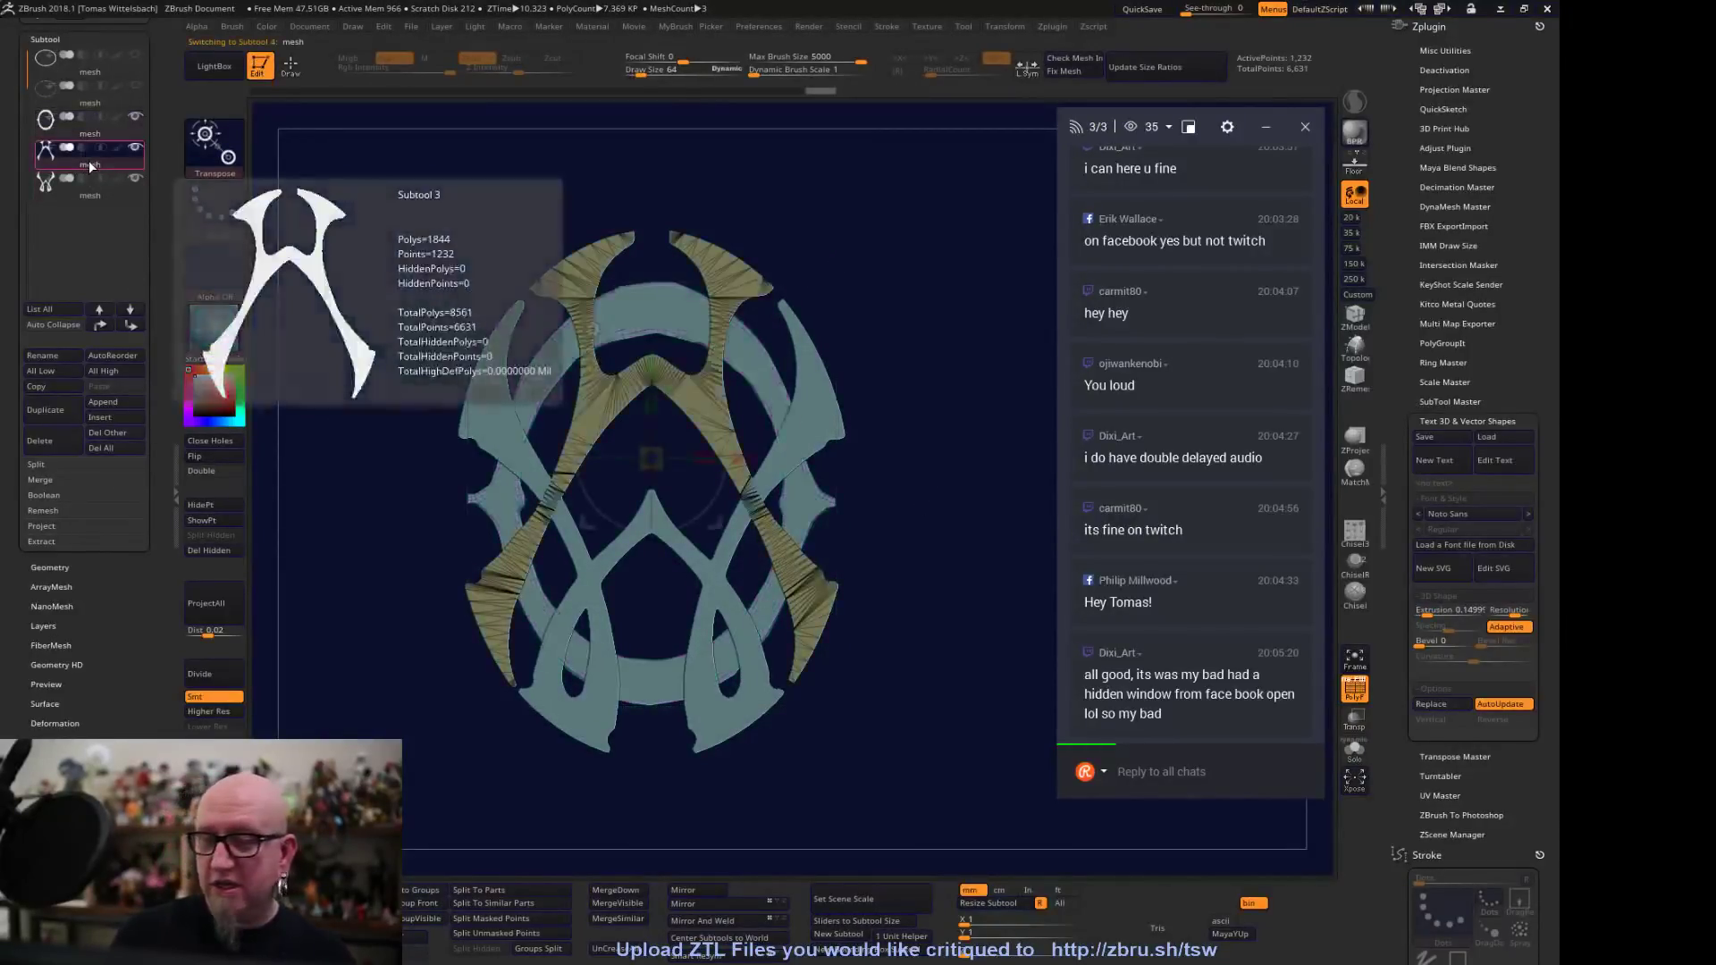
pyautogui.click(593, 328)
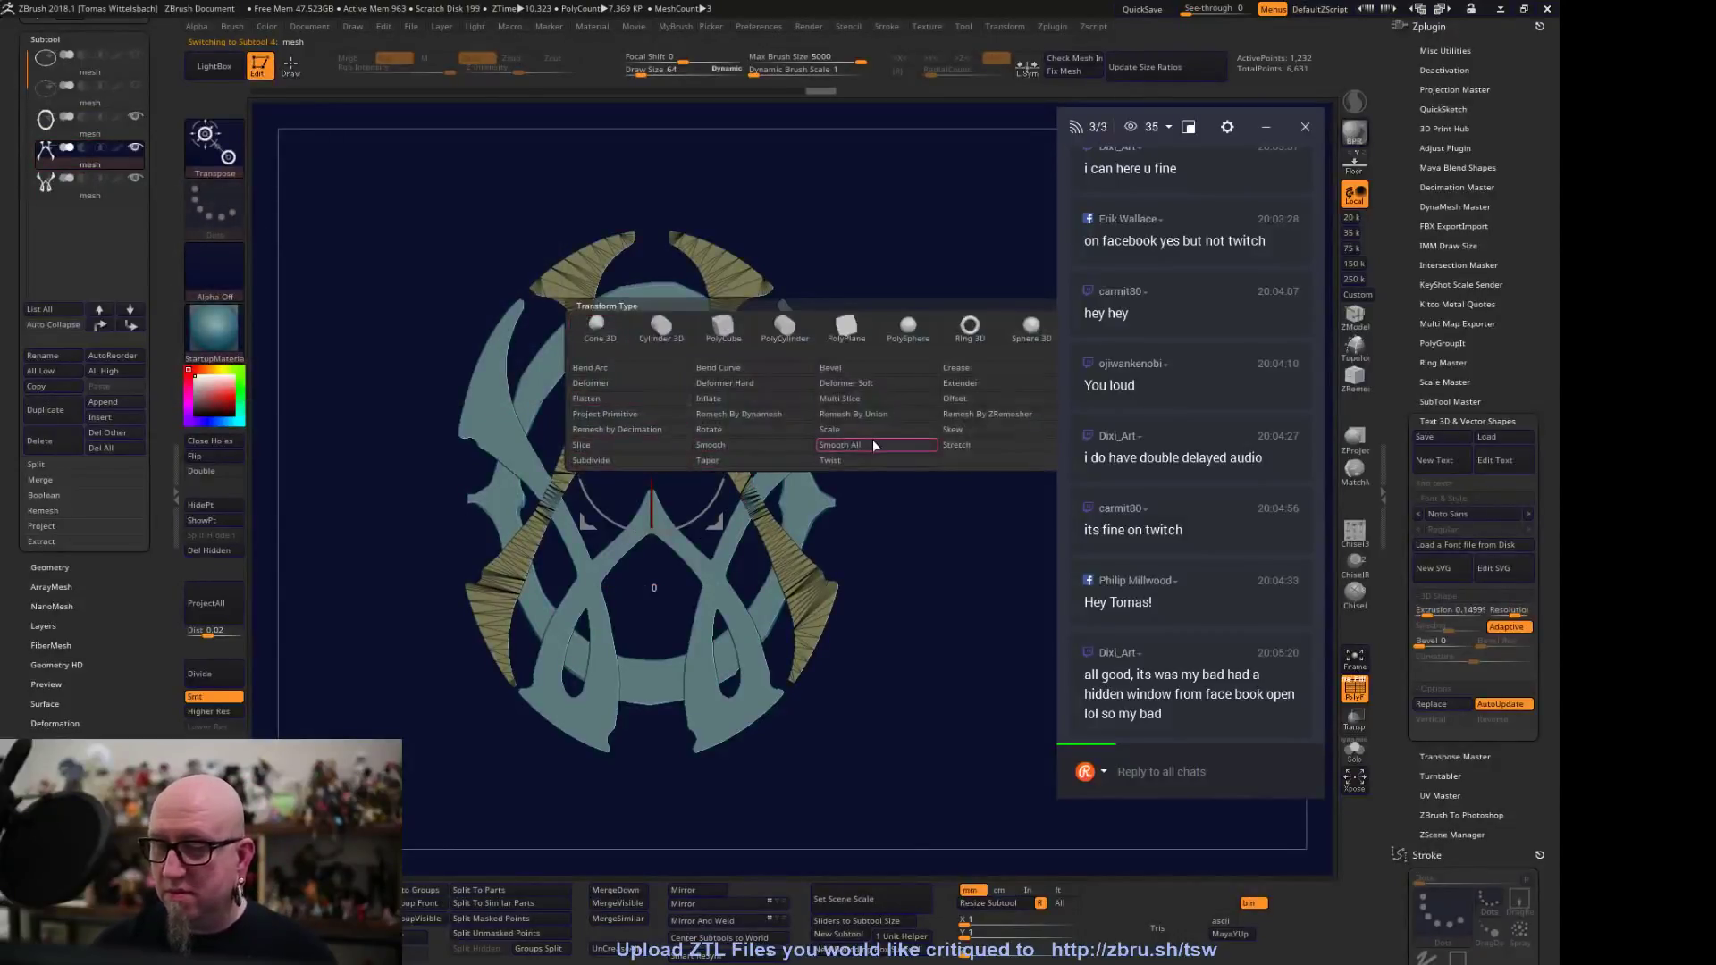
pyautogui.click(995, 413)
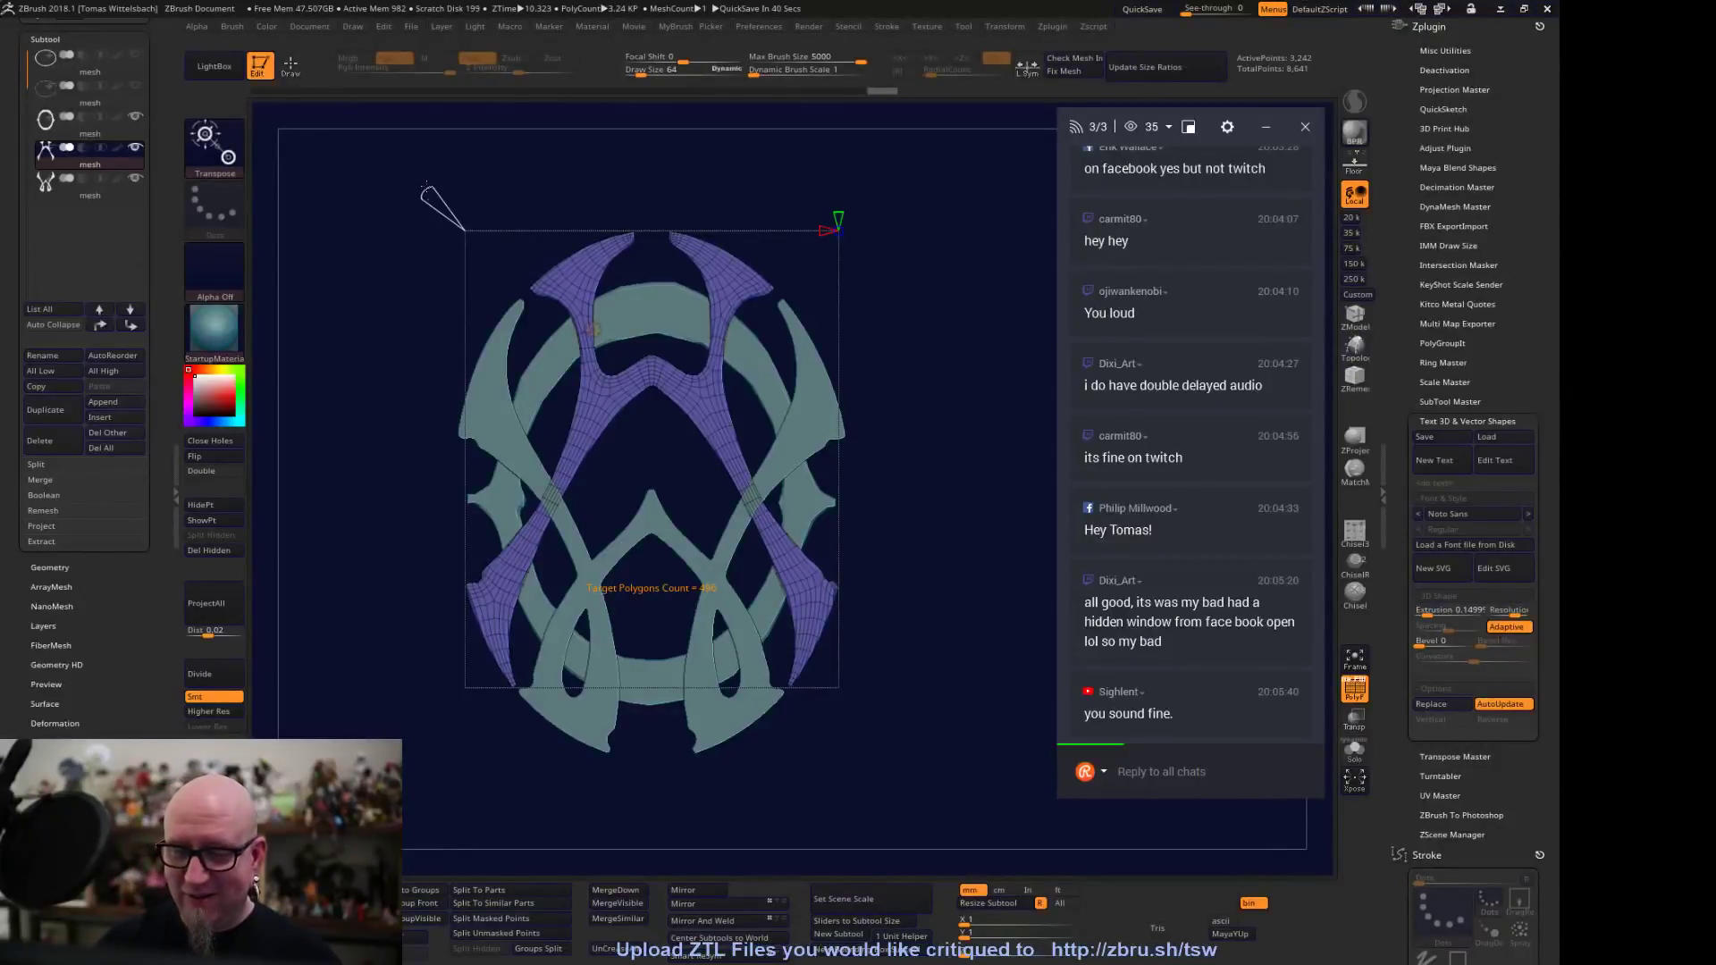
# Select the lower ornament subtool with the looped ends and remesh it with the Remesh By ZRemesher deformer
pyautogui.keyDown('alt'); pyautogui.click(819, 425); pyautogui.keyUp('alt')
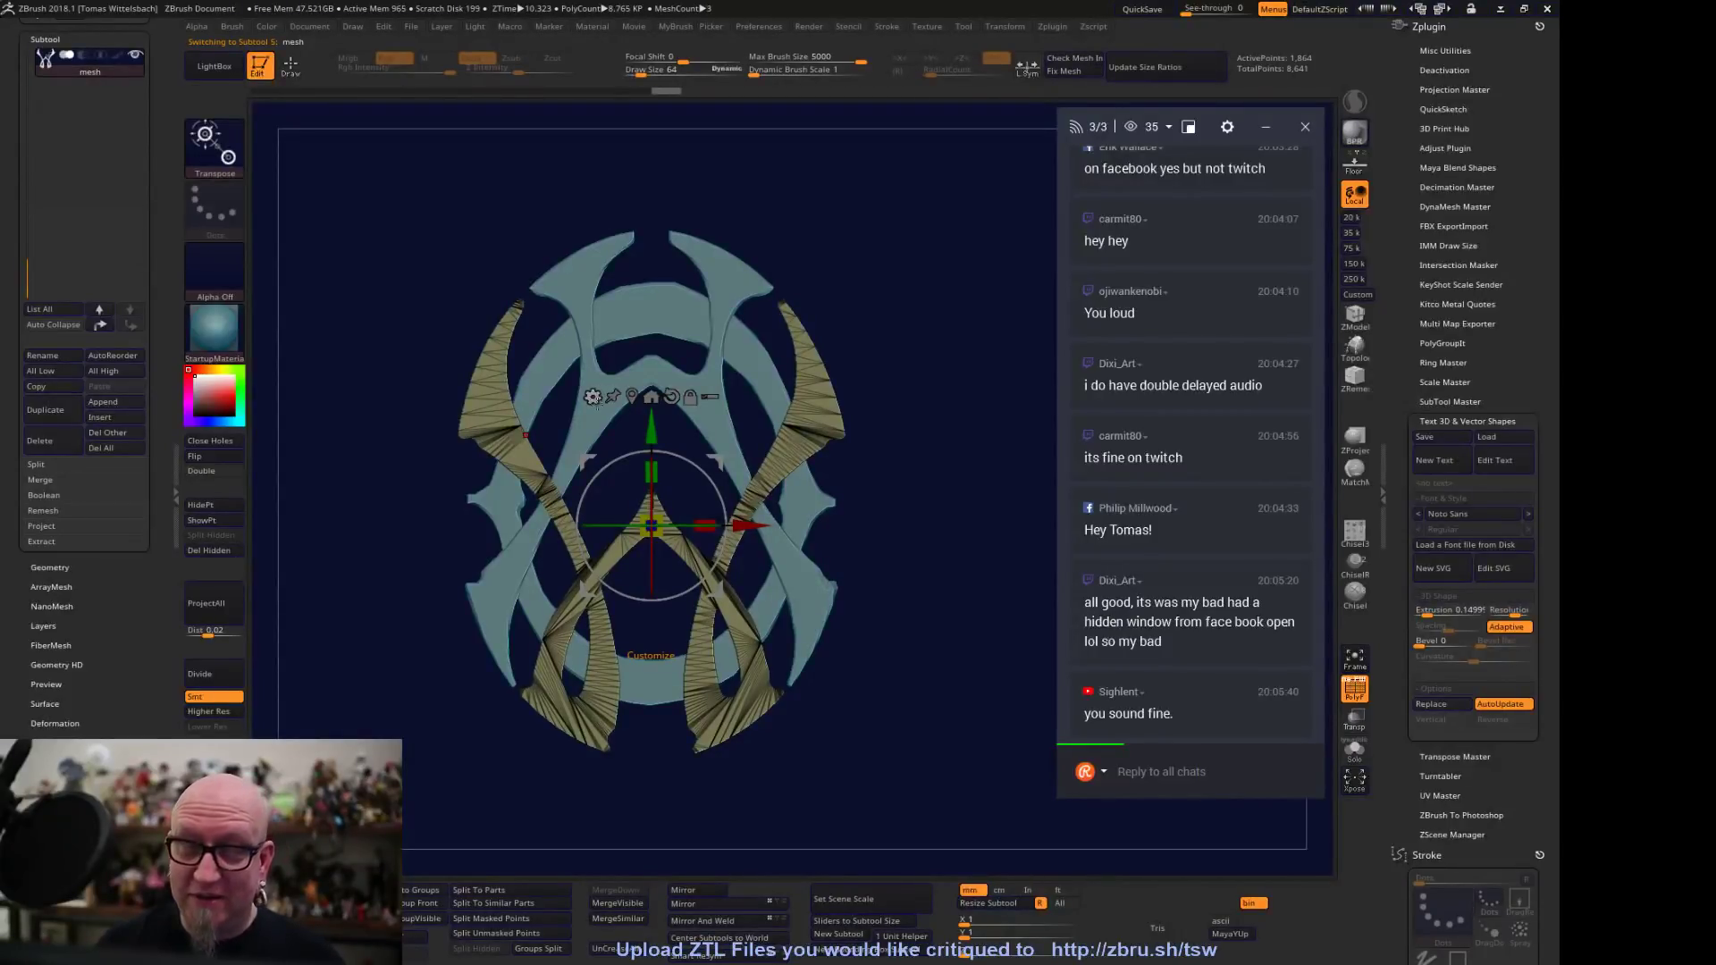
pyautogui.click(593, 398)
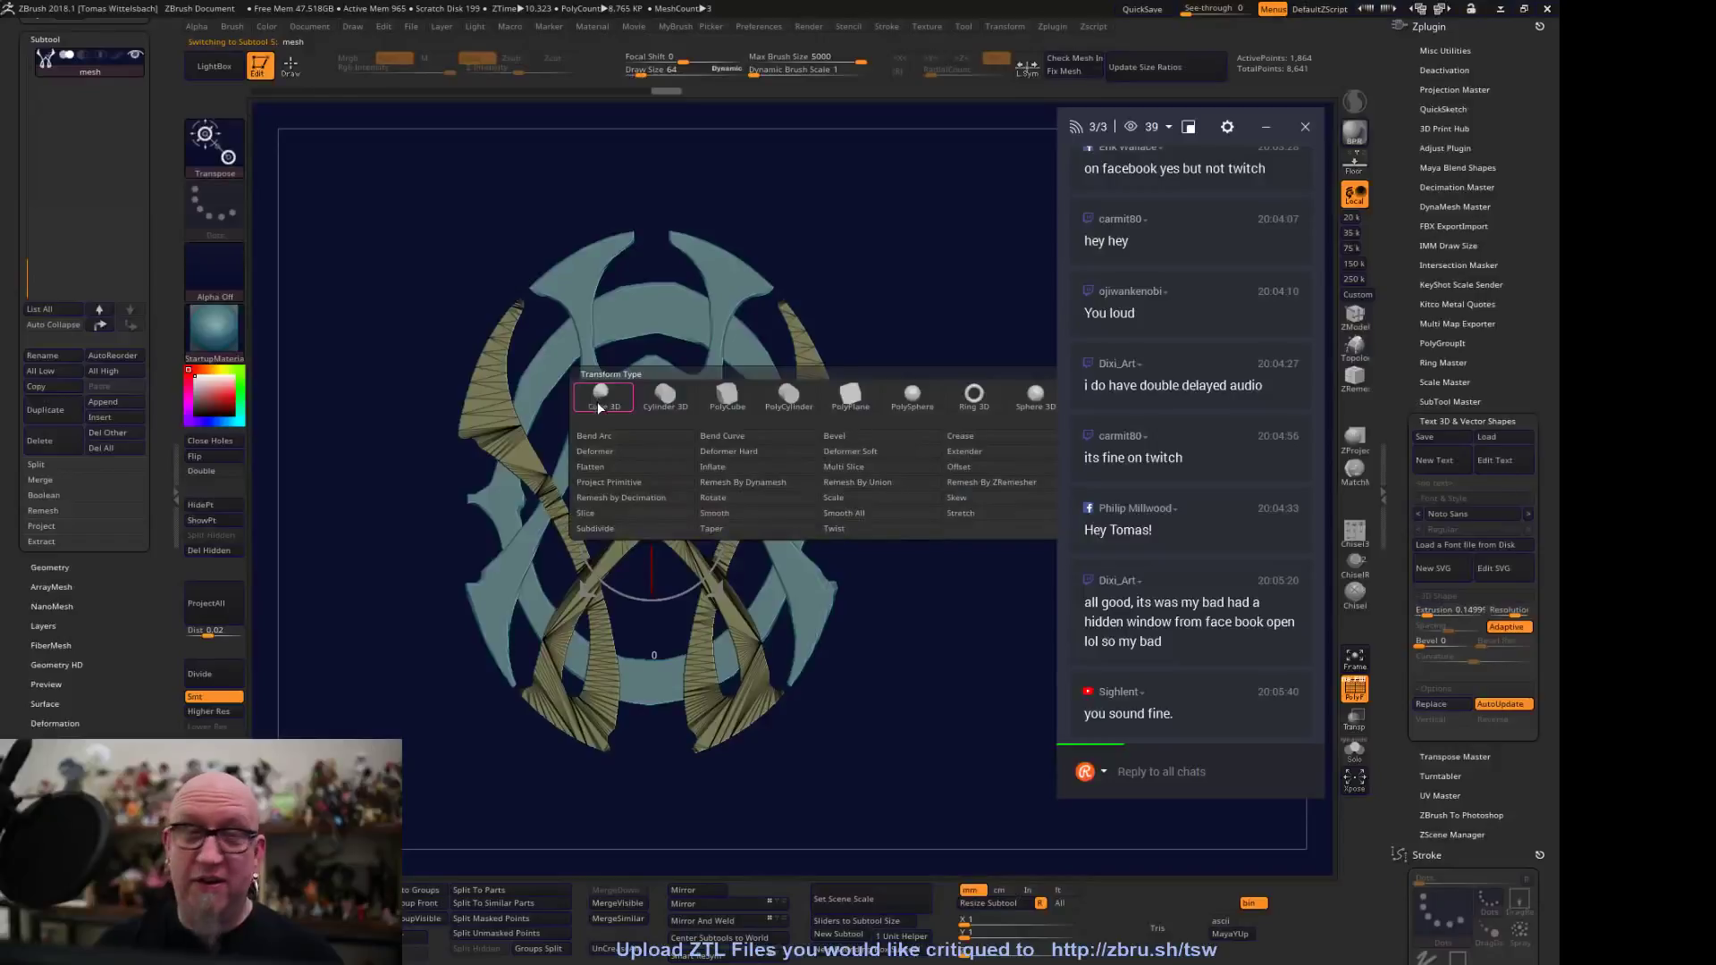
pyautogui.click(989, 482)
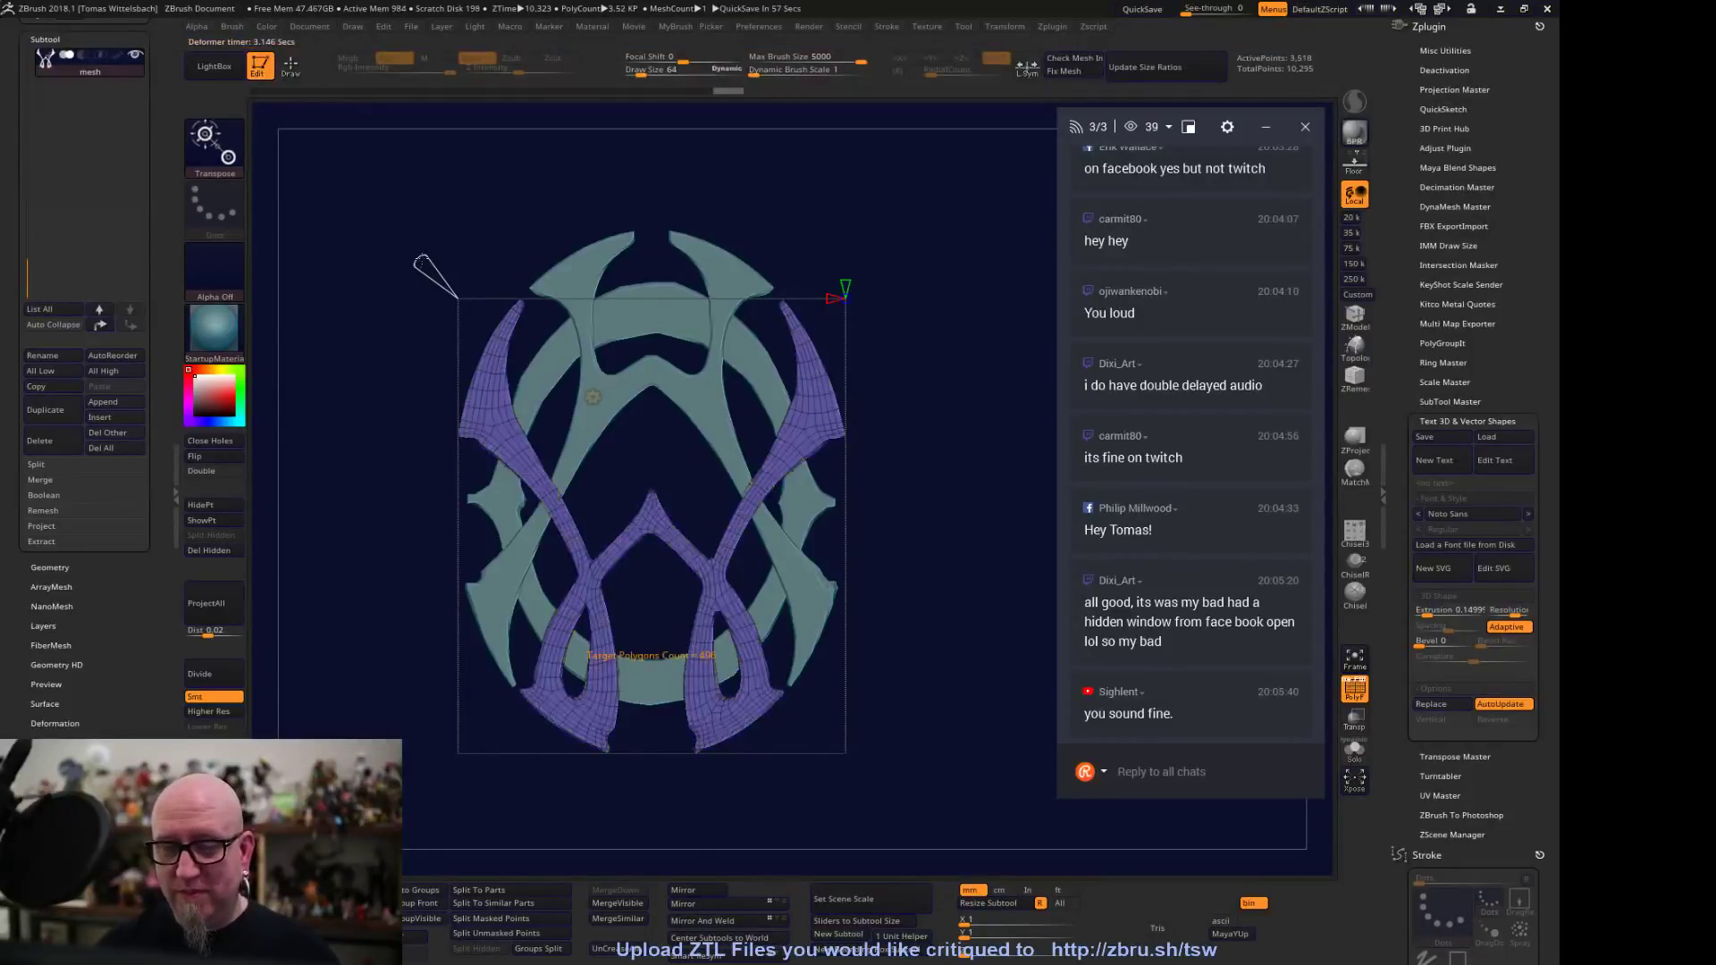
pyautogui.moveTo(901, 760)
pyautogui.mouseDown()
pyautogui.moveTo(1019, 688)
pyautogui.moveTo(901, 759)
pyautogui.mouseUp()
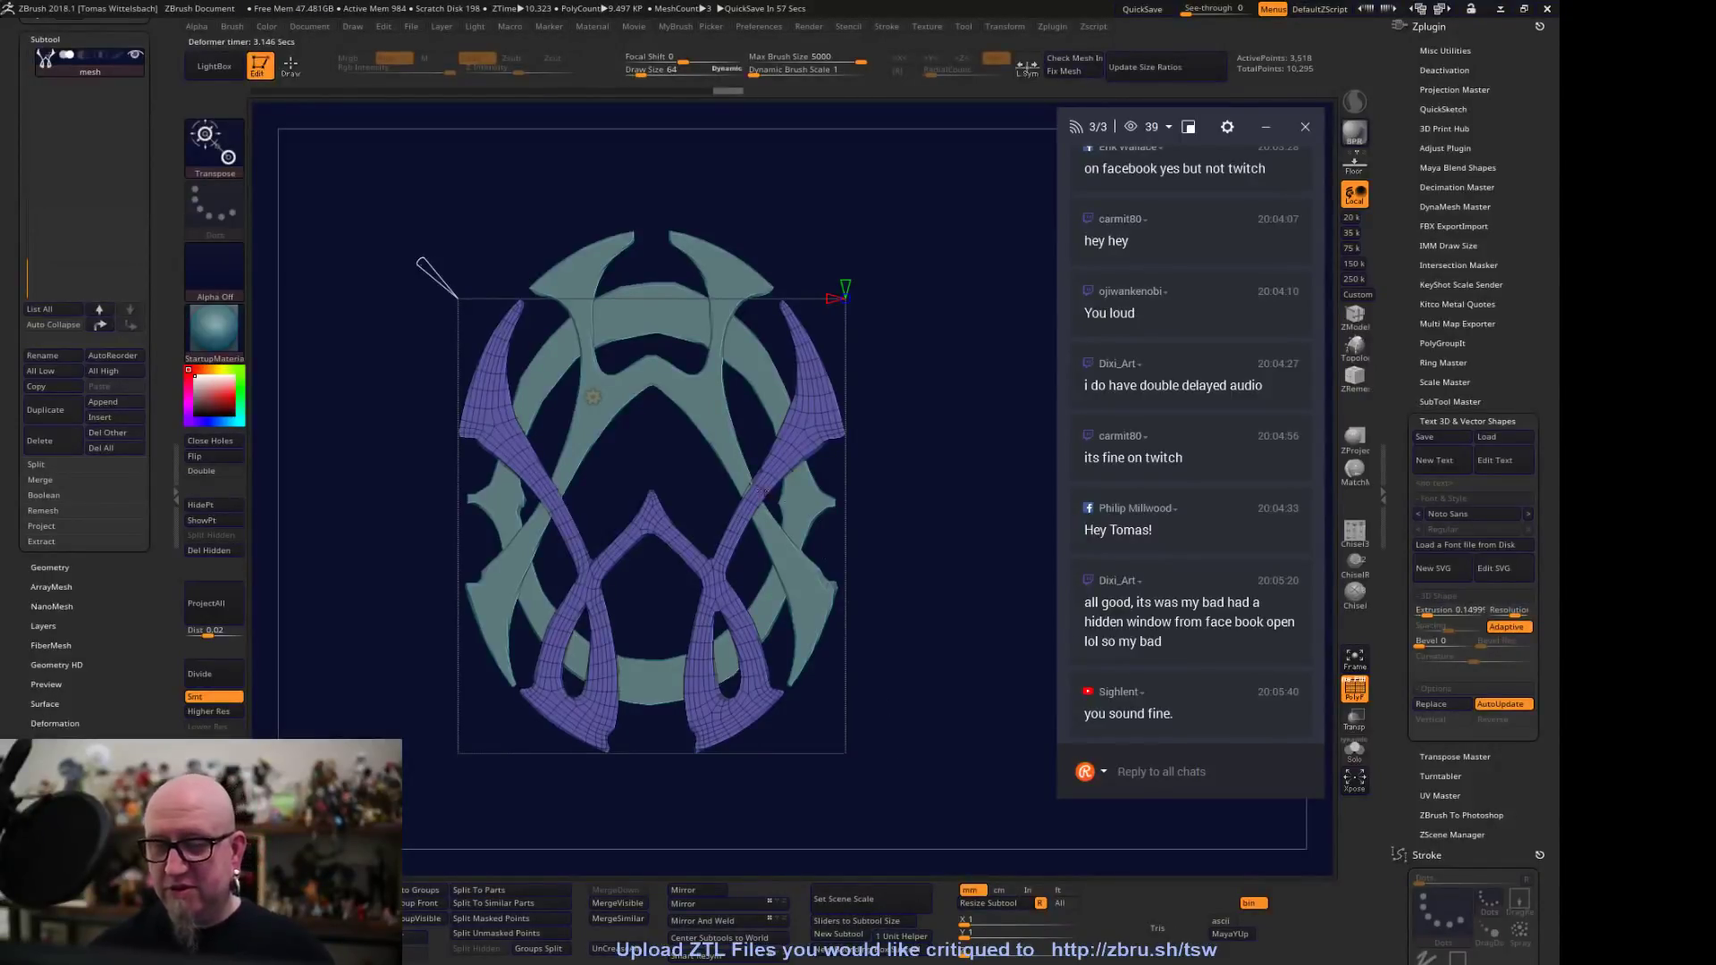
pyautogui.moveTo(494, 425); pyautogui.dragTo(334, 556)
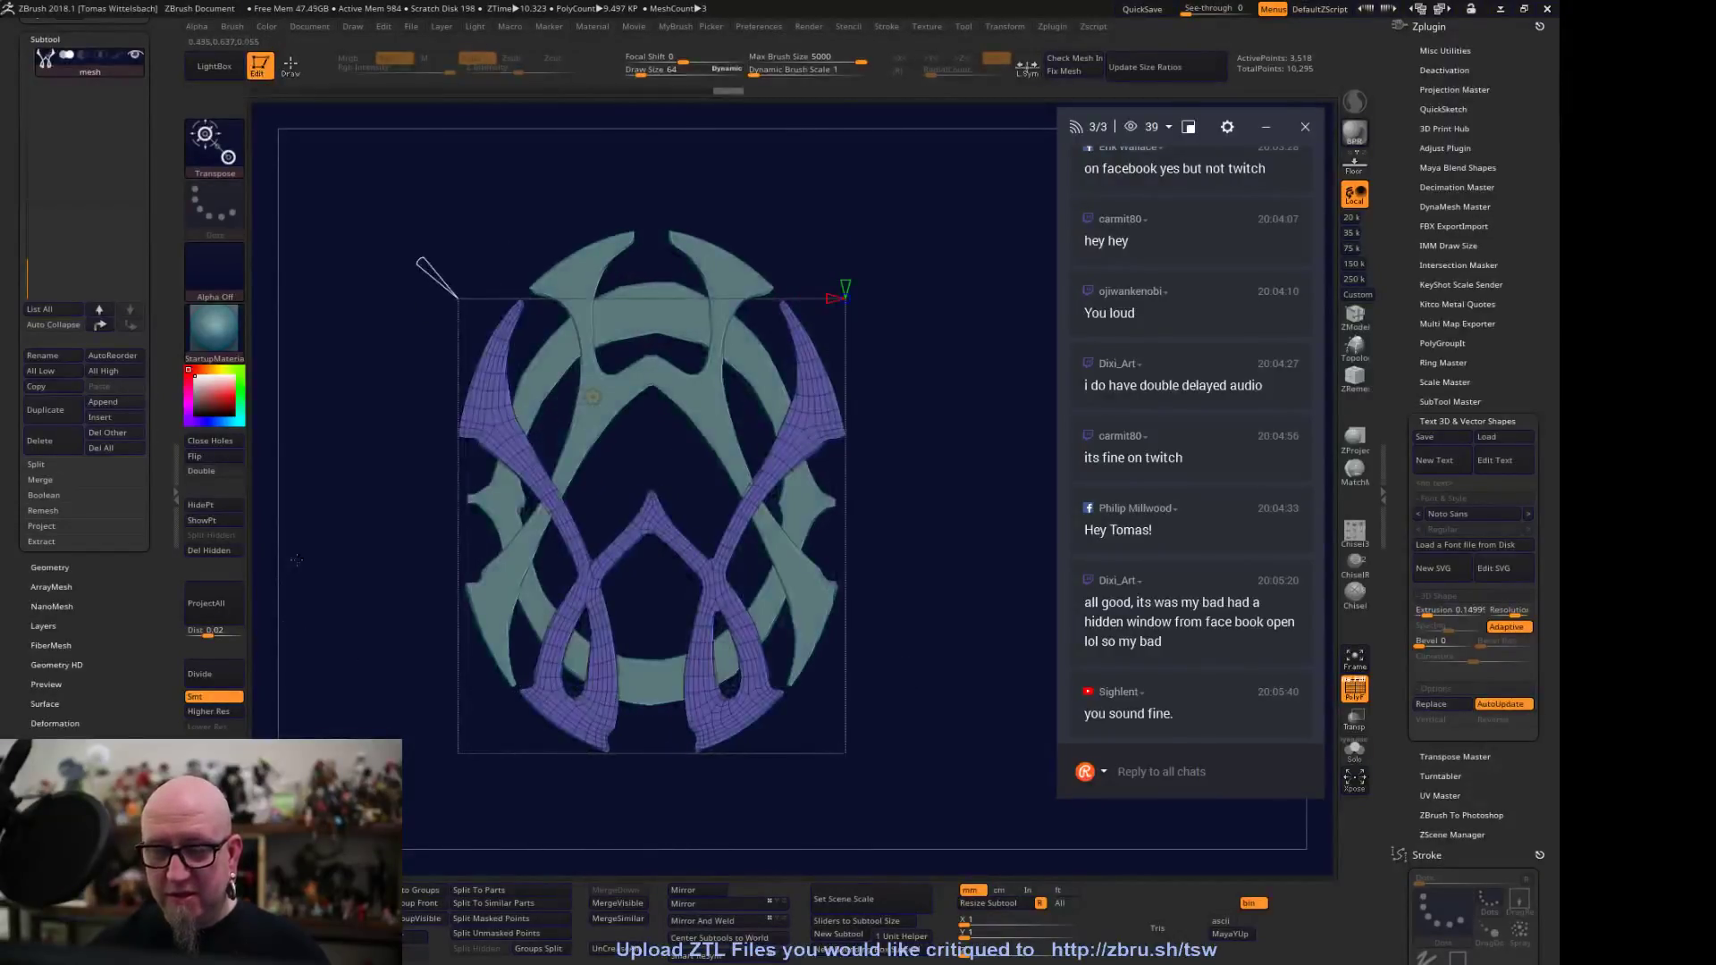
# Switch to Draw mode, subdivide the lower ornament up to about 14.4 million polygons and step down one subdivision level
pyautogui.press('q')
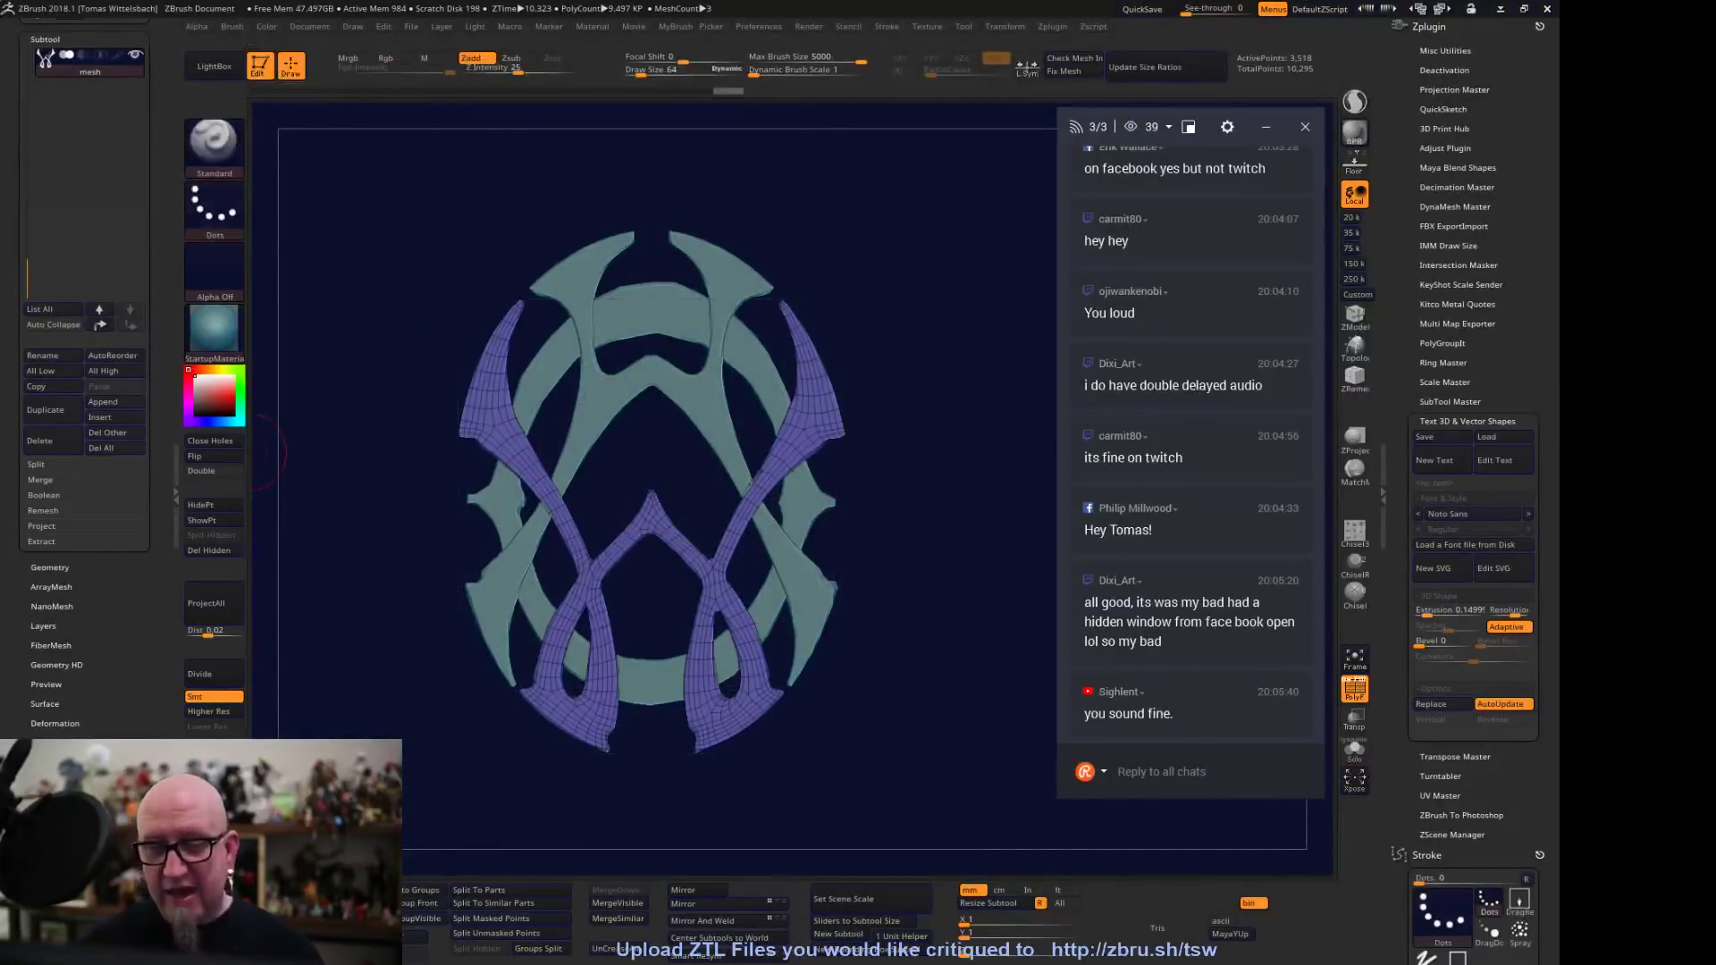
pyautogui.click(214, 674)
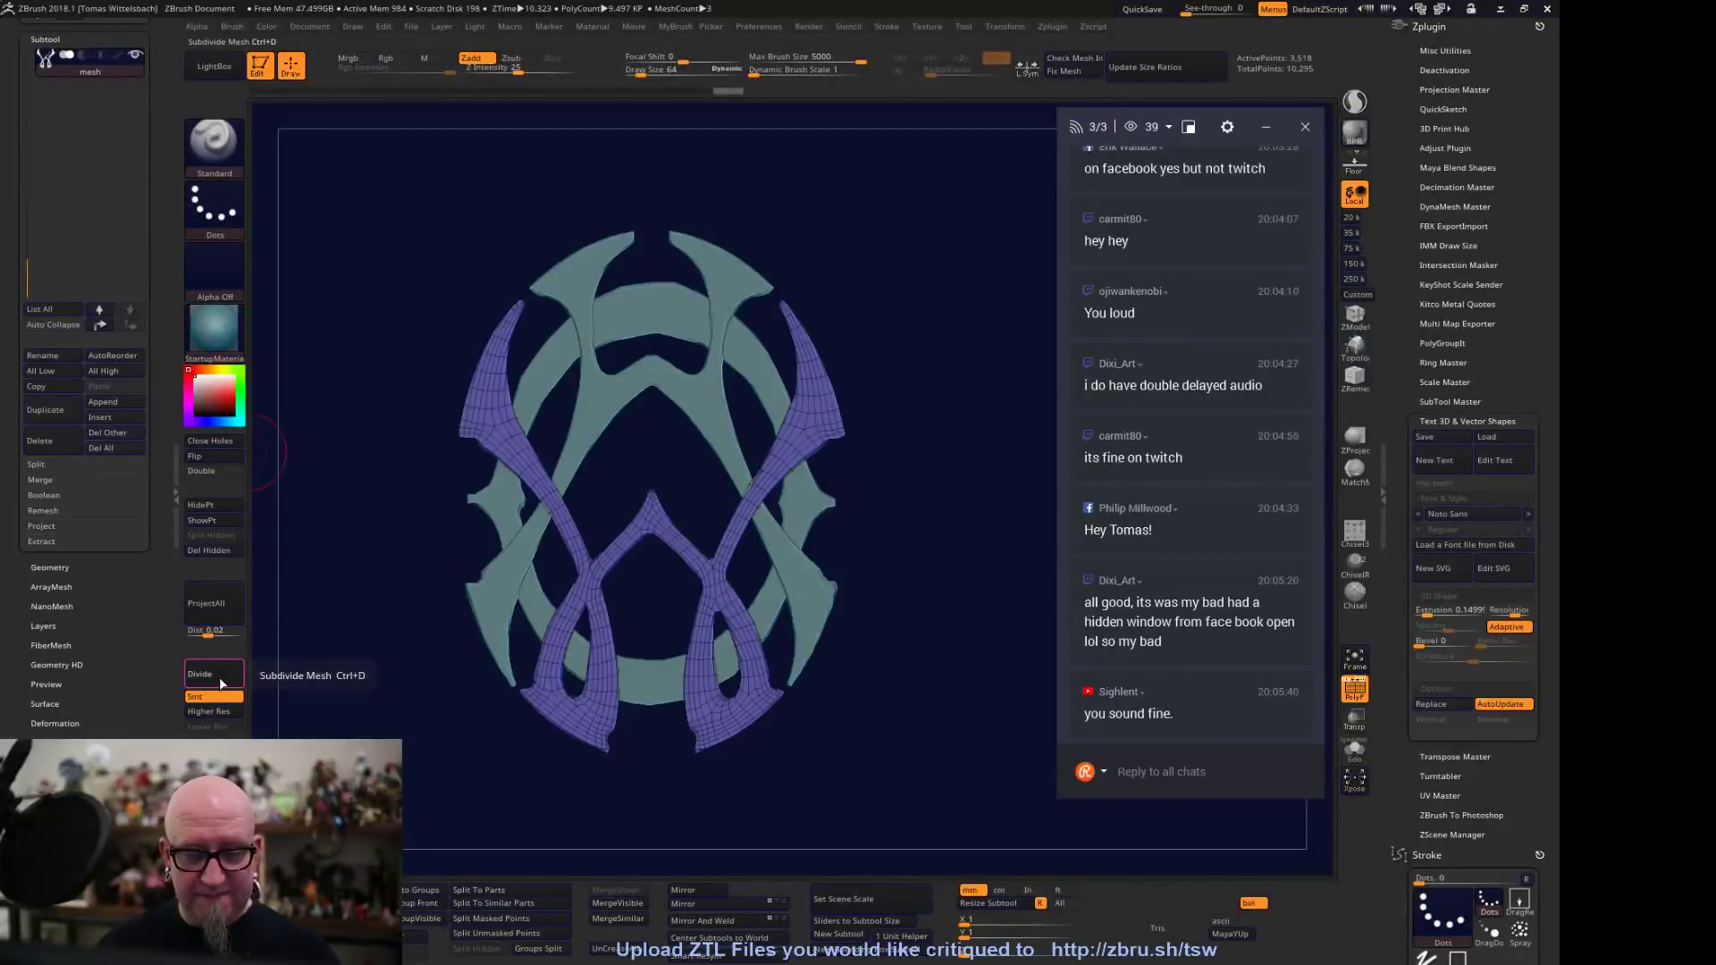
pyautogui.click(221, 683)
pyautogui.click(221, 683)
pyautogui.click(221, 683)
pyautogui.click(220, 682)
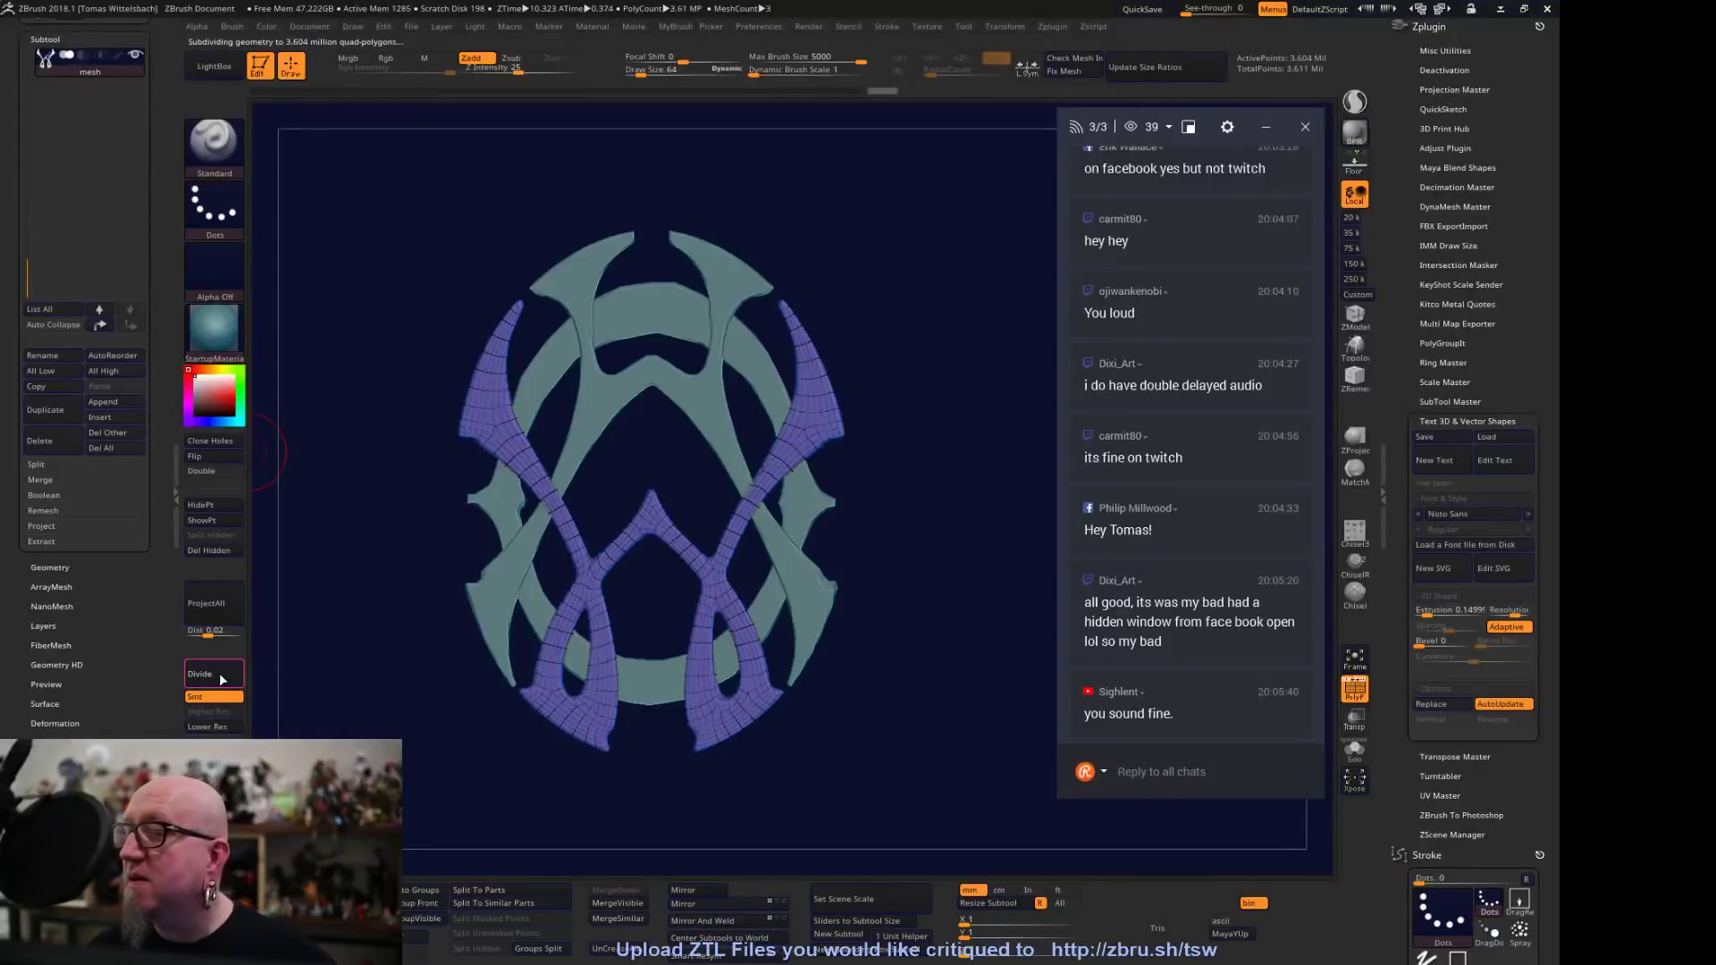
pyautogui.click(221, 679)
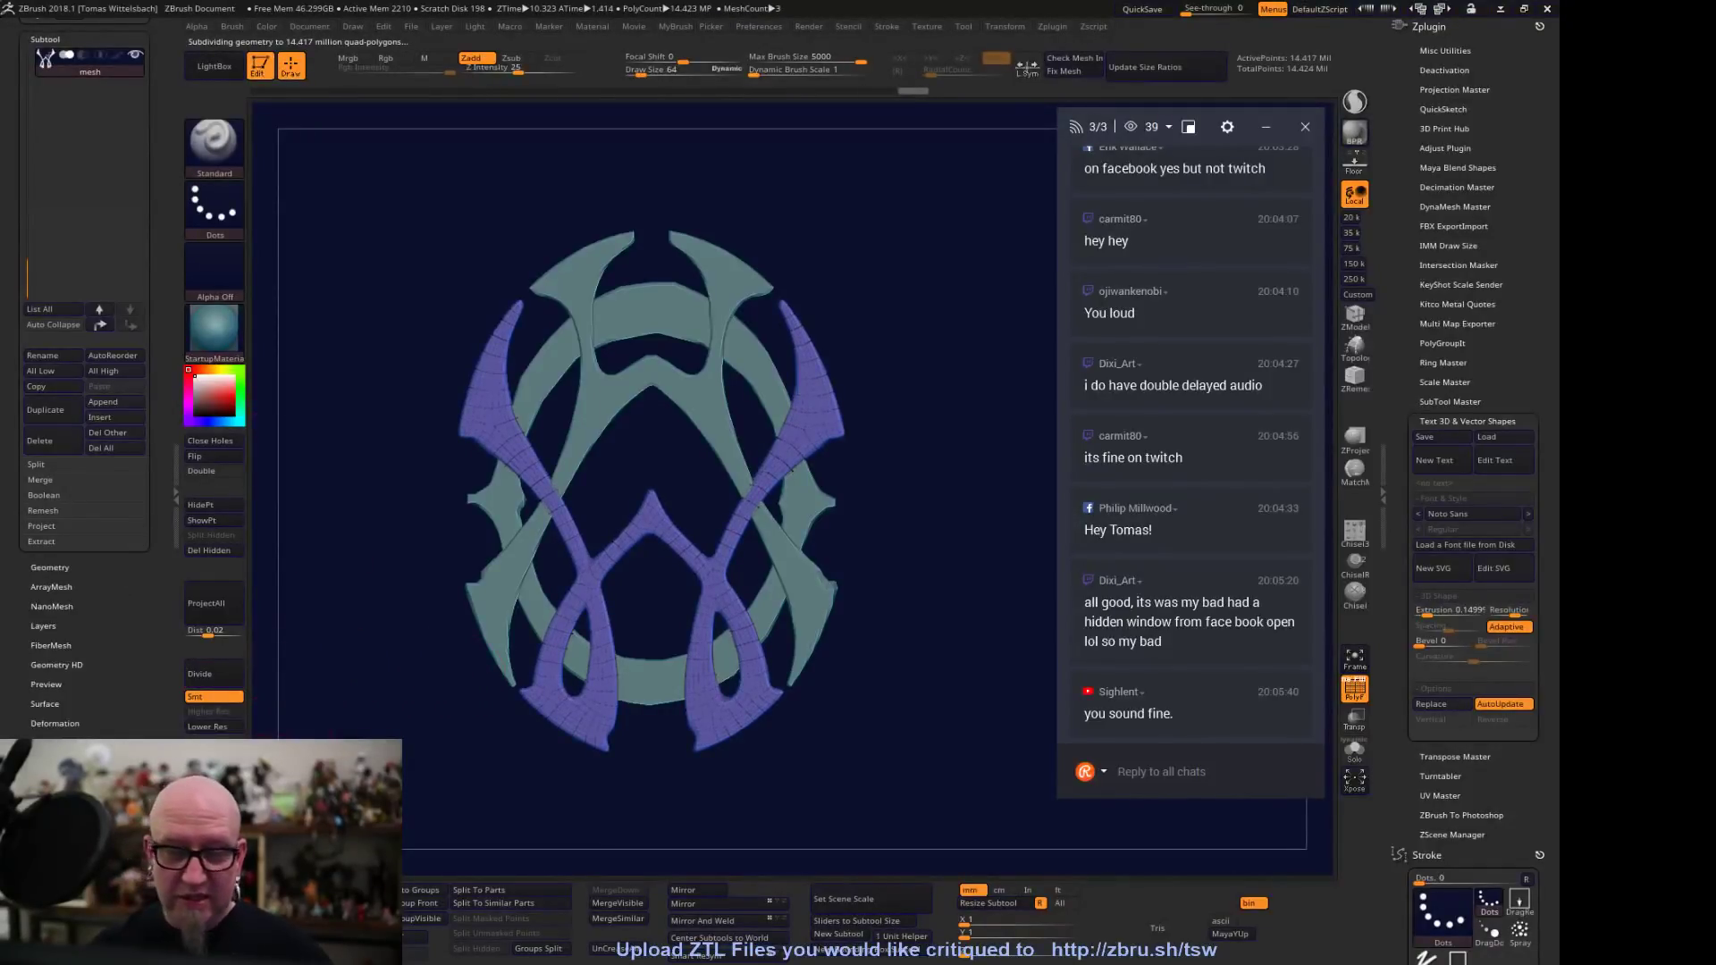
pyautogui.click(215, 726)
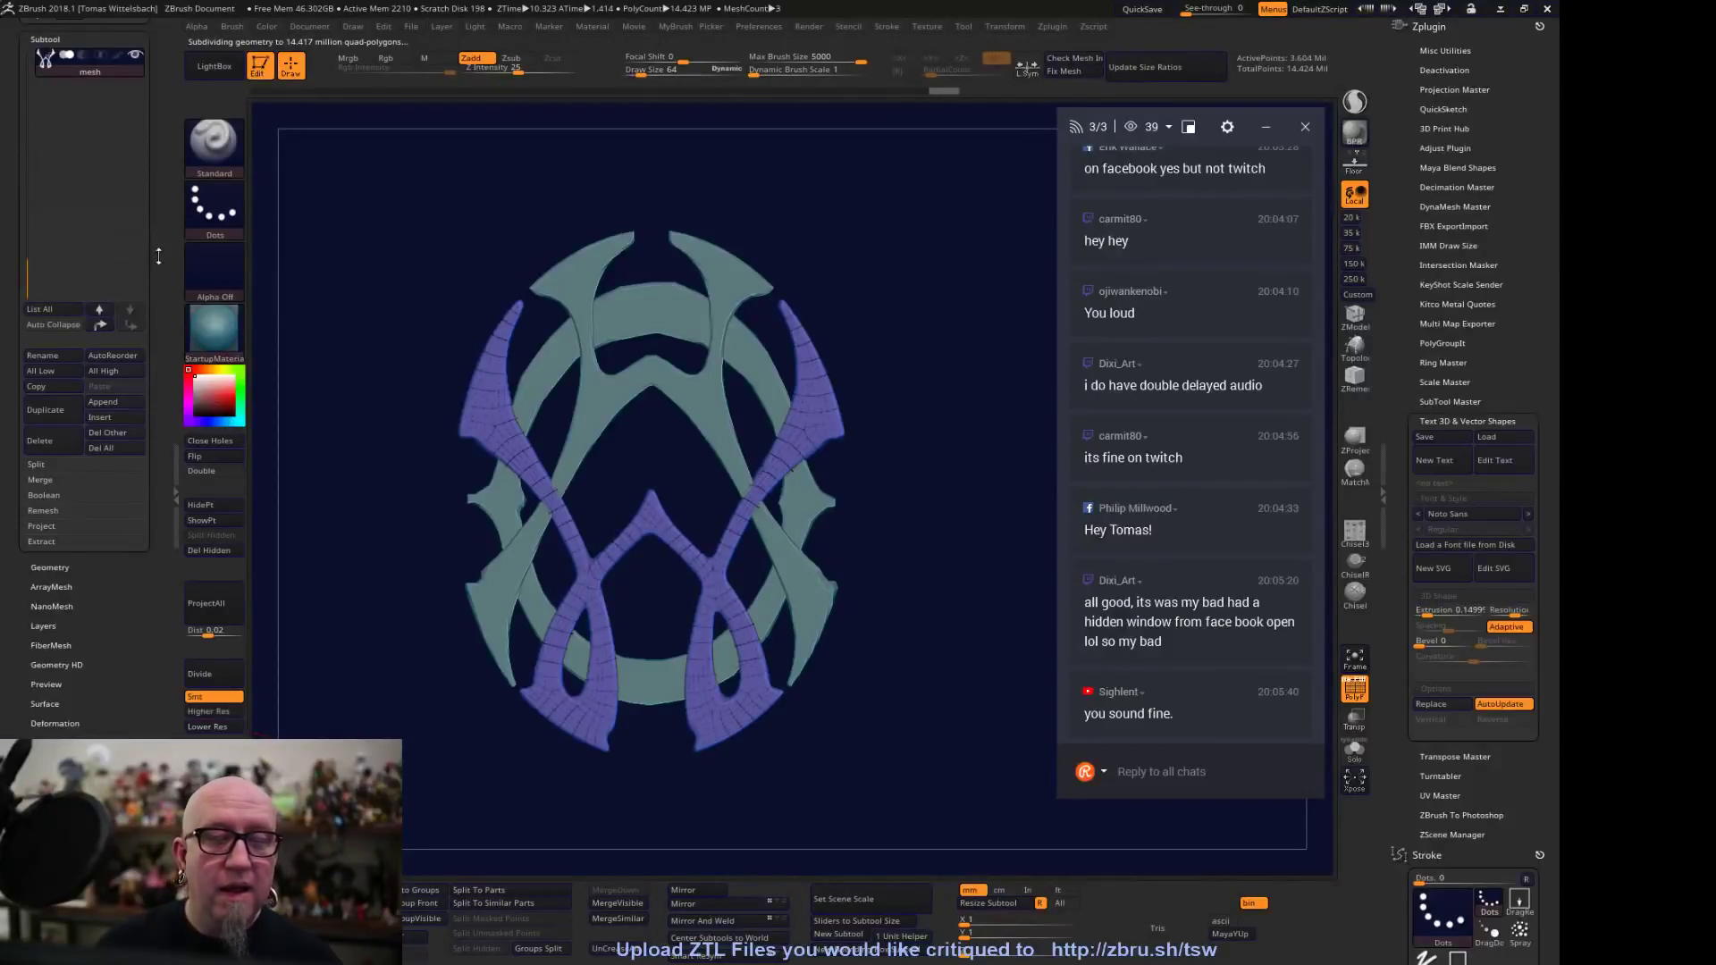
# Select the upper horned ornament subtool and subdivide it repeatedly up to about 53 million polygons
pyautogui.moveTo(160, 144); pyautogui.dragTo(160, 369)
pyautogui.moveTo(27, 501); pyautogui.dragTo(30, 298)
pyautogui.click(54, 344)
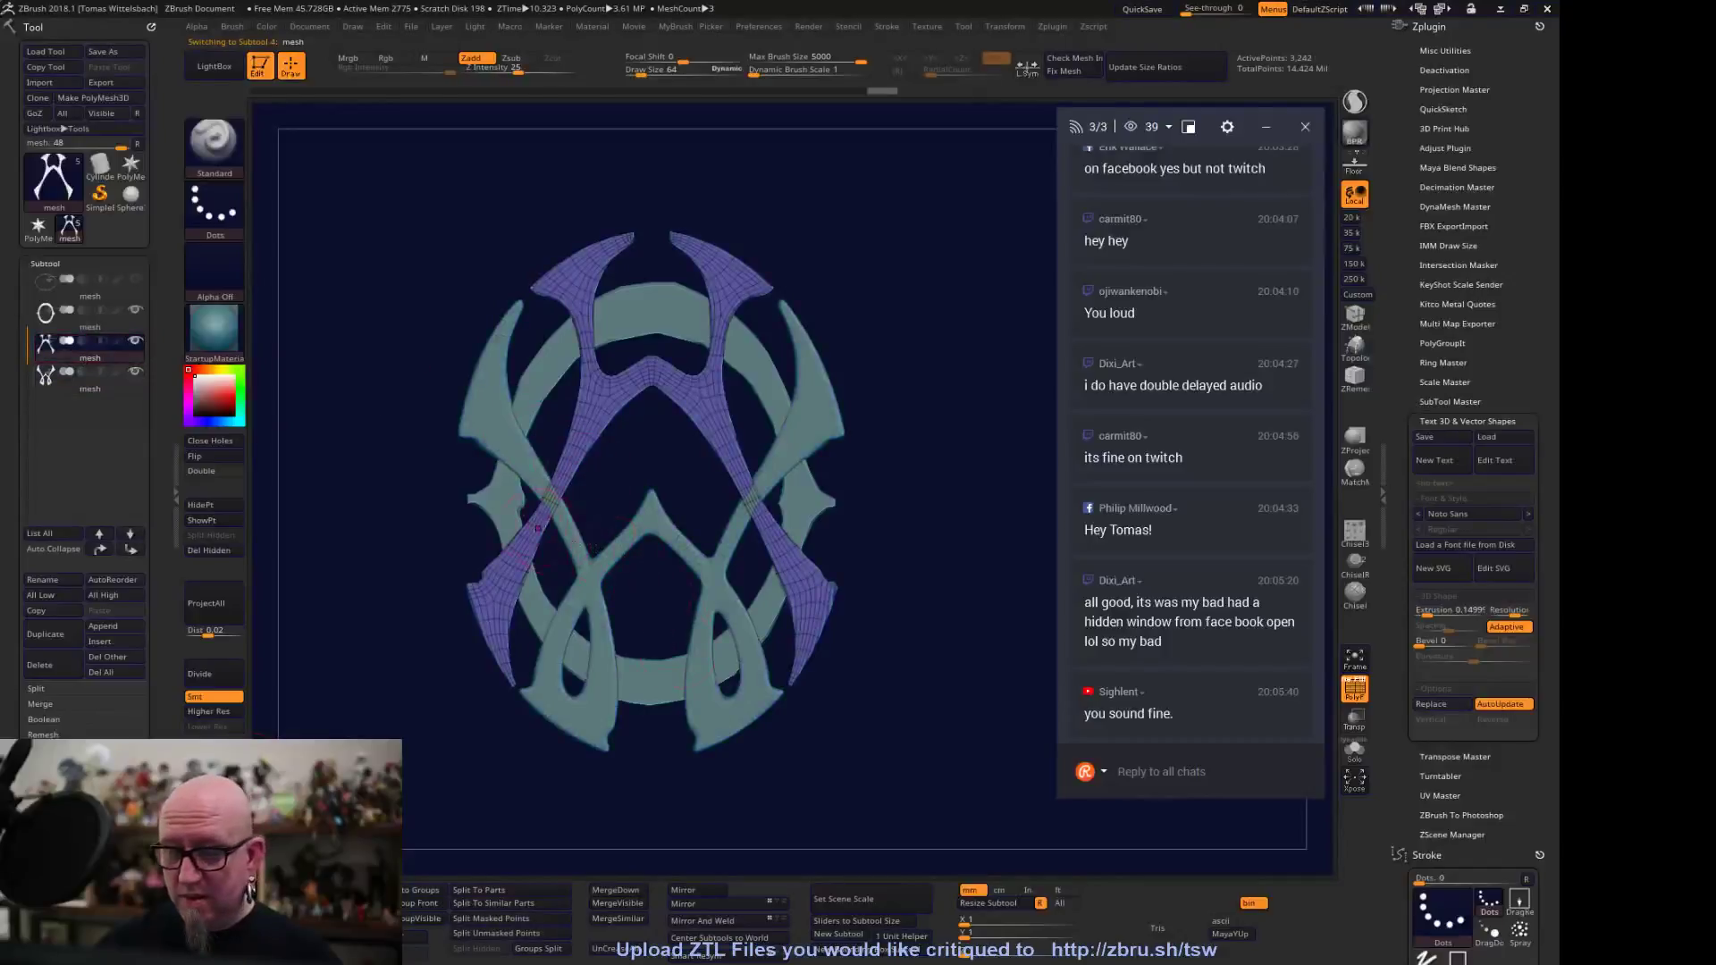
pyautogui.click(212, 674)
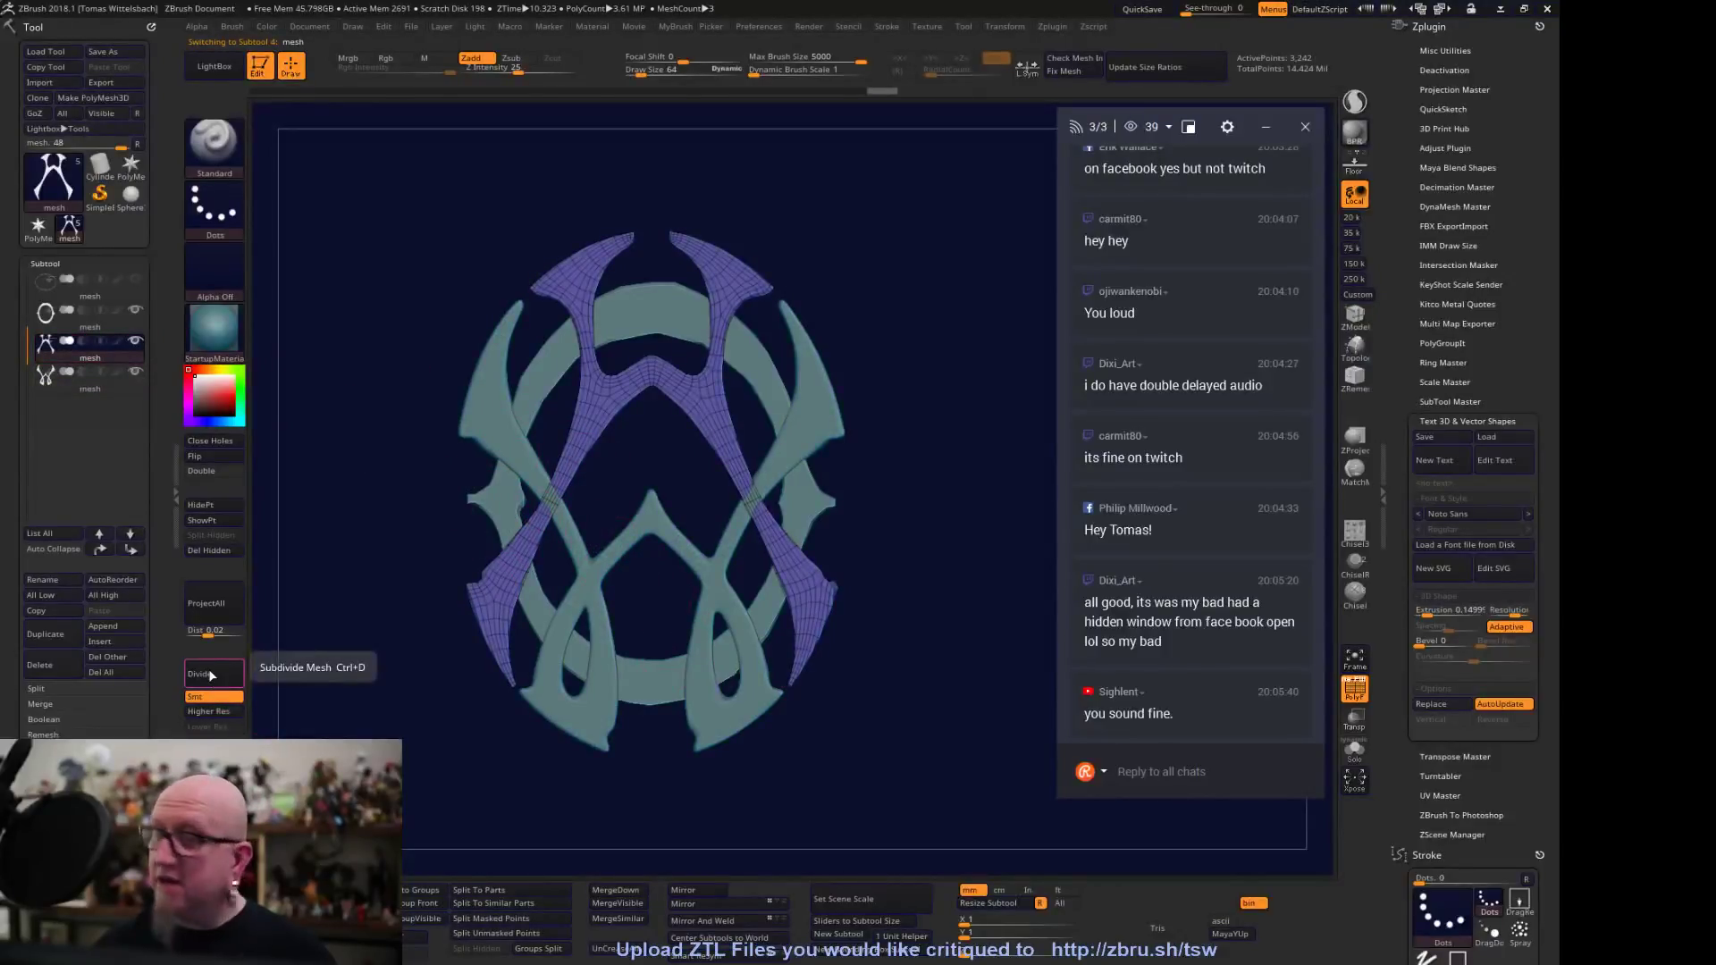
pyautogui.click(212, 673)
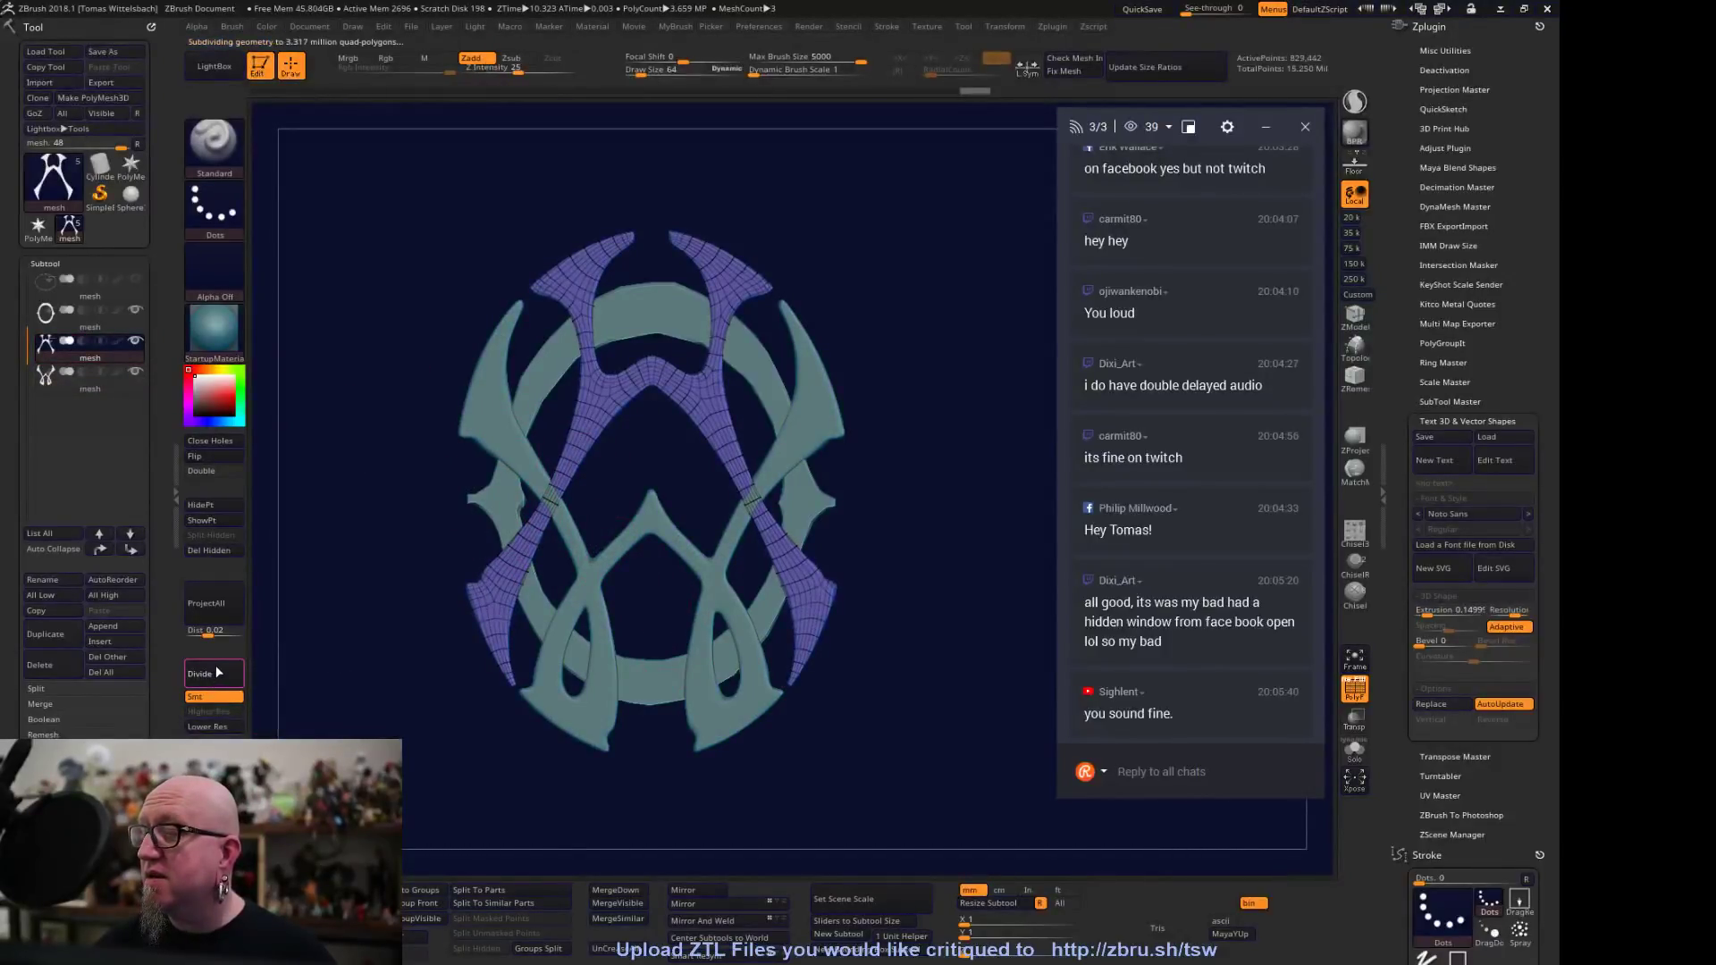
pyautogui.click(219, 673)
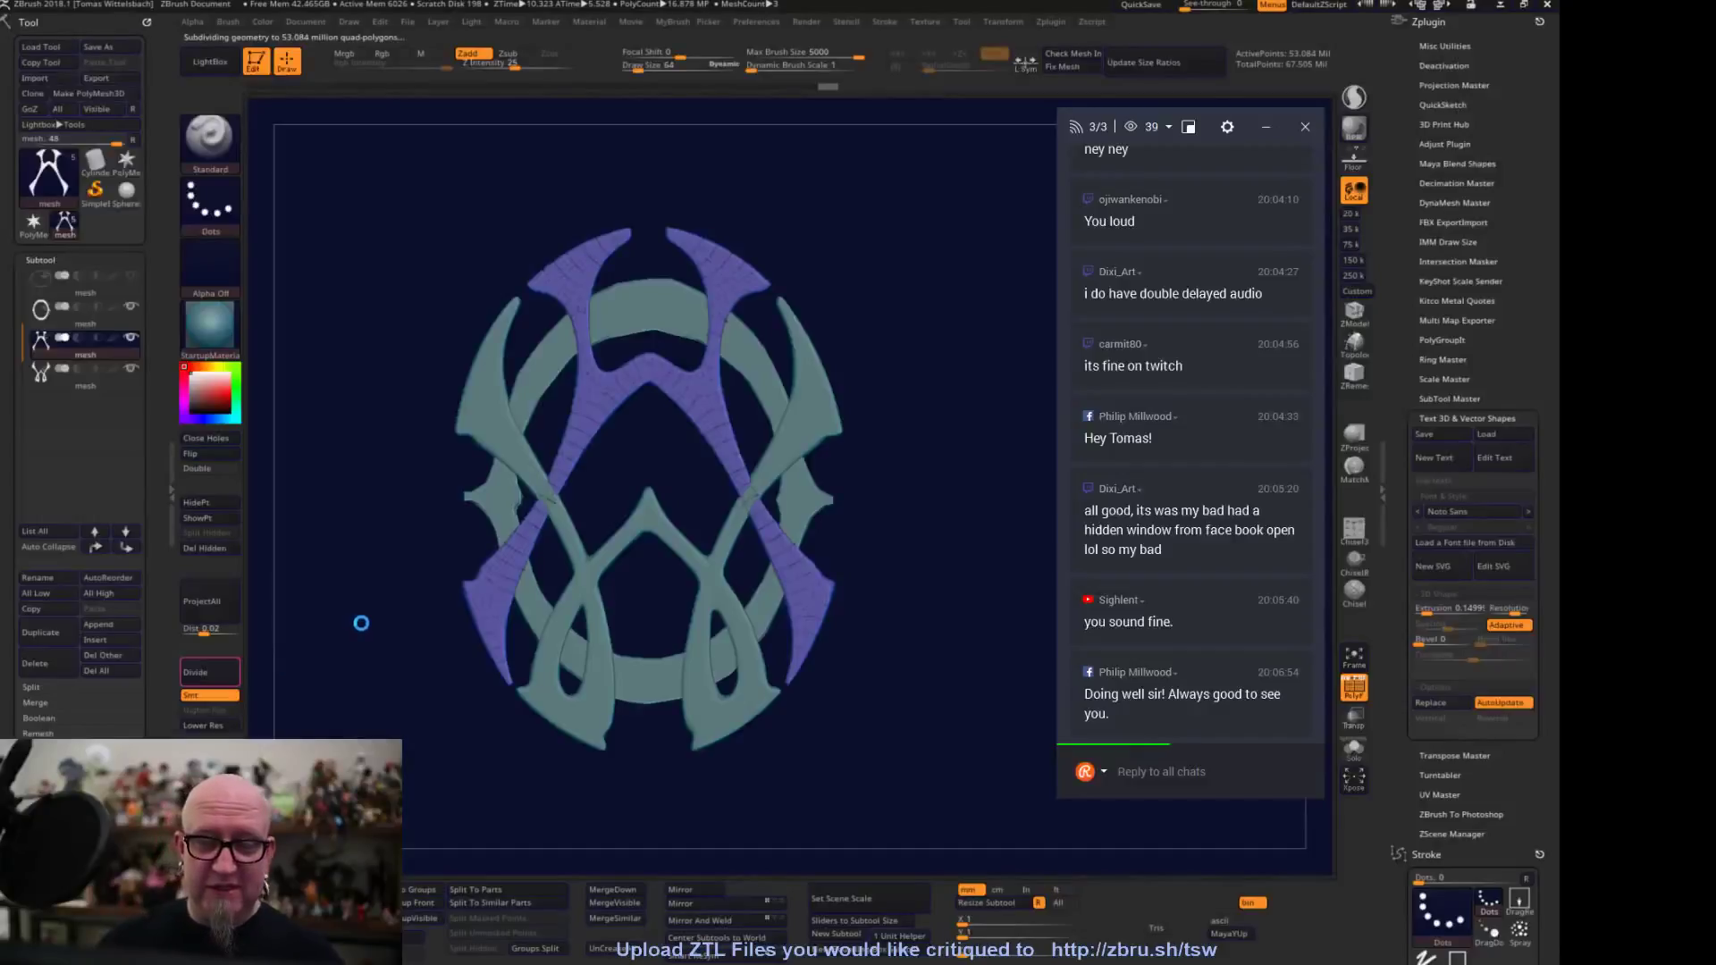
# Step the upper horned ornament down several subdivision levels and back up to the 3.317-million-point level
pyautogui.hotkey('shift', 'd')
pyautogui.hotkey('shift', 'd')
pyautogui.hotkey('shift', 'd')
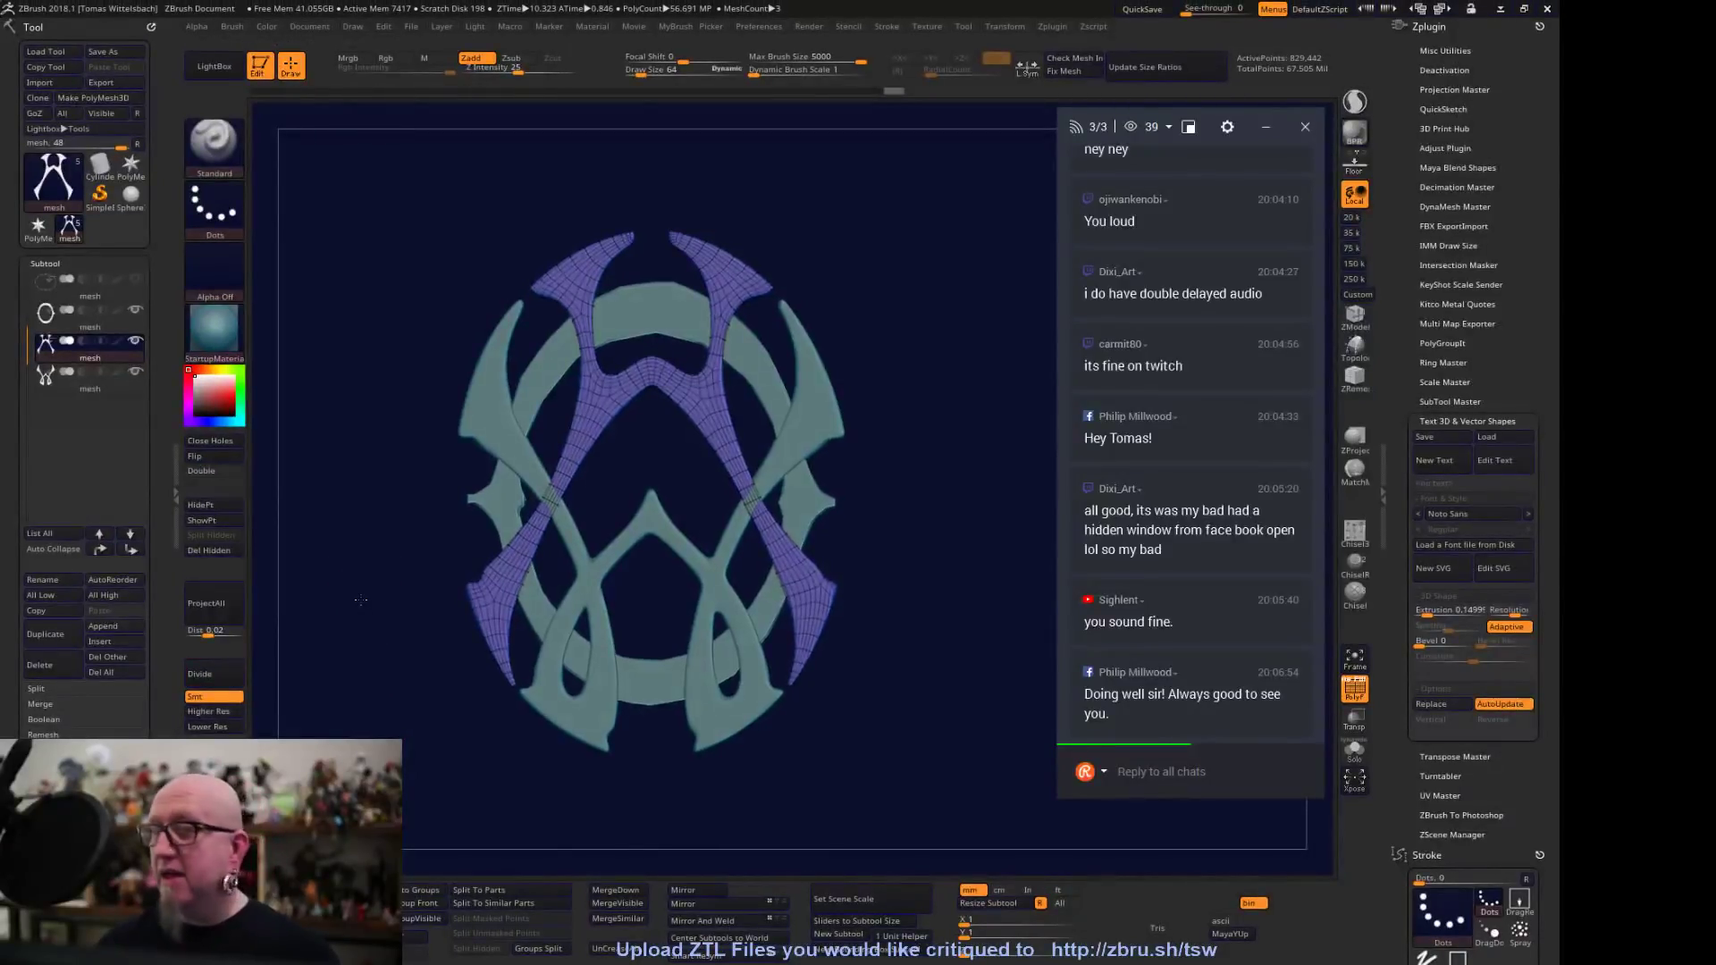
pyautogui.click(217, 712)
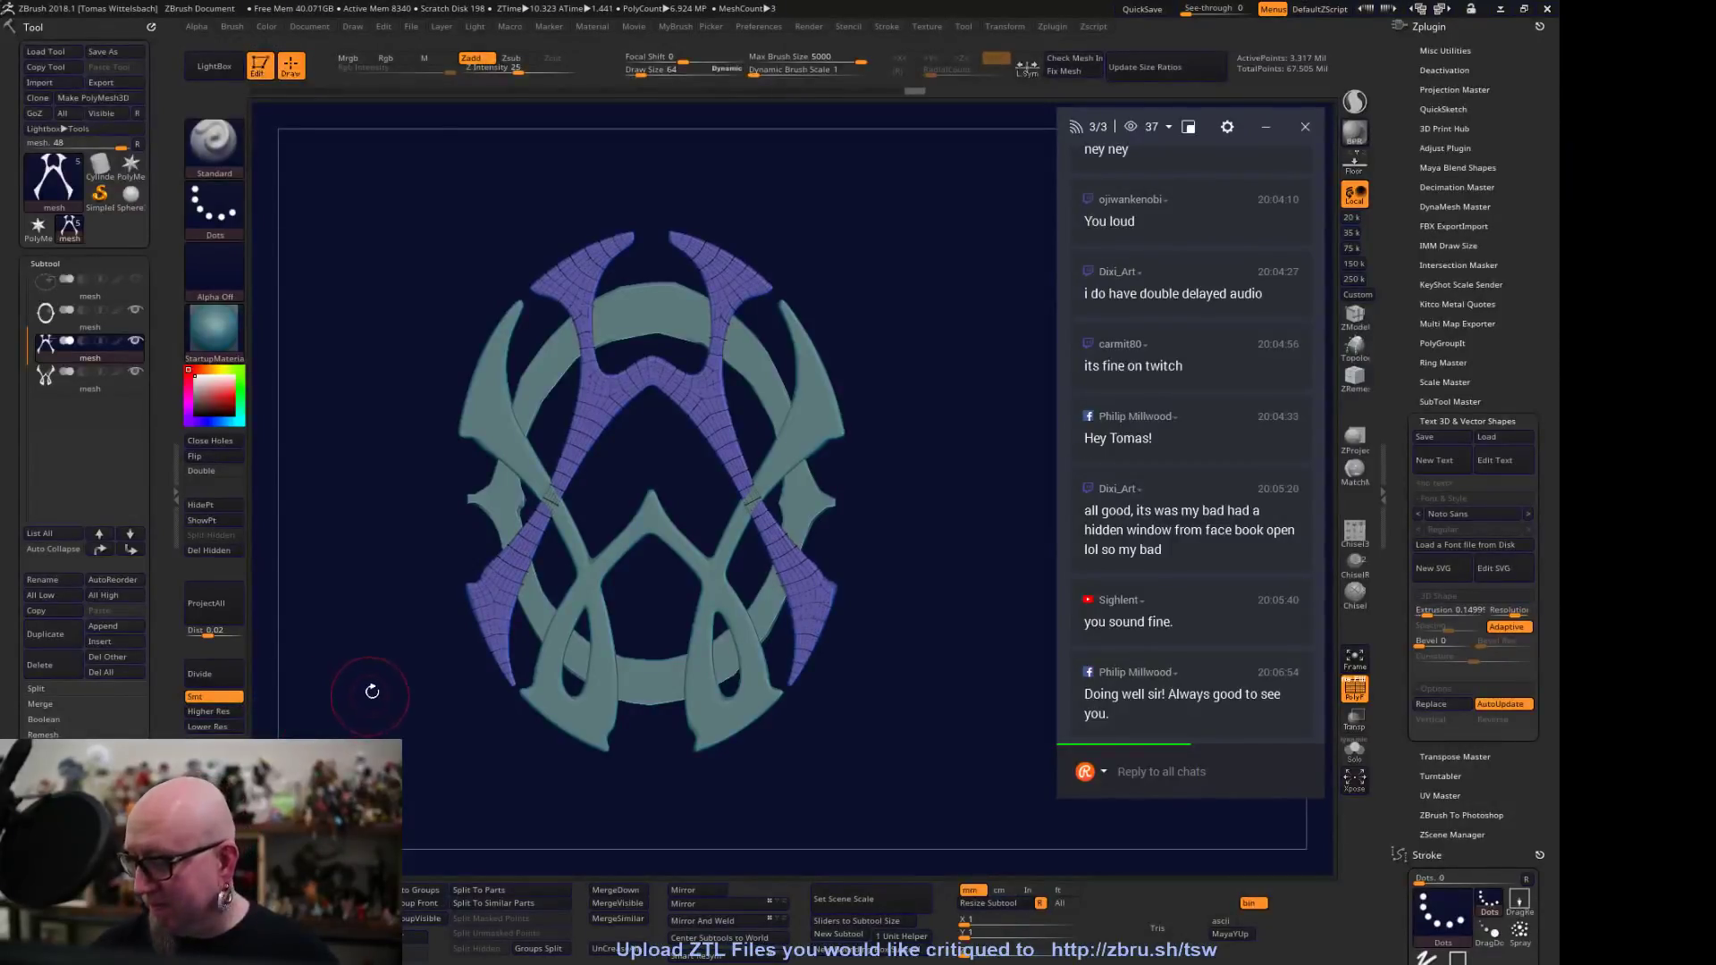
pyautogui.press('shift')
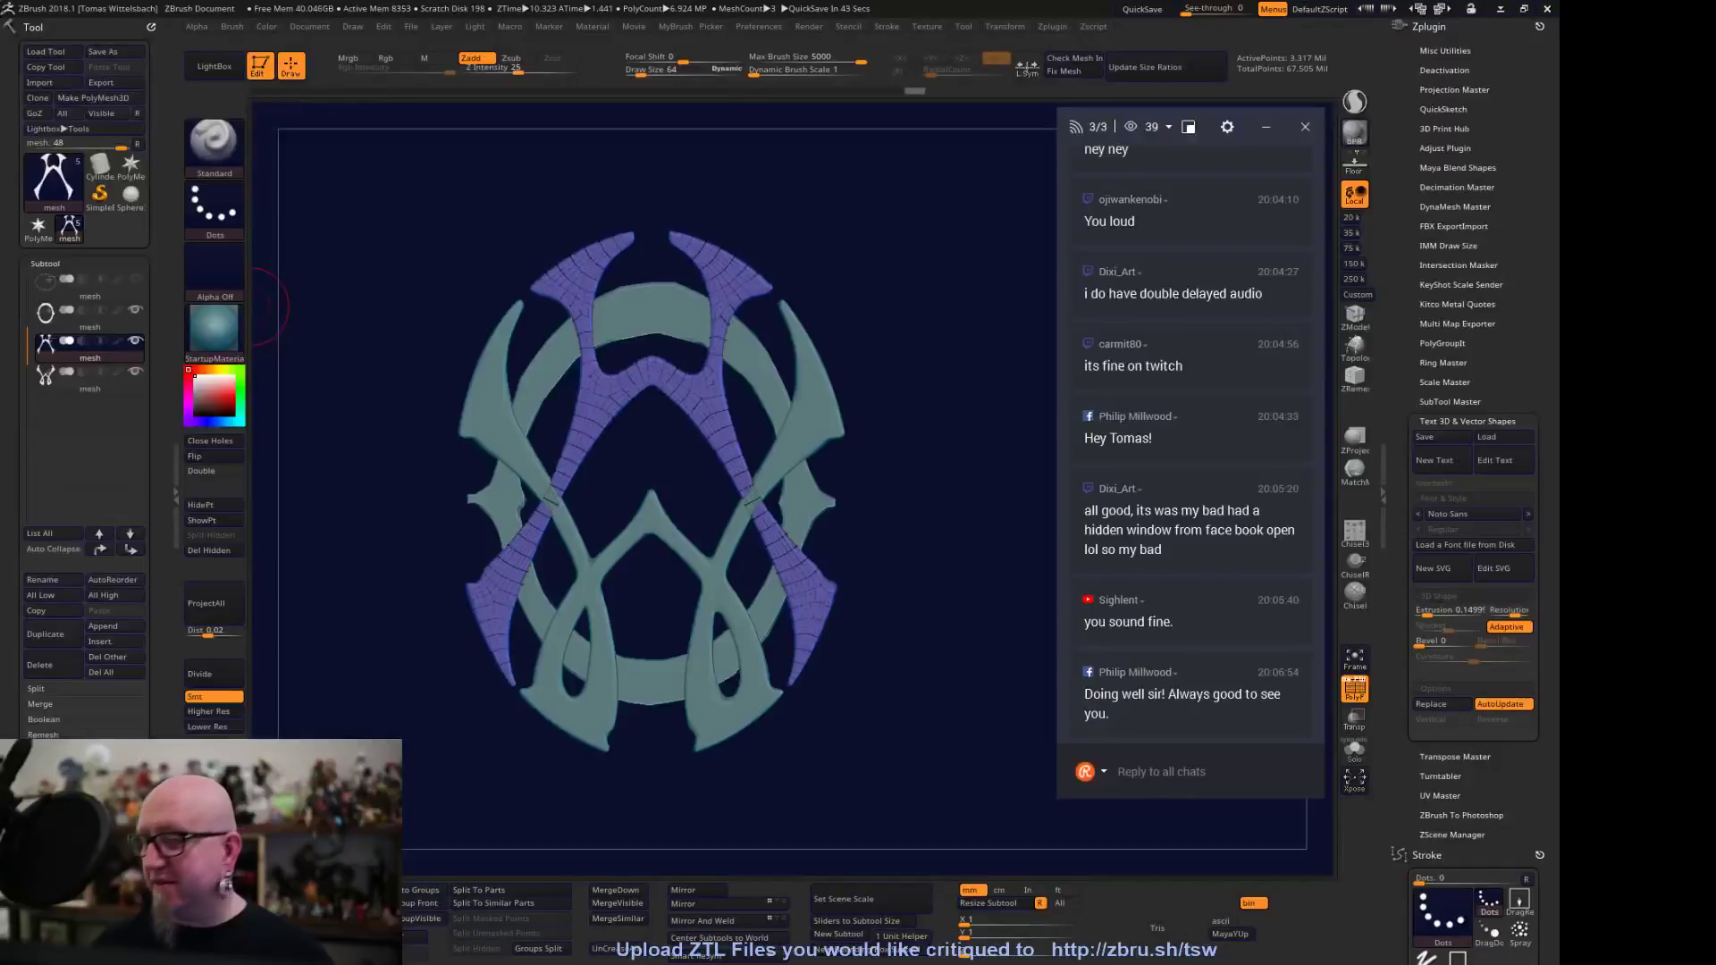
# Select the oval ring subtool, subdivide it up to about 11.21 million polygons and step down one subdivision level
pyautogui.keyDown('alt'); pyautogui.click(497, 339); pyautogui.keyUp('alt')
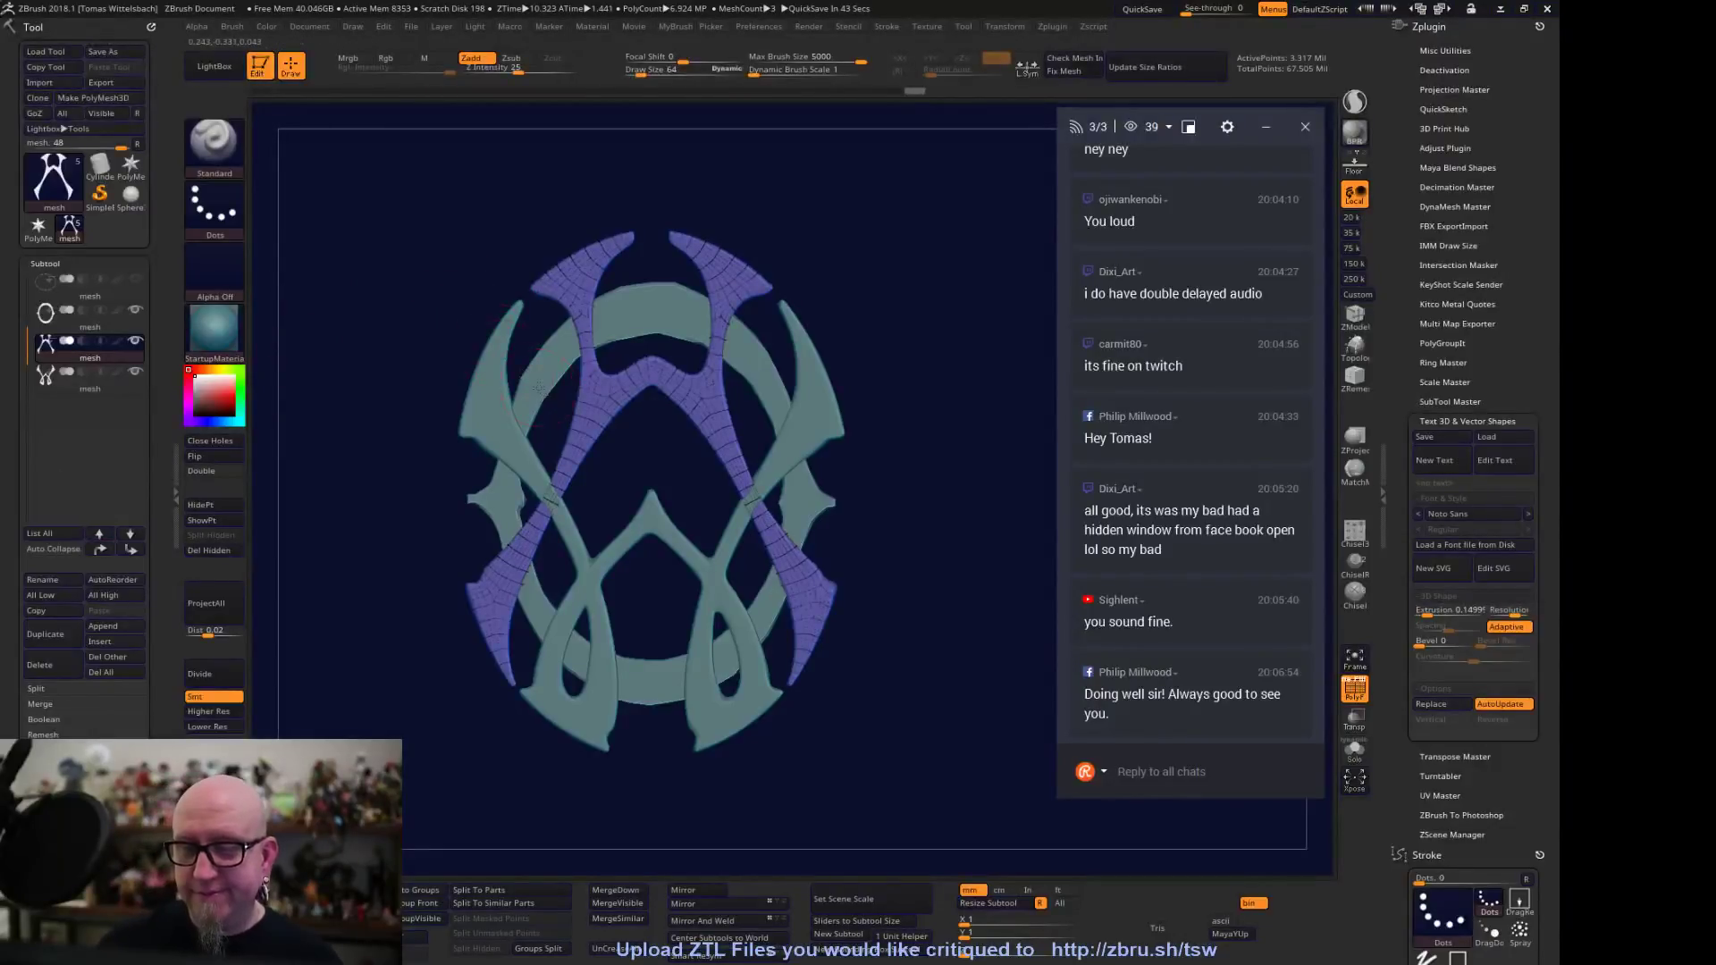
pyautogui.click(224, 674)
pyautogui.click(226, 674)
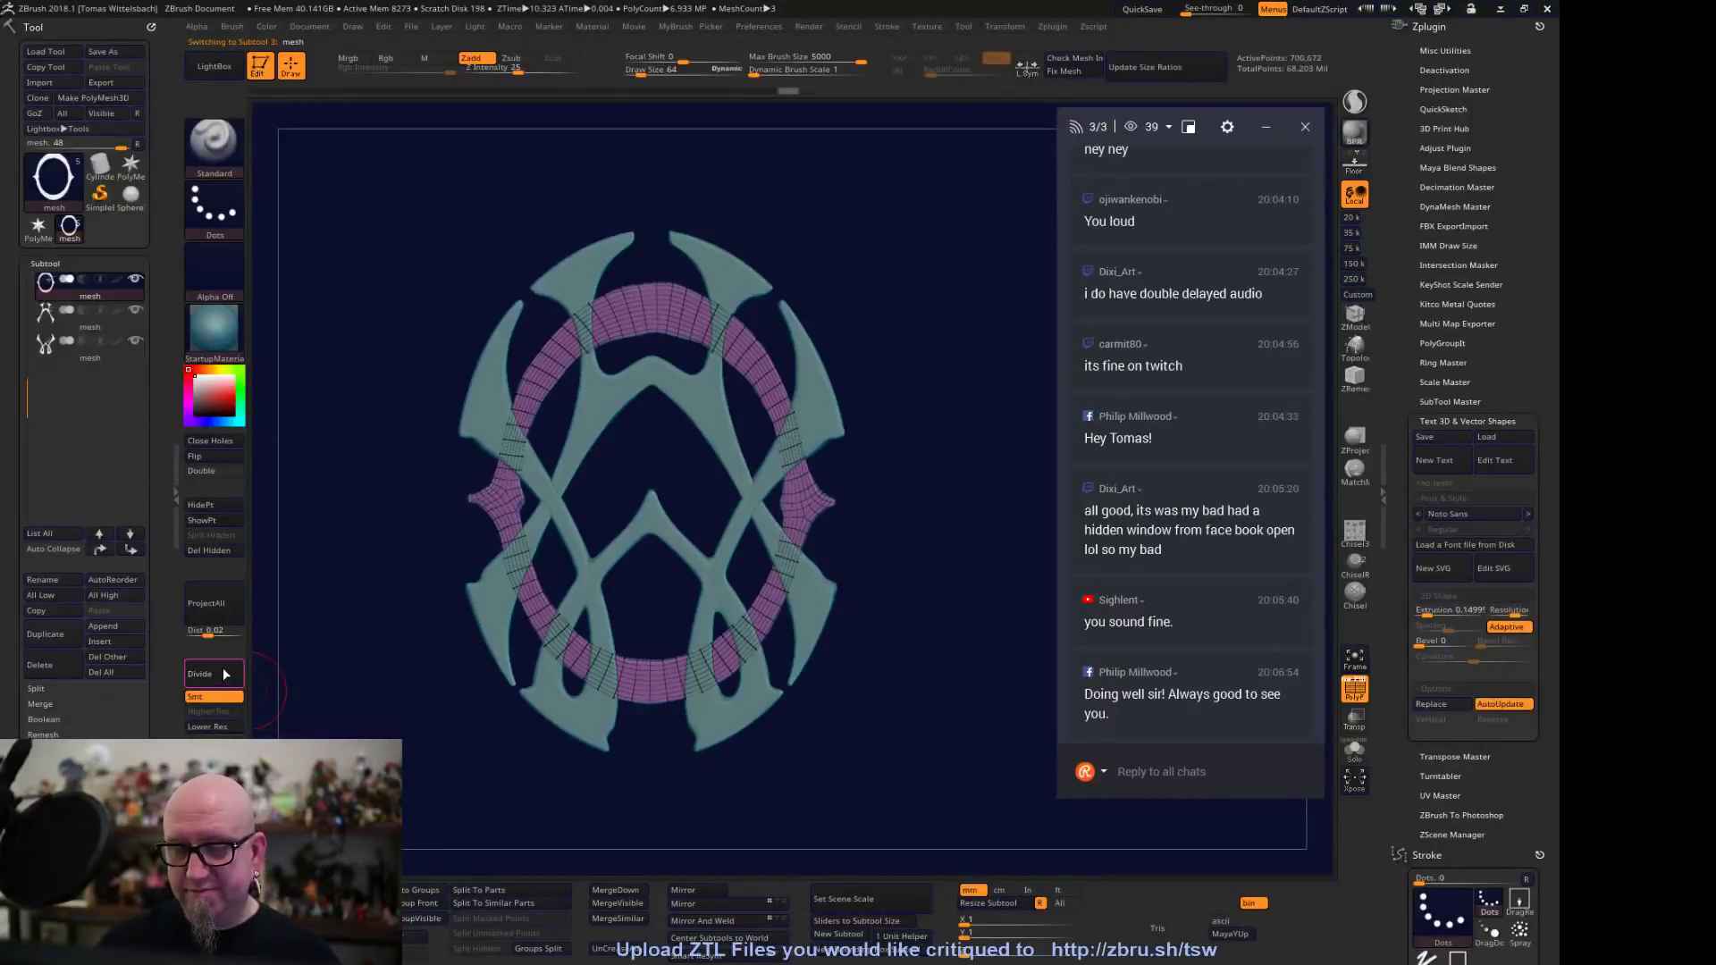
pyautogui.click(230, 674)
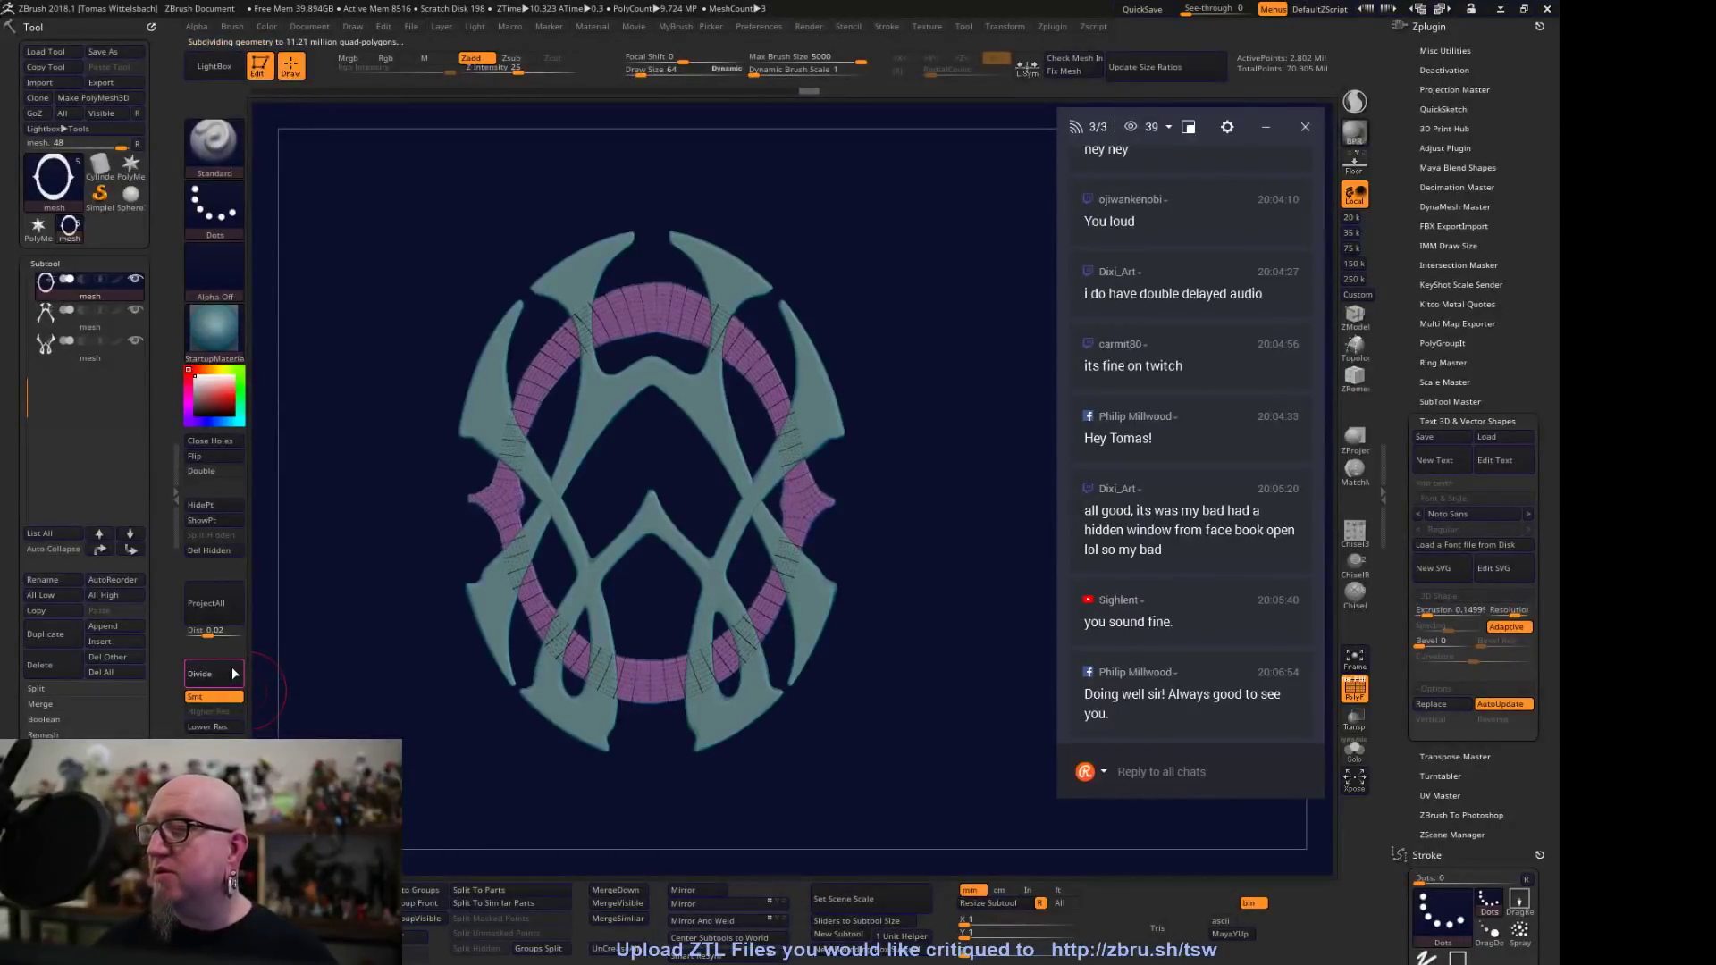
pyautogui.click(227, 722)
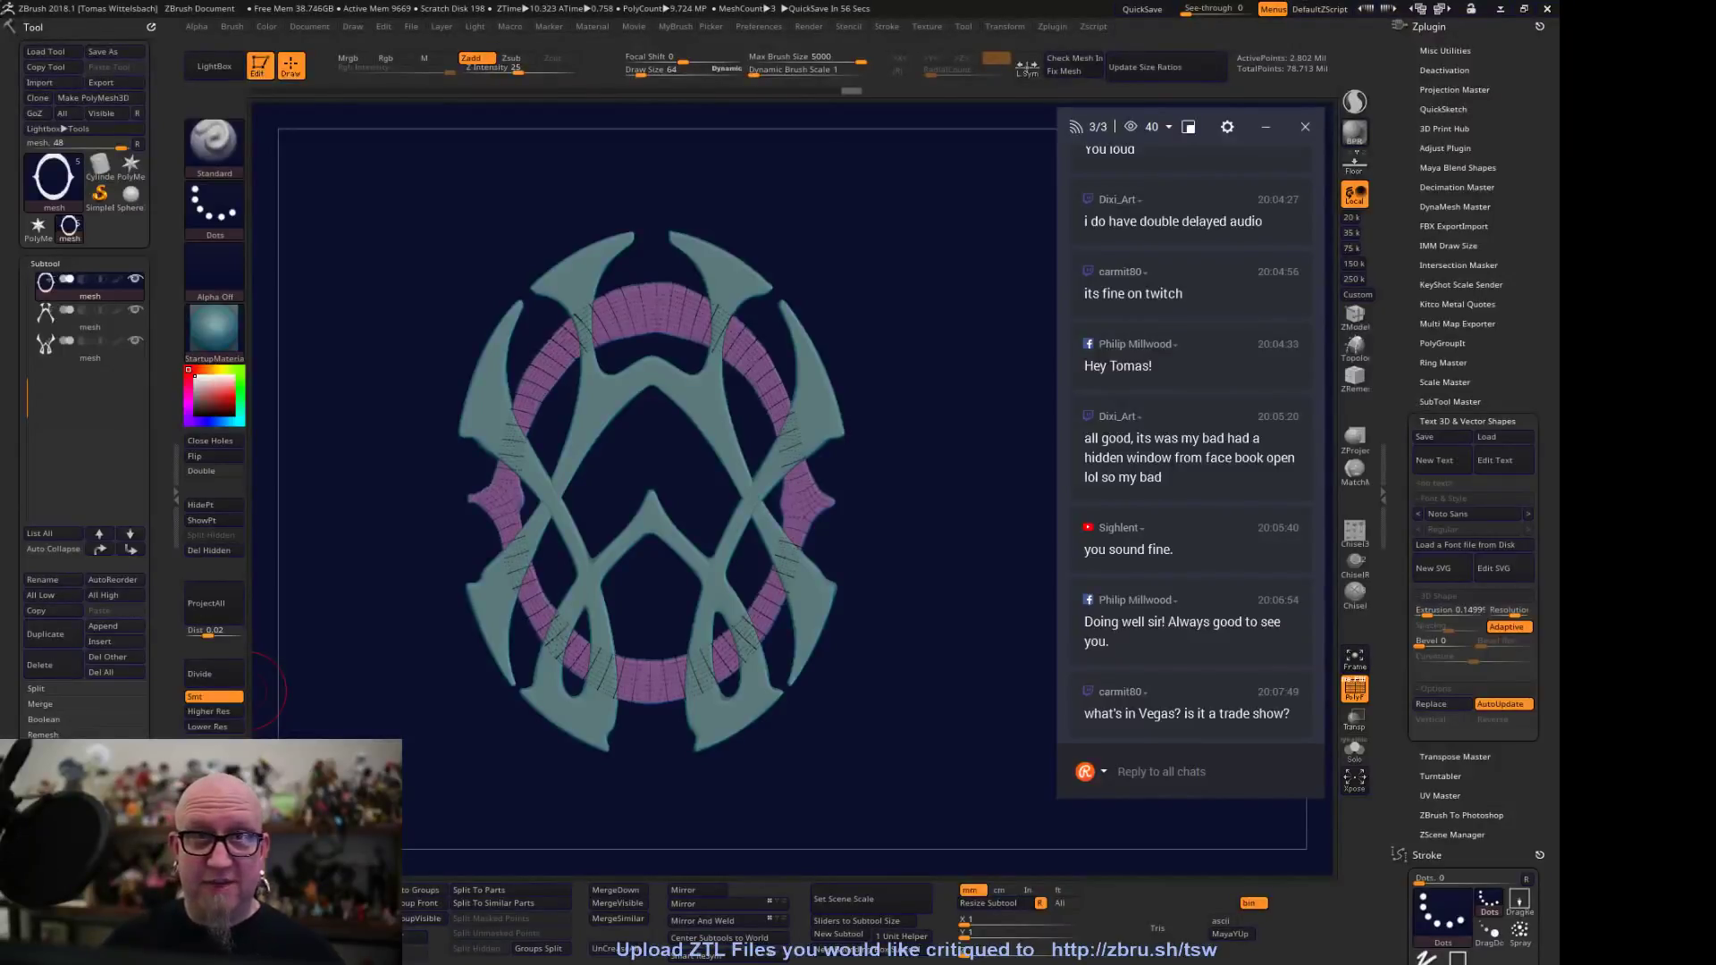
# Hide the upper and lower ornament subtools so only the oval ring is shown, enlarged in the canvas
pyautogui.click(135, 310)
pyautogui.click(135, 340)
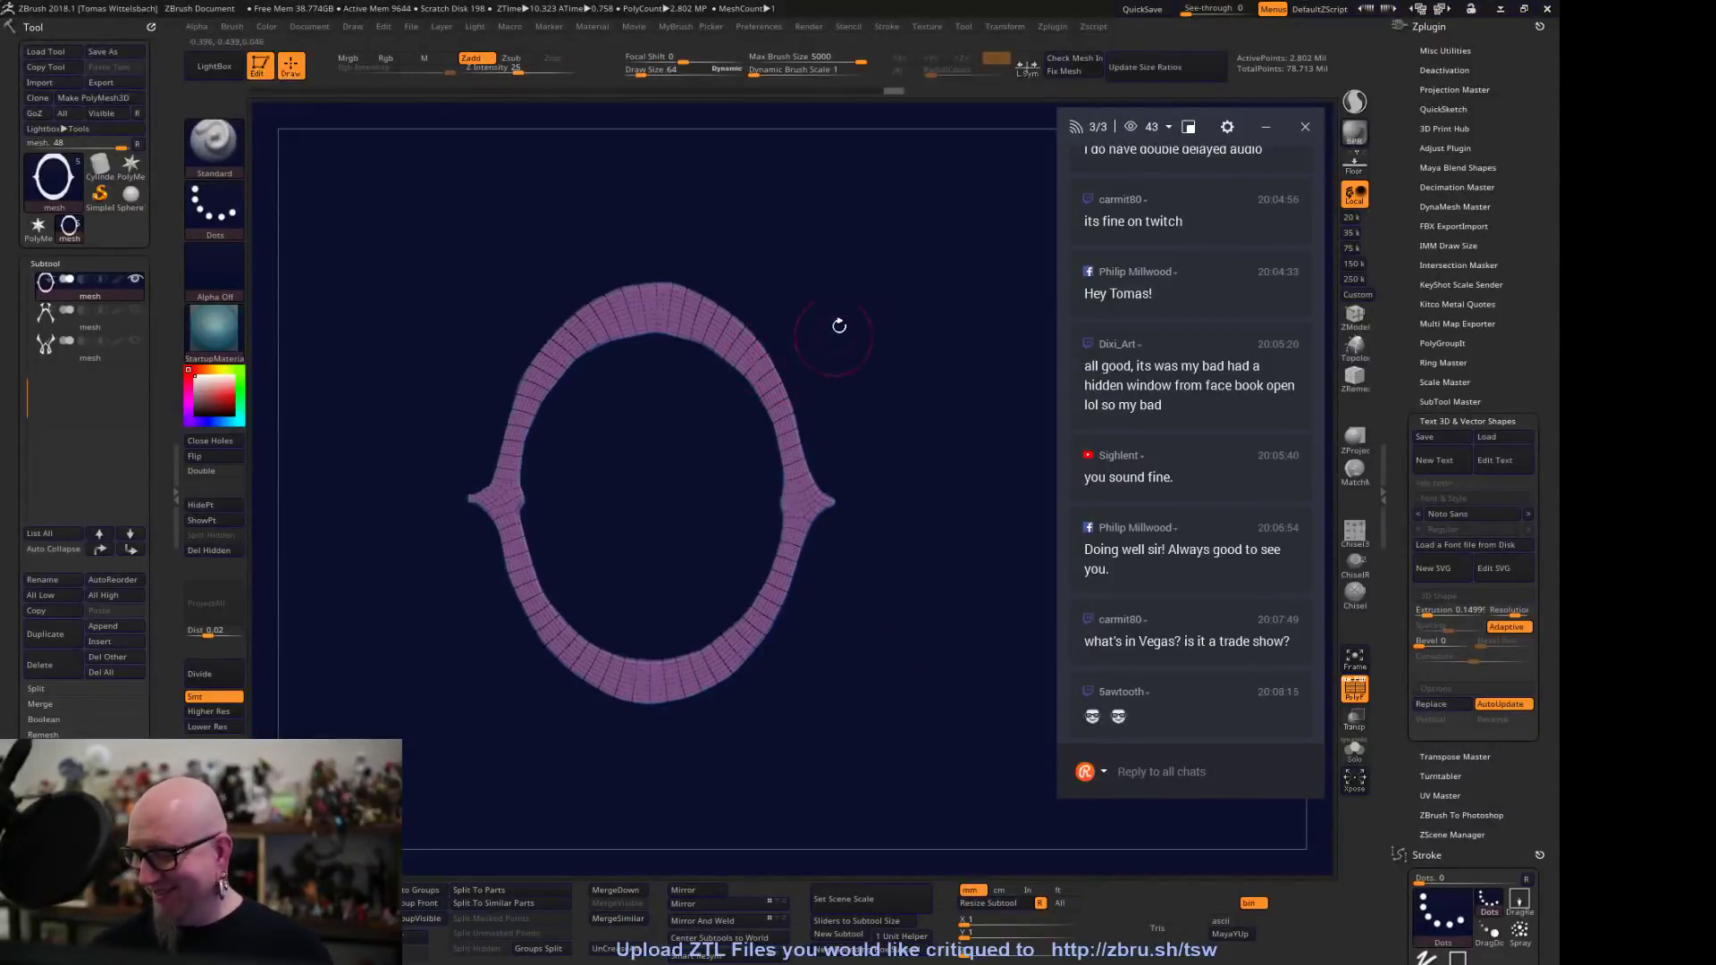
pyautogui.moveTo(838, 313); pyautogui.dragTo(962, 274)
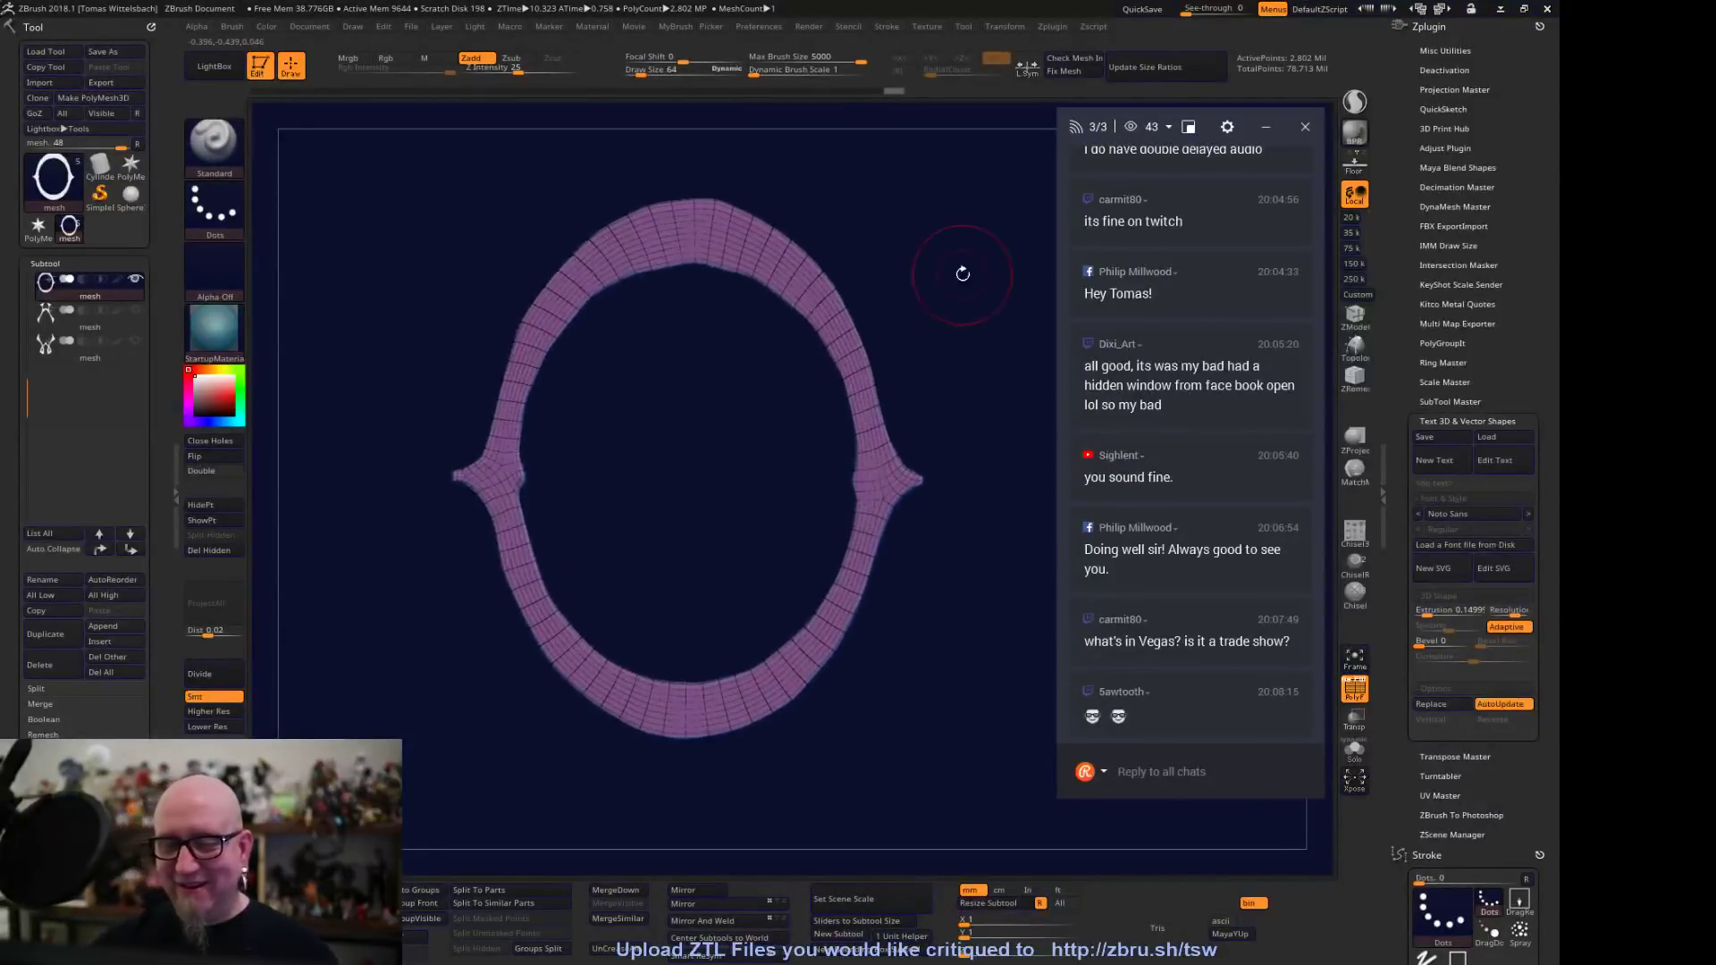
# Switch to Lazy Nezumi Pro and hook it to the ZBrush canvas window
pyautogui.press('super')
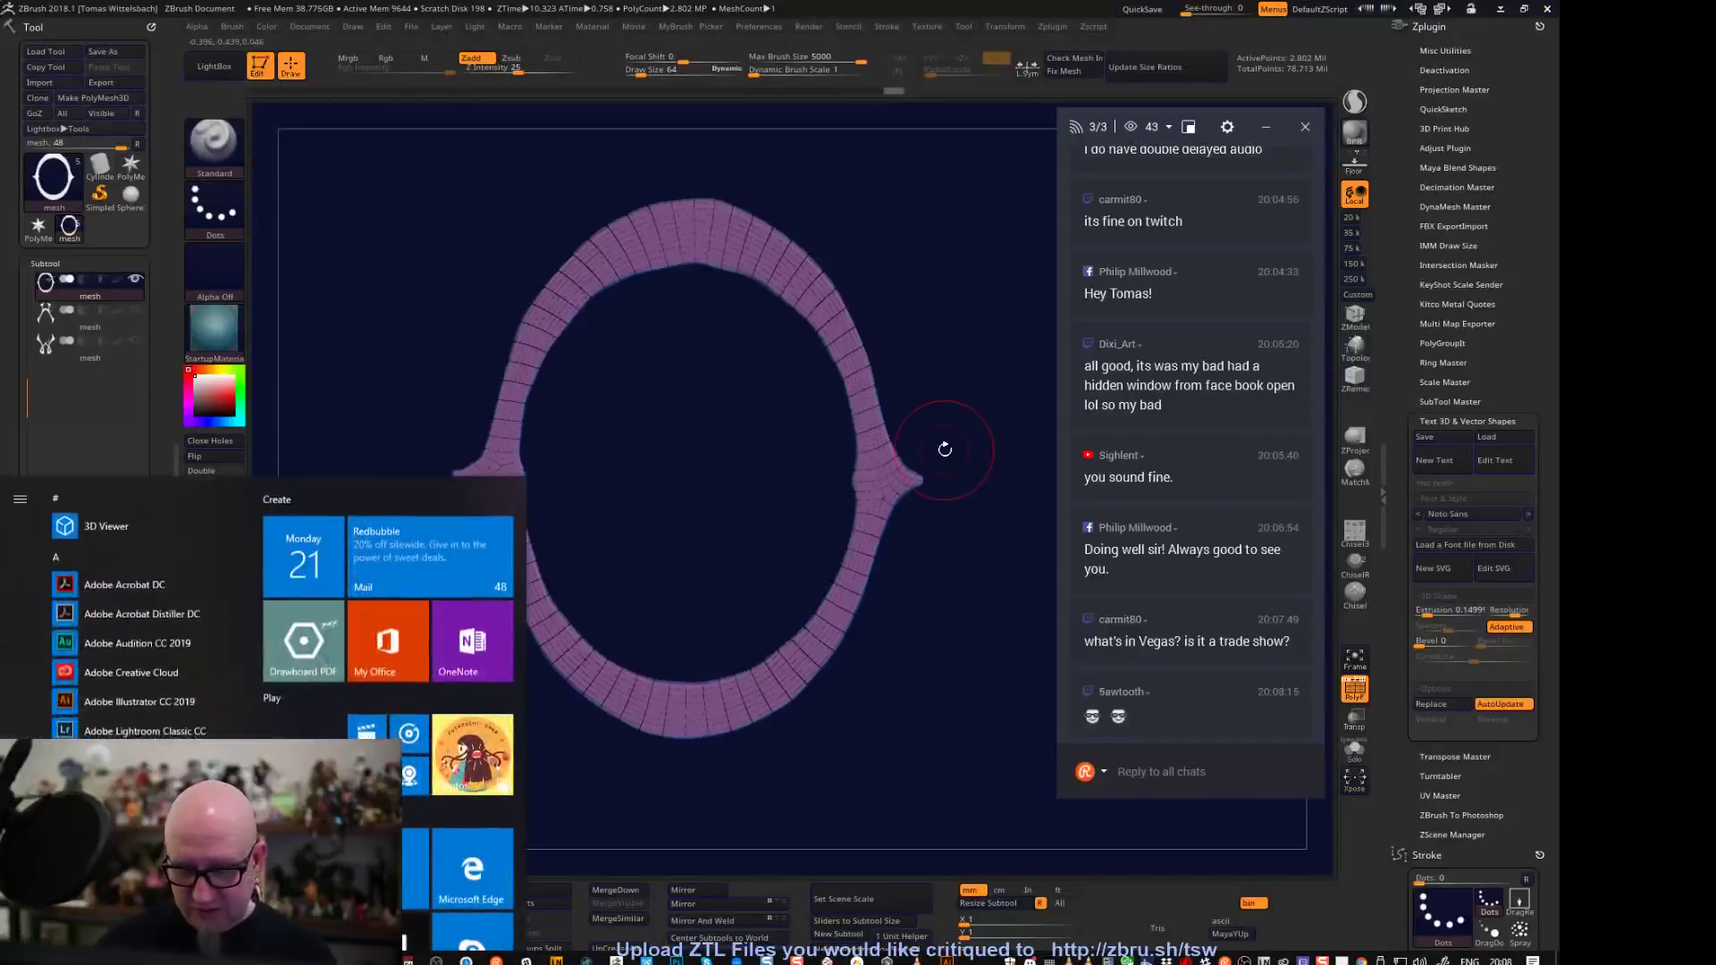
pyautogui.click(555, 958)
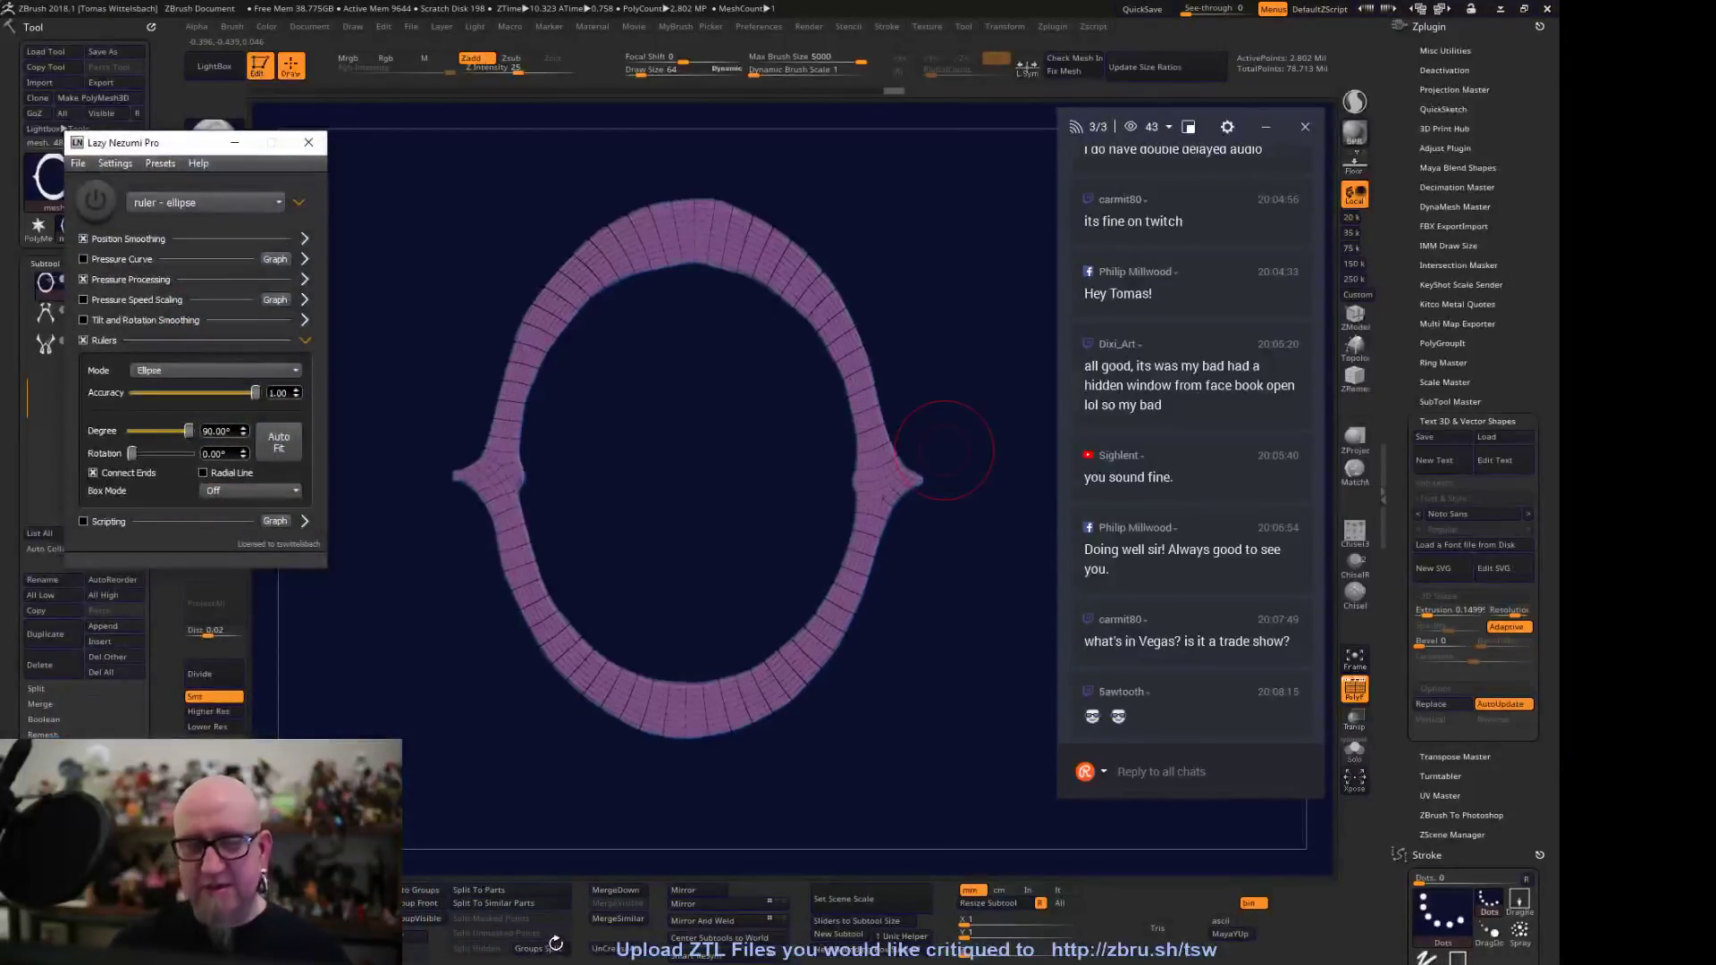
pyautogui.click(79, 164)
pyautogui.click(113, 181)
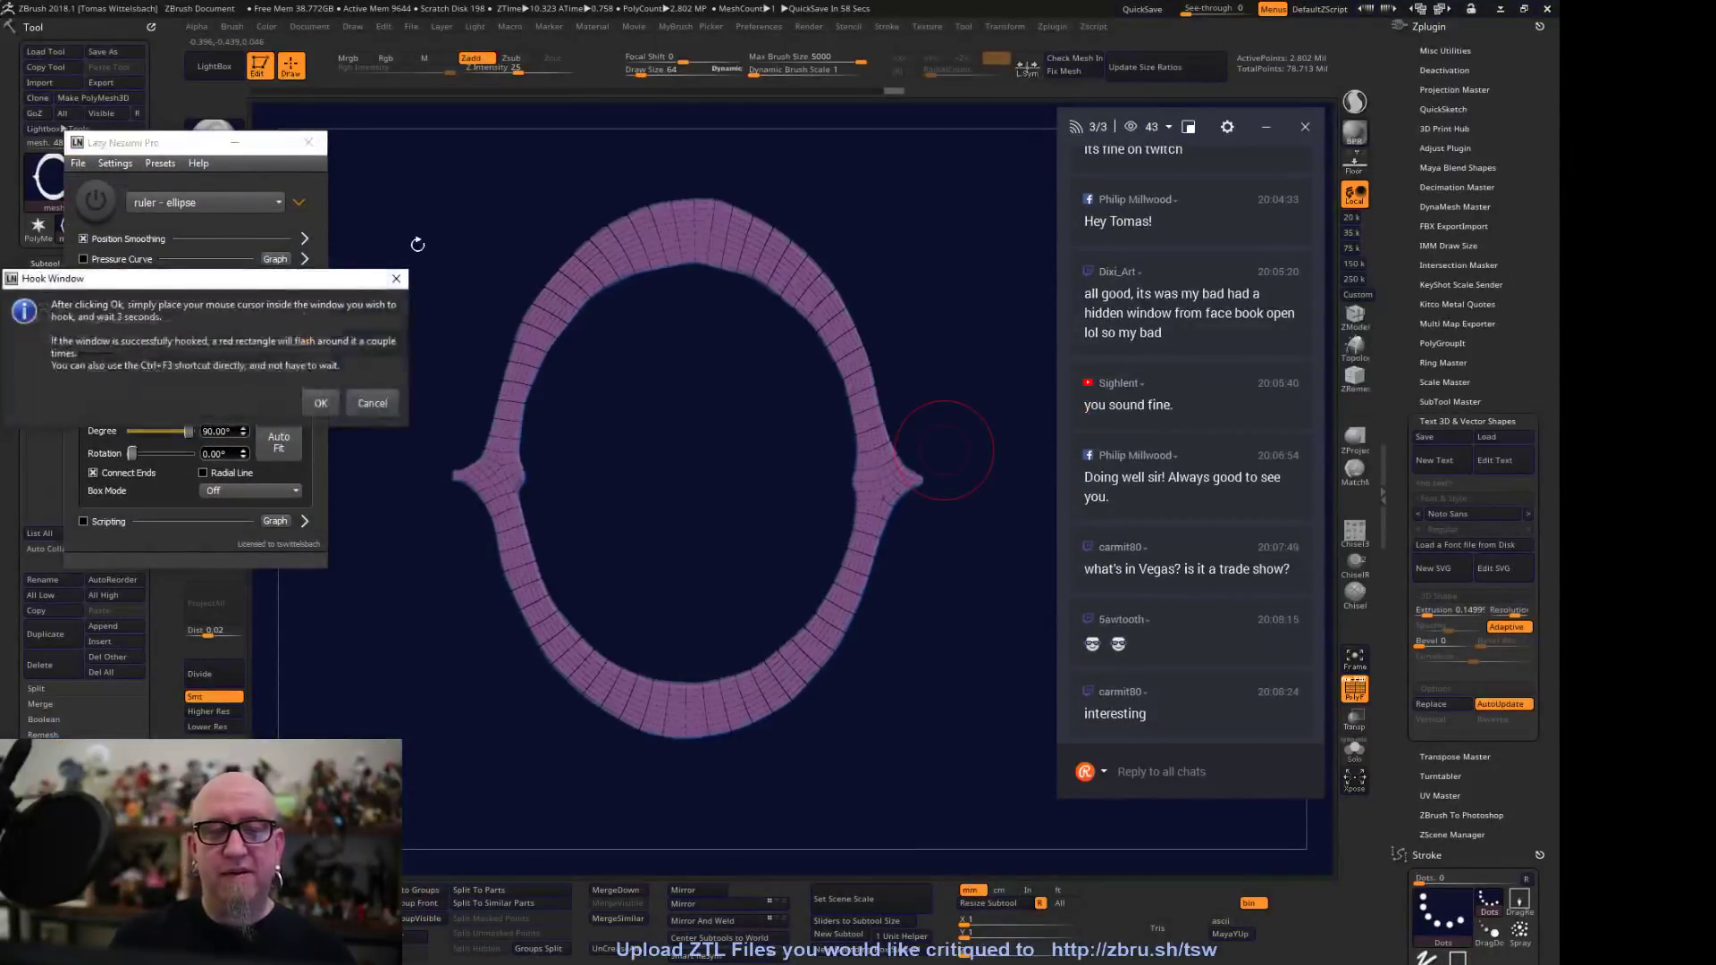
pyautogui.click(318, 404)
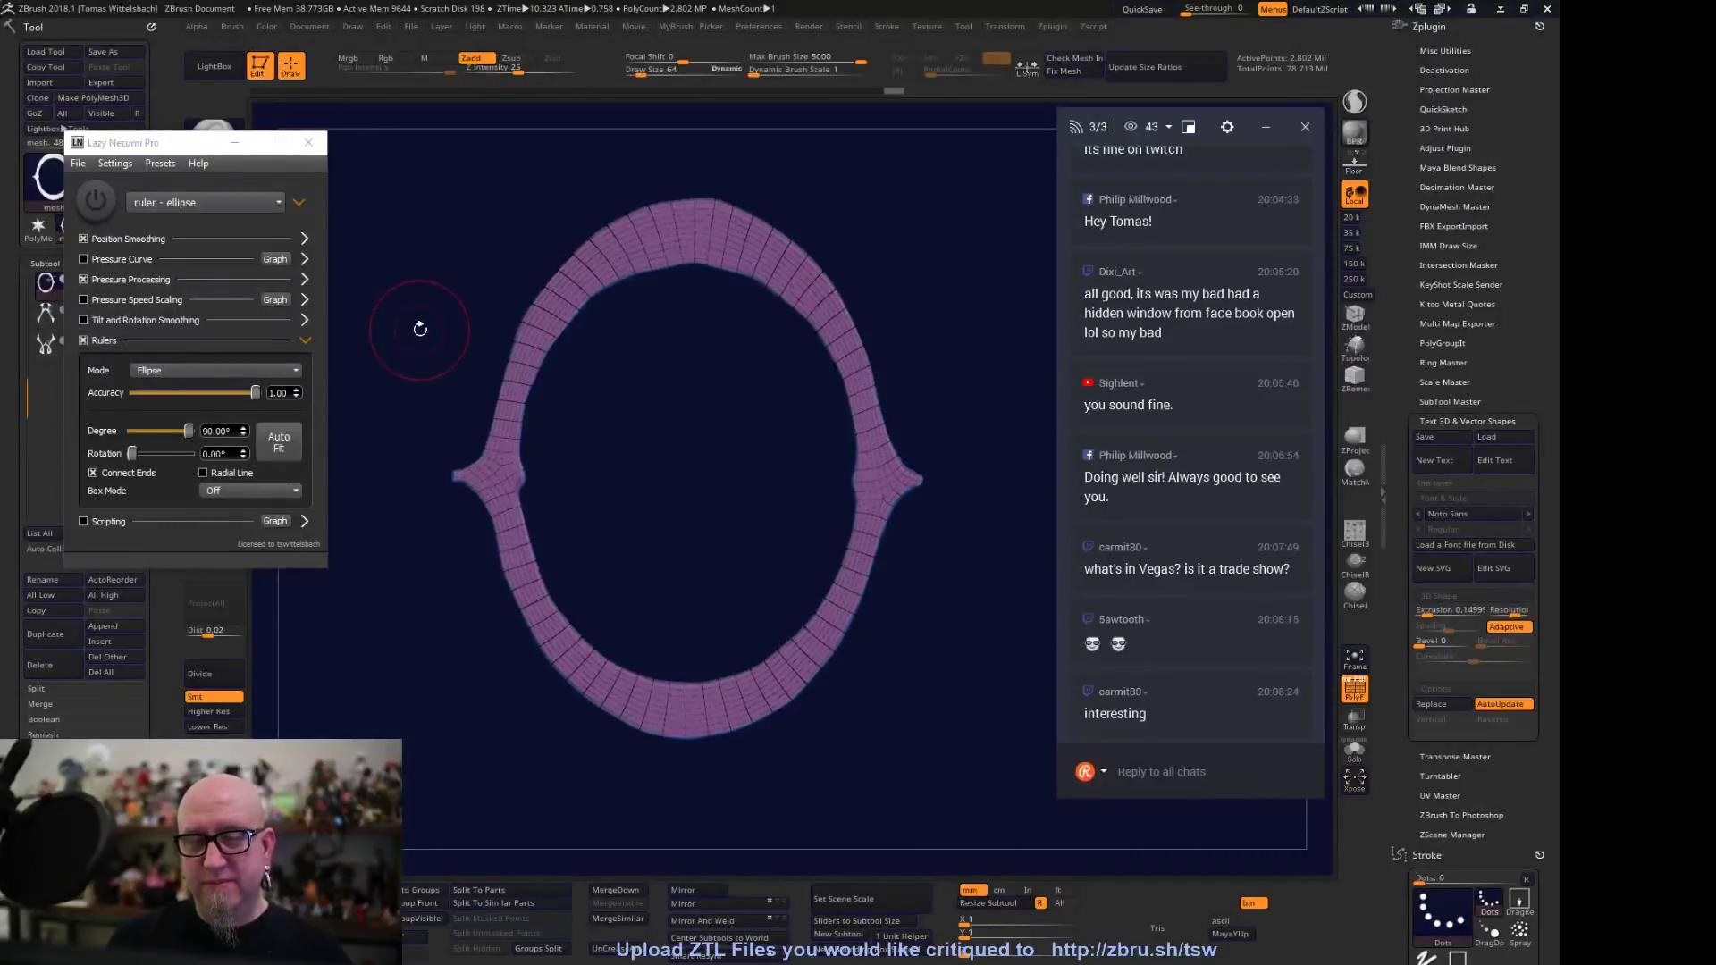
pyautogui.click(417, 337)
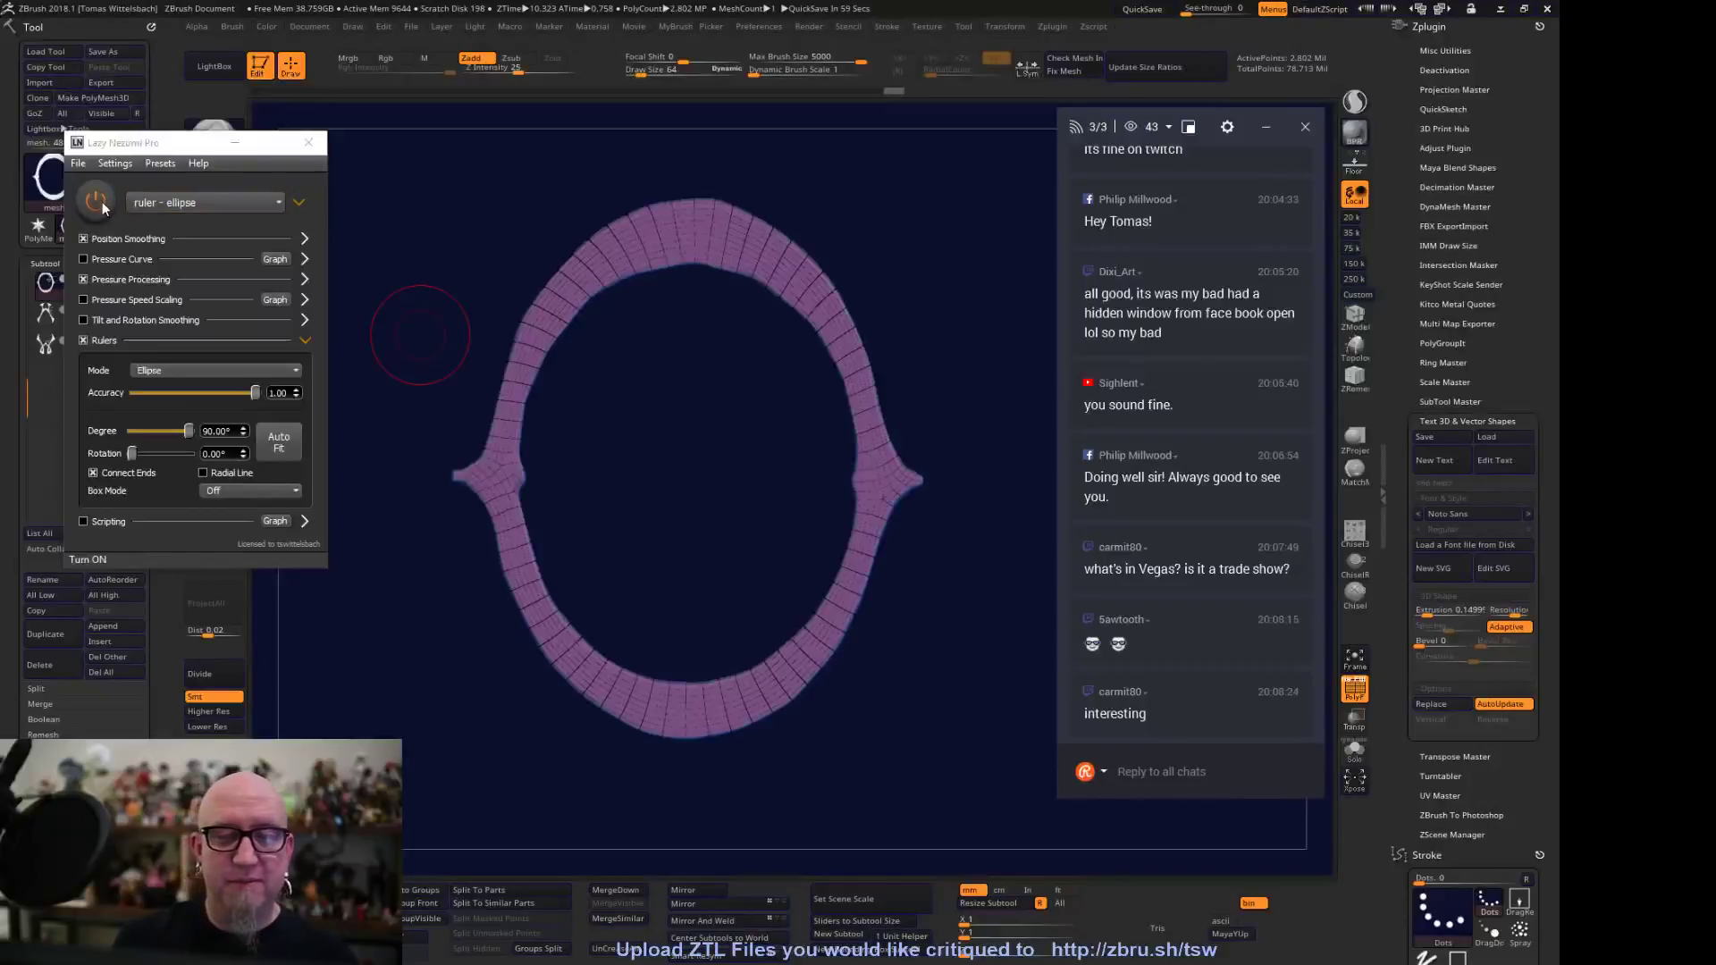
# Choose the "ruler - perspective ellipse" preset and turn Lazy Nezumi on
pyautogui.click(271, 203)
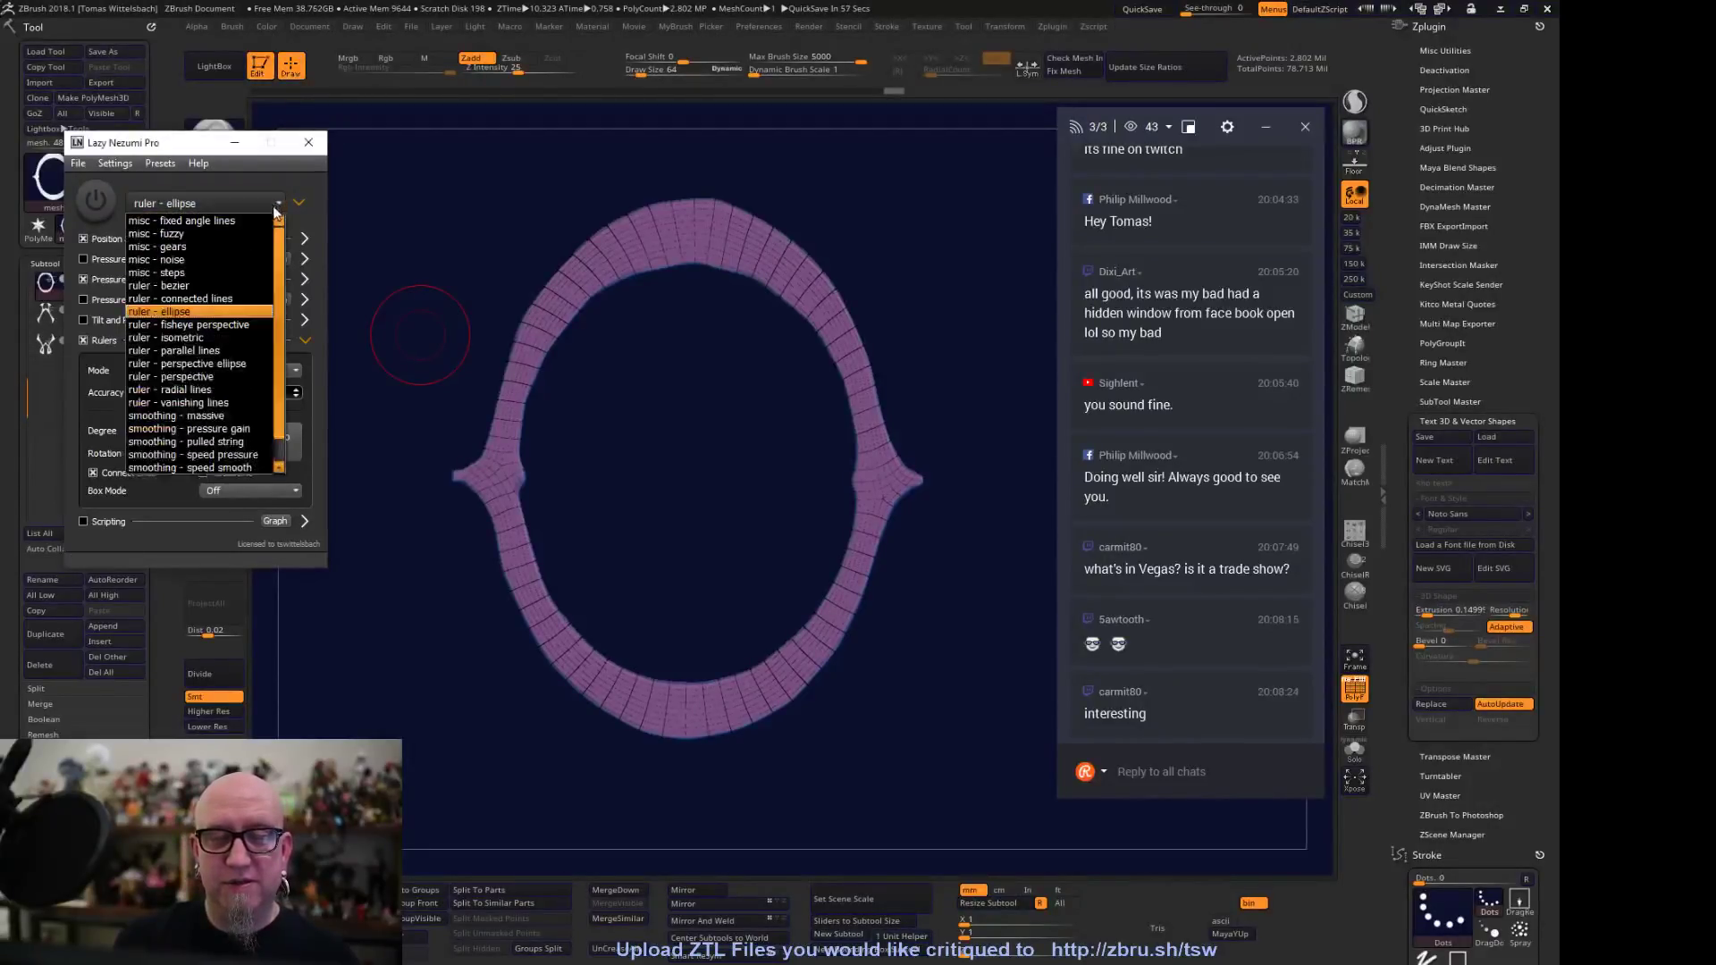
pyautogui.click(247, 364)
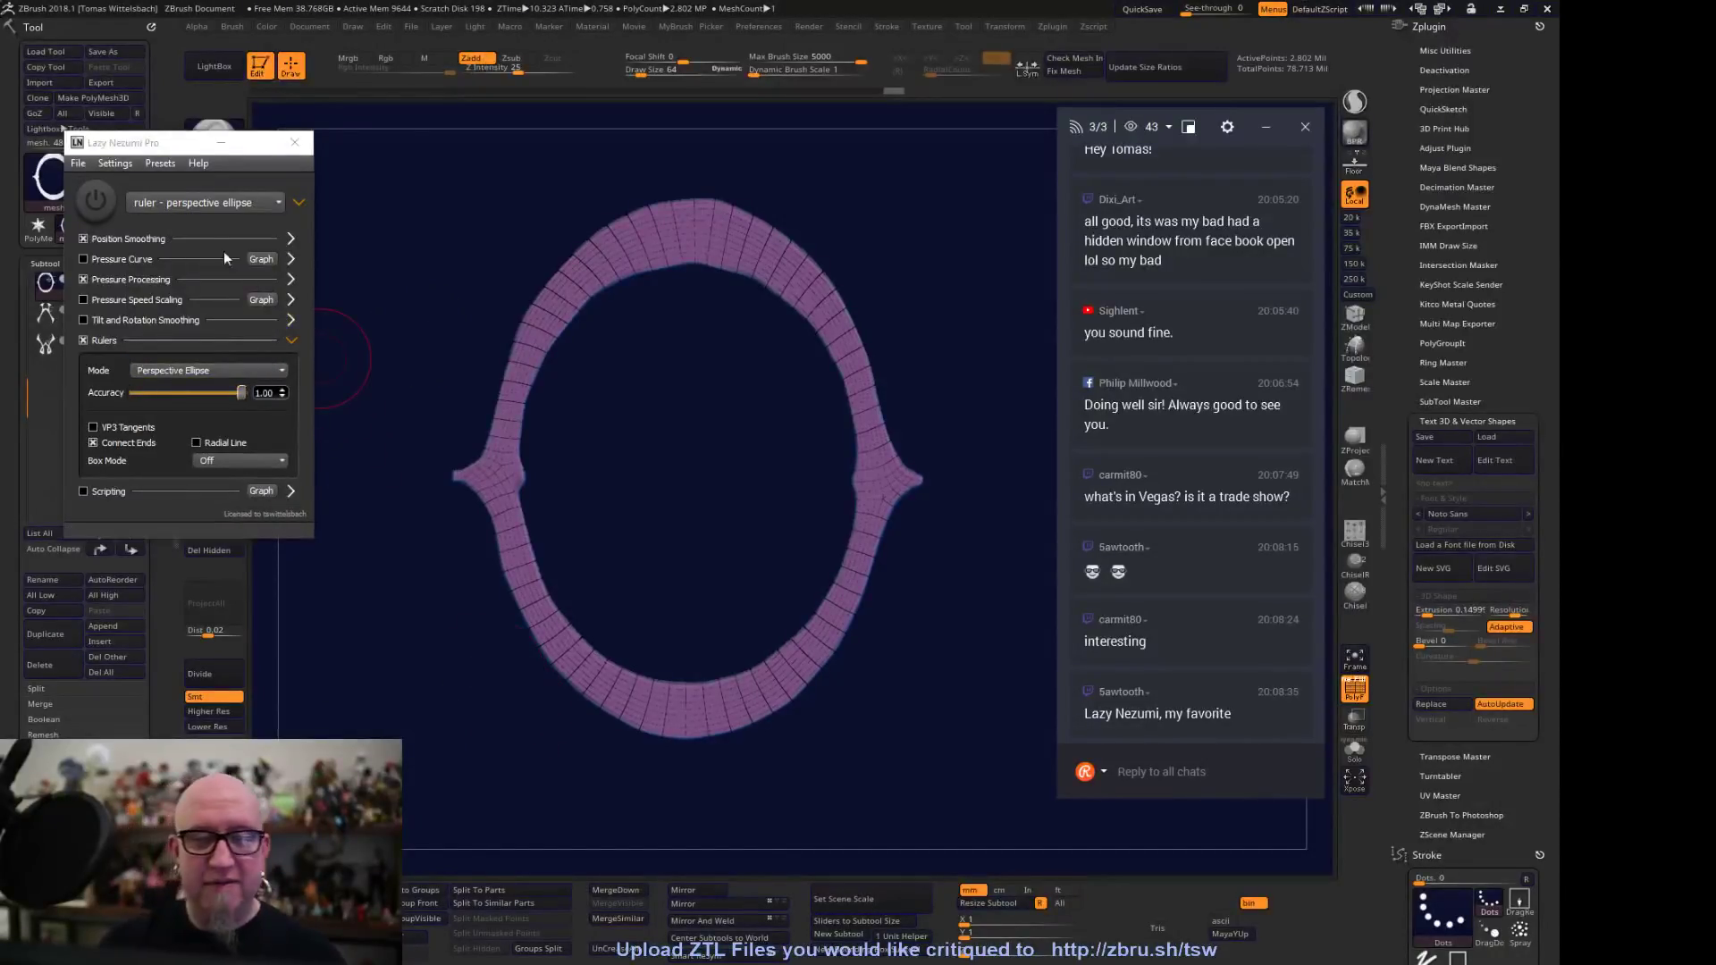
pyautogui.click(96, 200)
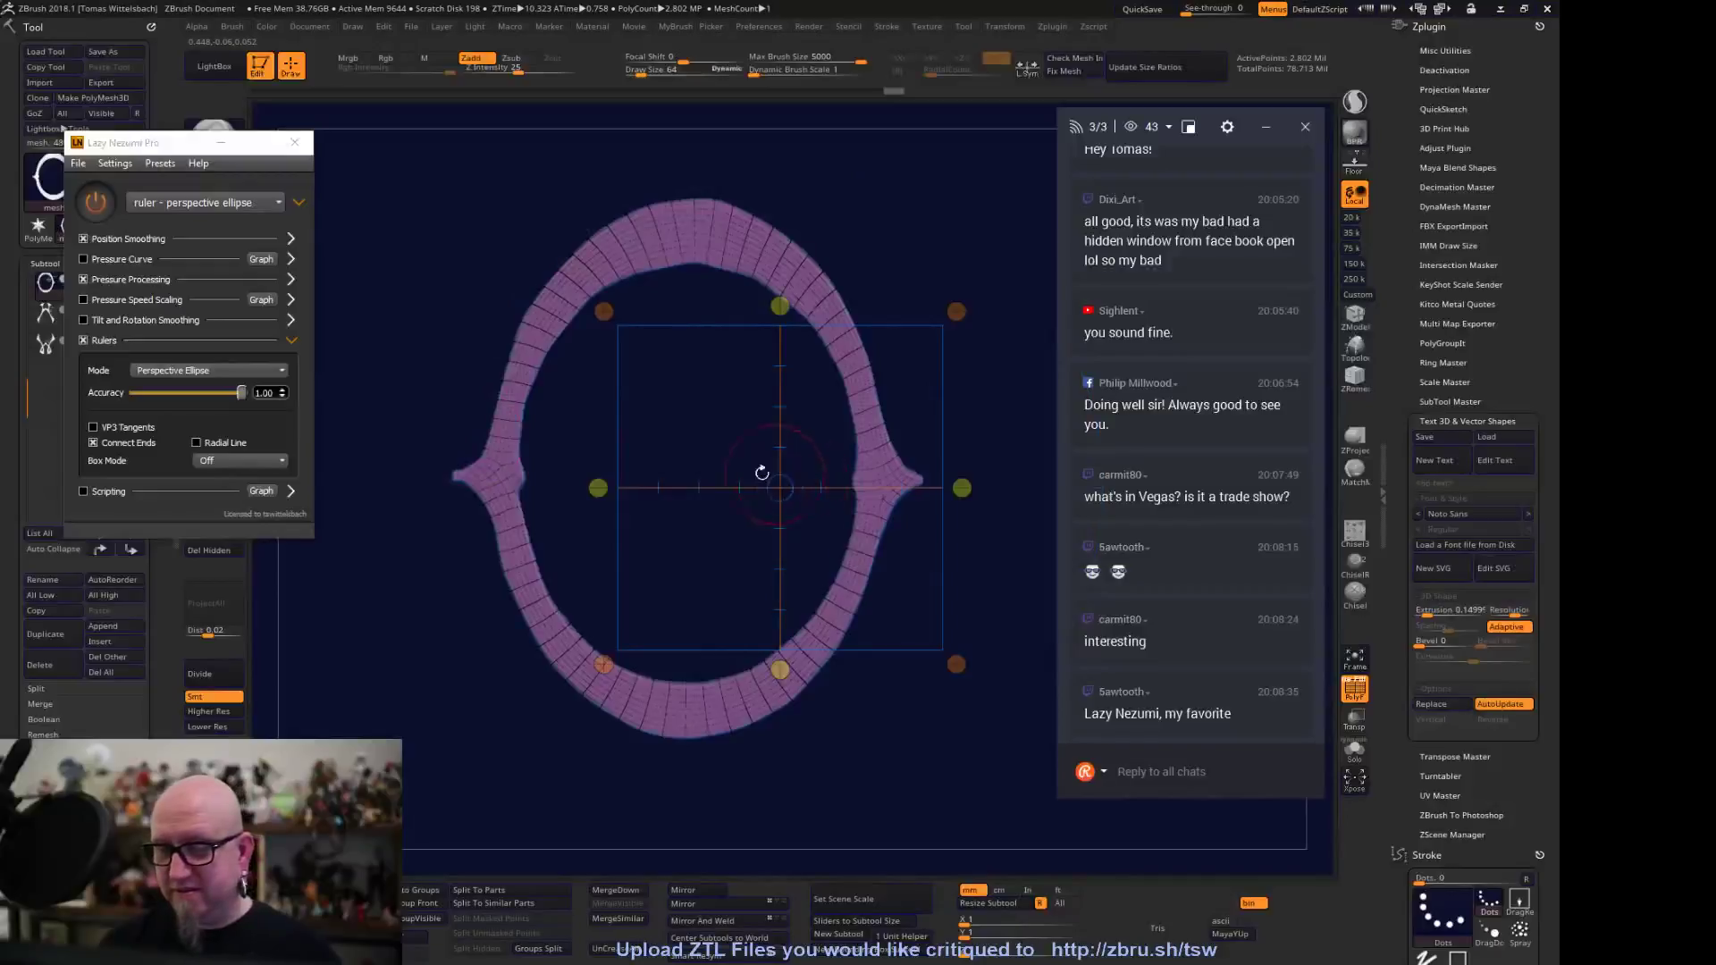
# Reshape the perspective ellipse ruler on all four sides so its guide box fits the opening of the oval ring
pyautogui.moveTo(598, 488); pyautogui.dragTo(485, 514)
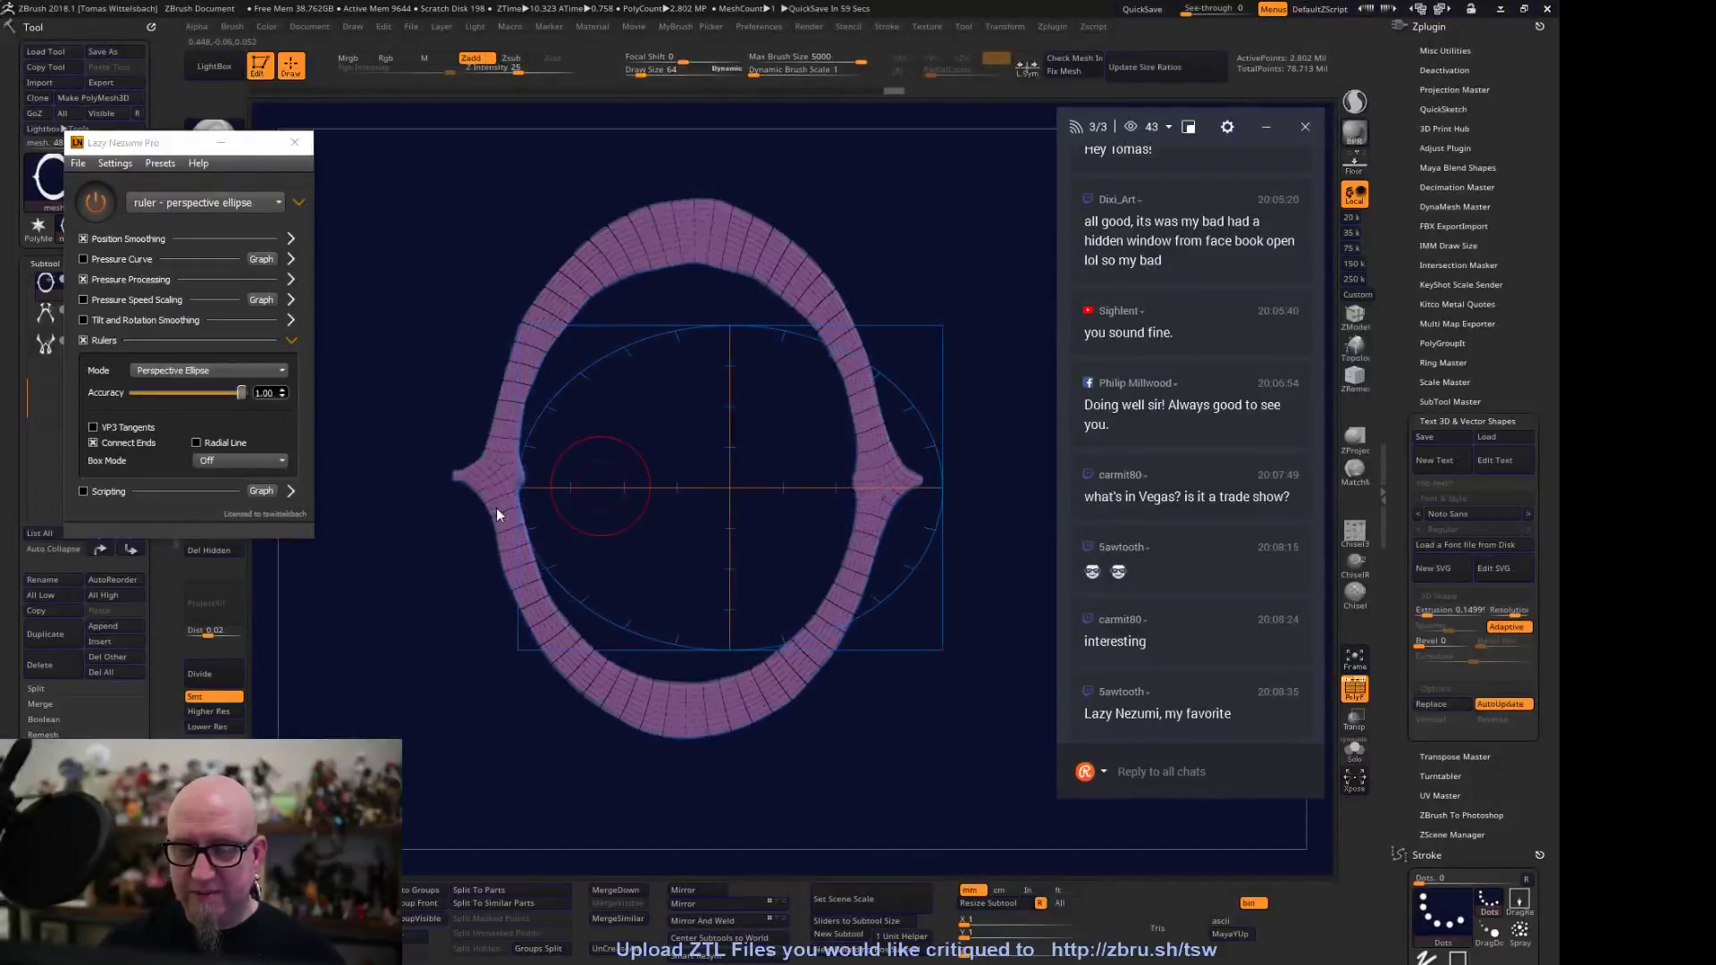
pyautogui.moveTo(725, 324); pyautogui.dragTo(706, 223)
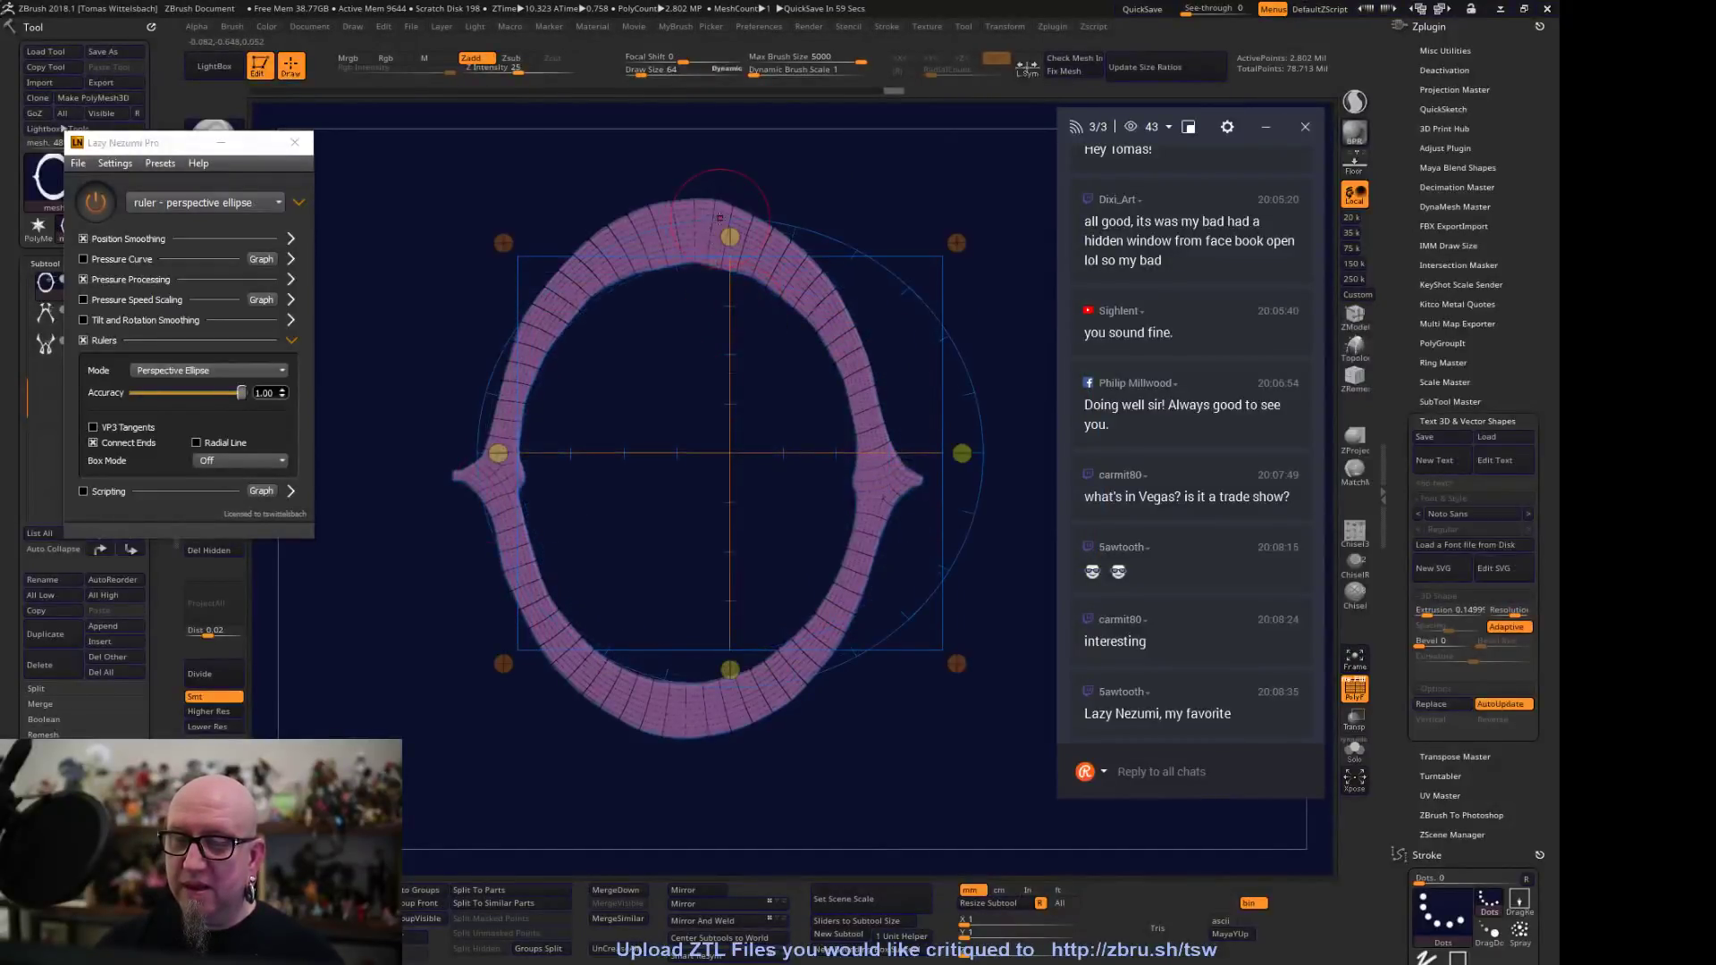
pyautogui.moveTo(961, 452); pyautogui.dragTo(874, 459)
pyautogui.moveTo(685, 669); pyautogui.dragTo(684, 704)
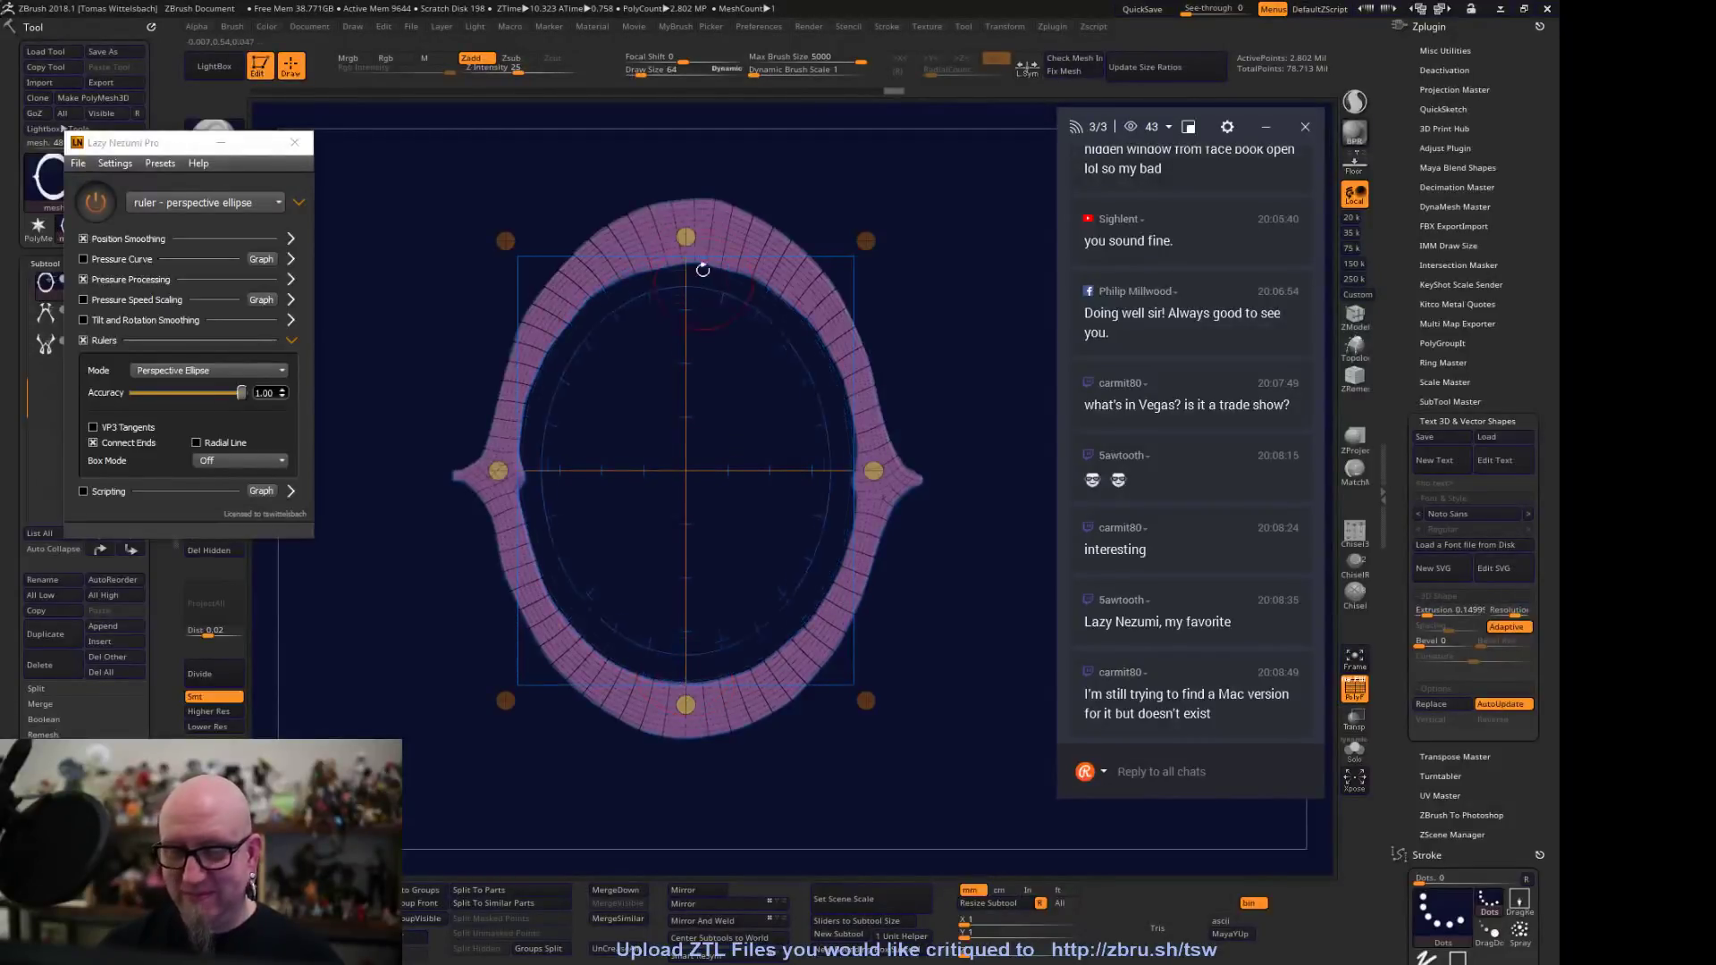
pyautogui.moveTo(685, 238); pyautogui.dragTo(691, 237)
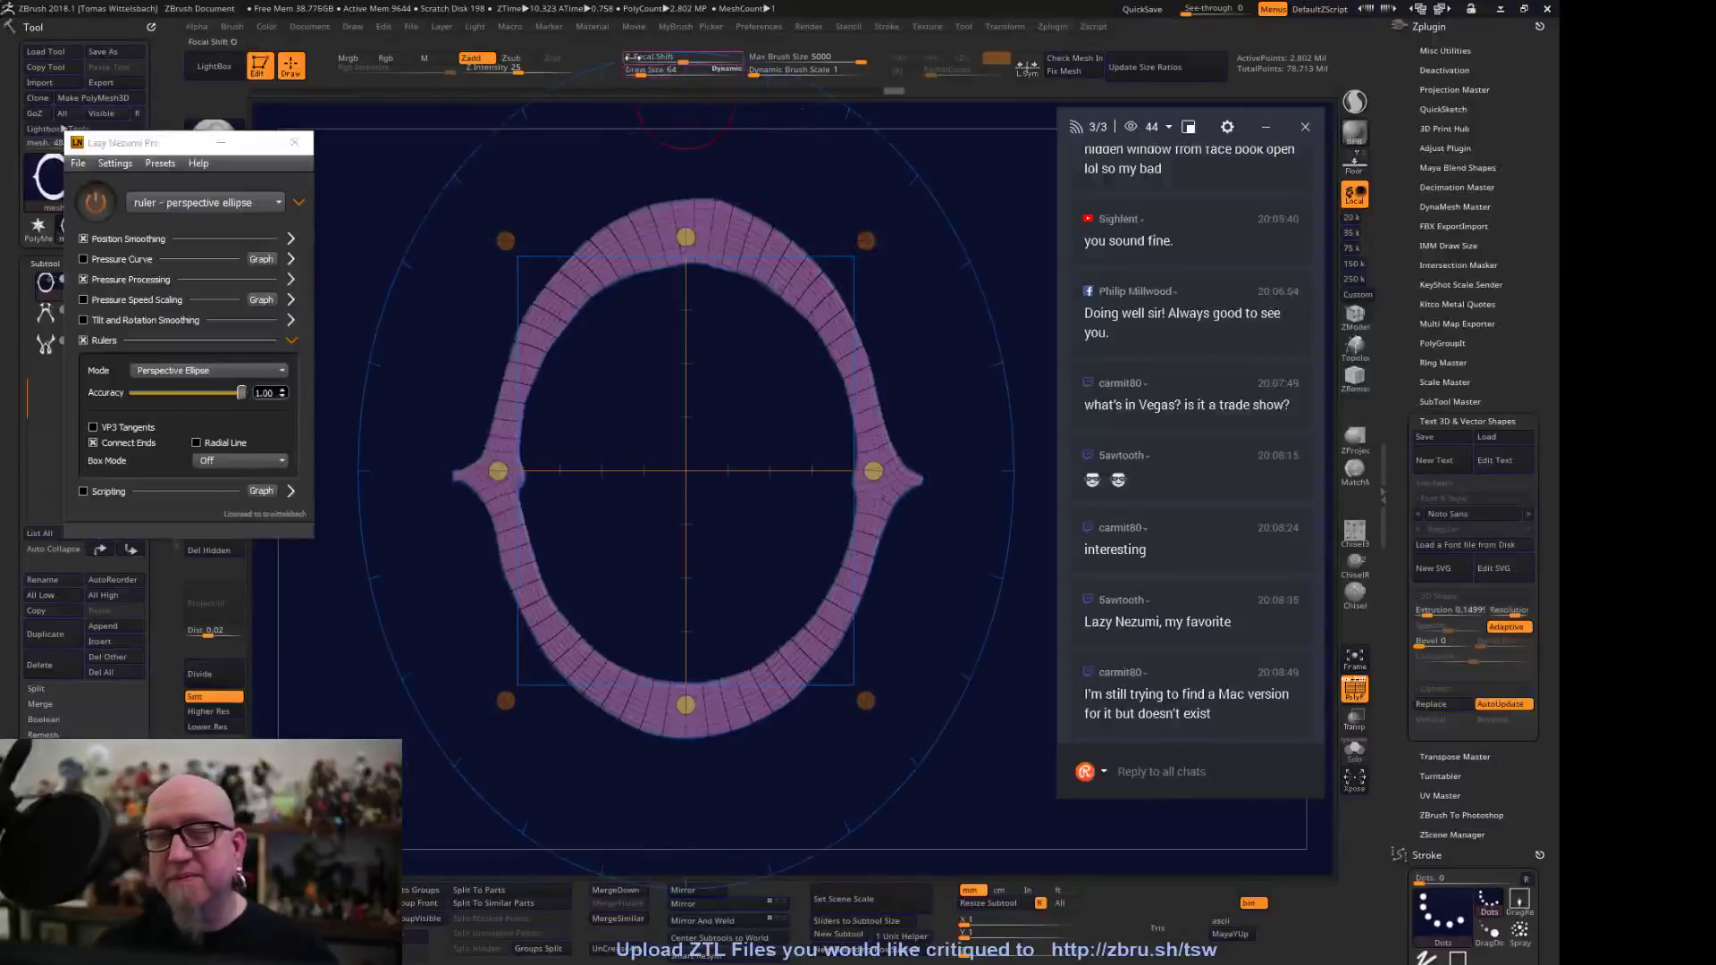
# Try sculpting raised elliptical bands around the oval ring with the Standard brush at draw size 15, guided by the ellipse ruler
pyautogui.moveTo(639, 73); pyautogui.dragTo(635, 72)
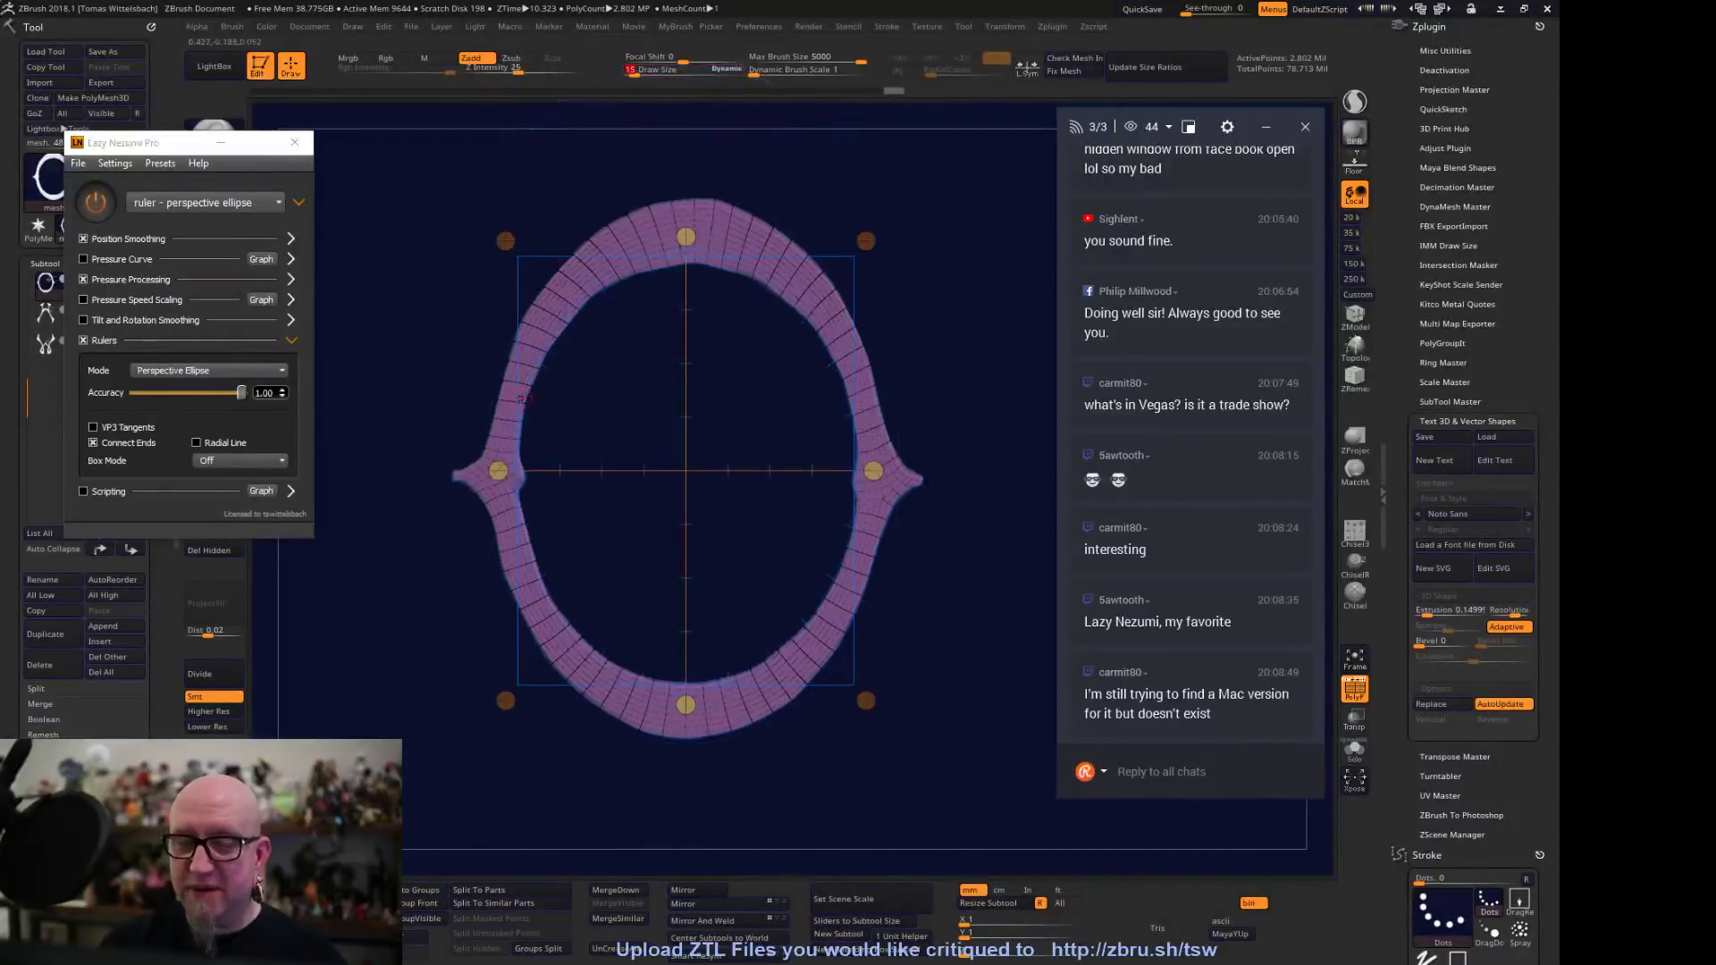
pyautogui.moveTo(576, 310)
pyautogui.mouseDown()
pyautogui.moveTo(663, 259)
pyautogui.moveTo(774, 317)
pyautogui.mouseUp()
pyautogui.moveTo(827, 427); pyautogui.dragTo(839, 551)
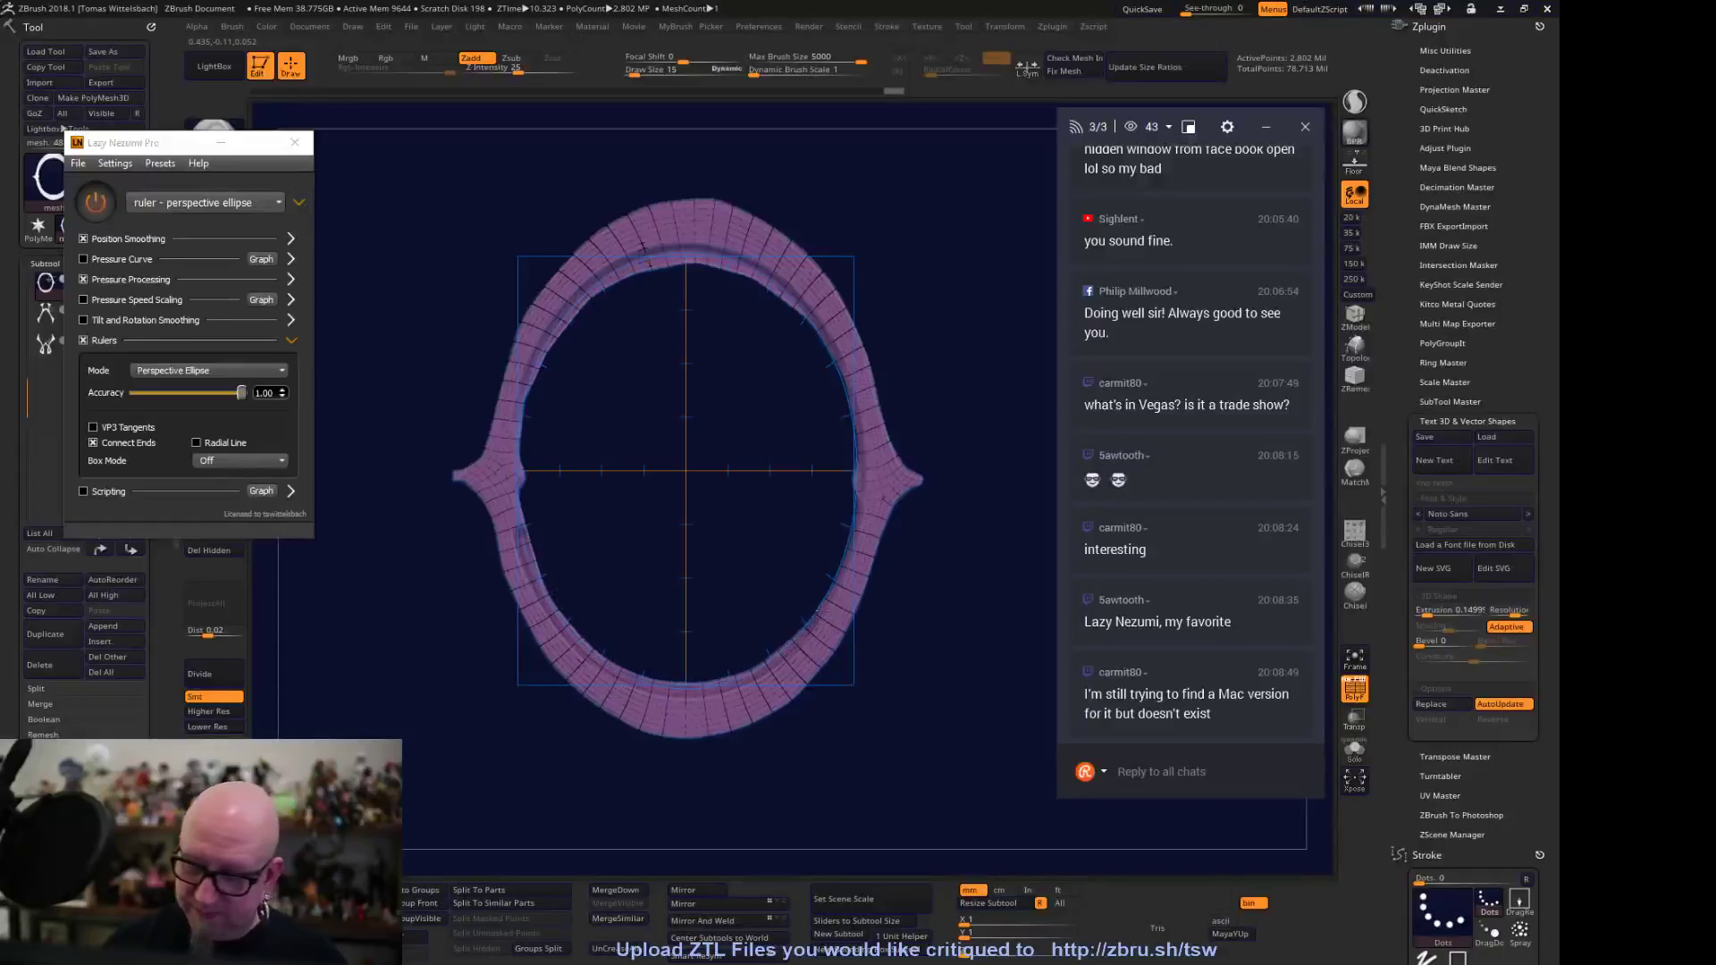
pyautogui.hotkey('ctrl', 'alt', 'e')
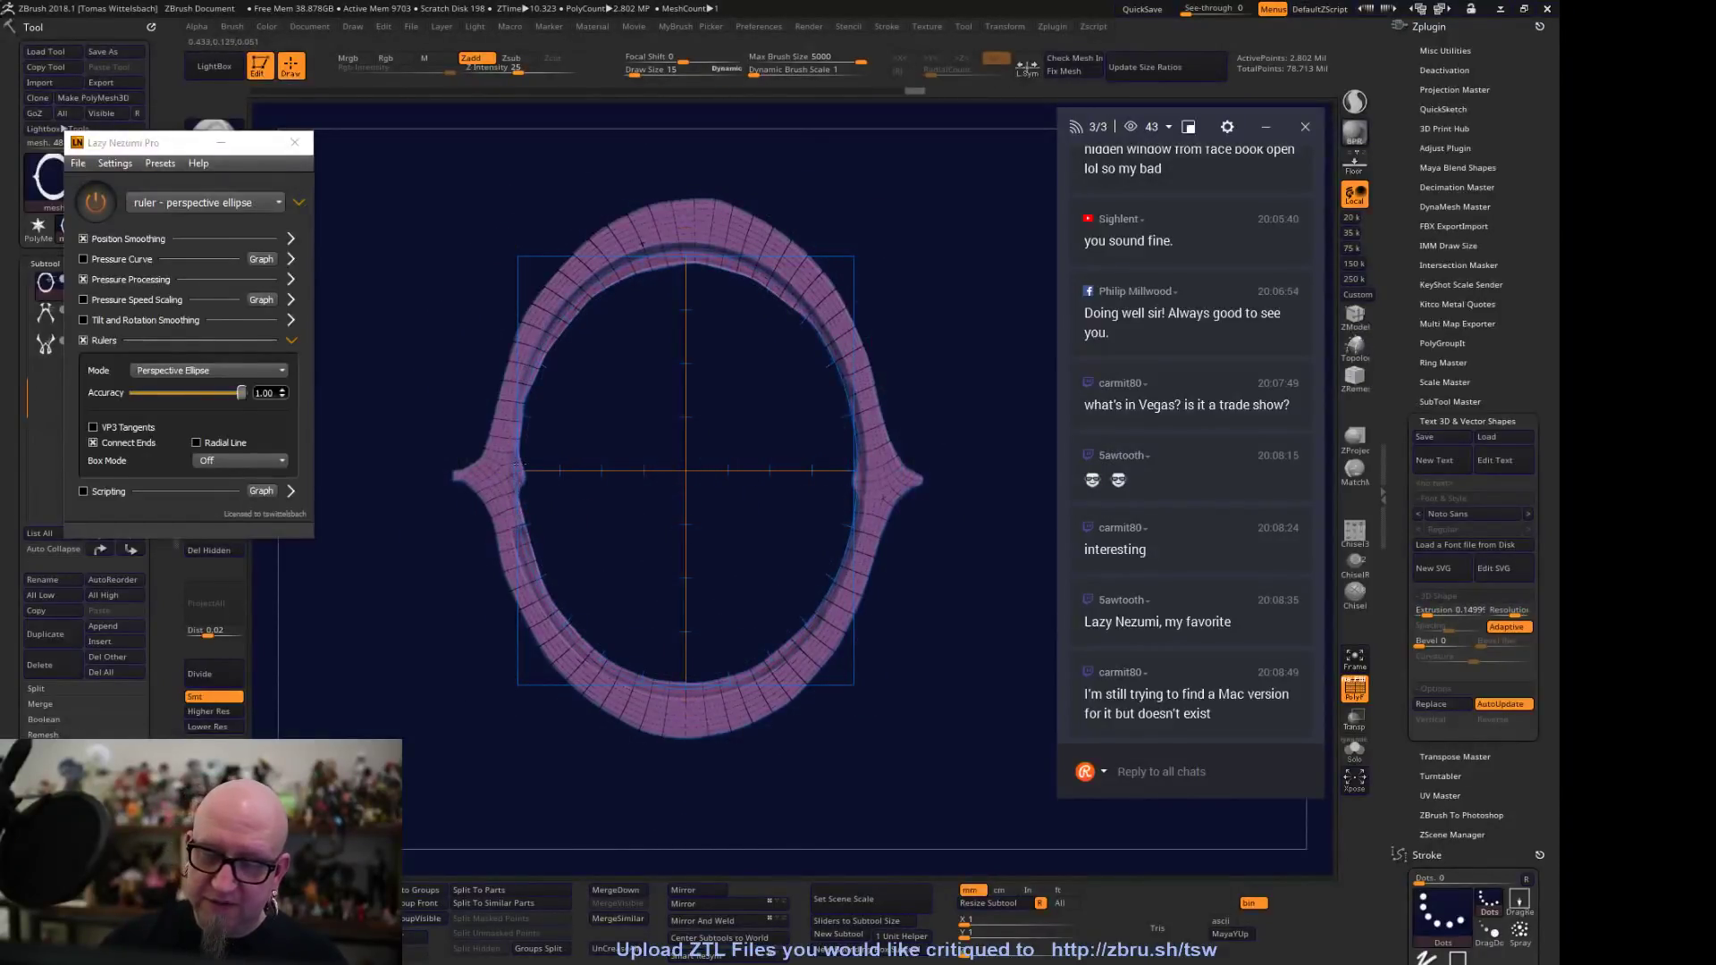
pyautogui.hotkey('ctrl', 'alt', 'e')
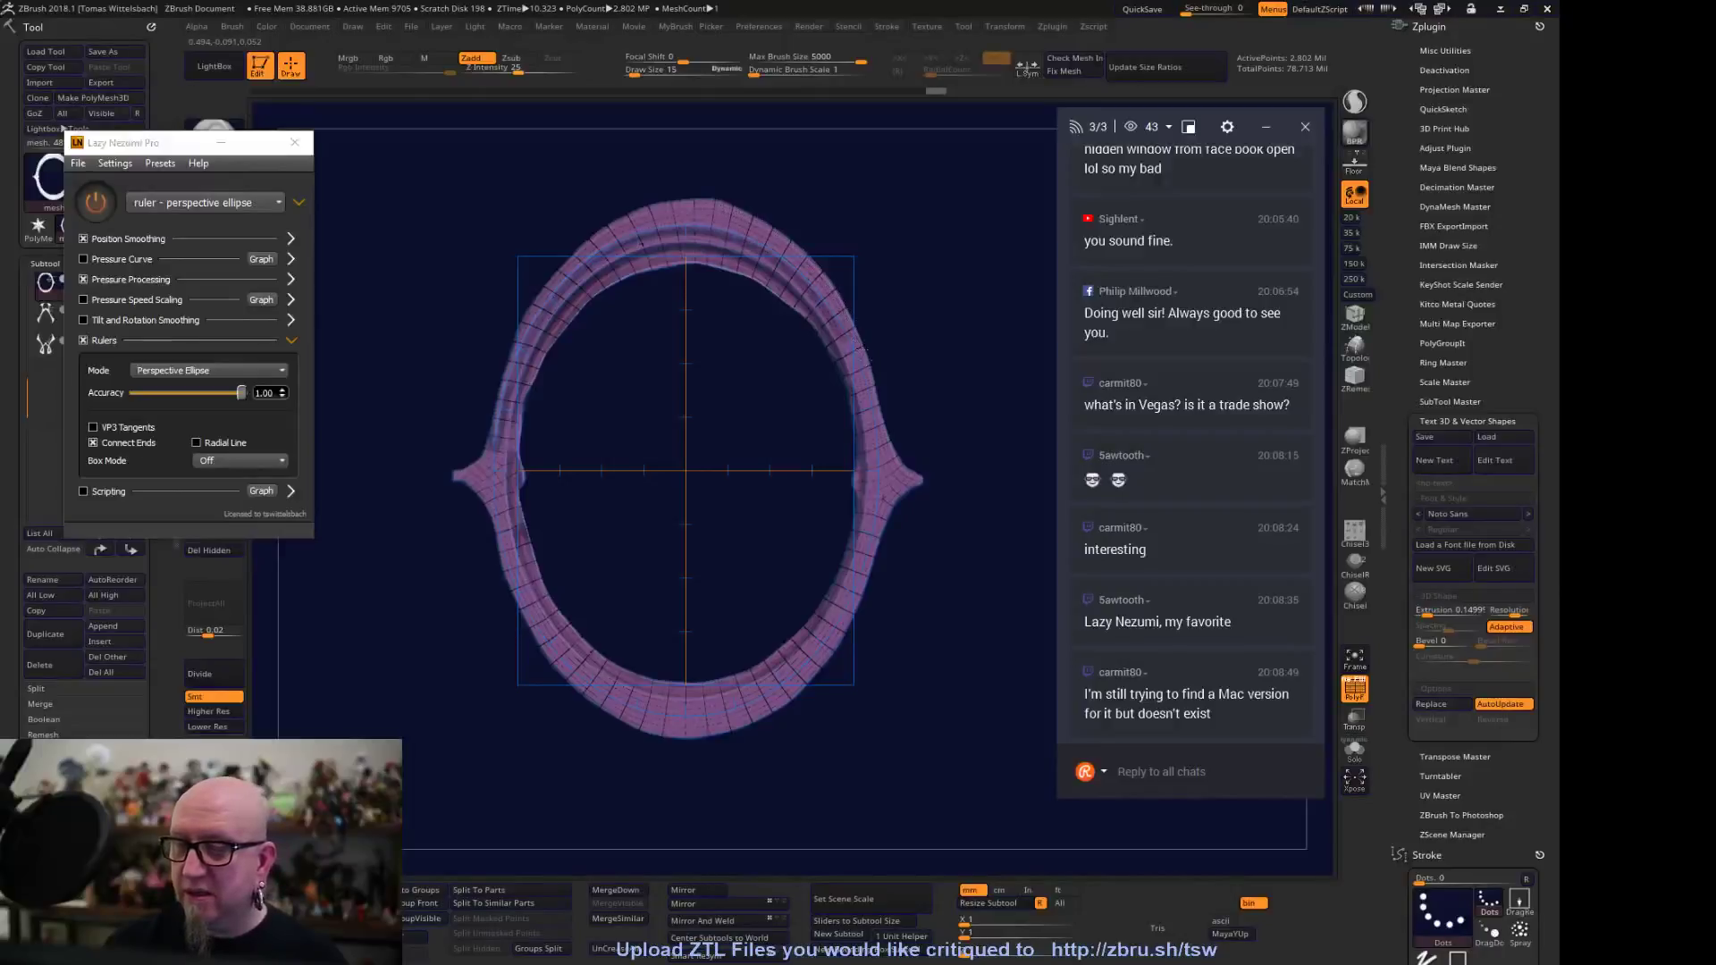
pyautogui.hotkey('ctrl', 'alt', 'e')
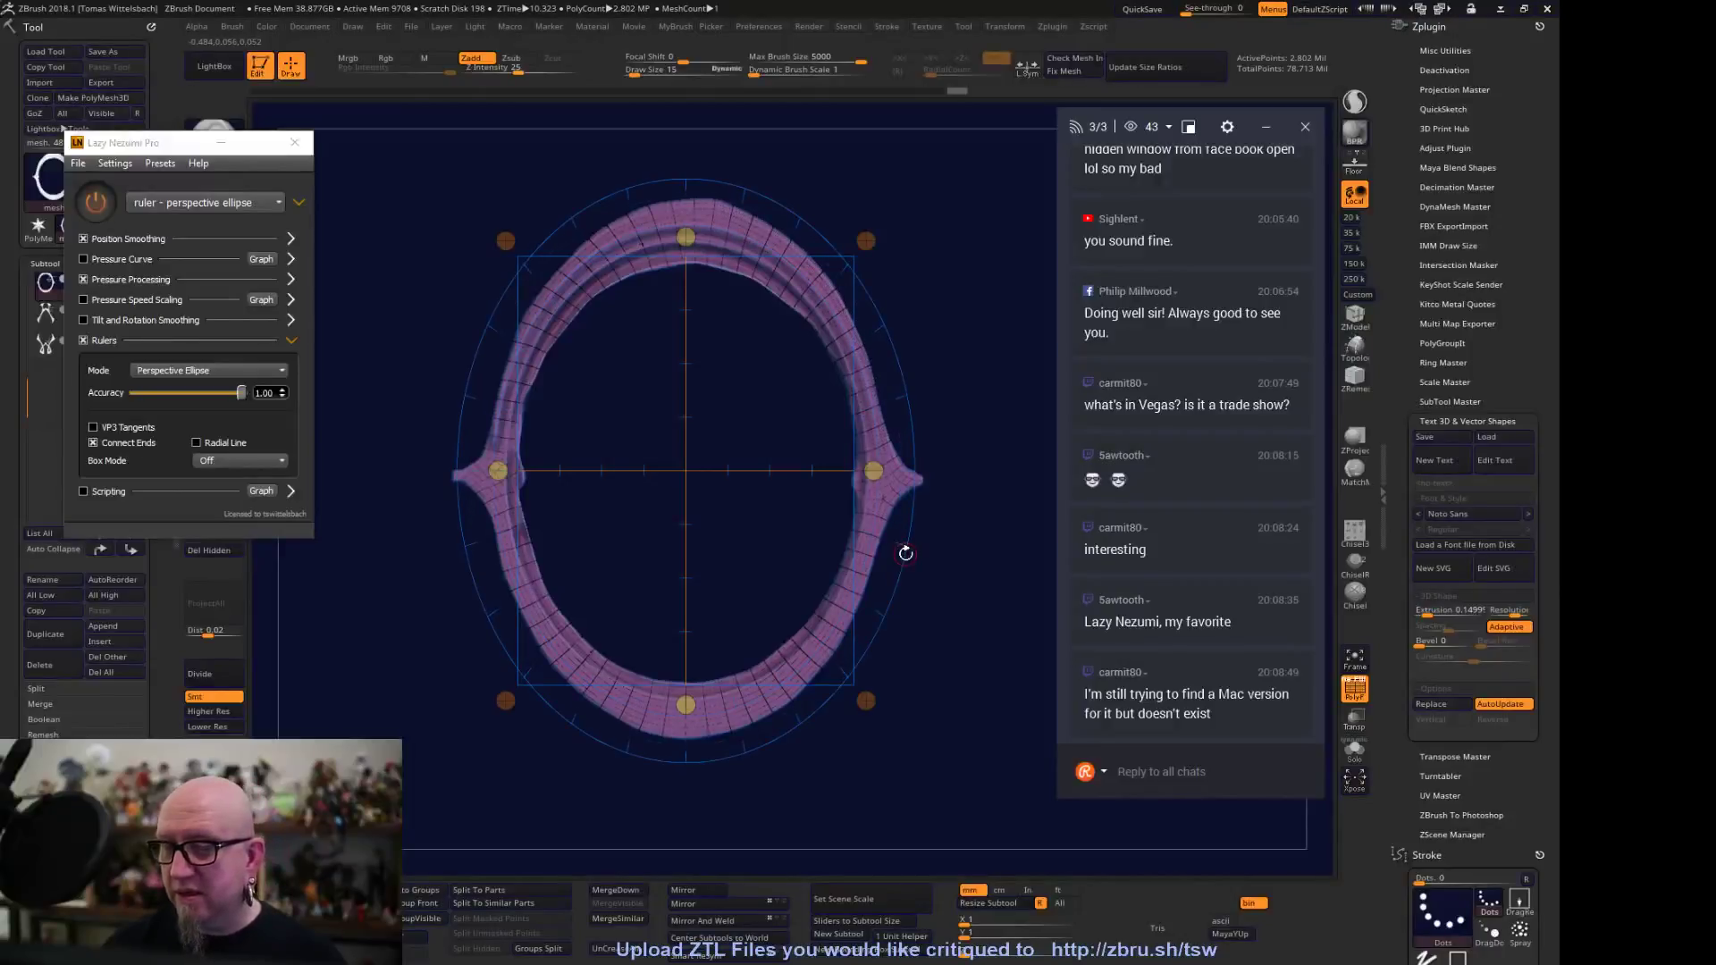
# Turn off the polyframe display and undo the elliptical Standard brush strokes on the ring
pyautogui.click(1351, 688)
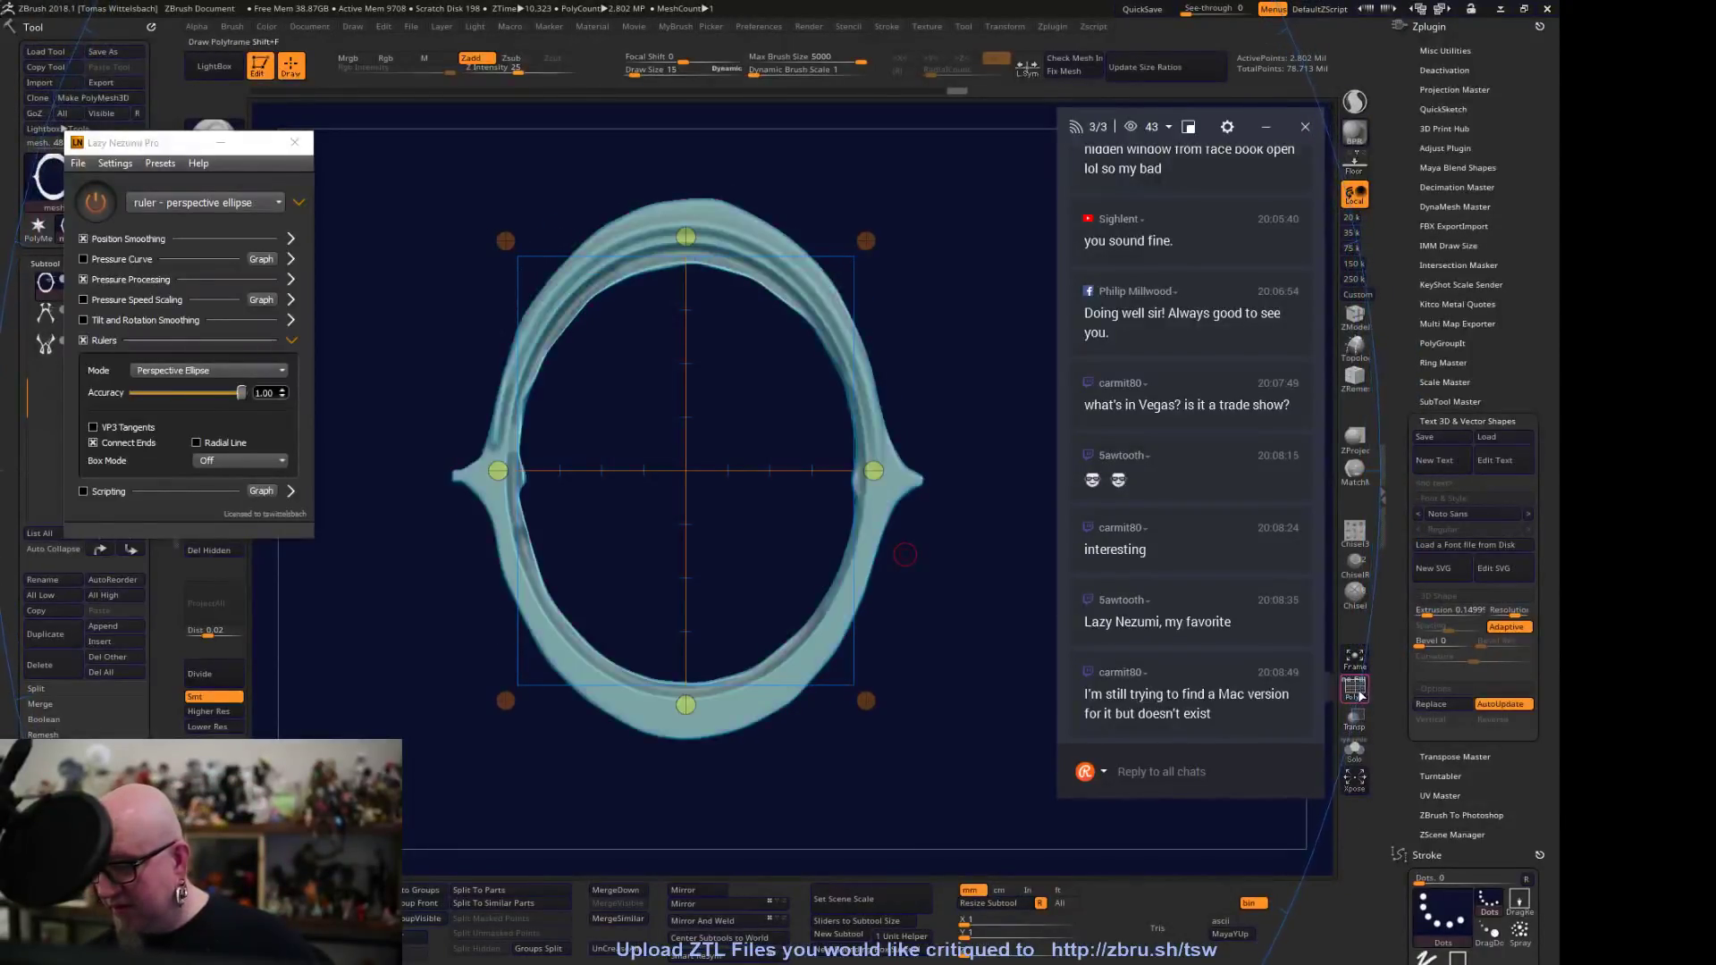
pyautogui.hotkey('ctrl', 'z')
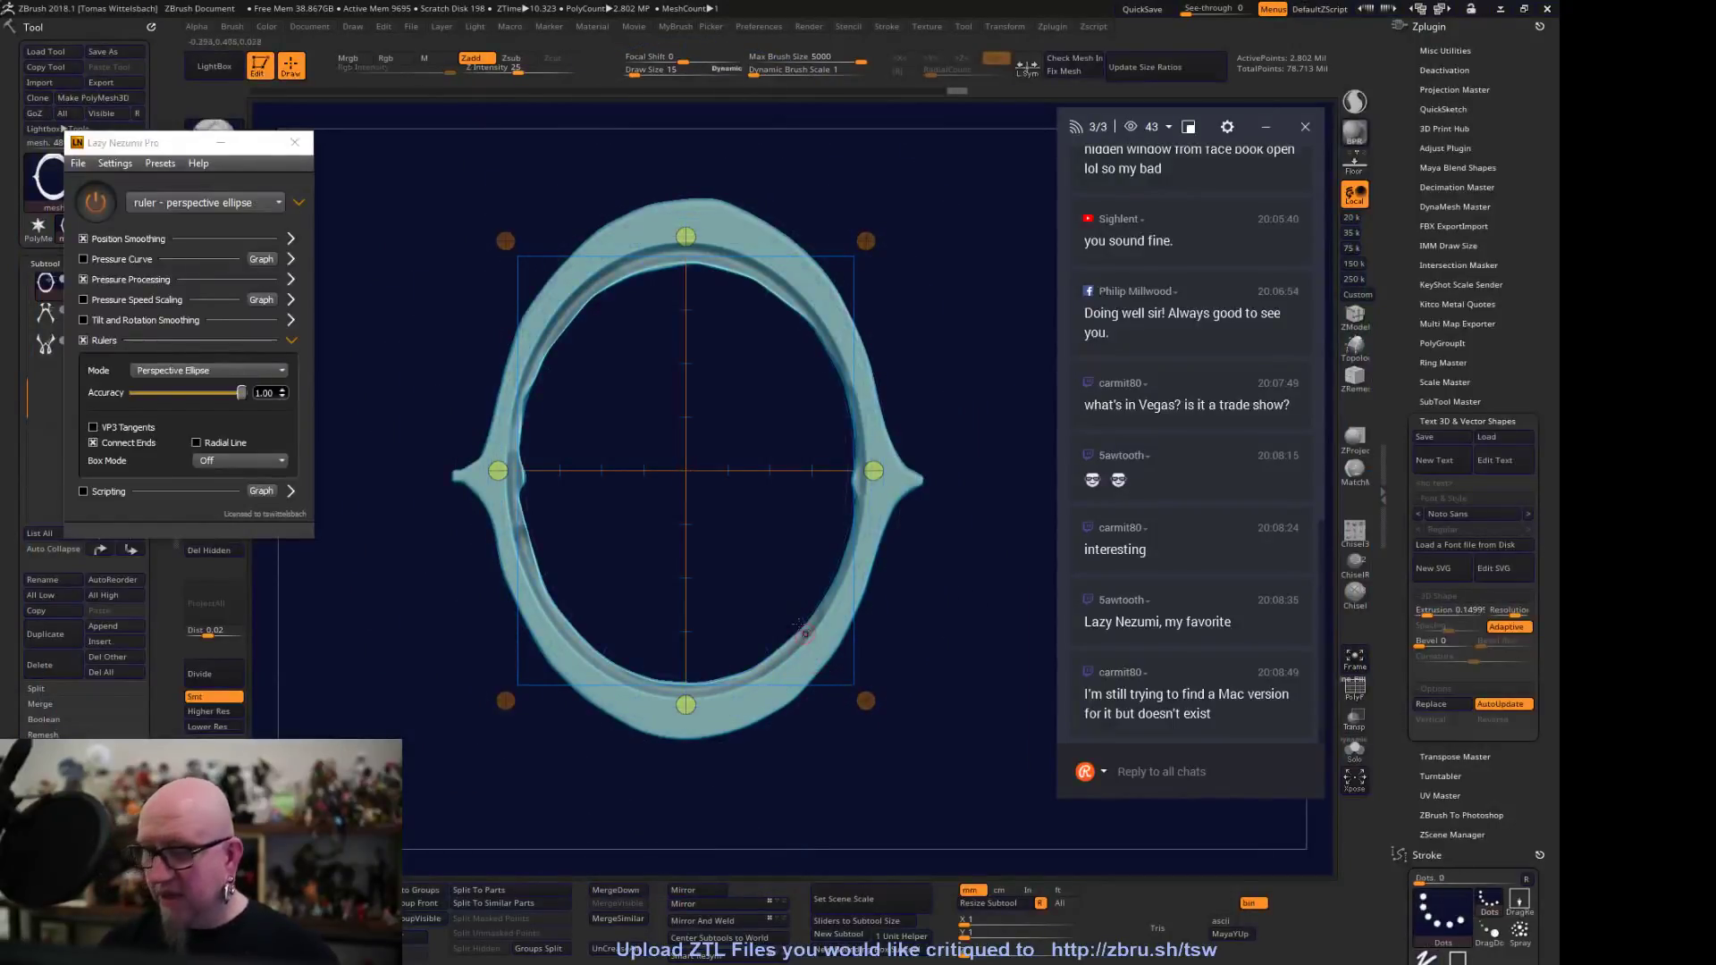
pyautogui.hotkey('ctrl', 'z')
pyautogui.hotkey('ctrl', 'z')
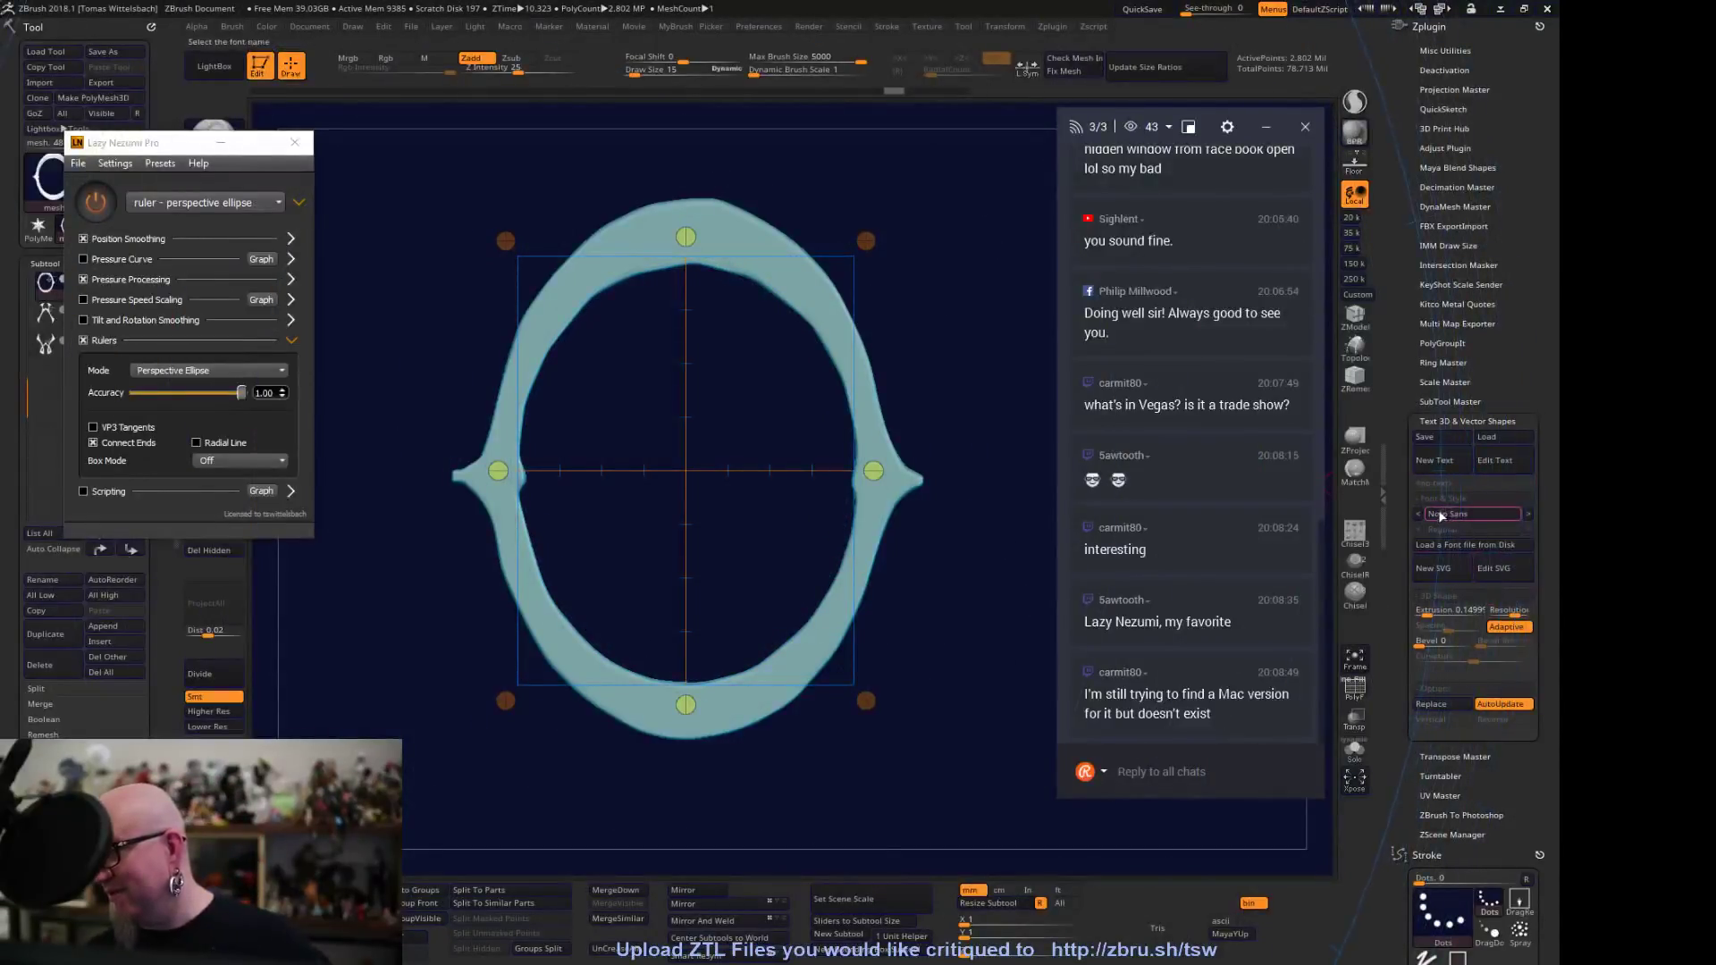
# Bevel the oval ring's inner edge with the TrimDynamic brush at draw size 24, stroking along the ellipse ruler
pyautogui.scroll(-10, 1438, 451)
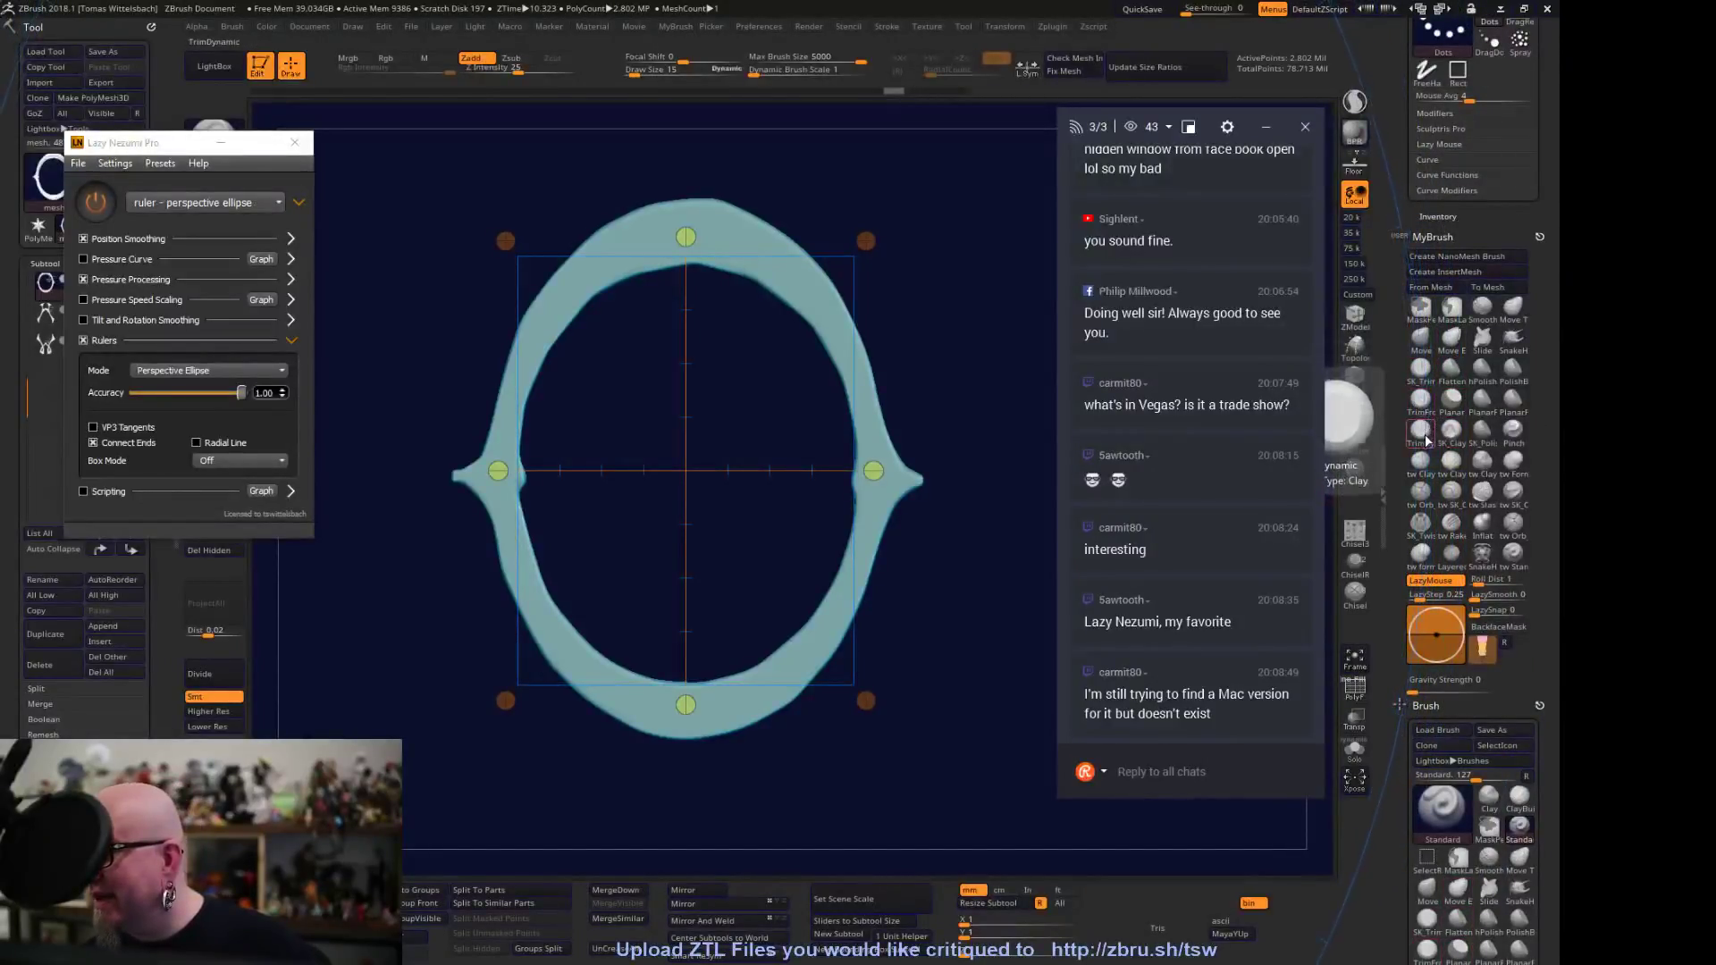
pyautogui.click(1420, 429)
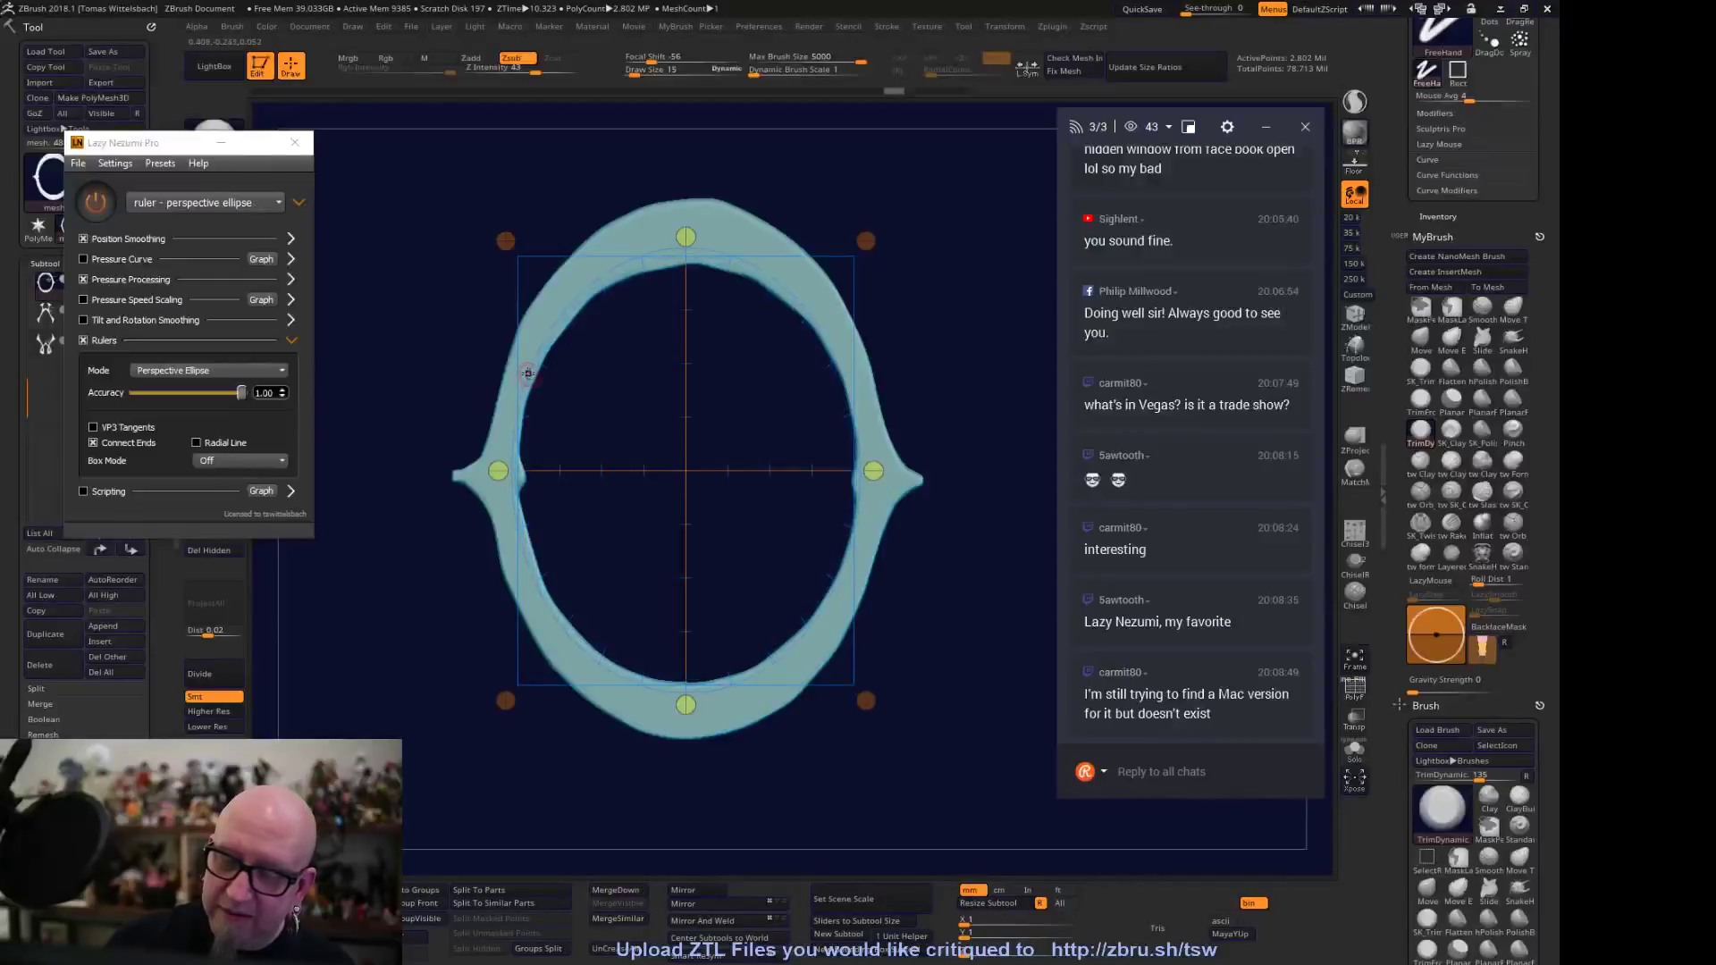
pyautogui.moveTo(634, 70); pyautogui.dragTo(636, 72)
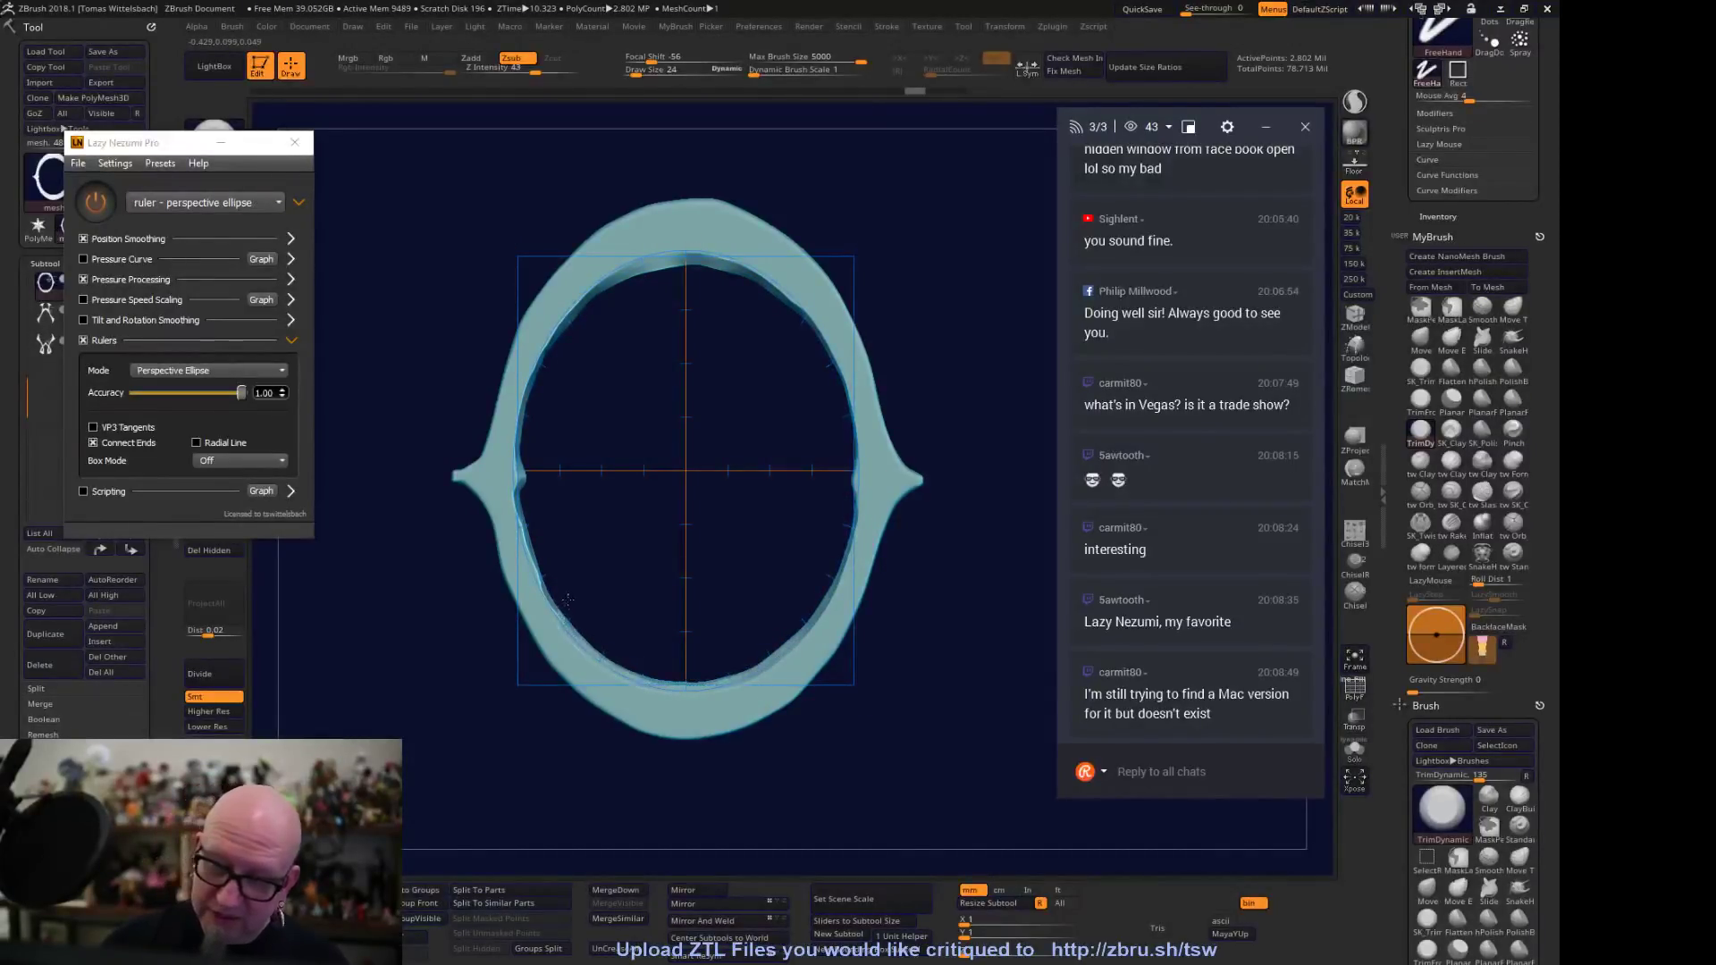
pyautogui.moveTo(544, 420); pyautogui.dragTo(604, 305)
pyautogui.moveTo(752, 292); pyautogui.dragTo(847, 422)
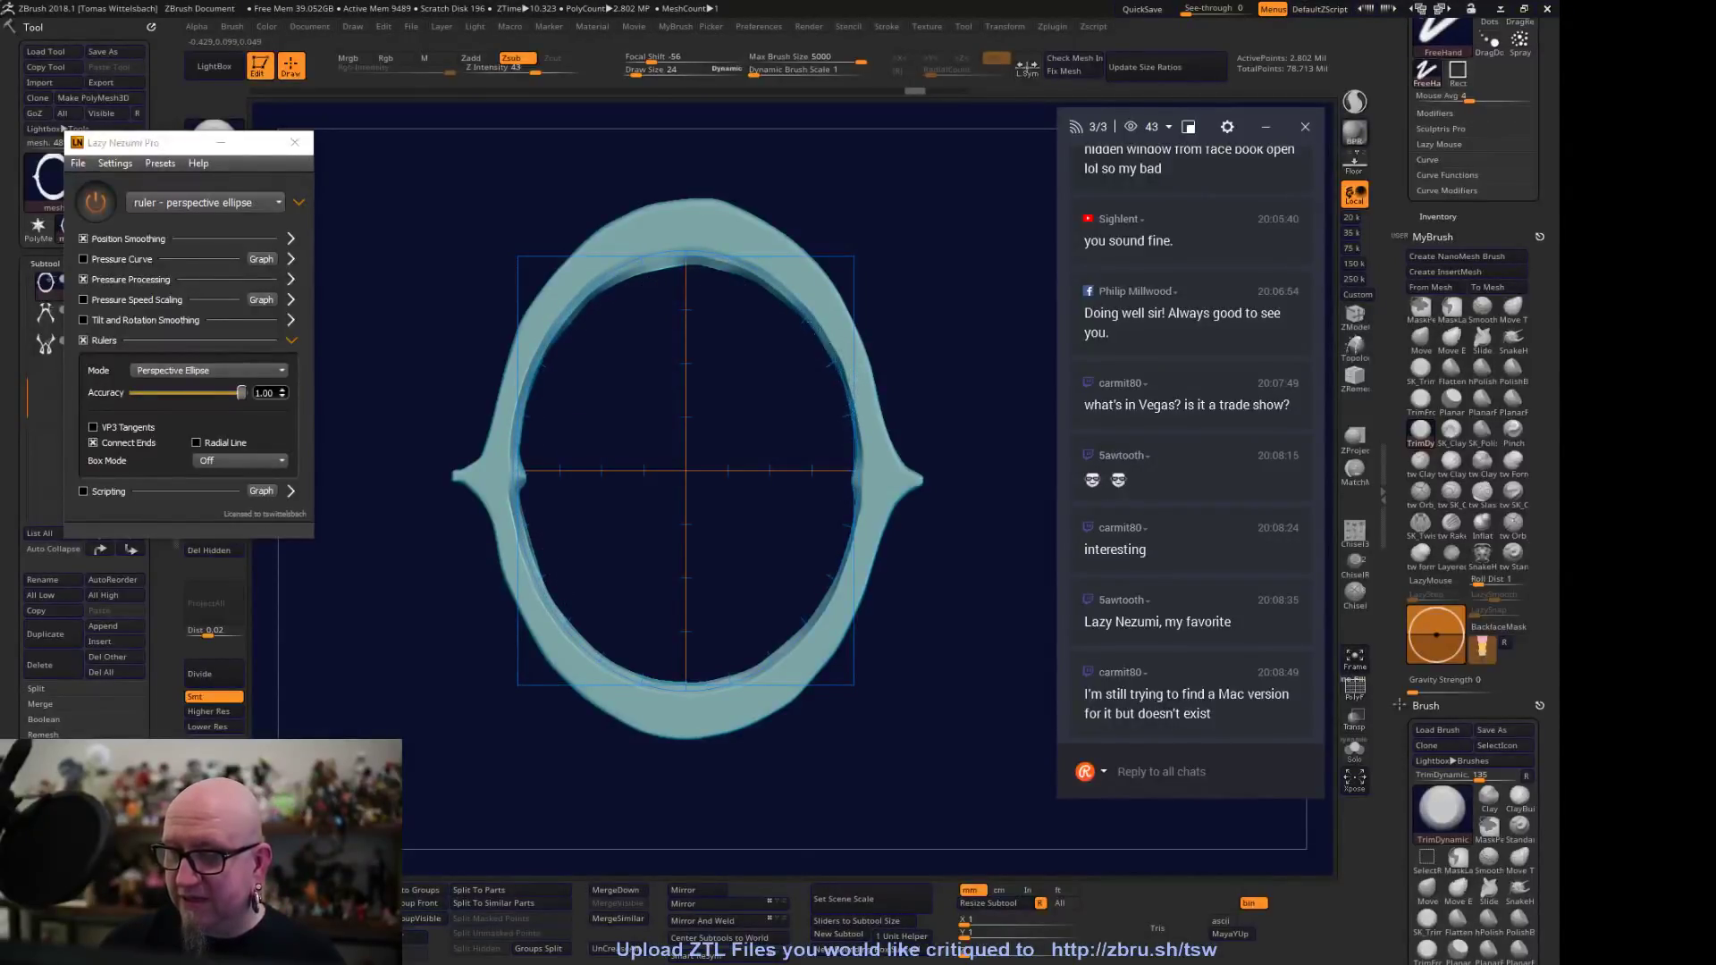
pyautogui.moveTo(542, 362); pyautogui.dragTo(539, 575)
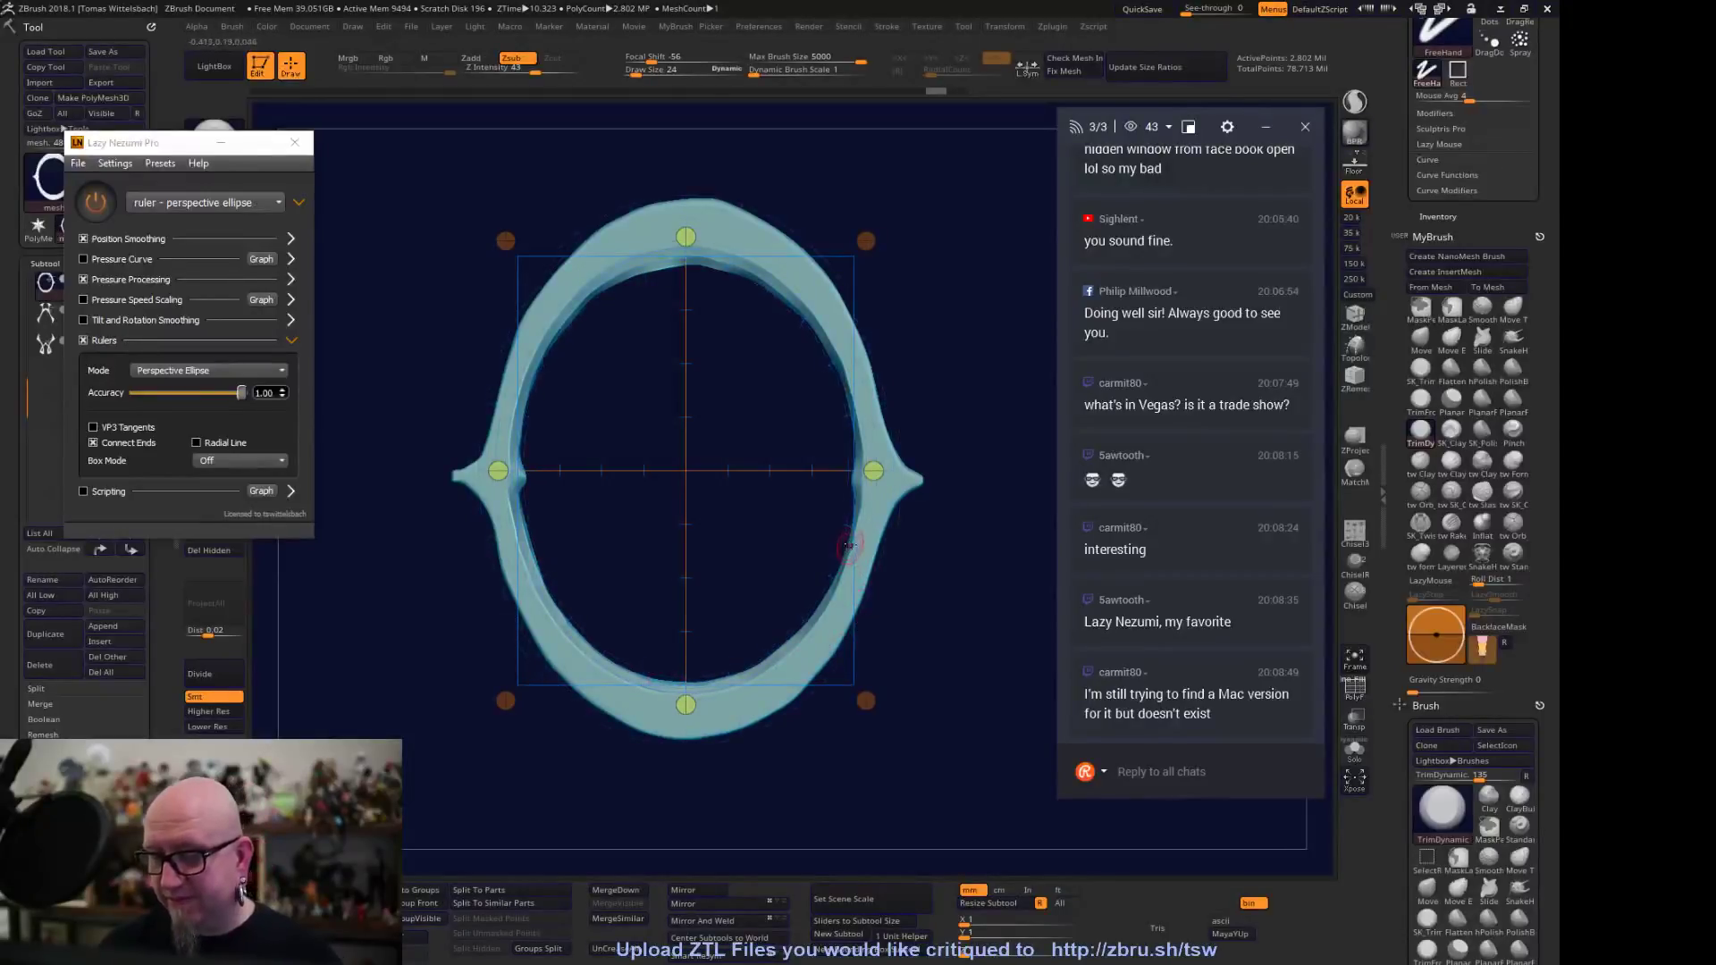
pyautogui.moveTo(856, 511)
pyautogui.mouseDown()
pyautogui.moveTo(844, 572)
pyautogui.moveTo(705, 699)
pyautogui.mouseUp()
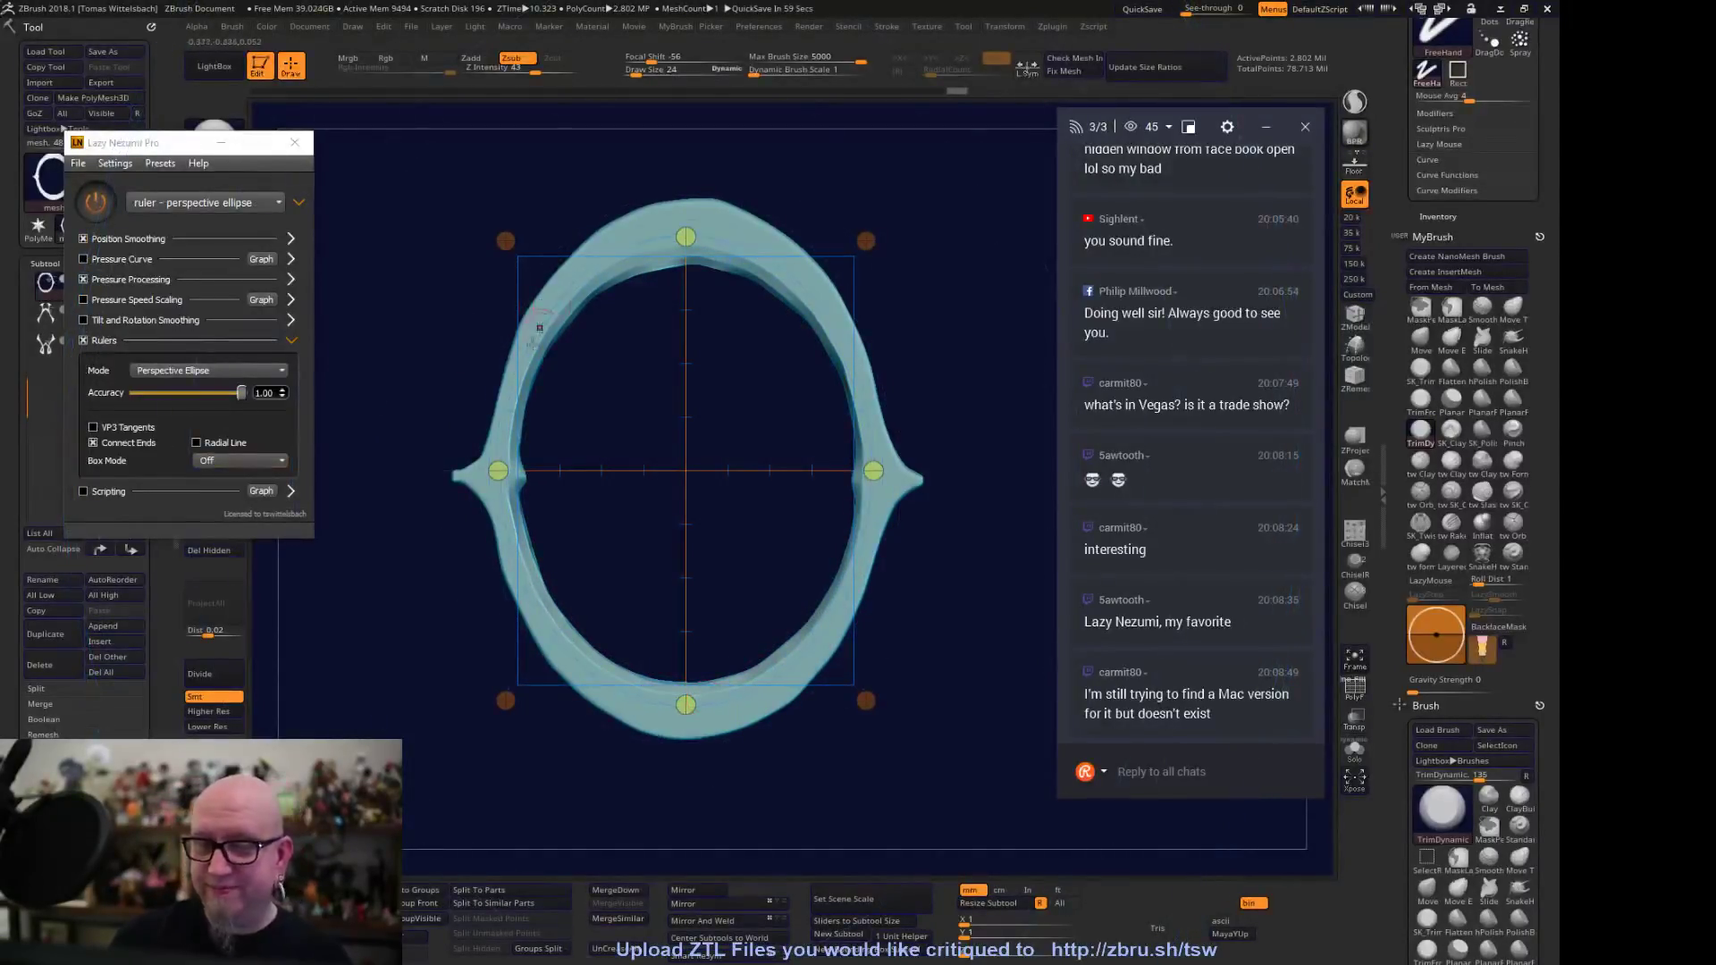
# Enlarge the perspective ellipse ruler on all four sides to the ring's outer outline and trim the ring's front face along it with TrimDynamic
pyautogui.moveTo(686, 237); pyautogui.dragTo(700, 179)
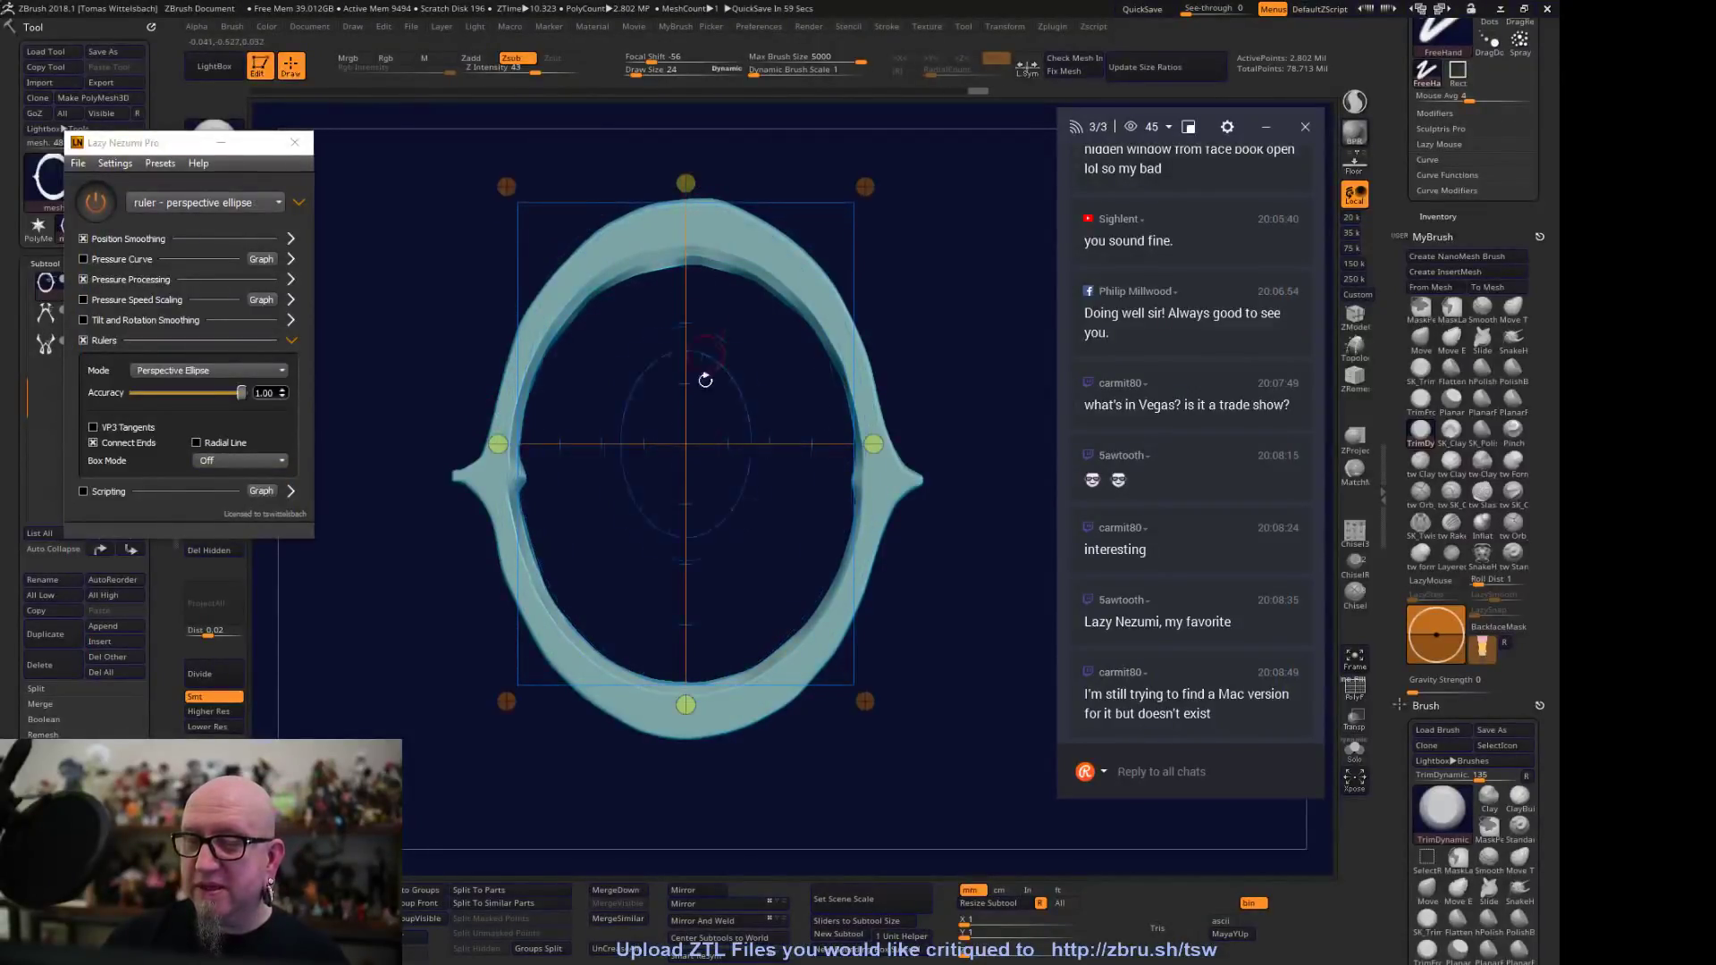
pyautogui.moveTo(684, 706); pyautogui.dragTo(689, 754)
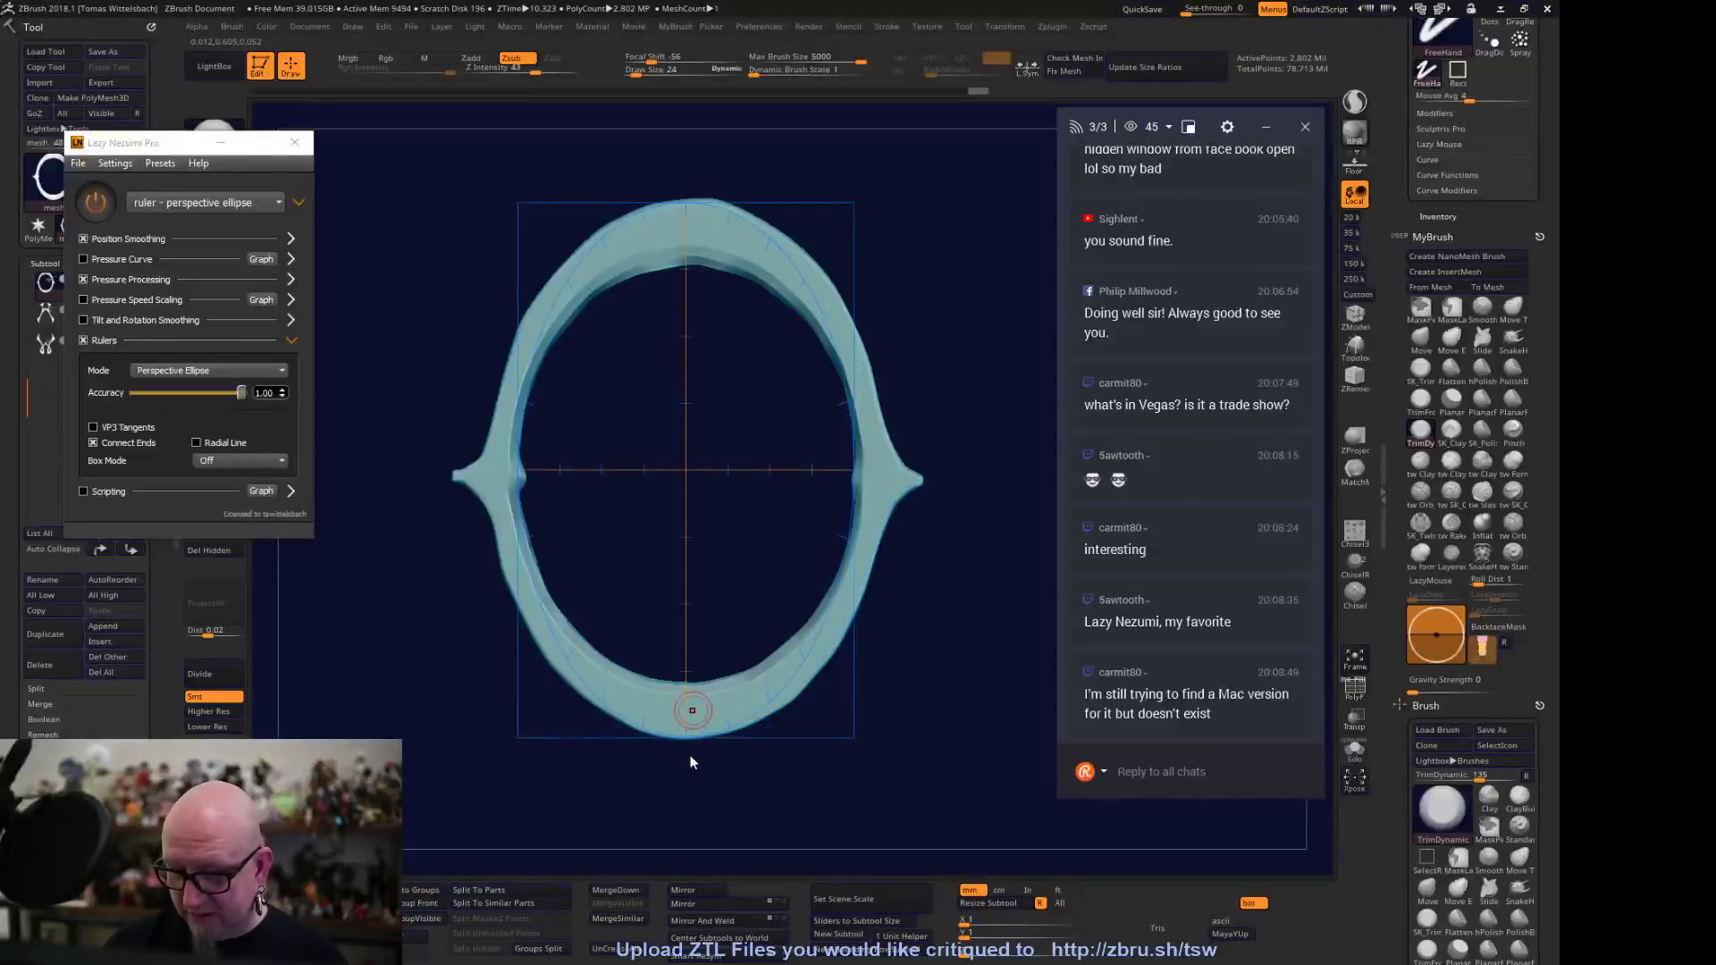
pyautogui.moveTo(880, 474); pyautogui.dragTo(910, 468)
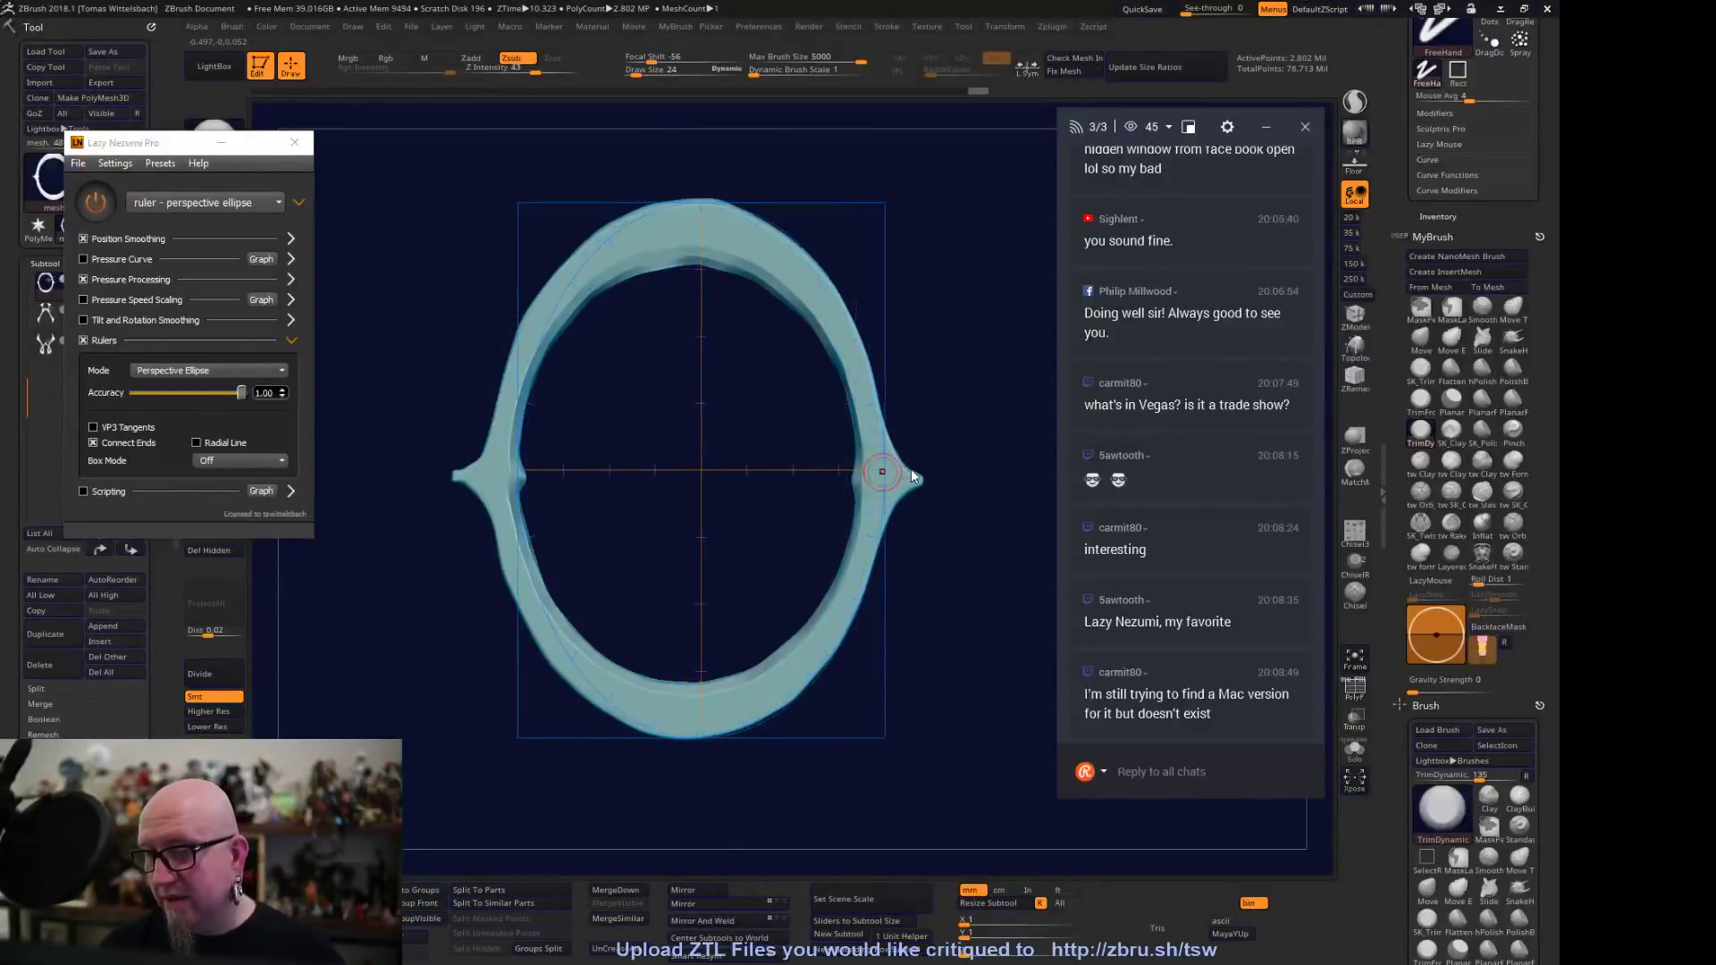
pyautogui.moveTo(497, 469); pyautogui.dragTo(469, 481)
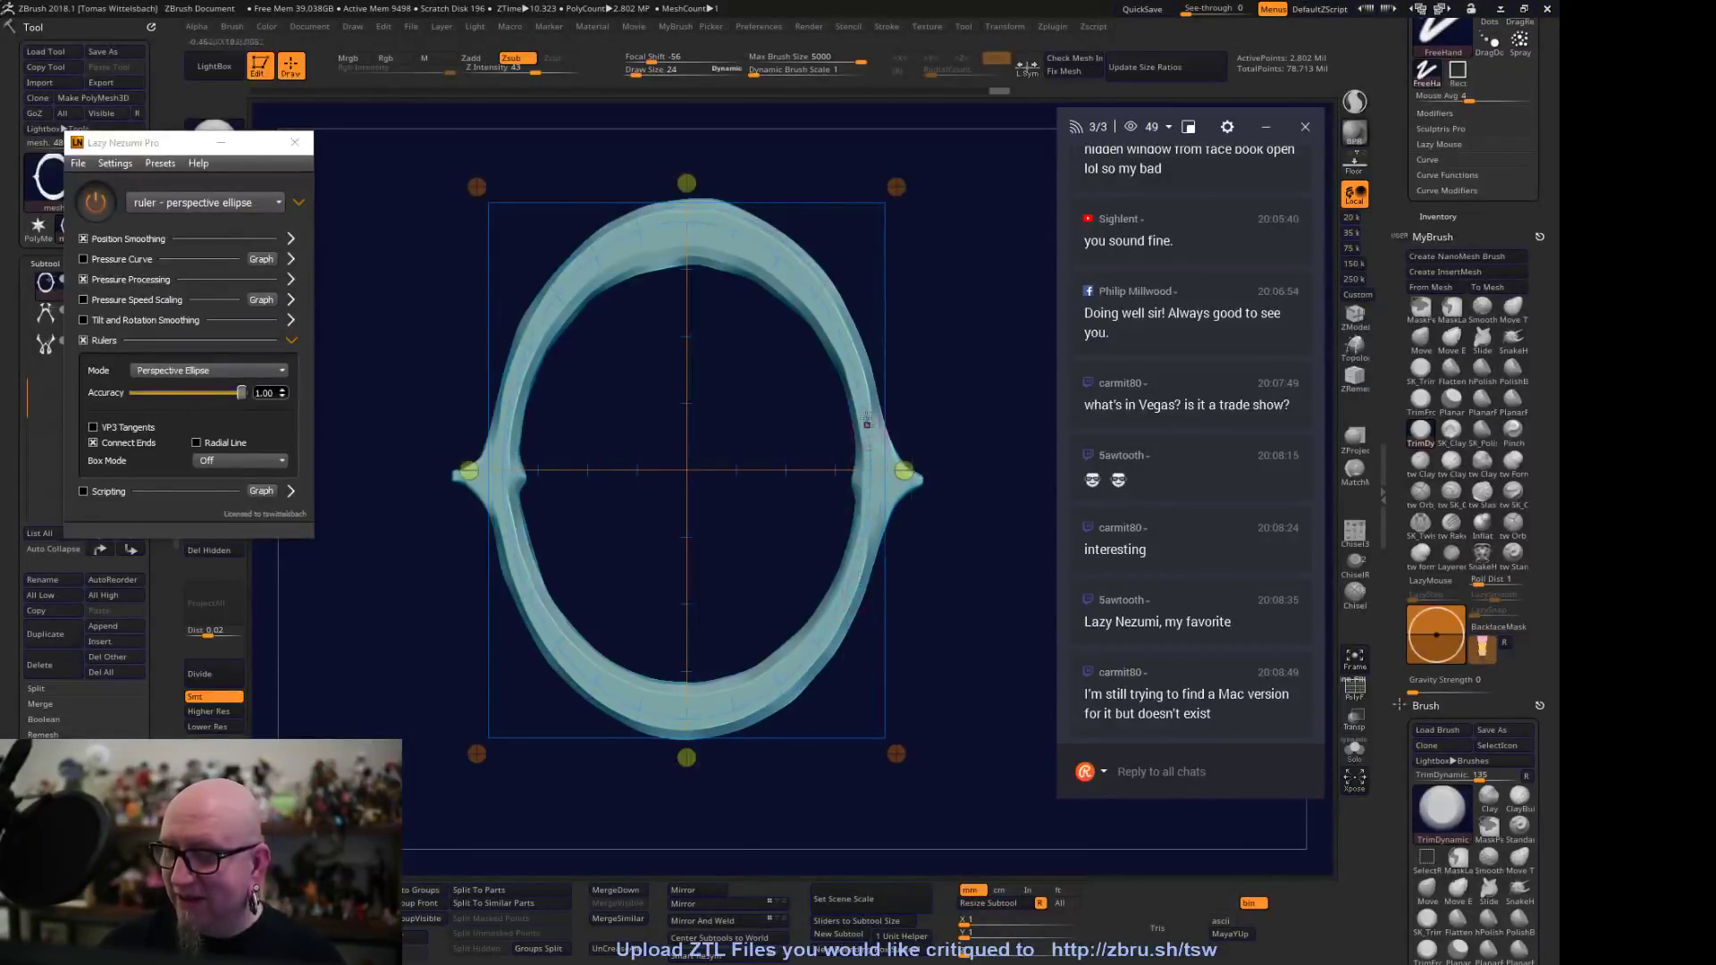
pyautogui.moveTo(511, 457)
pyautogui.mouseDown()
pyautogui.moveTo(625, 219)
pyautogui.moveTo(853, 375)
pyautogui.moveTo(862, 601)
pyautogui.mouseUp()
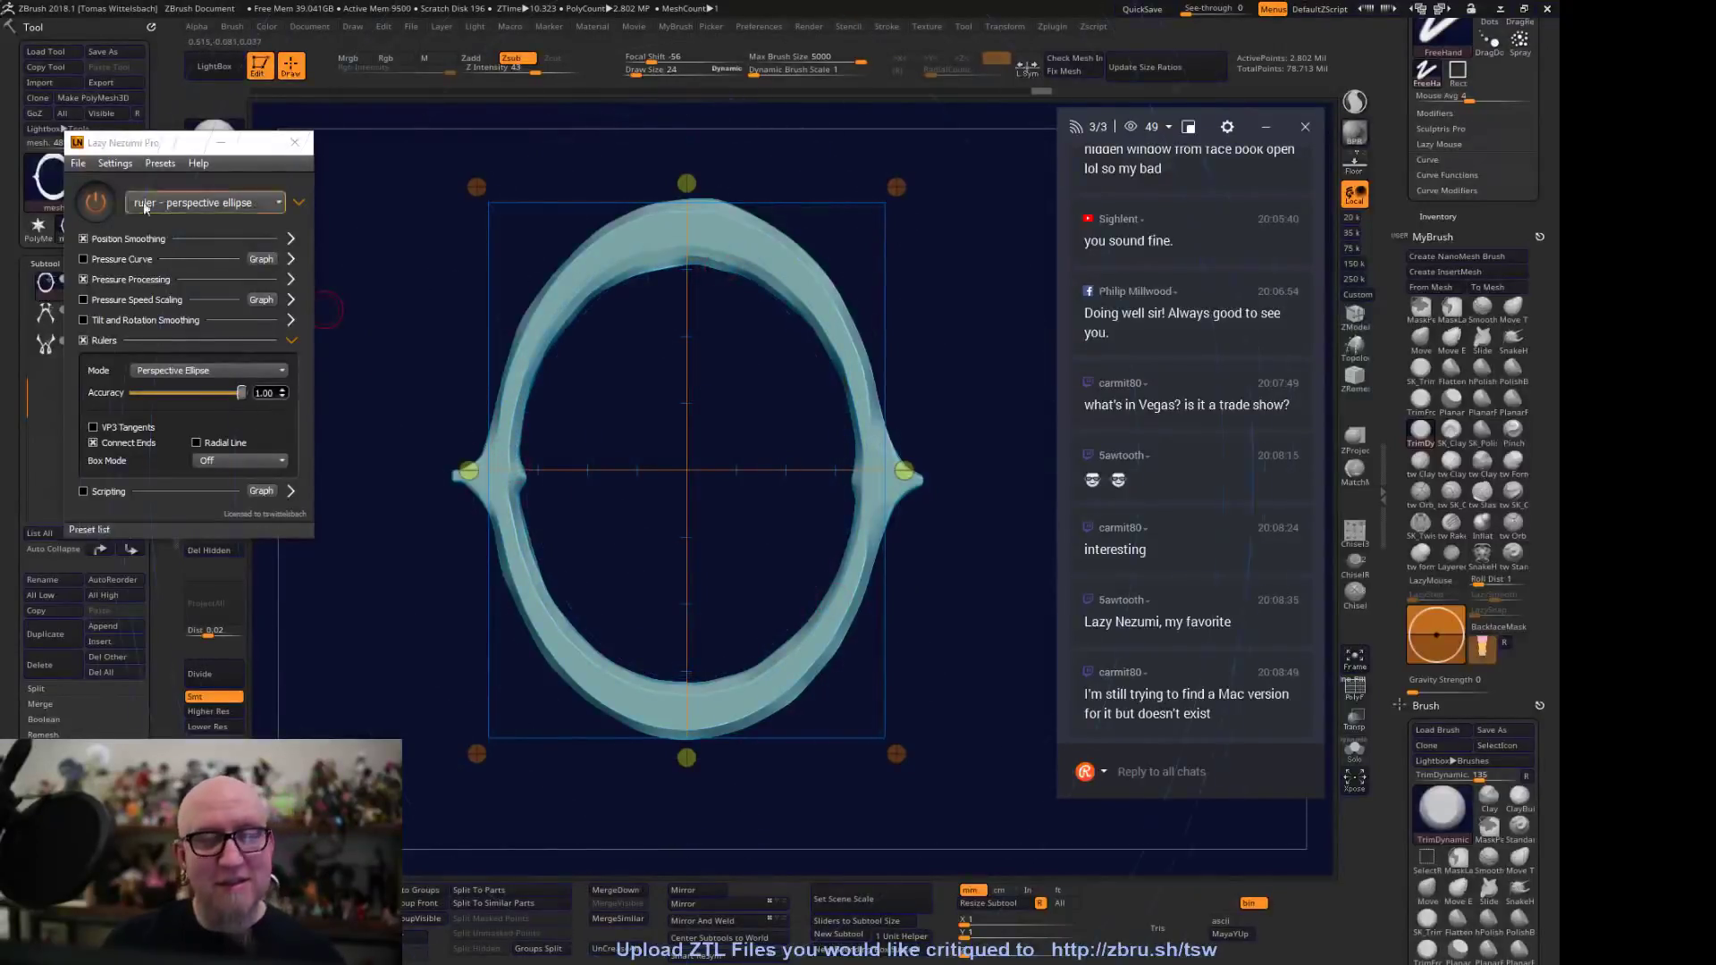
# Turn off Lazy Nezumi's stroke guidance and minimize its window
pyautogui.click(95, 202)
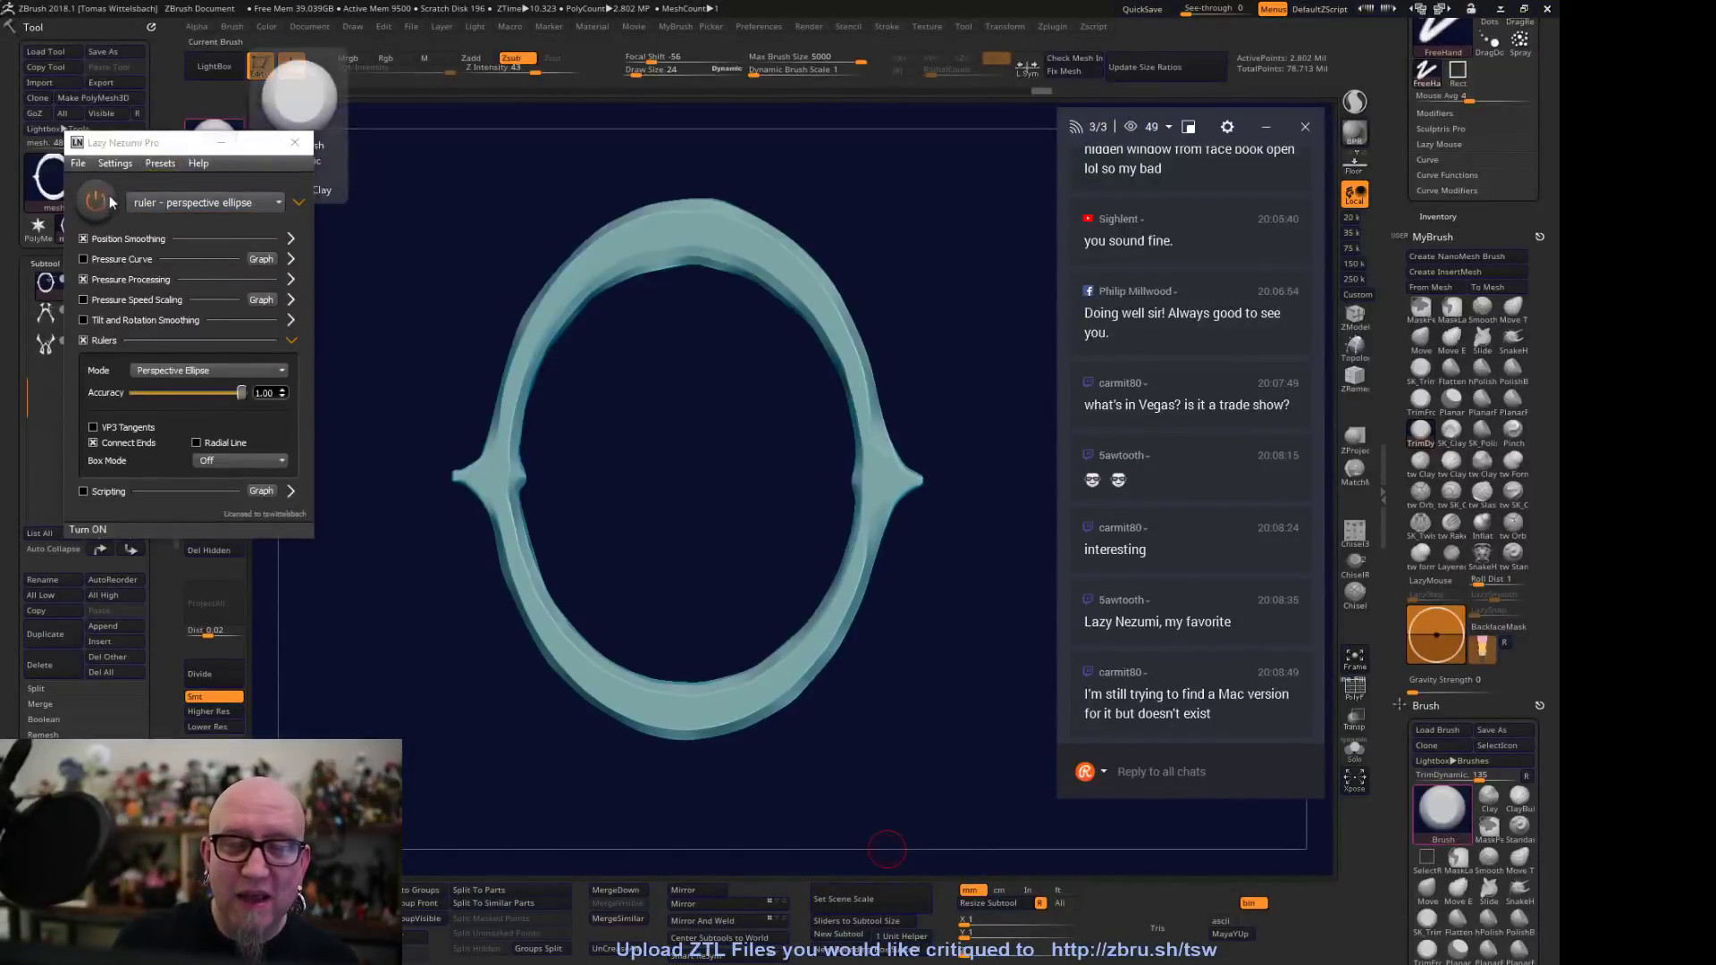
pyautogui.click(220, 147)
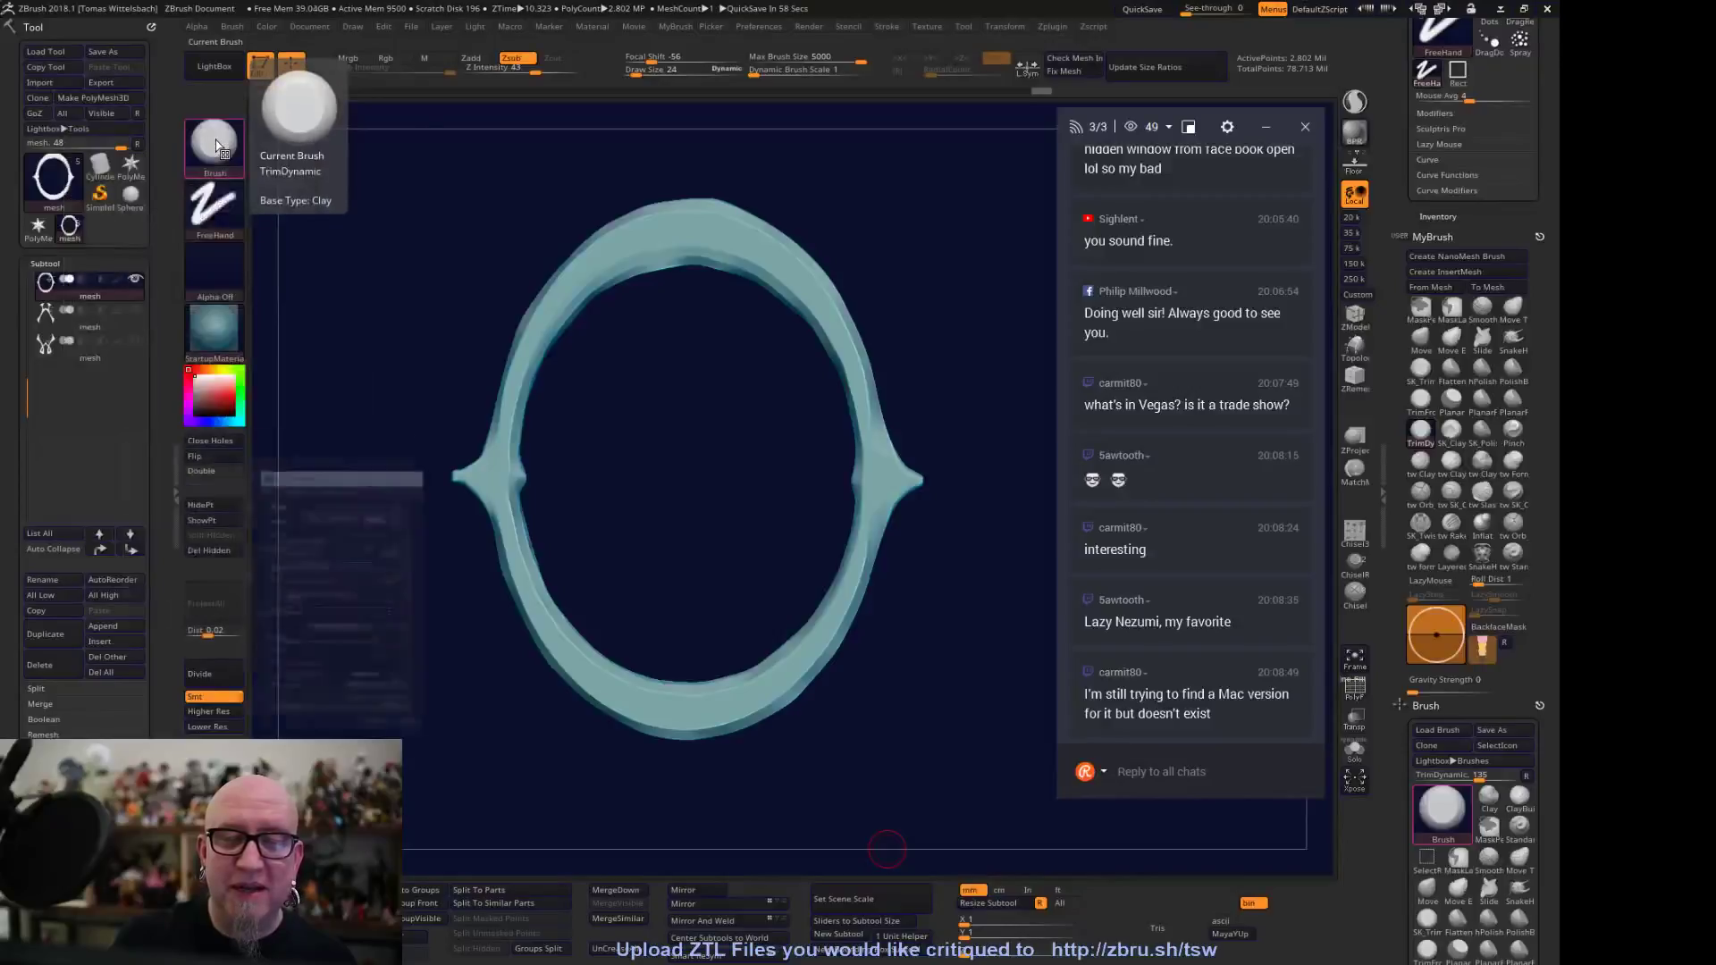
# Switch to the tw ClayTubes brush, undo a test stroke on the ring's inner wall, and set the Z Intensity to 6
pyautogui.click(1420, 462)
pyautogui.moveTo(605, 409); pyautogui.dragTo(576, 359)
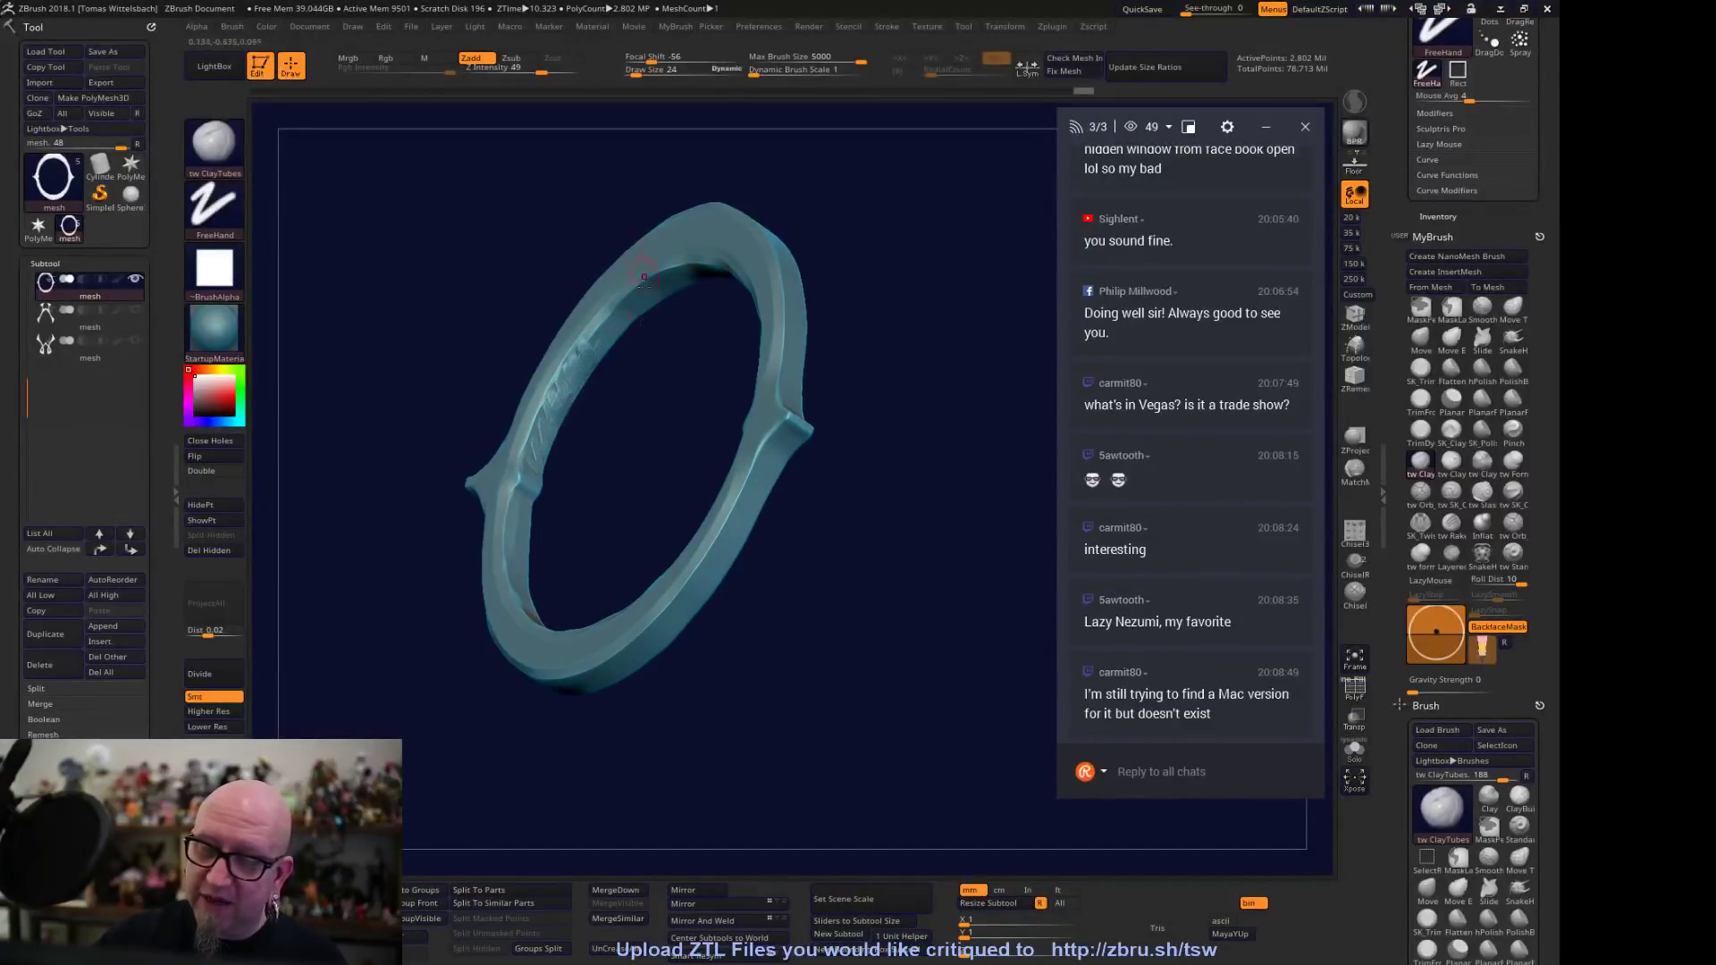
pyautogui.press('ctrl')
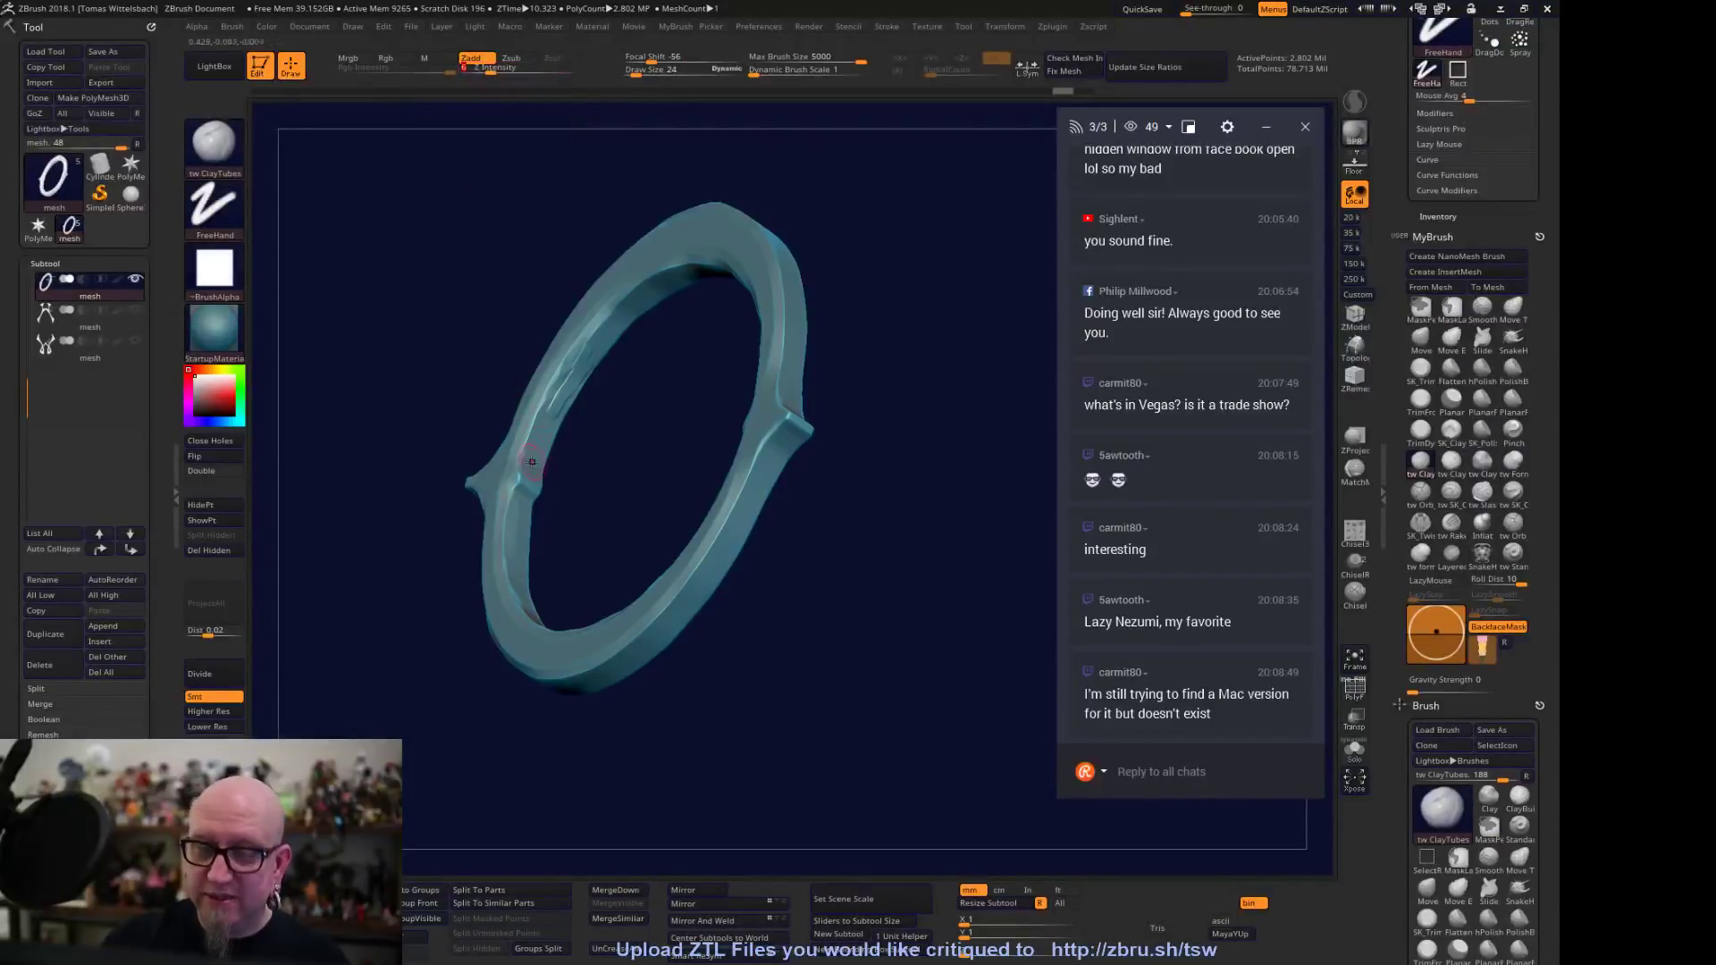
# Try building up the ring's inner wall with light tw ClayTubes strokes without symmetry, and undo them
pyautogui.moveTo(537, 436); pyautogui.dragTo(573, 383)
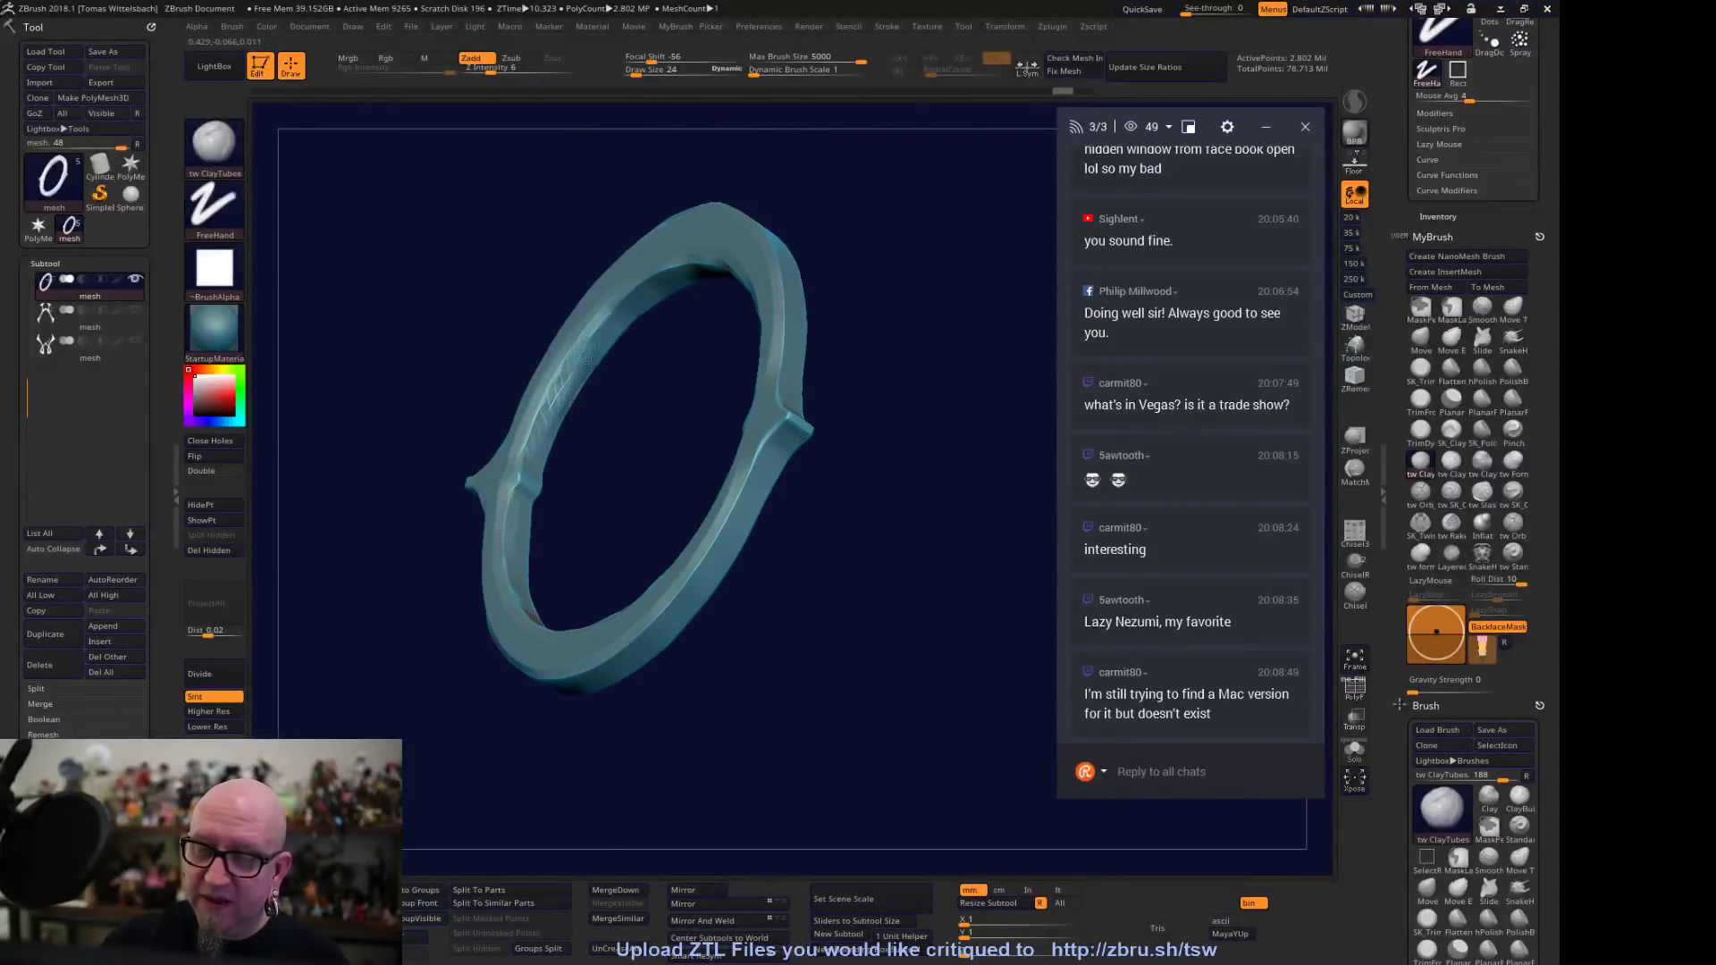
pyautogui.moveTo(645, 286); pyautogui.dragTo(685, 281)
pyautogui.moveTo(637, 375); pyautogui.dragTo(705, 323)
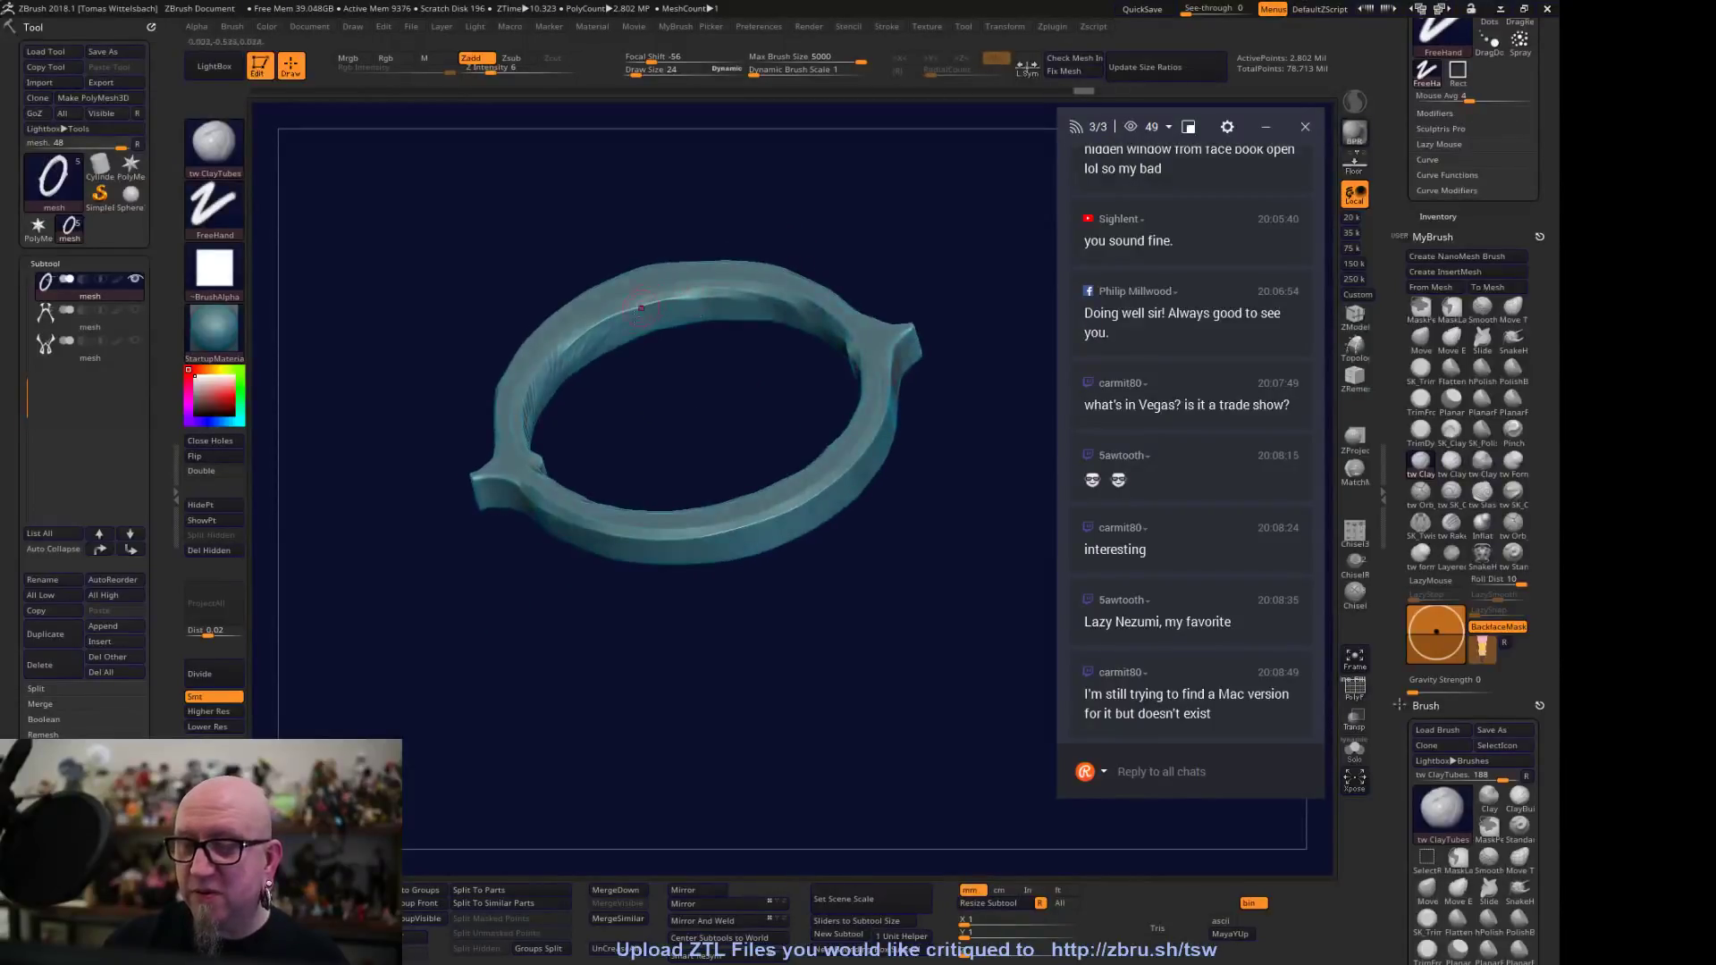
pyautogui.moveTo(586, 474); pyautogui.dragTo(676, 725)
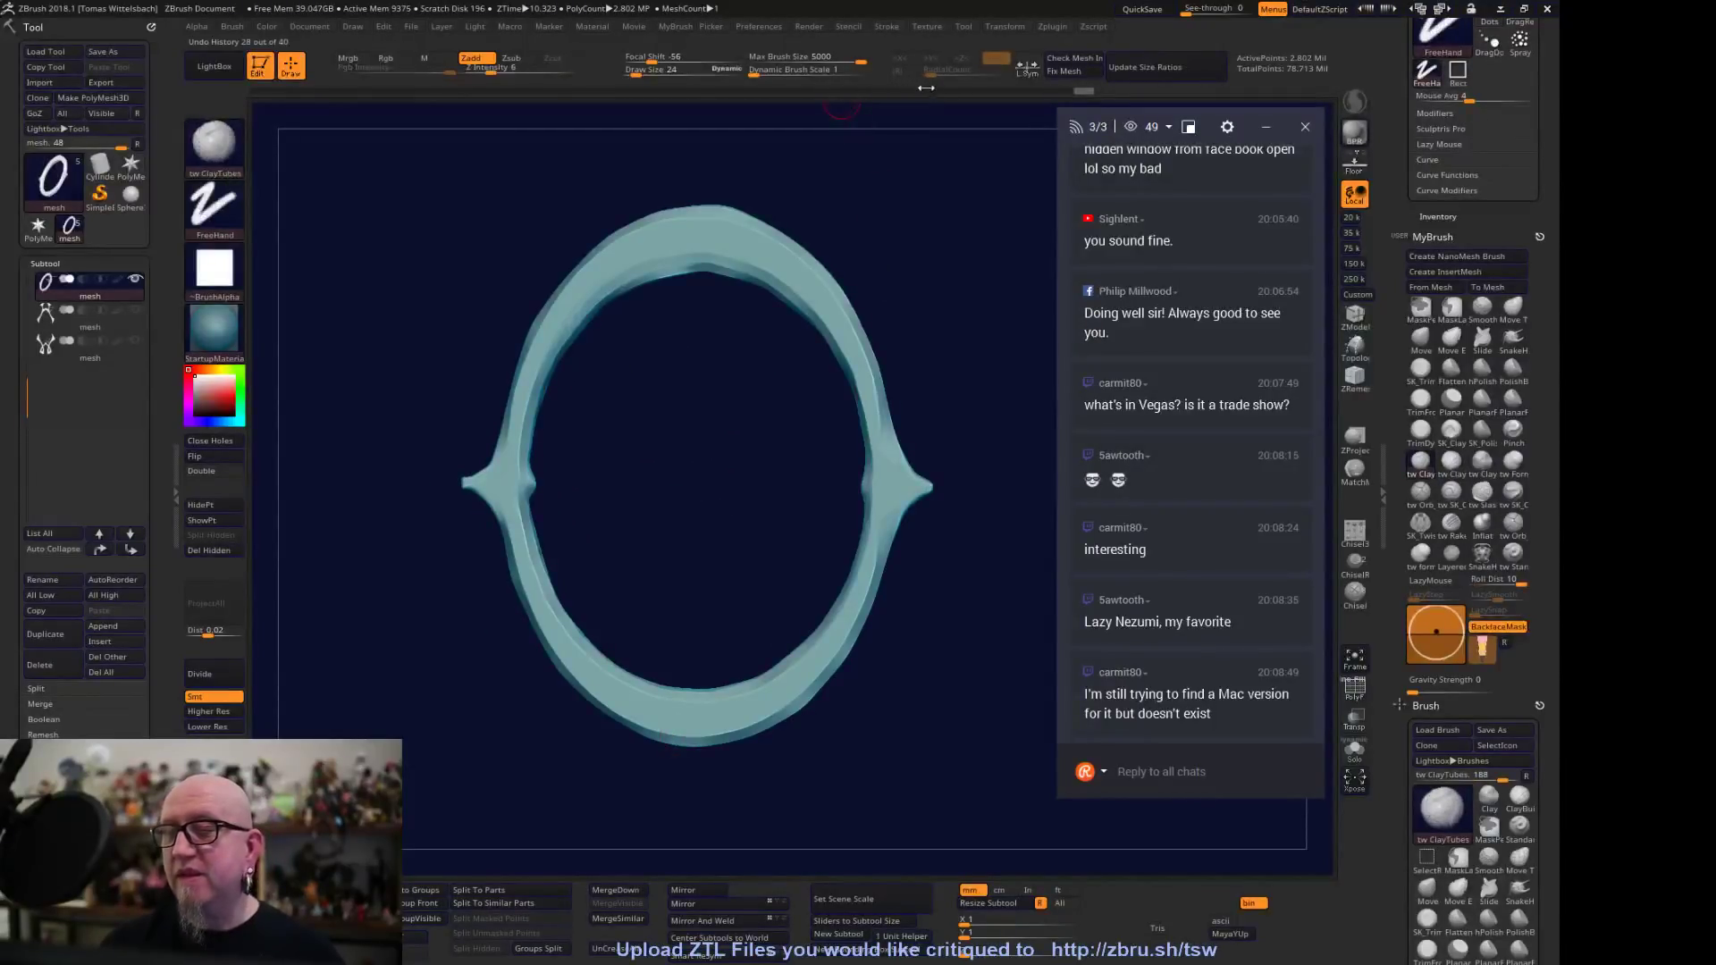
# Turn on symmetry across the X and Y axes and build up the ring's inner wall with tw ClayTubes strokes
pyautogui.press('x')
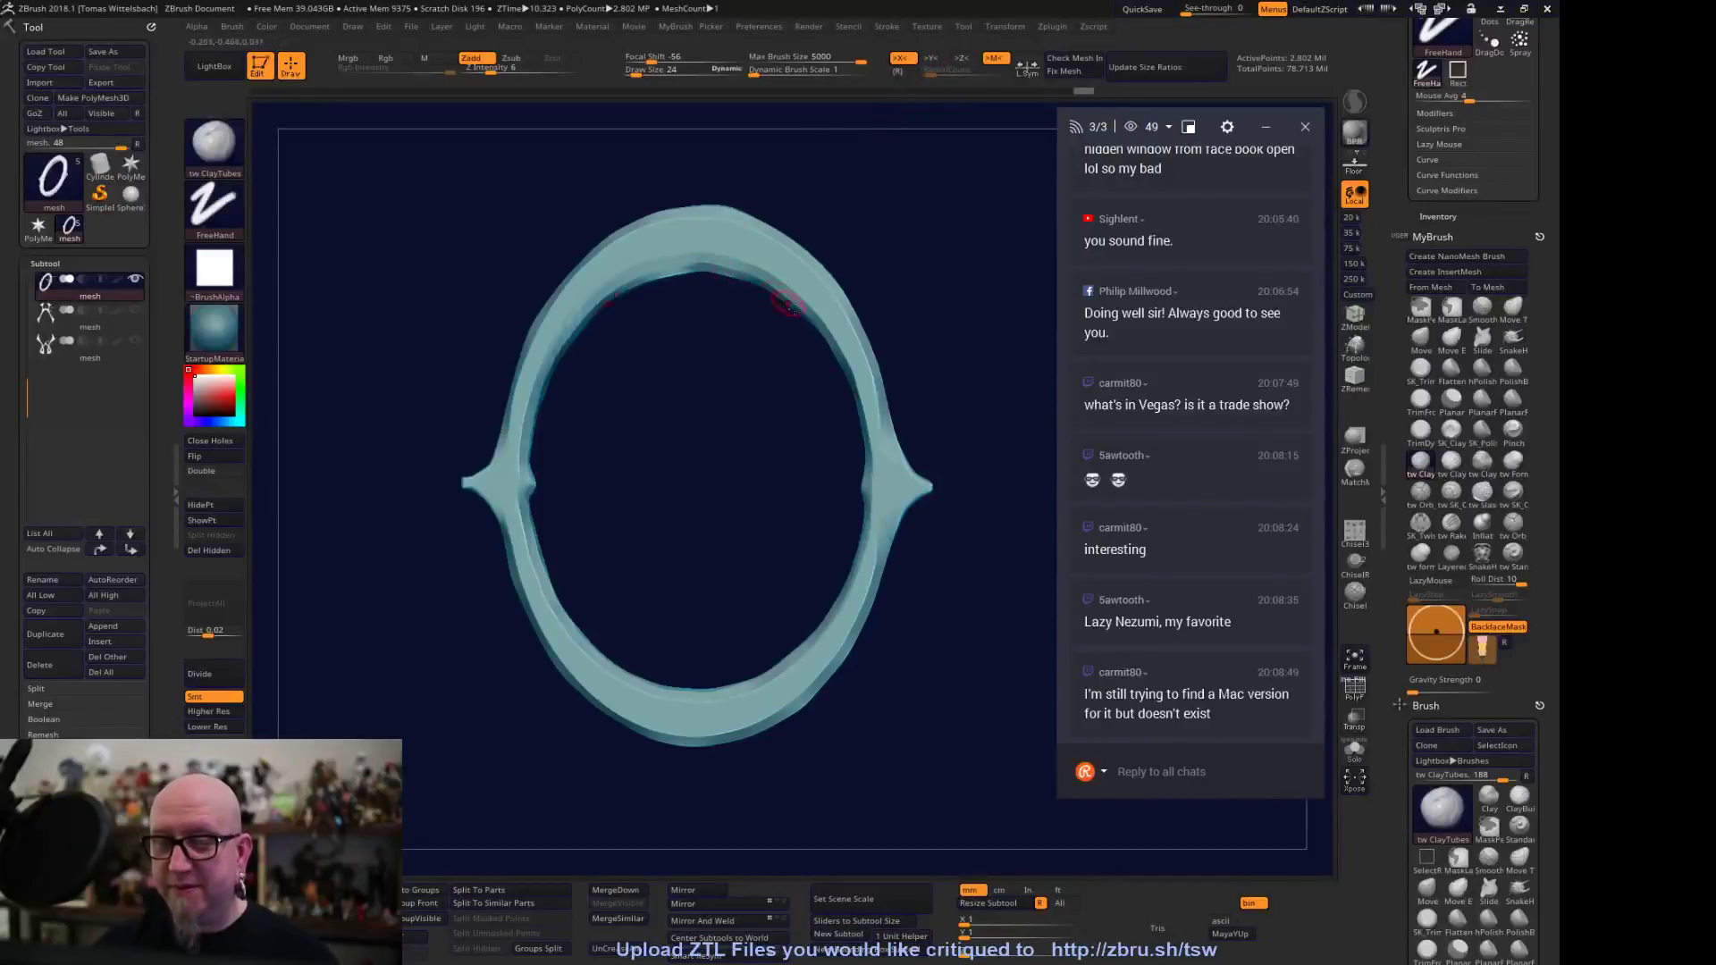
pyautogui.click(933, 59)
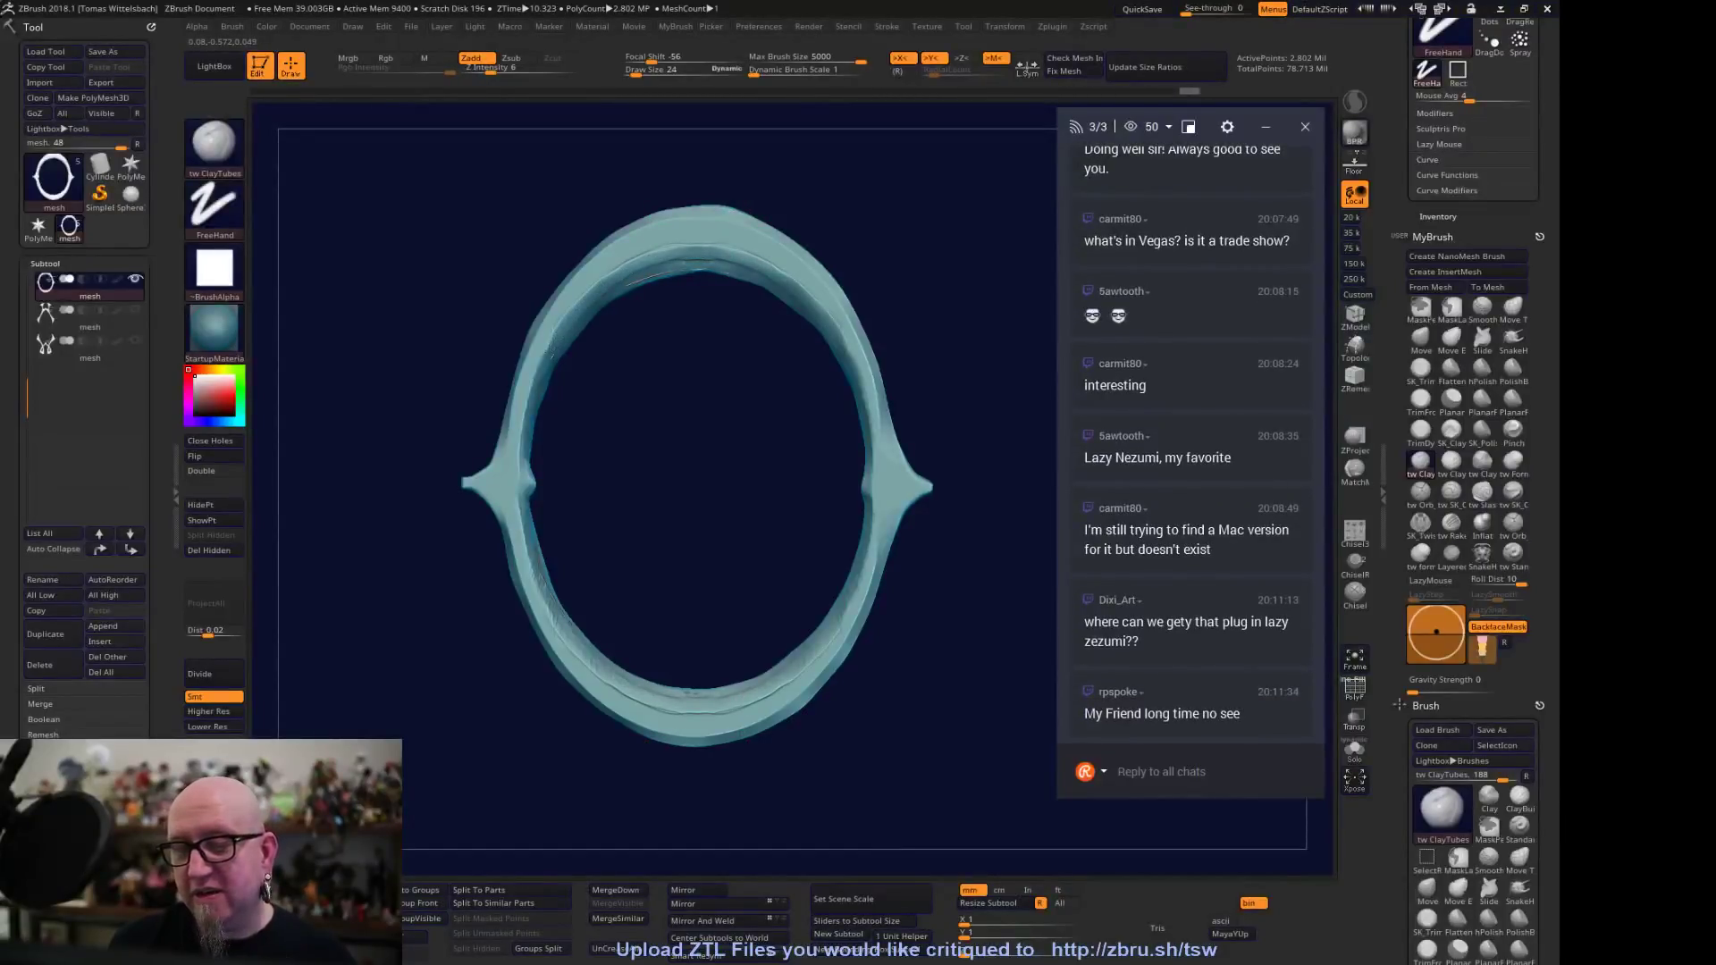
pyautogui.press('shift')
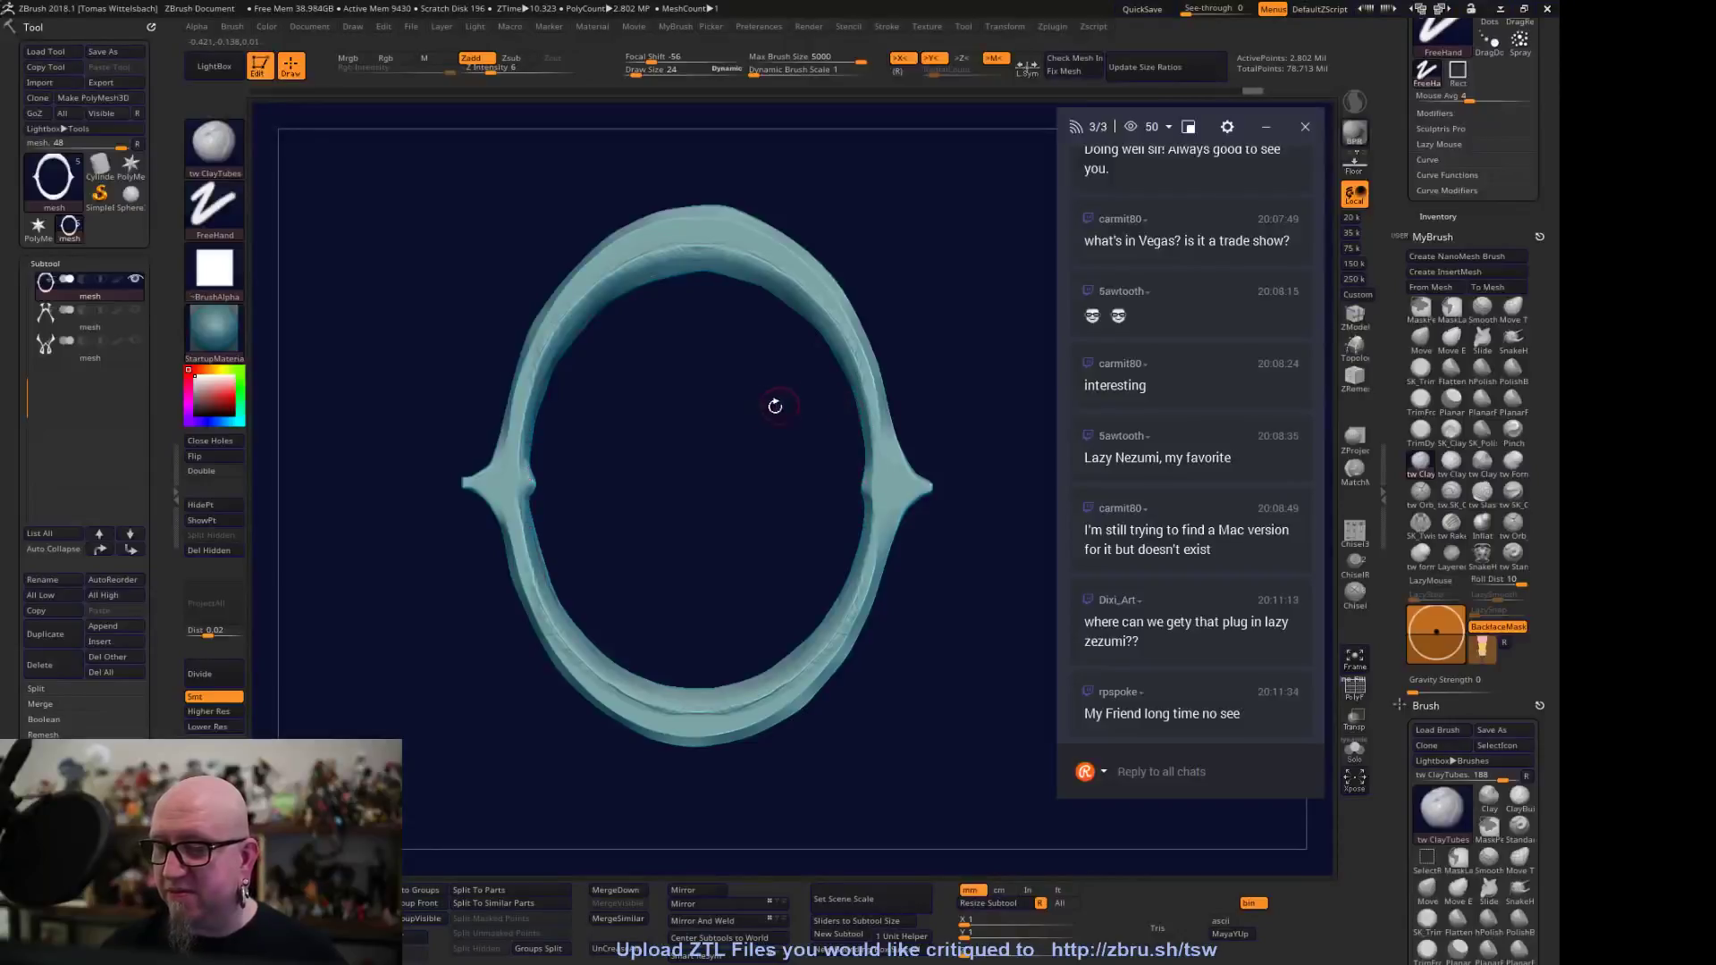
pyautogui.moveTo(617, 467); pyautogui.dragTo(591, 332)
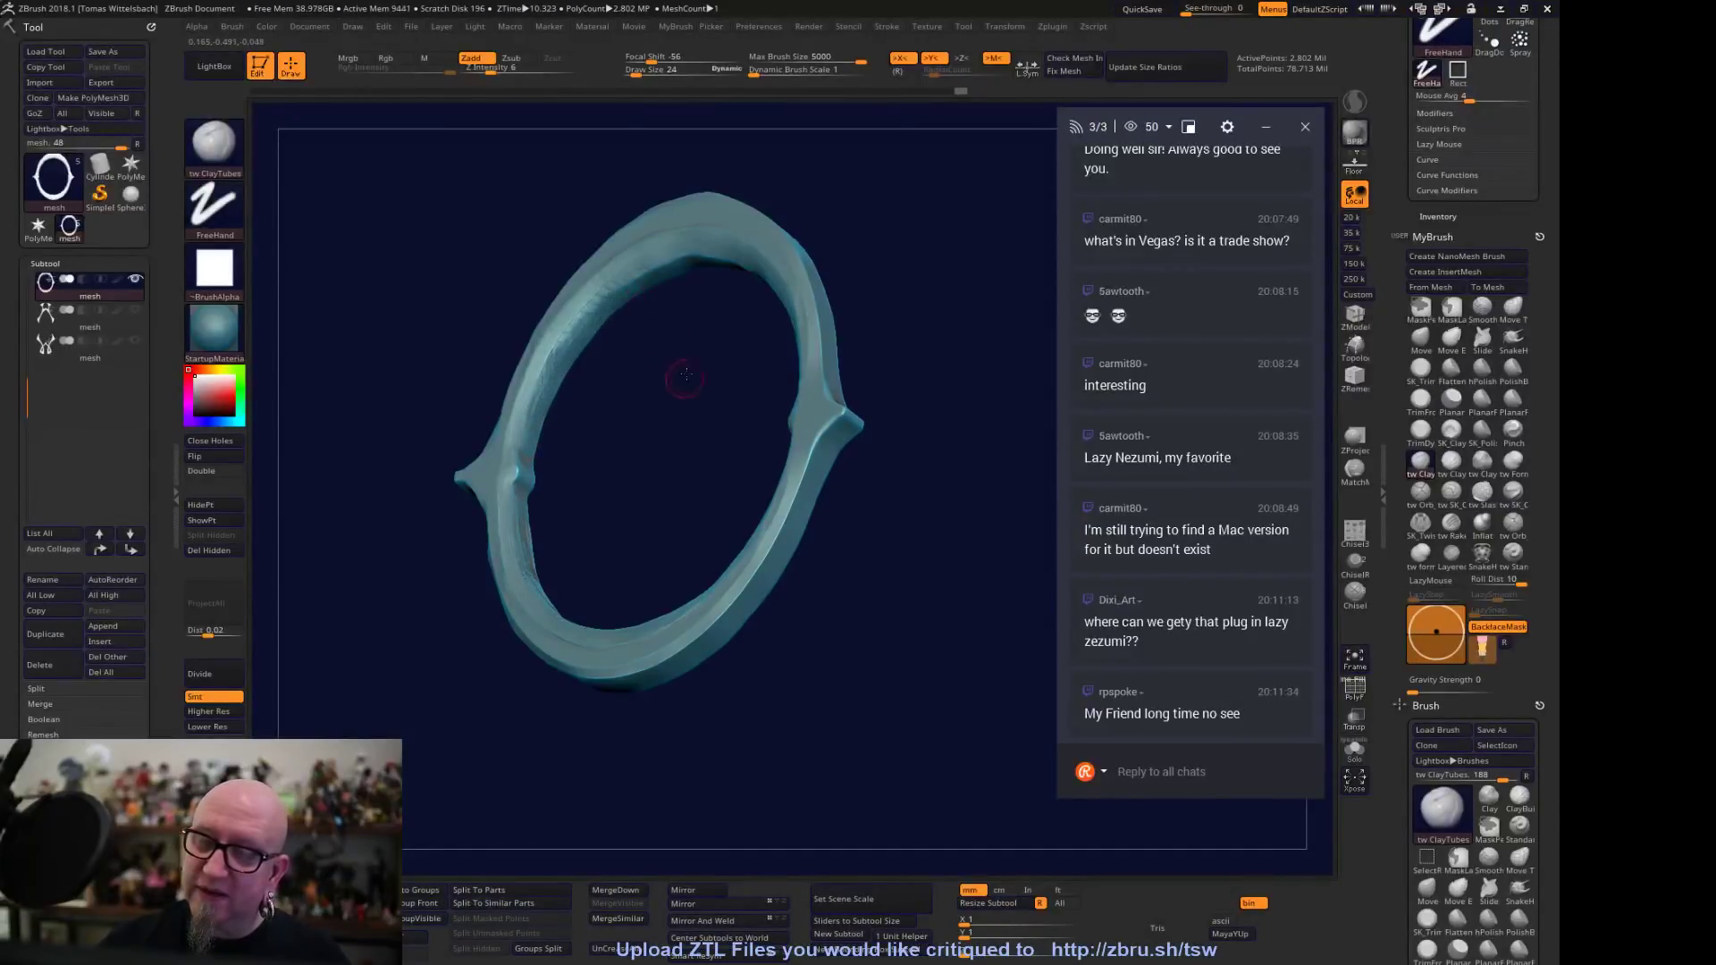
pyautogui.moveTo(686, 375); pyautogui.dragTo(654, 291)
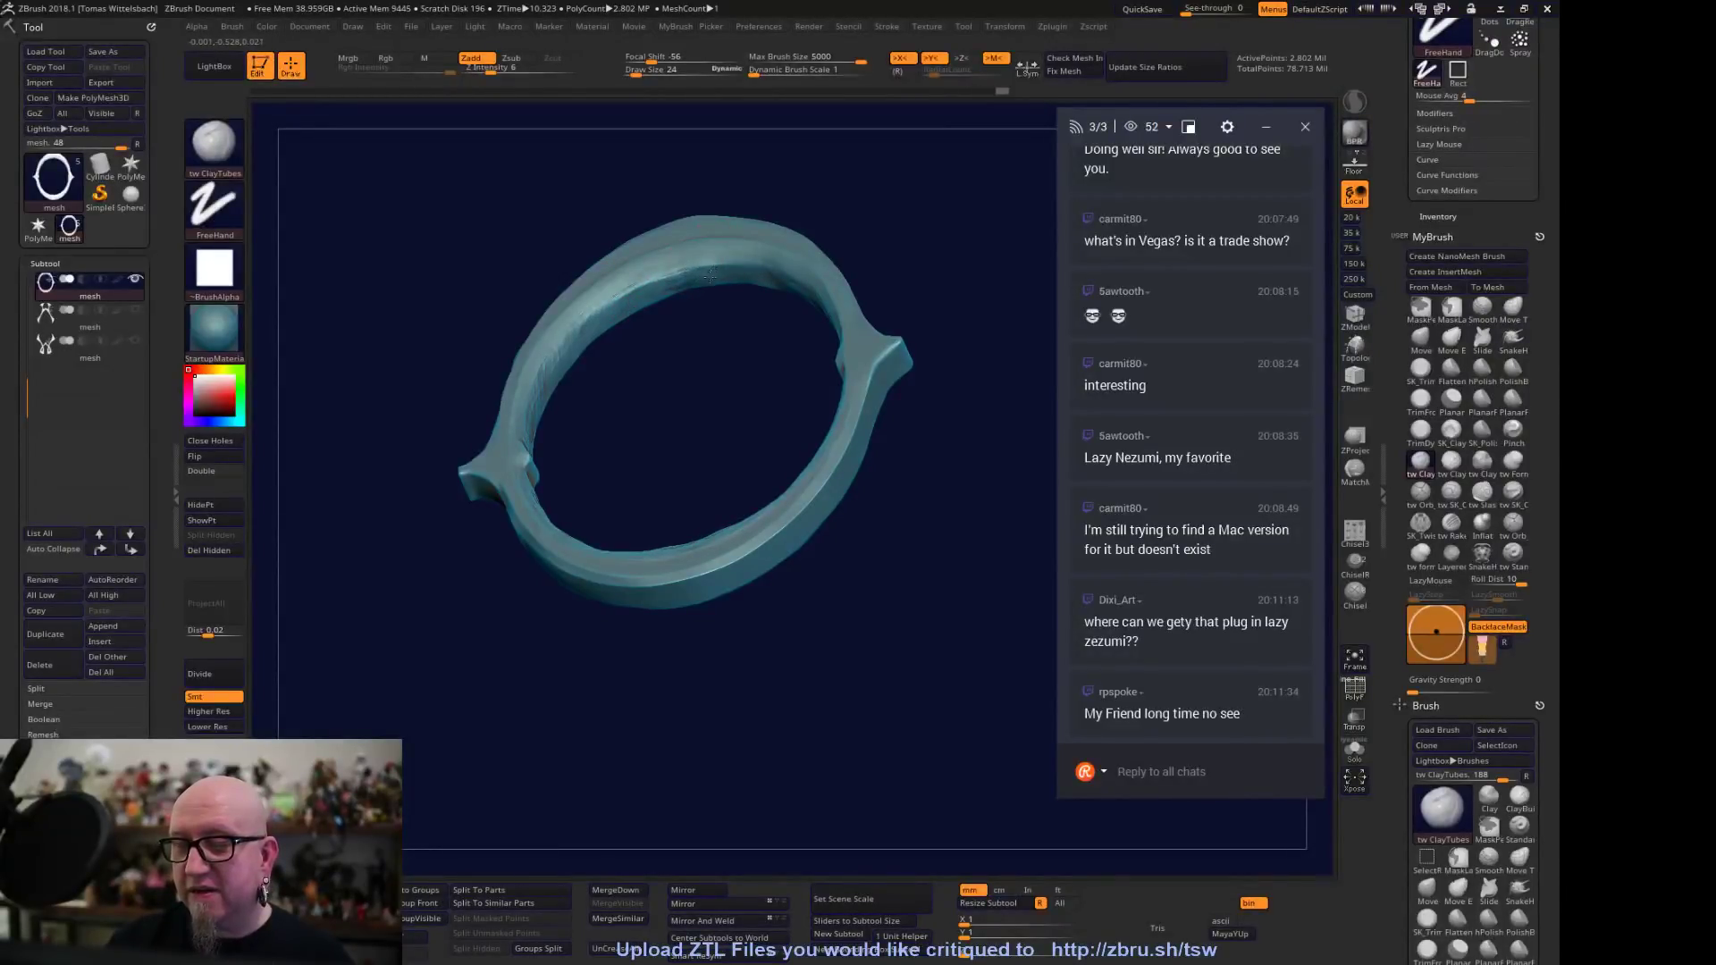
pyautogui.moveTo(732, 277); pyautogui.dragTo(661, 286)
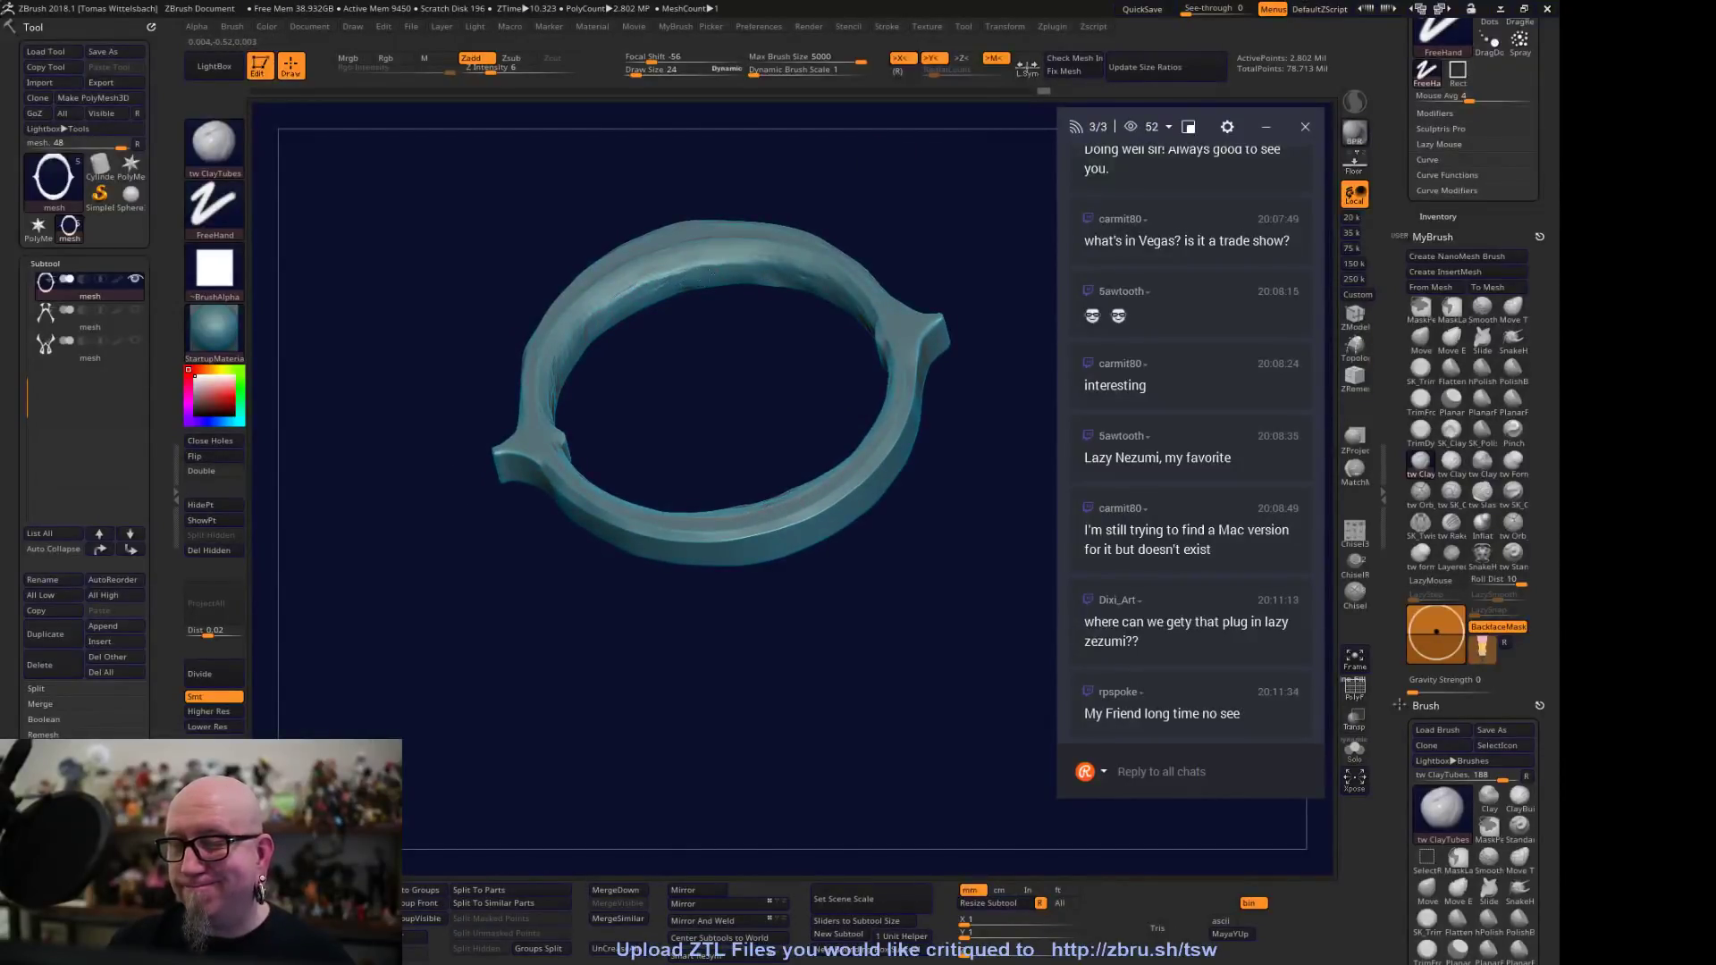
# Fill out the ring's inner bevel from the front with symmetrical tw ClayTubes strokes and smooth it beside the side points
pyautogui.keyDown('shift'); pyautogui.moveTo(893, 241); pyautogui.dragTo(971, 284); pyautogui.keyUp('shift')
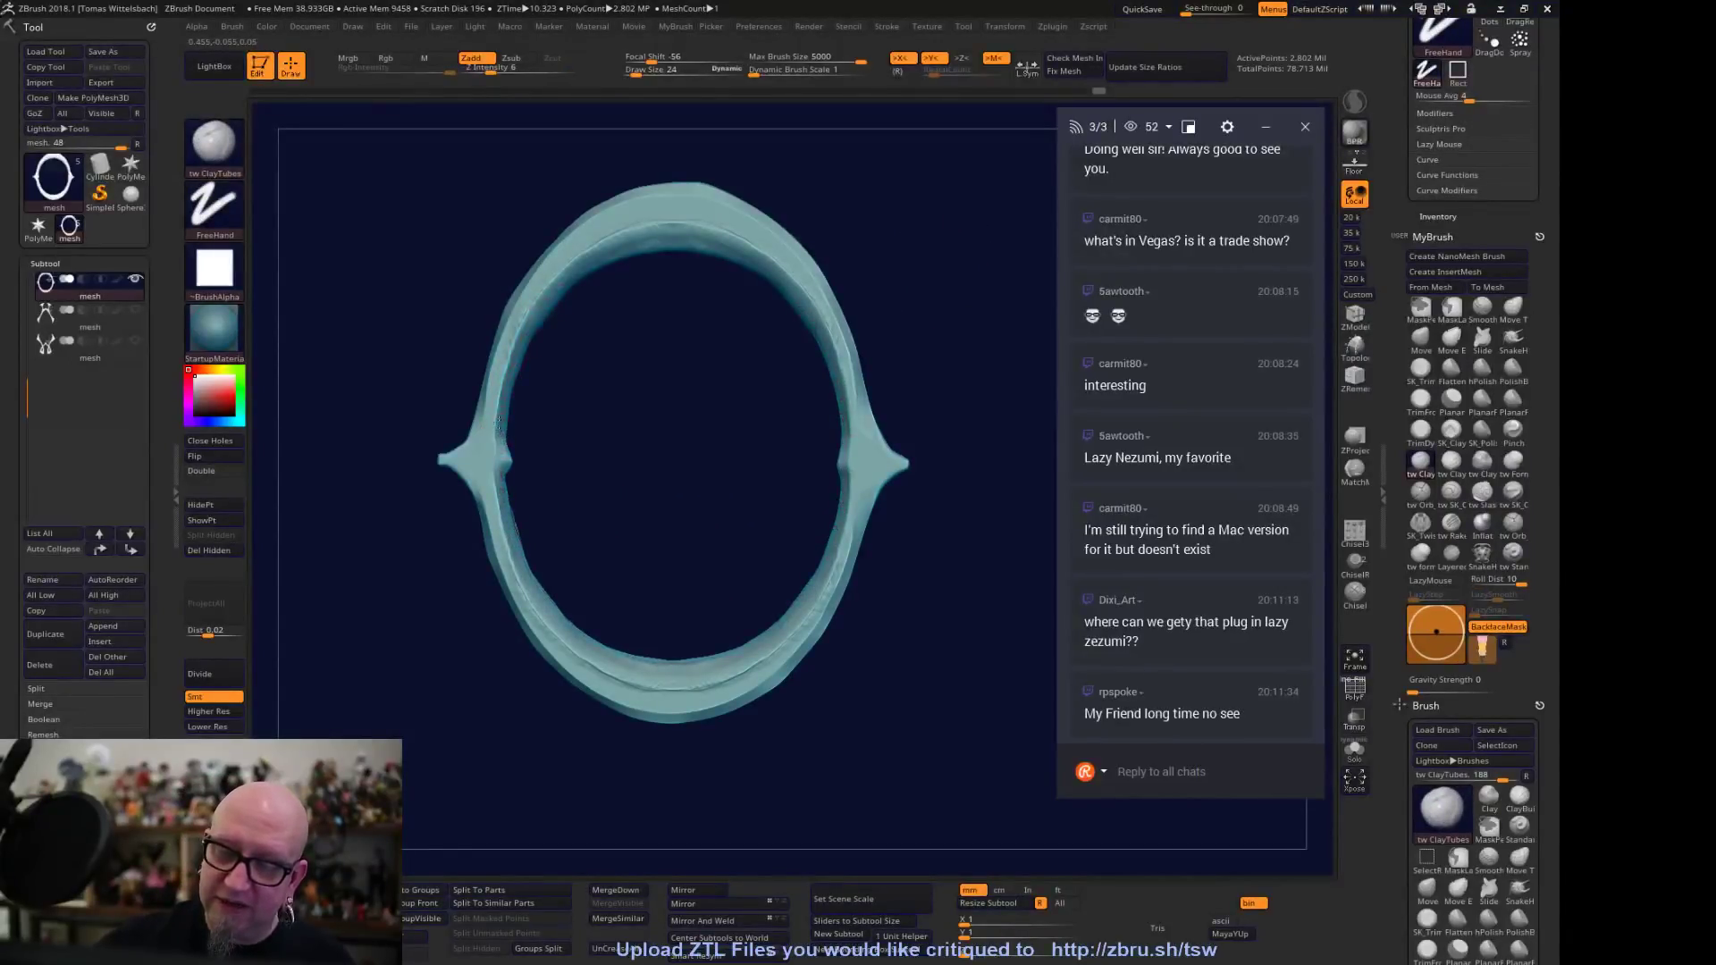
pyautogui.moveTo(540, 315)
pyautogui.mouseDown()
pyautogui.moveTo(586, 270)
pyautogui.moveTo(688, 229)
pyautogui.mouseUp()
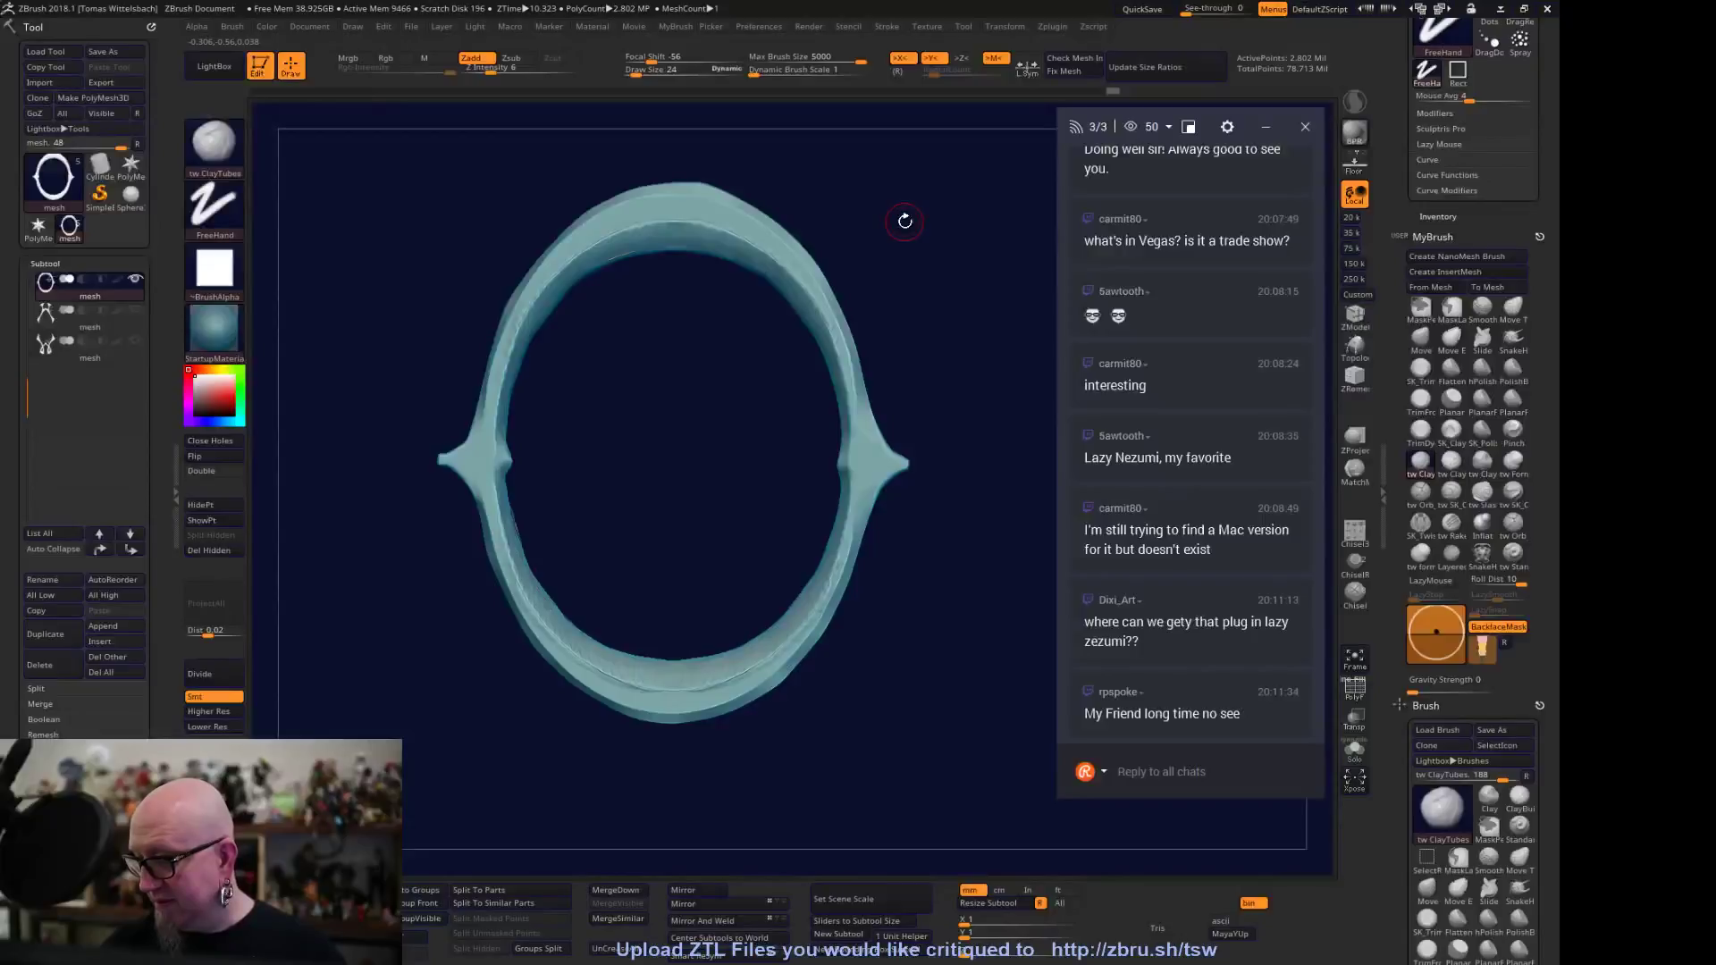
pyautogui.moveTo(815, 708)
pyautogui.mouseDown()
pyautogui.moveTo(836, 735)
pyautogui.moveTo(786, 714)
pyautogui.mouseUp()
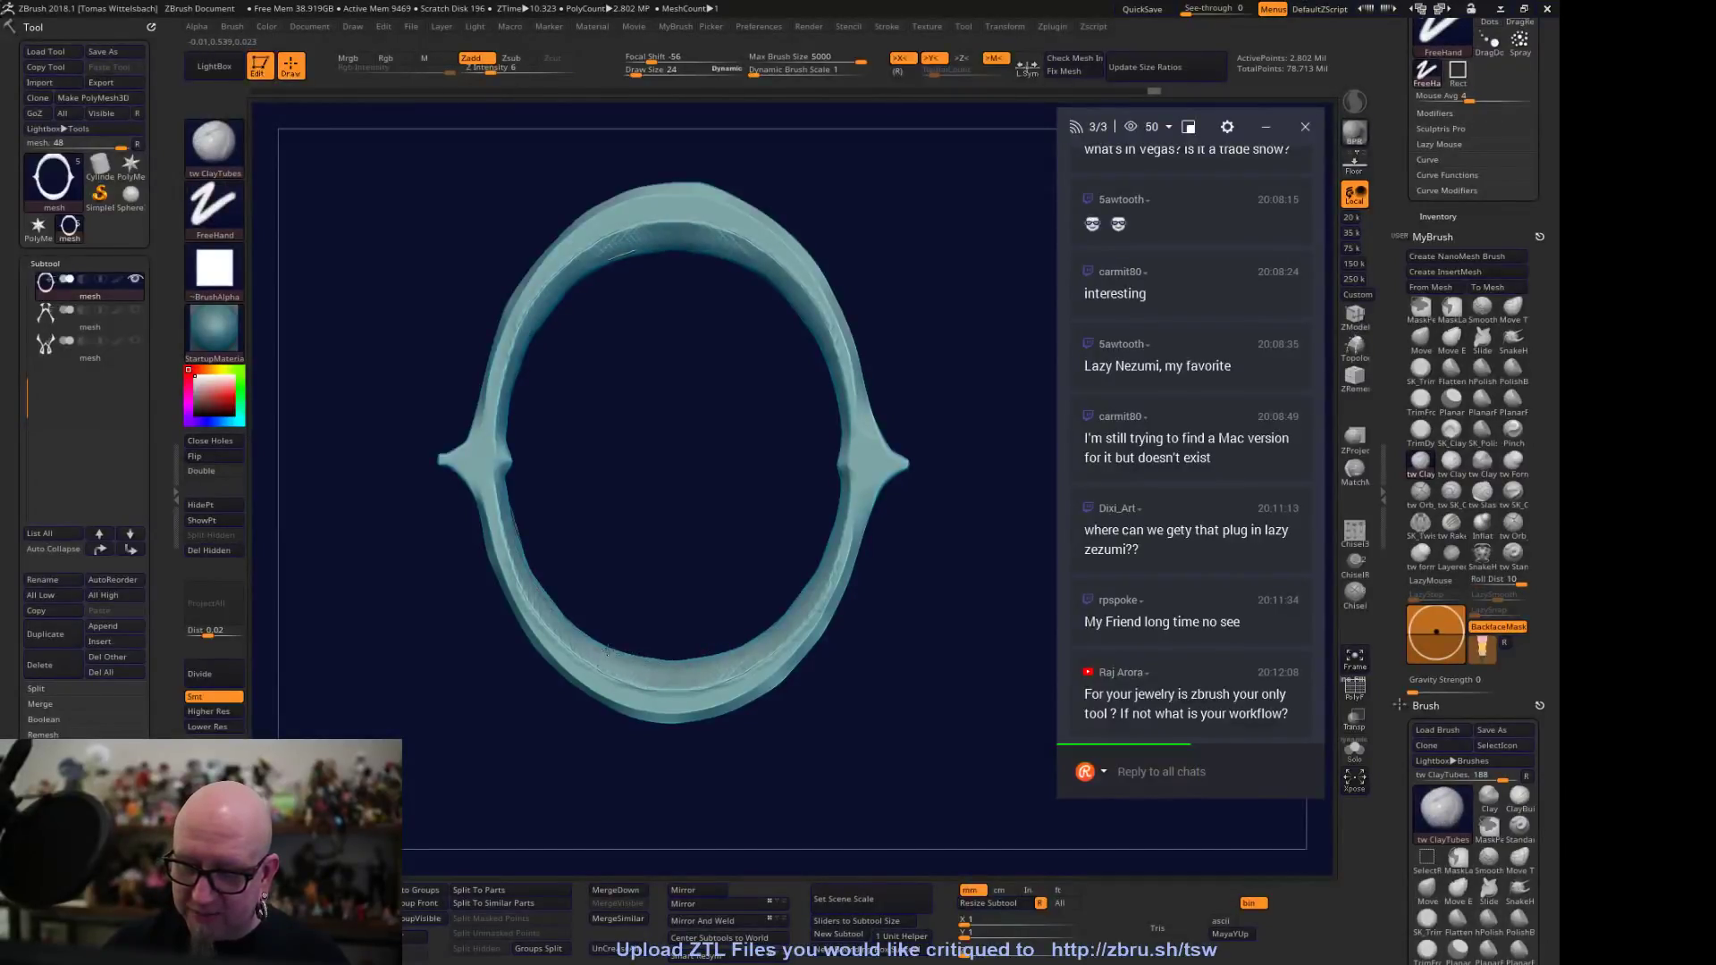
pyautogui.moveTo(546, 608); pyautogui.dragTo(499, 487)
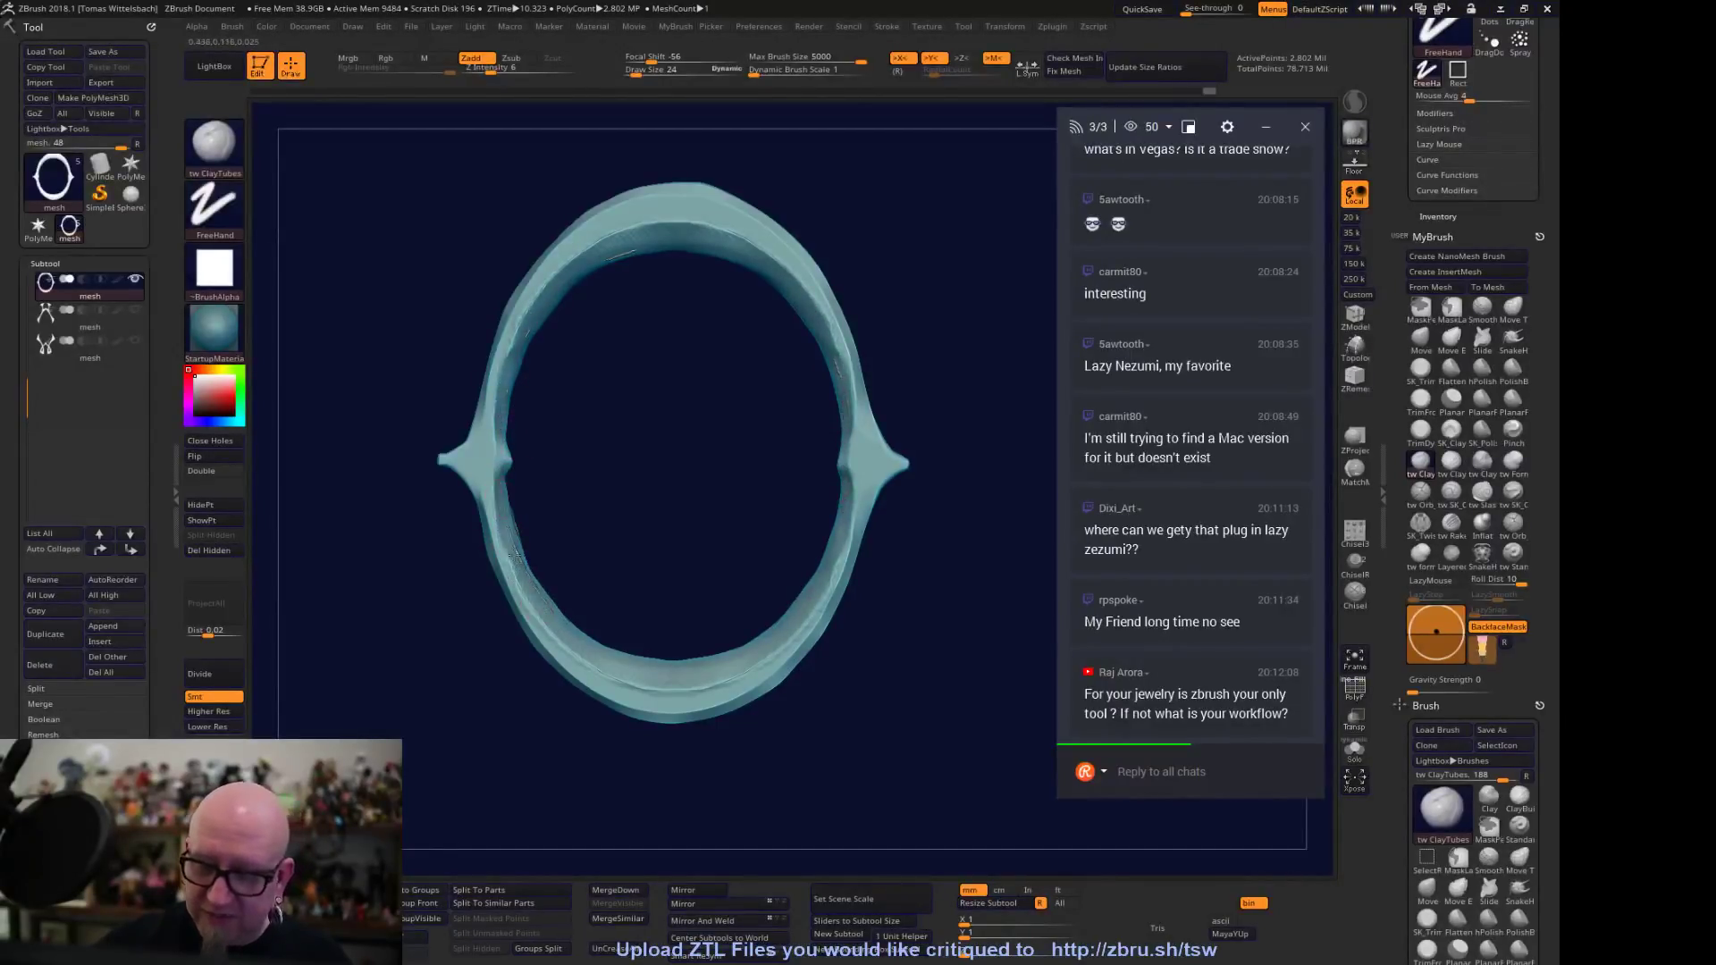
pyautogui.press('shift')
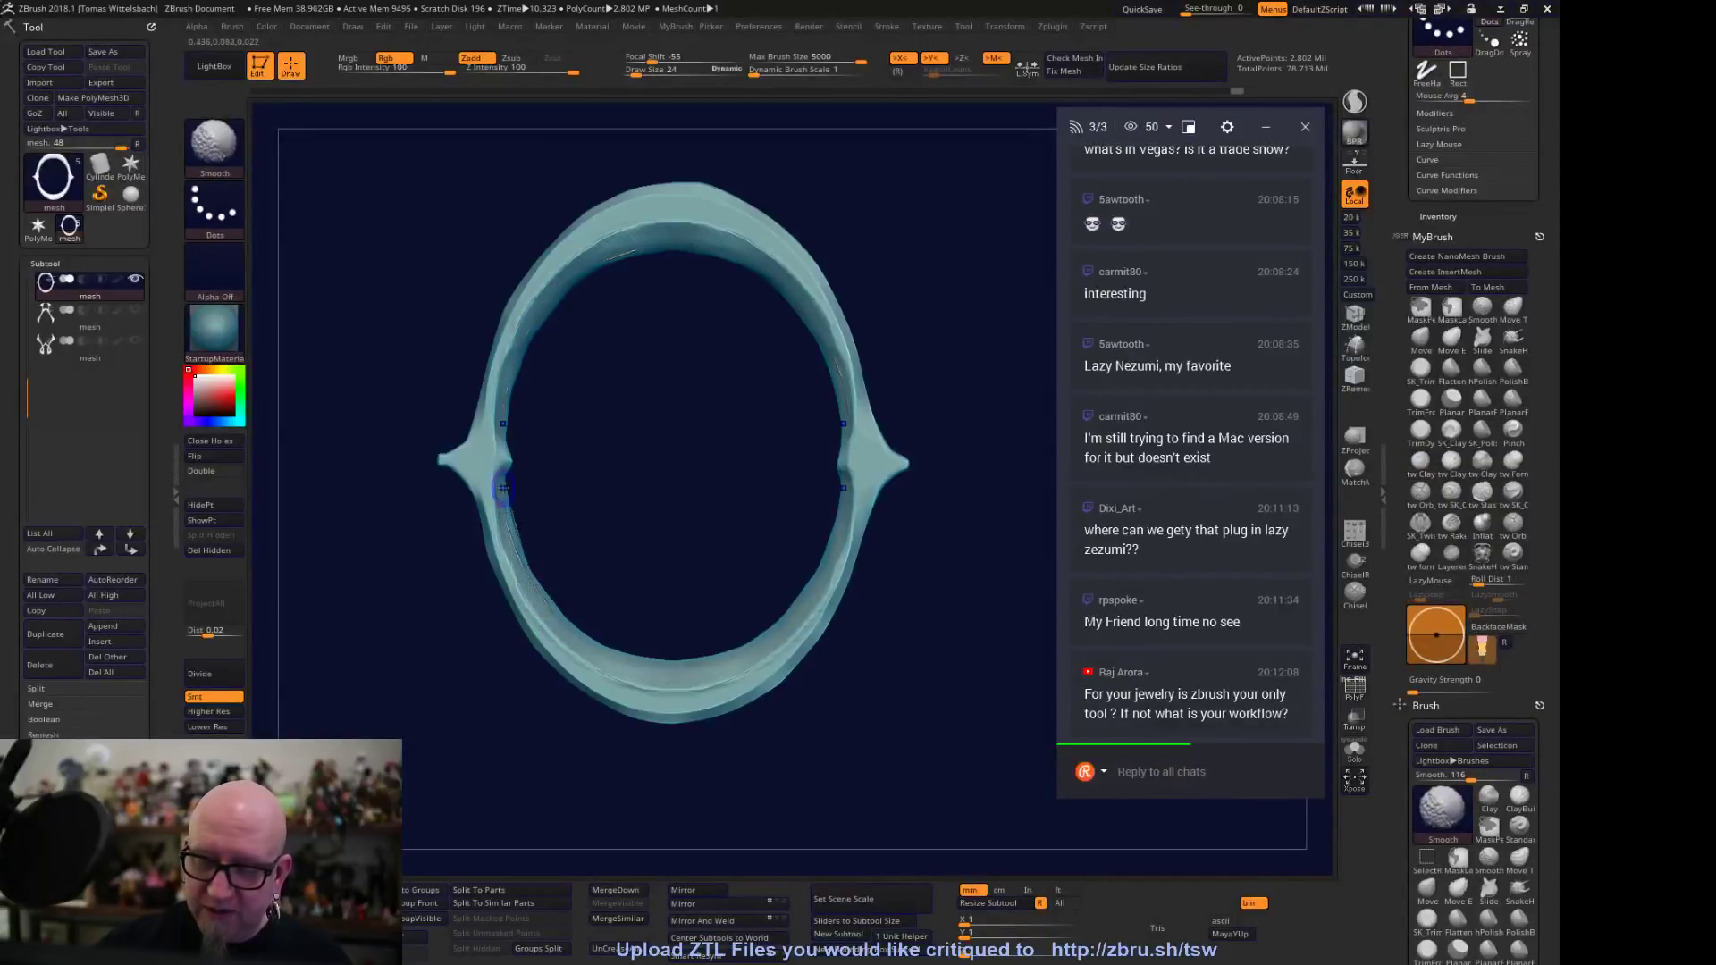
# Drop the ring one subdivision level below its current one and smooth the inner bevel from the side point toward the ring's lower curve
pyautogui.click(236, 712)
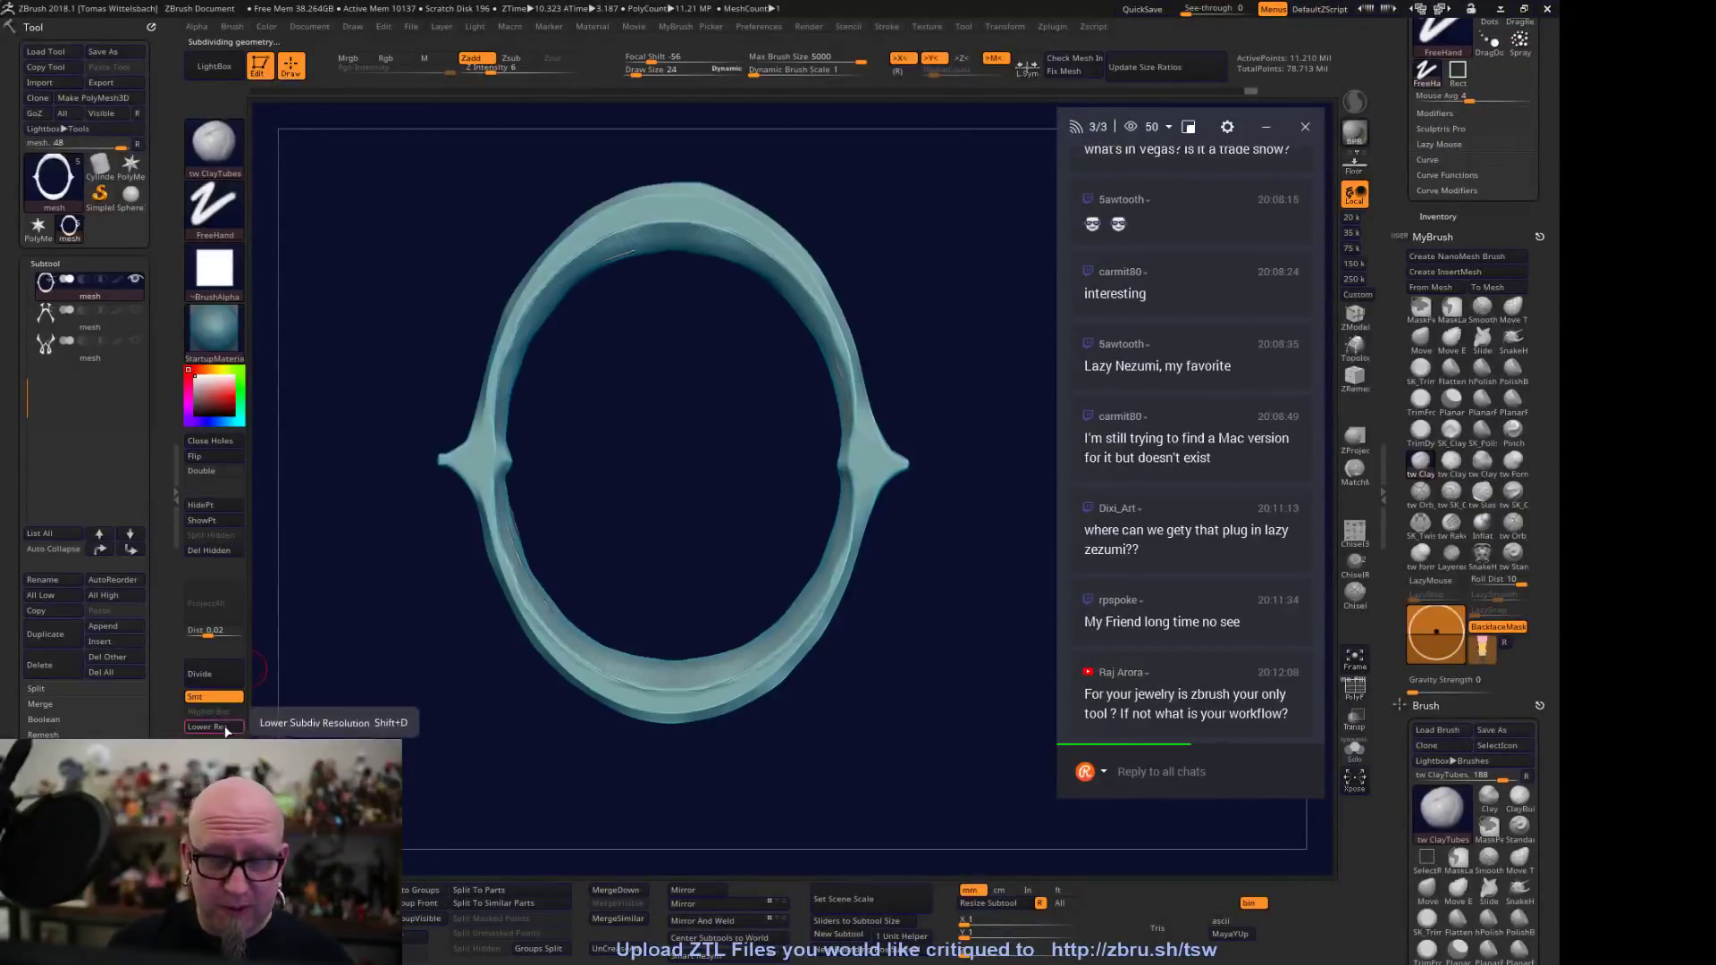
pyautogui.click(223, 729)
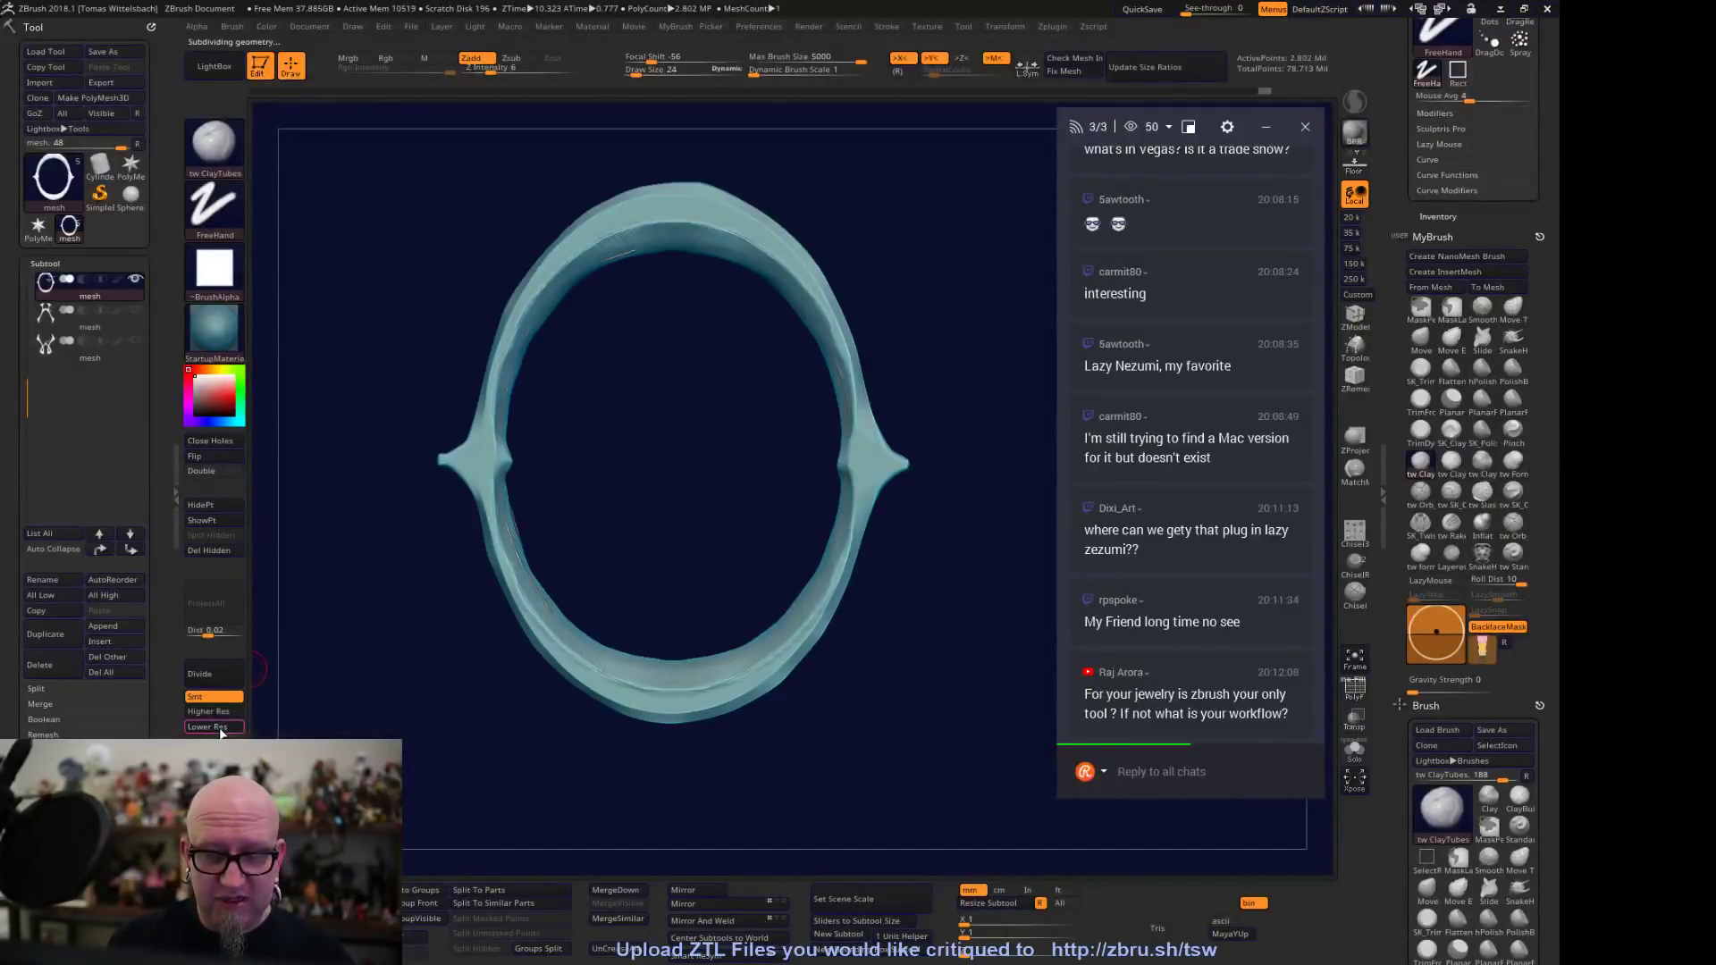
pyautogui.hotkey('shift', 'd')
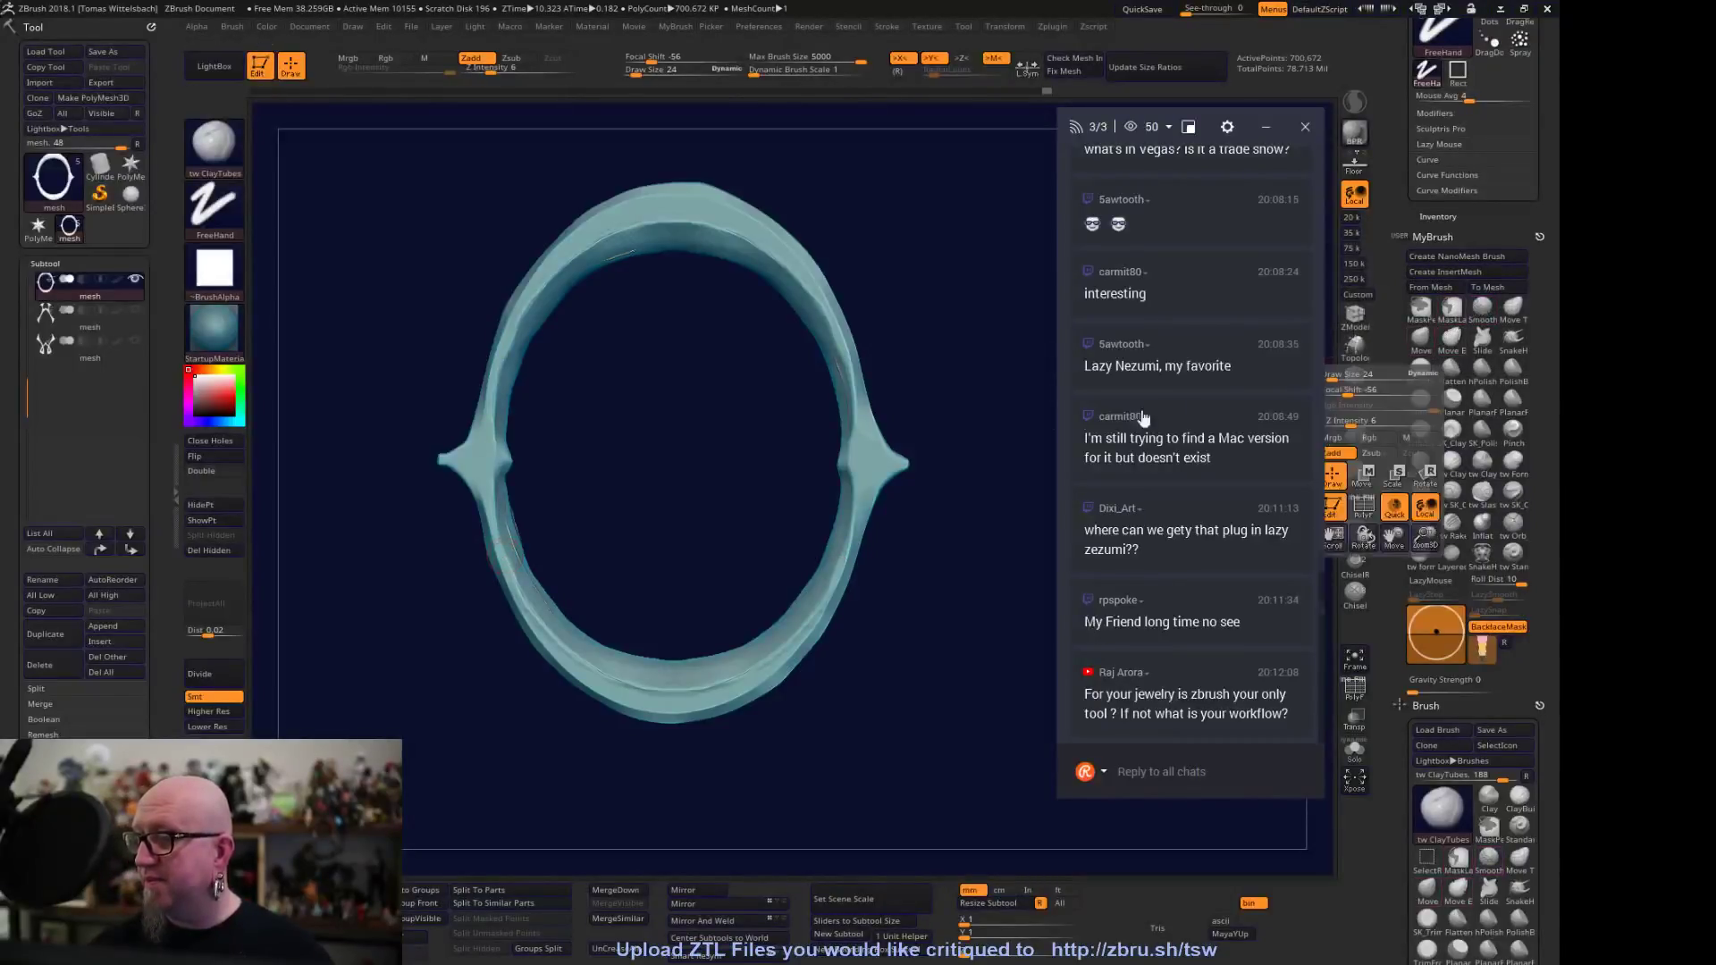
pyautogui.press('shift')
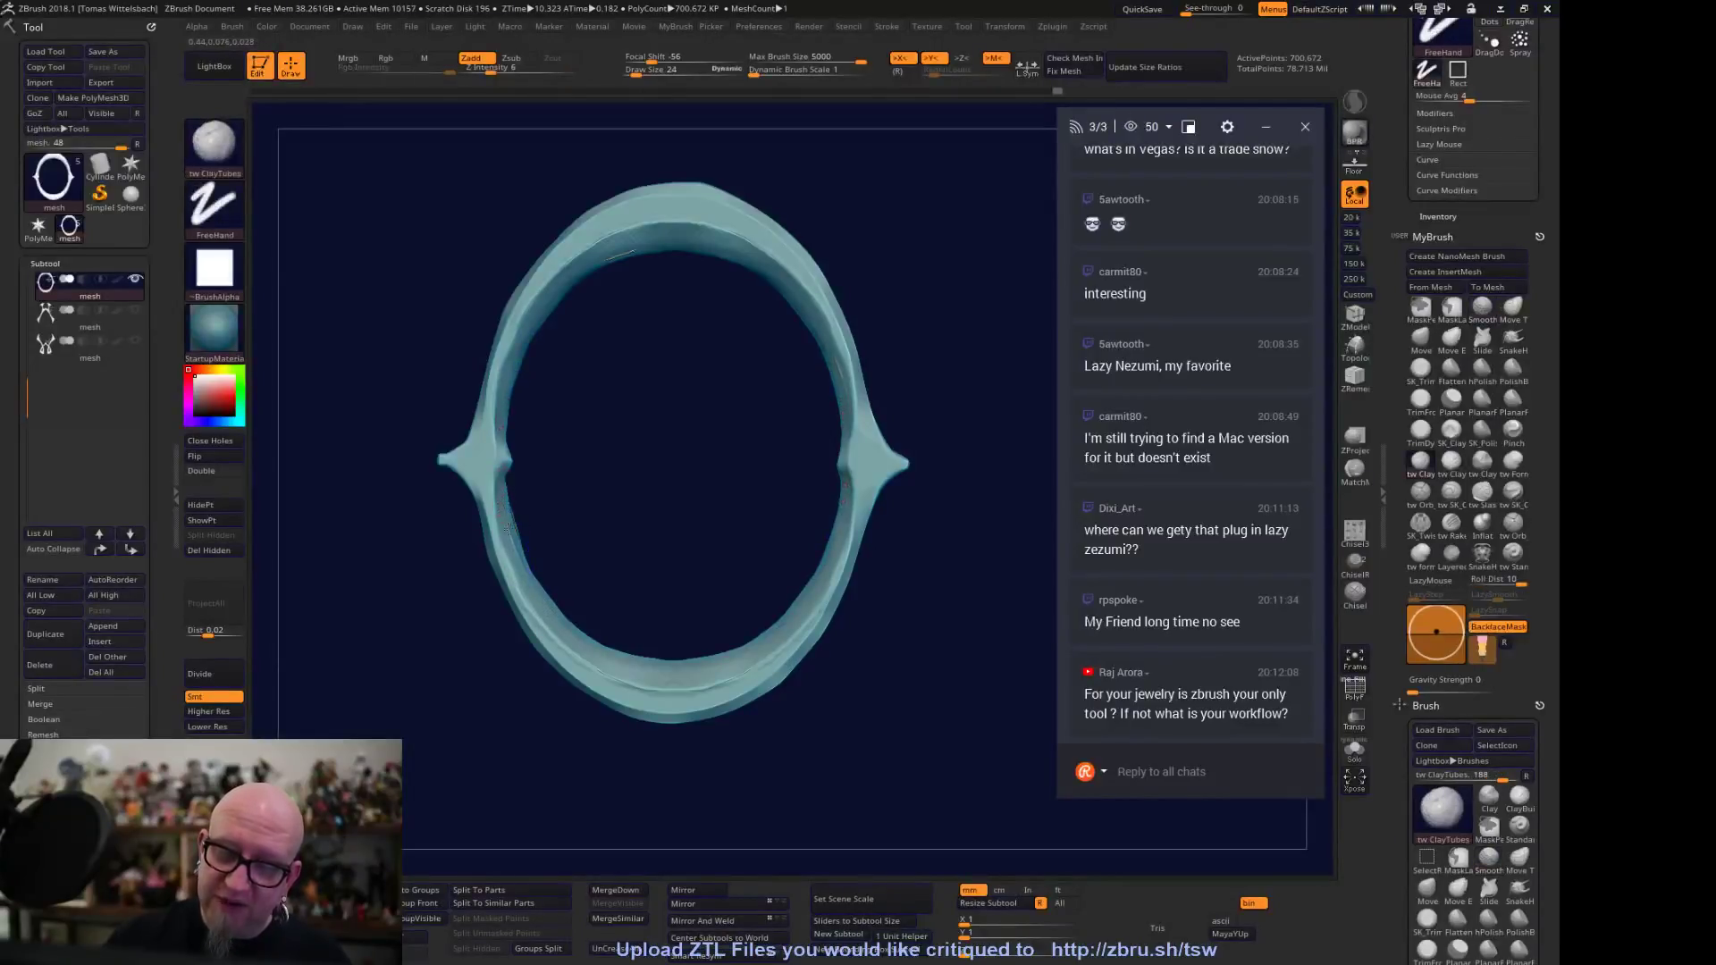
pyautogui.moveTo(500, 497)
pyautogui.keyDown('shift'); pyautogui.mouseDown()
pyautogui.moveTo(508, 367)
pyautogui.moveTo(536, 295)
pyautogui.moveTo(496, 527)
pyautogui.moveTo(590, 657)
pyautogui.mouseUp(); pyautogui.keyUp('shift')
# Build up the inner wall below the side notch with tw ClayTubes strokes from an angled view
pyautogui.moveTo(626, 511); pyautogui.dragTo(548, 525)
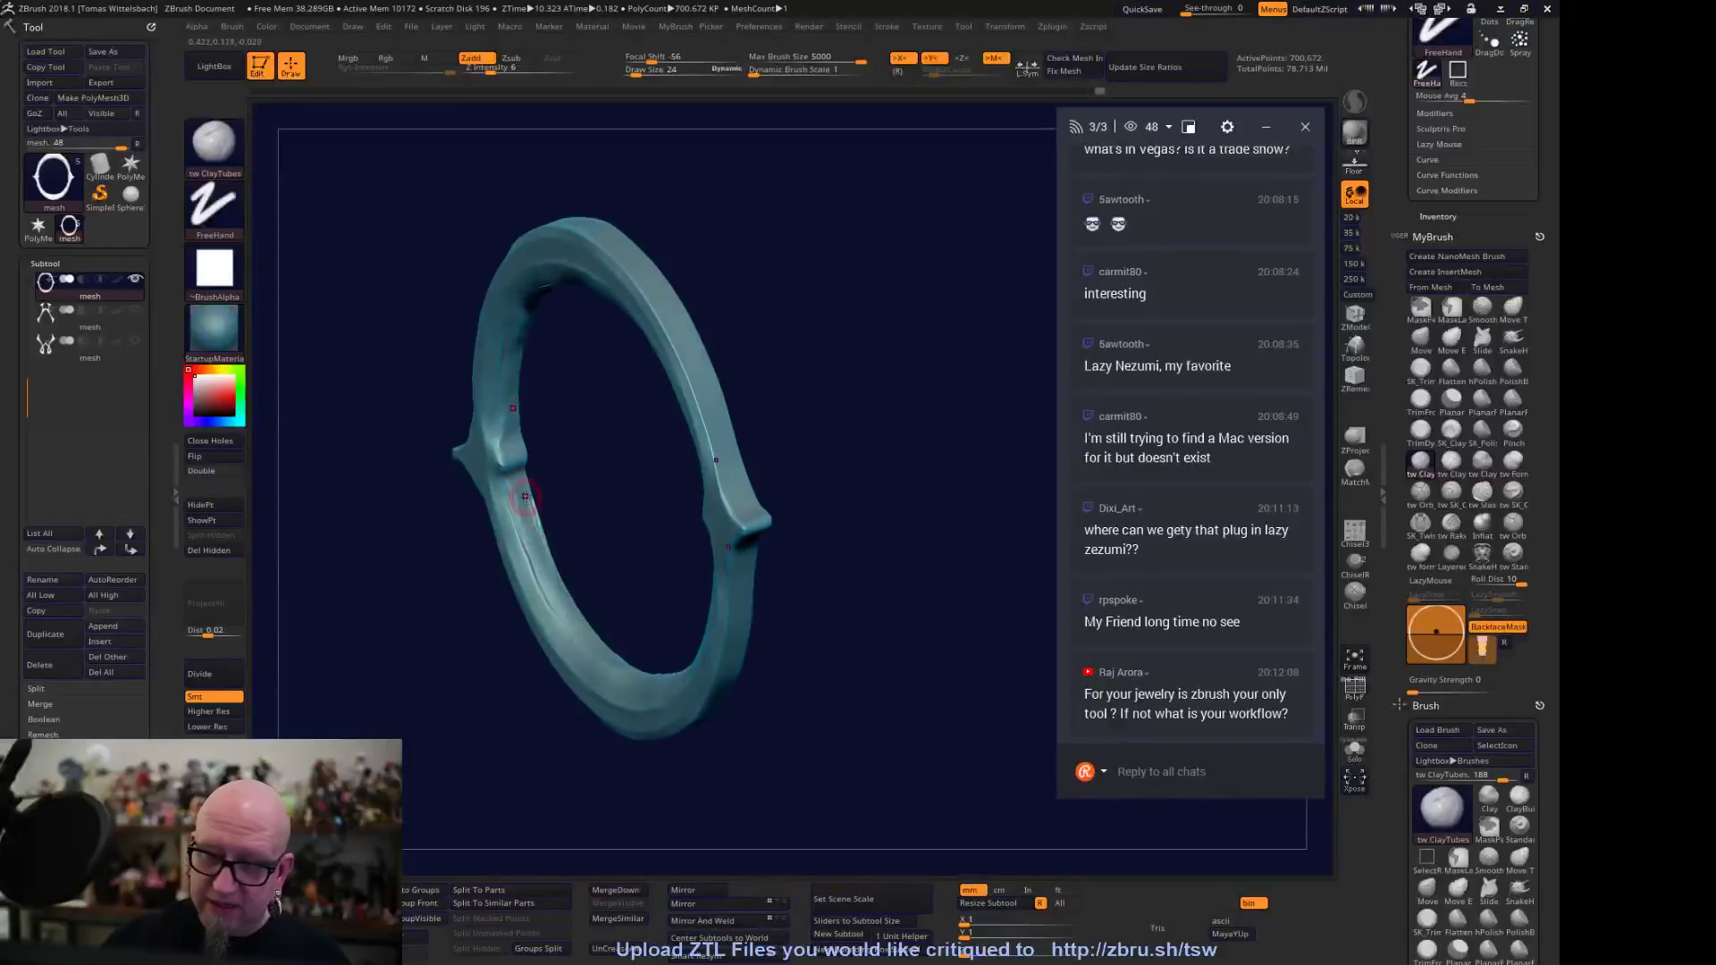
pyautogui.moveTo(577, 625); pyautogui.dragTo(625, 661)
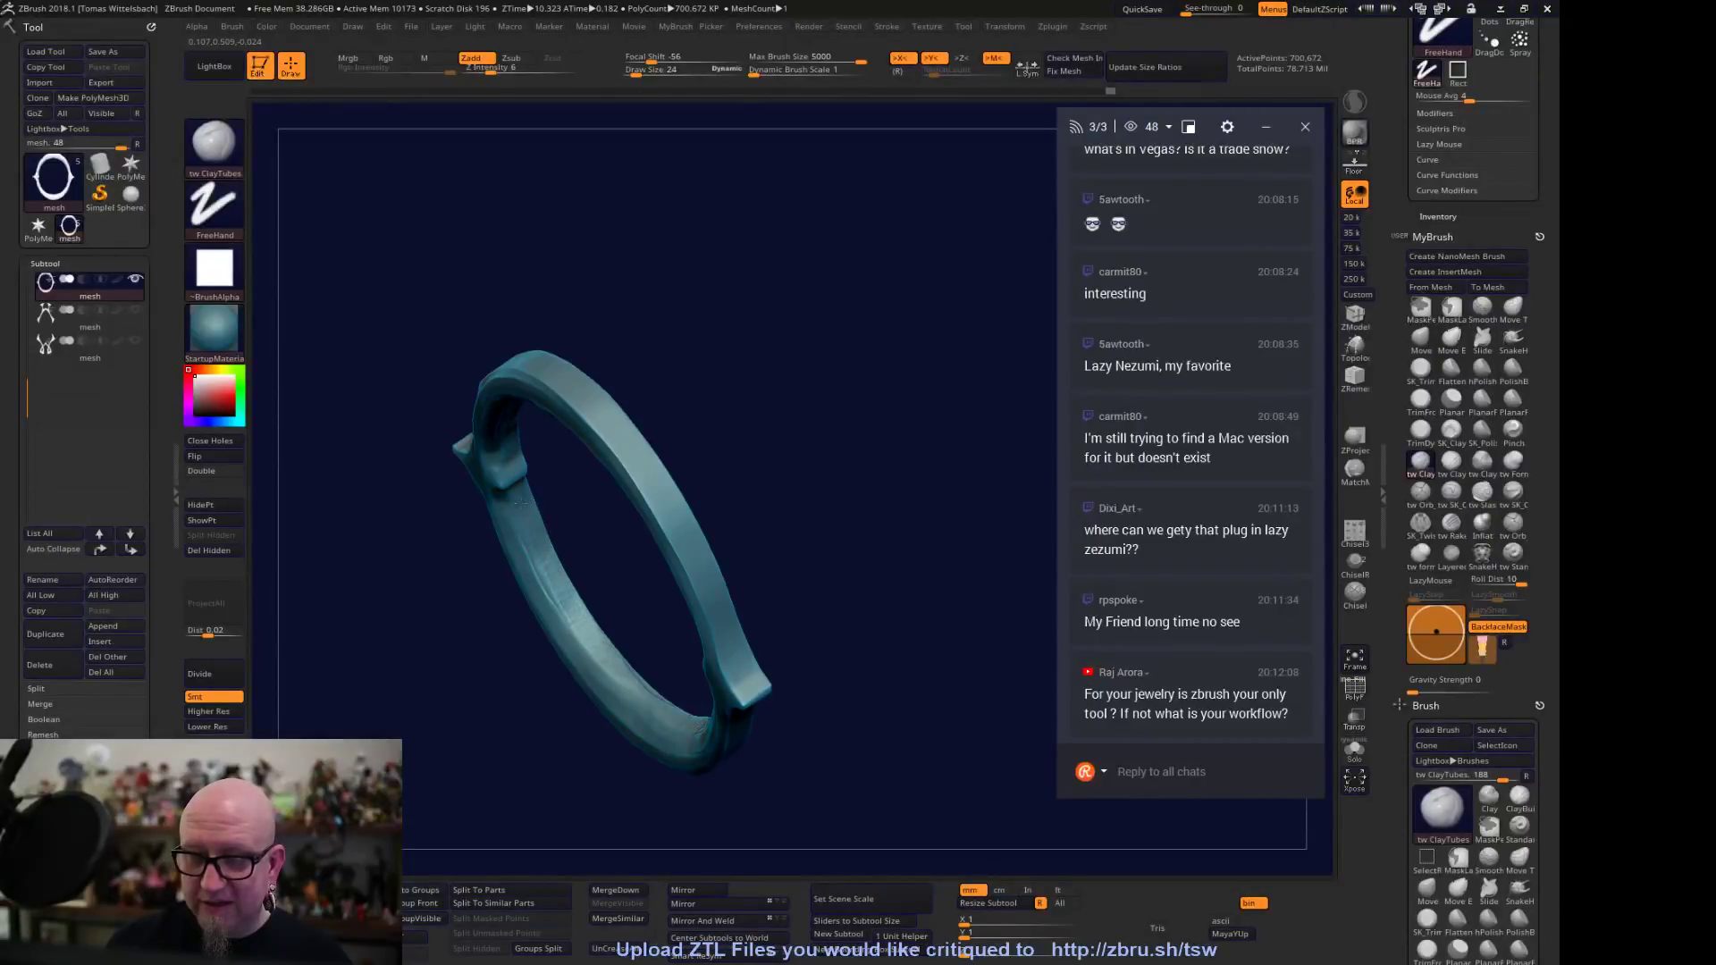
pyautogui.keyDown('shift'); pyautogui.moveTo(816, 307); pyautogui.dragTo(877, 218); pyautogui.keyUp('shift')
pyautogui.press('f')
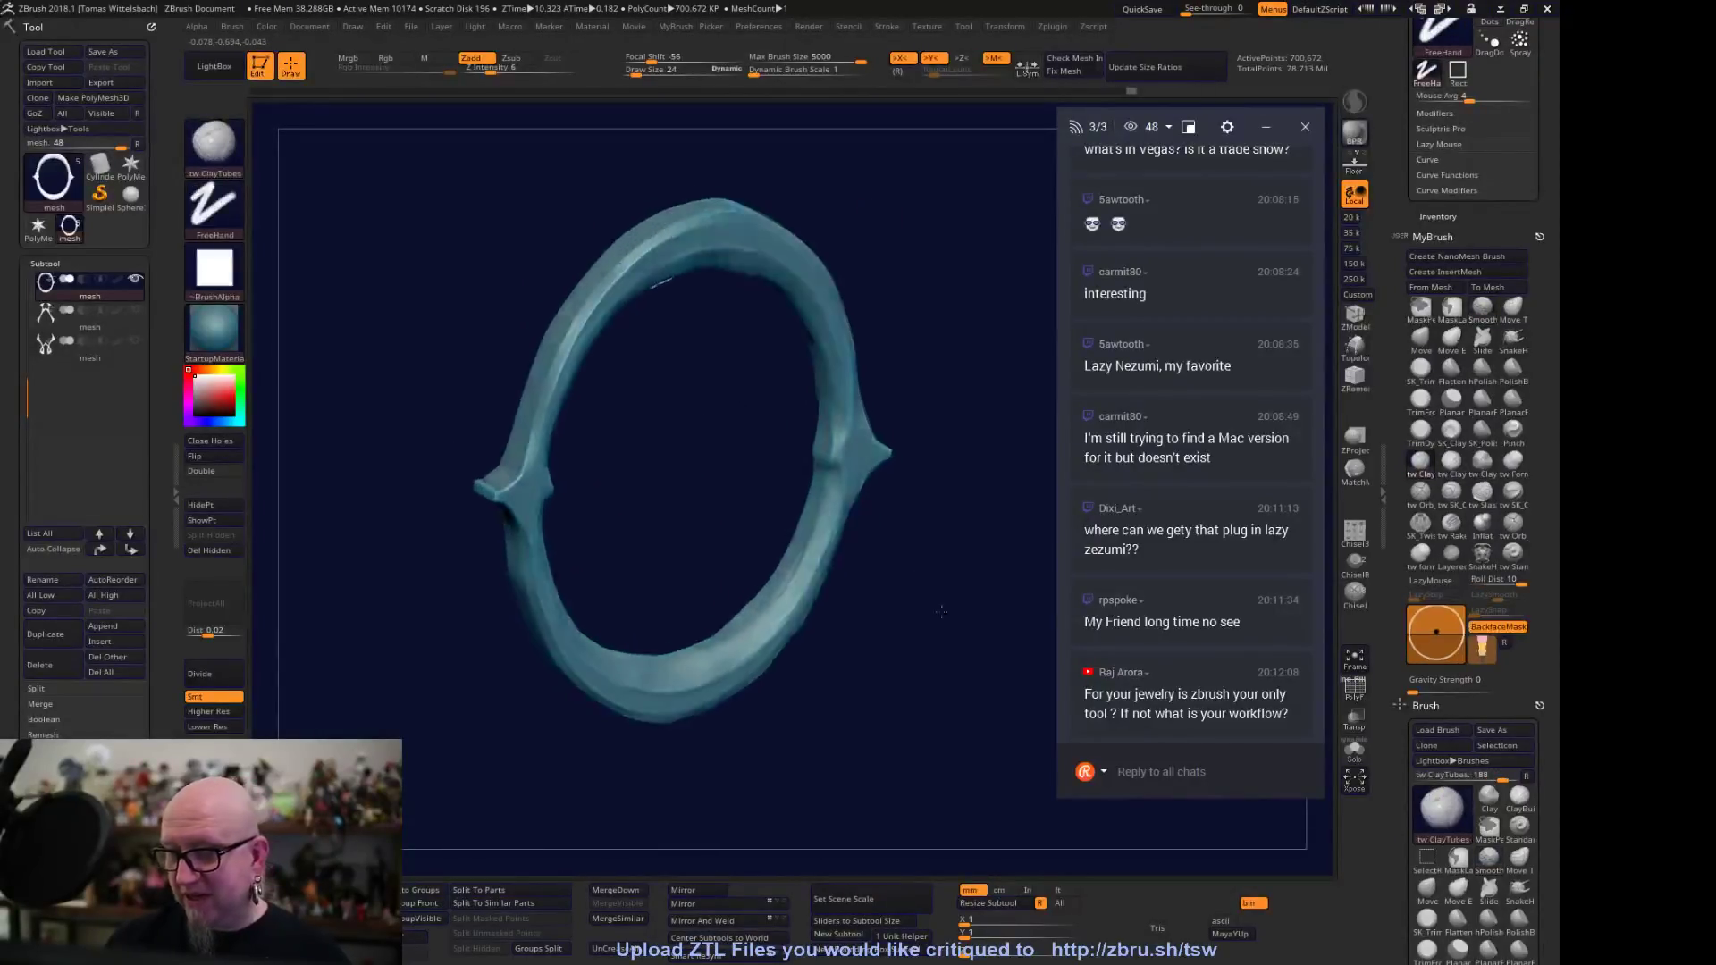
# Flatten and polish the ring's inner wall and bevel with the SK_TrimPolish brush at draw size 35, working from angled and front views
pyautogui.moveTo(939, 608); pyautogui.dragTo(764, 523)
pyautogui.moveTo(1425, 372)
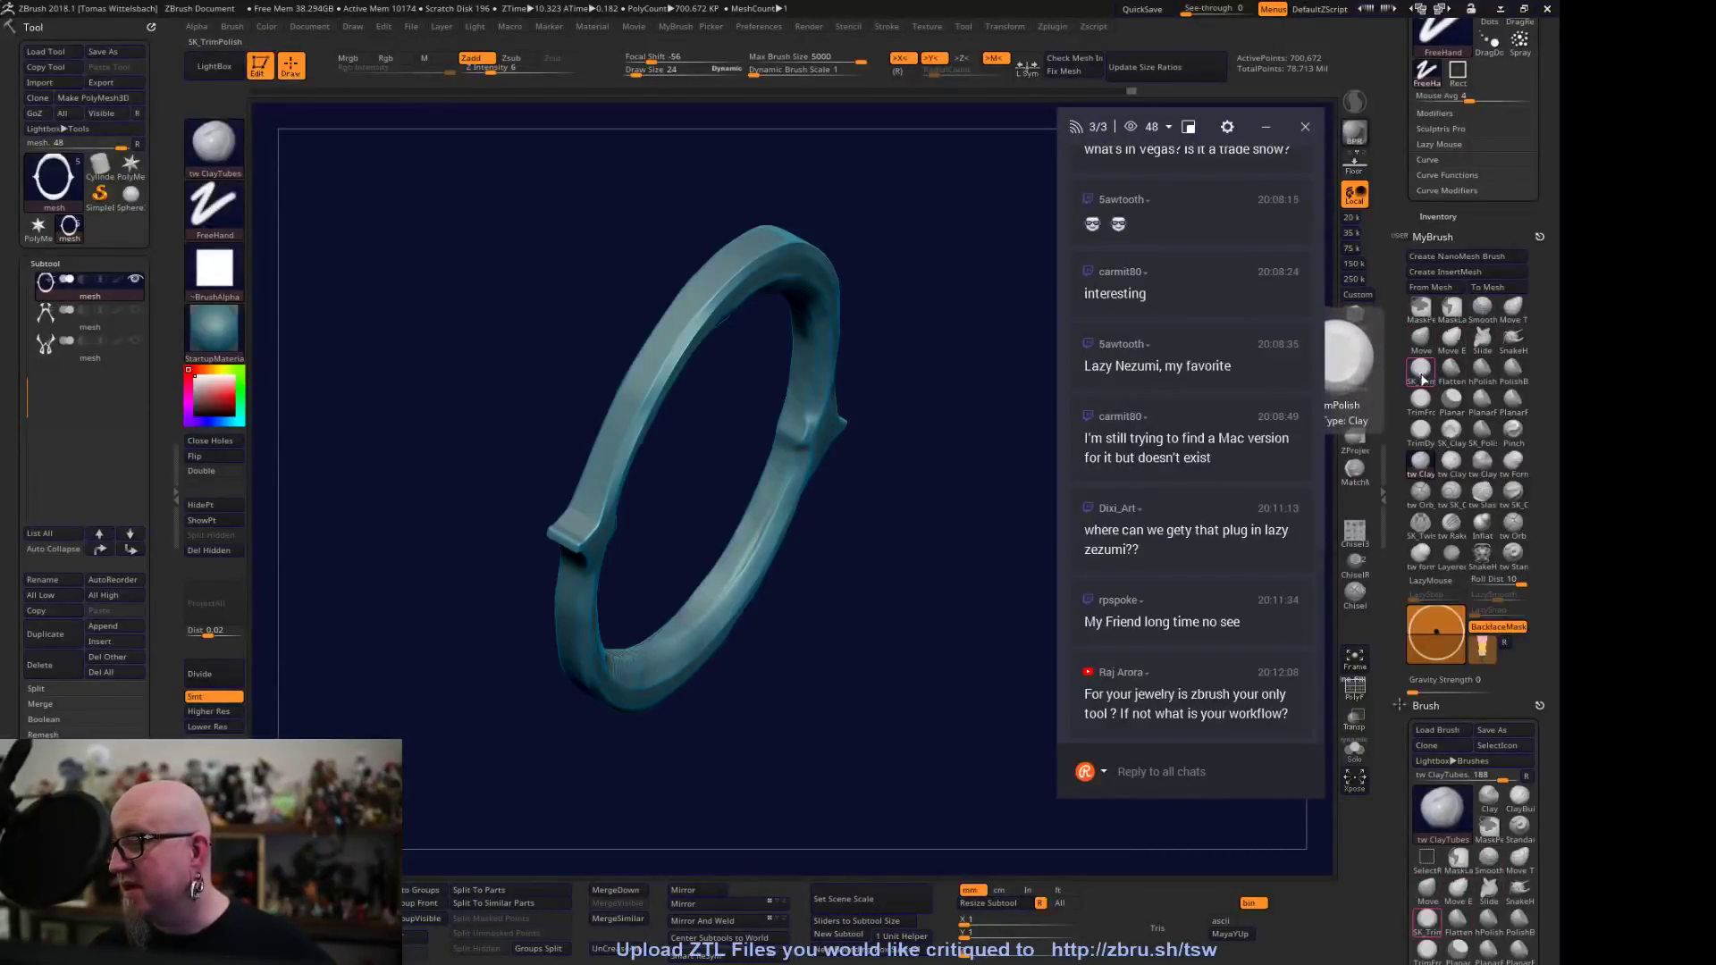
pyautogui.click(1421, 372)
pyautogui.press('space')
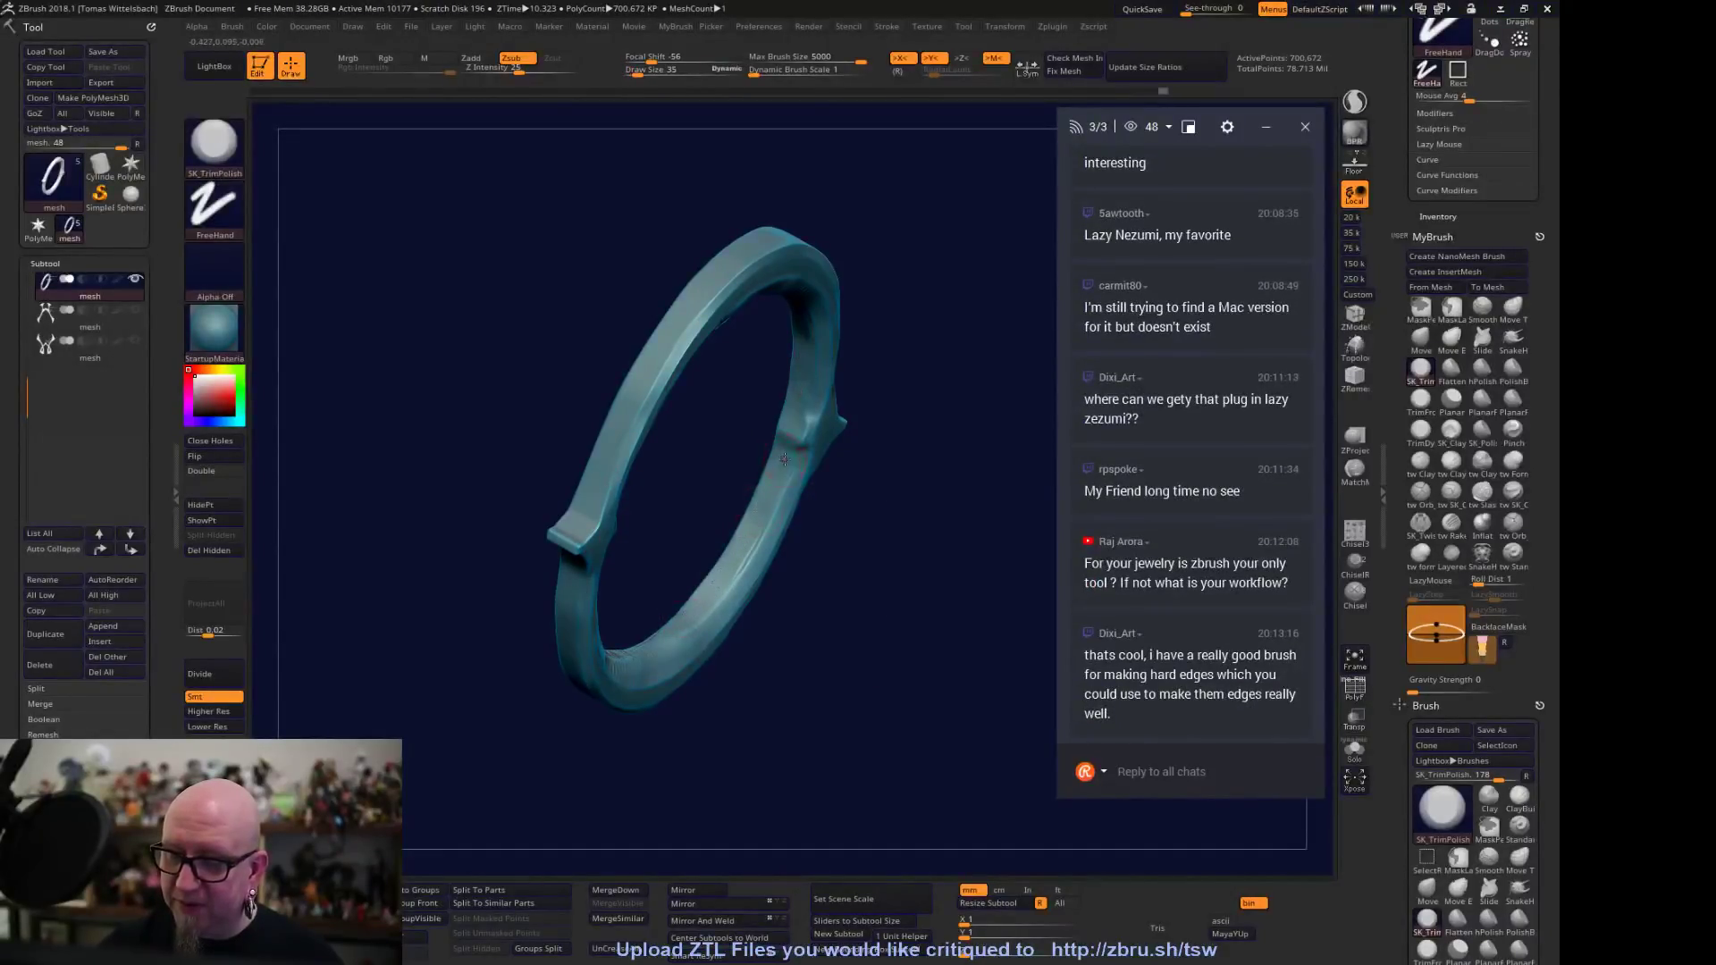
pyautogui.moveTo(729, 580); pyautogui.dragTo(637, 640, button='right')
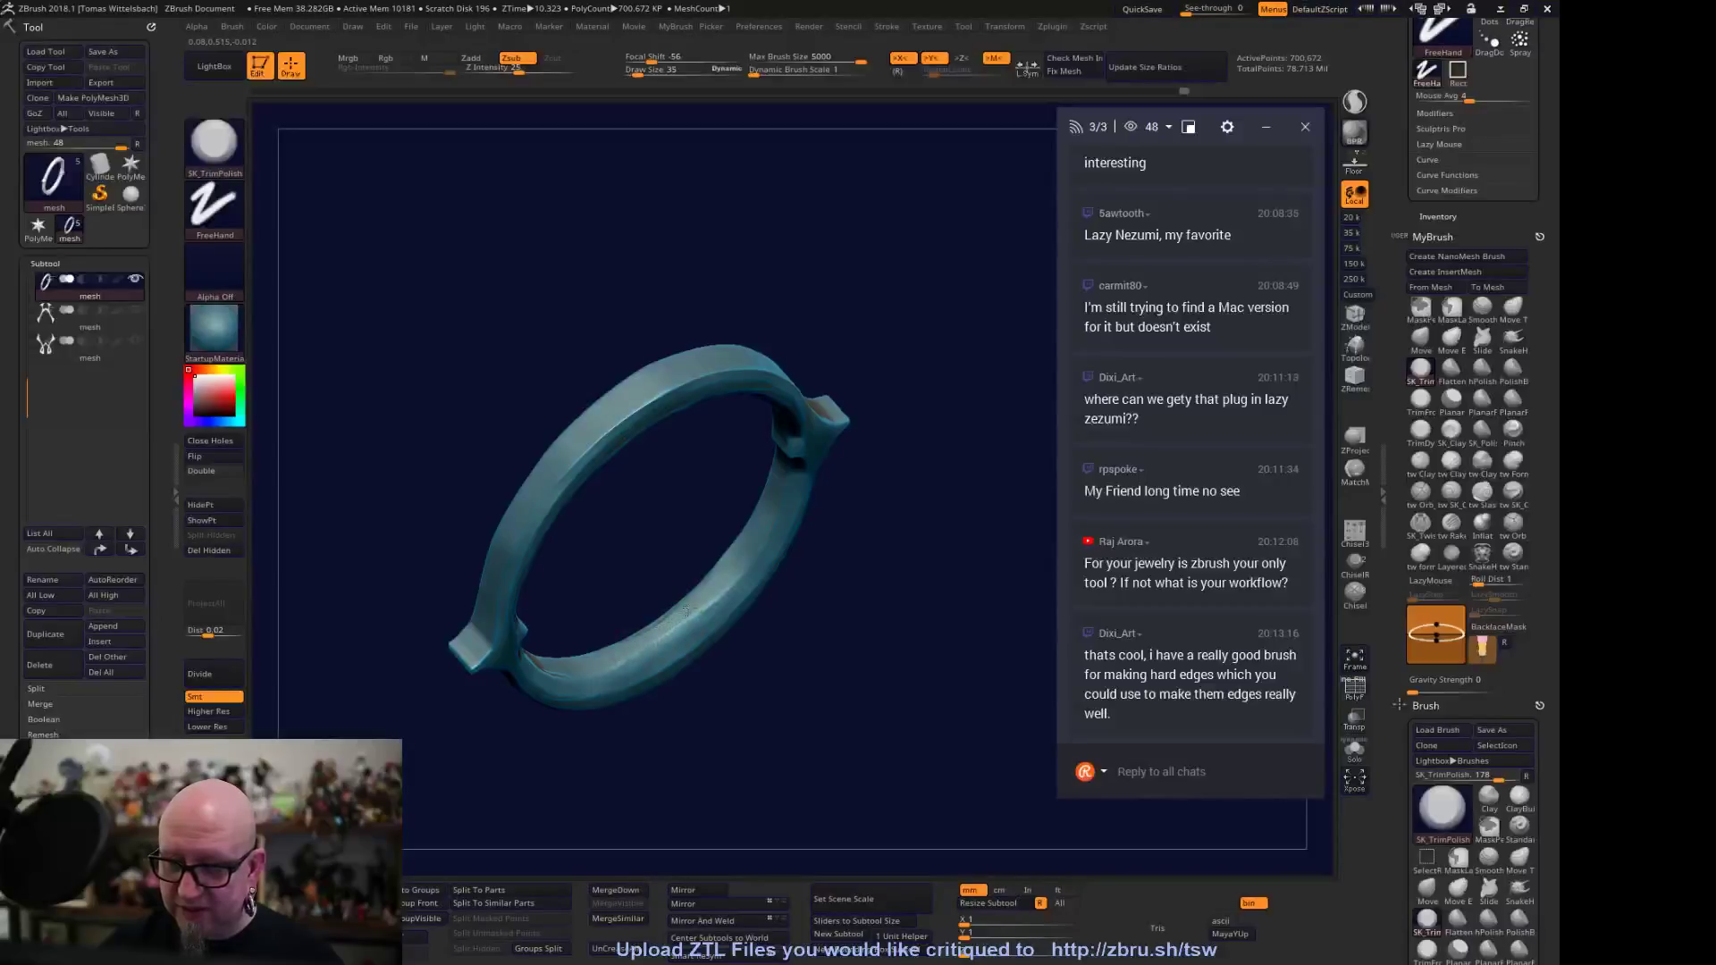
pyautogui.moveTo(723, 739); pyautogui.dragTo(875, 644)
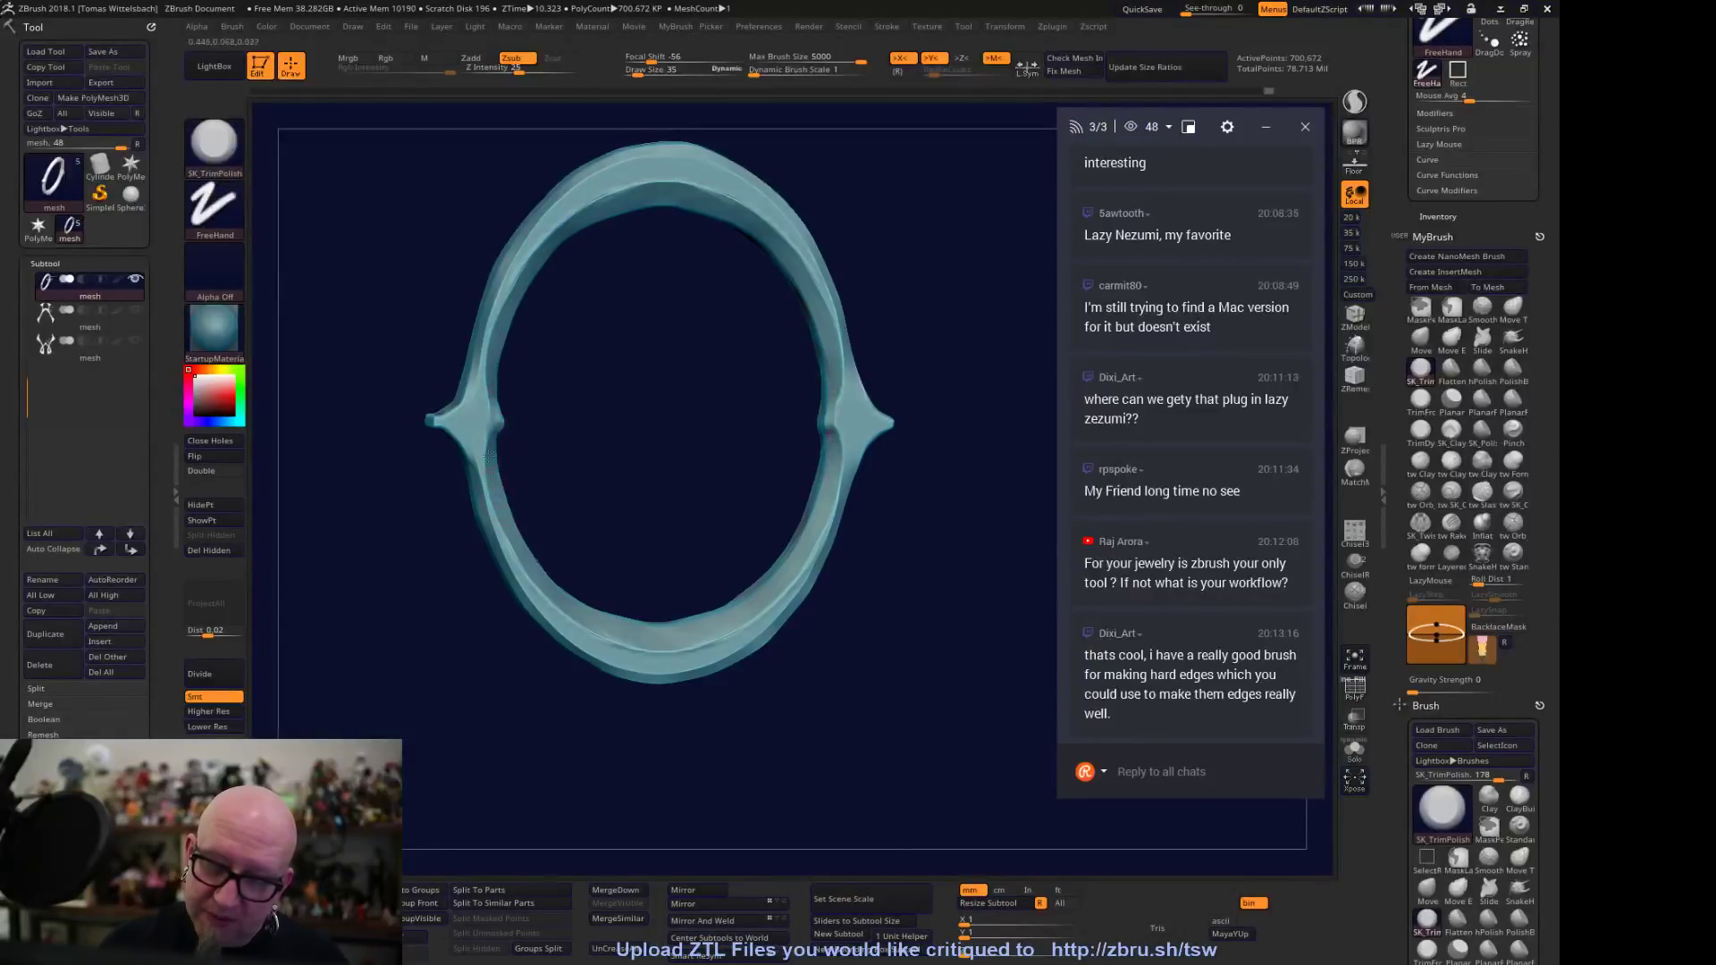
pyautogui.keyDown('shift'); pyautogui.moveTo(834, 581); pyautogui.dragTo(879, 507); pyautogui.keyUp('shift')
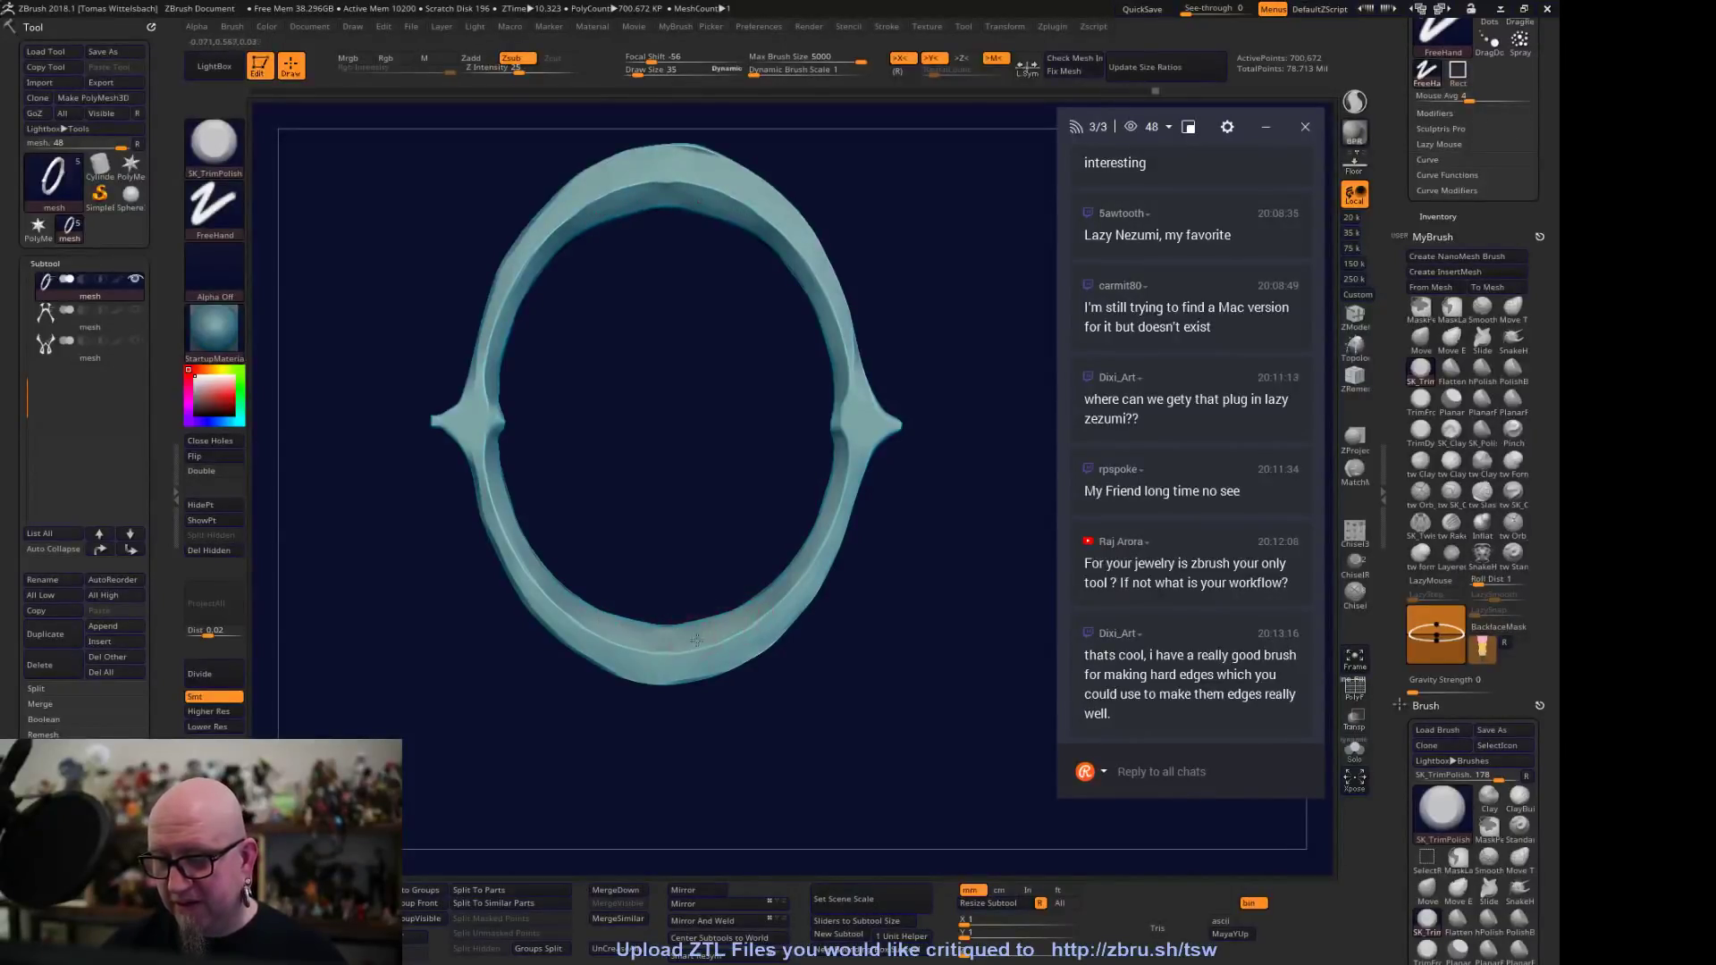
# Polish the lower curve of the ring's inner bevel with SK_TrimPolish from oblique angles and check the shape from the front
pyautogui.moveTo(725, 618); pyautogui.dragTo(747, 614, button='right')
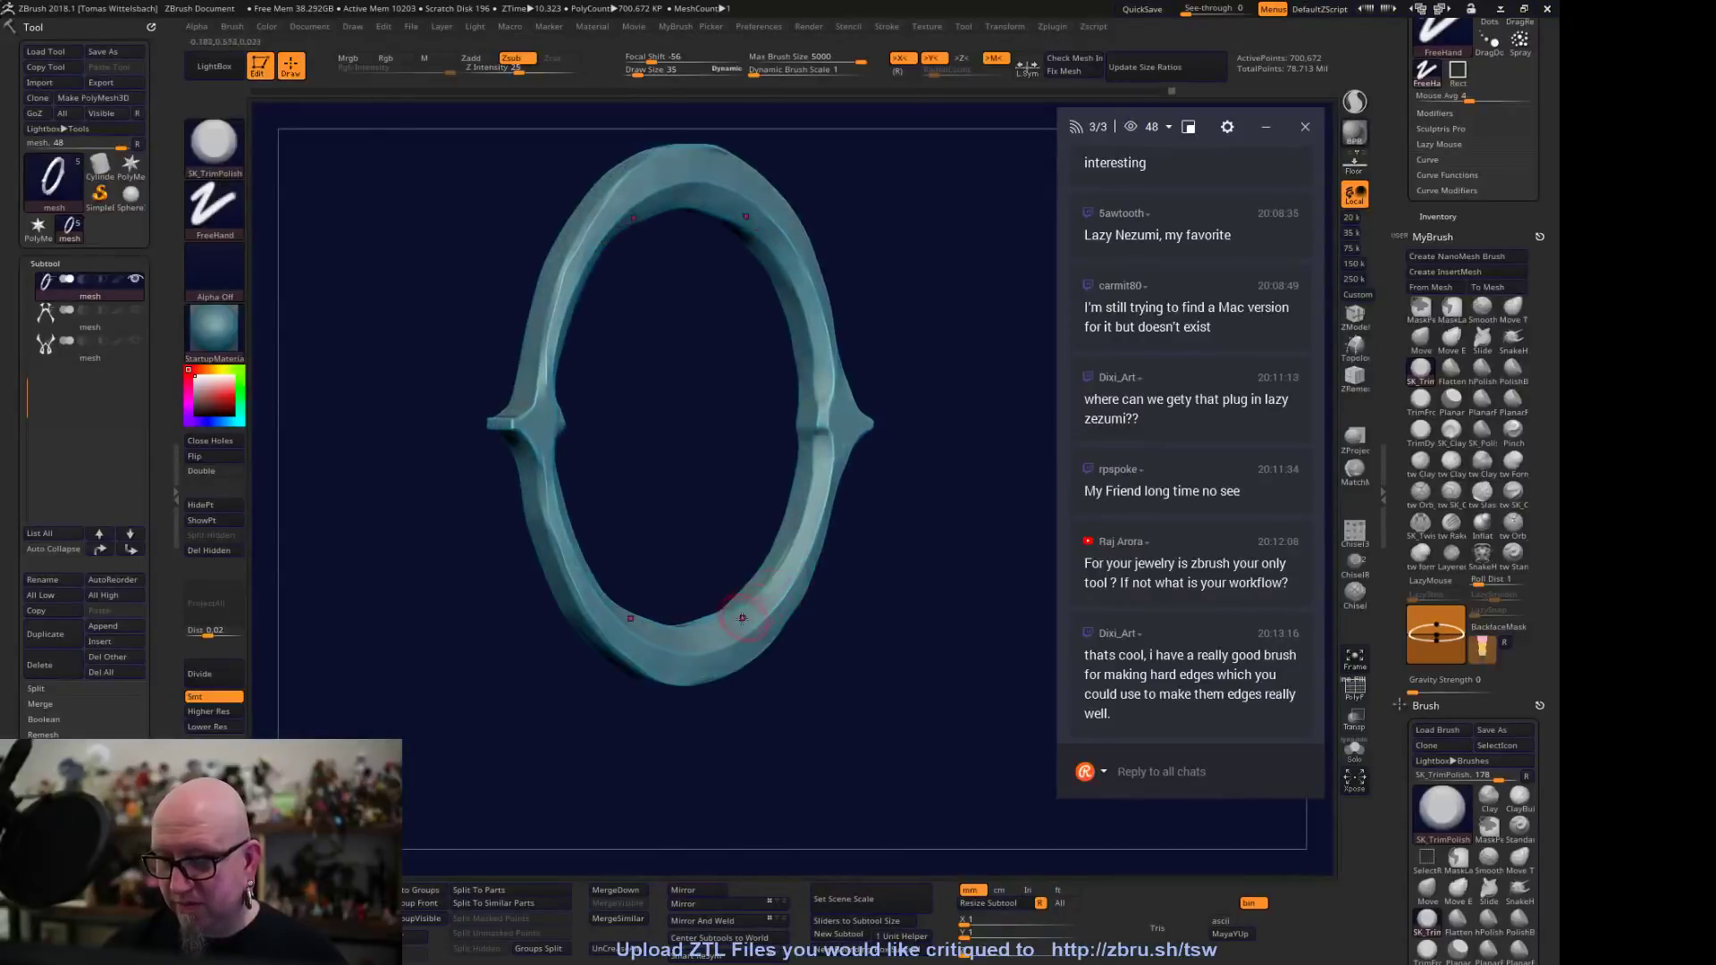
pyautogui.moveTo(899, 496); pyautogui.dragTo(723, 618, button='right')
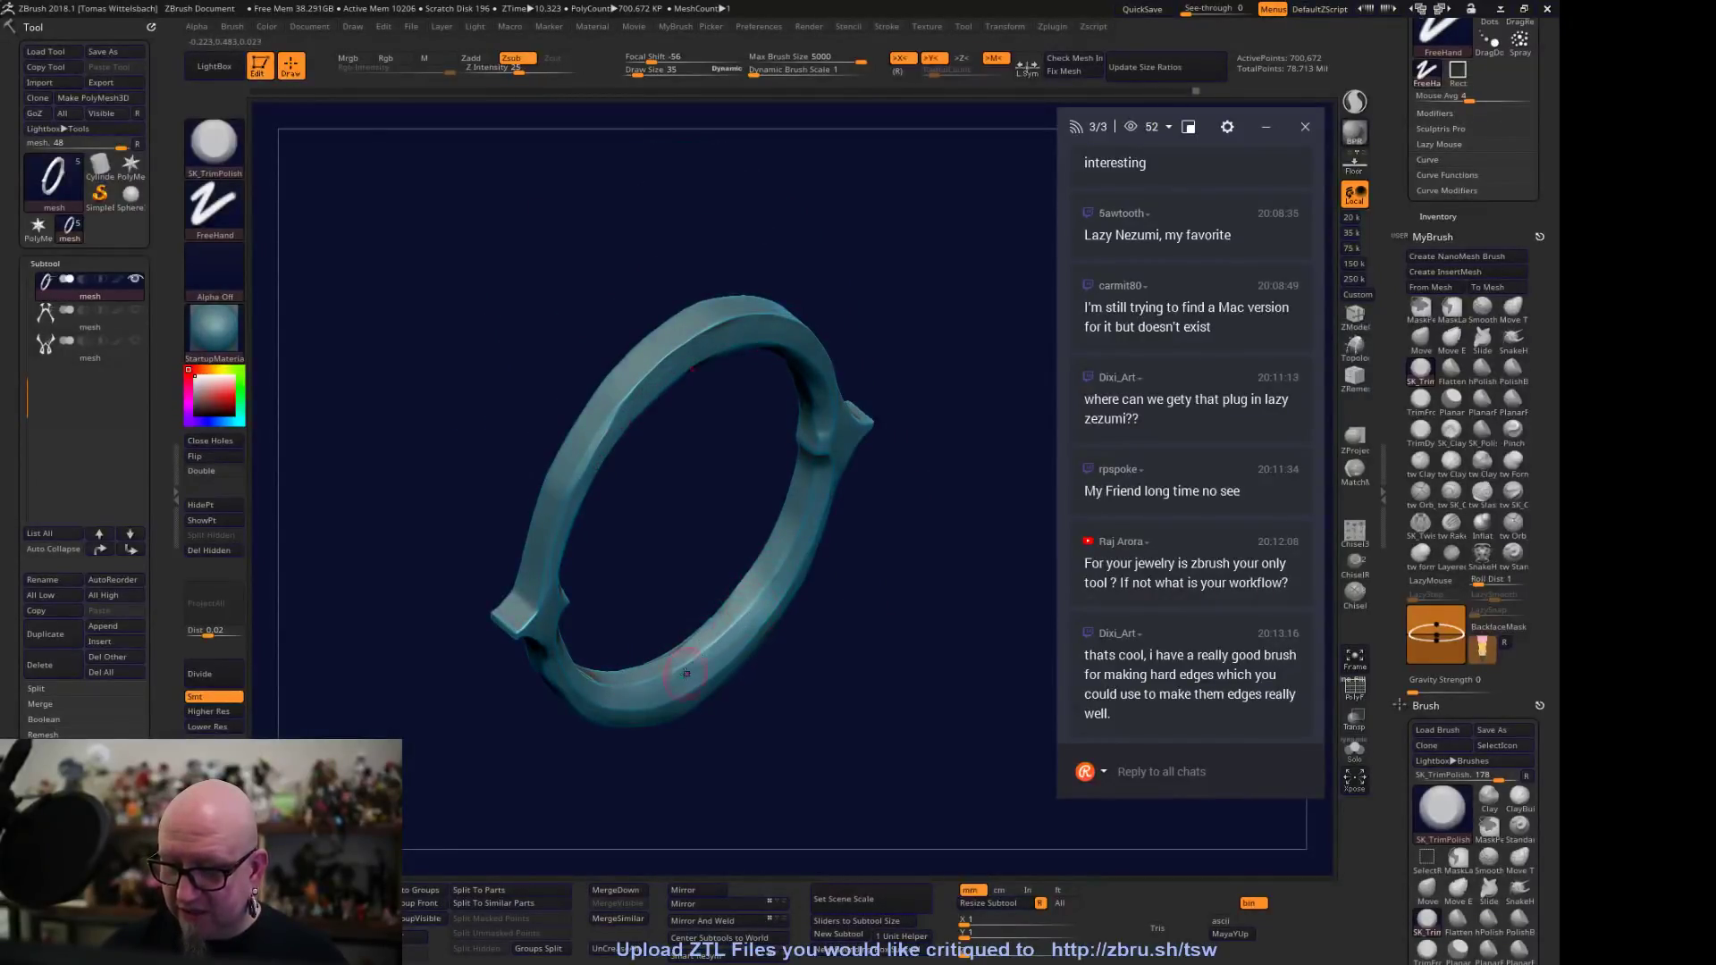
pyautogui.moveTo(765, 601)
pyautogui.mouseDown(button='right')
pyautogui.moveTo(786, 589)
pyautogui.moveTo(764, 581)
pyautogui.mouseUp(button='right')
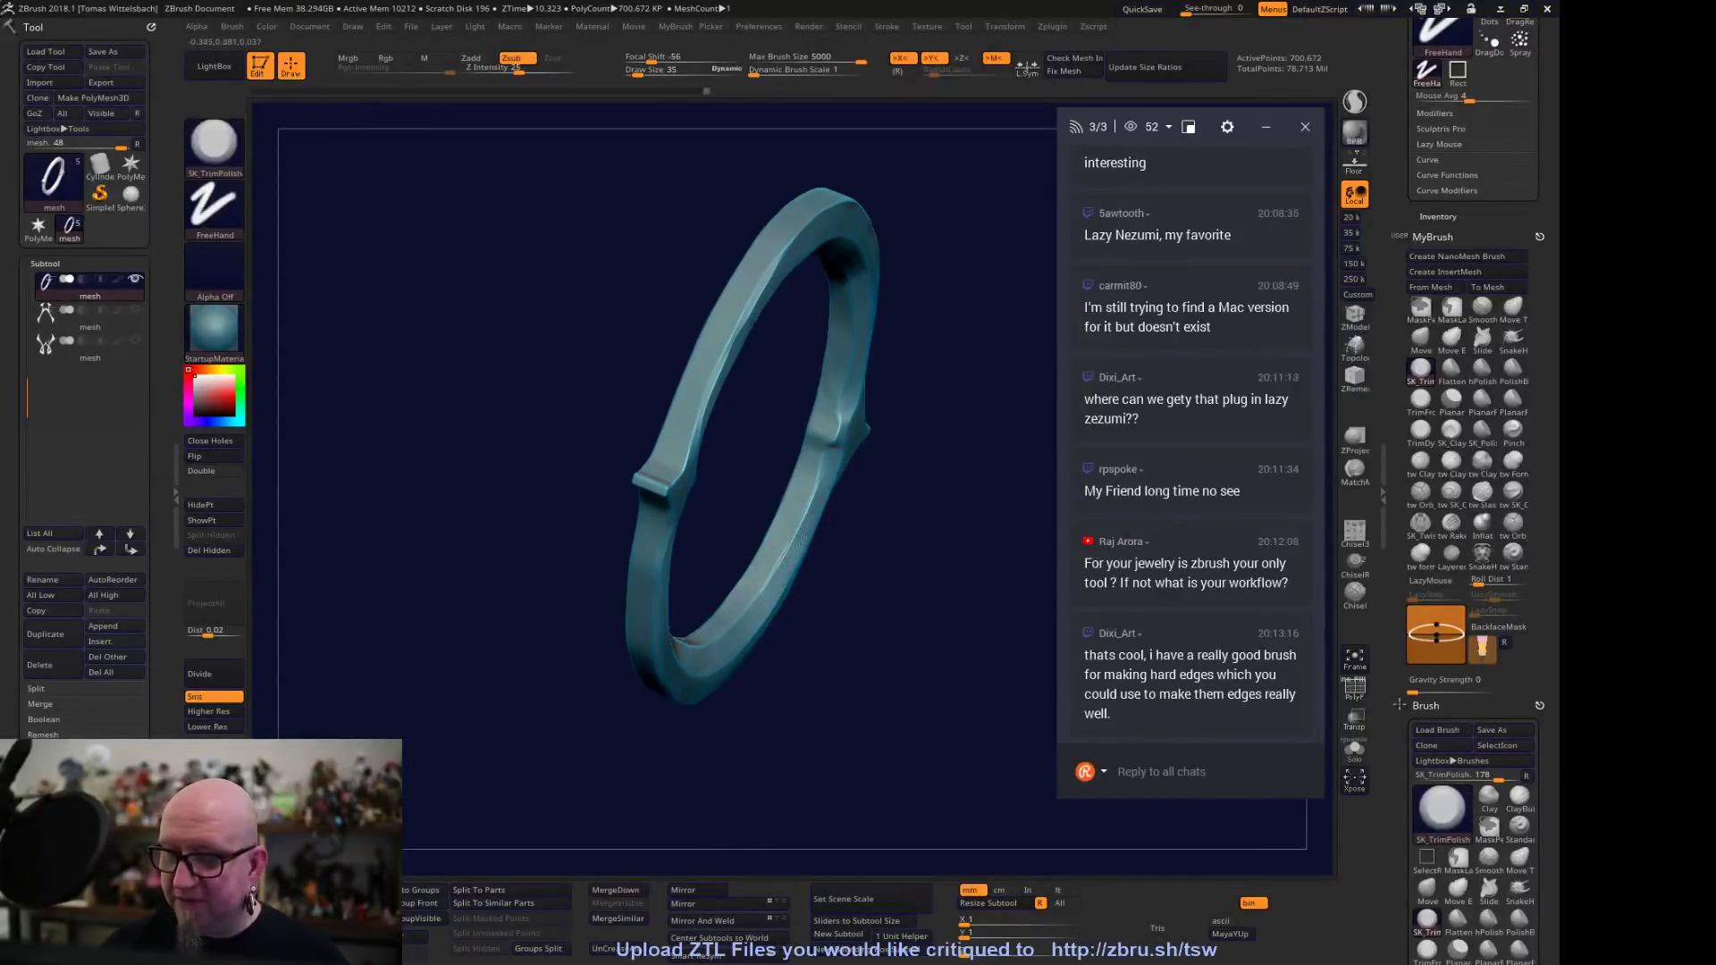
pyautogui.moveTo(808, 511); pyautogui.dragTo(766, 583)
pyautogui.moveTo(825, 633); pyautogui.dragTo(844, 536)
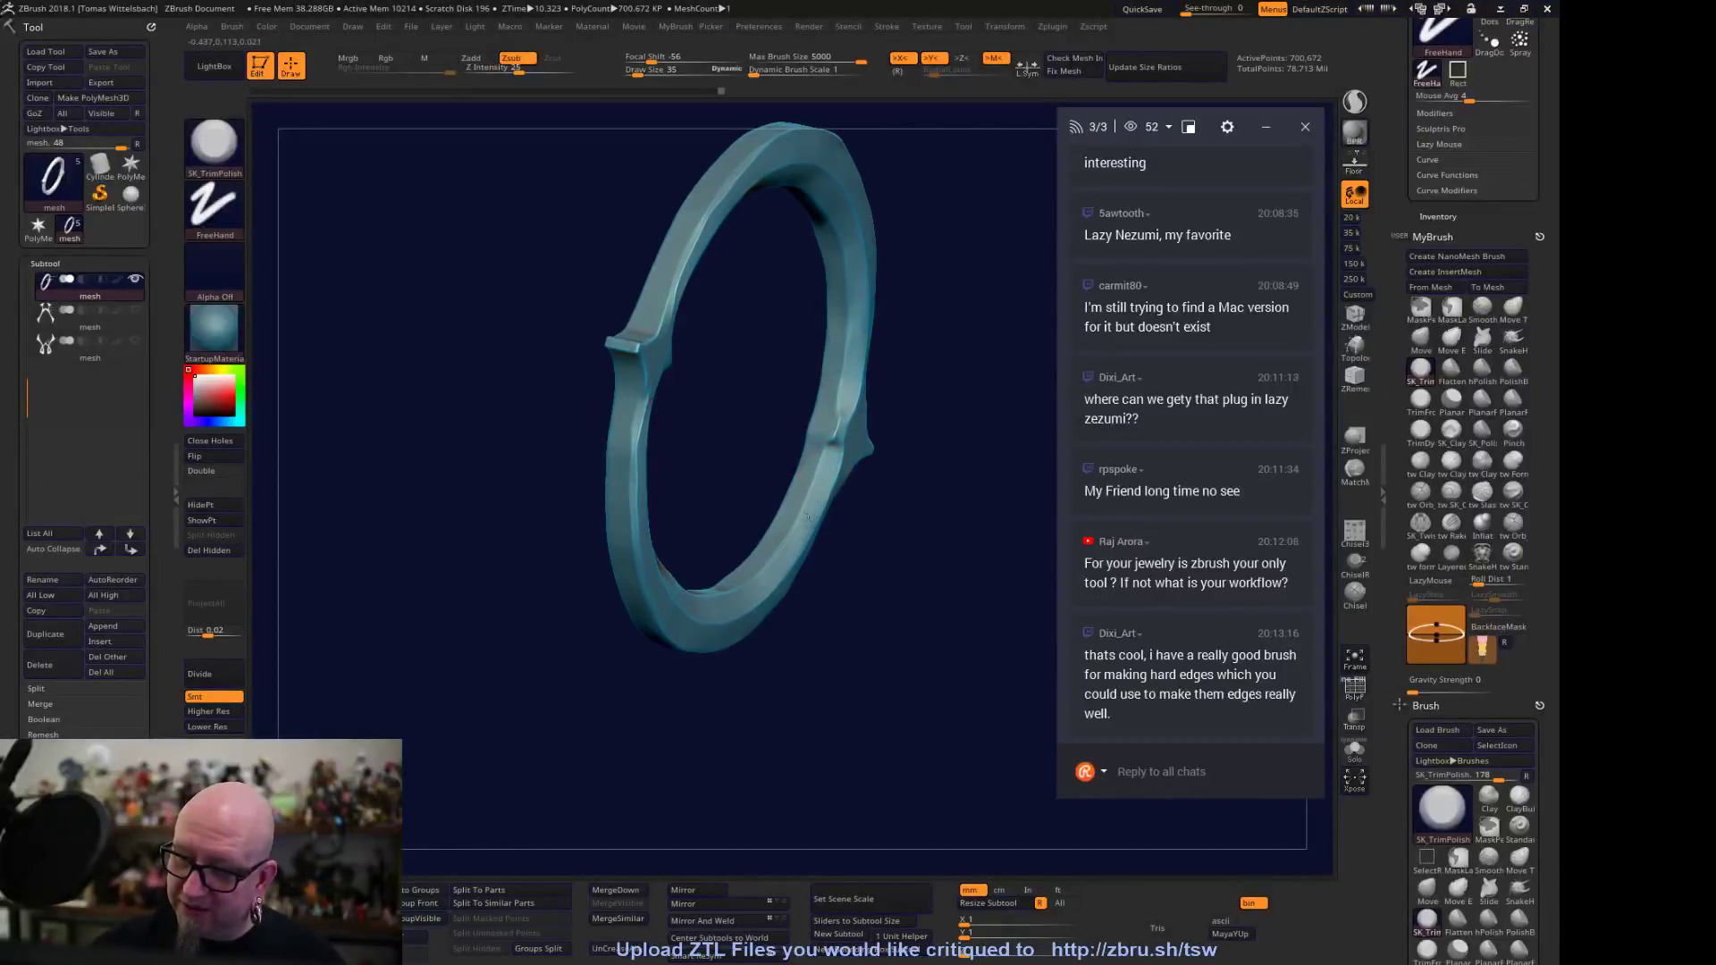
pyautogui.keyDown('shift'); pyautogui.moveTo(761, 644); pyautogui.dragTo(851, 742); pyautogui.keyUp('shift')
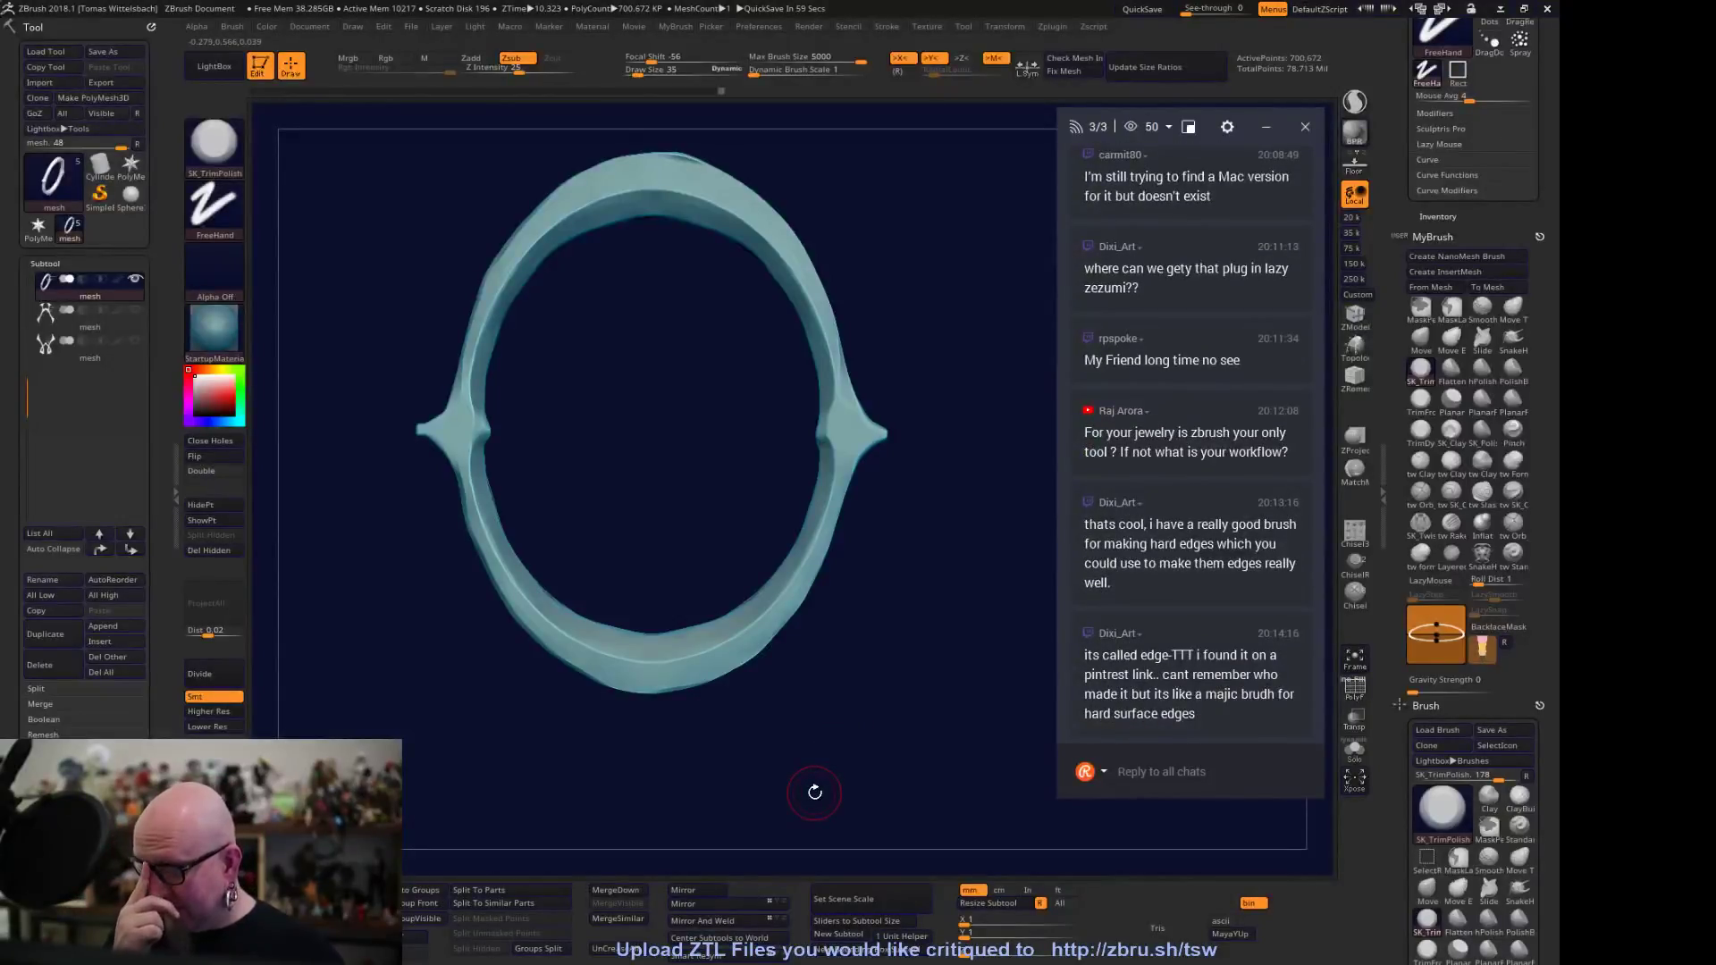
pyautogui.moveTo(814, 792); pyautogui.dragTo(929, 643)
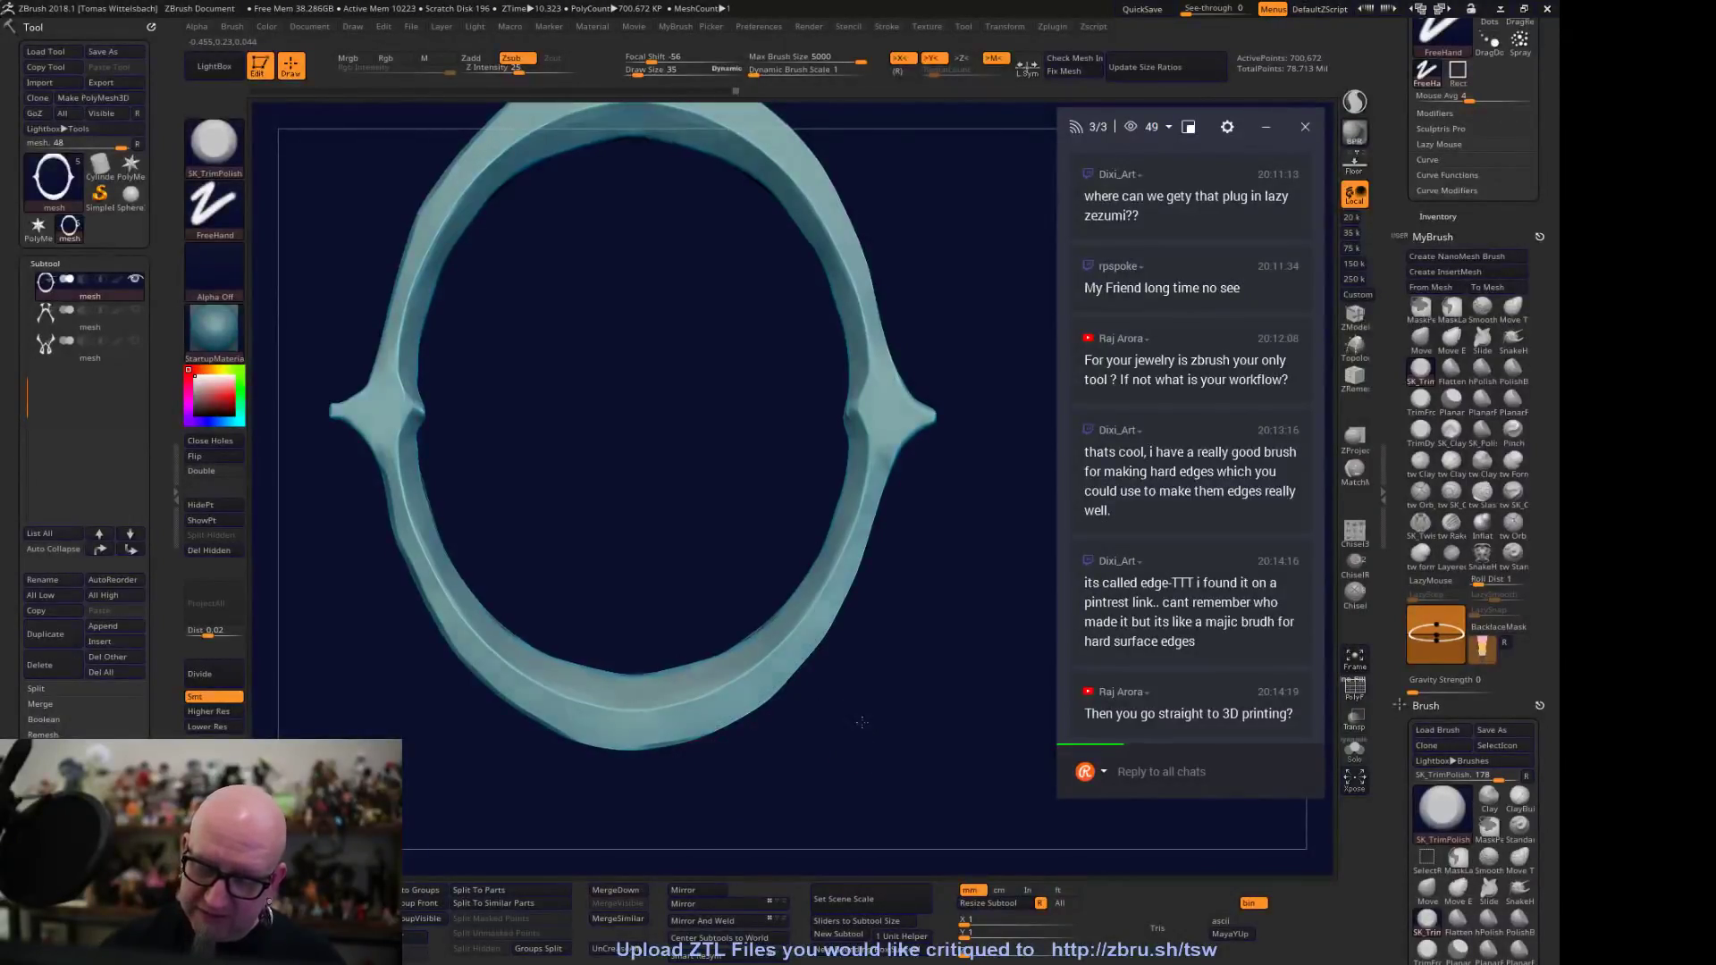
pyautogui.moveTo(861, 721); pyautogui.dragTo(760, 657)
pyautogui.keyDown('shift'); pyautogui.moveTo(988, 371); pyautogui.dragTo(988, 387); pyautogui.keyUp('shift')
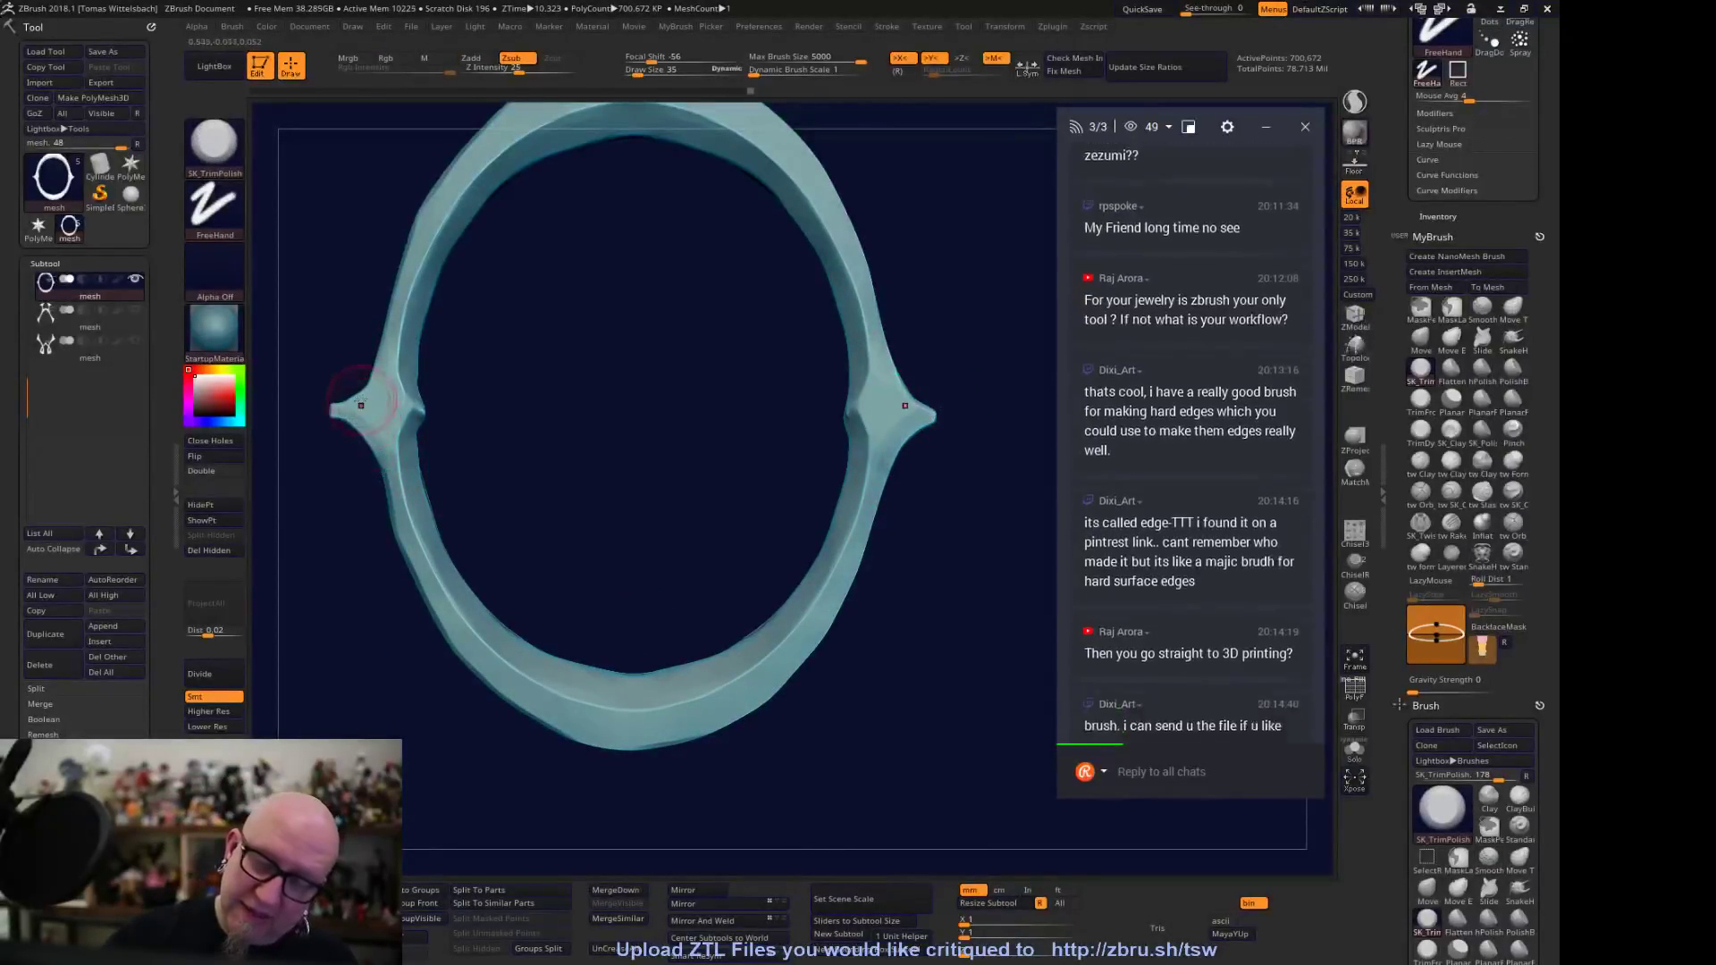
# Build up the outer edge beside the ring's side points with tw ClayTubes at draw size 24 and smooth the added clay
pyautogui.keyDown('alt'); pyautogui.moveTo(947, 635); pyautogui.dragTo(870, 643); pyautogui.keyUp('alt')
pyautogui.click(1420, 460)
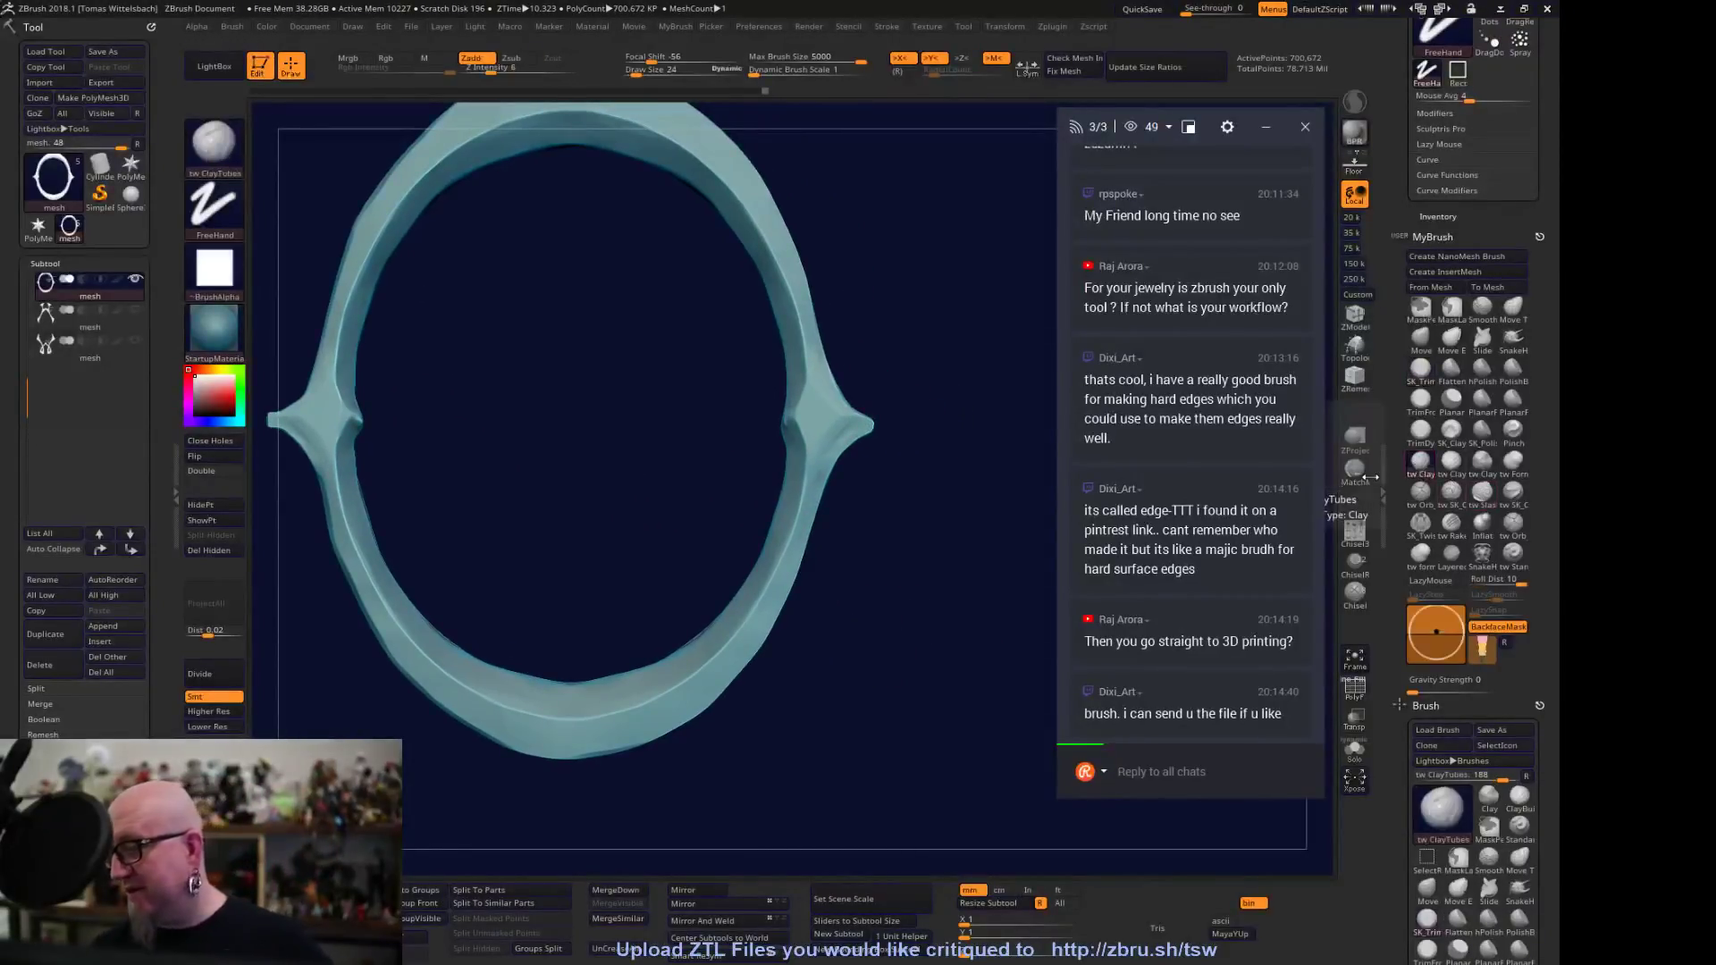
pyautogui.moveTo(891, 773); pyautogui.dragTo(733, 693)
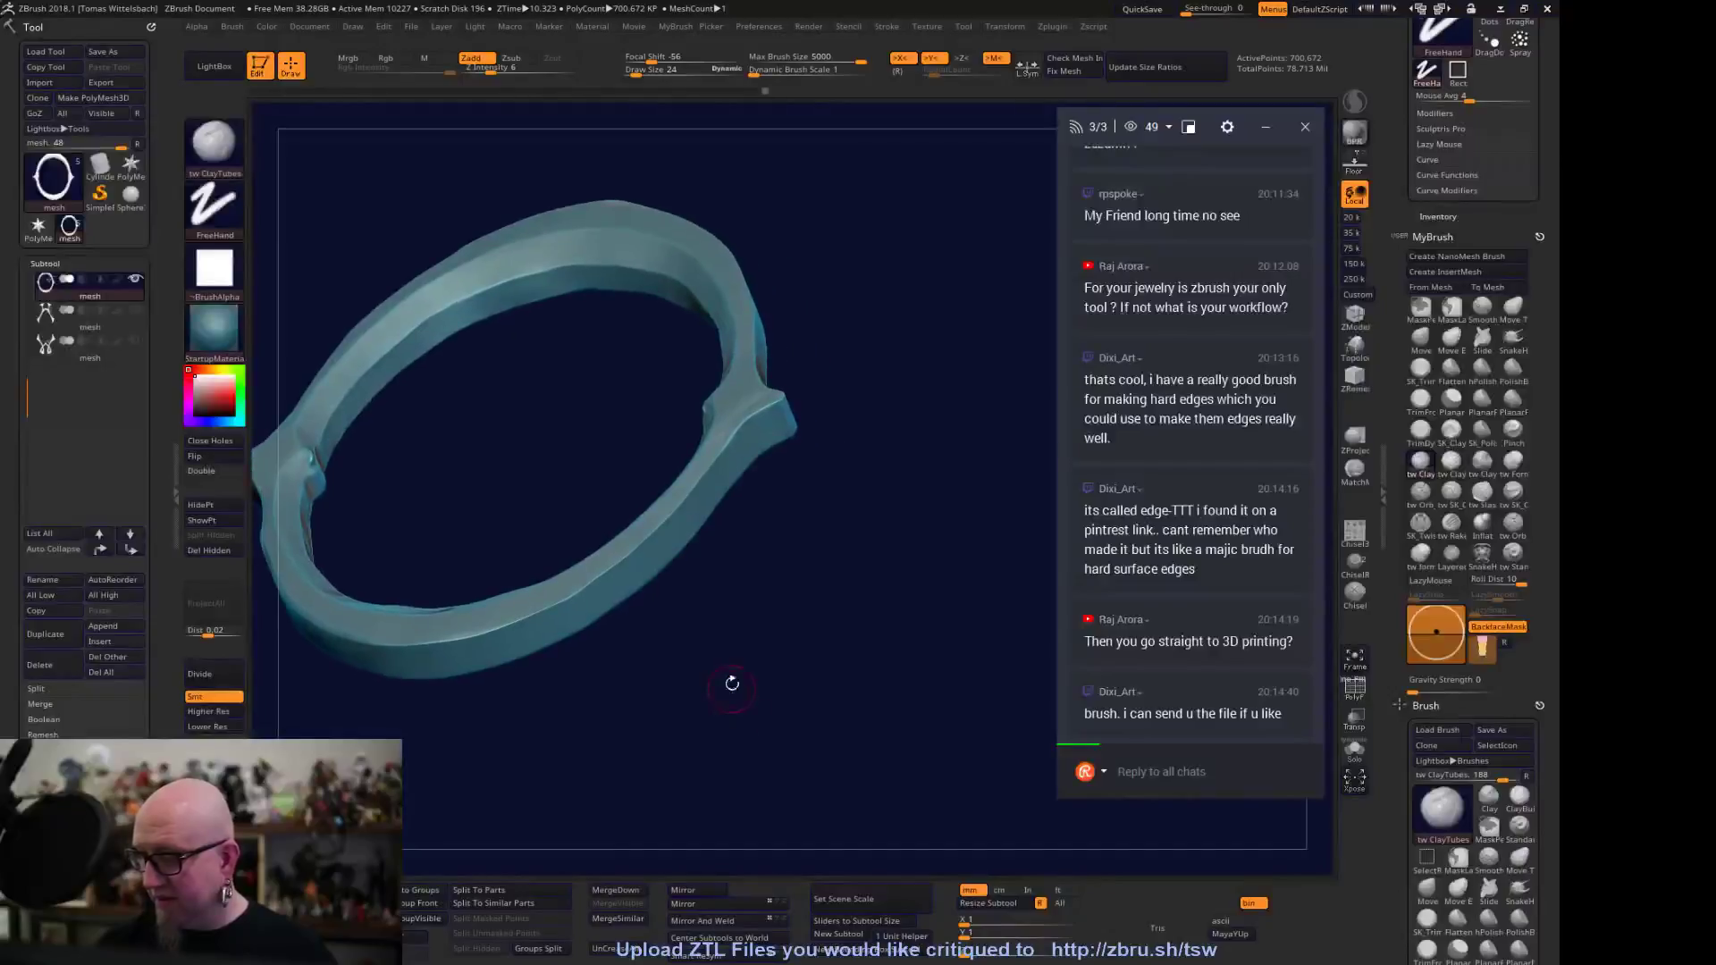
pyautogui.moveTo(762, 422)
pyautogui.mouseDown()
pyautogui.moveTo(770, 383)
pyautogui.moveTo(811, 357)
pyautogui.mouseUp()
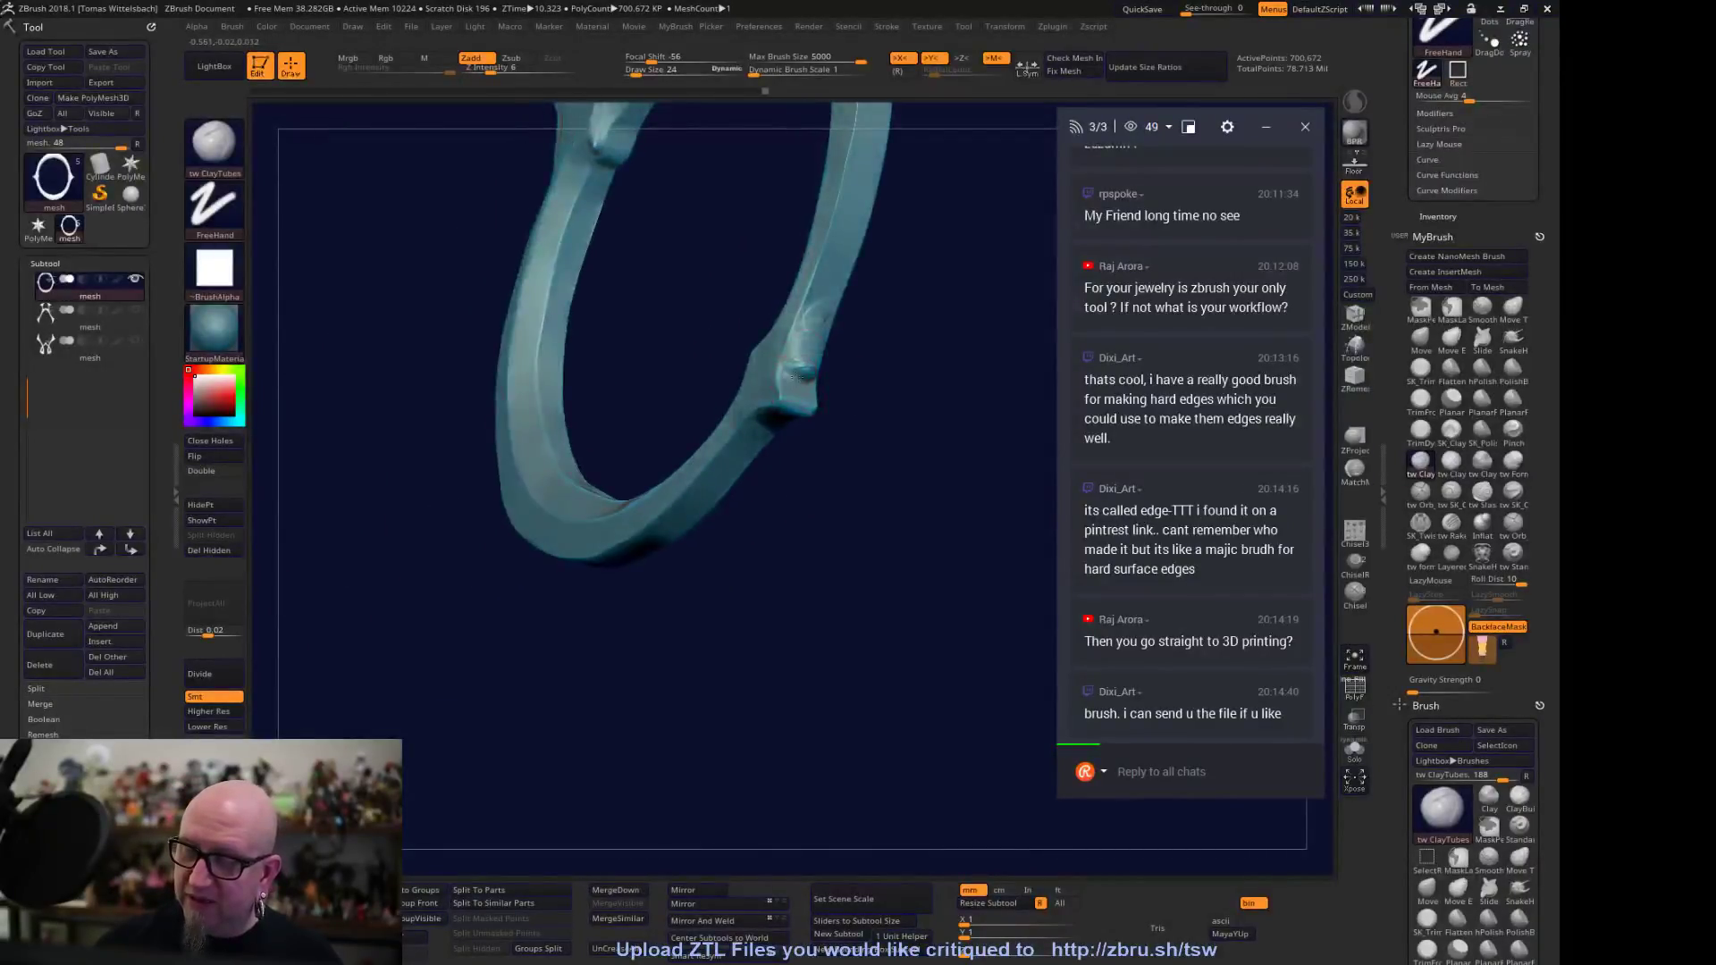
pyautogui.press('shift')
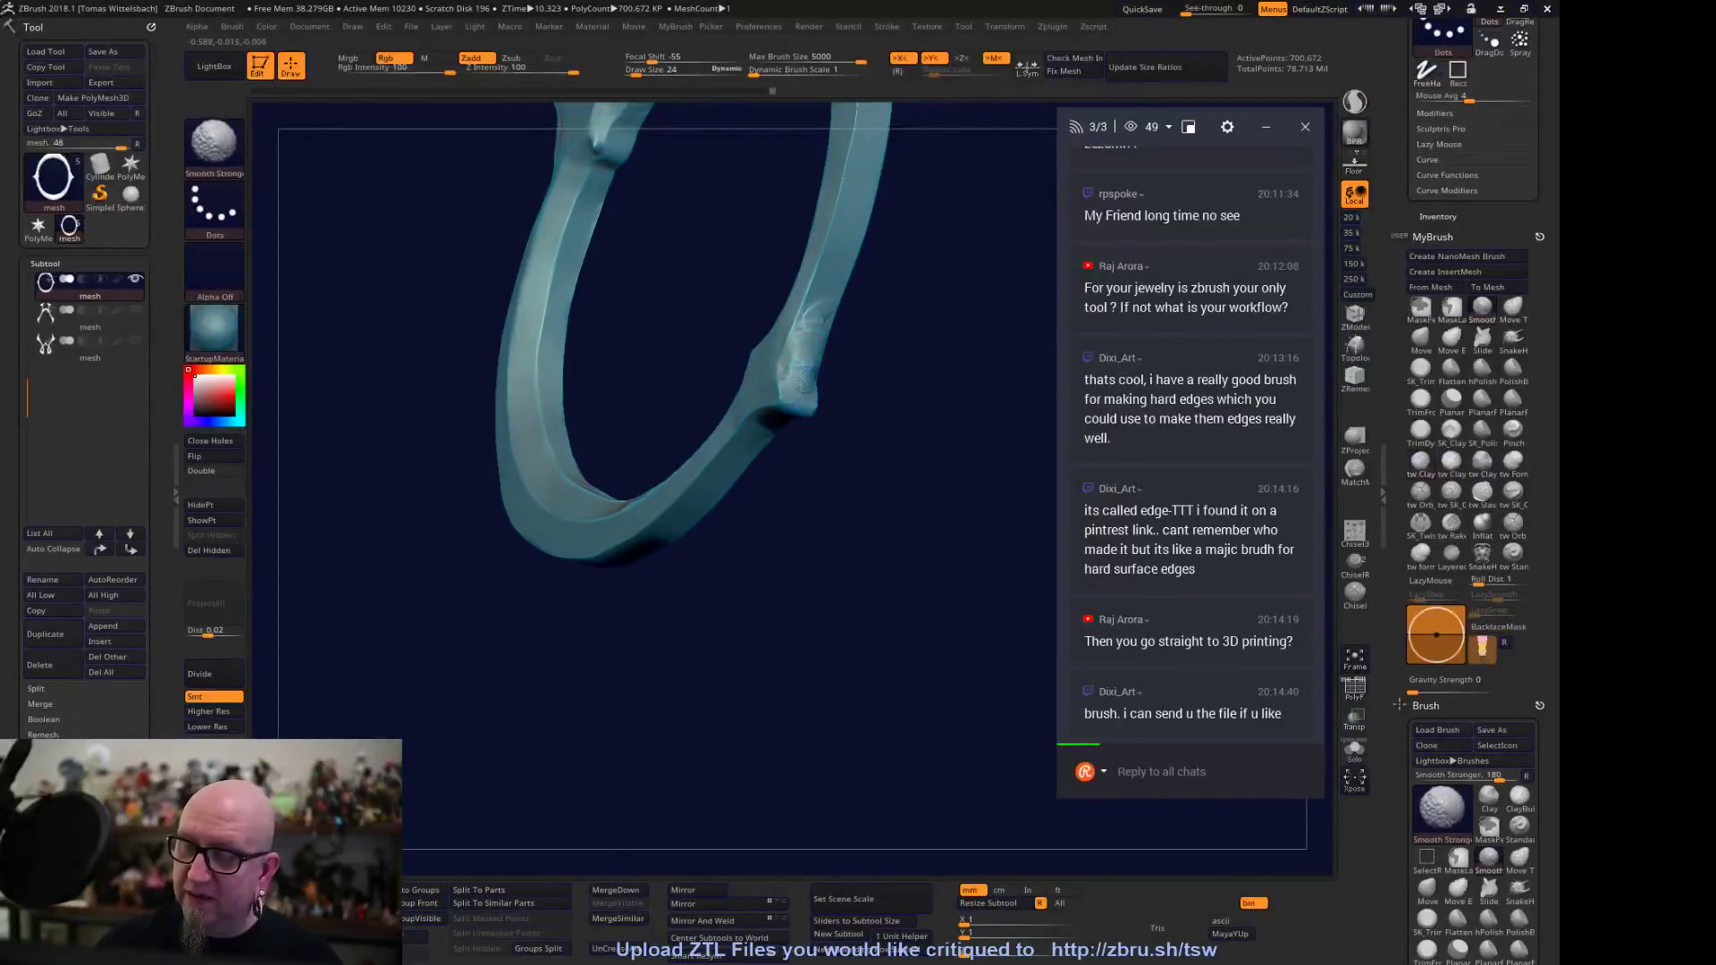
pyautogui.keyDown('shift'); pyautogui.moveTo(803, 383); pyautogui.dragTo(800, 363); pyautogui.keyUp('shift')
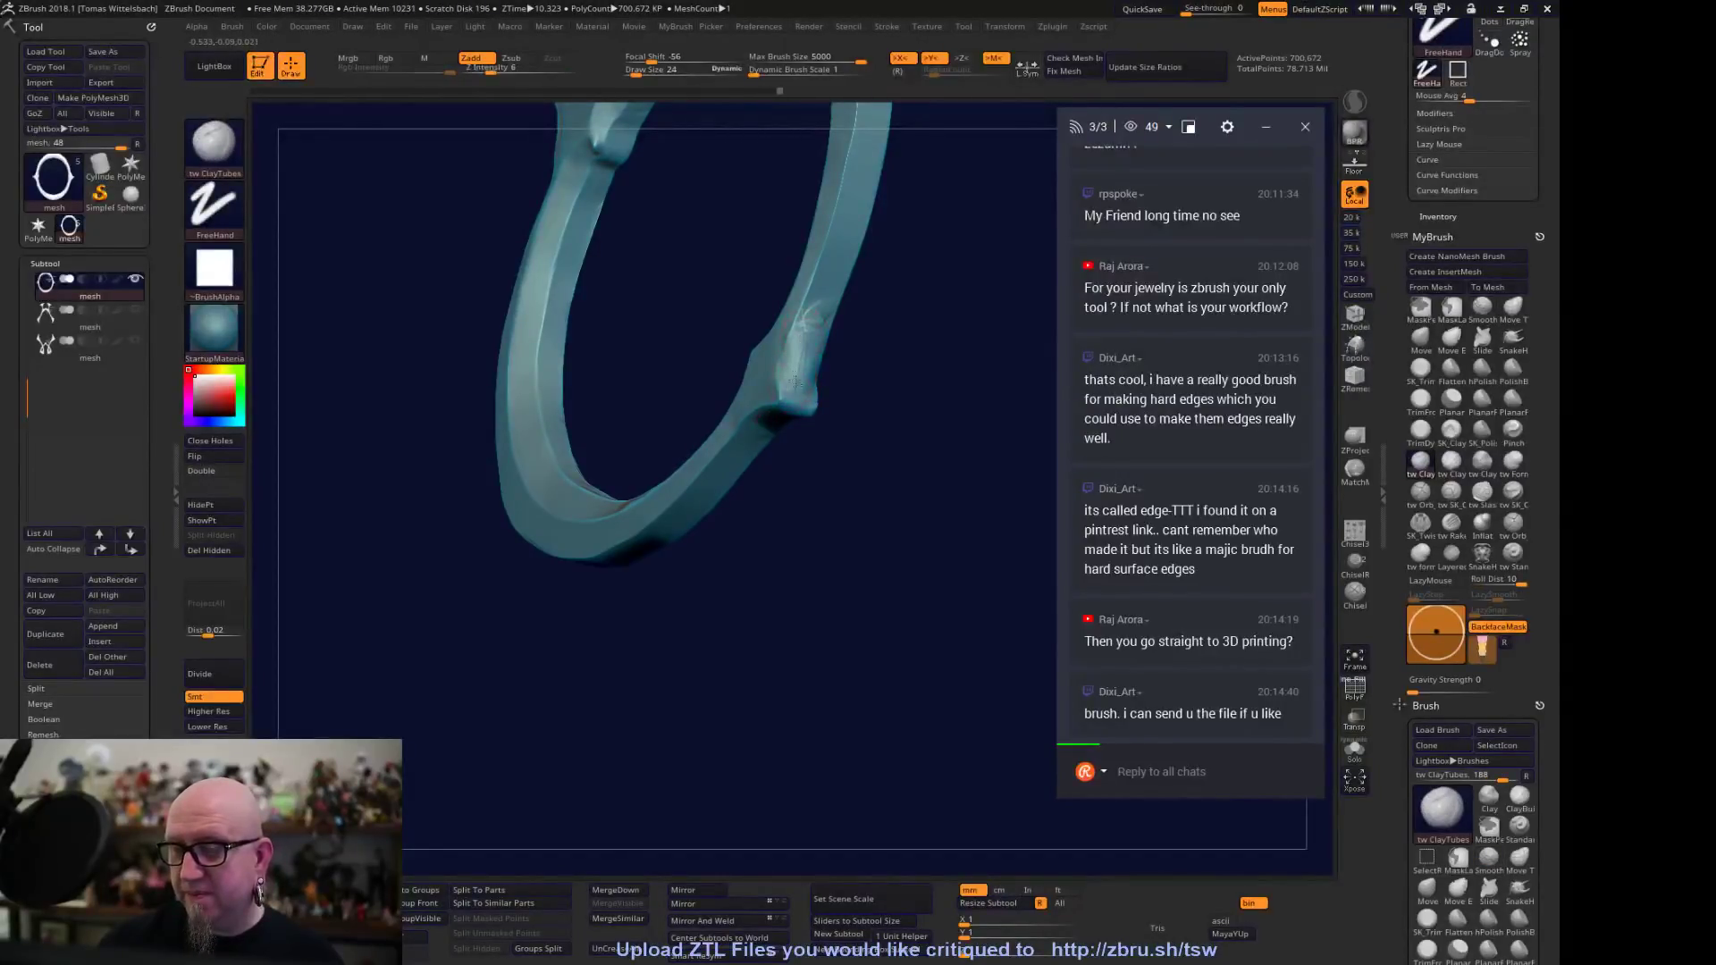
pyautogui.moveTo(902, 341)
pyautogui.mouseDown()
pyautogui.moveTo(938, 291)
pyautogui.moveTo(911, 319)
pyautogui.mouseUp()
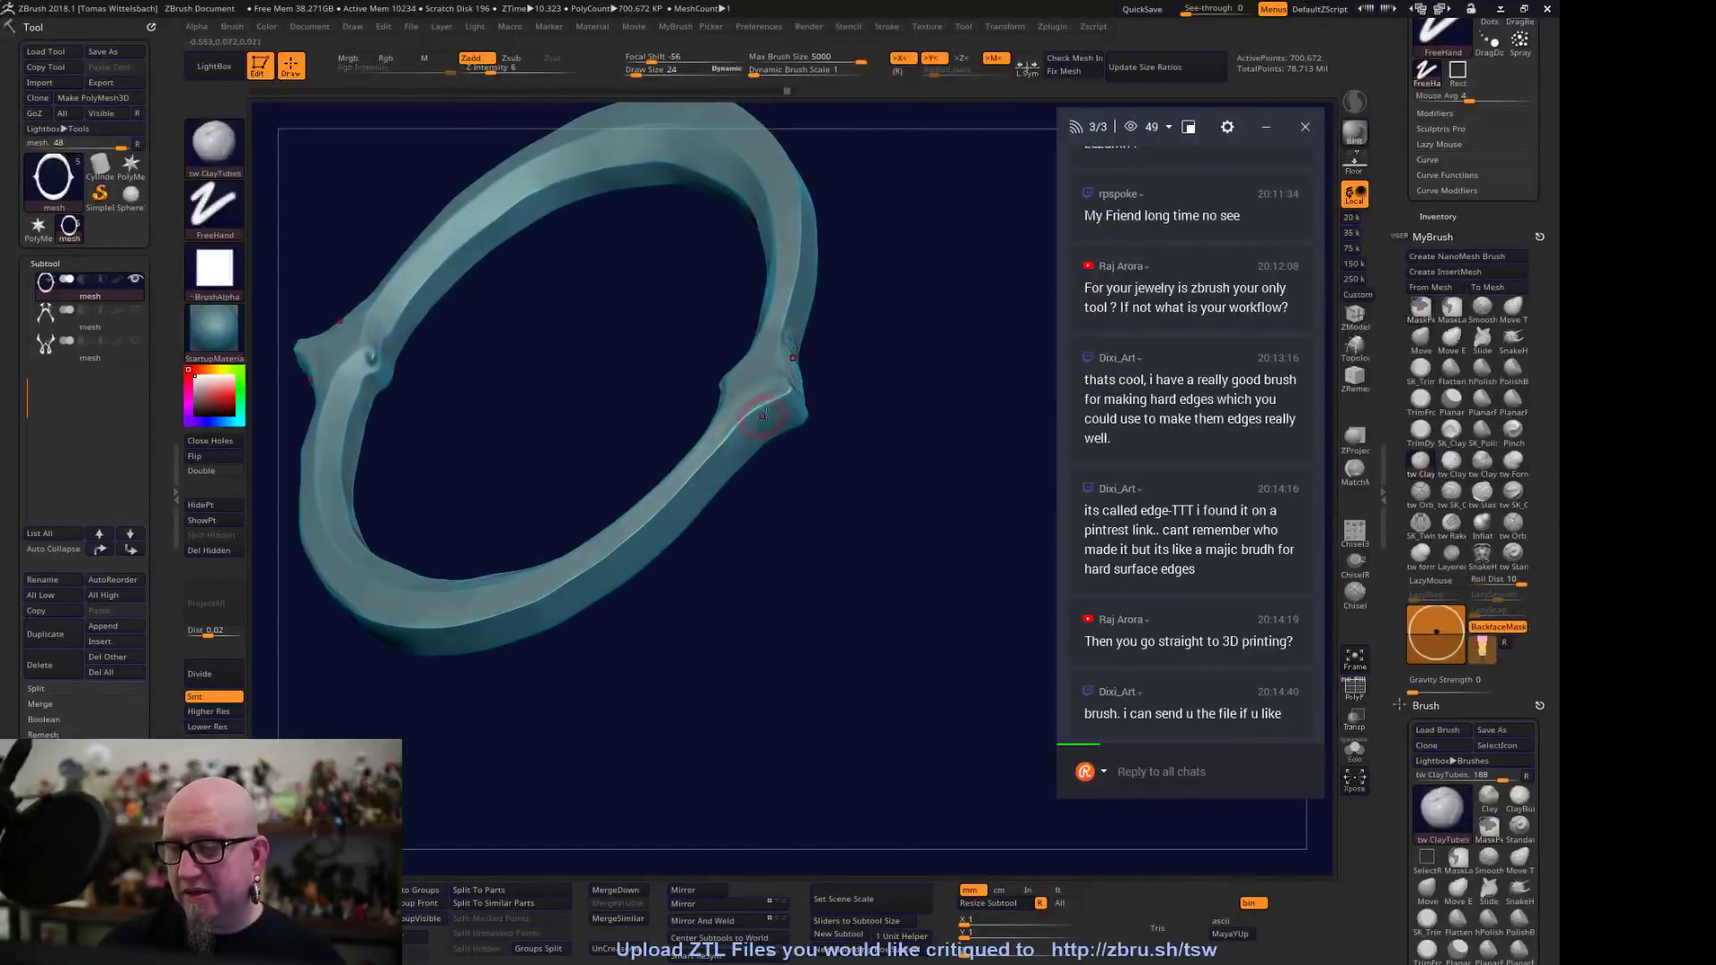
# Fill out the outer wall around the side points with tw ClayTubes strokes from edge-on and reverse views
pyautogui.moveTo(903, 413)
pyautogui.mouseDown()
pyautogui.moveTo(795, 390)
pyautogui.moveTo(843, 372)
pyautogui.moveTo(813, 371)
pyautogui.moveTo(832, 361)
pyautogui.moveTo(923, 464)
pyautogui.moveTo(807, 368)
pyautogui.mouseUp()
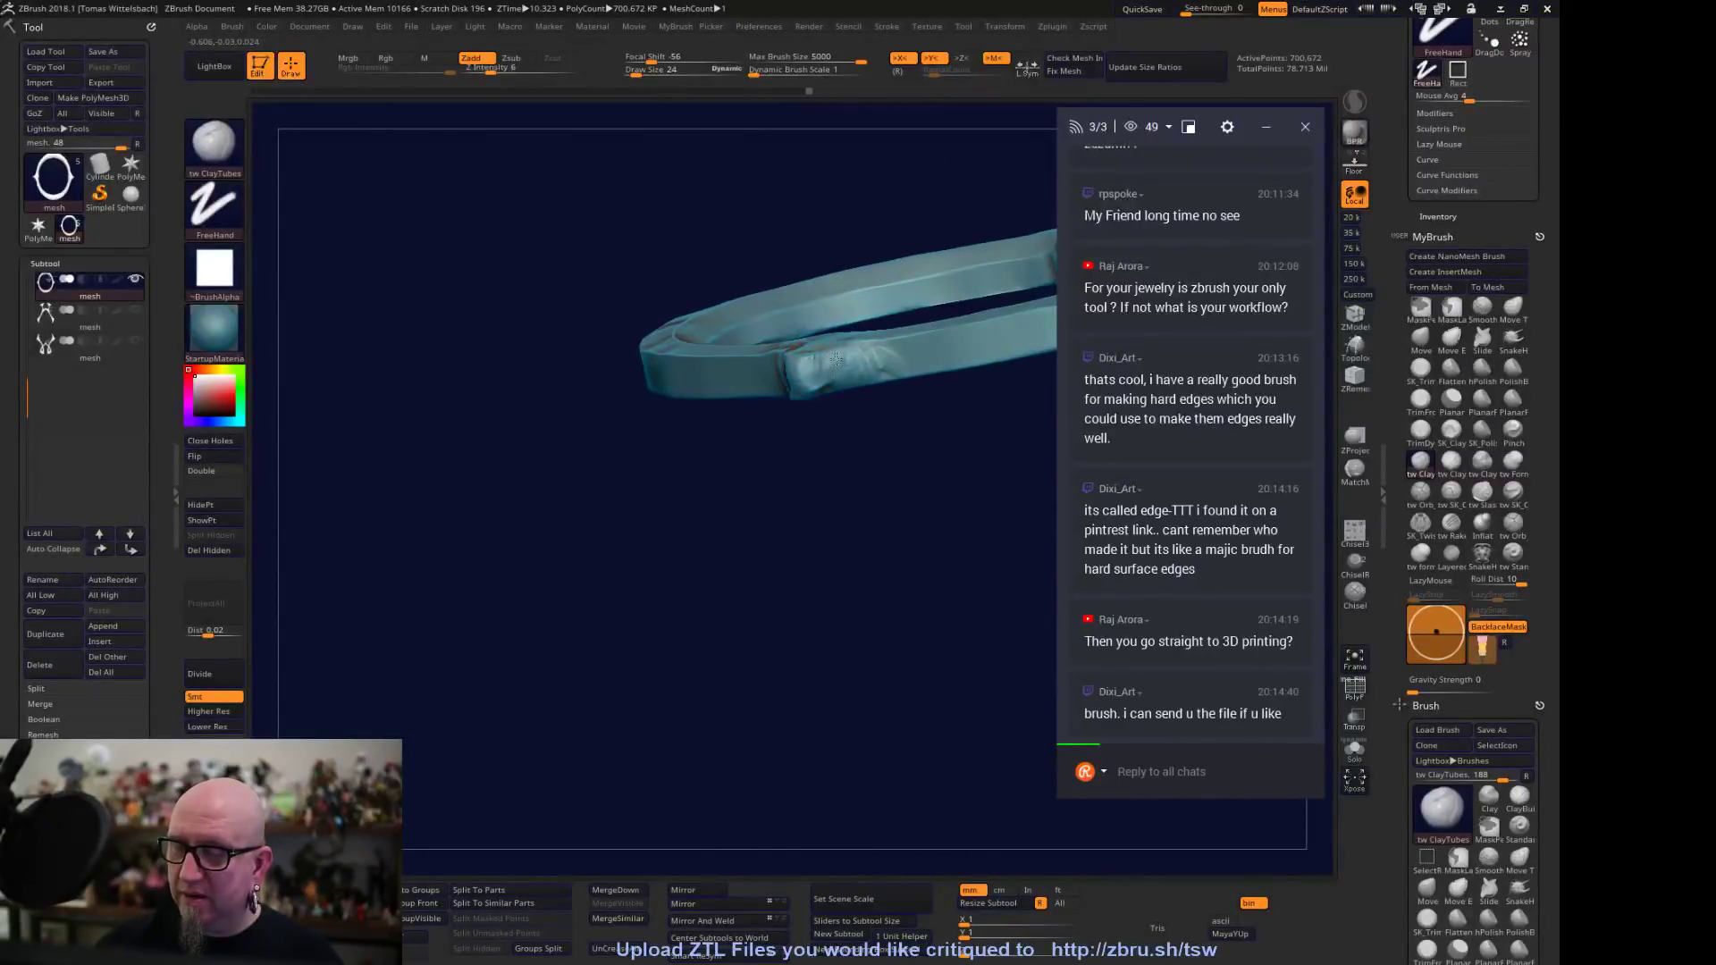
pyautogui.moveTo(792, 639); pyautogui.dragTo(829, 480)
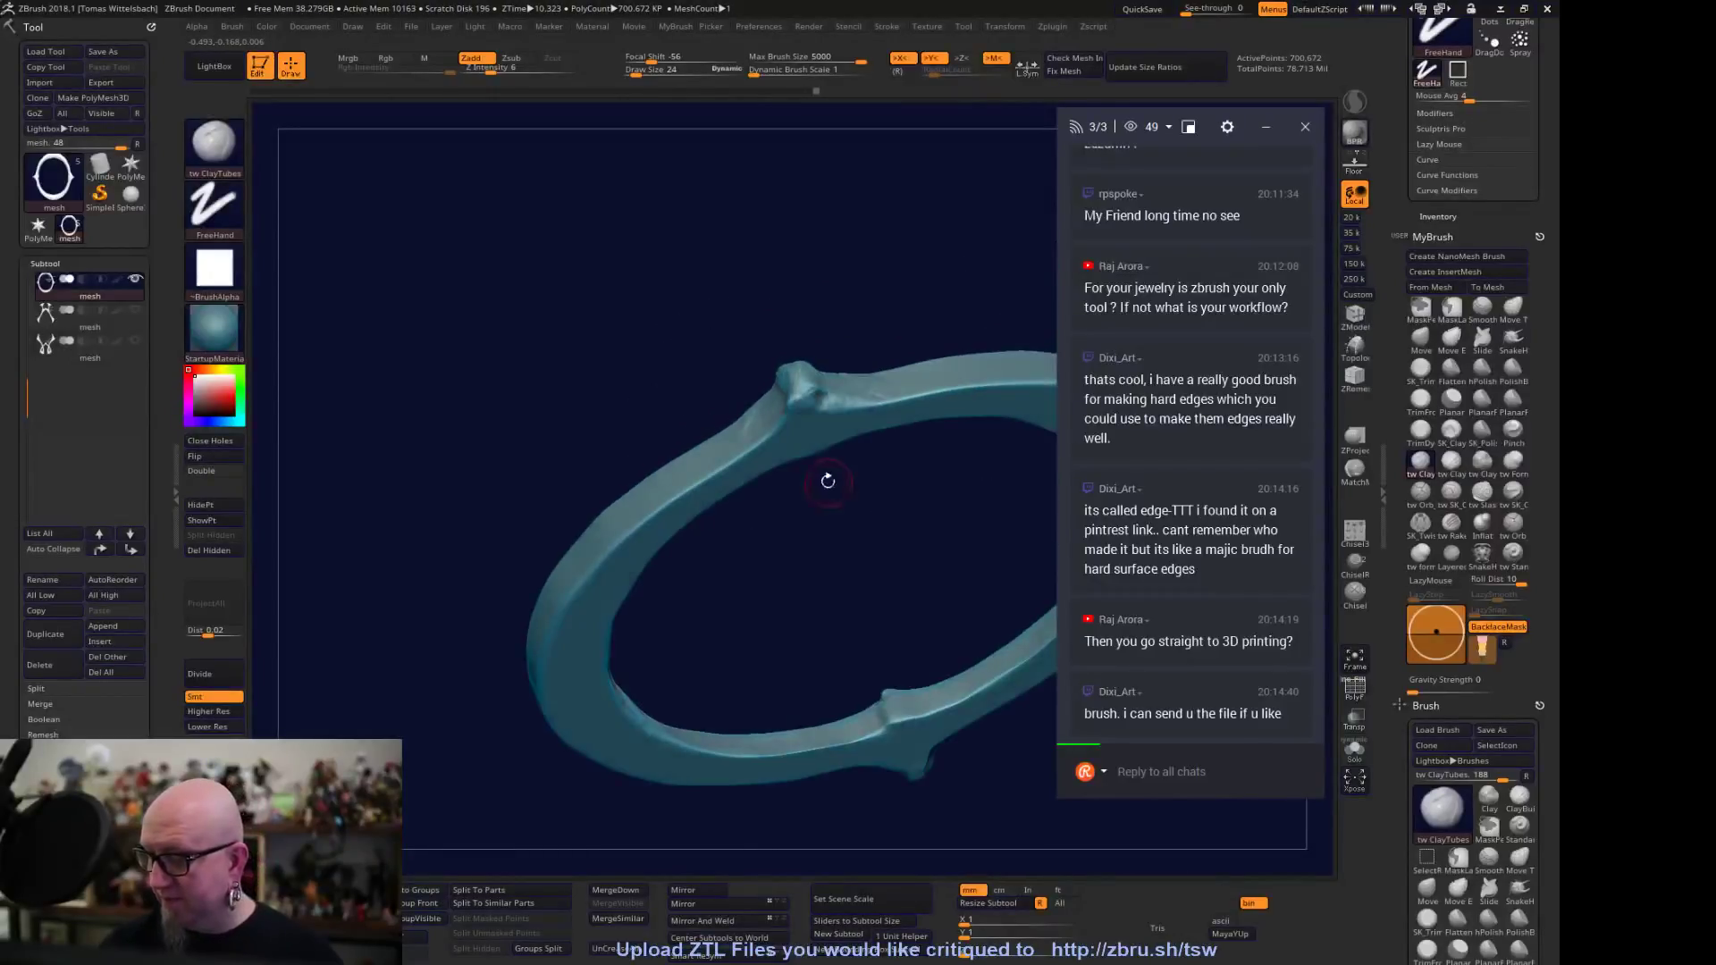
pyautogui.moveTo(789, 598); pyautogui.dragTo(785, 567)
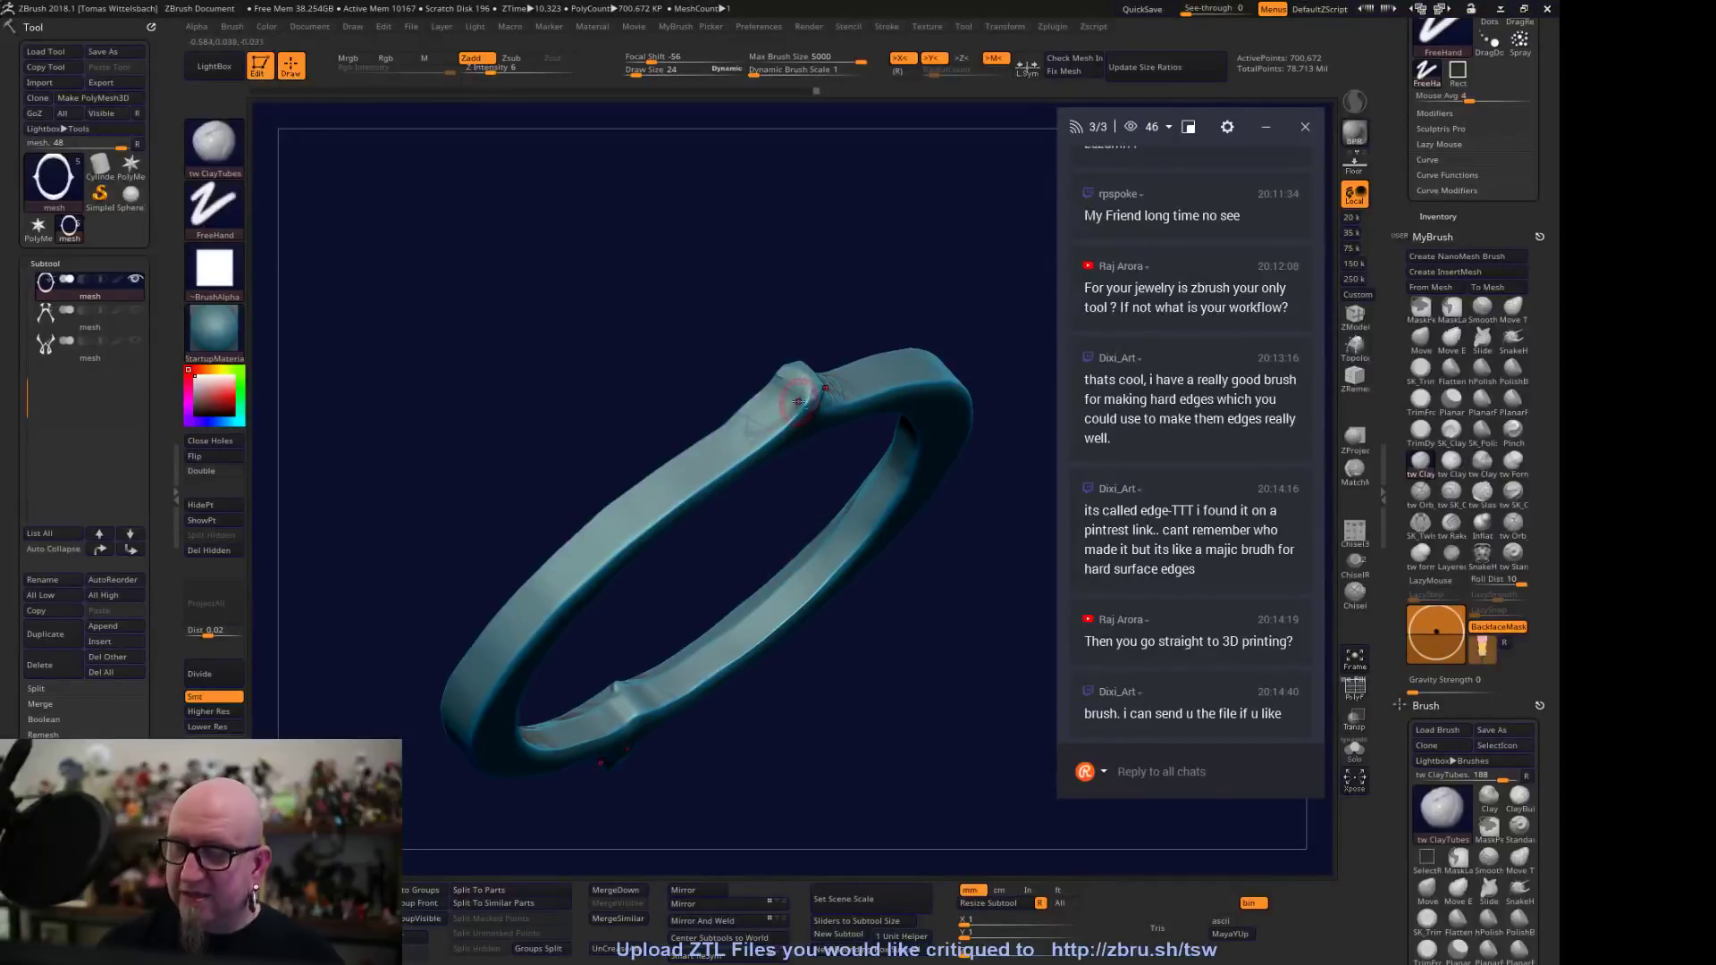
pyautogui.moveTo(787, 422); pyautogui.dragTo(760, 422)
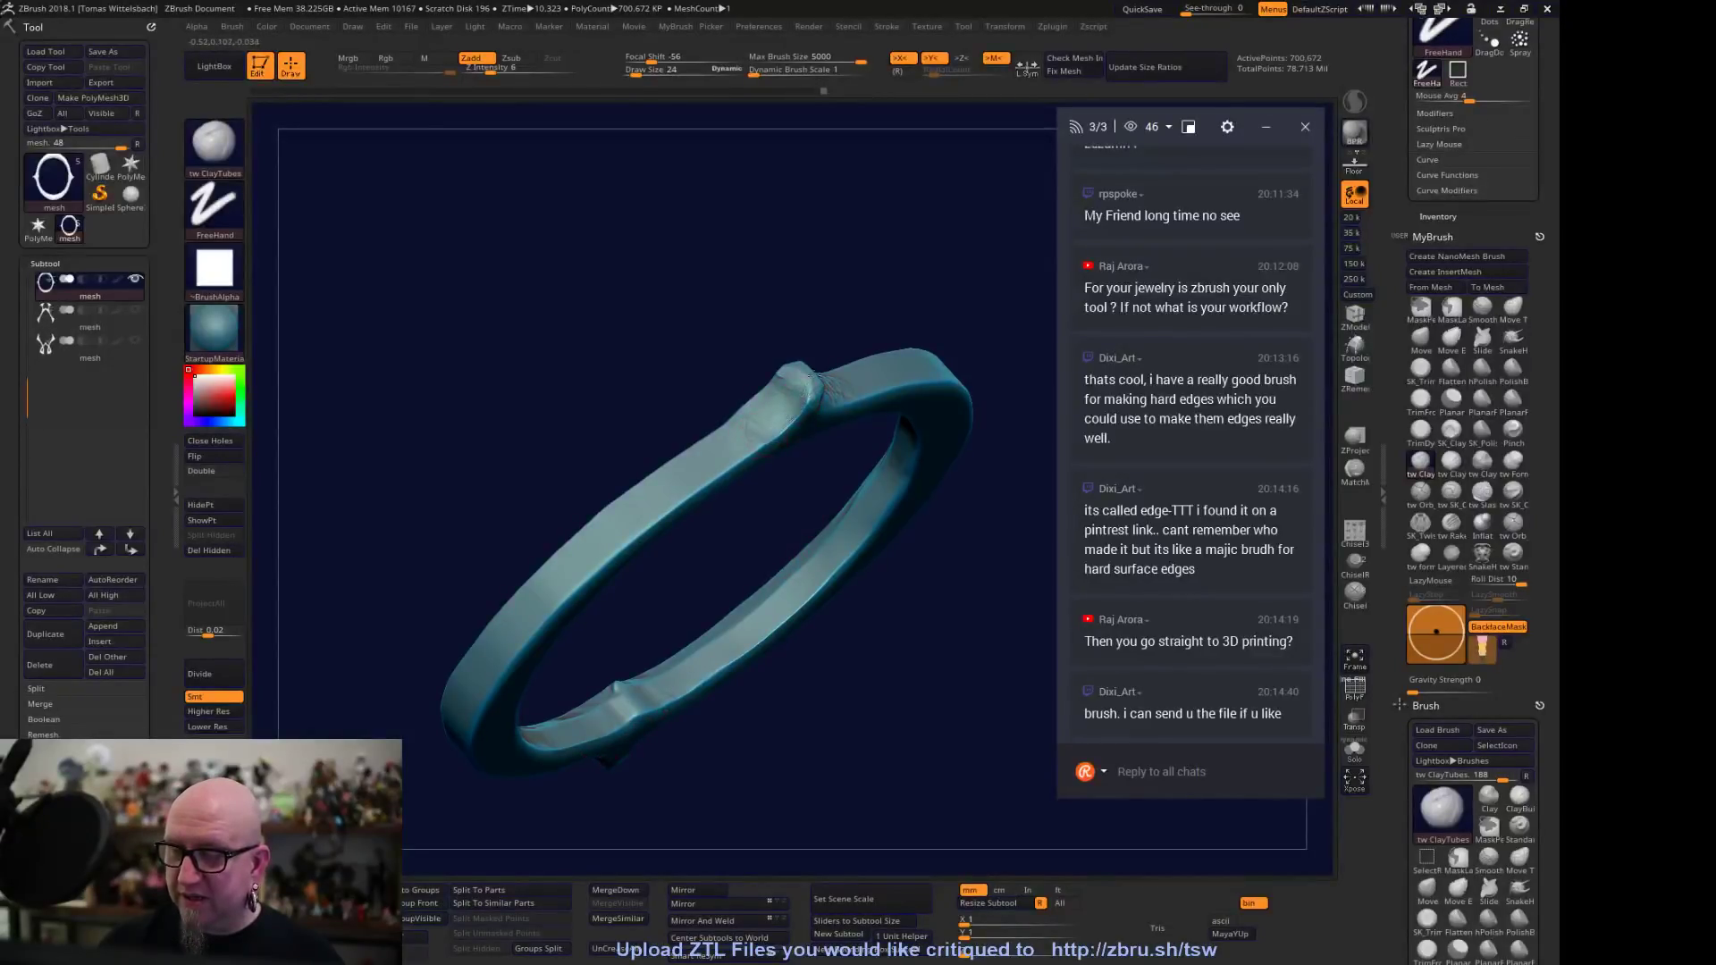
pyautogui.moveTo(900, 279); pyautogui.dragTo(871, 327)
pyautogui.moveTo(789, 372); pyautogui.dragTo(793, 400)
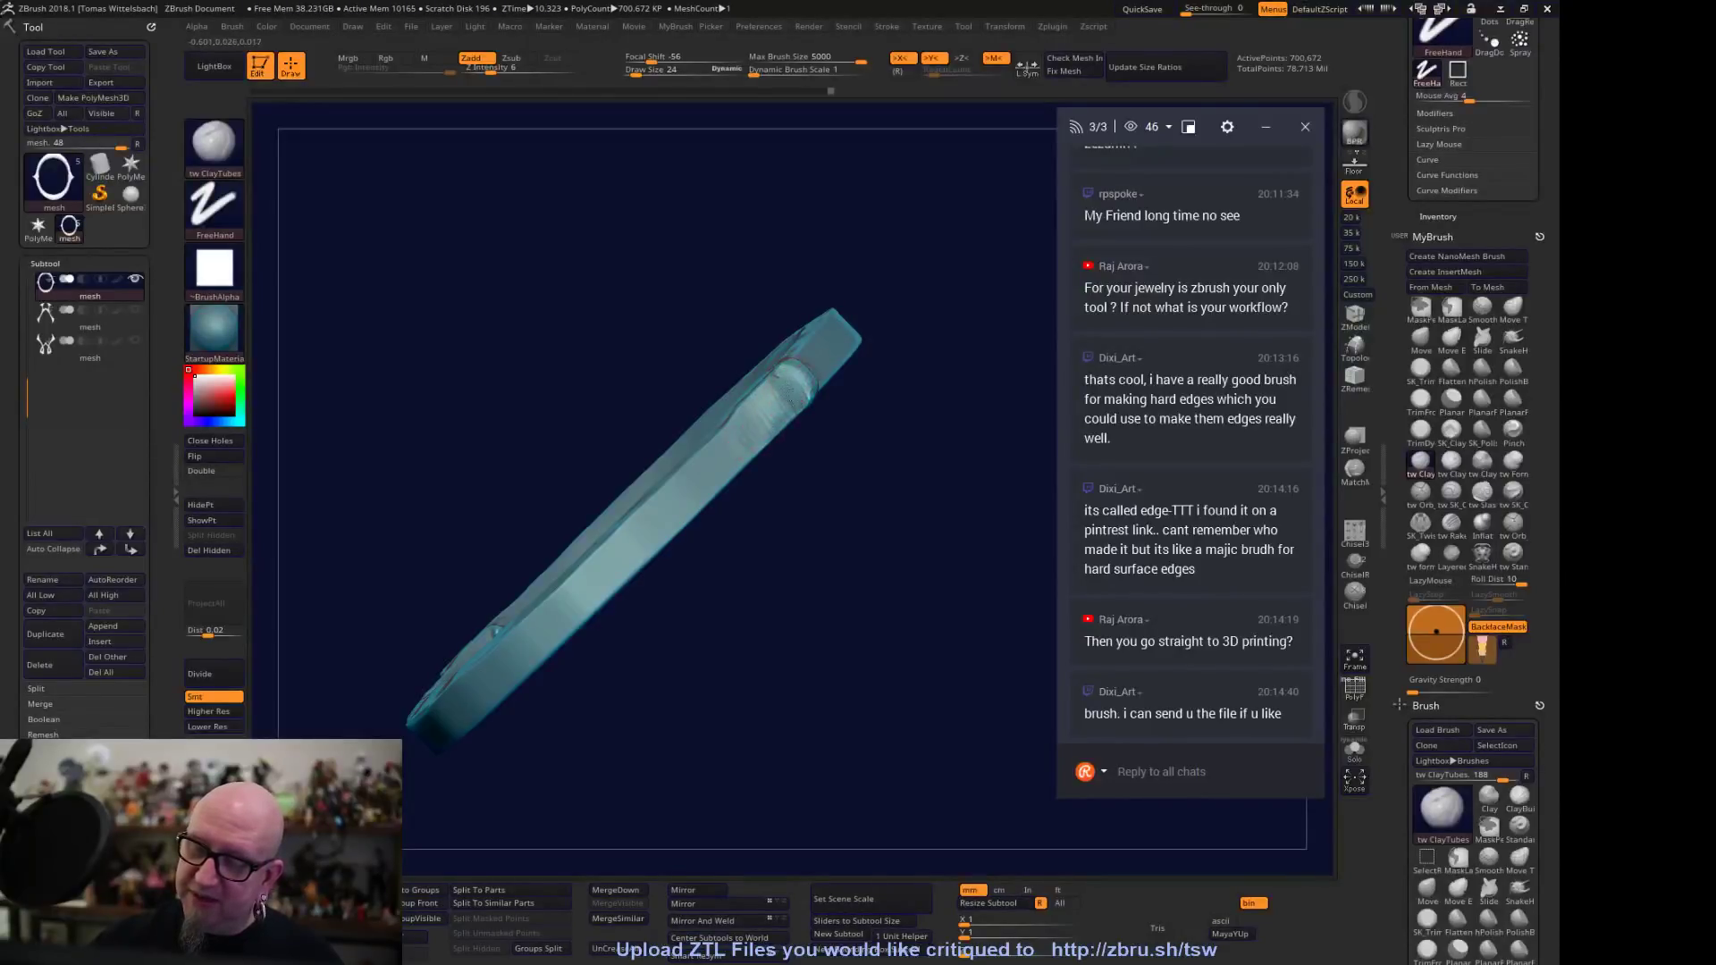
pyautogui.moveTo(740, 552); pyautogui.dragTo(981, 429)
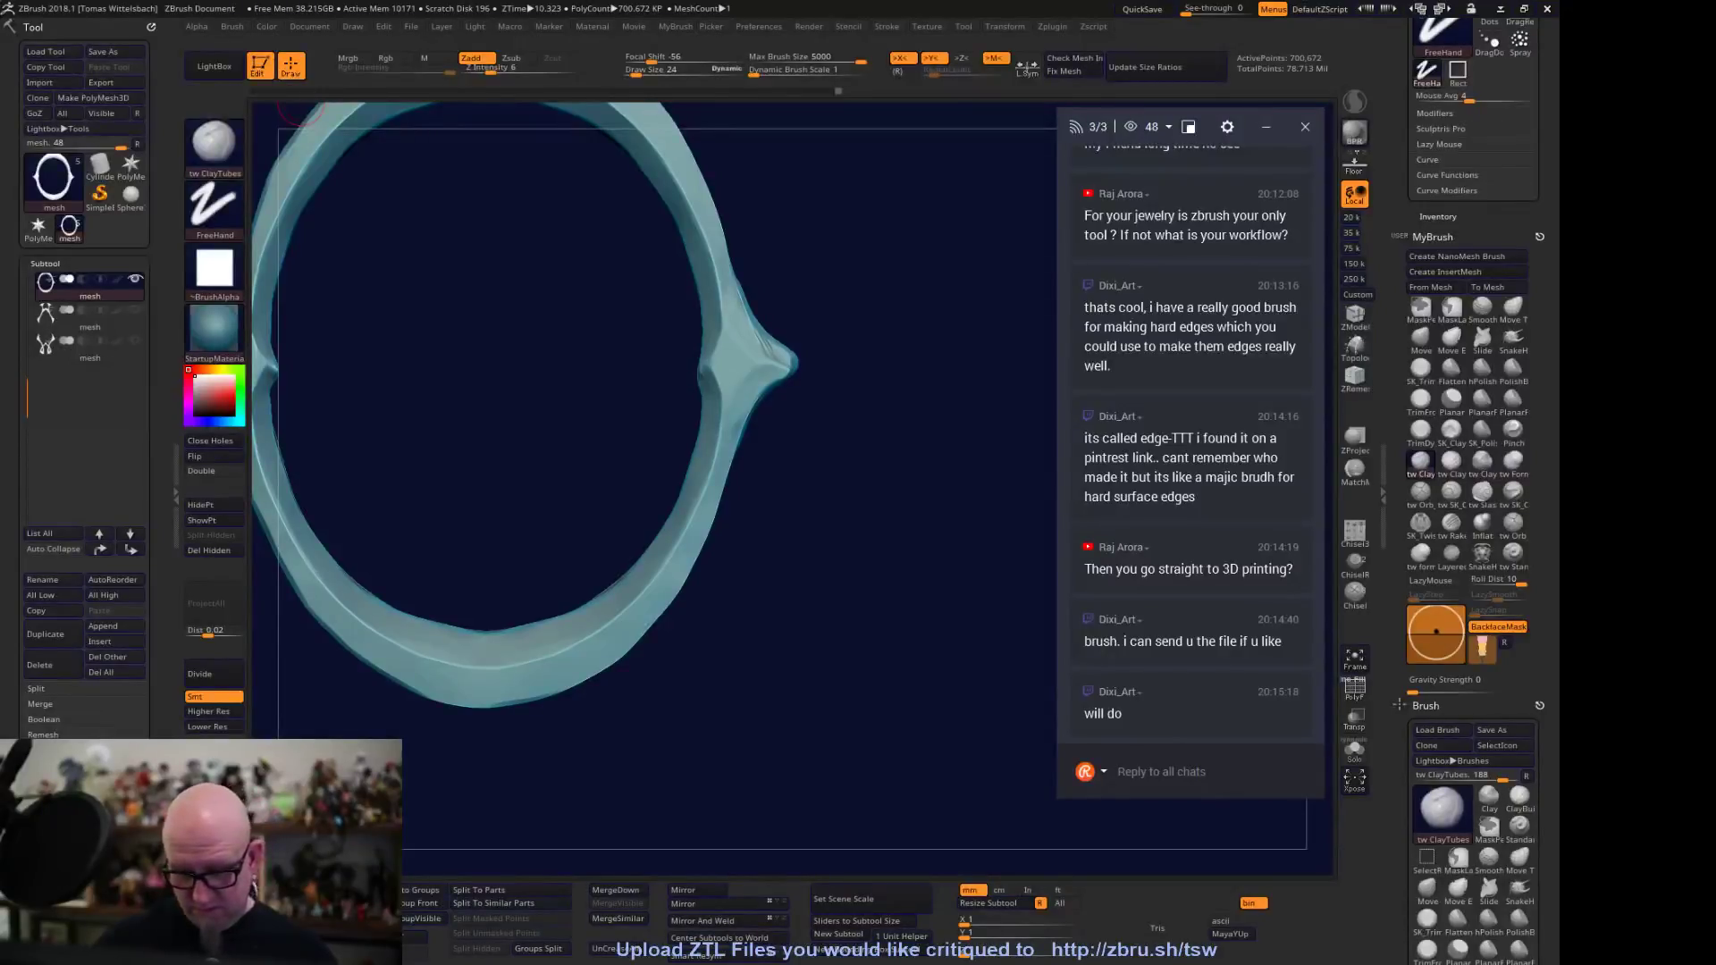
# Show the desktop, bring up the 3D printer's camera stream in VLC media player and reposition its window for viewing
pyautogui.press('super')
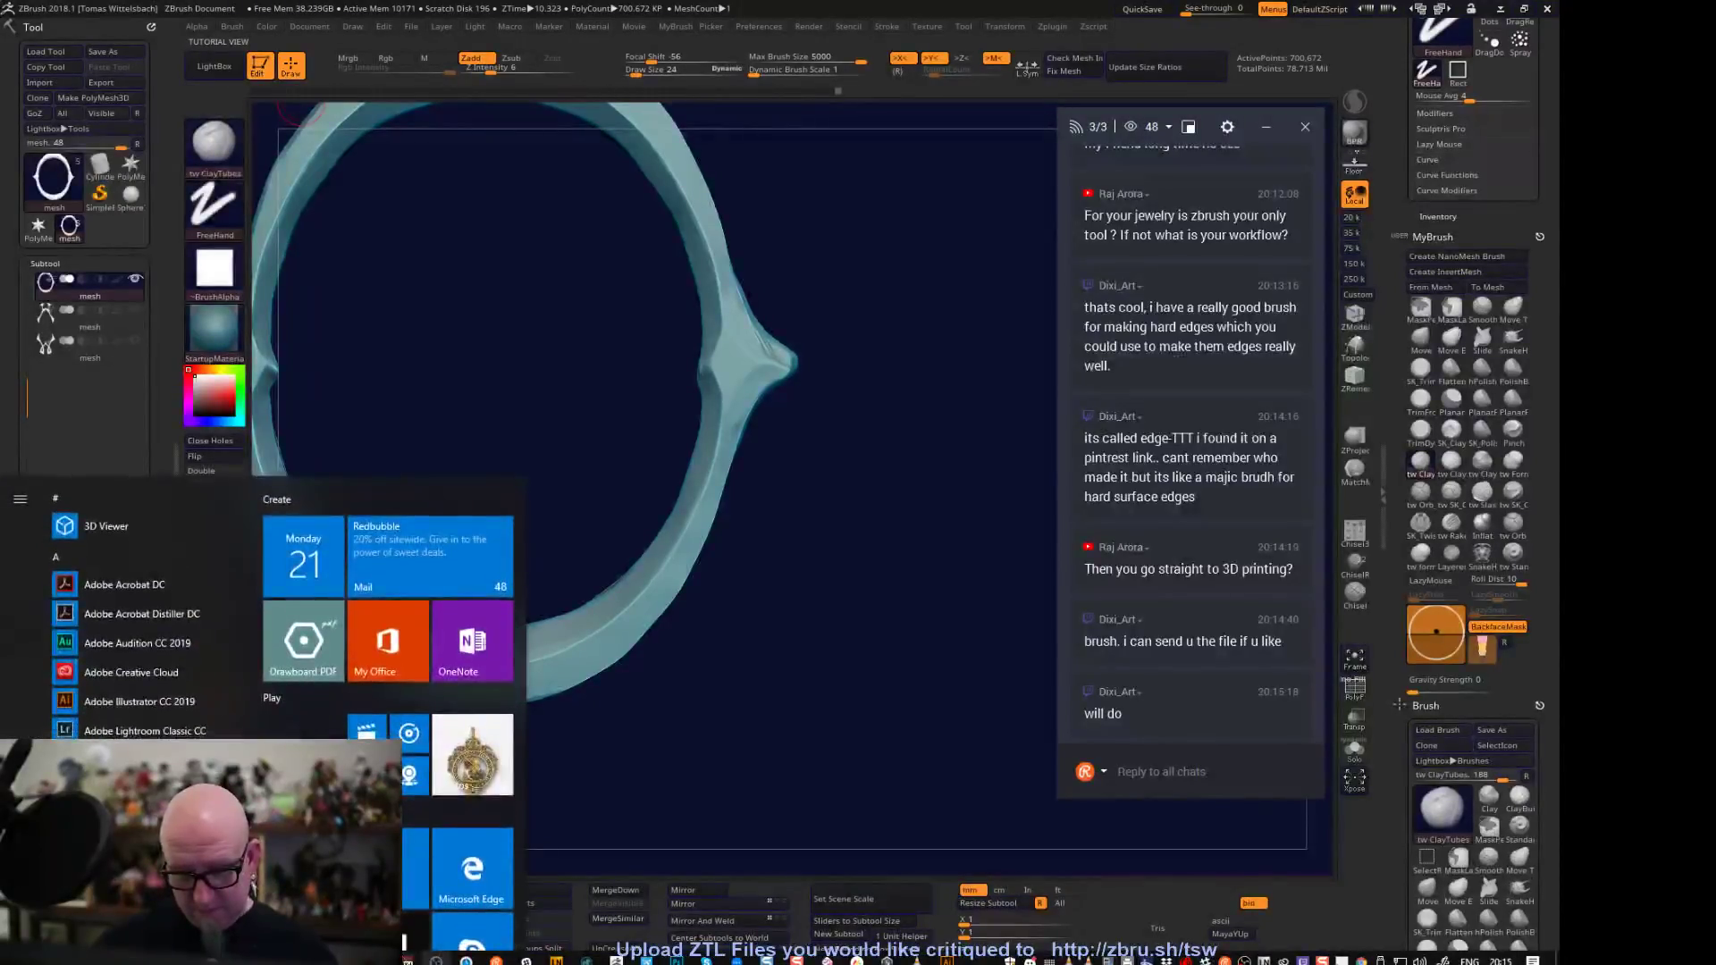
pyautogui.press('super')
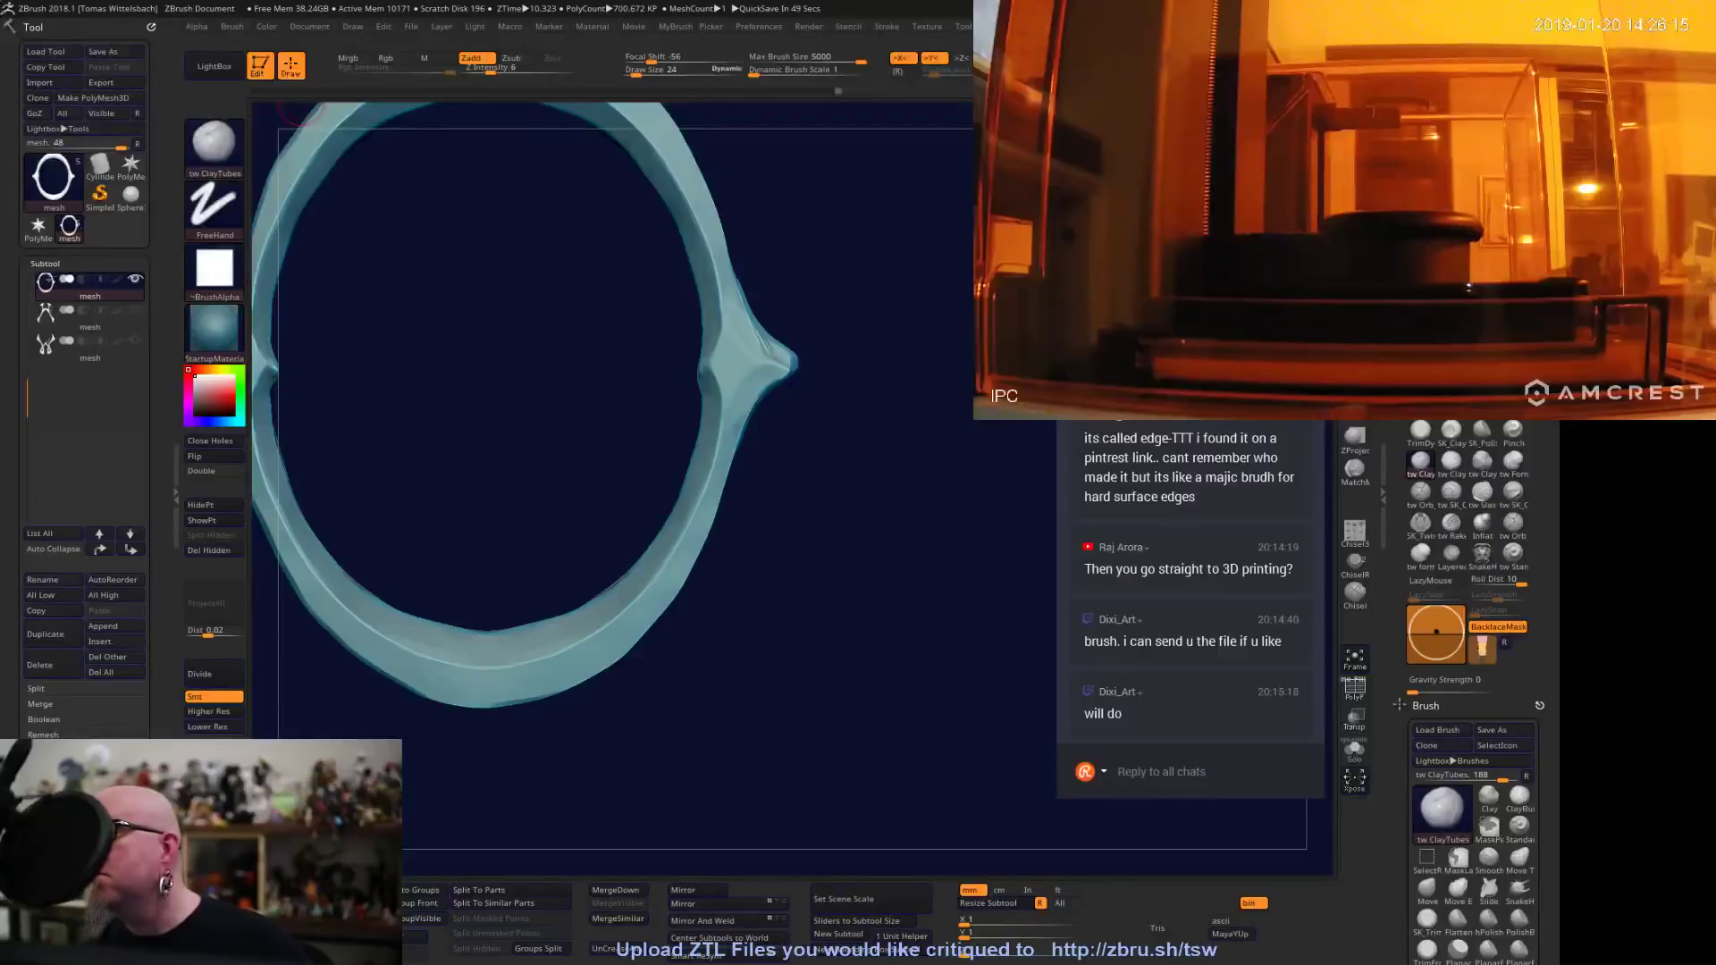
pyautogui.press('super+d')
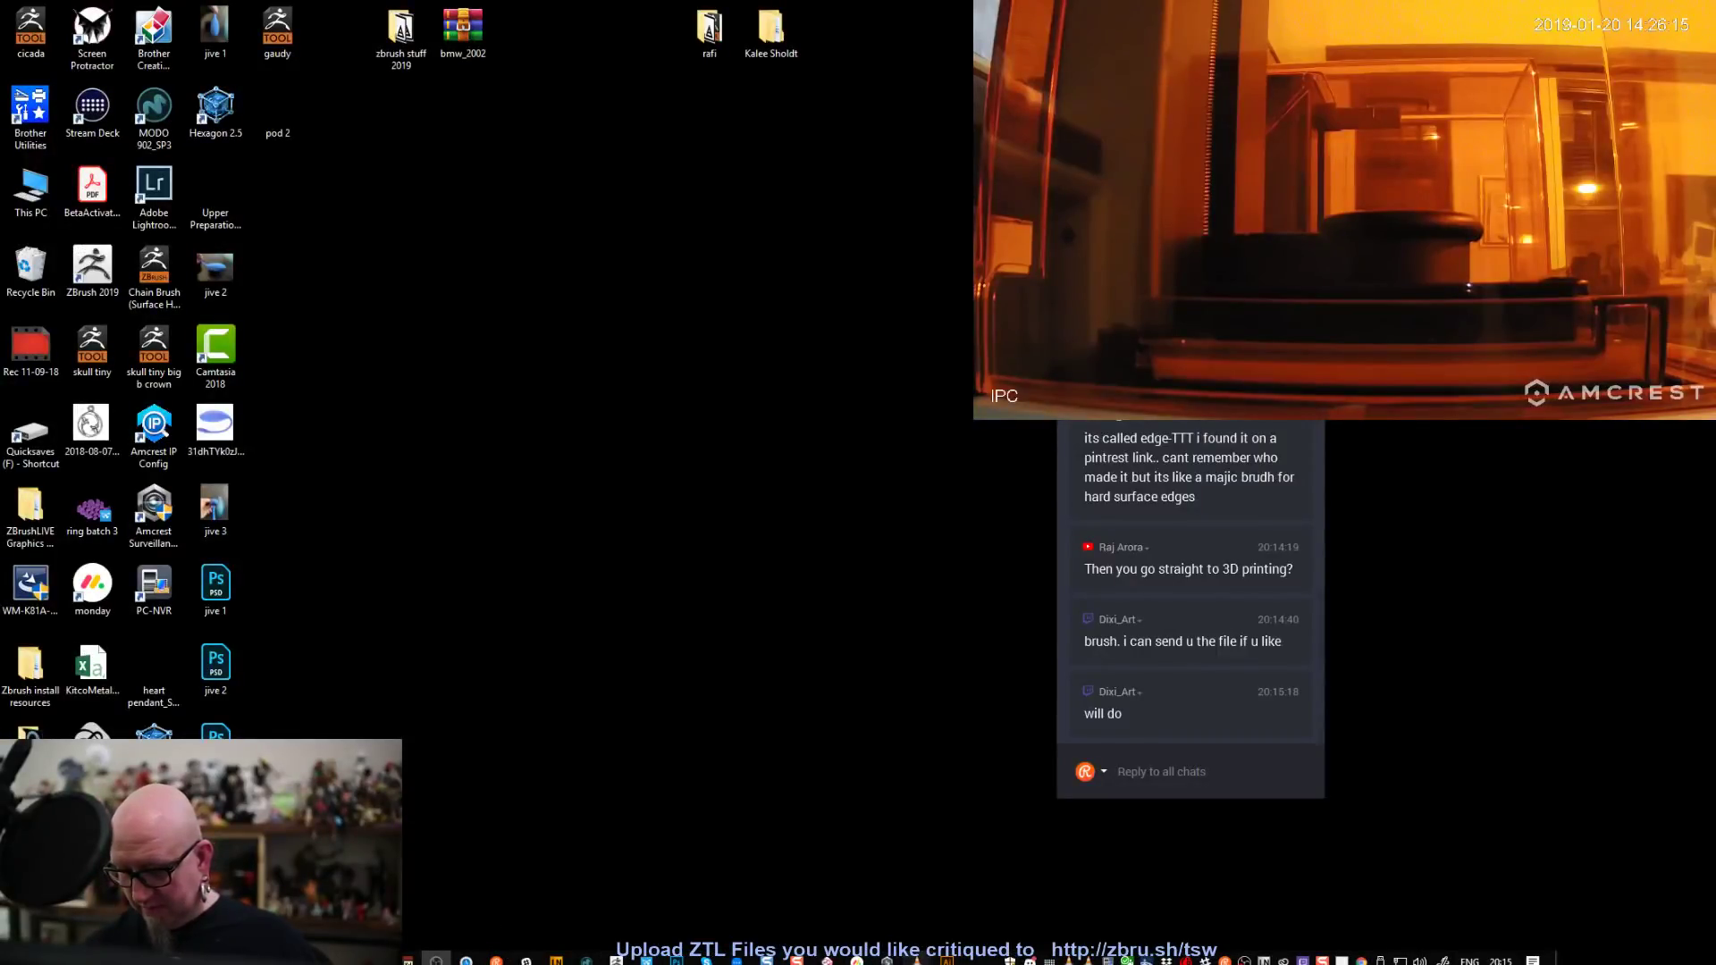
pyautogui.moveTo(916, 959)
pyautogui.click(974, 897)
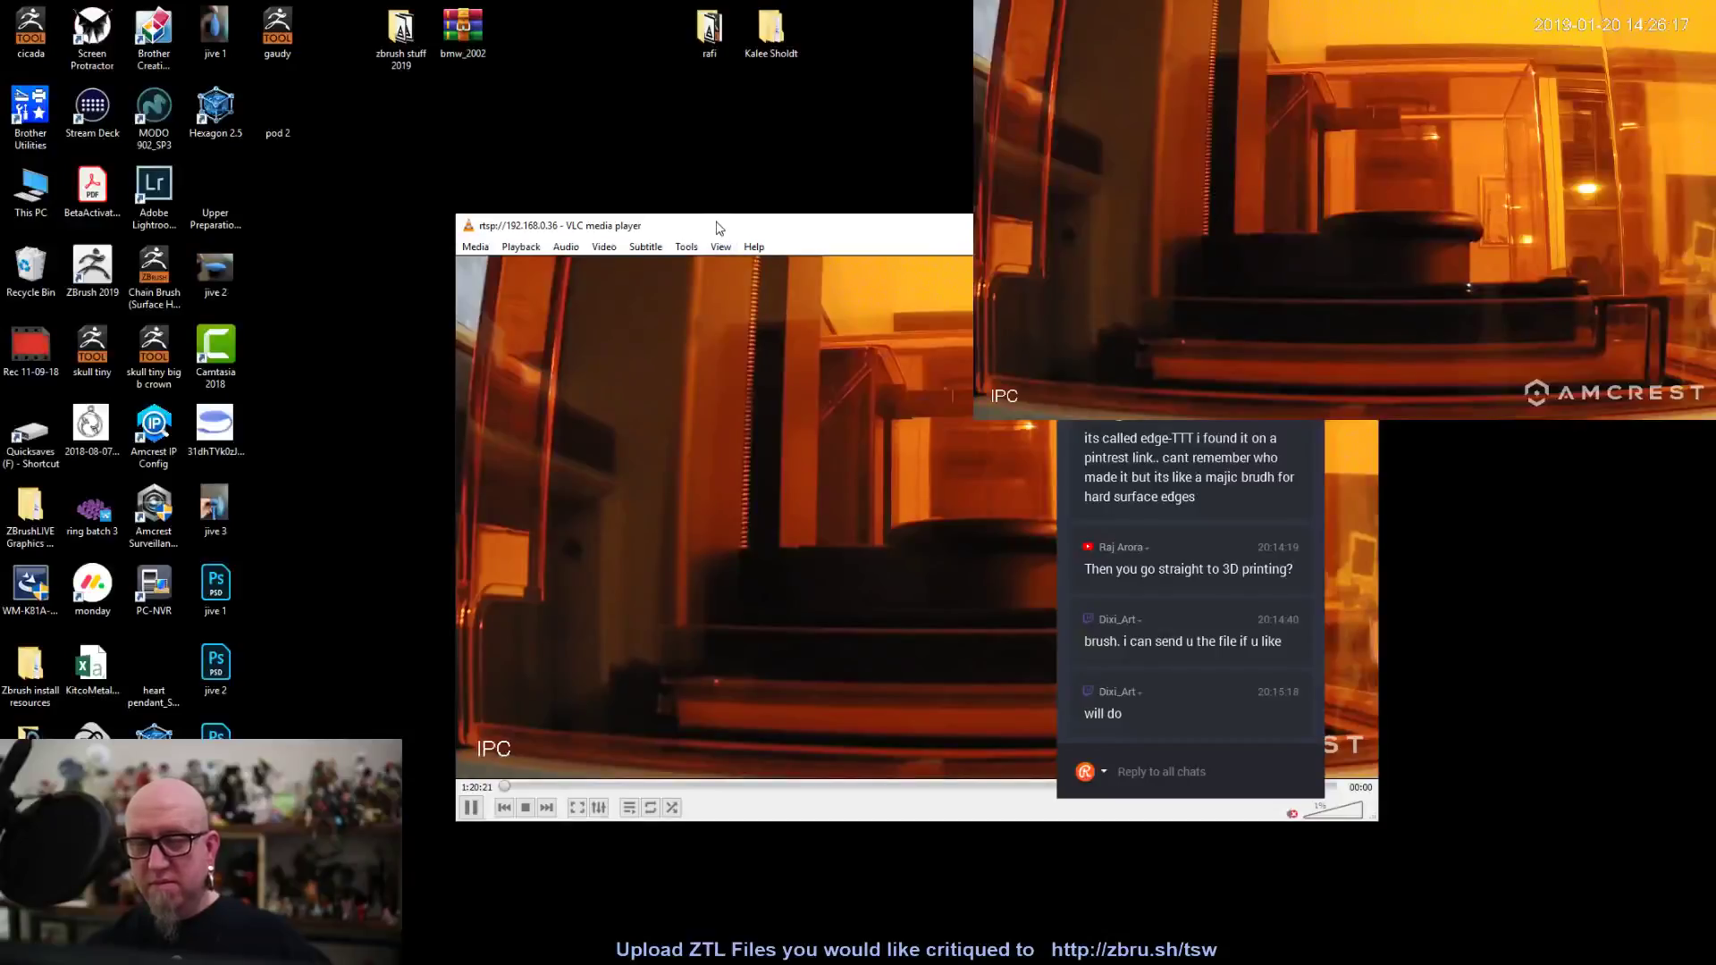
pyautogui.moveTo(716, 227); pyautogui.dragTo(330, 203)
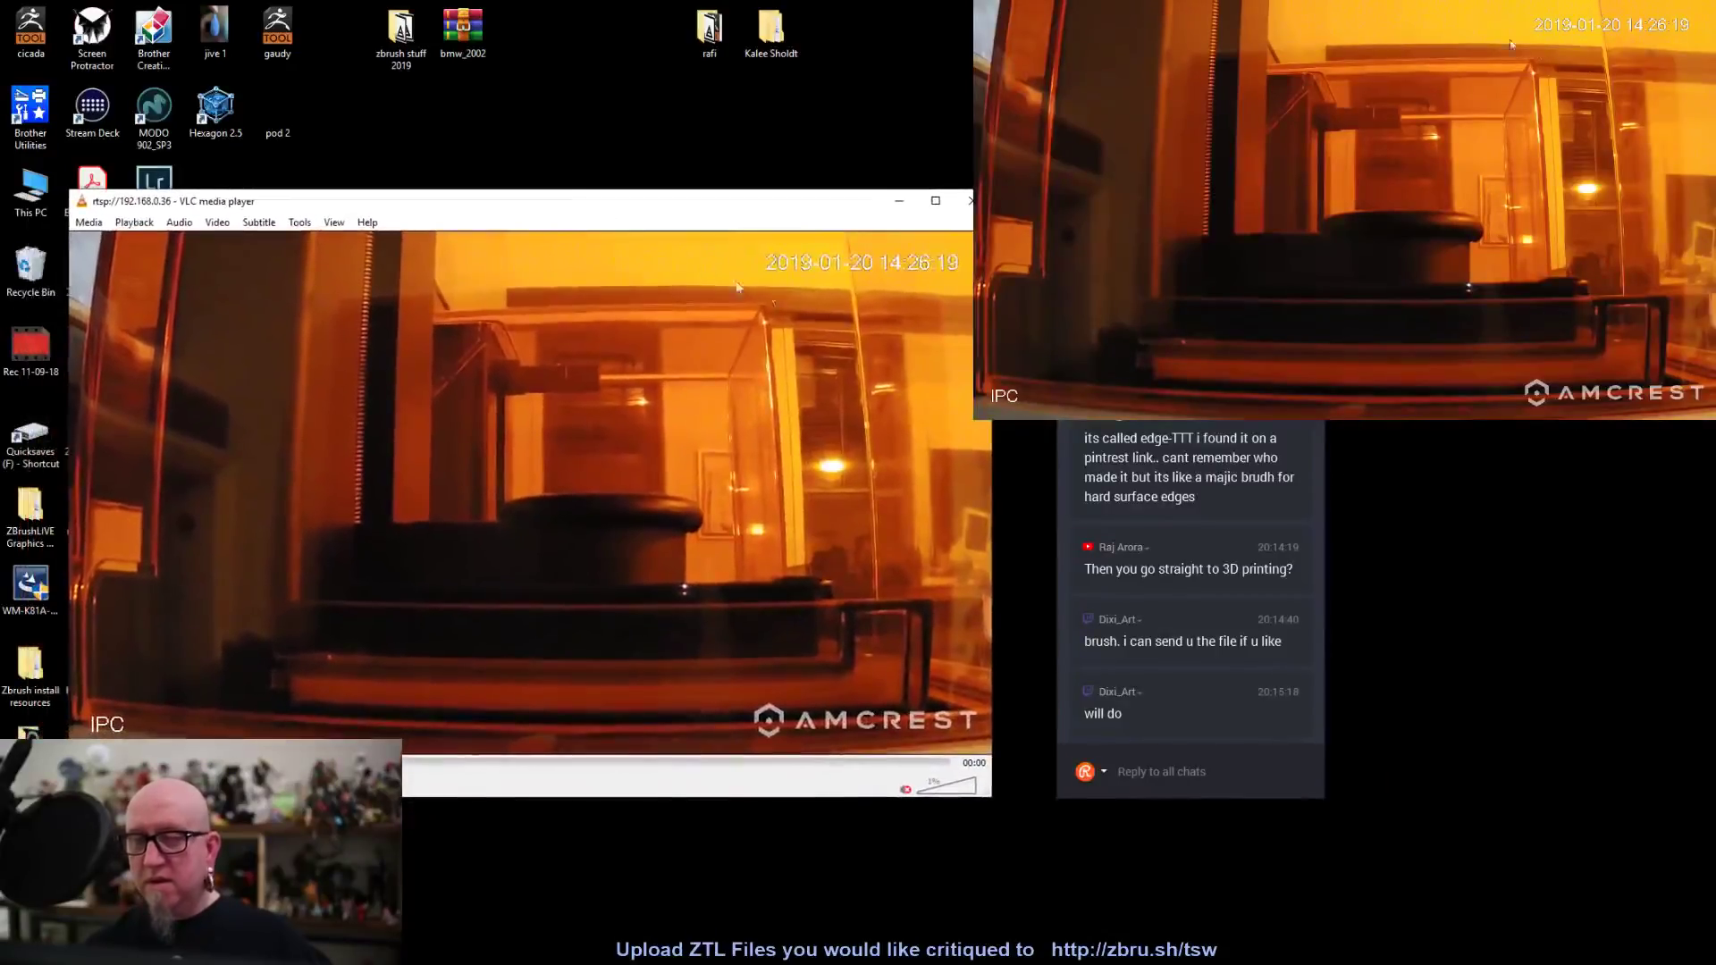
pyautogui.moveTo(679, 204); pyautogui.dragTo(861, 131)
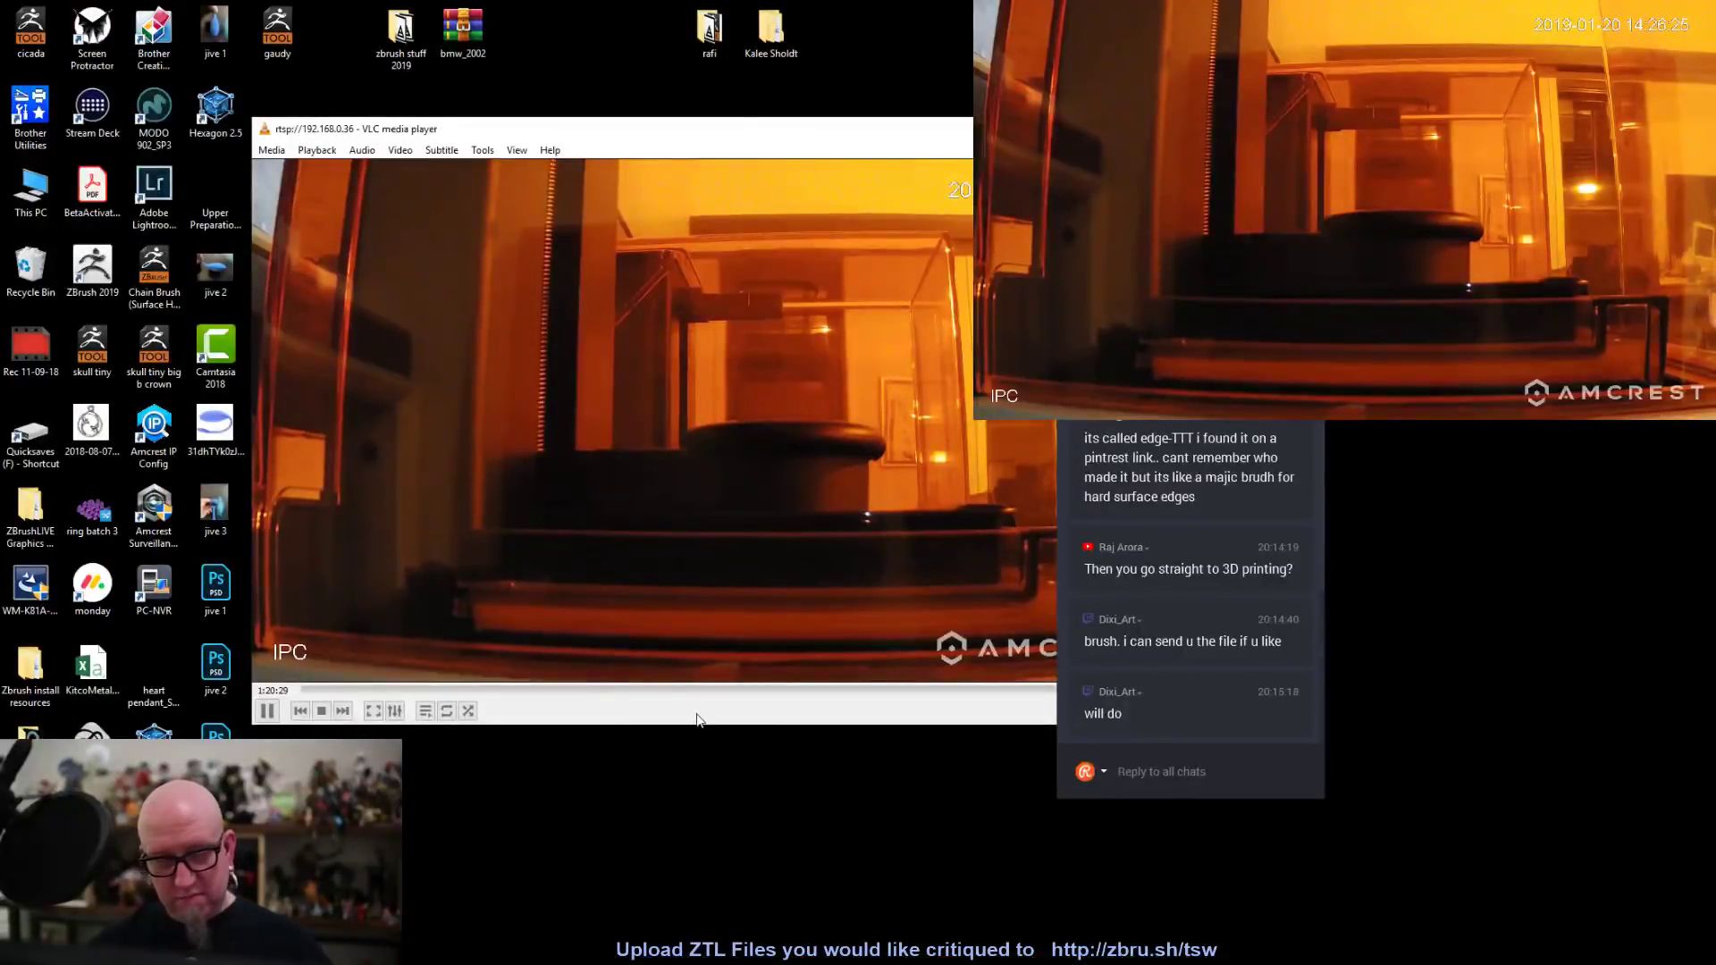
# Switch back to ZBrush and maximize its window
pyautogui.moveTo(589, 963)
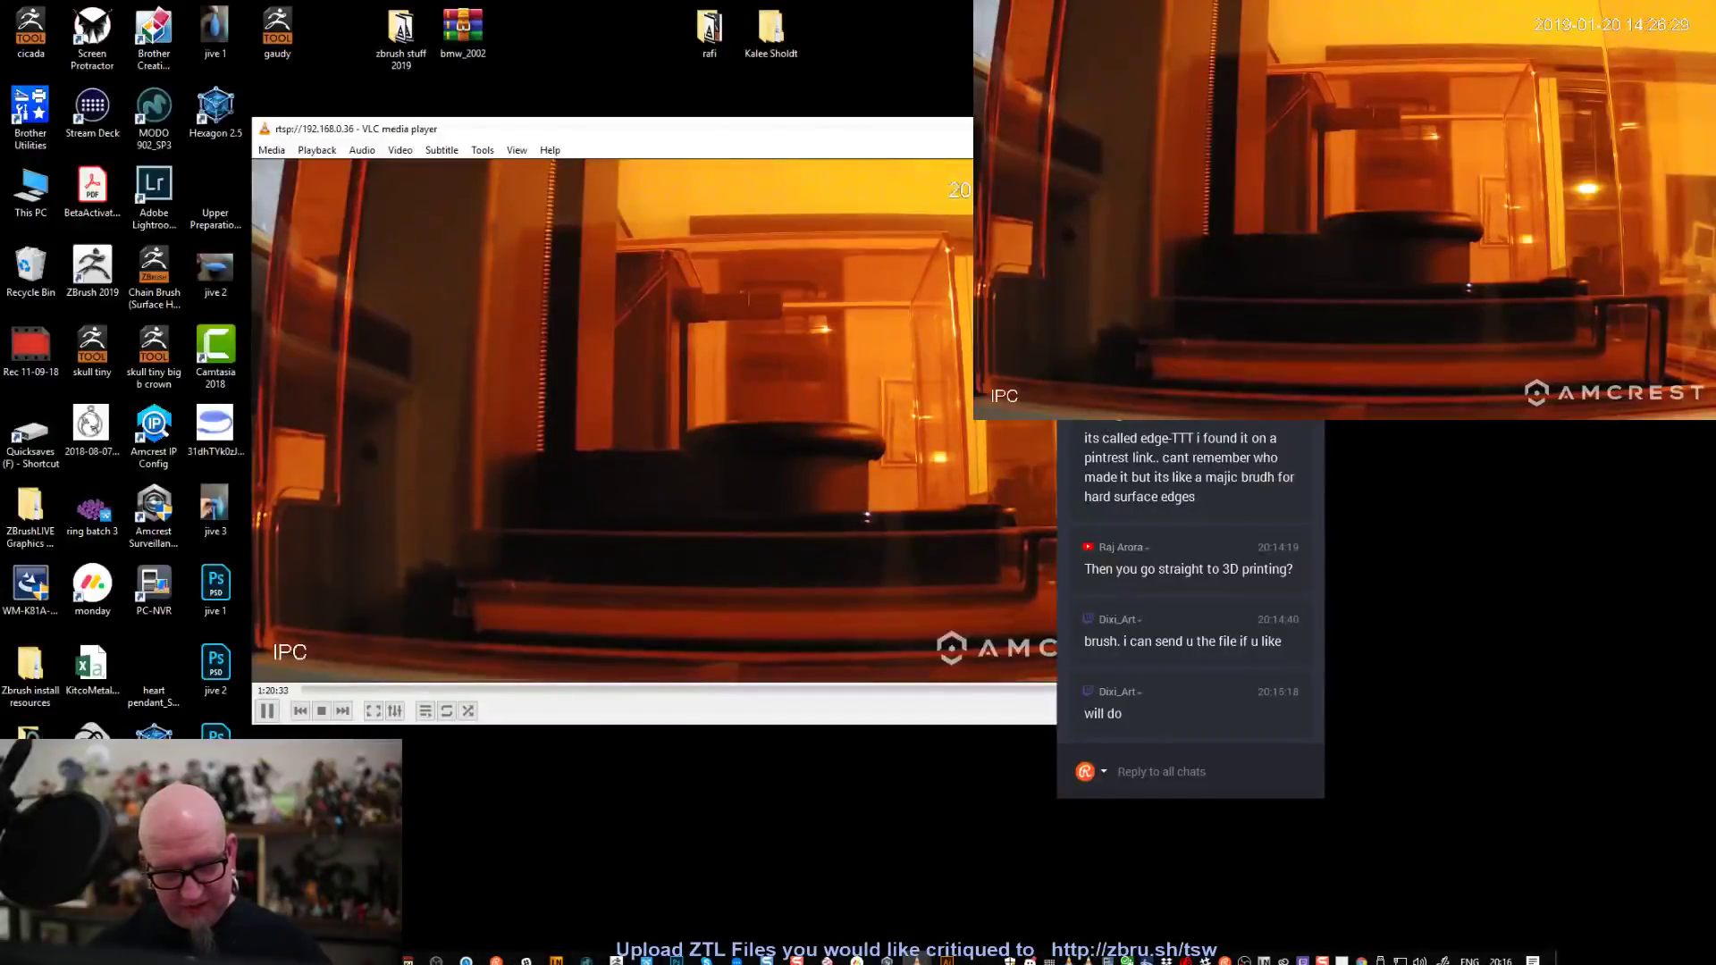
pyautogui.click(616, 960)
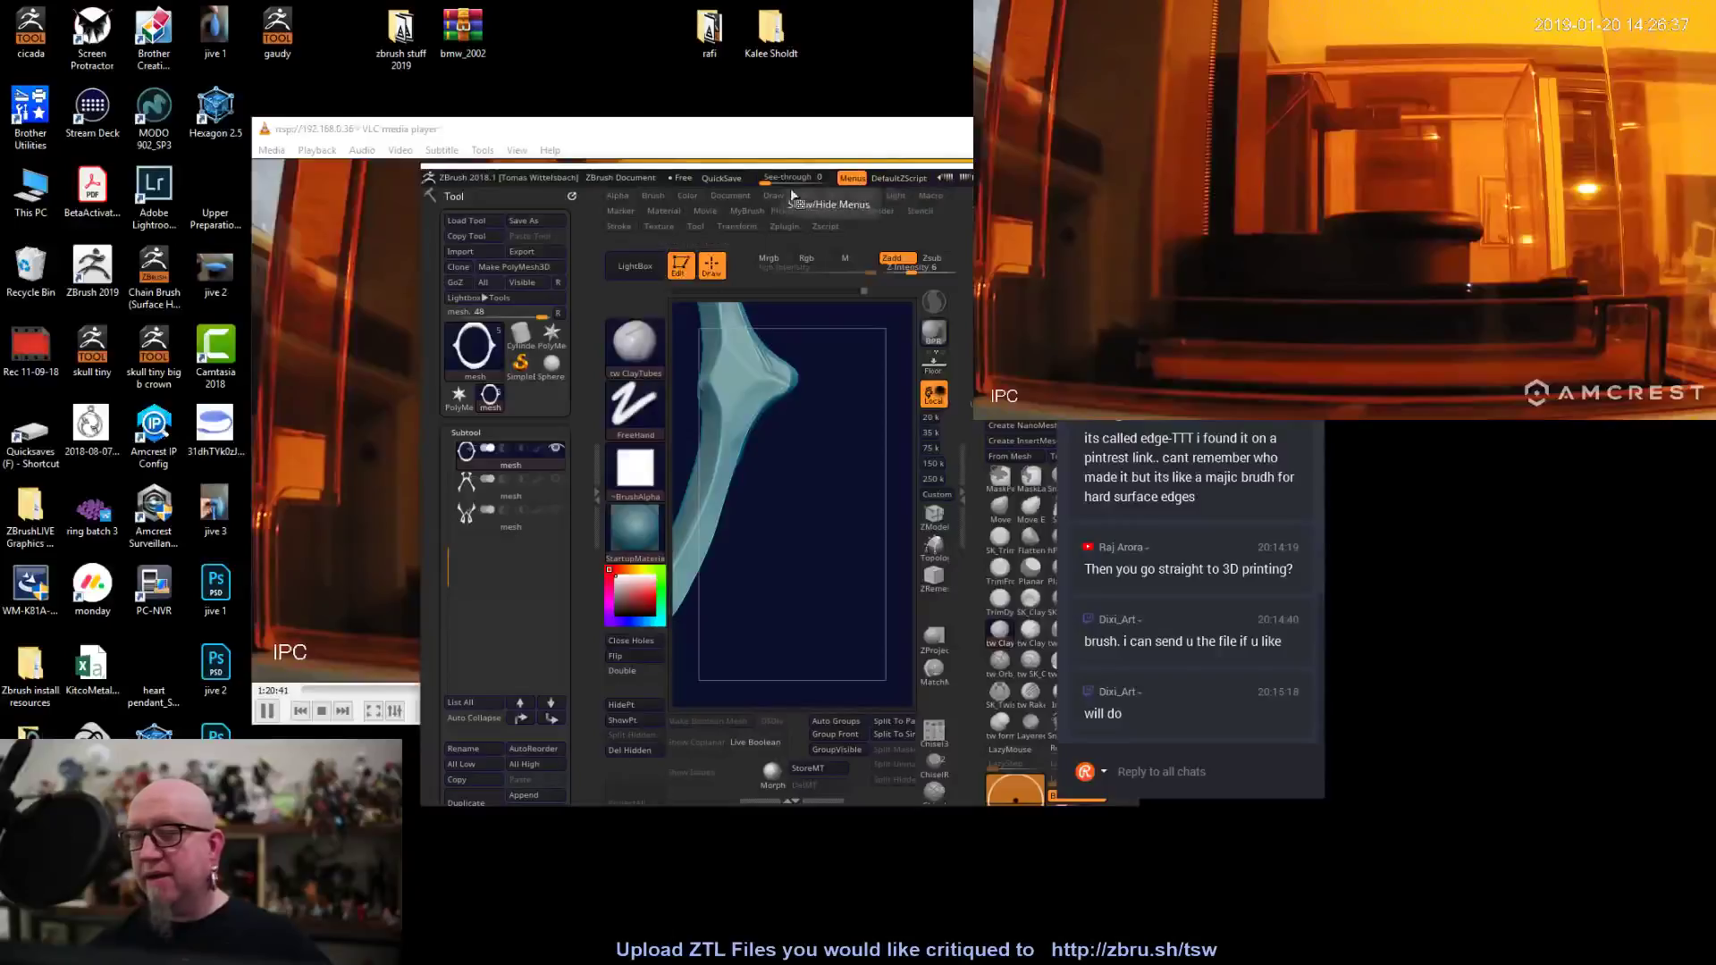
pyautogui.moveTo(457, 164); pyautogui.dragTo(467, 168)
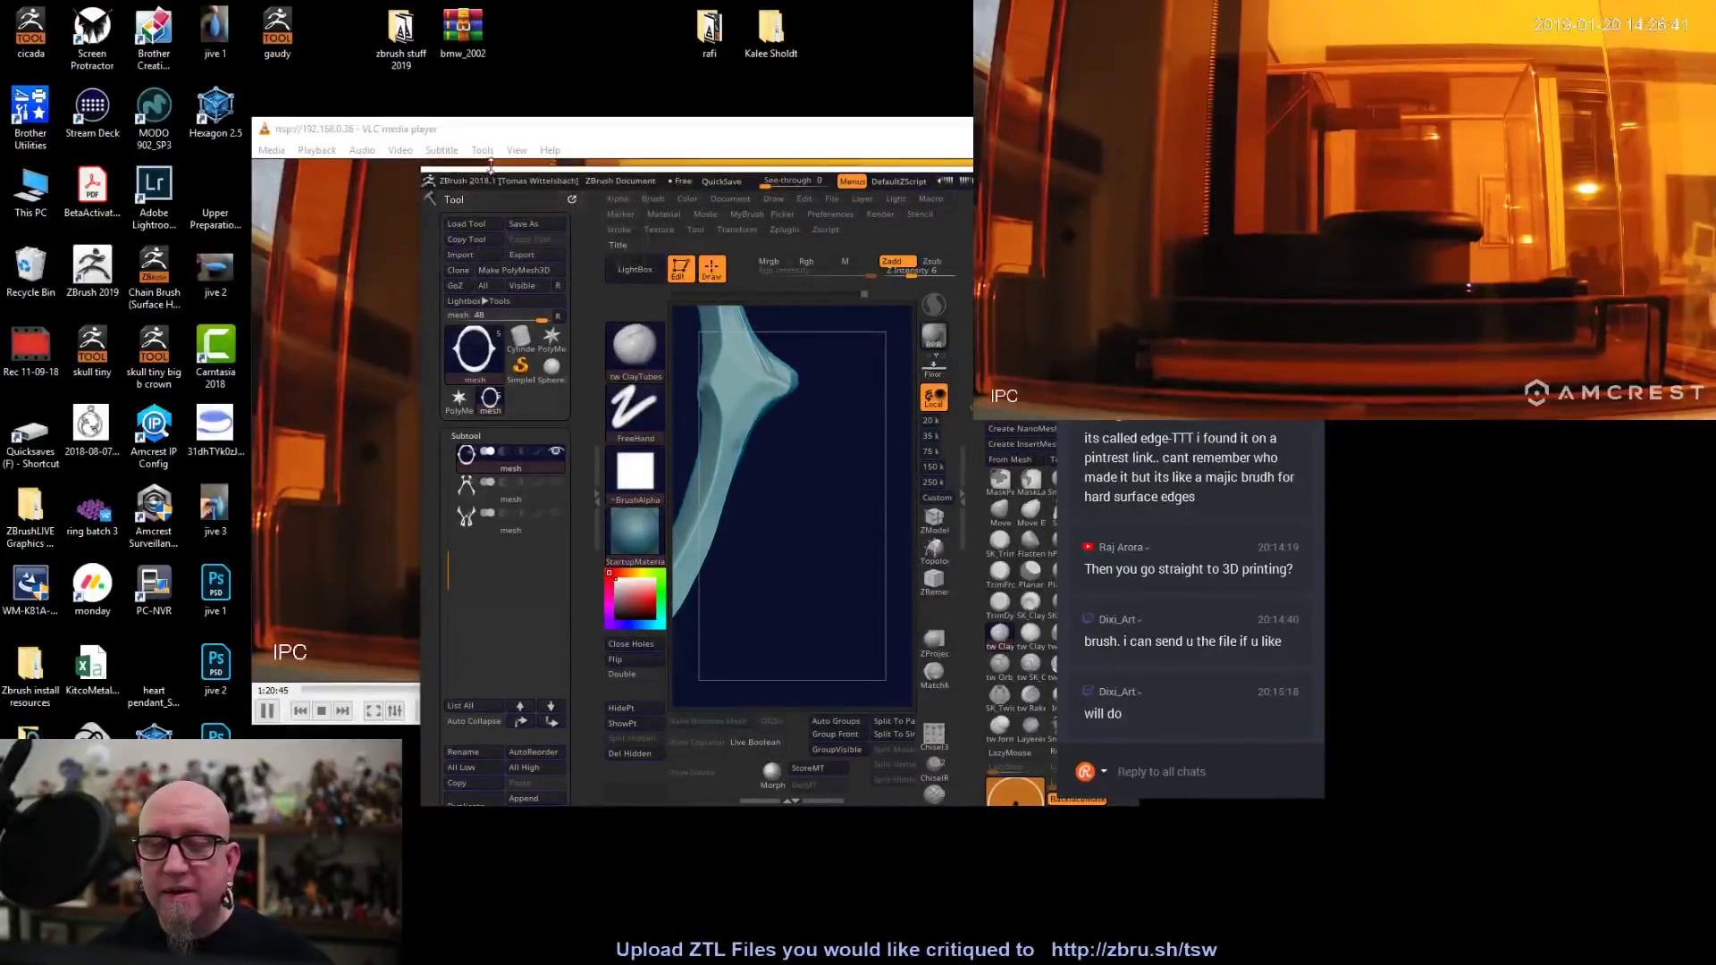
pyautogui.moveTo(496, 169); pyautogui.dragTo(496, 28)
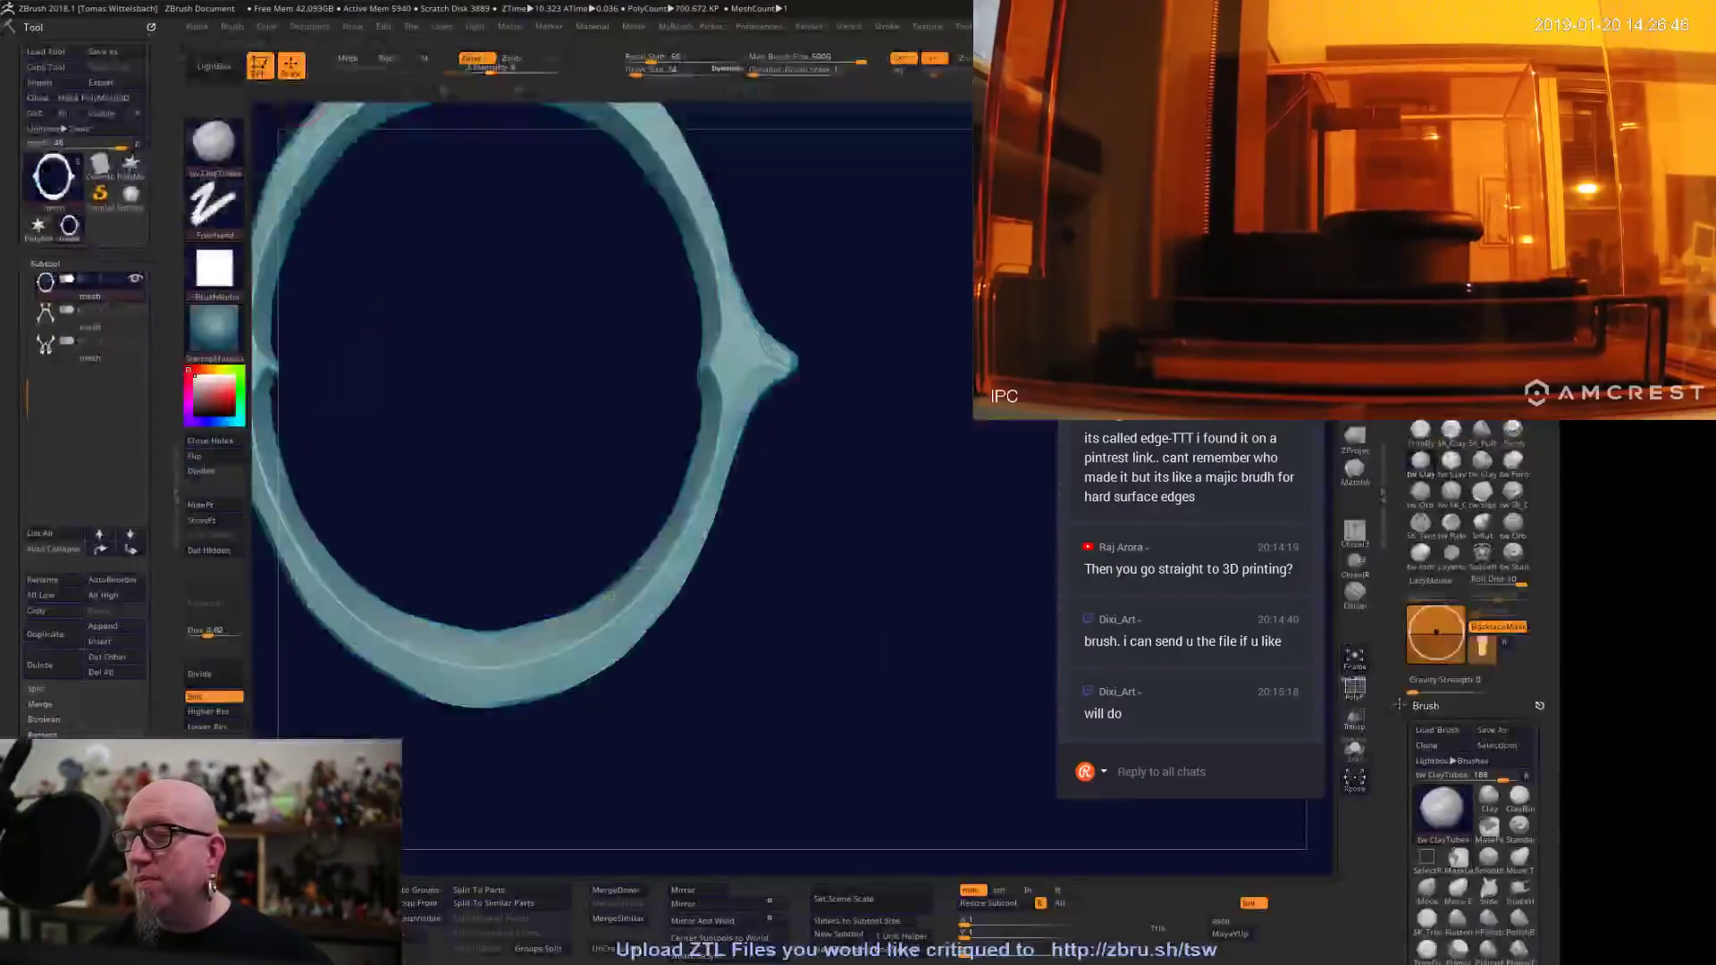
pyautogui.click(949, 38)
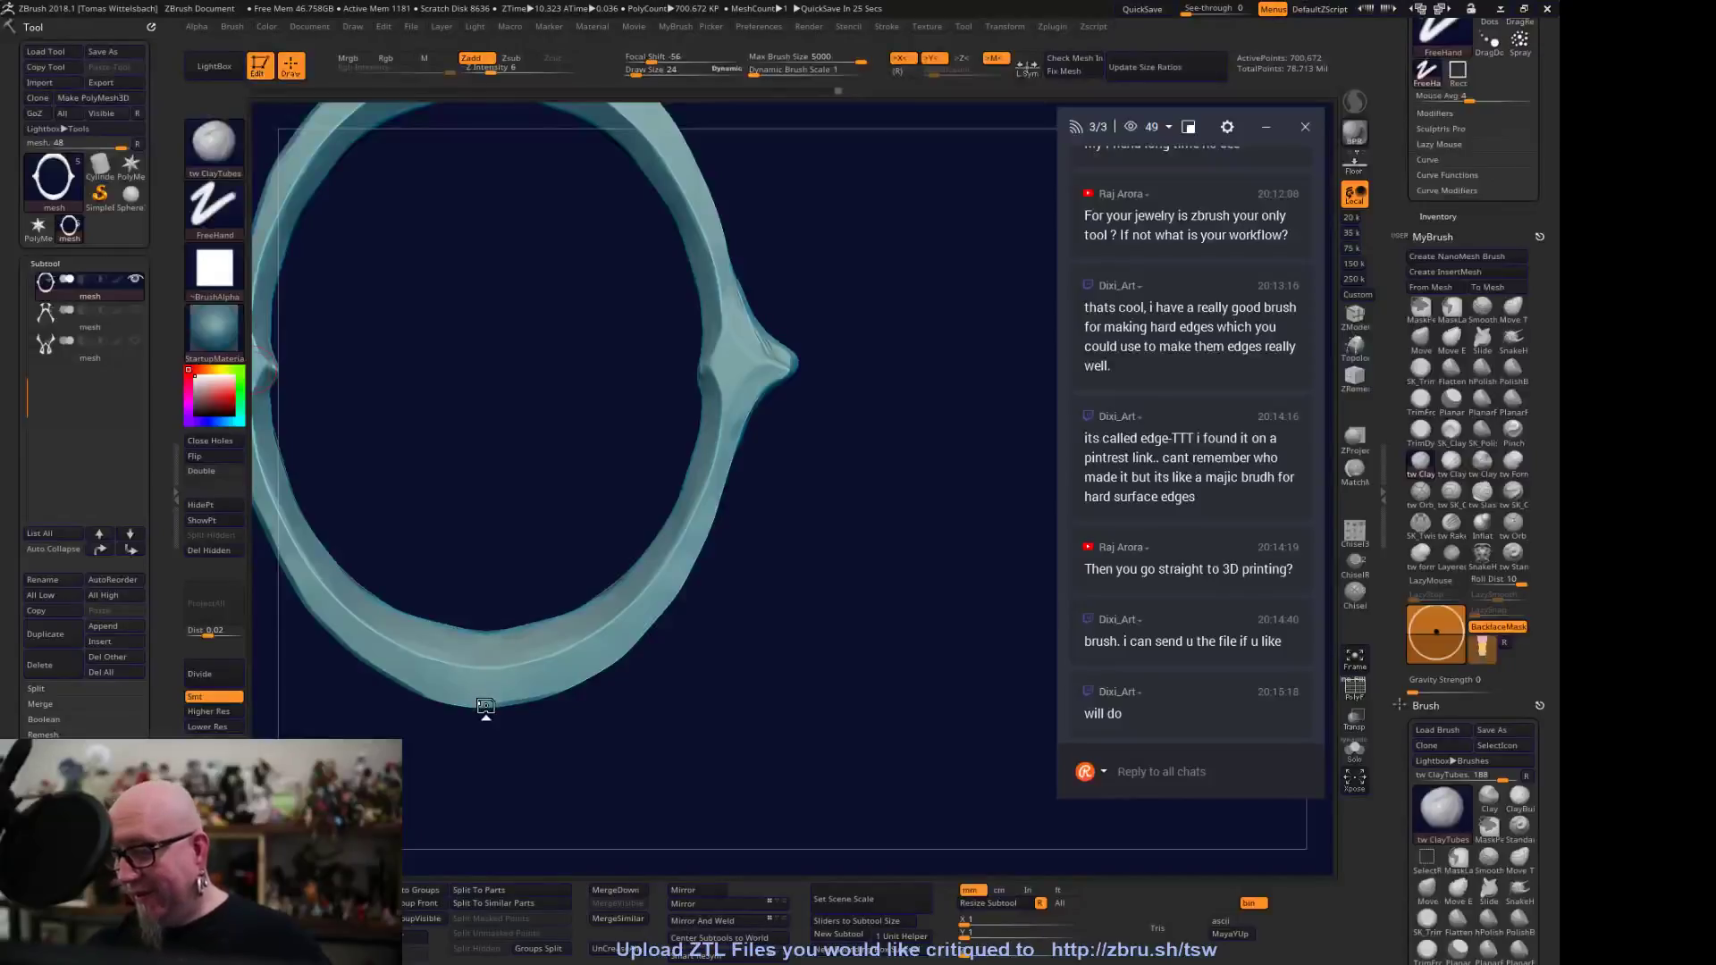
# Smooth the clay on the outer wall and tip of the side point from edge-on and angled views
pyautogui.moveTo(781, 537)
pyautogui.mouseDown()
pyautogui.moveTo(938, 548)
pyautogui.moveTo(1042, 509)
pyautogui.moveTo(896, 482)
pyautogui.moveTo(854, 497)
pyautogui.moveTo(768, 464)
pyautogui.mouseUp()
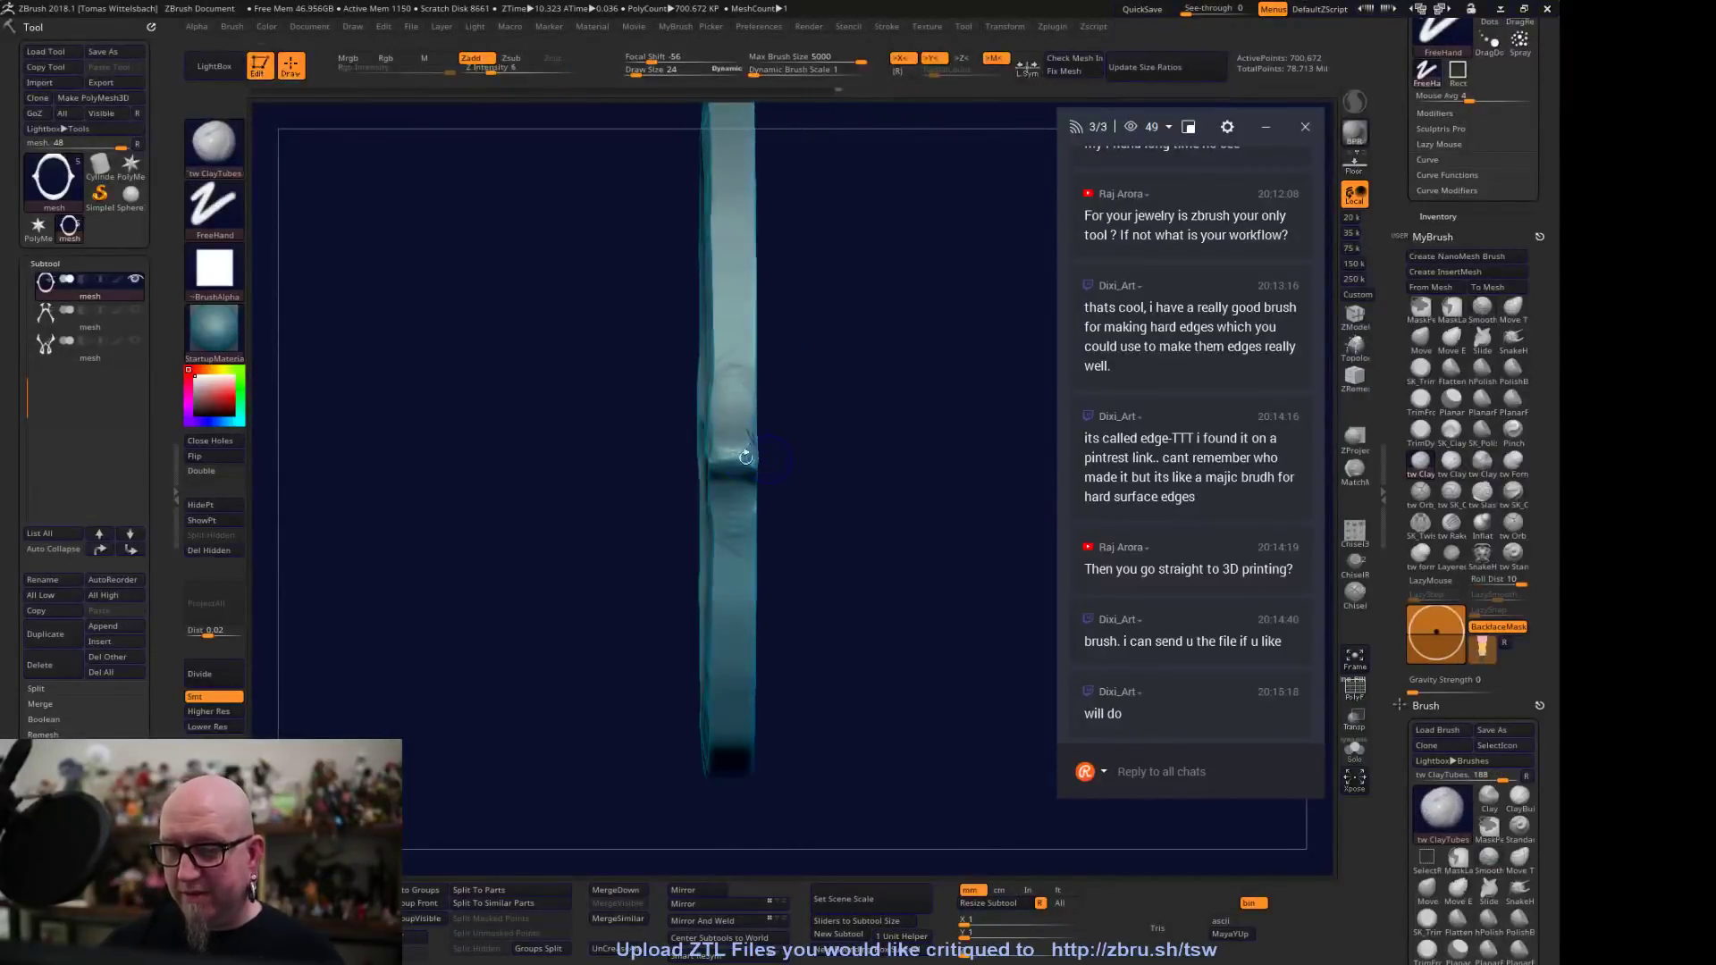
pyautogui.press('shift')
pyautogui.moveTo(728, 391)
pyautogui.mouseDown()
pyautogui.moveTo(758, 464)
pyautogui.moveTo(752, 432)
pyautogui.moveTo(614, 456)
pyautogui.mouseUp()
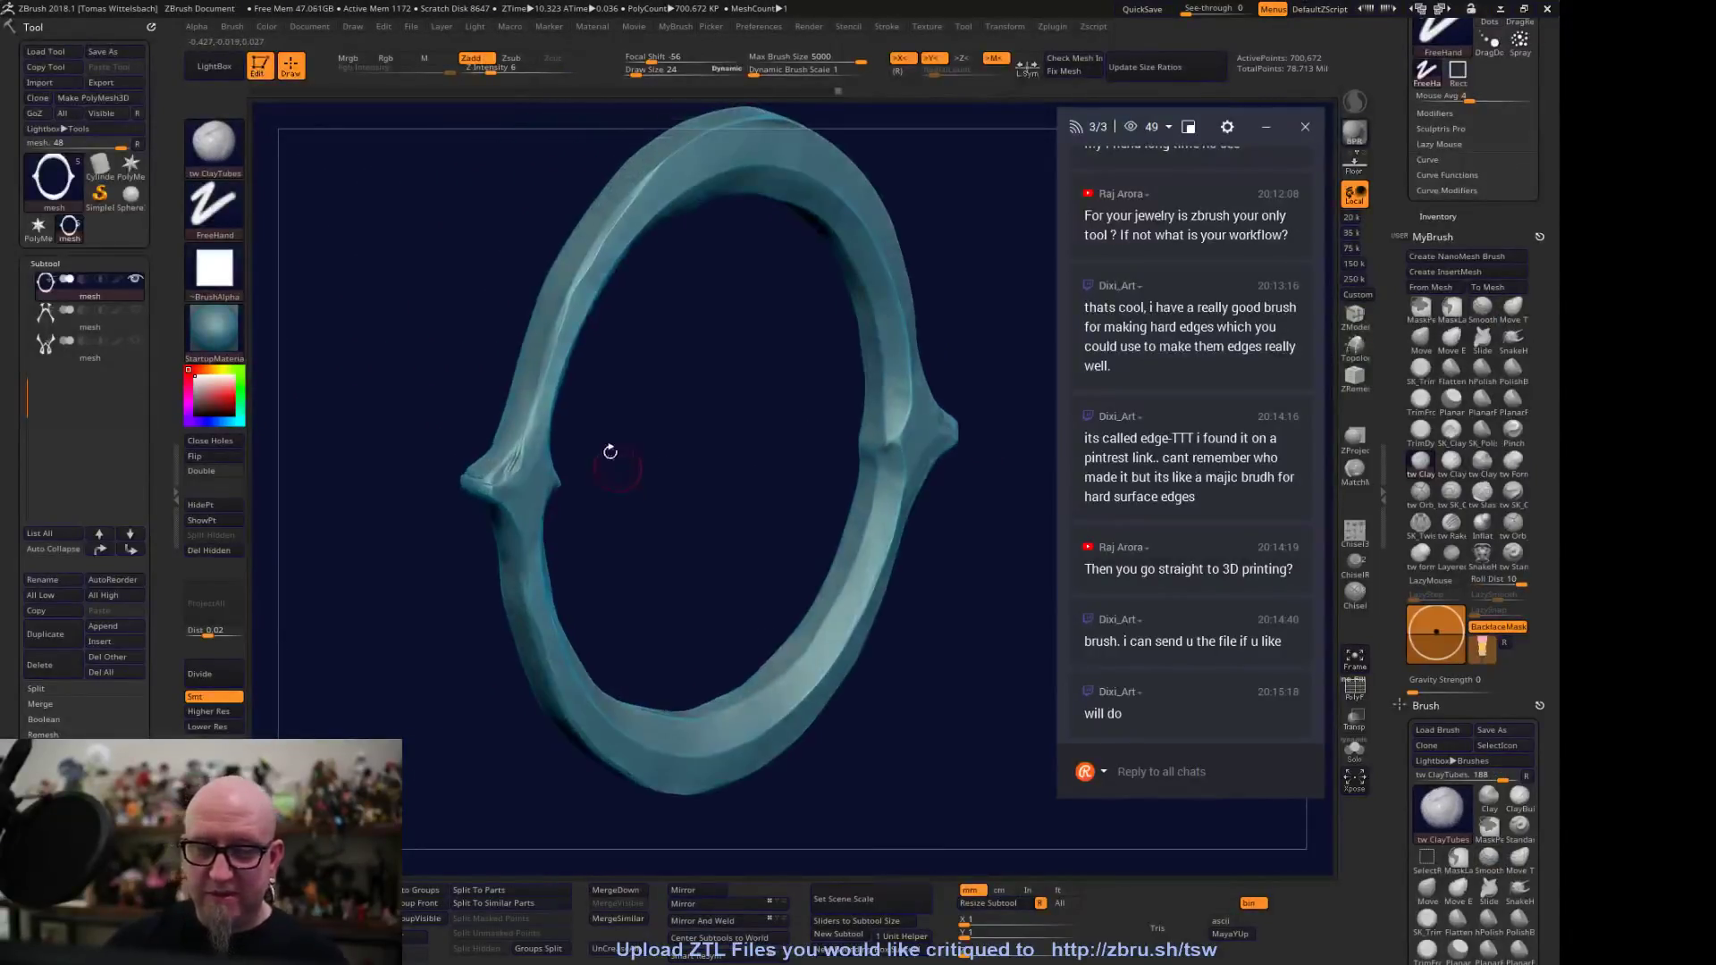
pyautogui.press('shift')
pyautogui.keyDown('shift'); pyautogui.moveTo(471, 478); pyautogui.dragTo(466, 487); pyautogui.keyUp('shift')
# Add tw ClayTubes strokes along the outer edge leading into the side point's tip and review the ring's contour
pyautogui.moveTo(449, 598); pyautogui.dragTo(679, 607)
pyautogui.moveTo(448, 449)
pyautogui.mouseDown()
pyautogui.moveTo(449, 464)
pyautogui.moveTo(444, 407)
pyautogui.moveTo(454, 476)
pyautogui.mouseUp()
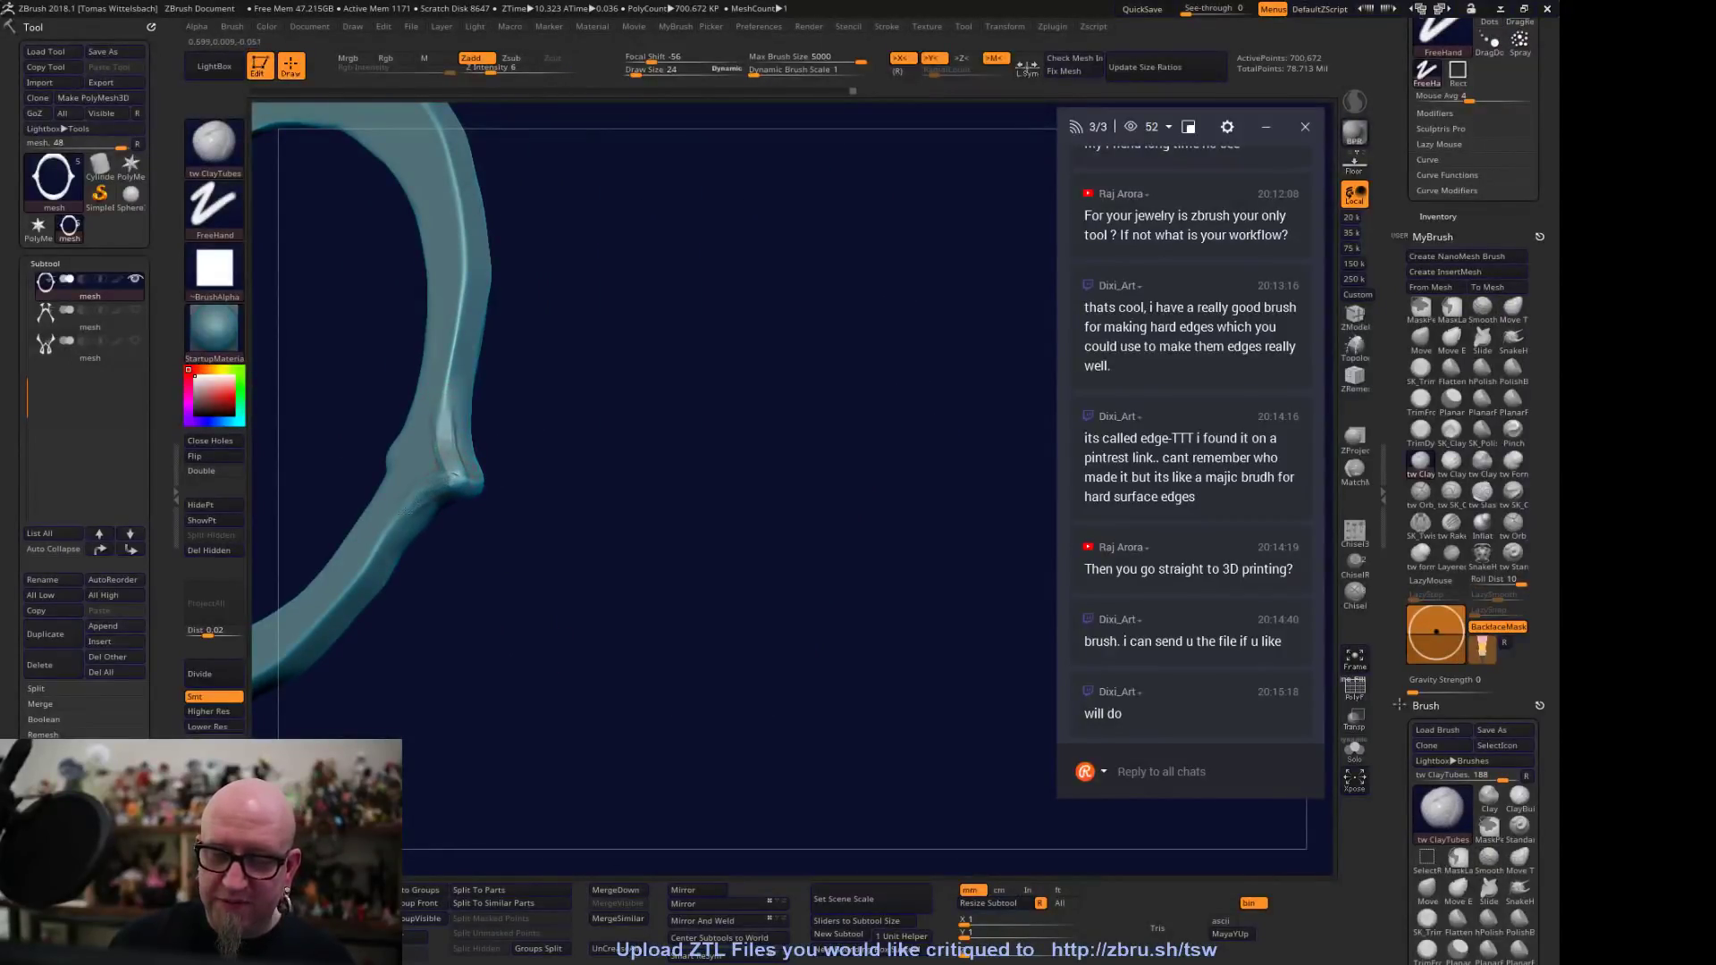
pyautogui.moveTo(449, 411)
pyautogui.mouseDown()
pyautogui.moveTo(460, 480)
pyautogui.moveTo(574, 442)
pyautogui.mouseUp()
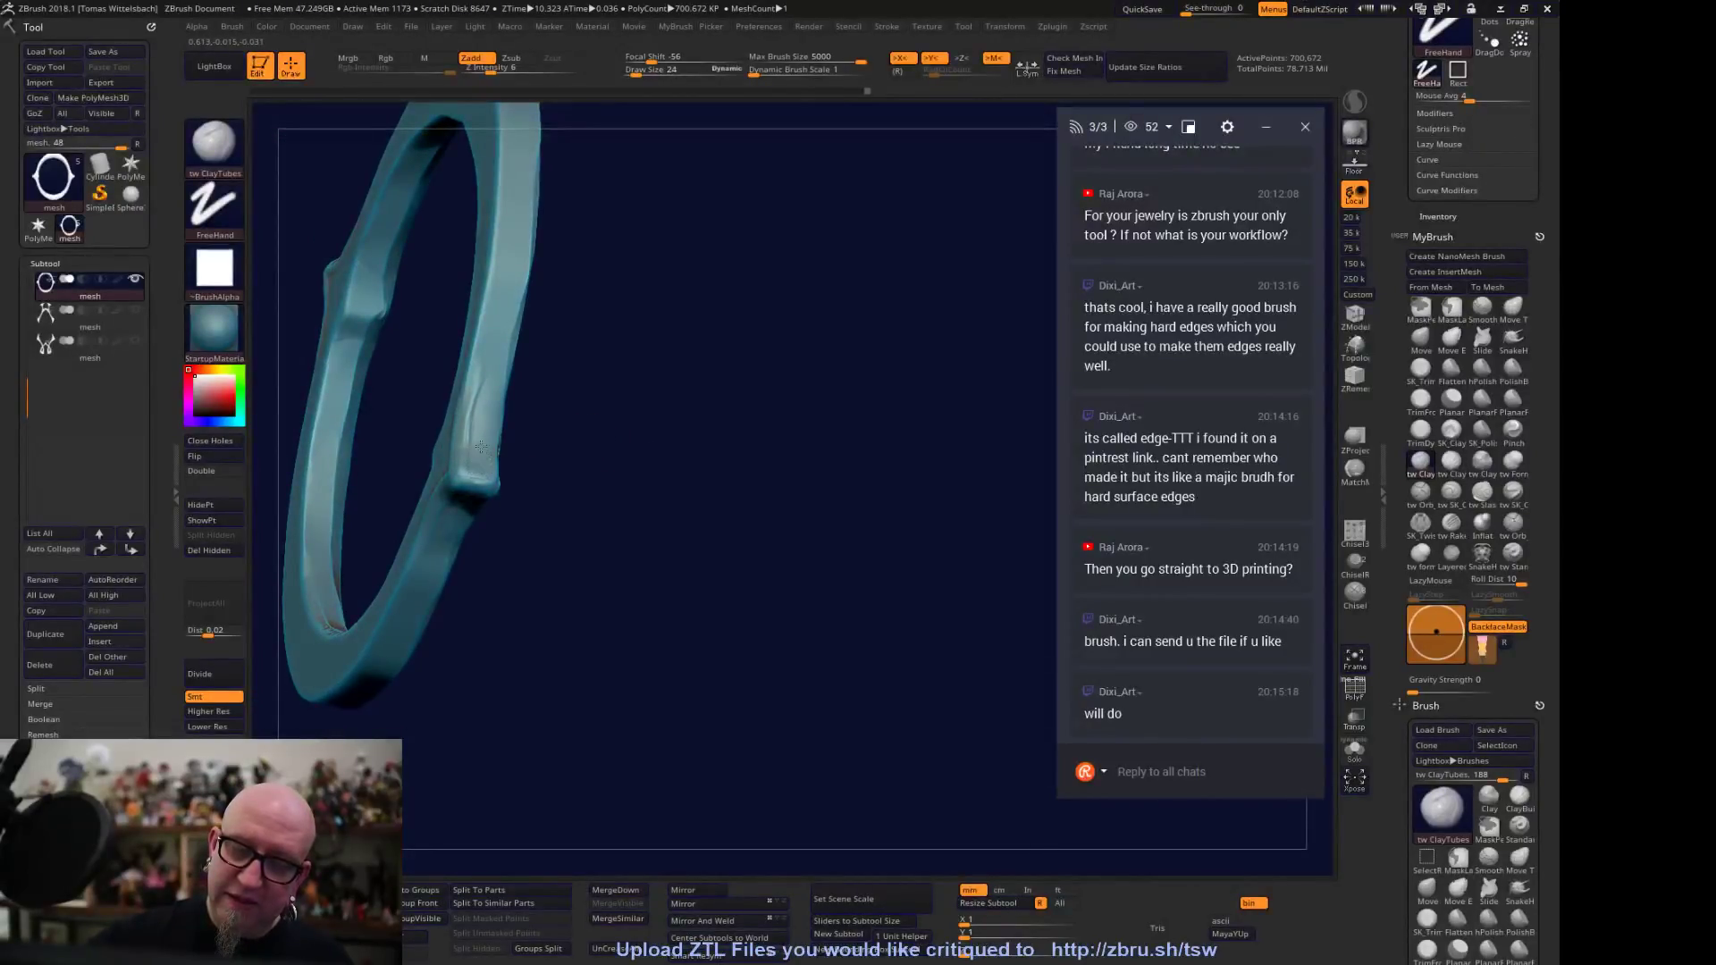
pyautogui.keyDown('shift'); pyautogui.moveTo(681, 383); pyautogui.dragTo(858, 455); pyautogui.keyUp('shift')
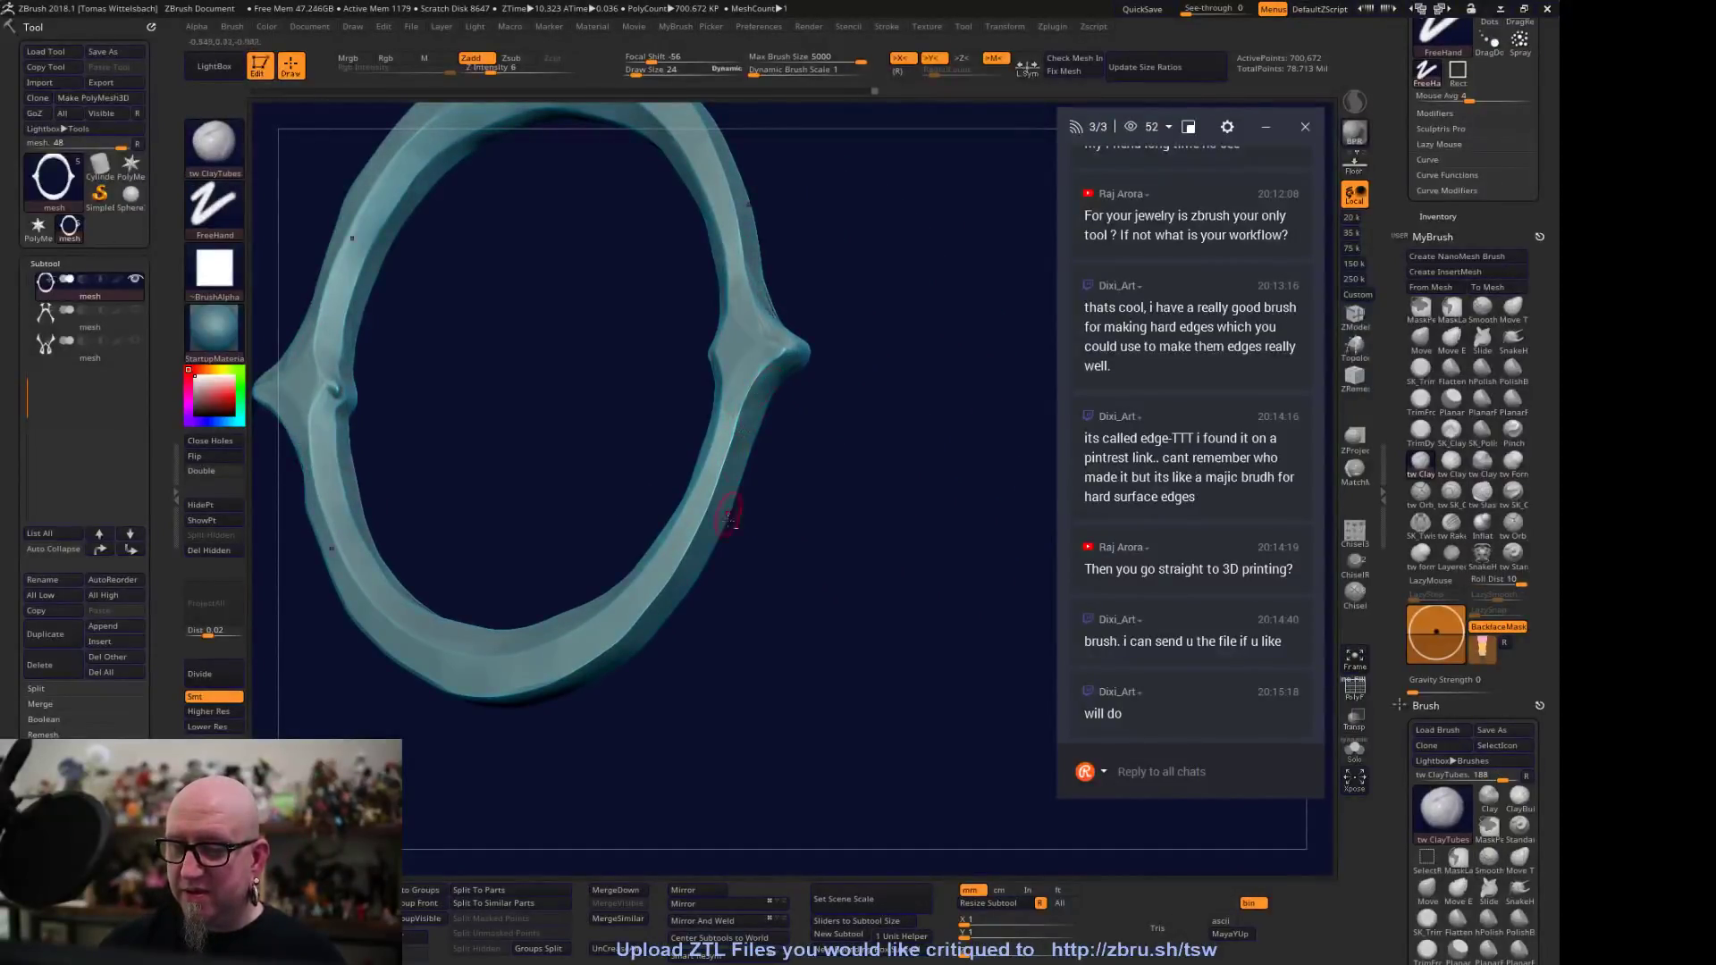
# Build up the outer wall leading into the side point with tw ClayTubes and check the ring from several angles
pyautogui.moveTo(731, 513); pyautogui.dragTo(780, 362)
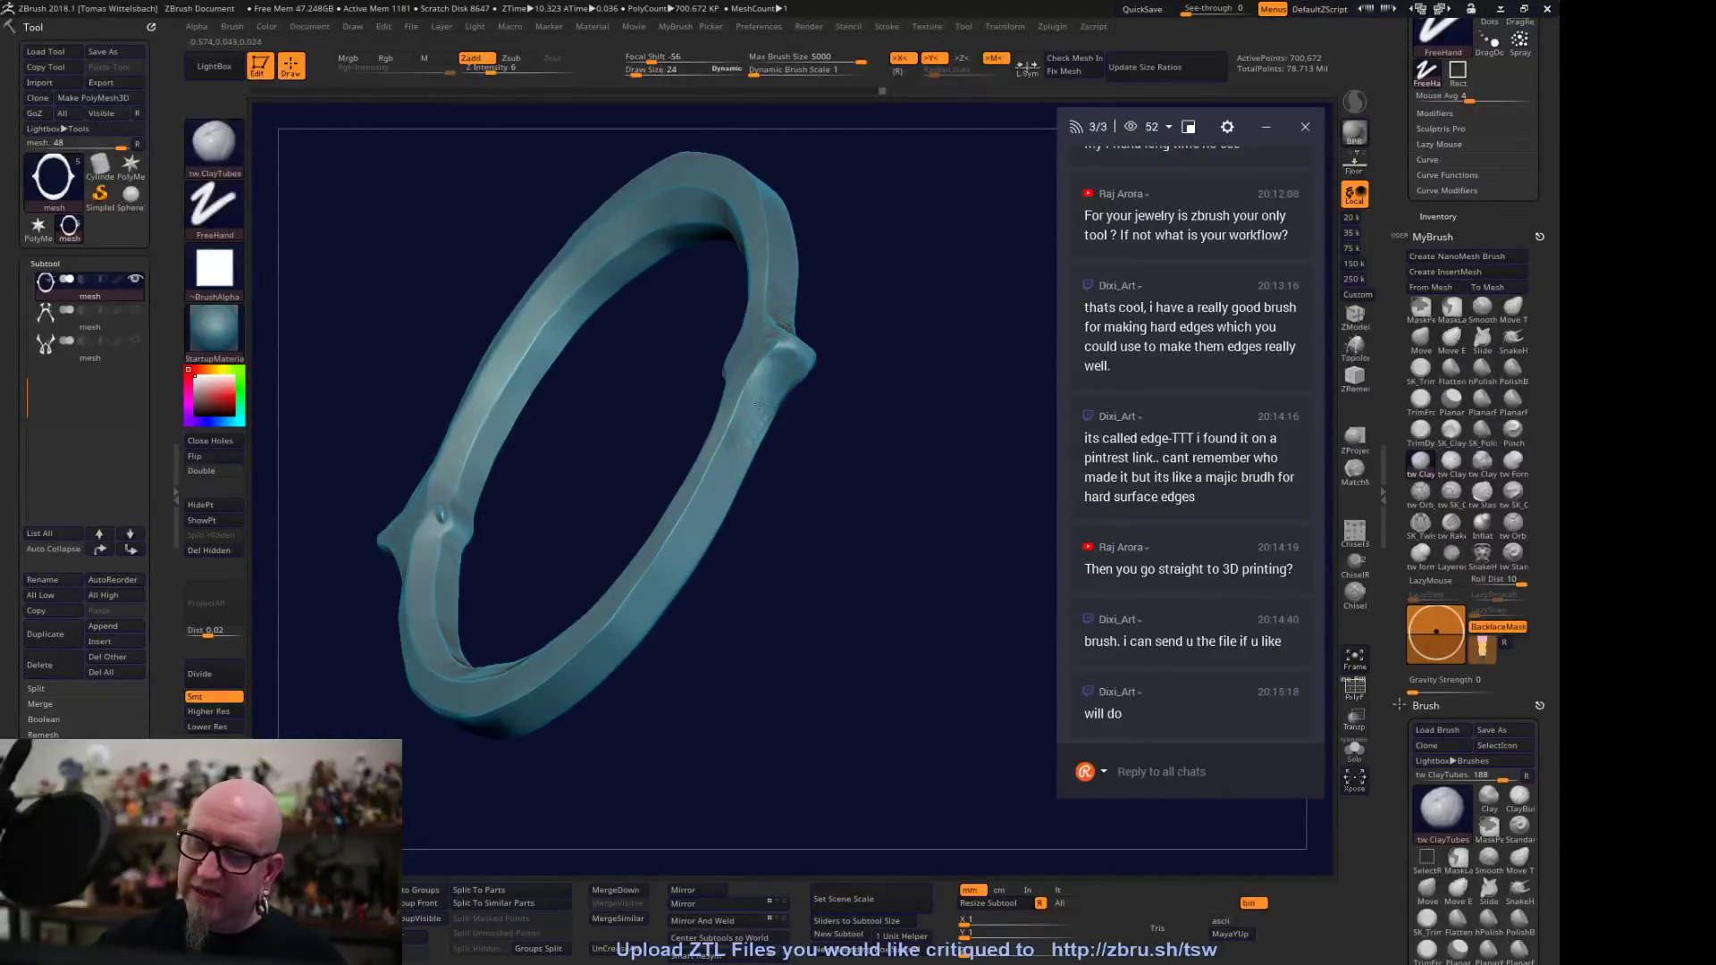
pyautogui.moveTo(740, 579); pyautogui.dragTo(827, 369)
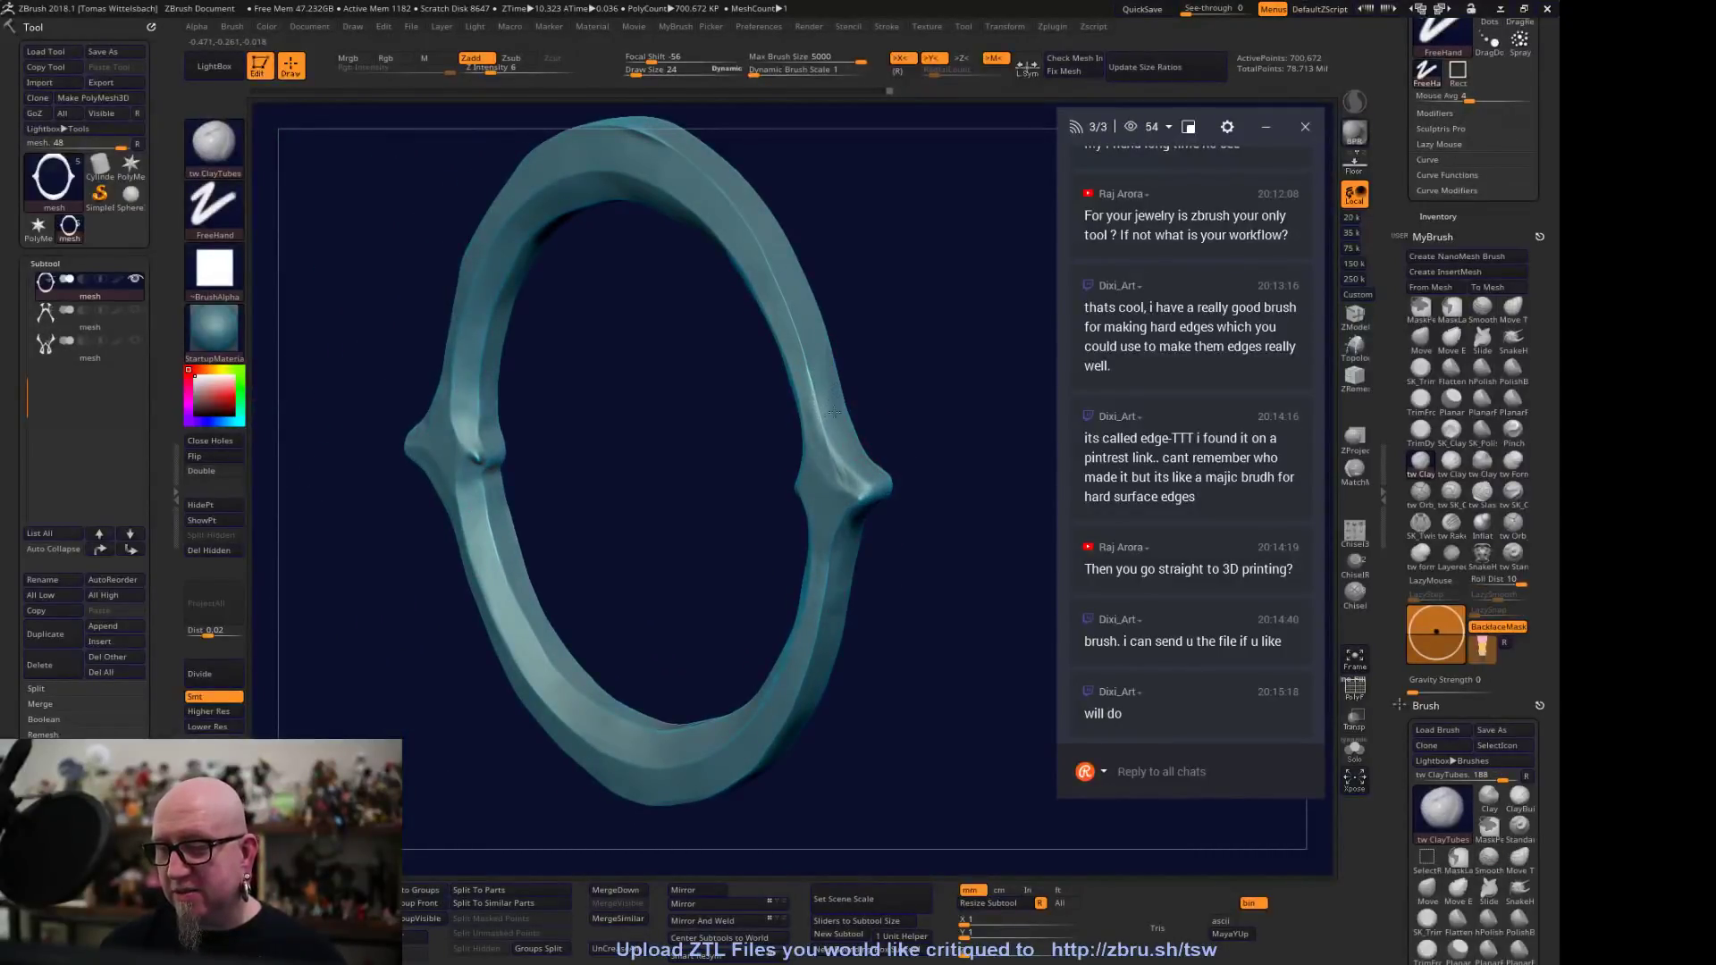
pyautogui.moveTo(919, 555); pyautogui.dragTo(821, 485)
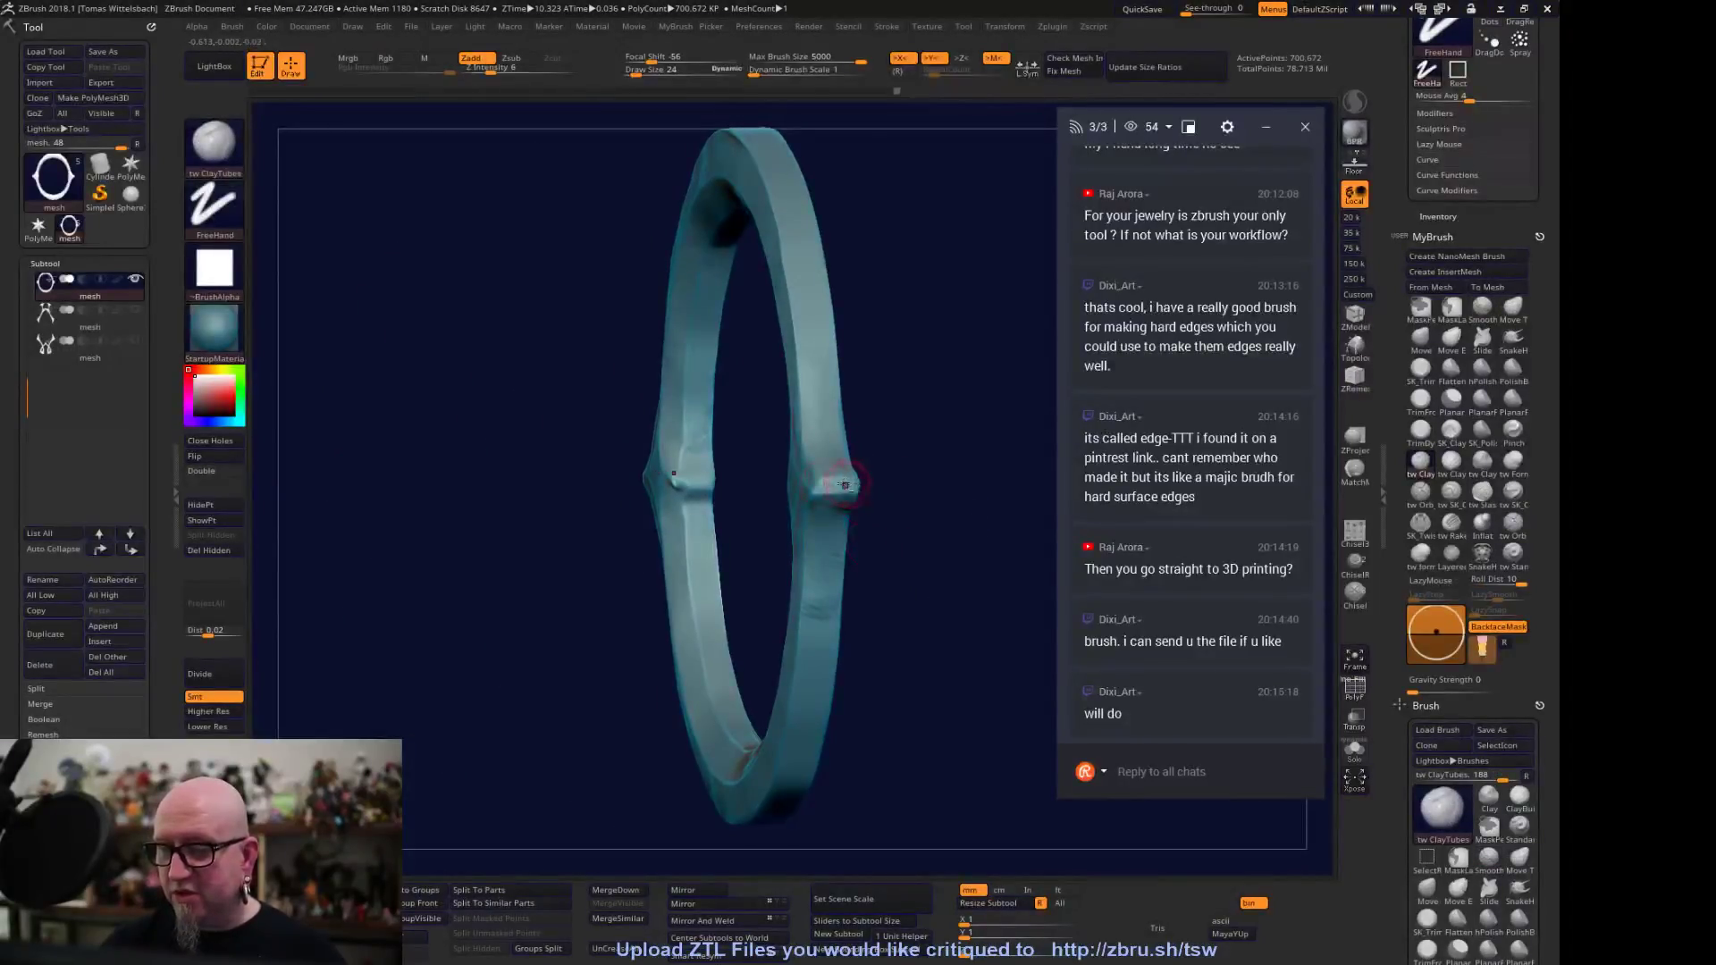
pyautogui.moveTo(923, 513)
pyautogui.mouseDown()
pyautogui.moveTo(980, 500)
pyautogui.moveTo(929, 598)
pyautogui.mouseUp()
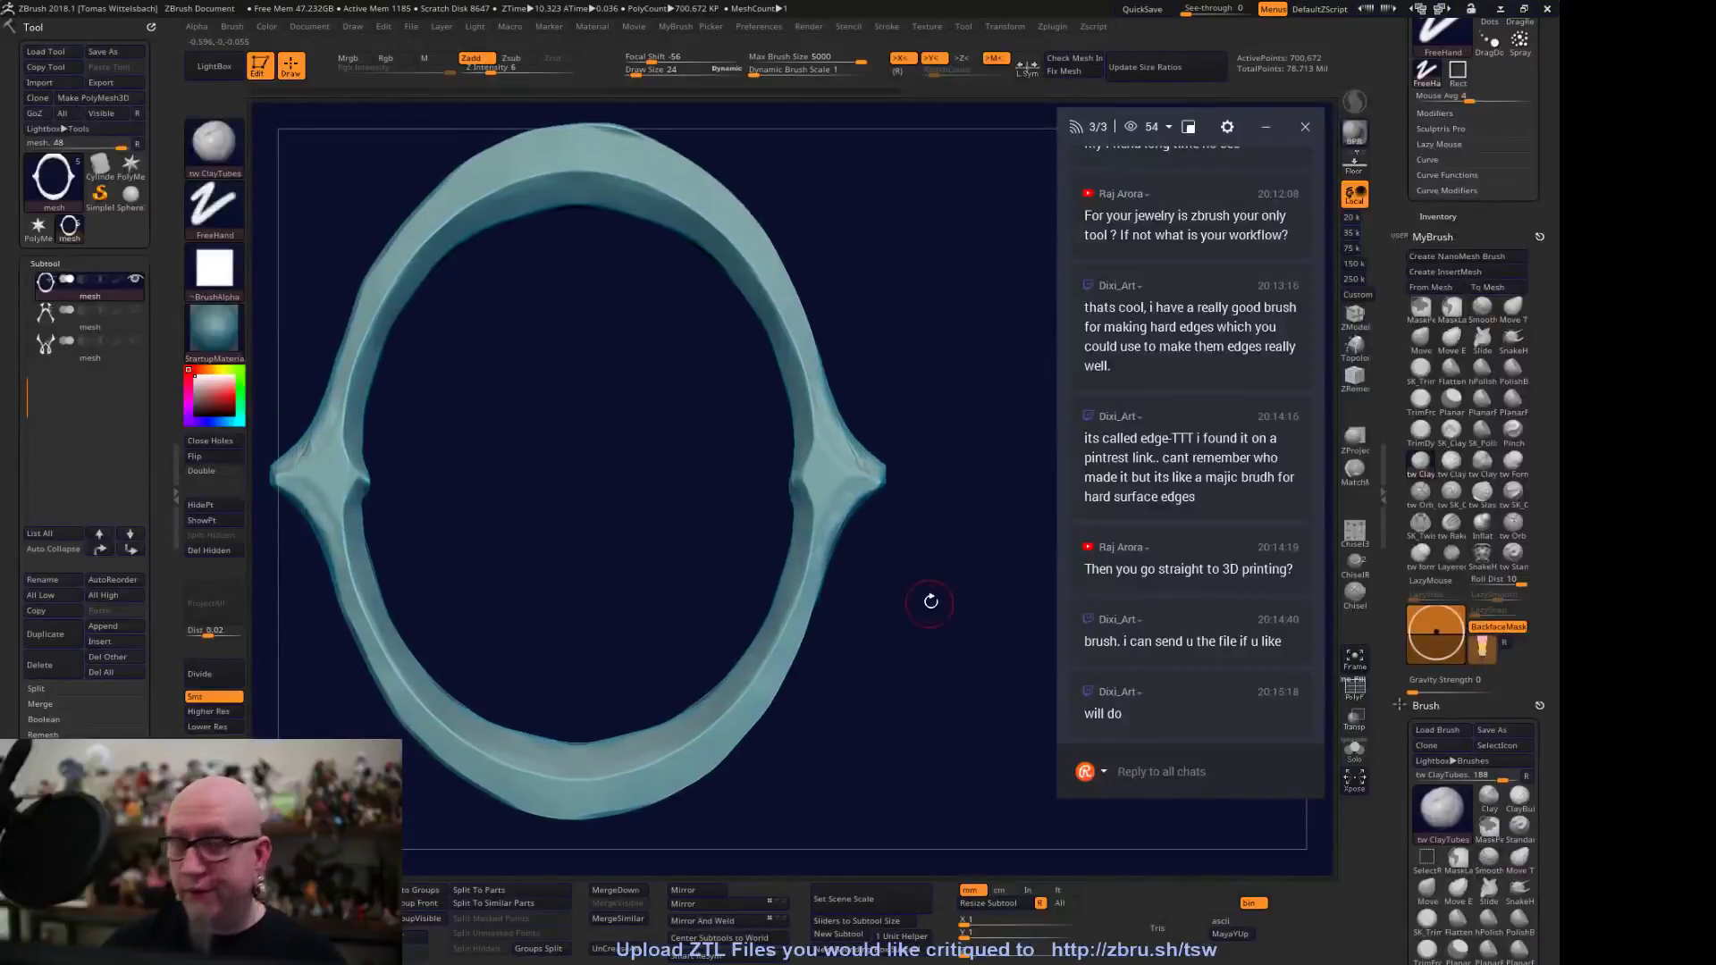
# Flatten the faces of the ring's side points with the SK_TrimPolish brush
pyautogui.click(1423, 370)
pyautogui.moveTo(948, 581); pyautogui.dragTo(913, 652)
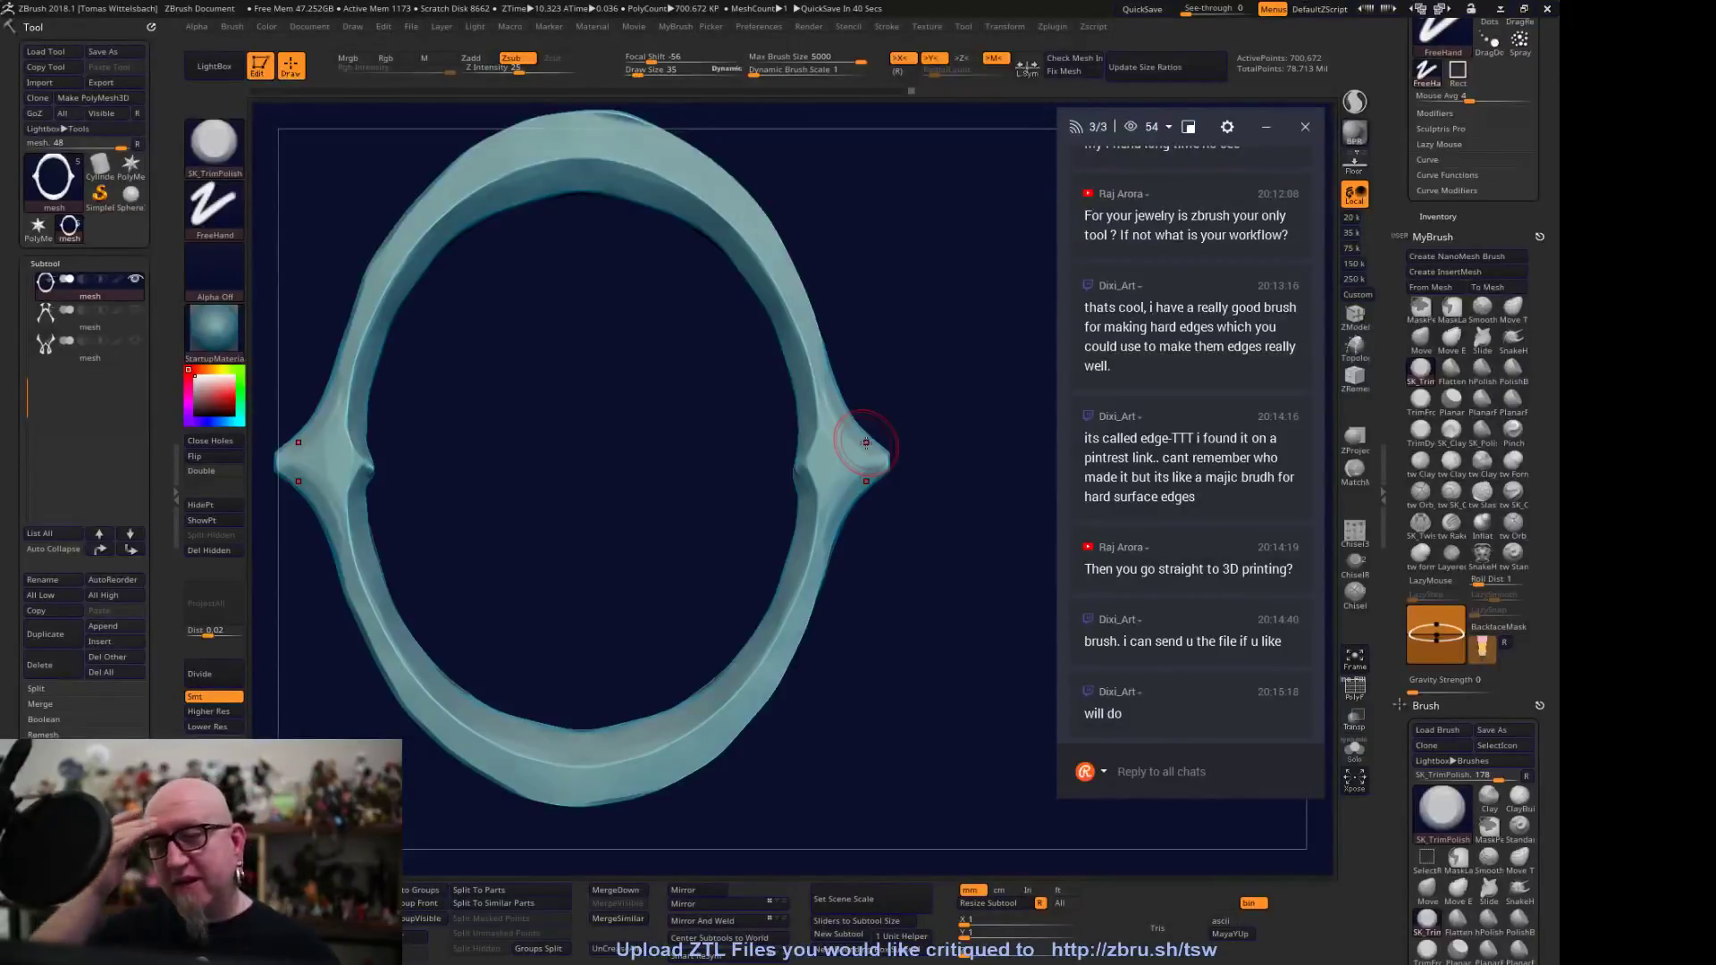
pyautogui.keyDown('alt'); pyautogui.moveTo(520, 421); pyautogui.dragTo(527, 426); pyautogui.keyUp('alt')
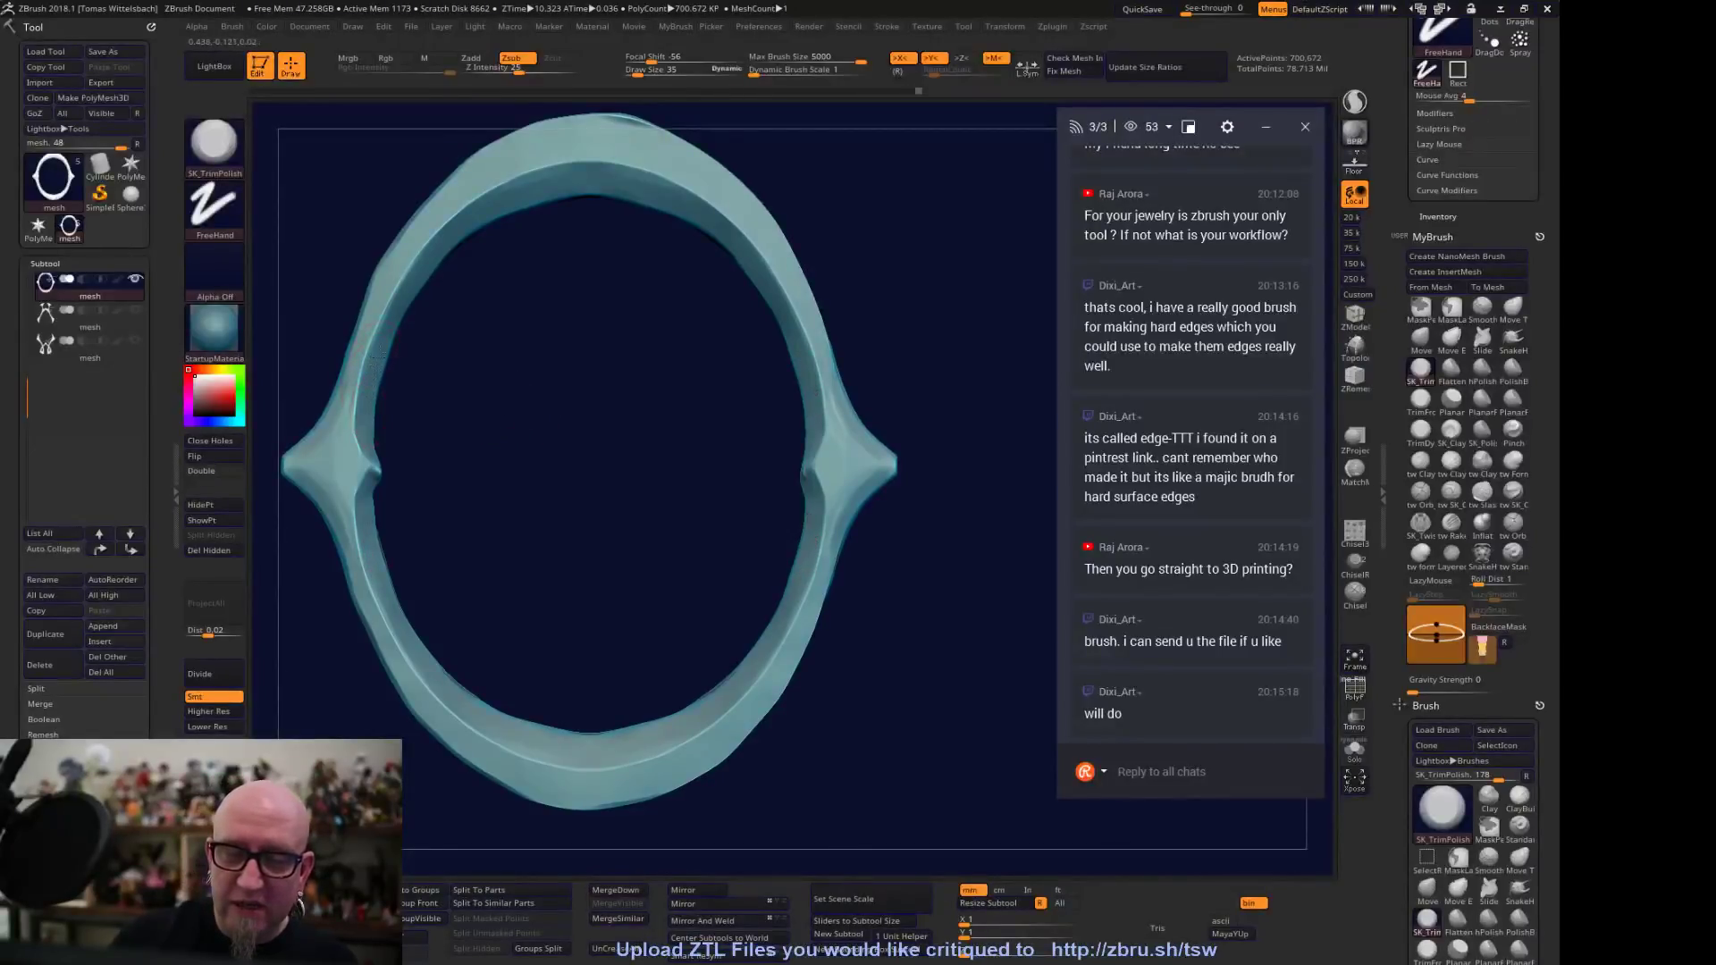
# Polish the inner bevel with SK_TrimPolish from the side point up to the ring's top
pyautogui.moveTo(363, 413); pyautogui.dragTo(427, 261)
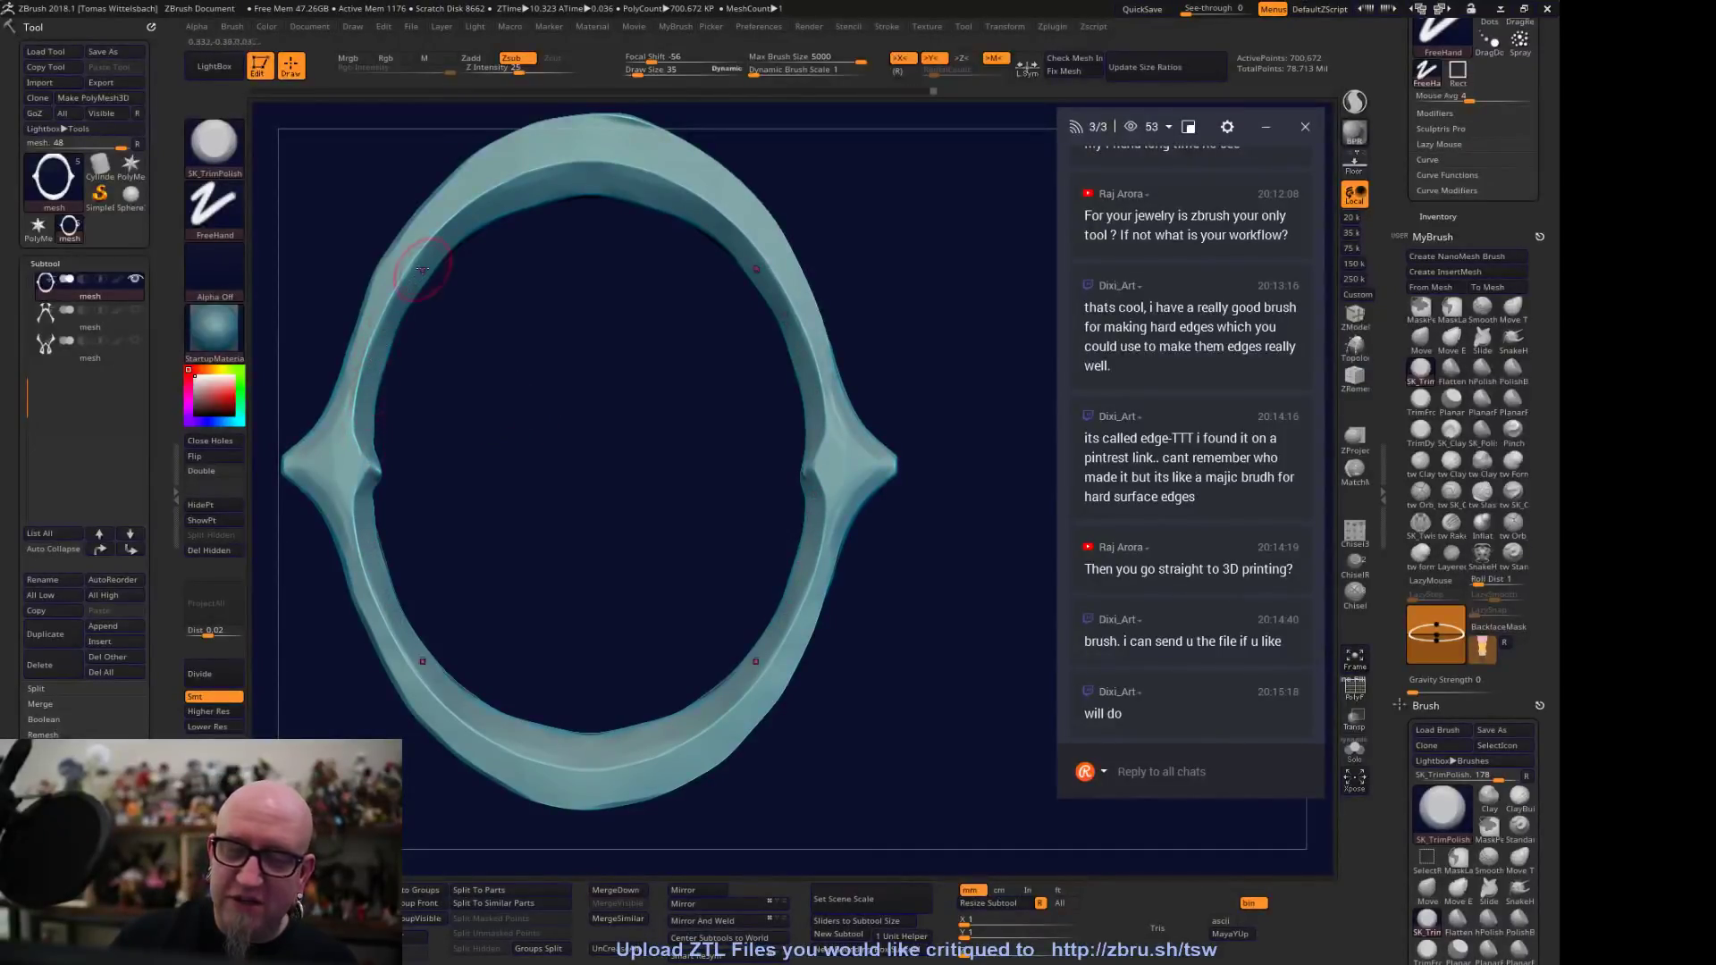
pyautogui.moveTo(363, 402); pyautogui.dragTo(468, 215)
pyautogui.moveTo(398, 329)
pyautogui.mouseDown()
pyautogui.moveTo(498, 202)
pyautogui.moveTo(604, 179)
pyautogui.moveTo(600, 157)
pyautogui.moveTo(626, 164)
pyautogui.mouseUp()
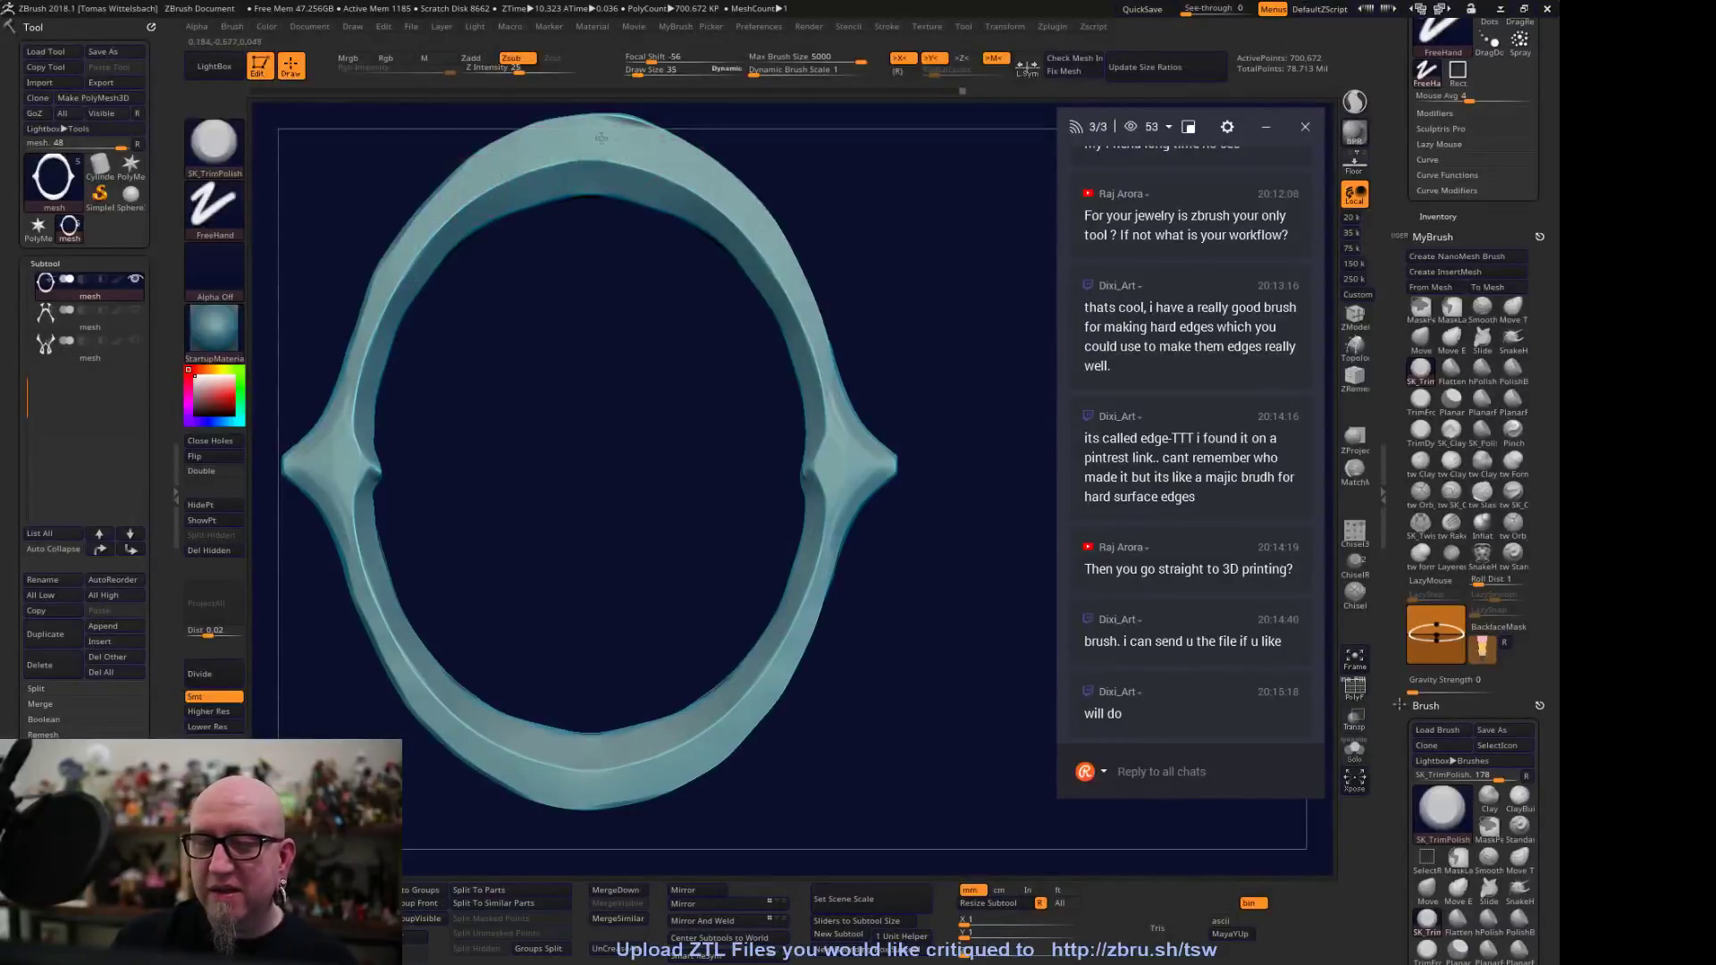
pyautogui.moveTo(524, 179)
pyautogui.mouseDown()
pyautogui.moveTo(524, 195)
pyautogui.moveTo(660, 172)
pyautogui.mouseUp()
# Polish the upper arc's beveled edge with SK_TrimPolish strokes from a tilted view, and return to the front view
pyautogui.moveTo(857, 173); pyautogui.dragTo(804, 72)
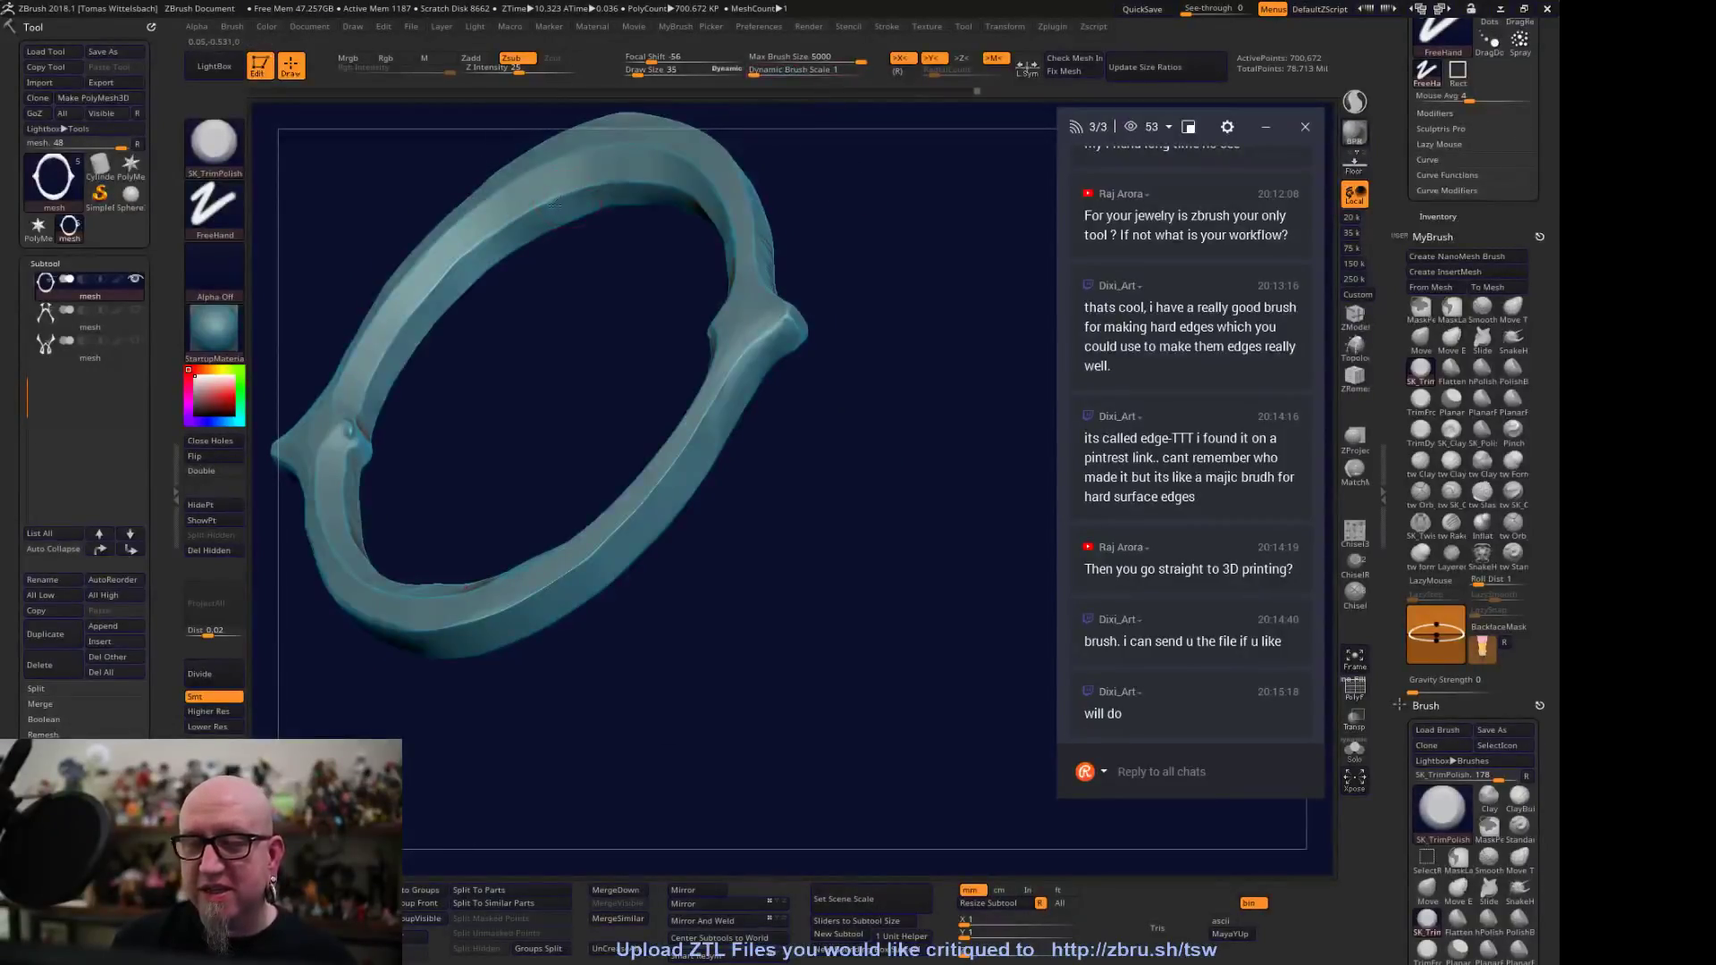
pyautogui.moveTo(501, 243); pyautogui.dragTo(454, 286)
pyautogui.moveTo(600, 211); pyautogui.dragTo(453, 290)
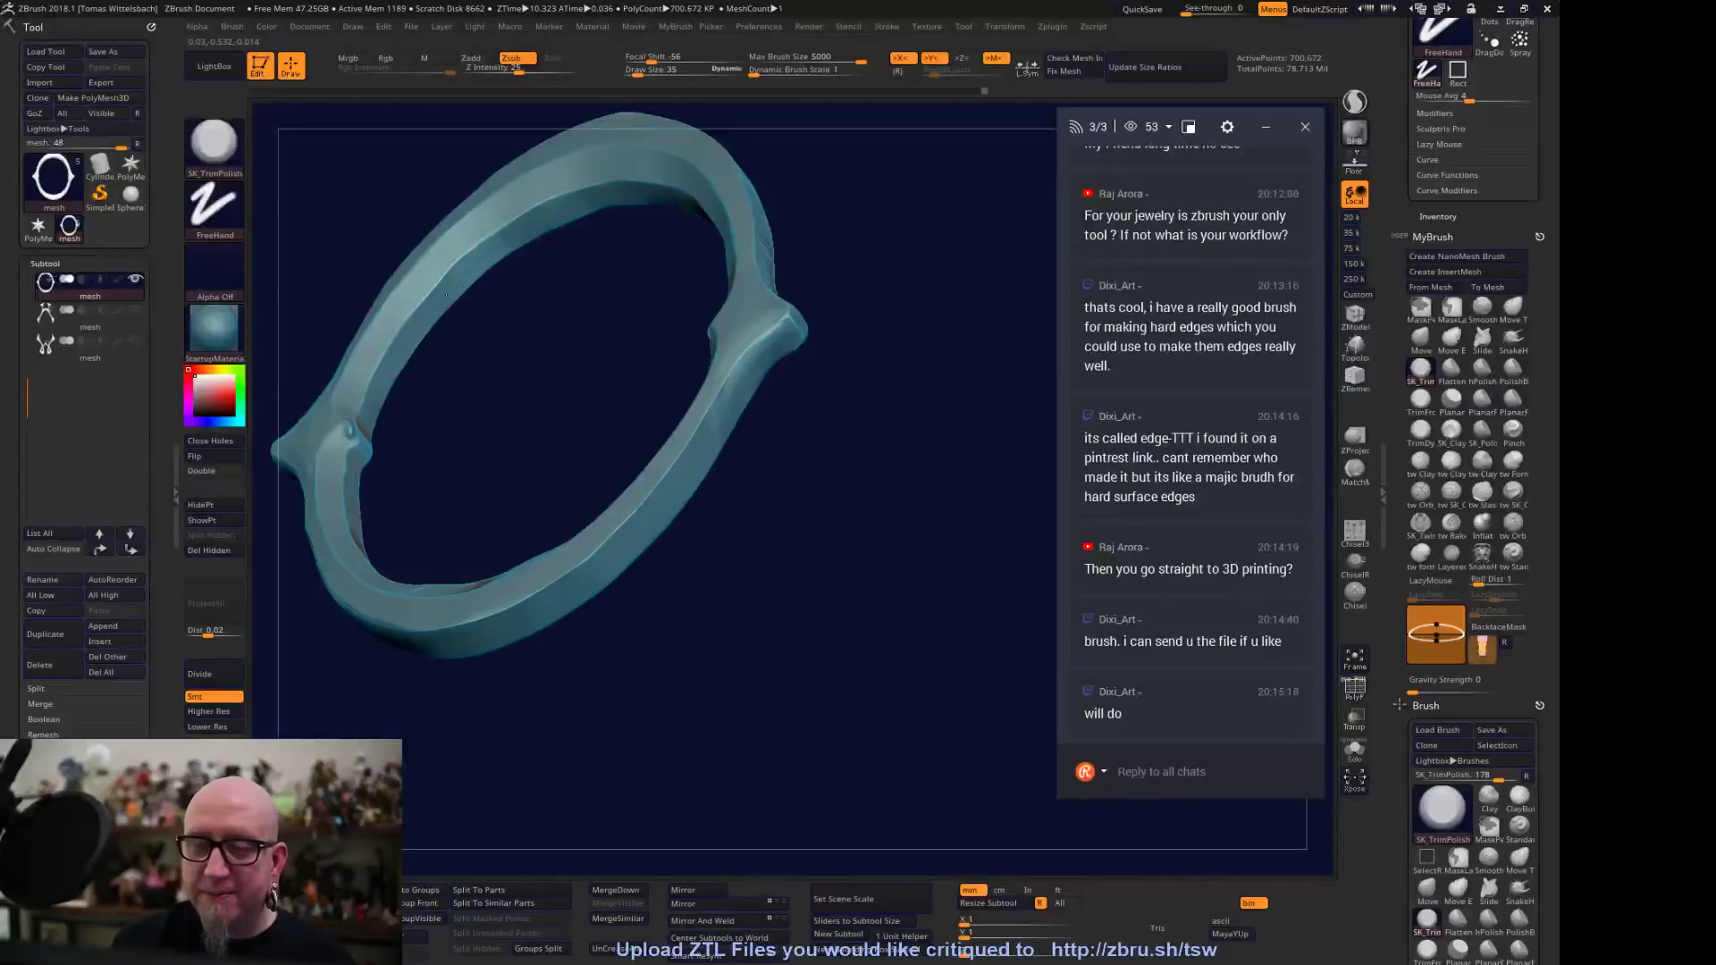
pyautogui.moveTo(562, 177); pyautogui.dragTo(464, 266)
pyautogui.moveTo(391, 344)
pyautogui.mouseDown()
pyautogui.moveTo(511, 213)
pyautogui.moveTo(490, 227)
pyautogui.mouseUp()
pyautogui.keyDown('shift'); pyautogui.moveTo(533, 341); pyautogui.dragTo(570, 375); pyautogui.keyUp('shift')
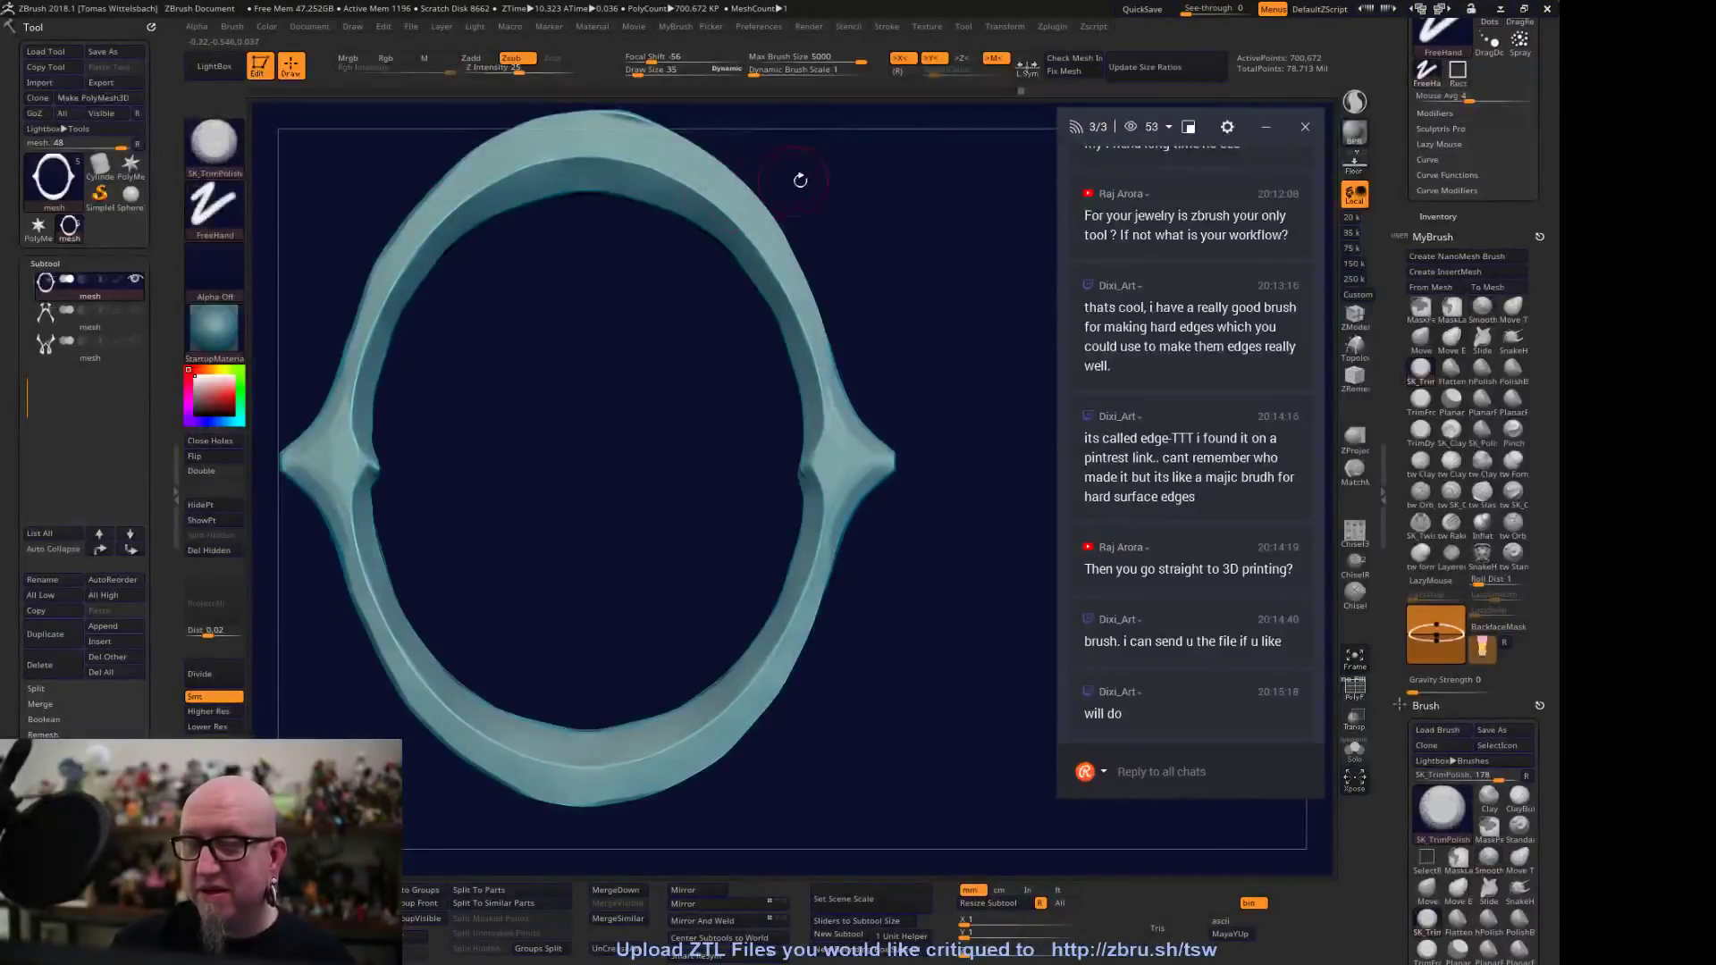
# Trim the remaining unevenness at the ring's top and along the inner bevel beside the side point with SK_TrimPolish
pyautogui.moveTo(794, 180); pyautogui.dragTo(822, 107)
pyautogui.moveTo(558, 196)
pyautogui.mouseDown()
pyautogui.moveTo(497, 220)
pyautogui.moveTo(582, 198)
pyautogui.mouseUp()
pyautogui.keyDown('shift'); pyautogui.moveTo(478, 268); pyautogui.dragTo(581, 309); pyautogui.keyUp('shift')
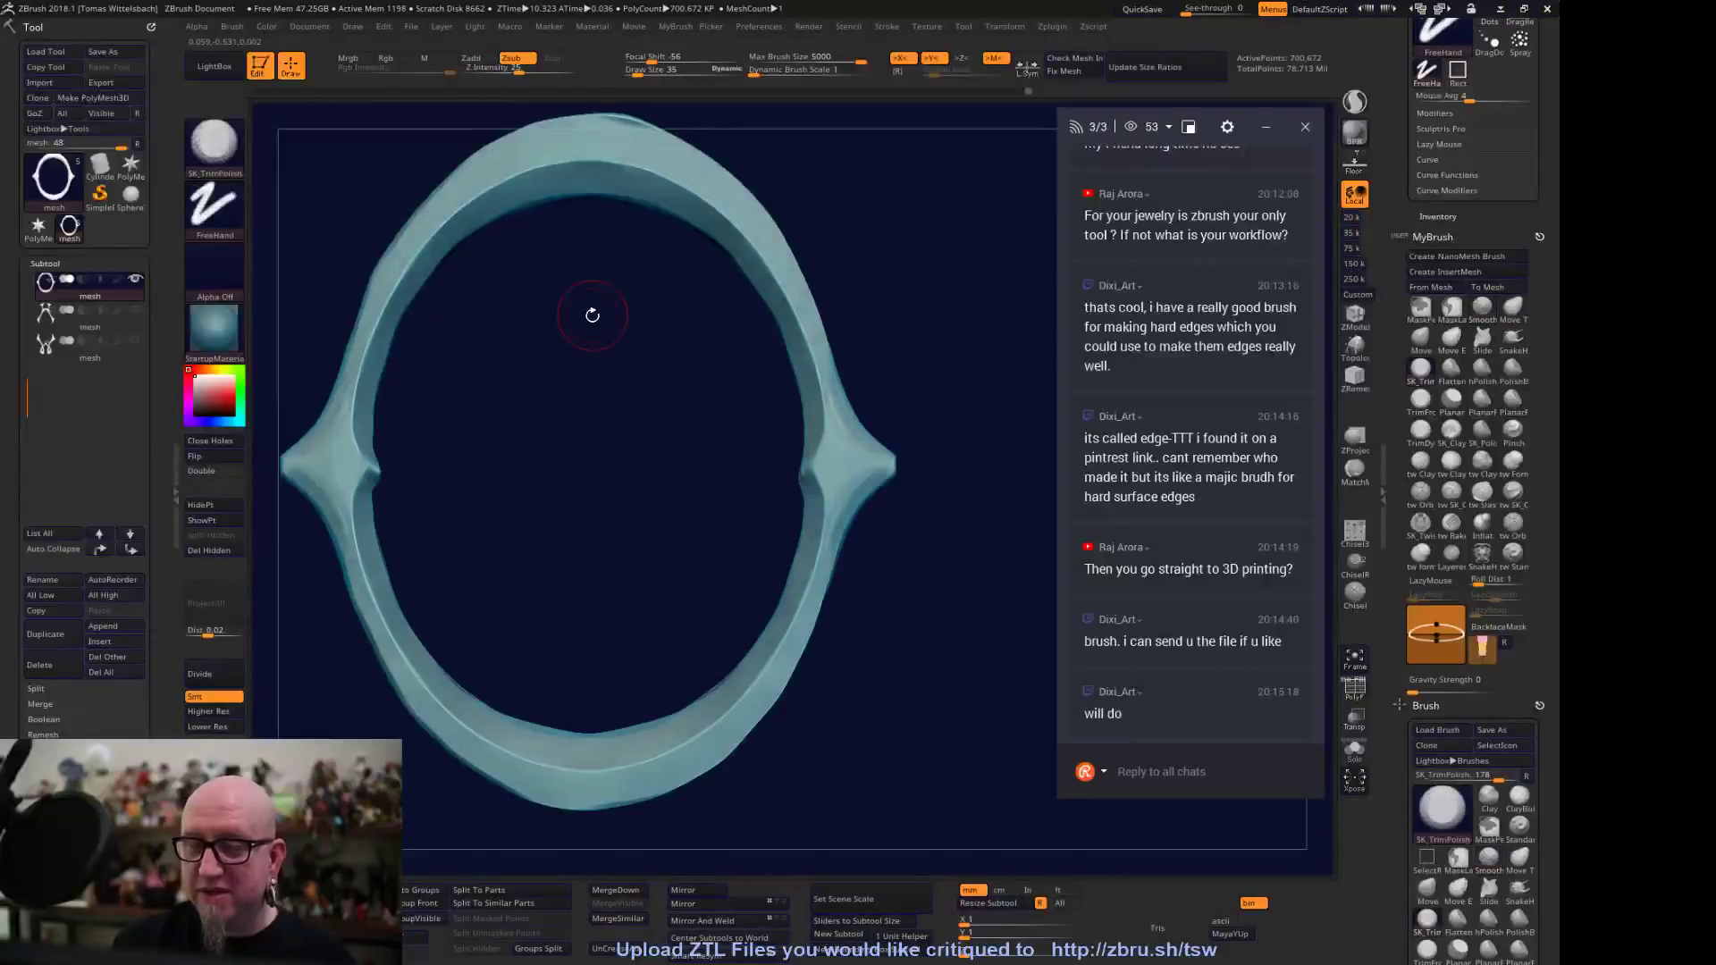
pyautogui.moveTo(861, 306); pyautogui.dragTo(784, 216)
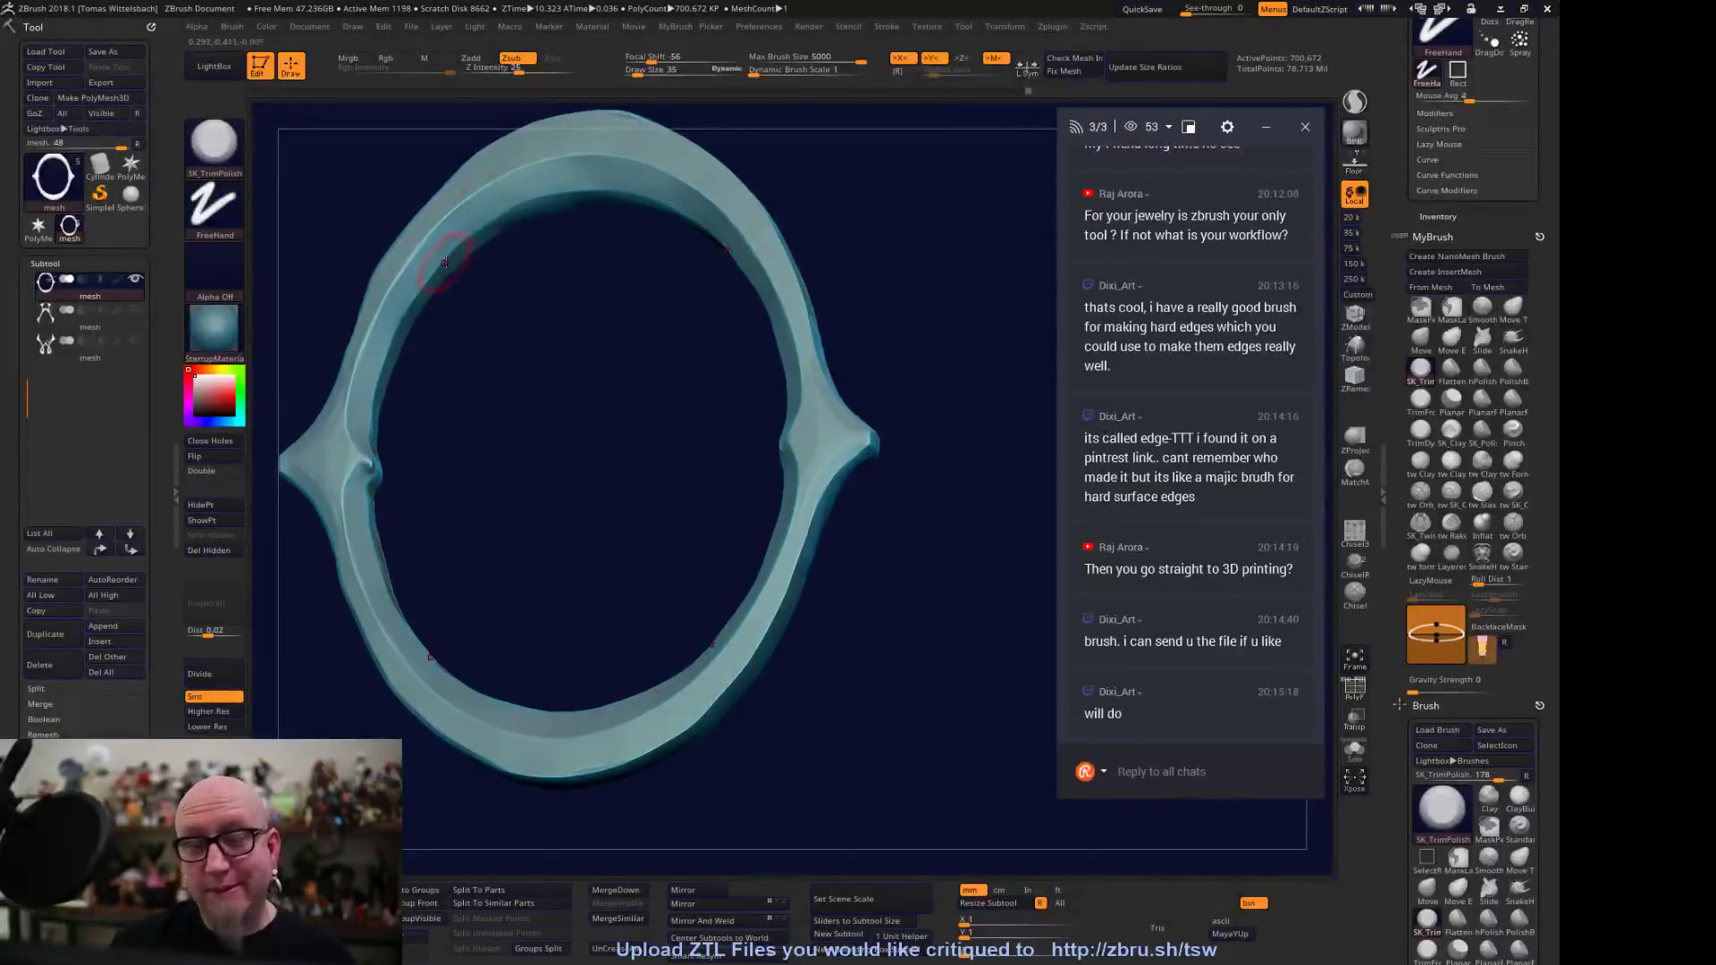
pyautogui.moveTo(388, 443)
pyautogui.mouseDown()
pyautogui.moveTo(466, 373)
pyautogui.moveTo(392, 472)
pyautogui.mouseUp()
pyautogui.moveTo(407, 534)
pyautogui.keyDown('shift'); pyautogui.mouseDown()
pyautogui.moveTo(394, 456)
pyautogui.moveTo(384, 482)
pyautogui.mouseUp(); pyautogui.keyUp('shift')
pyautogui.moveTo(792, 623); pyautogui.dragTo(801, 635)
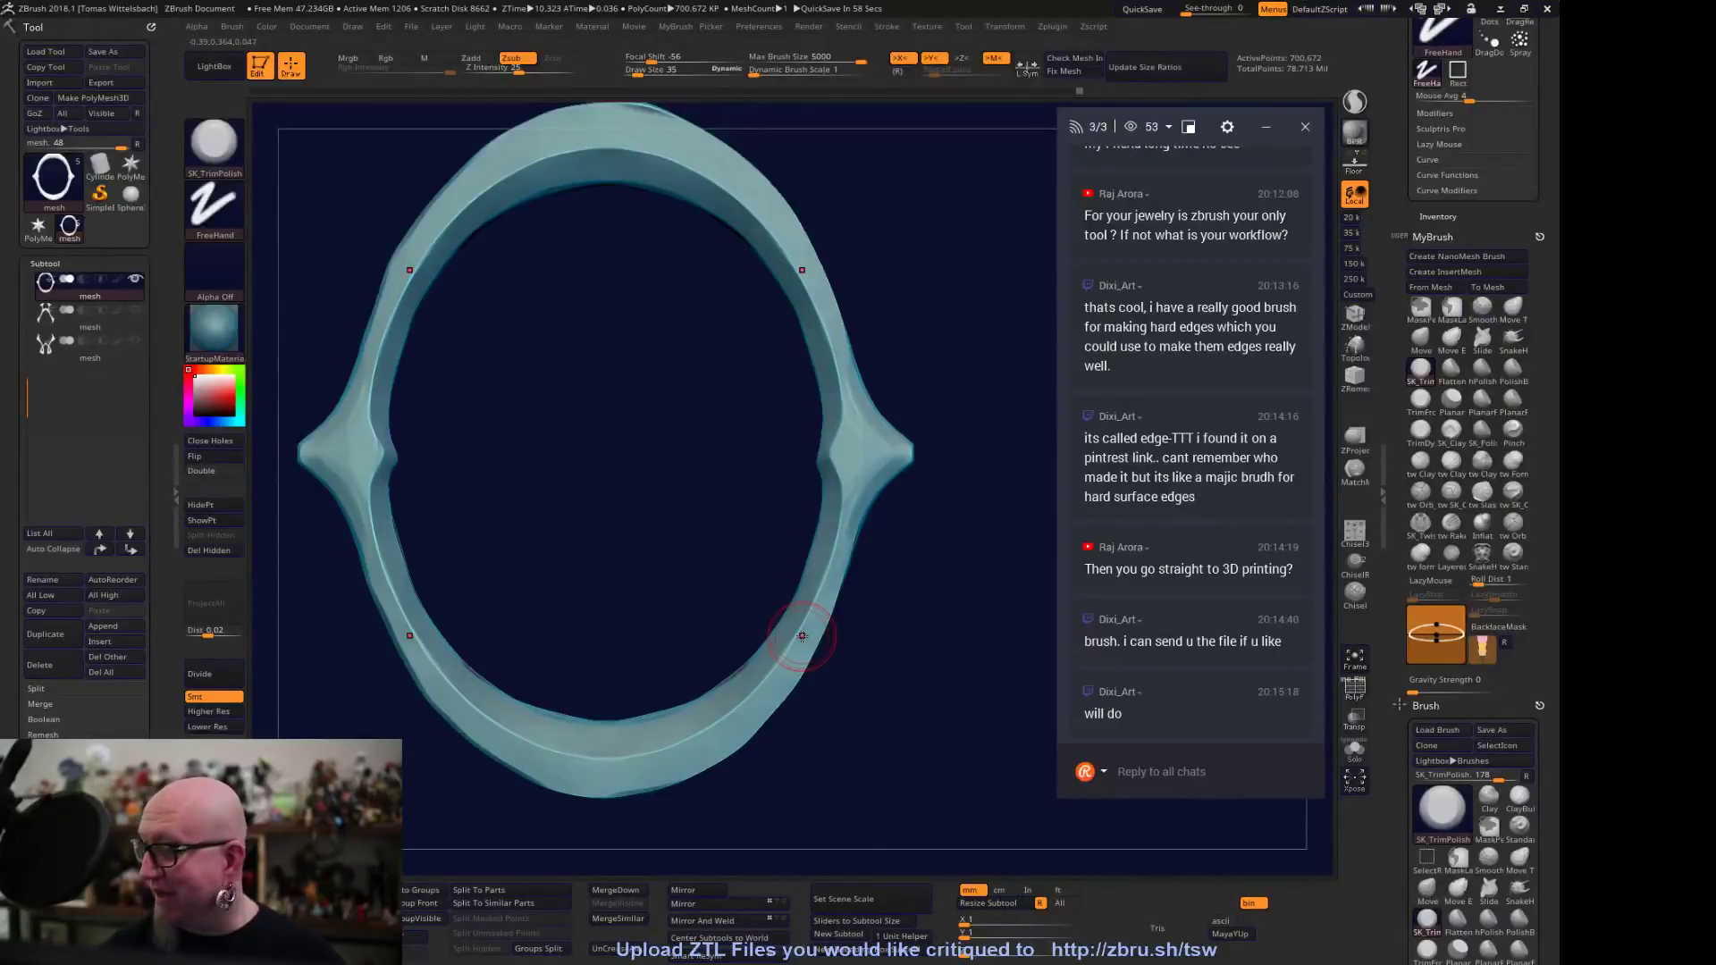
# Build up the small inner nub at the side point and the adjoining inner wall with tw ClayTubes
pyautogui.click(1420, 462)
pyautogui.moveTo(924, 552); pyautogui.dragTo(903, 525)
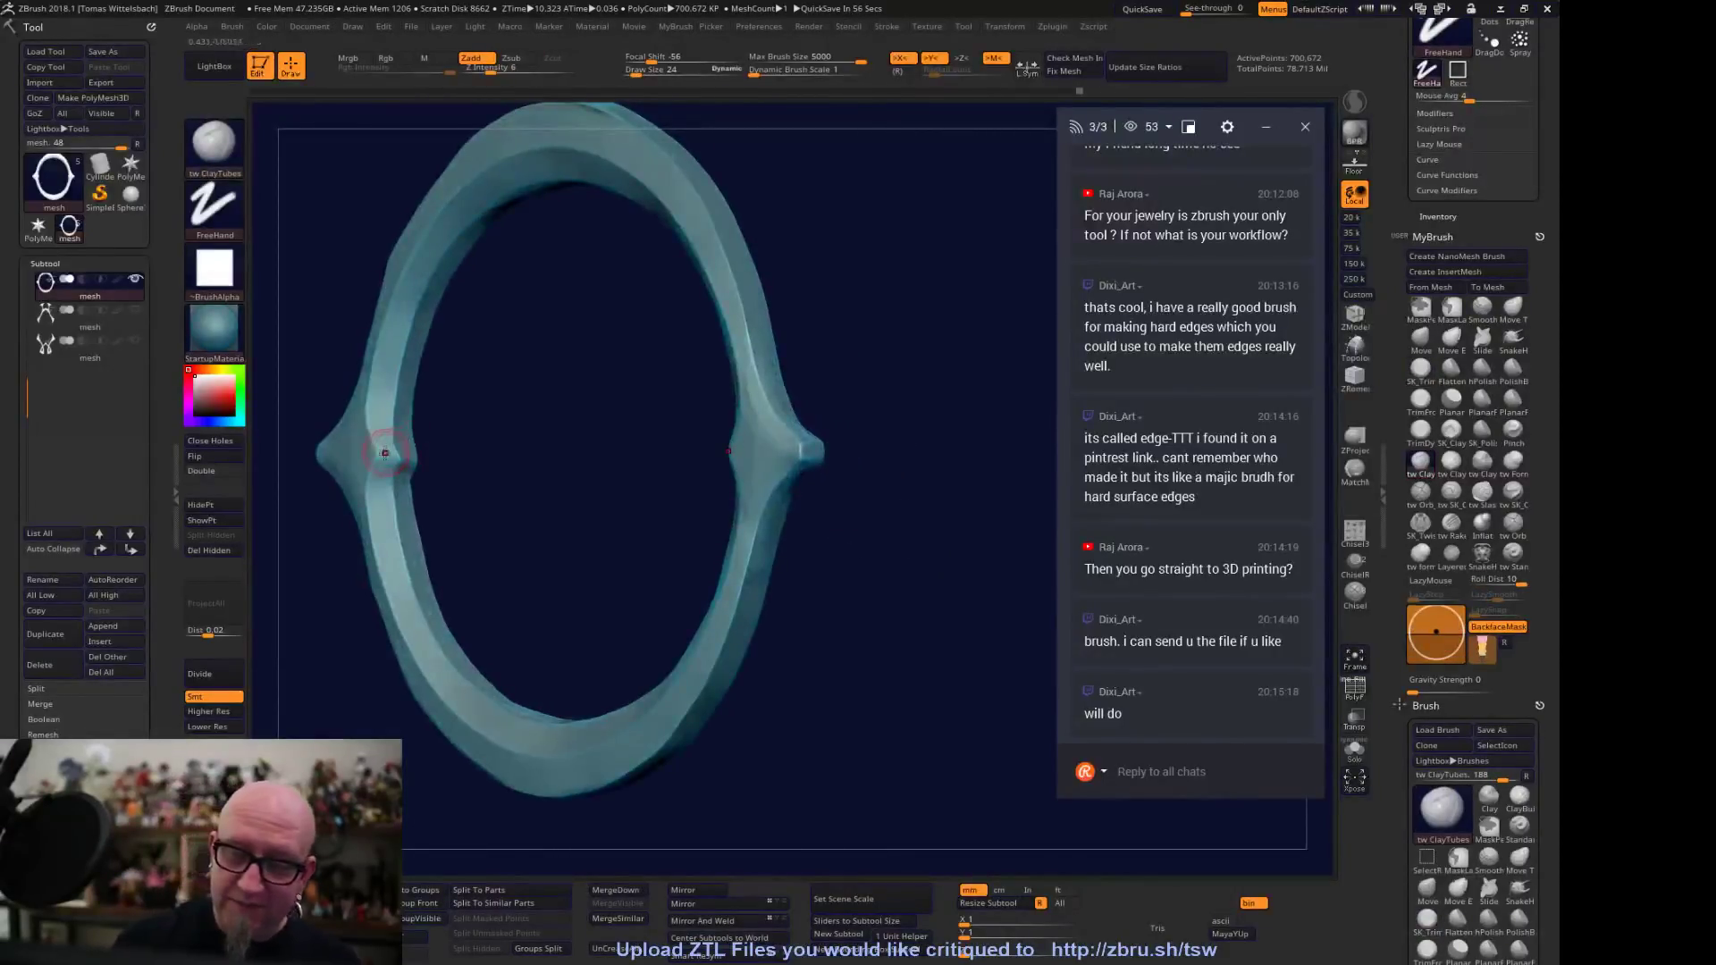
pyautogui.moveTo(461, 444); pyautogui.dragTo(403, 460)
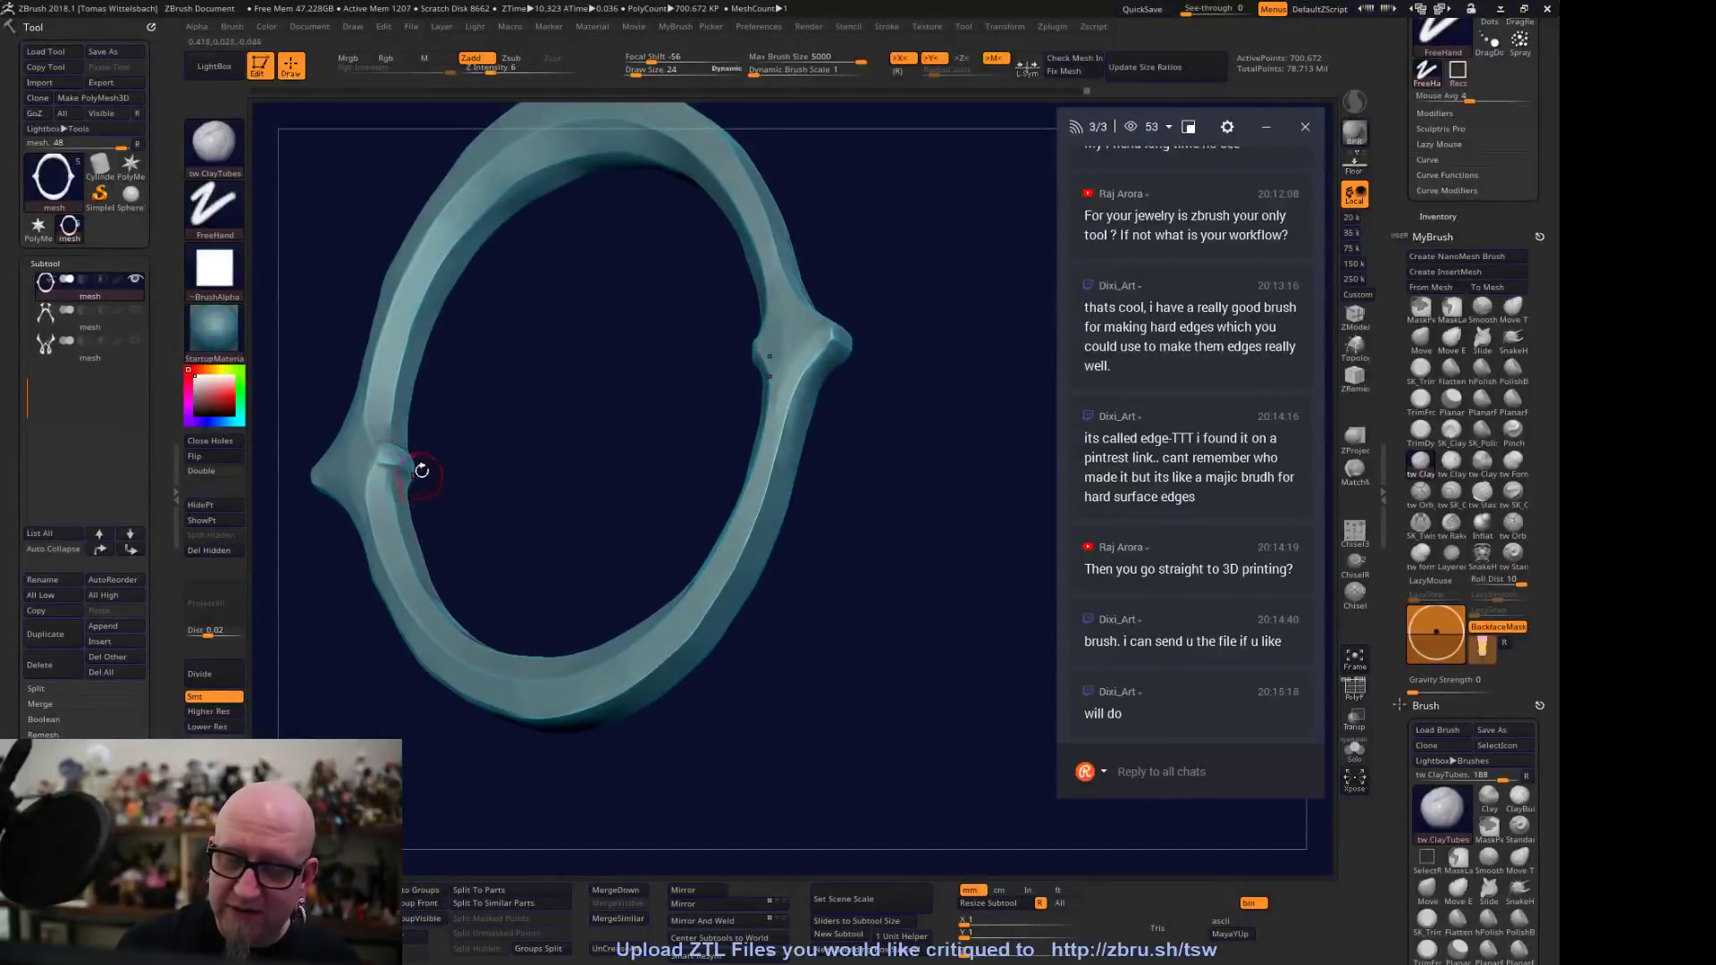
pyautogui.moveTo(399, 493)
pyautogui.mouseDown()
pyautogui.moveTo(448, 325)
pyautogui.moveTo(399, 432)
pyautogui.mouseUp()
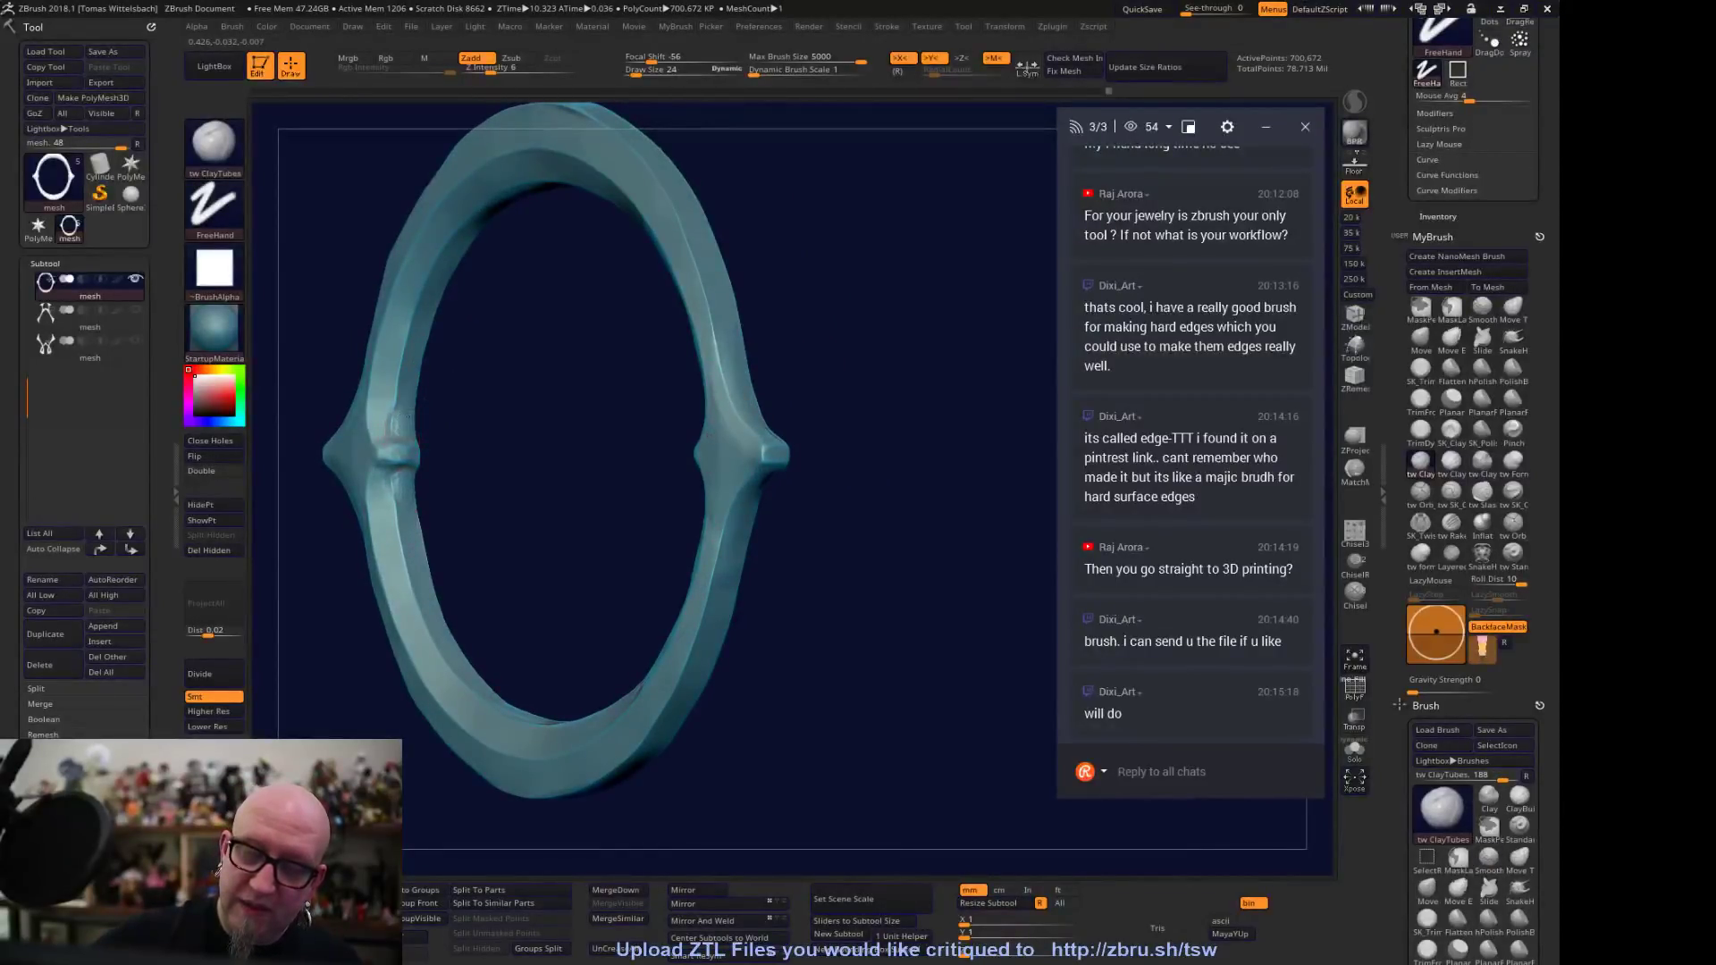
pyautogui.moveTo(521, 371)
pyautogui.mouseDown()
pyautogui.moveTo(574, 475)
pyautogui.moveTo(555, 534)
pyautogui.moveTo(427, 462)
pyautogui.moveTo(426, 481)
pyautogui.moveTo(547, 440)
pyautogui.moveTo(462, 444)
pyautogui.moveTo(483, 500)
pyautogui.moveTo(439, 518)
pyautogui.moveTo(447, 475)
pyautogui.mouseUp()
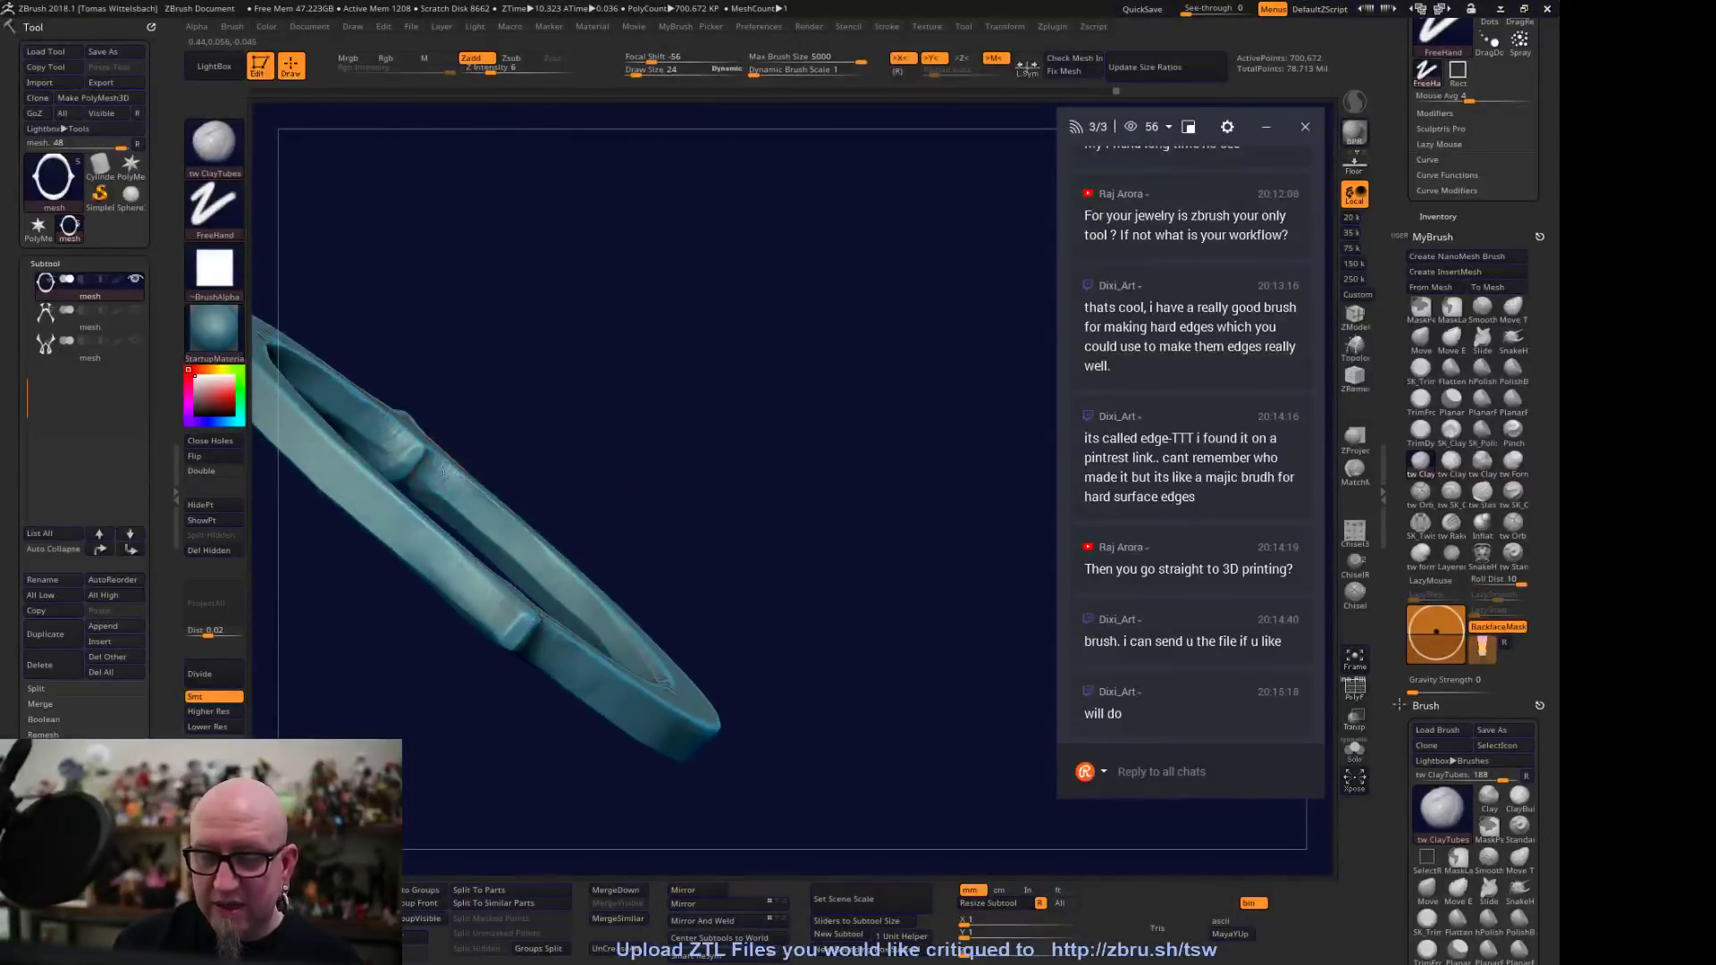
# Smooth the fresh clay on the ring's walls and check the inner nub's shape from the front
pyautogui.press('shift')
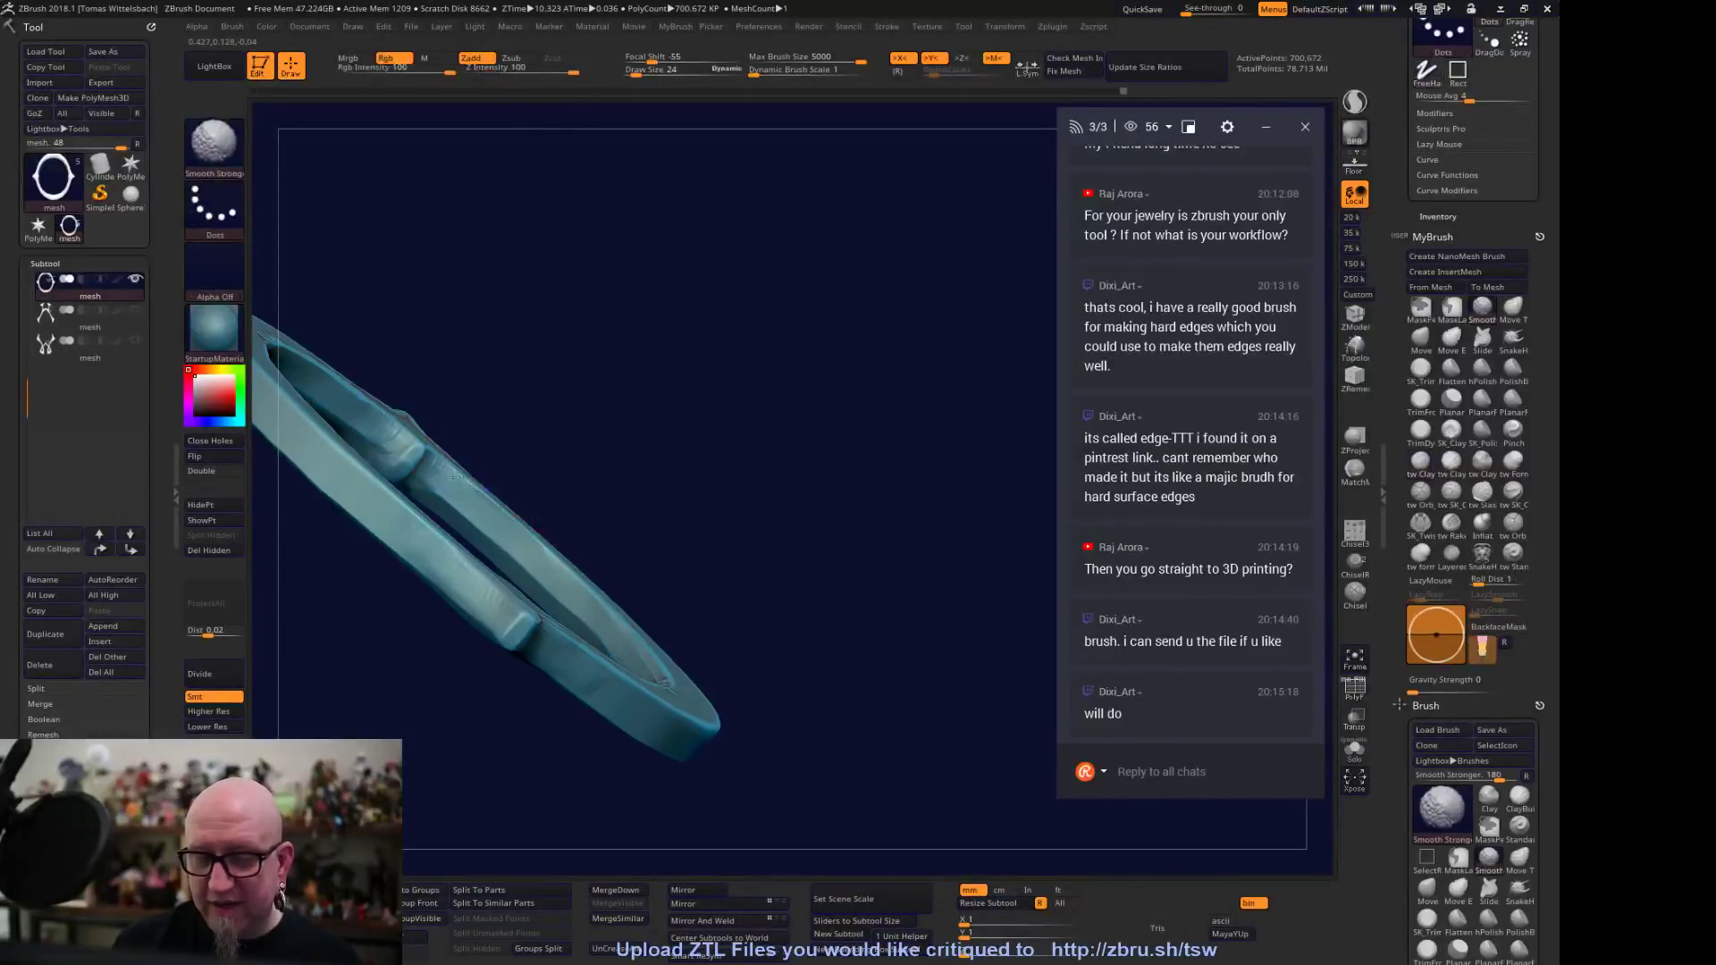
pyautogui.press('shift')
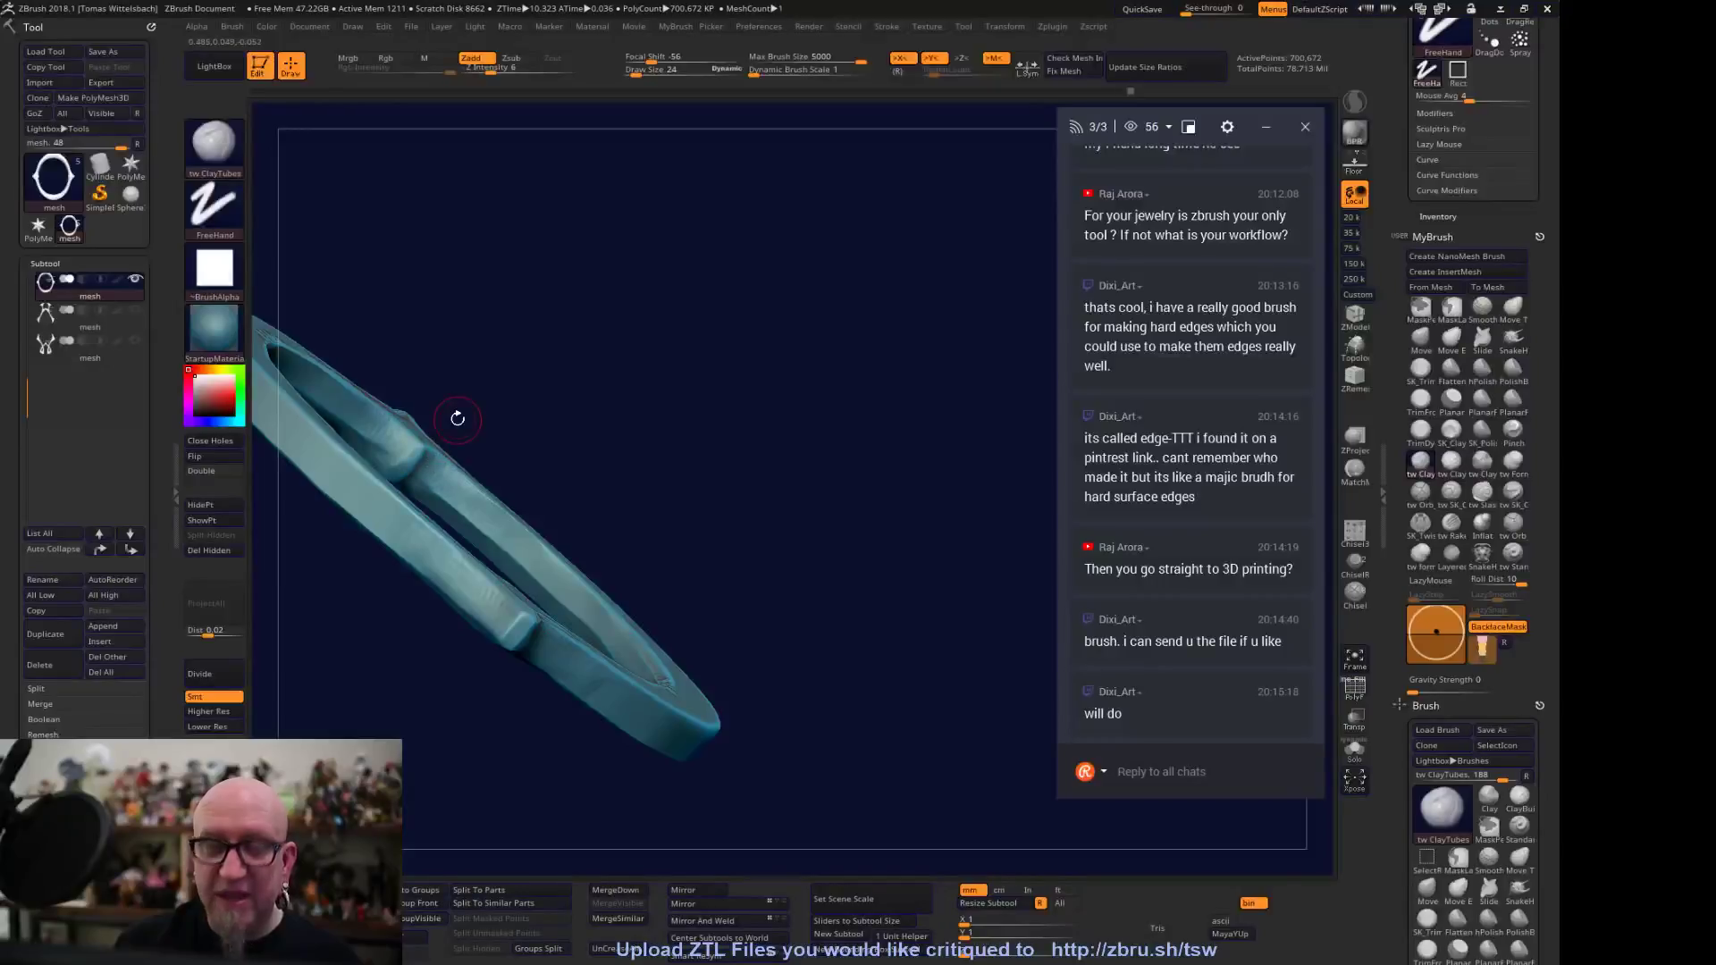
pyautogui.keyDown('shift'); pyautogui.moveTo(457, 419); pyautogui.dragTo(513, 501); pyautogui.keyUp('shift')
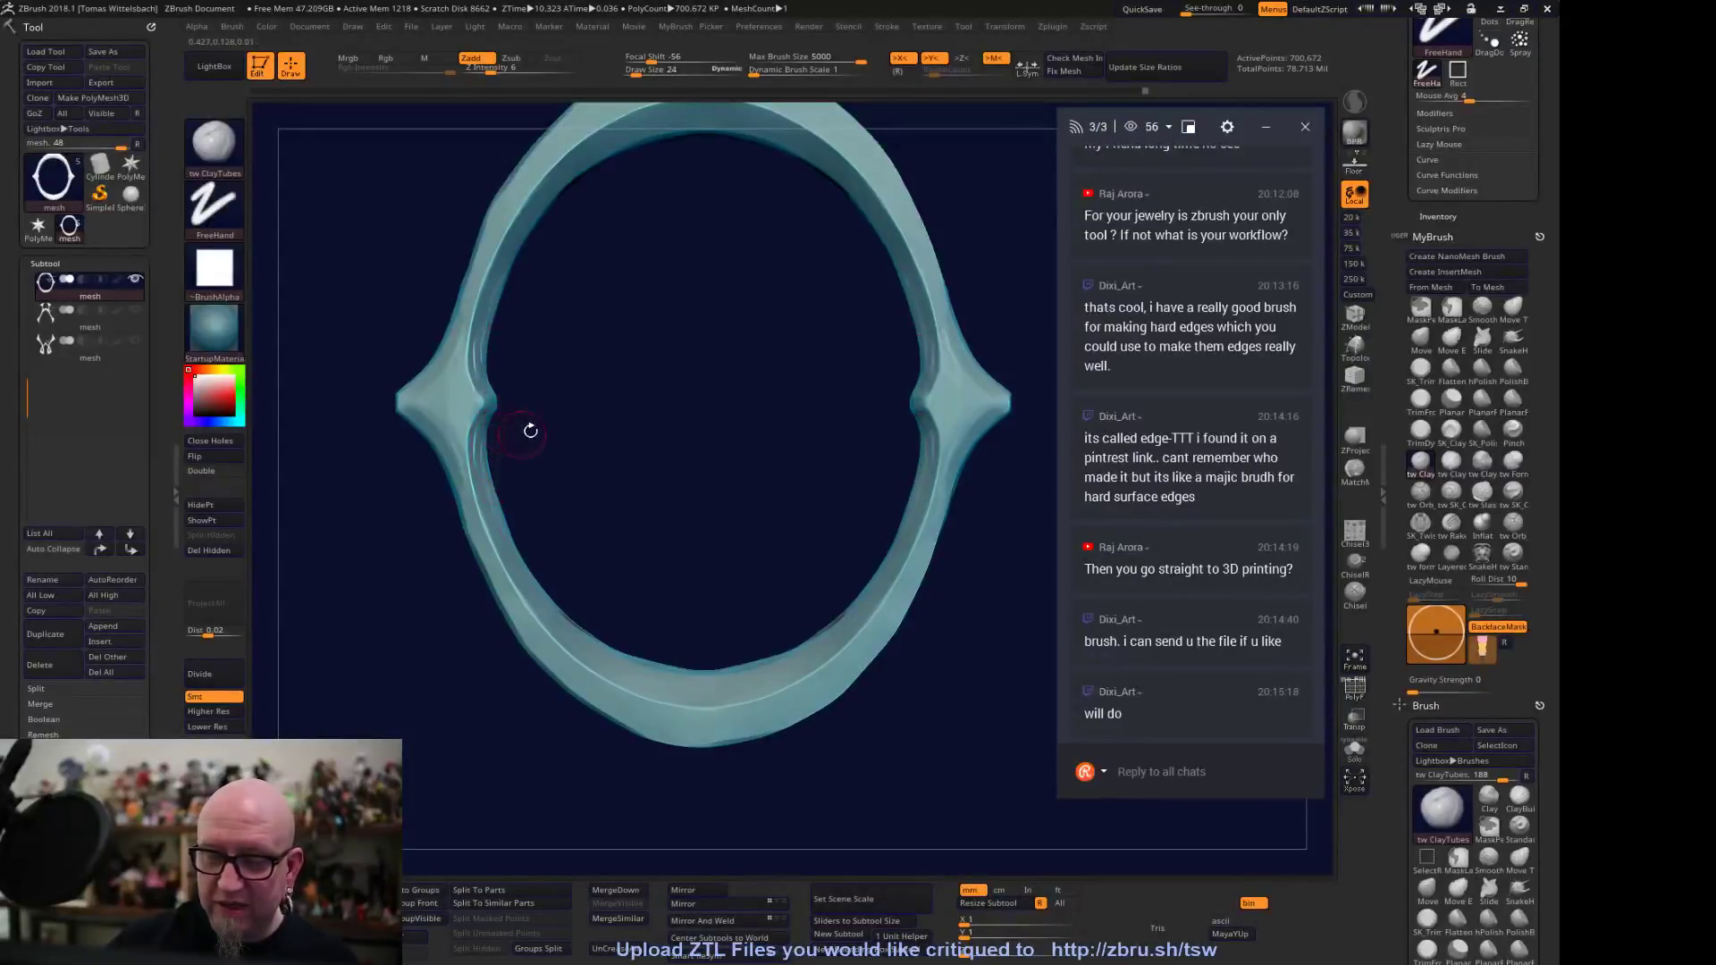
pyautogui.moveTo(524, 432); pyautogui.dragTo(471, 429)
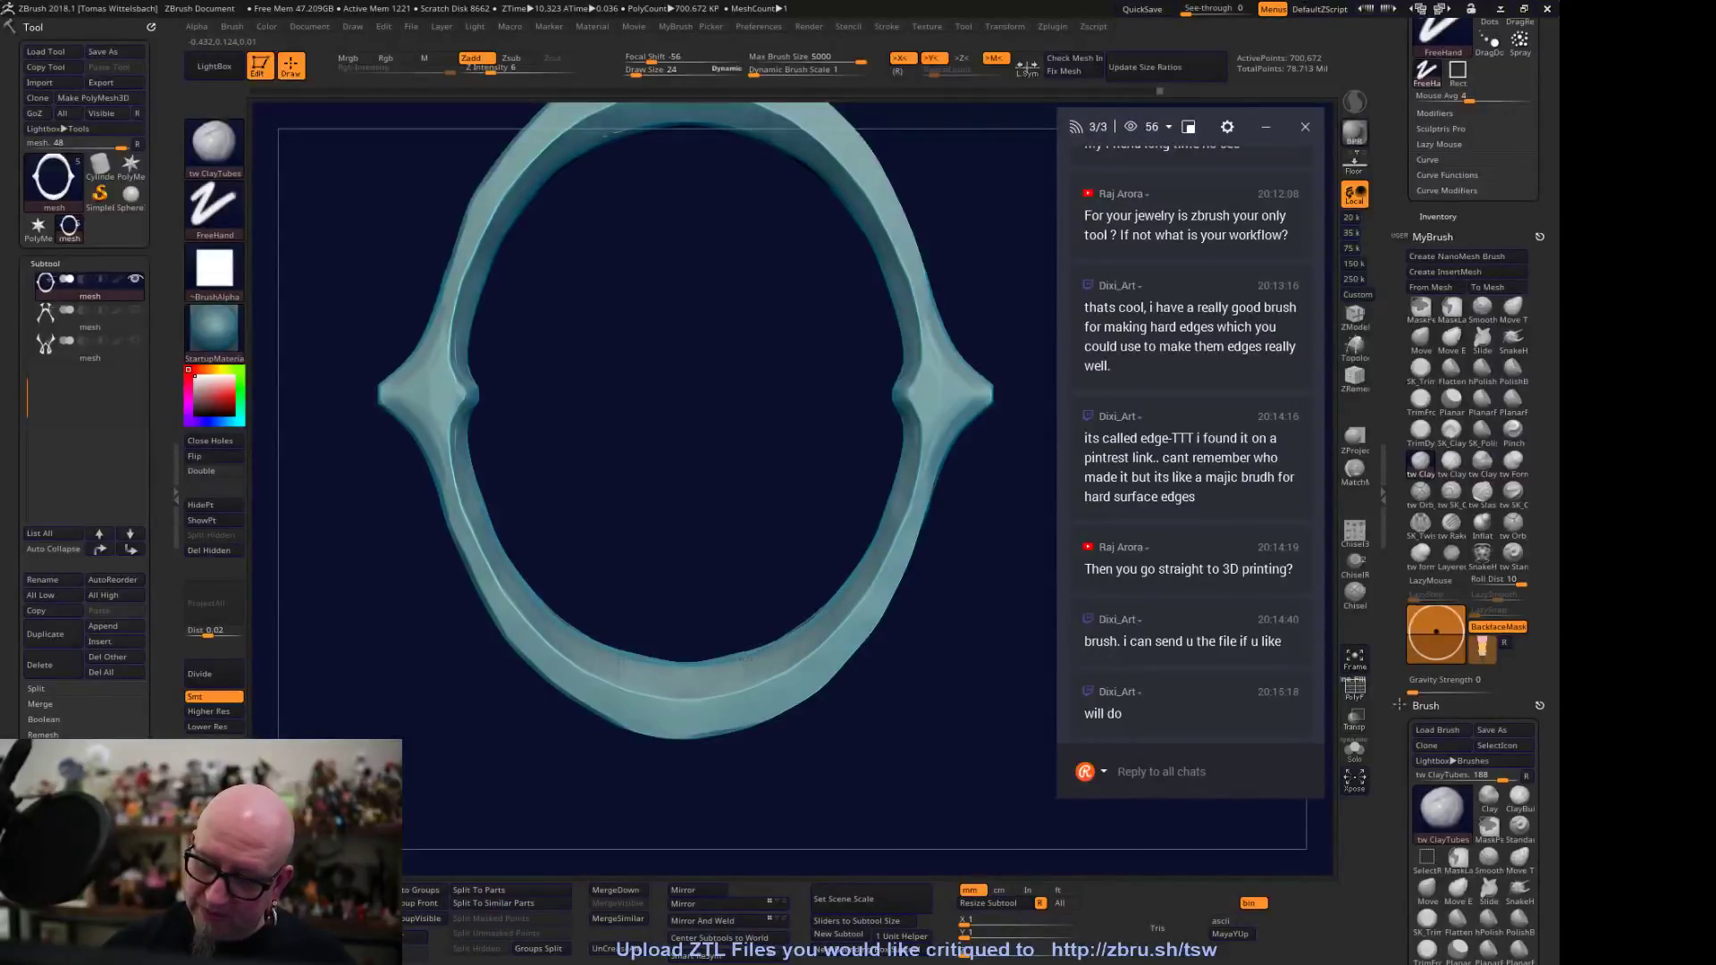
# Add tw ClayTubes strokes along the ring's inner wall on both sides of the inner nub
pyautogui.moveTo(845, 777); pyautogui.dragTo(704, 595)
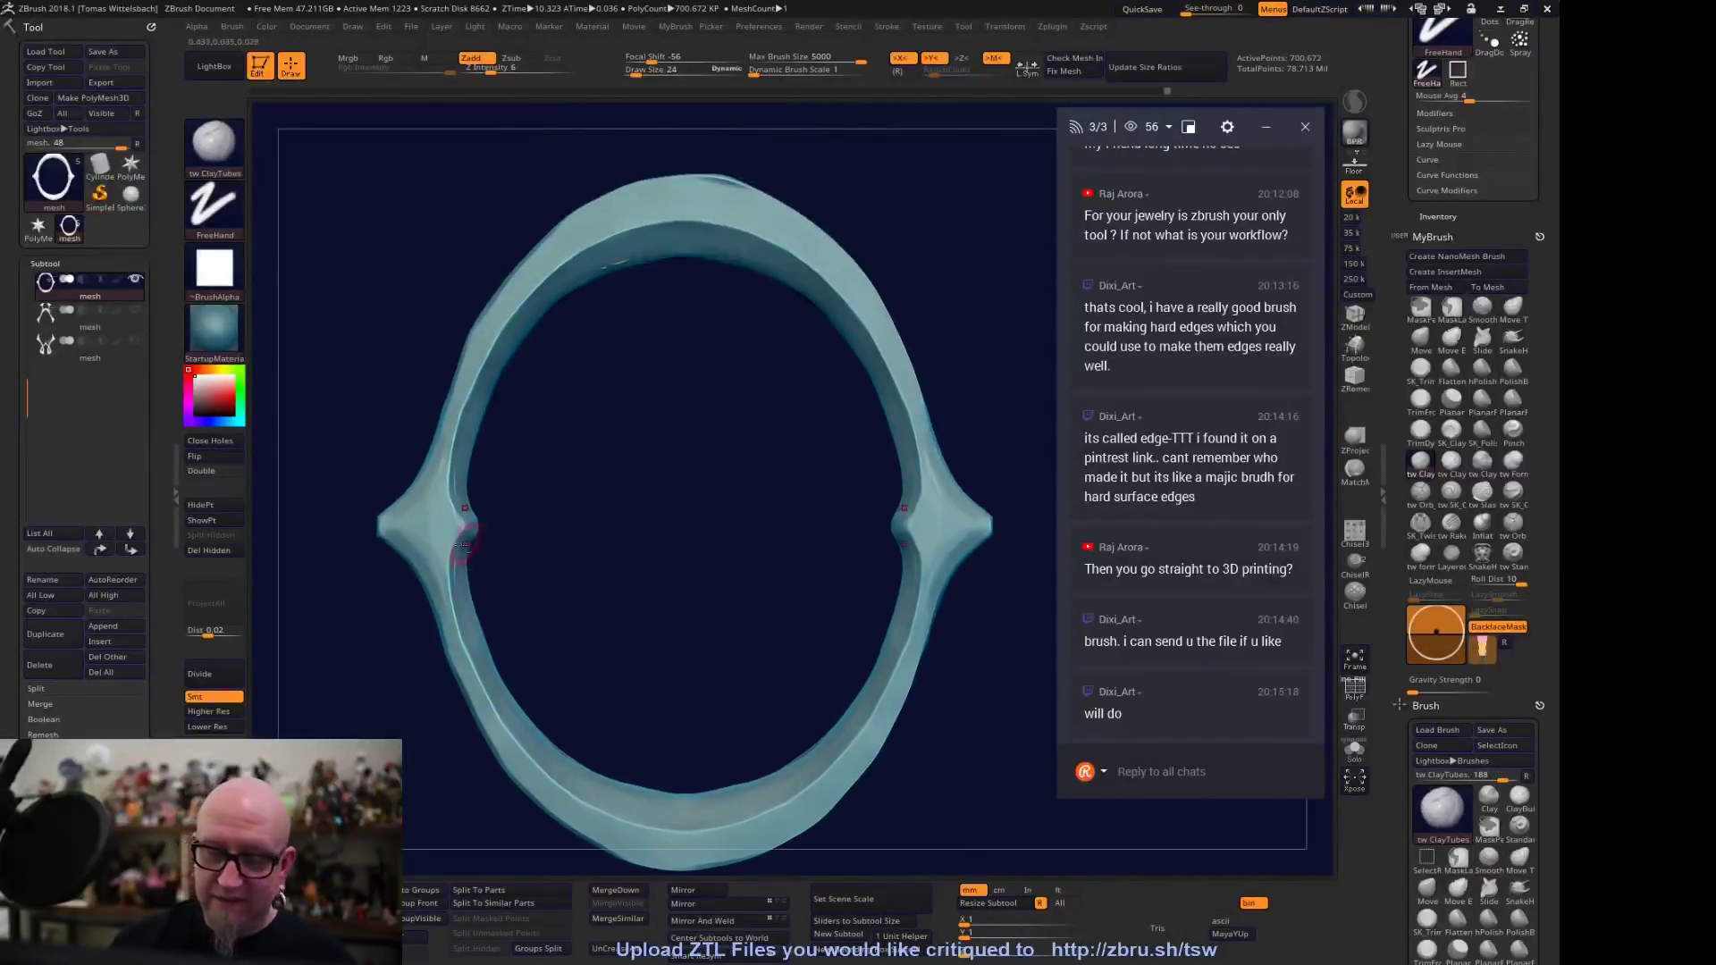
pyautogui.moveTo(587, 545); pyautogui.dragTo(478, 541)
pyautogui.moveTo(587, 598); pyautogui.dragTo(534, 518)
pyautogui.moveTo(497, 446)
pyautogui.mouseDown()
pyautogui.moveTo(613, 471)
pyautogui.moveTo(592, 409)
pyautogui.moveTo(496, 420)
pyautogui.mouseUp()
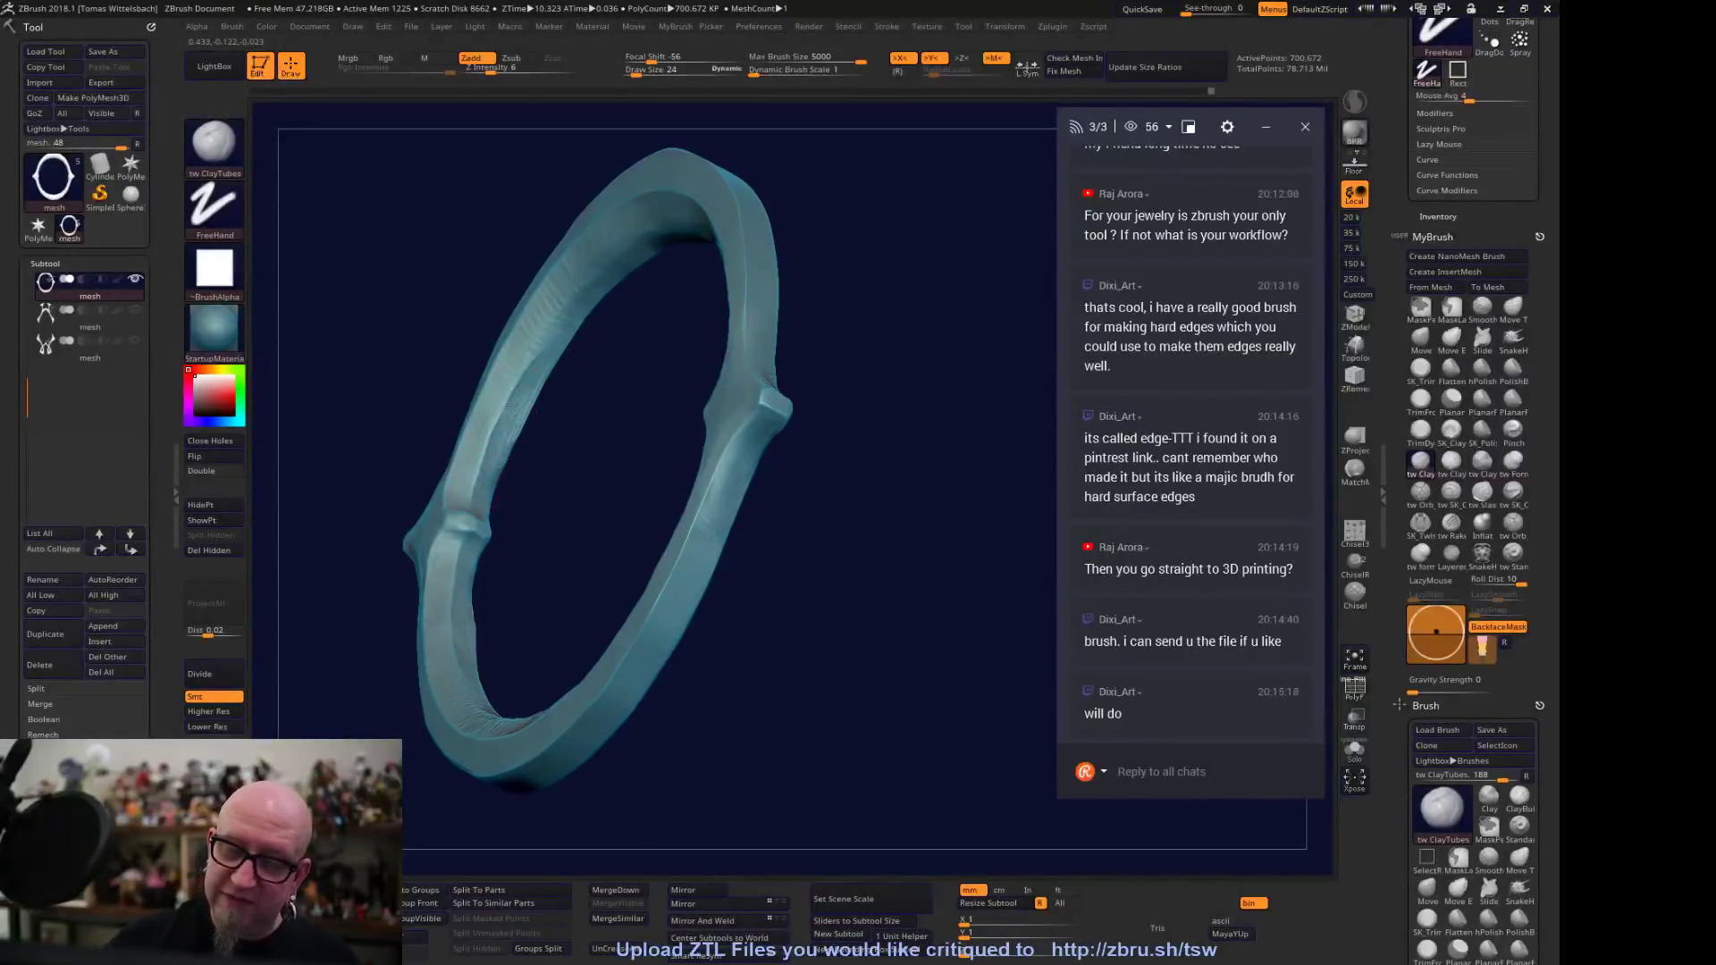
pyautogui.keyDown('shift'); pyautogui.moveTo(625, 314); pyautogui.dragTo(661, 367); pyautogui.keyUp('shift')
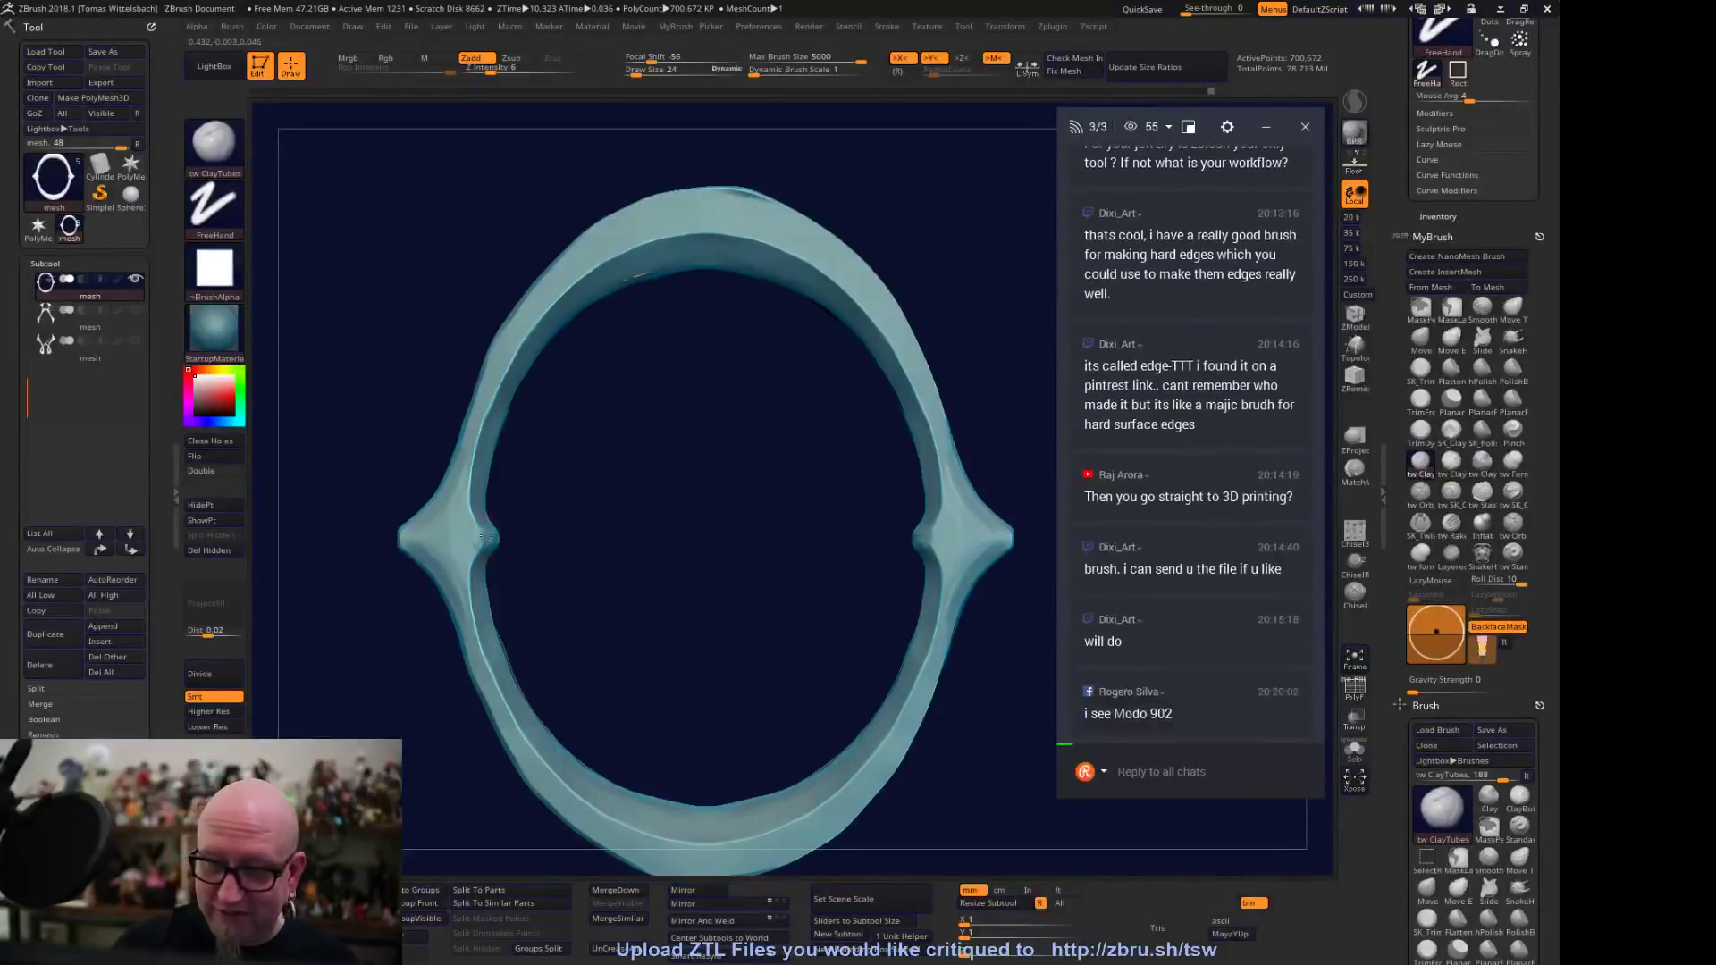
# Build up the front face of the side point and its transition into the ring with tw ClayTubes
pyautogui.moveTo(429, 594); pyautogui.dragTo(662, 588)
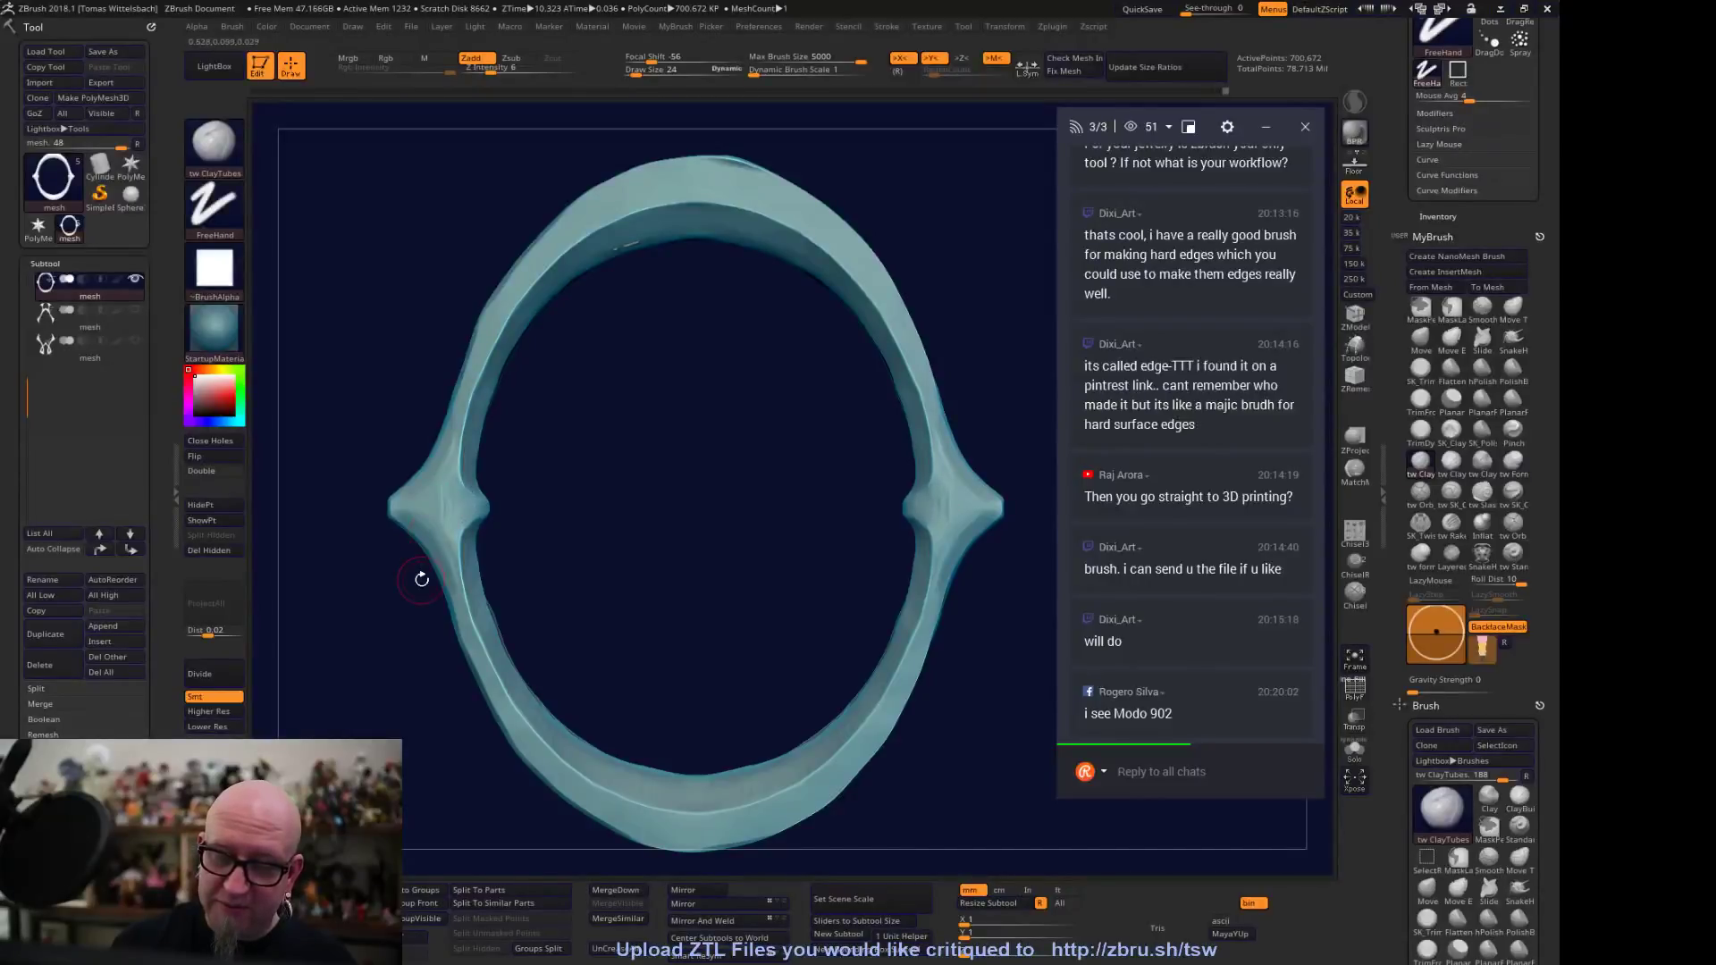
pyautogui.moveTo(794, 597); pyautogui.dragTo(486, 507)
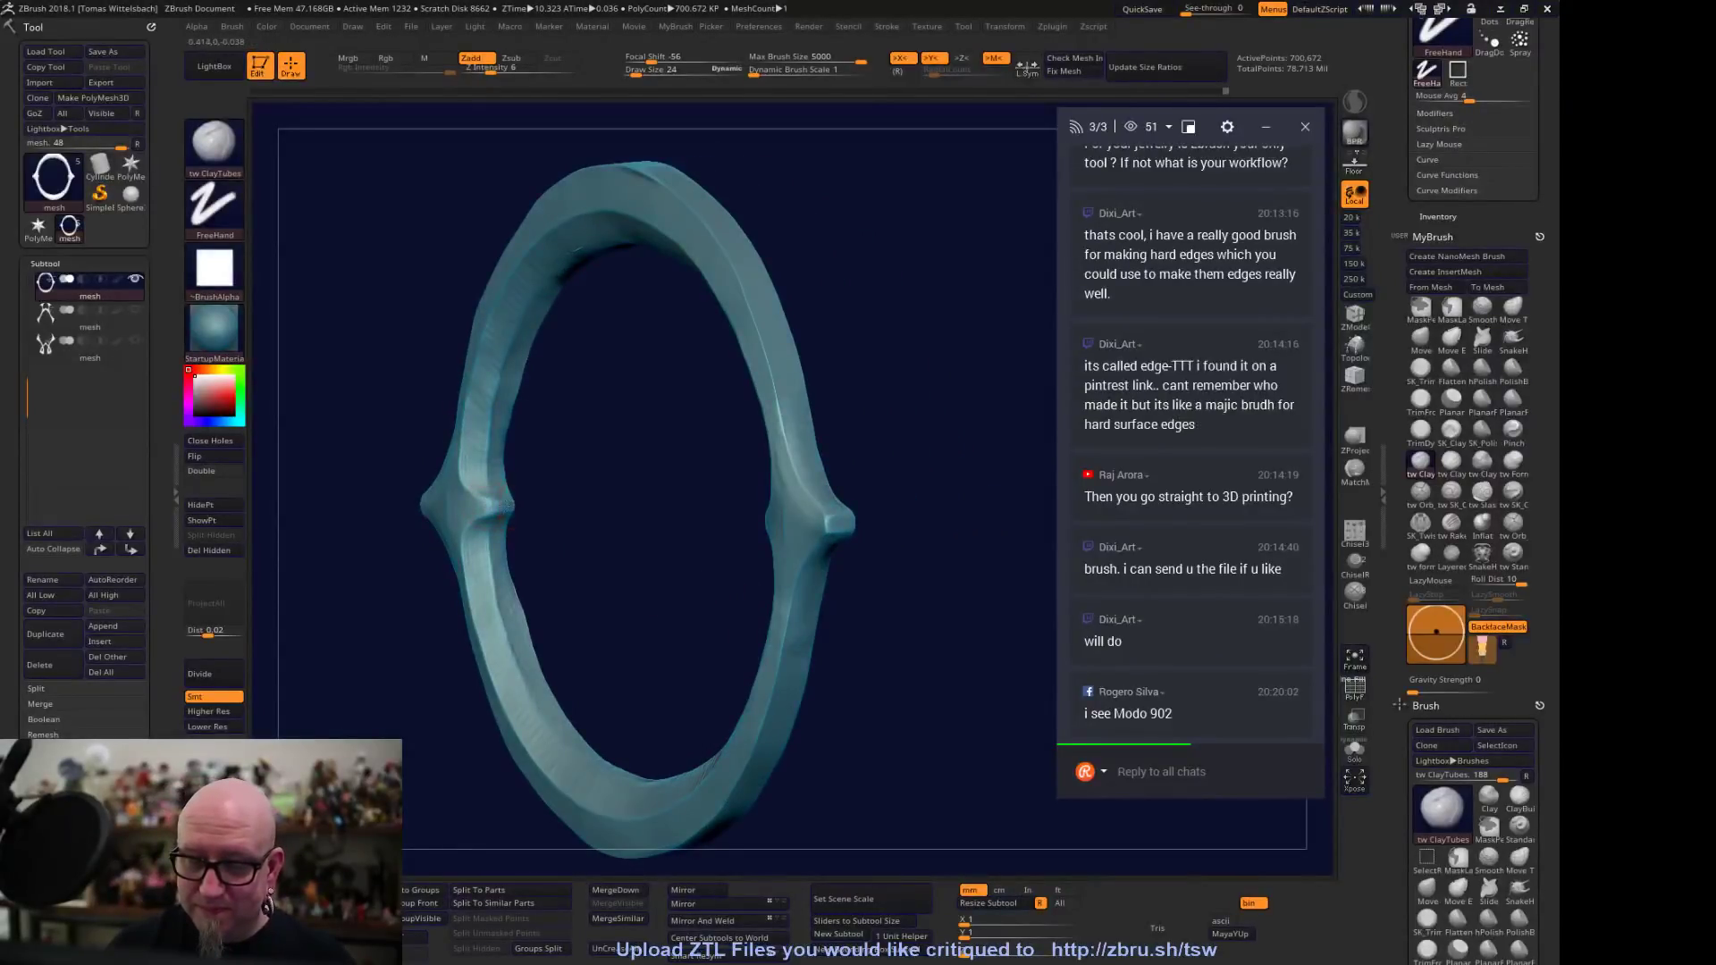
pyautogui.moveTo(561, 507)
pyautogui.mouseDown()
pyautogui.moveTo(789, 470)
pyautogui.moveTo(929, 474)
pyautogui.moveTo(816, 747)
pyautogui.moveTo(768, 541)
pyautogui.moveTo(719, 626)
pyautogui.mouseUp()
# Polish the side point's facets and the edges running into the ring with SK_TrimPolish
pyautogui.click(1419, 368)
pyautogui.moveTo(680, 516); pyautogui.dragTo(696, 382)
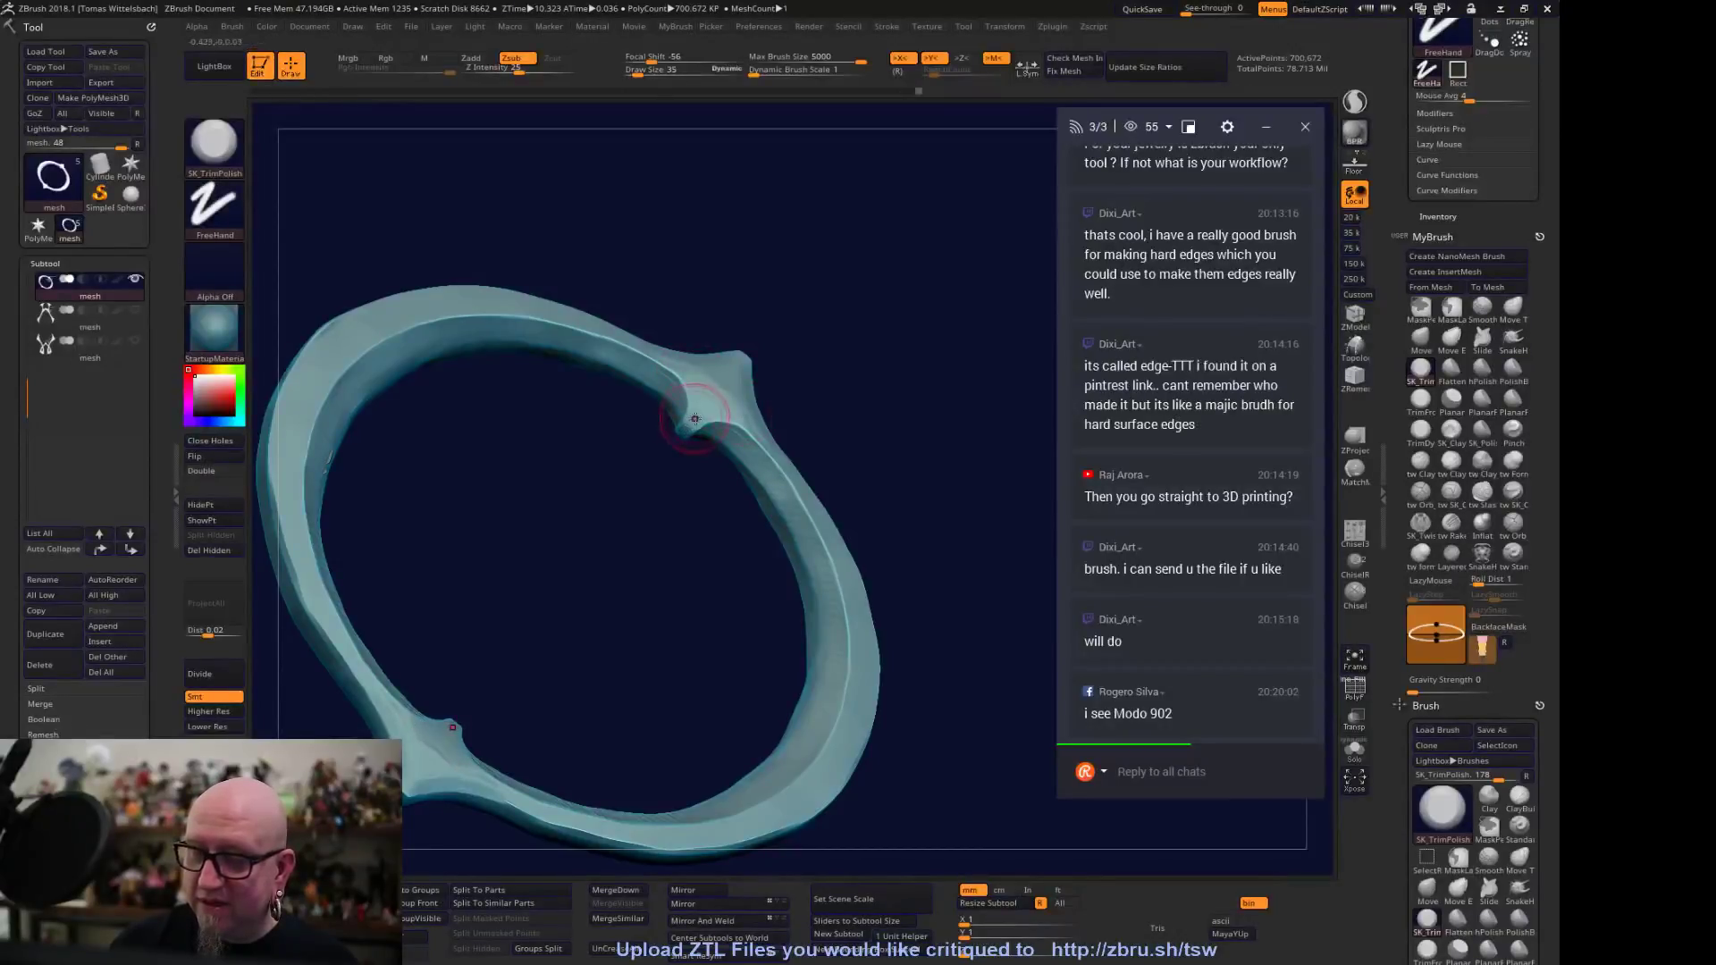
pyautogui.moveTo(711, 394); pyautogui.dragTo(697, 396, button='right')
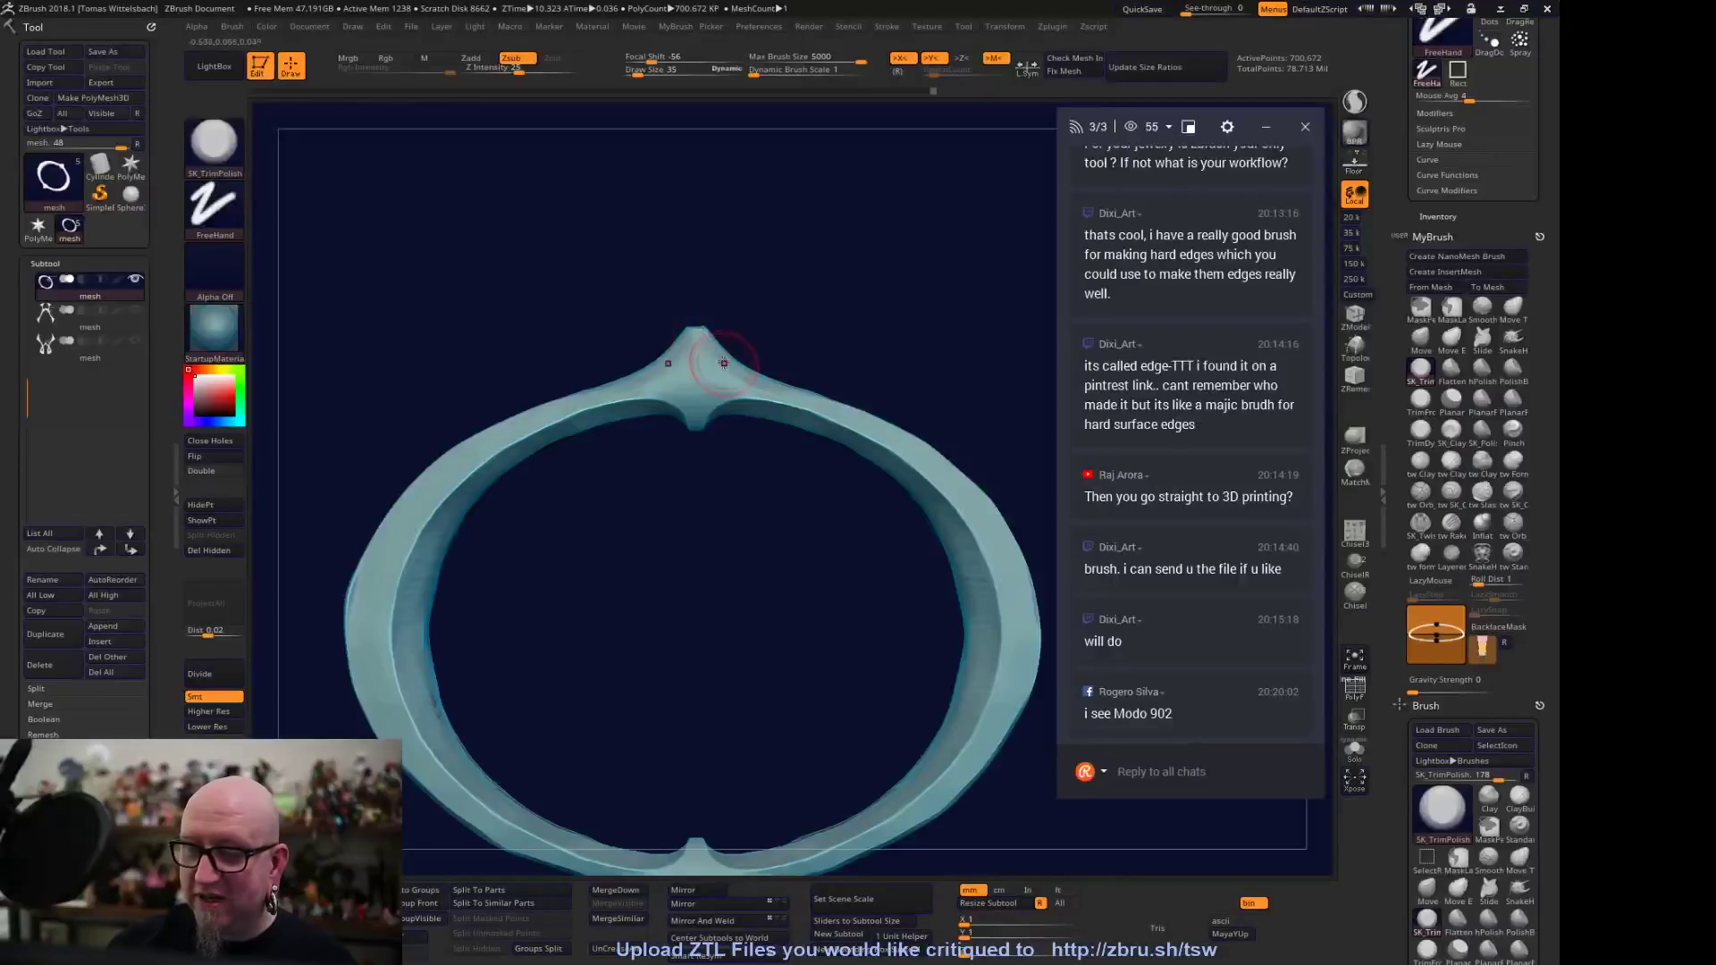
pyautogui.moveTo(828, 275); pyautogui.dragTo(834, 315, button='right')
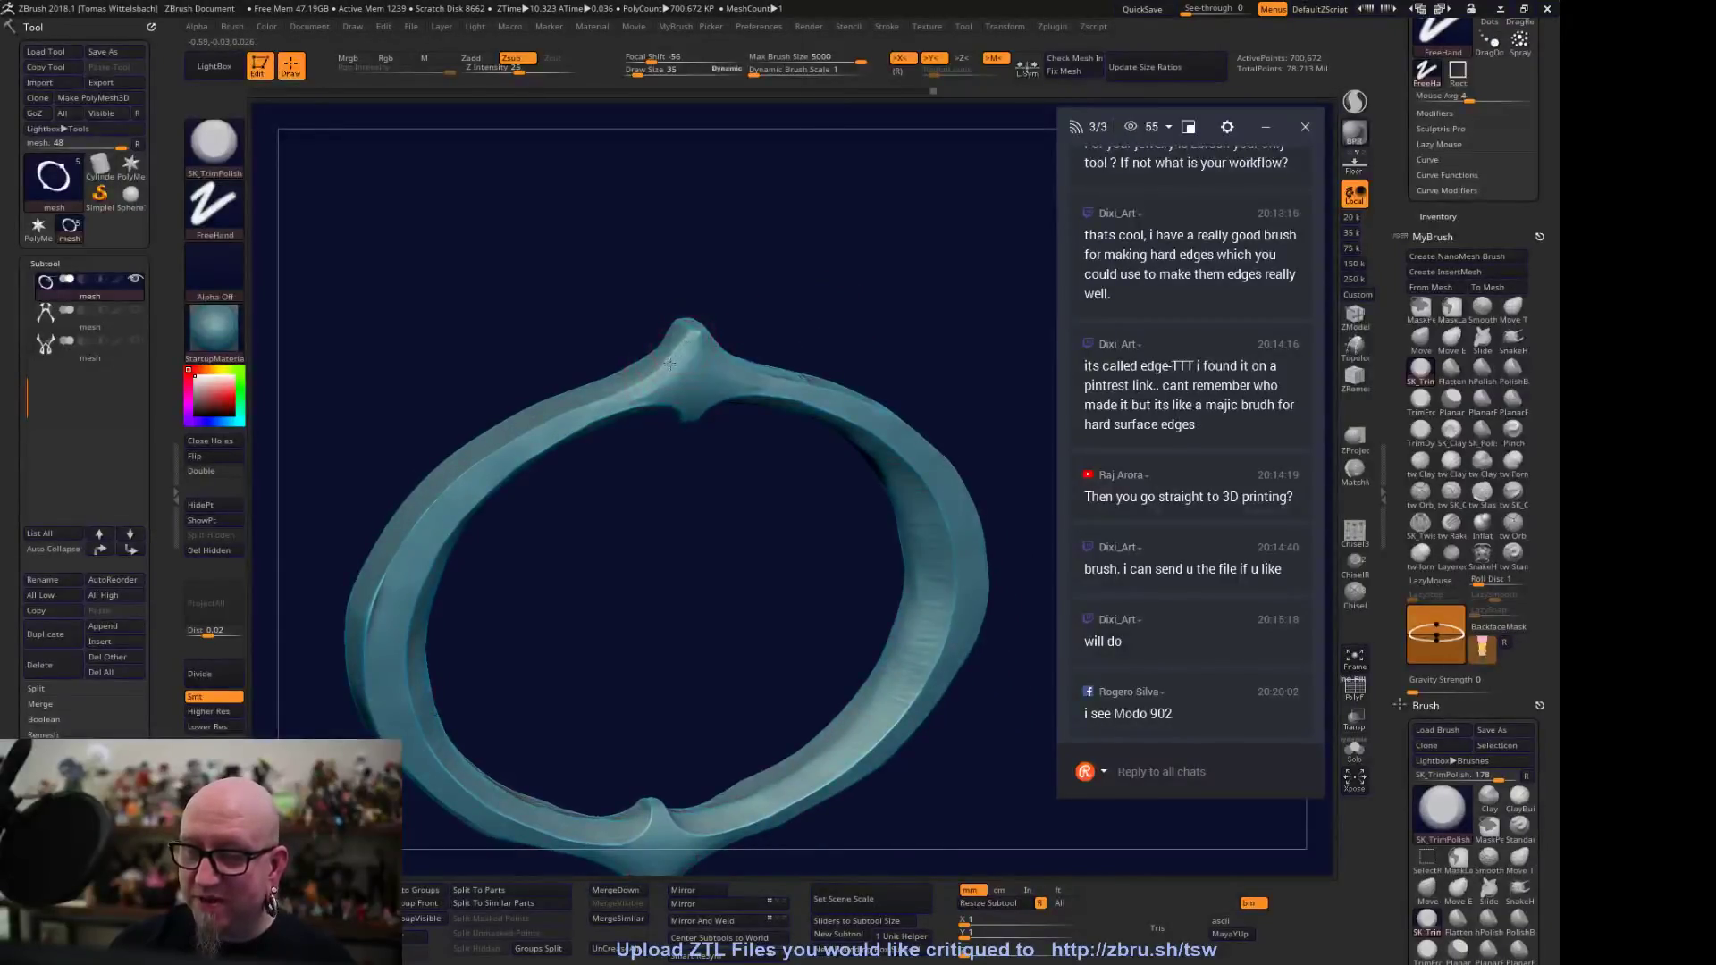
pyautogui.moveTo(677, 354)
pyautogui.mouseDown()
pyautogui.moveTo(681, 337)
pyautogui.moveTo(672, 361)
pyautogui.mouseUp()
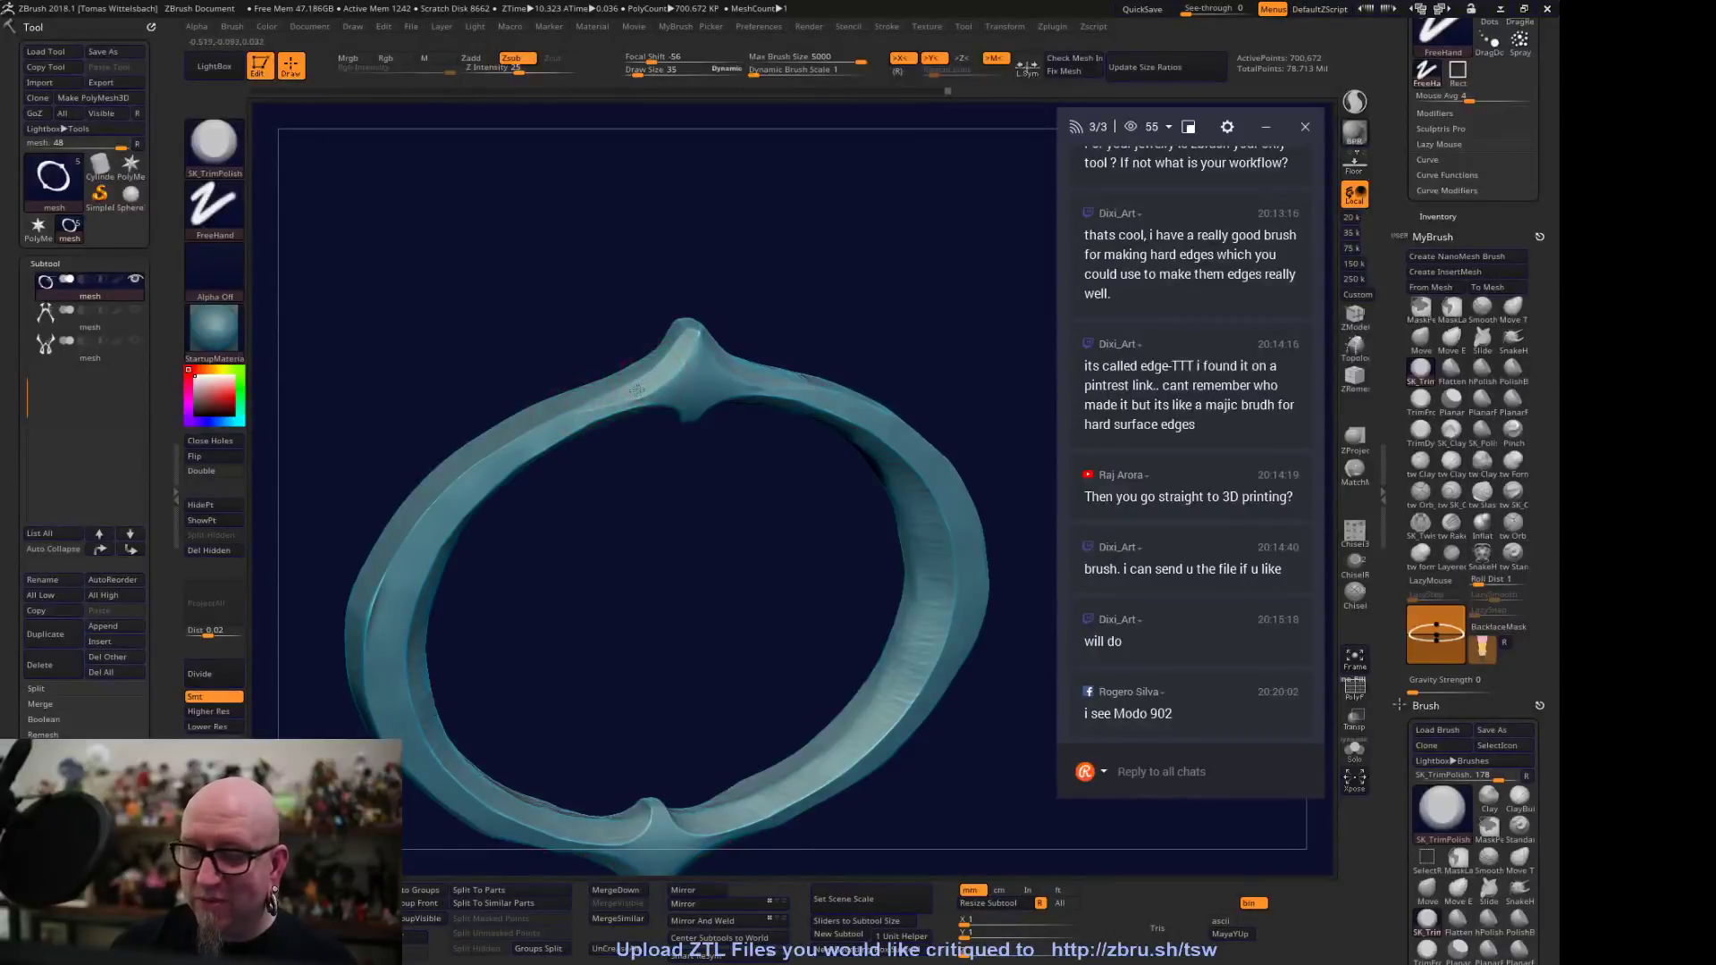
pyautogui.moveTo(686, 358); pyautogui.dragTo(678, 358)
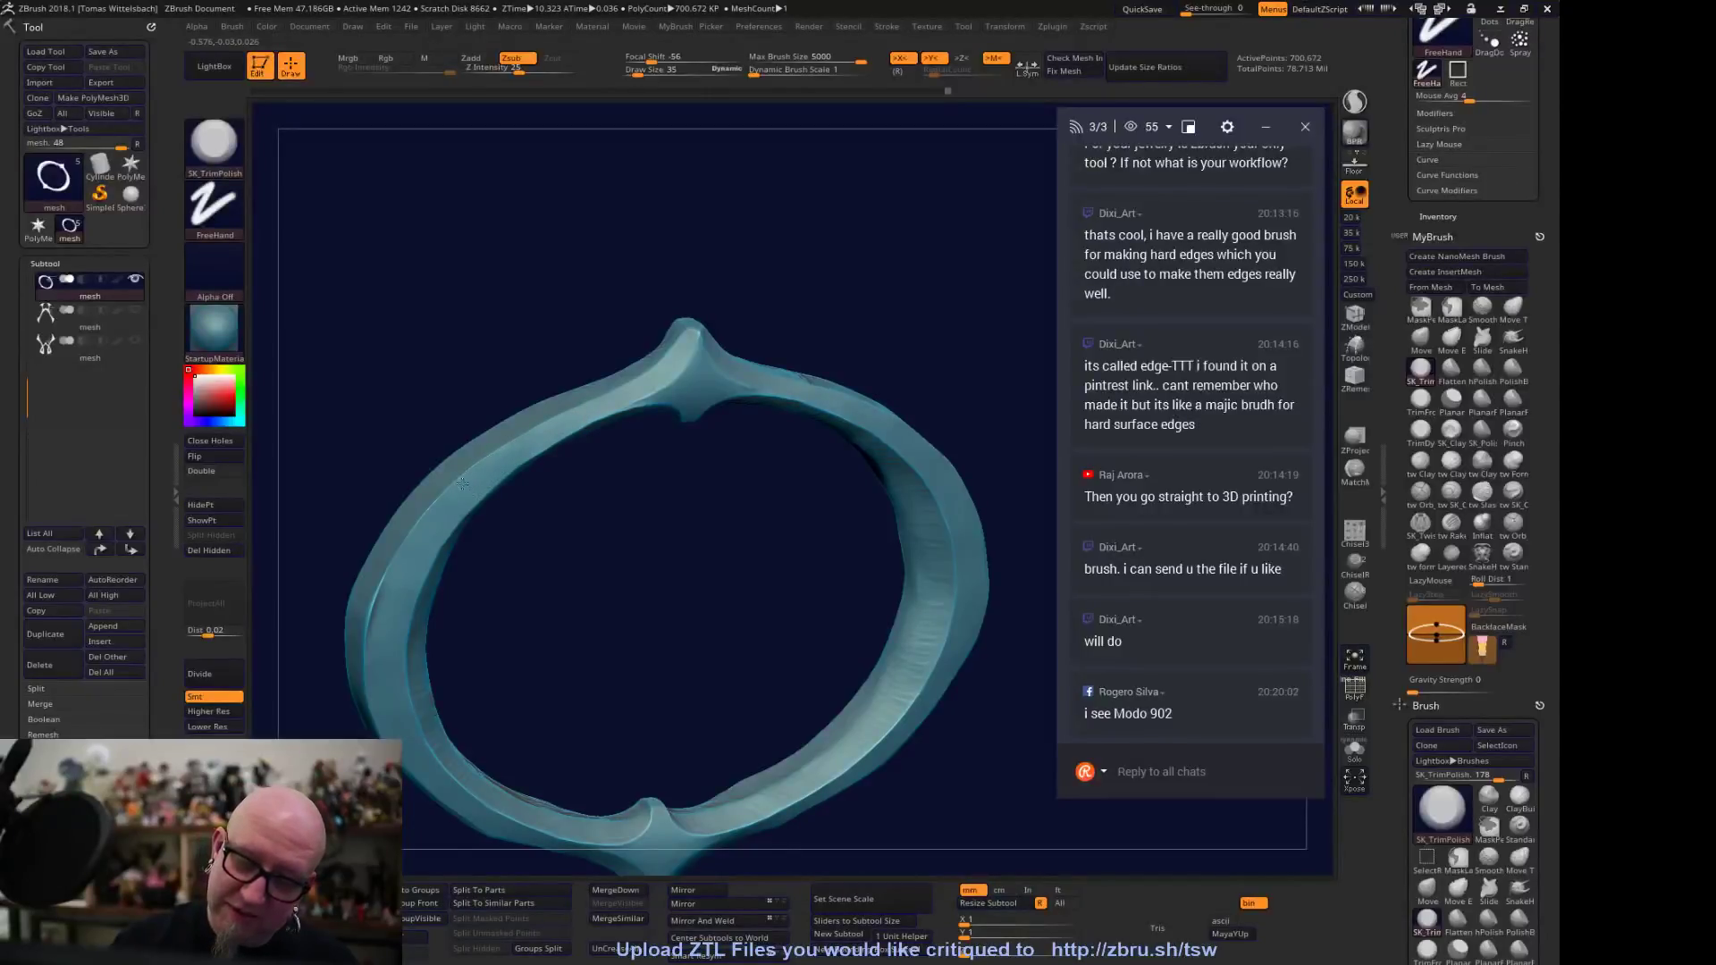
# Smooth the transition beside the side point and polish the inner bevel along the ring's curve with SK_TrimPolish
pyautogui.keyDown('shift'); pyautogui.moveTo(478, 599); pyautogui.dragTo(556, 595); pyautogui.keyUp('shift')
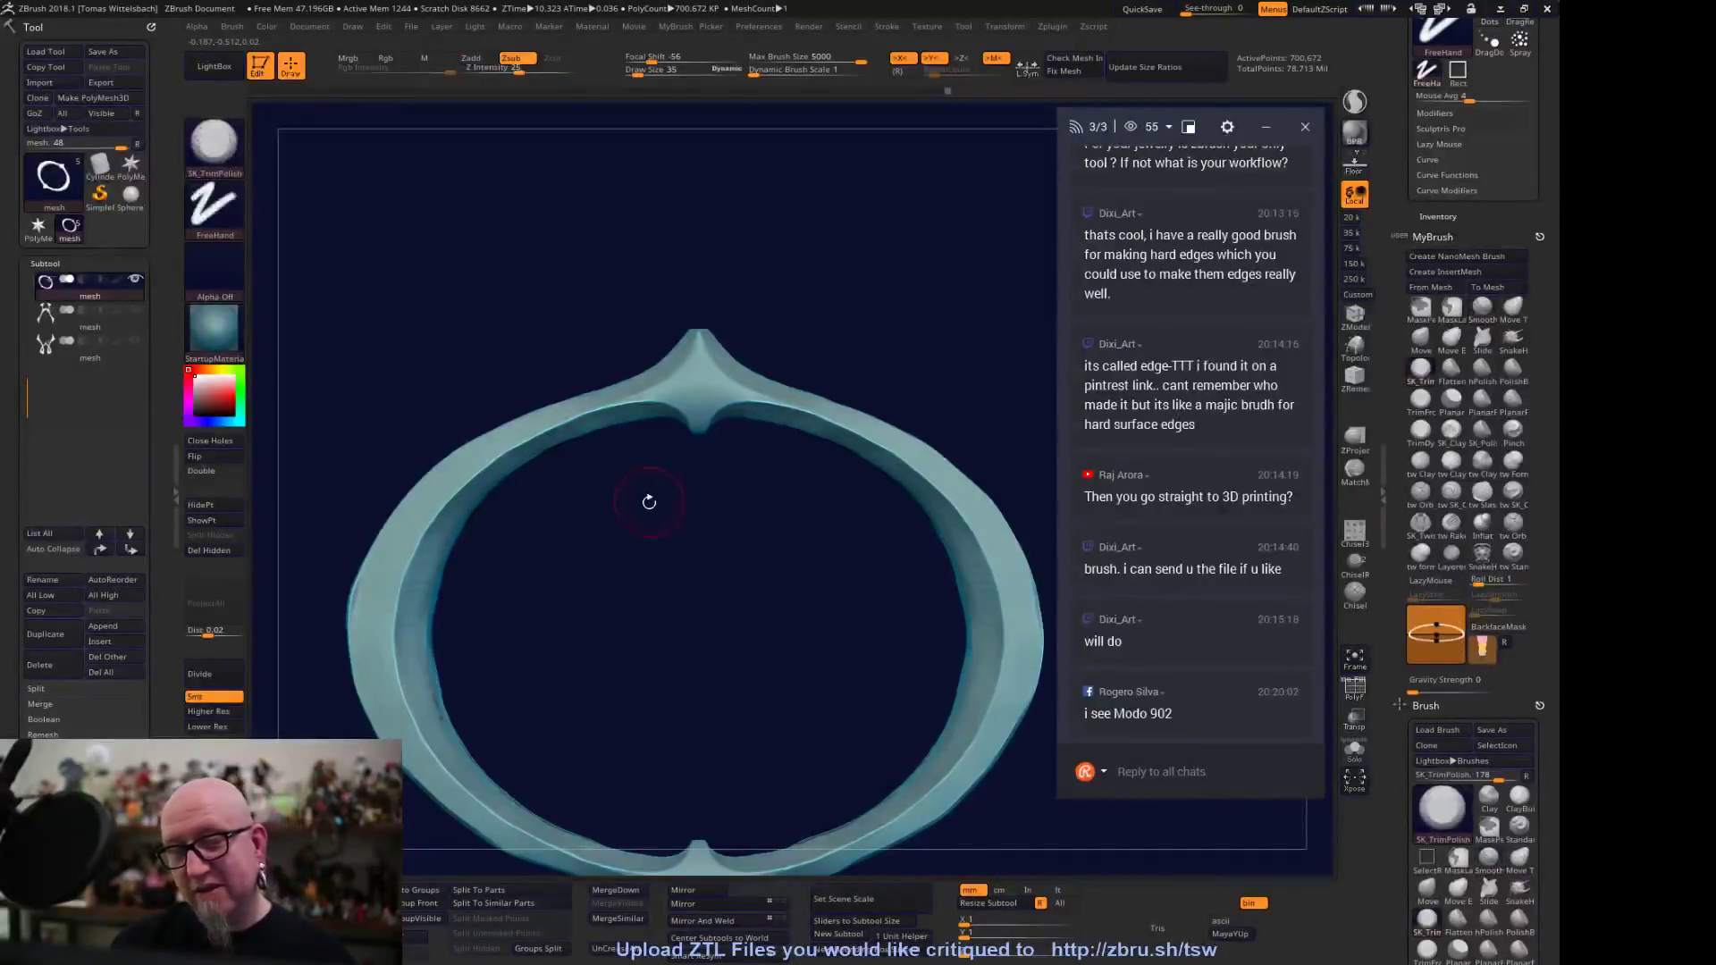
pyautogui.moveTo(657, 496); pyautogui.dragTo(712, 433)
pyautogui.press('shift')
pyautogui.keyDown('shift'); pyautogui.moveTo(596, 402); pyautogui.dragTo(593, 413); pyautogui.keyUp('shift')
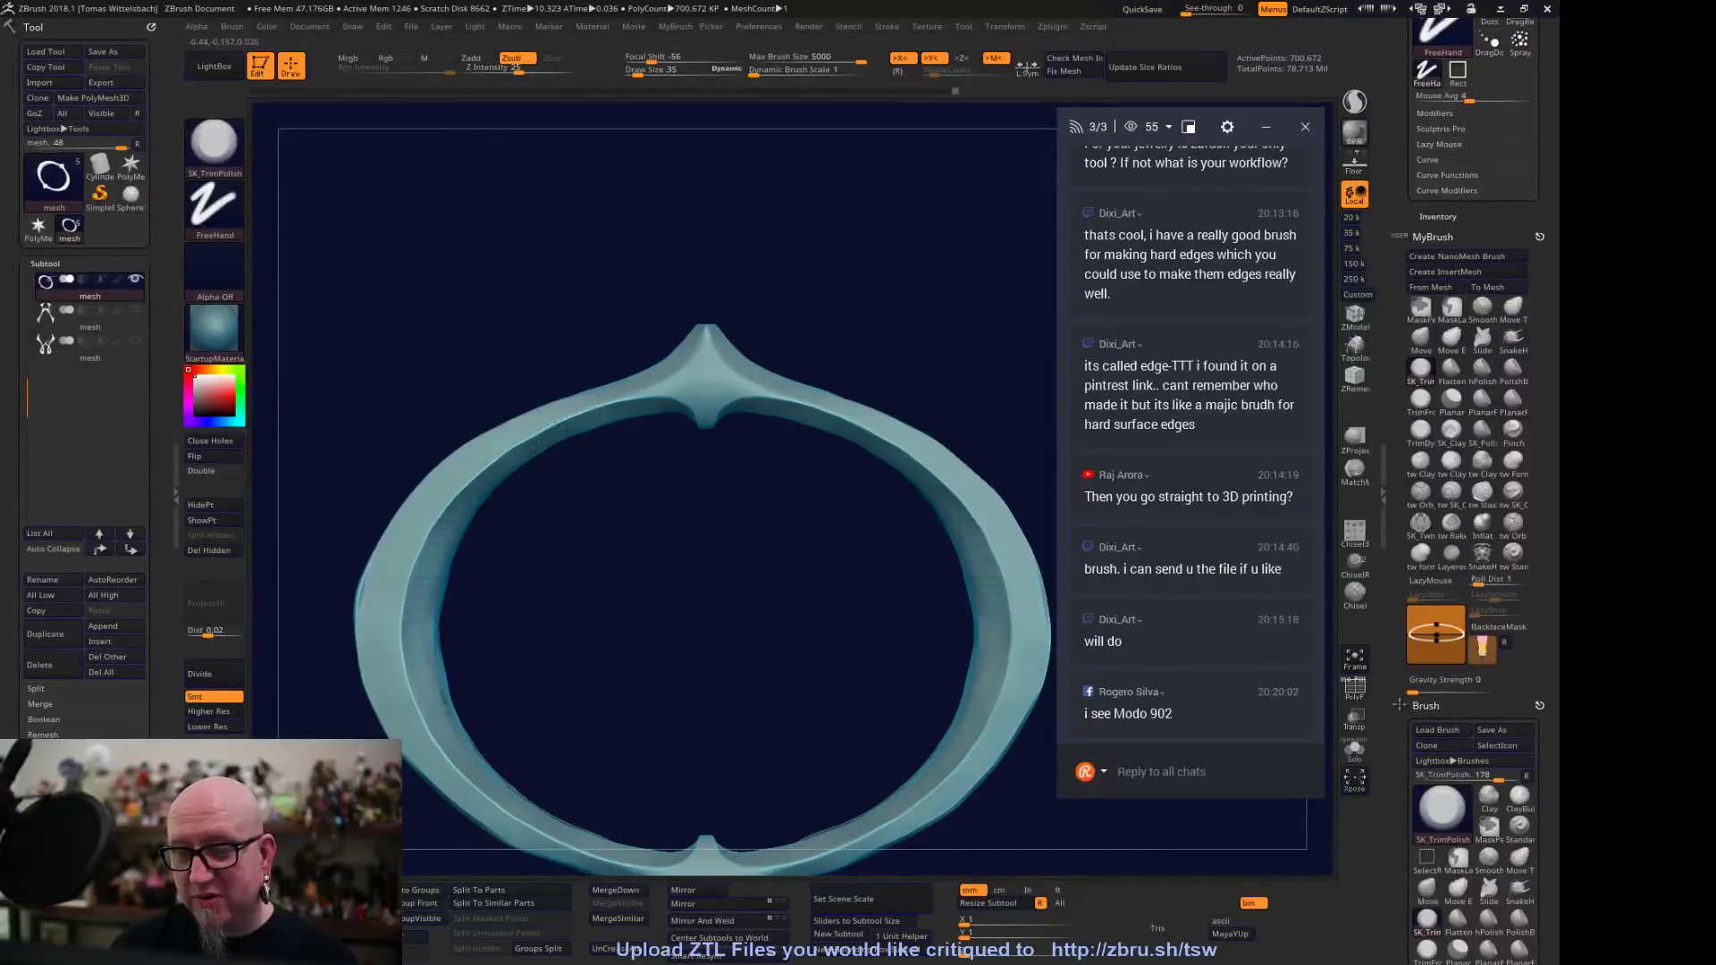
pyautogui.moveTo(429, 654); pyautogui.dragTo(481, 474)
pyautogui.moveTo(435, 554)
pyautogui.mouseDown()
pyautogui.moveTo(429, 666)
pyautogui.moveTo(457, 502)
pyautogui.moveTo(538, 434)
pyautogui.mouseUp()
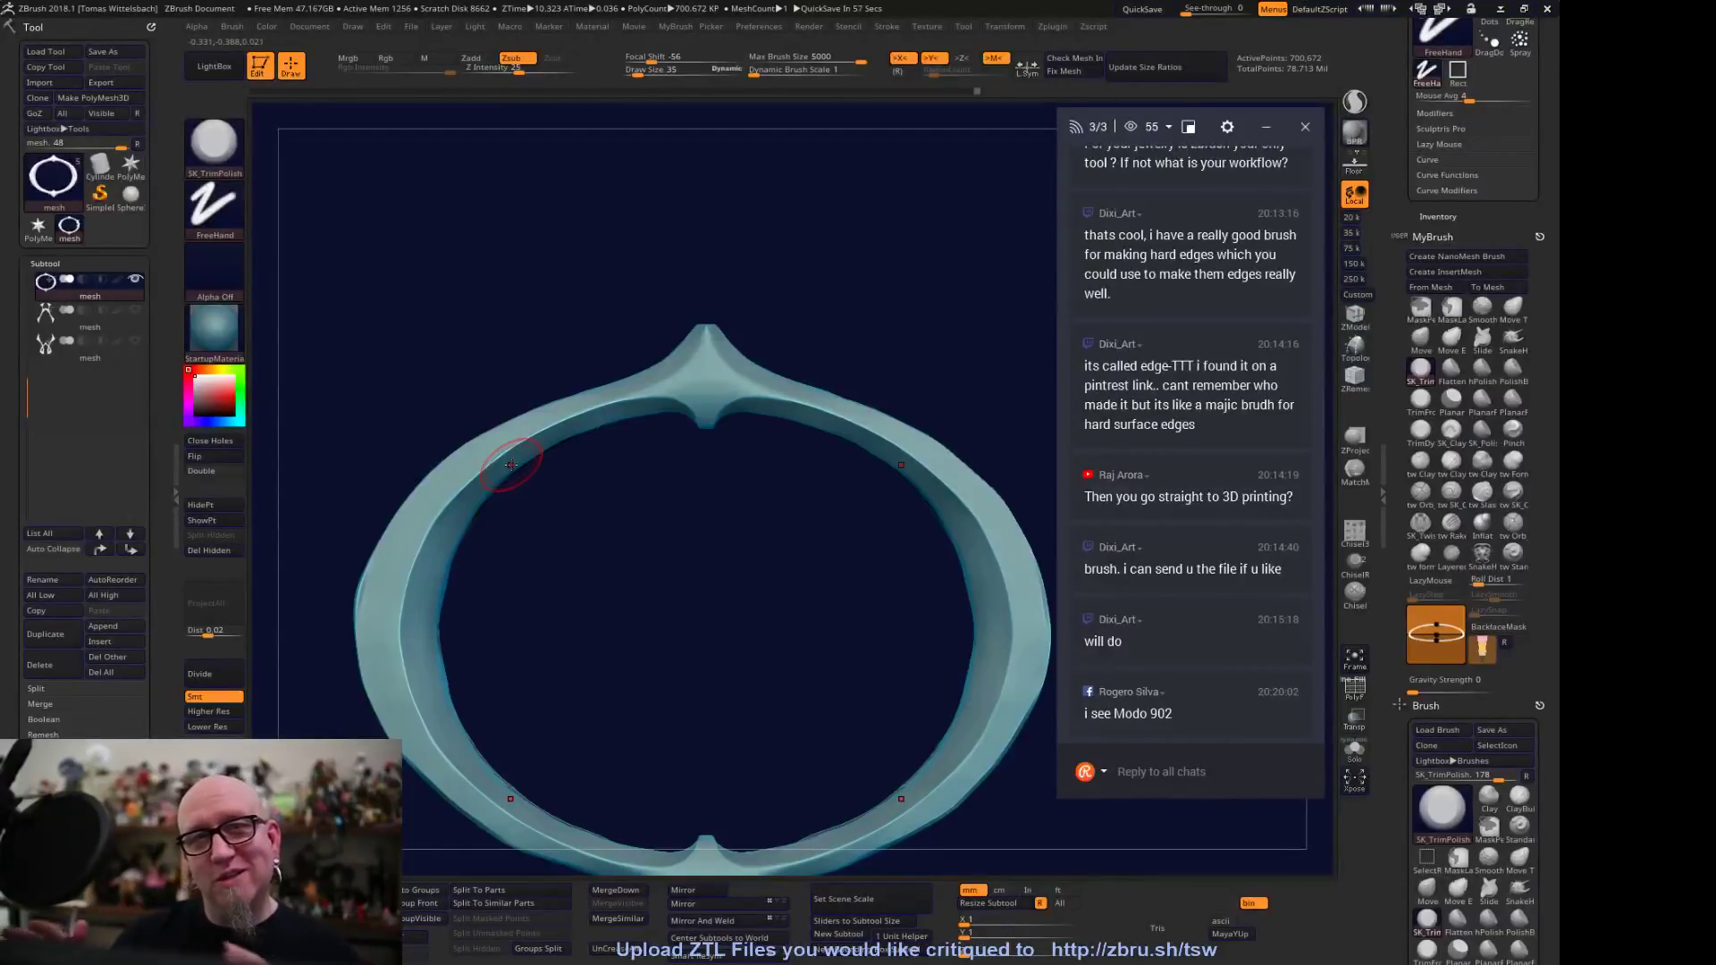
# Examine the ring's overall silhouette, side points and bevels from the front and from several angles
pyautogui.moveTo(668, 617); pyautogui.dragTo(667, 570)
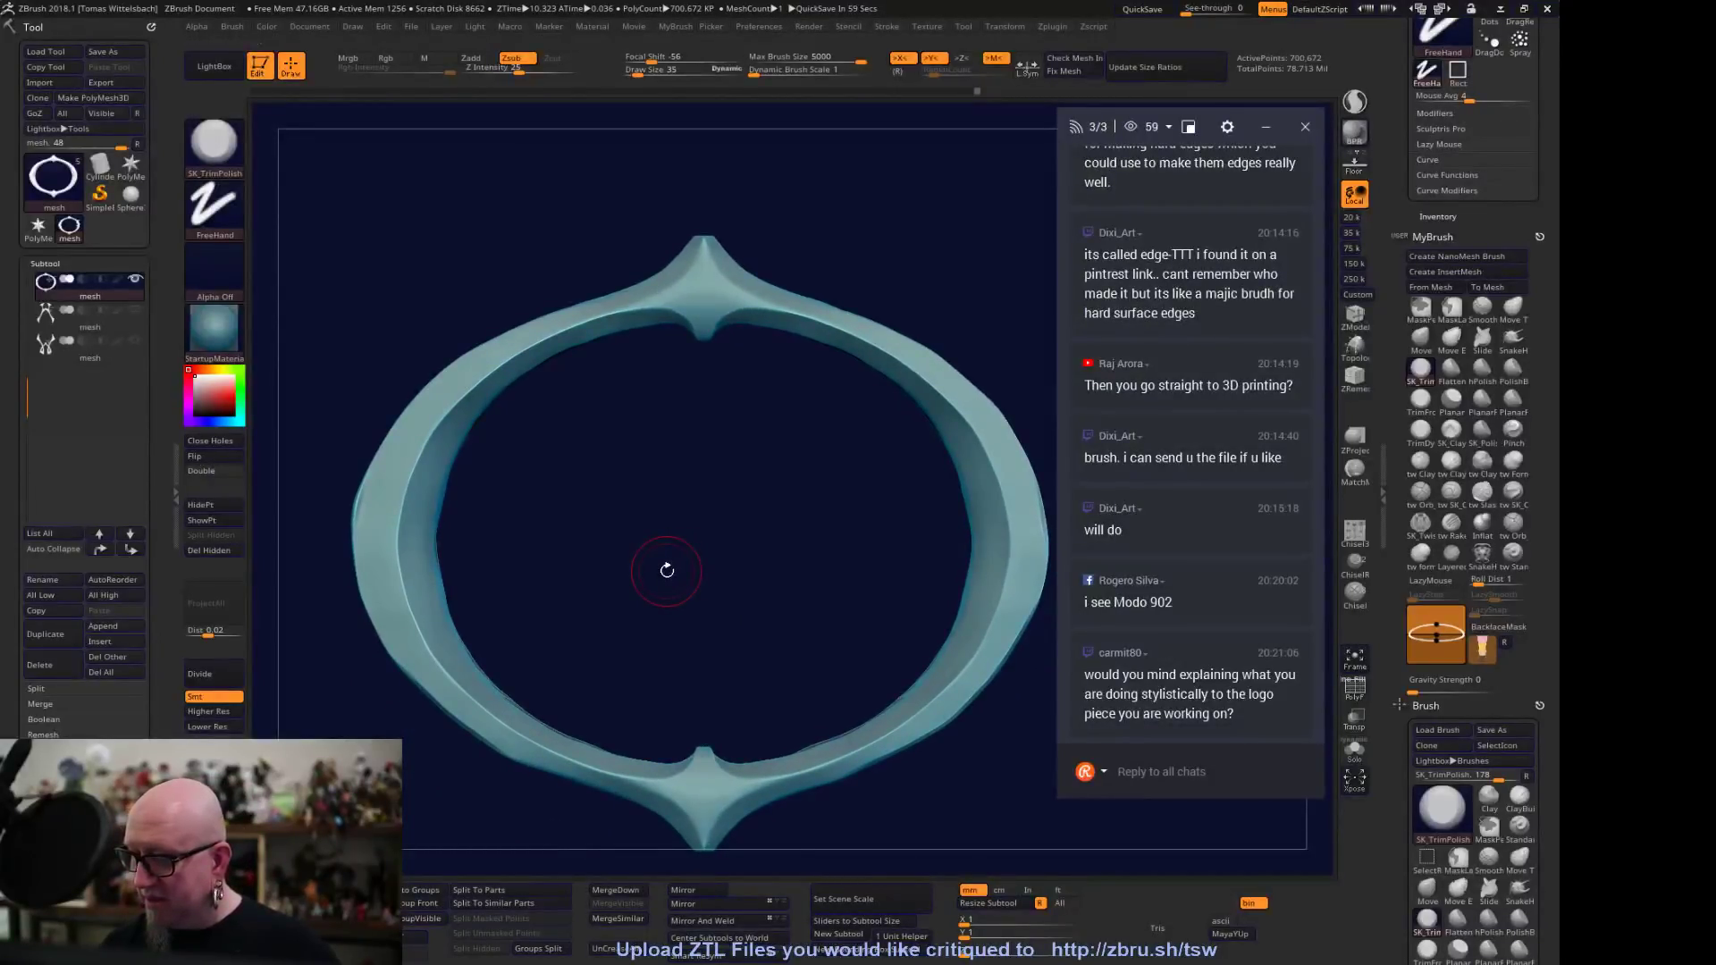
pyautogui.moveTo(968, 802); pyautogui.dragTo(831, 787)
pyautogui.moveTo(852, 631); pyautogui.dragTo(908, 639)
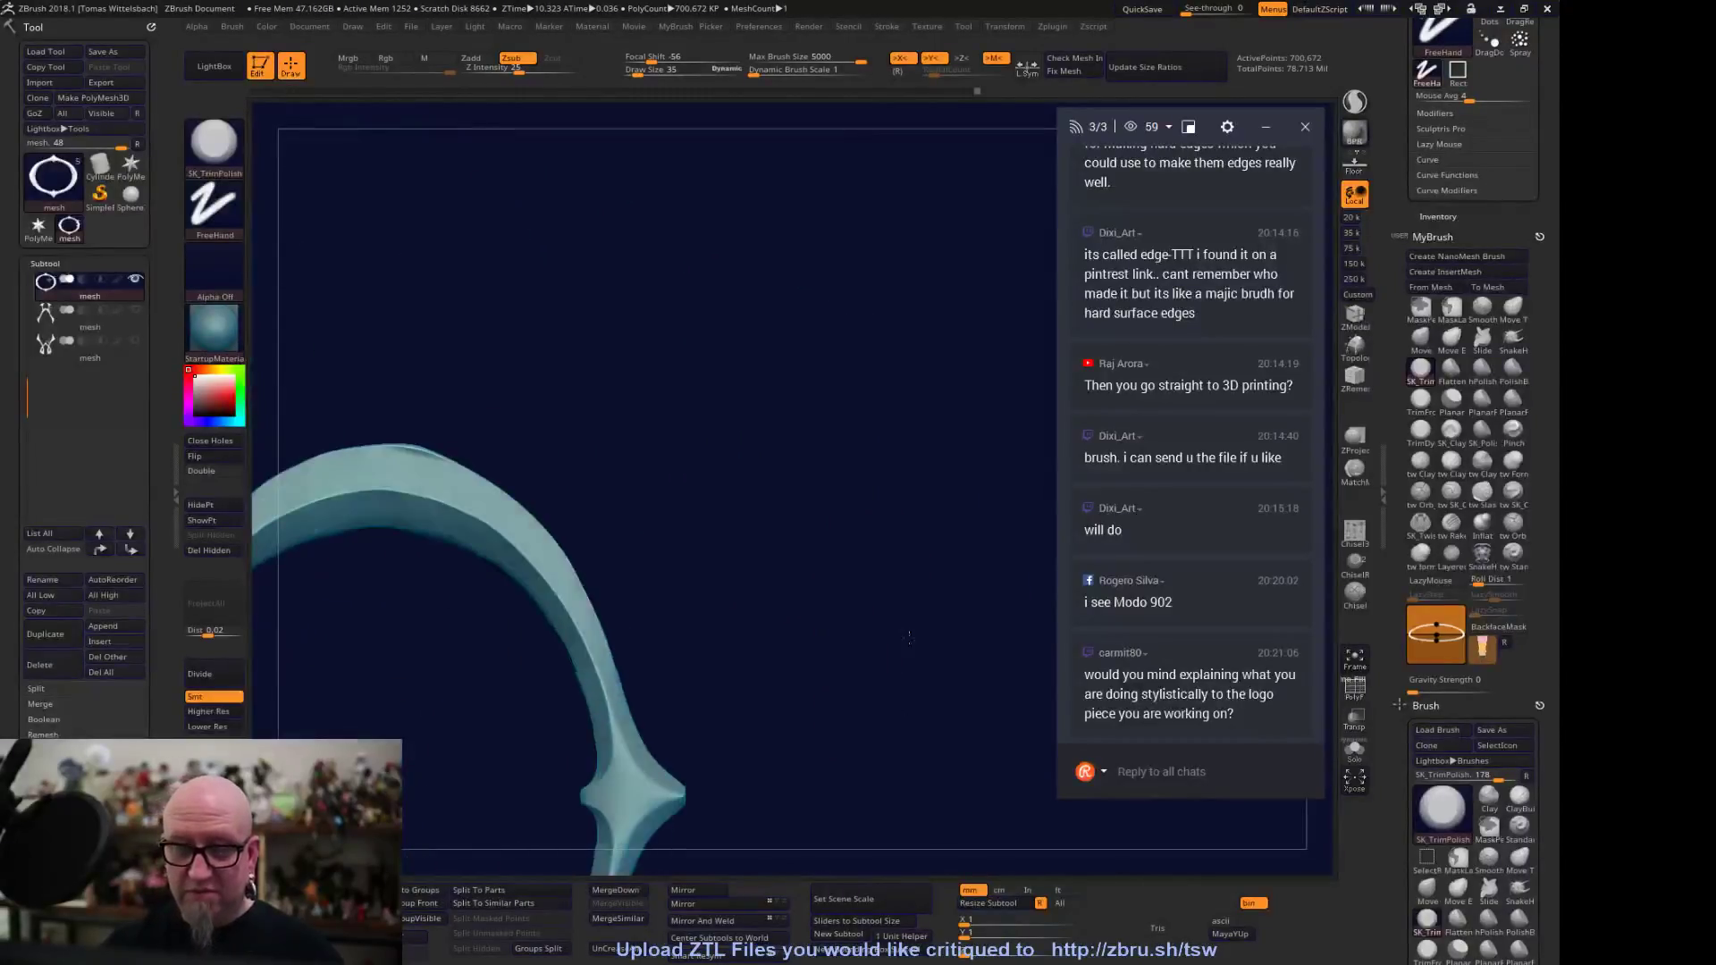
pyautogui.keyDown('shift'); pyautogui.moveTo(777, 615); pyautogui.dragTo(877, 511); pyautogui.keyUp('shift')
pyautogui.press('f')
pyautogui.keyDown('alt'); pyautogui.moveTo(1000, 421); pyautogui.dragTo(995, 502); pyautogui.keyUp('alt')
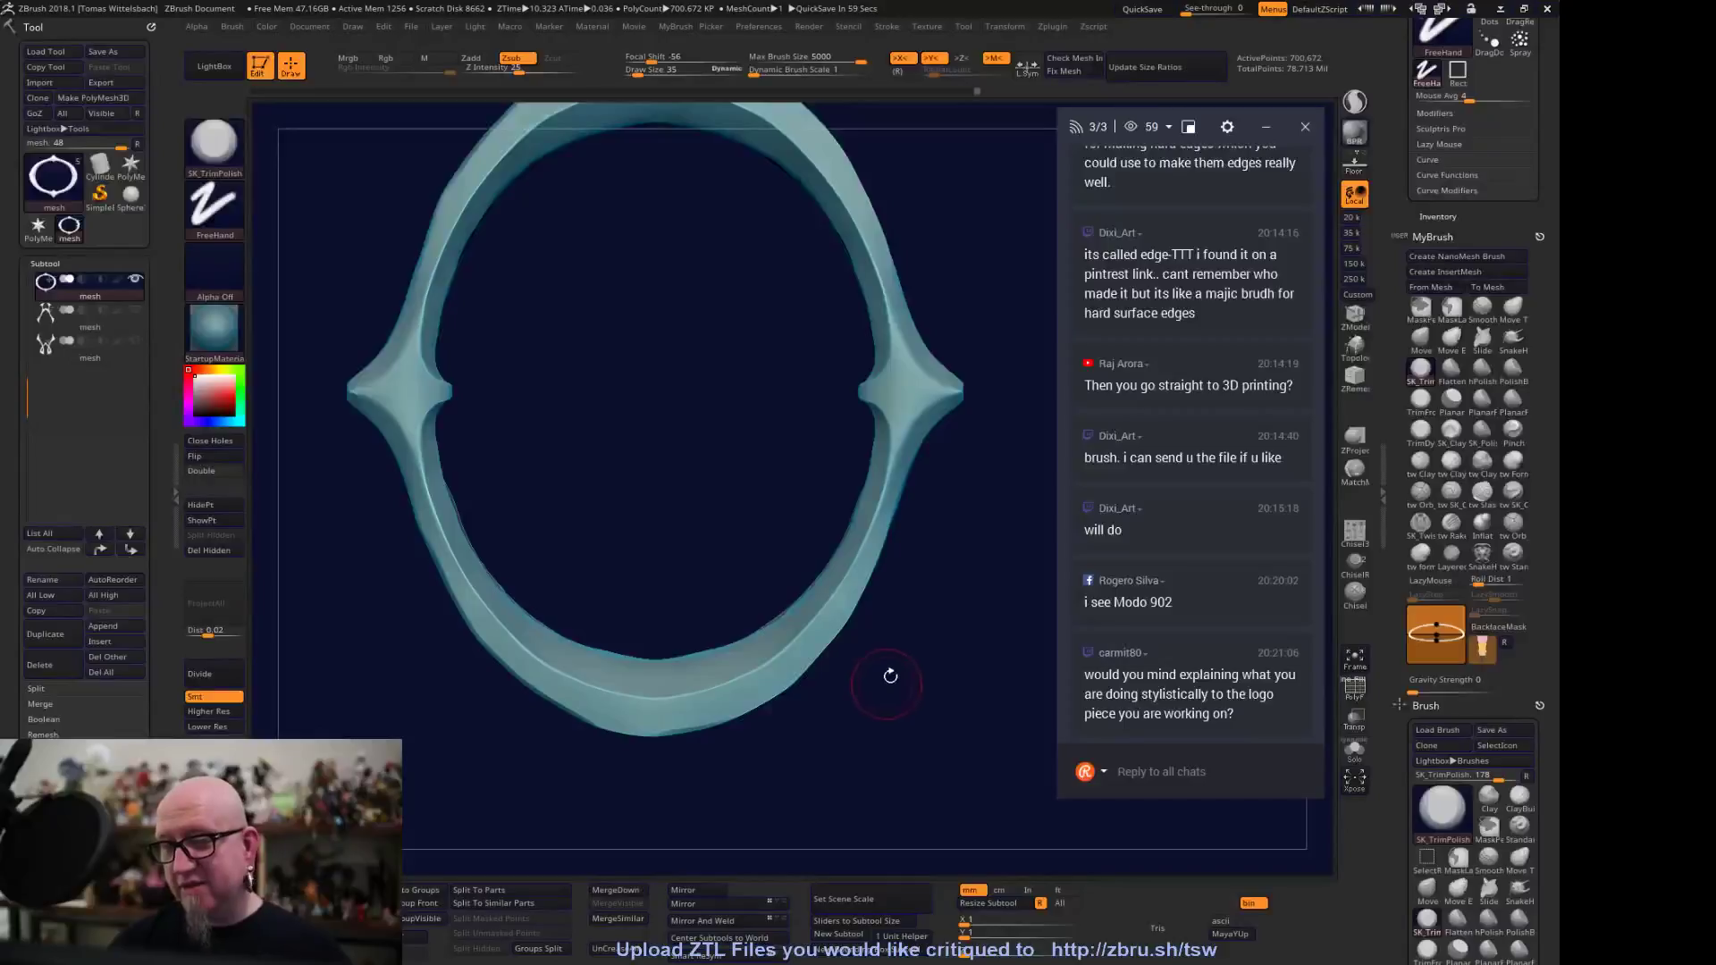
pyautogui.keyDown('alt'); pyautogui.moveTo(875, 635); pyautogui.dragTo(873, 705); pyautogui.keyUp('alt')
pyautogui.moveTo(568, 627); pyautogui.dragTo(375, 734)
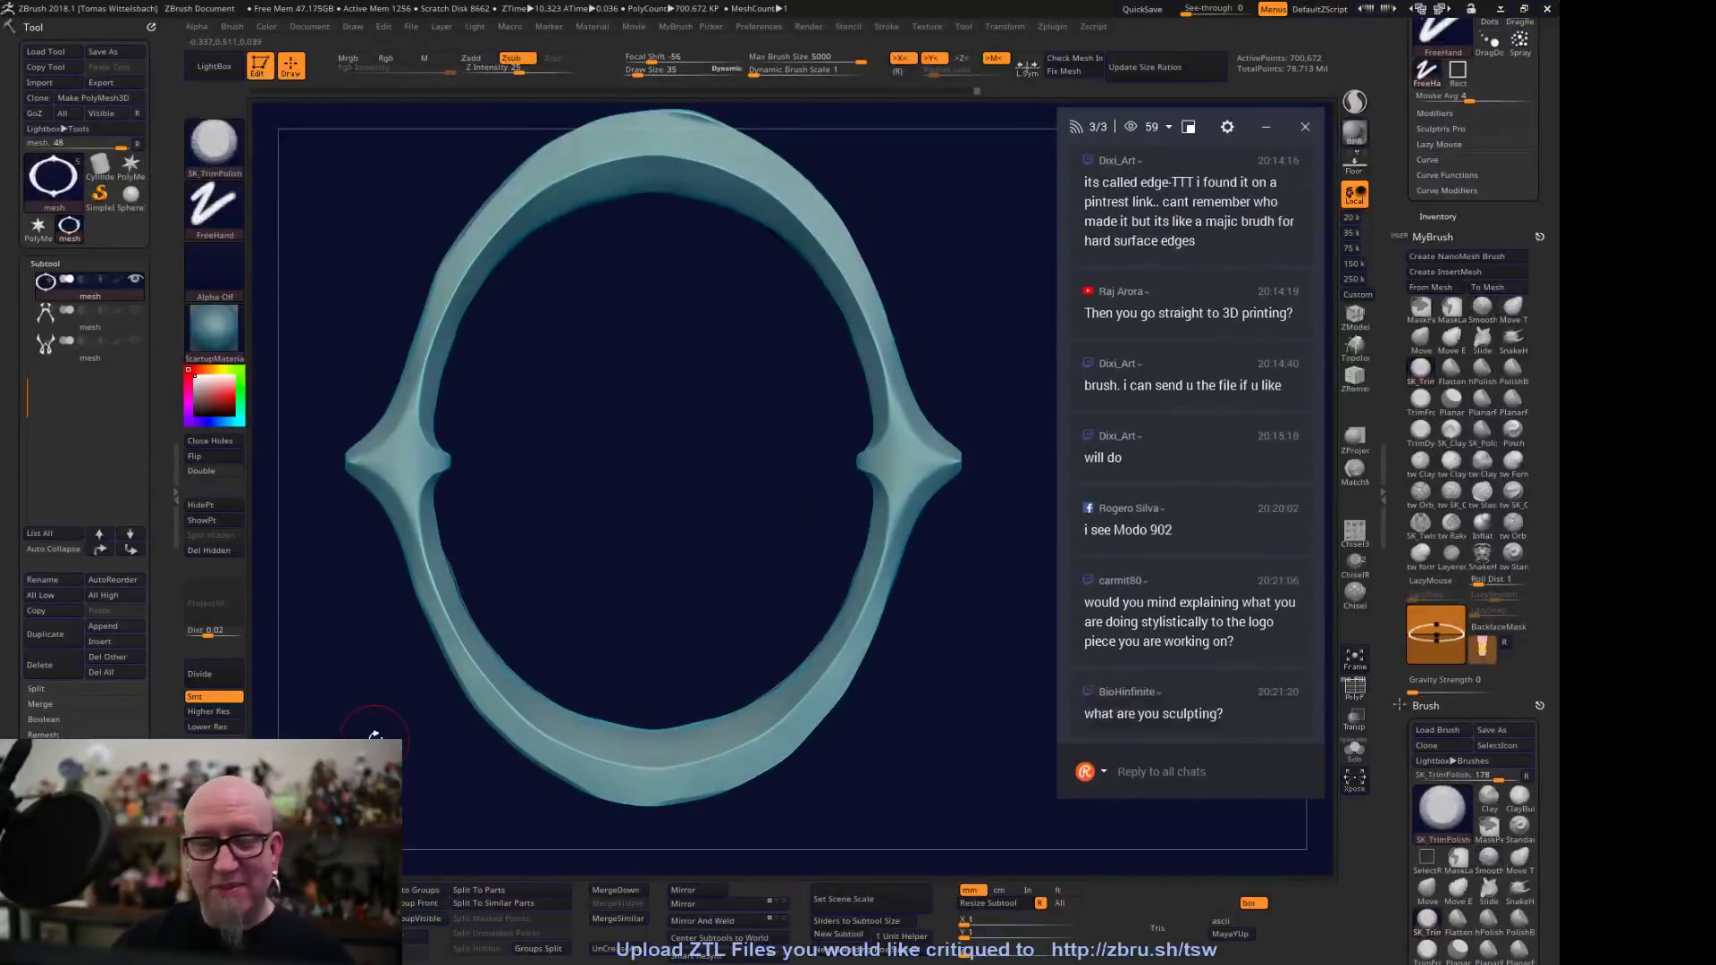
# View the A-shaped and W-shaped subtools over the ring one after the other, and return to the ring subtool
pyautogui.click(45, 315)
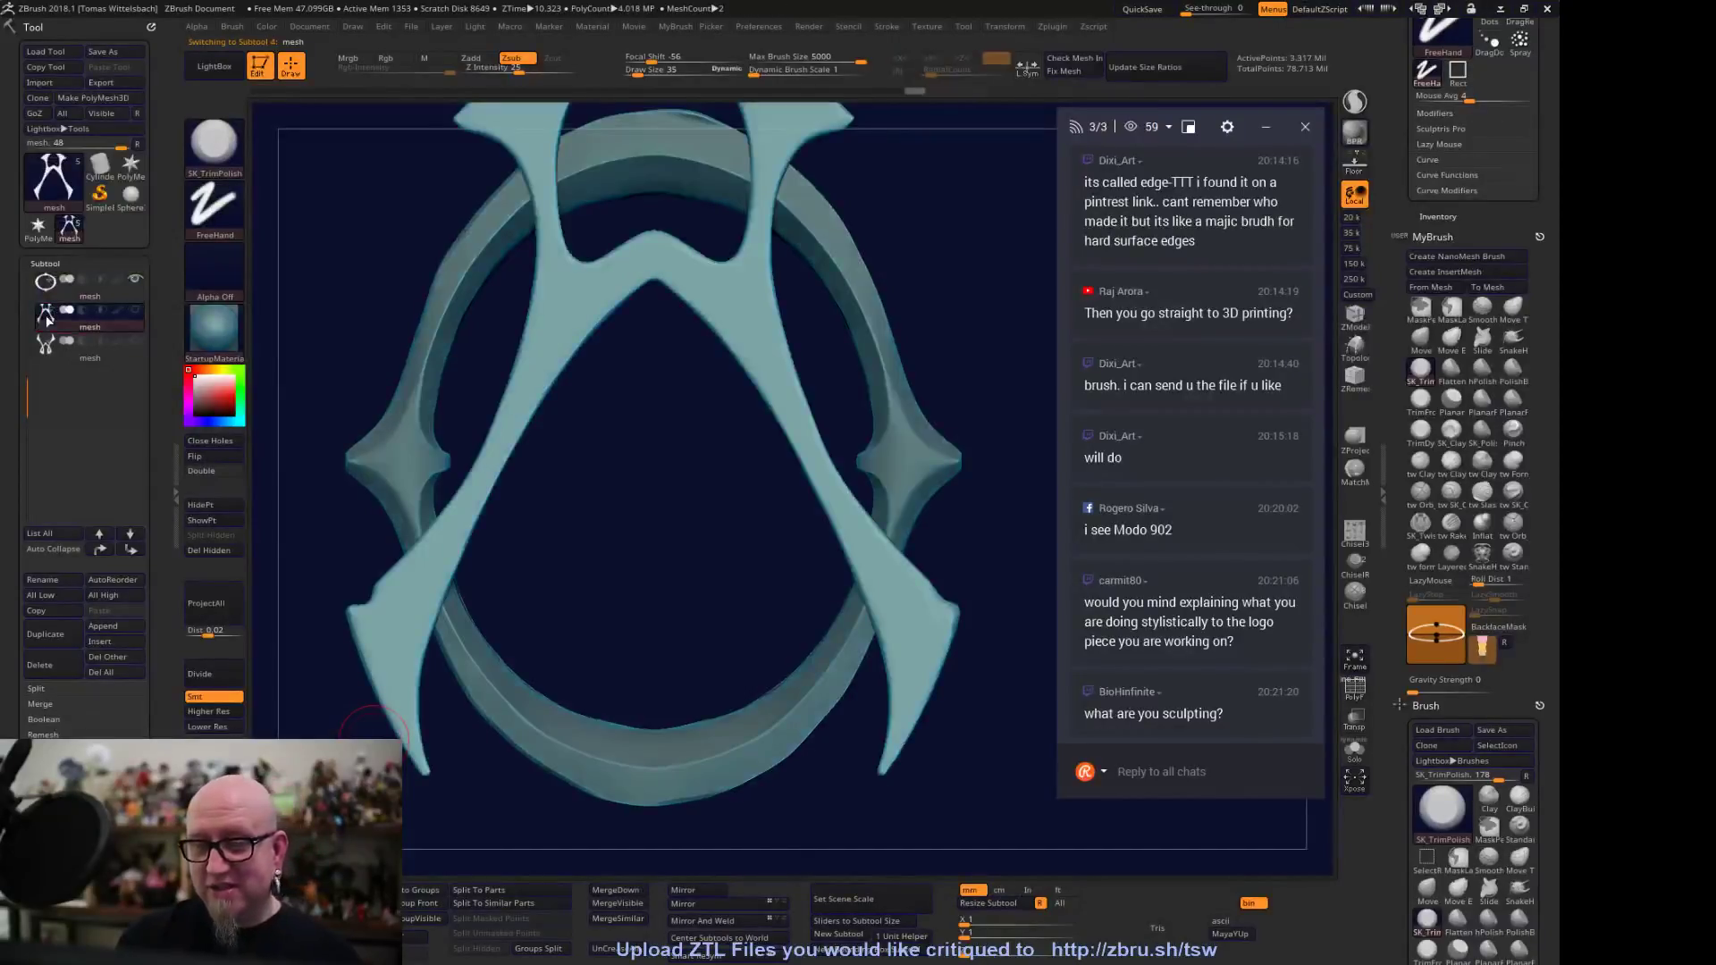
pyautogui.click(45, 346)
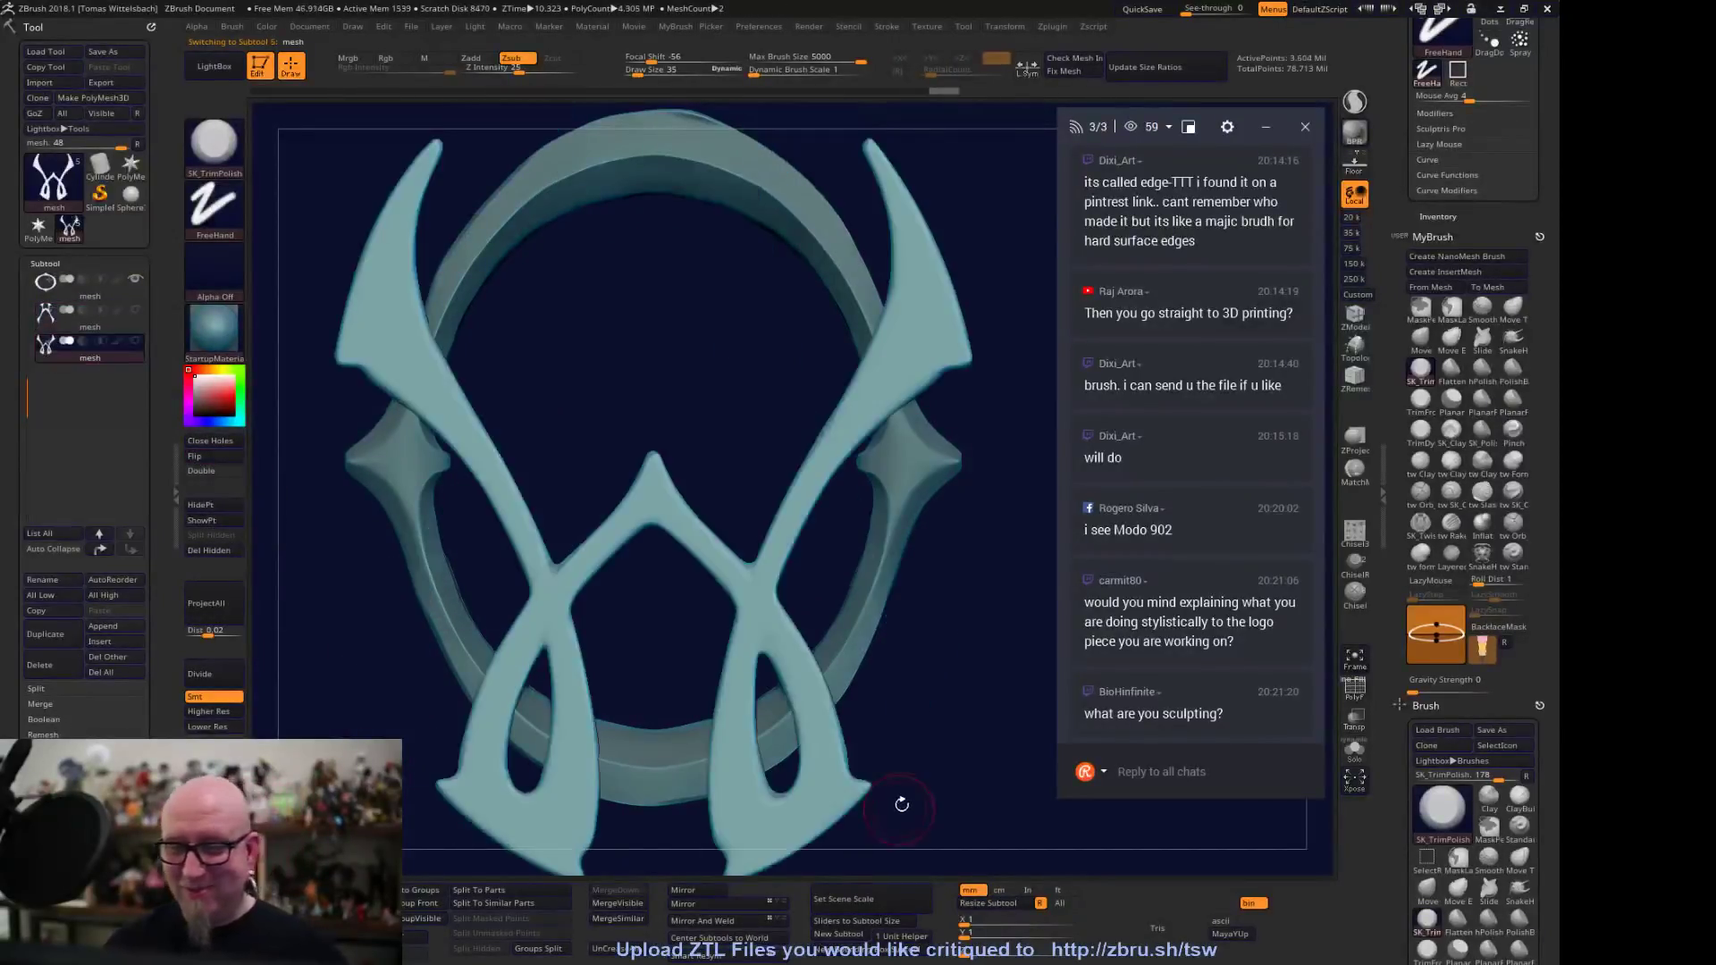
pyautogui.moveTo(906, 784); pyautogui.dragTo(974, 687)
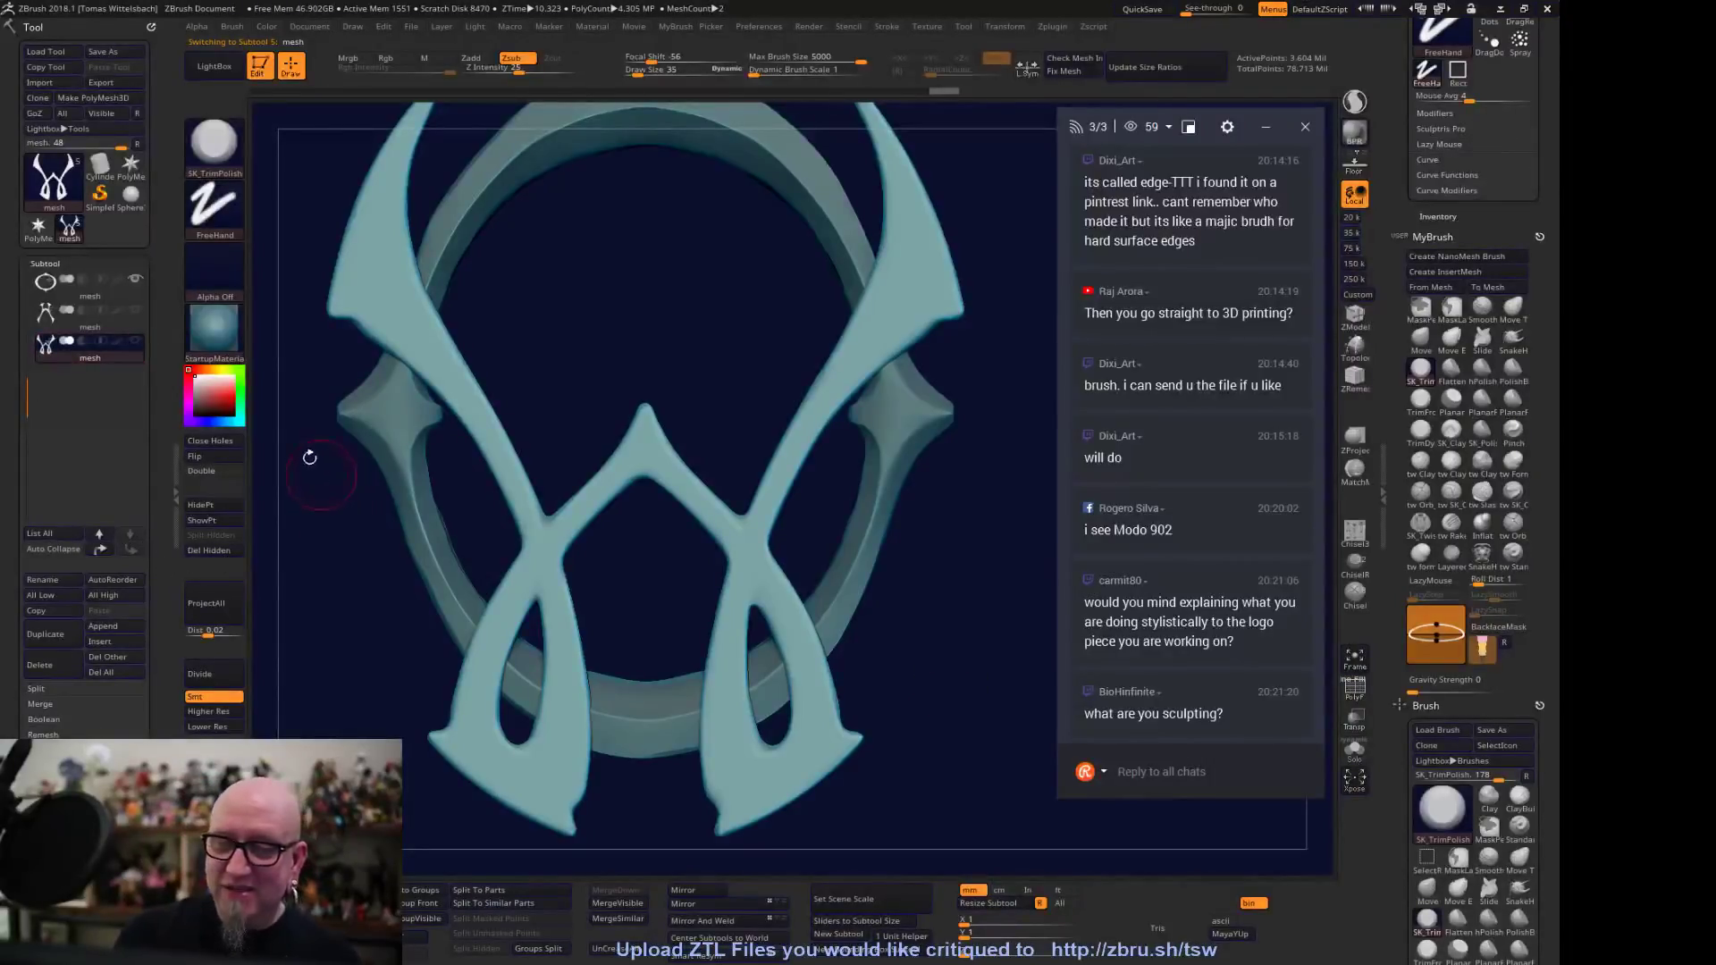
pyautogui.click(92, 291)
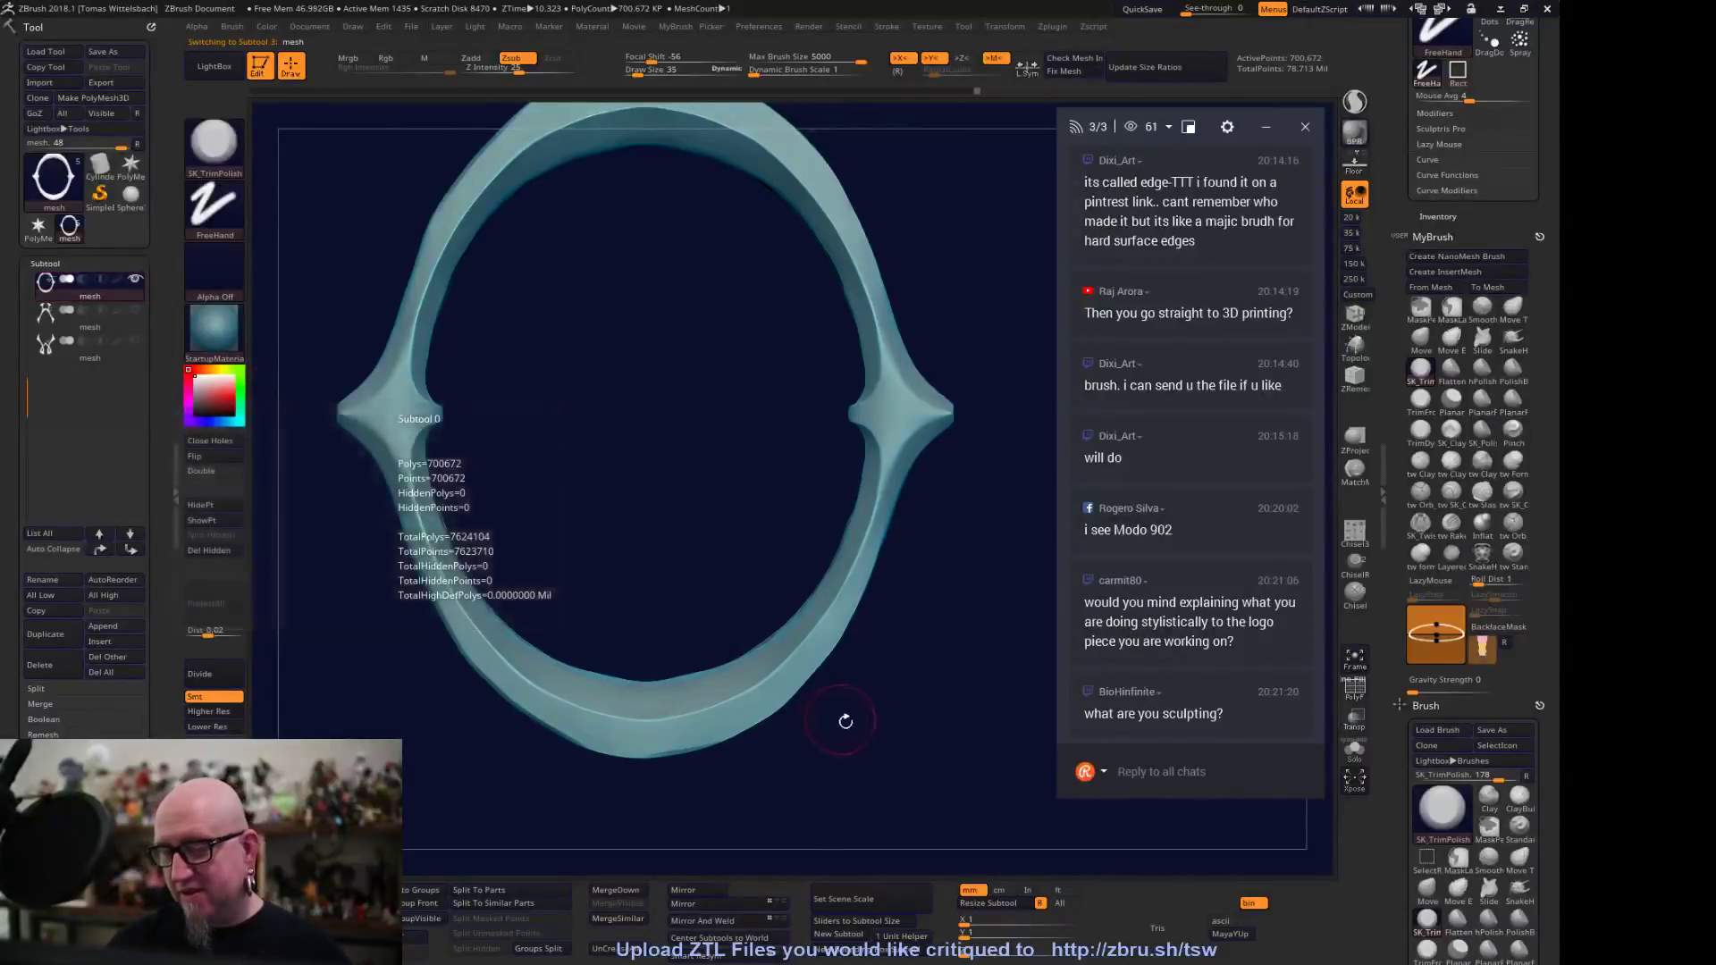
# Polish the bevel along the ring's lower curve up to the inner nub with SK_TrimPolish
pyautogui.moveTo(843, 716); pyautogui.dragTo(824, 679)
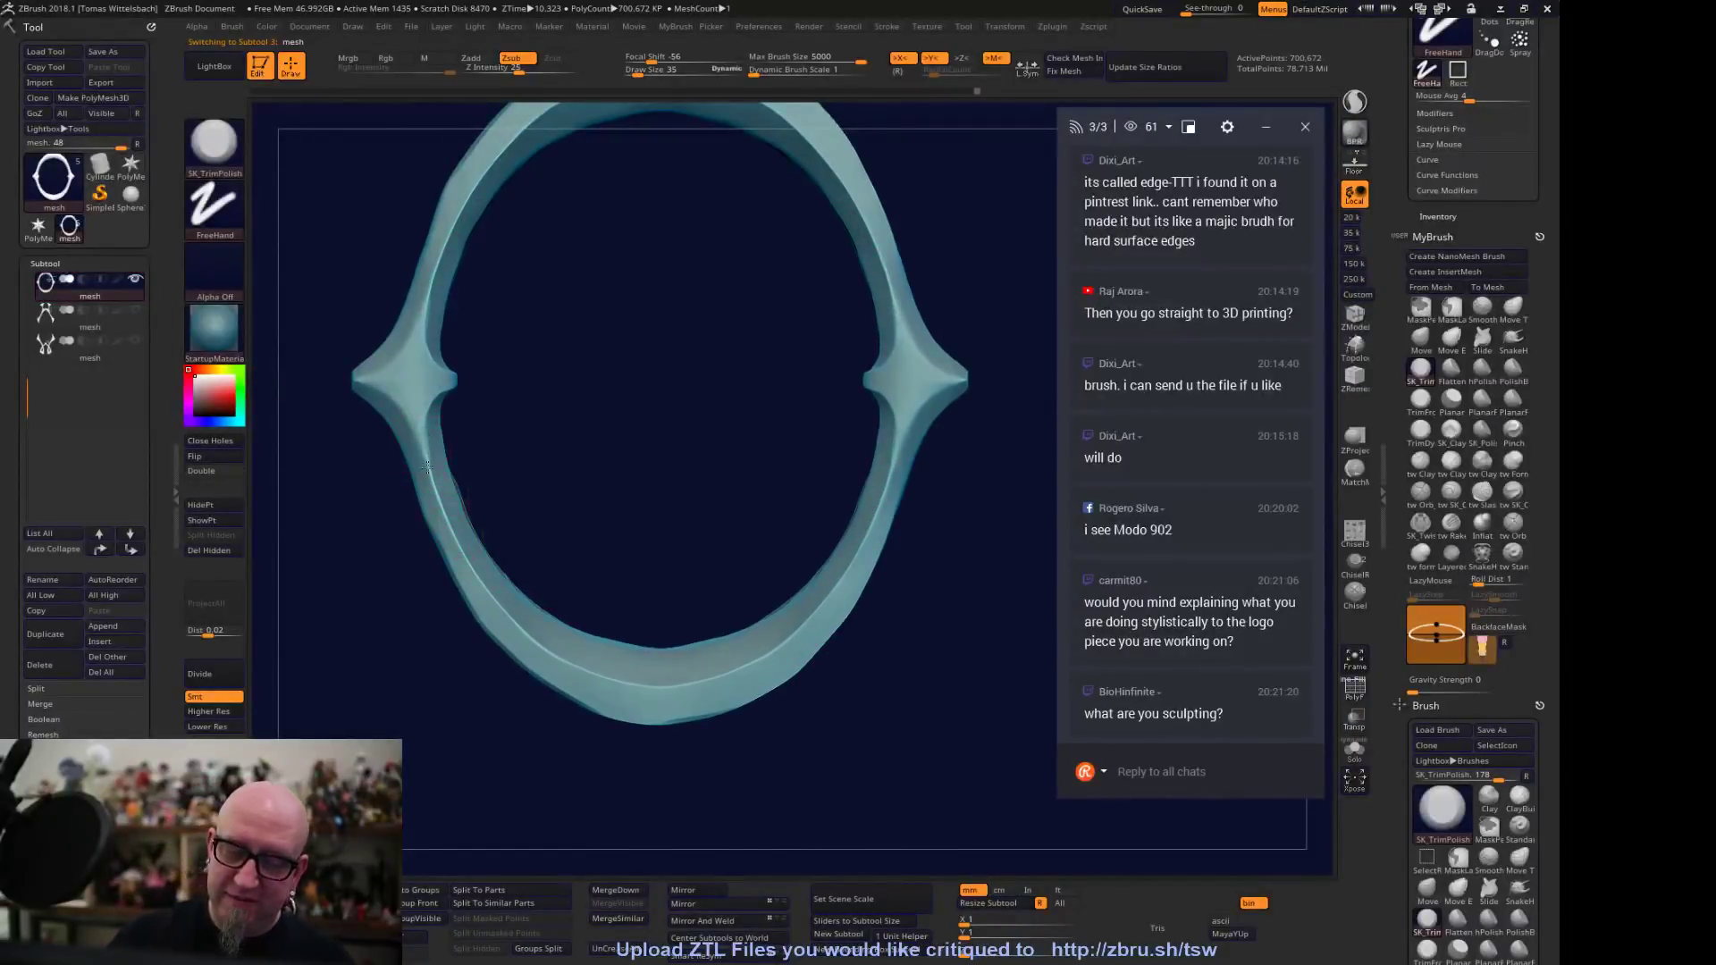
pyautogui.moveTo(421, 444)
pyautogui.mouseDown()
pyautogui.moveTo(455, 552)
pyautogui.moveTo(520, 632)
pyautogui.moveTo(592, 676)
pyautogui.mouseUp()
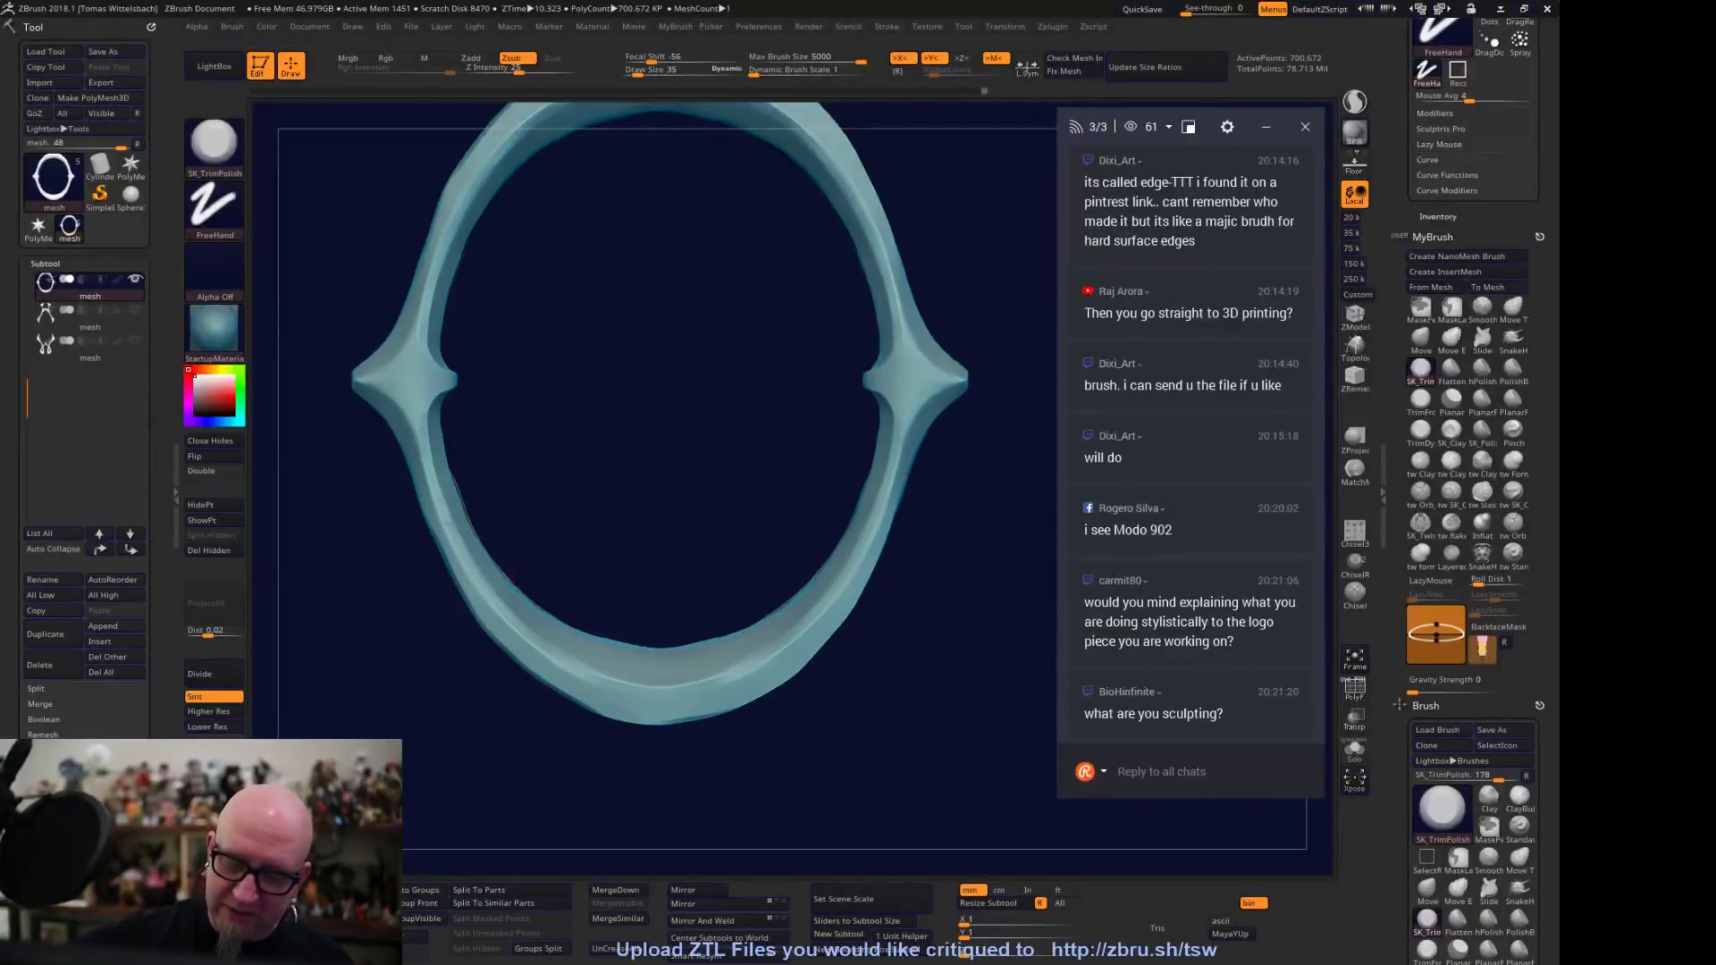
pyautogui.moveTo(476, 582)
pyautogui.mouseDown()
pyautogui.moveTo(610, 683)
pyautogui.moveTo(758, 659)
pyautogui.mouseUp()
pyautogui.moveTo(649, 690); pyautogui.dragTo(675, 690)
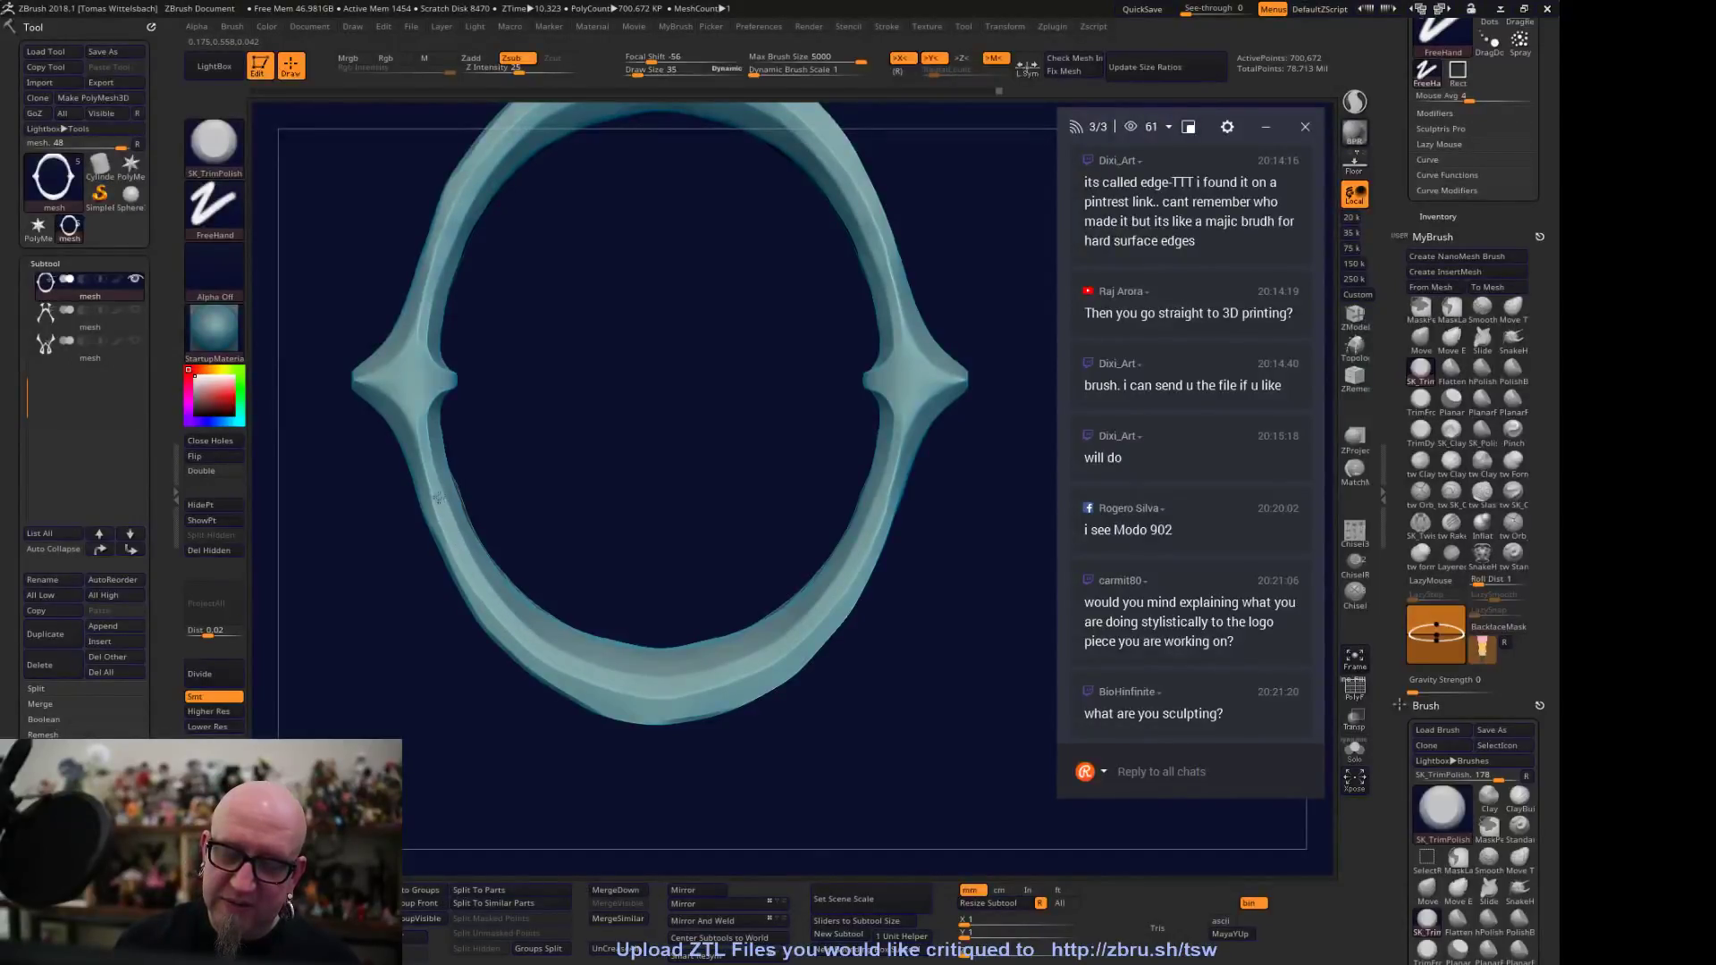
pyautogui.moveTo(426, 394); pyautogui.dragTo(439, 381)
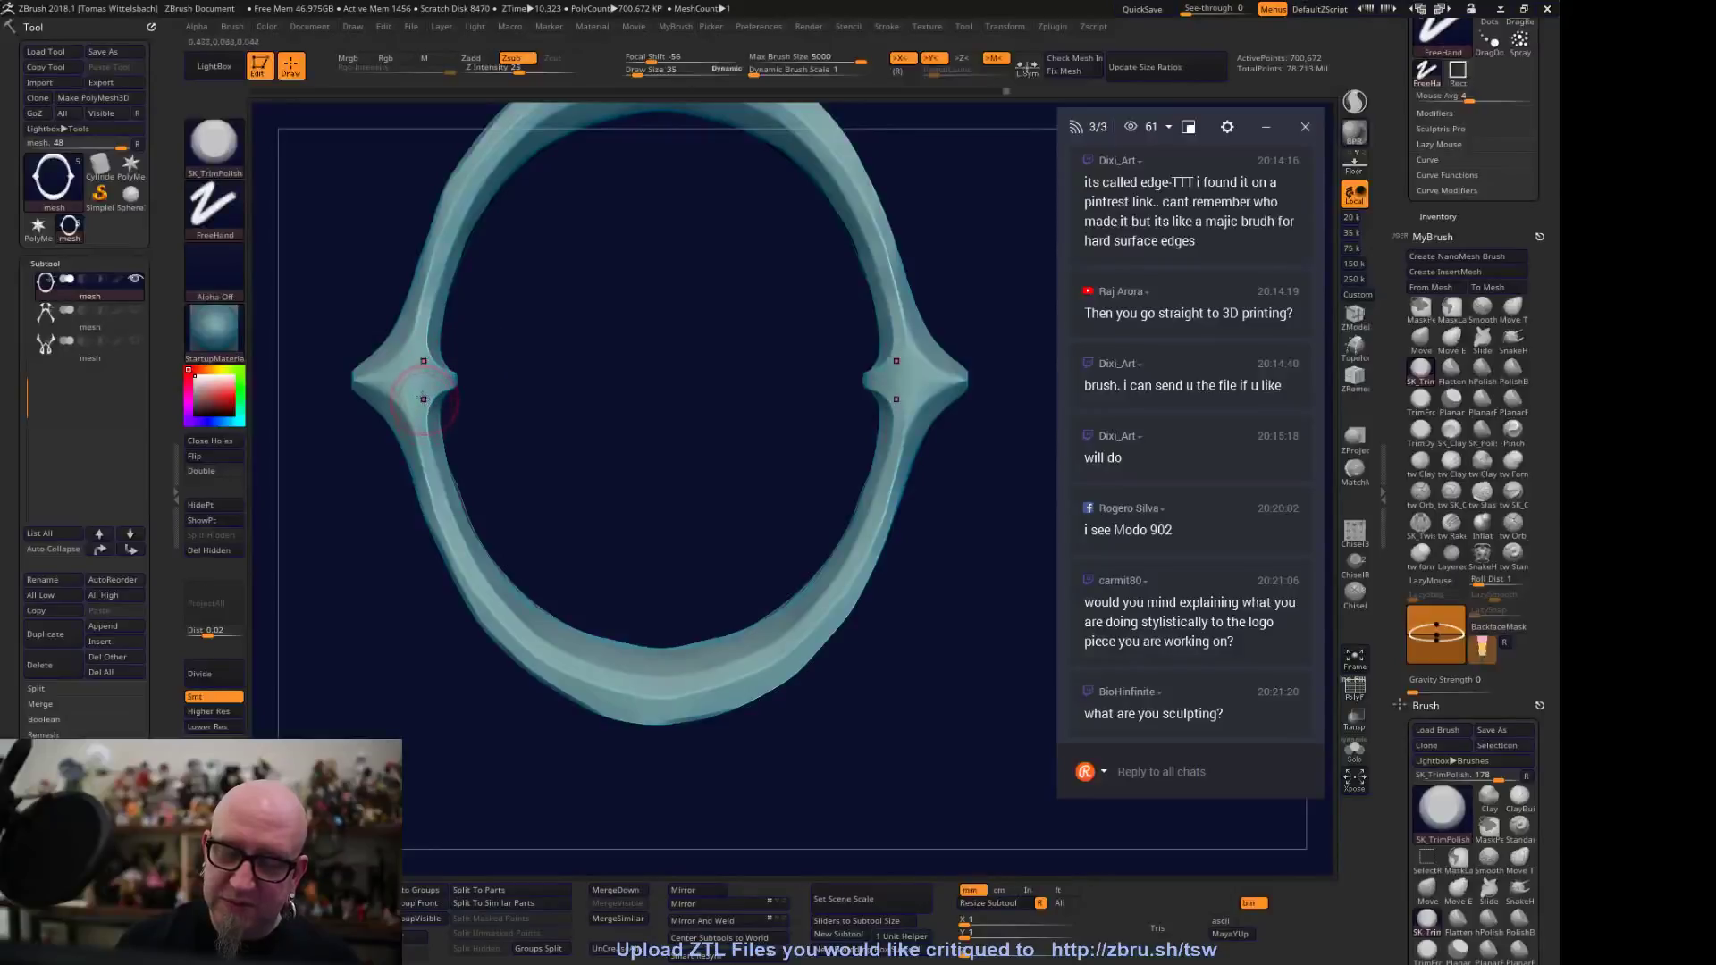
# Polish the tip of the opposite side point with SK_TrimPolish and smooth its front face
pyautogui.keyDown('alt'); pyautogui.moveTo(984, 487); pyautogui.dragTo(797, 514); pyautogui.keyUp('alt')
pyautogui.moveTo(766, 404); pyautogui.dragTo(769, 384)
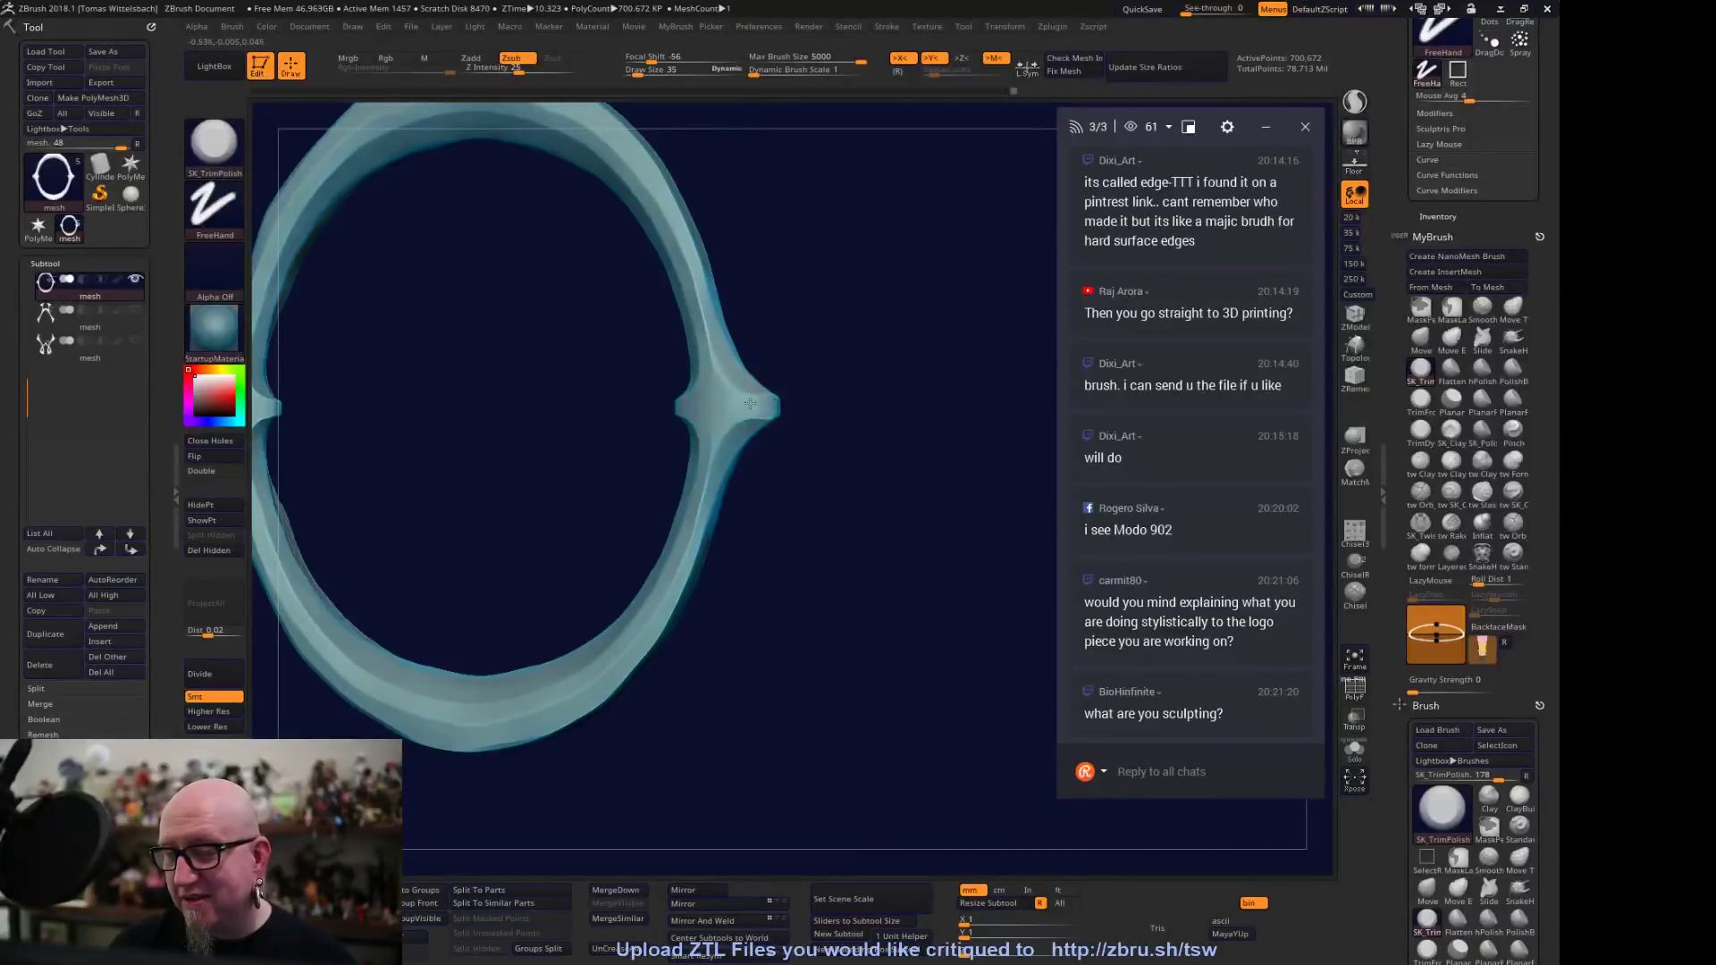
pyautogui.moveTo(803, 449); pyautogui.dragTo(834, 452)
pyautogui.keyDown('shift'); pyautogui.moveTo(725, 407); pyautogui.dragTo(715, 404); pyautogui.keyUp('shift')
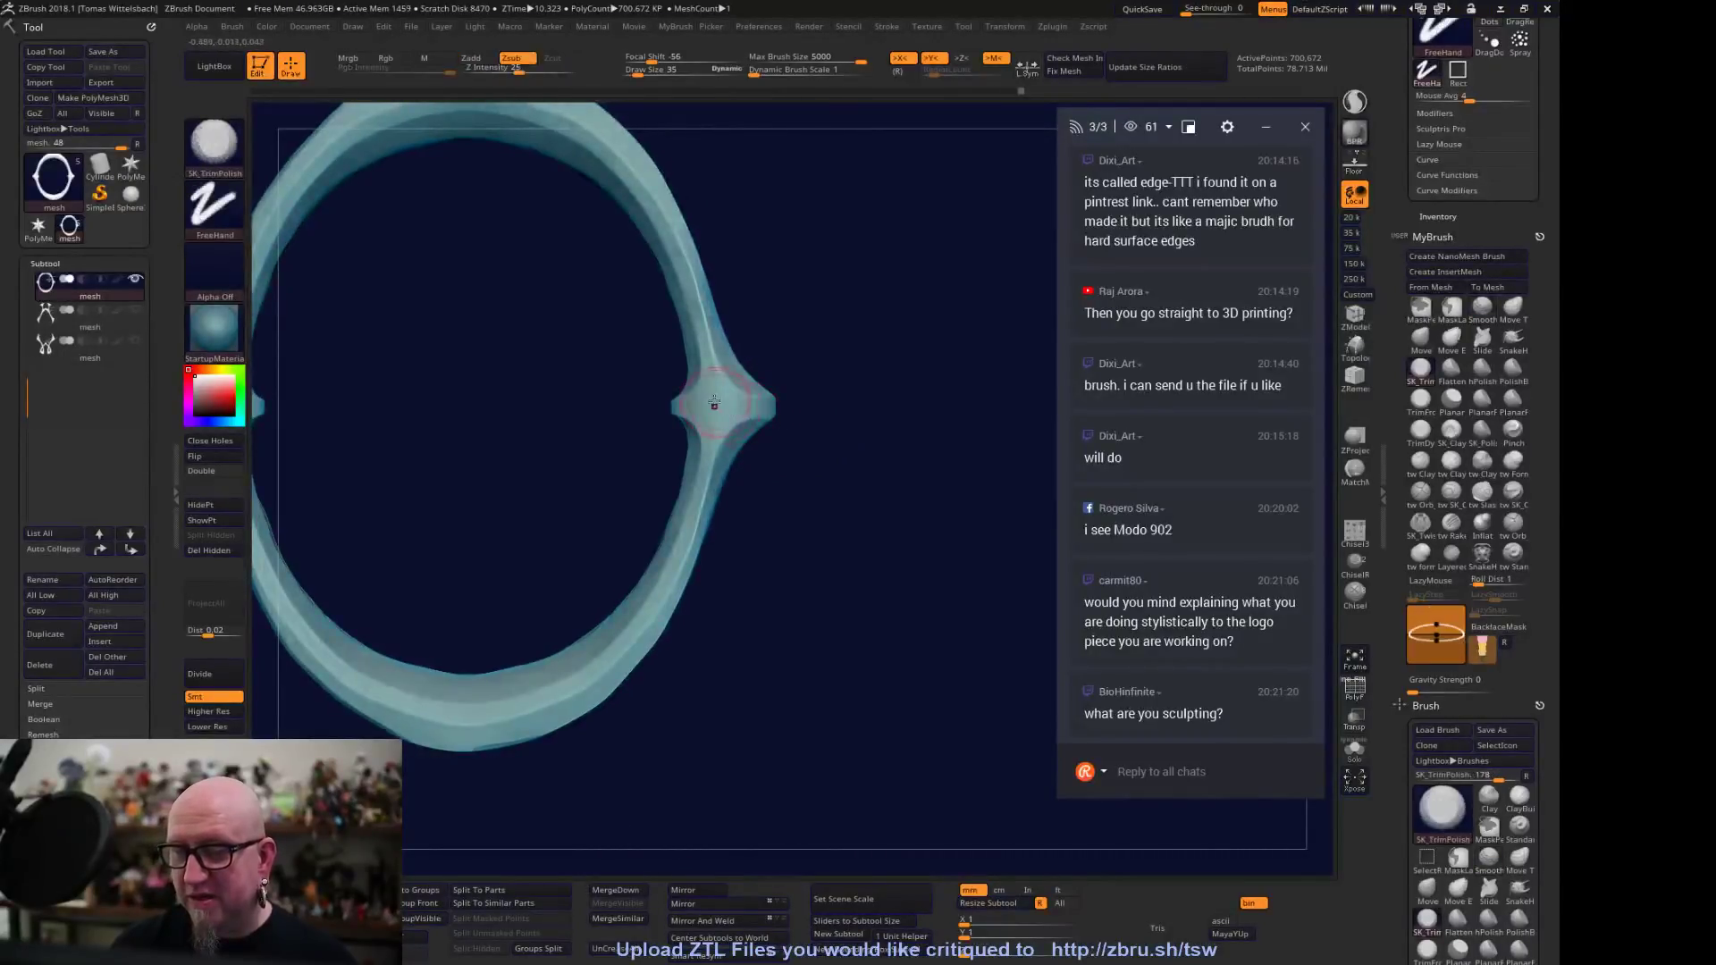
# Polish the ring's upper curve and the lower curve running into the side point with SK_TrimPolish
pyautogui.keyDown('alt'); pyautogui.moveTo(845, 492); pyautogui.dragTo(812, 475); pyautogui.keyUp('alt')
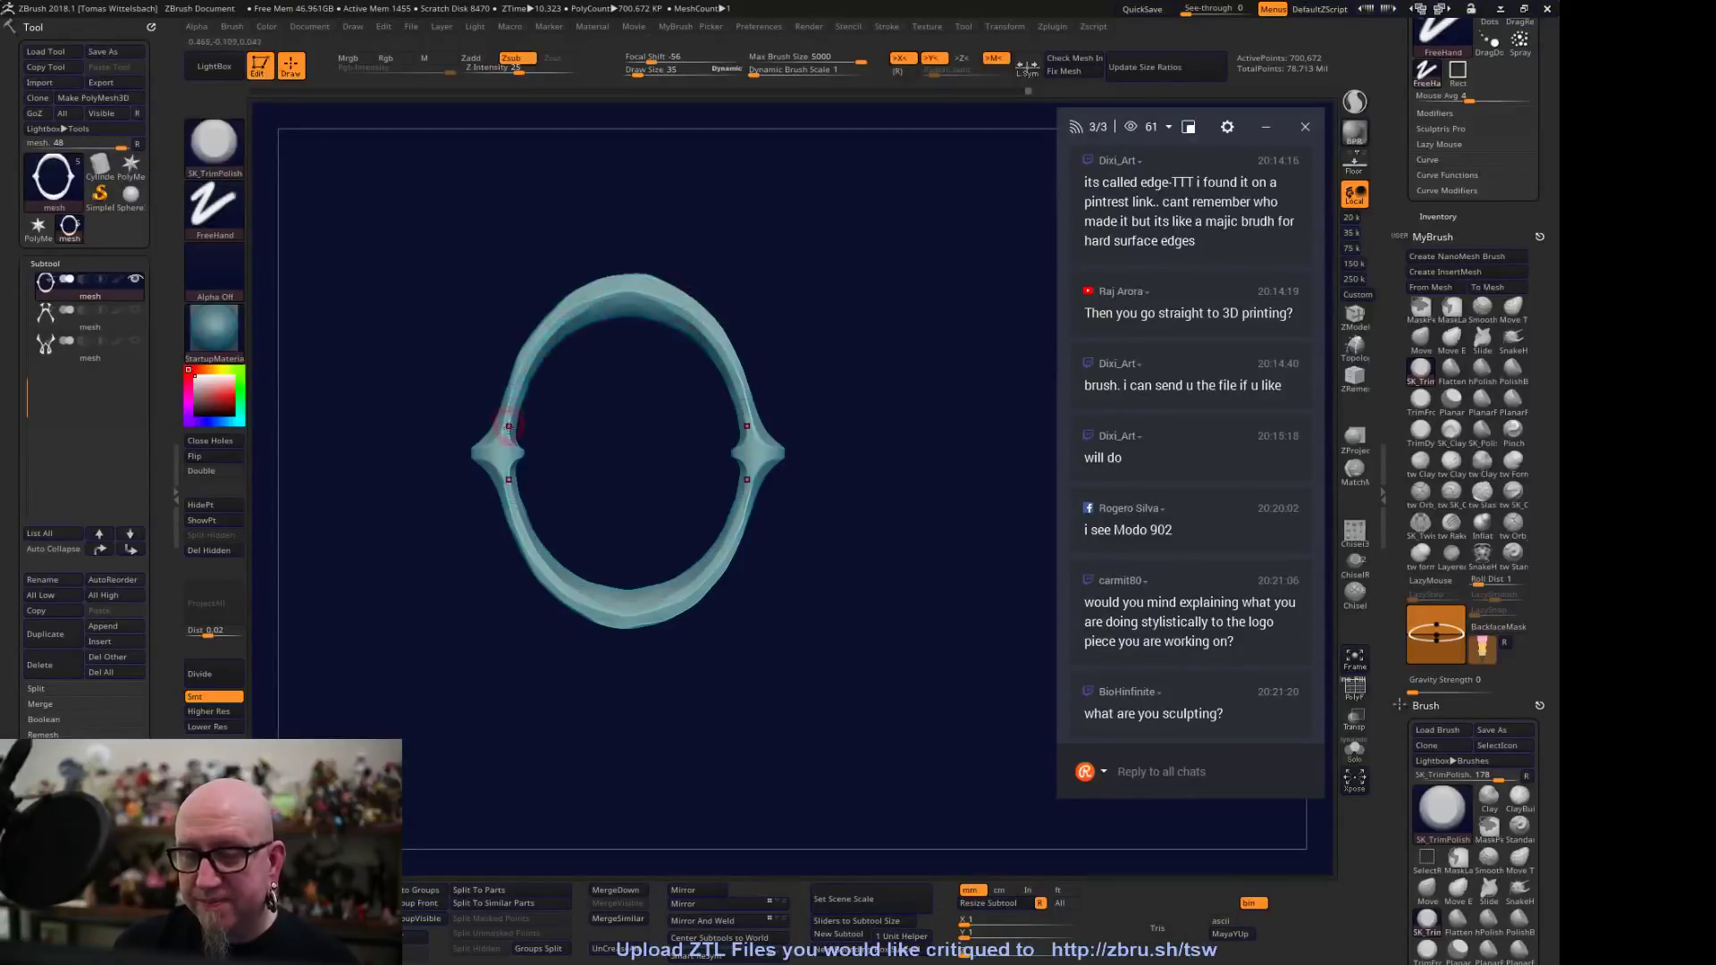
pyautogui.moveTo(587, 310); pyautogui.dragTo(546, 338)
pyautogui.moveTo(863, 372)
pyautogui.mouseDown()
pyautogui.moveTo(889, 375)
pyautogui.moveTo(834, 524)
pyautogui.mouseUp()
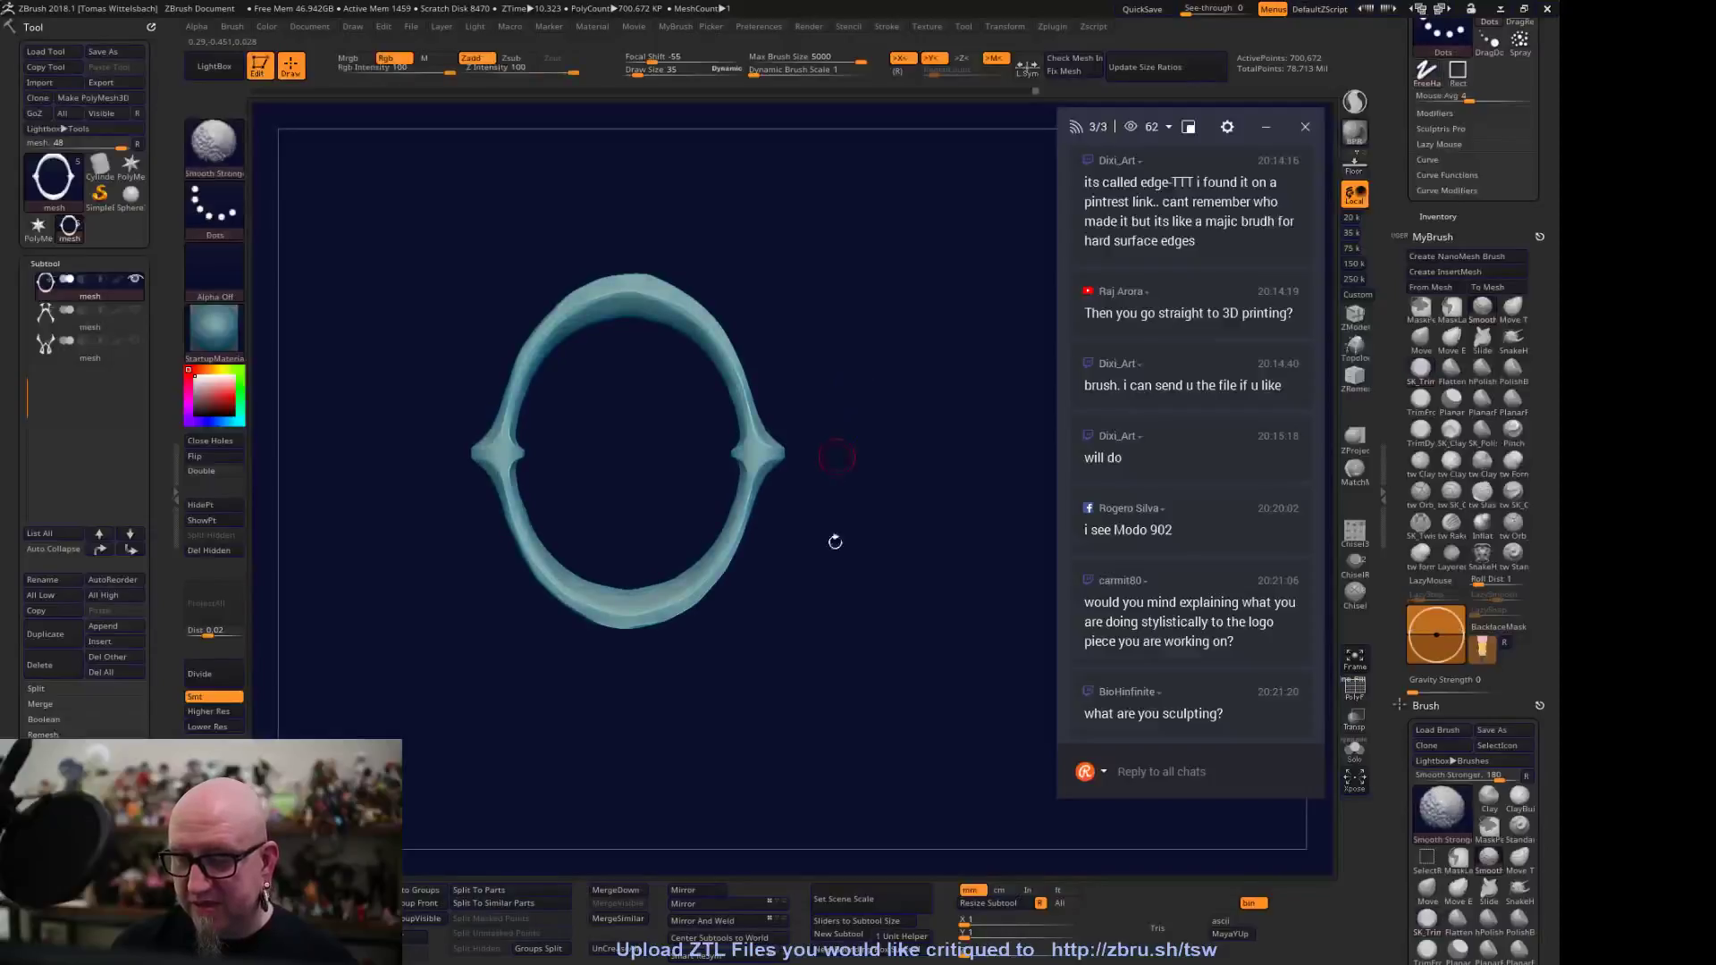
pyautogui.moveTo(845, 693)
pyautogui.mouseDown()
pyautogui.moveTo(777, 578)
pyautogui.moveTo(761, 499)
pyautogui.moveTo(708, 531)
pyautogui.mouseUp()
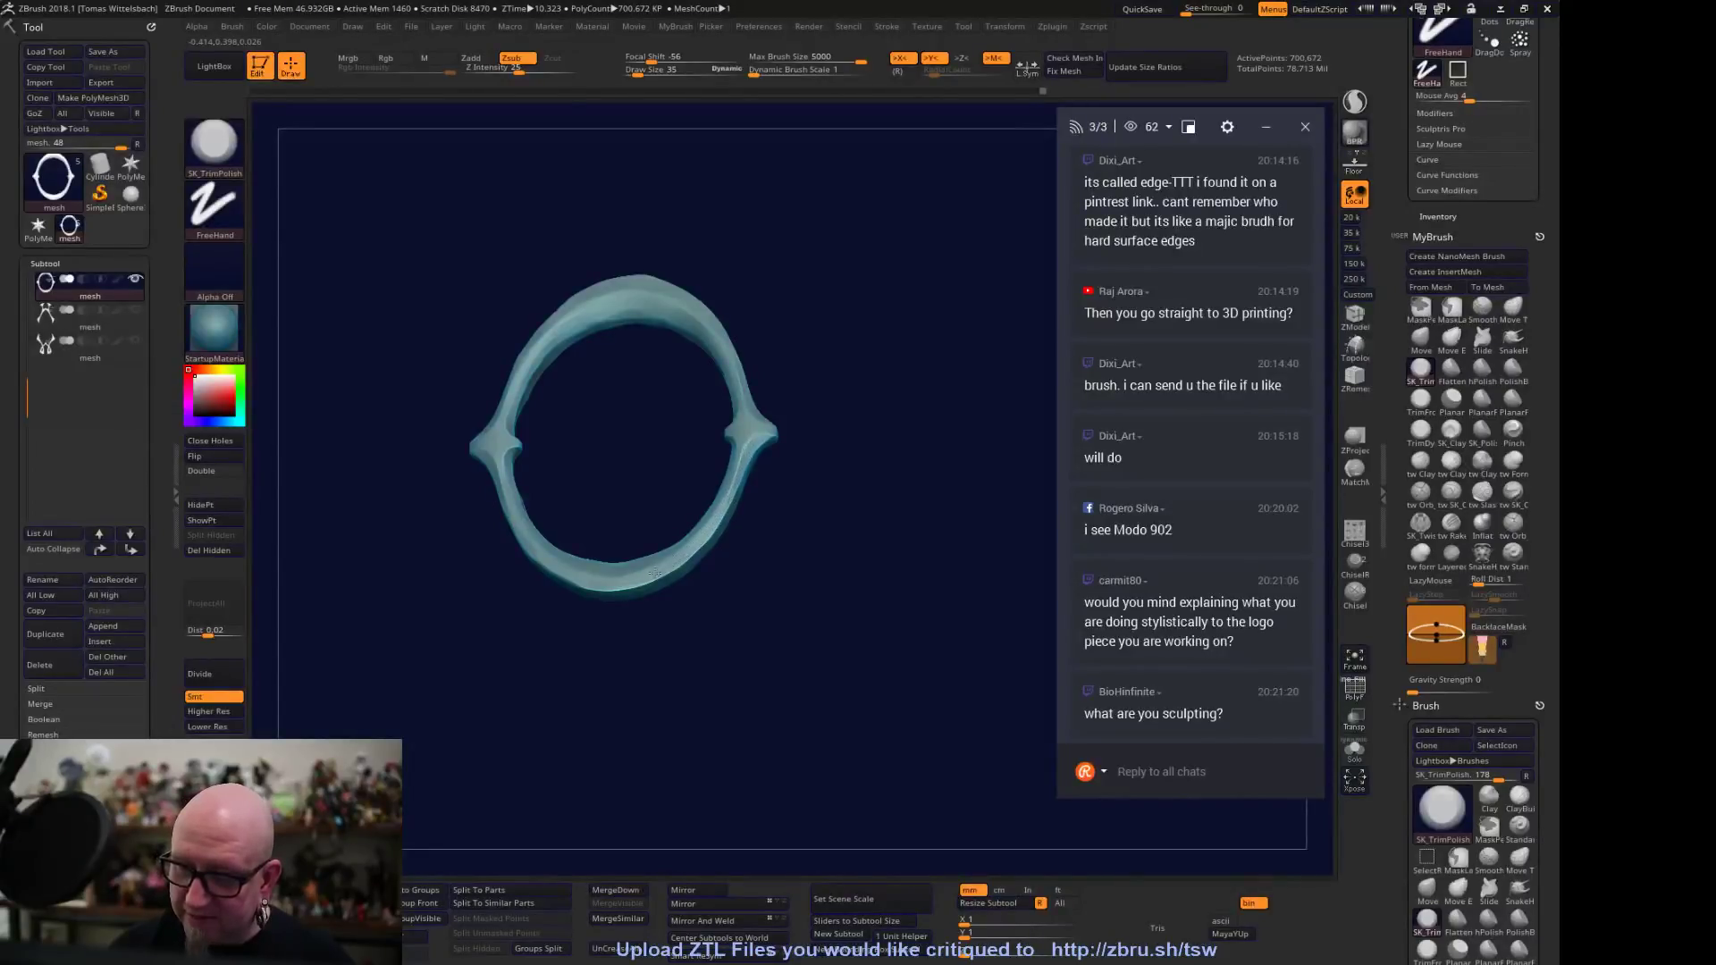
pyautogui.keyDown('shift'); pyautogui.moveTo(708, 528); pyautogui.dragTo(804, 498); pyautogui.keyUp('shift')
pyautogui.moveTo(706, 530); pyautogui.dragTo(741, 422)
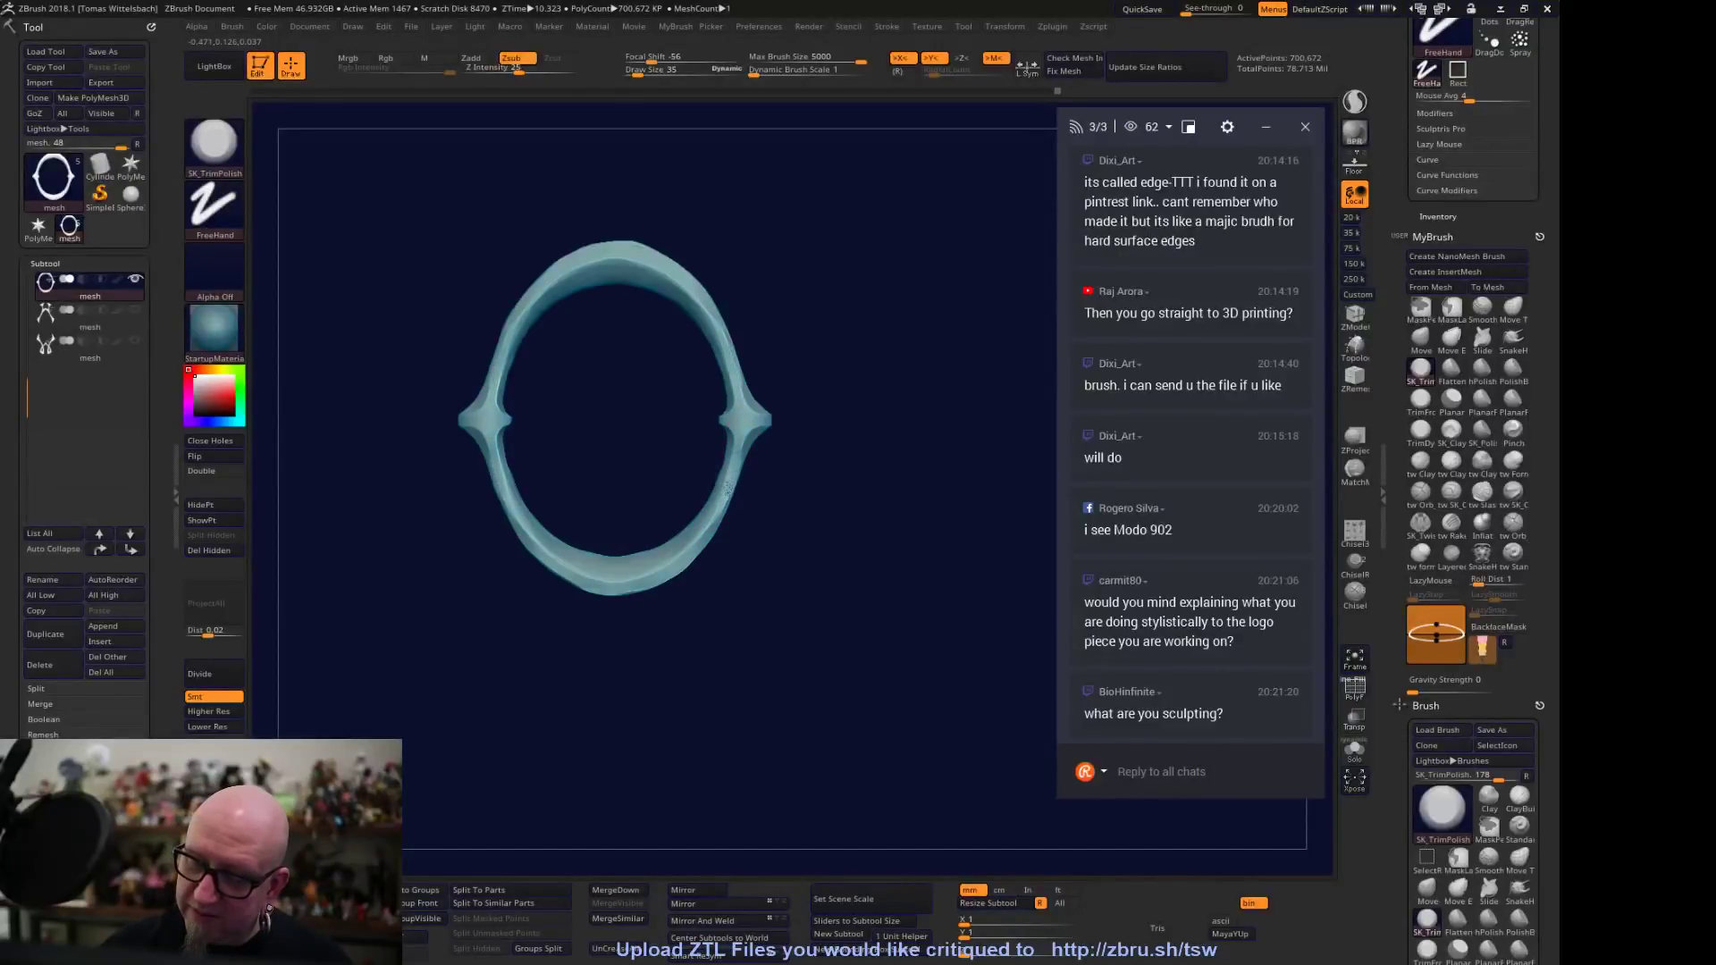
pyautogui.moveTo(708, 525)
pyautogui.mouseDown()
pyautogui.moveTo(675, 568)
pyautogui.moveTo(594, 575)
pyautogui.moveTo(648, 577)
pyautogui.moveTo(722, 483)
pyautogui.moveTo(680, 547)
pyautogui.moveTo(718, 505)
pyautogui.moveTo(740, 429)
pyautogui.mouseUp()
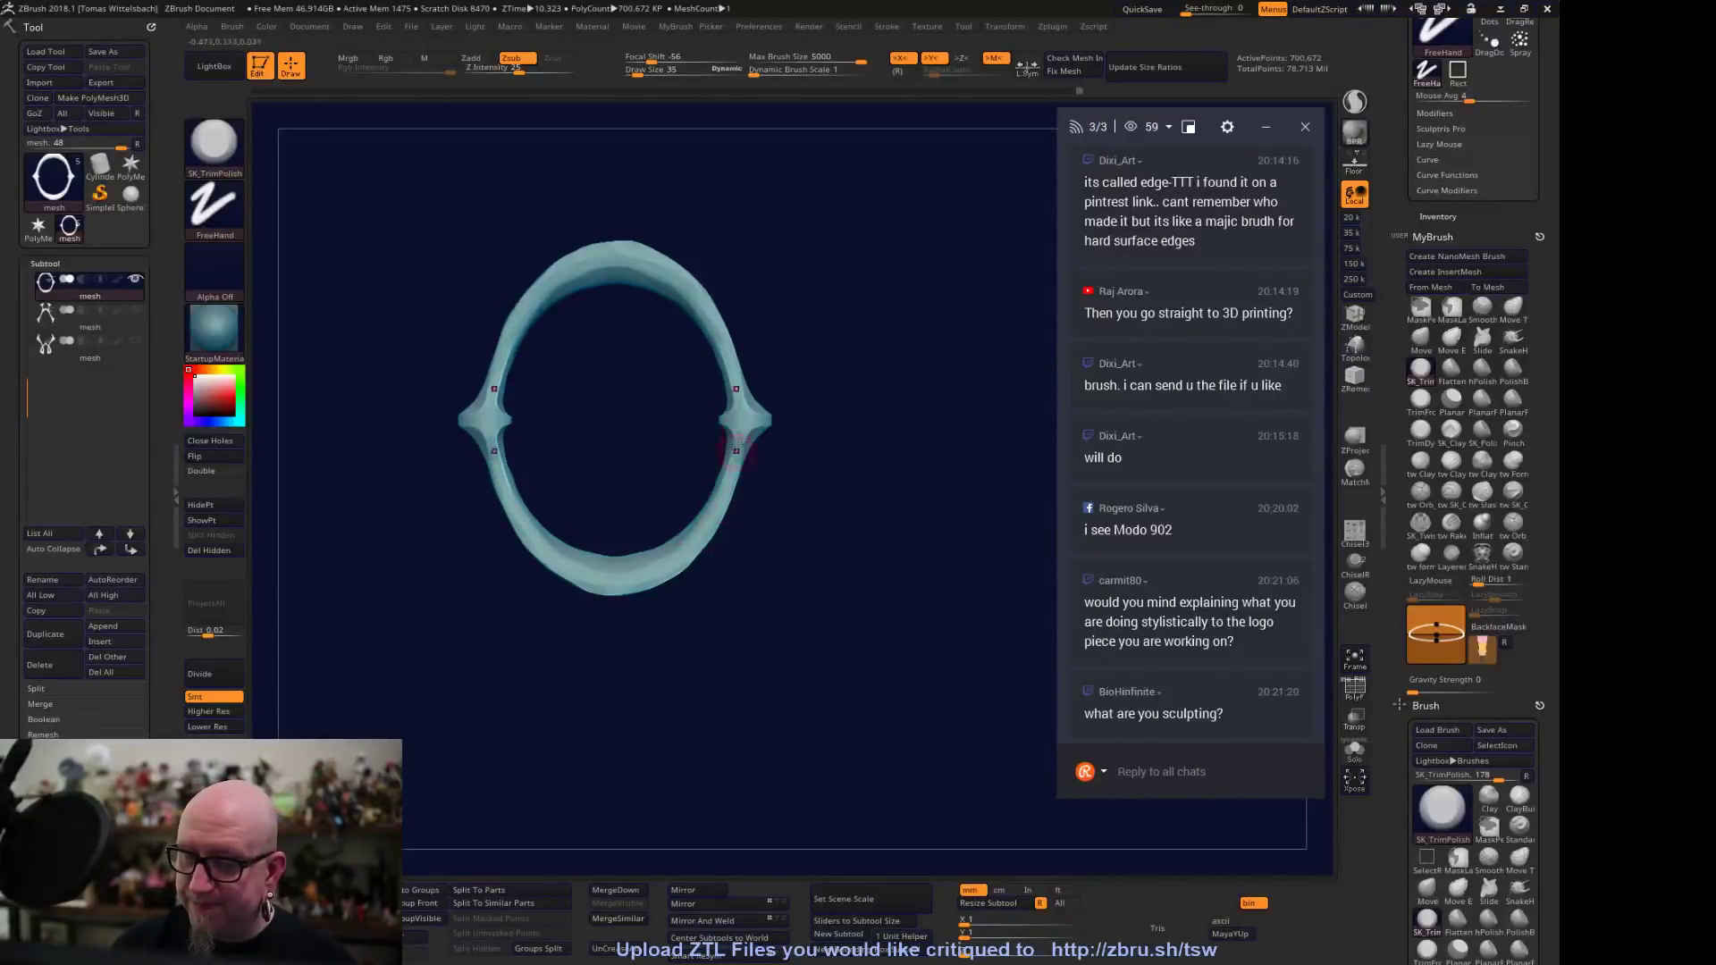
pyautogui.moveTo(777, 524); pyautogui.dragTo(782, 451)
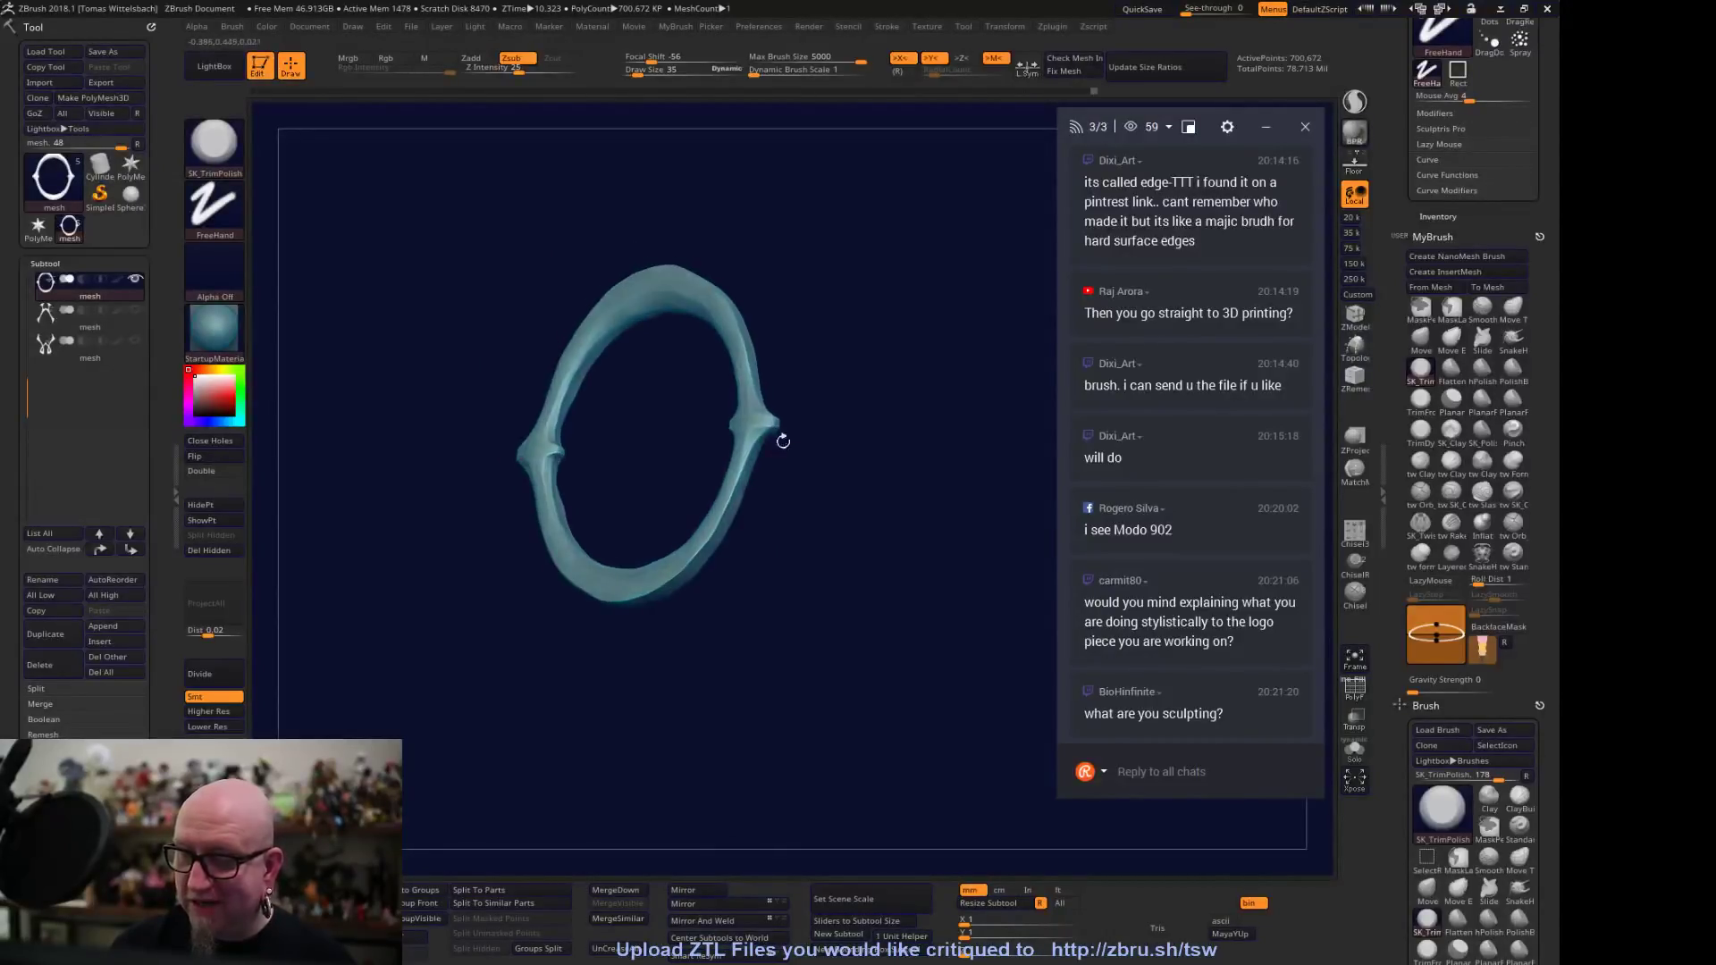
pyautogui.keyDown('shift'); pyautogui.moveTo(786, 525); pyautogui.dragTo(885, 507); pyautogui.keyUp('shift')
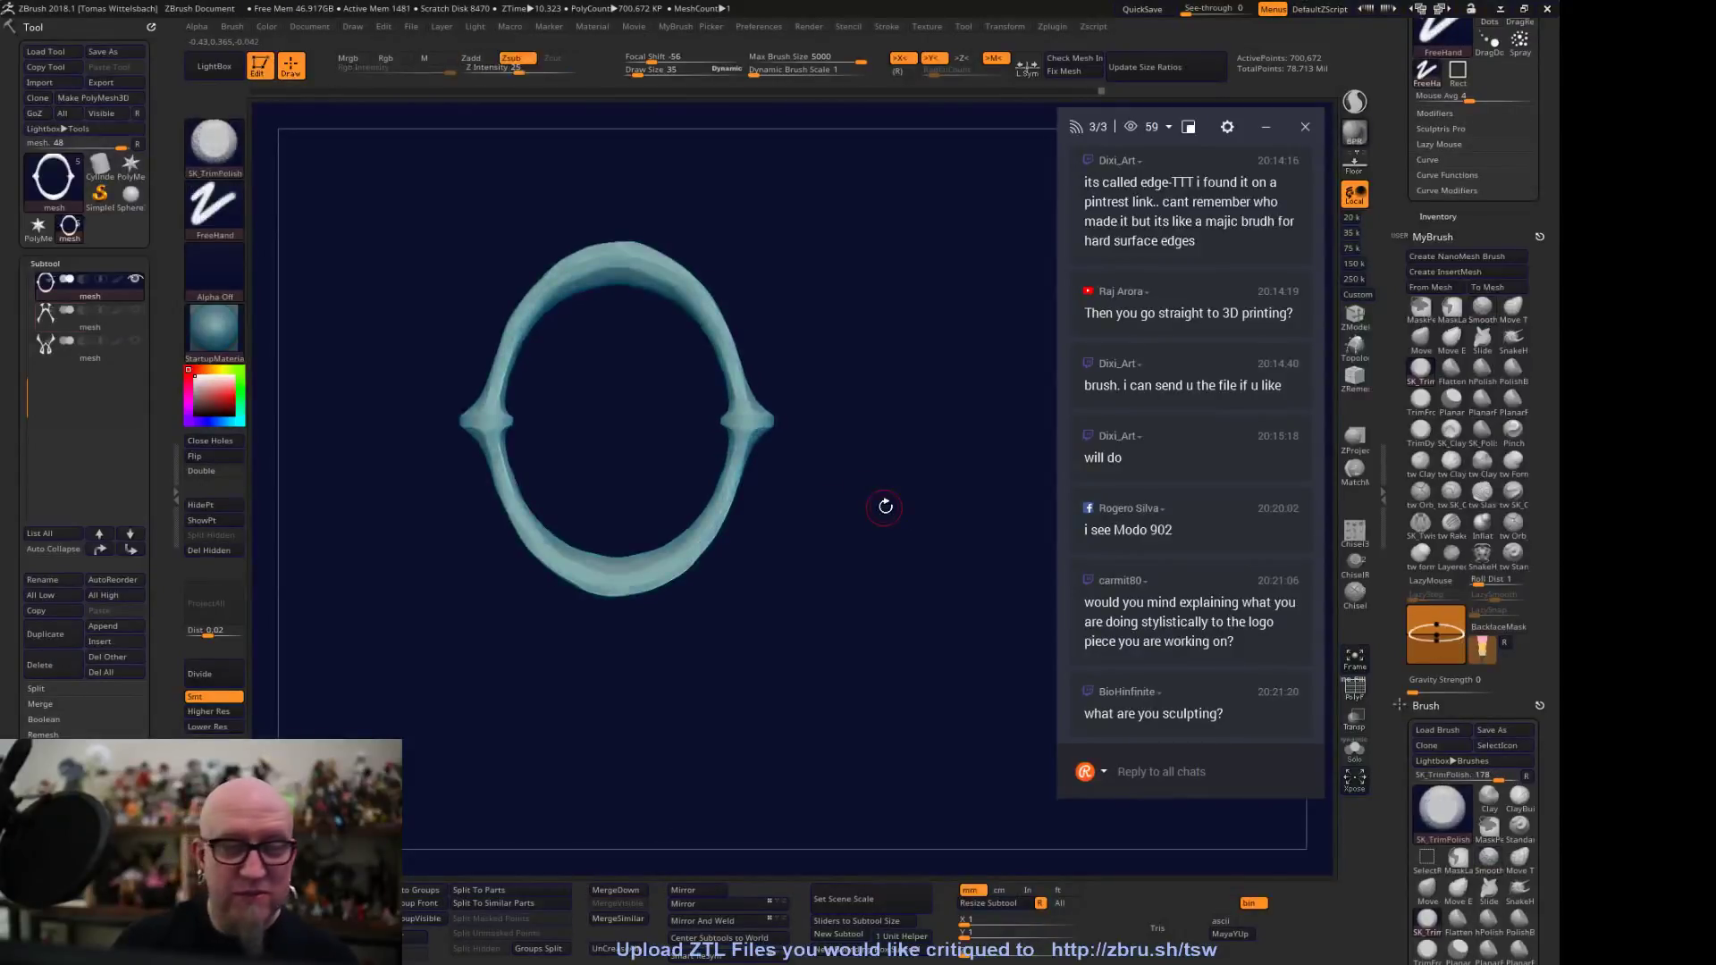
# Show the A-shaped and W-shaped pieces with the outer oval frame around the ring, and select the topmost subtool
pyautogui.click(136, 311)
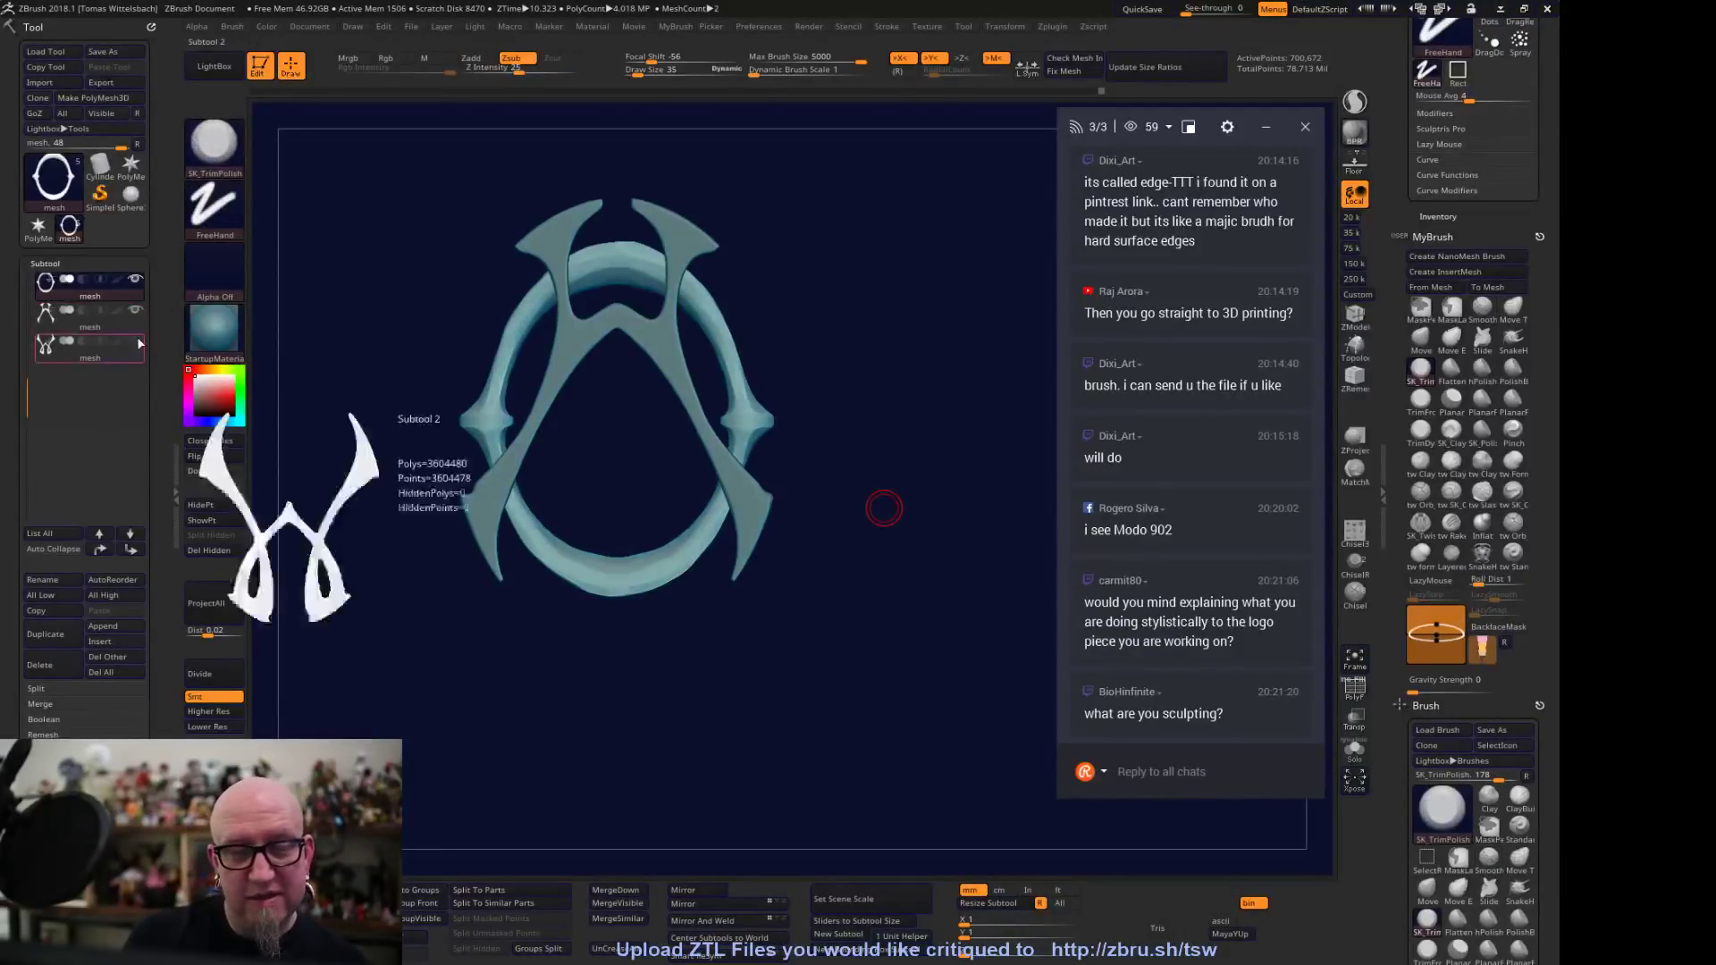
pyautogui.click(136, 340)
pyautogui.scroll(2, 90, 313)
pyautogui.click(89, 284)
pyautogui.moveTo(768, 688); pyautogui.dragTo(821, 686)
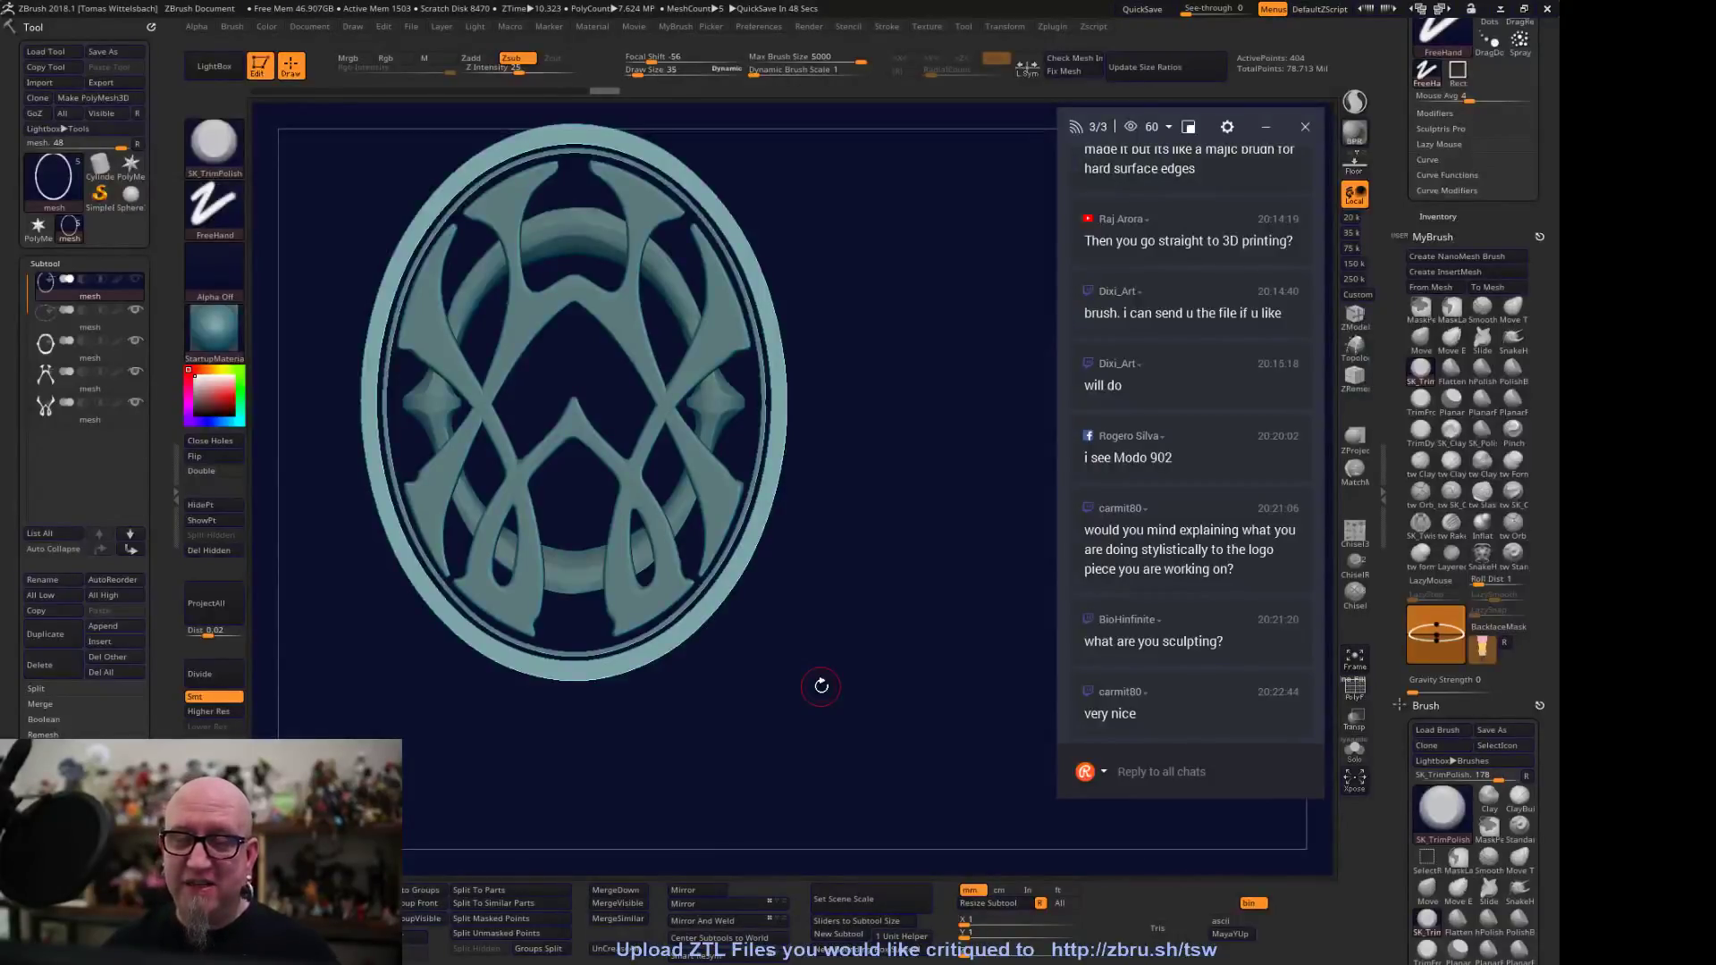
# Switch to Illustrator with the HOW MONOGRAM artwork and deselect the white ring path
pyautogui.press('super')
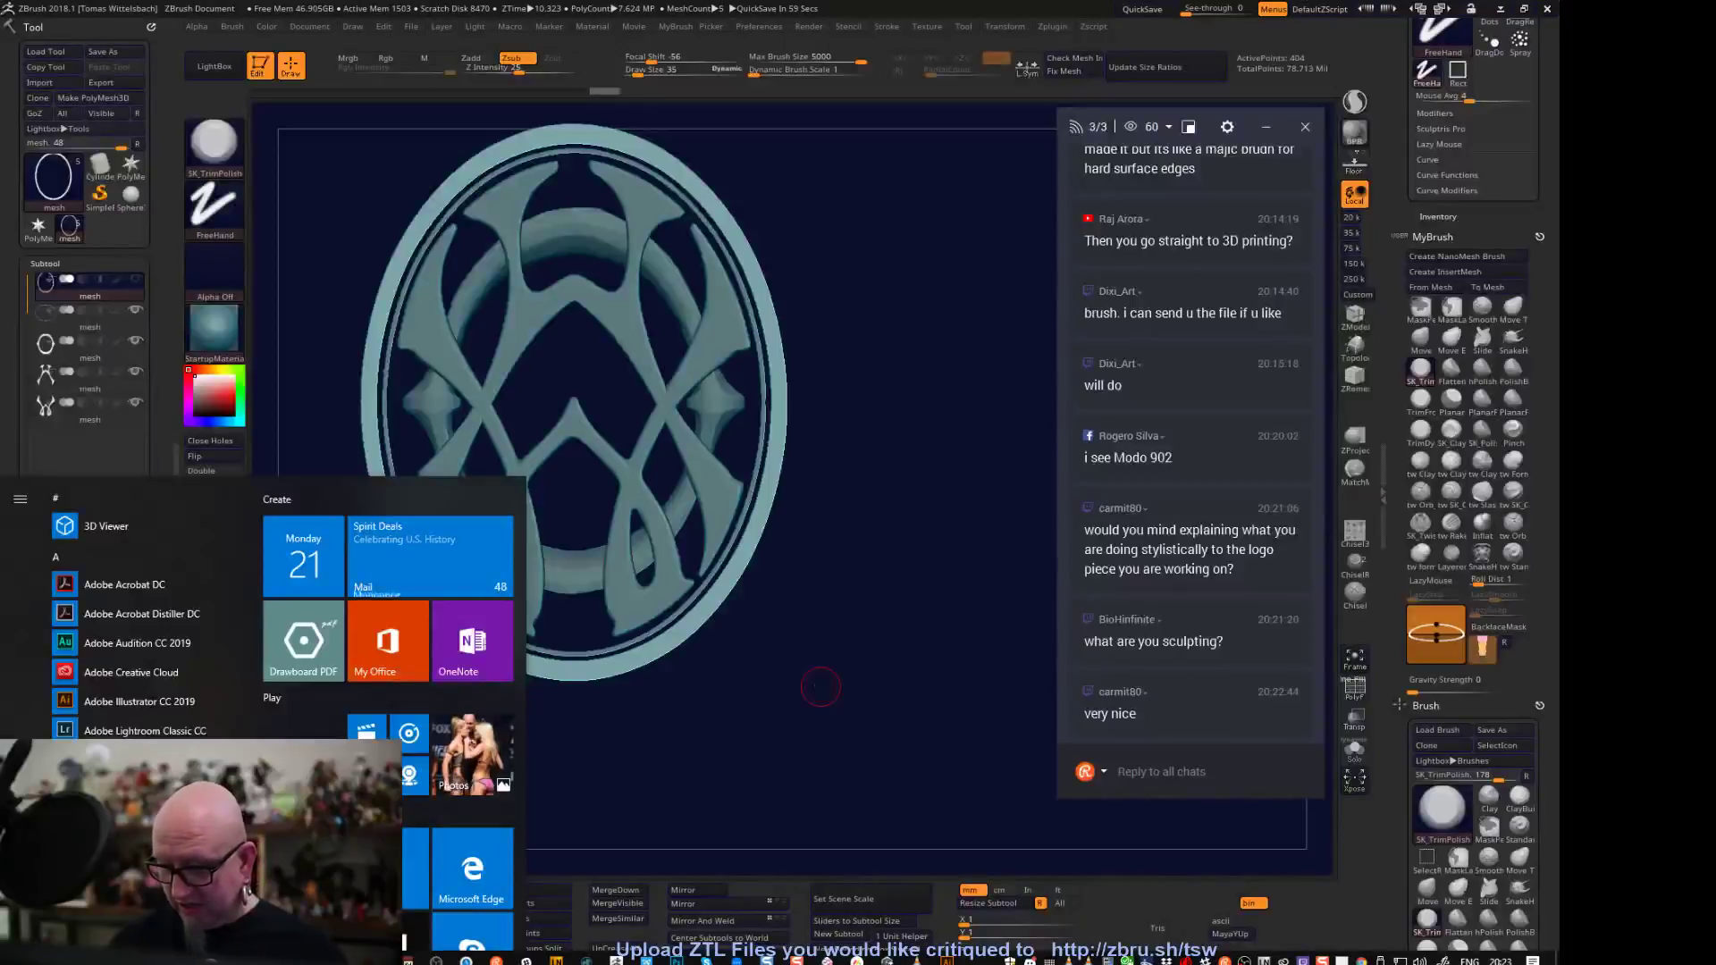
pyautogui.press('super')
pyautogui.hotkey('alt', 'Tab')
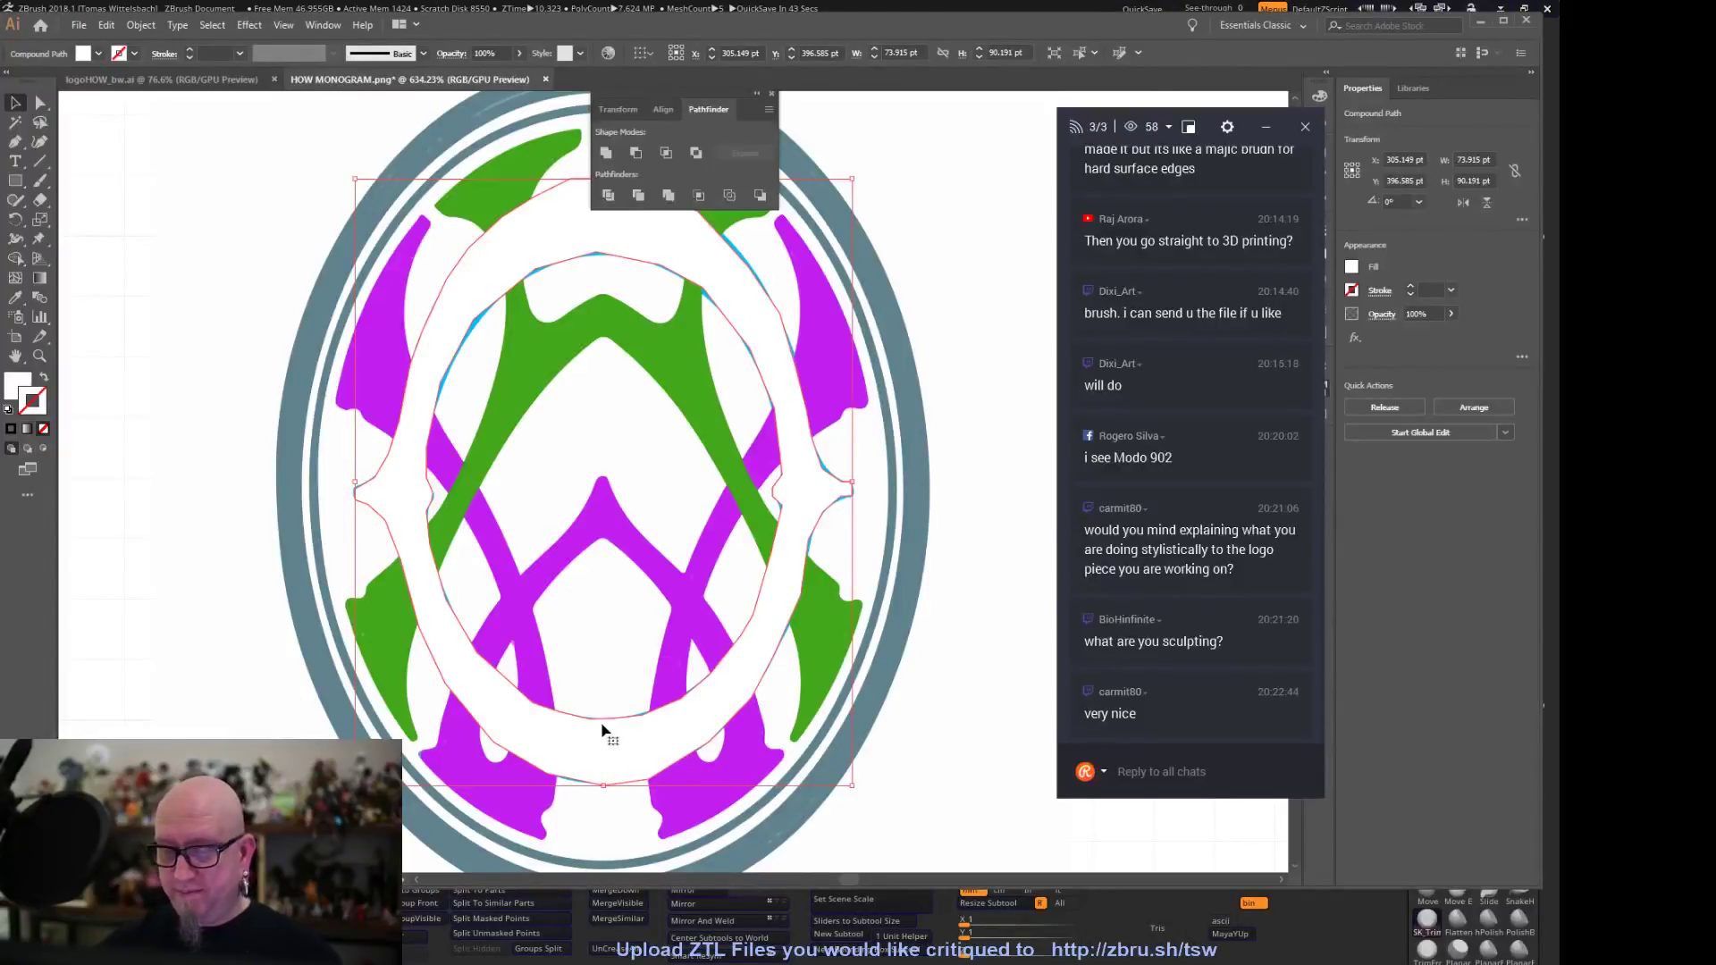
pyautogui.click(569, 557)
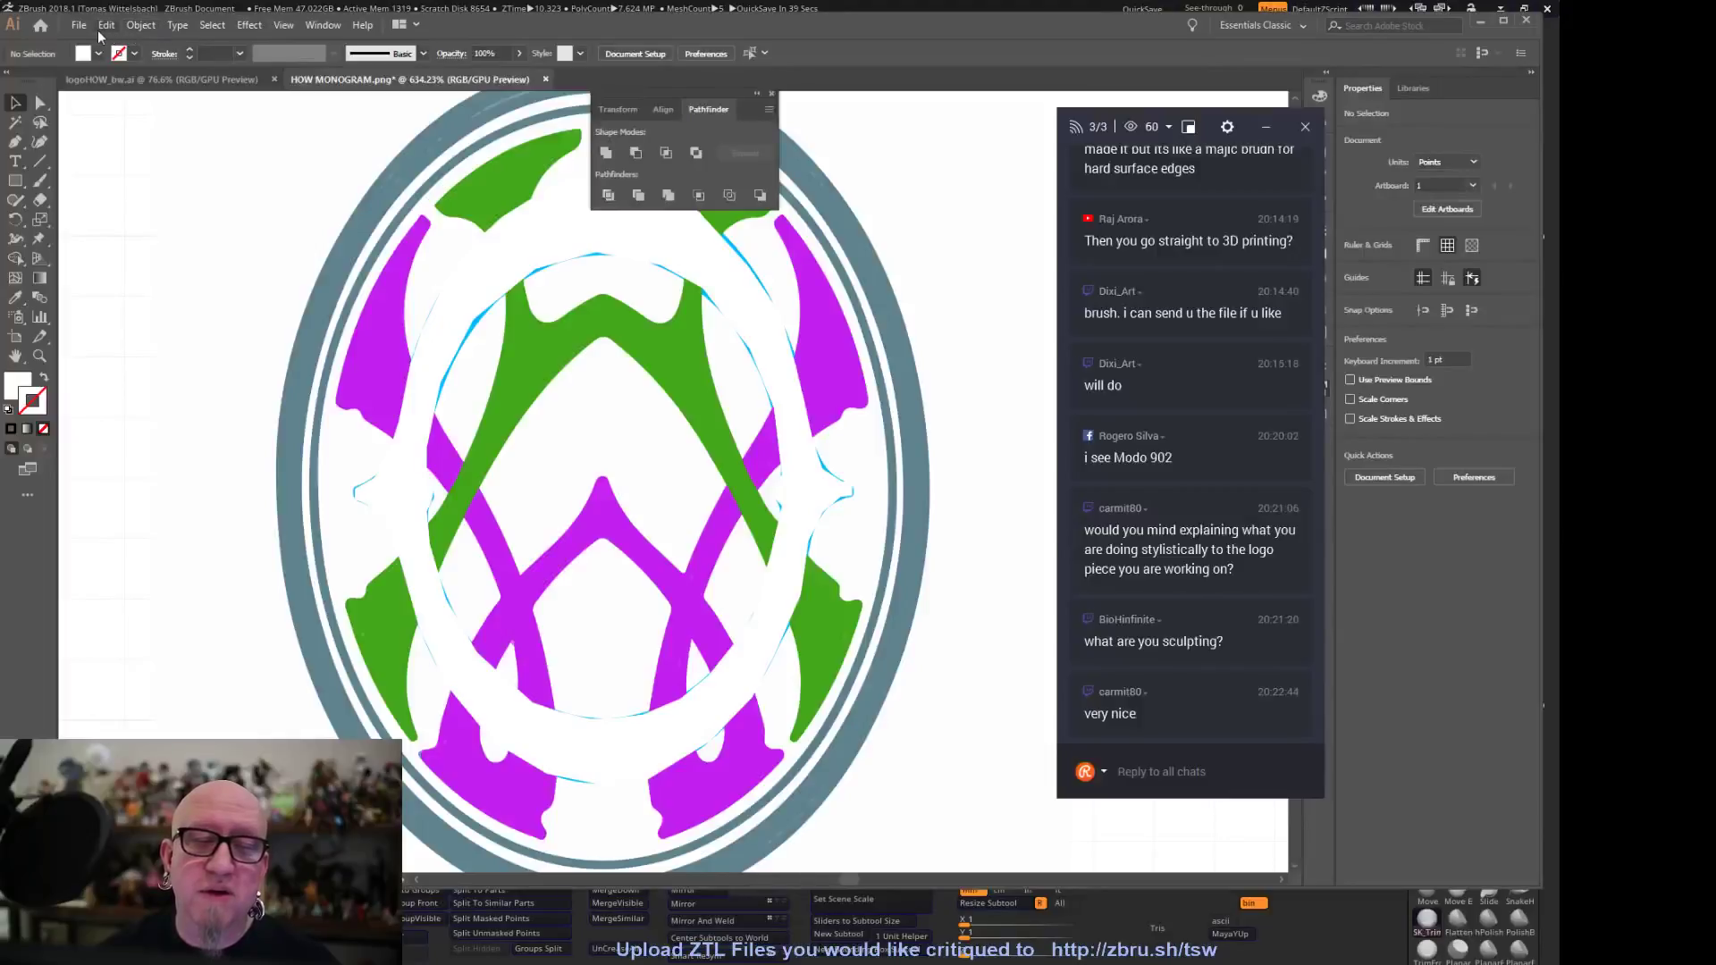
pyautogui.click(321, 27)
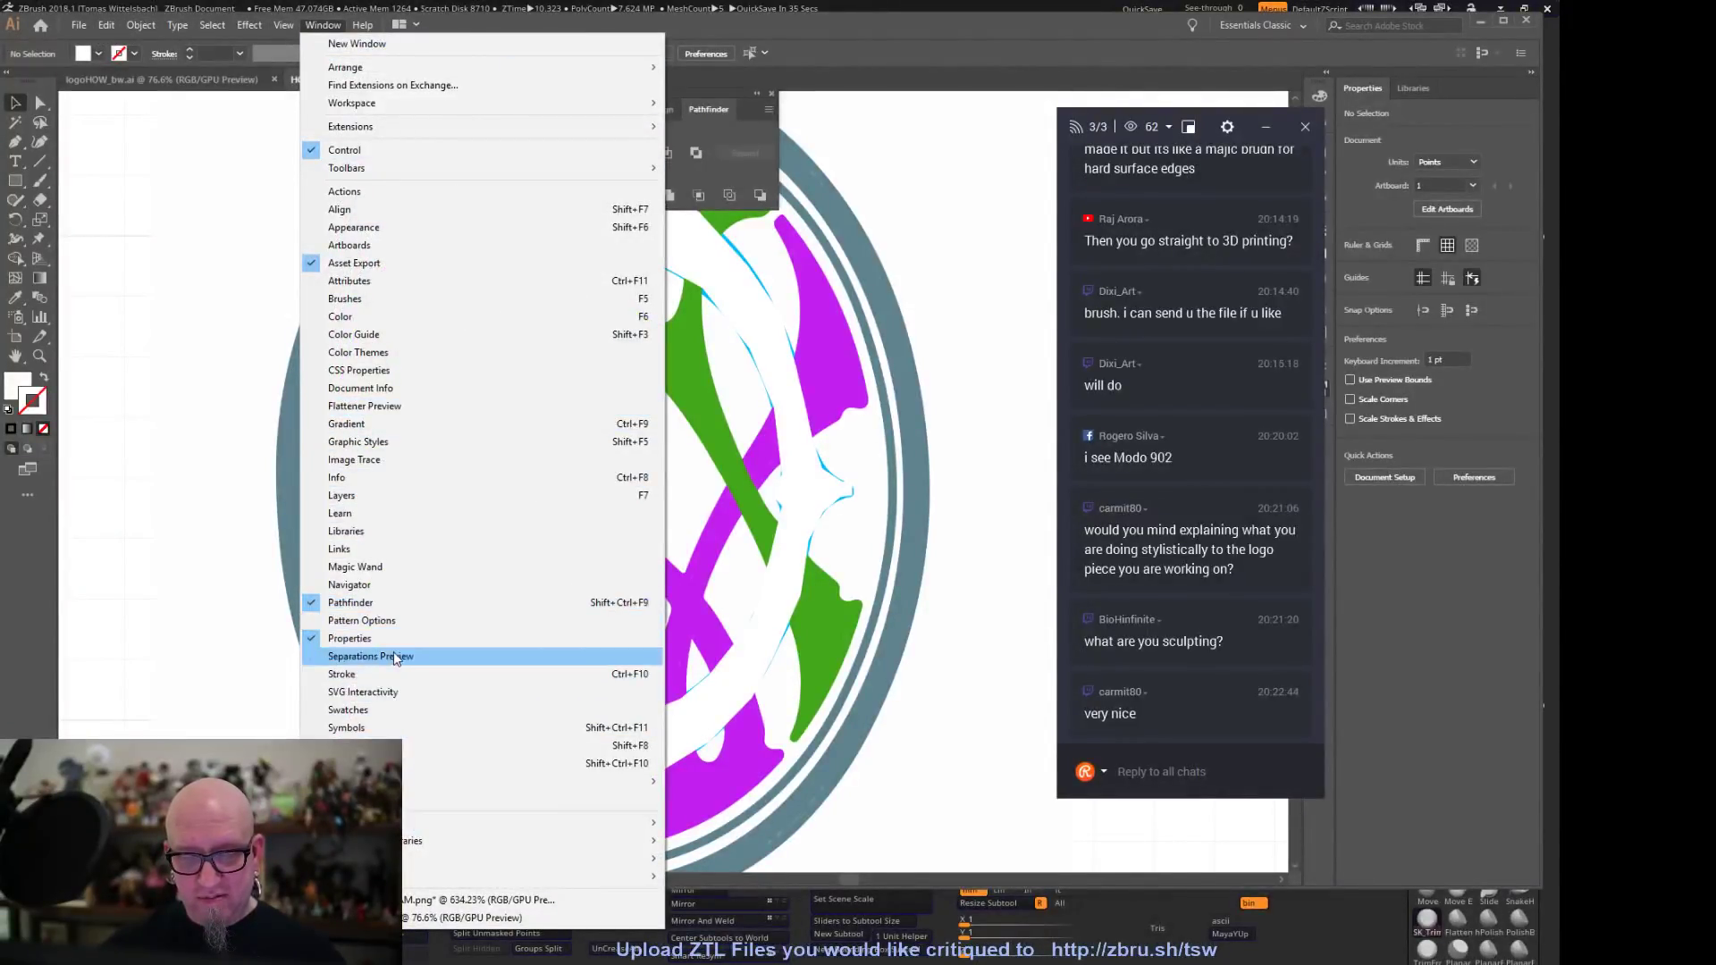
pyautogui.click(390, 604)
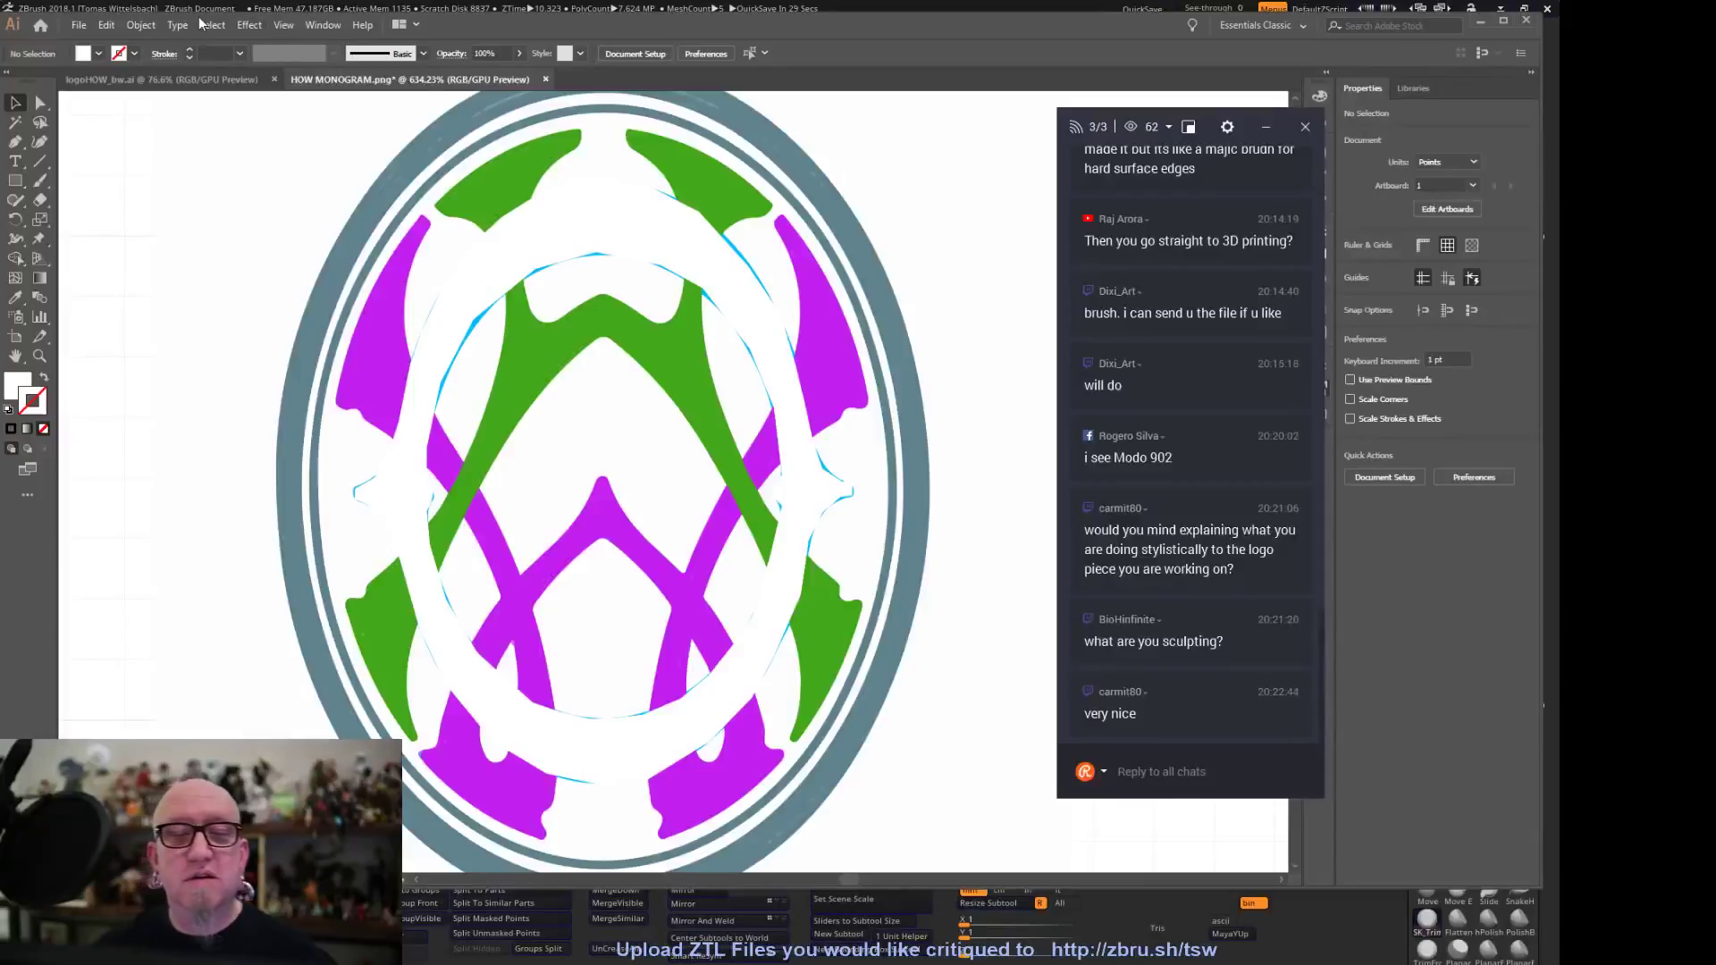
pyautogui.click(321, 26)
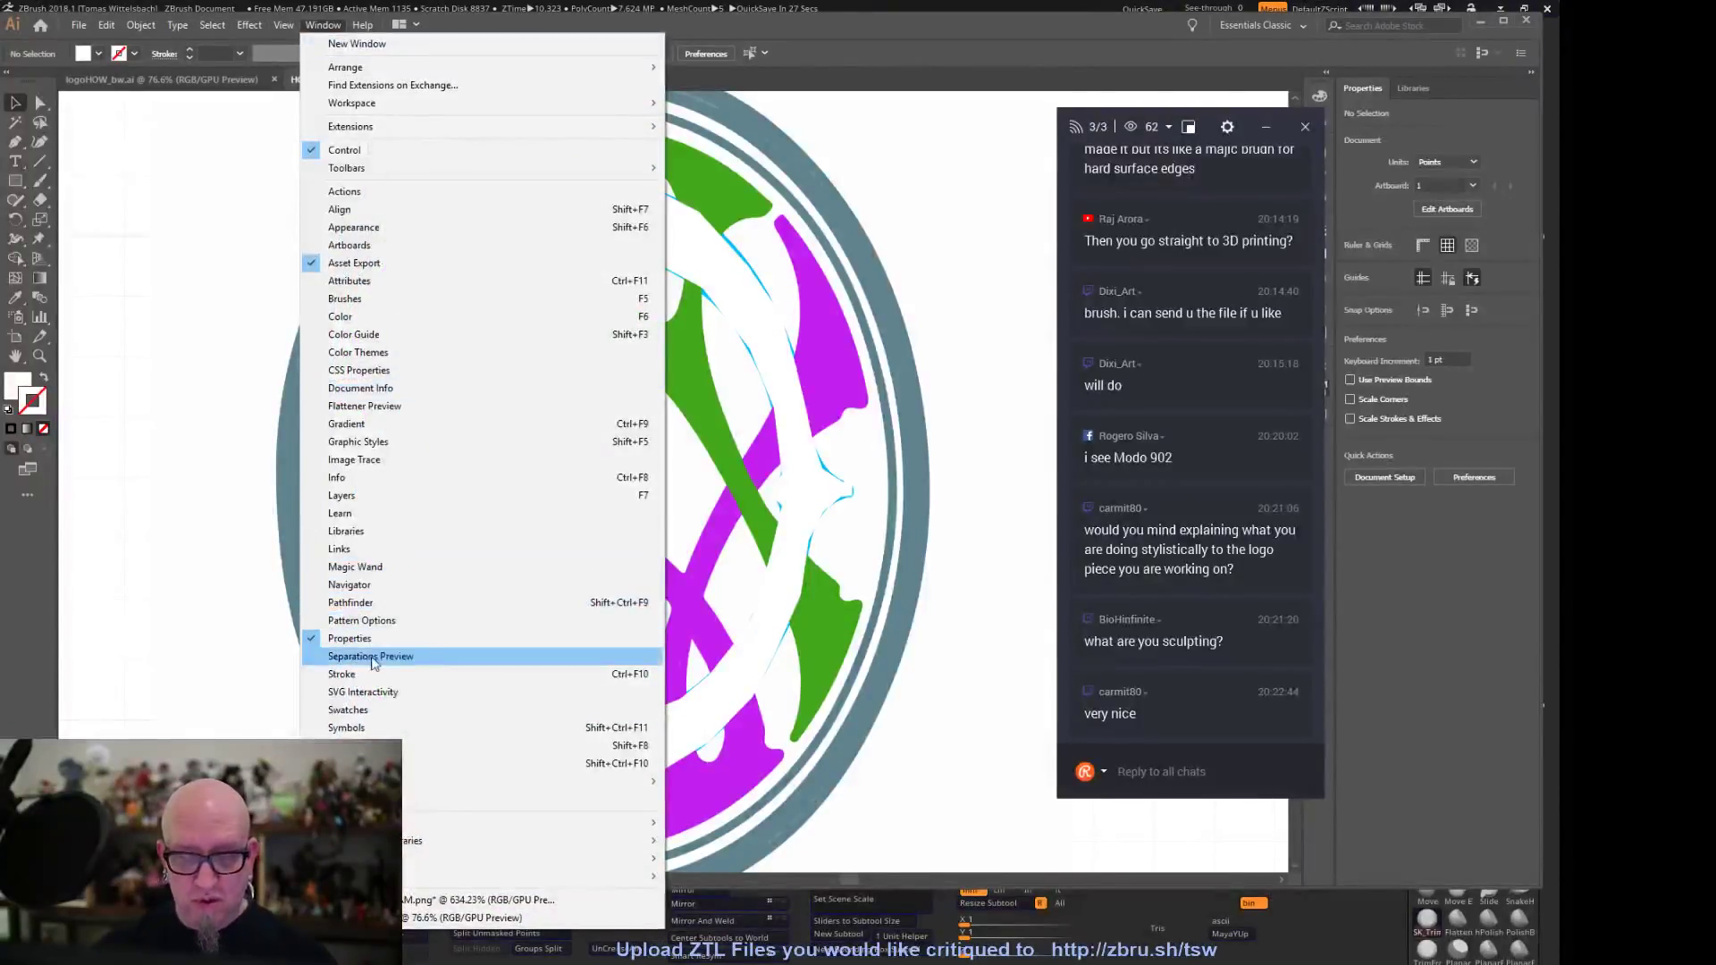
pyautogui.click(361, 604)
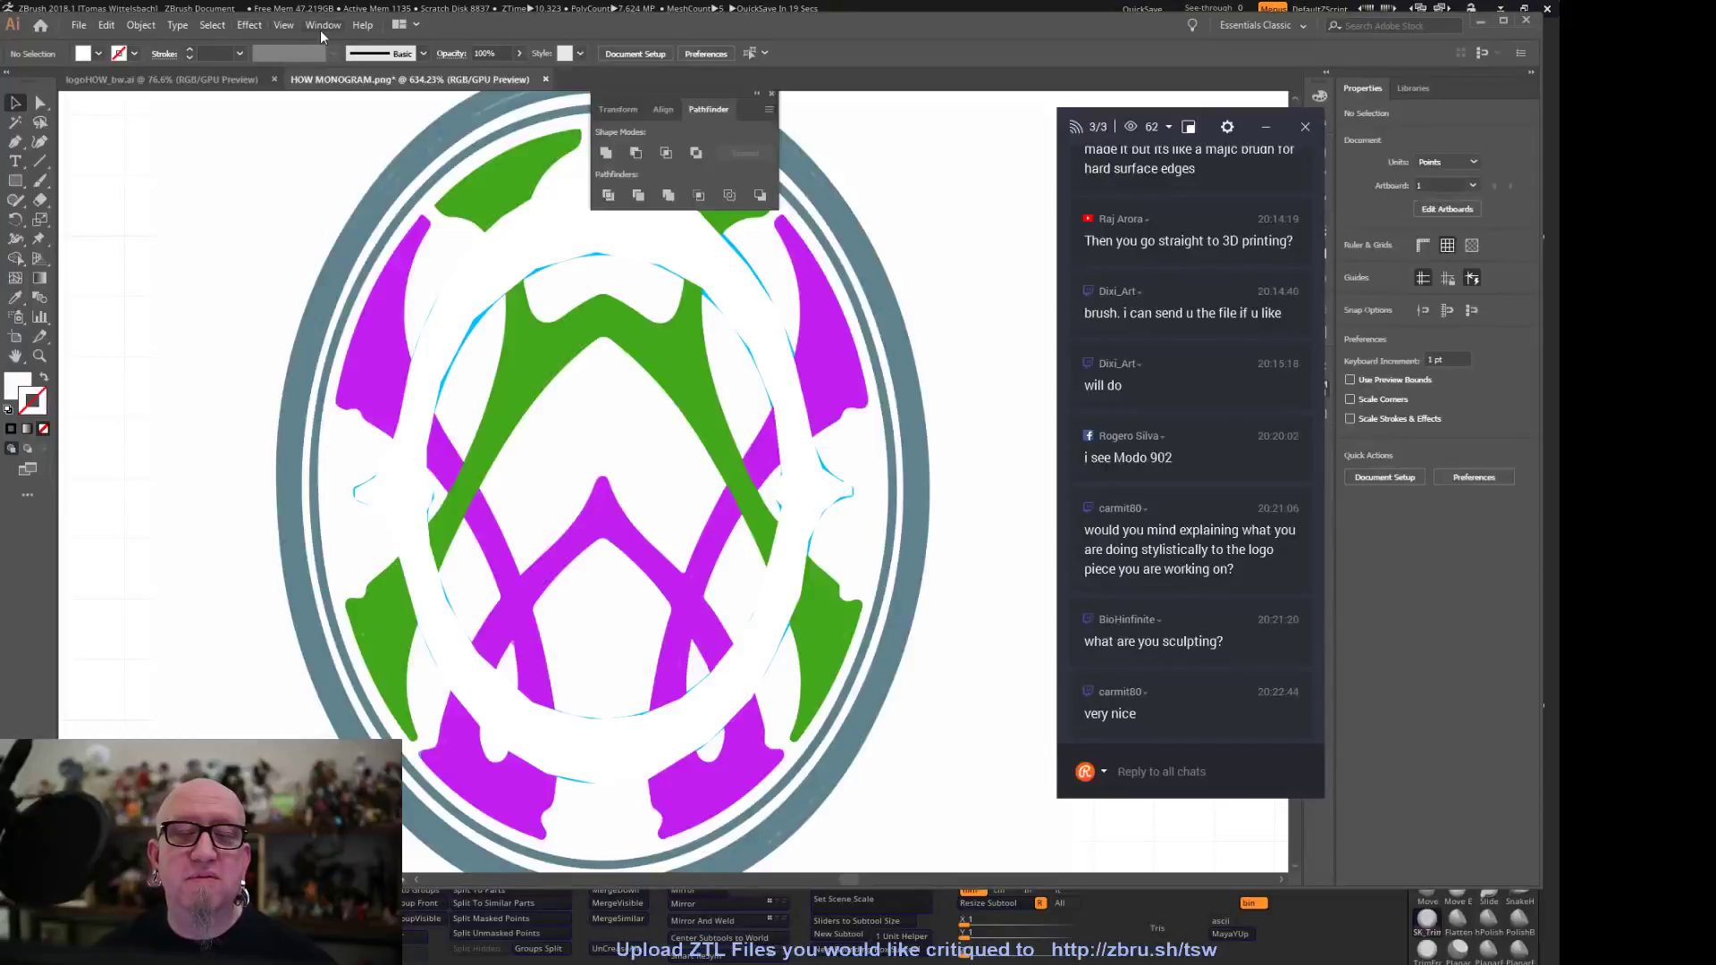
pyautogui.click(325, 27)
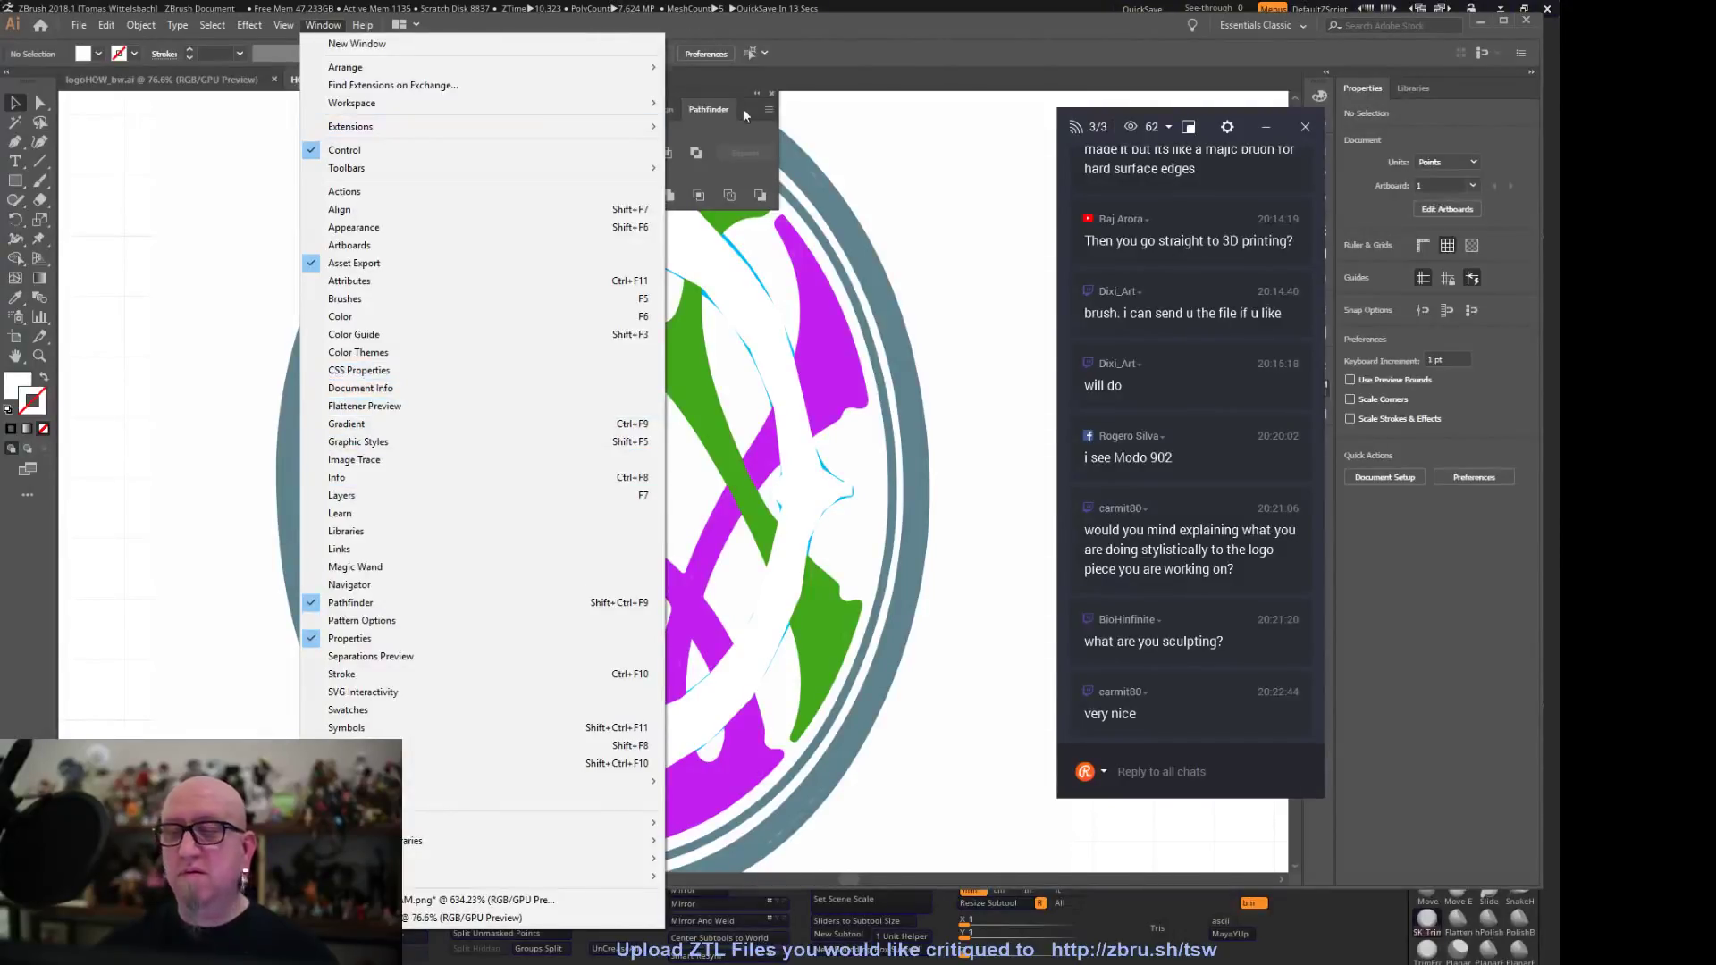
pyautogui.click(750, 139)
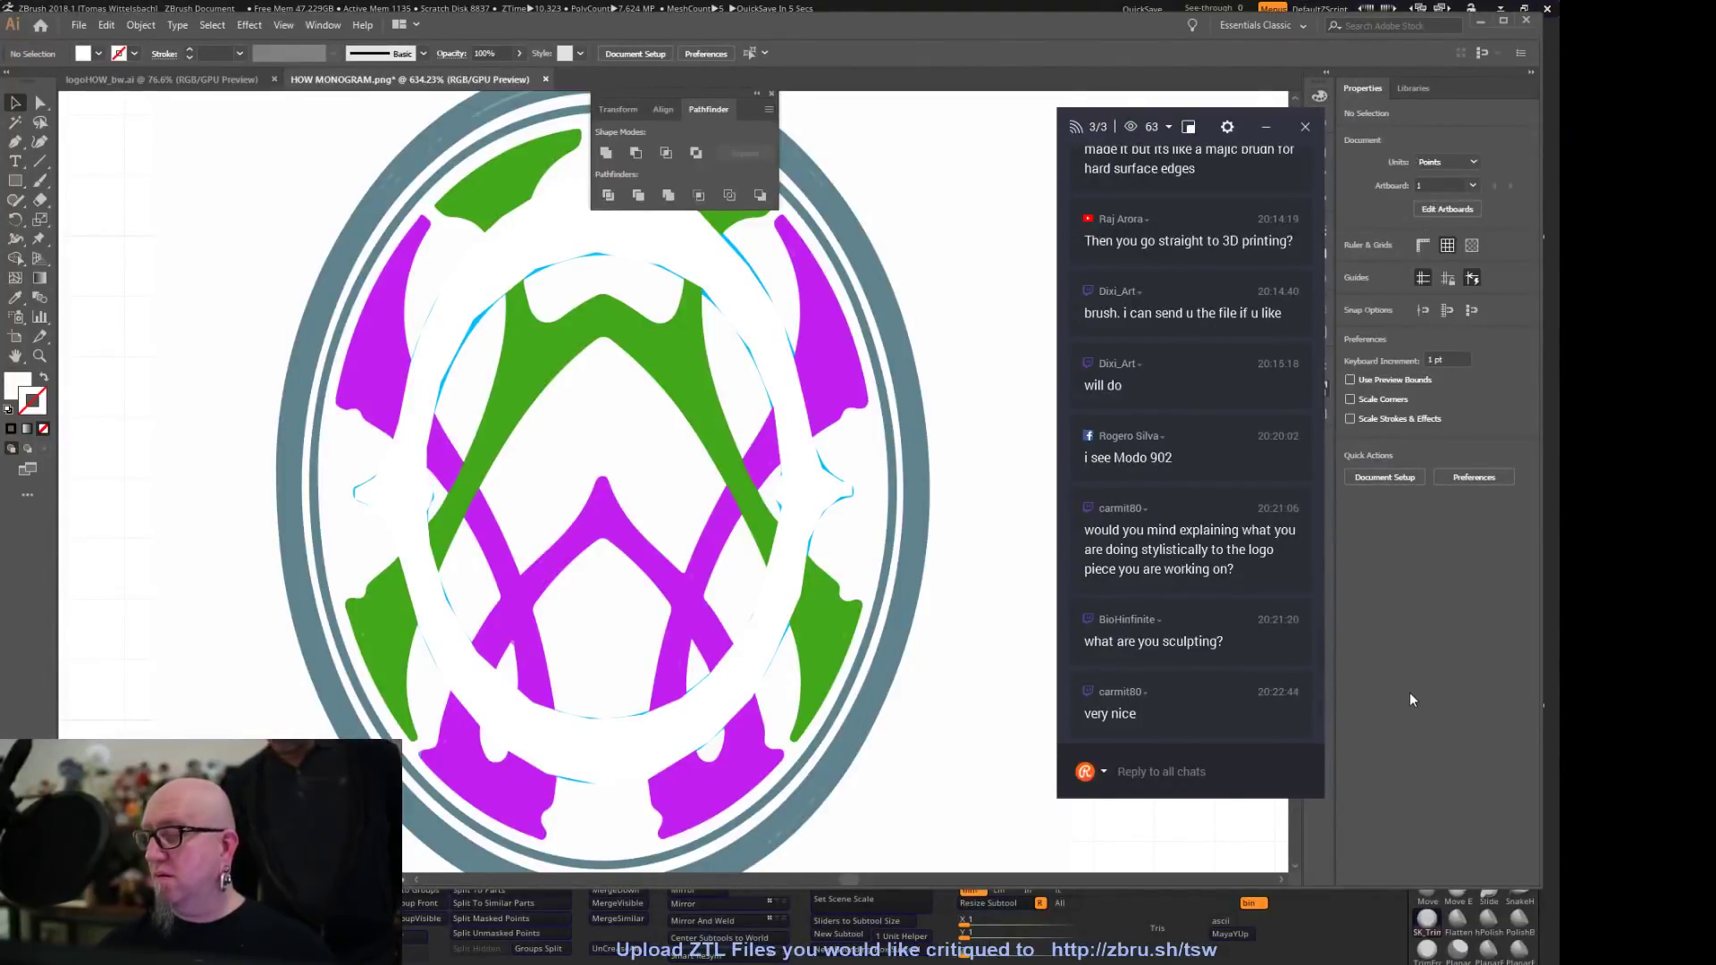
# Move the chat overlay clear of the collapsed panels and display the Image Trace settings
pyautogui.moveTo(1110, 108); pyautogui.dragTo(1067, 109)
pyautogui.moveTo(1069, 127); pyautogui.dragTo(1029, 117)
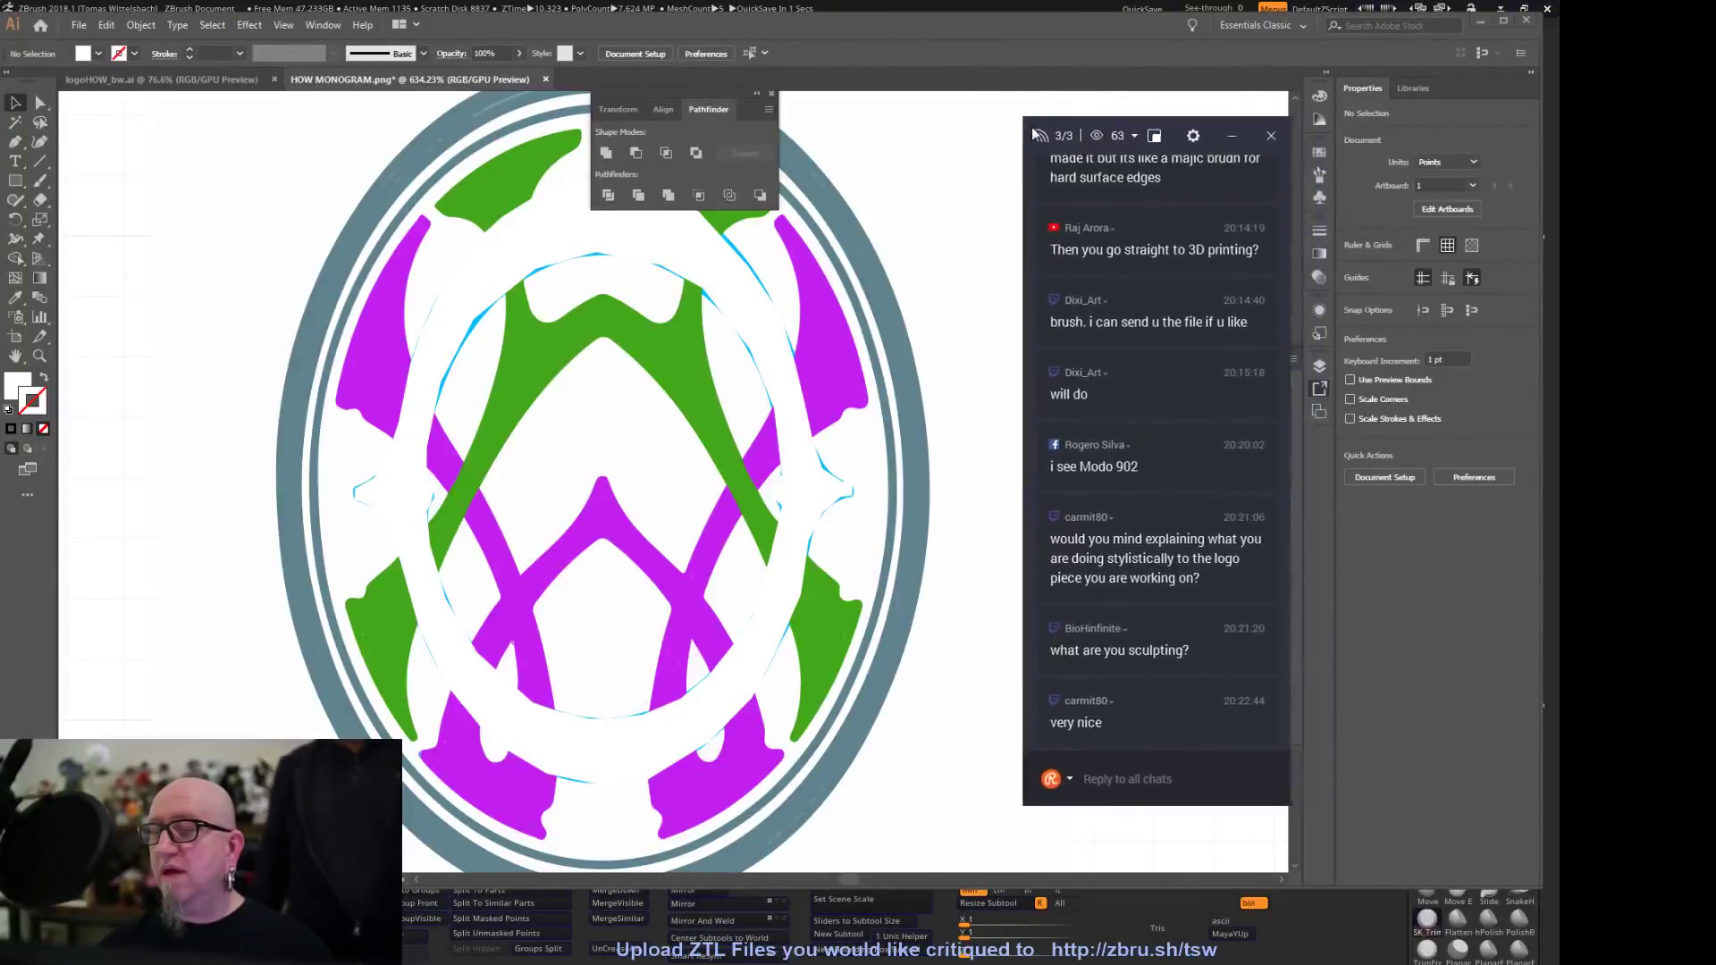
pyautogui.click(323, 24)
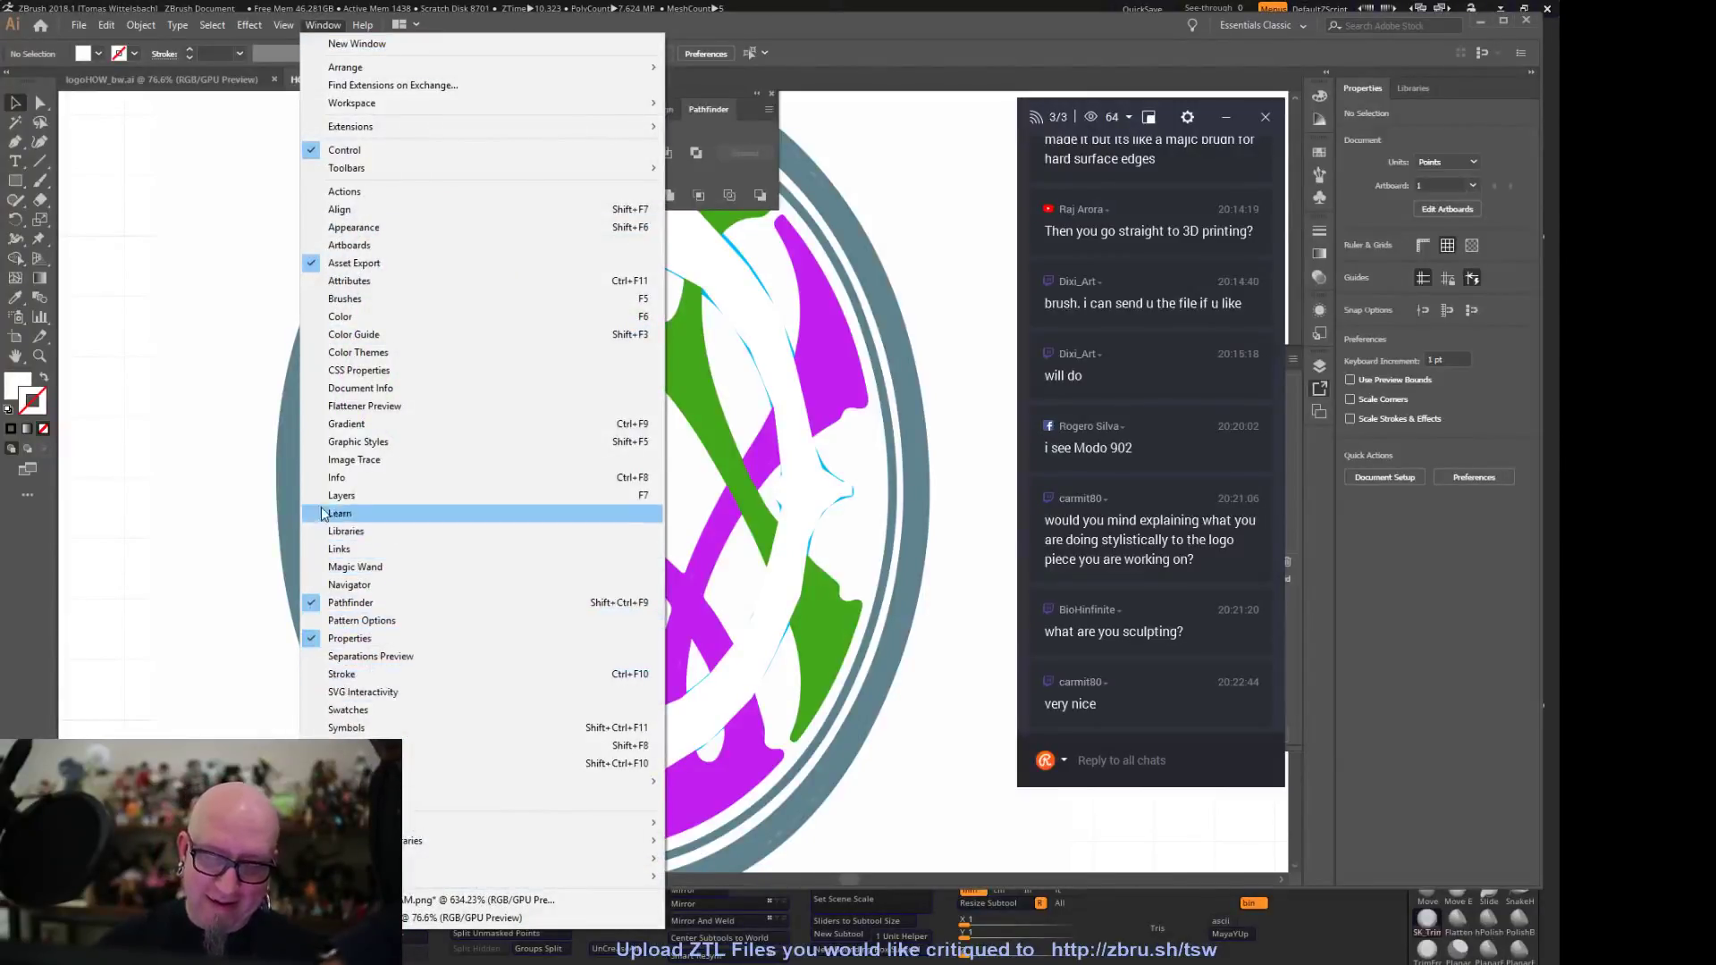
pyautogui.click(401, 461)
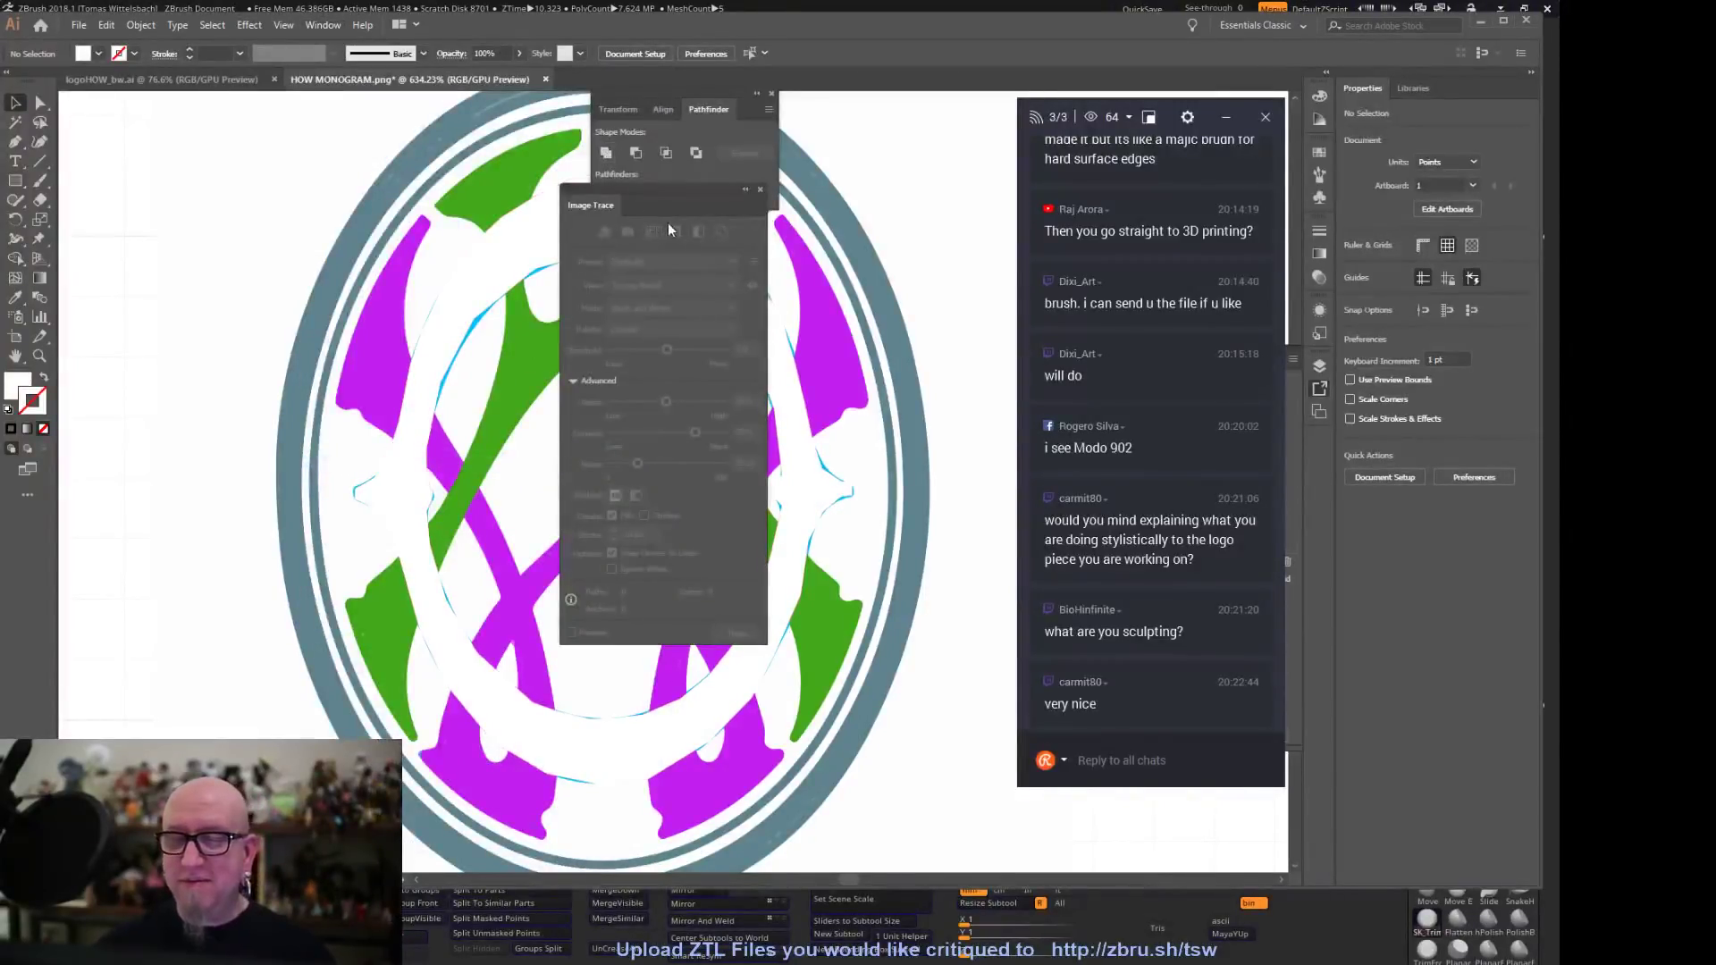
# Move the Image Trace settings off the artwork, then narrow the chat overlay and shift it clear of the Asset Export assets
pyautogui.moveTo(681, 205)
pyautogui.mouseDown()
pyautogui.moveTo(858, 243)
pyautogui.moveTo(901, 194)
pyautogui.mouseUp()
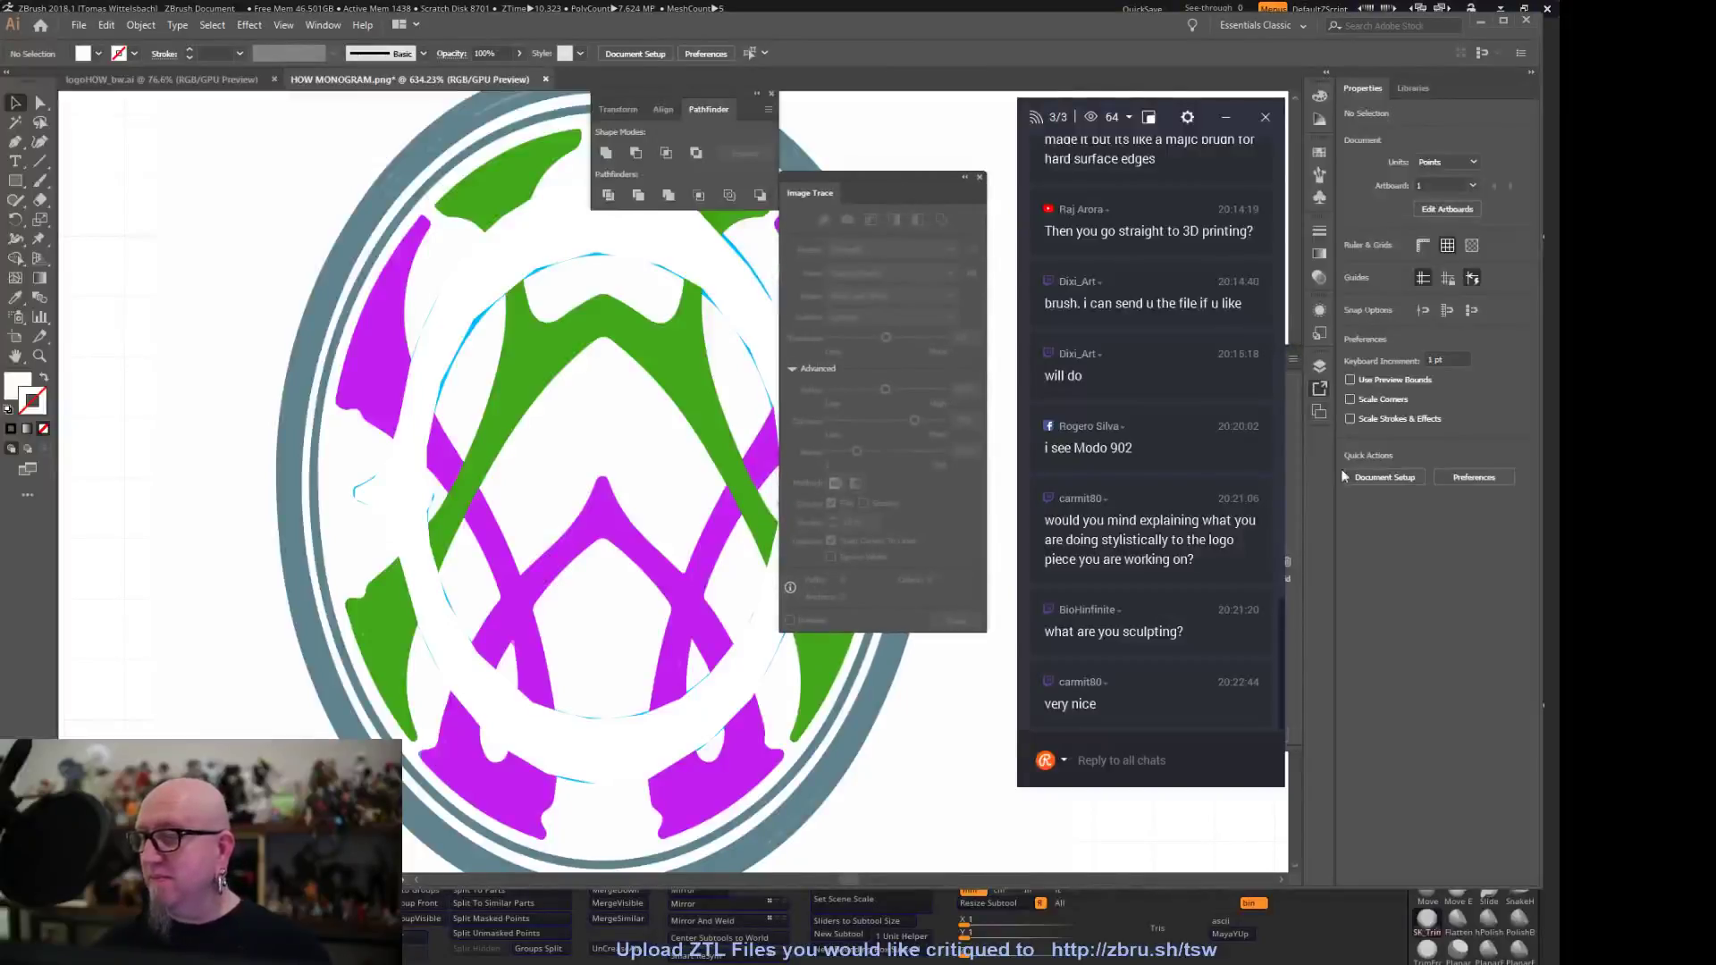
pyautogui.click(1292, 360)
pyautogui.click(1294, 365)
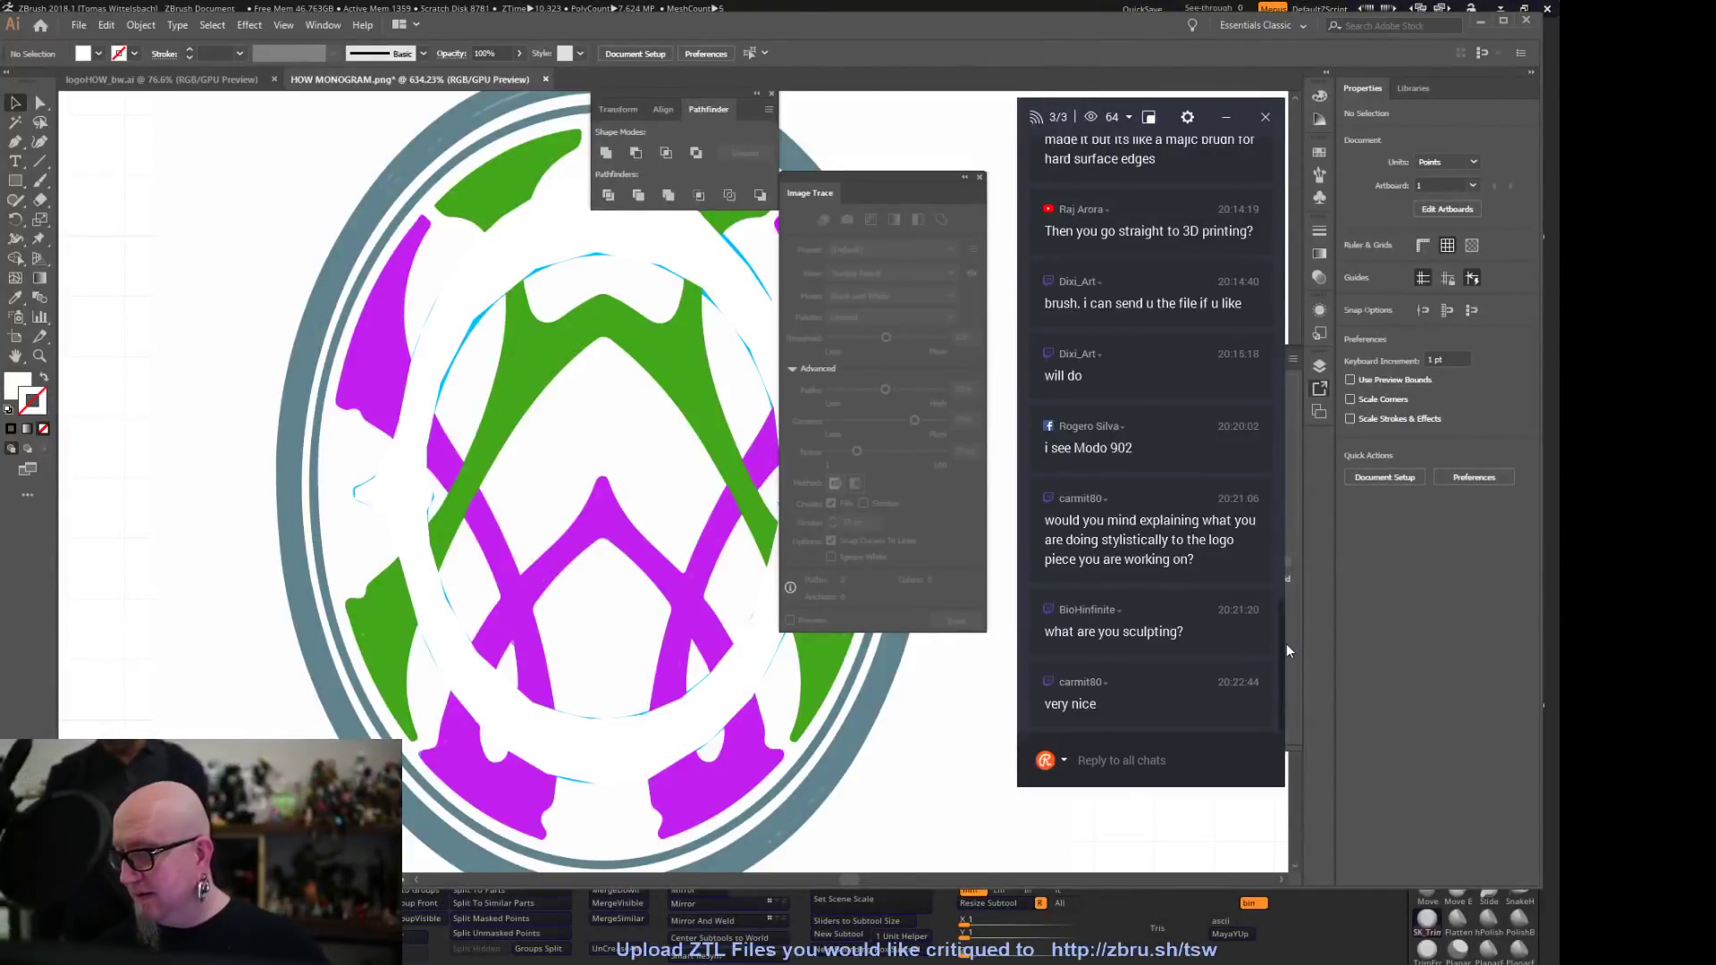
pyautogui.moveTo(1283, 649); pyautogui.dragTo(1249, 649)
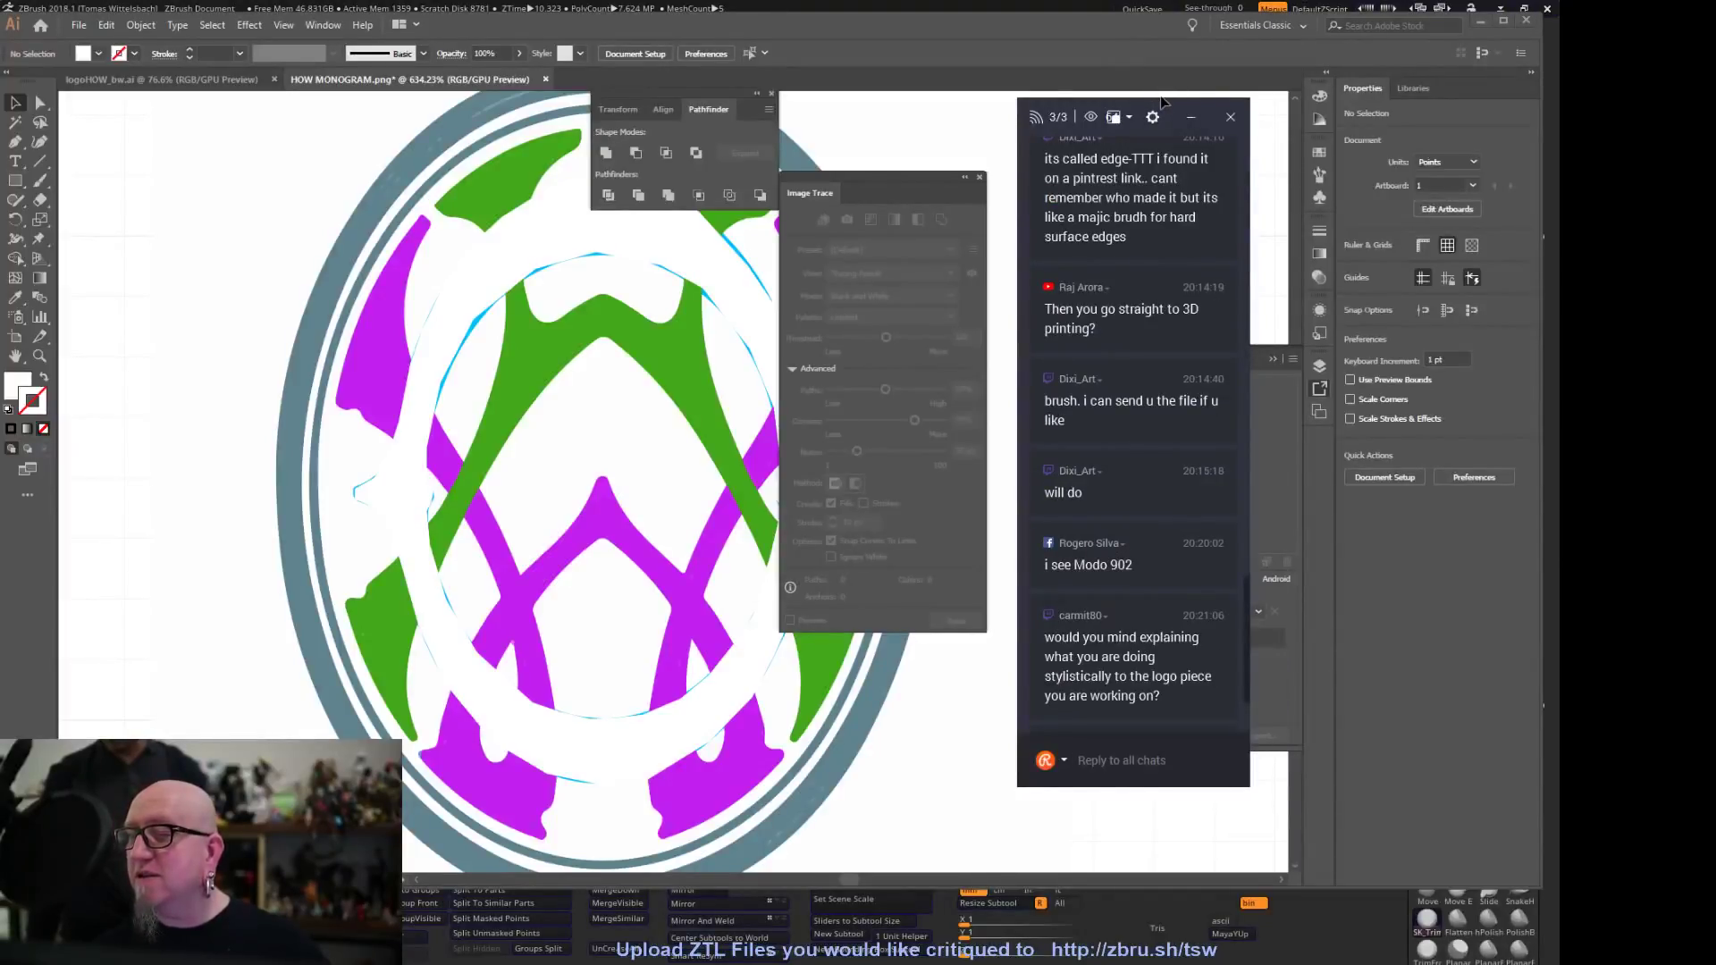
pyautogui.moveTo(1145, 100); pyautogui.dragTo(890, 149)
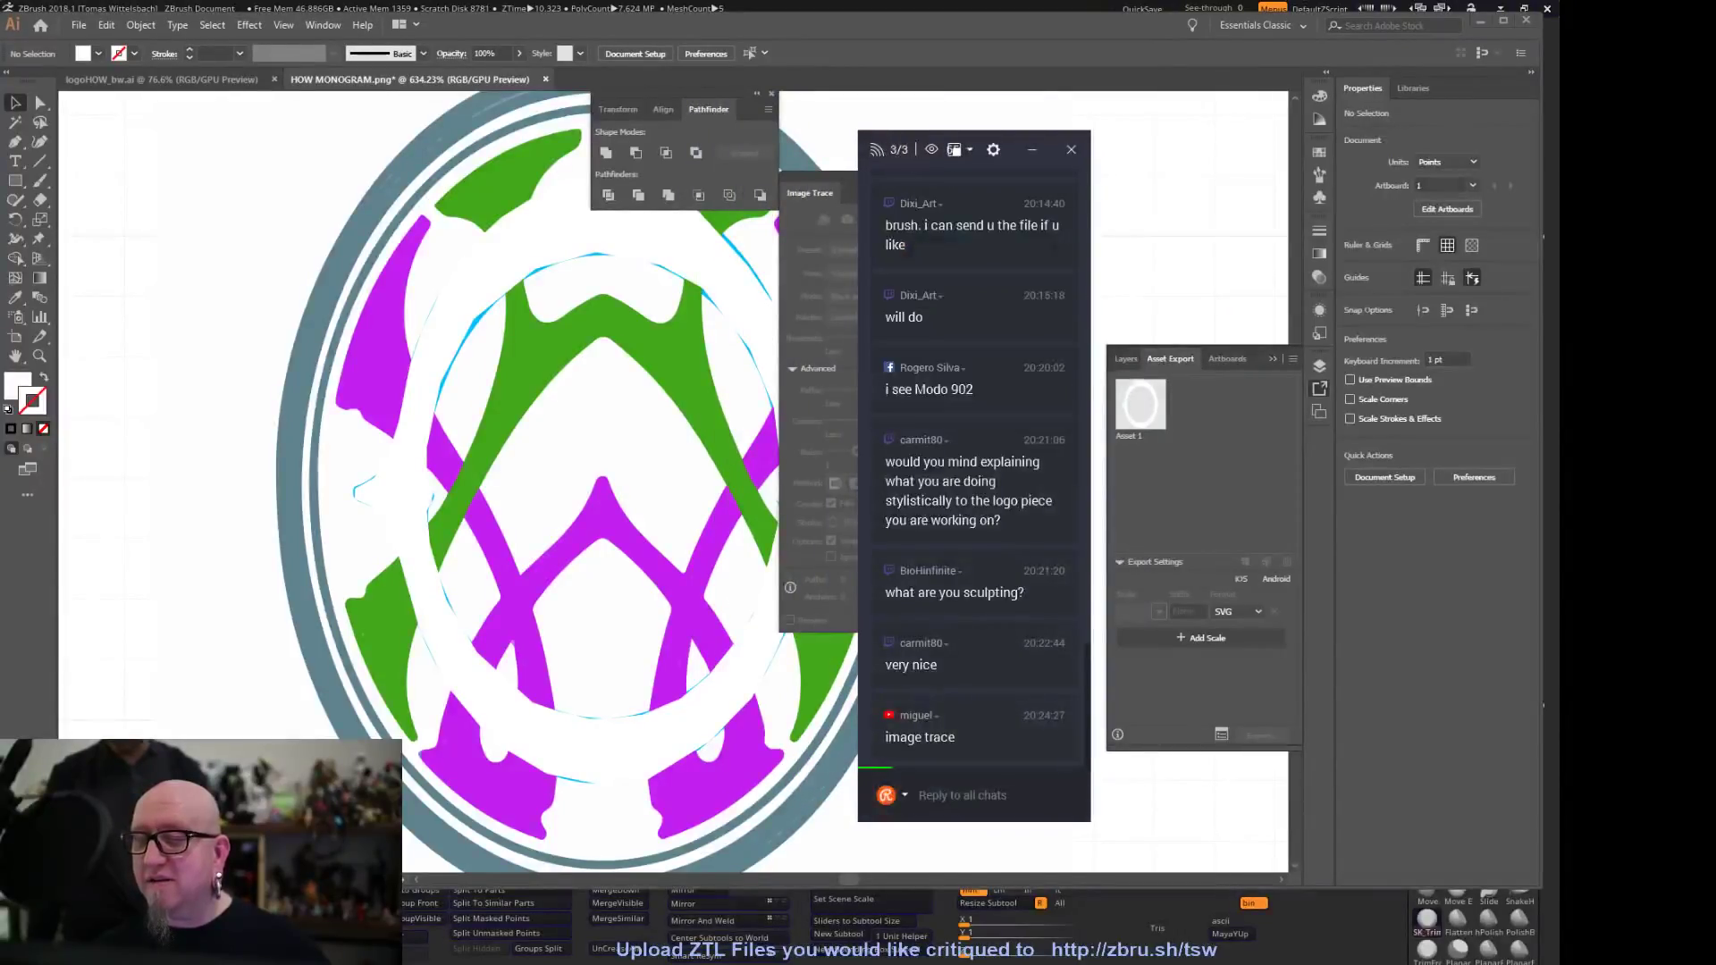
# Unlock Layer 1 and target its traced artwork, moving the chat overlay to uncover the trace settings
pyautogui.click(1125, 359)
pyautogui.click(1198, 455)
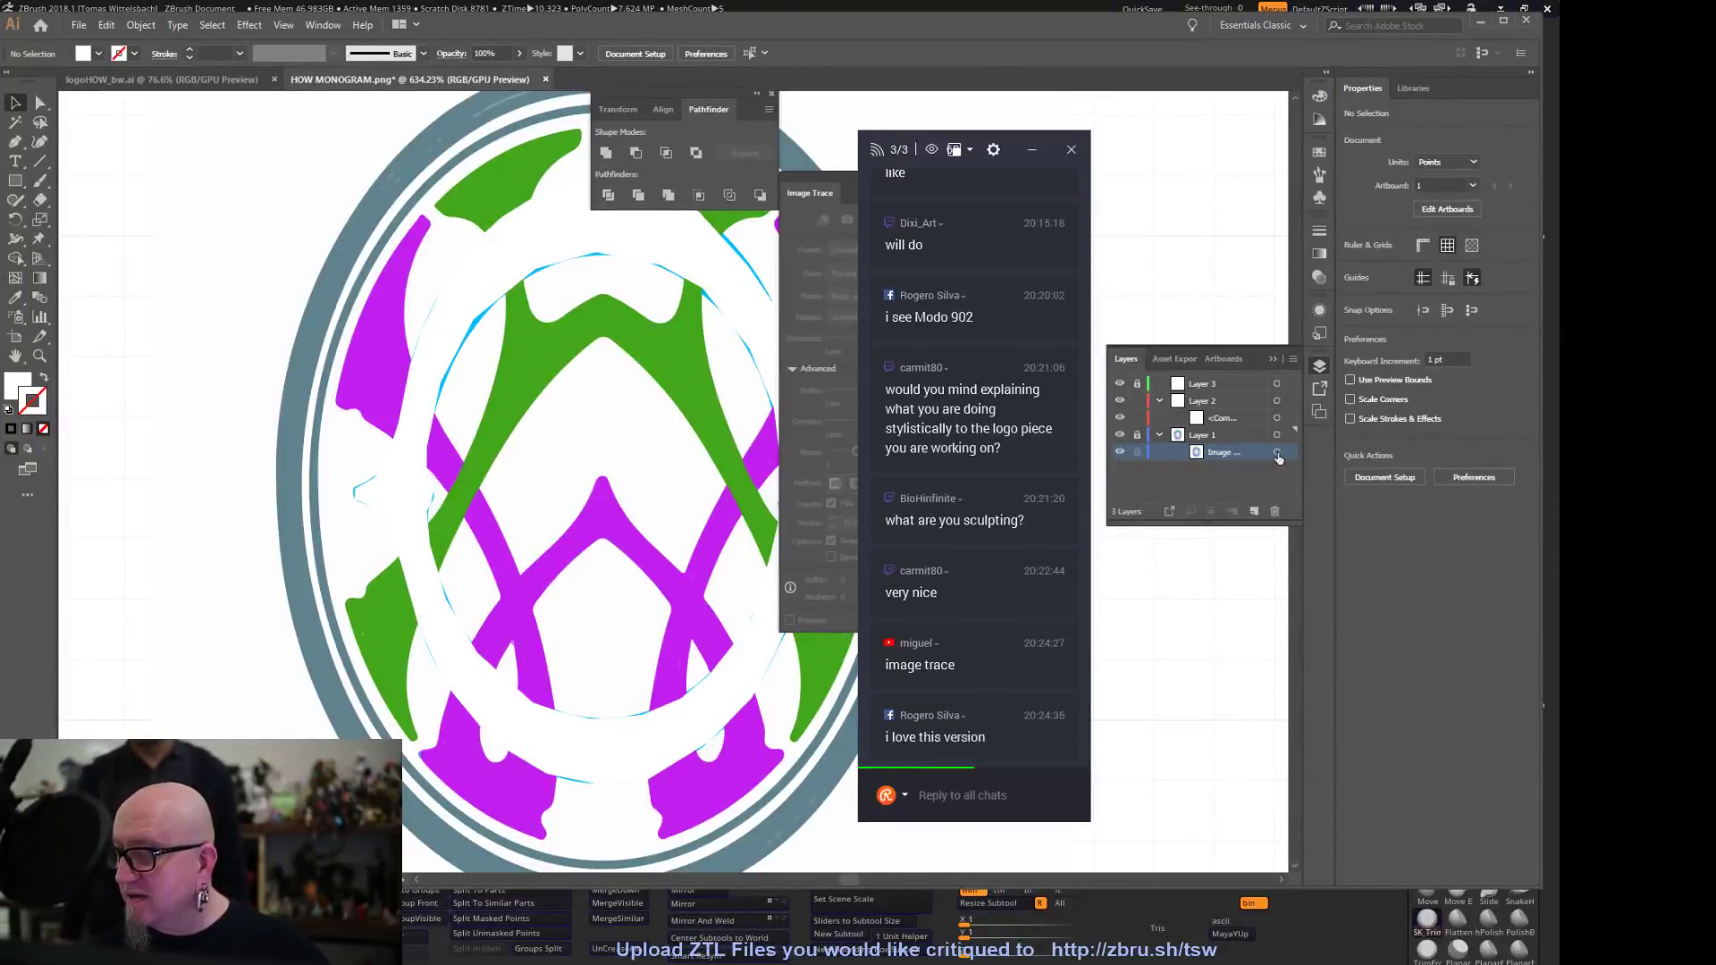
pyautogui.click(1227, 436)
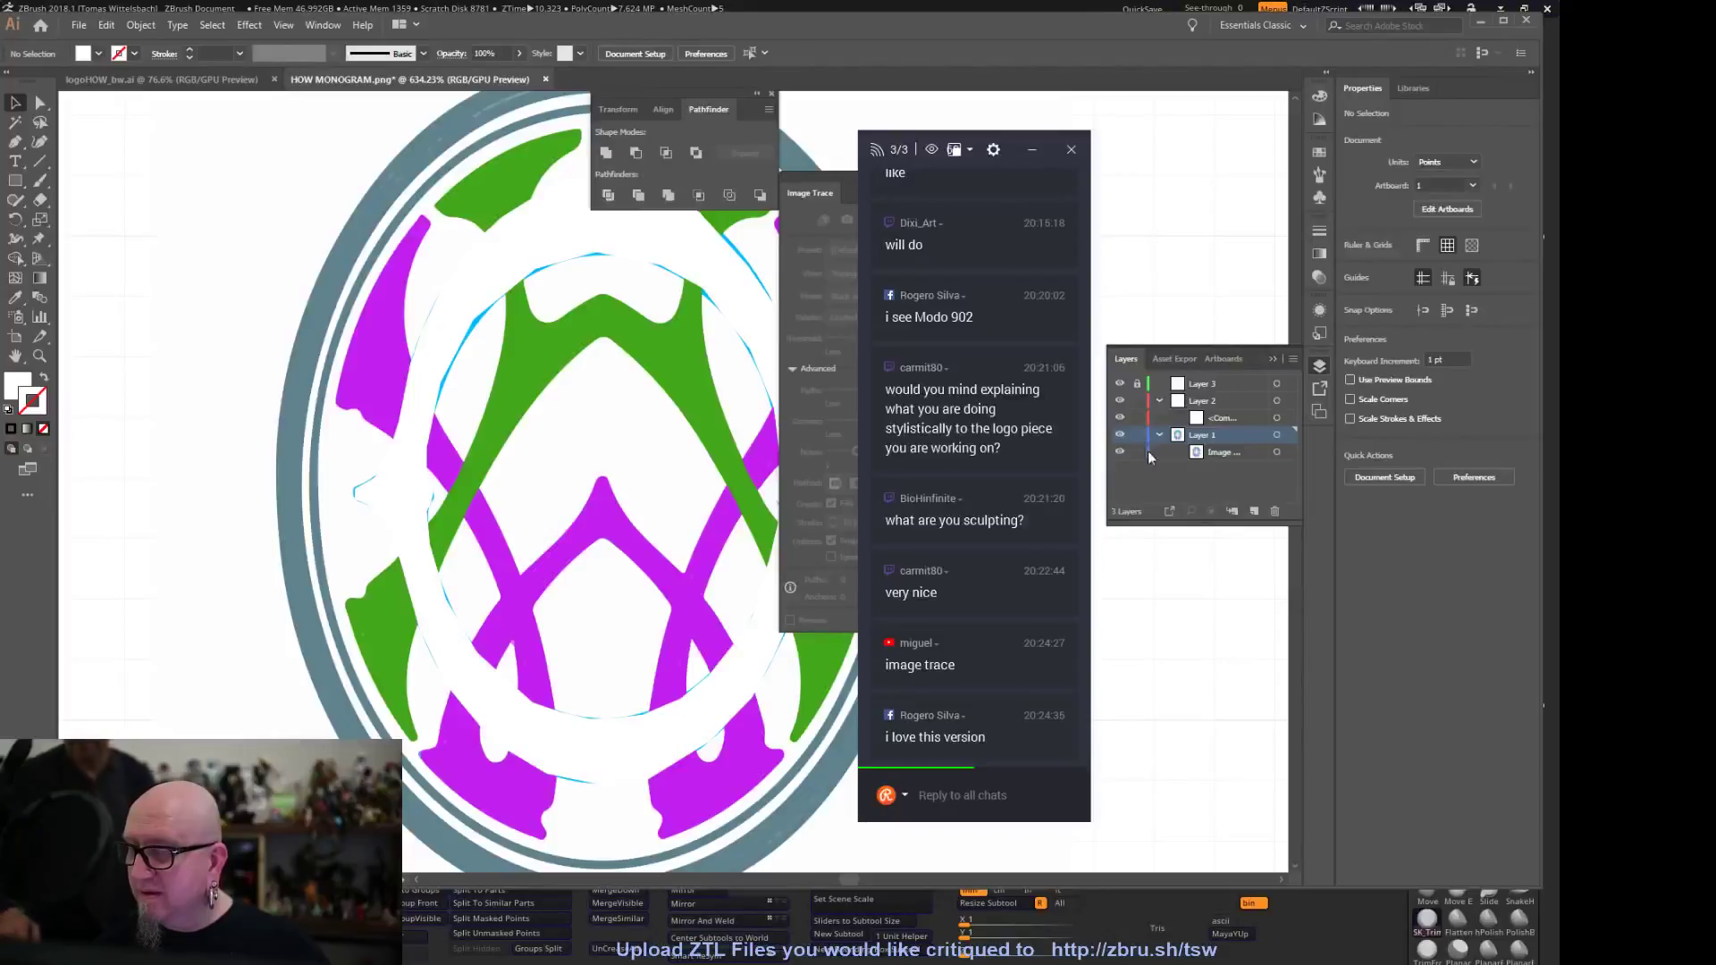
pyautogui.click(1277, 436)
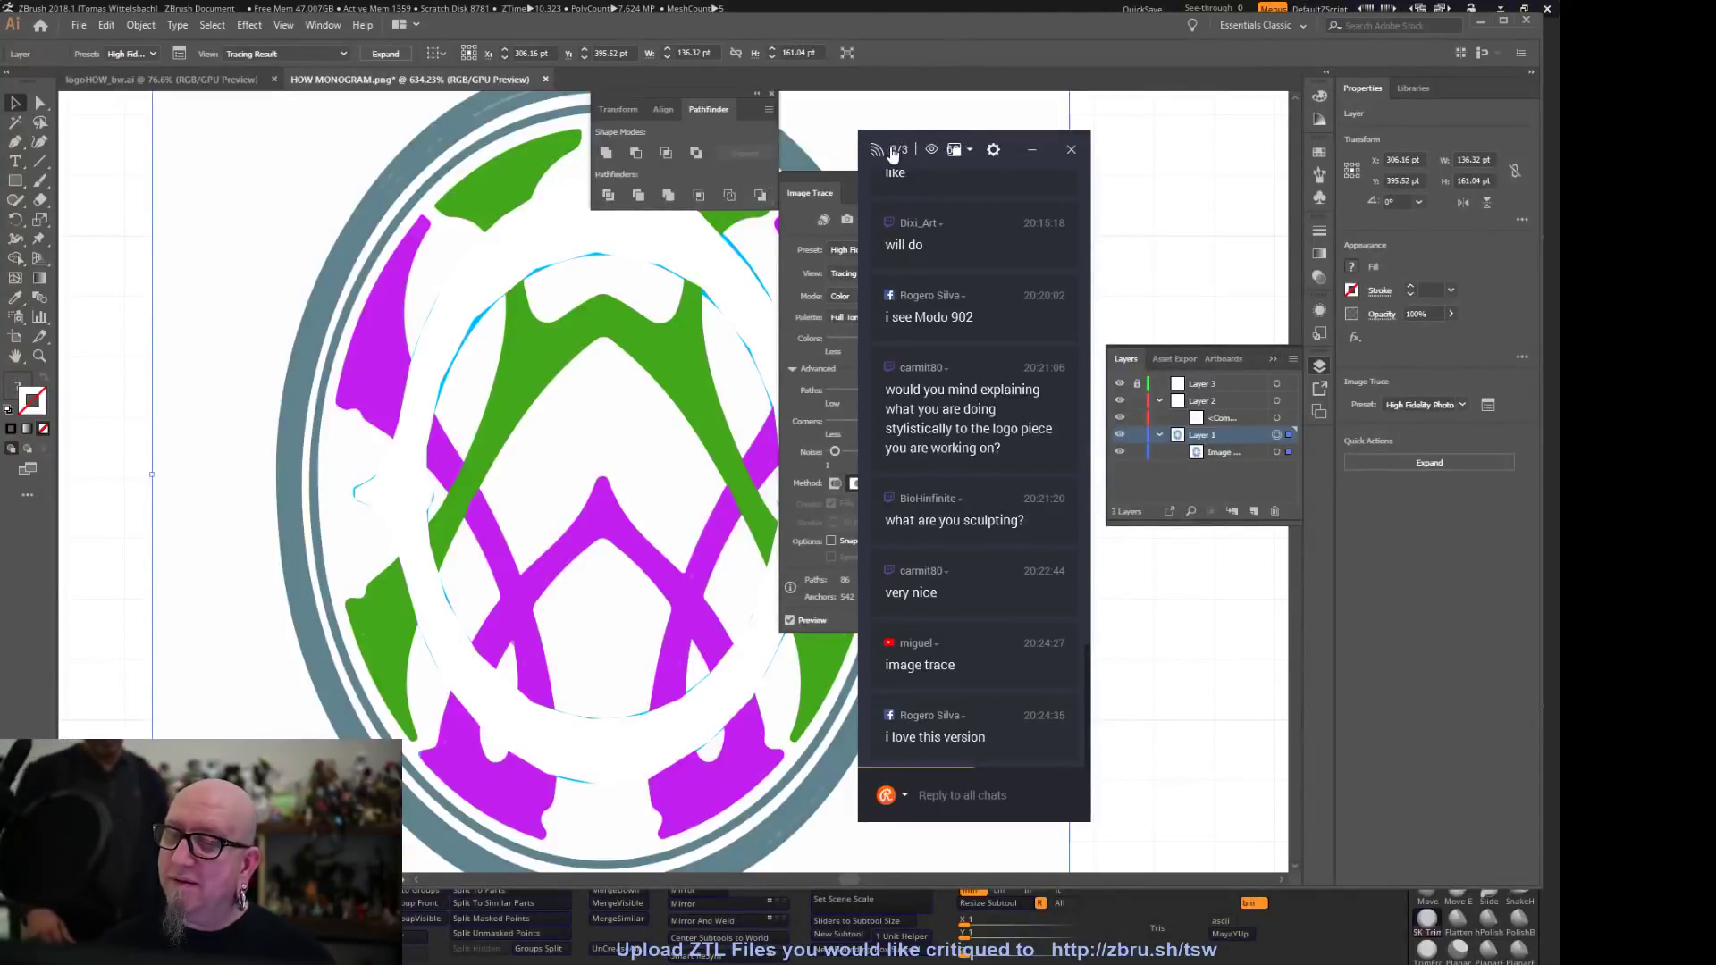
pyautogui.moveTo(898, 149)
pyautogui.mouseDown()
pyautogui.moveTo(1096, 137)
pyautogui.moveTo(1060, 126)
pyautogui.mouseUp()
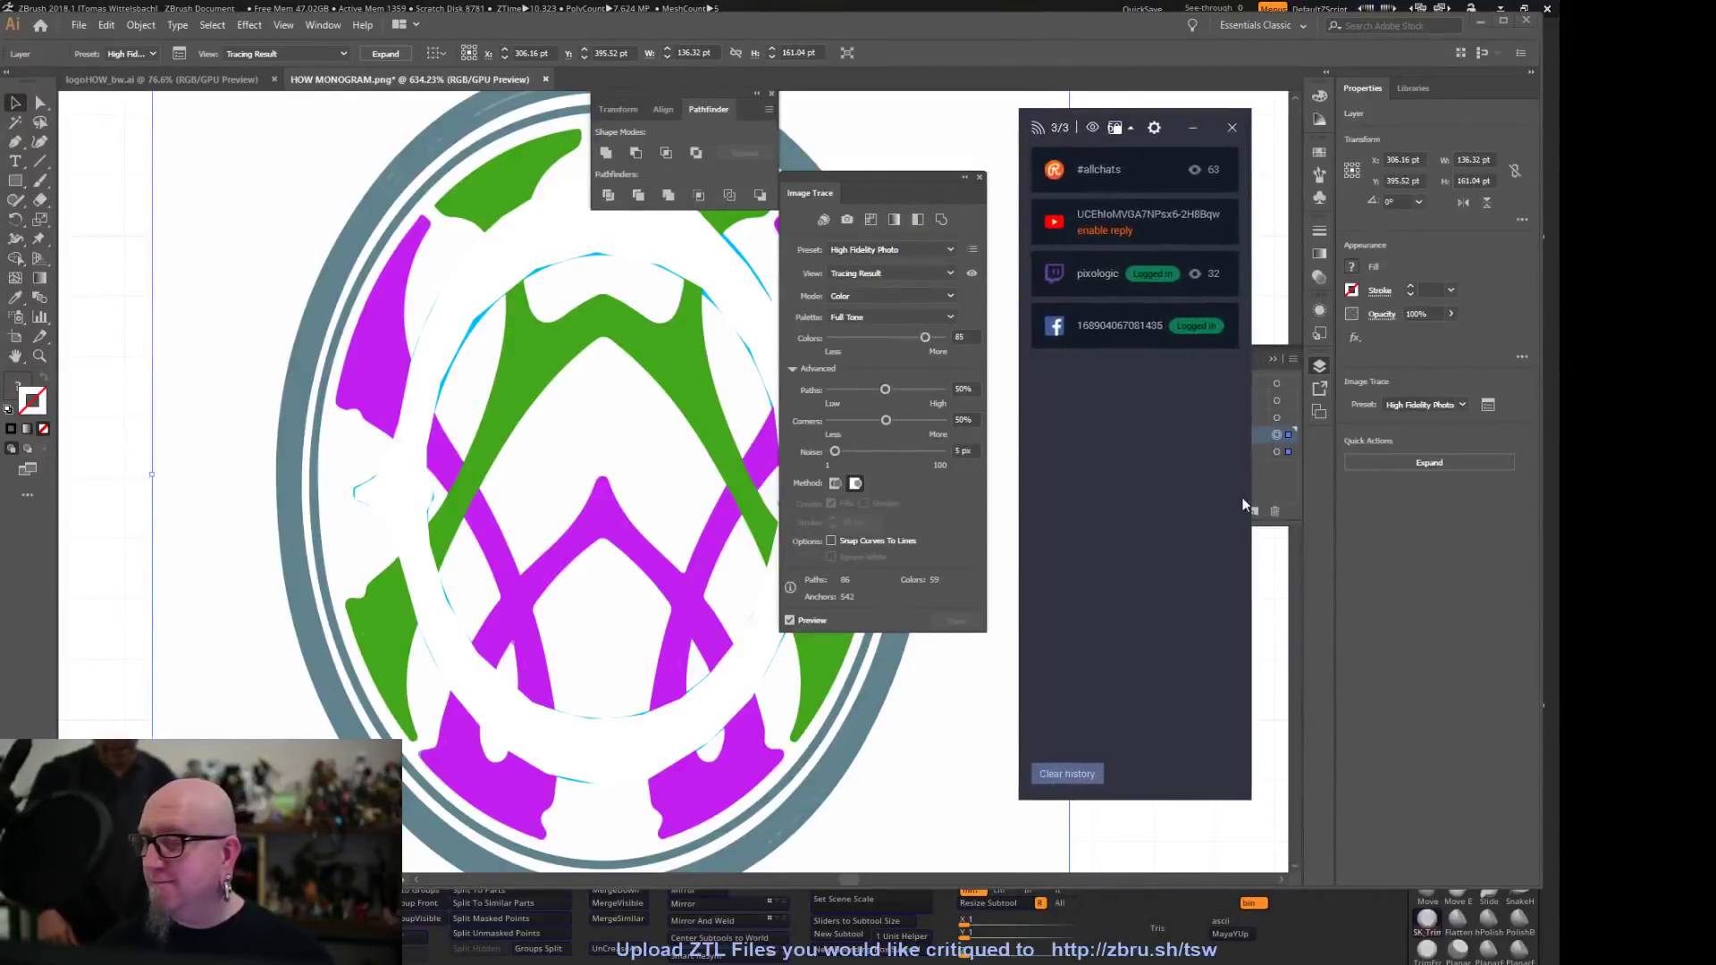
pyautogui.click(1065, 128)
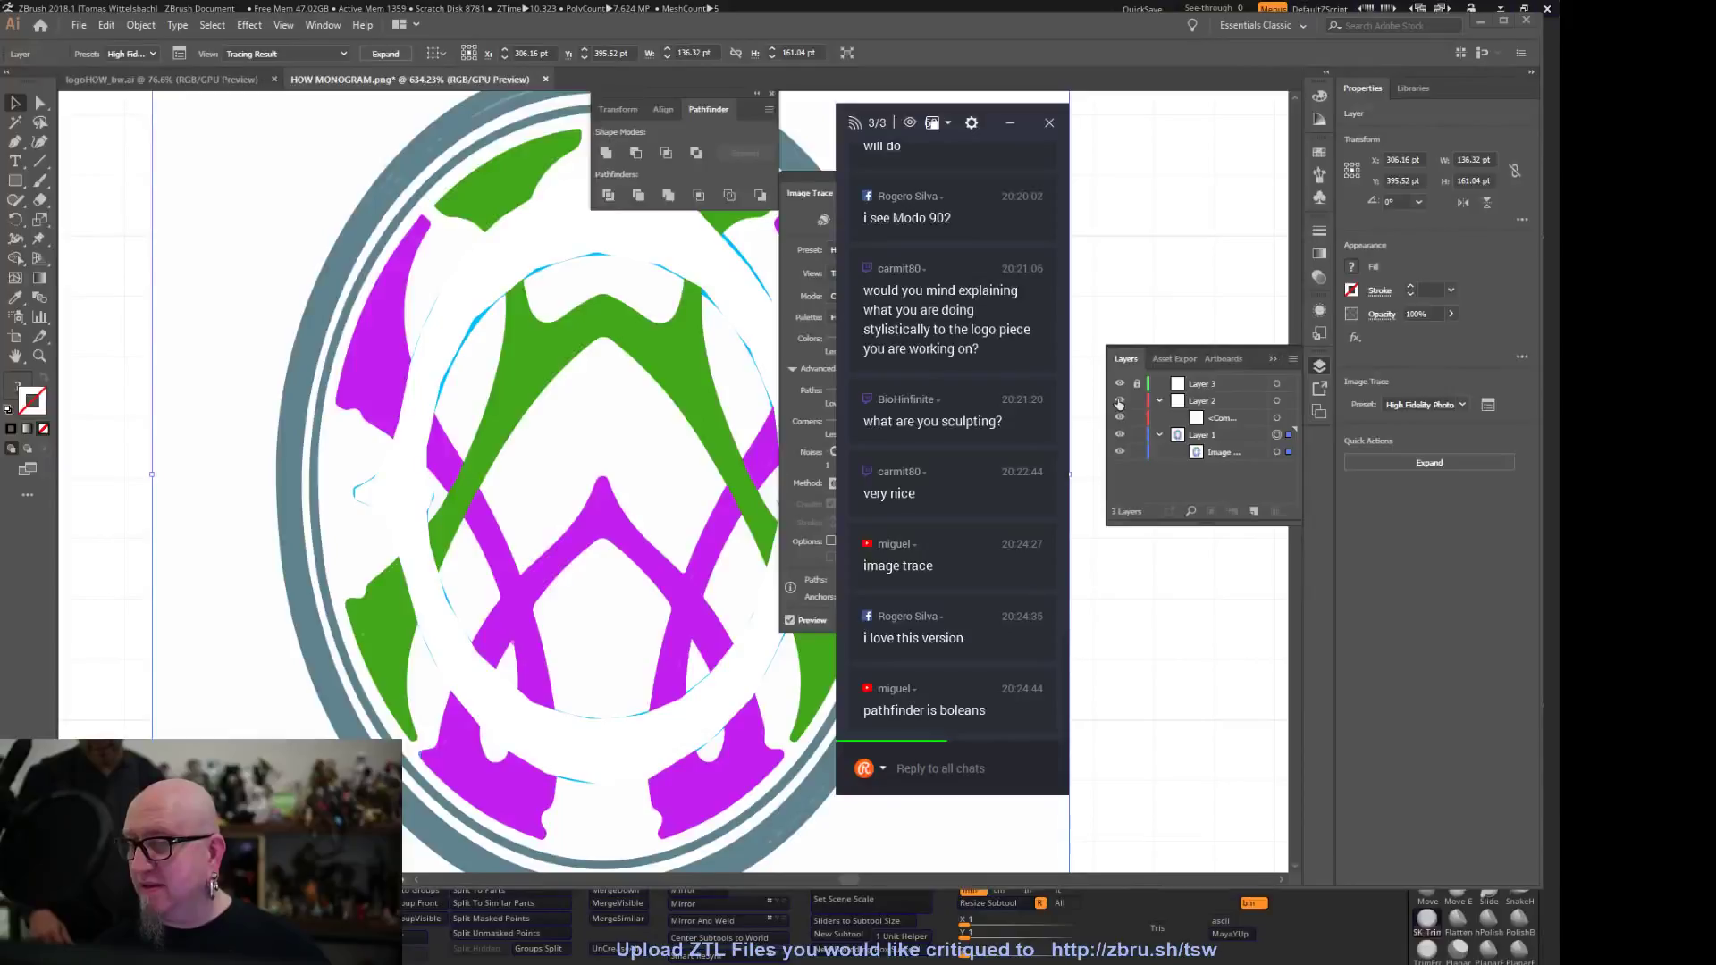
# Hide Layer 2 and Layer 3 and highlight the image tracing sublayer inside Layer 1
pyautogui.click(1119, 401)
pyautogui.click(1119, 386)
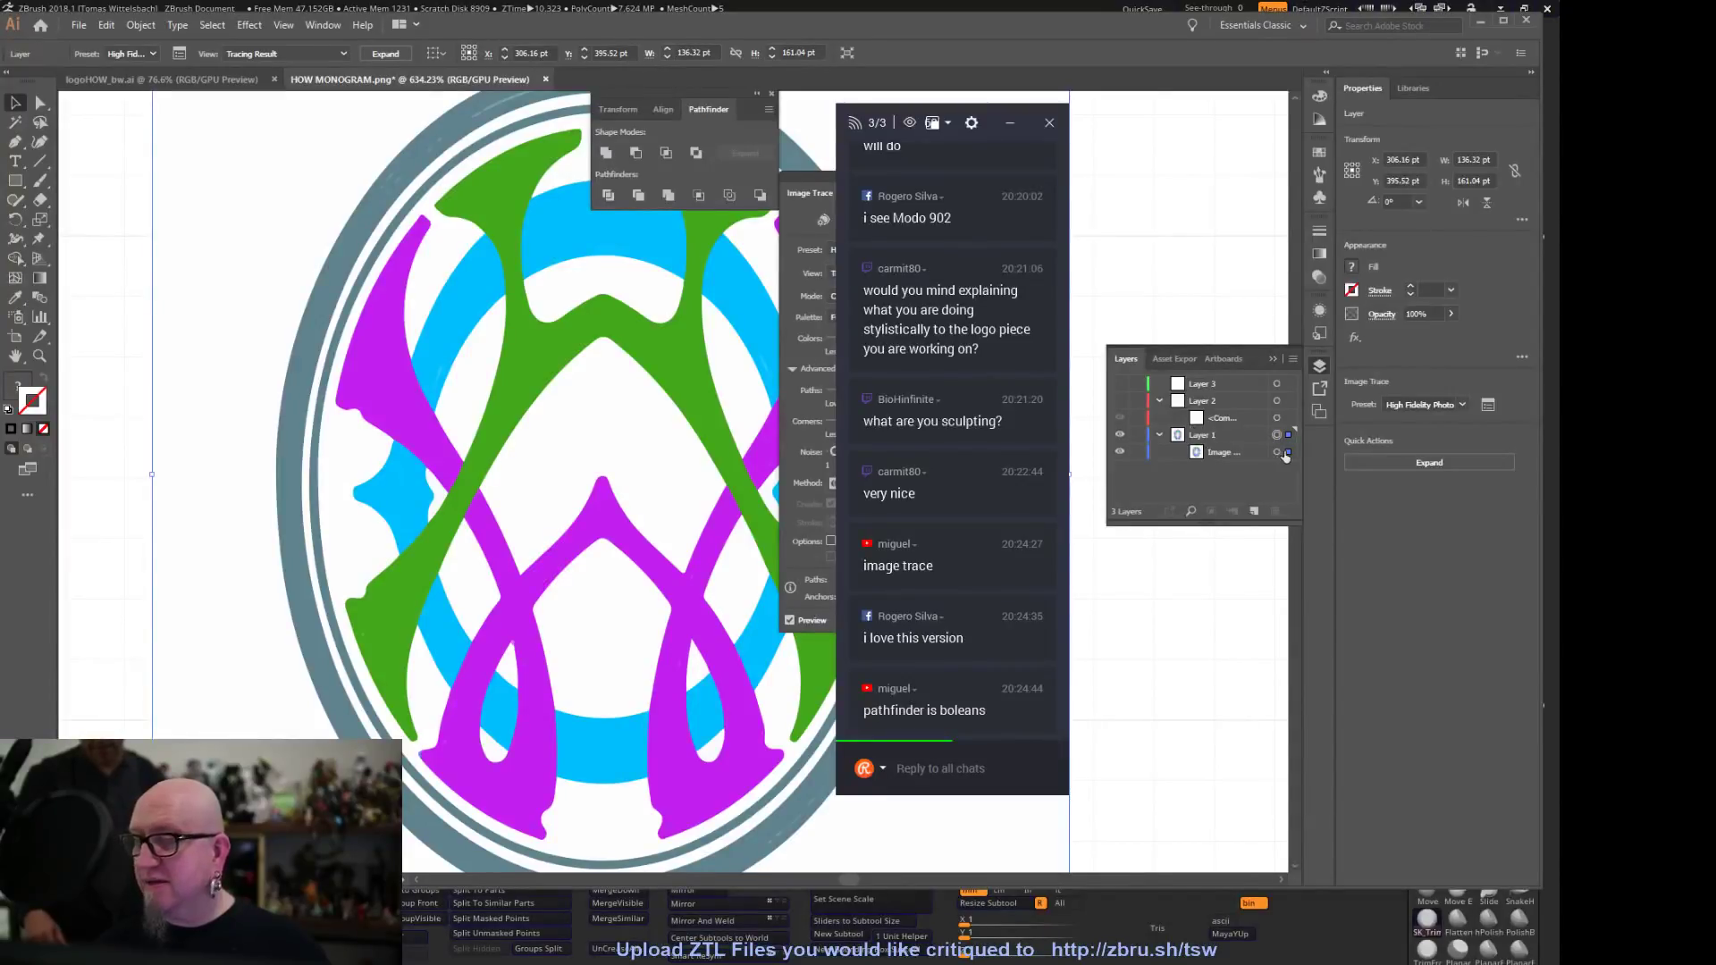
pyautogui.click(1238, 441)
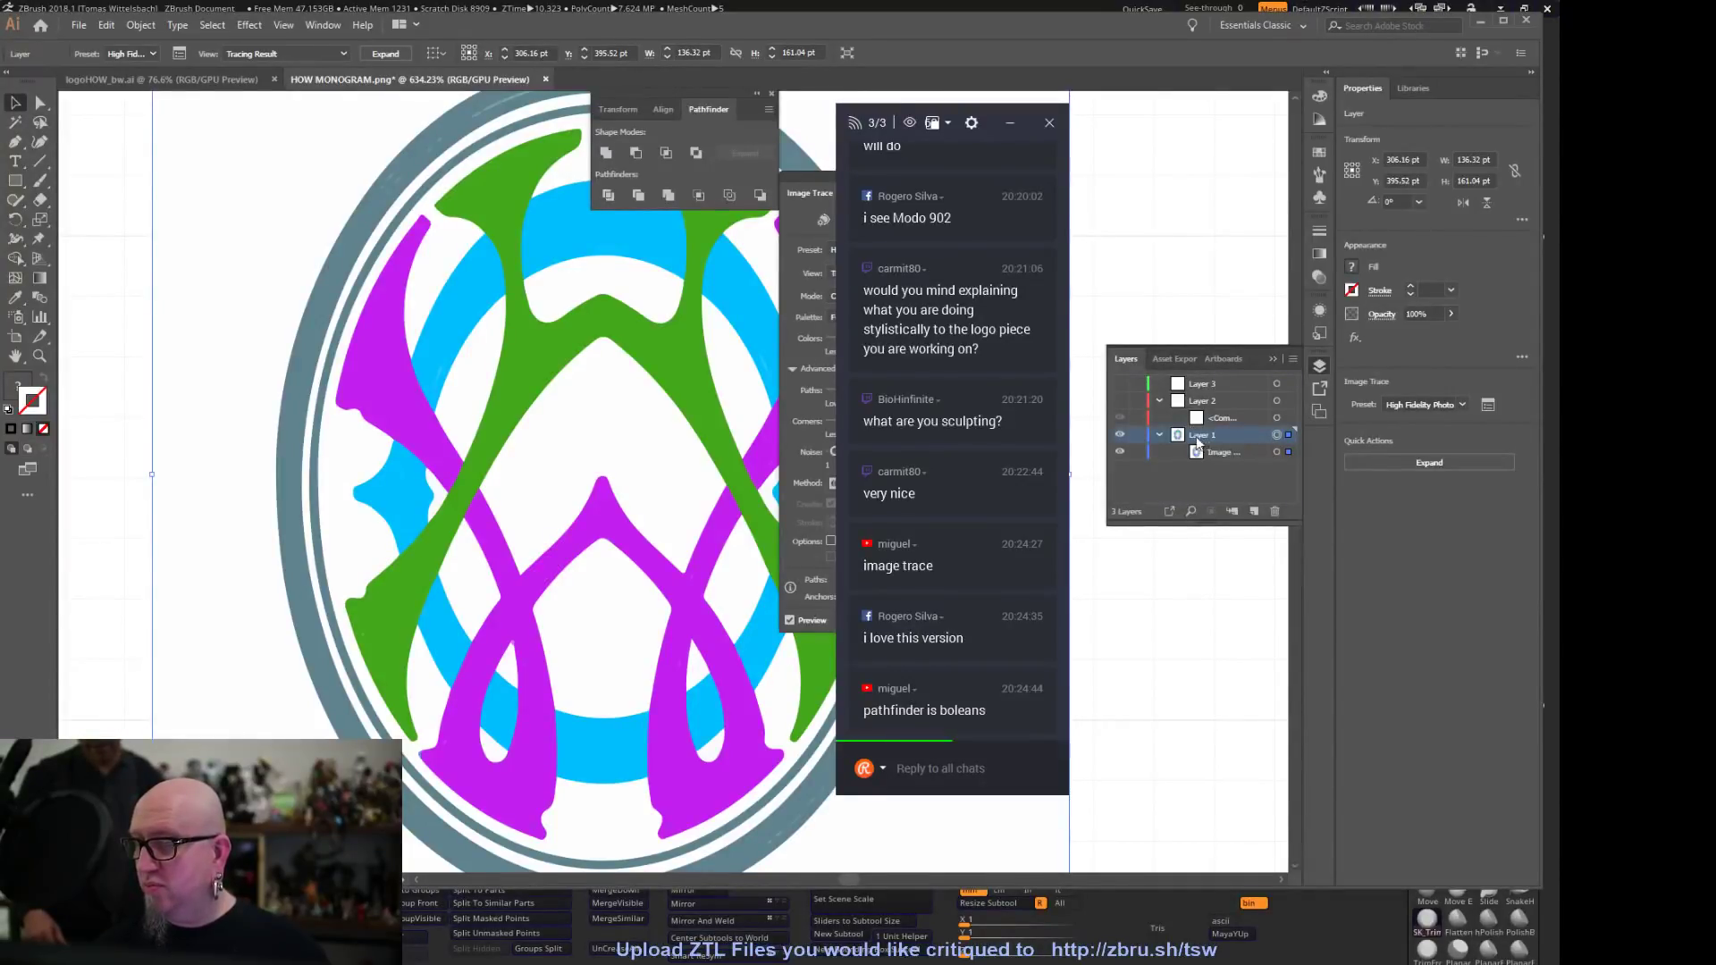
pyautogui.click(1240, 454)
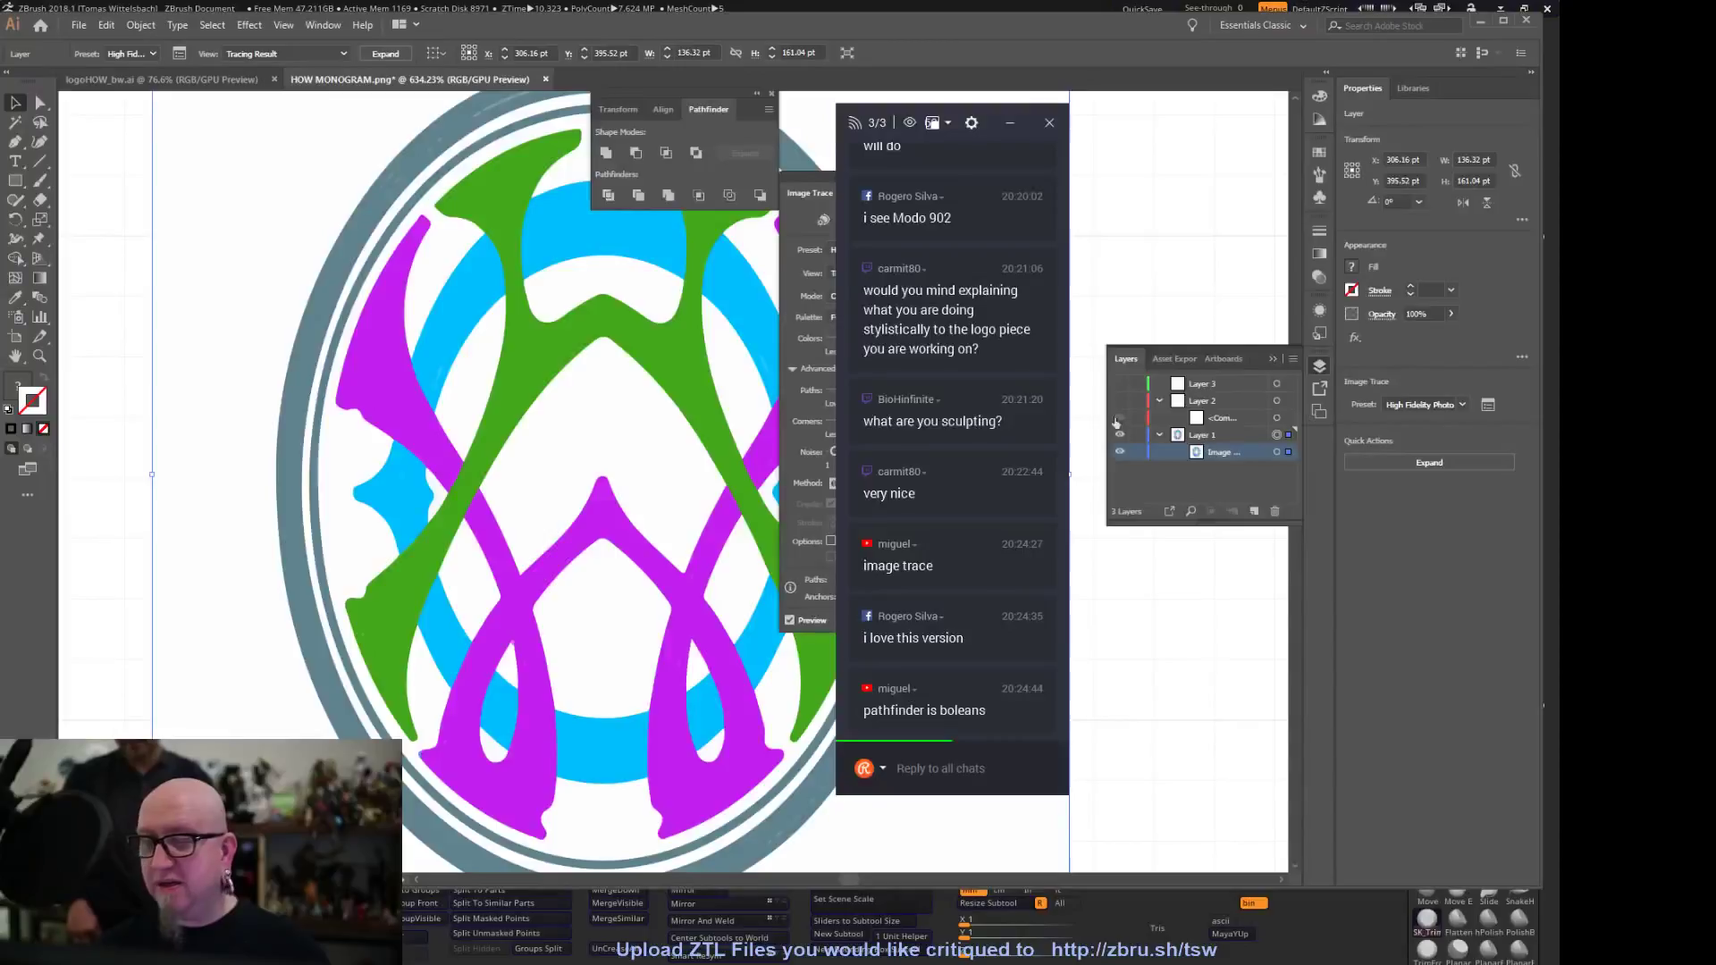
# Move the chat overlay off the trace settings and retrace the artwork in Grayscale mode with the abutting method and Ignore White enabled
pyautogui.moveTo(870, 122); pyautogui.dragTo(1086, 109)
pyautogui.click(1085, 113)
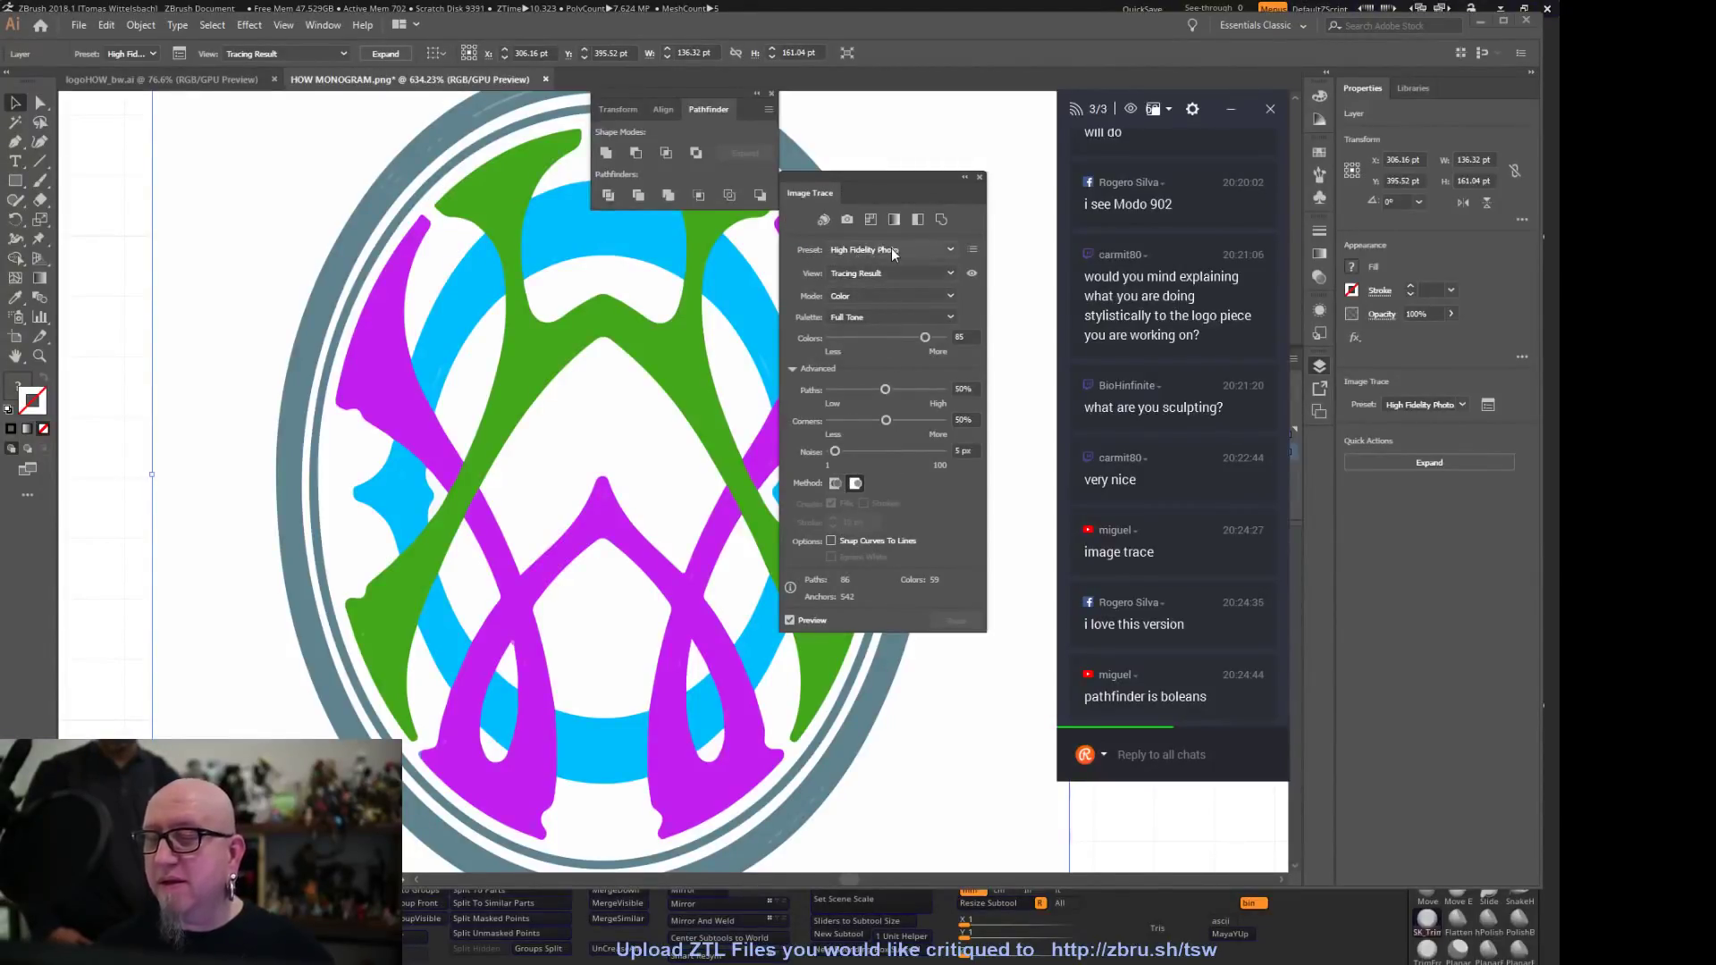
pyautogui.click(879, 295)
pyautogui.click(878, 332)
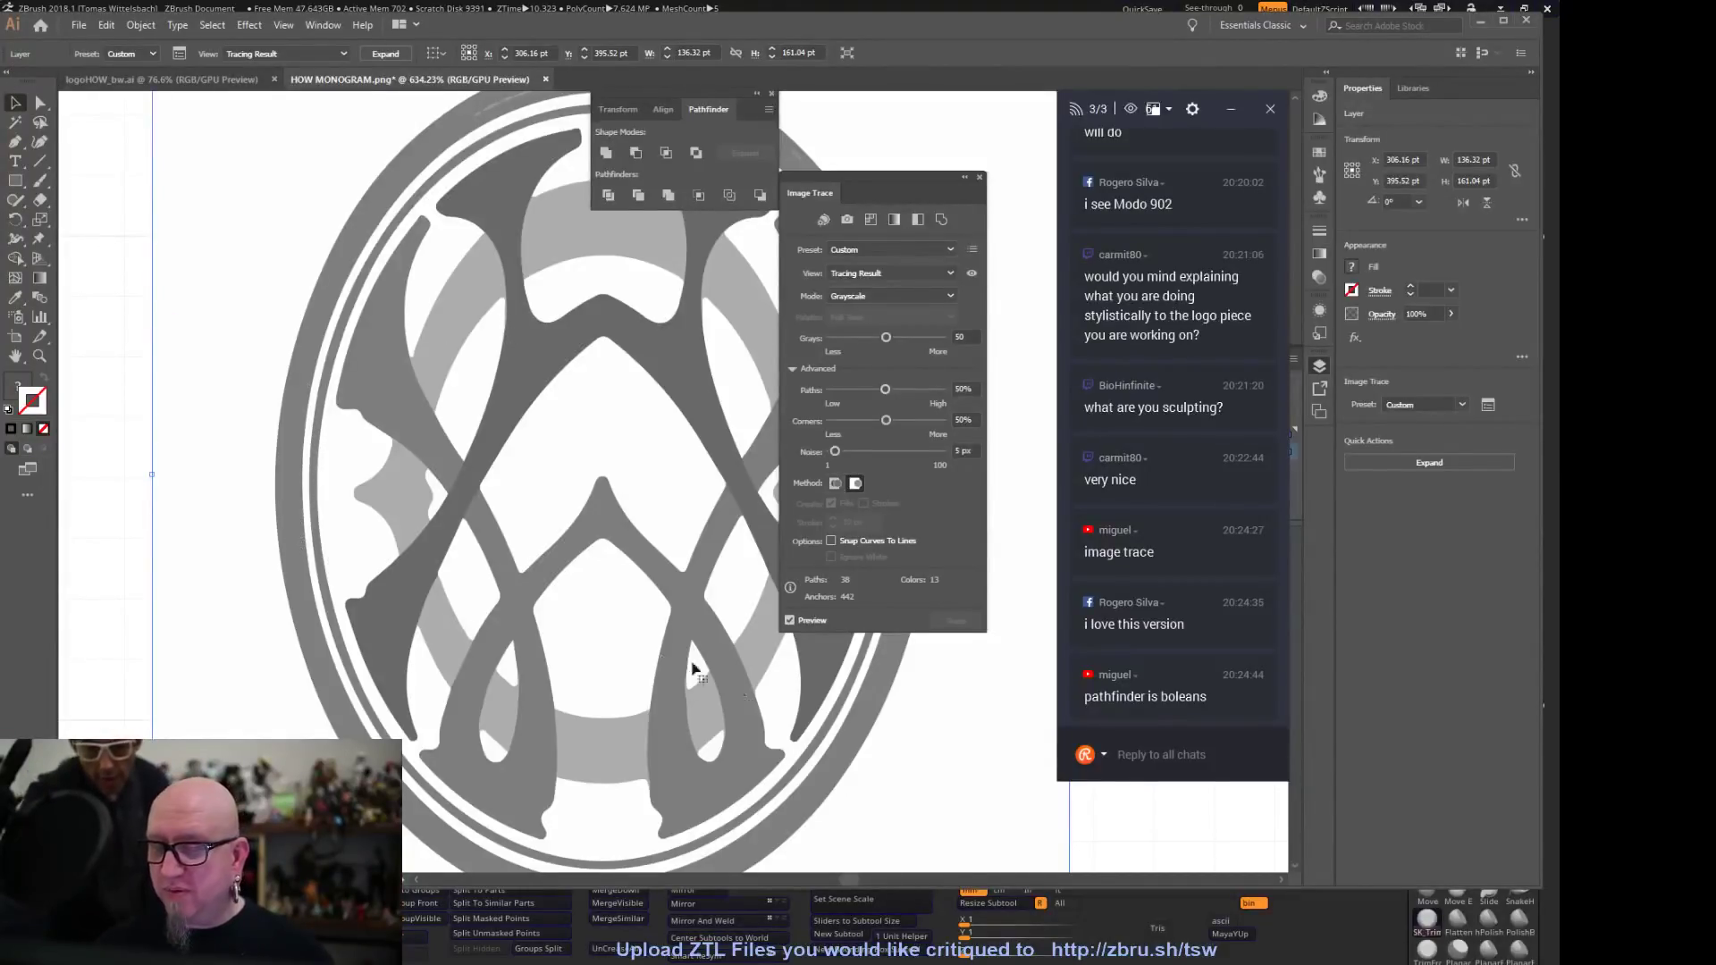
pyautogui.click(834, 483)
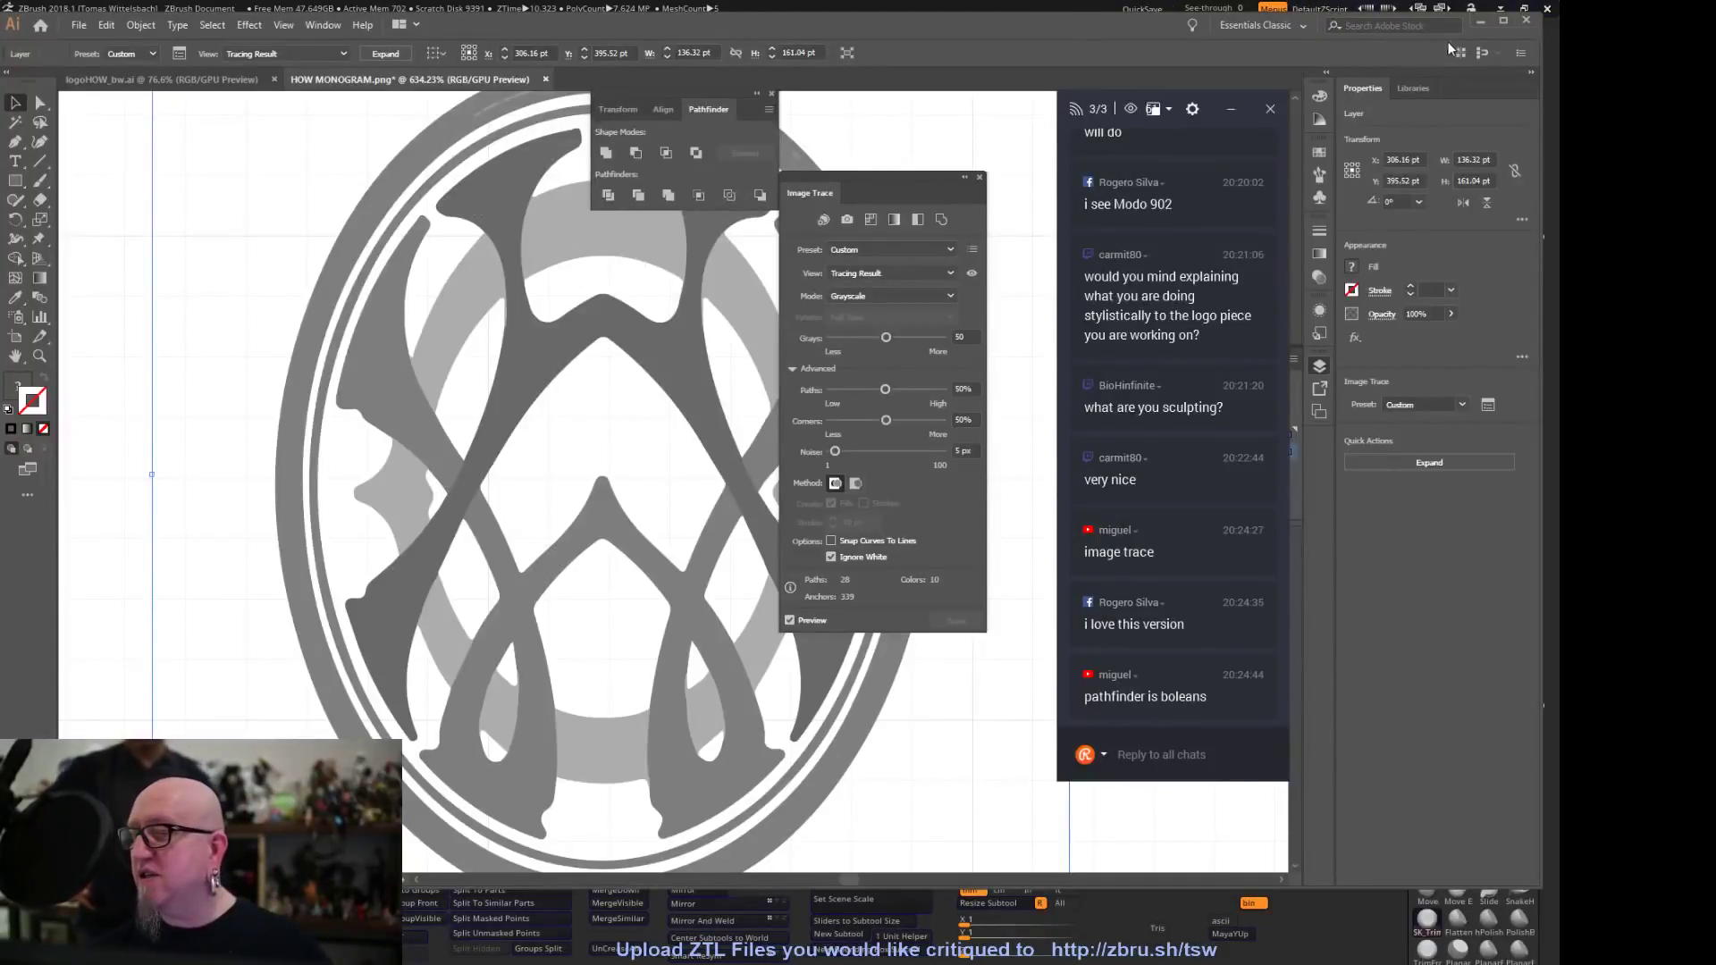
# Switch to ZBrush and create a new vector shape from the logoHOW_svg file in the Downloads folder
pyautogui.click(1479, 25)
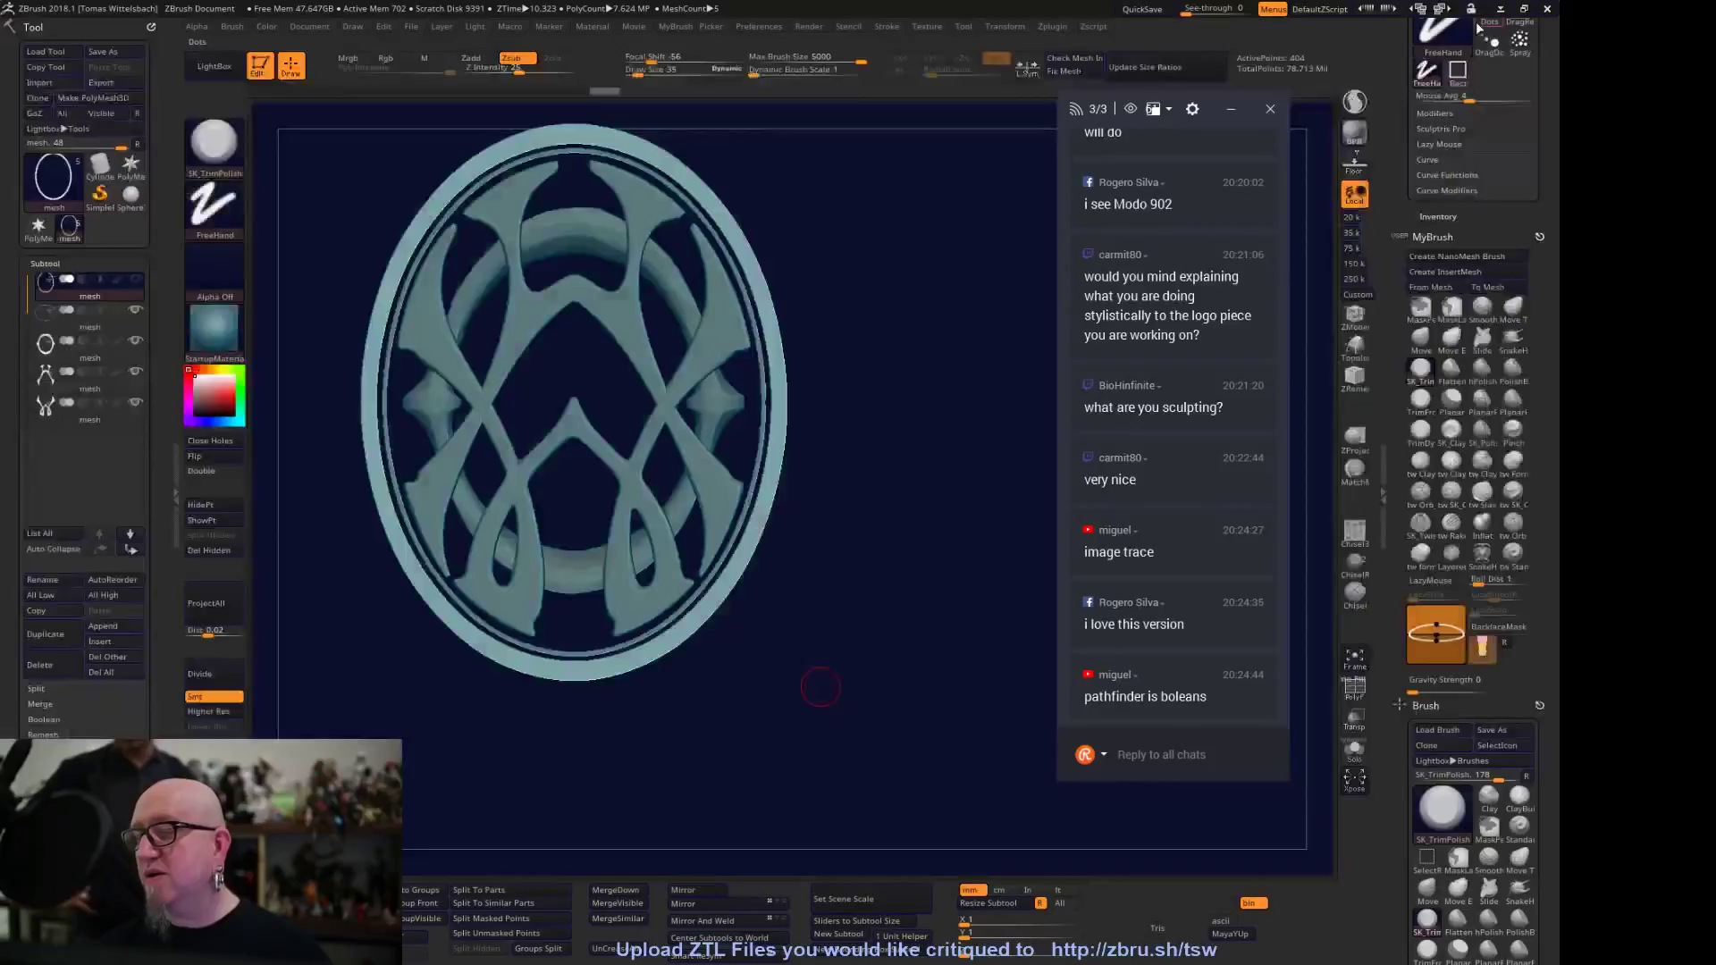
pyautogui.moveTo(1558, 154); pyautogui.dragTo(1559, 427)
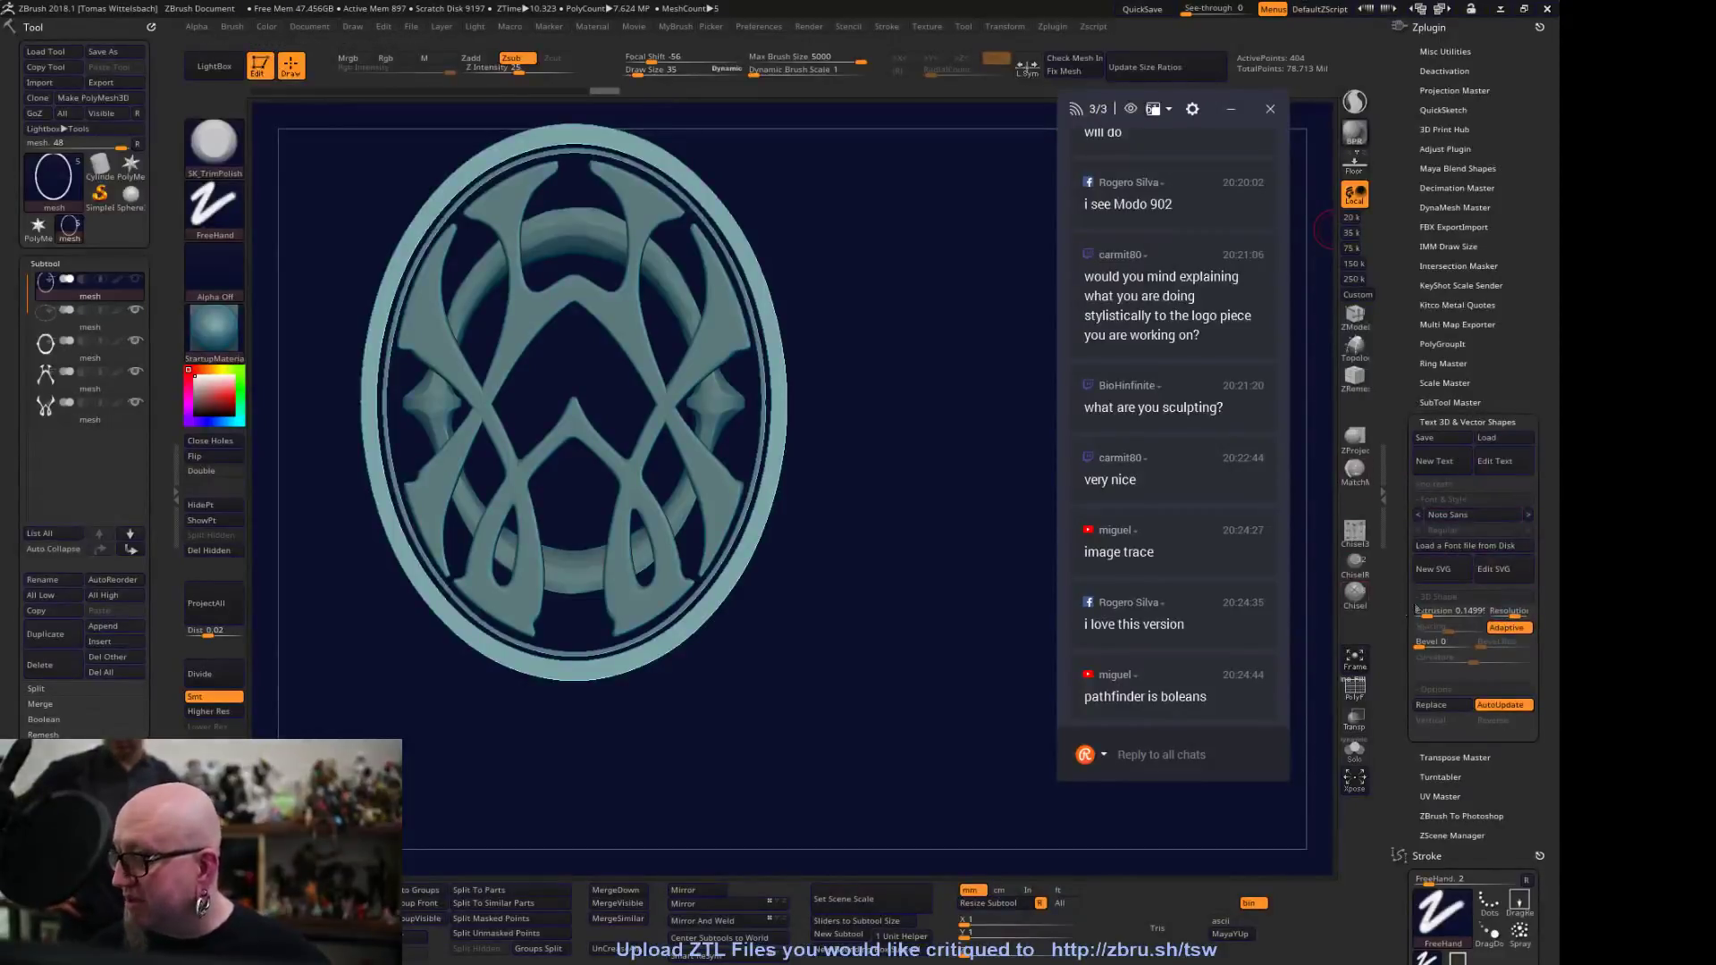
pyautogui.click(1434, 573)
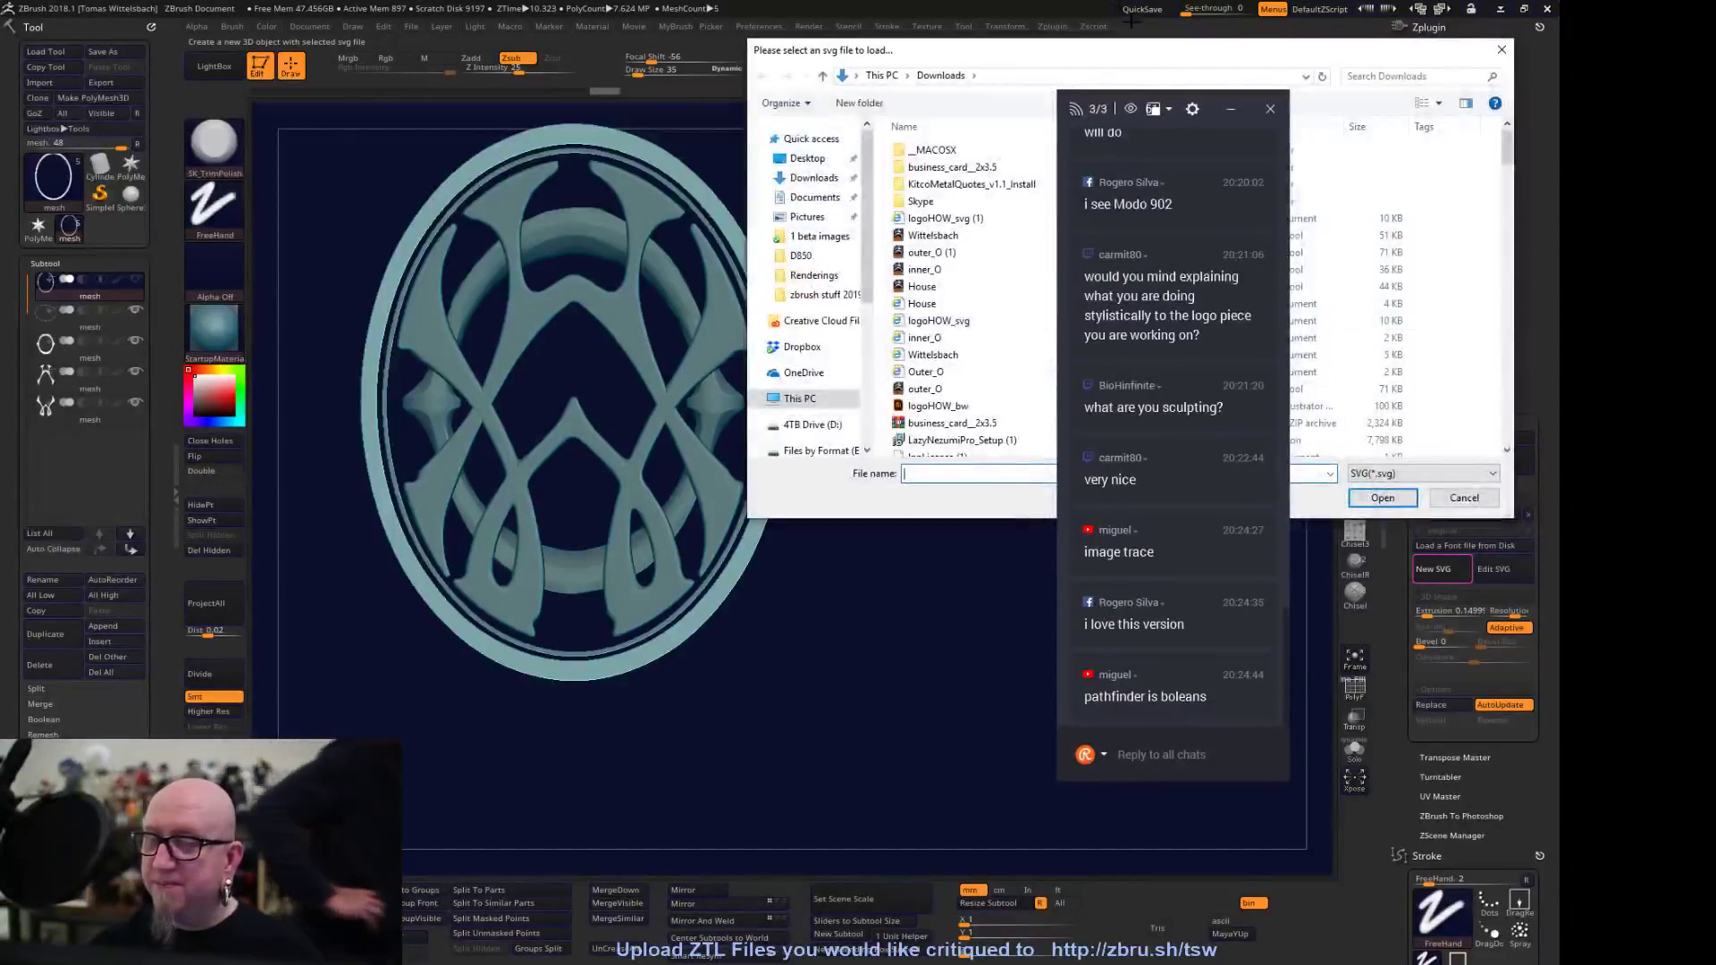
pyautogui.moveTo(1124, 65); pyautogui.dragTo(671, 61)
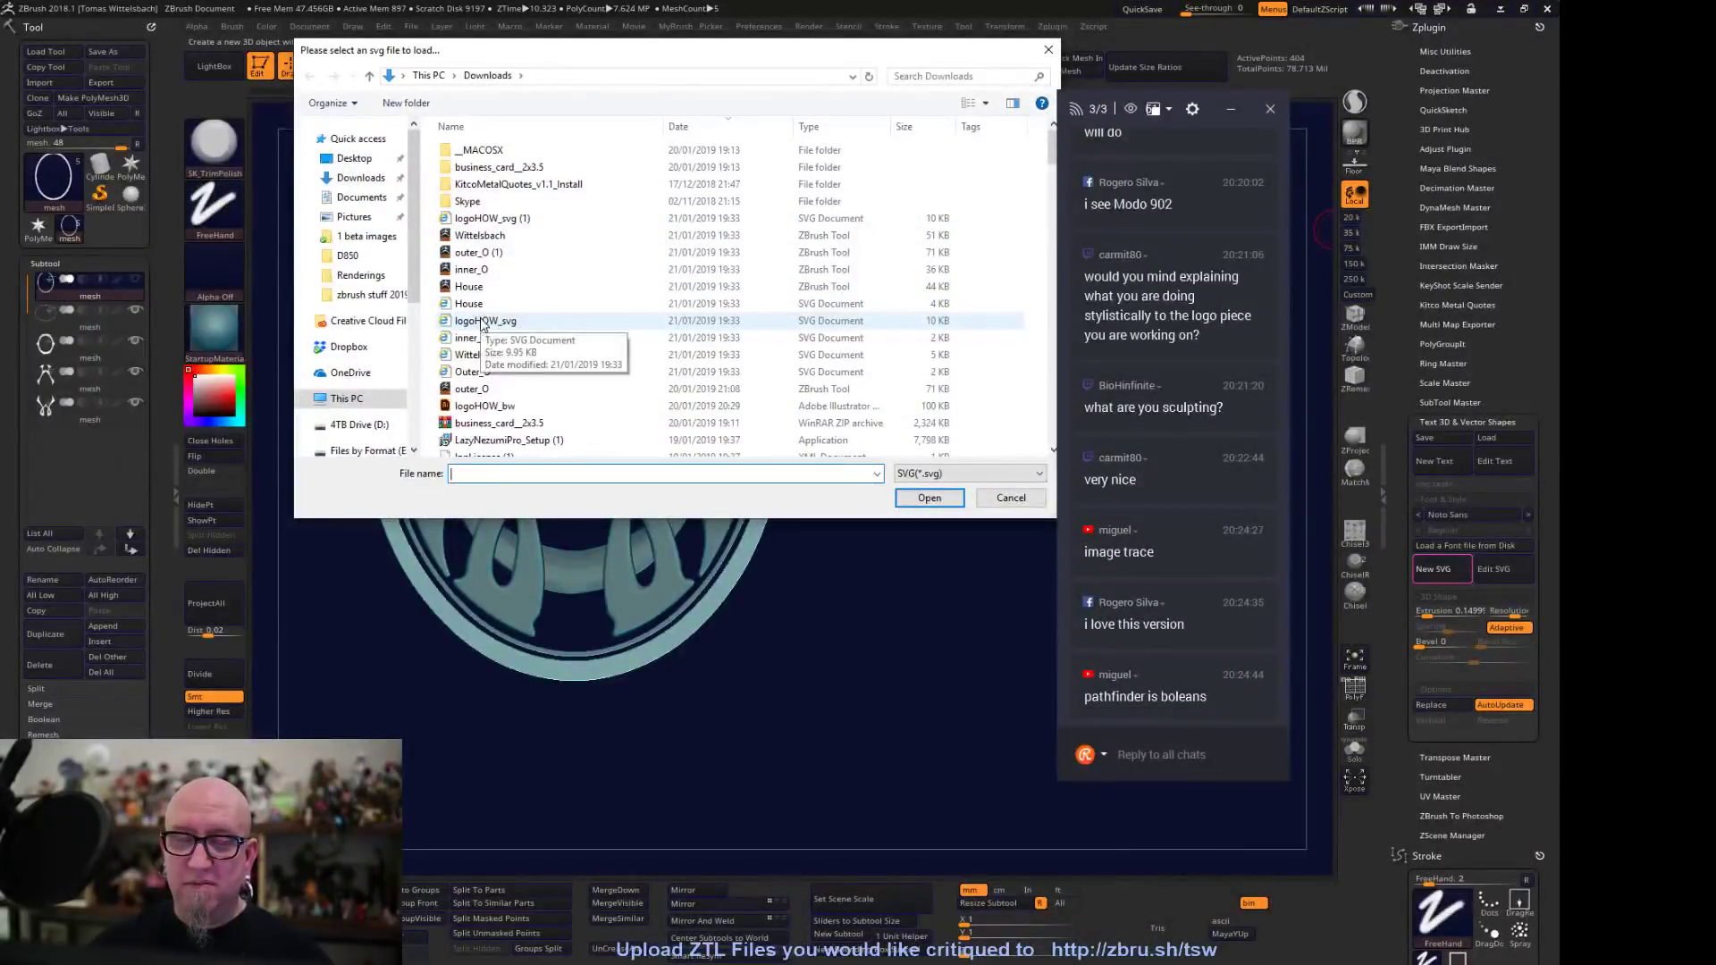
pyautogui.click(481, 323)
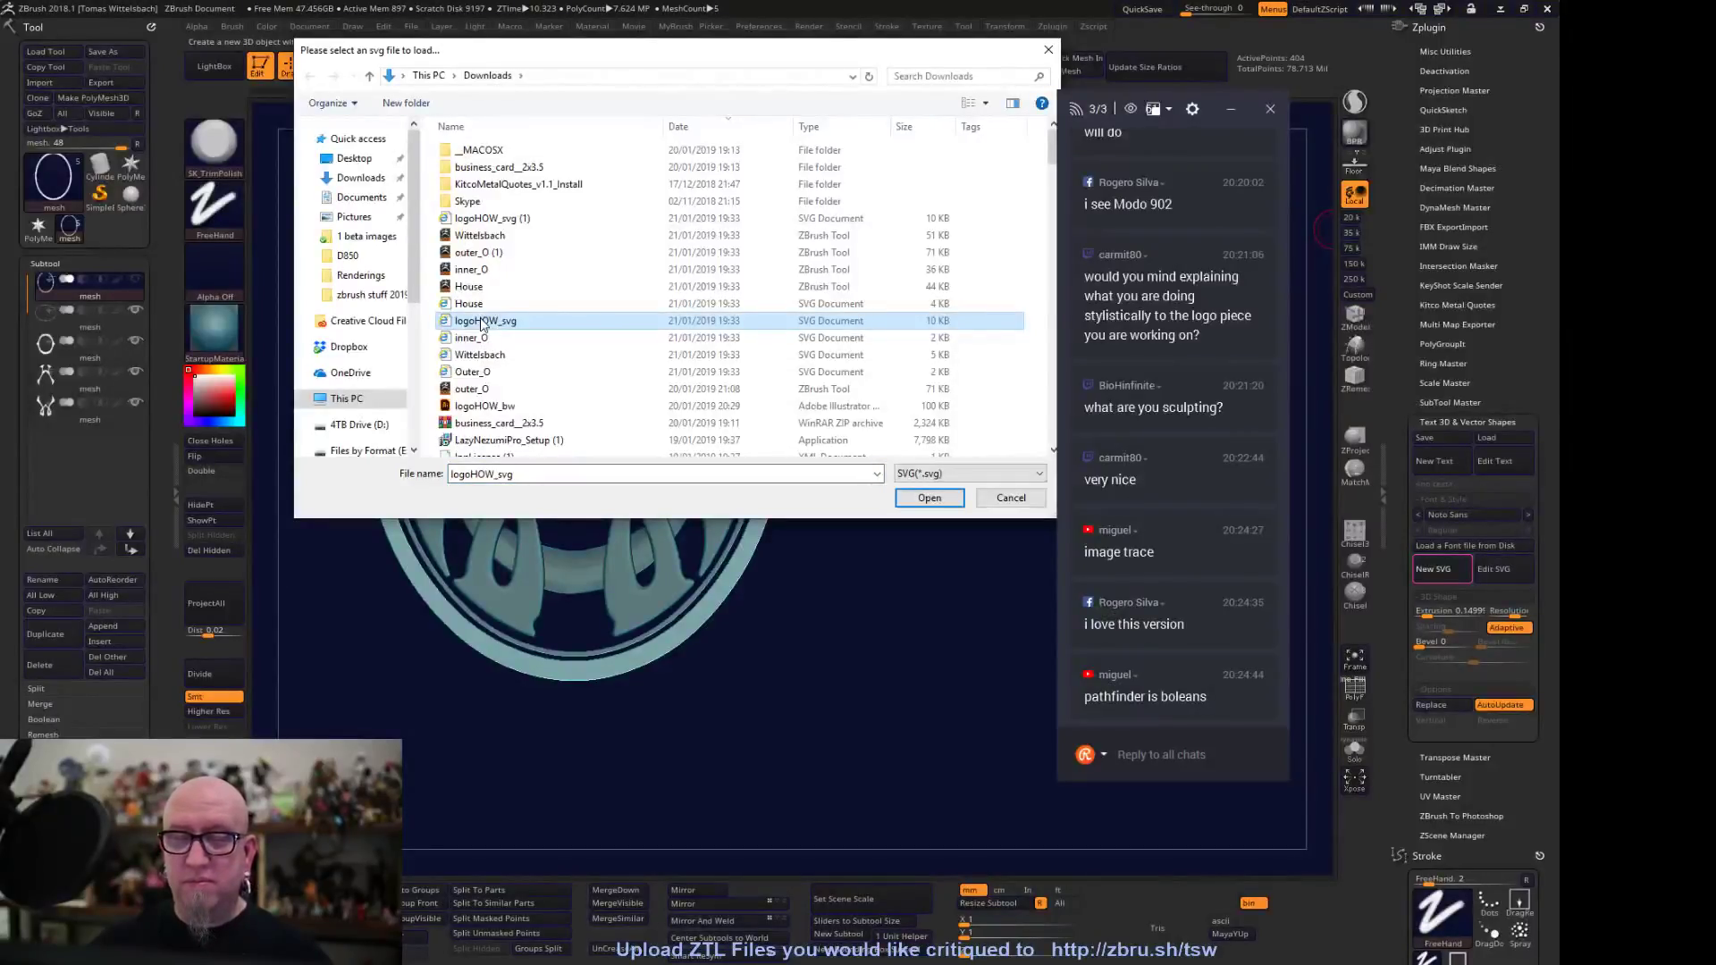
pyautogui.doubleClick(482, 323)
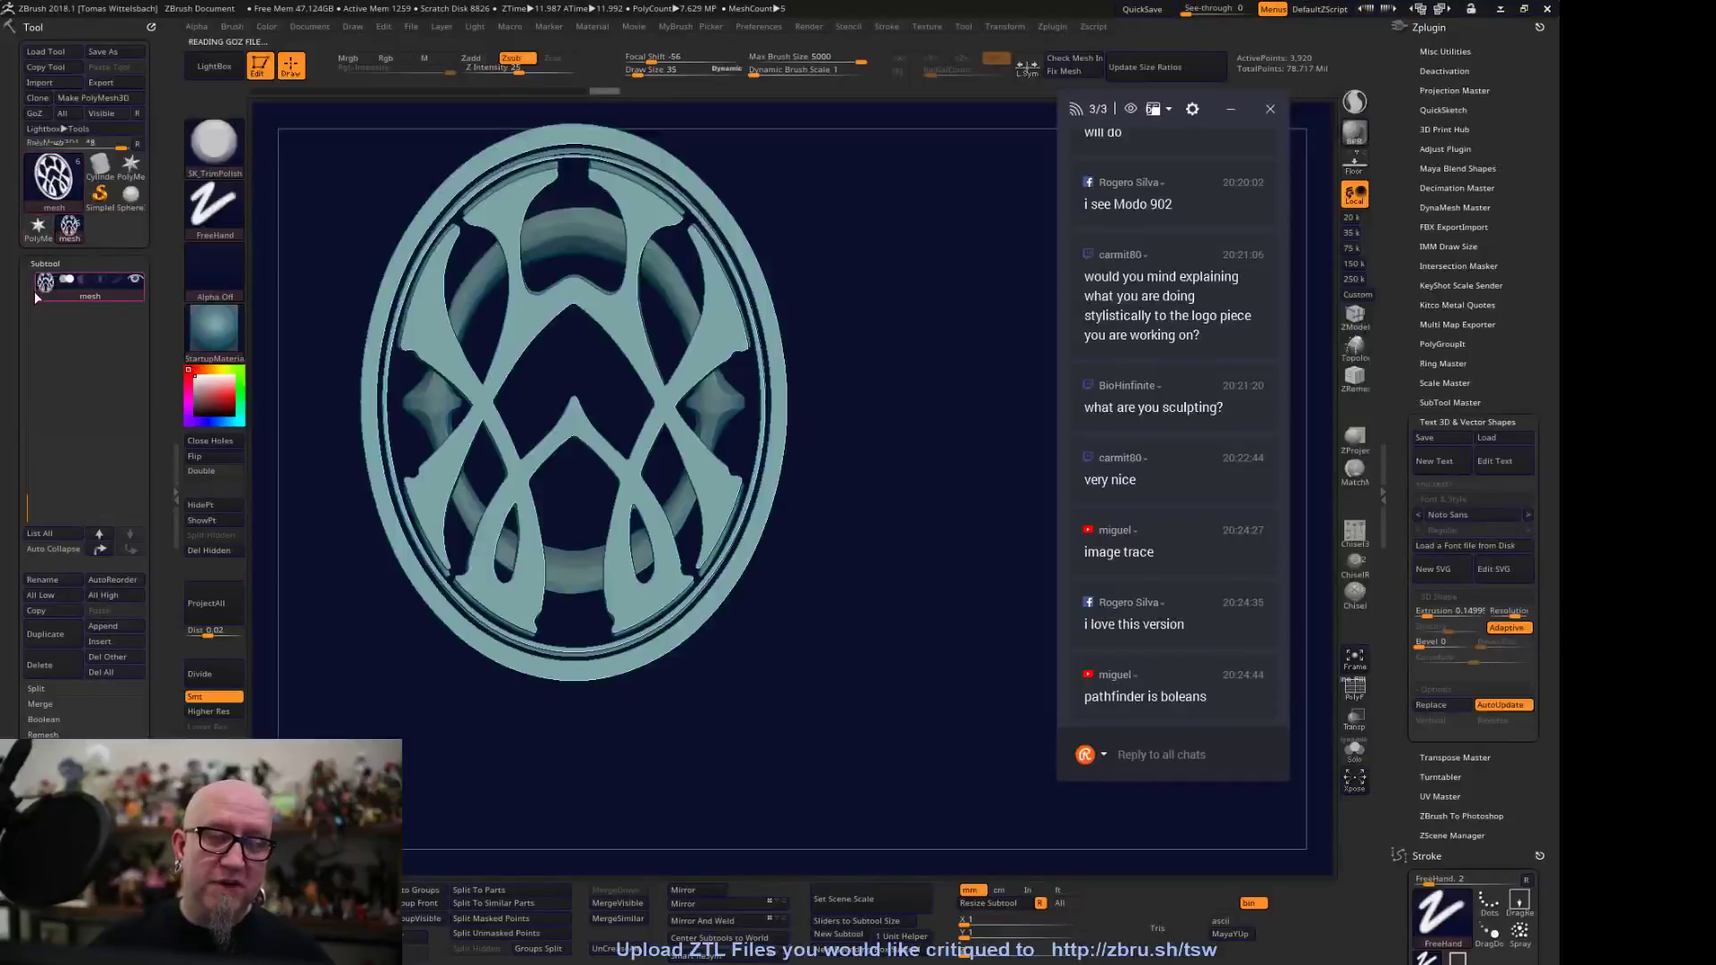
# Inspect the imported logo mesh with its polygon wireframe displayed
pyautogui.moveTo(861, 659); pyautogui.dragTo(570, 734)
pyautogui.moveTo(701, 715); pyautogui.dragTo(731, 706)
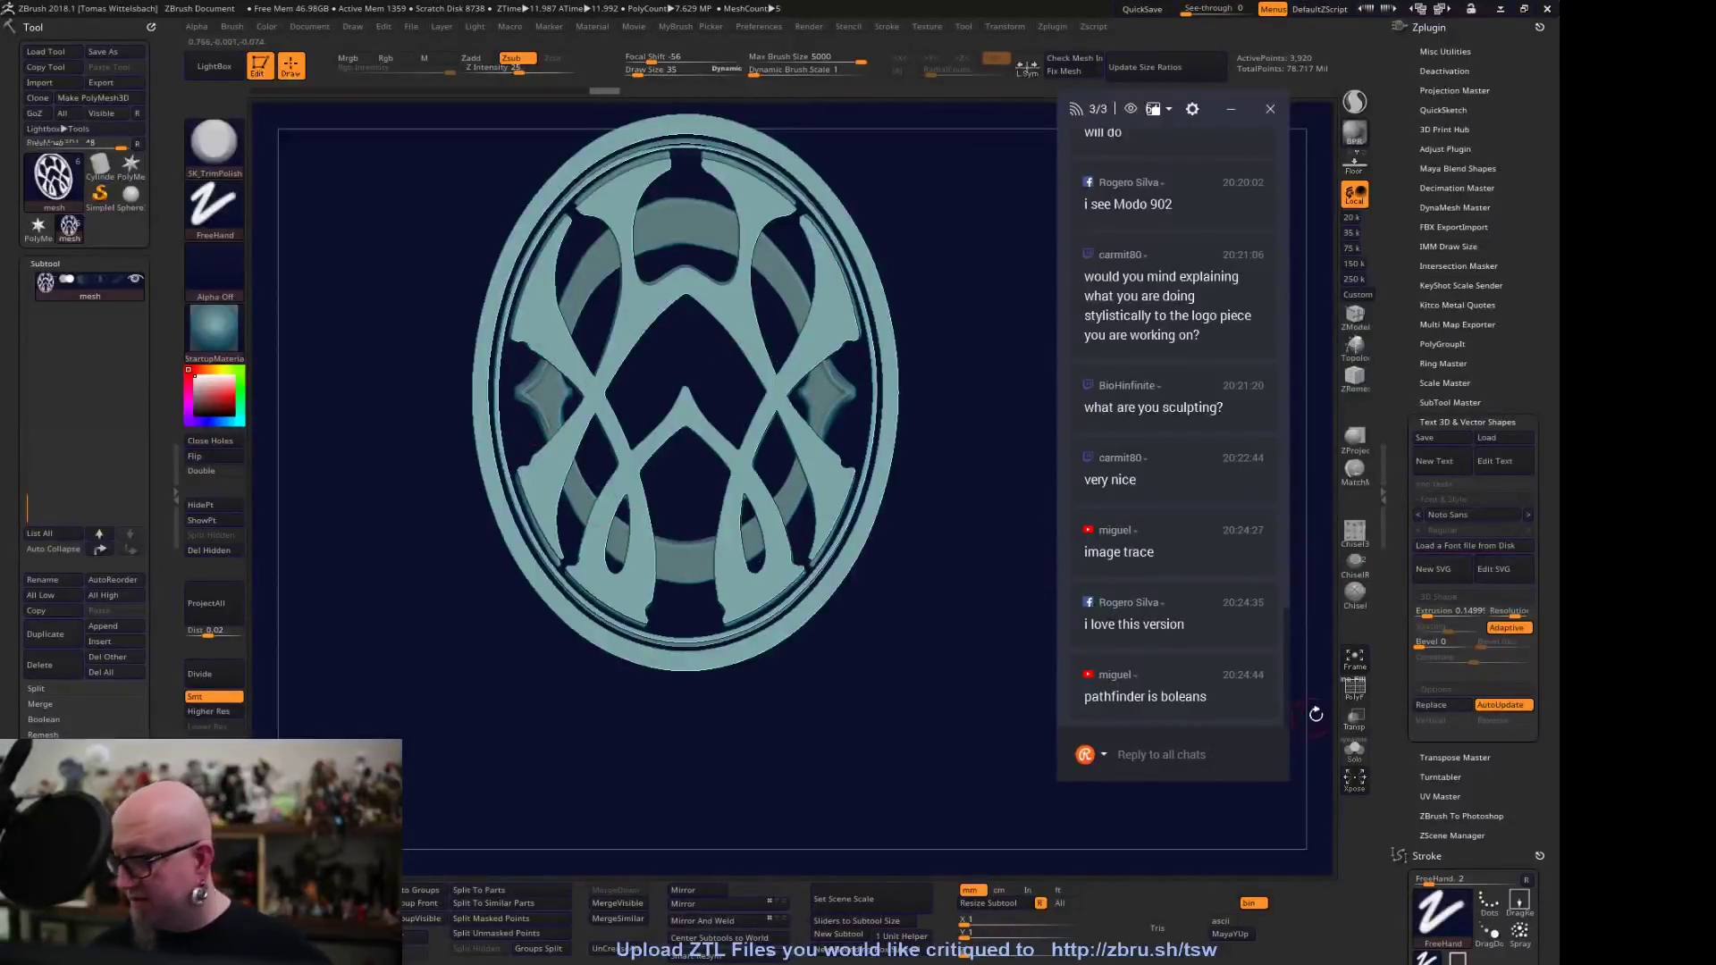
pyautogui.click(1356, 689)
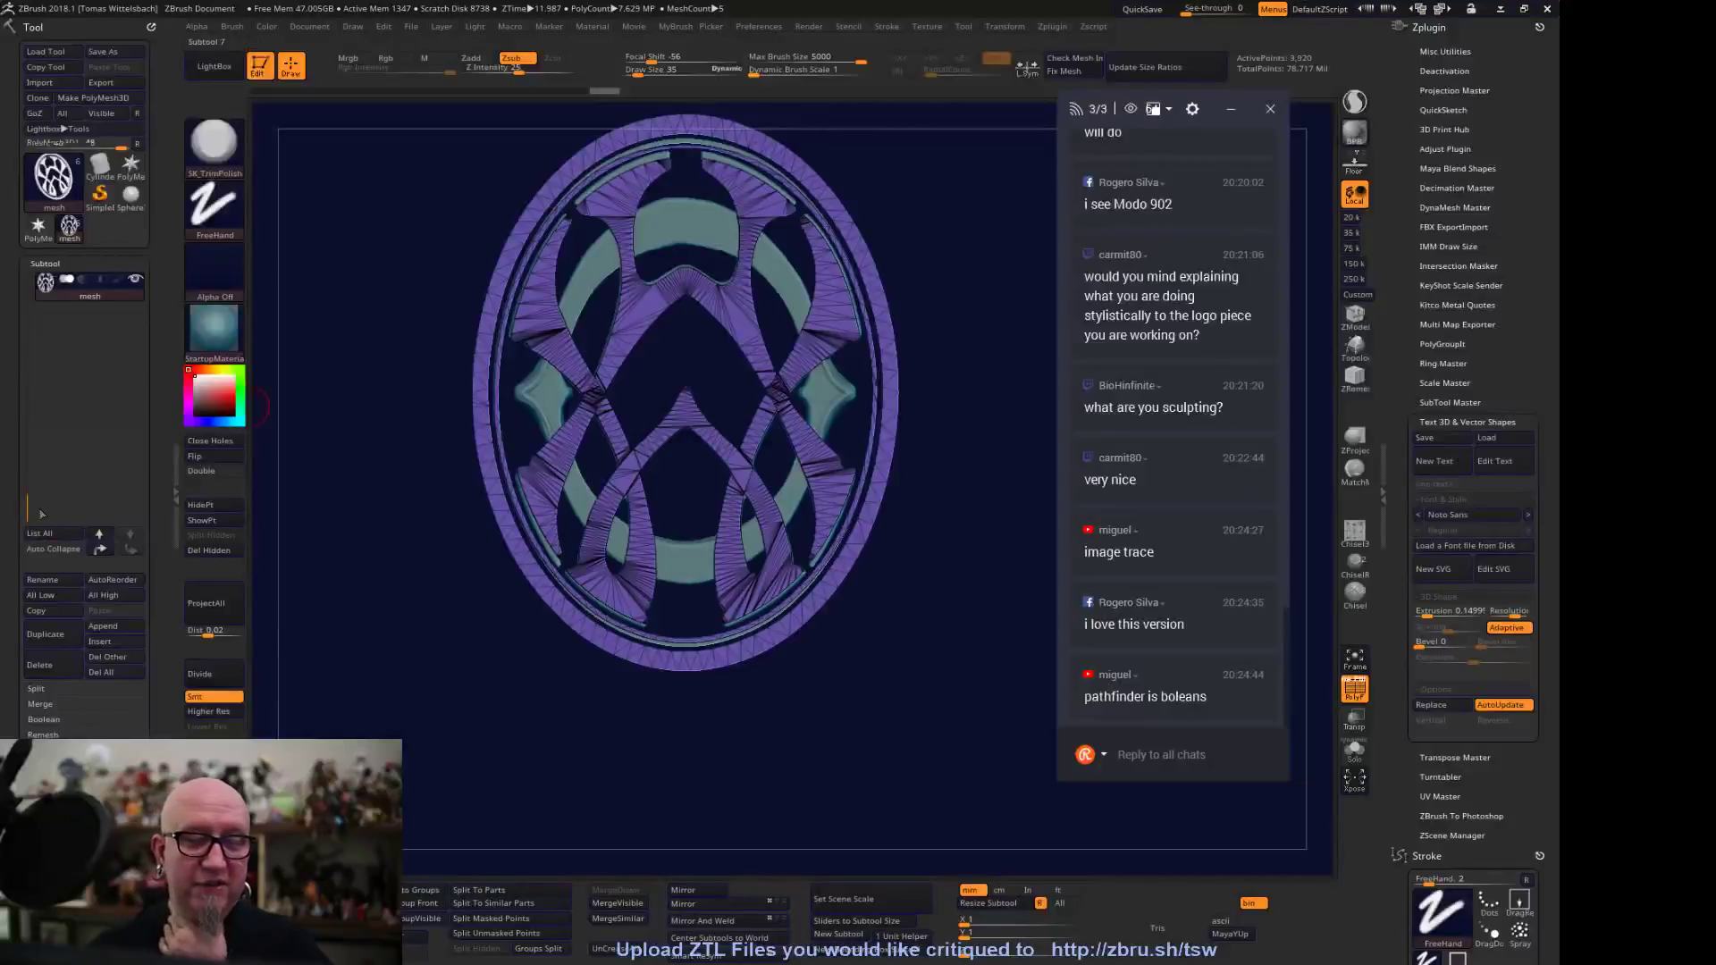
# Delete the imported logo subtool and bring the original monogram subtools back into the list
pyautogui.click(39, 664)
pyautogui.click(193, 694)
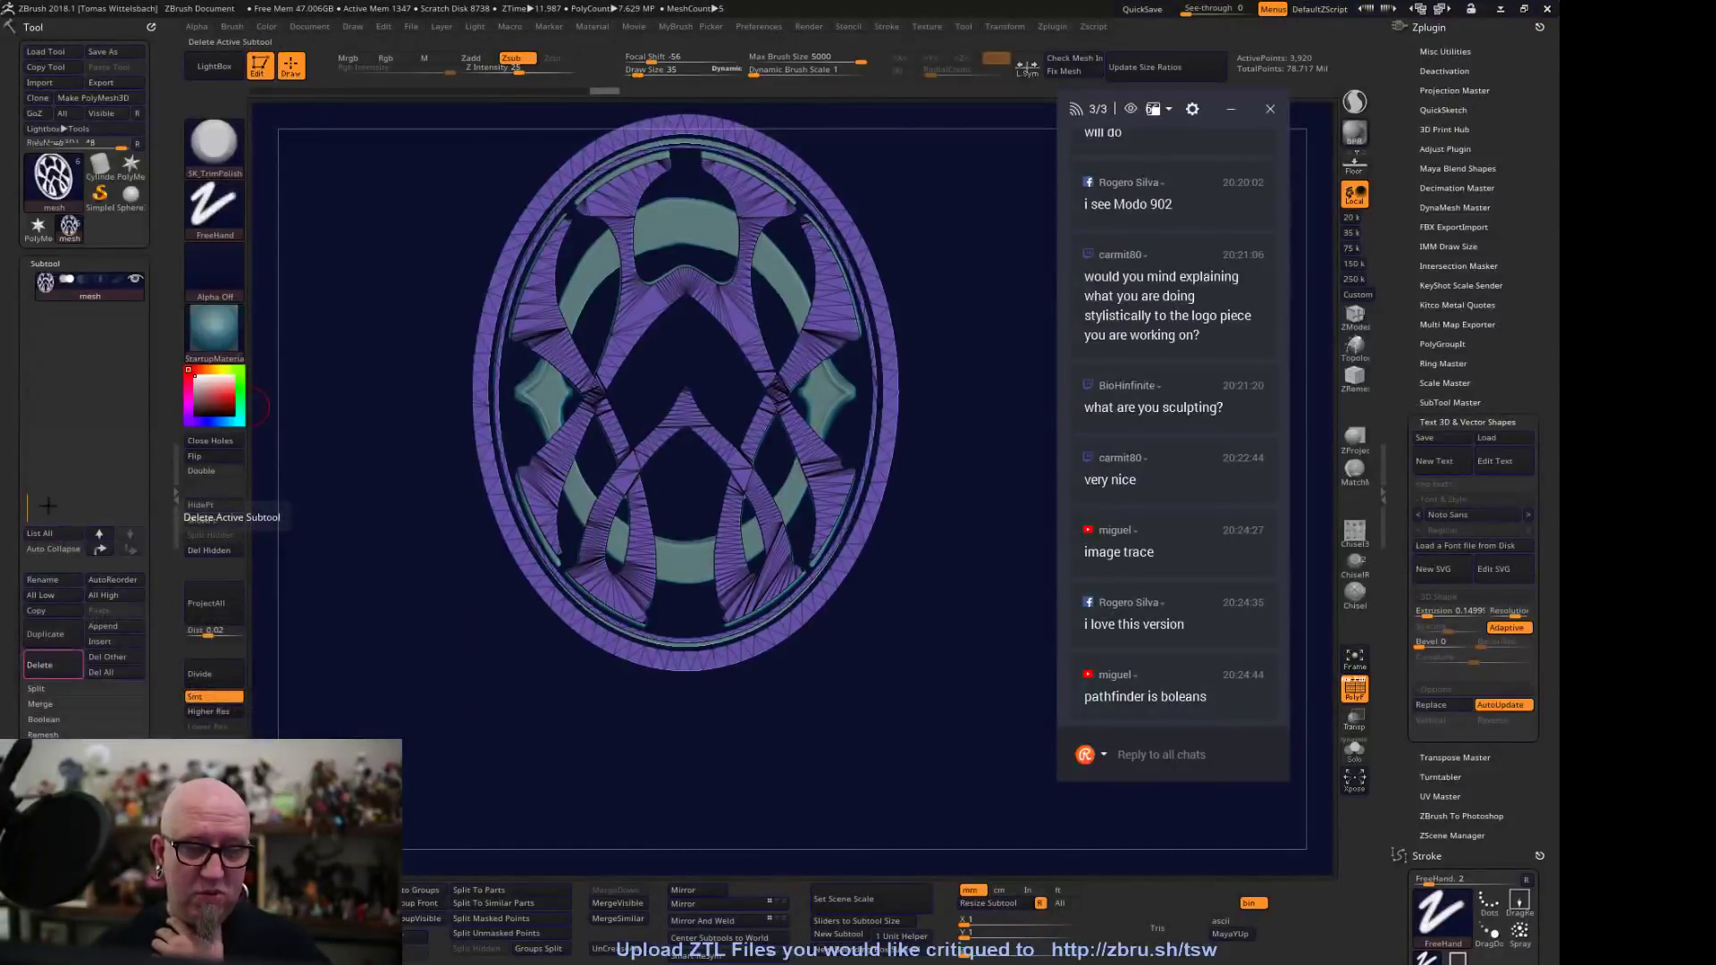
pyautogui.moveTo(29, 500); pyautogui.dragTo(29, 277)
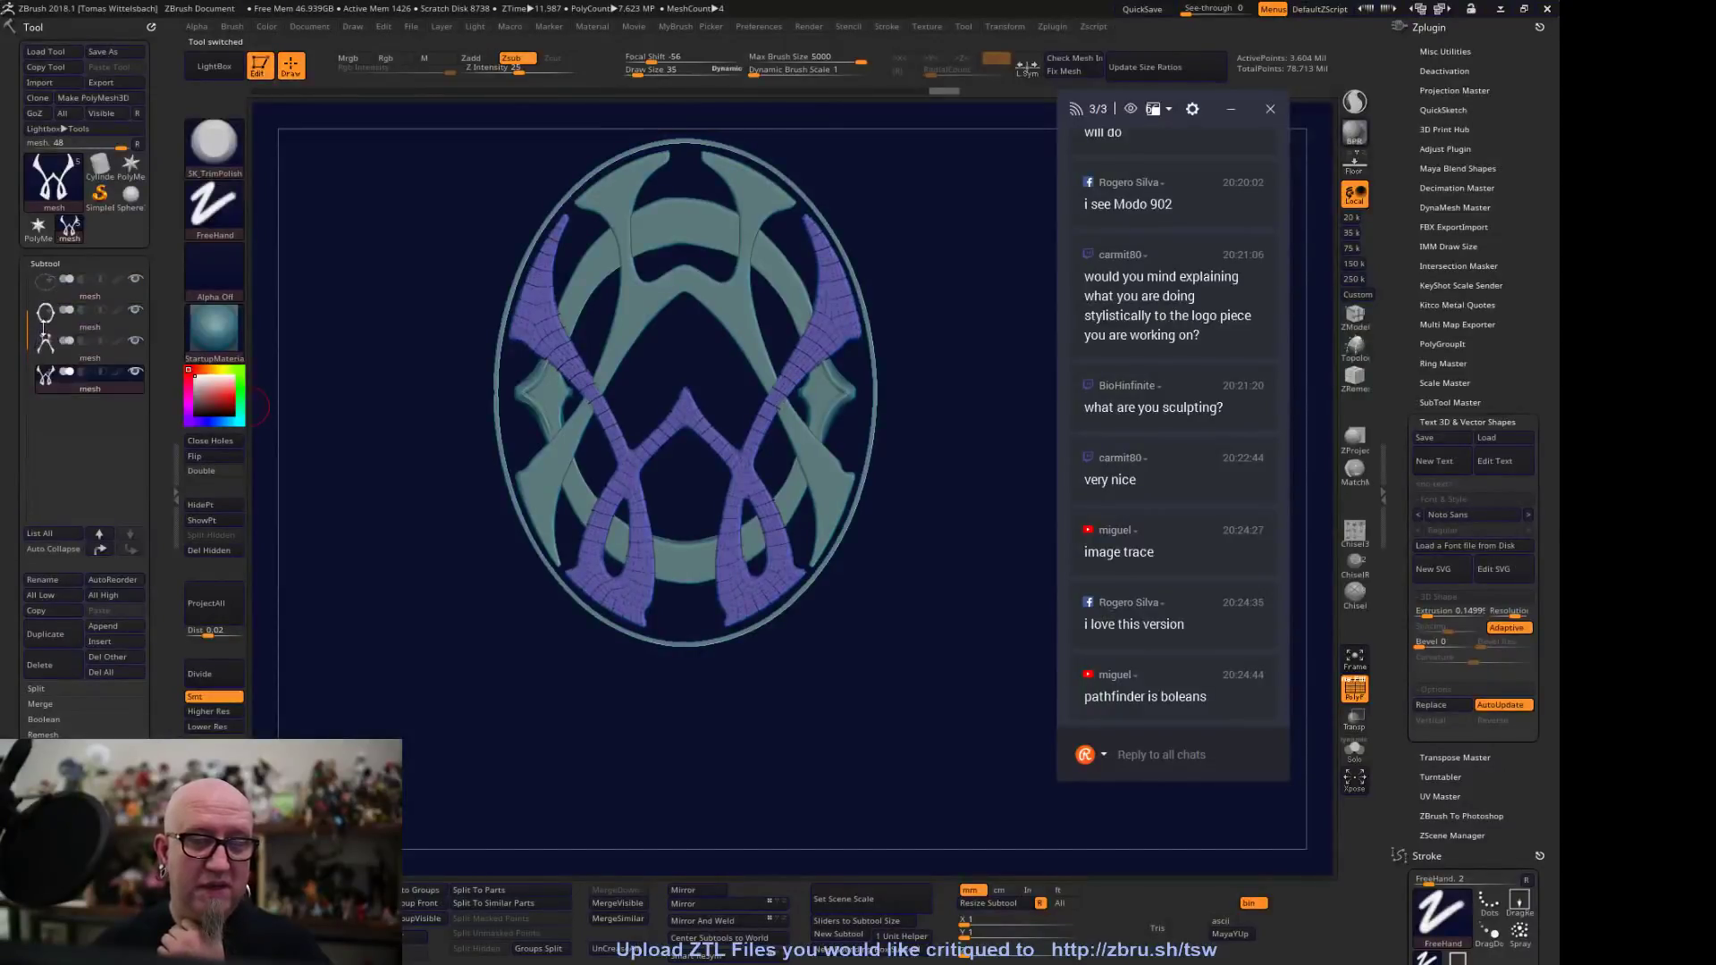
# Select the oval ring subtool and isolate it by hiding all other subtools
pyautogui.click(100, 322)
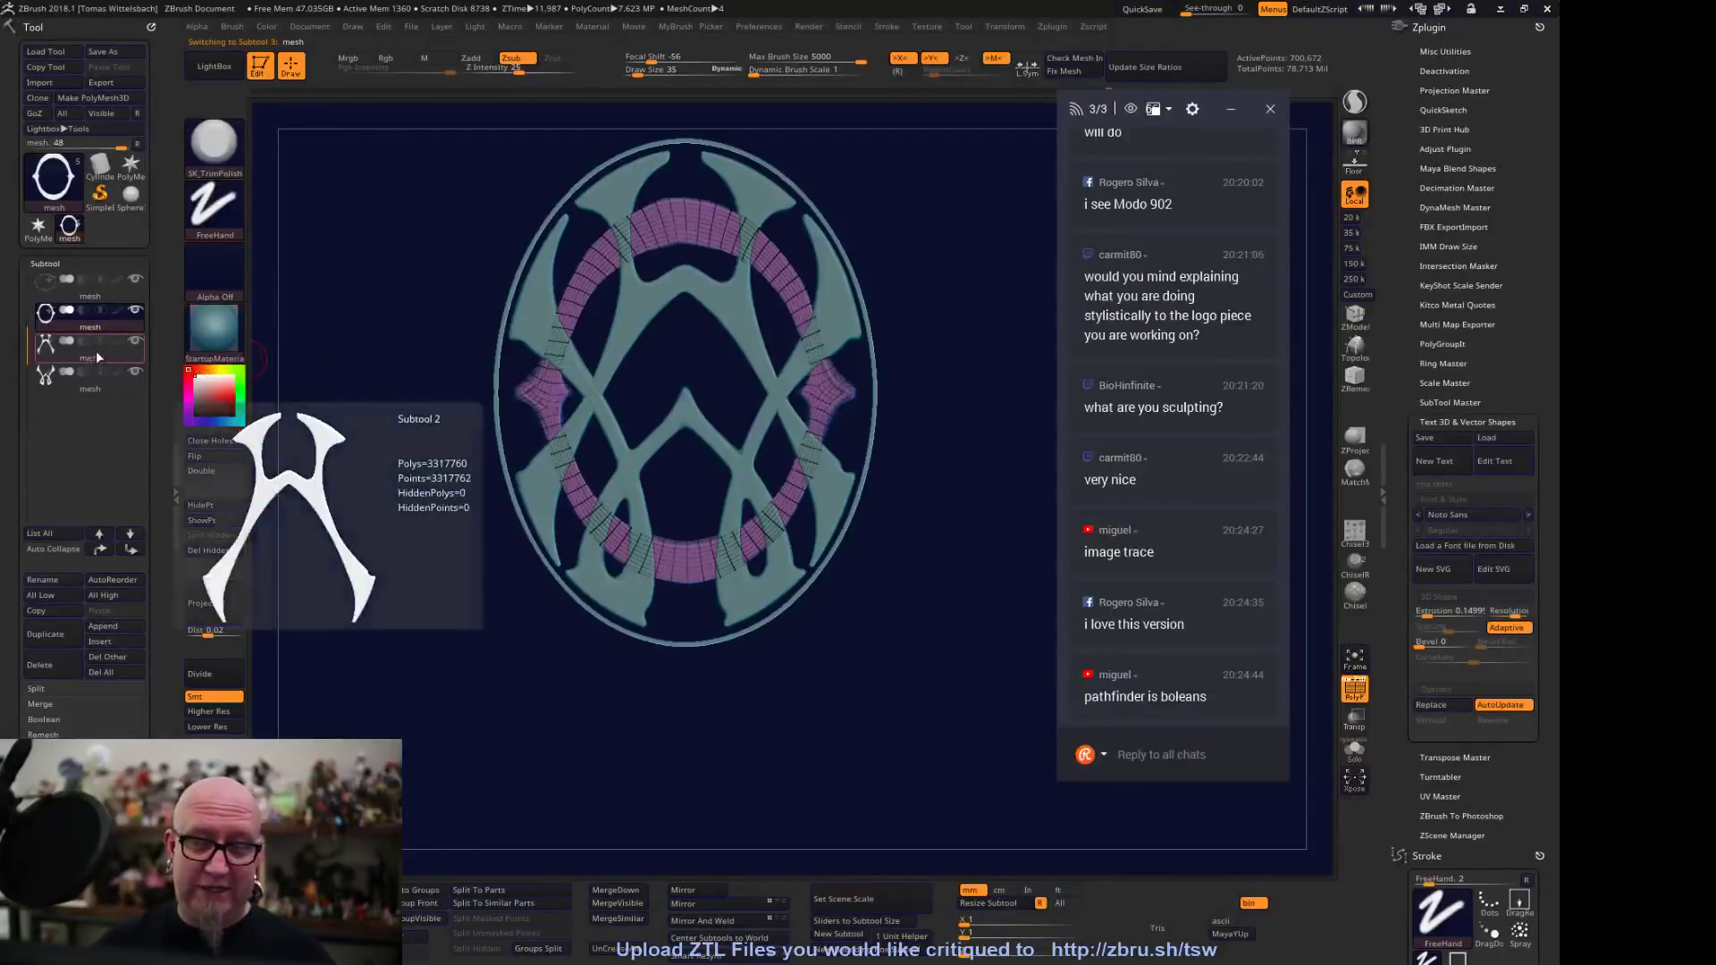
pyautogui.moveTo(98, 326)
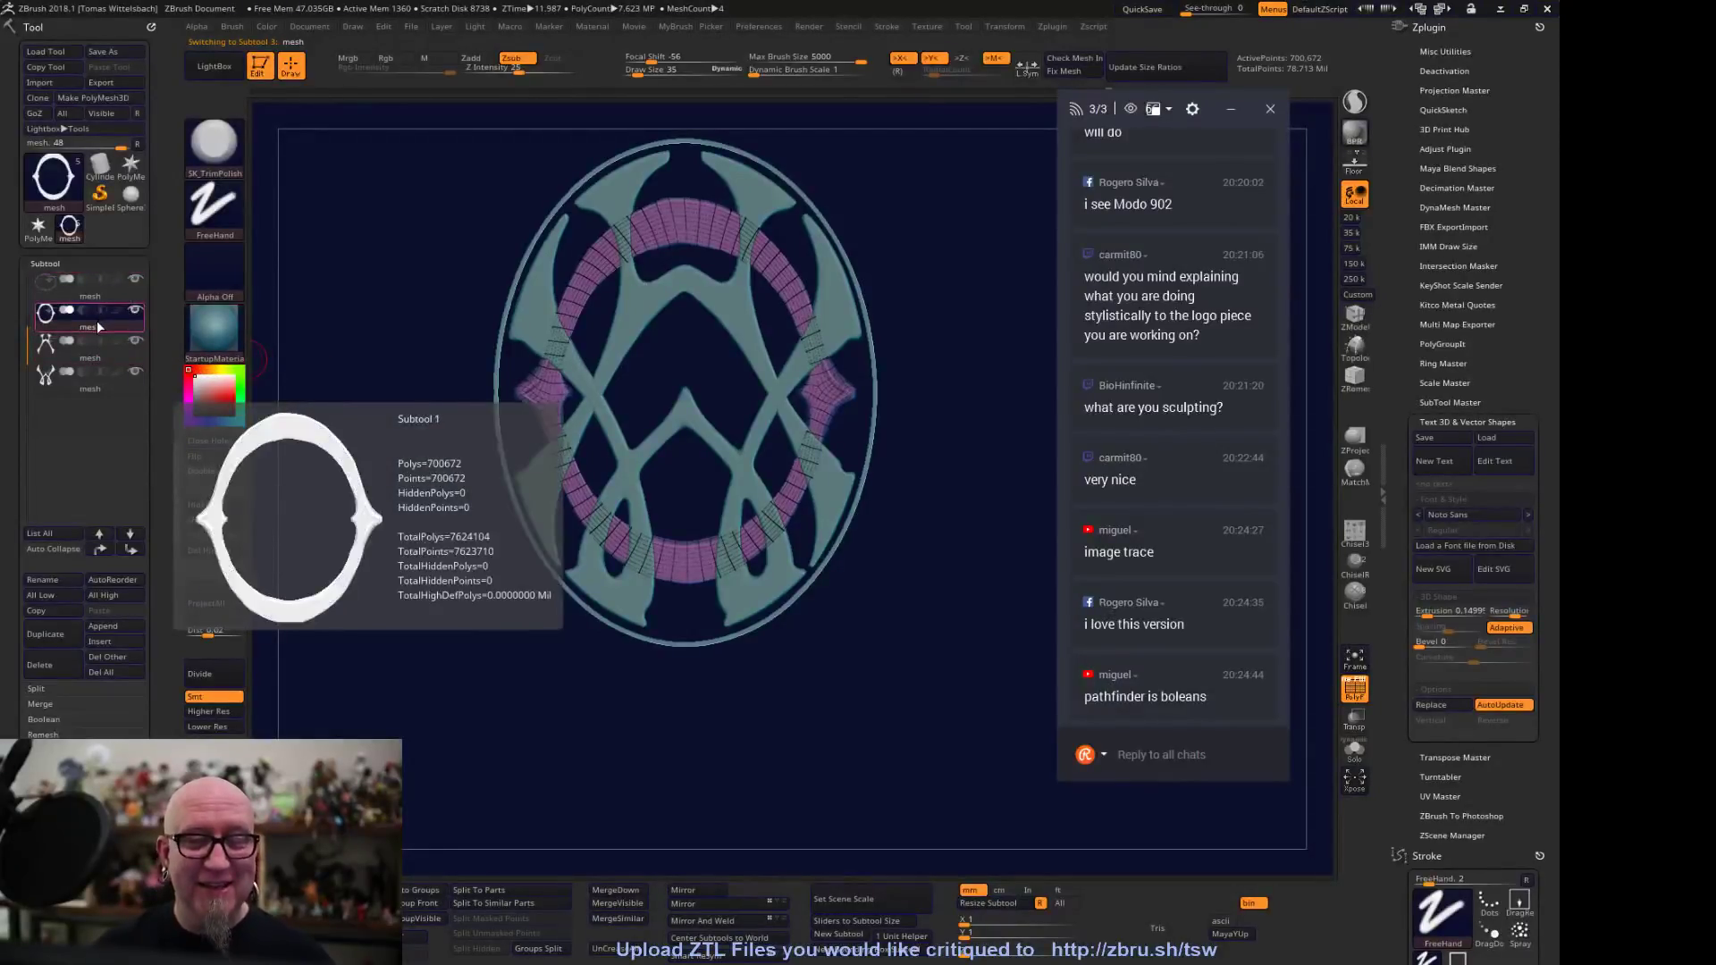
pyautogui.press('shift')
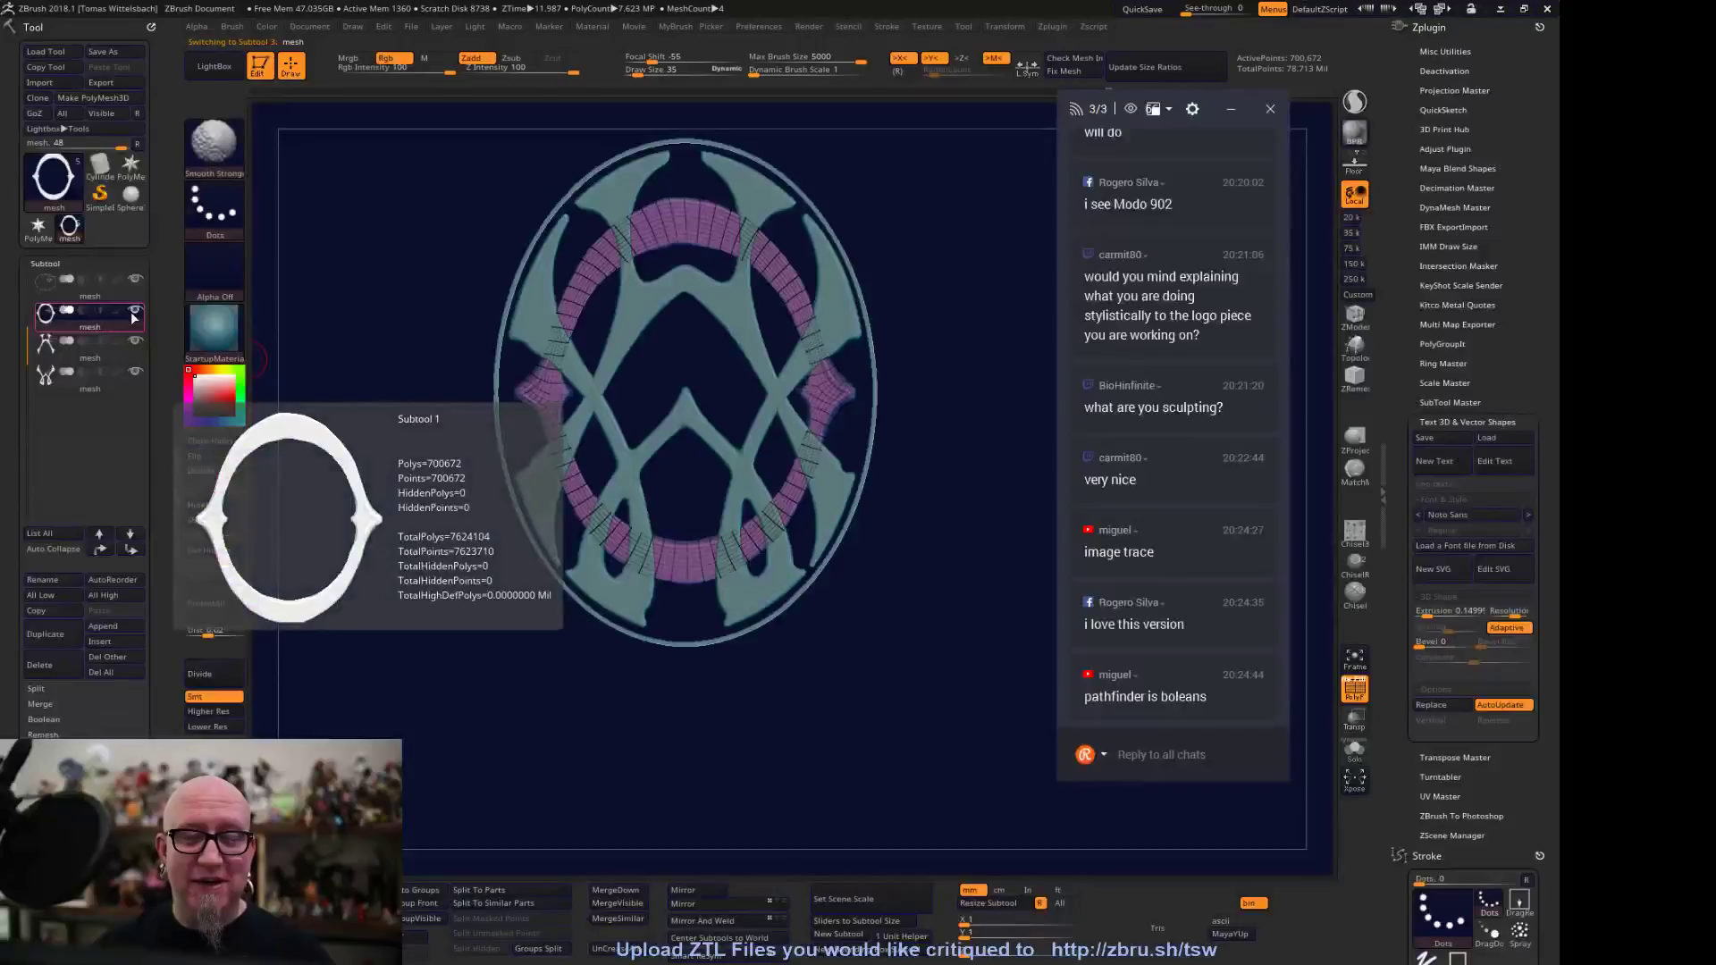
pyautogui.keyDown('shift'); pyautogui.click(134, 312); pyautogui.keyUp('shift')
pyautogui.moveTo(731, 721)
pyautogui.mouseDown()
pyautogui.moveTo(755, 761)
pyautogui.moveTo(923, 652)
pyautogui.moveTo(926, 761)
pyautogui.mouseUp()
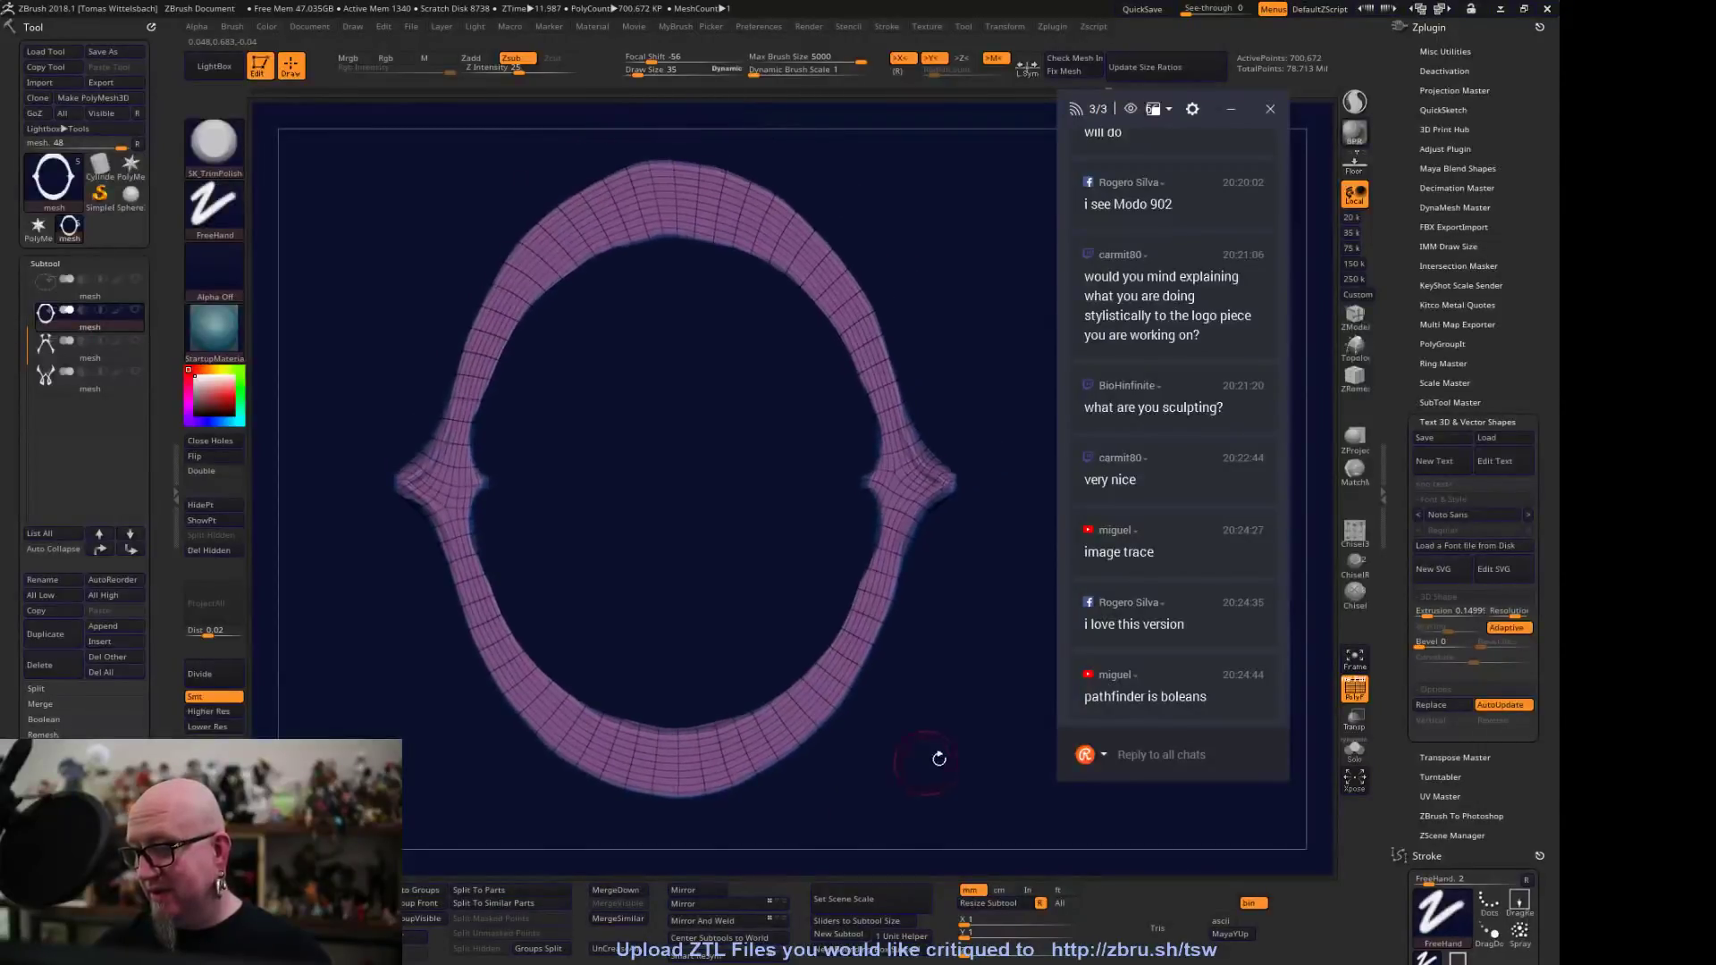
# Turn off the polygon wireframe and examine the ring's beveled edges from front and tilted angles
pyautogui.click(1351, 686)
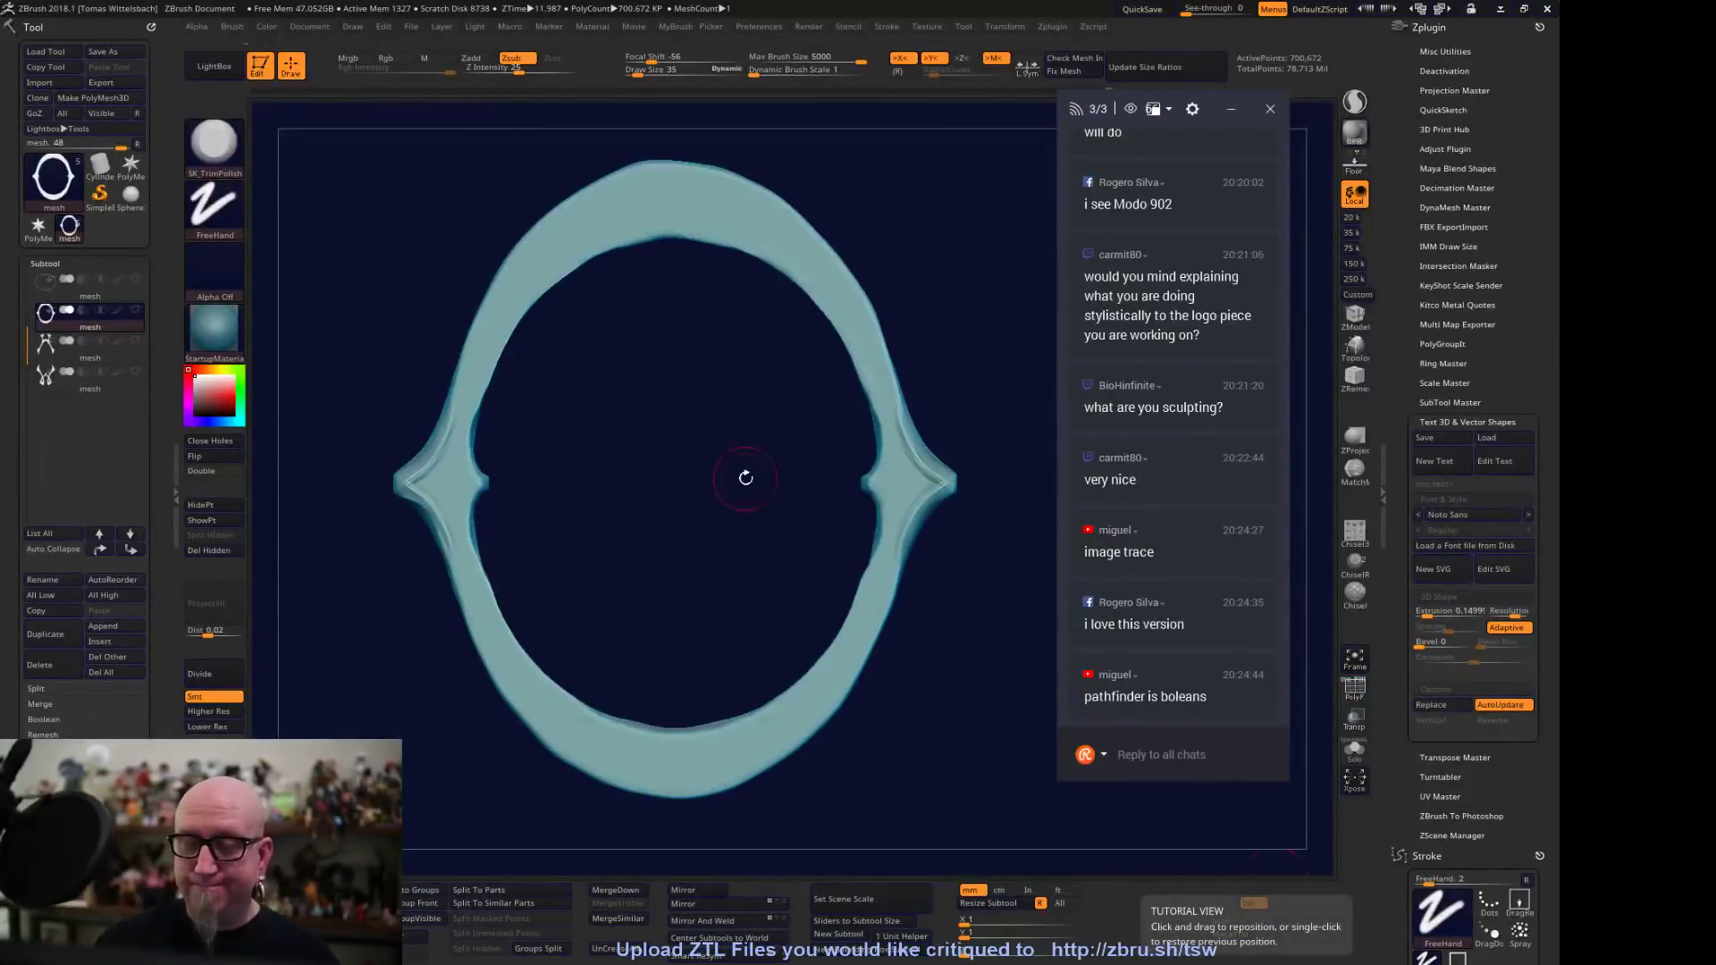
pyautogui.moveTo(796, 555); pyautogui.dragTo(617, 547)
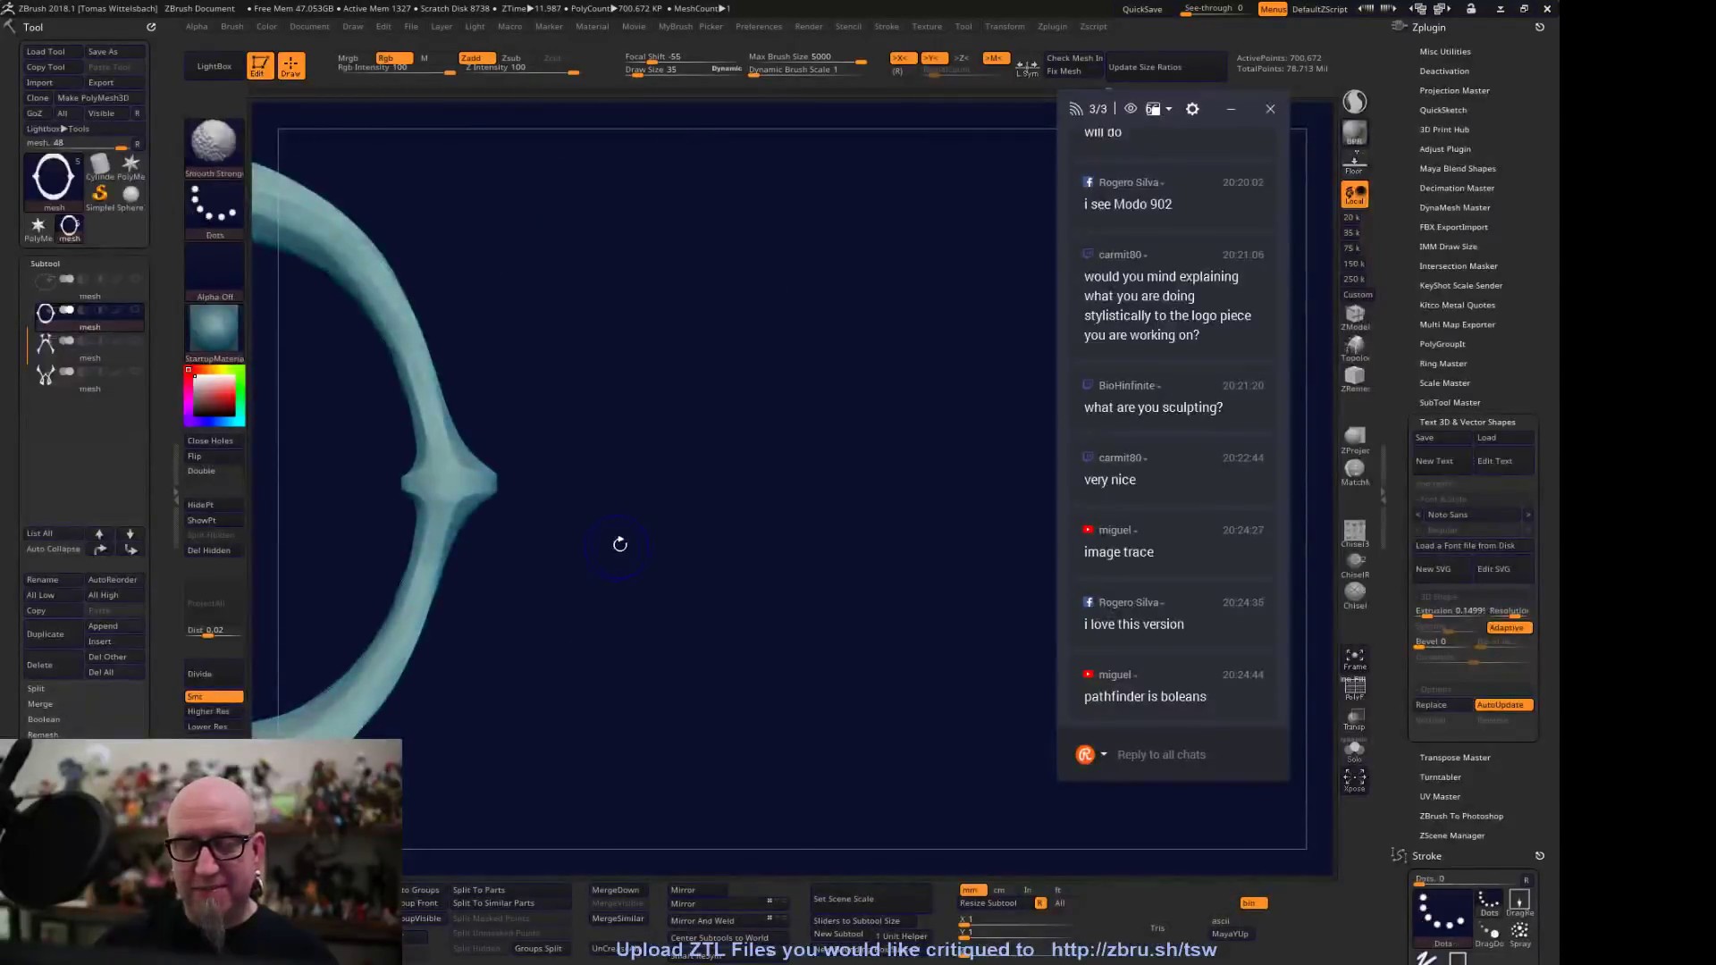
pyautogui.press('f')
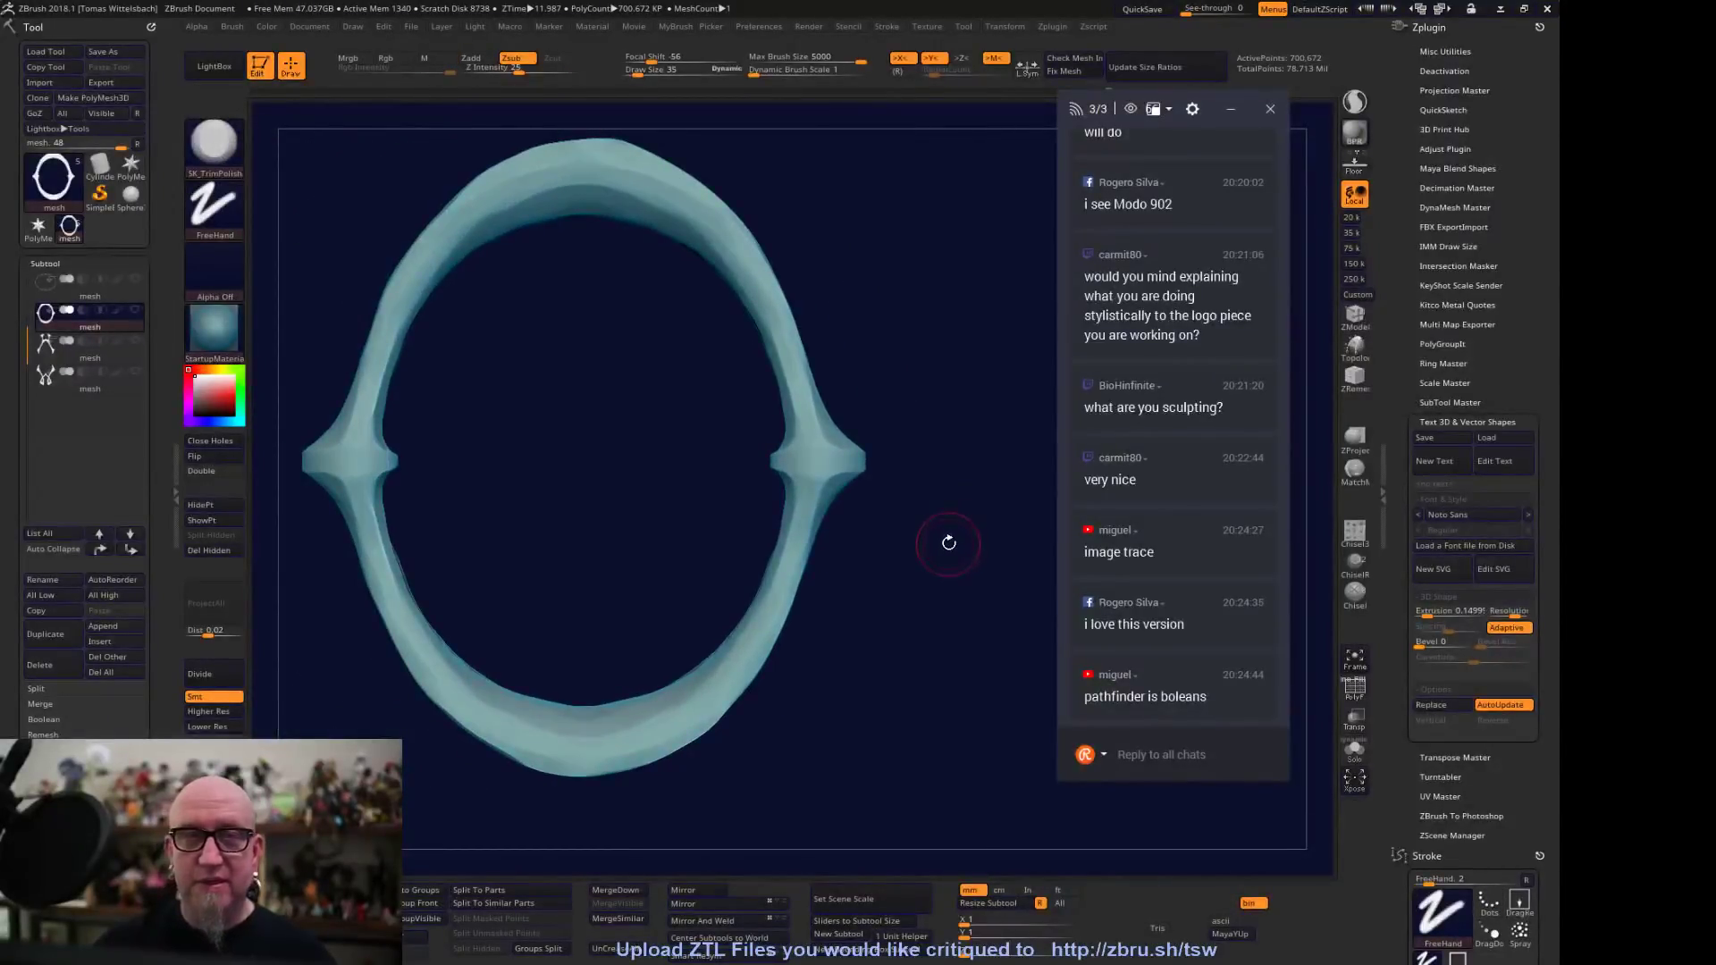
pyautogui.keyDown('alt'); pyautogui.moveTo(948, 543); pyautogui.dragTo(973, 548); pyautogui.keyUp('alt')
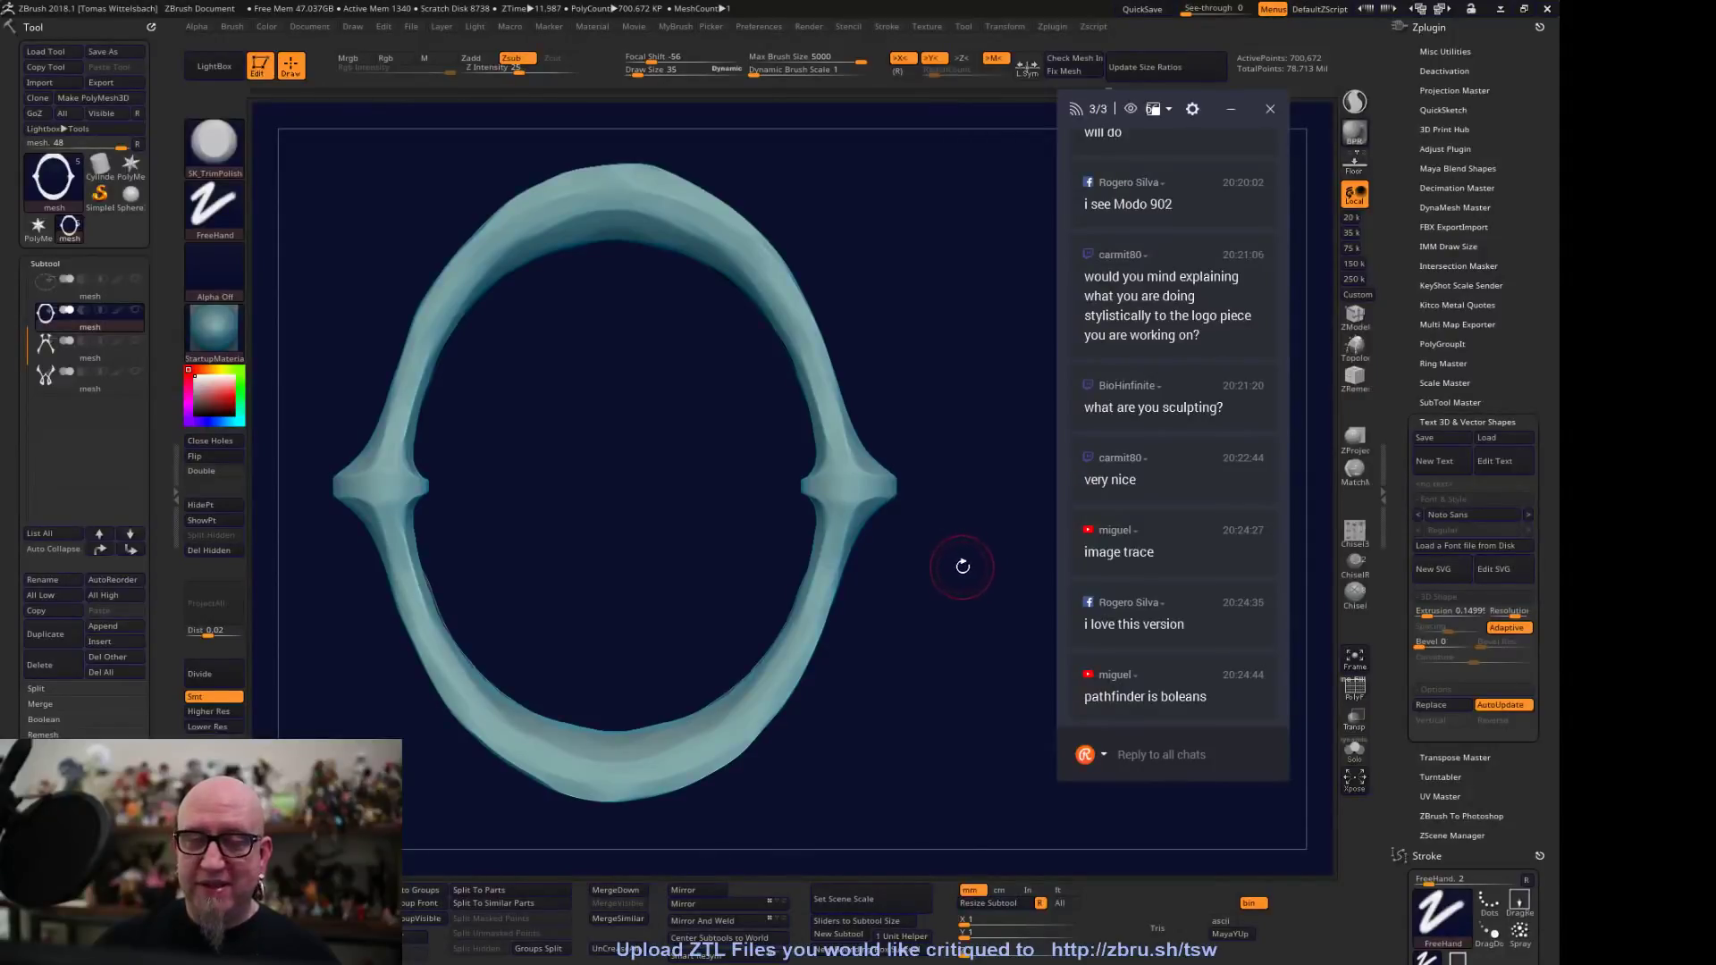
pyautogui.moveTo(408, 462)
pyautogui.mouseDown()
pyautogui.moveTo(428, 364)
pyautogui.moveTo(402, 469)
pyautogui.moveTo(409, 438)
pyautogui.mouseUp()
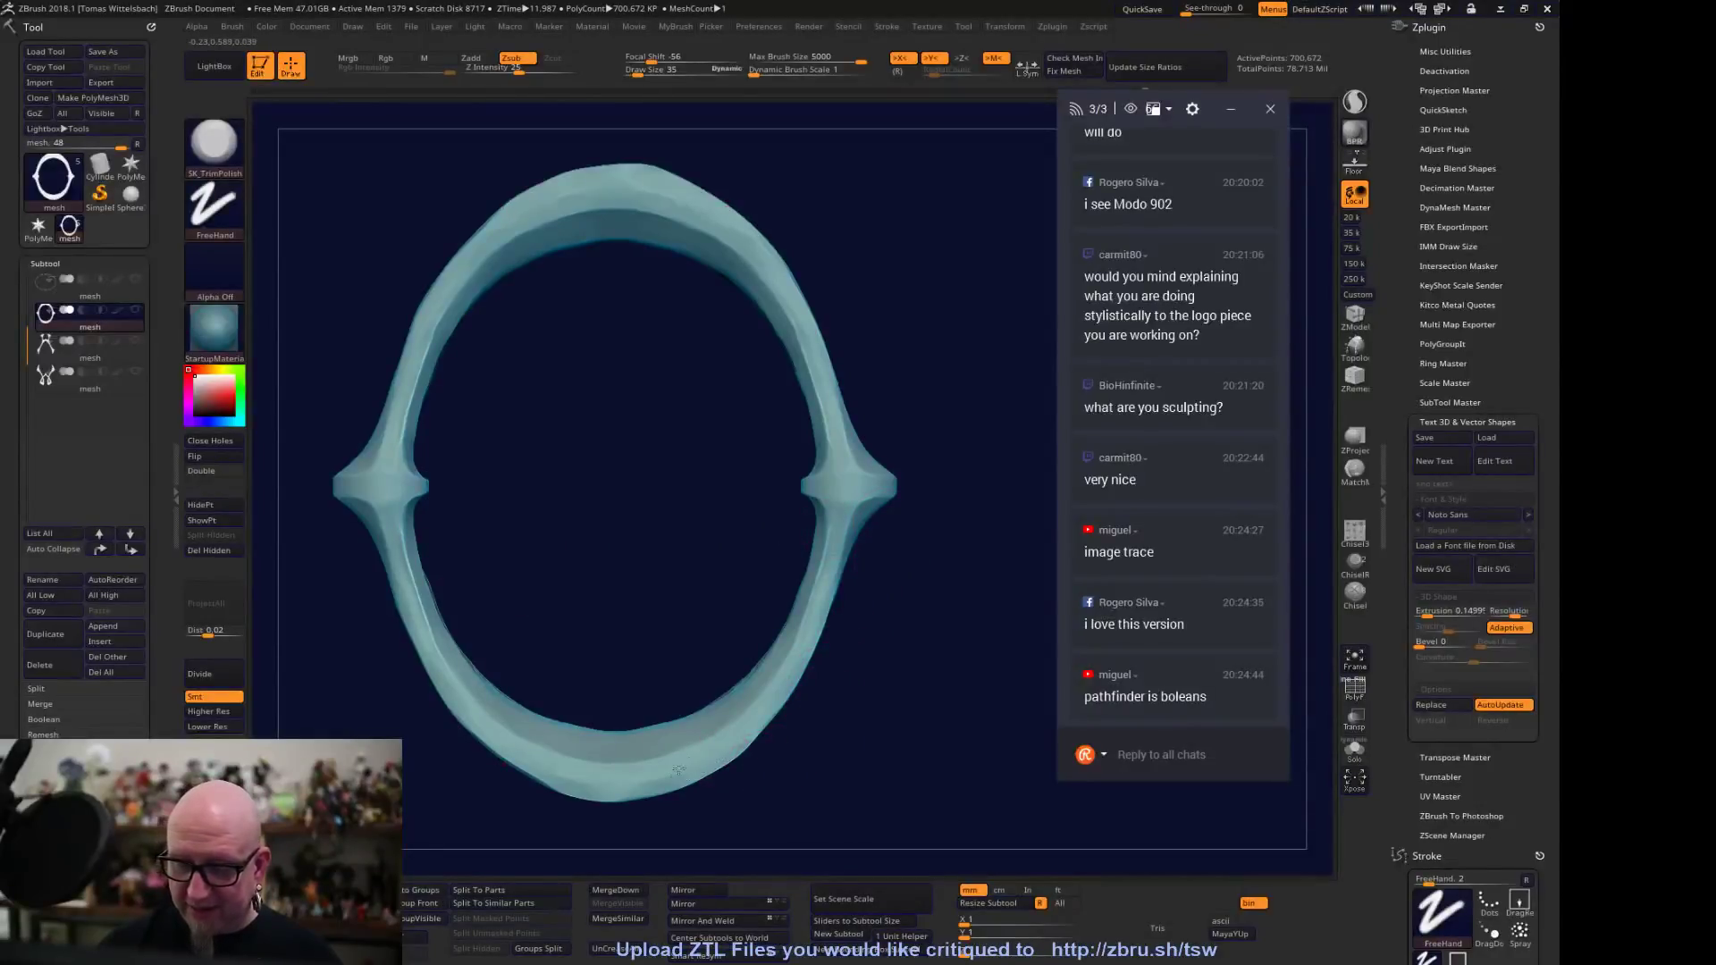
pyautogui.moveTo(794, 742); pyautogui.dragTo(859, 597)
pyautogui.keyDown('shift'); pyautogui.moveTo(746, 760); pyautogui.dragTo(930, 545); pyautogui.keyUp('shift')
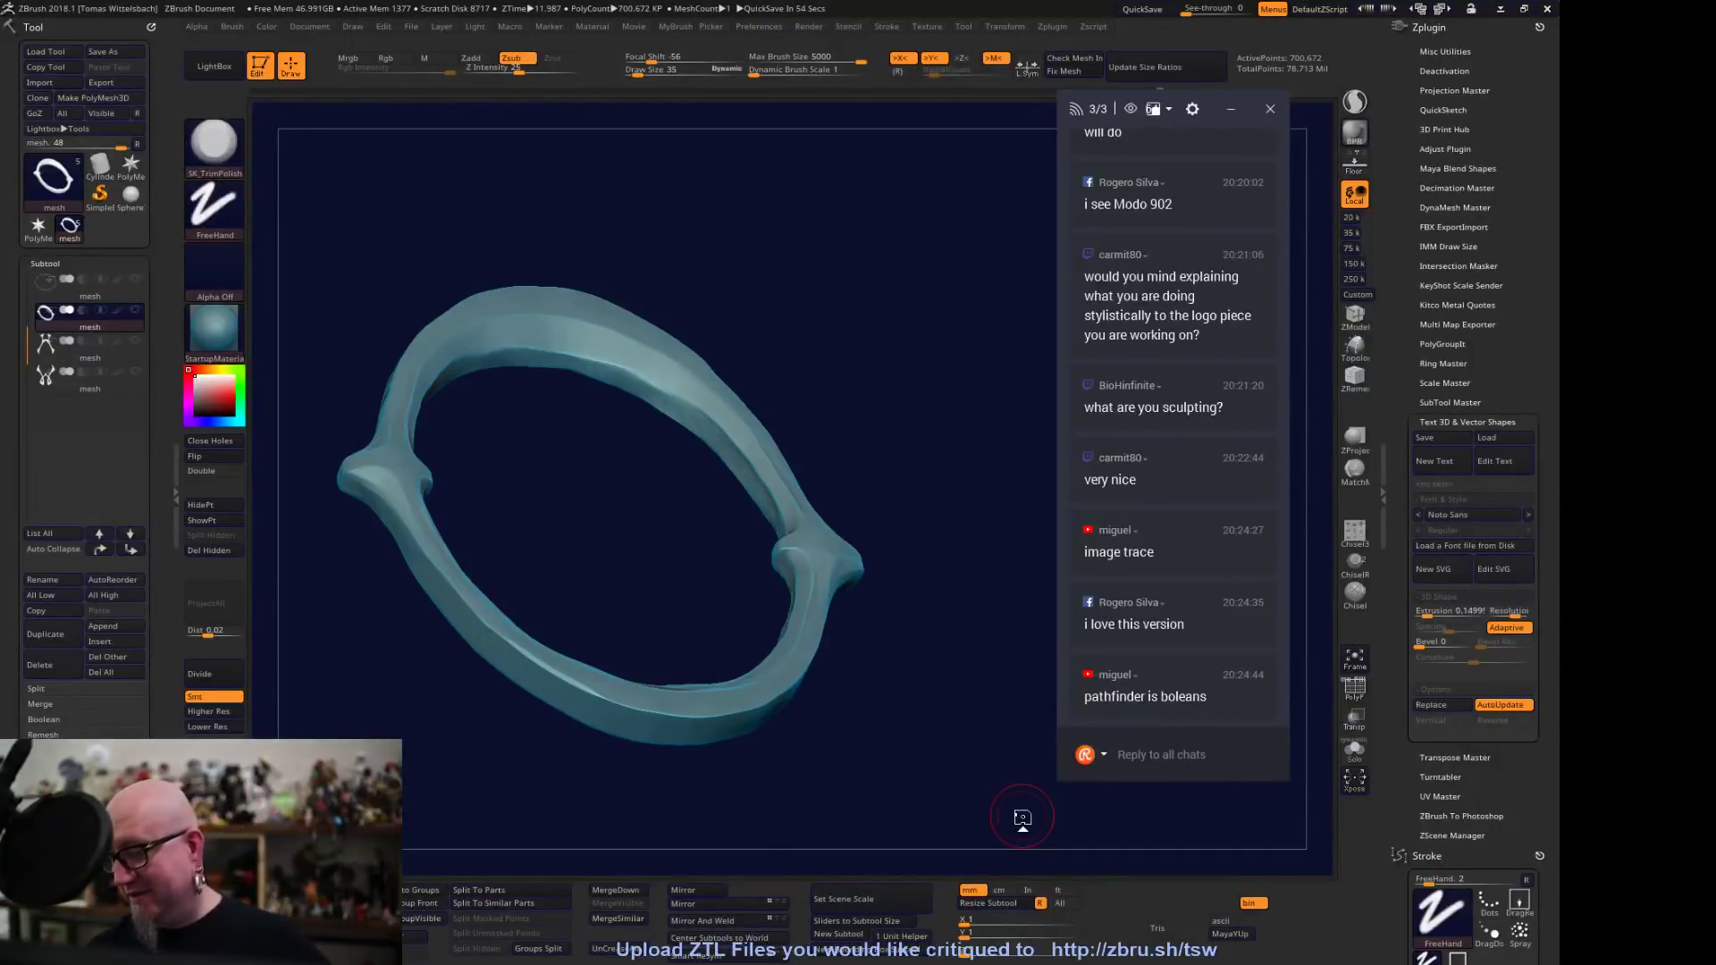
# Build up the ridge along the oval ring's upper front face with tw ClayTubes strokes and smooth it at the crest
pyautogui.moveTo(1558, 417); pyautogui.dragTo(1558, 227)
pyautogui.click(1419, 212)
pyautogui.moveTo(893, 364)
pyautogui.keyDown('shift'); pyautogui.mouseDown()
pyautogui.moveTo(843, 336)
pyautogui.moveTo(857, 581)
pyautogui.moveTo(881, 644)
pyautogui.mouseUp(); pyautogui.keyUp('shift')
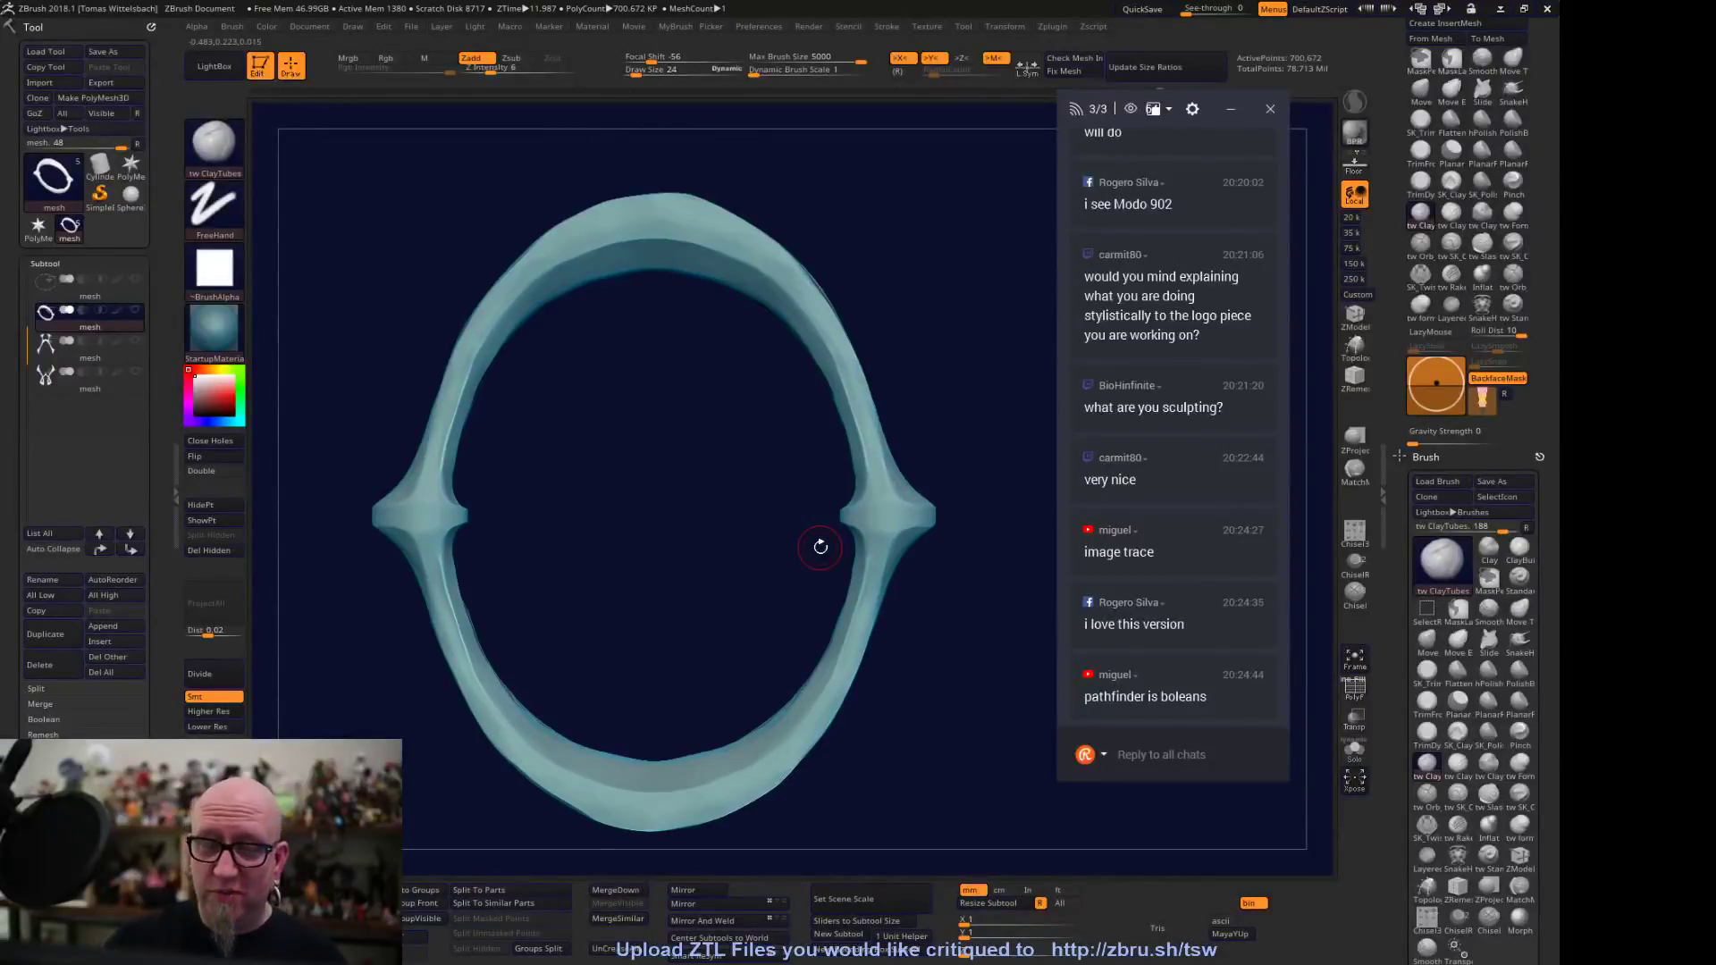
pyautogui.moveTo(452, 437)
pyautogui.mouseDown()
pyautogui.moveTo(518, 313)
pyautogui.moveTo(608, 257)
pyautogui.mouseUp()
pyautogui.moveTo(481, 369)
pyautogui.mouseDown()
pyautogui.moveTo(626, 245)
pyautogui.moveTo(661, 244)
pyautogui.moveTo(616, 253)
pyautogui.mouseUp()
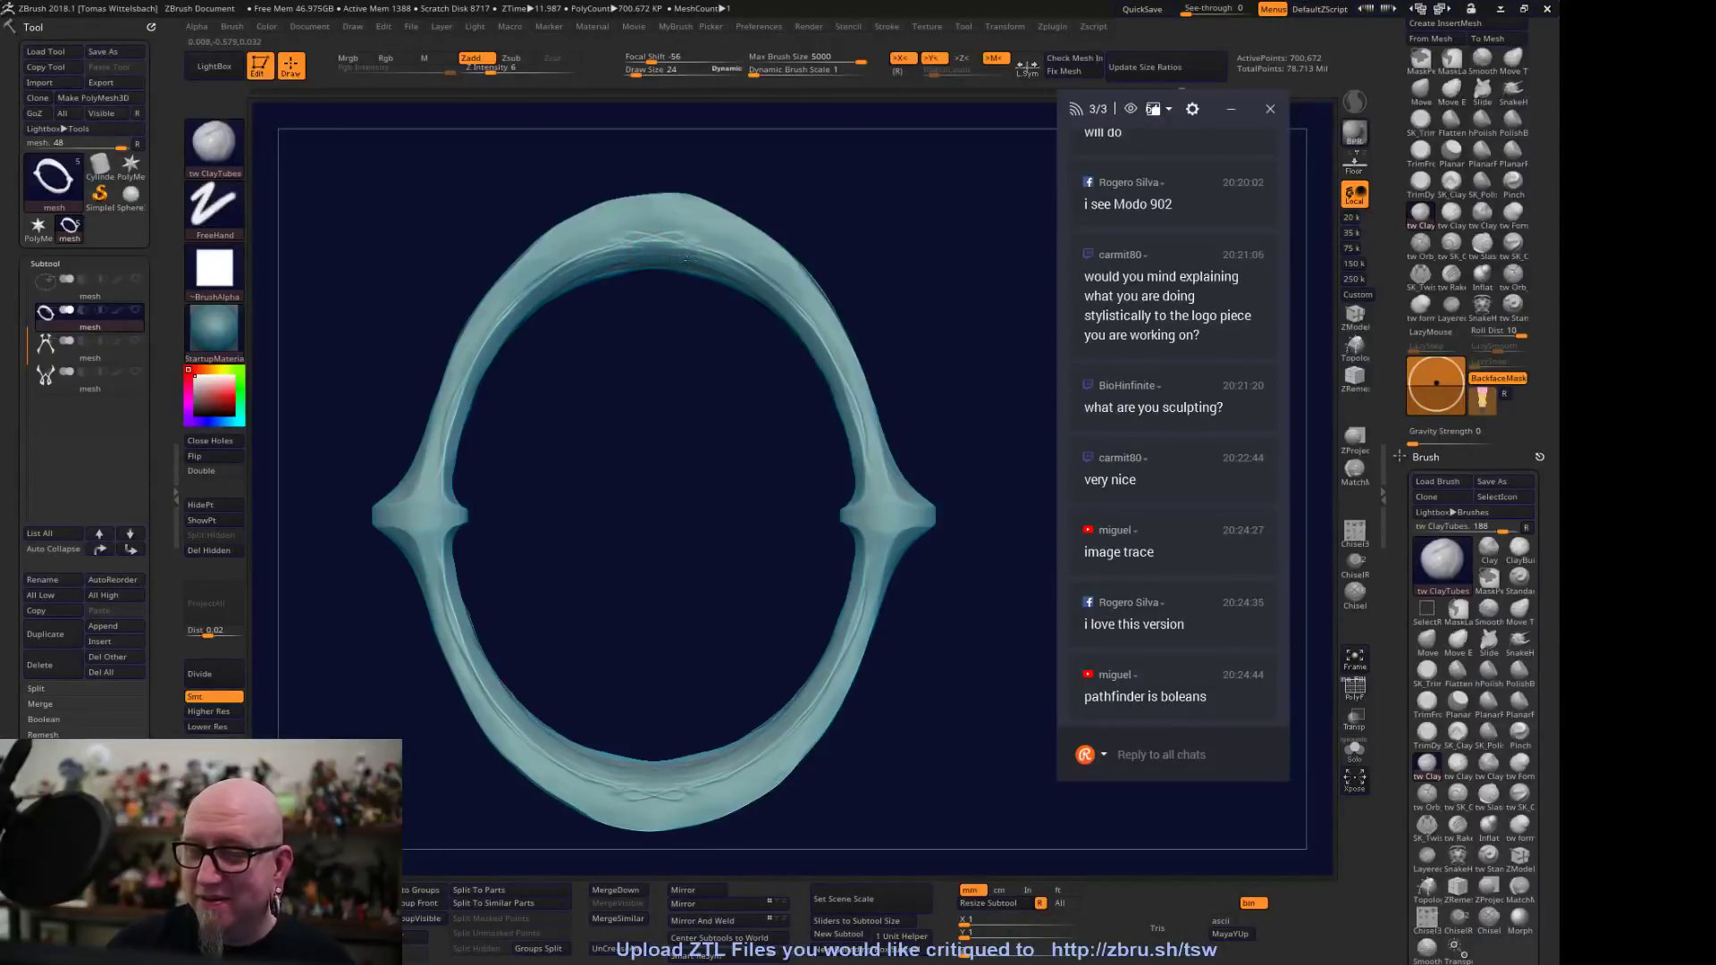
pyautogui.press('shift')
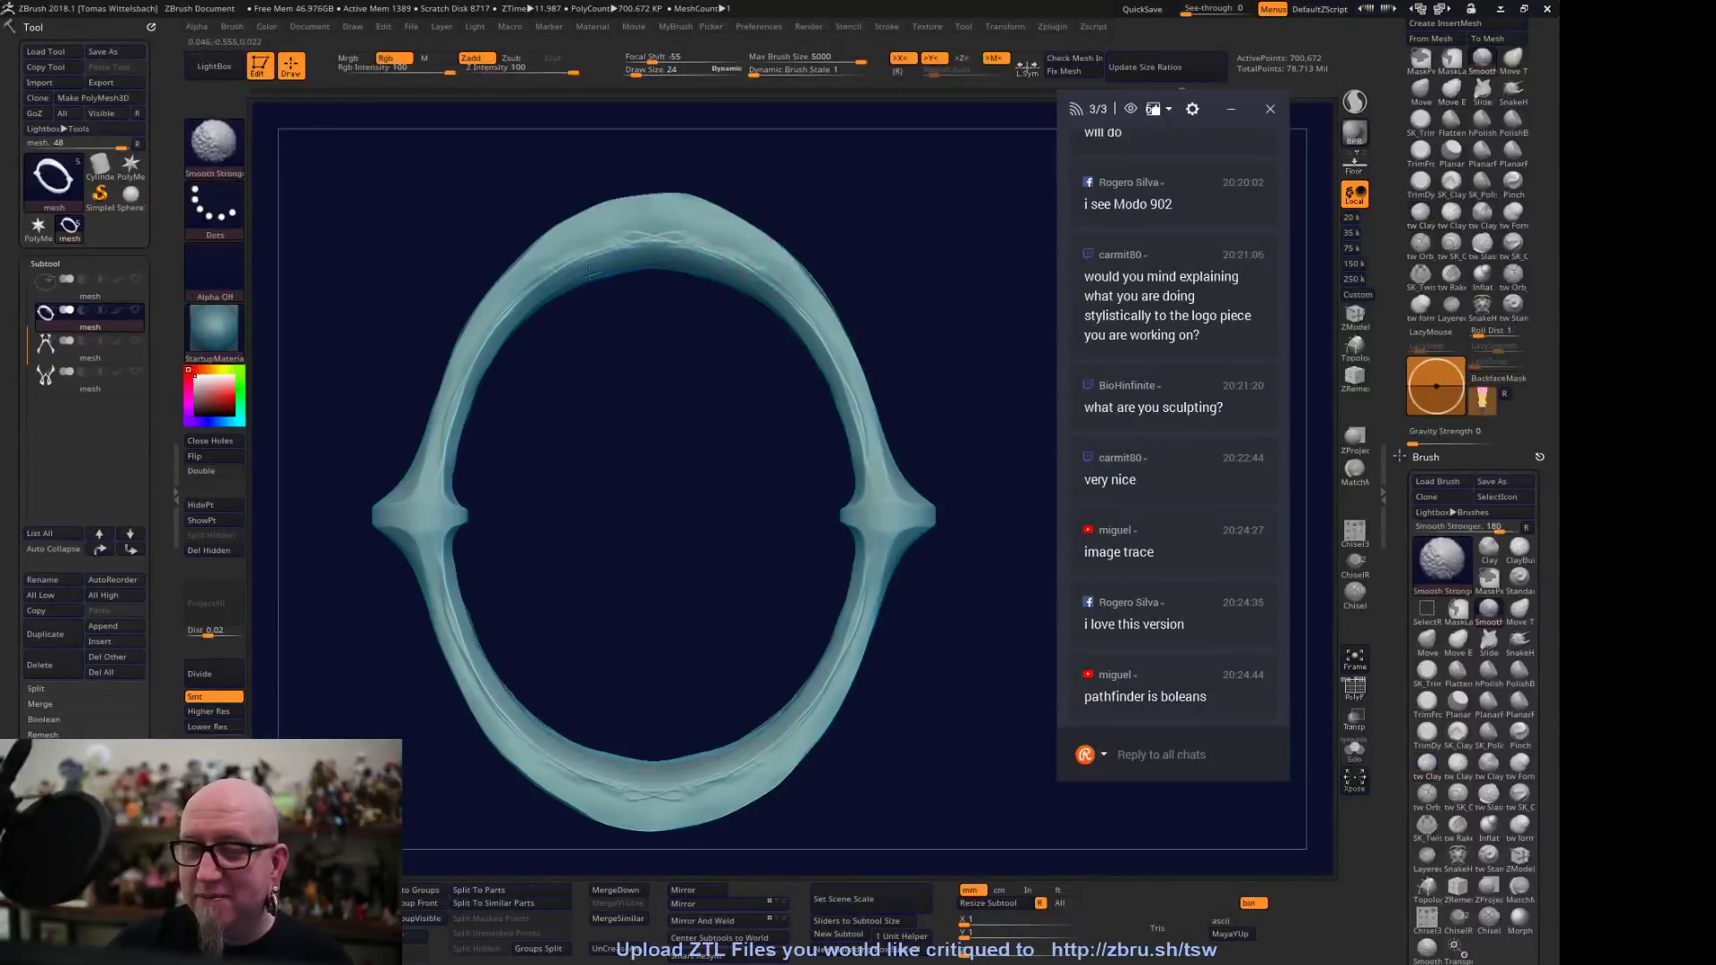
pyautogui.moveTo(701, 260)
pyautogui.keyDown('shift'); pyautogui.mouseDown()
pyautogui.moveTo(759, 256)
pyautogui.moveTo(613, 260)
pyautogui.mouseUp(); pyautogui.keyUp('shift')
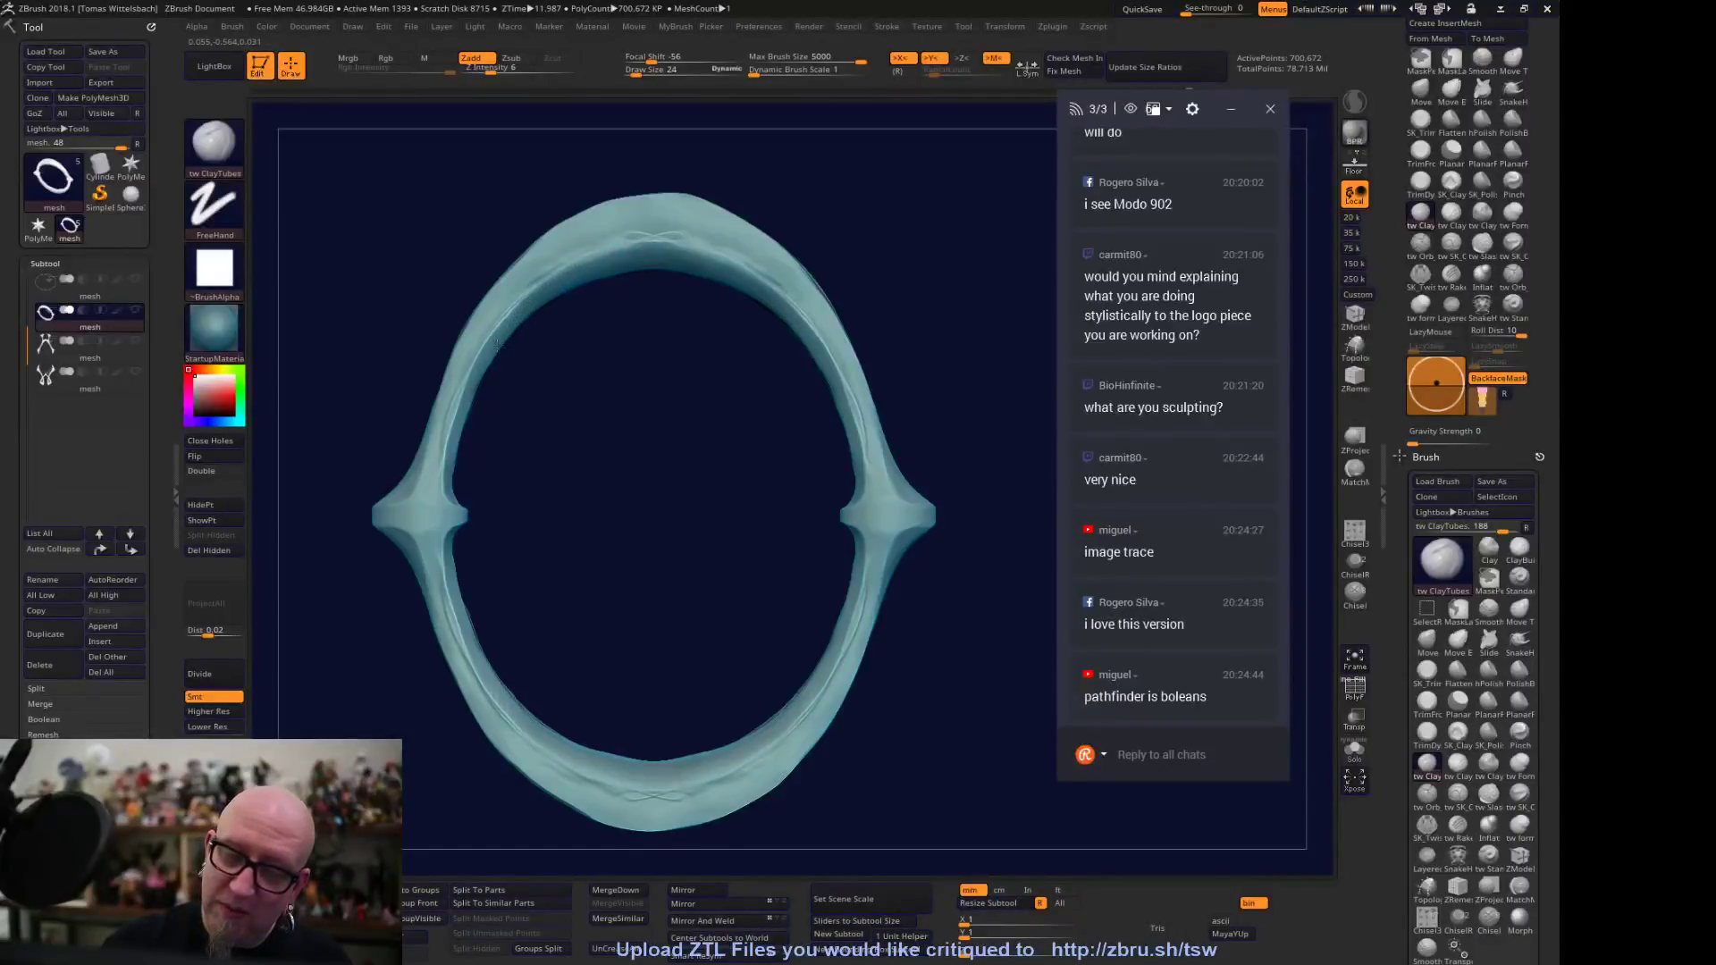
# Extend the ClayTubes build-up along the ring's front face from the crest down to the side collars
pyautogui.moveTo(458, 419)
pyautogui.mouseDown()
pyautogui.moveTo(453, 508)
pyautogui.moveTo(442, 489)
pyautogui.moveTo(459, 477)
pyautogui.moveTo(454, 491)
pyautogui.mouseUp()
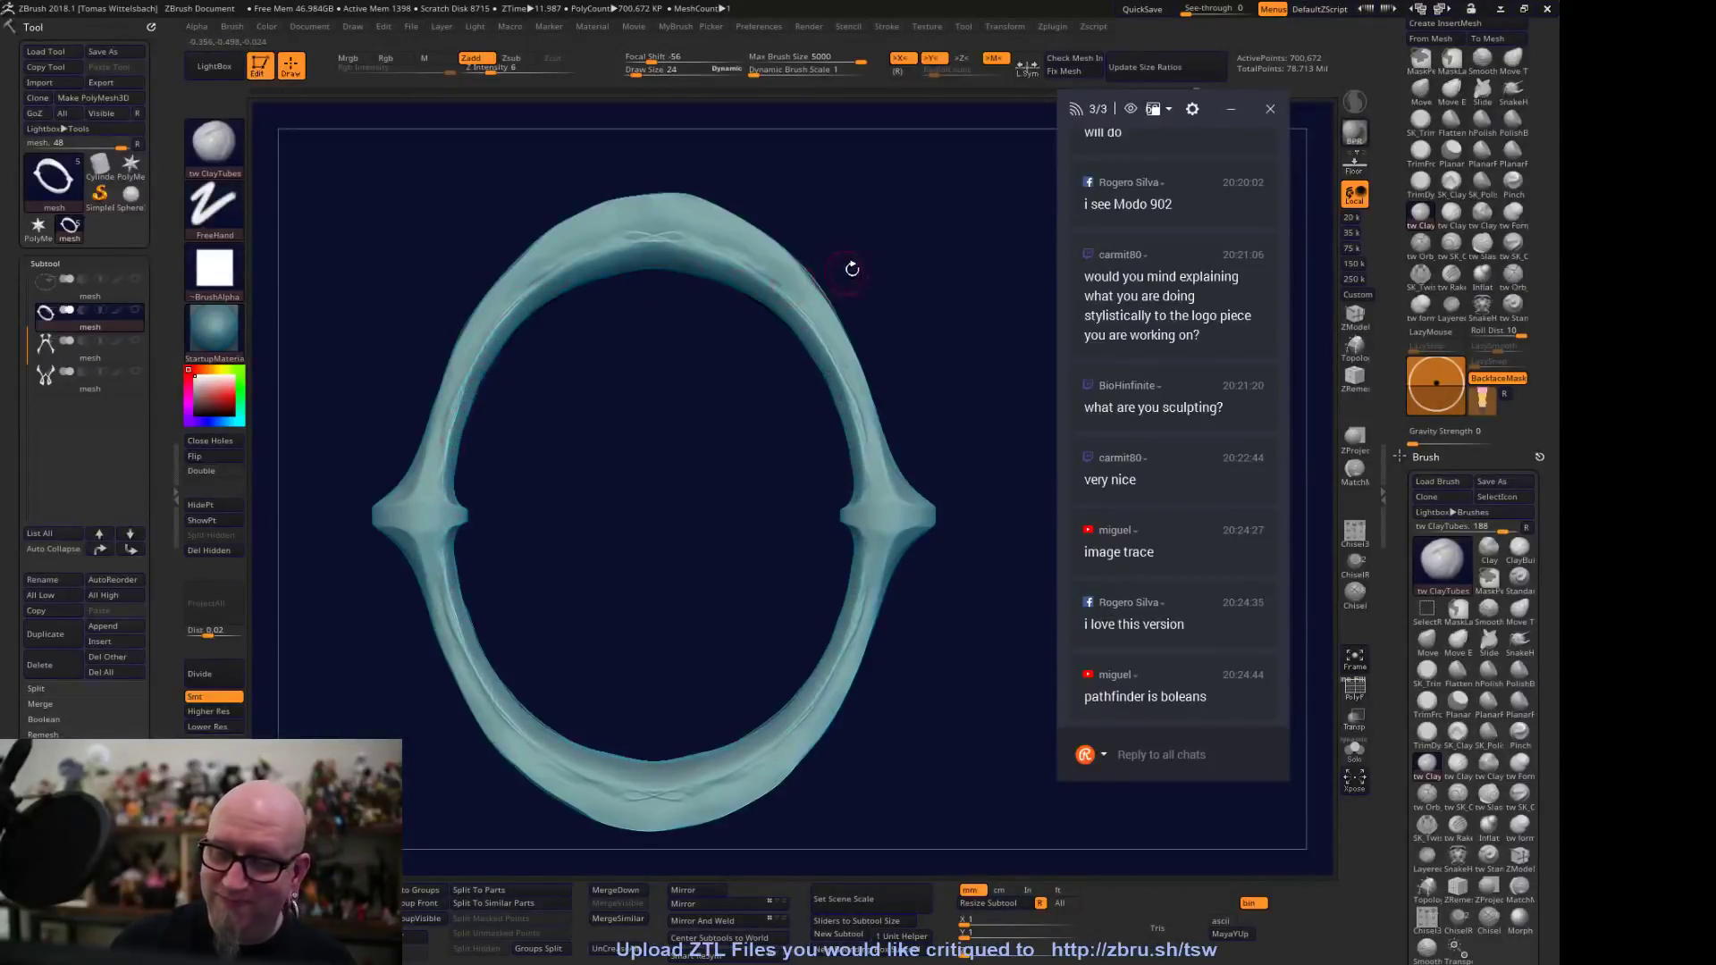
pyautogui.moveTo(655, 226)
pyautogui.mouseDown()
pyautogui.moveTo(659, 205)
pyautogui.moveTo(662, 227)
pyautogui.moveTo(755, 242)
pyautogui.moveTo(806, 300)
pyautogui.moveTo(874, 431)
pyautogui.moveTo(882, 513)
pyautogui.moveTo(855, 510)
pyautogui.mouseUp()
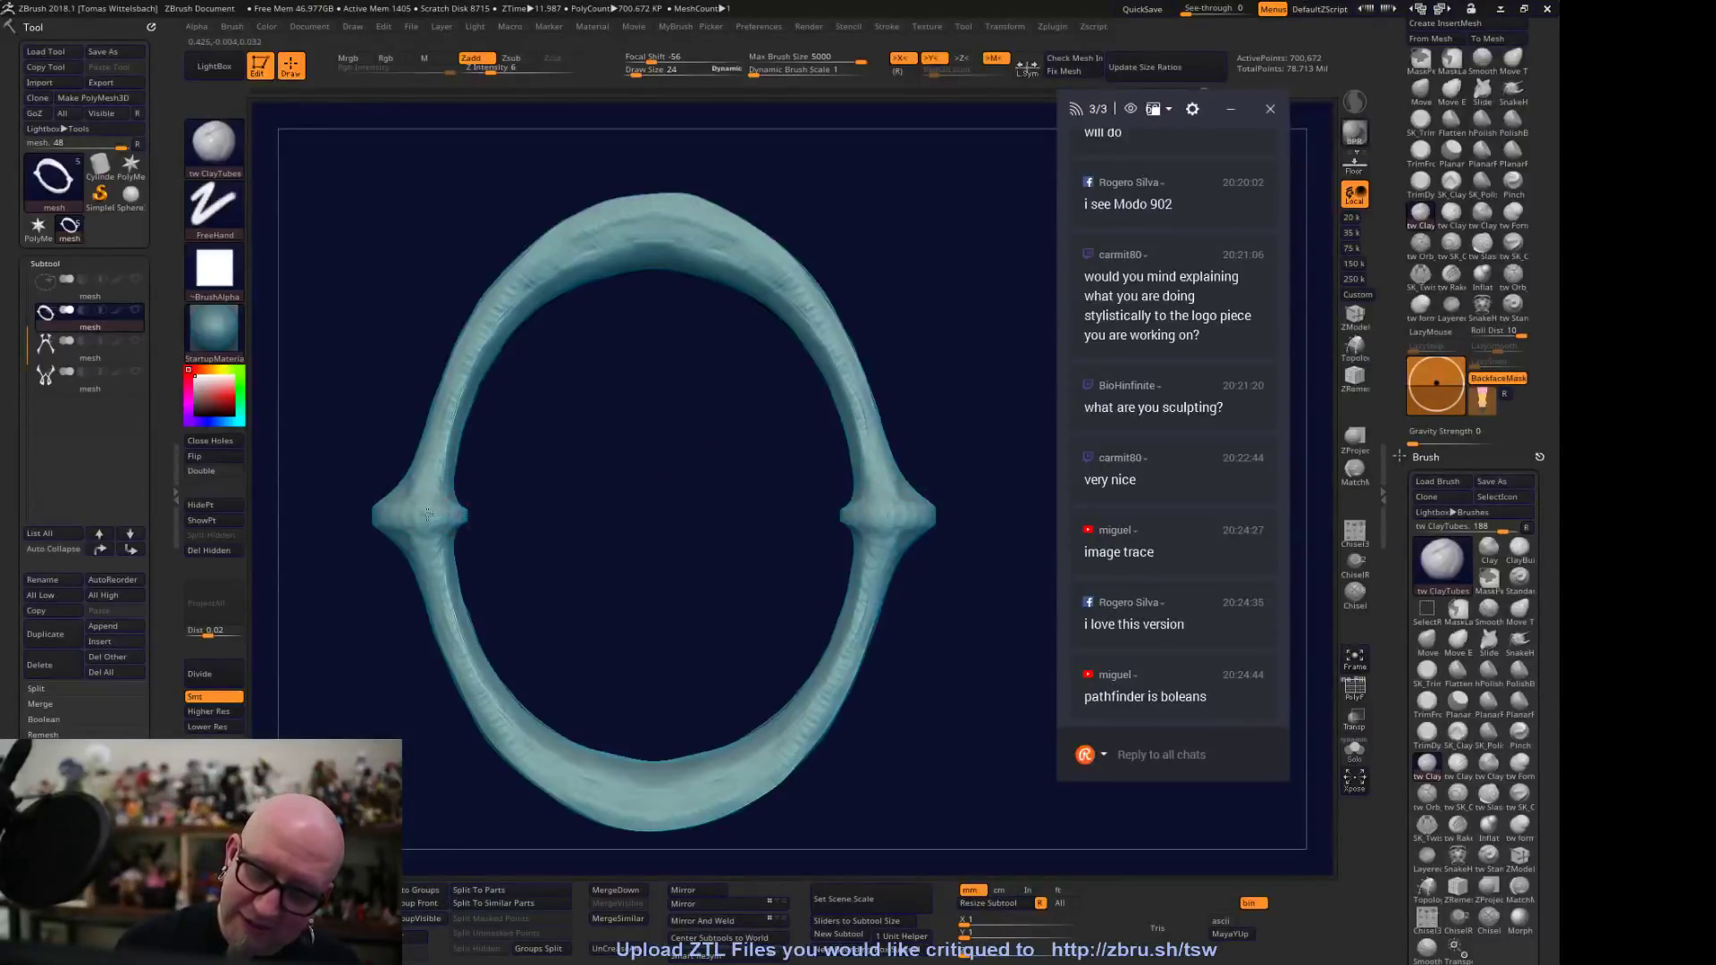
pyautogui.moveTo(539, 387)
pyautogui.mouseDown()
pyautogui.moveTo(417, 490)
pyautogui.moveTo(493, 308)
pyautogui.moveTo(550, 250)
pyautogui.moveTo(665, 197)
pyautogui.mouseUp()
pyautogui.keyDown('shift'); pyautogui.moveTo(496, 547); pyautogui.dragTo(586, 433); pyautogui.keyUp('shift')
# Add clay to the ring's band and smooth the surface, checking the form from tilted and front angles
pyautogui.keyDown('alt'); pyautogui.moveTo(998, 364); pyautogui.dragTo(928, 265); pyautogui.keyUp('alt')
pyautogui.keyDown('alt'); pyautogui.moveTo(548, 254); pyautogui.dragTo(570, 406); pyautogui.keyUp('alt')
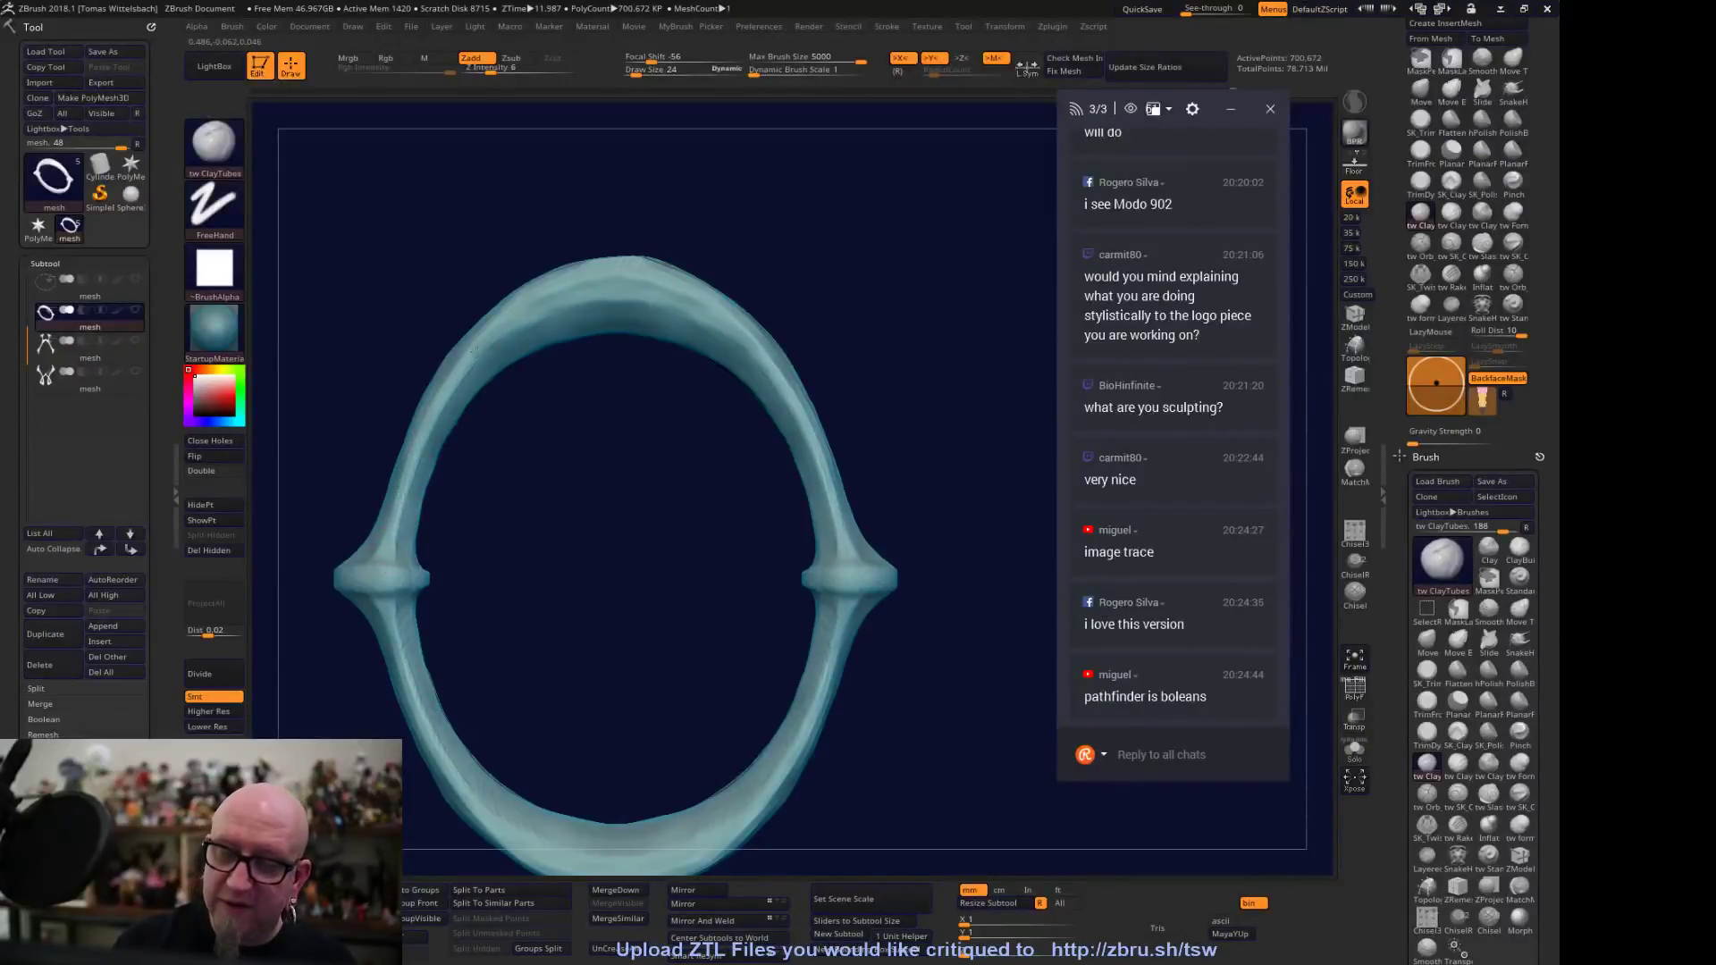
pyautogui.moveTo(451, 516); pyautogui.dragTo(561, 407)
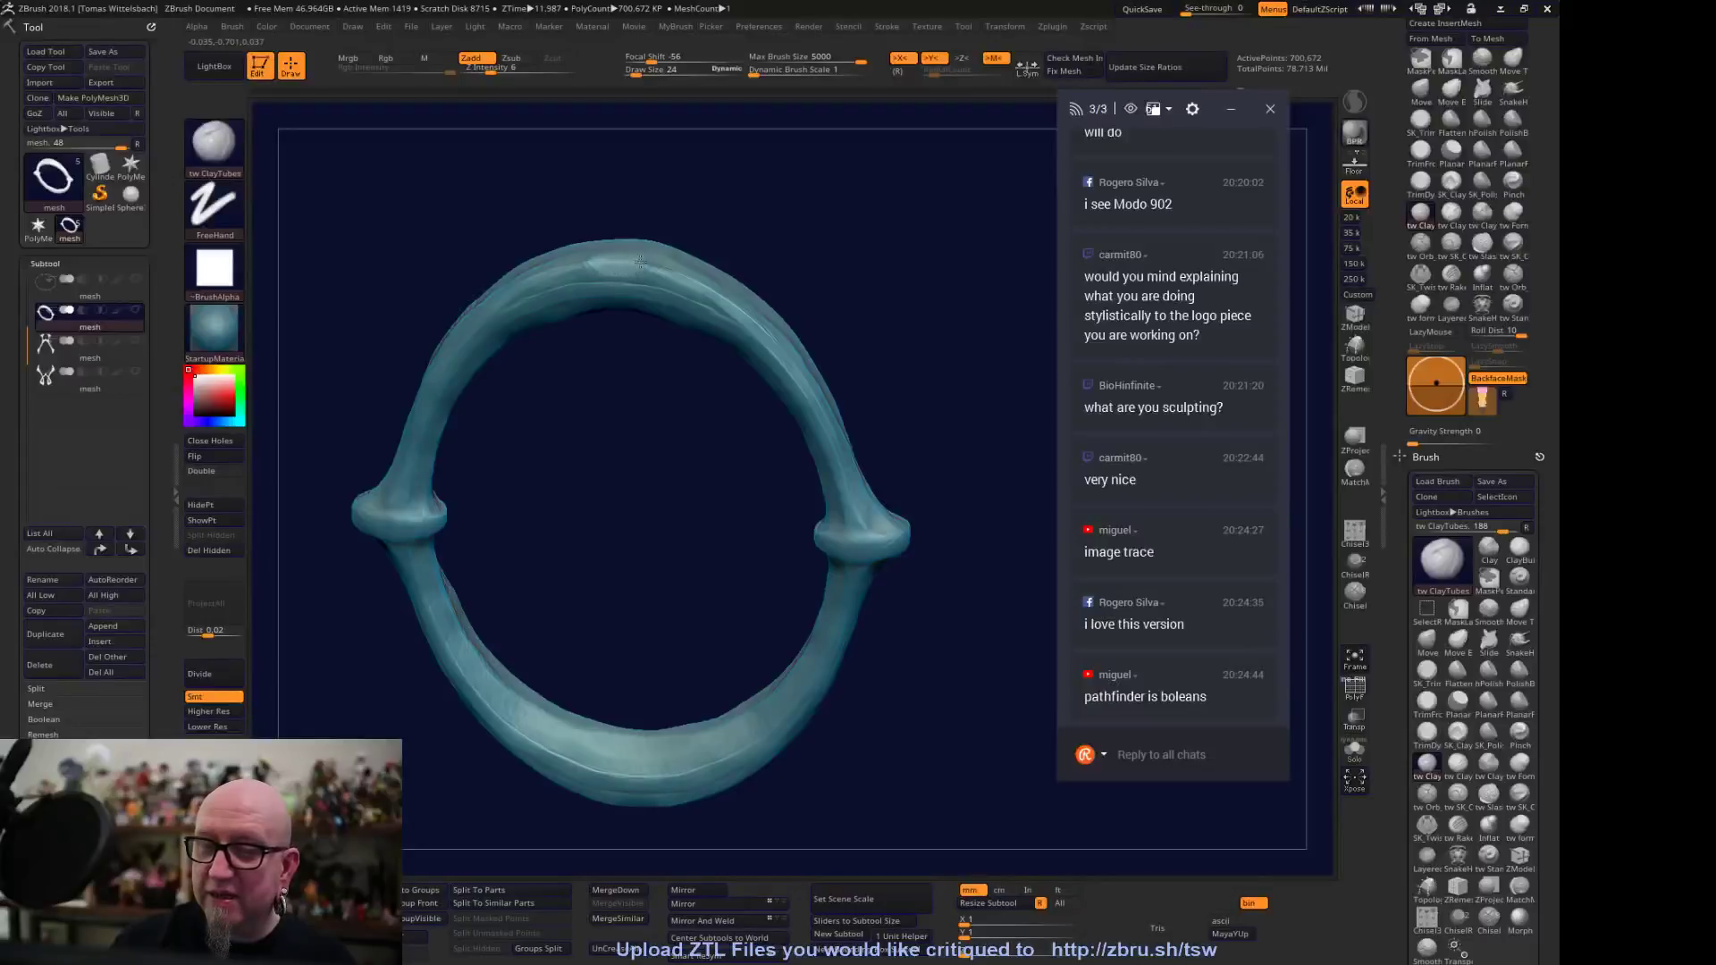
pyautogui.moveTo(831, 240); pyautogui.dragTo(735, 239)
pyautogui.press('shift')
pyautogui.moveTo(831, 268)
pyautogui.mouseDown()
pyautogui.moveTo(839, 443)
pyautogui.moveTo(858, 249)
pyautogui.mouseUp()
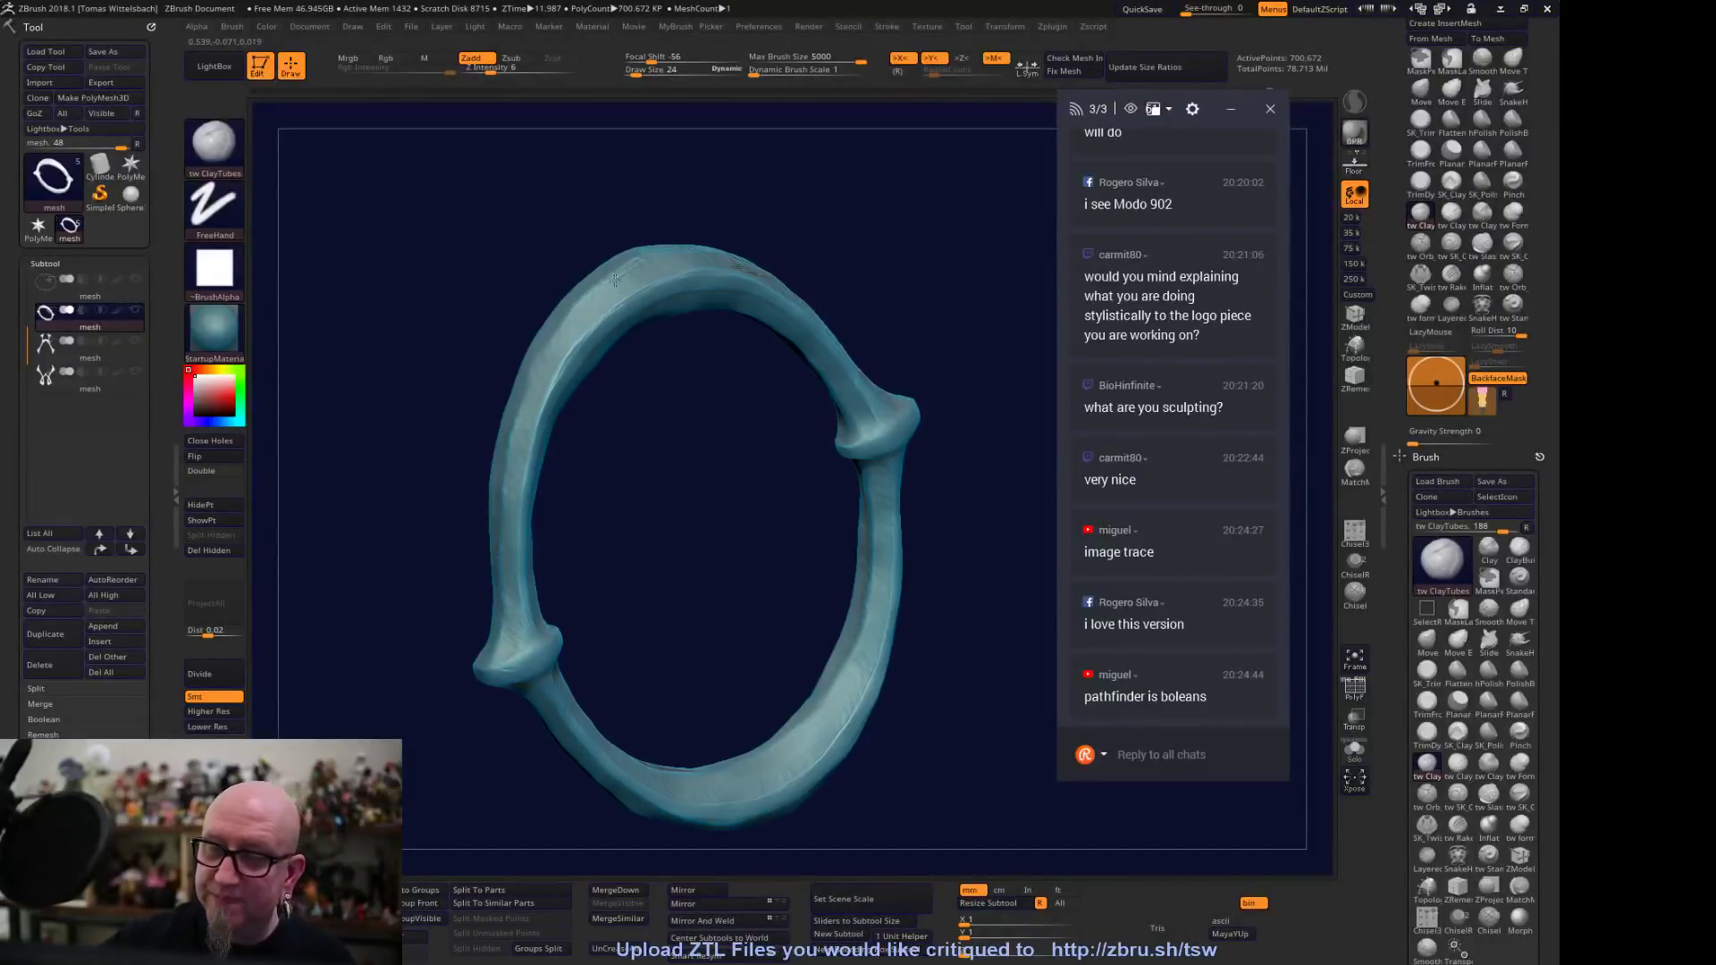
pyautogui.keyDown('shift'); pyautogui.moveTo(920, 253); pyautogui.dragTo(922, 231); pyautogui.keyUp('shift')
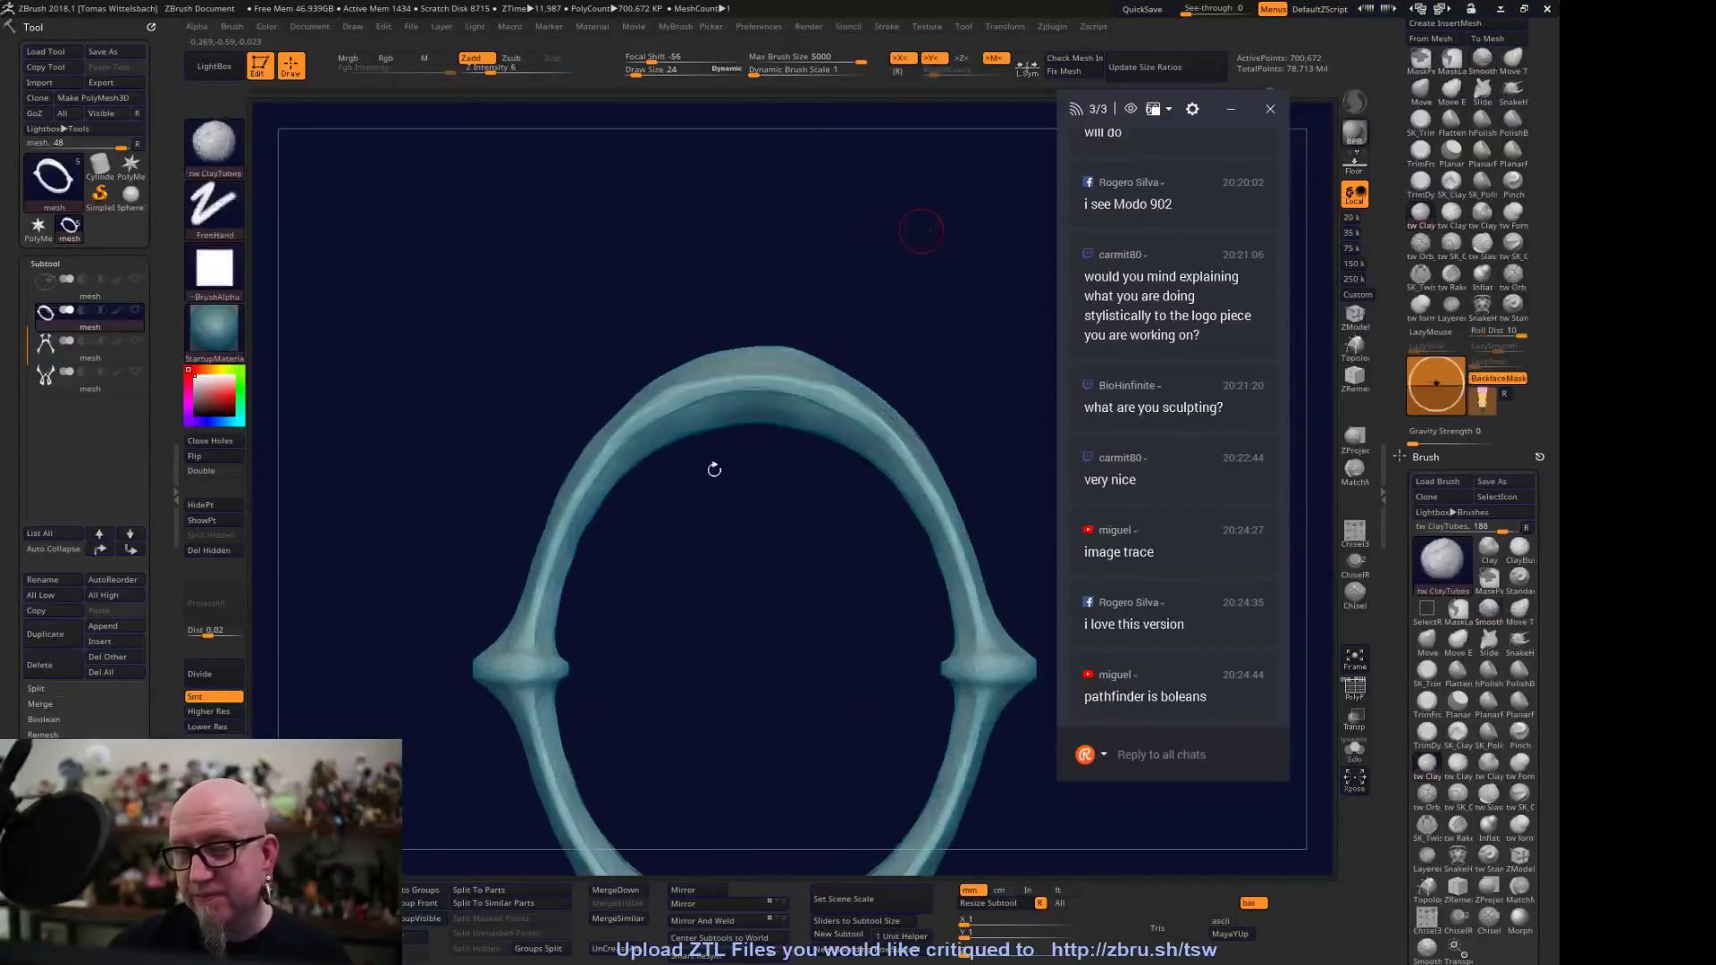
pyautogui.moveTo(926, 396); pyautogui.dragTo(654, 363)
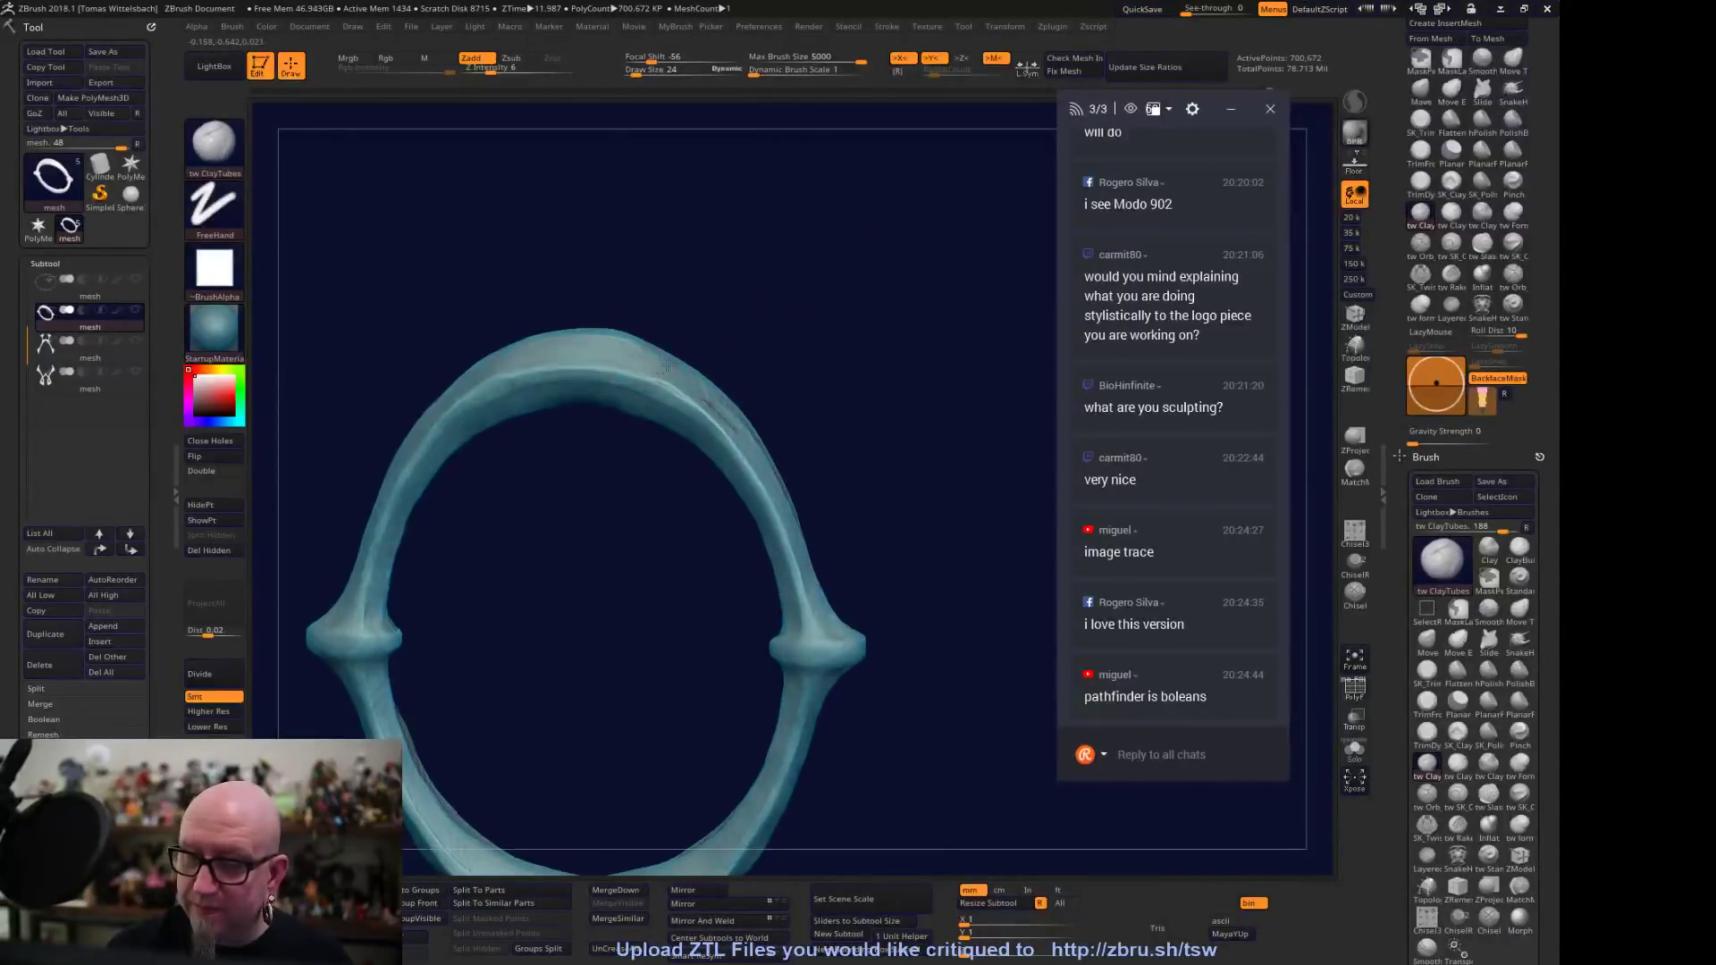
pyautogui.moveTo(867, 404)
pyautogui.mouseDown()
pyautogui.moveTo(897, 376)
pyautogui.moveTo(720, 386)
pyautogui.mouseUp()
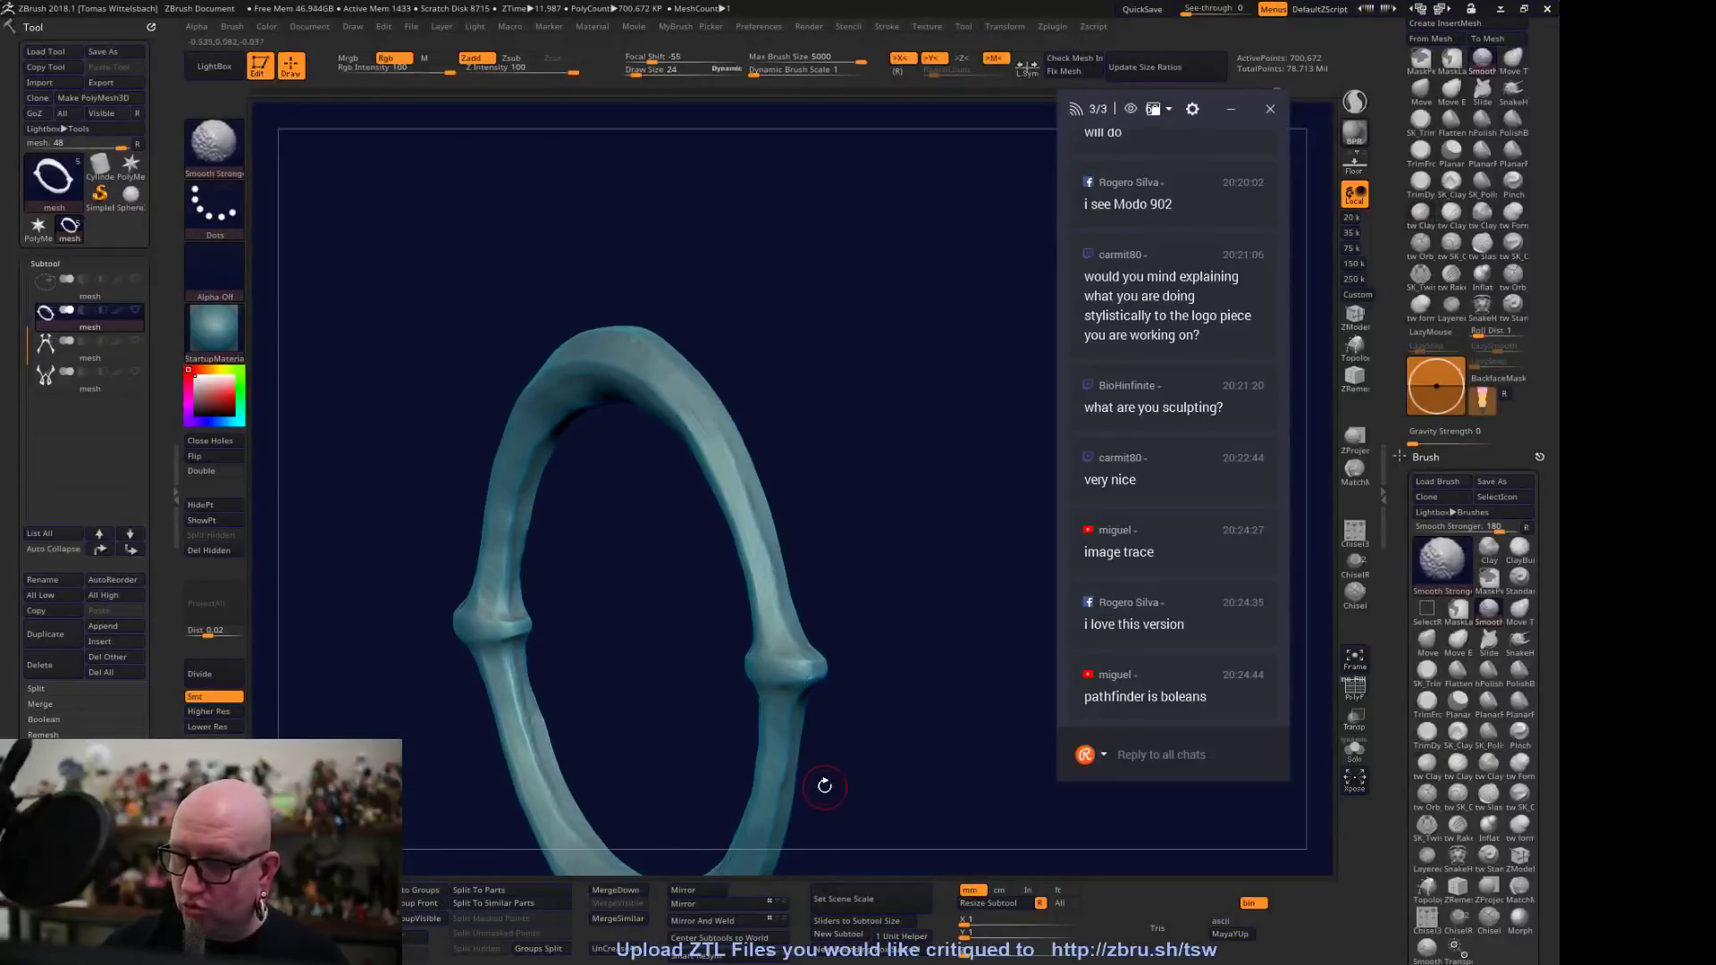
pyautogui.keyDown('shift'); pyautogui.moveTo(945, 800); pyautogui.dragTo(995, 758); pyautogui.keyUp('shift')
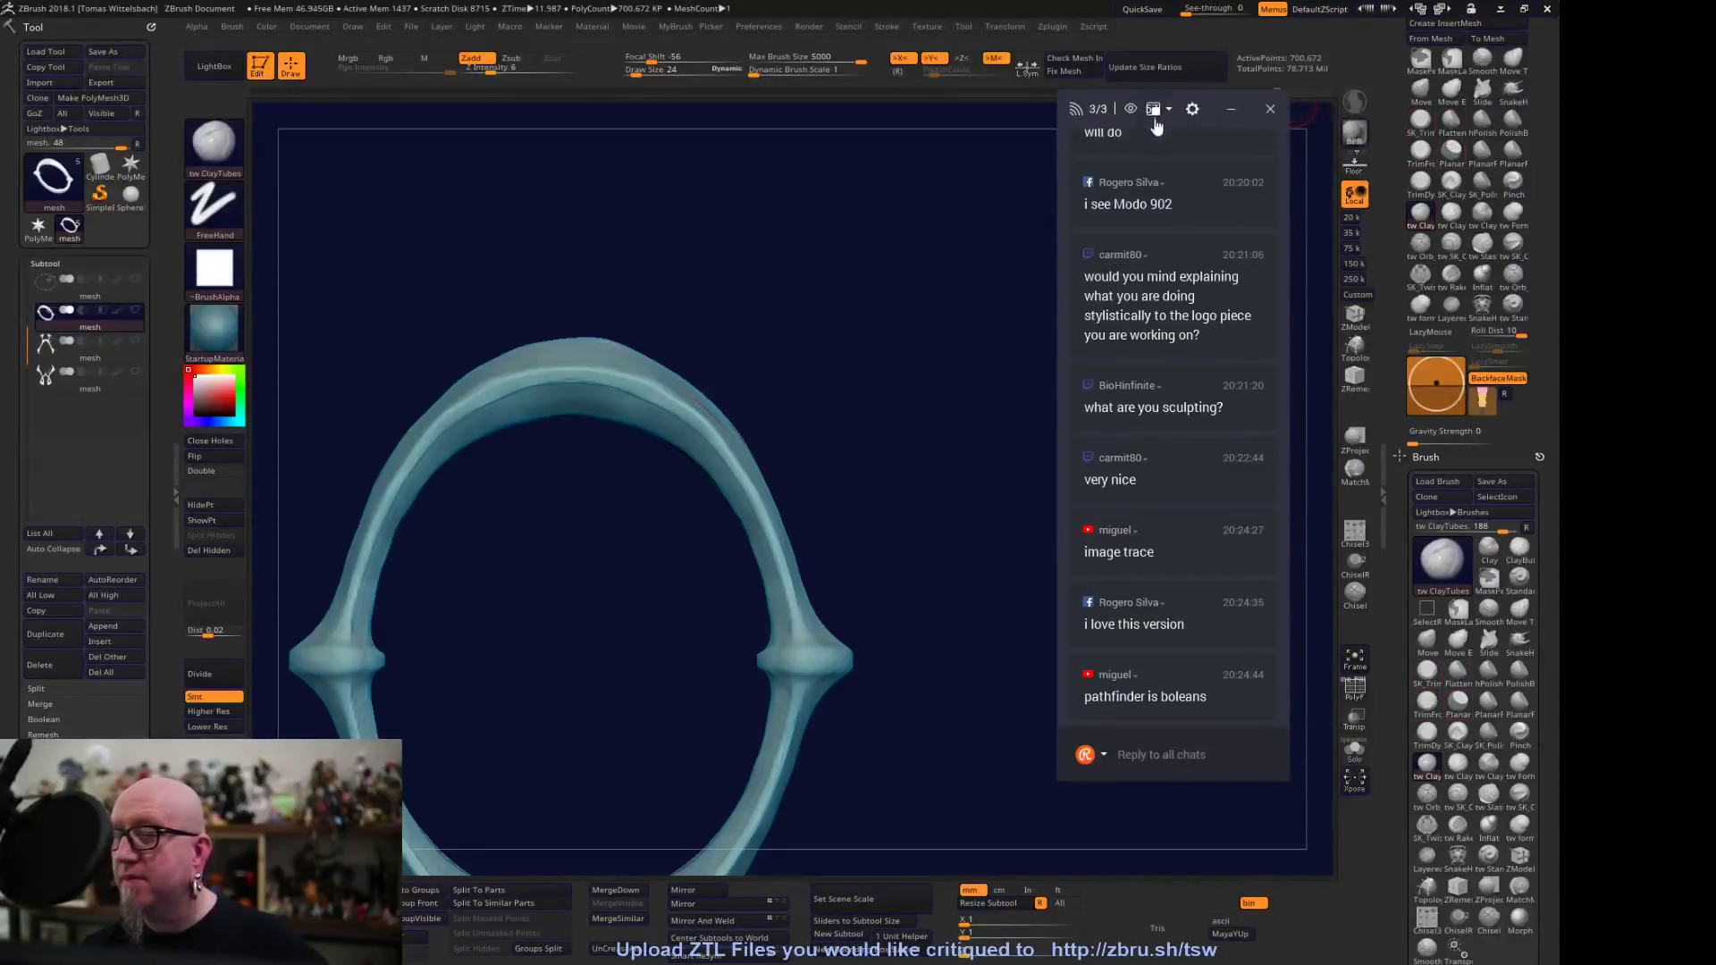
# Polish the ring's beveled faces and side collars with the SK_TrimPolish brush and quick-save the project
pyautogui.moveTo(1057, 431); pyautogui.dragTo(1014, 432)
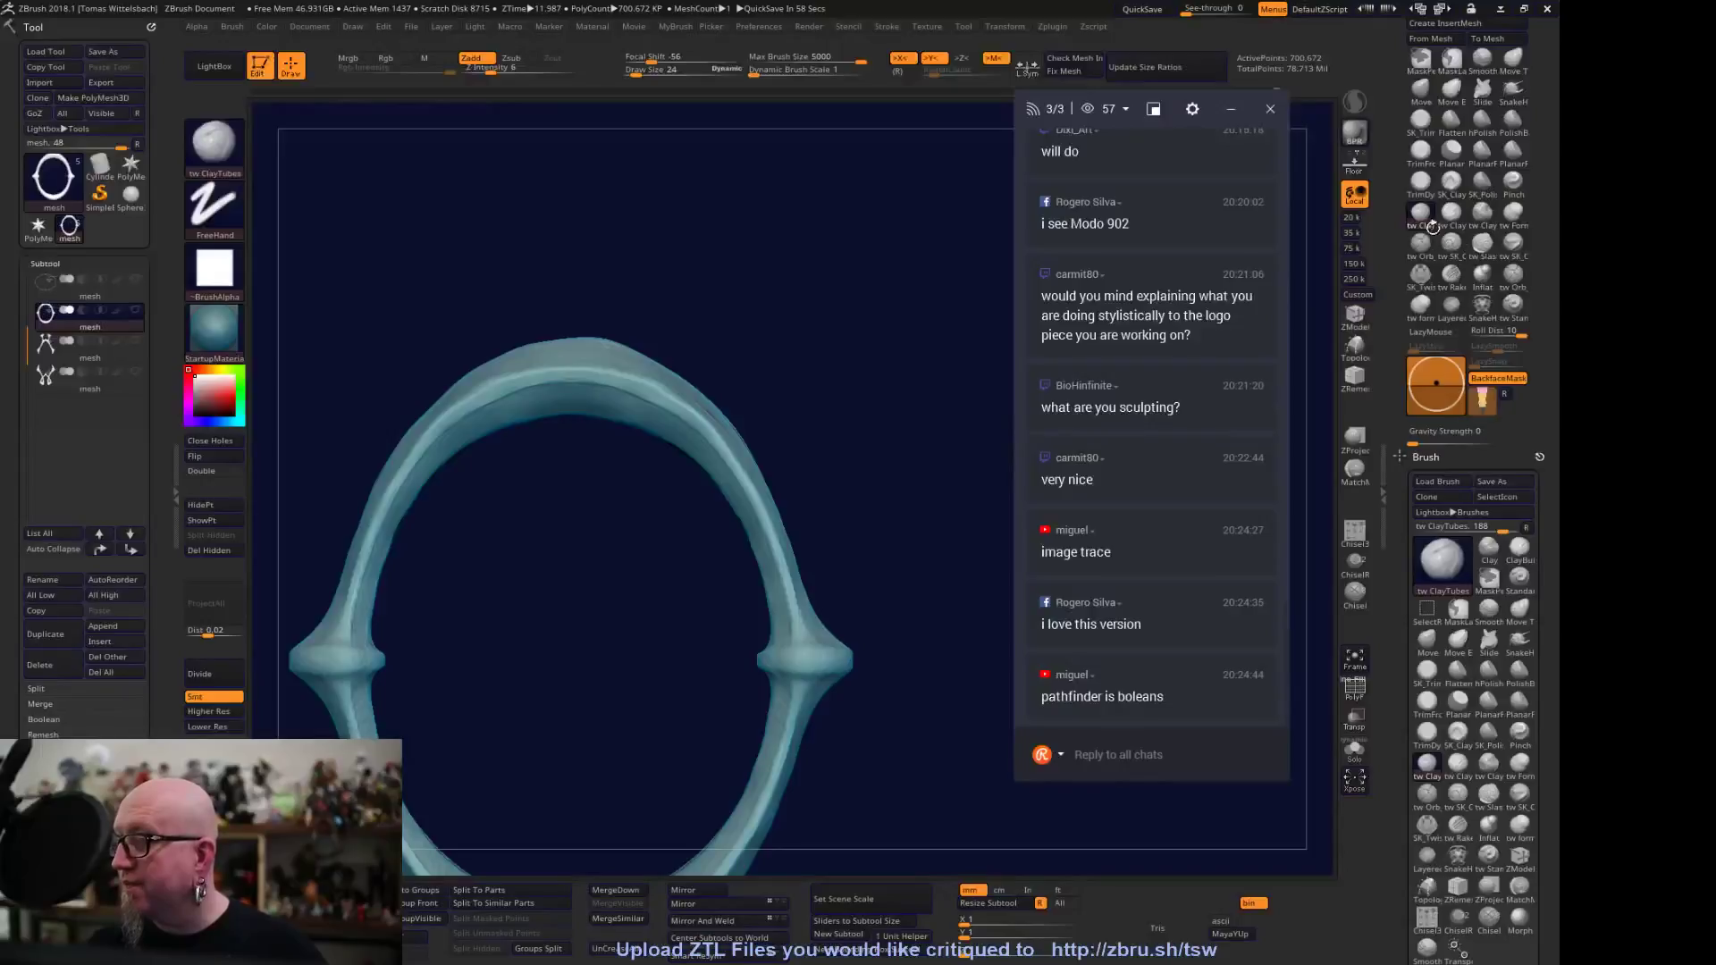
pyautogui.click(1420, 119)
pyautogui.press('f')
pyautogui.moveTo(747, 203); pyautogui.dragTo(661, 257)
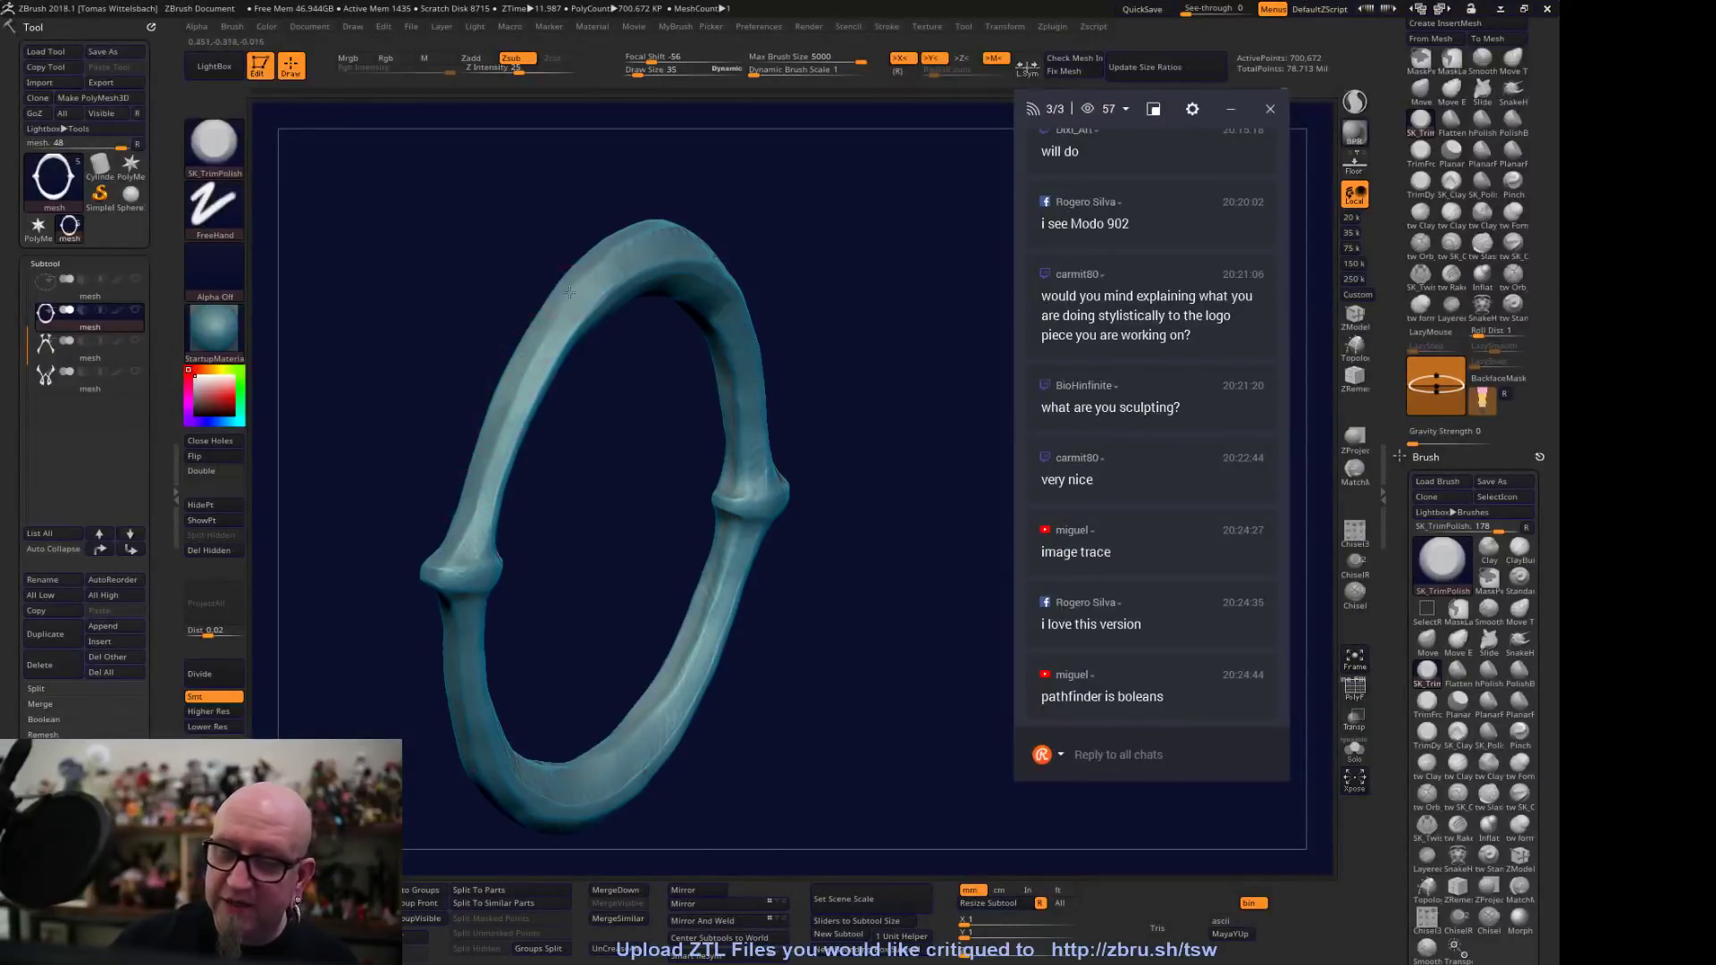
pyautogui.moveTo(626, 429)
pyautogui.mouseDown()
pyautogui.moveTo(601, 426)
pyautogui.moveTo(608, 307)
pyautogui.moveTo(529, 398)
pyautogui.mouseUp()
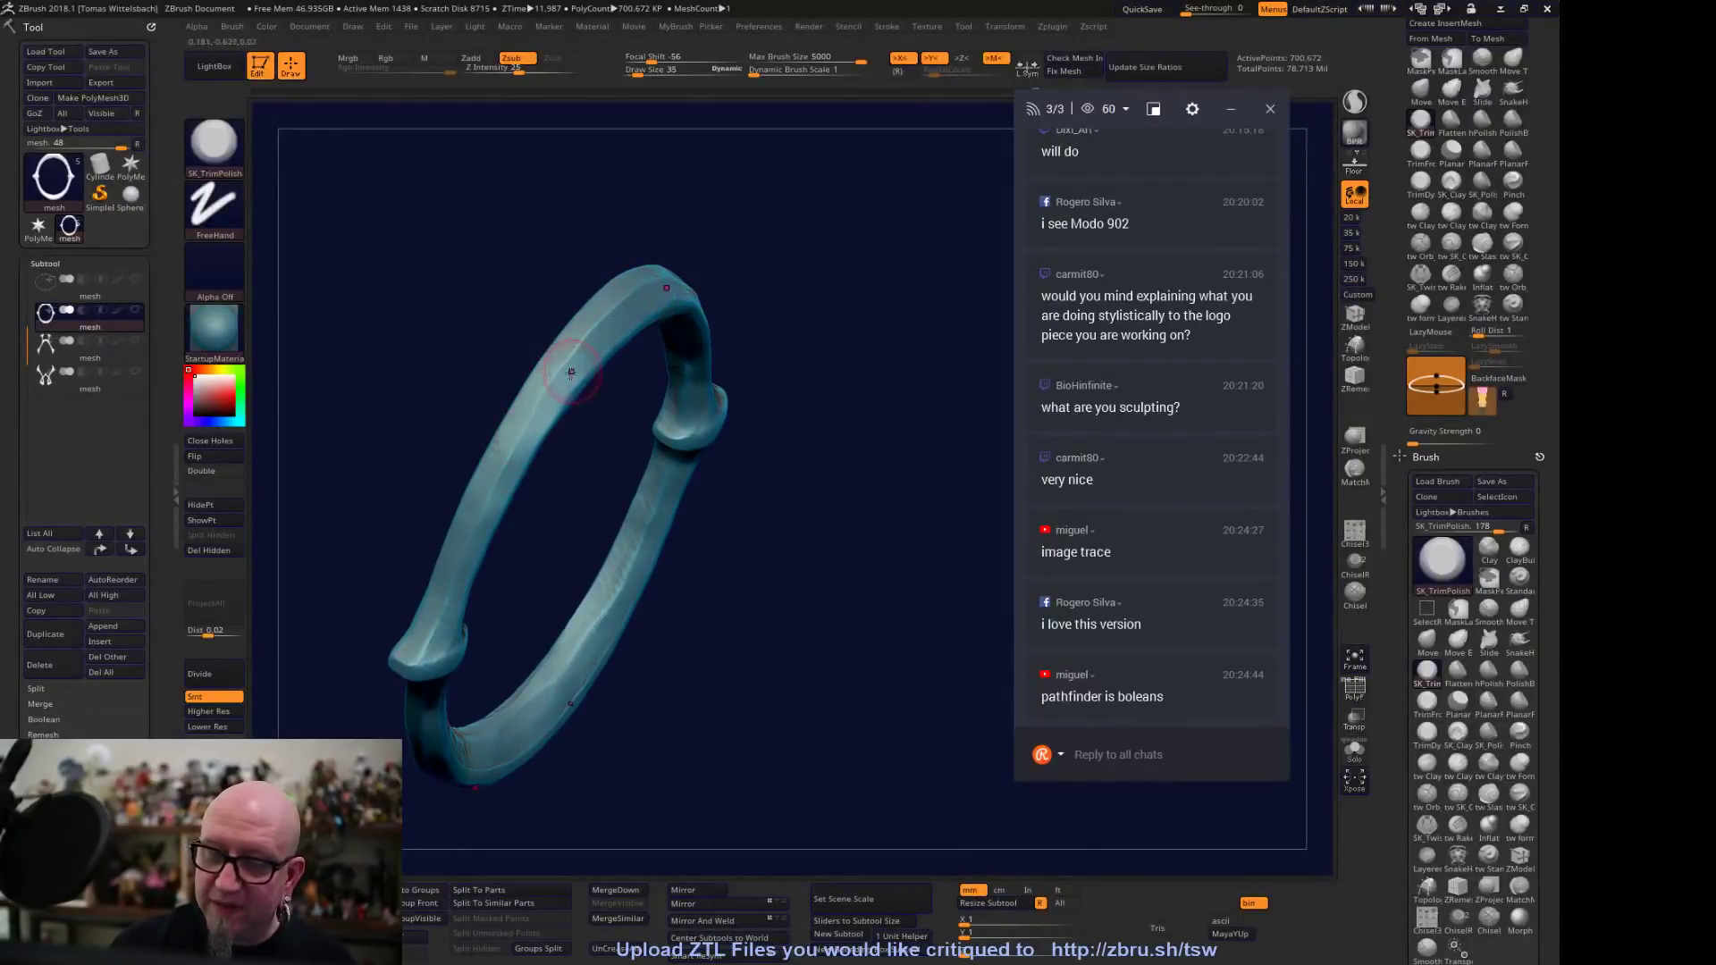
pyautogui.moveTo(525, 545); pyautogui.dragTo(536, 412)
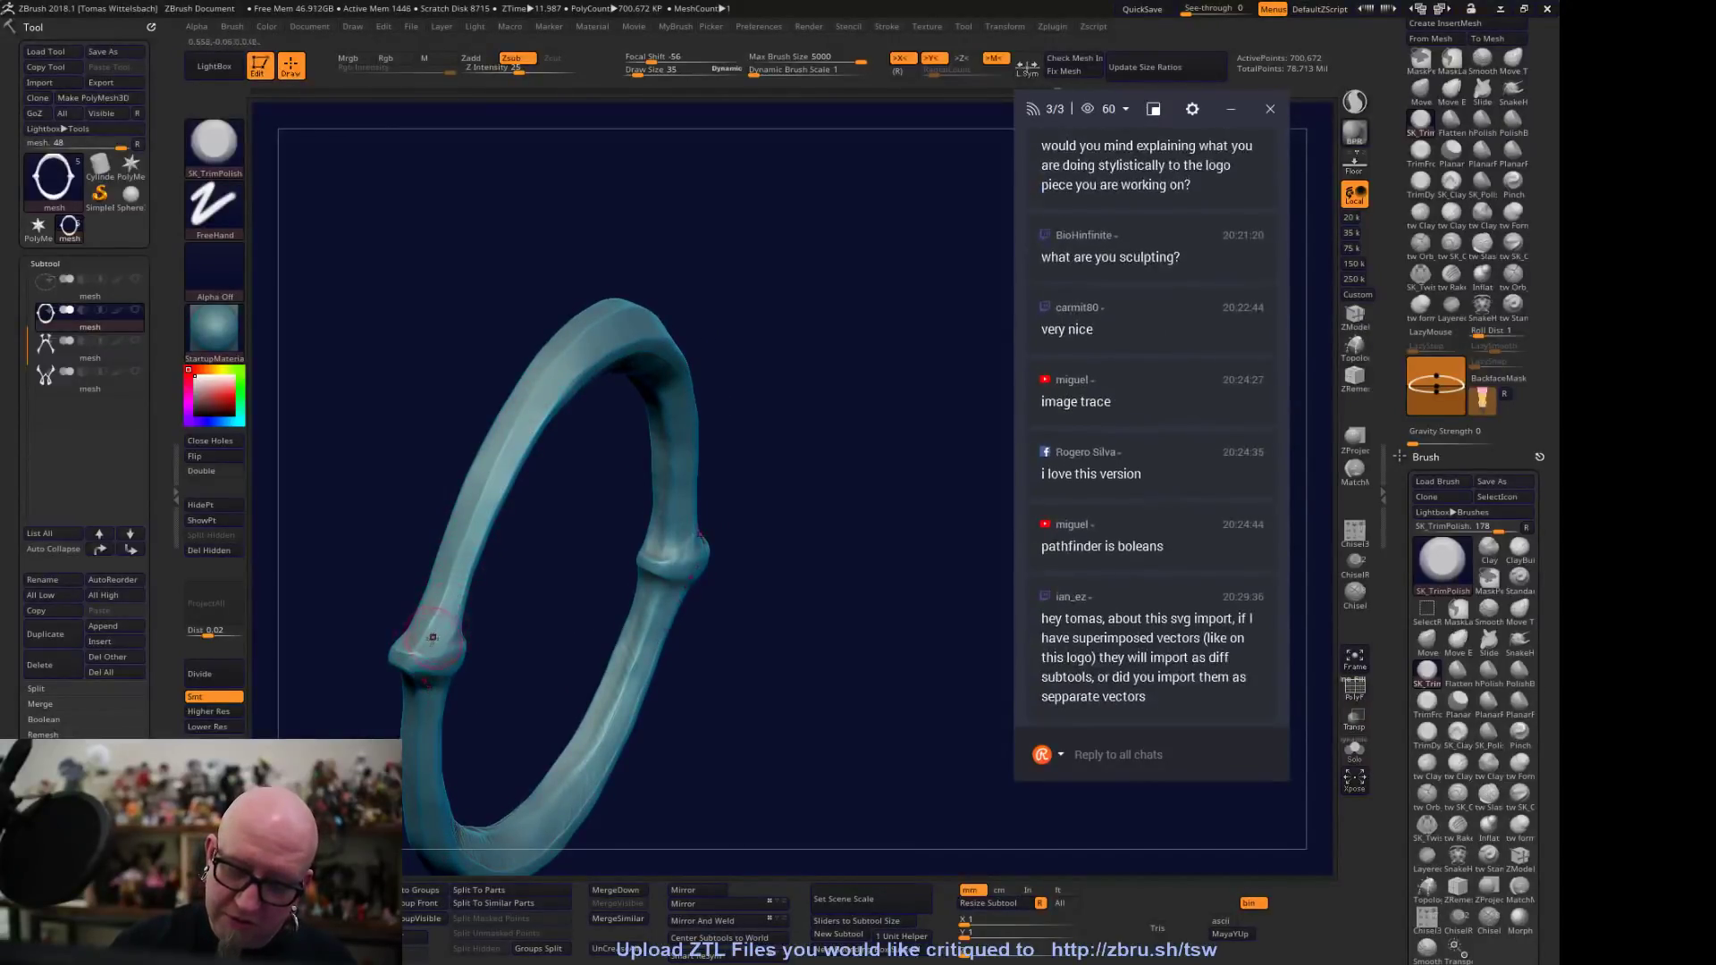
pyautogui.moveTo(548, 633); pyautogui.dragTo(605, 582)
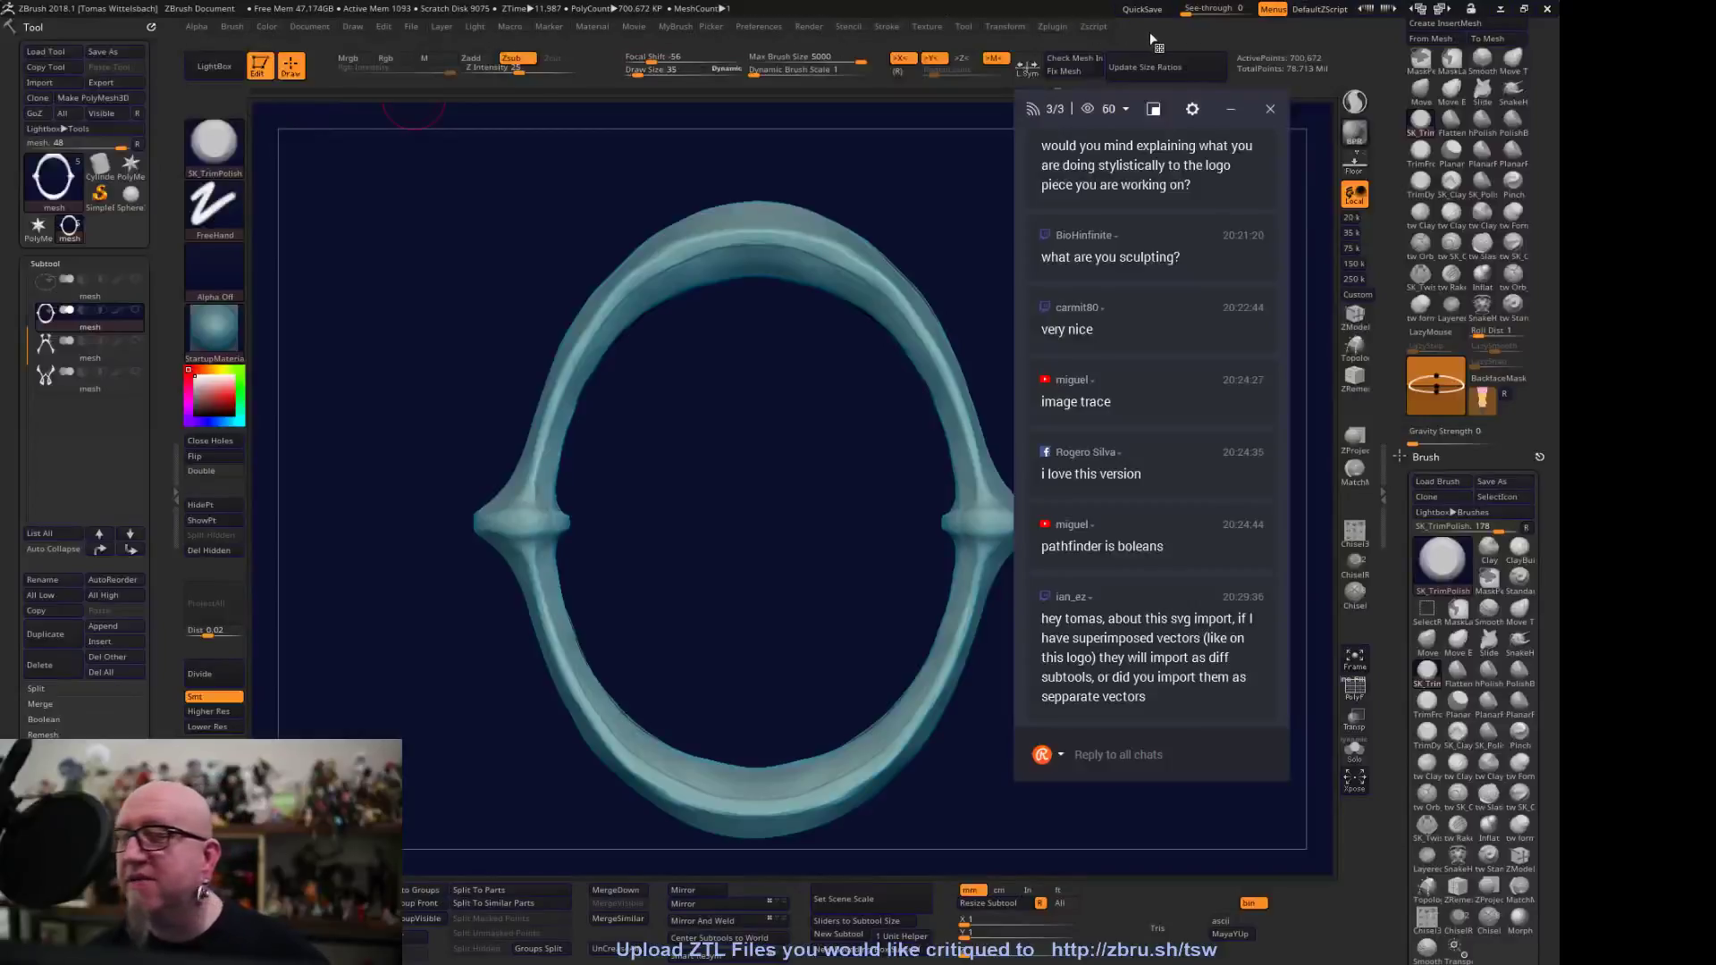
pyautogui.click(1139, 11)
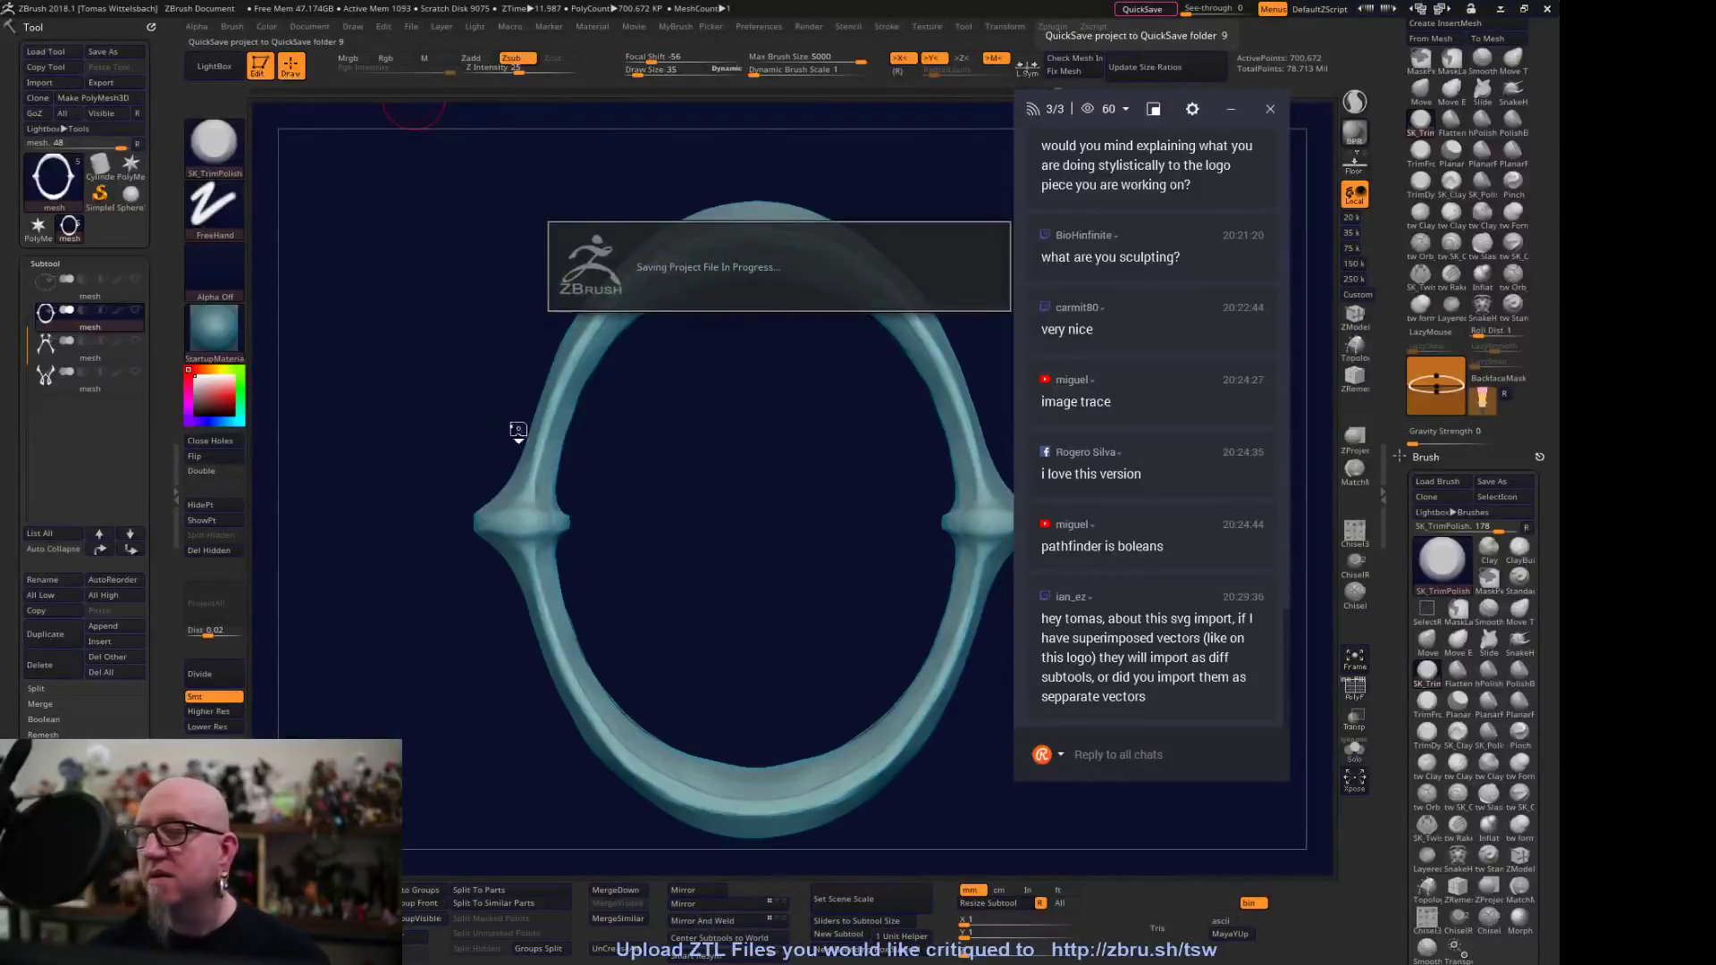
# Find the earlier lettering projects in the LightBox QuickSave folders and open QS_3607.ZPR
pyautogui.click(219, 67)
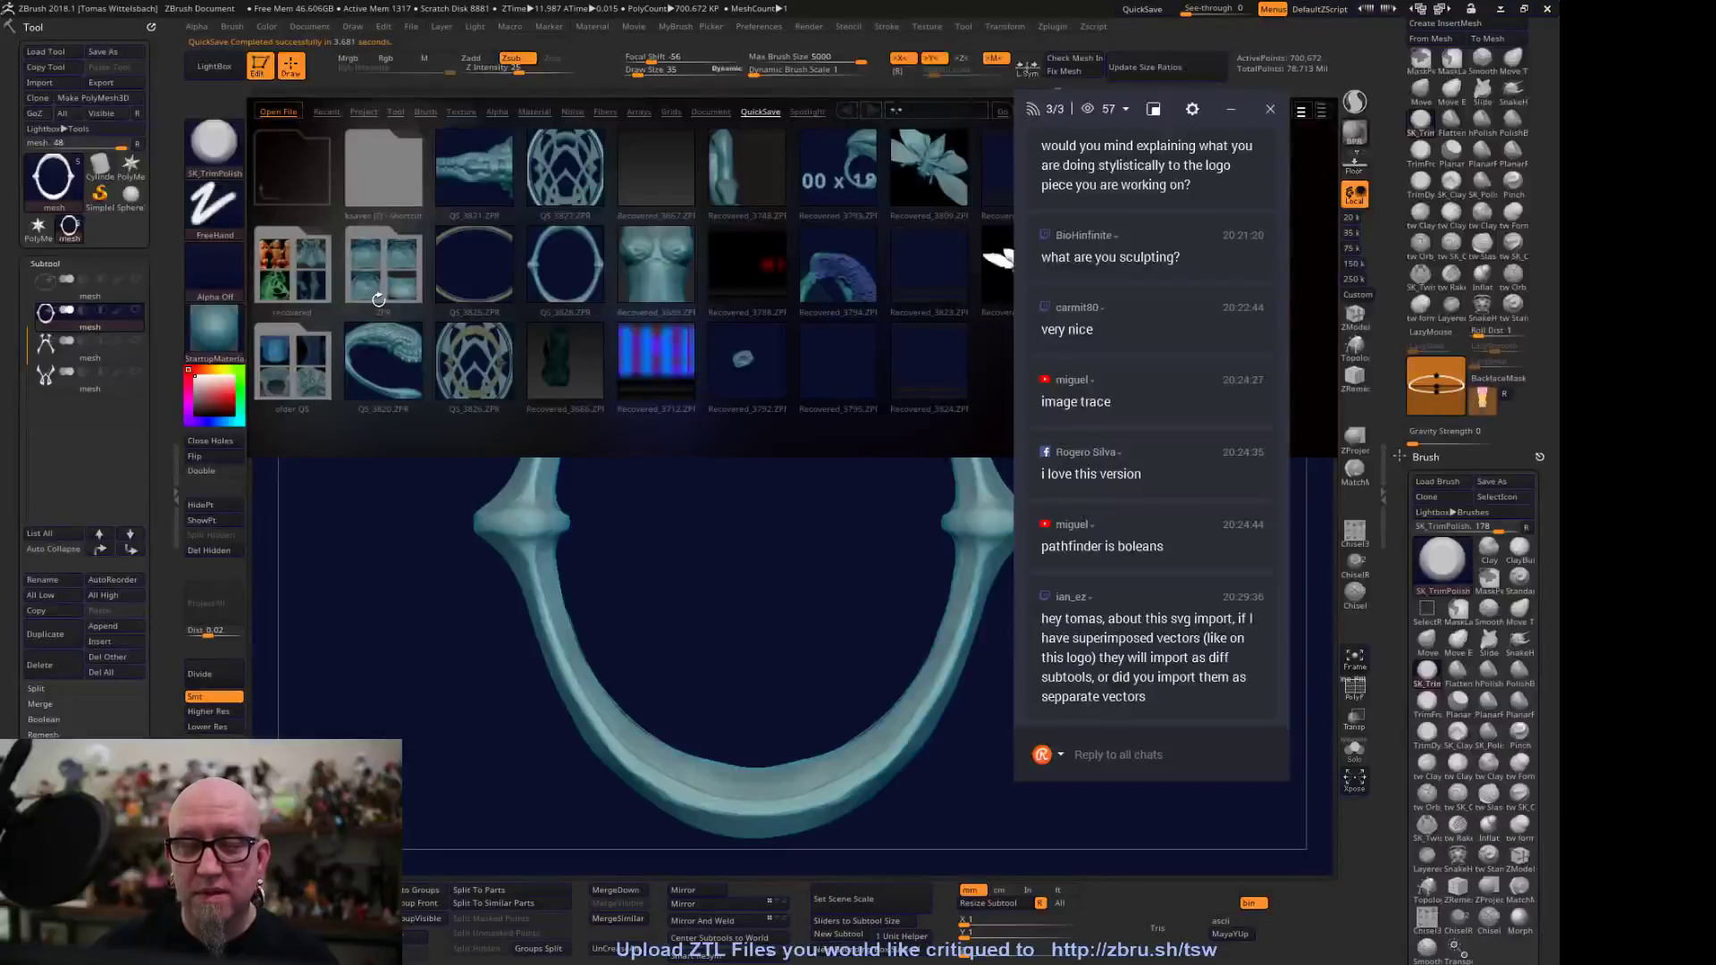
pyautogui.click(381, 161)
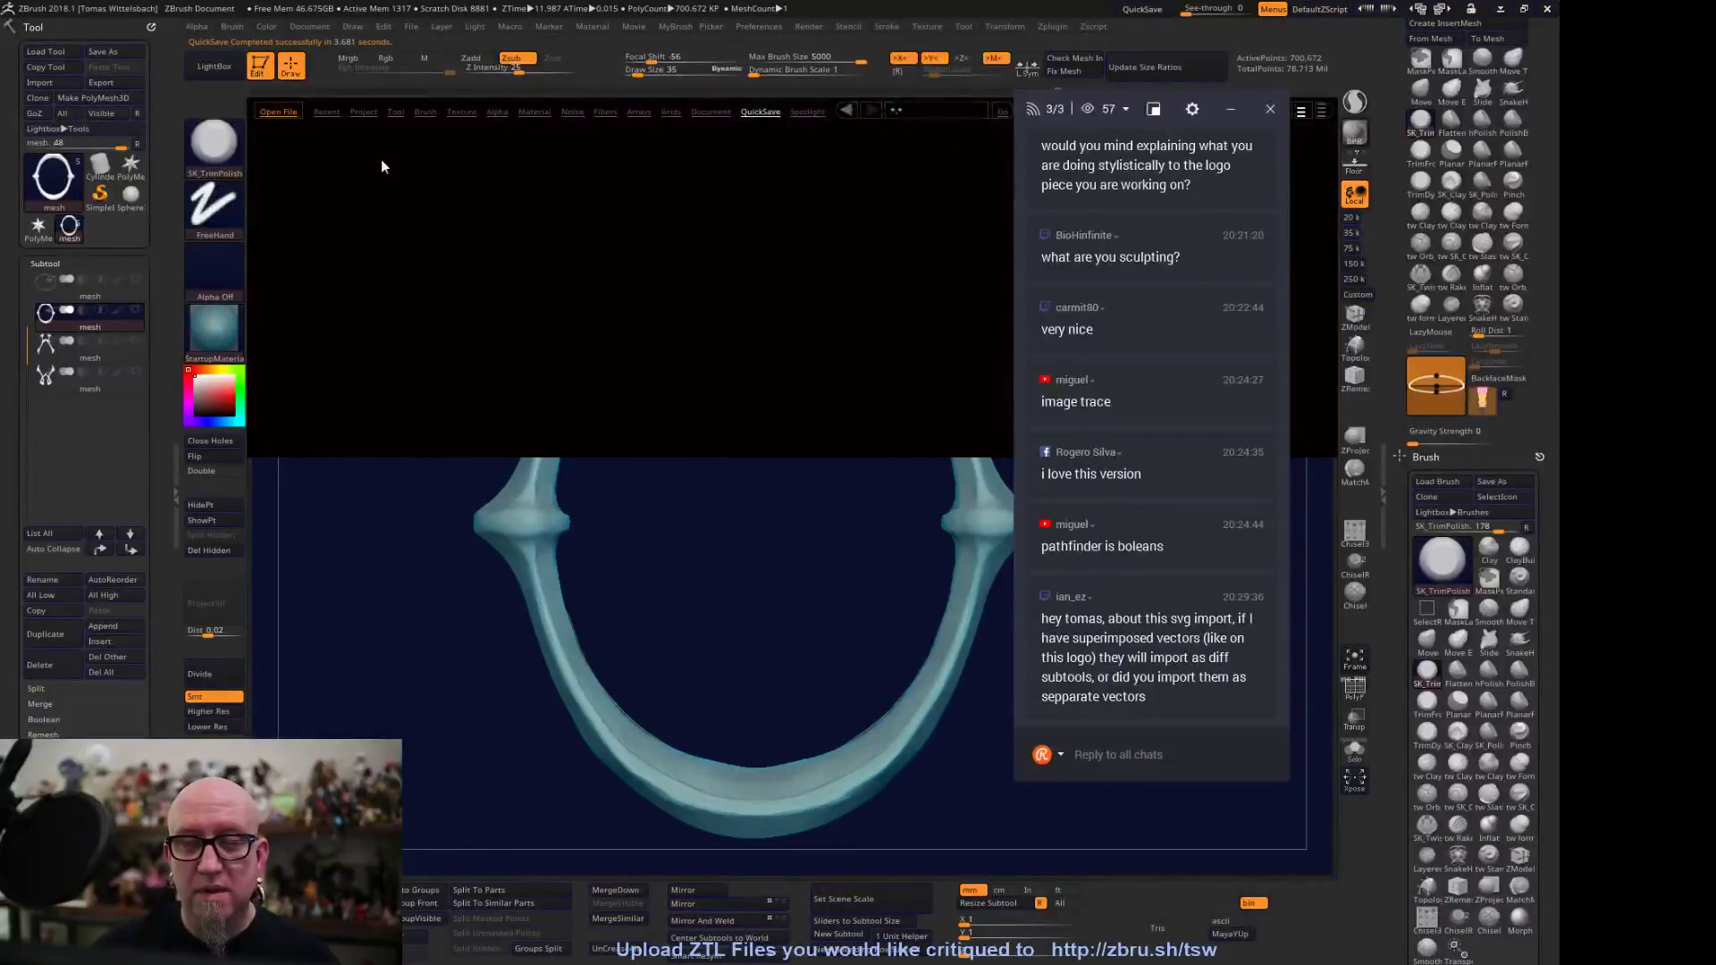
pyautogui.click(307, 173)
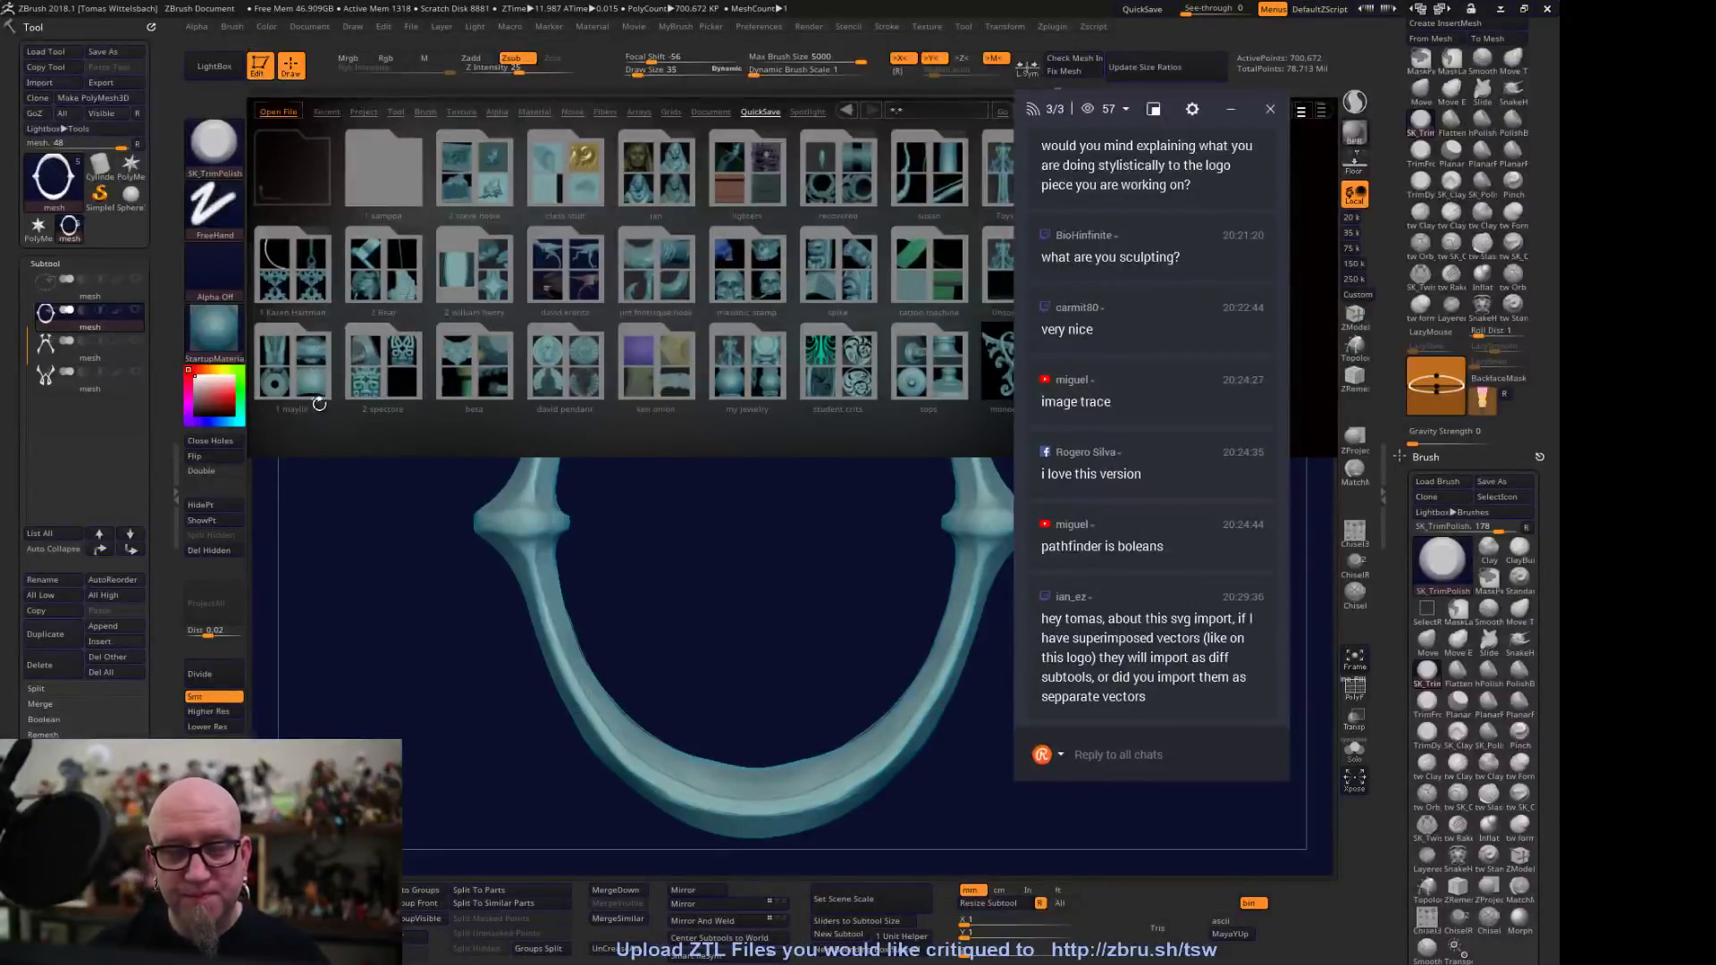
pyautogui.click(285, 364)
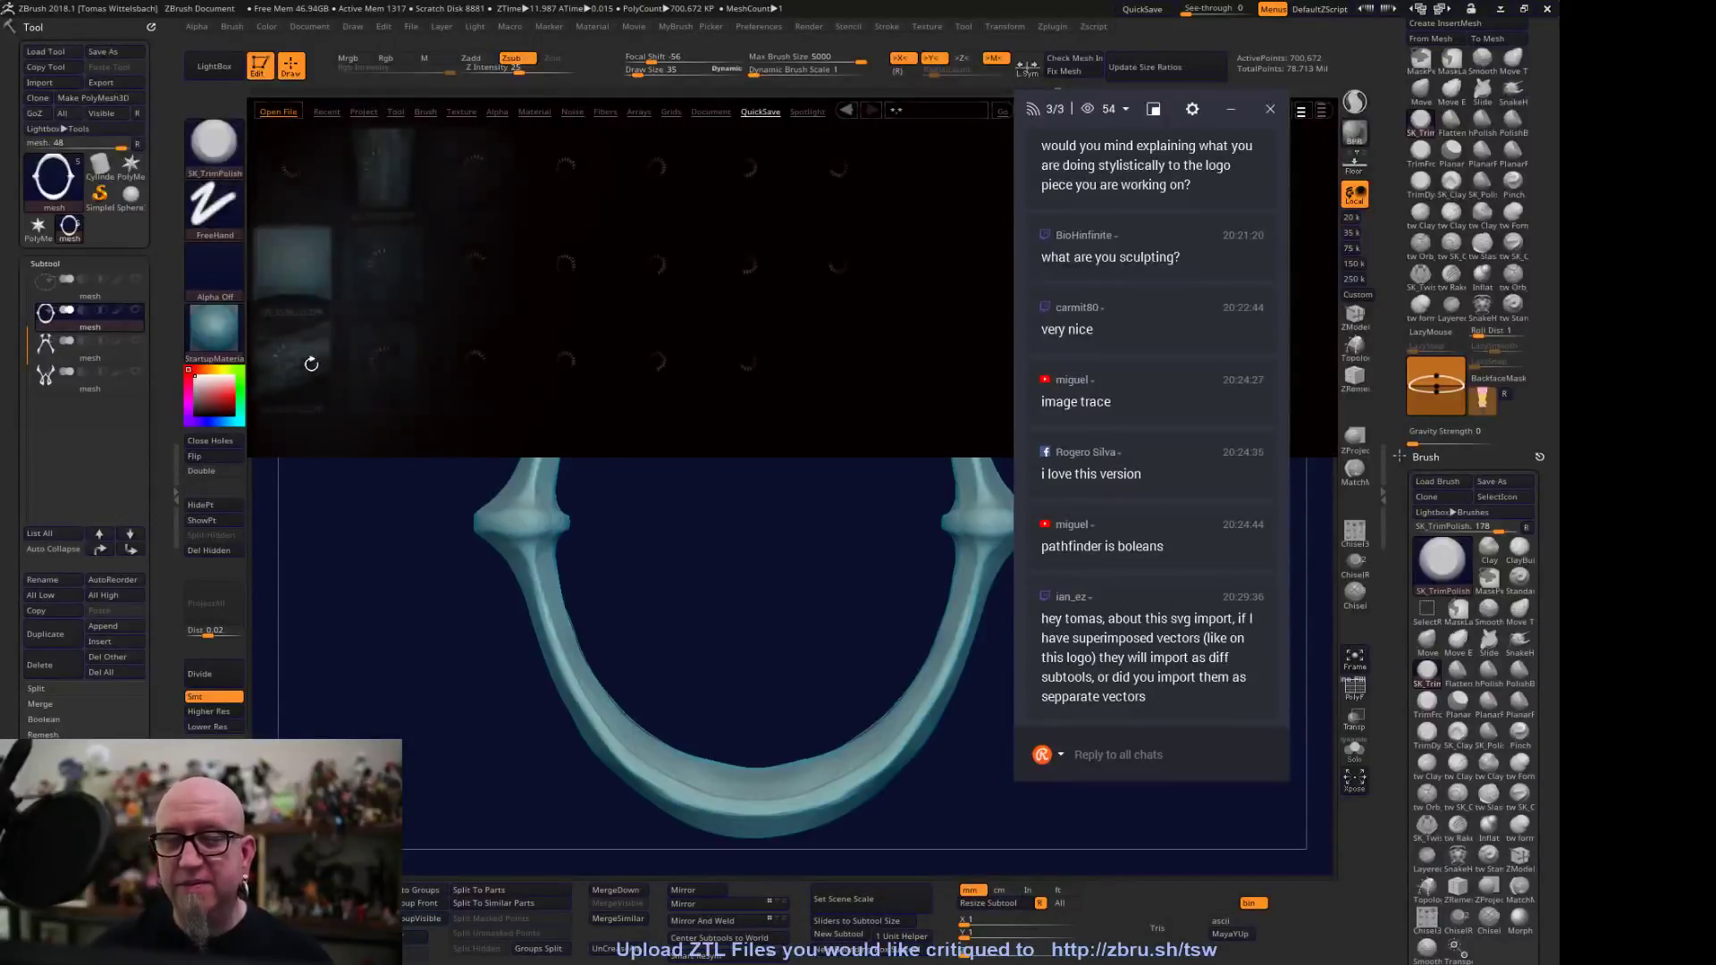
pyautogui.scroll(-5, 470, 336)
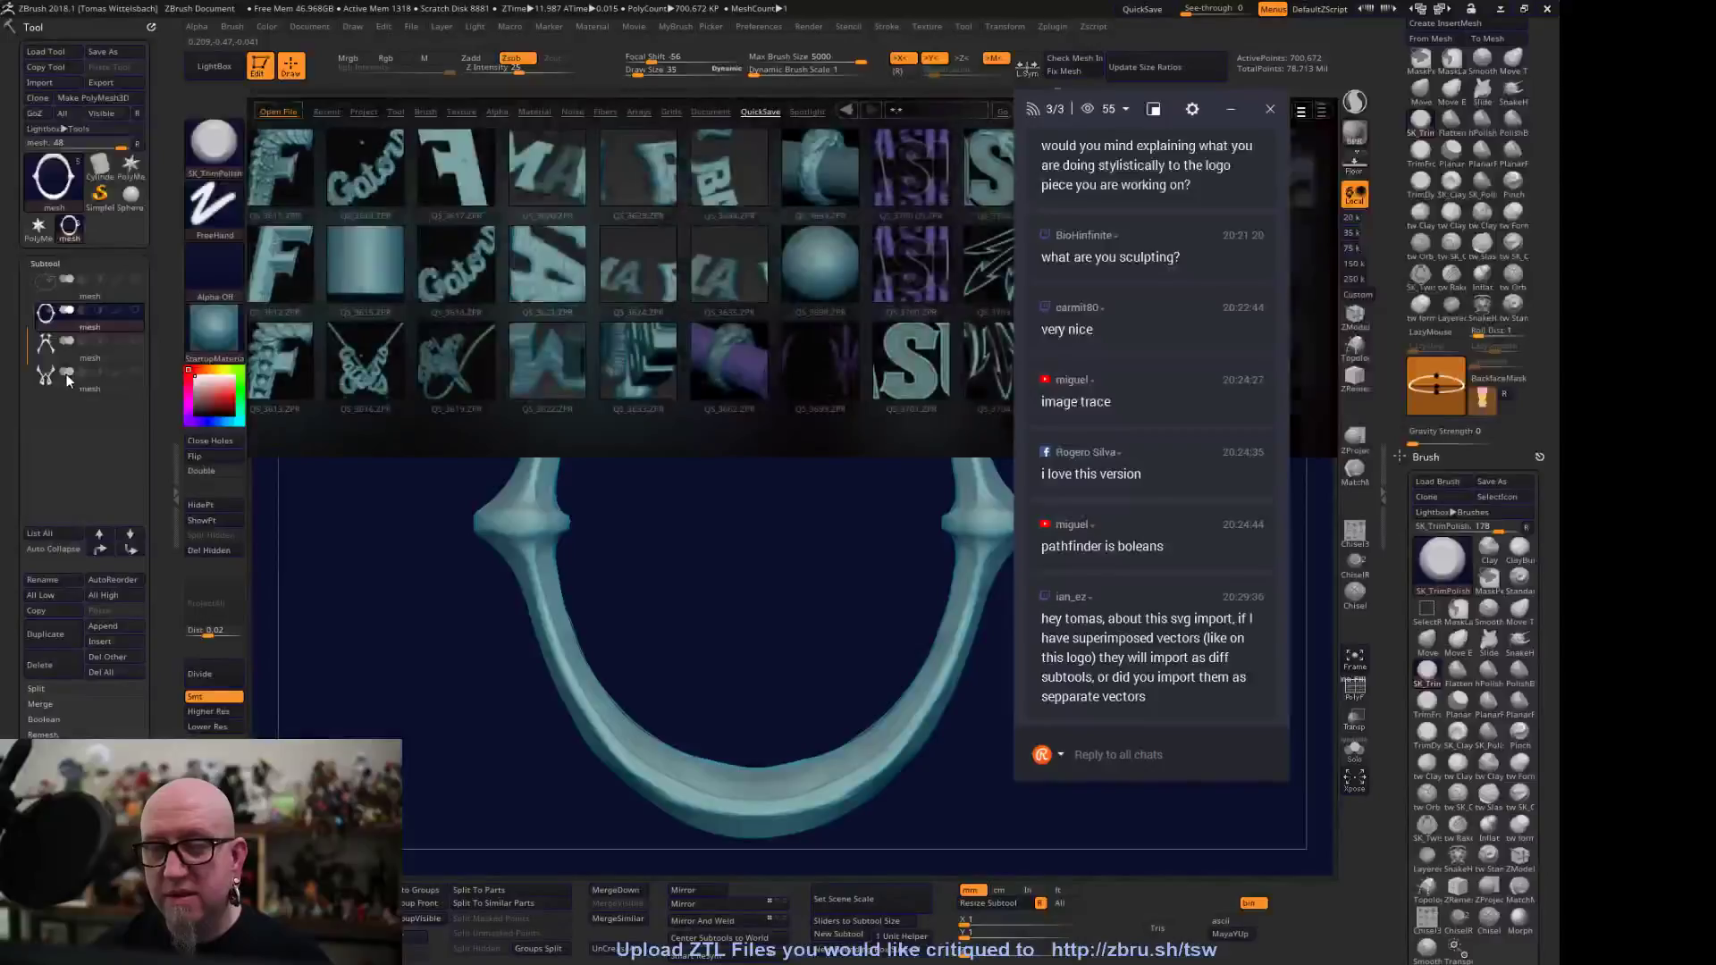
pyautogui.scroll(-4, 246, 368)
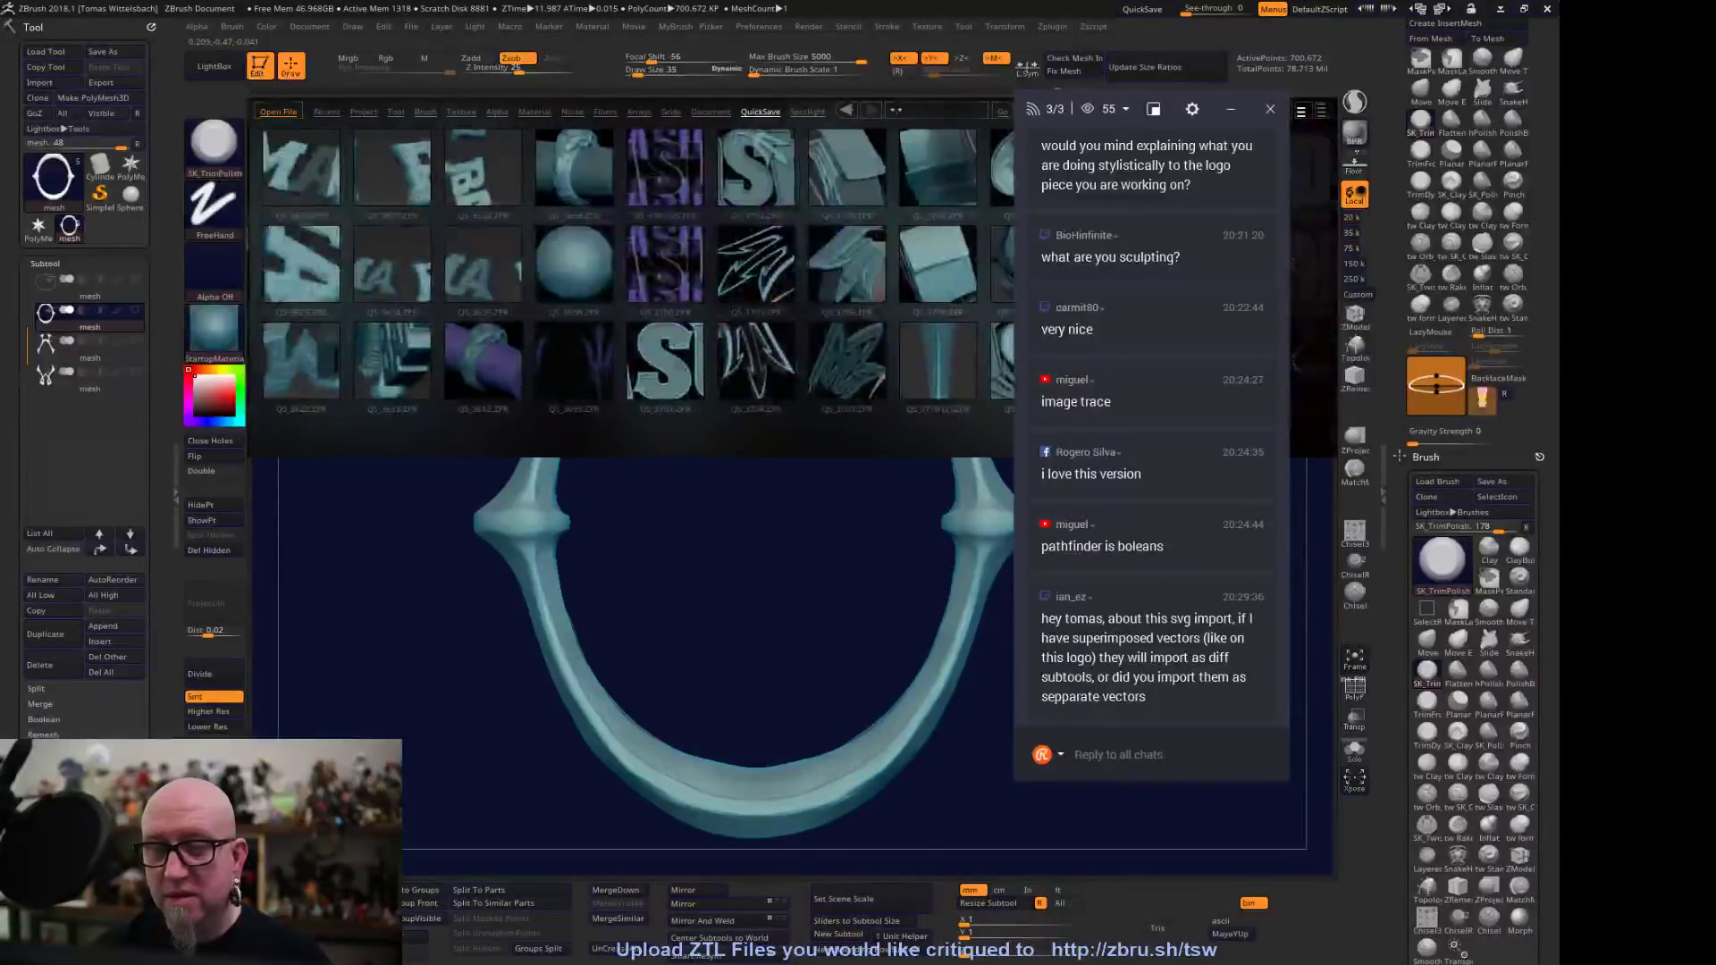
pyautogui.scroll(2, 186, 371)
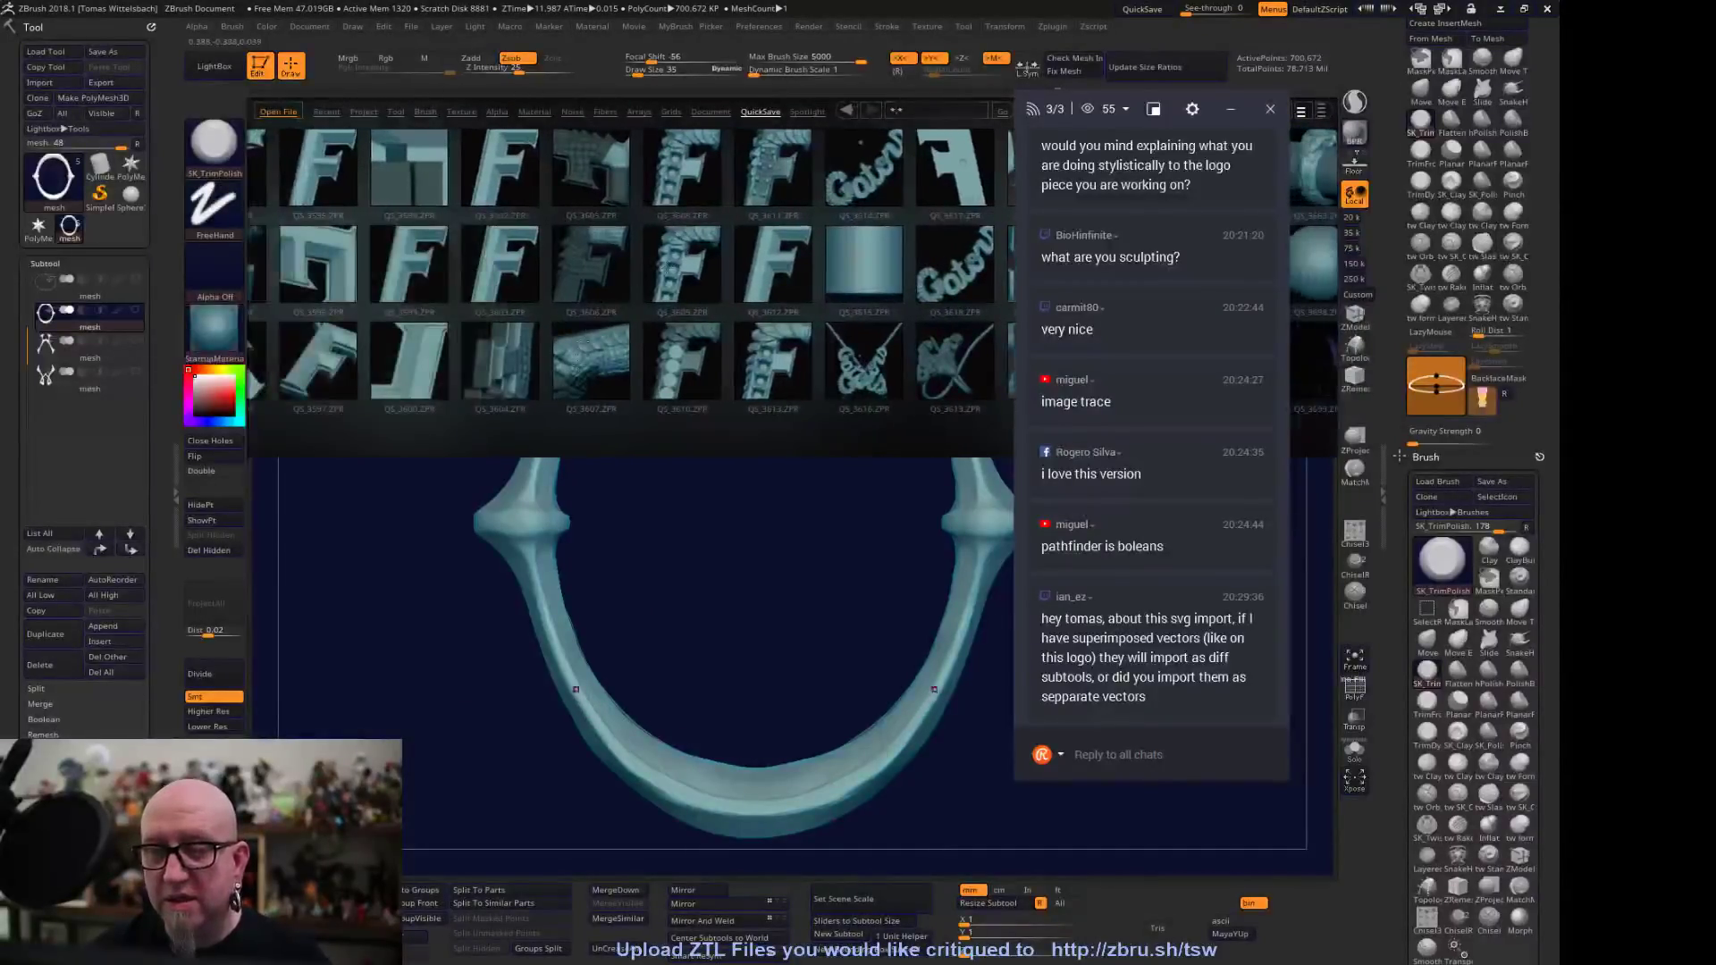
pyautogui.doubleClick(590, 361)
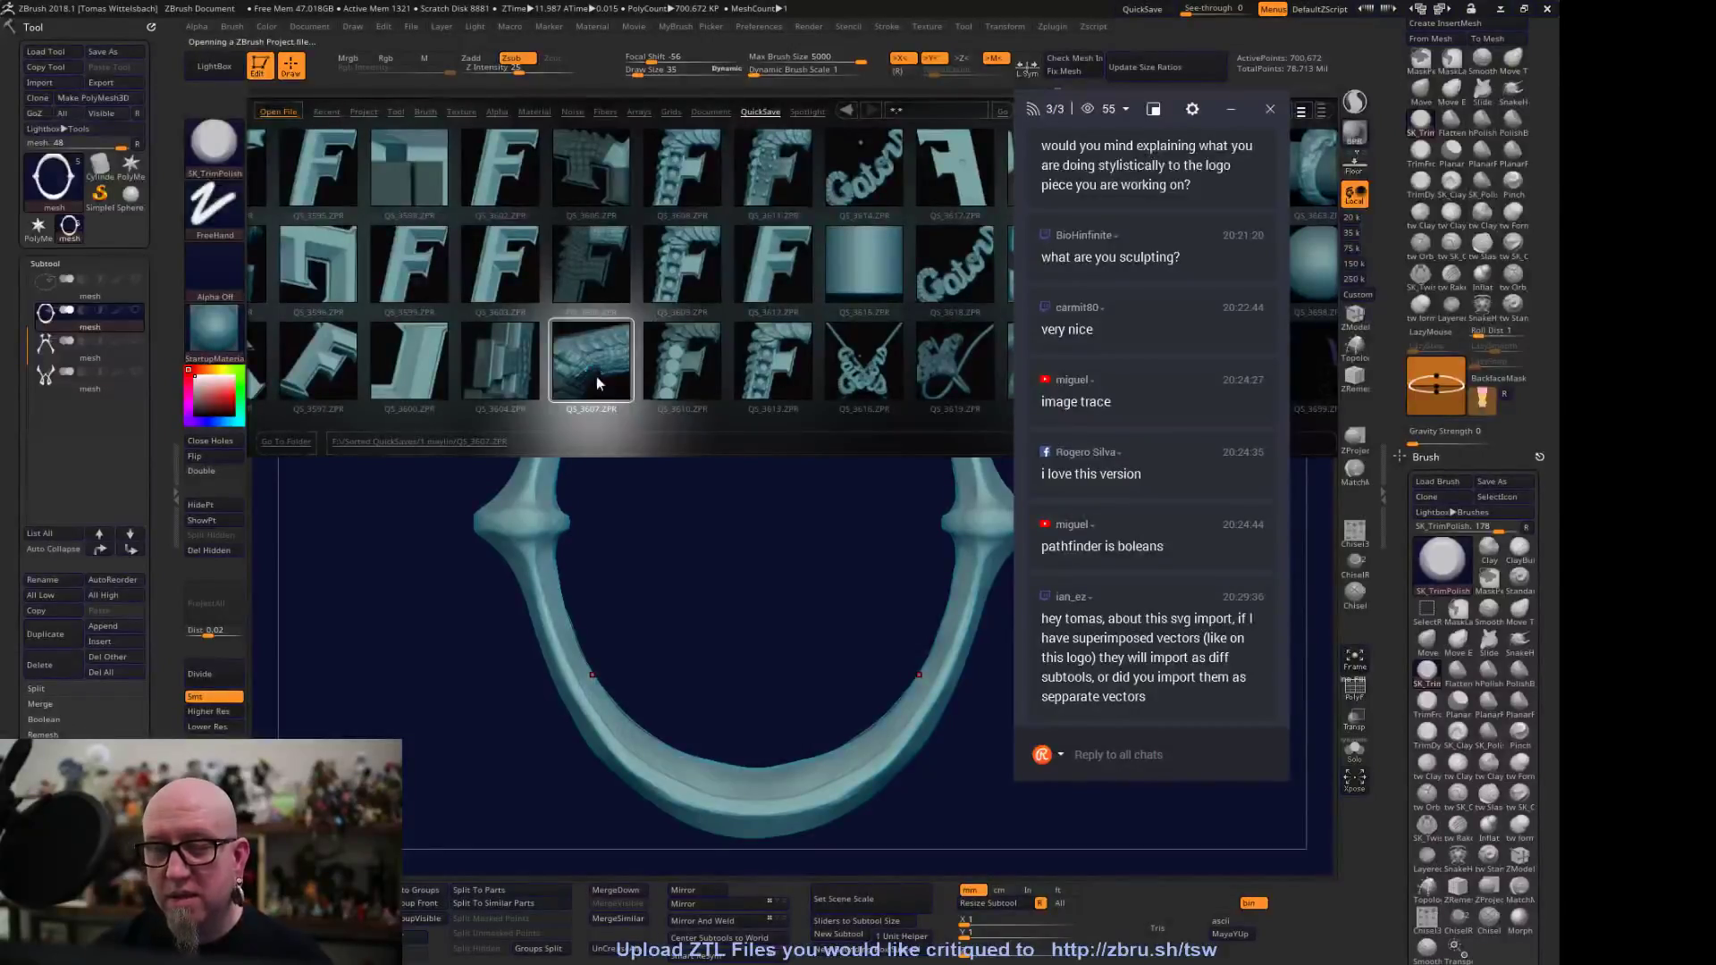
pyautogui.click(852, 550)
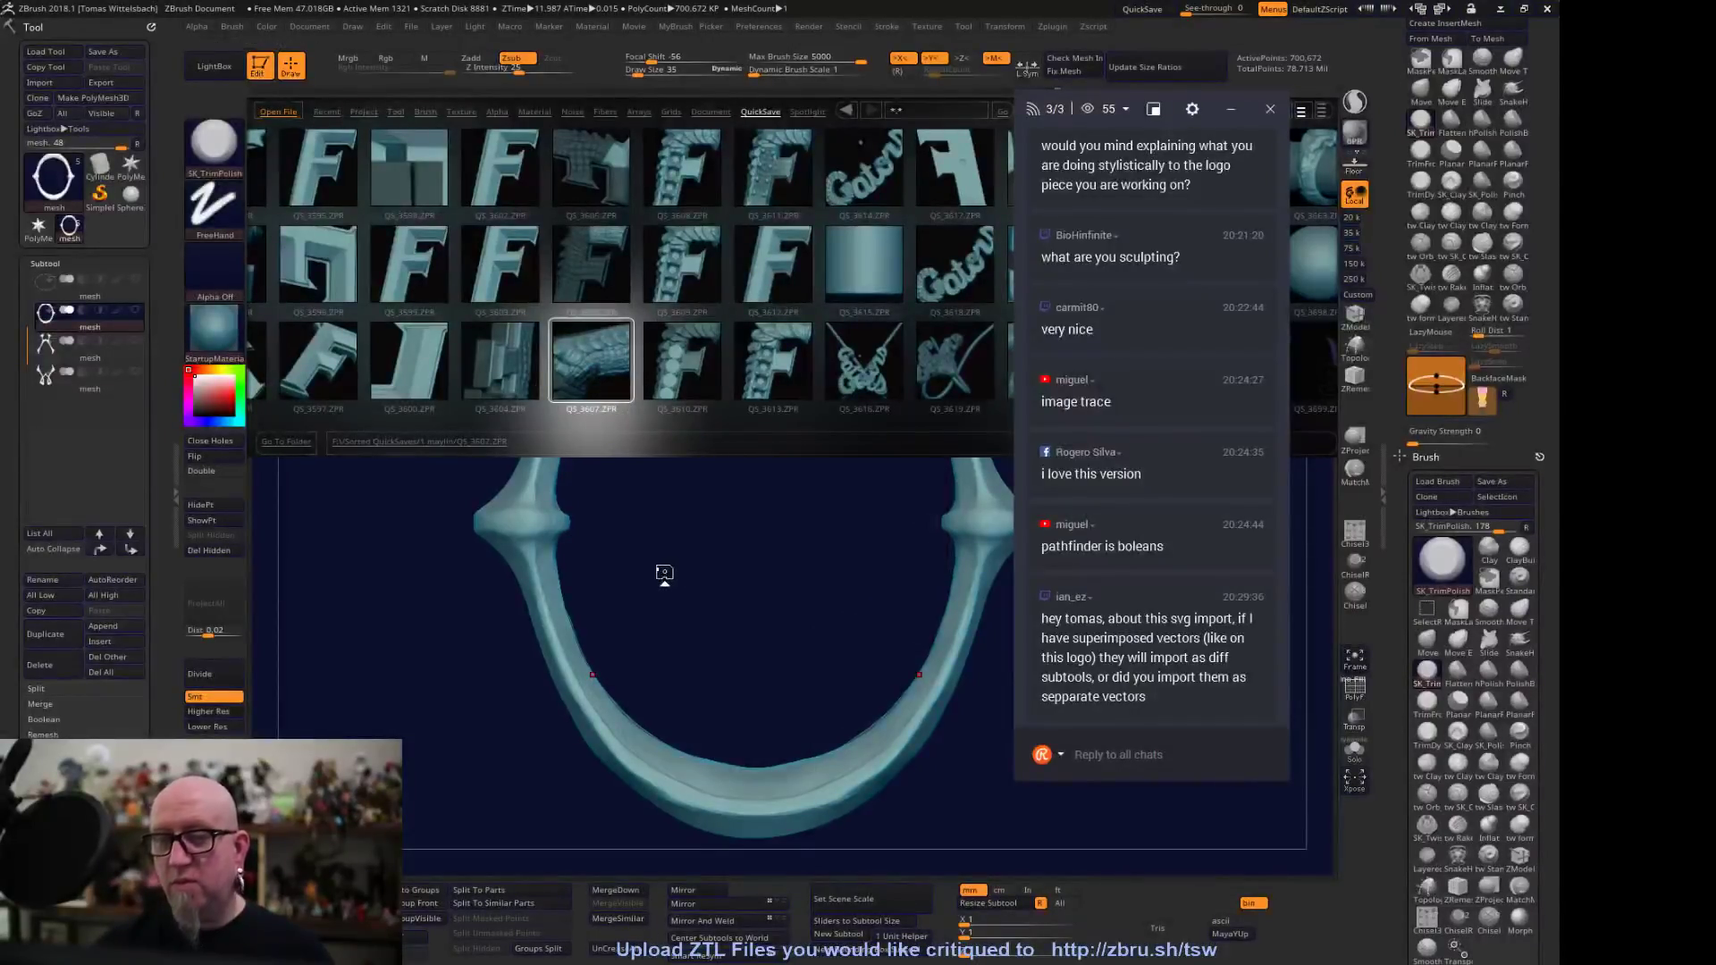
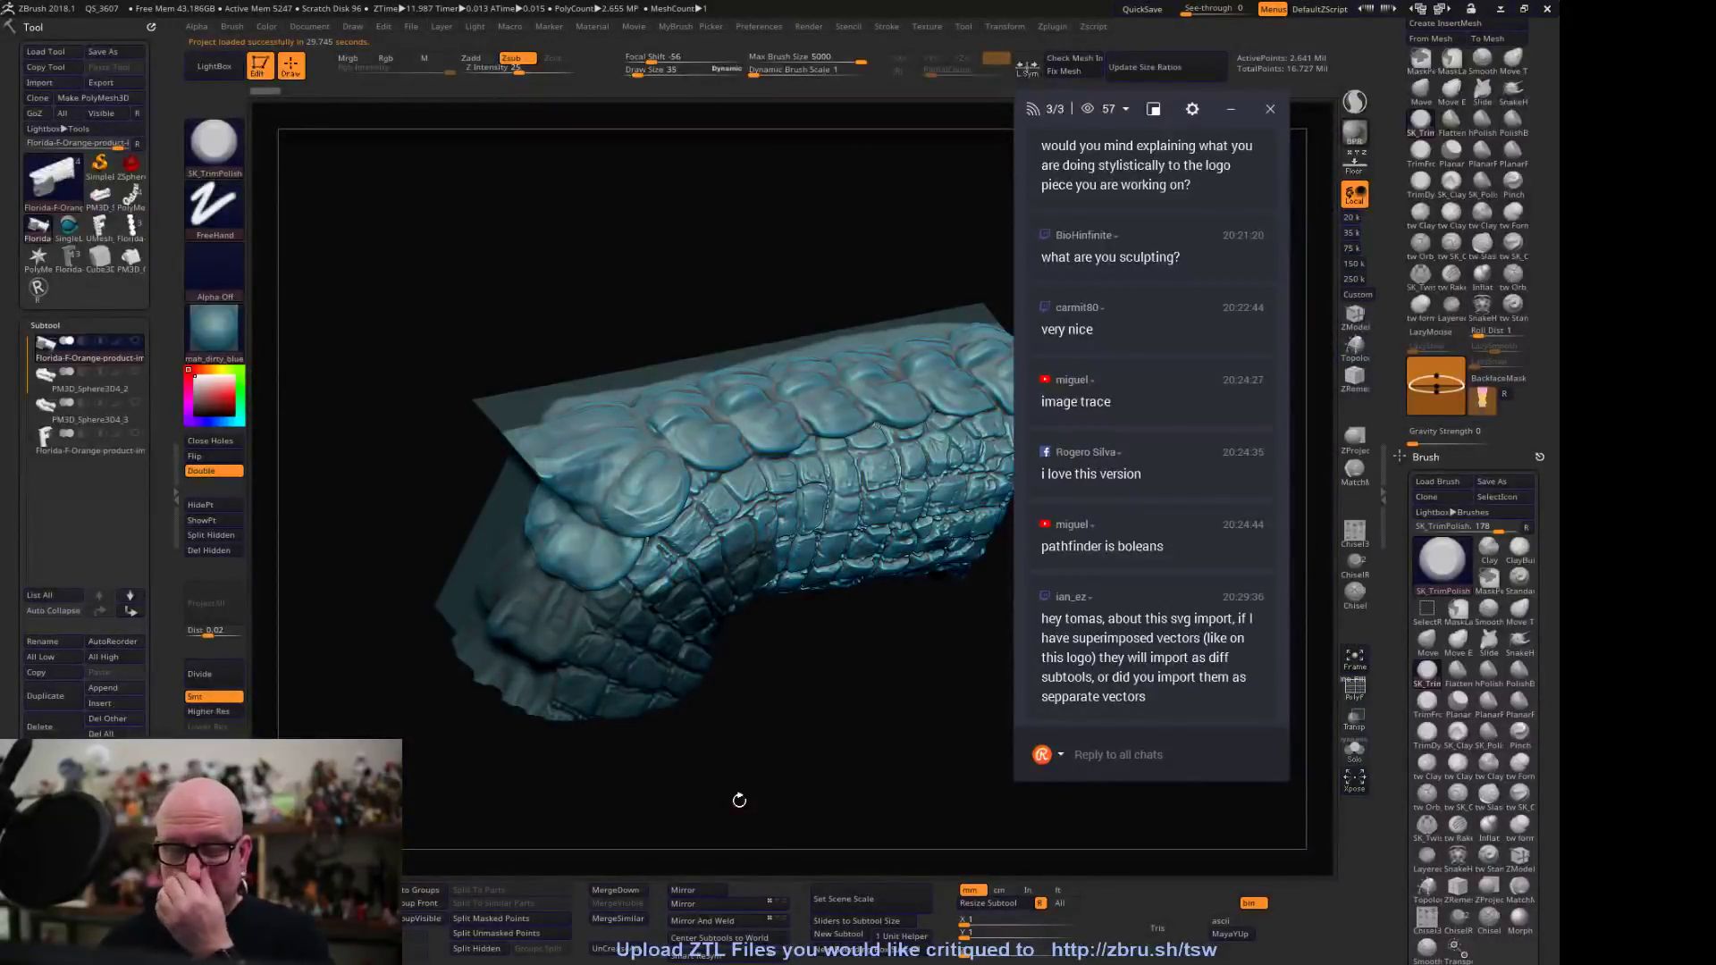
# Examine the scaled letter F from the front and the alligator head subtools of the opened project
pyautogui.moveTo(739, 800)
pyautogui.keyDown('shift'); pyautogui.mouseDown()
pyautogui.moveTo(808, 670)
pyautogui.moveTo(855, 671)
pyautogui.moveTo(857, 697)
pyautogui.moveTo(814, 736)
pyautogui.moveTo(871, 324)
pyautogui.mouseUp(); pyautogui.keyUp('shift')
pyautogui.keyDown('ctrl'); pyautogui.keyDown('shift'); pyautogui.click(901, 647); pyautogui.keyUp('shift'); pyautogui.keyUp('ctrl')
pyautogui.keyDown('ctrl'); pyautogui.moveTo(868, 528); pyautogui.dragTo(758, 711); pyautogui.keyUp('ctrl')
pyautogui.keyDown('alt'); pyautogui.moveTo(780, 597); pyautogui.dragTo(777, 632); pyautogui.keyUp('alt')
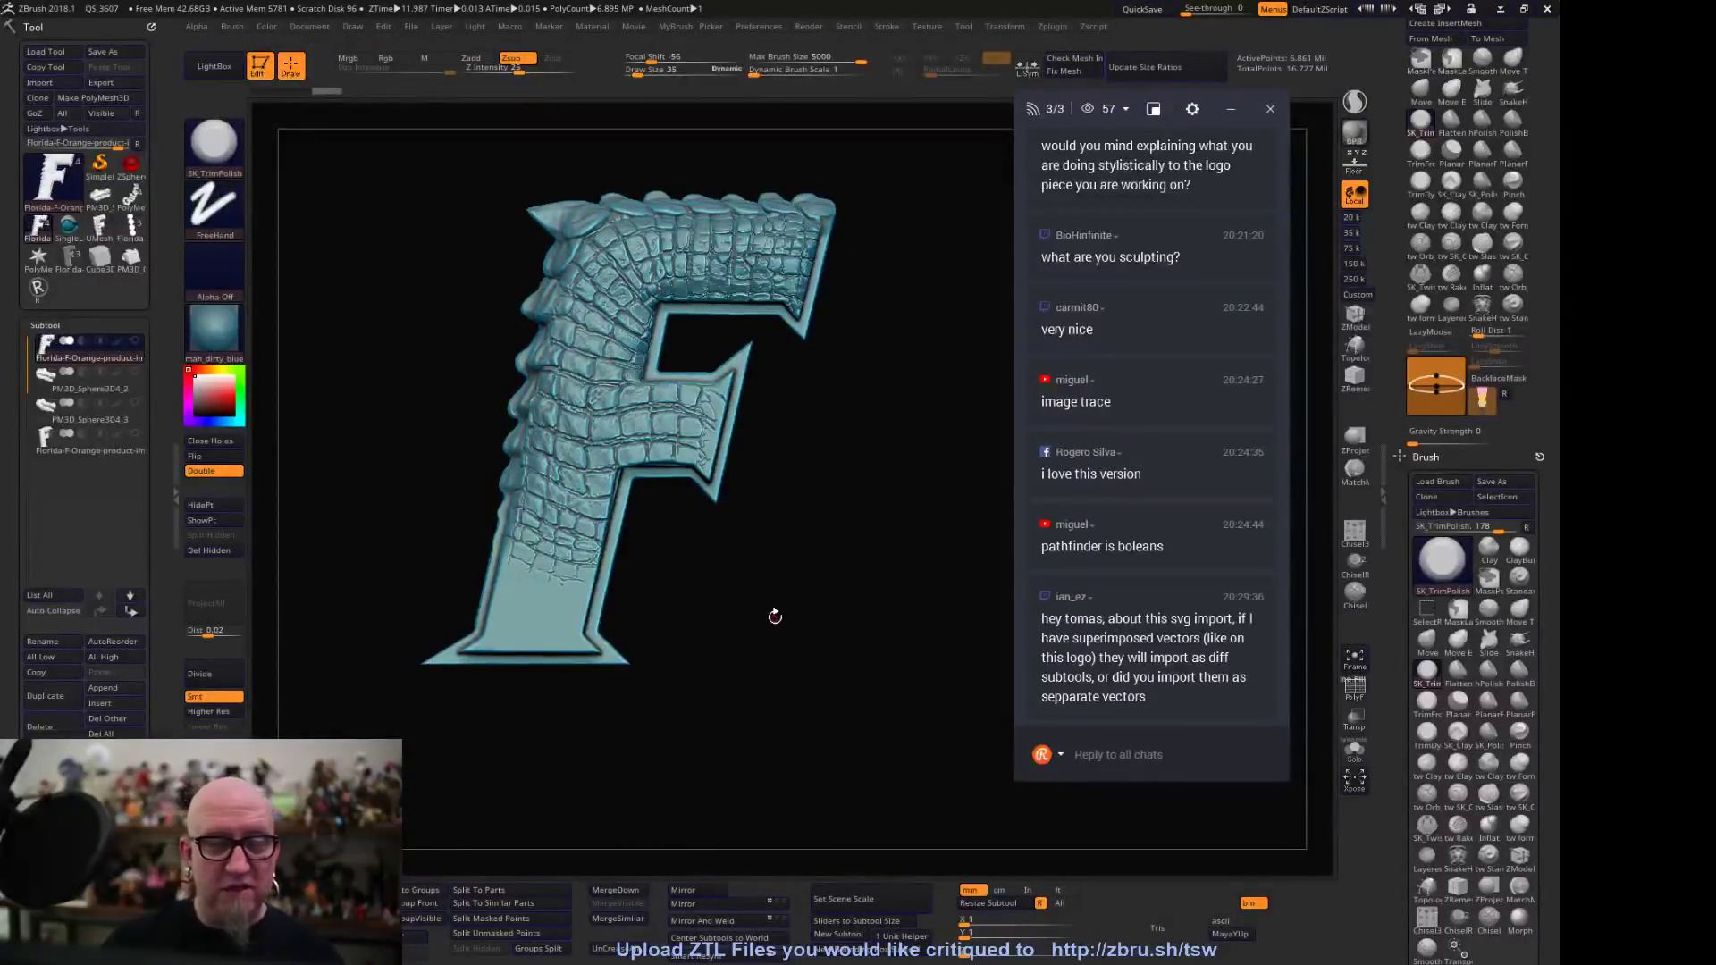
pyautogui.click(107, 386)
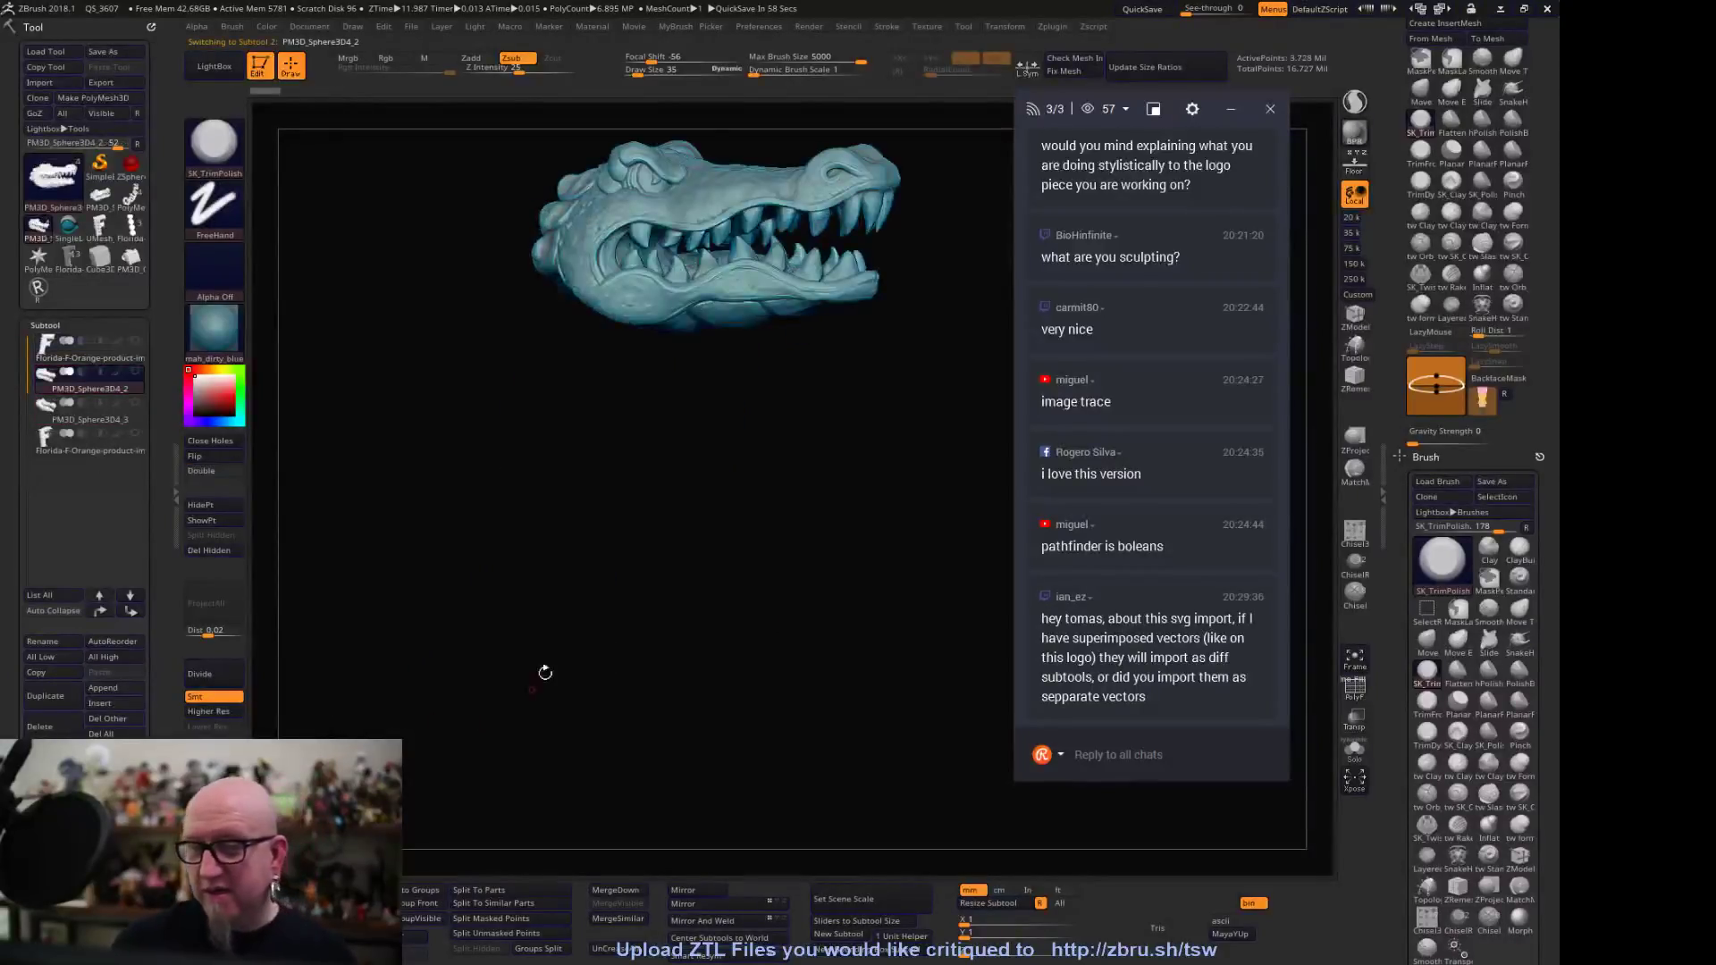
pyautogui.moveTo(656, 630); pyautogui.dragTo(660, 648)
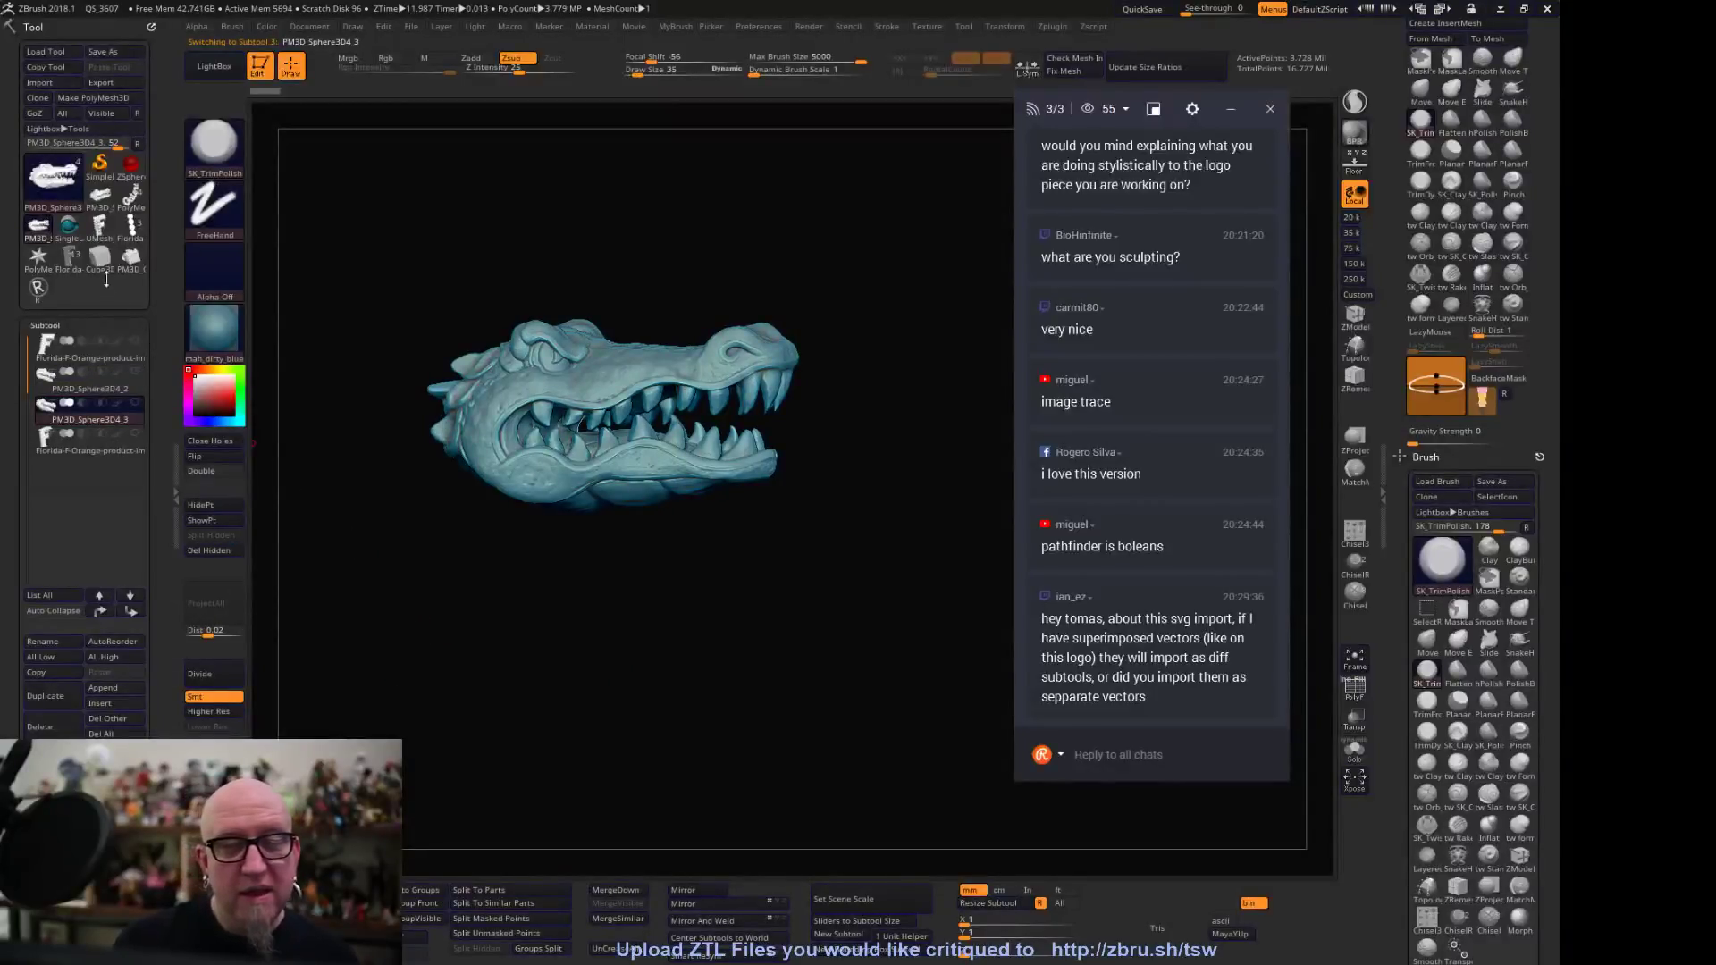
# Examine the project's other loaded tools, switching through the registered-mark symbol, the Gators lettering and the PolyMesh3D star
pyautogui.click(40, 288)
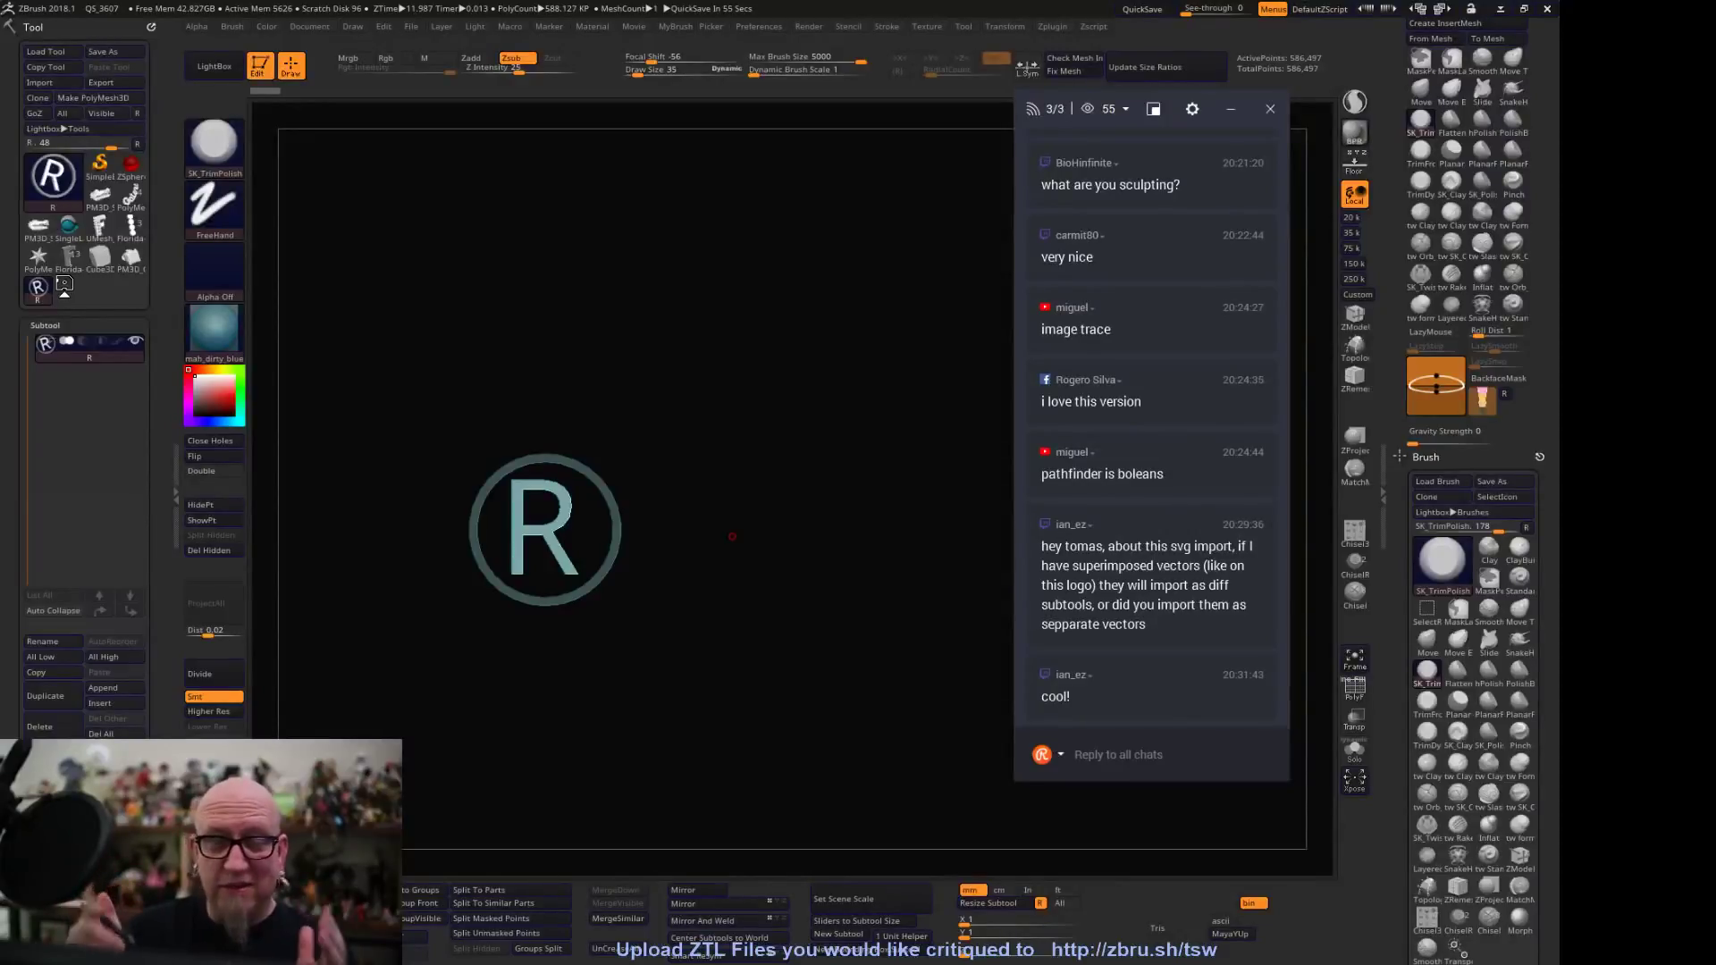
pyautogui.click(139, 199)
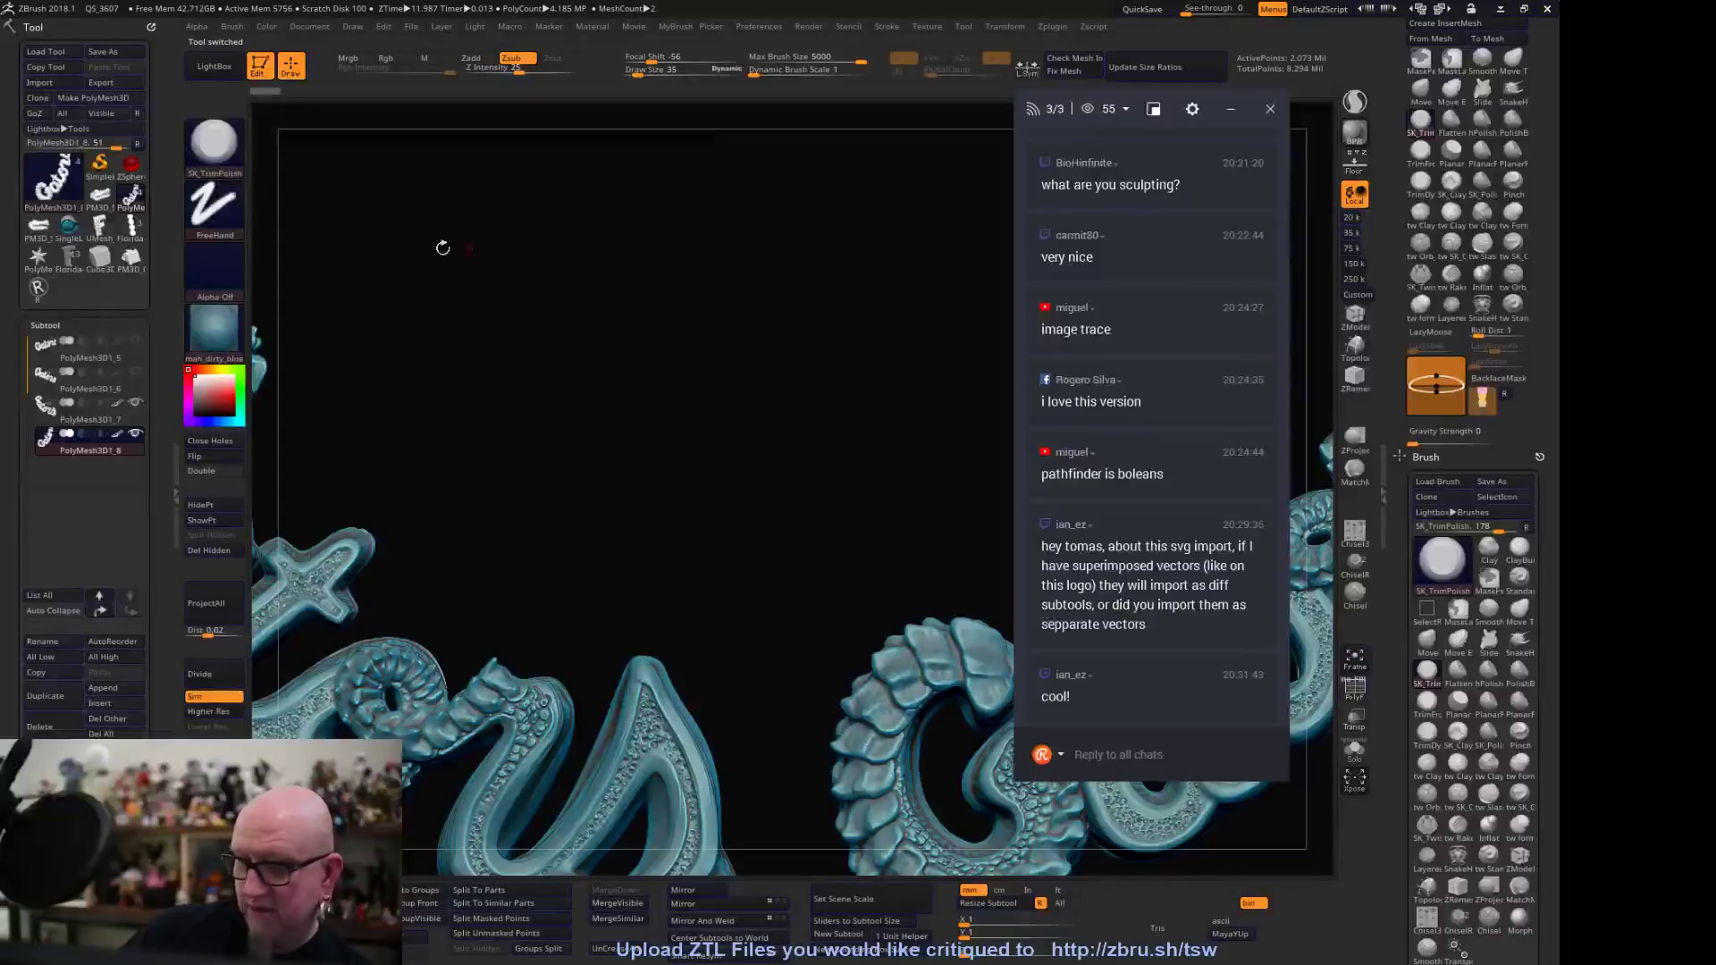
pyautogui.click(40, 265)
pyautogui.click(72, 266)
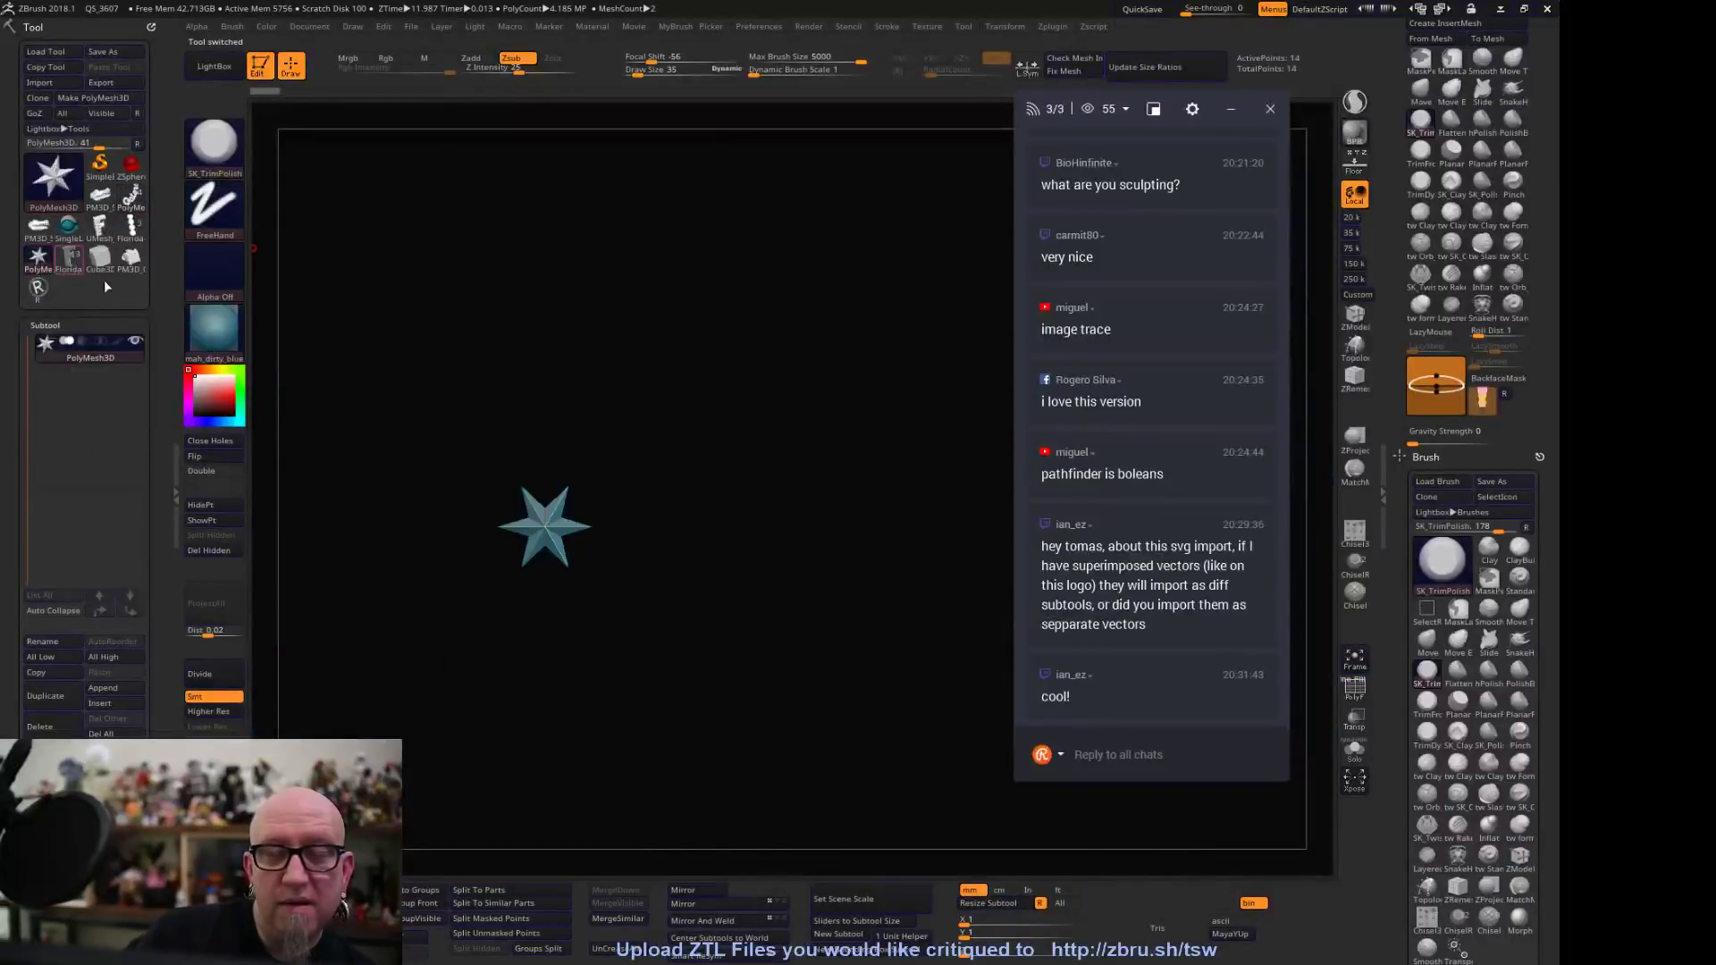
# Switch to the sculpted PM3D_Cube3D tool and examine the model from other angles
pyautogui.click(100, 262)
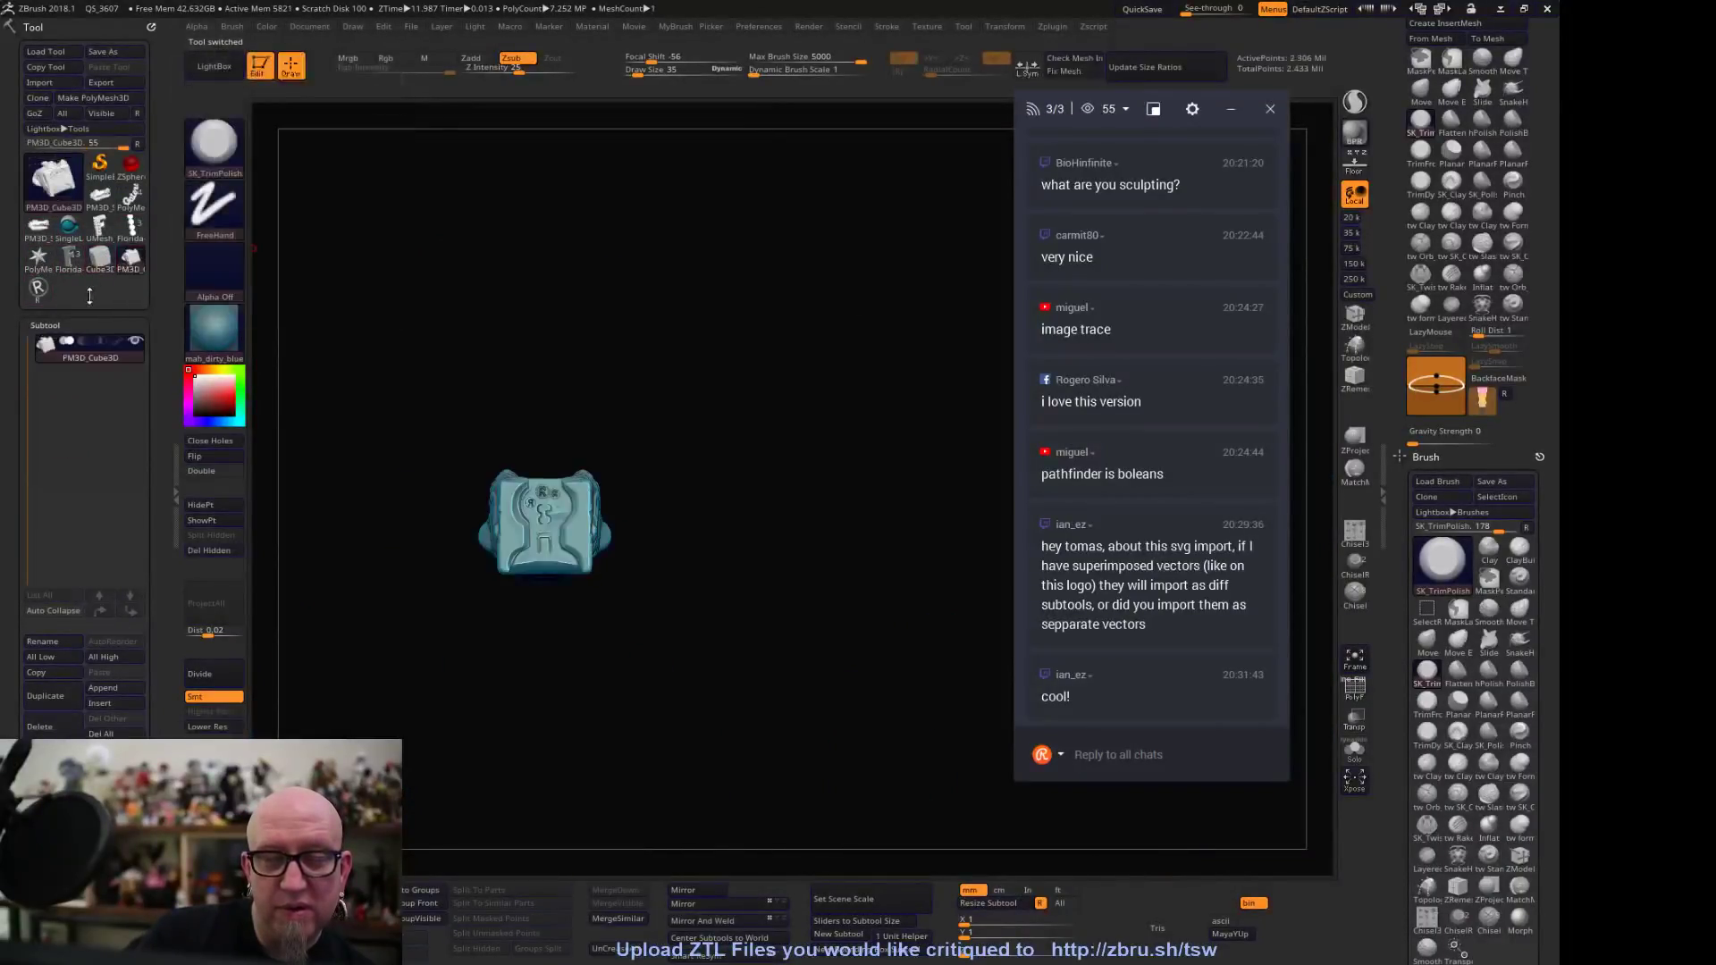
pyautogui.moveTo(37, 295)
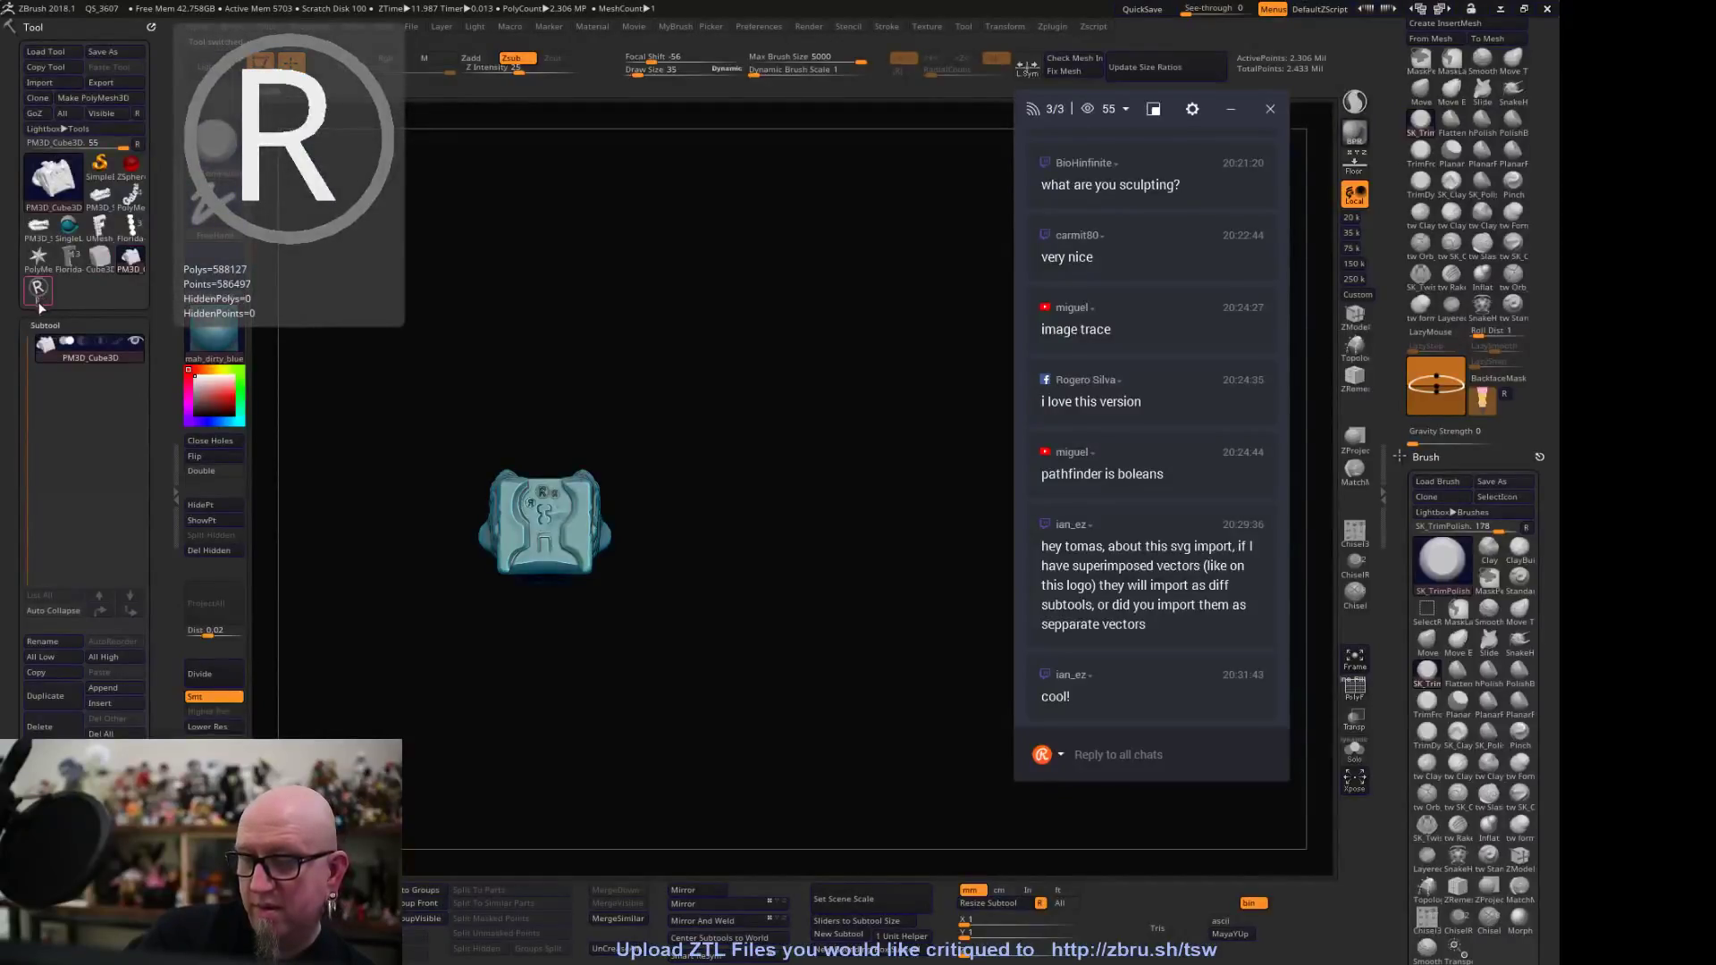
pyautogui.moveTo(428, 690); pyautogui.dragTo(640, 672)
pyautogui.moveTo(704, 442); pyautogui.dragTo(689, 604)
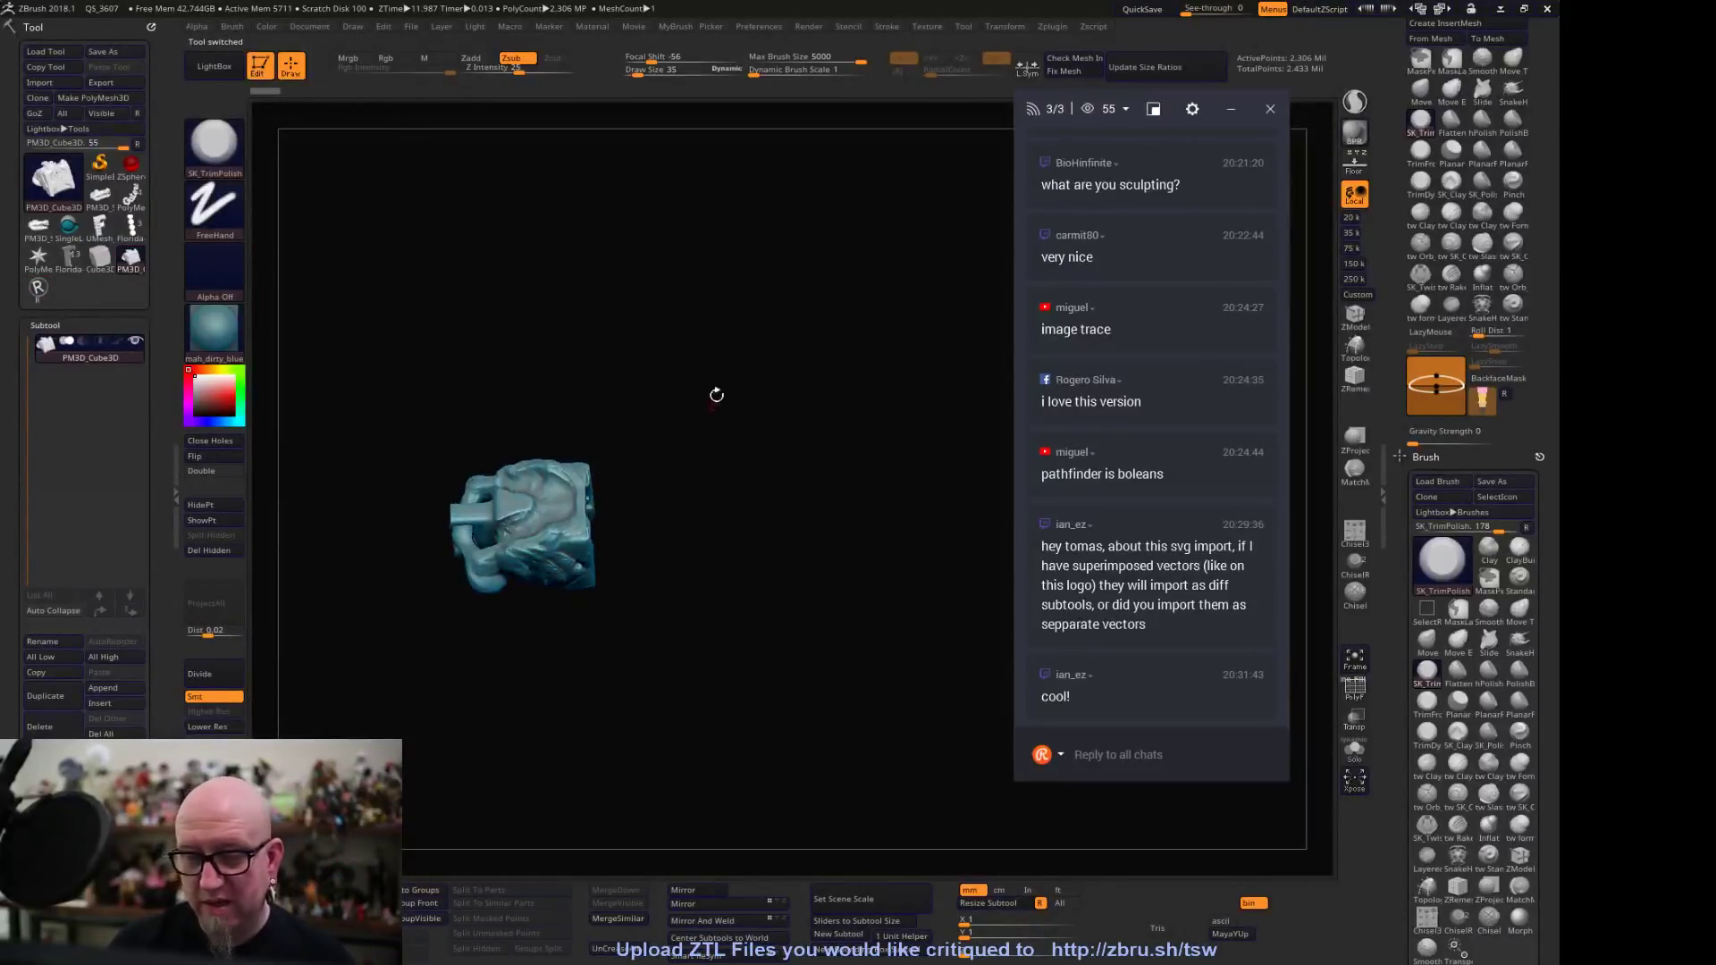
# Find QS_3700.ZPR among the LightBox QuickSave projects and open it without saving the current project
pyautogui.click(214, 66)
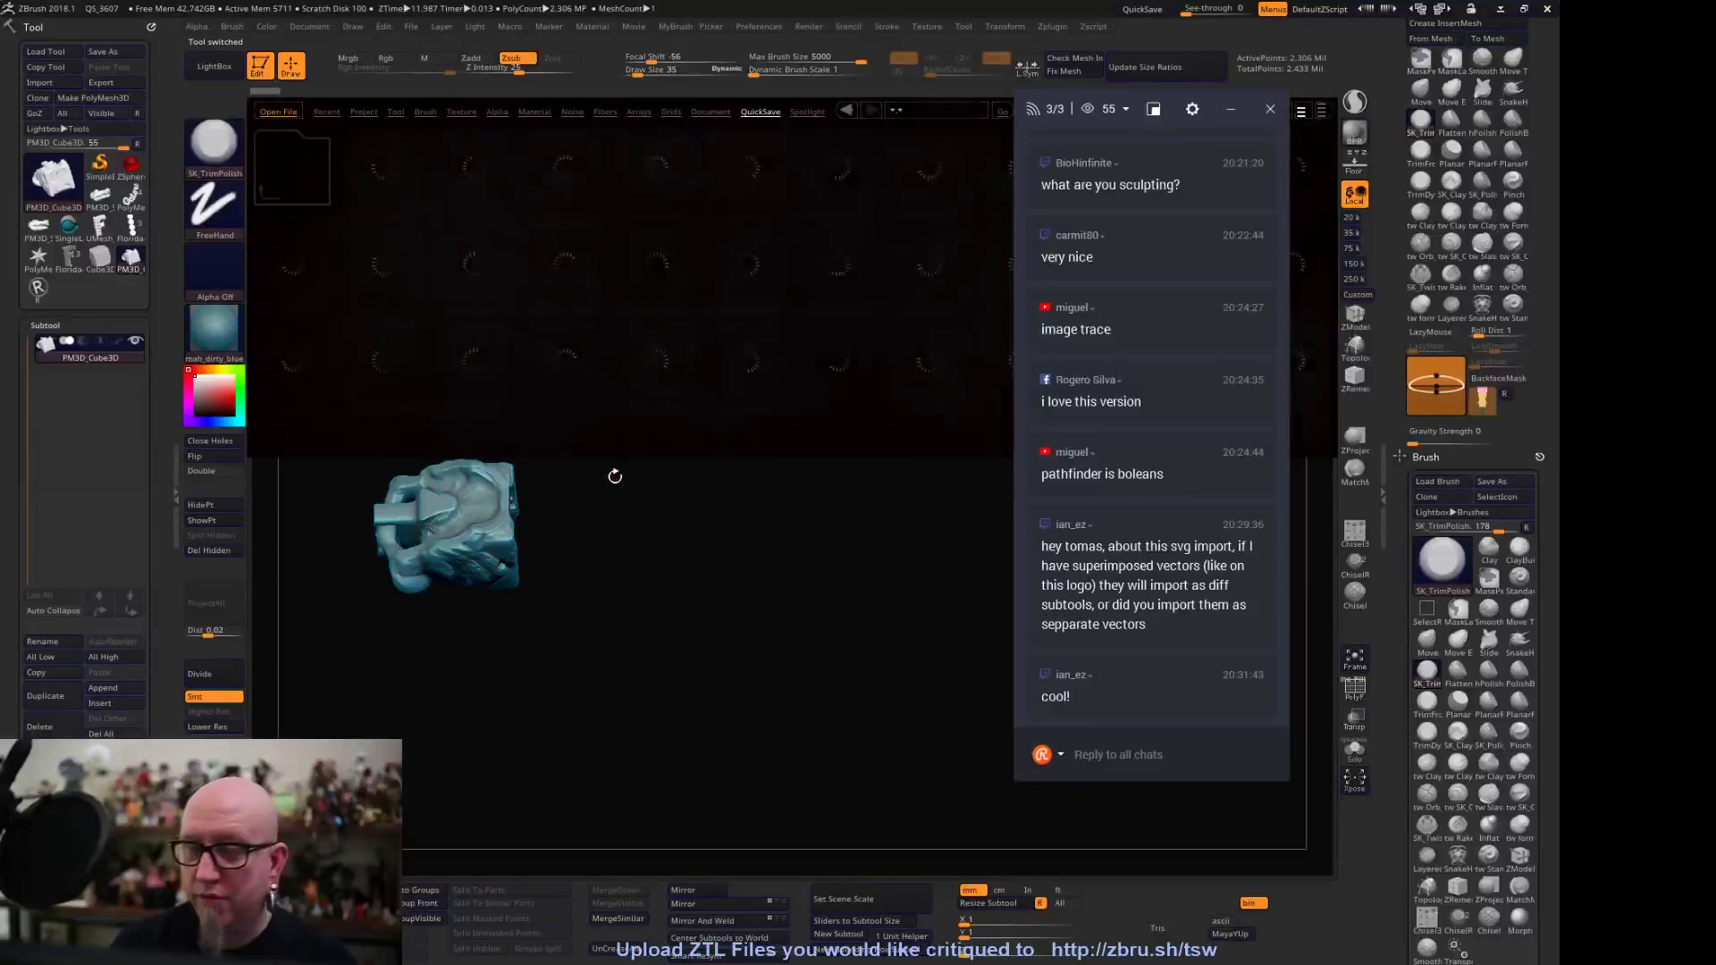
pyautogui.moveTo(858, 315); pyautogui.dragTo(481, 395)
pyautogui.moveTo(763, 325); pyautogui.dragTo(575, 389)
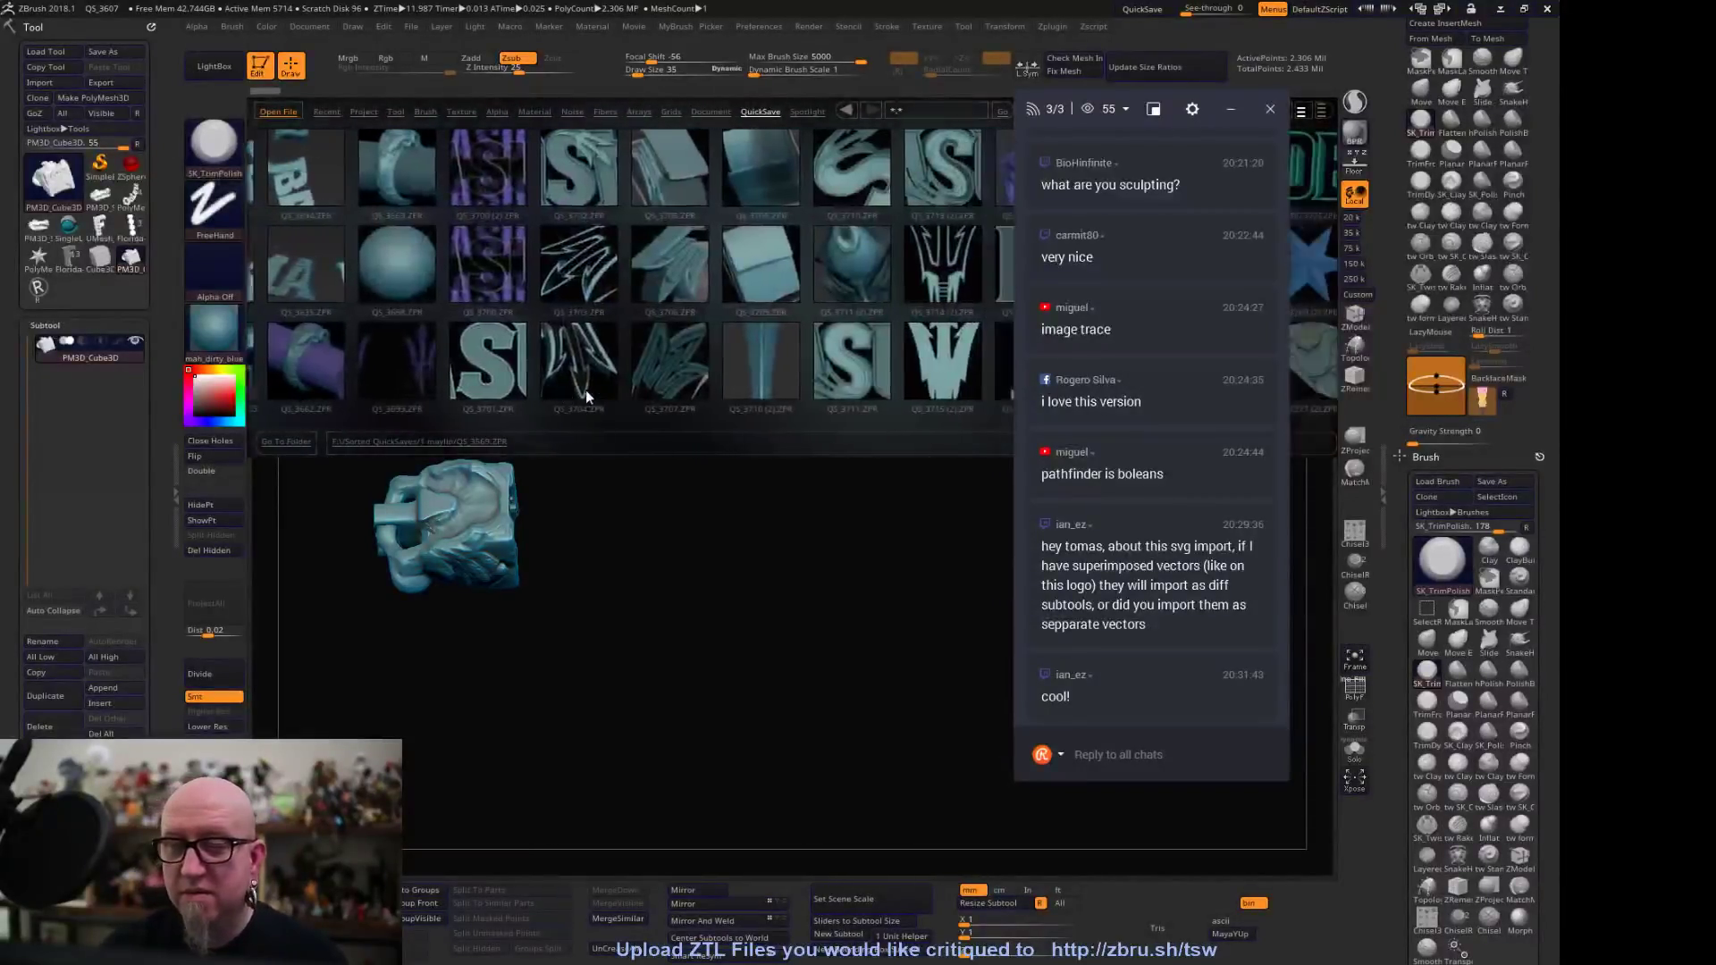
pyautogui.doubleClick(482, 268)
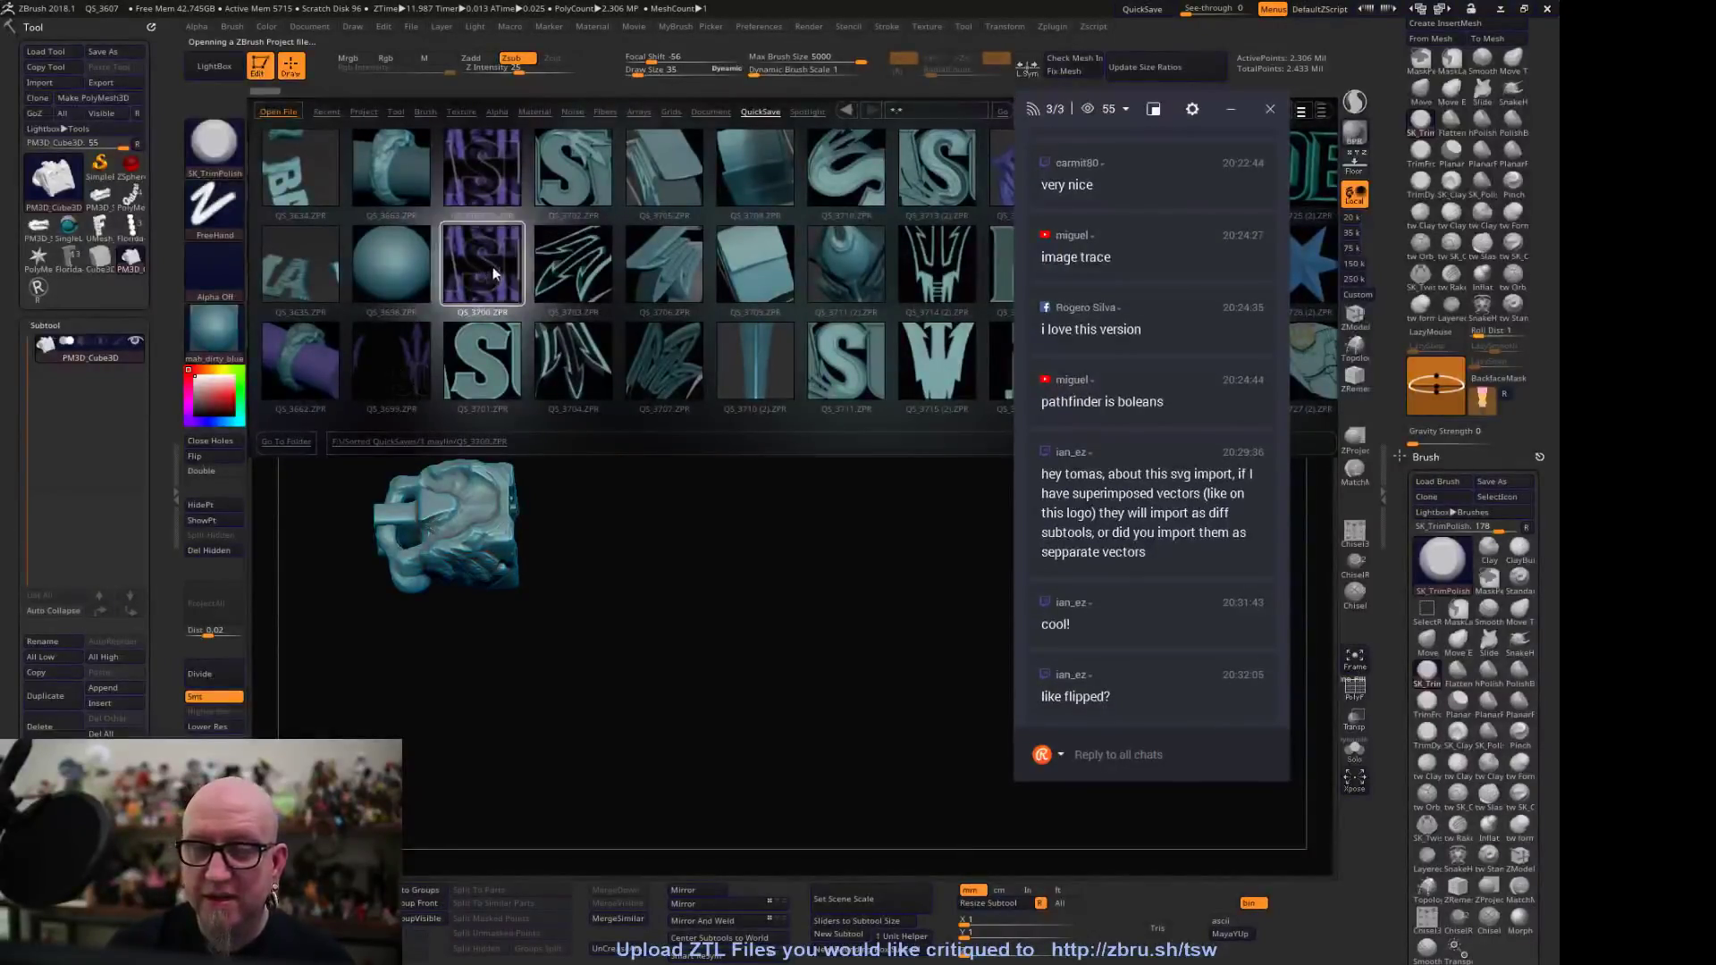
pyautogui.click(838, 549)
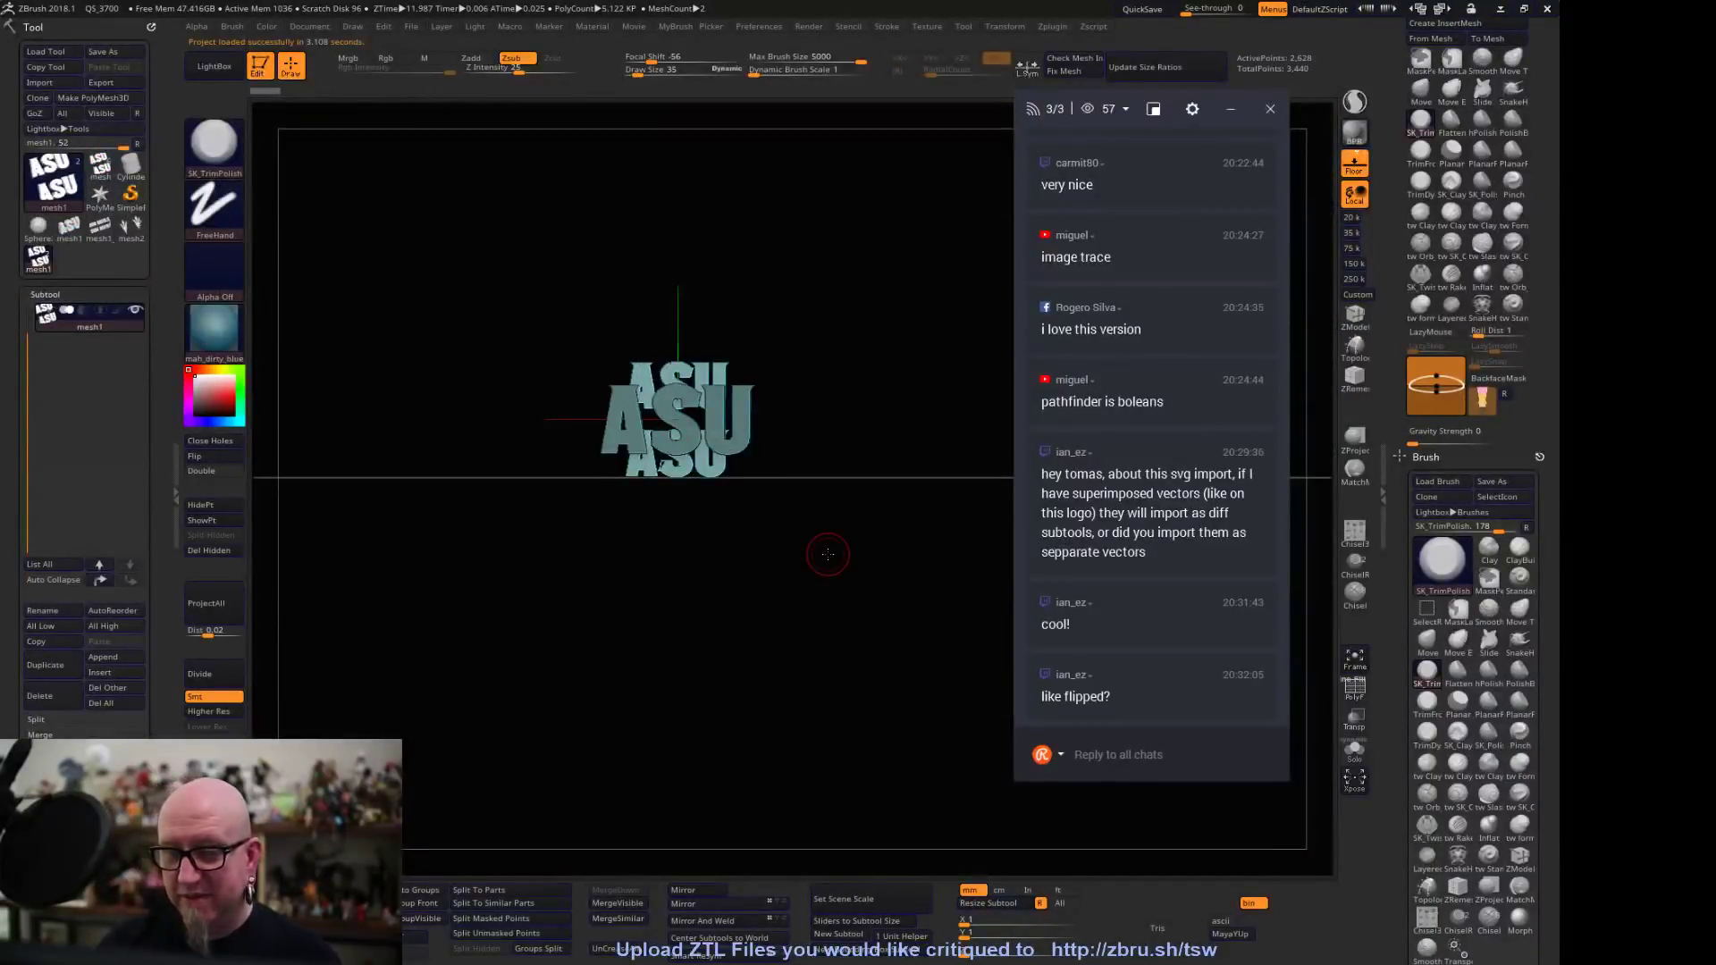
# Examine the project's loaded vector meshes, switching through the SUN DEVILS lettering, the tridents and the ASU lettering
pyautogui.click(100, 227)
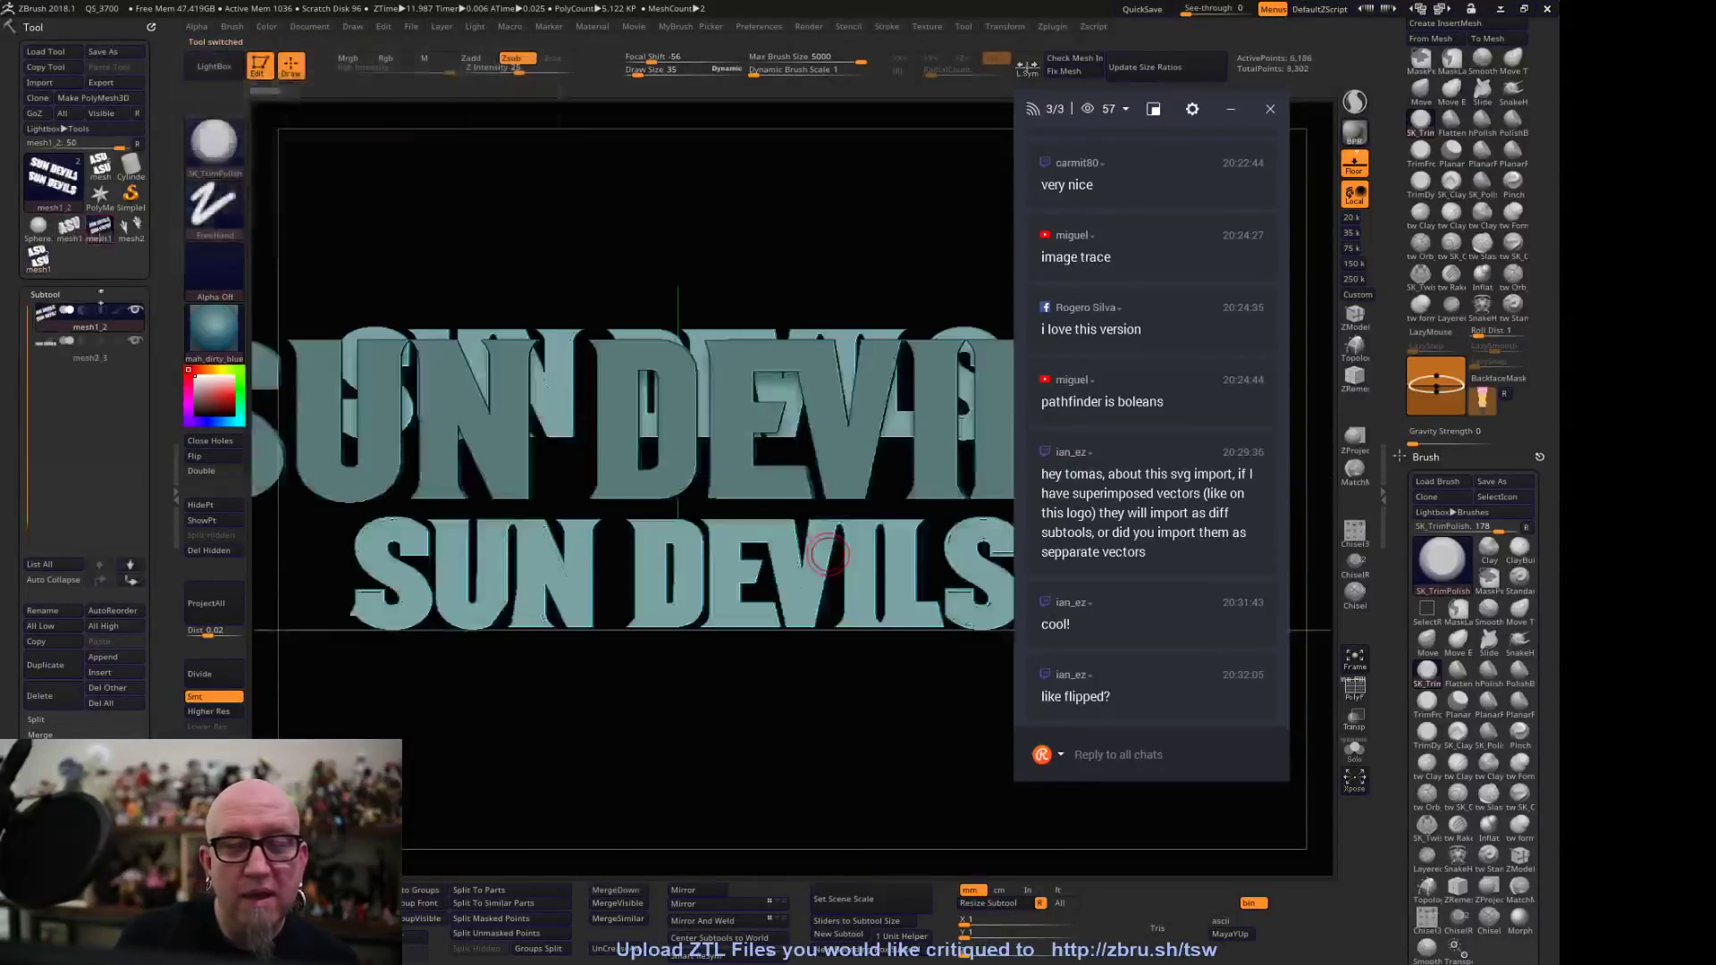
pyautogui.keyDown('alt'); pyautogui.moveTo(499, 727); pyautogui.dragTo(563, 607); pyautogui.keyUp('alt')
pyautogui.click(111, 232)
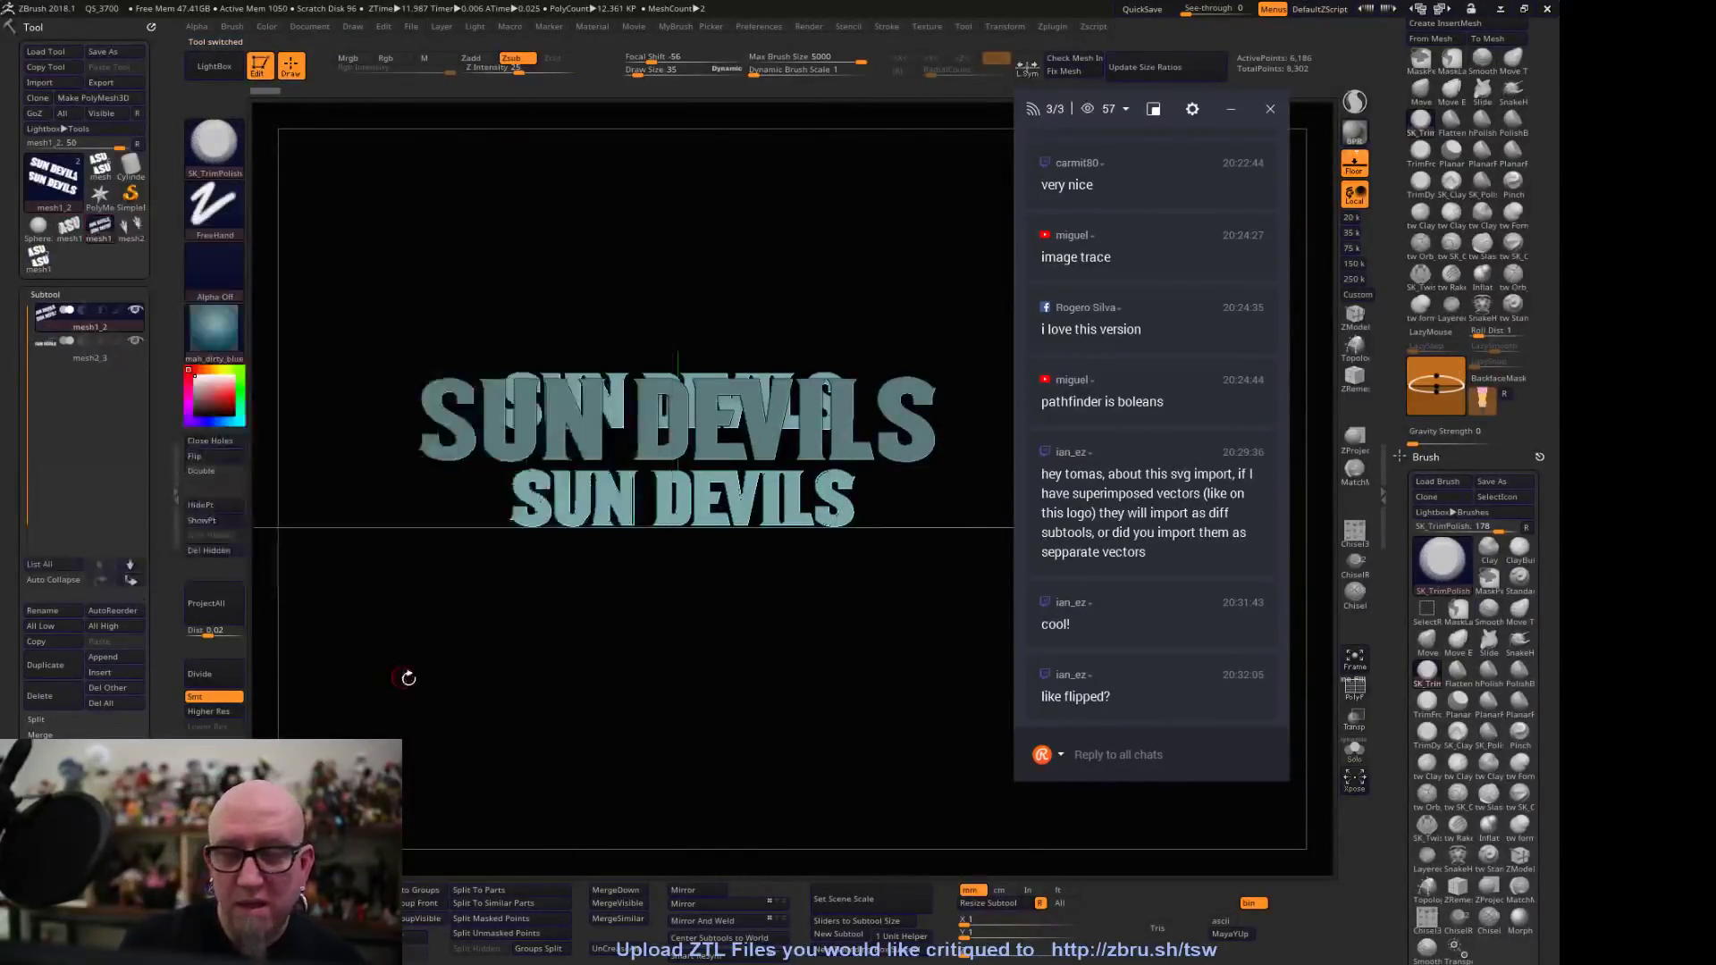
pyautogui.click(132, 228)
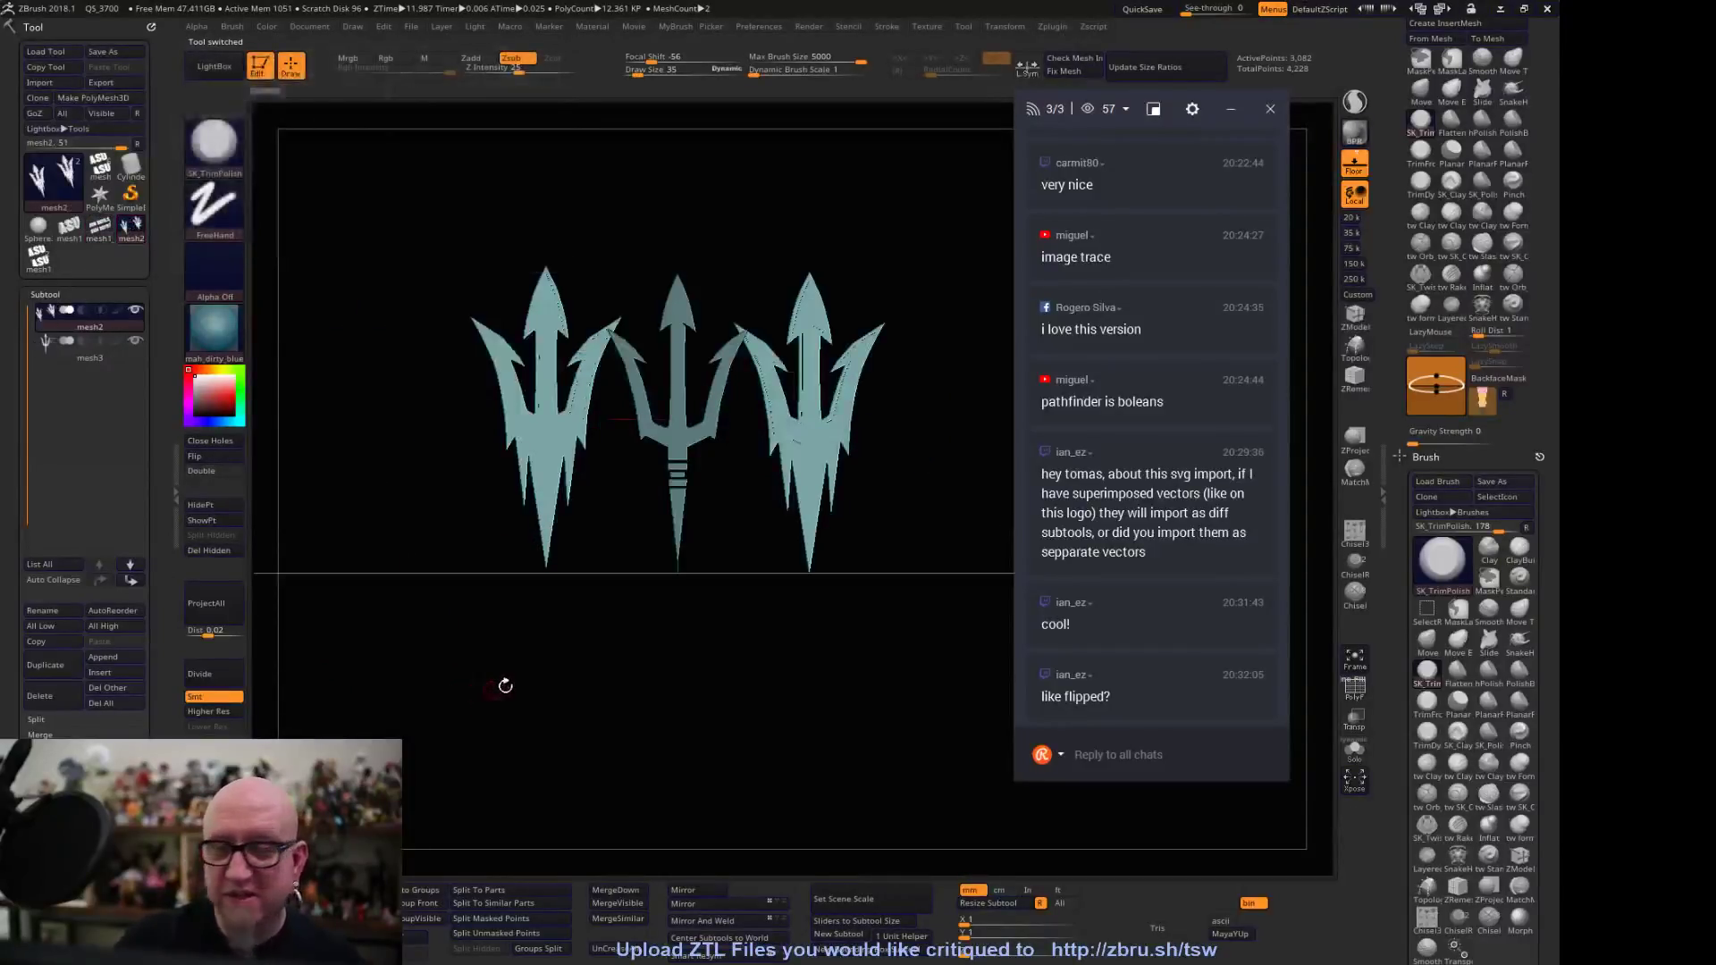
pyautogui.hotkey('ctrl', 'z')
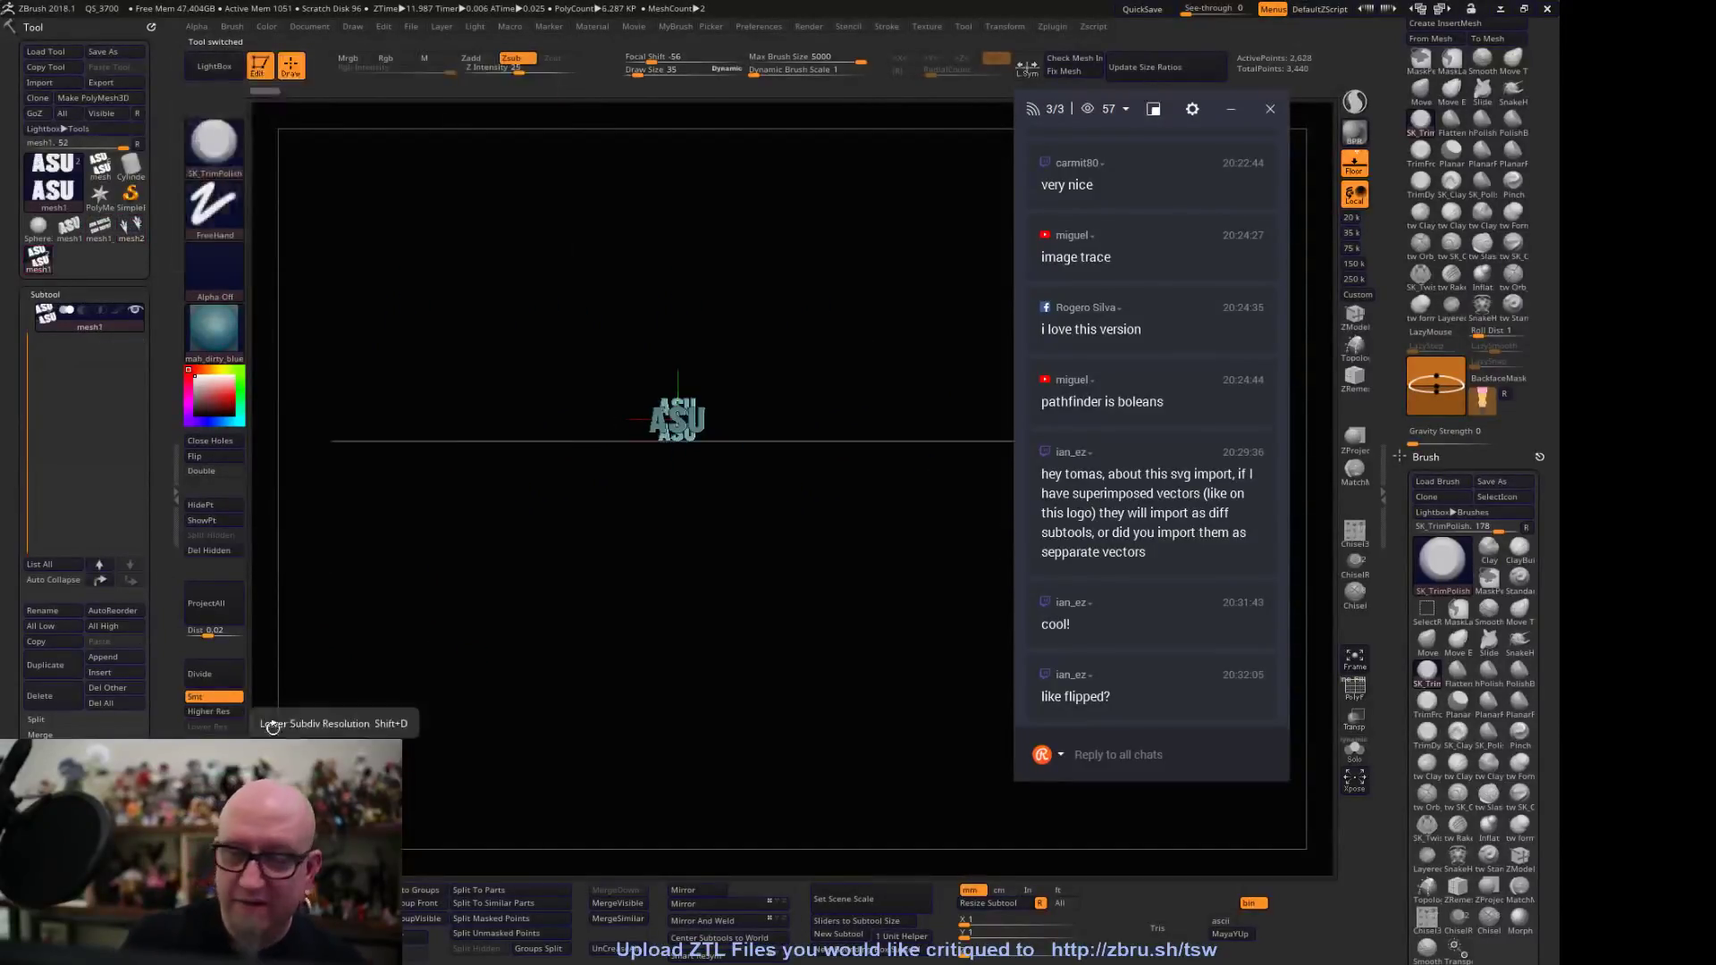
# Find QS_3732 (2).ZPR among the LightBox QuickSave projects and open it, discarding changes to the current project
pyautogui.click(209, 66)
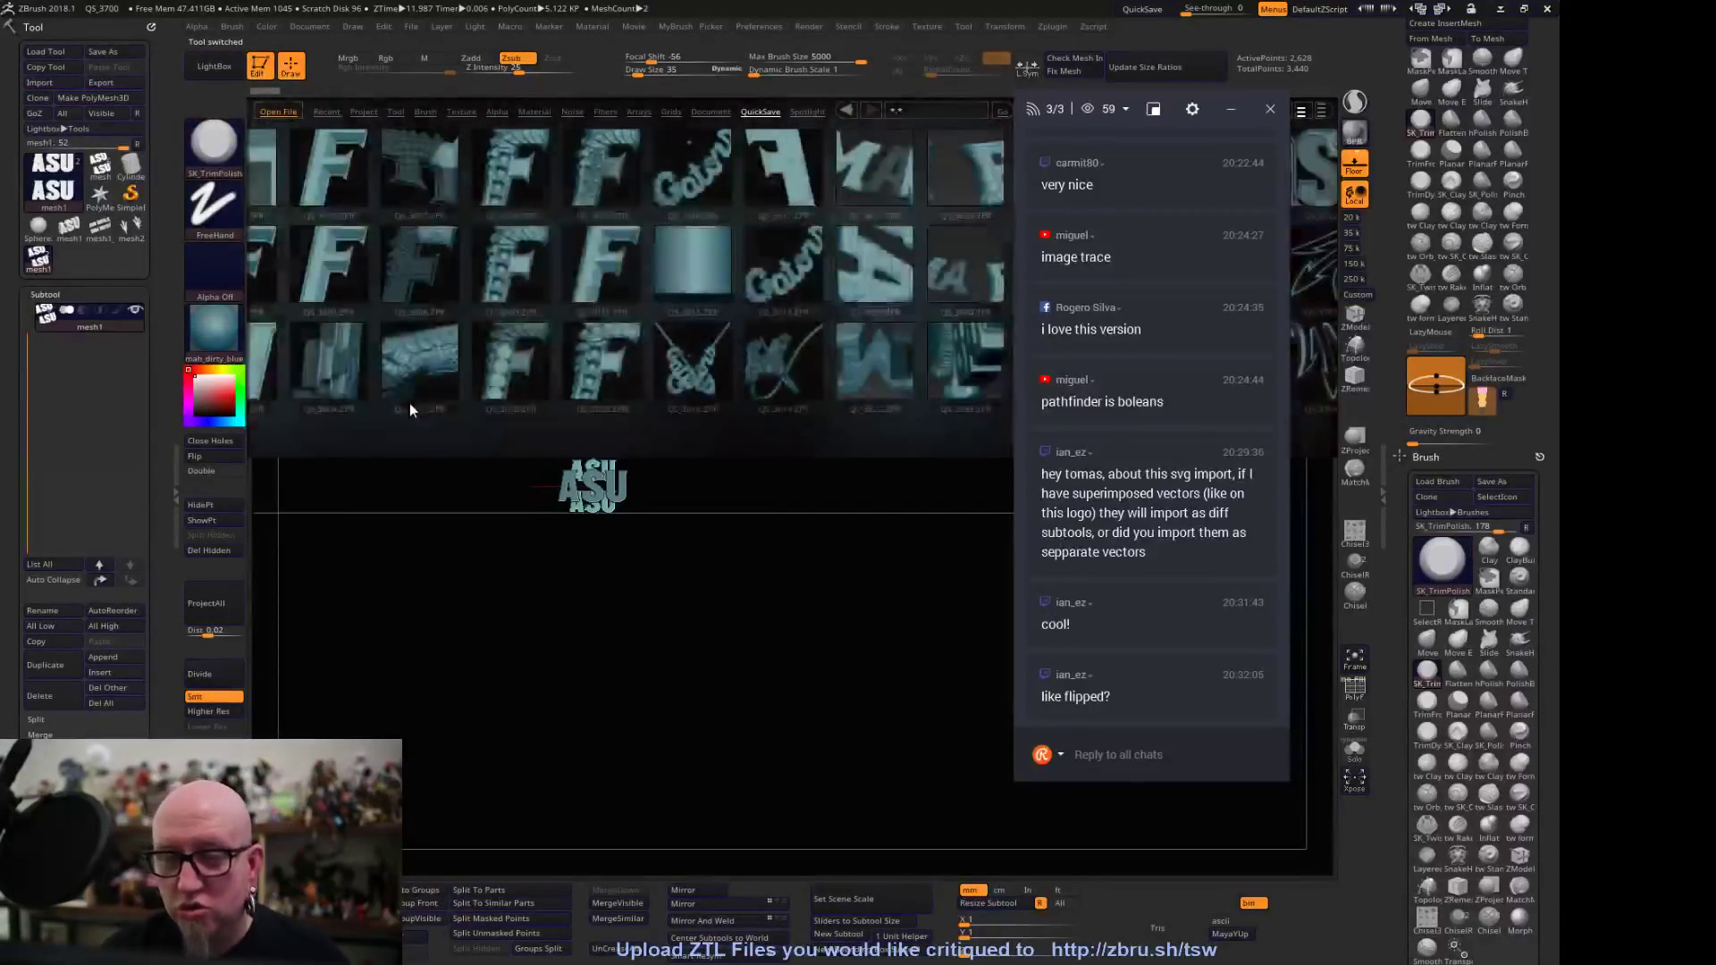
pyautogui.scroll(-6, 289, 410)
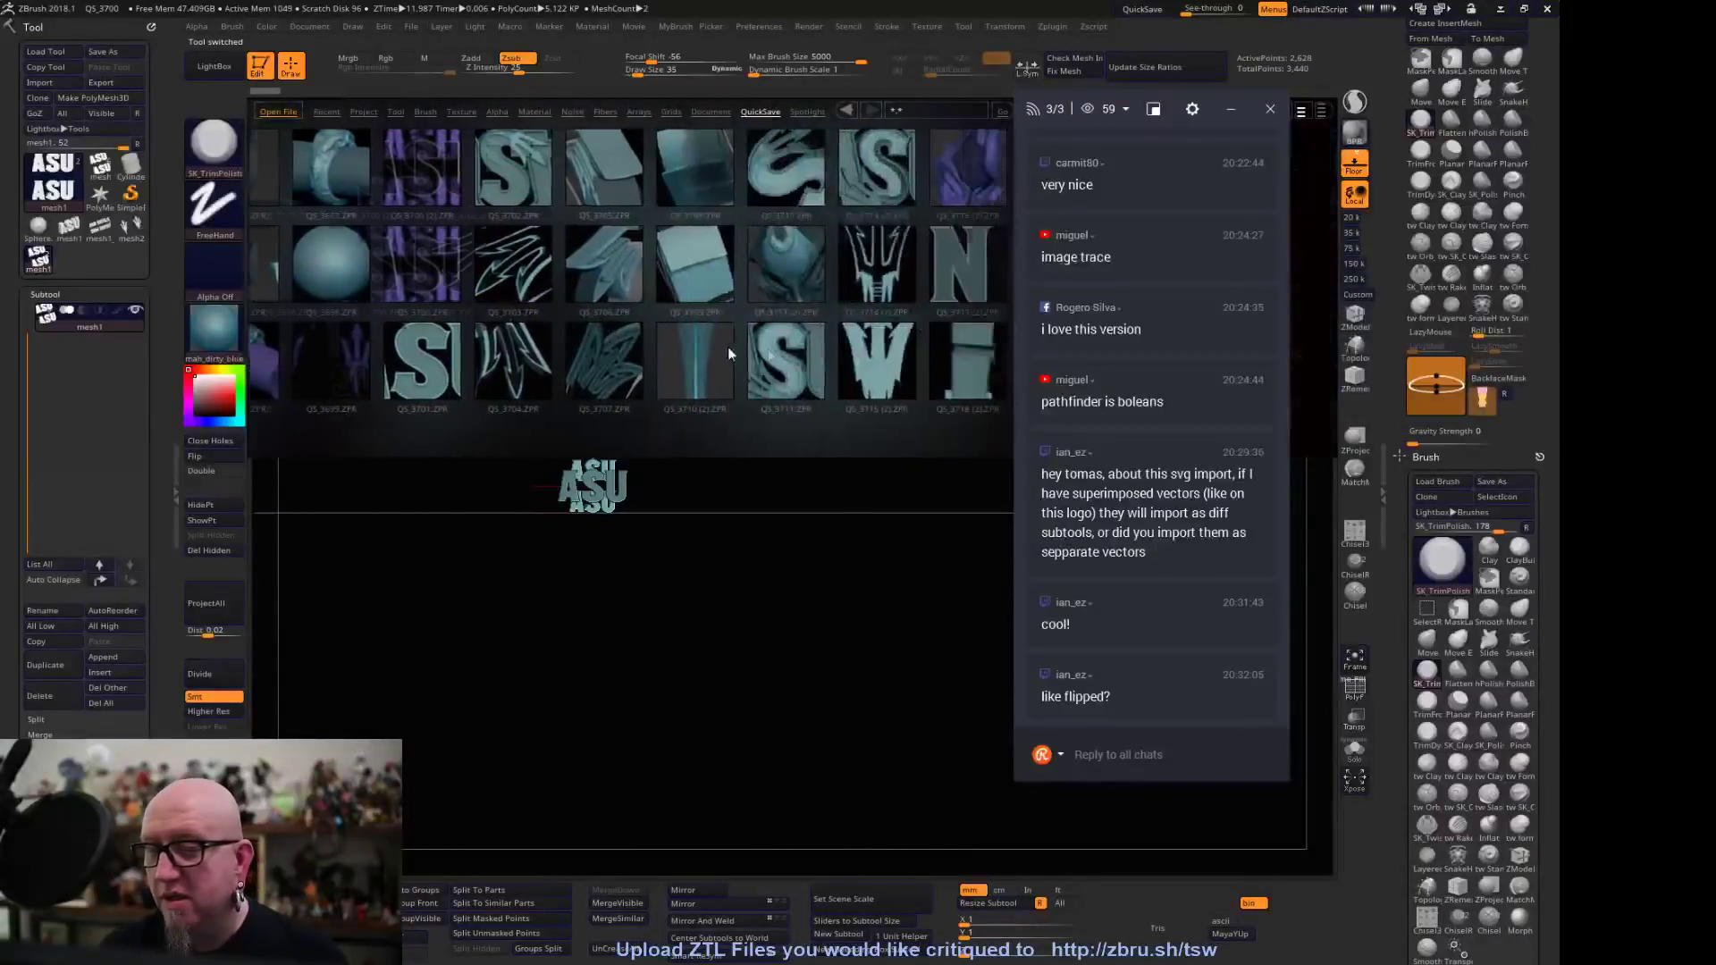
pyautogui.scroll(-8, 718, 357)
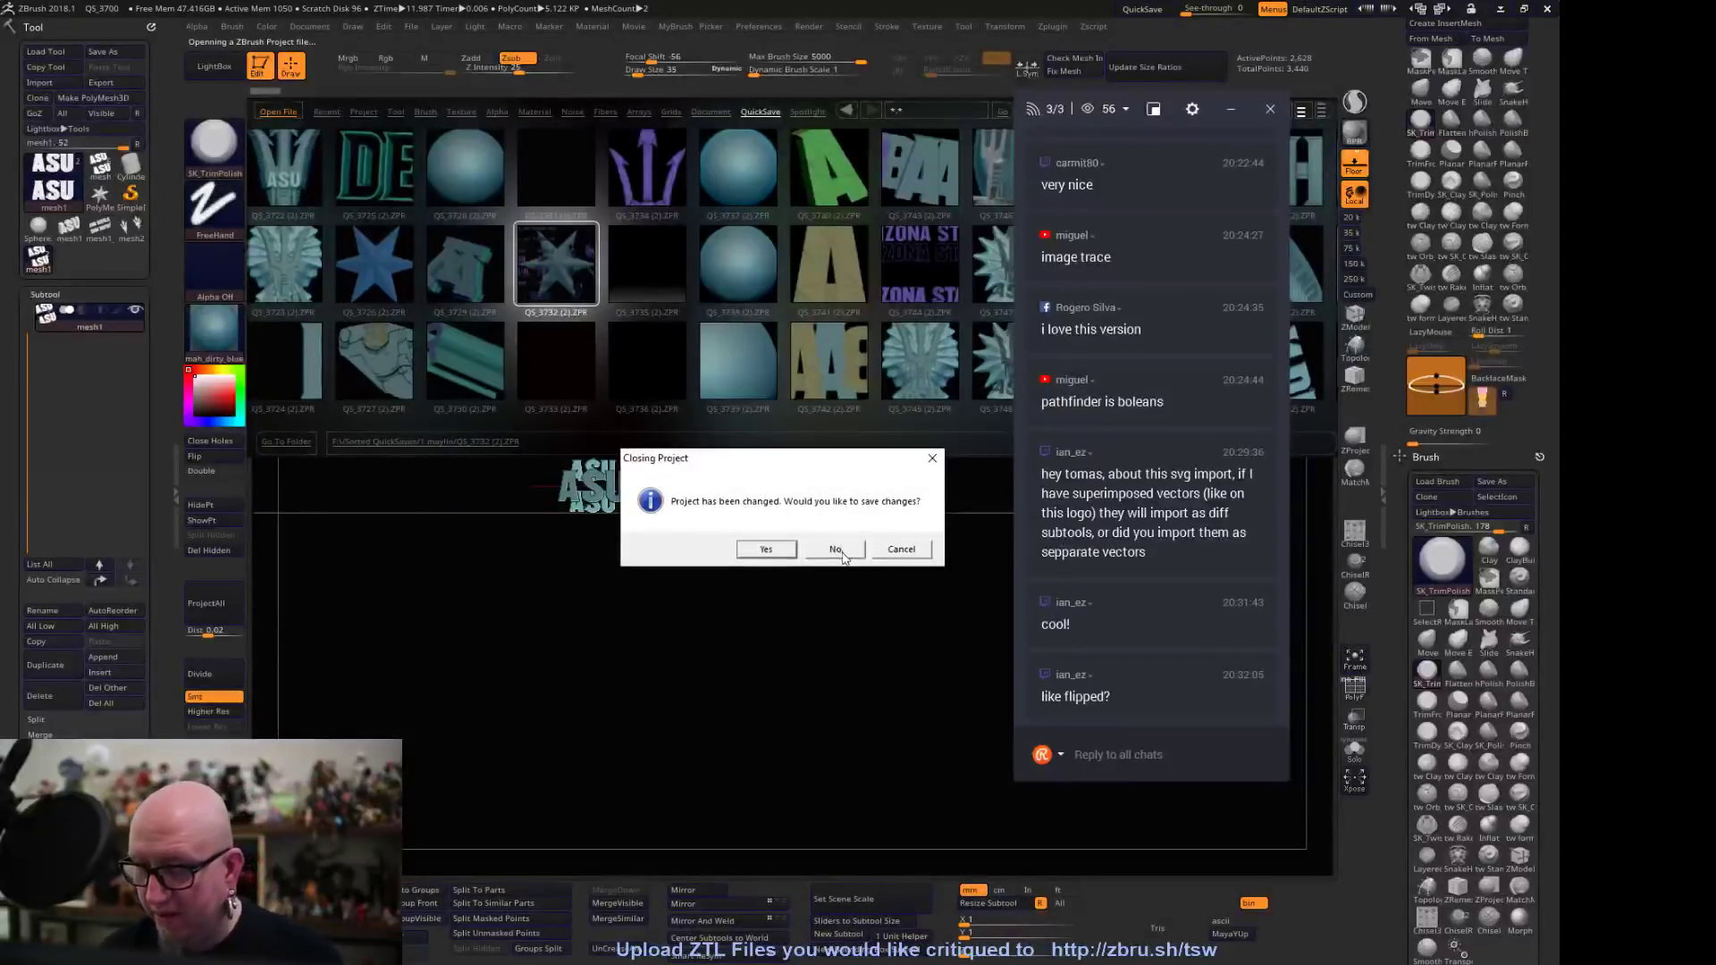
pyautogui.click(835, 549)
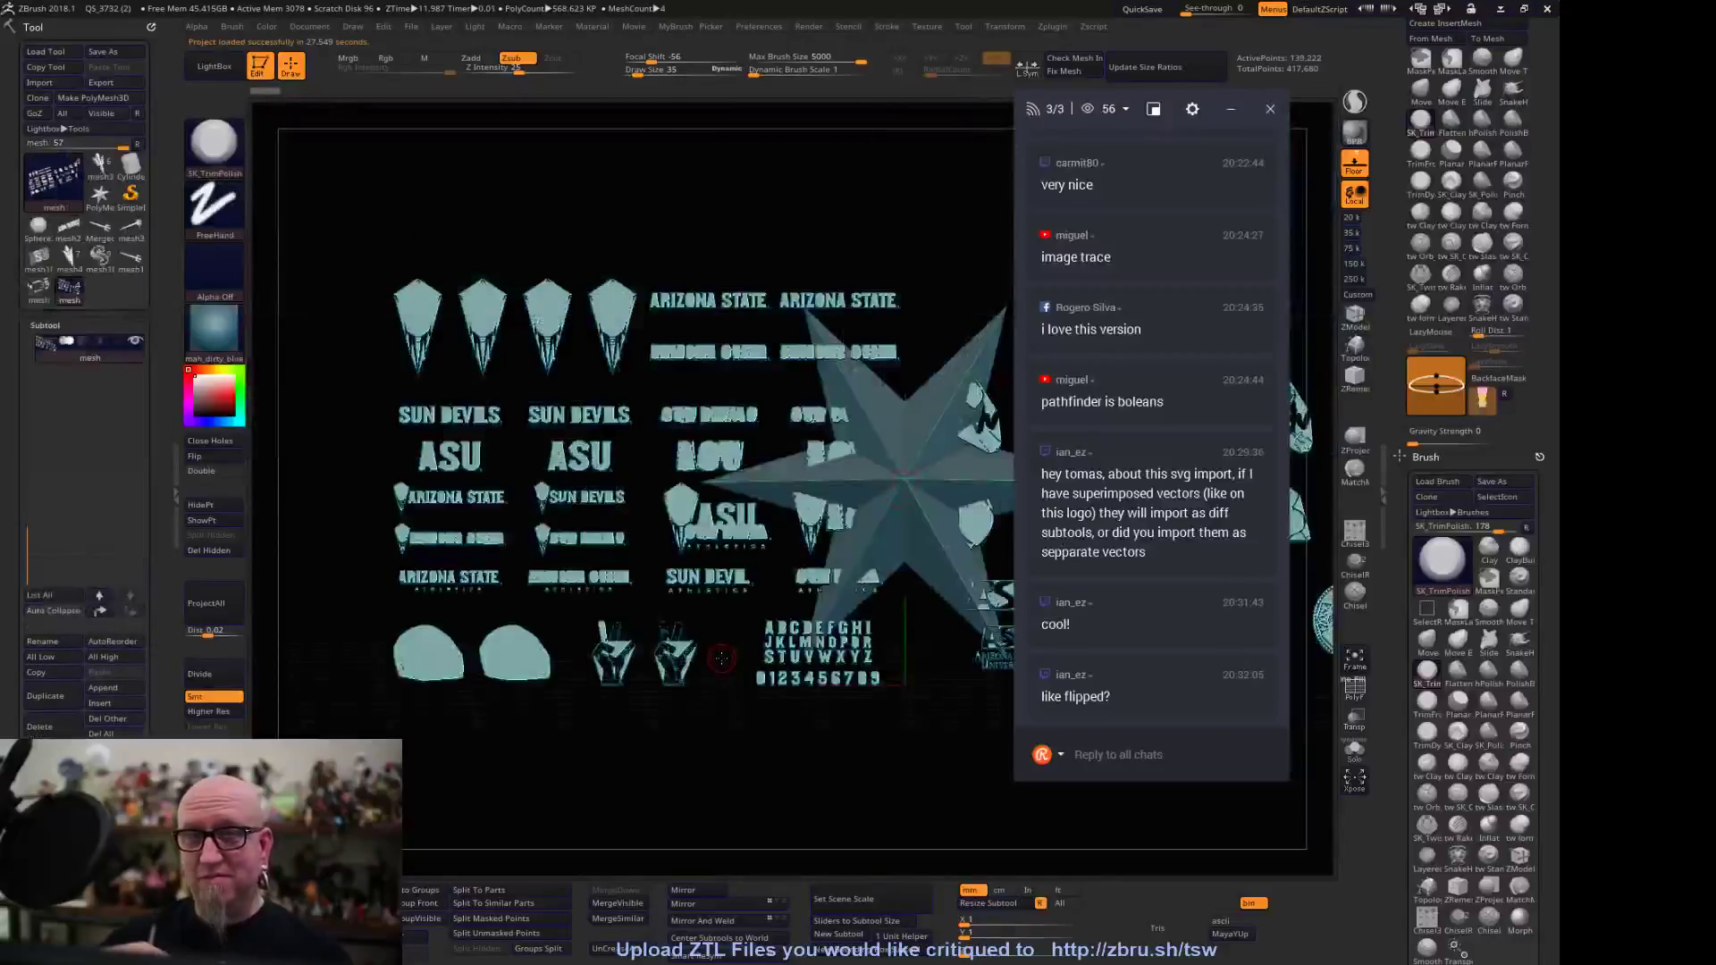
# Turn on the polyframe display and examine the triangulation of the imported SUN DEVILS lettering, alphabet and numerals
pyautogui.keyDown('alt'); pyautogui.moveTo(721, 658); pyautogui.dragTo(697, 639); pyautogui.keyUp('alt')
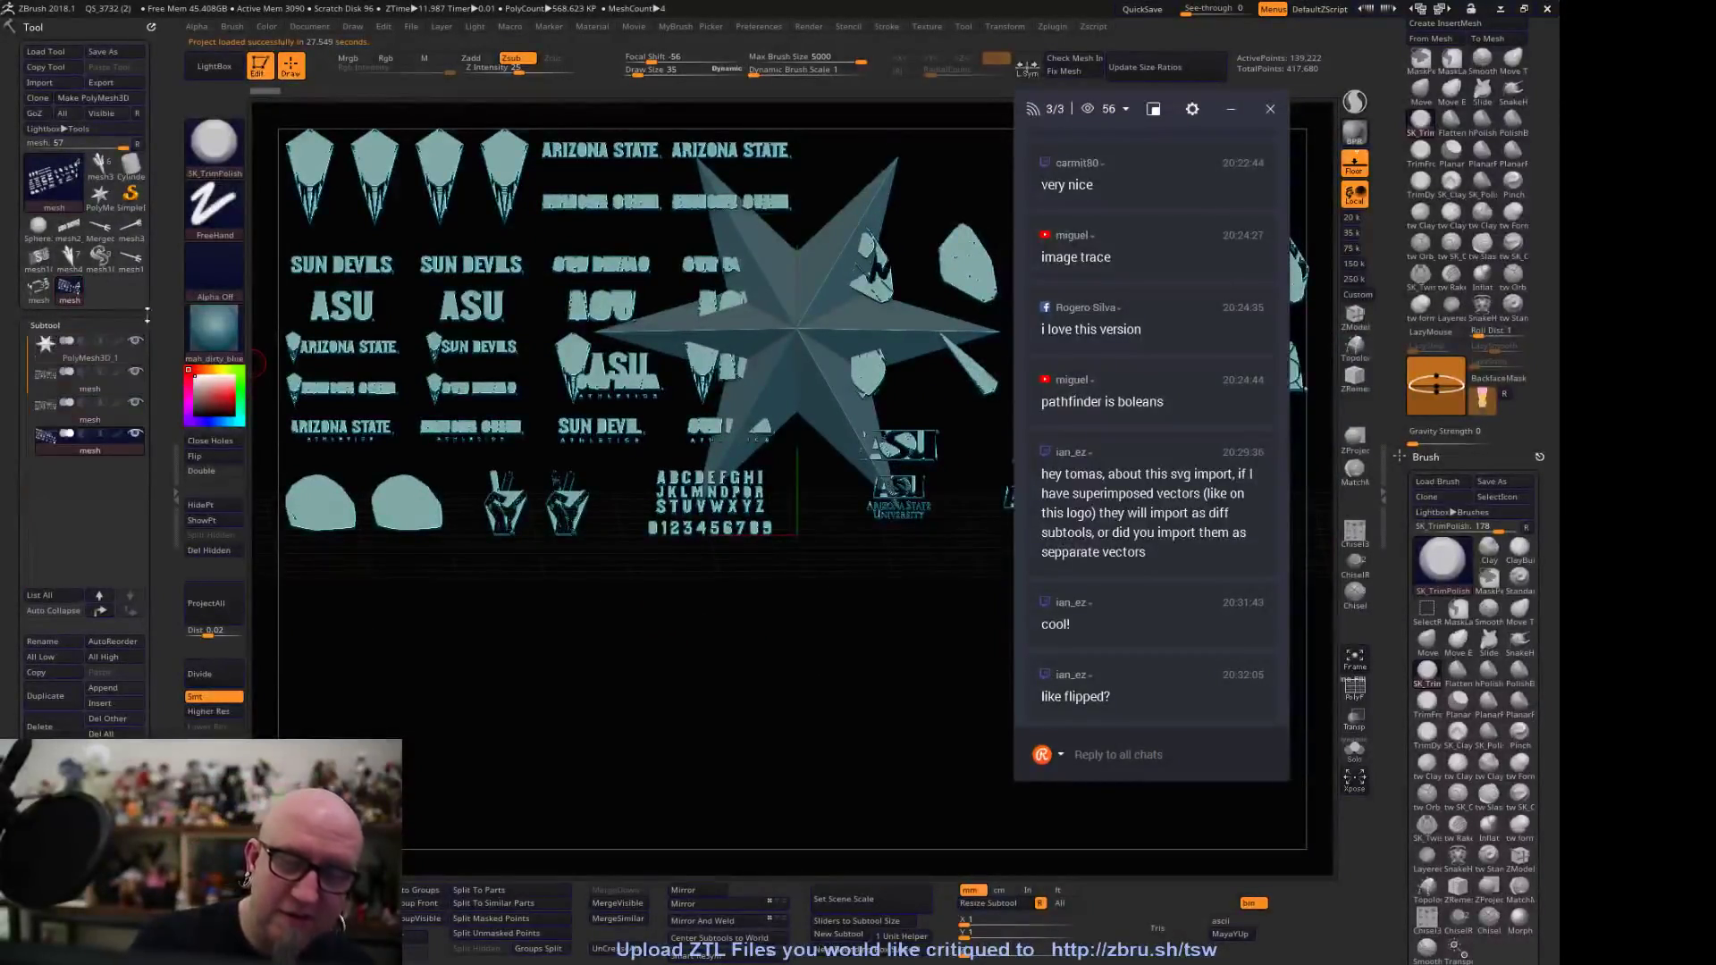
pyautogui.moveTo(141, 344)
pyautogui.keyDown('alt'); pyautogui.moveTo(440, 694); pyautogui.dragTo(739, 631); pyautogui.keyUp('alt')
pyautogui.click(1355, 688)
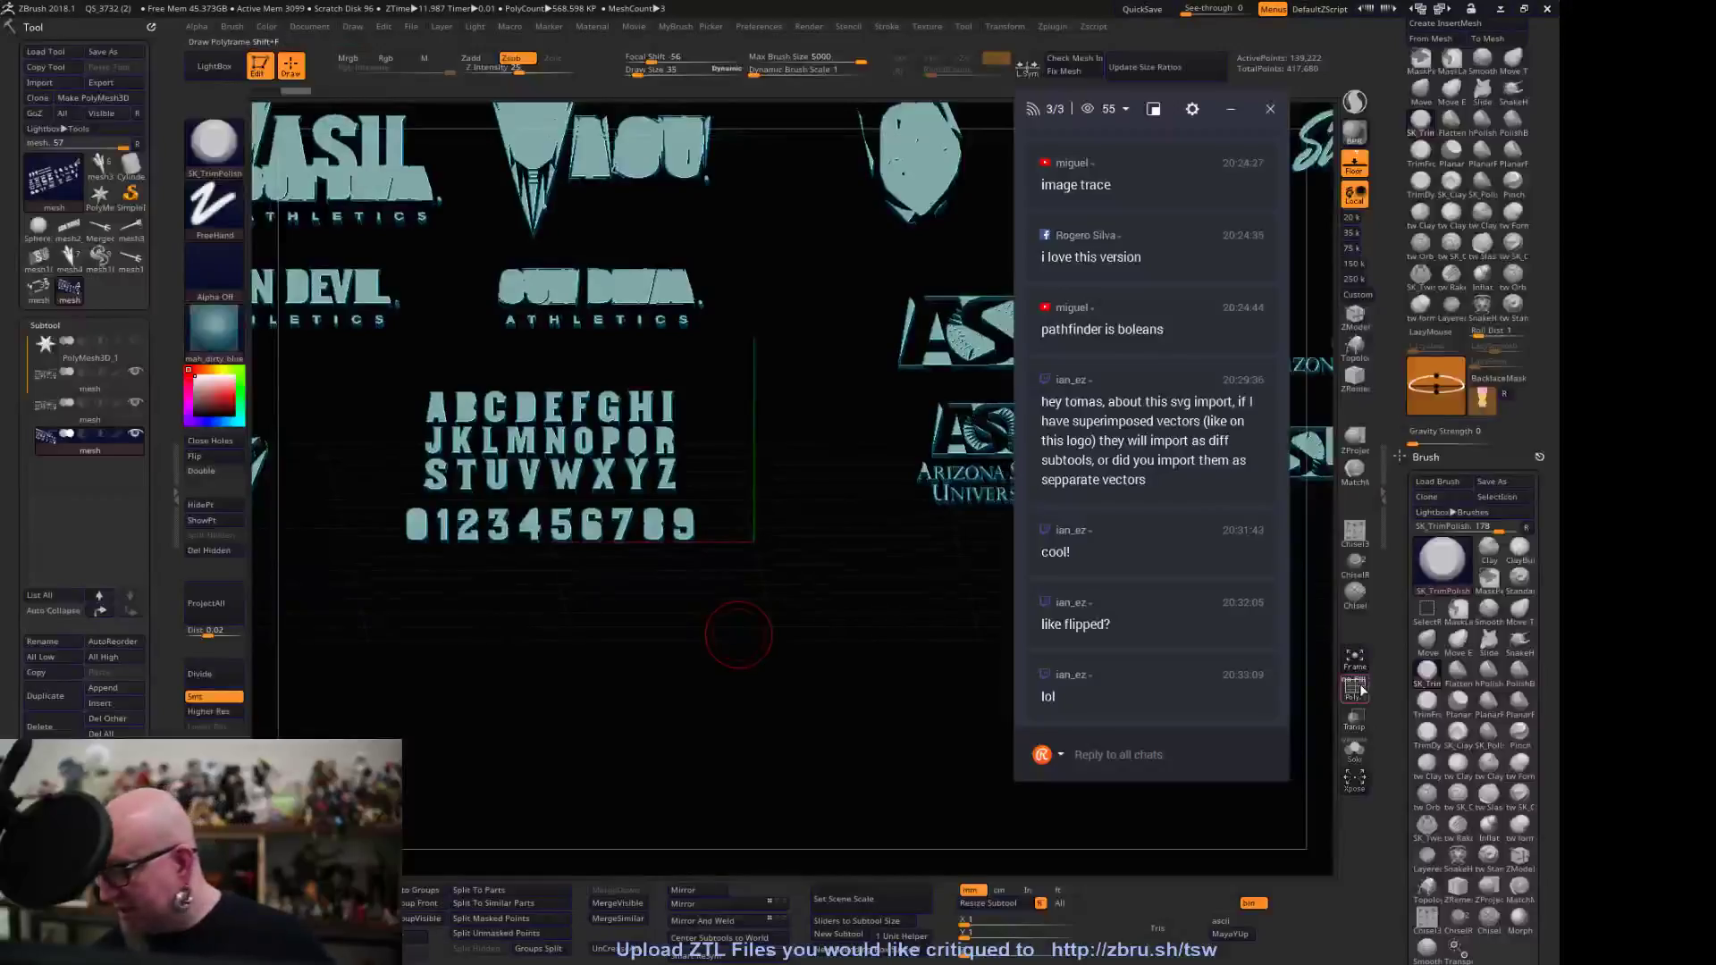
pyautogui.keyDown('alt'); pyautogui.moveTo(795, 722); pyautogui.dragTo(765, 684); pyautogui.keyUp('alt')
pyautogui.moveTo(710, 737); pyautogui.dragTo(768, 849)
pyautogui.keyDown('alt'); pyautogui.moveTo(875, 403); pyautogui.dragTo(936, 140); pyautogui.keyUp('alt')
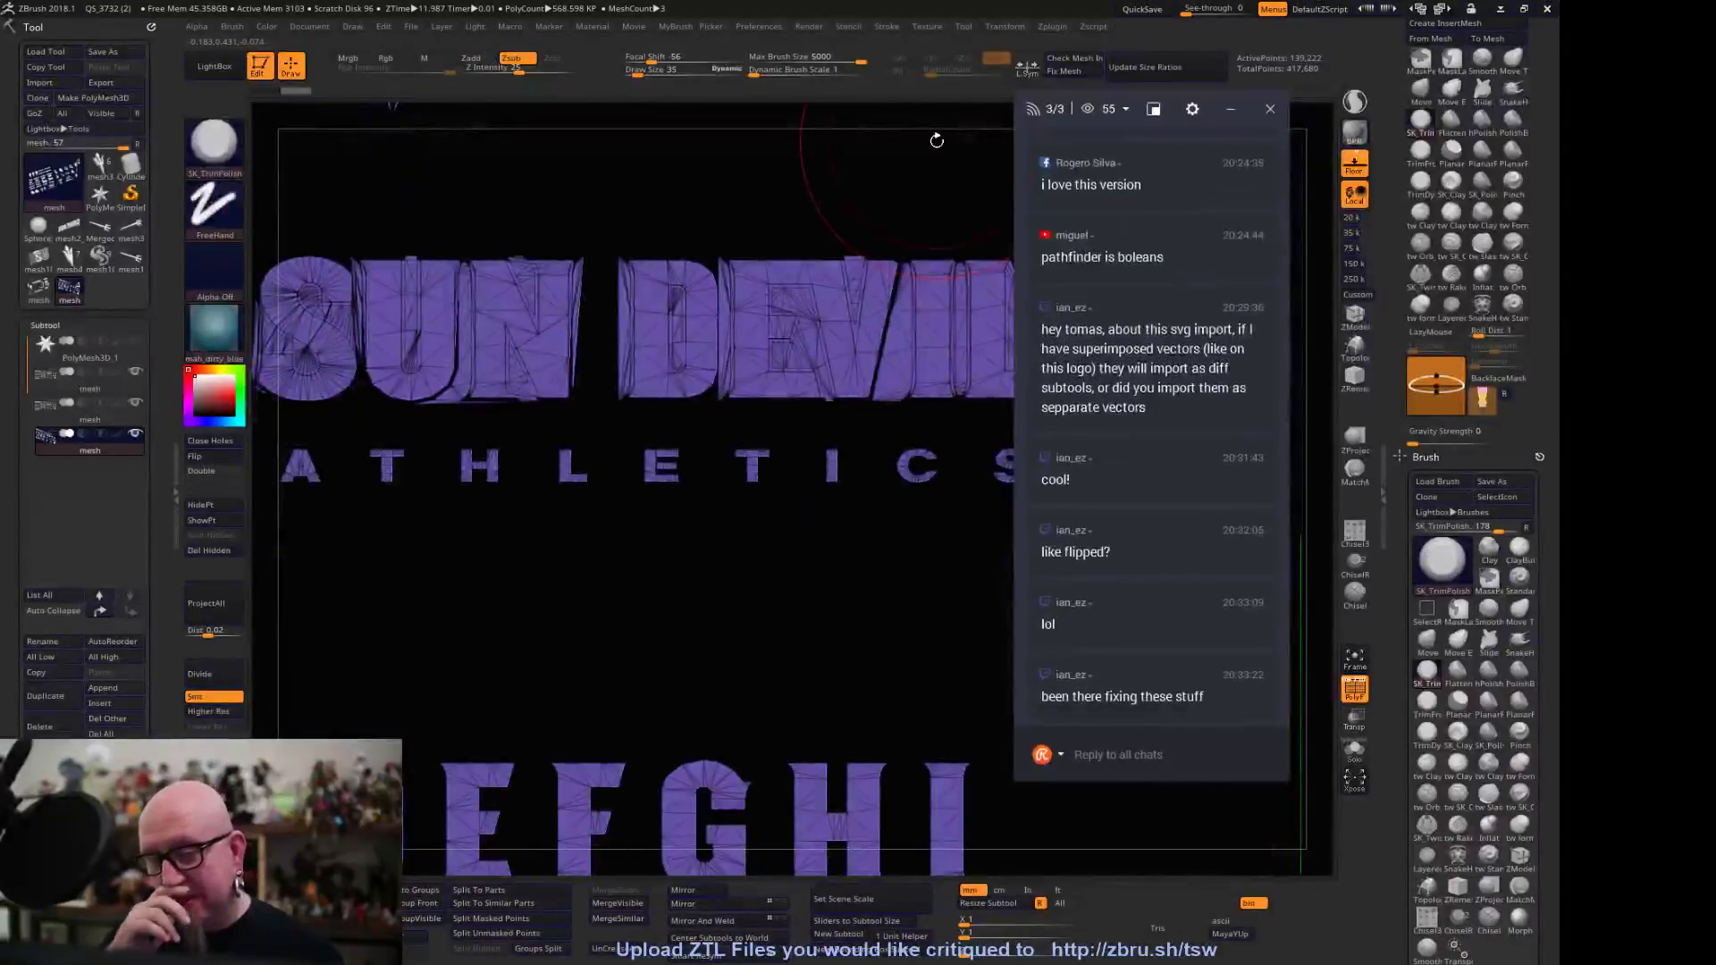
pyautogui.keyDown('alt'); pyautogui.moveTo(649, 634); pyautogui.dragTo(767, 99); pyautogui.keyUp('alt')
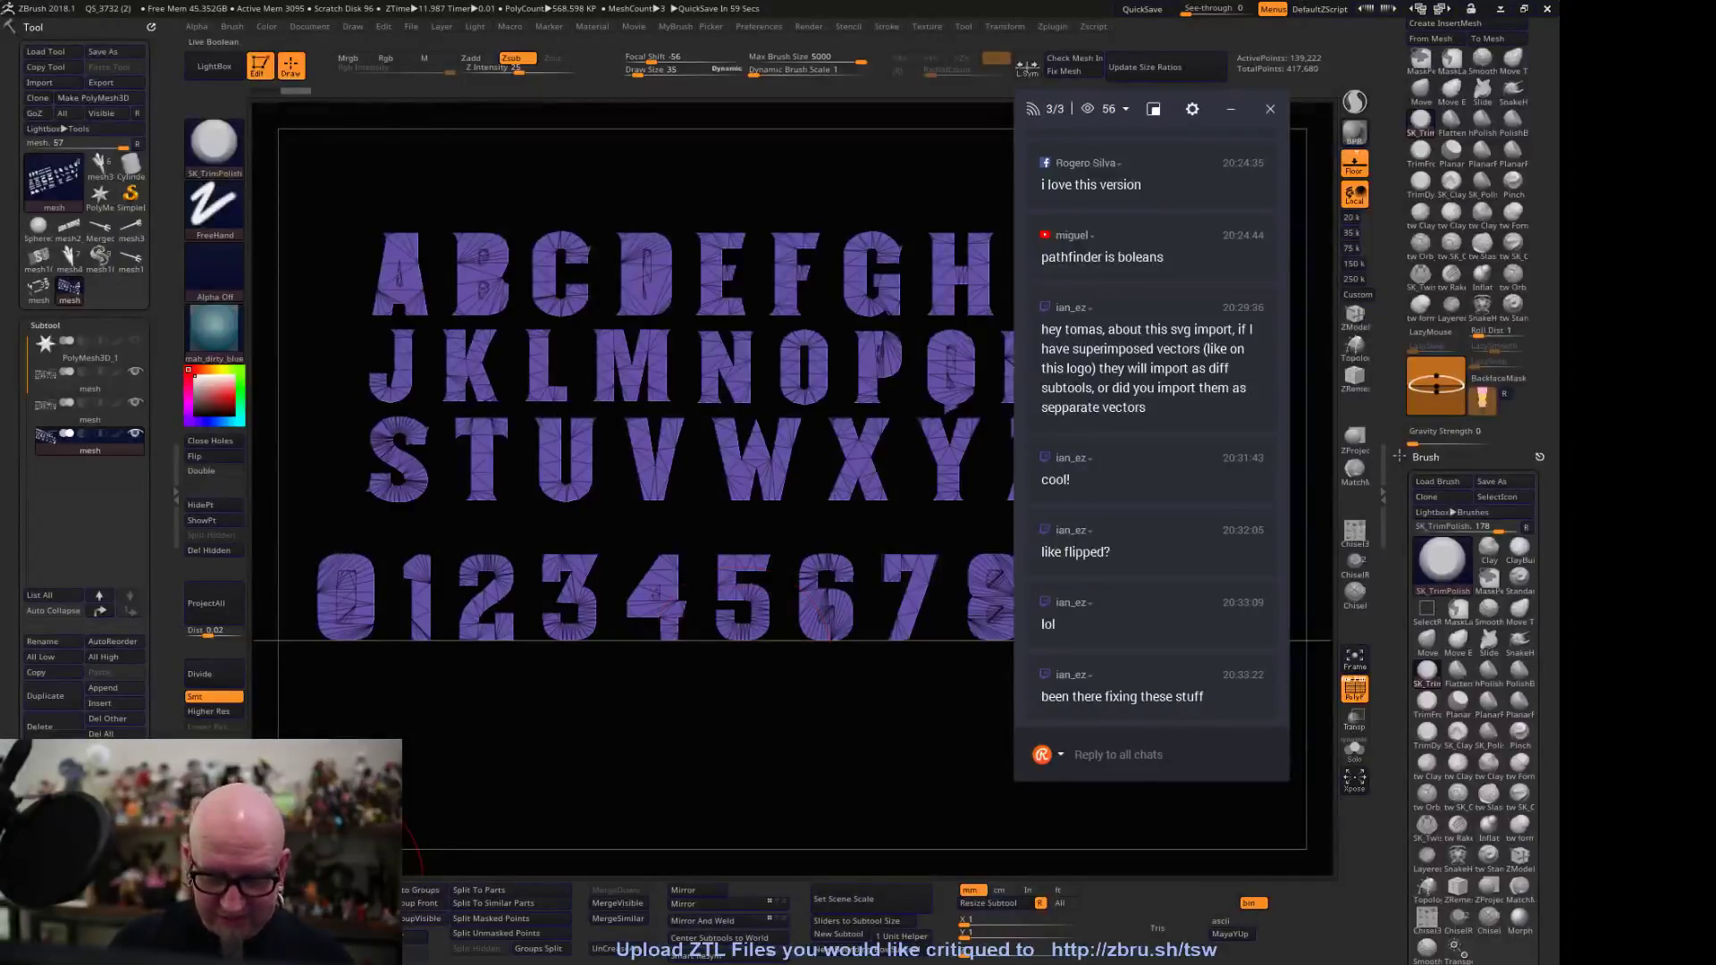
# Auto-group the imported artwork mesh into separate polygroups and inspect the groups on the SUN DEVILS lettering
pyautogui.click(426, 891)
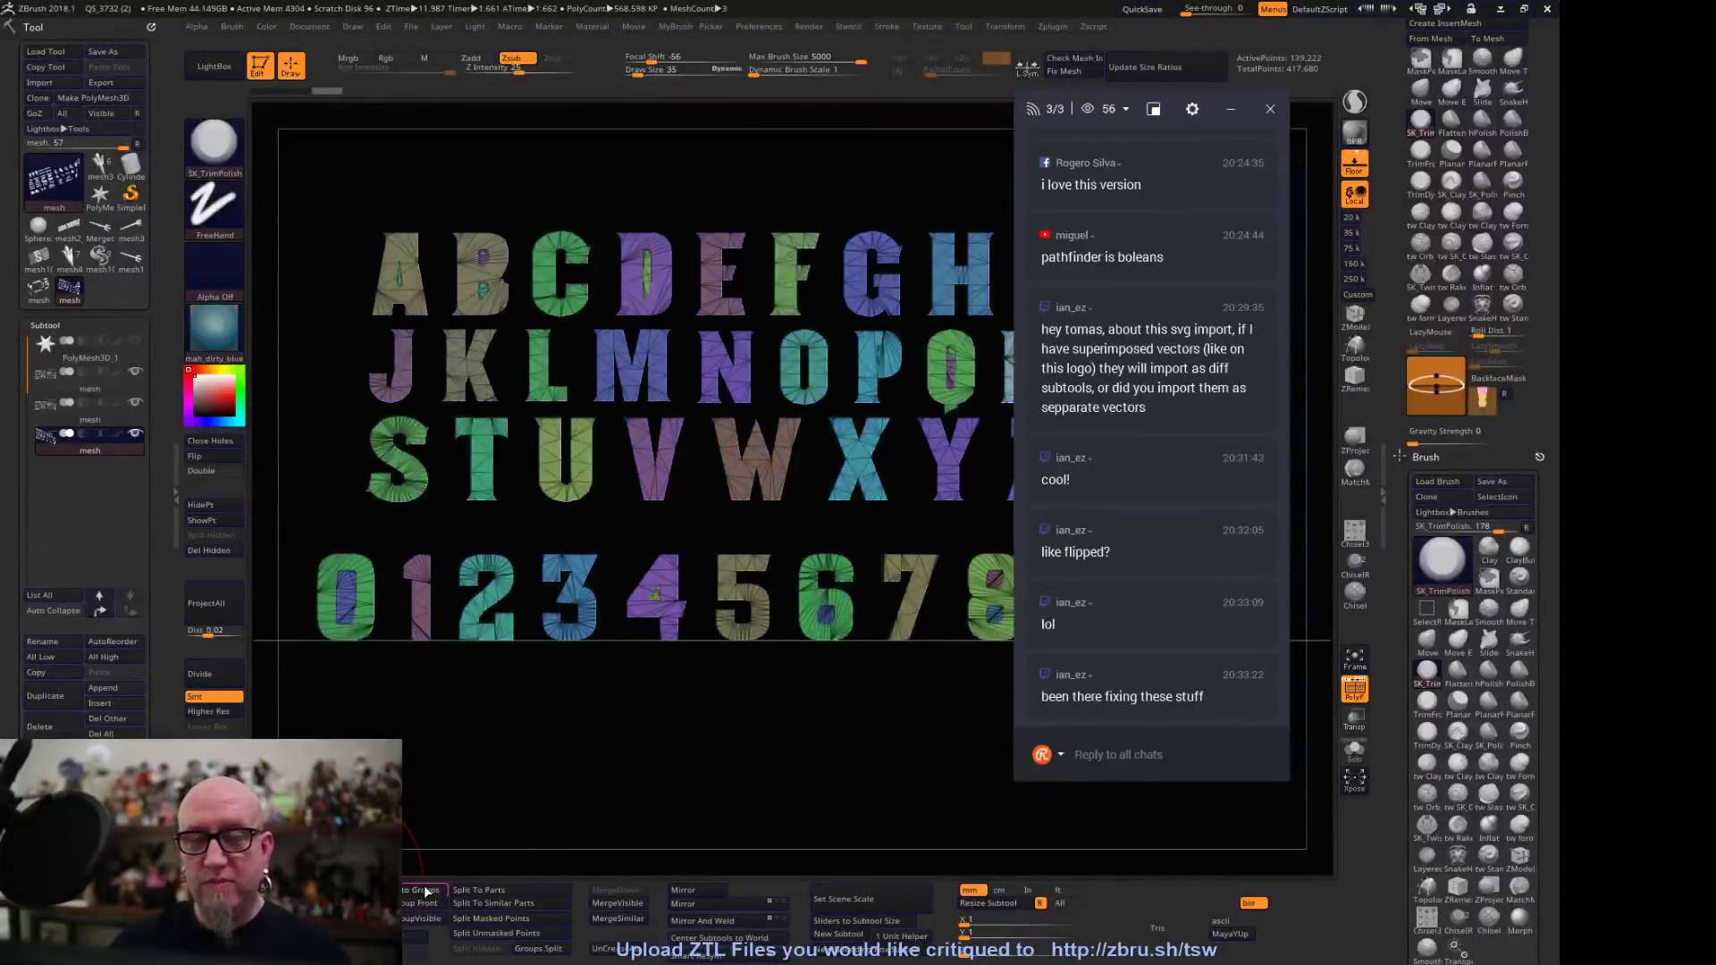
pyautogui.scroll(3, 673, 624)
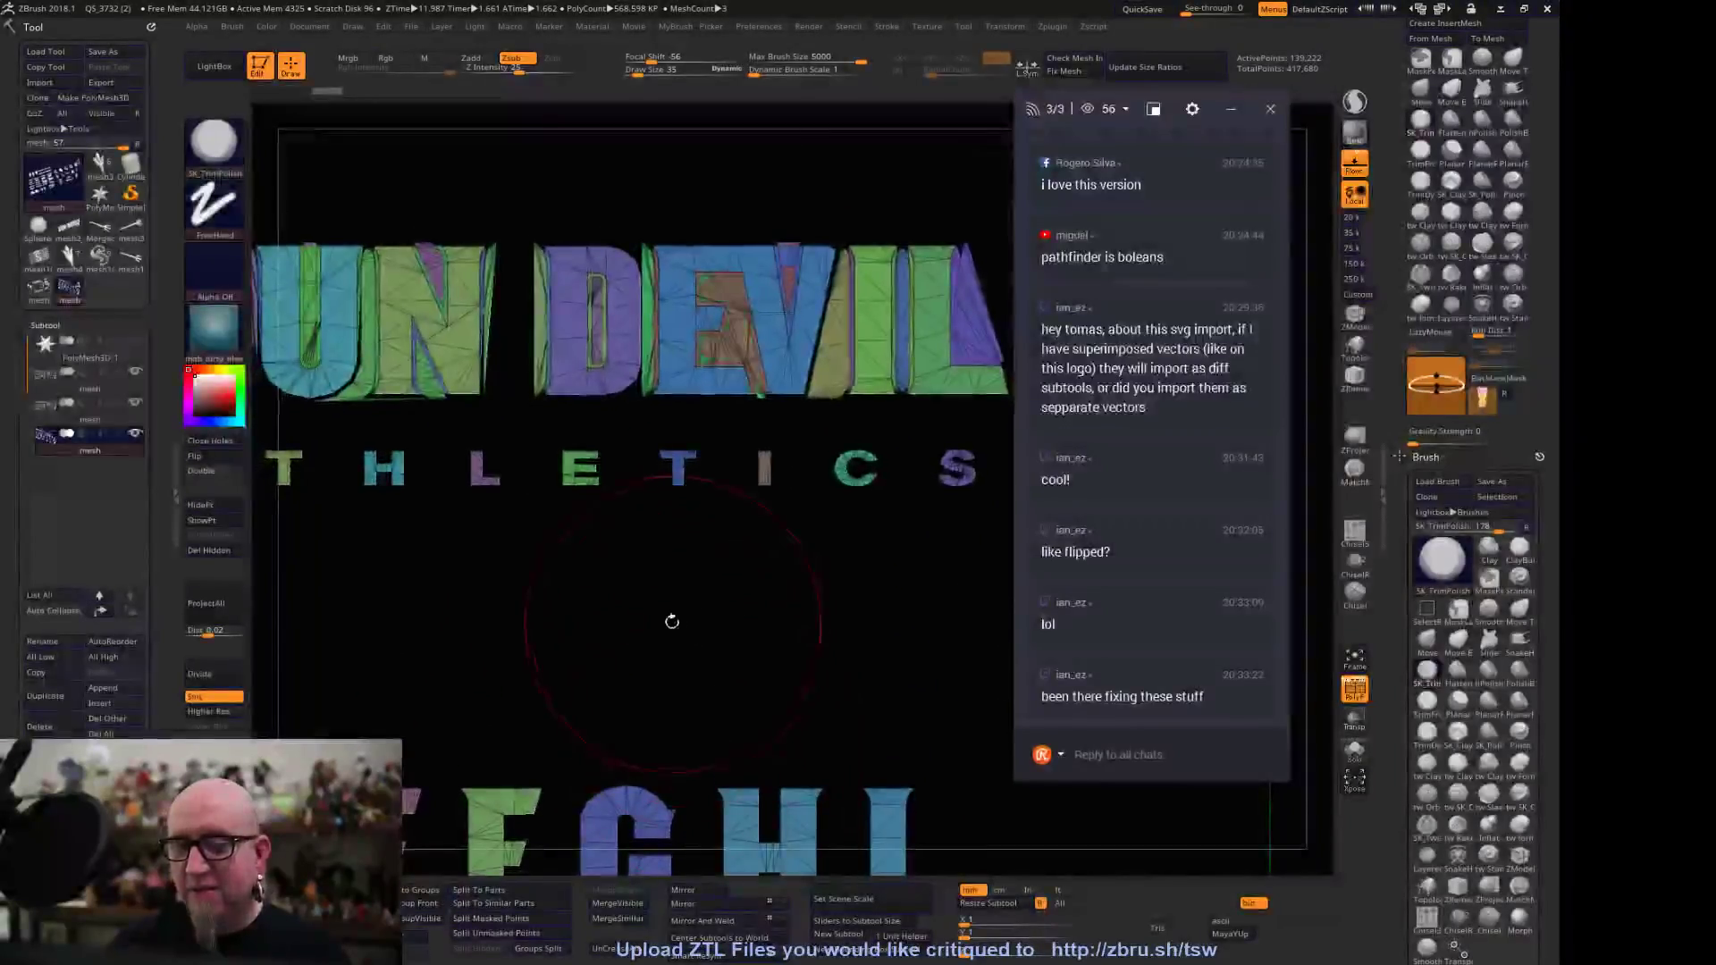
pyautogui.moveTo(854, 579); pyautogui.dragTo(570, 609)
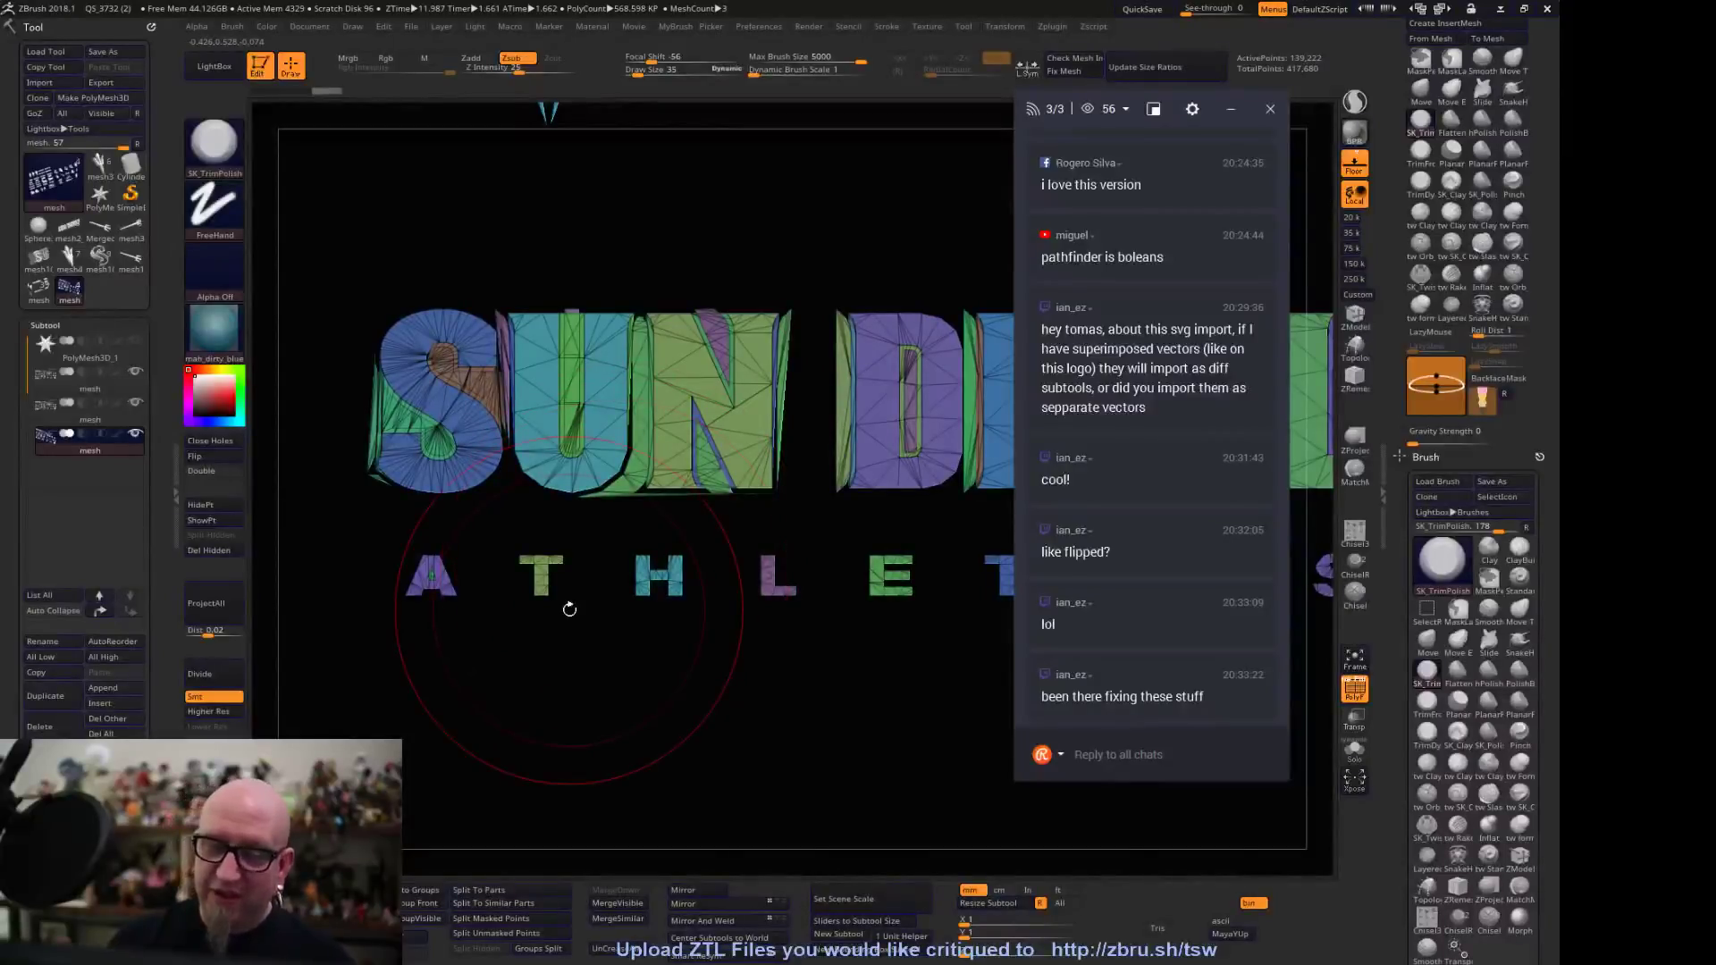
# Isolate the inner polygroup in the lower curve of the SUN DEVILS letter S, inspect it, and restore full visibility
pyautogui.keyDown('ctrl'); pyautogui.keyDown('shift'); pyautogui.click(472, 442); pyautogui.keyUp('shift'); pyautogui.keyUp('ctrl')
pyautogui.press('p')
pyautogui.moveTo(552, 697); pyautogui.dragTo(580, 673)
pyautogui.keyDown('ctrl'); pyautogui.keyDown('shift'); pyautogui.moveTo(337, 220); pyautogui.dragTo(534, 585); pyautogui.keyUp('shift'); pyautogui.keyUp('ctrl')
pyautogui.keyDown('ctrl'); pyautogui.keyDown('shift'); pyautogui.click(586, 731); pyautogui.keyUp('shift'); pyautogui.keyUp('ctrl')
pyautogui.keyDown('alt'); pyautogui.moveTo(375, 652); pyautogui.dragTo(384, 527); pyautogui.keyUp('alt')
pyautogui.keyDown('ctrl'); pyautogui.keyDown('shift'); pyautogui.click(509, 685); pyautogui.keyUp('shift'); pyautogui.keyUp('ctrl')
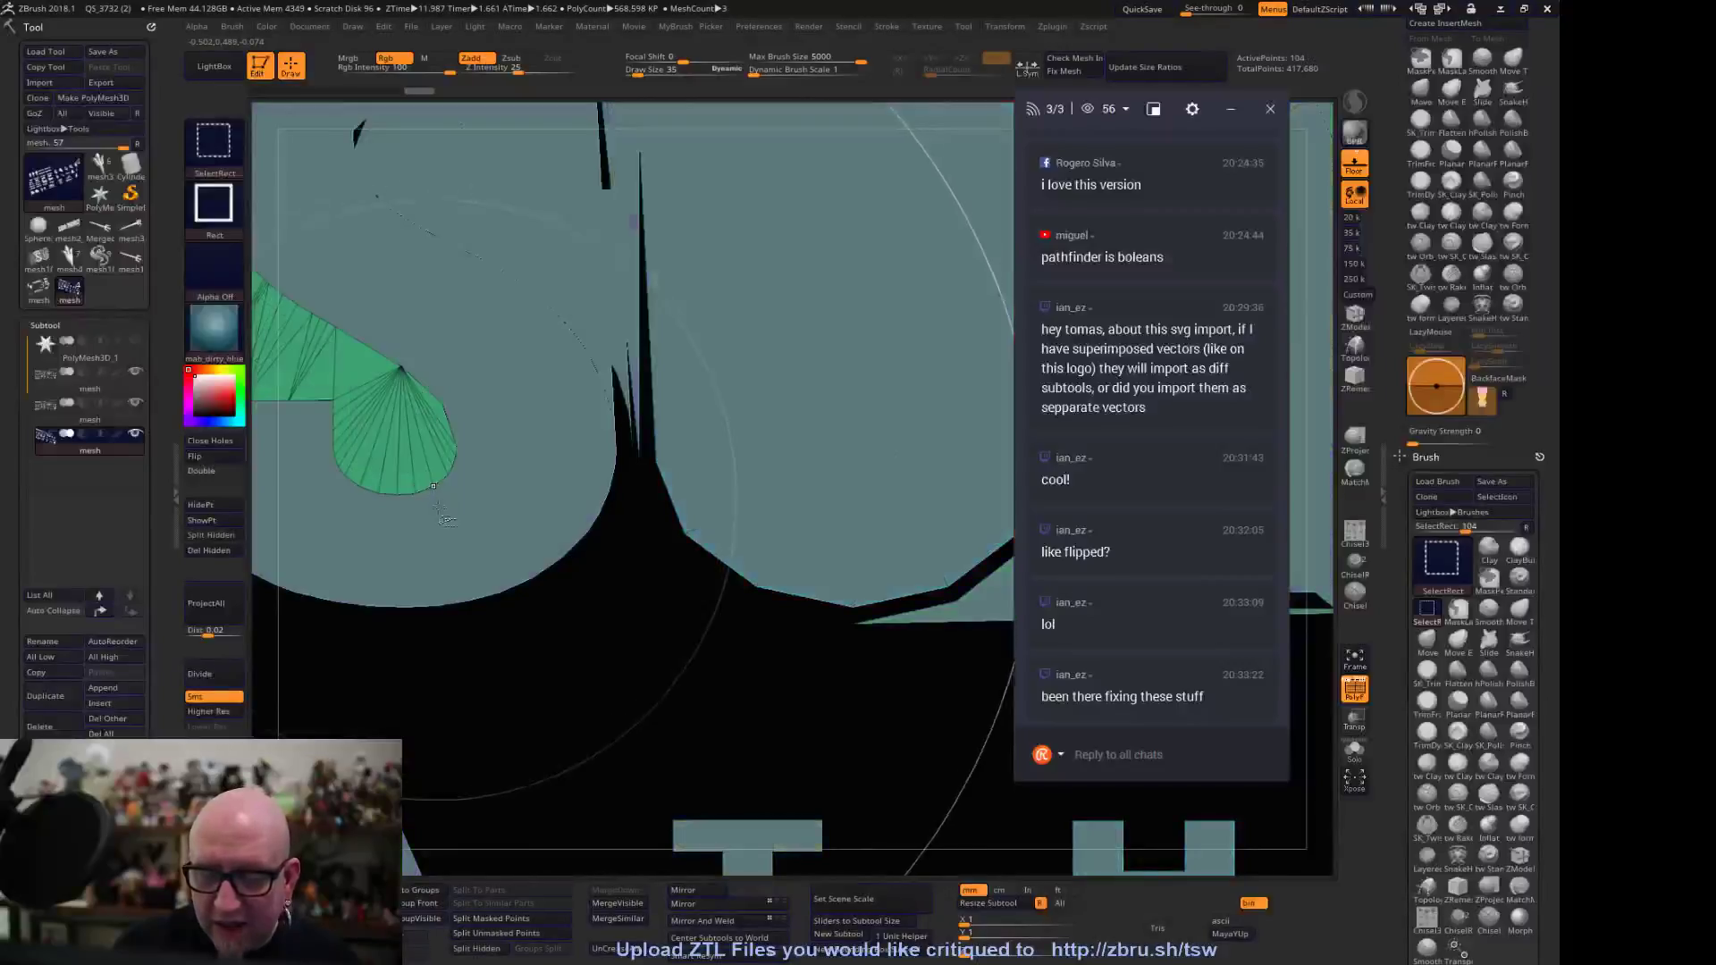
pyautogui.moveTo(787, 696); pyautogui.dragTo(736, 581)
pyautogui.keyDown('ctrl'); pyautogui.keyDown('shift'); pyautogui.click(794, 716); pyautogui.keyUp('shift'); pyautogui.keyUp('ctrl')
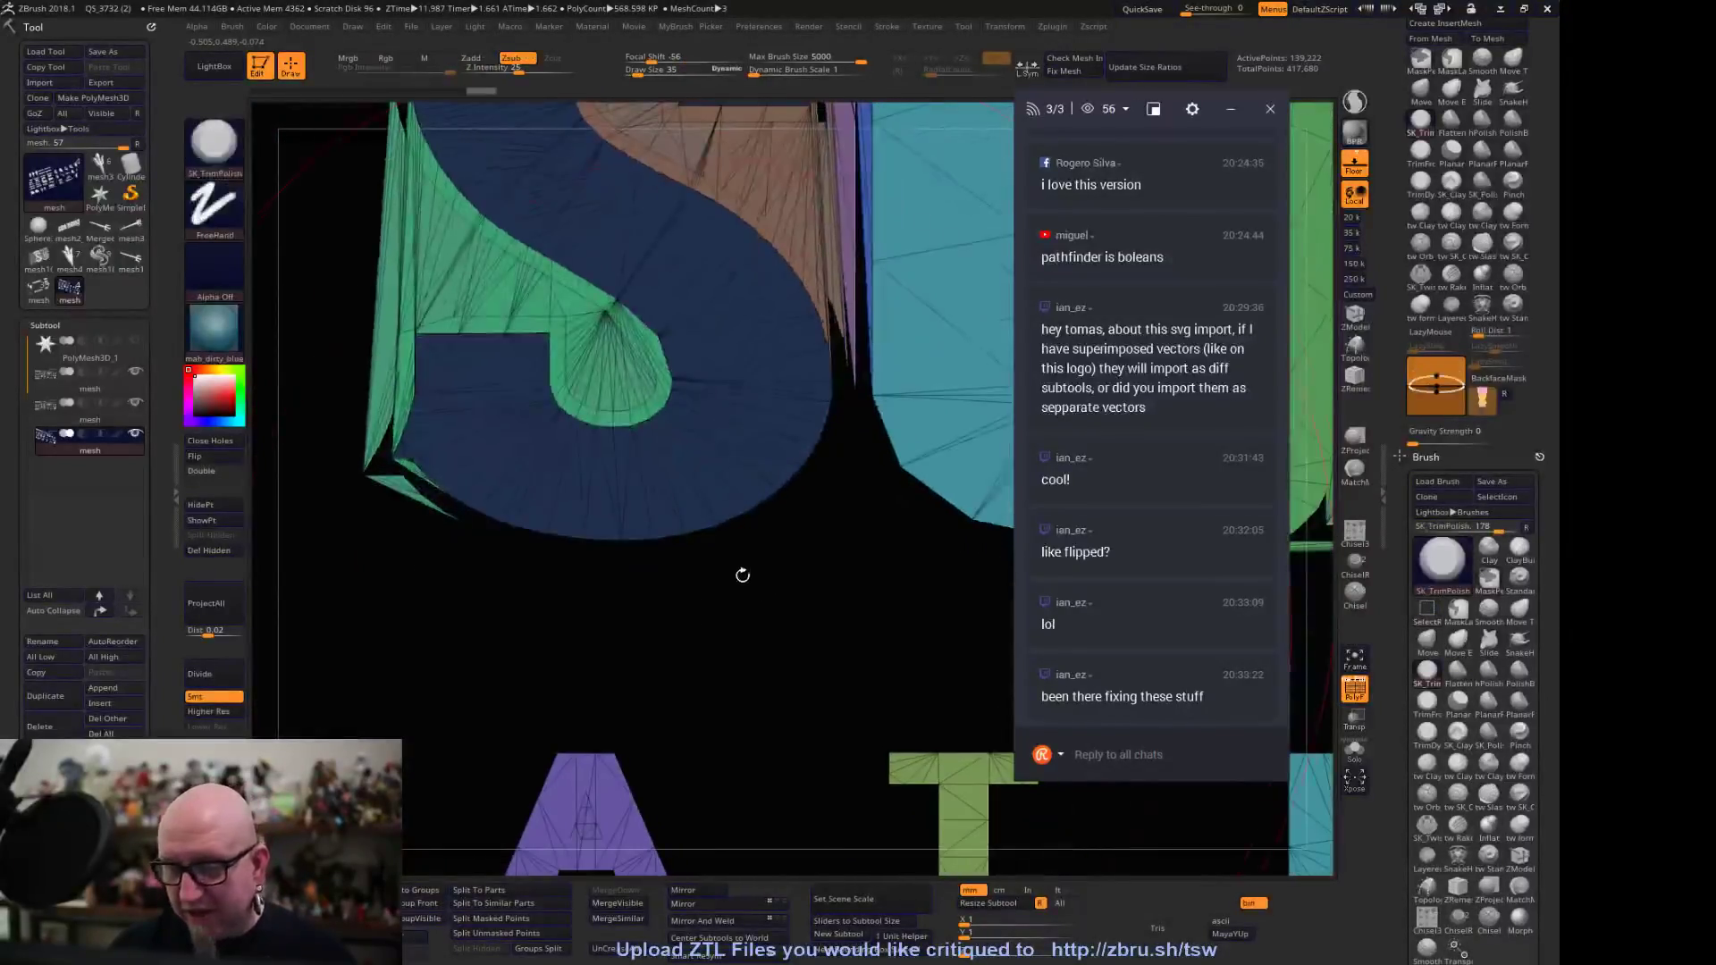
# Examine the overlapping inner polygroups of the letters S, U and N in the SUN DEVILS lettering up close
pyautogui.moveTo(837, 404); pyautogui.dragTo(513, 525)
pyautogui.moveTo(408, 278); pyautogui.dragTo(443, 225)
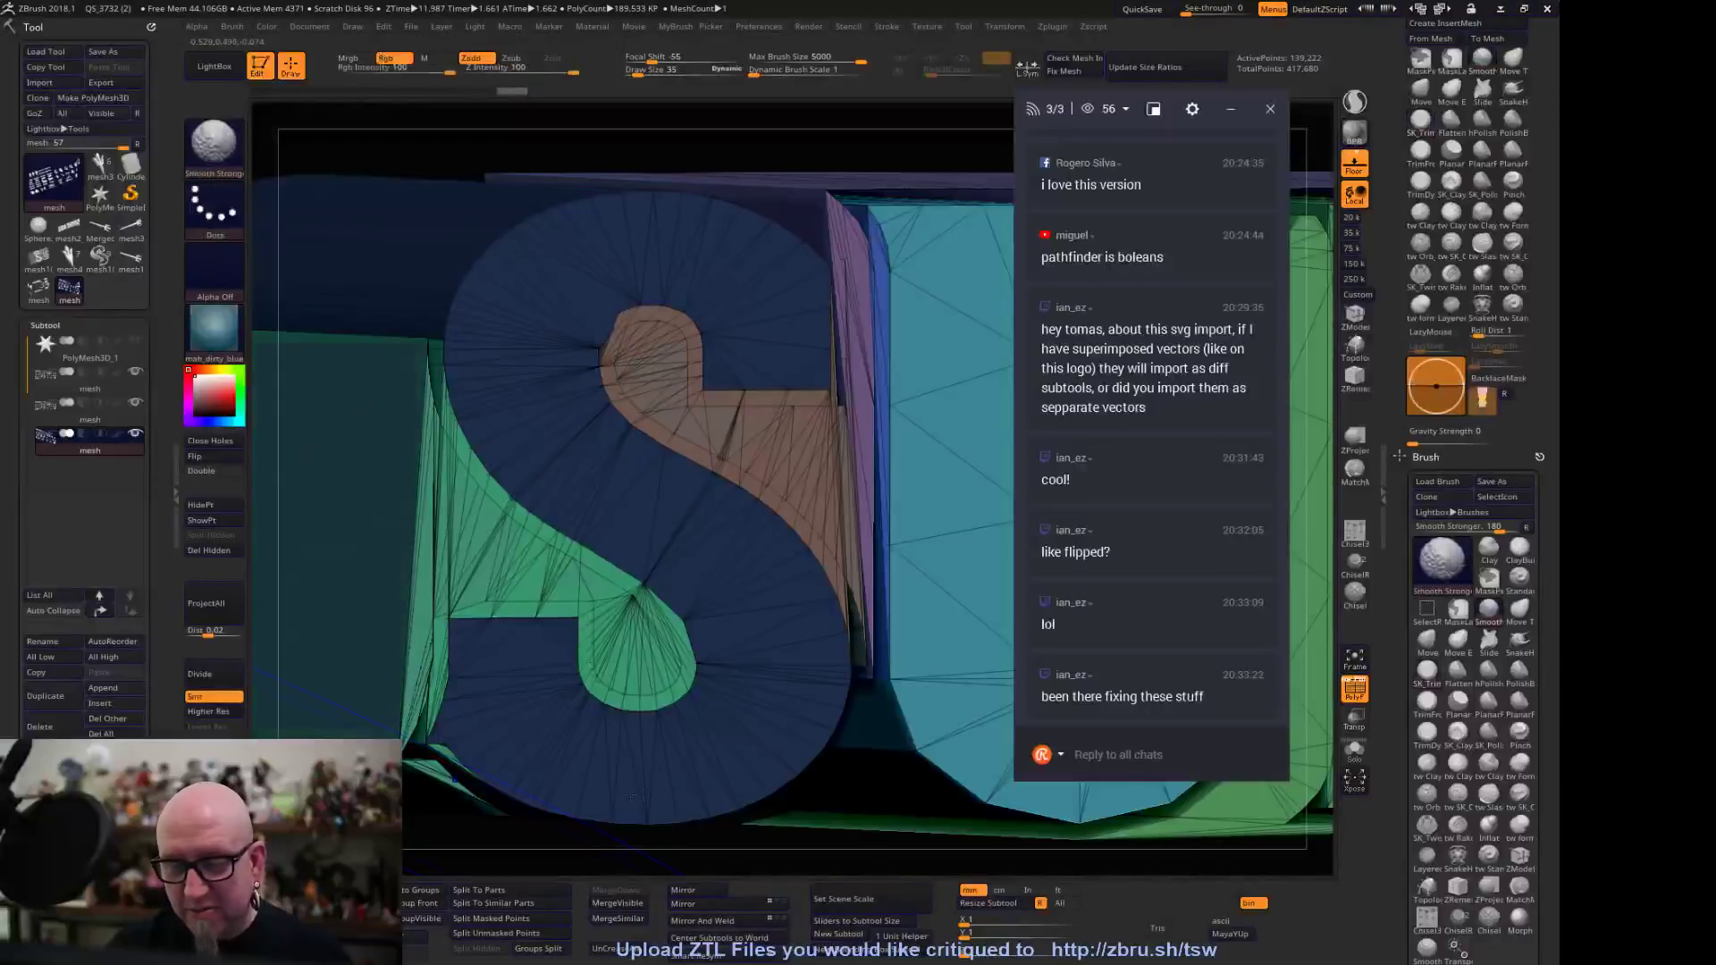
pyautogui.moveTo(798, 845); pyautogui.dragTo(617, 804)
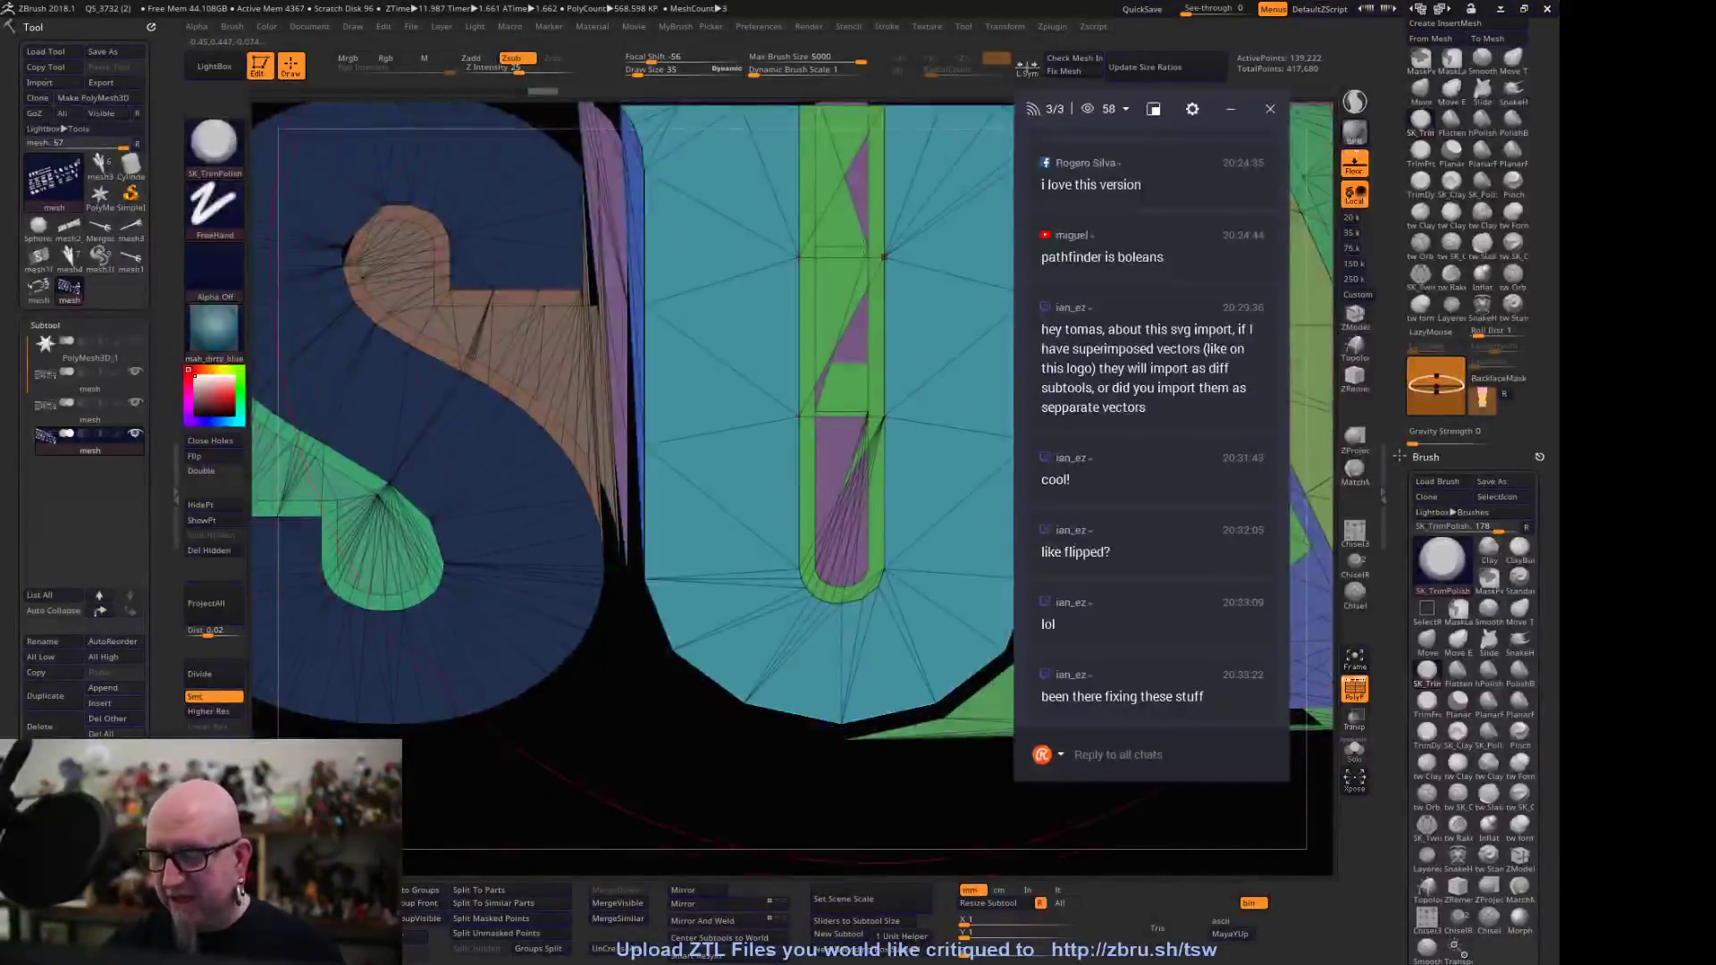
pyautogui.keyDown('ctrl'); pyautogui.moveTo(742, 776); pyautogui.dragTo(467, 656, button='right'); pyautogui.keyUp('ctrl')
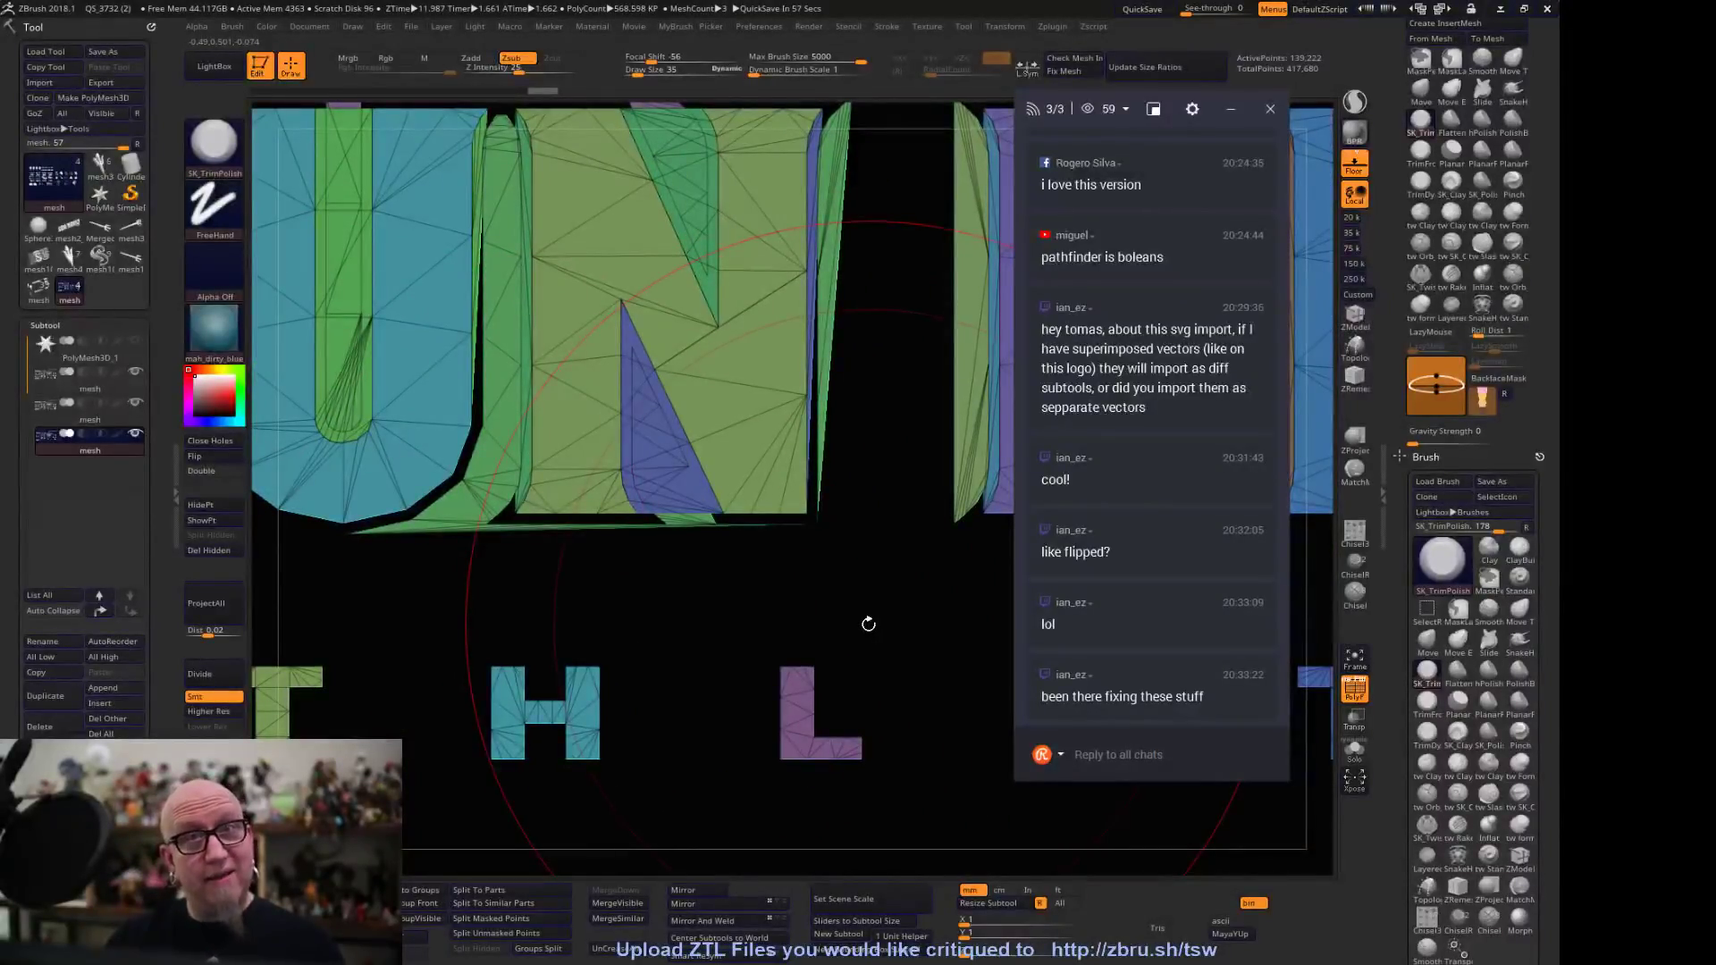
pyautogui.keyDown('ctrl'); pyautogui.moveTo(877, 671); pyautogui.dragTo(700, 665, button='right'); pyautogui.keyUp('ctrl')
pyautogui.keyDown('alt'); pyautogui.moveTo(701, 664); pyautogui.dragTo(438, 565); pyautogui.keyUp('alt')
# Examine the polygroups of the alphabet letters and numerals, comparing the counters of B, D and the zero
pyautogui.keyDown('alt'); pyautogui.moveTo(628, 673); pyautogui.dragTo(750, 244); pyautogui.keyUp('alt')
pyautogui.keyDown('alt'); pyautogui.moveTo(816, 655); pyautogui.dragTo(967, 298); pyautogui.keyUp('alt')
pyautogui.keyDown('alt'); pyautogui.moveTo(504, 718); pyautogui.dragTo(1110, 716); pyautogui.keyUp('alt')
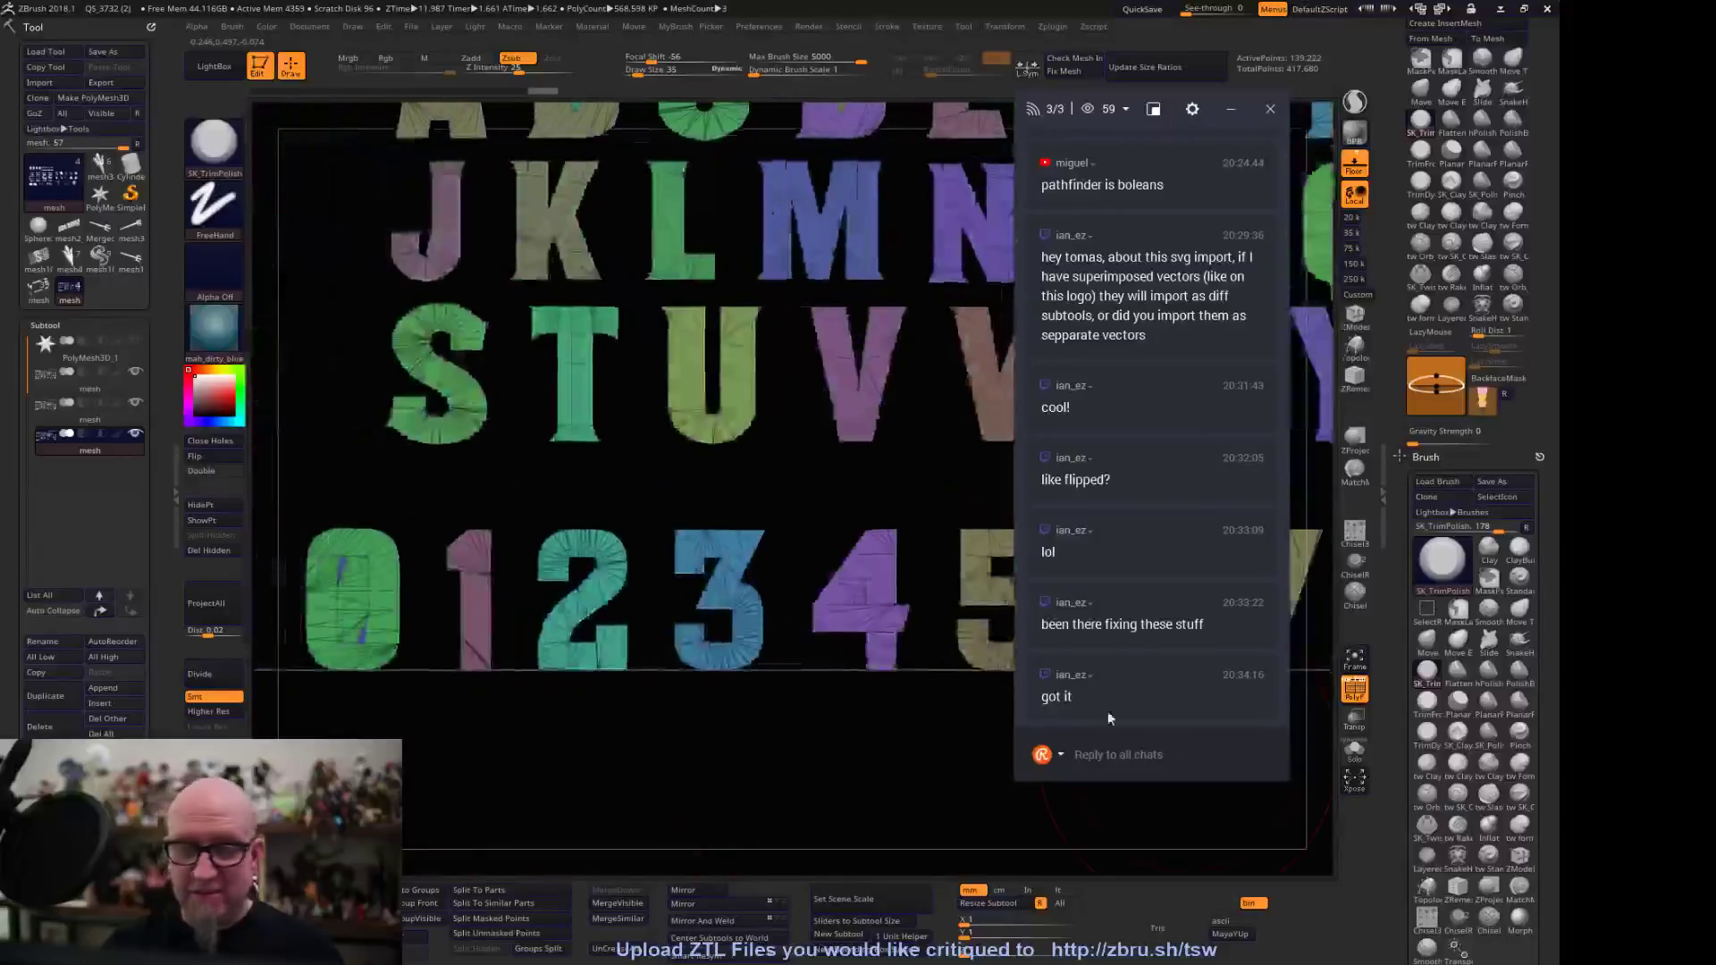
pyautogui.keyDown('alt'); pyautogui.moveTo(521, 746); pyautogui.dragTo(679, 558); pyautogui.keyUp('alt')
pyautogui.keyDown('alt'); pyautogui.moveTo(613, 643); pyautogui.dragTo(624, 694); pyautogui.keyUp('alt')
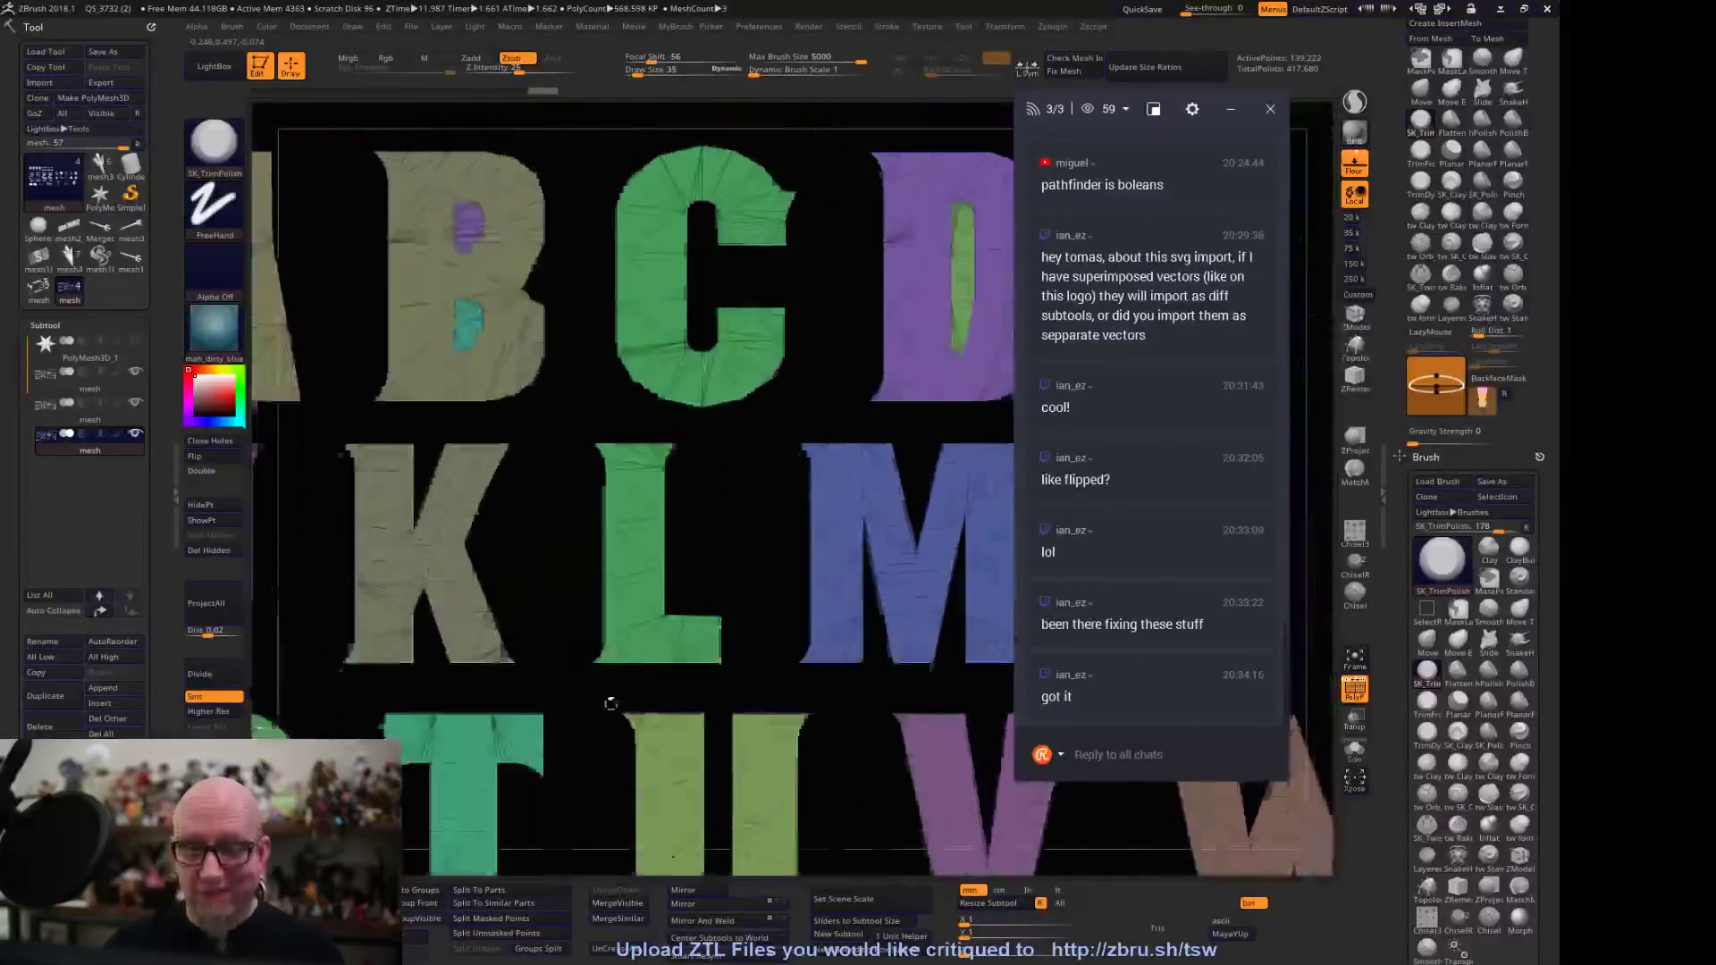
pyautogui.keyDown('alt'); pyautogui.moveTo(534, 663); pyautogui.dragTo(933, 36); pyautogui.keyUp('alt')
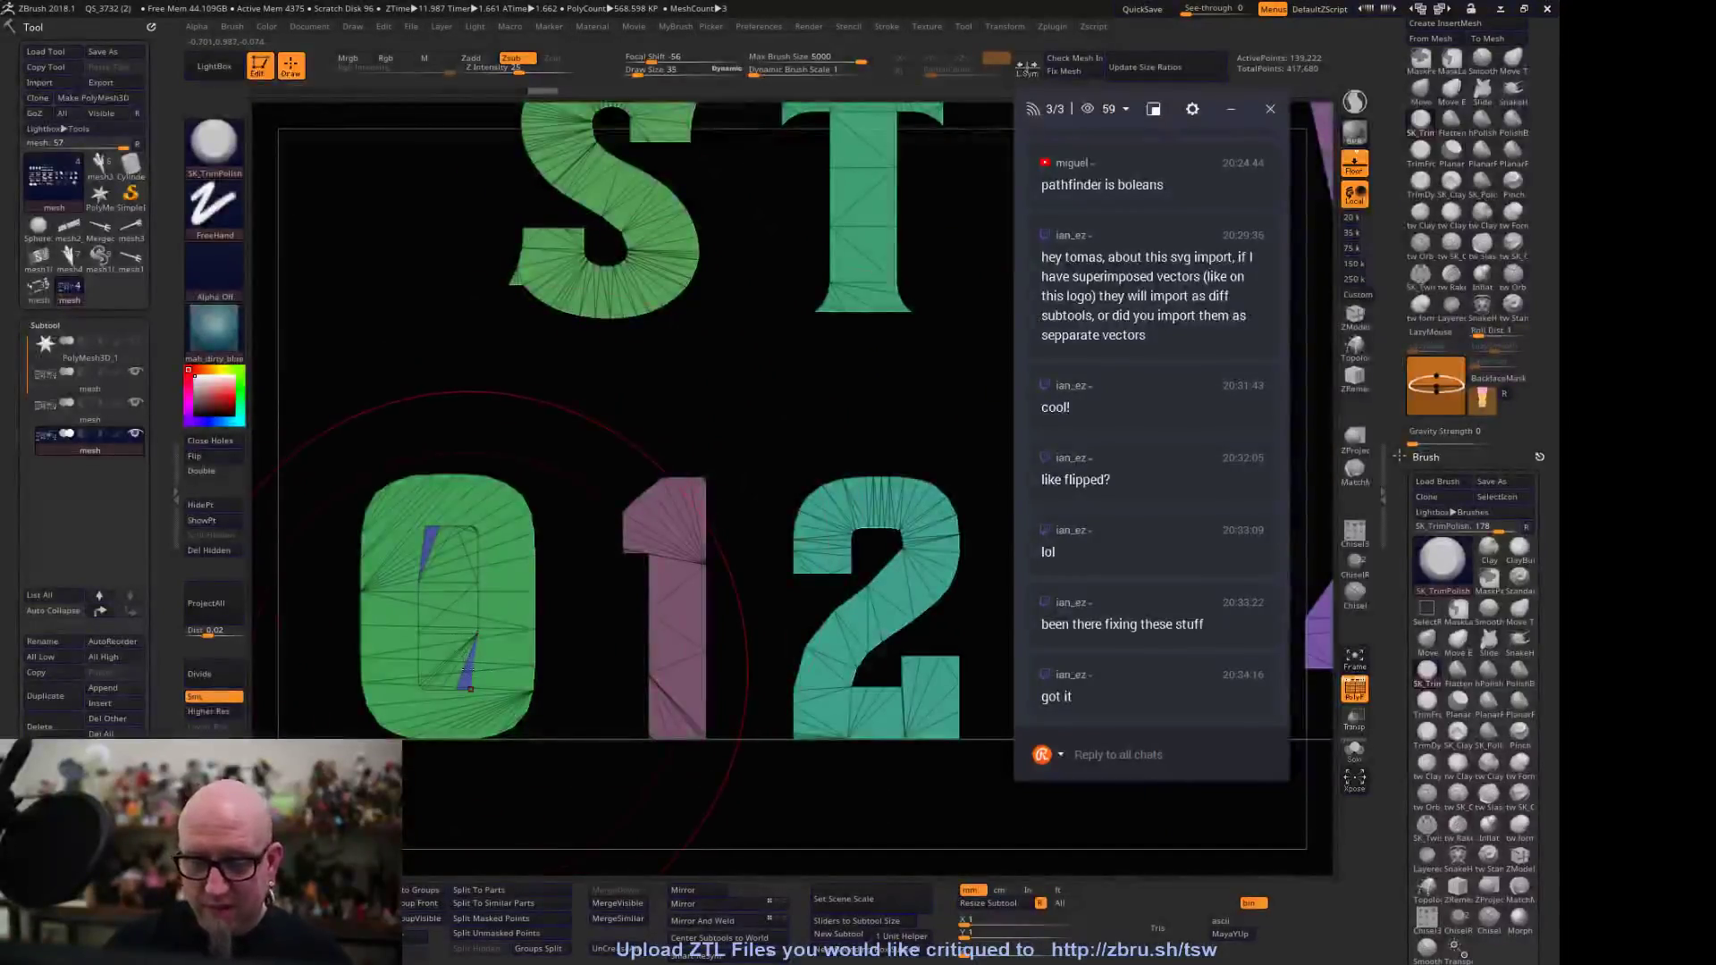
# Isolate the inner counter polygroup of the numeral 0, hiding the rest of the artwork mesh
pyautogui.click(471, 629)
pyautogui.keyDown('ctrl'); pyautogui.moveTo(562, 551); pyautogui.dragTo(659, 632, button='right'); pyautogui.keyUp('ctrl')
pyautogui.keyDown('ctrl'); pyautogui.keyDown('shift'); pyautogui.click(380, 378); pyautogui.keyUp('shift'); pyautogui.keyUp('ctrl')
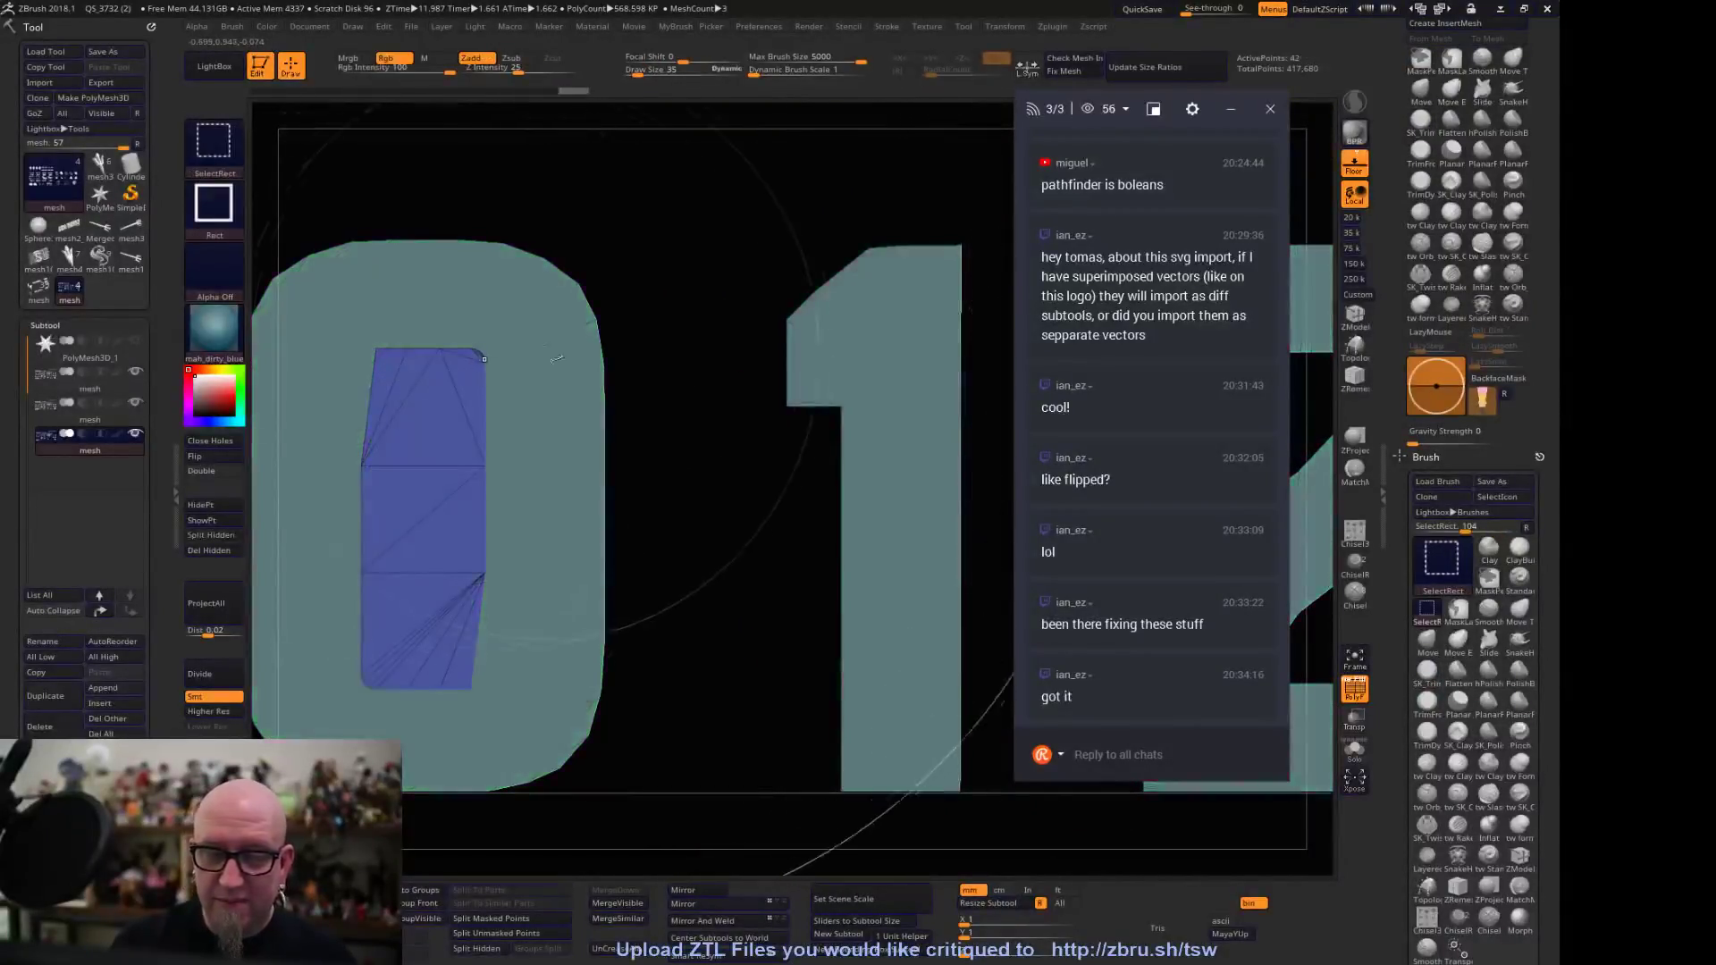
pyautogui.moveTo(683, 596); pyautogui.dragTo(788, 548)
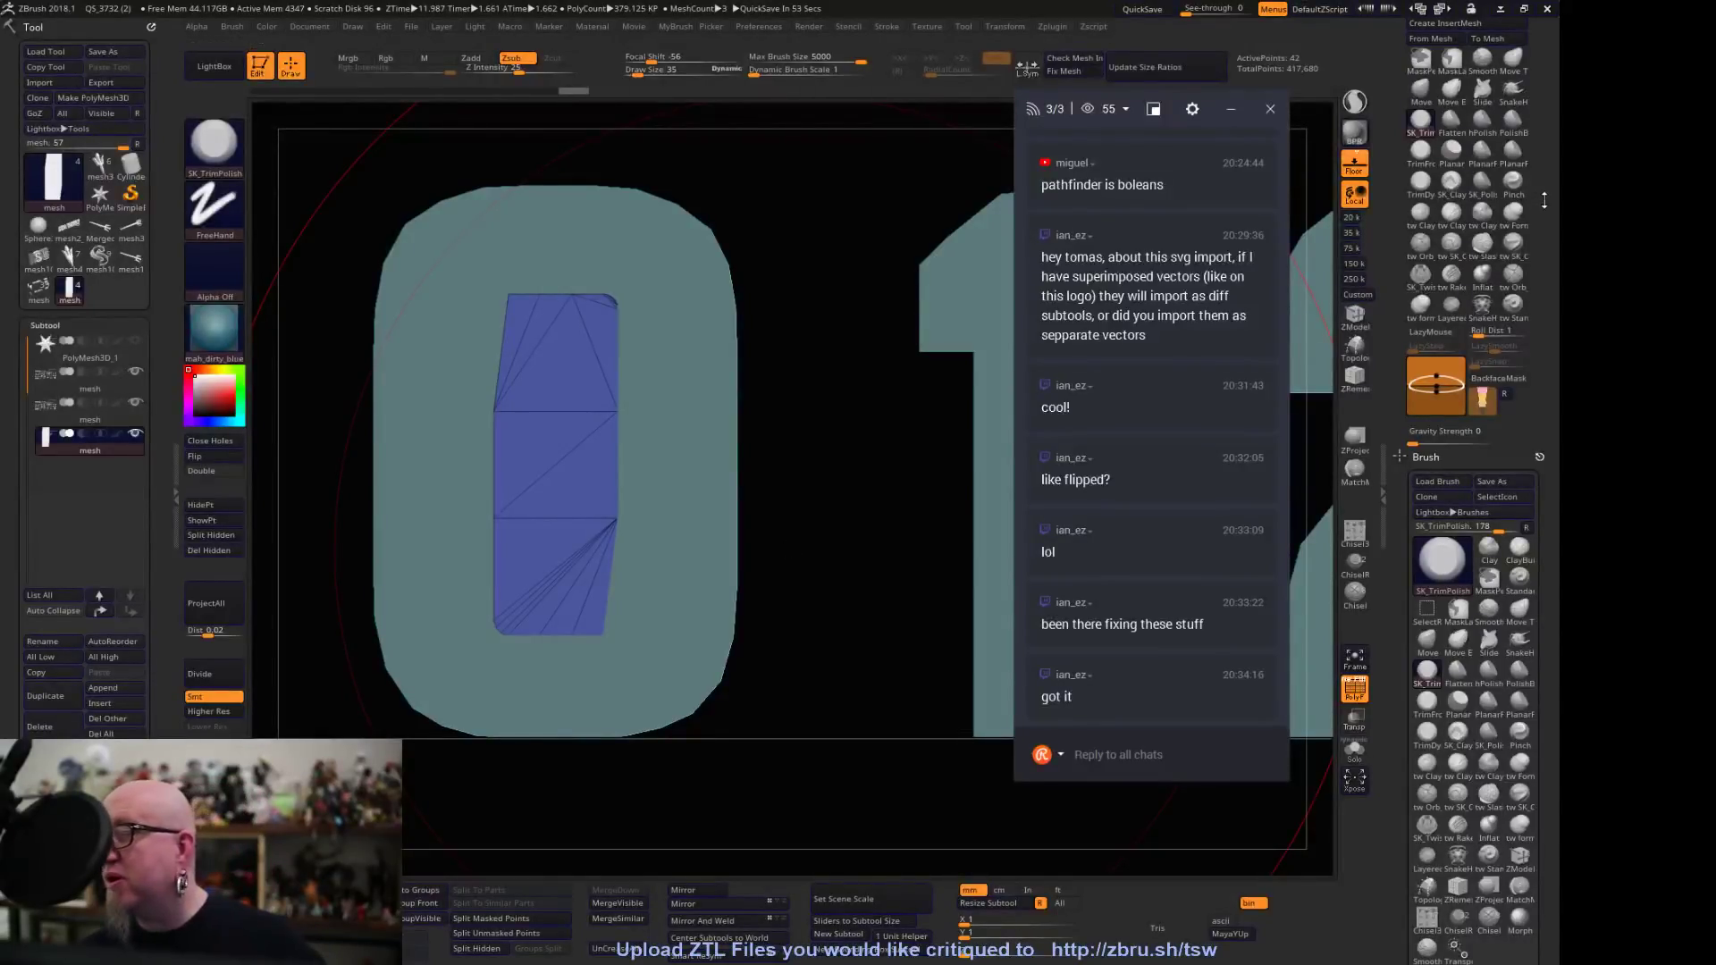
# Locate the Text 3D & Vector Shapes plugin's SVG options and review the imported alphabet and Sun Devils artwork
pyautogui.scroll(-10, 1558, 426)
pyautogui.scroll(-1, 1558, 426)
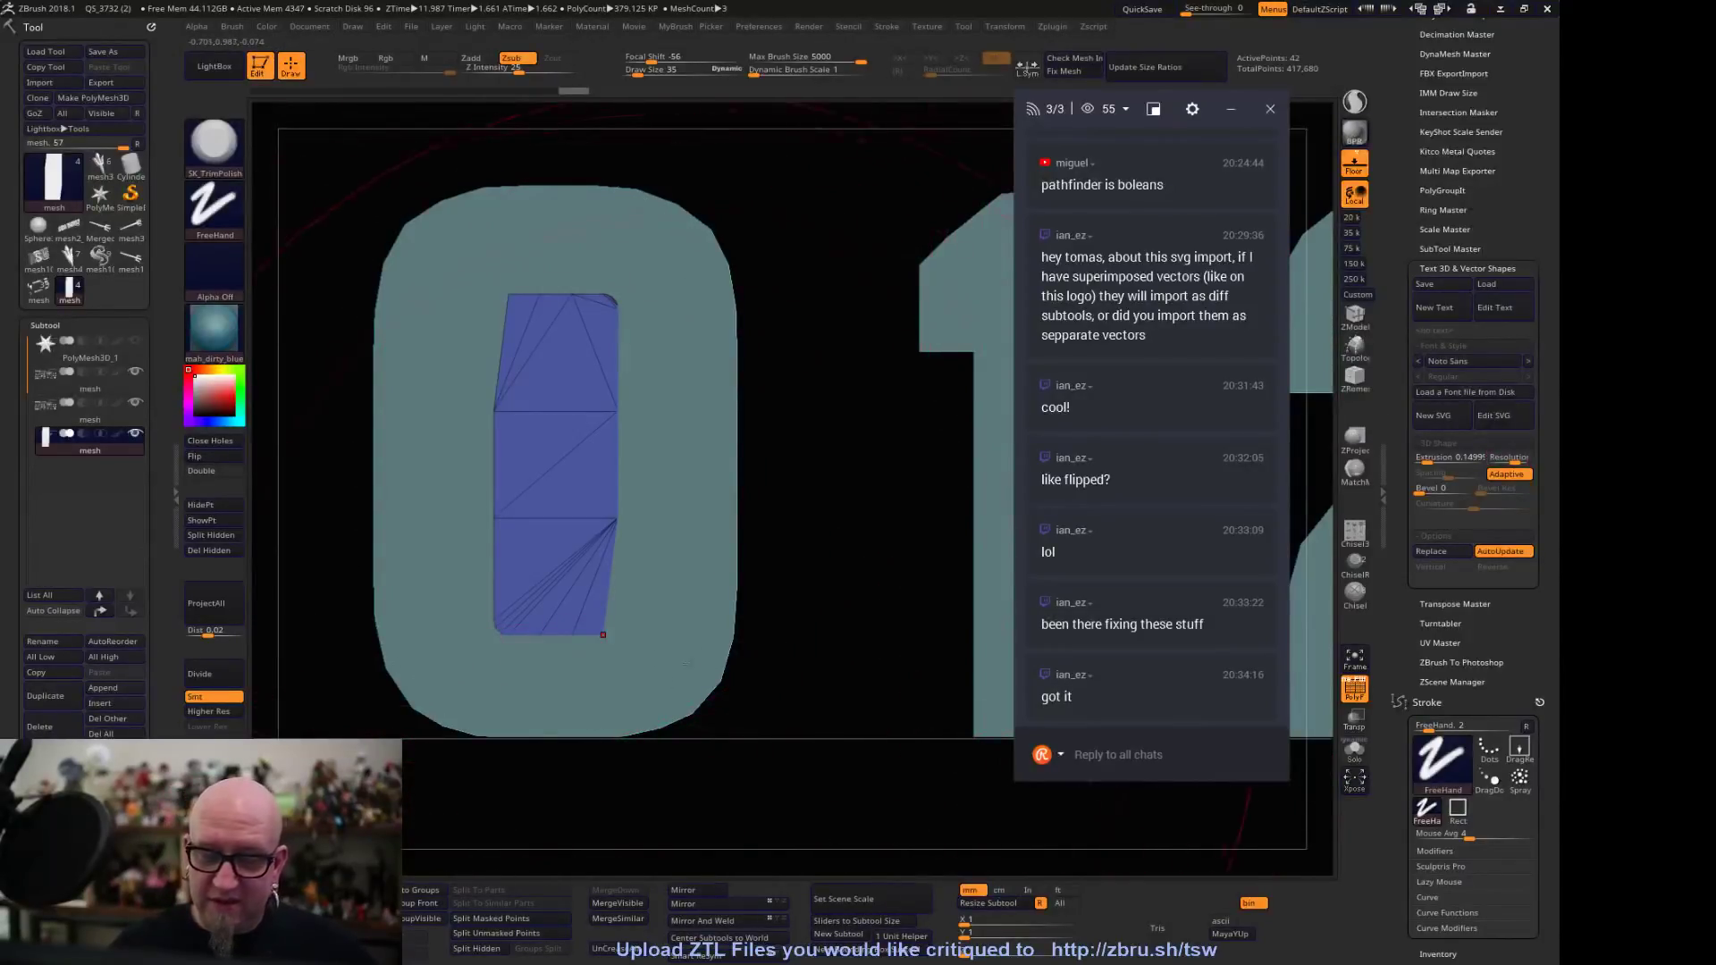
pyautogui.keyDown('alt'); pyautogui.moveTo(853, 597); pyautogui.dragTo(605, 658); pyautogui.keyUp('alt')
pyautogui.moveTo(775, 657)
pyautogui.keyDown('alt'); pyautogui.mouseDown()
pyautogui.moveTo(777, 609)
pyautogui.moveTo(476, 677)
pyautogui.moveTo(776, 682)
pyautogui.mouseUp(); pyautogui.keyUp('alt')
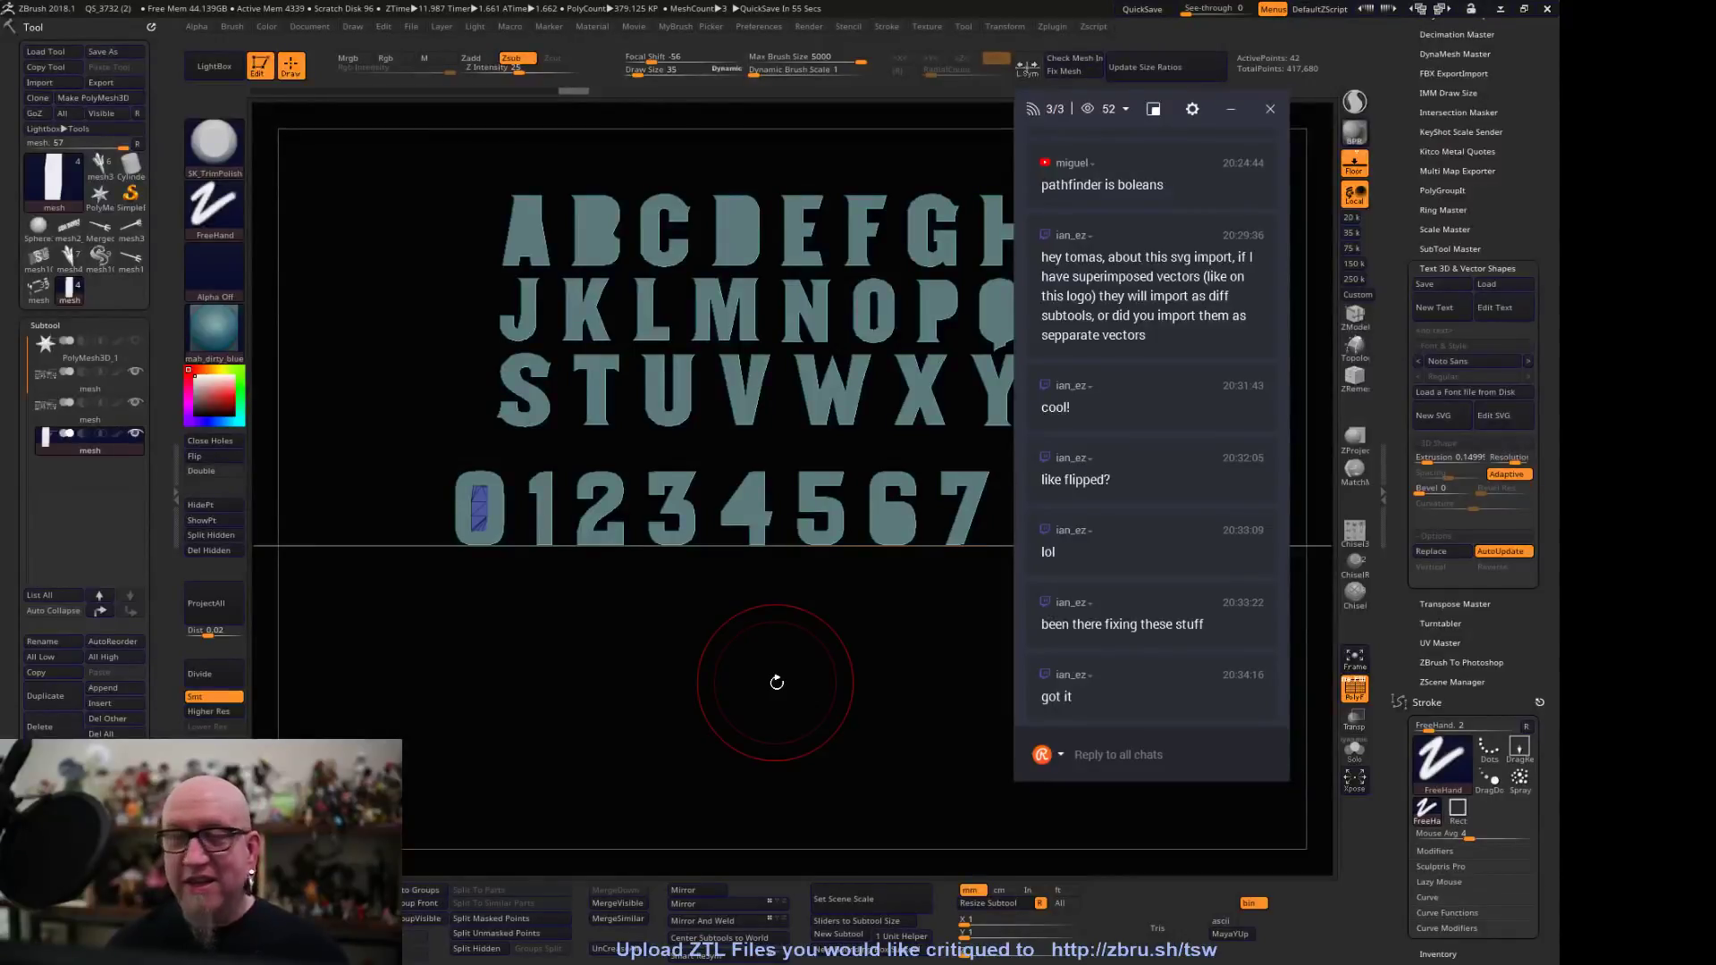
pyautogui.keyDown('alt'); pyautogui.moveTo(720, 661); pyautogui.dragTo(610, 545); pyautogui.keyUp('alt')
pyautogui.keyDown('alt'); pyautogui.moveTo(739, 591); pyautogui.dragTo(793, 781); pyautogui.keyUp('alt')
pyautogui.keyDown('alt'); pyautogui.moveTo(962, 443); pyautogui.dragTo(933, 621); pyautogui.keyUp('alt')
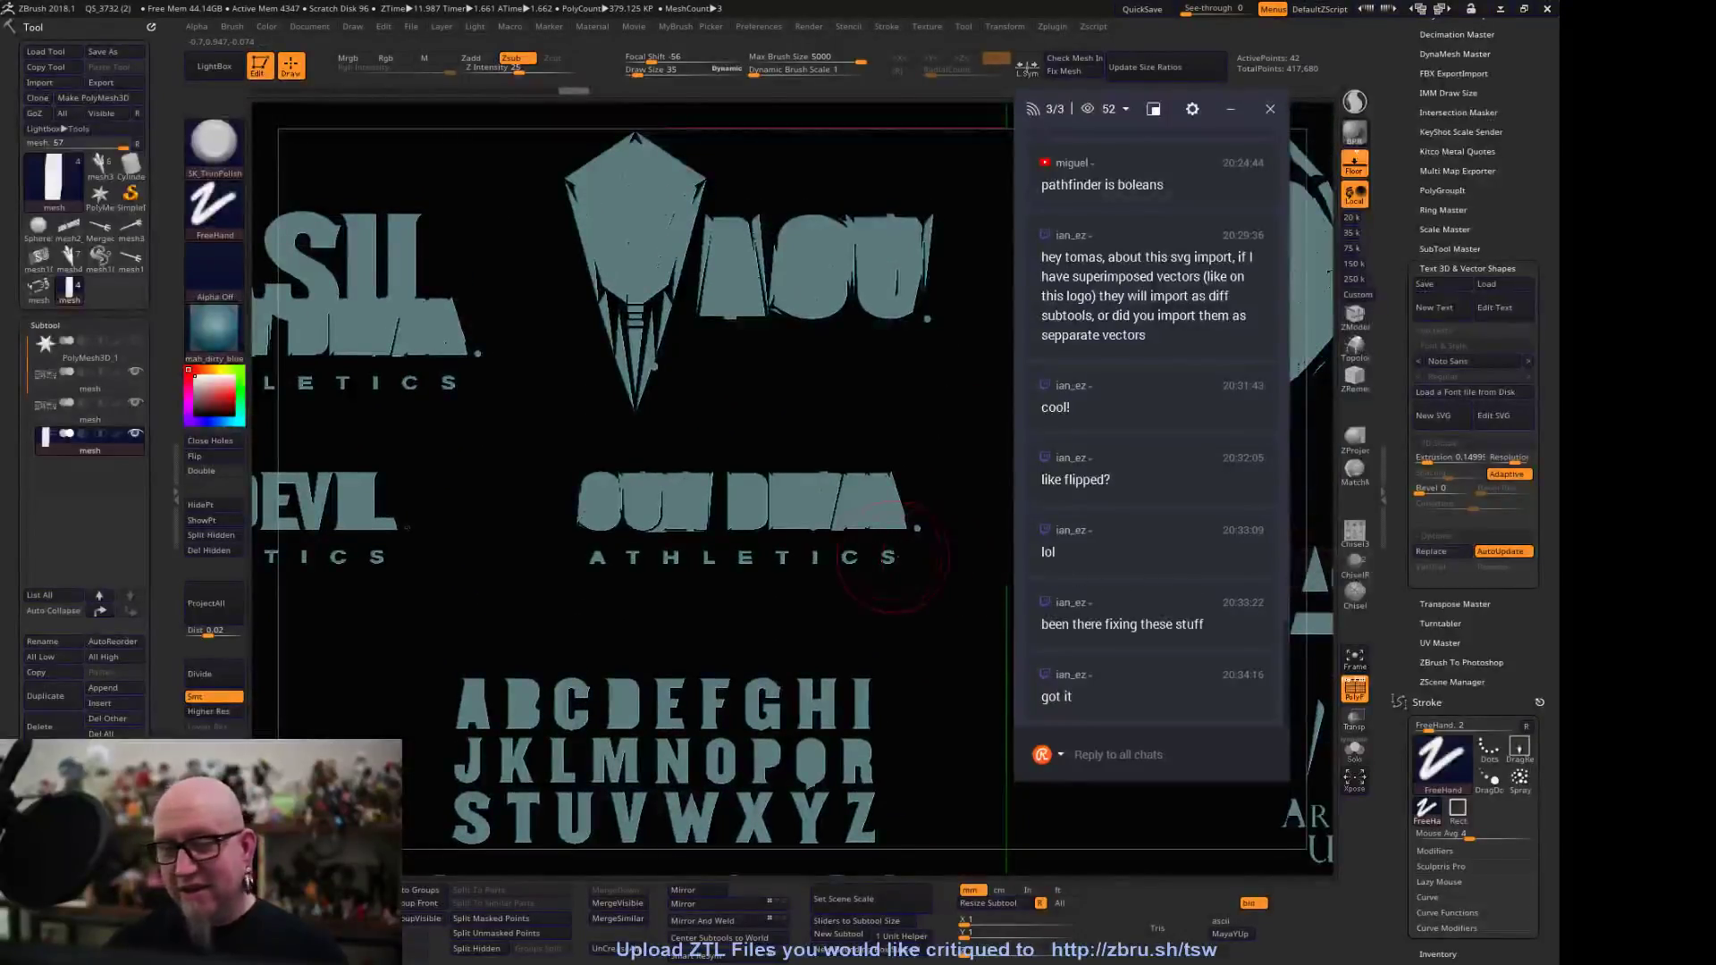
# Unhide the whole artwork mesh and examine the polygroups of the pitchfork and the ASU lettering up close
pyautogui.keyDown('ctrl'); pyautogui.keyDown('shift'); pyautogui.click(907, 597); pyautogui.keyUp('shift'); pyautogui.keyUp('ctrl')
pyautogui.keyDown('alt'); pyautogui.moveTo(914, 596); pyautogui.dragTo(850, 534); pyautogui.keyUp('alt')
pyautogui.keyDown('alt'); pyautogui.moveTo(819, 197); pyautogui.dragTo(675, 399); pyautogui.keyUp('alt')
pyautogui.keyDown('alt'); pyautogui.moveTo(792, 360); pyautogui.dragTo(783, 657); pyautogui.keyUp('alt')
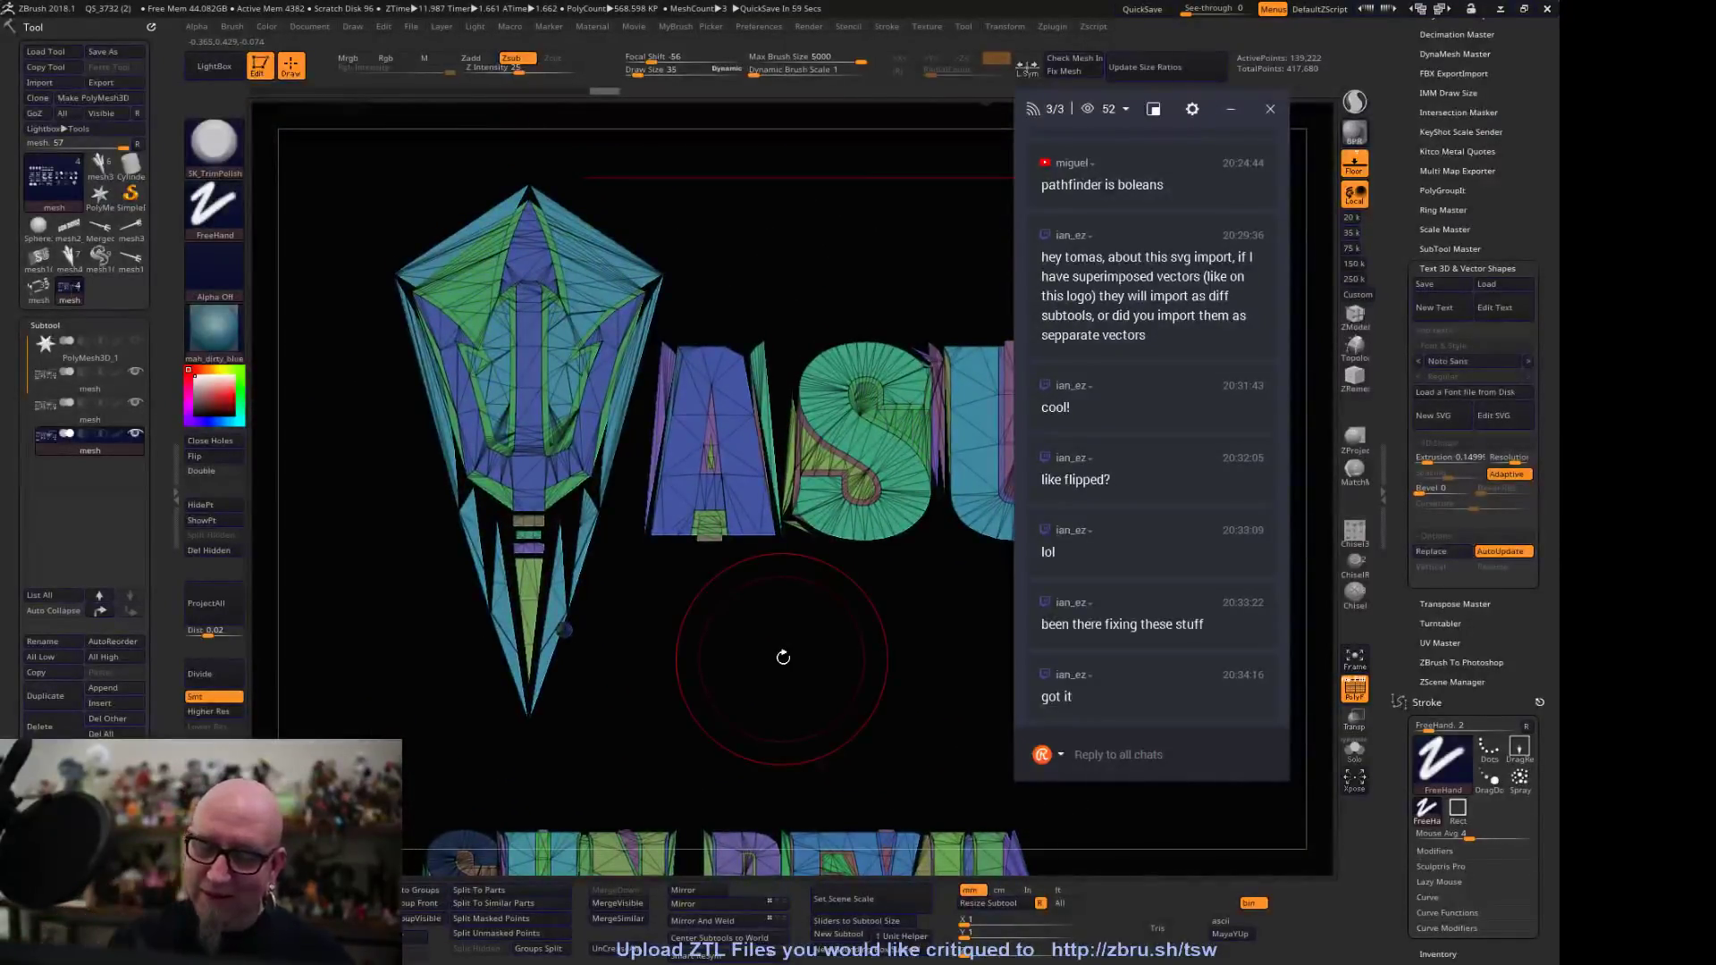
pyautogui.keyDown('alt'); pyautogui.moveTo(656, 621); pyautogui.dragTo(610, 531); pyautogui.keyUp('alt')
# Browse the QuickSave projects to the ASU lettering sculpts and open QS_3769 without saving changes to the current project
pyautogui.click(213, 70)
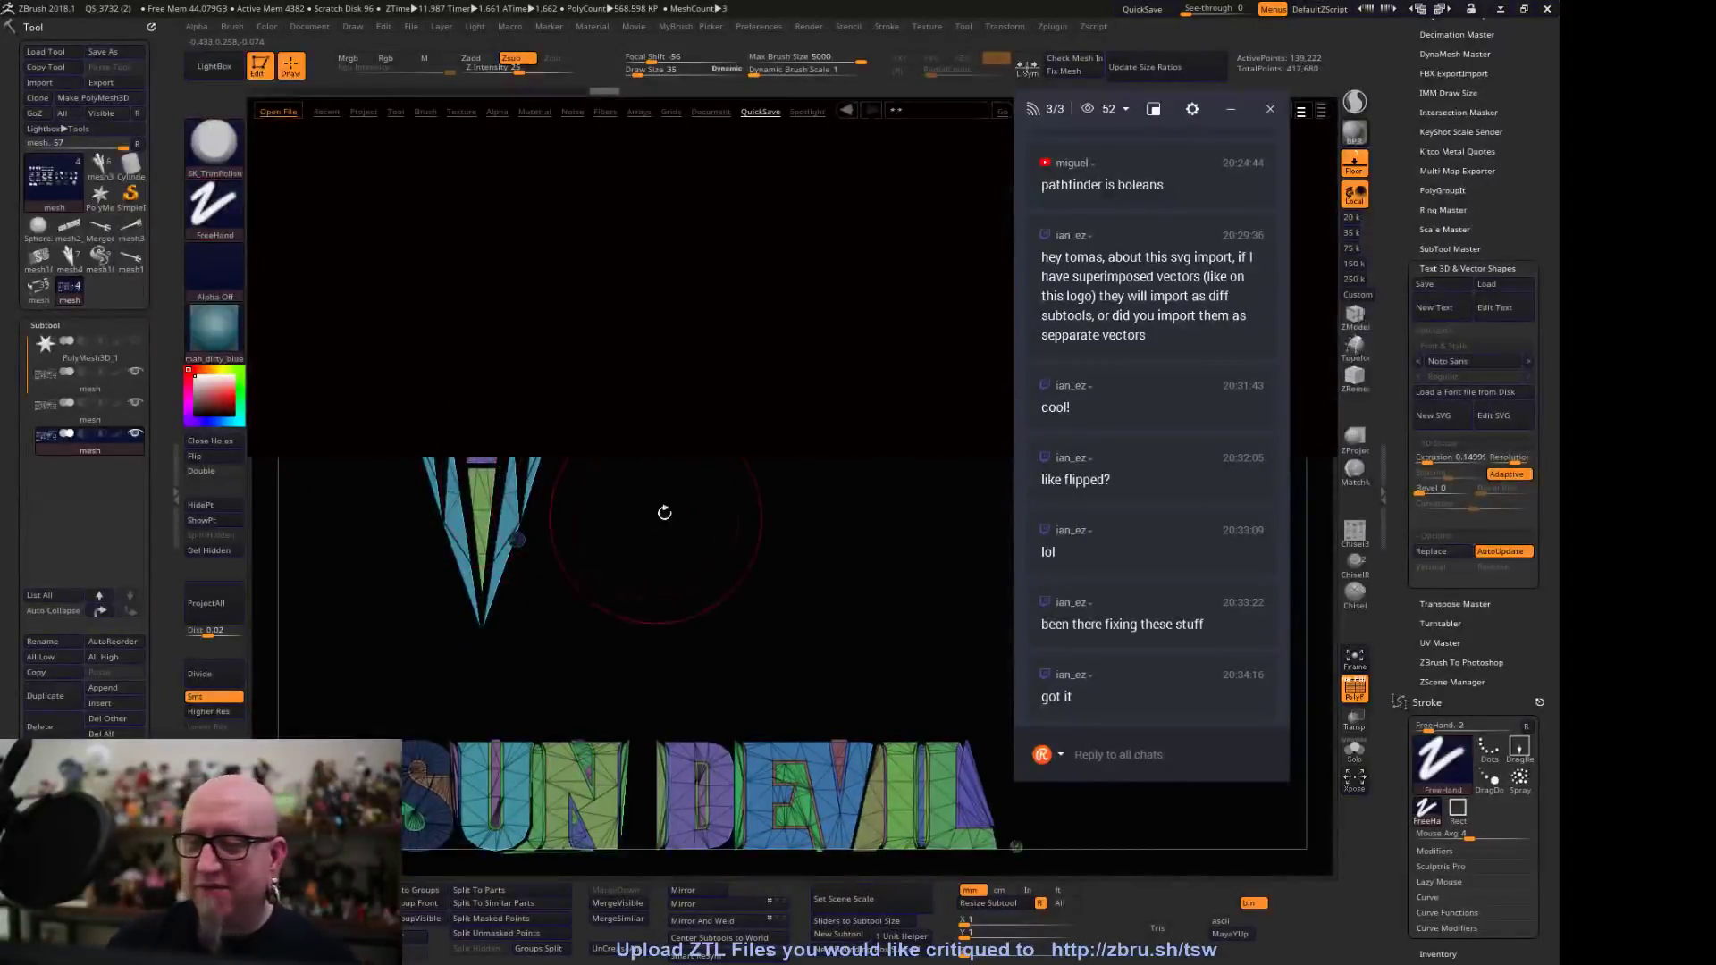
pyautogui.press(',')
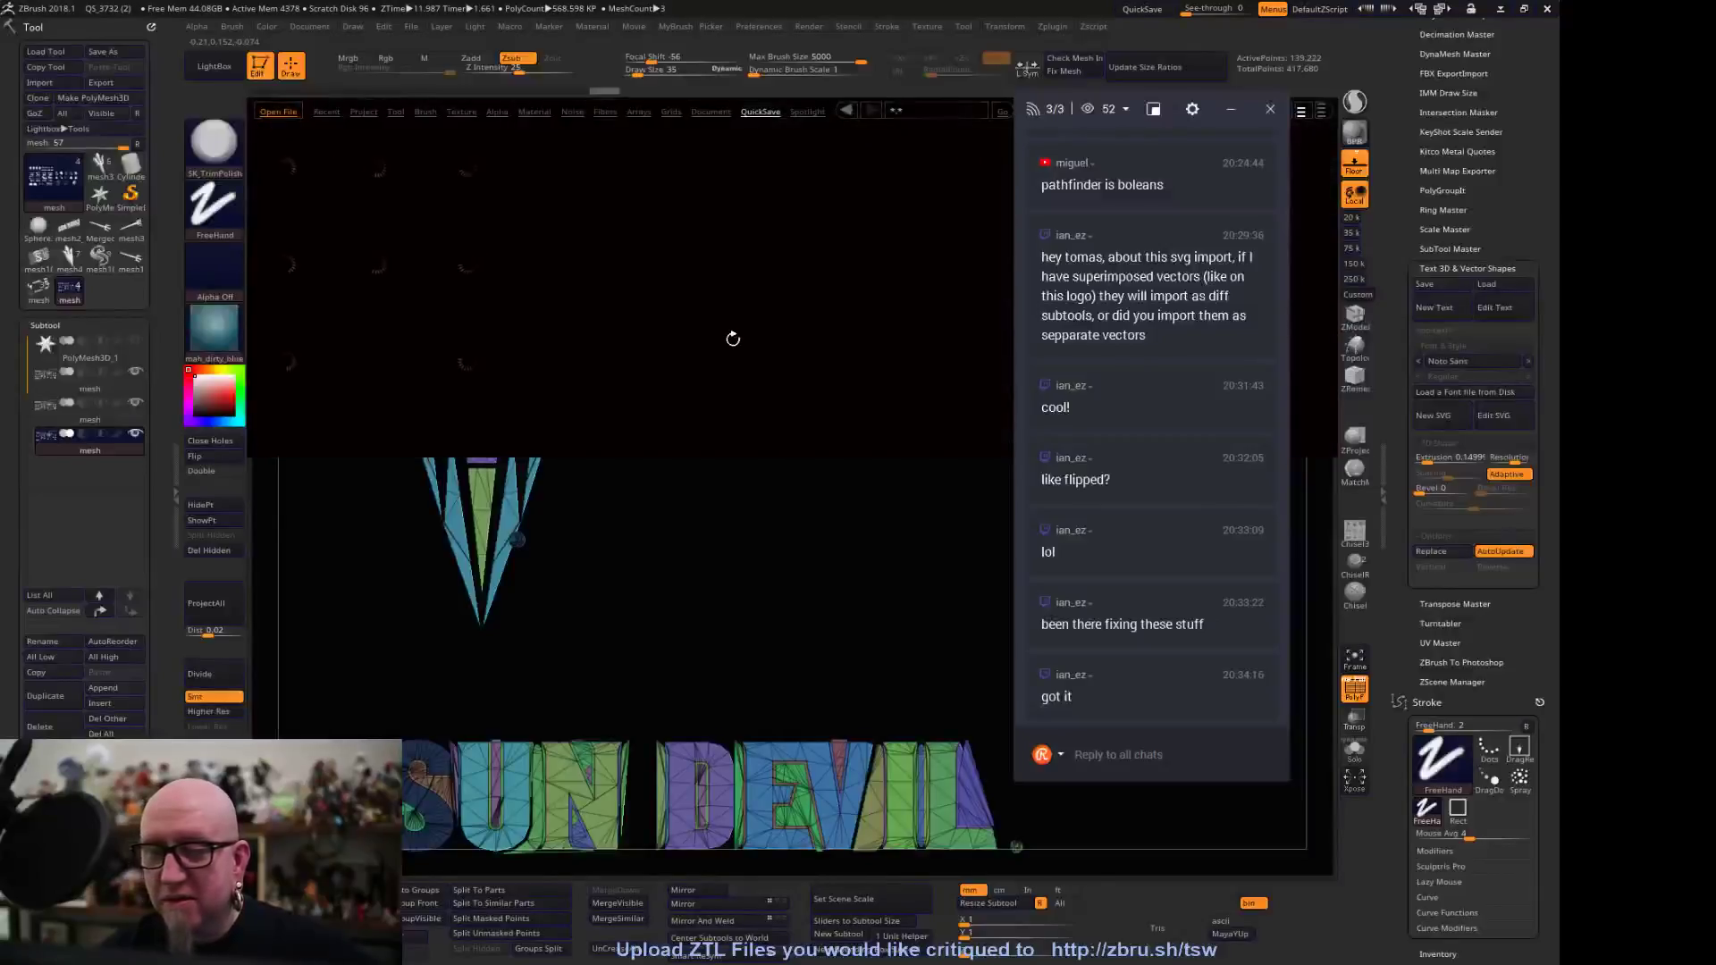
pyautogui.moveTo(704, 310); pyautogui.dragTo(1056, 312)
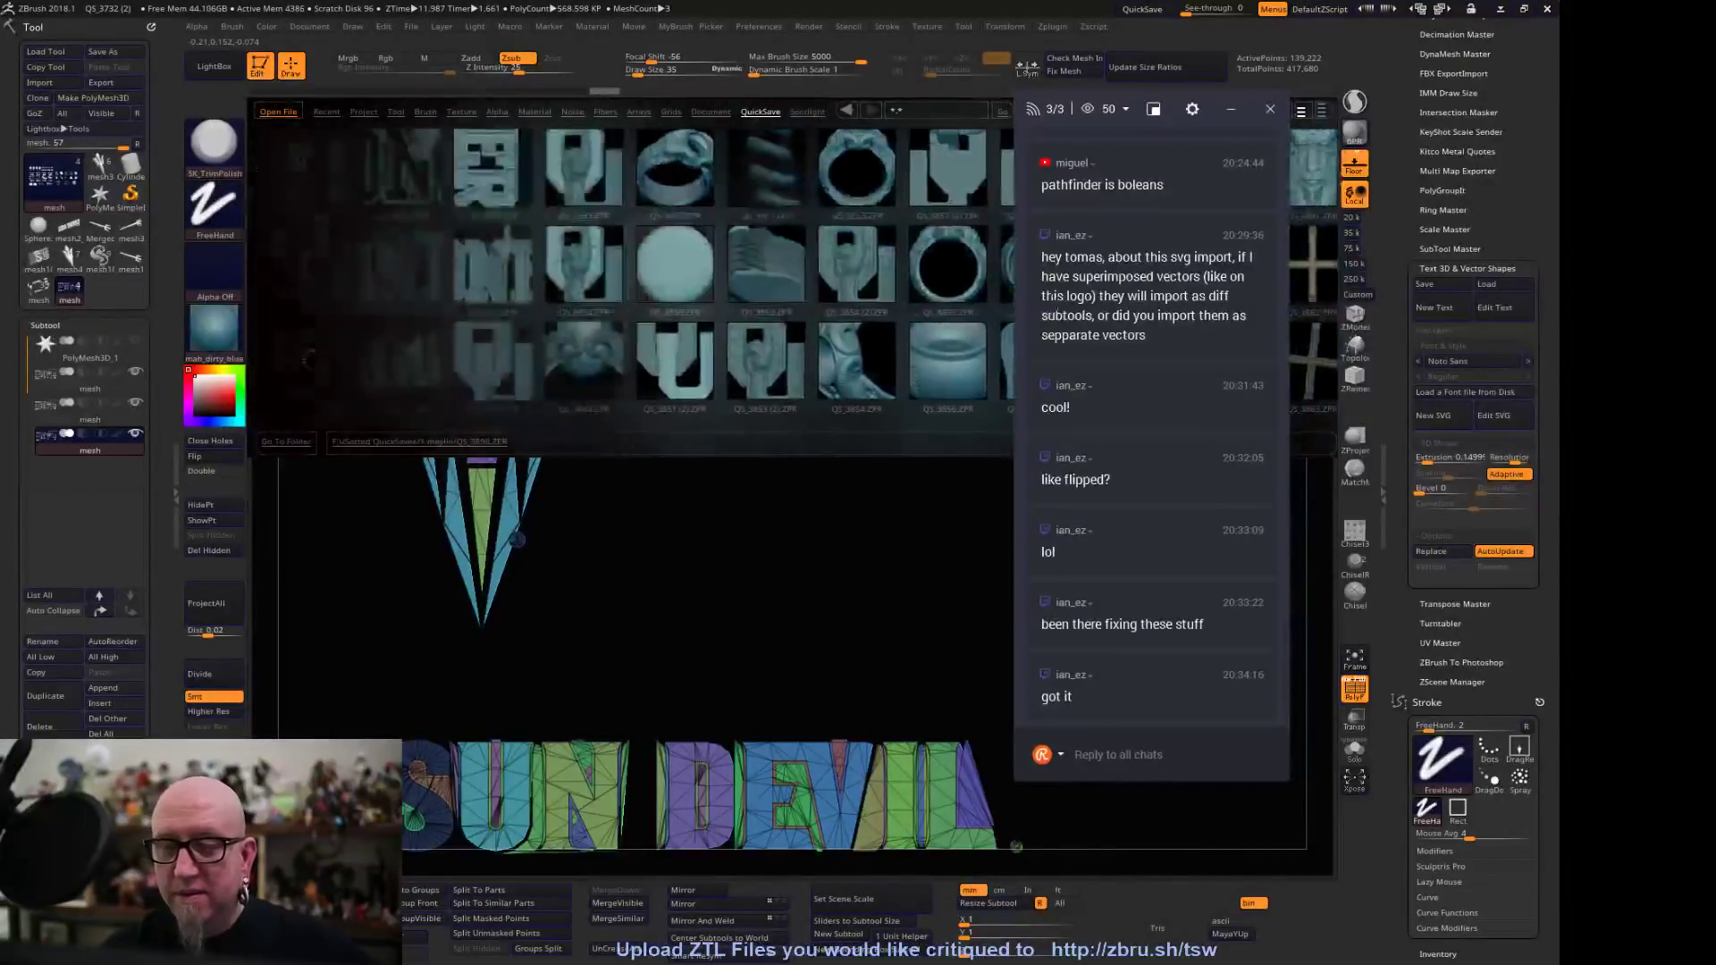
pyautogui.moveTo(358, 308); pyautogui.dragTo(843, 313)
pyautogui.moveTo(591, 311); pyautogui.dragTo(1199, 309)
pyautogui.moveTo(834, 310); pyautogui.dragTo(1187, 294)
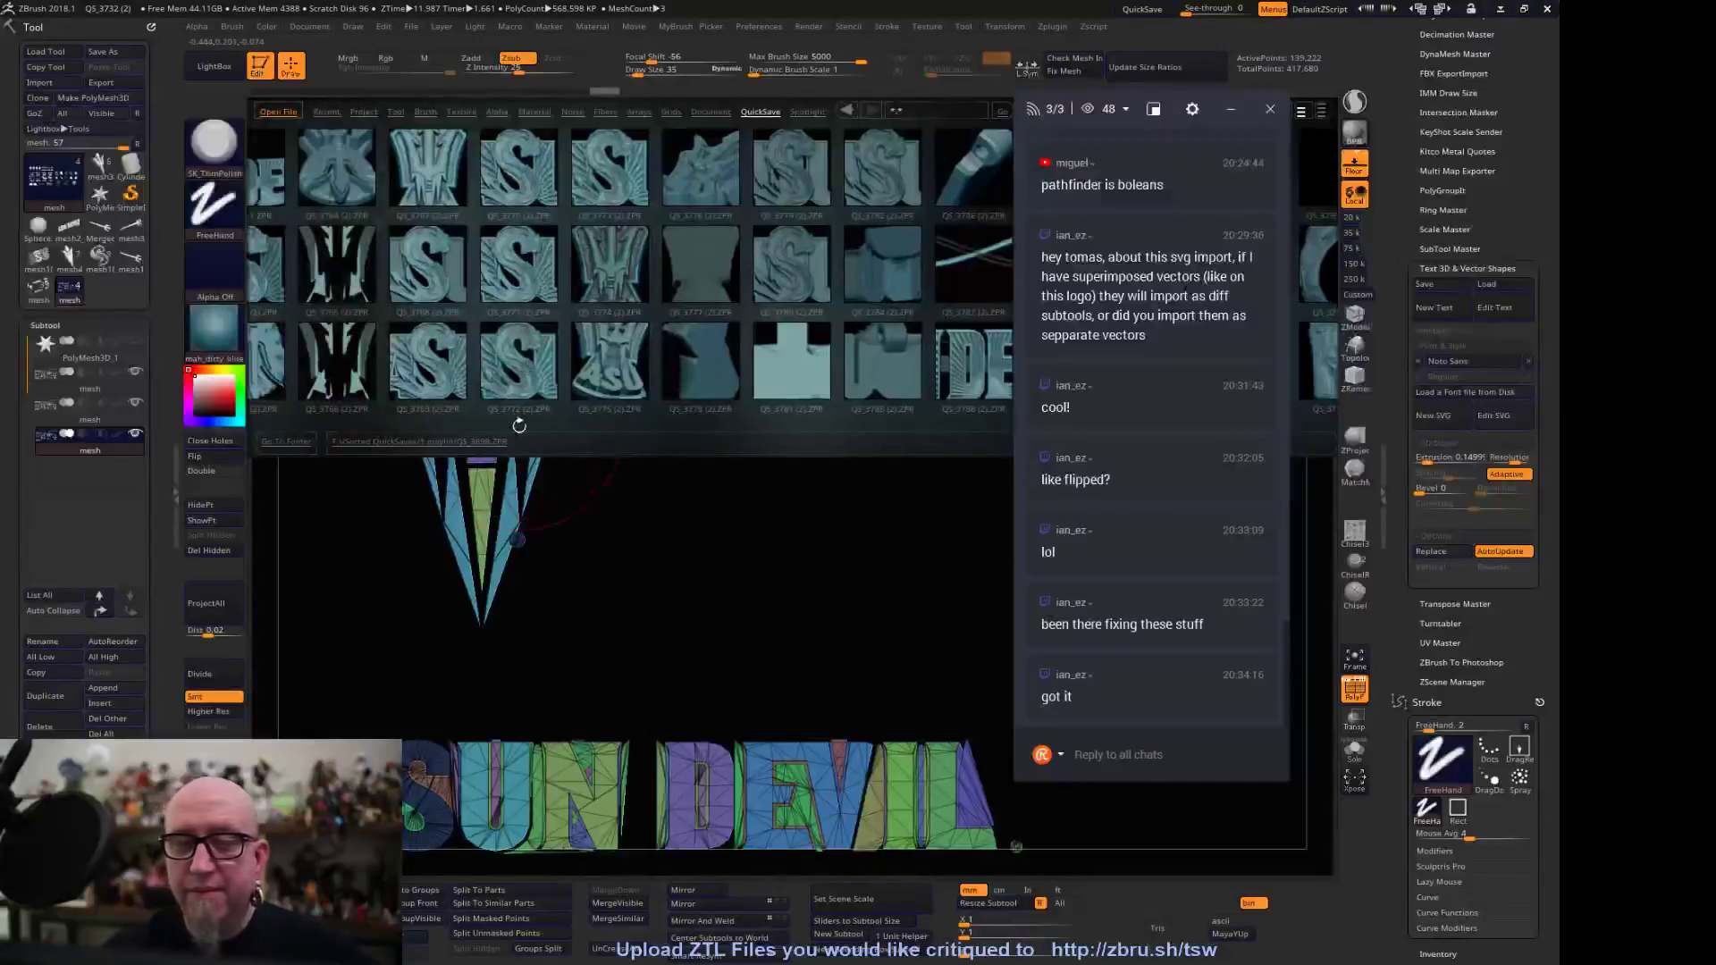
pyautogui.moveTo(385, 281); pyautogui.dragTo(641, 277)
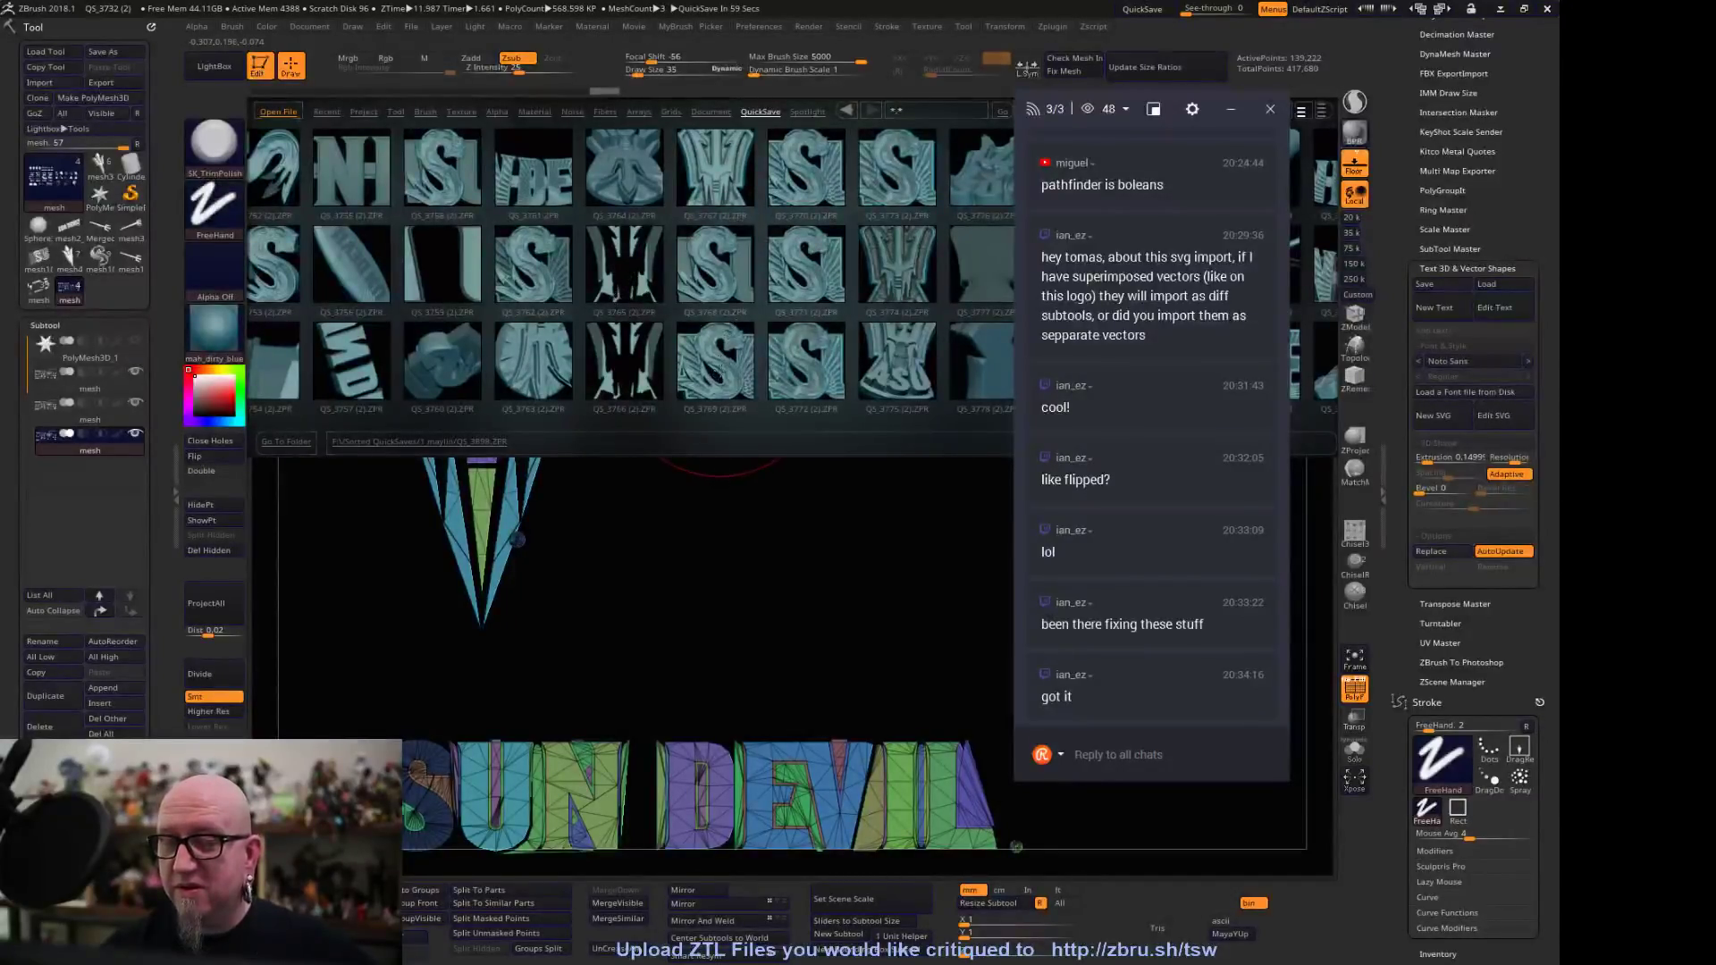
pyautogui.doubleClick(719, 370)
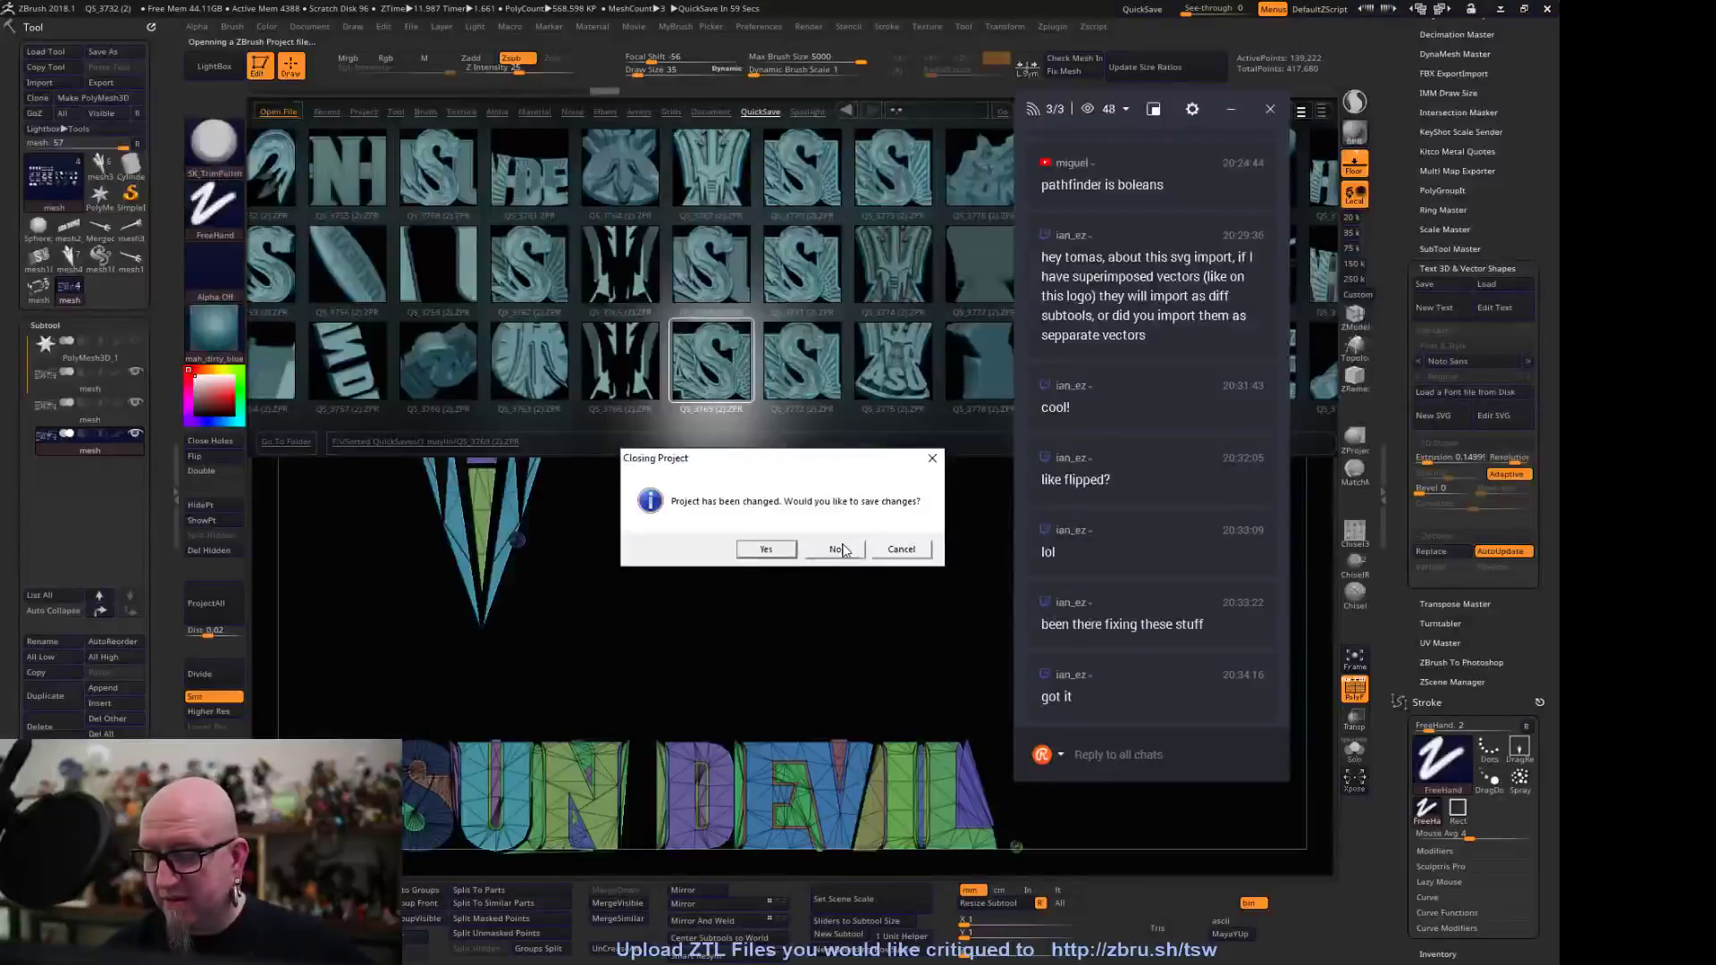
pyautogui.click(836, 549)
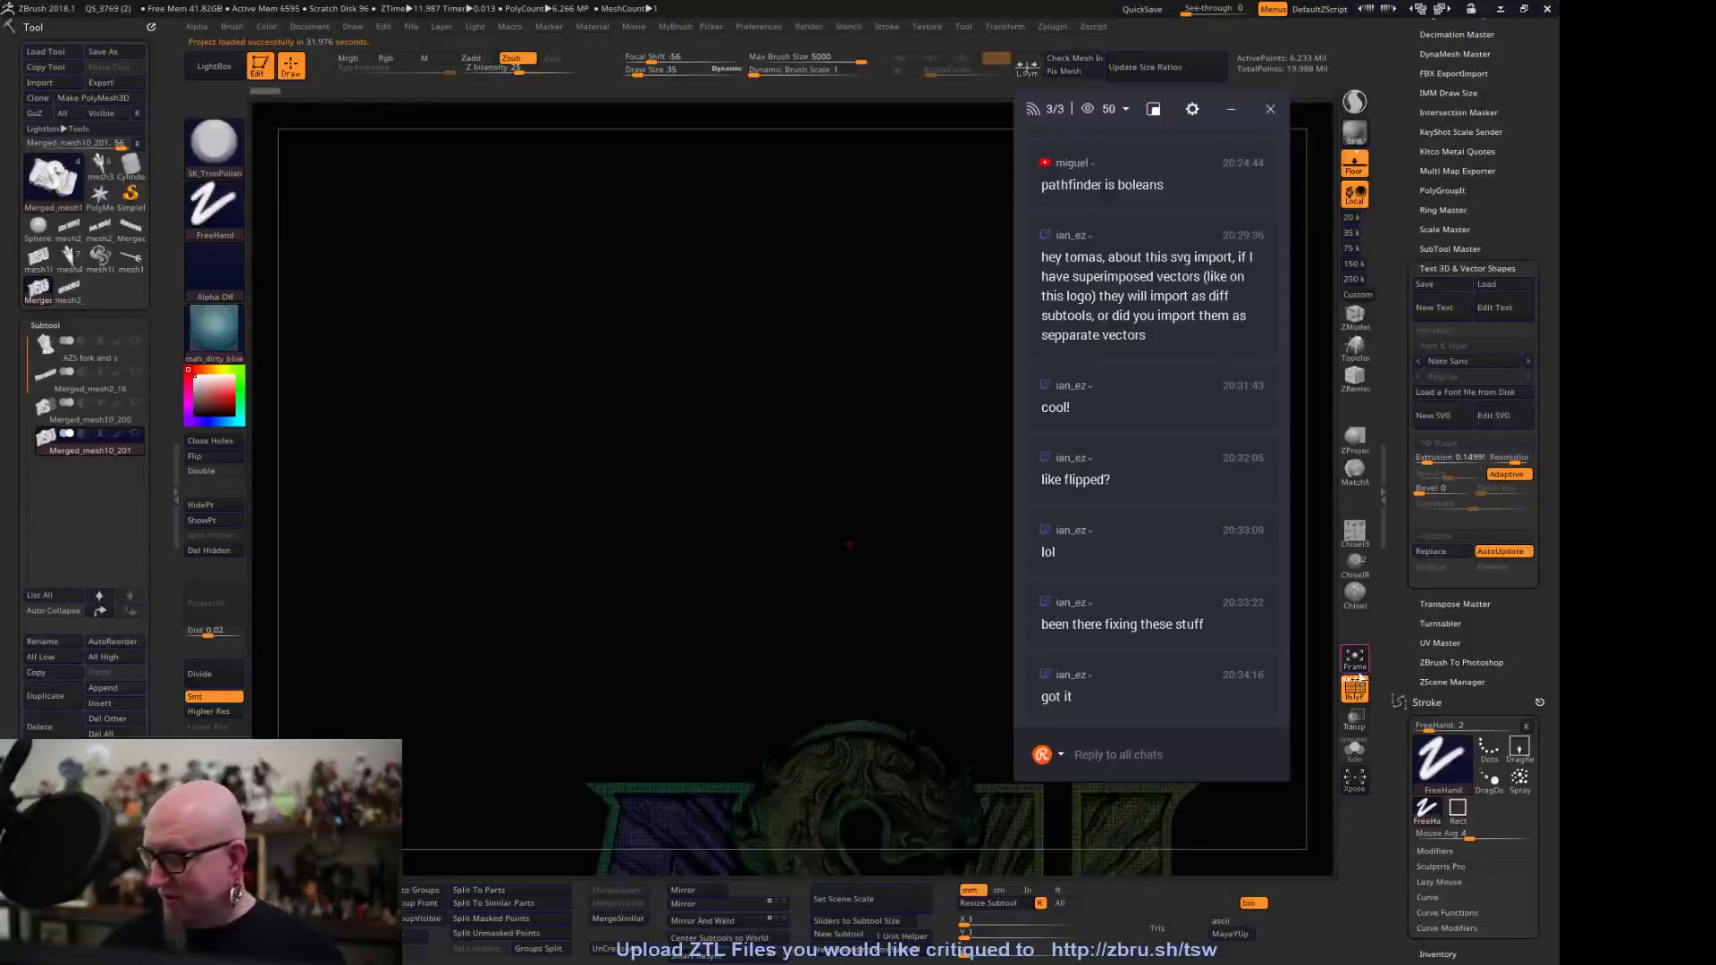
# Regroup the merged ASU sculpt with Auto Groups, and turn off the polyframe to show the whole logo
pyautogui.press('f')
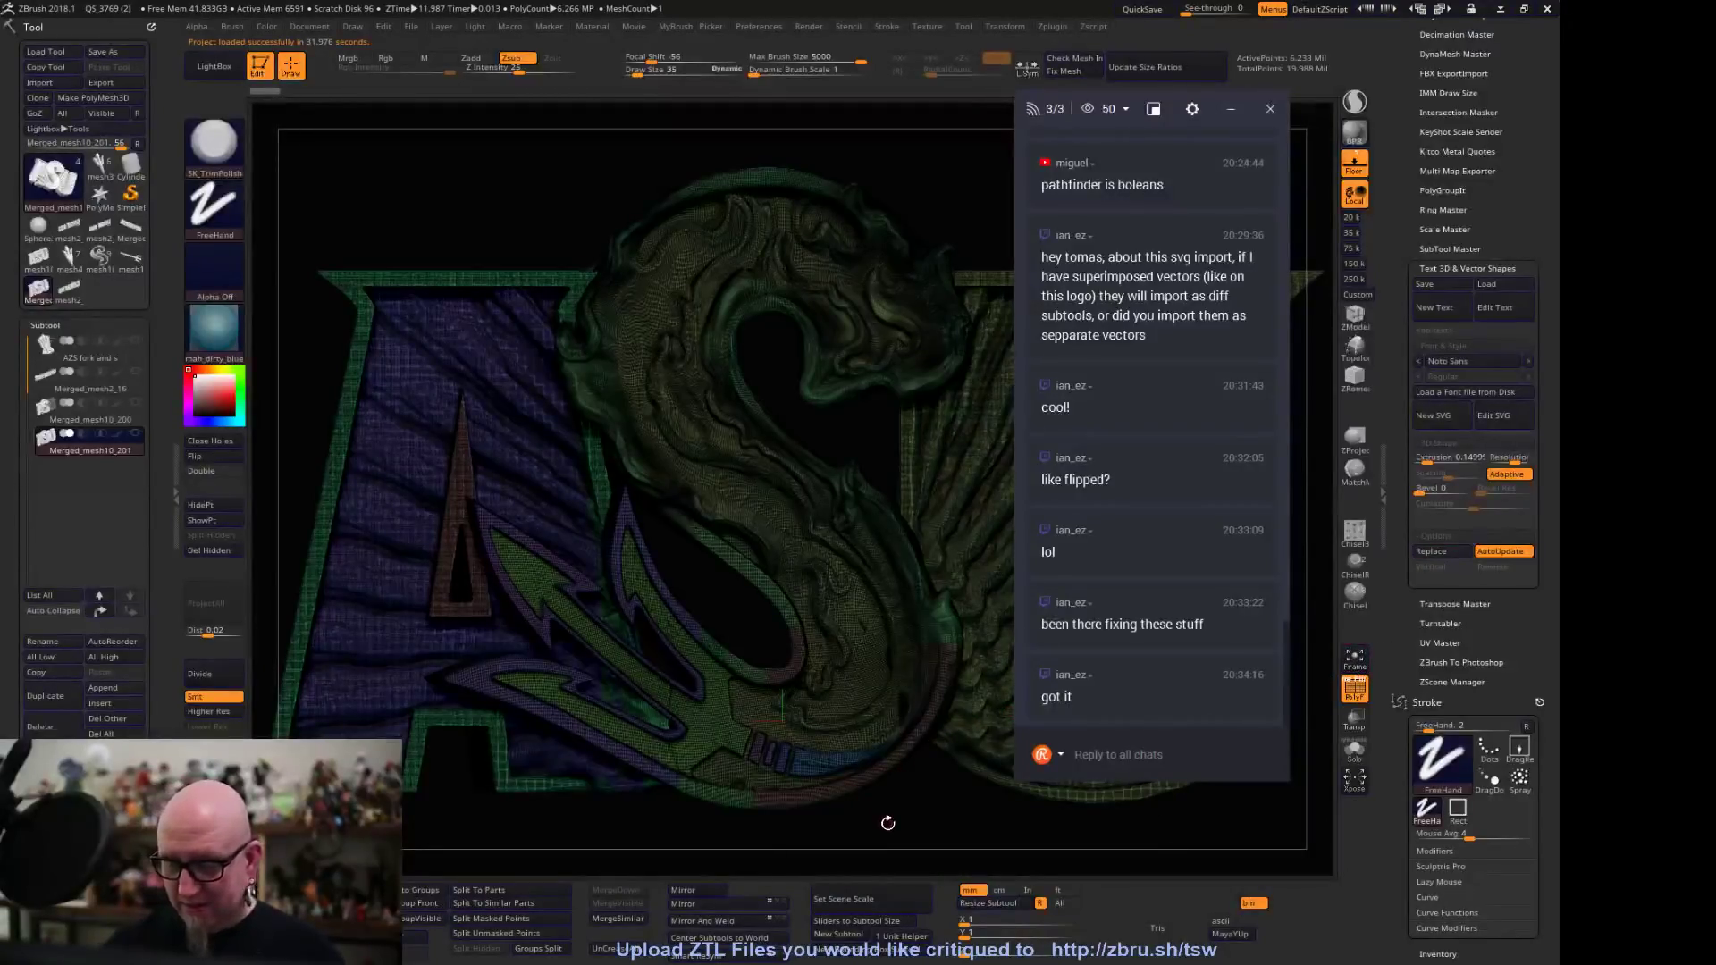
pyautogui.moveTo(890, 824); pyautogui.dragTo(893, 764)
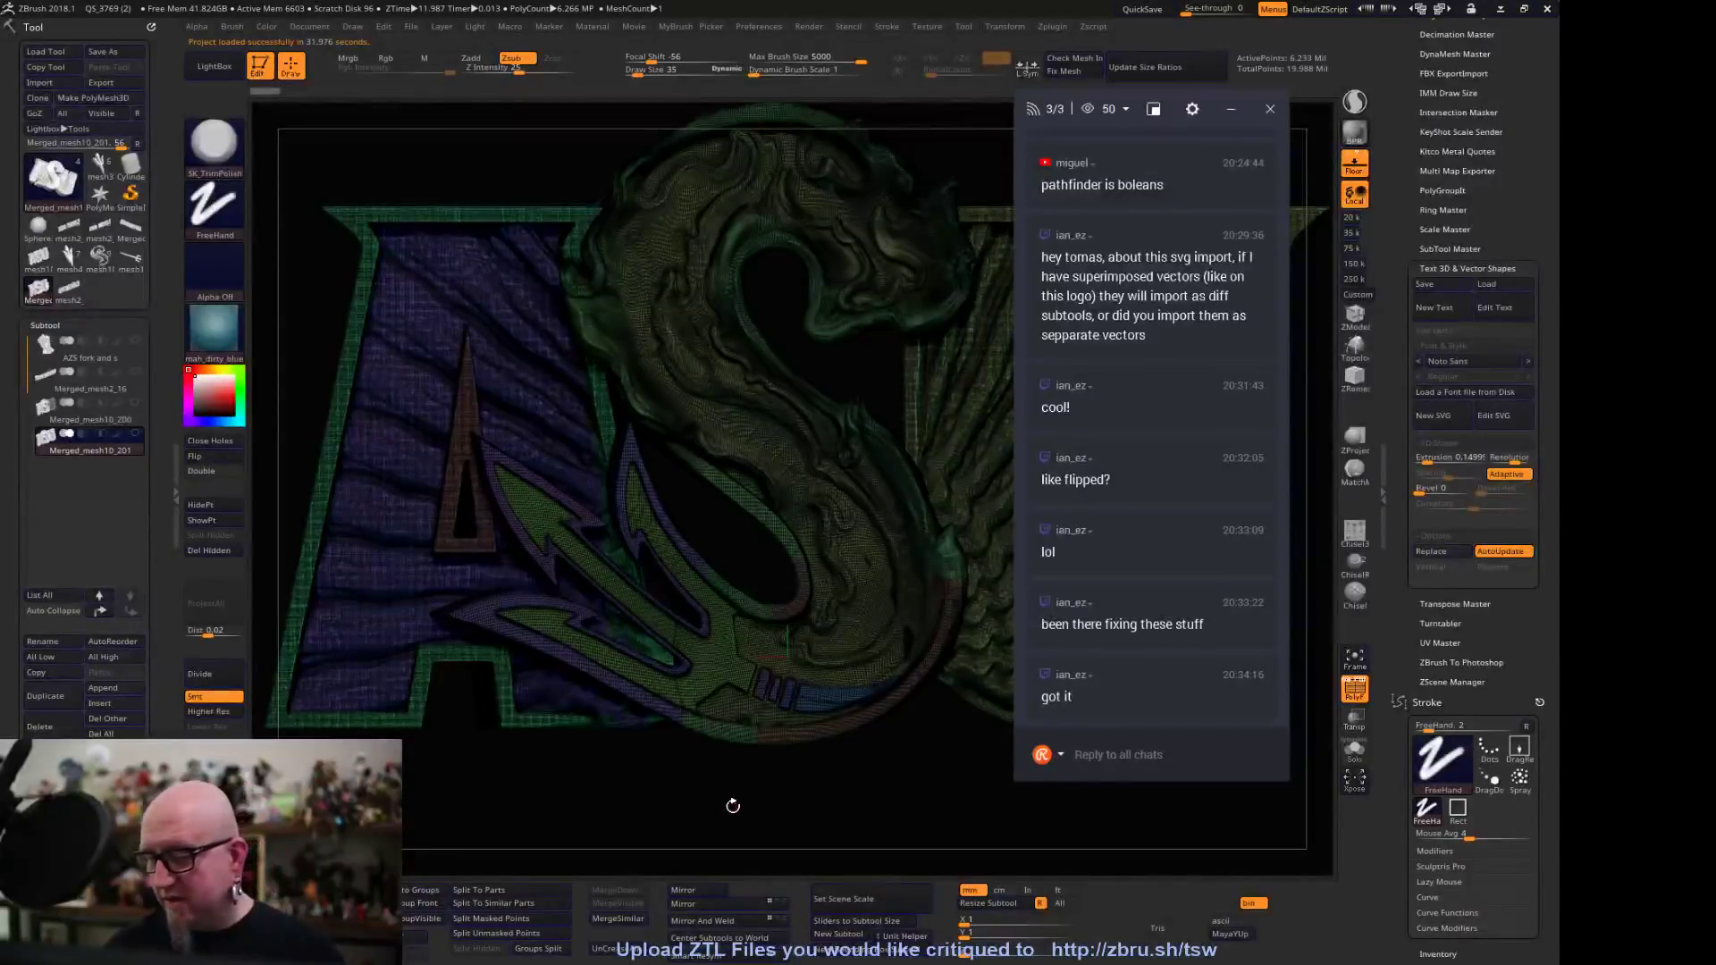
pyautogui.press('ctrl')
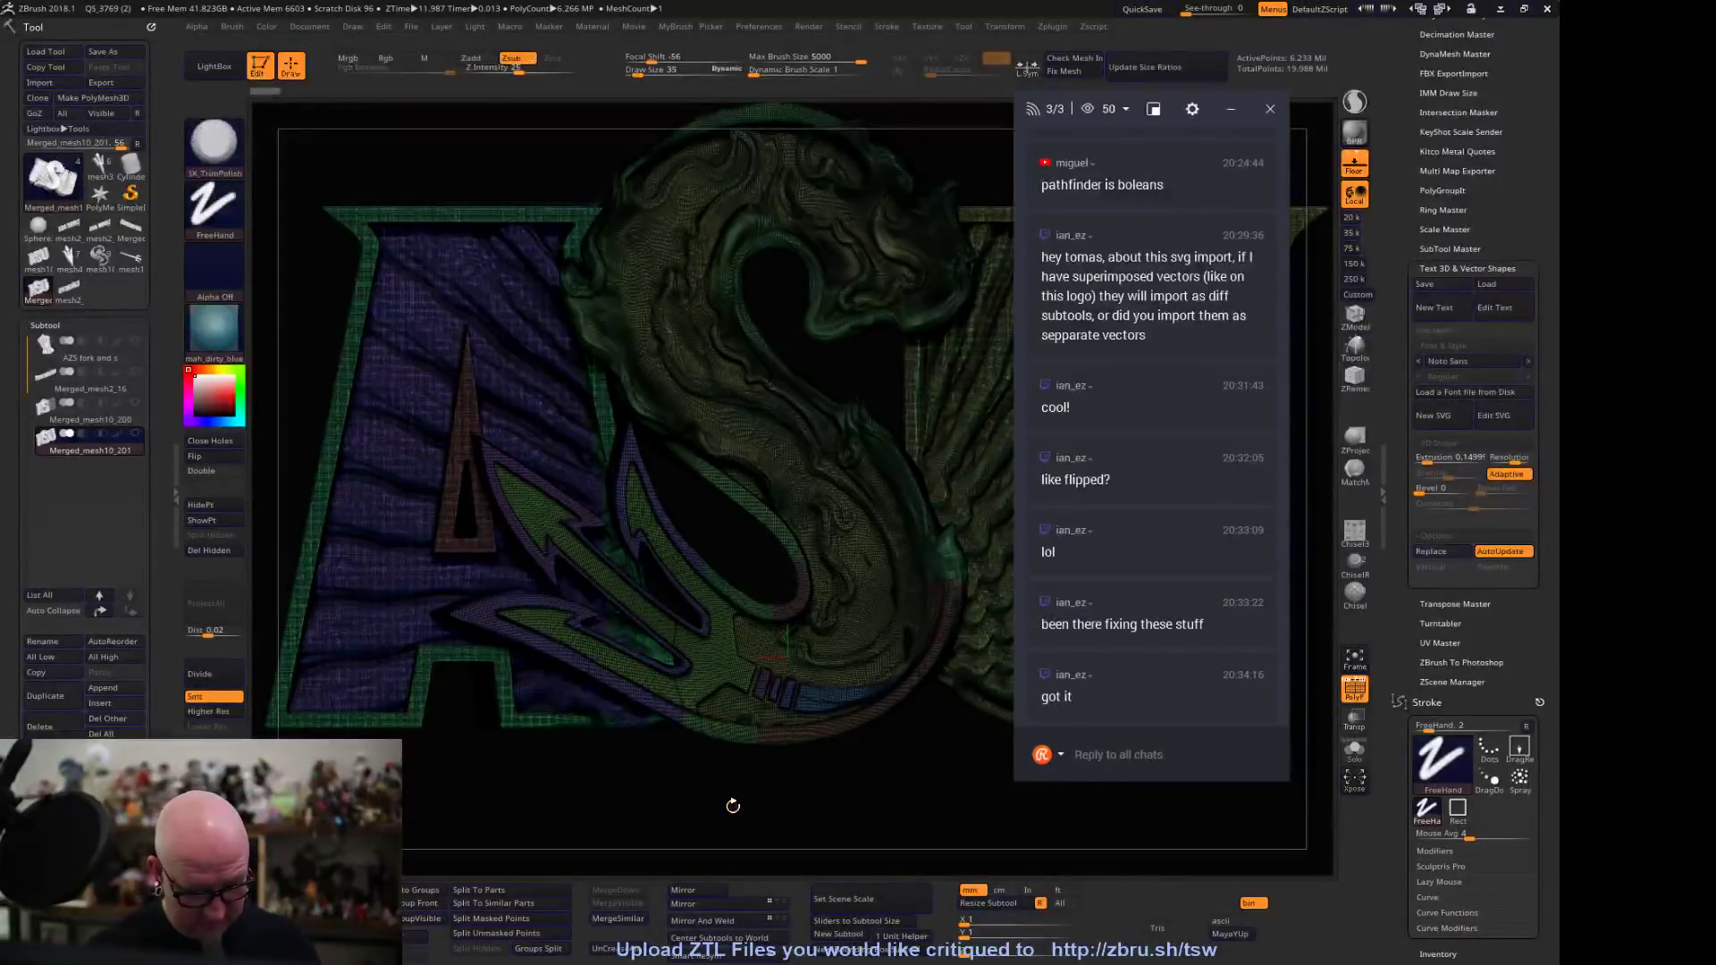
pyautogui.click(424, 890)
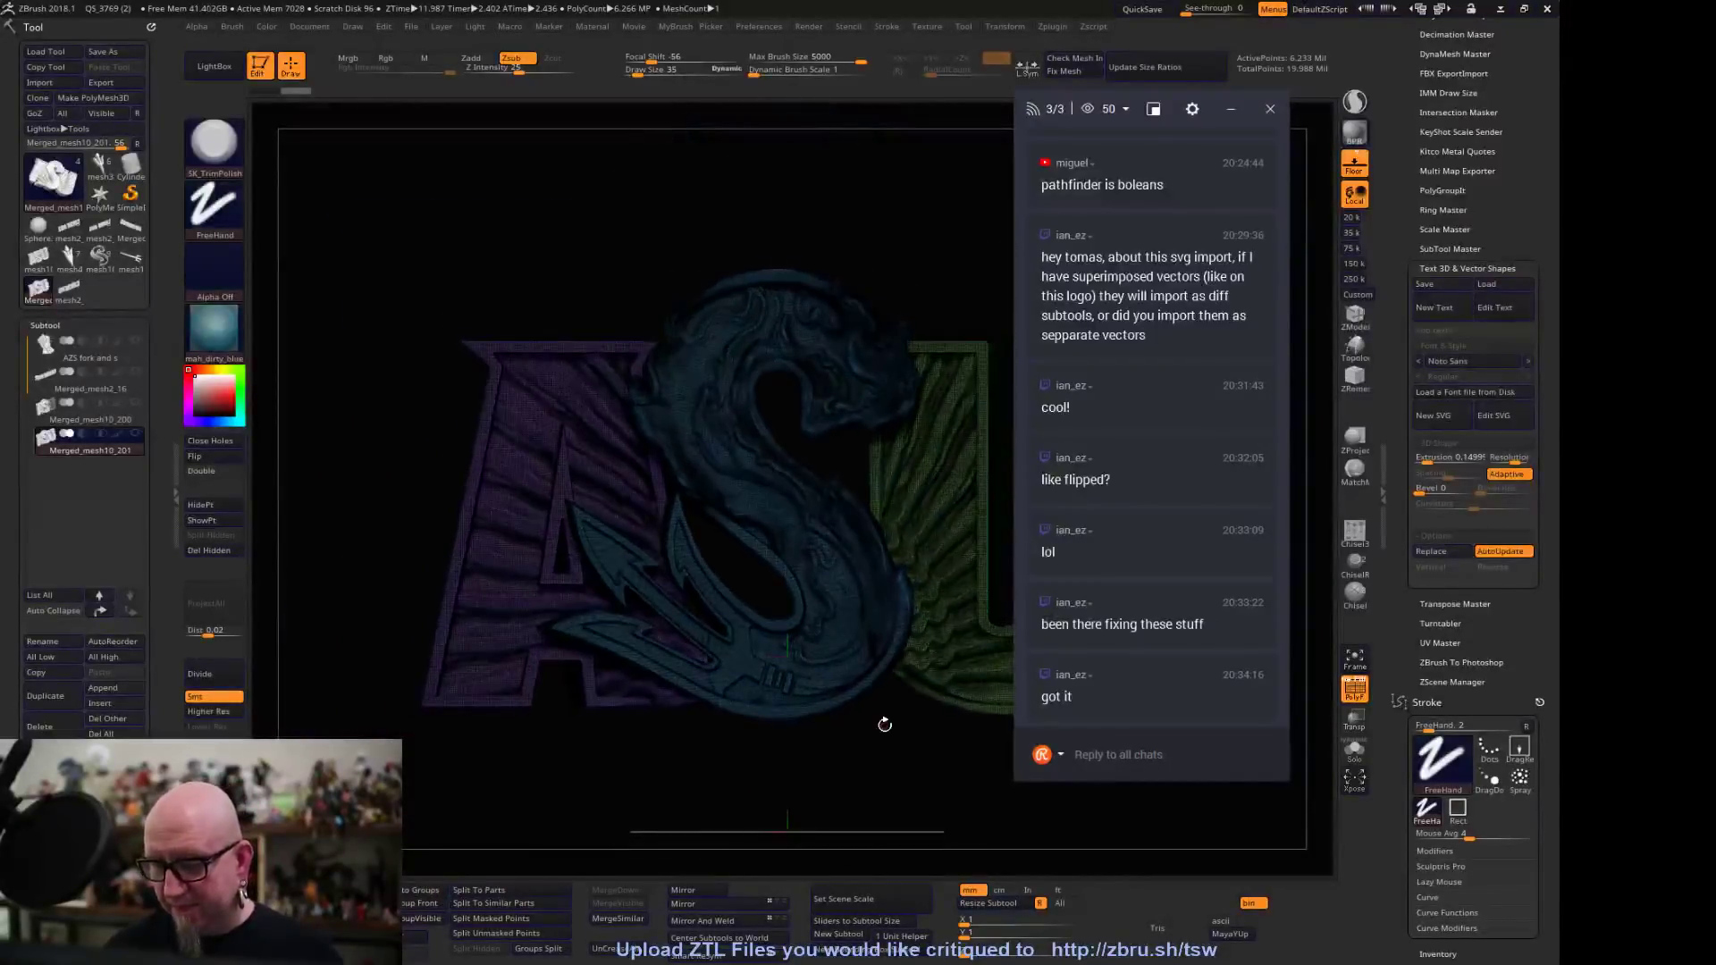
pyautogui.hotkey('shift', 'f')
pyautogui.moveTo(982, 768); pyautogui.dragTo(699, 745)
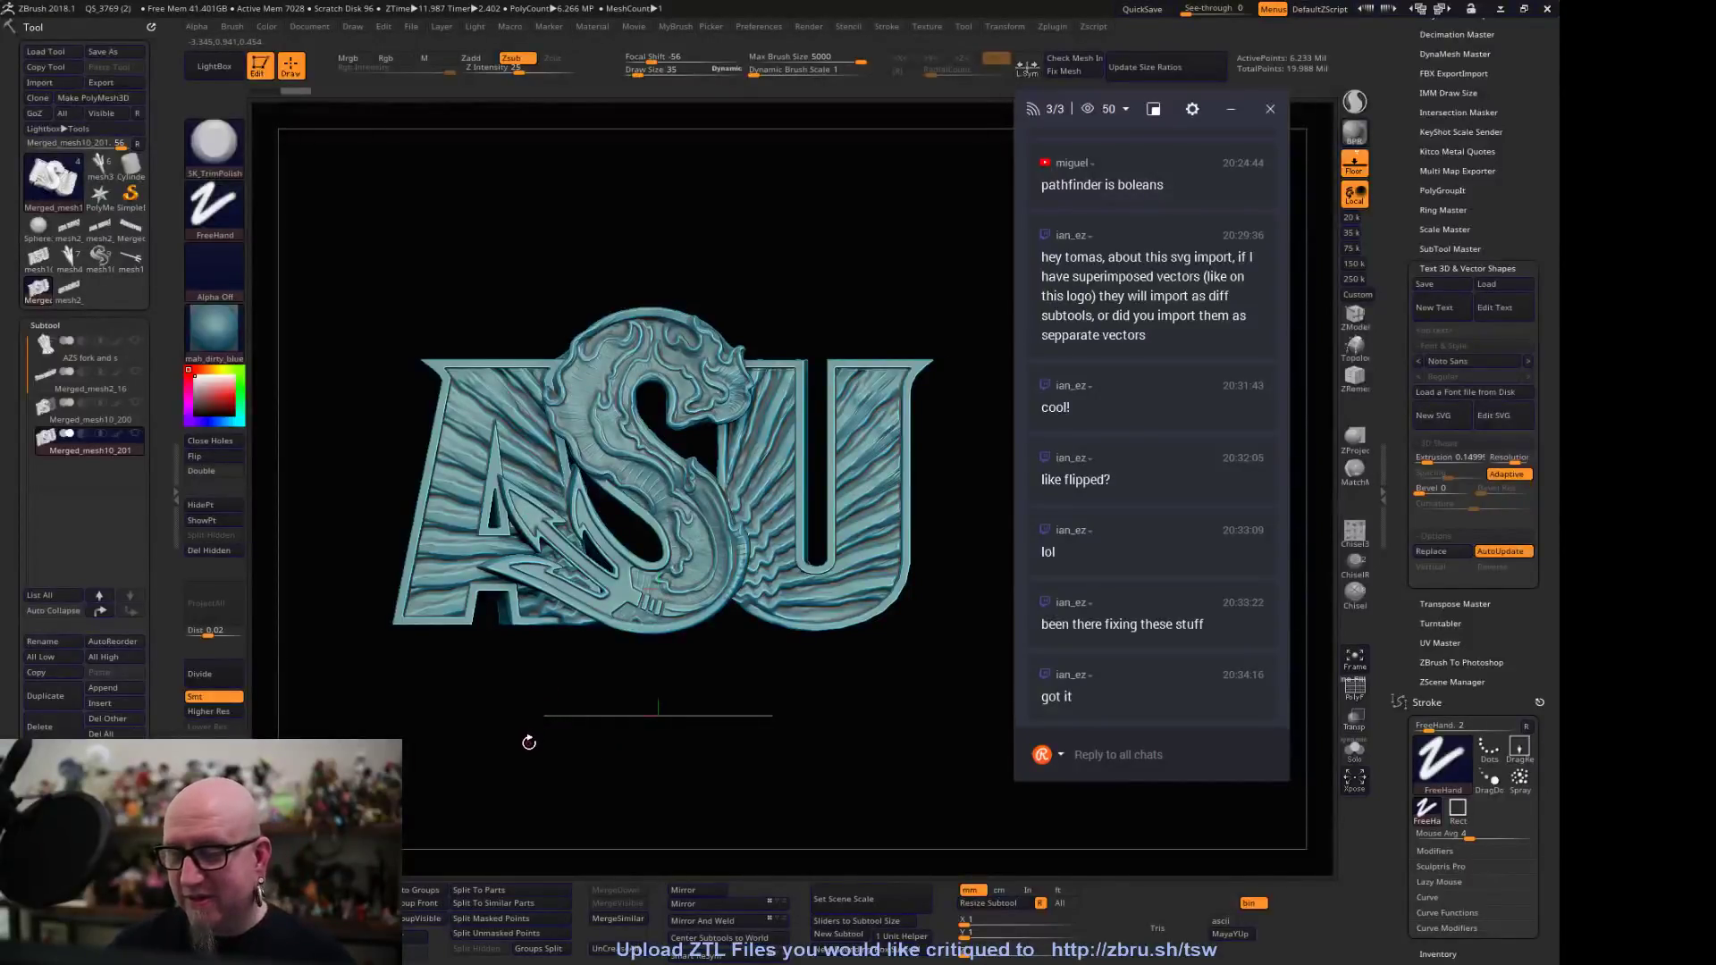
# Review the pitchfork emblem subtool "AZS fork and s" and the earlier ASU lettering tool with its separate letter and fork subtools
pyautogui.click(104, 357)
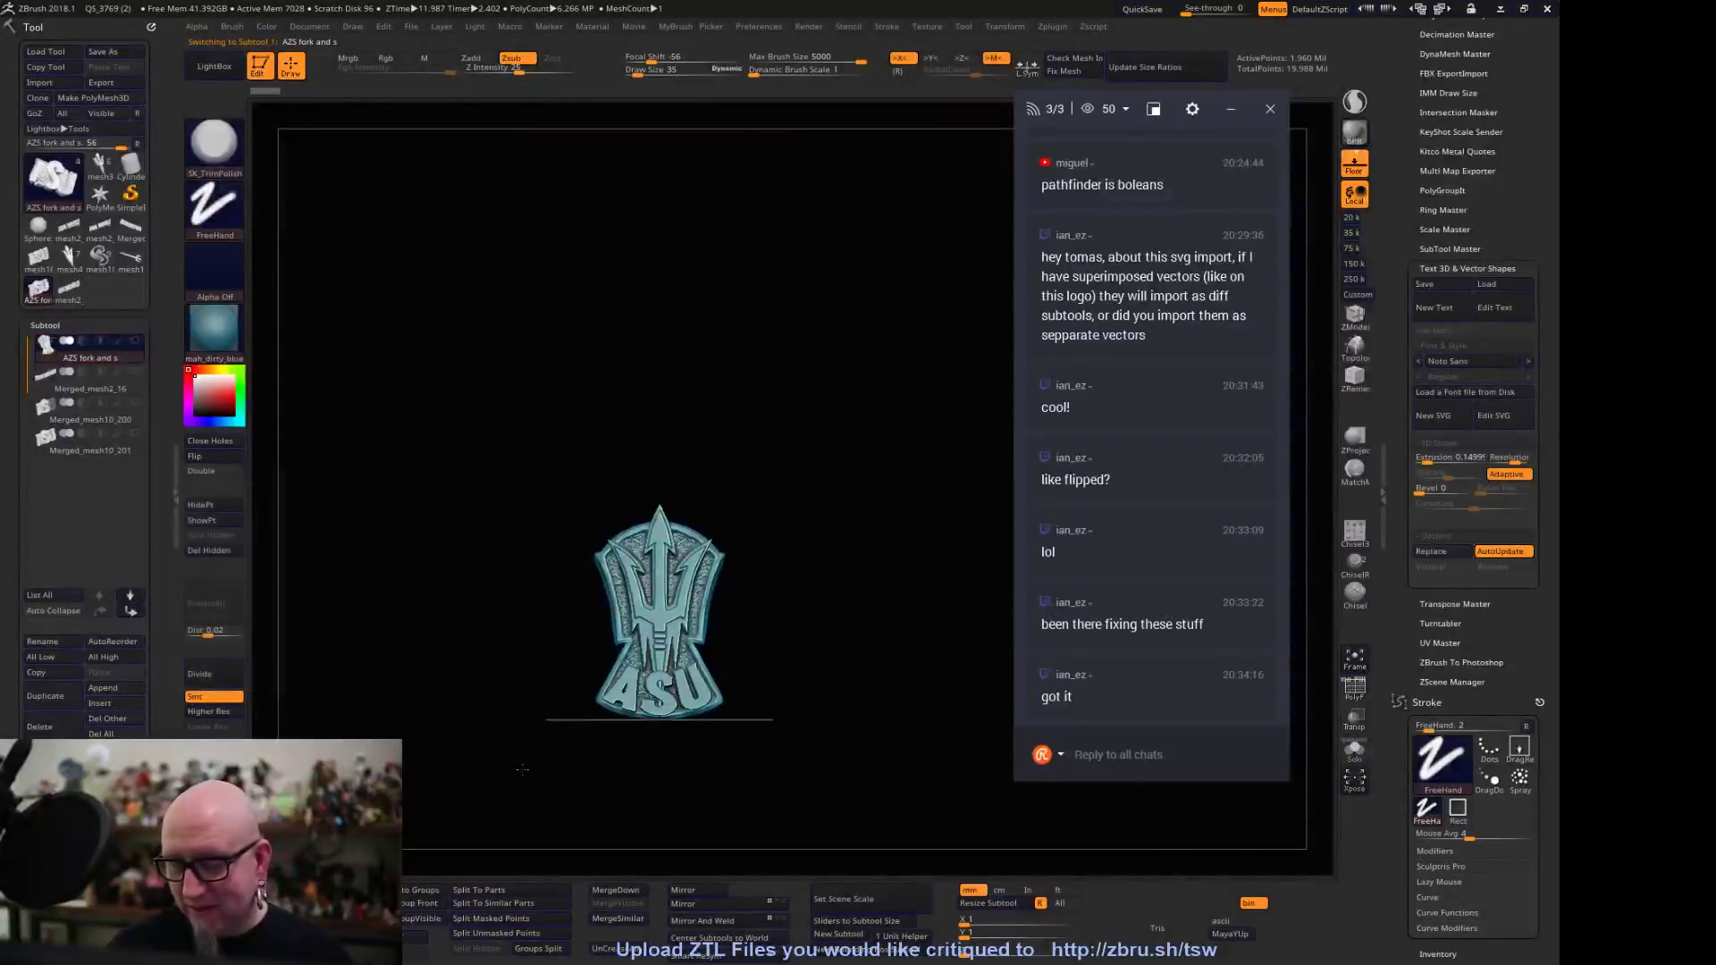
pyautogui.press('f')
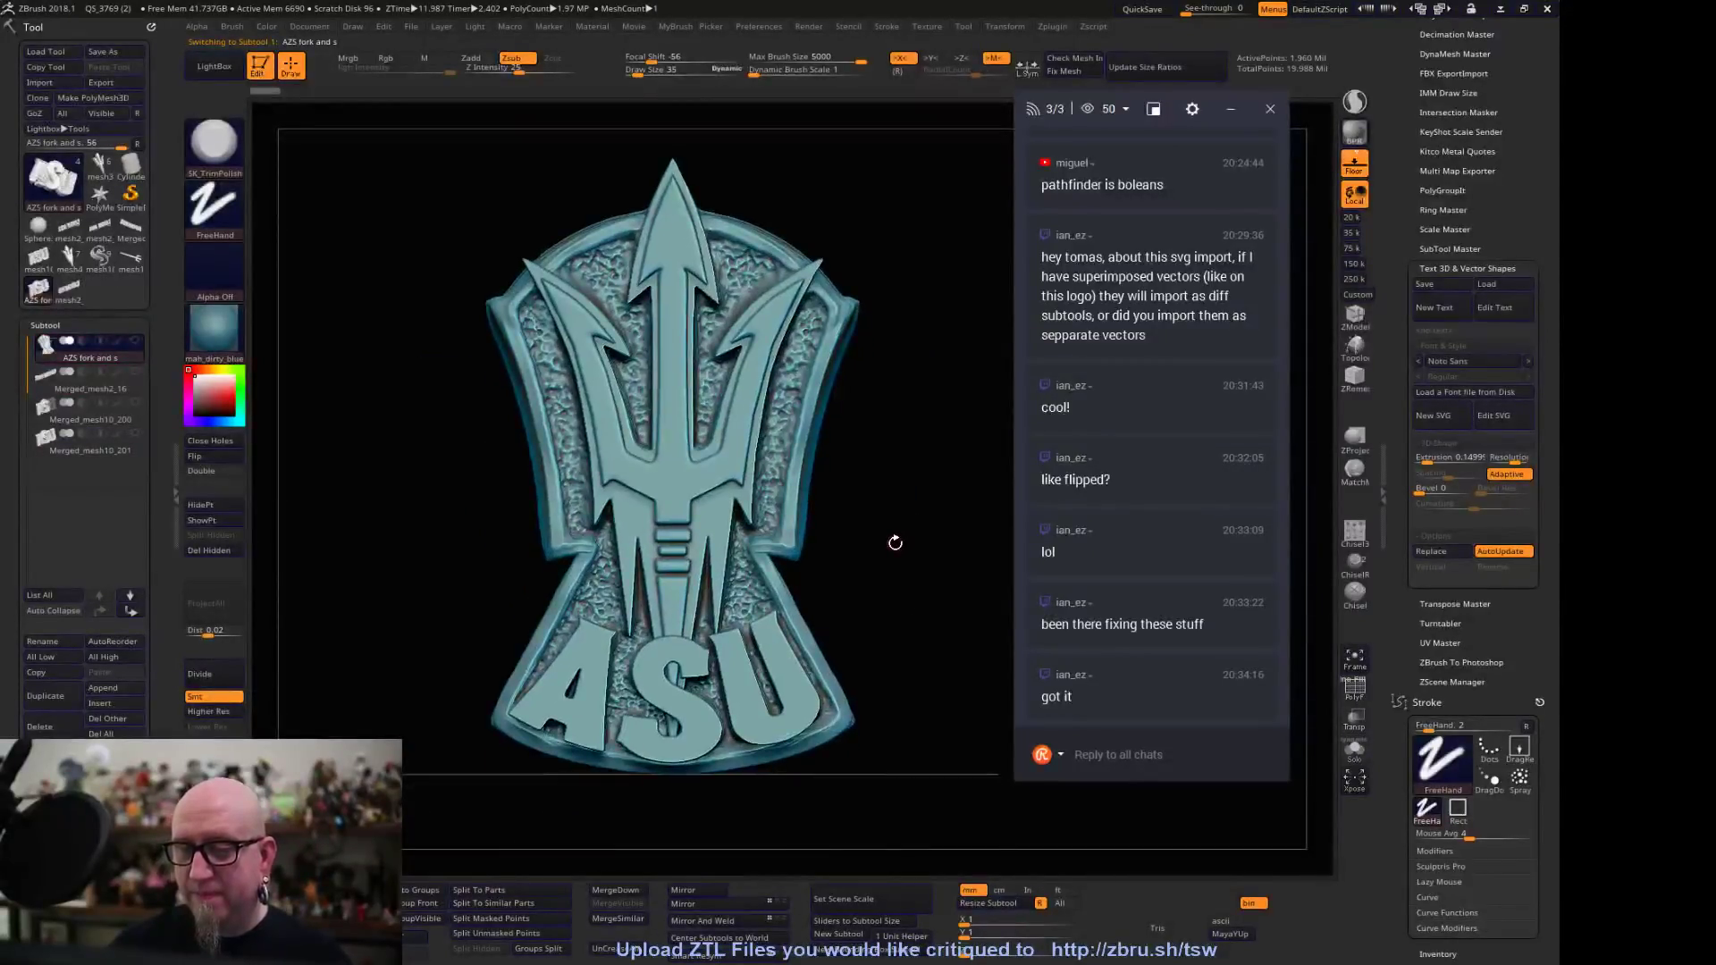
pyautogui.click(100, 266)
pyautogui.press('f')
pyautogui.moveTo(654, 692); pyautogui.dragTo(559, 670)
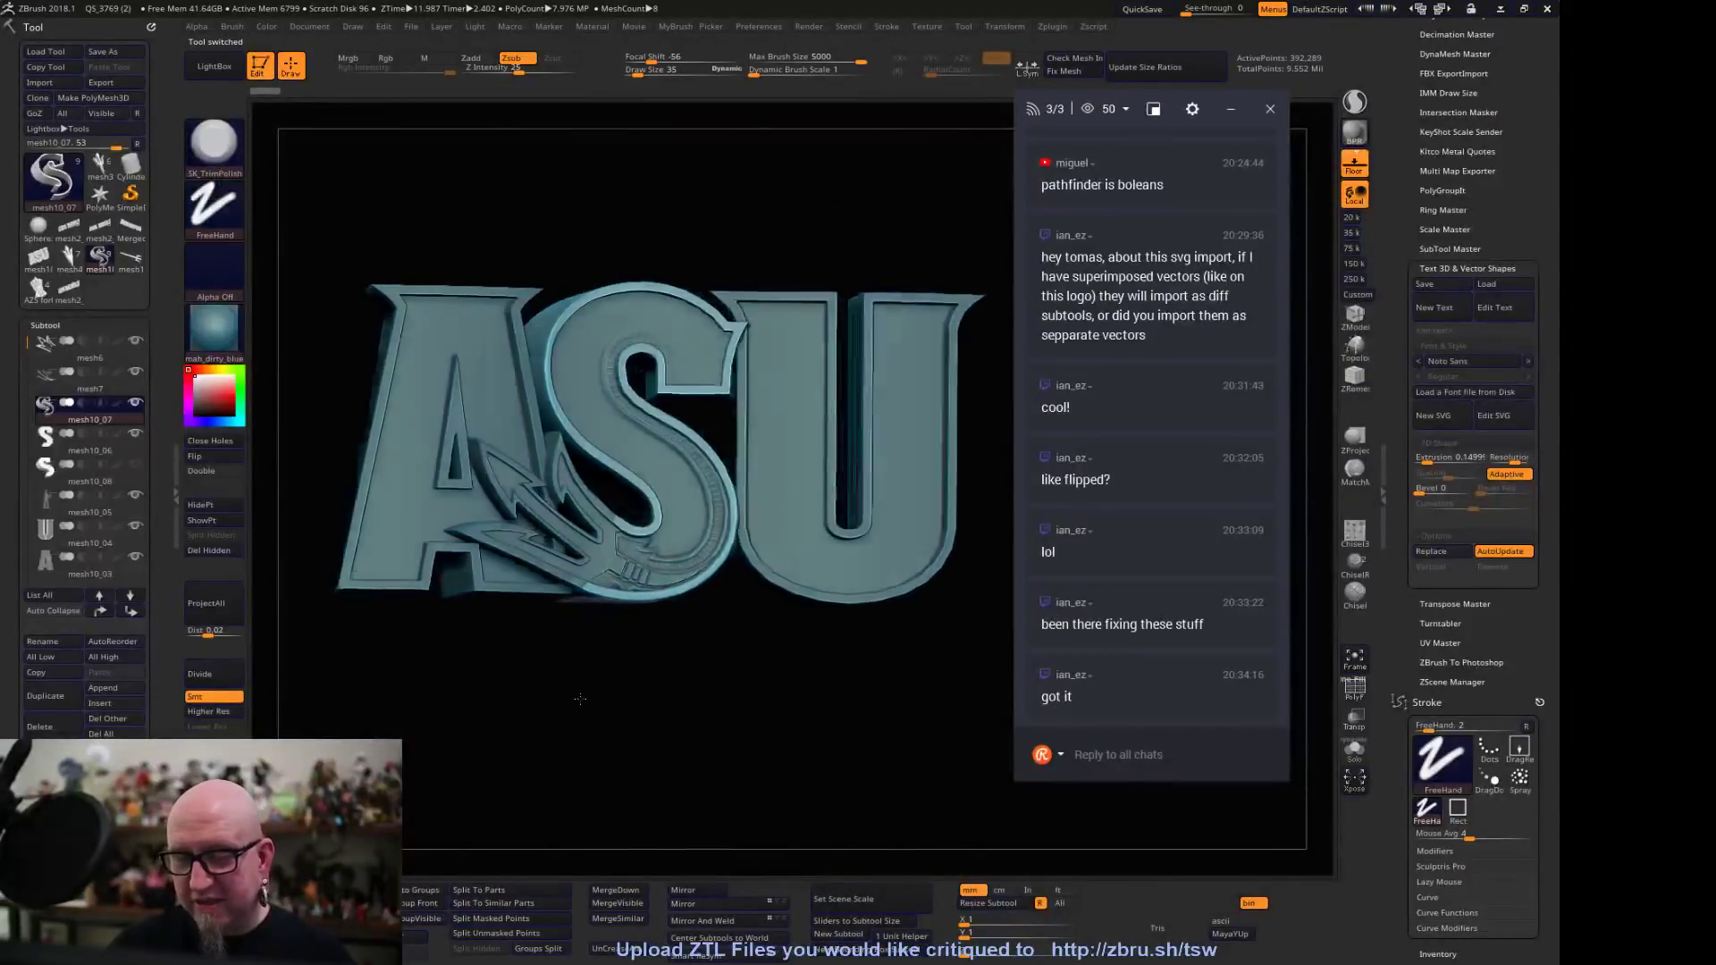
pyautogui.click(92, 358)
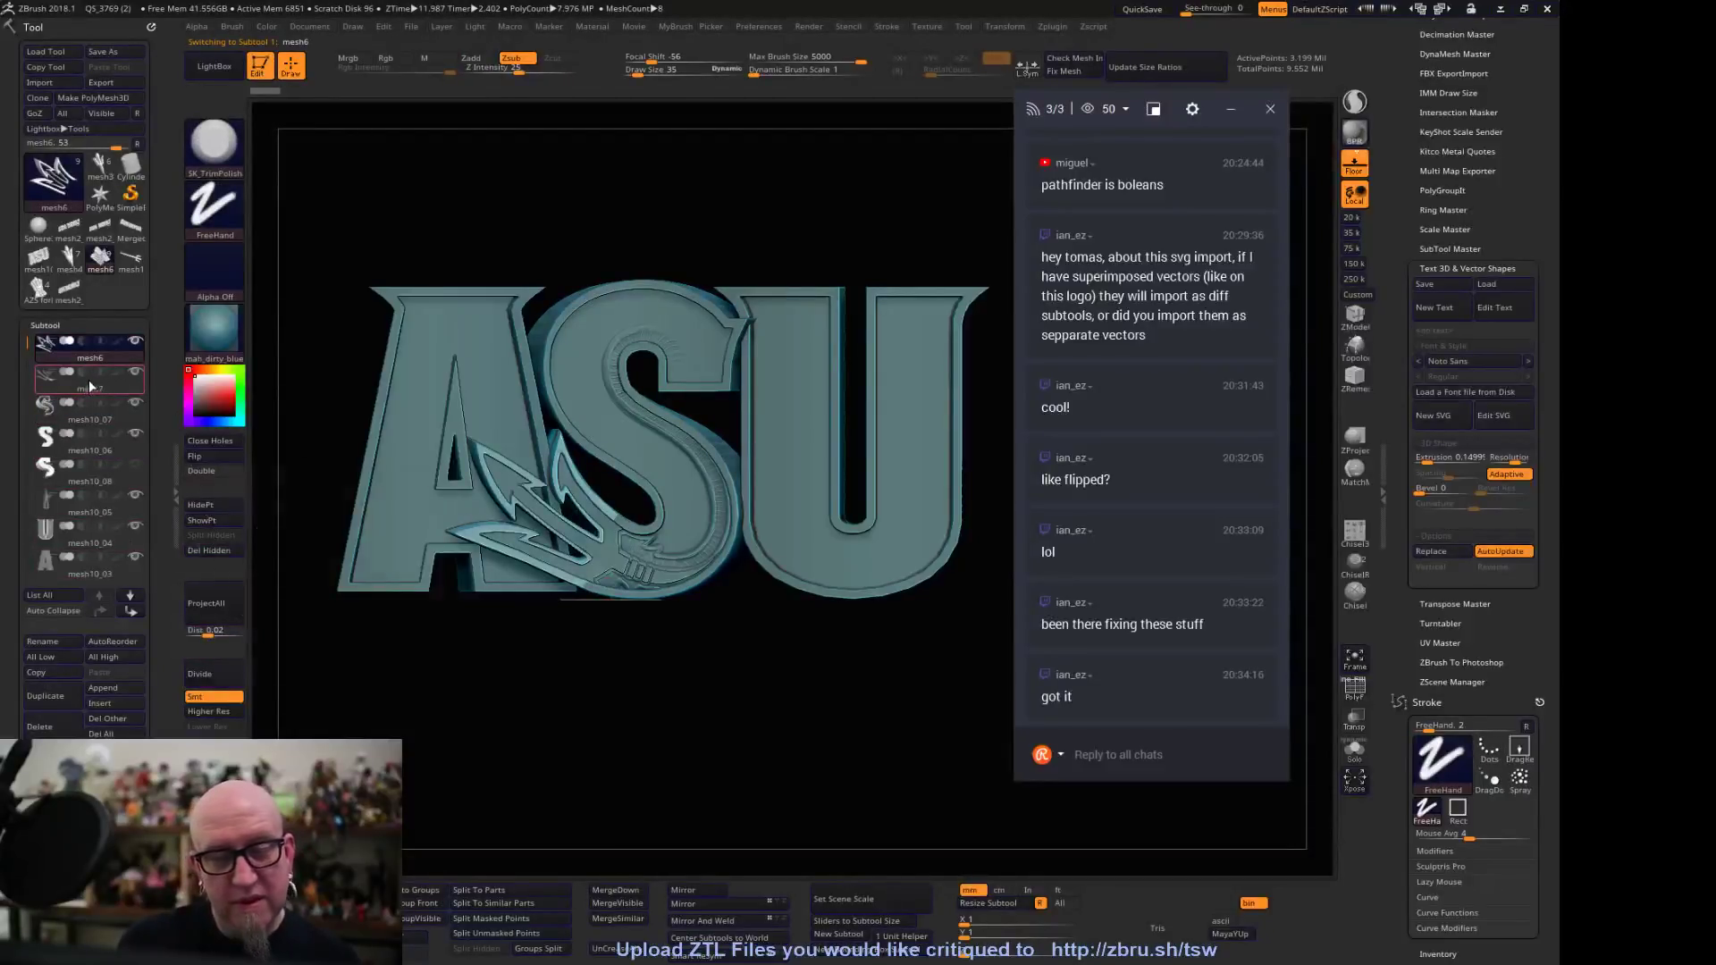
# Switch to the standalone pitchfork tool, show its polyframe, regroup its mesh with Auto Groups and select the lower mesh4 subtool
pyautogui.click(70, 259)
pyautogui.moveTo(679, 715); pyautogui.dragTo(872, 708)
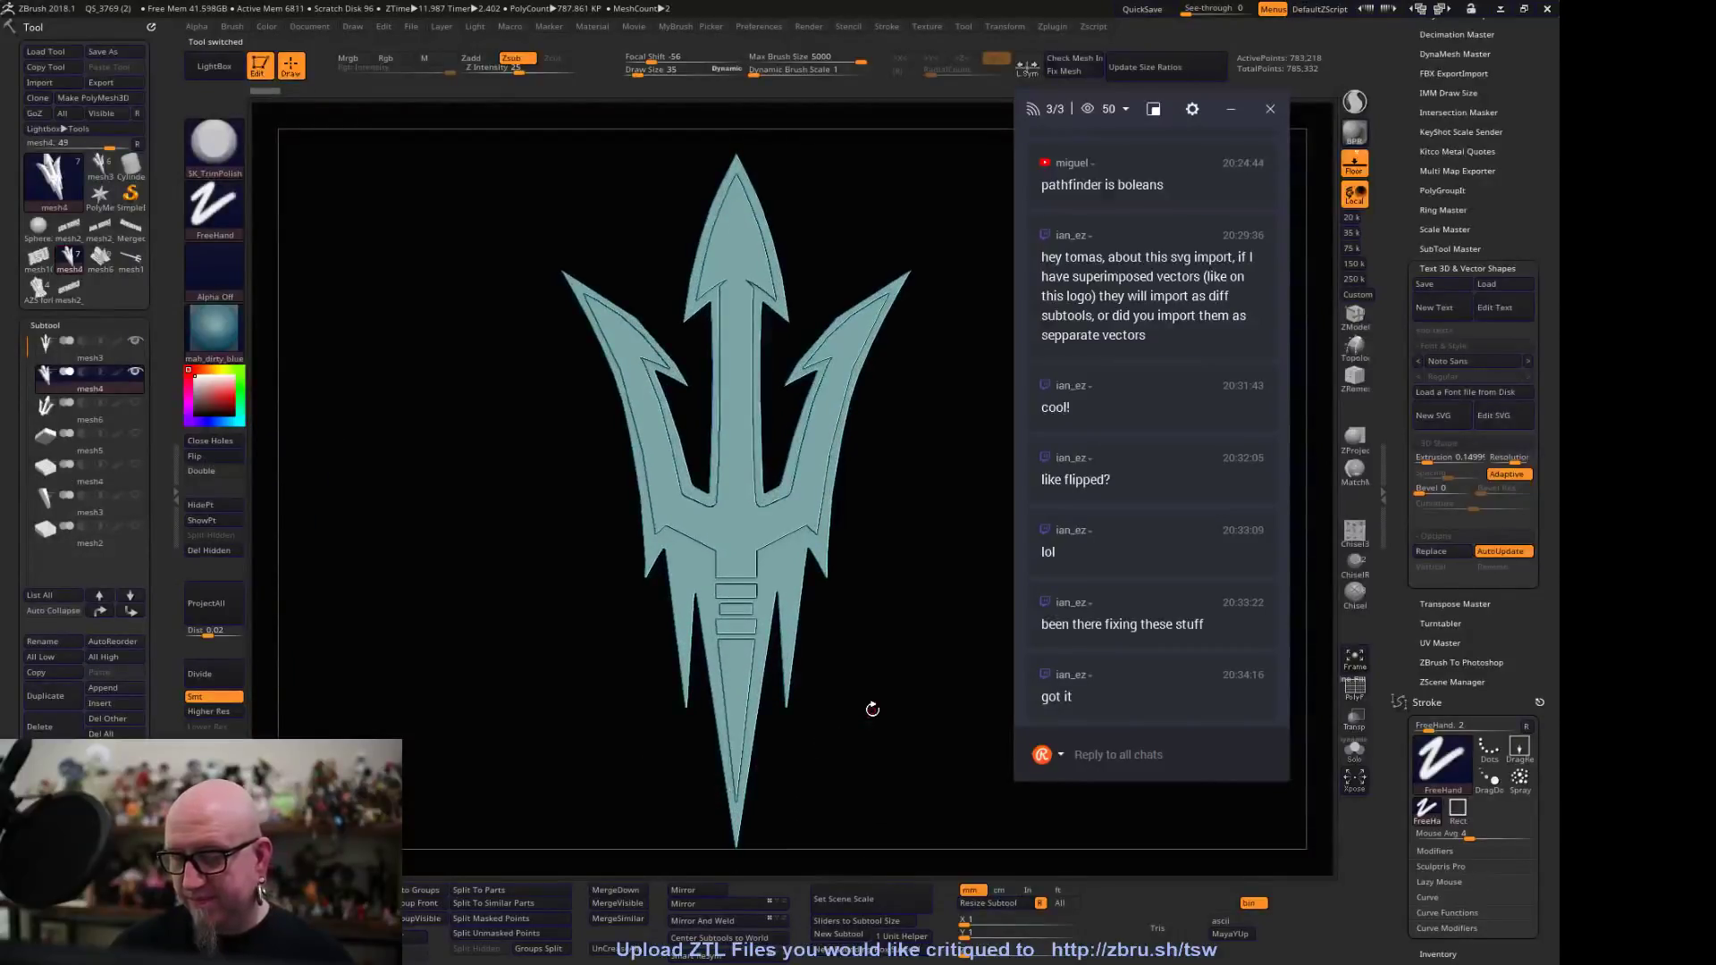
pyautogui.click(1355, 688)
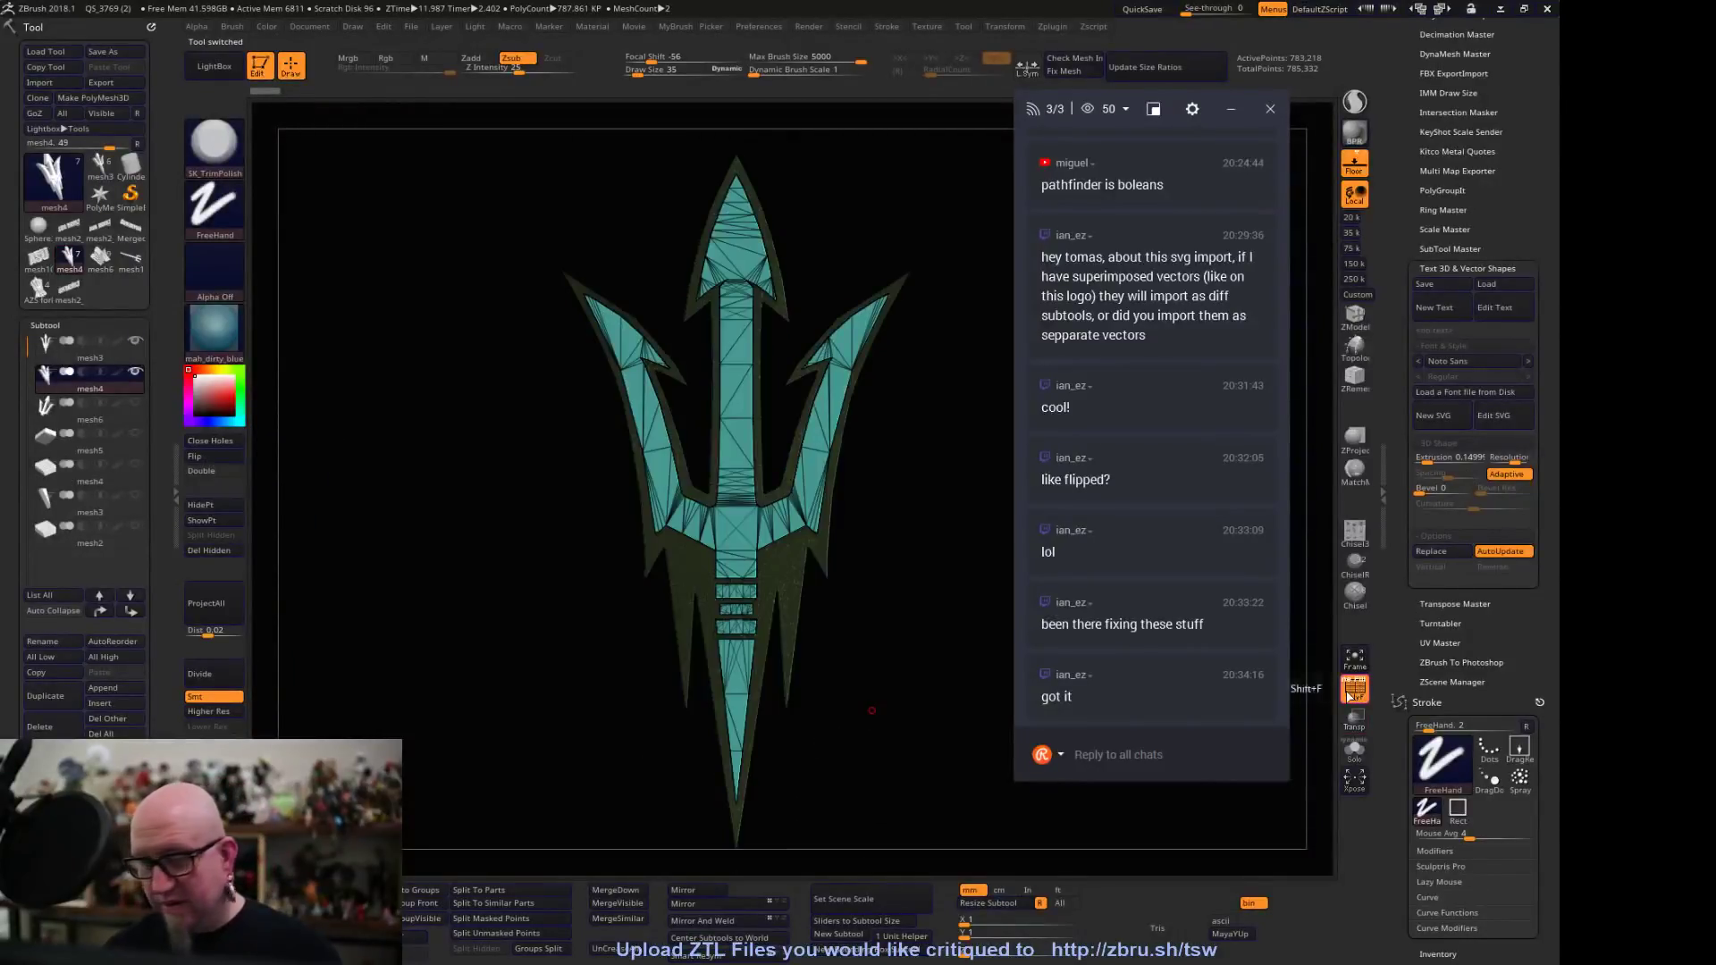
pyautogui.click(429, 891)
pyautogui.moveTo(768, 679); pyautogui.dragTo(823, 682)
pyautogui.moveTo(746, 728); pyautogui.dragTo(570, 655)
pyautogui.keyDown('alt'); pyautogui.click(536, 658); pyautogui.keyUp('alt')
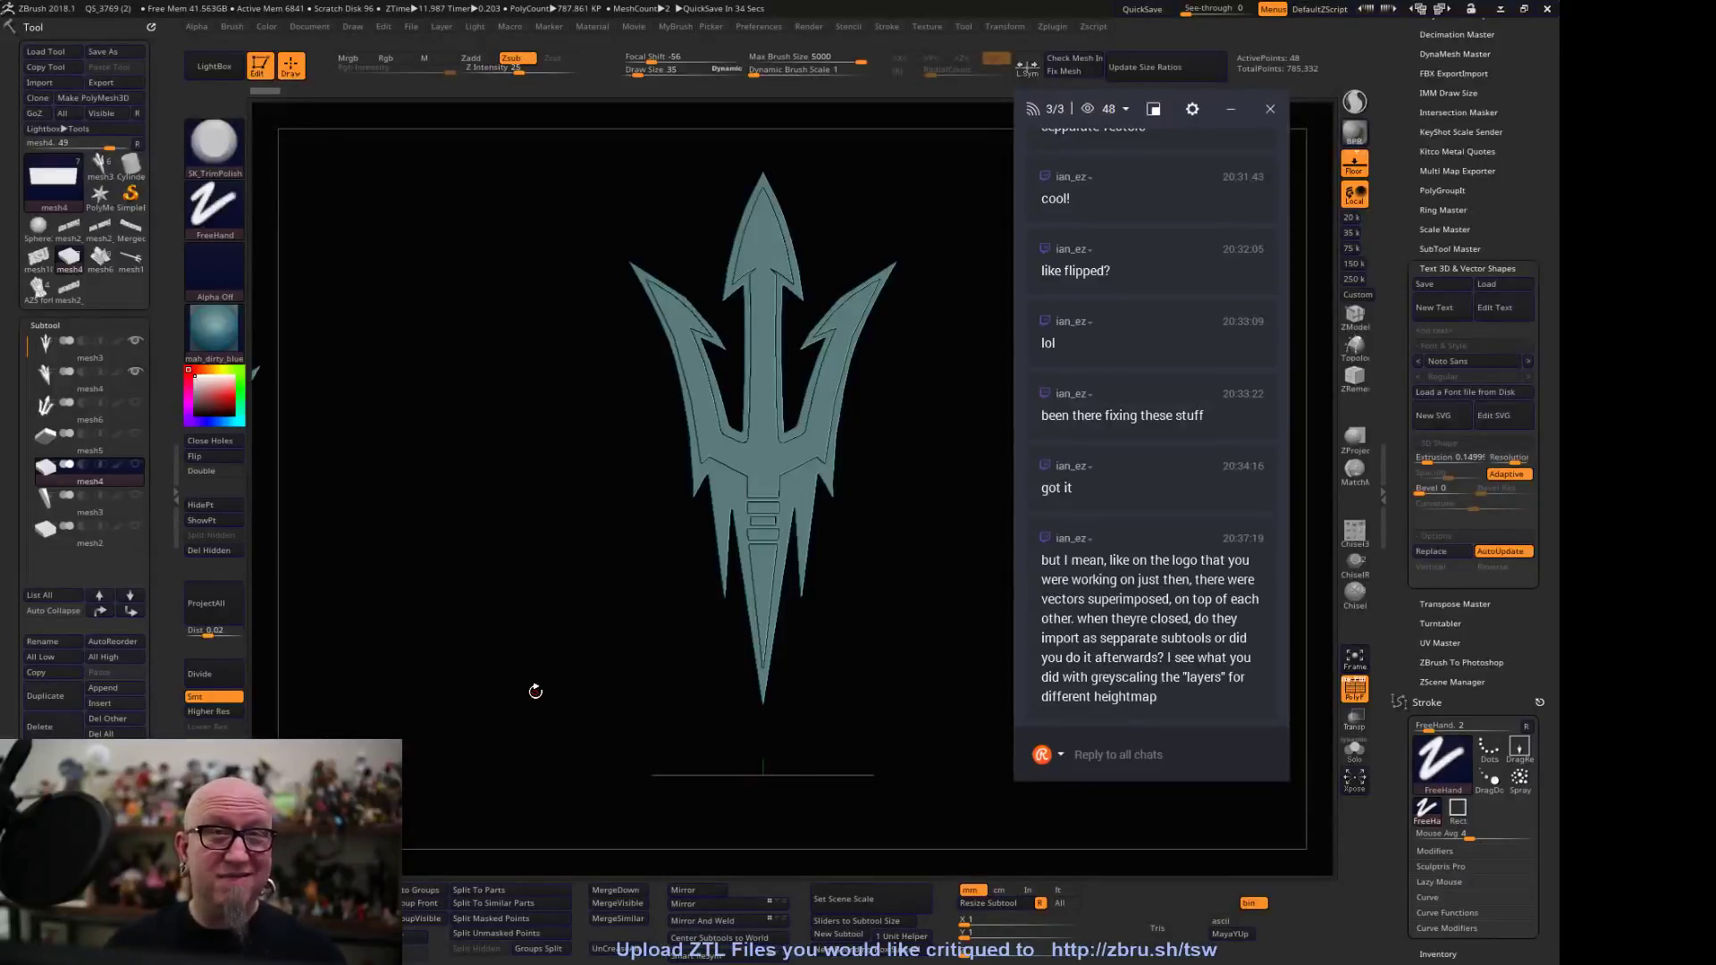
# Look closely at the fork on the ASU lettering tool, and switch to the tool with the imported SUN DEVILS artwork
pyautogui.click(101, 262)
pyautogui.moveTo(529, 634)
pyautogui.keyDown('alt'); pyautogui.mouseDown()
pyautogui.moveTo(524, 694)
pyautogui.moveTo(506, 649)
pyautogui.mouseUp(); pyautogui.keyUp('alt')
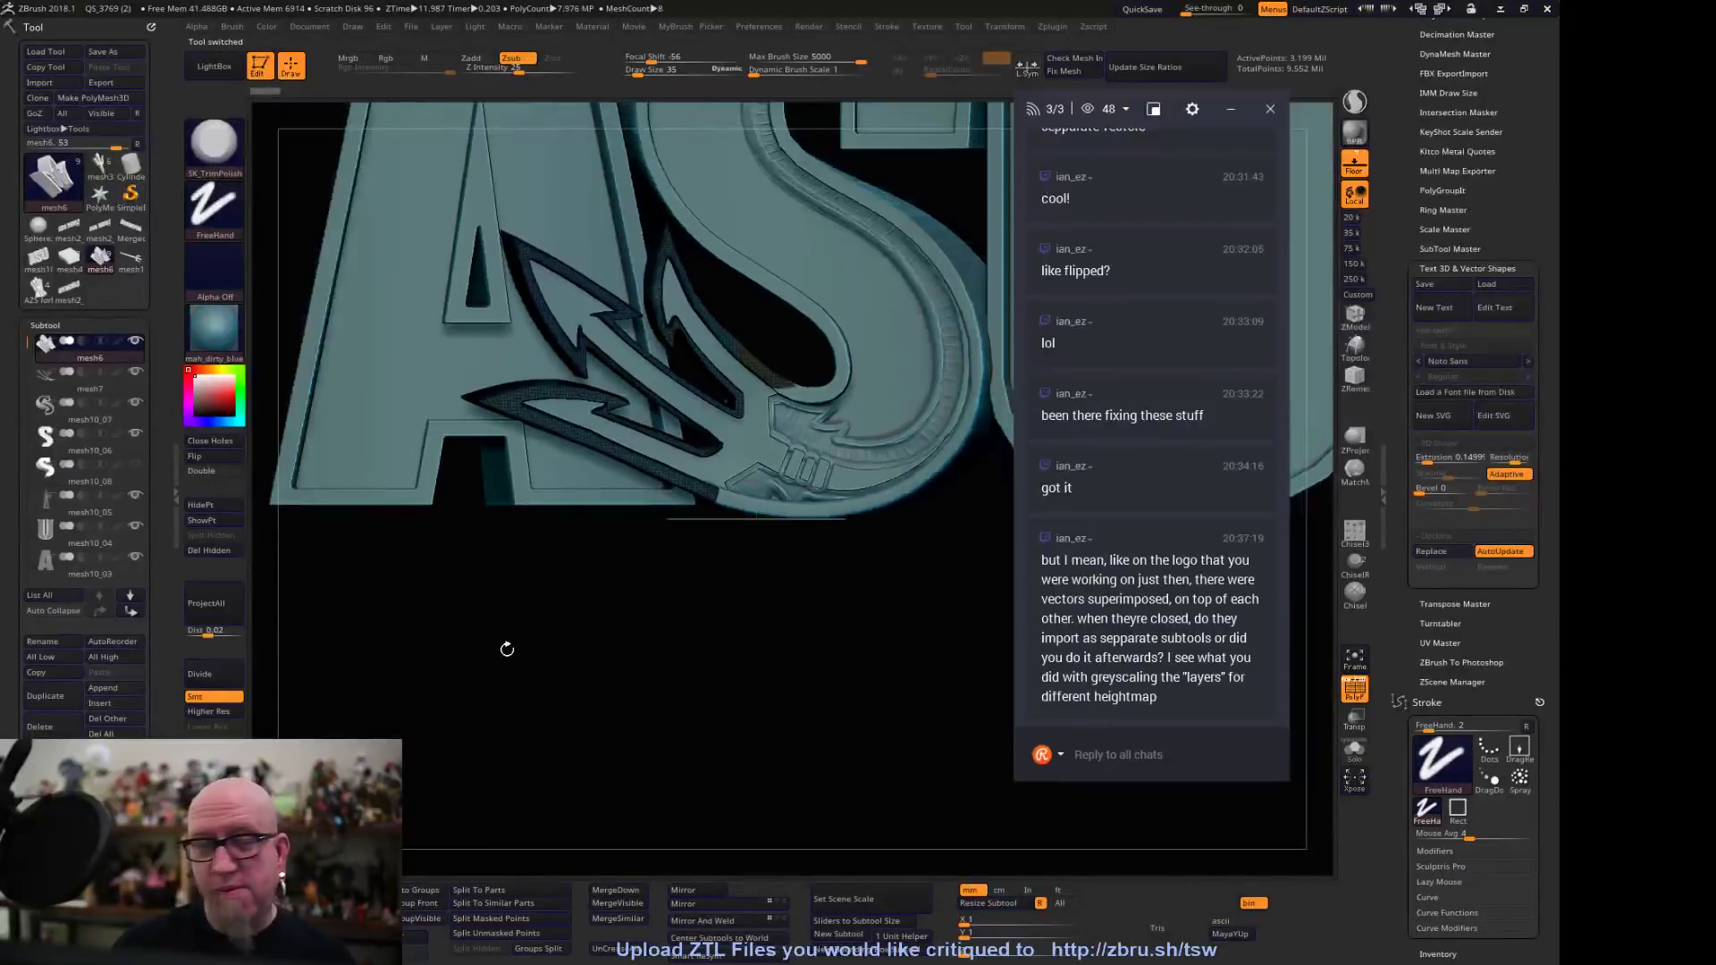
pyautogui.click(99, 167)
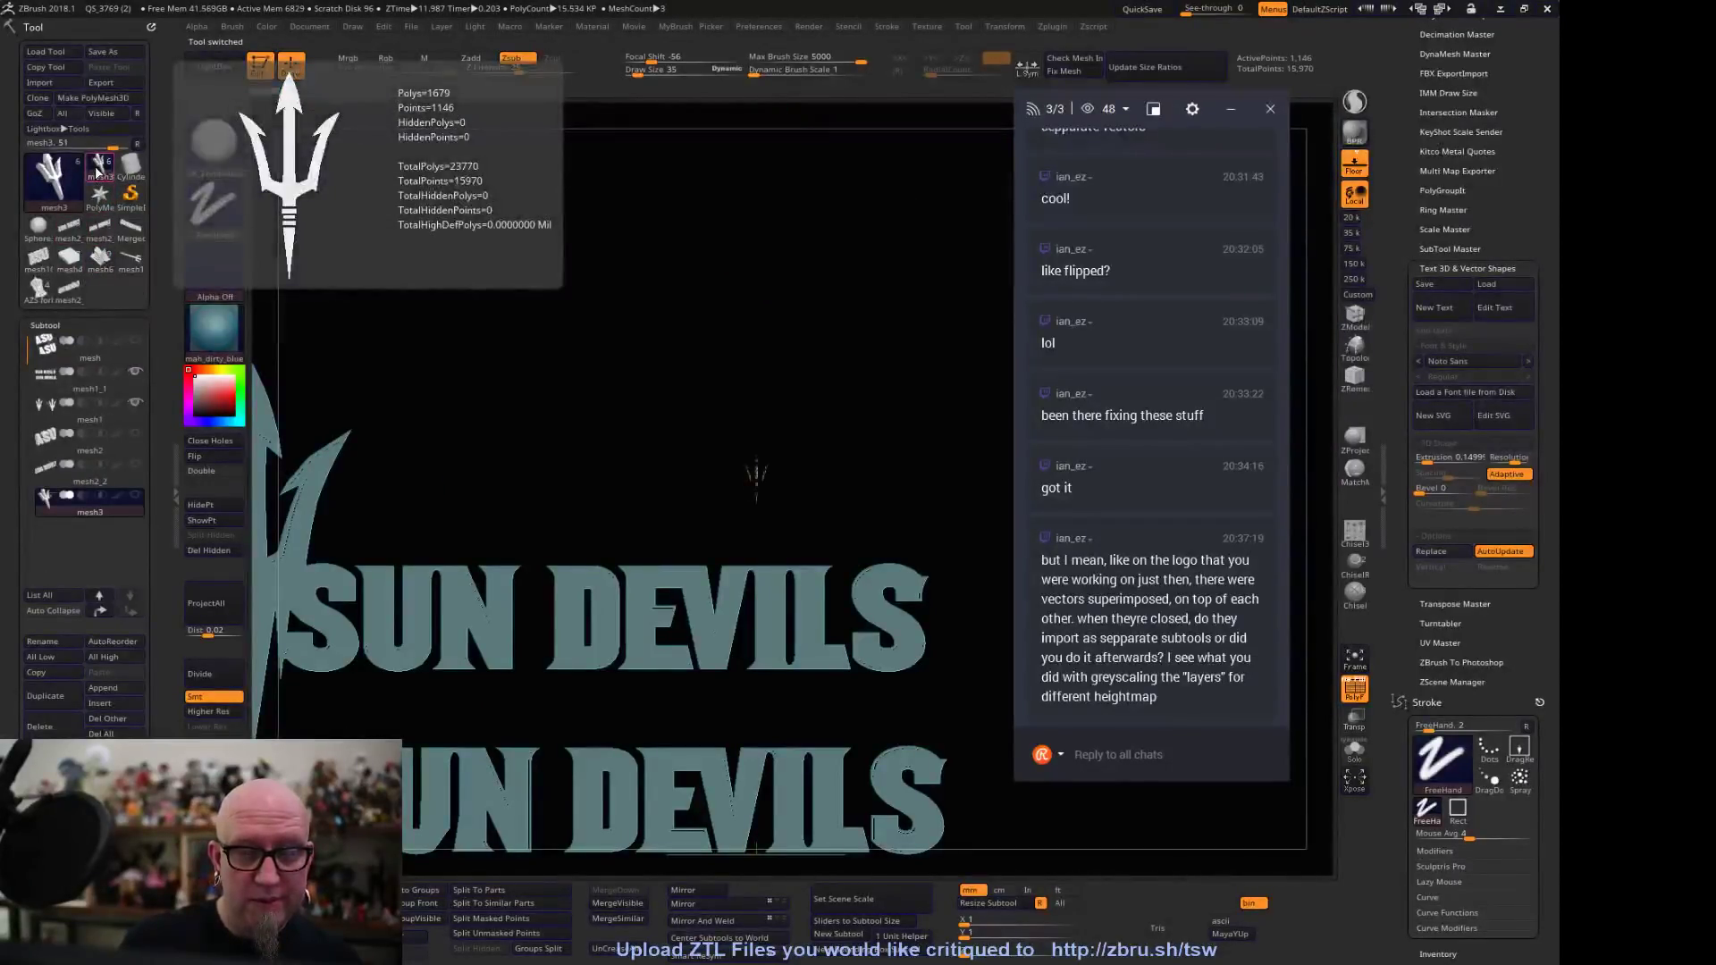
pyautogui.click(1355, 688)
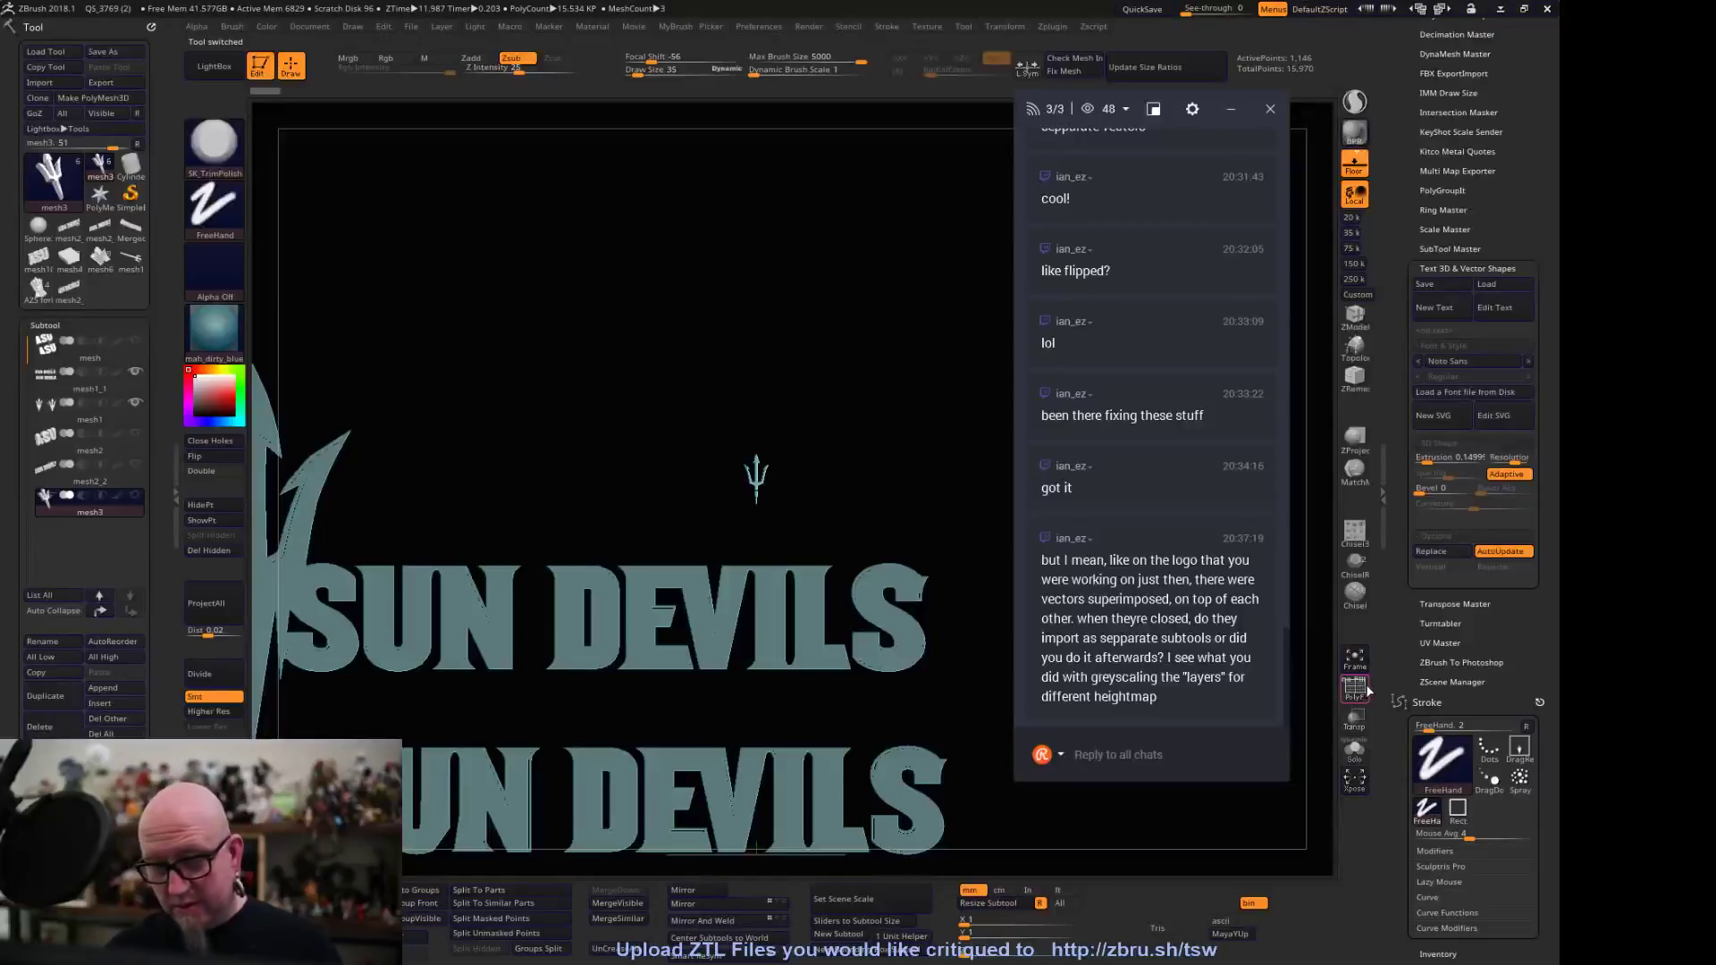
pyautogui.click(1354, 688)
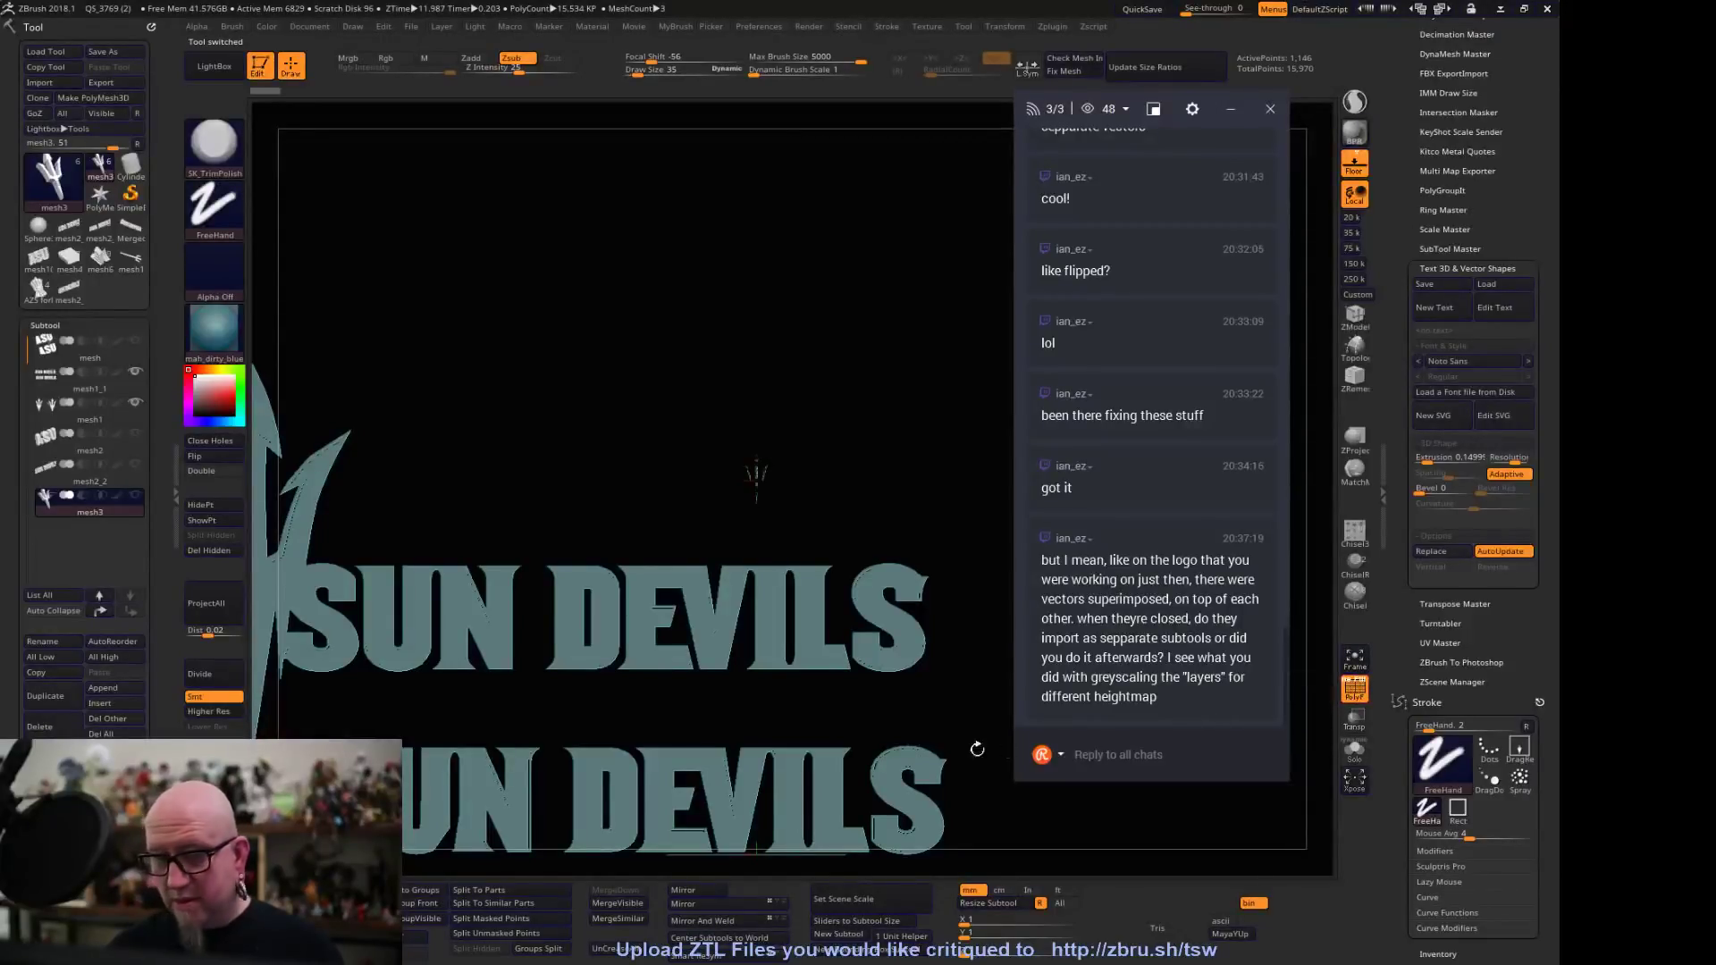
# Select the SUN DEVILS lettering subtool and give its separate letters their own polygroups with Auto Groups
pyautogui.keyDown('alt'); pyautogui.click(738, 668); pyautogui.keyUp('alt')
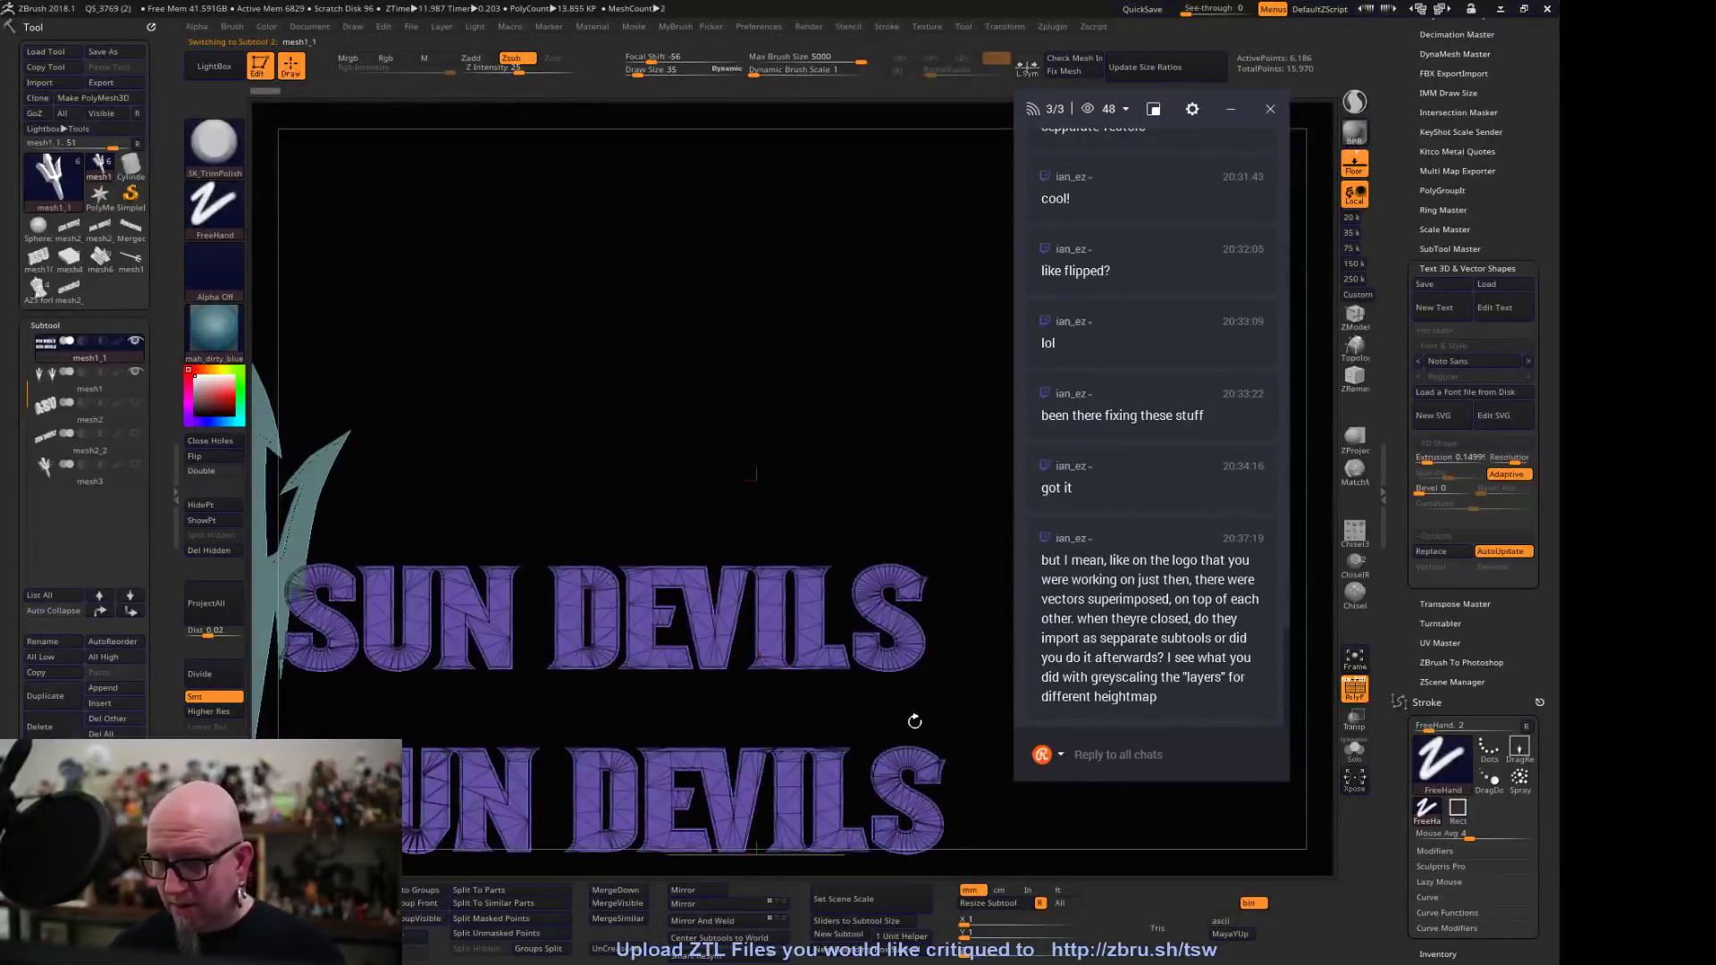
pyautogui.press('f')
pyautogui.moveTo(1001, 535); pyautogui.dragTo(980, 536)
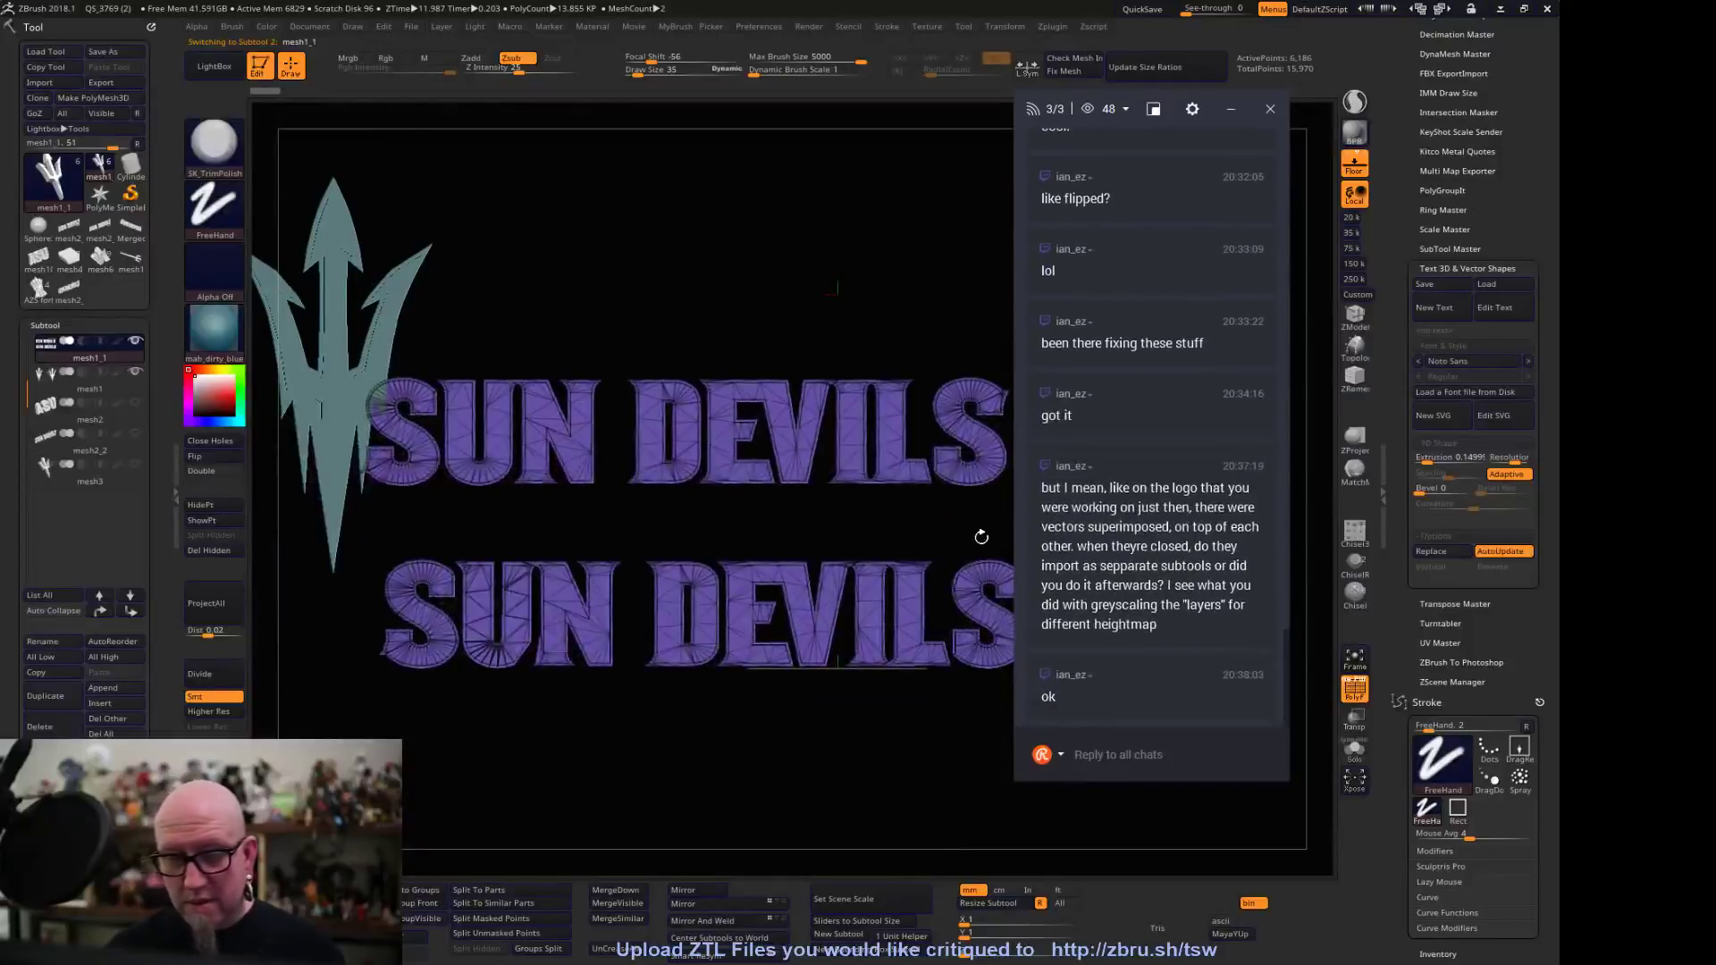
pyautogui.click(419, 890)
pyautogui.keyDown('alt'); pyautogui.moveTo(646, 726); pyautogui.dragTo(590, 677); pyautogui.keyUp('alt')
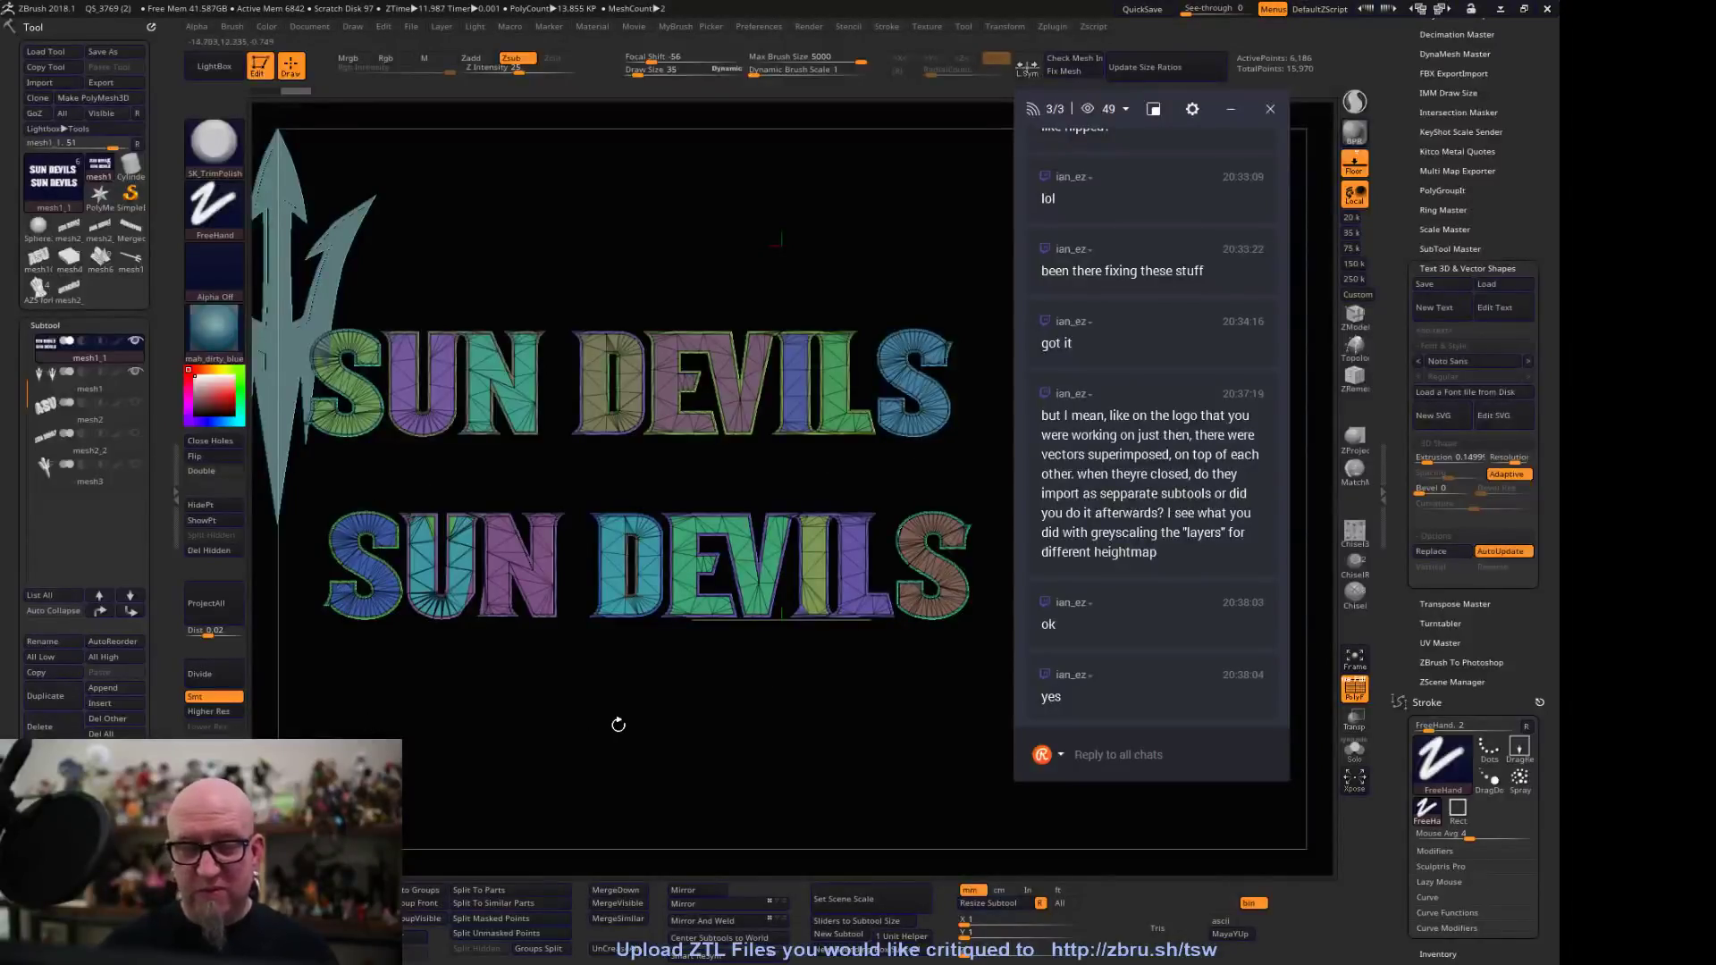
pyautogui.moveTo(699, 737)
pyautogui.keyDown('alt'); pyautogui.mouseDown()
pyautogui.moveTo(723, 739)
pyautogui.moveTo(717, 666)
pyautogui.moveTo(704, 758)
pyautogui.mouseUp(); pyautogui.keyUp('alt')
# Mask the upper SUN DEVILS line and split the unmasked lower line into its own subtool
pyautogui.moveTo(407, 371)
pyautogui.keyDown('ctrl'); pyautogui.mouseDown()
pyautogui.moveTo(911, 611)
pyautogui.moveTo(913, 586)
pyautogui.mouseUp(); pyautogui.keyUp('ctrl')
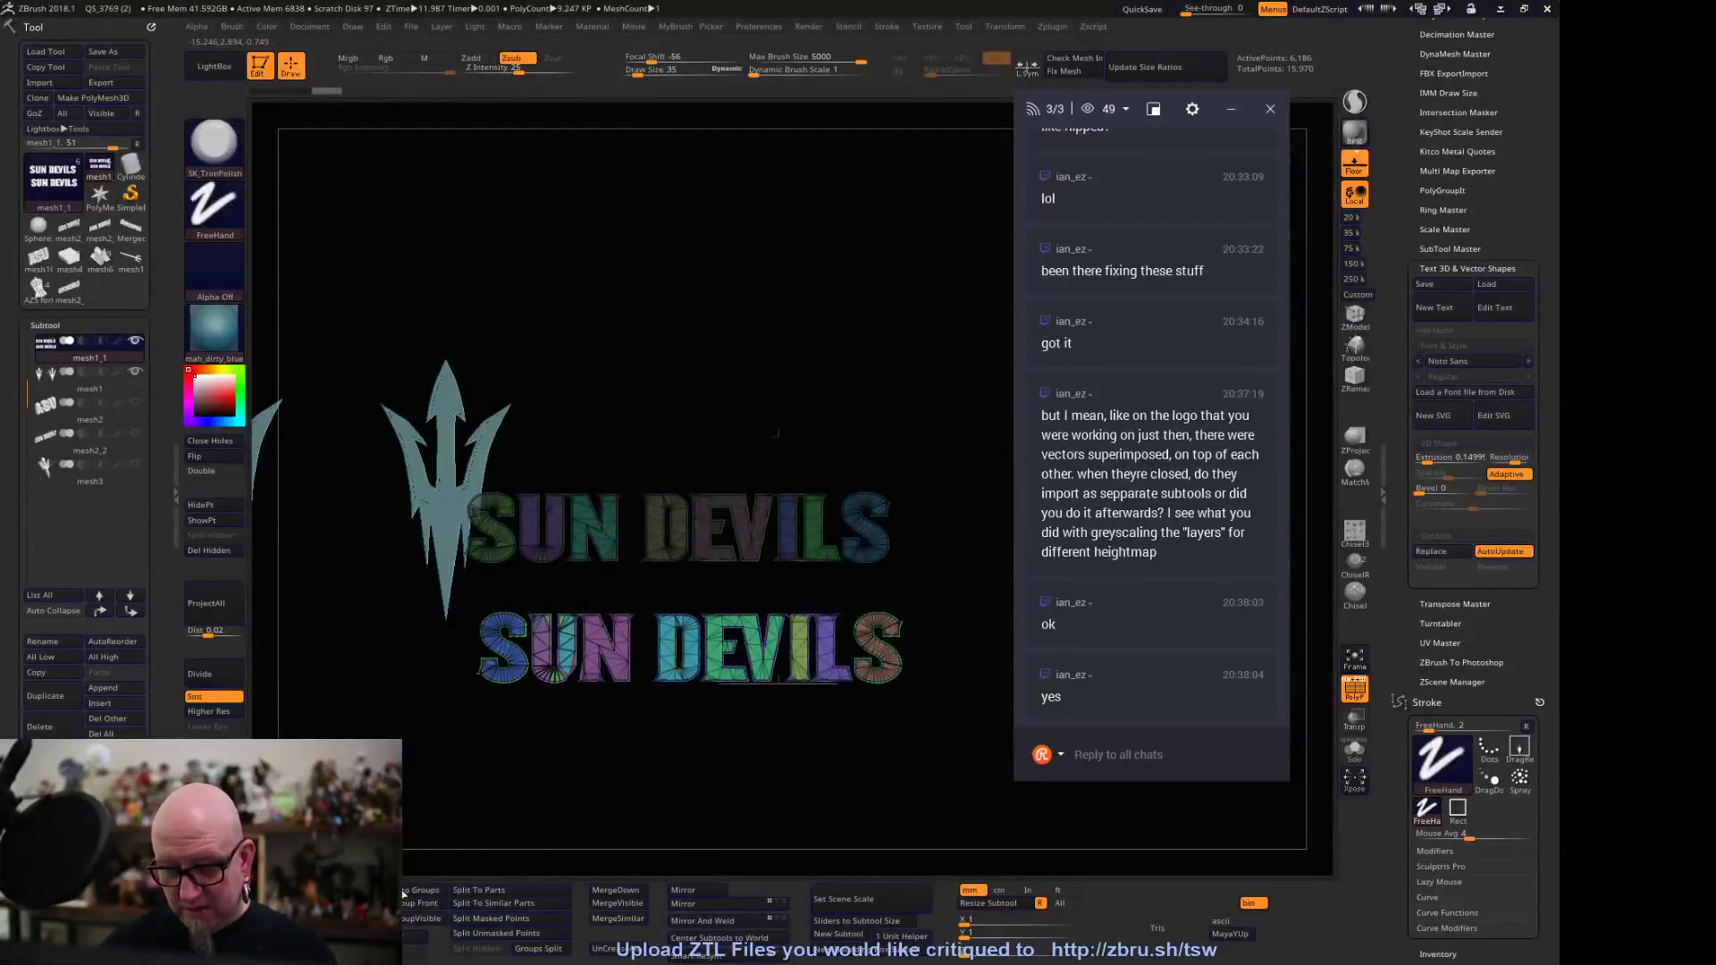
pyautogui.click(503, 938)
pyautogui.keyDown('alt'); pyautogui.moveTo(628, 762); pyautogui.dragTo(339, 535); pyautogui.keyUp('alt')
pyautogui.keyDown('alt'); pyautogui.moveTo(494, 529); pyautogui.dragTo(754, 807); pyautogui.keyUp('alt')
pyautogui.keyDown('alt'); pyautogui.moveTo(586, 770); pyautogui.dragTo(651, 662); pyautogui.keyUp('alt')
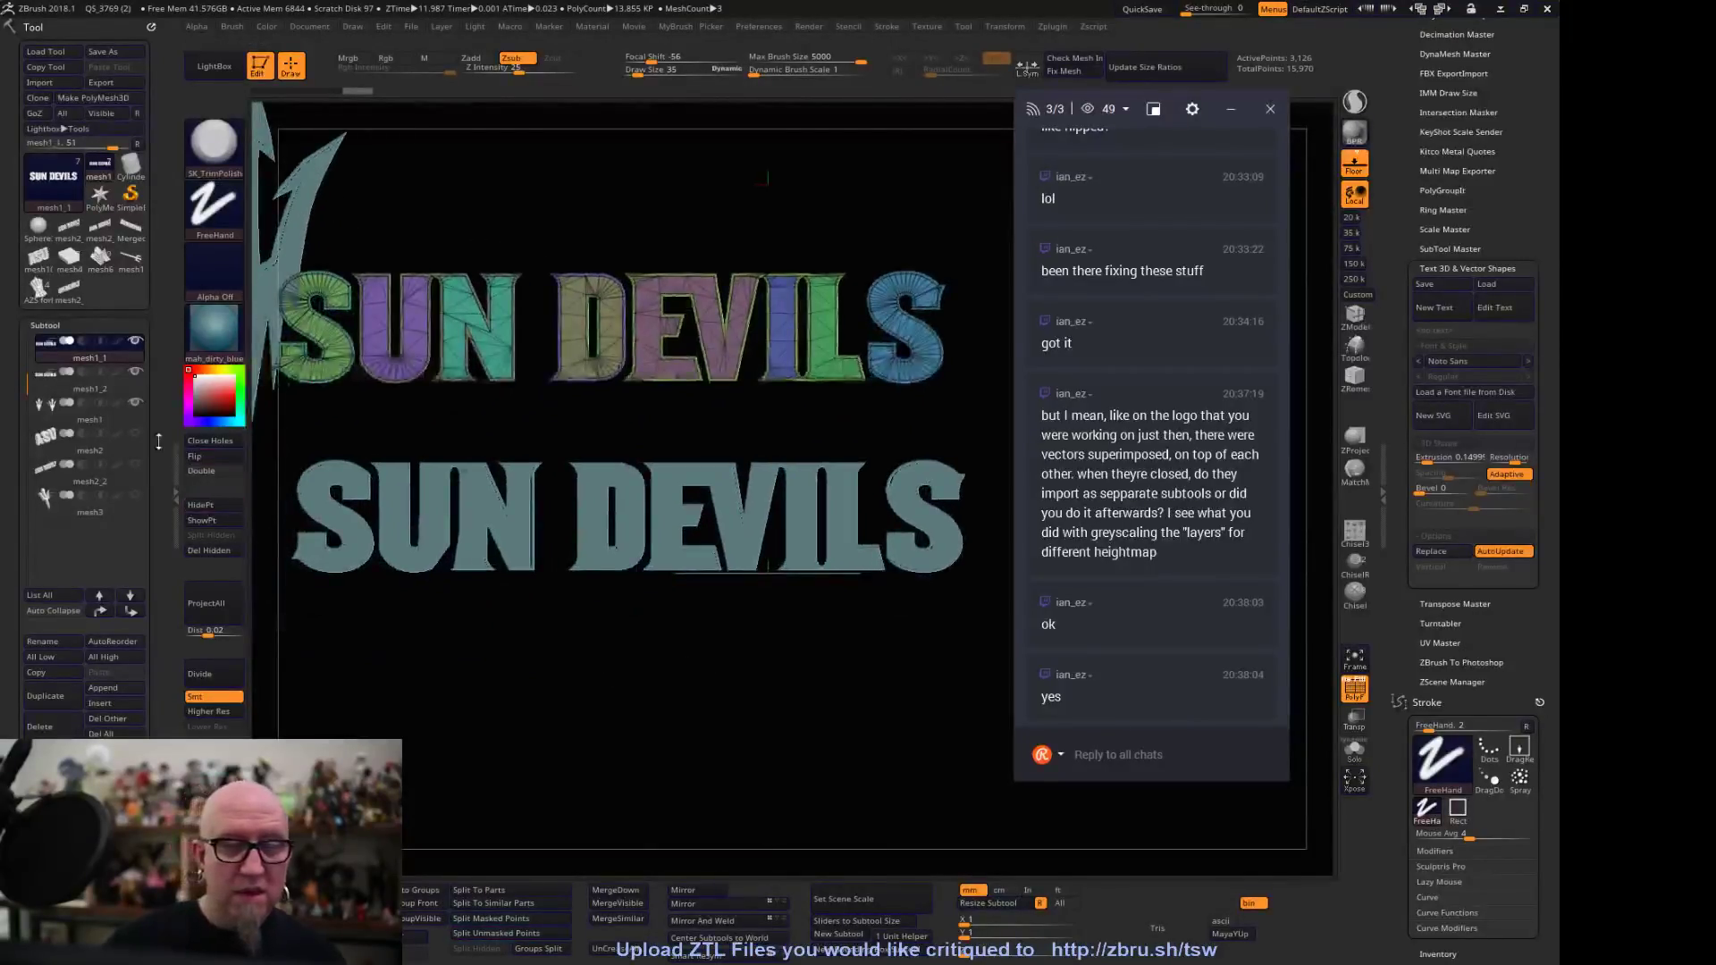
# Step down through the subtools to the small pitchfork mesh3 and review how the SUN DEVILS artwork is divided
pyautogui.click(133, 597)
pyautogui.click(133, 597)
pyautogui.click(133, 597)
pyautogui.click(133, 597)
pyautogui.click(133, 597)
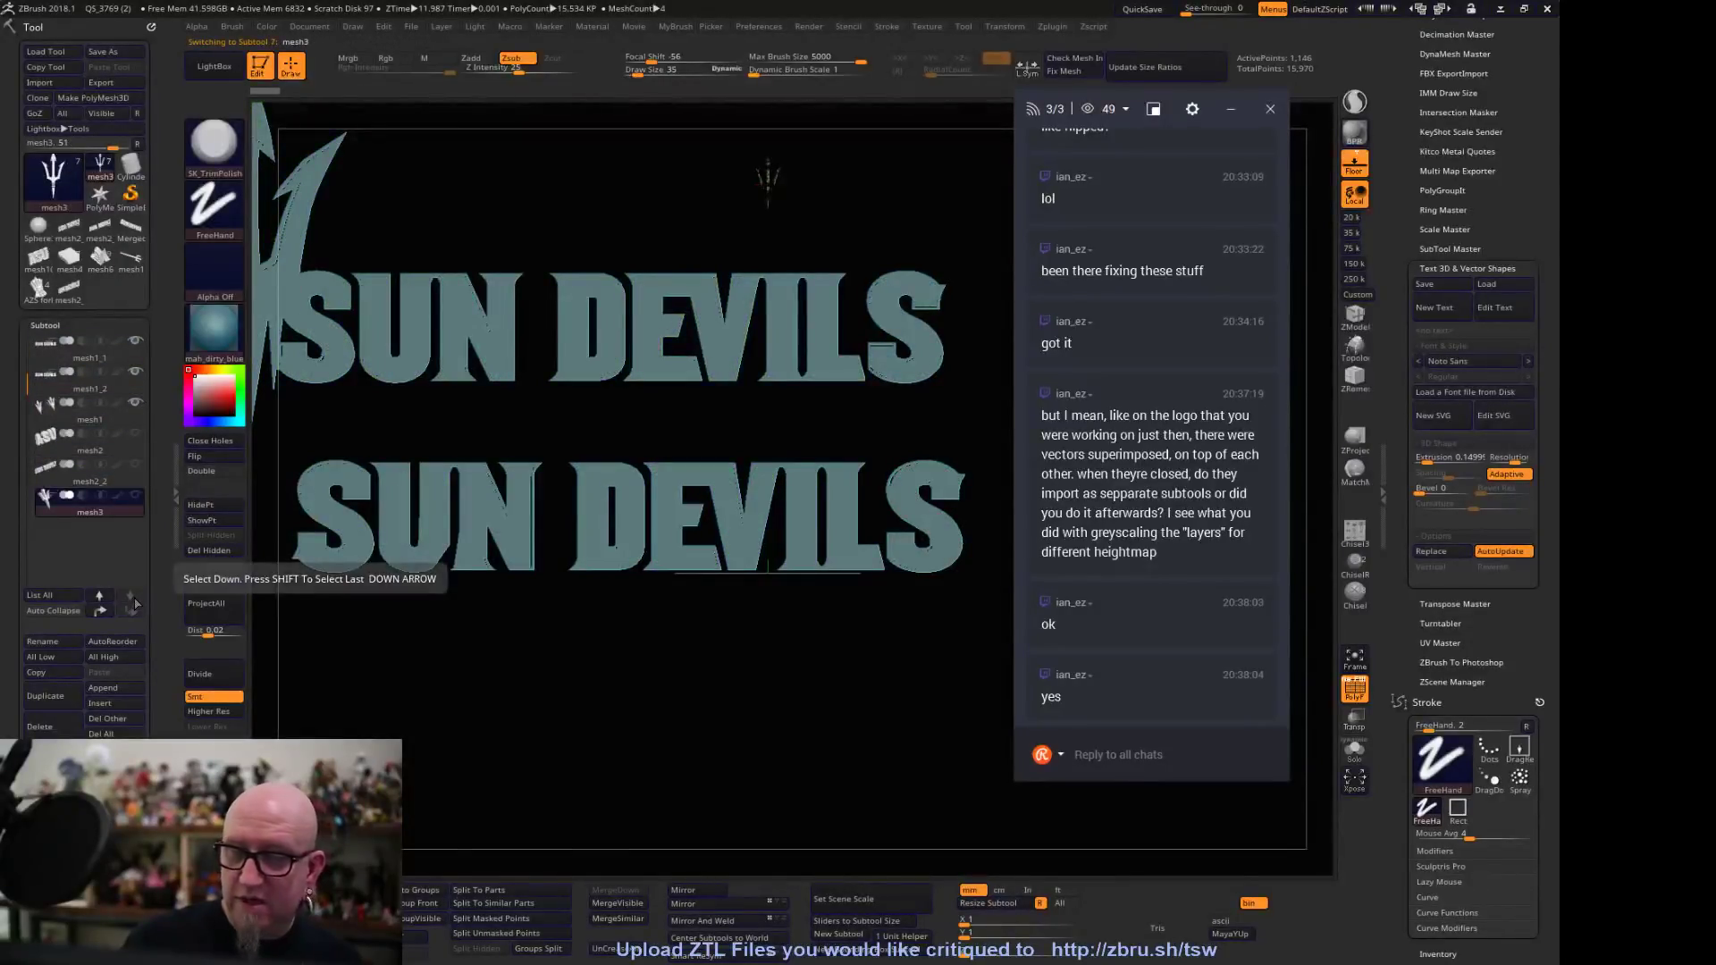
pyautogui.keyDown('alt'); pyautogui.moveTo(399, 708); pyautogui.dragTo(430, 611); pyautogui.keyUp('alt')
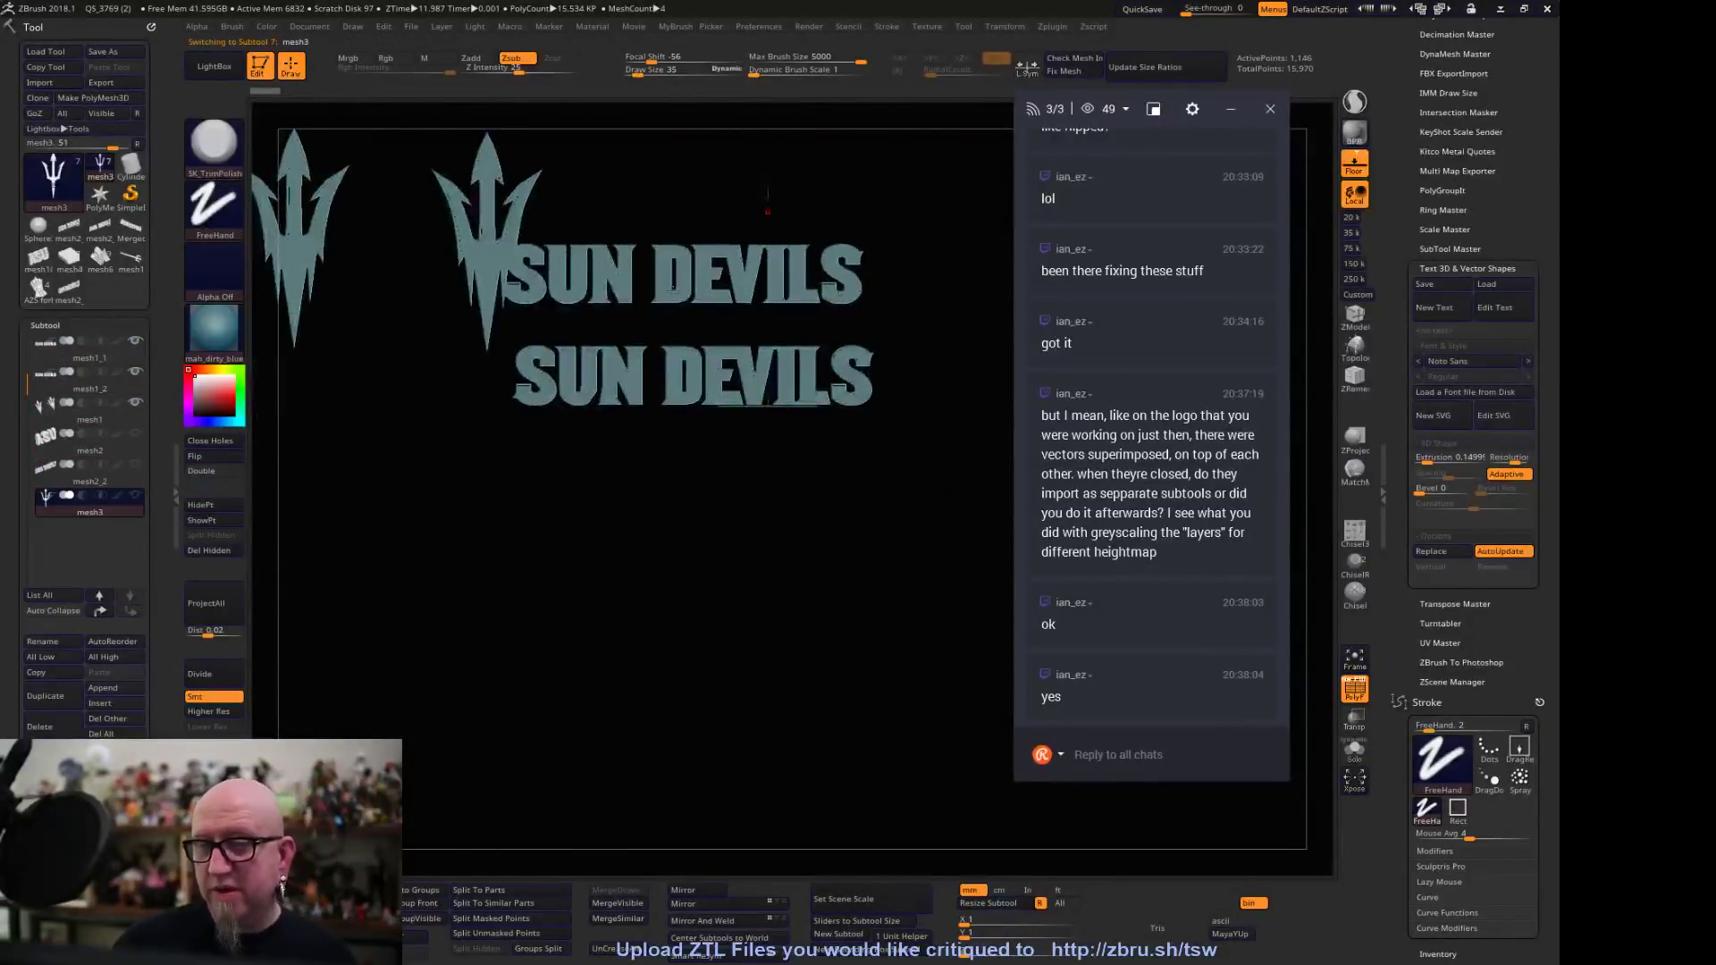
# Move the upper SUN DEVILS text subtool to the end of the subtool list and split it into separate parts
pyautogui.keyDown('alt'); pyautogui.click(764, 268); pyautogui.keyUp('alt')
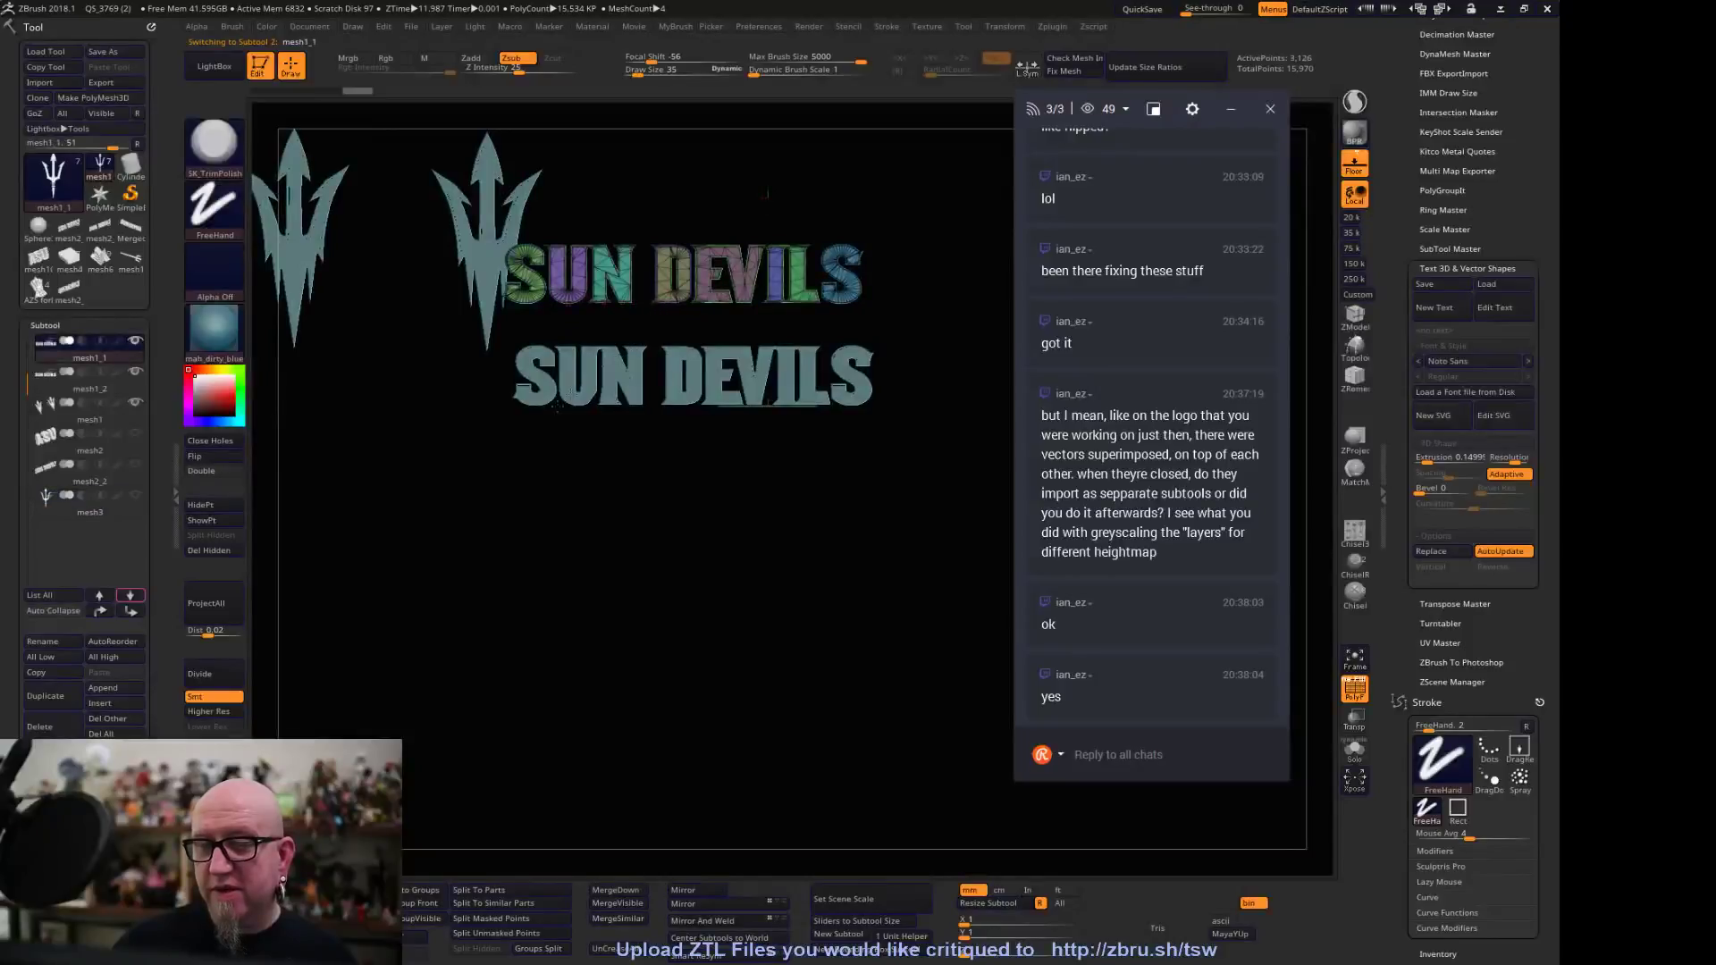
pyautogui.click(132, 612)
pyautogui.click(132, 612)
pyautogui.click(132, 611)
pyautogui.click(132, 611)
pyautogui.click(132, 611)
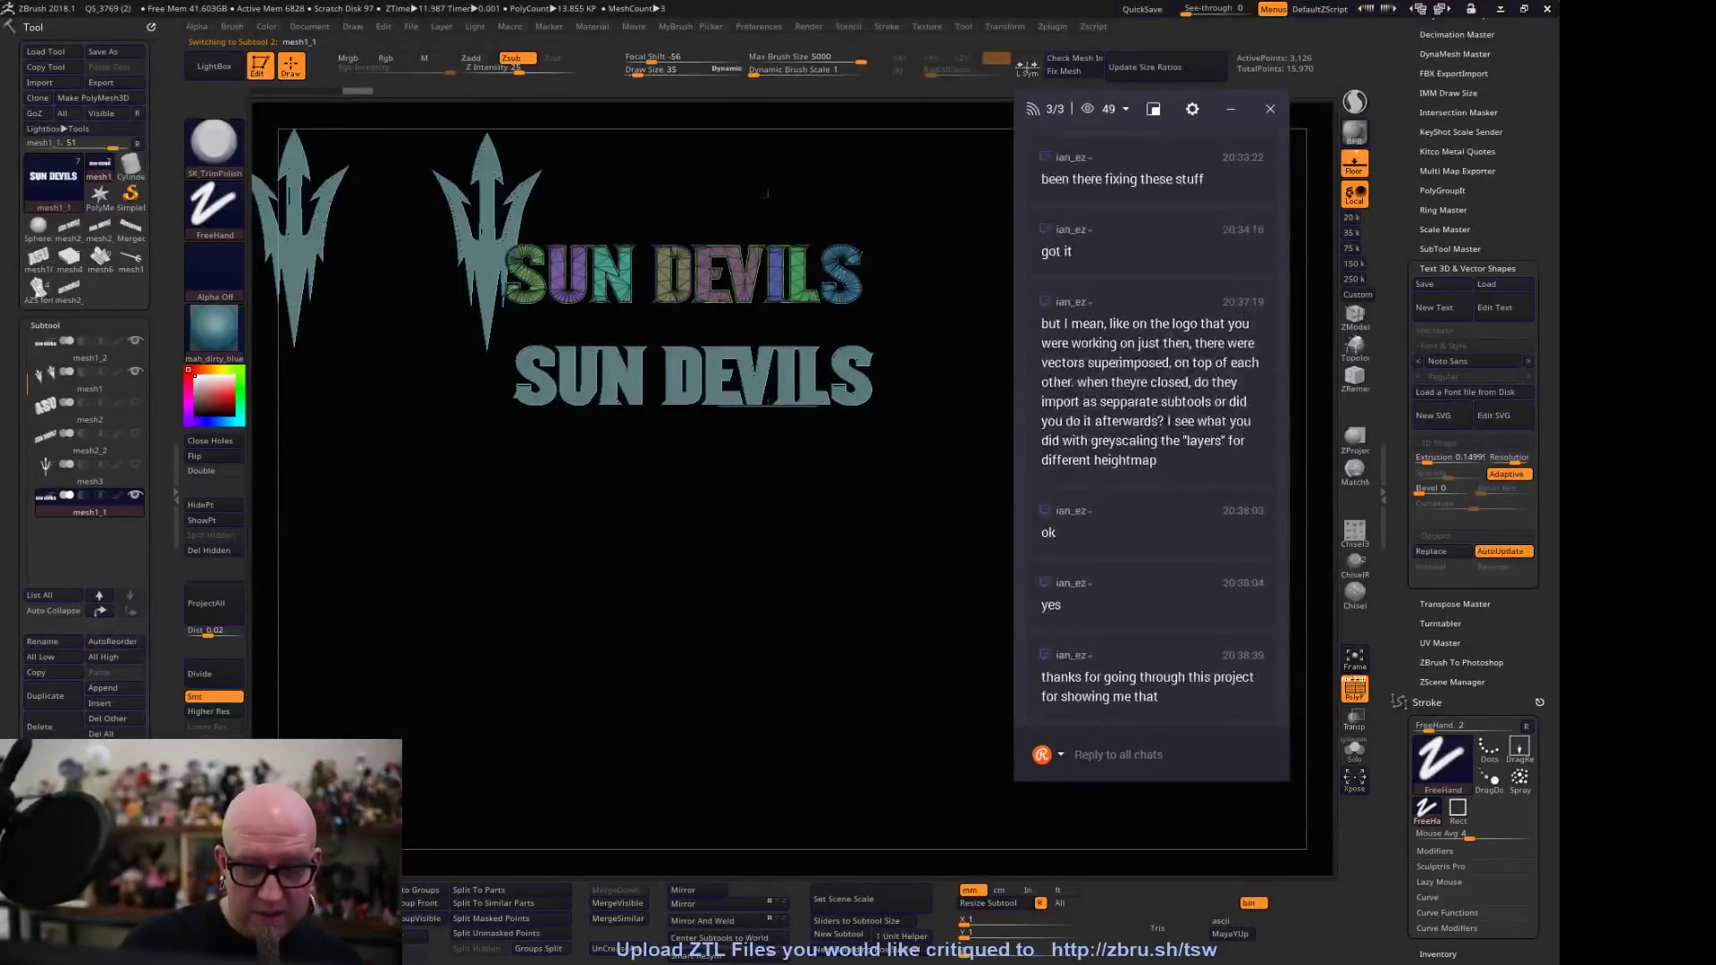
pyautogui.click(490, 891)
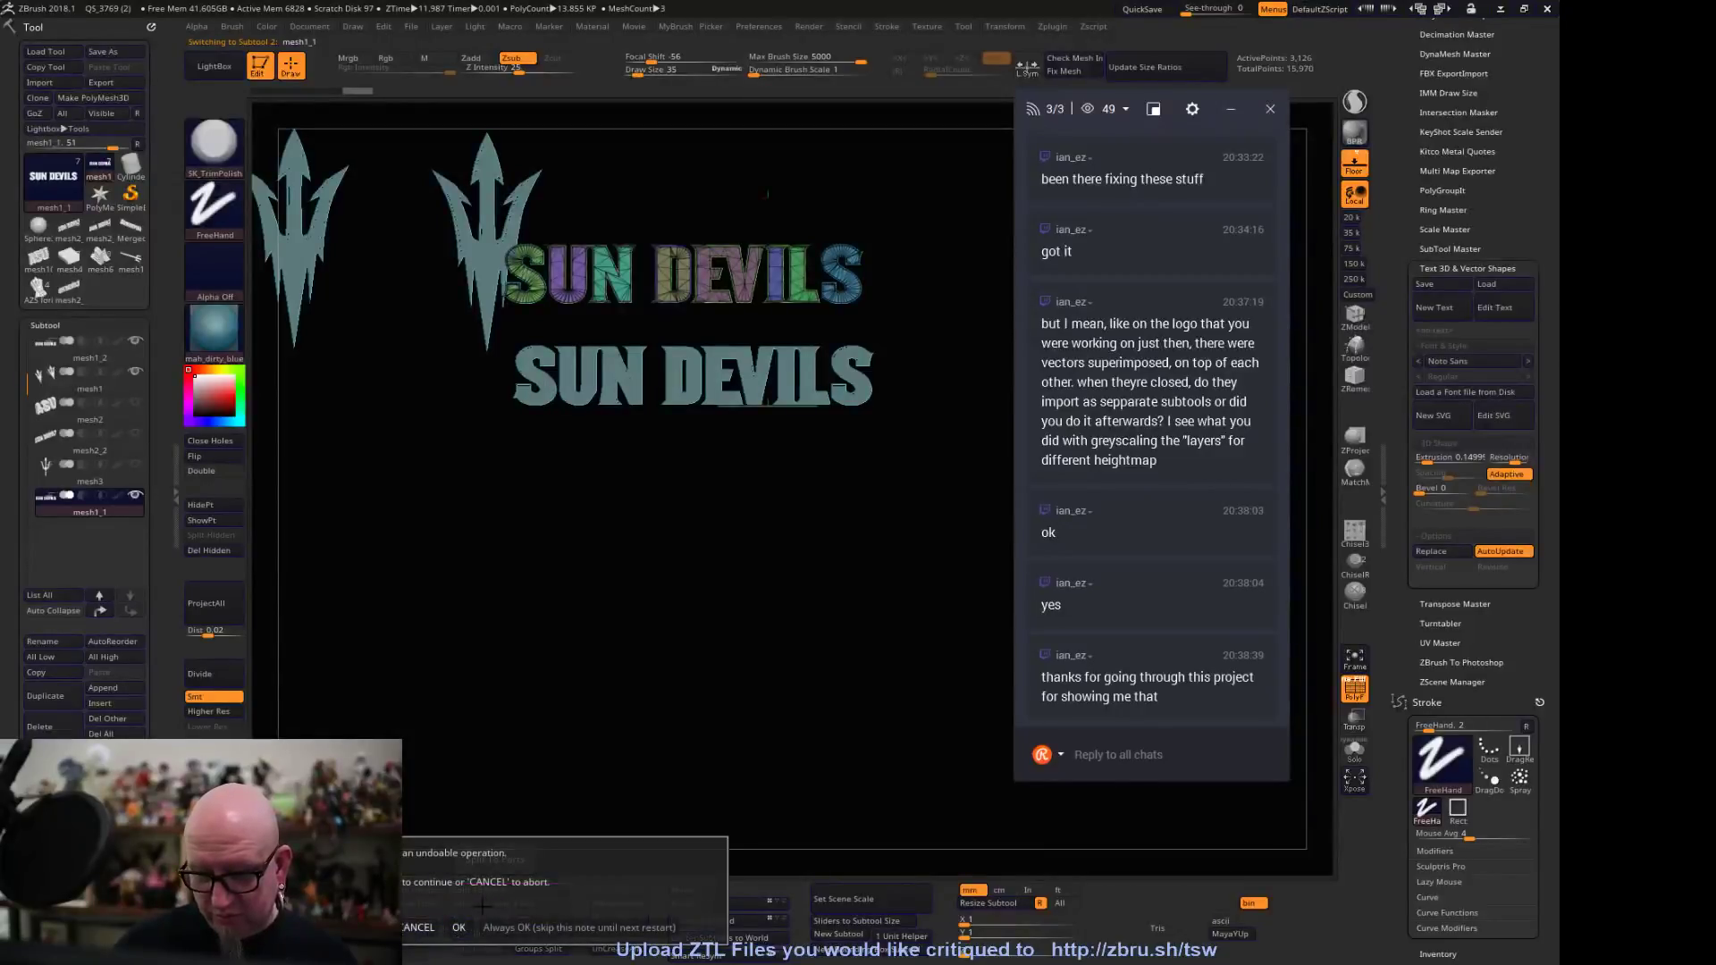
pyautogui.click(459, 927)
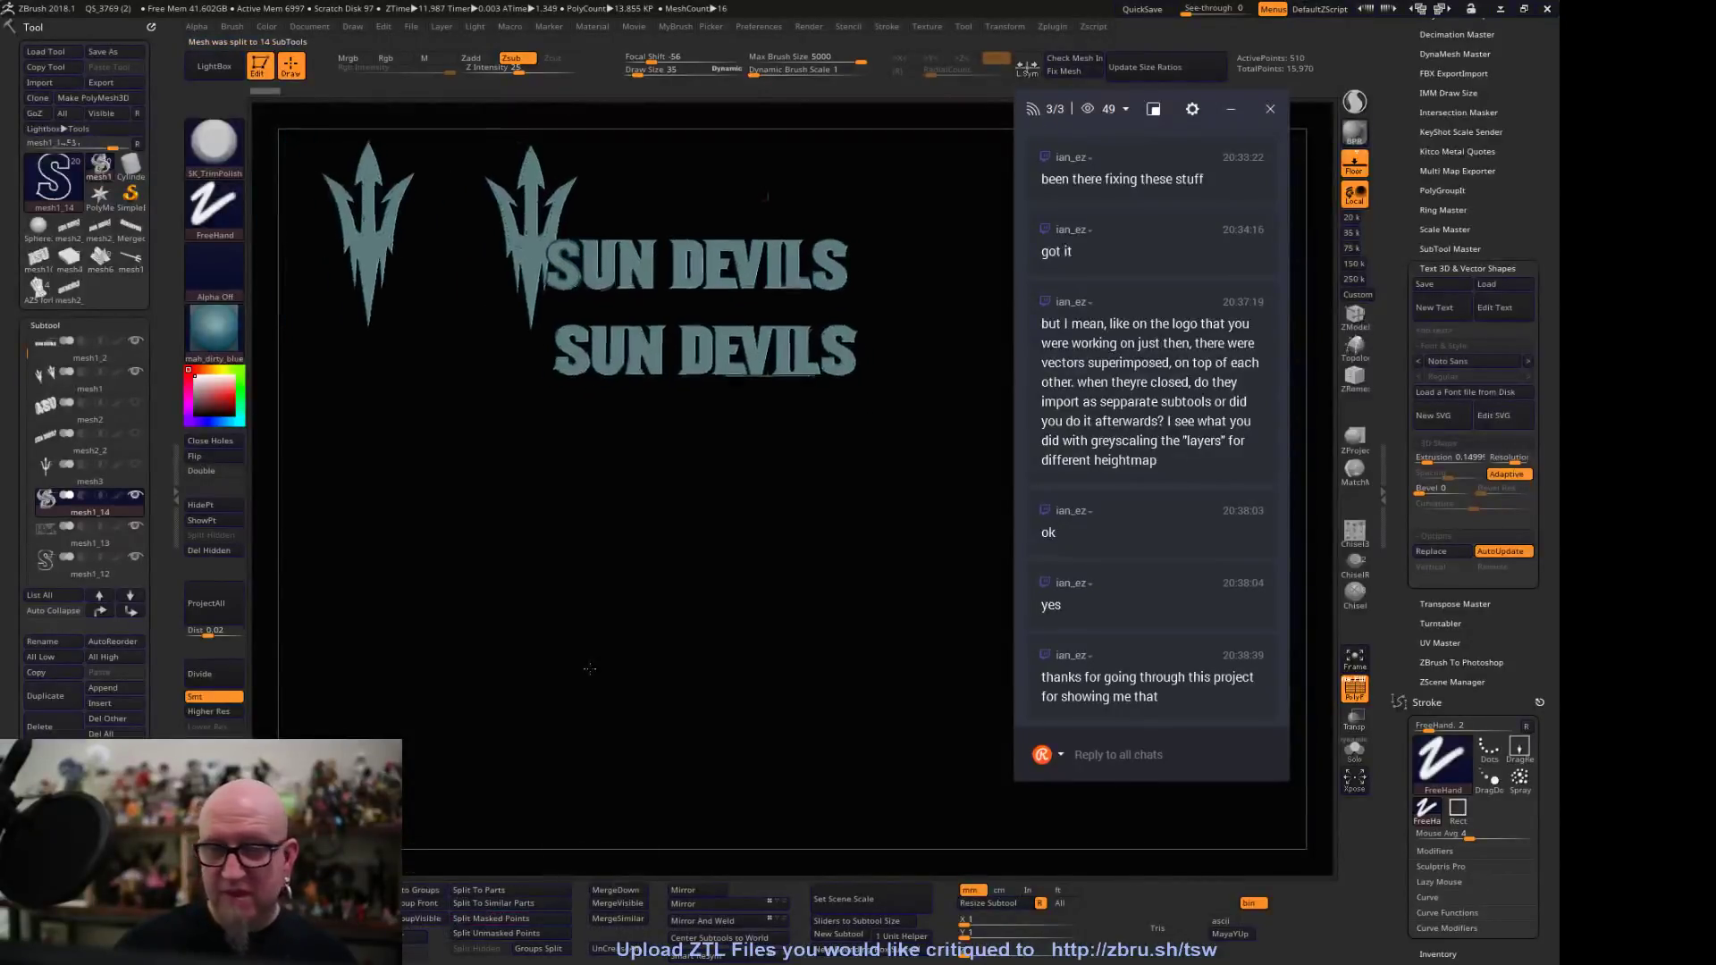
# Select the outline of the final S (mesh1_12) and hide all other subtools
pyautogui.moveTo(30, 357); pyautogui.dragTo(33, 375)
pyautogui.click(90, 471)
pyautogui.keyDown('alt'); pyautogui.moveTo(698, 615); pyautogui.dragTo(622, 653); pyautogui.keyUp('alt')
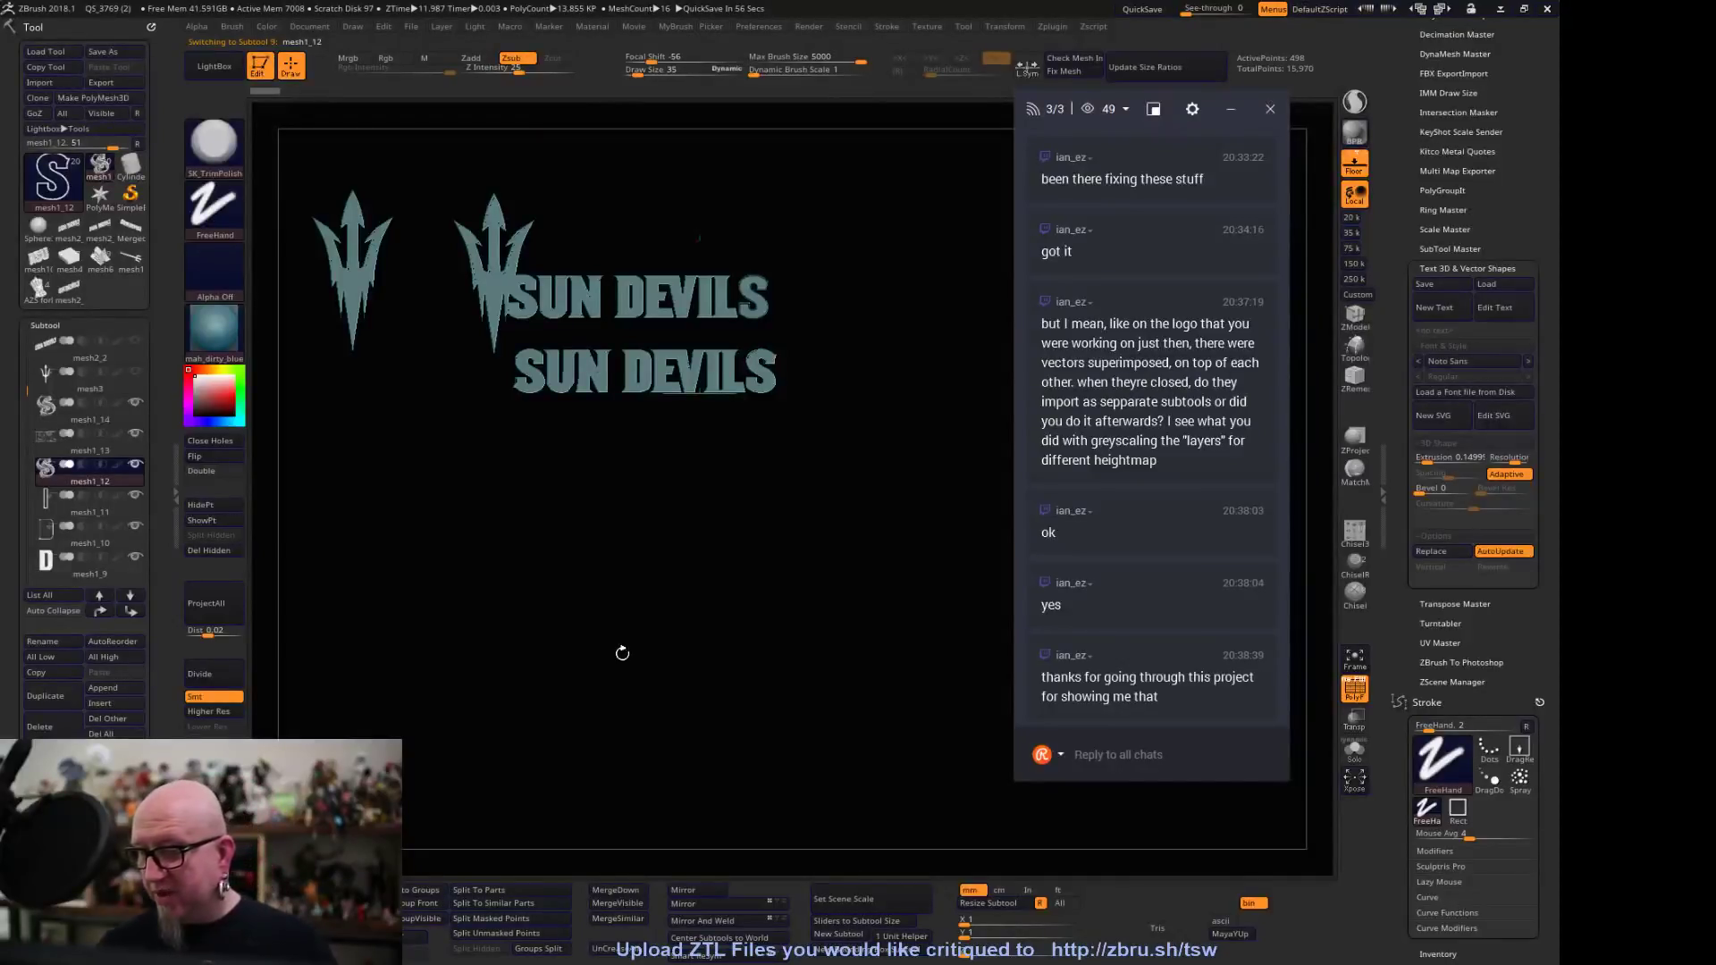
pyautogui.keyDown('alt'); pyautogui.moveTo(858, 732); pyautogui.dragTo(865, 816); pyautogui.keyUp('alt')
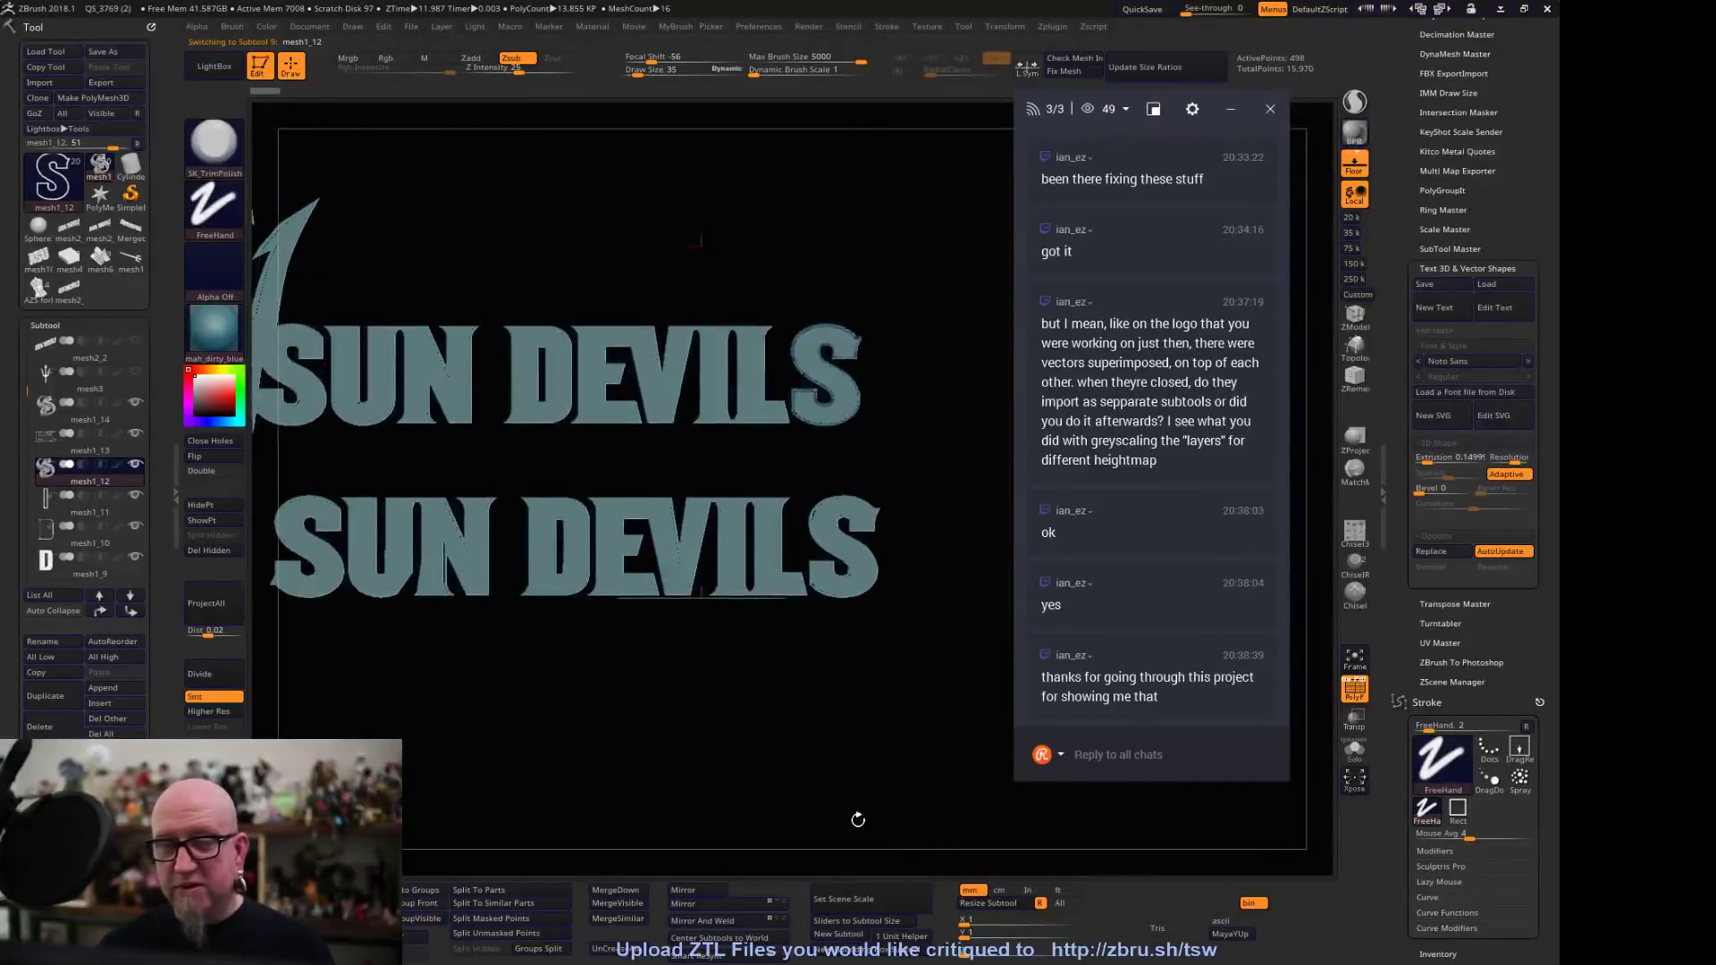
pyautogui.keyDown('alt'); pyautogui.moveTo(672, 706); pyautogui.dragTo(820, 651); pyautogui.keyUp('alt')
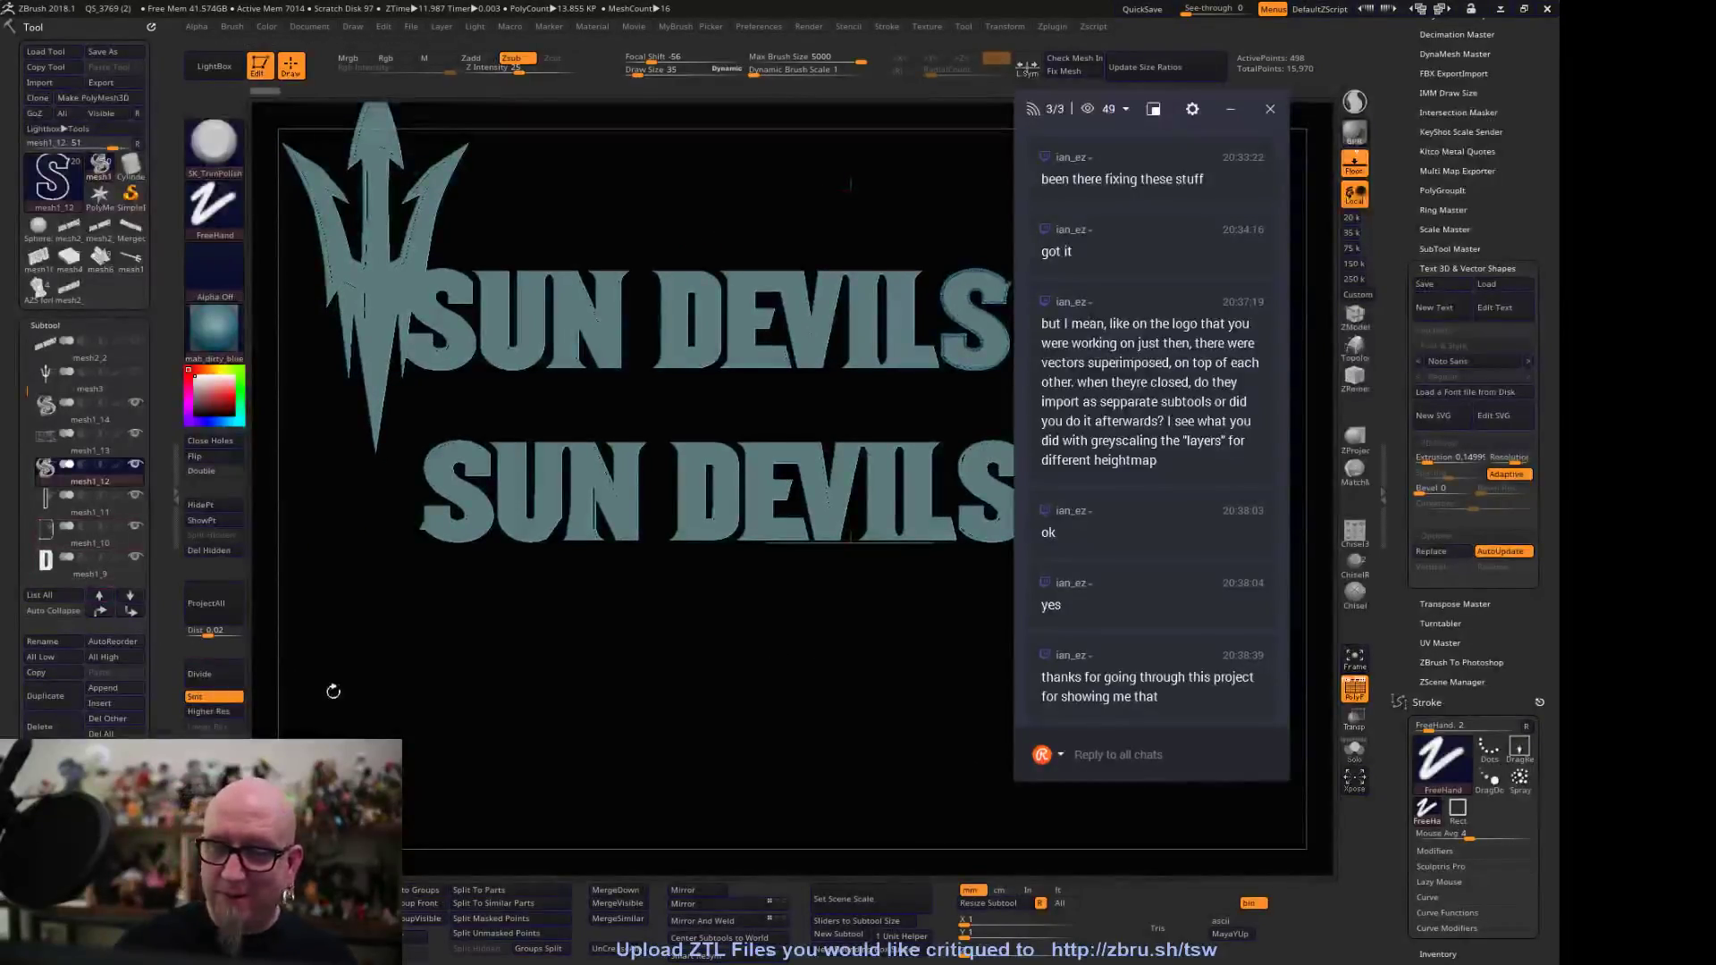
pyautogui.moveTo(624, 701); pyautogui.dragTo(685, 540)
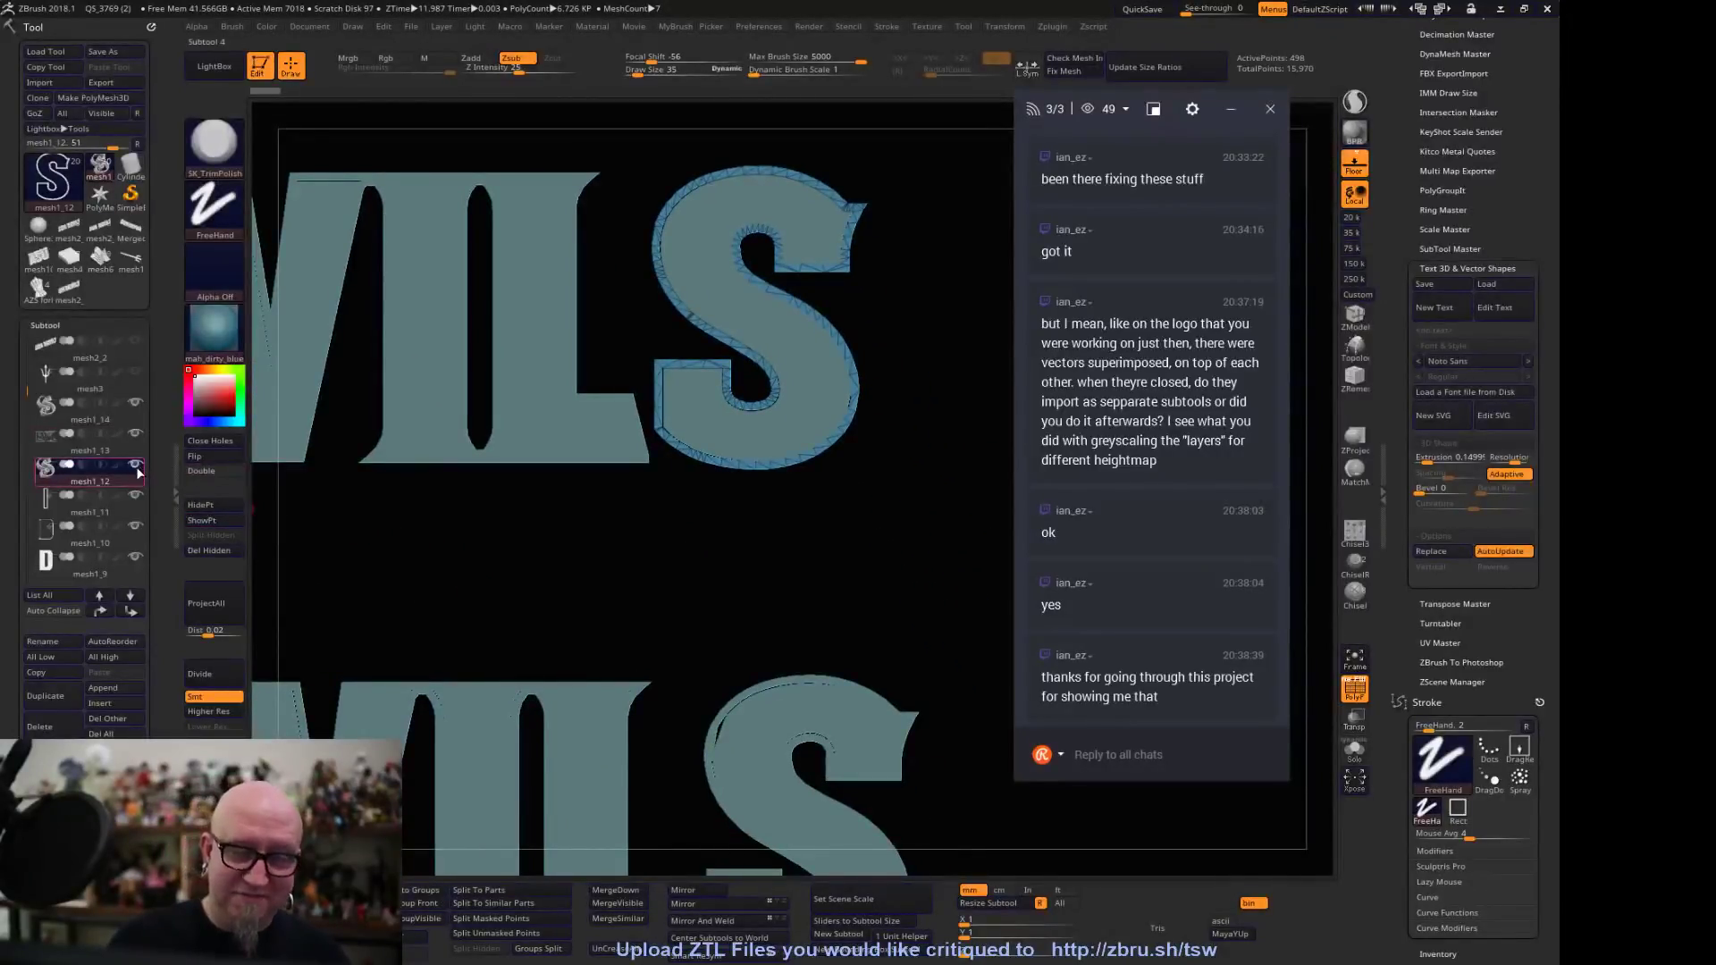
pyautogui.press('ctrl')
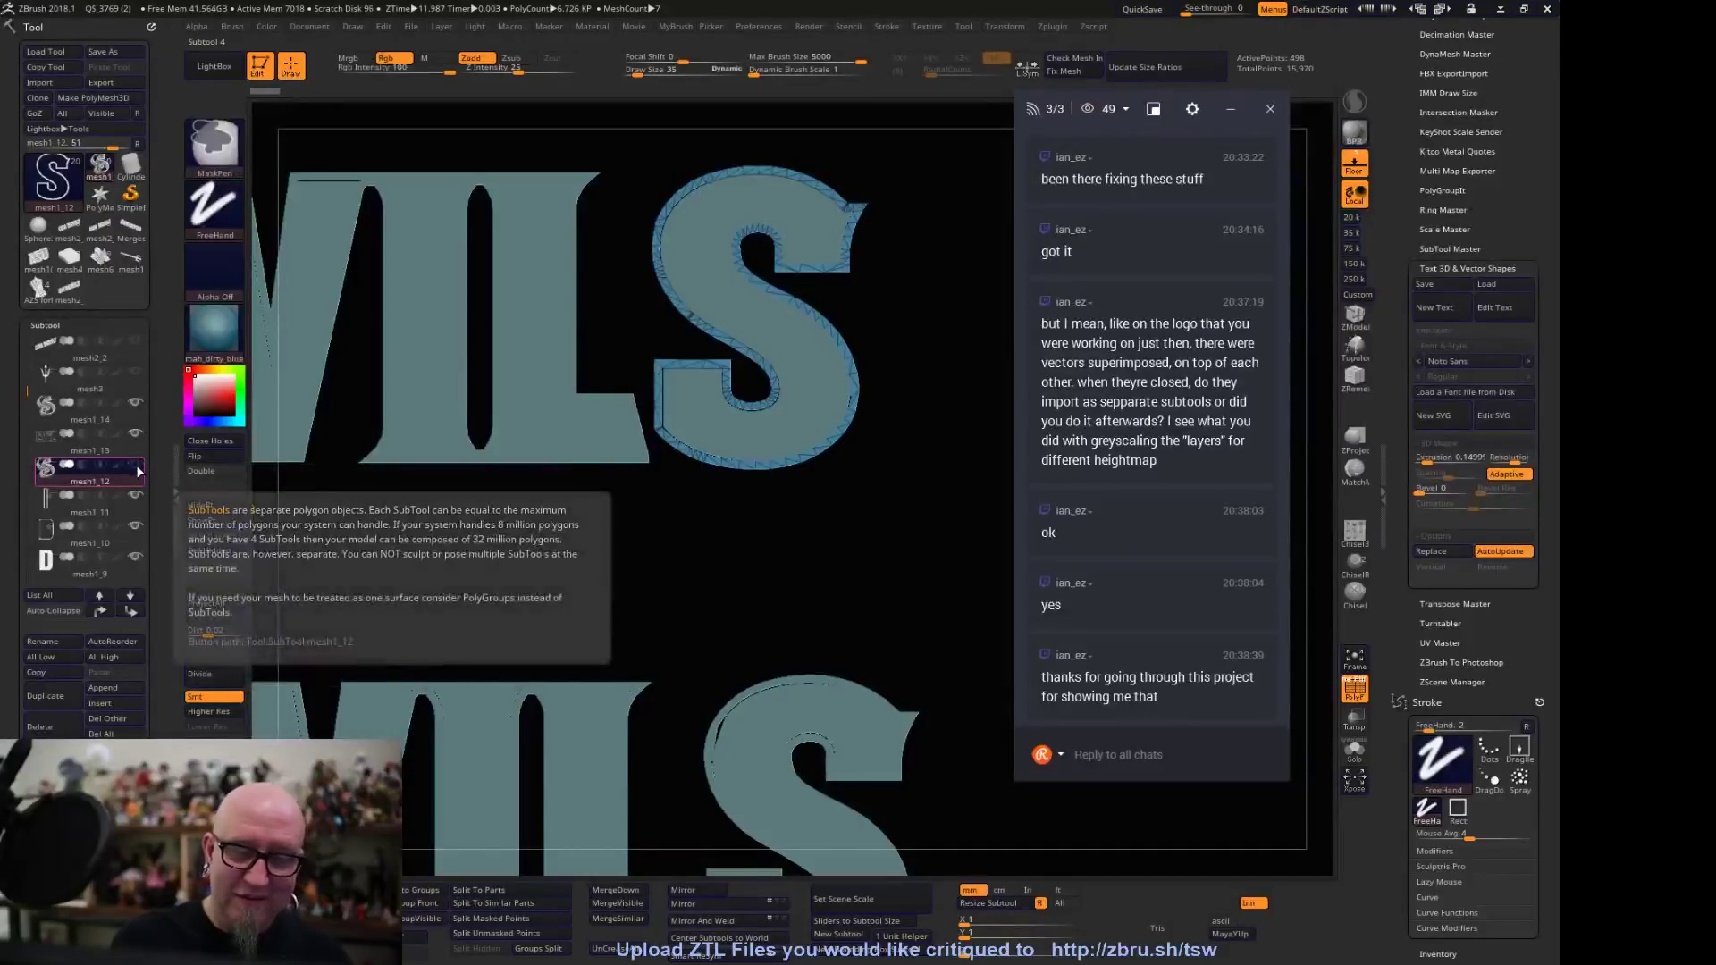
pyautogui.moveTo(138, 469)
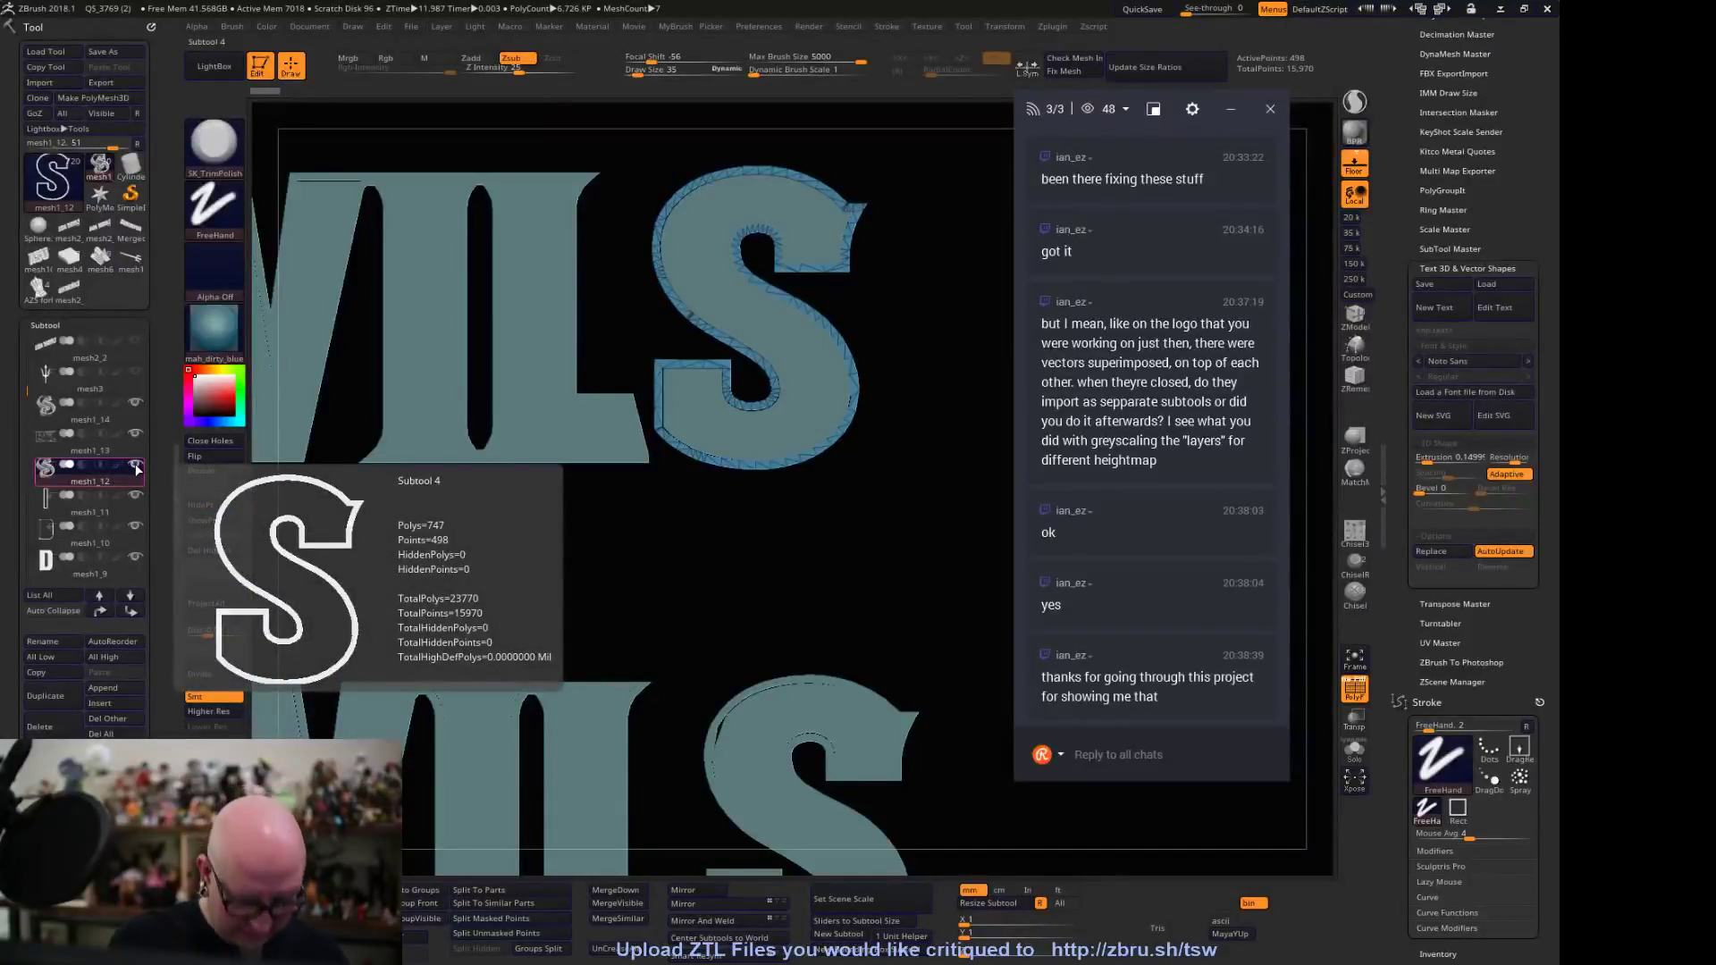
pyautogui.press('ctrl')
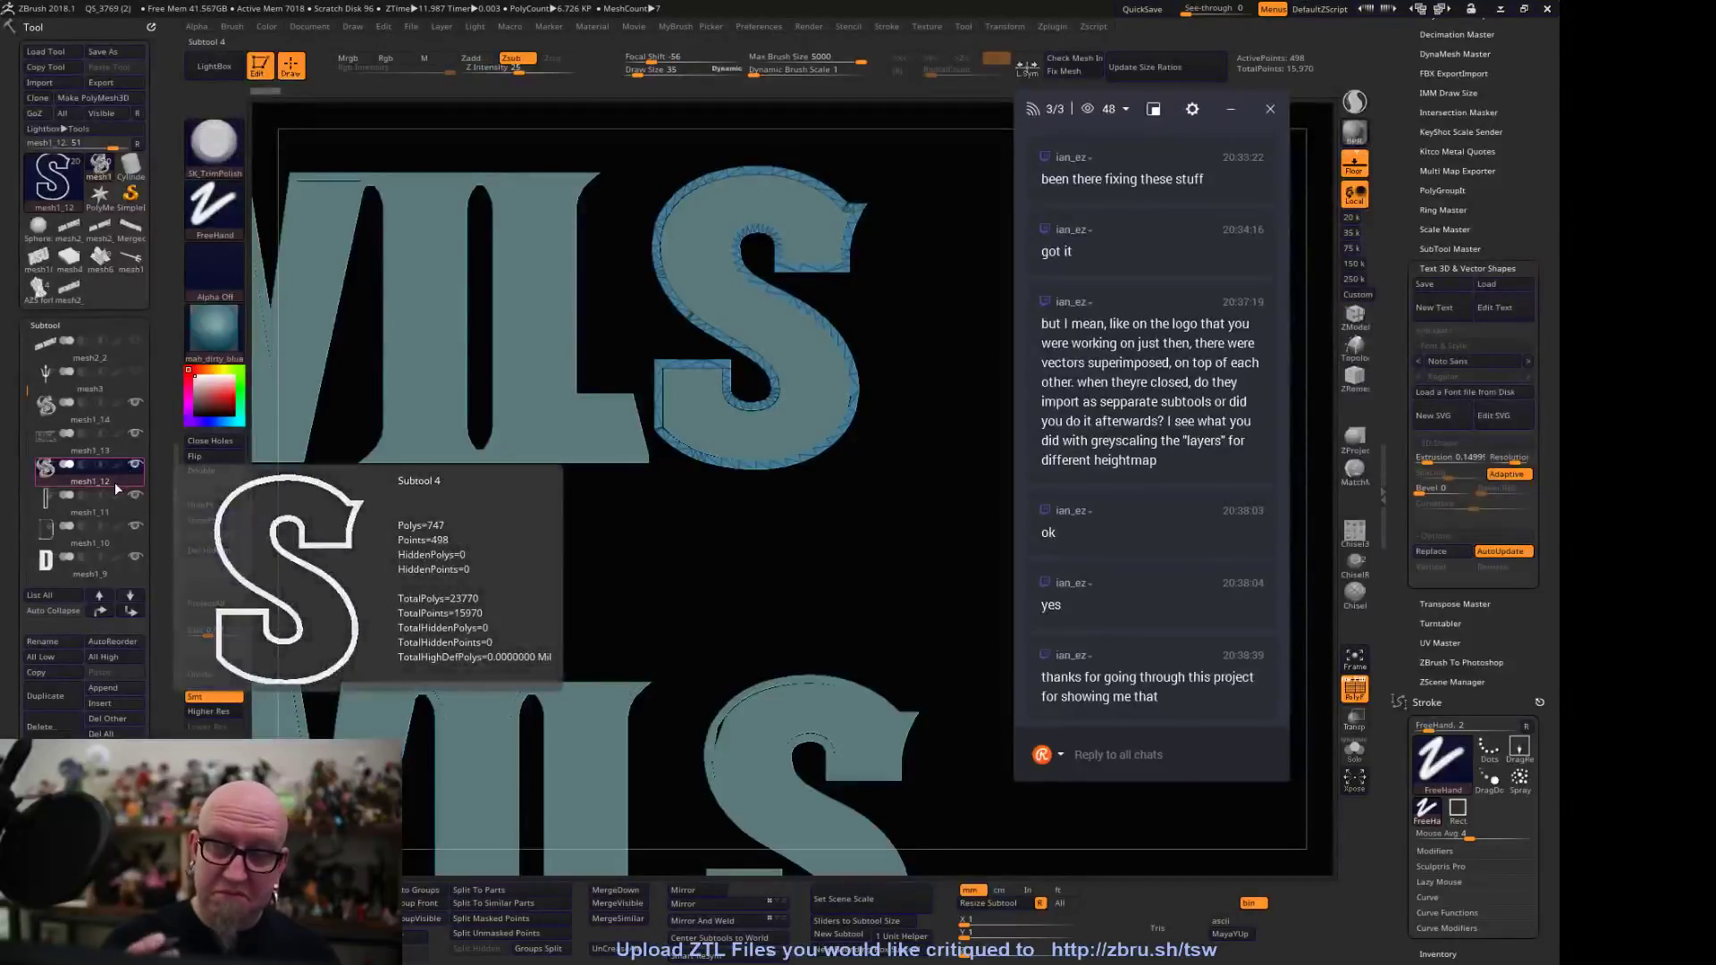
pyautogui.press('shift')
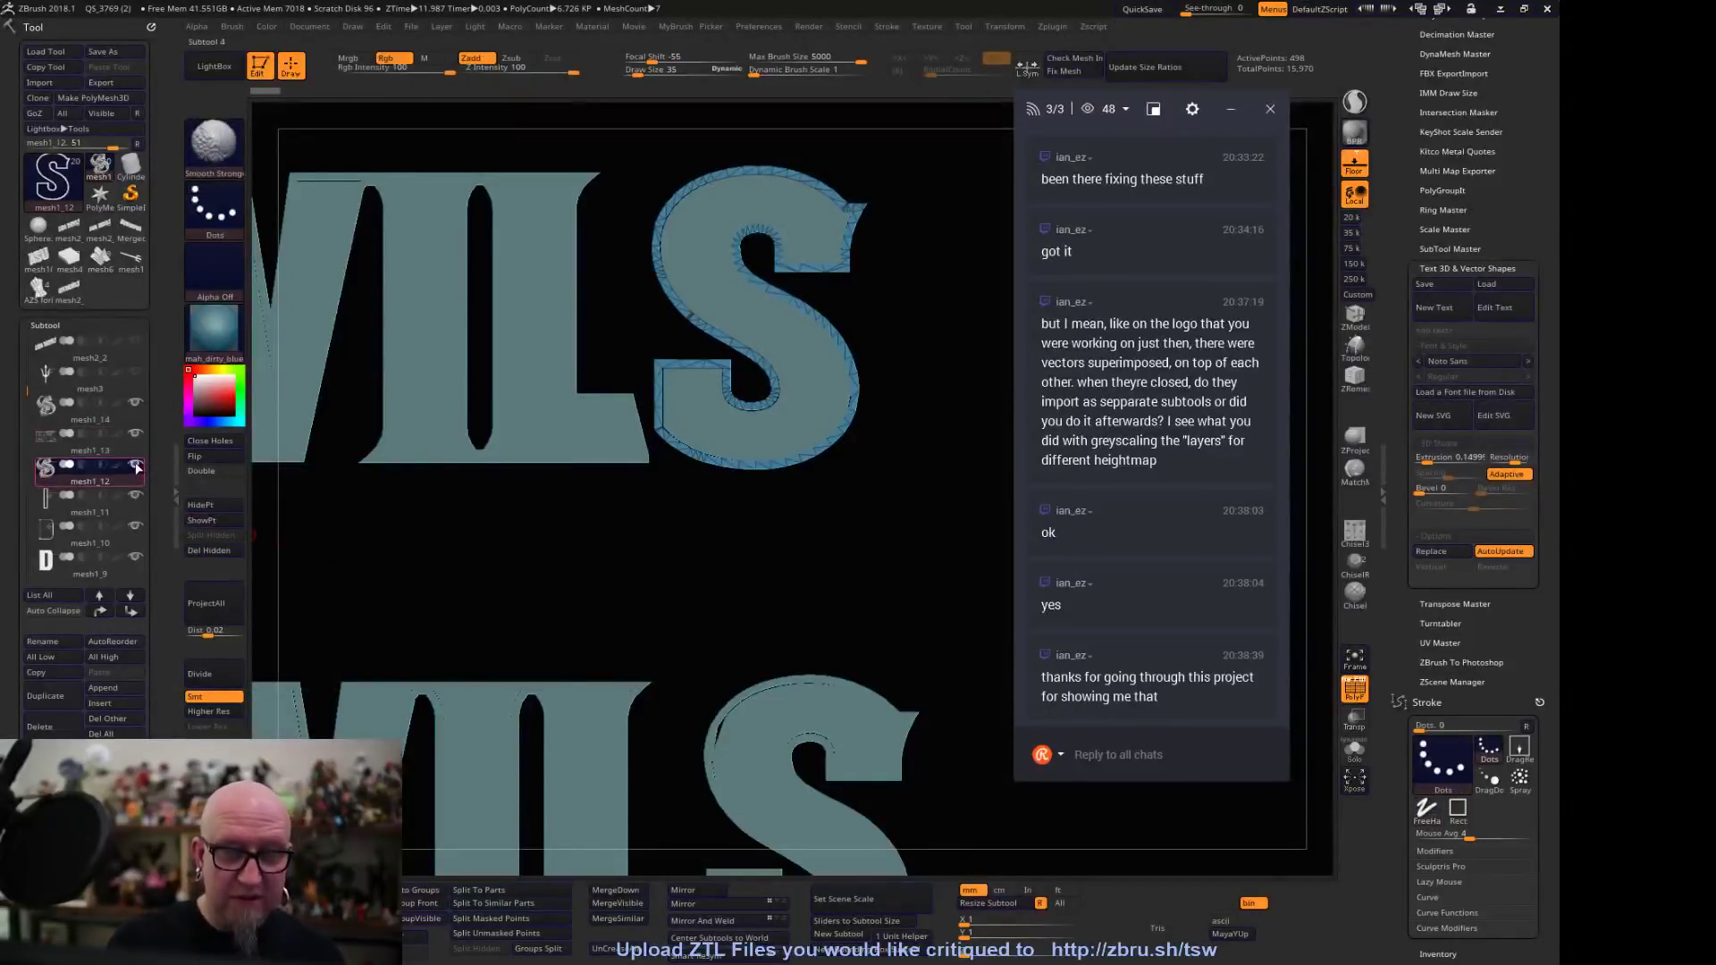
pyautogui.keyDown('shift'); pyautogui.click(137, 467); pyautogui.keyUp('shift')
pyautogui.moveTo(383, 626)
pyautogui.mouseDown()
pyautogui.moveTo(702, 664)
pyautogui.moveTo(764, 733)
pyautogui.moveTo(884, 668)
pyautogui.moveTo(837, 509)
pyautogui.moveTo(890, 708)
pyautogui.moveTo(851, 717)
pyautogui.moveTo(881, 705)
pyautogui.moveTo(873, 749)
pyautogui.mouseUp()
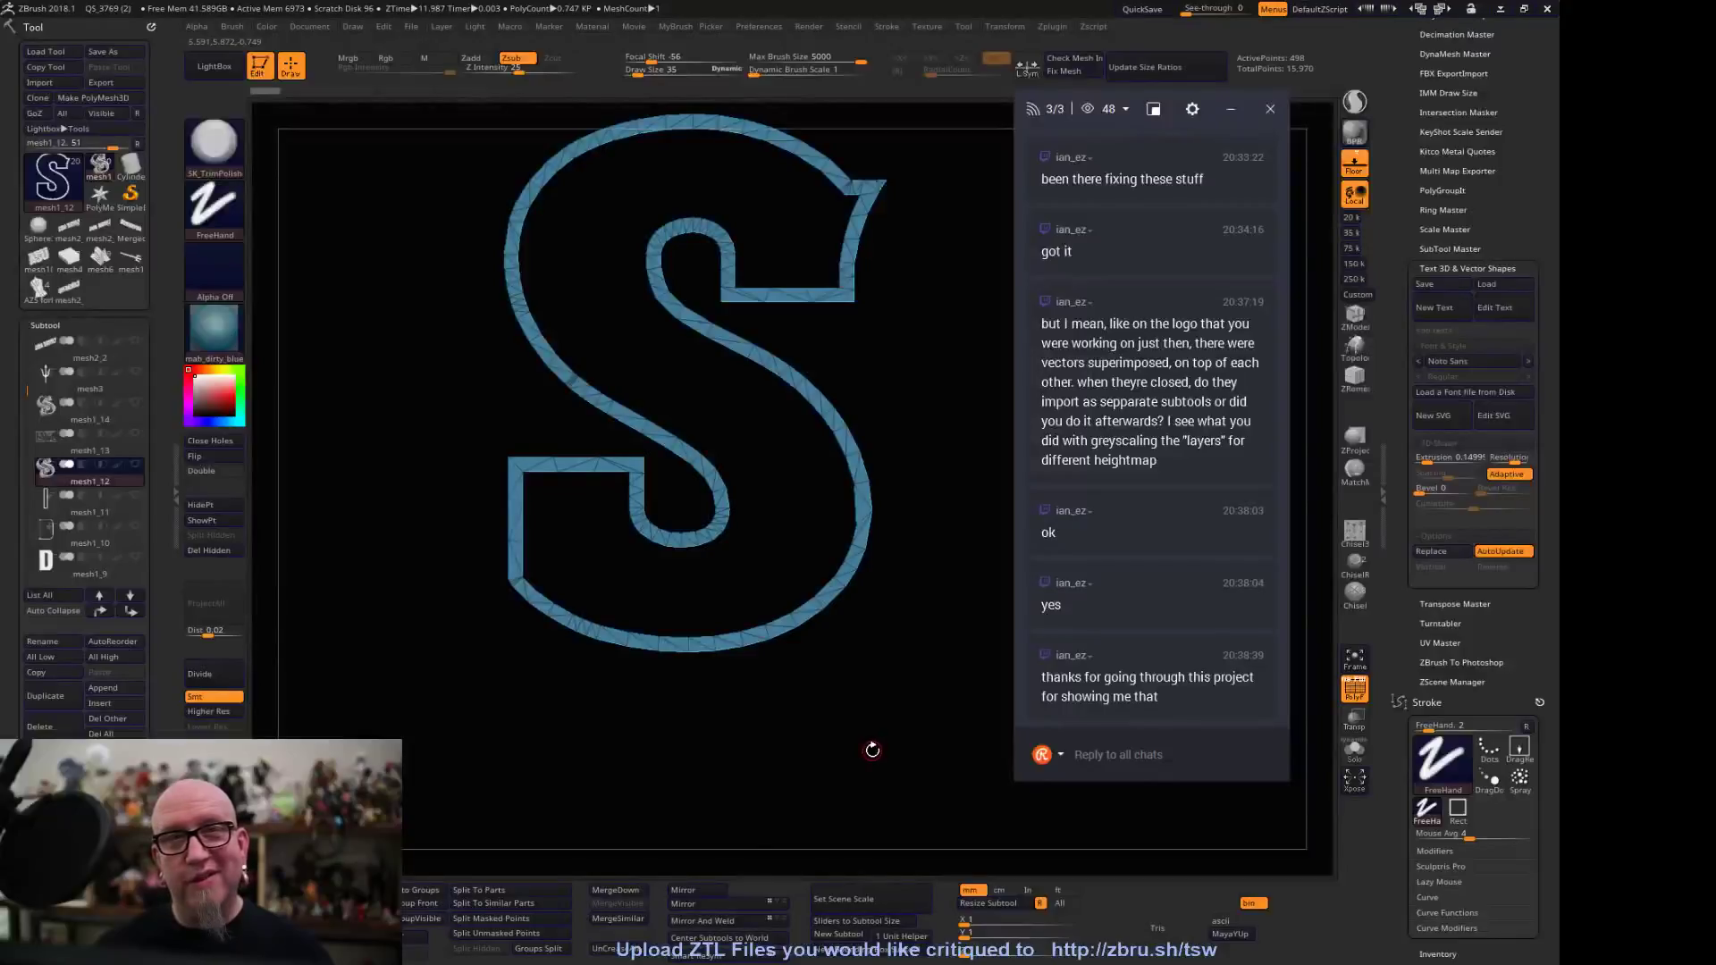
# Remesh the isolated S outline with the gizmo's ZRemesher deformer, raising the target polygon count to 250000
pyautogui.keyDown('alt'); pyautogui.moveTo(885, 670); pyautogui.dragTo(835, 747); pyautogui.keyUp('alt')
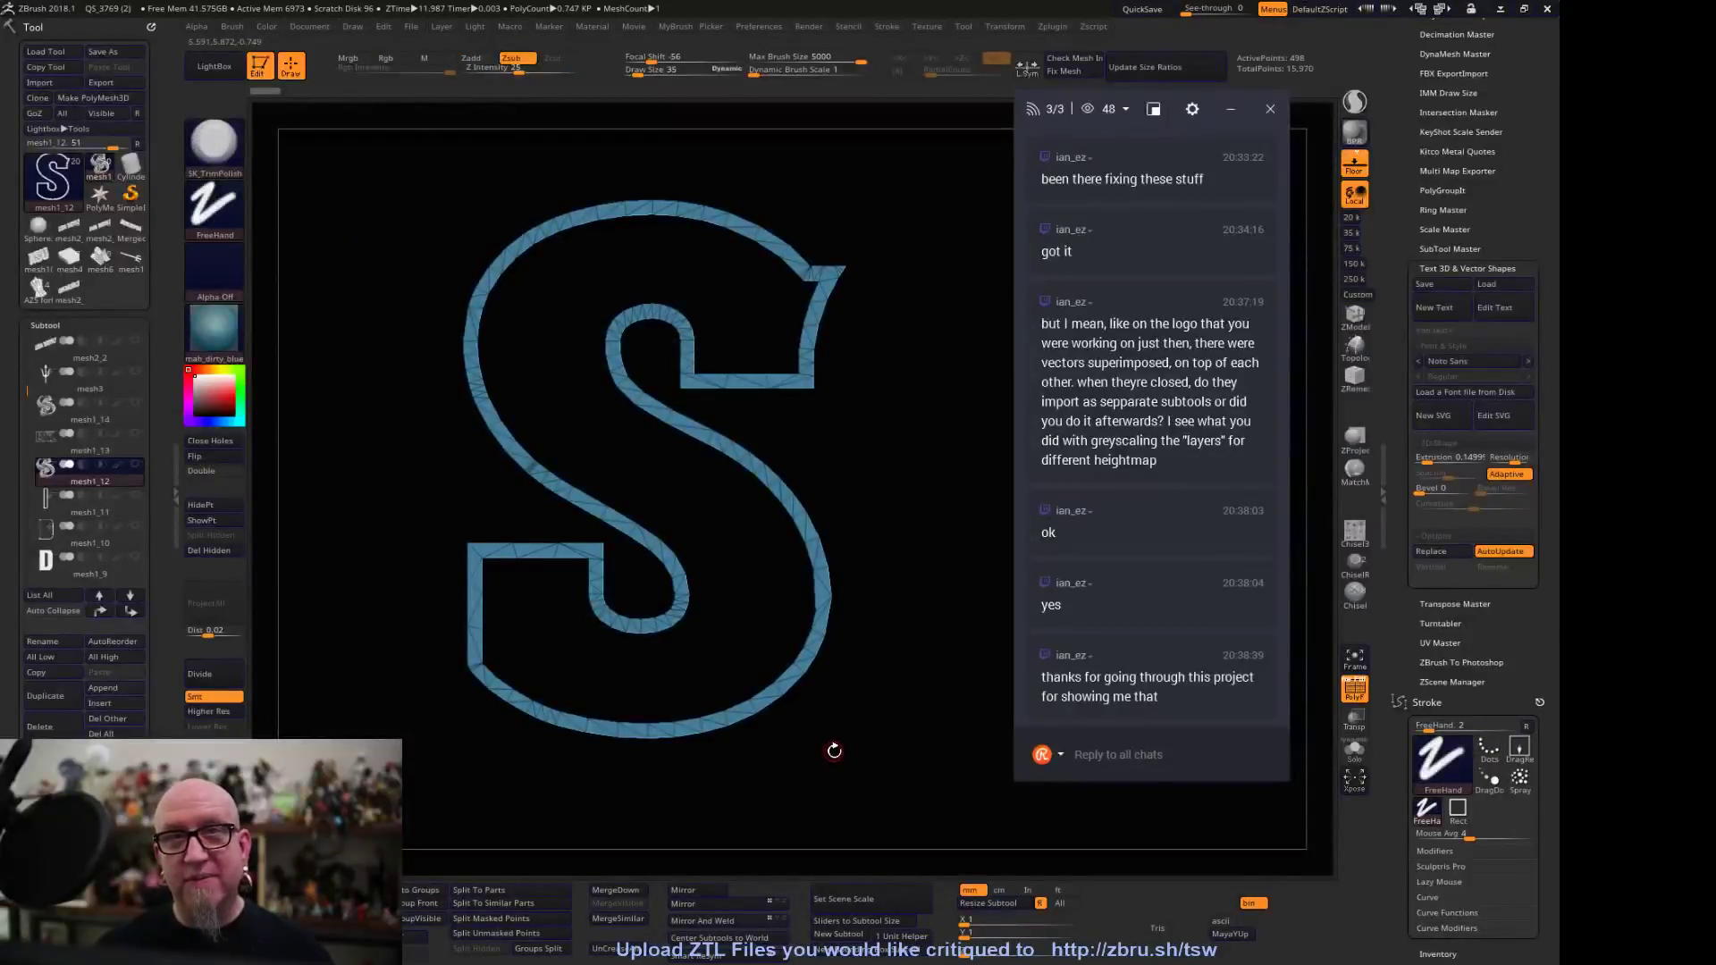
pyautogui.moveTo(817, 742)
pyautogui.keyDown('alt'); pyautogui.mouseDown()
pyautogui.moveTo(844, 701)
pyautogui.moveTo(834, 689)
pyautogui.moveTo(877, 755)
pyautogui.mouseUp(); pyautogui.keyUp('alt')
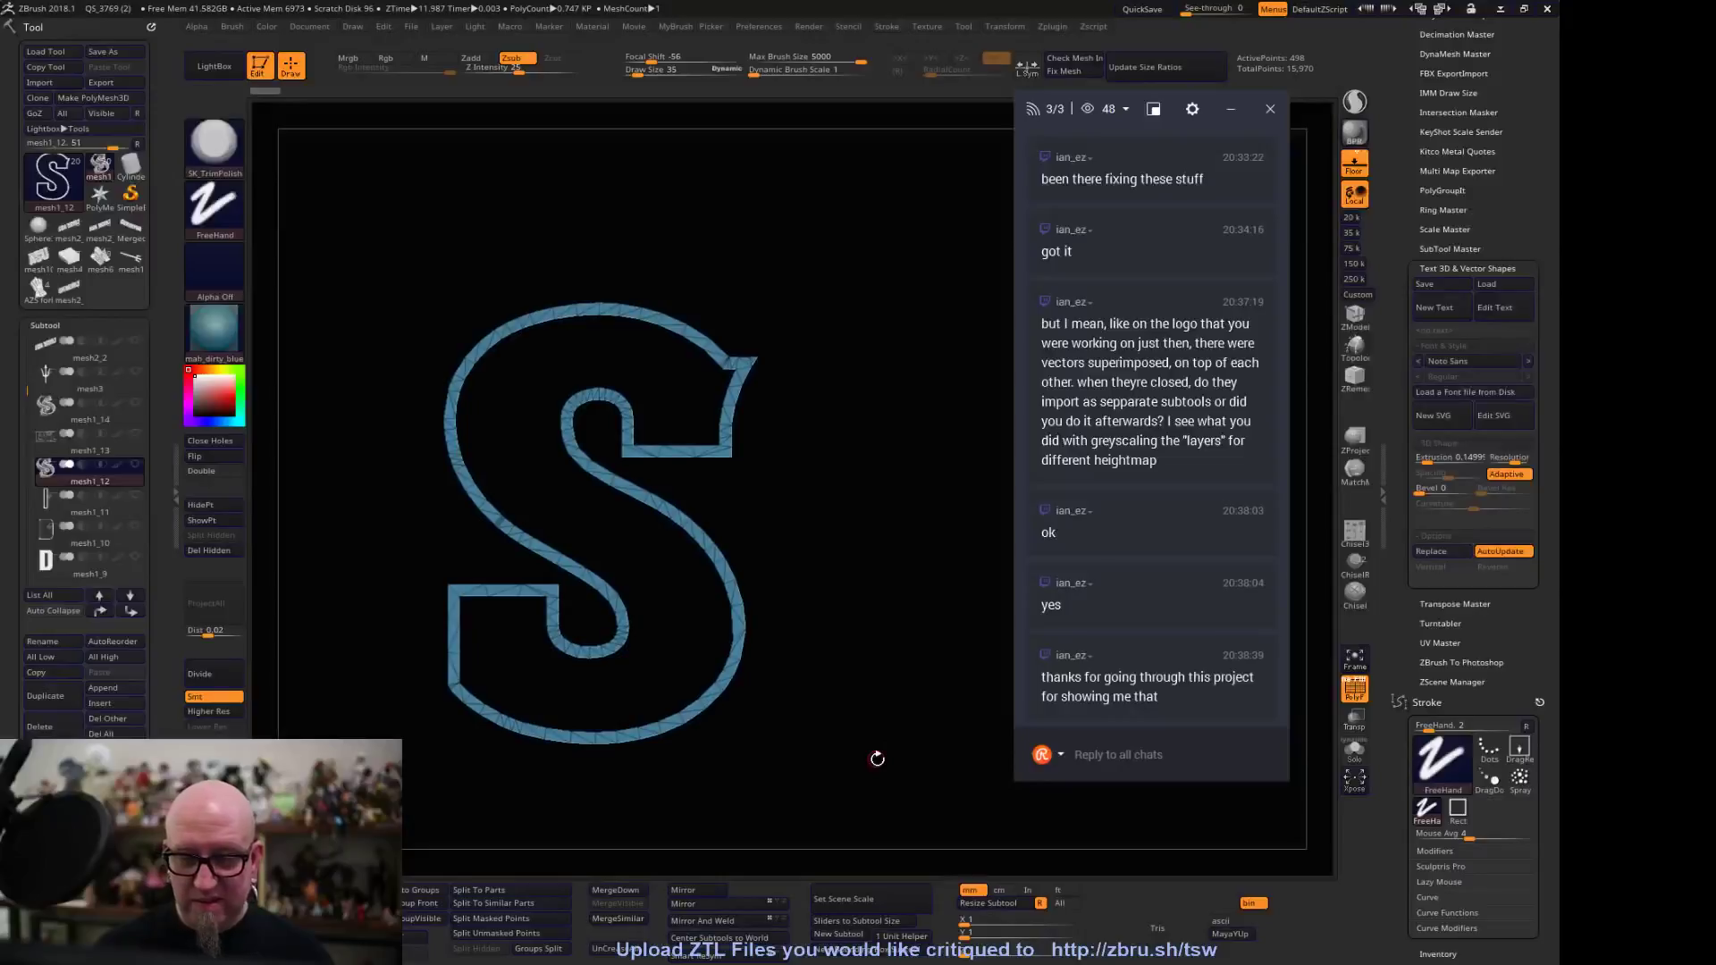
pyautogui.press('w')
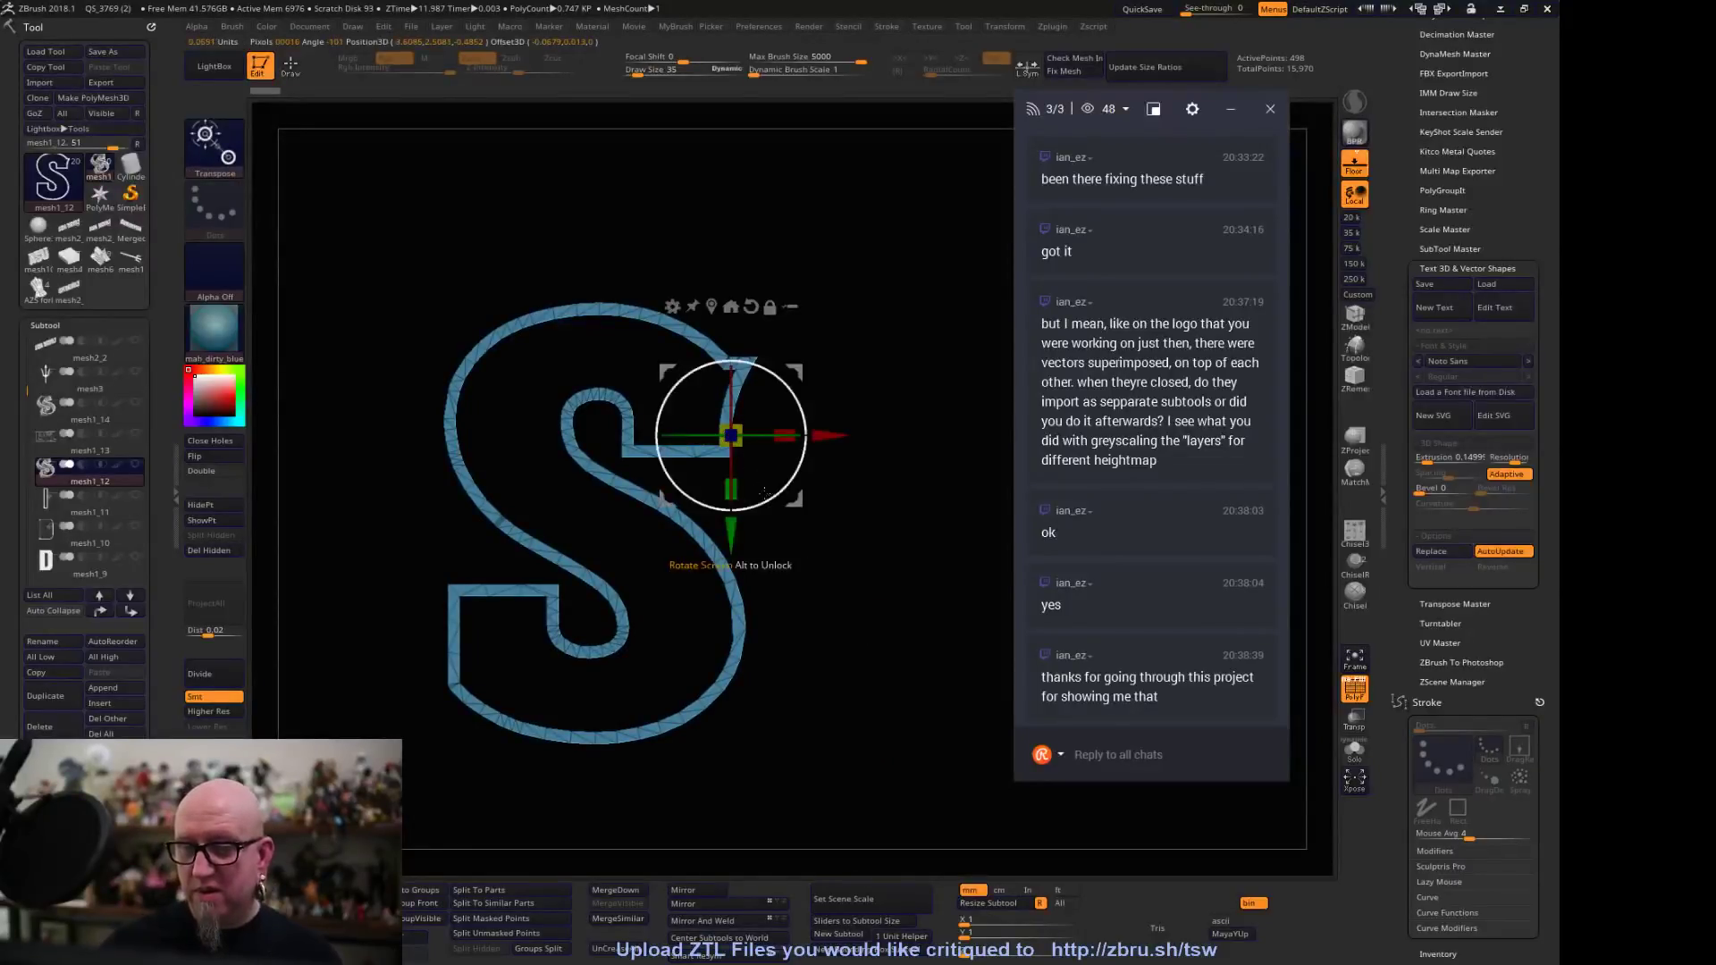
pyautogui.click(685, 299)
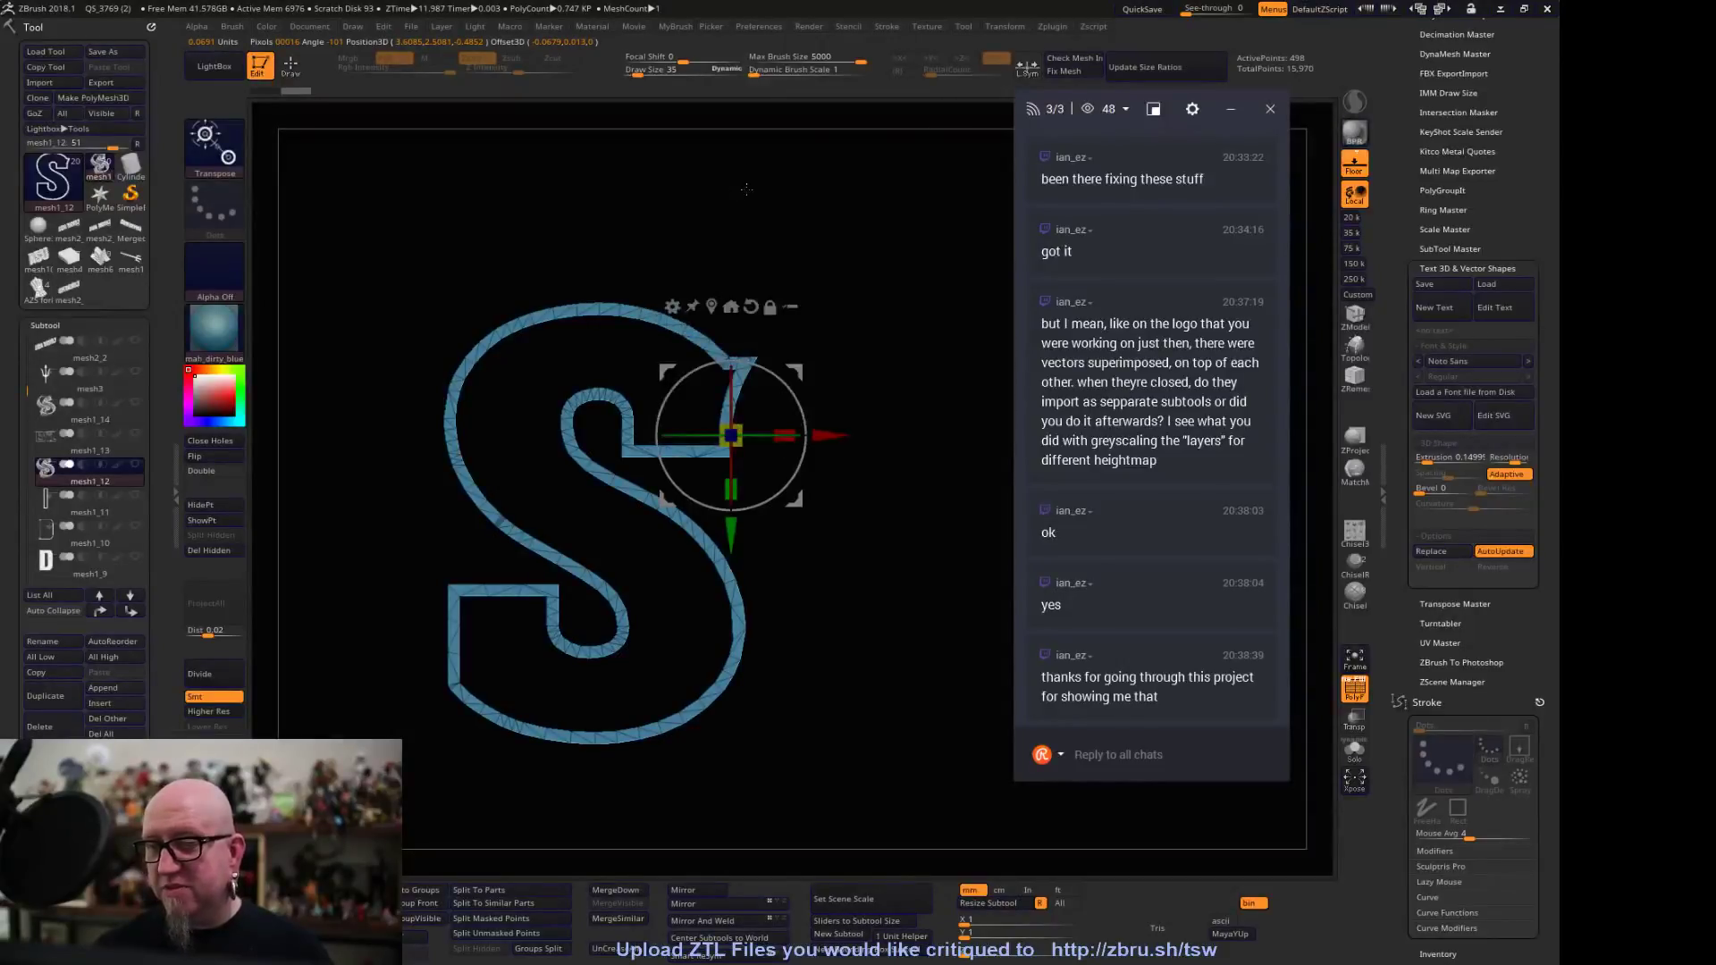
pyautogui.keyDown('alt'); pyautogui.moveTo(858, 536); pyautogui.dragTo(956, 439); pyautogui.keyUp('alt')
pyautogui.click(562, 274)
pyautogui.click(967, 356)
pyautogui.moveTo(487, 661)
pyautogui.mouseDown()
pyautogui.moveTo(375, 786)
pyautogui.moveTo(465, 683)
pyautogui.mouseUp()
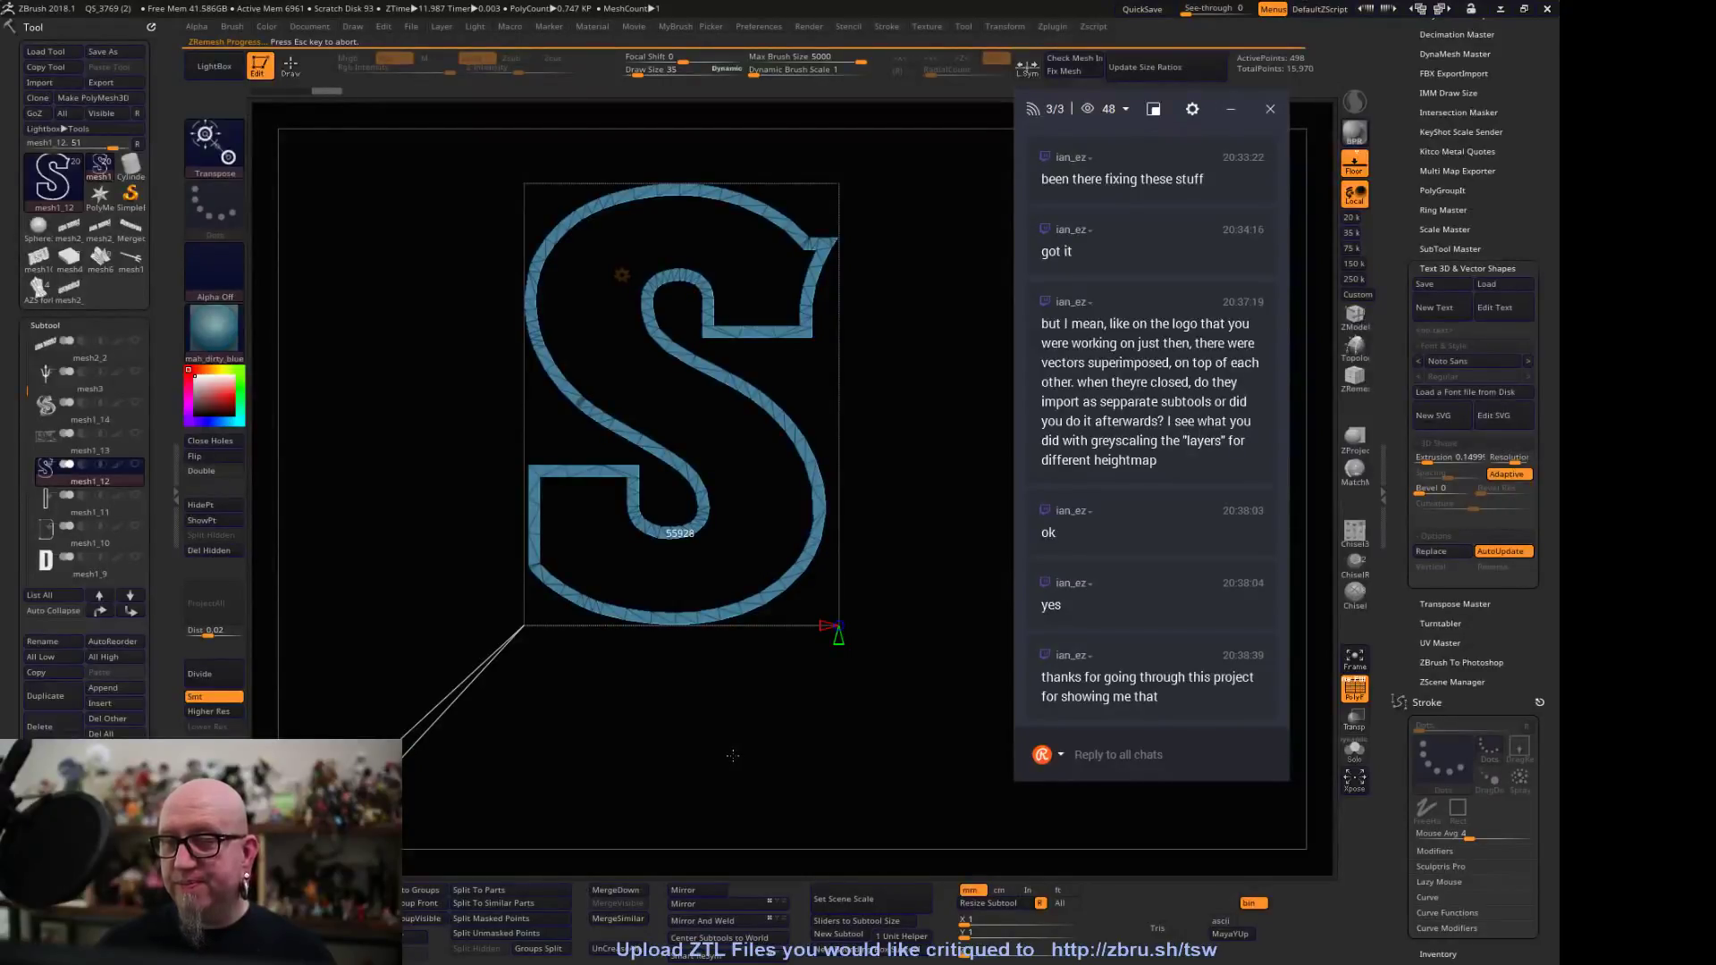
pyautogui.moveTo(737, 753); pyautogui.dragTo(760, 834)
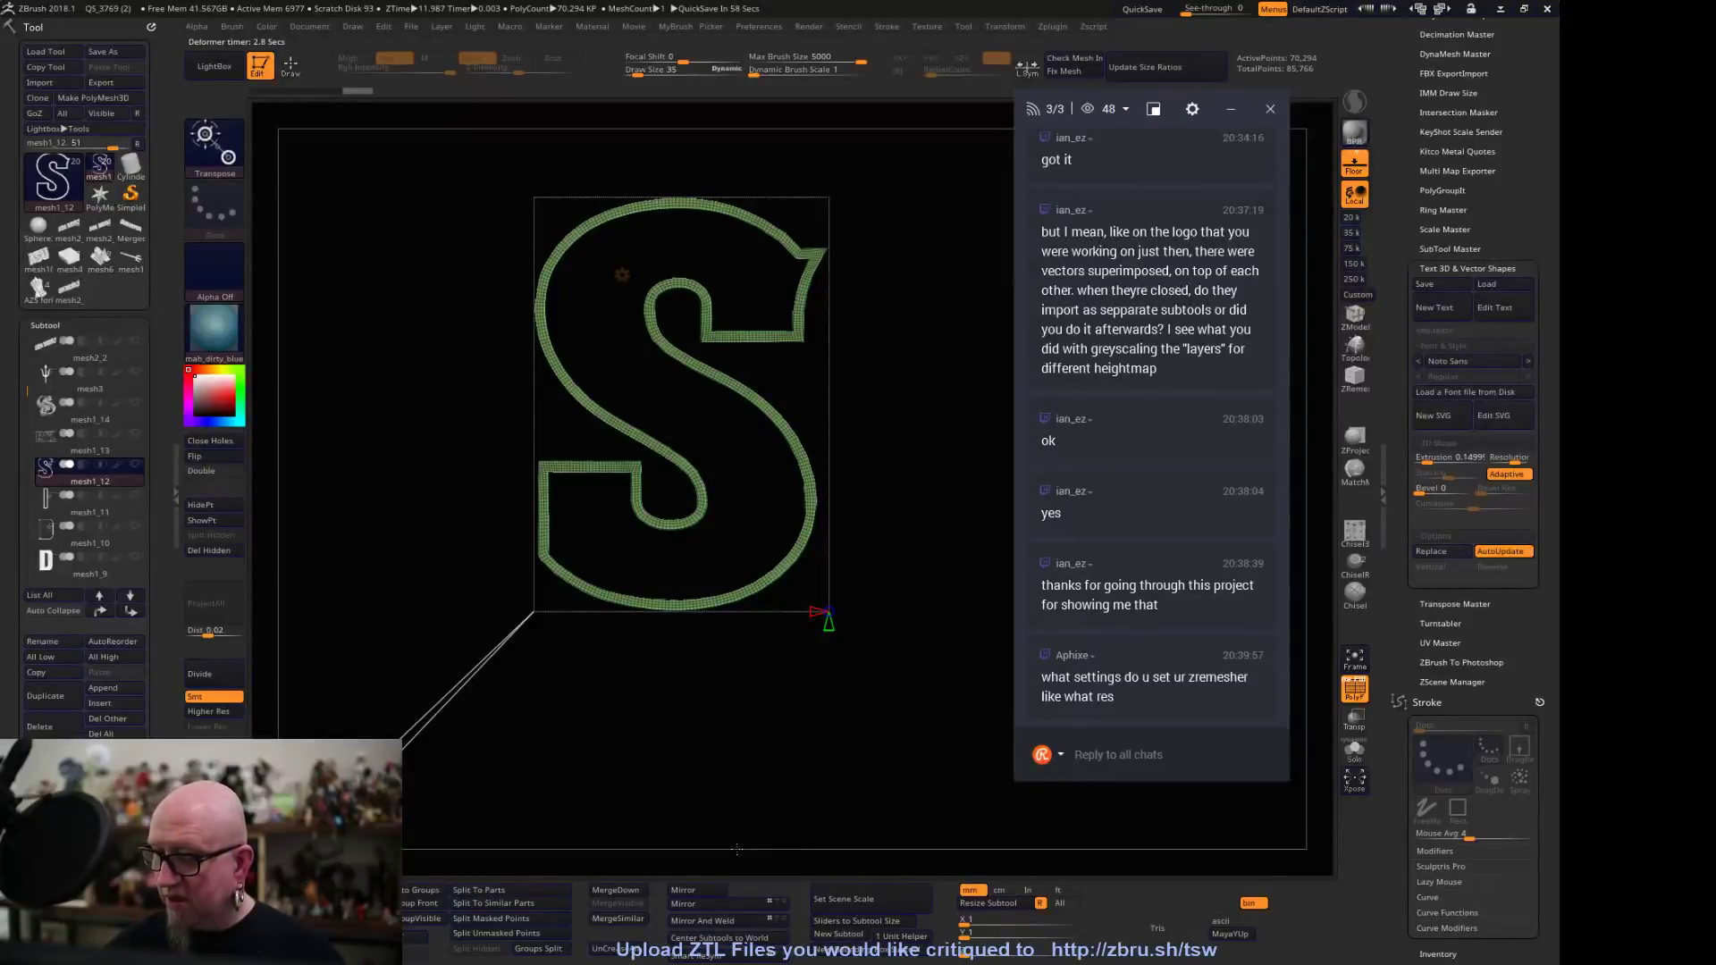
pyautogui.keyDown('alt'); pyautogui.moveTo(736, 848); pyautogui.dragTo(809, 268); pyautogui.keyUp('alt')
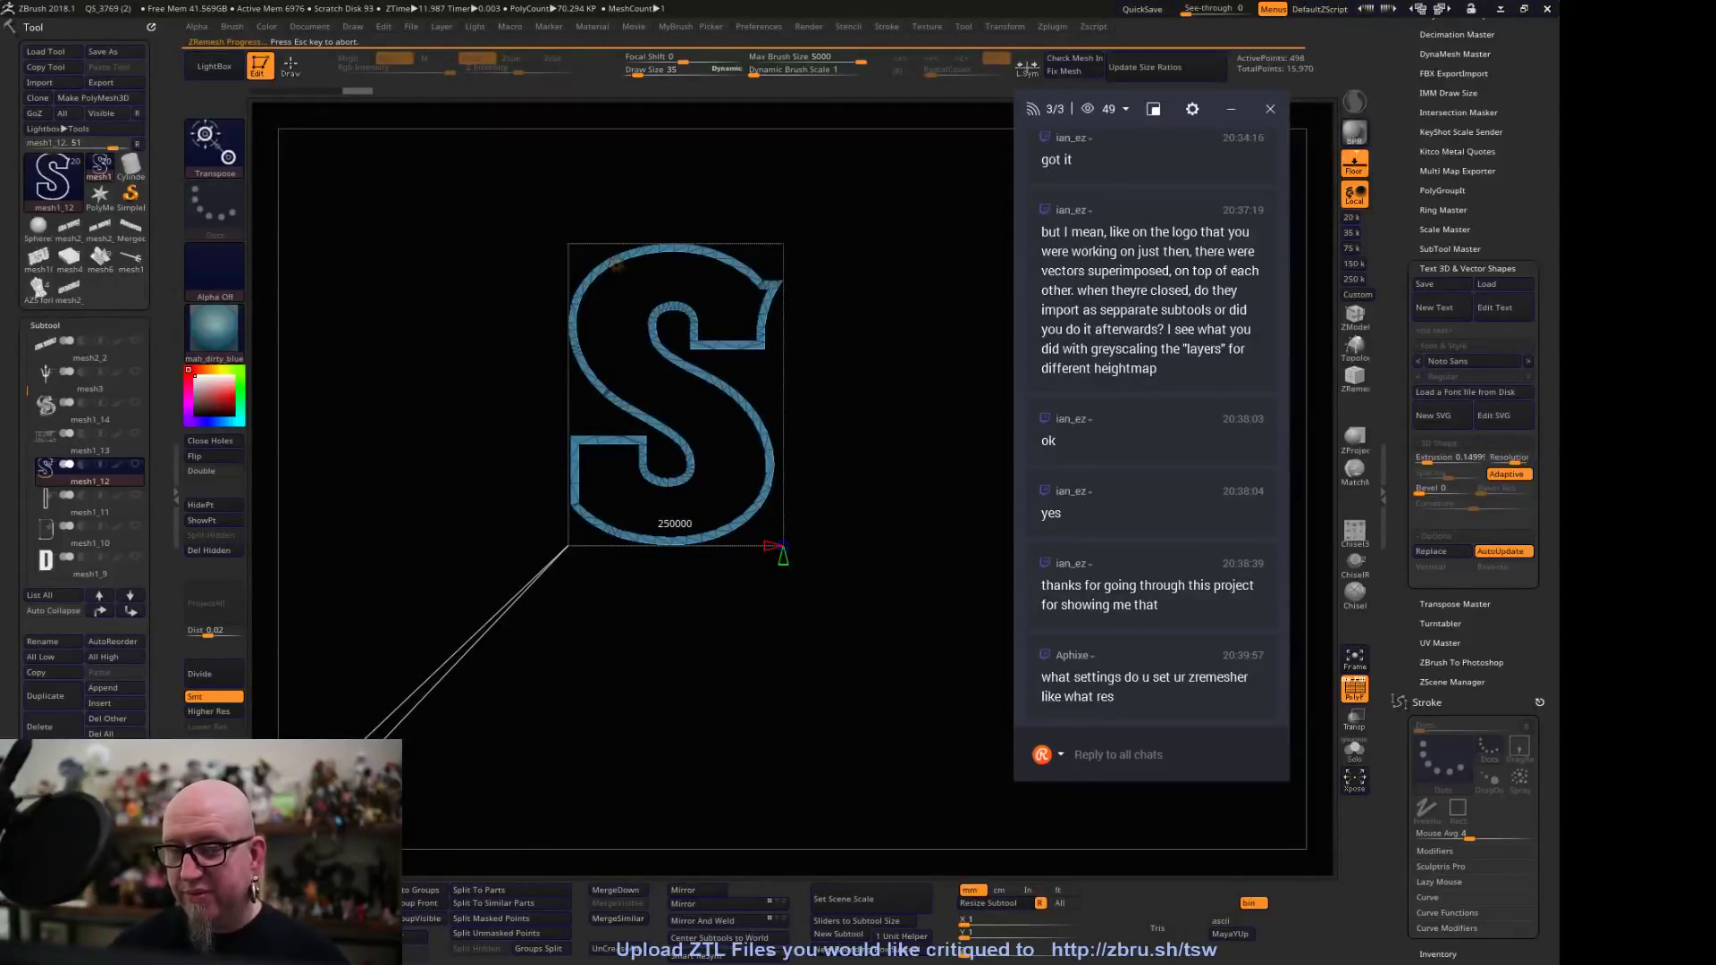
pyautogui.keyDown('alt'); pyautogui.moveTo(666, 715); pyautogui.dragTo(667, 792); pyautogui.keyUp('alt')
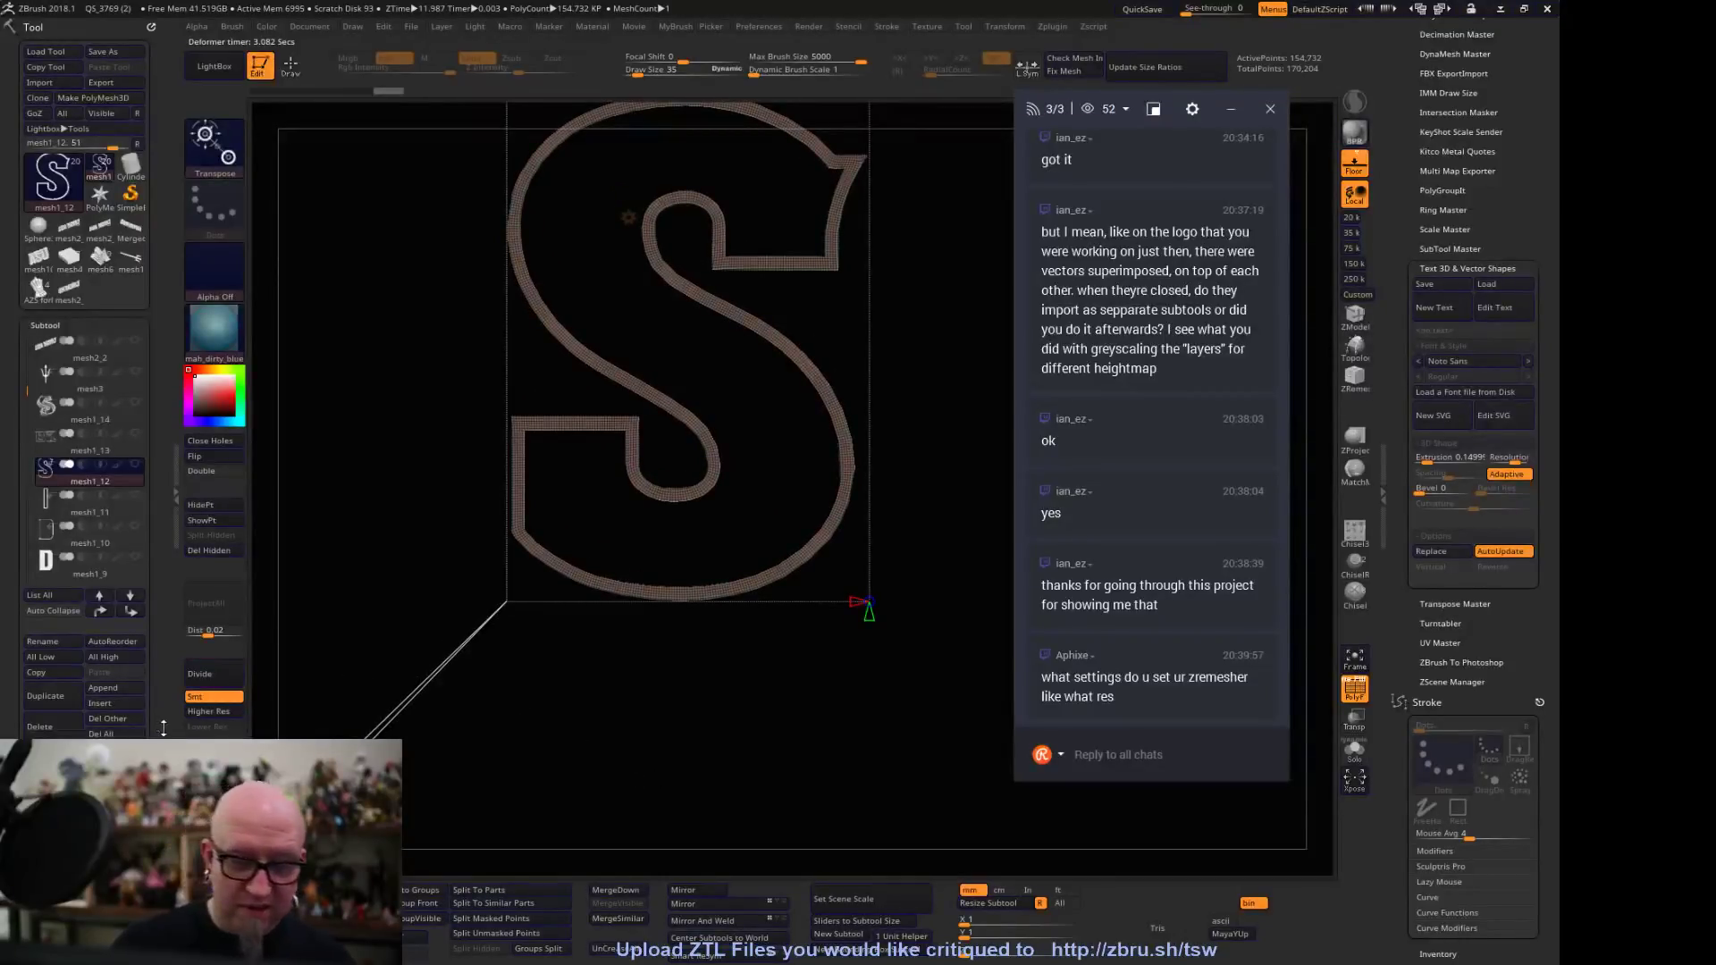
# Turn on FreezeBorder in the ZRemesher geometry settings and remesh the S outline again
pyautogui.scroll(-6, 71, 298)
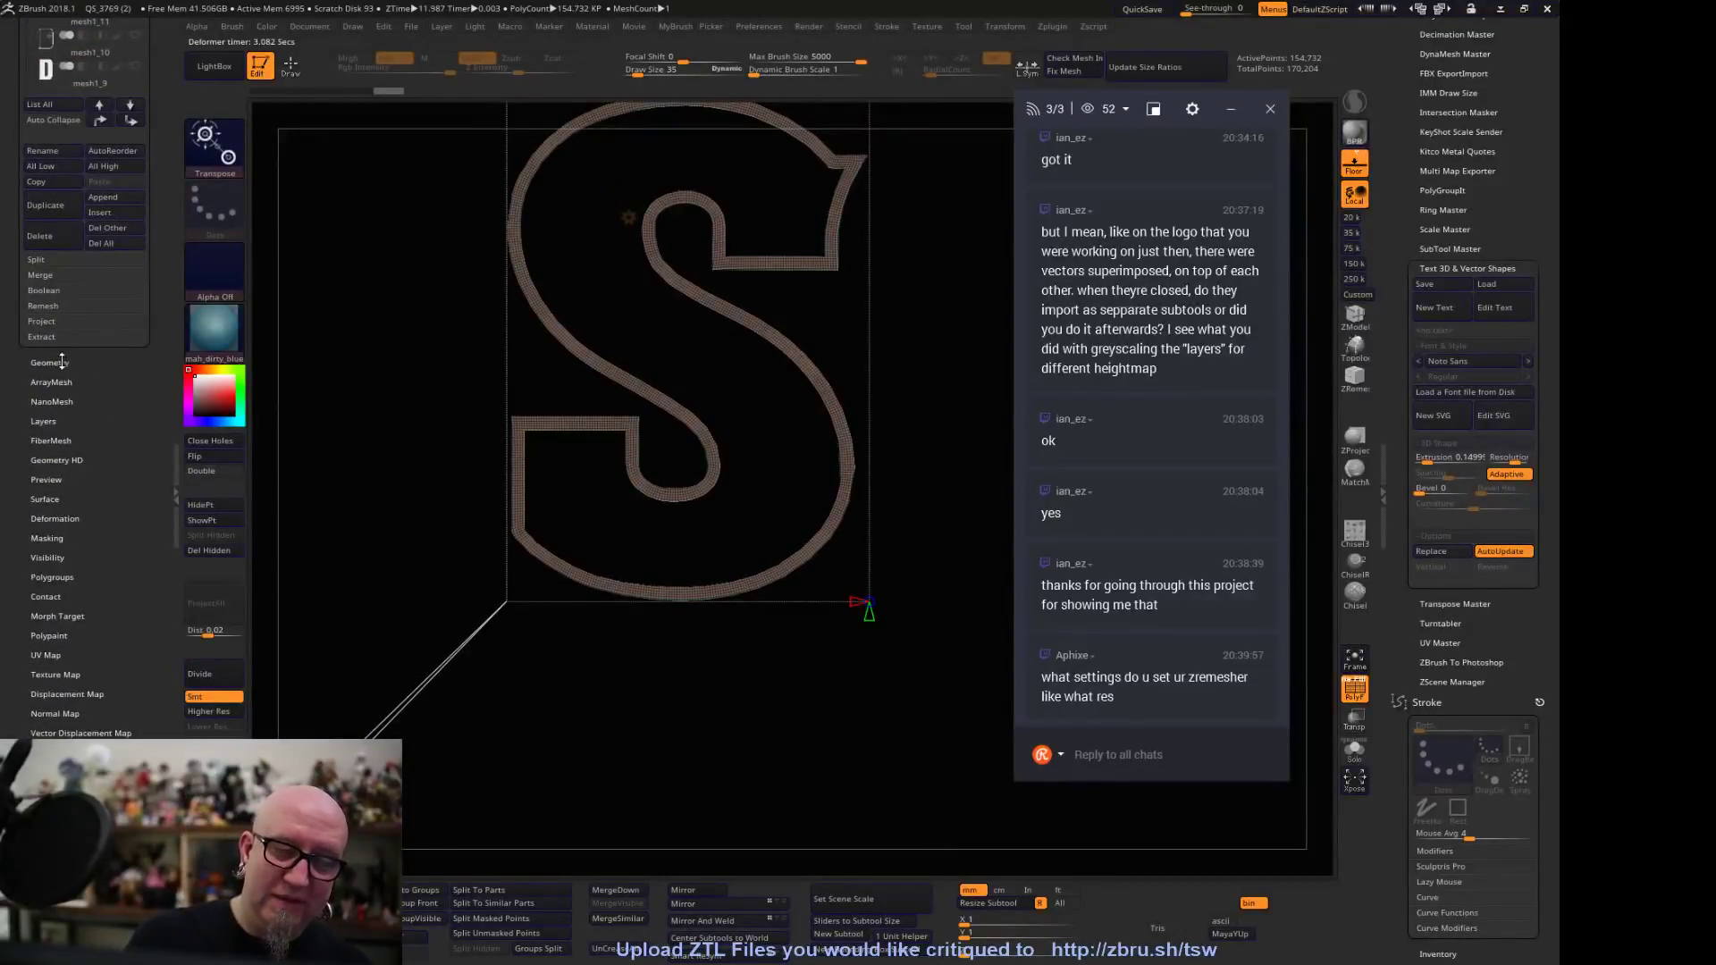
pyautogui.click(61, 362)
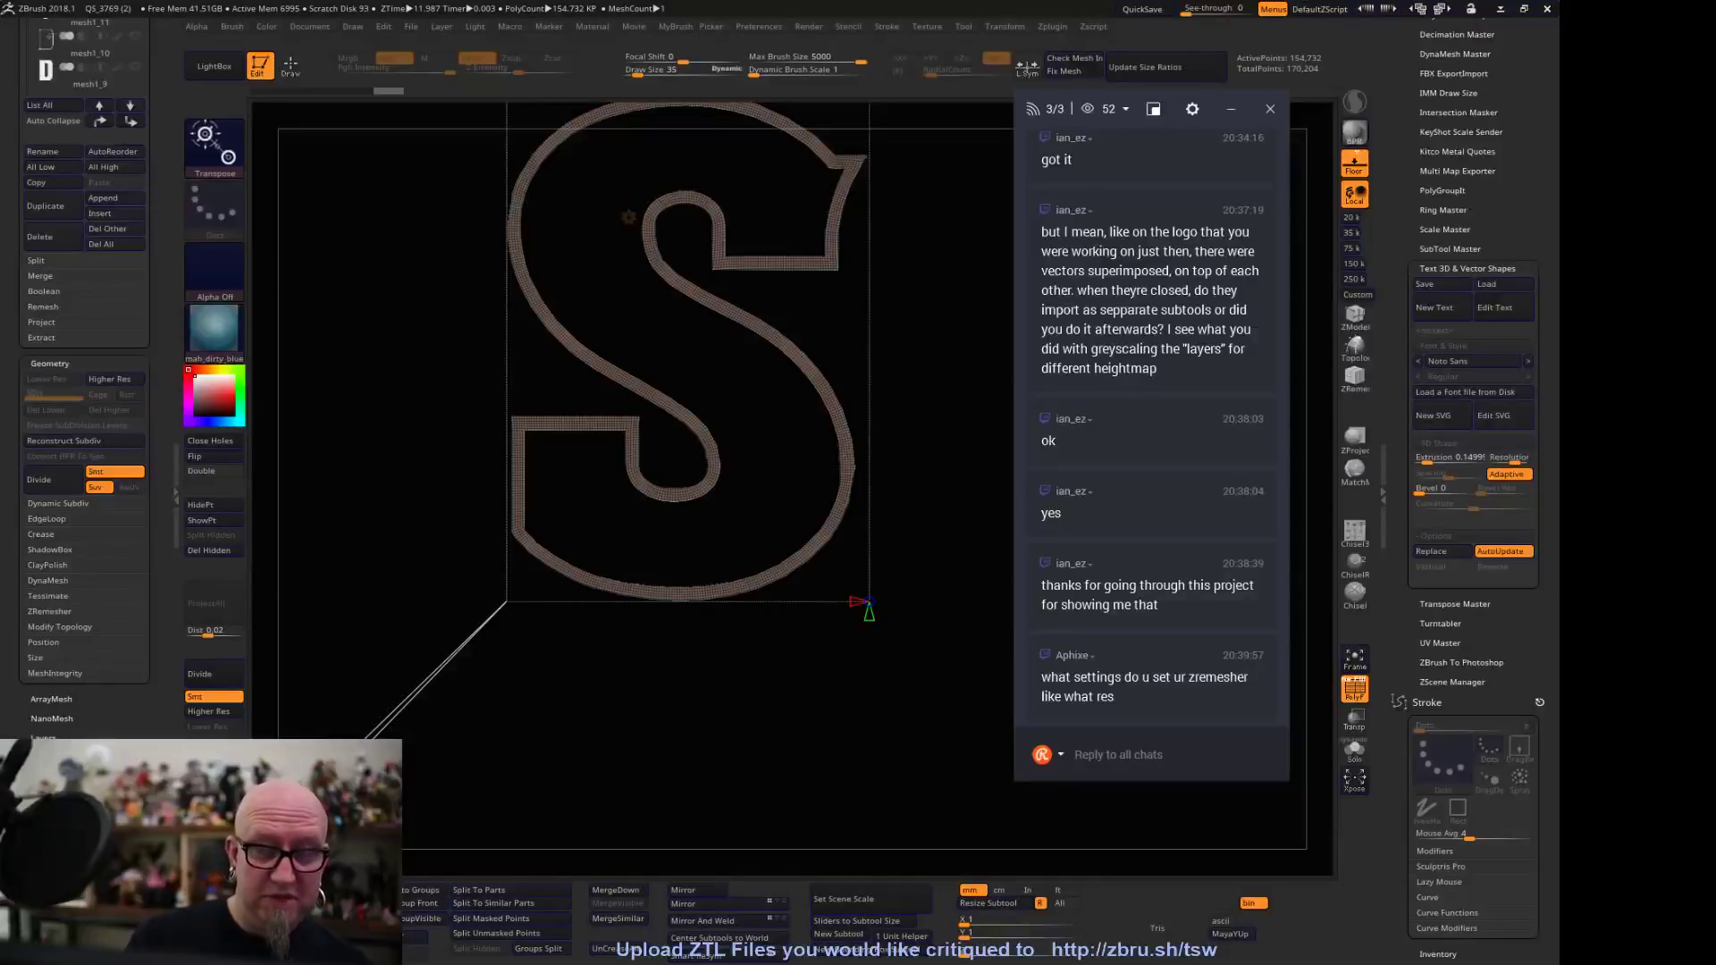
pyautogui.click(64, 609)
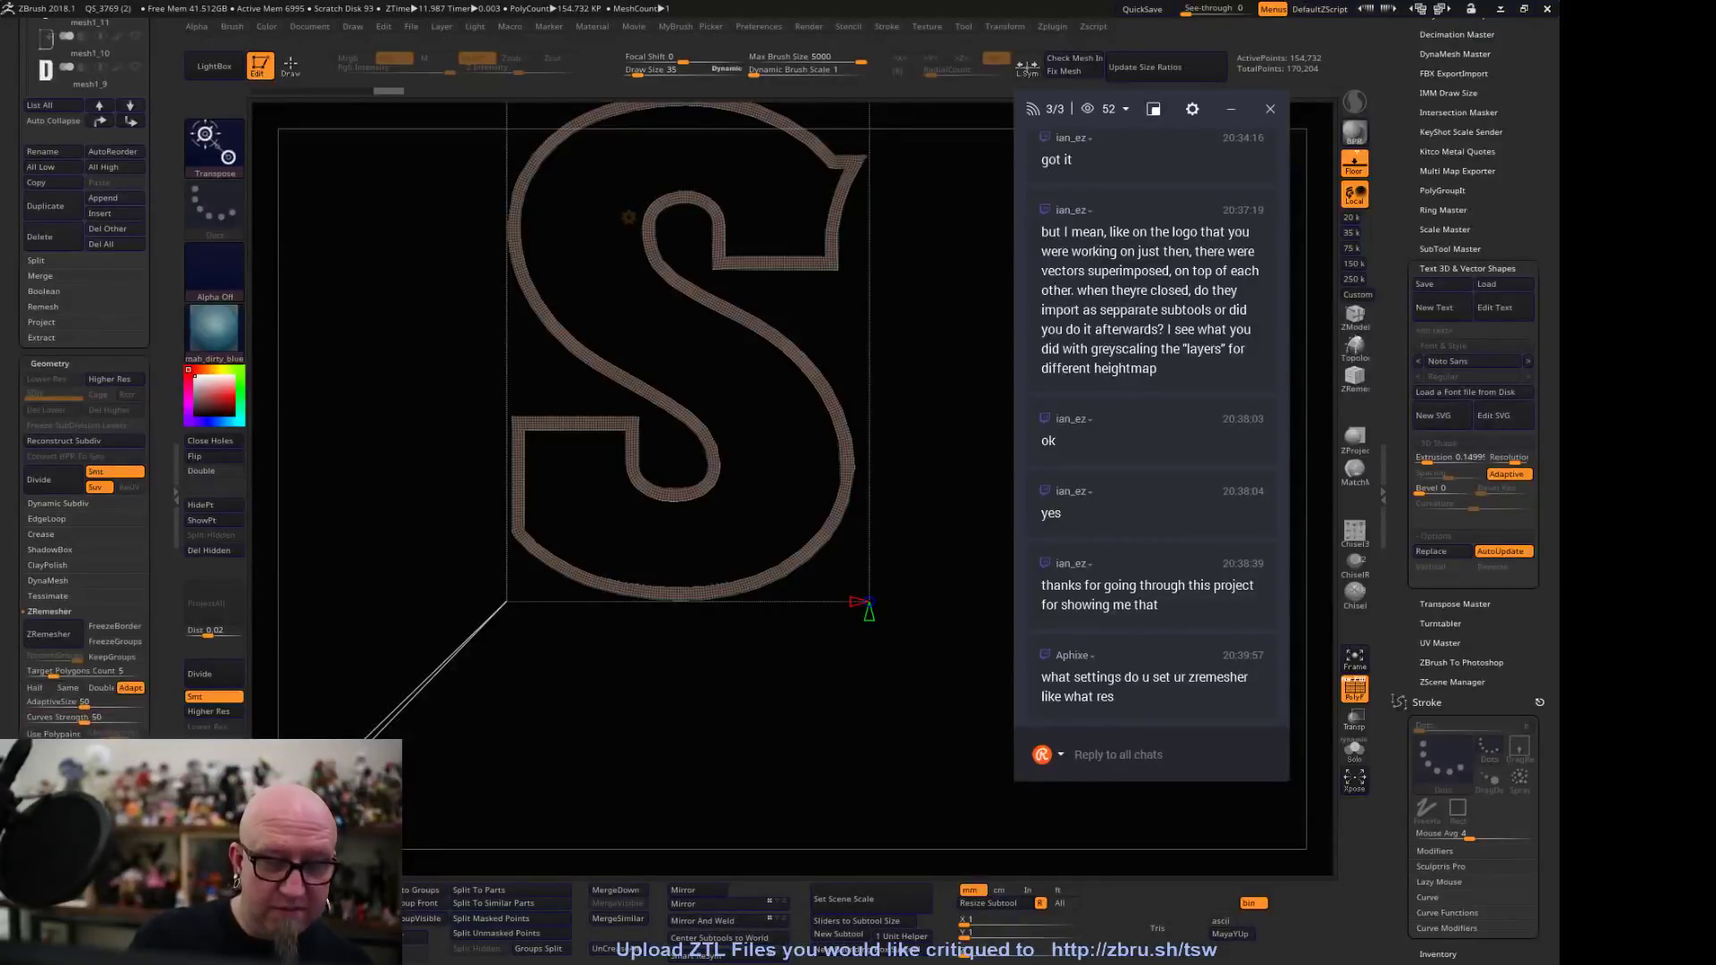
pyautogui.scroll(-3, 84, 376)
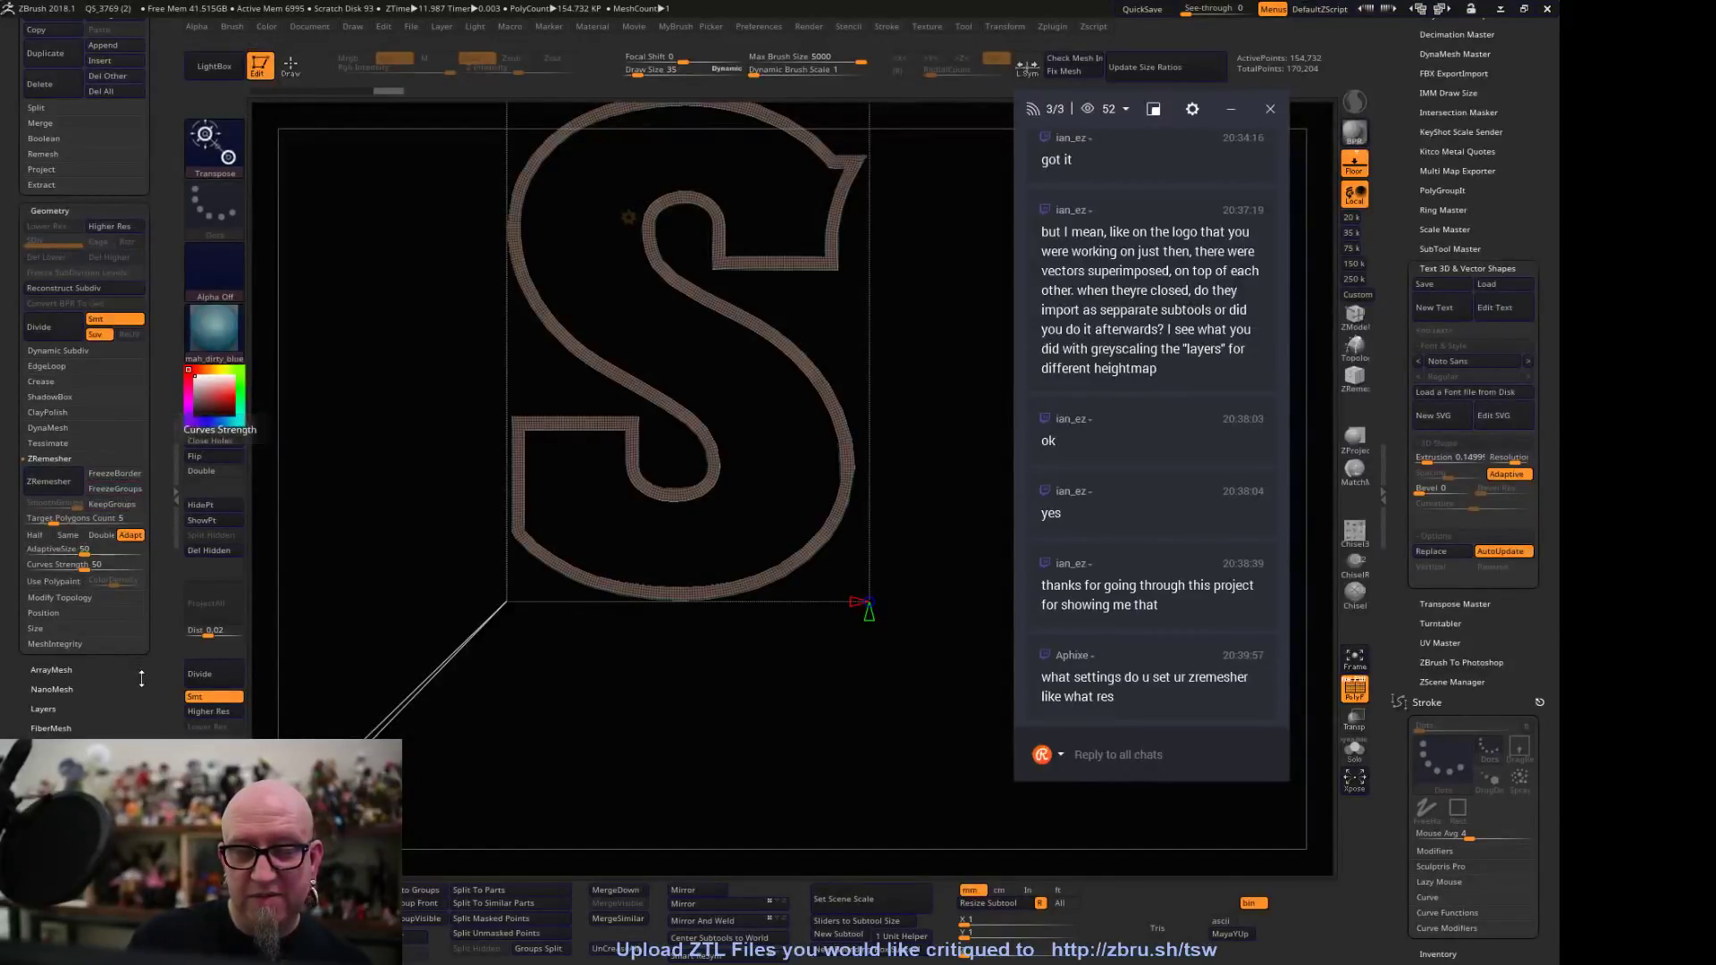
pyautogui.click(49, 481)
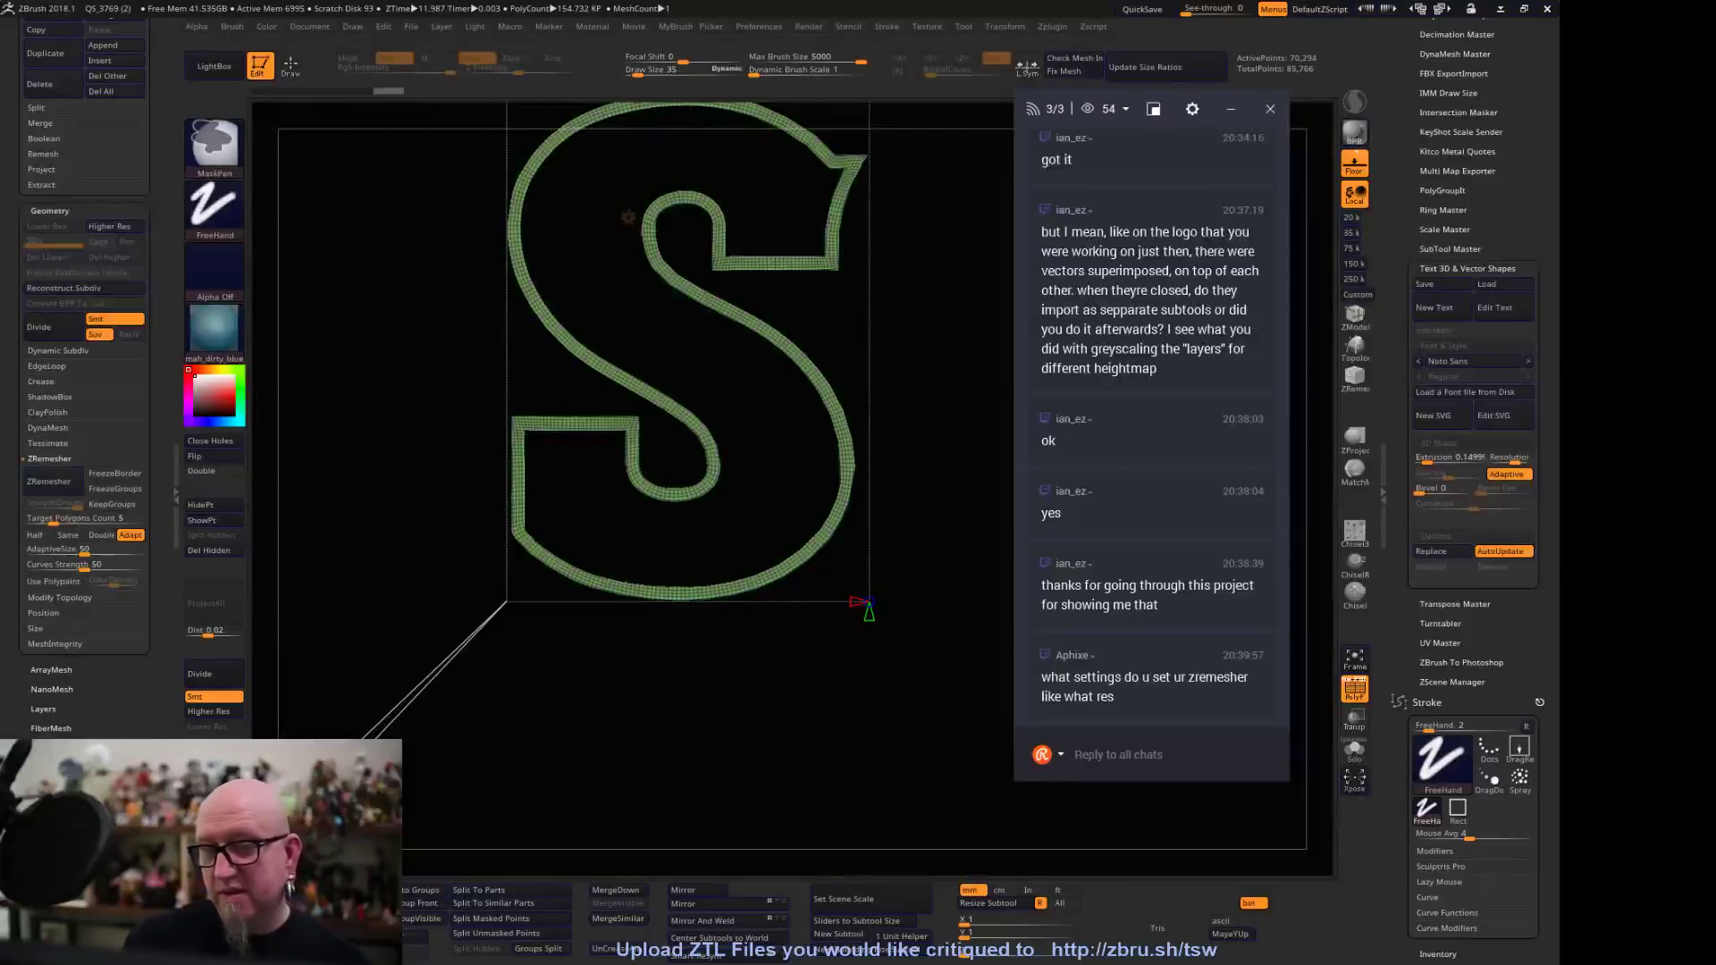
pyautogui.click(113, 475)
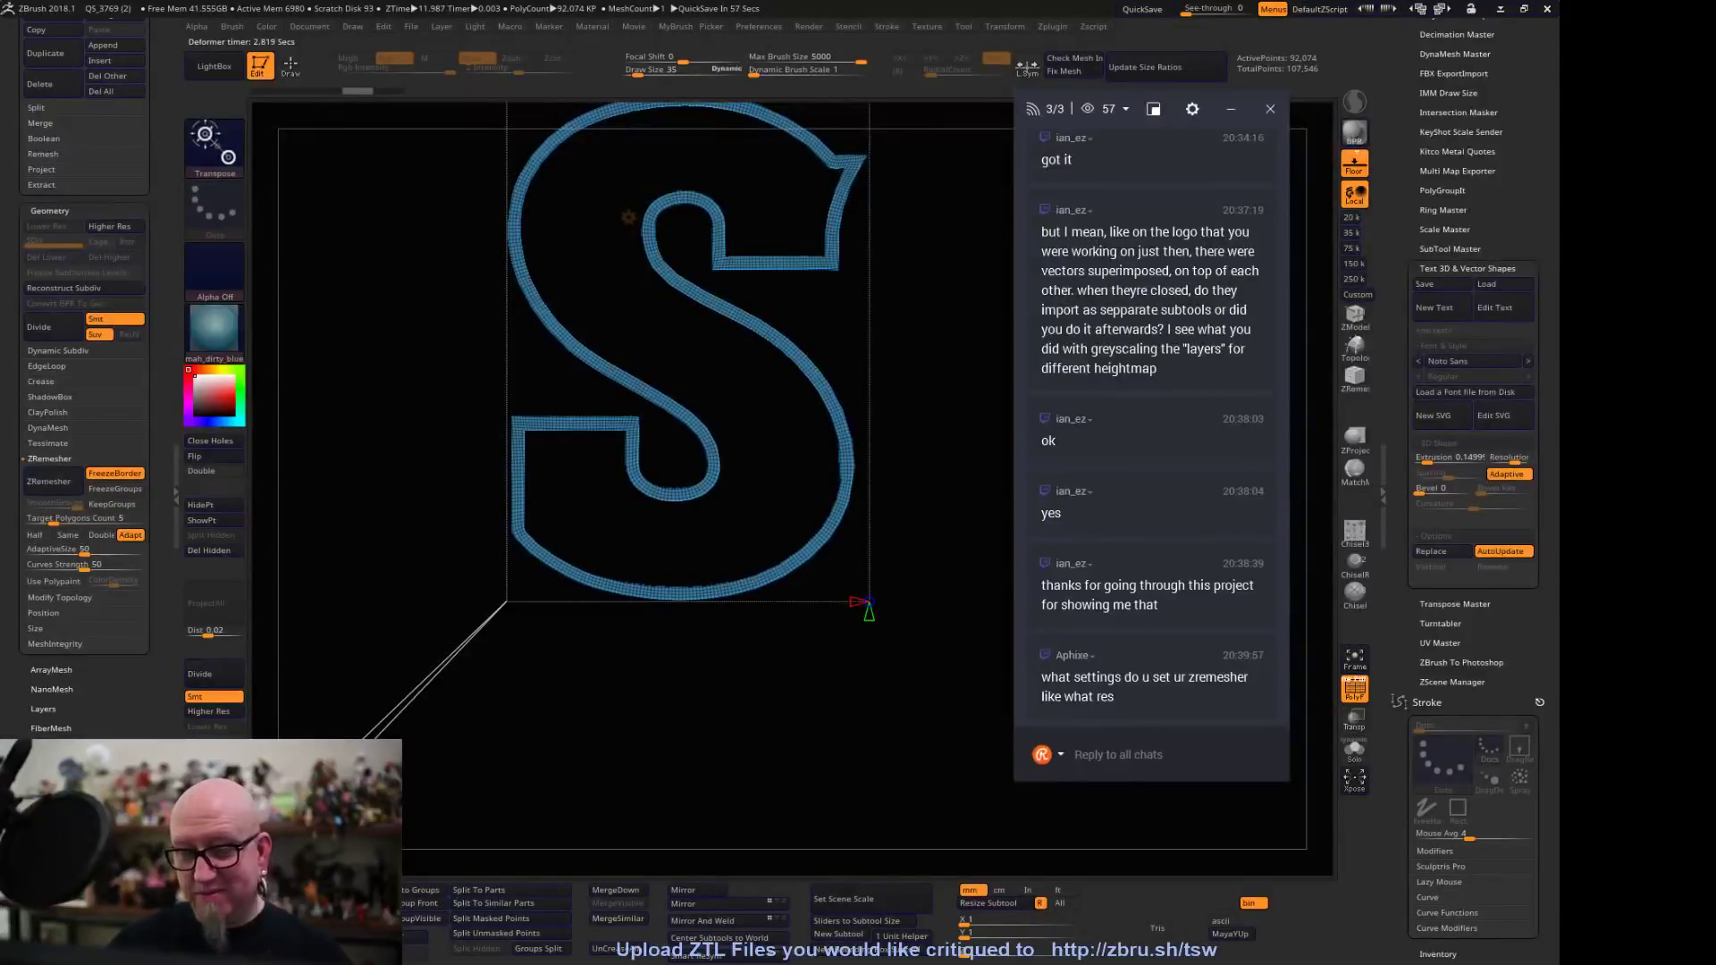
pyautogui.moveTo(579, 737)
pyautogui.keyDown('alt'); pyautogui.mouseDown()
pyautogui.moveTo(571, 720)
pyautogui.moveTo(572, 769)
pyautogui.mouseUp(); pyautogui.keyUp('alt')
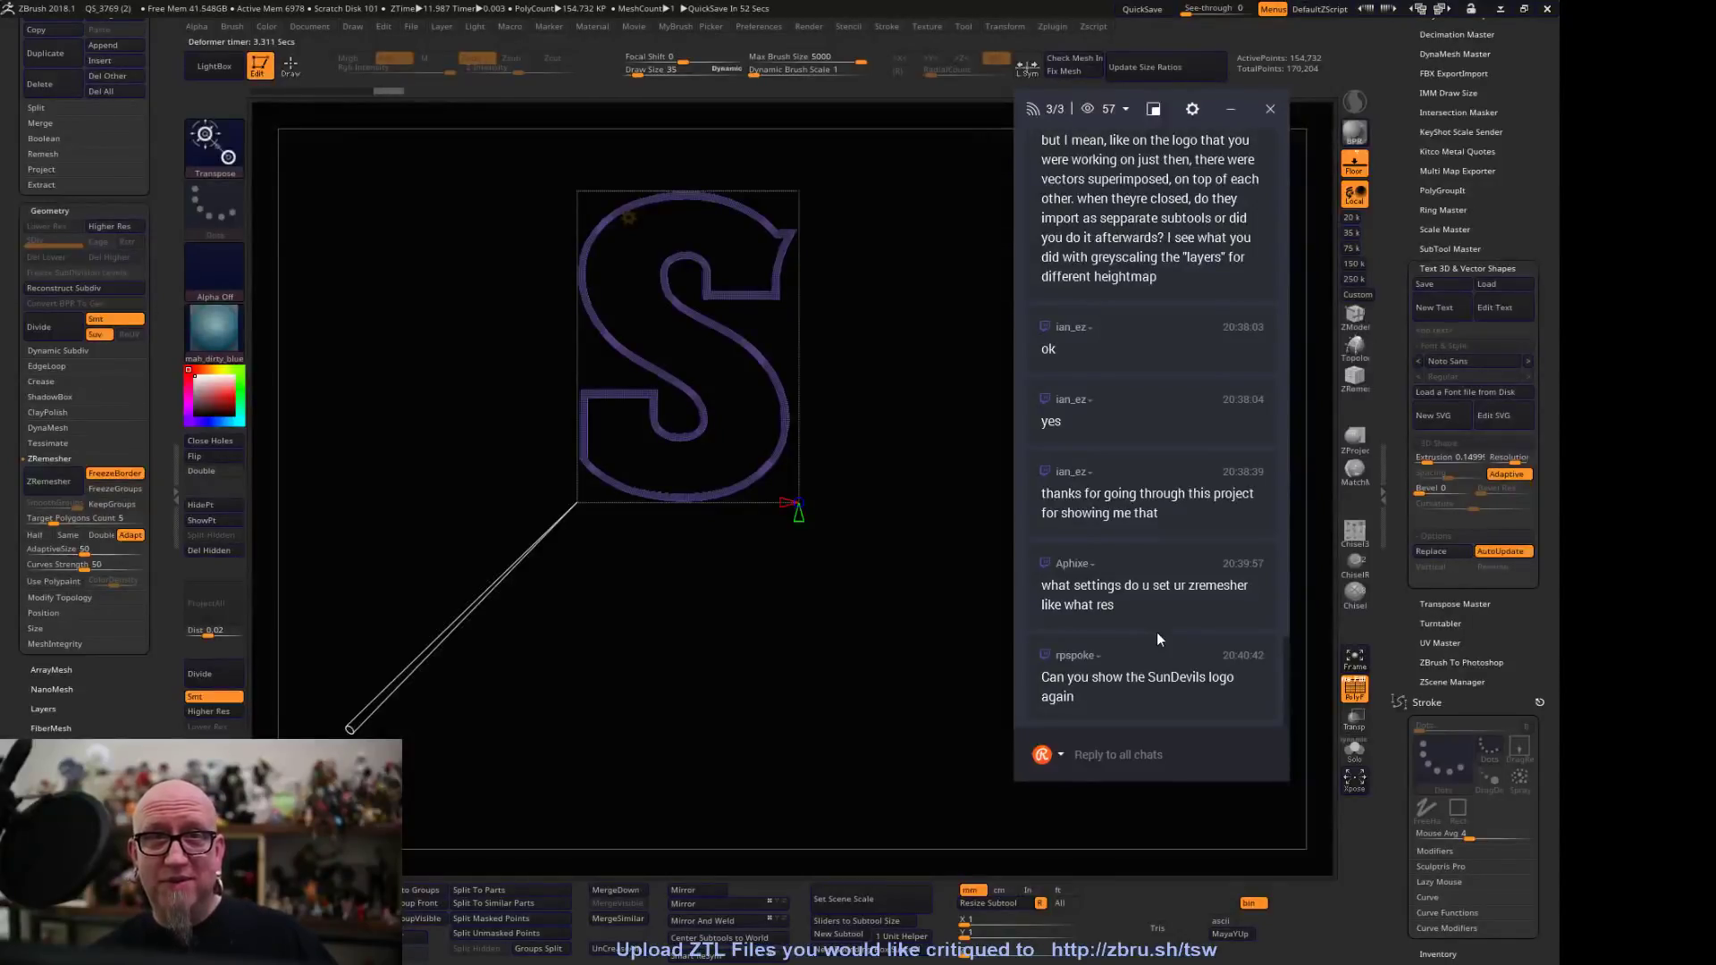
pyautogui.moveTo(949, 530); pyautogui.dragTo(690, 670)
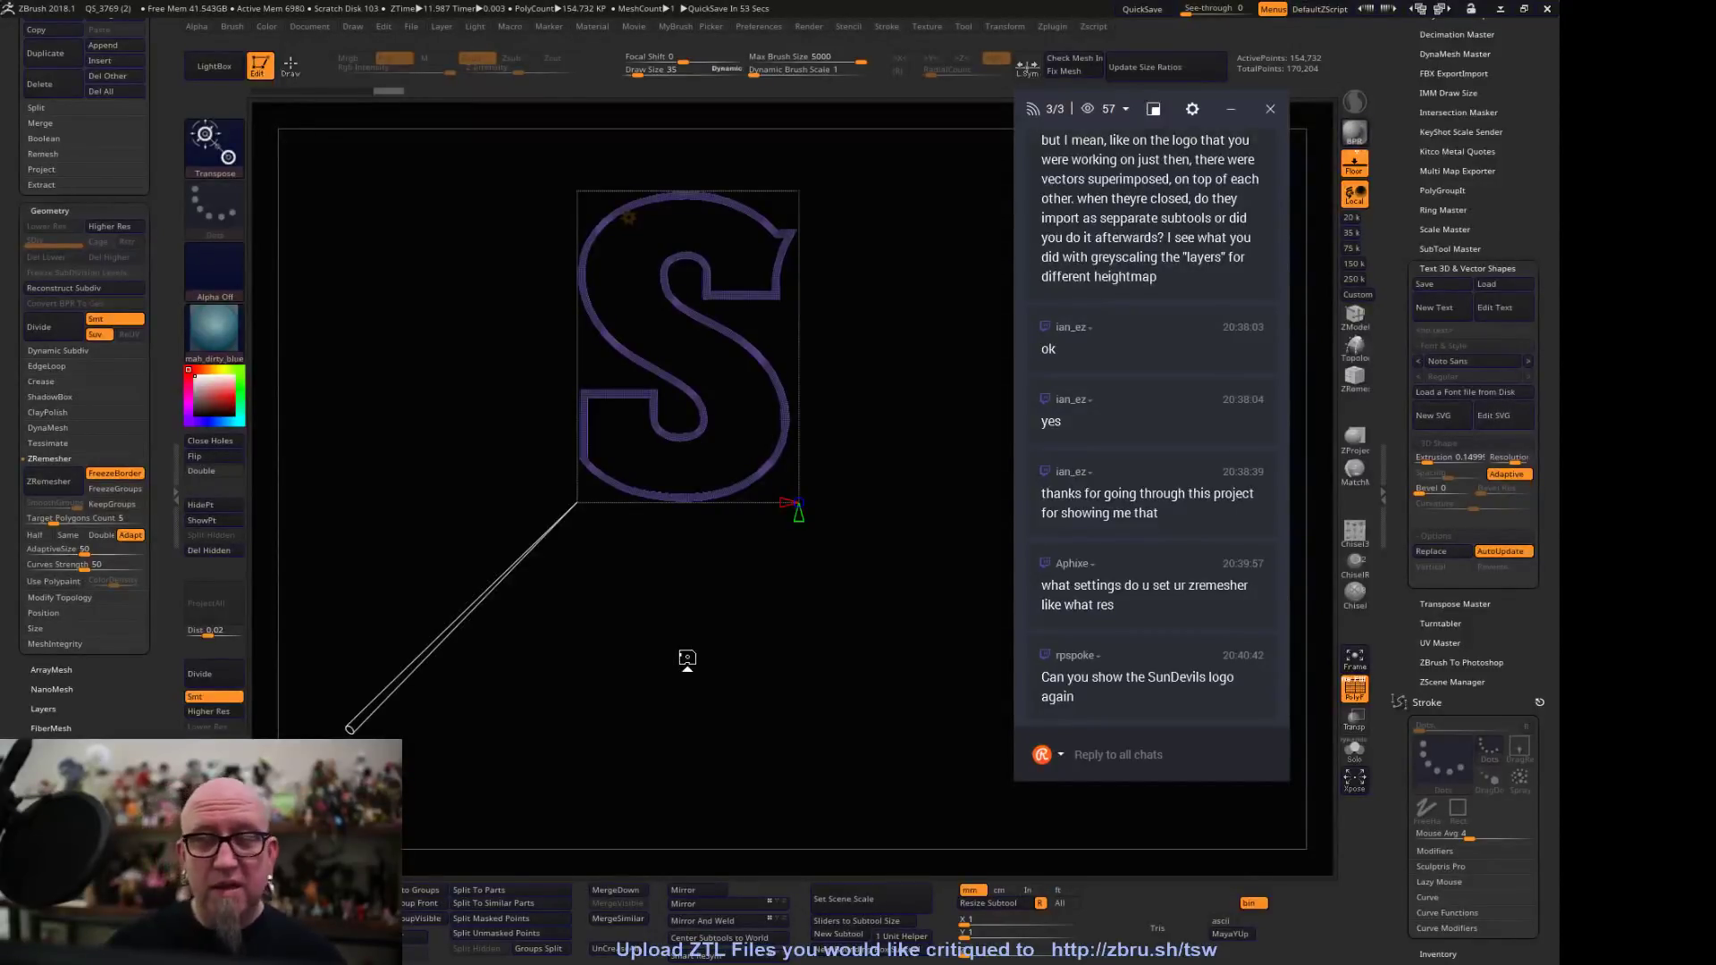
# Switch to the AZS fork tool, frame the ASU trident shield in the view and turn off the PolyFrame display
pyautogui.scroll(10, 161, 440)
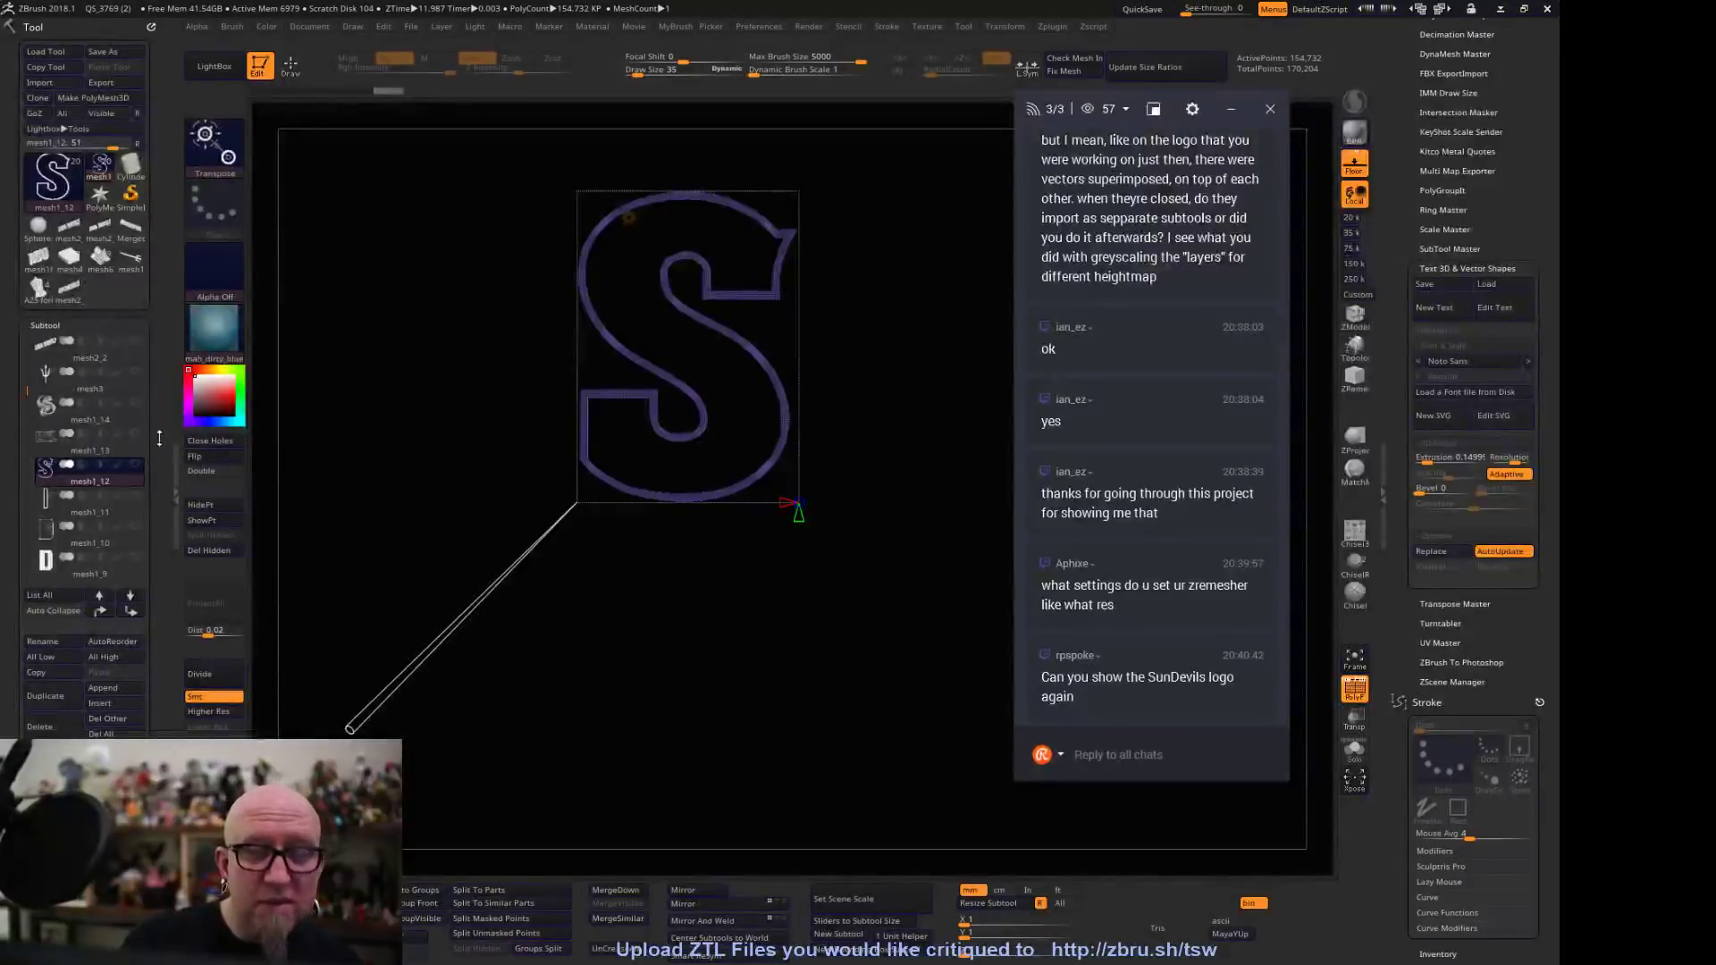
pyautogui.moveTo(41, 295)
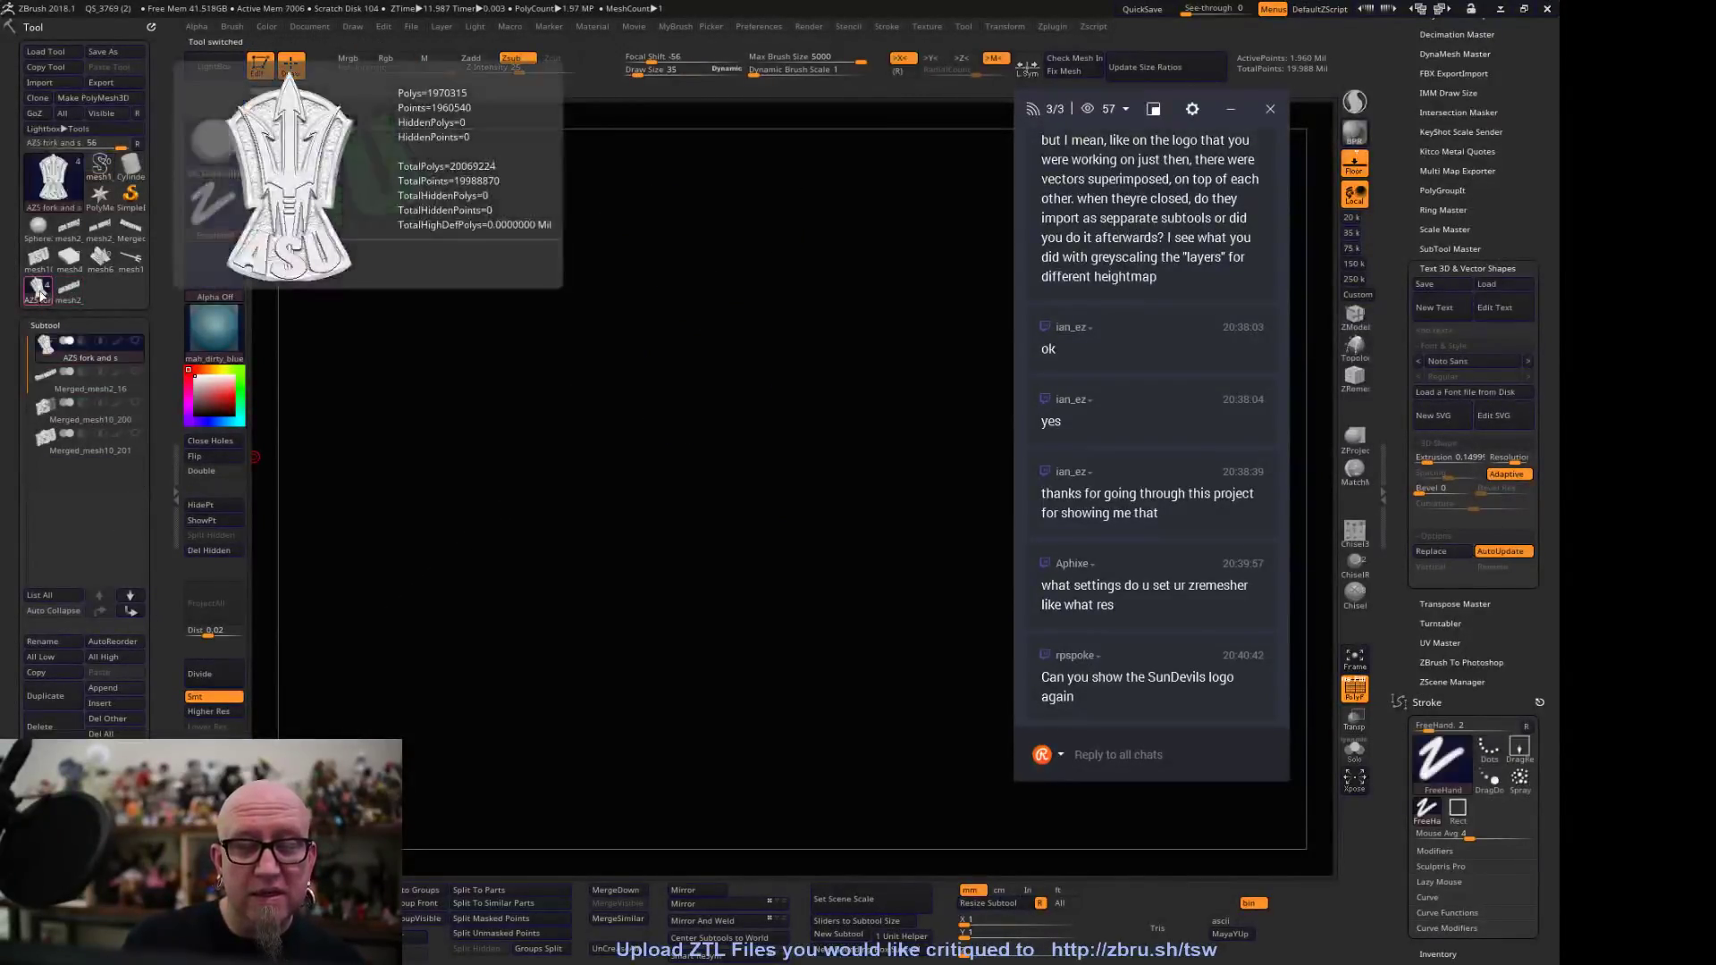
pyautogui.click(40, 294)
pyautogui.click(1361, 667)
pyautogui.click(1354, 689)
pyautogui.keyDown('alt'); pyautogui.moveTo(474, 780); pyautogui.dragTo(447, 692); pyautogui.keyUp('alt')
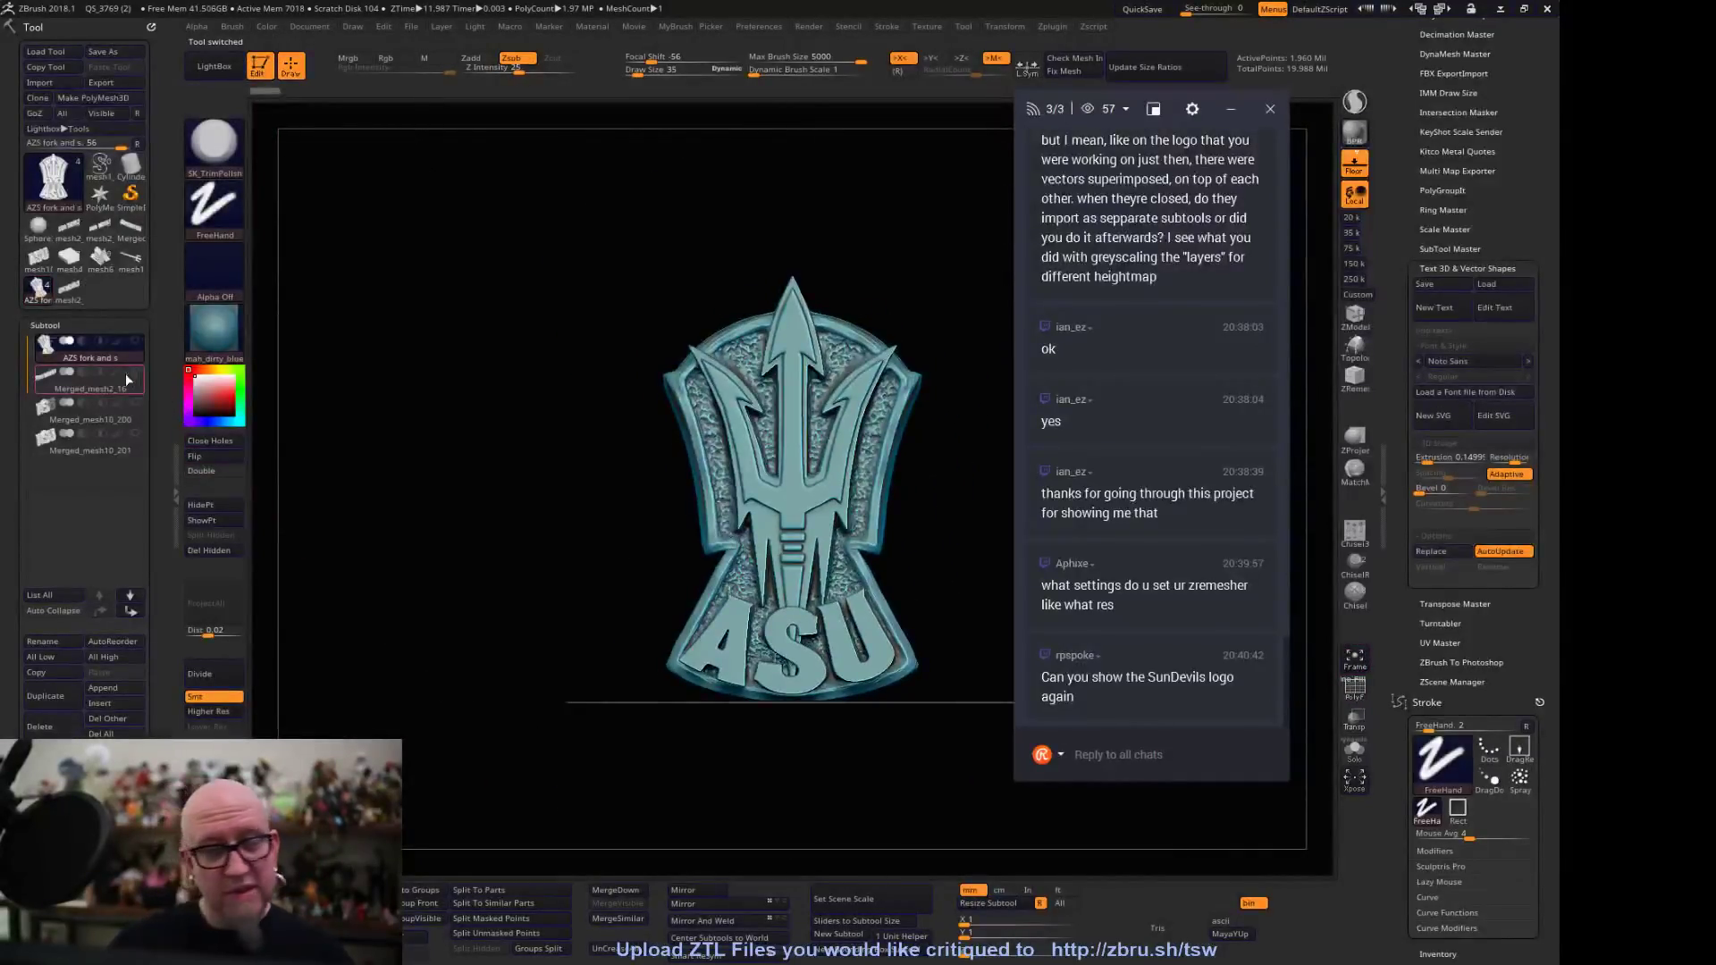
# View the remaining logo subtools one after another: Merged_mesh2_16, Merged_mesh10_200 and Merged_mesh10_201
pyautogui.click(94, 390)
pyautogui.keyDown('alt'); pyautogui.moveTo(551, 775); pyautogui.dragTo(493, 801); pyautogui.keyUp('alt')
pyautogui.click(89, 420)
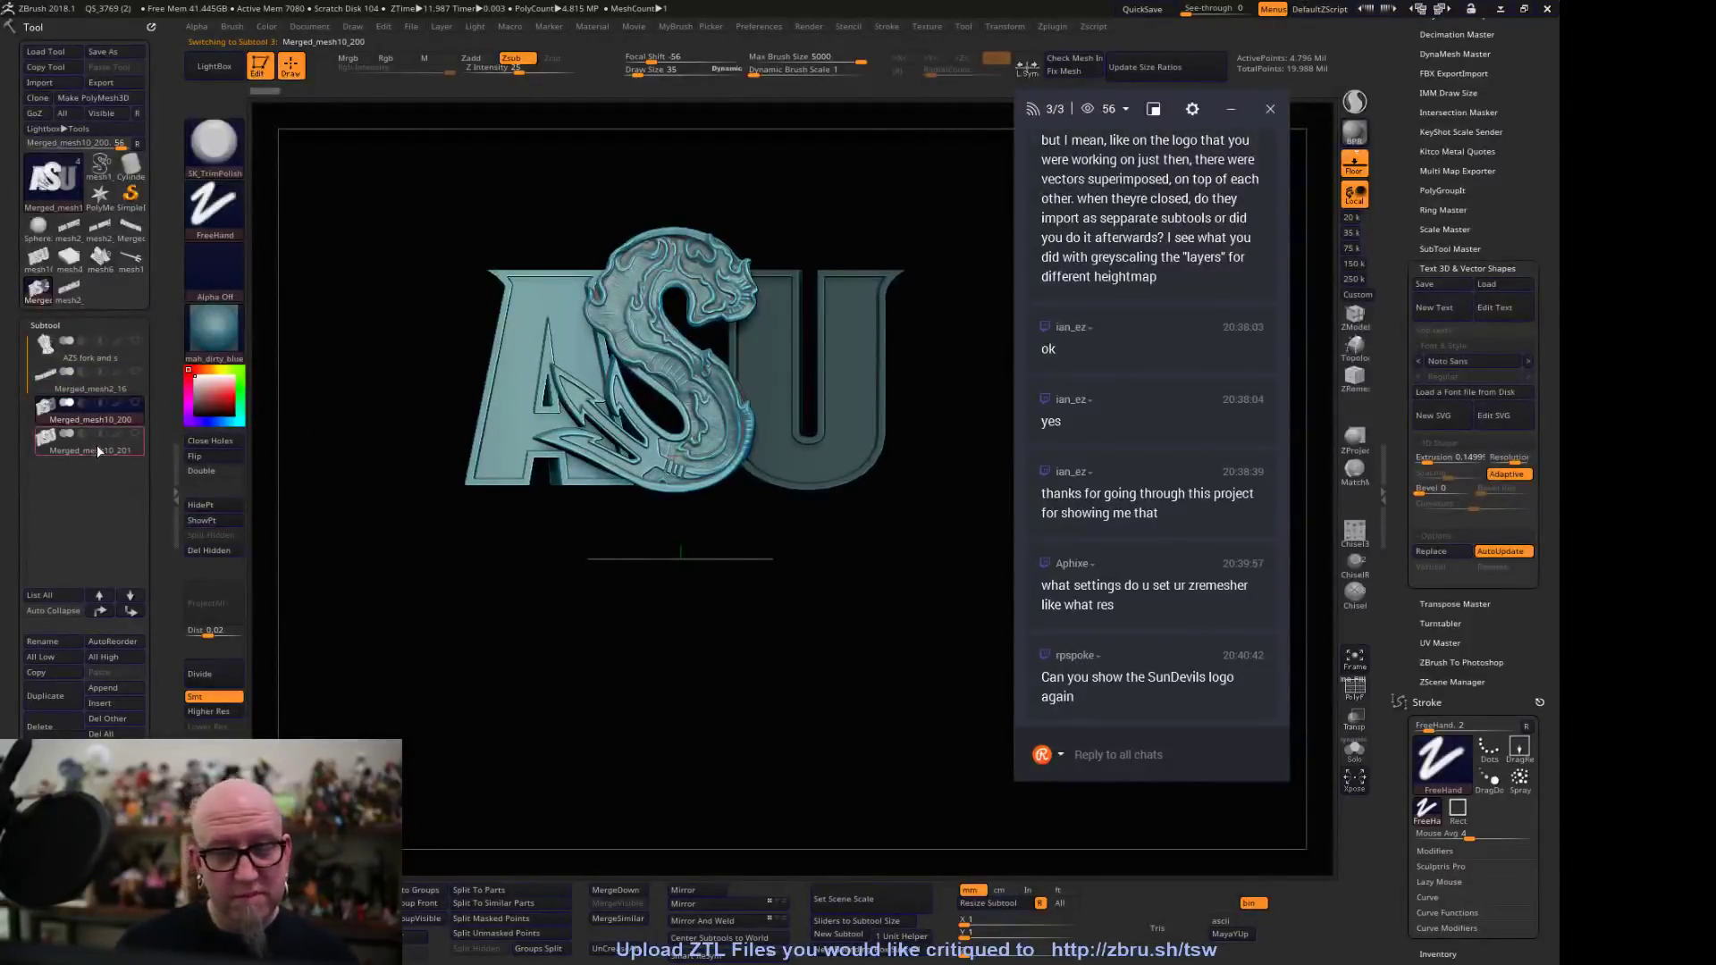
pyautogui.keyDown('shift'); pyautogui.moveTo(675, 740); pyautogui.dragTo(666, 737); pyautogui.keyUp('shift')
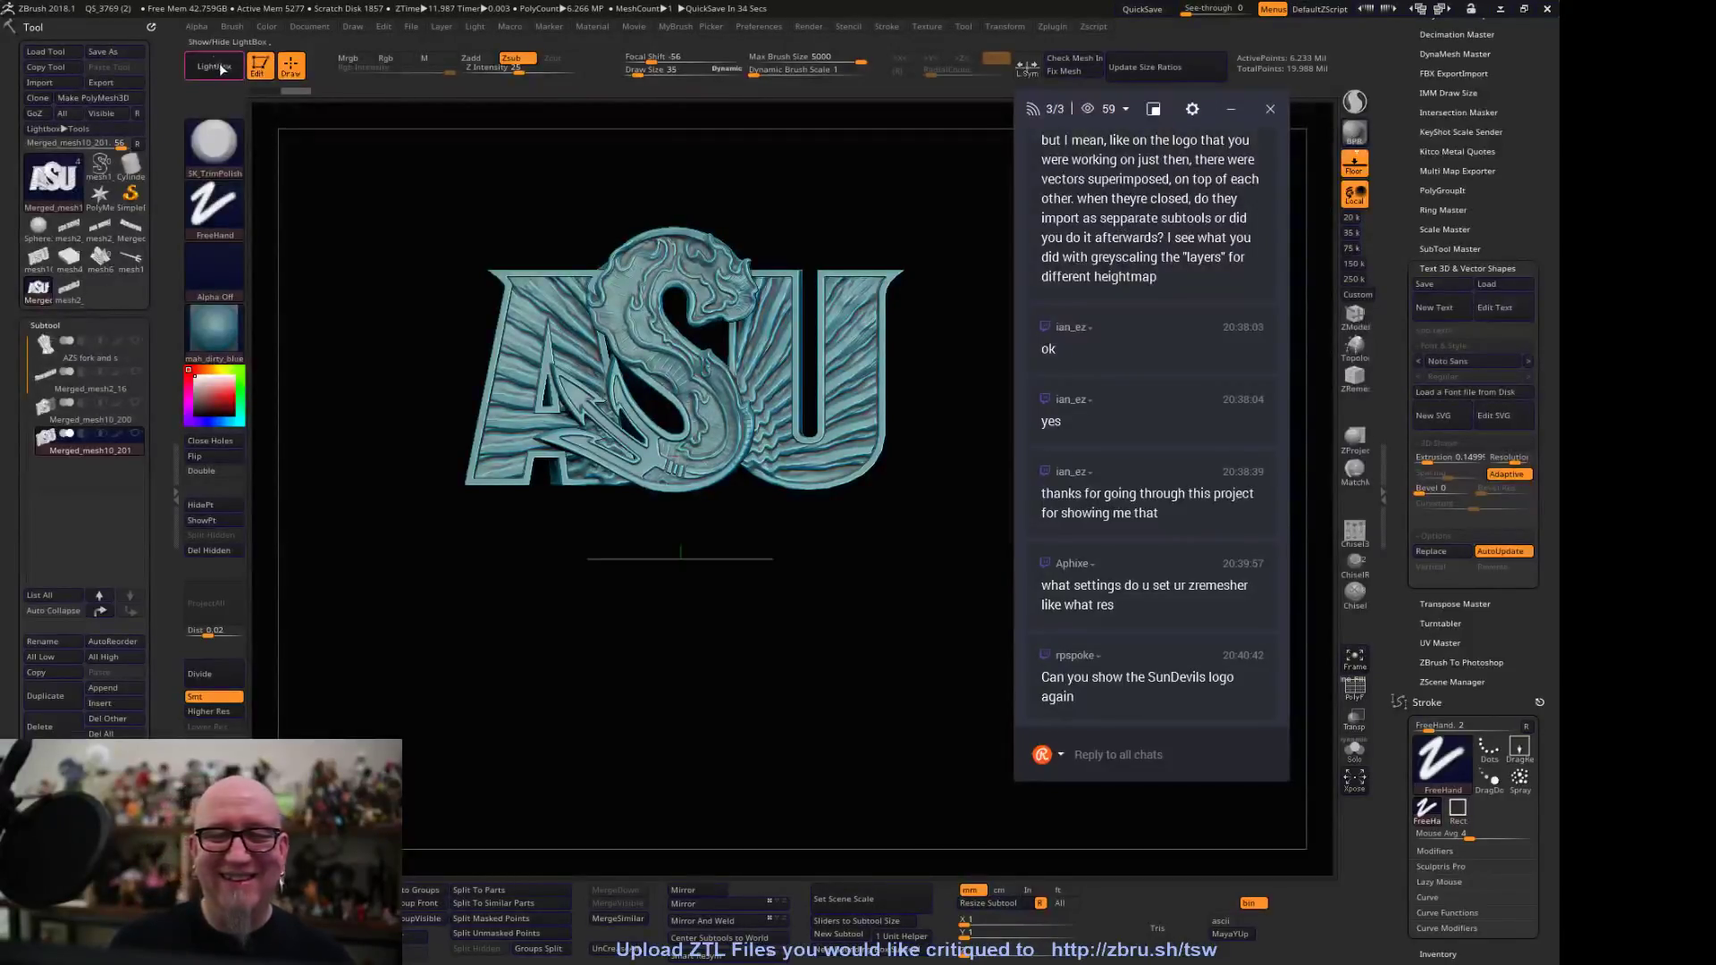
# Browse the QuickSave projects for the Florida F letter sculpt and open QS_3613.ZPR without saving the current project
pyautogui.moveTo(943, 311); pyautogui.dragTo(353, 433)
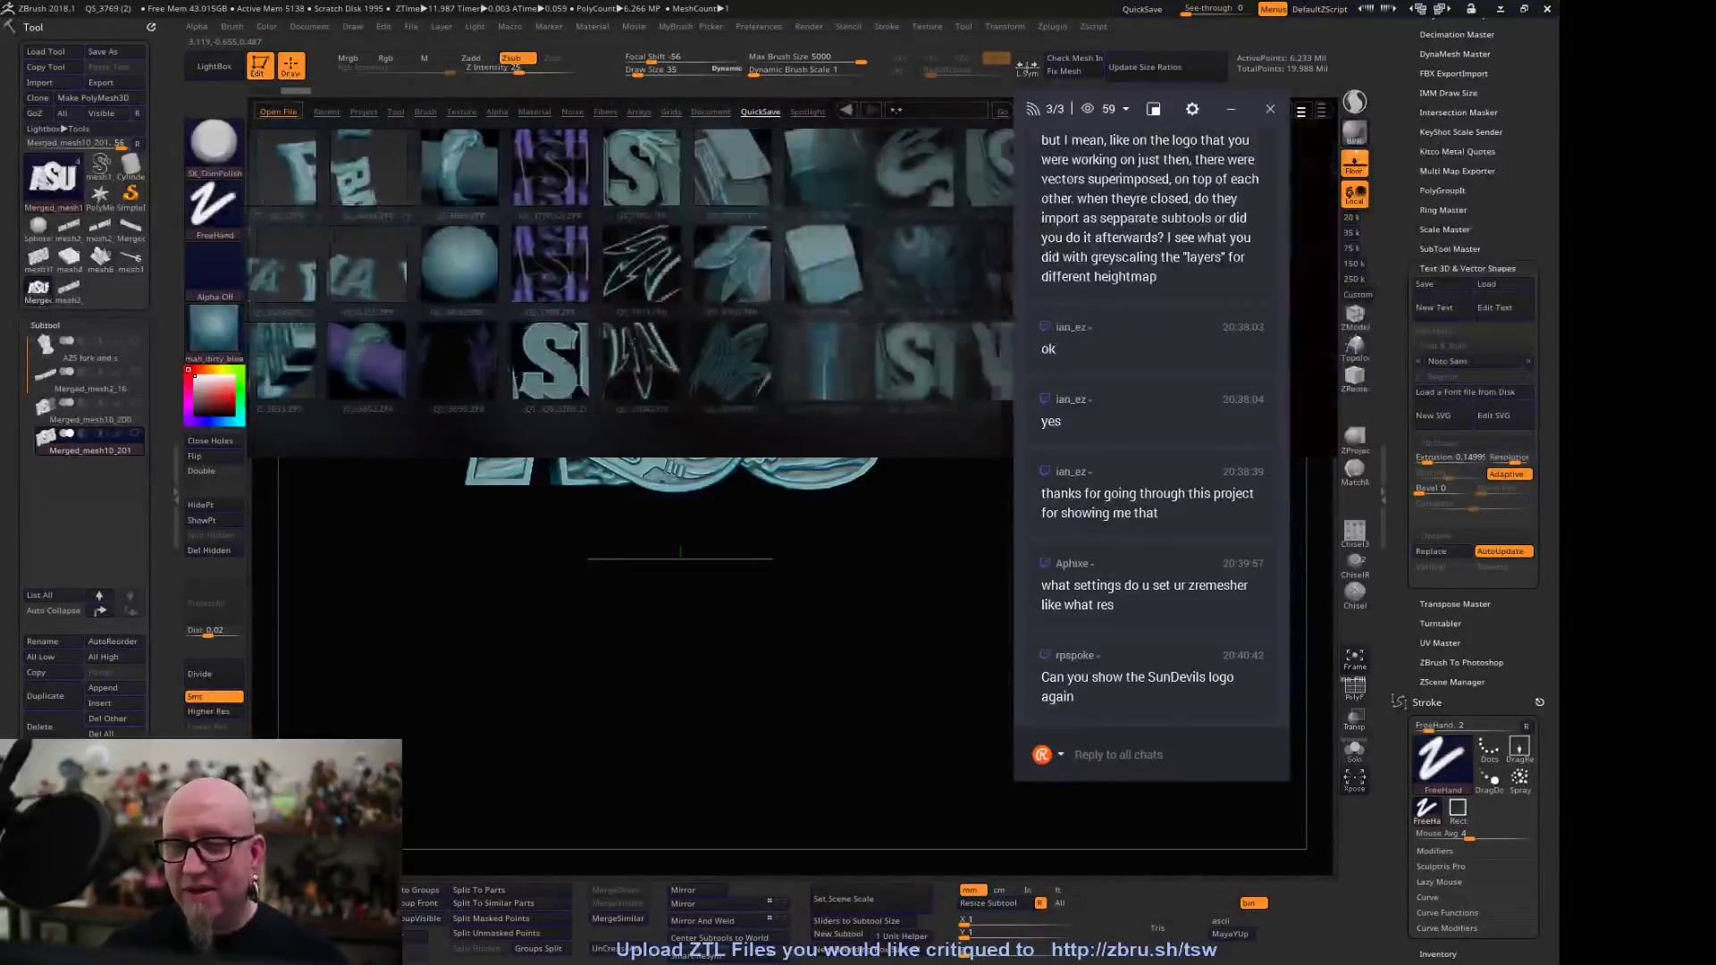
pyautogui.moveTo(947, 411); pyautogui.dragTo(385, 527)
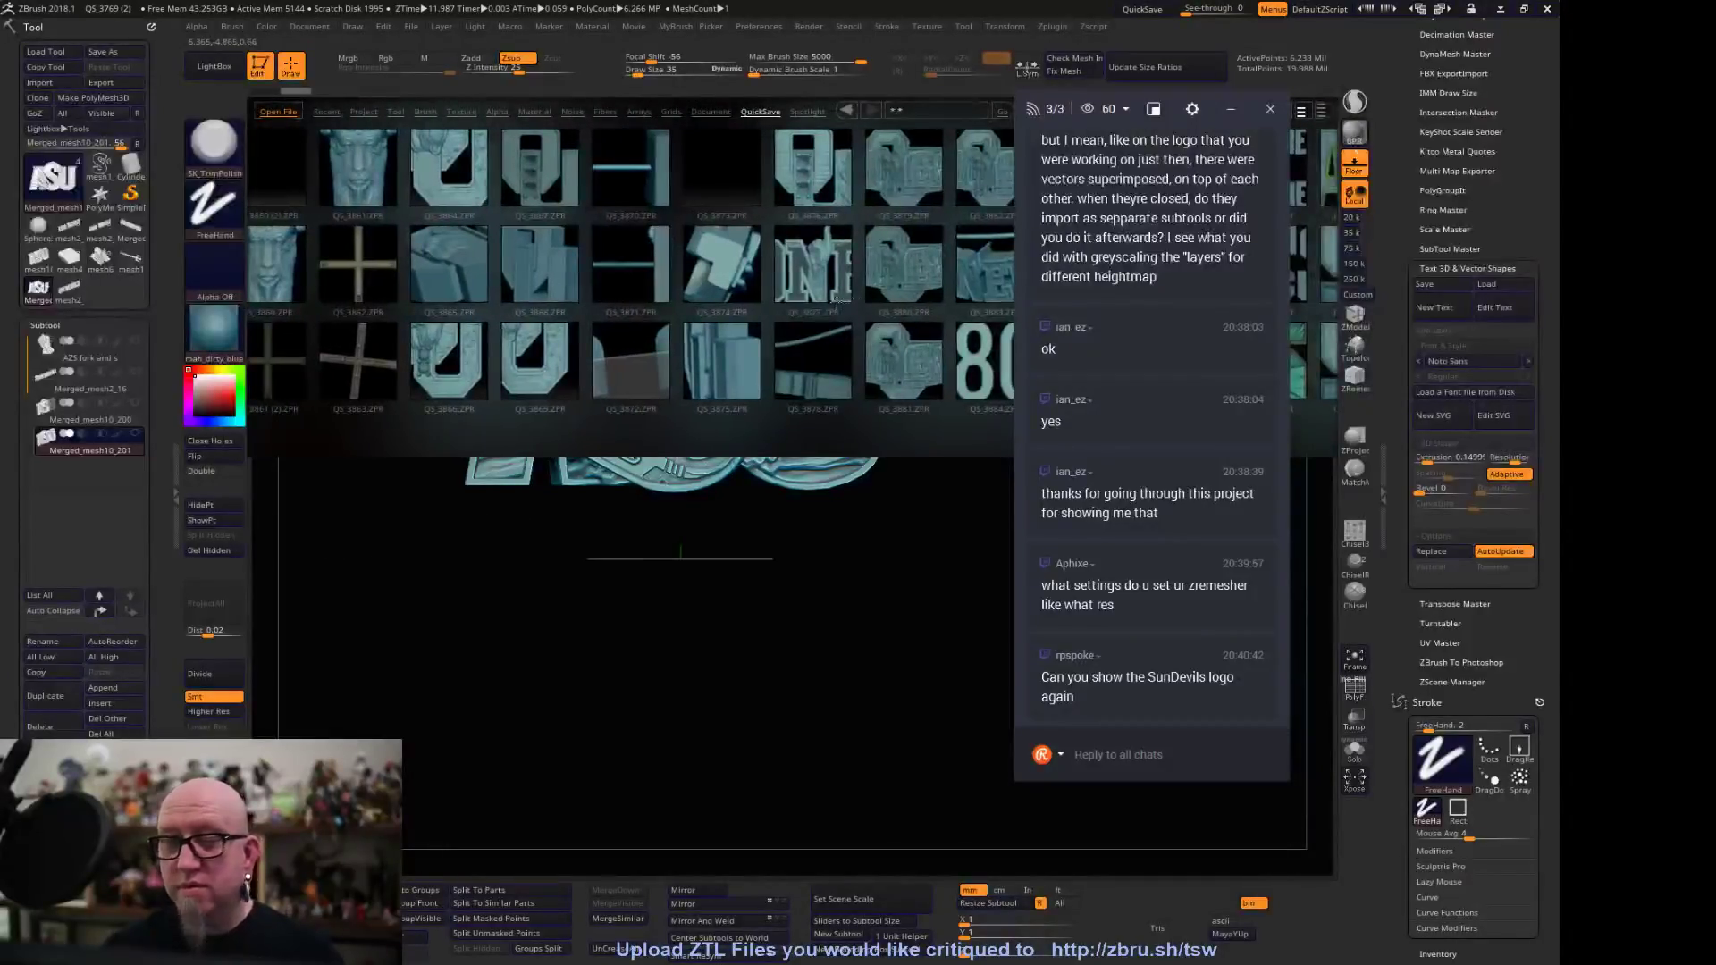
pyautogui.moveTo(563, 295); pyautogui.dragTo(964, 293)
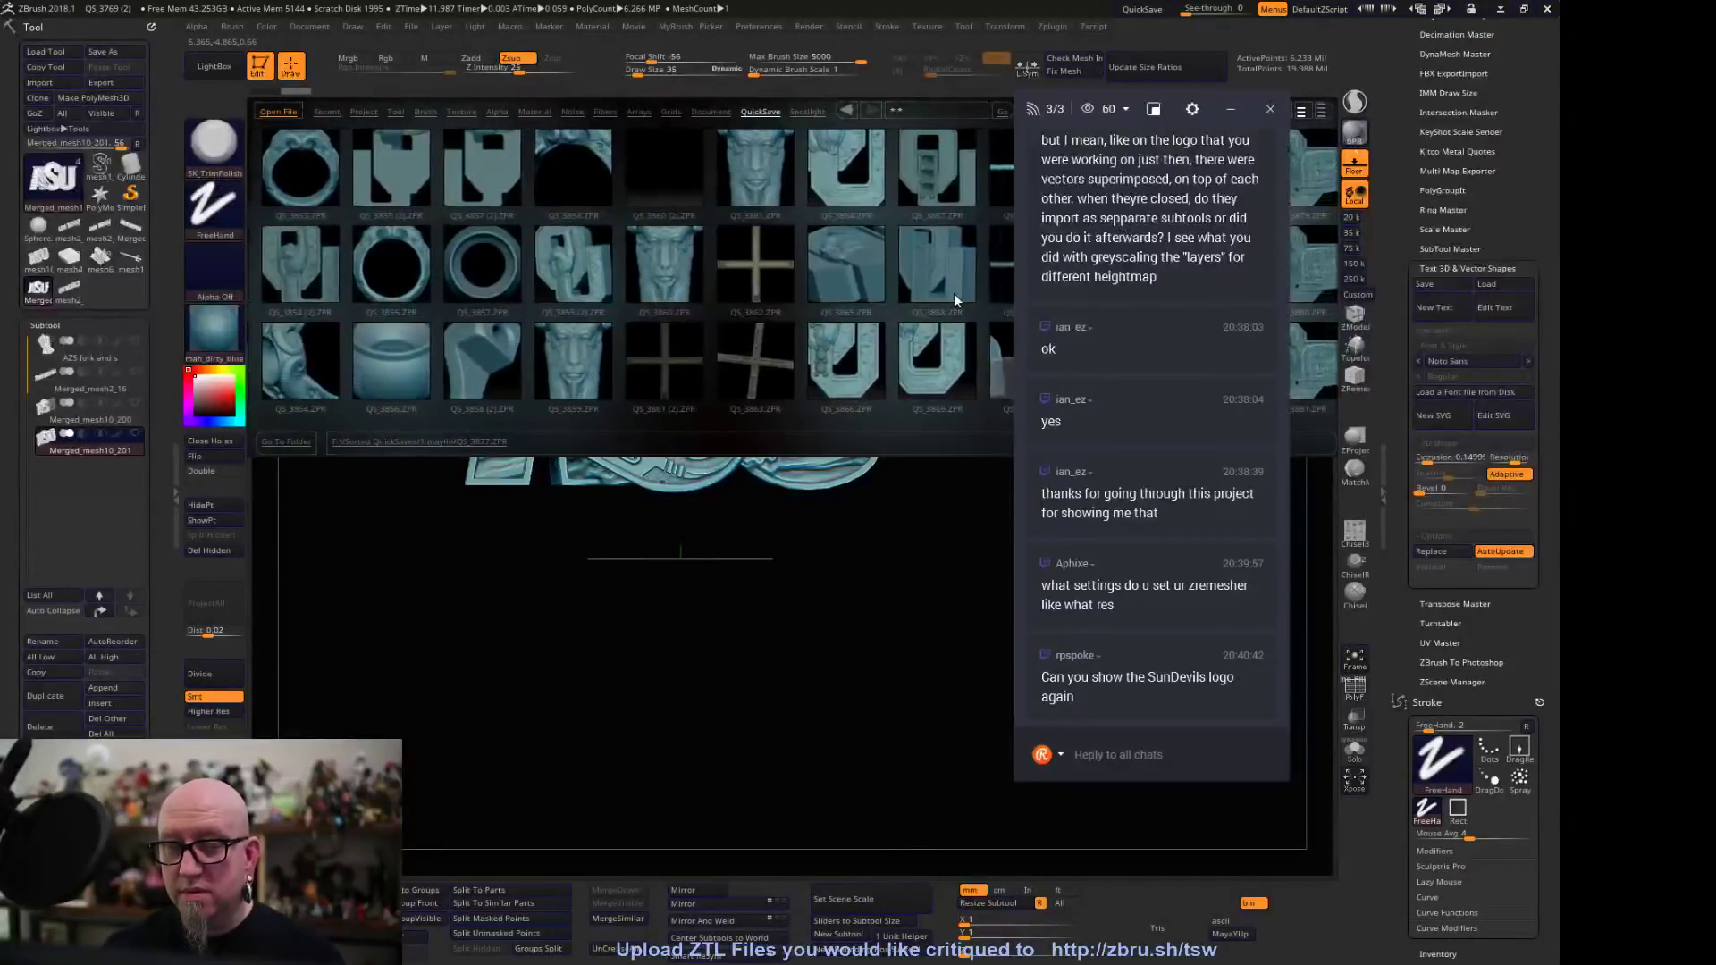
pyautogui.moveTo(950, 293); pyautogui.dragTo(628, 399)
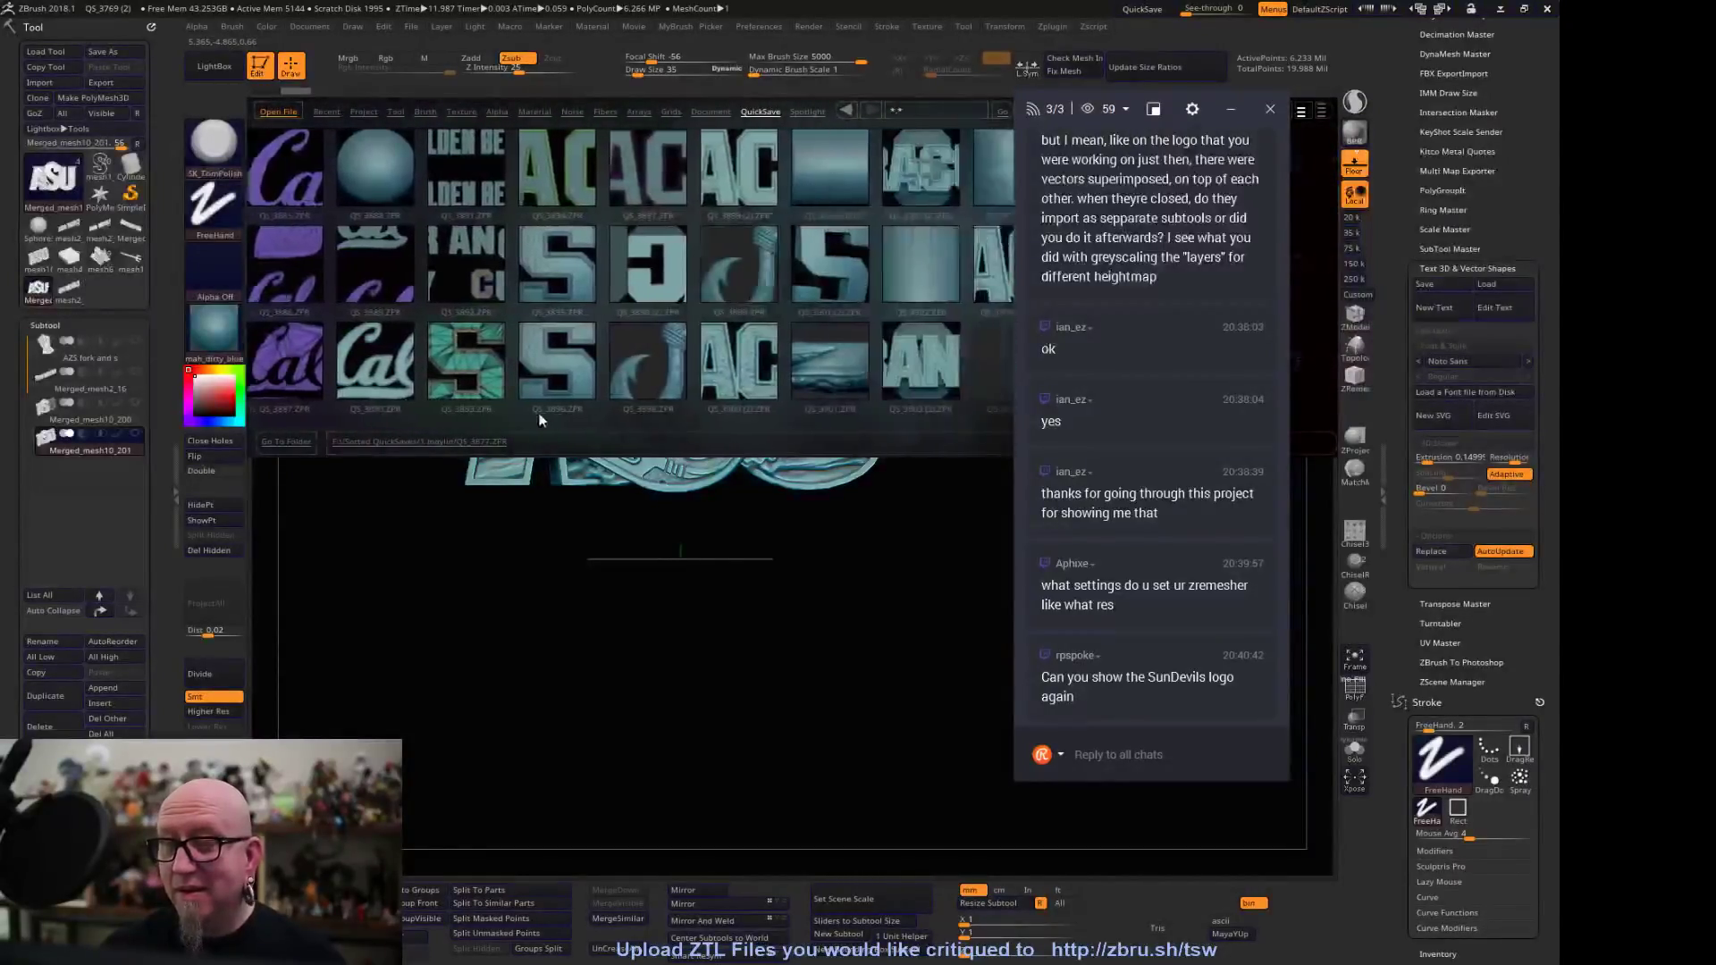
pyautogui.moveTo(940, 324); pyautogui.dragTo(720, 441)
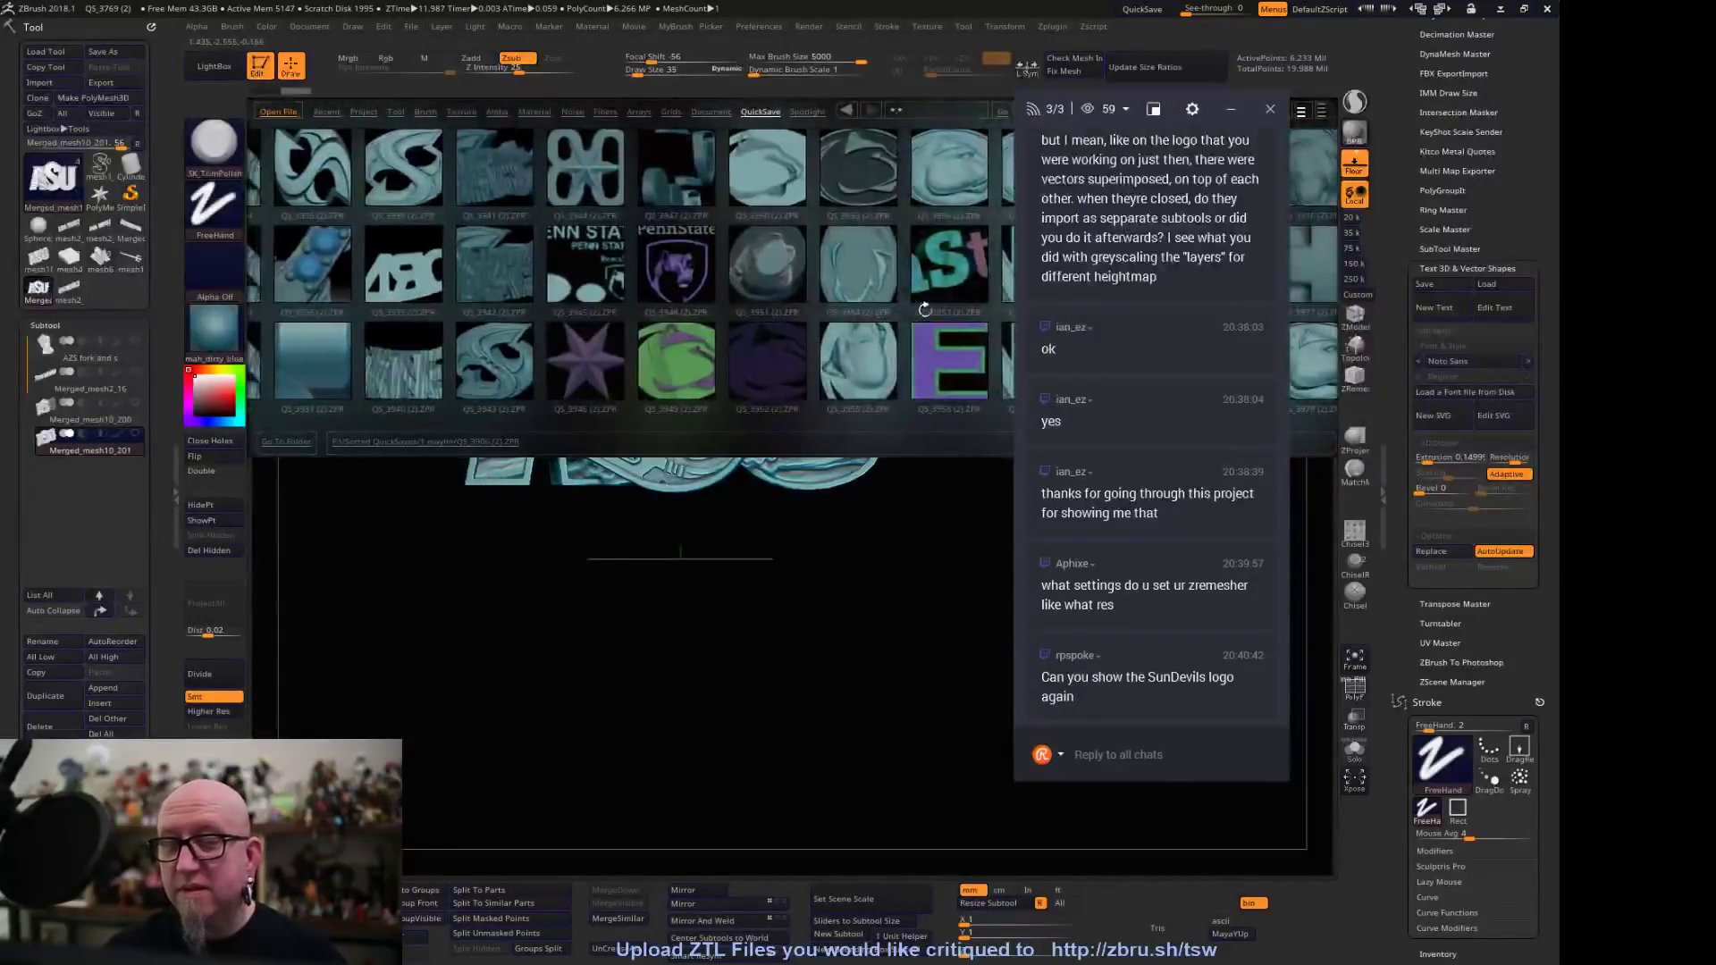
pyautogui.moveTo(903, 357); pyautogui.dragTo(511, 431)
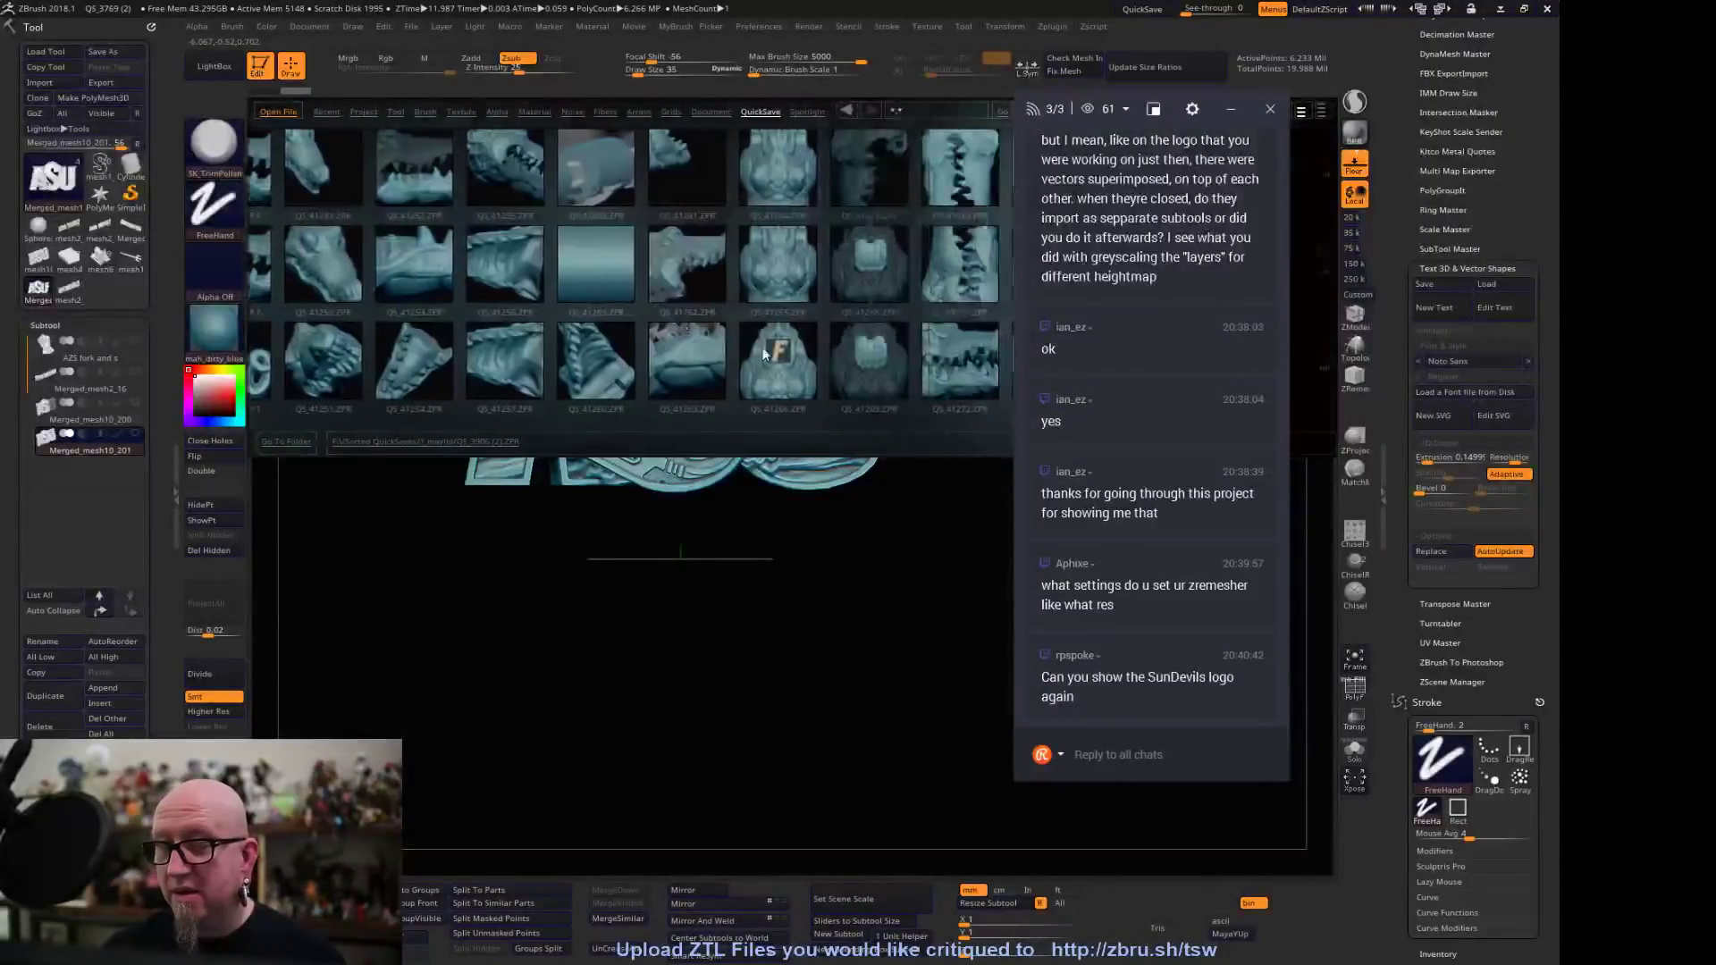
pyautogui.moveTo(641, 414); pyautogui.dragTo(747, 498)
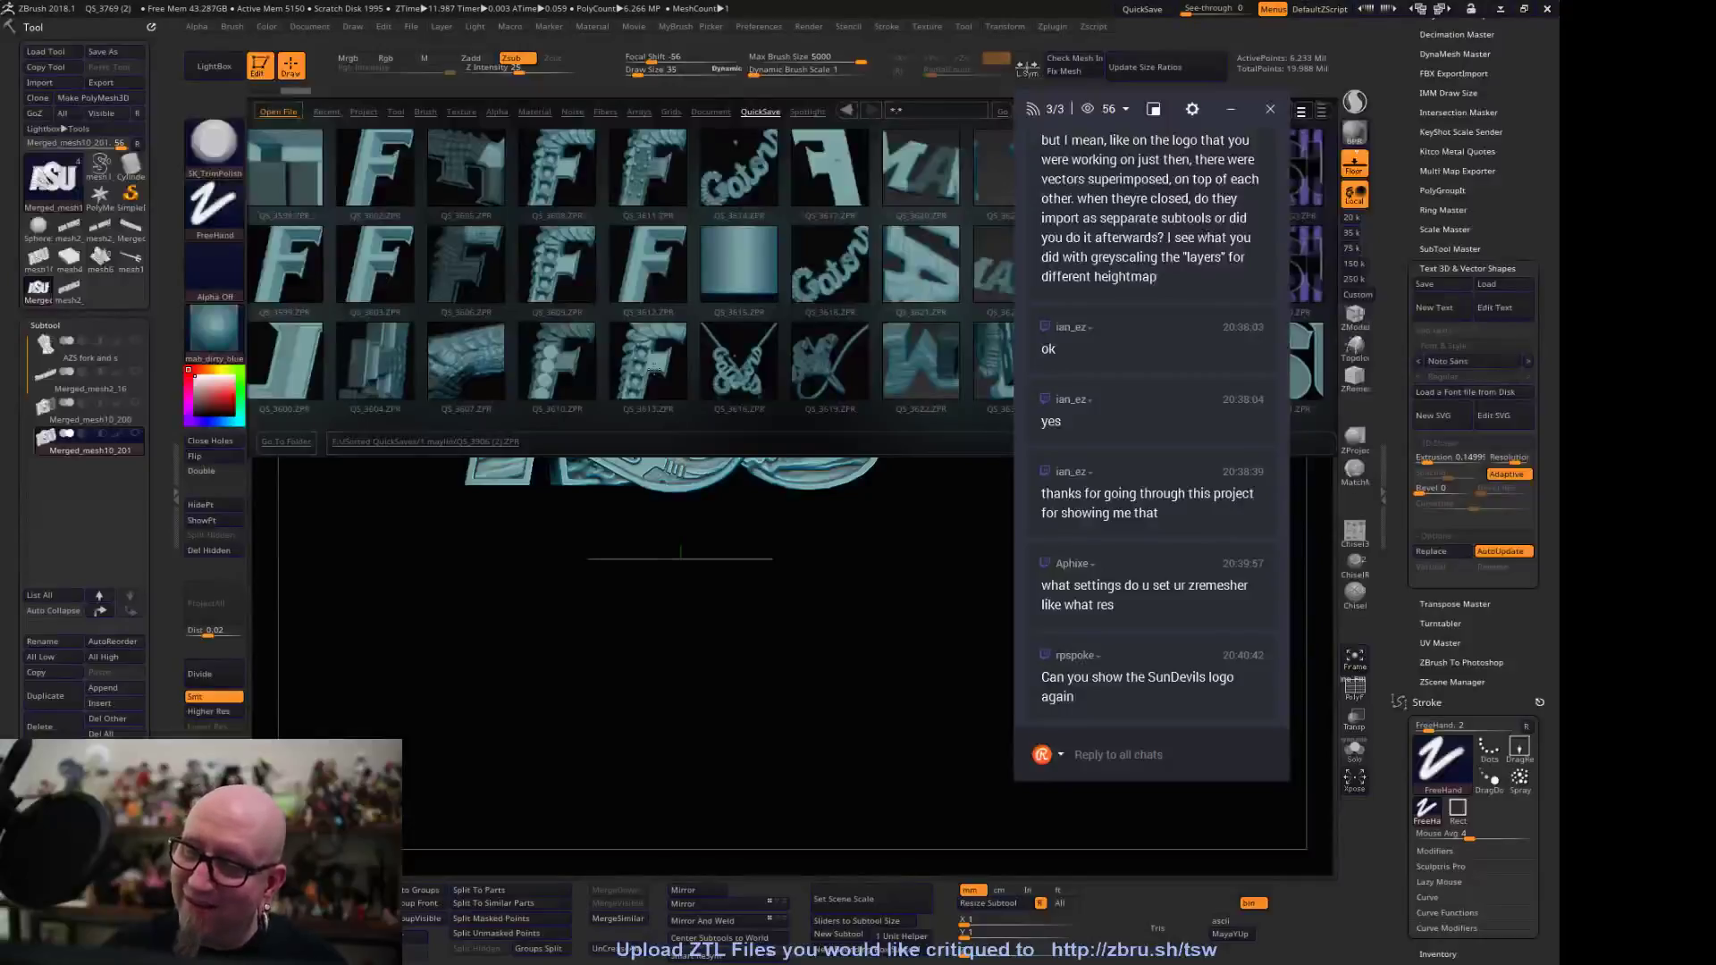
pyautogui.doubleClick(661, 361)
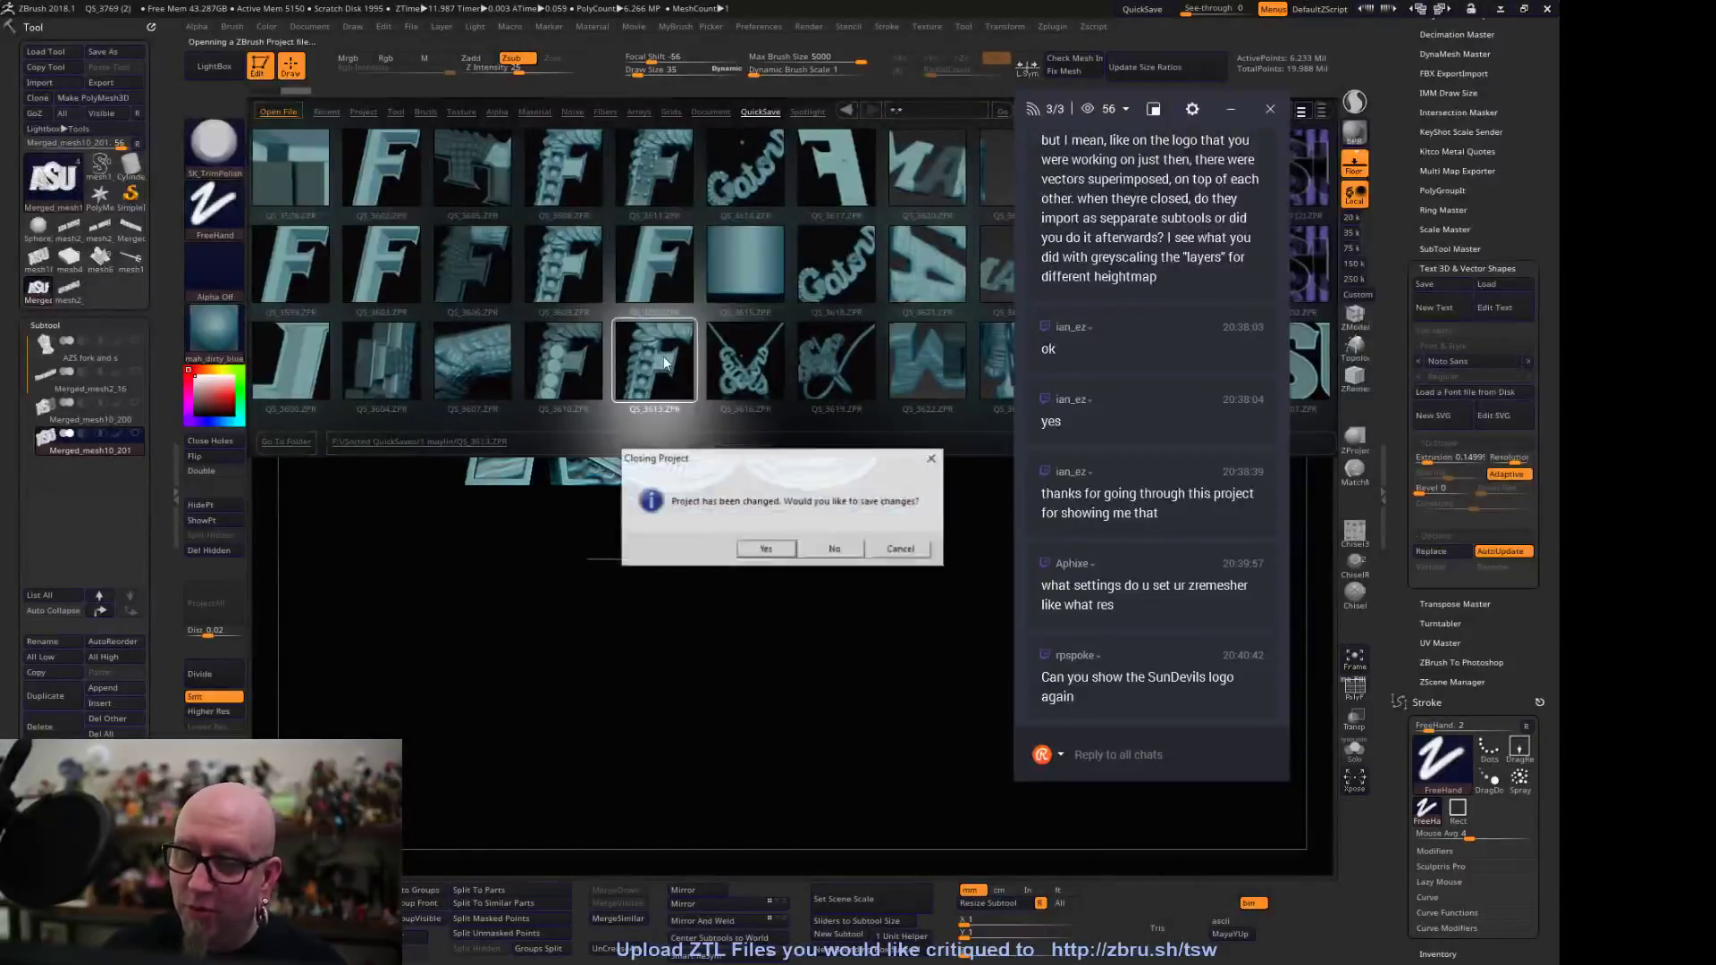
pyautogui.click(840, 548)
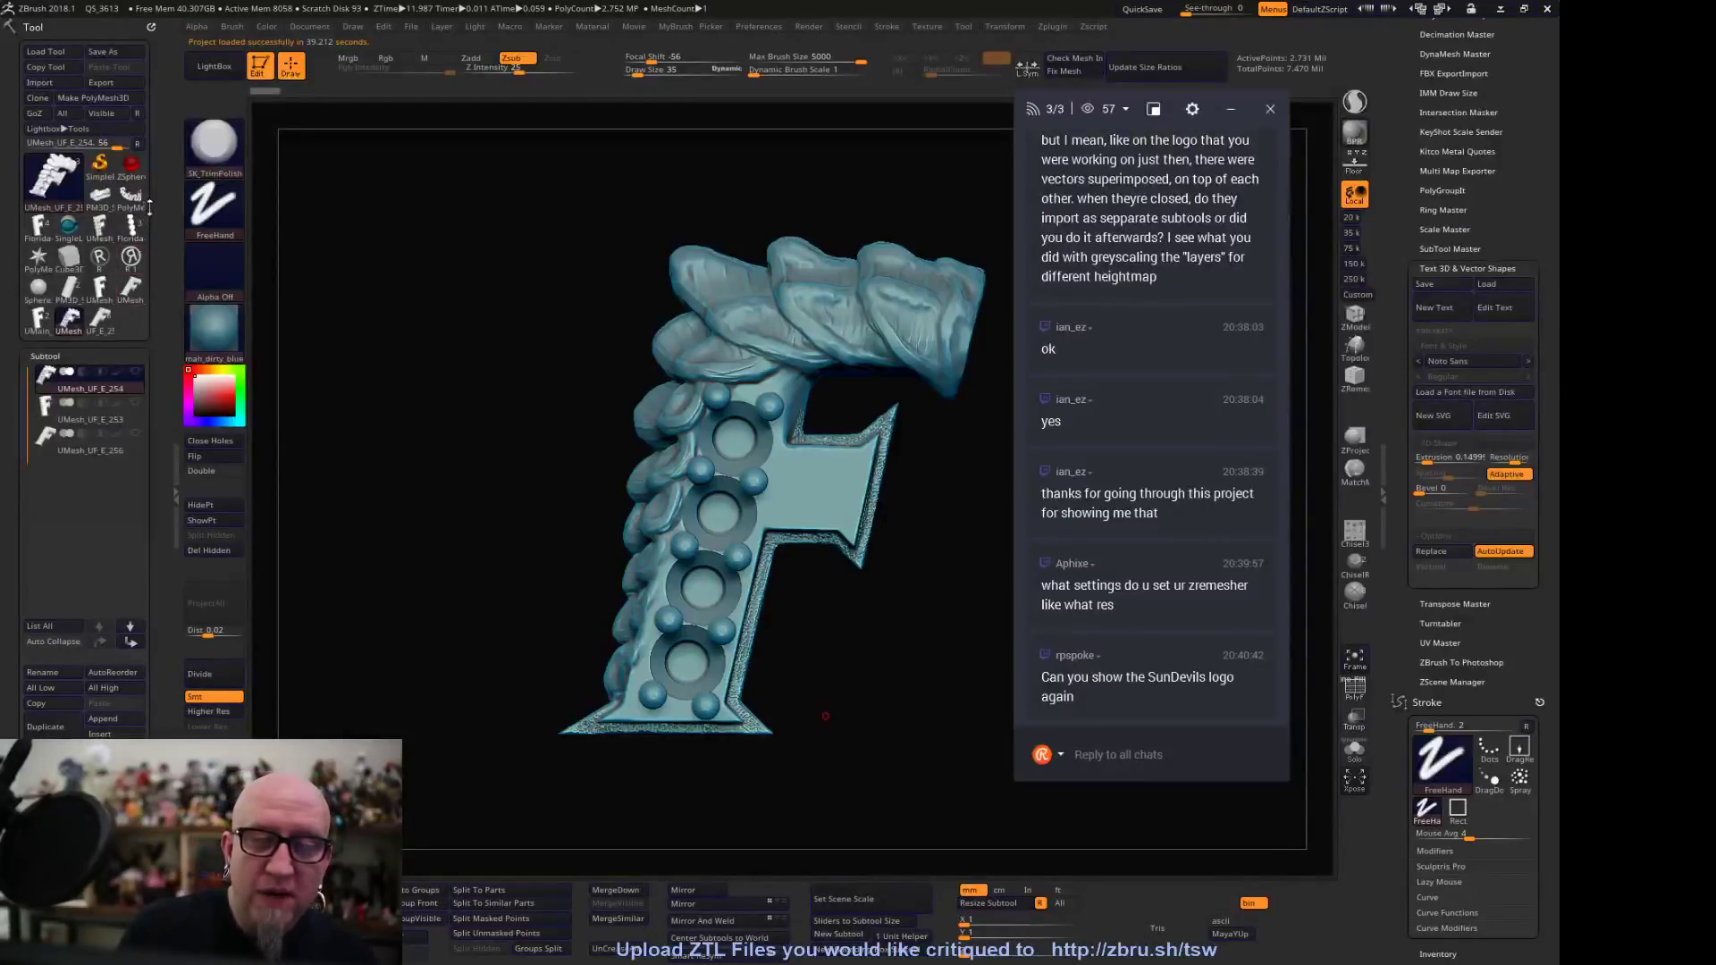
# View the F letter tools one after another and orbit UF_E_254 to examine its back
pyautogui.click(65, 300)
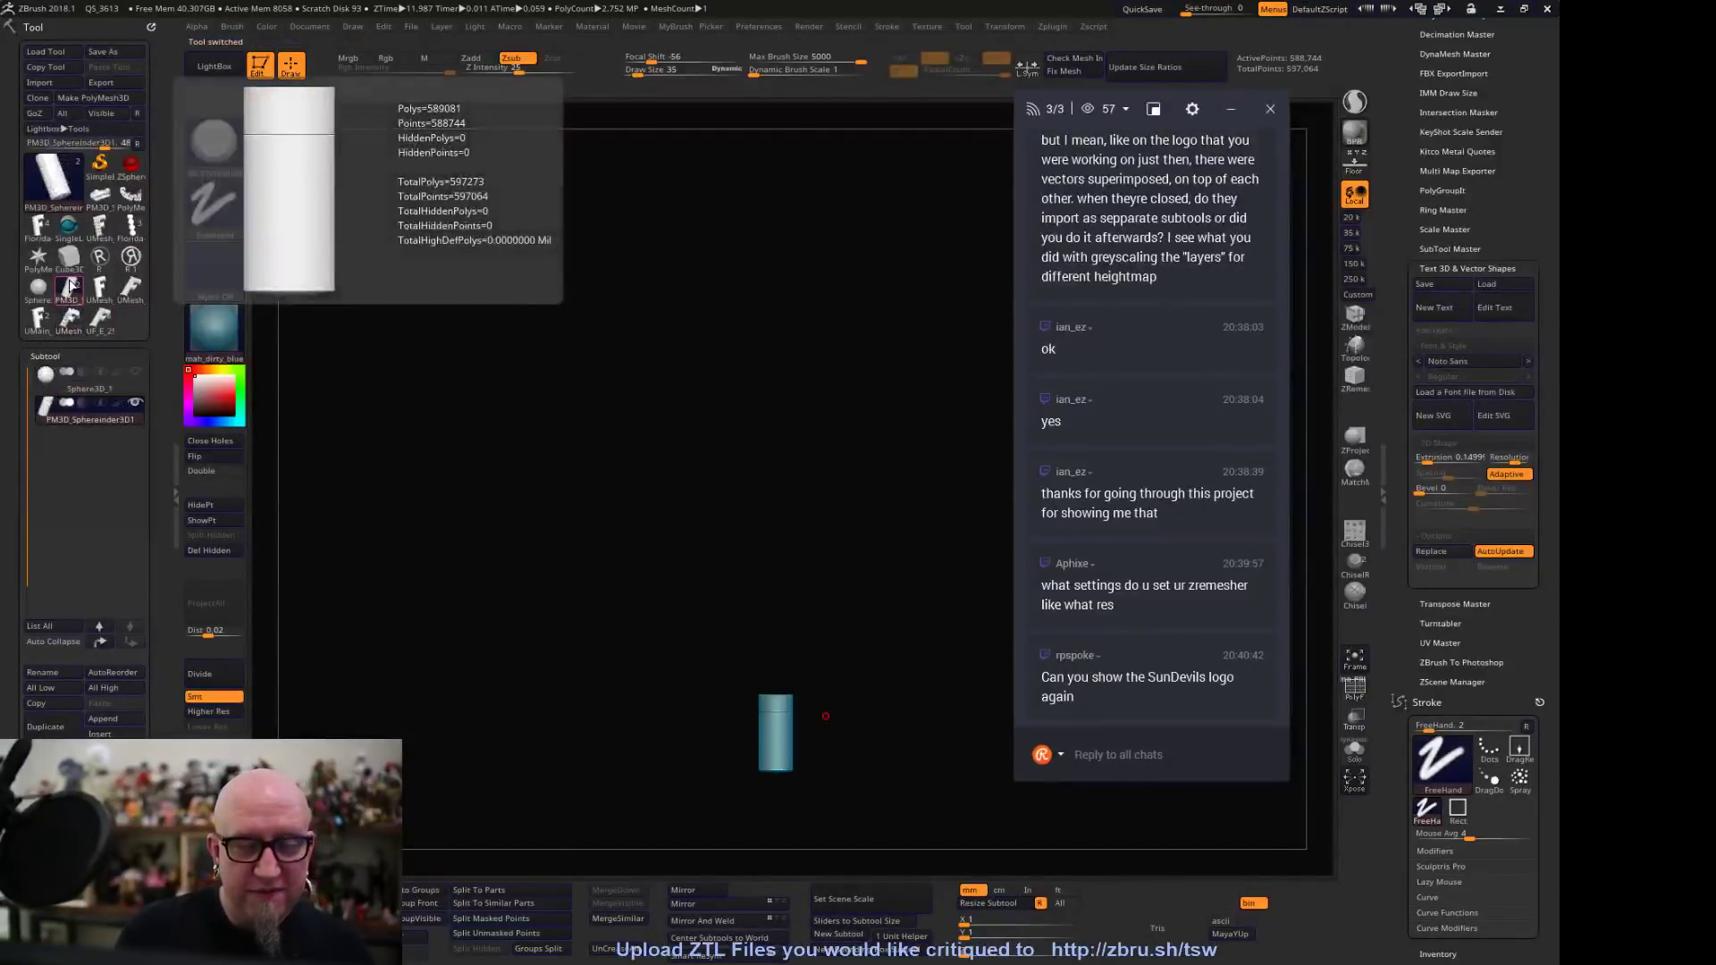
pyautogui.click(100, 295)
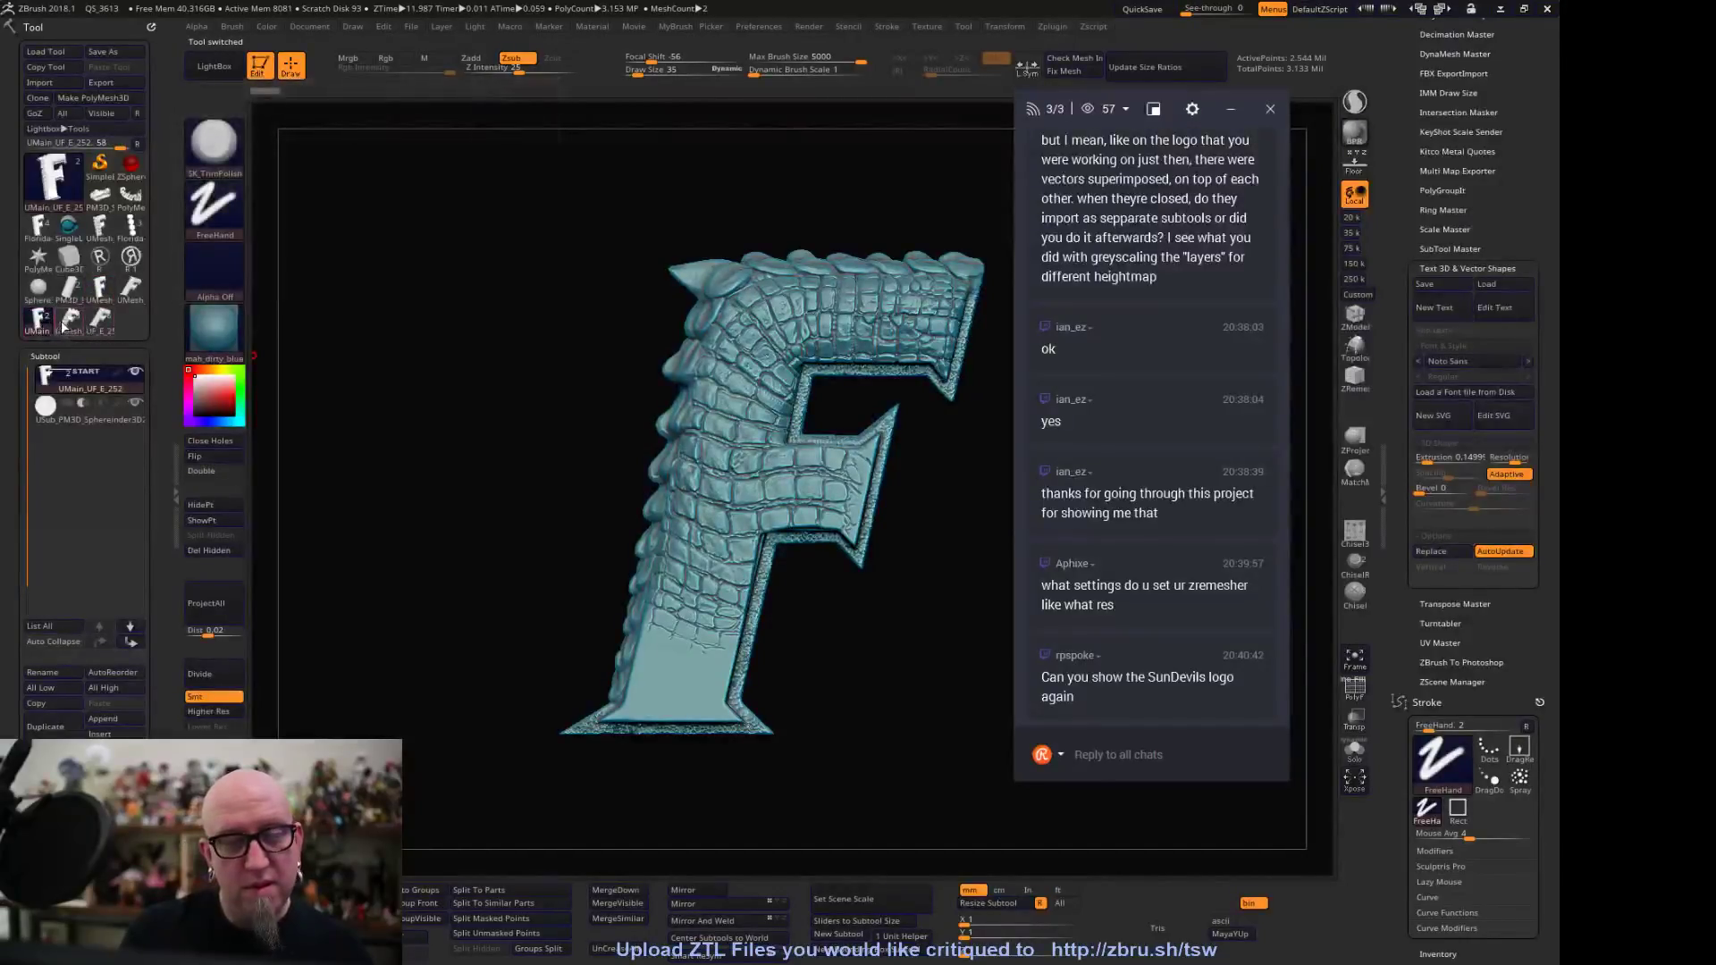
pyautogui.click(94, 323)
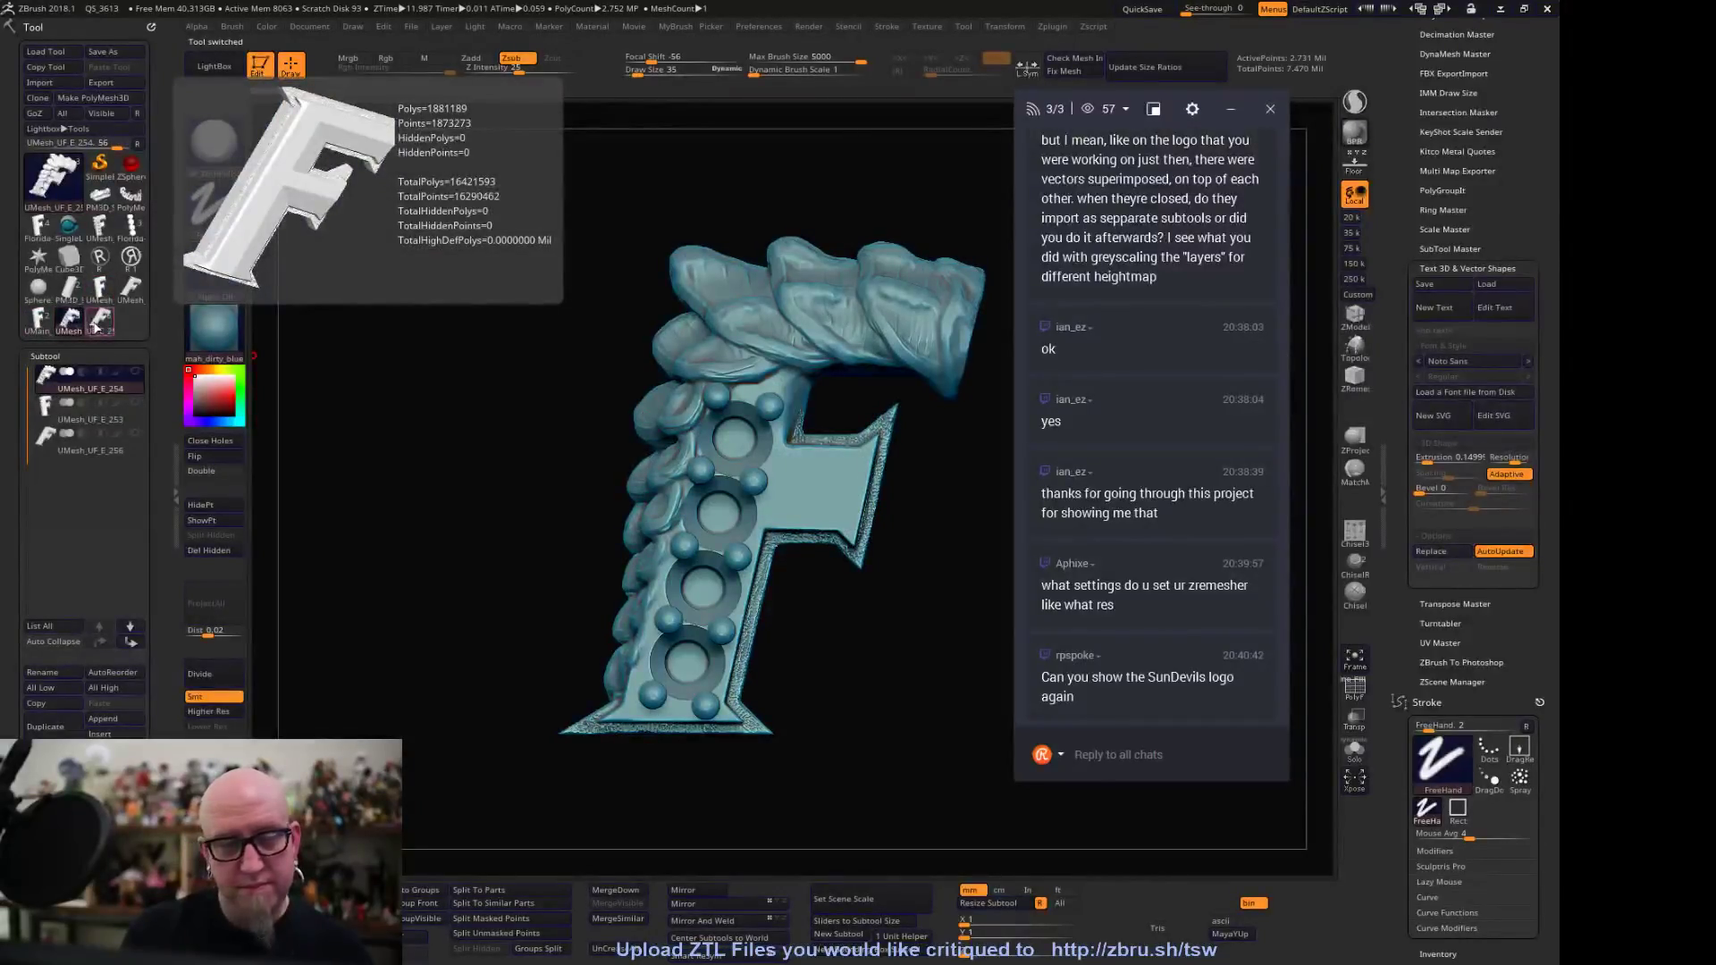
pyautogui.moveTo(340, 632); pyautogui.dragTo(458, 642)
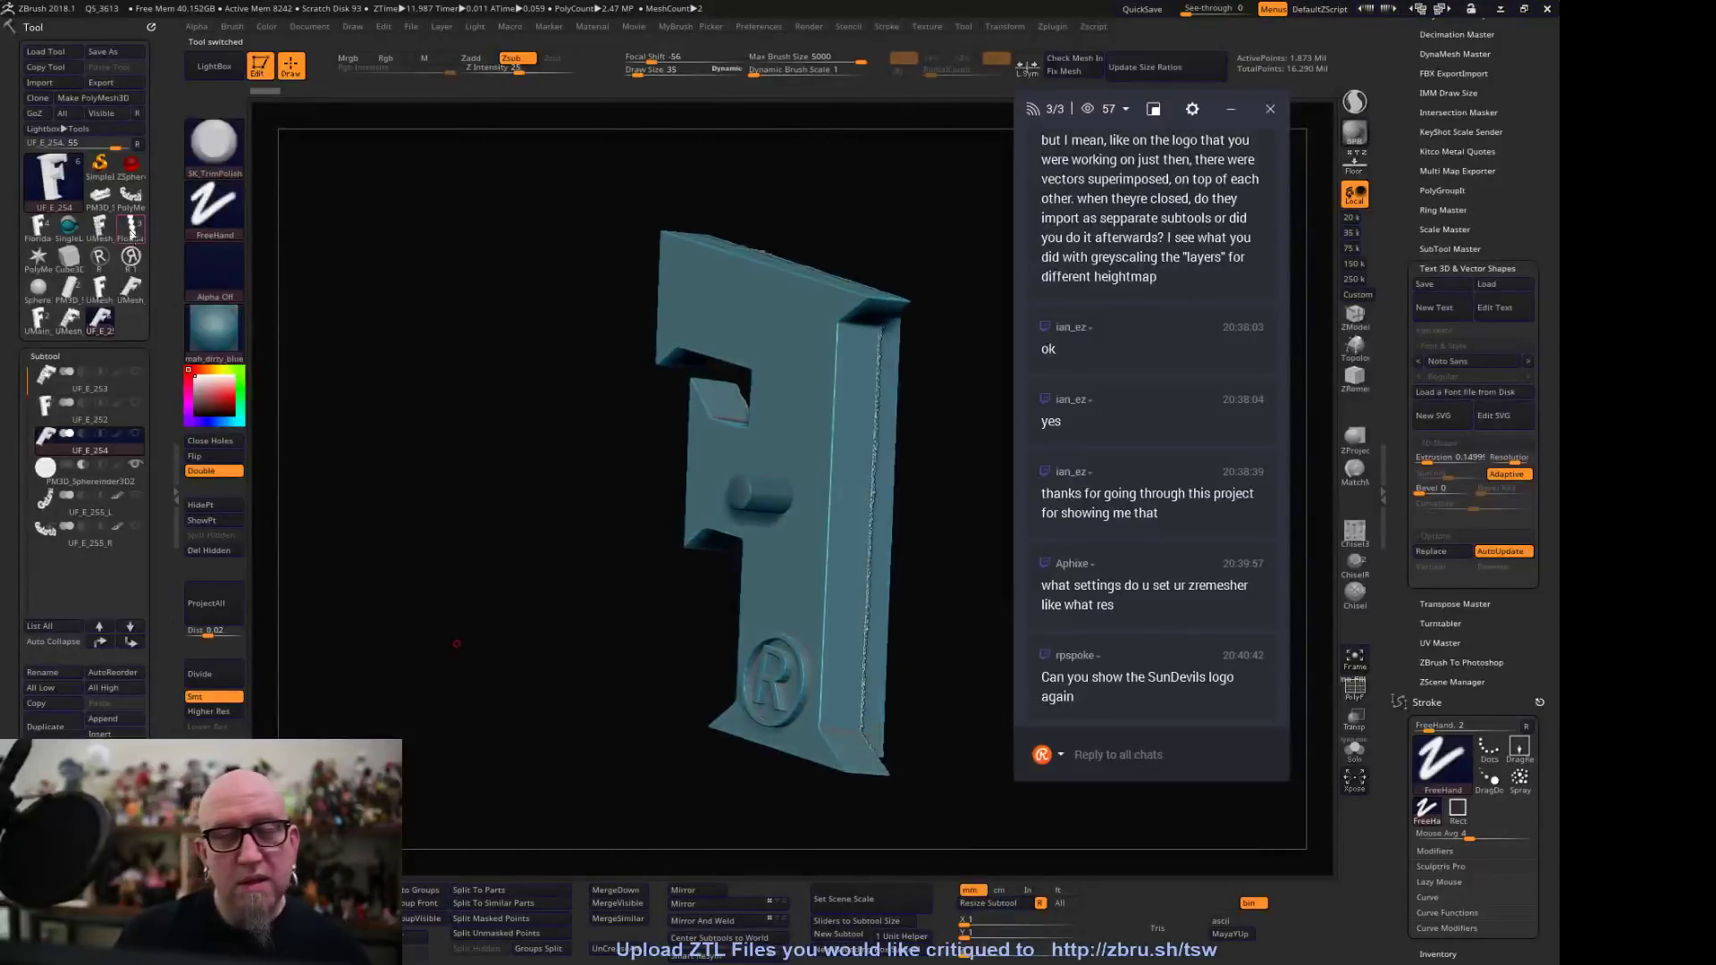
# Look through the Florida-F-Orange, Gators and scaled F tools, return to Florida-F-Orange and frame it from the front
pyautogui.click(132, 230)
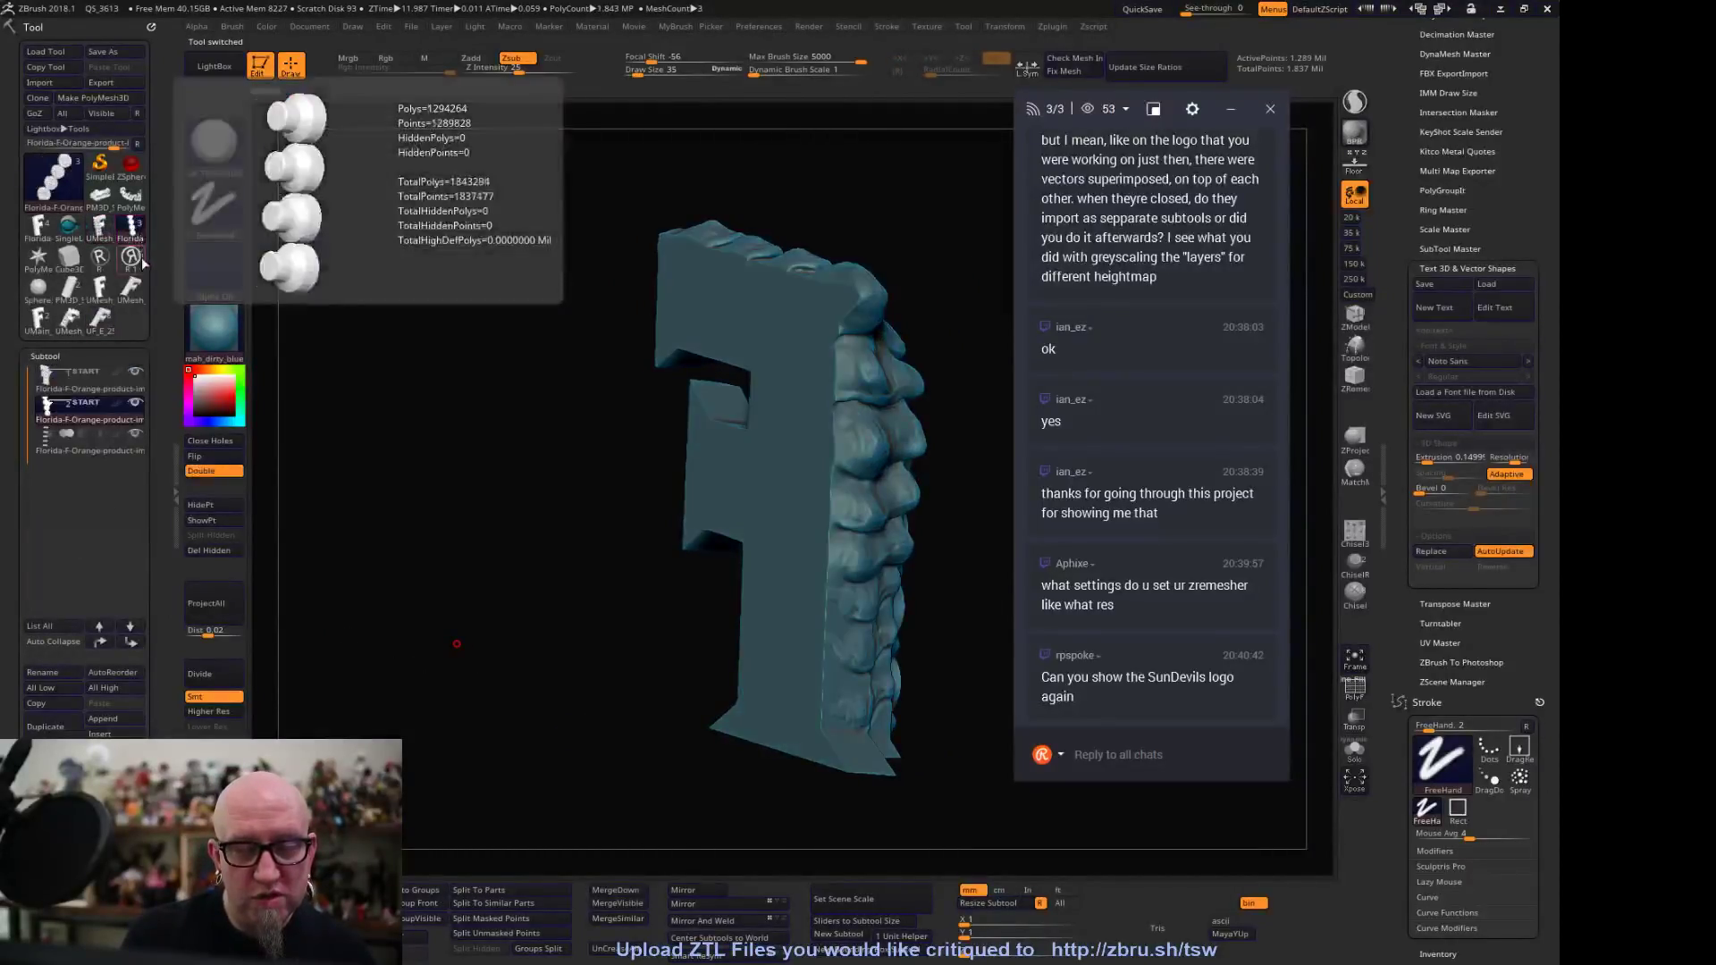
pyautogui.moveTo(398, 681); pyautogui.dragTo(298, 693)
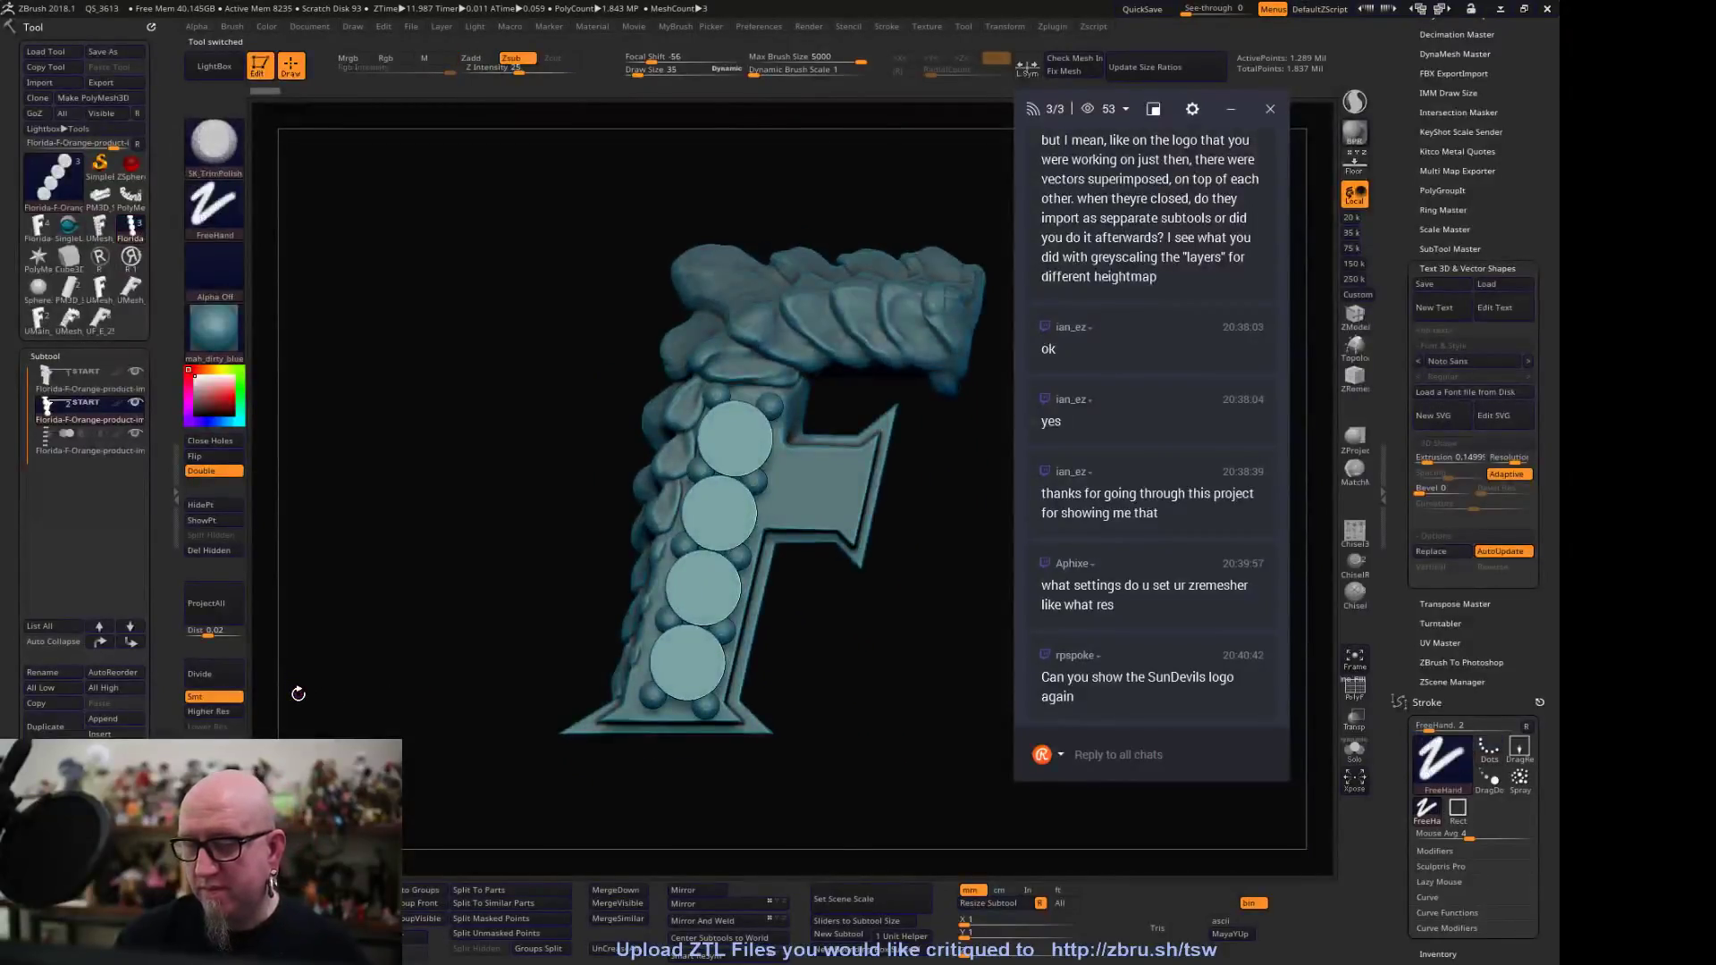
pyautogui.click(139, 195)
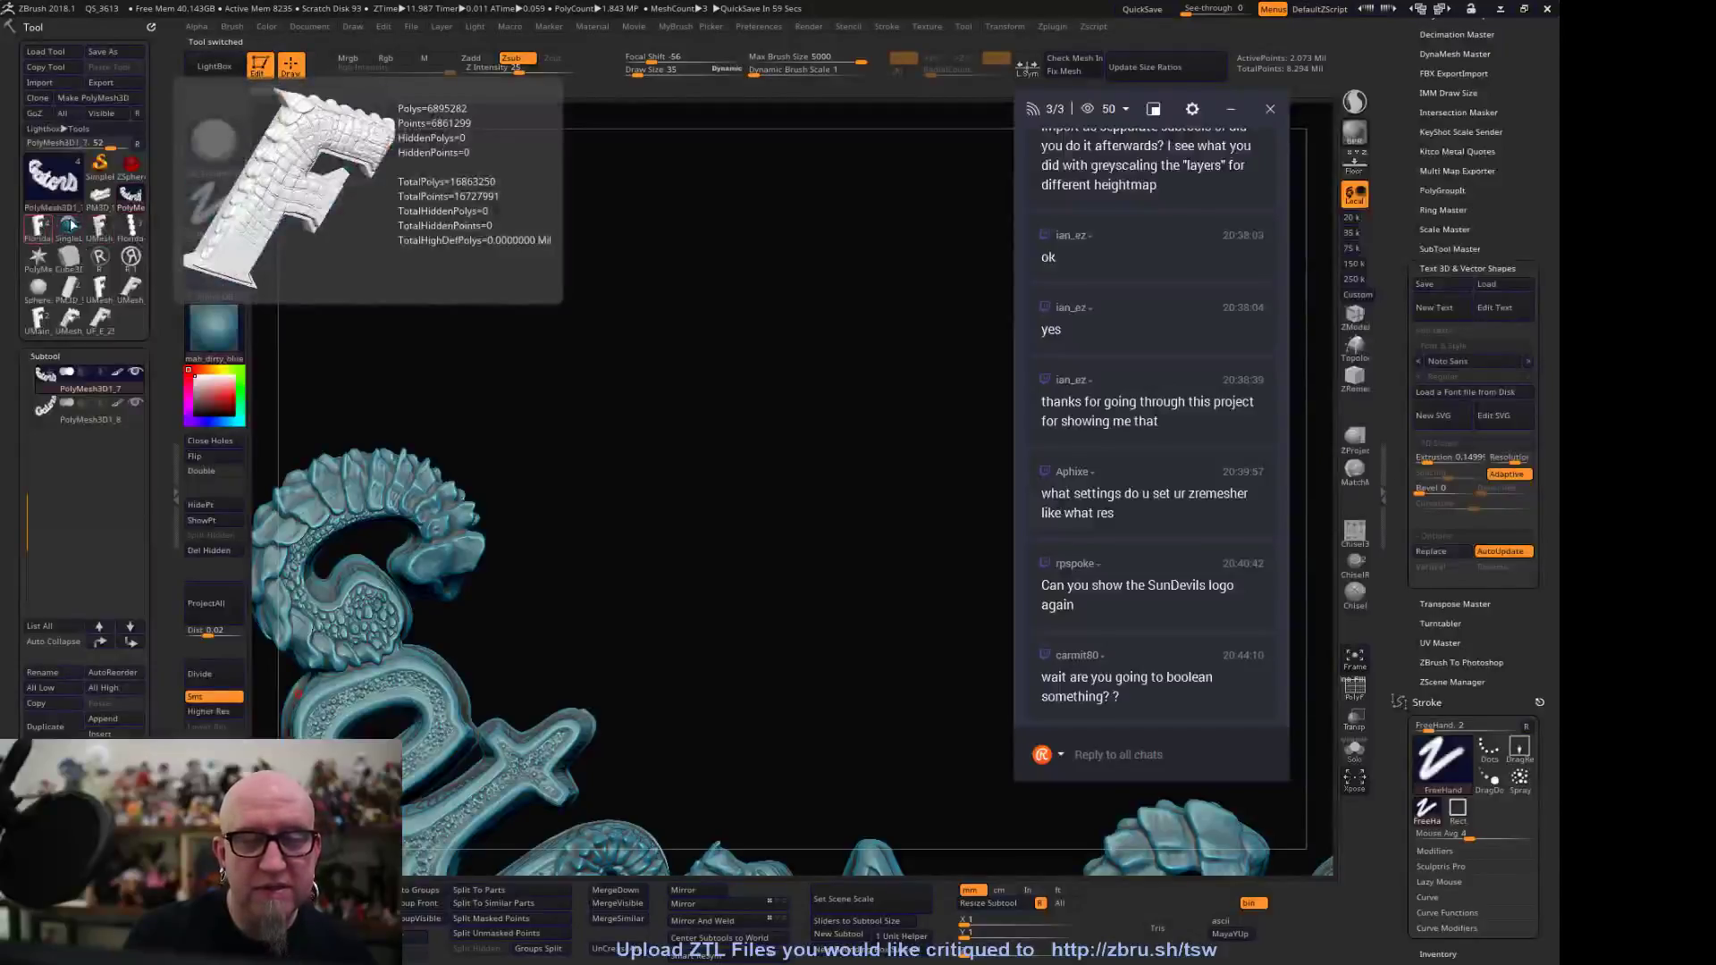
pyautogui.click(38, 228)
pyautogui.click(132, 231)
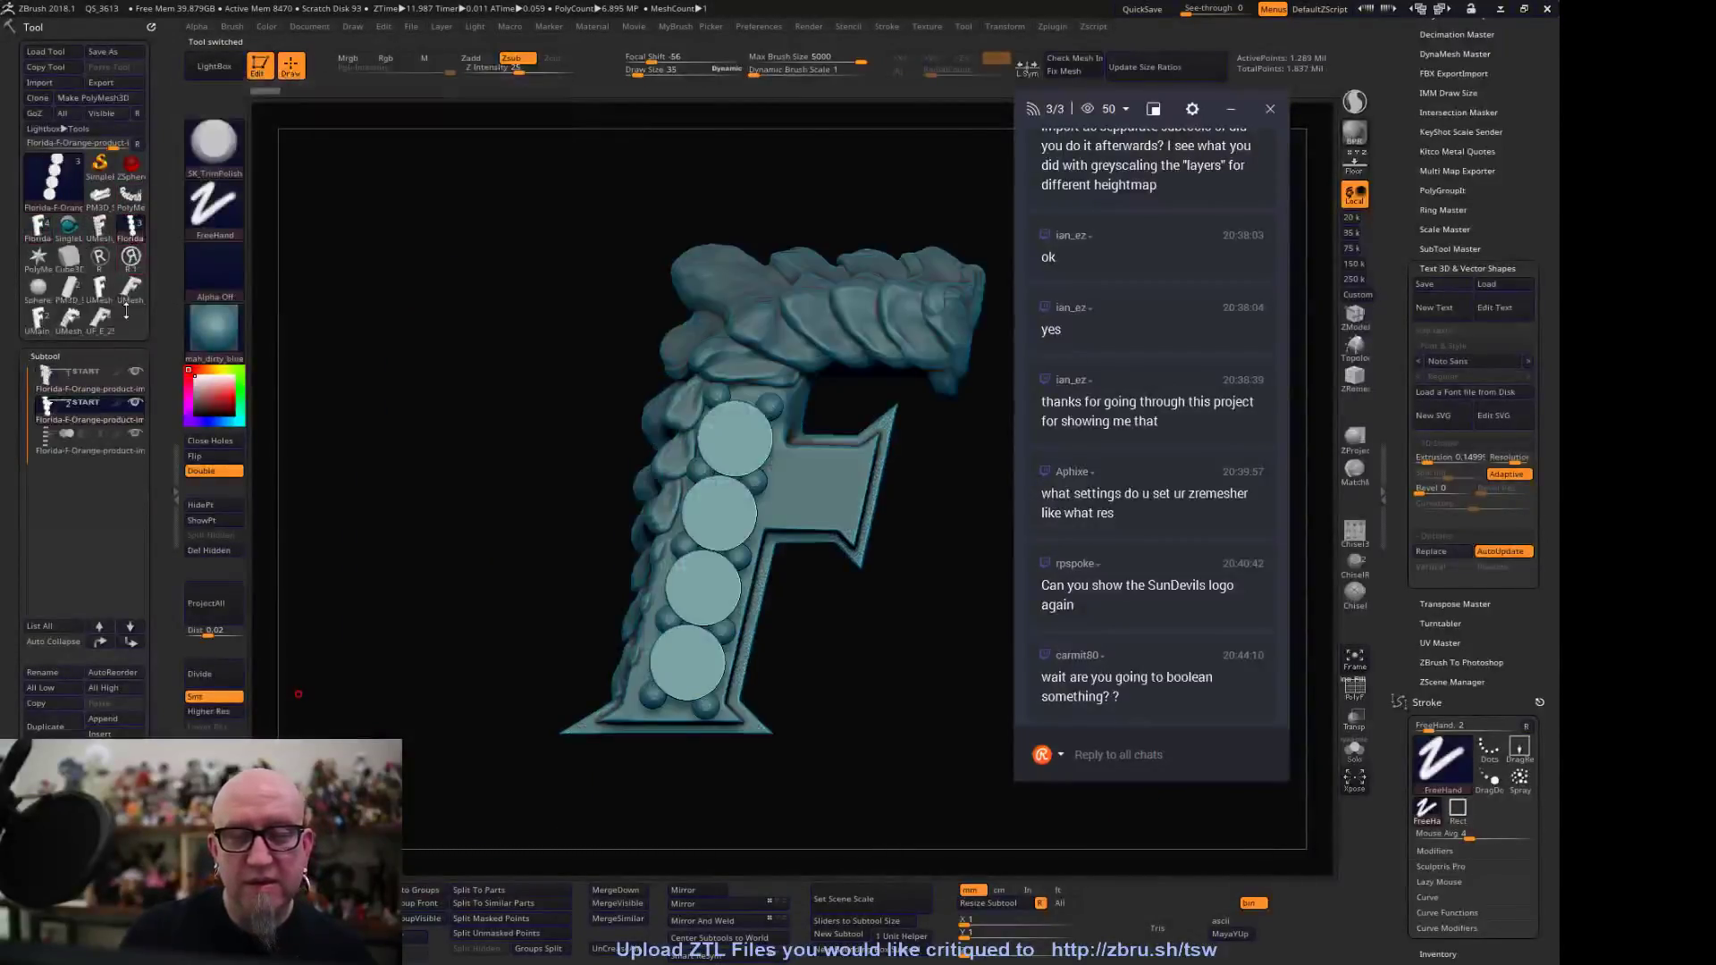
pyautogui.keyDown('alt'); pyautogui.moveTo(827, 814); pyautogui.dragTo(772, 750); pyautogui.keyUp('alt')
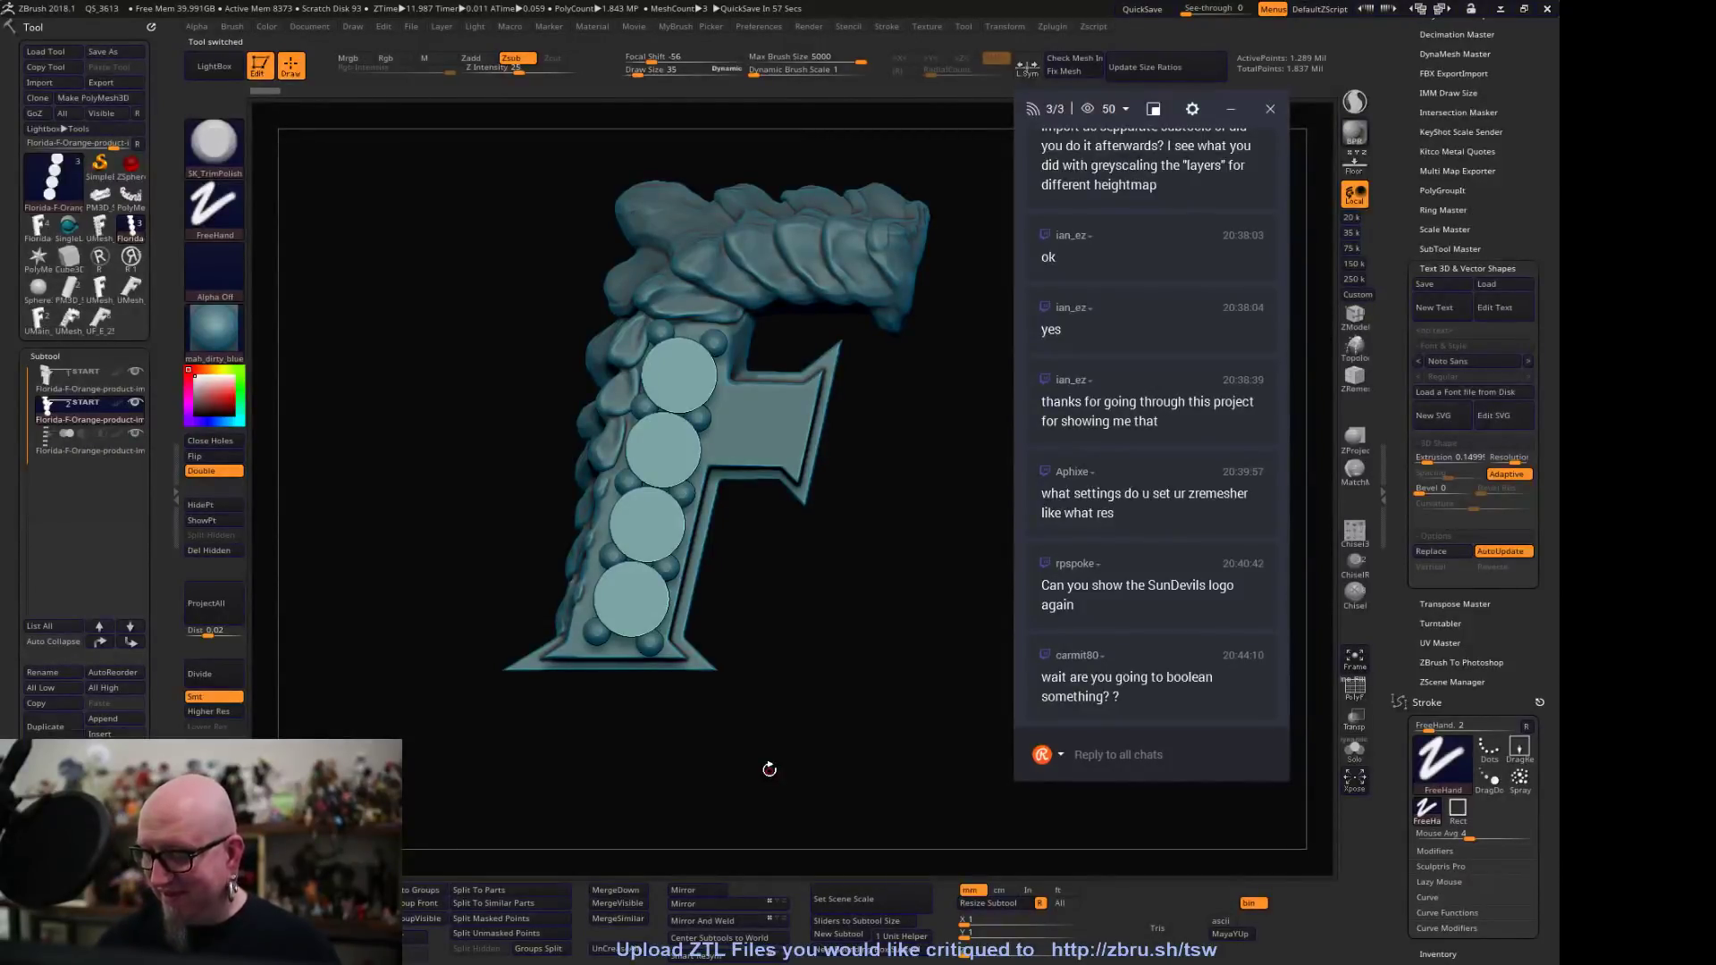
pyautogui.moveTo(510, 792); pyautogui.dragTo(487, 700)
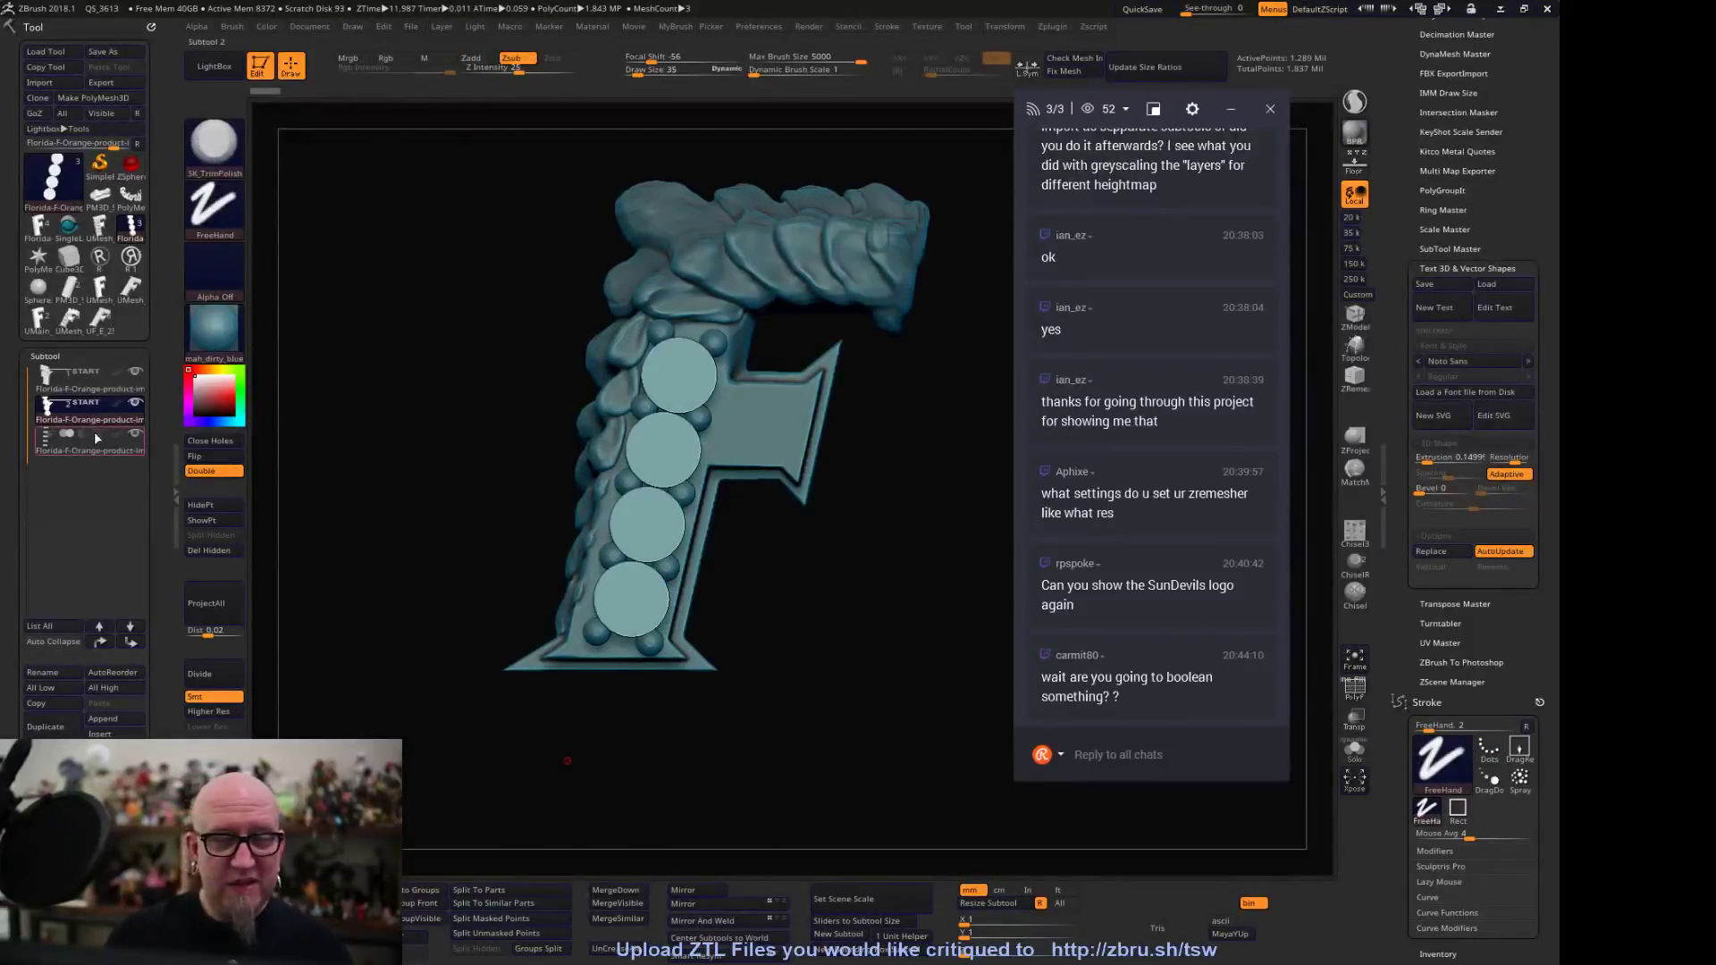
# Hide the cylinder and stud subtools so that only the plain F letter subtool is shown
pyautogui.click(139, 393)
pyautogui.click(136, 373)
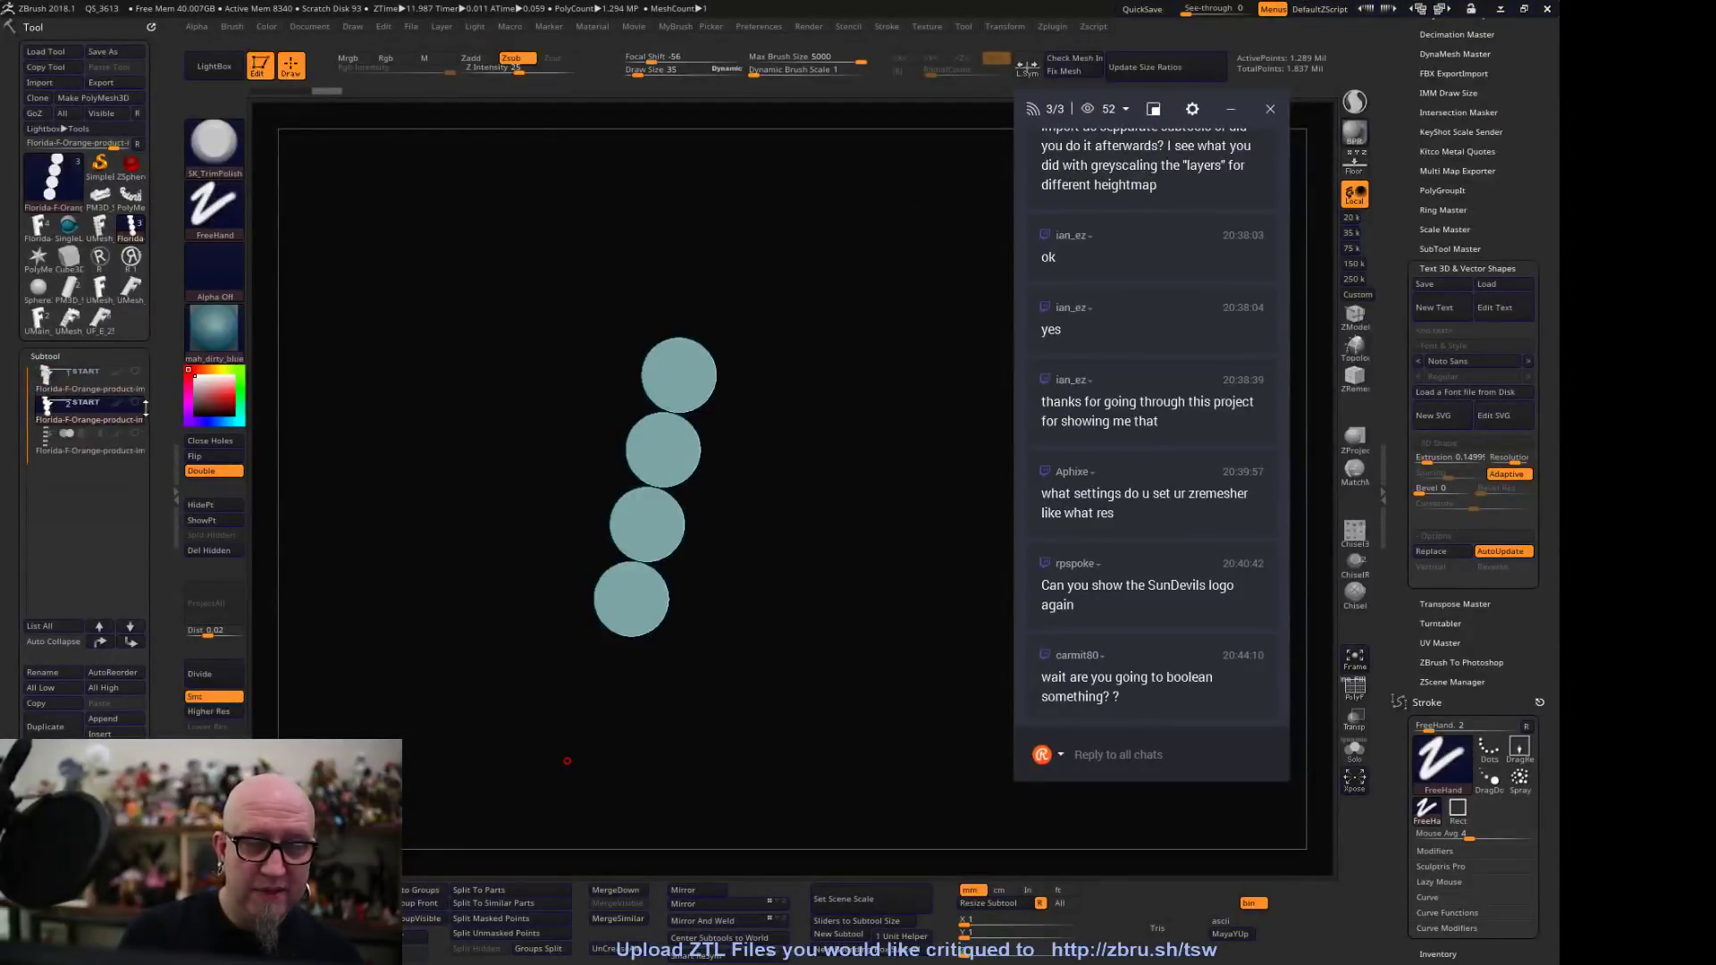
pyautogui.click(107, 408)
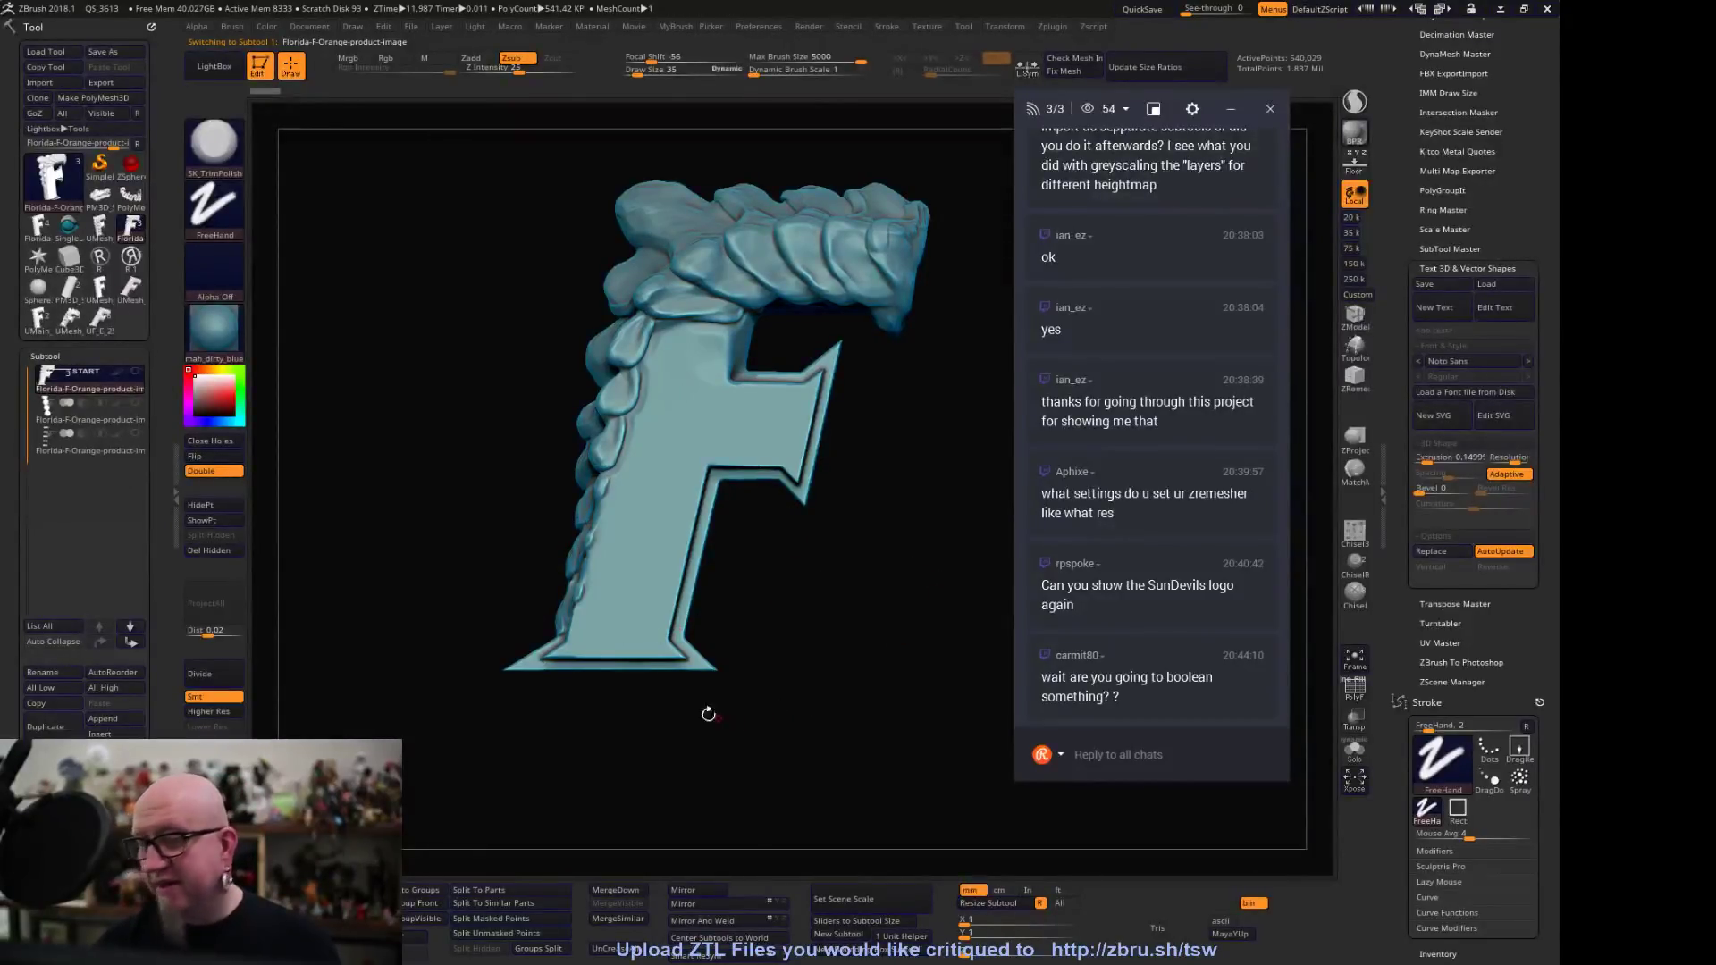
pyautogui.click(135, 402)
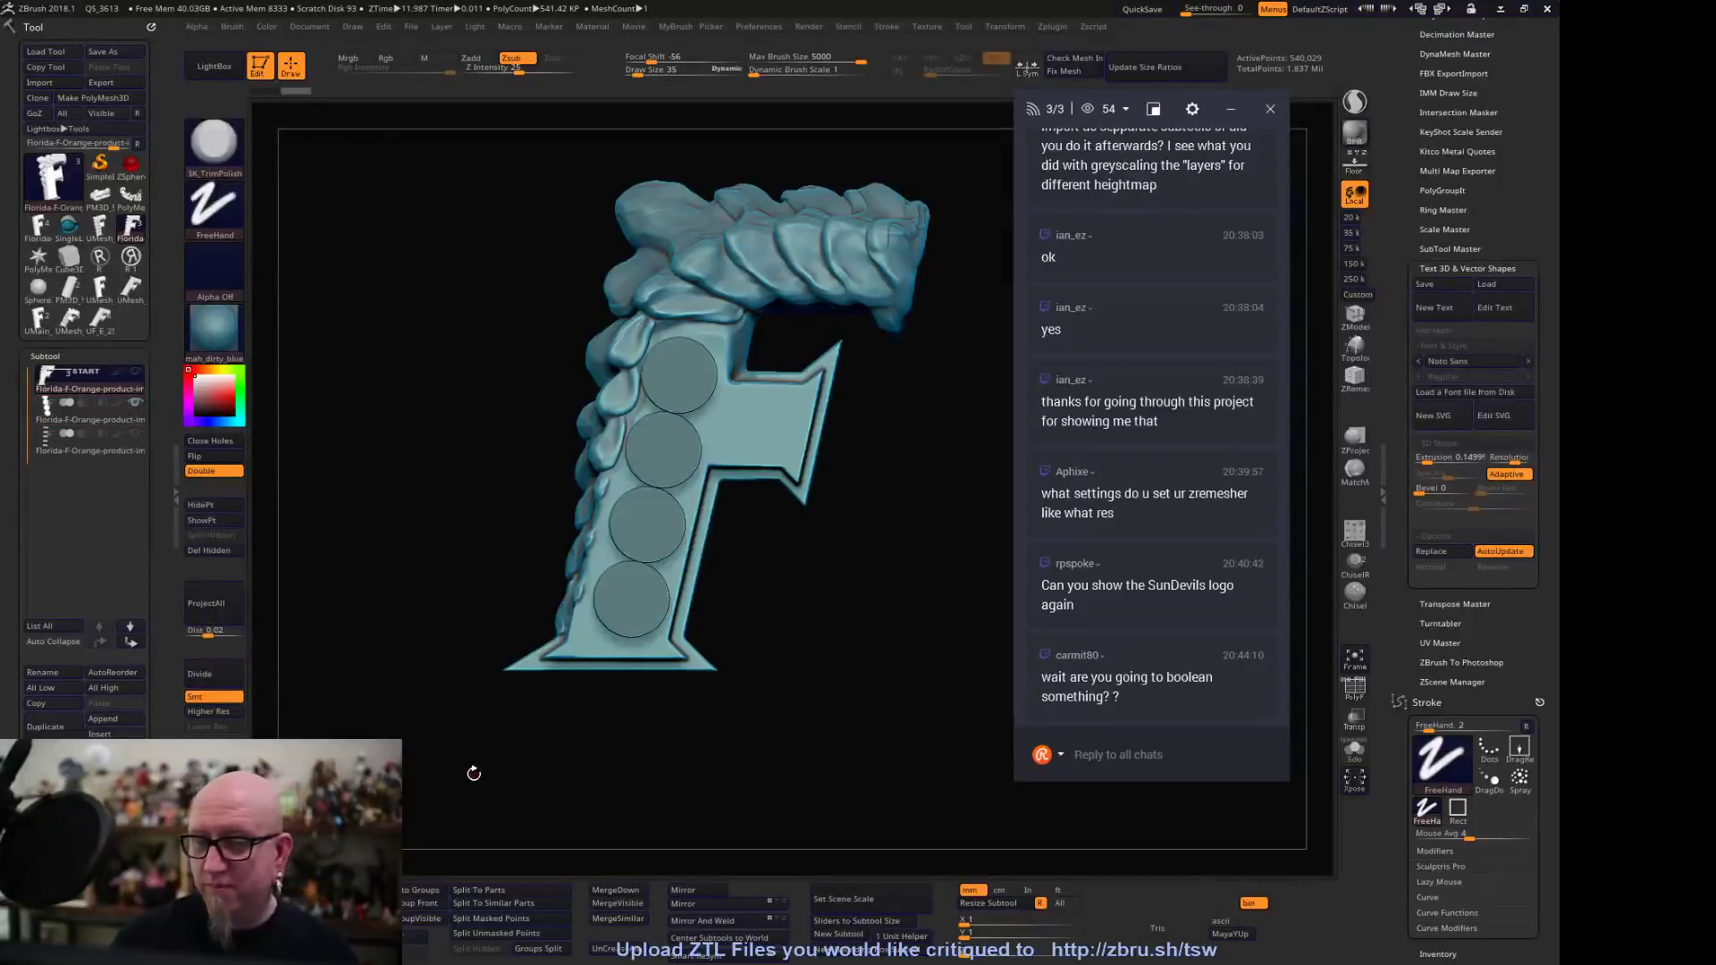
pyautogui.click(136, 401)
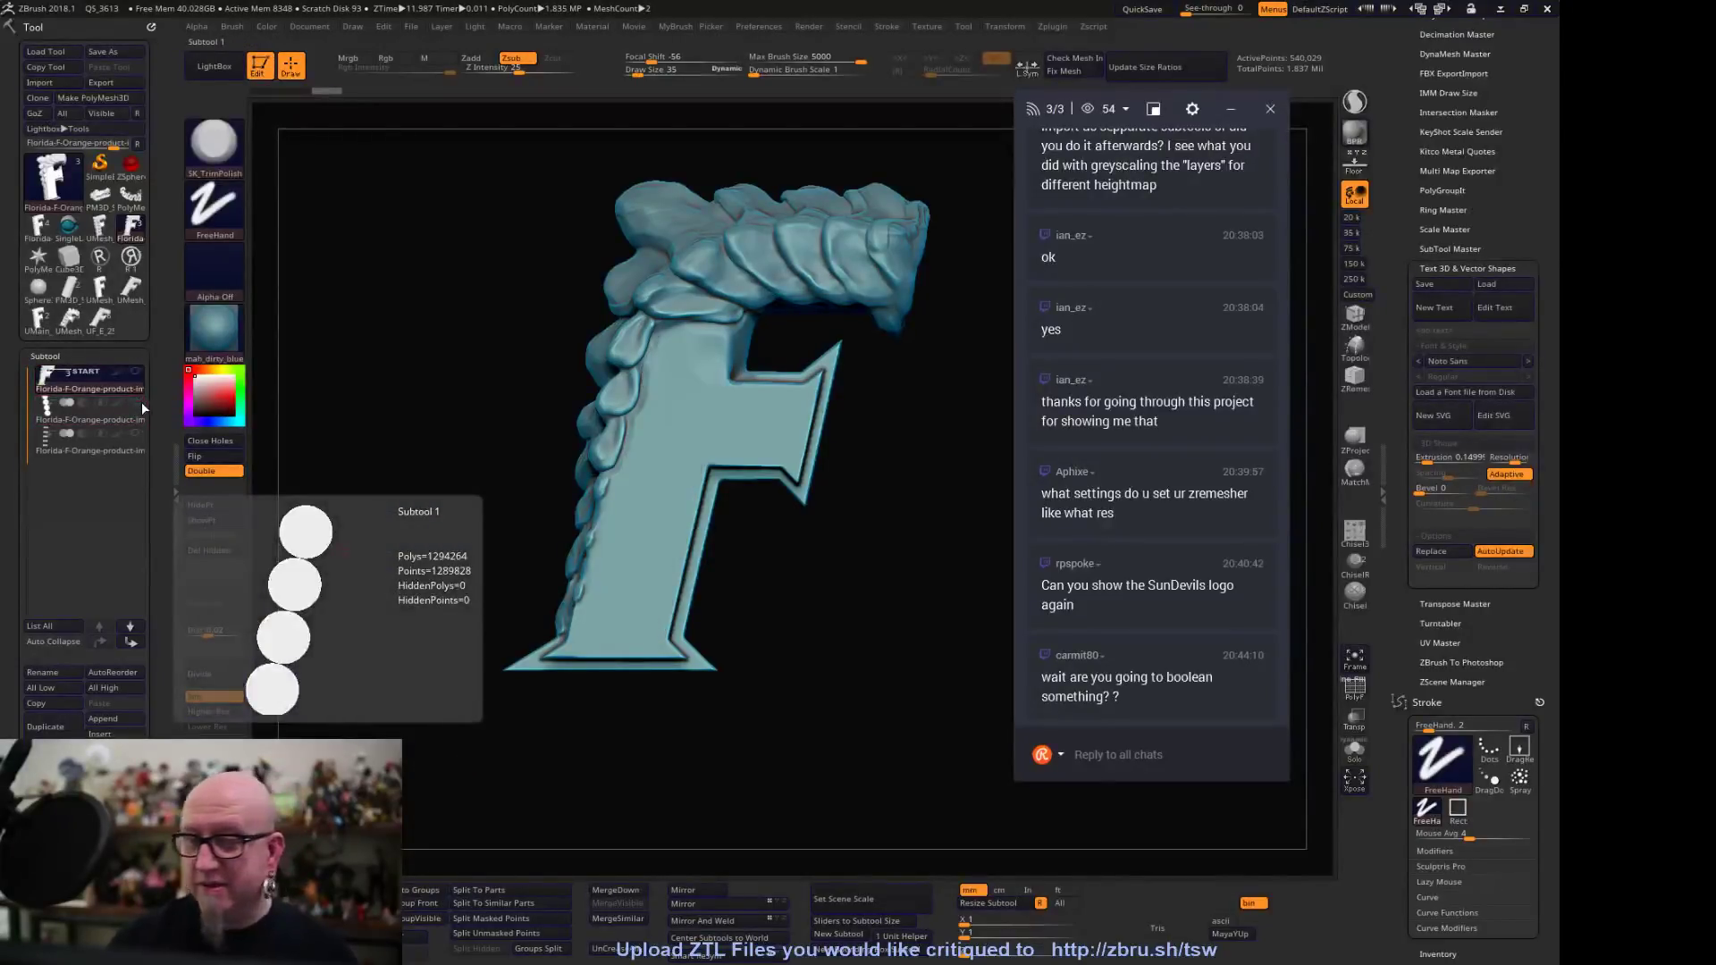
# Choose the PlanarFlatten brush with a draw size of 323 and flatten the front face of the F letter
pyautogui.scroll(10, 1554, 413)
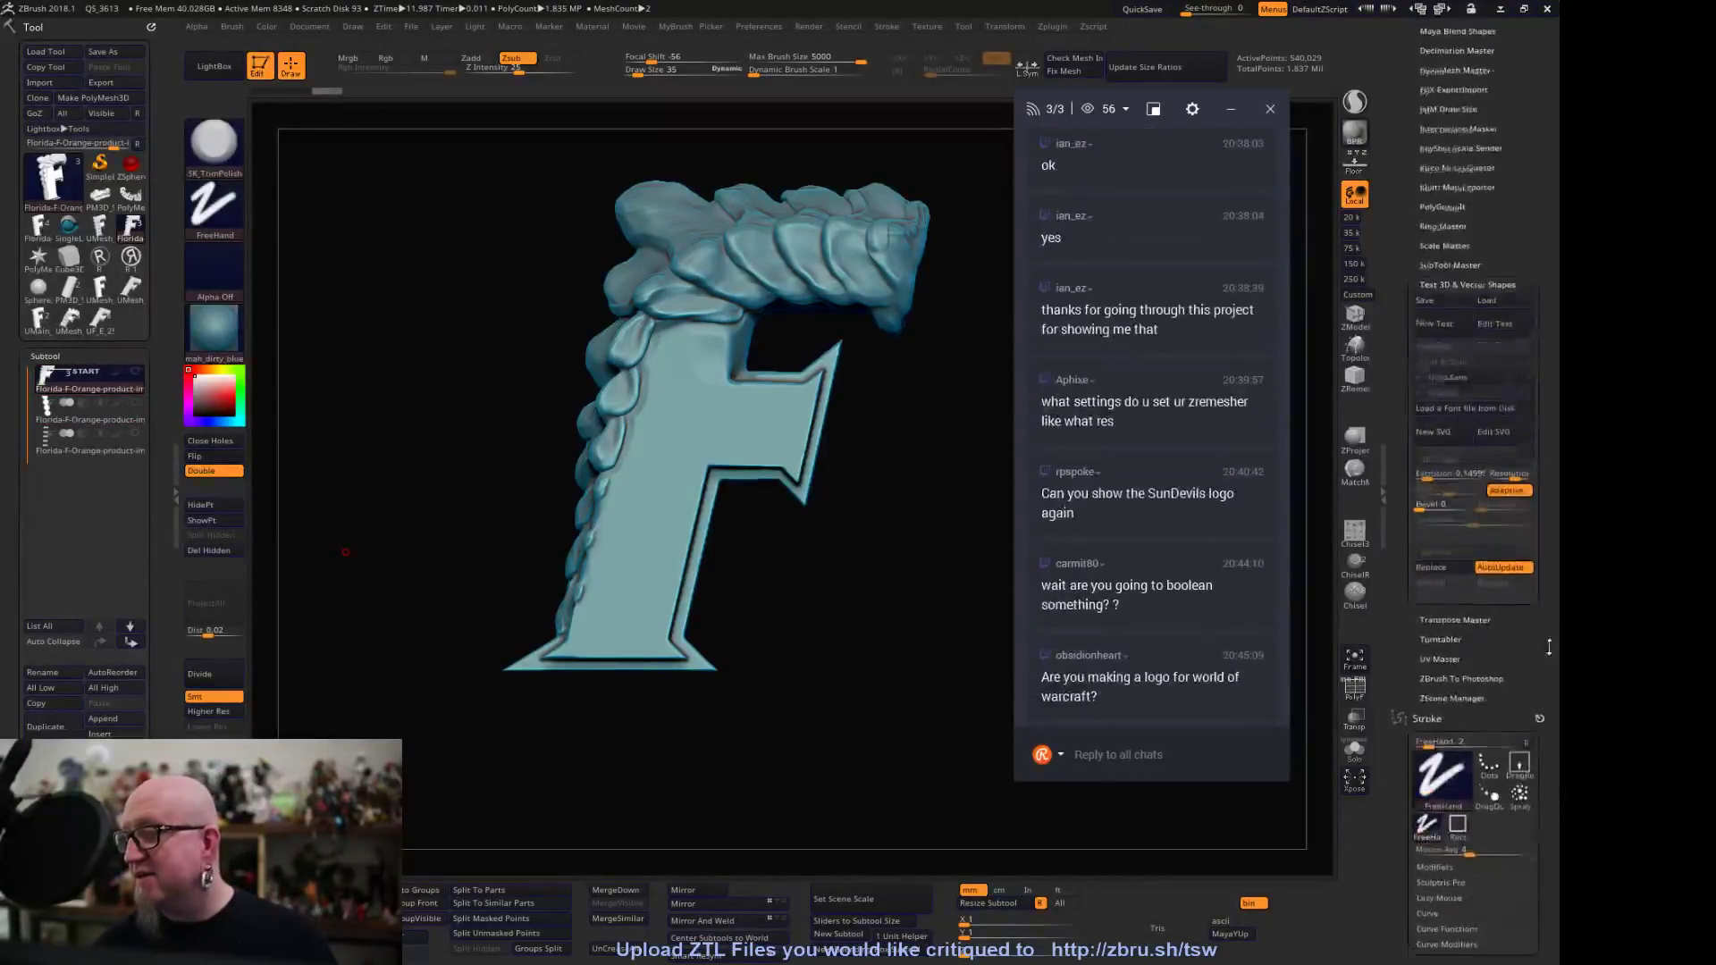
pyautogui.moveTo(1554, 413)
pyautogui.mouseDown()
pyautogui.moveTo(1550, 294)
pyautogui.moveTo(1550, 322)
pyautogui.mouseUp()
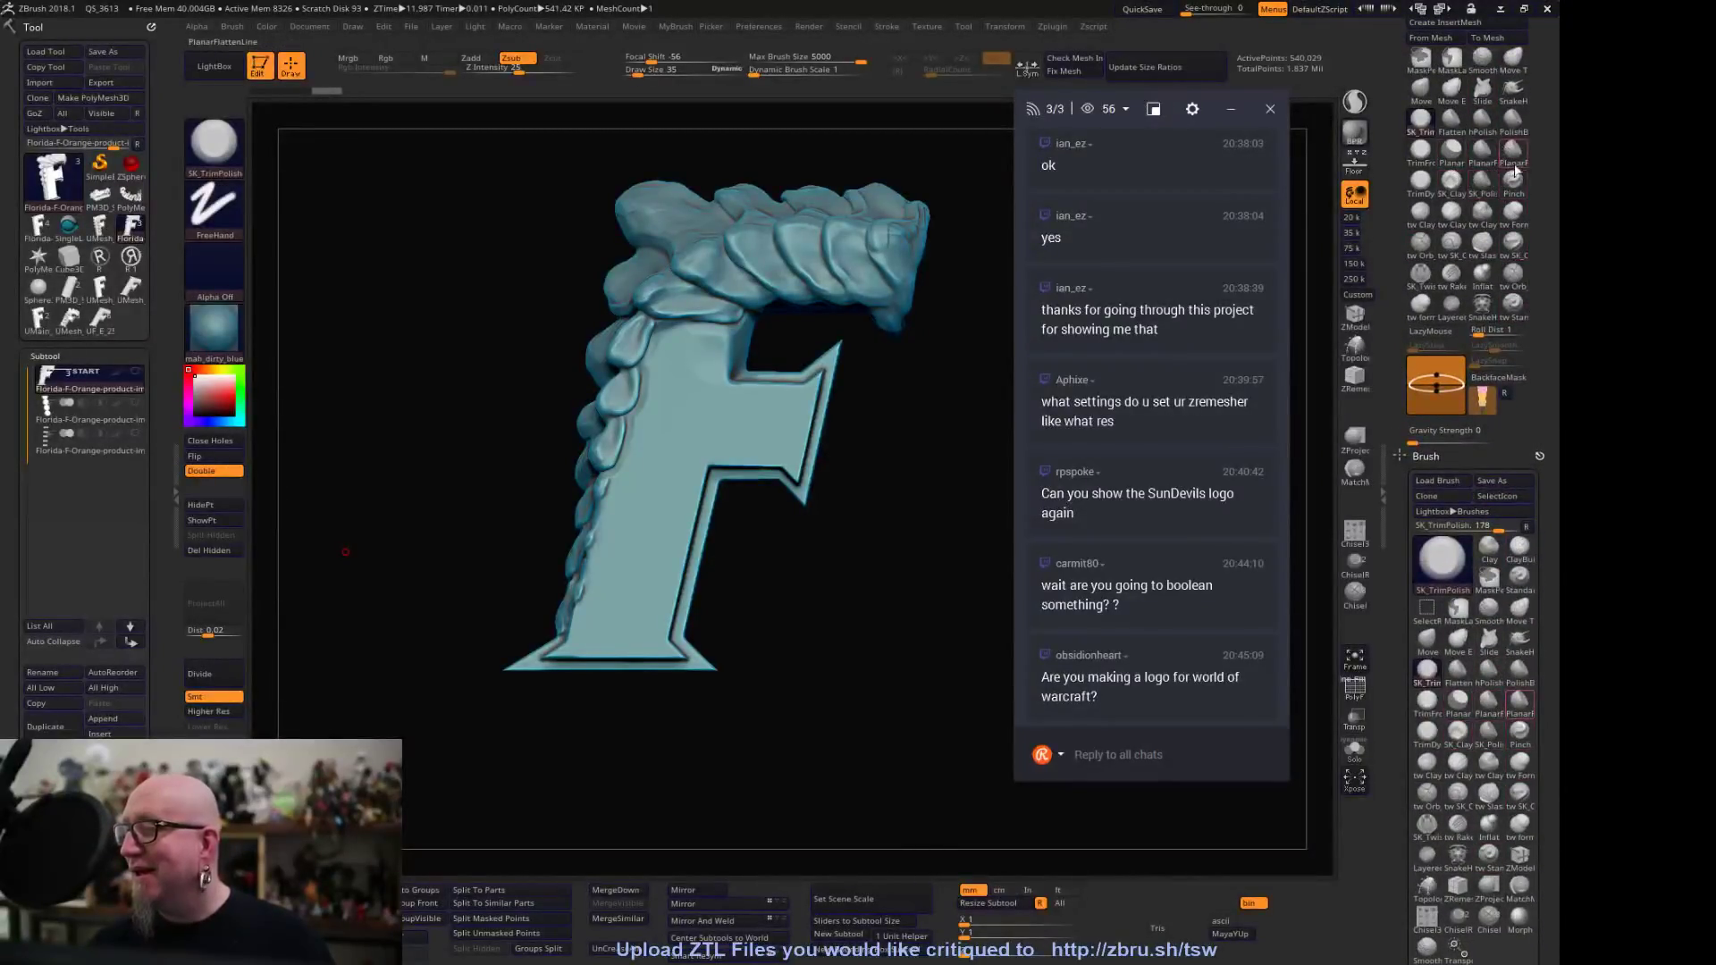
pyautogui.click(1482, 150)
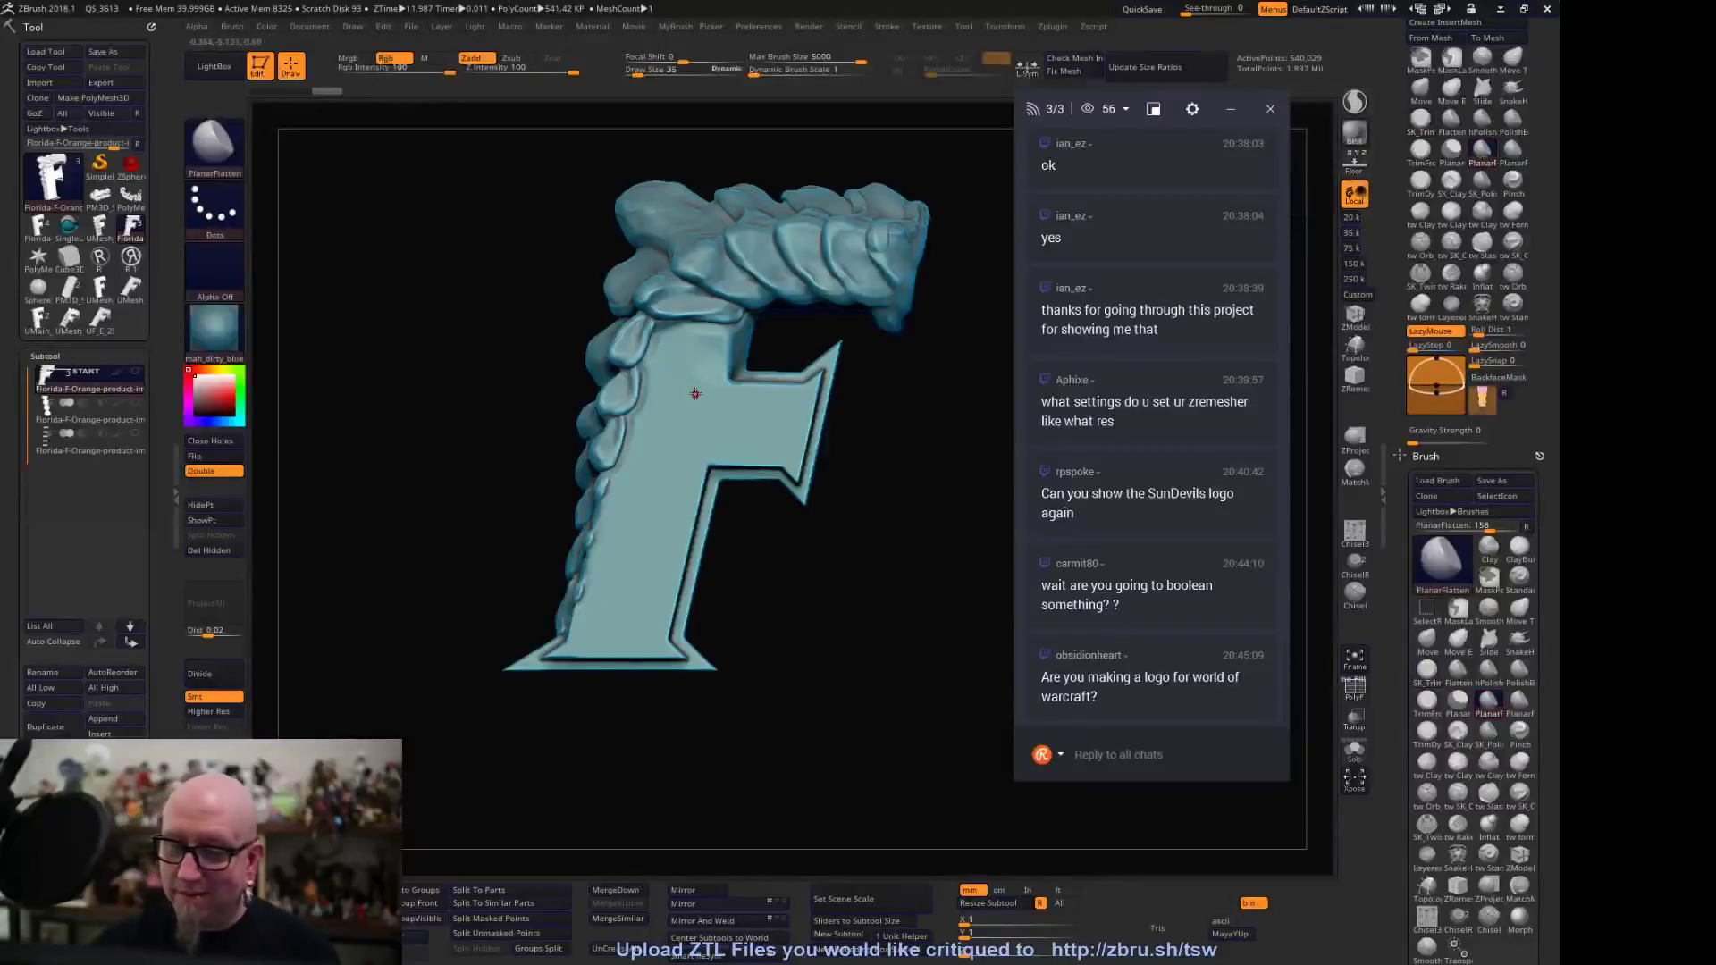
pyautogui.rightClick(899, 395)
pyautogui.moveTo(899, 395); pyautogui.dragTo(909, 396)
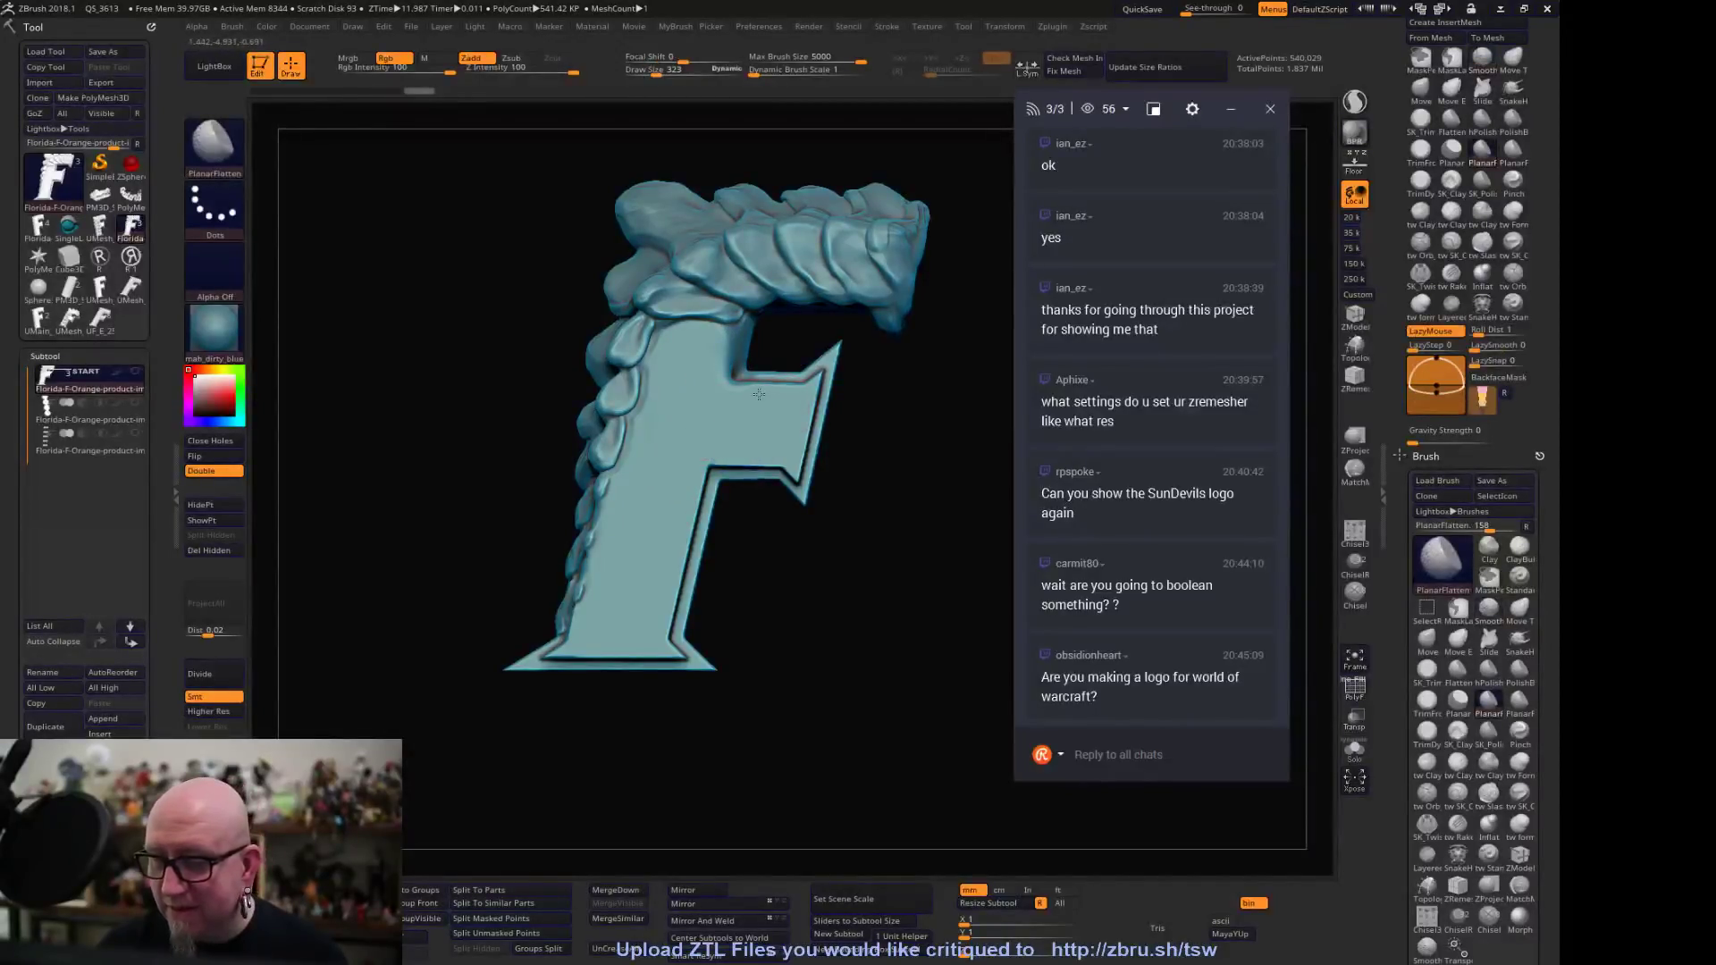
pyautogui.moveTo(715, 379)
pyautogui.mouseDown()
pyautogui.moveTo(716, 404)
pyautogui.moveTo(728, 326)
pyautogui.mouseUp()
pyautogui.moveTo(697, 618); pyautogui.dragTo(833, 673)
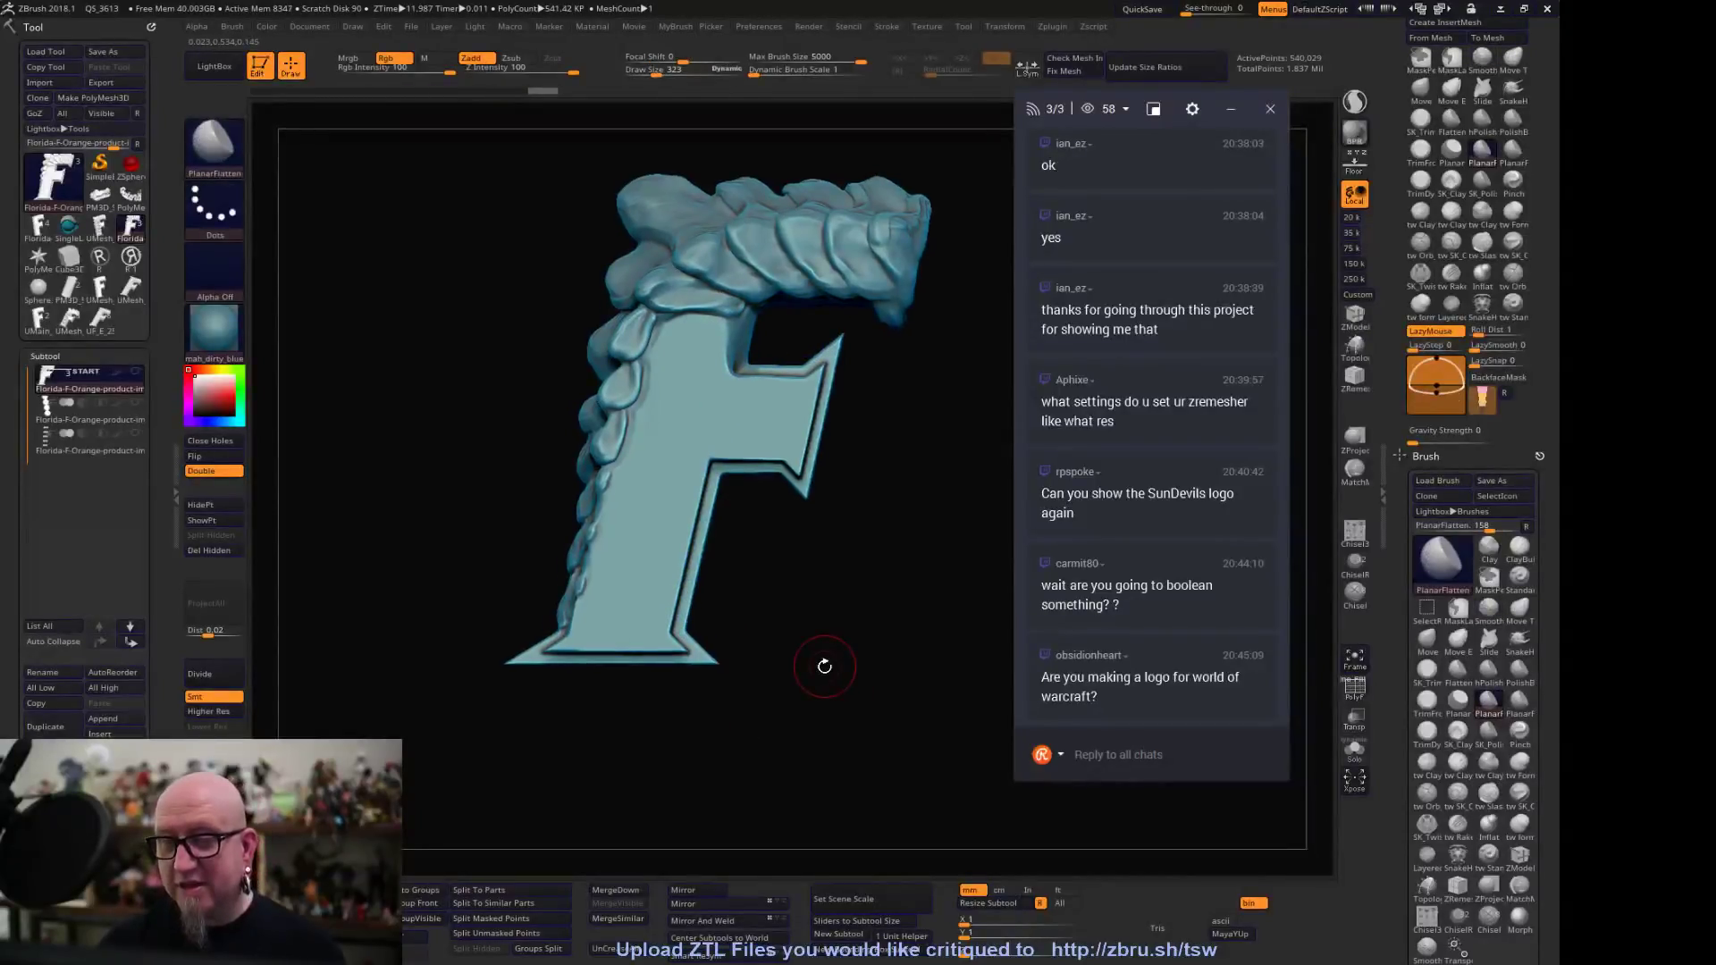
# Show the cylinder subtool and set it to subtract so it cuts four recesses into the F letter's stem
pyautogui.click(137, 404)
pyautogui.moveTo(595, 788); pyautogui.dragTo(546, 715)
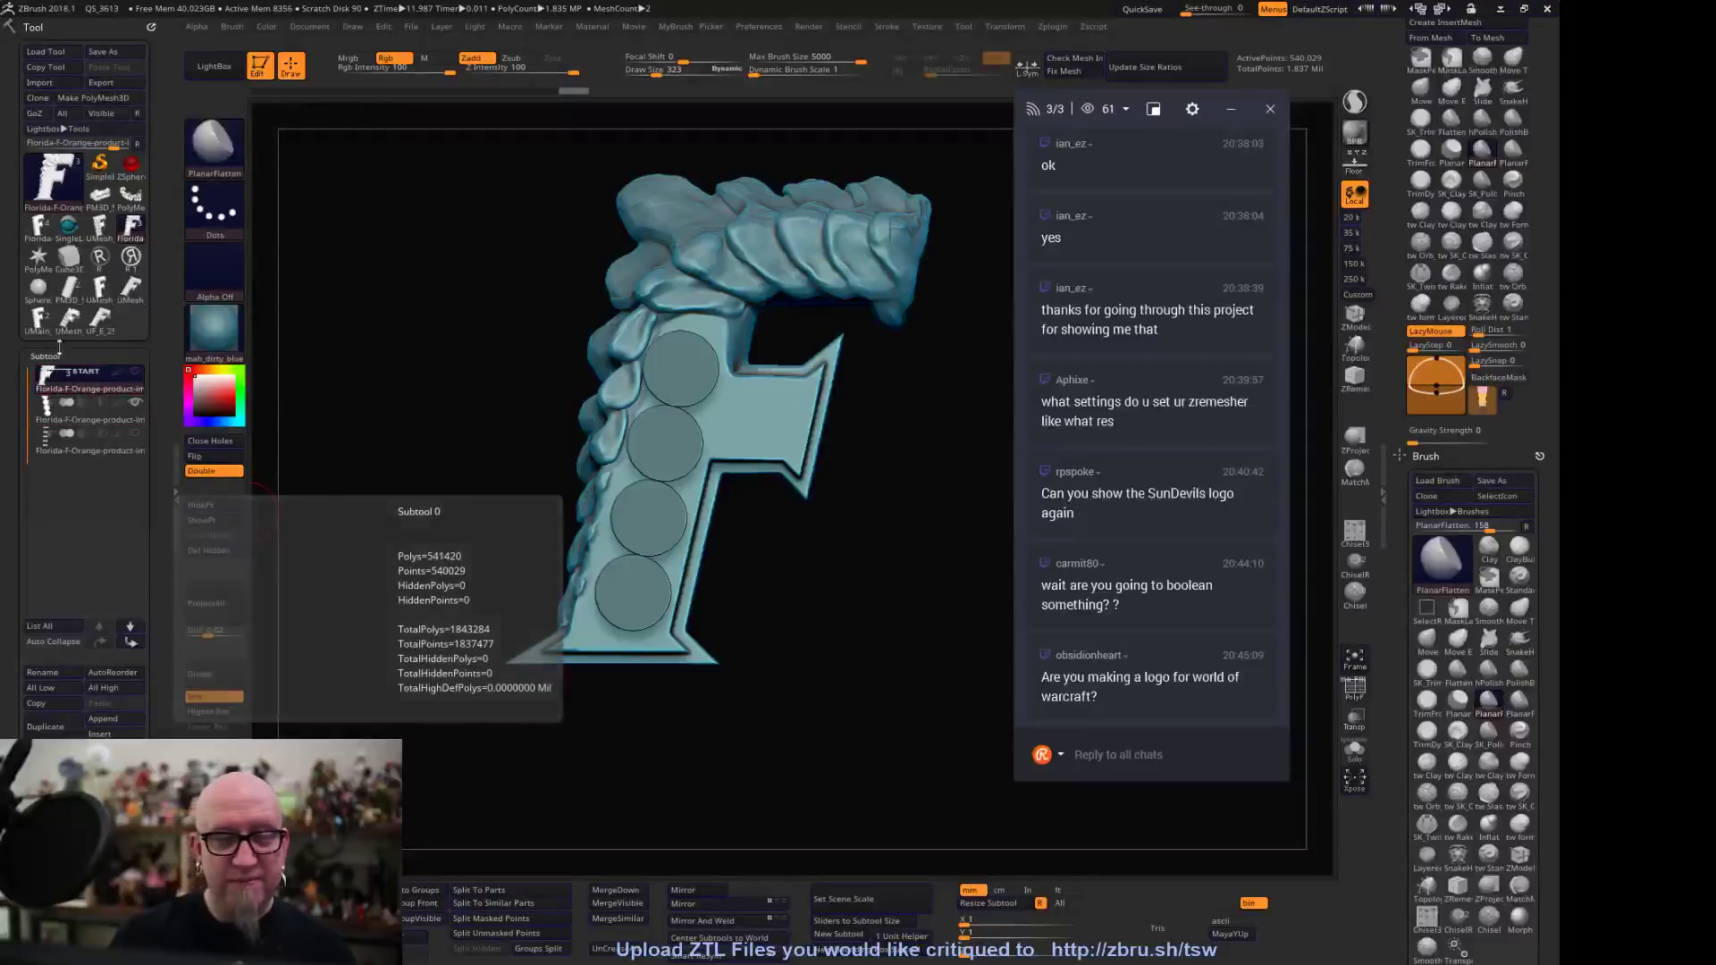
pyautogui.click(81, 402)
pyautogui.moveTo(598, 780)
pyautogui.mouseDown()
pyautogui.moveTo(558, 753)
pyautogui.moveTo(597, 762)
pyautogui.mouseUp()
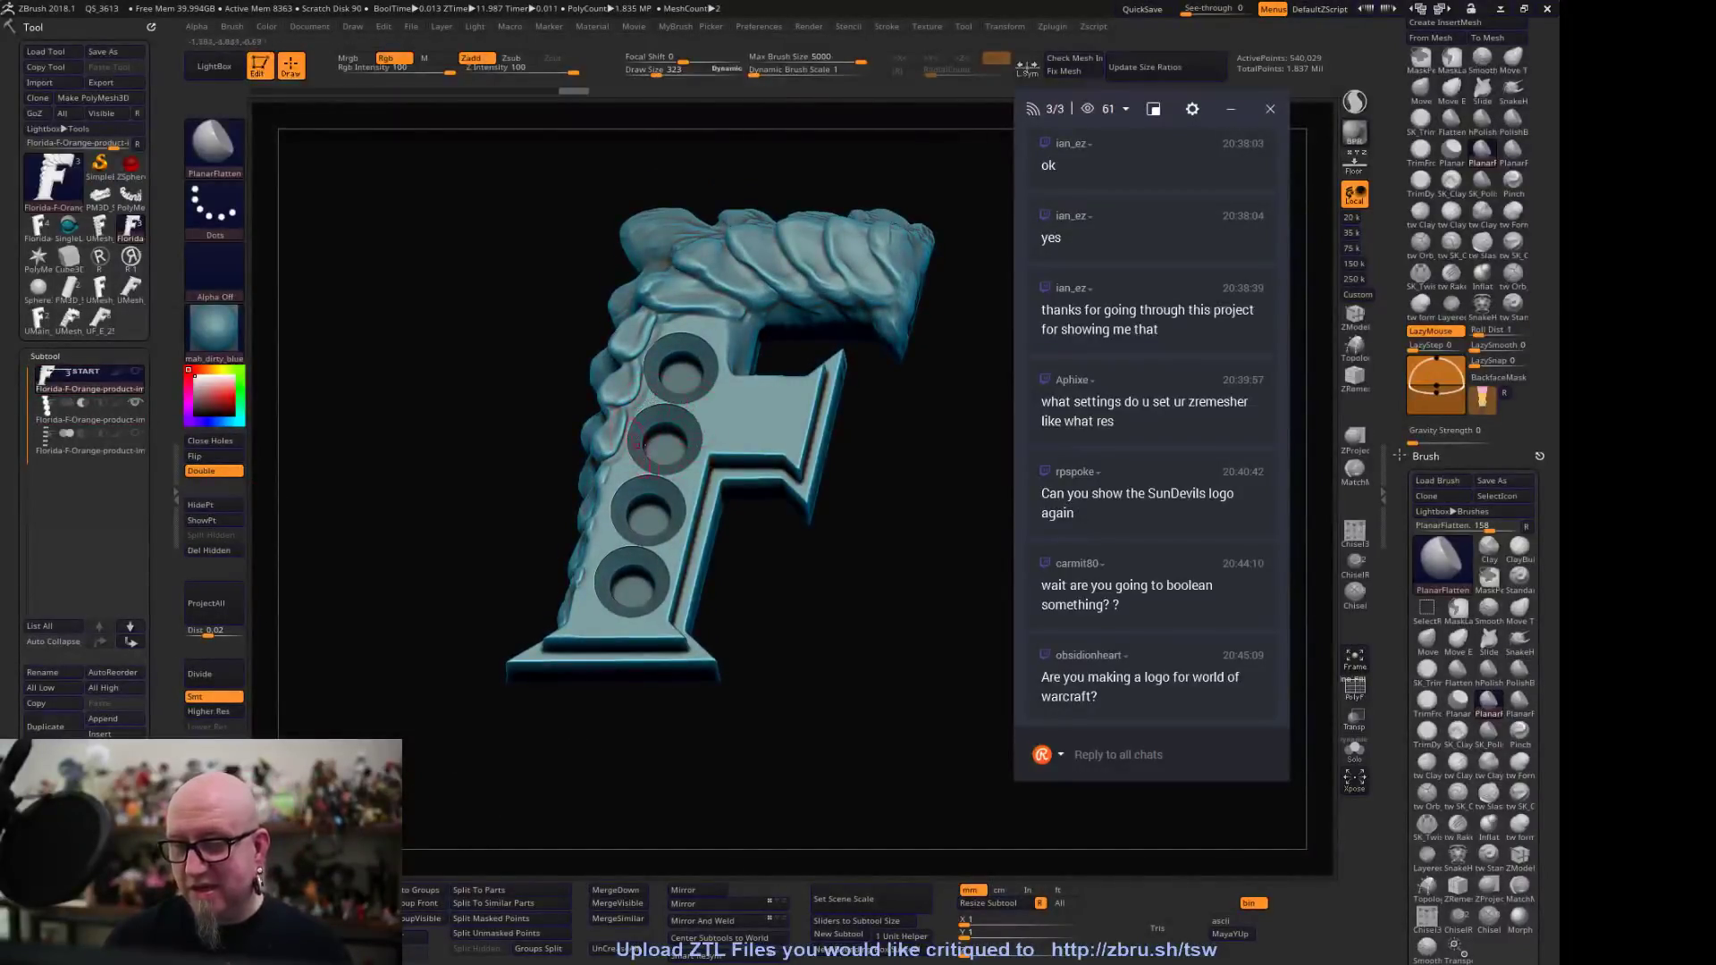
pyautogui.moveTo(687, 720); pyautogui.dragTo(693, 796)
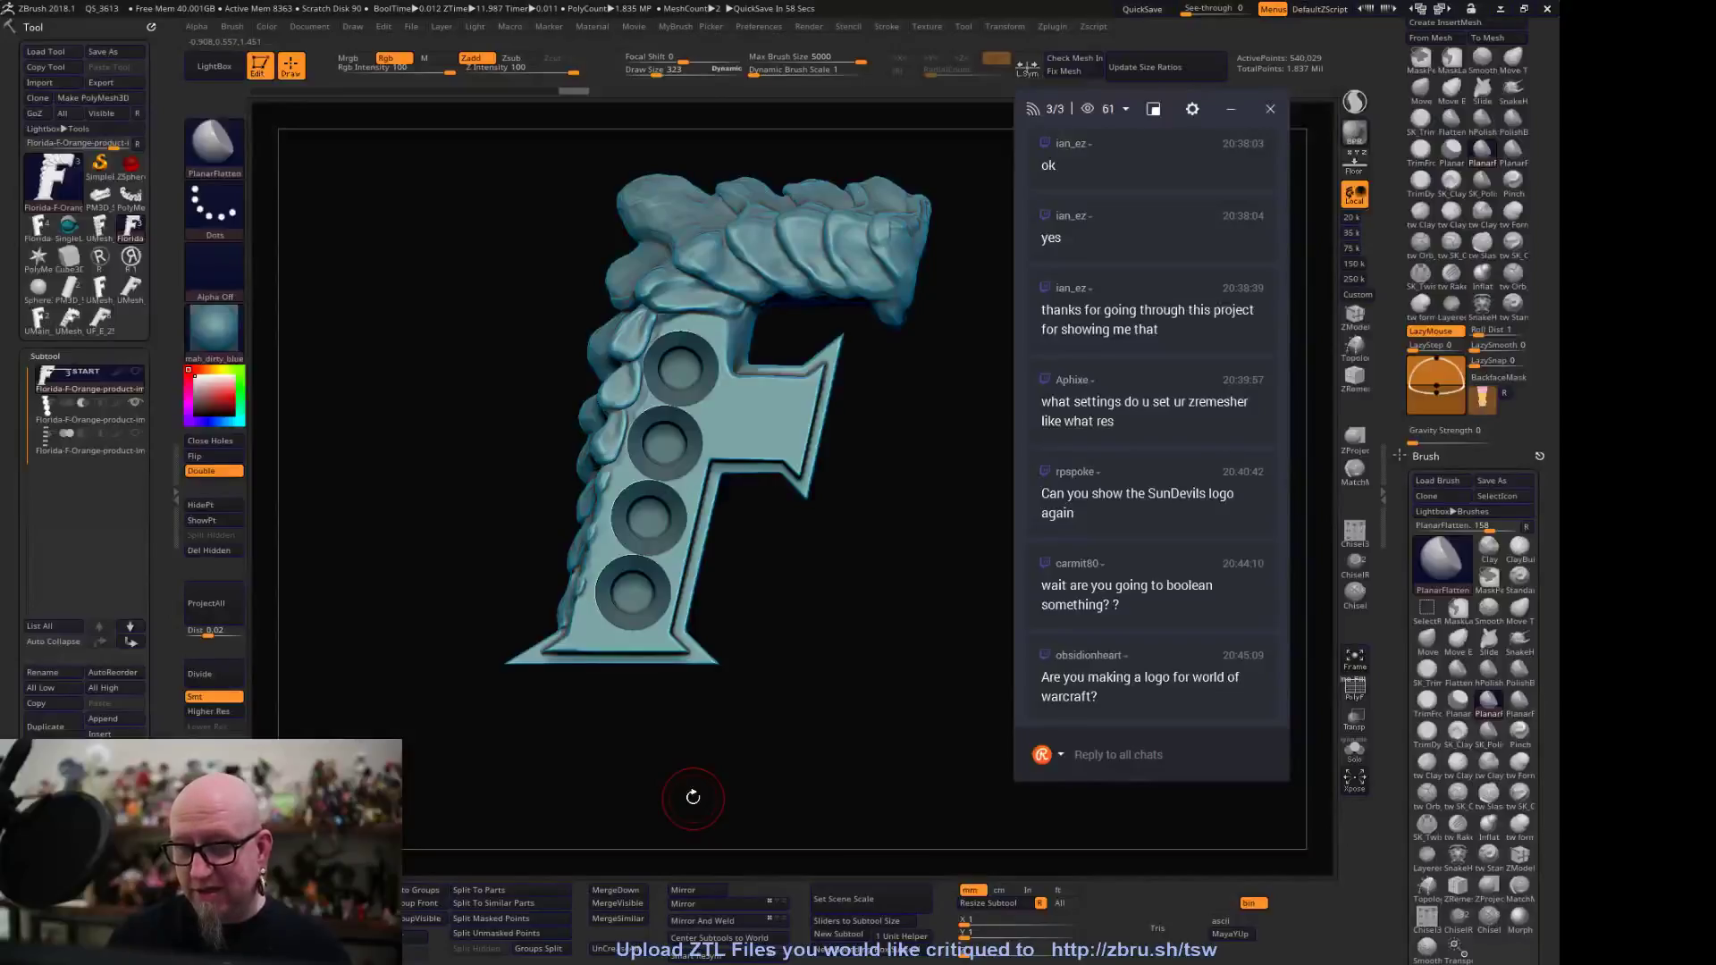
pyautogui.moveTo(693, 796); pyautogui.dragTo(755, 611)
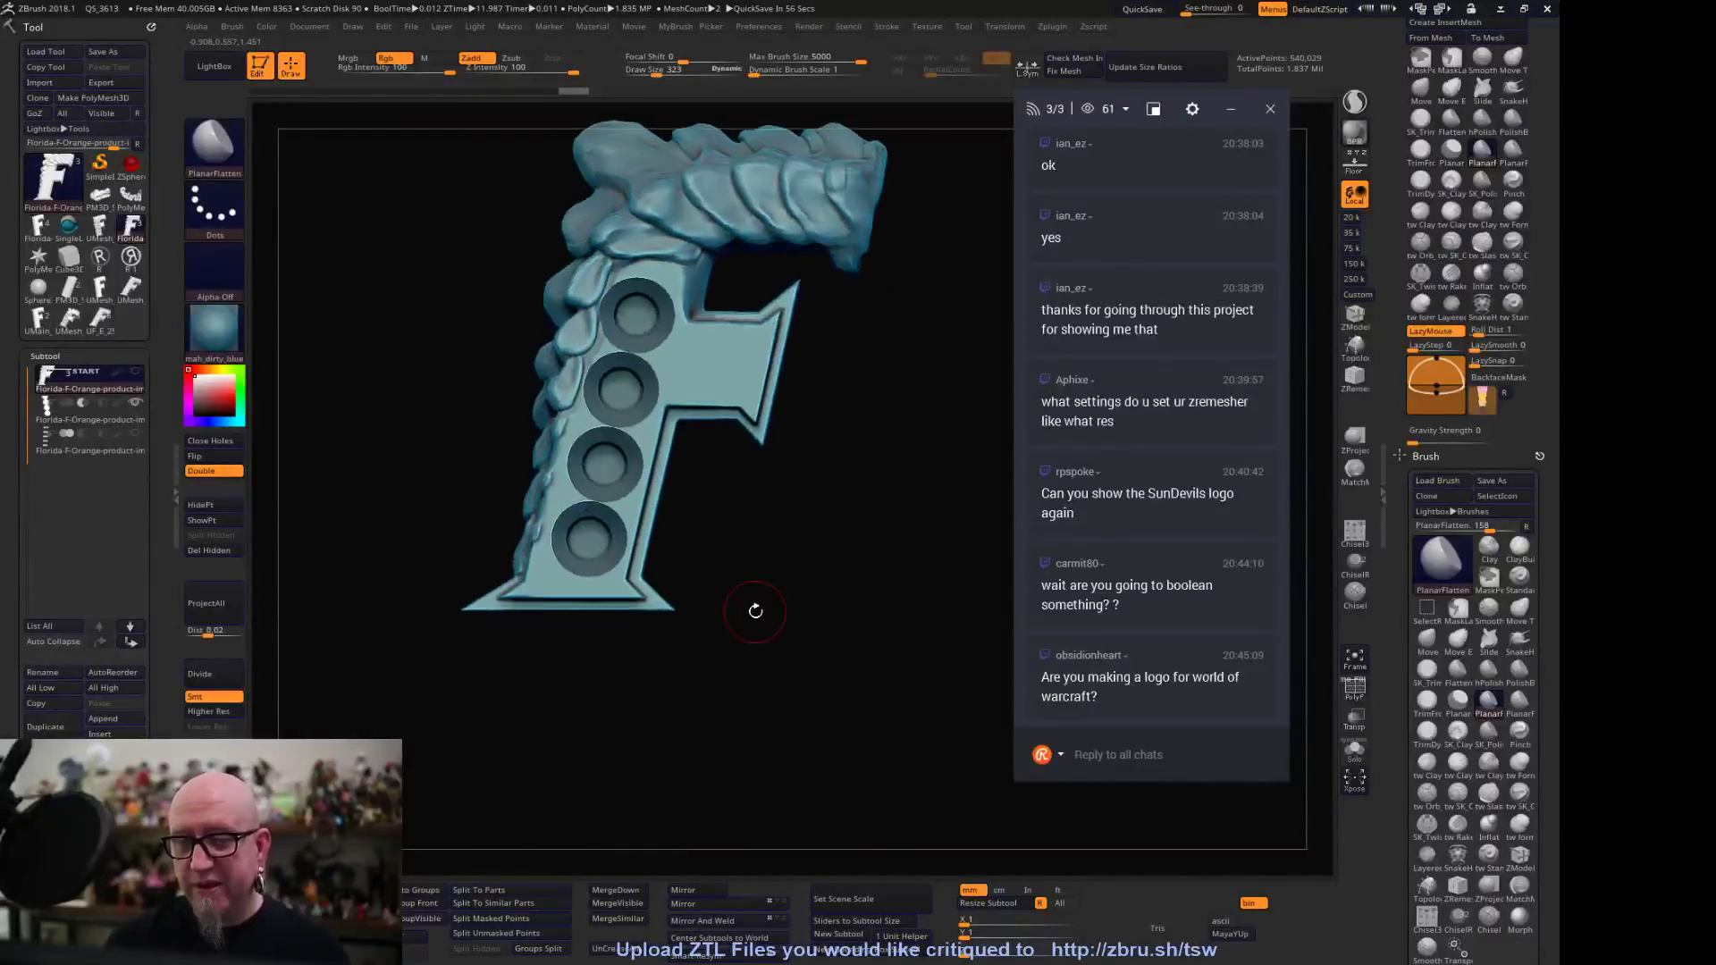
# Show the stud subtool on the letter, view the cylinders and studs apart from the F, and return to the F letter subtool
pyautogui.click(136, 432)
pyautogui.moveTo(613, 765)
pyautogui.mouseDown()
pyautogui.moveTo(776, 671)
pyautogui.moveTo(834, 785)
pyautogui.moveTo(781, 766)
pyautogui.moveTo(731, 590)
pyautogui.mouseUp()
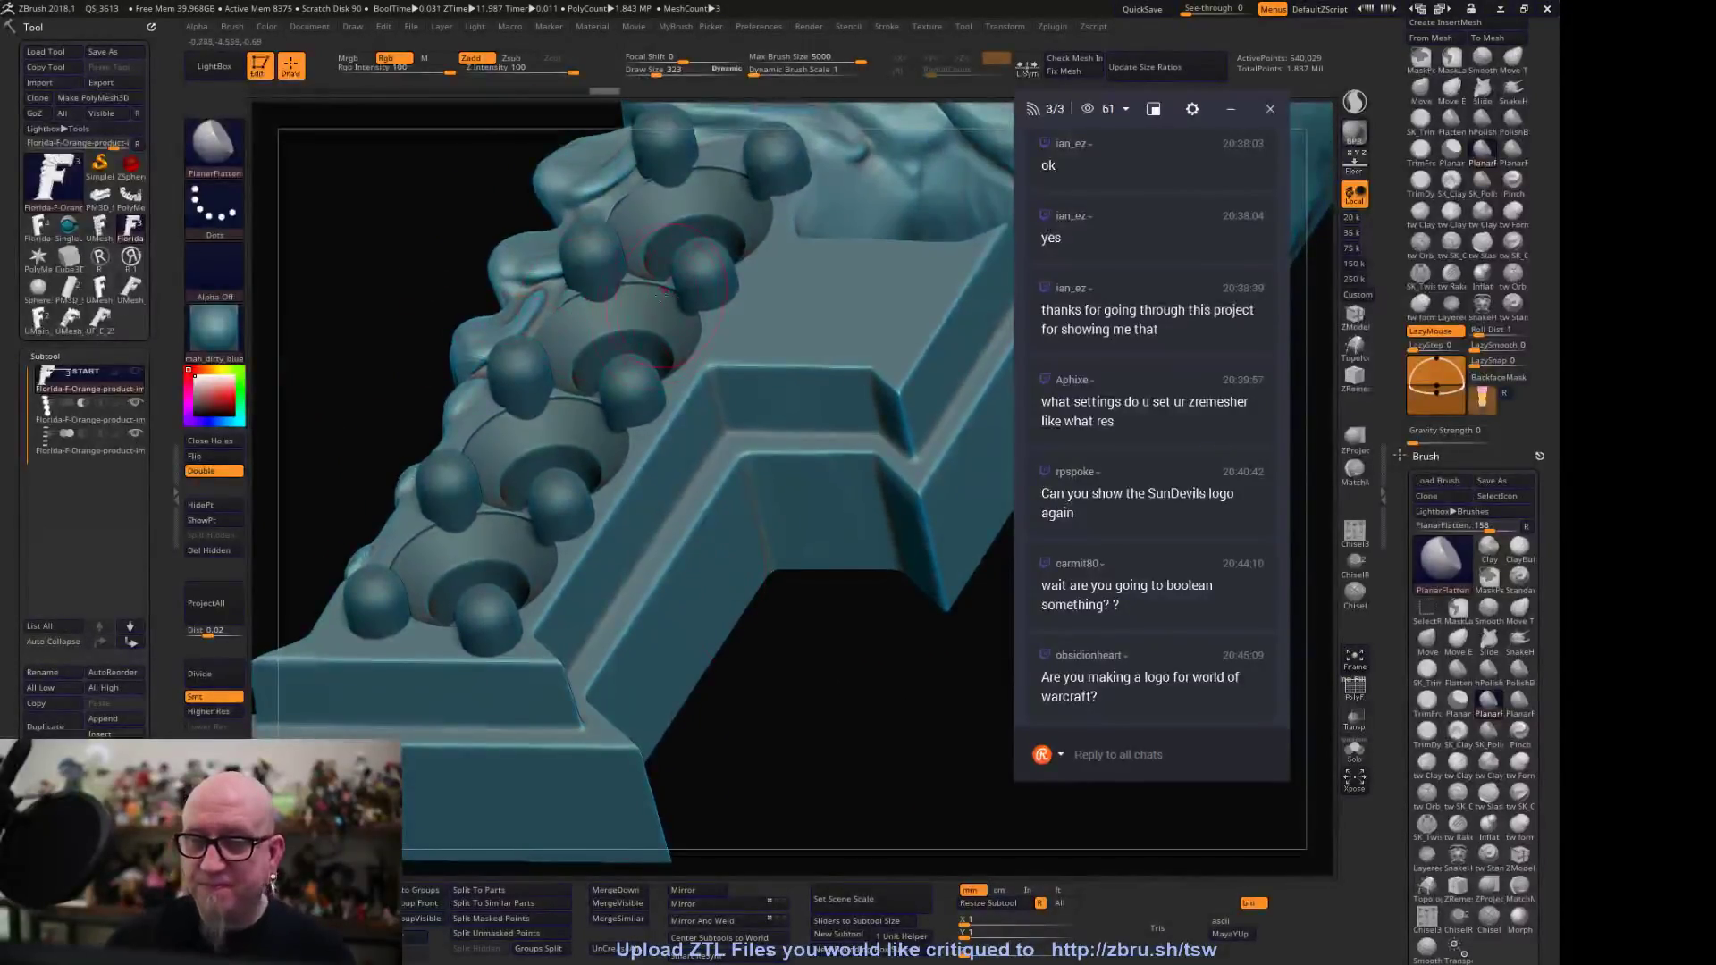
pyautogui.click(99, 411)
pyautogui.click(103, 447)
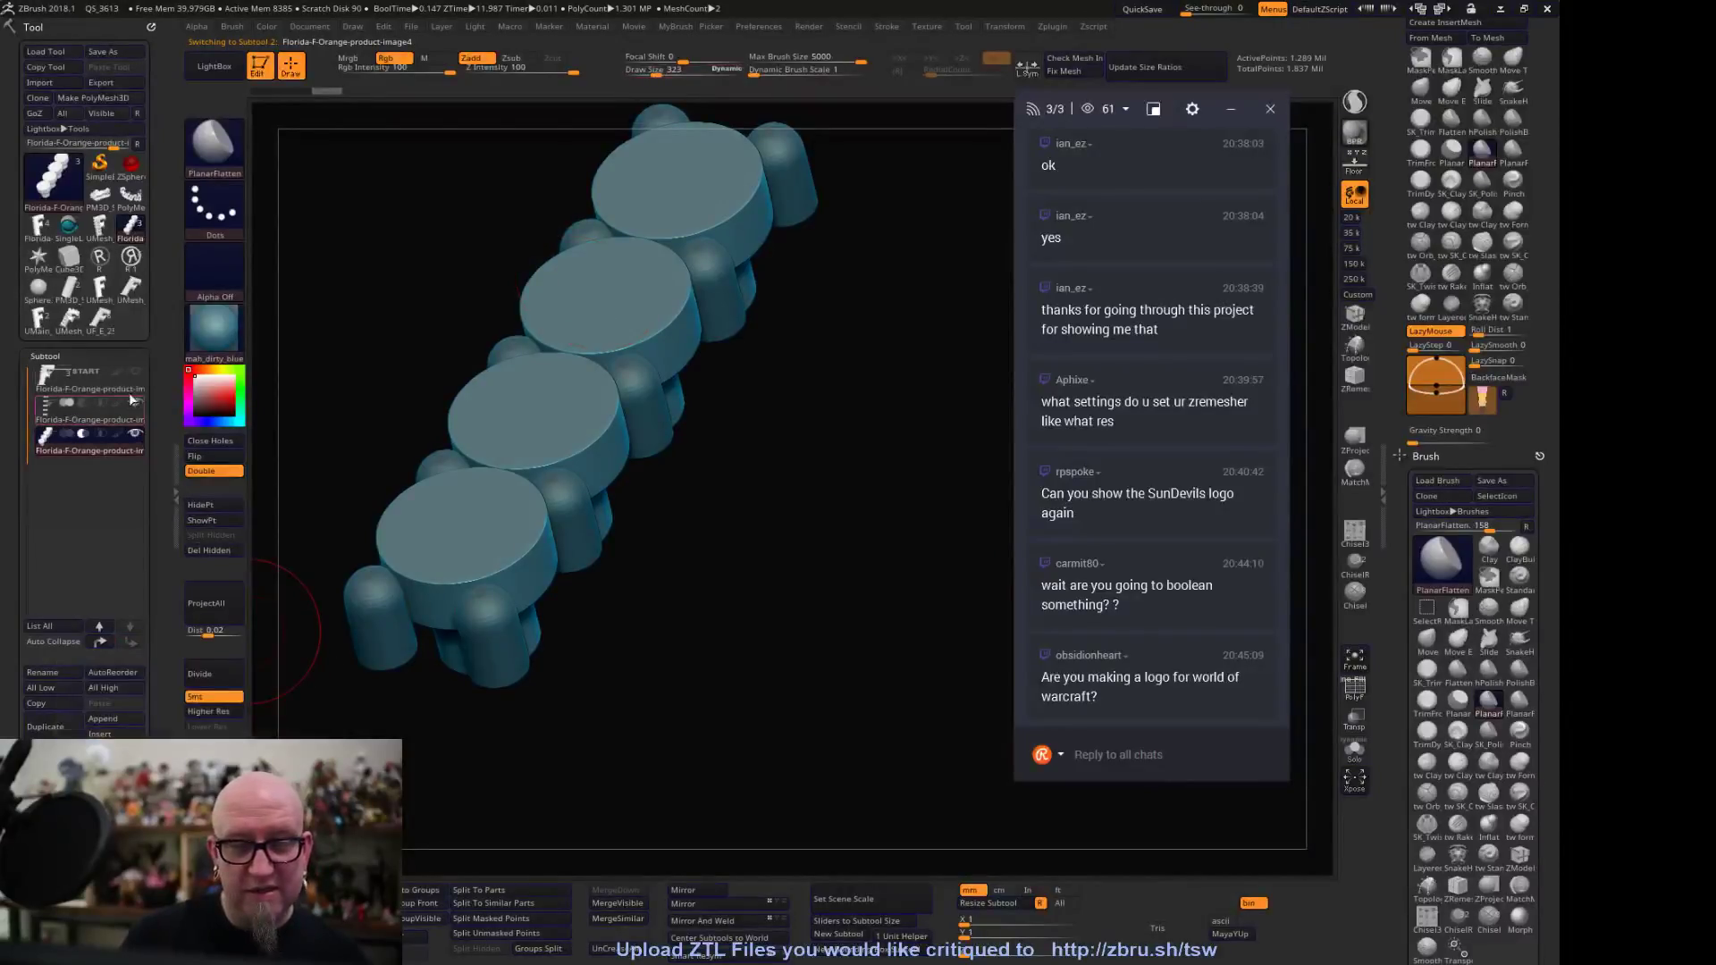
pyautogui.click(105, 382)
pyautogui.moveTo(704, 680); pyautogui.dragTo(773, 701)
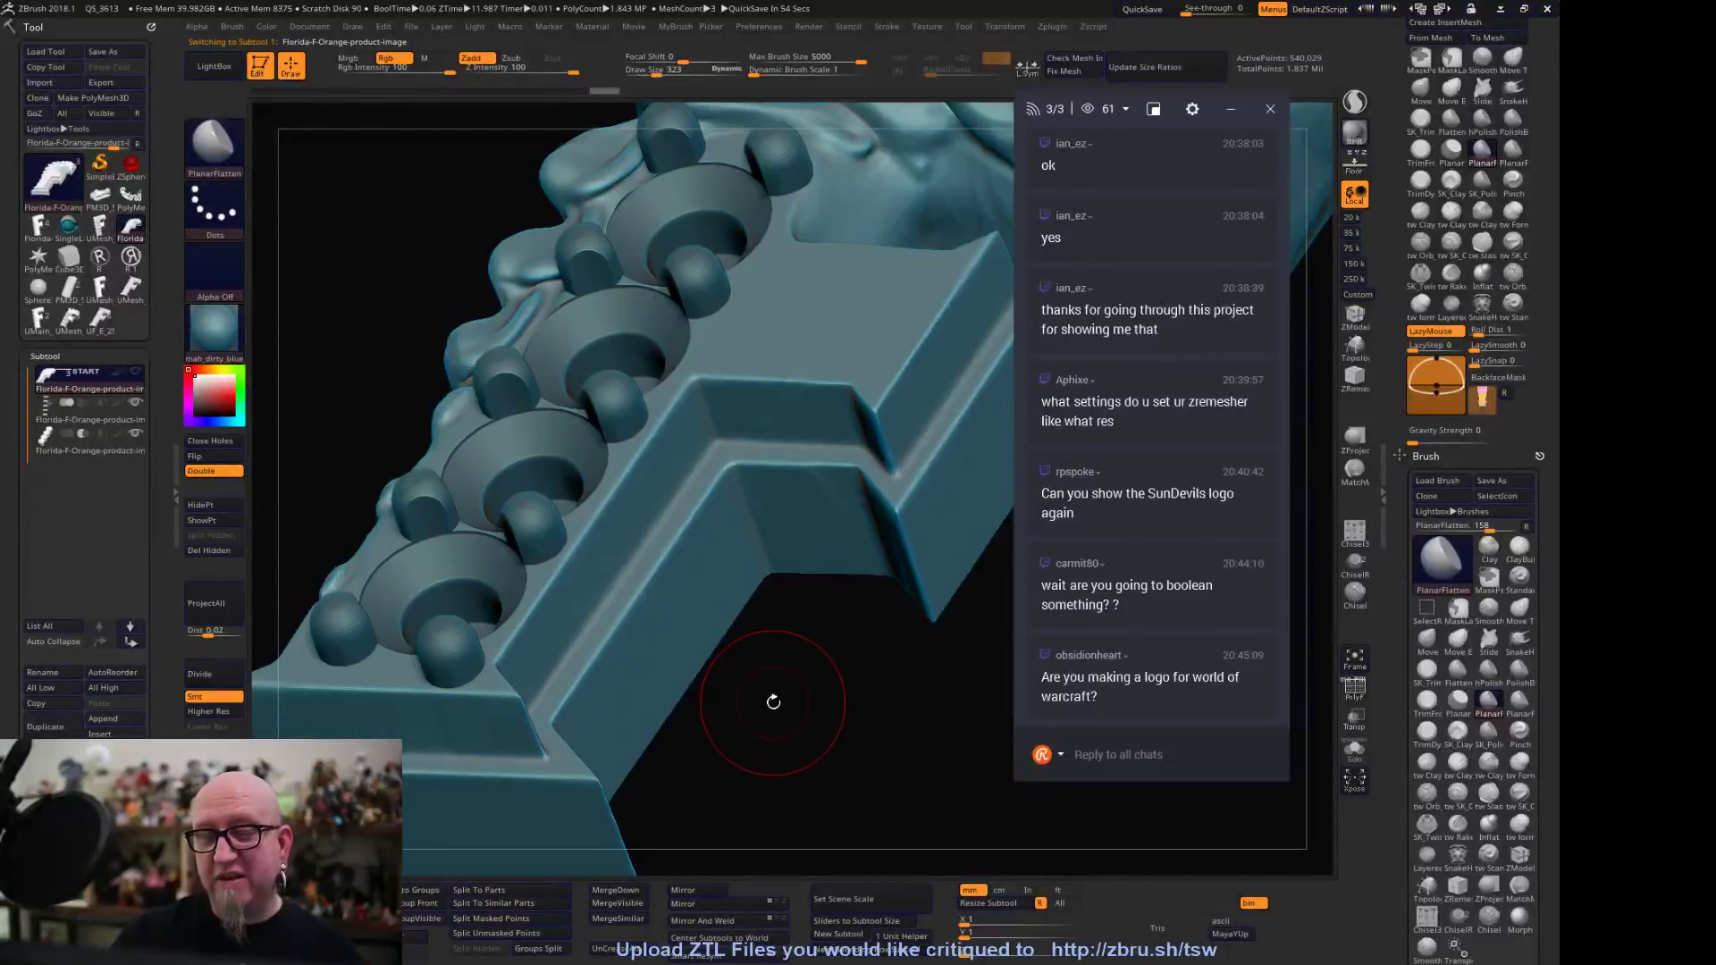
# View the stud subtool, return to the F letter subtool, and inspect its recesses and studs from several angles
pyautogui.click(102, 447)
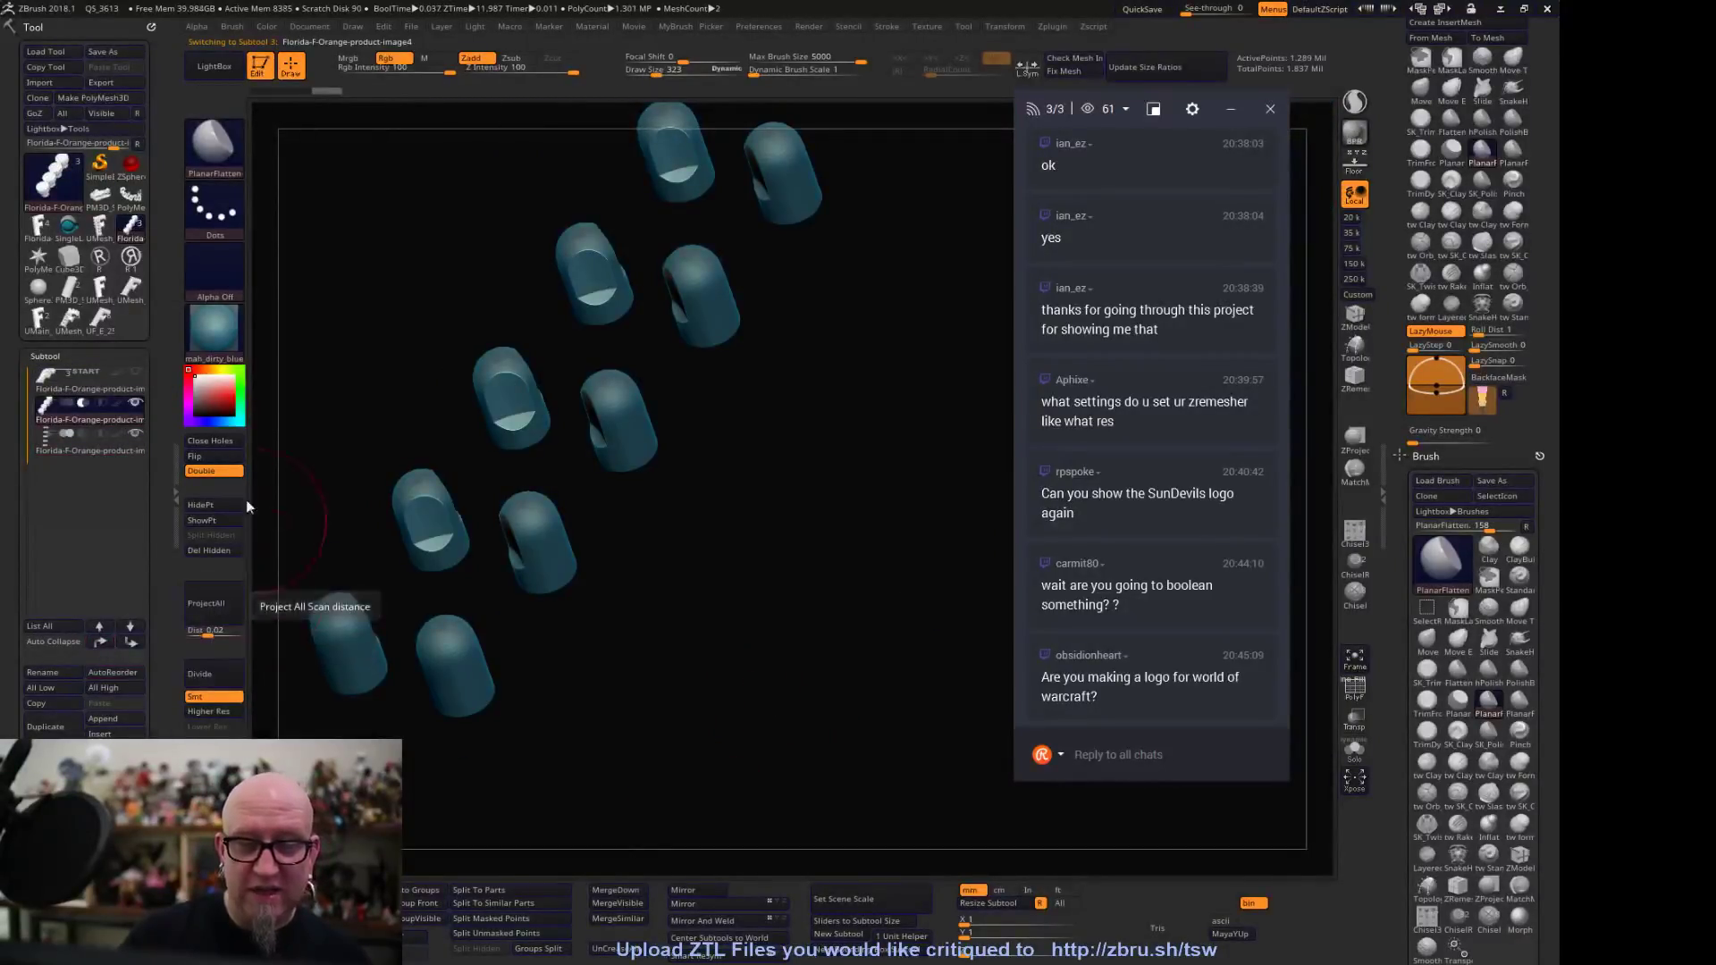
pyautogui.click(134, 386)
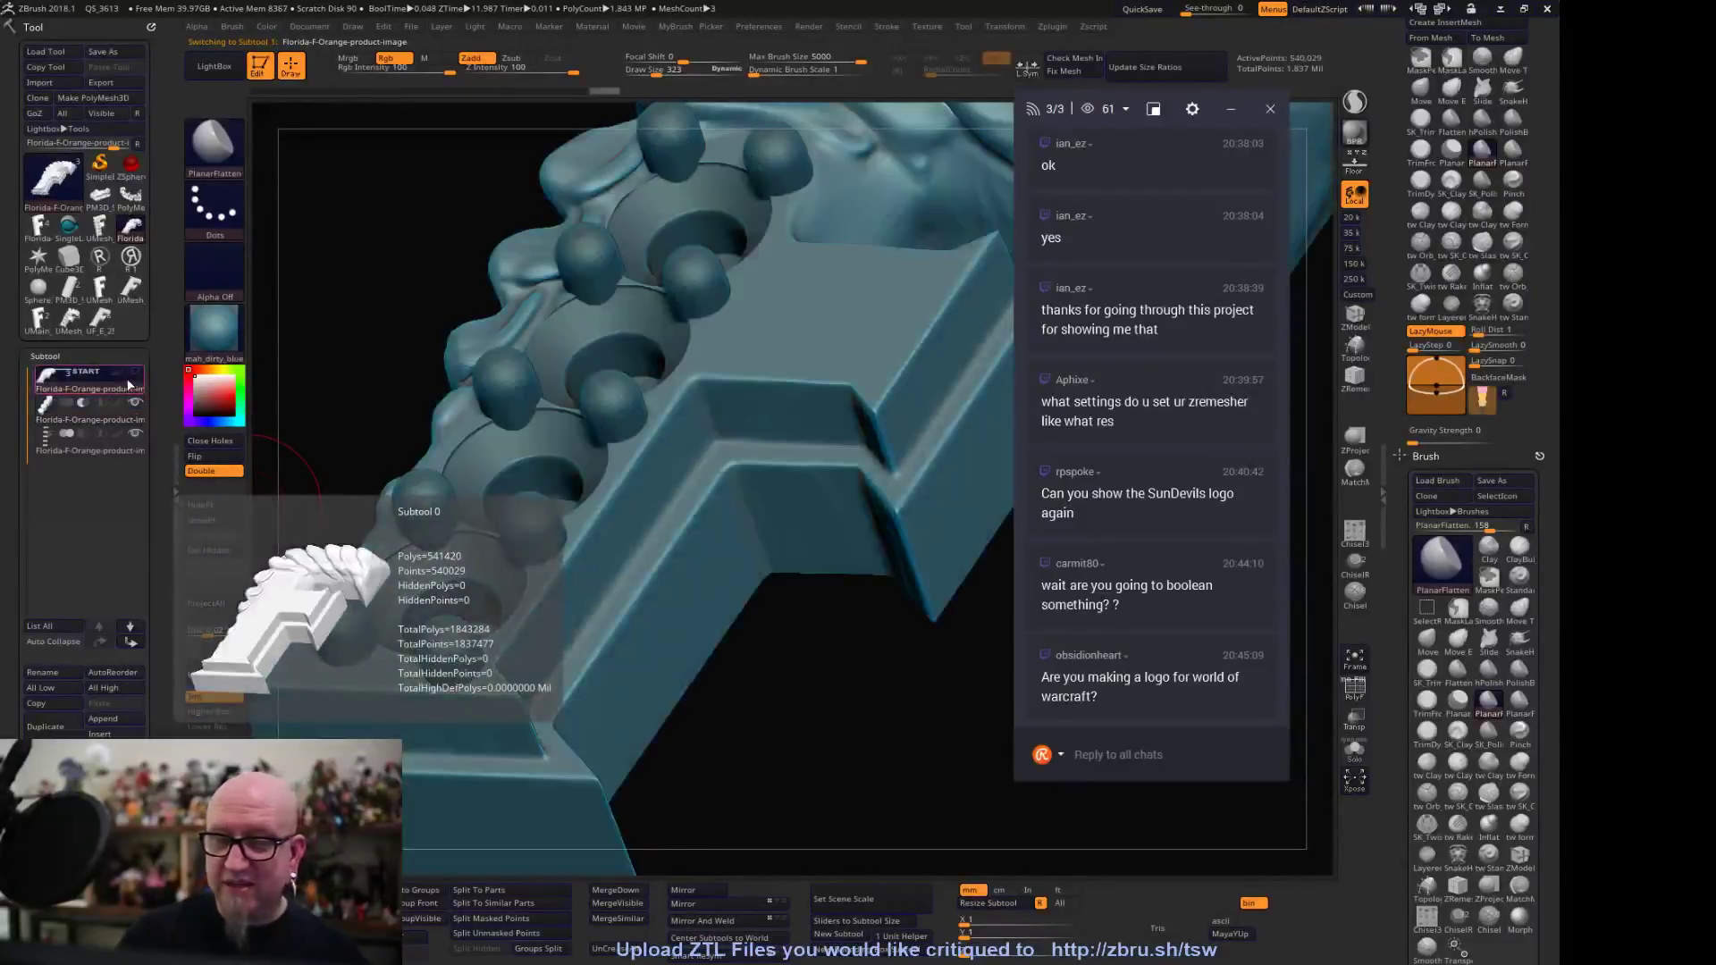
pyautogui.moveTo(821, 674); pyautogui.dragTo(762, 642)
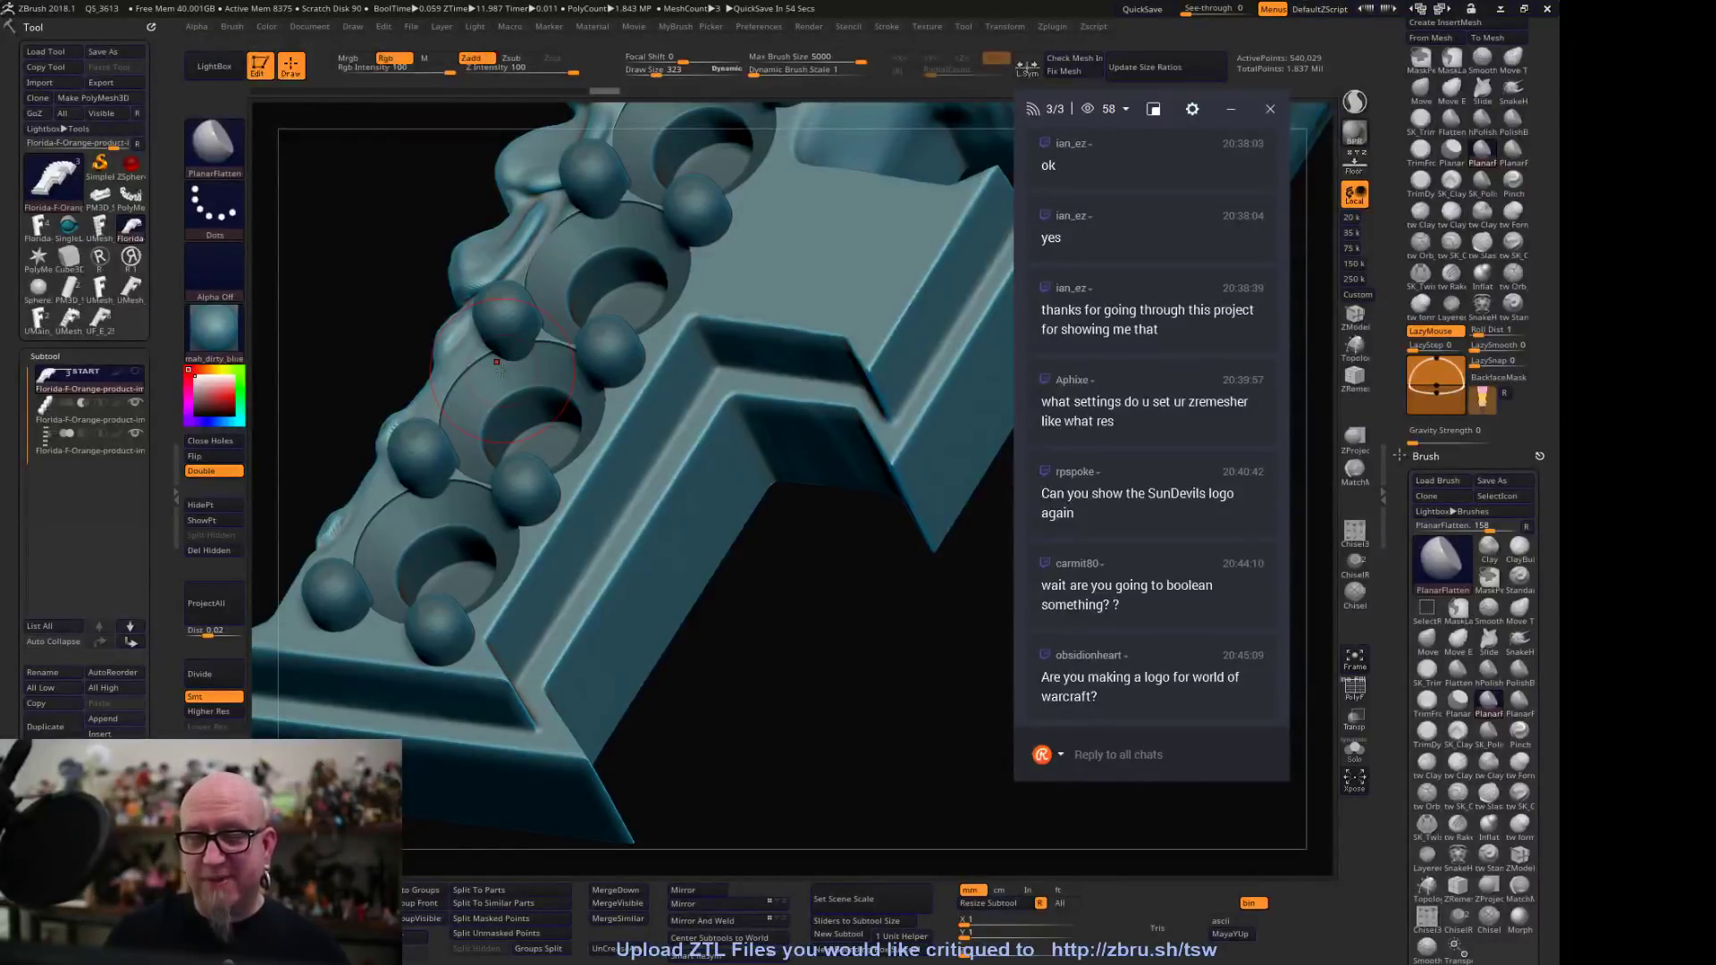
pyautogui.moveTo(779, 655); pyautogui.dragTo(572, 554)
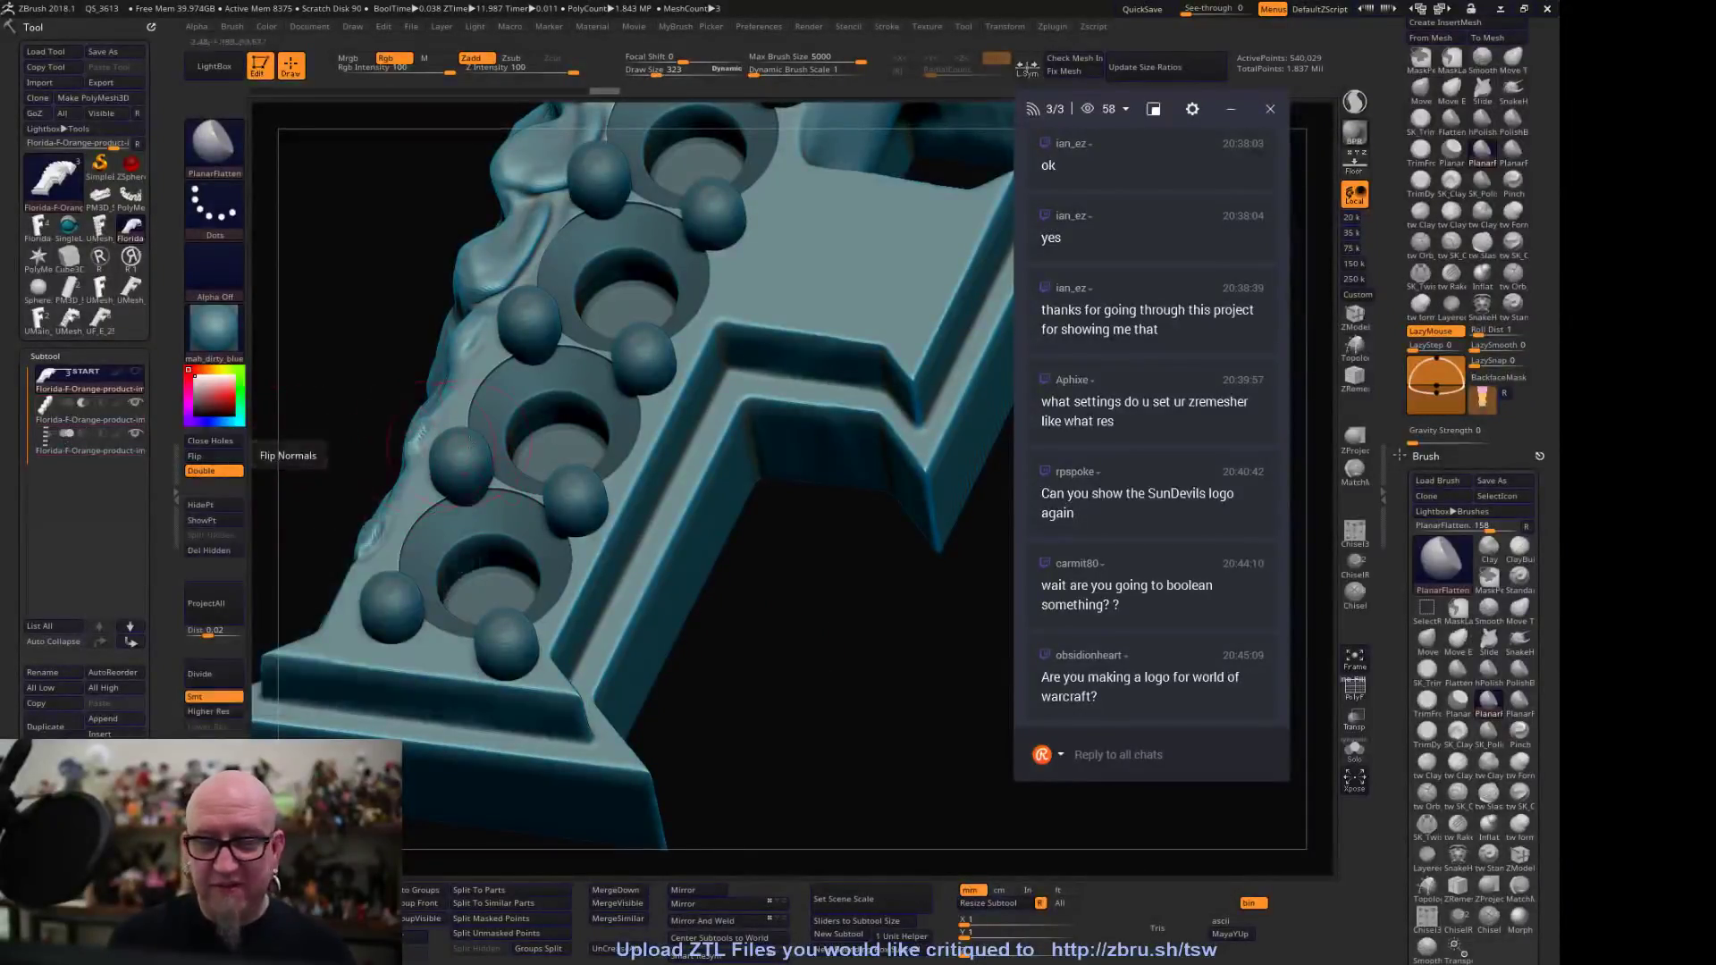
# Review the cylinder and stud subtools in the subtool list, and view the whole F letter from the front
pyautogui.moveTo(81, 438)
pyautogui.click(98, 409)
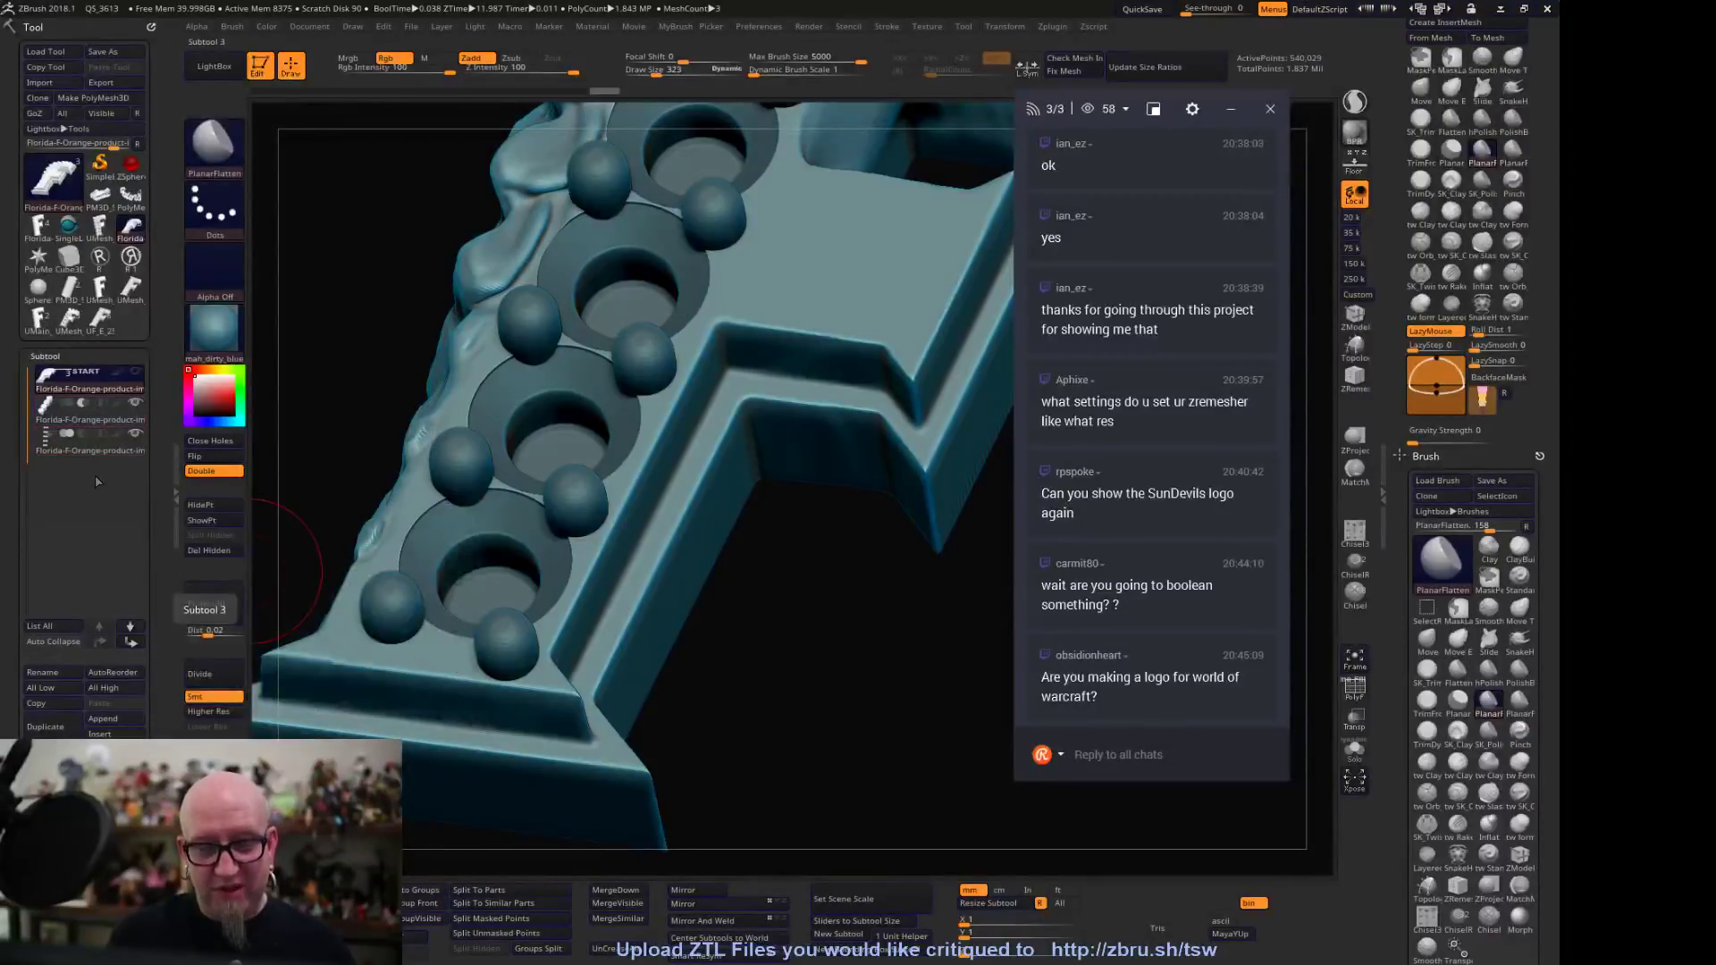
pyautogui.moveTo(94, 438)
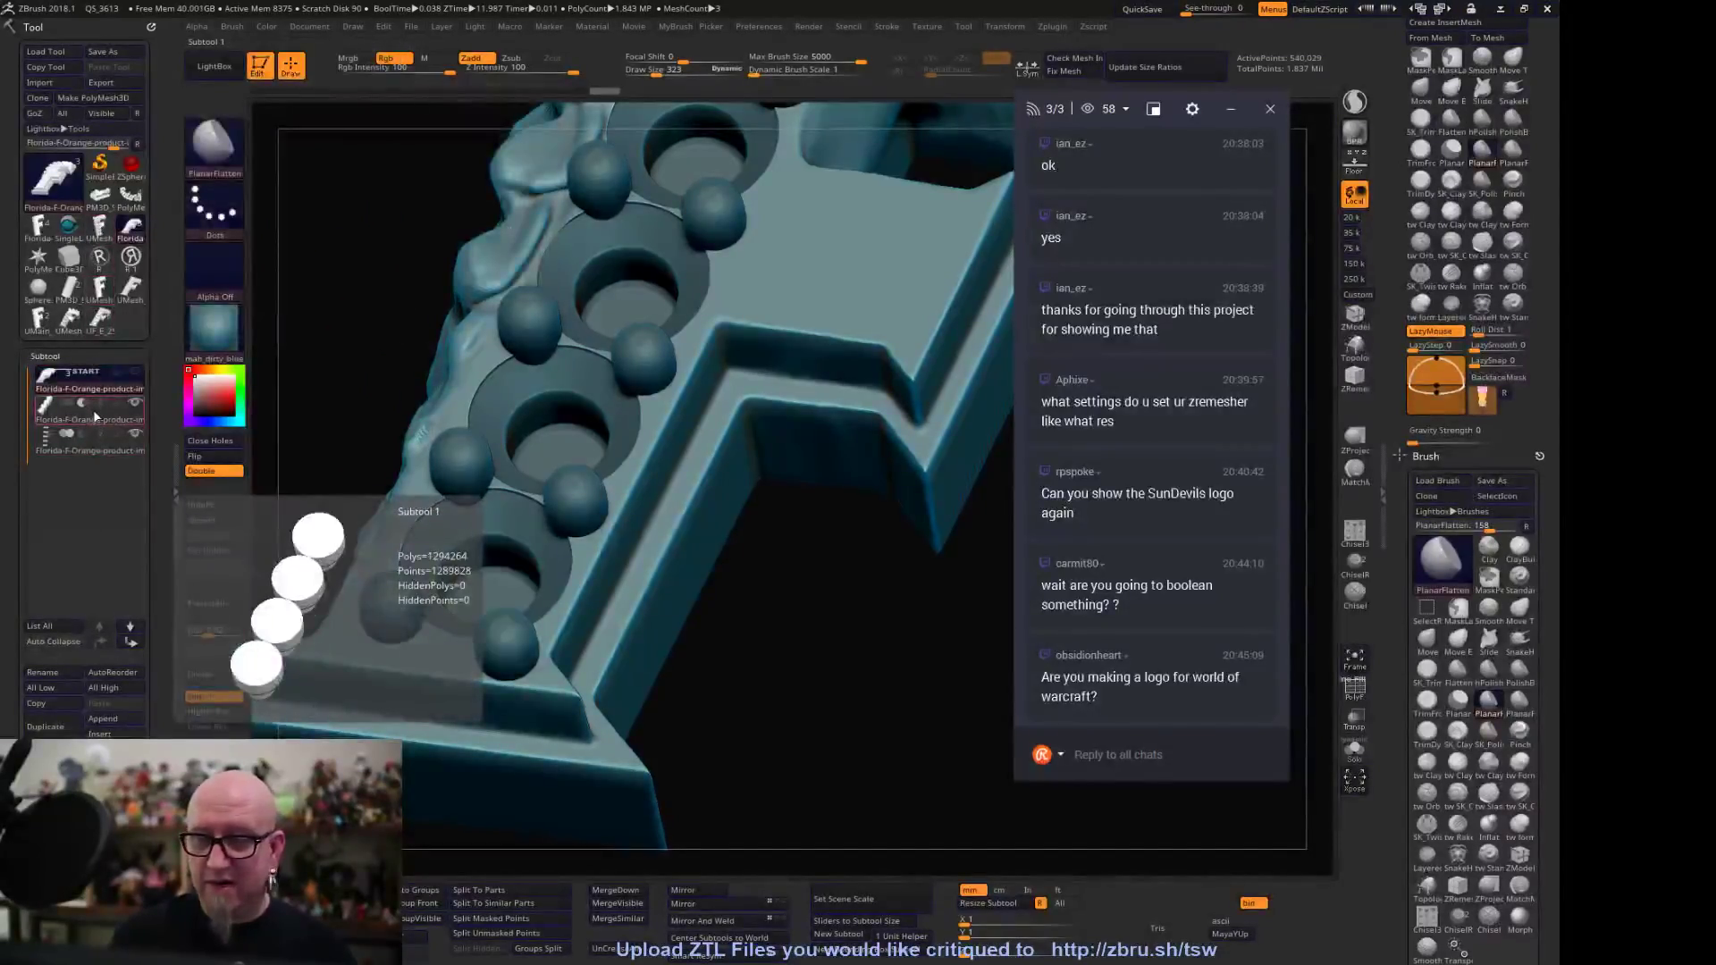
pyautogui.click(99, 404)
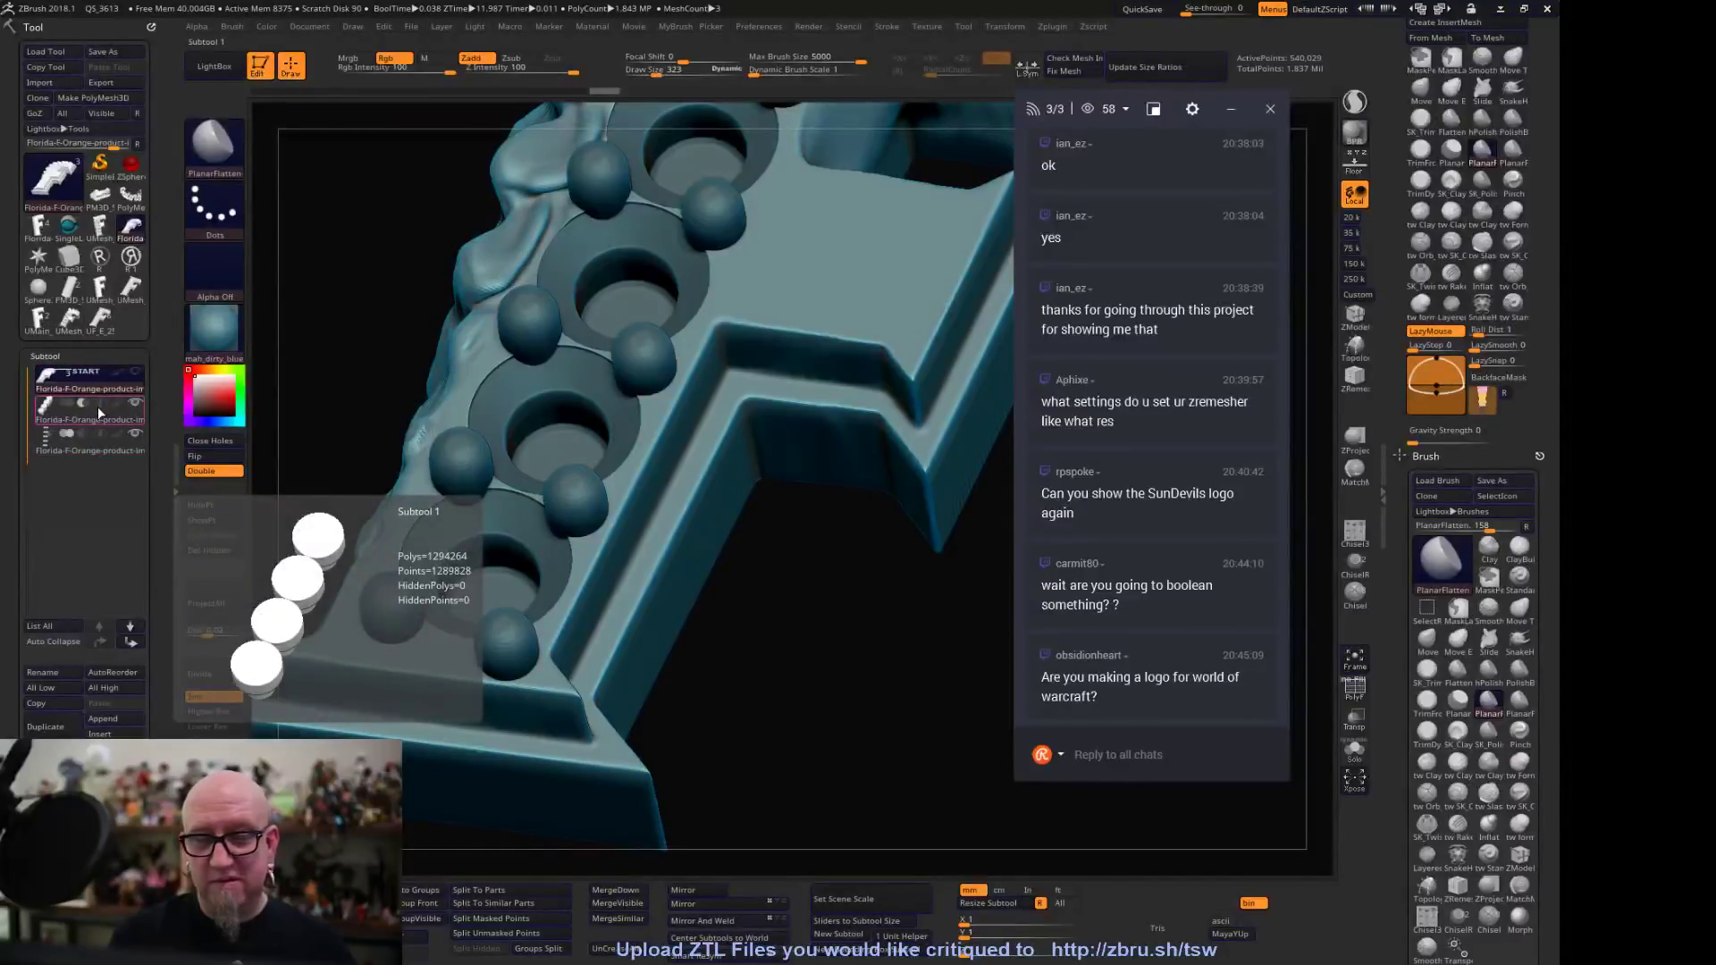
pyautogui.click(101, 447)
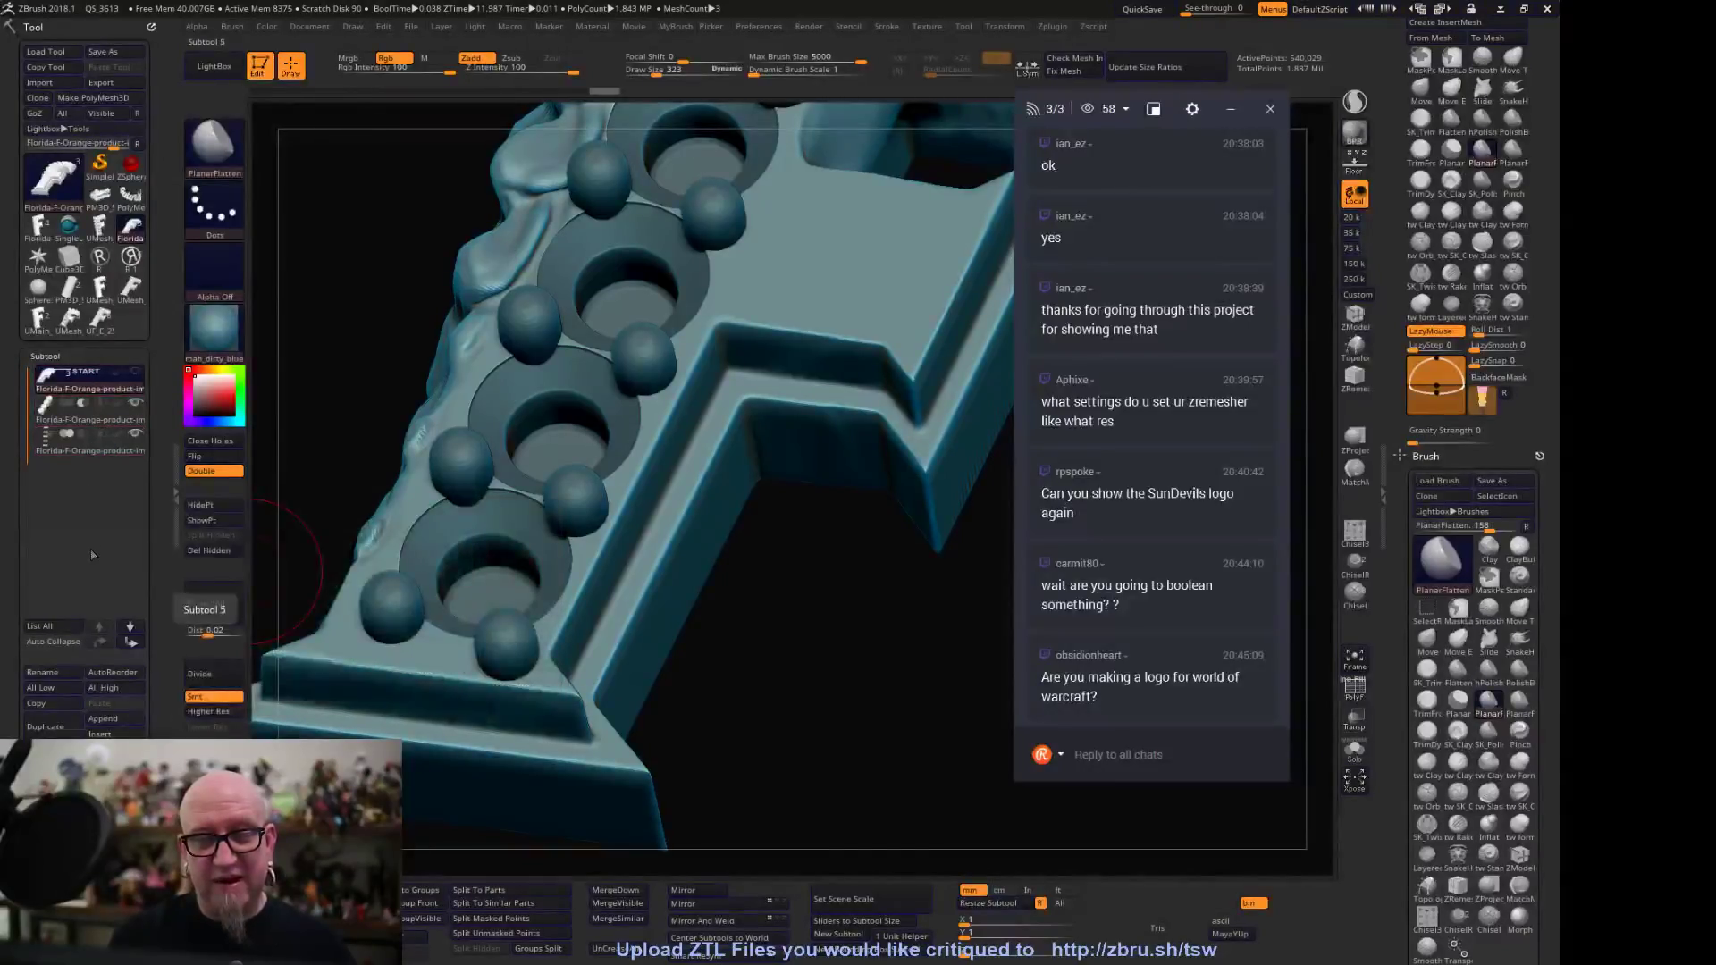
pyautogui.moveTo(805, 593); pyautogui.dragTo(781, 672)
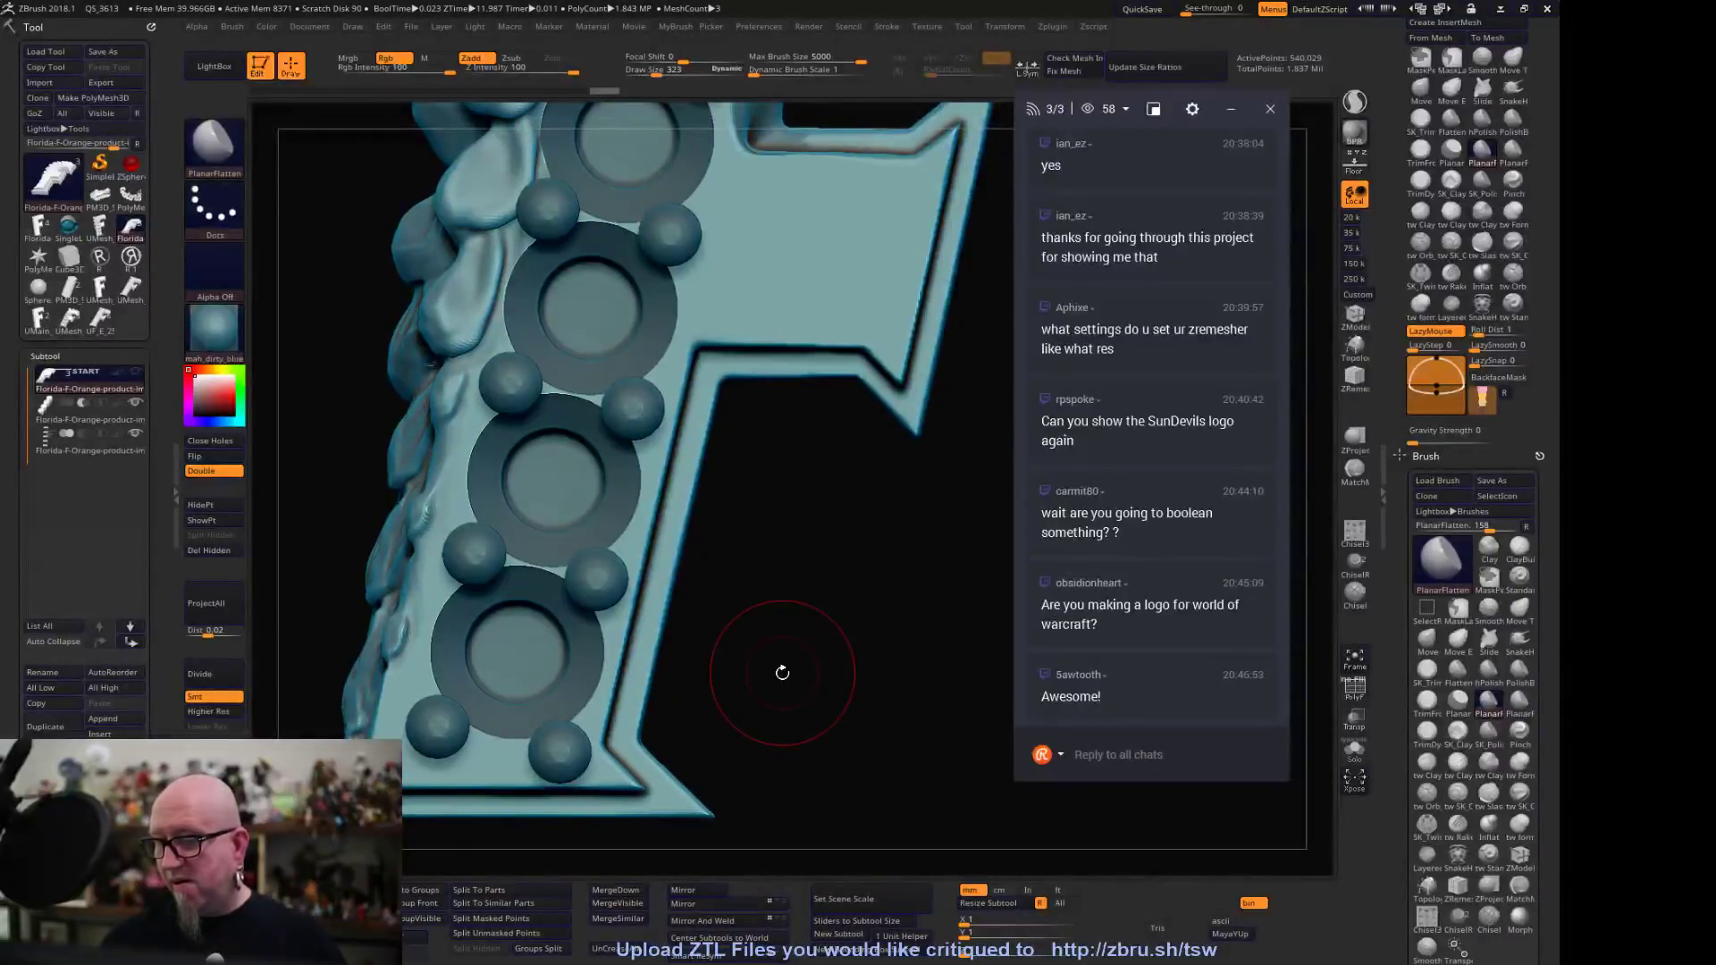
pyautogui.moveTo(782, 672); pyautogui.dragTo(806, 778)
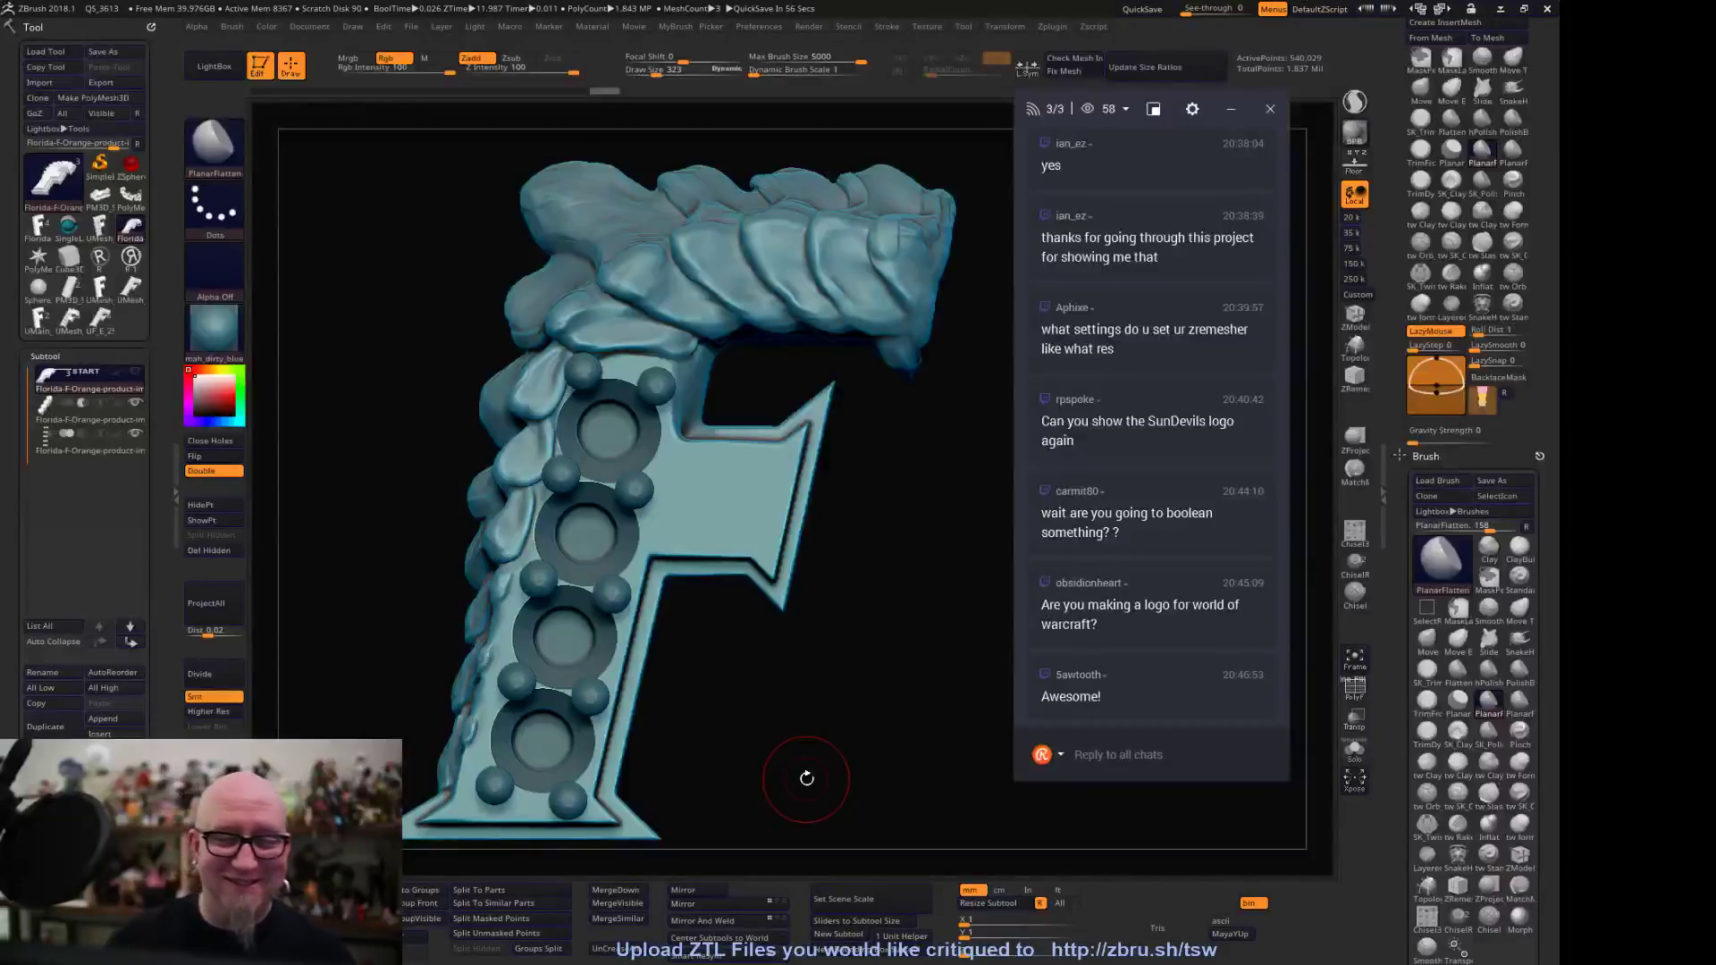
# Switch to the Gators lettering tool, fit both words in view, and inspect them from the front and back
pyautogui.moveTo(98, 231)
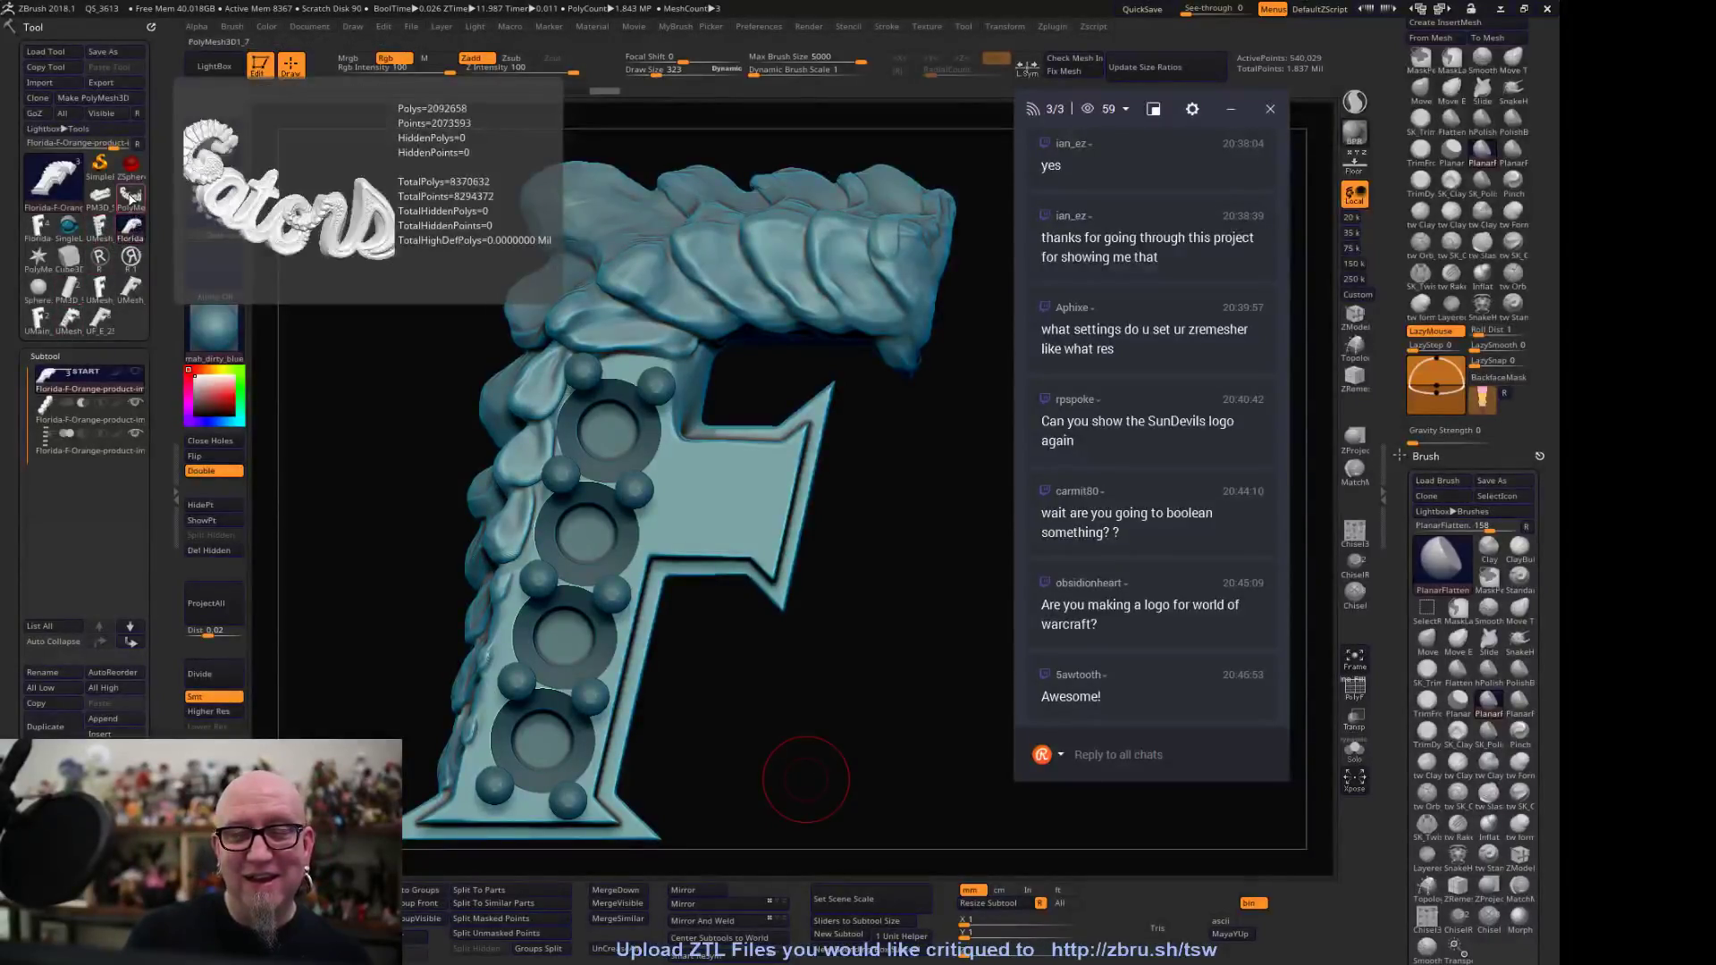
pyautogui.click(130, 196)
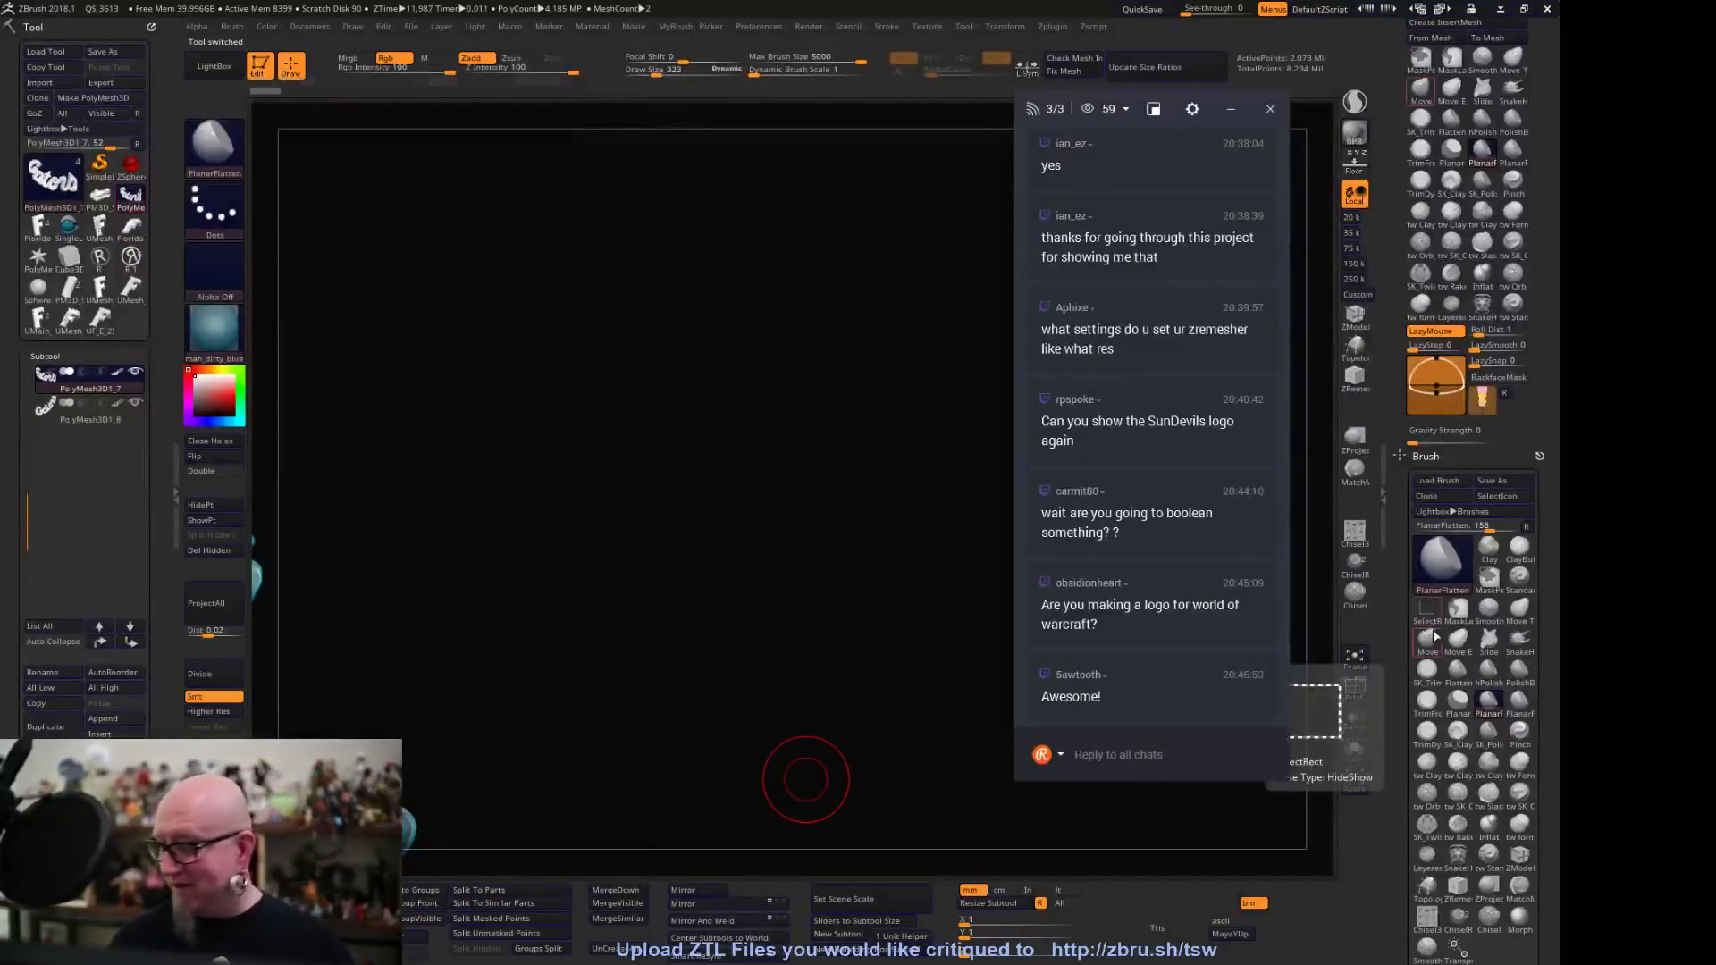
pyautogui.click(1355, 659)
pyautogui.moveTo(849, 697); pyautogui.dragTo(818, 646)
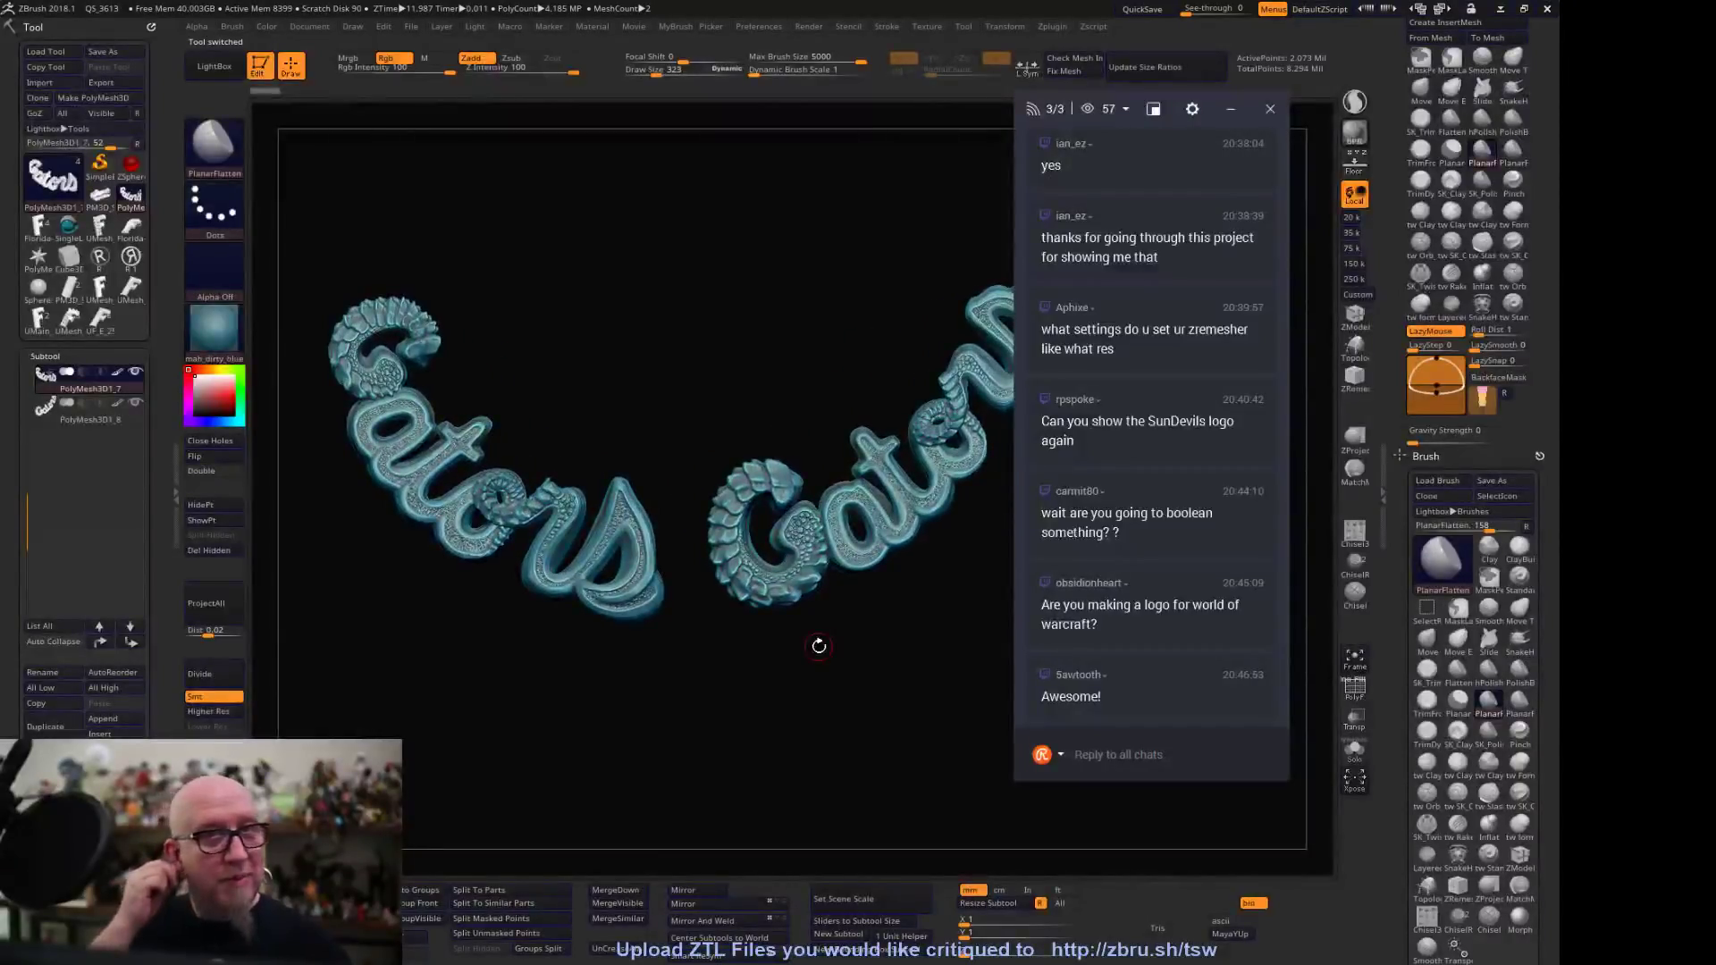
pyautogui.moveTo(857, 664); pyautogui.dragTo(822, 320)
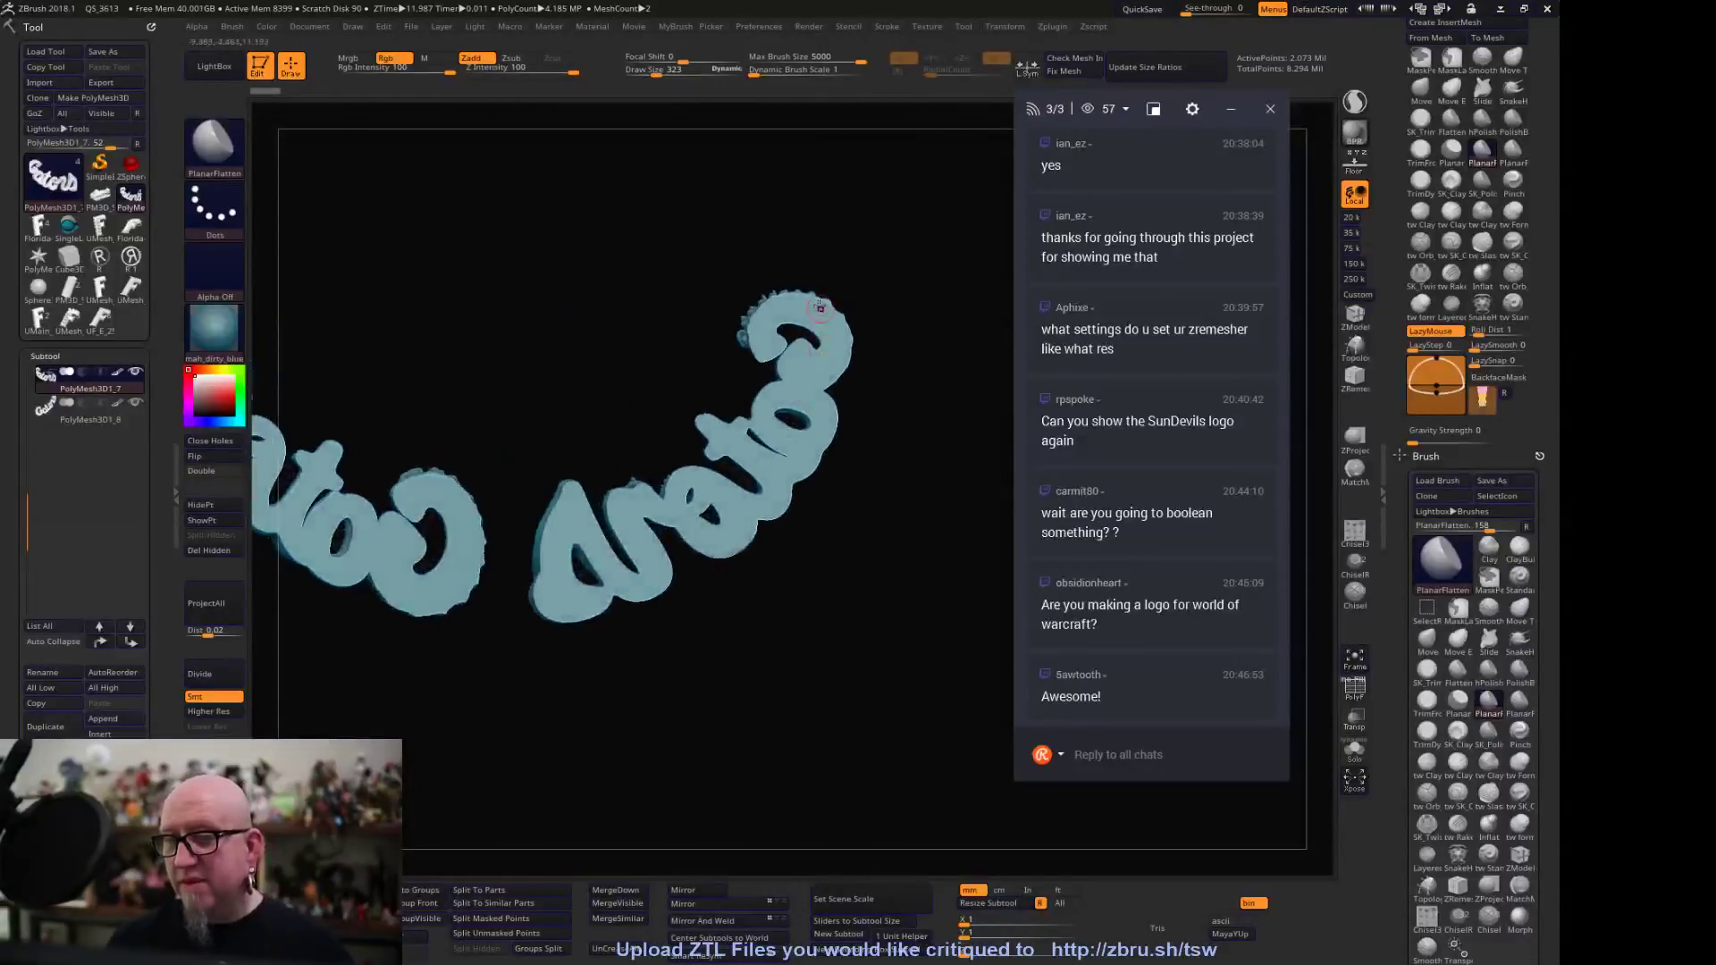
pyautogui.moveTo(703, 586); pyautogui.dragTo(689, 496)
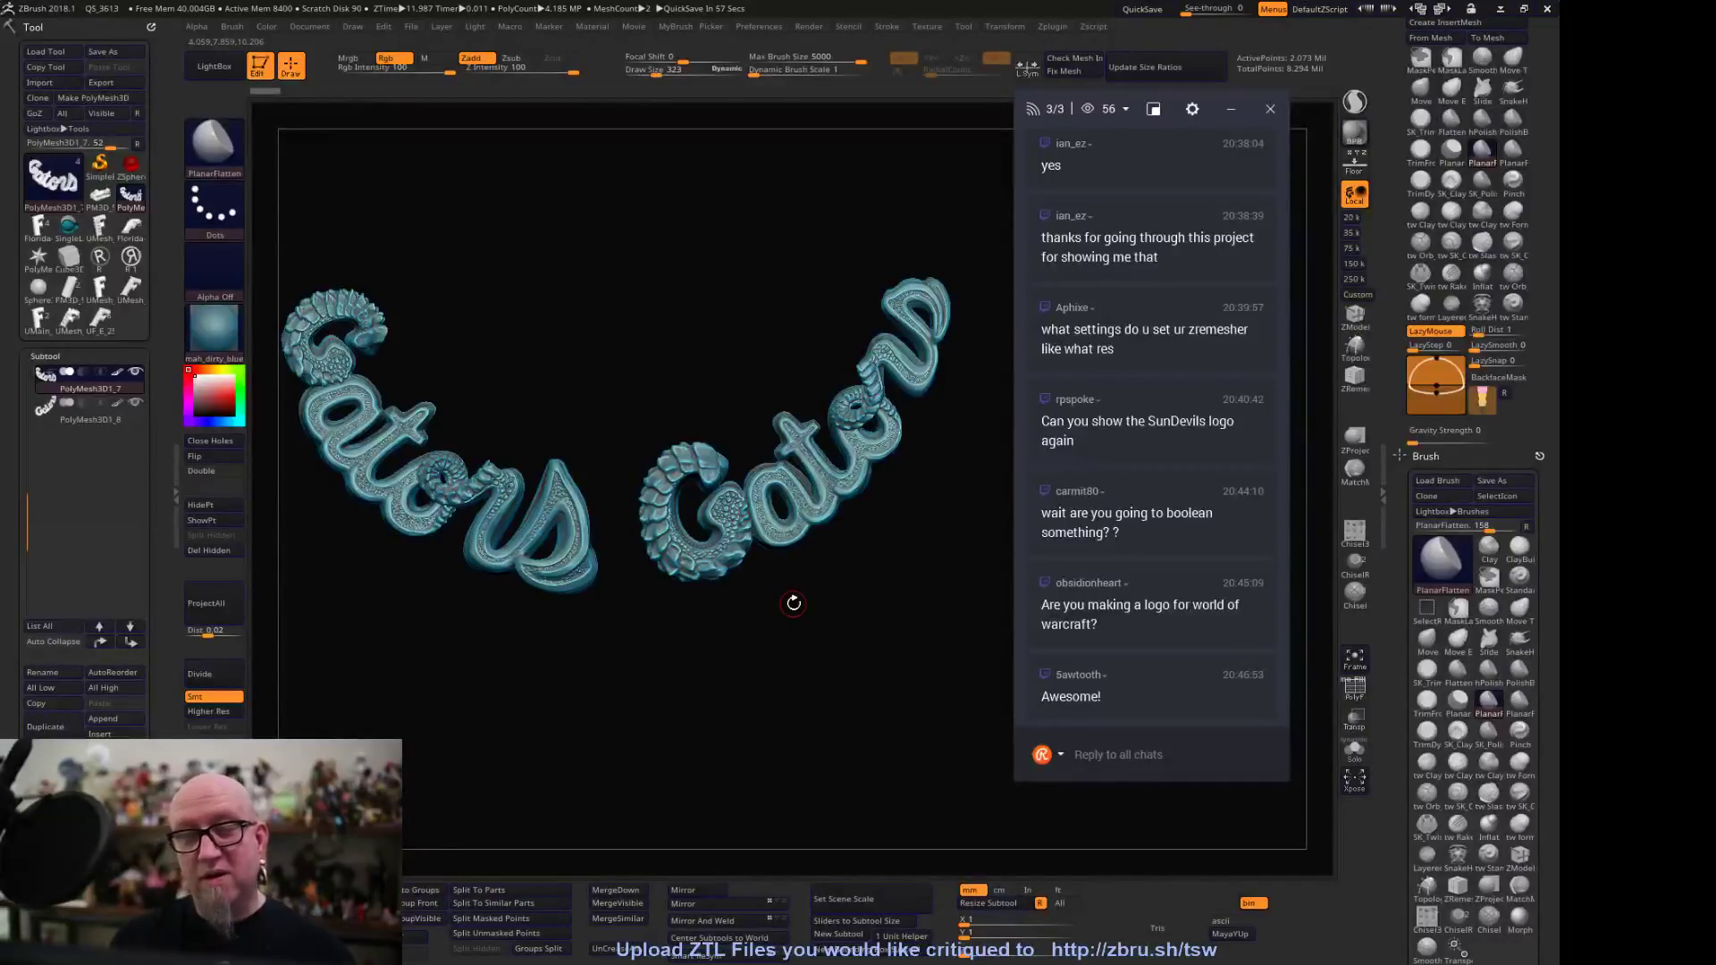
pyautogui.keyDown('alt'); pyautogui.moveTo(749, 715); pyautogui.dragTo(785, 690); pyautogui.keyUp('alt')
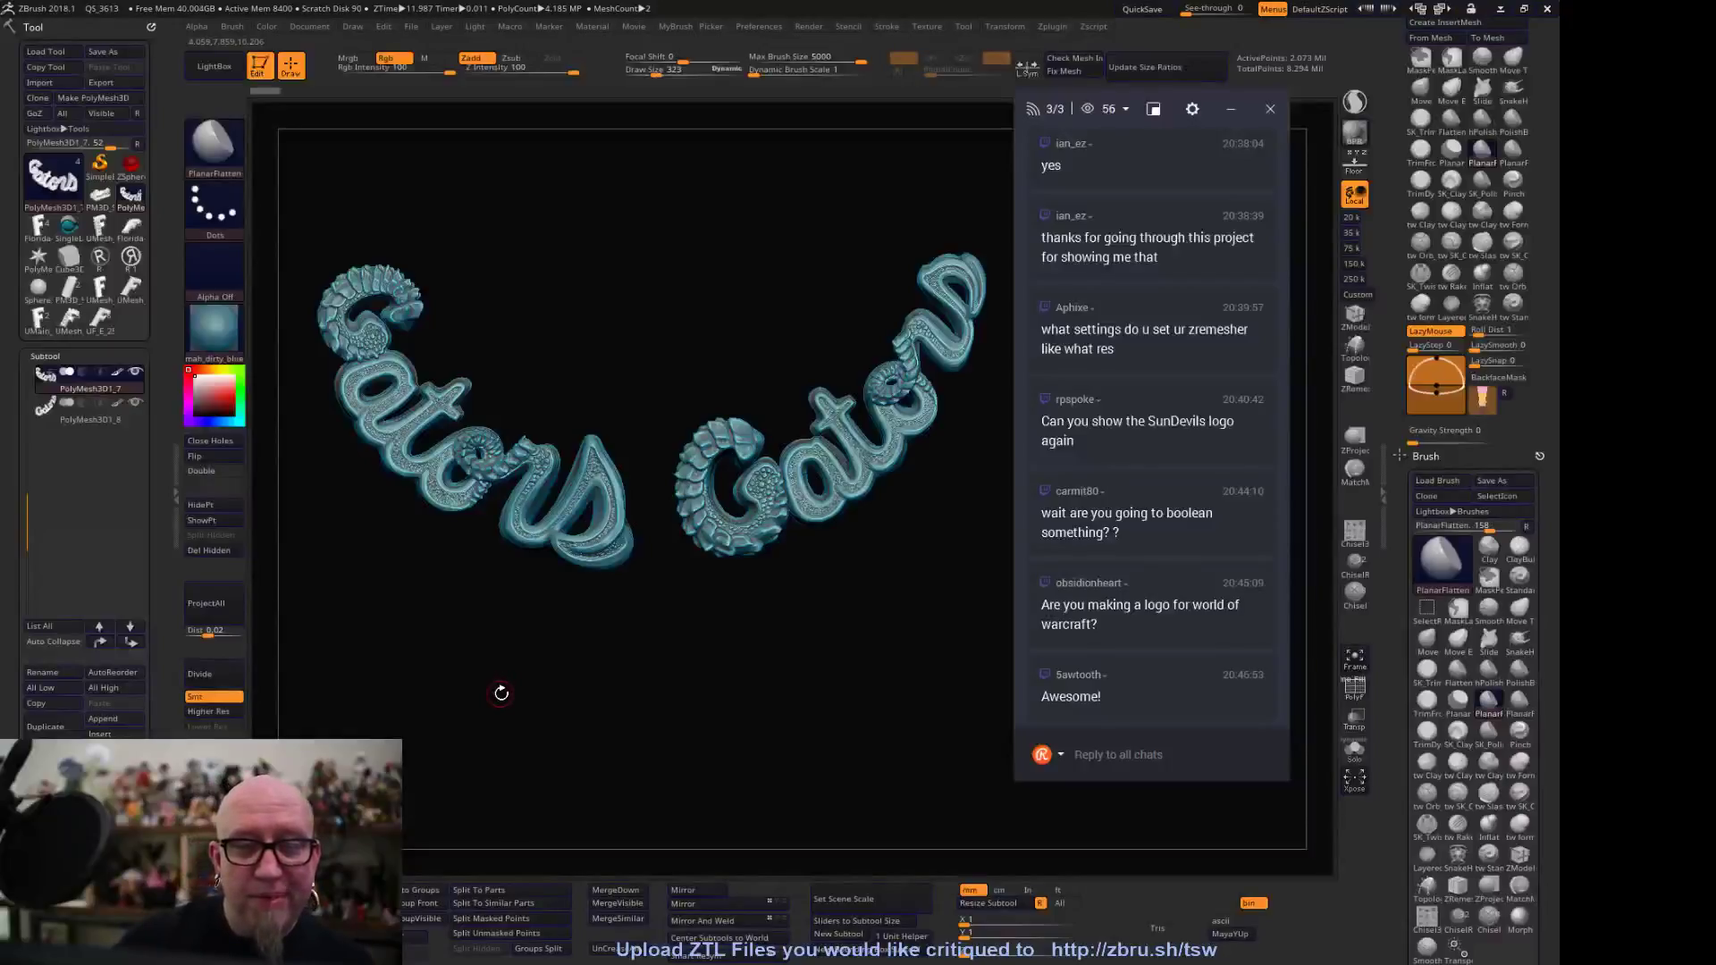
# Open the quicksaved project QS_3619.ZPR with the crossed Gators design, discarding changes to the current project
pyautogui.click(214, 66)
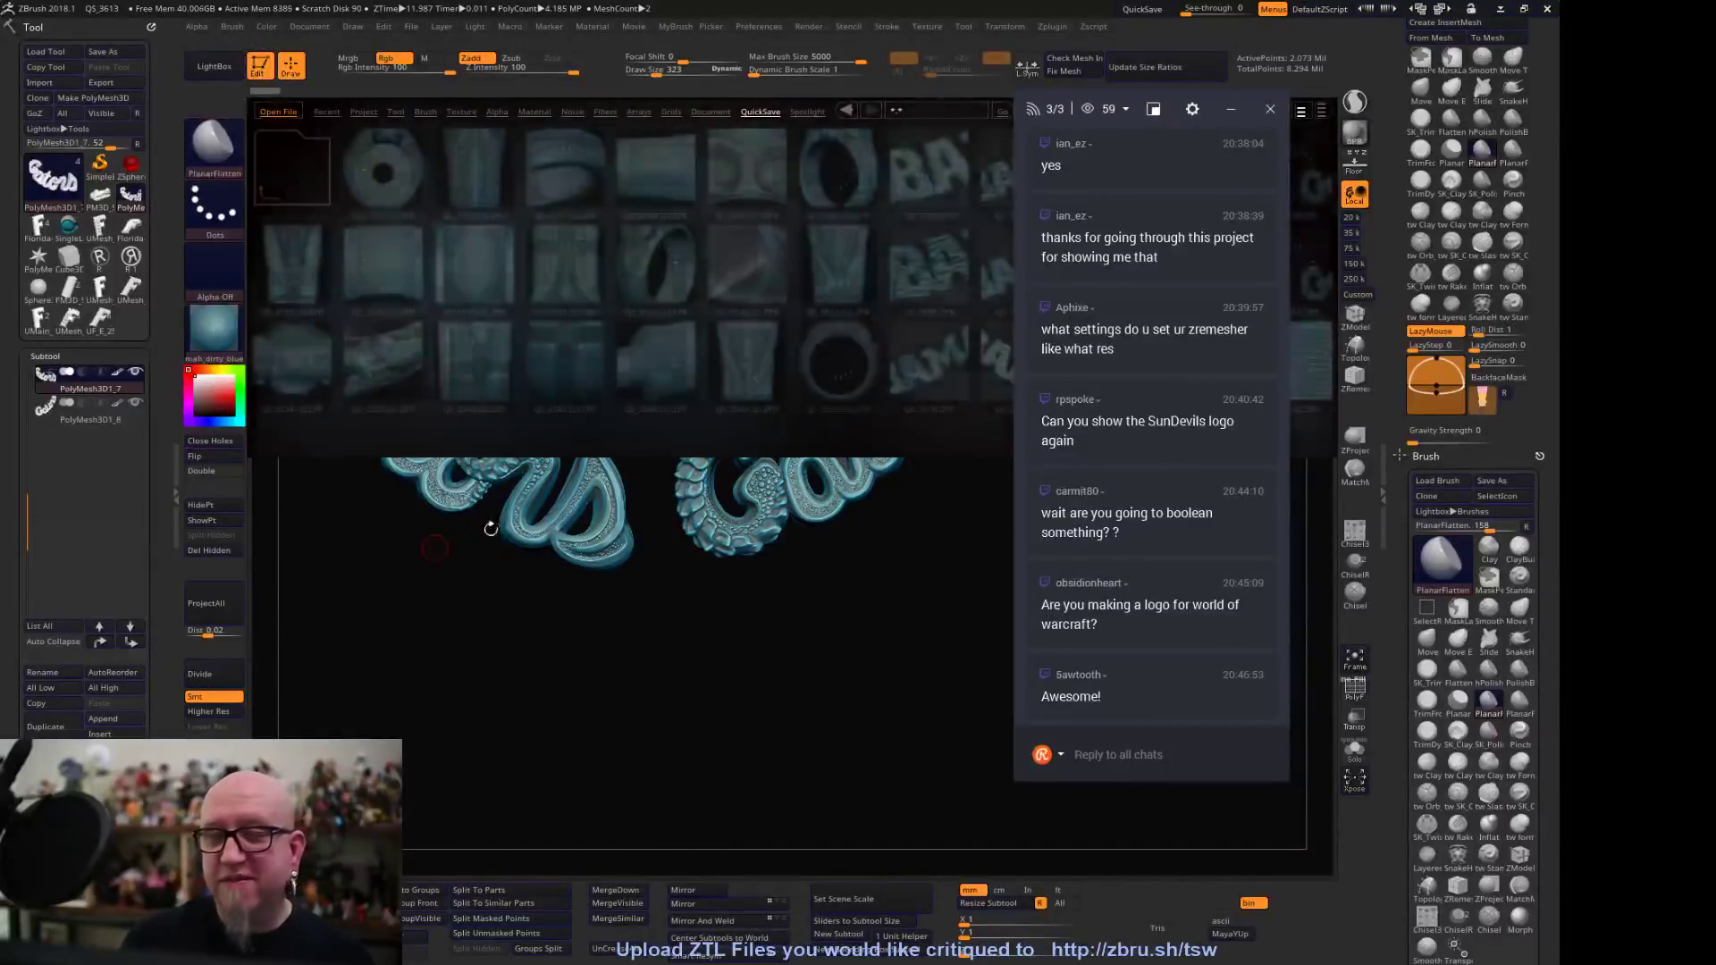
pyautogui.moveTo(929, 313); pyautogui.dragTo(436, 462)
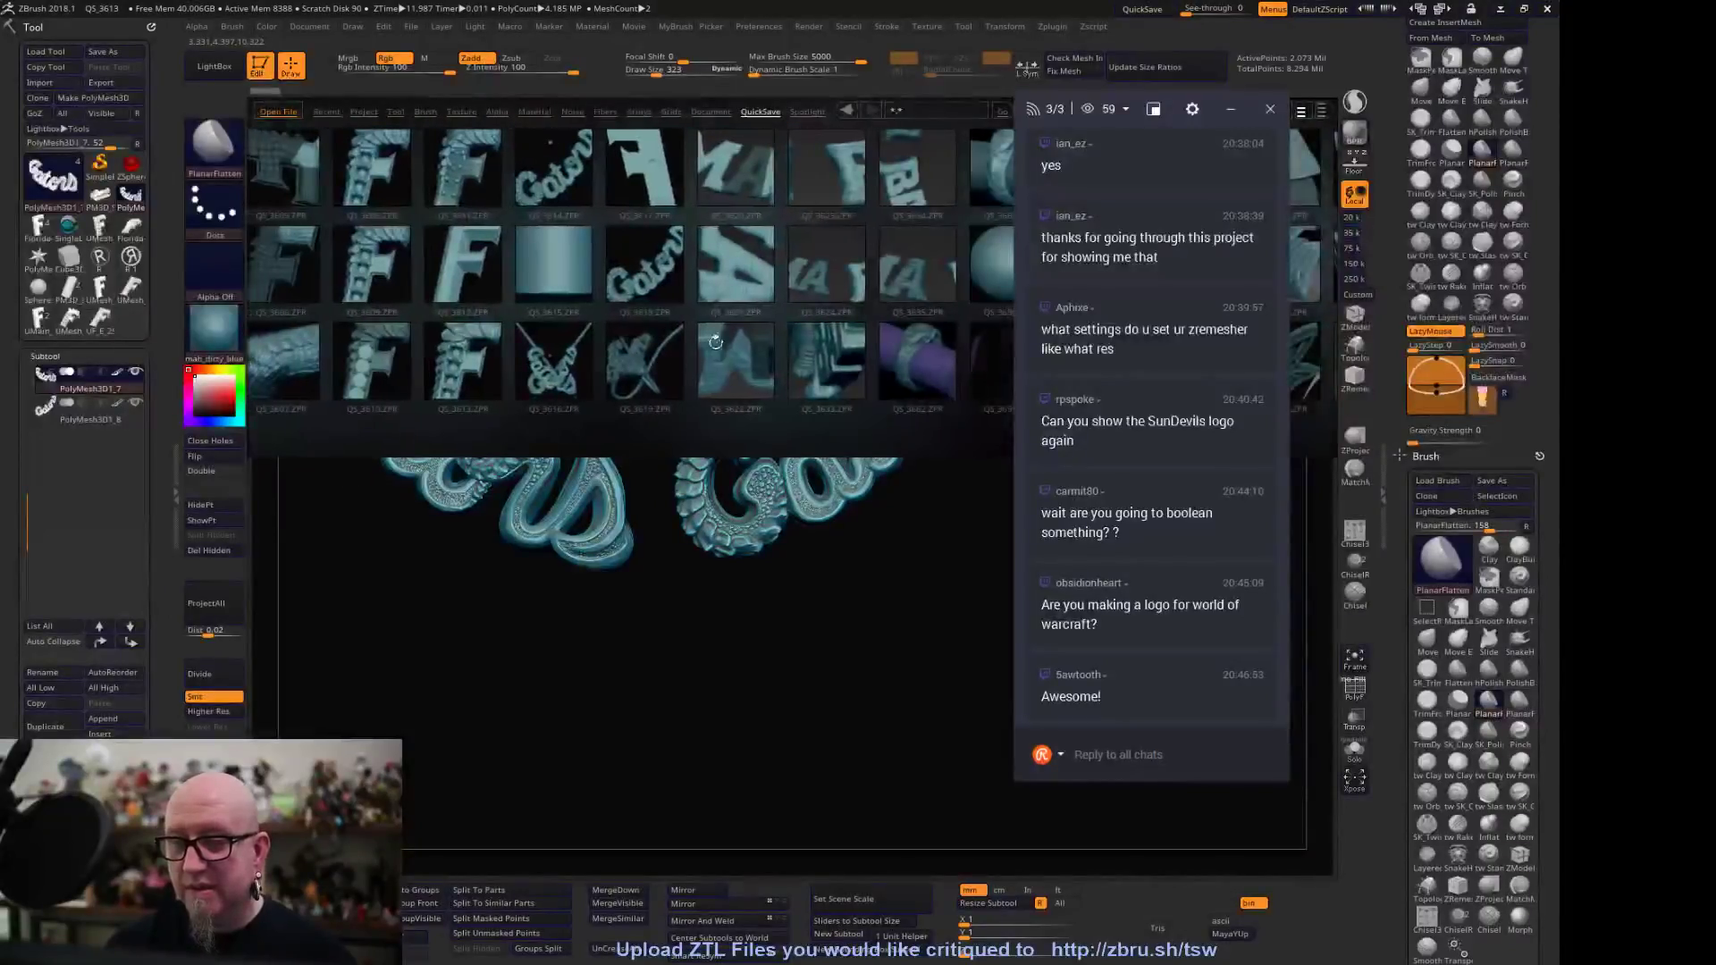
pyautogui.doubleClick(641, 368)
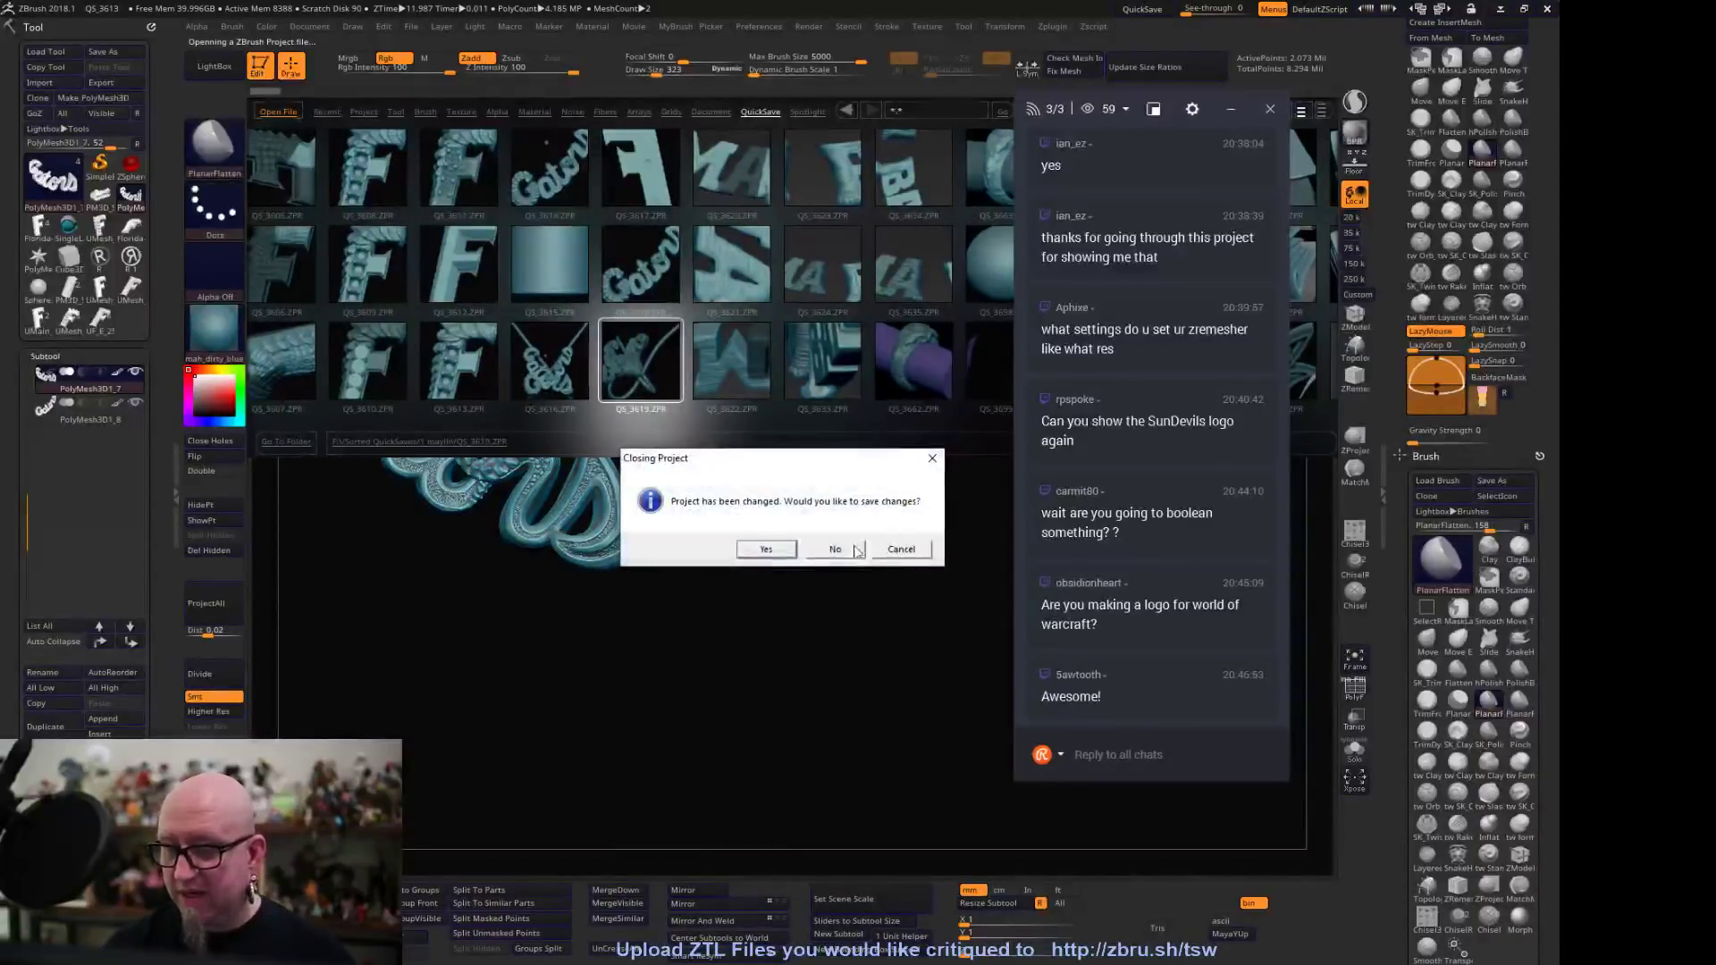
pyautogui.click(840, 549)
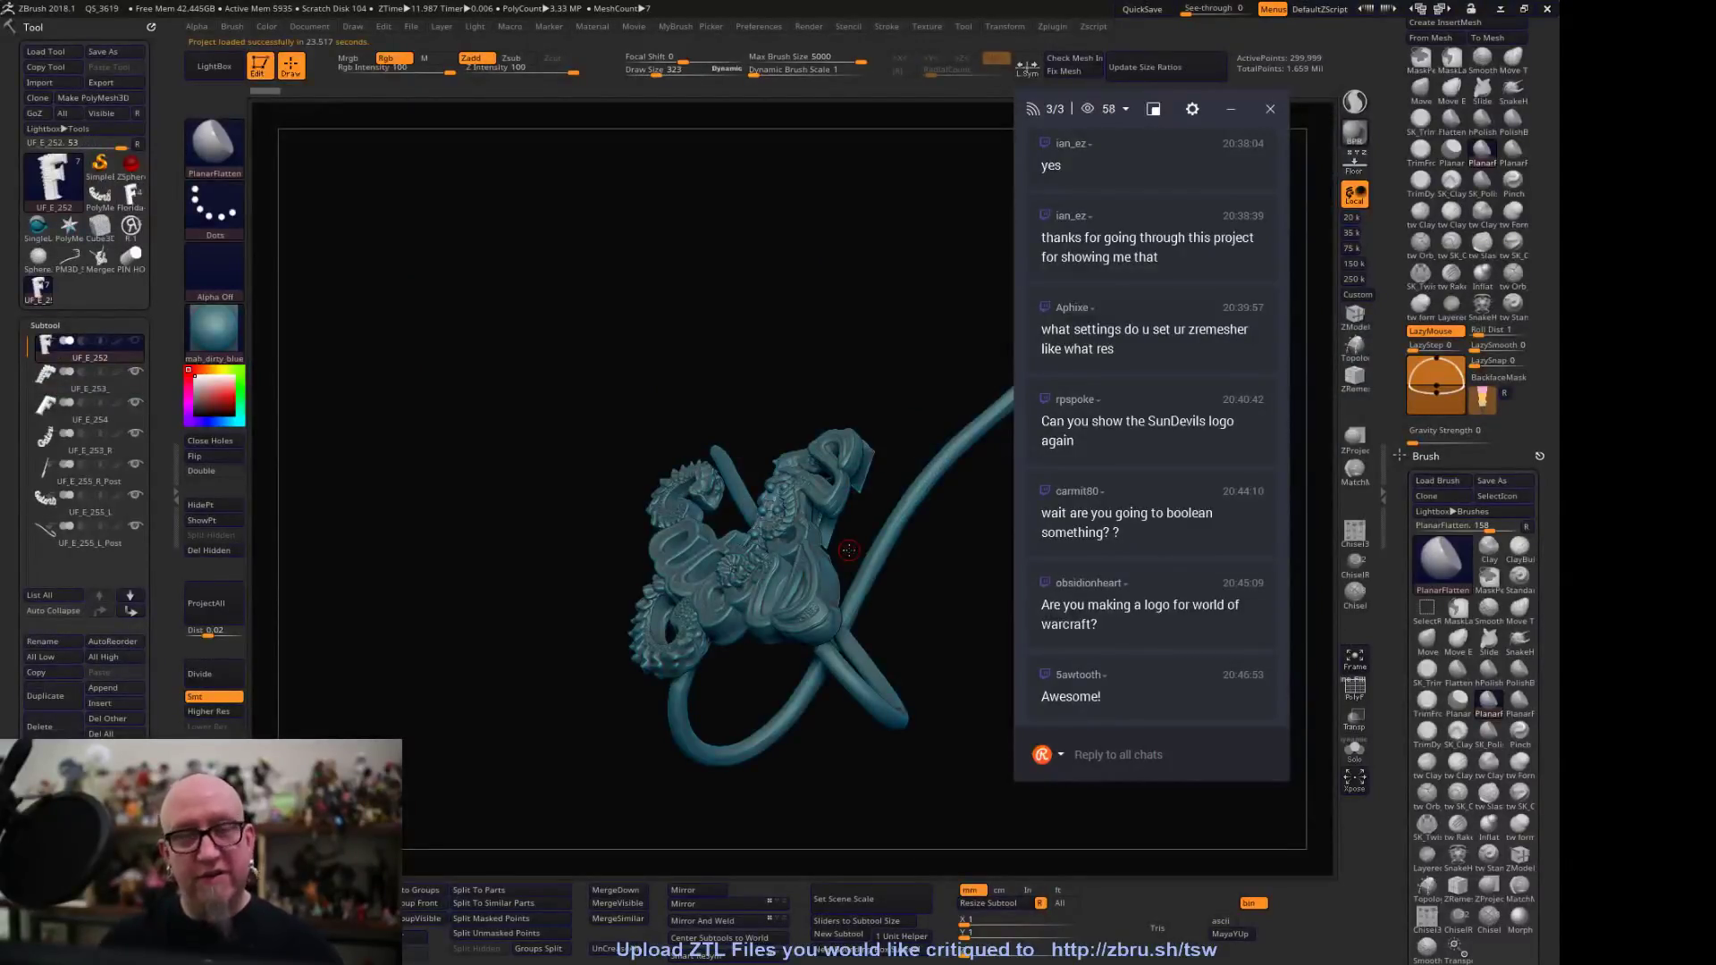
# Examine the assembled Gators and F design from the front and back, and view the PIN HOLE CUTTER tool
pyautogui.moveTo(848, 551); pyautogui.dragTo(360, 640)
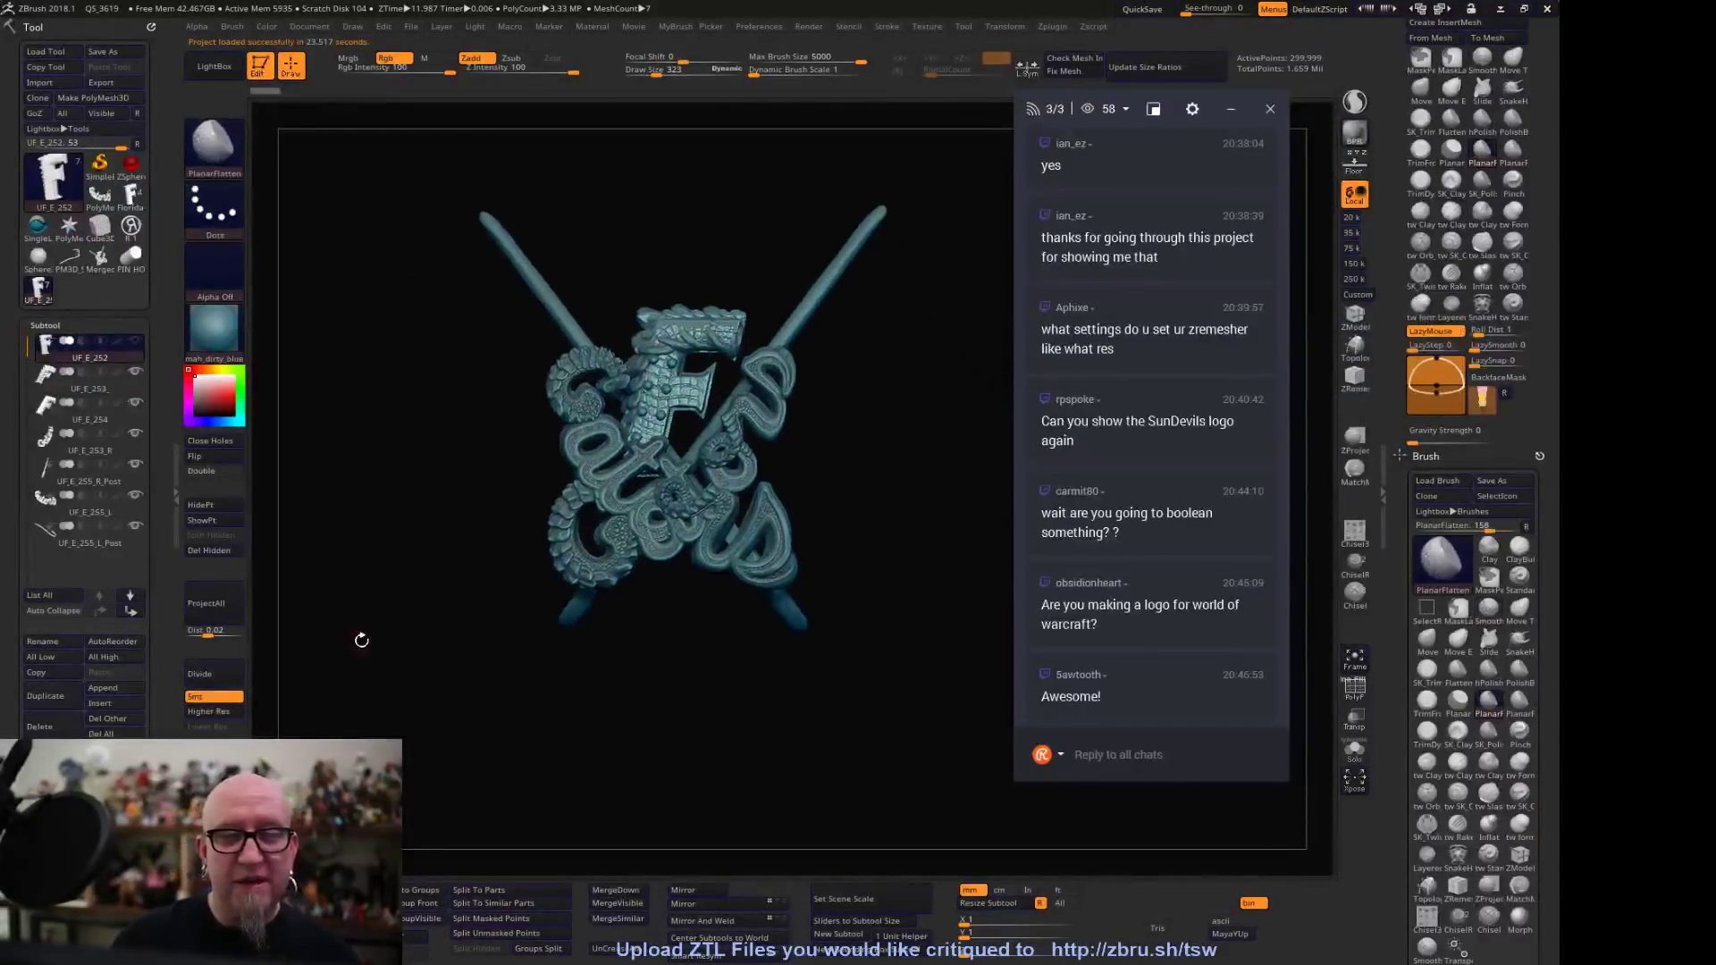
pyautogui.moveTo(95, 261)
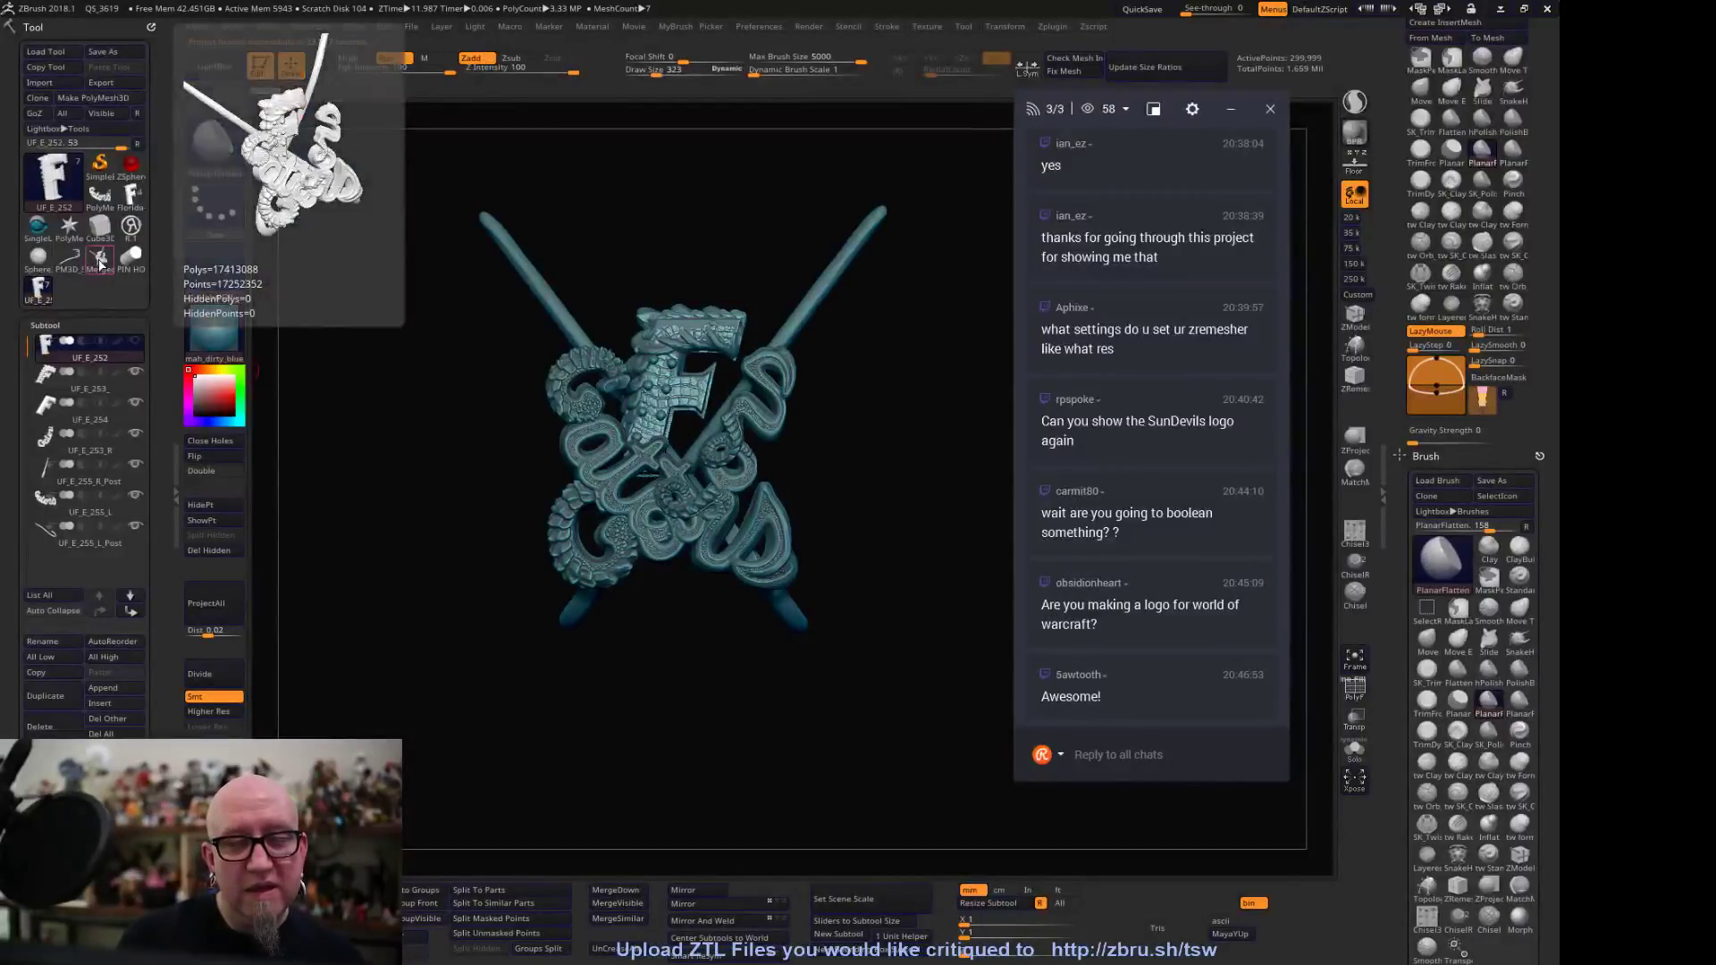
pyautogui.moveTo(437, 702); pyautogui.dragTo(560, 665)
pyautogui.click(131, 257)
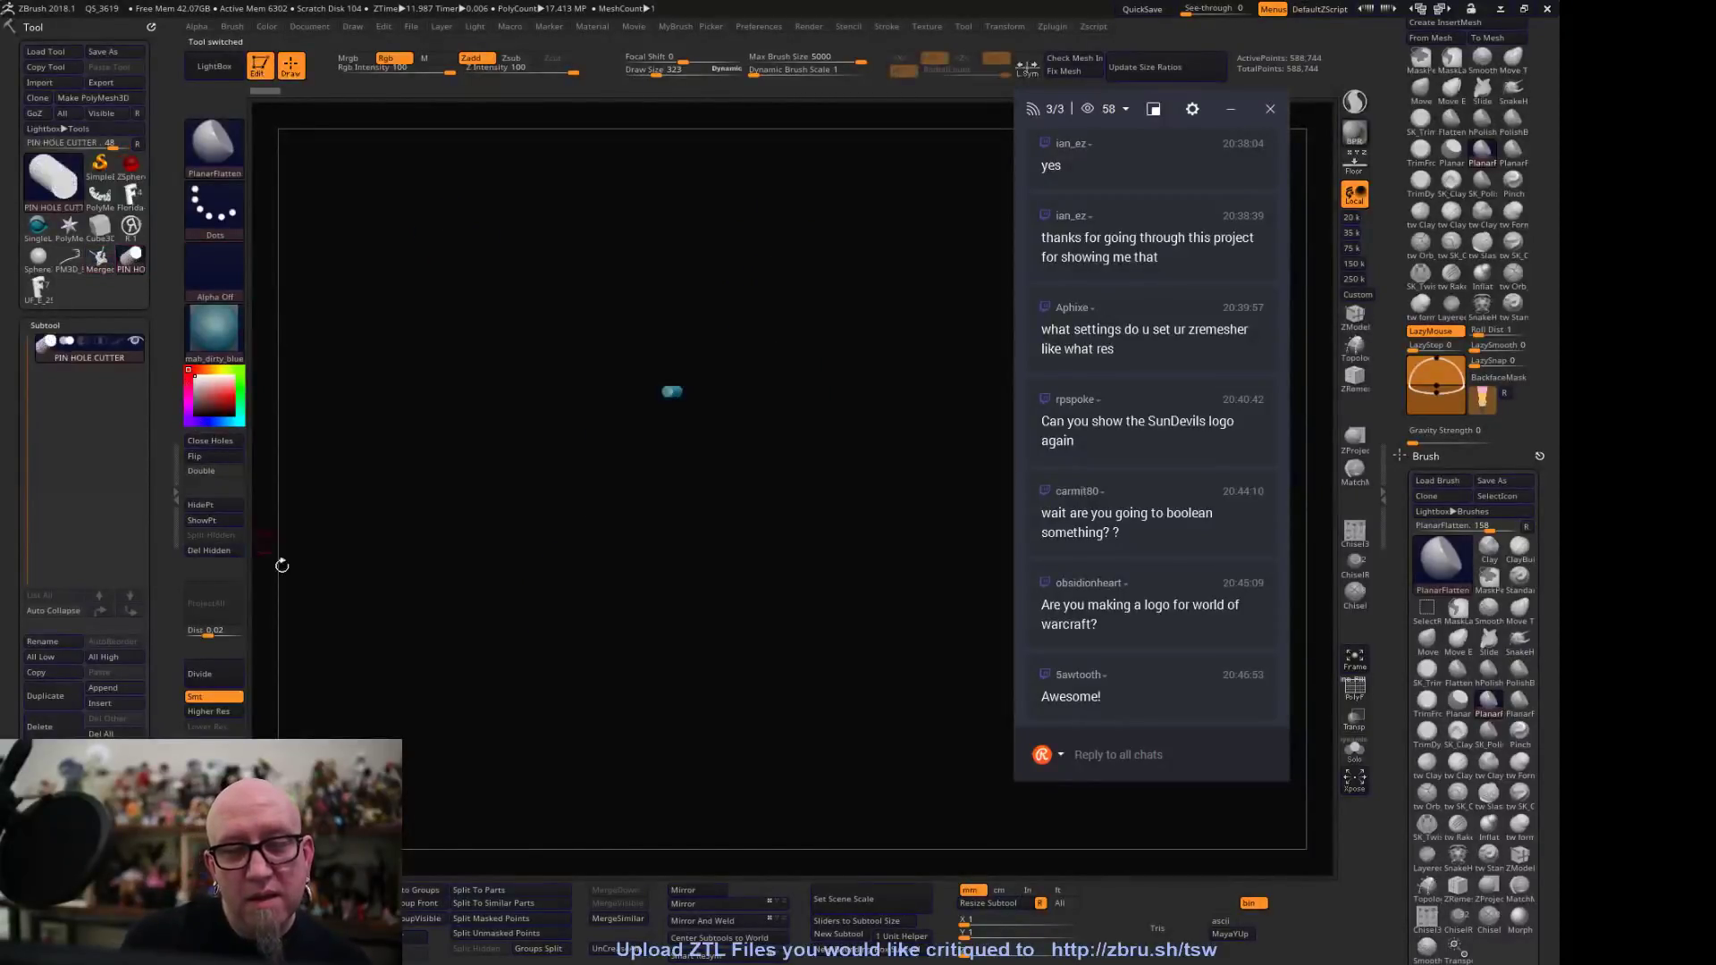
# Return to the assembled Gators design and compare the back of the UF_E_253_ and UF_E_254 F letter variants
pyautogui.click(37, 288)
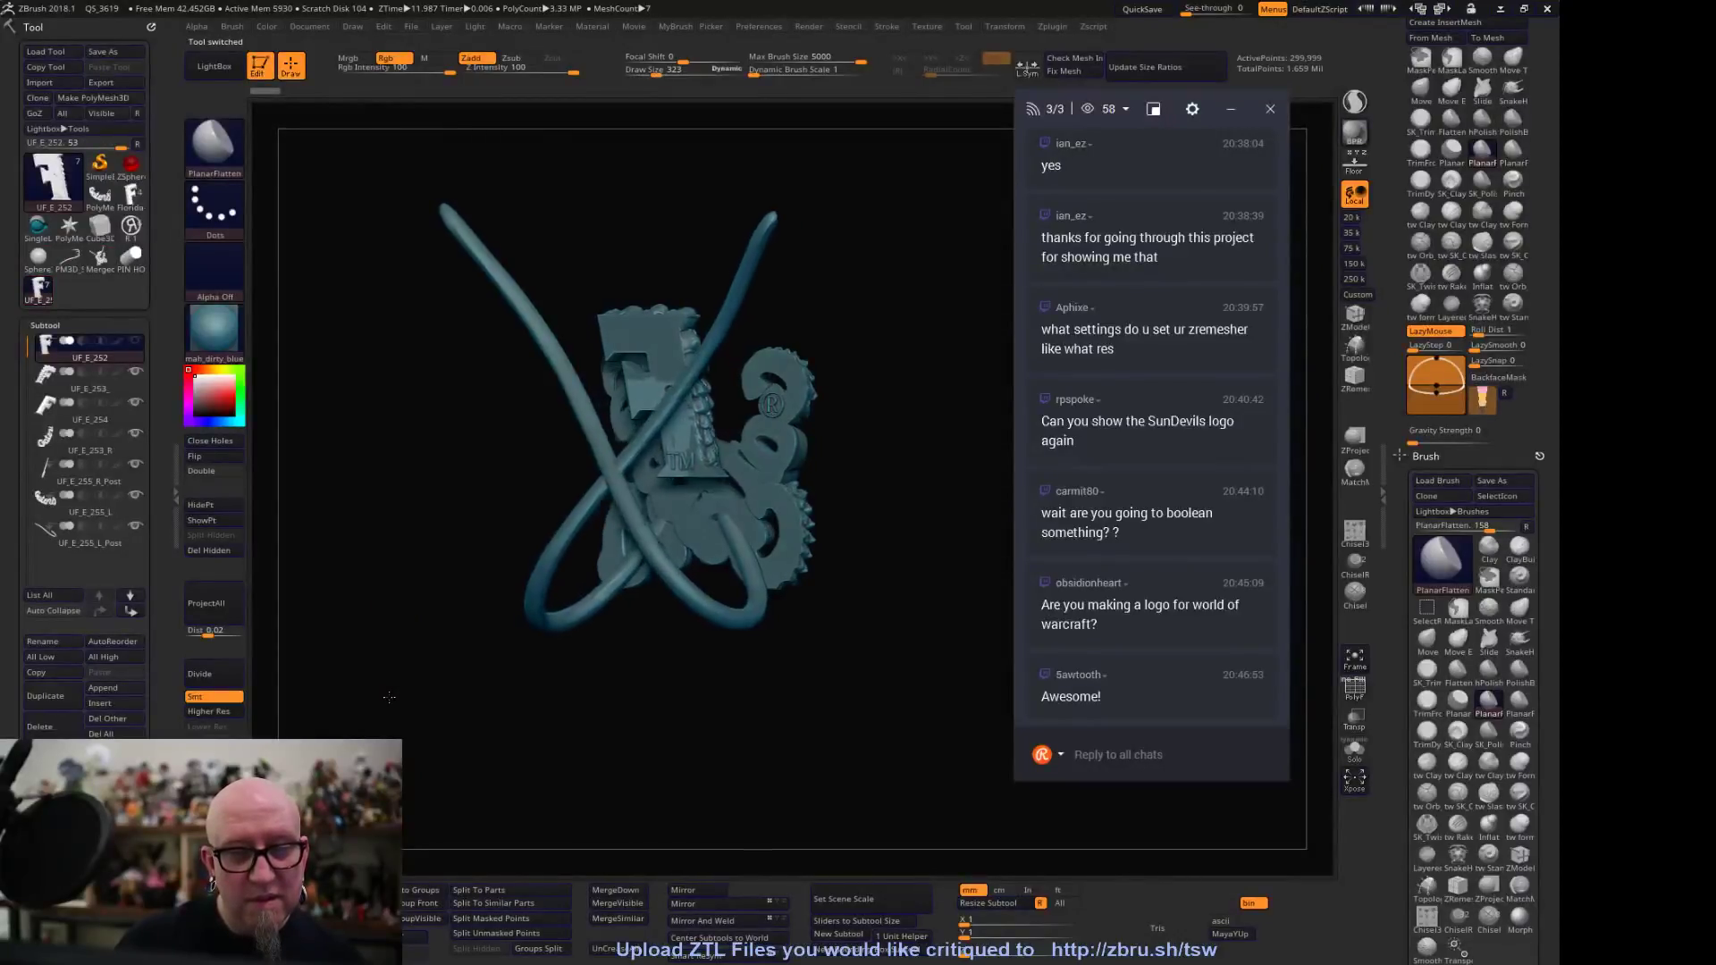
pyautogui.click(123, 386)
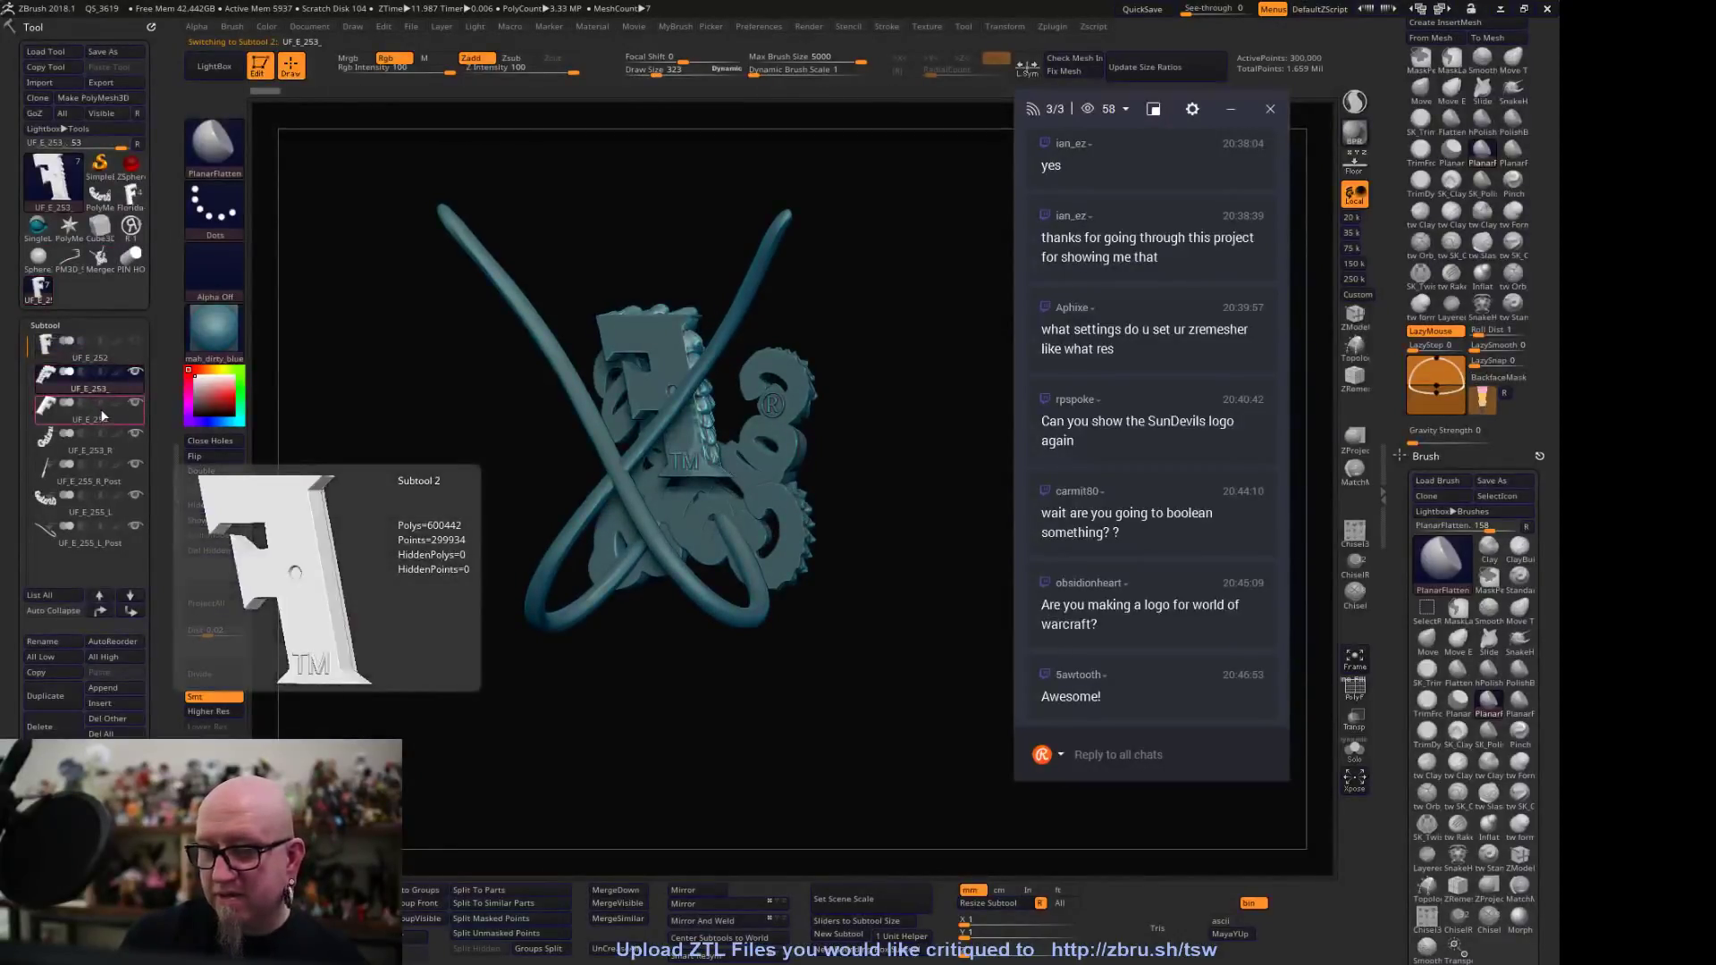
pyautogui.moveTo(426, 693); pyautogui.dragTo(491, 725)
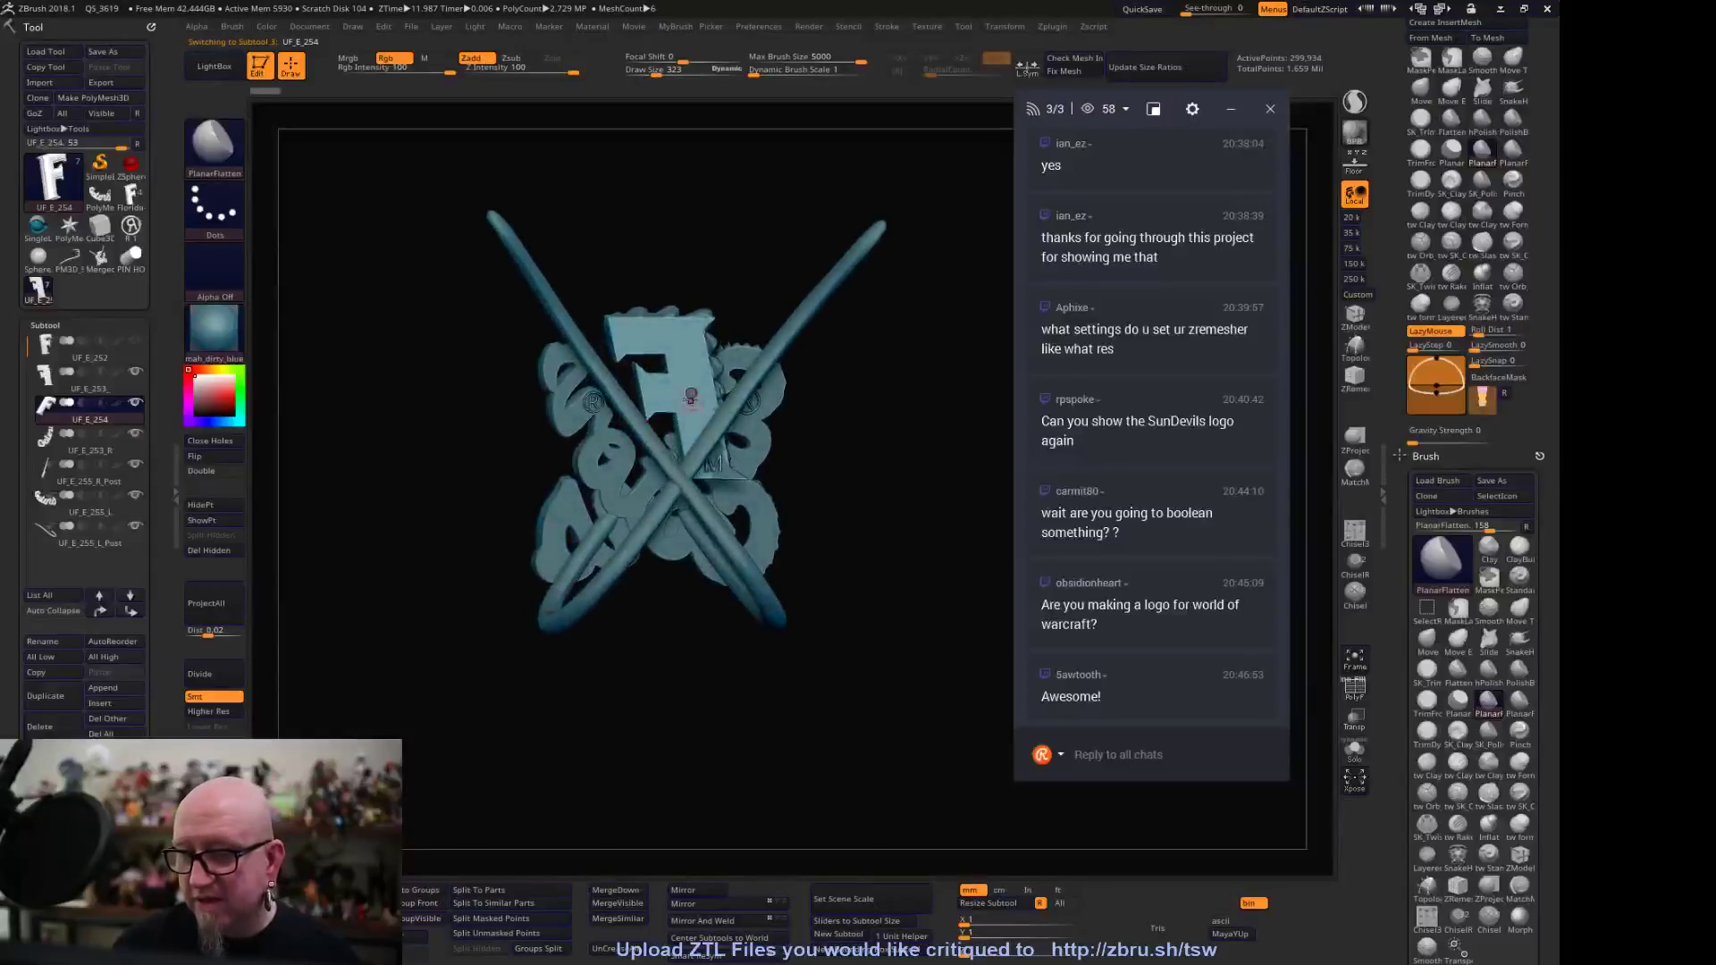
pyautogui.moveTo(408, 690); pyautogui.dragTo(354, 695)
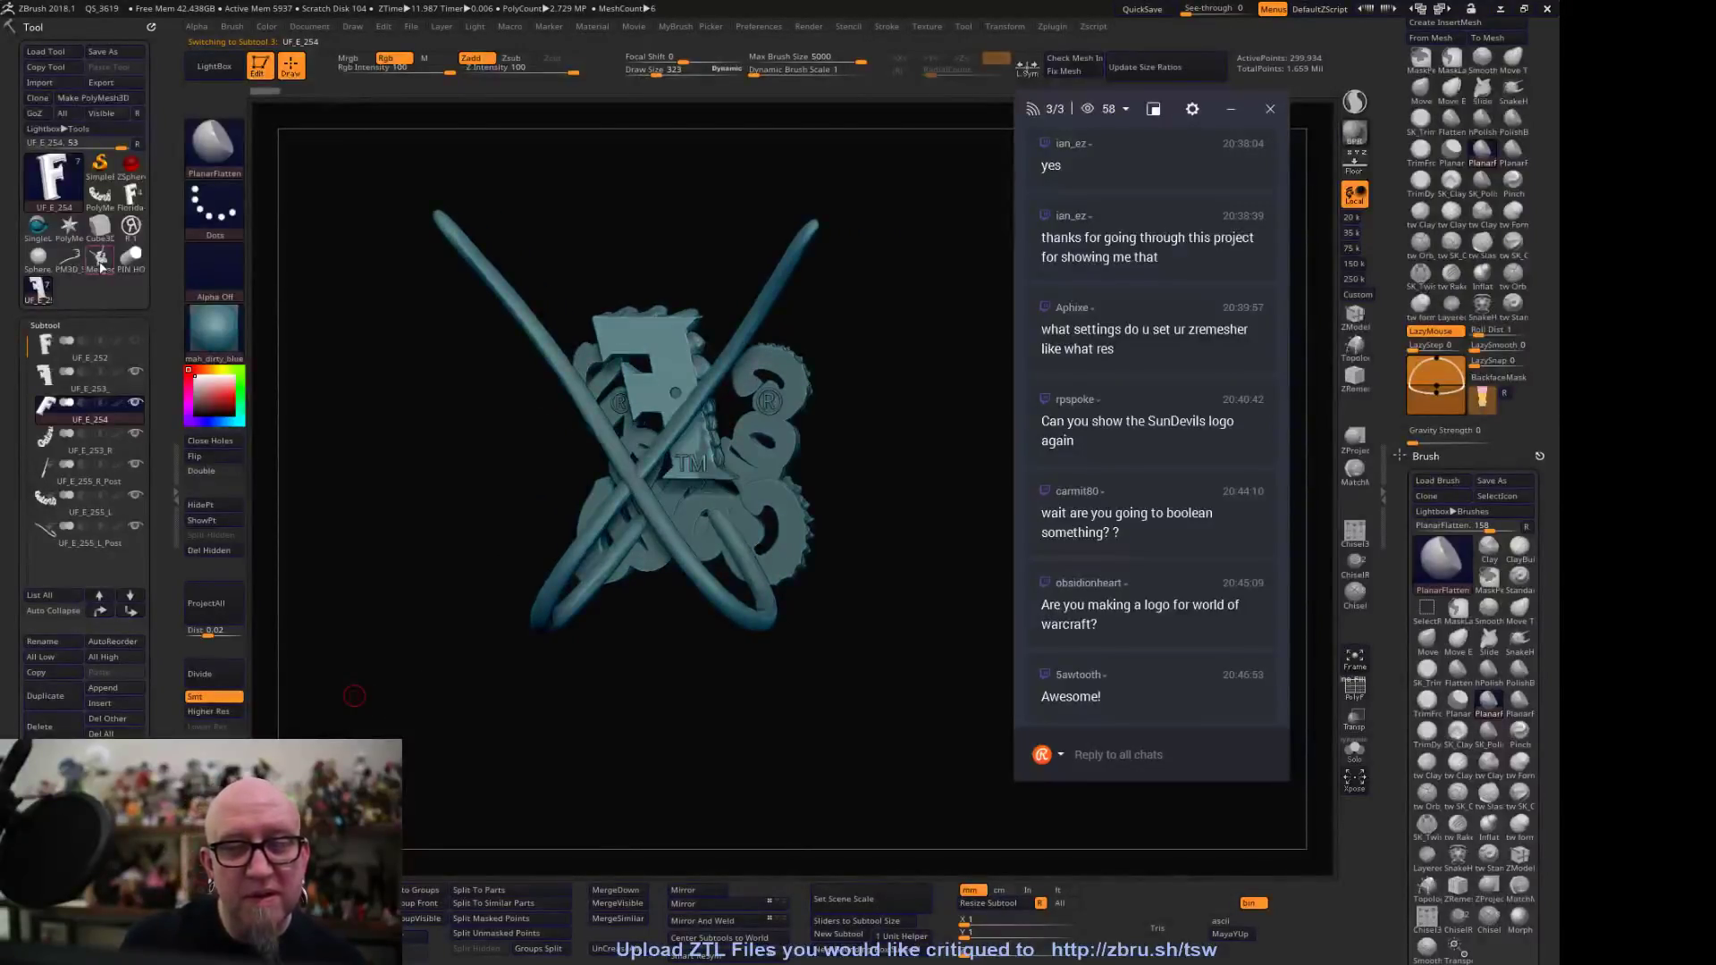
# View the curved post tool on its own and the R 1 tool with the registered mark on the lettering's back
pyautogui.click(70, 260)
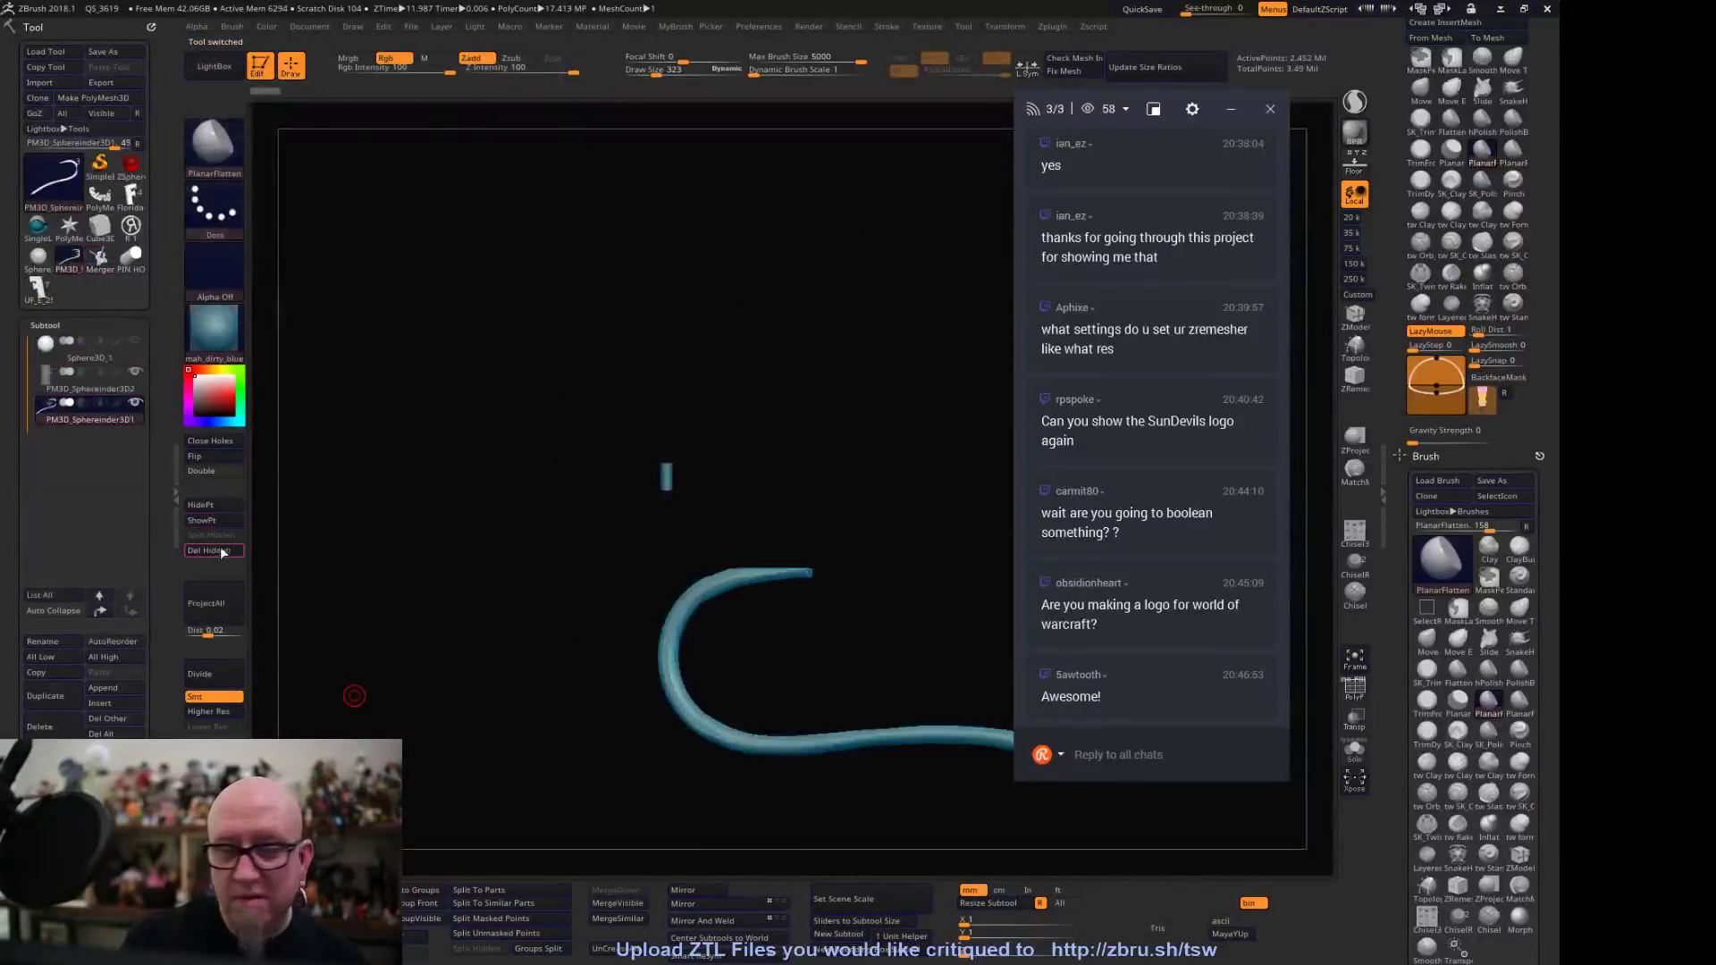
pyautogui.moveTo(375, 575); pyautogui.dragTo(379, 614)
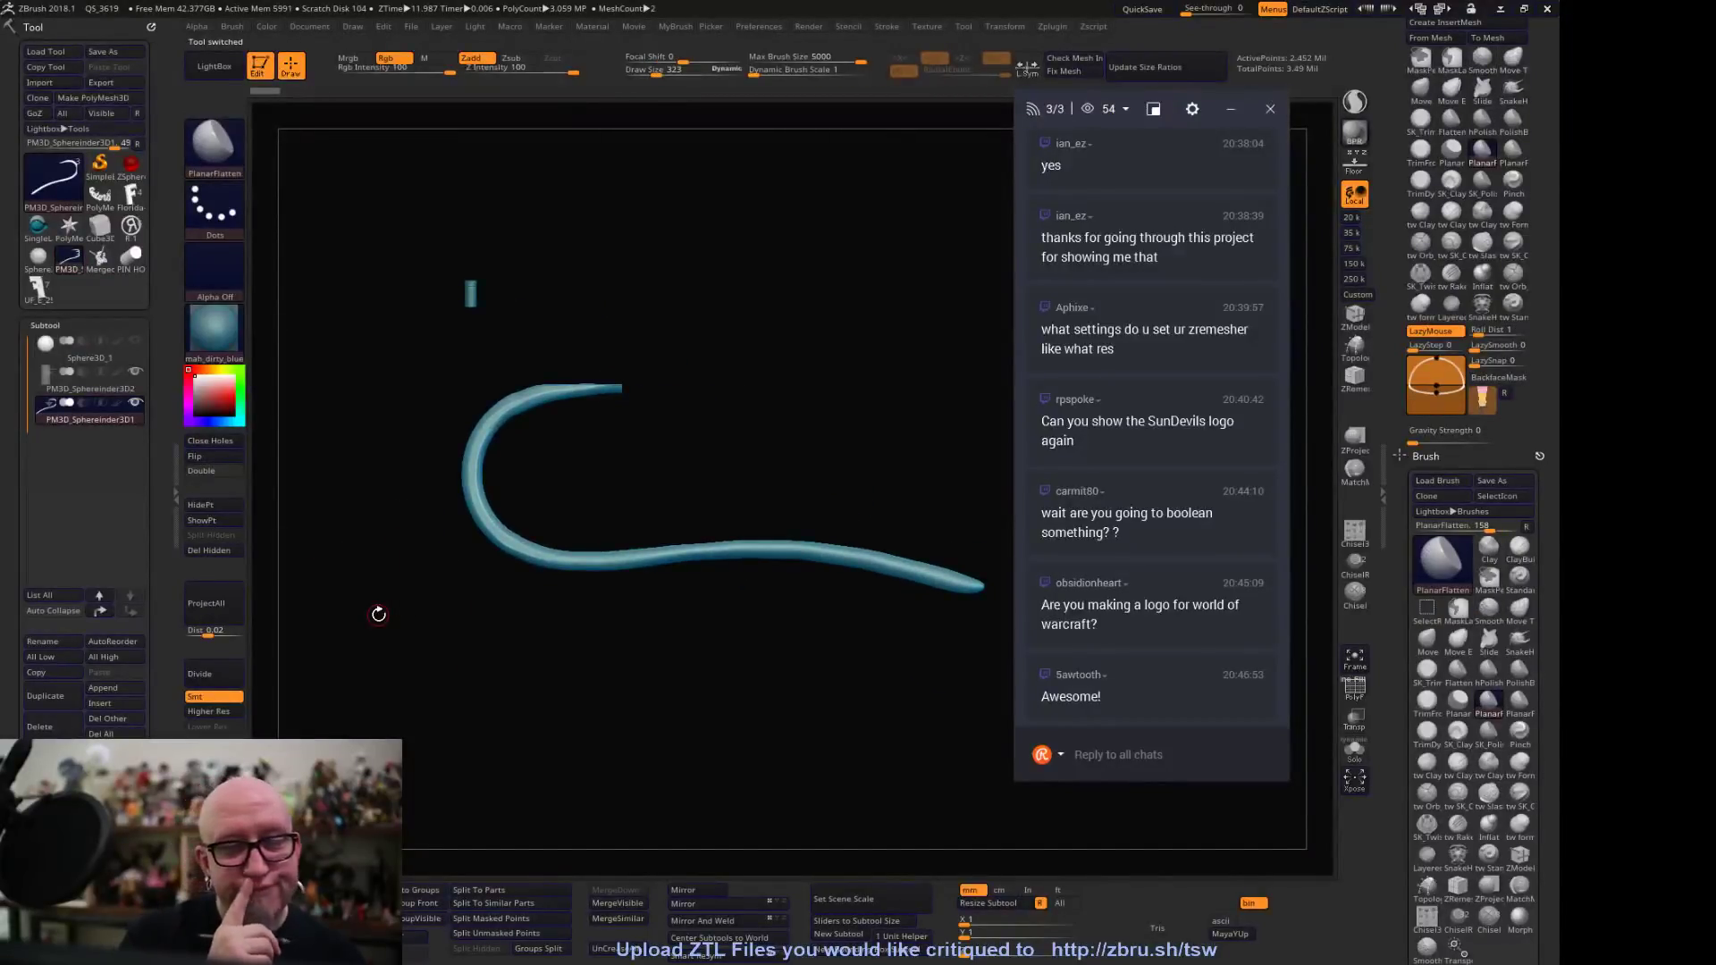
pyautogui.click(132, 229)
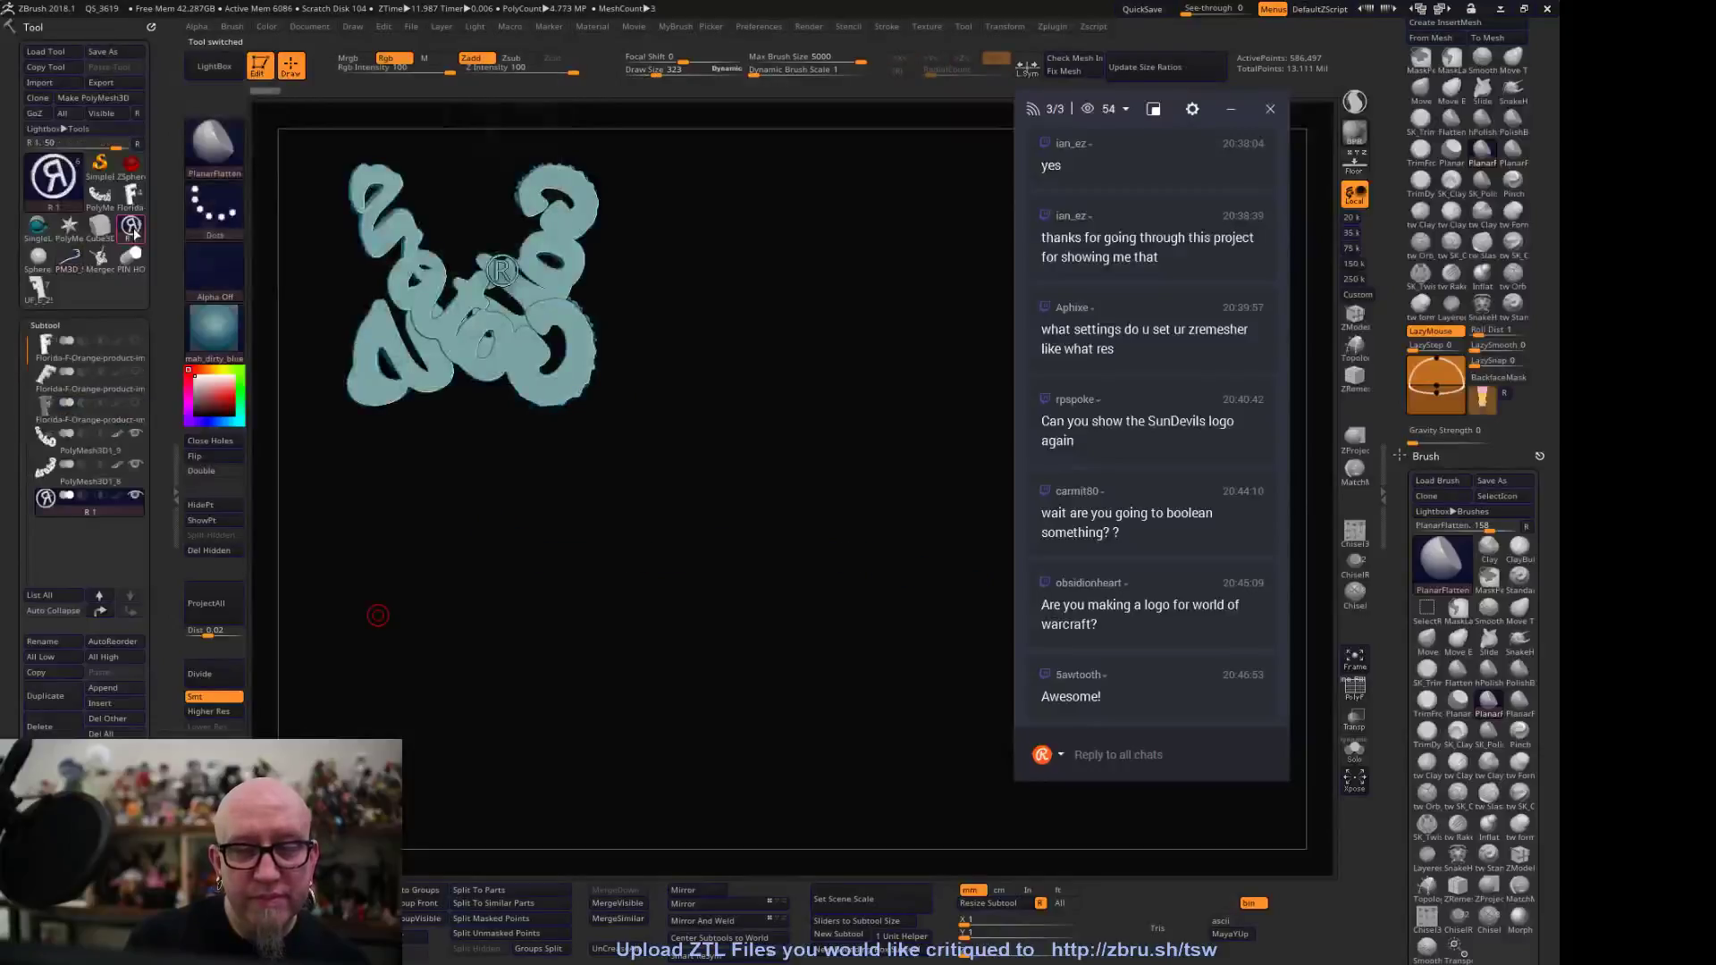
# Switch to the Florida F tool and view its alligator head subtools PM3D_Sphere3D4_2 and PM3D_Sphere3D4_3
pyautogui.click(135, 207)
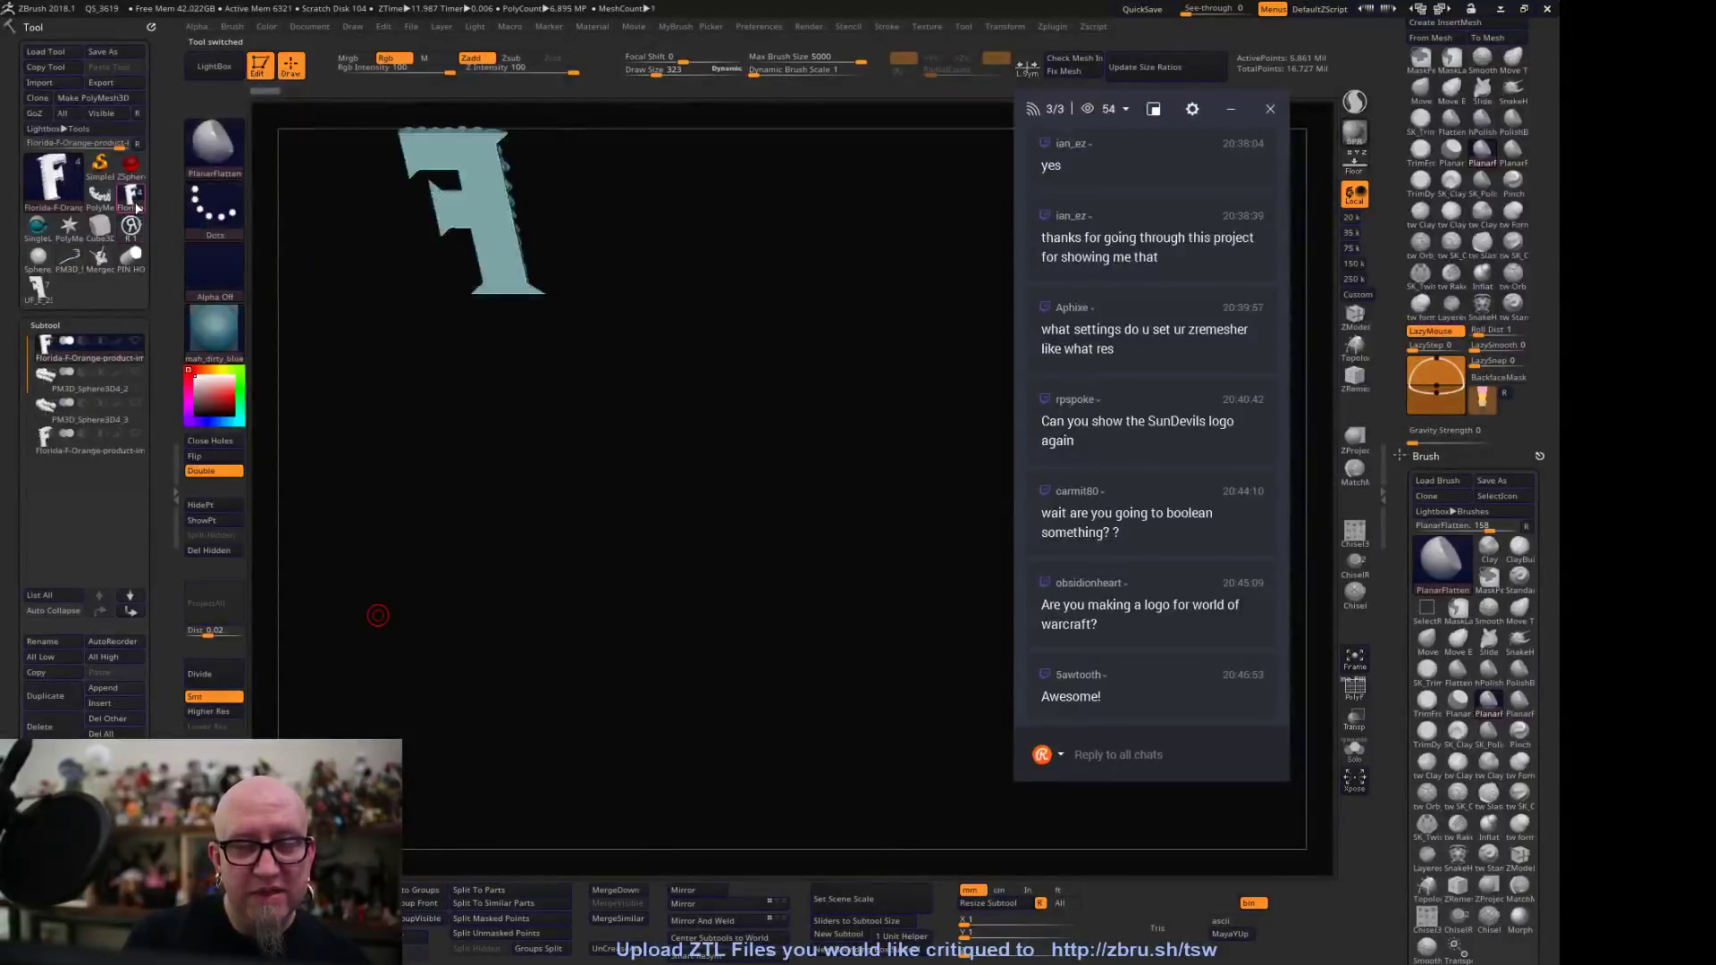
pyautogui.click(104, 416)
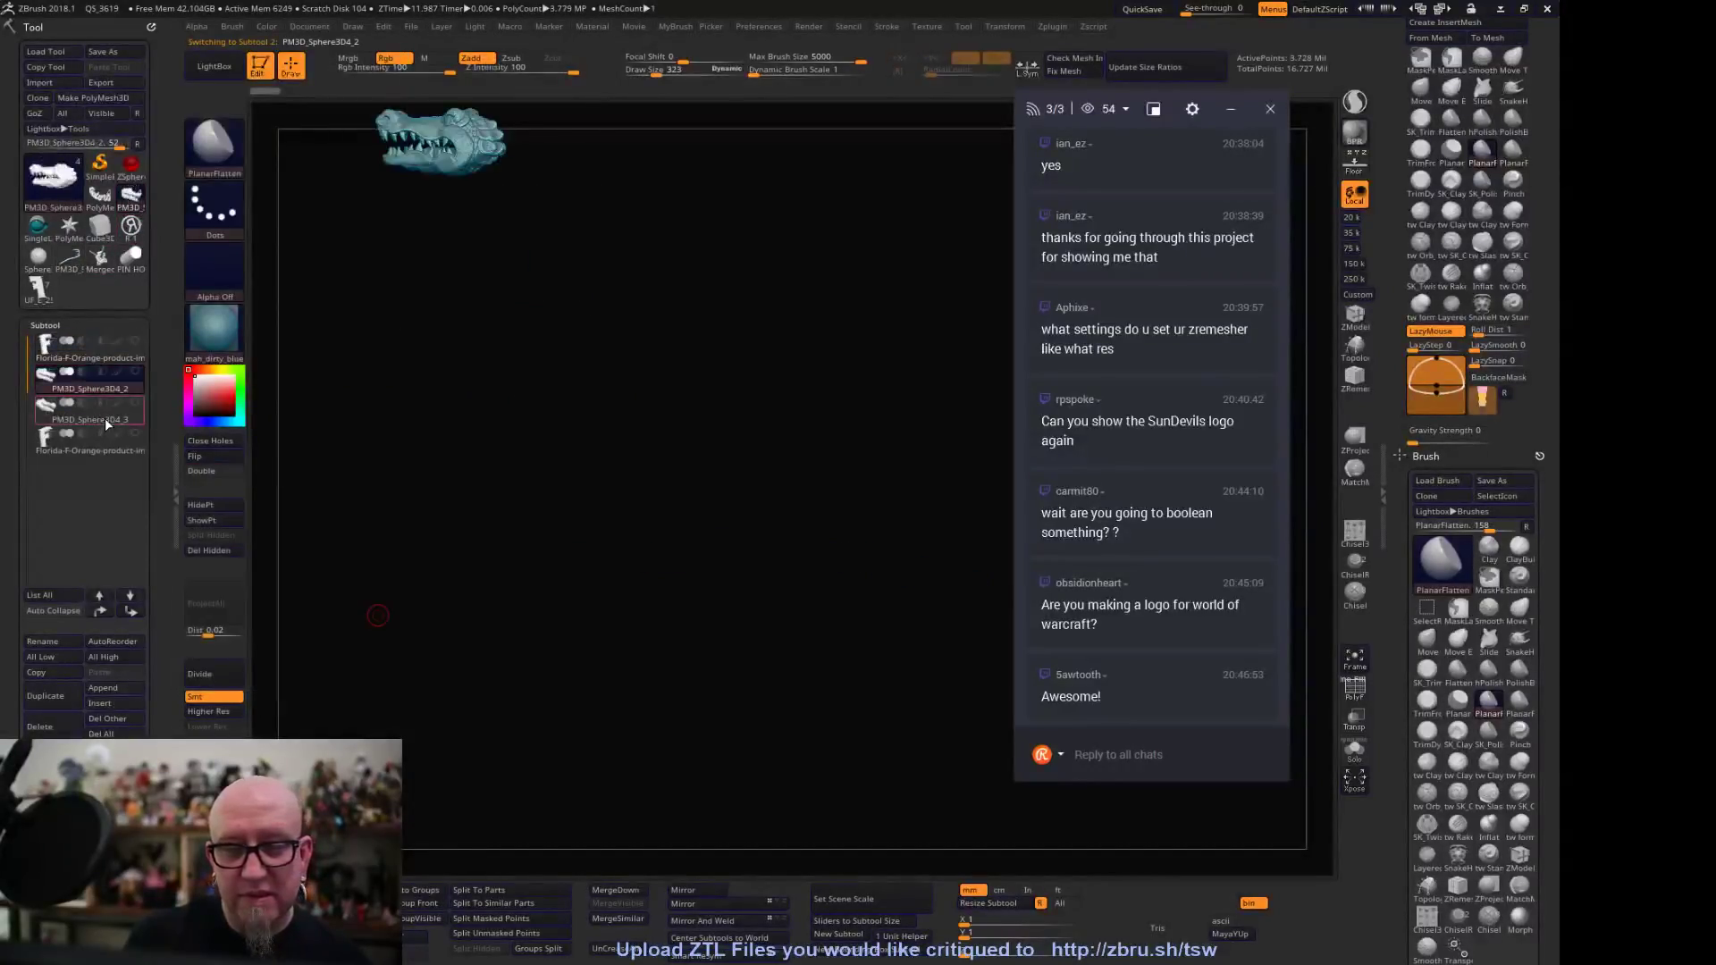
pyautogui.moveTo(529, 357); pyautogui.dragTo(575, 483)
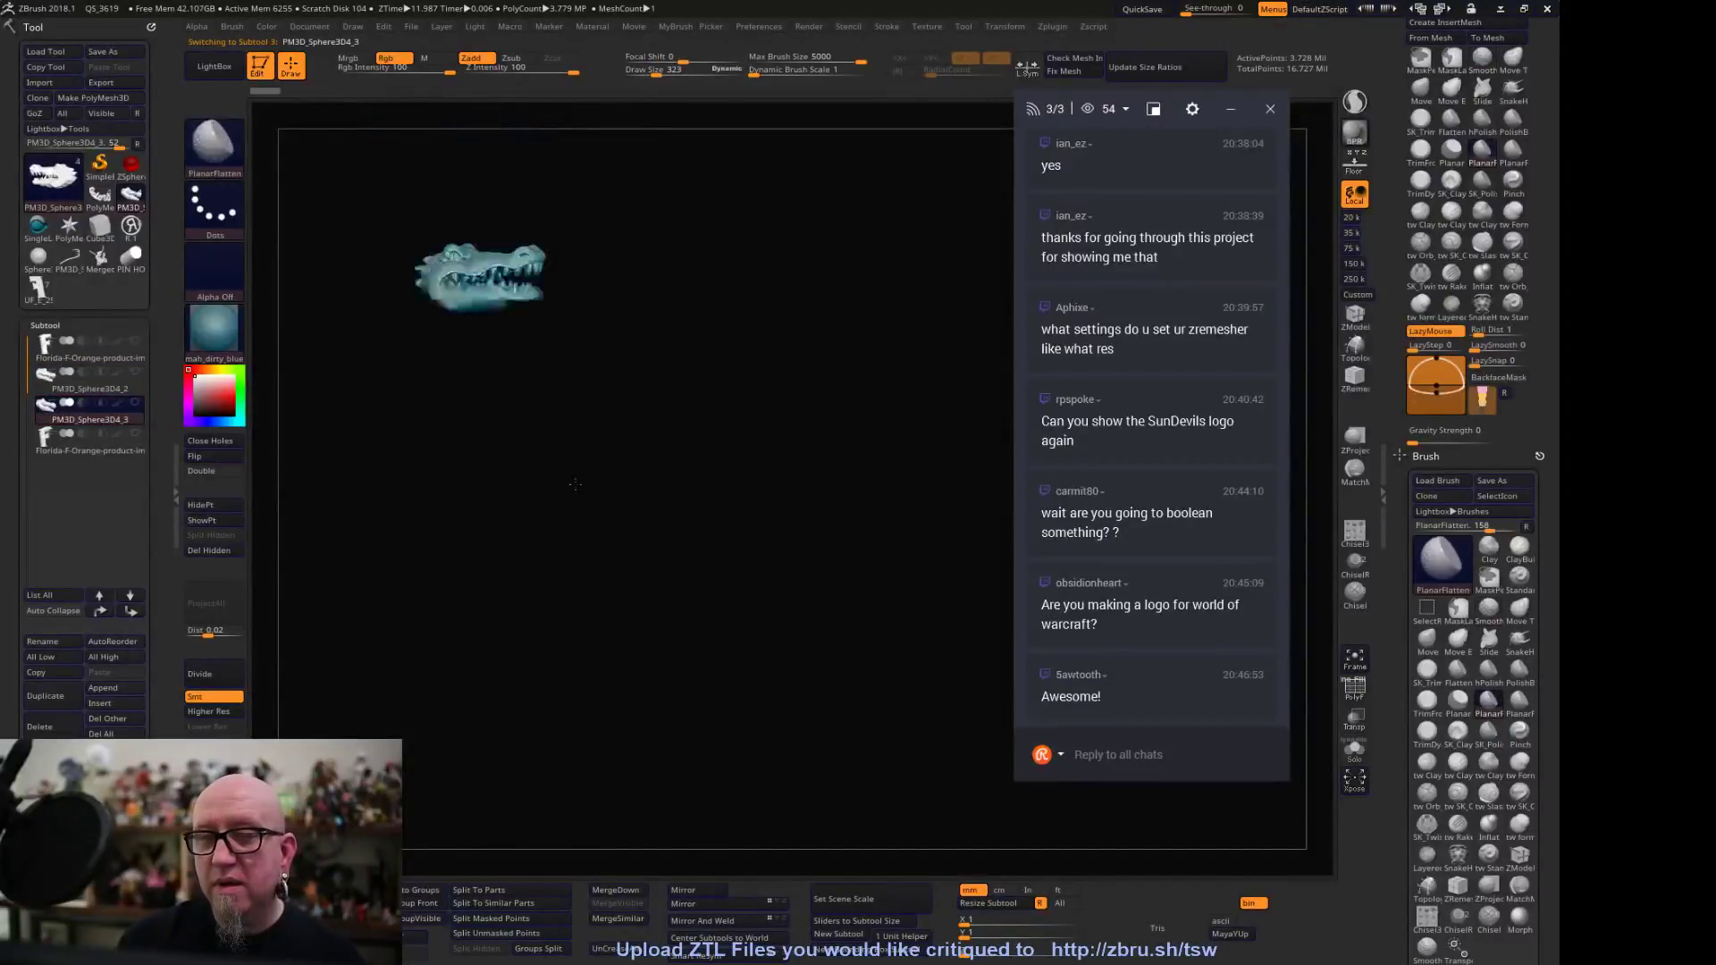
# Browse the QuickSave projects for the OU logo and open QS_3882.ZPR without saving the current project
pyautogui.click(214, 68)
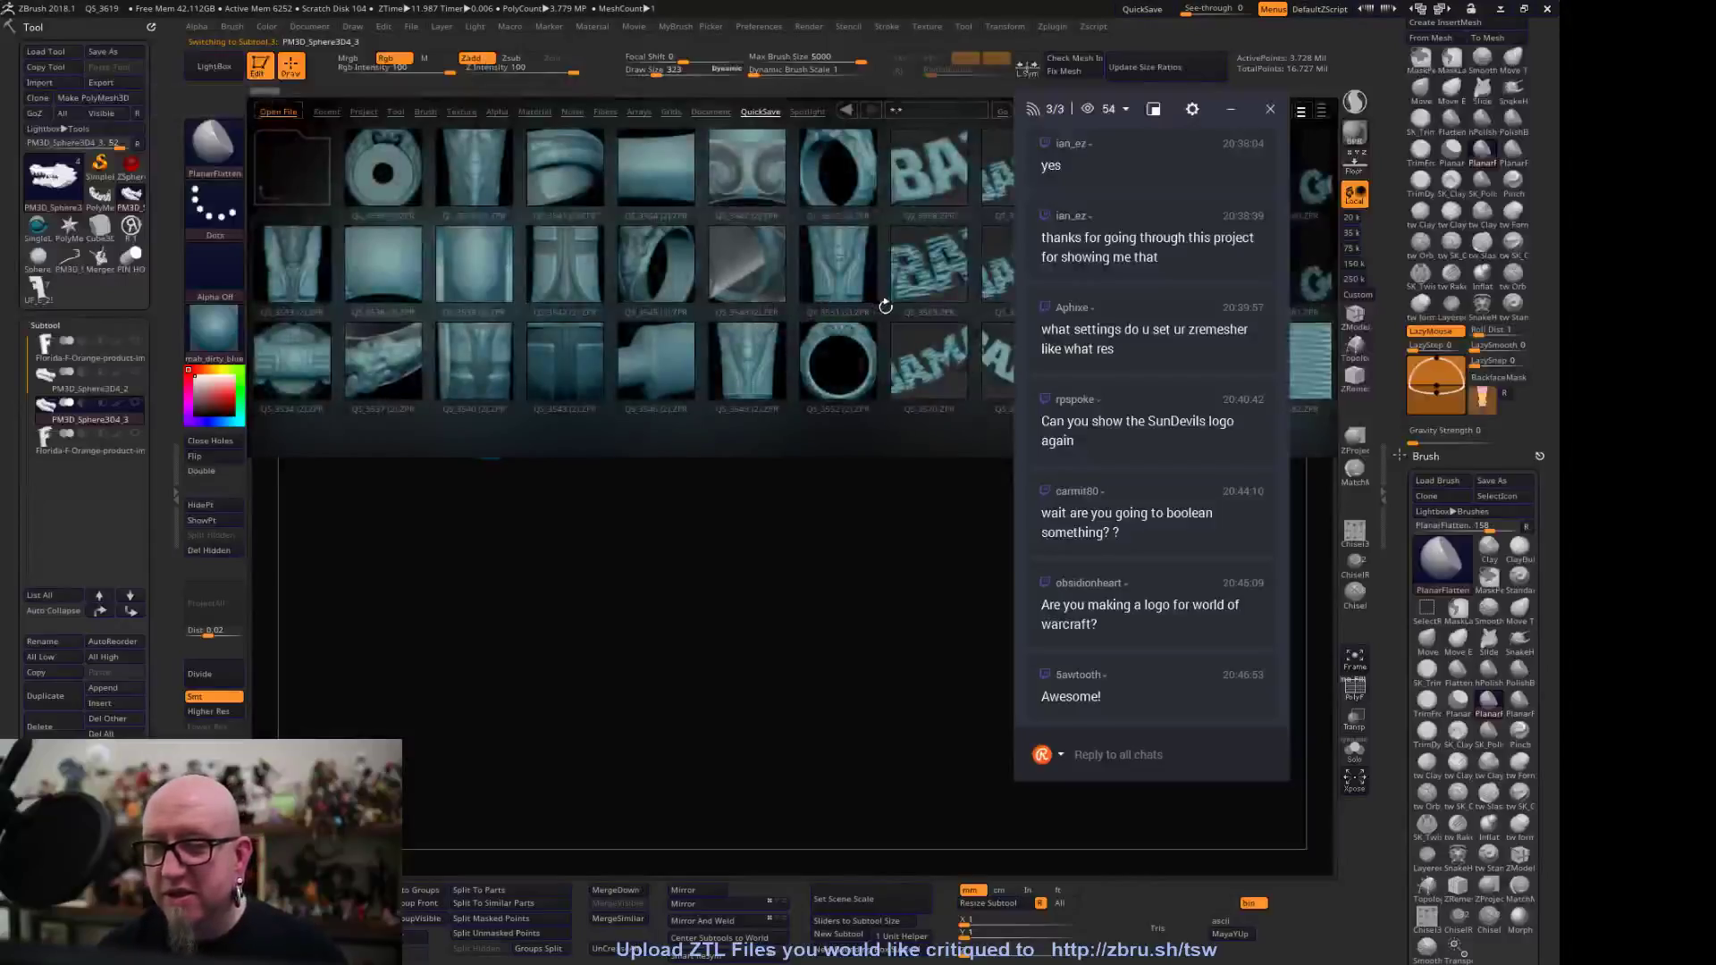
pyautogui.moveTo(833, 325); pyautogui.dragTo(388, 400)
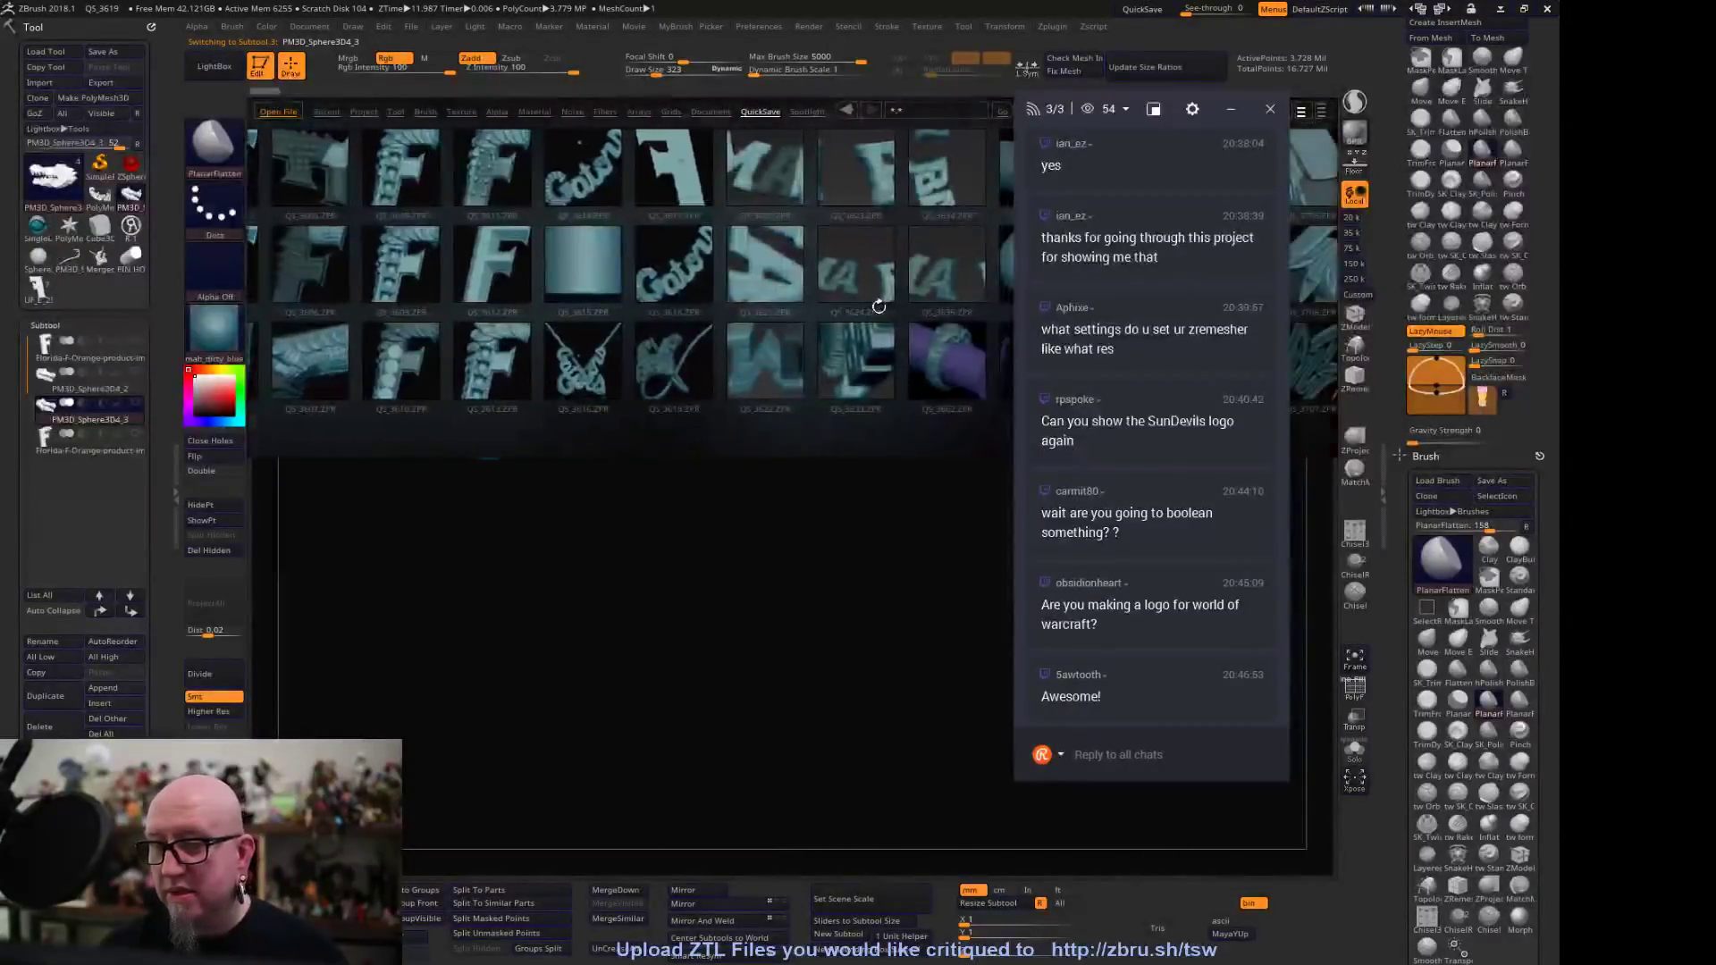
pyautogui.moveTo(656, 366); pyautogui.dragTo(369, 468)
pyautogui.moveTo(677, 388); pyautogui.dragTo(375, 504)
pyautogui.moveTo(911, 317); pyautogui.dragTo(318, 498)
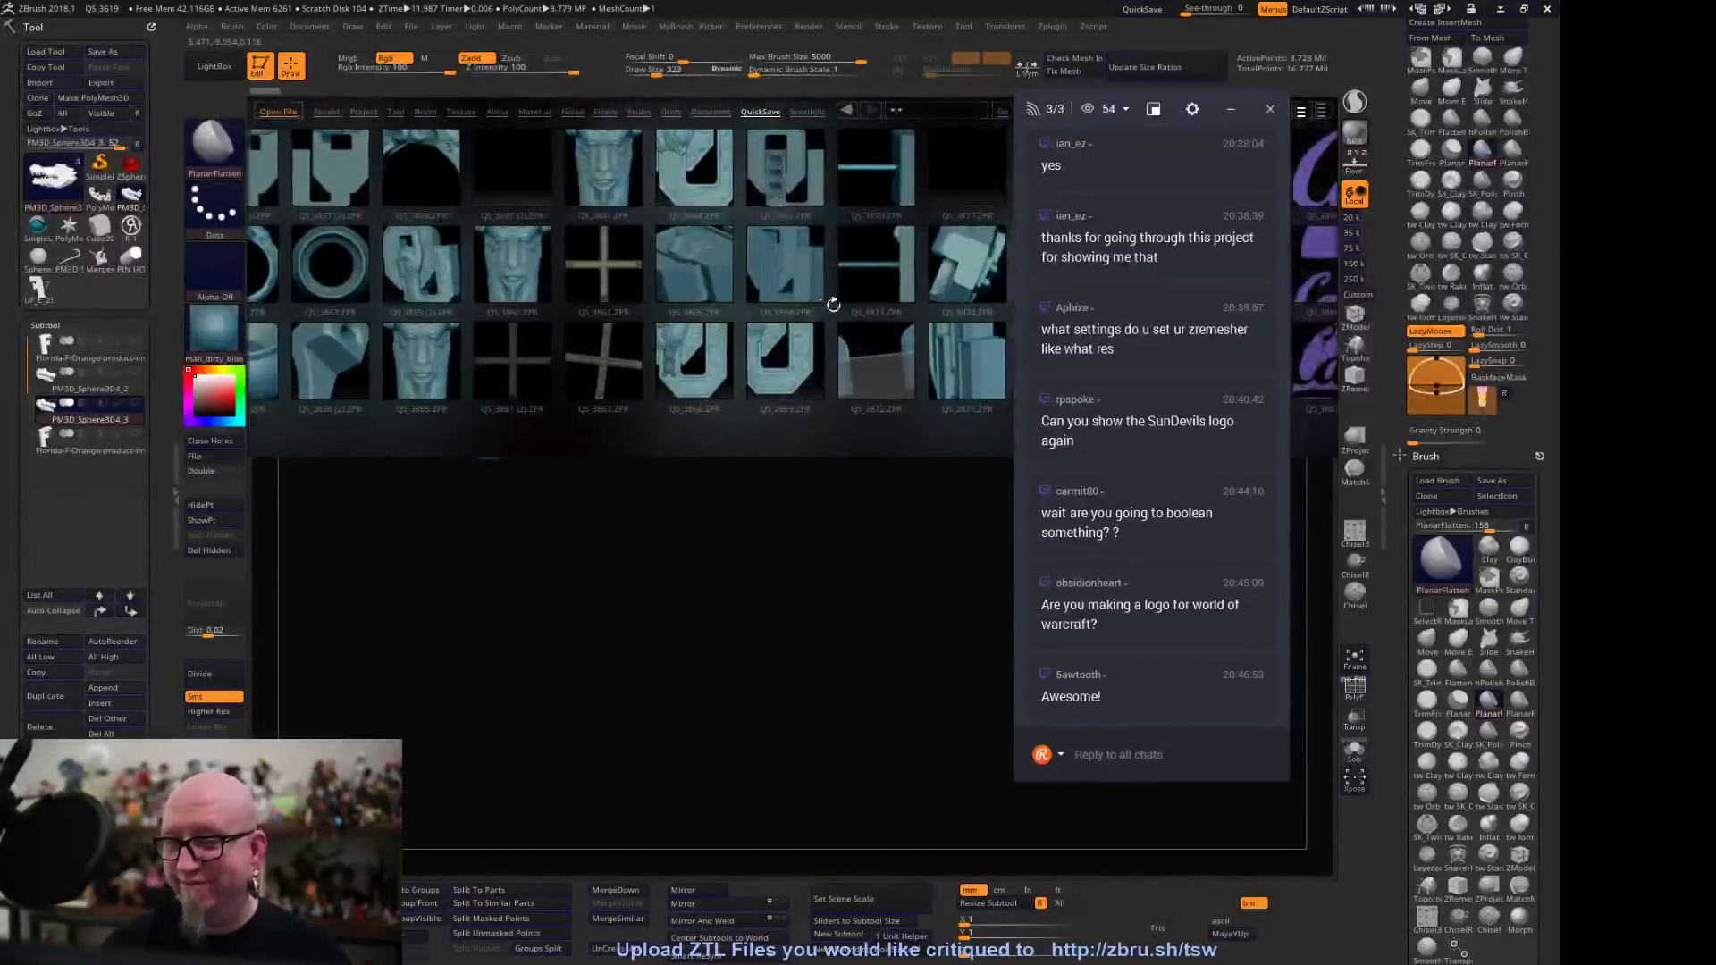
pyautogui.moveTo(865, 311); pyautogui.dragTo(669, 389)
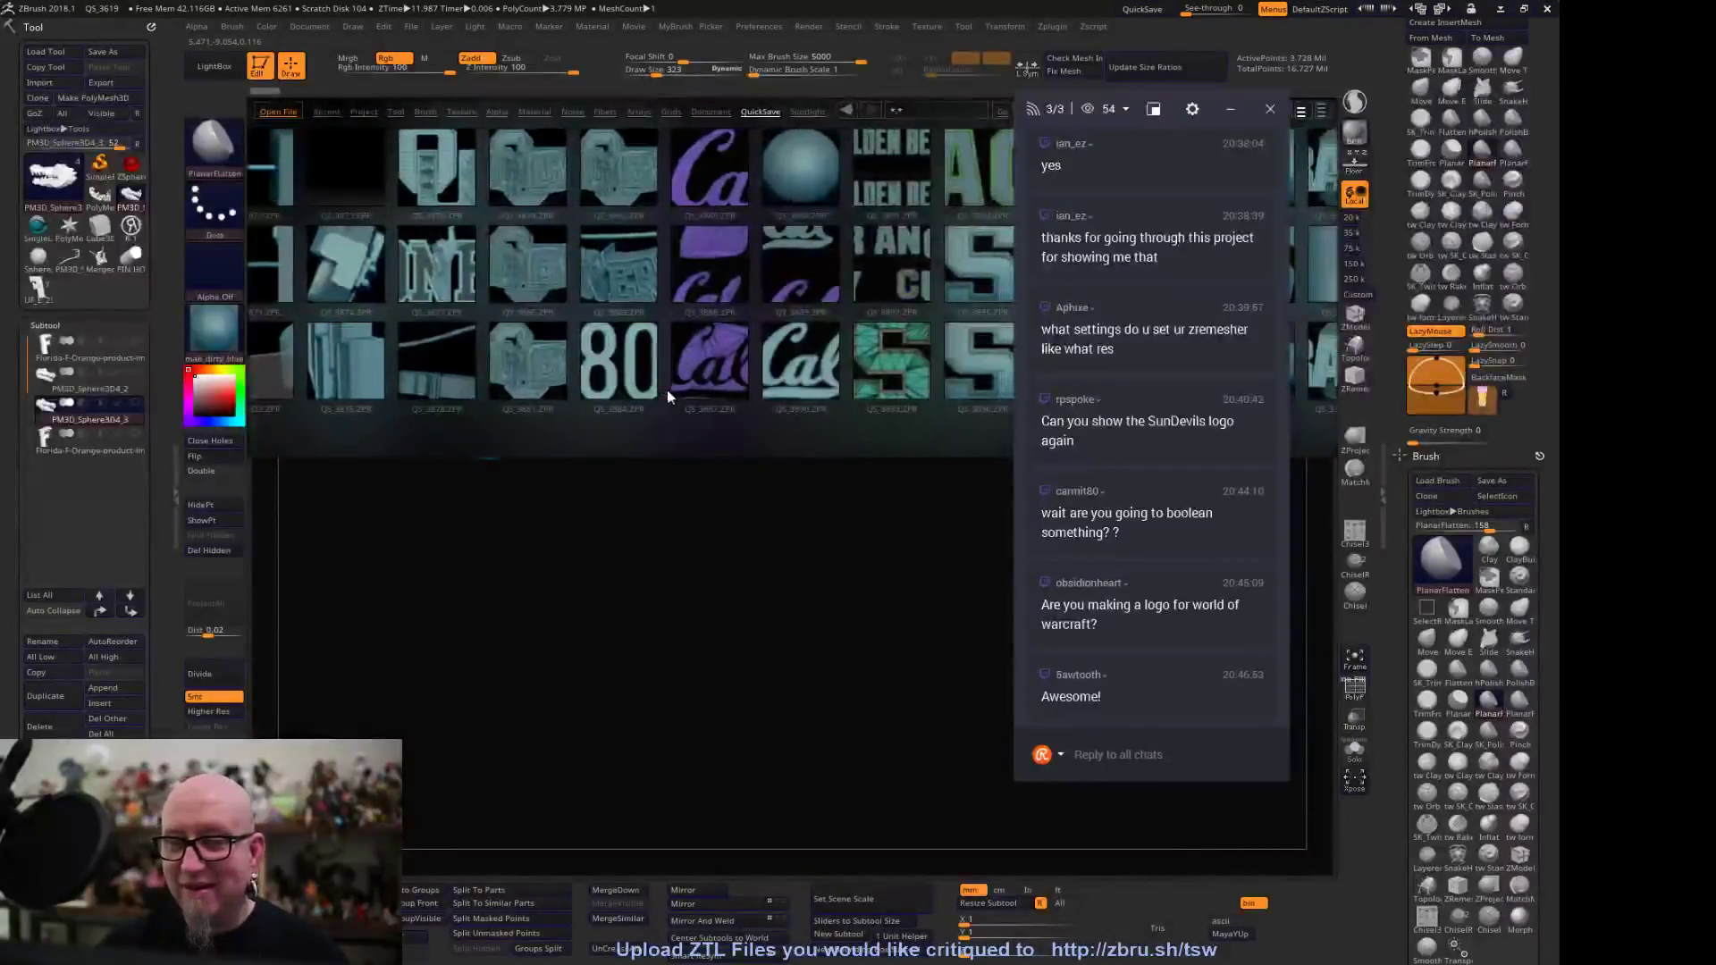
pyautogui.doubleClick(660, 379)
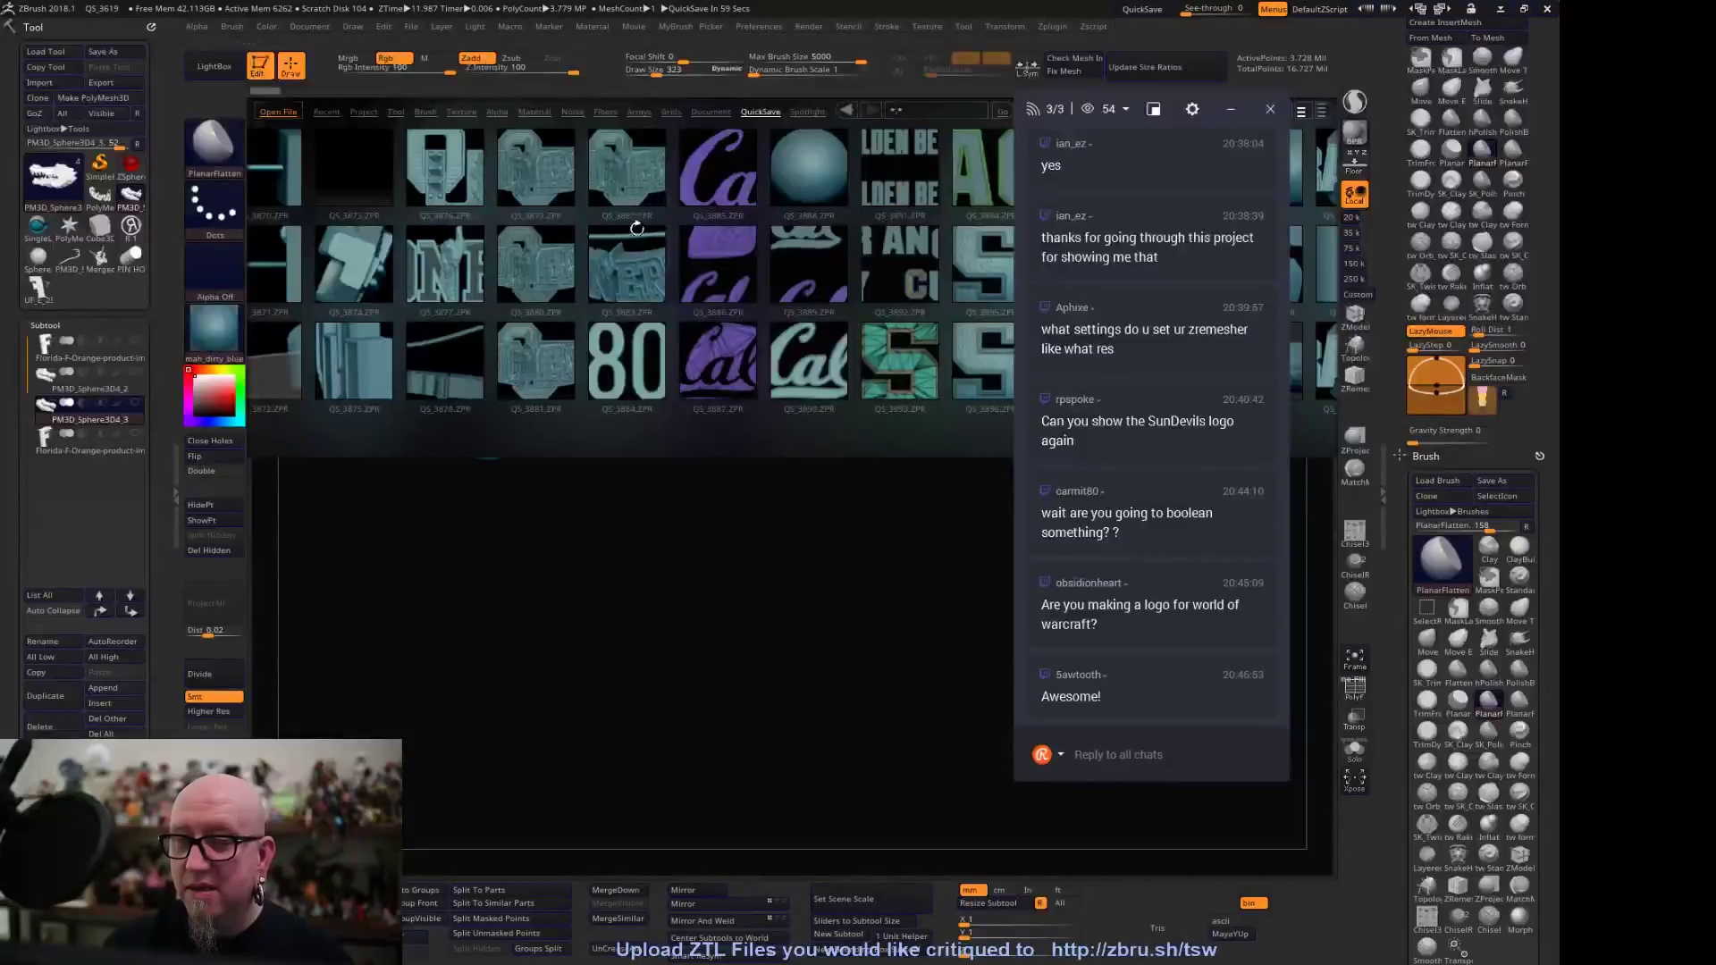
pyautogui.doubleClick(639, 188)
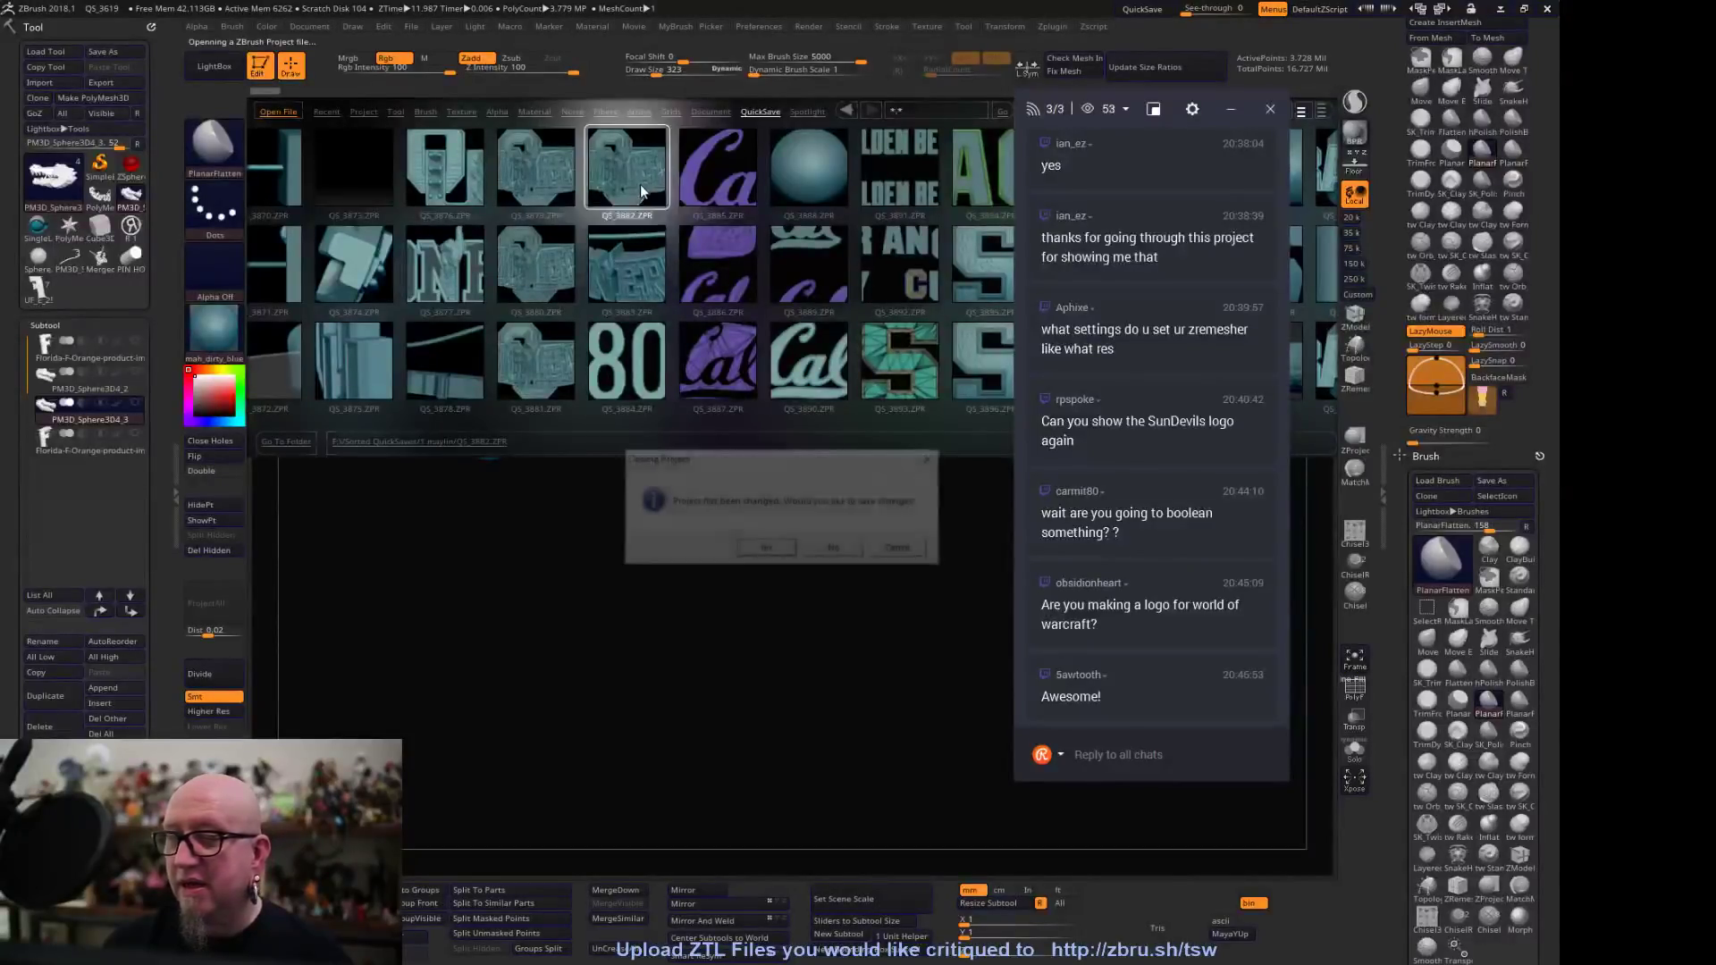
pyautogui.click(837, 550)
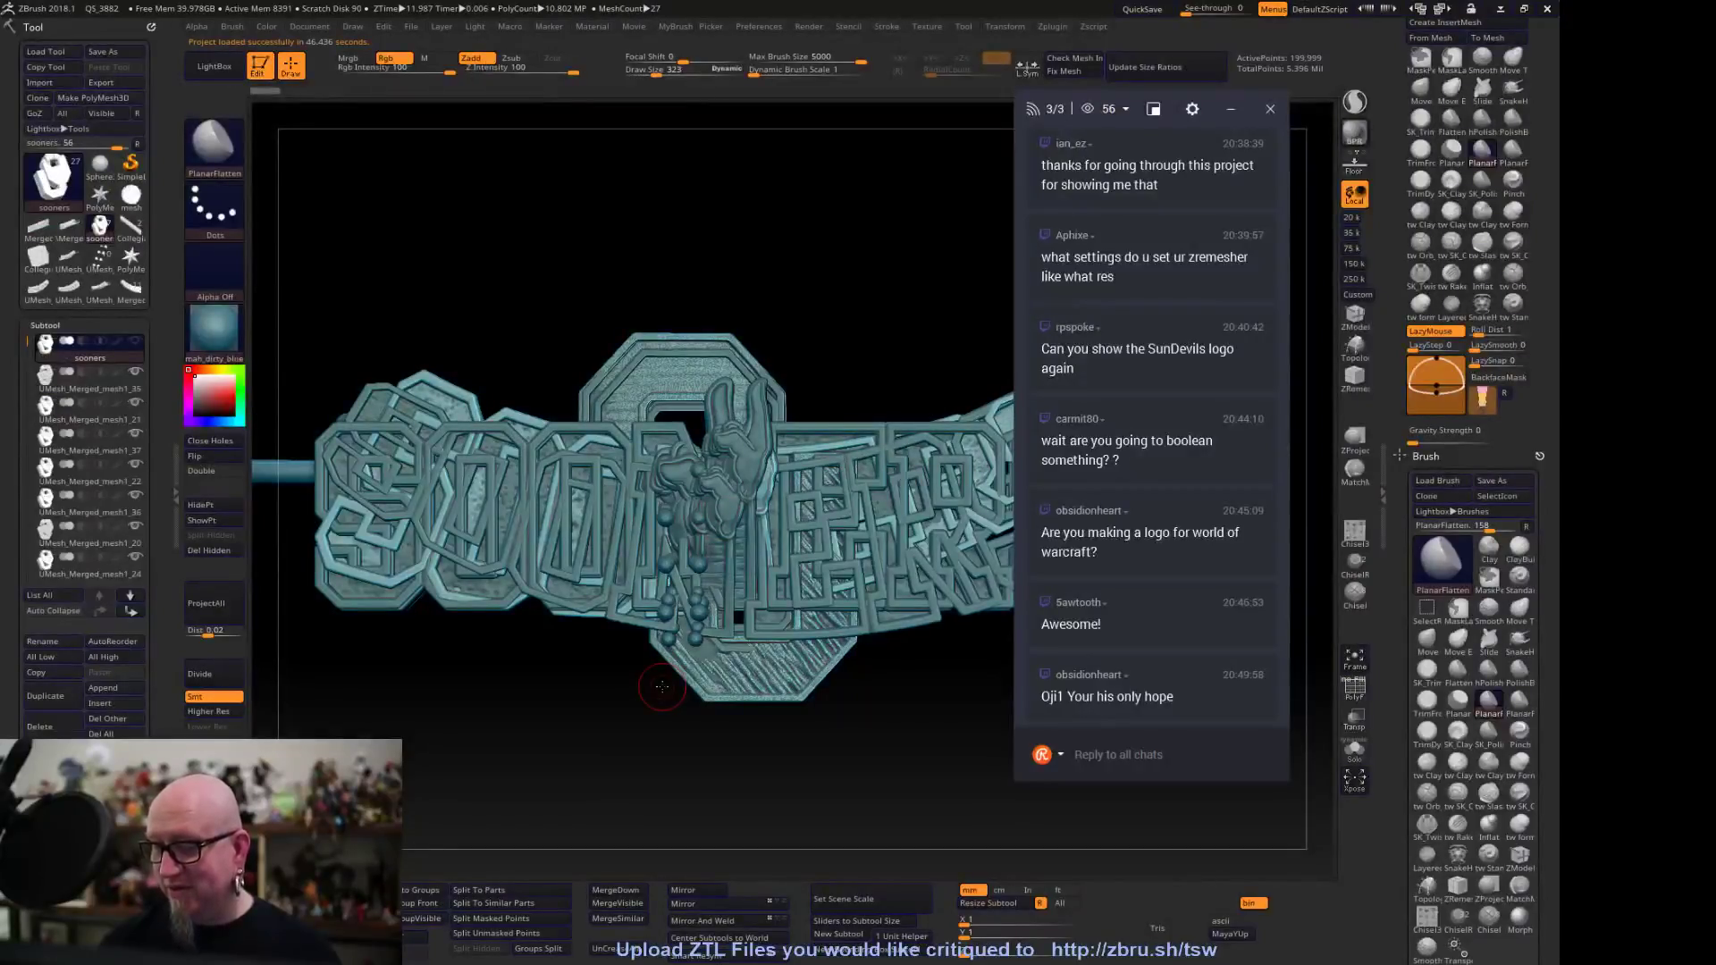
# View the overlapping Sooners and OU subtools, then show only the sooners subtool of the OU logo
pyautogui.moveTo(682, 758); pyautogui.dragTo(789, 701)
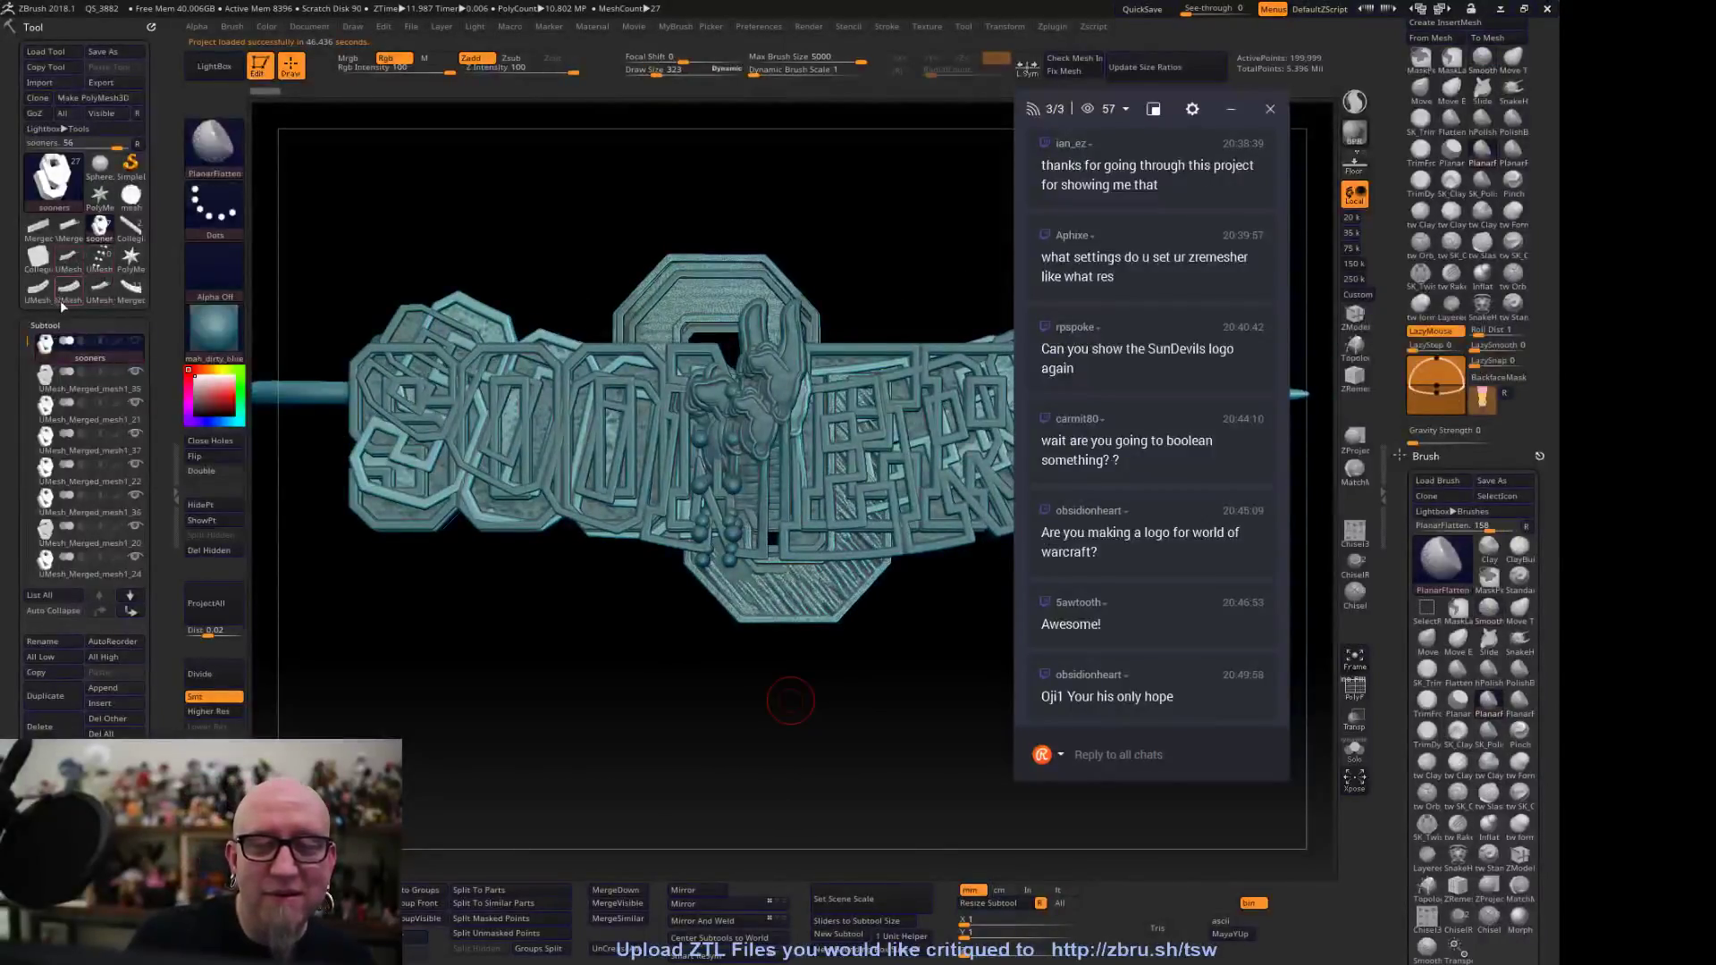
pyautogui.moveTo(73, 228)
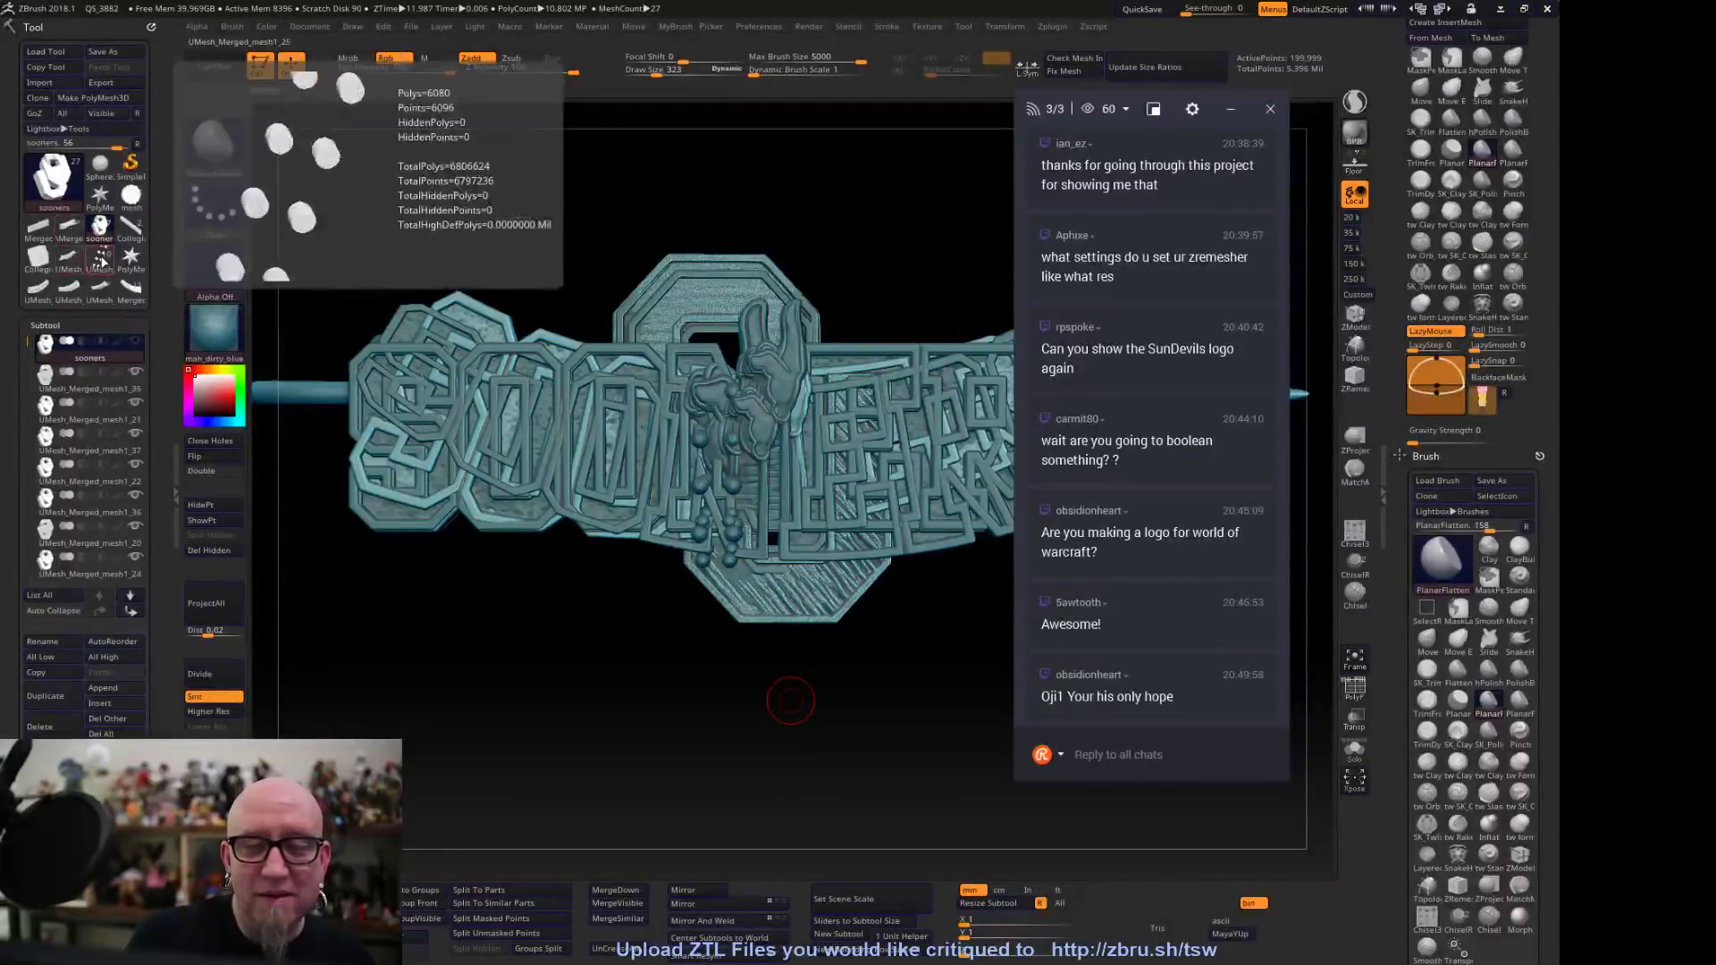
pyautogui.moveTo(128, 290)
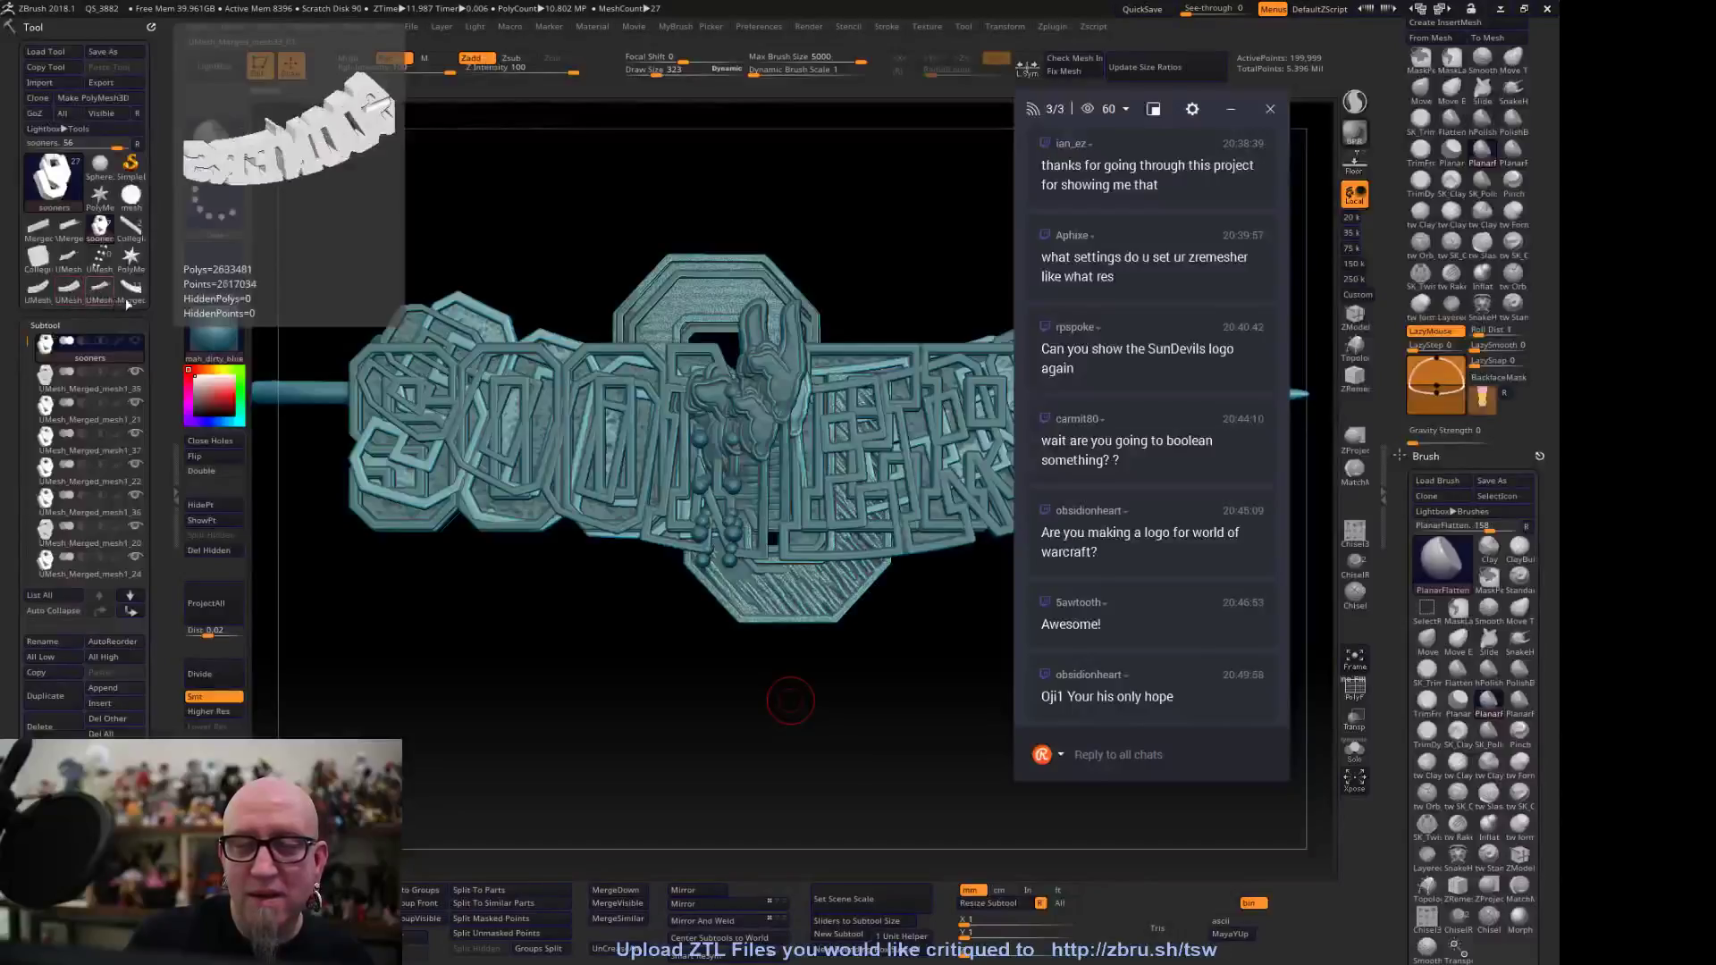
pyautogui.press('shift')
pyautogui.keyDown('shift'); pyautogui.click(135, 340); pyautogui.keyUp('shift')
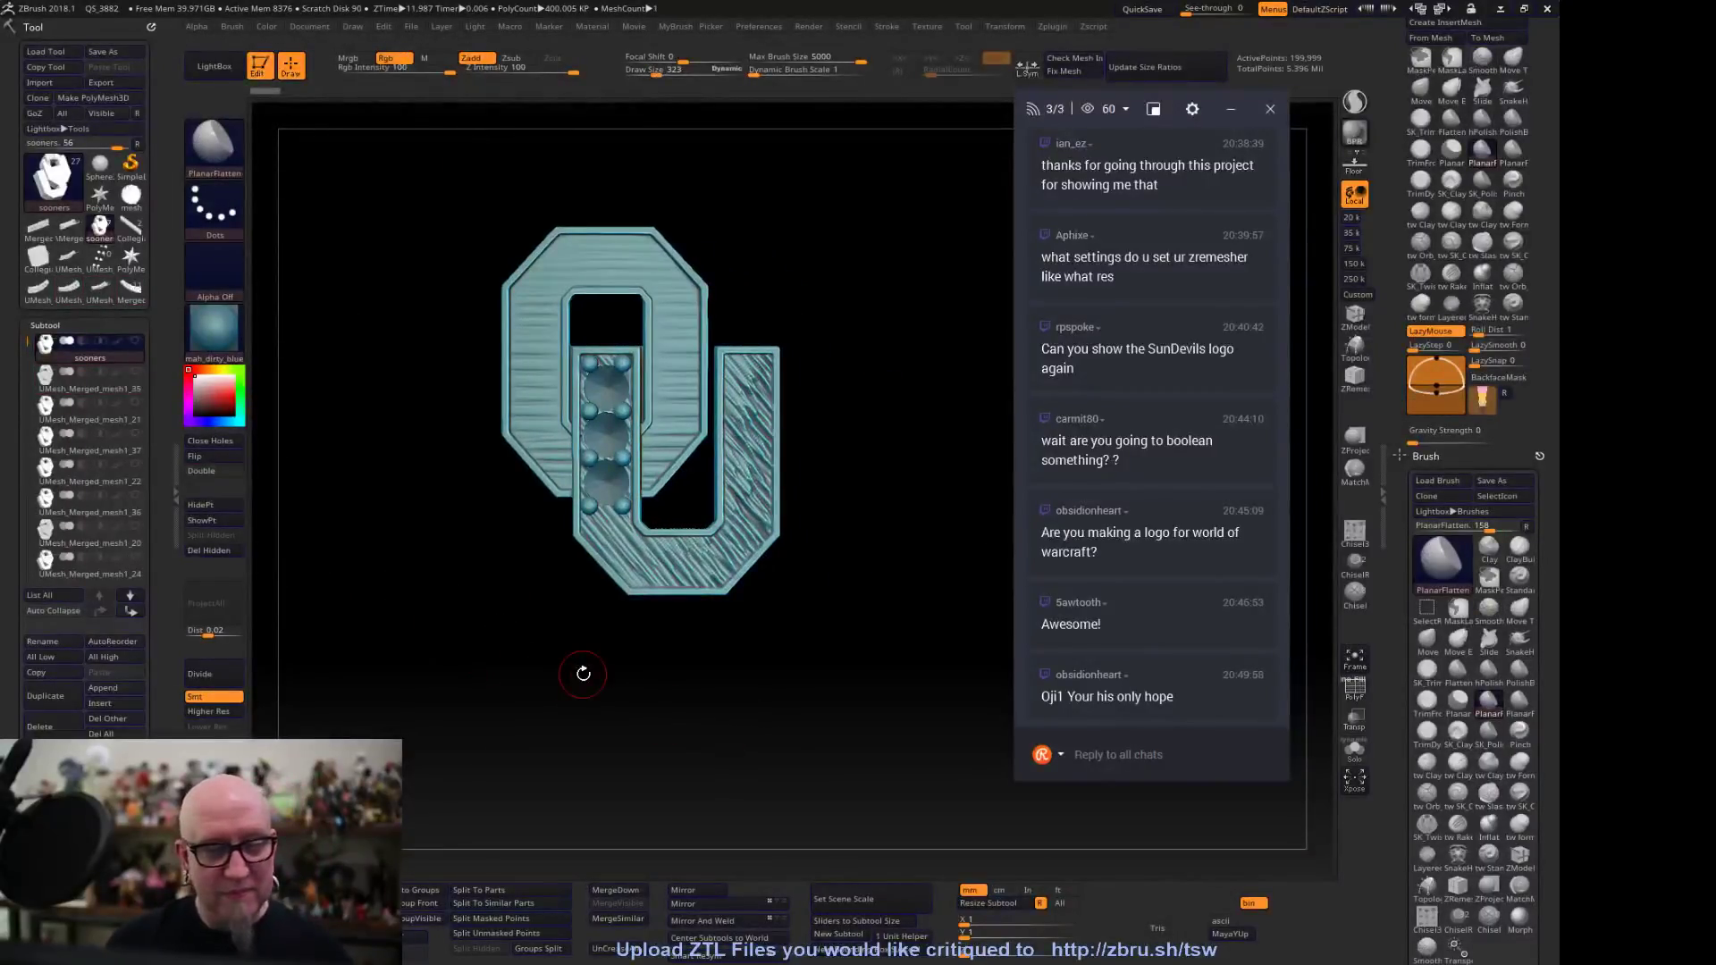
# Compare the OU logo variants by viewing subtools UMesh_Merged_mesh1_35, _37, _36 and _24 one after another
pyautogui.click(91, 384)
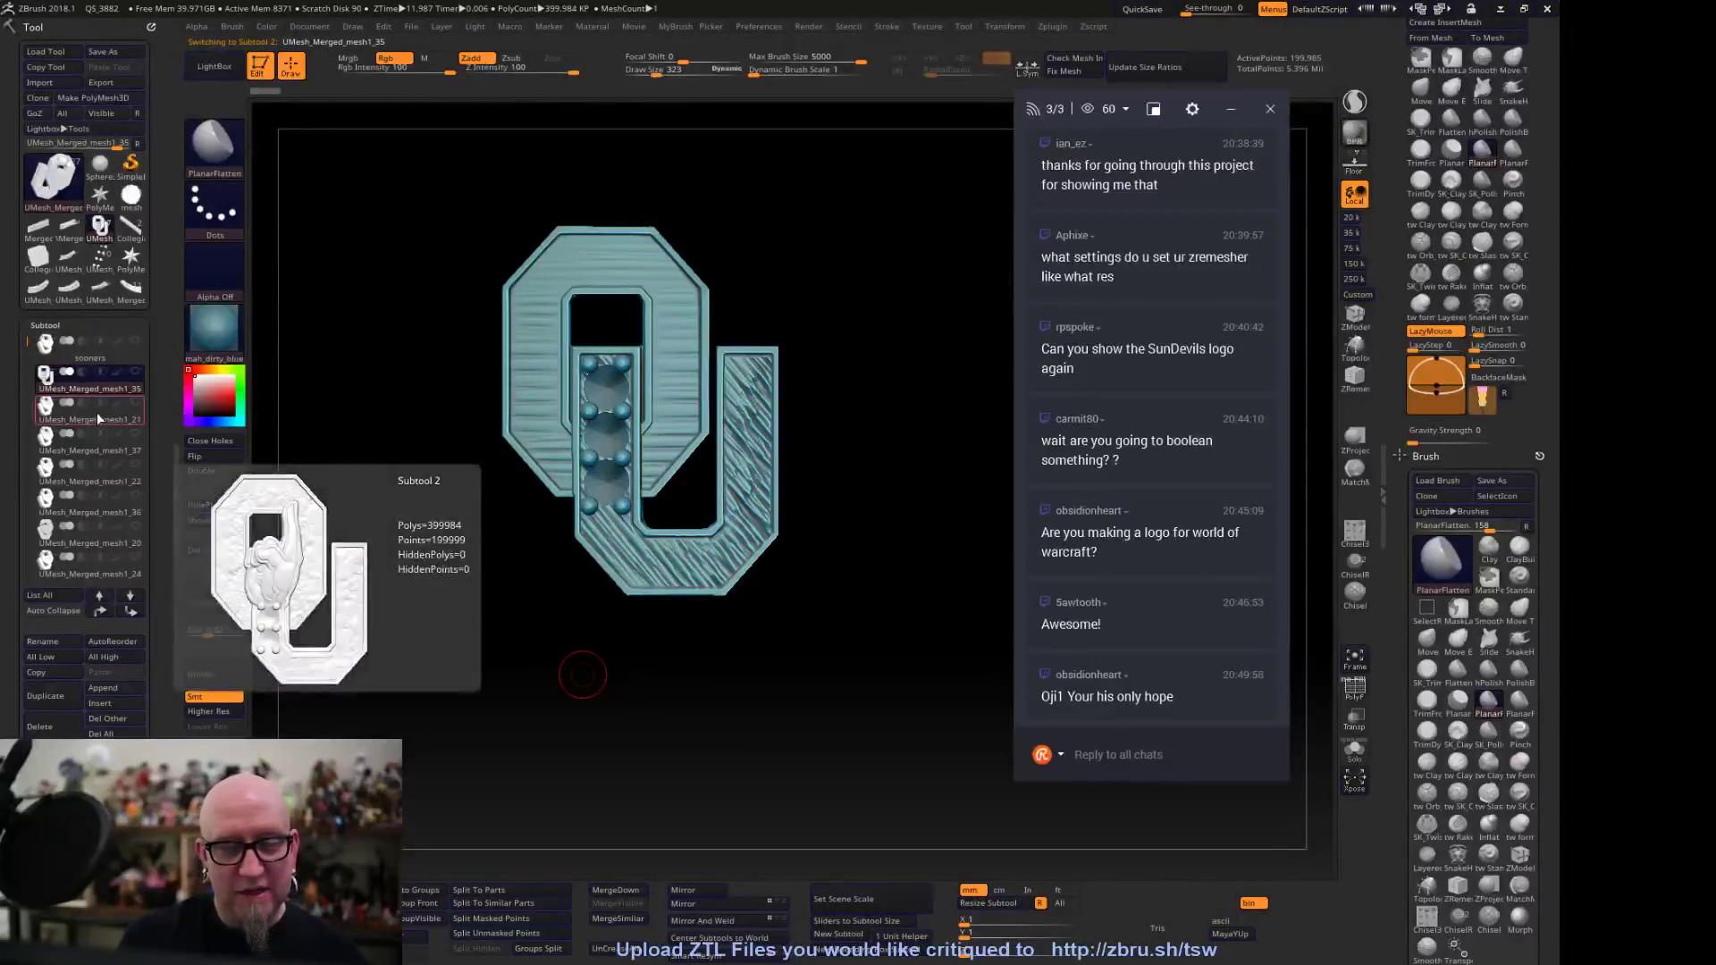
pyautogui.click(93, 443)
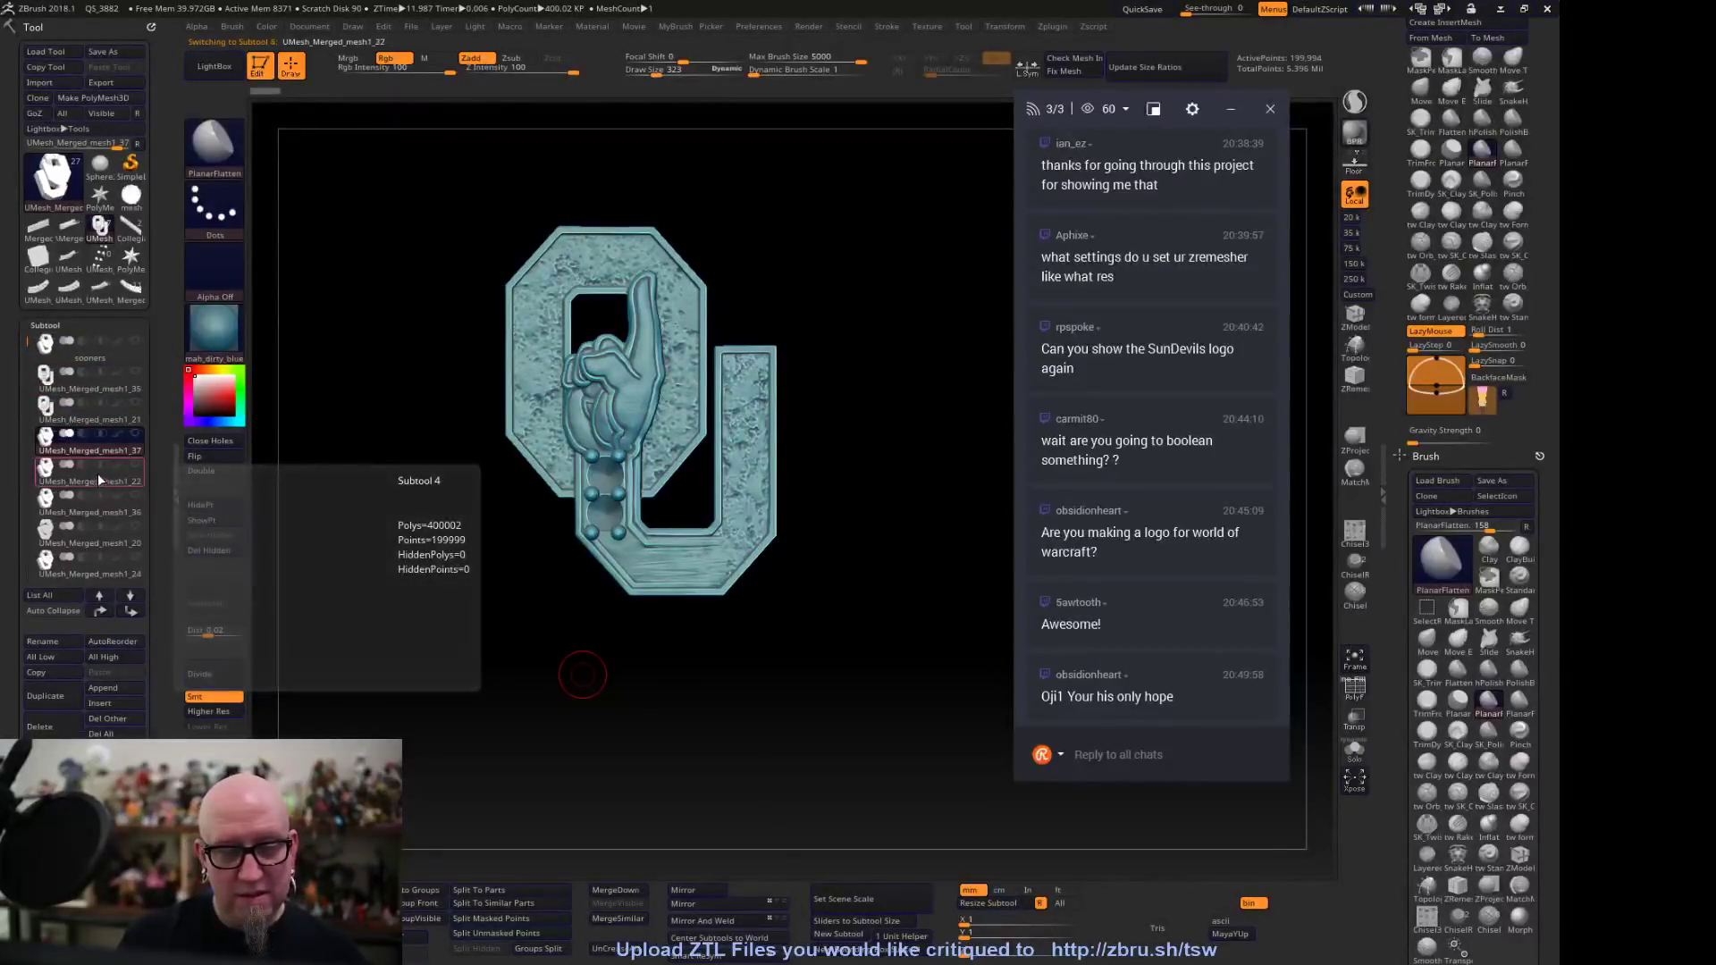
pyautogui.click(97, 506)
pyautogui.click(100, 563)
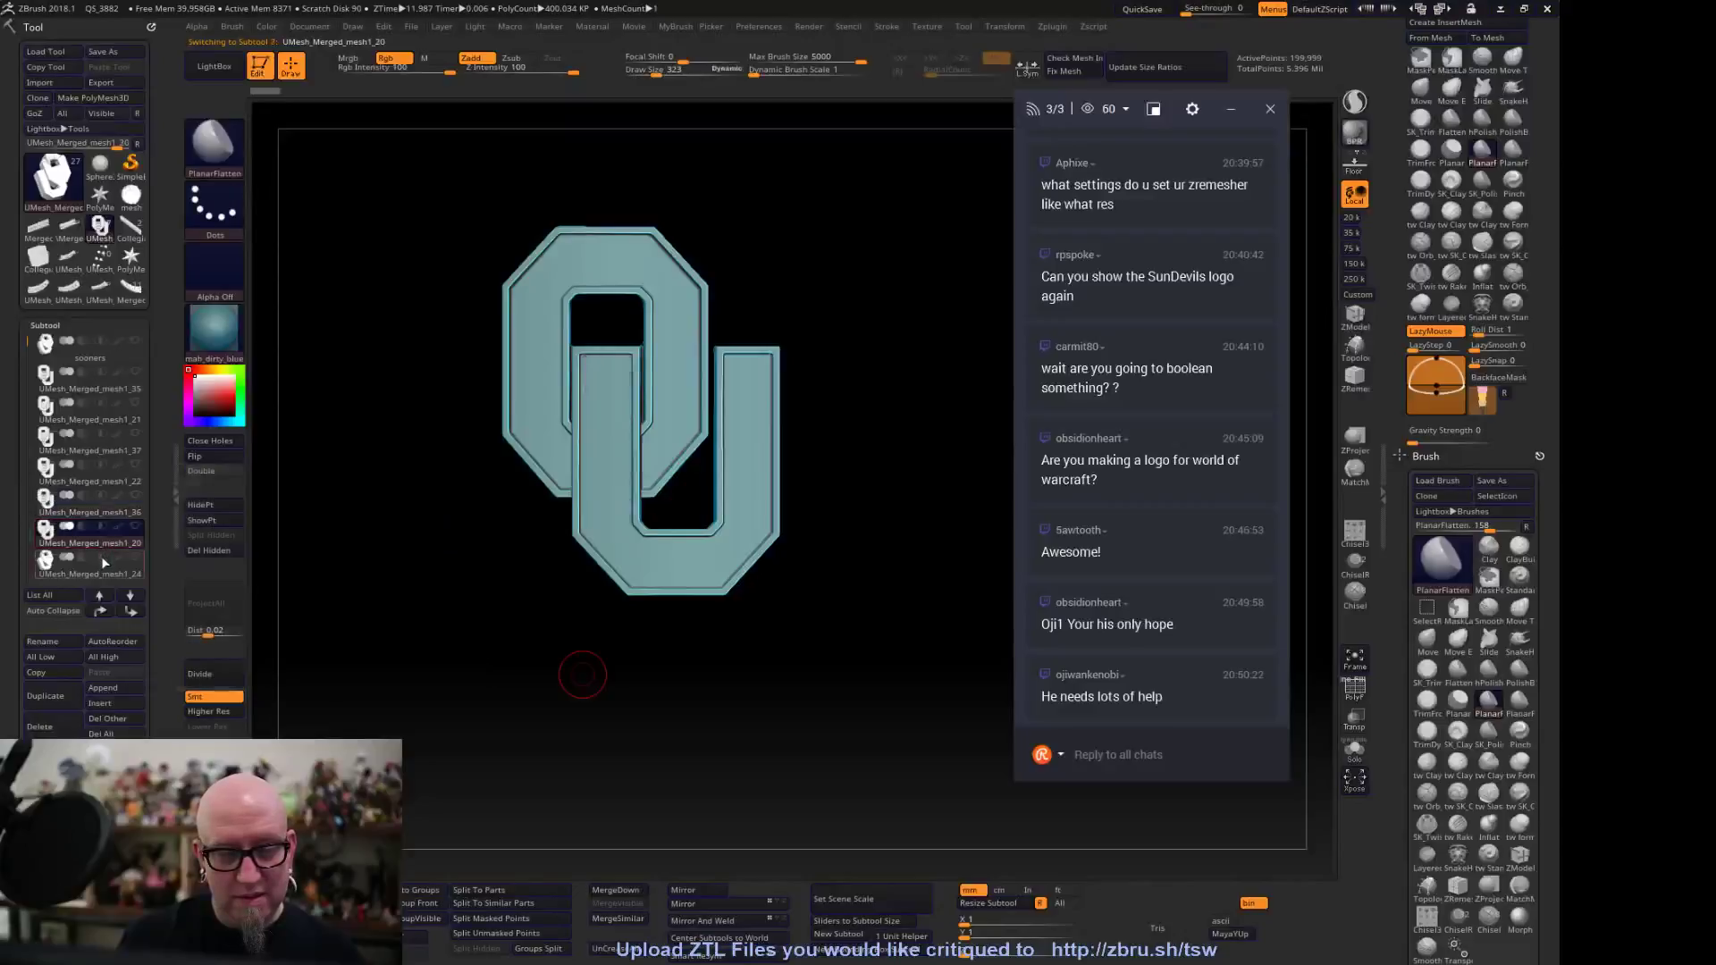
pyautogui.moveTo(467, 631); pyautogui.dragTo(367, 572)
# Switch to the OU parts tool and examine the back and bail of subtool UMesh_Merged_mesh1_19
pyautogui.click(84, 286)
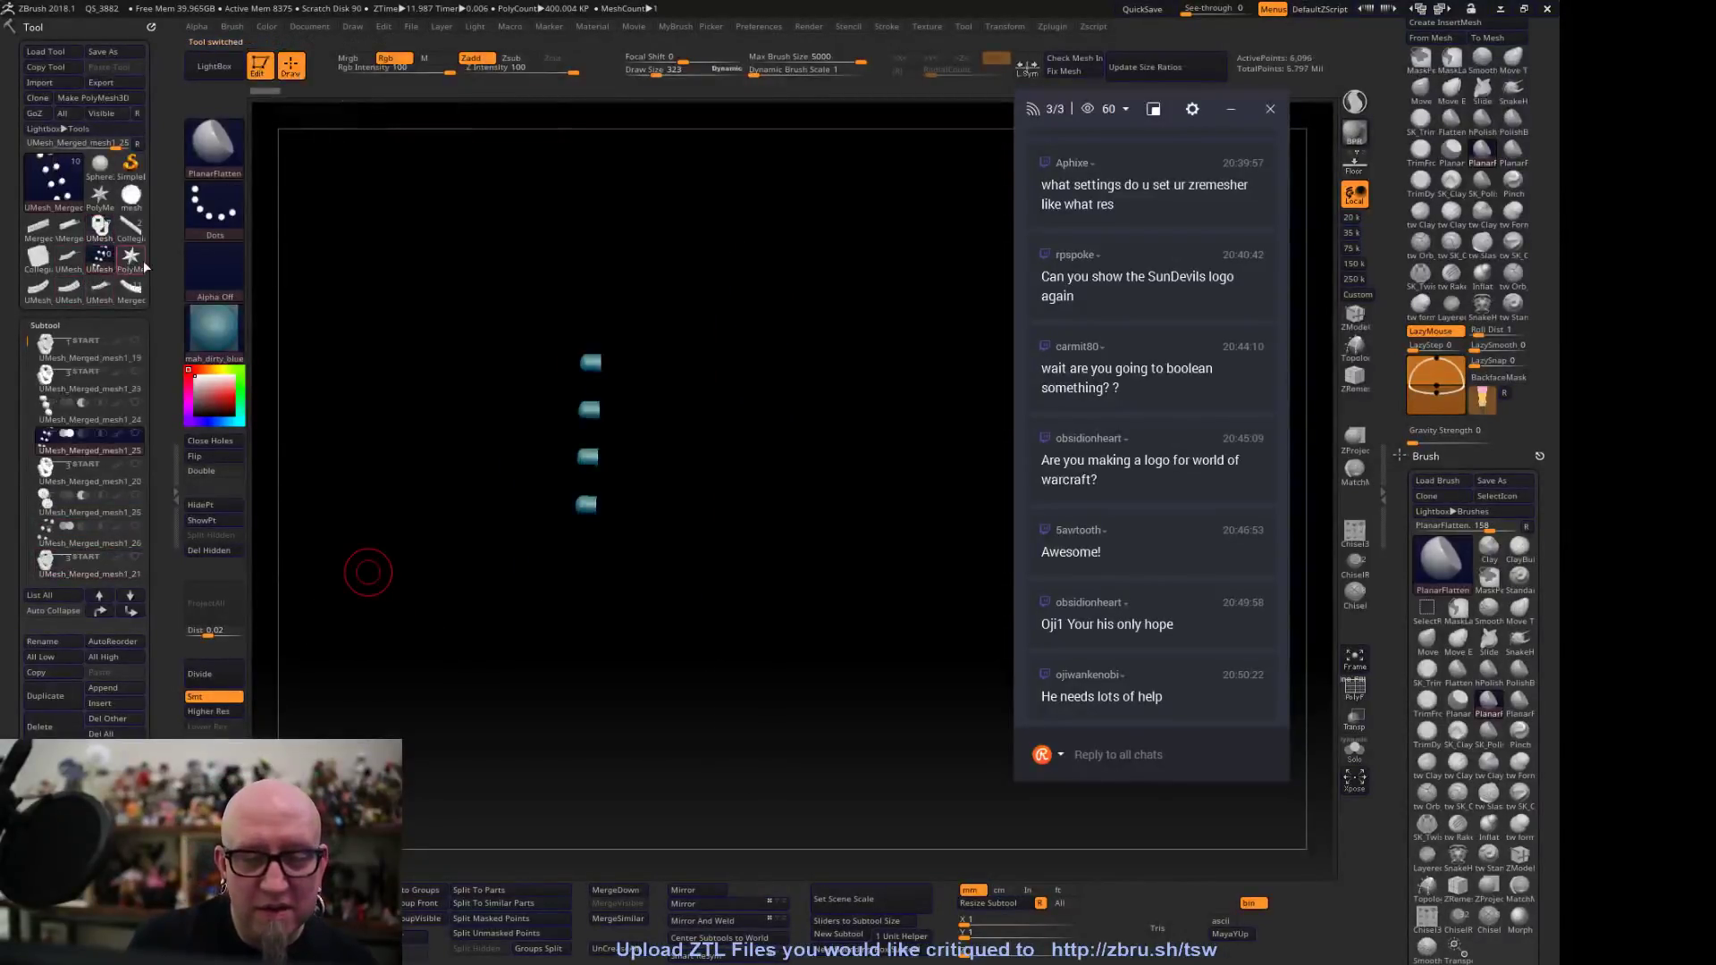
pyautogui.click(303, 498)
pyautogui.click(96, 352)
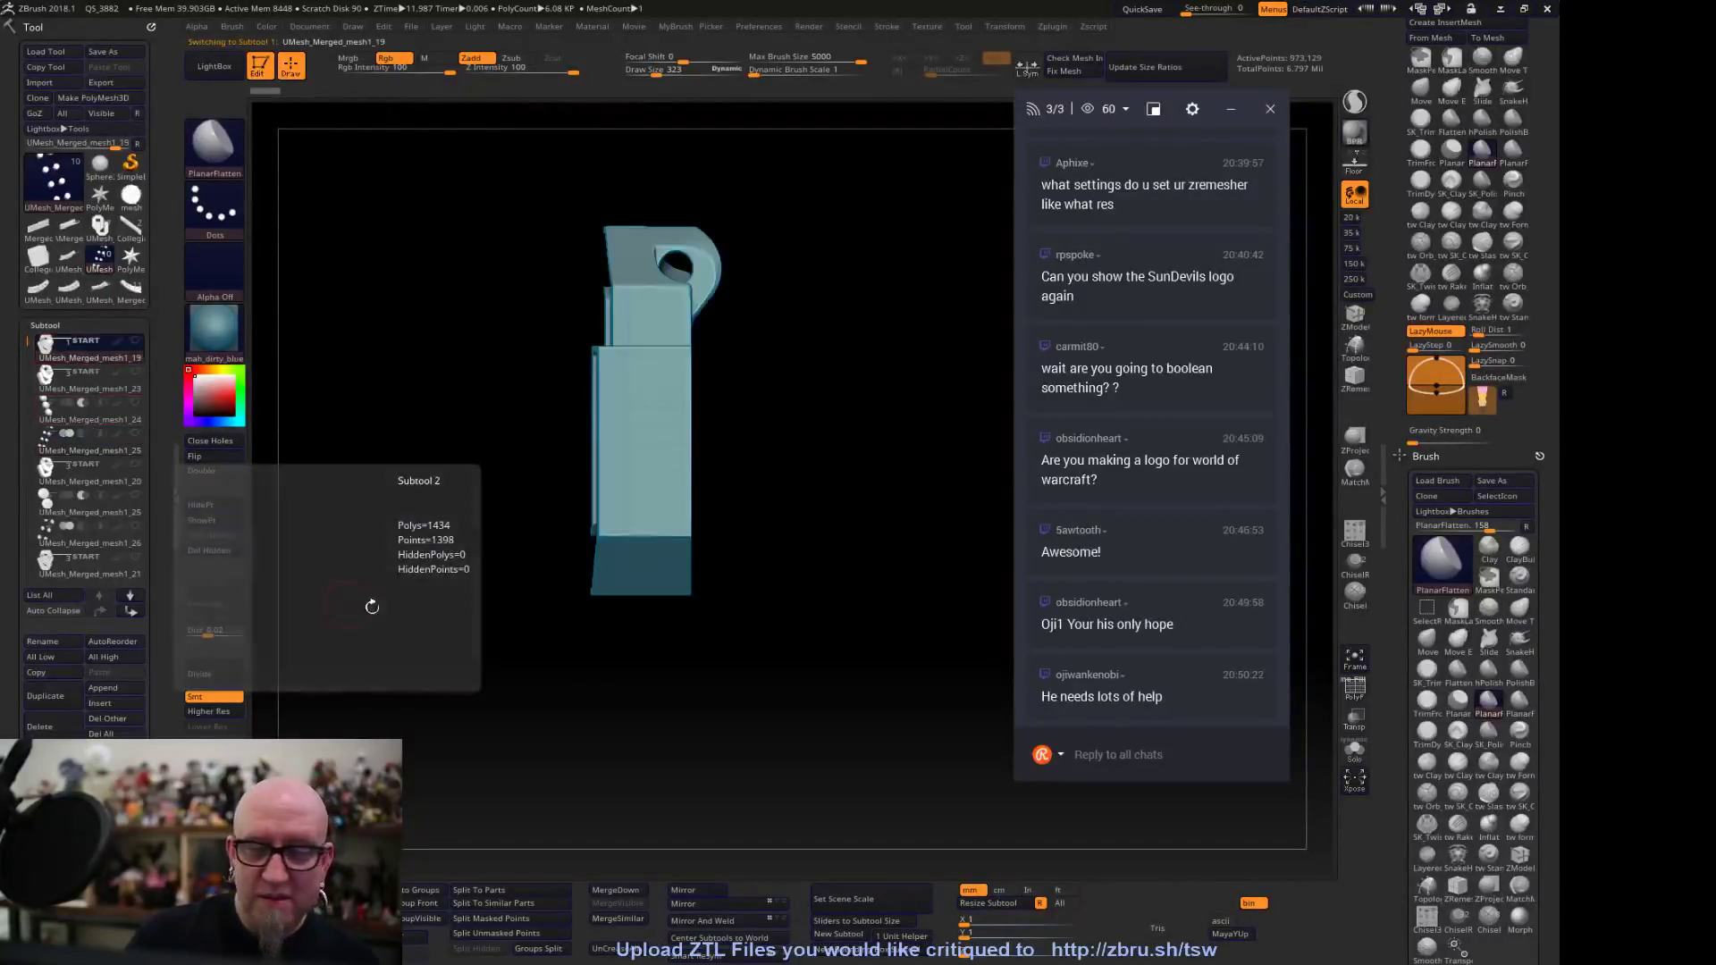
pyautogui.moveTo(333, 560); pyautogui.dragTo(444, 626)
pyautogui.moveTo(541, 704)
pyautogui.mouseDown()
pyautogui.moveTo(453, 713)
pyautogui.moveTo(426, 678)
pyautogui.mouseUp()
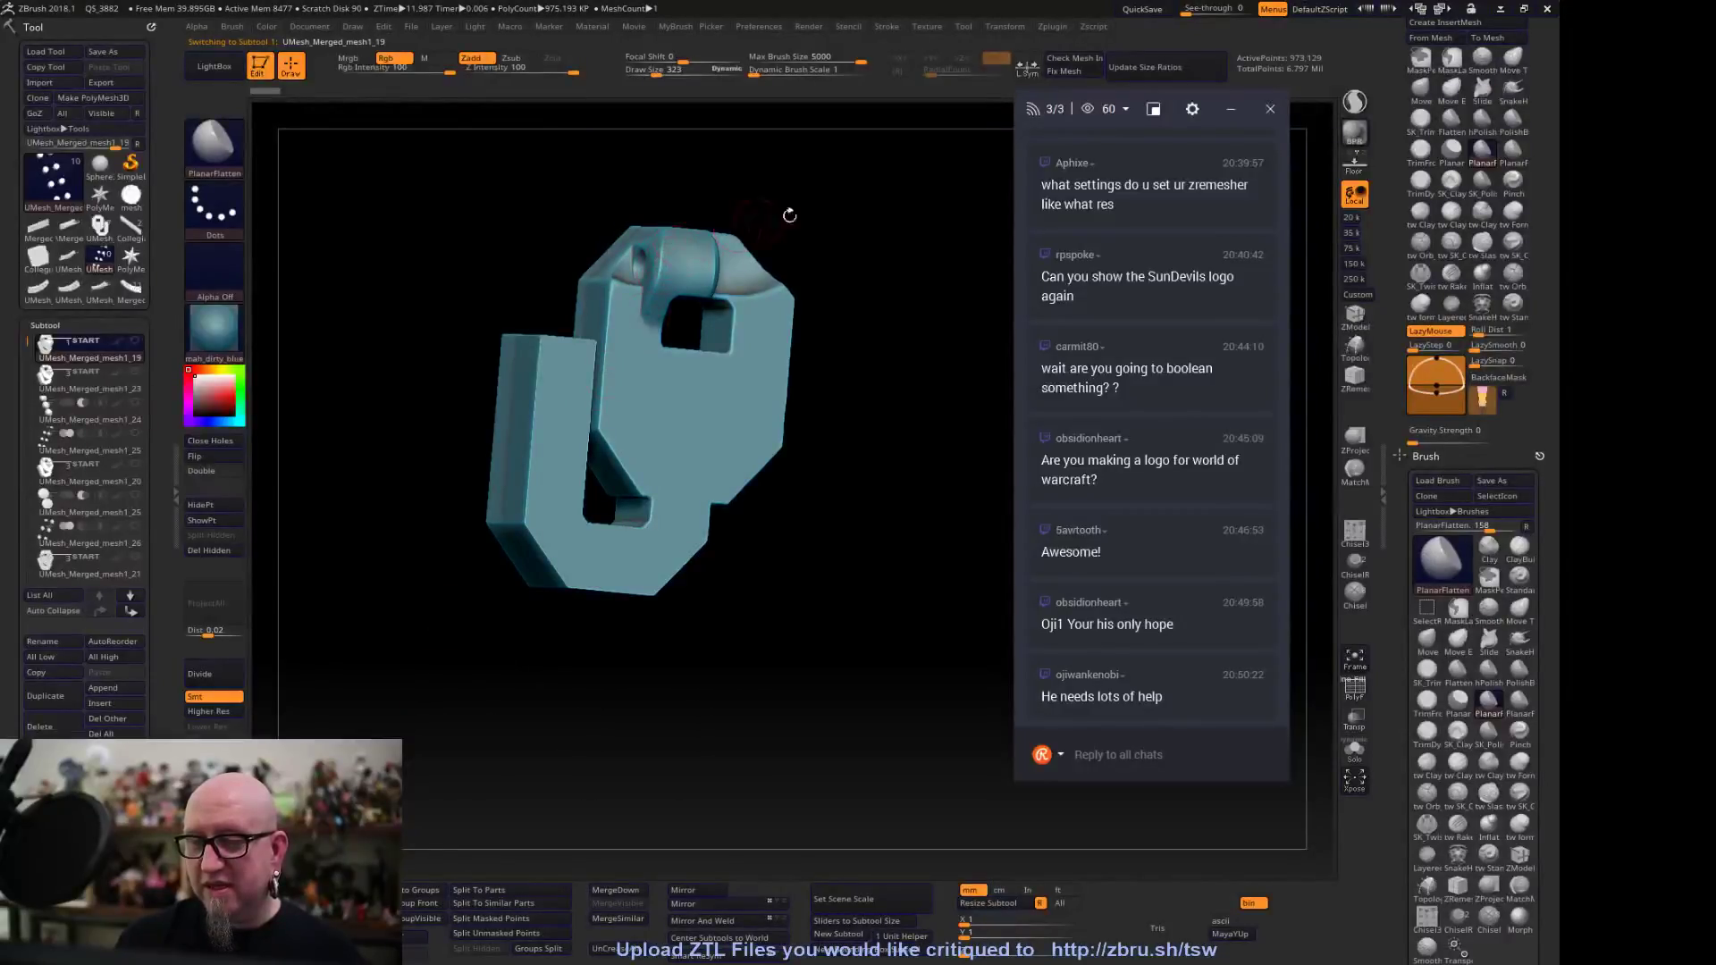
pyautogui.moveTo(770, 218); pyautogui.dragTo(707, 309)
pyautogui.moveTo(390, 540); pyautogui.dragTo(330, 613)
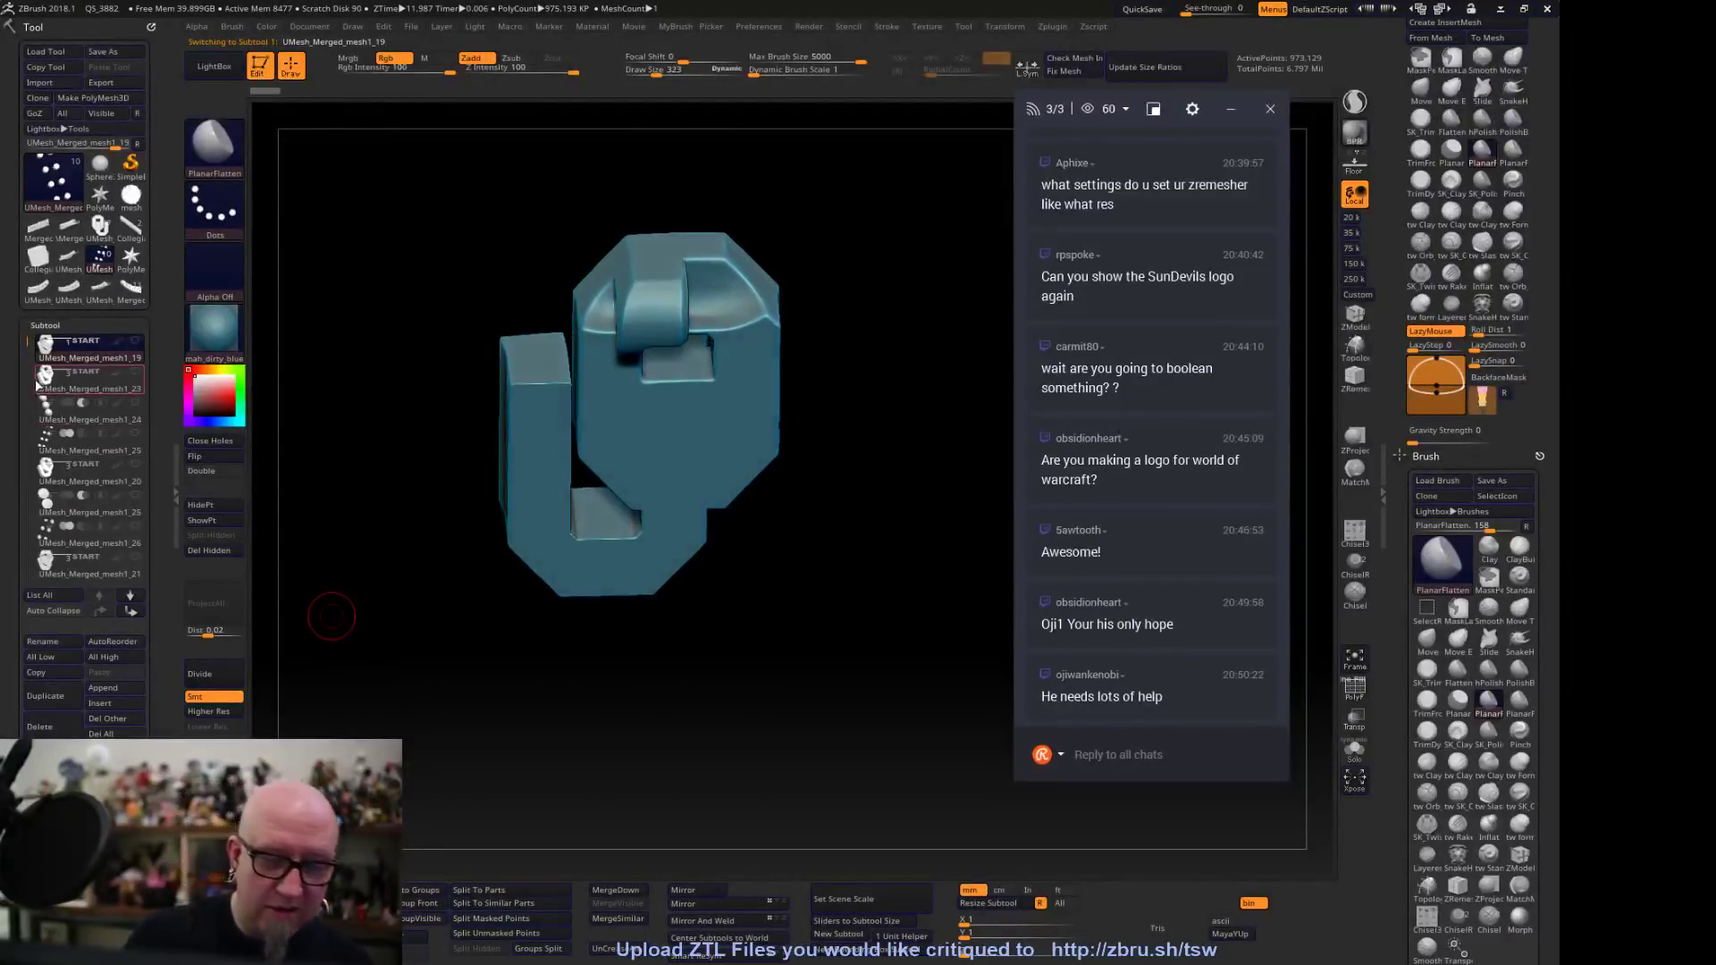
# Look through the OU subtool list and switch to the Merged_mesh30 tool with the straight SOONERS lettering
pyautogui.moveTo(28, 344); pyautogui.dragTo(28, 430)
pyautogui.click(37, 228)
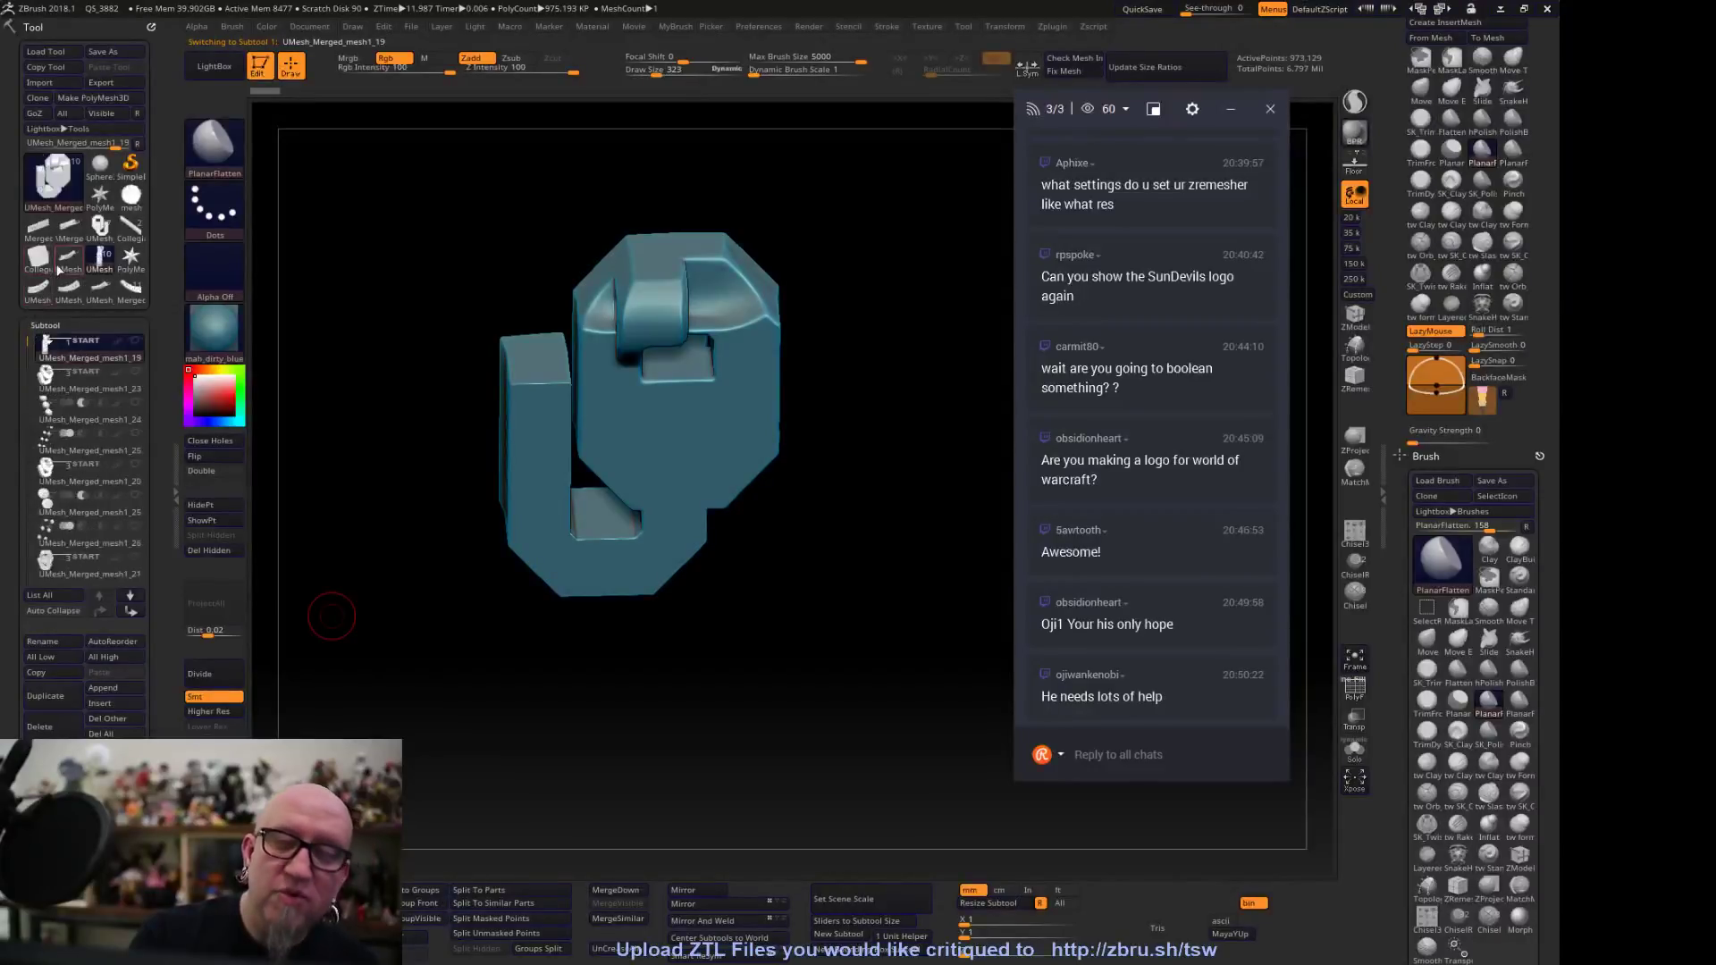
pyautogui.click(102, 256)
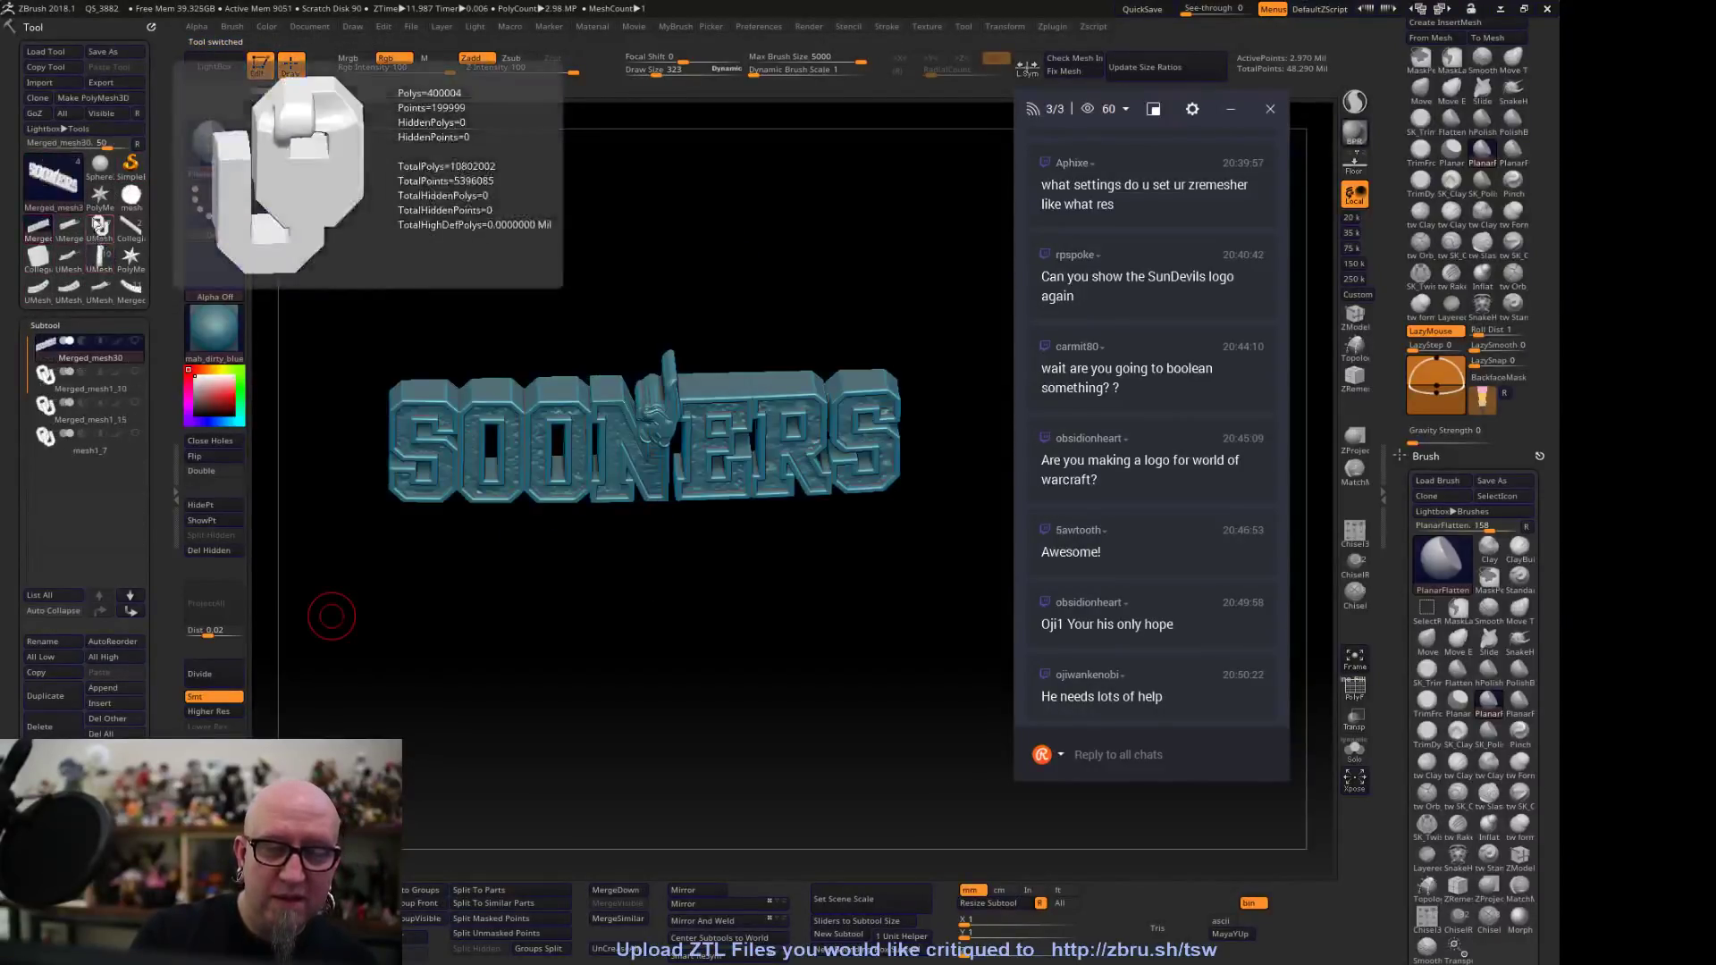
pyautogui.click(70, 234)
# View the Collegiate Base templates tool from several angles and show its post, ring and first two bail subtools
pyautogui.moveTo(495, 762); pyautogui.dragTo(750, 735)
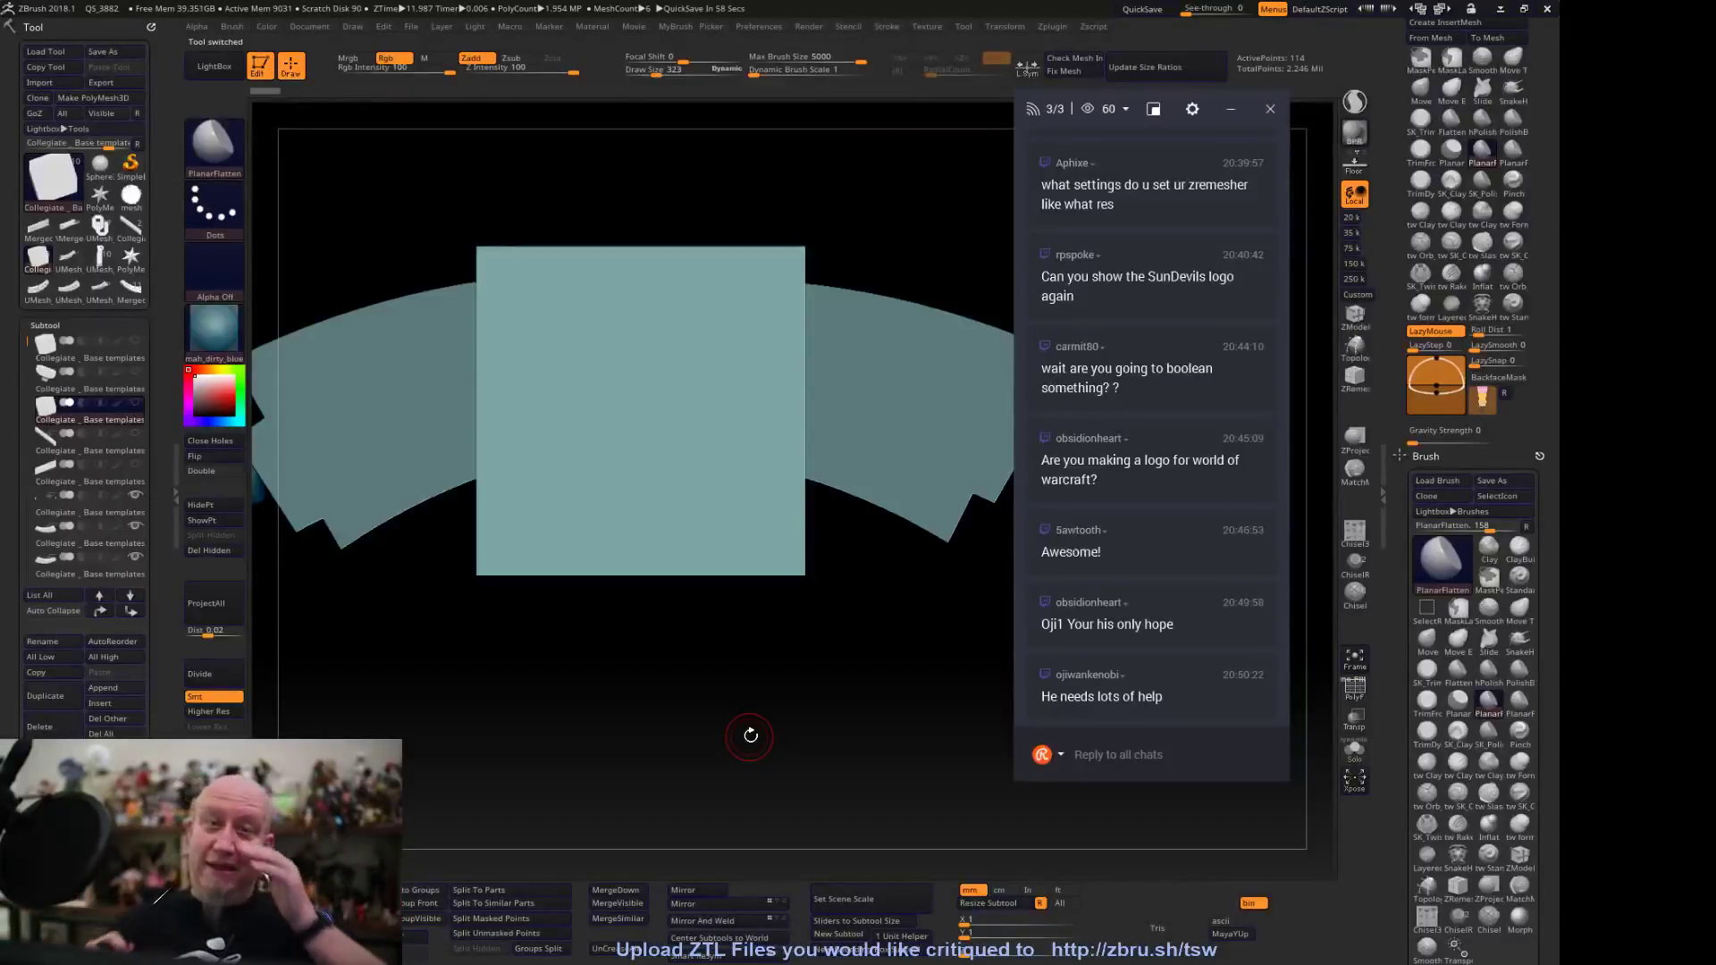
pyautogui.moveTo(751, 735); pyautogui.dragTo(693, 698)
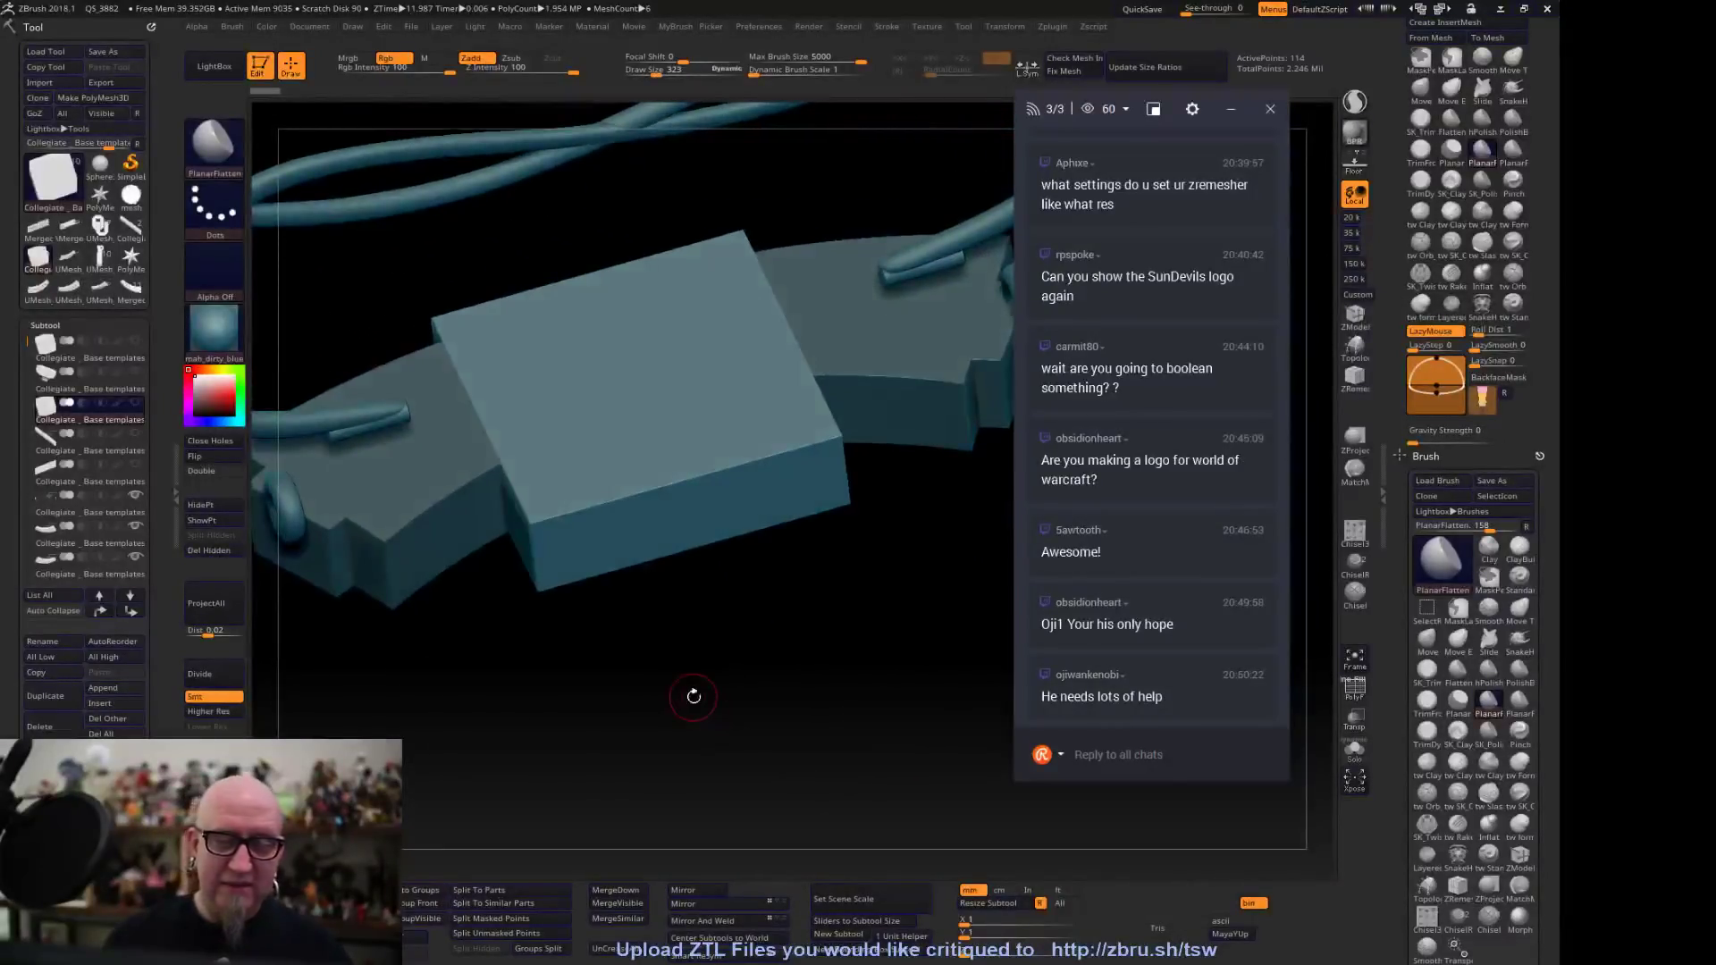
pyautogui.click(136, 434)
pyautogui.click(136, 465)
pyautogui.moveTo(349, 640); pyautogui.dragTo(398, 780)
pyautogui.click(136, 341)
pyautogui.click(136, 370)
pyautogui.moveTo(283, 637); pyautogui.dragTo(789, 727)
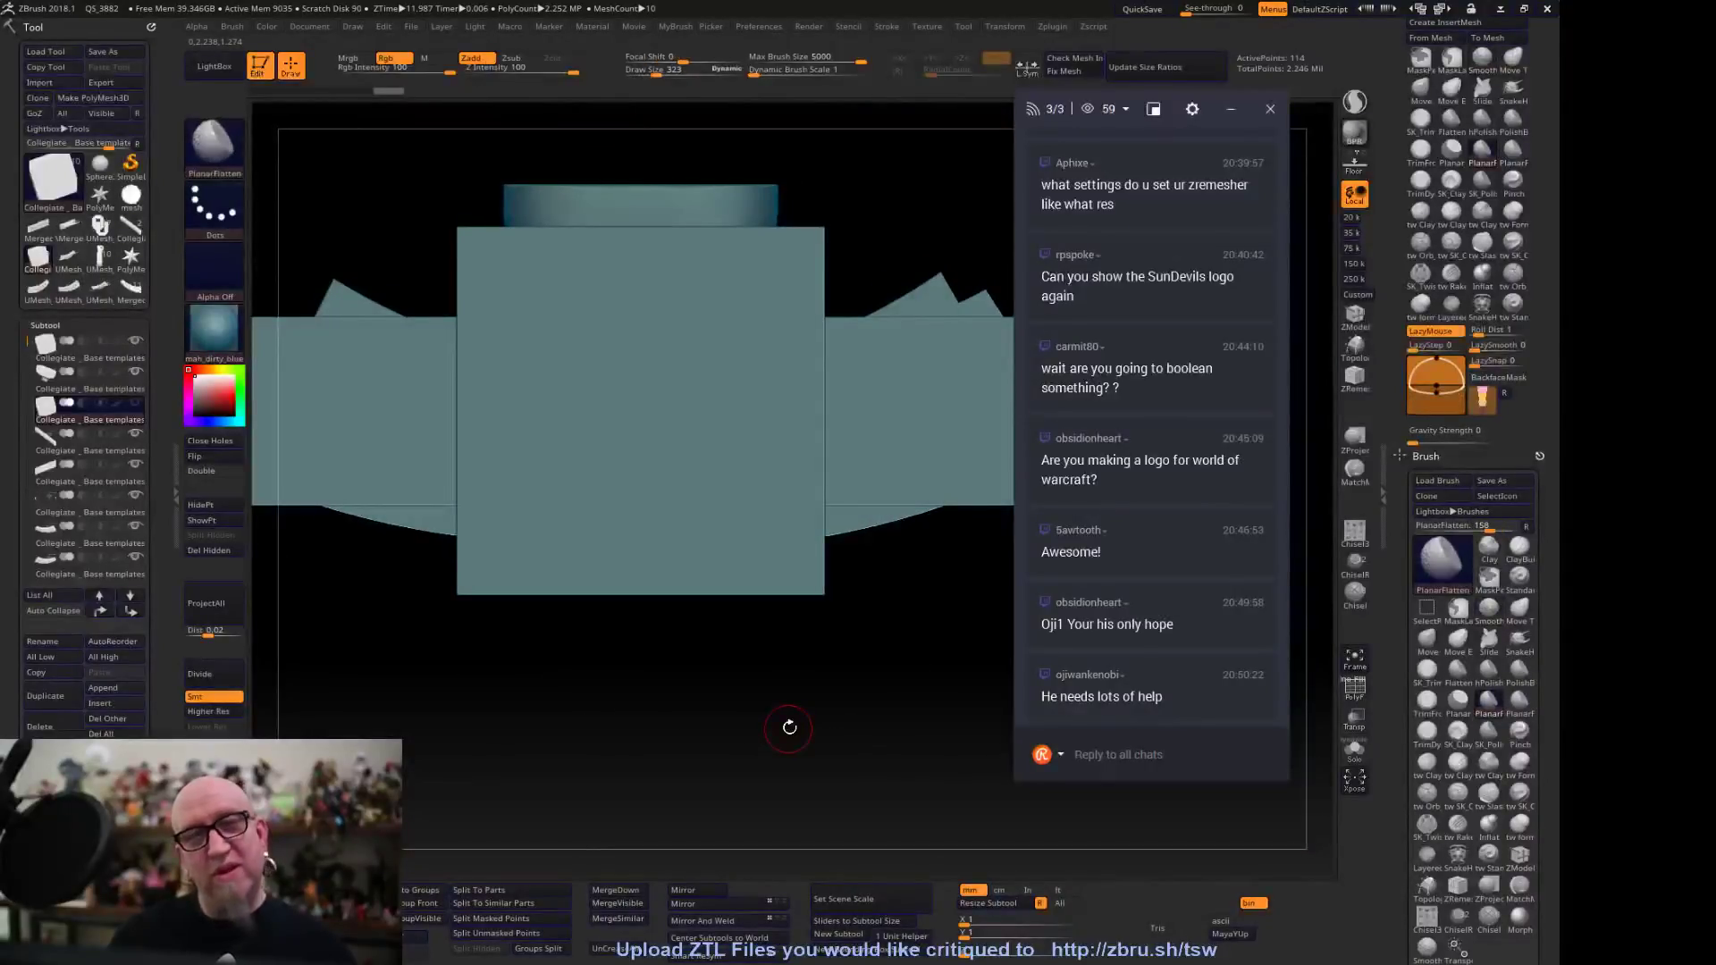
# Examine the complete set of base templates around the square block from the front, the back and an oblique angle
pyautogui.moveTo(789, 727)
pyautogui.mouseDown()
pyautogui.moveTo(716, 693)
pyautogui.moveTo(779, 615)
pyautogui.moveTo(714, 563)
pyautogui.moveTo(724, 539)
pyautogui.moveTo(672, 539)
pyautogui.mouseUp()
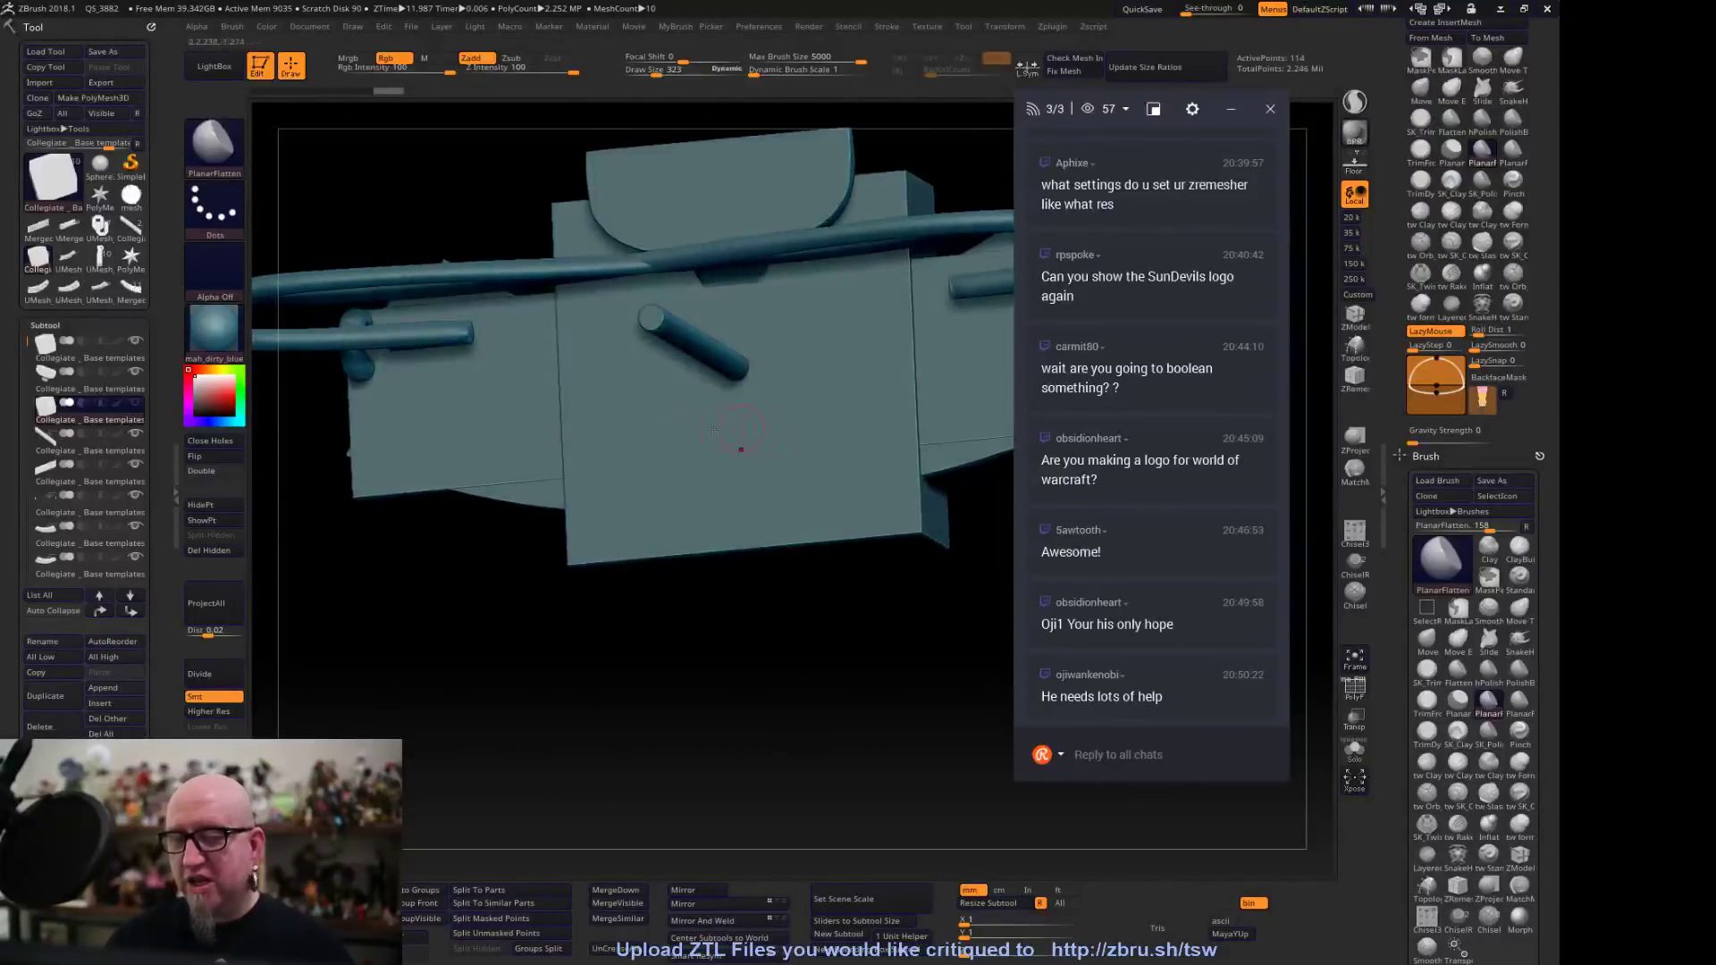
pyautogui.moveTo(702, 674)
pyautogui.keyDown('shift'); pyautogui.mouseDown()
pyautogui.moveTo(608, 694)
pyautogui.moveTo(686, 742)
pyautogui.mouseUp(); pyautogui.keyUp('shift')
pyautogui.moveTo(957, 442); pyautogui.dragTo(823, 442)
pyautogui.moveTo(823, 742); pyautogui.dragTo(557, 523)
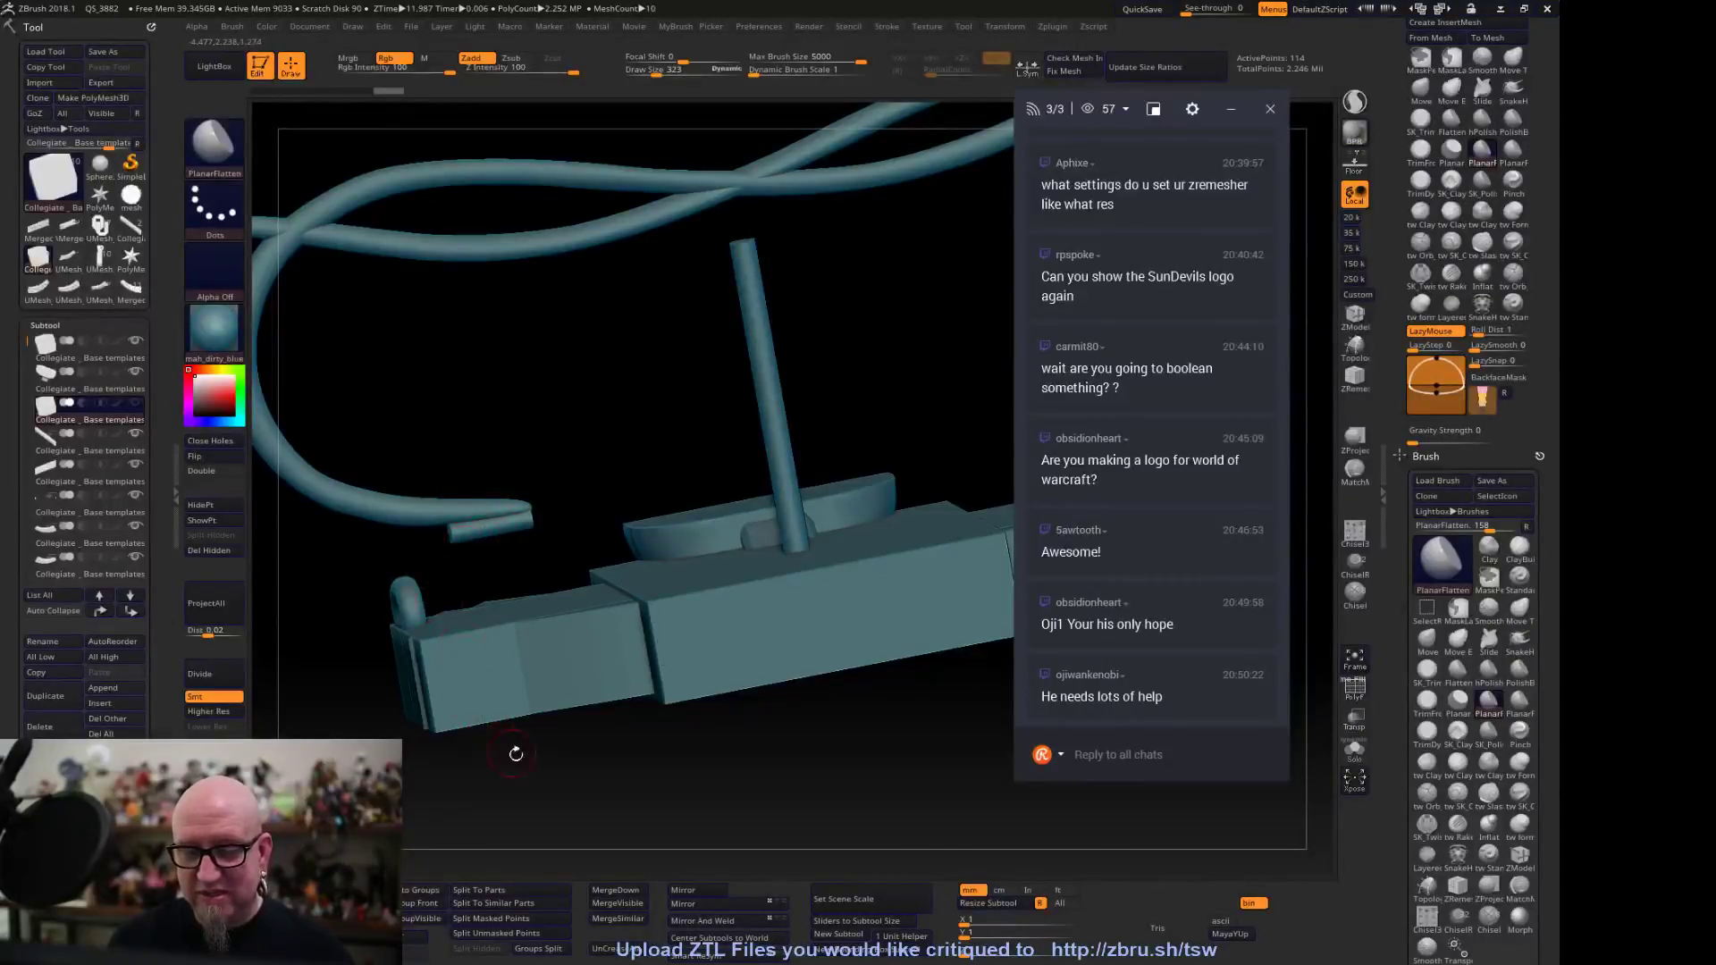
pyautogui.moveTo(509, 749); pyautogui.dragTo(590, 568)
pyautogui.moveTo(673, 702); pyautogui.dragTo(504, 369)
# Hide the bail, post, ring and bar templates around the square block, and show only the curved bar with it
pyautogui.click(135, 341)
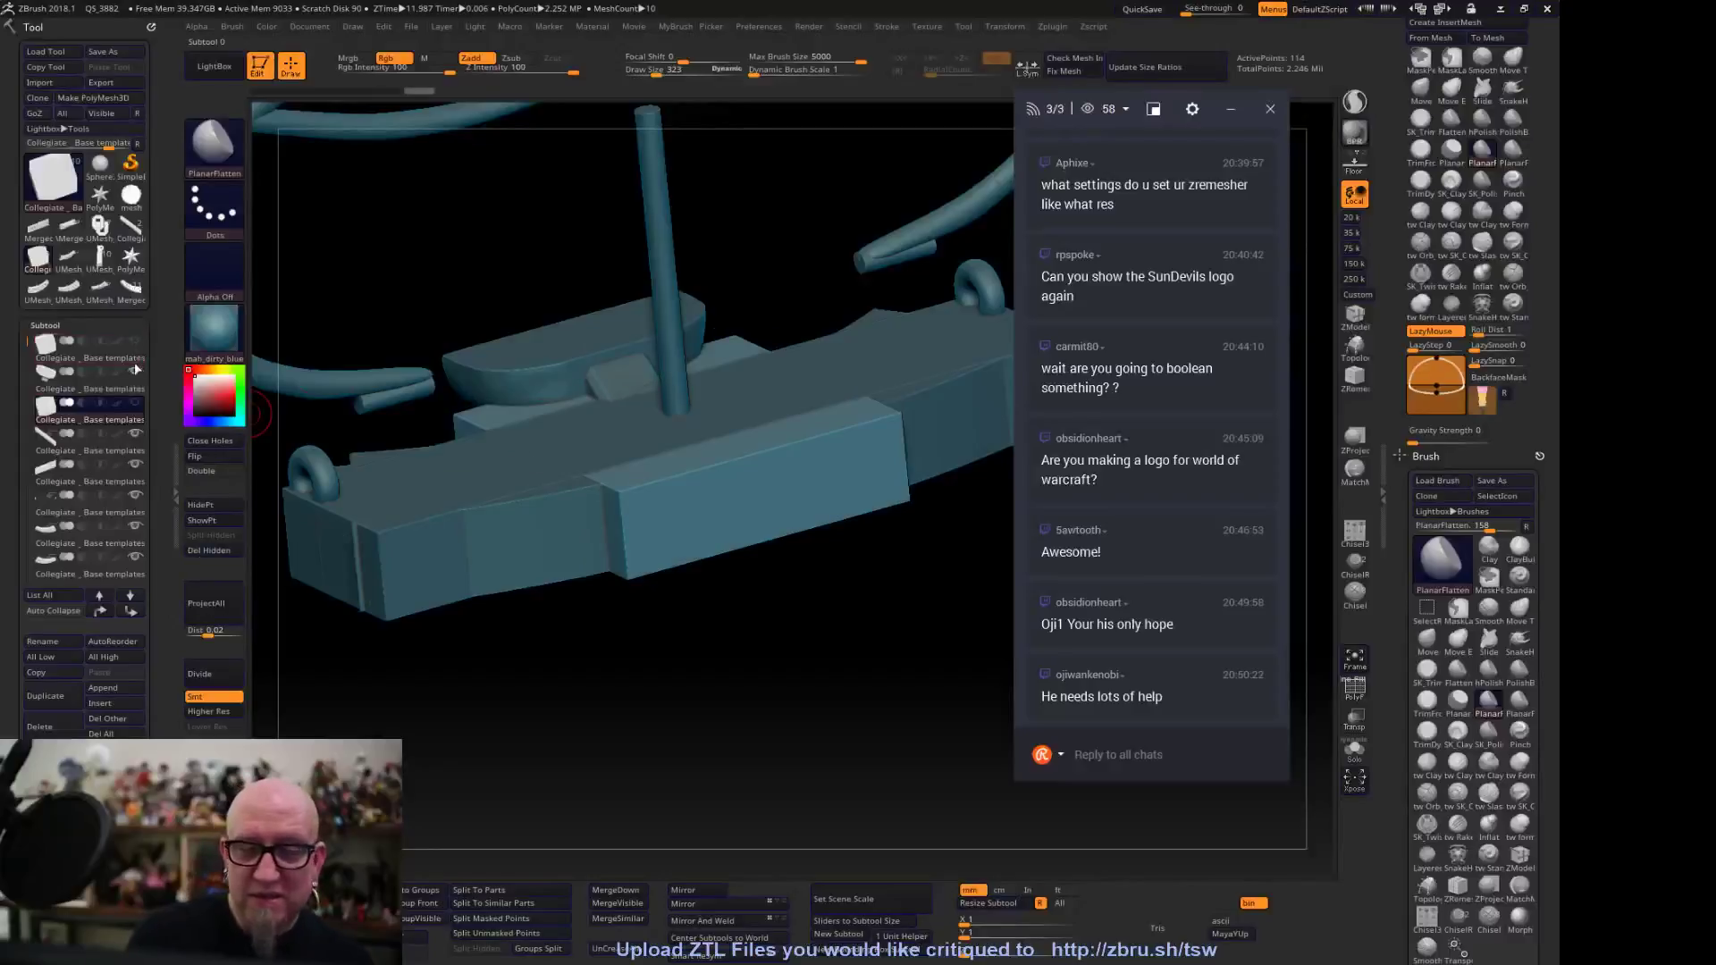
pyautogui.click(134, 372)
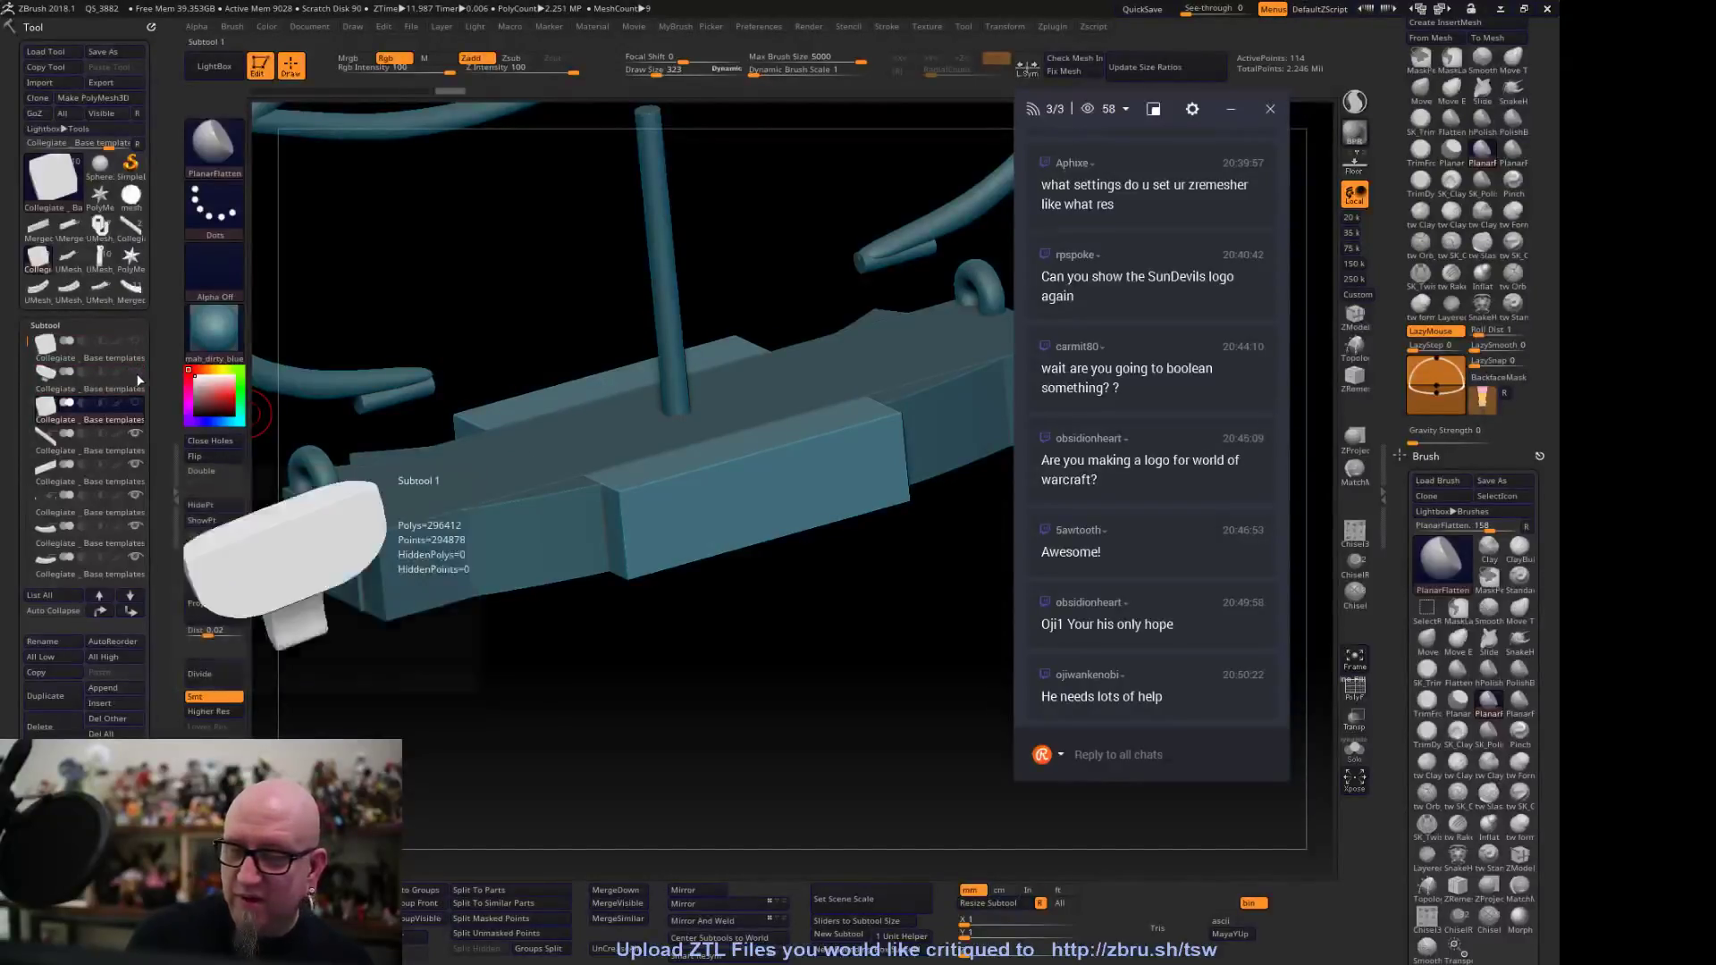
pyautogui.click(134, 437)
pyautogui.click(135, 467)
pyautogui.click(136, 496)
pyautogui.click(137, 528)
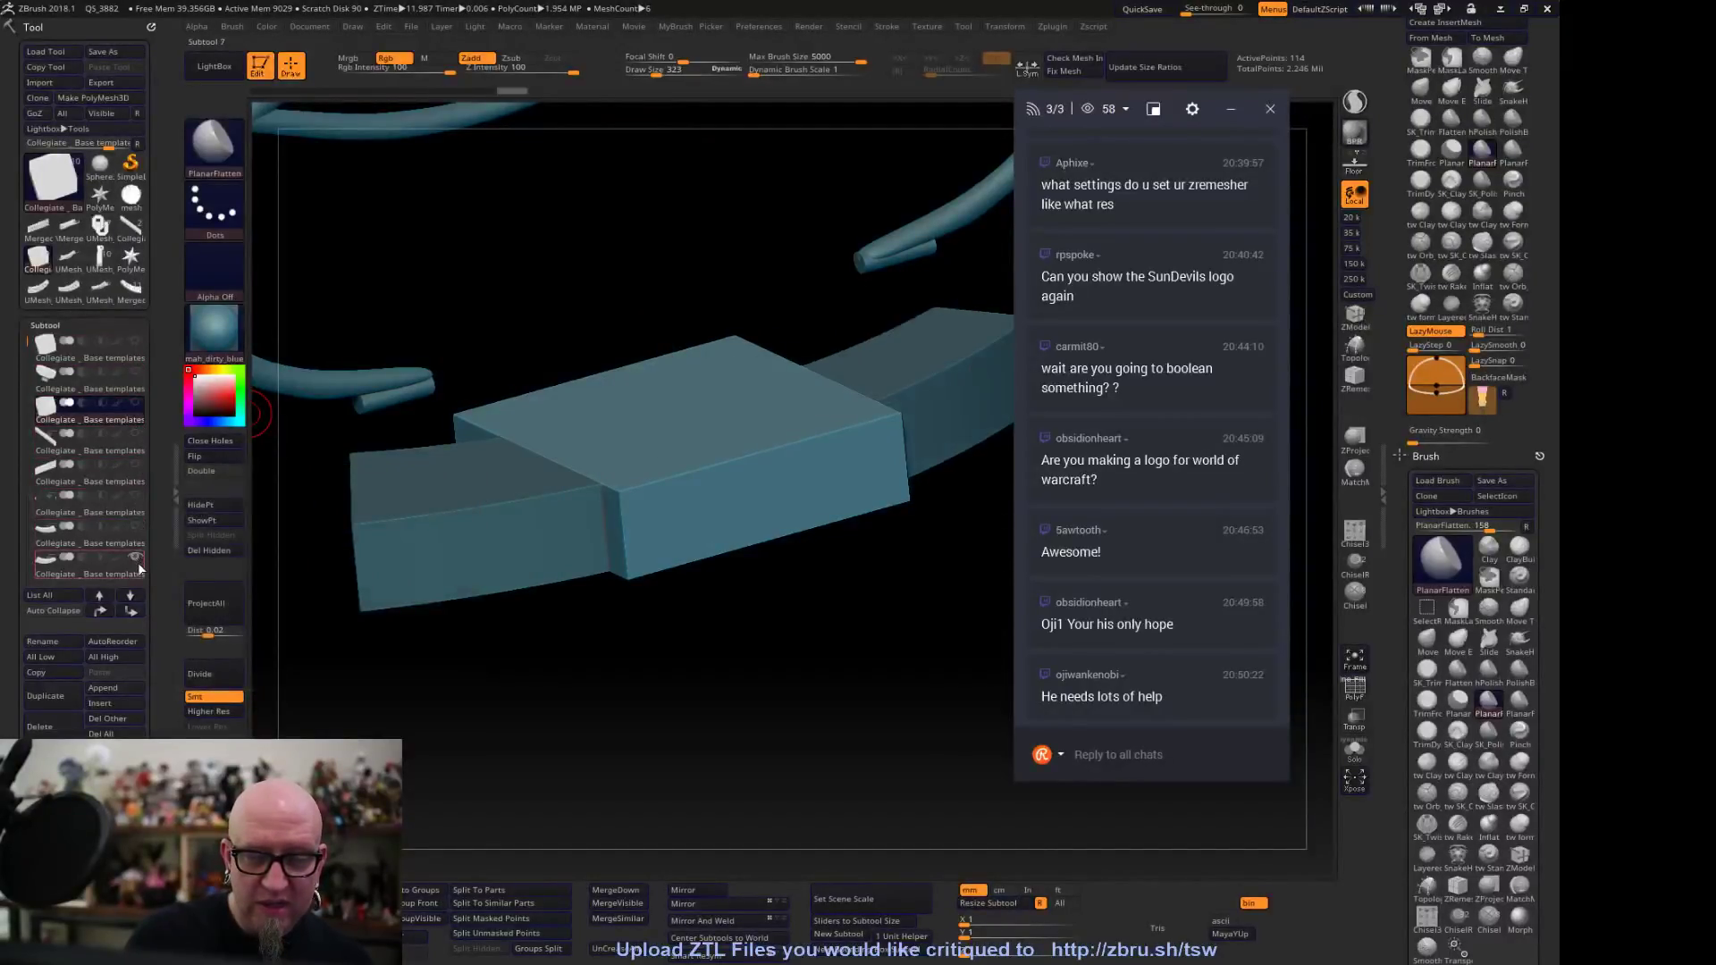
pyautogui.click(136, 560)
pyautogui.moveTo(29, 344); pyautogui.dragTo(33, 423)
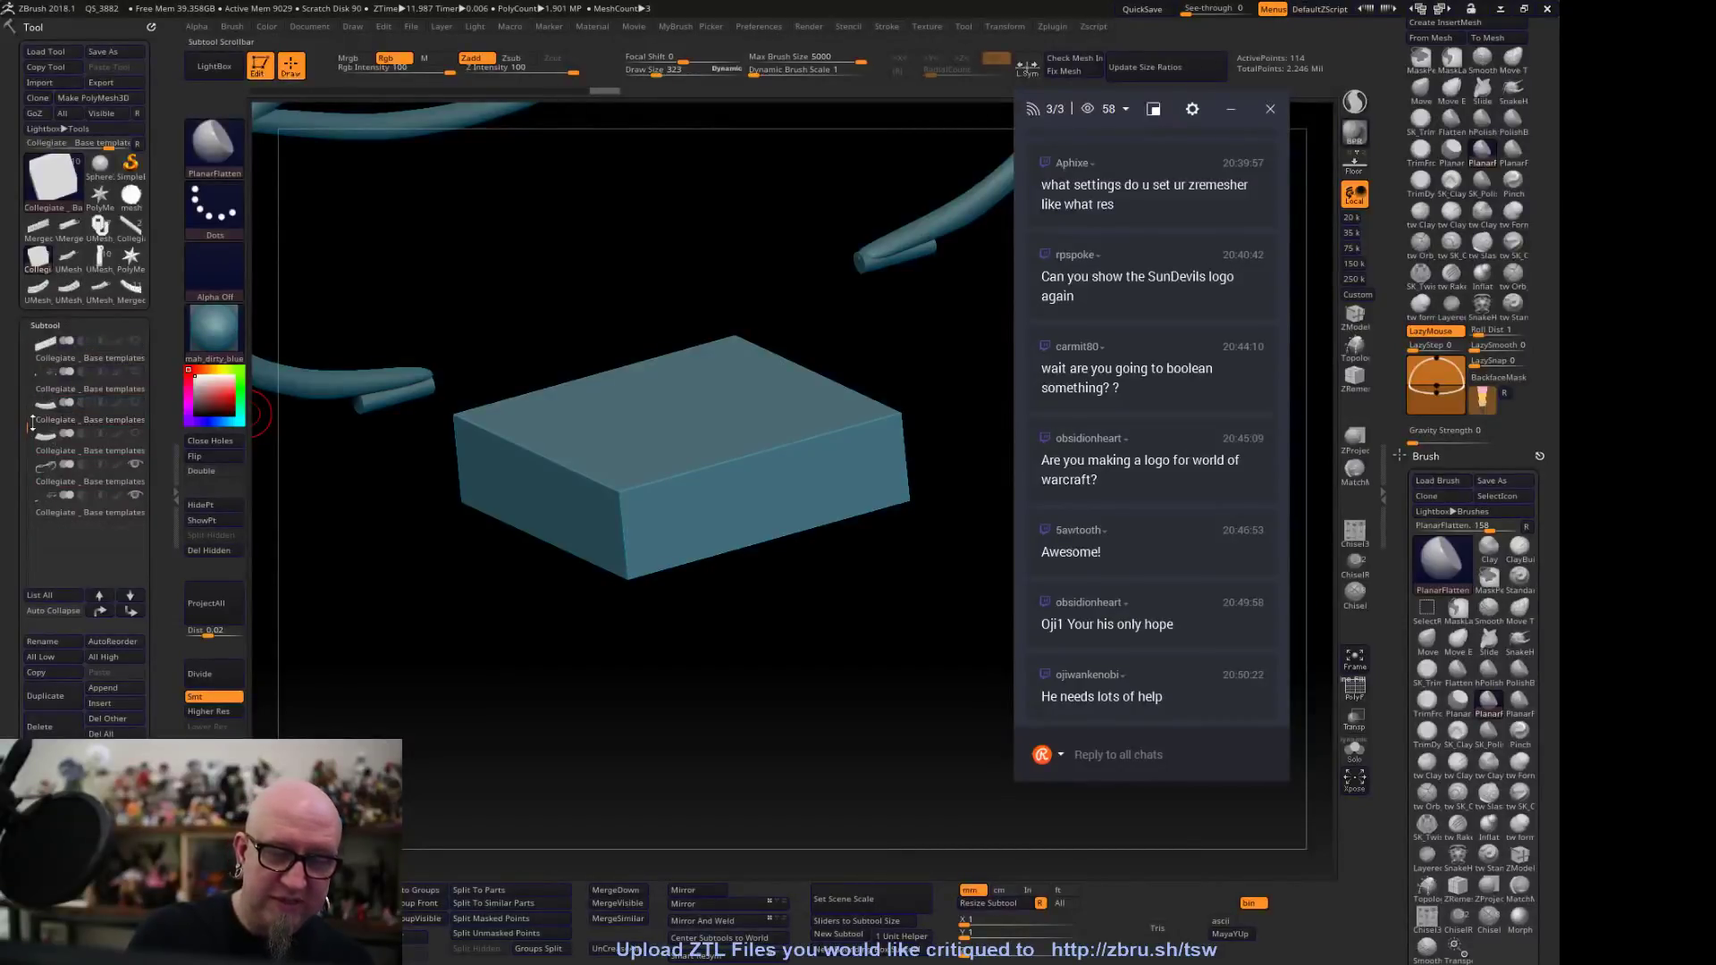
pyautogui.click(137, 434)
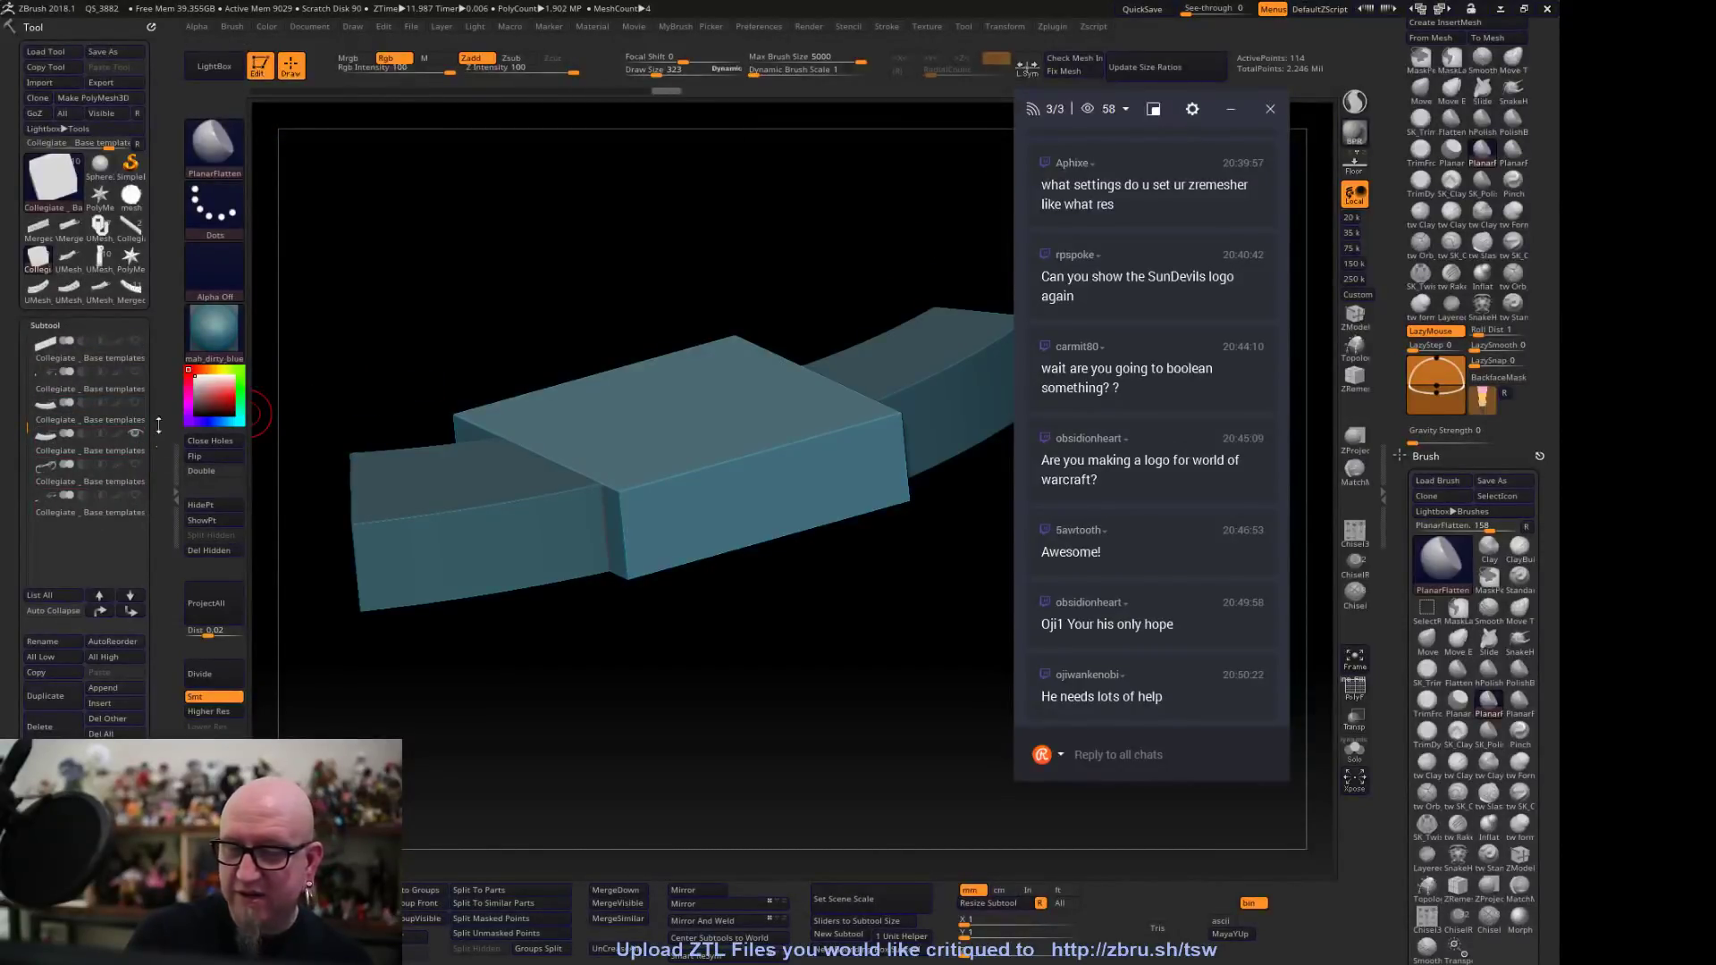
# View the OU tool with the bail and the Collegiate Base template tool with the post on its block
pyautogui.click(104, 262)
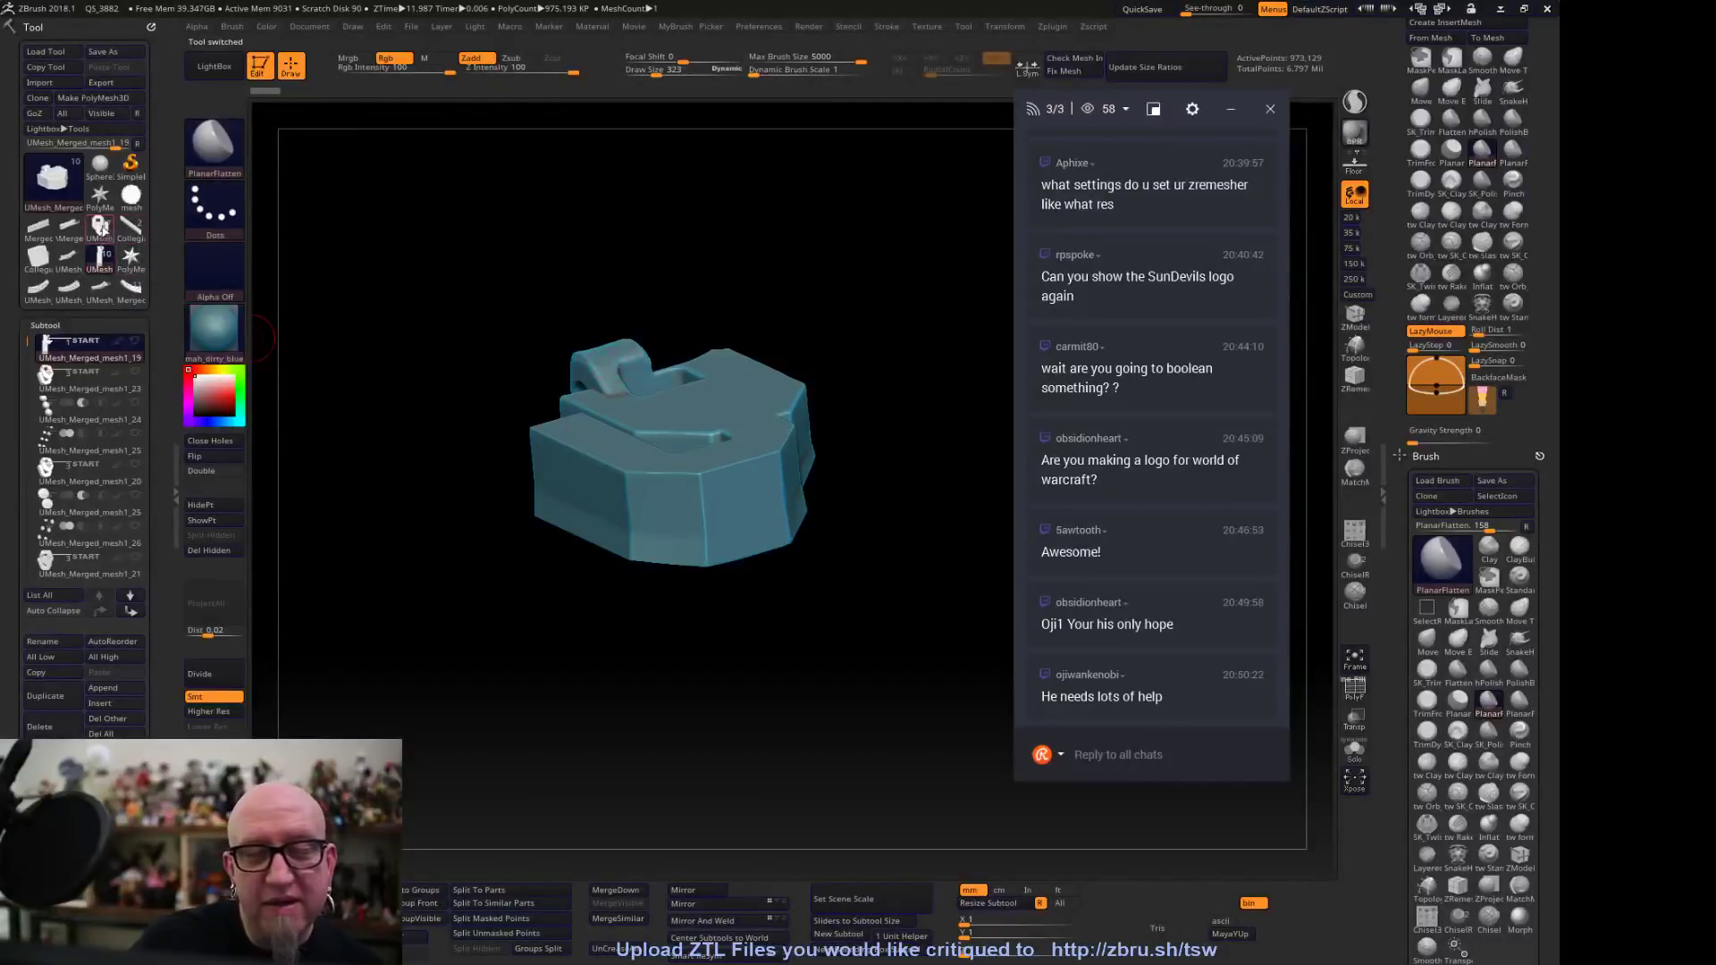
pyautogui.click(134, 233)
pyautogui.click(132, 230)
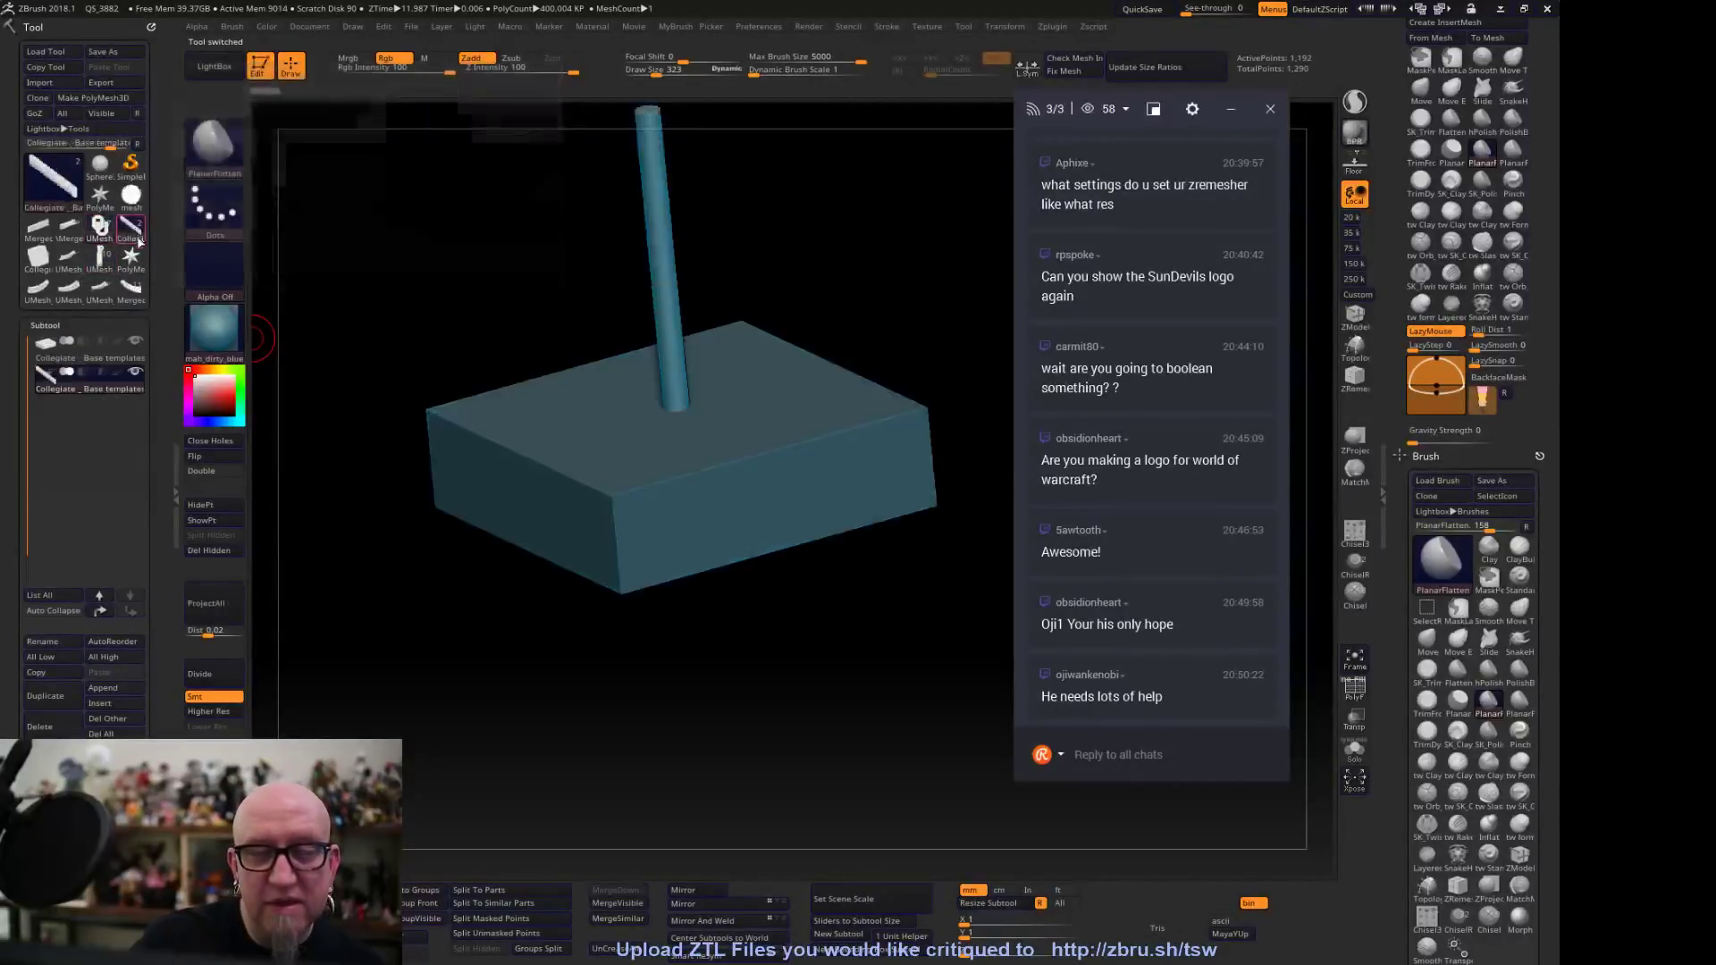
# Switch to the arched SOONERS lettering tool, show the subtool below Merged_mesh33_01, and inspect the lettering's back
pyautogui.click(132, 289)
pyautogui.moveTo(447, 626)
pyautogui.mouseDown()
pyautogui.moveTo(548, 734)
pyautogui.moveTo(632, 670)
pyautogui.moveTo(737, 692)
pyautogui.moveTo(616, 715)
pyautogui.moveTo(545, 678)
pyautogui.moveTo(429, 658)
pyautogui.moveTo(490, 502)
pyautogui.mouseUp()
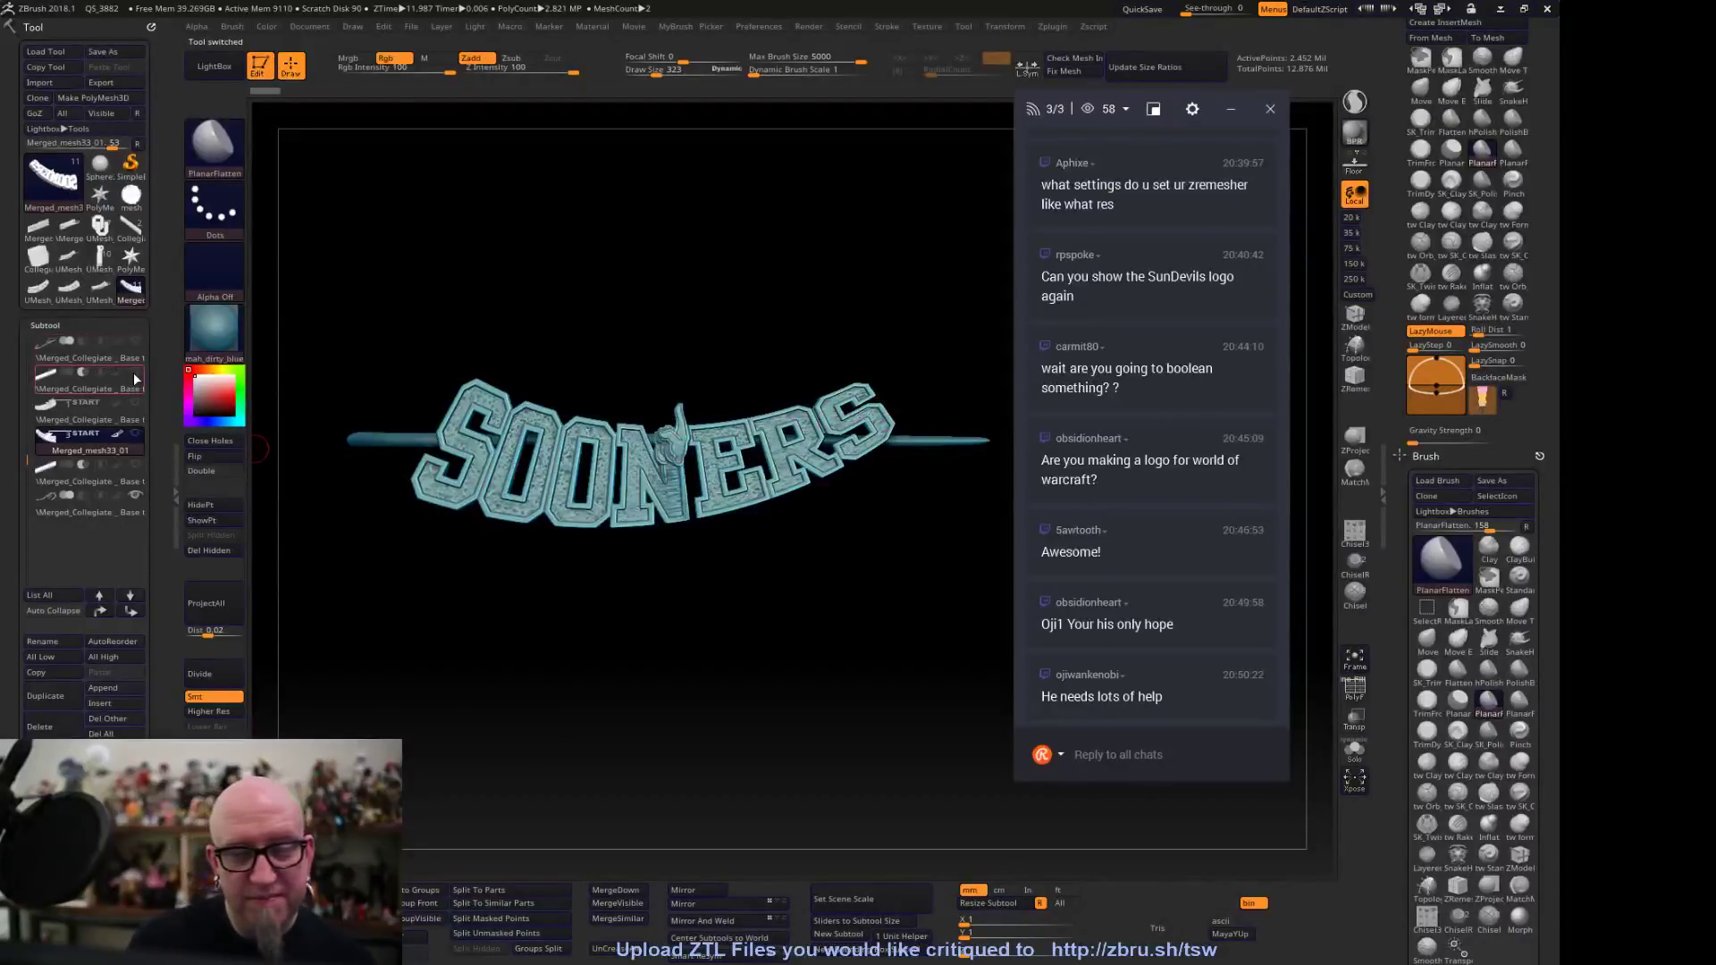
pyautogui.moveTo(139, 406)
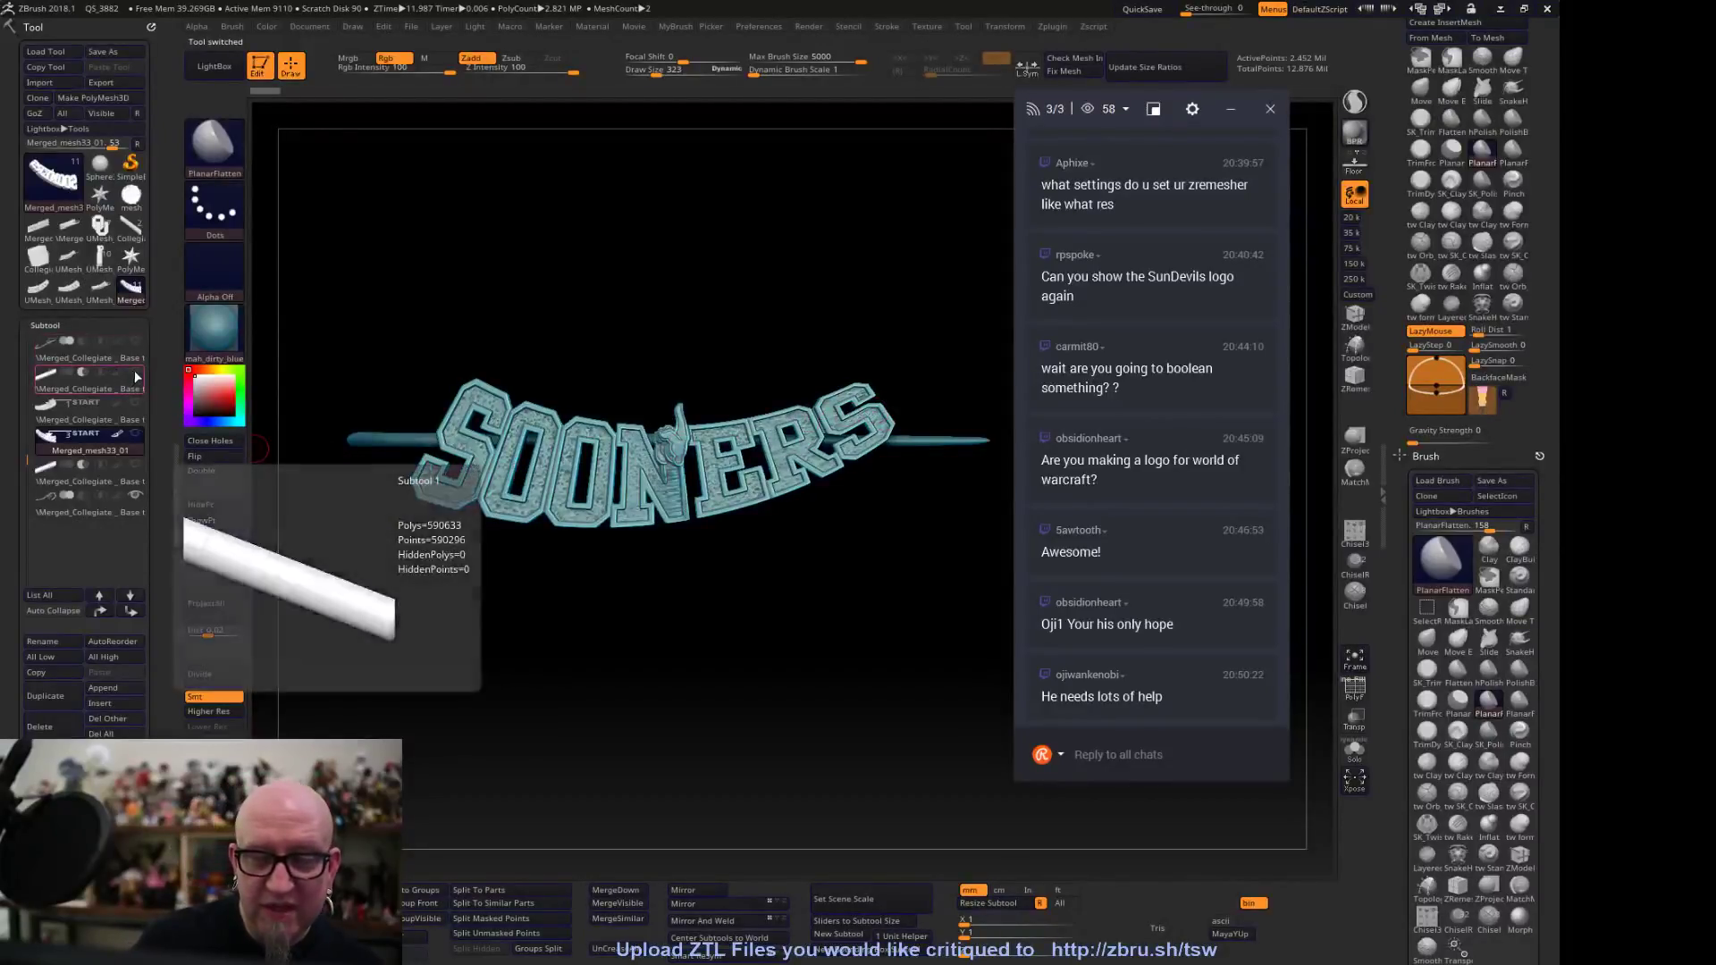
pyautogui.click(136, 465)
pyautogui.moveTo(292, 540); pyautogui.dragTo(481, 659)
pyautogui.moveTo(538, 564); pyautogui.dragTo(585, 616)
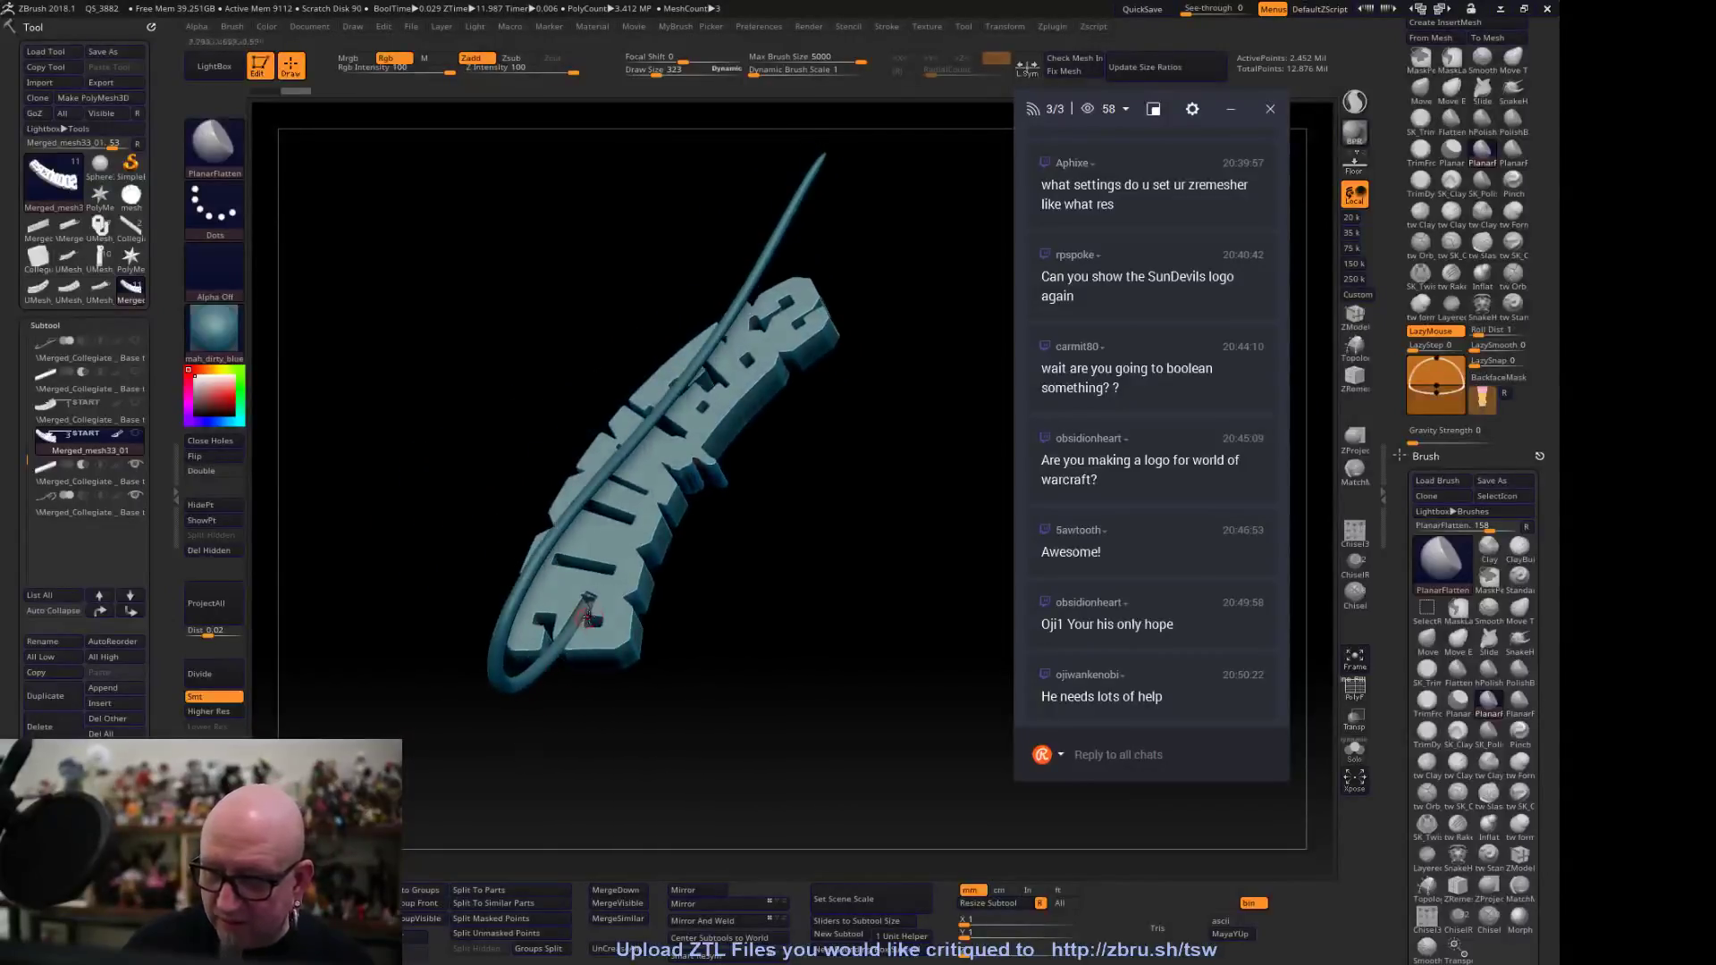
# Move the straight bar template below the curved wire in the subtool list, then reselect the Merged_mesh33_01 lettering
pyautogui.moveTo(409, 858); pyautogui.dragTo(336, 560)
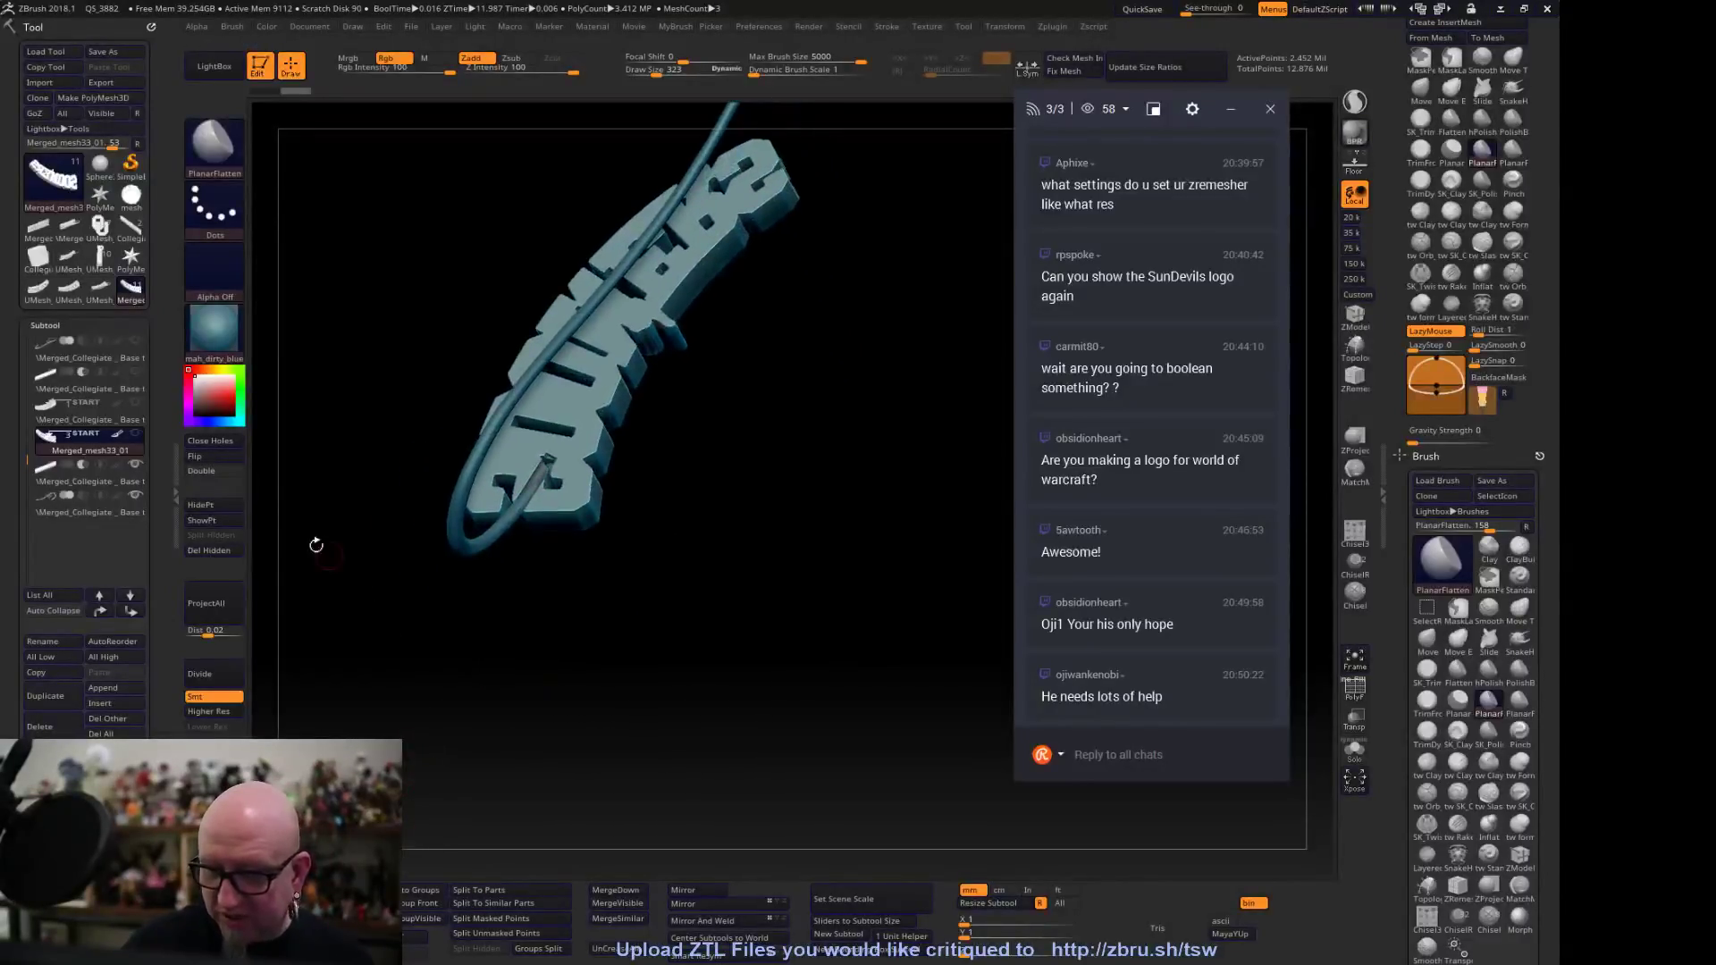
pyautogui.click(136, 468)
pyautogui.click(60, 501)
pyautogui.click(136, 465)
pyautogui.click(100, 483)
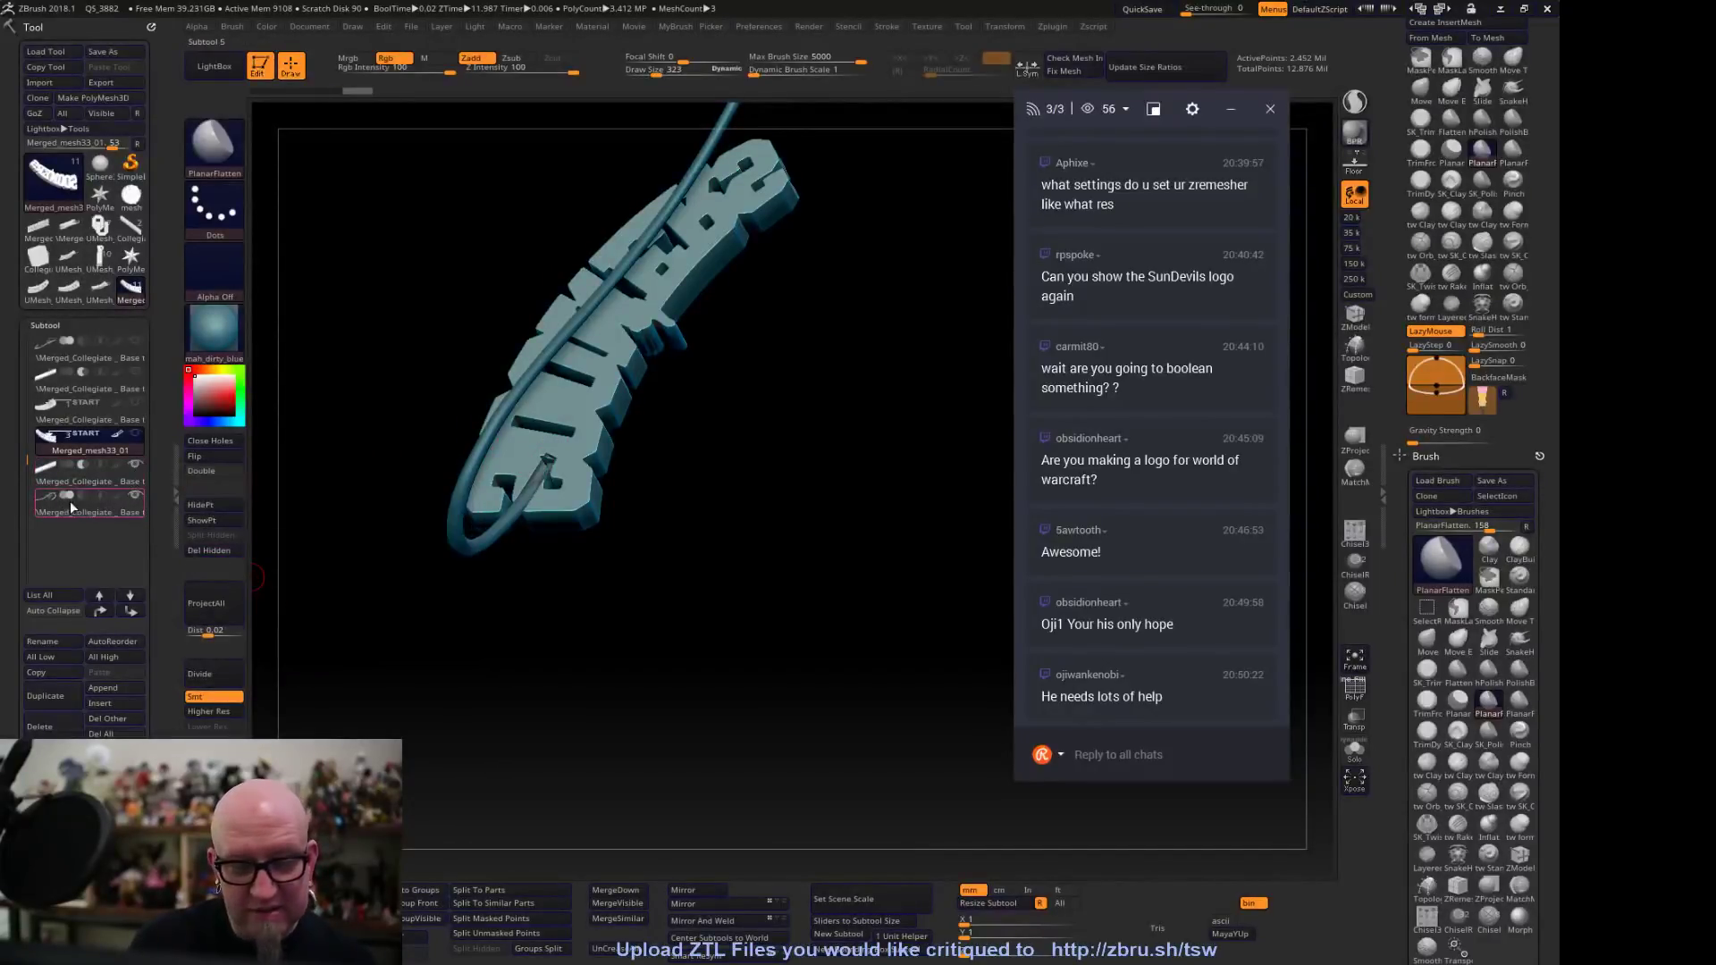
pyautogui.click(102, 611)
pyautogui.click(131, 612)
pyautogui.click(130, 611)
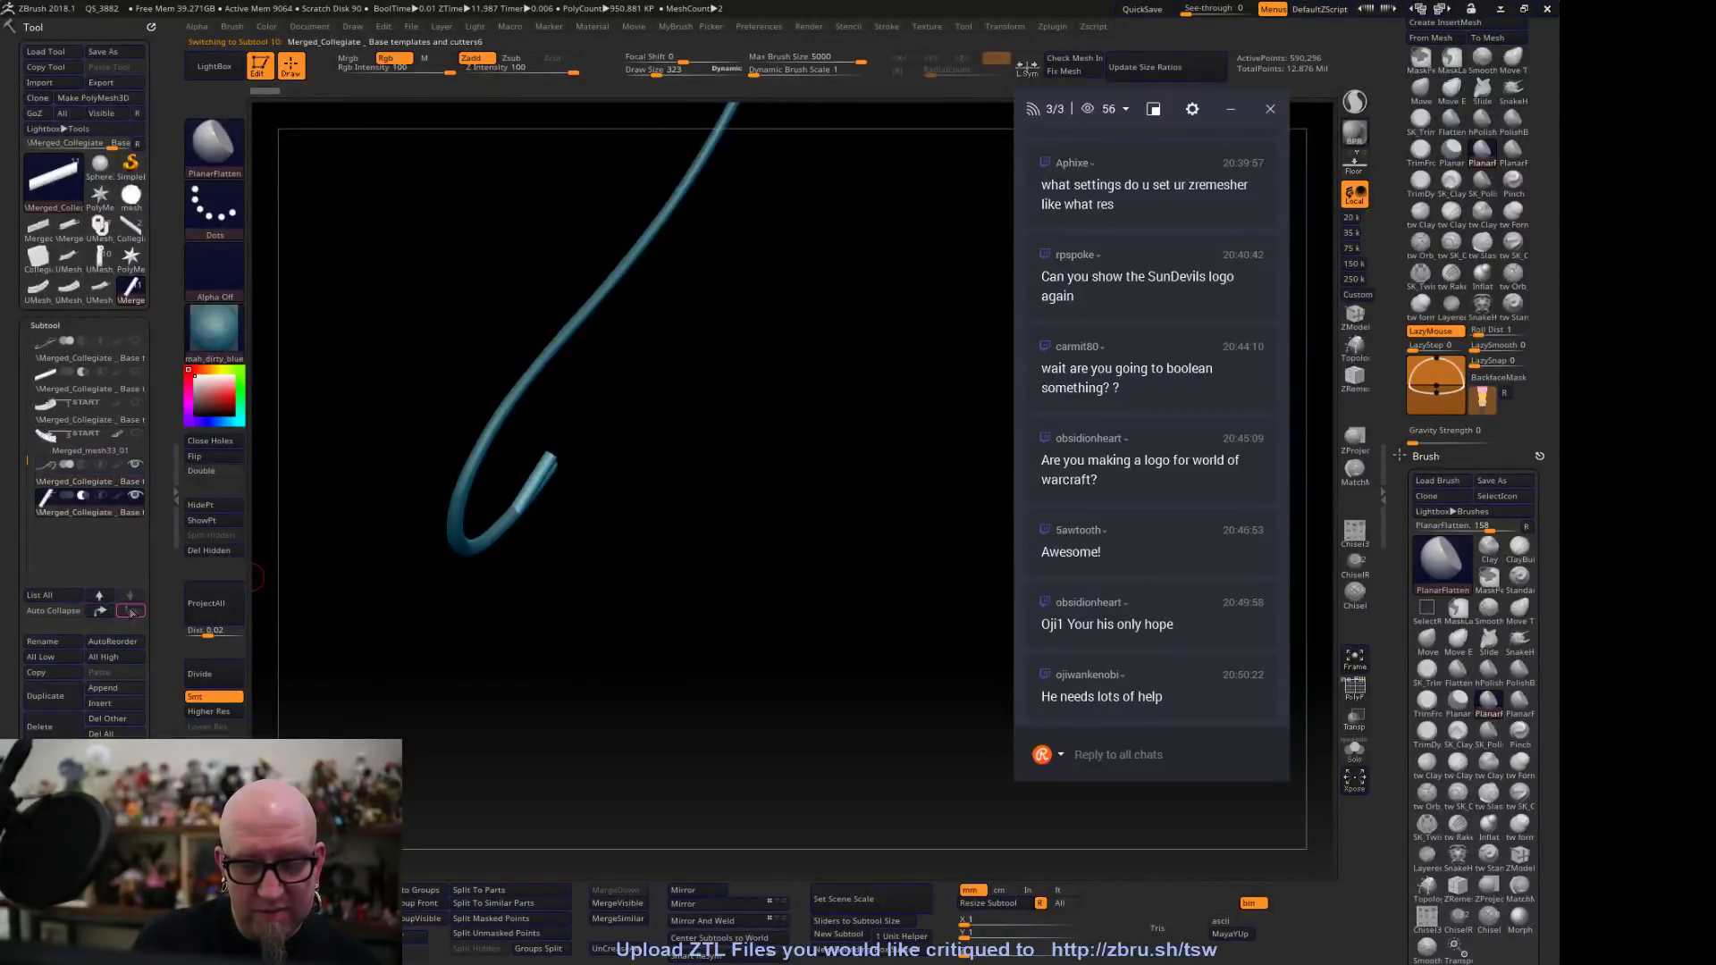
pyautogui.click(129, 452)
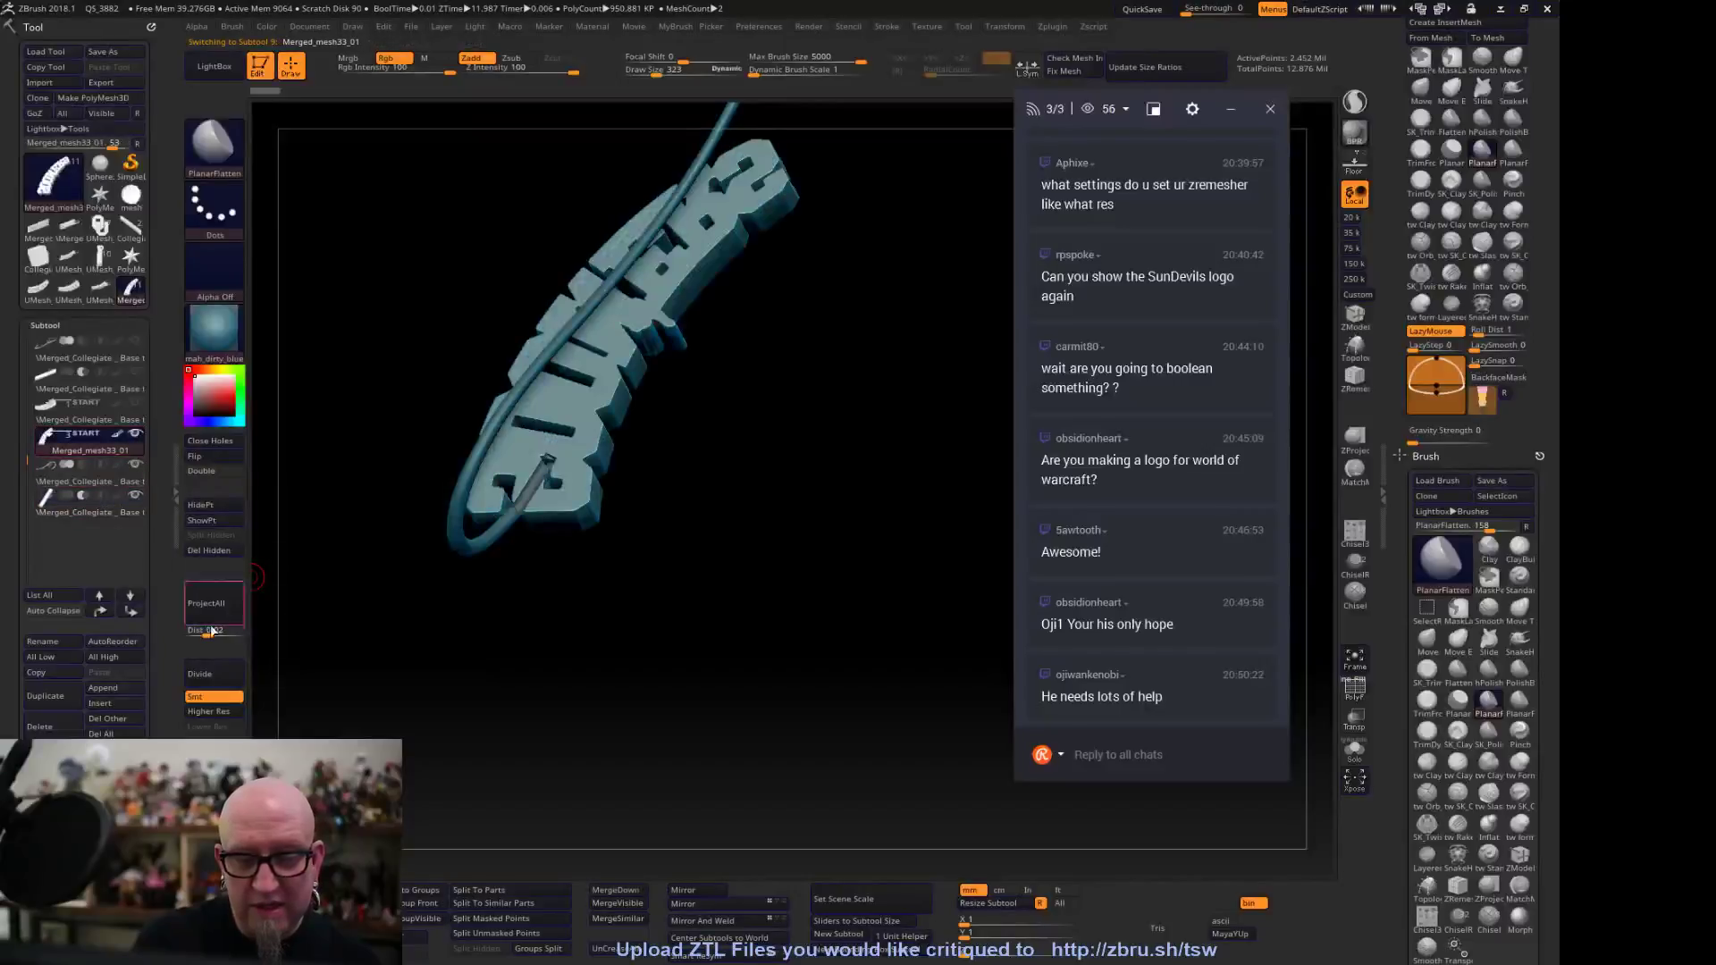
# Select the curved wire subtool and move it below the bar template in the subtool list
pyautogui.moveTo(399, 711); pyautogui.dragTo(374, 630)
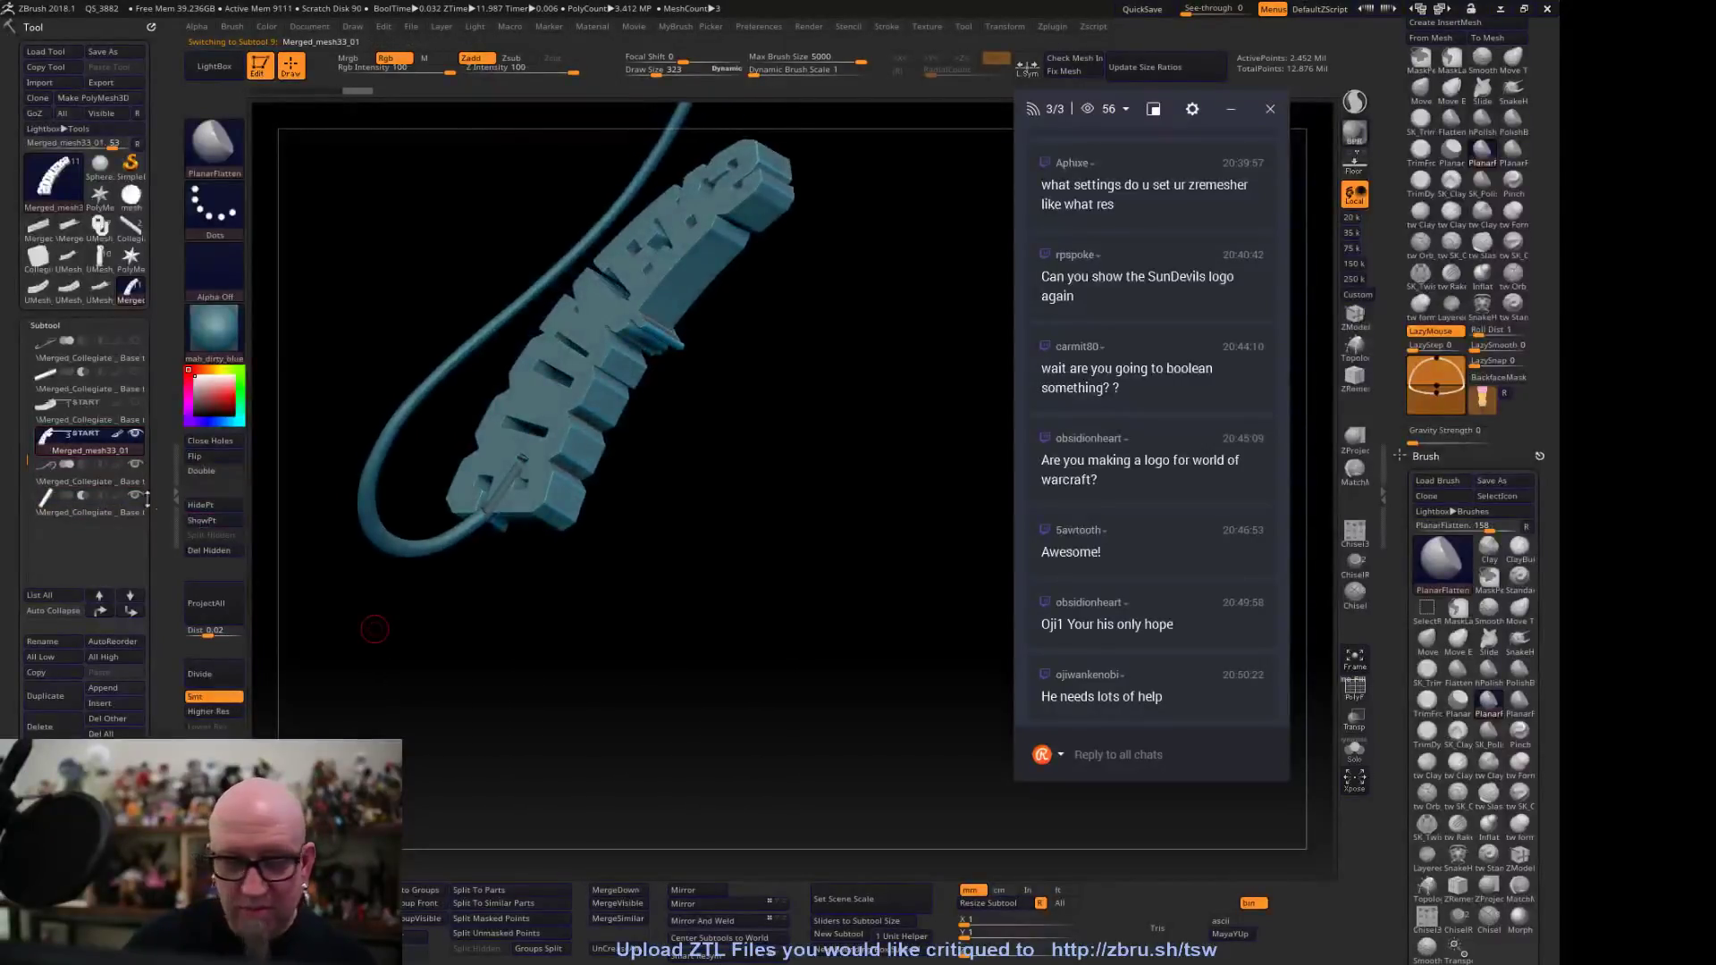
pyautogui.click(104, 479)
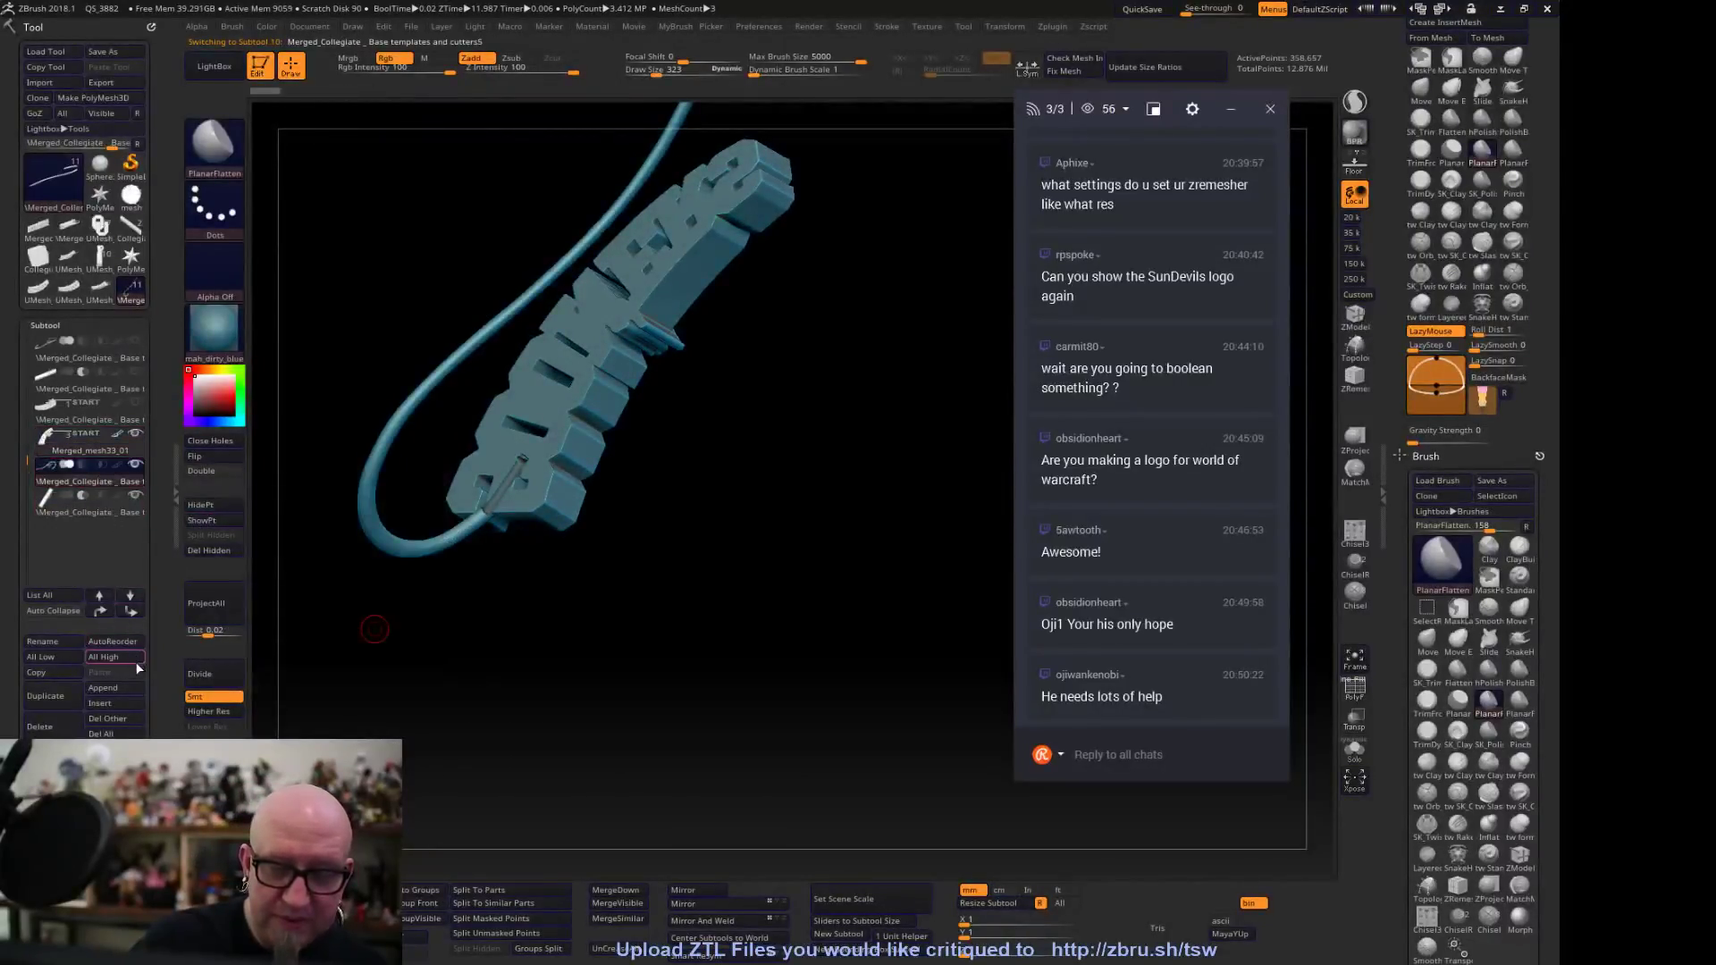
pyautogui.click(131, 612)
# Examine the SOONERS lettering and its curved wire from the back, the front and the side
pyautogui.moveTo(308, 636); pyautogui.dragTo(684, 660)
pyautogui.moveTo(447, 581); pyautogui.dragTo(604, 594)
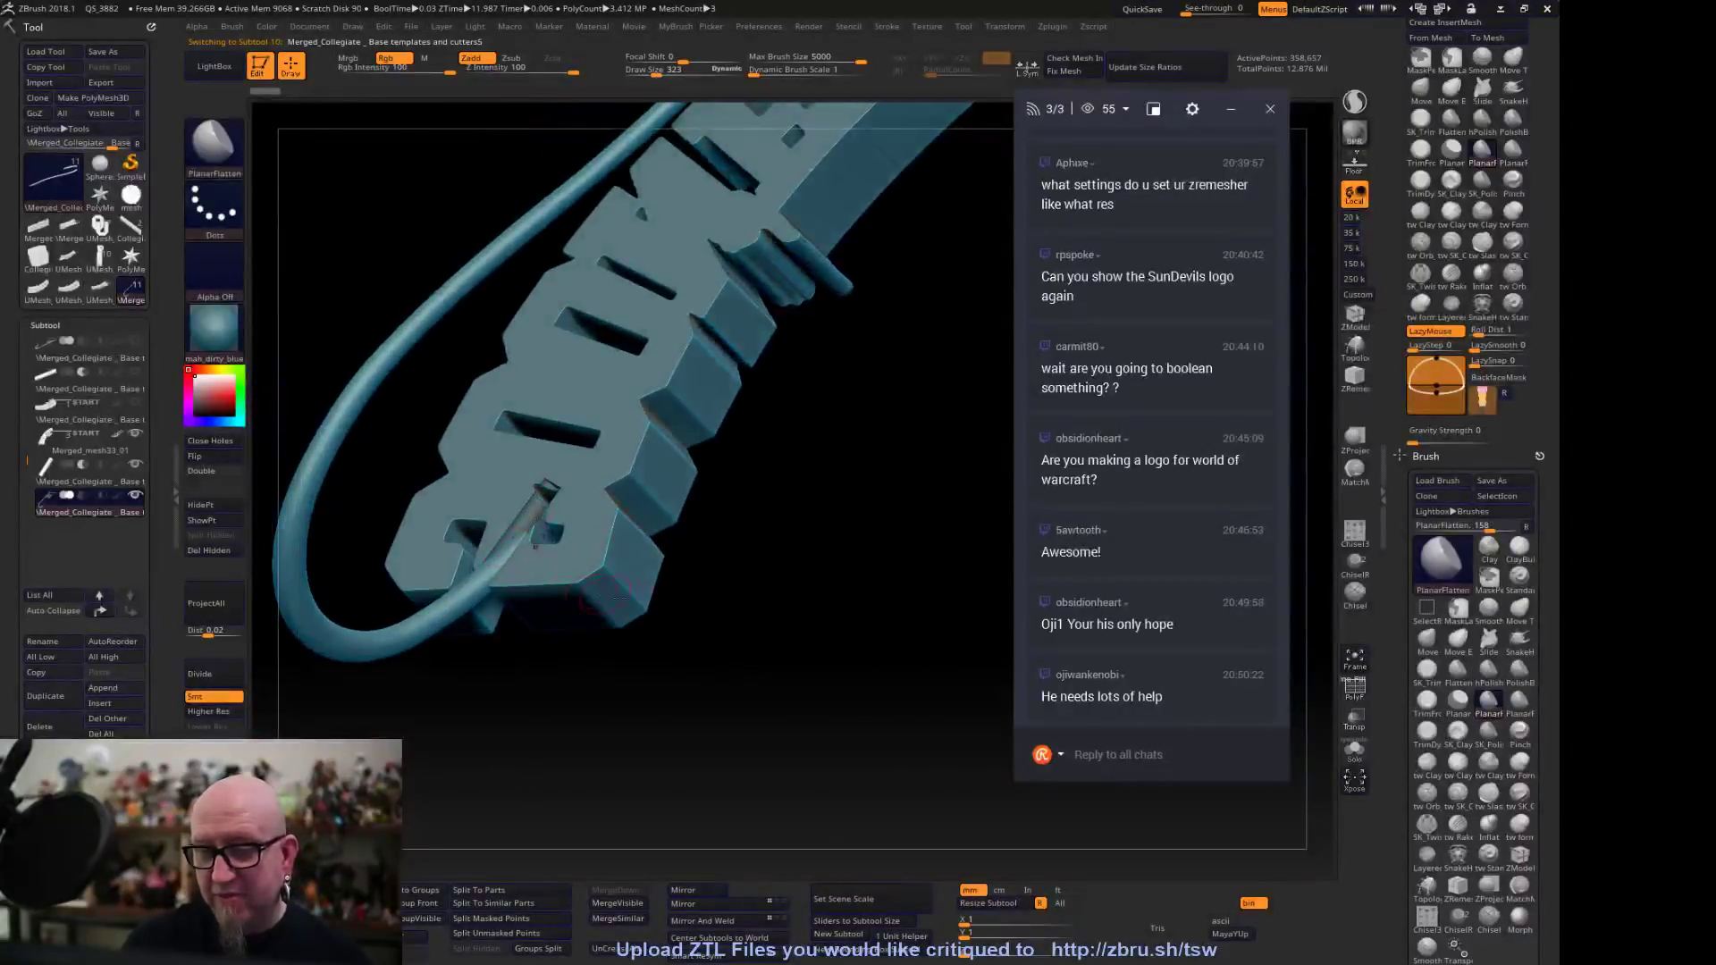
pyautogui.moveTo(804, 590)
pyautogui.mouseDown()
pyautogui.moveTo(739, 682)
pyautogui.moveTo(703, 482)
pyautogui.mouseUp()
pyautogui.moveTo(657, 630); pyautogui.dragTo(670, 606)
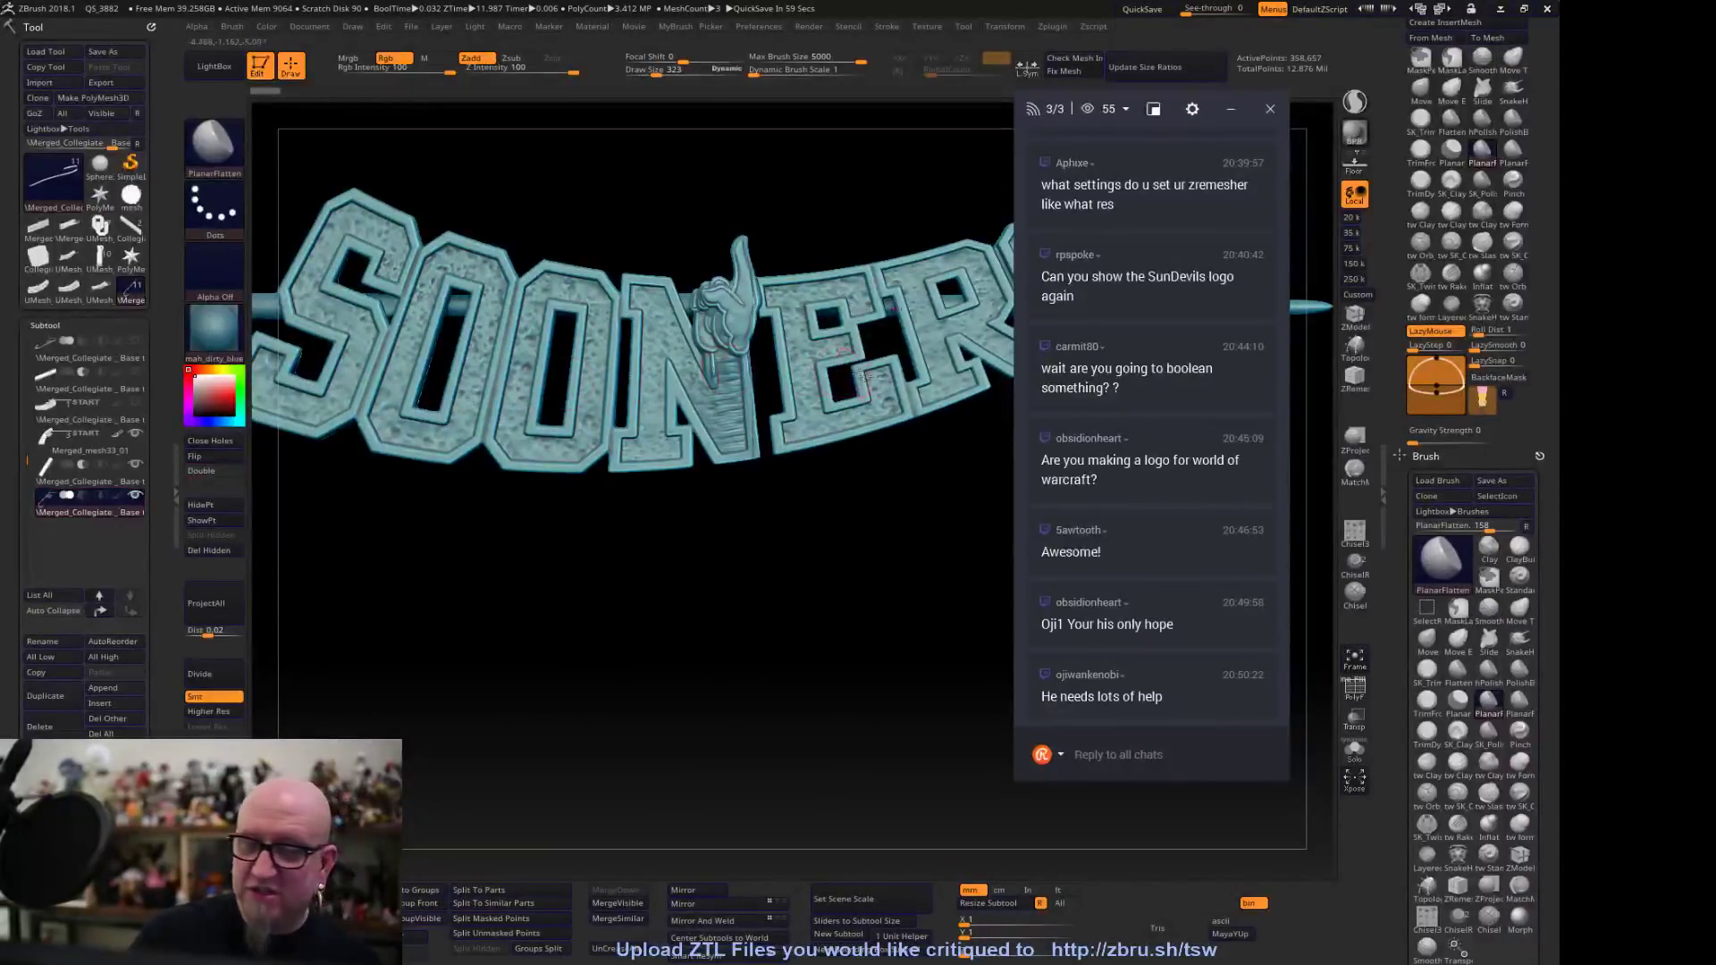
pyautogui.moveTo(25, 460); pyautogui.dragTo(152, 415)
pyautogui.moveTo(431, 725); pyautogui.dragTo(412, 680)
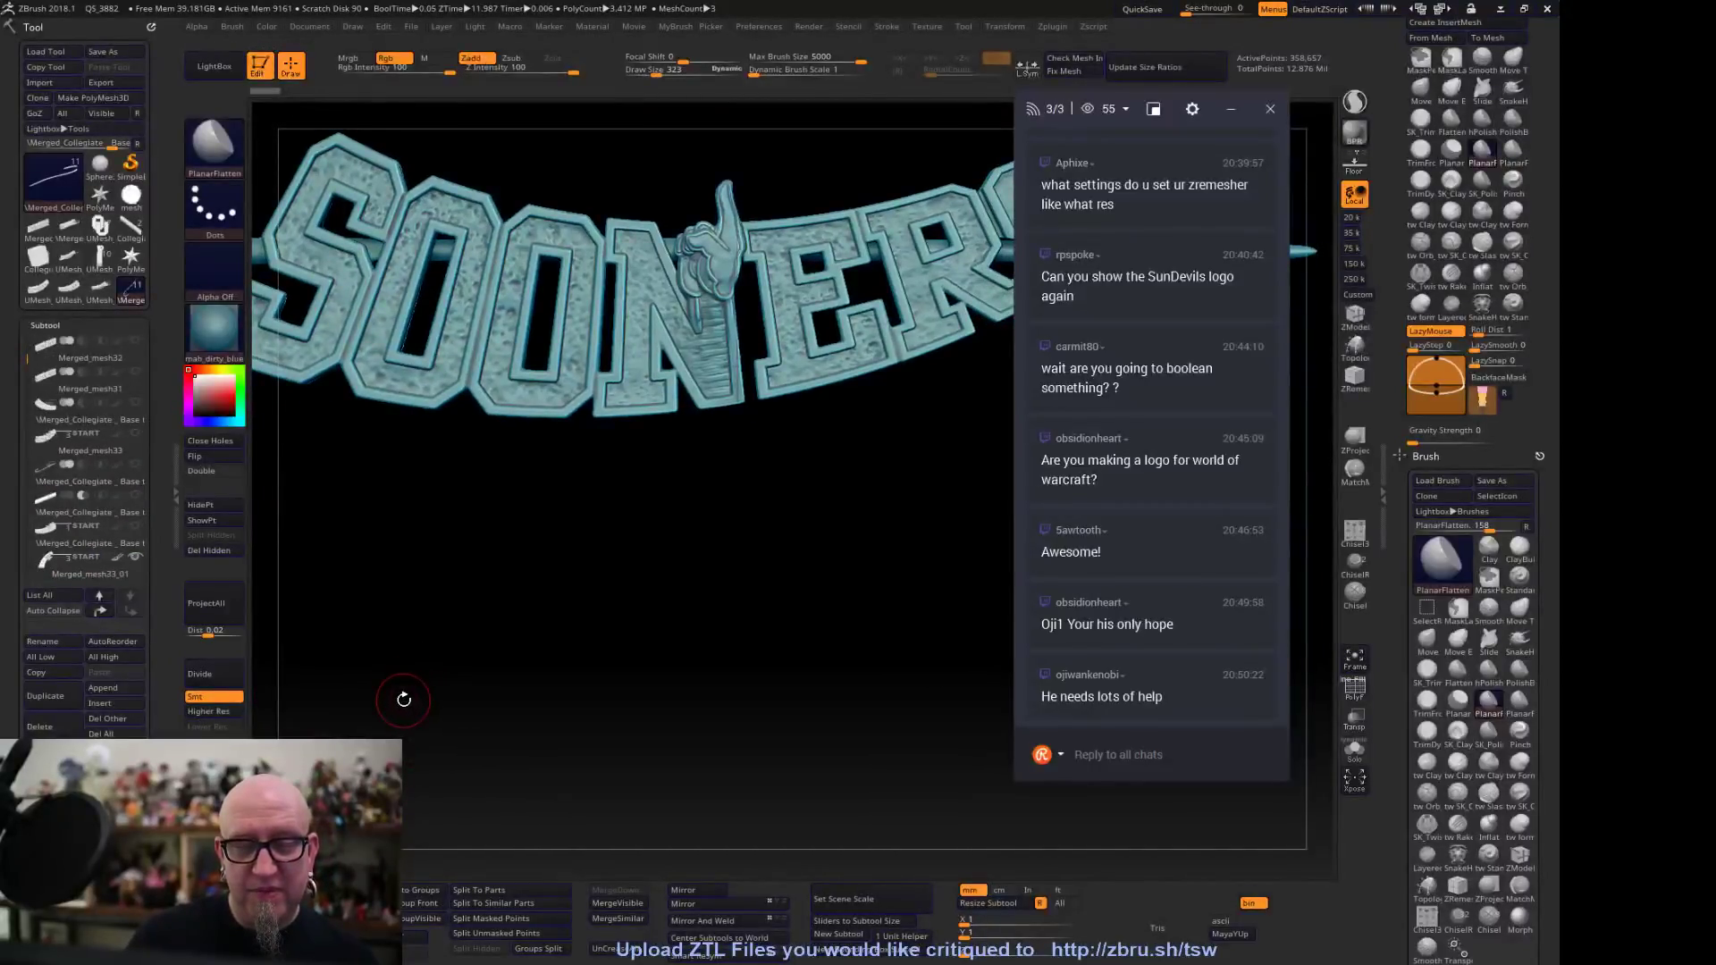
pyautogui.moveTo(731, 531); pyautogui.dragTo(812, 575)
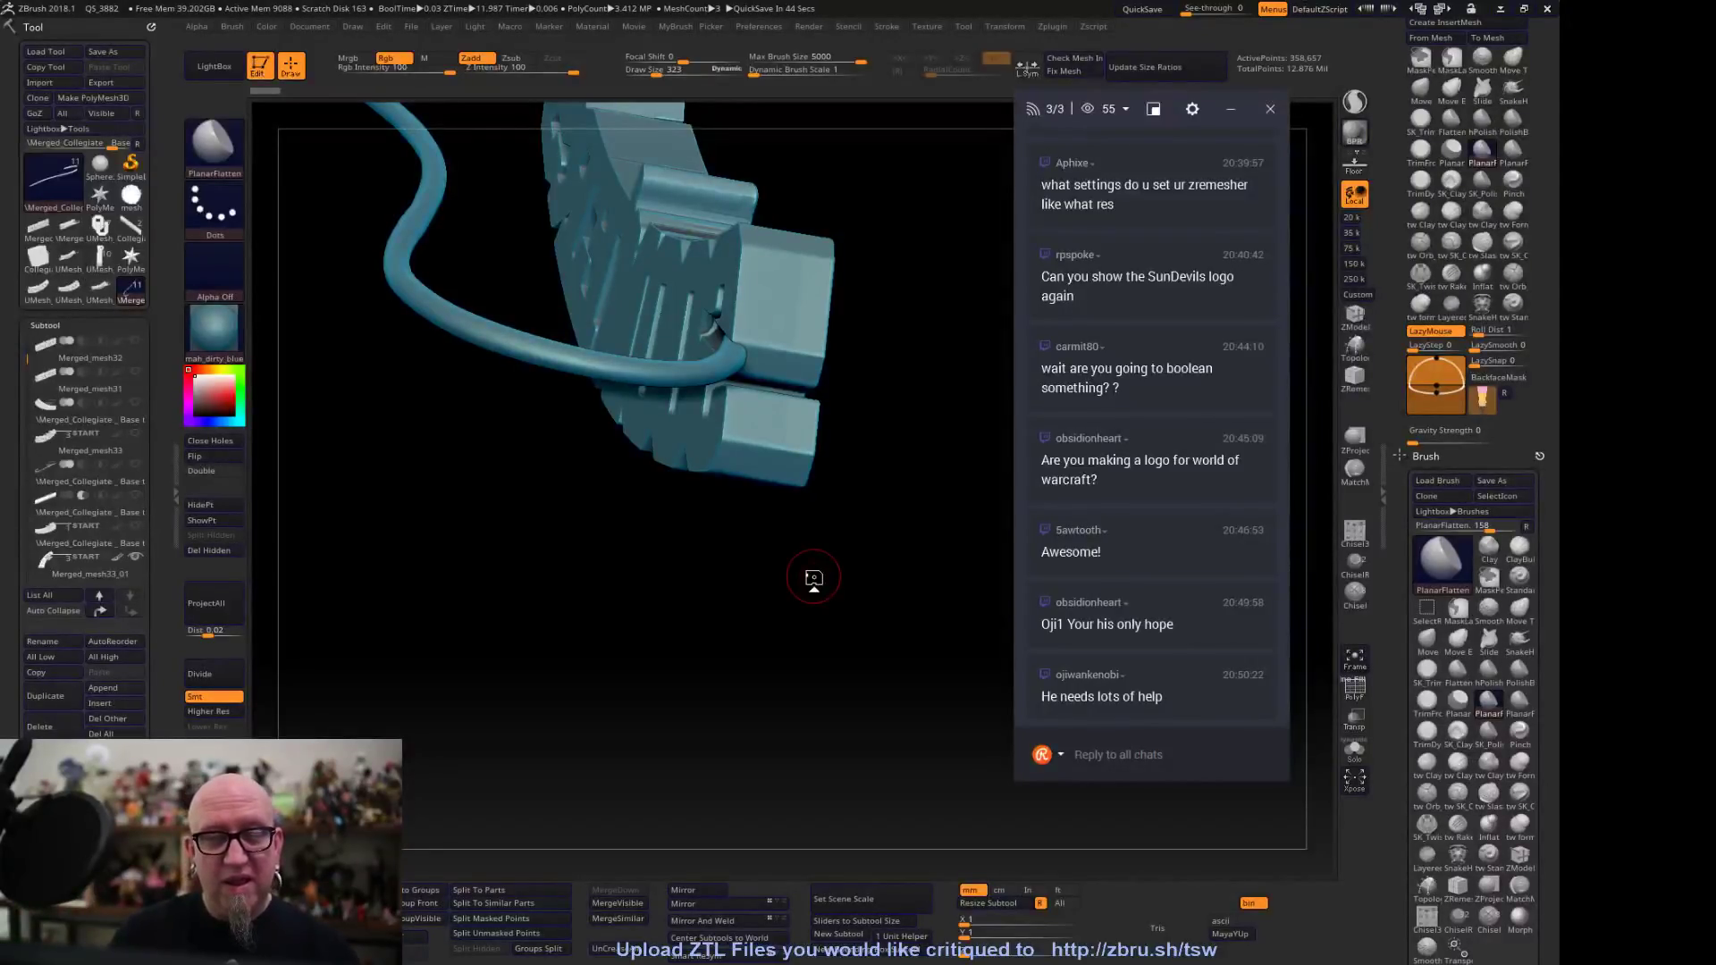
# Switch to the interlocking OU tool and view the bail on its back and the plain front
pyautogui.click(101, 259)
pyautogui.moveTo(509, 620); pyautogui.dragTo(546, 582)
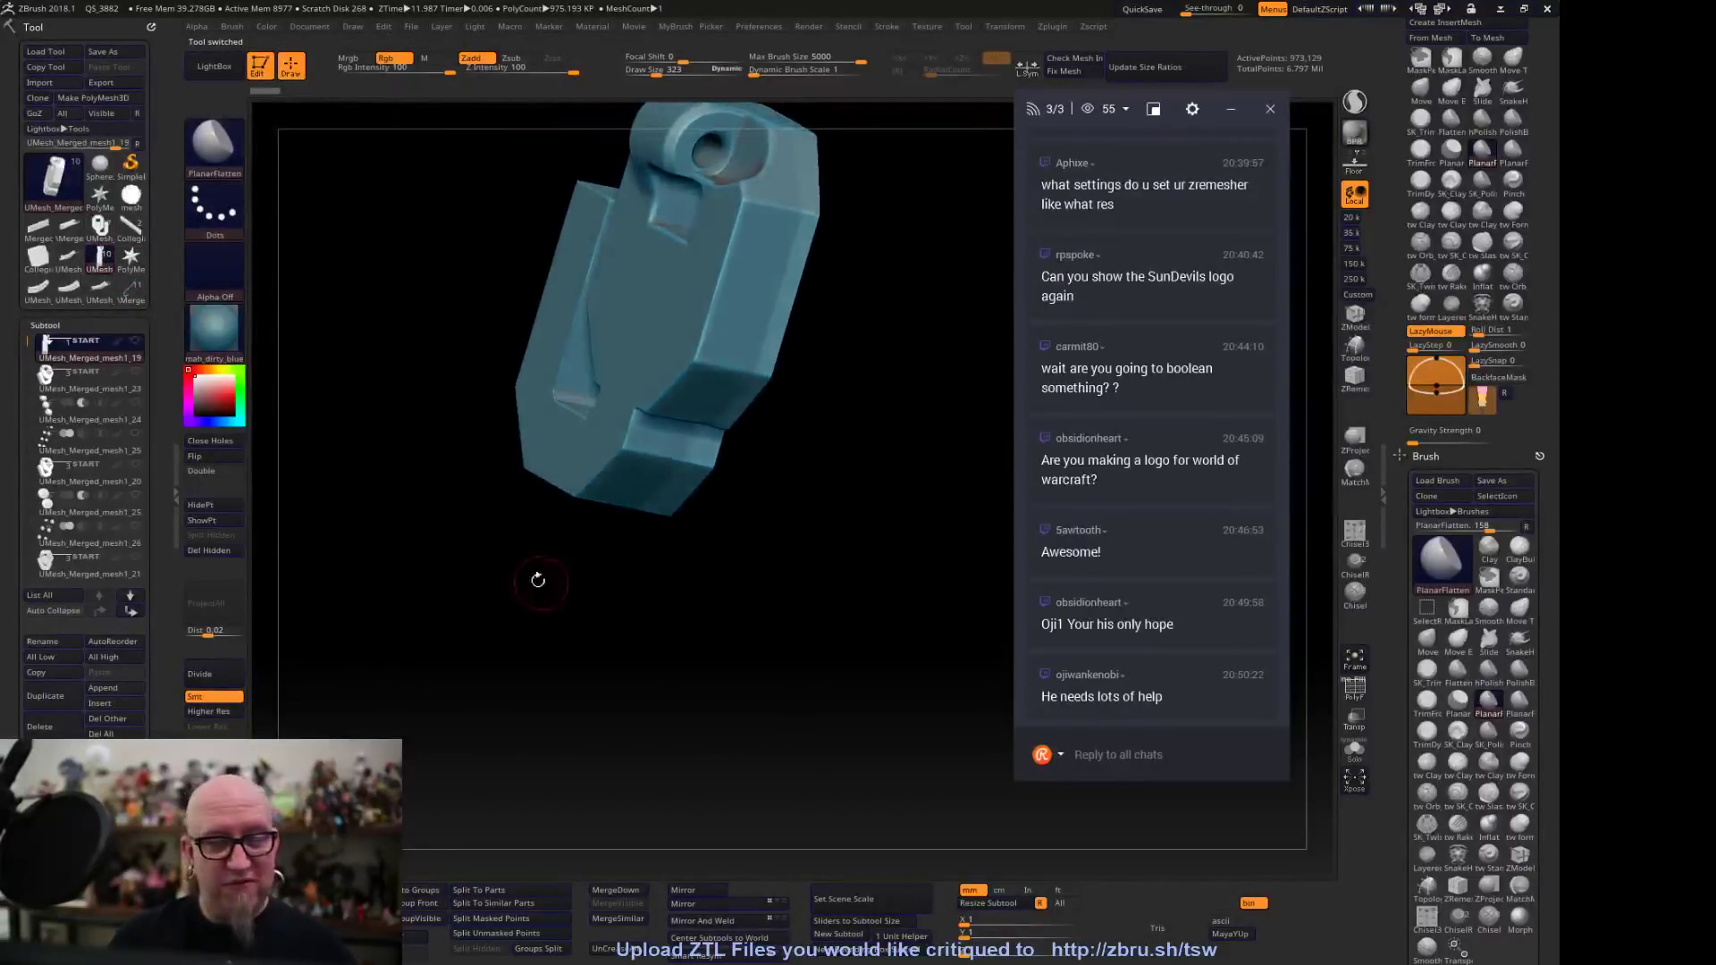
pyautogui.keyDown('shift'); pyautogui.moveTo(300, 422); pyautogui.dragTo(504, 632); pyautogui.keyUp('shift')
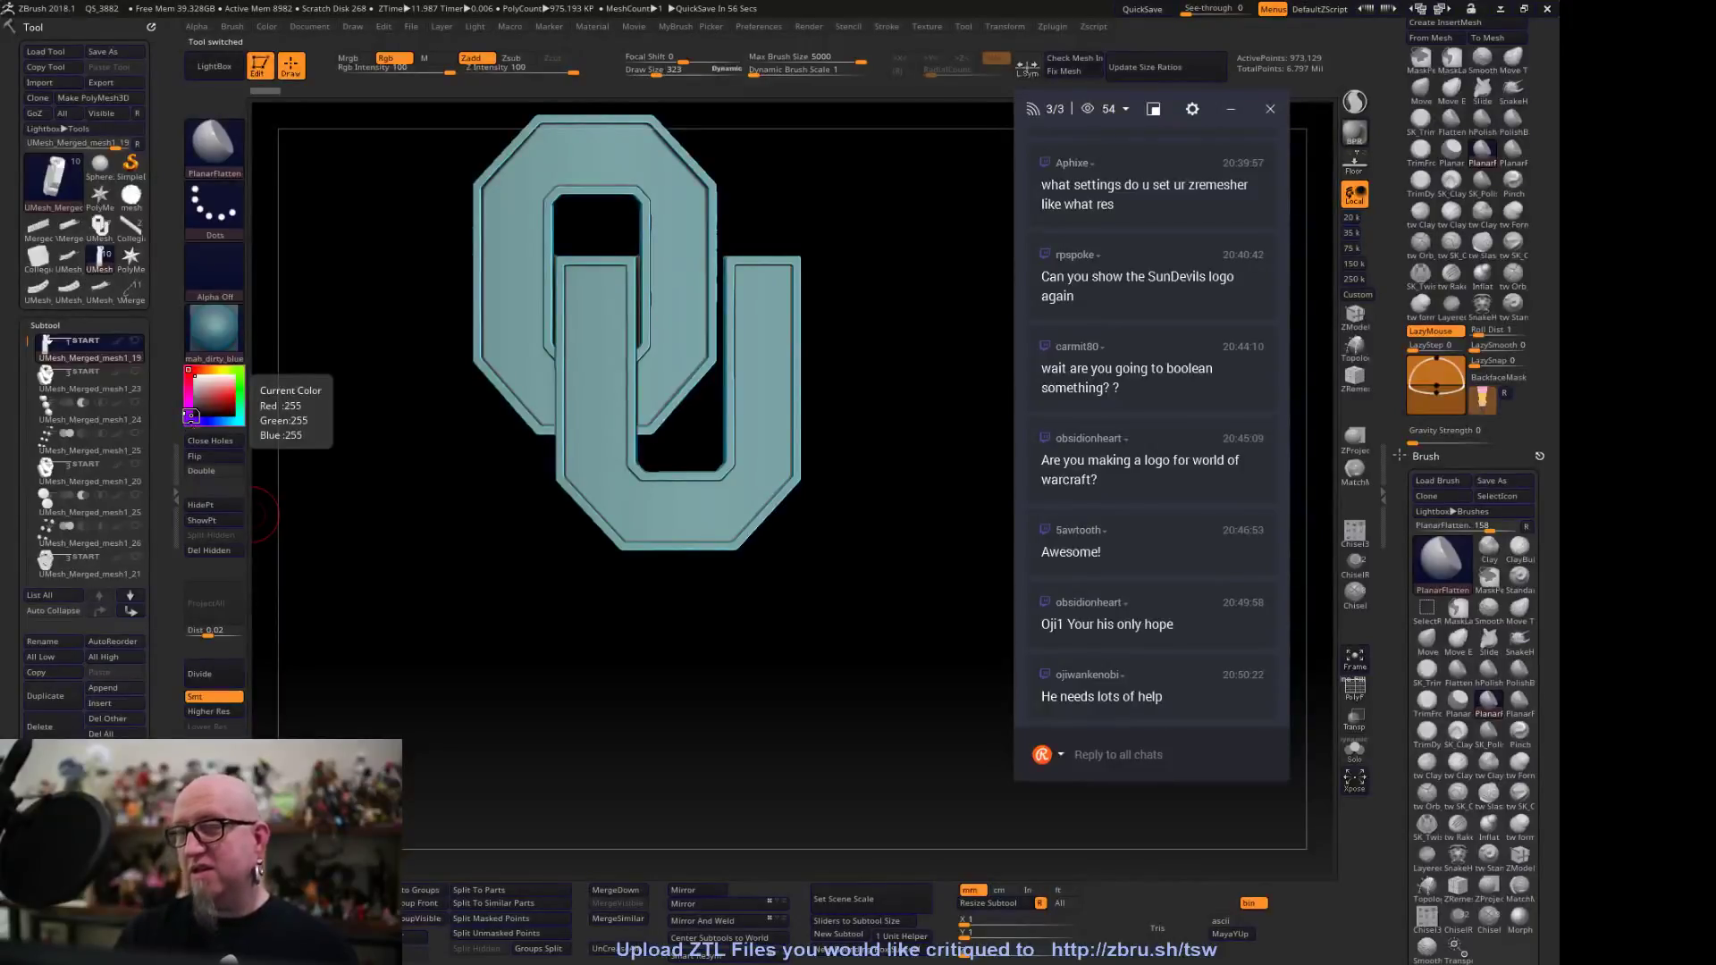
# Select the textured OU subtool UMesh_Merged_mesh1_23 and show the gem and prong subtools beneath it
pyautogui.click(93, 386)
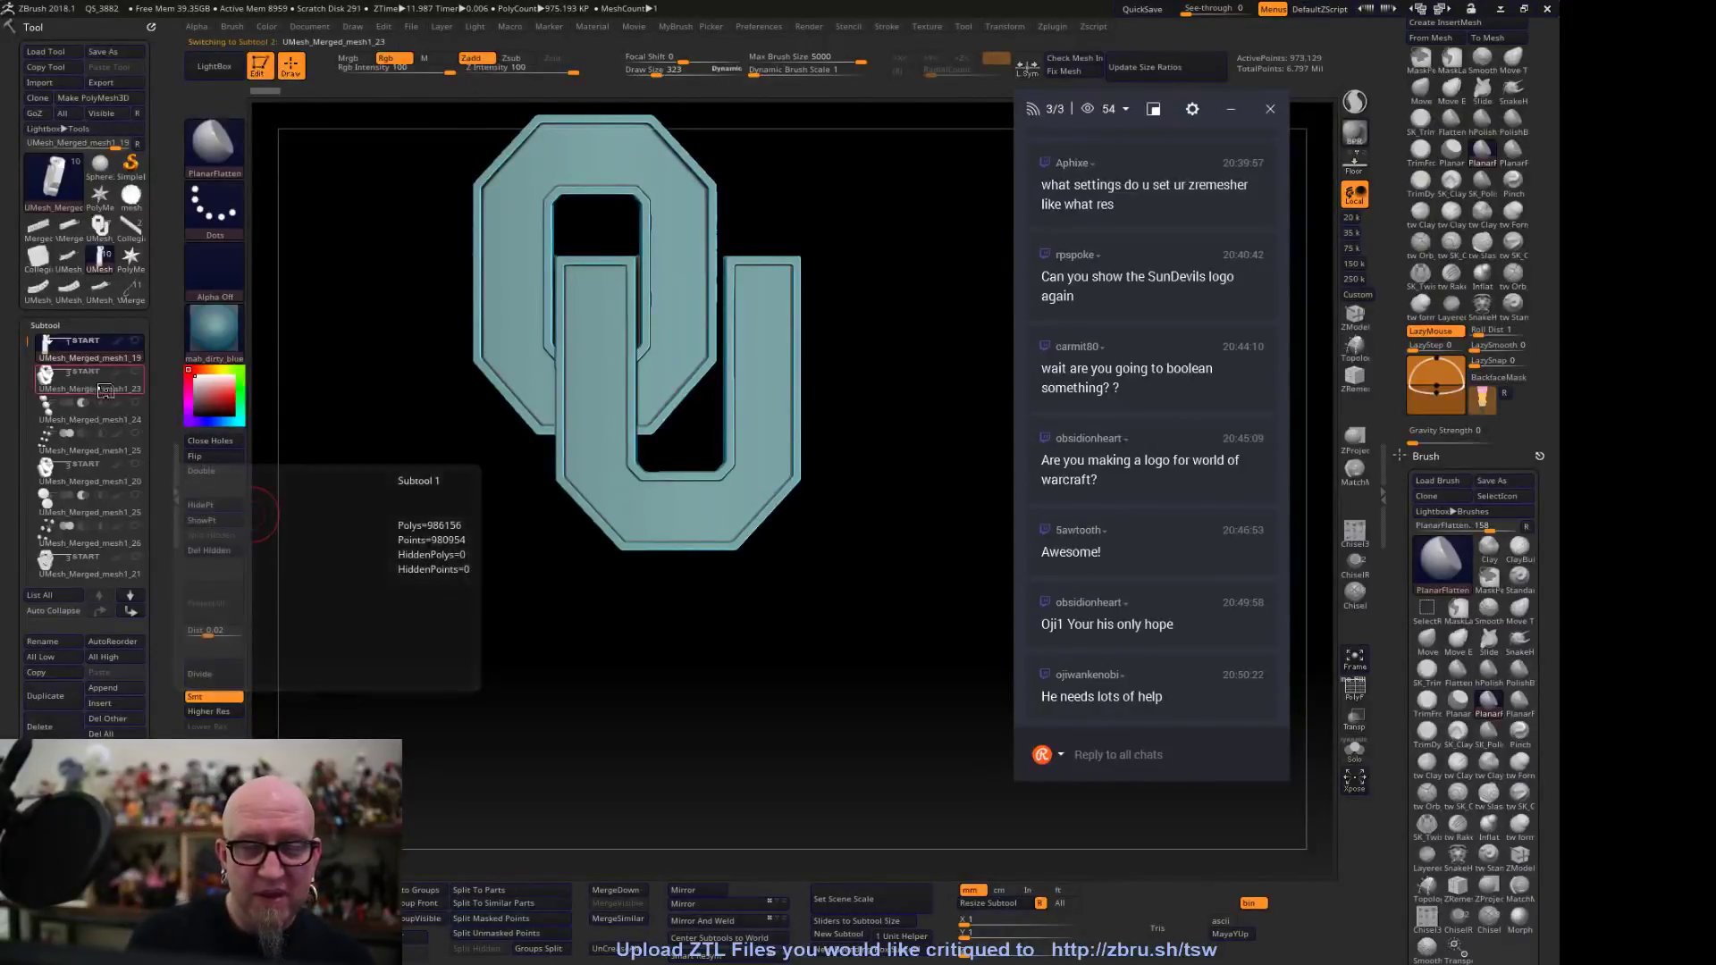
pyautogui.click(135, 403)
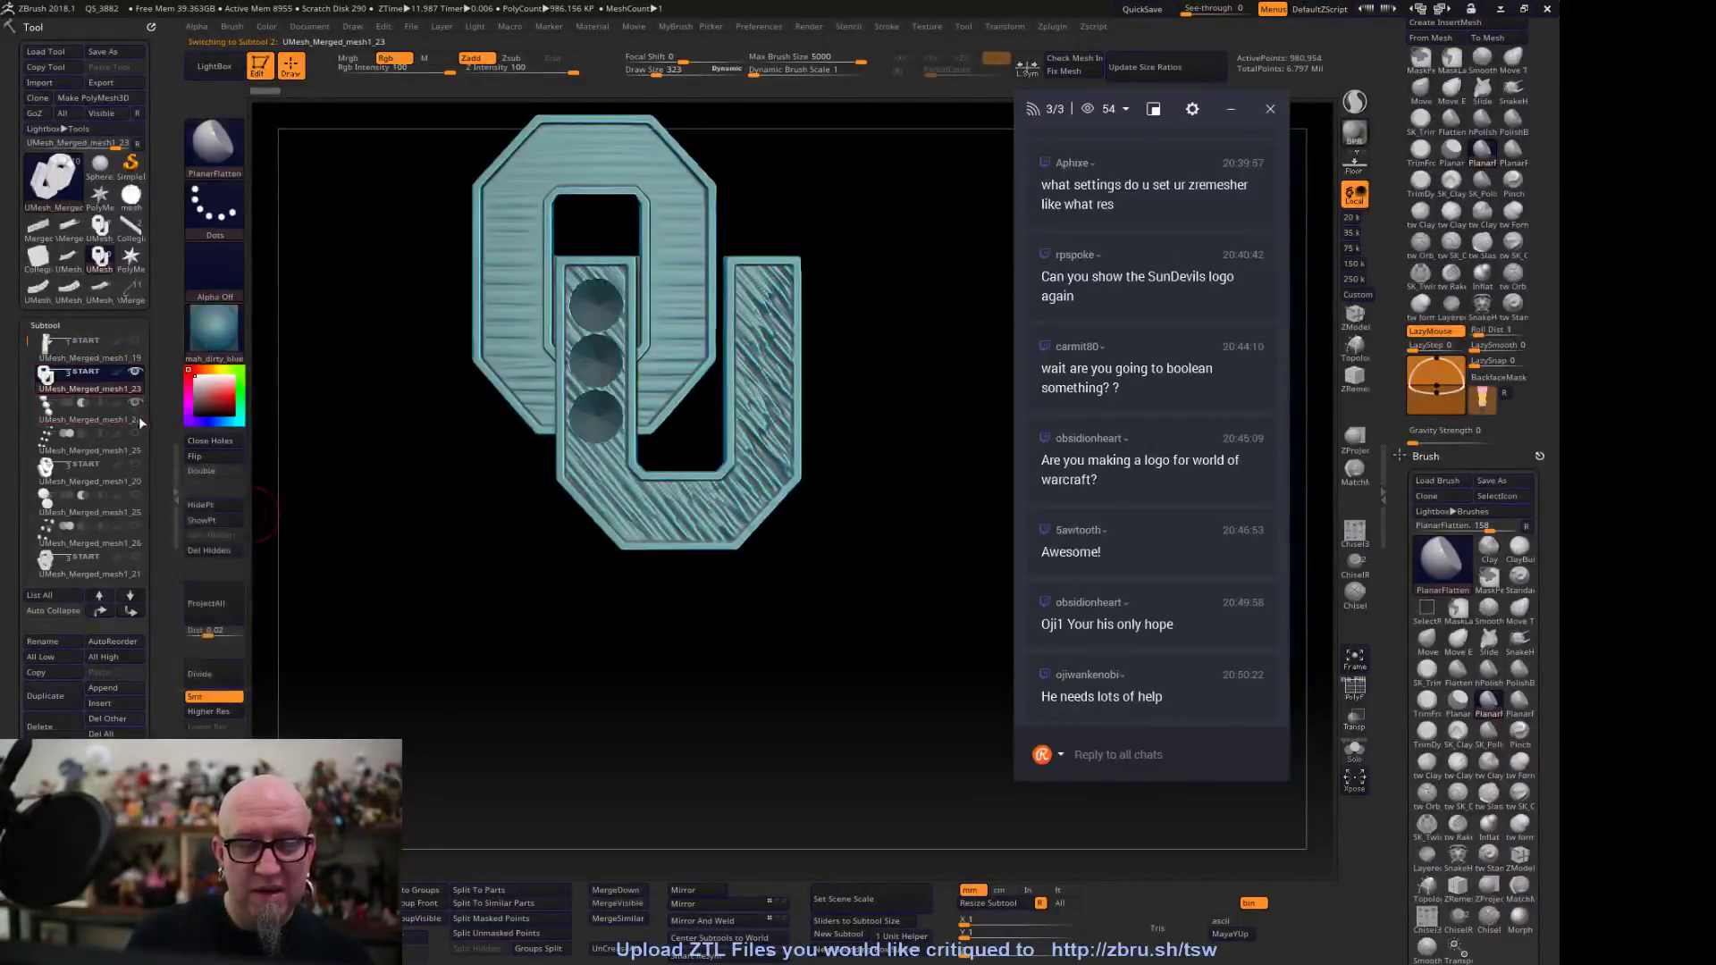
pyautogui.click(136, 433)
# Examine the textured OU's gem settings and side walls from oblique, low and front angles
pyautogui.moveTo(429, 626); pyautogui.dragTo(591, 695)
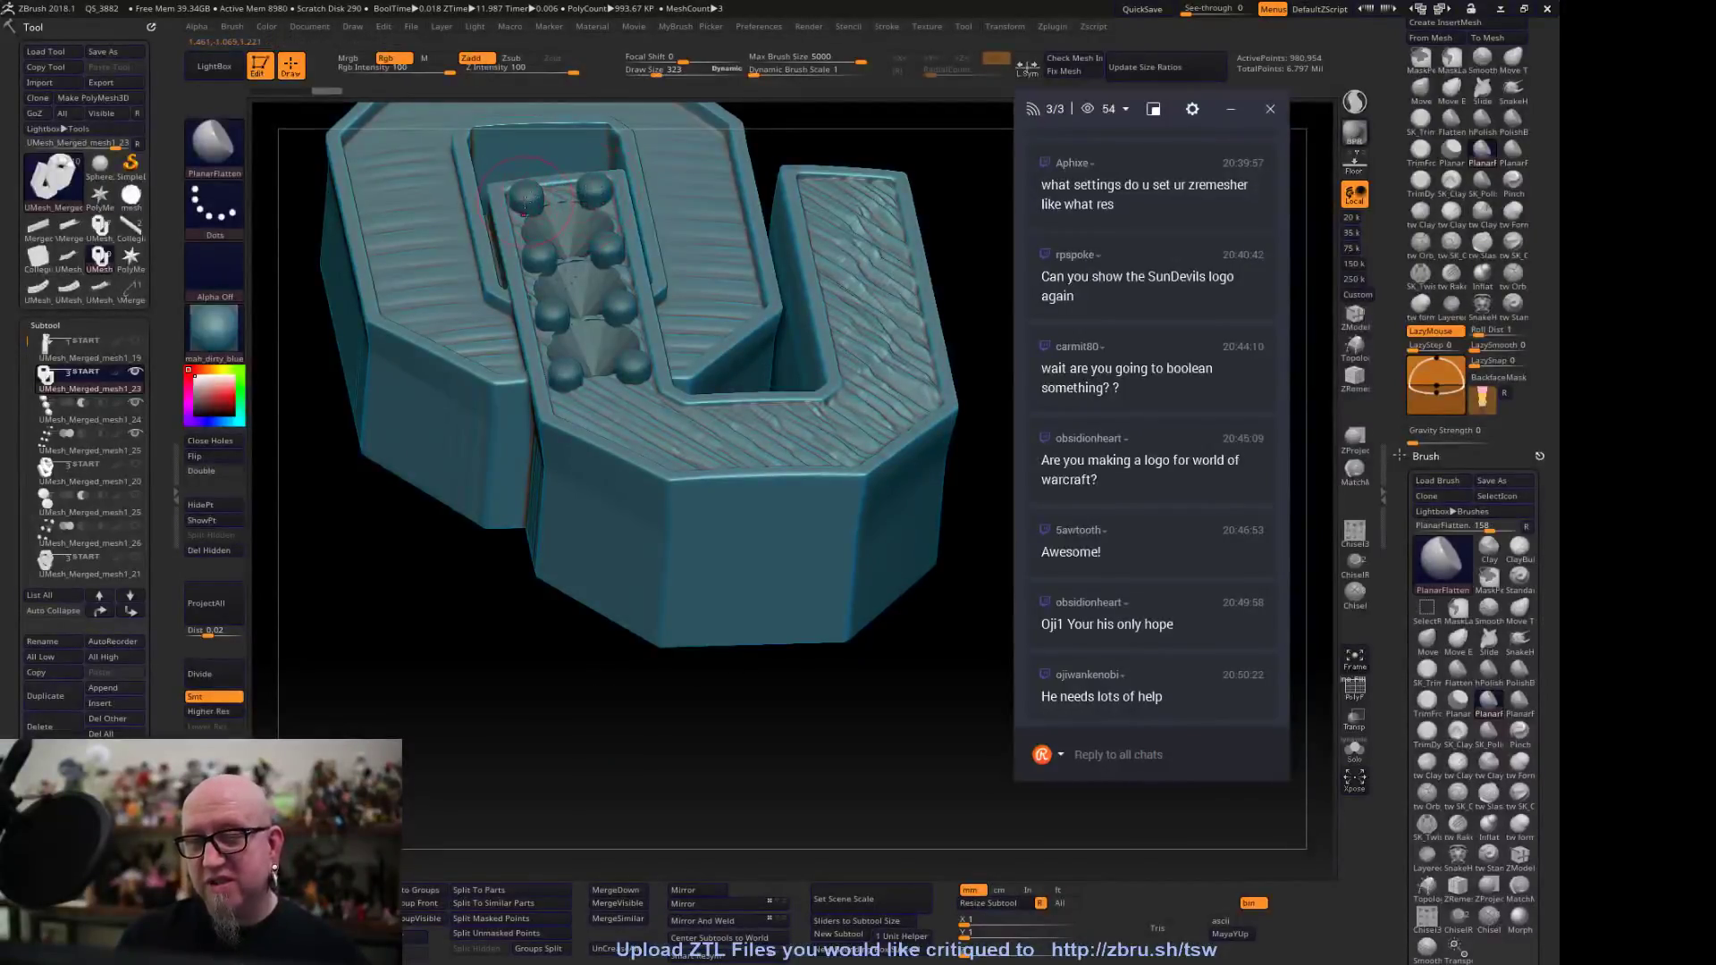
pyautogui.moveTo(465, 679); pyautogui.dragTo(460, 536)
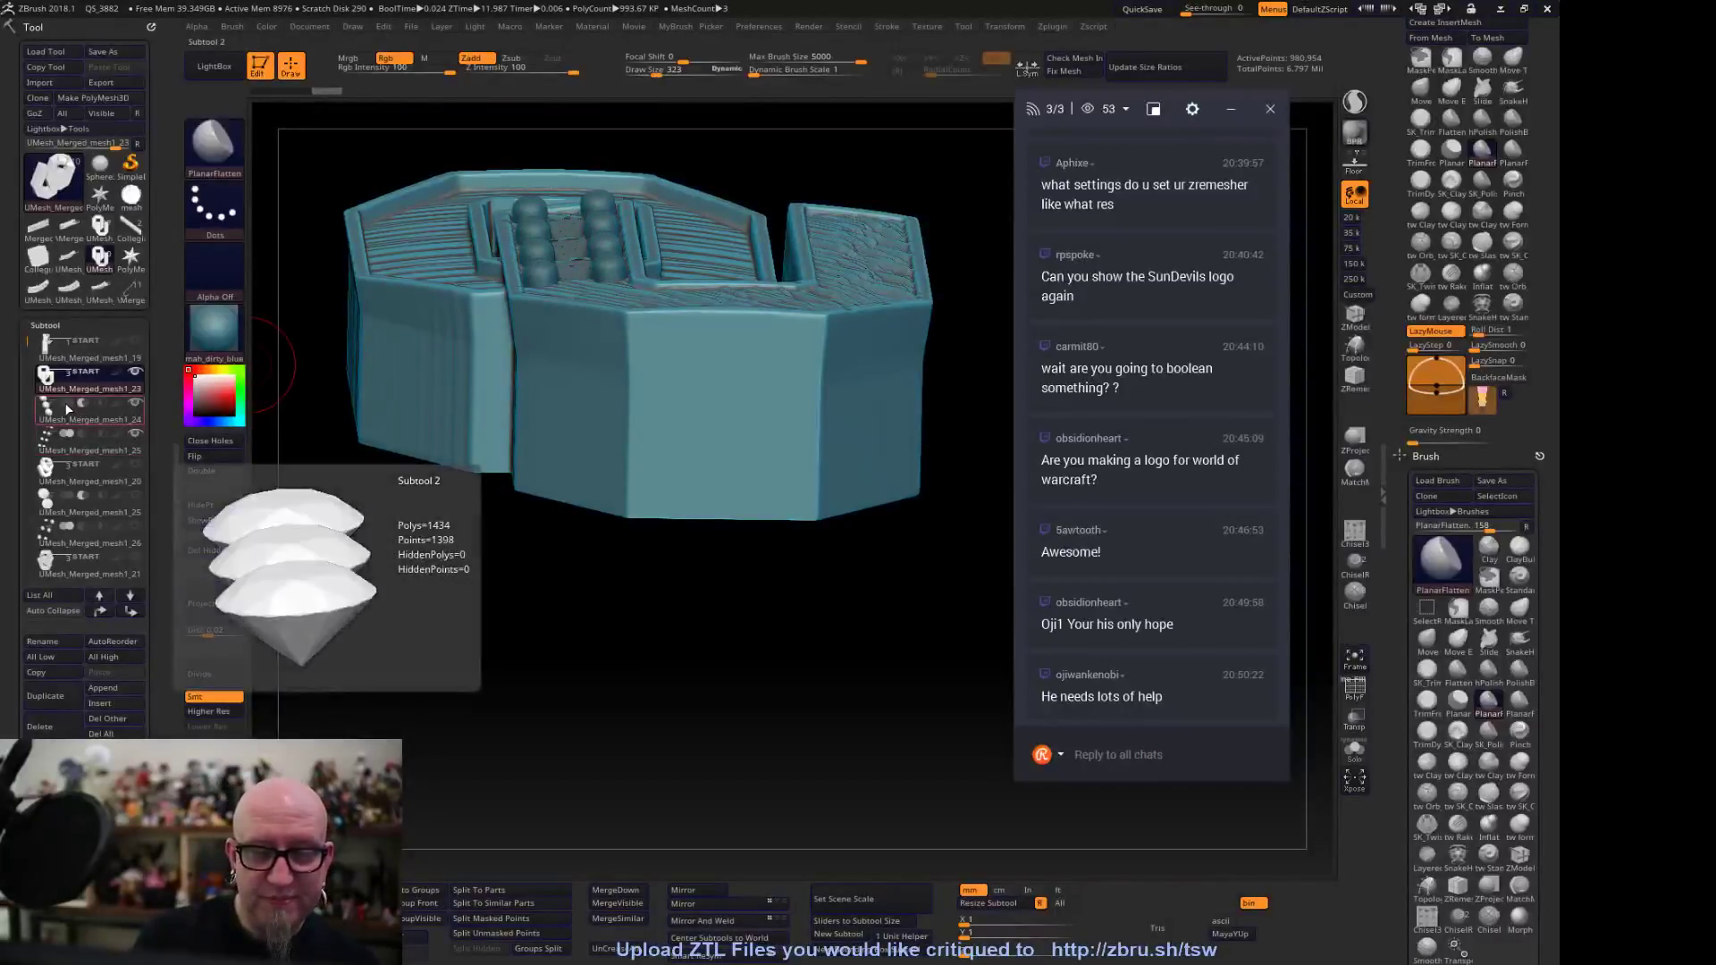
pyautogui.moveTo(386, 759); pyautogui.dragTo(393, 720)
pyautogui.moveTo(488, 676); pyautogui.dragTo(617, 215)
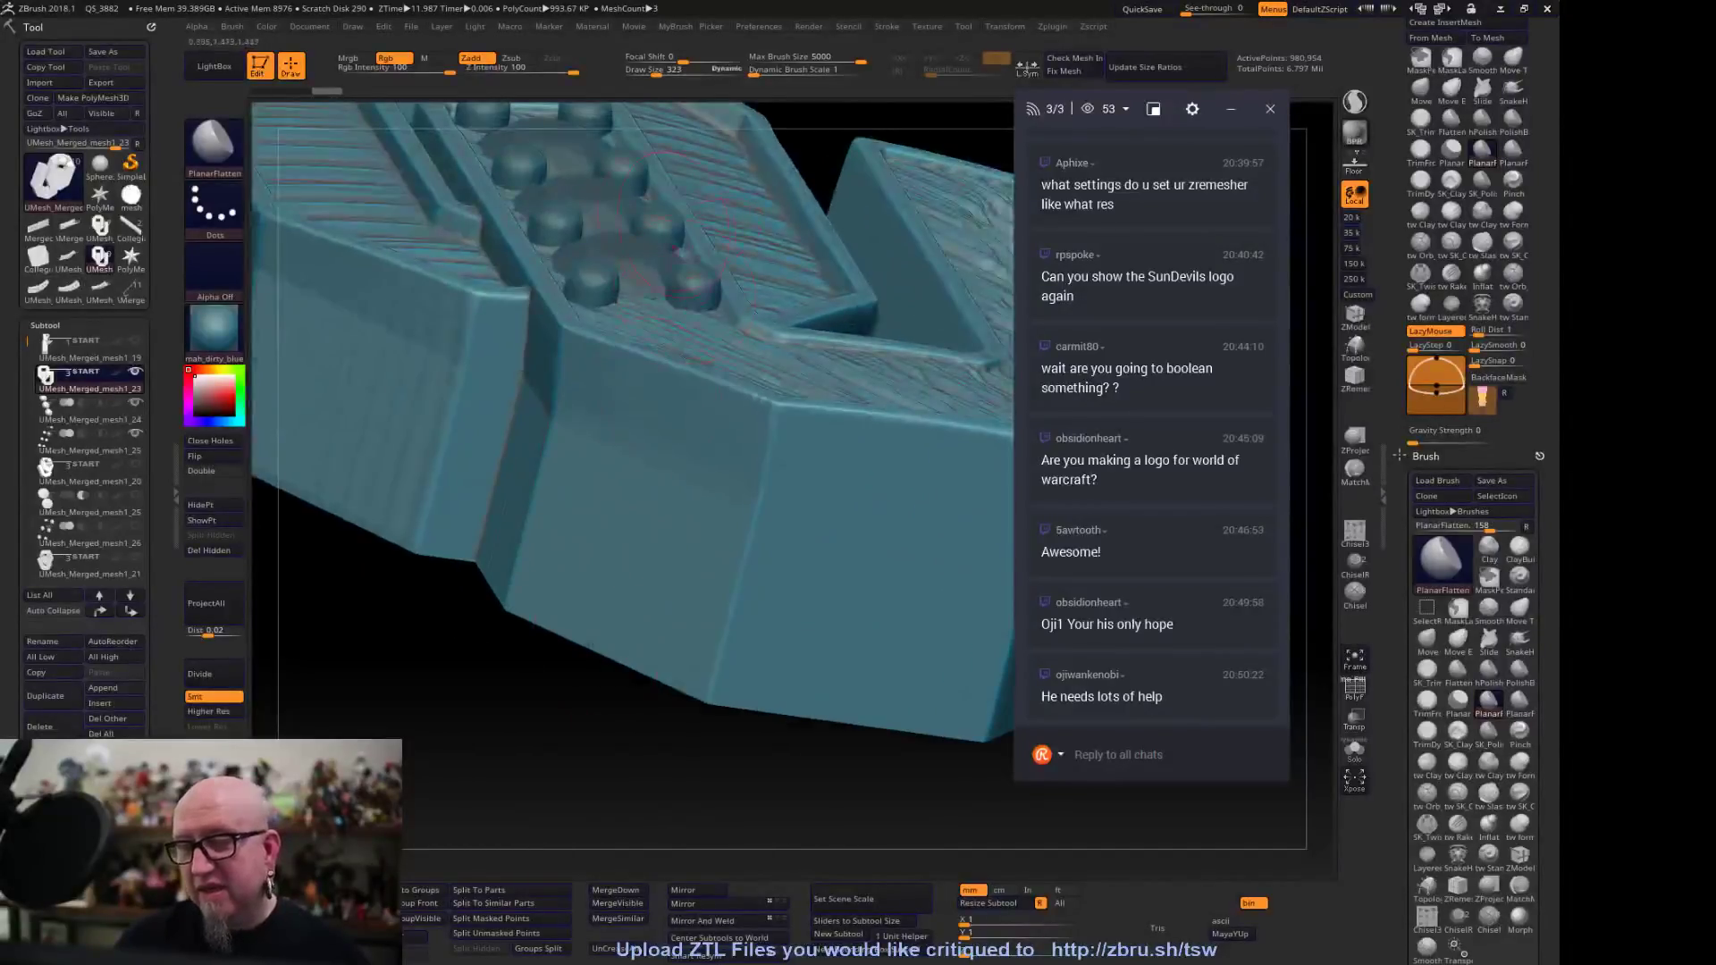
pyautogui.moveTo(402, 571); pyautogui.dragTo(379, 620)
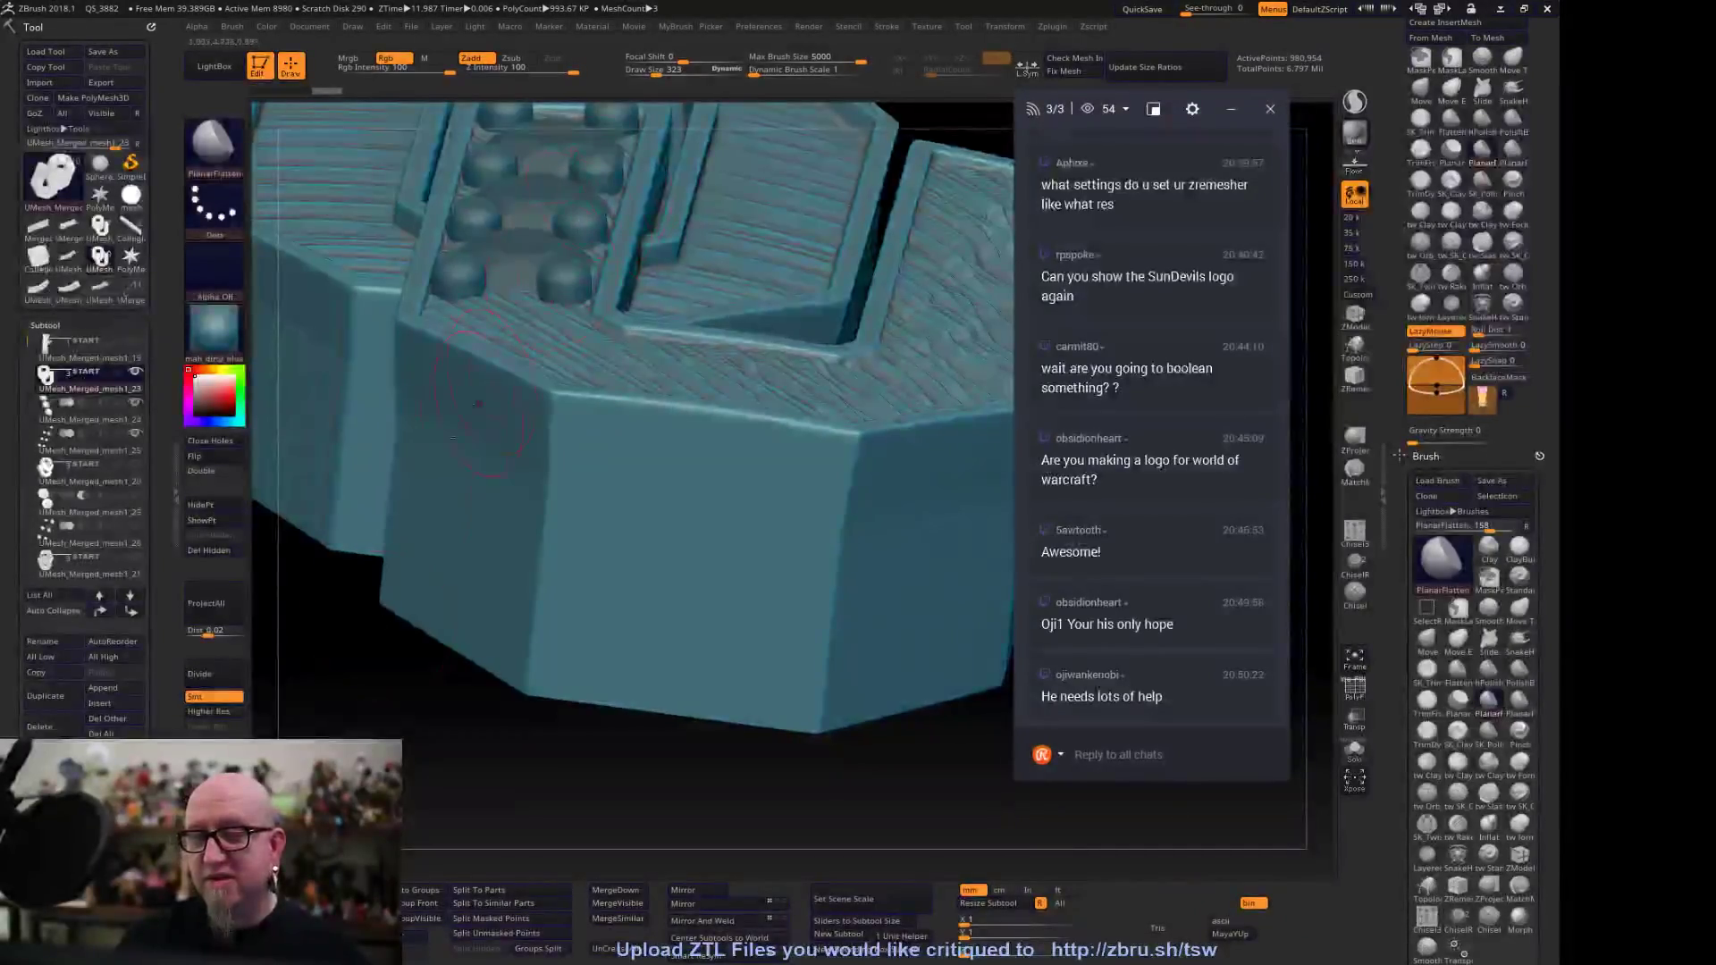
pyautogui.moveTo(353, 695)
pyautogui.mouseDown()
pyautogui.moveTo(357, 651)
pyautogui.moveTo(359, 715)
pyautogui.mouseUp()
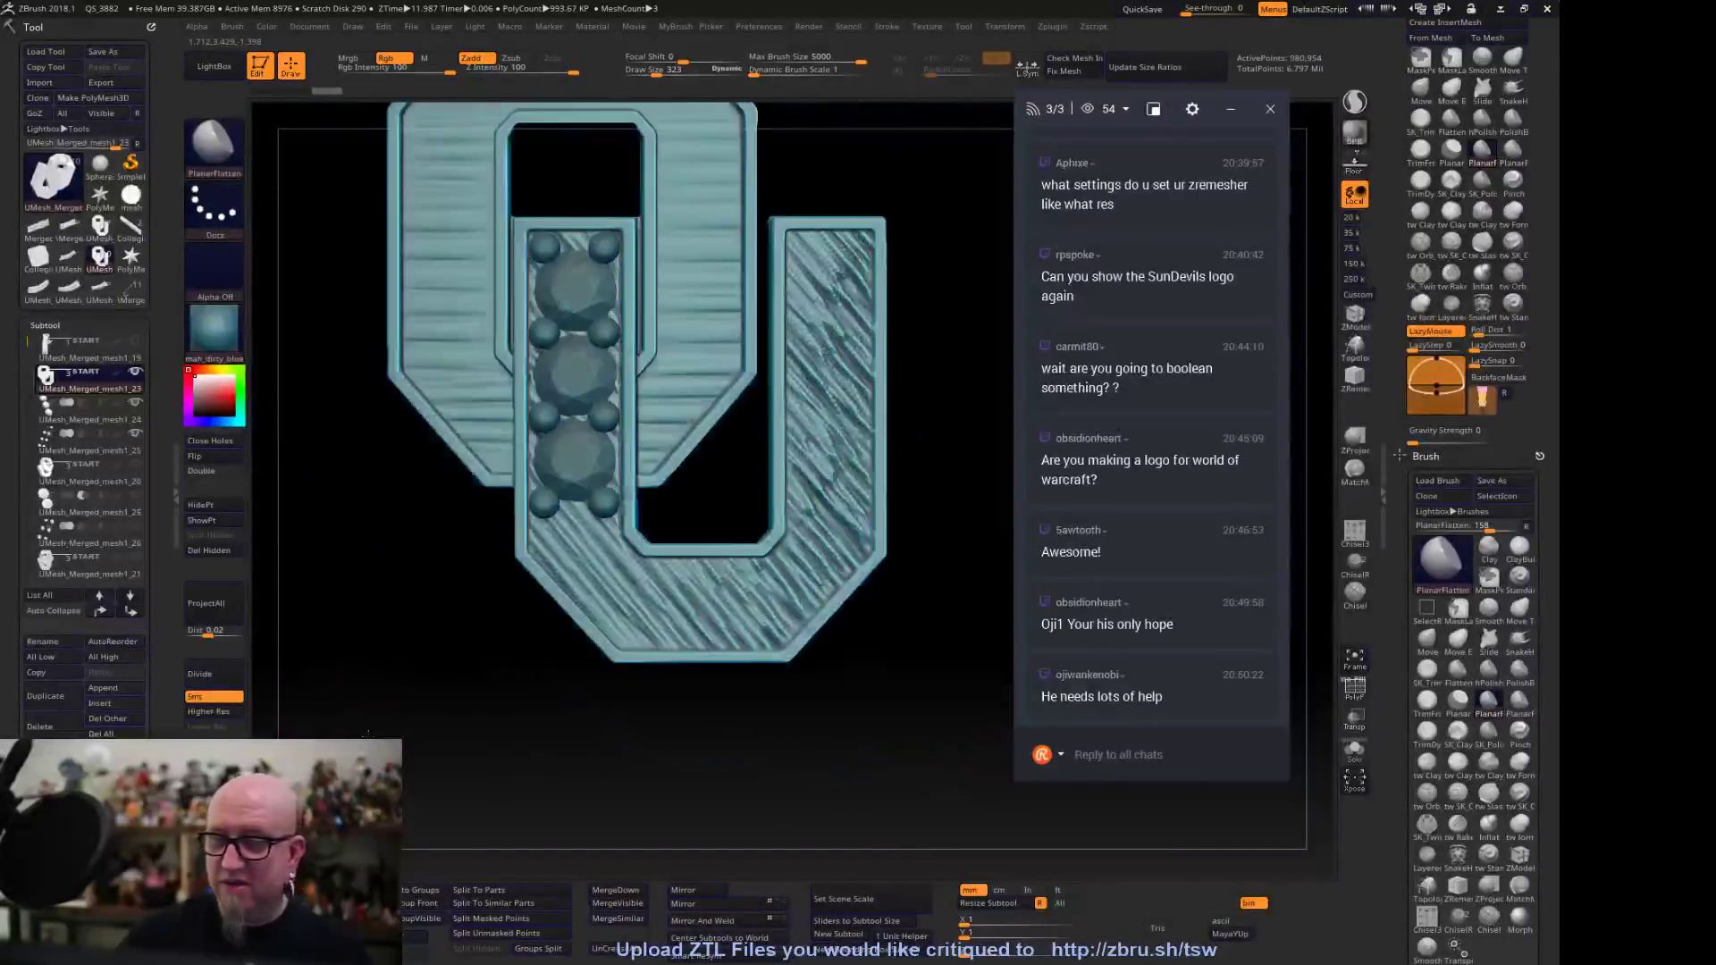
# Toggle the visibility of the gem and prong subtools to compare the textured OU with and without them
pyautogui.click(135, 405)
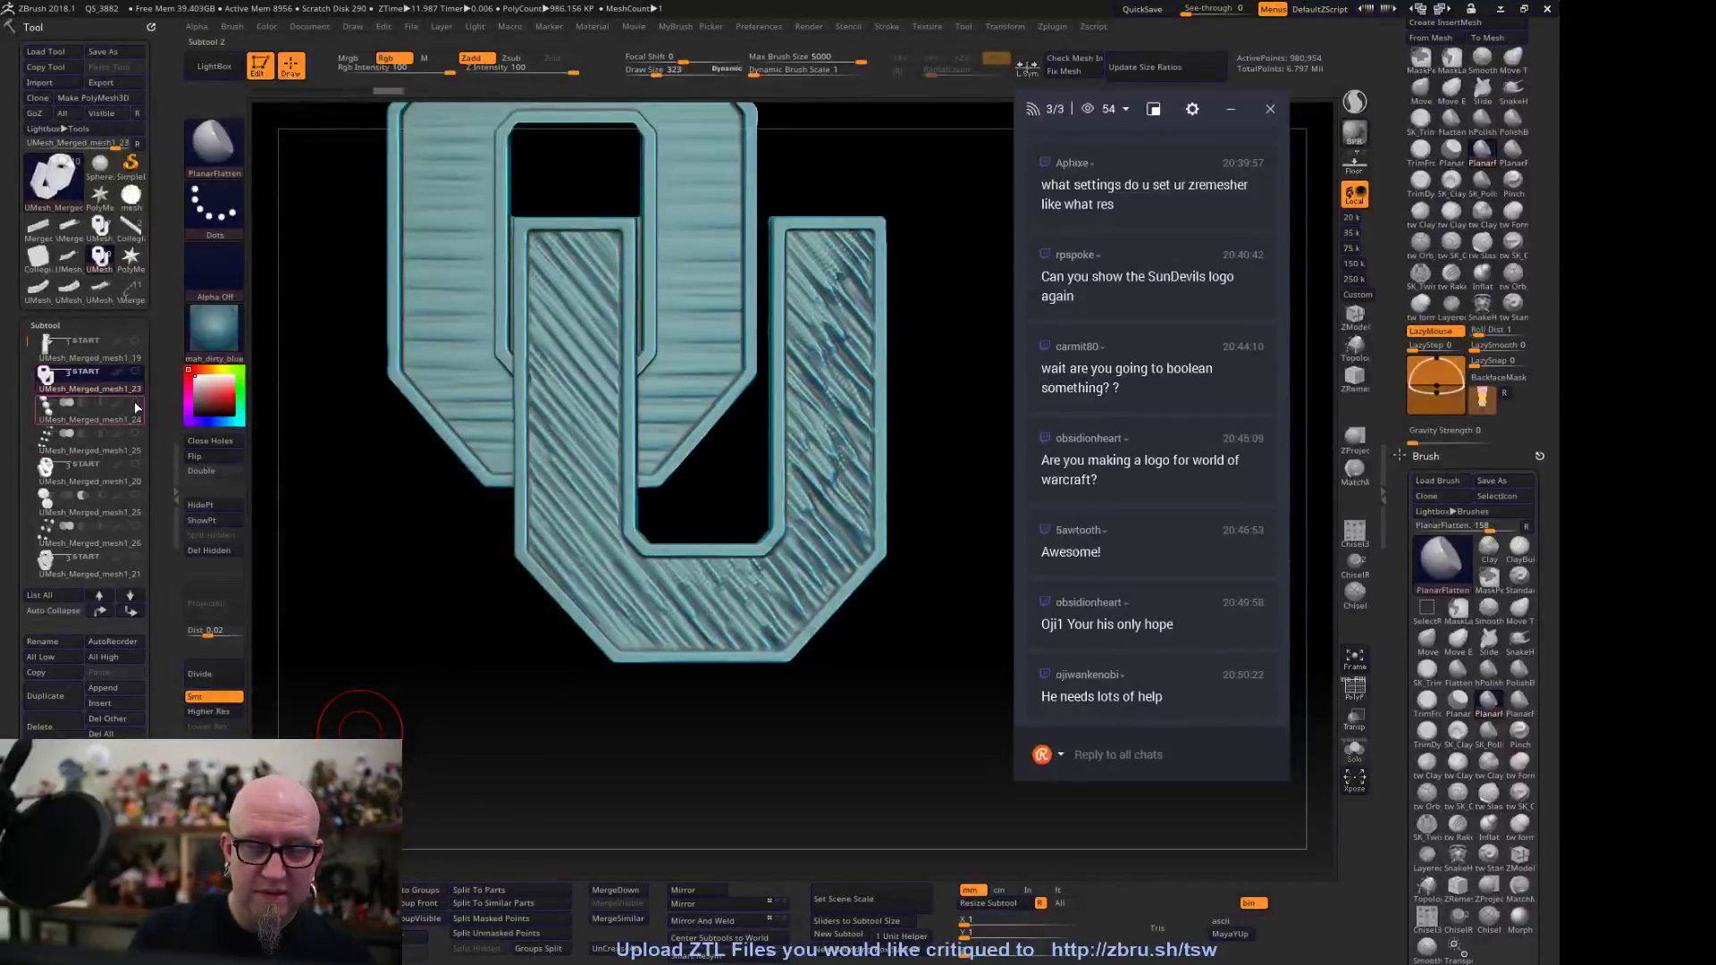
pyautogui.click(134, 404)
pyautogui.click(135, 434)
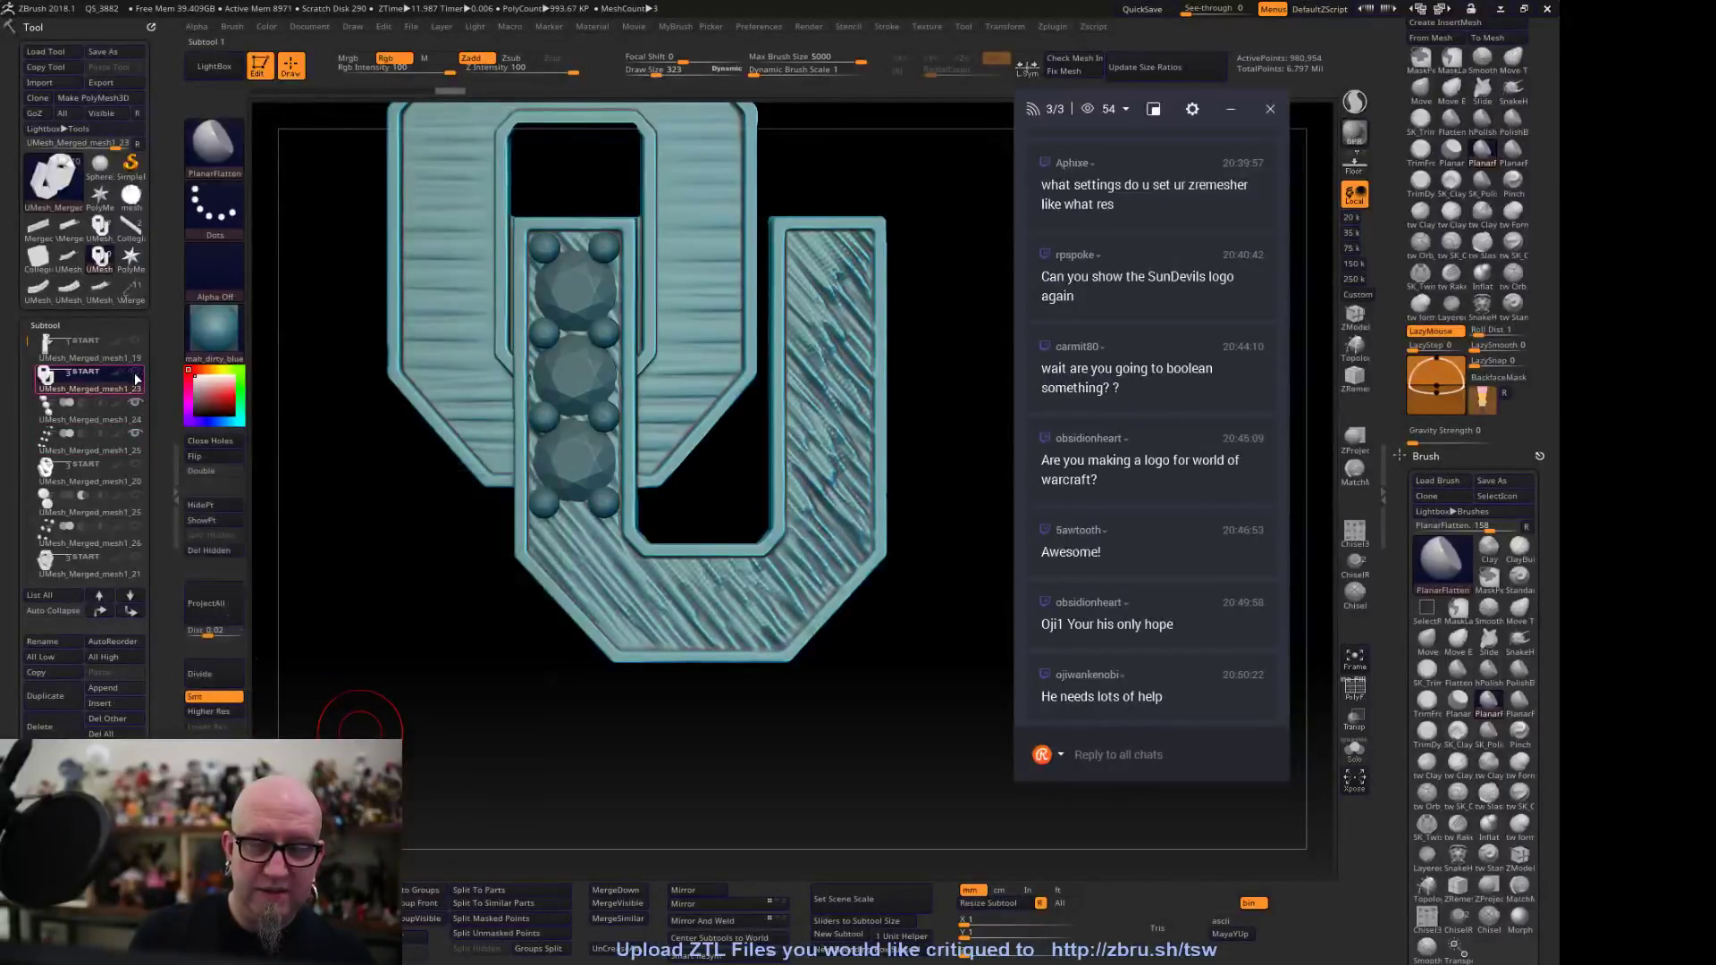
pyautogui.click(135, 404)
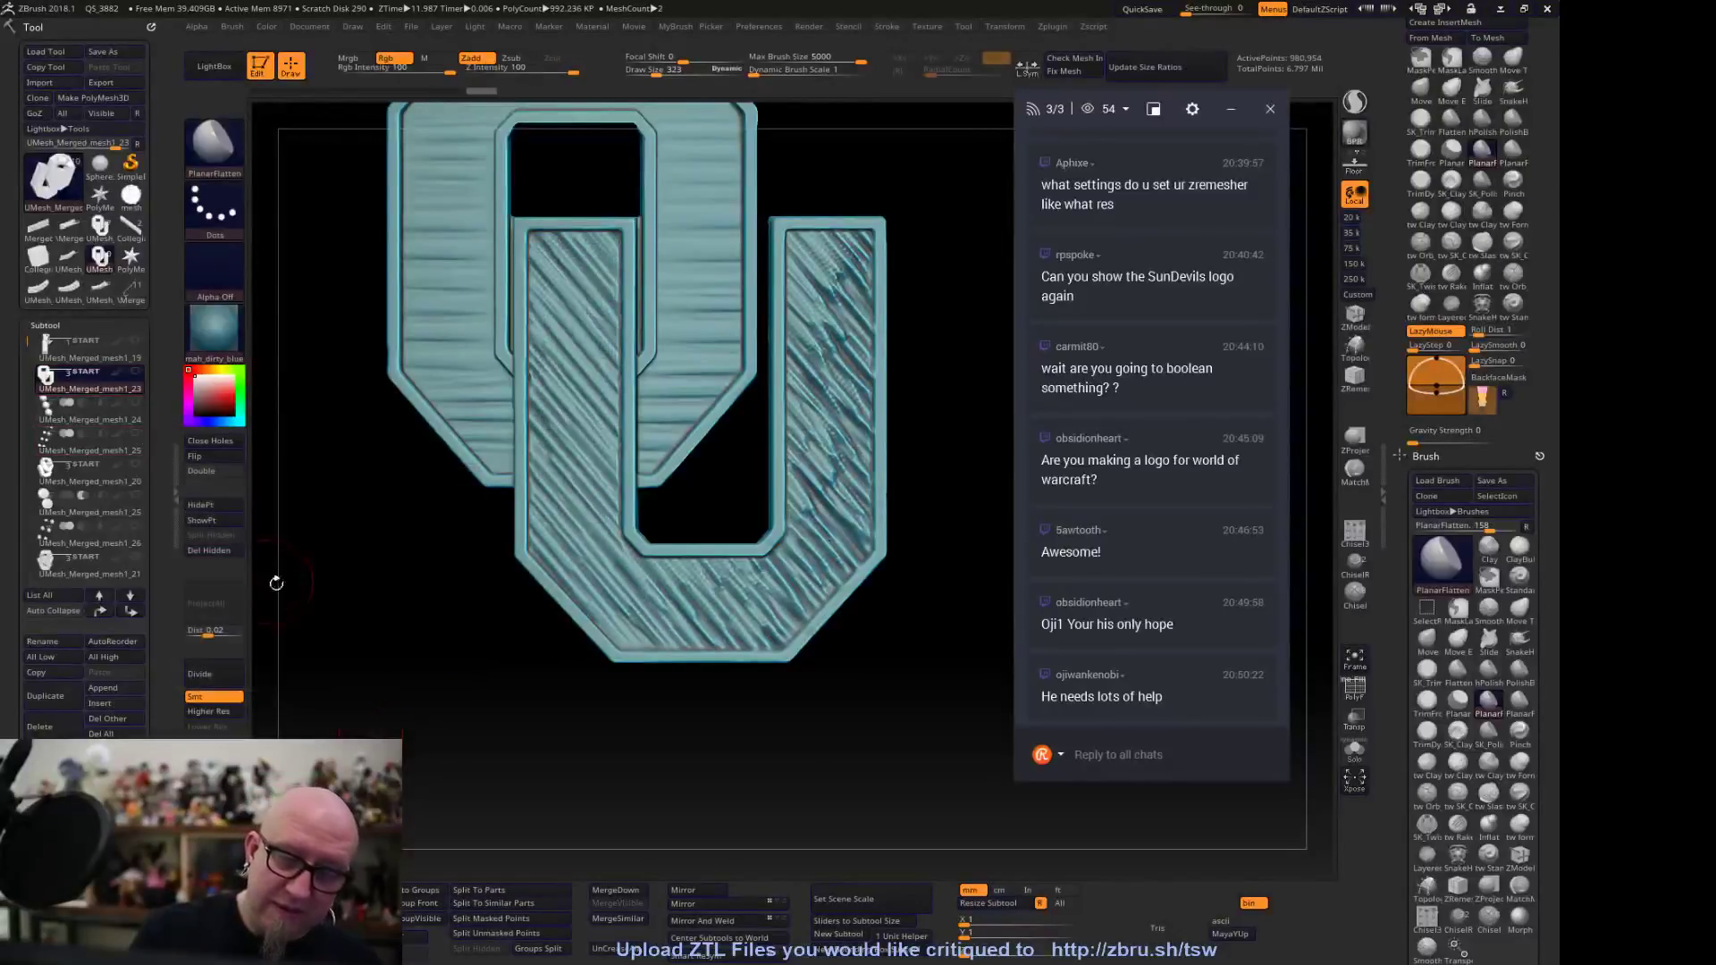
# Select UMesh_Merged_mesh1_20, the OU with the raised hand, and view it obliquely with its gem and prong subtools shown
pyautogui.click(112, 476)
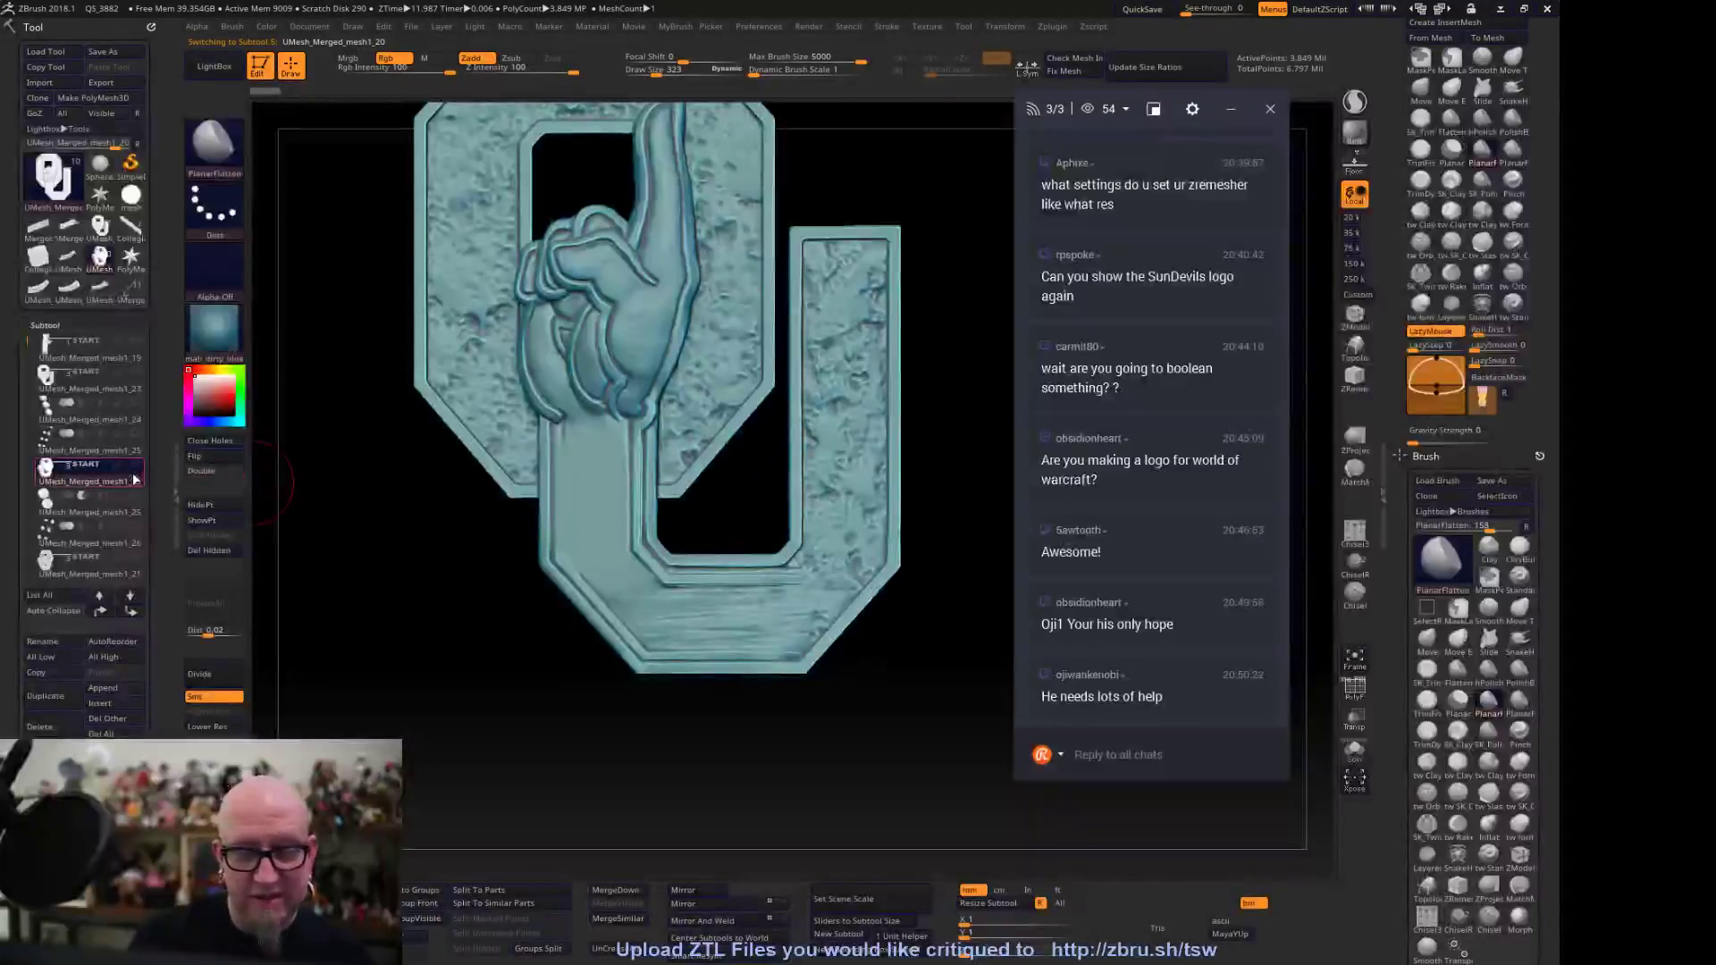
pyautogui.click(135, 496)
pyautogui.moveTo(286, 581)
pyautogui.mouseDown()
pyautogui.moveTo(375, 501)
pyautogui.moveTo(268, 554)
pyautogui.mouseUp()
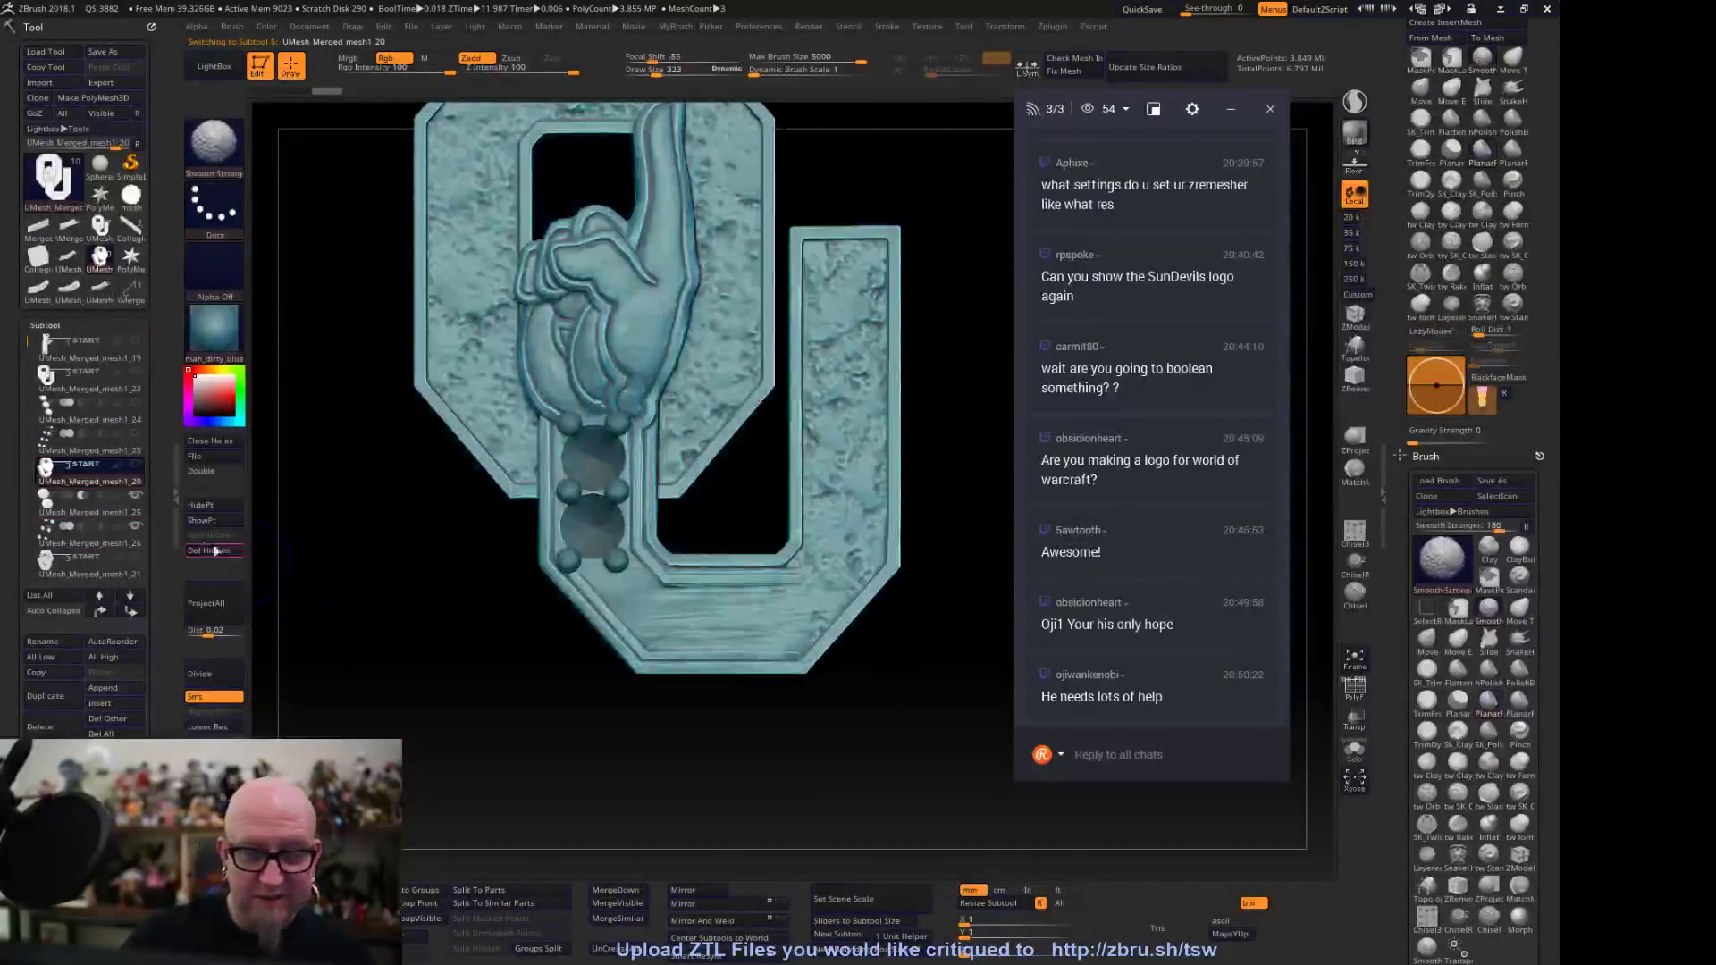
pyautogui.moveTo(344, 617)
pyautogui.keyDown('alt'); pyautogui.mouseDown()
pyautogui.moveTo(398, 643)
pyautogui.moveTo(529, 431)
pyautogui.mouseUp(); pyautogui.keyUp('alt')
# Select the UMesh_Merged_mesh1_21 subtool further down the list and view it
pyautogui.moveTo(28, 465); pyautogui.dragTo(27, 423)
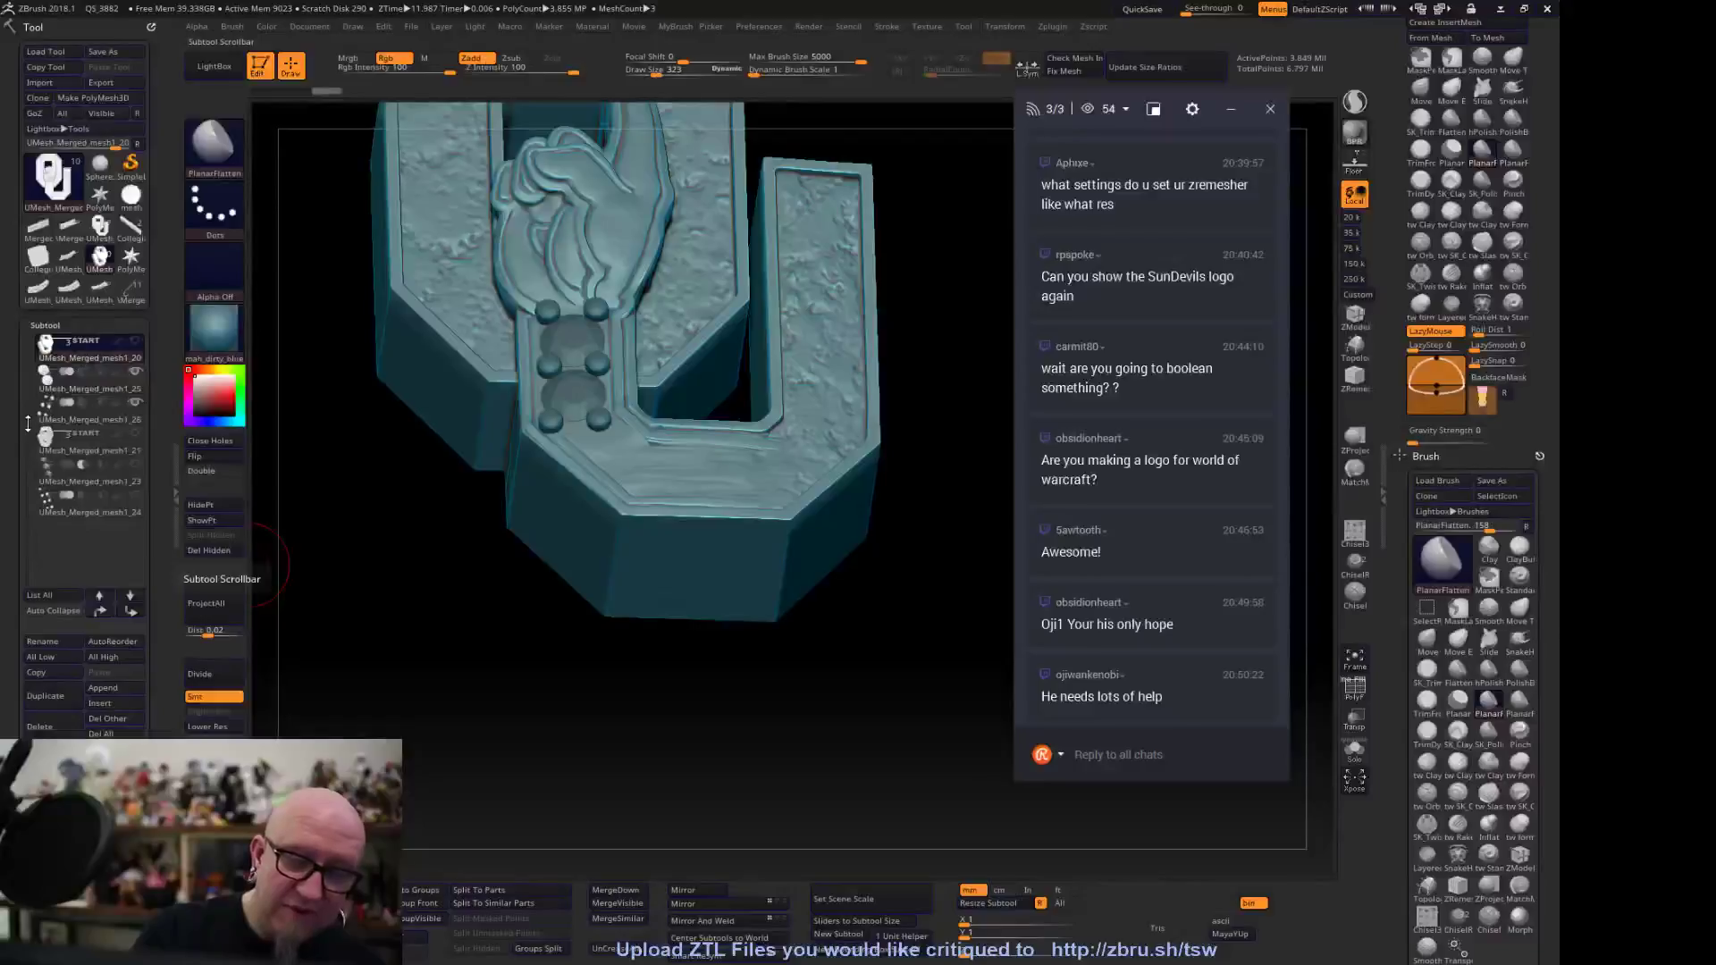
pyautogui.click(117, 447)
pyautogui.moveTo(314, 532); pyautogui.dragTo(296, 547)
# View the two SOONERS lettering tools and the two Collegiate Base template tools, and switch to the multi-variant OU tool
pyautogui.click(47, 295)
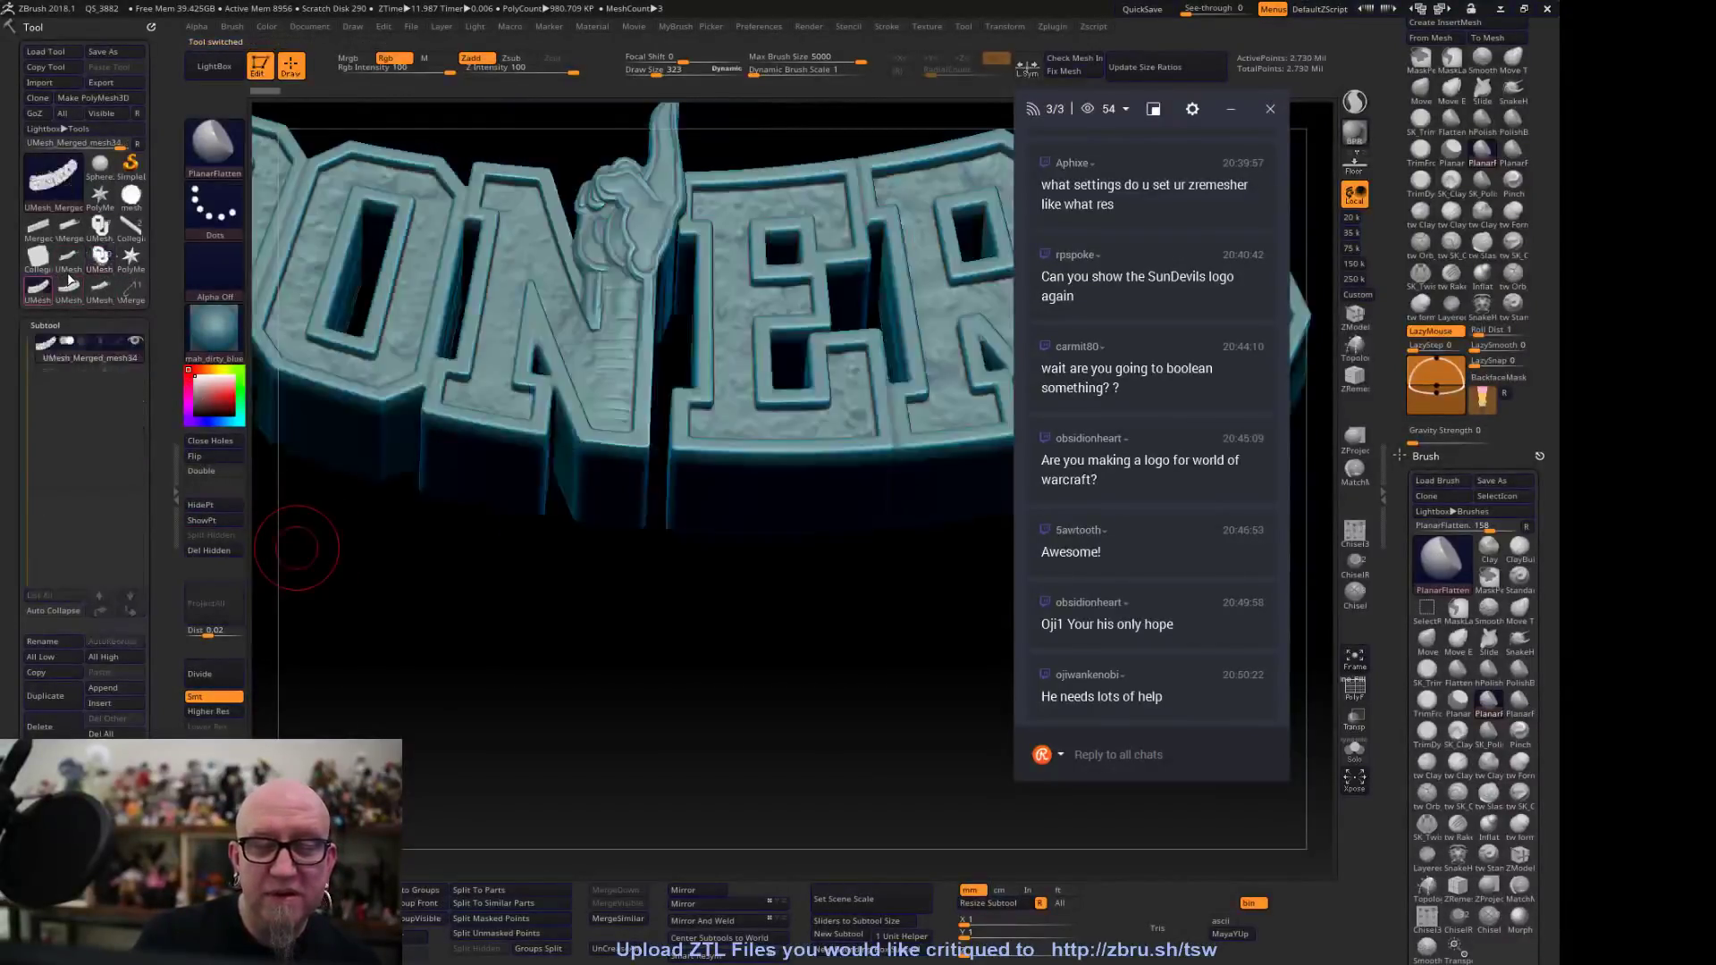
pyautogui.click(96, 293)
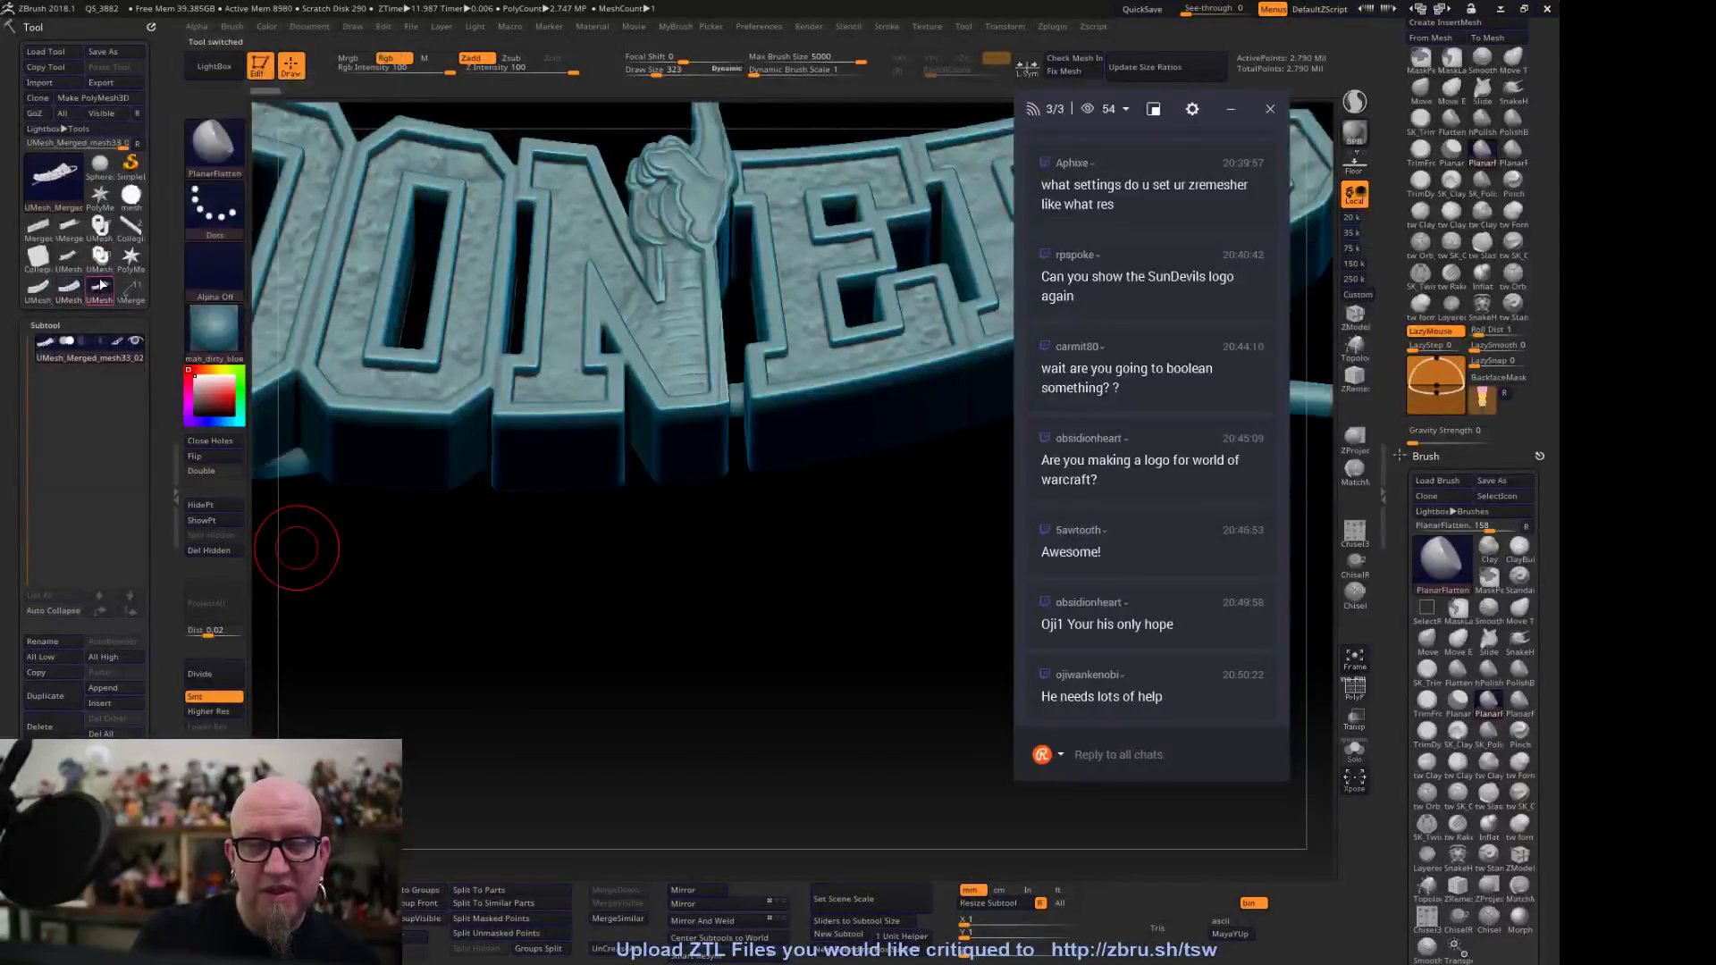
pyautogui.click(47, 261)
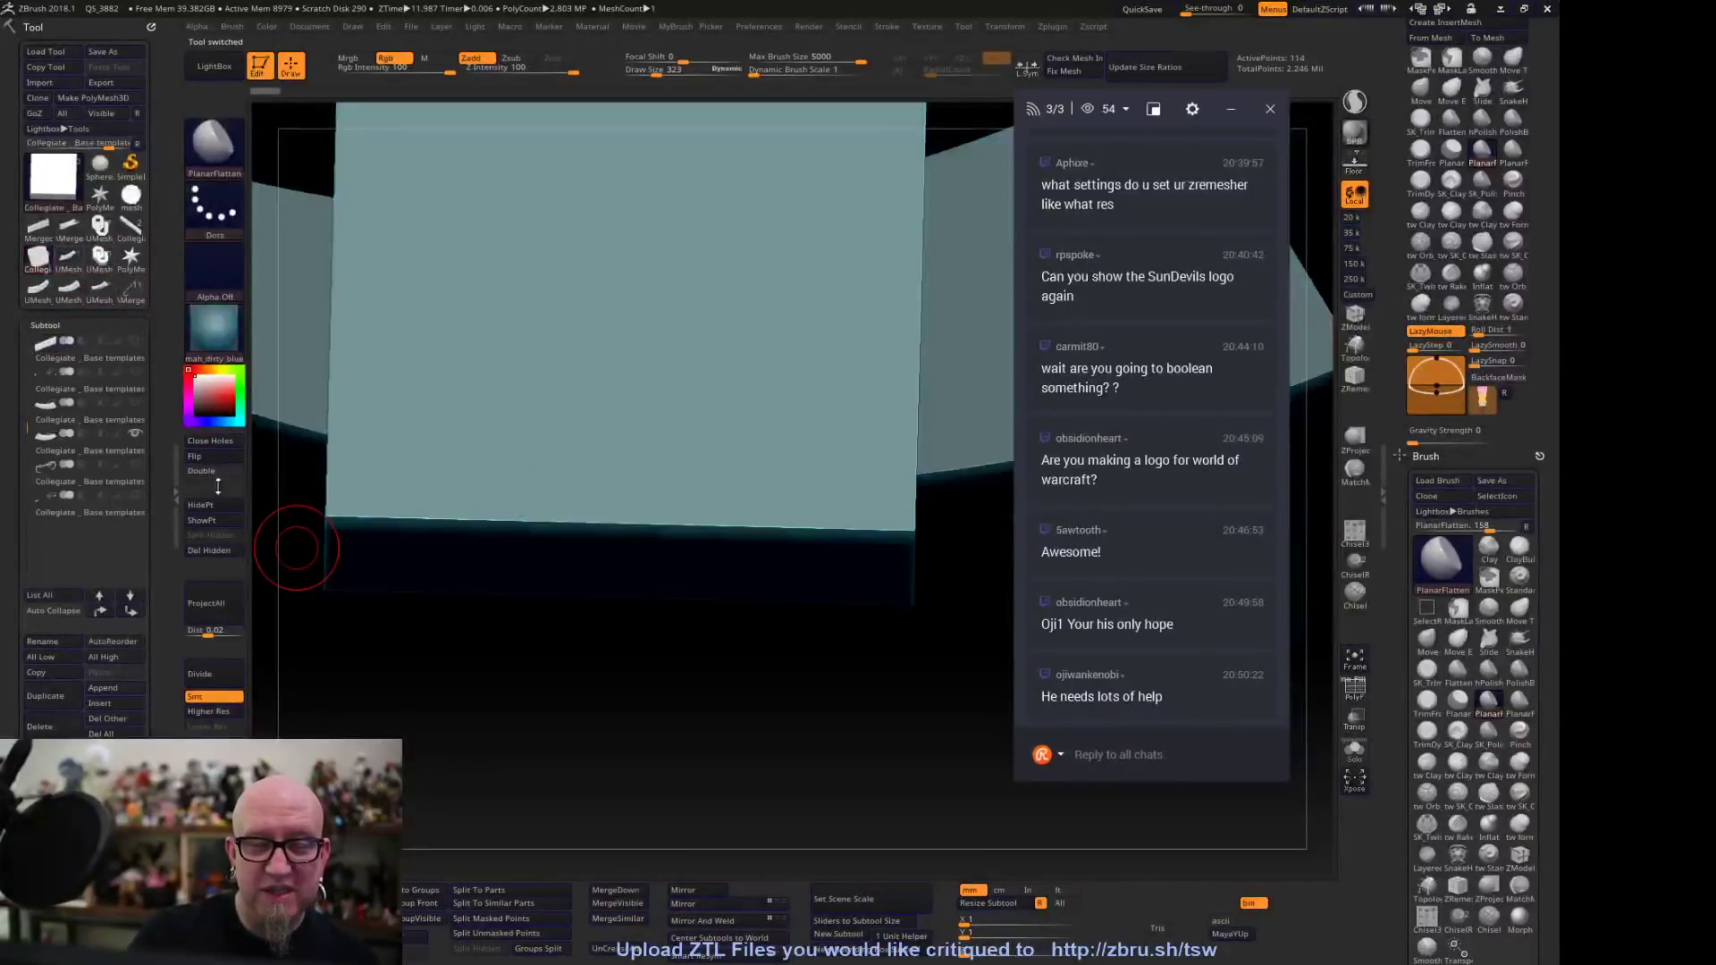
pyautogui.click(71, 228)
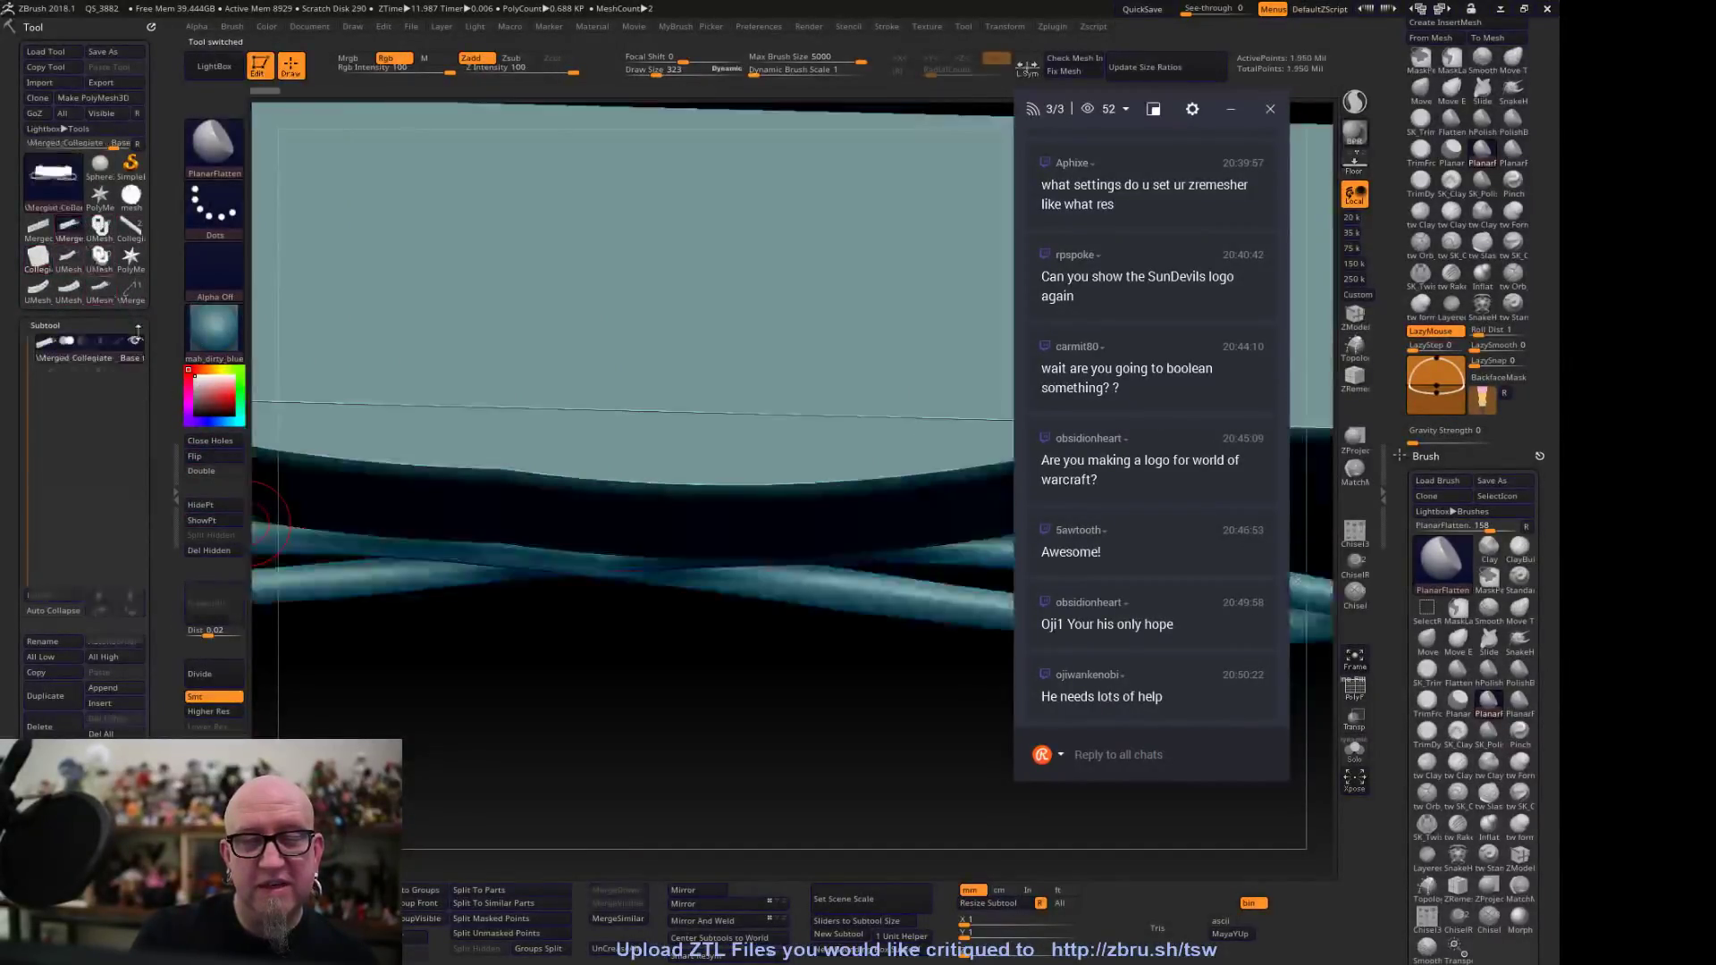
pyautogui.click(101, 231)
# Inspect the OU variants UMesh_Merged_mesh1_22 and UMesh_Merged_mesh1_36 with their gem settings from a low front angle
pyautogui.moveTo(306, 613); pyautogui.dragTo(368, 524)
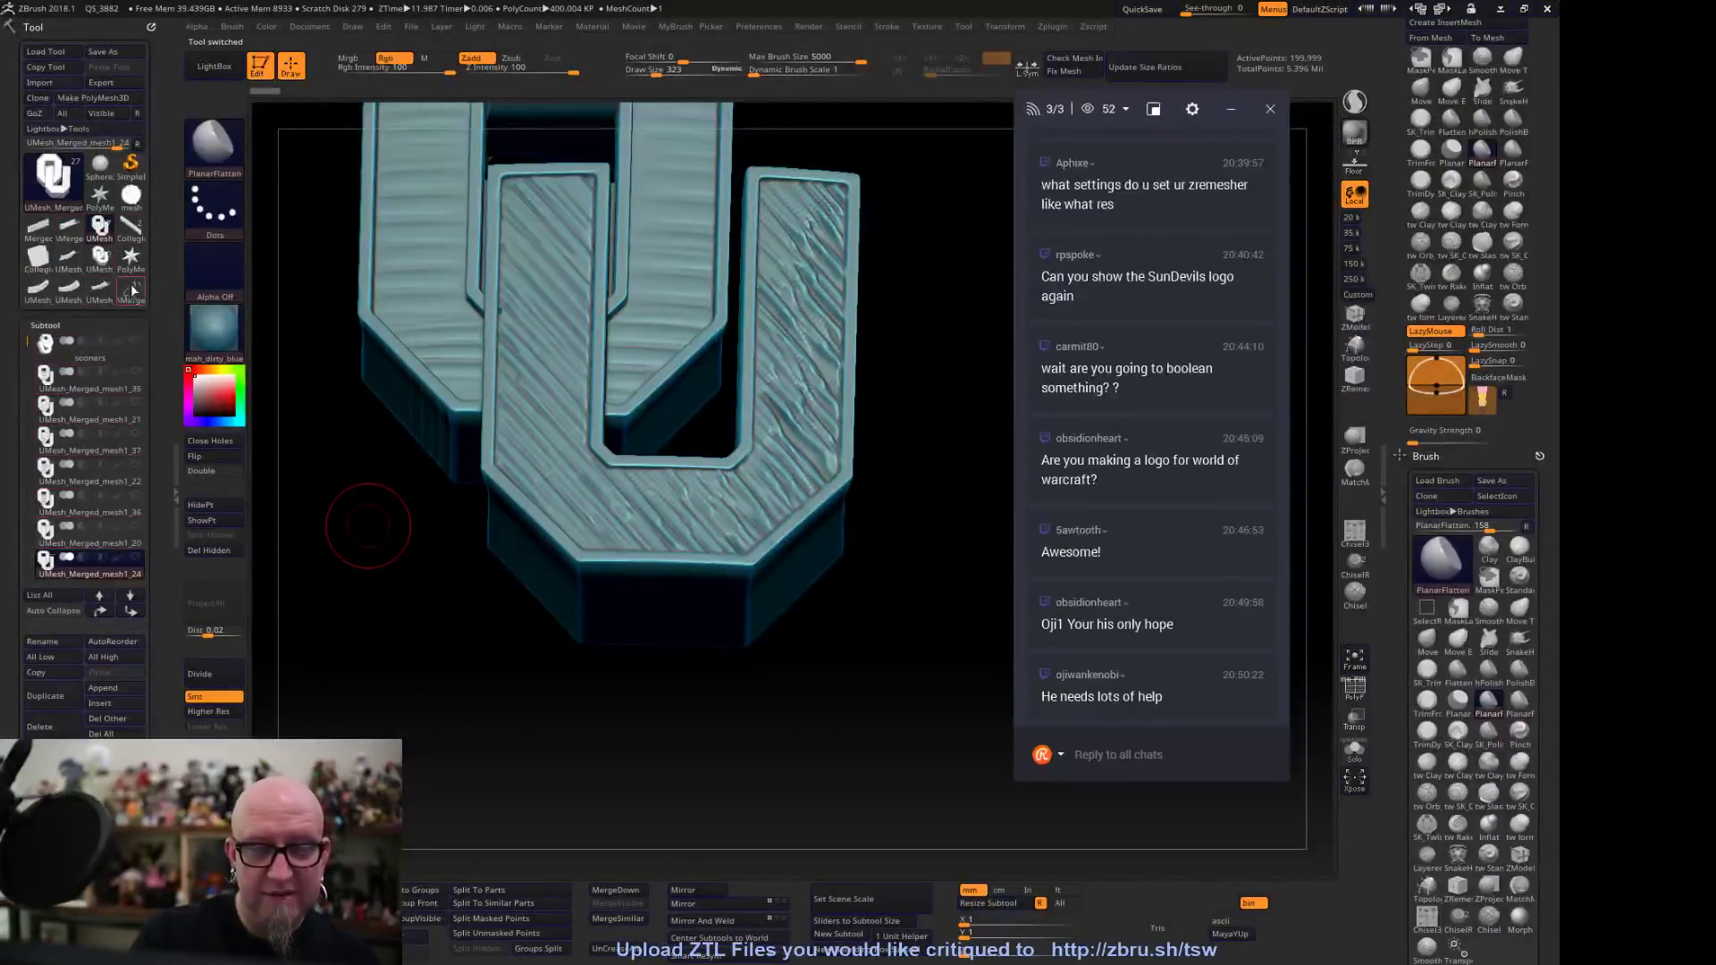
pyautogui.moveTo(47, 497)
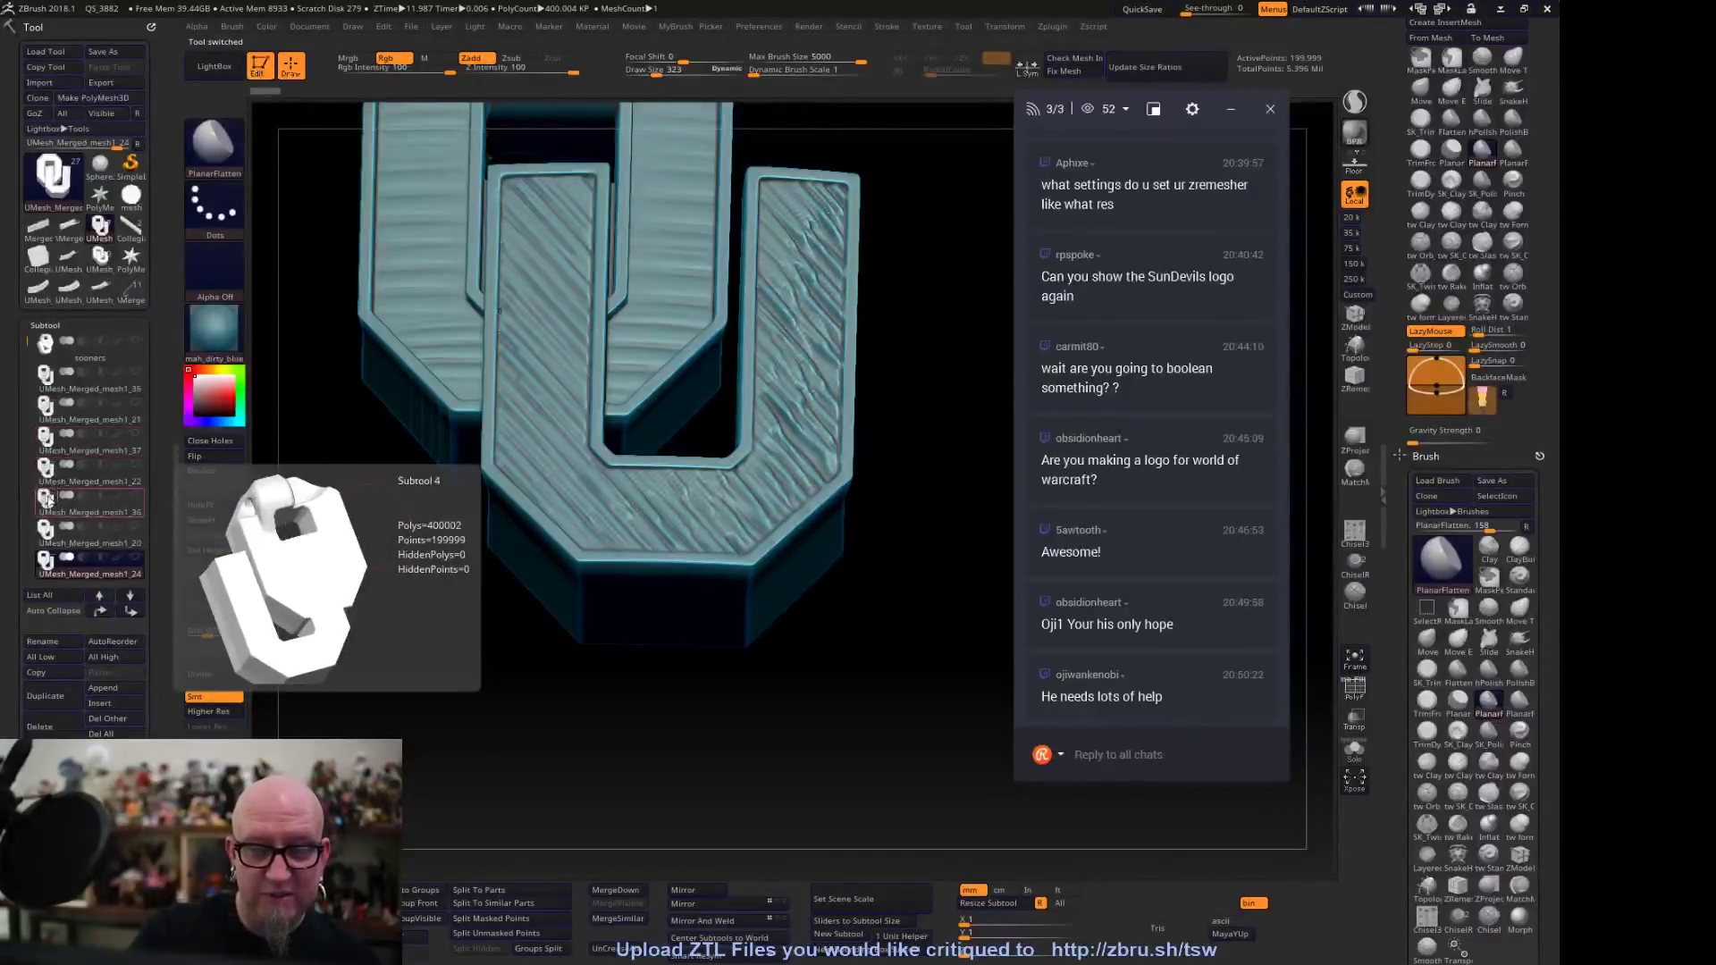
pyautogui.click(45, 474)
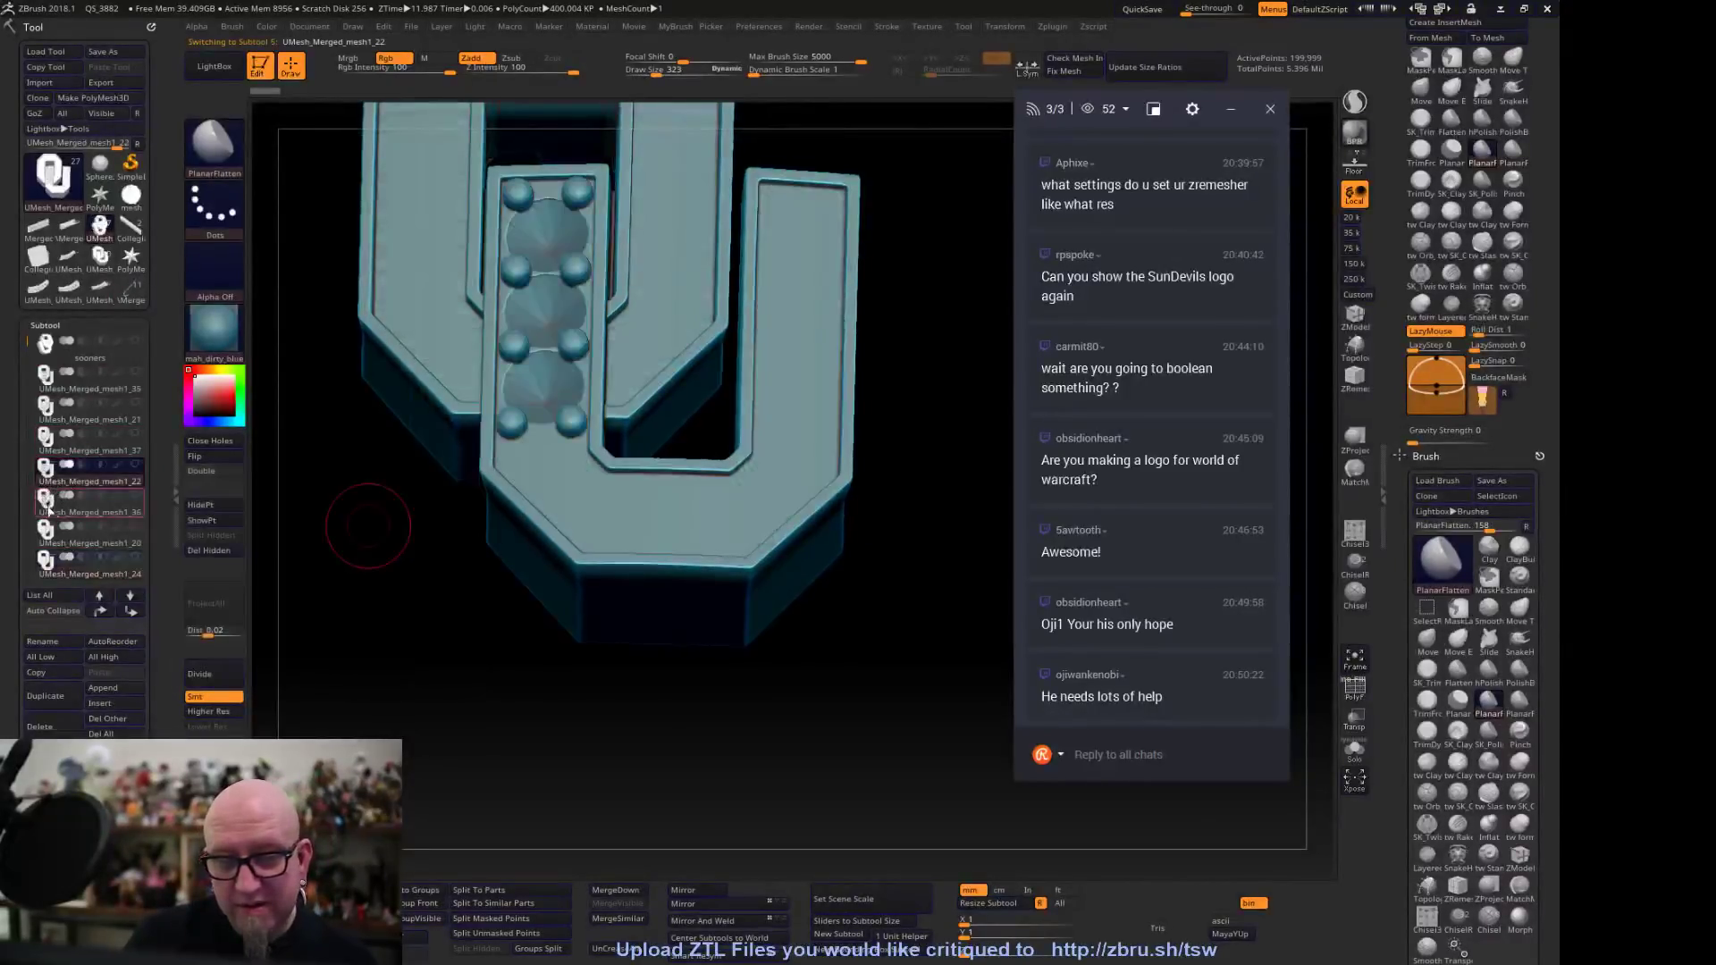
pyautogui.keyDown('shift'); pyautogui.moveTo(345, 640); pyautogui.dragTo(232, 531); pyautogui.keyUp('shift')
pyautogui.click(46, 505)
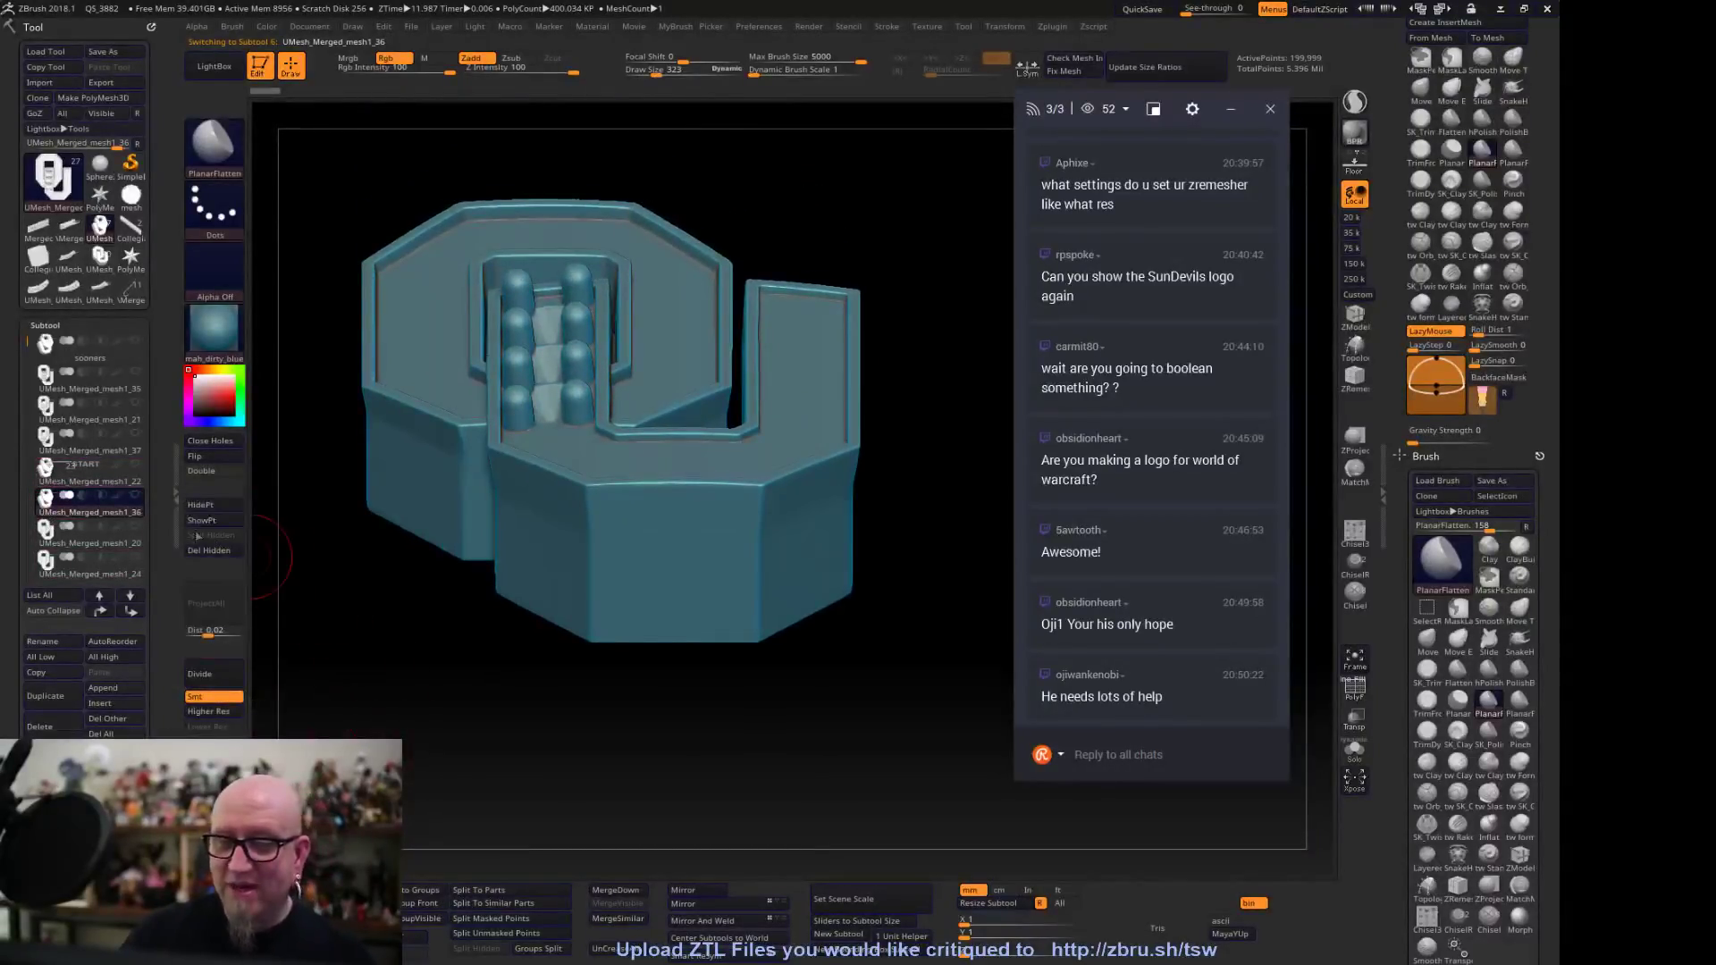
# Compare the OU variants from UMesh_Merged_mesh1_22 through UMesh_Merged_mesh1_24, viewing the textured one from above at an angle
pyautogui.click(45, 473)
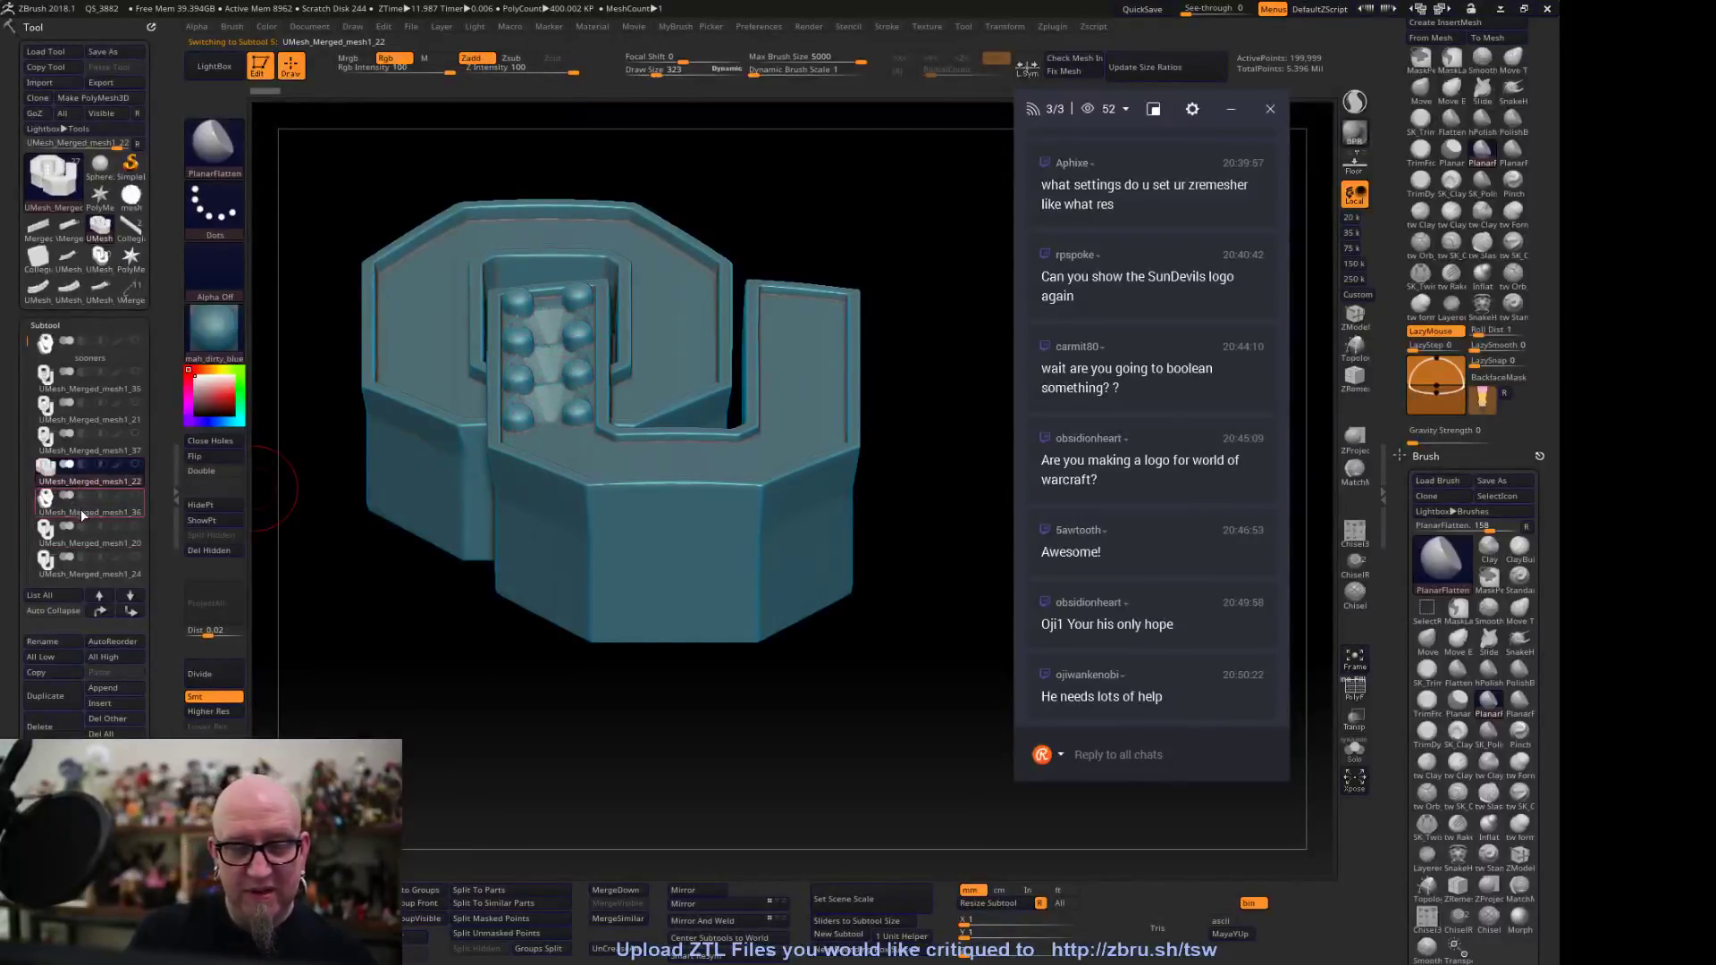
pyautogui.click(130, 596)
pyautogui.click(91, 545)
pyautogui.keyDown('alt'); pyautogui.moveTo(318, 635); pyautogui.dragTo(453, 588); pyautogui.keyUp('alt')
pyautogui.click(90, 564)
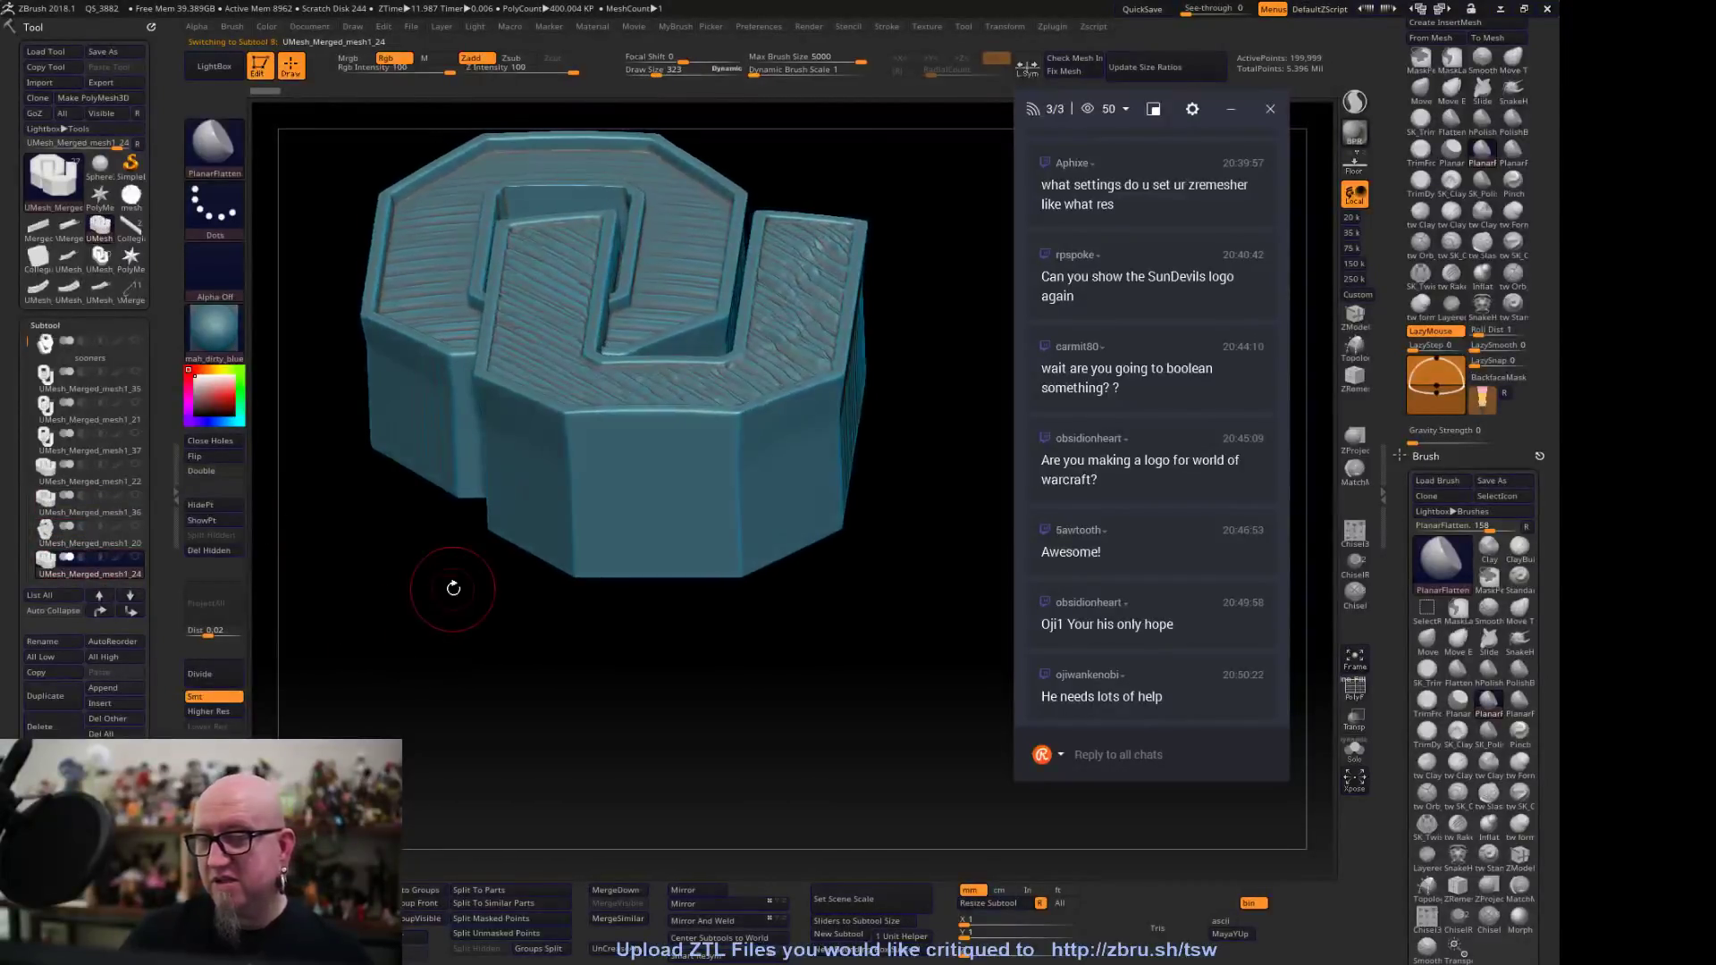
# Inspect the OU variants on a pin, UMesh_Merged_mesh1_26, mesh1_27 and mesh1_34, orbiting around them
pyautogui.scroll(-4, 94, 482)
pyautogui.click(103, 483)
pyautogui.moveTo(409, 677); pyautogui.dragTo(658, 623)
pyautogui.moveTo(623, 560); pyautogui.dragTo(716, 636)
pyautogui.click(100, 512)
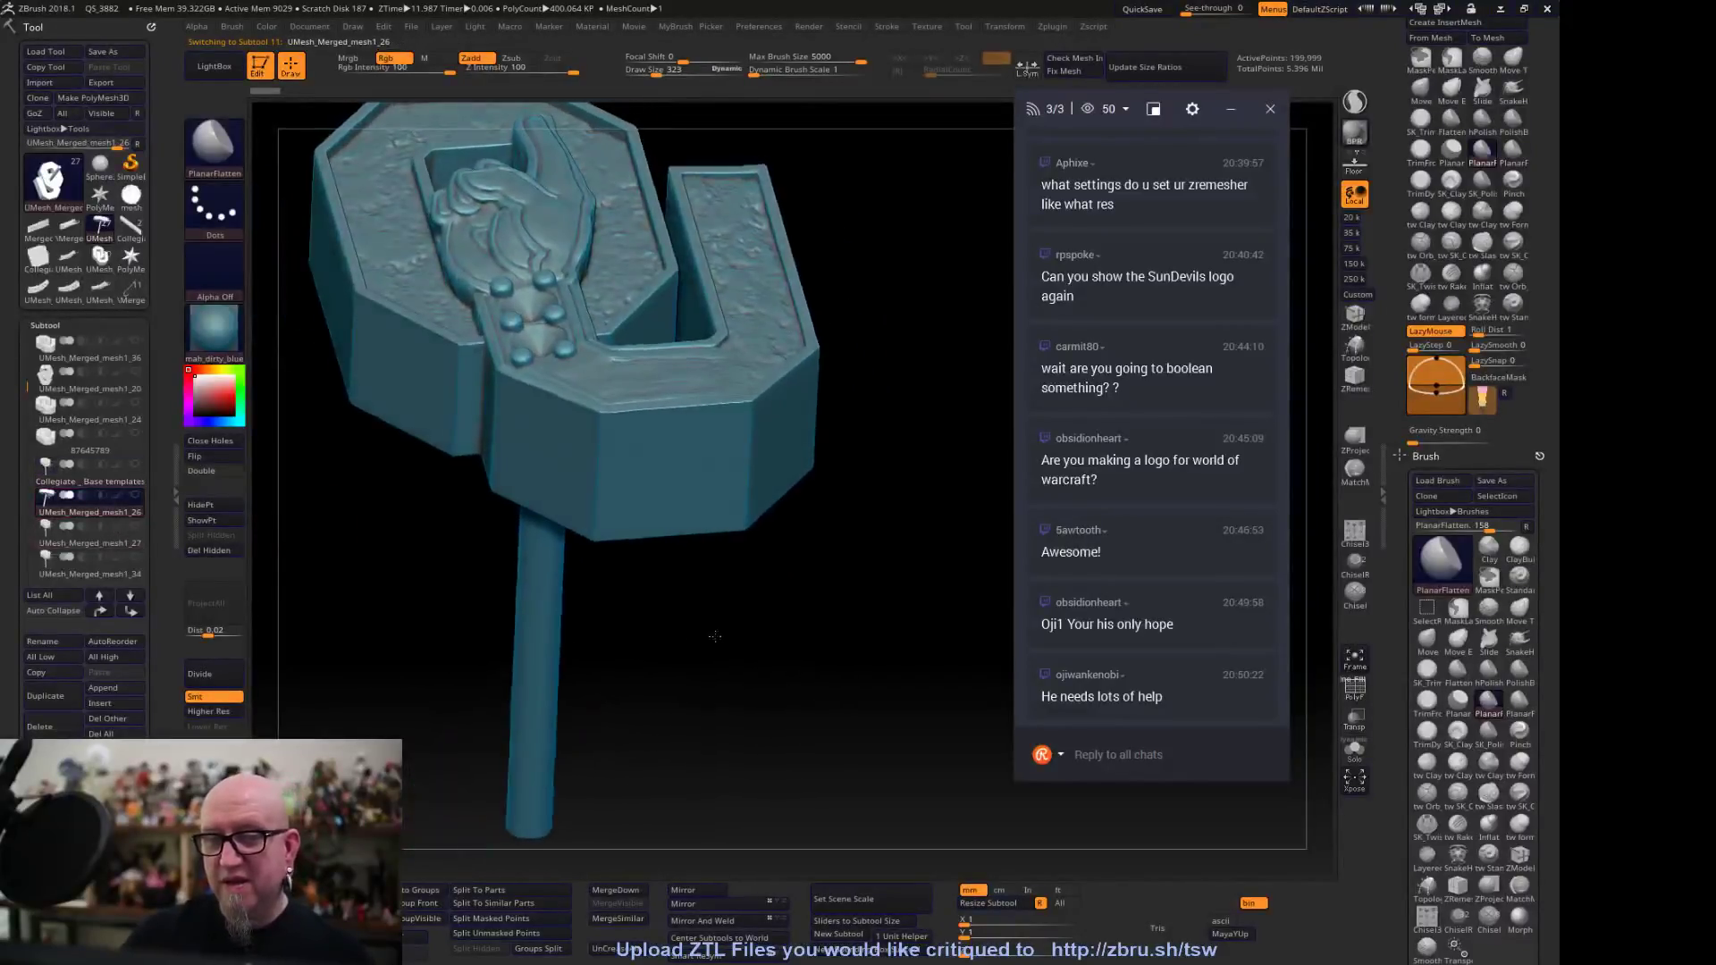
pyautogui.click(98, 544)
pyautogui.moveTo(351, 682); pyautogui.dragTo(454, 603)
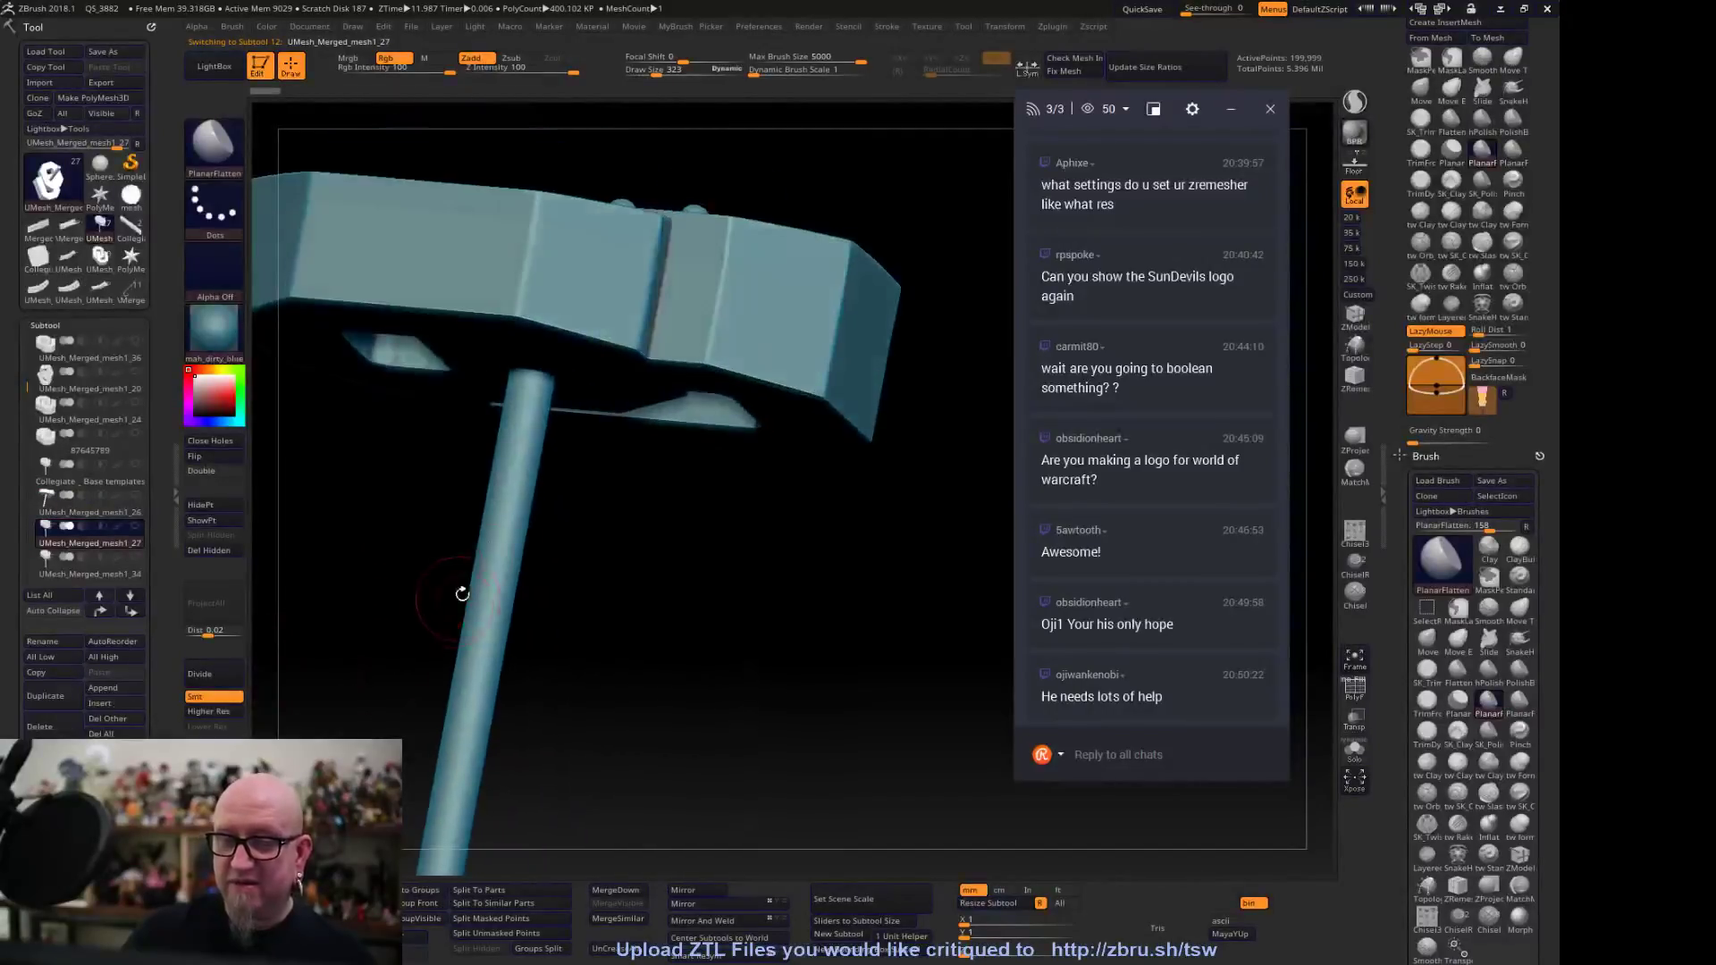
pyautogui.click(90, 573)
pyautogui.moveTo(540, 736); pyautogui.dragTo(634, 763)
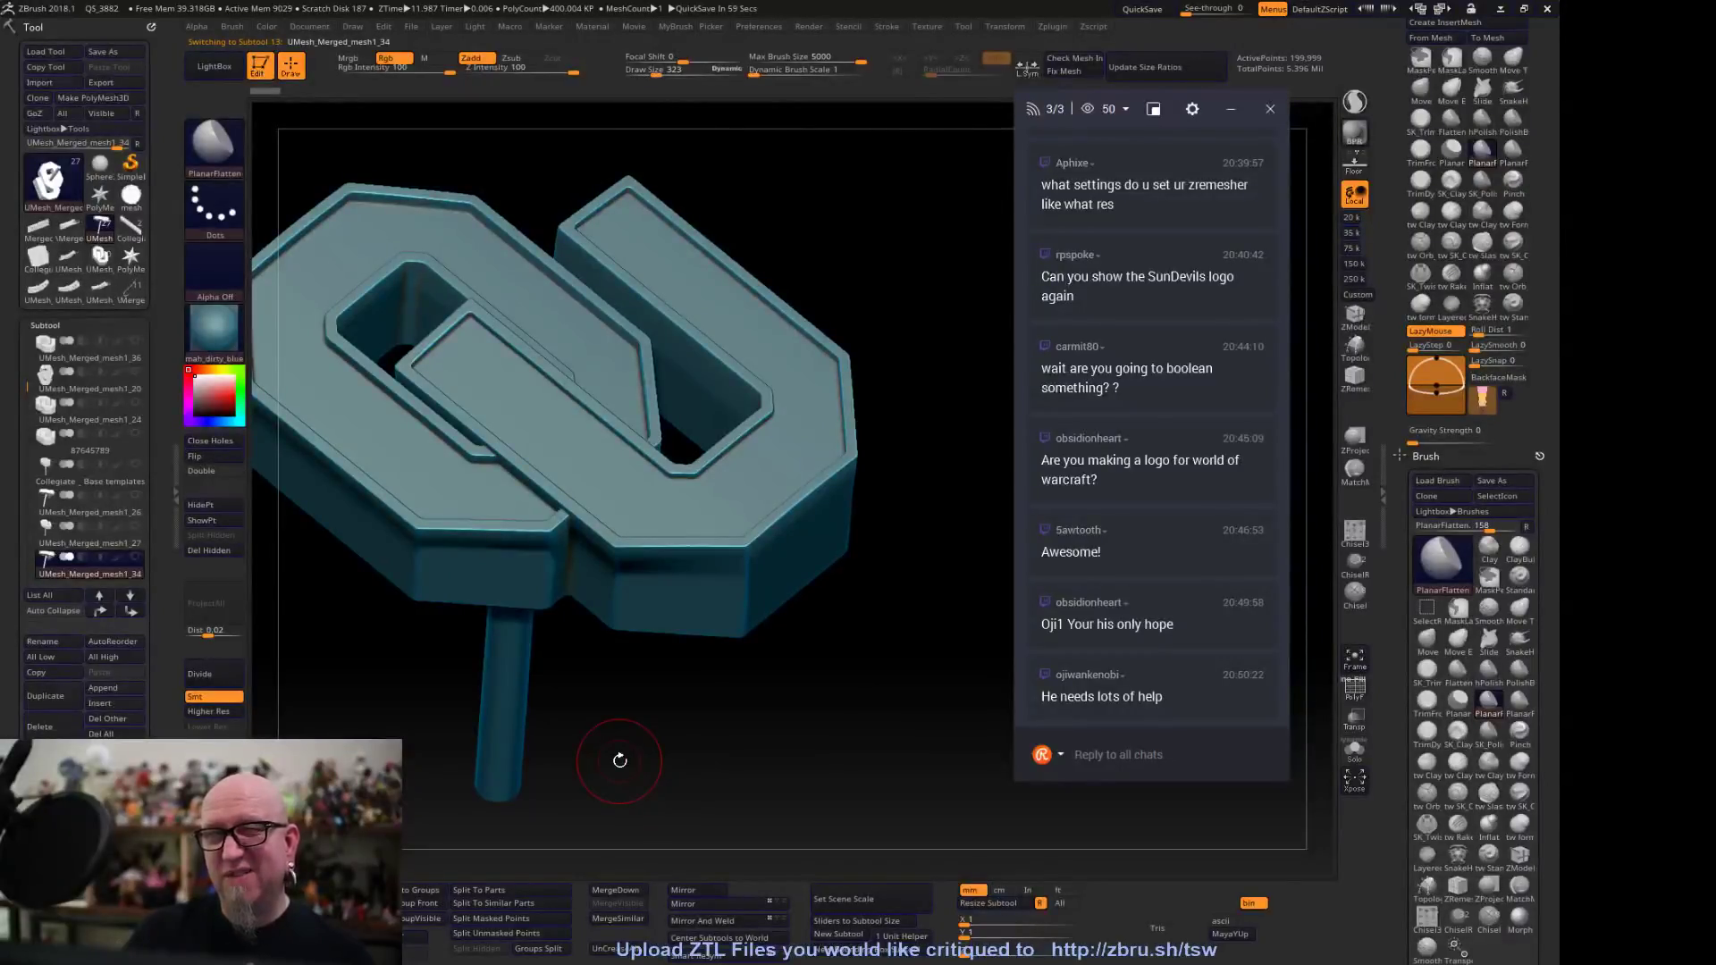
# Compare the OU variants UMesh_Merged_mesh1_40, mesh1_32, mesh1_33 and mesh1_28, viewing the last from a steep angle
pyautogui.moveTo(30, 387); pyautogui.dragTo(29, 440)
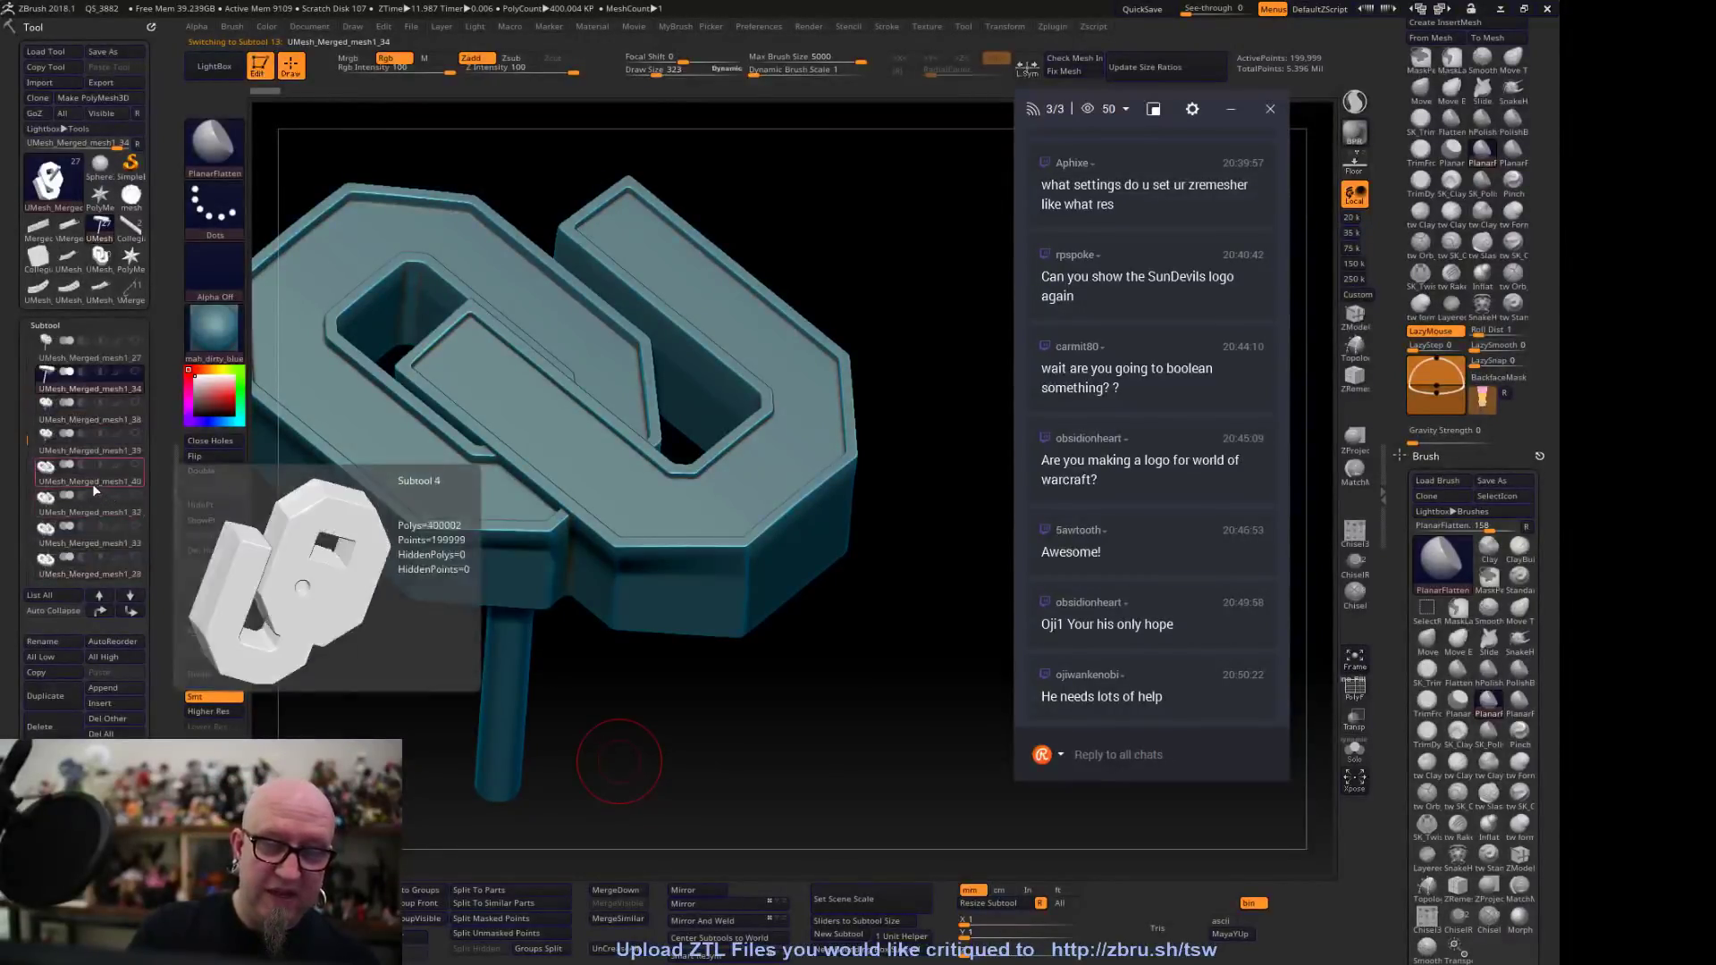
pyautogui.click(93, 482)
pyautogui.moveTo(658, 688); pyautogui.dragTo(495, 601)
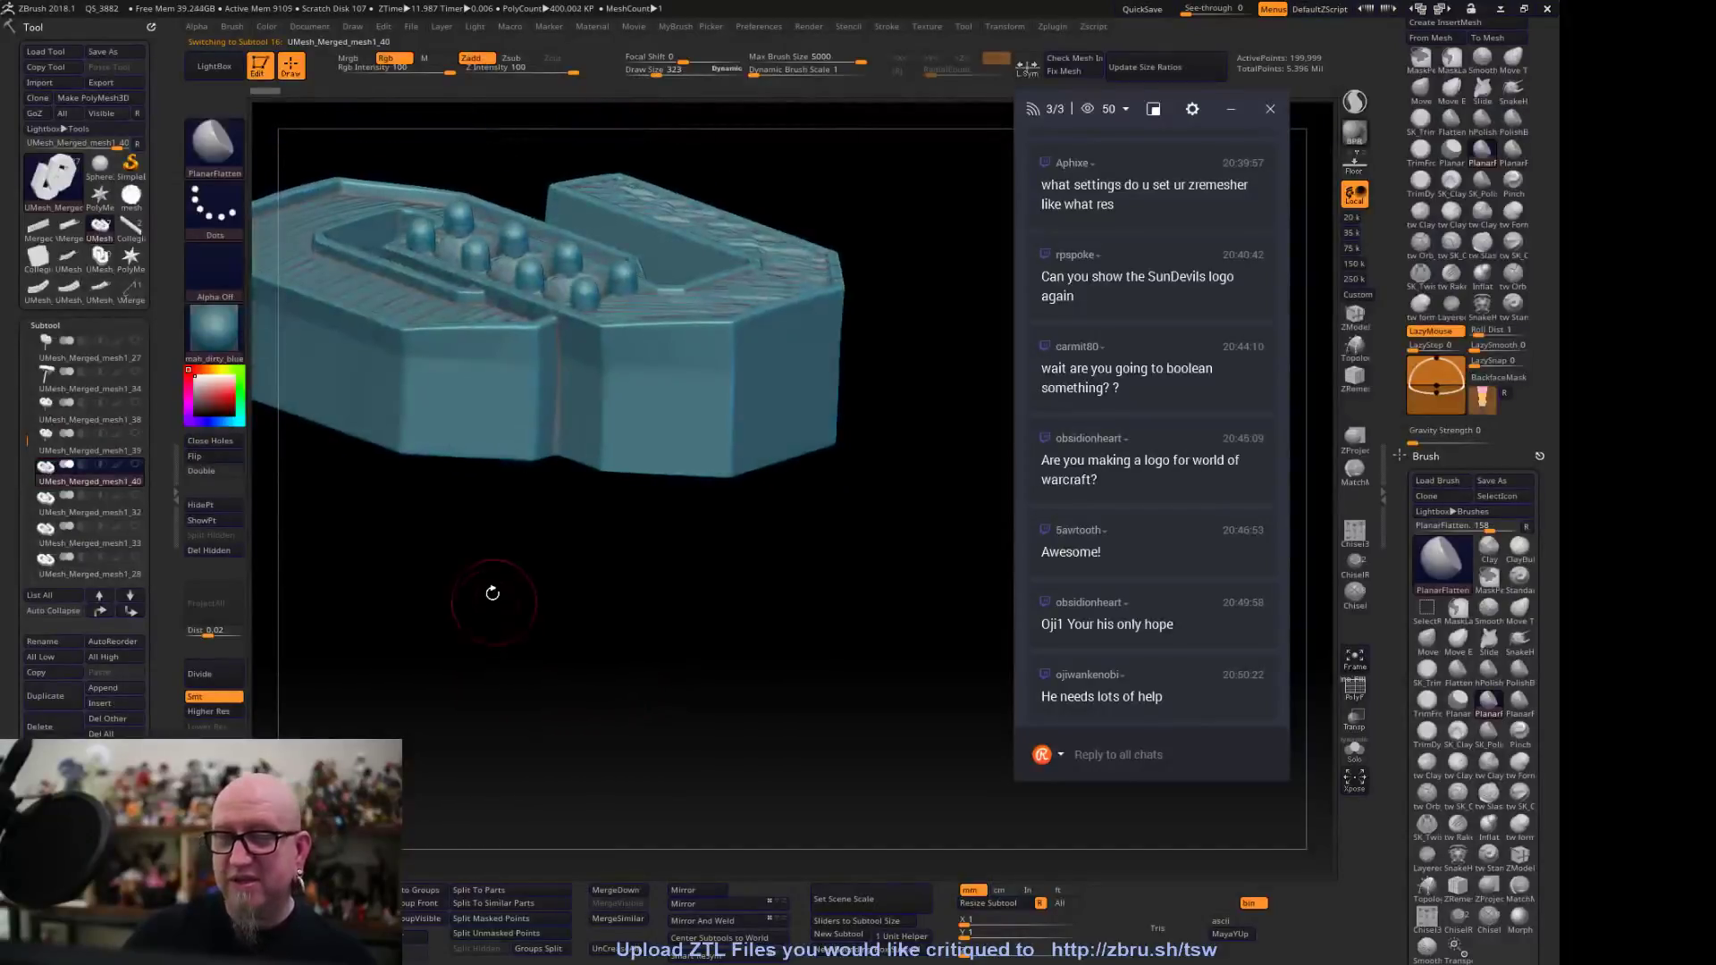
pyautogui.click(134, 509)
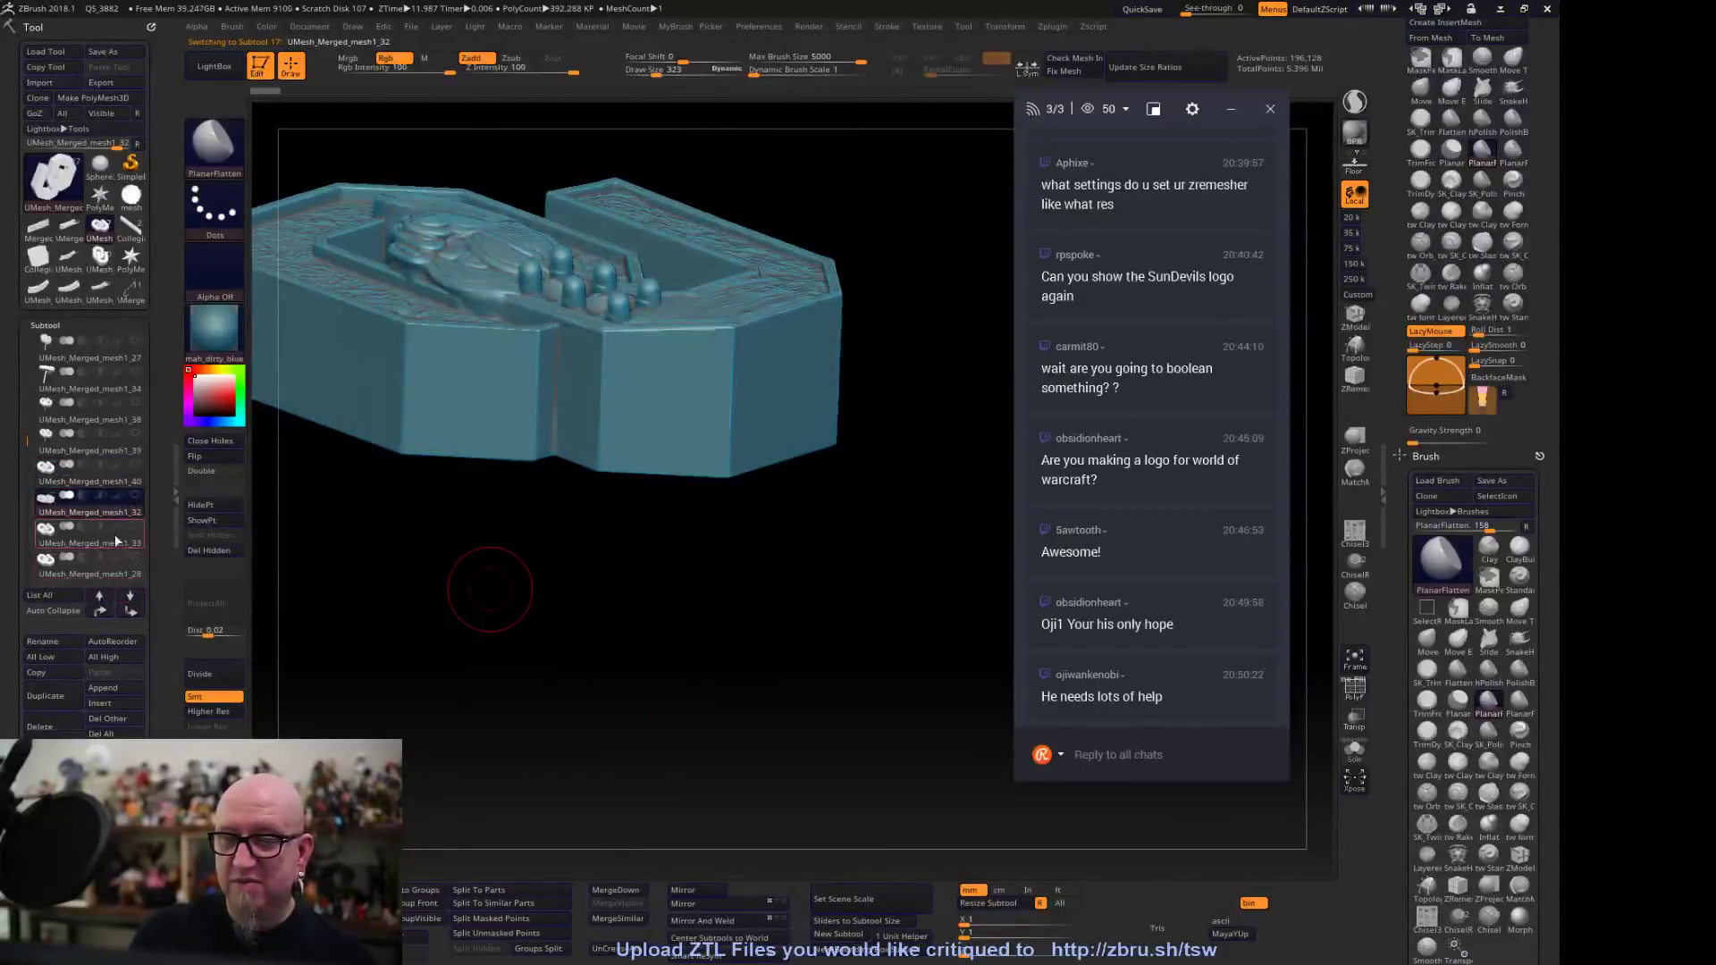
pyautogui.click(104, 574)
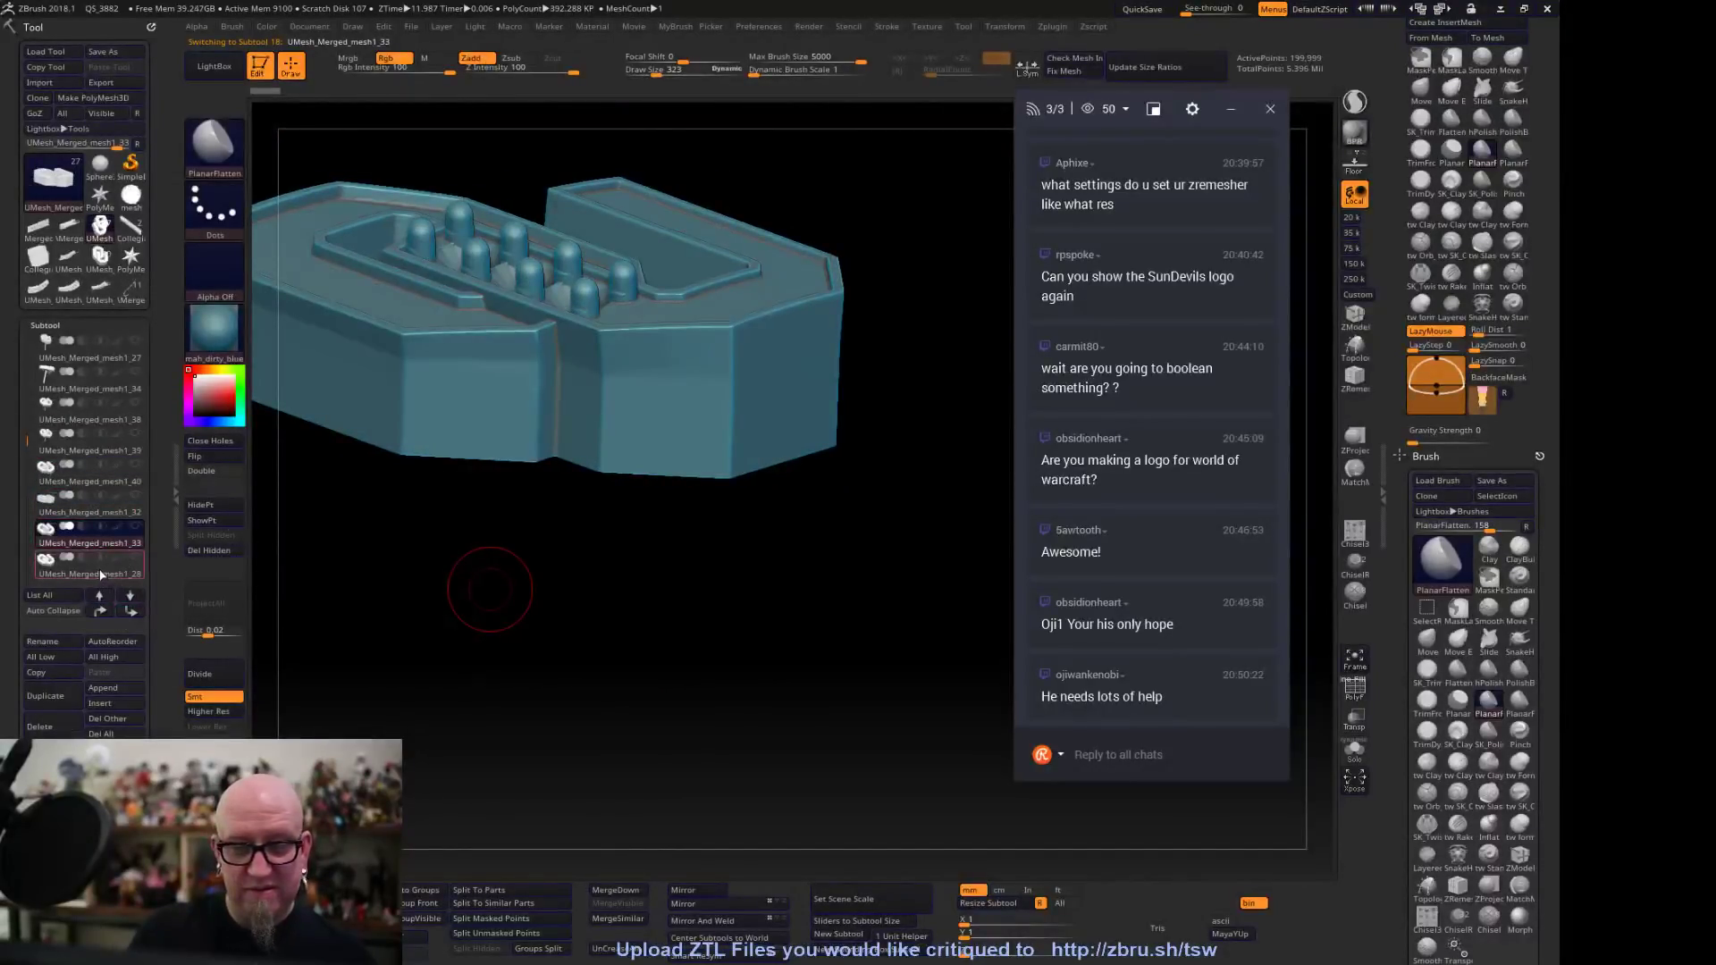
pyautogui.moveTo(277, 697); pyautogui.dragTo(555, 322)
pyautogui.moveTo(606, 722); pyautogui.dragTo(566, 630)
pyautogui.moveTo(871, 459); pyautogui.dragTo(831, 604)
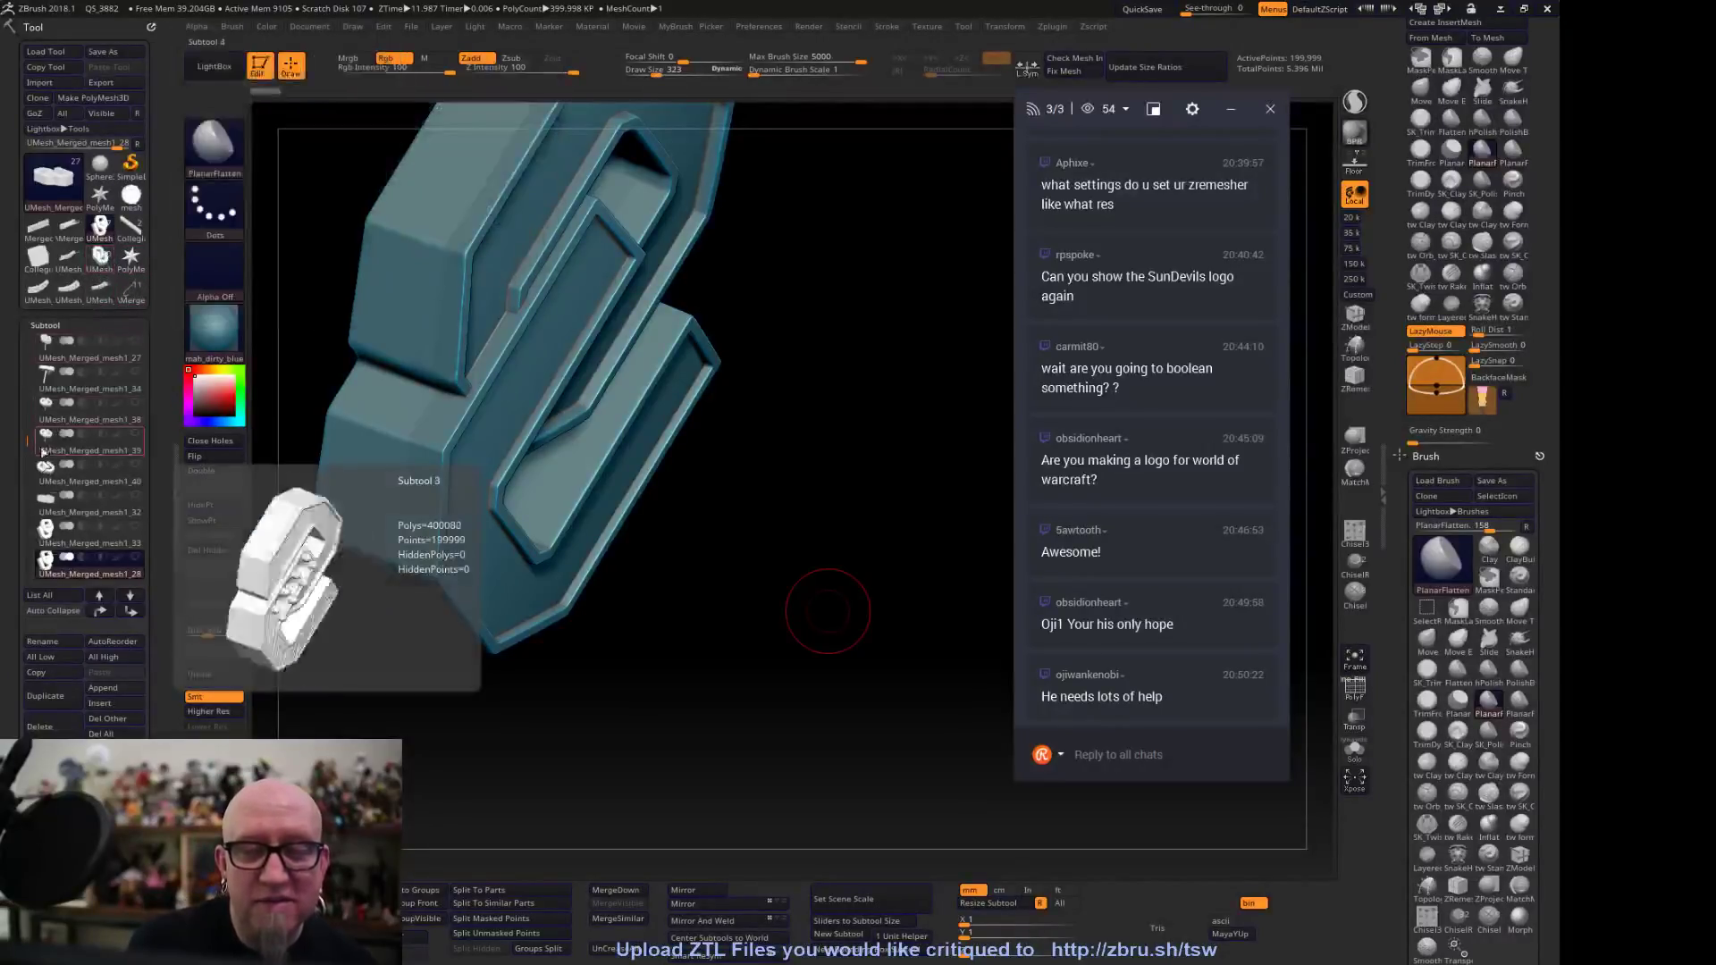
# View the SOONERS lettering pieces at the end of the subtool list, finishing with UMesh_Merged_mesh34 seen from the front
pyautogui.moveTo(74, 529); pyautogui.dragTo(39, 536)
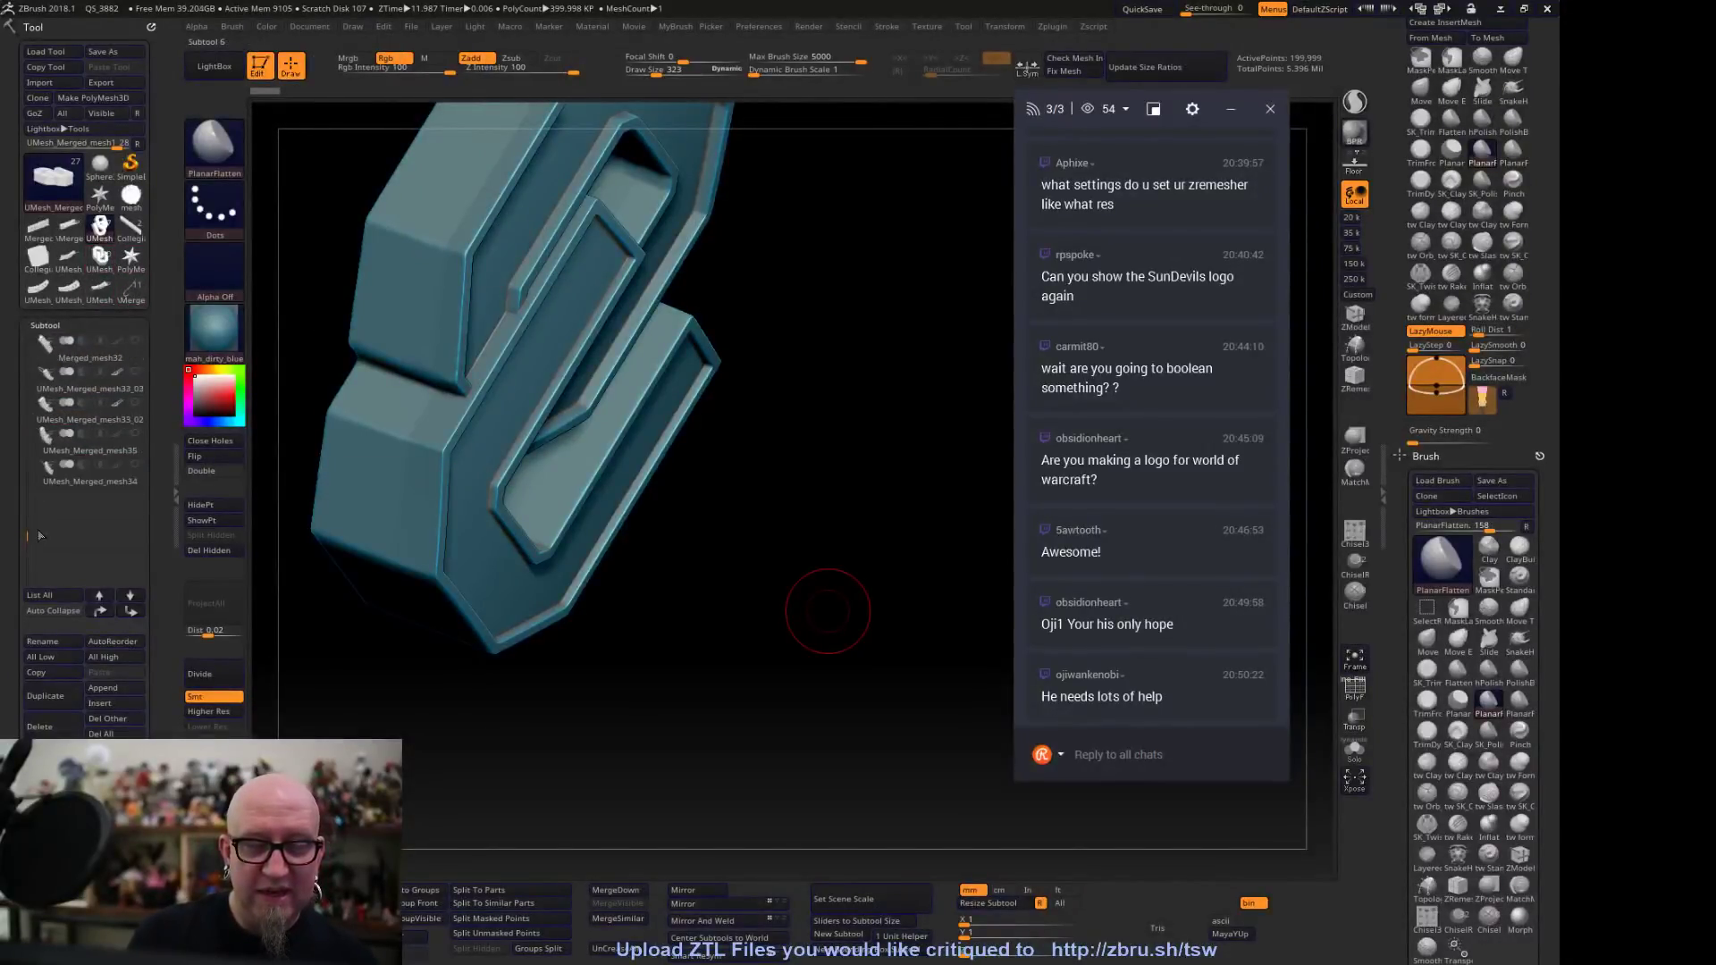
pyautogui.click(97, 358)
pyautogui.moveTo(344, 661); pyautogui.dragTo(610, 390)
pyautogui.click(105, 444)
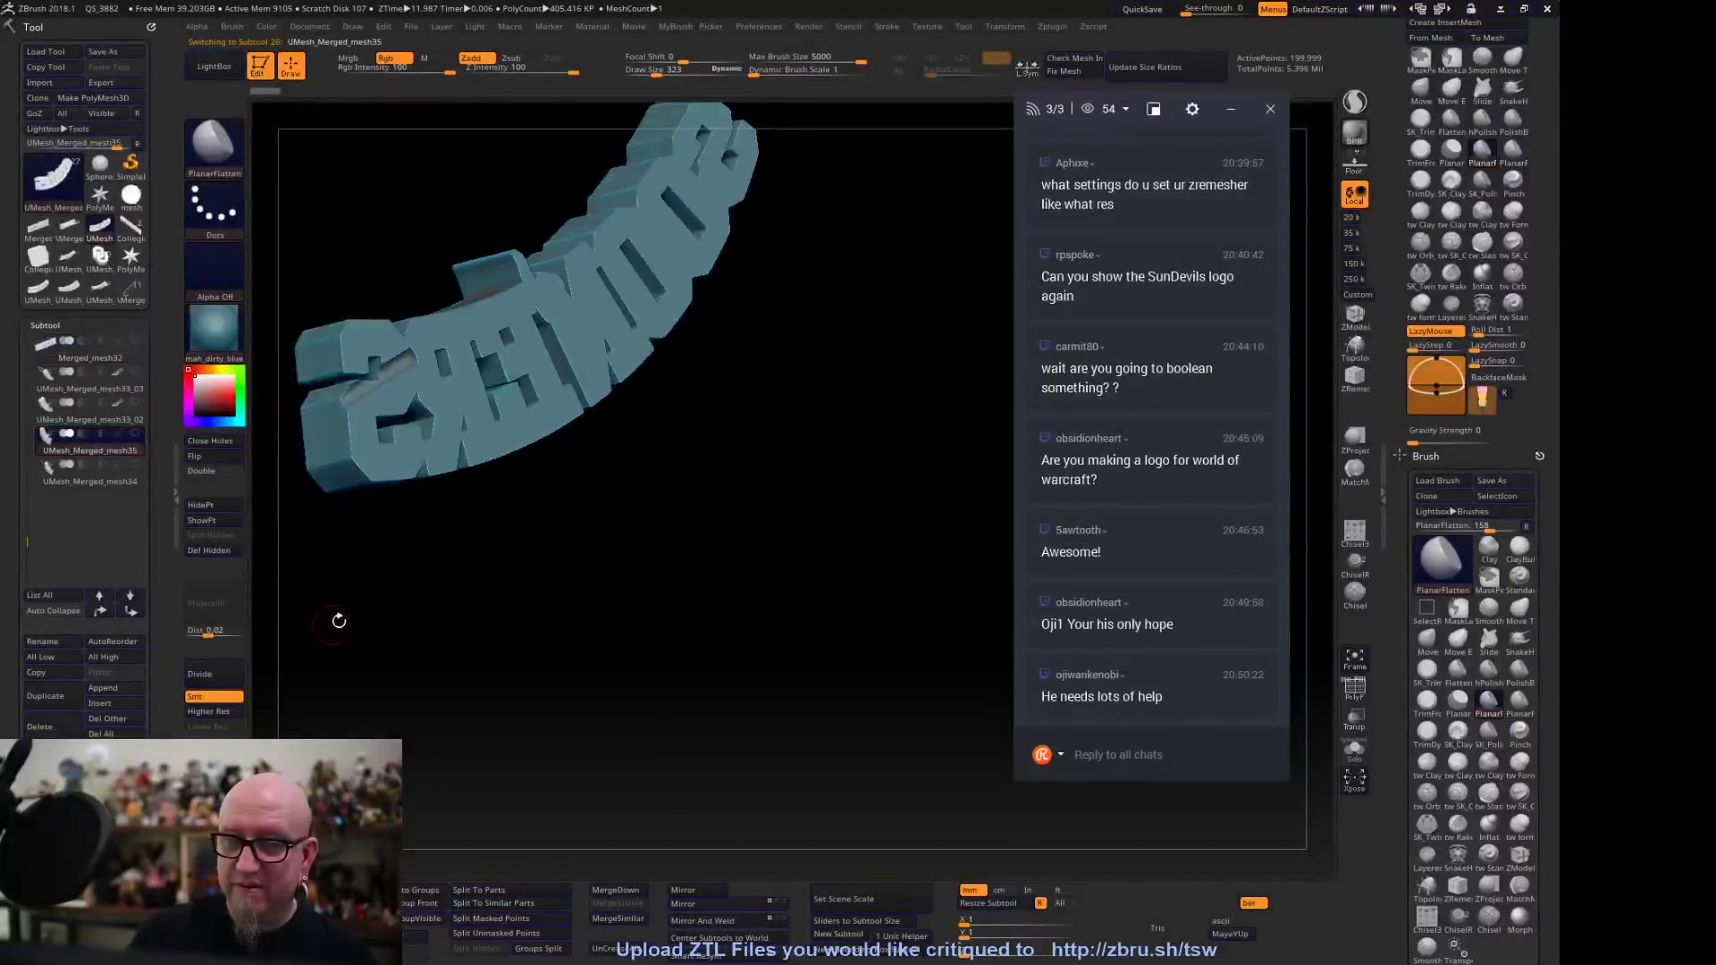
pyautogui.click(89, 481)
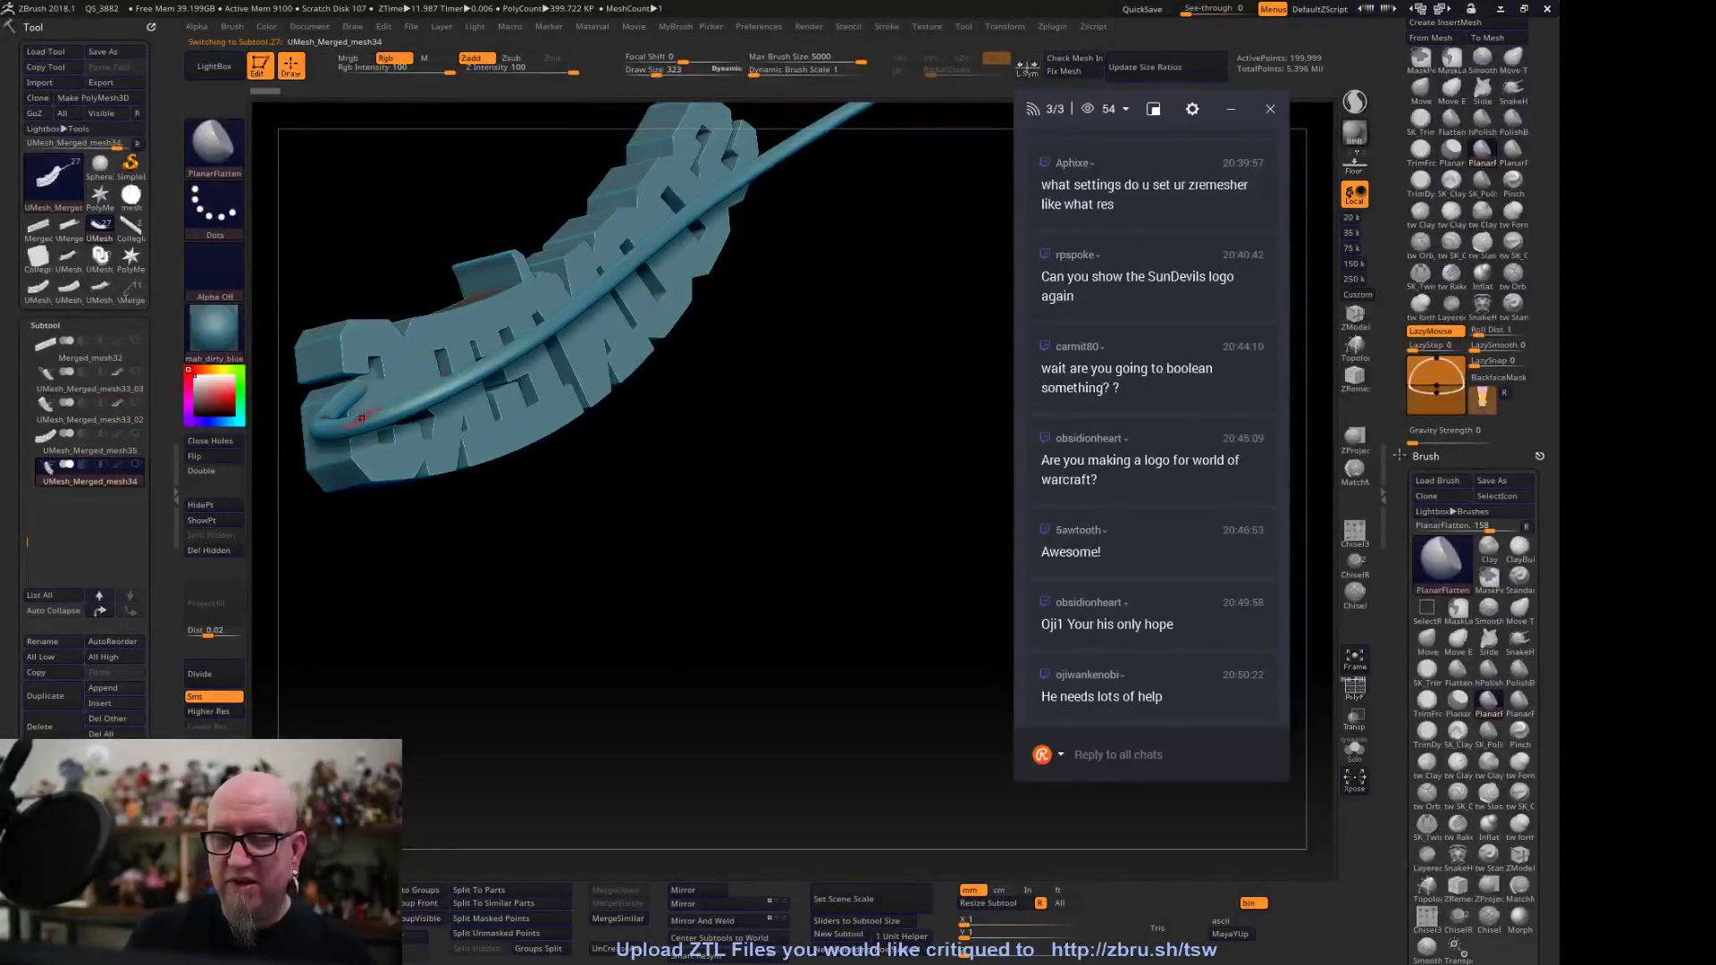
pyautogui.moveTo(463, 628); pyautogui.dragTo(601, 566)
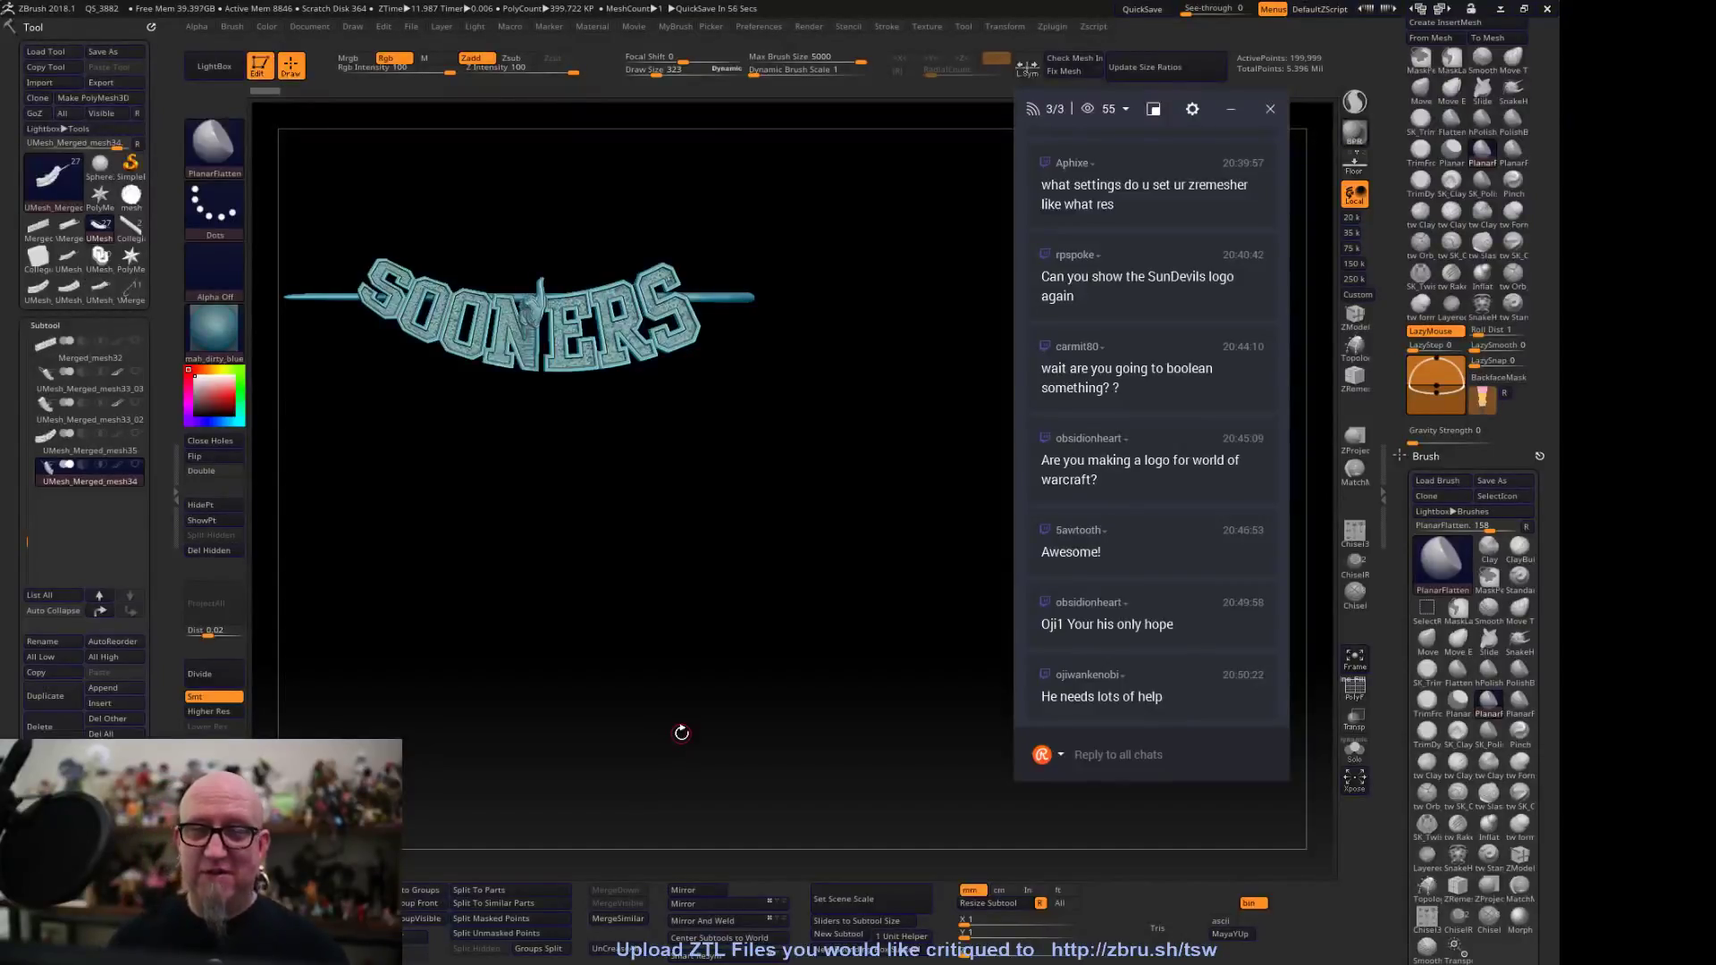
# Browse the saved project thumbnails in LightBox through to the last files
pyautogui.click(211, 68)
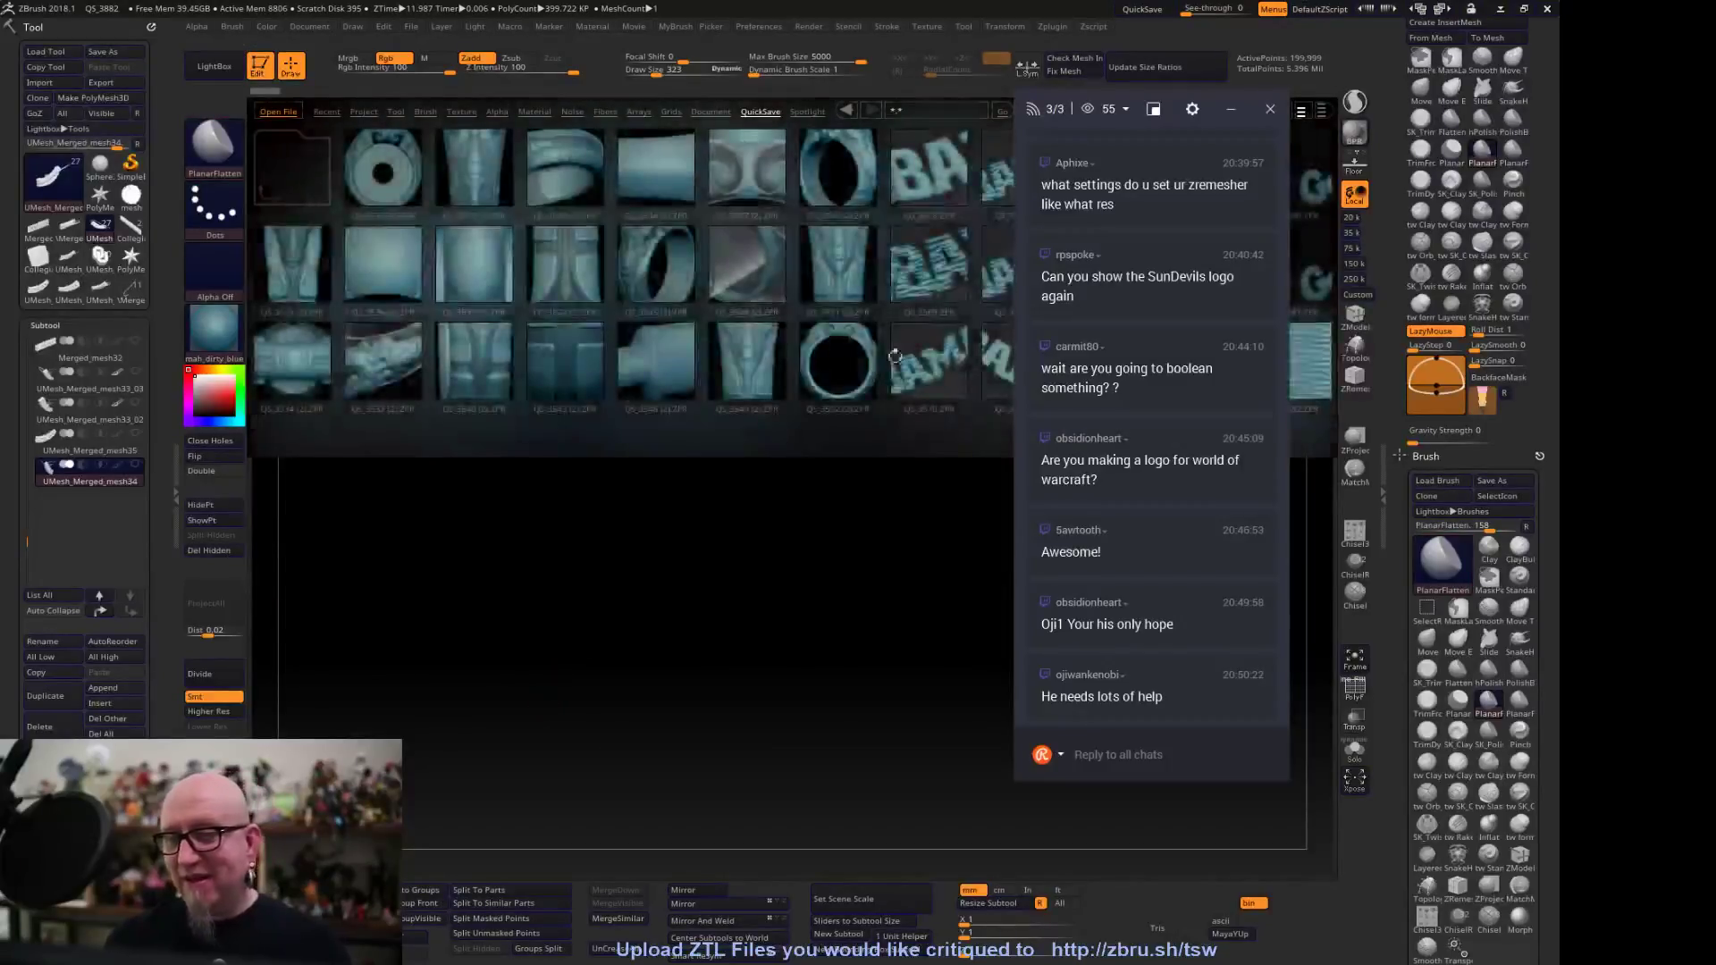
pyautogui.moveTo(969, 309); pyautogui.dragTo(722, 123)
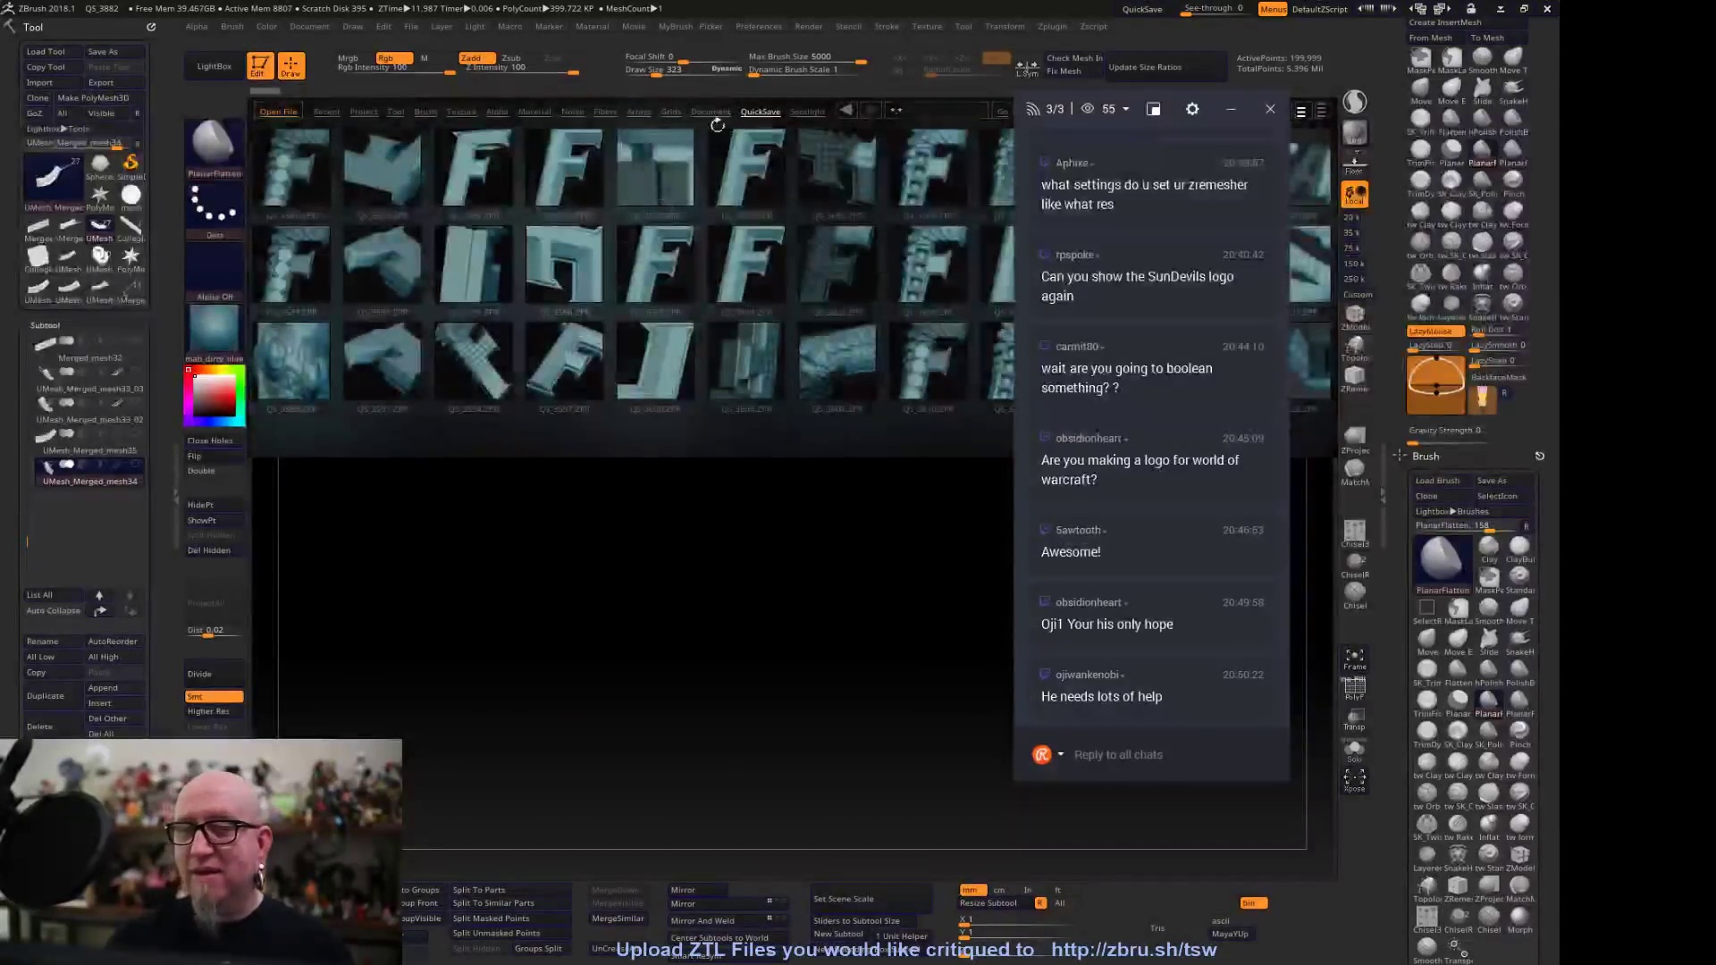
pyautogui.moveTo(782, 182); pyautogui.dragTo(440, 509)
pyautogui.moveTo(816, 321); pyautogui.dragTo(593, 480)
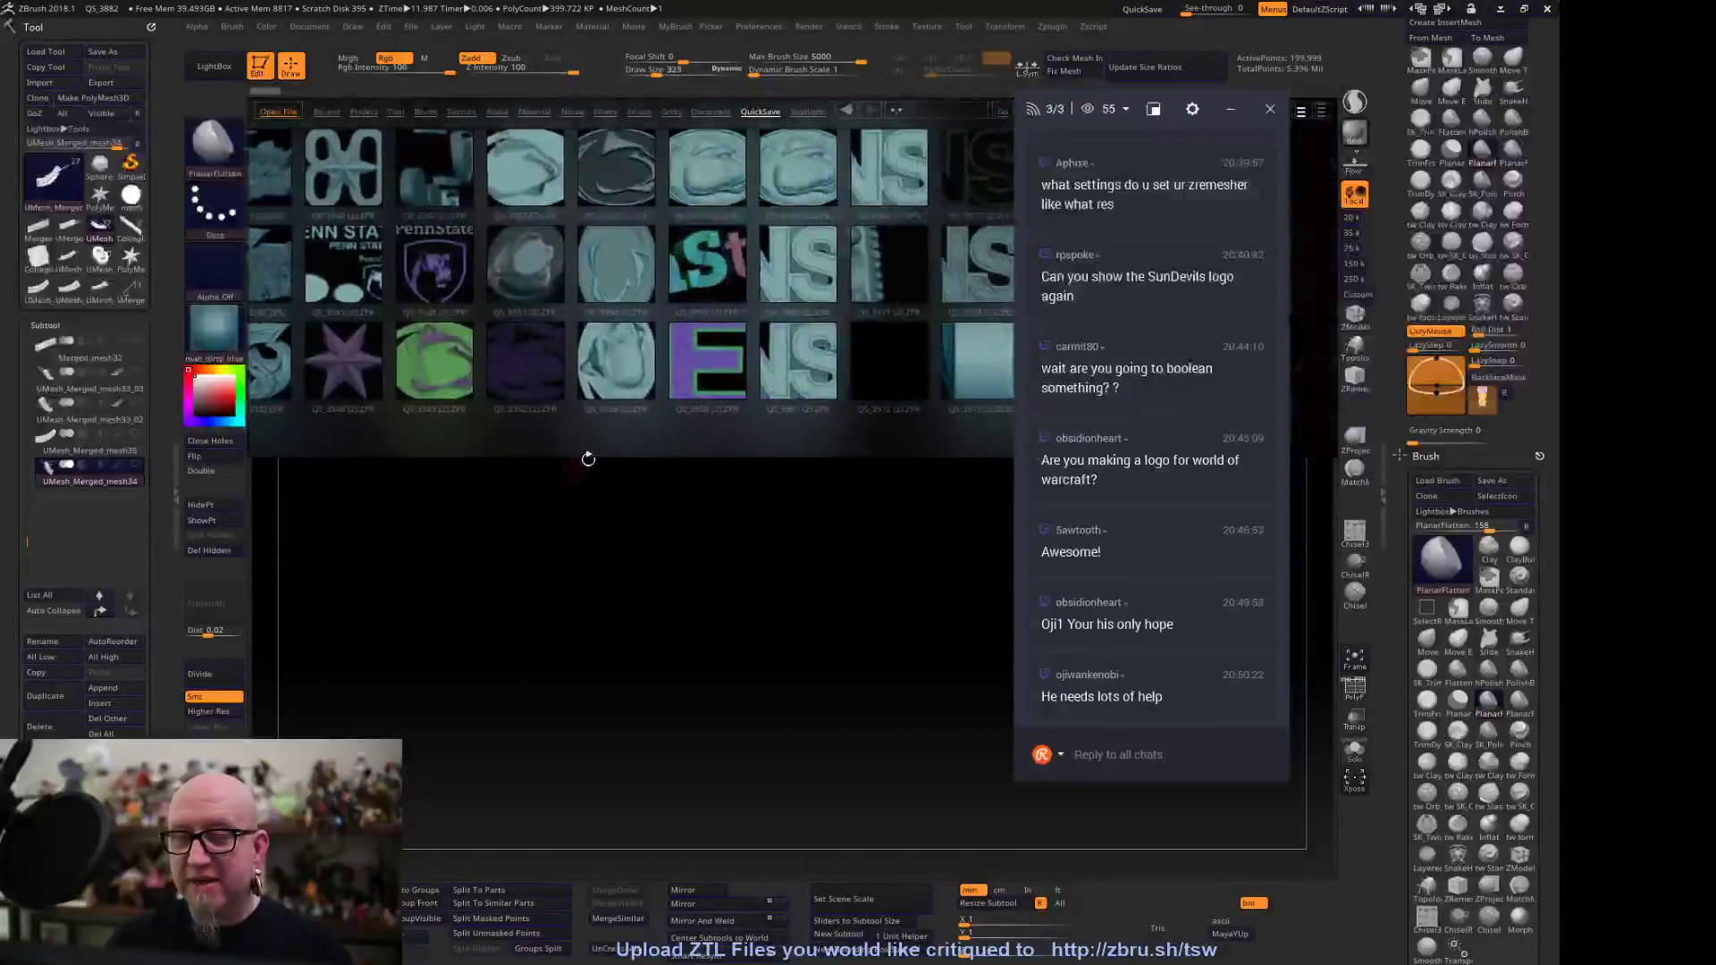
pyautogui.moveTo(920, 308)
pyautogui.mouseDown()
pyautogui.moveTo(636, 501)
pyautogui.moveTo(471, 586)
pyautogui.moveTo(708, 359)
pyautogui.moveTo(727, 426)
pyautogui.moveTo(608, 515)
pyautogui.mouseUp()
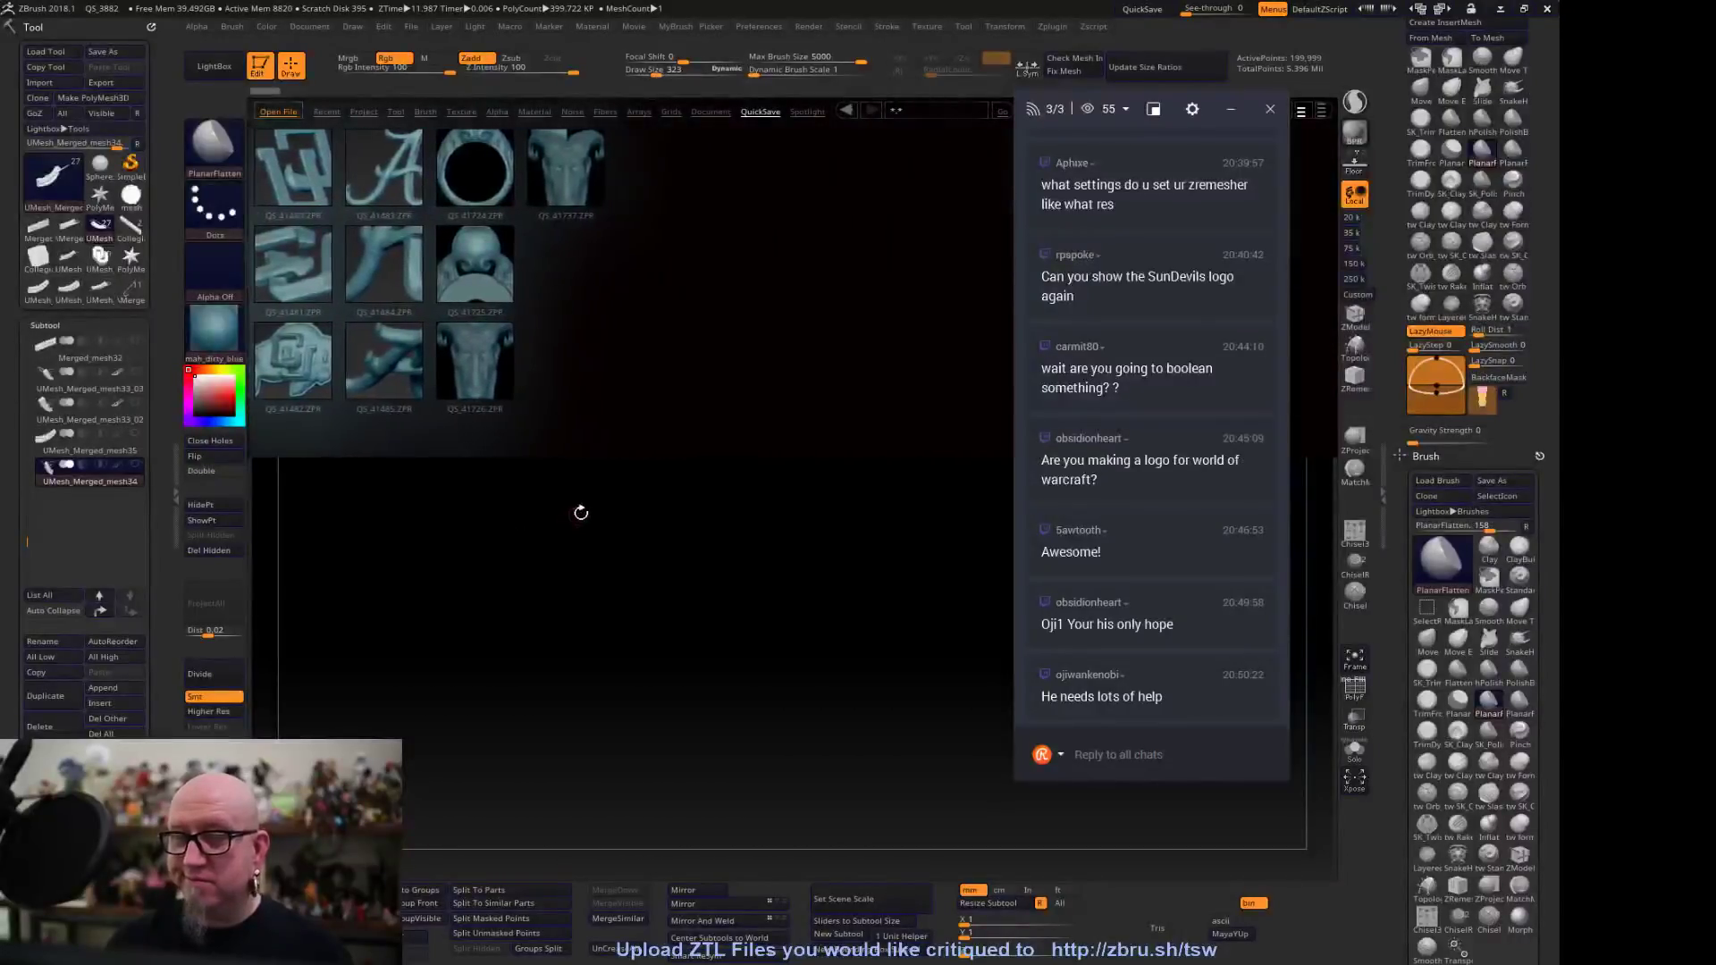
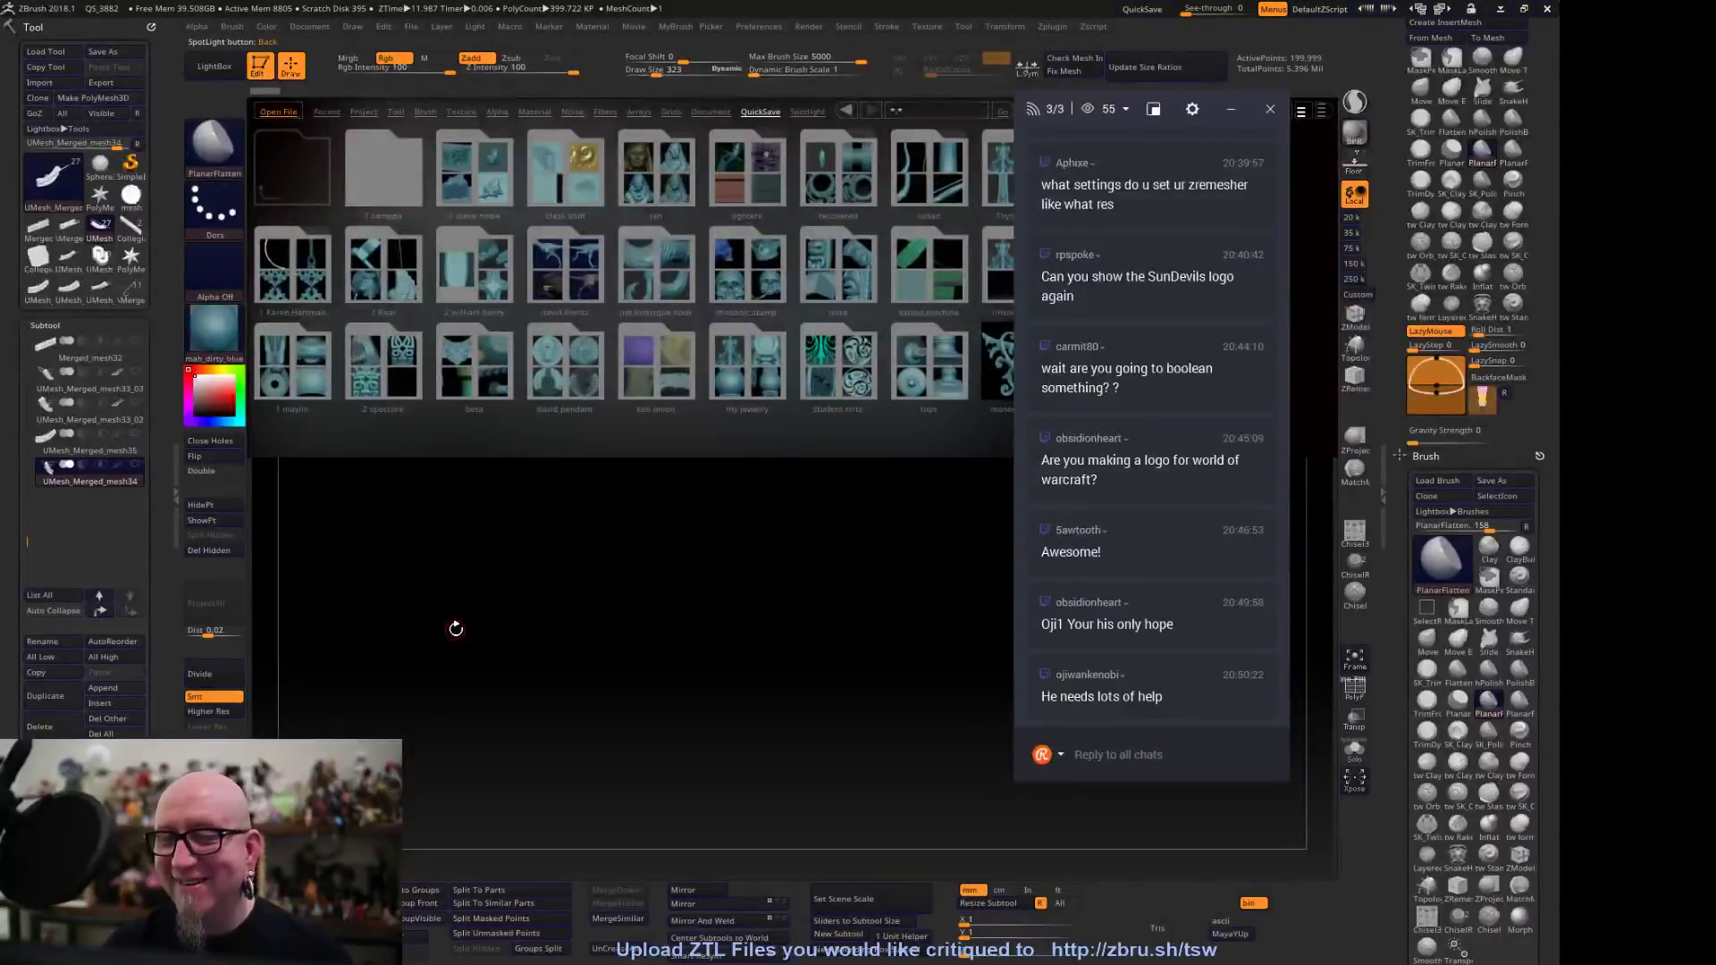
# Open the ring project QS_3828.ZPR from the quick saves without saving the current project
pyautogui.click(760, 111)
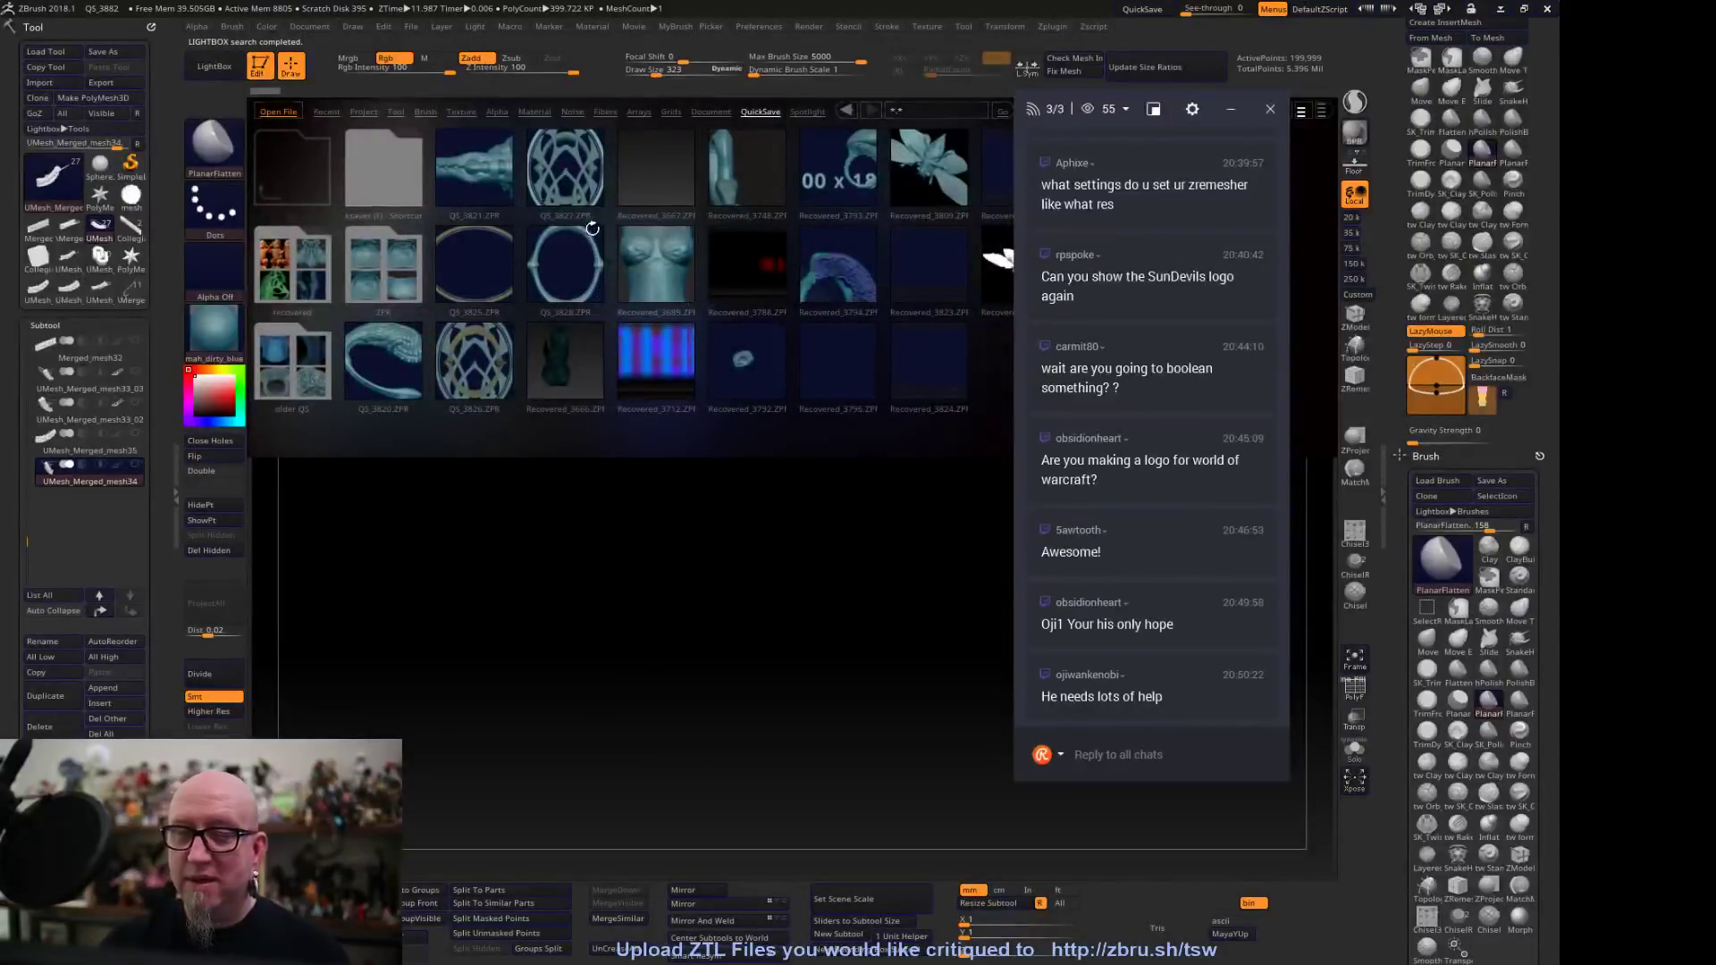
pyautogui.doubleClick(592, 278)
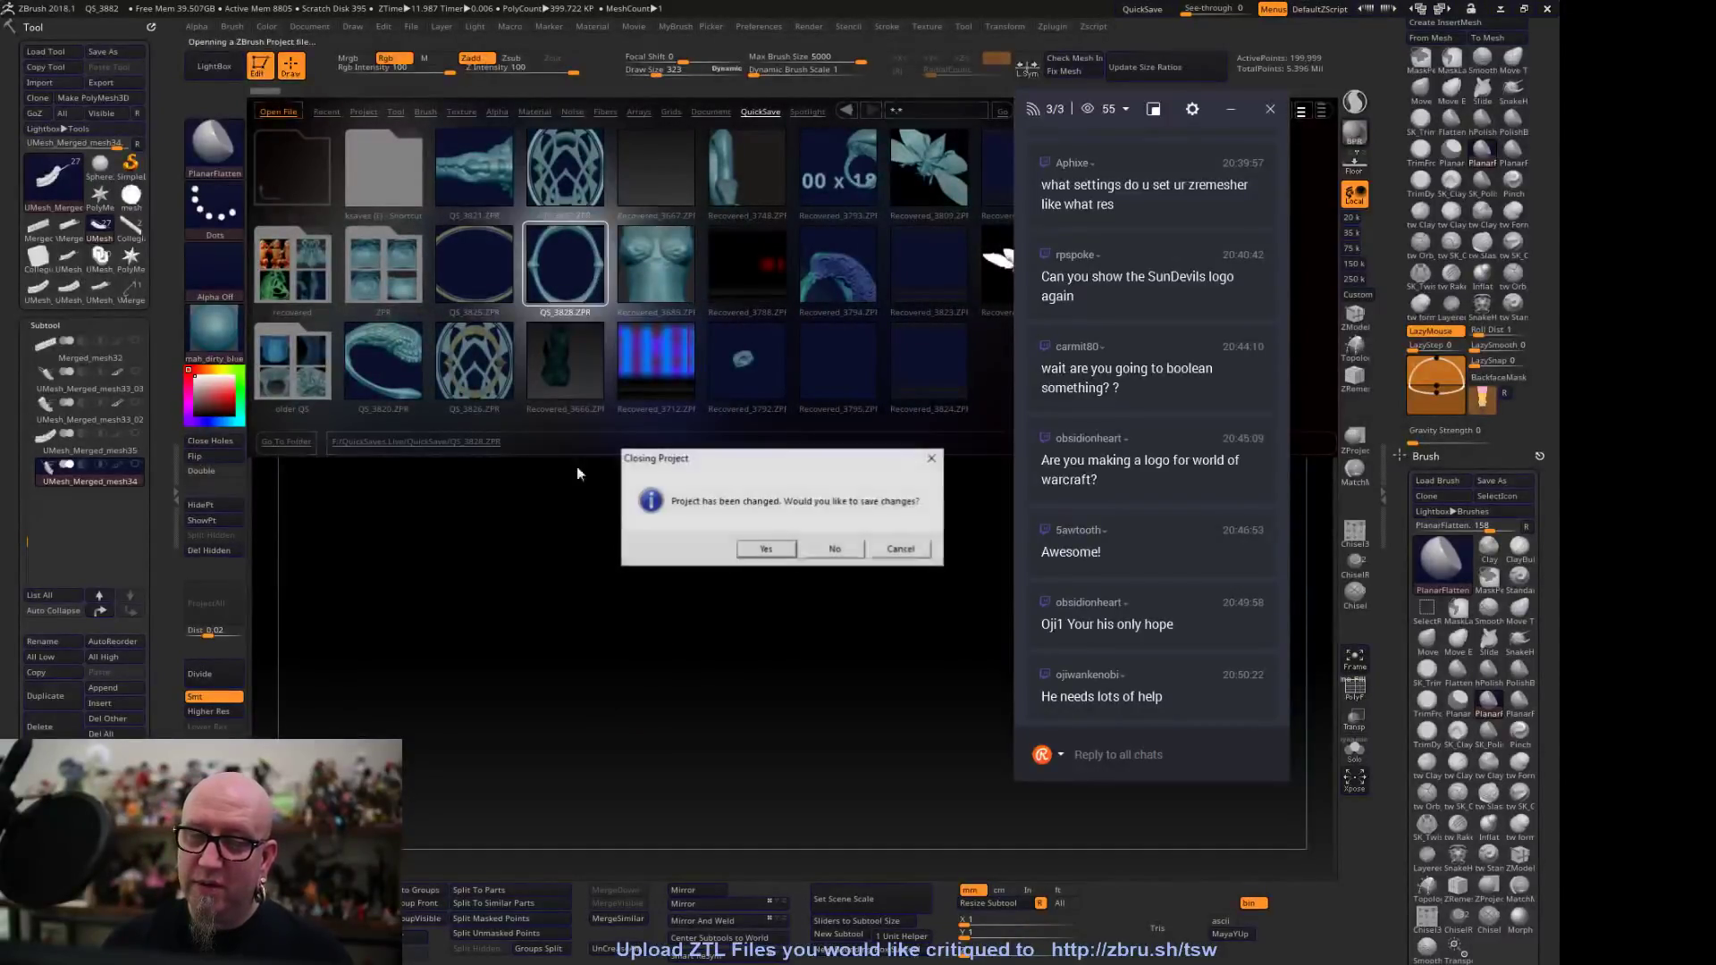
pyautogui.click(840, 551)
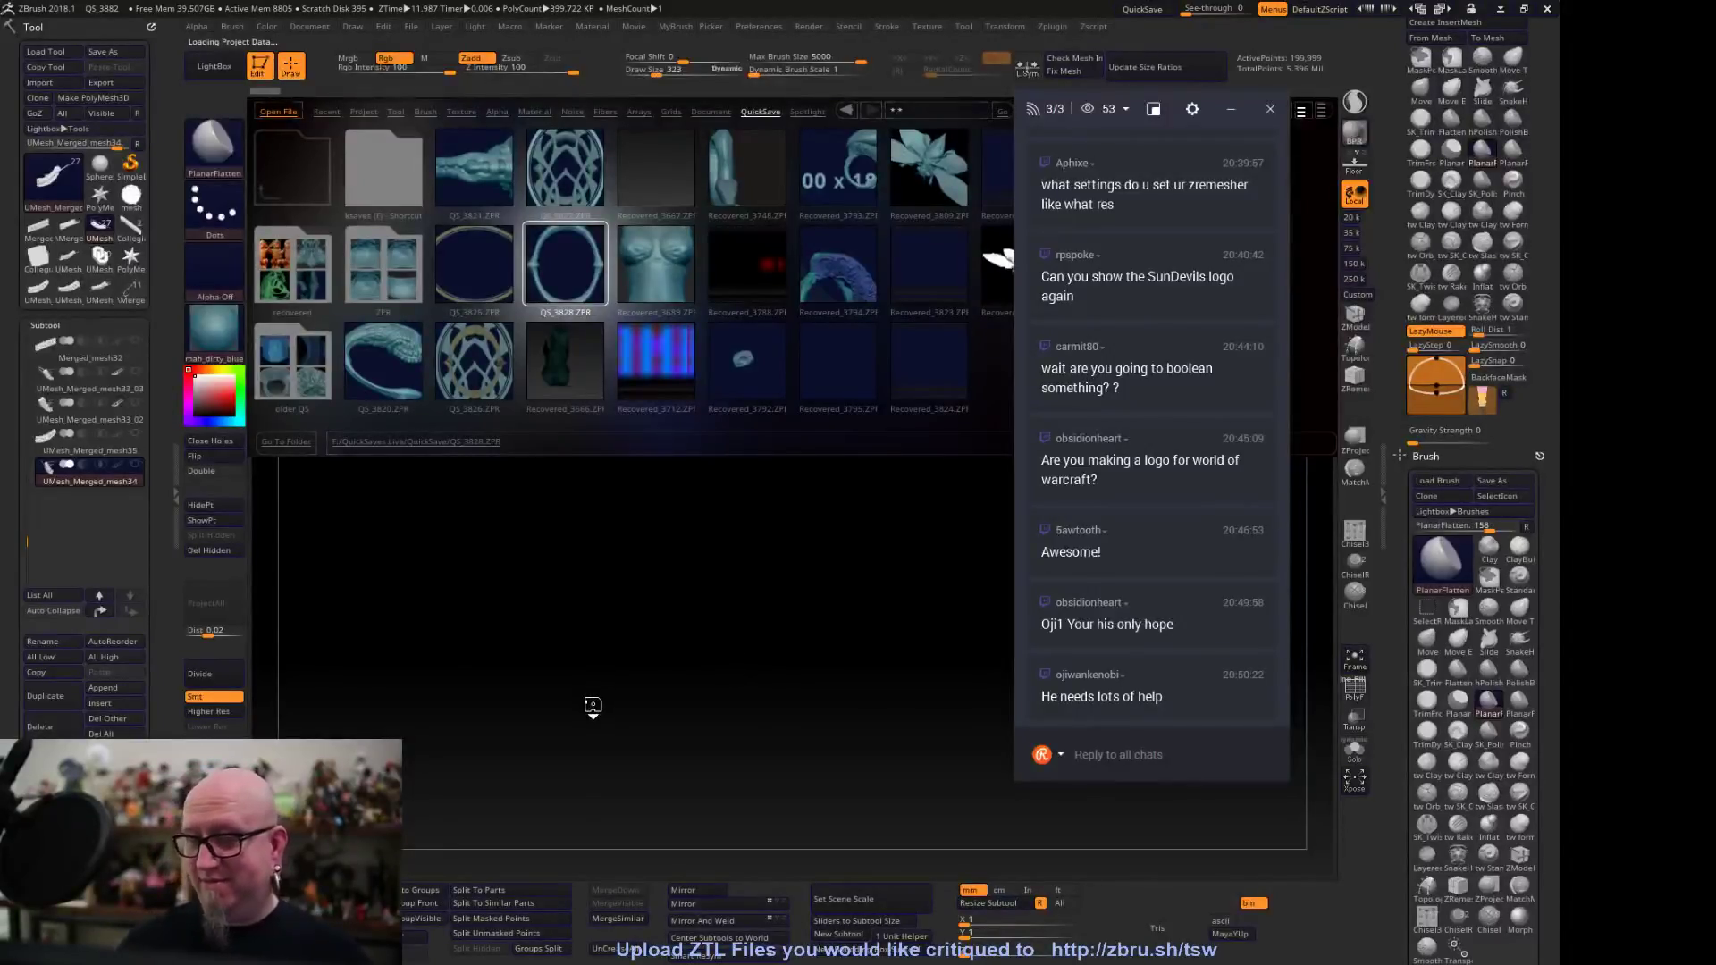
# Frame the oval ring from the front and reduce the brush draw size to 35
pyautogui.keyDown('alt'); pyautogui.moveTo(581, 741); pyautogui.dragTo(568, 624); pyautogui.keyUp('alt')
pyautogui.keyDown('alt'); pyautogui.moveTo(796, 518); pyautogui.dragTo(854, 502); pyautogui.keyUp('alt')
pyautogui.press('space')
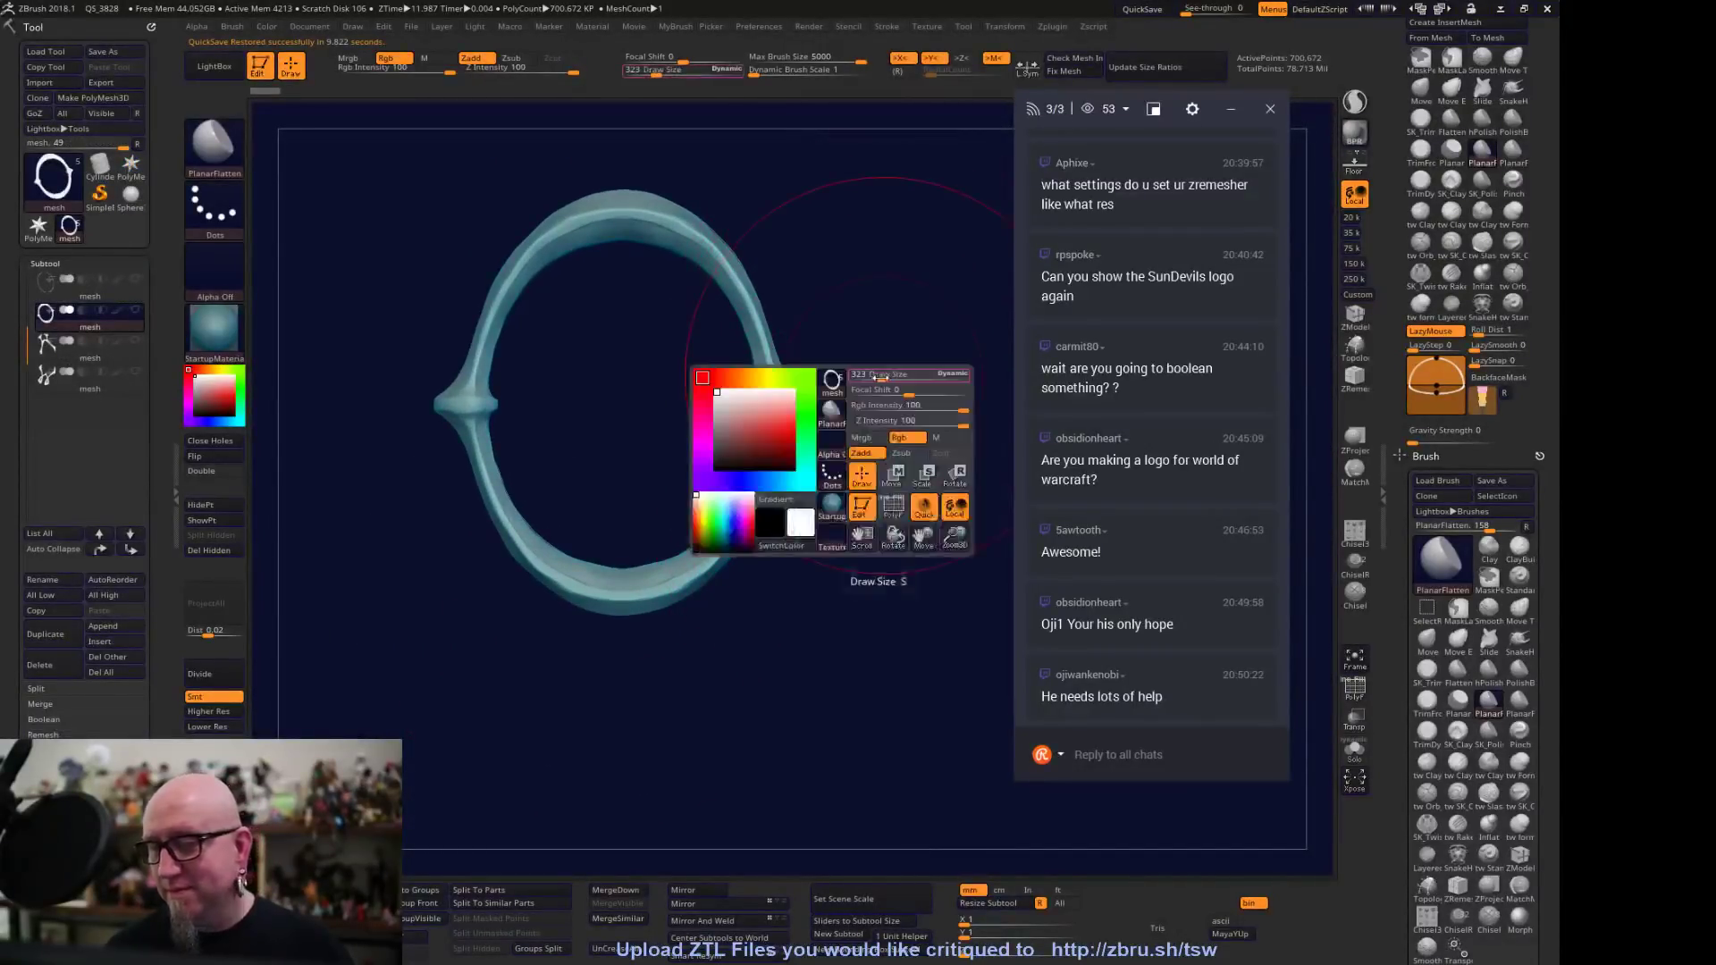
pyautogui.moveTo(878, 375); pyautogui.dragTo(855, 375)
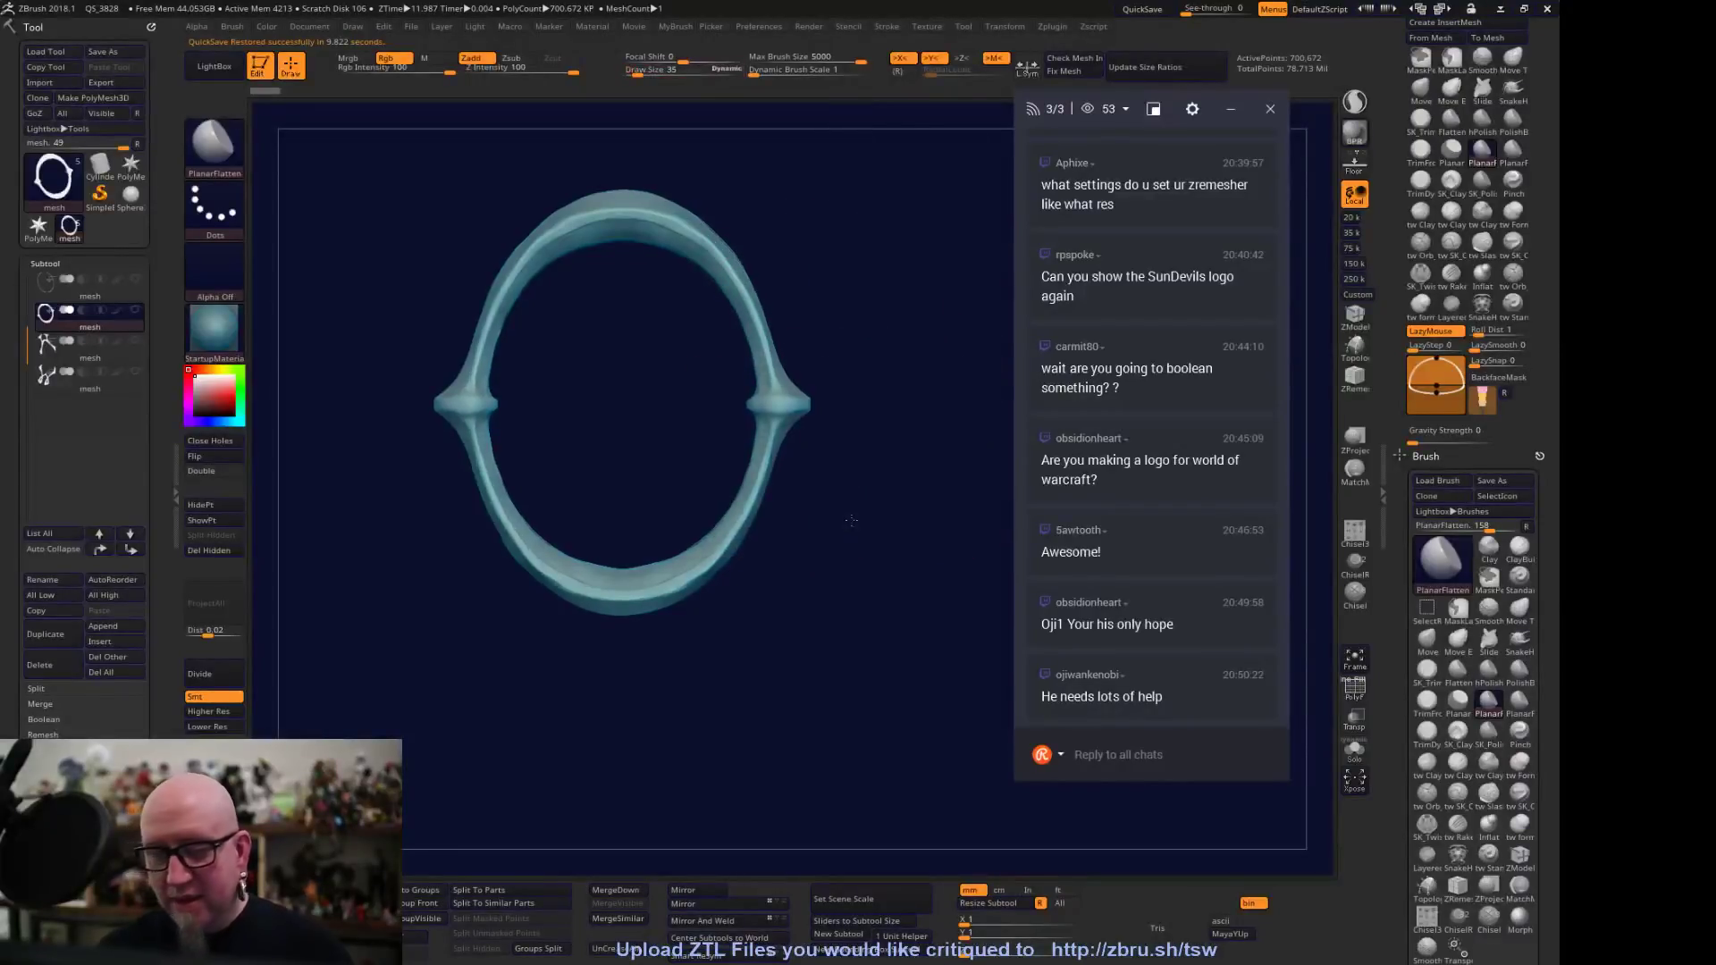
pyautogui.moveTo(834, 463); pyautogui.dragTo(800, 361)
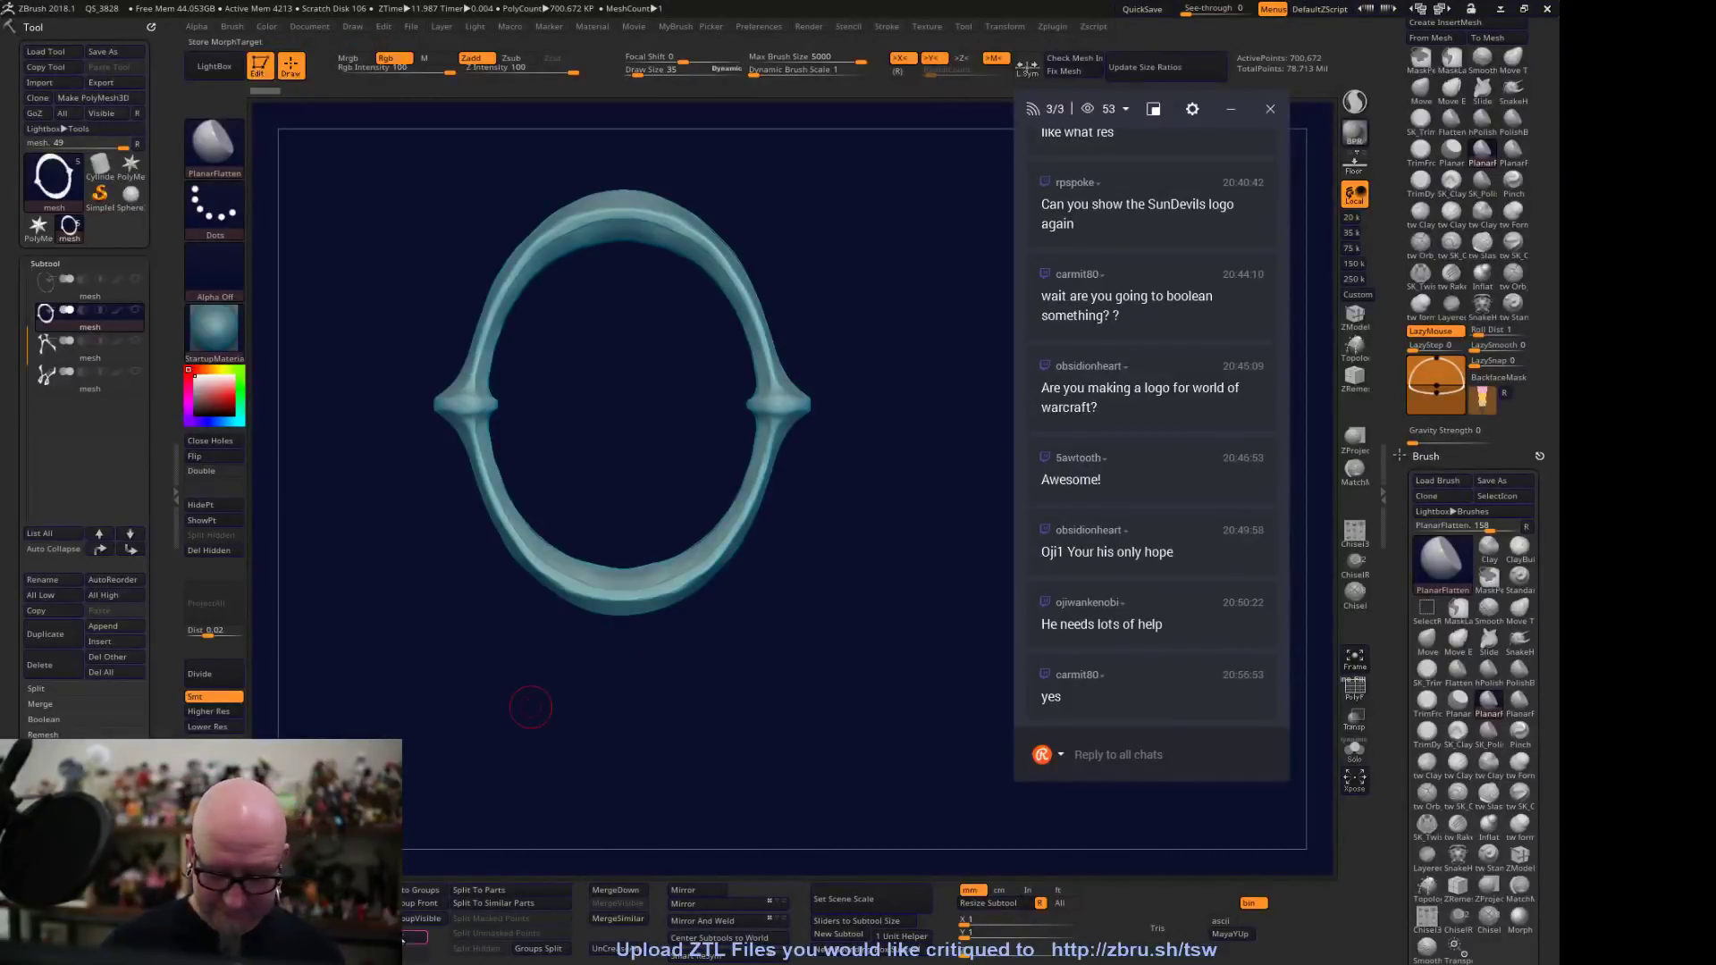
# Switch to Lazy Nezumi Pro and enable its perspective ellipse ruler preset
pyautogui.press('super')
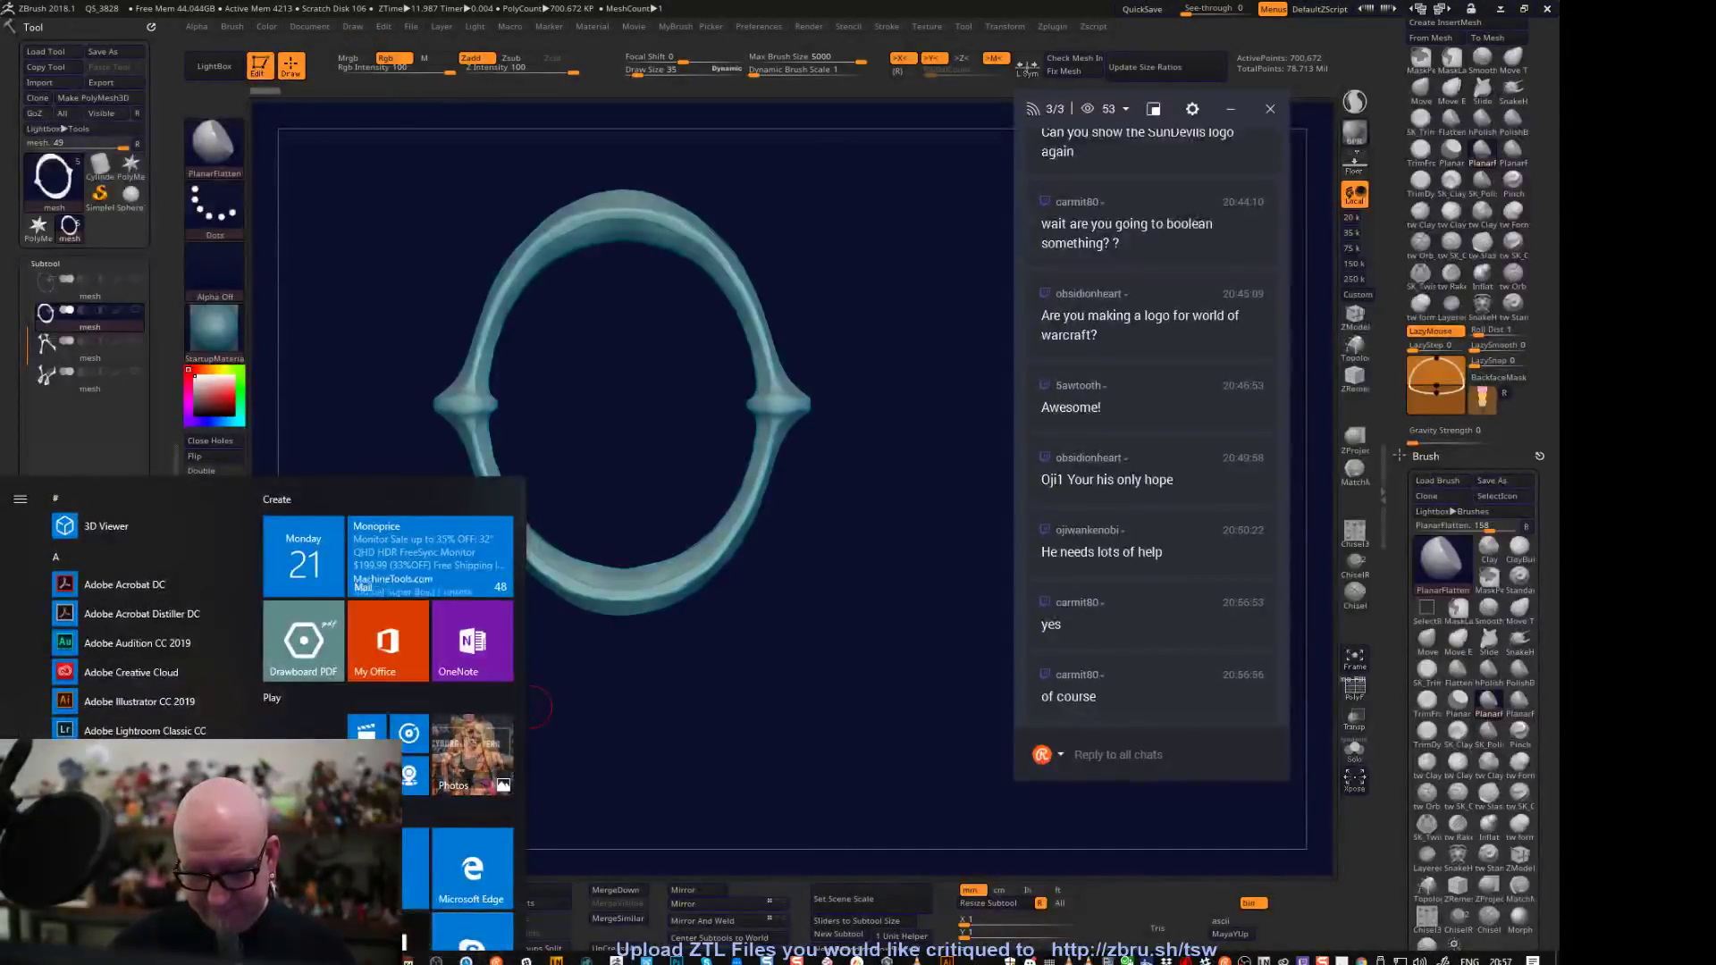
pyautogui.click(555, 954)
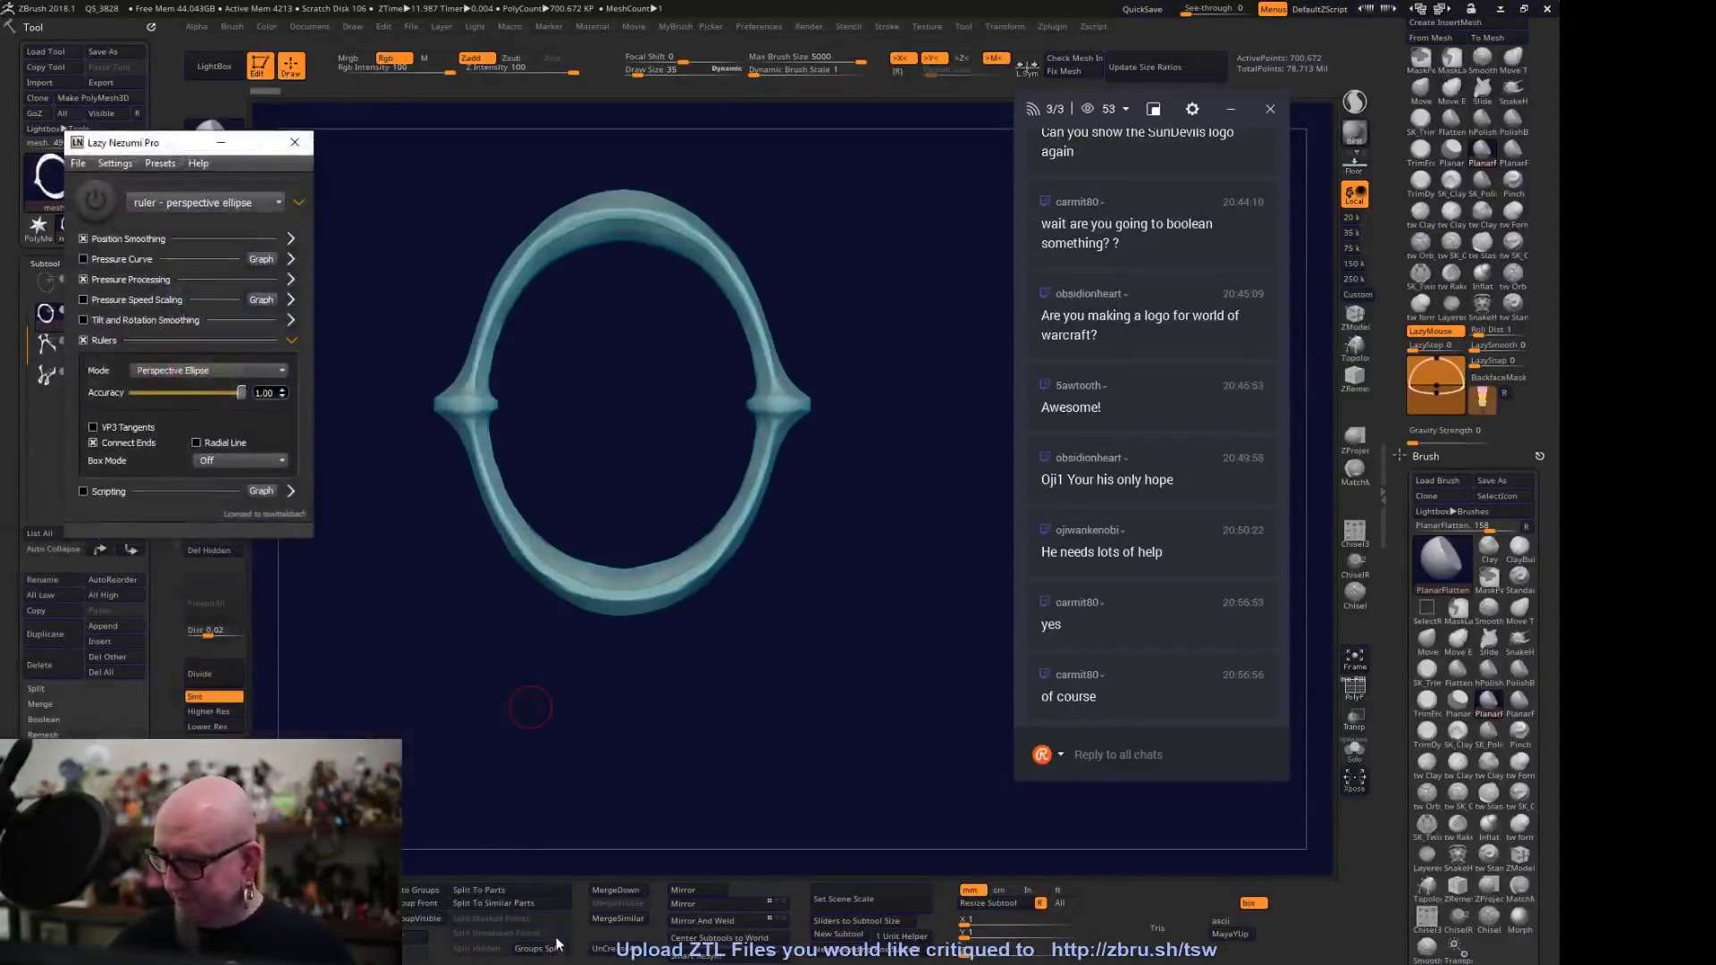
pyautogui.click(96, 204)
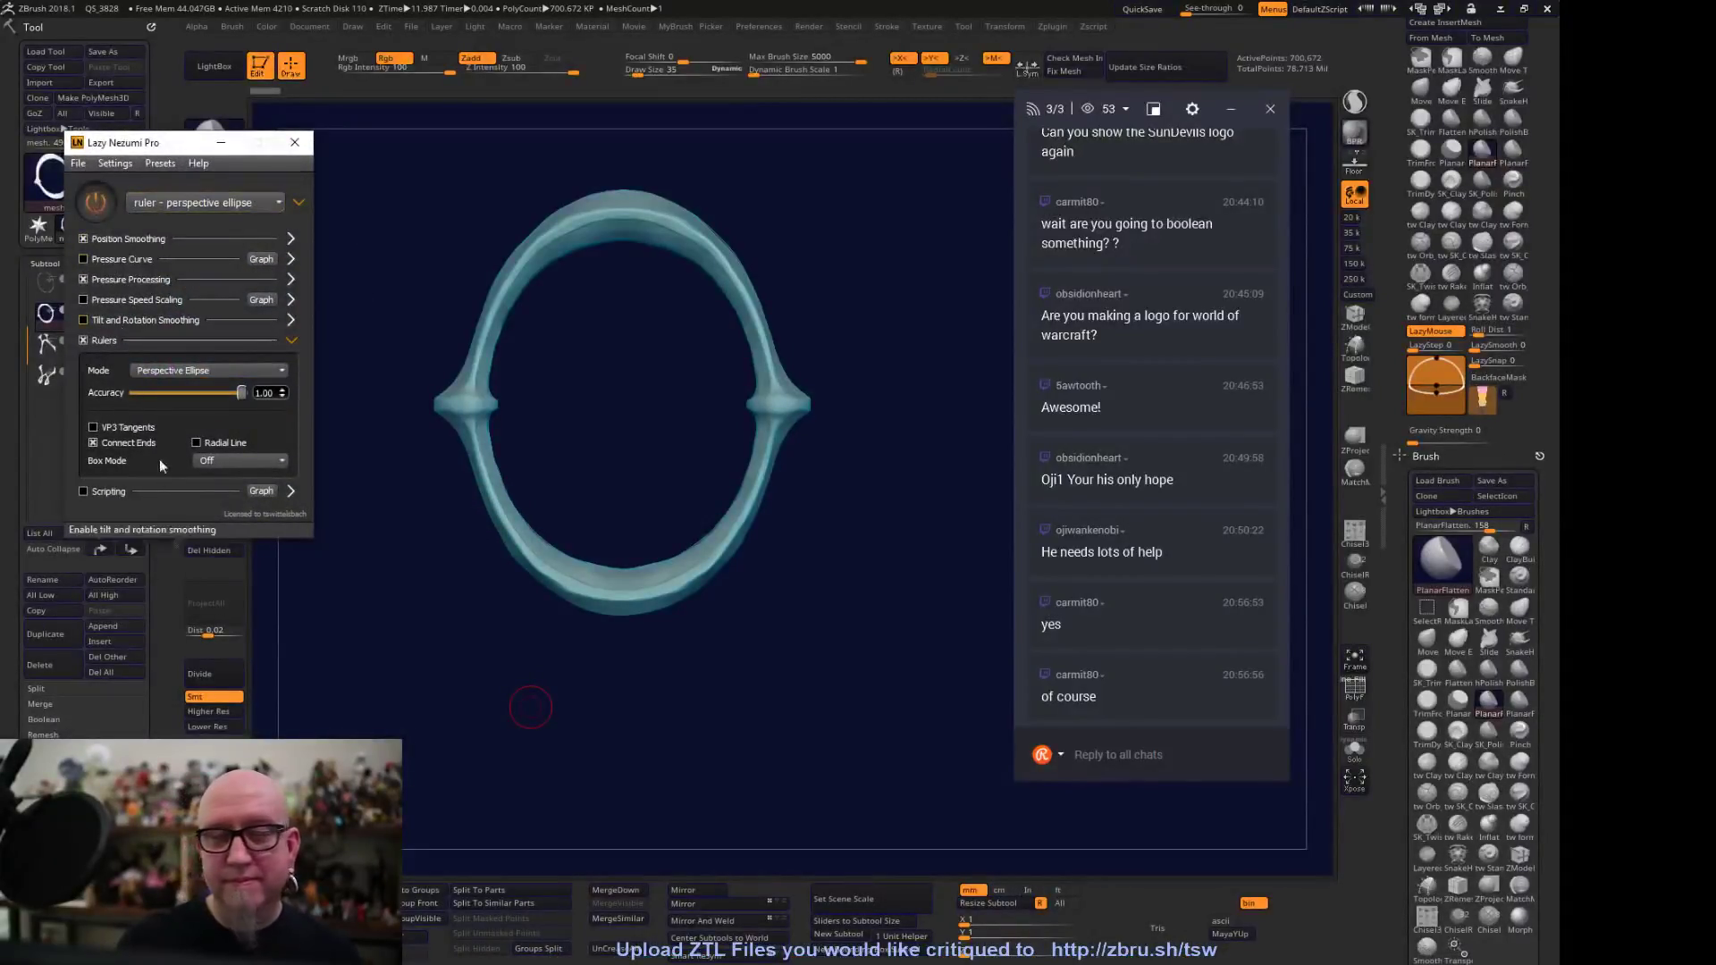
# Fit the perspective ellipse ruler to the ring's band and stroke along it with the PlanarFlatten brush
pyautogui.moveTo(839, 356); pyautogui.dragTo(857, 616)
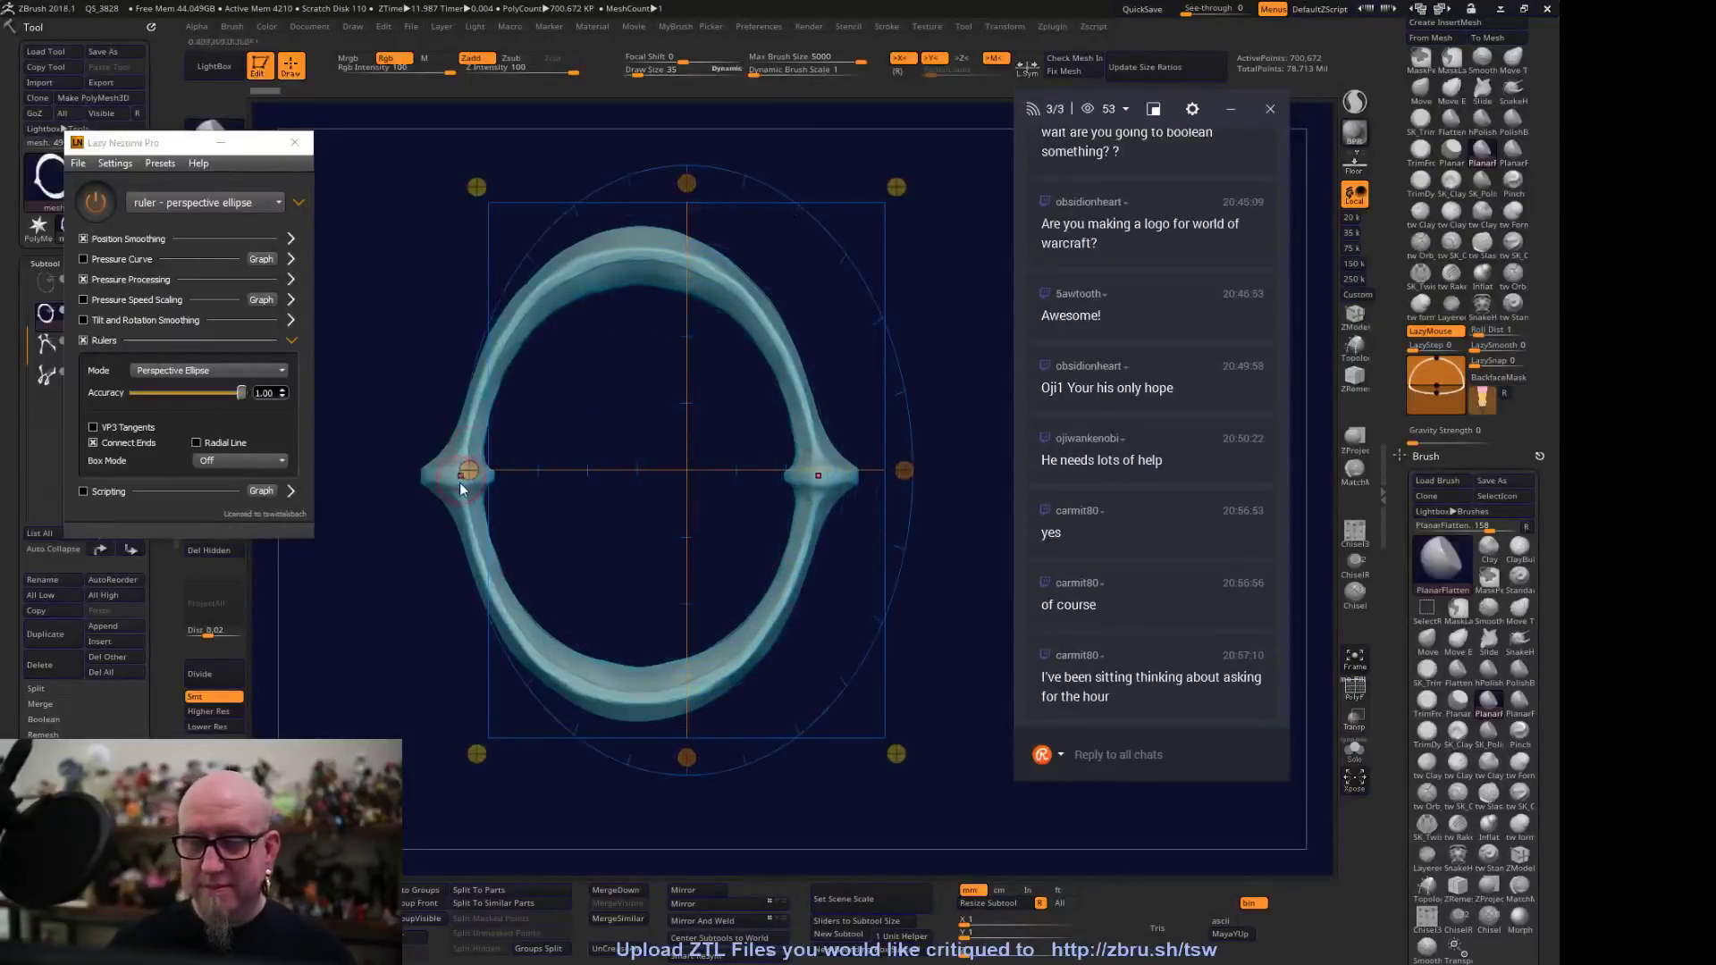
pyautogui.moveTo(469, 471); pyautogui.dragTo(446, 471)
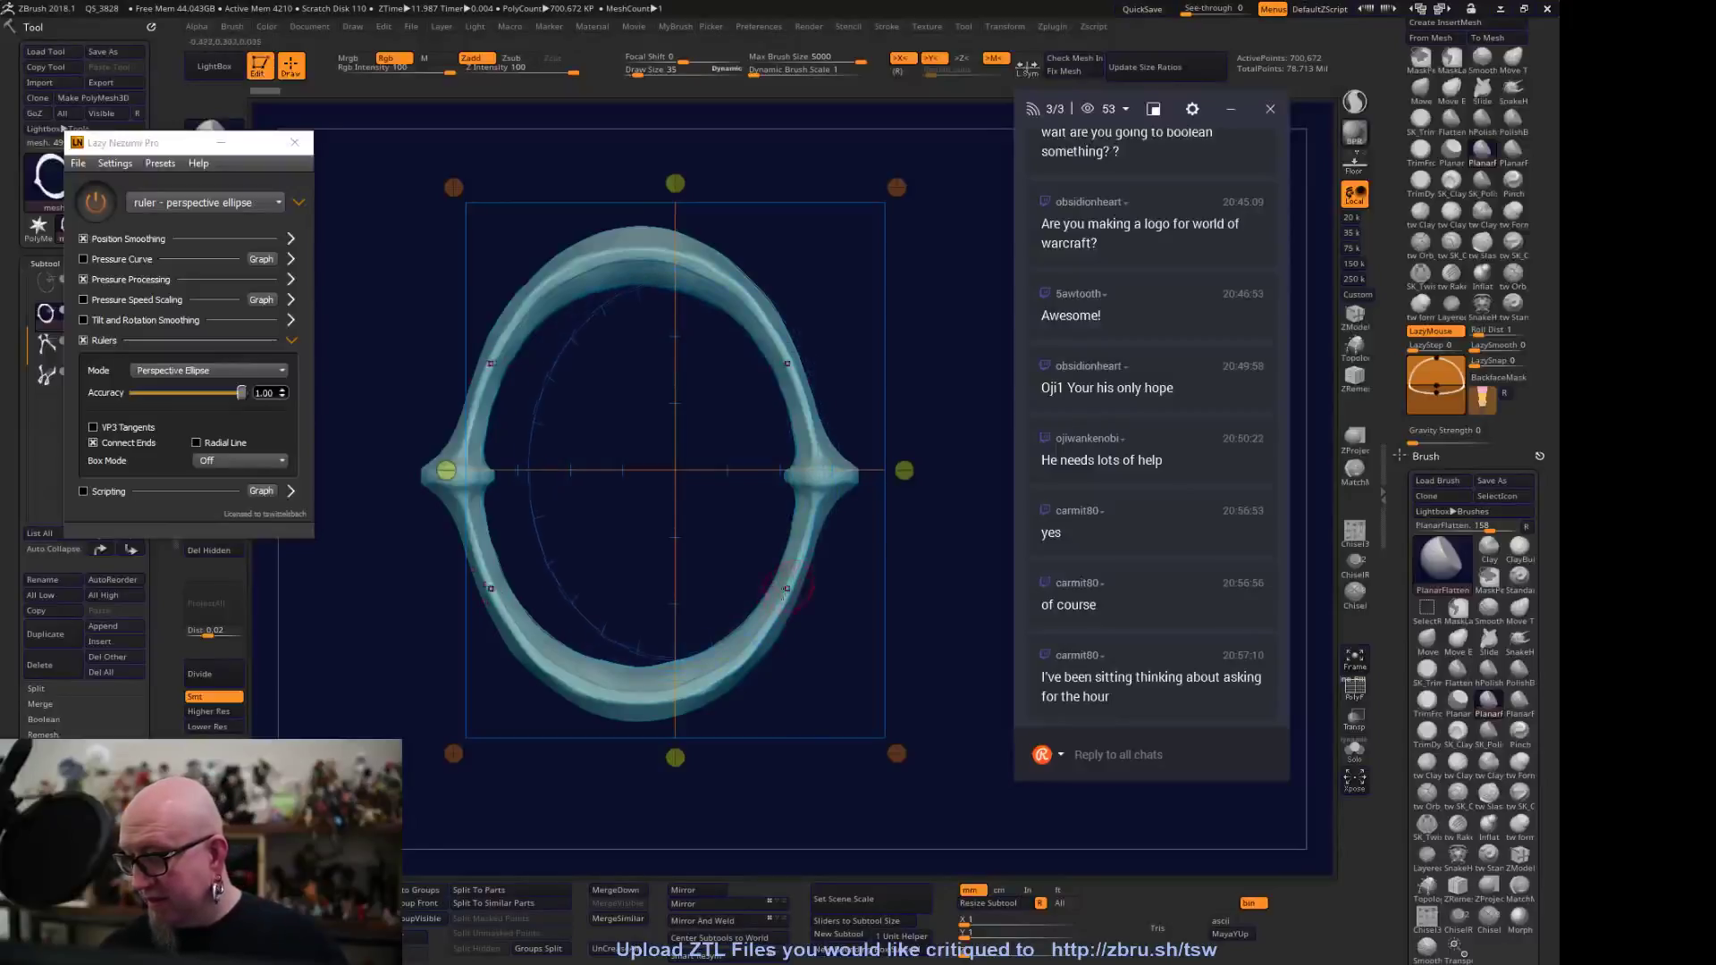
pyautogui.moveTo(904, 471); pyautogui.dragTo(829, 481)
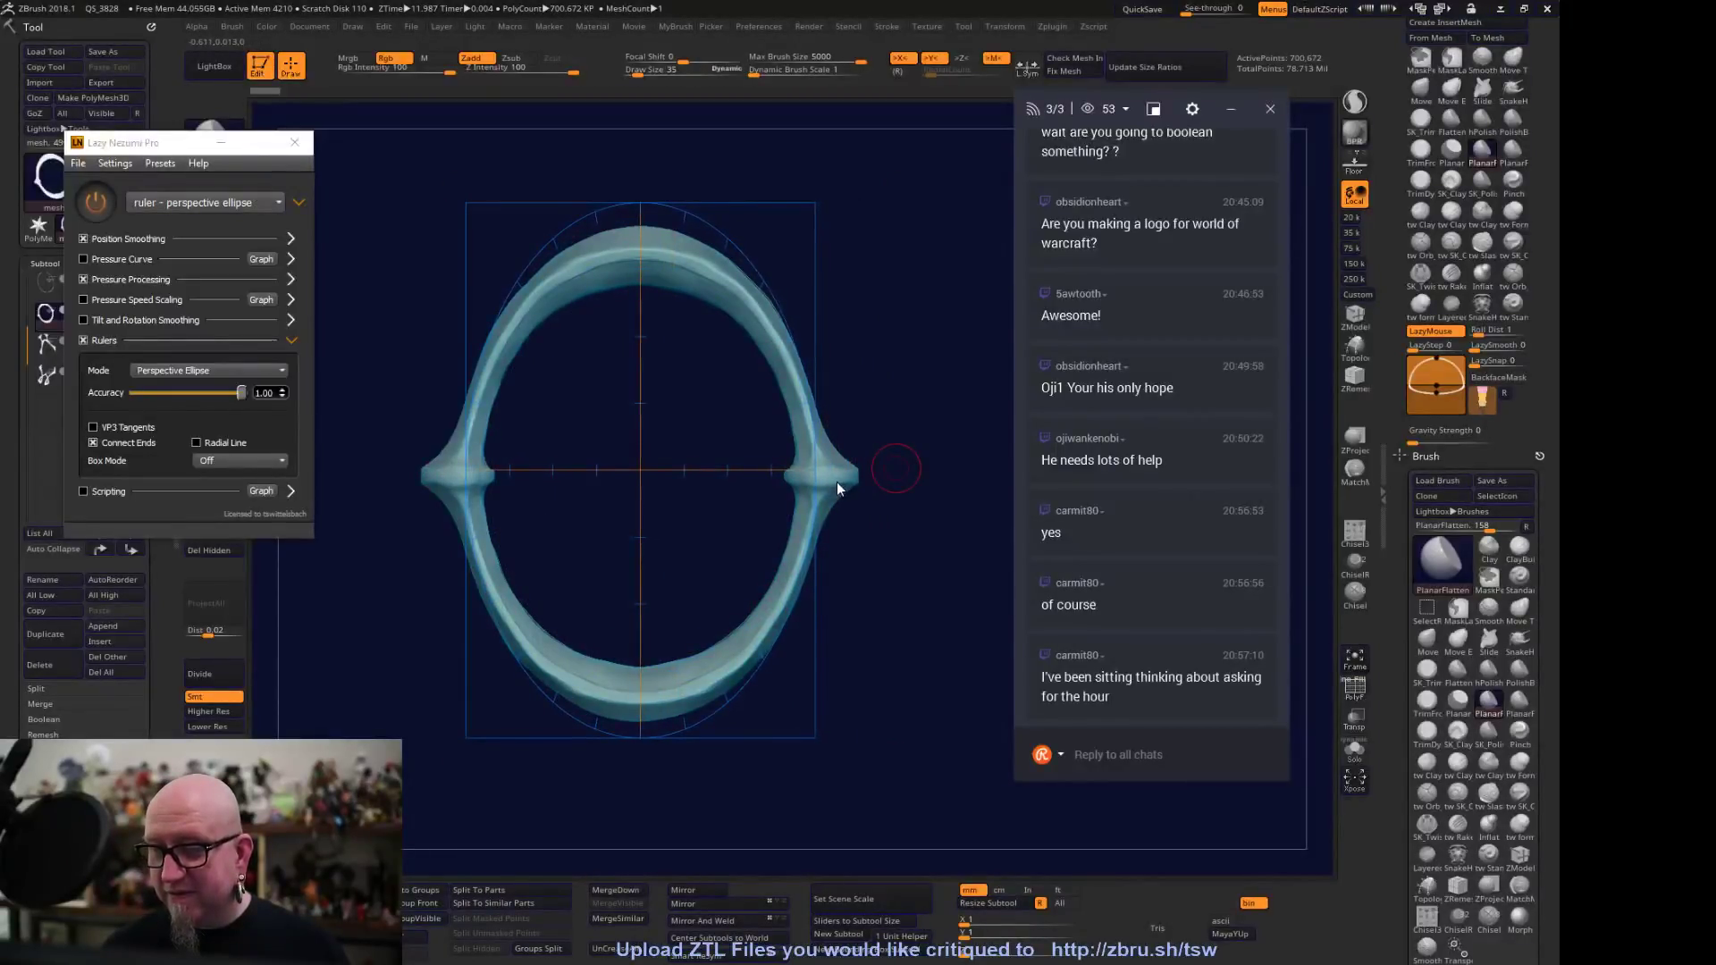
pyautogui.moveTo(641, 188); pyautogui.dragTo(644, 234)
pyautogui.moveTo(640, 761); pyautogui.dragTo(643, 729)
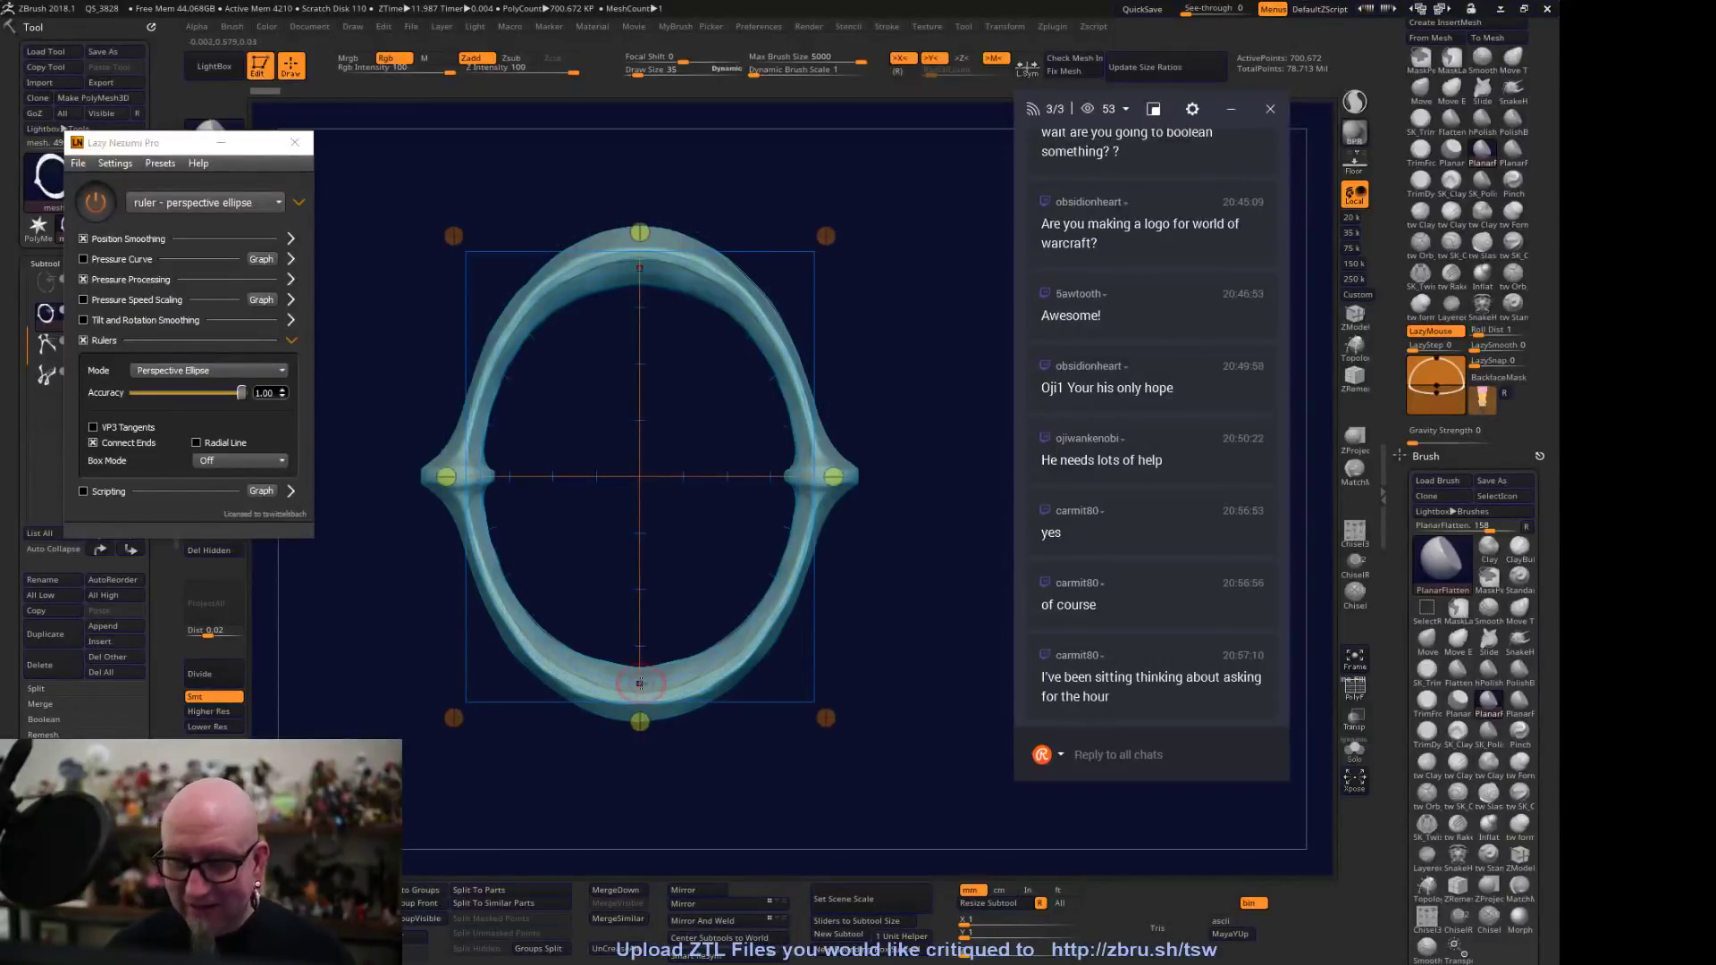
pyautogui.moveTo(478, 549); pyautogui.dragTo(476, 496)
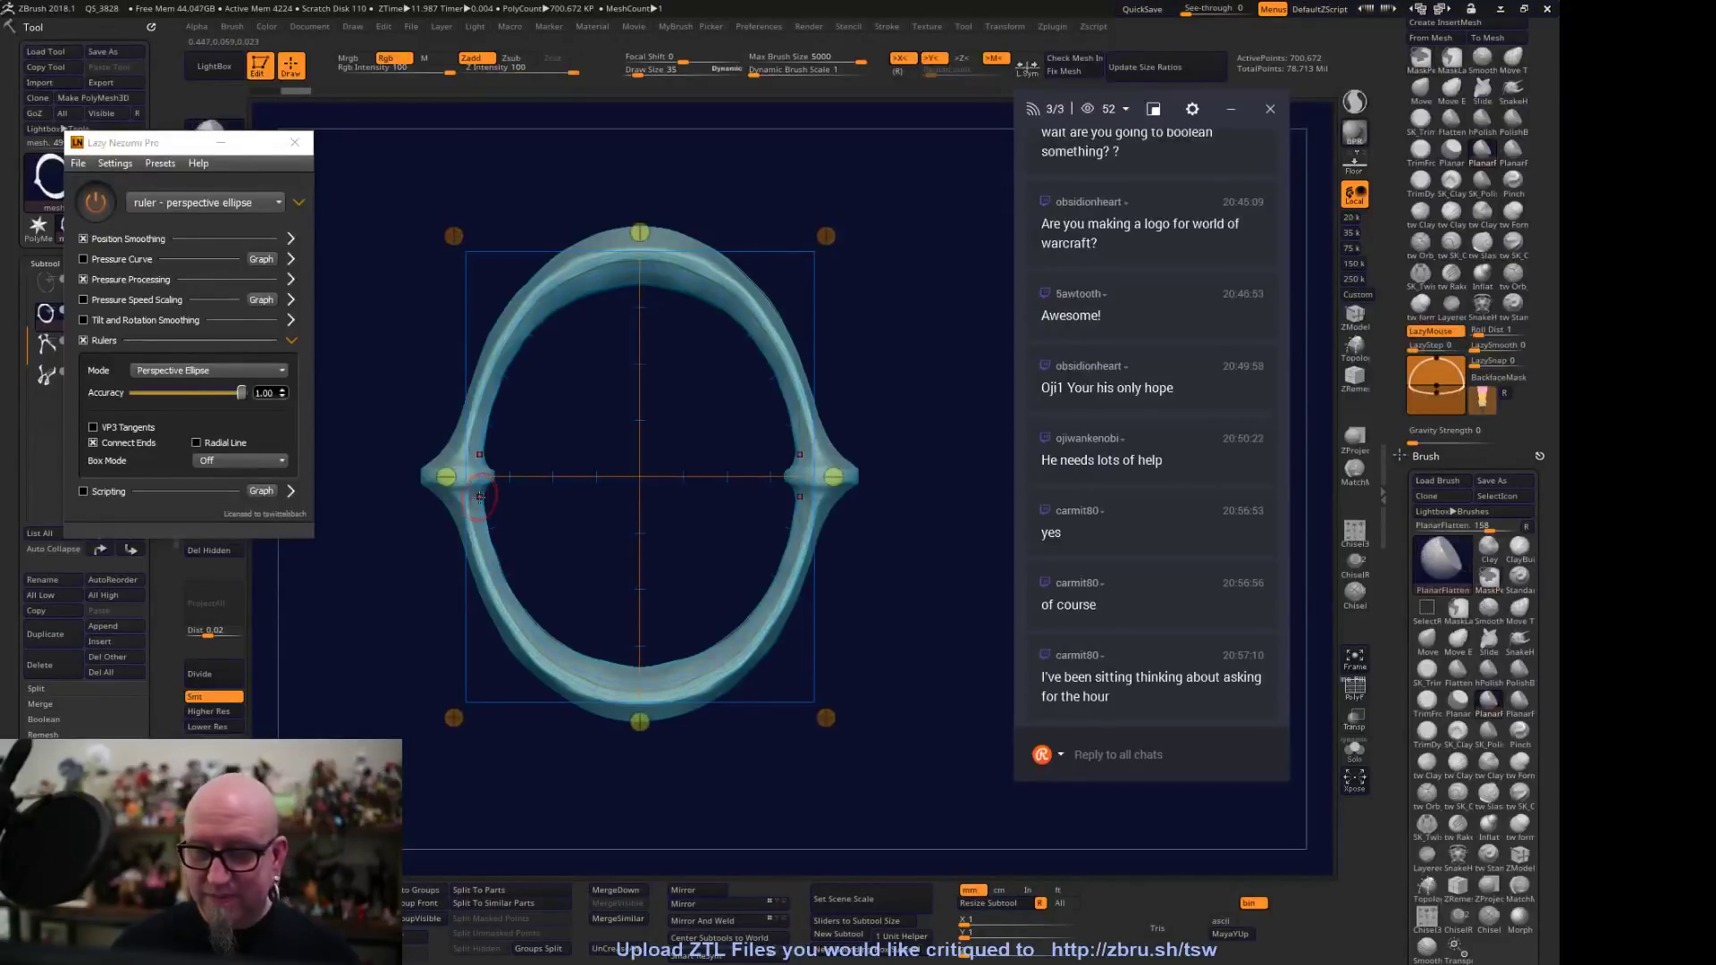
# Select the tw ClayTubes brush and shrink the ellipse ruler on all sides towards the ring's inner edge
pyautogui.click(1428, 212)
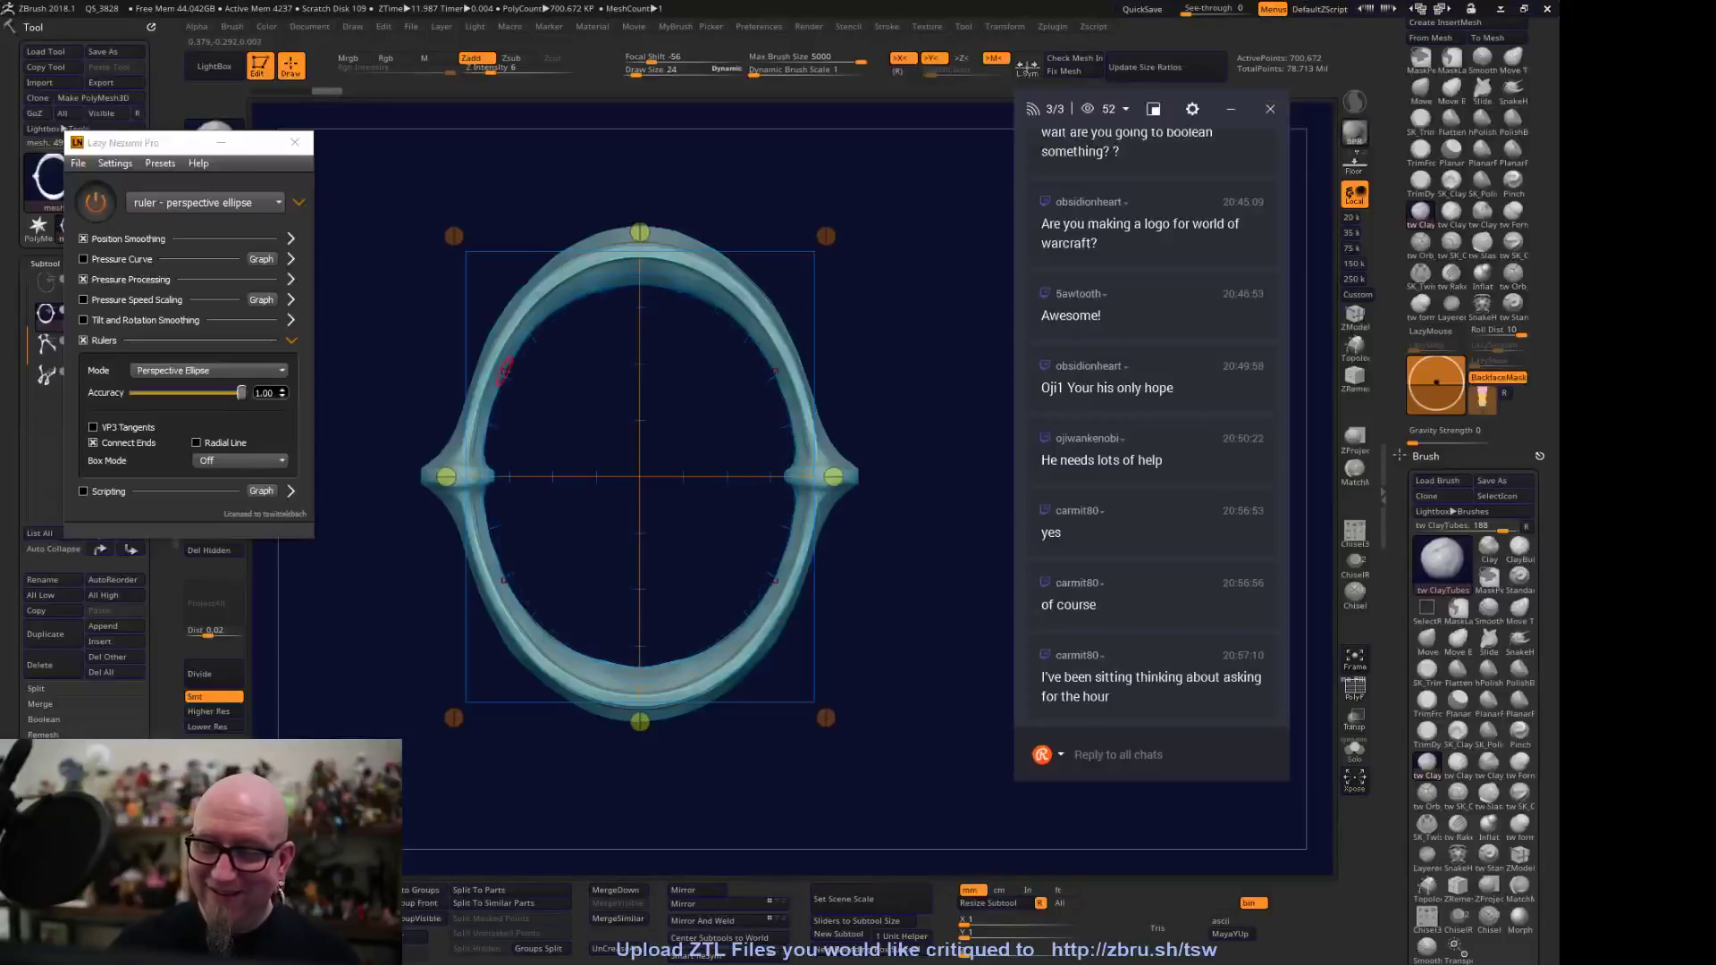
pyautogui.moveTo(639, 233); pyautogui.dragTo(640, 262)
pyautogui.moveTo(640, 703); pyautogui.dragTo(640, 670)
pyautogui.moveTo(445, 477); pyautogui.dragTo(468, 485)
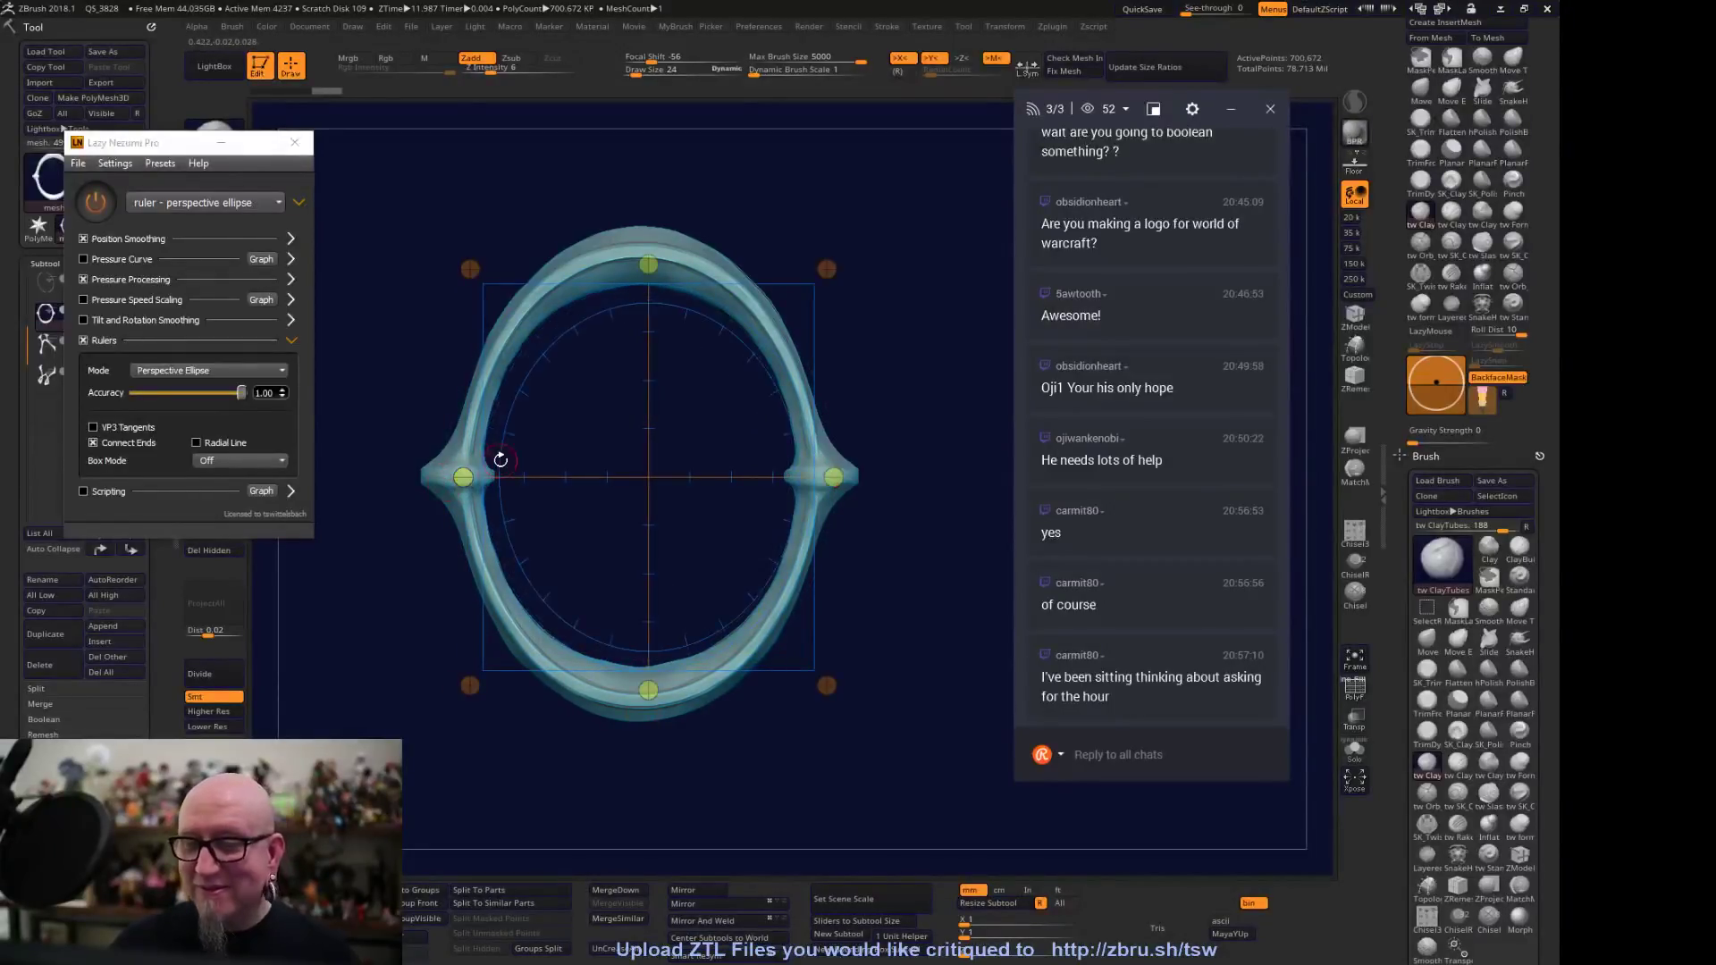
pyautogui.moveTo(650, 268); pyautogui.dragTo(650, 262)
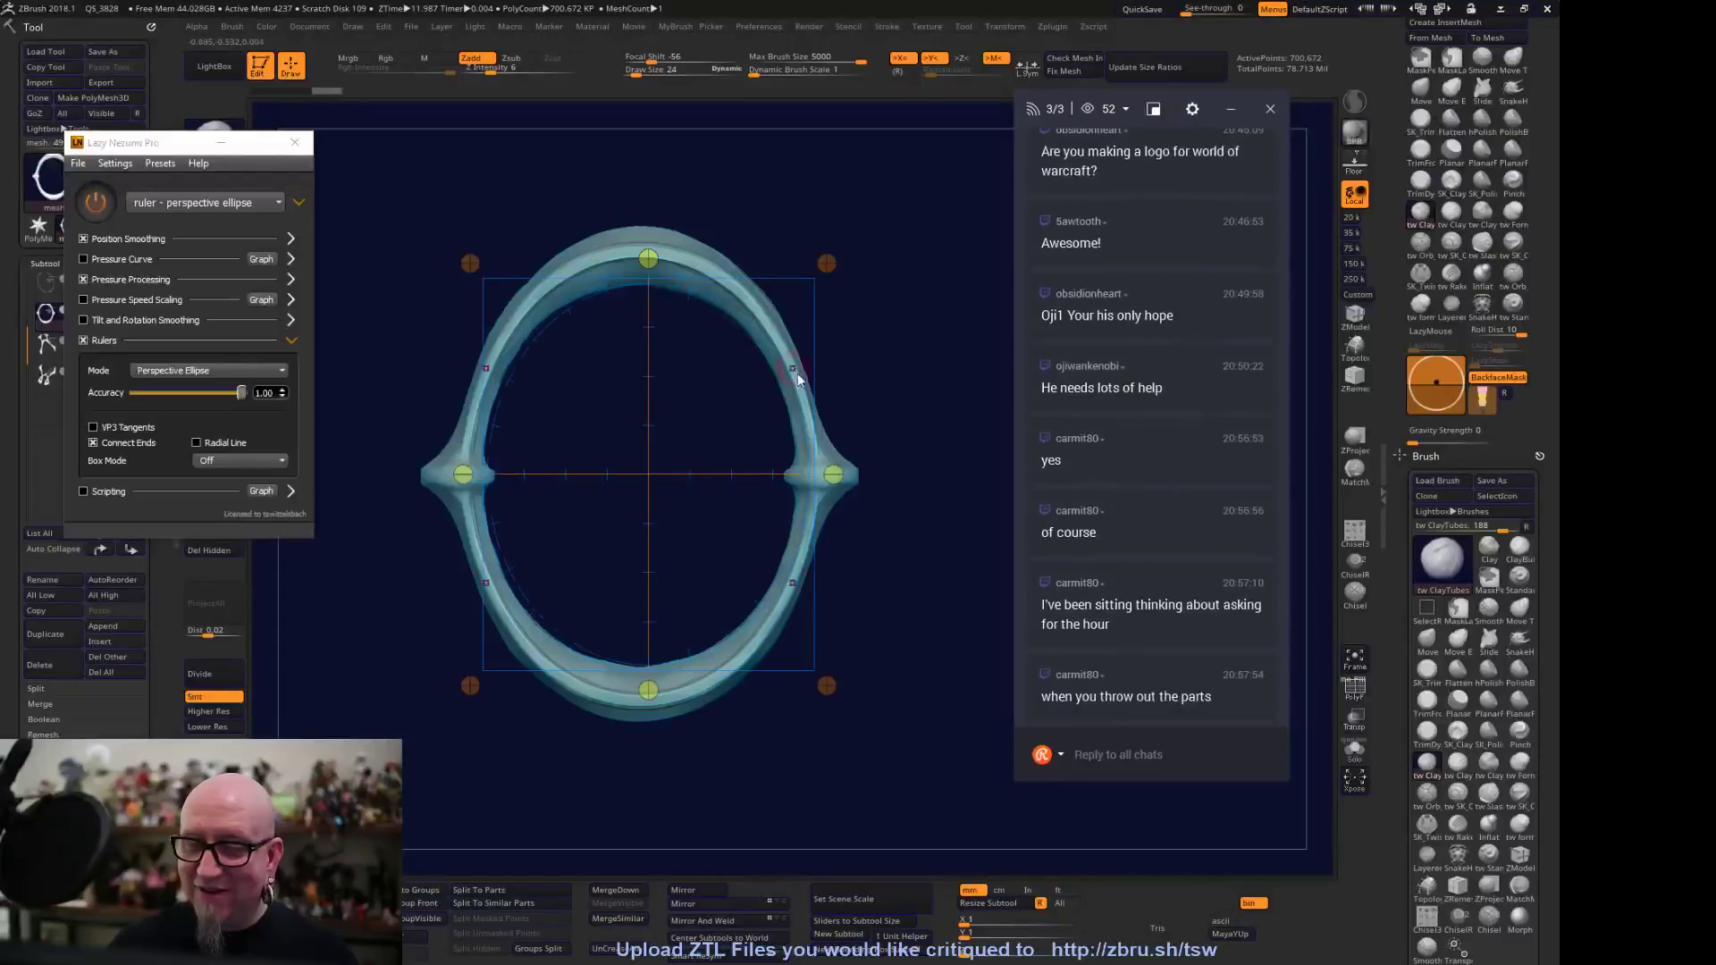
pyautogui.moveTo(832, 474); pyautogui.dragTo(815, 479)
pyautogui.moveTo(639, 259); pyautogui.dragTo(640, 263)
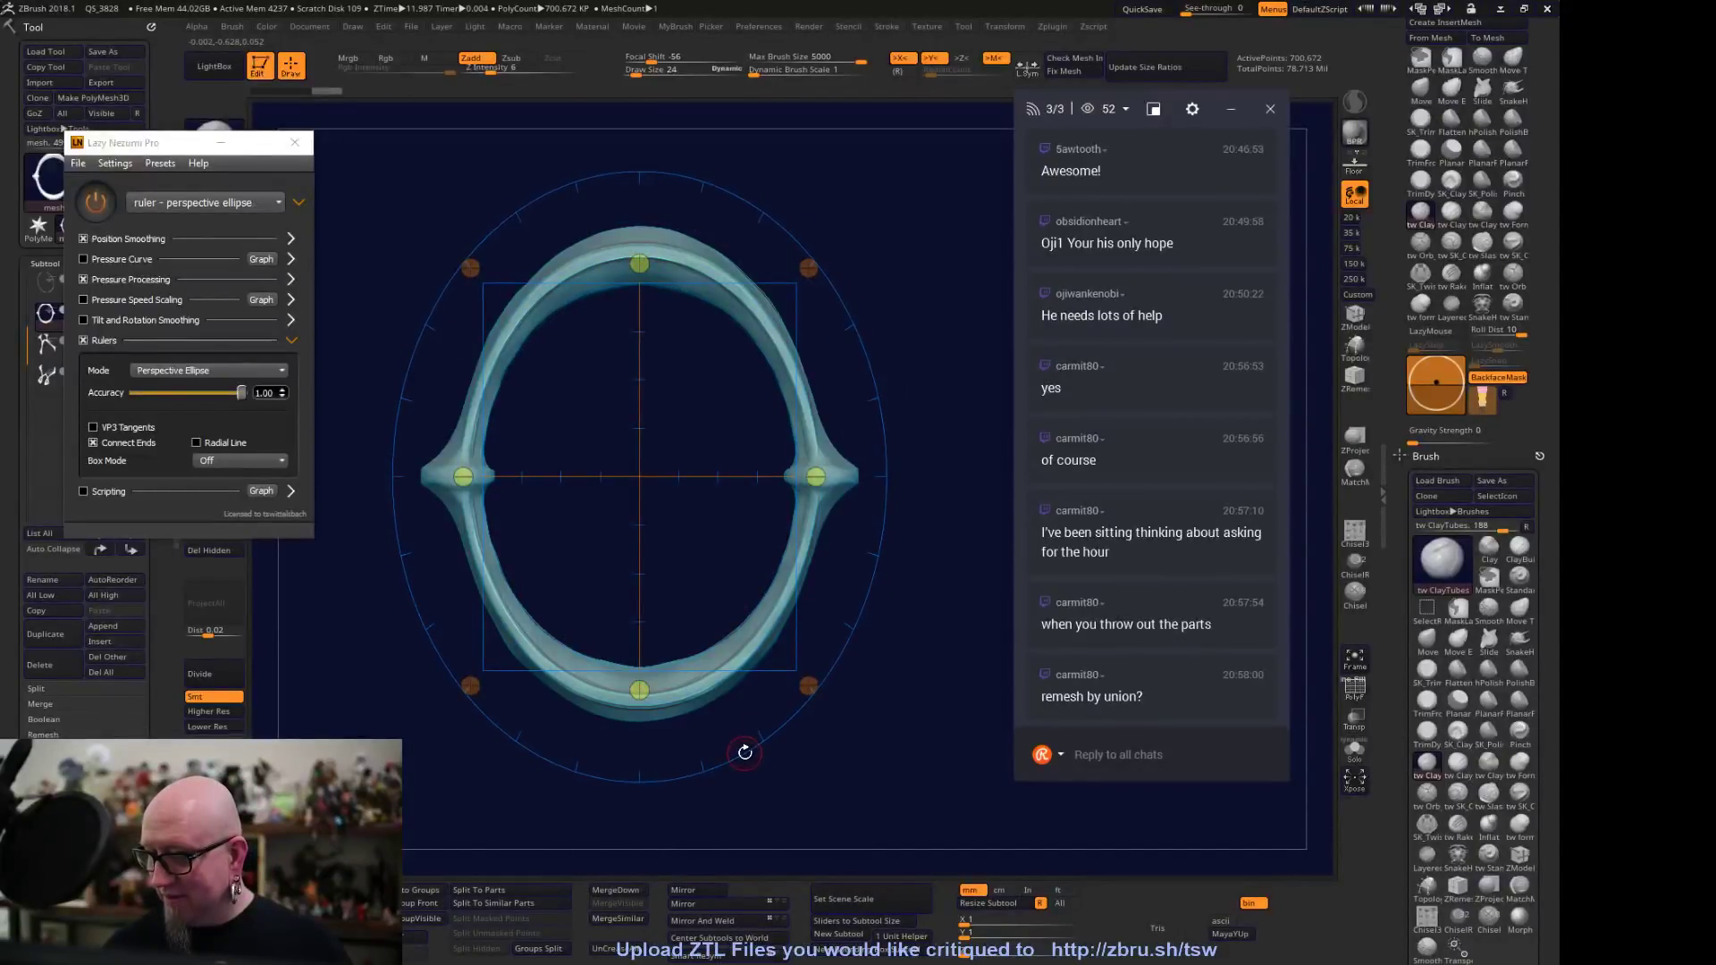
# Stroke around the ring's inner edge along the fitted perspective ellipse ruler with the tw ClayTubes brush
pyautogui.moveTo(639, 694); pyautogui.dragTo(639, 693)
pyautogui.moveTo(485, 506); pyautogui.dragTo(485, 499)
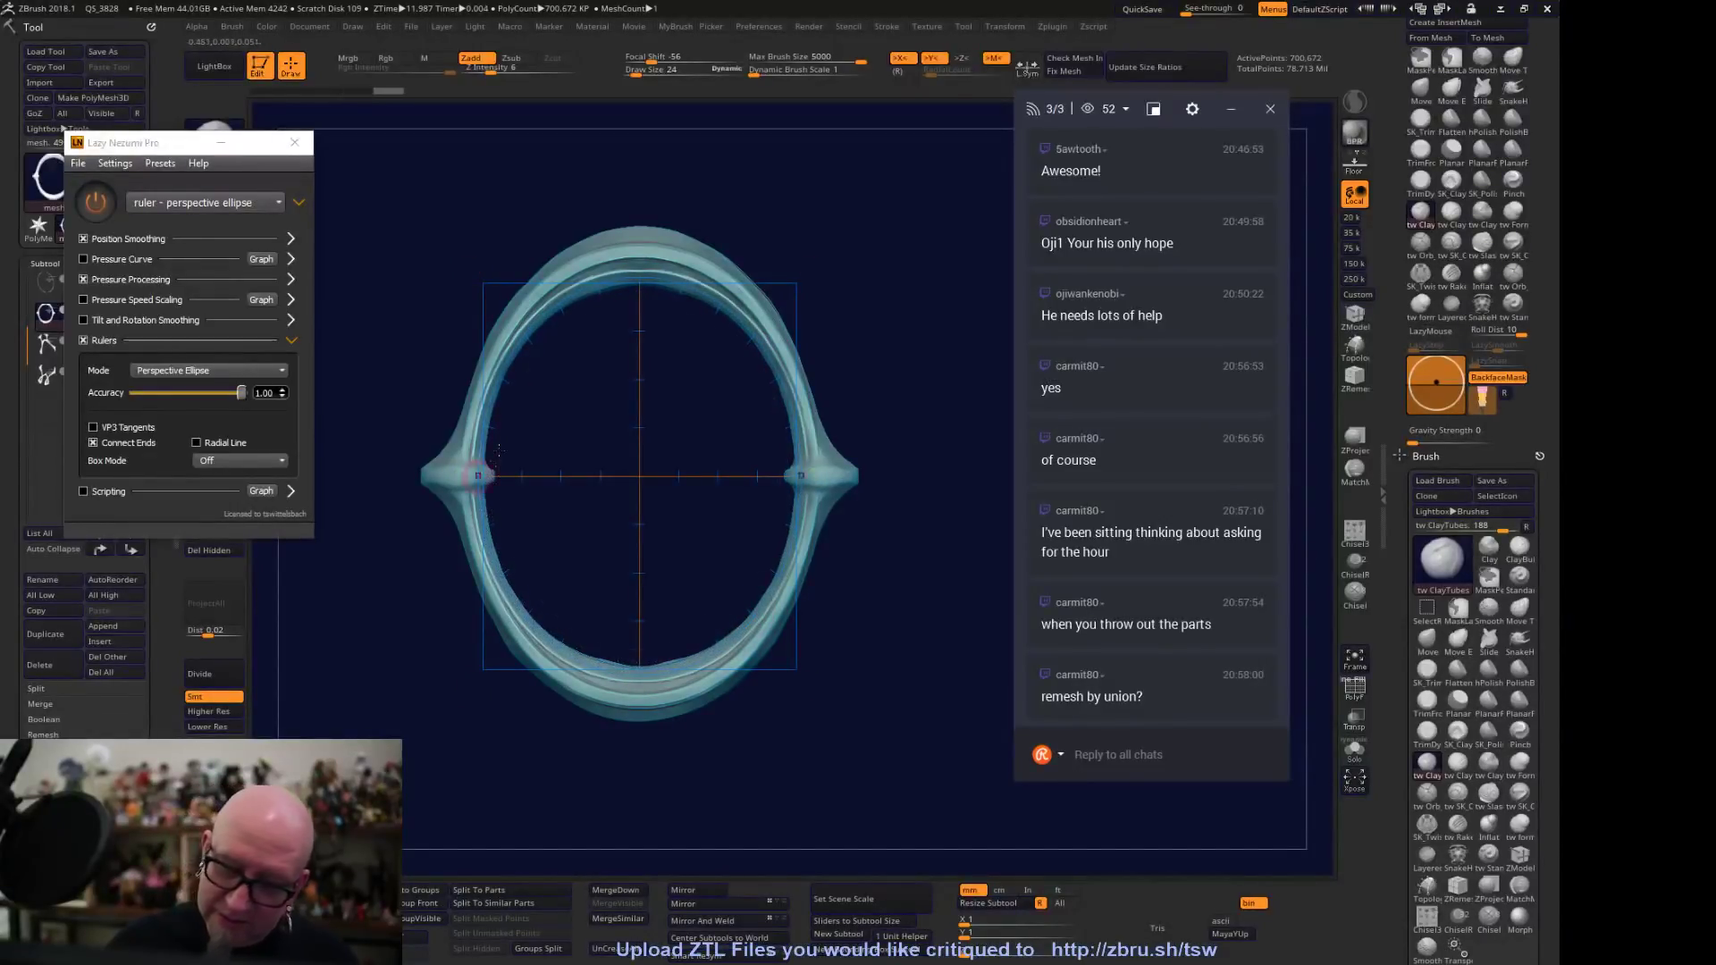
pyautogui.moveTo(494, 461); pyautogui.dragTo(490, 497)
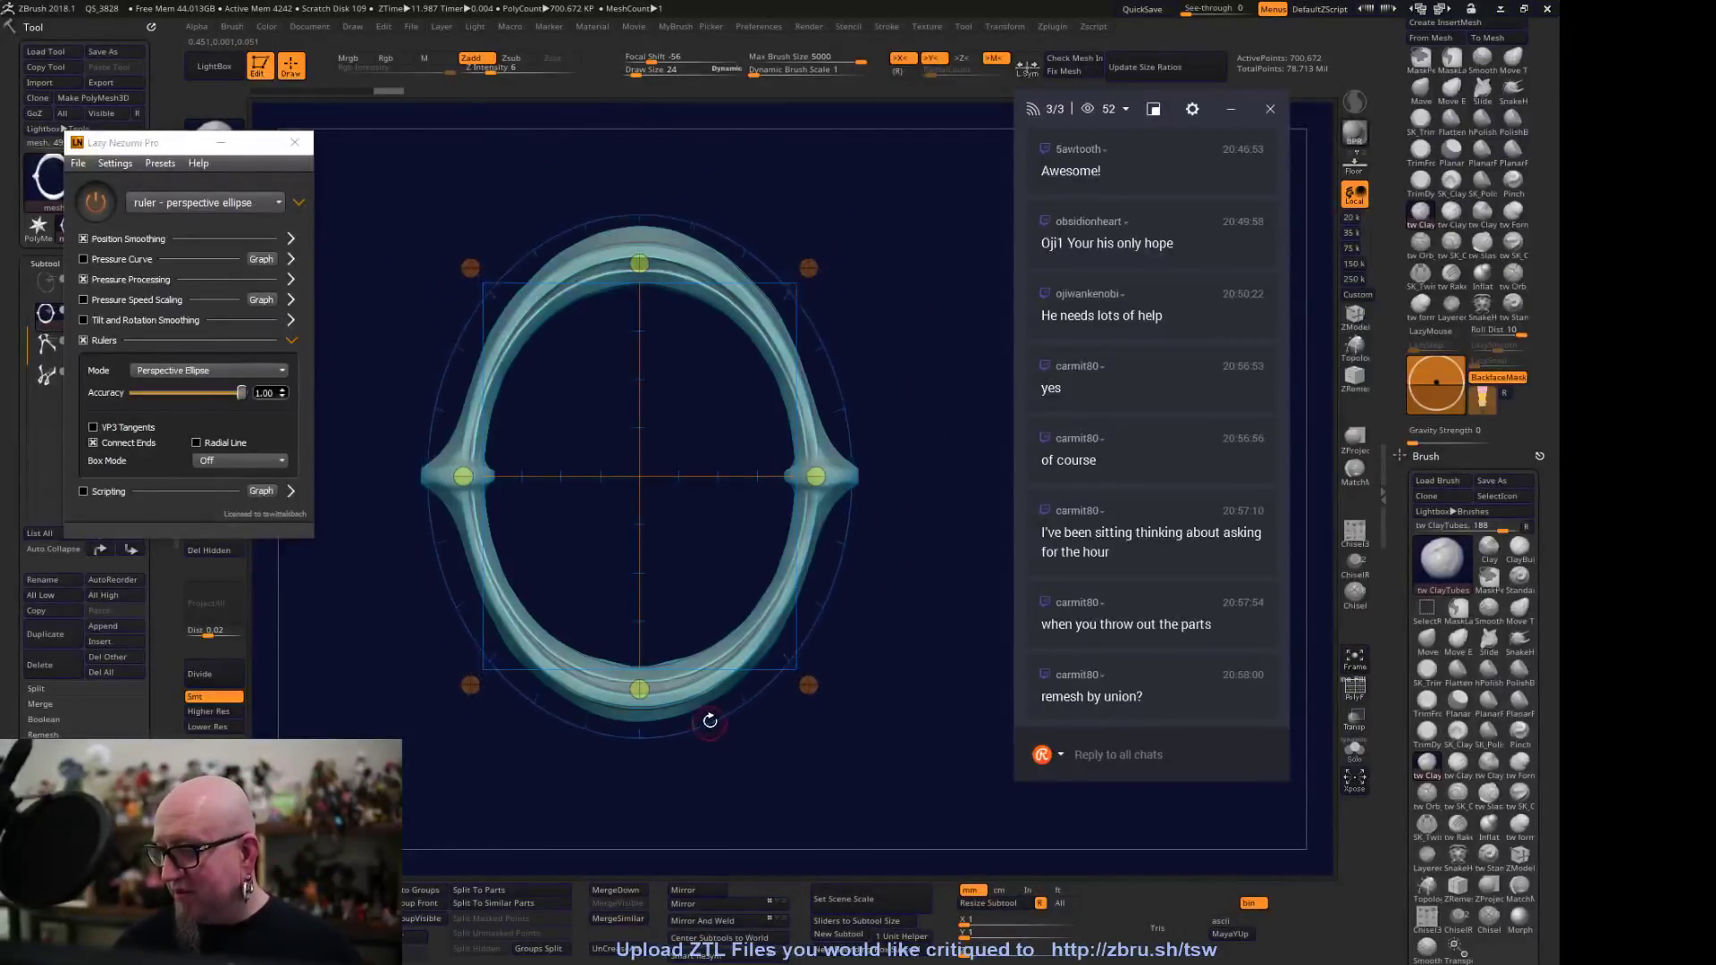
# Switch the active tool from the ring to the PolyMesh3D star and clear the Lazy Nezumi Pro ellipse ruler from the canvas
pyautogui.click(223, 149)
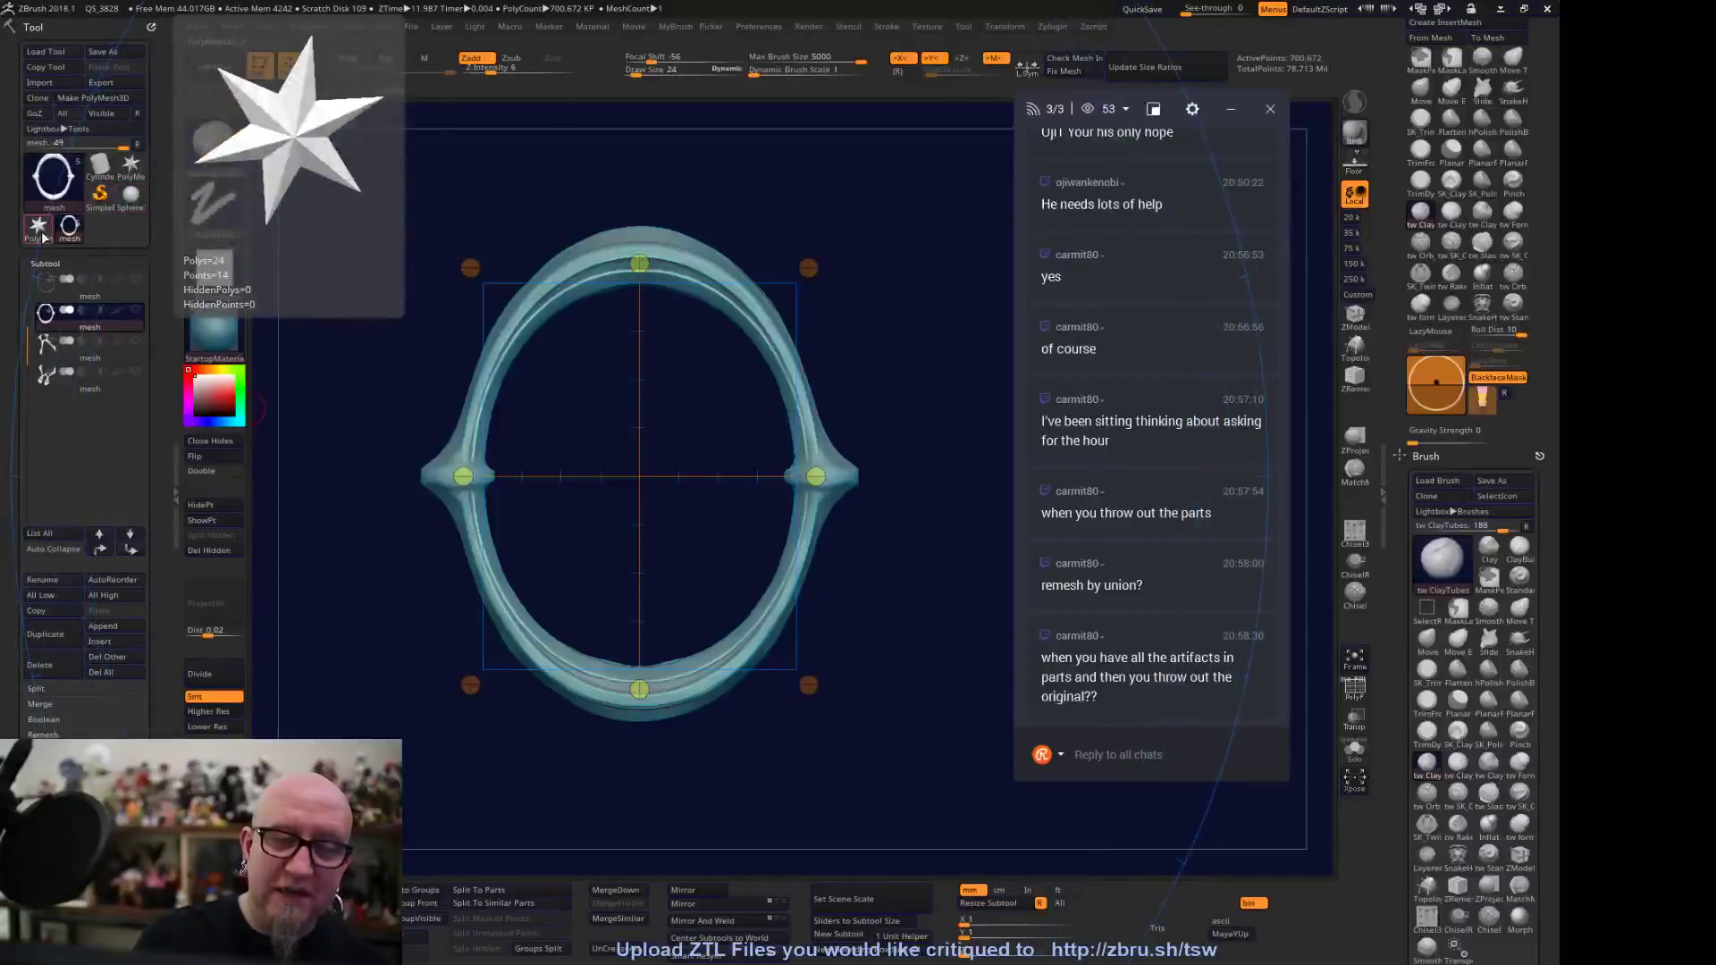
pyautogui.click(130, 164)
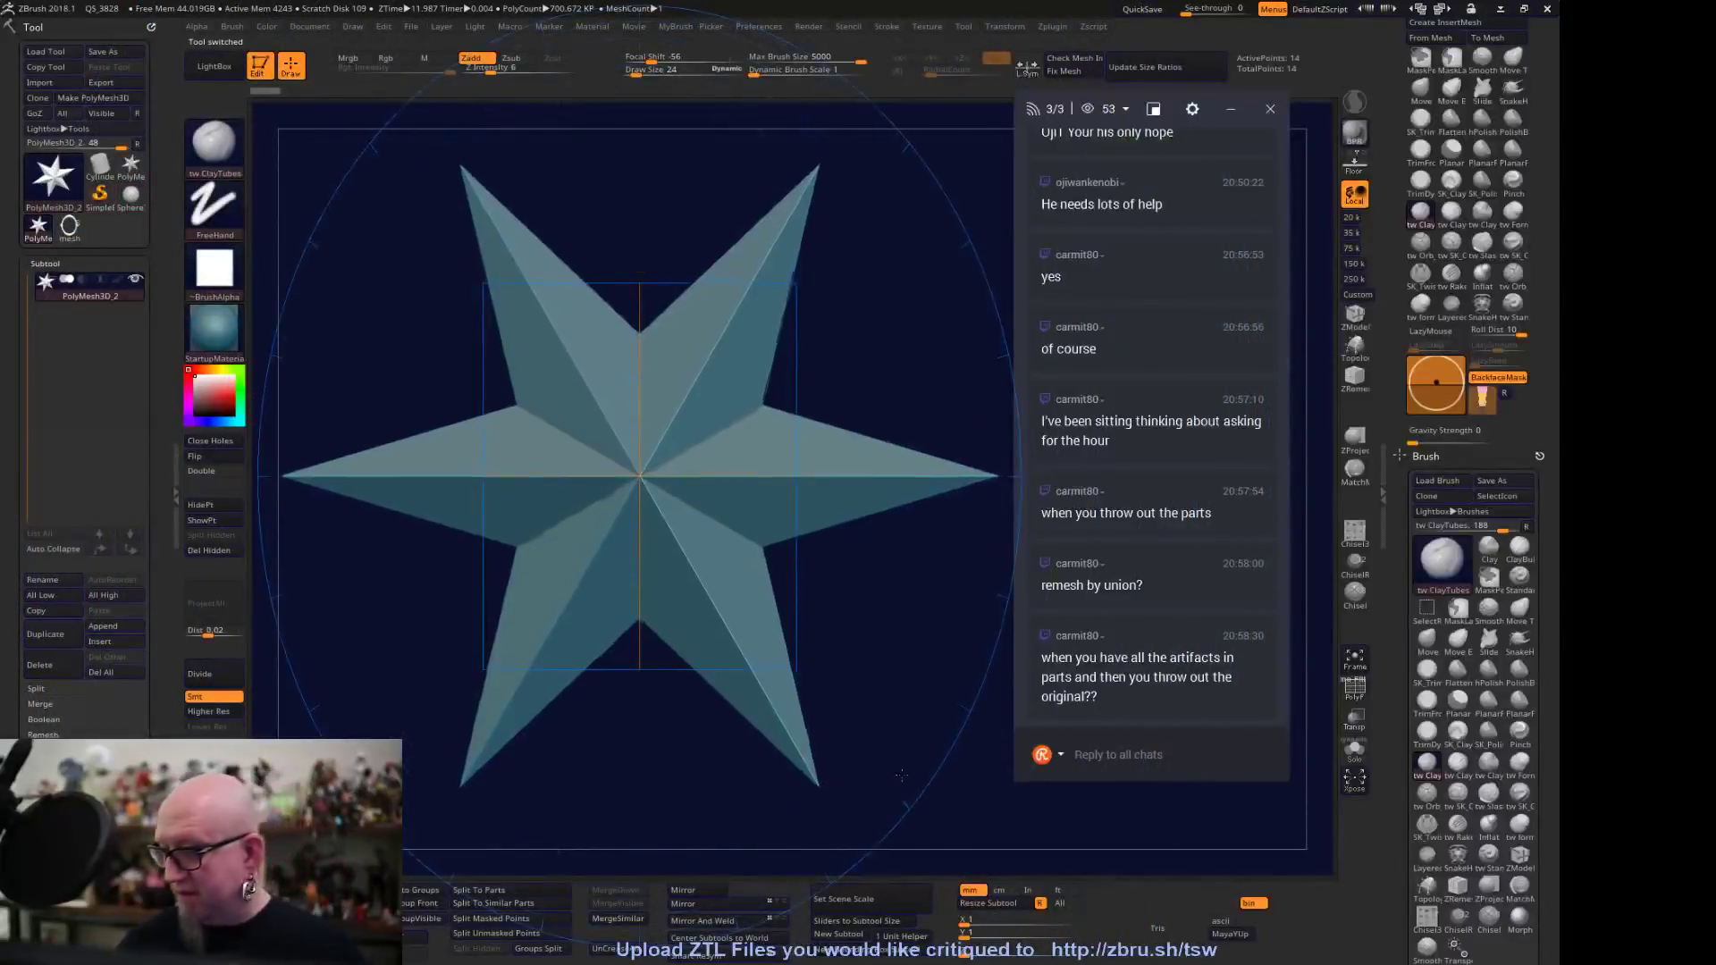
pyautogui.press('super')
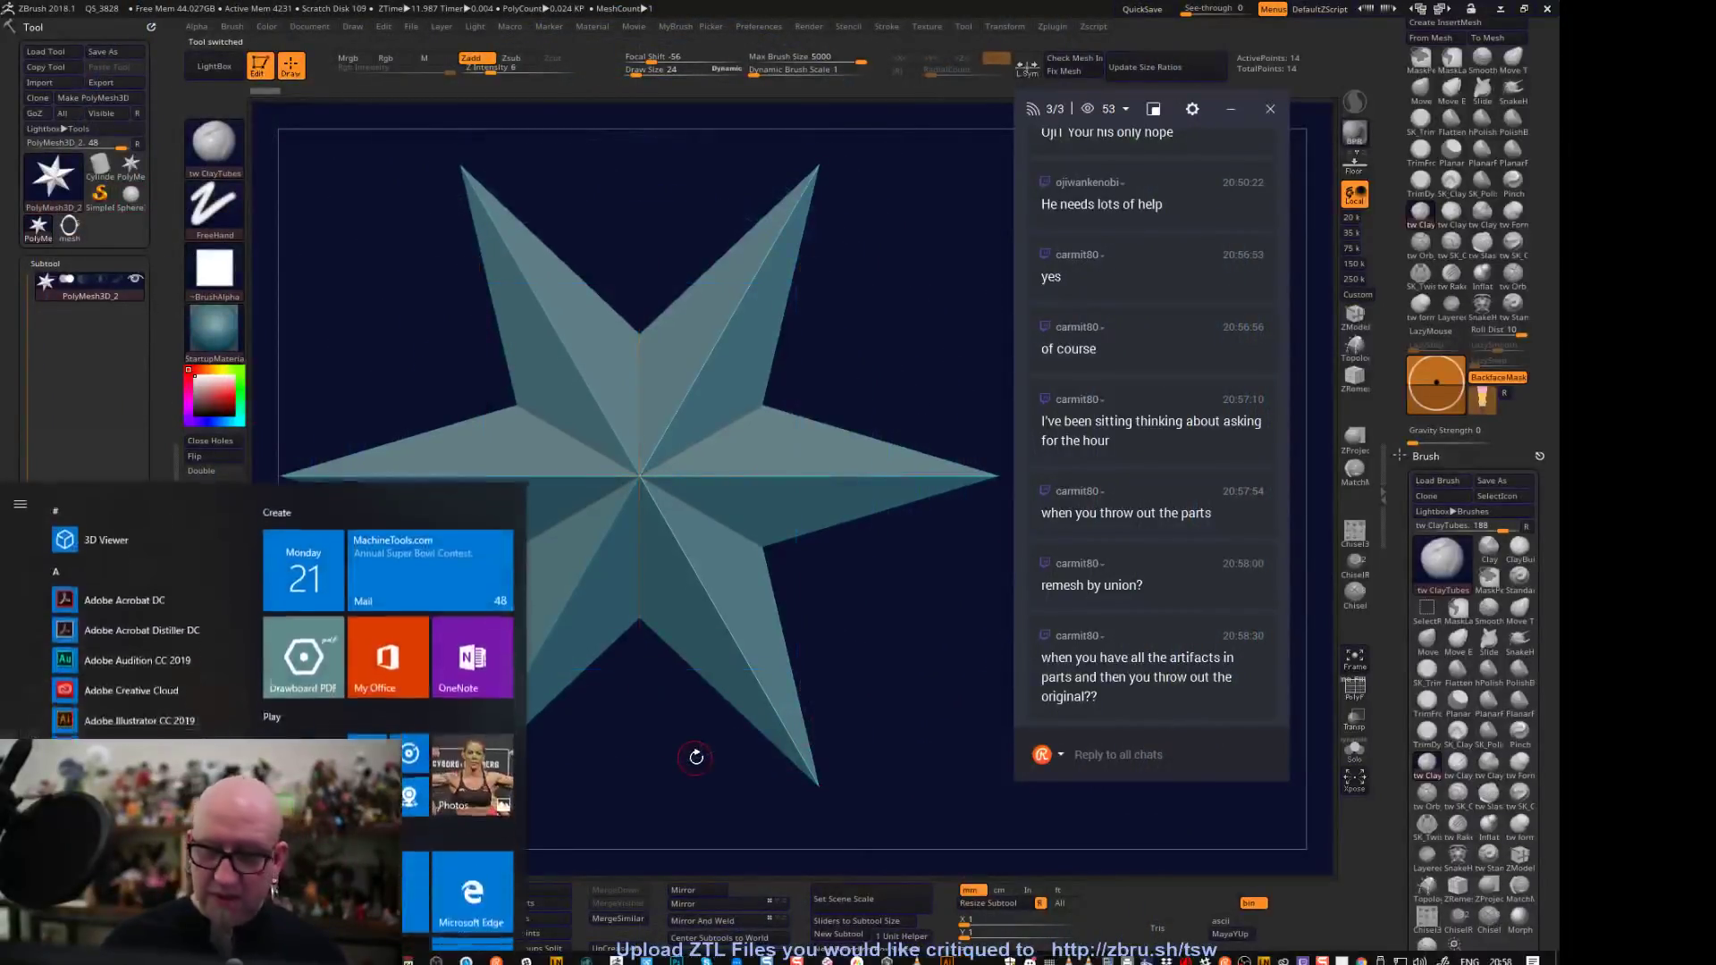
pyautogui.moveTo(643, 769); pyautogui.dragTo(676, 744)
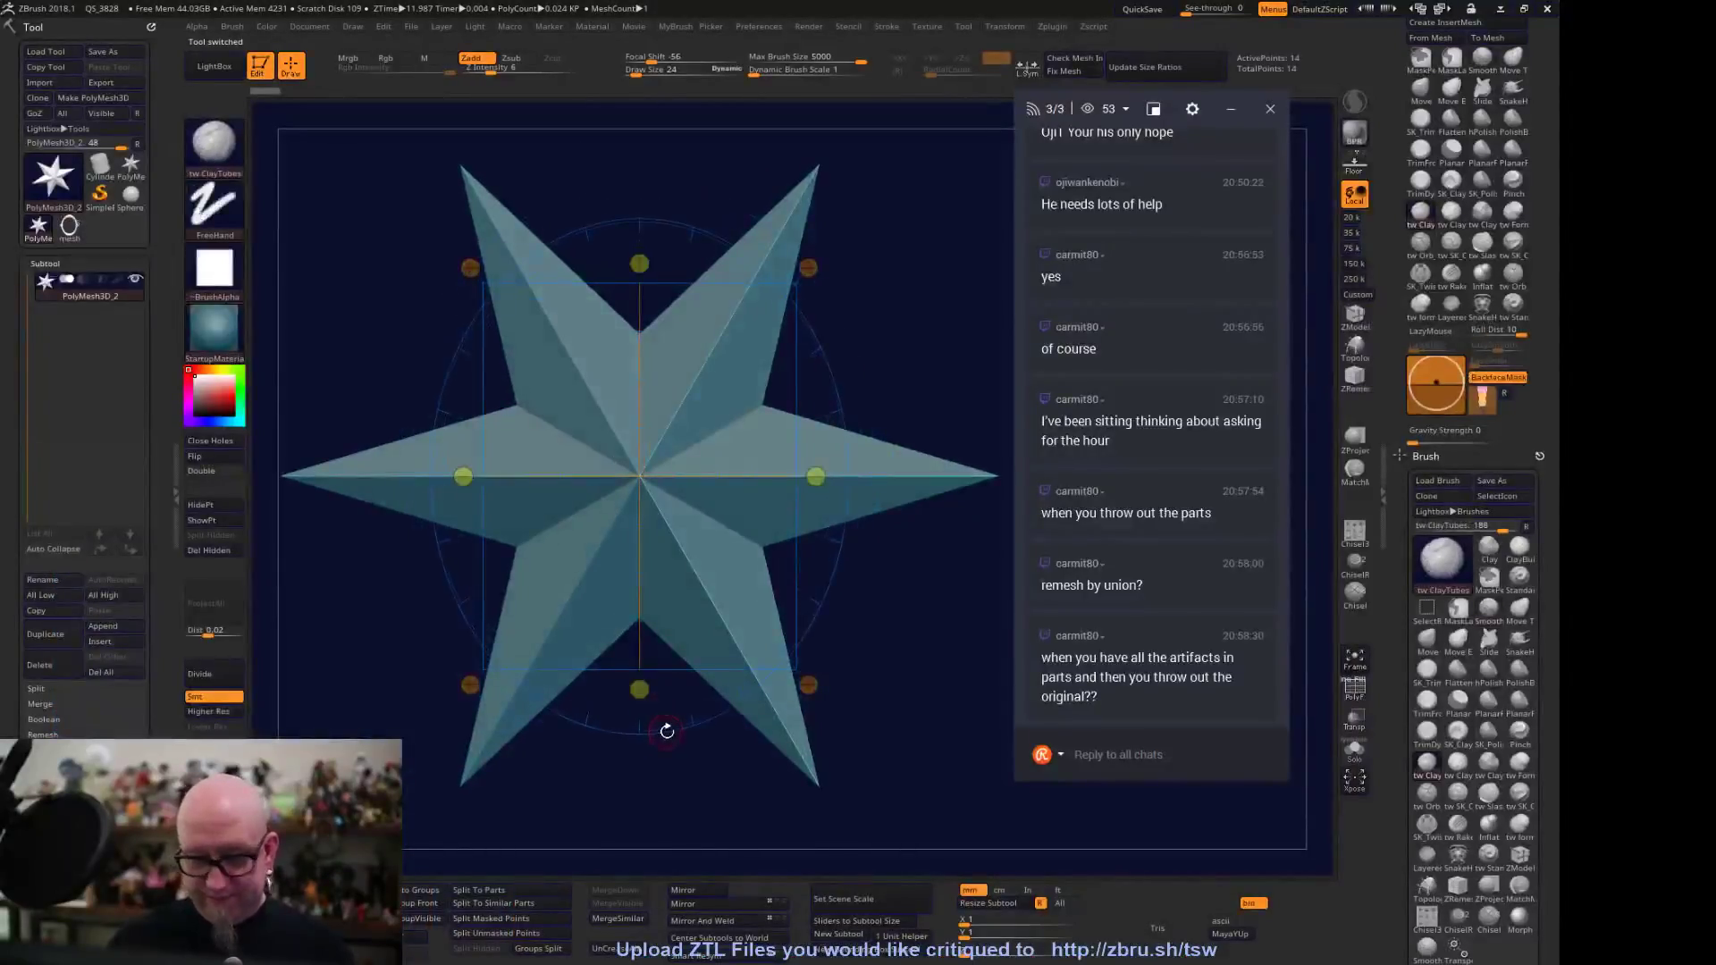
pyautogui.press('super')
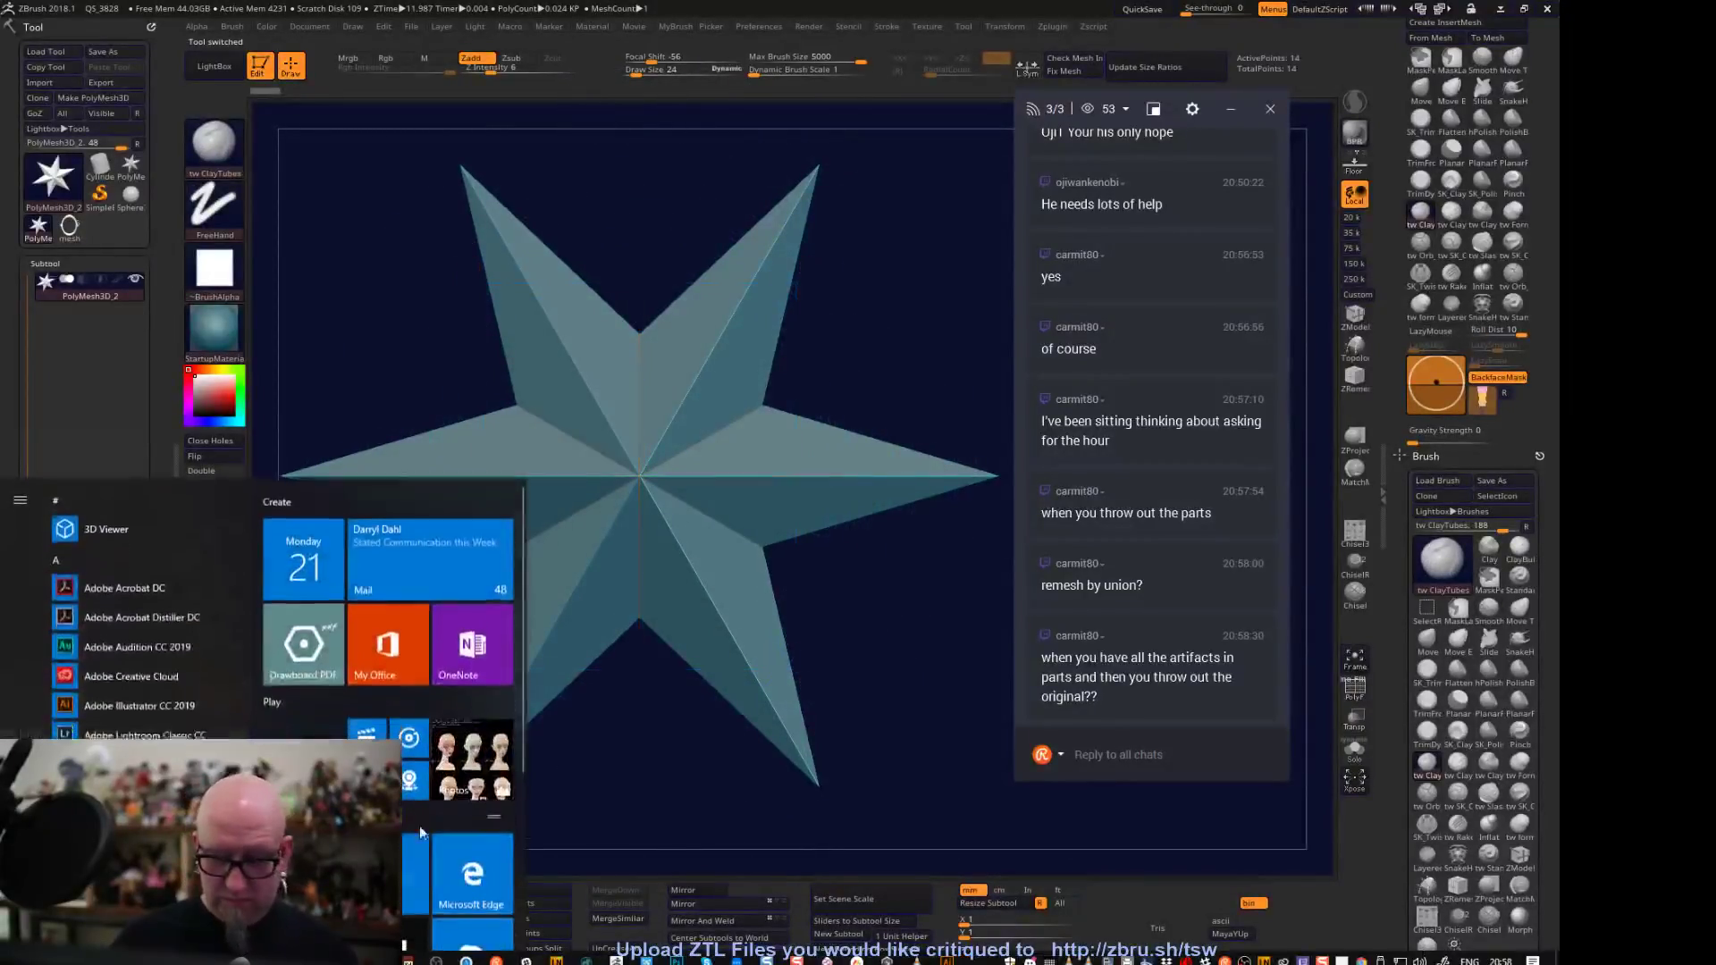
pyautogui.click(556, 960)
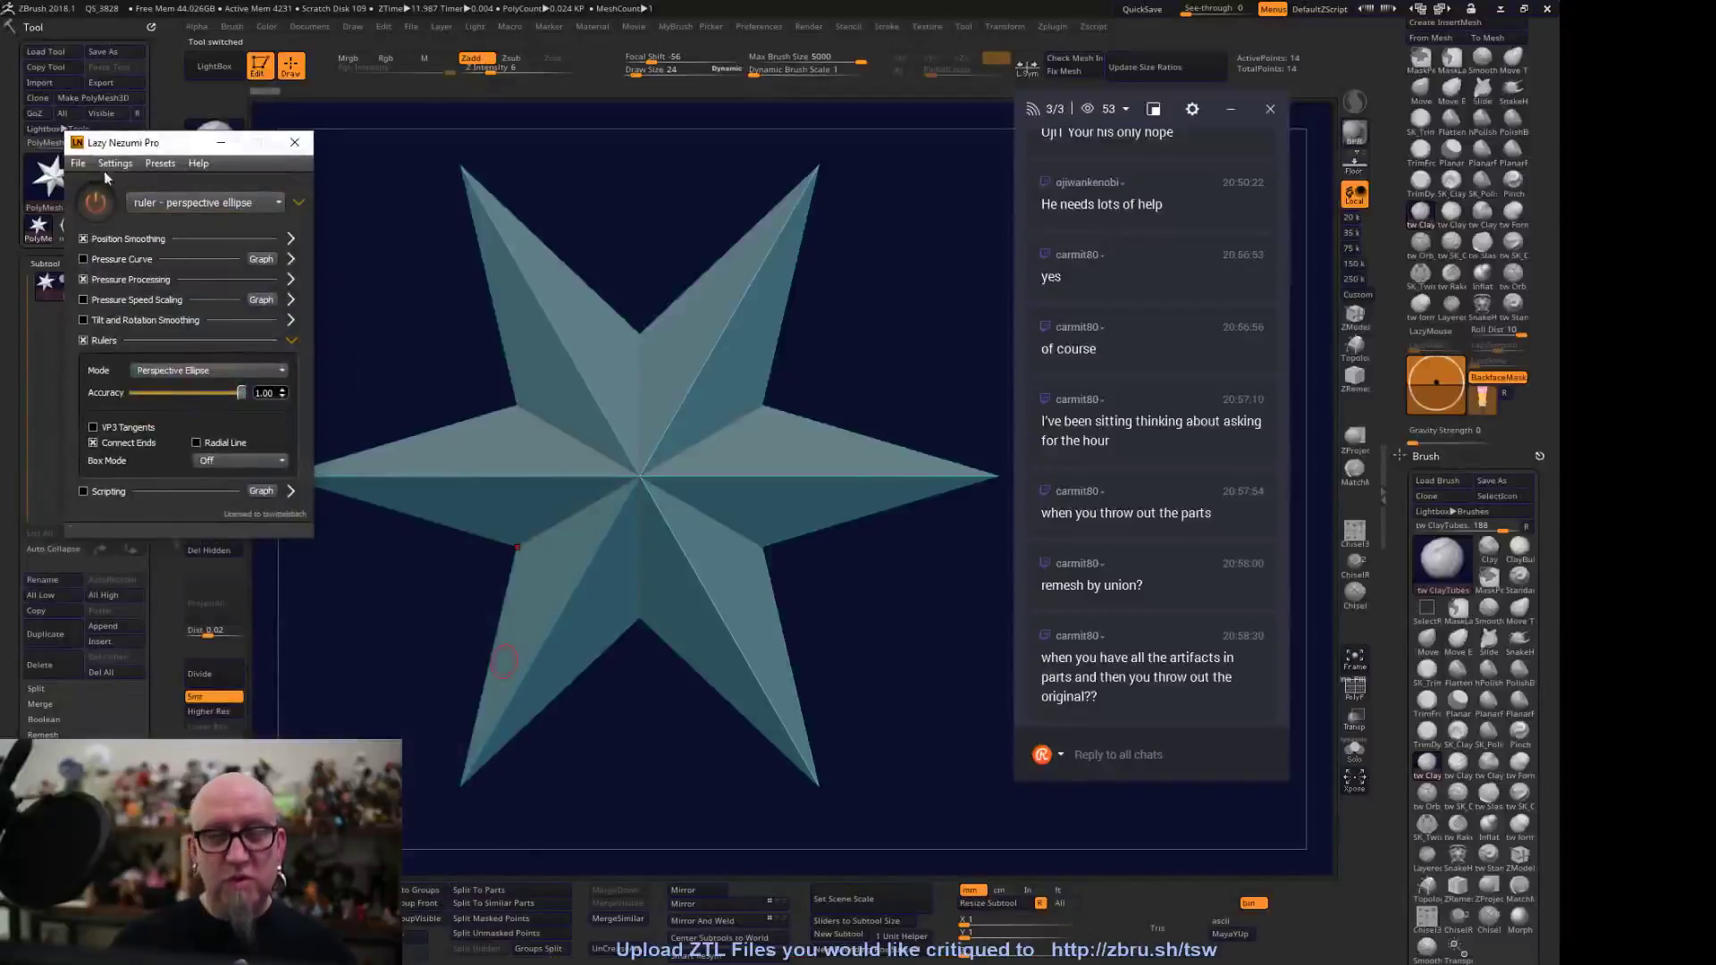
pyautogui.click(218, 144)
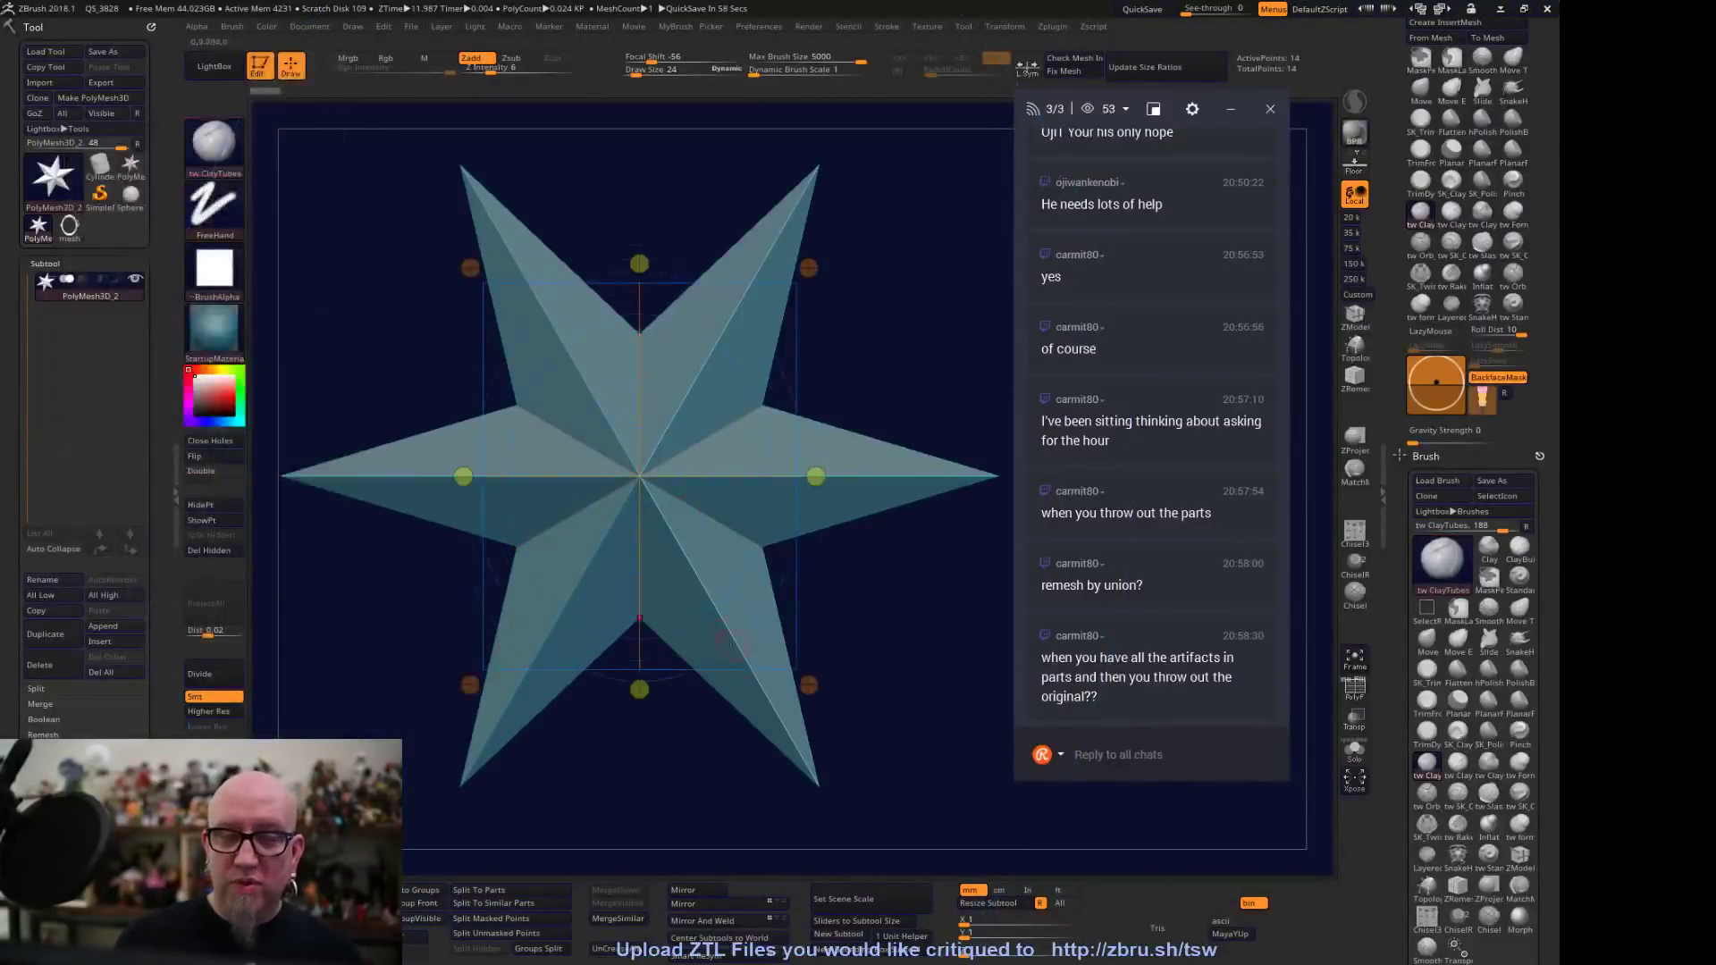
pyautogui.press('super')
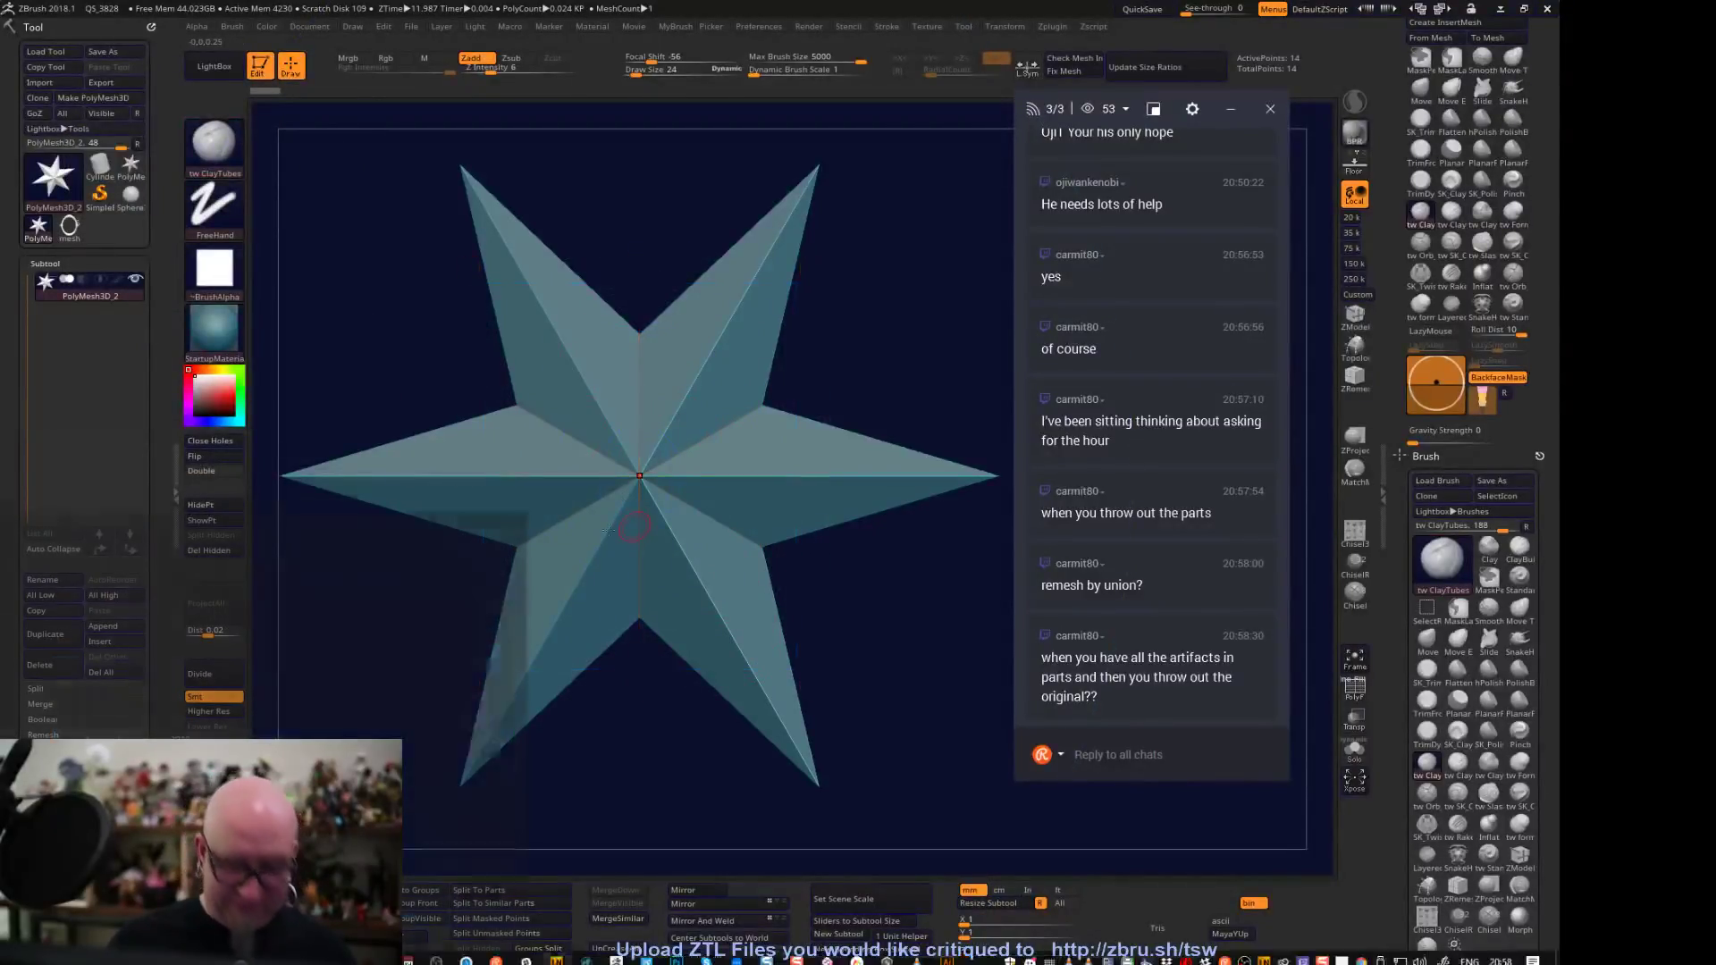
pyautogui.click(556, 960)
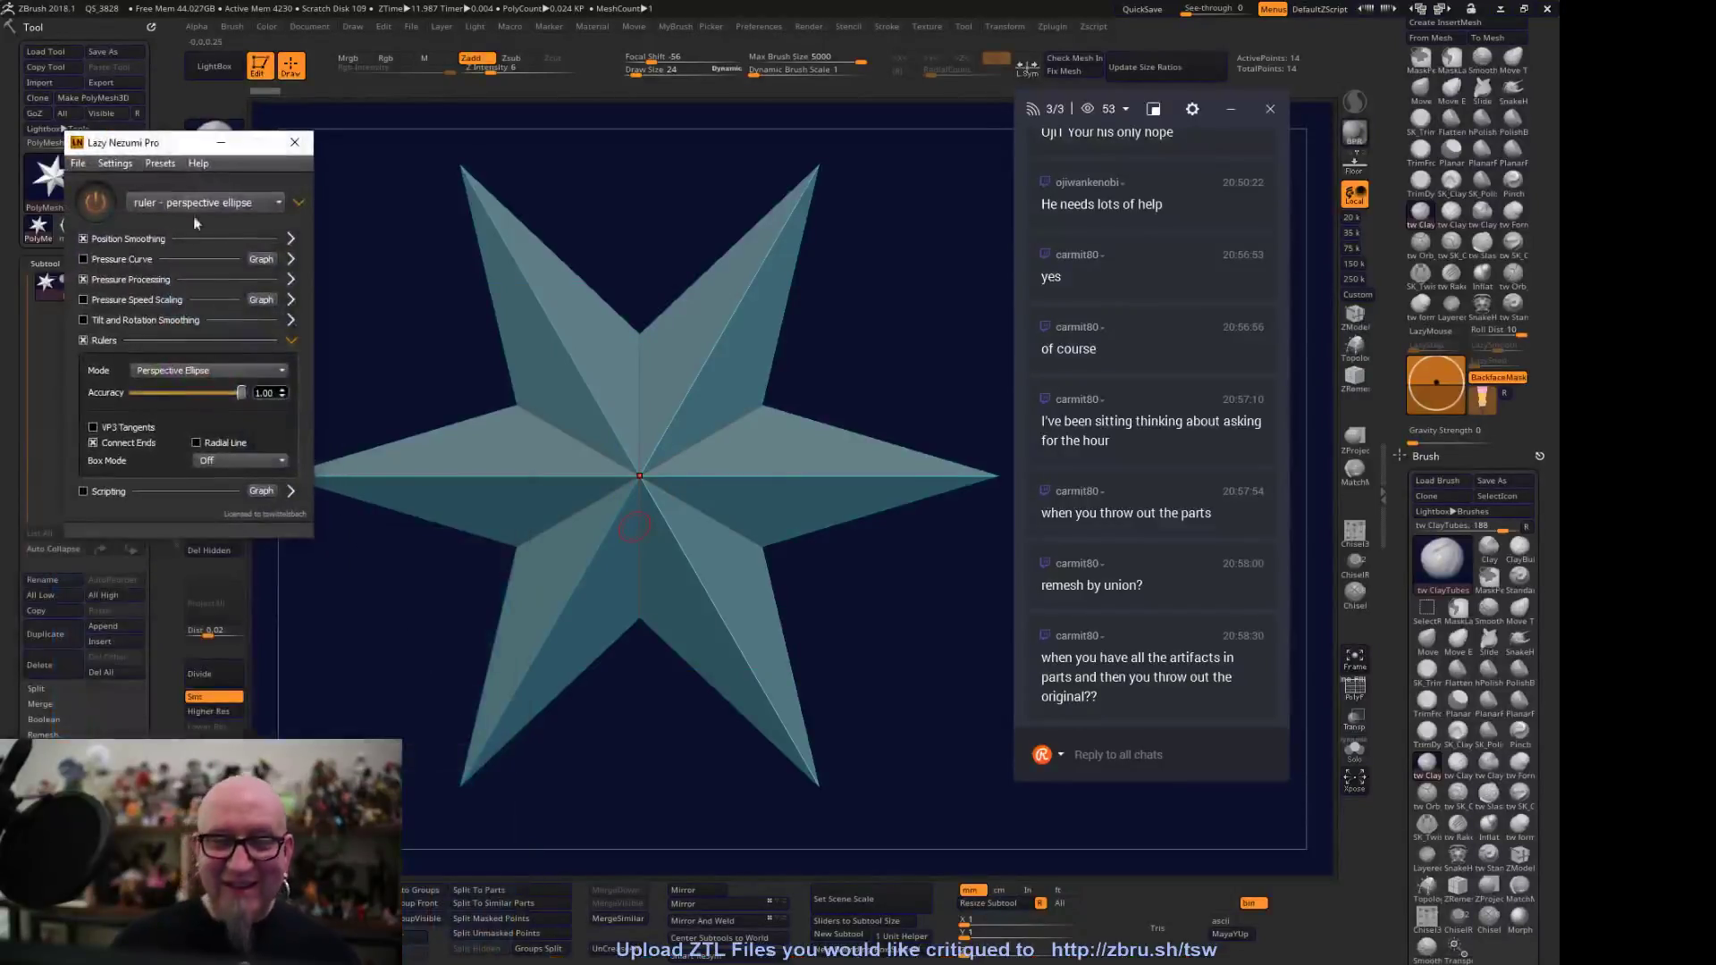
pyautogui.click(221, 142)
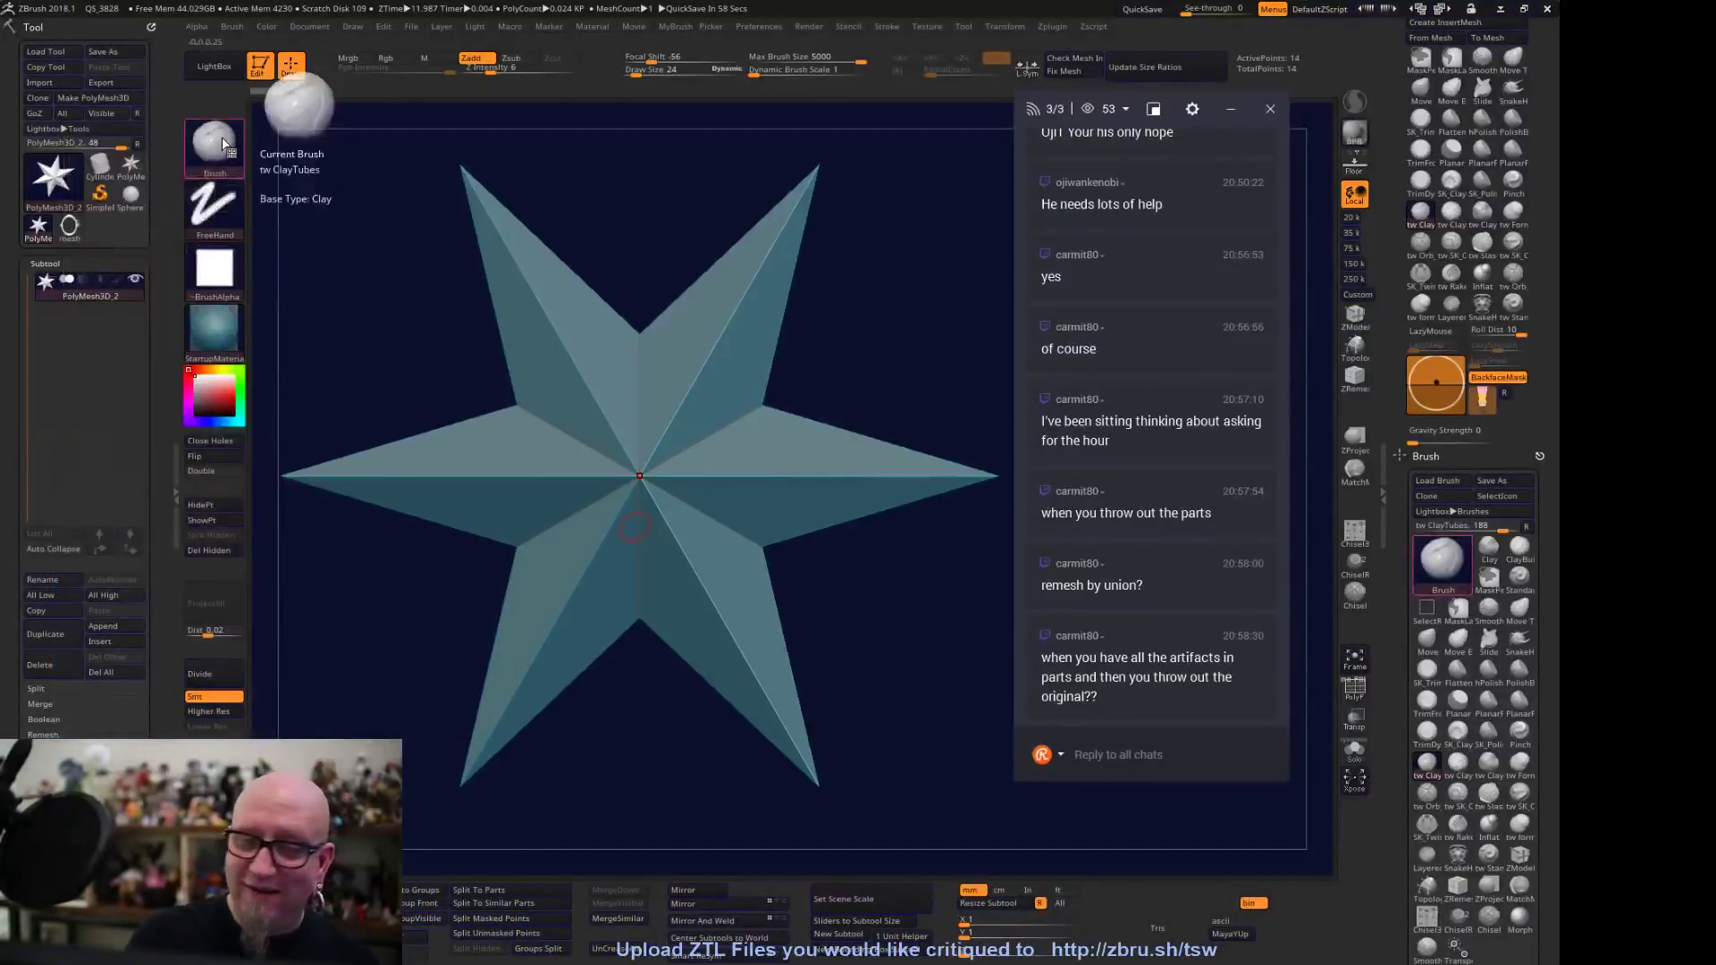
pyautogui.keyDown('alt'); pyautogui.moveTo(918, 685); pyautogui.dragTo(862, 520); pyautogui.keyUp('alt')
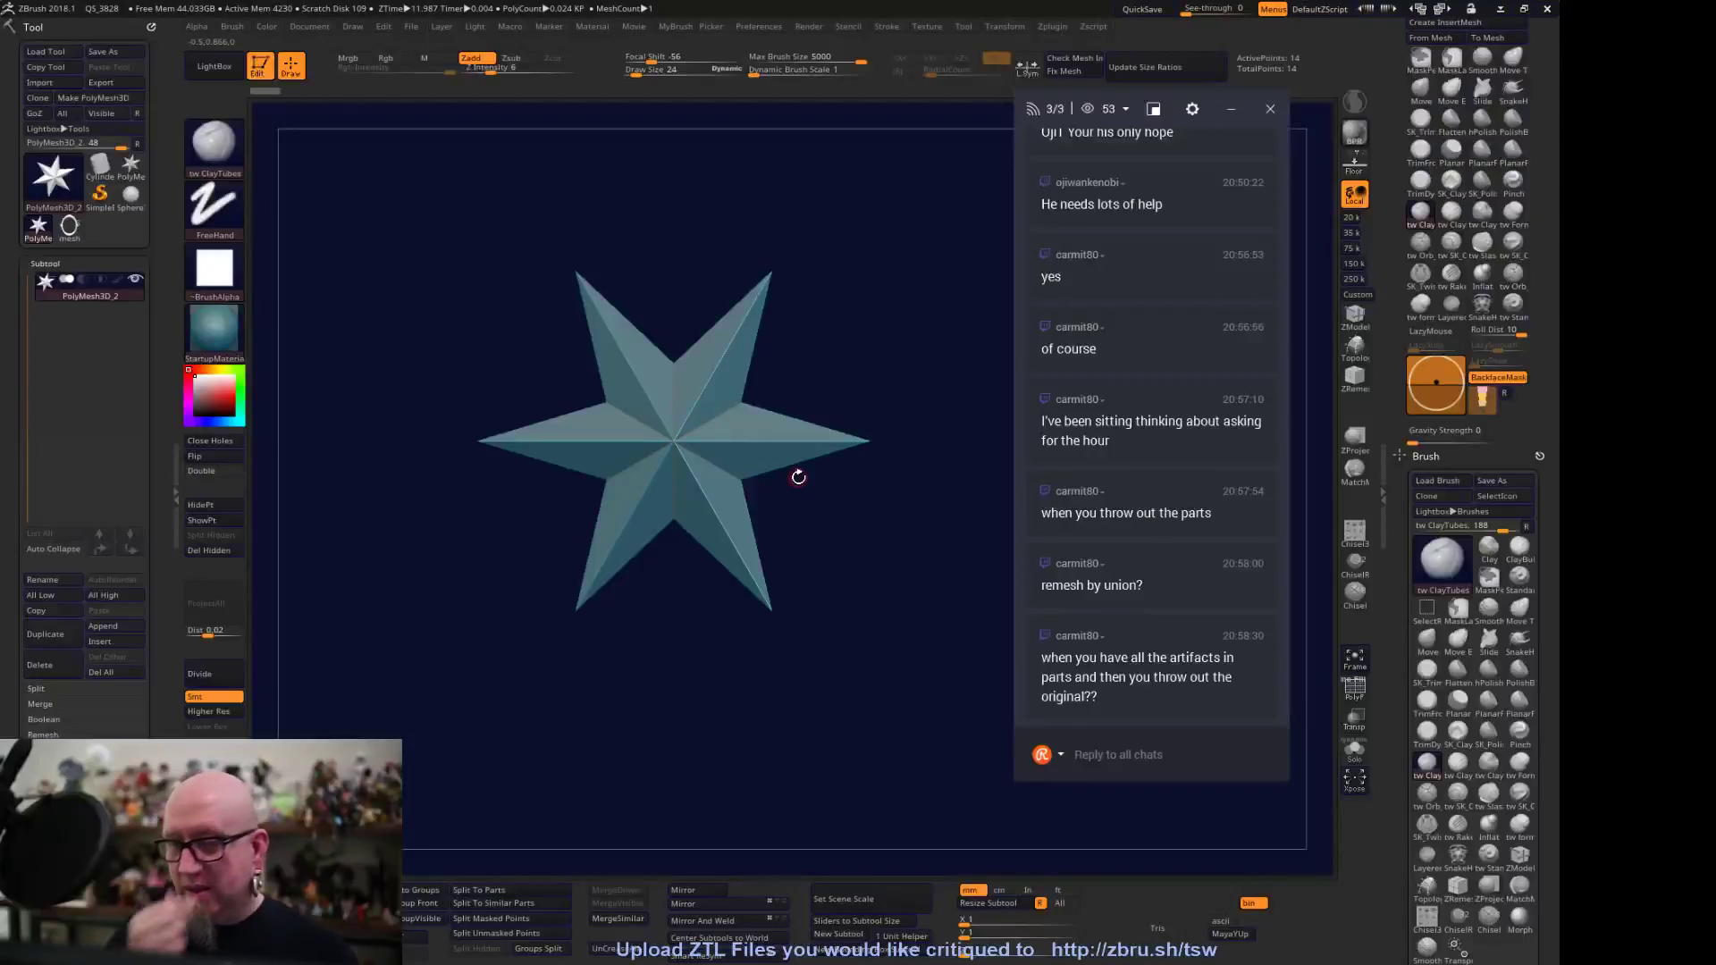
# Load the tool file "1 Full SugarSkull pendant test." from the ZTL folder on the Files by Format (E:) drive
pyautogui.click(55, 51)
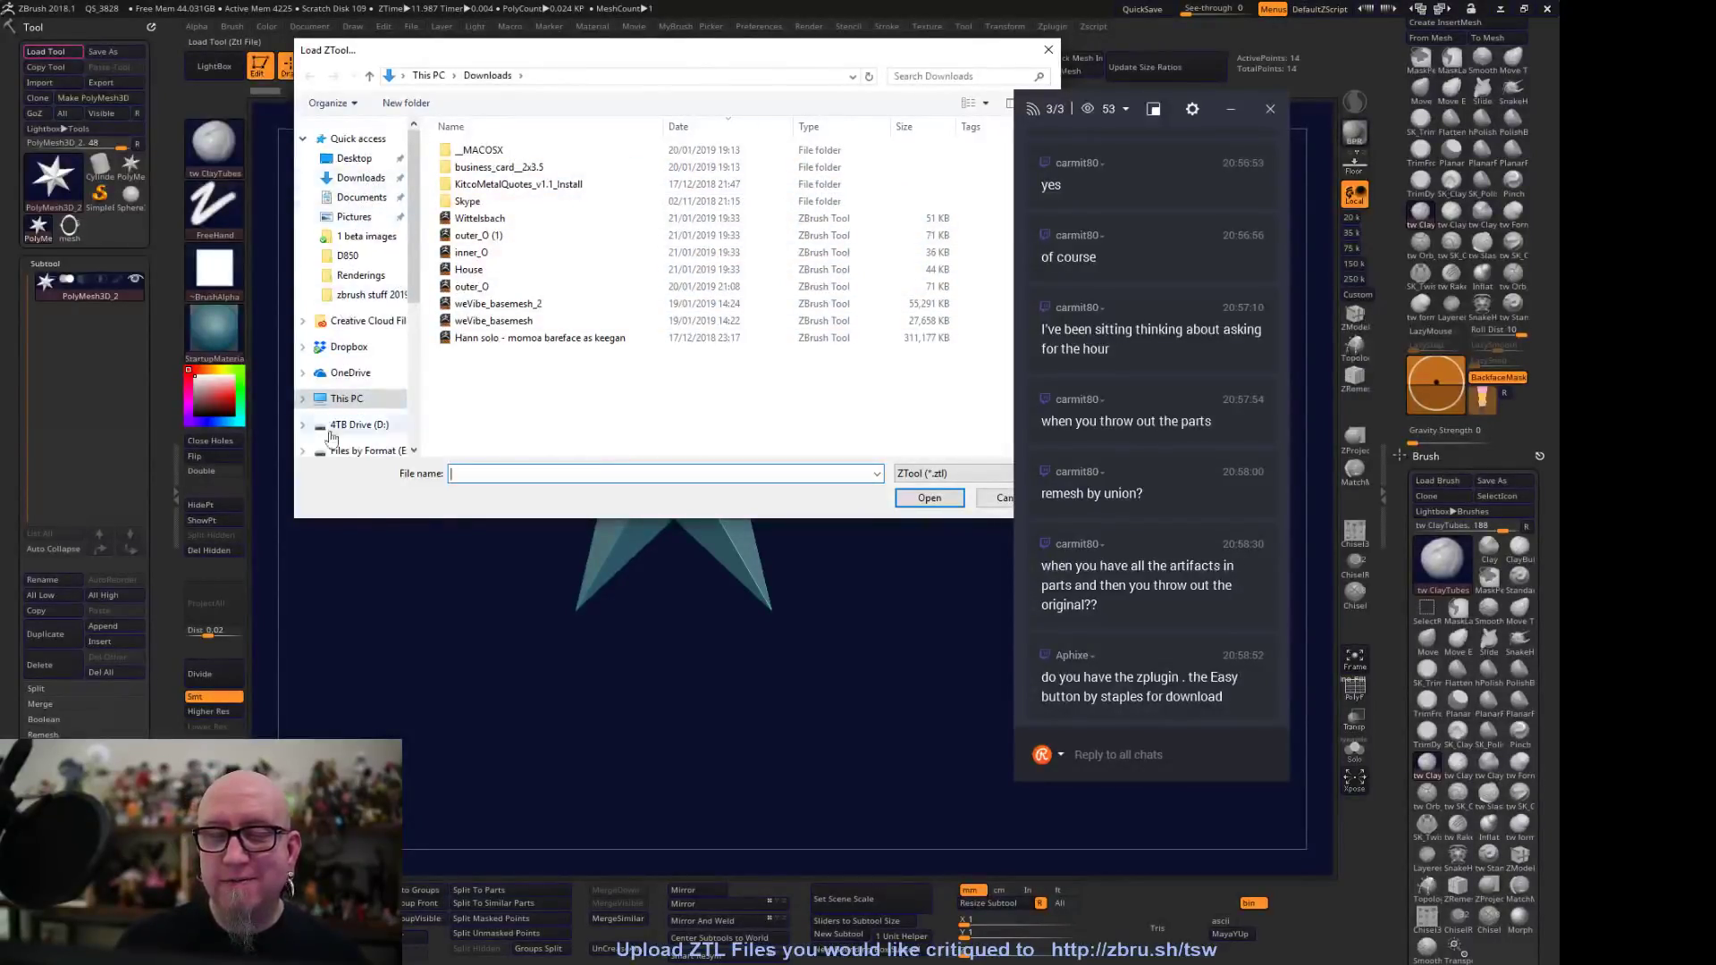
pyautogui.scroll(-2, 357, 295)
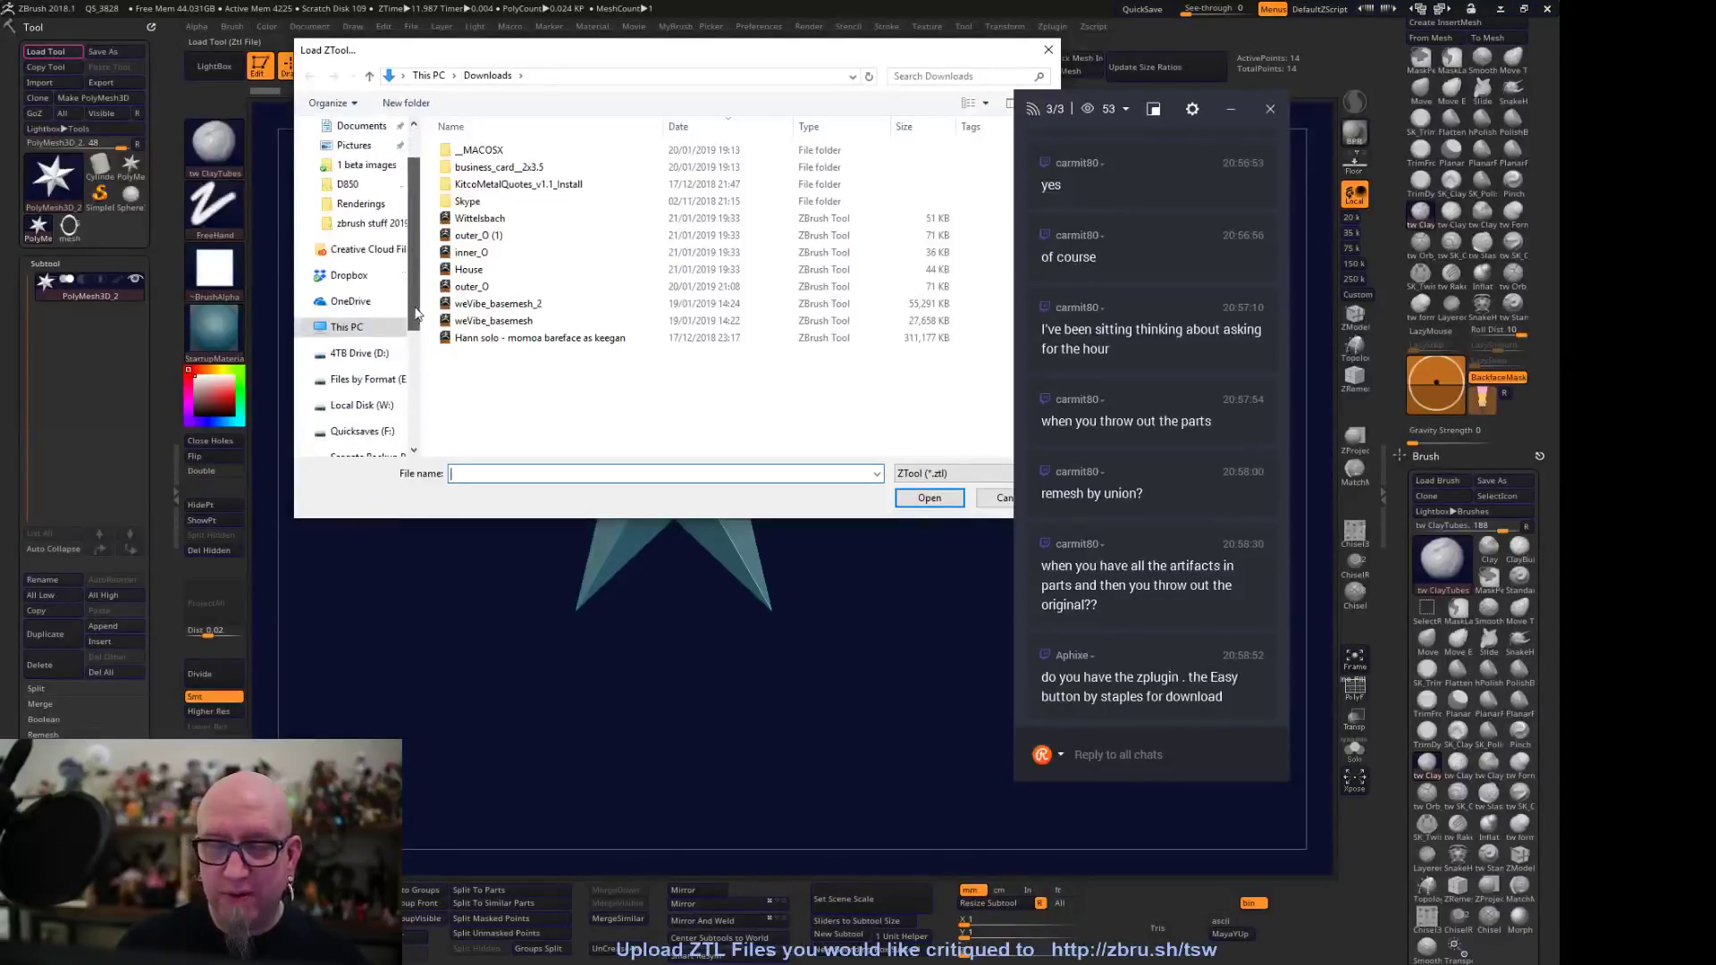
pyautogui.click(364, 356)
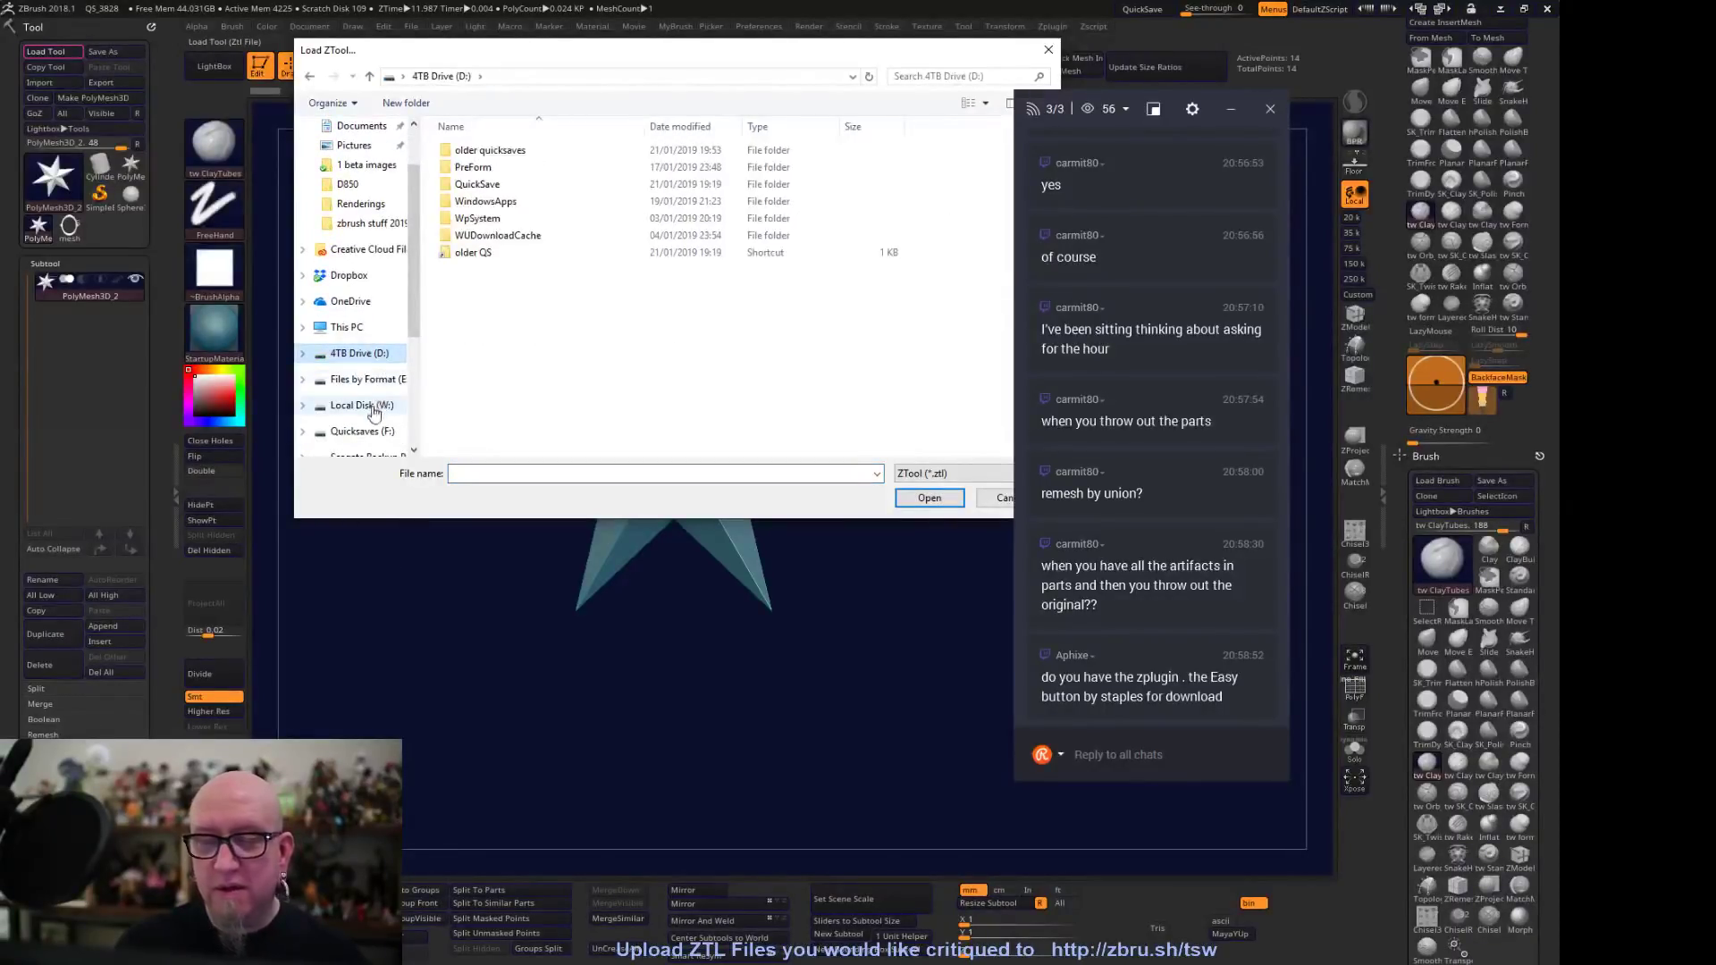
pyautogui.click(373, 384)
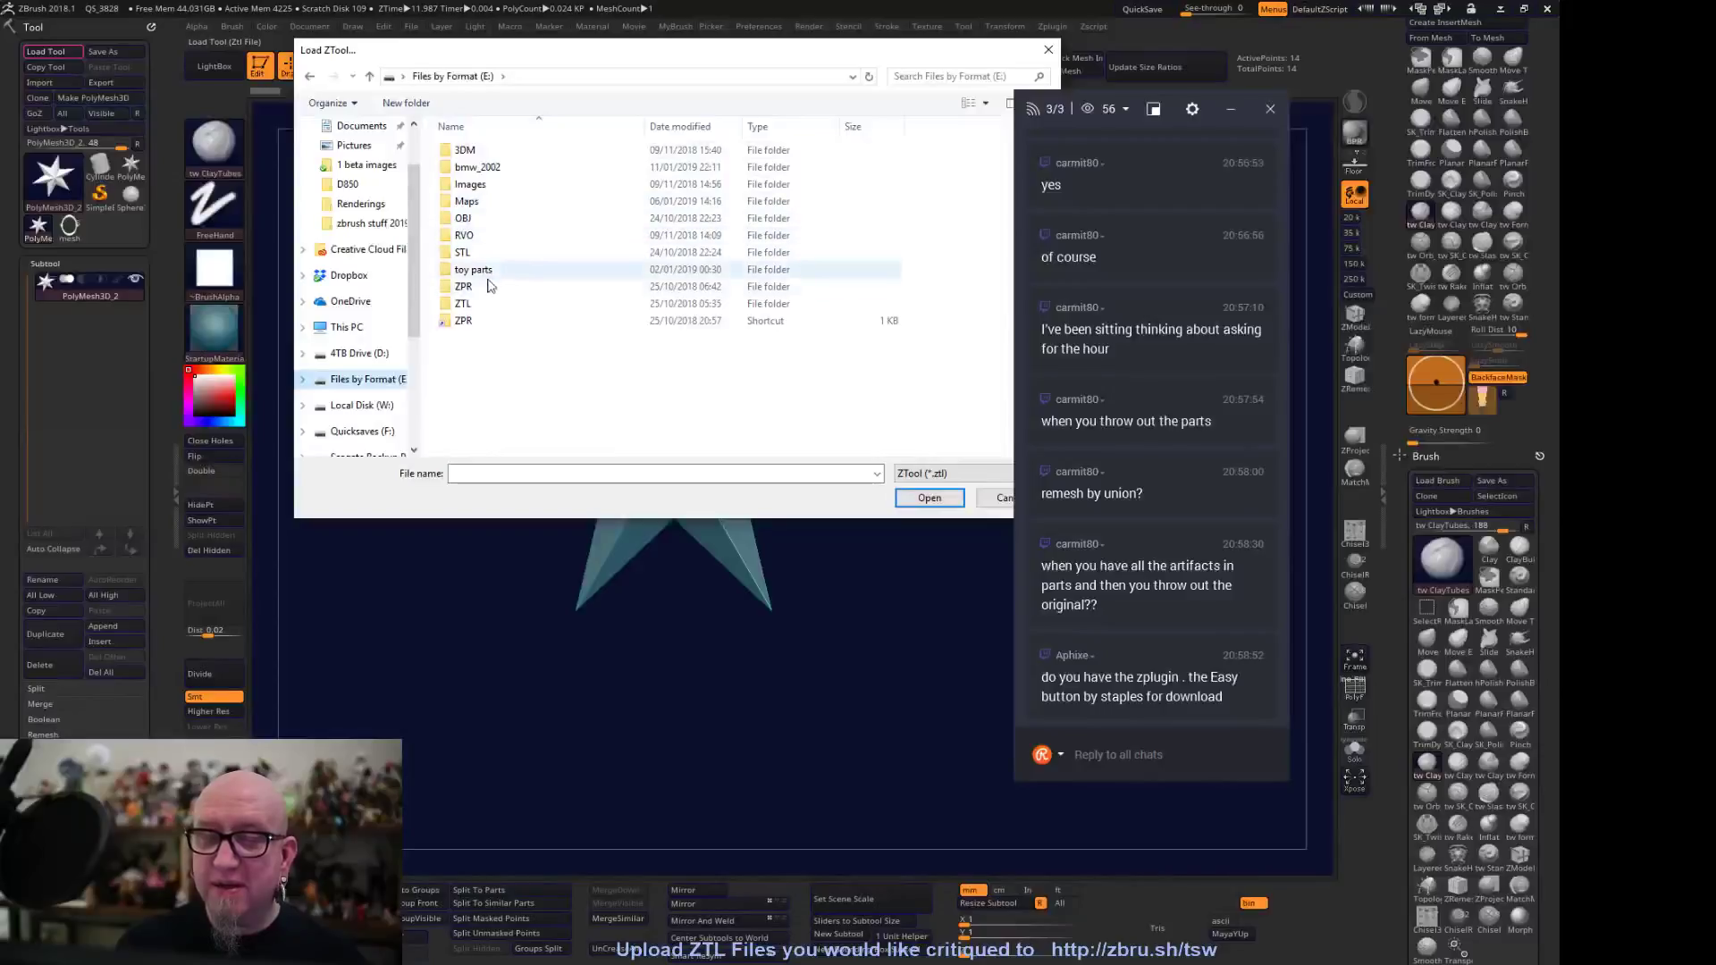
pyautogui.doubleClick(473, 304)
pyautogui.moveTo(870, 54); pyautogui.dragTo(788, 51)
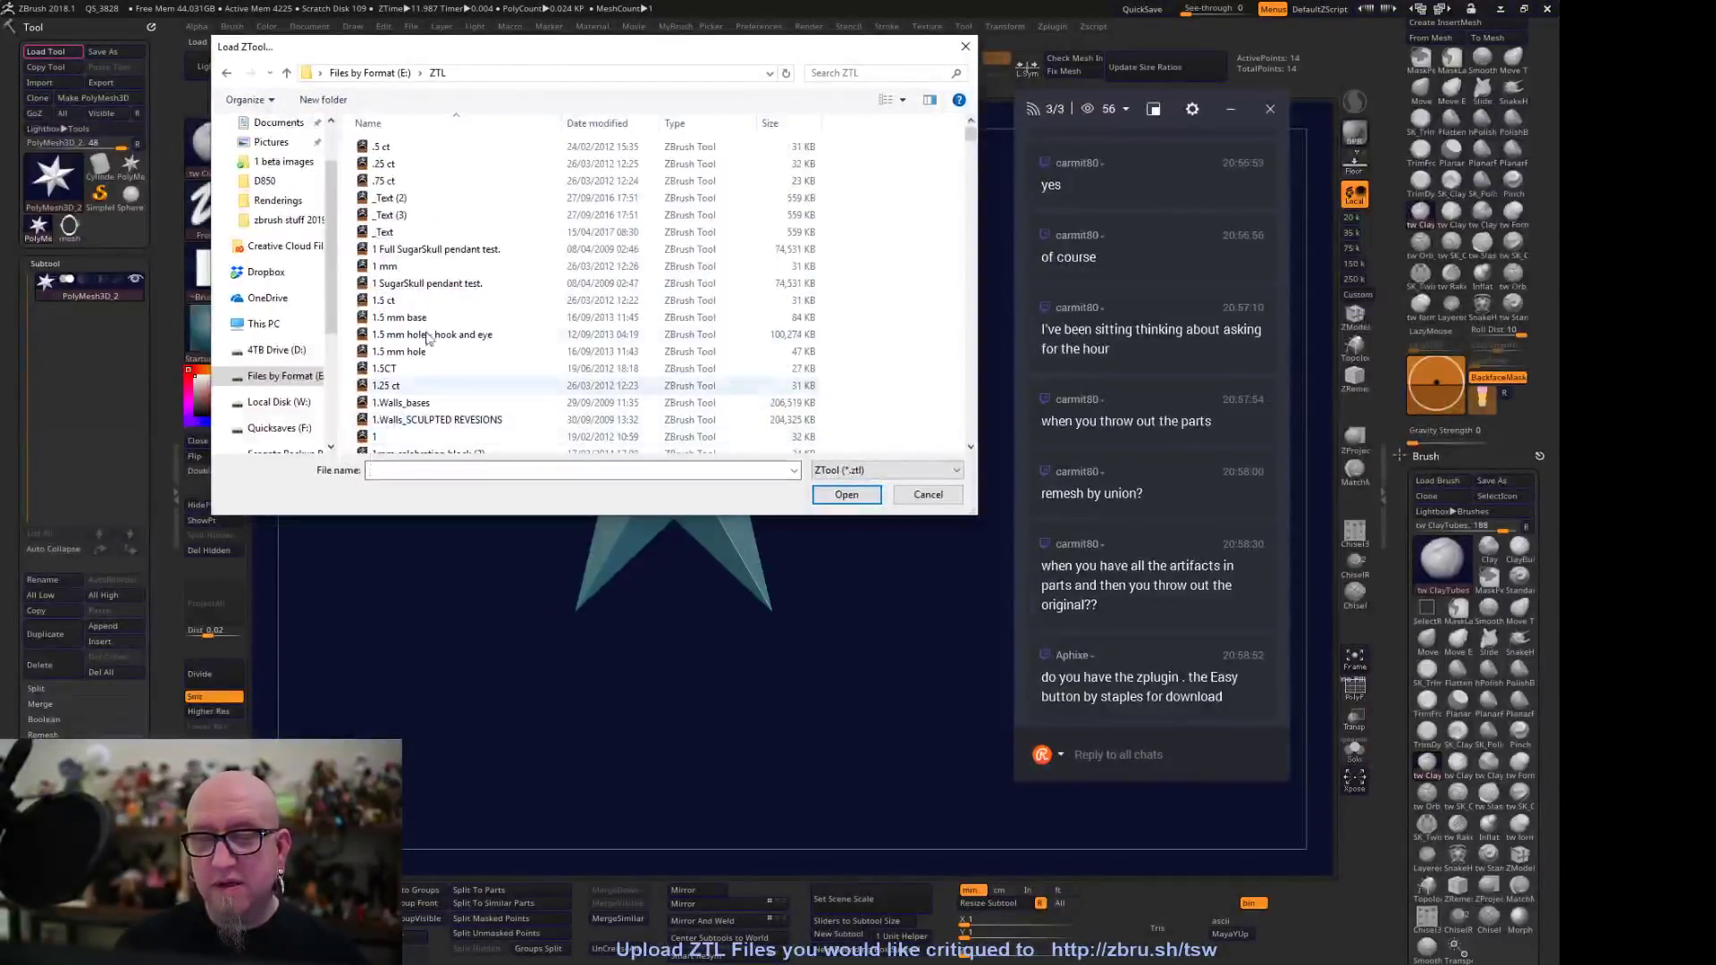
pyautogui.click(474, 254)
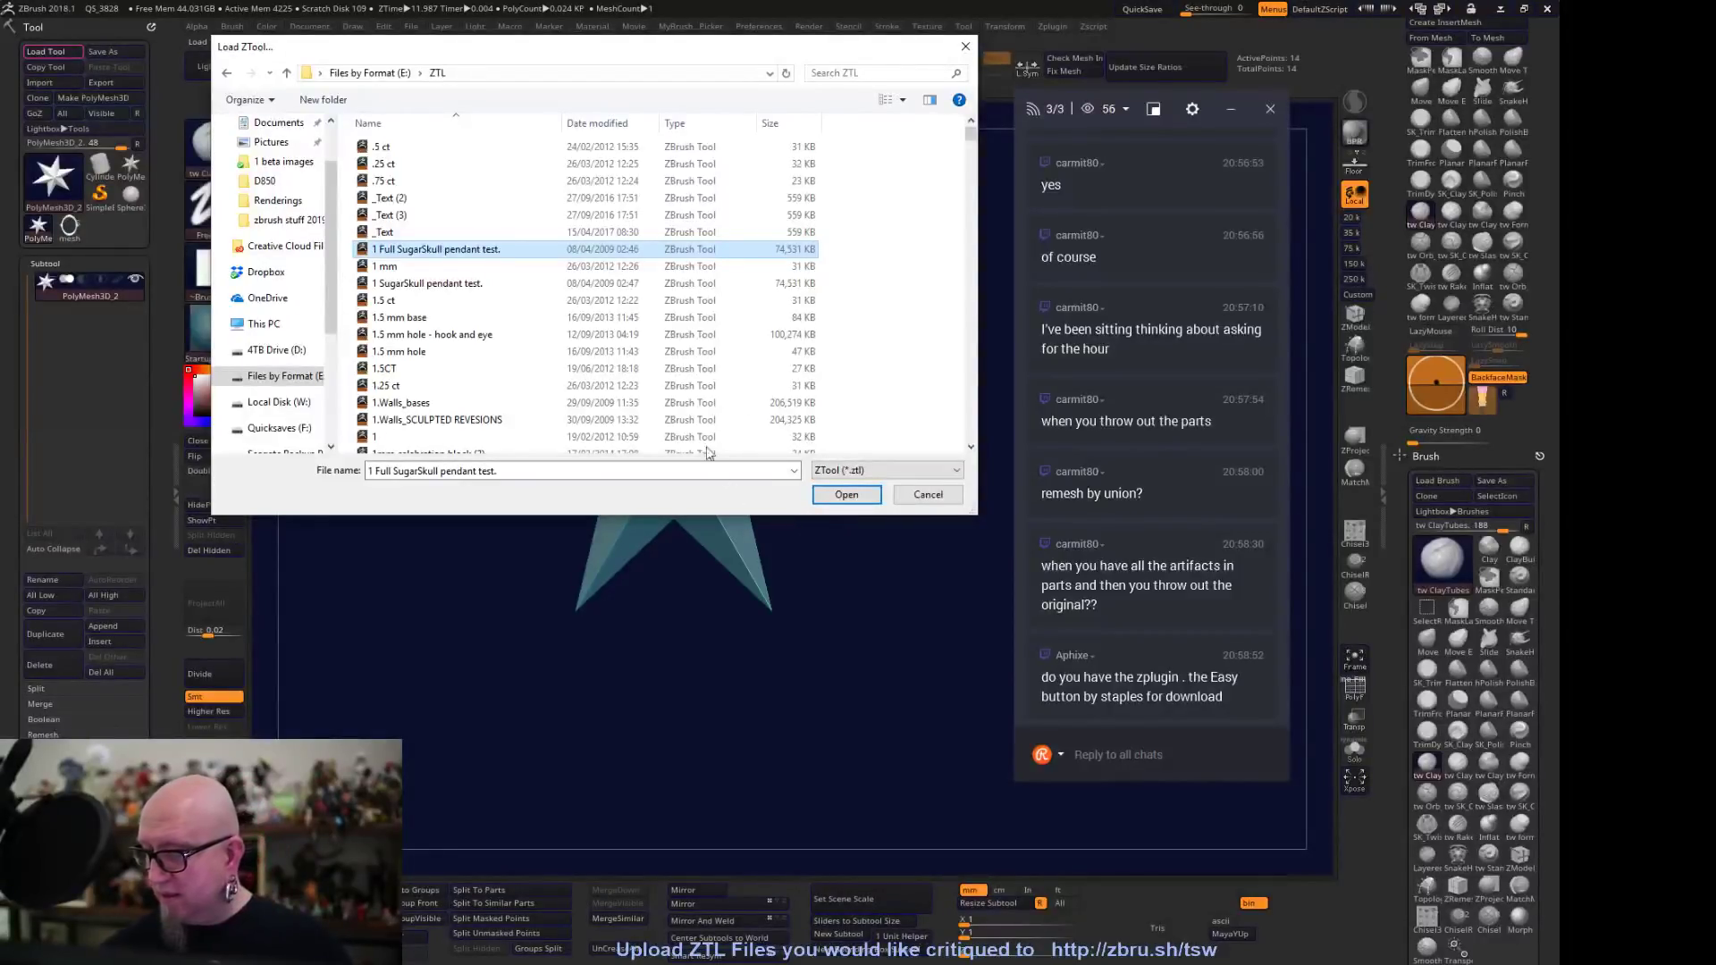
pyautogui.click(846, 496)
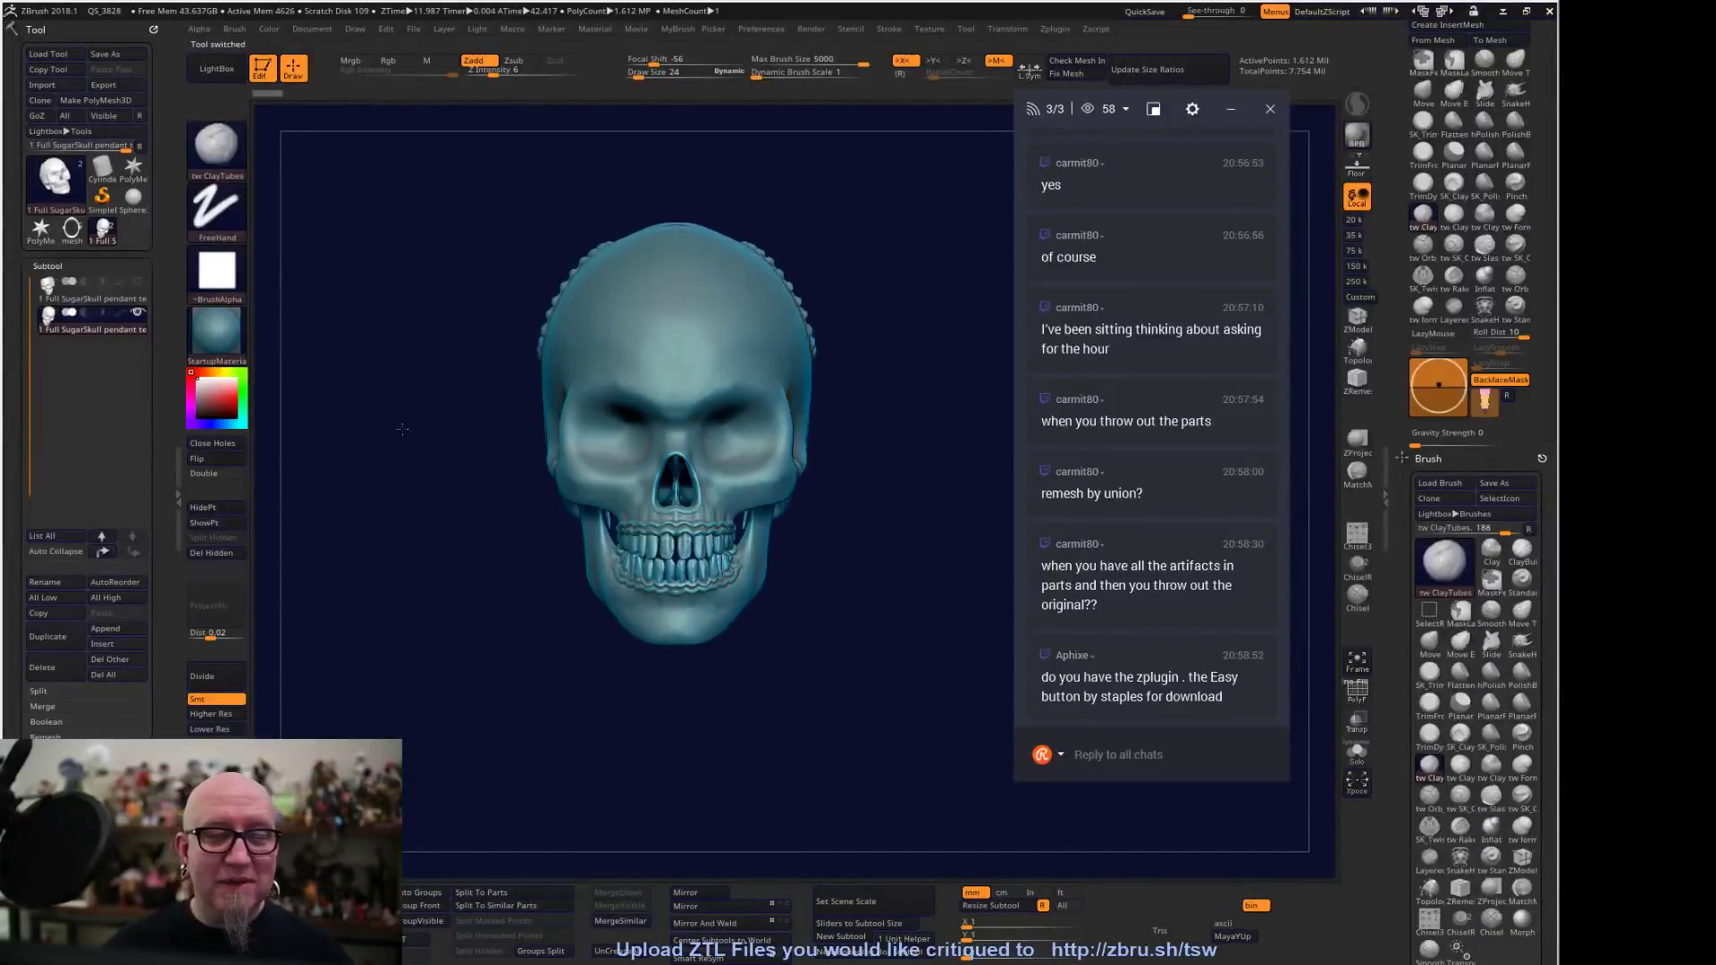
# Compare the two skull subtools and delete the plain one, keeping the ornate hollow skull
pyautogui.click(79, 327)
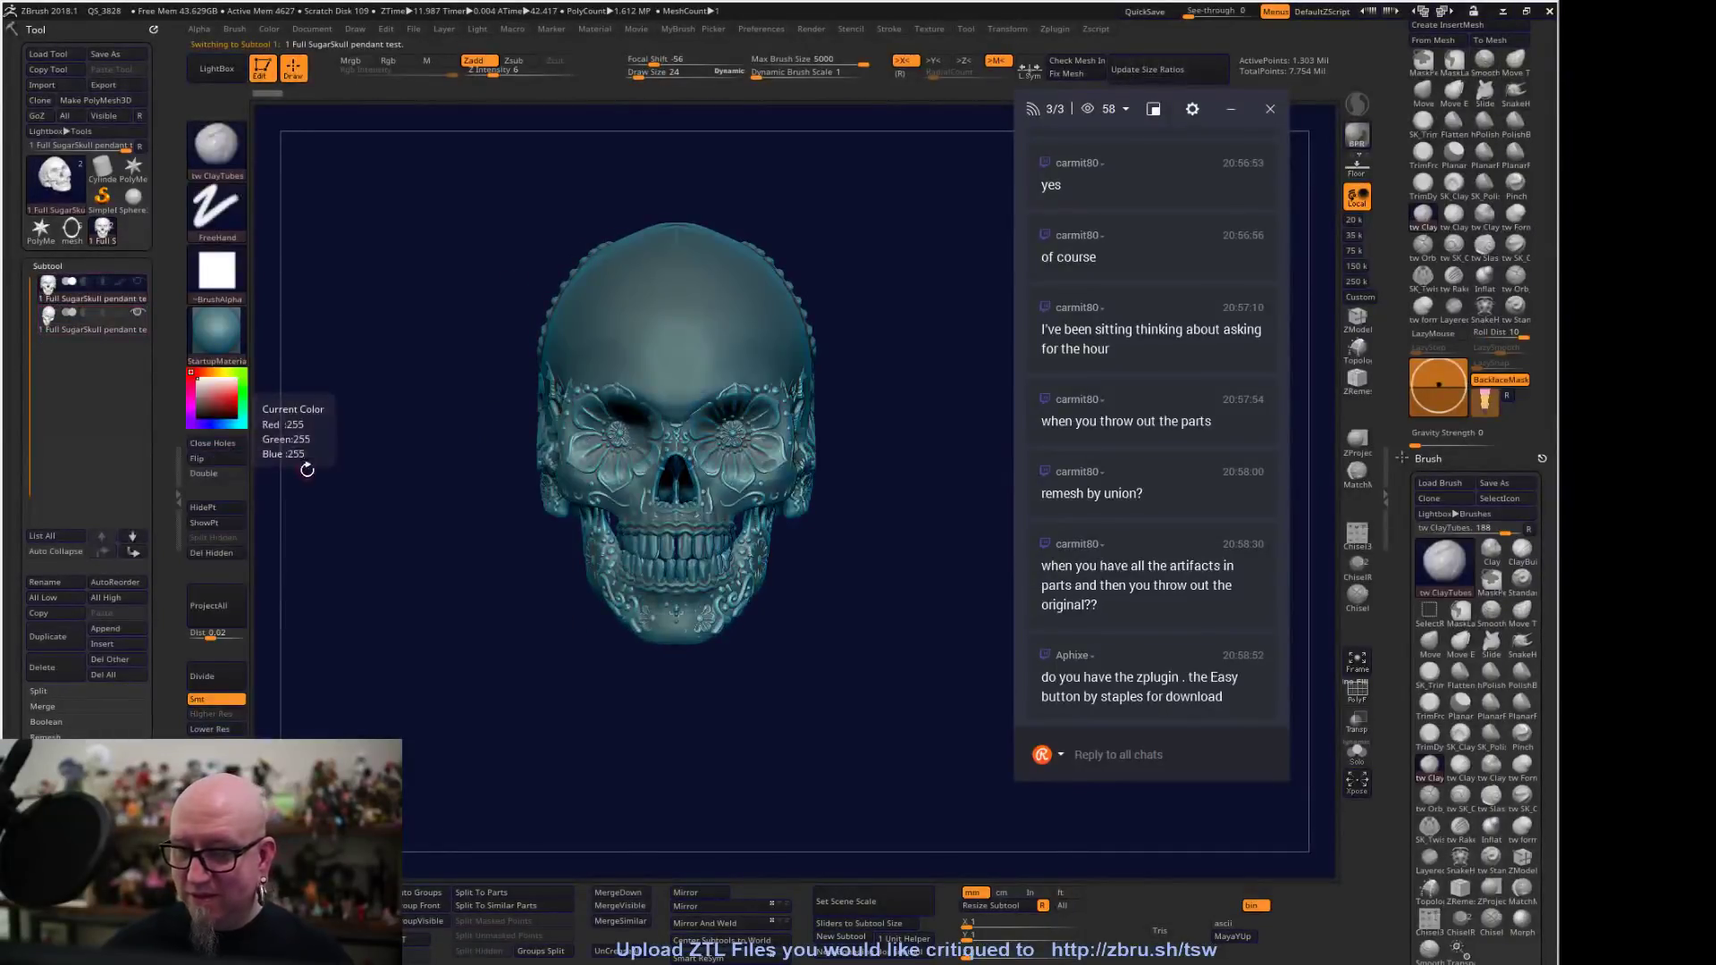
pyautogui.click(78, 328)
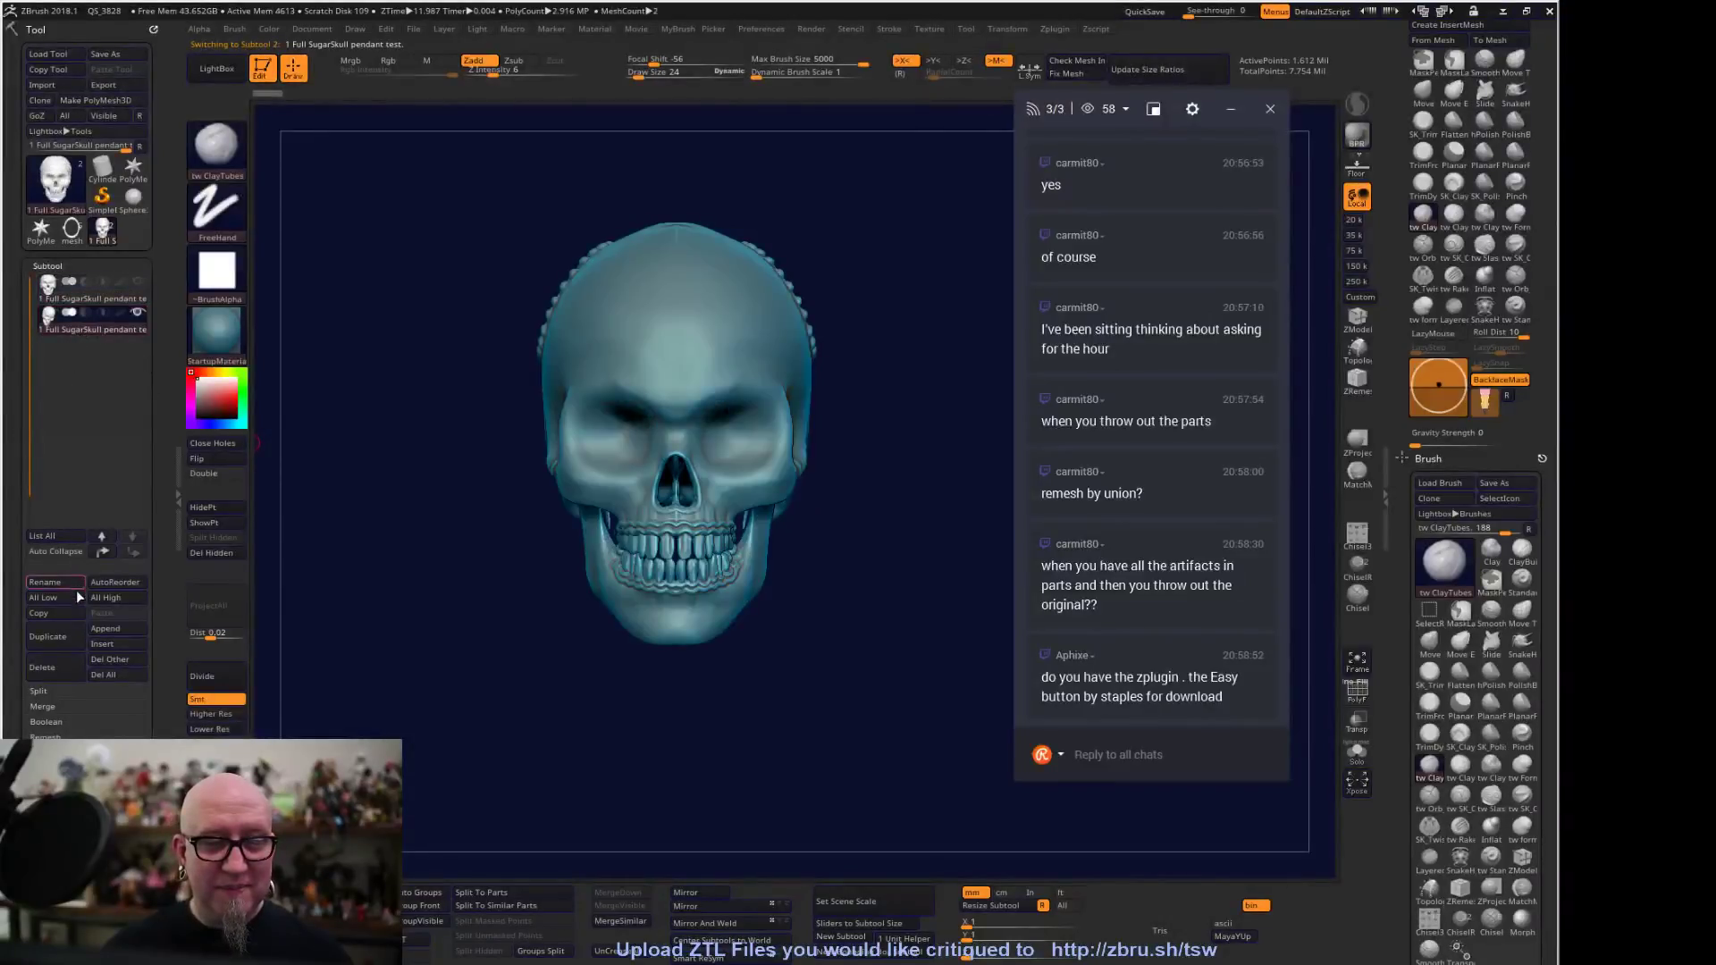
pyautogui.click(57, 669)
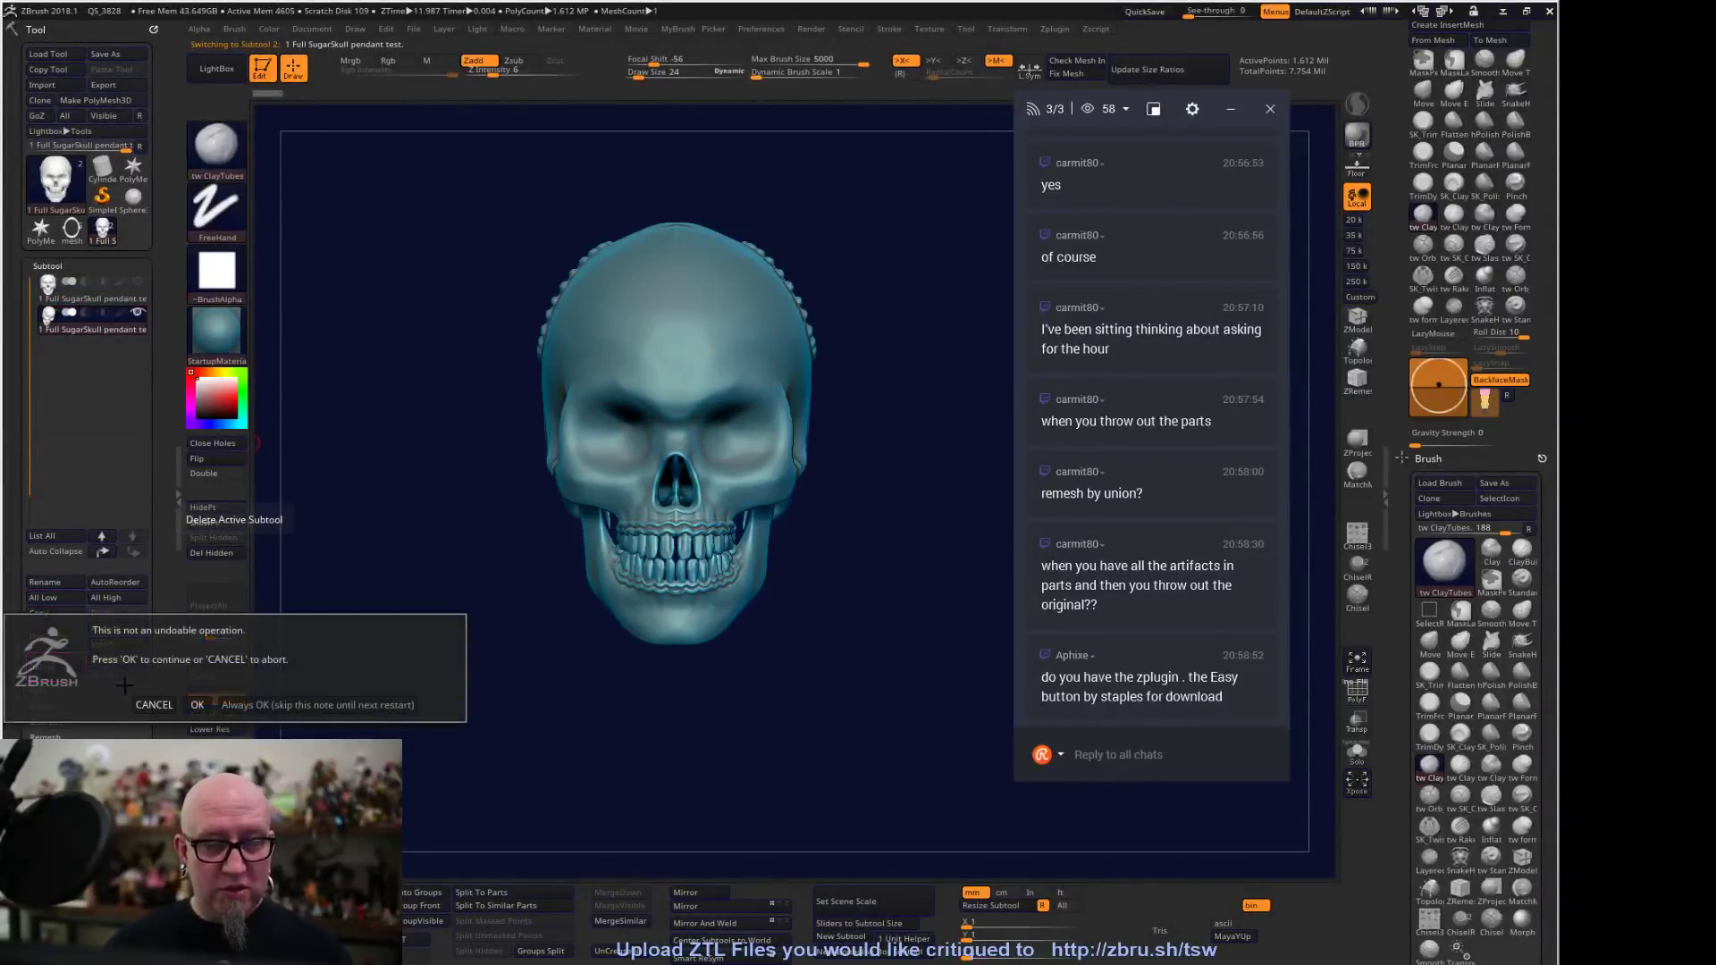
pyautogui.click(198, 701)
pyautogui.moveTo(417, 554); pyautogui.dragTo(560, 715)
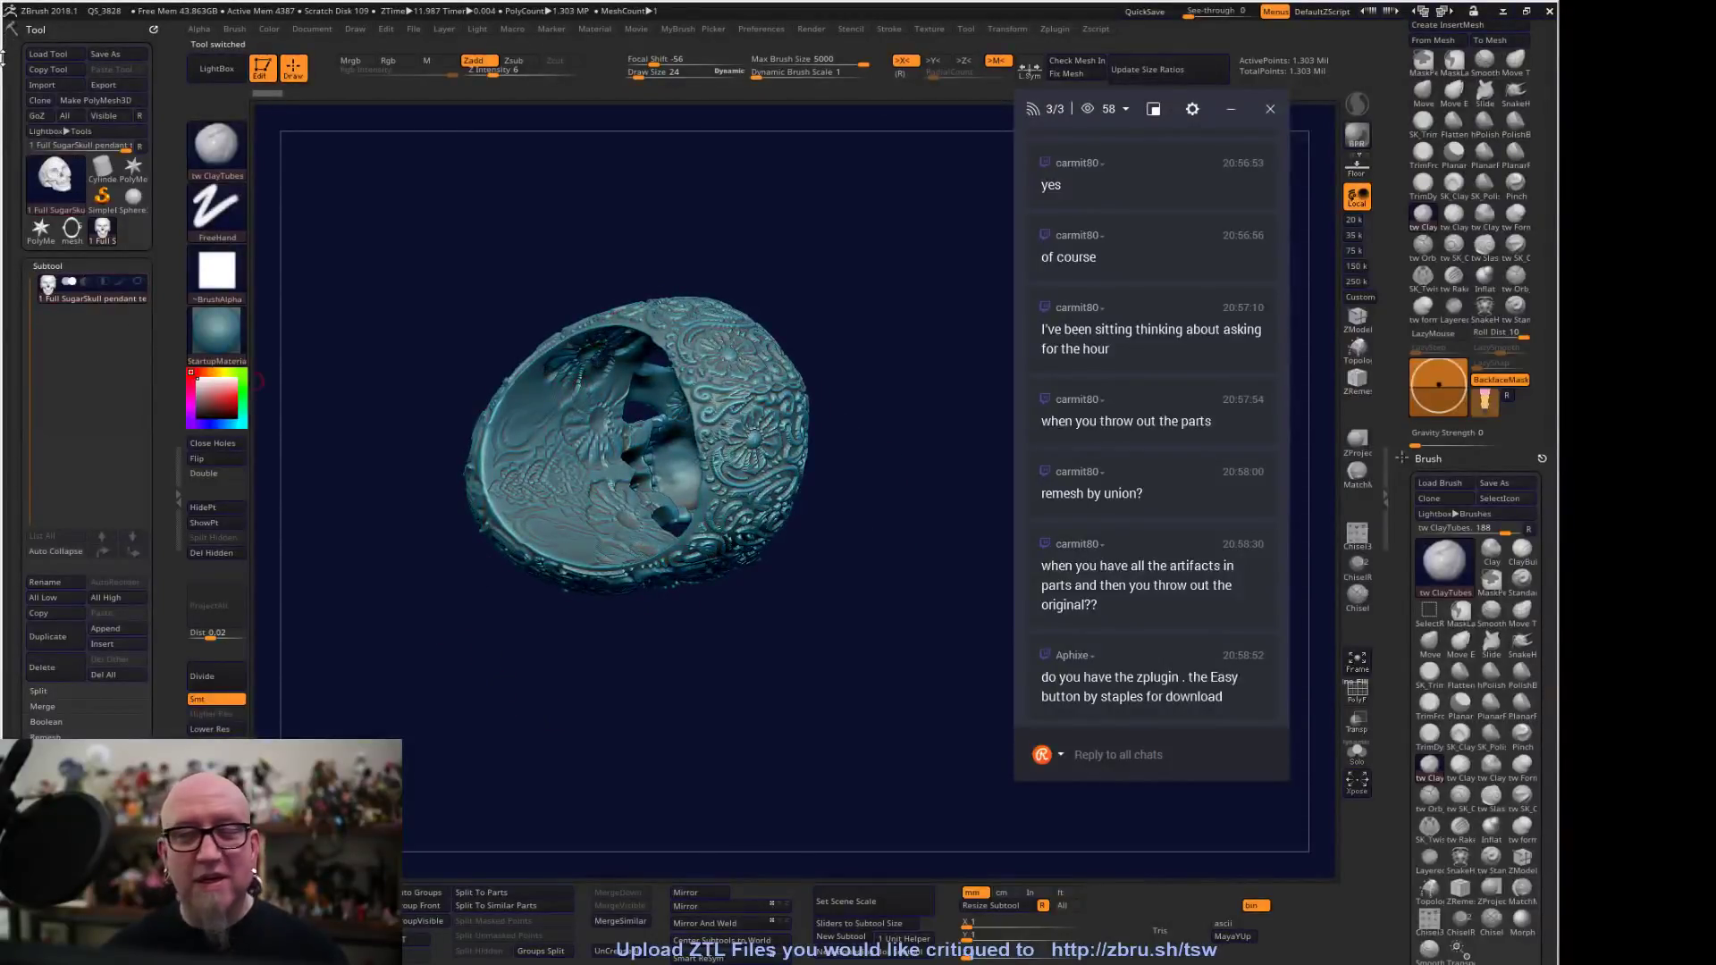
# Find the "32 egal...sword" tools in the ZTL folder and load the double-headed eagle with its sword
pyautogui.click(54, 57)
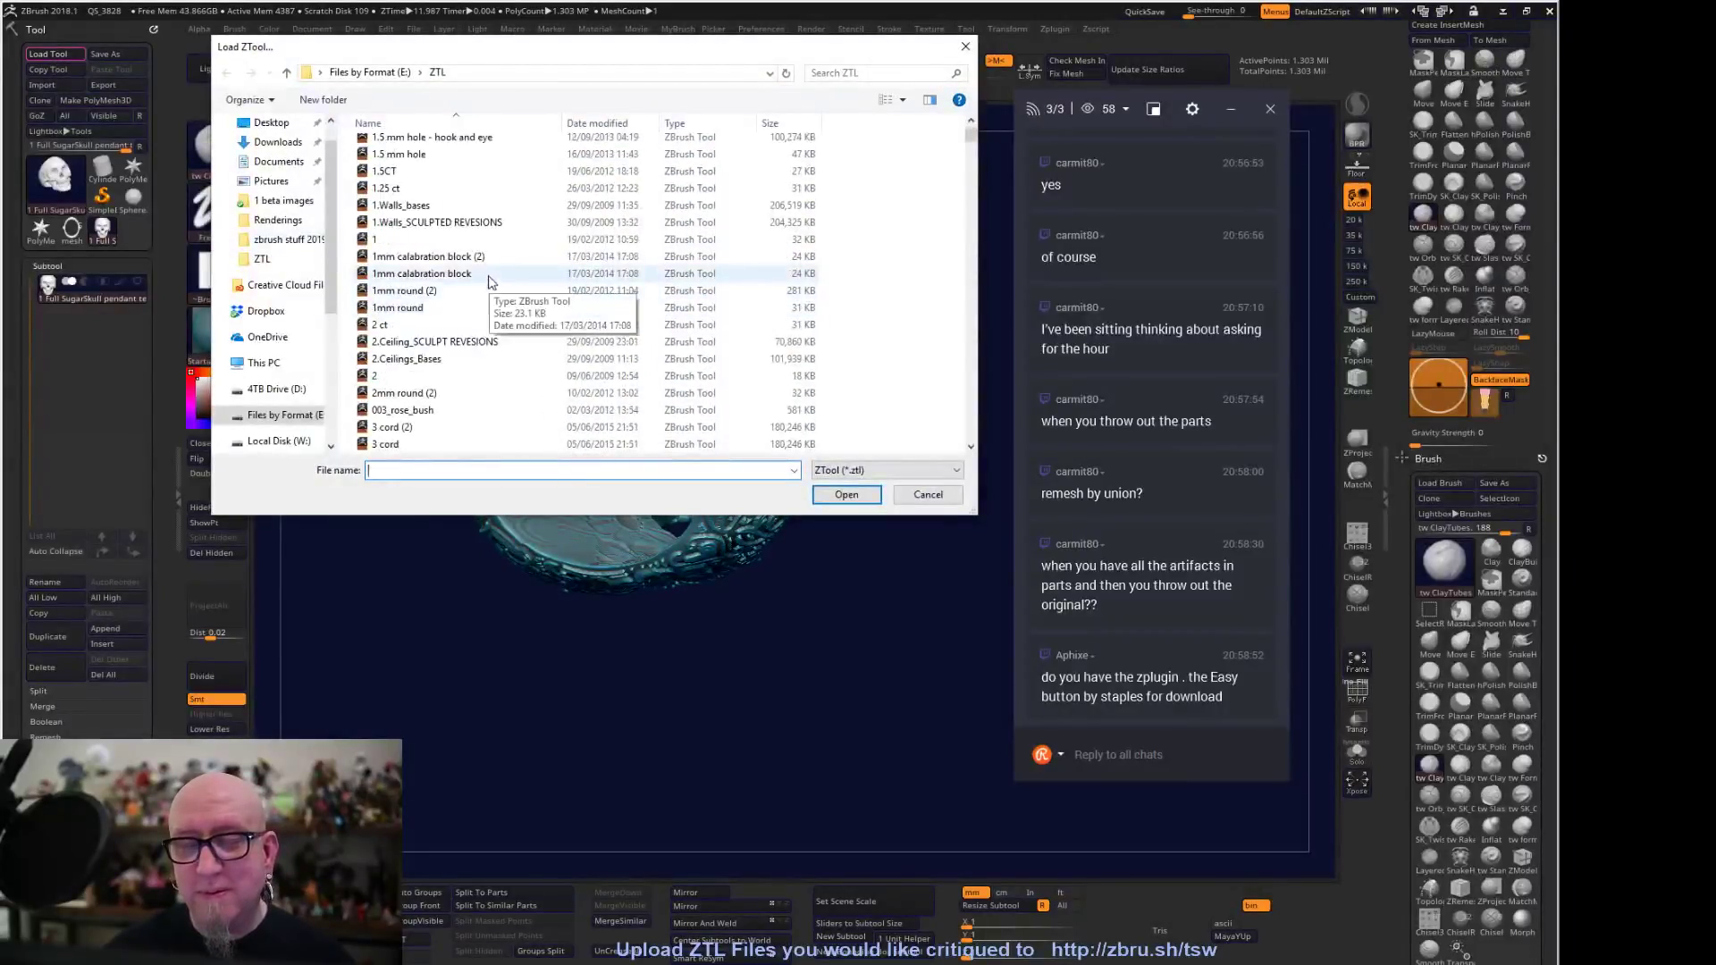
pyautogui.scroll(-3, 460, 282)
pyautogui.scroll(-10, 465, 295)
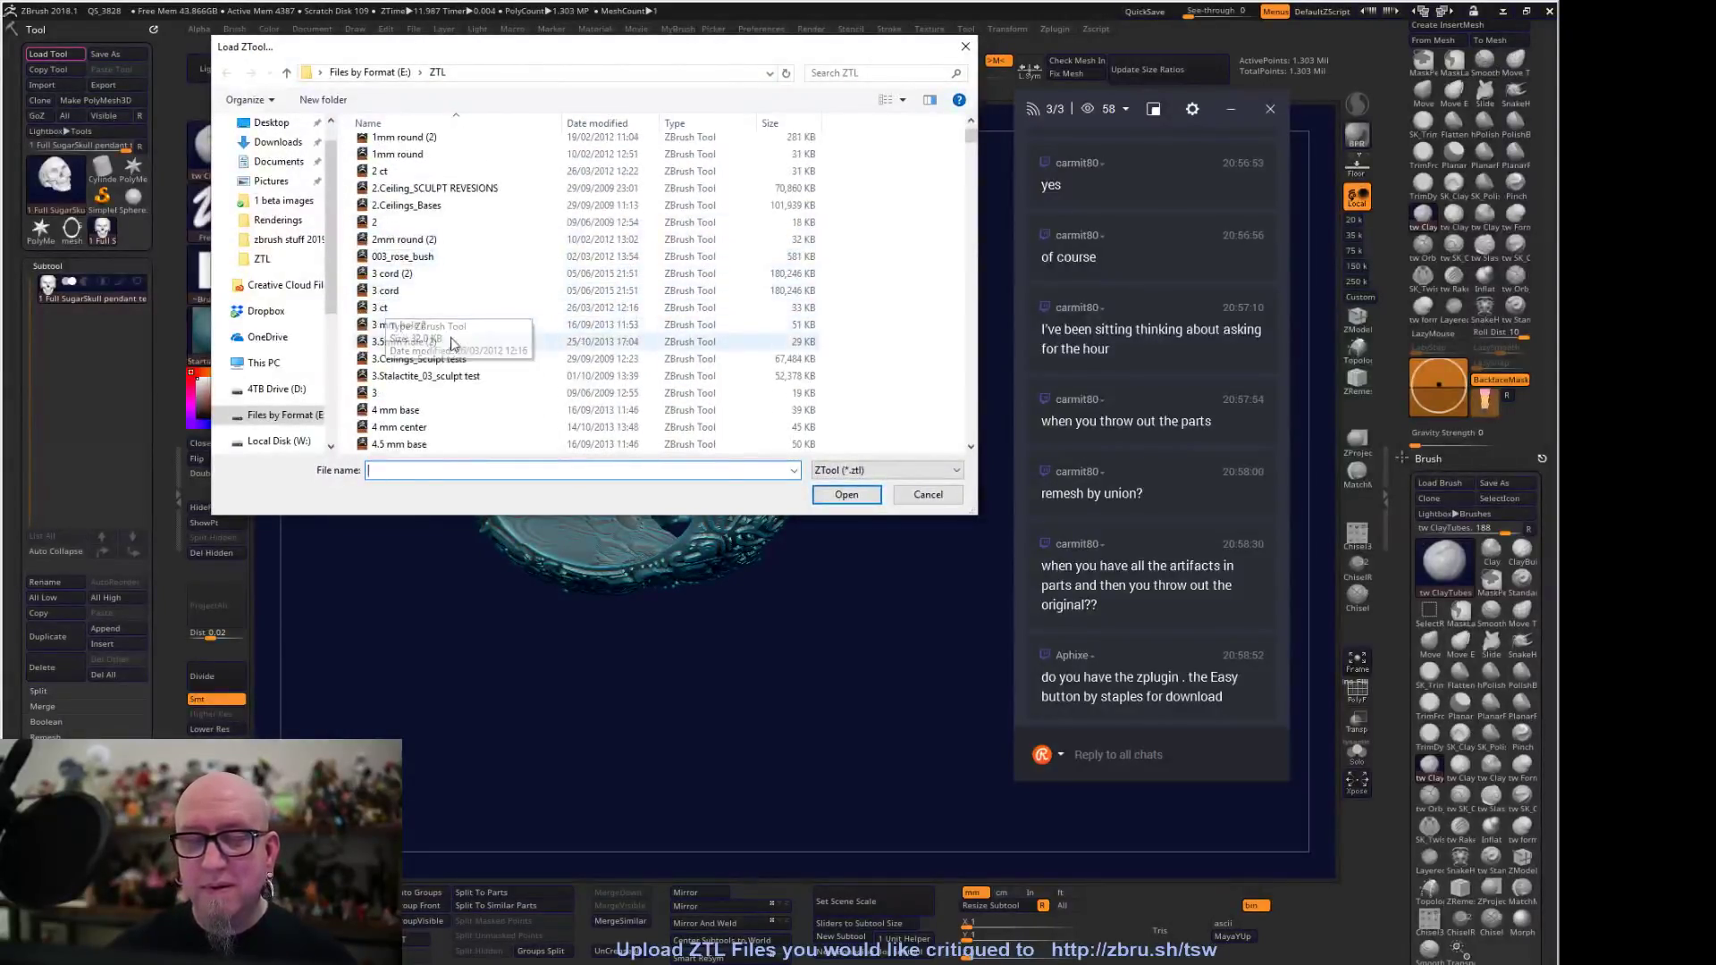
pyautogui.scroll(-7, 478, 308)
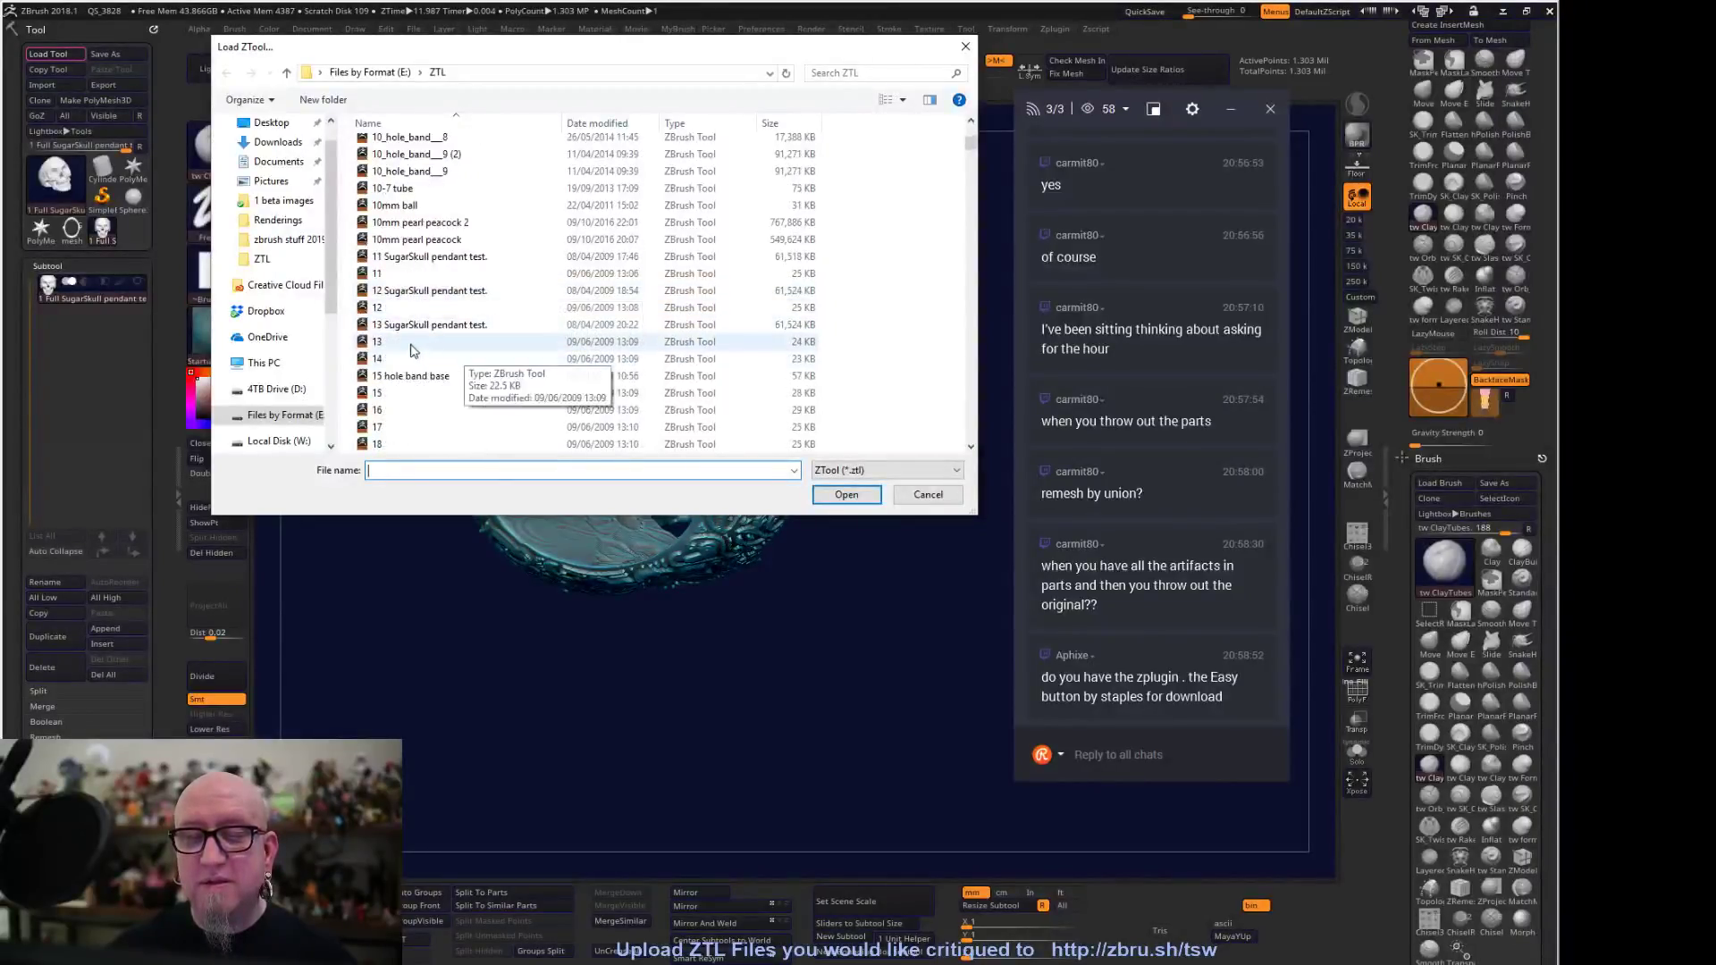
pyautogui.scroll(-2, 496, 326)
pyautogui.scroll(-4, 503, 330)
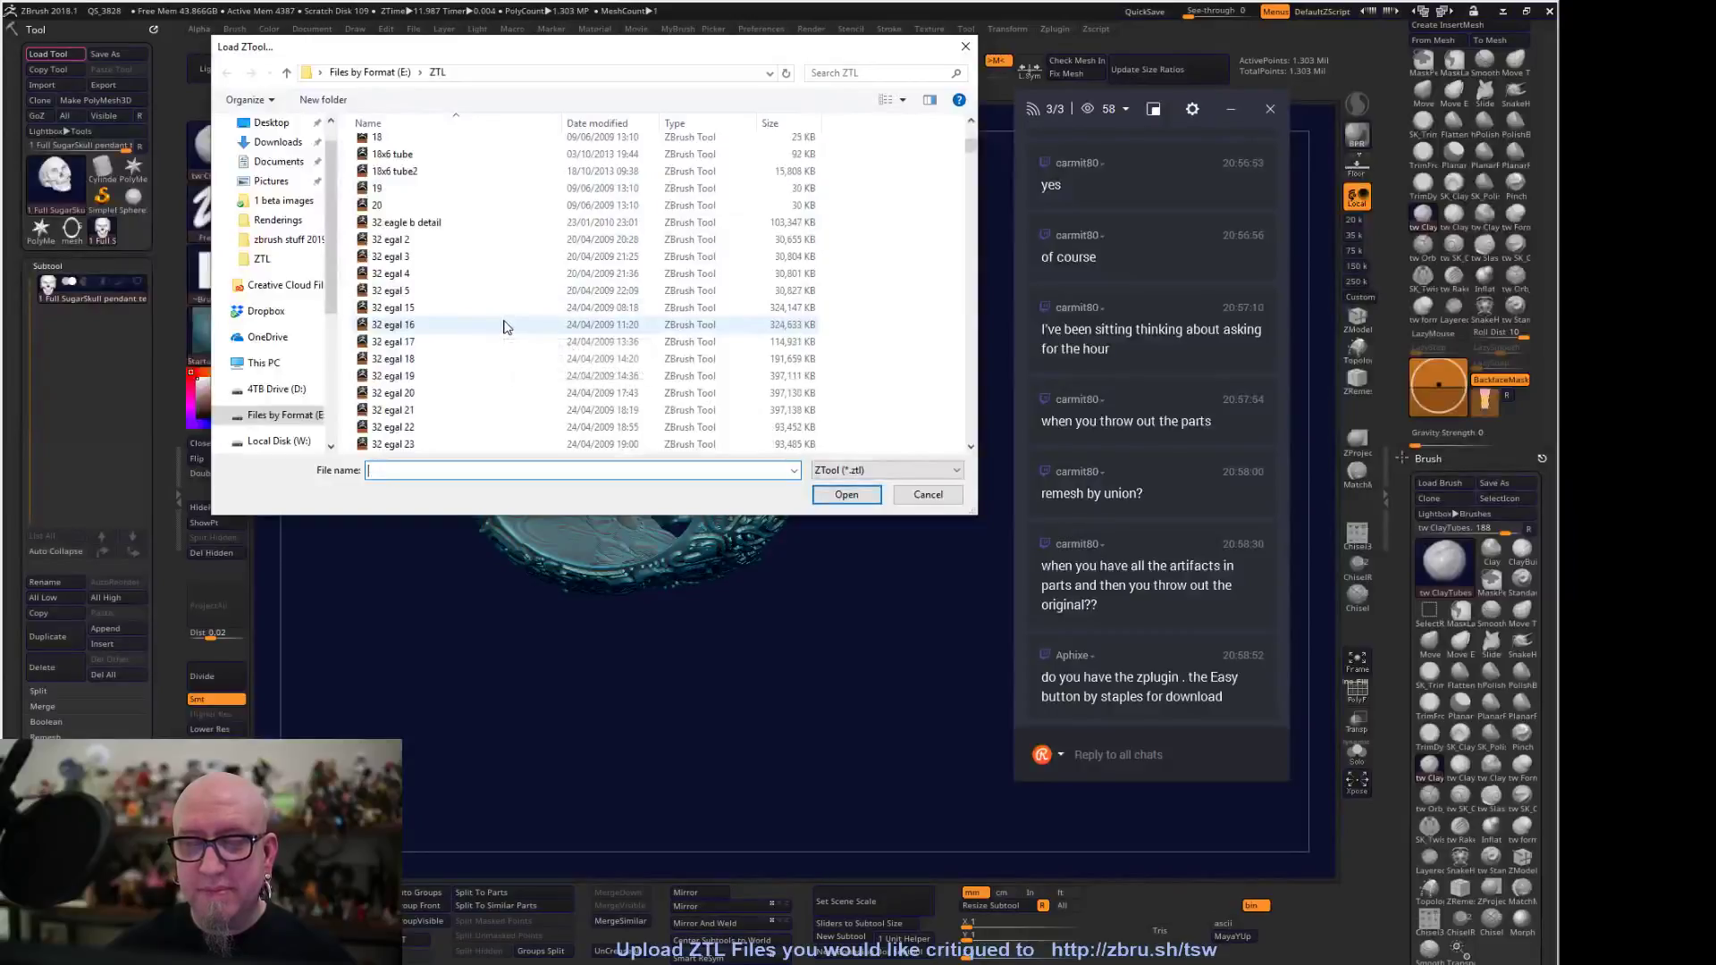
pyautogui.scroll(-8, 501, 317)
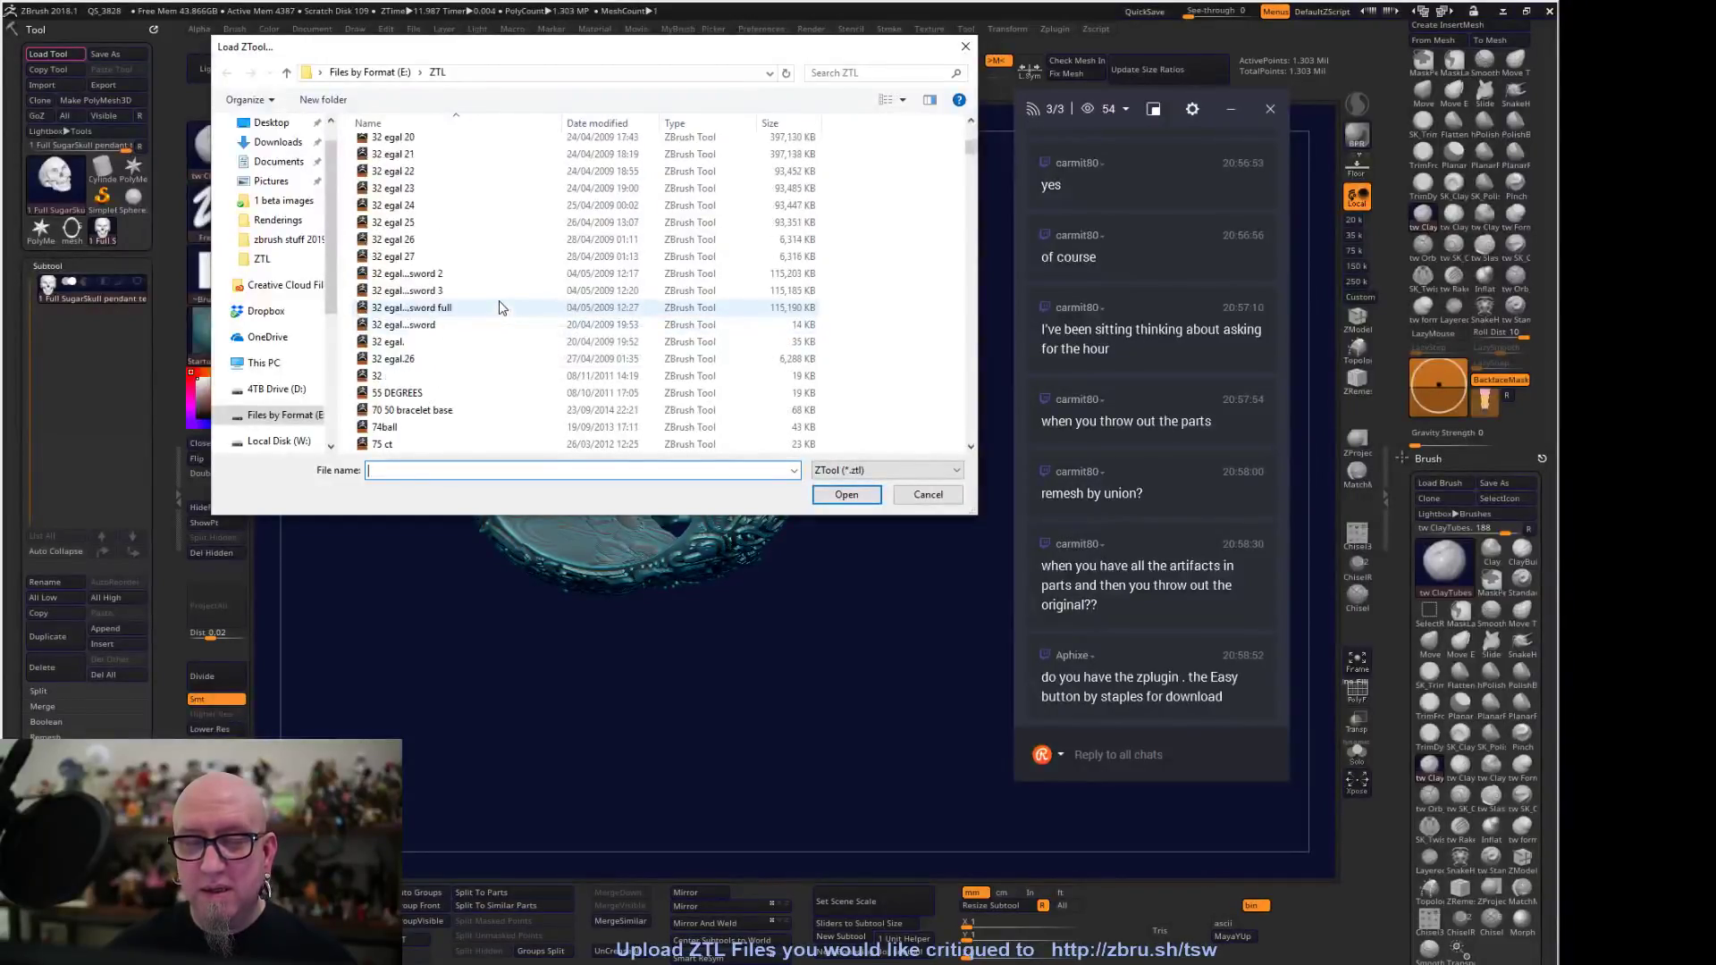
pyautogui.scroll(3, 499, 306)
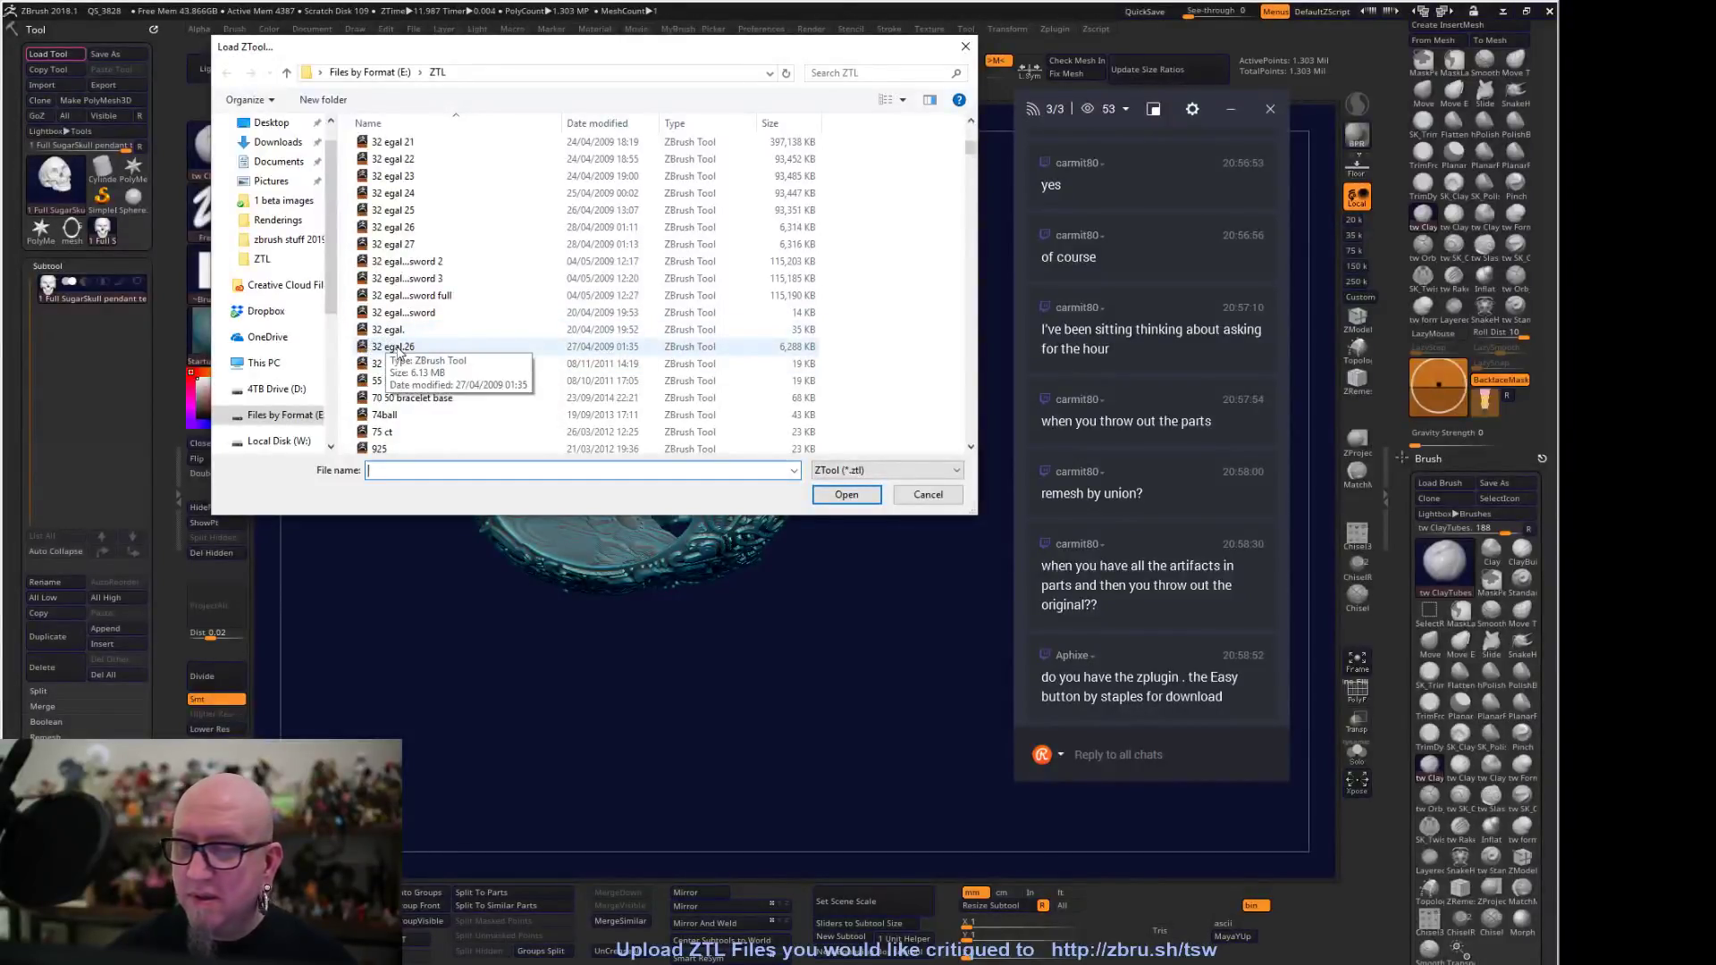
pyautogui.press('Escape')
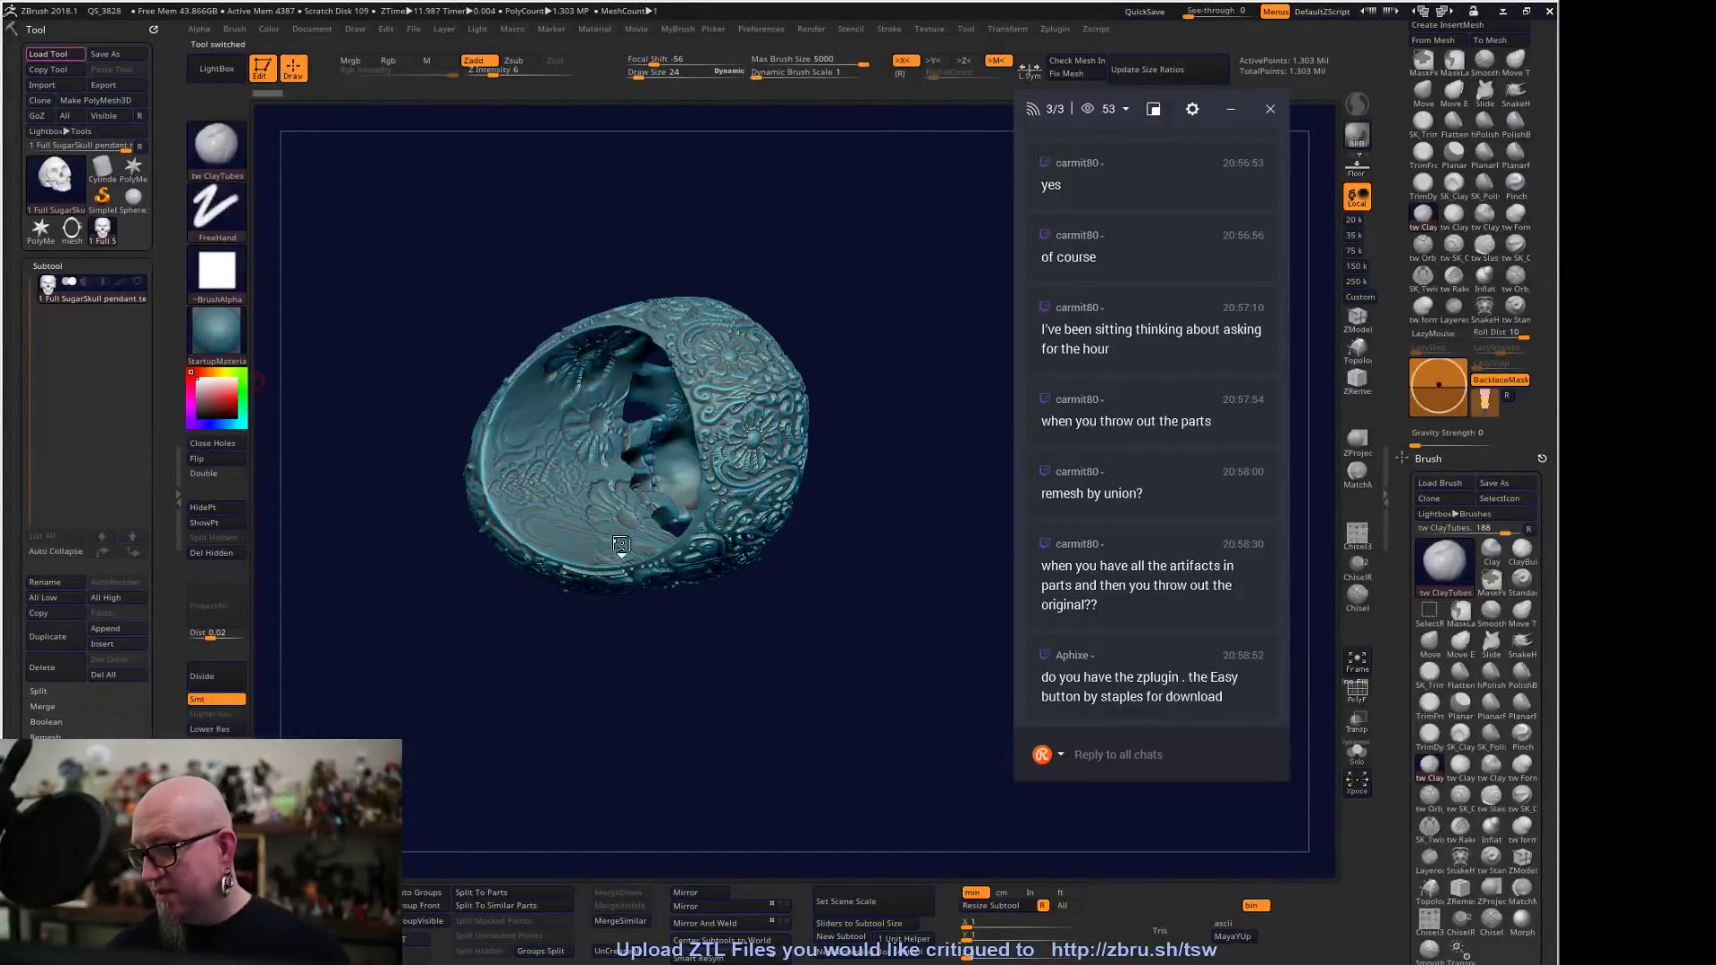
pyautogui.moveTo(545, 511); pyautogui.dragTo(156, 456)
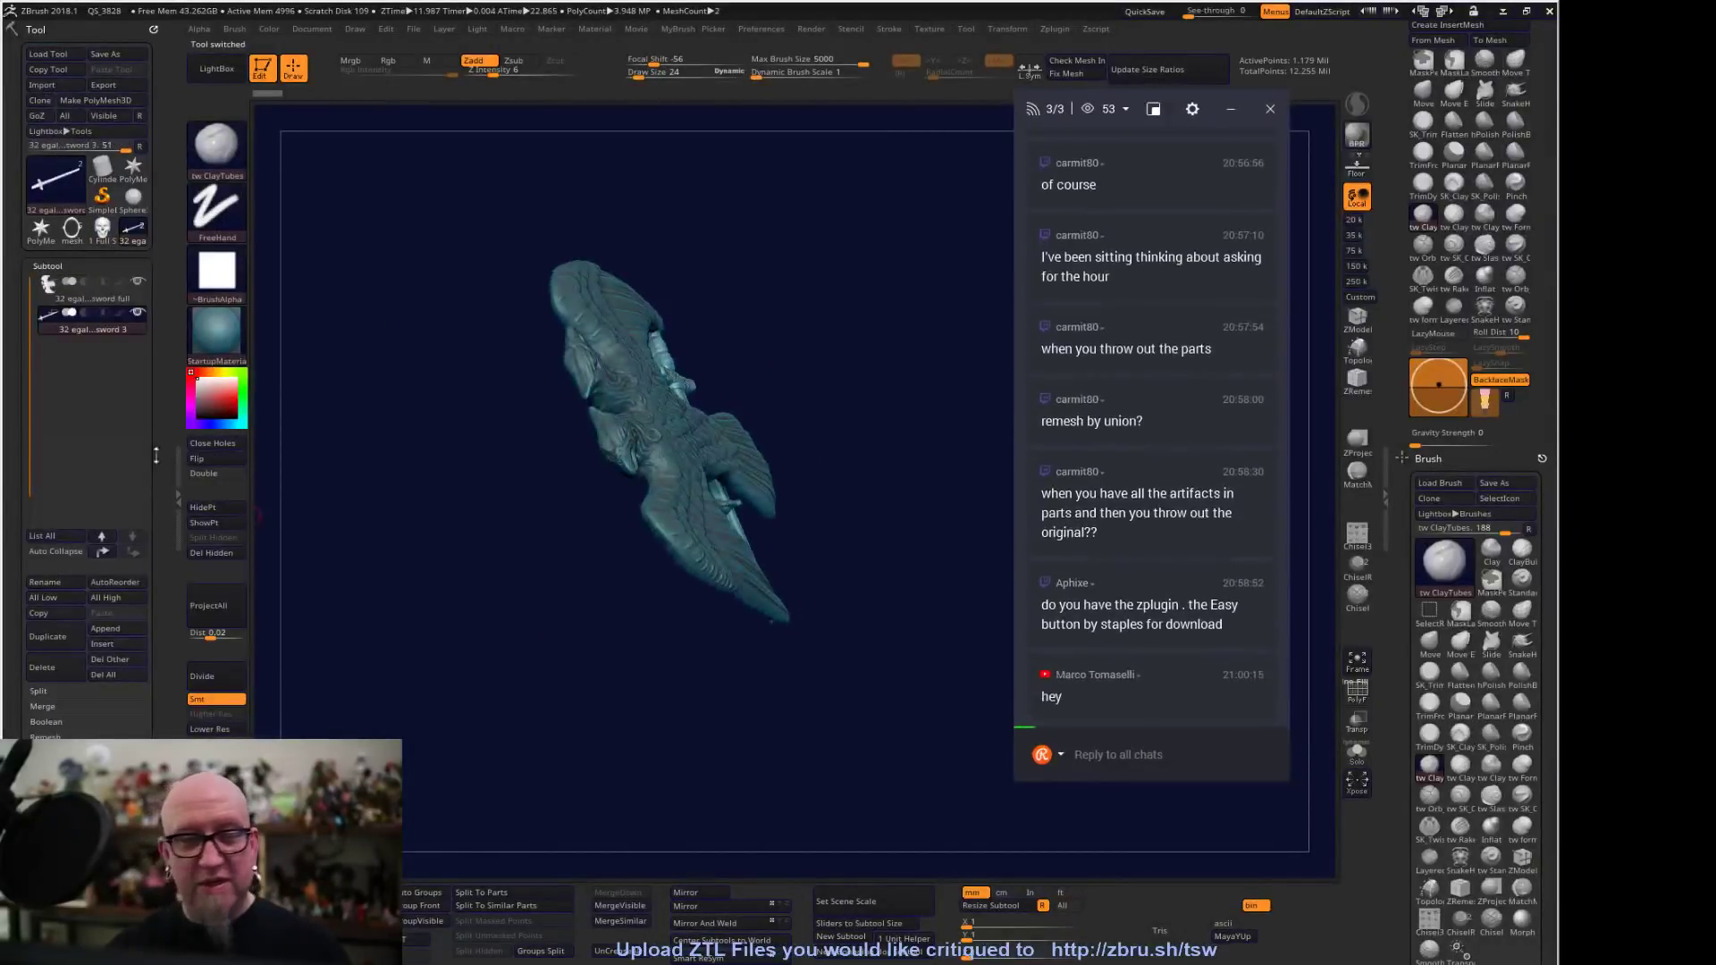
# Switch back to the sugar skull tool and examine its hollow interior and ornate outer surface
pyautogui.click(107, 240)
pyautogui.moveTo(386, 506); pyautogui.dragTo(406, 623)
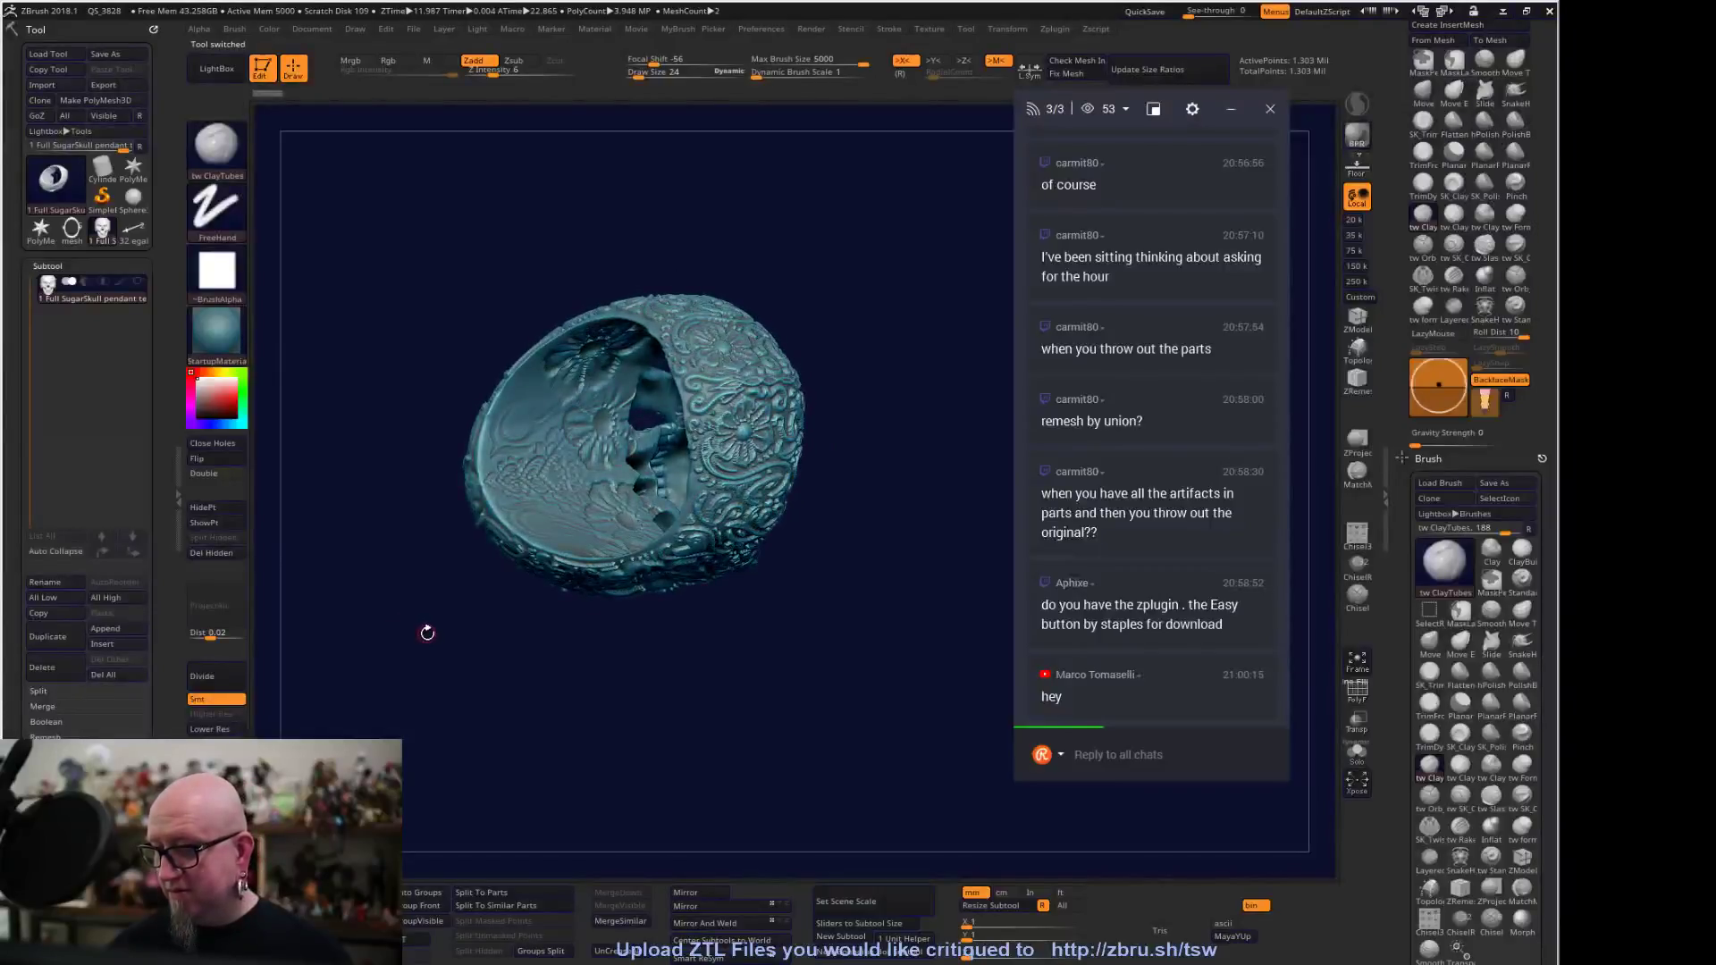
pyautogui.moveTo(493, 629); pyautogui.dragTo(902, 496)
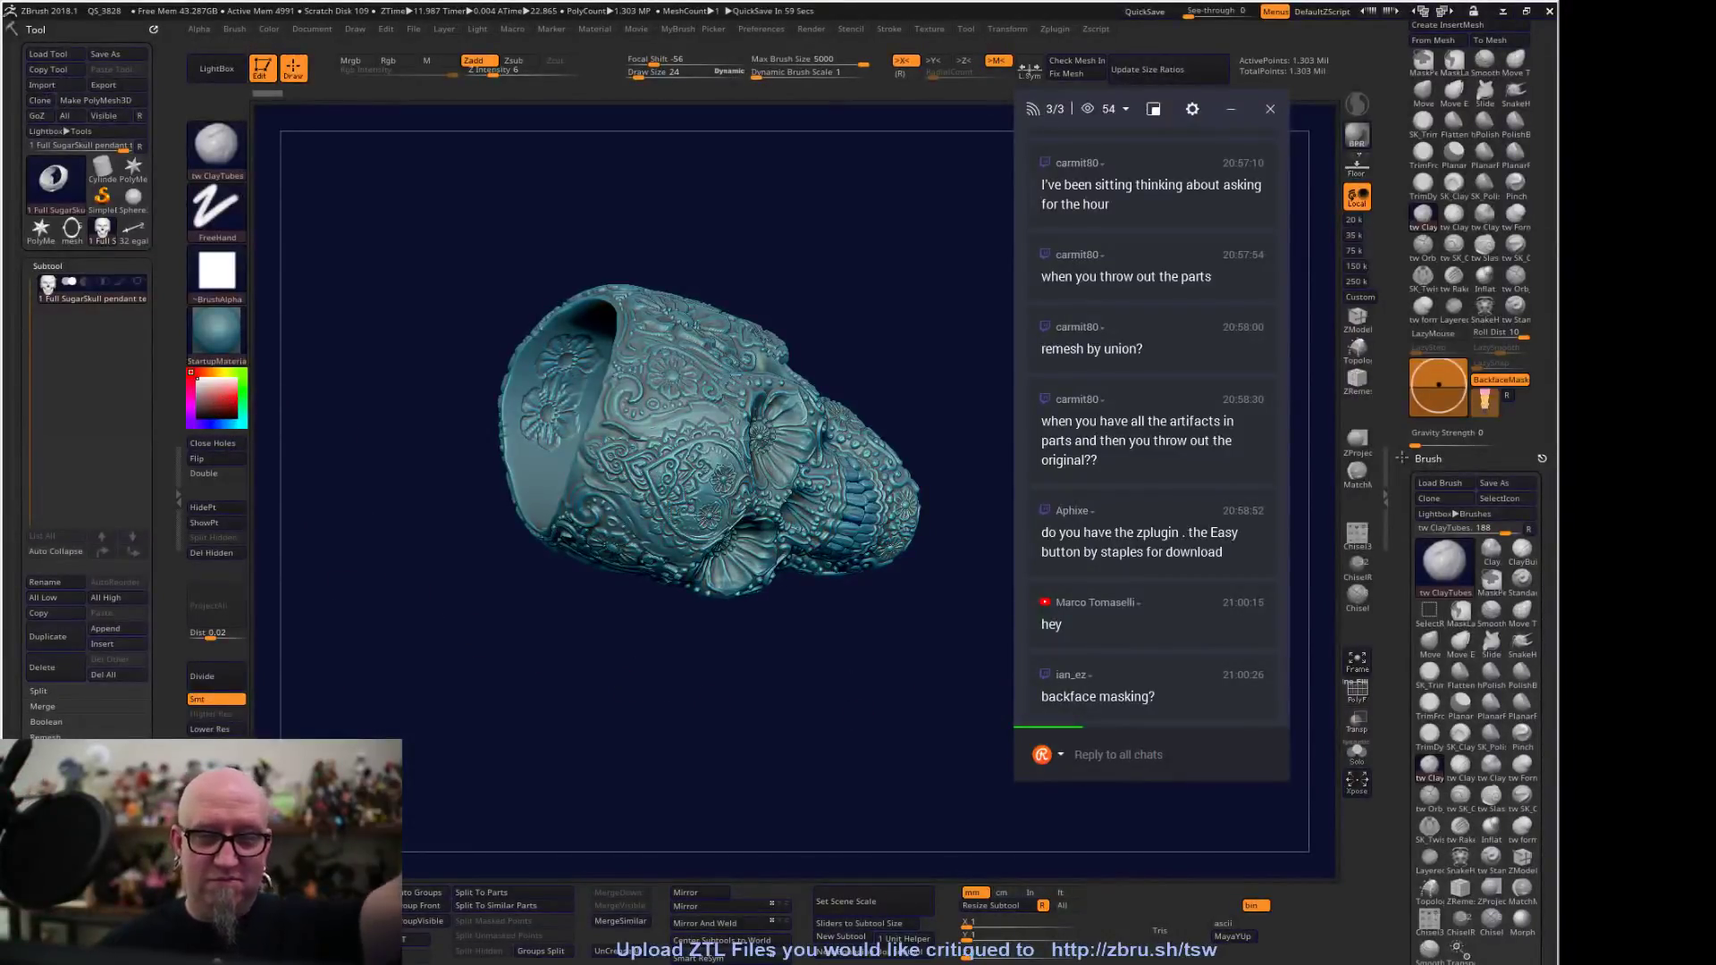
# Switch to the double-headed eagle tool and view it from the front
pyautogui.click(133, 230)
pyautogui.moveTo(528, 643); pyautogui.dragTo(811, 652)
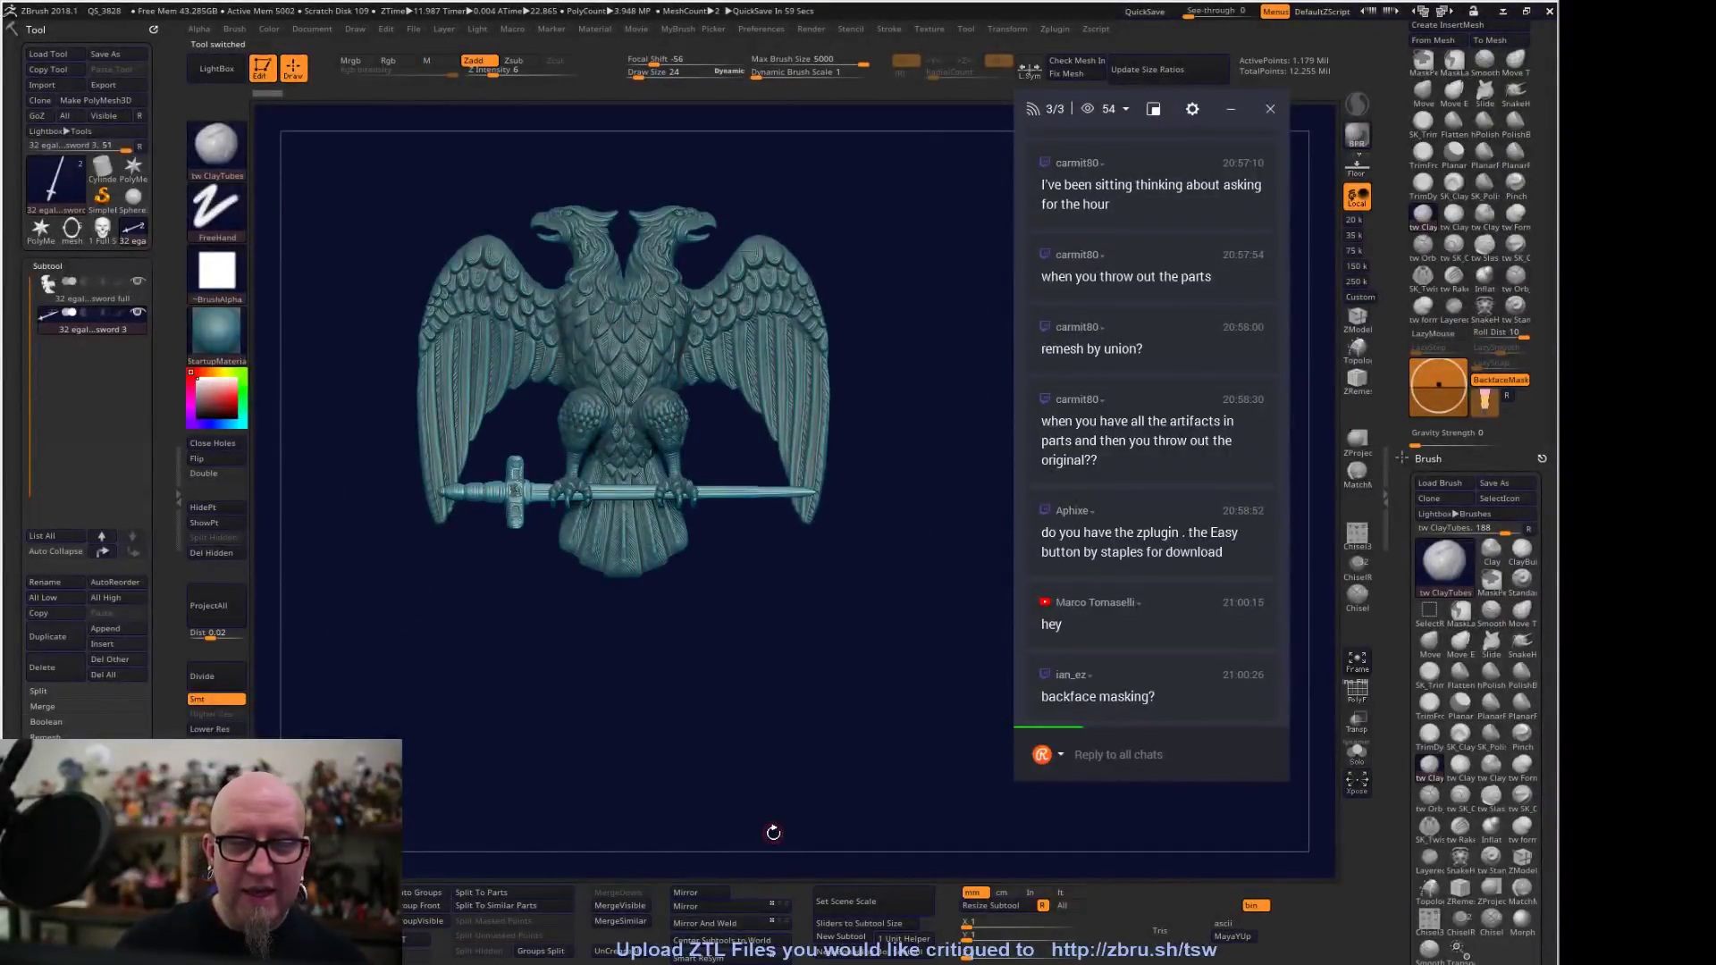
# Append the ornate sugar skull as a subtool of the eagle tool and bring the whole skull into view
pyautogui.click(127, 628)
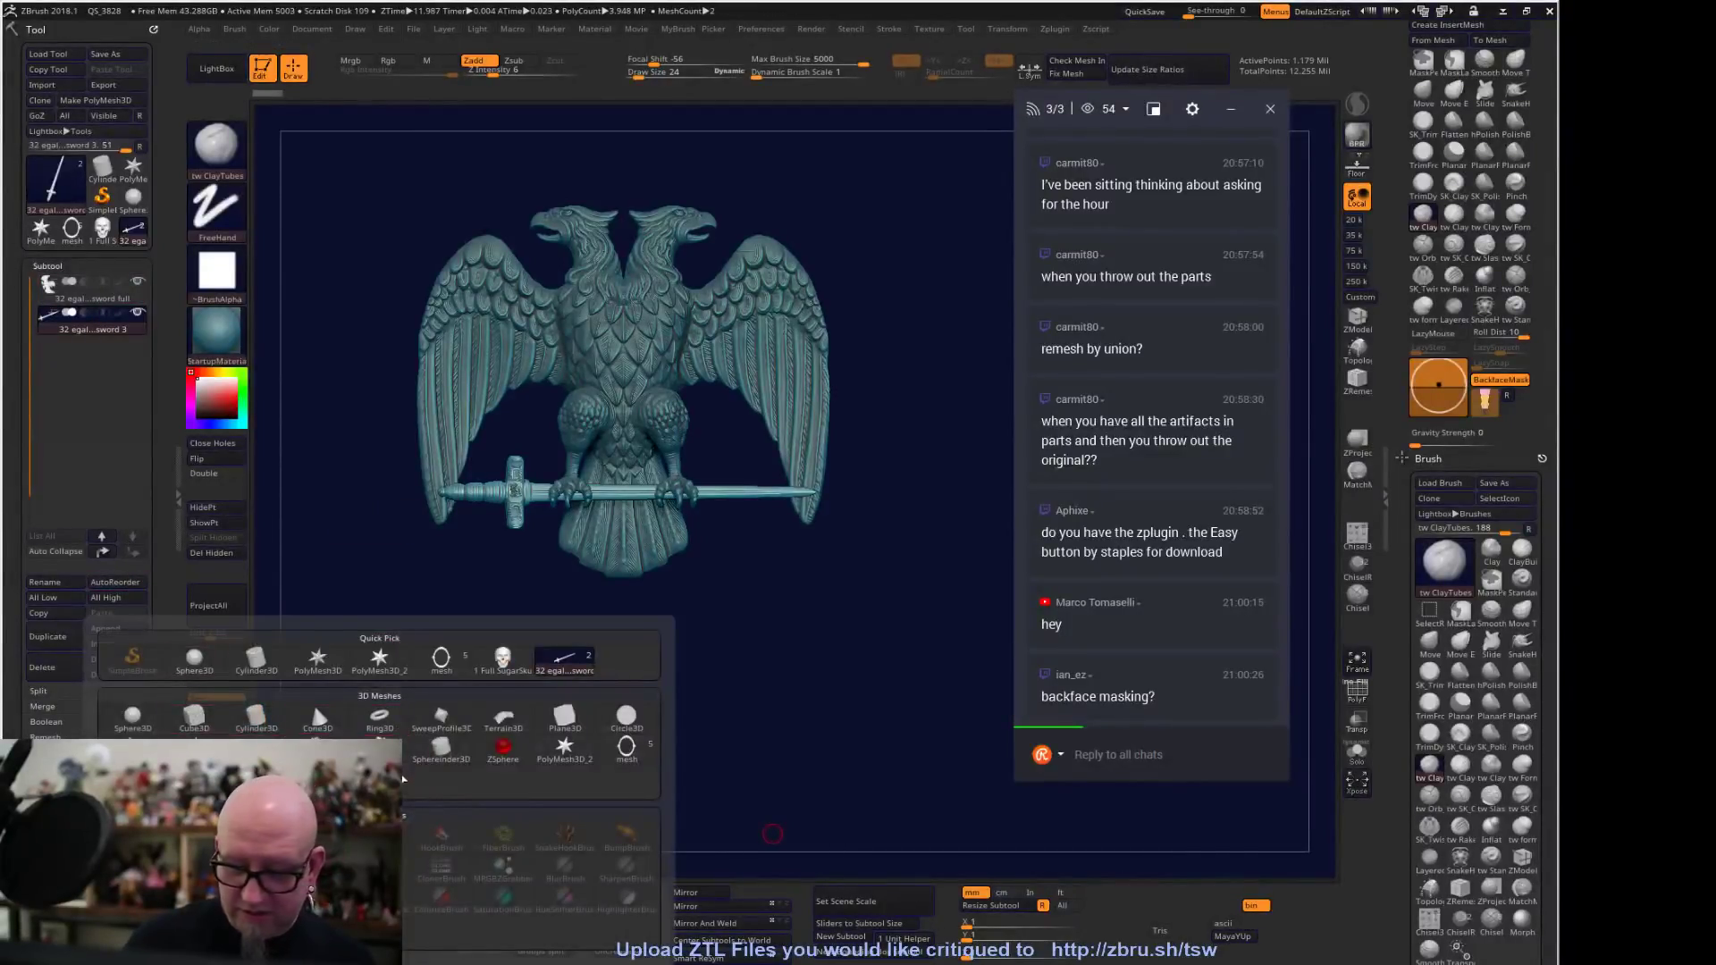
pyautogui.click(503, 672)
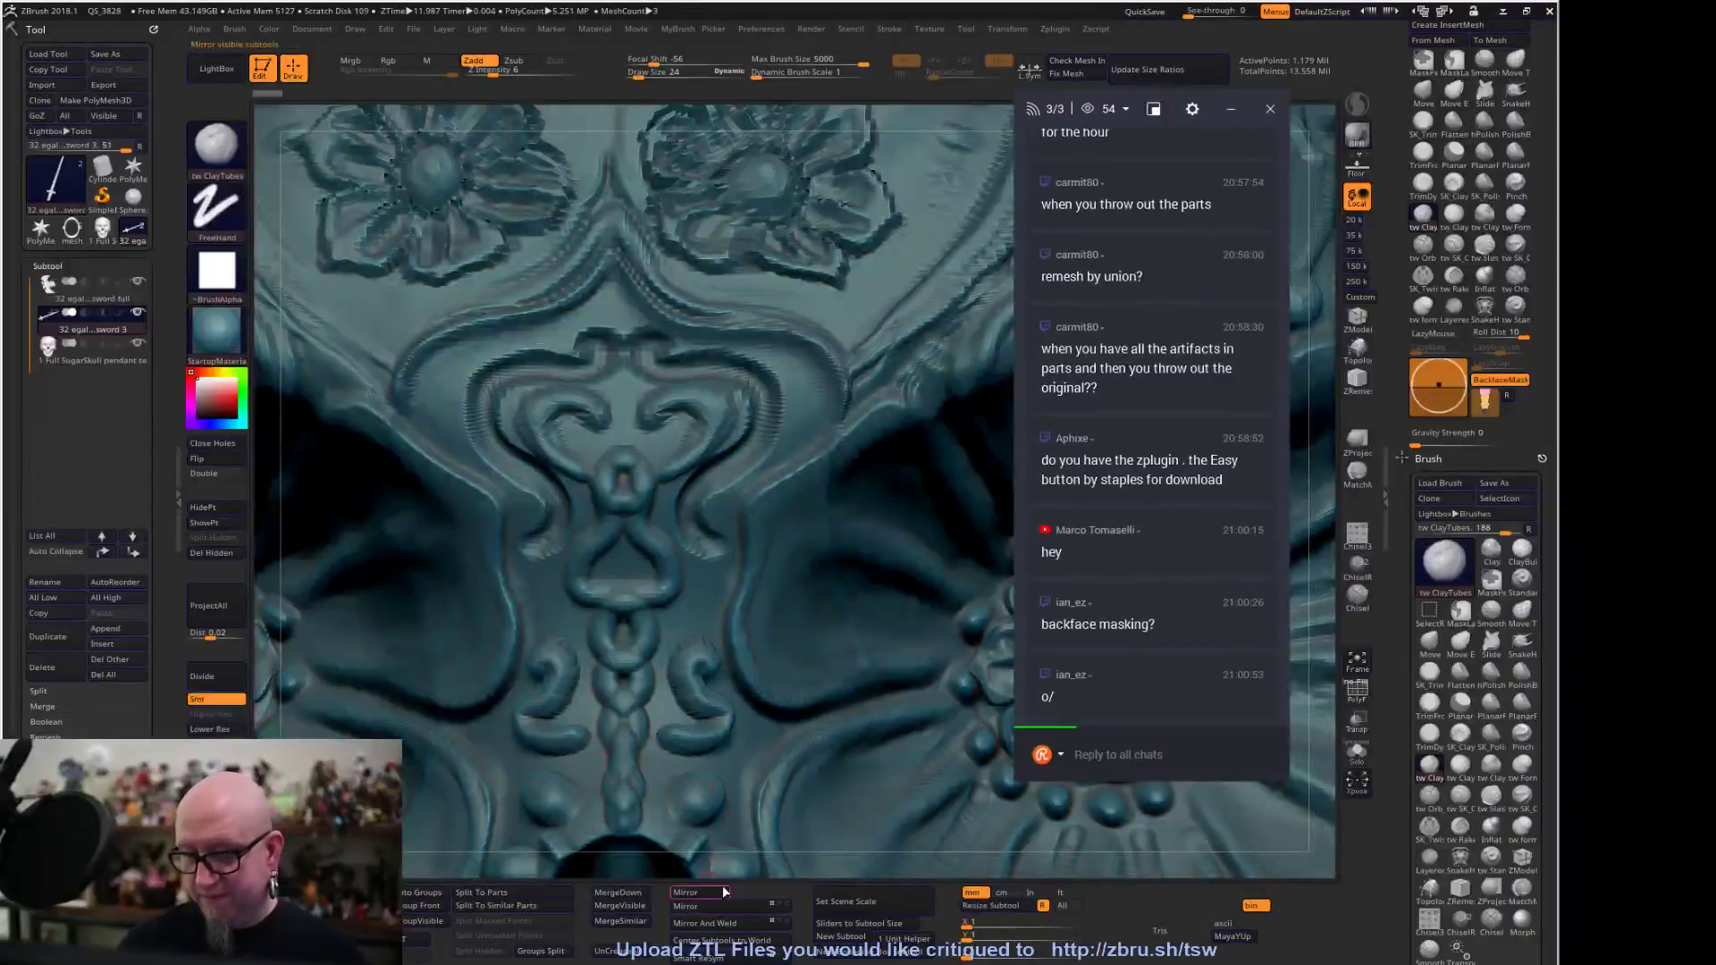
pyautogui.keyDown('ctrl'); pyautogui.moveTo(703, 822); pyautogui.dragTo(719, 505, button='right'); pyautogui.keyUp('ctrl')
pyautogui.keyDown('ctrl'); pyautogui.moveTo(758, 789); pyautogui.dragTo(760, 705, button='right'); pyautogui.keyUp('ctrl')
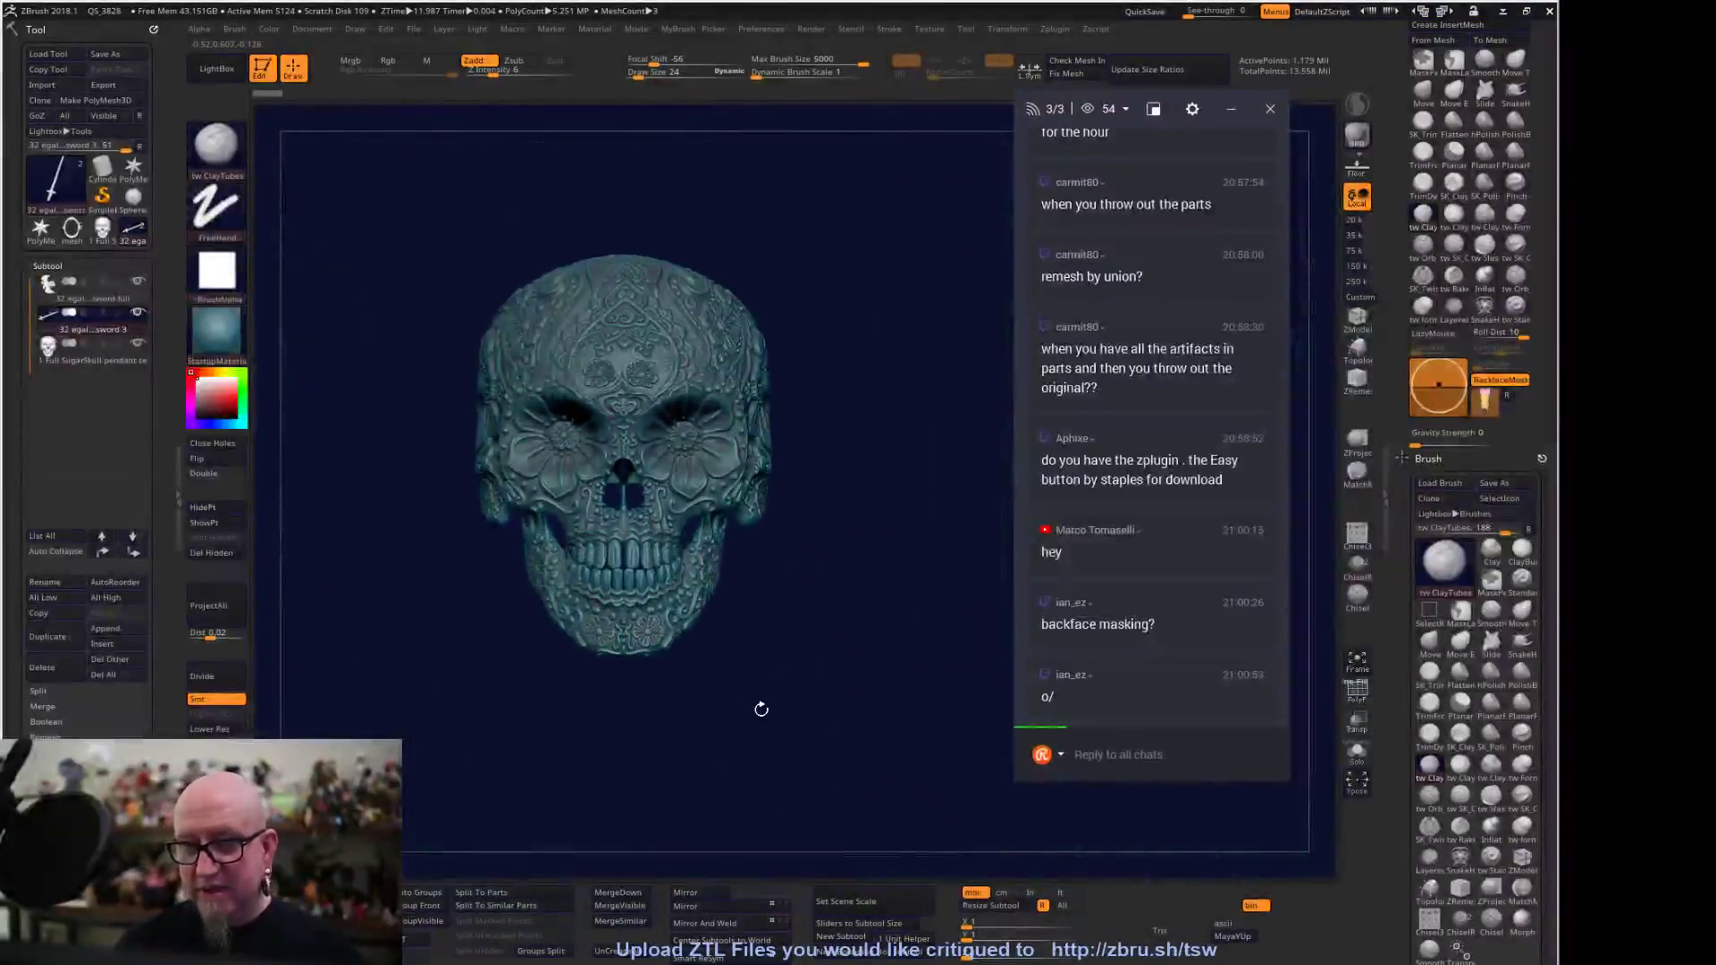
pyautogui.keyDown('shift'); pyautogui.moveTo(344, 619); pyautogui.dragTo(479, 620); pyautogui.keyUp('shift')
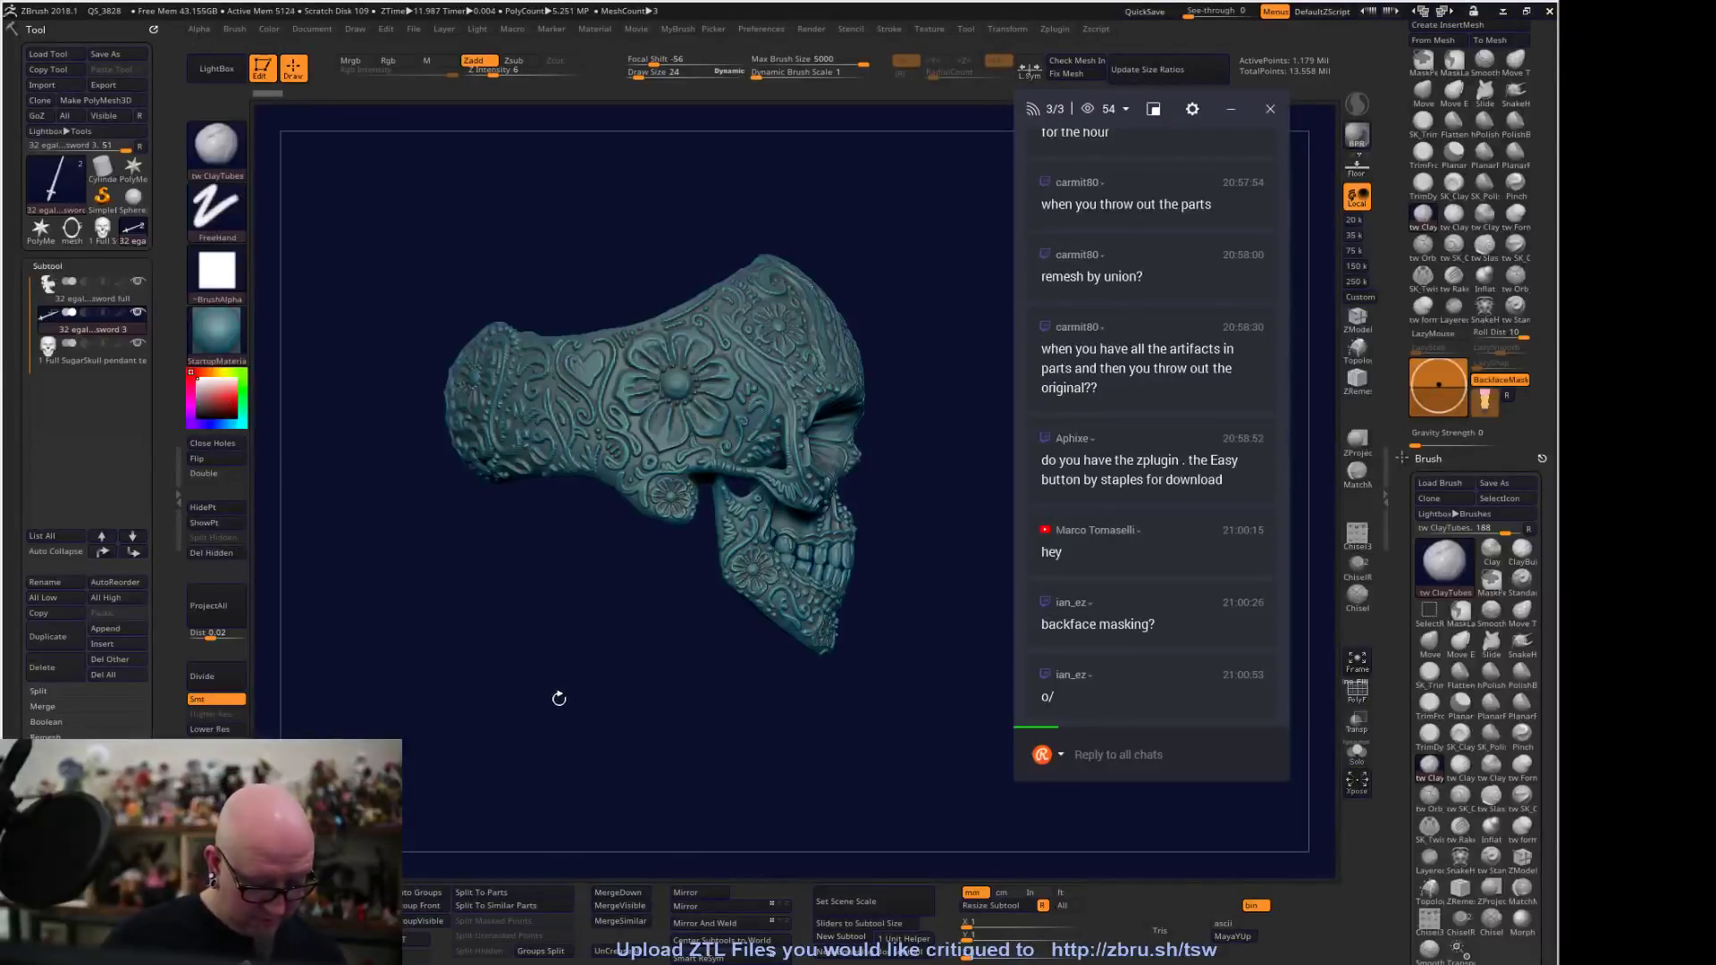
# Select the skull subtool and move it back about 10.1 units so the double-headed eagle sits in front of its face
pyautogui.click(100, 360)
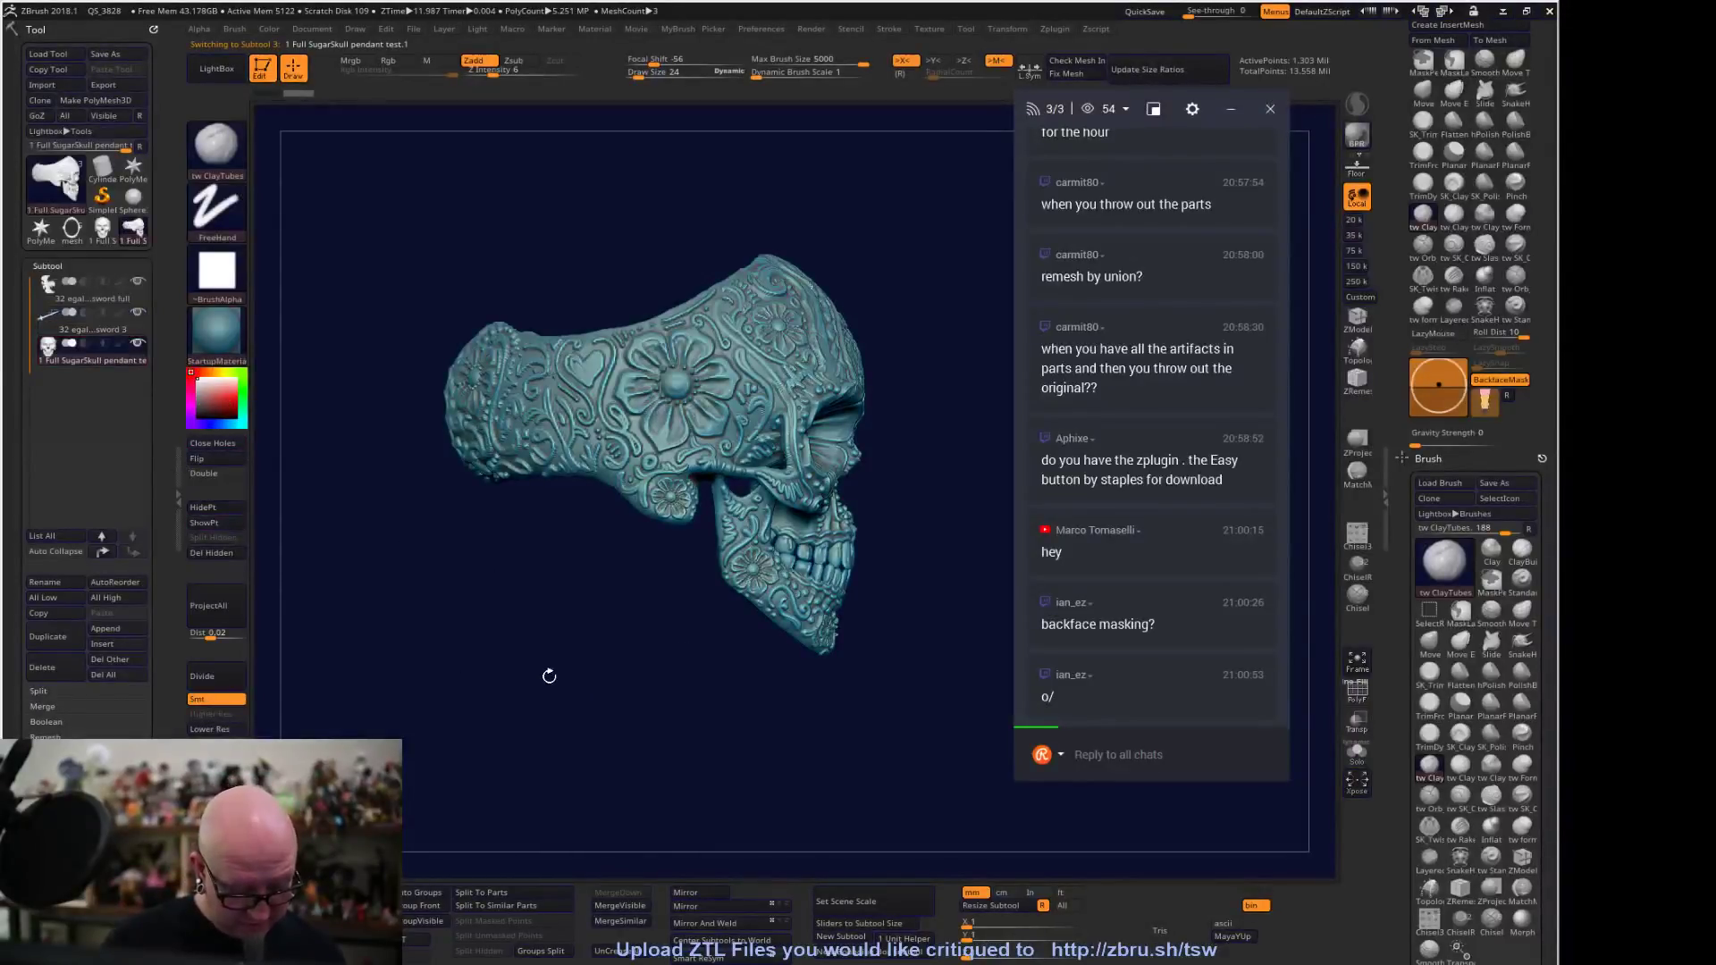
pyautogui.press('w')
pyautogui.moveTo(722, 402); pyautogui.dragTo(480, 402)
pyautogui.hotkey('ctrl', 'z')
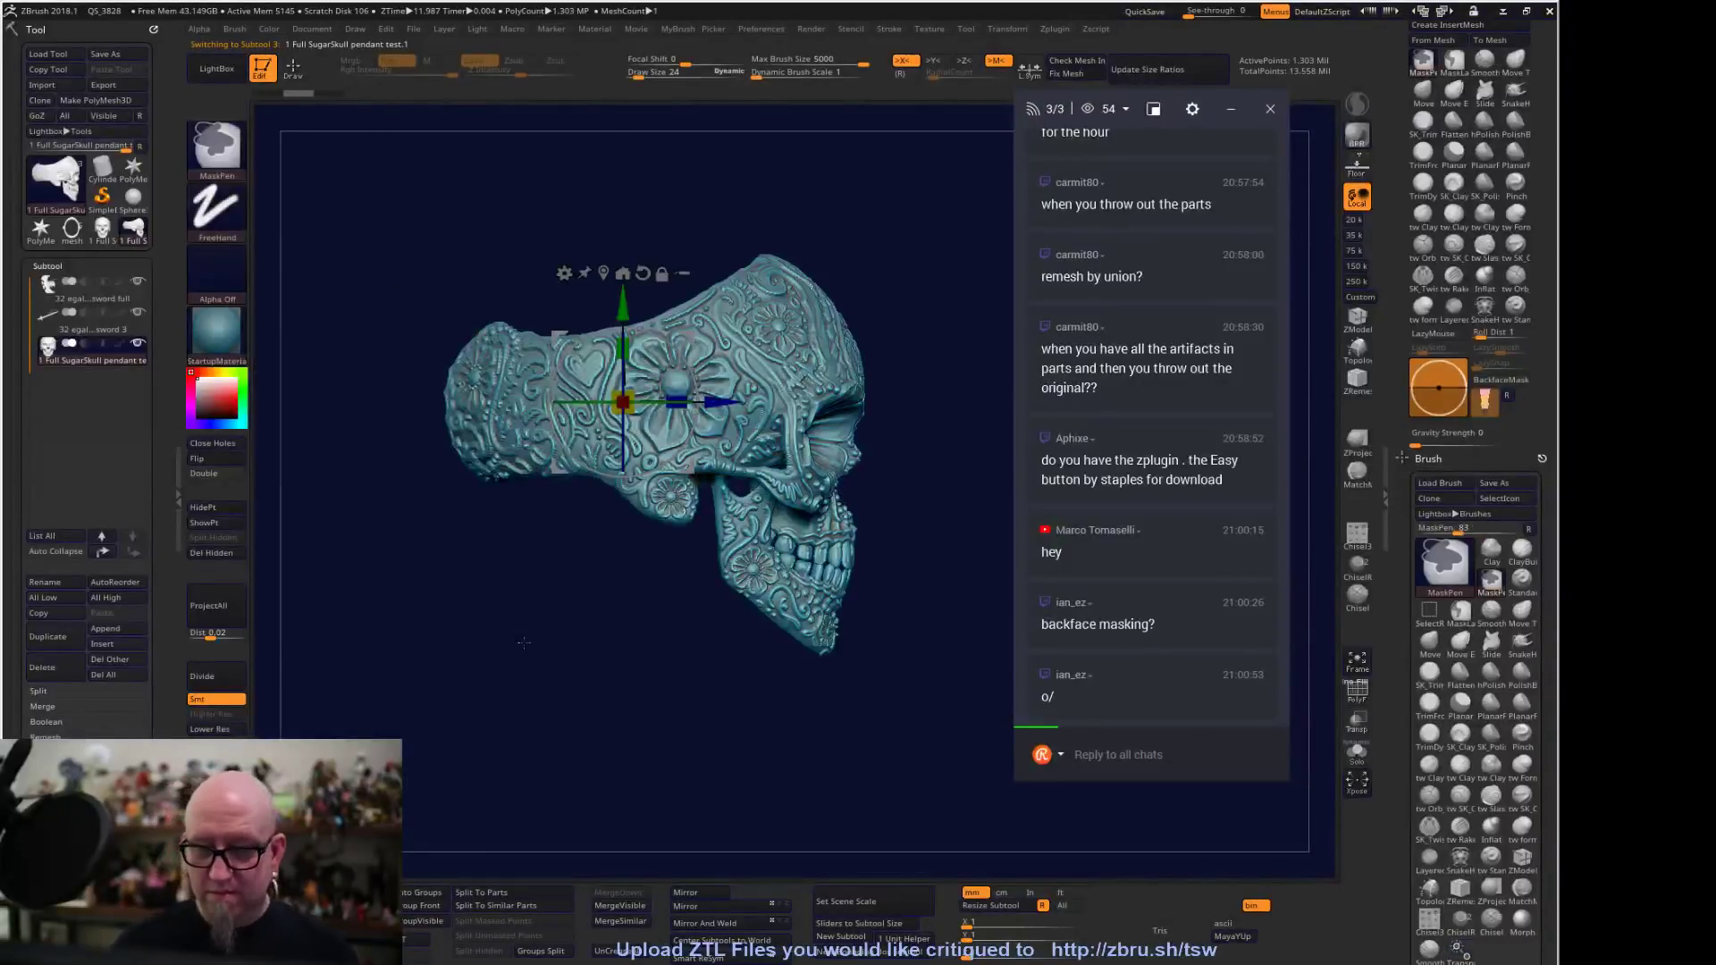
pyautogui.moveTo(159, 740); pyautogui.dragTo(160, 603)
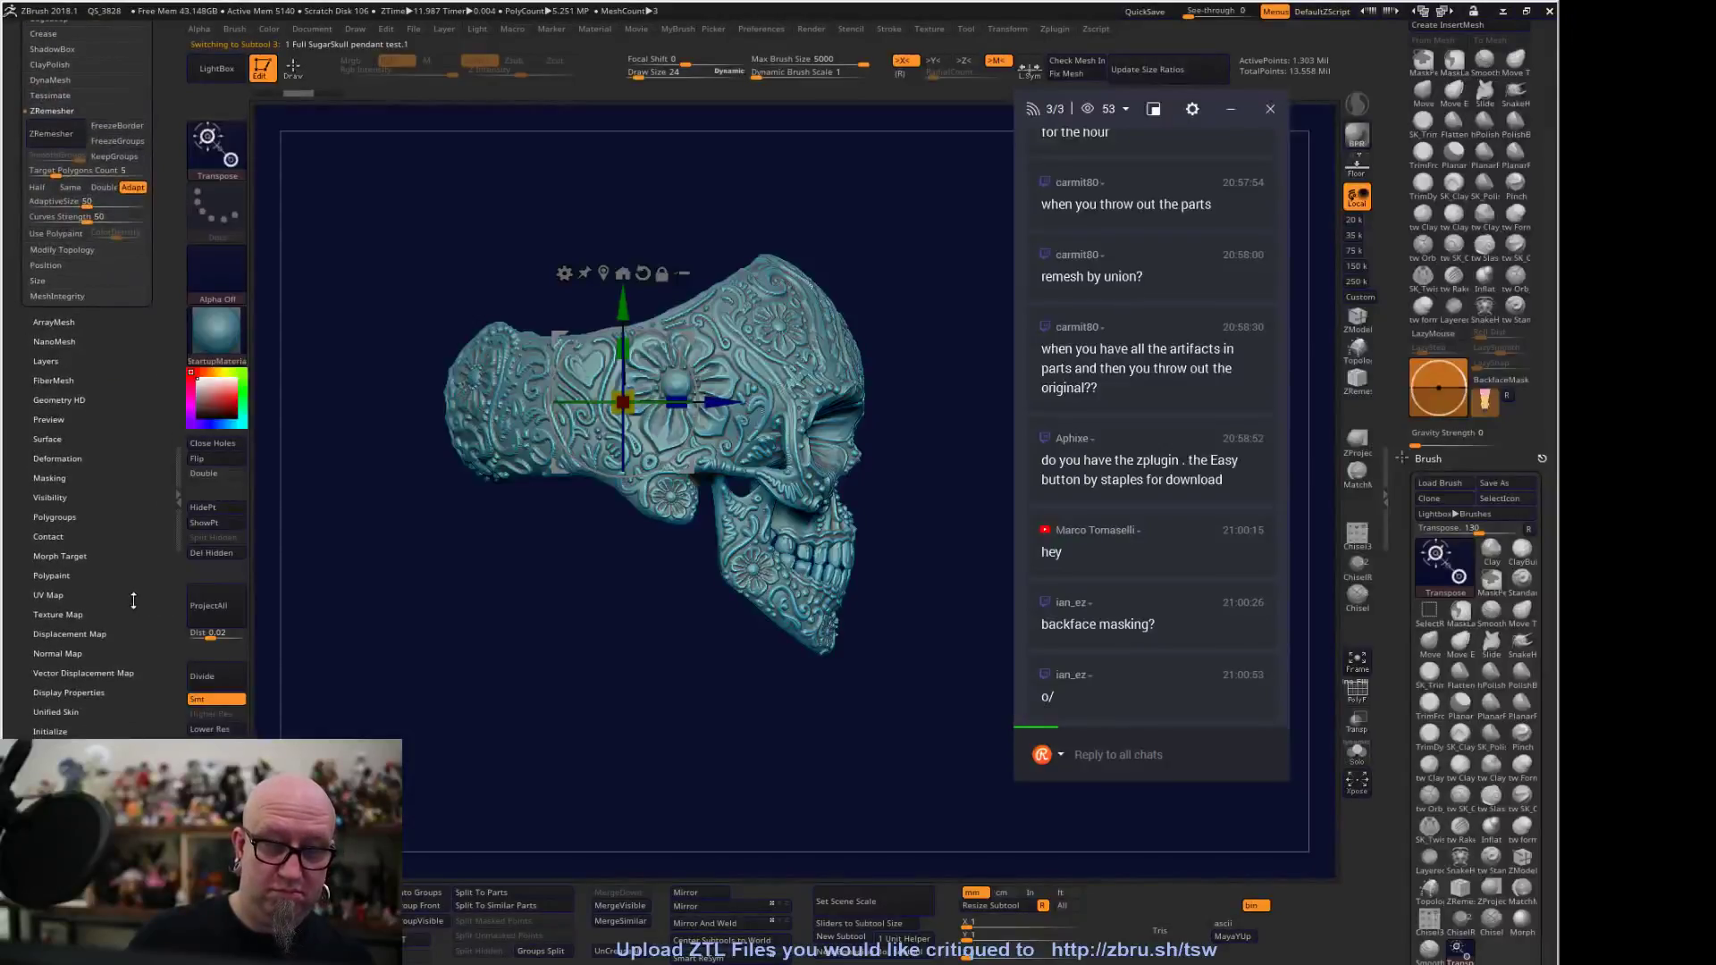
pyautogui.click(57, 478)
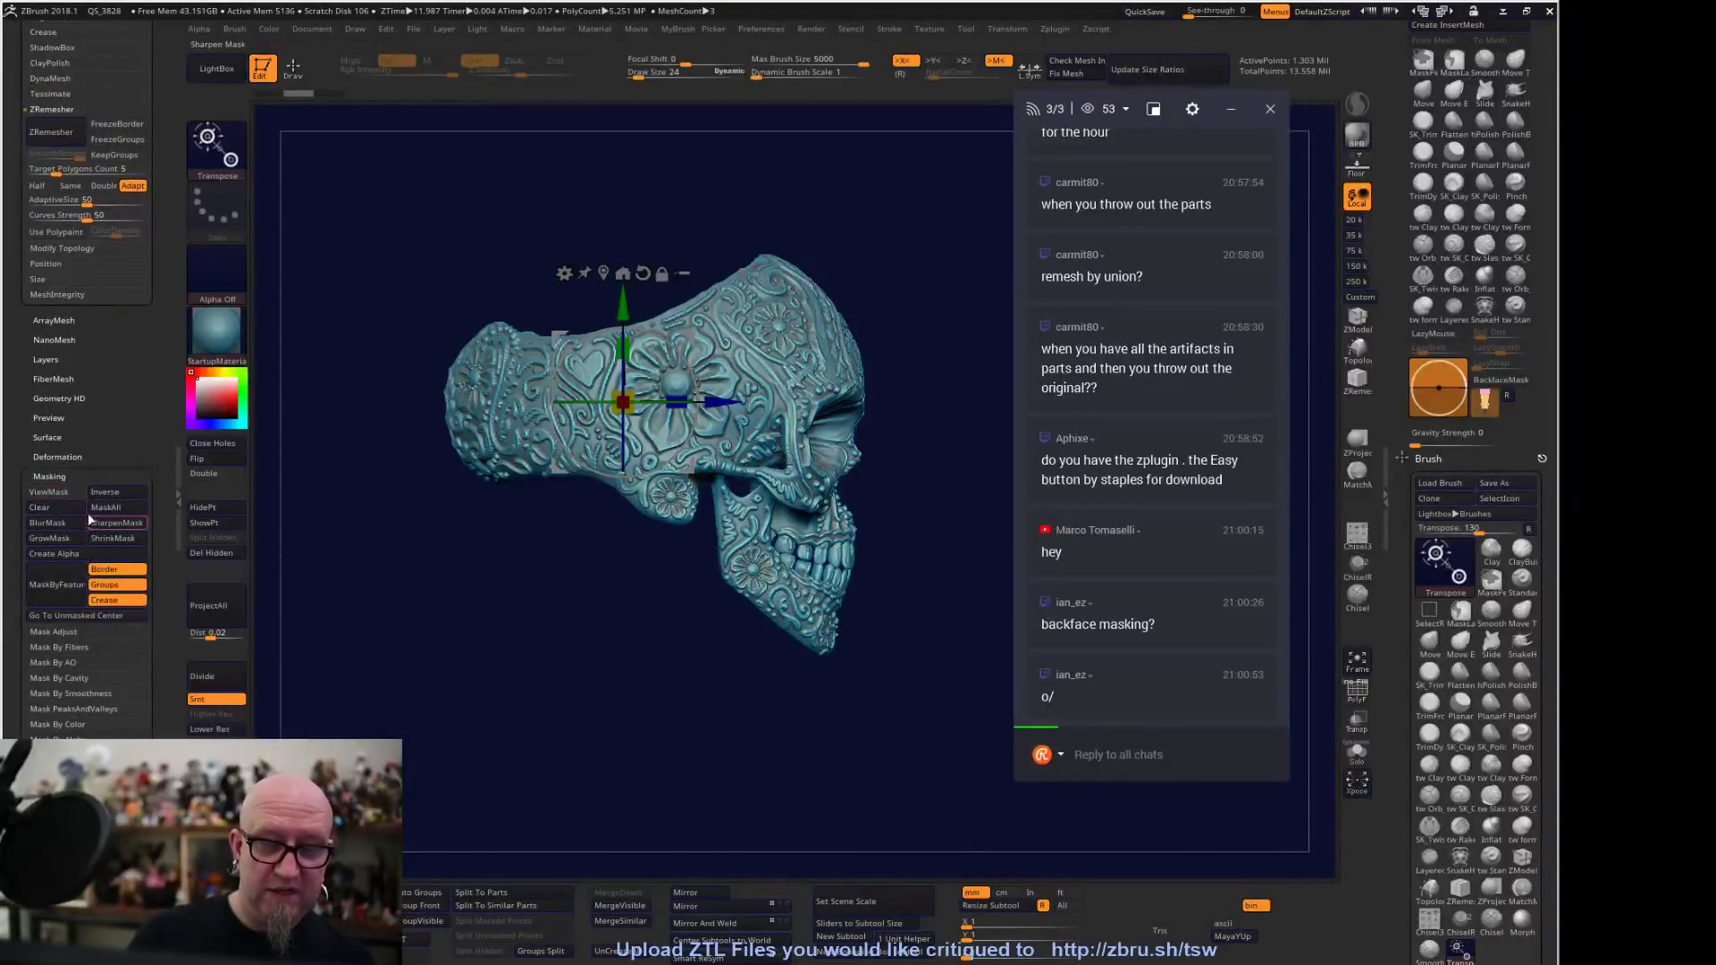
pyautogui.keyDown('alt'); pyautogui.moveTo(605, 536); pyautogui.dragTo(345, 536); pyautogui.keyUp('alt')
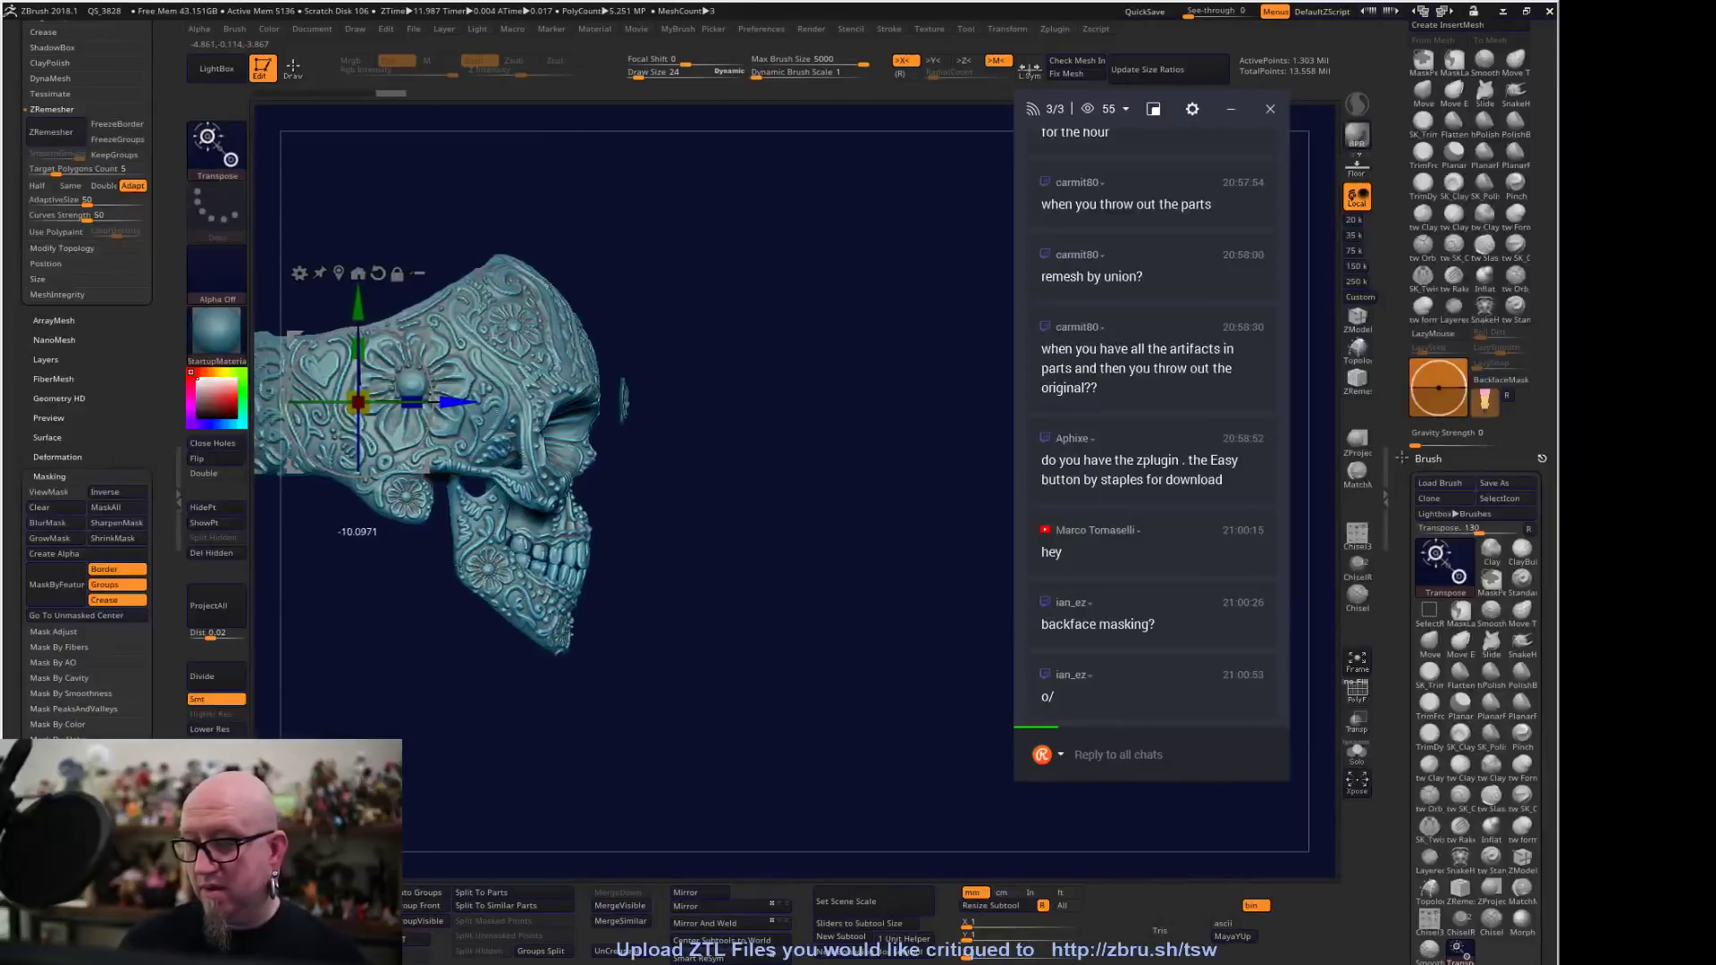
pyautogui.moveTo(831, 622)
pyautogui.mouseDown()
pyautogui.moveTo(620, 636)
pyautogui.moveTo(632, 617)
pyautogui.mouseUp()
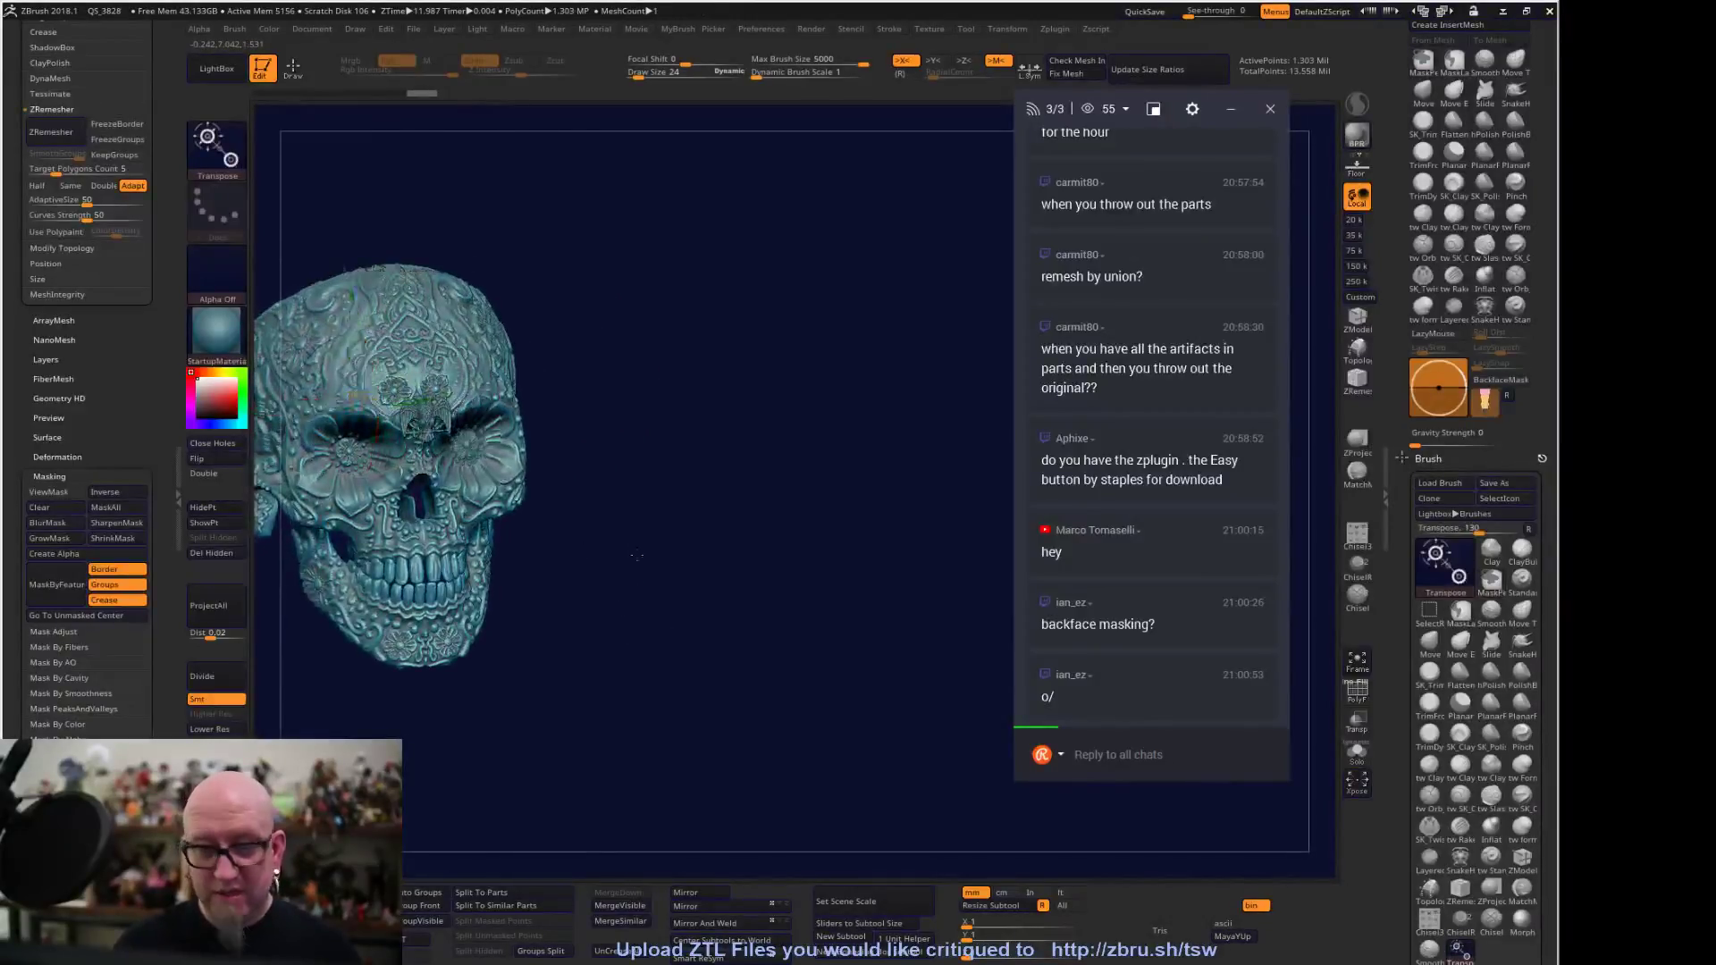
pyautogui.keyDown('shift'); pyautogui.moveTo(631, 548); pyautogui.dragTo(617, 563); pyautogui.keyUp('shift')
pyautogui.keyDown('alt'); pyautogui.moveTo(647, 471); pyautogui.dragTo(843, 449); pyautogui.keyUp('alt')
pyautogui.moveTo(842, 449); pyautogui.dragTo(844, 565)
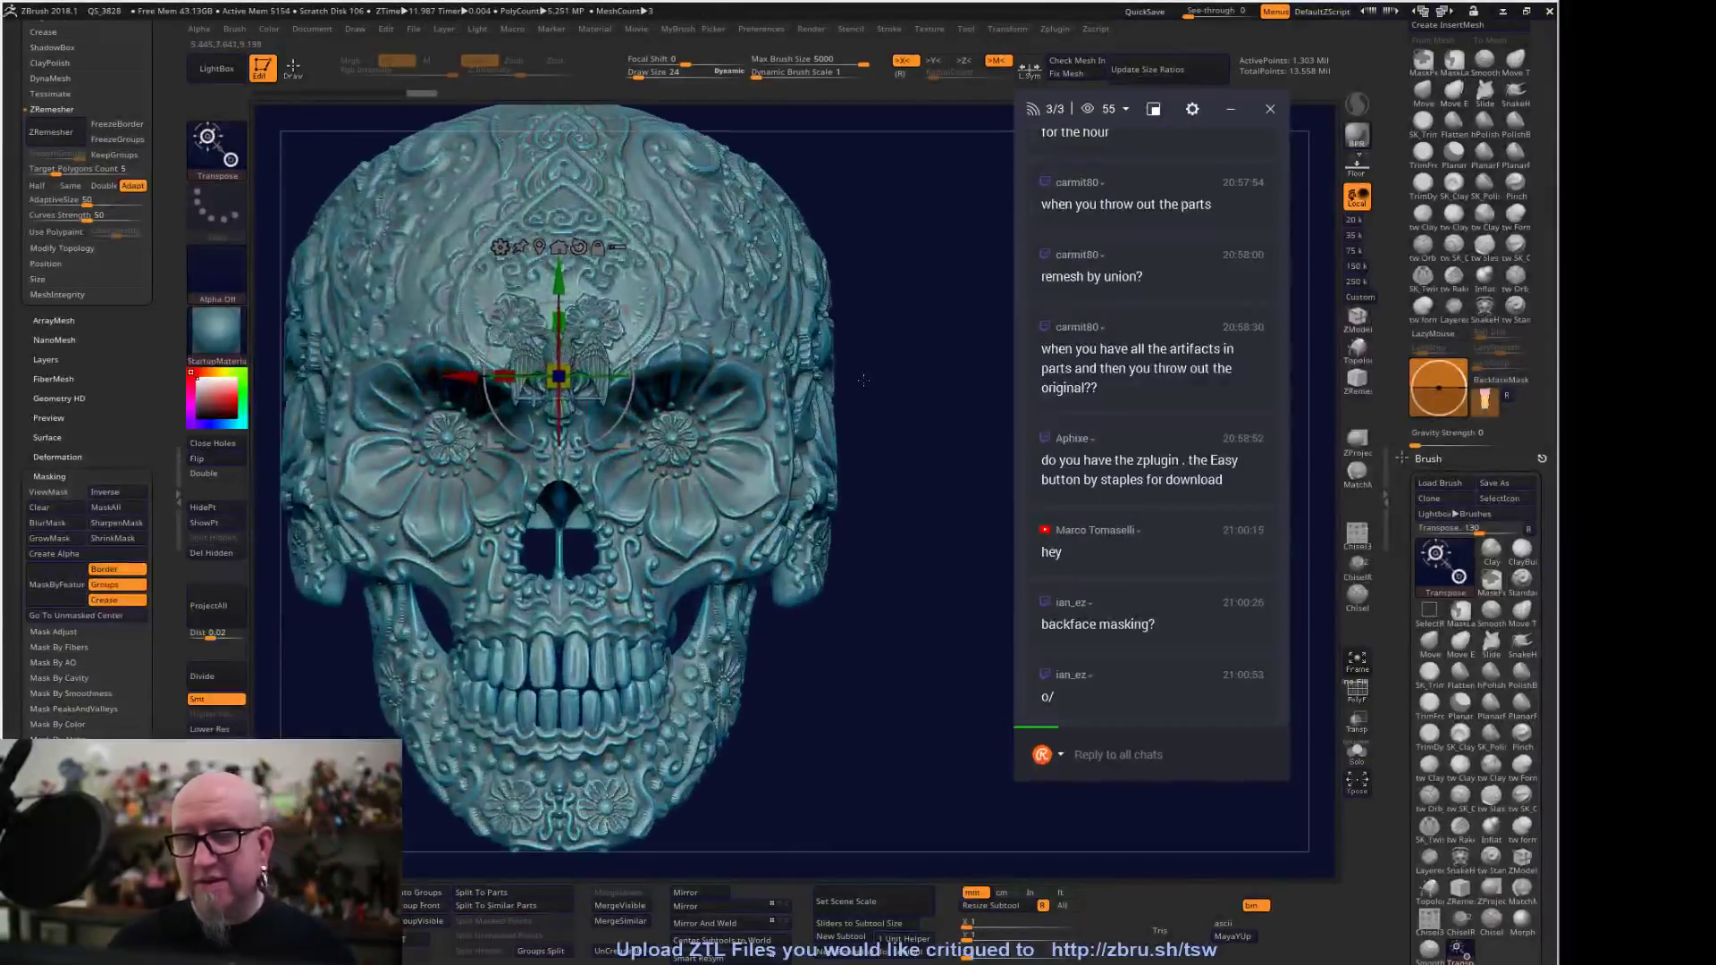
# Select the full eagle subtool and merge it down with the sword subtool, accepting the non-undoable operation
pyautogui.moveTo(162, 304); pyautogui.dragTo(148, 503)
pyautogui.click(60, 297)
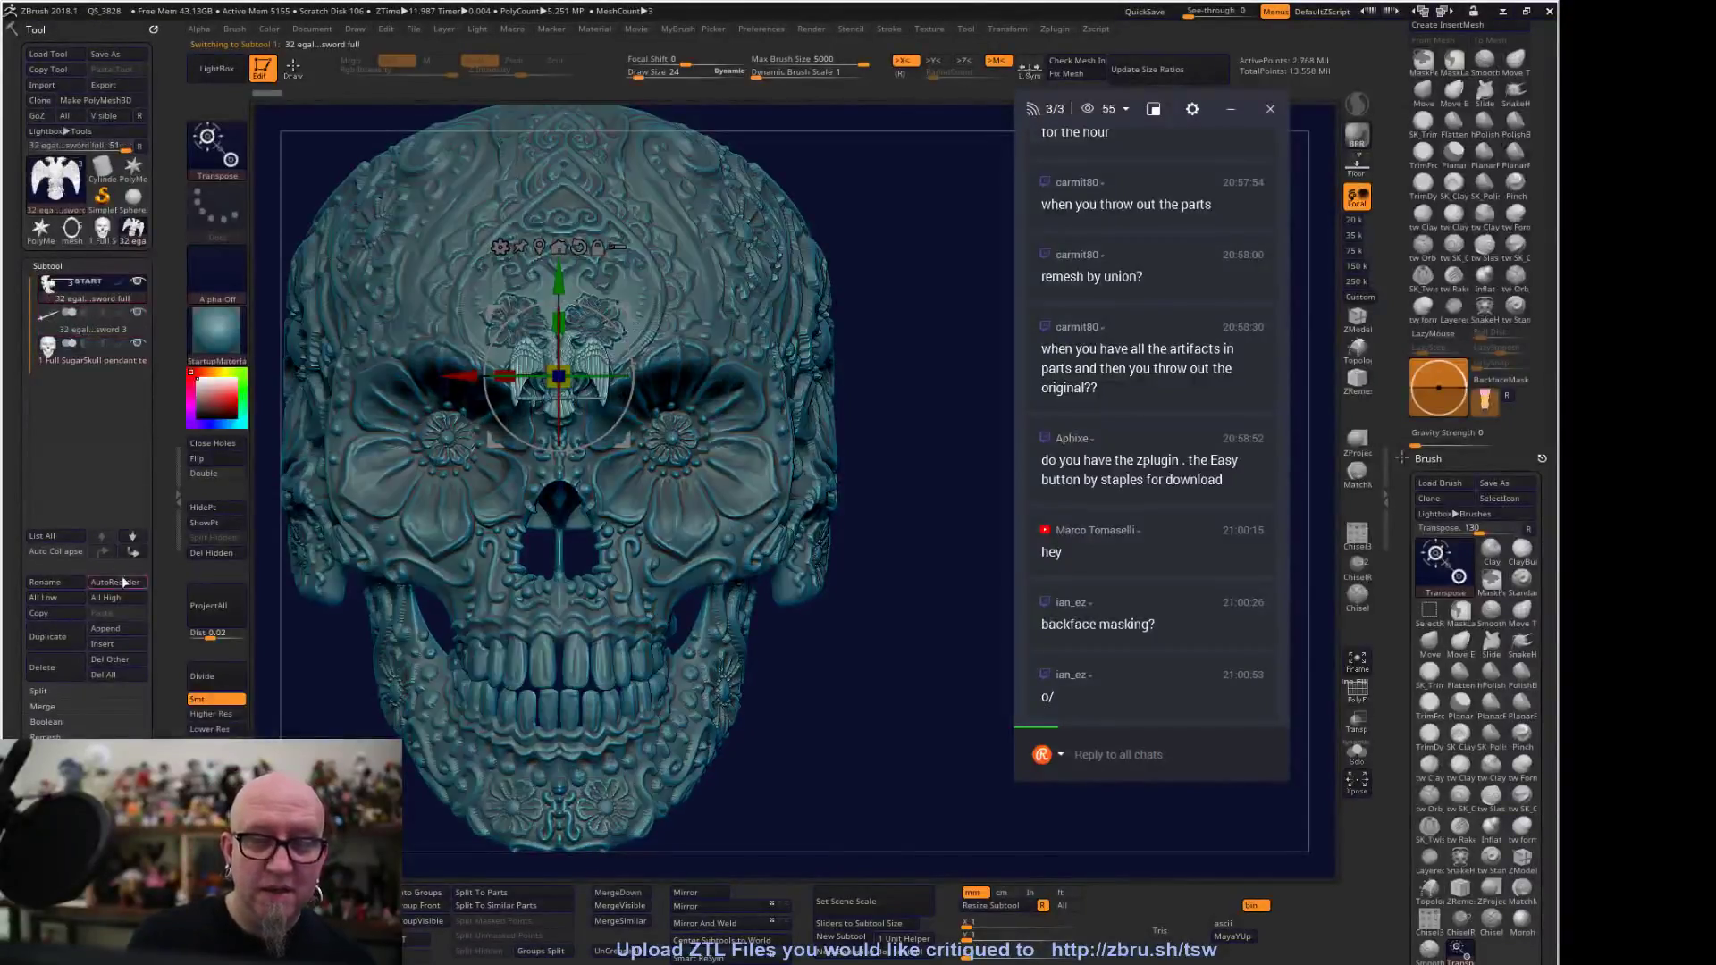
pyautogui.click(84, 706)
pyautogui.click(68, 720)
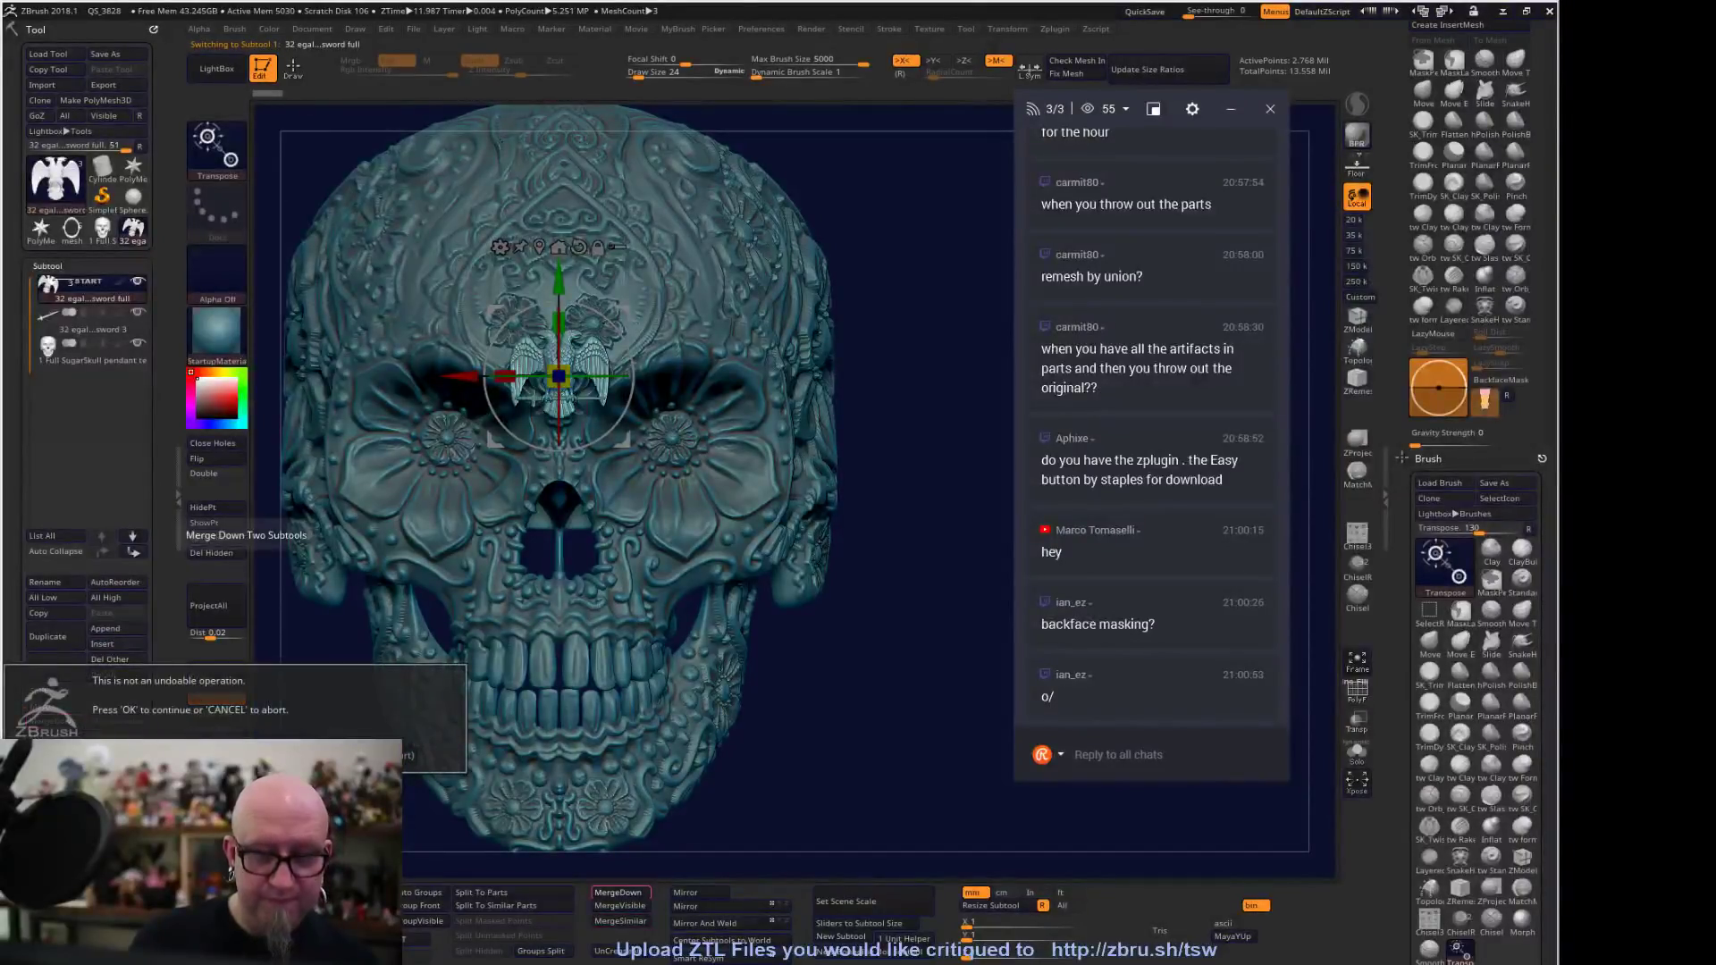
pyautogui.press('Return')
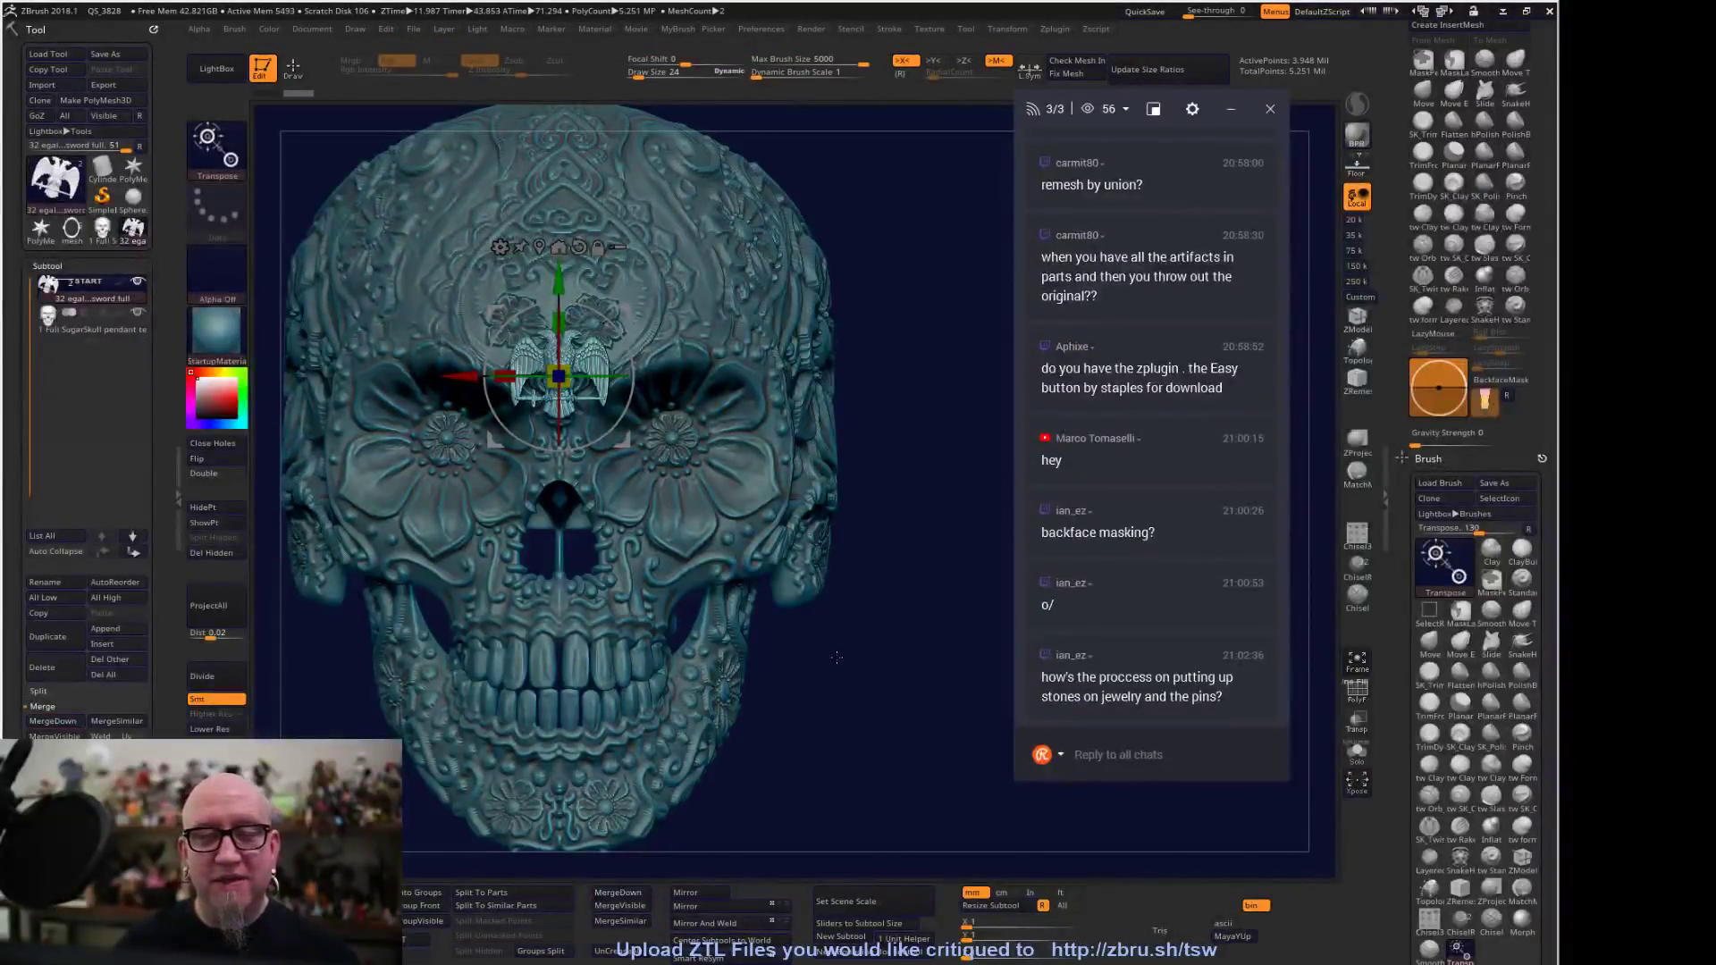
# Enlarge the merged eagle to about the skull's width and apply the Bend Arc deformer to it
pyautogui.moveTo(854, 722); pyautogui.dragTo(516, 514)
pyautogui.moveTo(564, 391)
pyautogui.mouseDown()
pyautogui.moveTo(668, 542)
pyautogui.moveTo(948, 520)
pyautogui.moveTo(572, 402)
pyautogui.mouseUp()
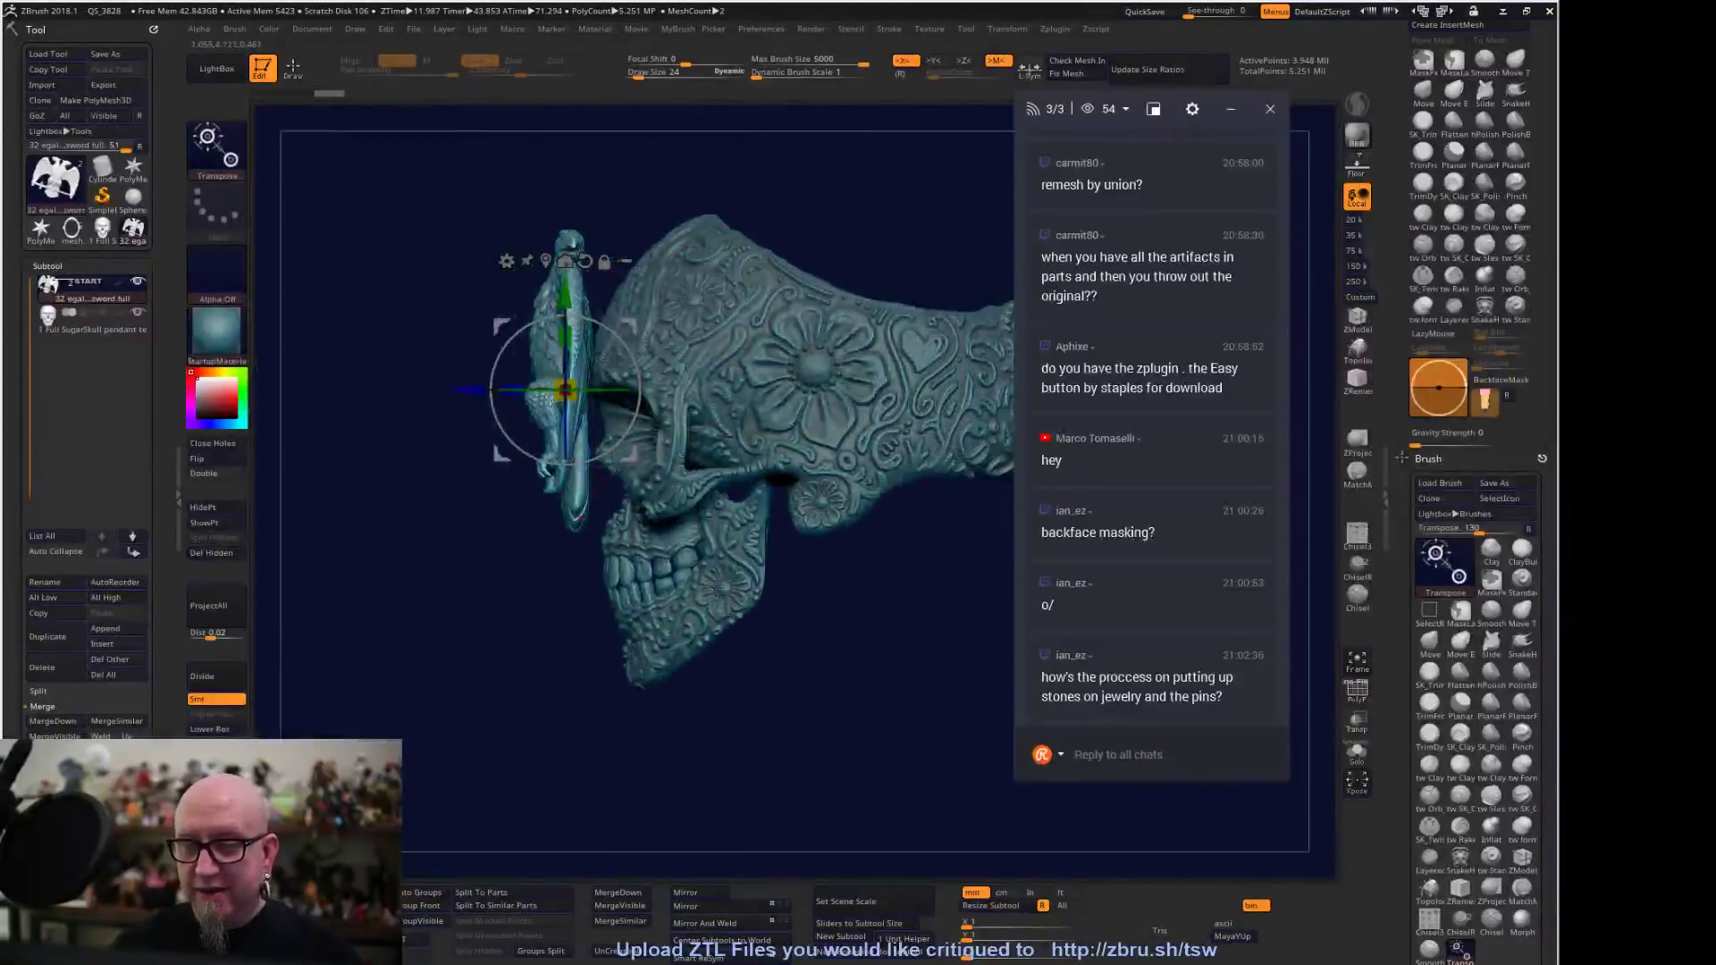
pyautogui.click(507, 262)
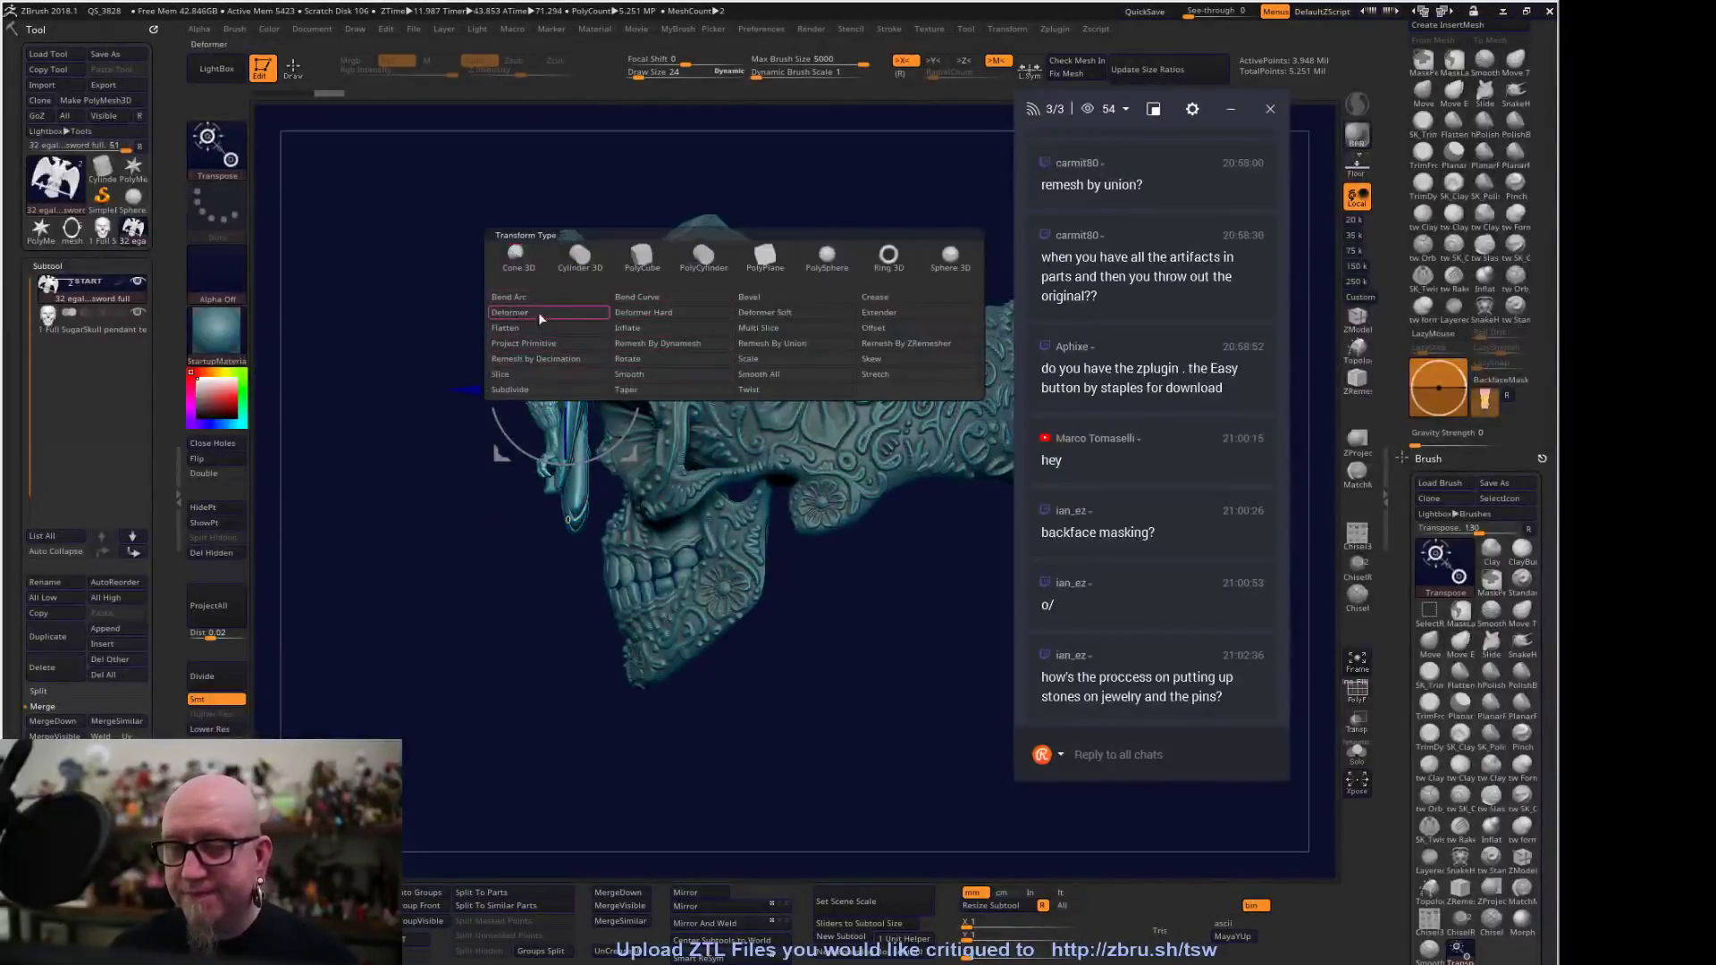
pyautogui.click(514, 298)
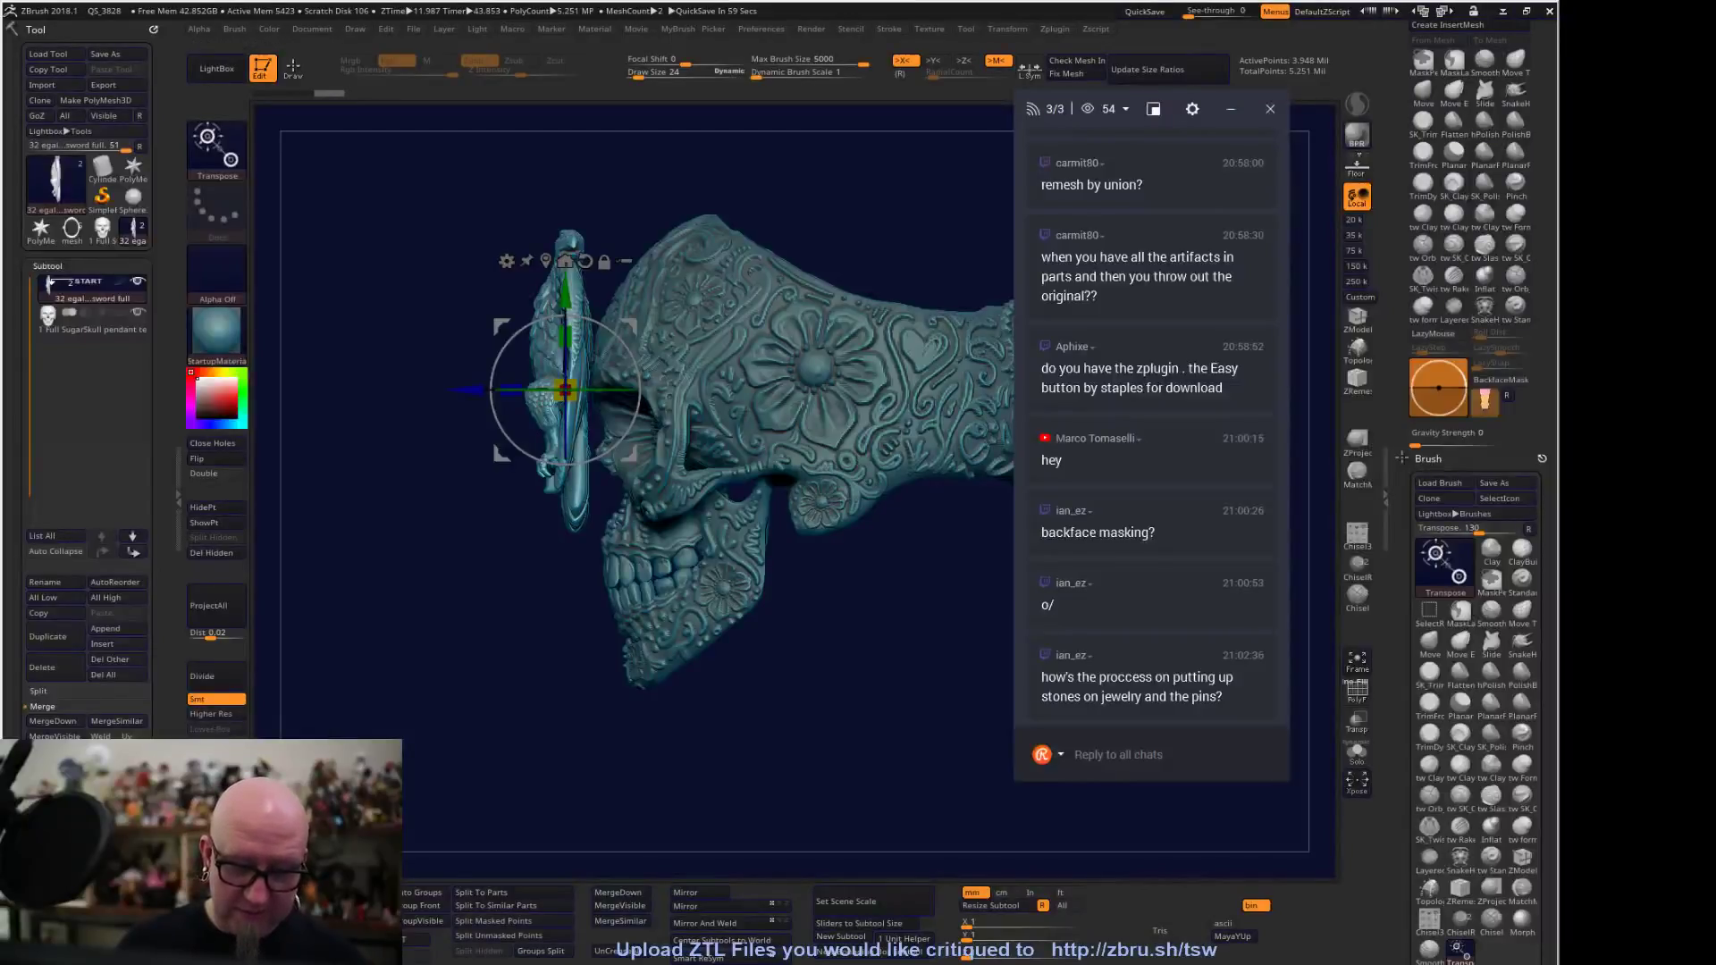
pyautogui.click(507, 262)
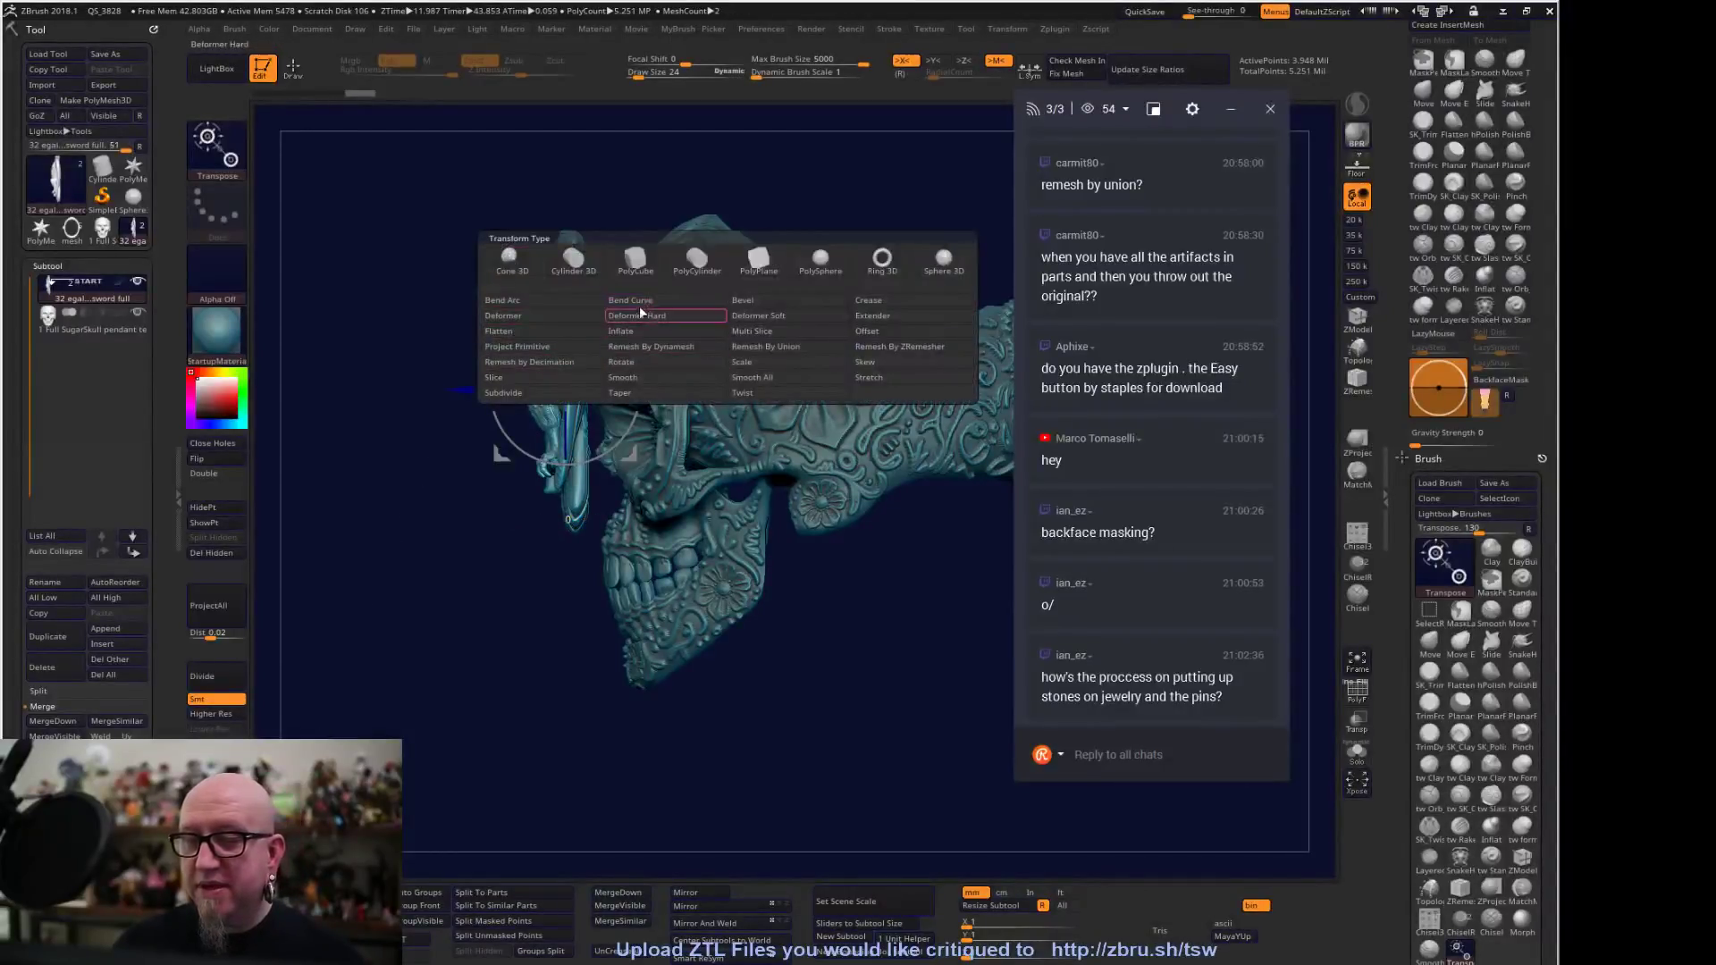
pyautogui.click(534, 301)
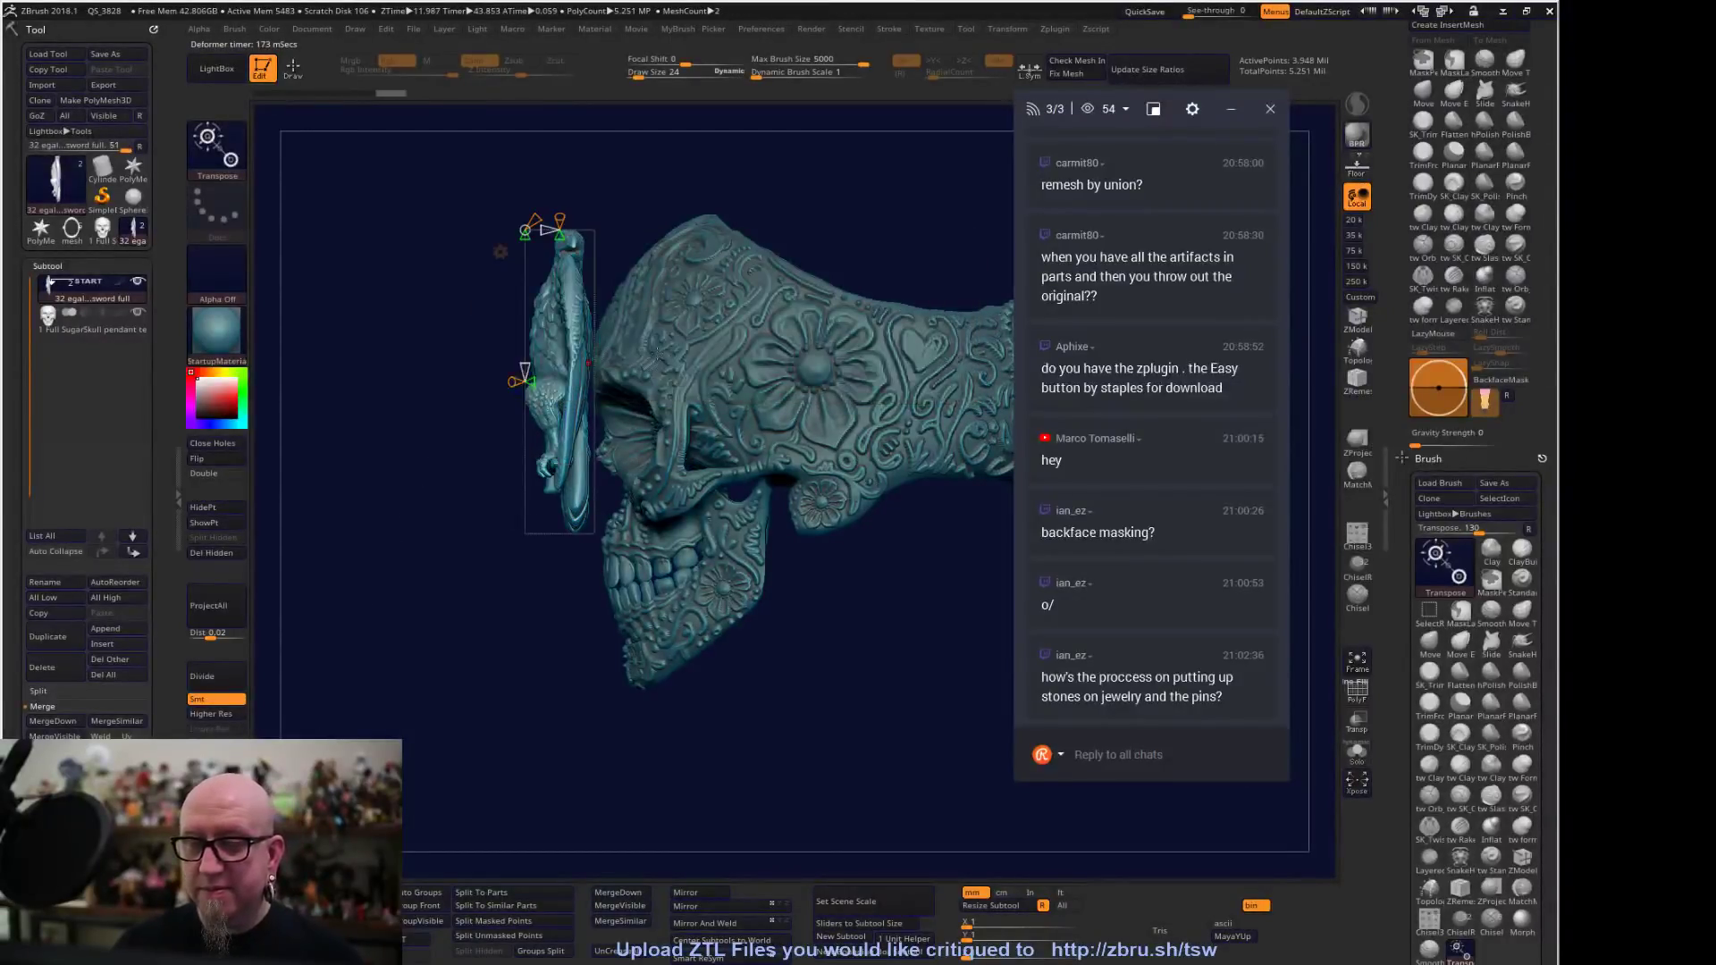
# Bend the eagle's wings and body backward with the arc handles so it wraps around the skull's face
pyautogui.moveTo(551, 380); pyautogui.dragTo(594, 382)
pyautogui.moveTo(809, 536); pyautogui.dragTo(974, 607)
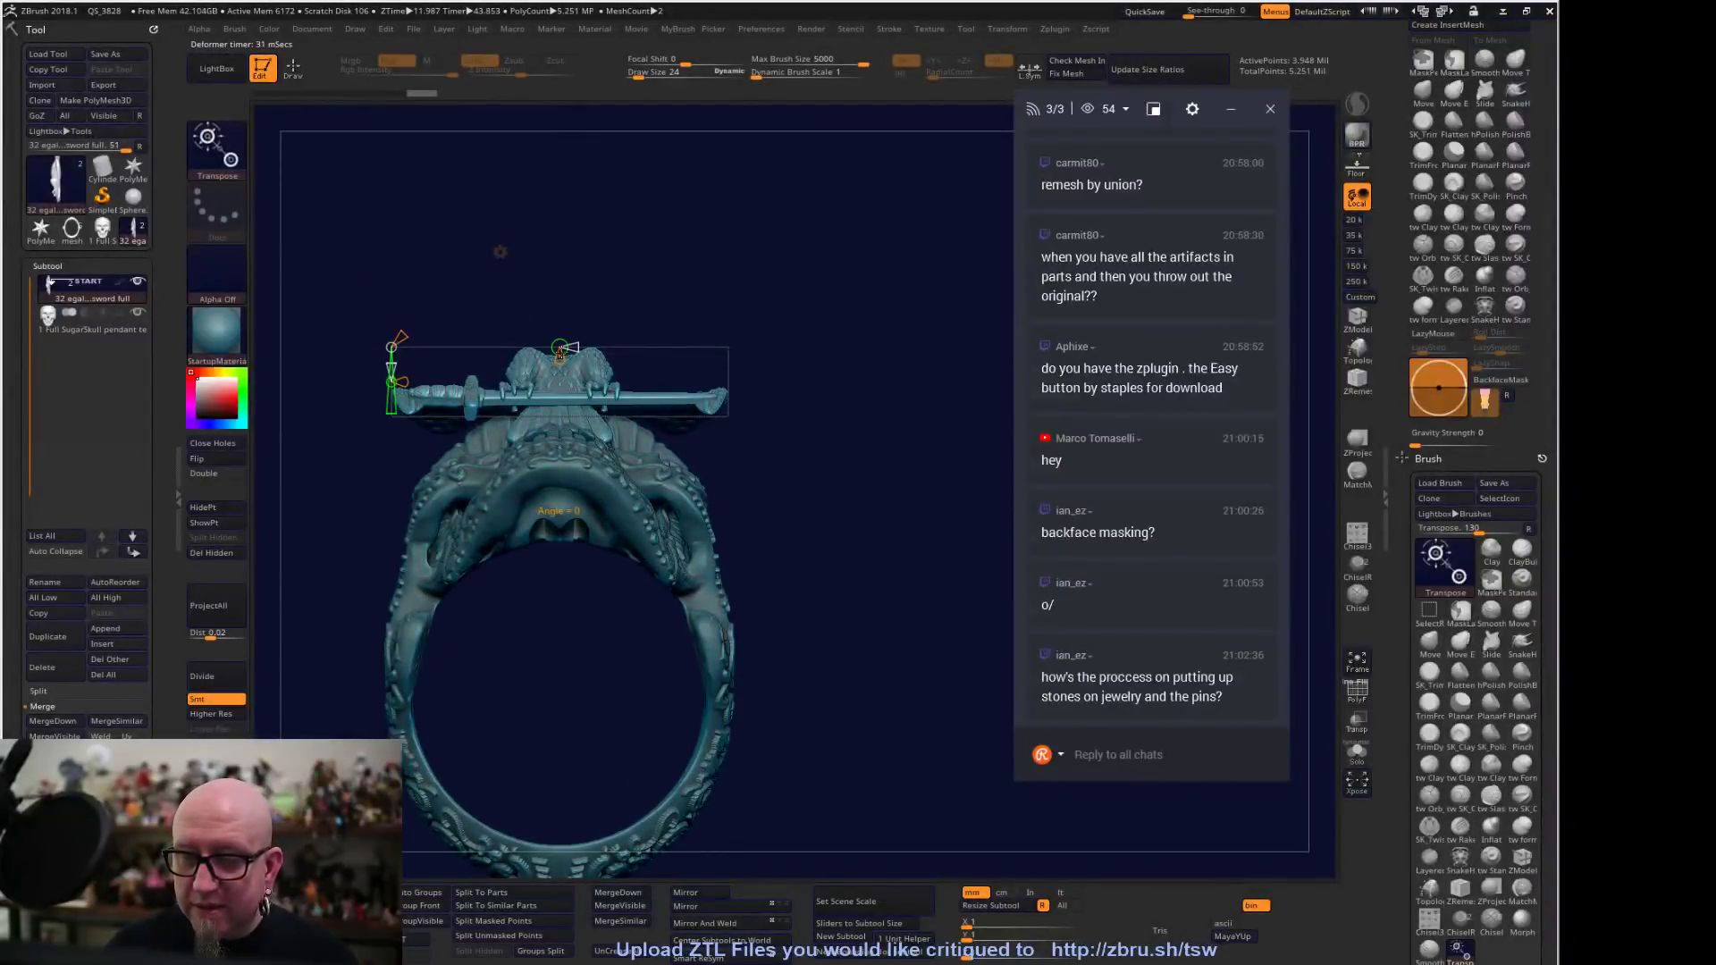
pyautogui.moveTo(561, 379); pyautogui.dragTo(561, 455)
pyautogui.moveTo(805, 616); pyautogui.dragTo(782, 690)
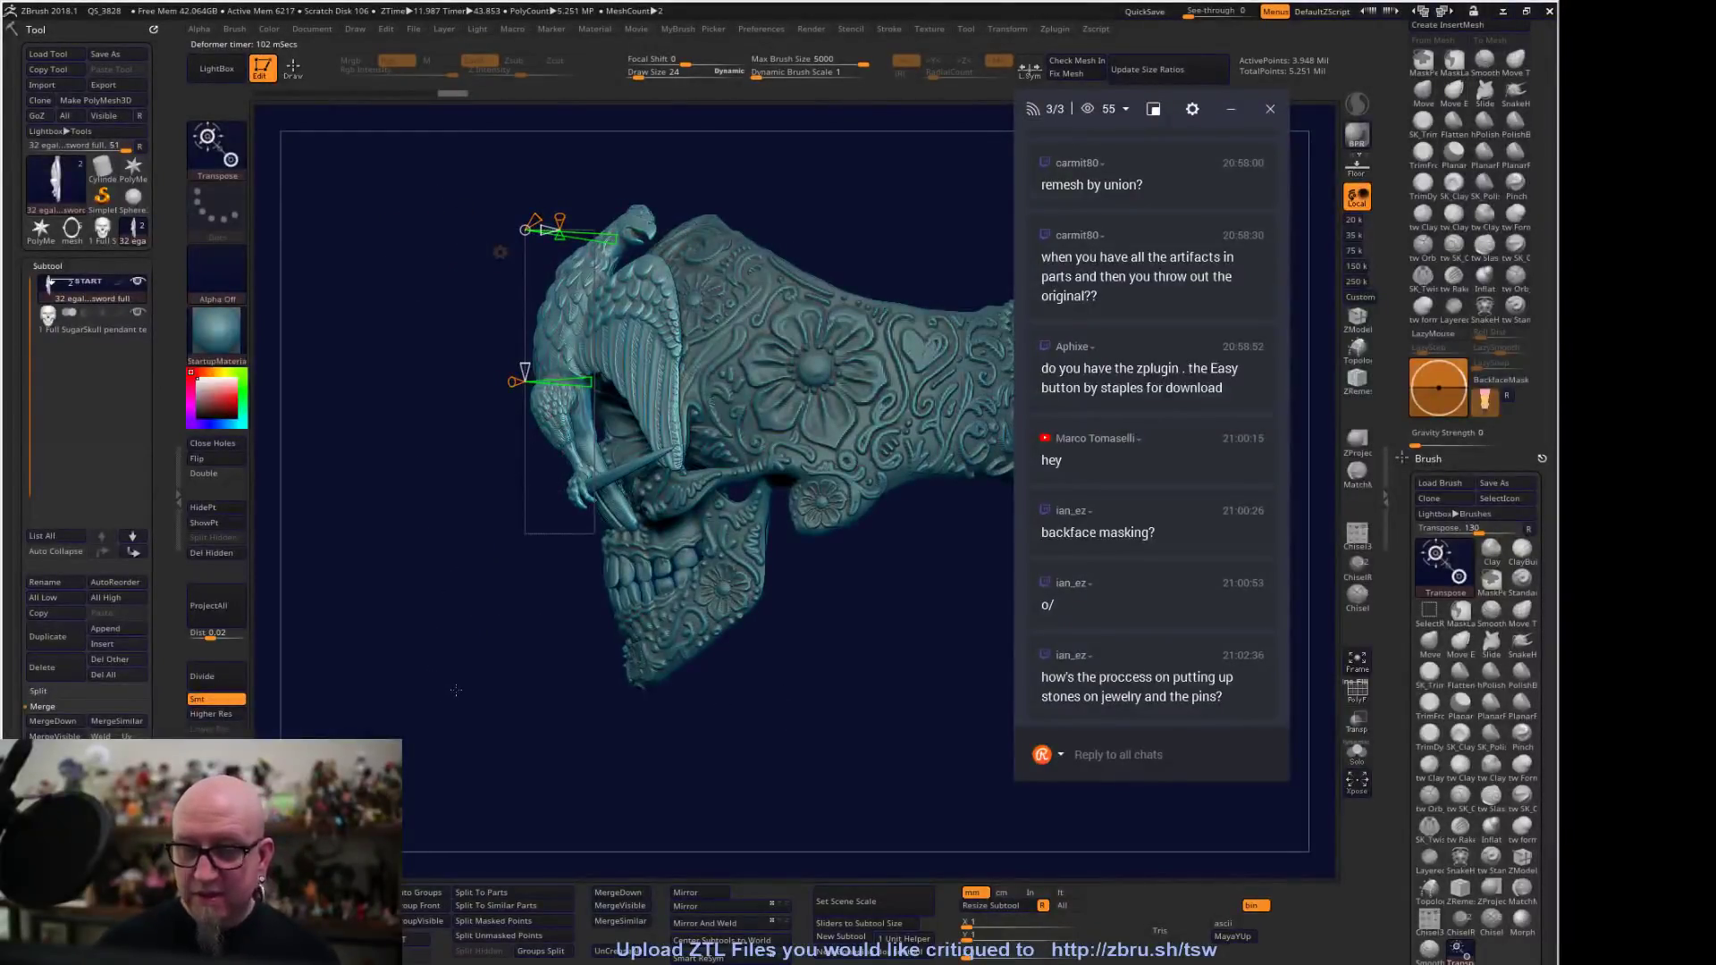
# Move the bent eagle back and slightly down until its wings and body hug the skull's forehead and eye sockets
pyautogui.press('y')
pyautogui.moveTo(486, 382); pyautogui.dragTo(500, 396)
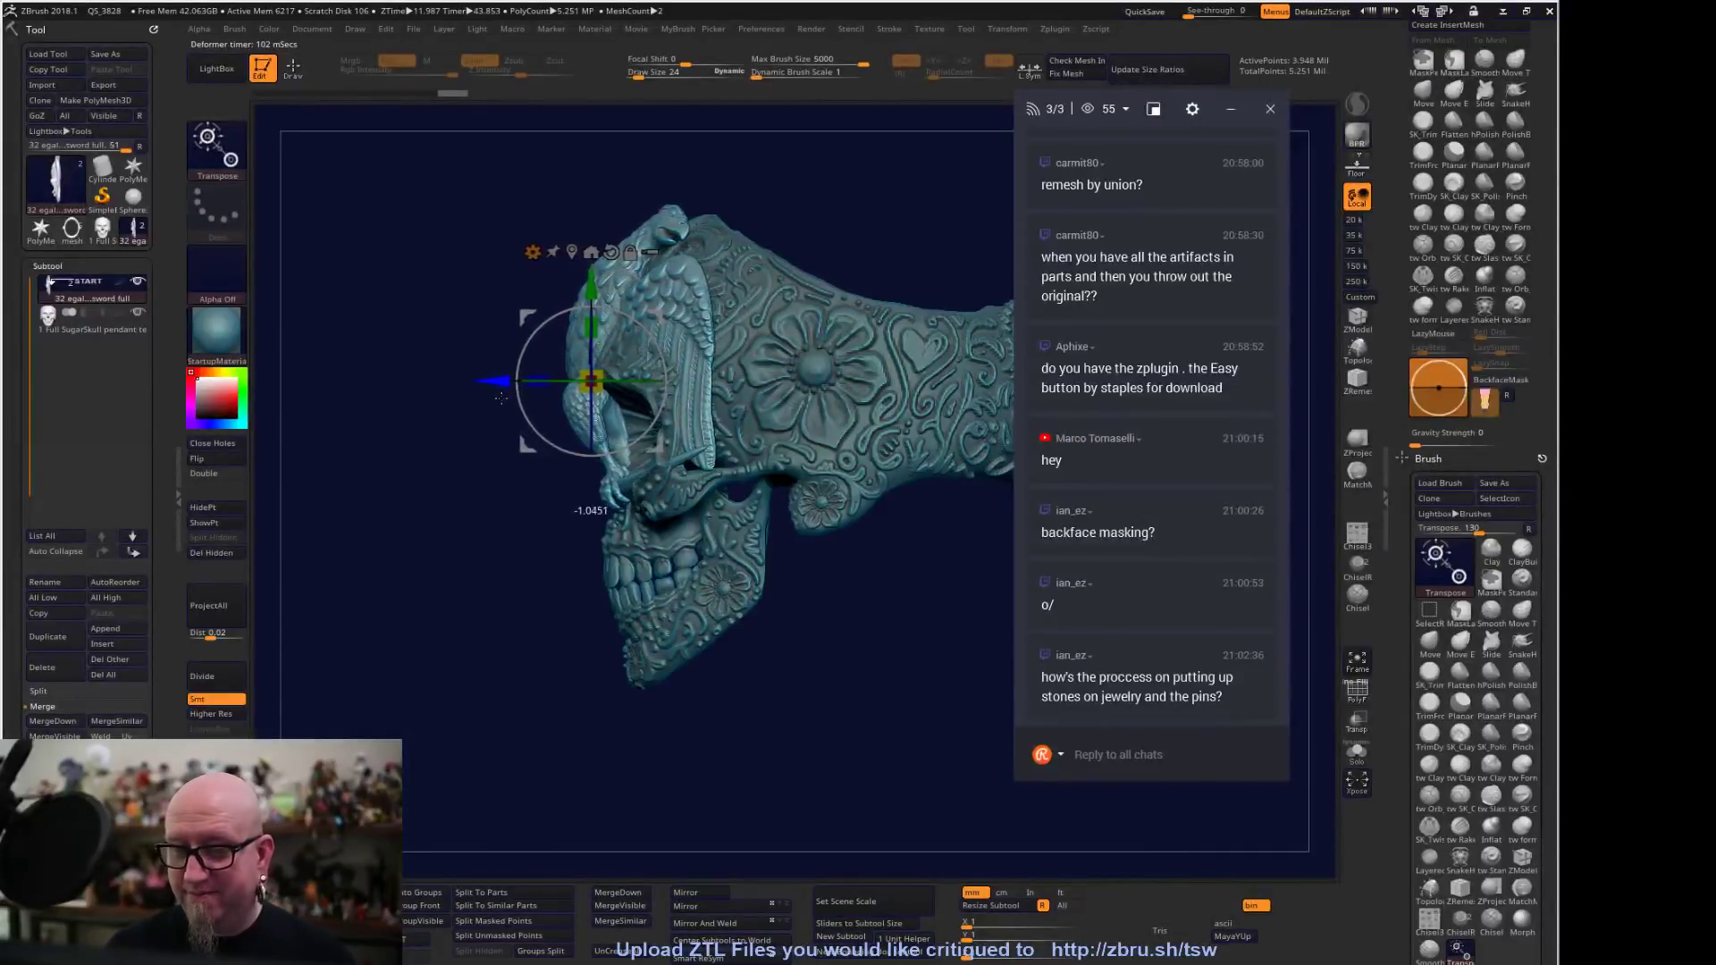
pyautogui.moveTo(644, 688); pyautogui.dragTo(784, 668)
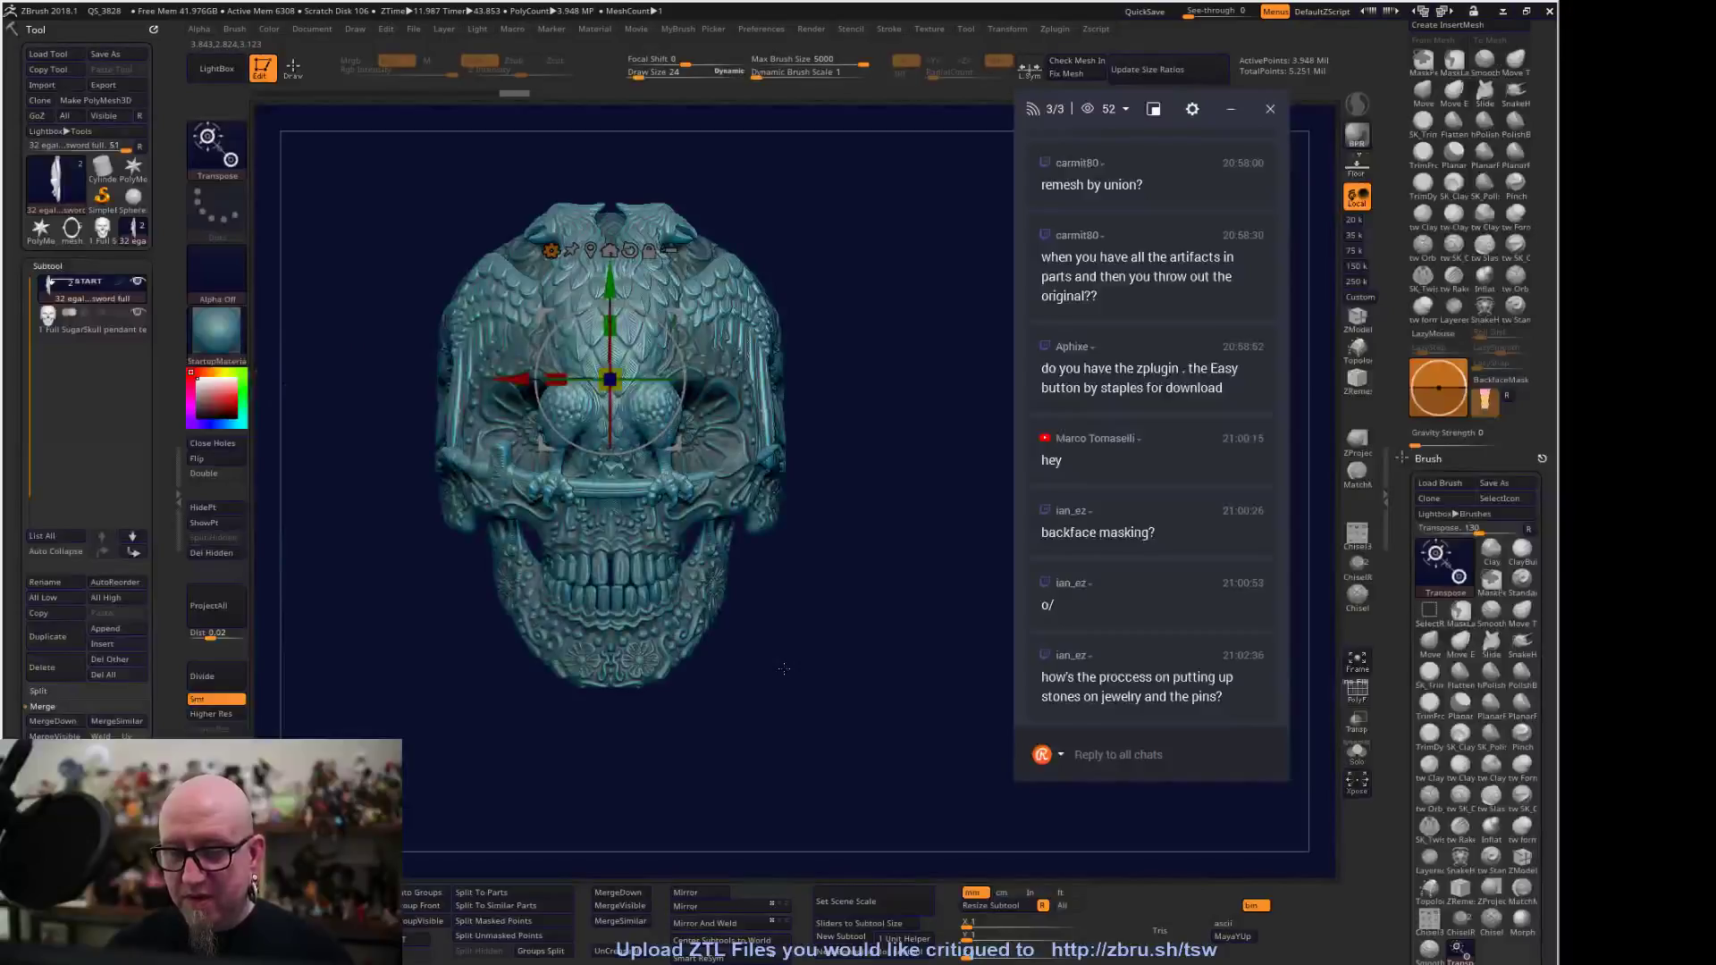
pyautogui.moveTo(609, 286); pyautogui.dragTo(610, 310)
pyautogui.moveTo(714, 201); pyautogui.dragTo(509, 236)
pyautogui.moveTo(516, 427); pyautogui.dragTo(683, 696)
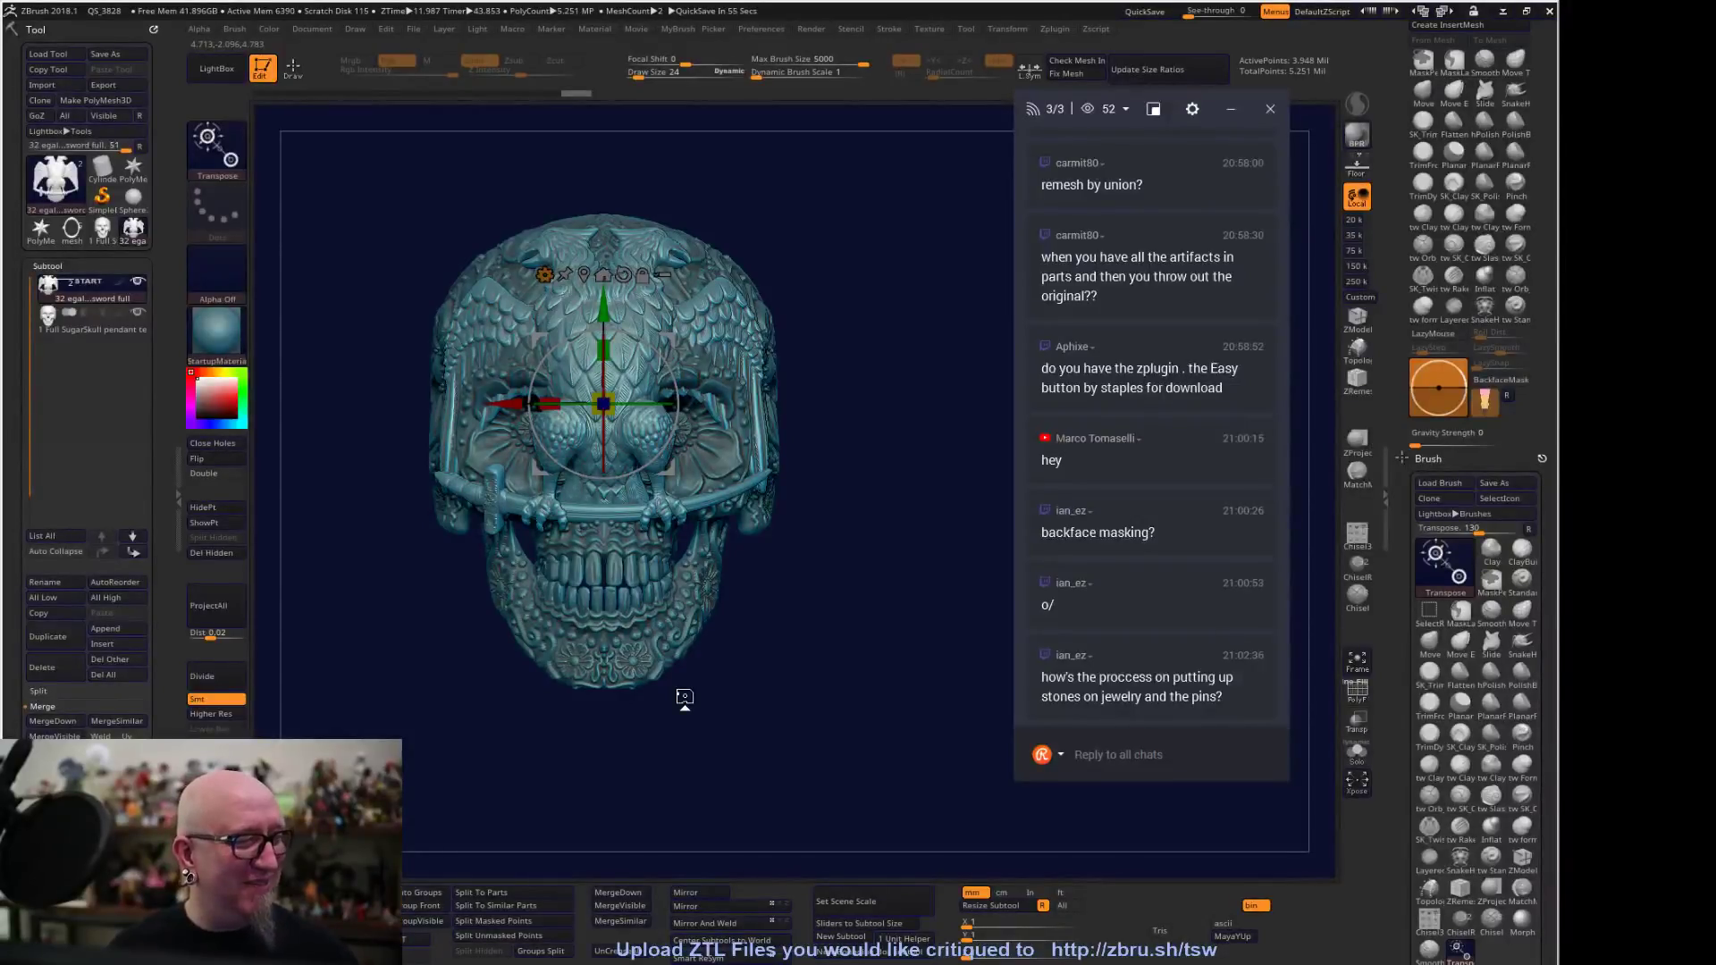
pyautogui.moveTo(828, 619); pyautogui.dragTo(710, 394)
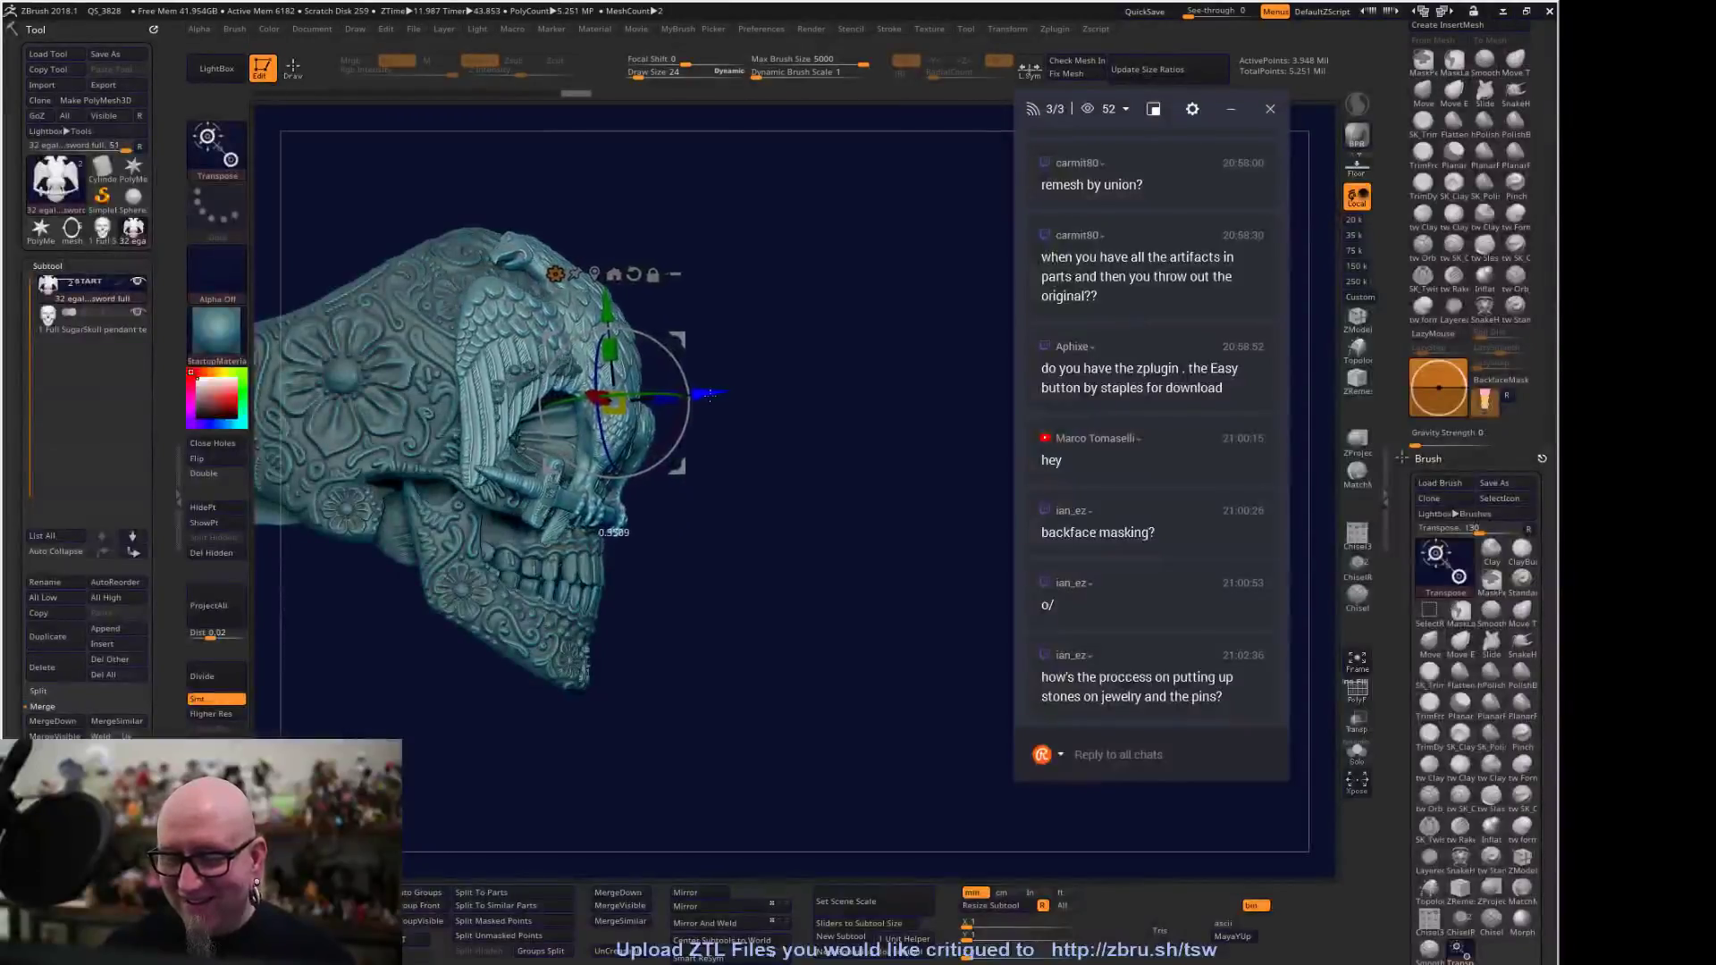
pyautogui.moveTo(710, 395); pyautogui.dragTo(835, 766)
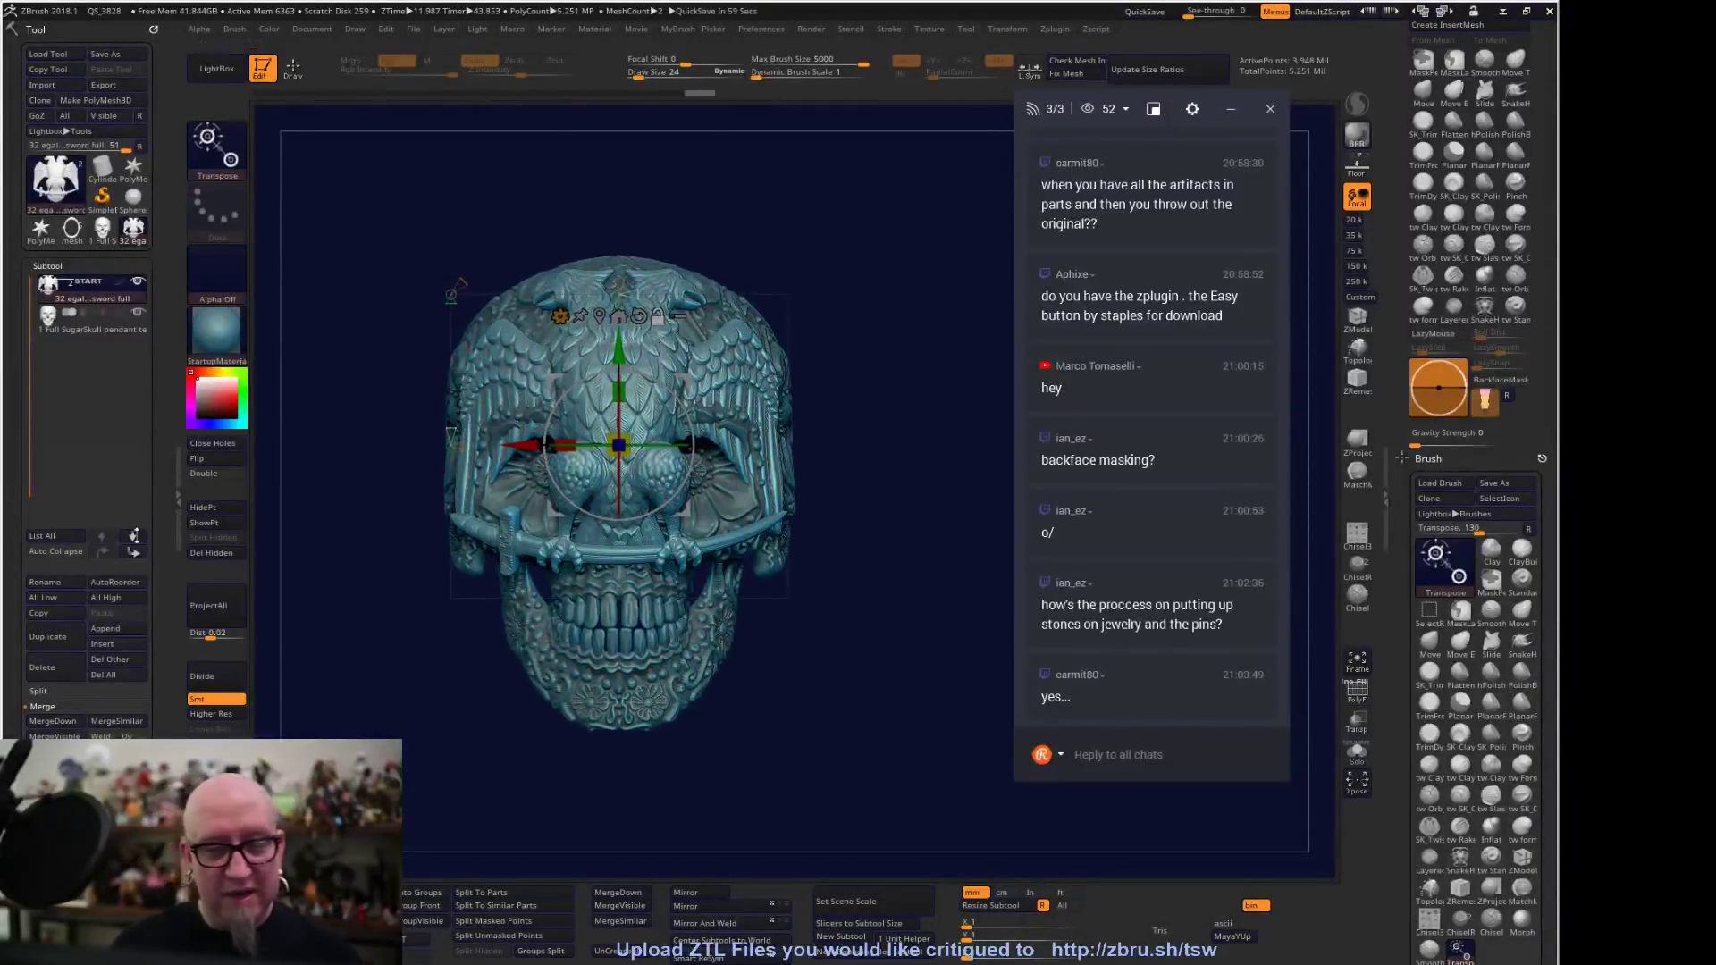
# Merge the eagle down into the skull subtool and hide one lengthwise half of the combined ring
pyautogui.click(54, 721)
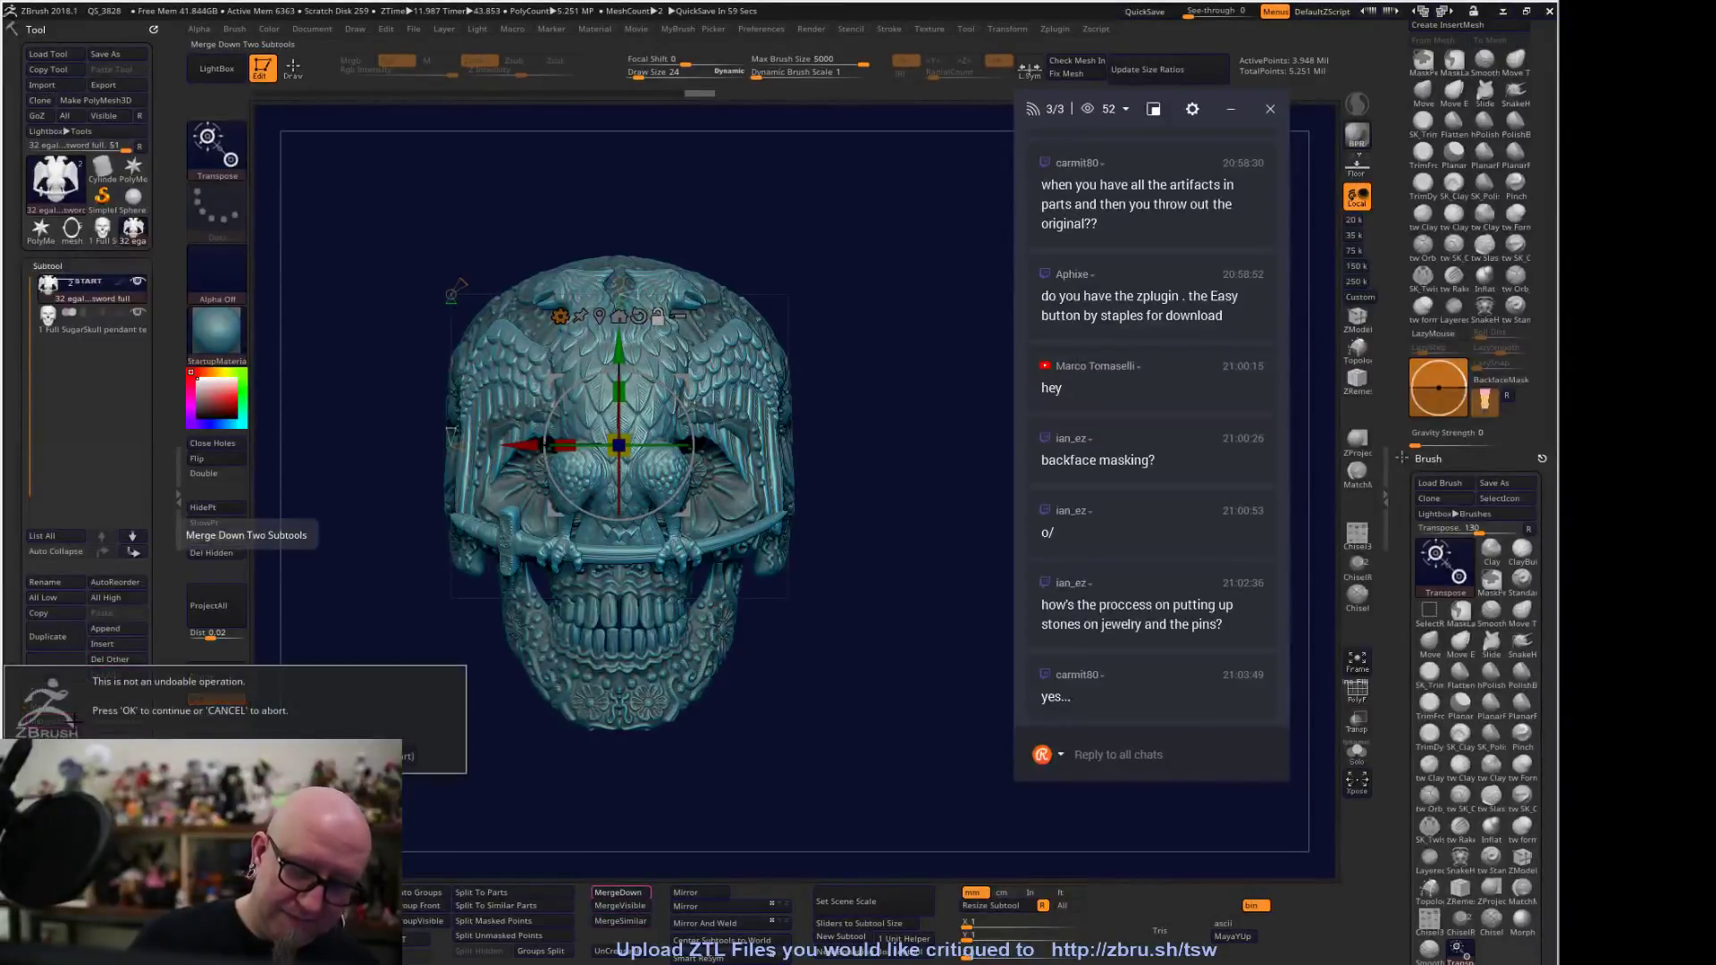
pyautogui.press('Return')
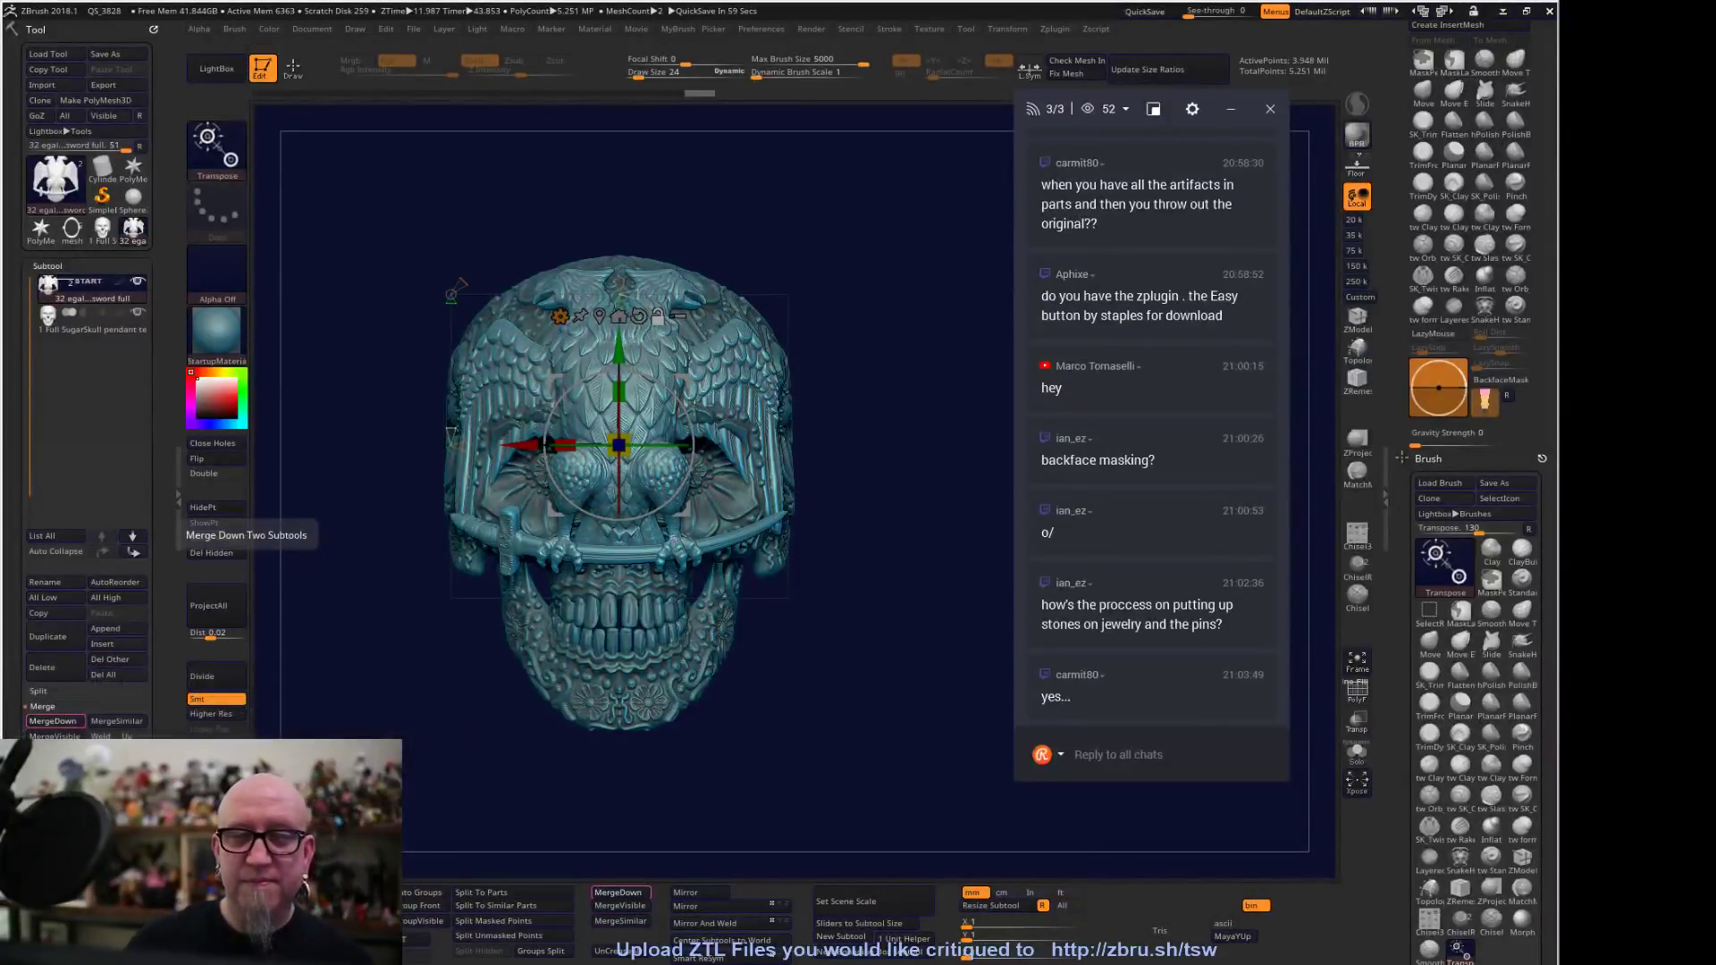
pyautogui.moveTo(842, 732)
pyautogui.mouseDown()
pyautogui.moveTo(796, 759)
pyautogui.moveTo(831, 715)
pyautogui.moveTo(774, 819)
pyautogui.moveTo(934, 704)
pyautogui.moveTo(923, 823)
pyautogui.mouseUp()
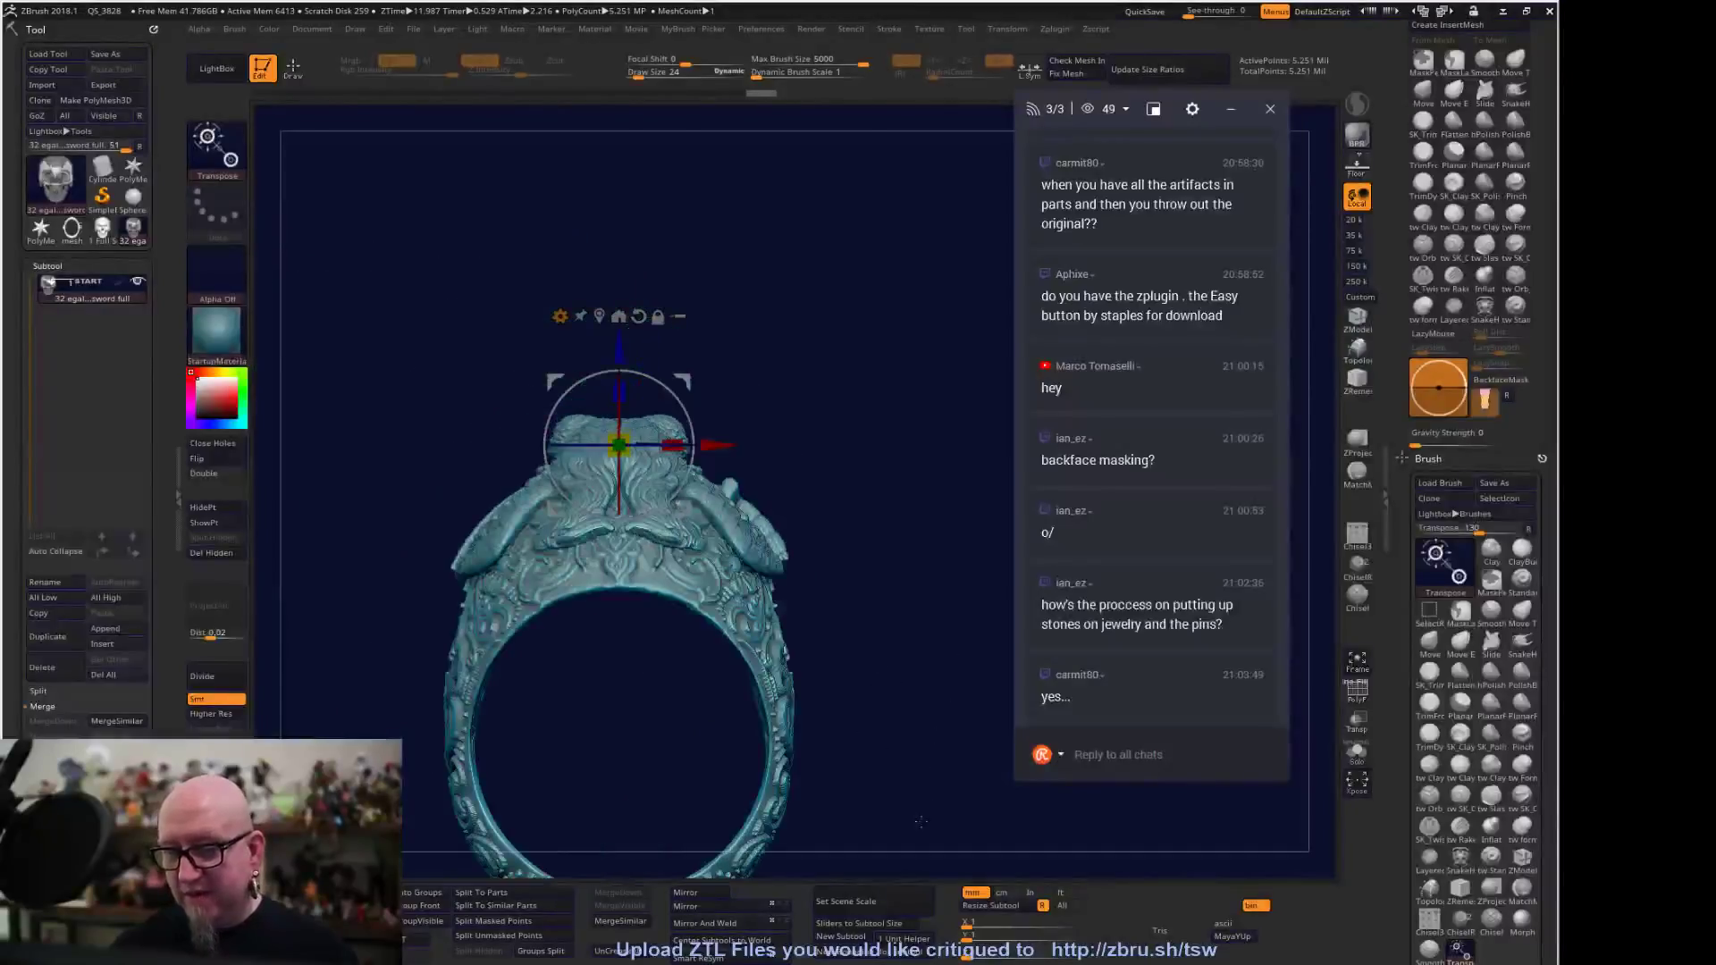
pyautogui.keyDown('ctrl'); pyautogui.keyDown('shift'); pyautogui.moveTo(940, 326); pyautogui.dragTo(651, 710); pyautogui.keyUp('shift'); pyautogui.keyUp('ctrl')
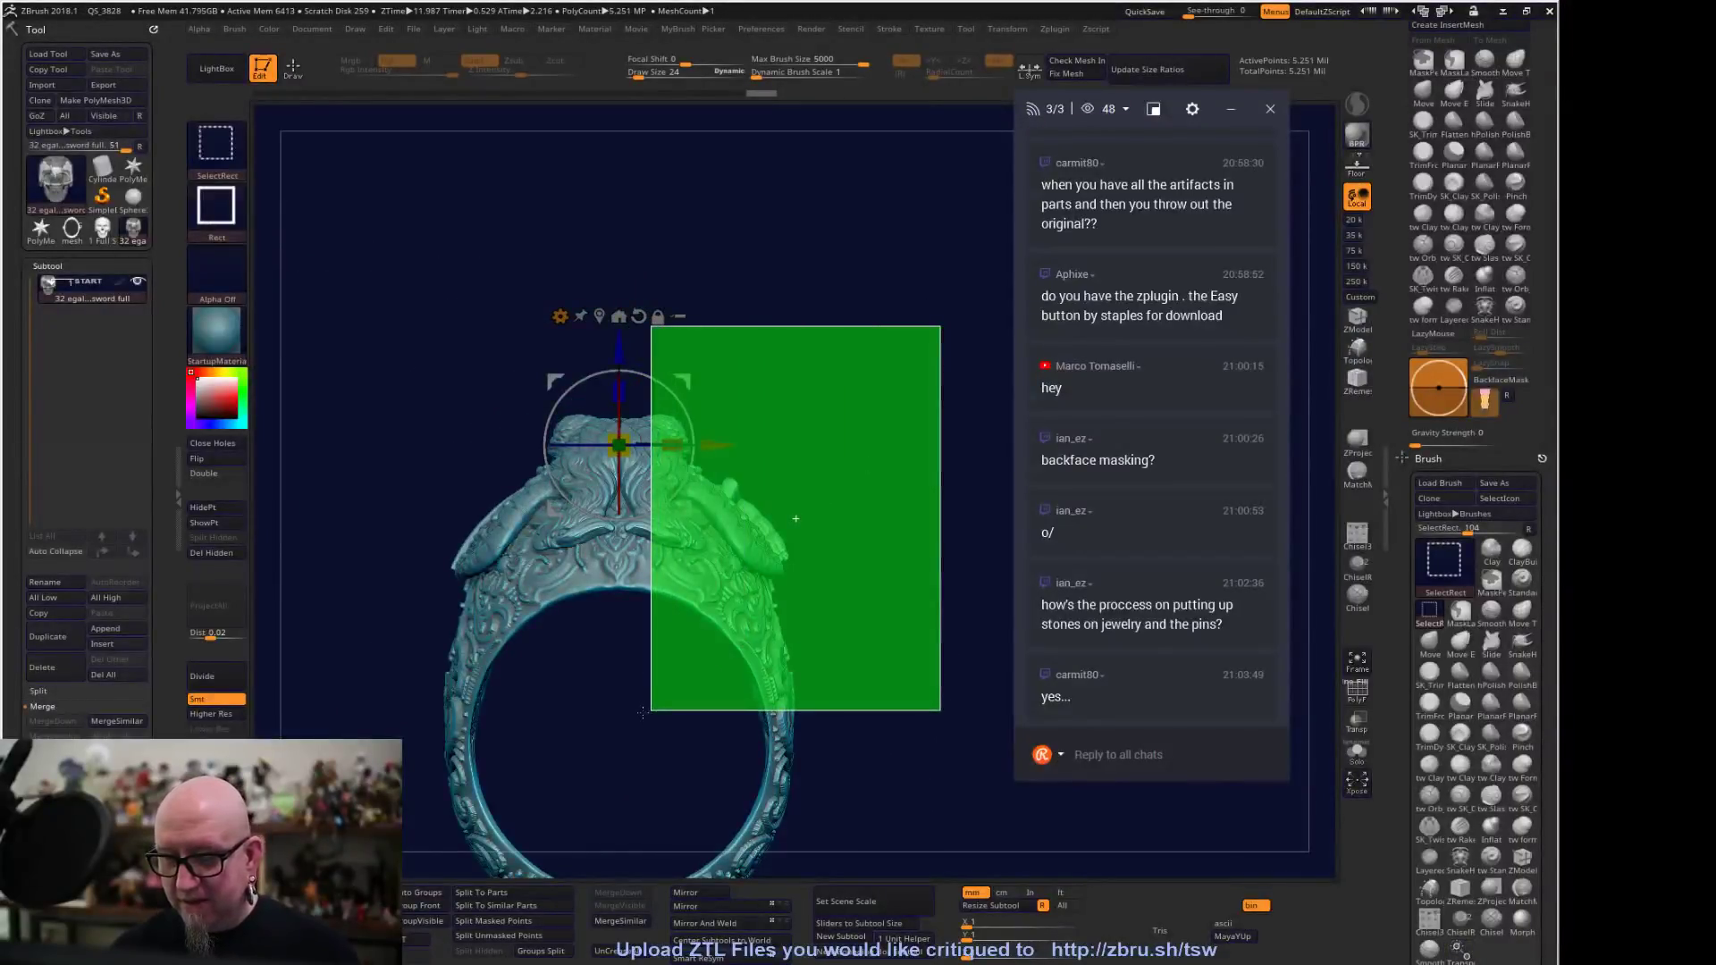
pyautogui.keyDown('ctrl'); pyautogui.keyDown('shift'); pyautogui.moveTo(887, 739); pyautogui.dragTo(939, 751); pyautogui.keyUp('shift'); pyautogui.keyUp('ctrl')
pyautogui.moveTo(539, 647); pyautogui.dragTo(535, 720)
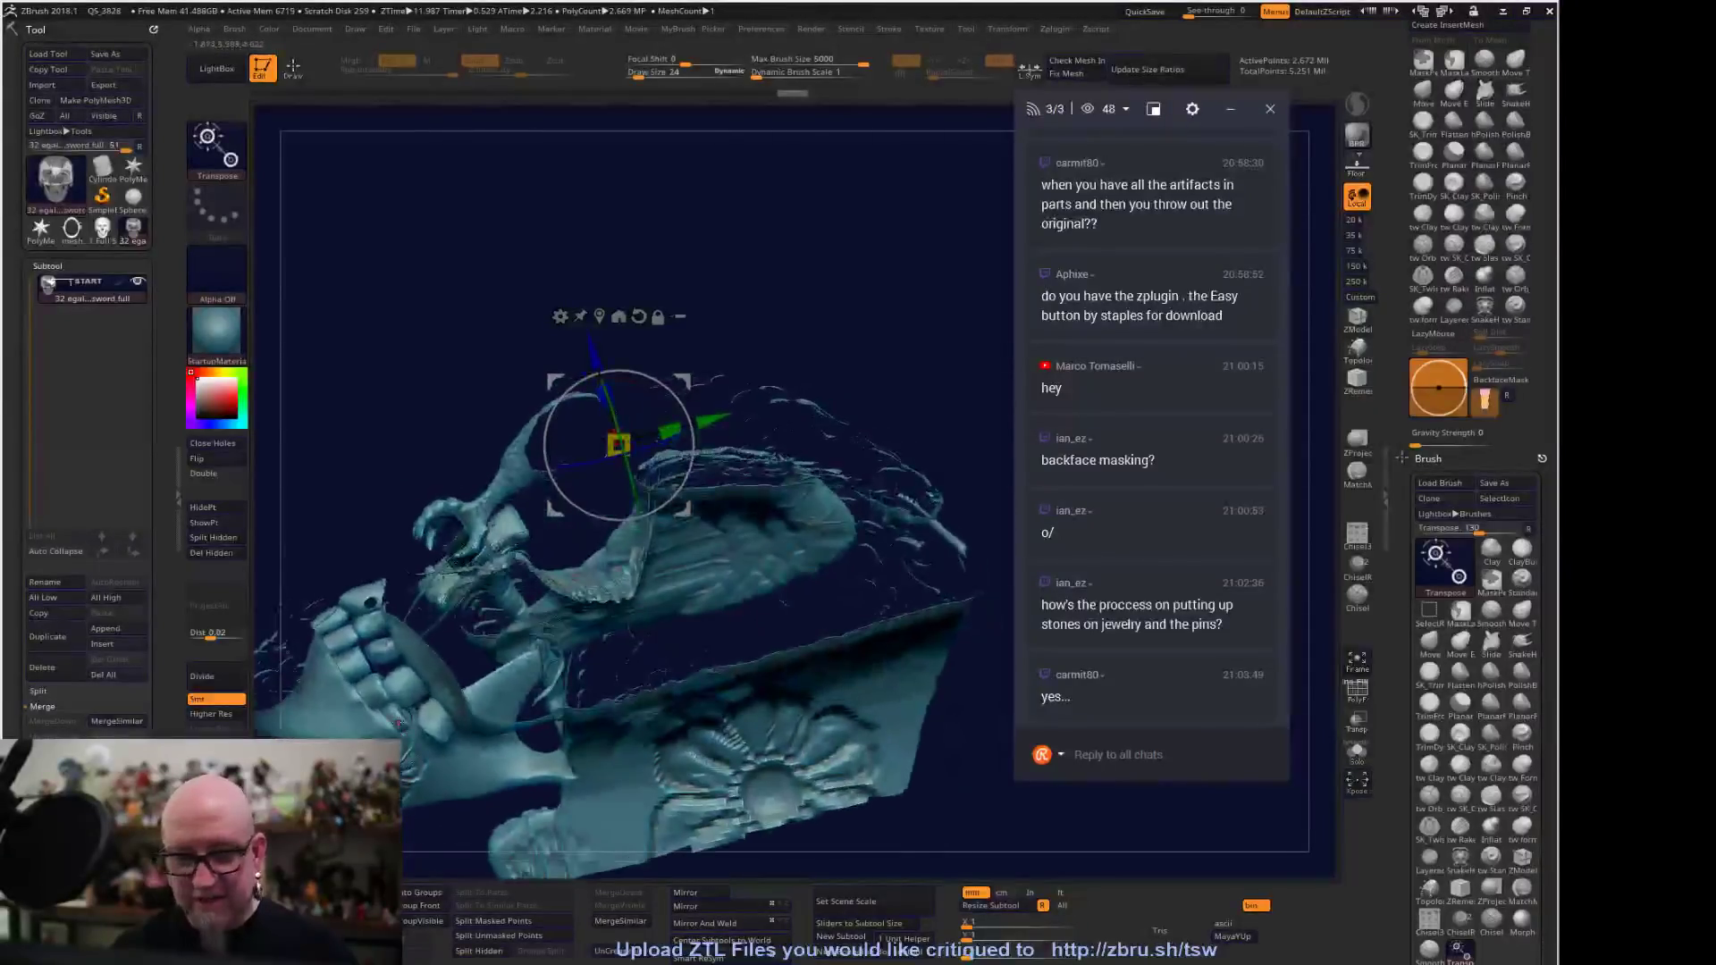
# Turn on double-sided display, examine the overlapping geometry inside the cut model, and unhide the other half
pyautogui.click(222, 476)
pyautogui.moveTo(844, 308); pyautogui.dragTo(889, 436)
pyautogui.moveTo(574, 693); pyautogui.dragTo(608, 643)
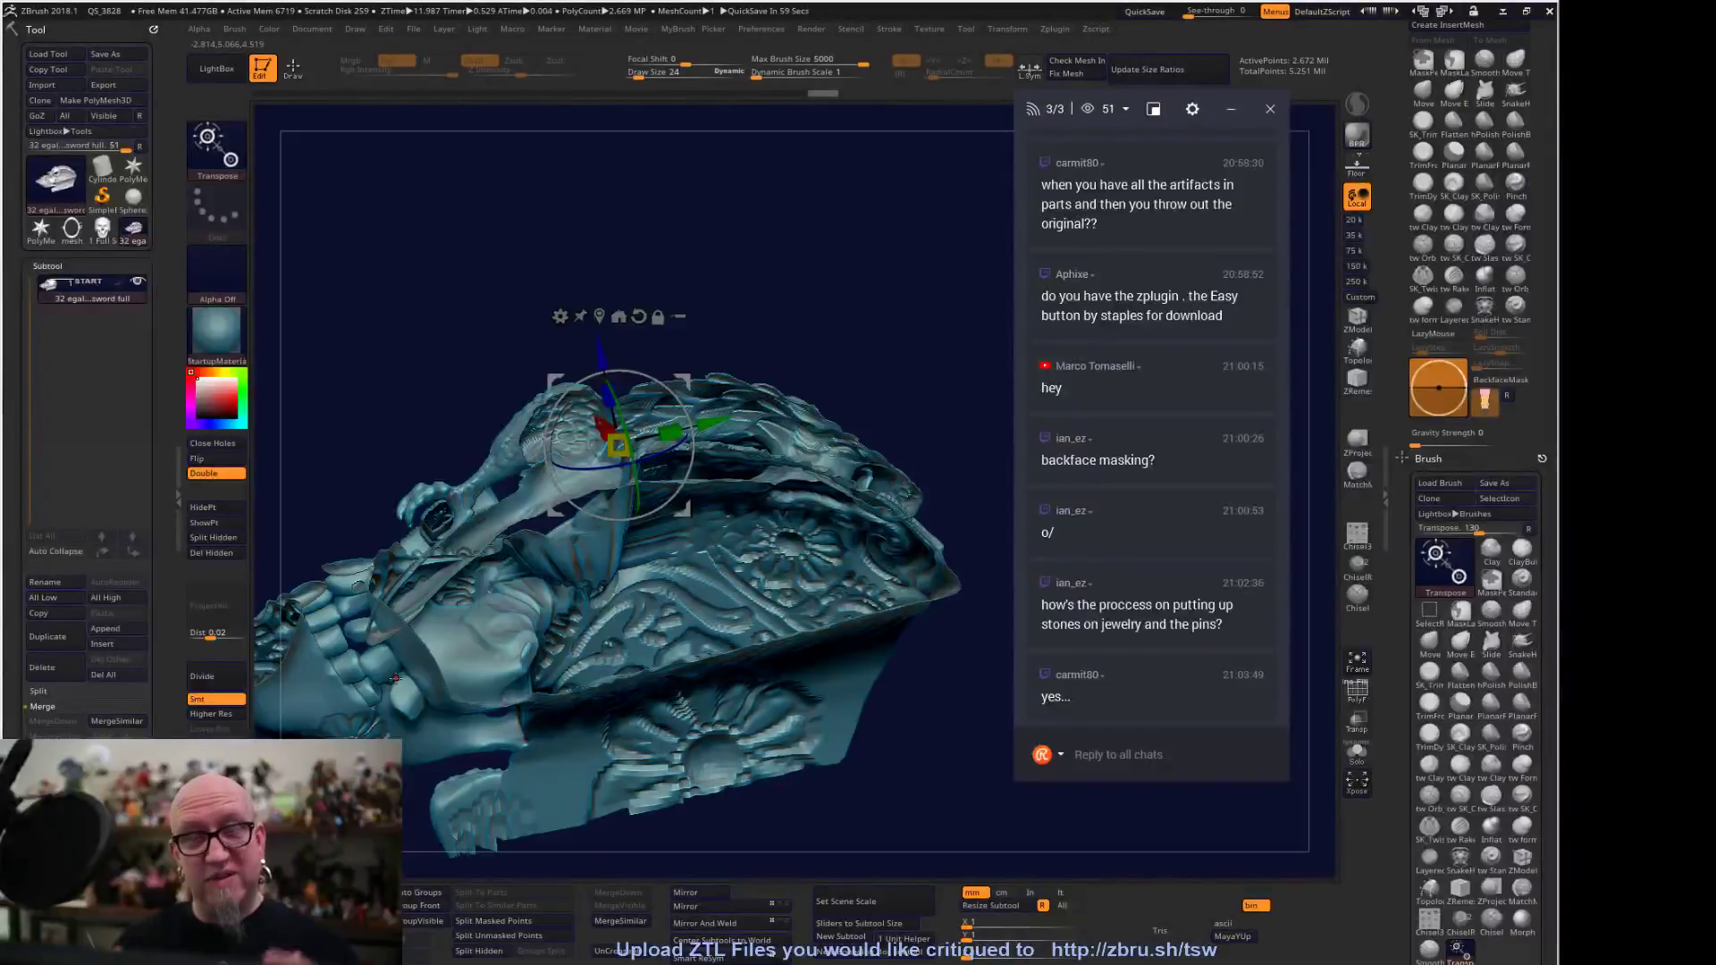
pyautogui.moveTo(871, 572)
pyautogui.mouseDown()
pyautogui.moveTo(912, 399)
pyautogui.moveTo(750, 666)
pyautogui.mouseUp()
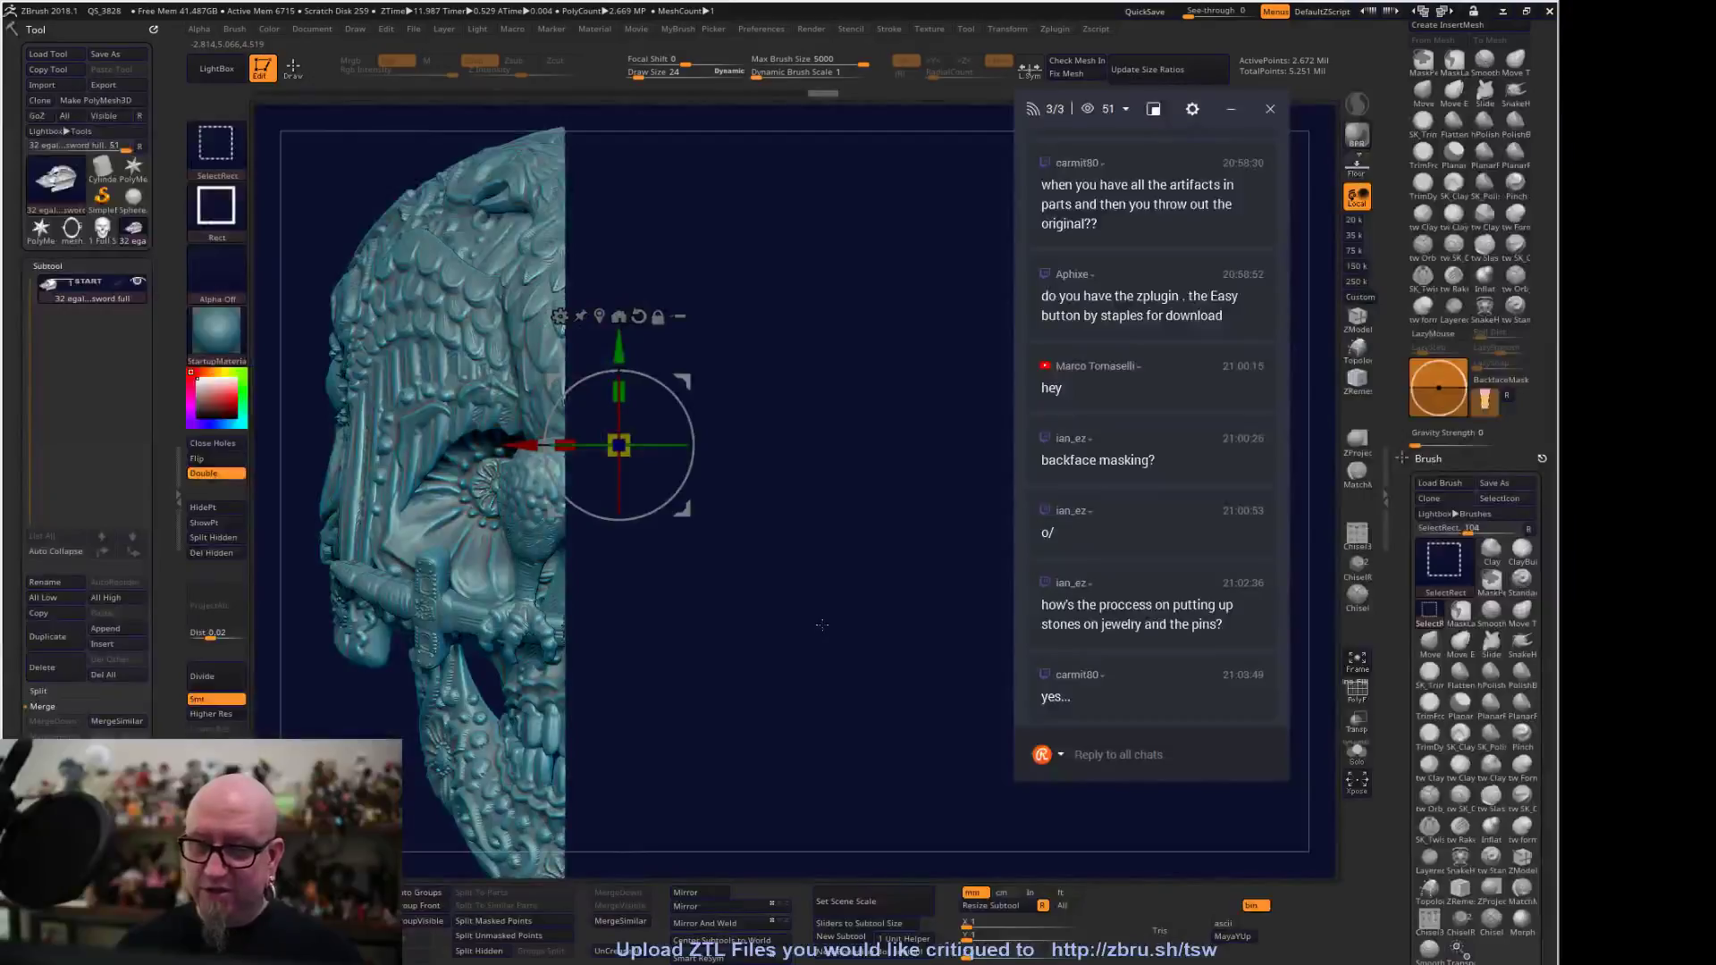
pyautogui.keyDown('ctrl'); pyautogui.keyDown('shift'); pyautogui.click(862, 634); pyautogui.keyUp('shift'); pyautogui.keyUp('ctrl')
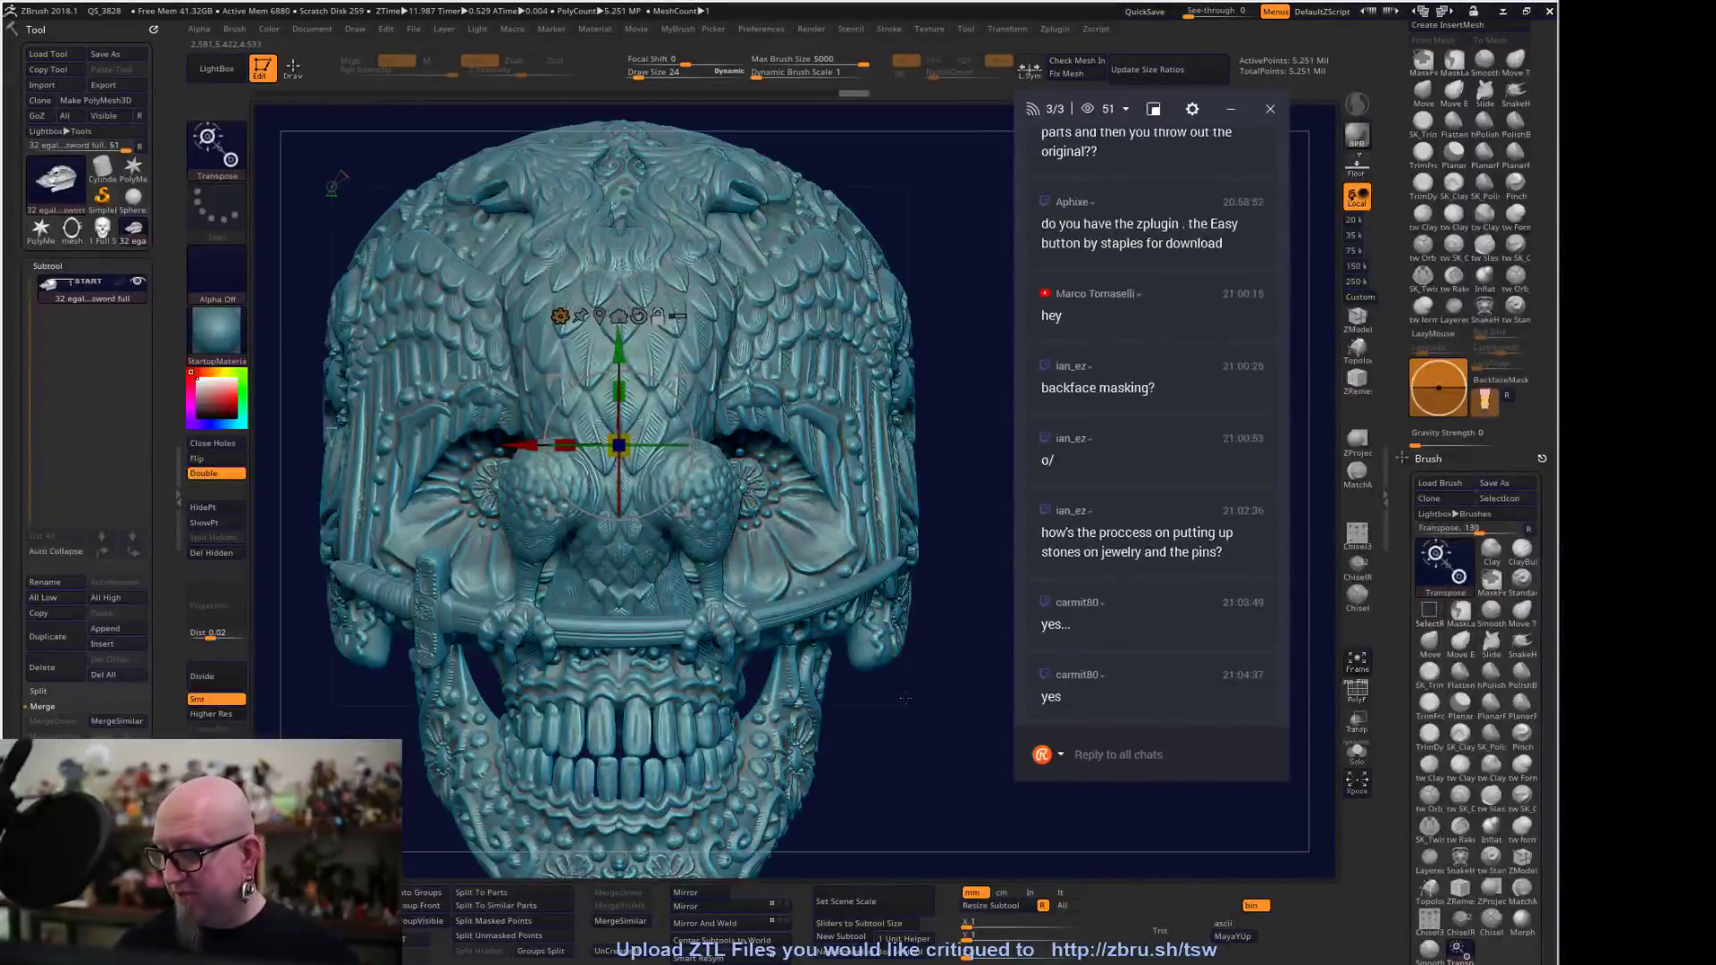
# Try to fuse the merged eagle and skull into one mesh with Remesh By Union
pyautogui.click(559, 318)
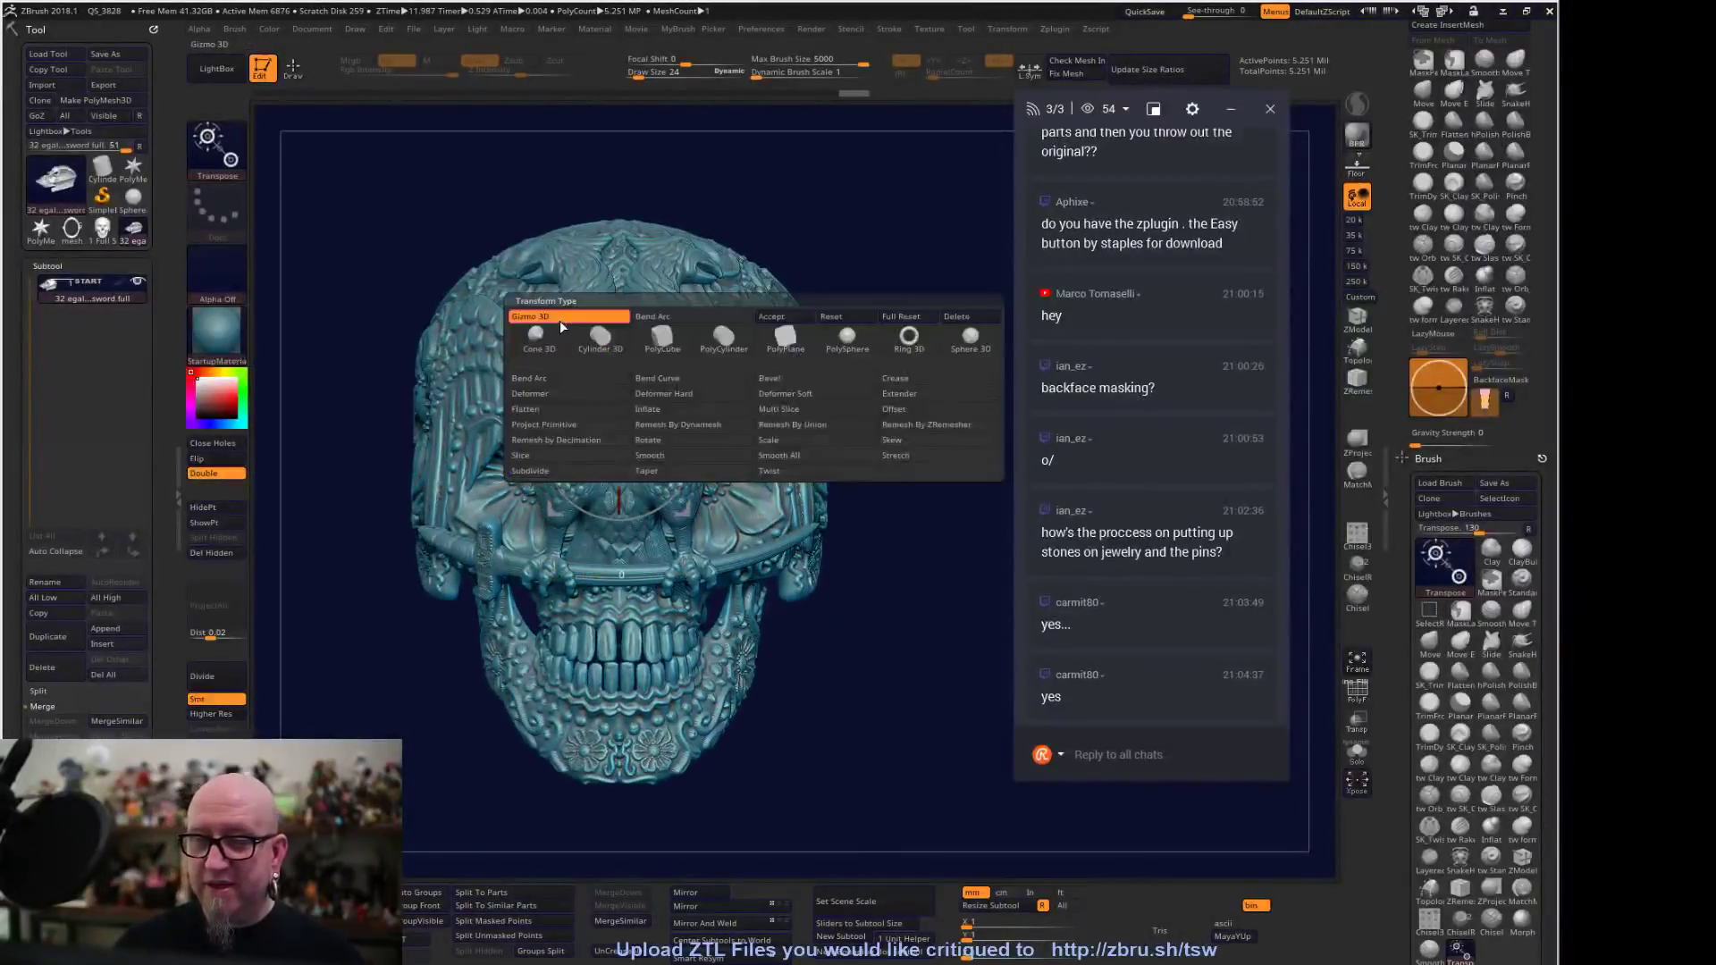
pyautogui.click(821, 423)
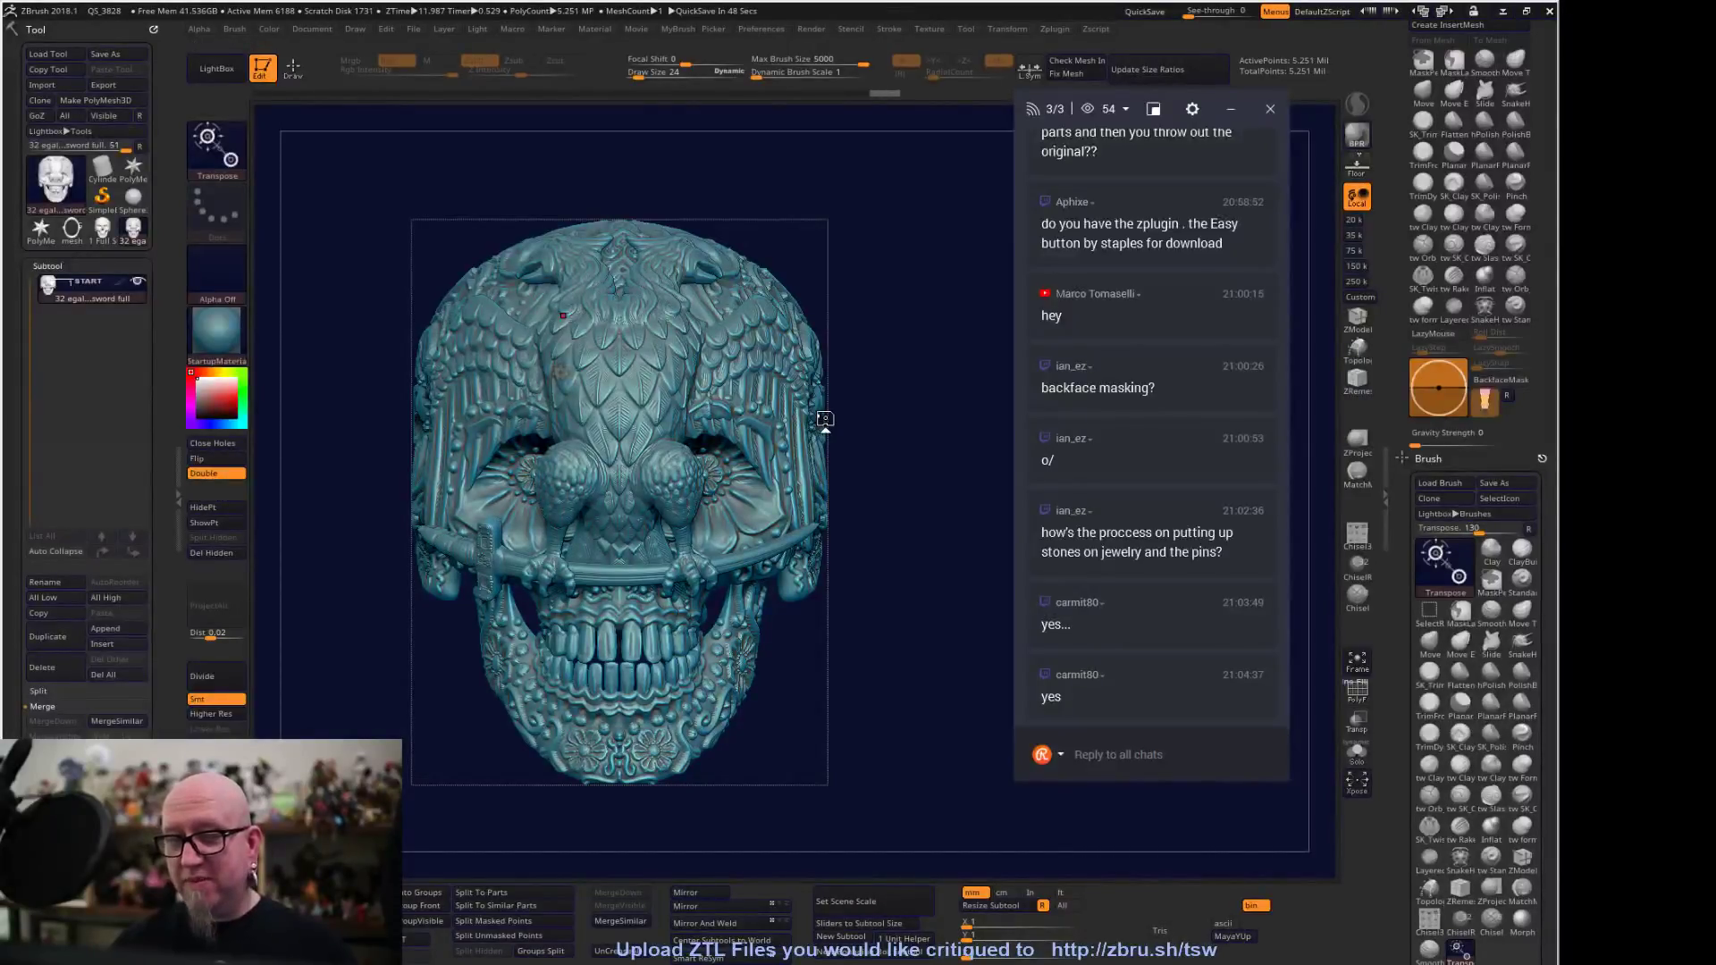
pyautogui.moveTo(824, 418); pyautogui.dragTo(932, 562)
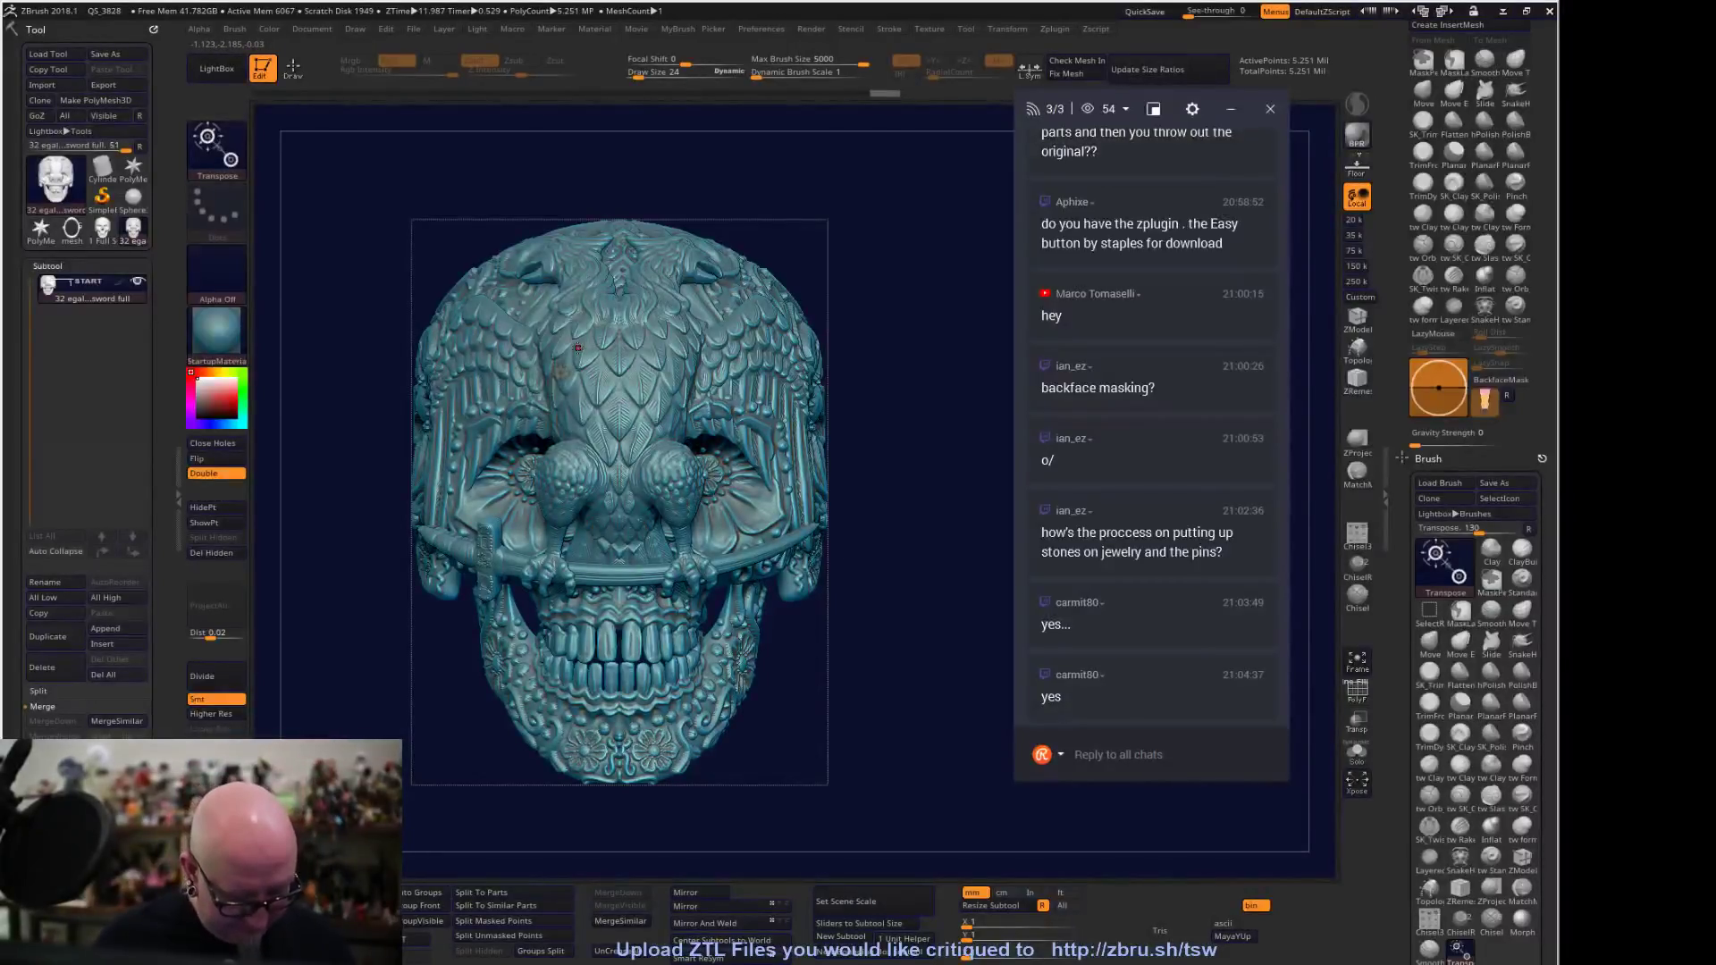
# Temporarily hide part of the merged model, check how the eagle and skull overlap, and show the whole model again
pyautogui.press('q')
pyautogui.moveTo(863, 672)
pyautogui.mouseDown()
pyautogui.moveTo(808, 686)
pyautogui.moveTo(858, 662)
pyautogui.mouseUp()
pyautogui.keyDown('ctrl'); pyautogui.keyDown('shift'); pyautogui.moveTo(911, 183); pyautogui.dragTo(818, 416); pyautogui.keyUp('shift'); pyautogui.keyUp('ctrl')
pyautogui.moveTo(686, 574)
pyautogui.mouseDown()
pyautogui.moveTo(654, 610)
pyautogui.moveTo(669, 459)
pyautogui.moveTo(738, 515)
pyautogui.moveTo(863, 525)
pyautogui.moveTo(865, 558)
pyautogui.mouseUp()
pyautogui.hotkey('ctrl', 'shift')
pyautogui.moveTo(807, 645)
pyautogui.keyDown('alt'); pyautogui.mouseDown()
pyautogui.moveTo(933, 530)
pyautogui.moveTo(801, 488)
pyautogui.moveTo(962, 346)
pyautogui.mouseUp(); pyautogui.keyUp('alt')
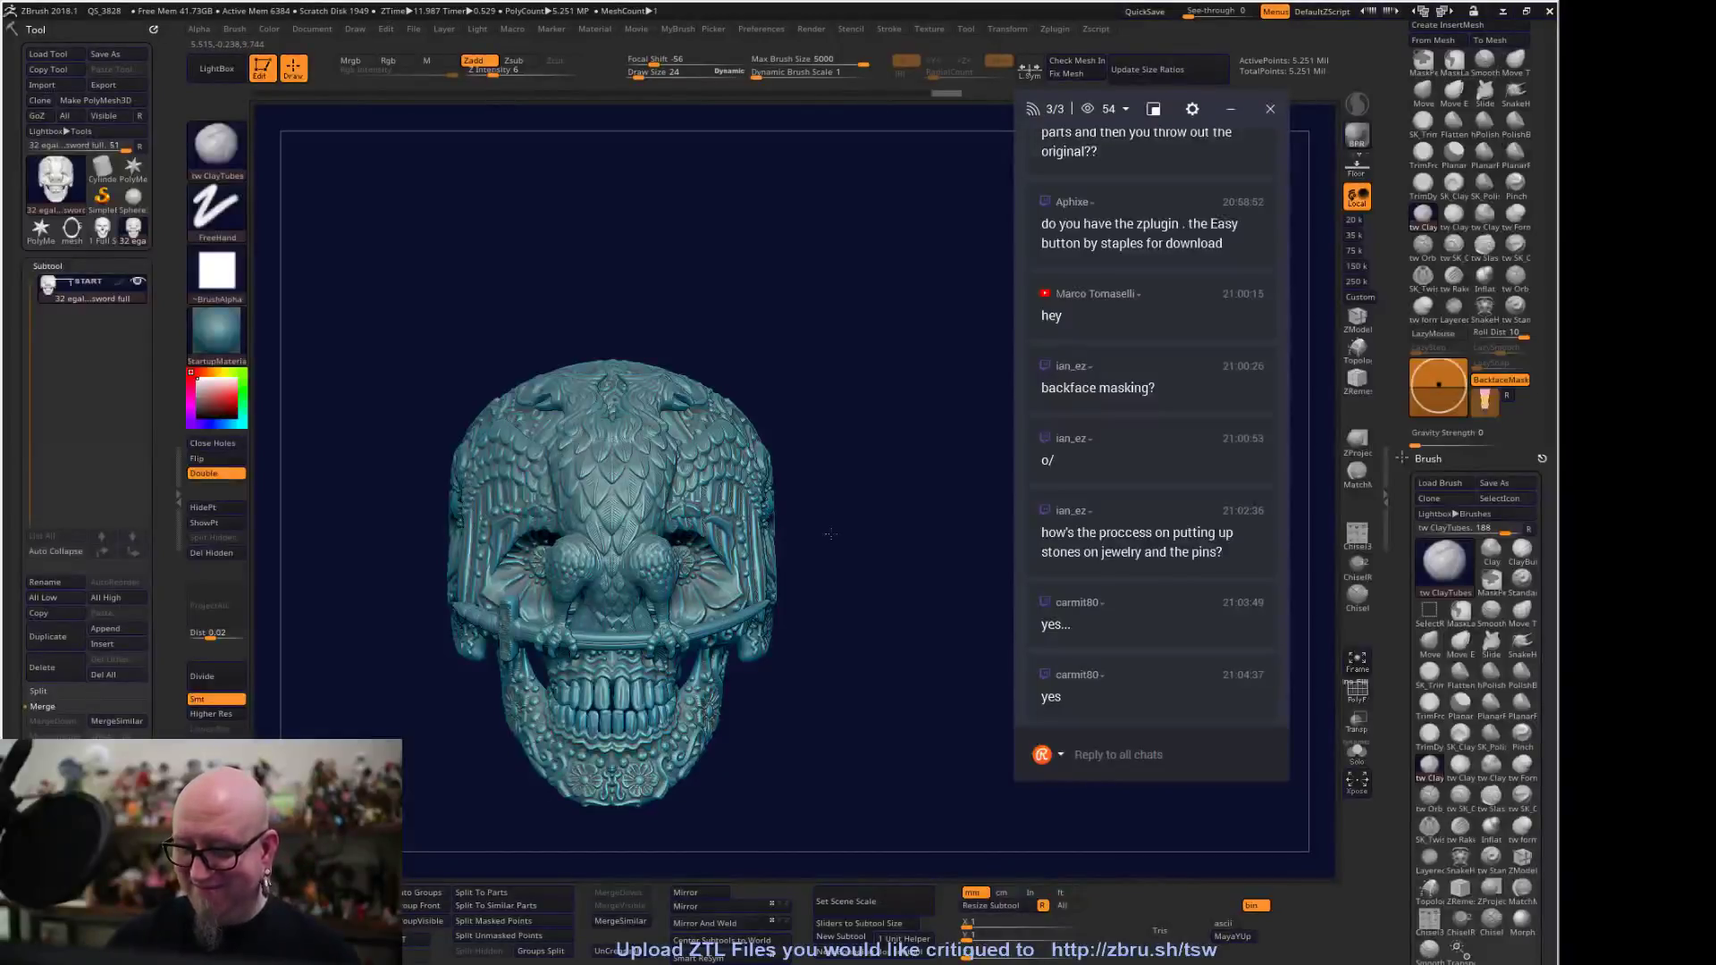
pyautogui.keyDown('alt'); pyautogui.moveTo(826, 542); pyautogui.dragTo(847, 491); pyautogui.keyUp('alt')
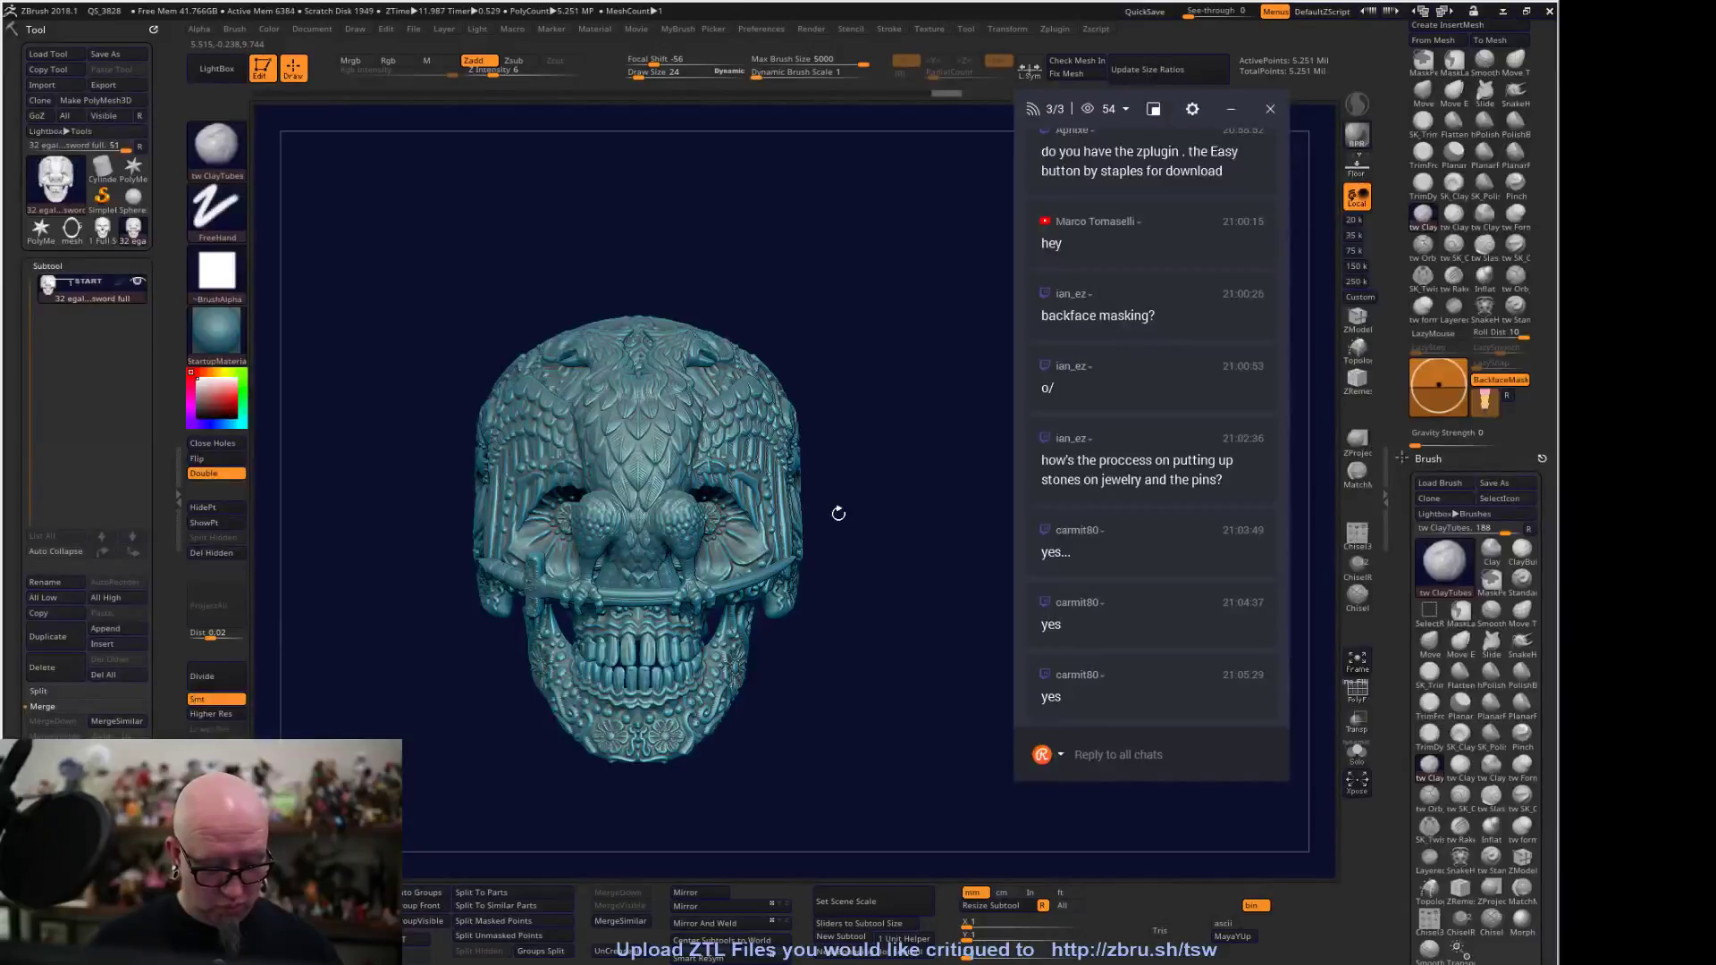
# Retry Remesh By Union on the merged eagle and skull mesh
pyautogui.press('w')
pyautogui.click(583, 411)
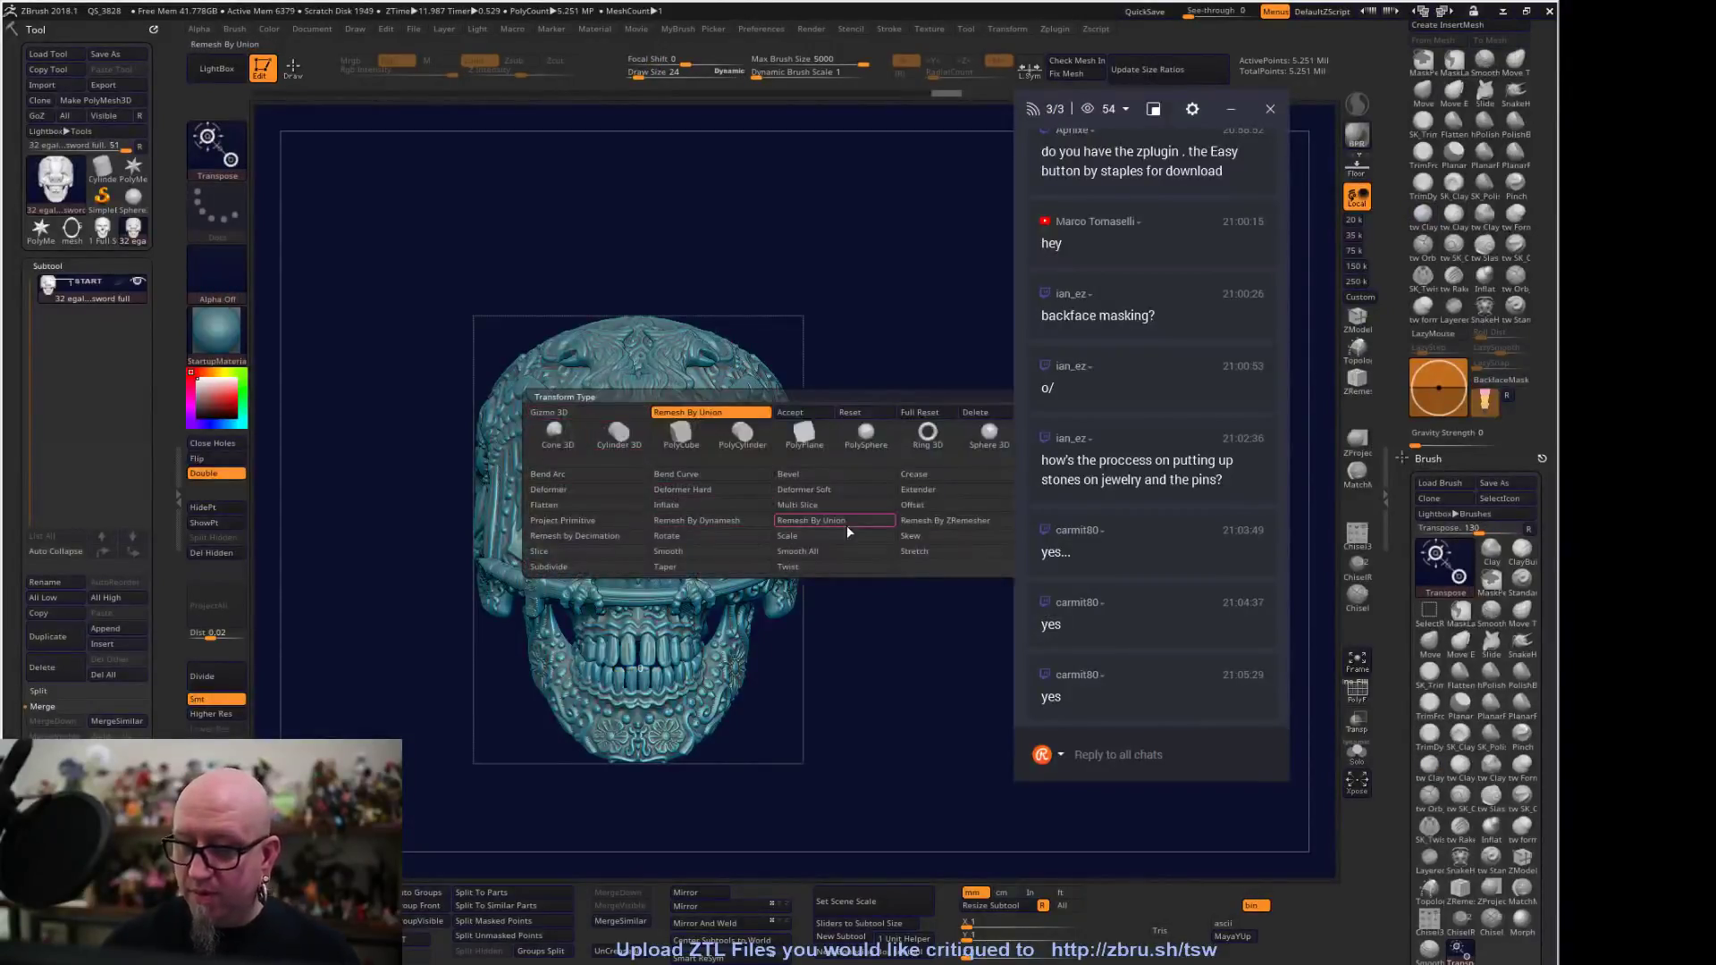
pyautogui.click(838, 520)
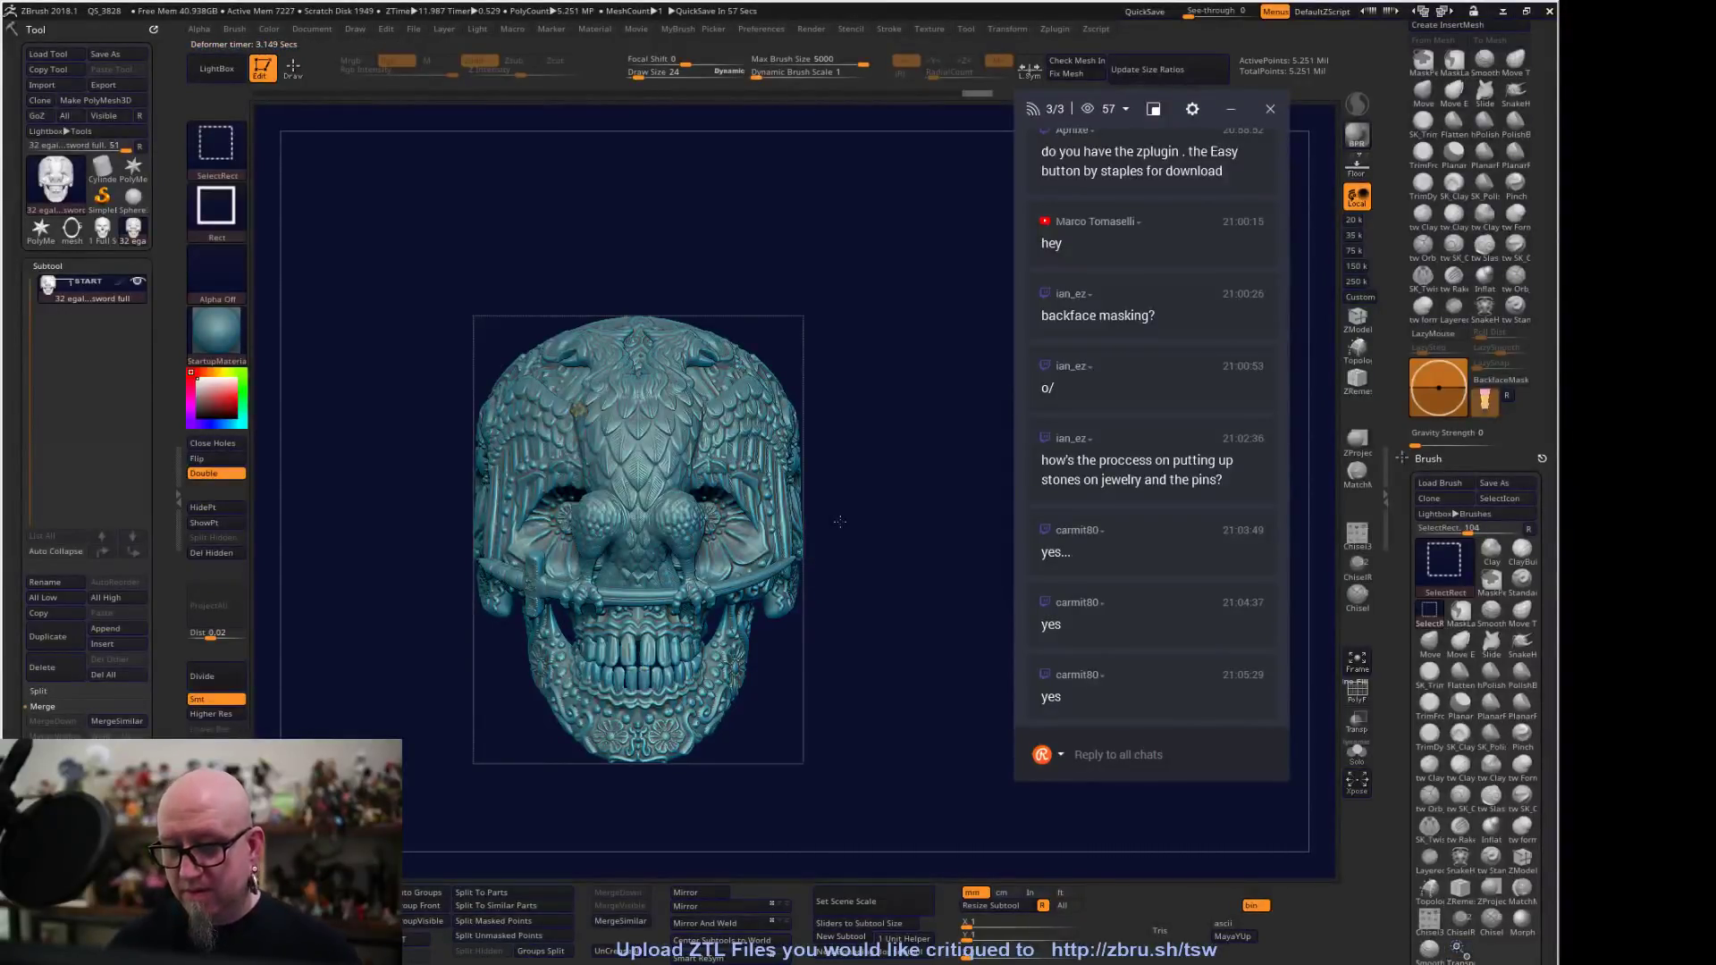
# Isolate one lengthwise half of the model, examine its interior from the side, invert the visible portion, and unhide everything
pyautogui.keyDown('ctrl'); pyautogui.keyDown('shift'); pyautogui.moveTo(883, 294); pyautogui.dragTo(668, 702); pyautogui.keyUp('shift'); pyautogui.keyUp('ctrl')
pyautogui.moveTo(762, 848); pyautogui.dragTo(909, 743)
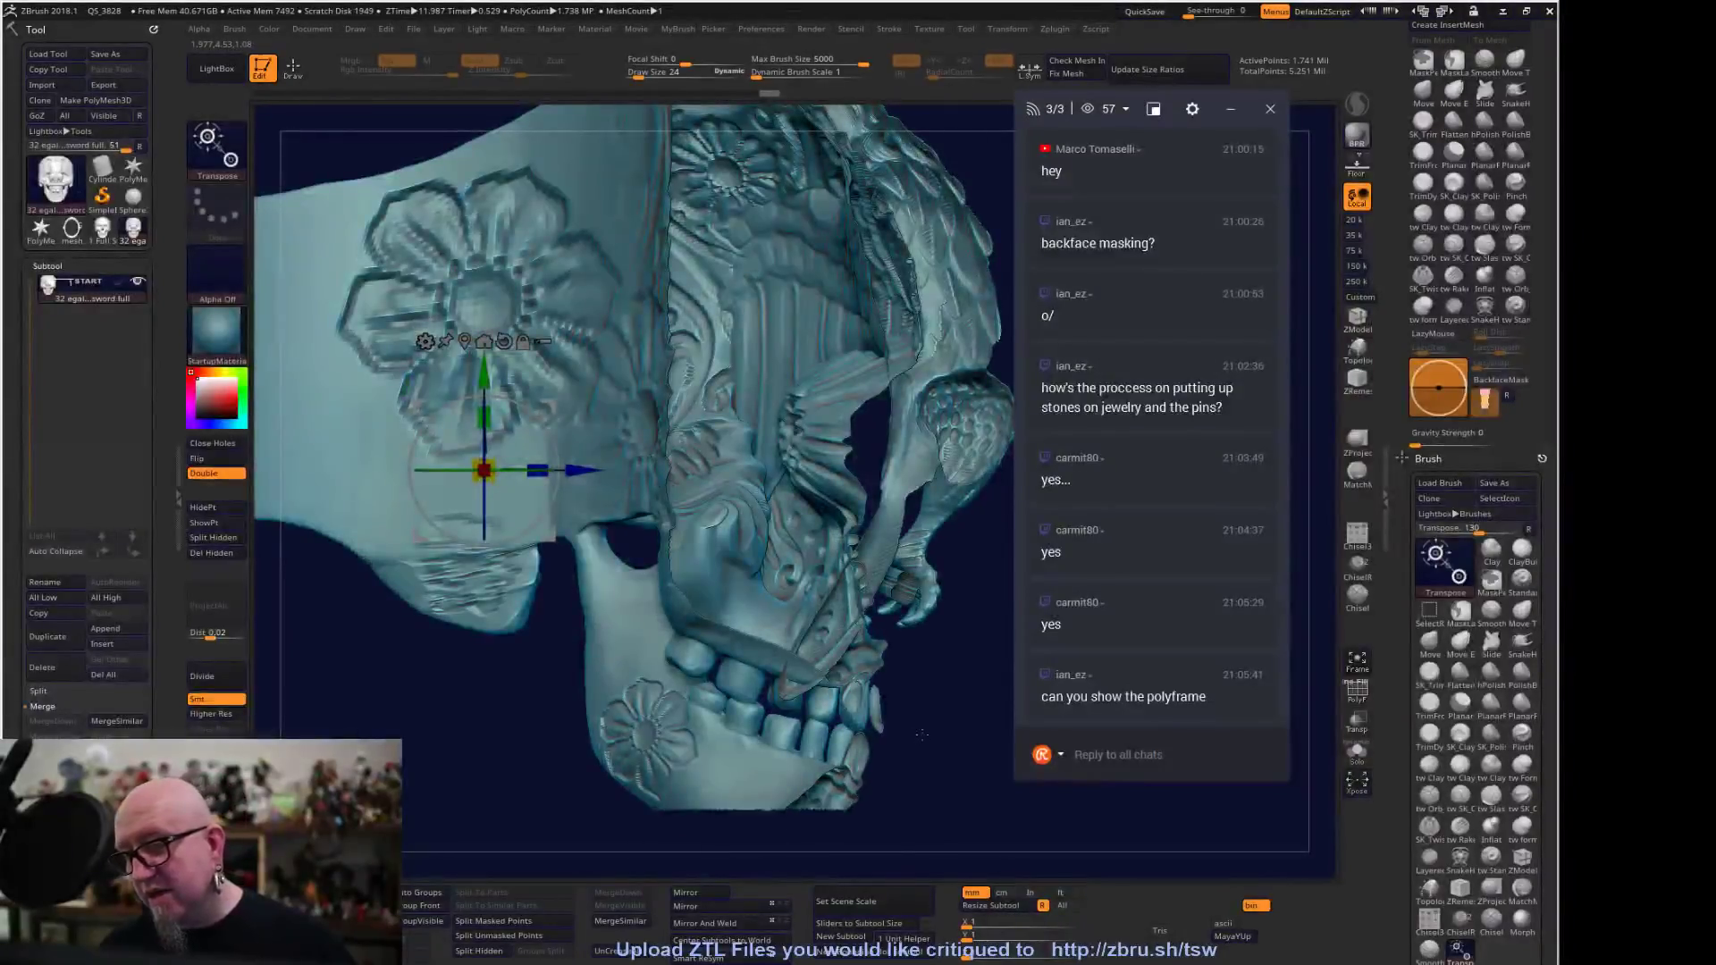
pyautogui.hotkey('ctrl', 'shift')
pyautogui.keyDown('ctrl'); pyautogui.keyDown('shift'); pyautogui.moveTo(920, 769); pyautogui.dragTo(901, 617); pyautogui.keyUp('shift'); pyautogui.keyUp('ctrl')
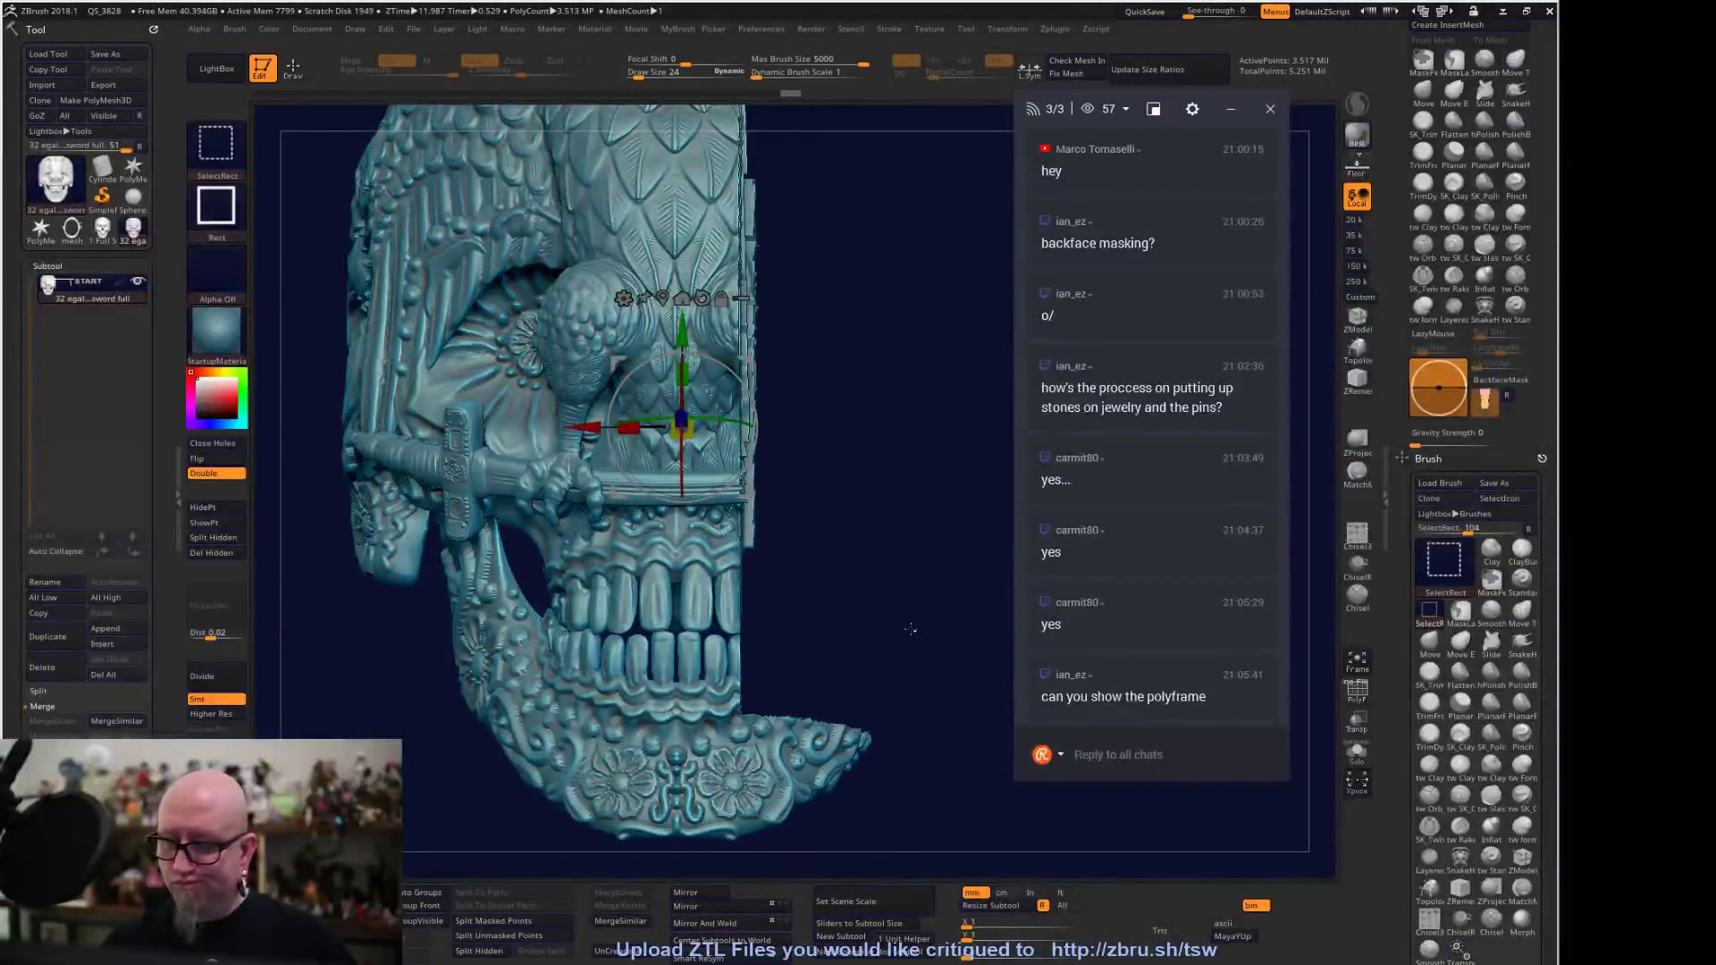
pyautogui.keyDown('ctrl'); pyautogui.keyDown('shift'); pyautogui.click(908, 628); pyautogui.keyUp('shift'); pyautogui.keyUp('ctrl')
# Turn on the polyframe display and assign polygroups to the merged model's separate parts with Auto Groups
pyautogui.keyDown('alt'); pyautogui.moveTo(929, 807); pyautogui.dragTo(974, 722); pyautogui.keyUp('alt')
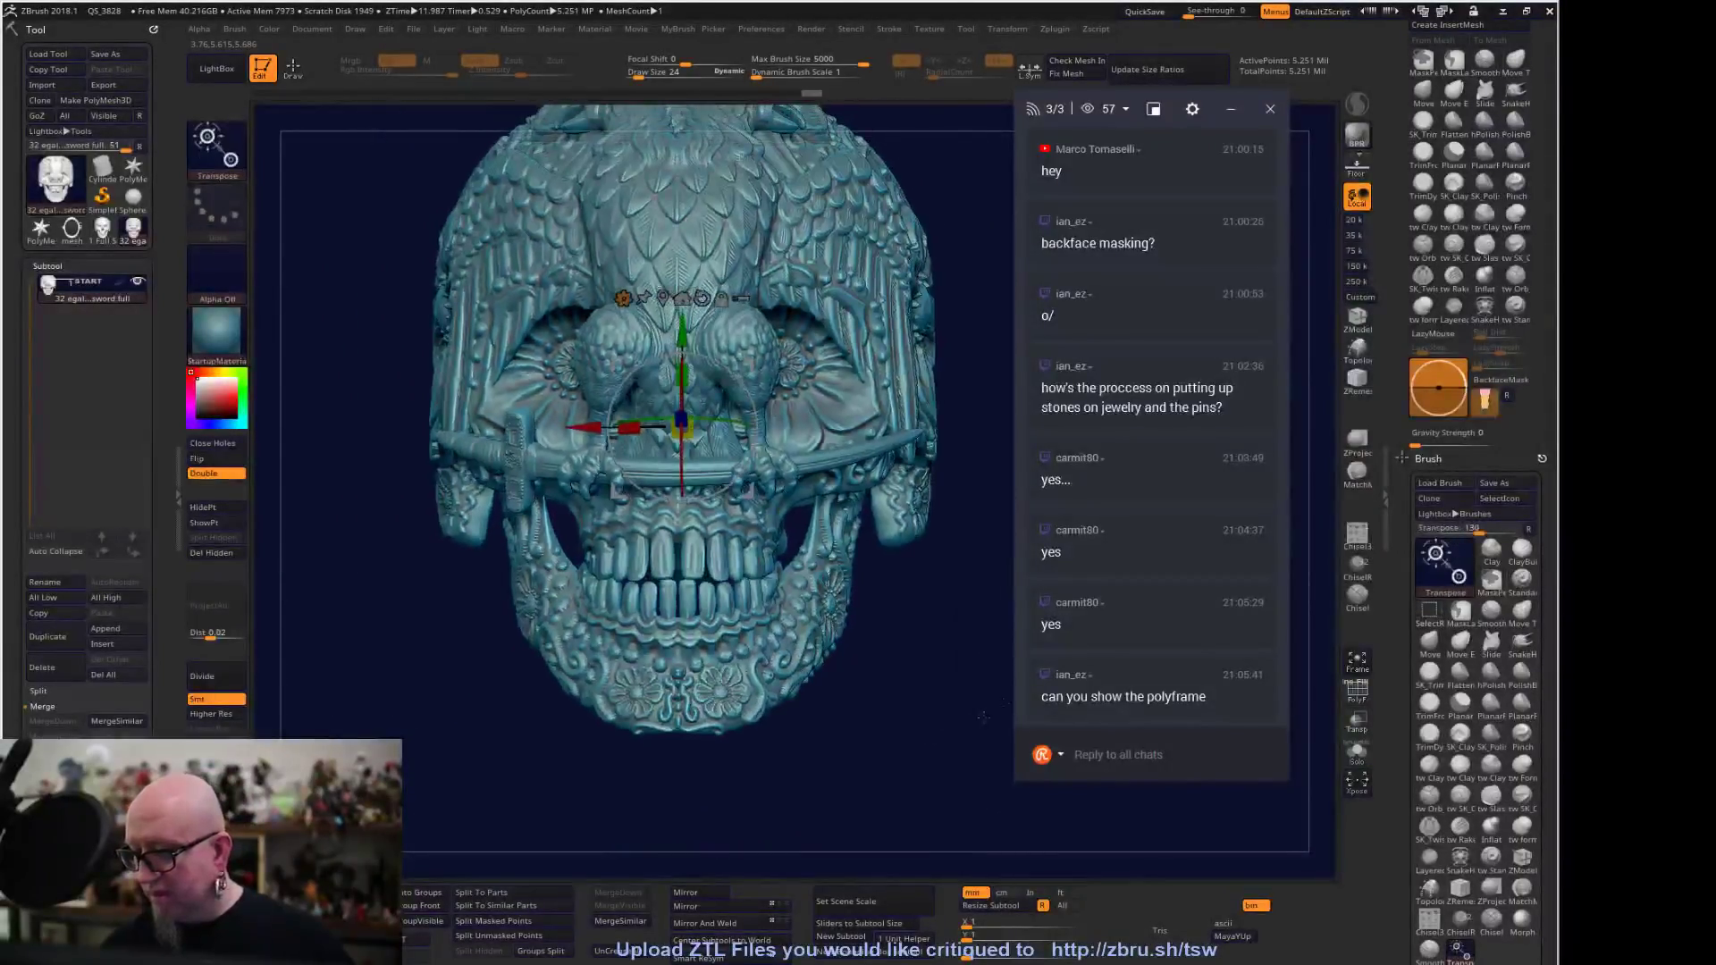
pyautogui.click(1356, 690)
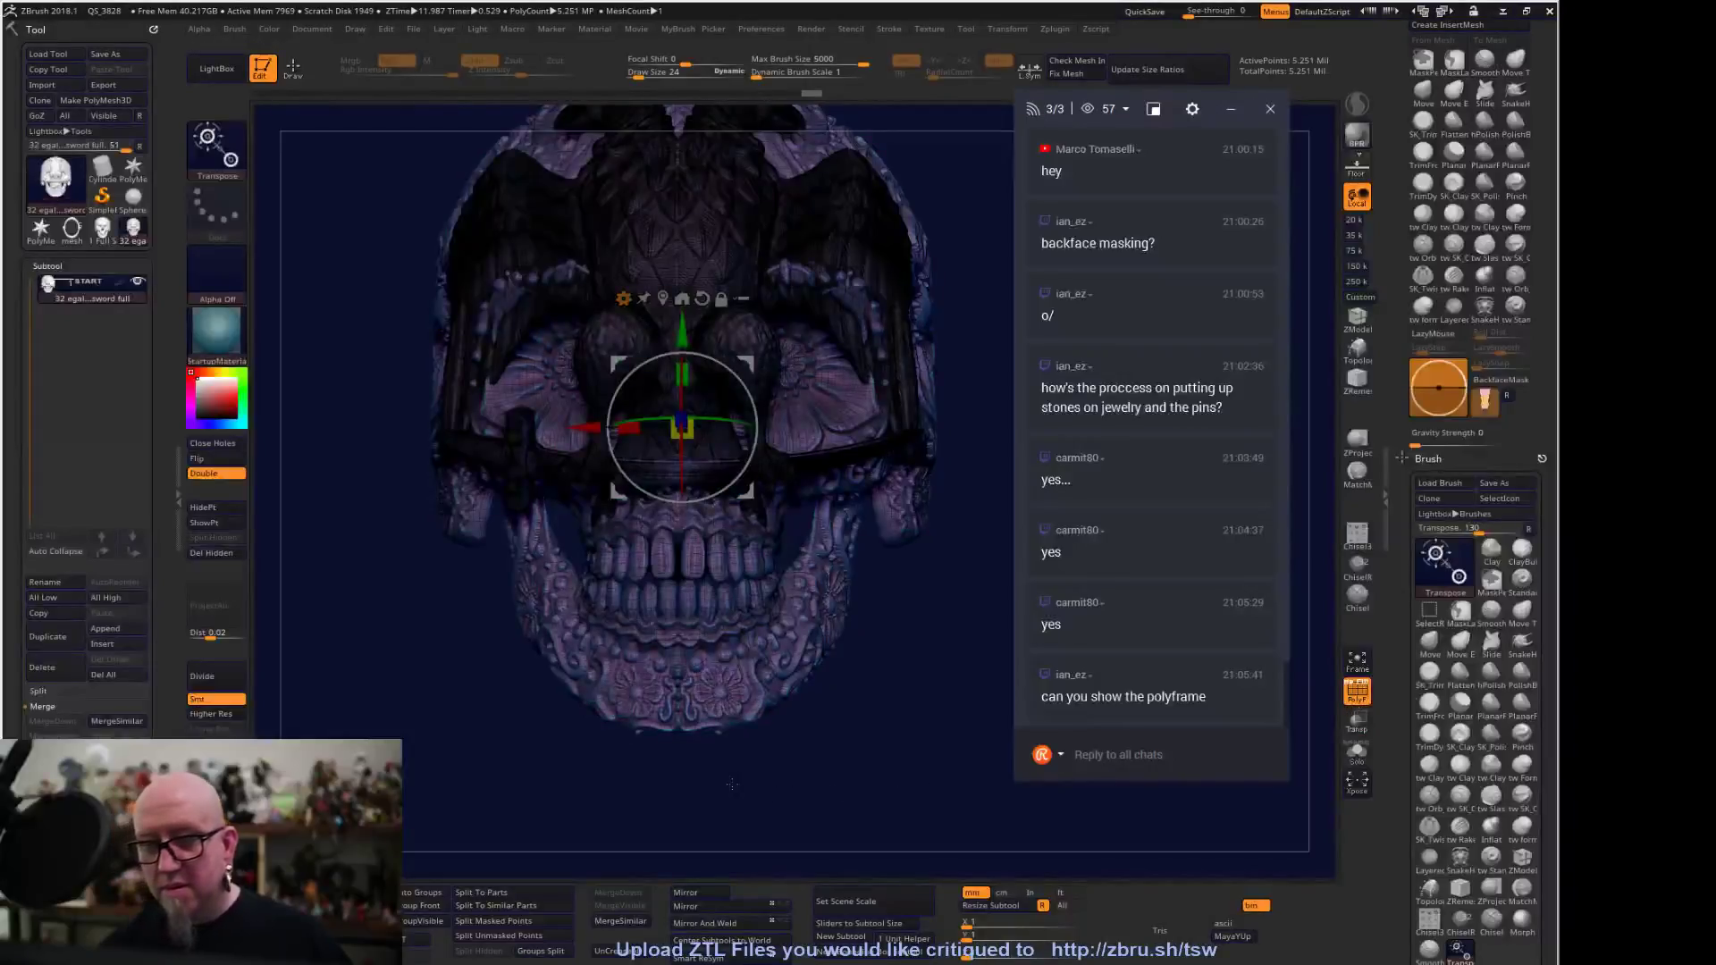
pyautogui.moveTo(741, 783)
pyautogui.mouseDown()
pyautogui.moveTo(697, 787)
pyautogui.moveTo(768, 778)
pyautogui.mouseUp()
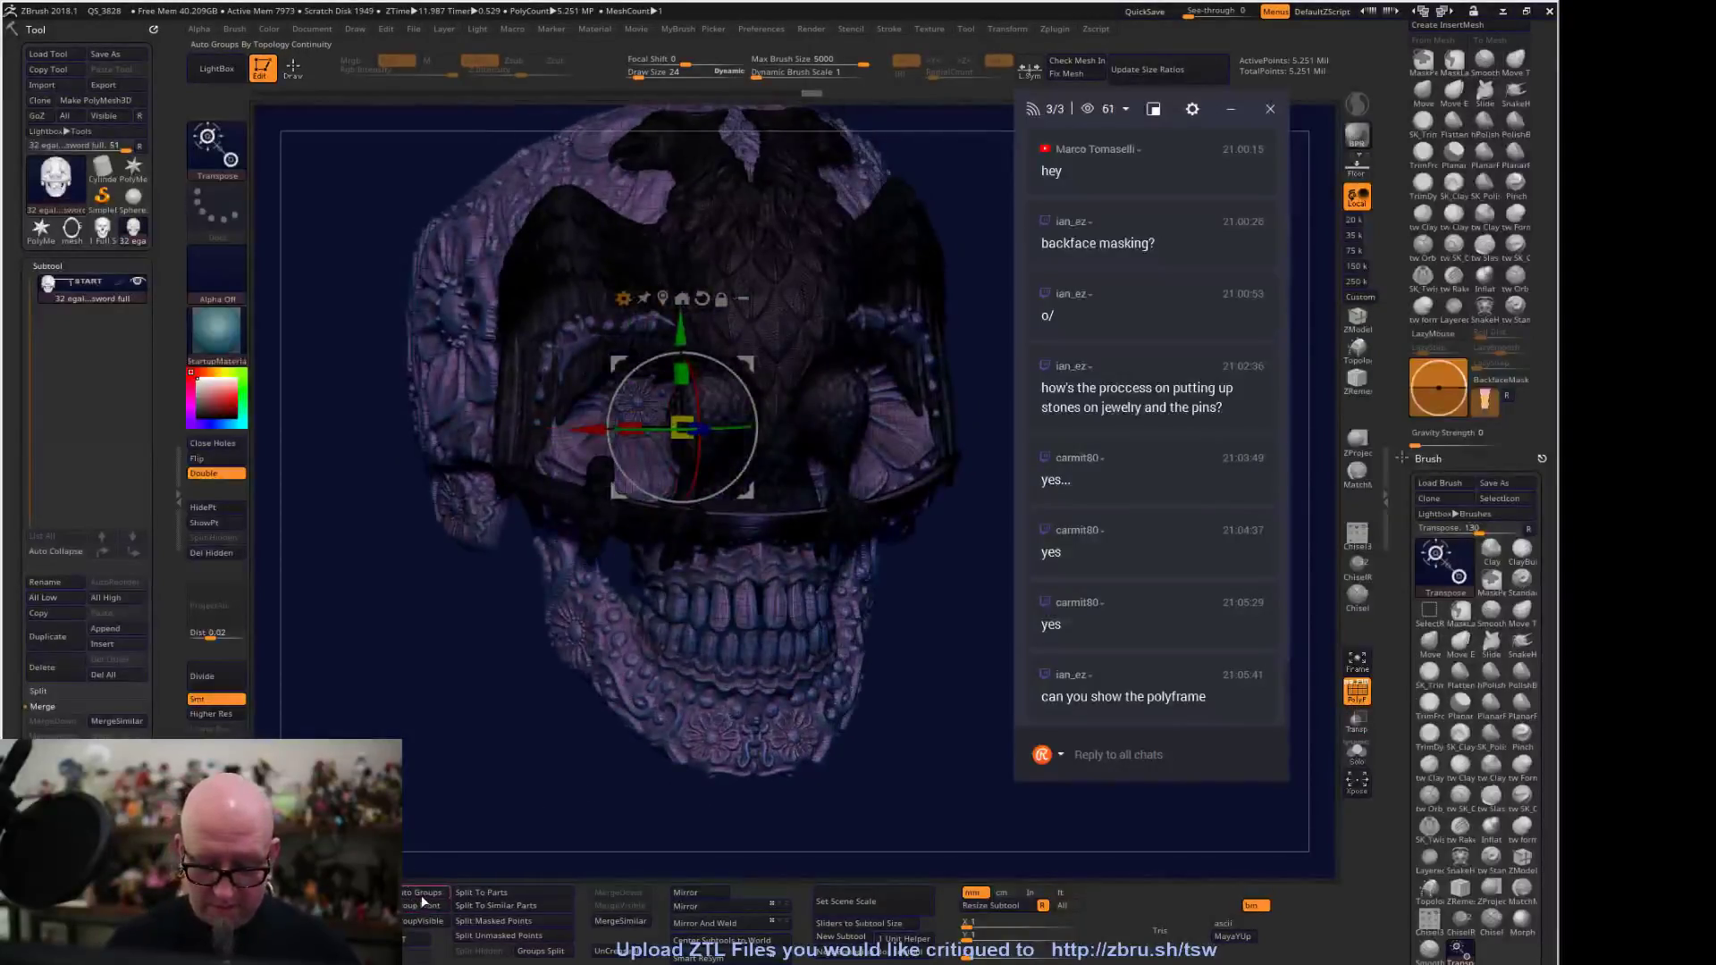
pyautogui.click(427, 883)
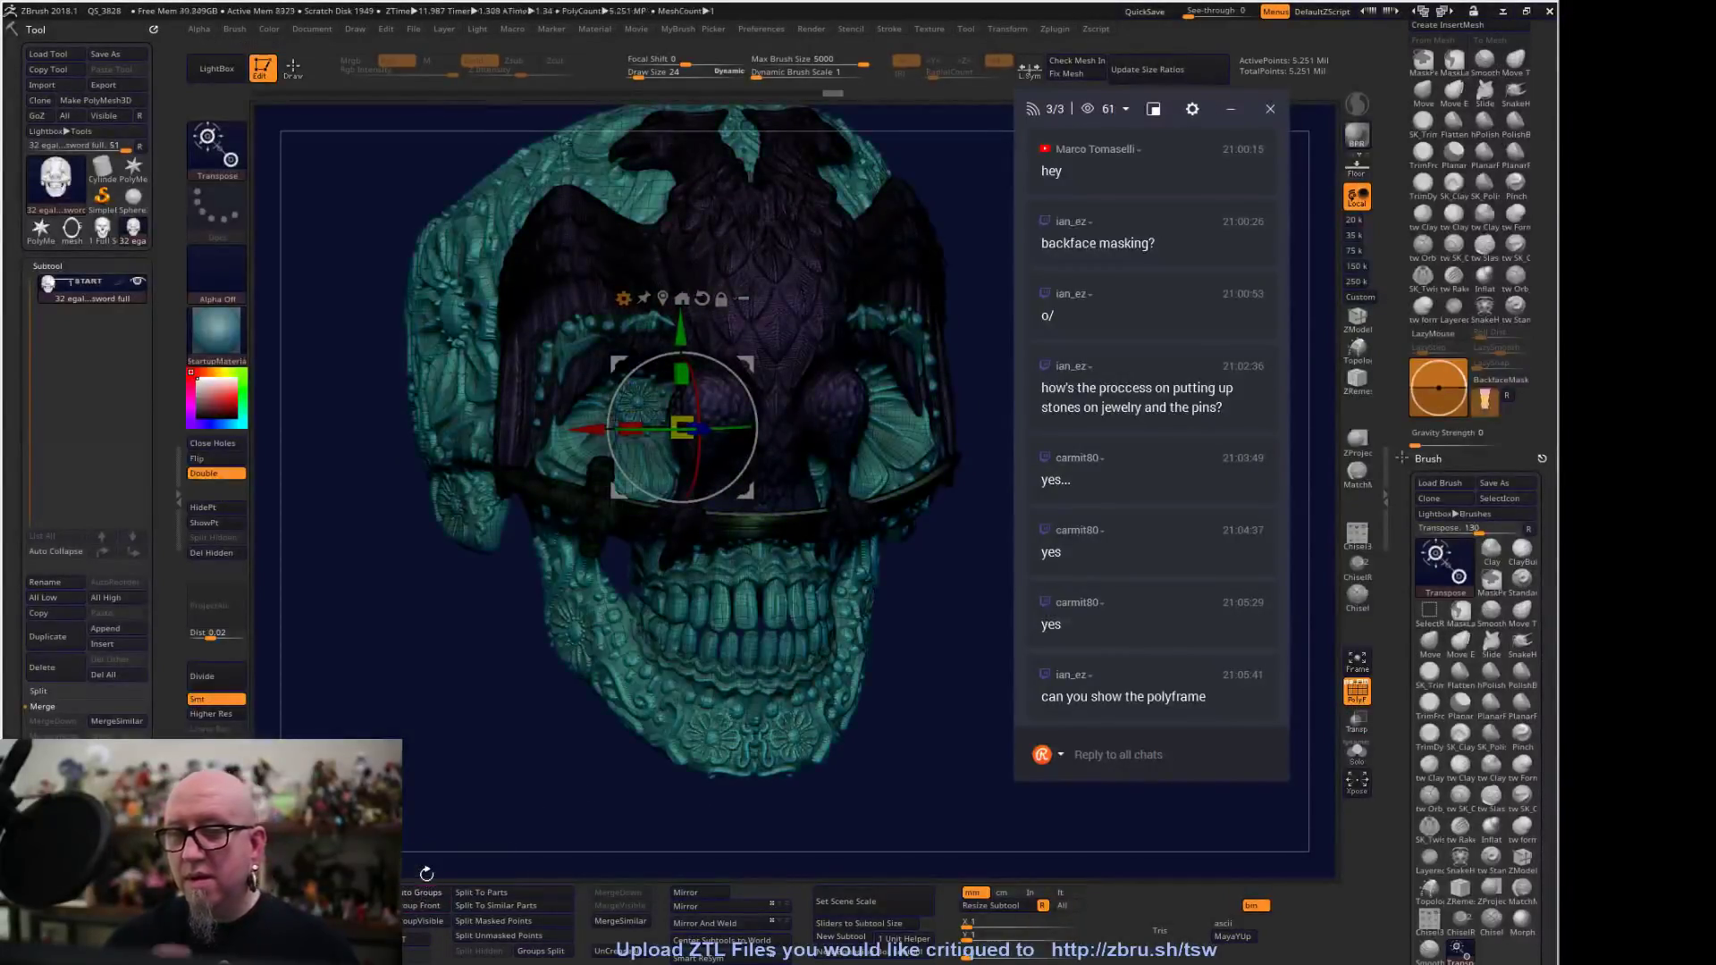
pyautogui.moveTo(427, 873); pyautogui.dragTo(885, 672)
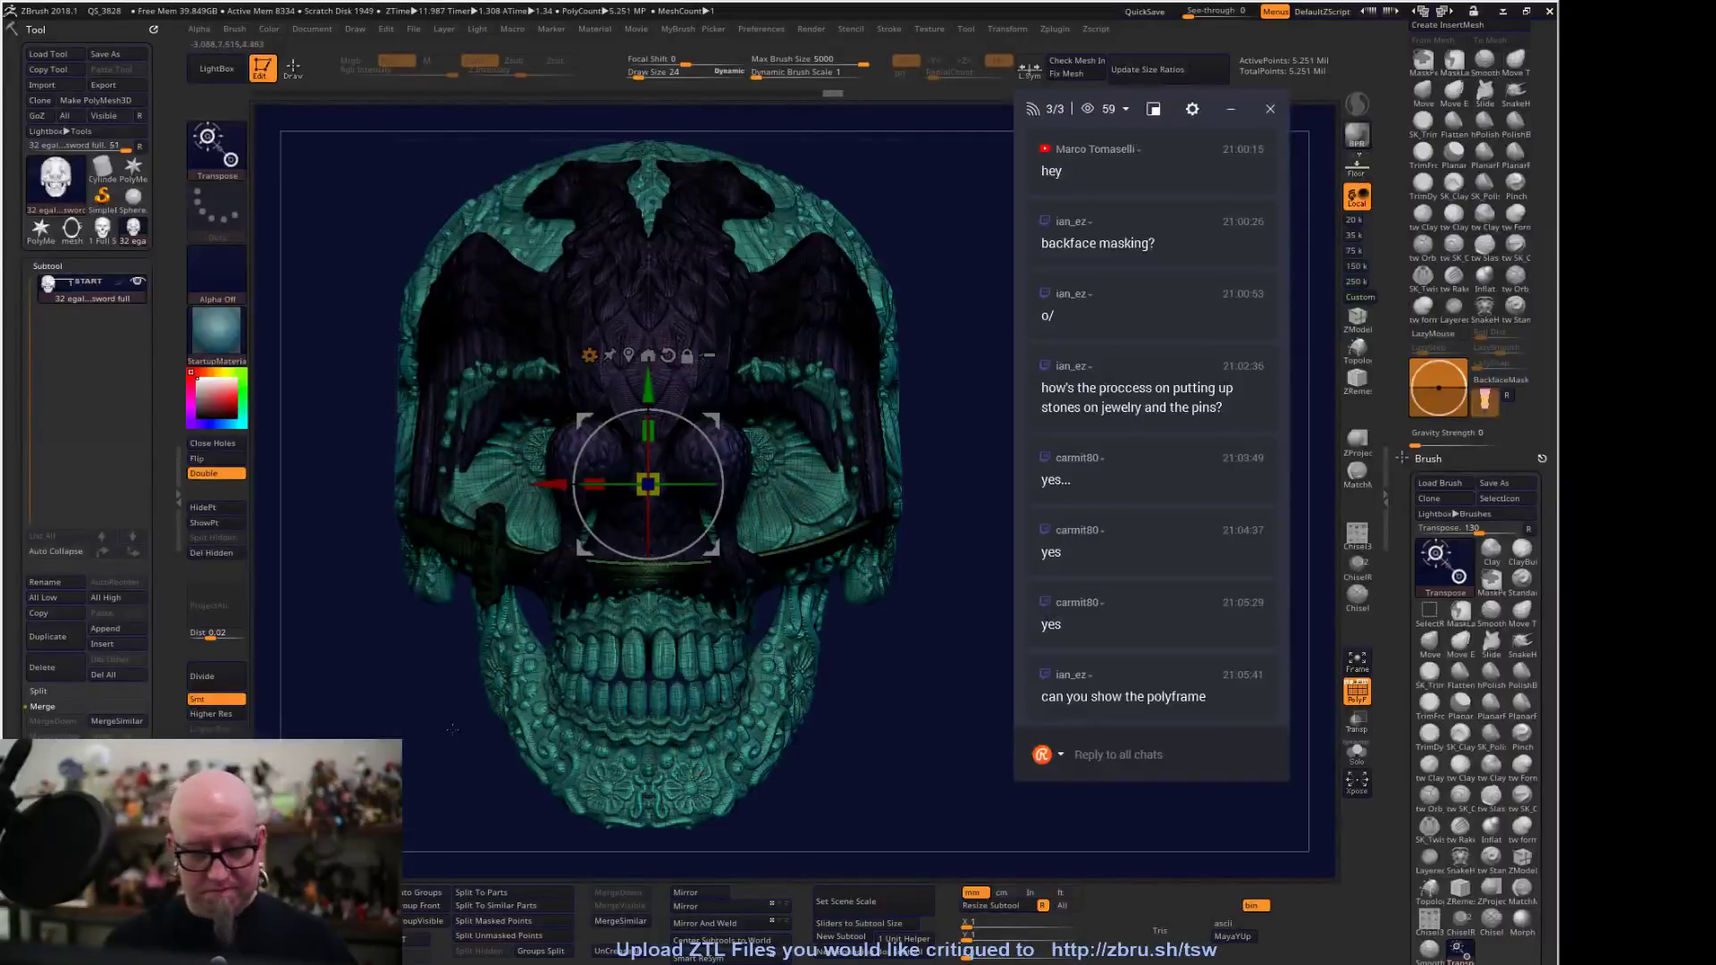
pyautogui.moveTo(271, 726)
pyautogui.mouseDown()
pyautogui.moveTo(380, 715)
pyautogui.moveTo(277, 697)
pyautogui.mouseUp()
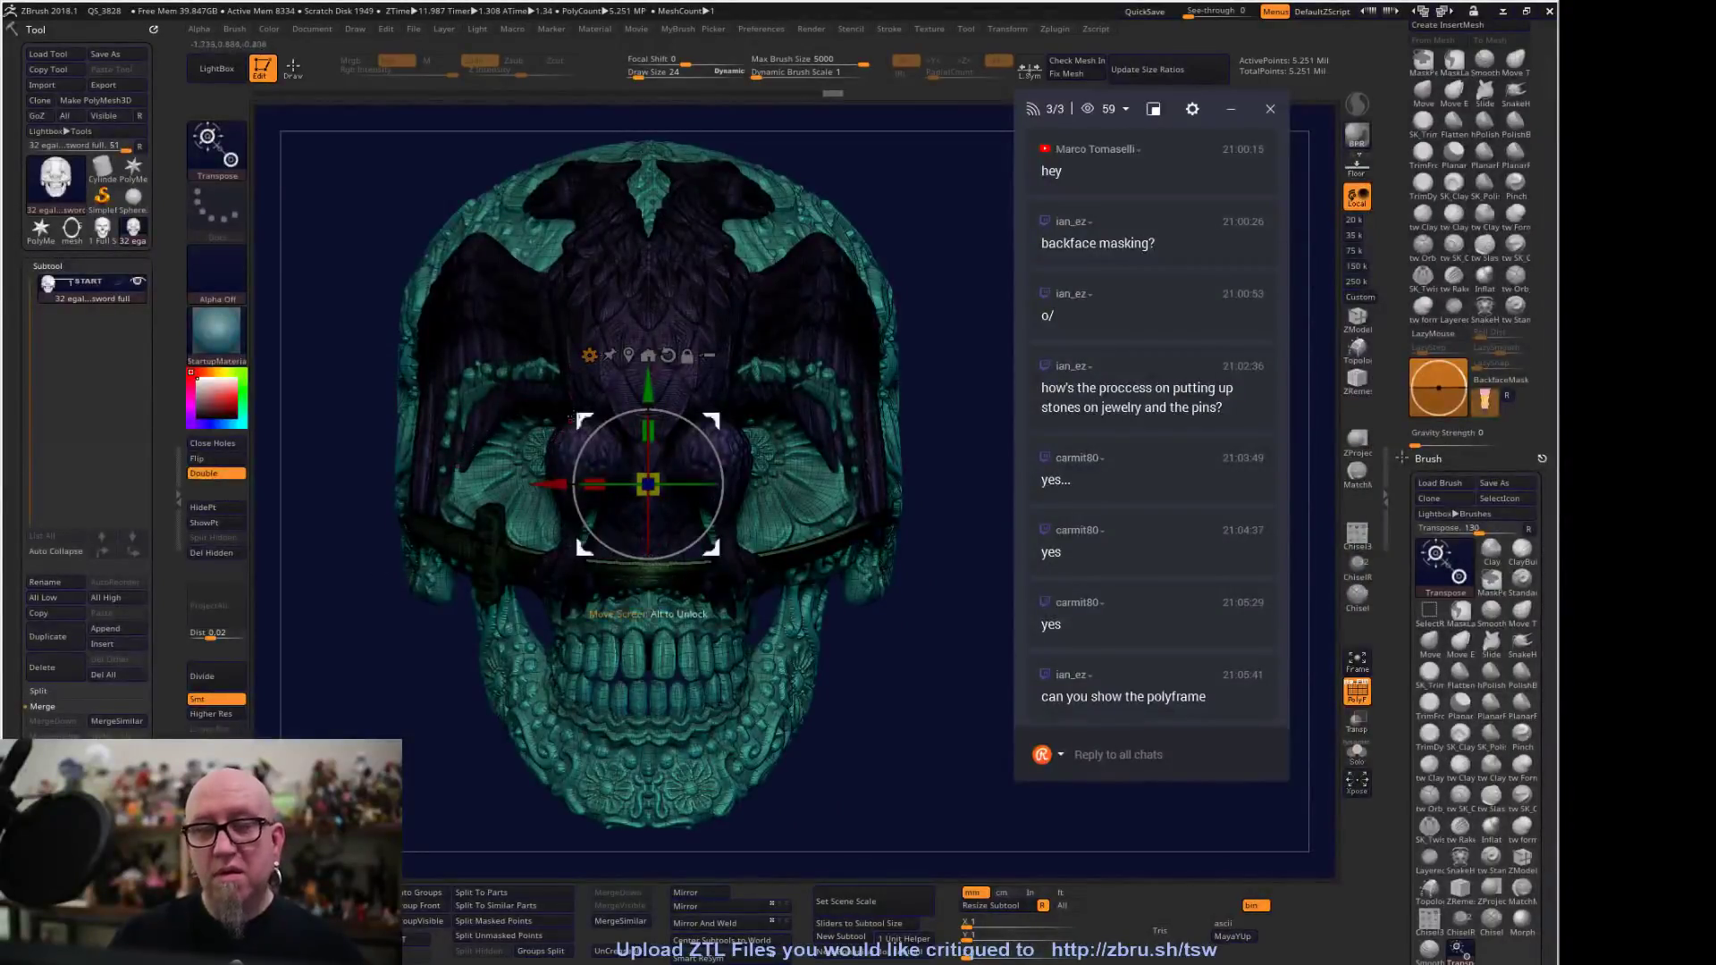
# Try Remesh By Union on the grouped eagle, sword and skull mesh and accept the deformer
pyautogui.click(589, 355)
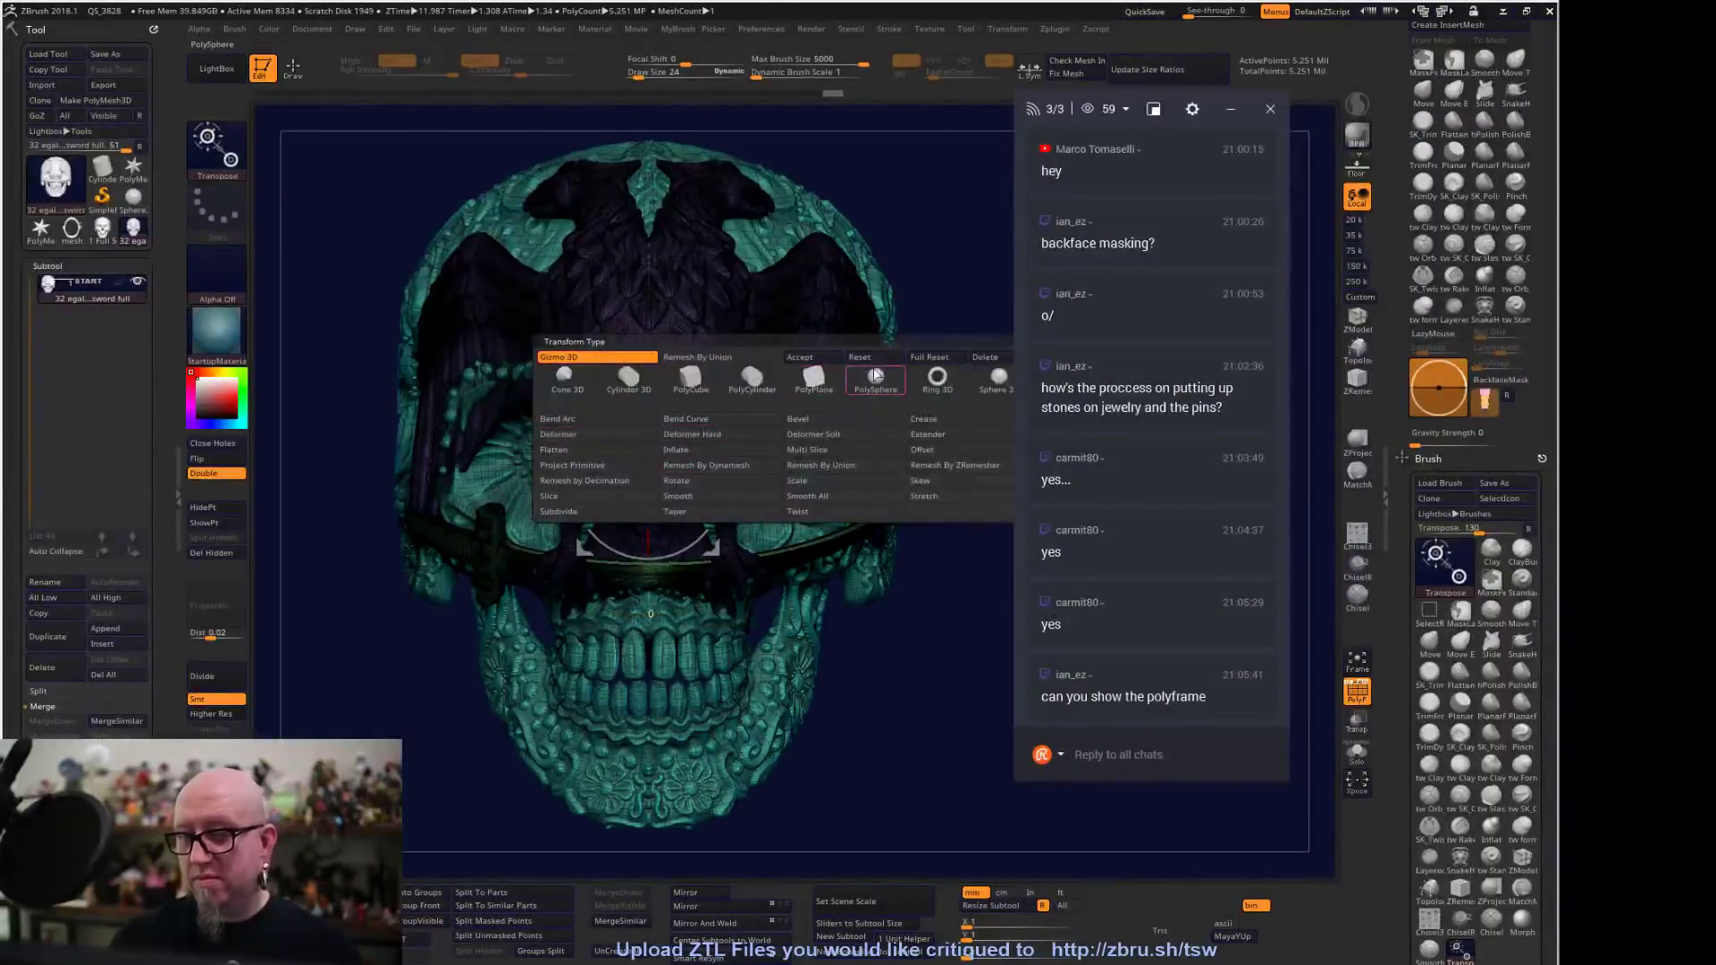
pyautogui.click(855, 465)
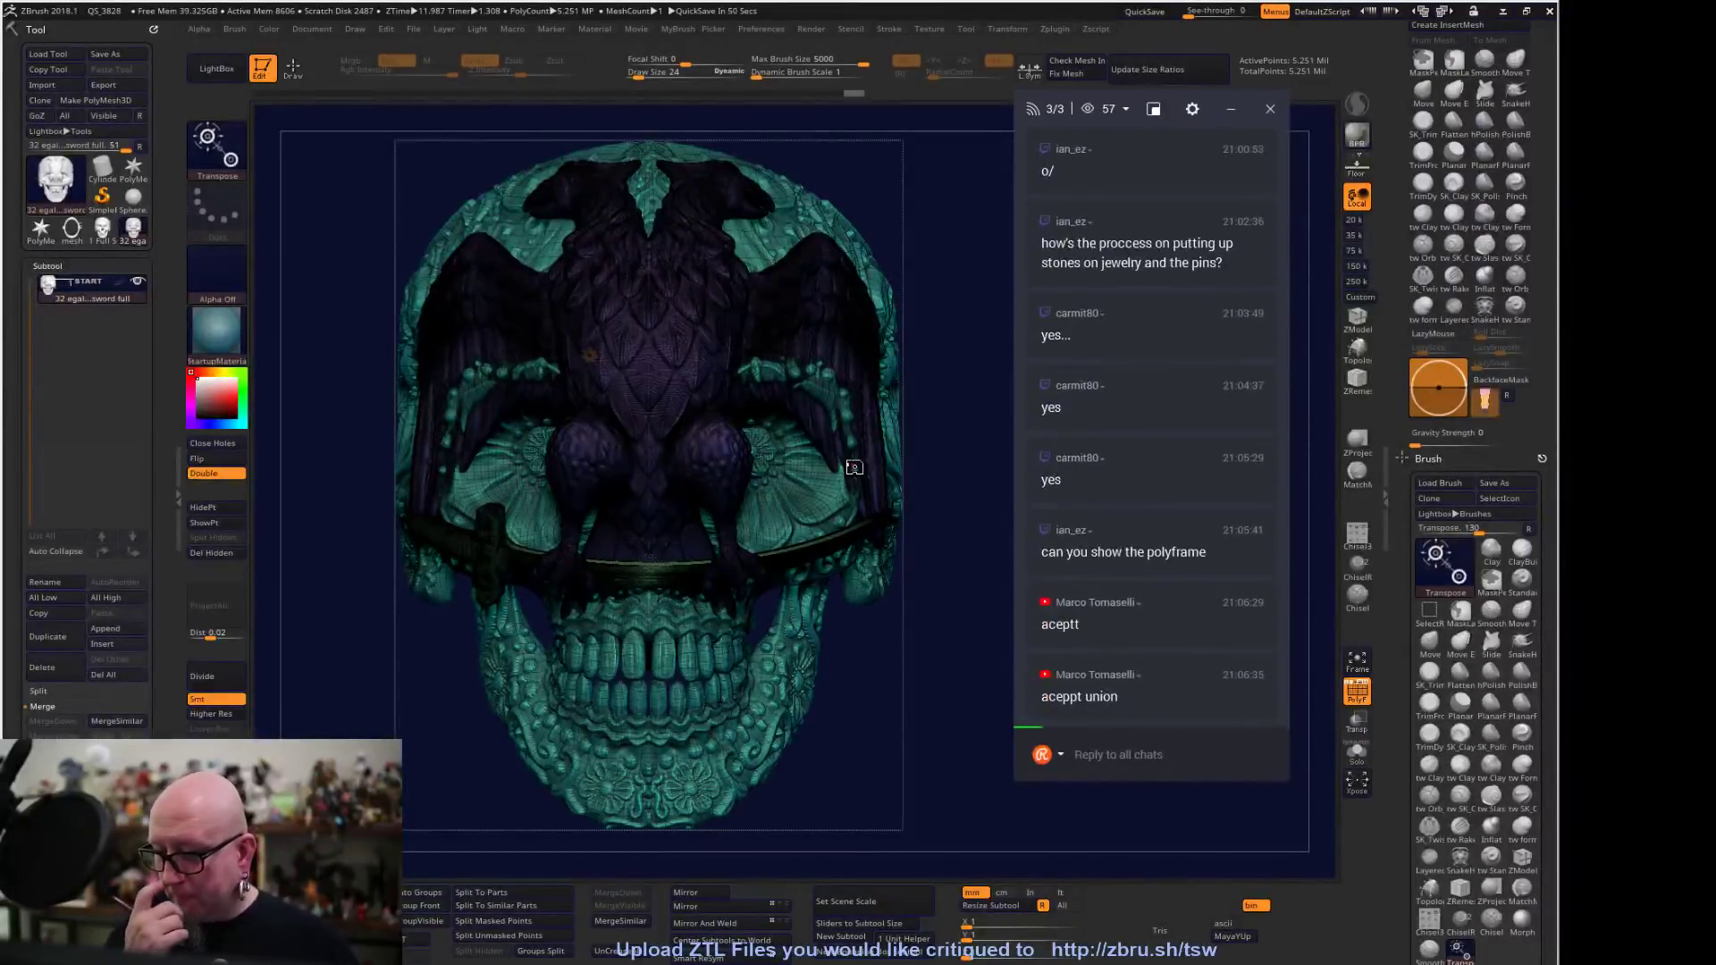
pyautogui.click(588, 356)
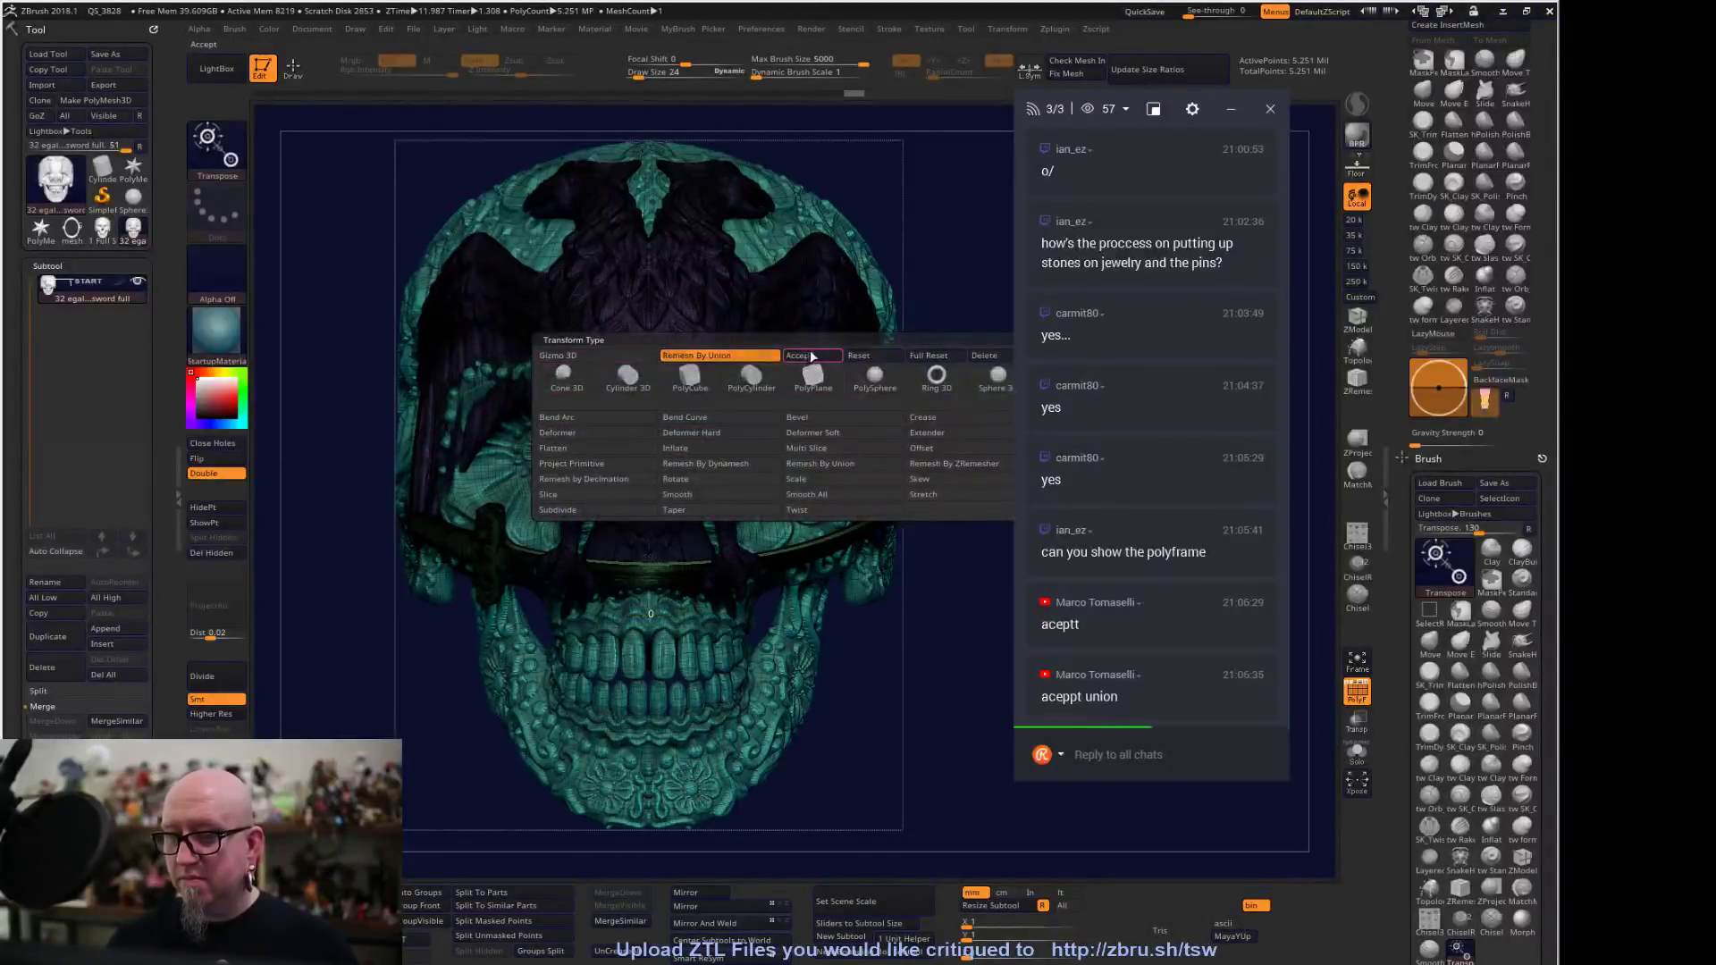
pyautogui.click(813, 356)
pyautogui.click(589, 355)
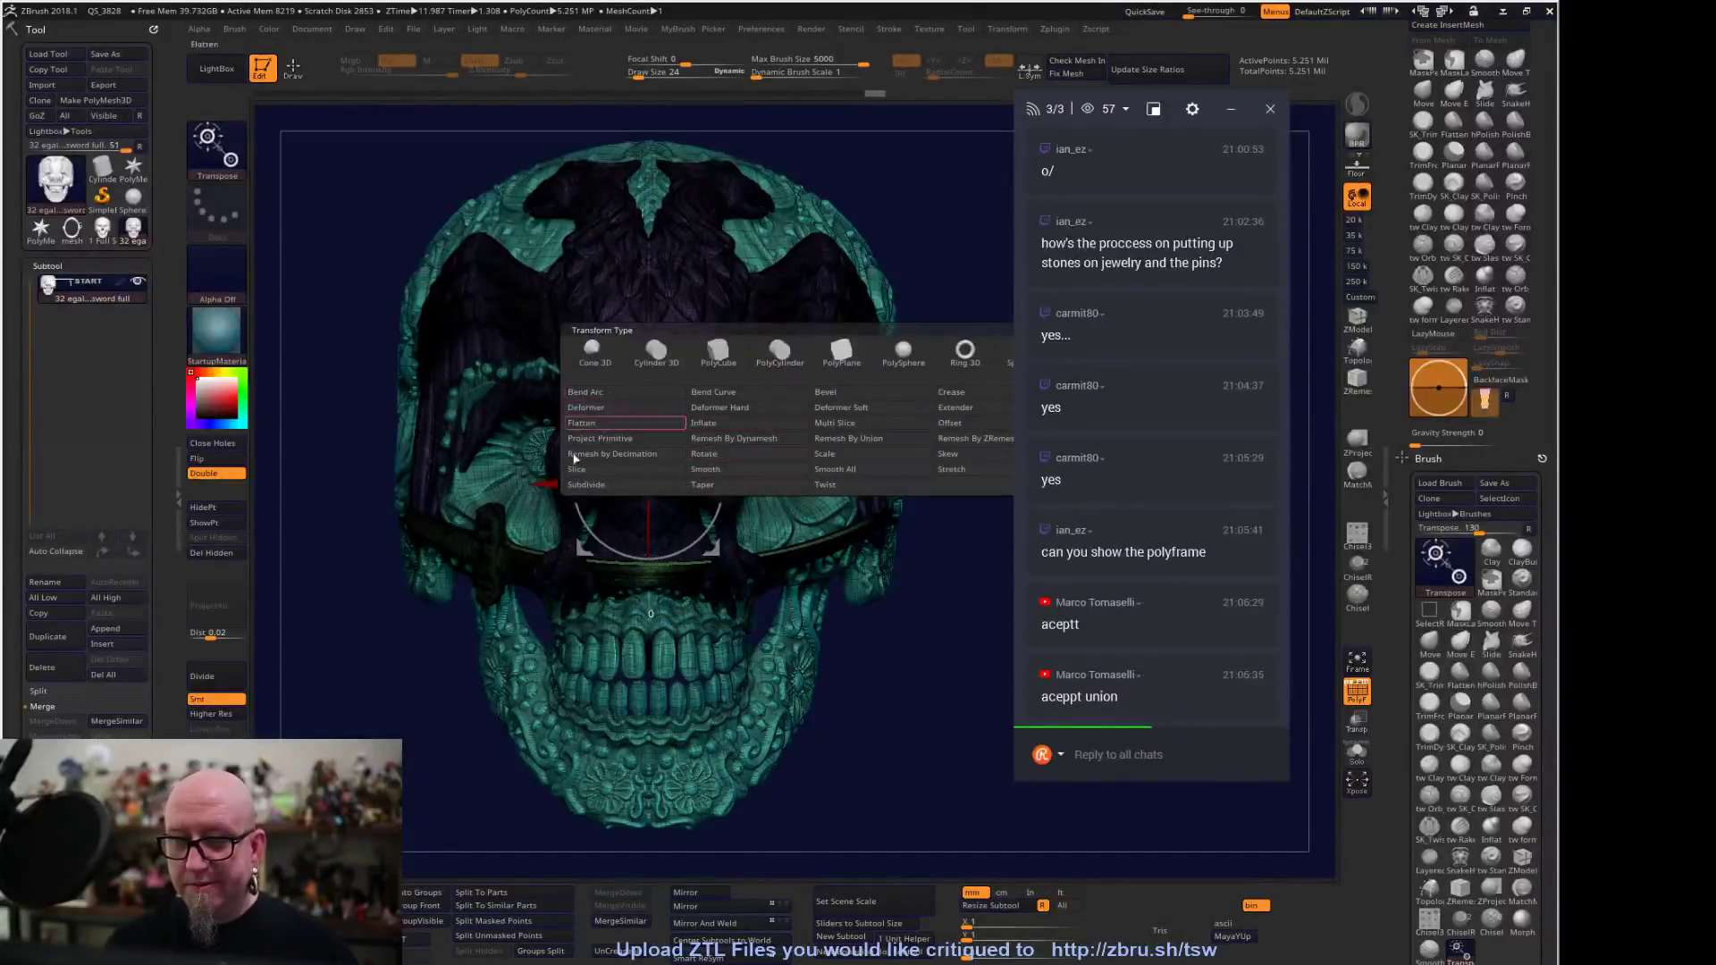
# Split the combined model into separate subtools with Split To Parts
pyautogui.moveTo(376, 706); pyautogui.dragTo(451, 711)
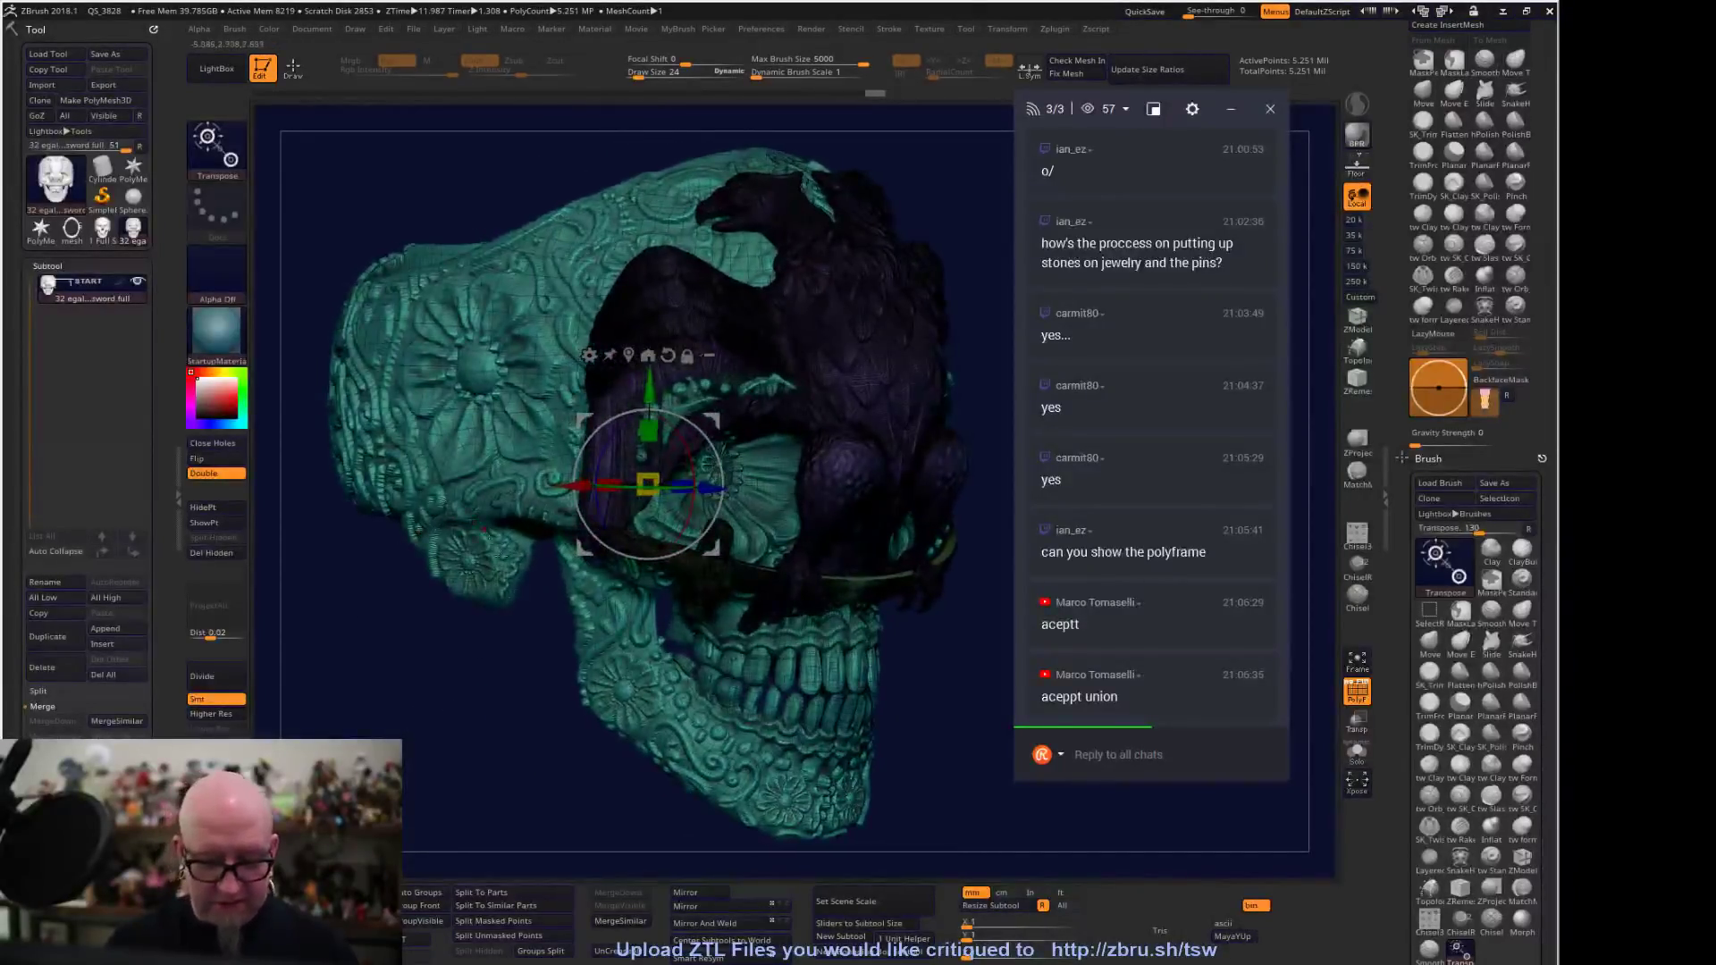
pyautogui.click(506, 897)
pyautogui.click(478, 922)
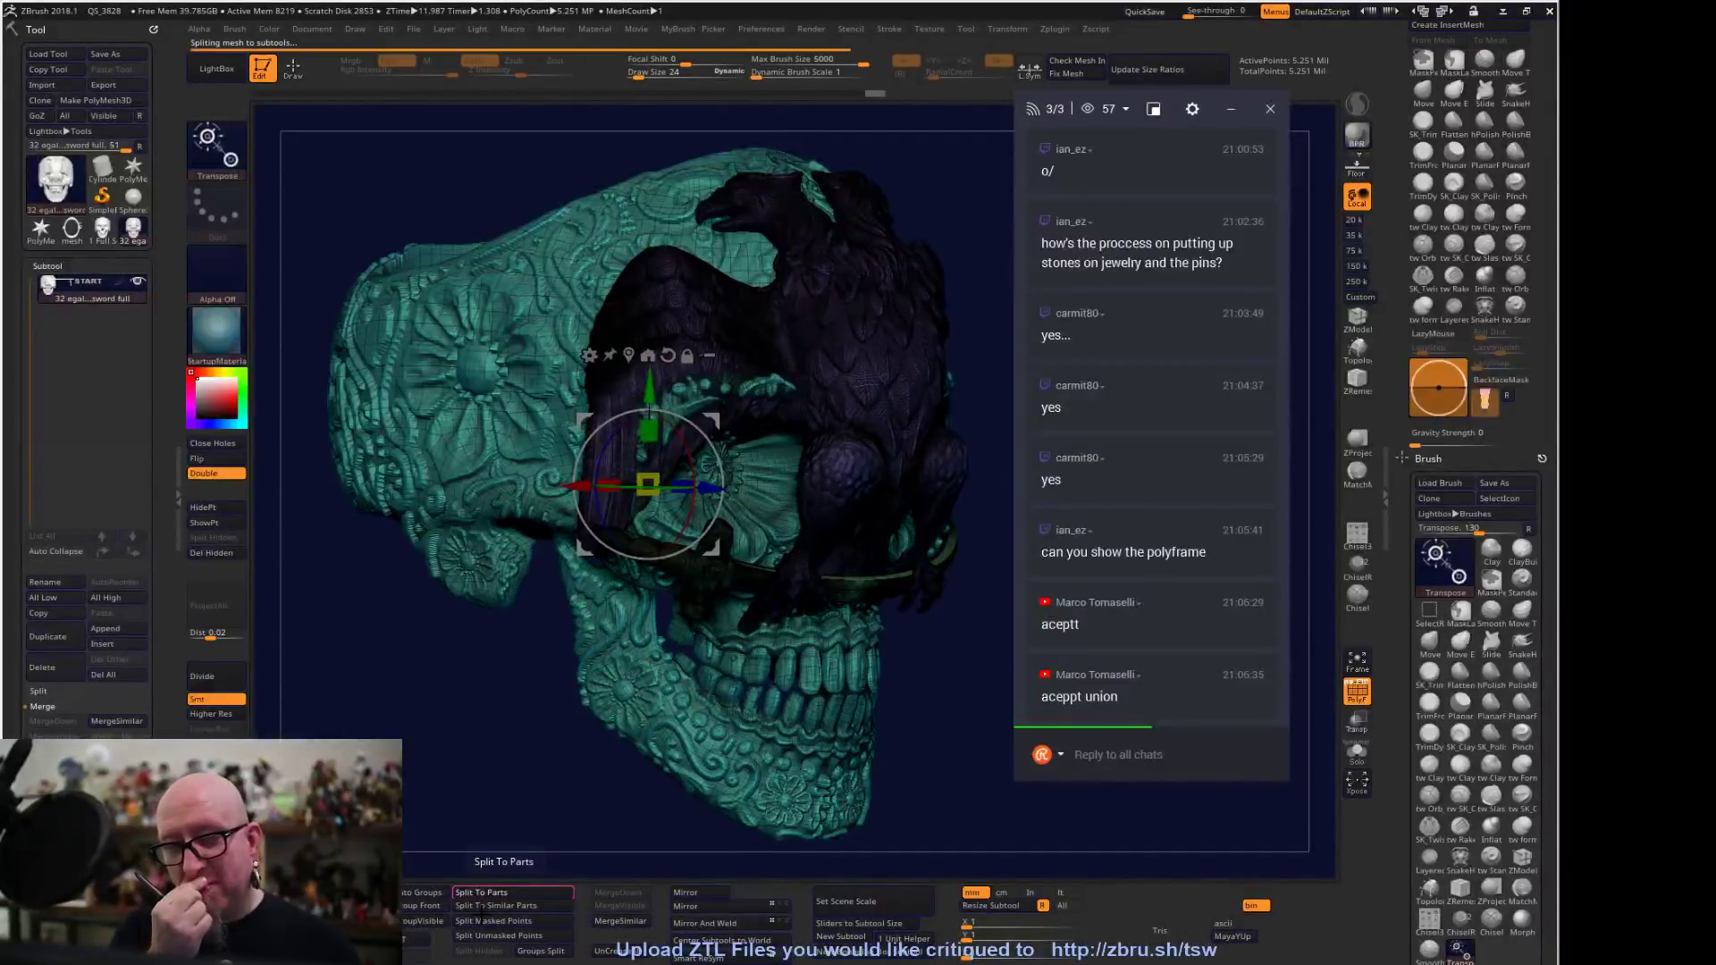
pyautogui.moveTo(894, 676); pyautogui.dragTo(849, 676)
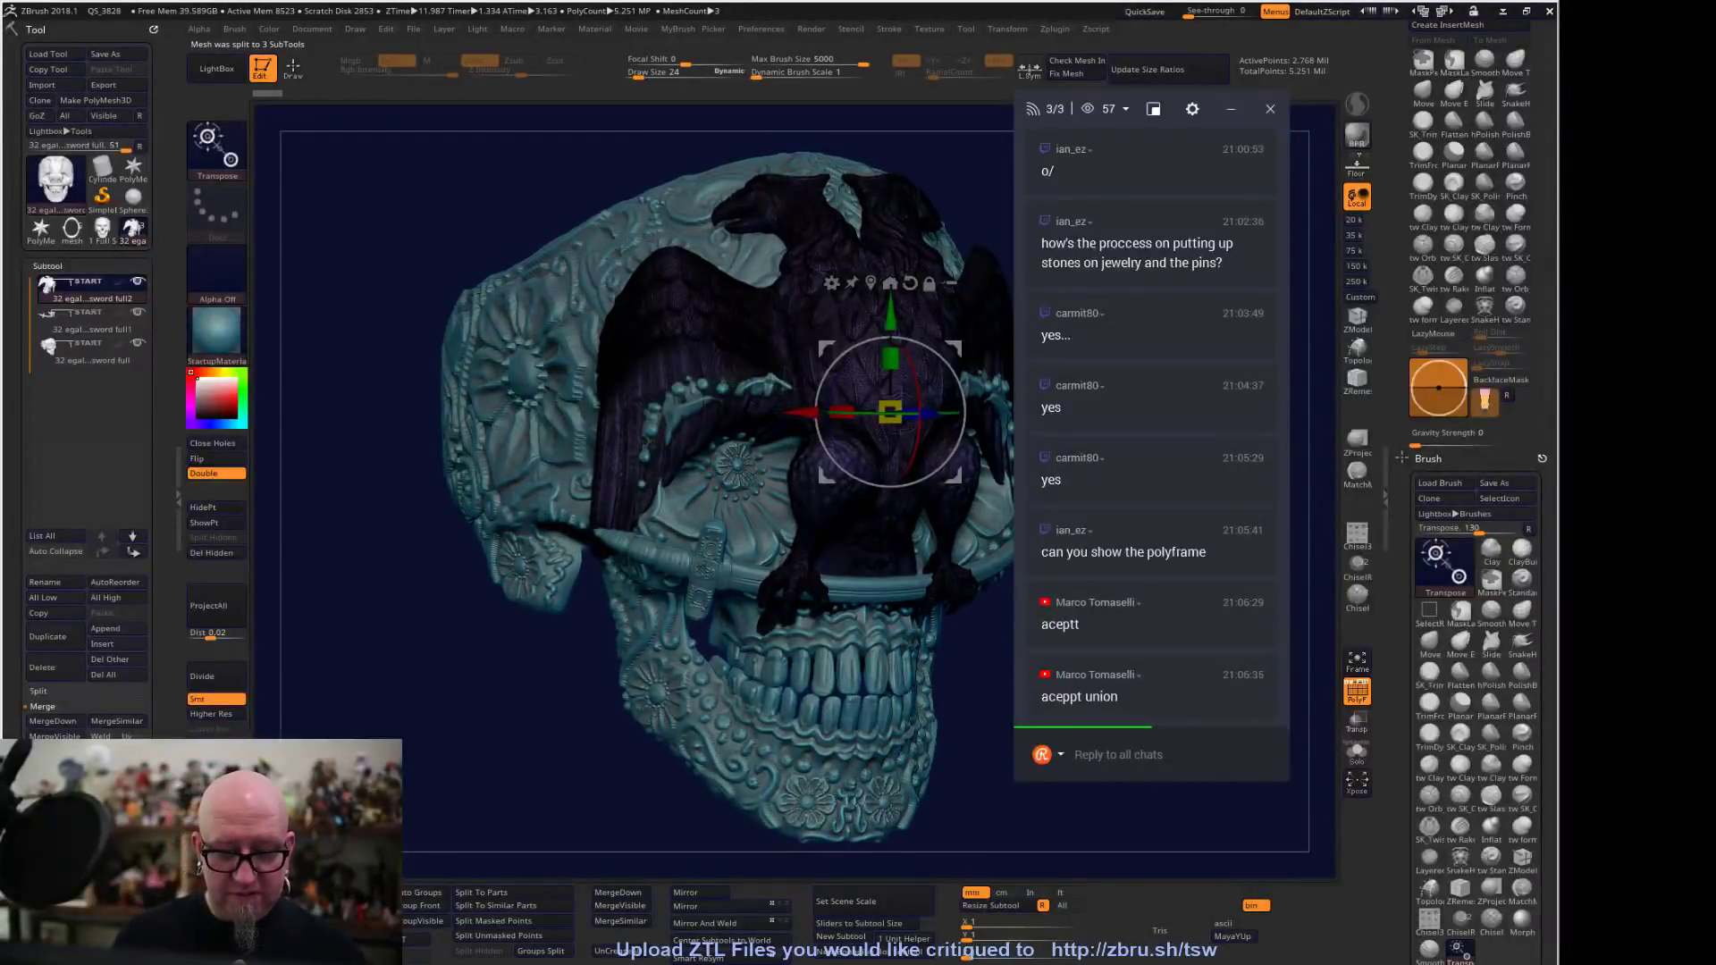
pyautogui.keyDown('shift'); pyautogui.moveTo(403, 666); pyautogui.dragTo(392, 676); pyautogui.keyUp('shift')
# Select the sword and skull subtools in turn to check how the model was separated
pyautogui.click(92, 324)
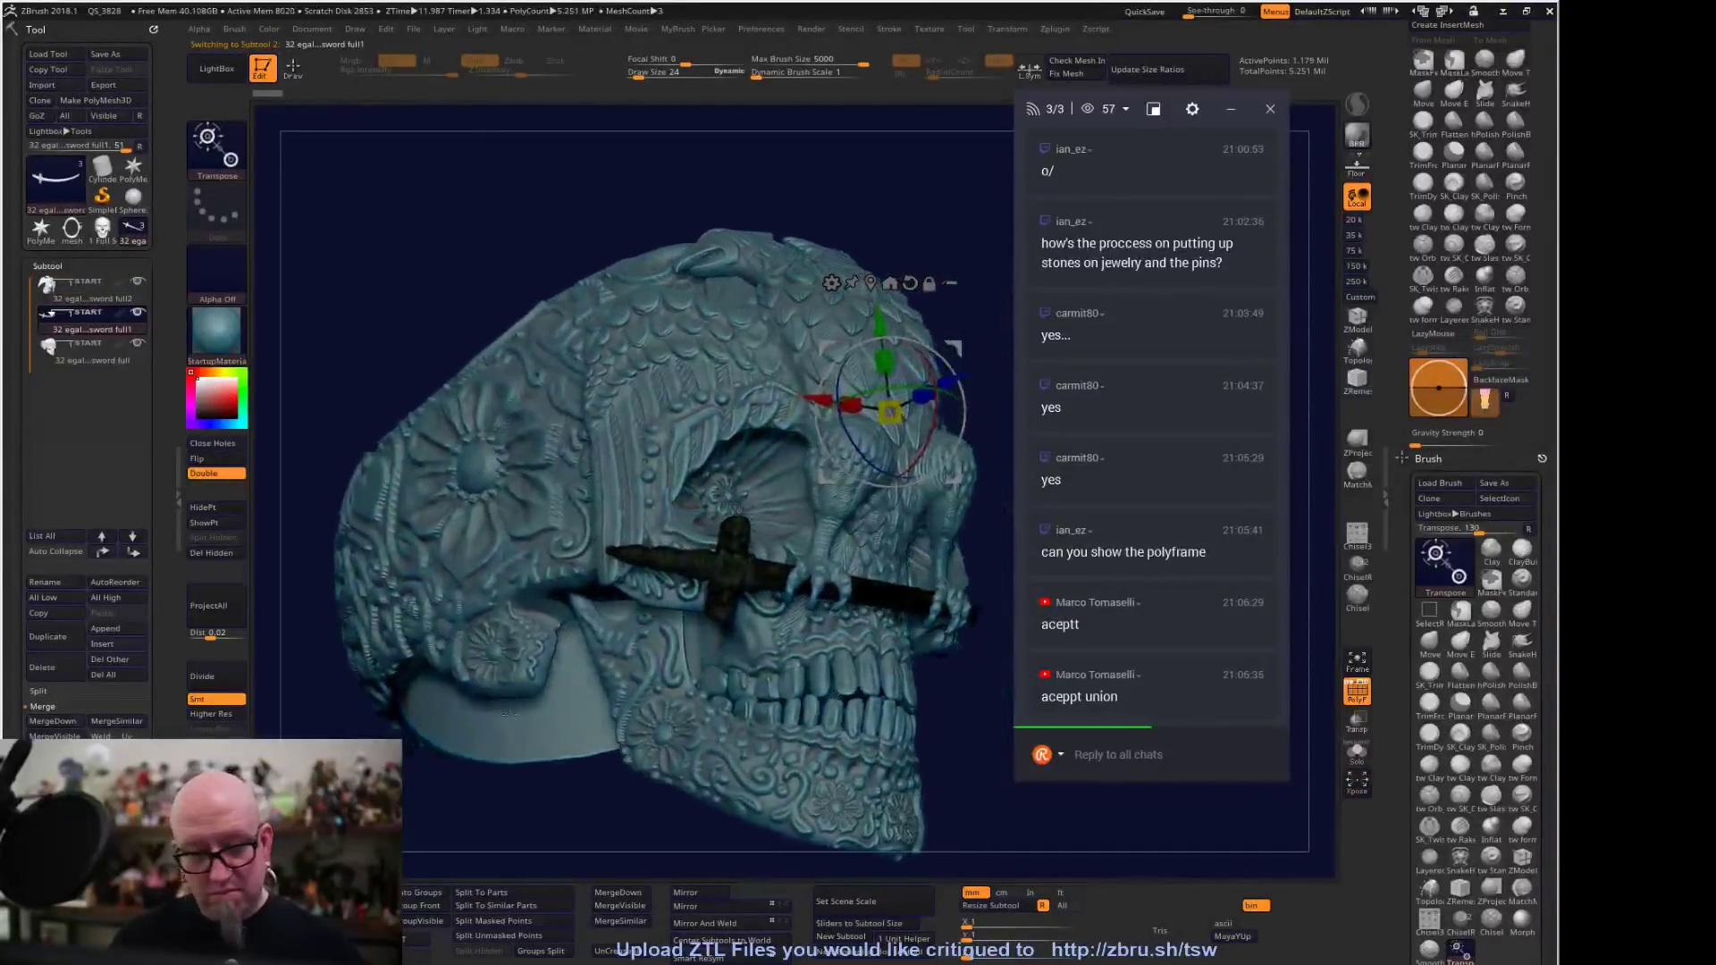
pyautogui.click(94, 353)
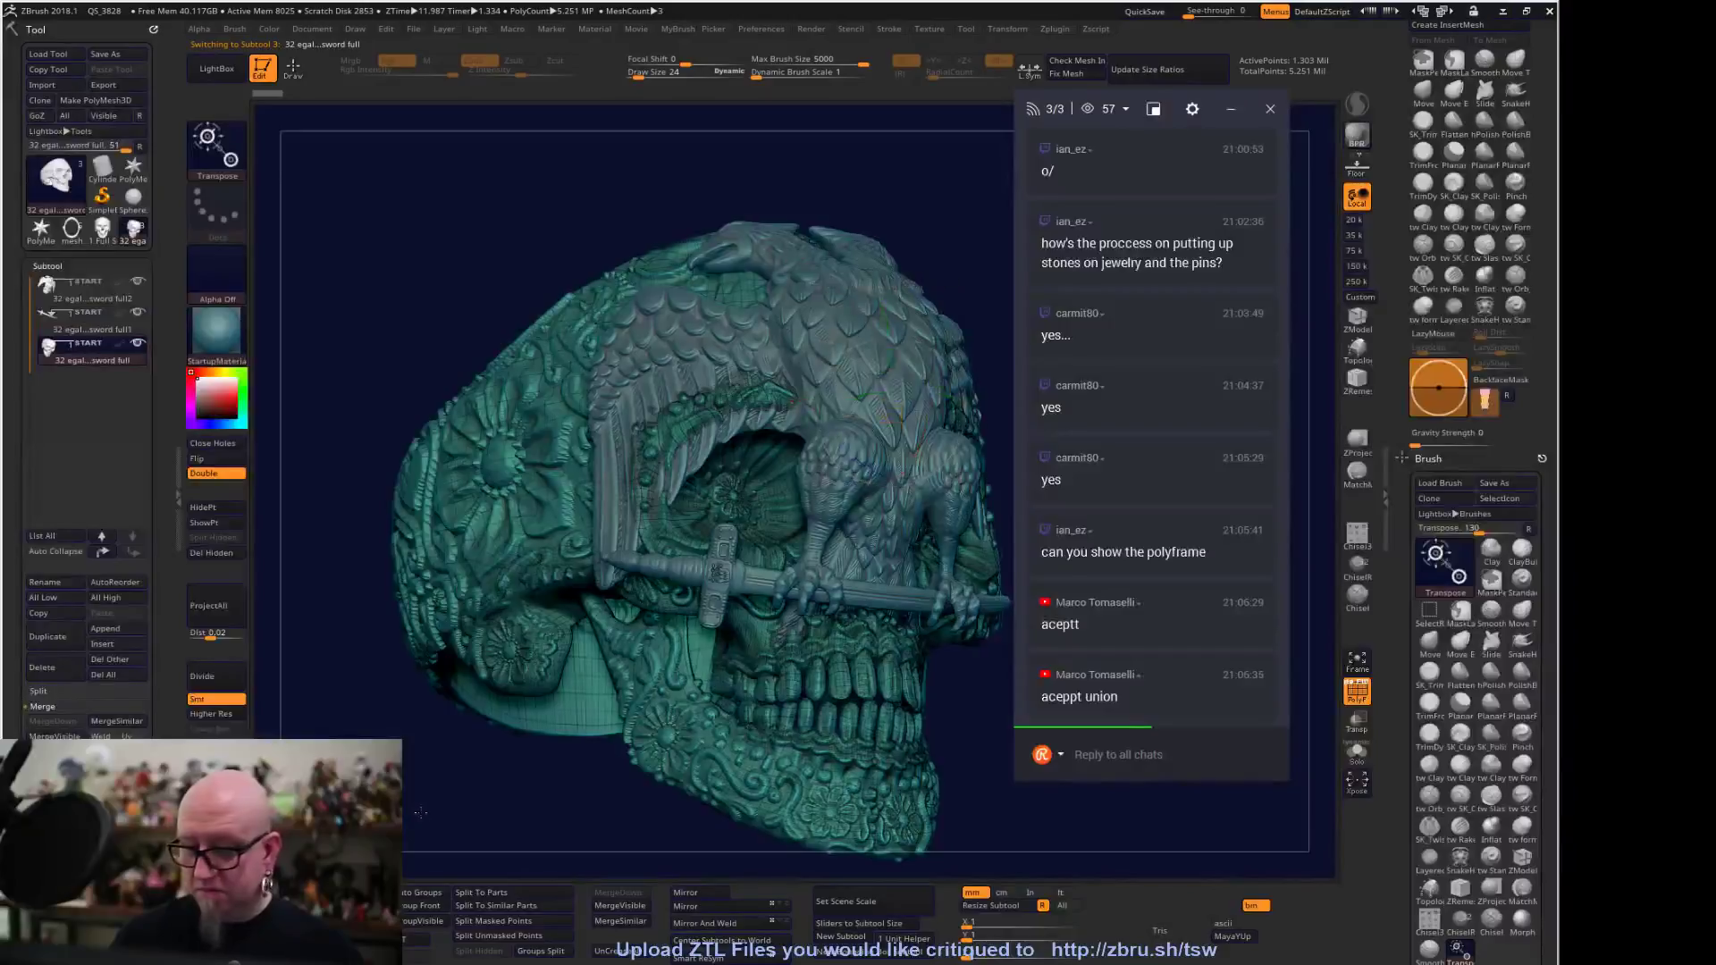
pyautogui.moveTo(434, 829); pyautogui.dragTo(639, 753)
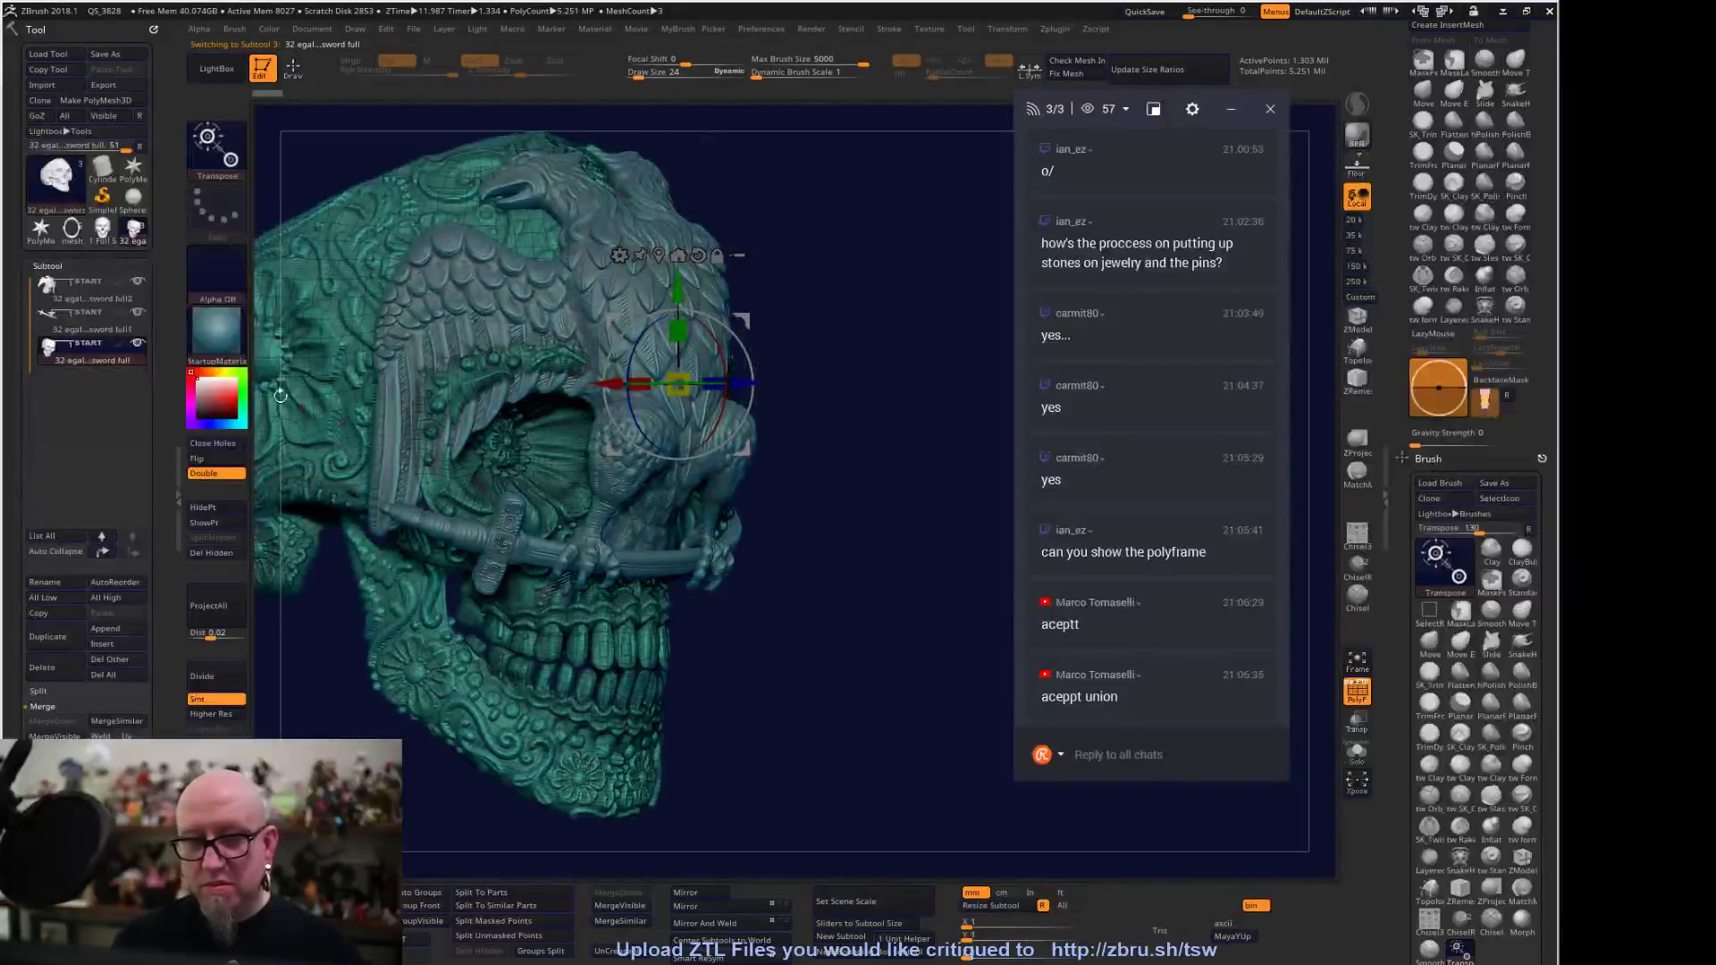
# Merge the eagle subtool down with the sword subtool
pyautogui.click(116, 313)
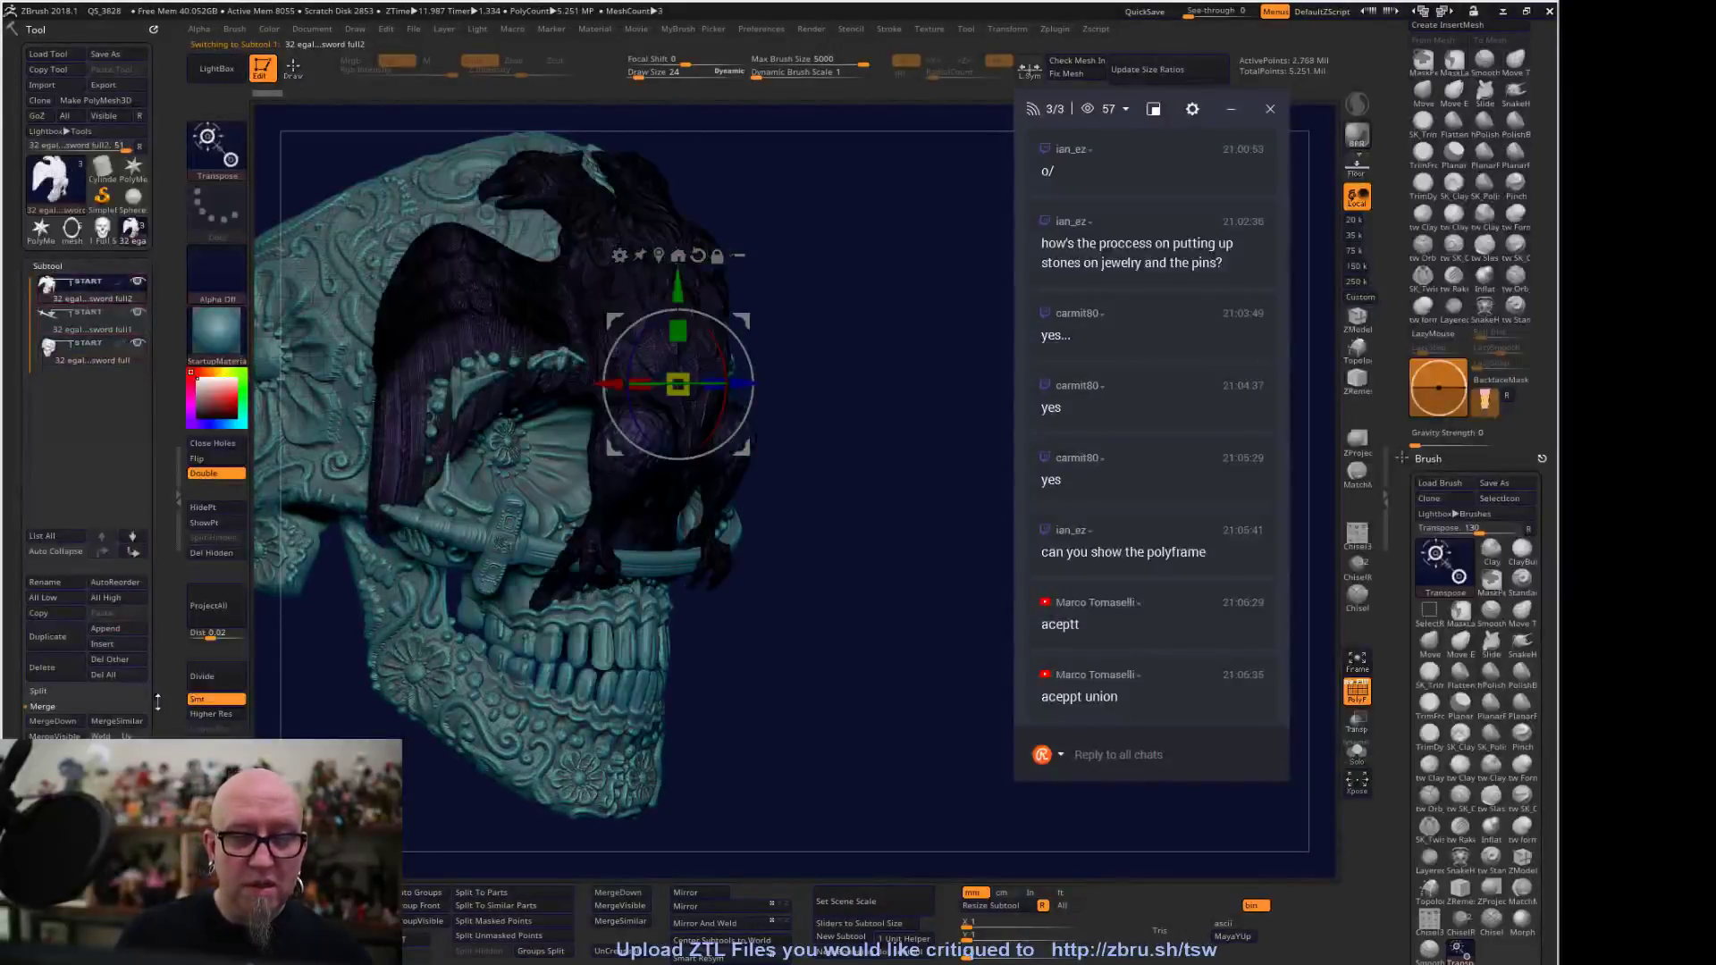
pyautogui.click(107, 659)
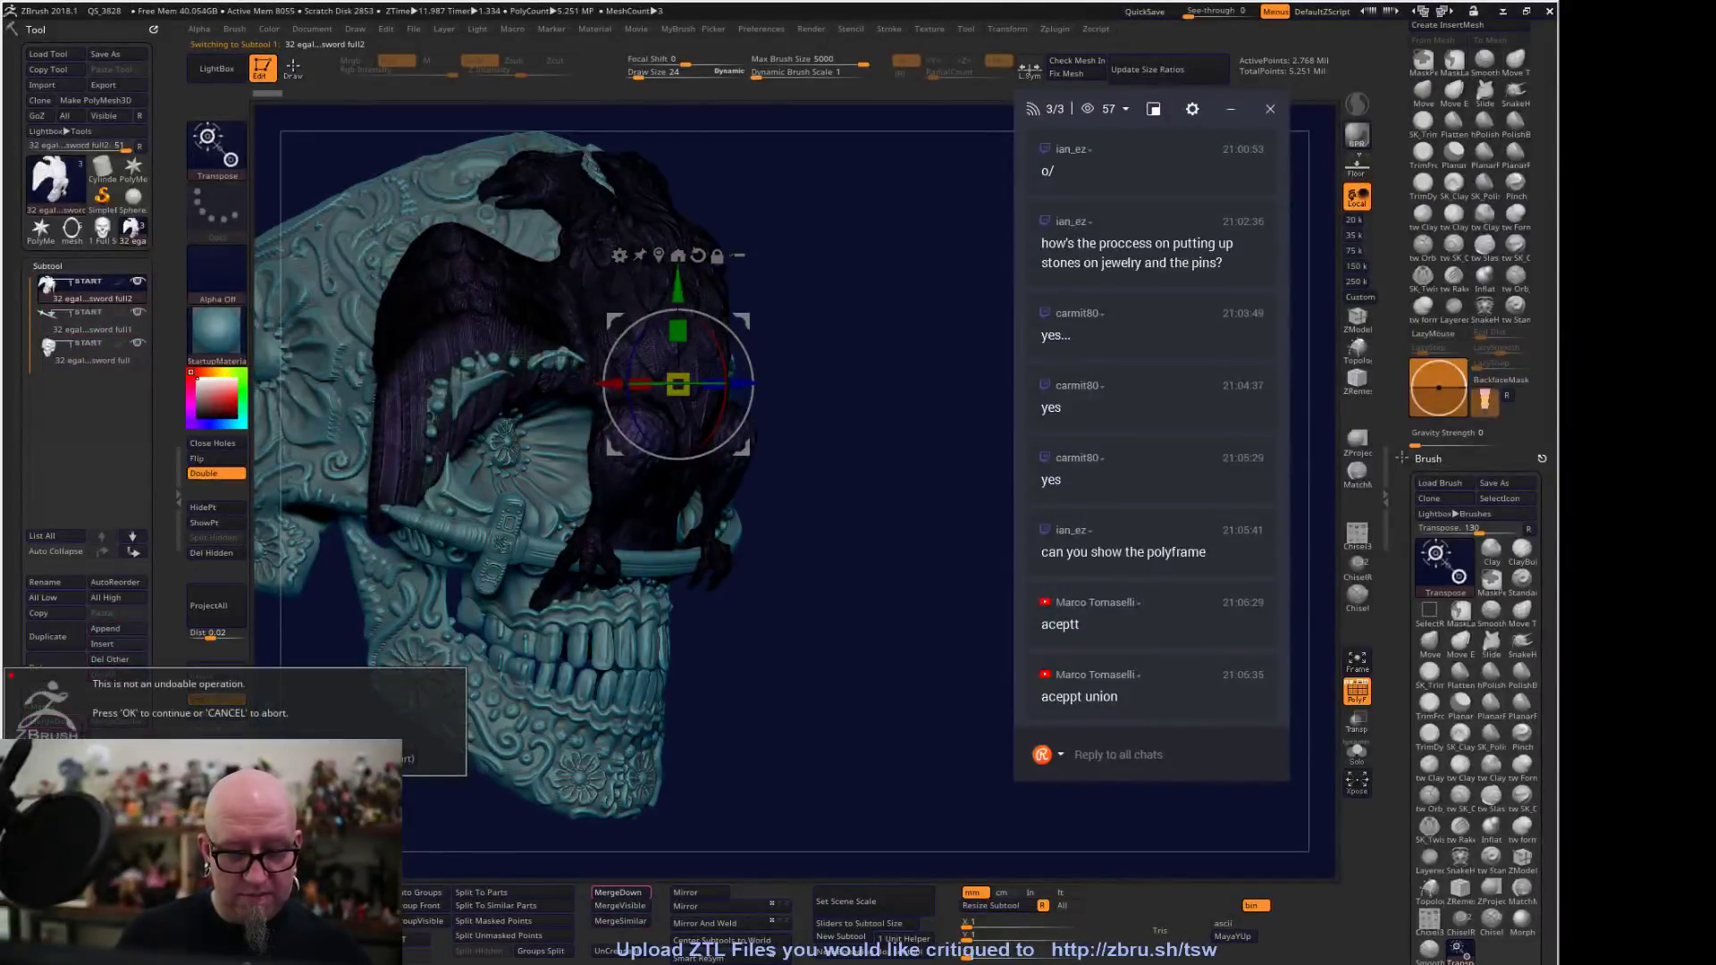
pyautogui.press('Escape')
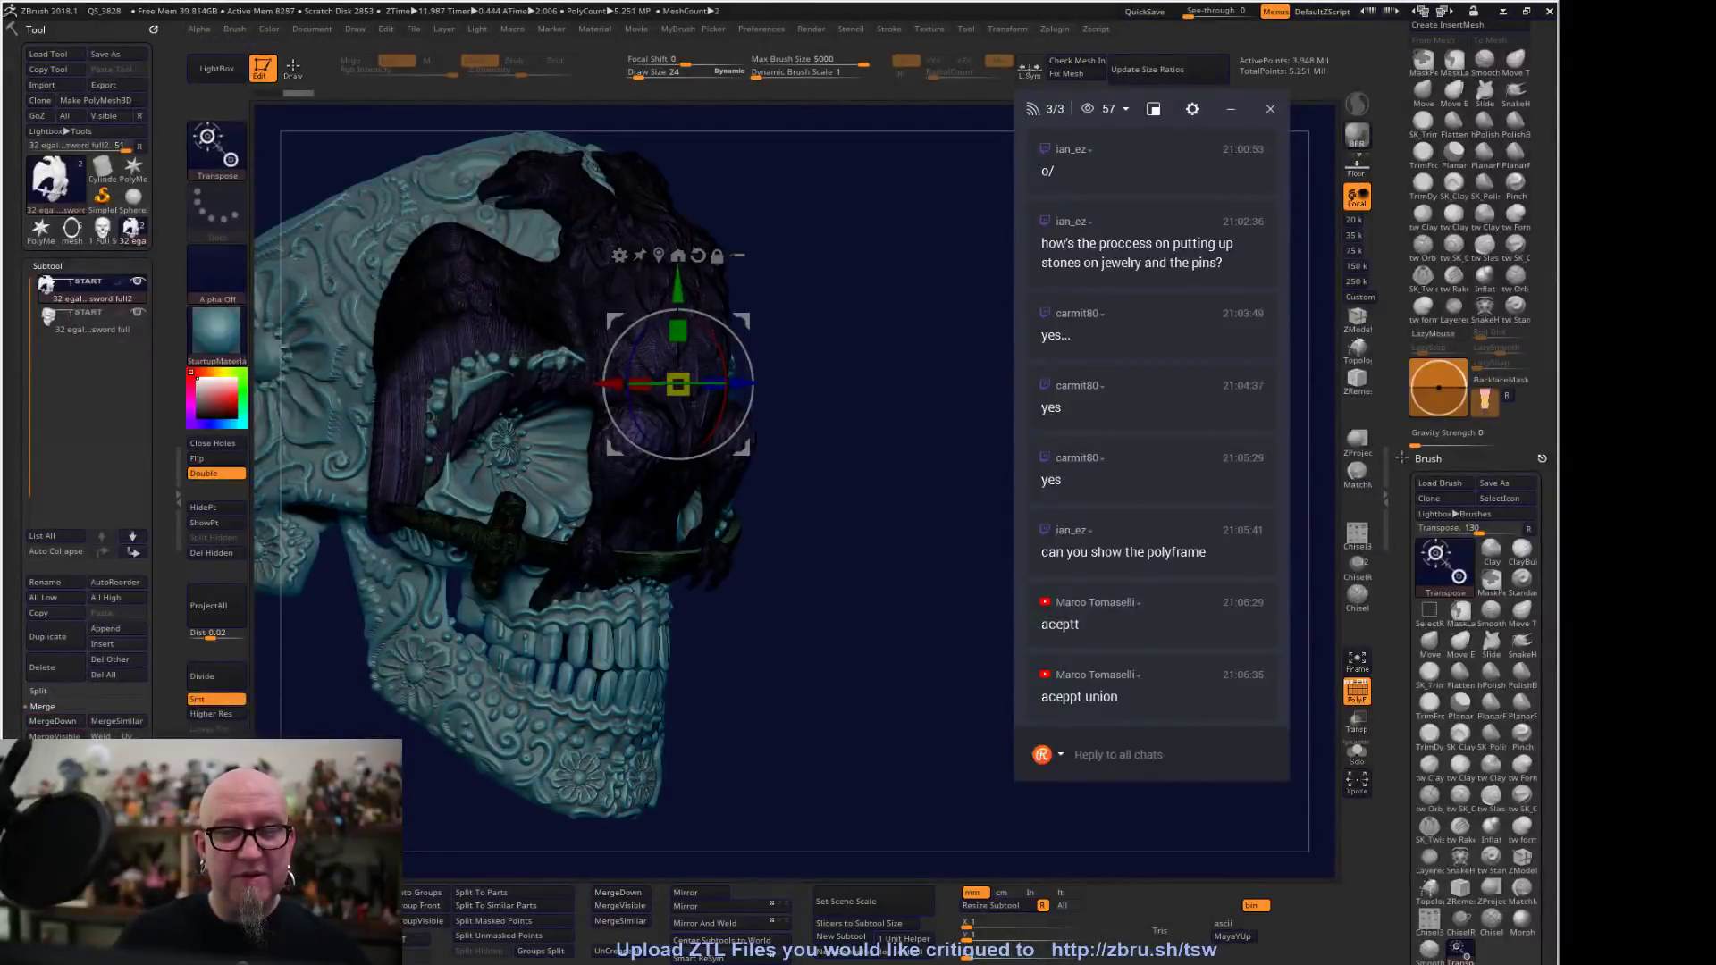
# Hide the skull subtool and turn off the wireframe lines, keeping the polygroup colors on the eagle and sword
pyautogui.moveTo(918, 435)
pyautogui.keyDown('shift'); pyautogui.mouseDown()
pyautogui.moveTo(894, 437)
pyautogui.moveTo(911, 439)
pyautogui.mouseUp(); pyautogui.keyUp('shift')
pyautogui.click(139, 311)
pyautogui.moveTo(447, 714); pyautogui.dragTo(470, 734)
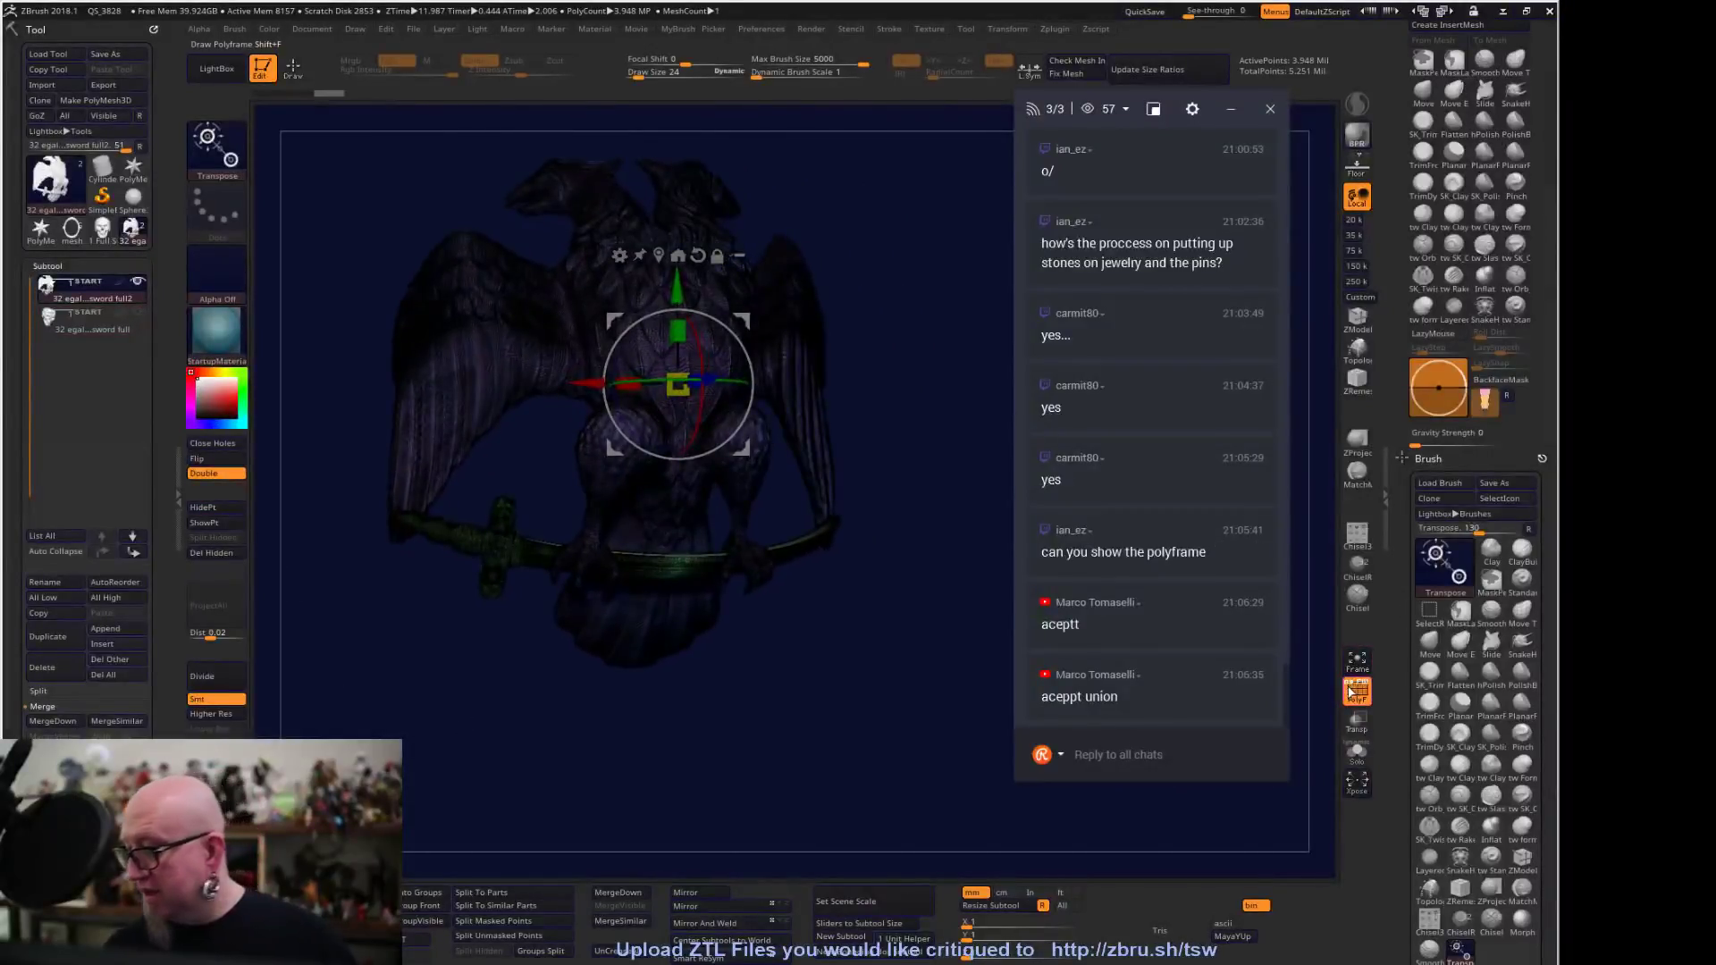
pyautogui.click(1348, 683)
pyautogui.keyDown('alt'); pyautogui.moveTo(826, 571); pyautogui.dragTo(802, 691); pyautogui.keyUp('alt')
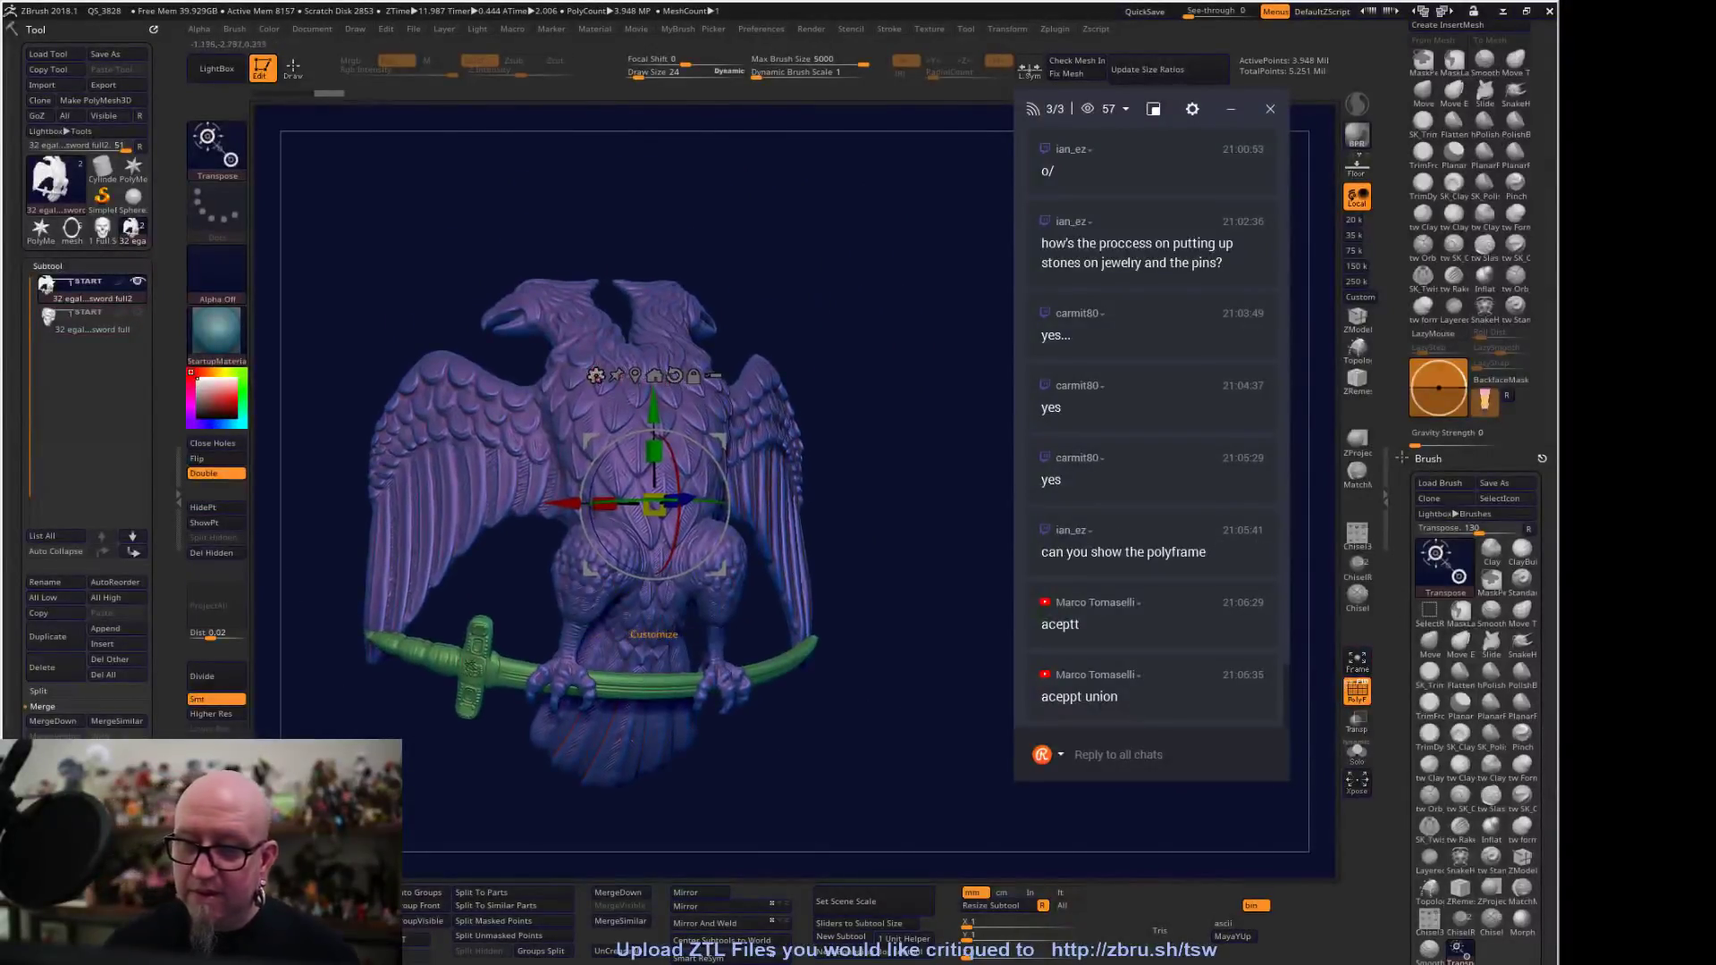
# Fuse the eagle and sword with Remesh By Union and regroup the result with Auto Groups
pyautogui.click(595, 375)
pyautogui.click(888, 463)
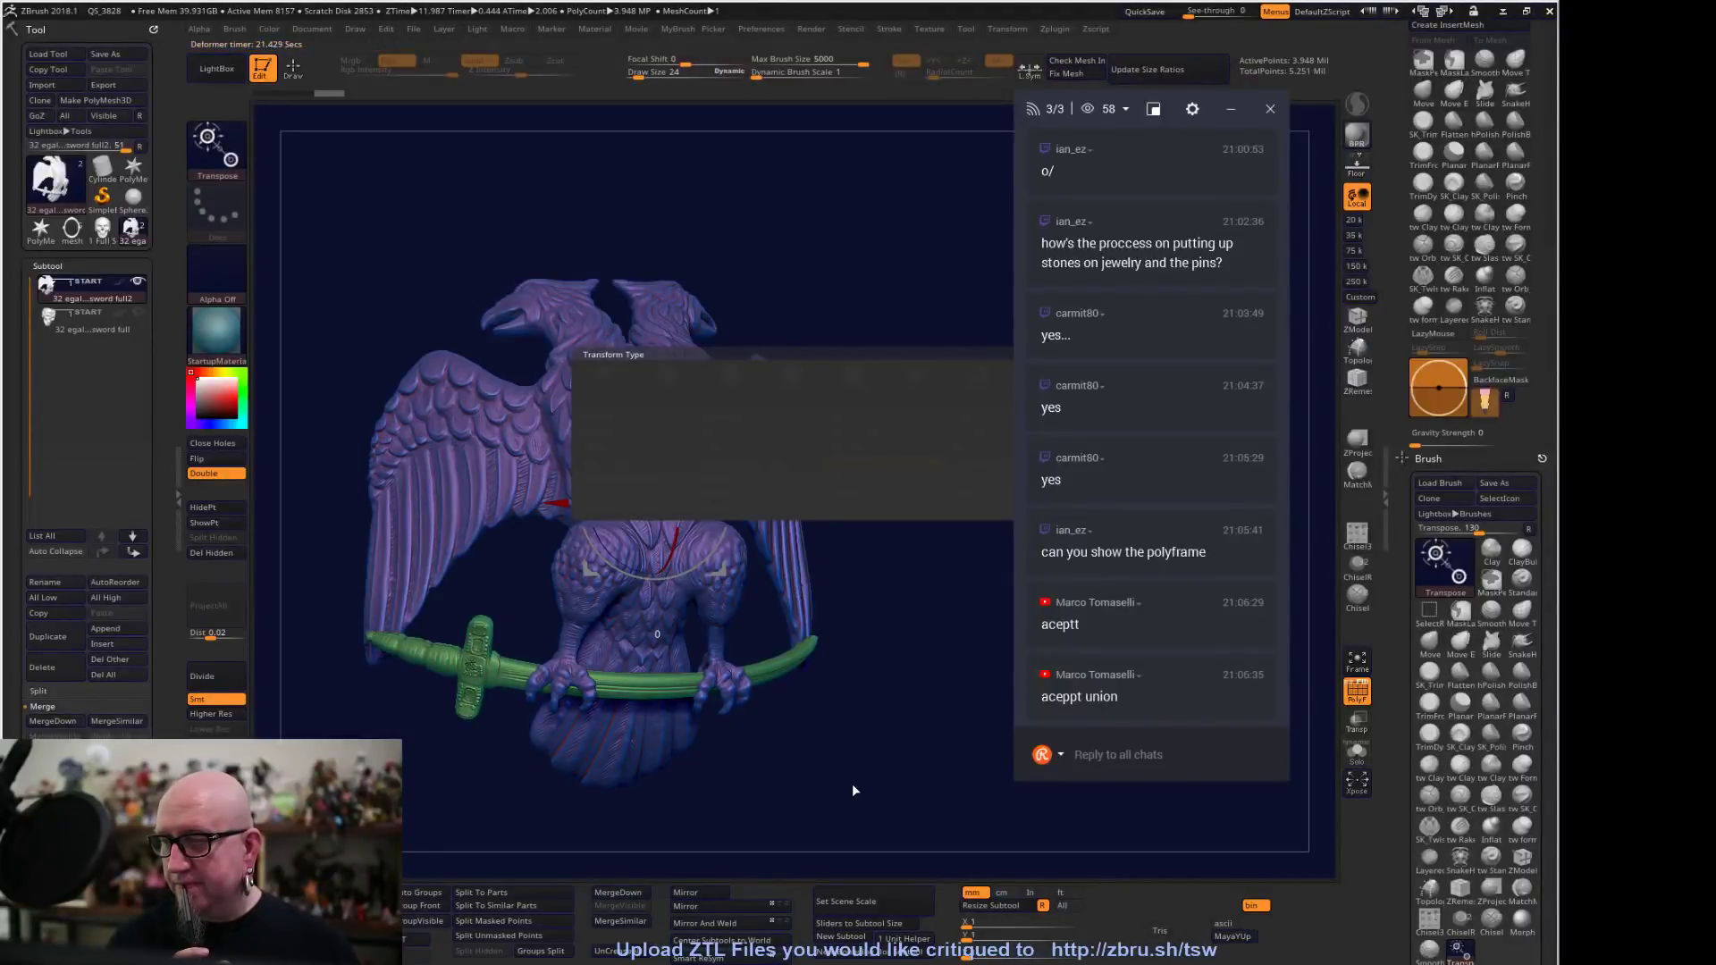
pyautogui.click(427, 892)
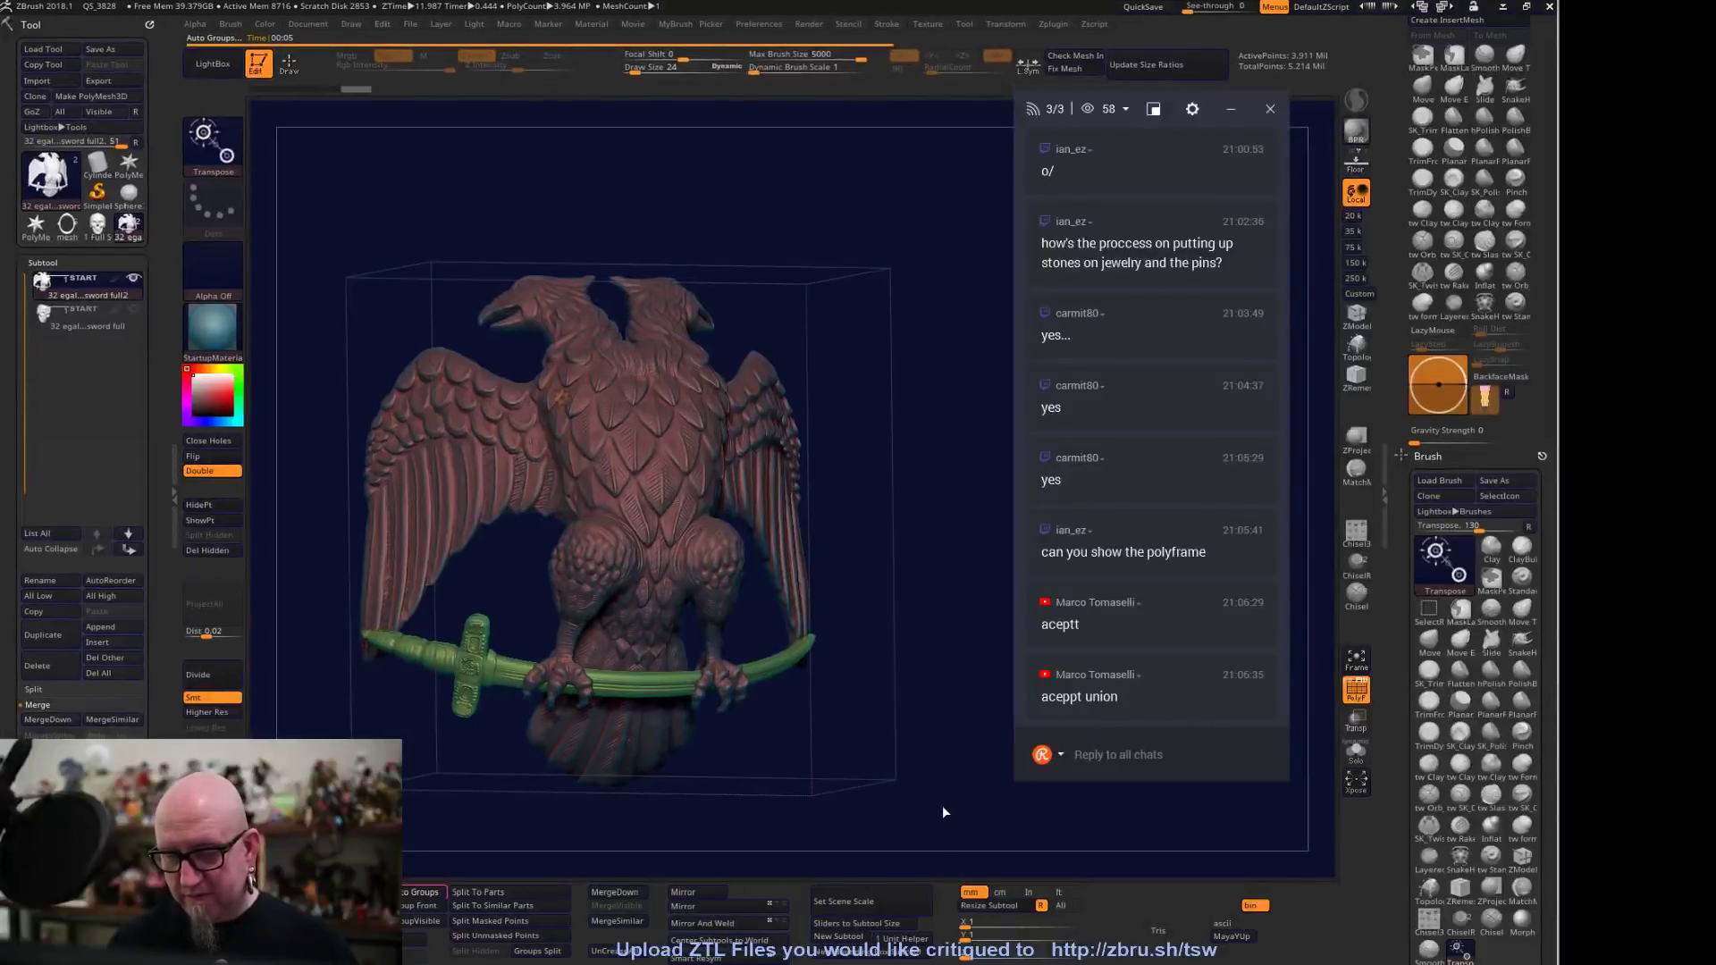
pyautogui.moveTo(945, 793); pyautogui.dragTo(913, 753)
# Select the skull subtool so it shows together with the fused eagle and sword
pyautogui.click(59, 311)
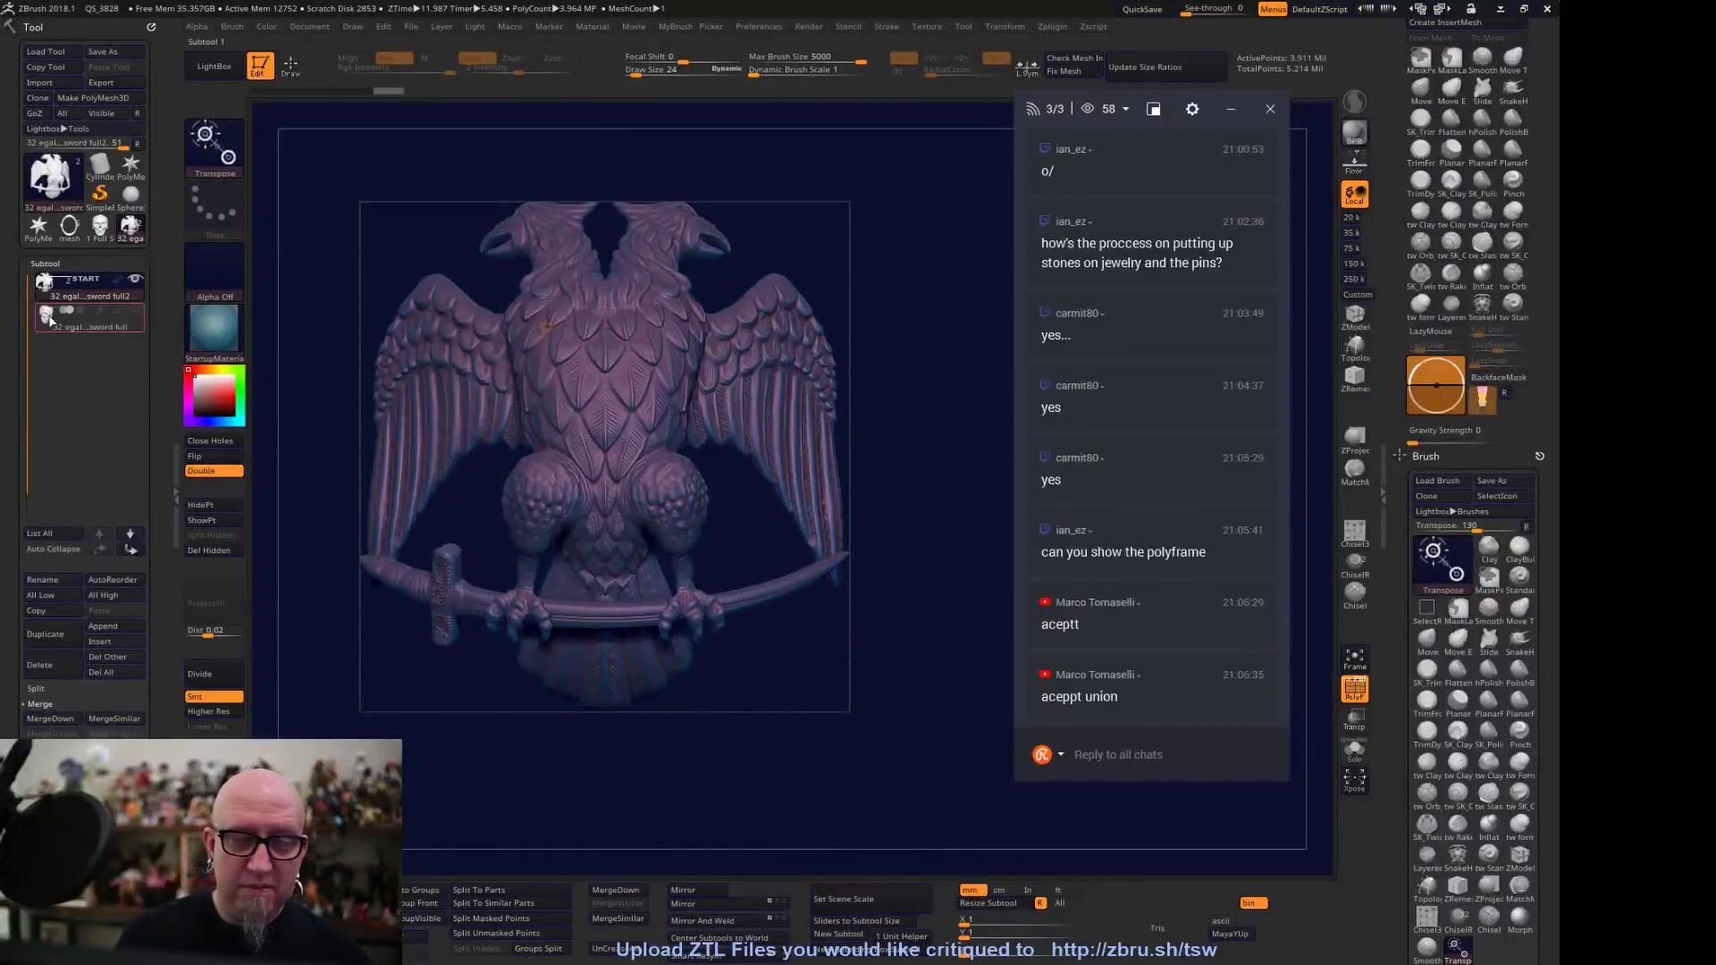
pyautogui.click(100, 327)
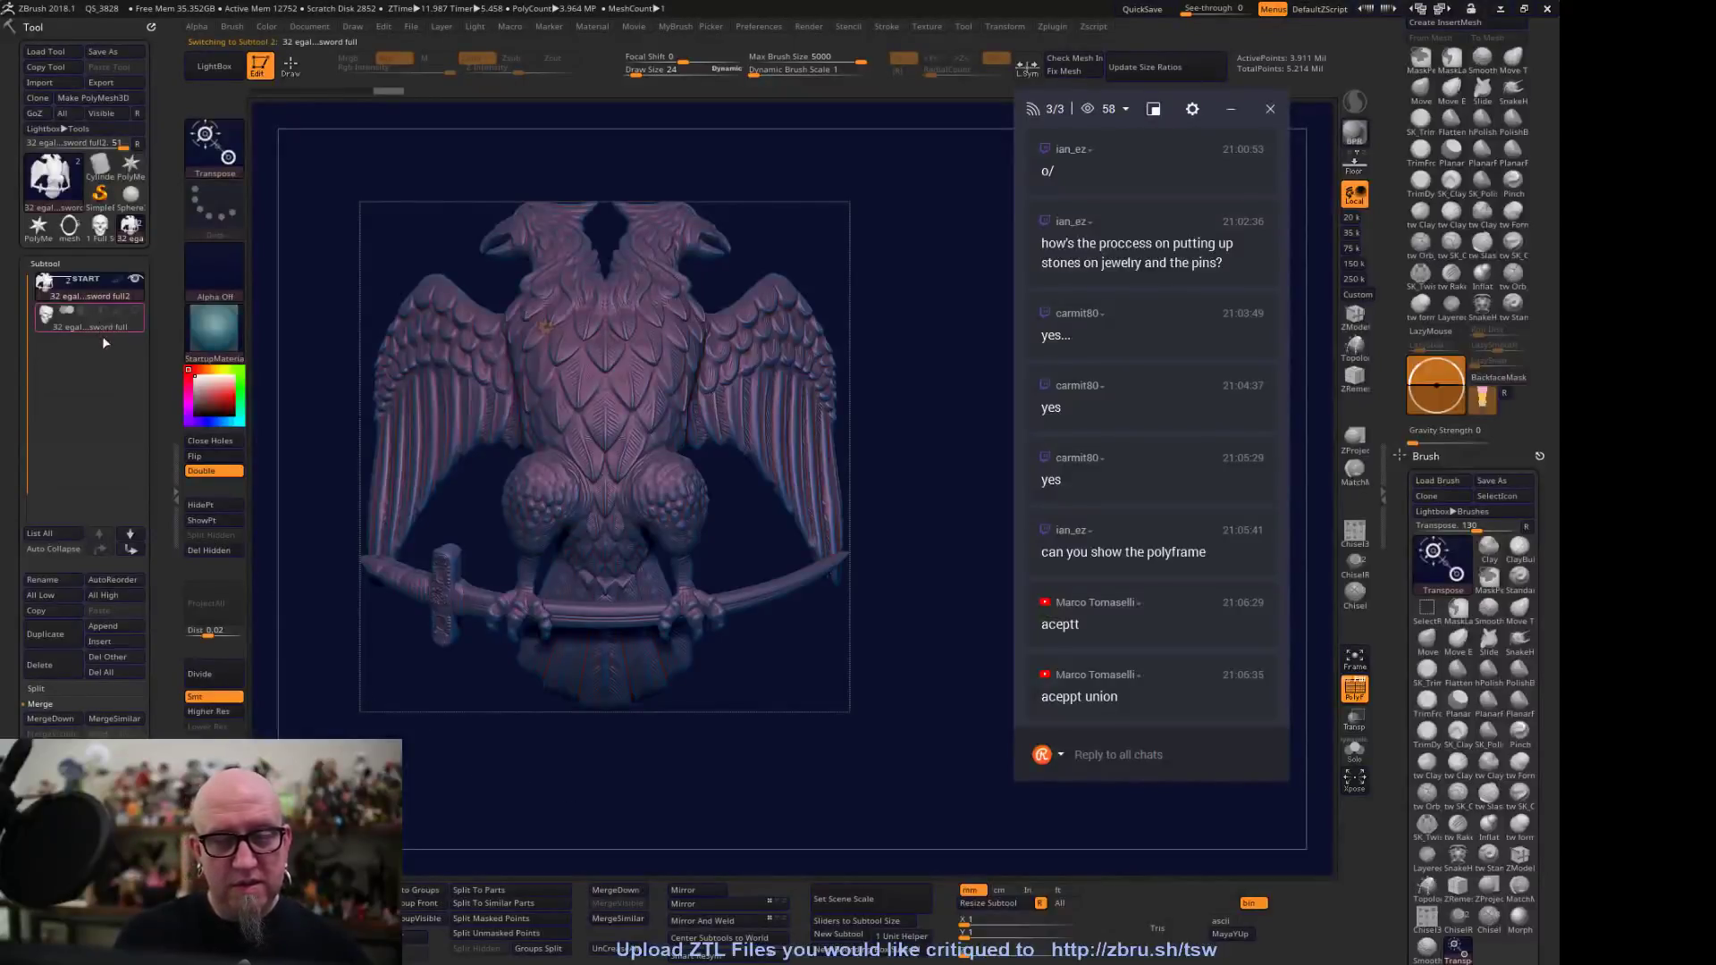
pyautogui.keyDown('alt'); pyautogui.moveTo(848, 779); pyautogui.dragTo(865, 673); pyautogui.keyUp('alt')
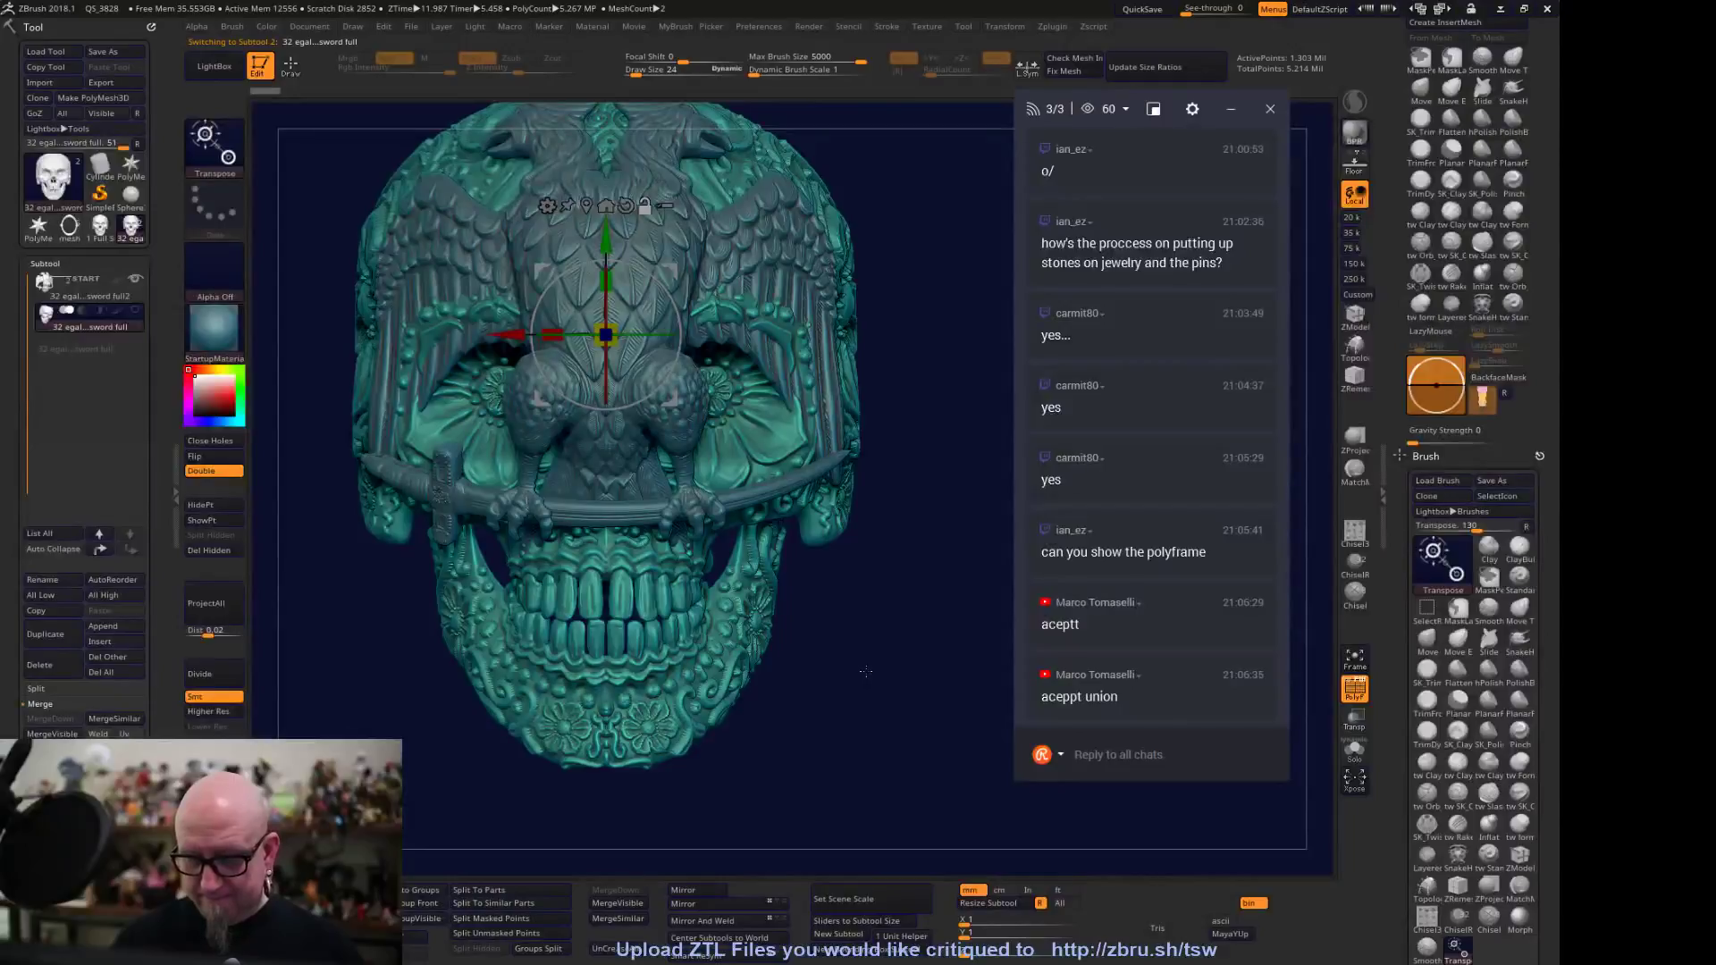
# Merge the fused eagle and sword subtool down with the skull subtool
pyautogui.click(88, 294)
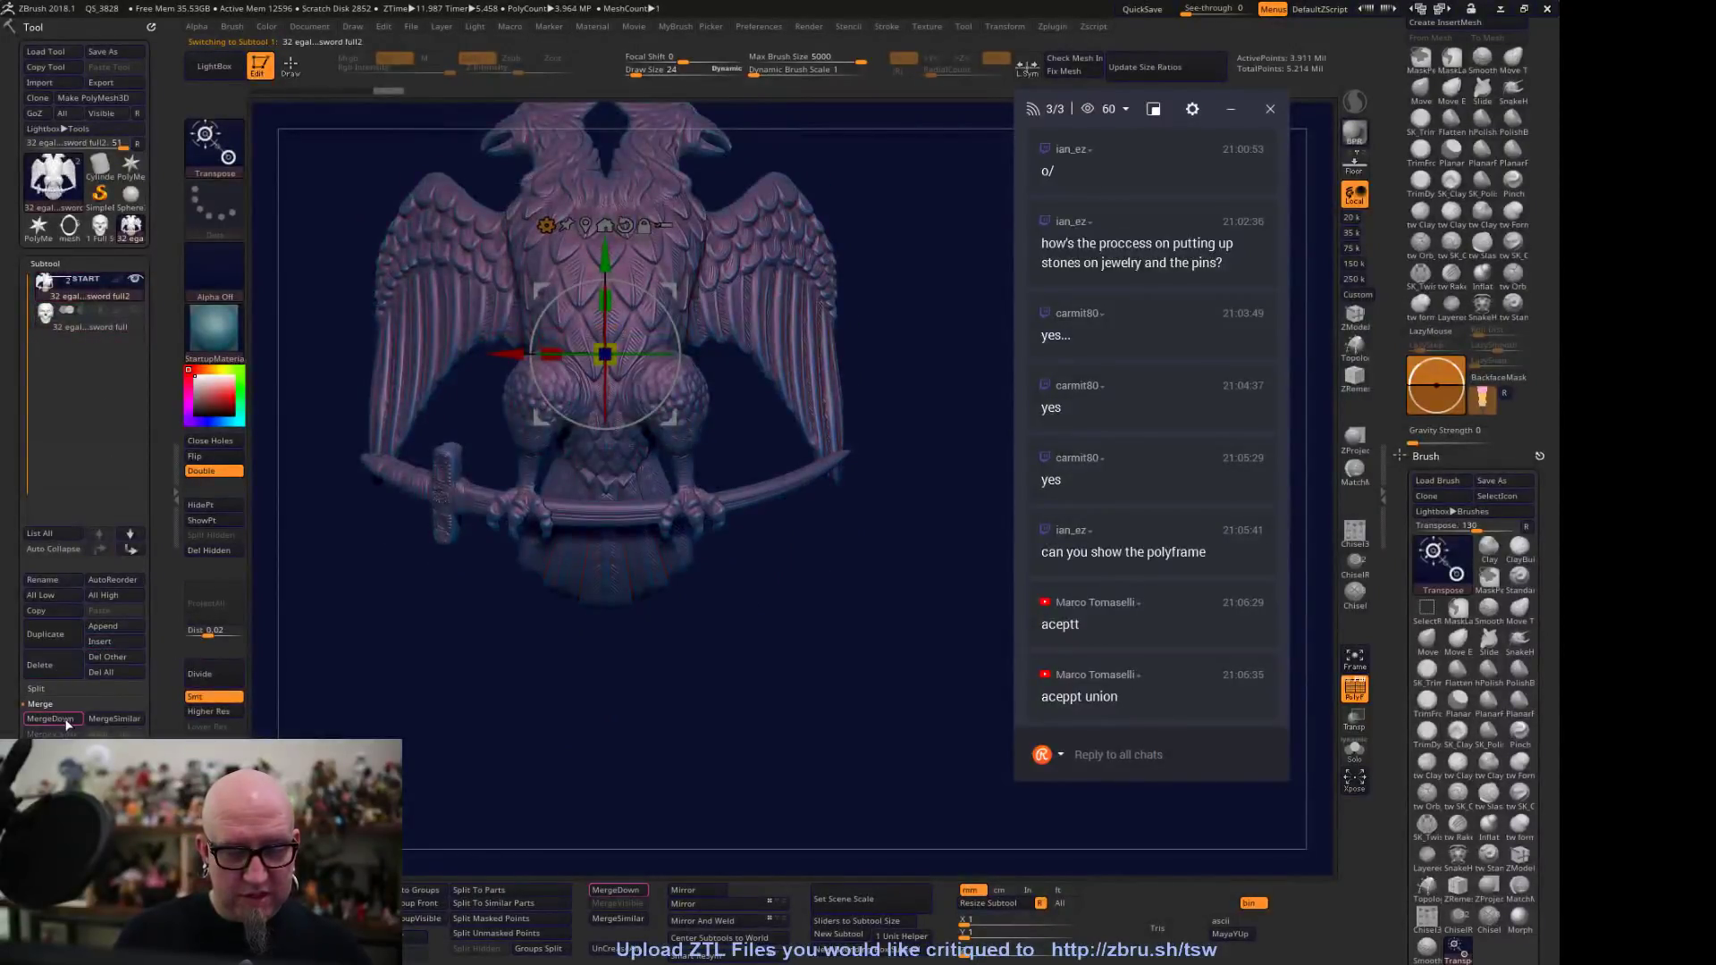
pyautogui.click(50, 718)
pyautogui.press('Return')
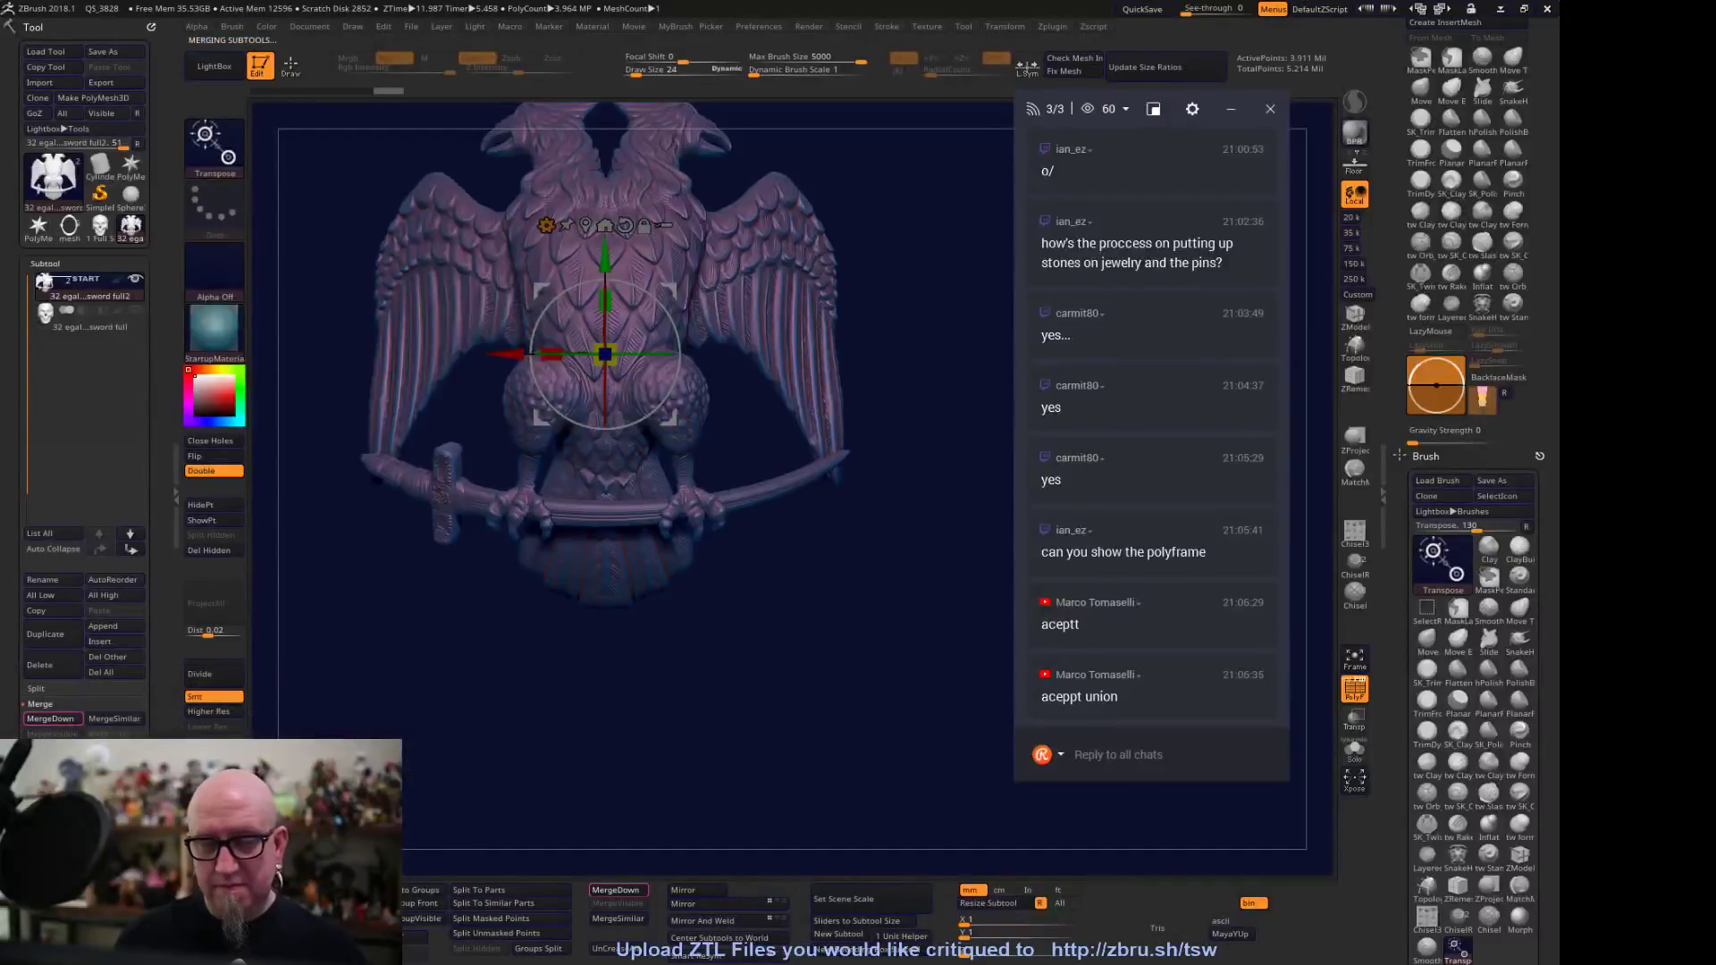
pyautogui.moveTo(944, 545)
pyautogui.keyDown('alt'); pyautogui.mouseDown()
pyautogui.moveTo(938, 652)
pyautogui.moveTo(910, 728)
pyautogui.moveTo(898, 617)
pyautogui.moveTo(887, 712)
pyautogui.mouseUp(); pyautogui.keyUp('alt')
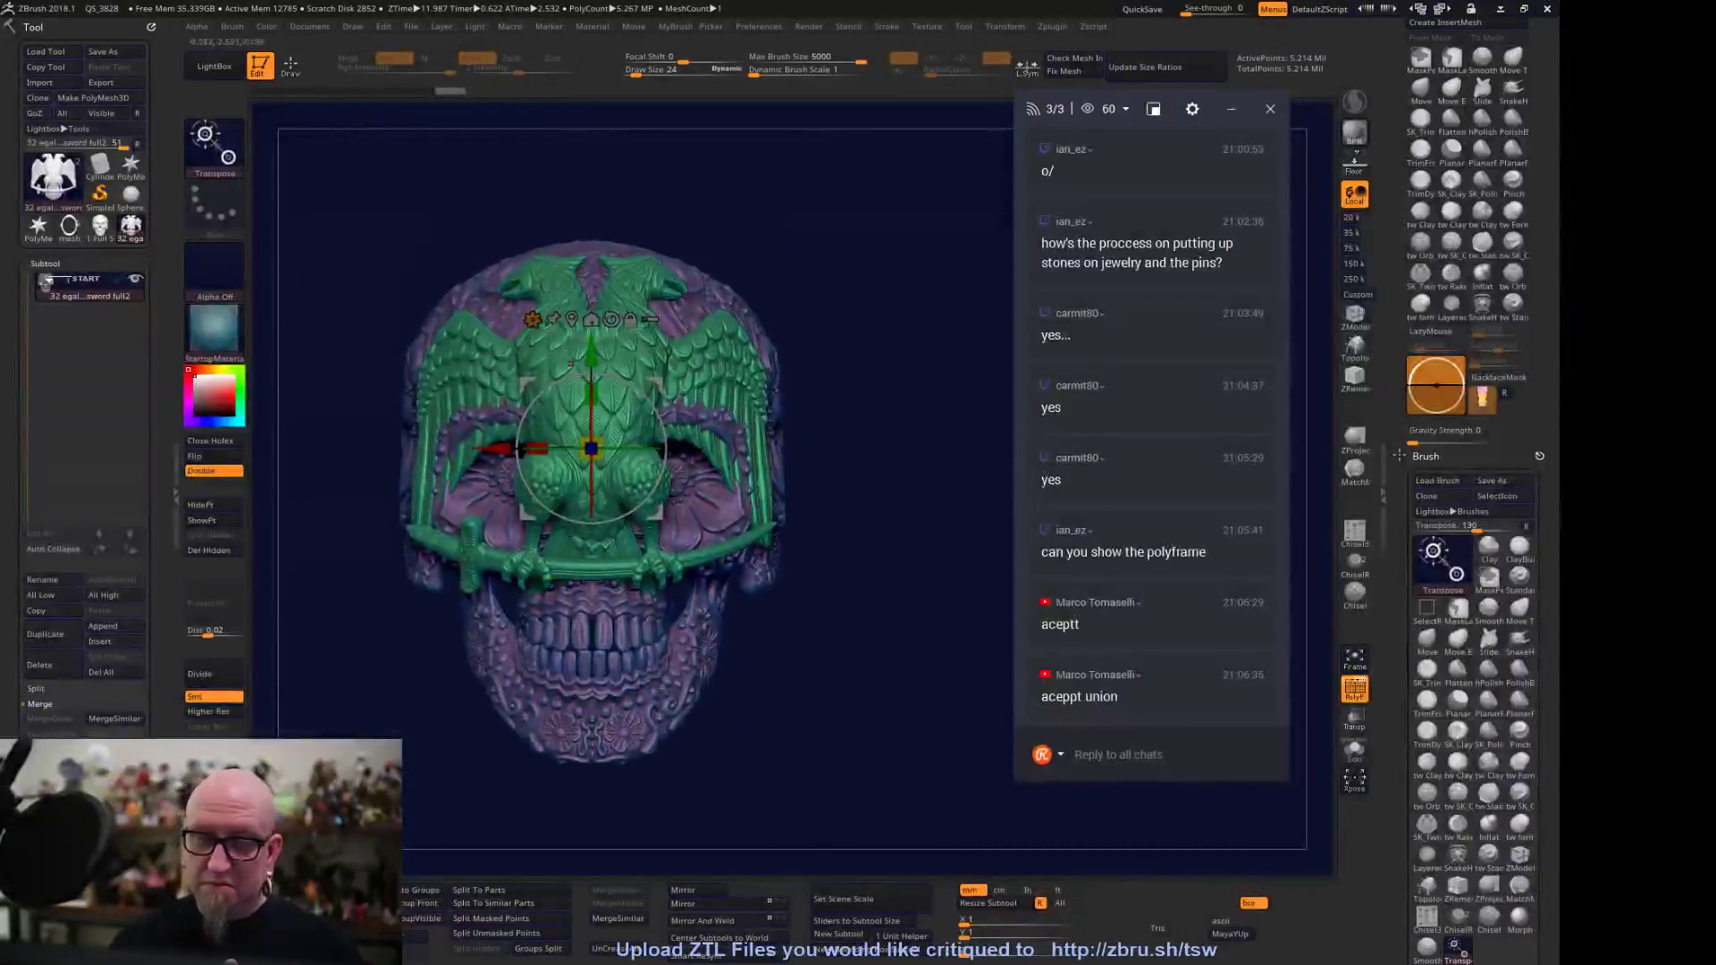
# Fuse the eagle, sword and skull with Remesh By Union and regroup the result with Auto Groups
pyautogui.click(532, 320)
pyautogui.click(534, 321)
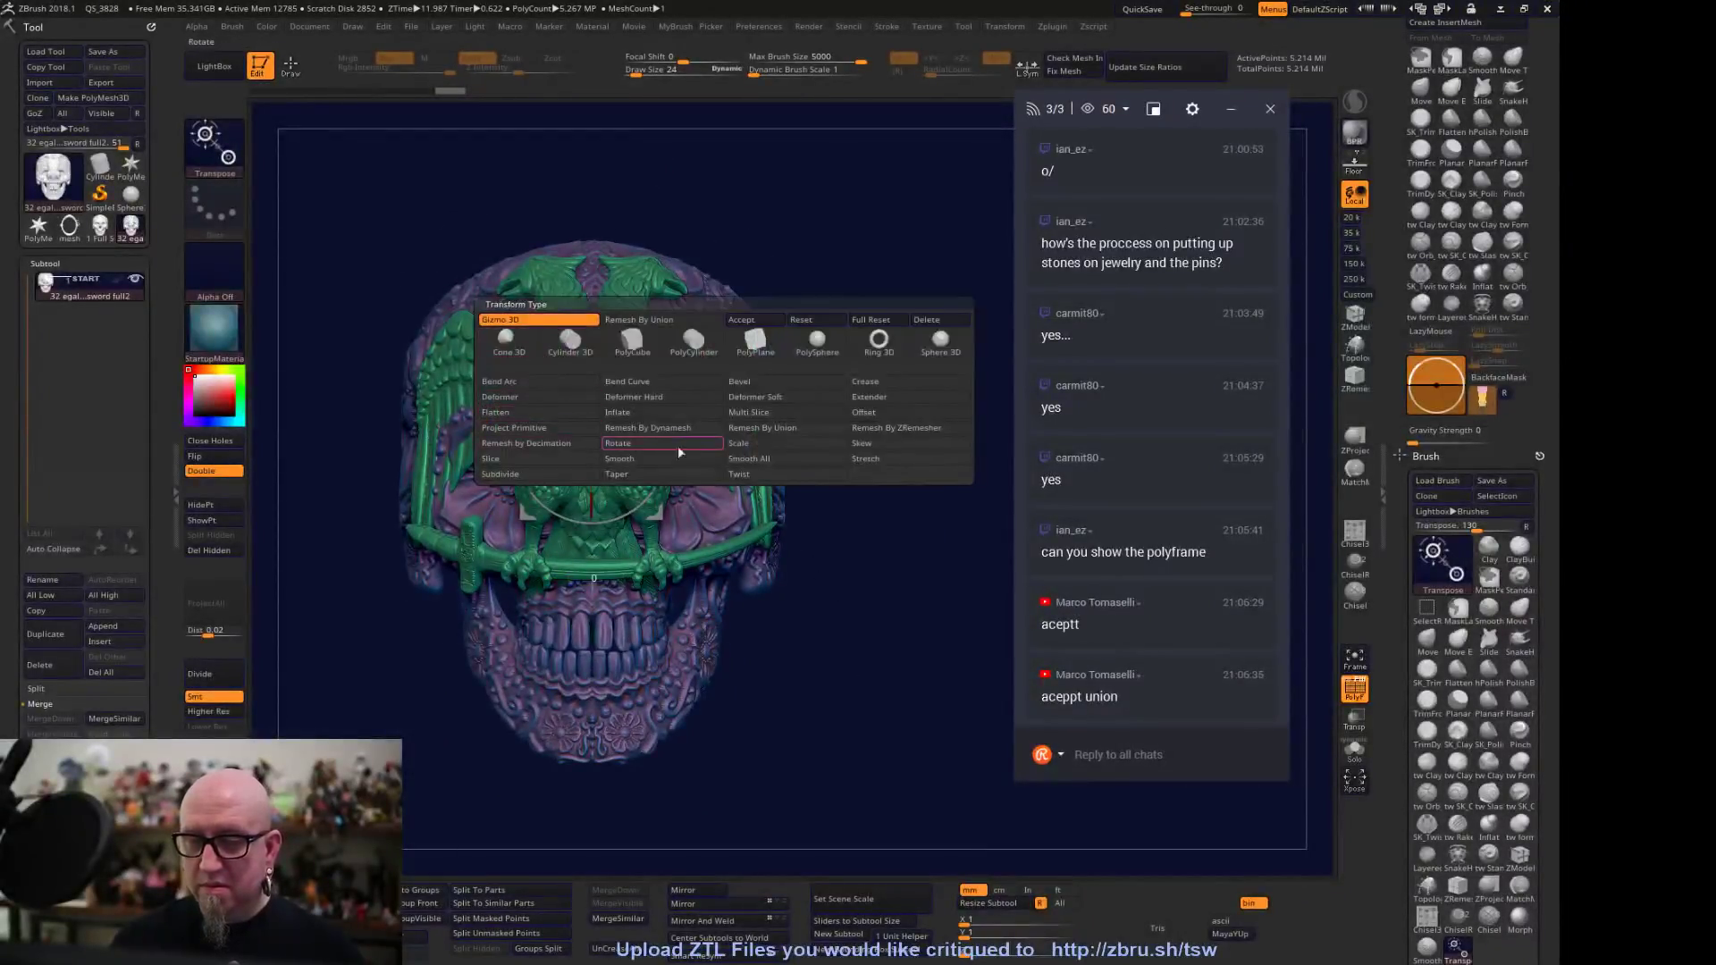
pyautogui.click(756, 428)
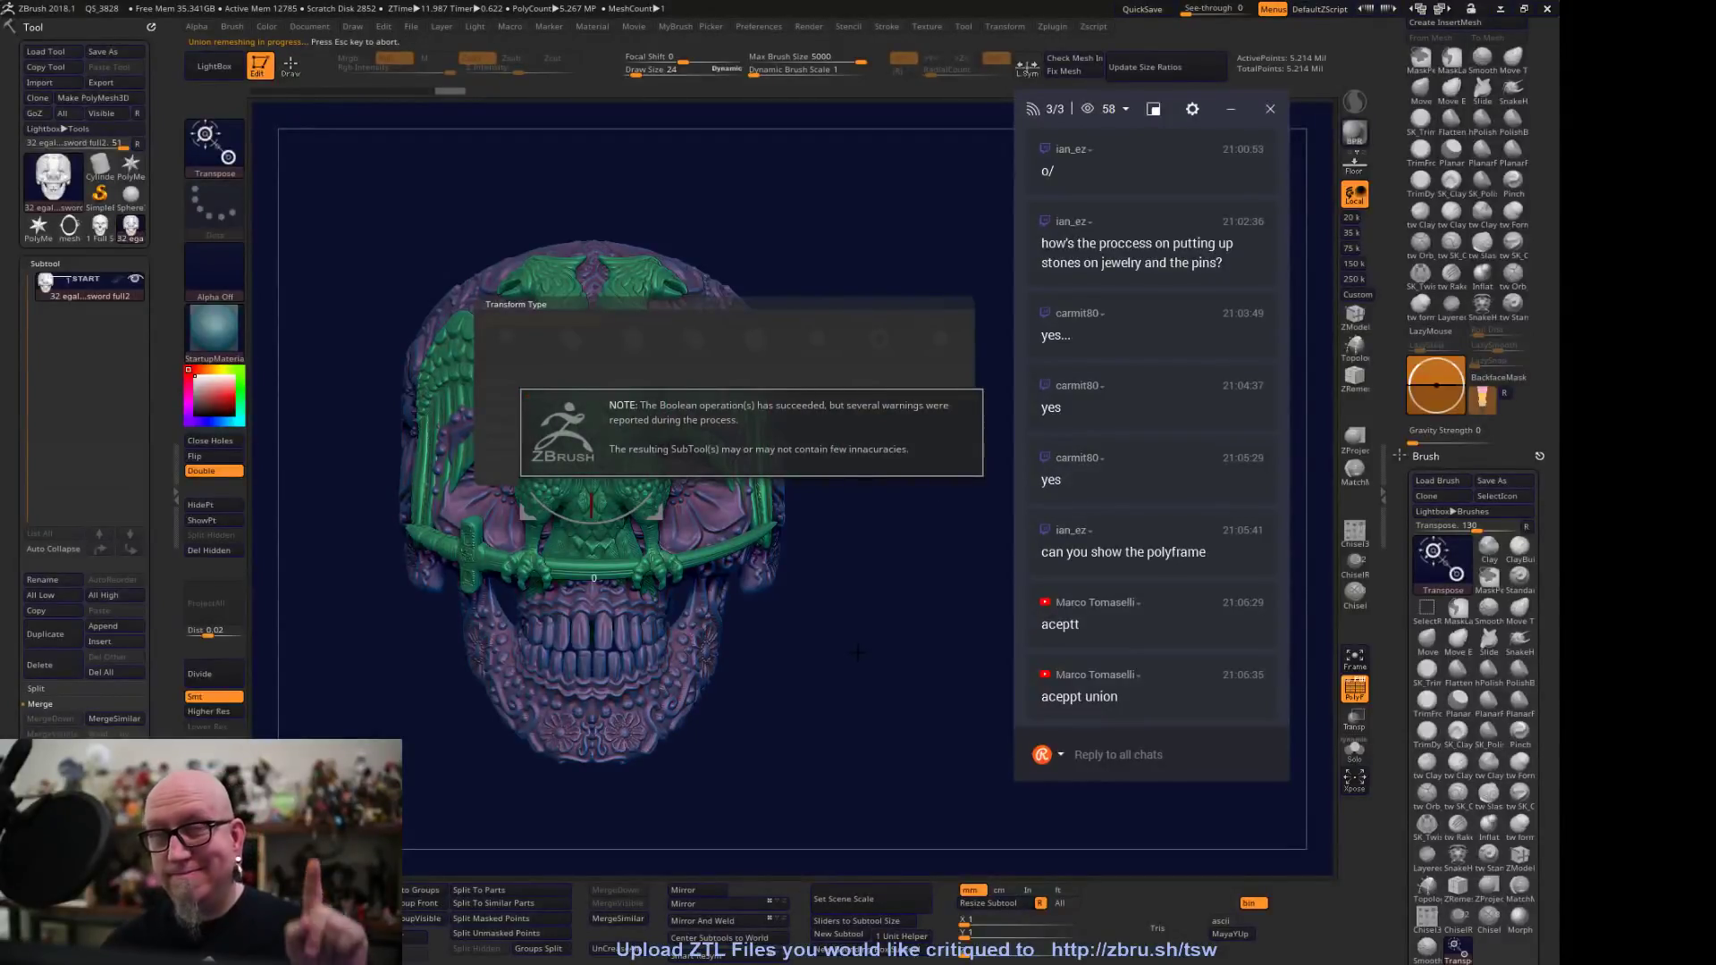
pyautogui.click(429, 889)
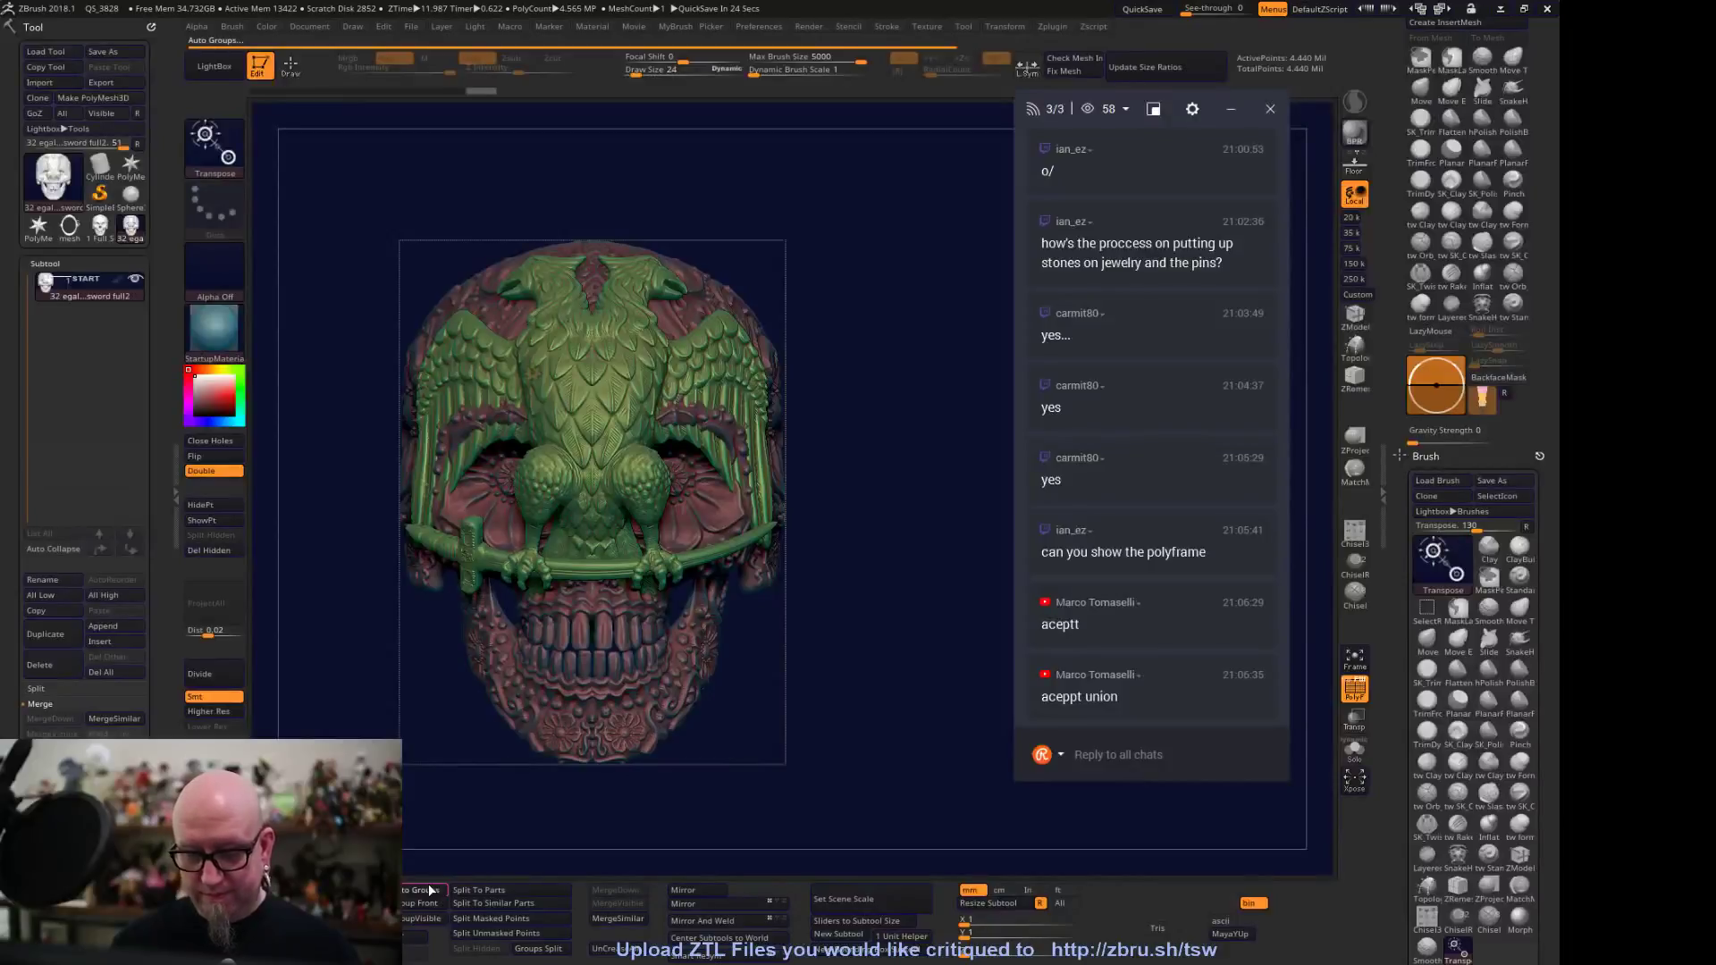
# Isolate one side of the fused ring, examine its interior with double-sided display off and on, and show the whole mesh again
pyautogui.moveTo(919, 711)
pyautogui.mouseDown()
pyautogui.moveTo(832, 726)
pyautogui.moveTo(902, 721)
pyautogui.mouseUp()
pyautogui.keyDown('ctrl'); pyautogui.keyDown('shift'); pyautogui.moveTo(893, 219); pyautogui.dragTo(717, 547); pyautogui.keyUp('shift'); pyautogui.keyUp('ctrl')
pyautogui.press('w')
pyautogui.moveTo(884, 710)
pyautogui.mouseDown()
pyautogui.moveTo(931, 697)
pyautogui.moveTo(661, 376)
pyautogui.mouseUp()
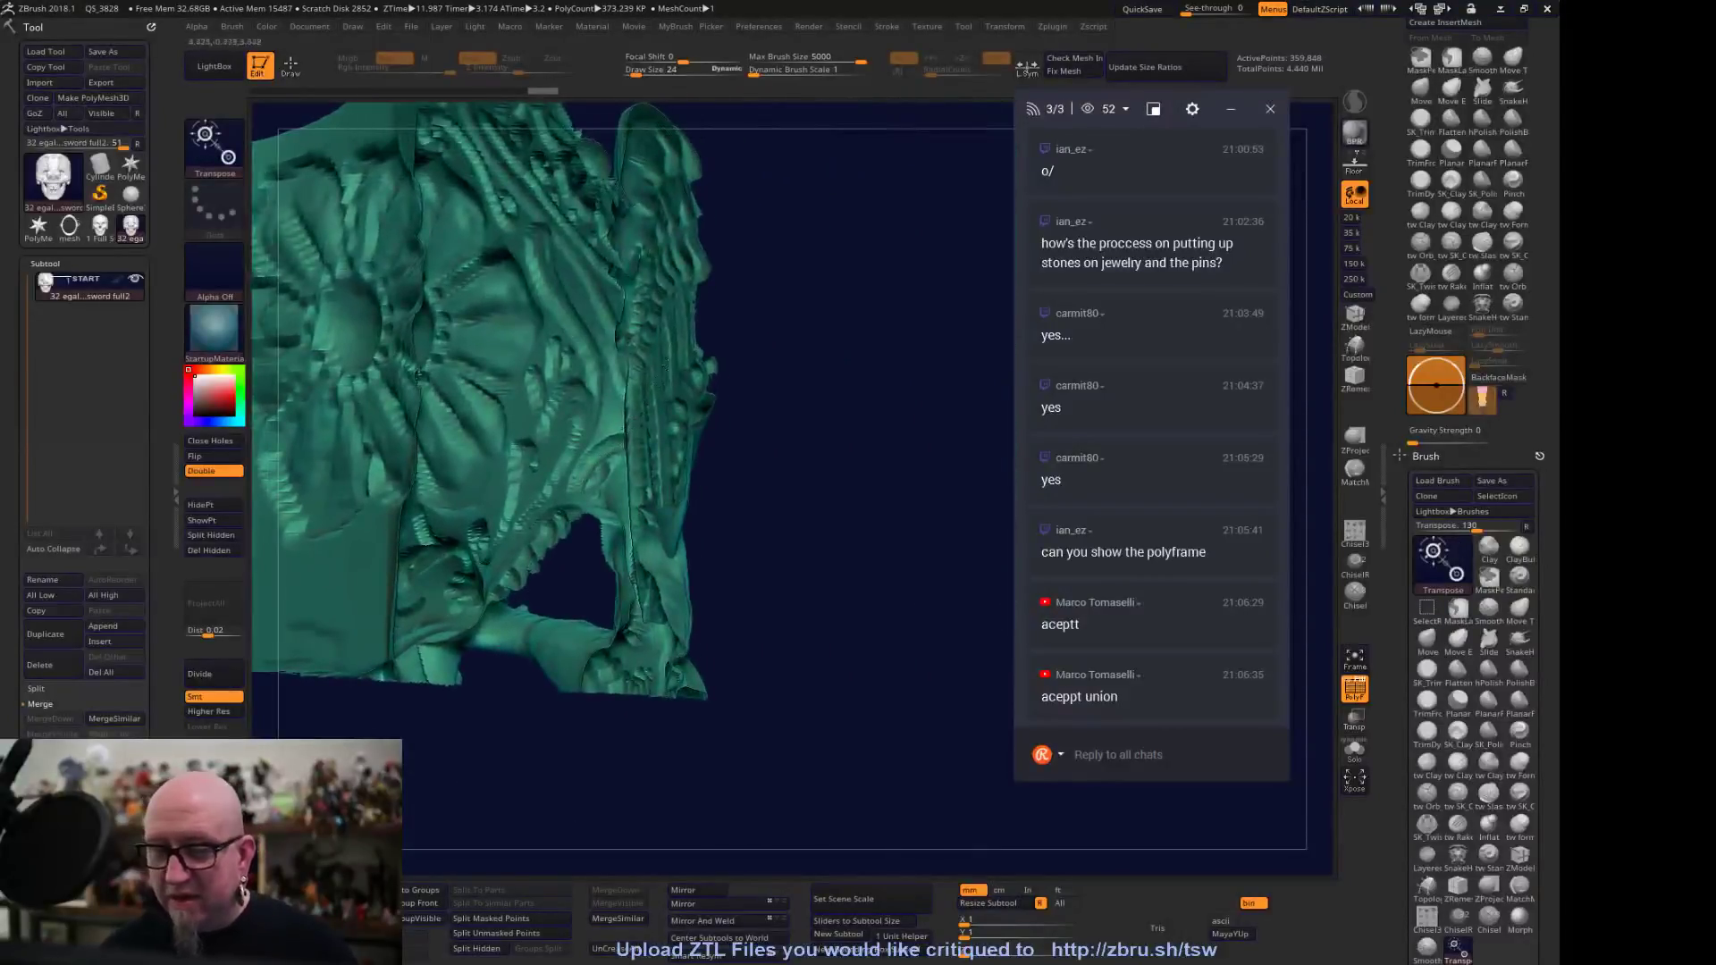
pyautogui.click(220, 473)
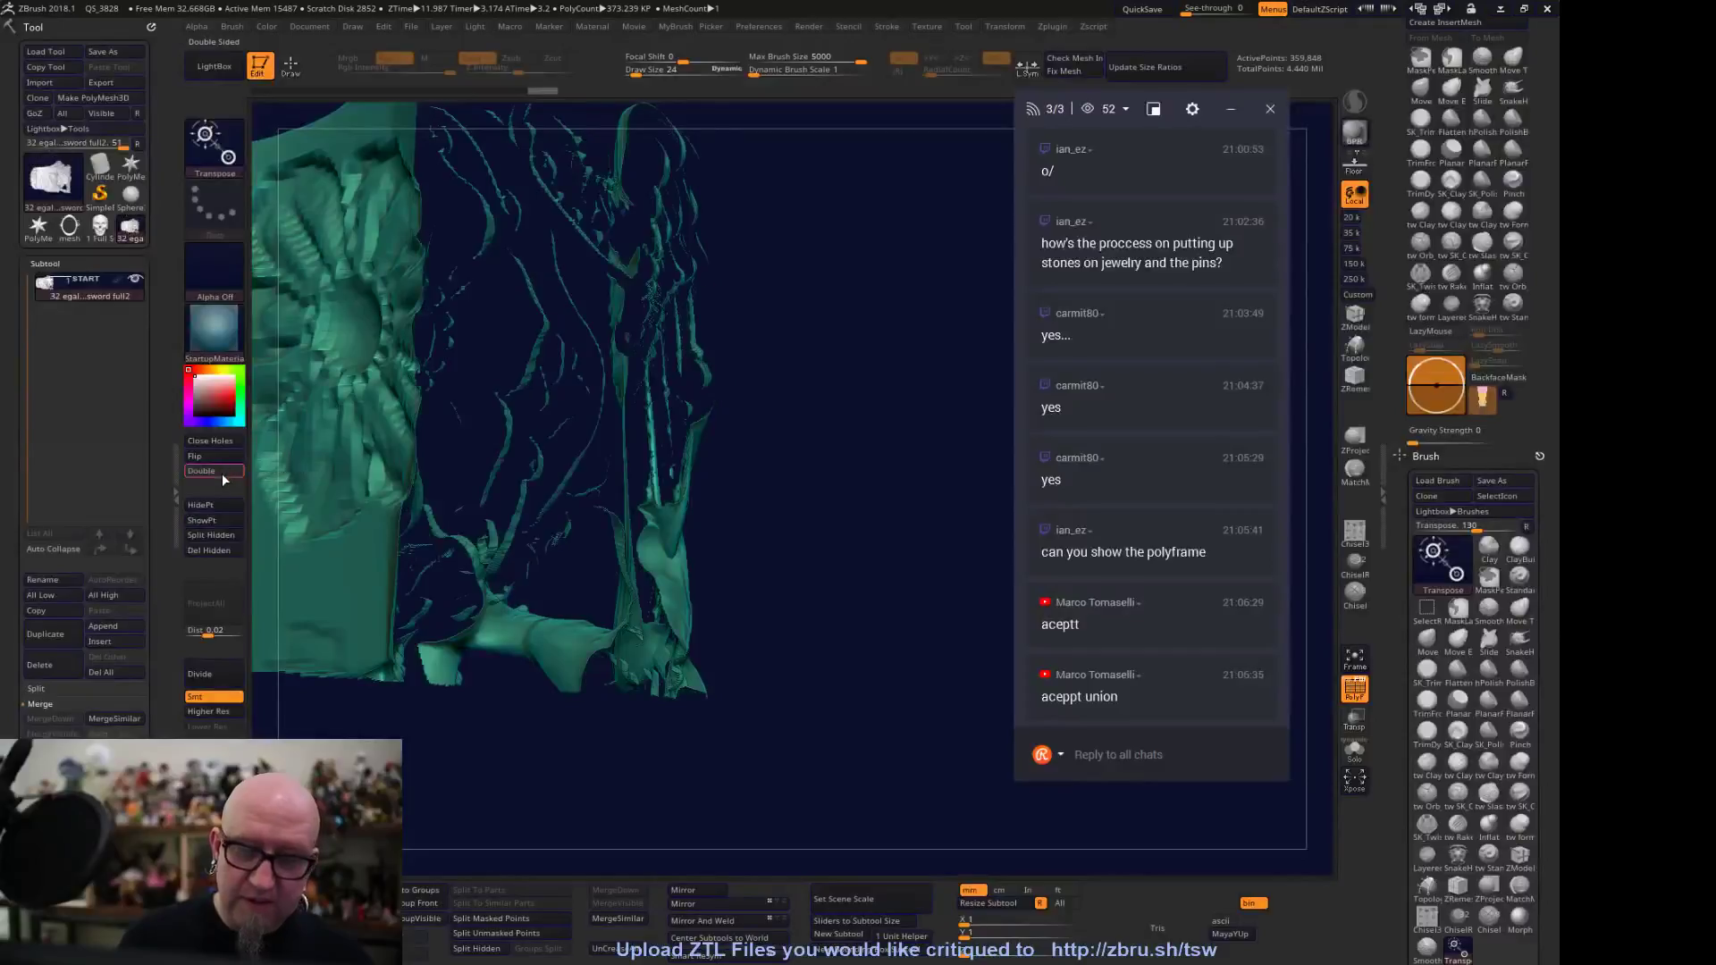
pyautogui.click(221, 472)
pyautogui.moveTo(911, 460)
pyautogui.mouseDown()
pyautogui.moveTo(619, 368)
pyautogui.moveTo(813, 517)
pyautogui.moveTo(835, 326)
pyautogui.moveTo(719, 287)
pyautogui.mouseUp()
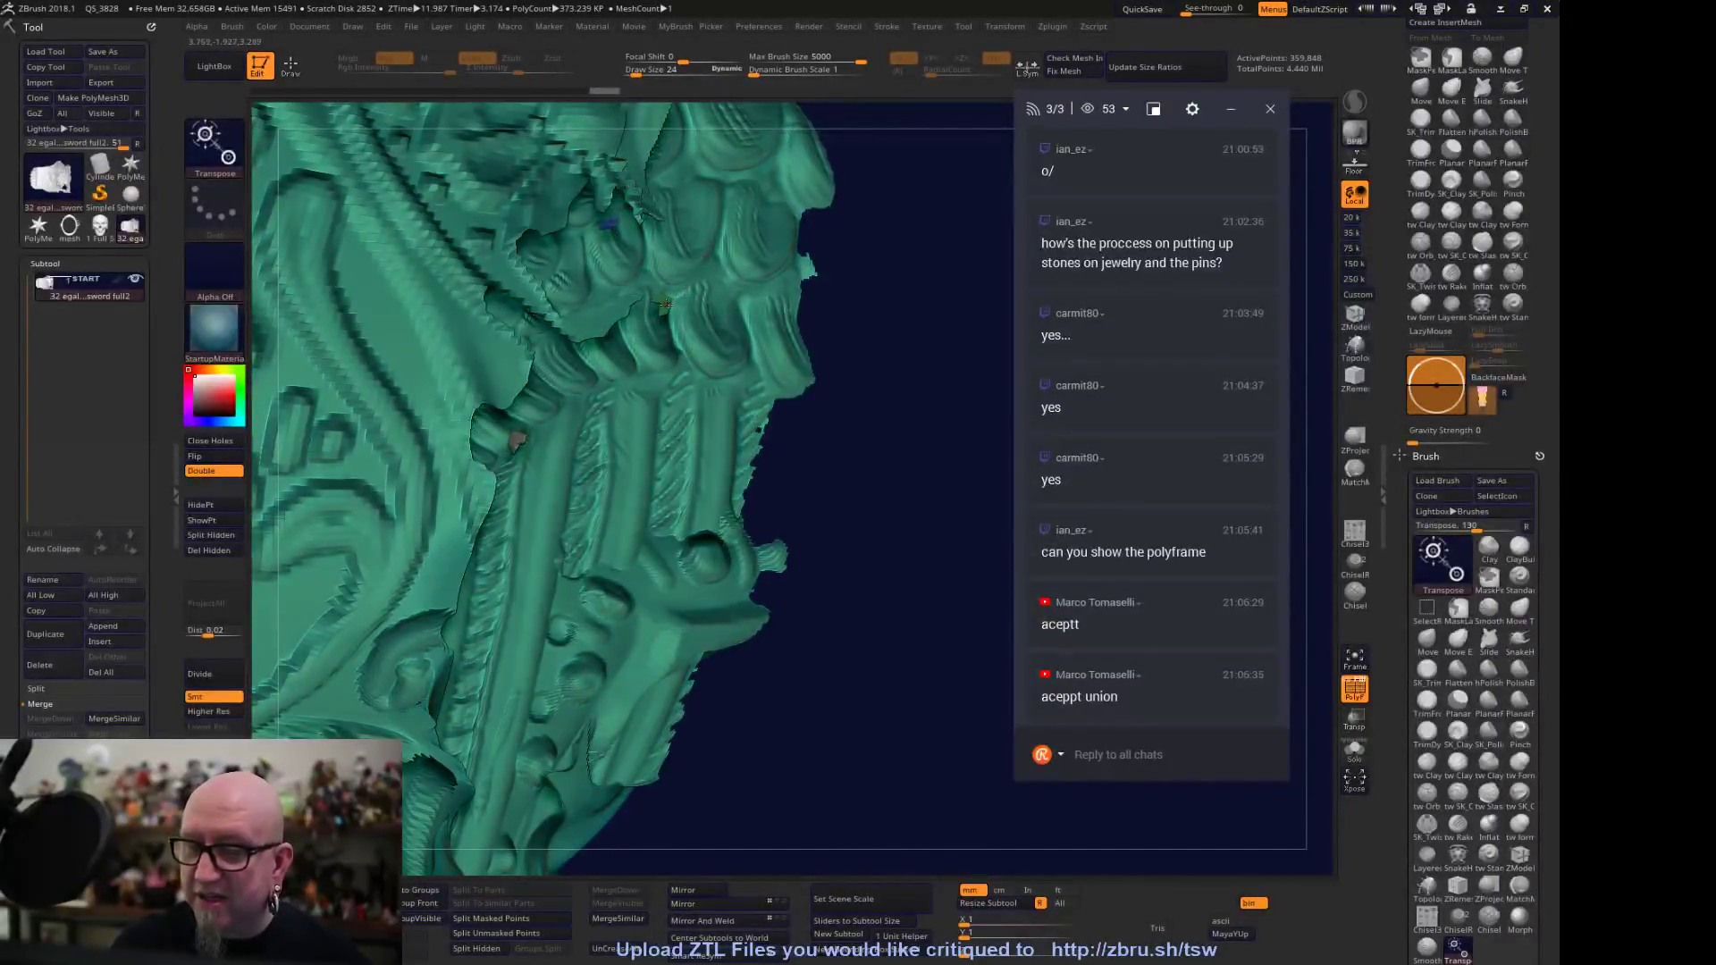
pyautogui.moveTo(516, 440)
pyautogui.mouseDown()
pyautogui.moveTo(478, 420)
pyautogui.moveTo(836, 440)
pyautogui.mouseUp()
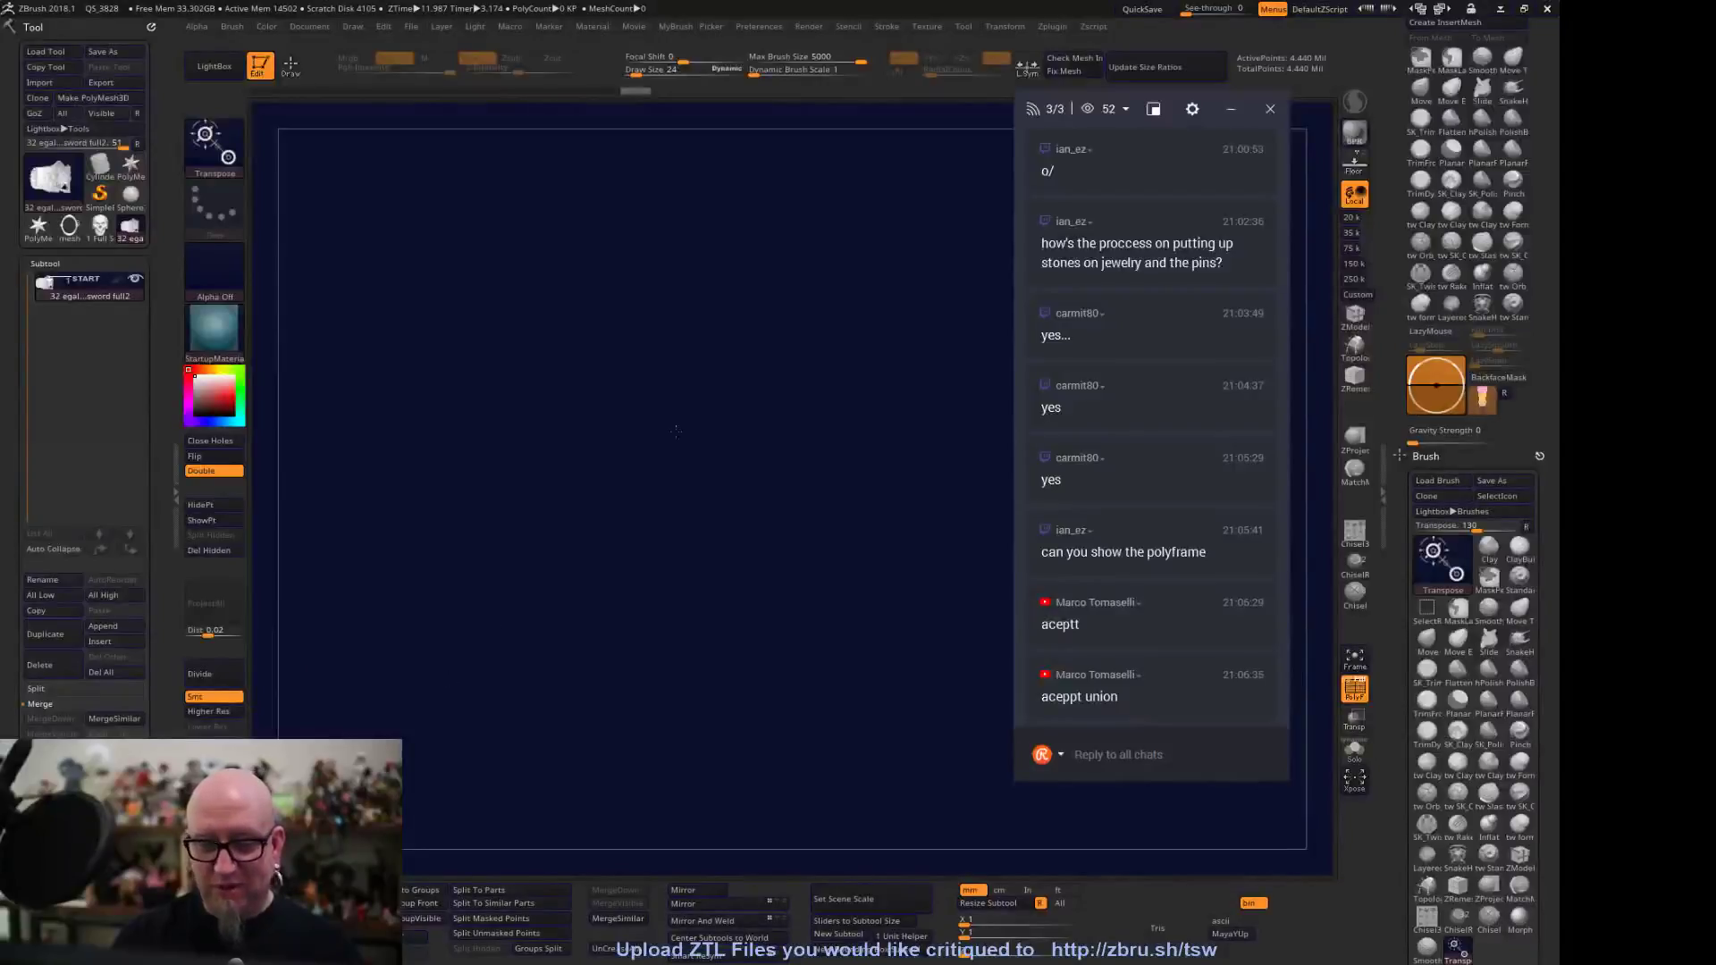
pyautogui.moveTo(676, 432); pyautogui.dragTo(748, 654)
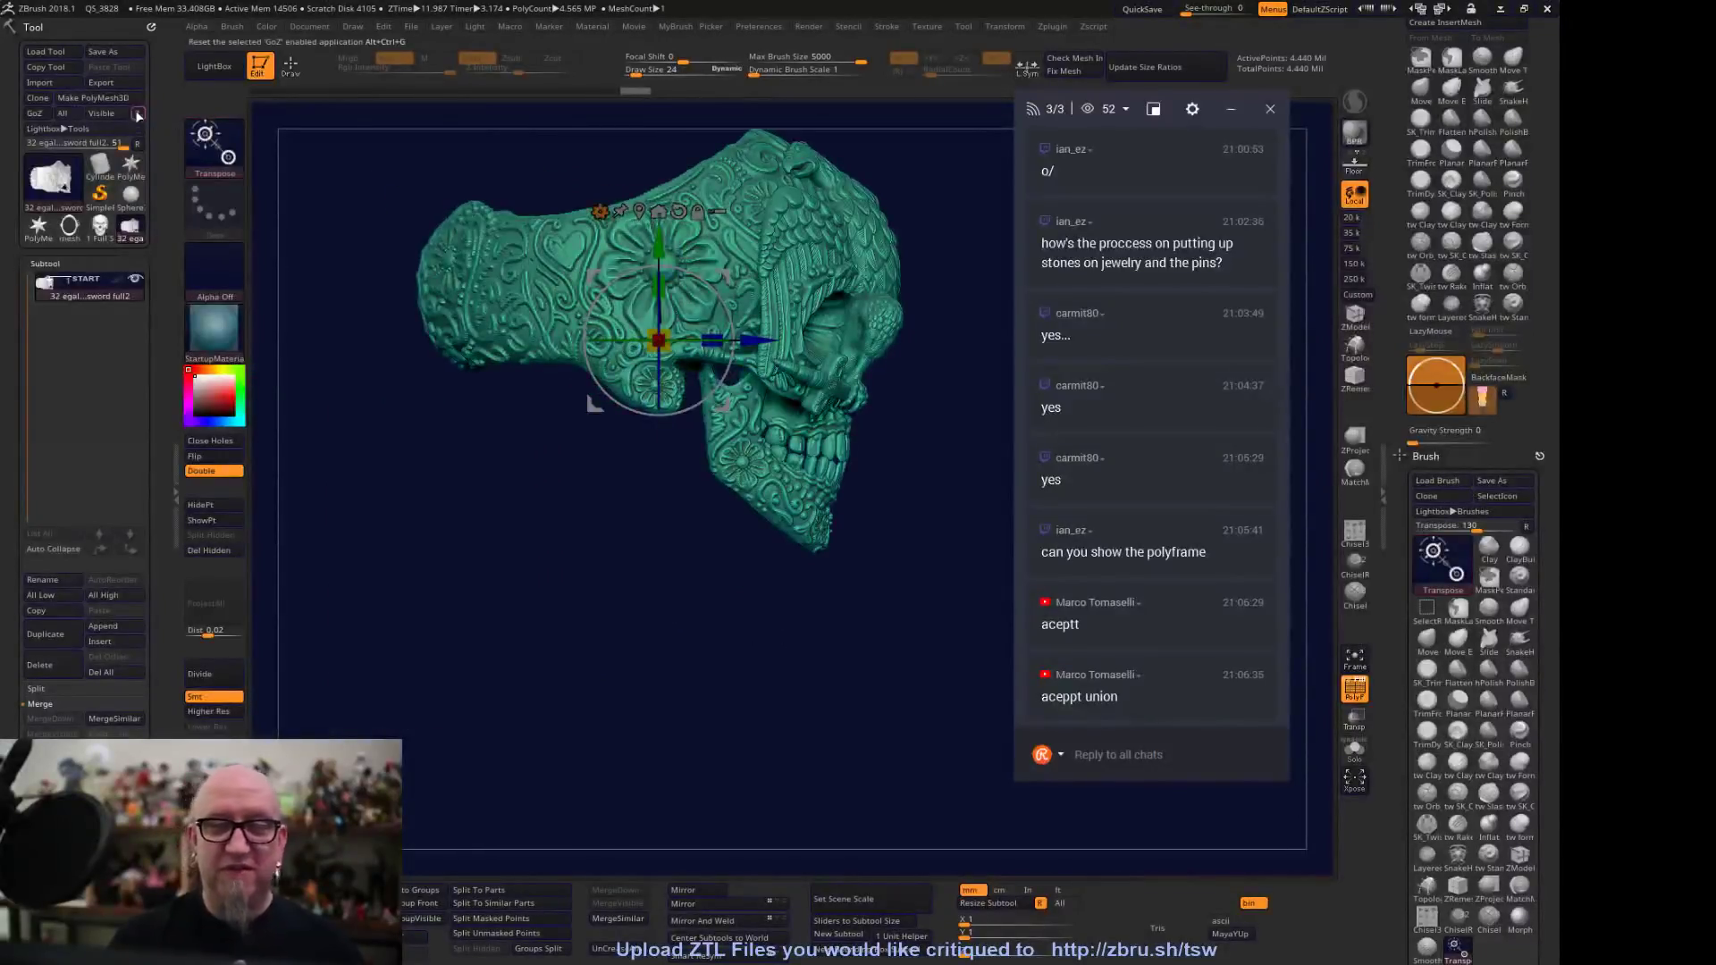
# Separate the disconnected pieces of the fused ring into individual subtools with Split To Parts
pyautogui.moveTo(132, 175)
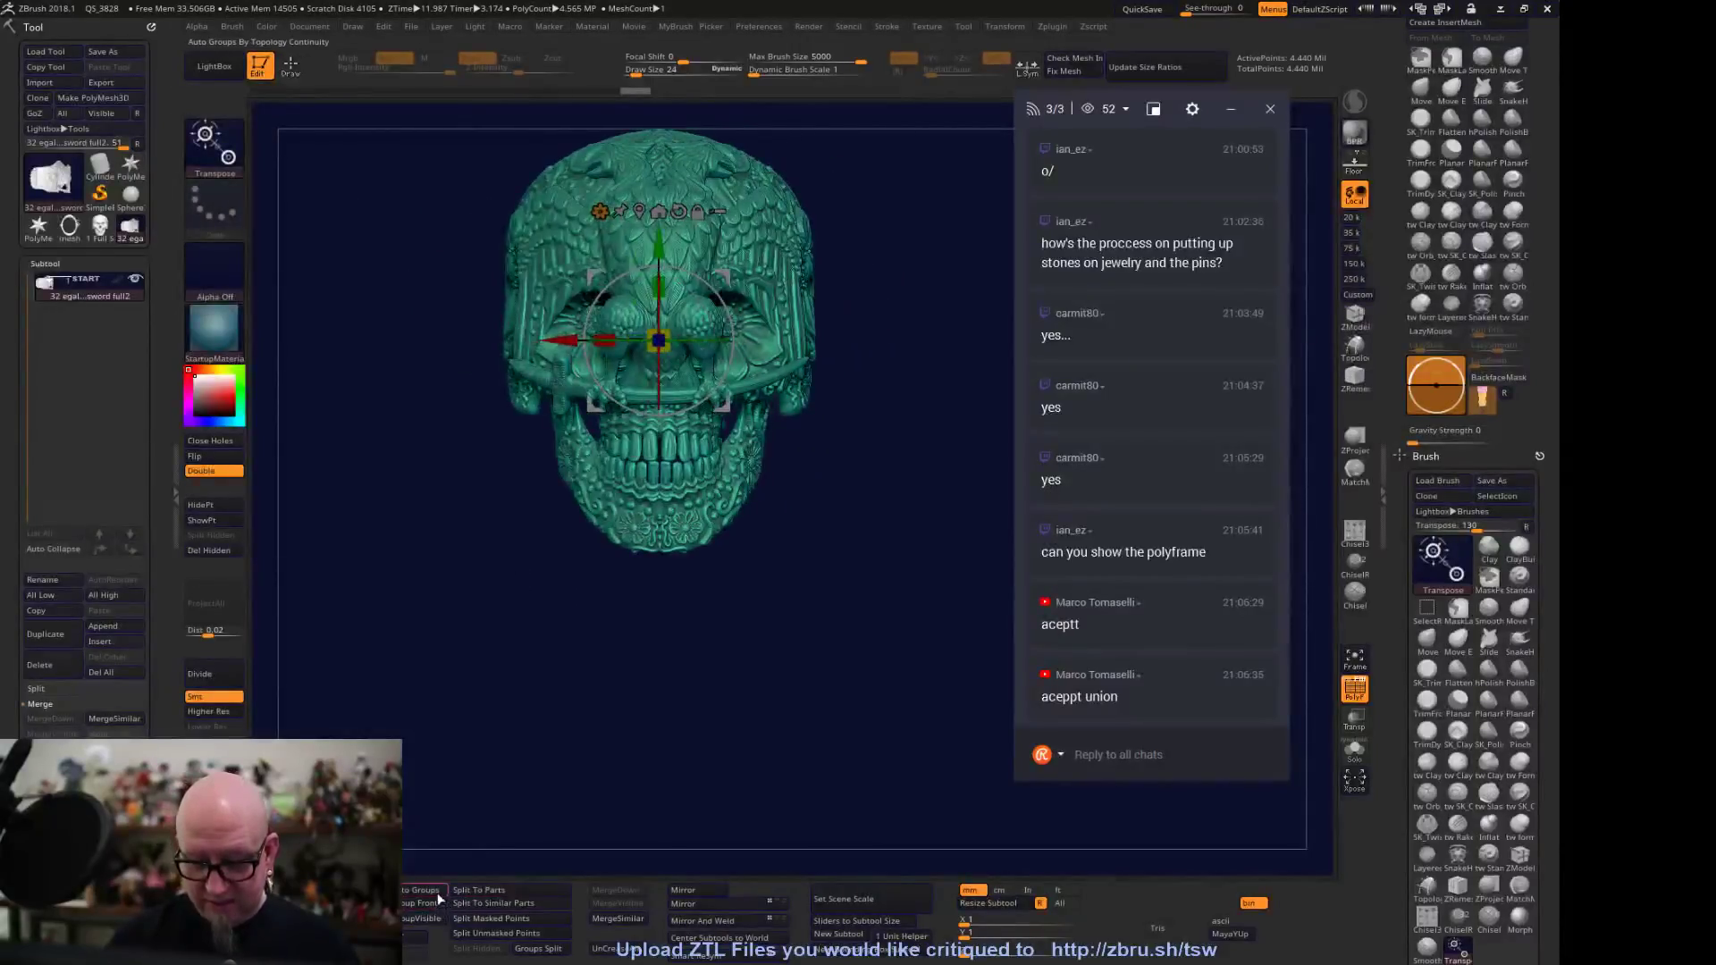
pyautogui.click(496, 890)
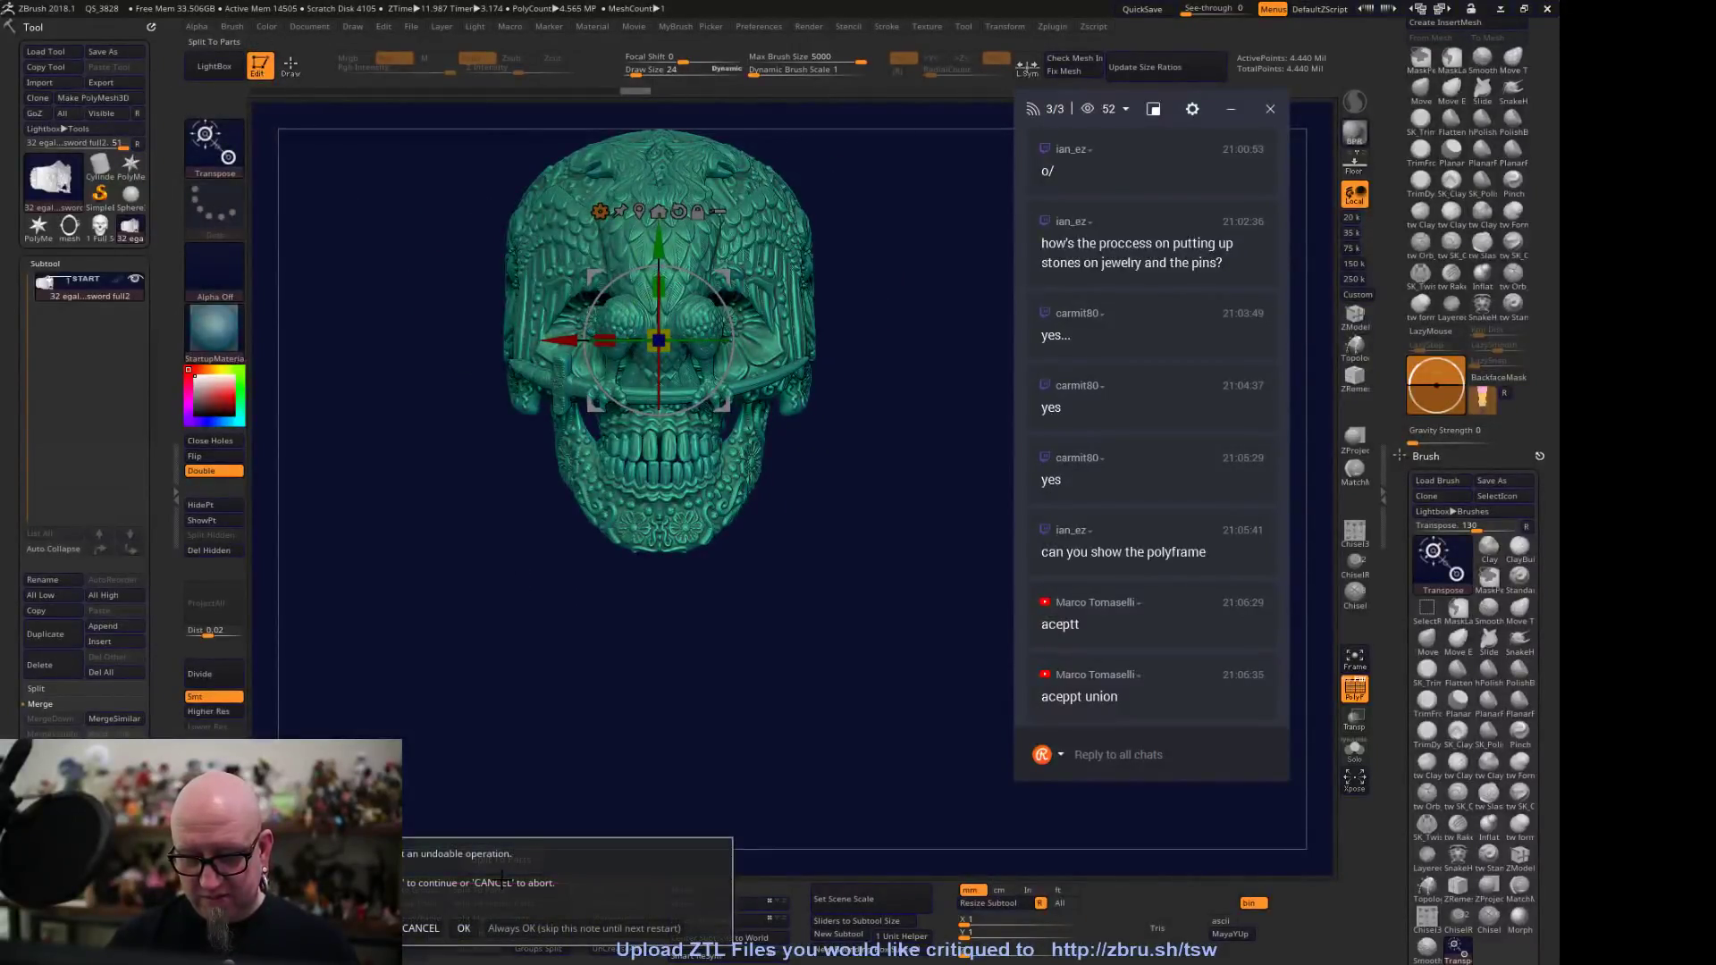
pyautogui.click(463, 928)
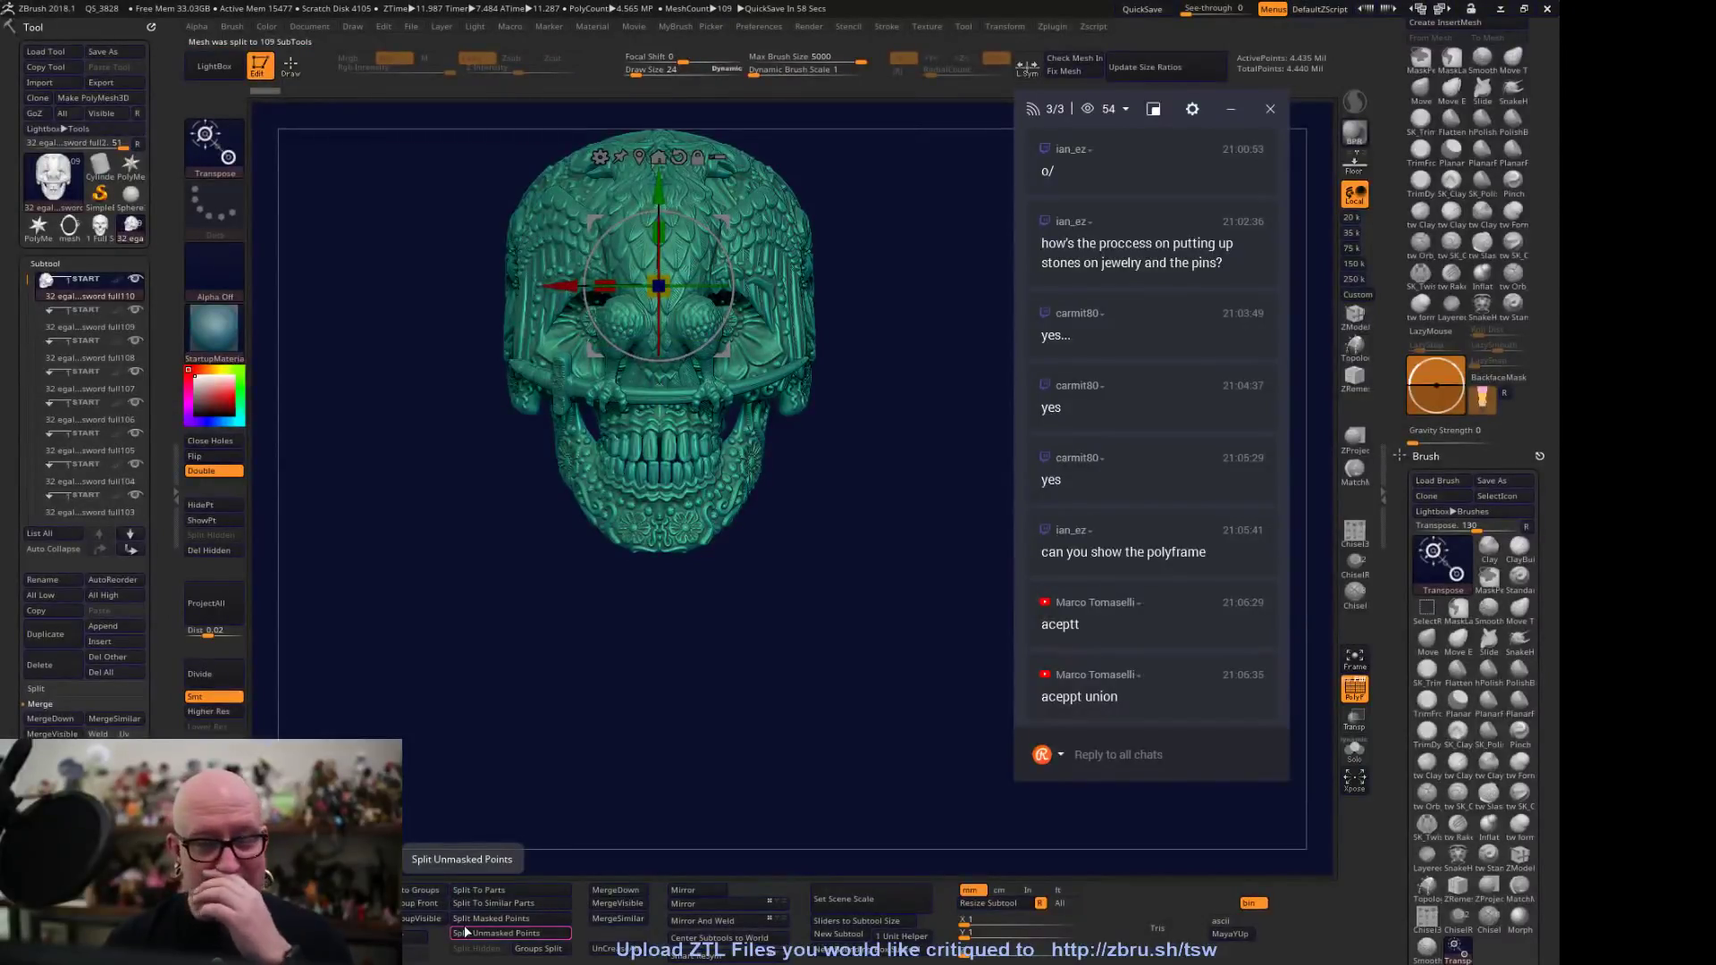
# Hide the main skull subtool, select the next leftover subtool and examine the small loose fragments
pyautogui.click(136, 284)
pyautogui.click(99, 308)
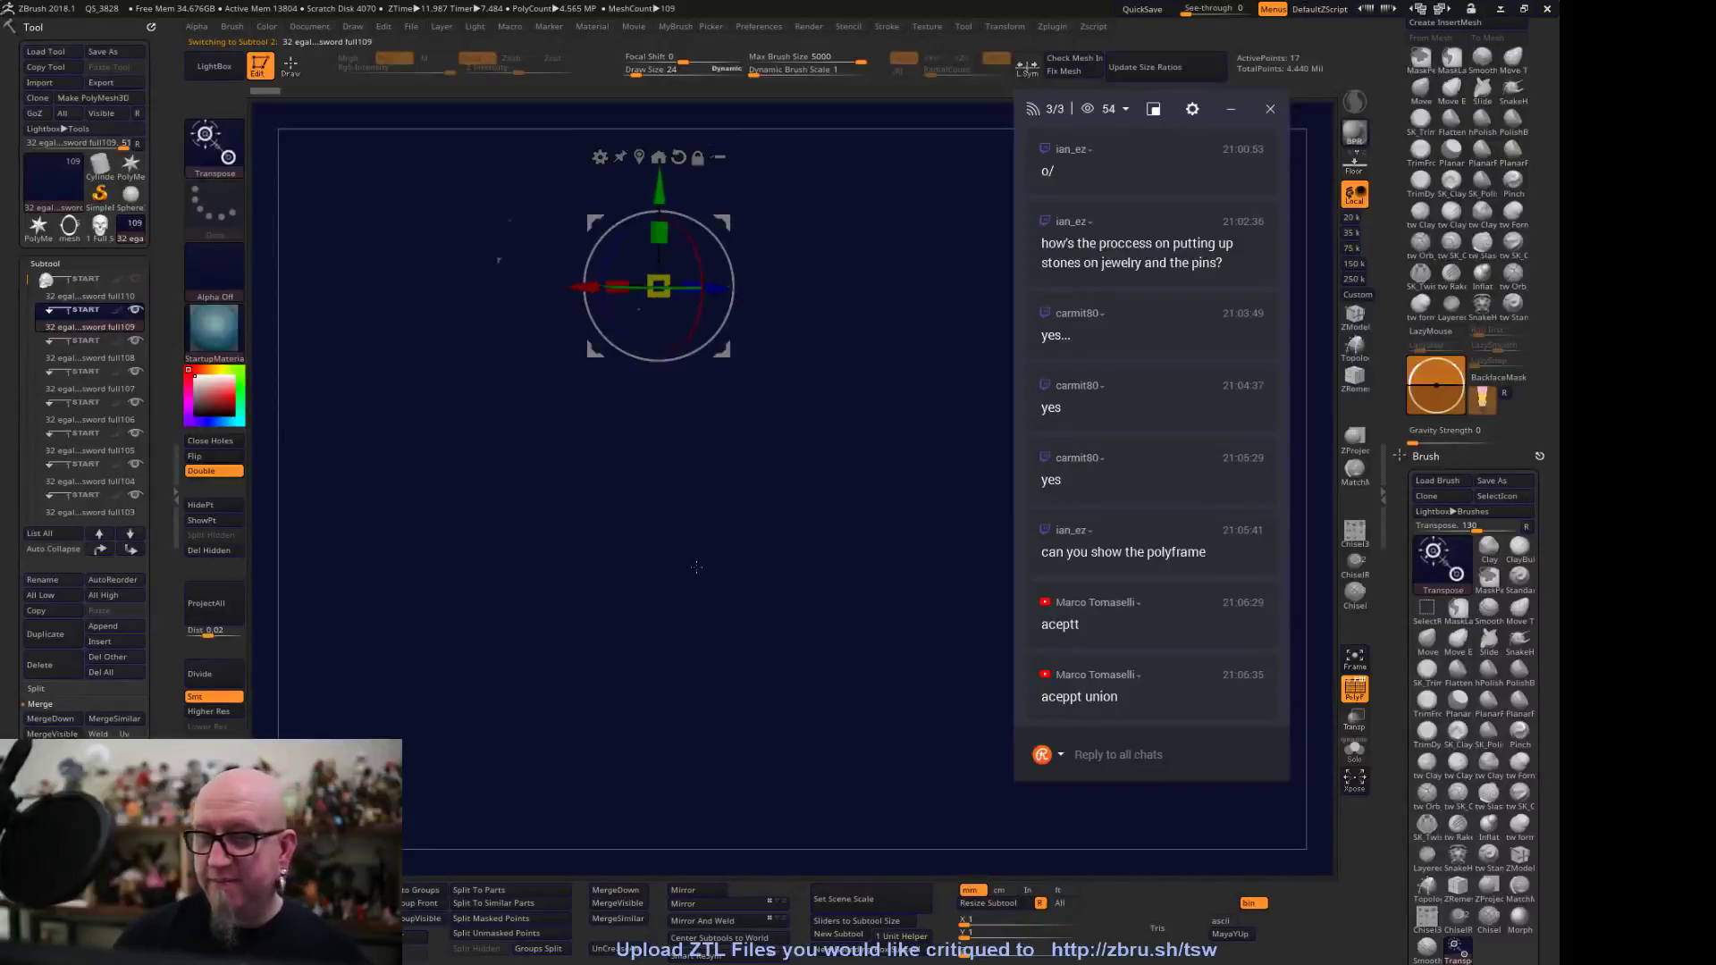
pyautogui.moveTo(696, 565); pyautogui.dragTo(804, 635)
pyautogui.moveTo(904, 702); pyautogui.dragTo(561, 769)
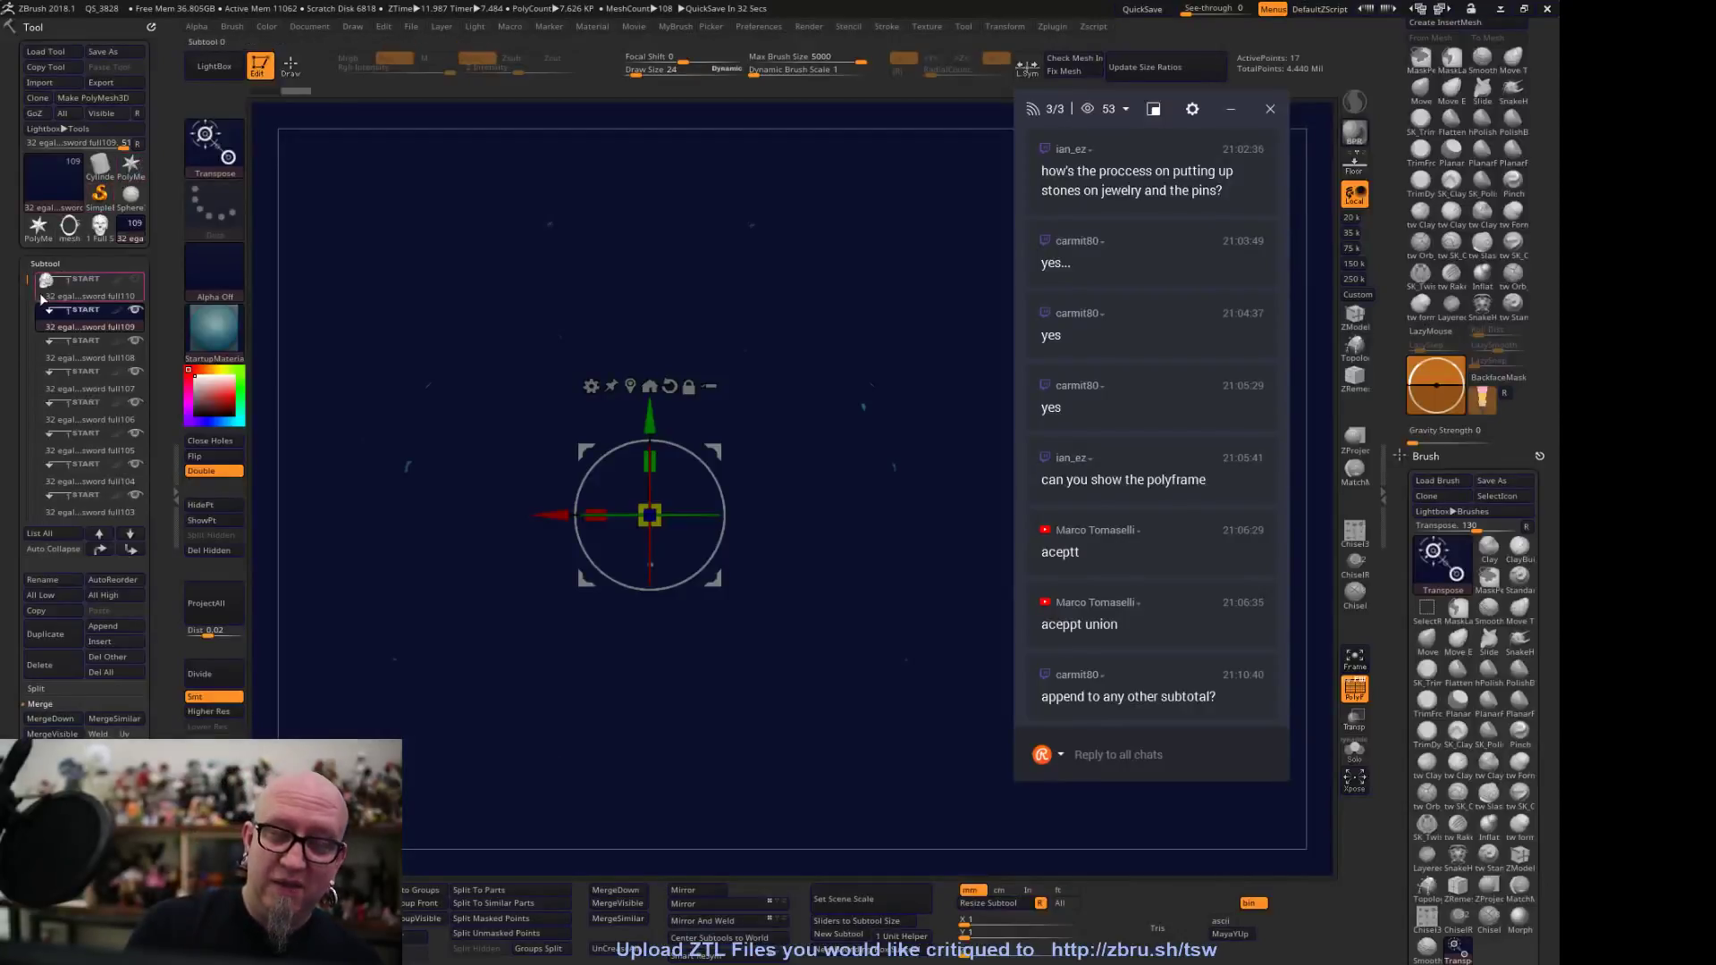
# Reselect the main fused skull subtool and show only it, hiding the leftover fragments
pyautogui.click(131, 164)
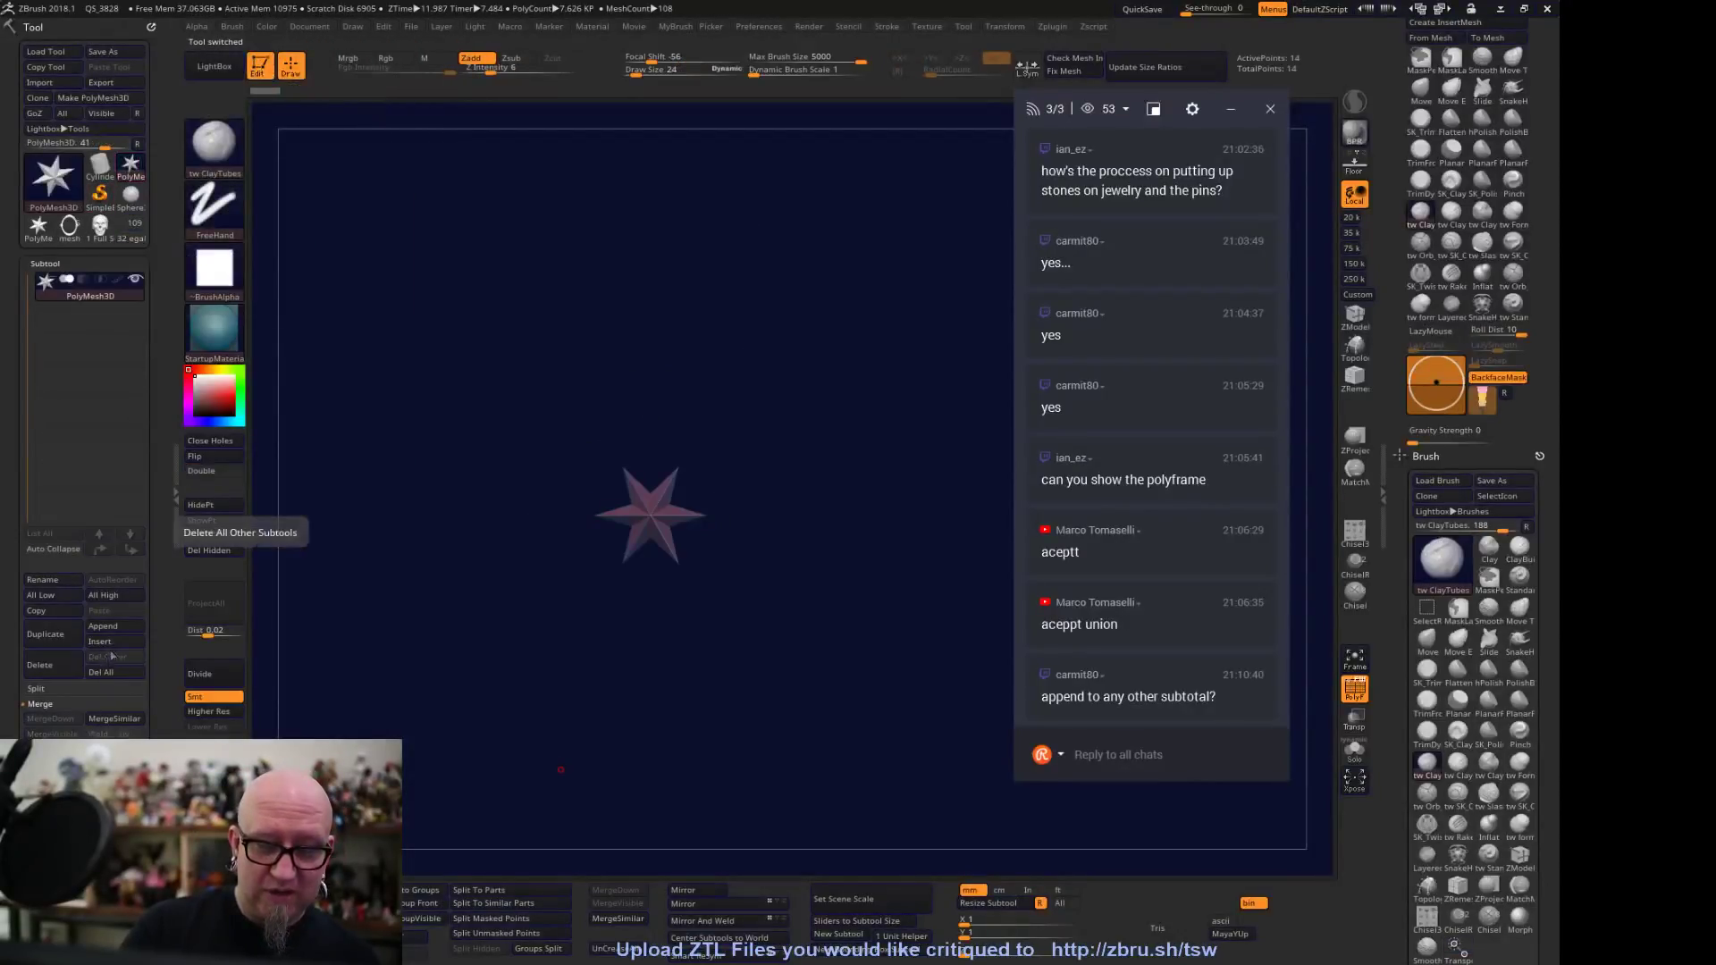
pyautogui.click(115, 625)
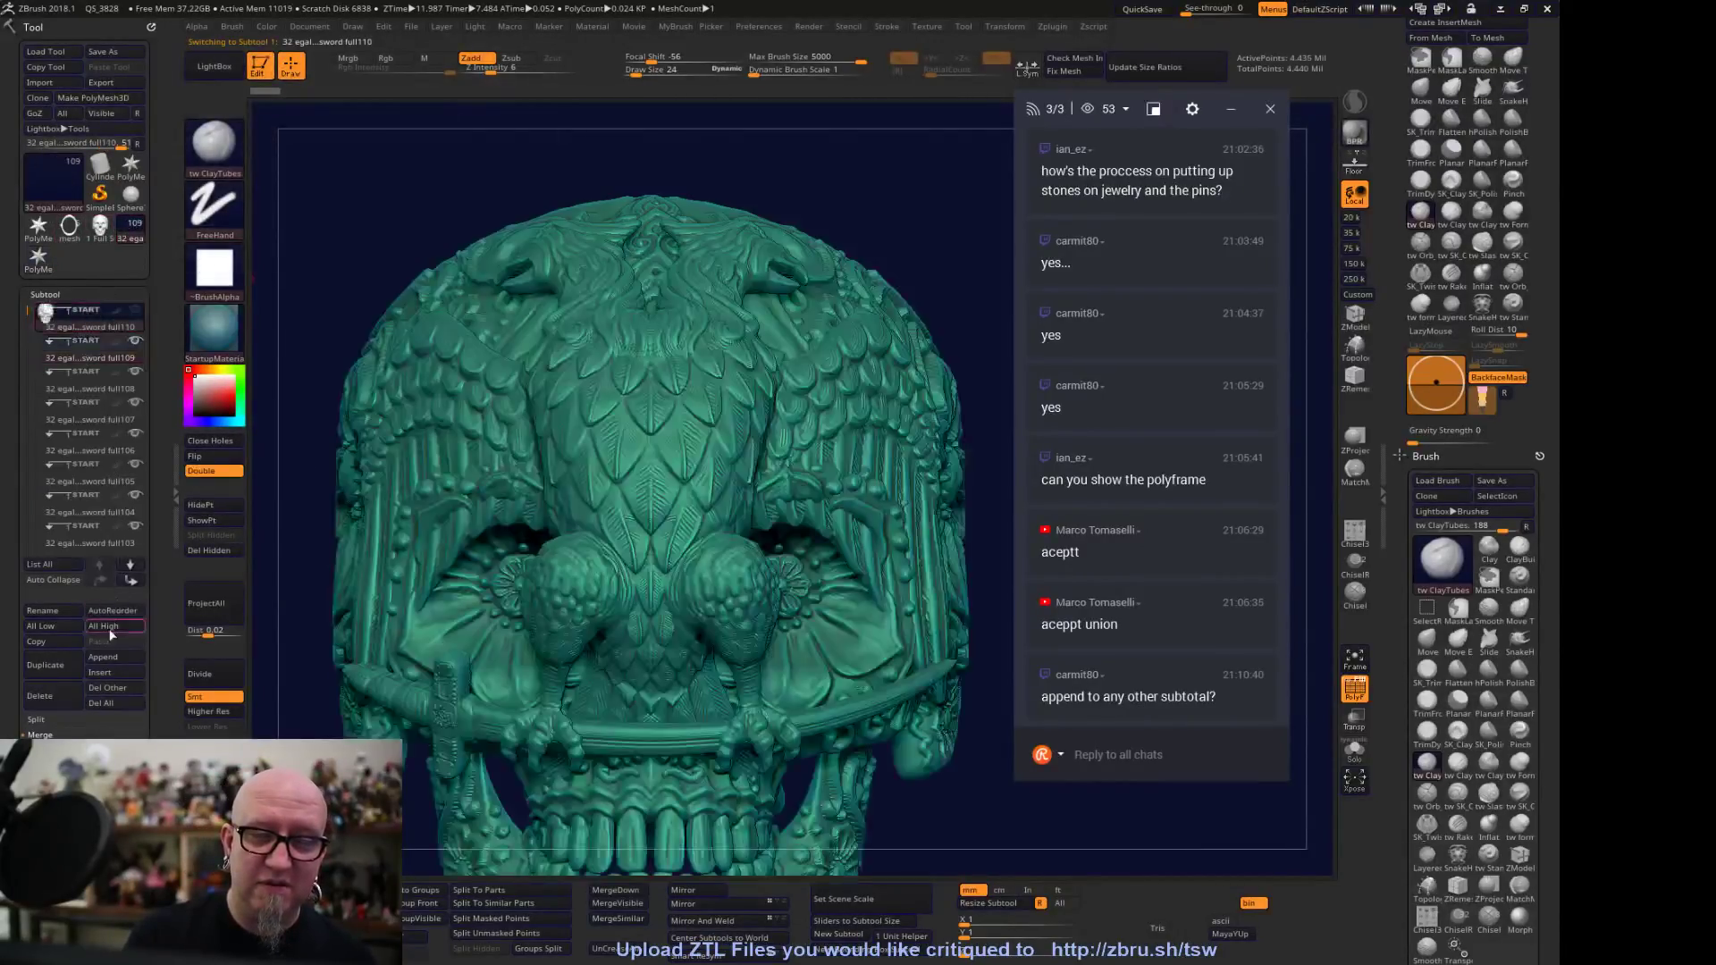
pyautogui.keyDown('shift'); pyautogui.click(137, 312); pyautogui.keyUp('shift')
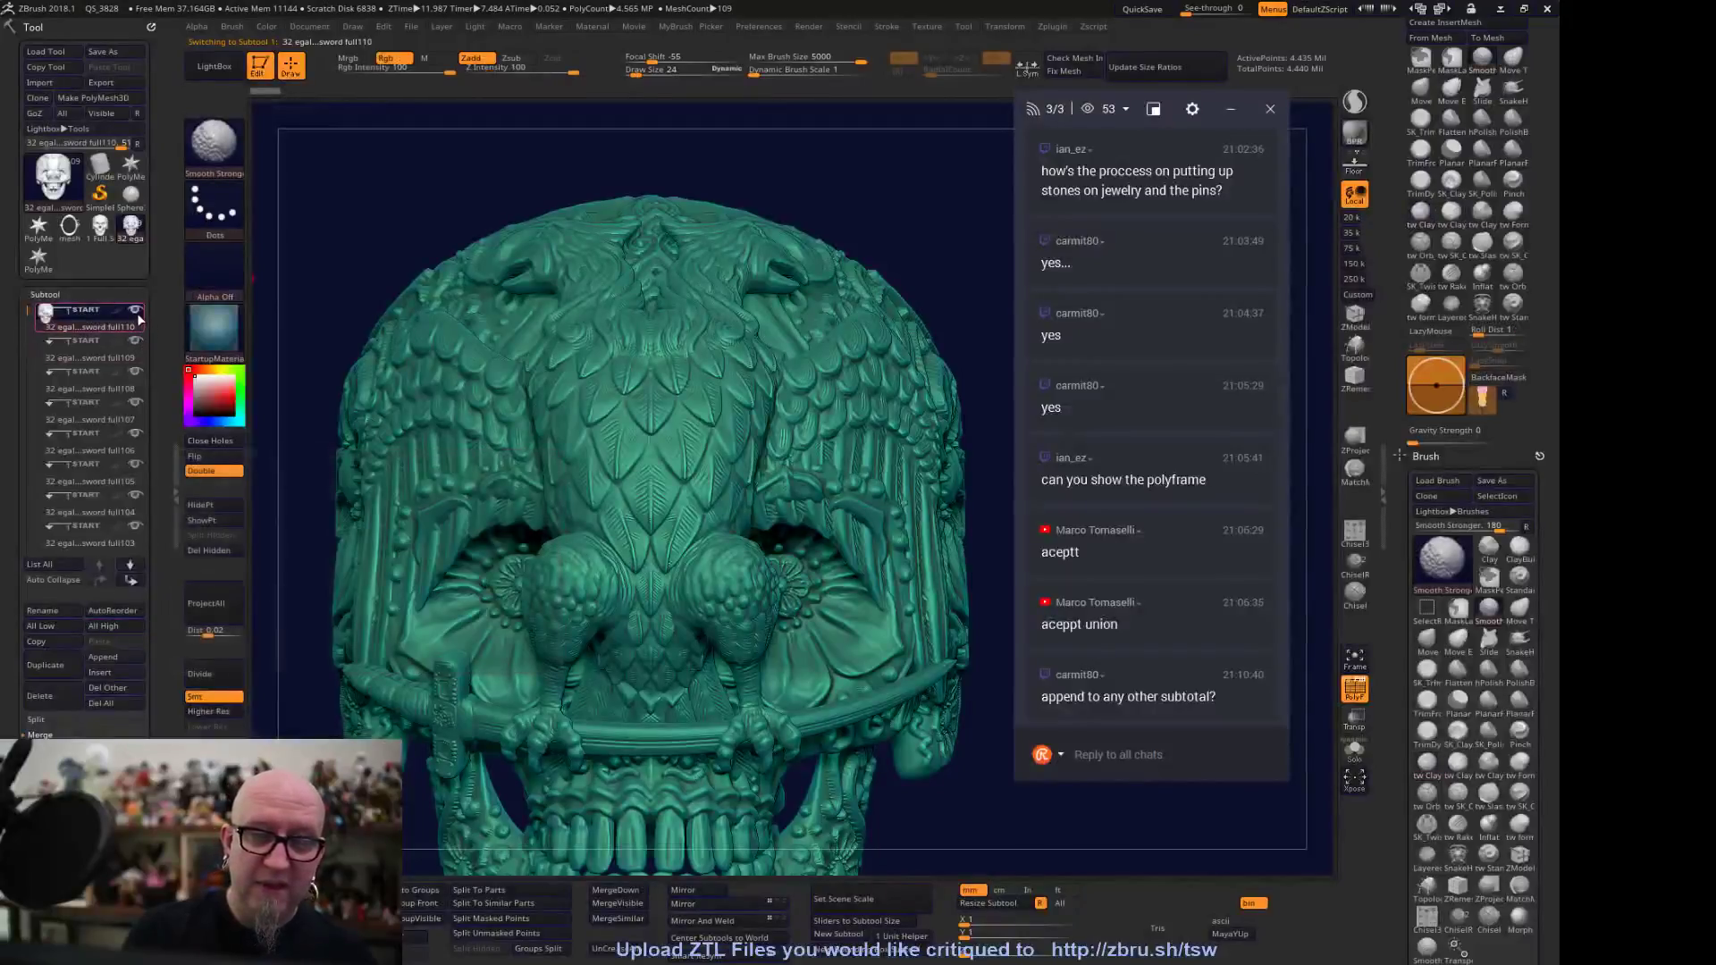
# Switch to the full sugar skull pendant tool and append the fused eagle, sword and skull mesh to it
pyautogui.moveTo(132, 190)
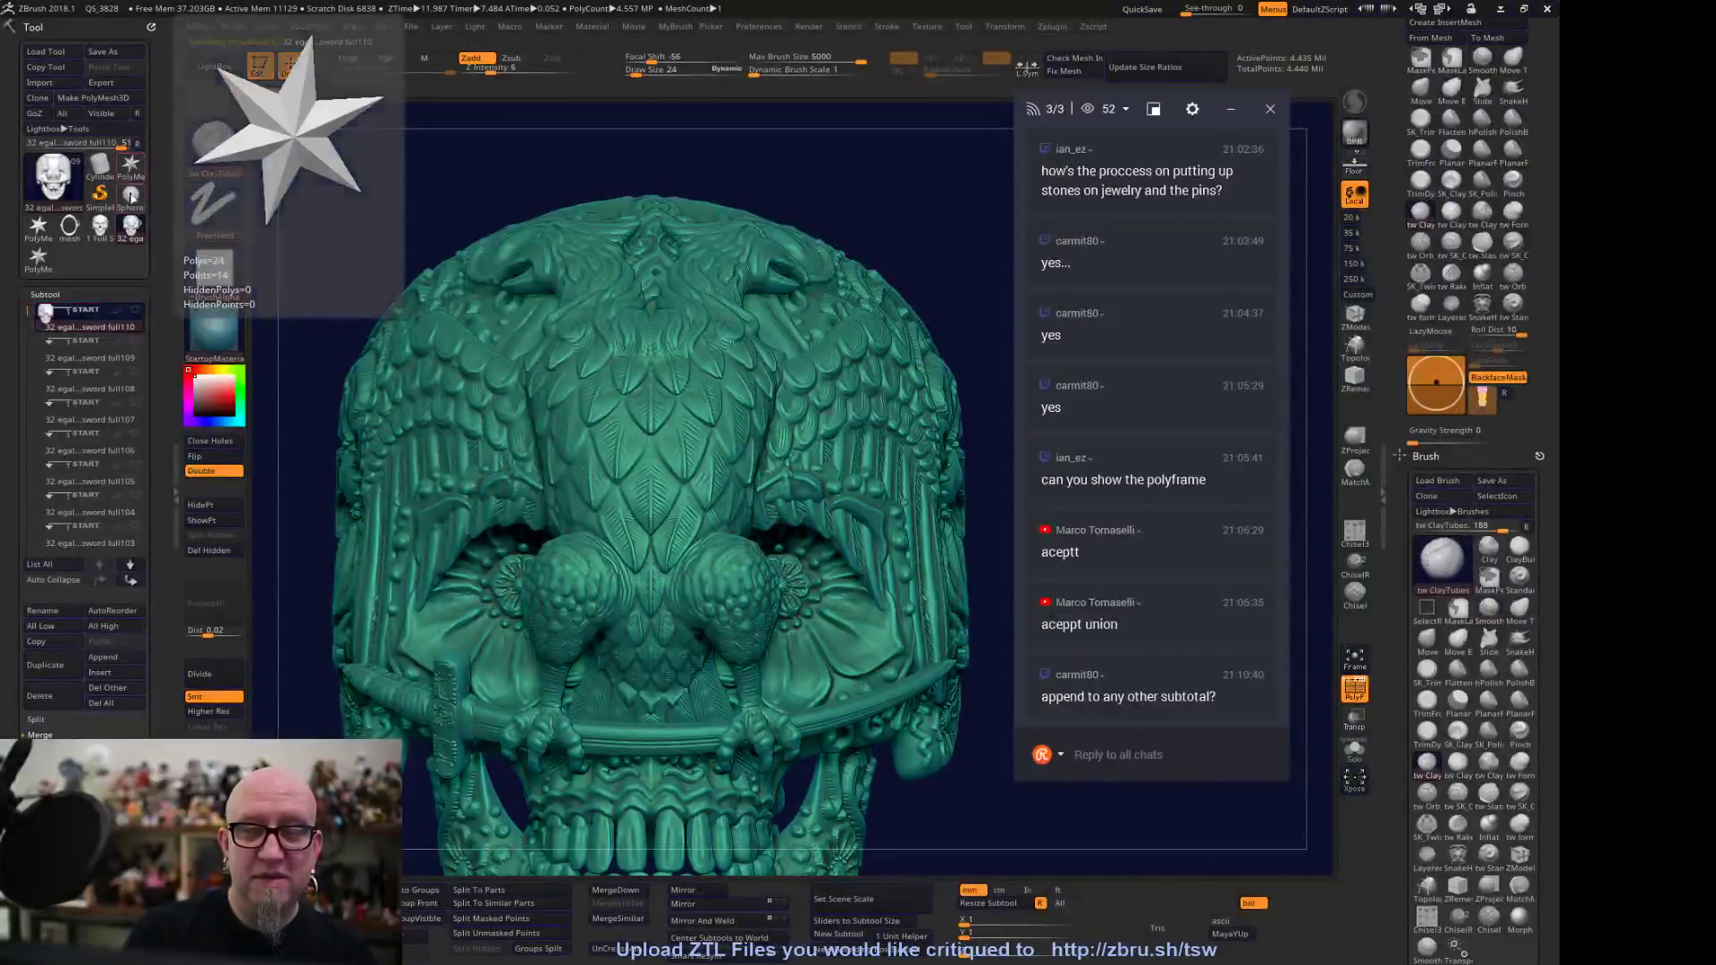
pyautogui.click(99, 225)
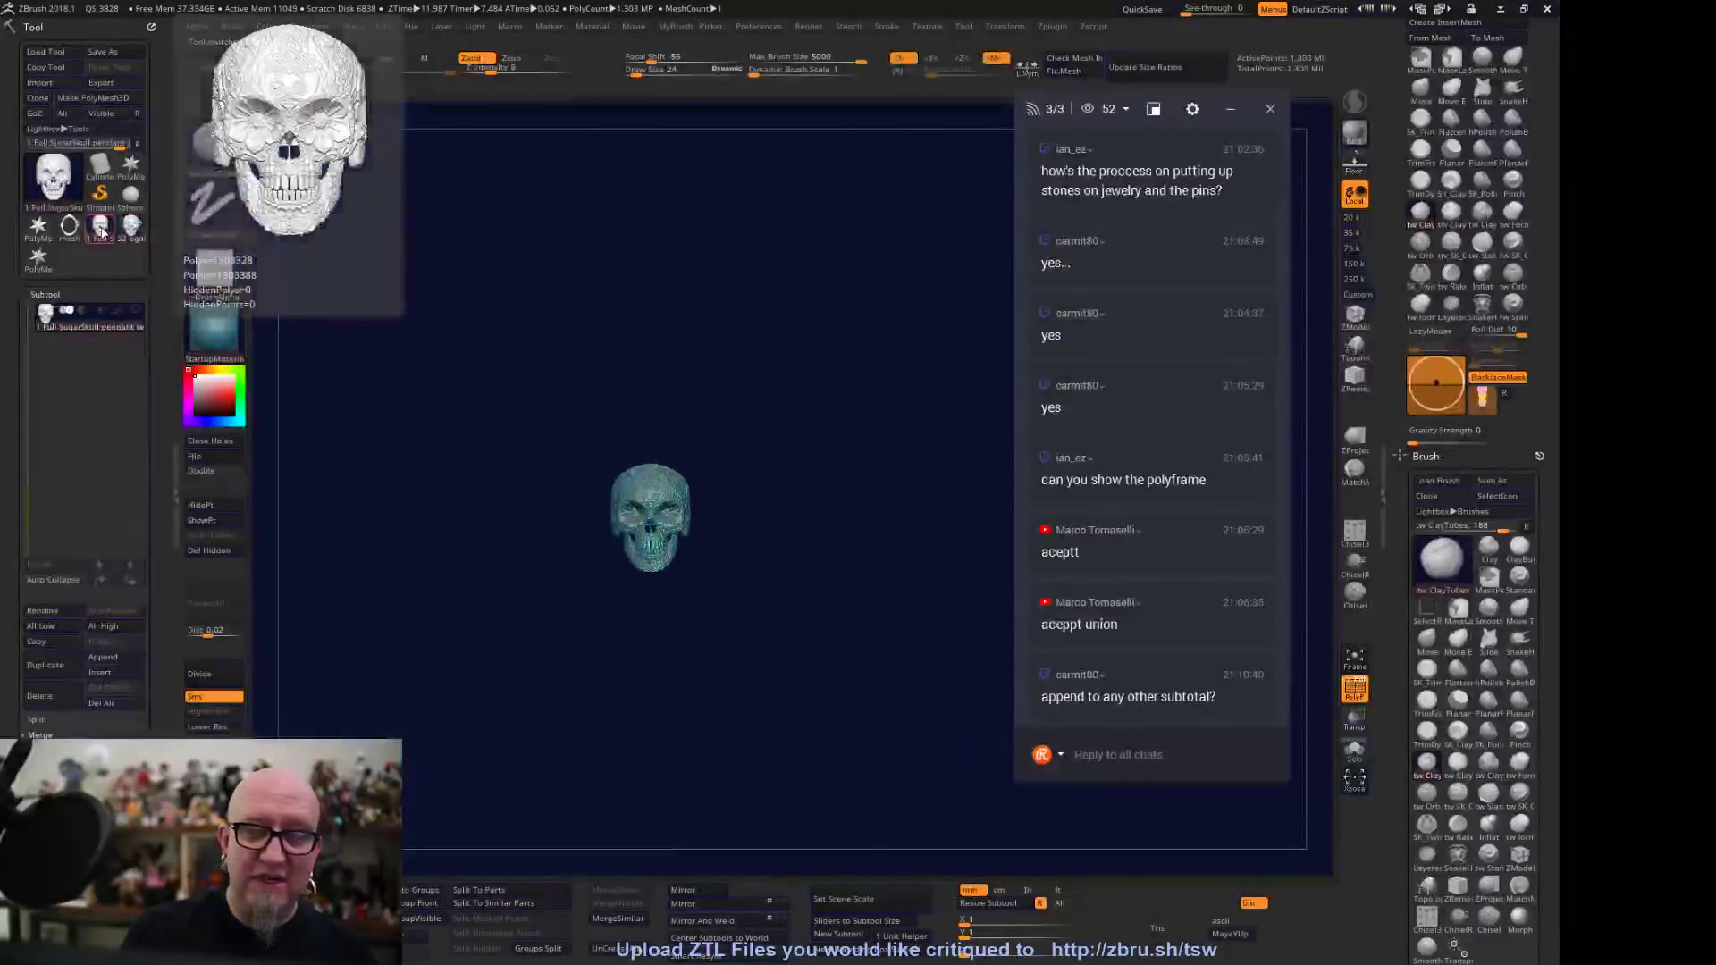
pyautogui.click(127, 653)
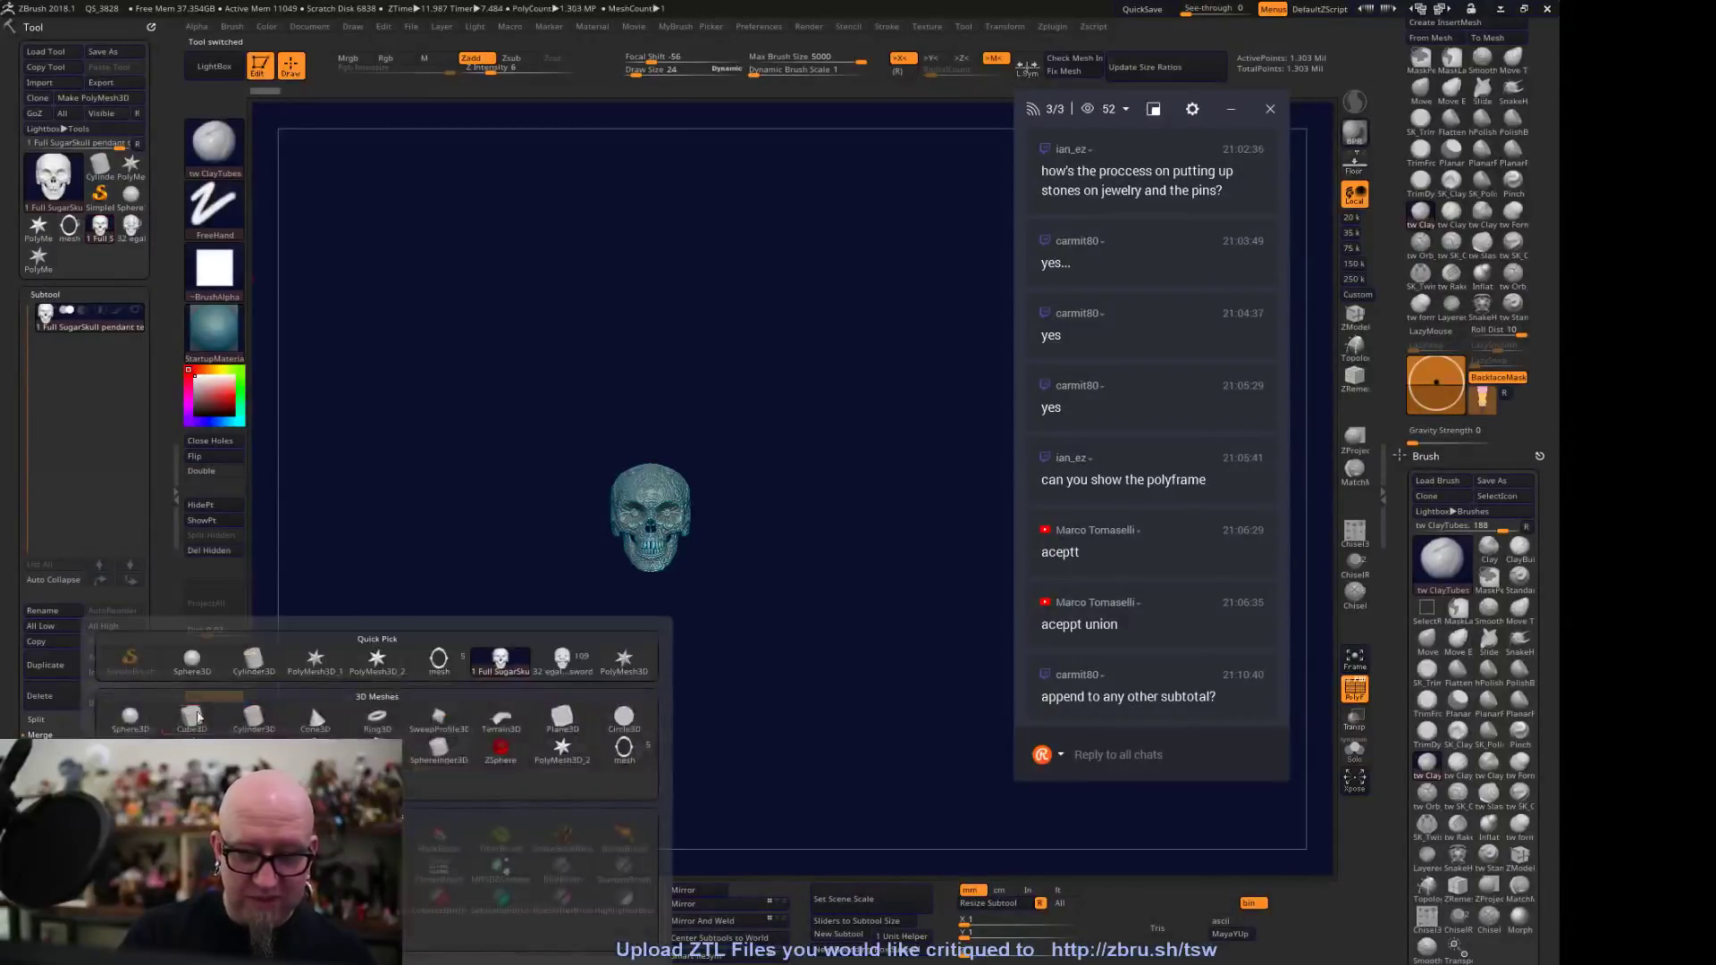
pyautogui.click(566, 666)
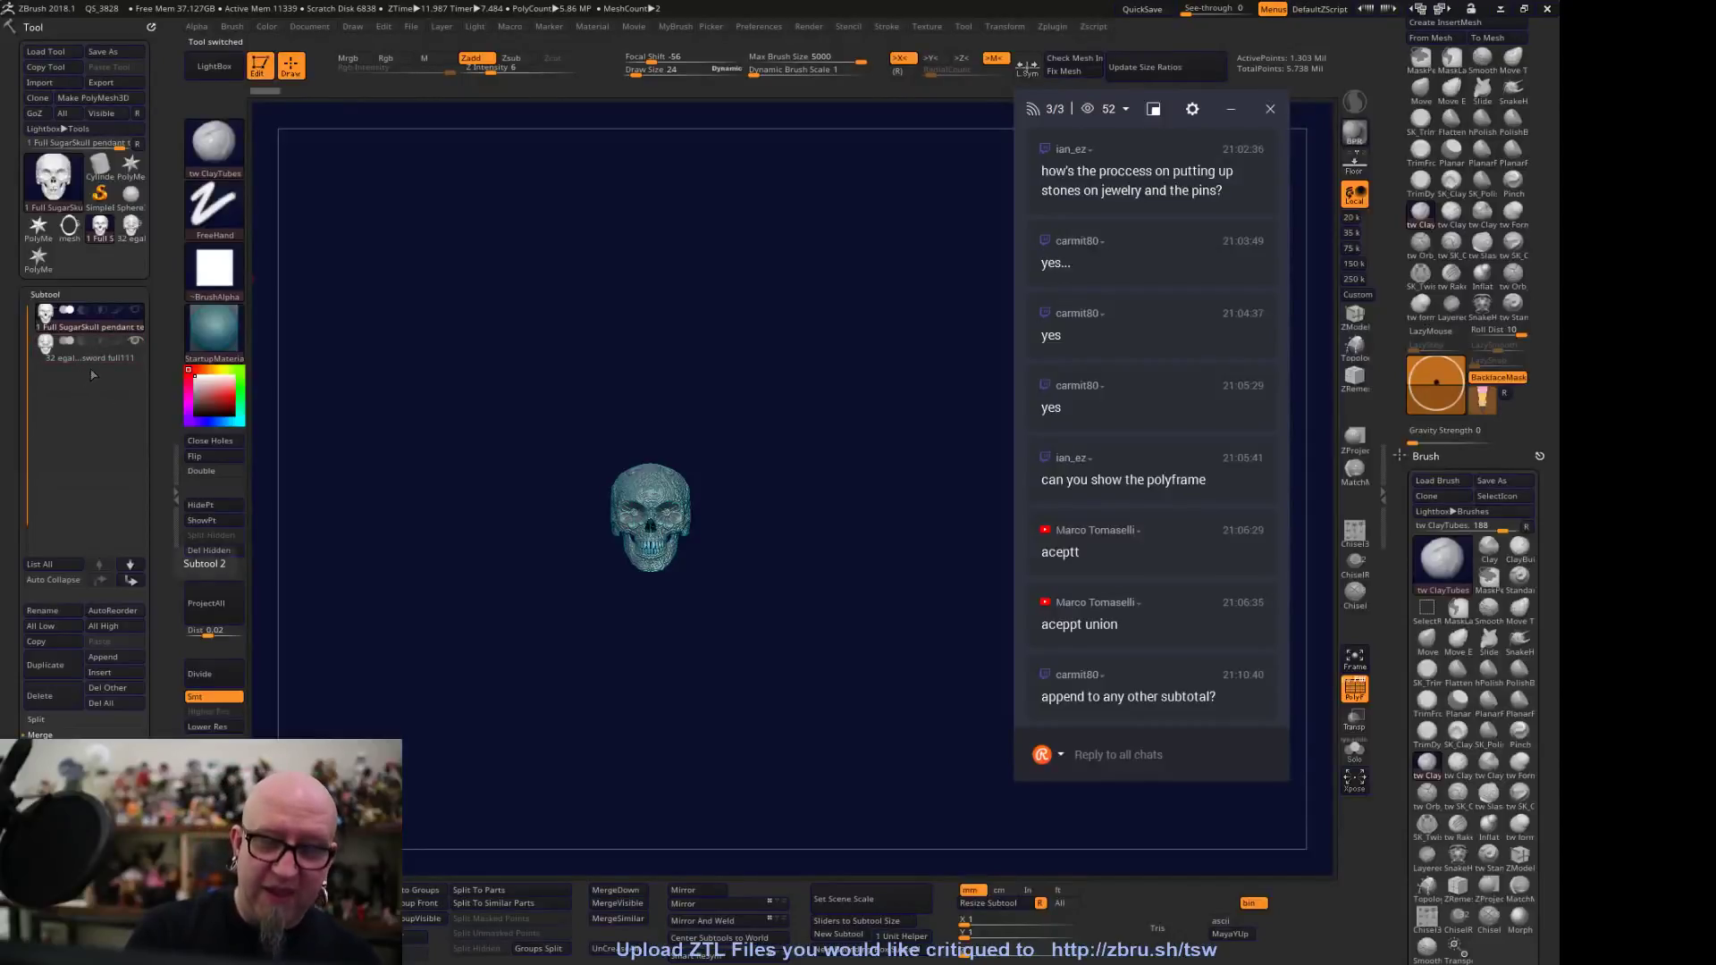
# Delete the original sugar skull pendant subtool, keeping only the appended fused mesh
pyautogui.moveTo(95, 356)
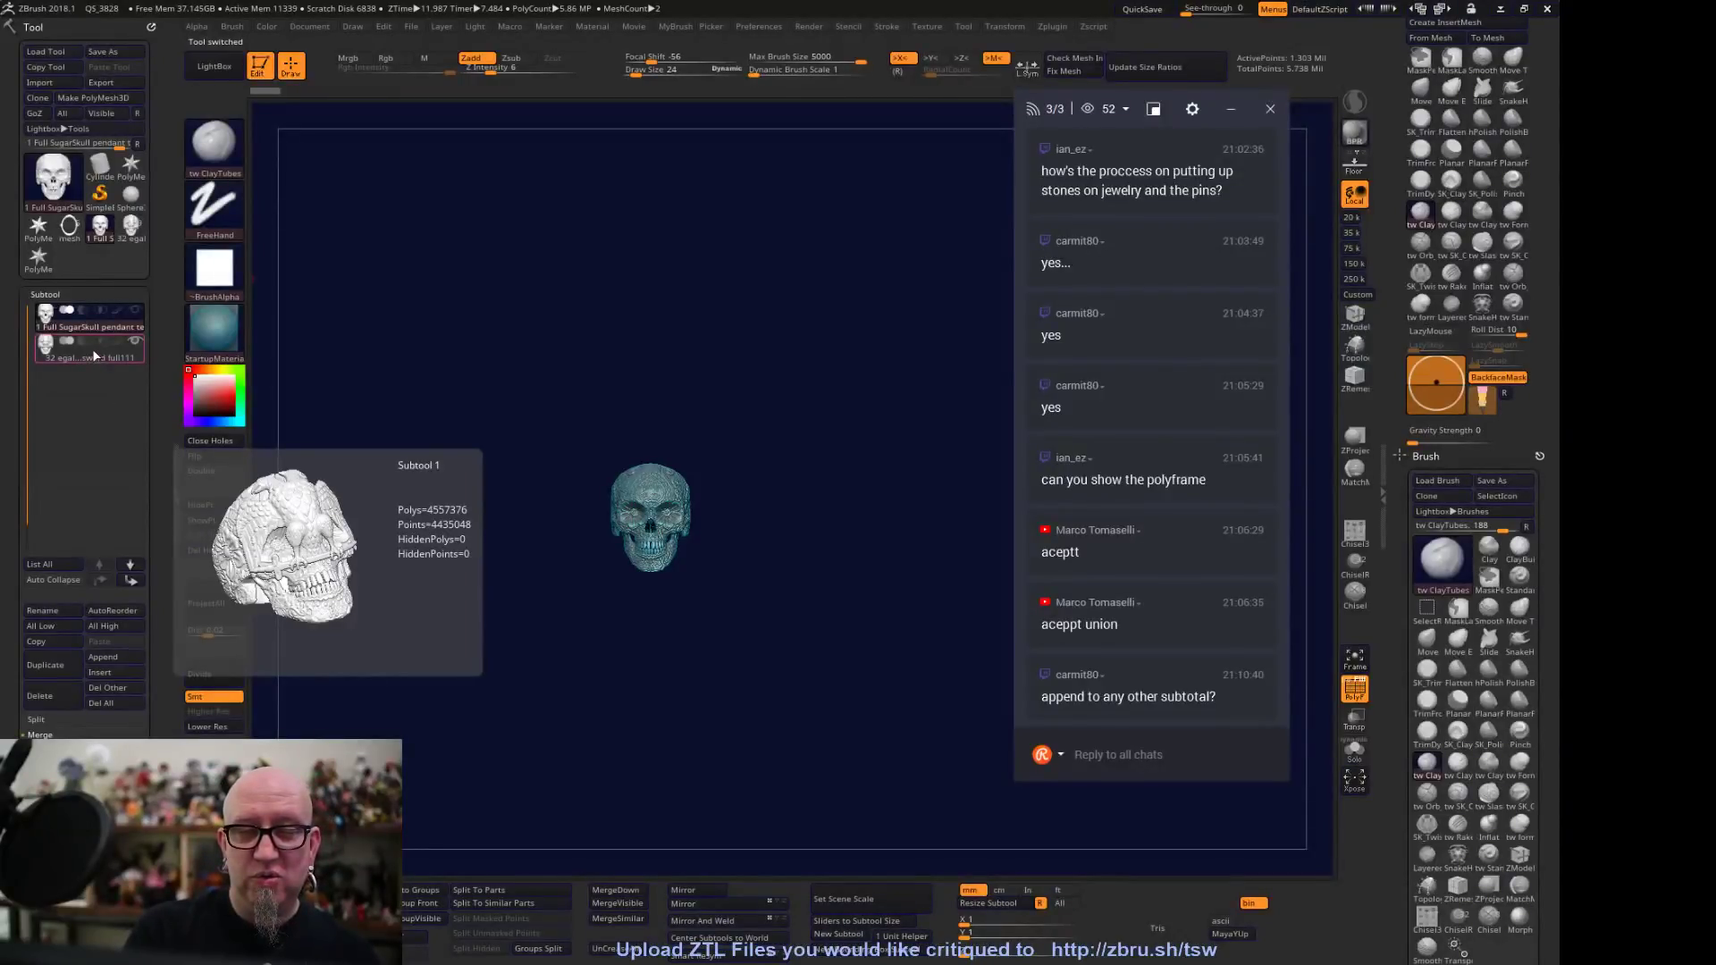
pyautogui.click(93, 348)
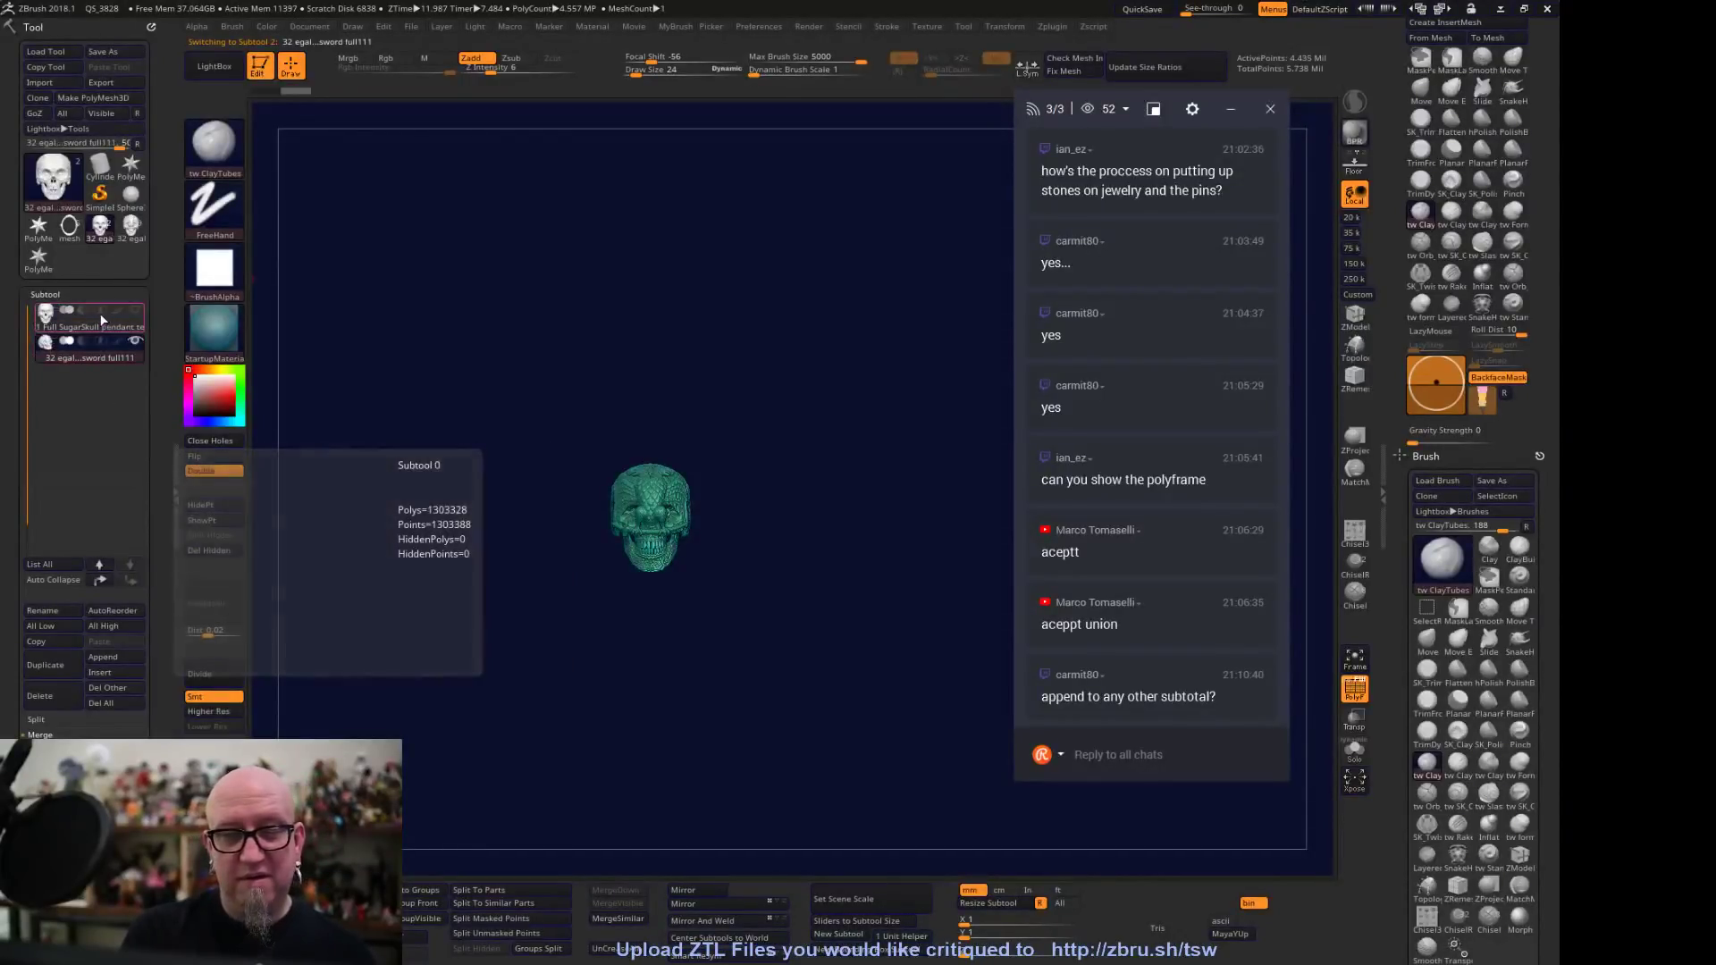
pyautogui.click(101, 319)
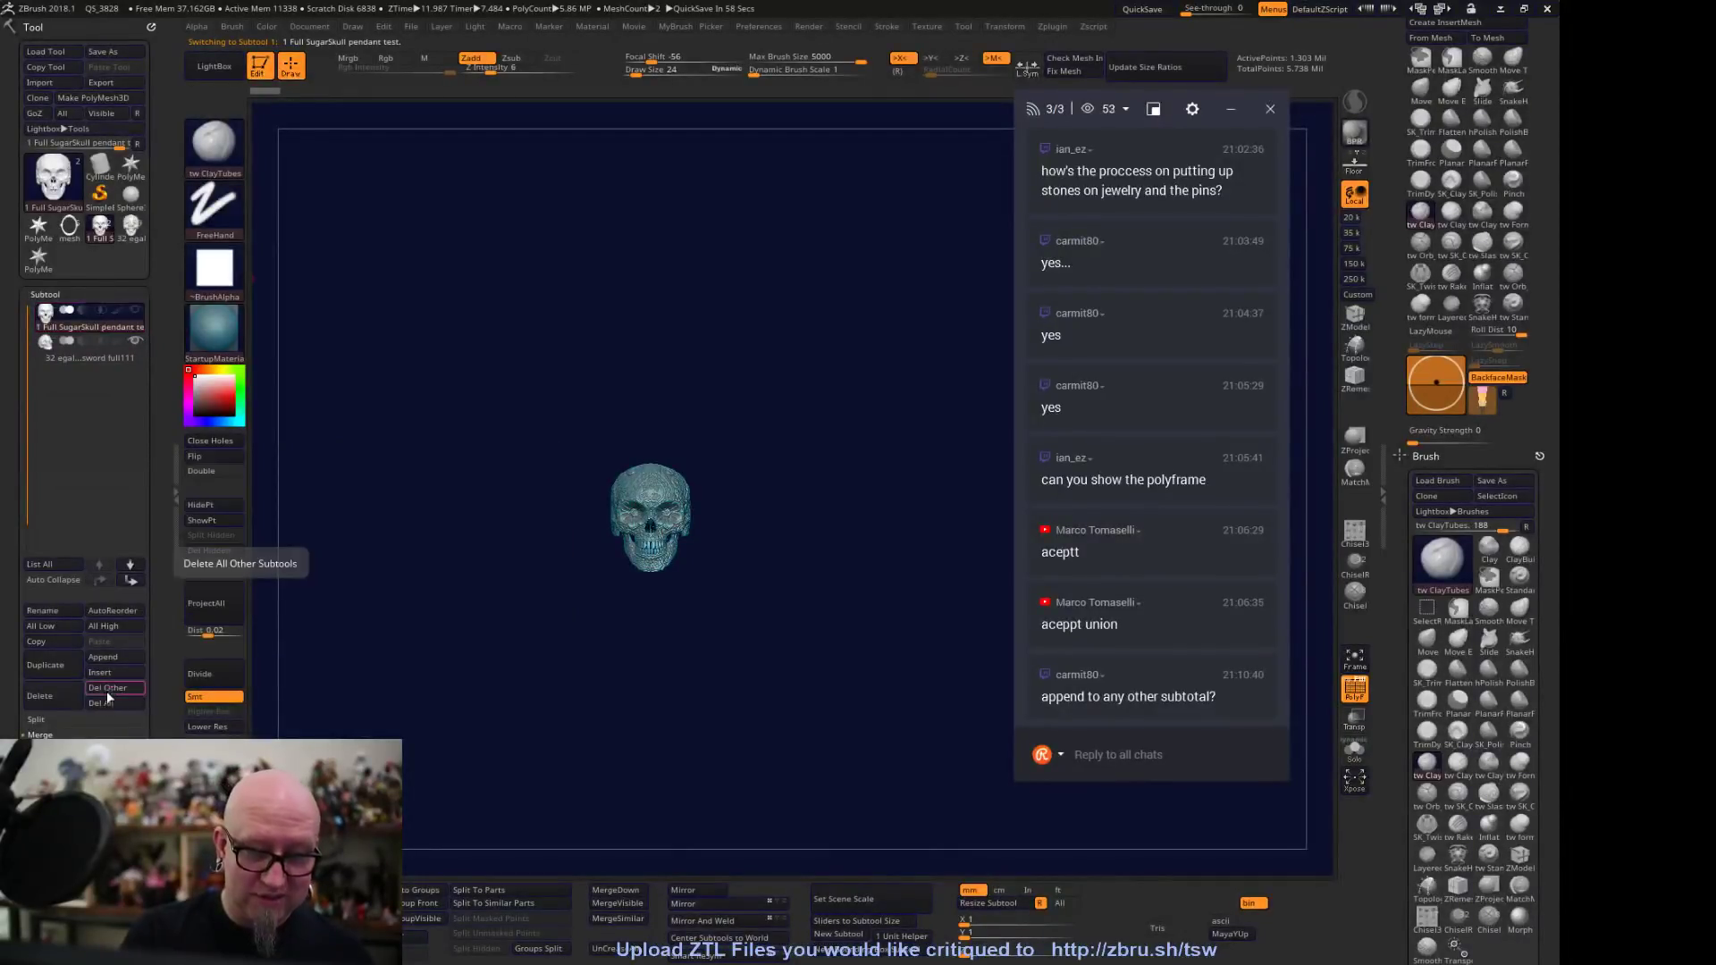
pyautogui.click(45, 695)
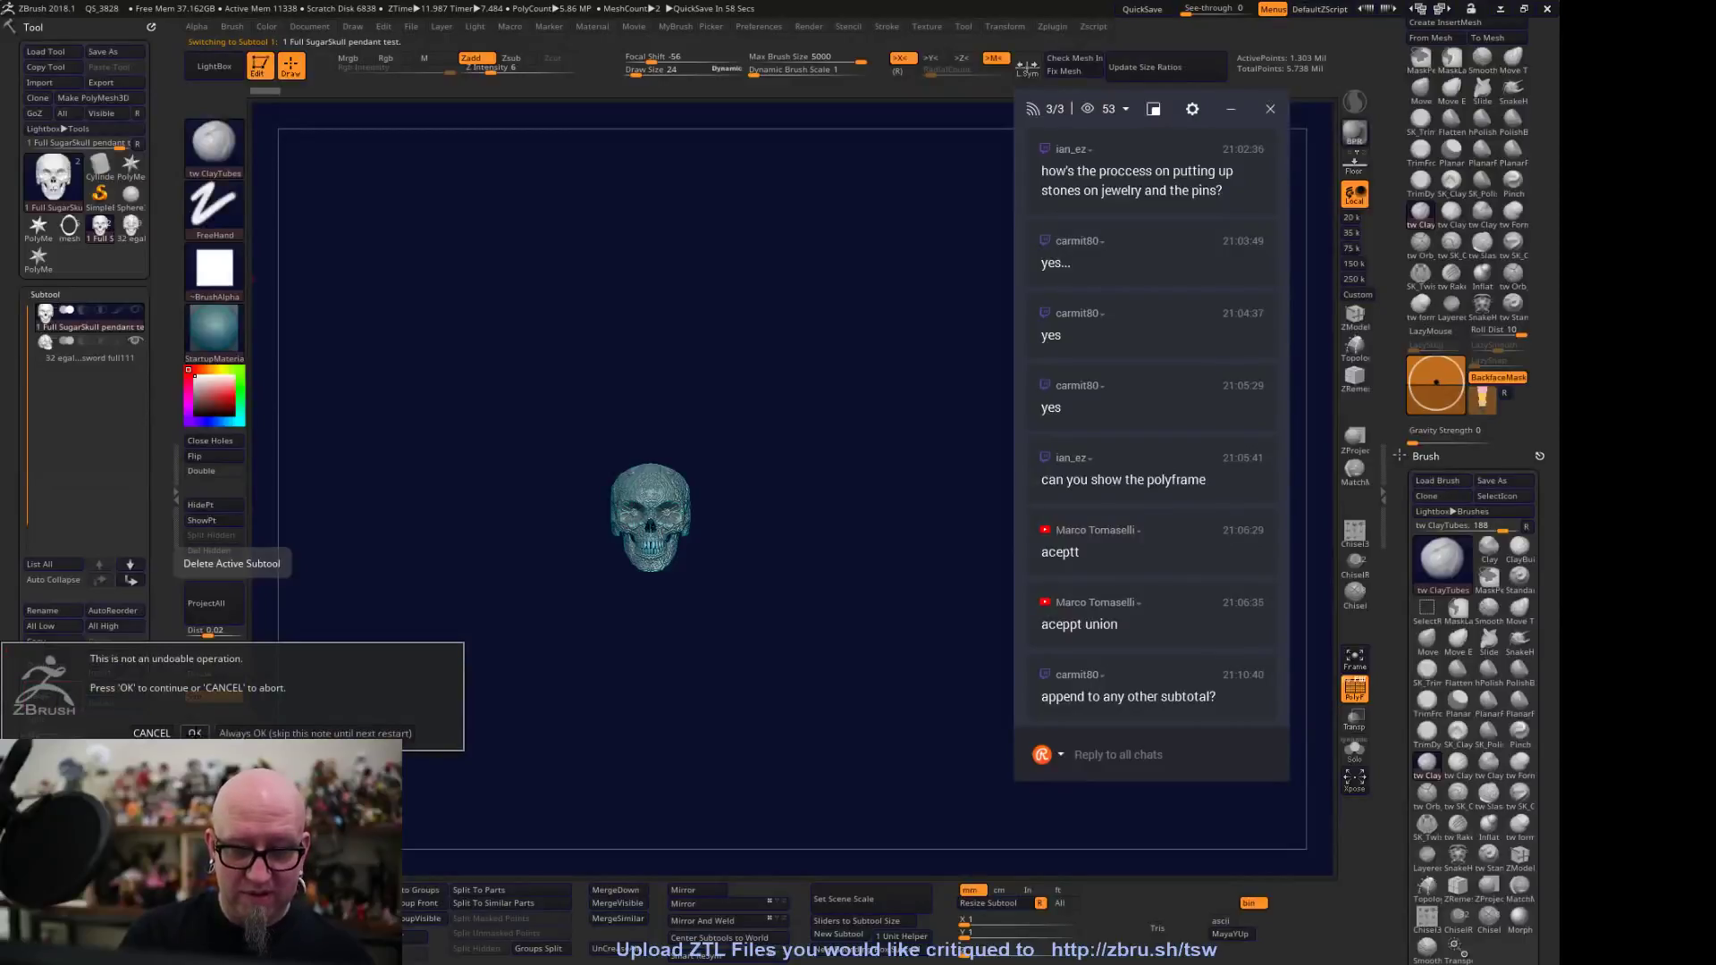
pyautogui.click(196, 733)
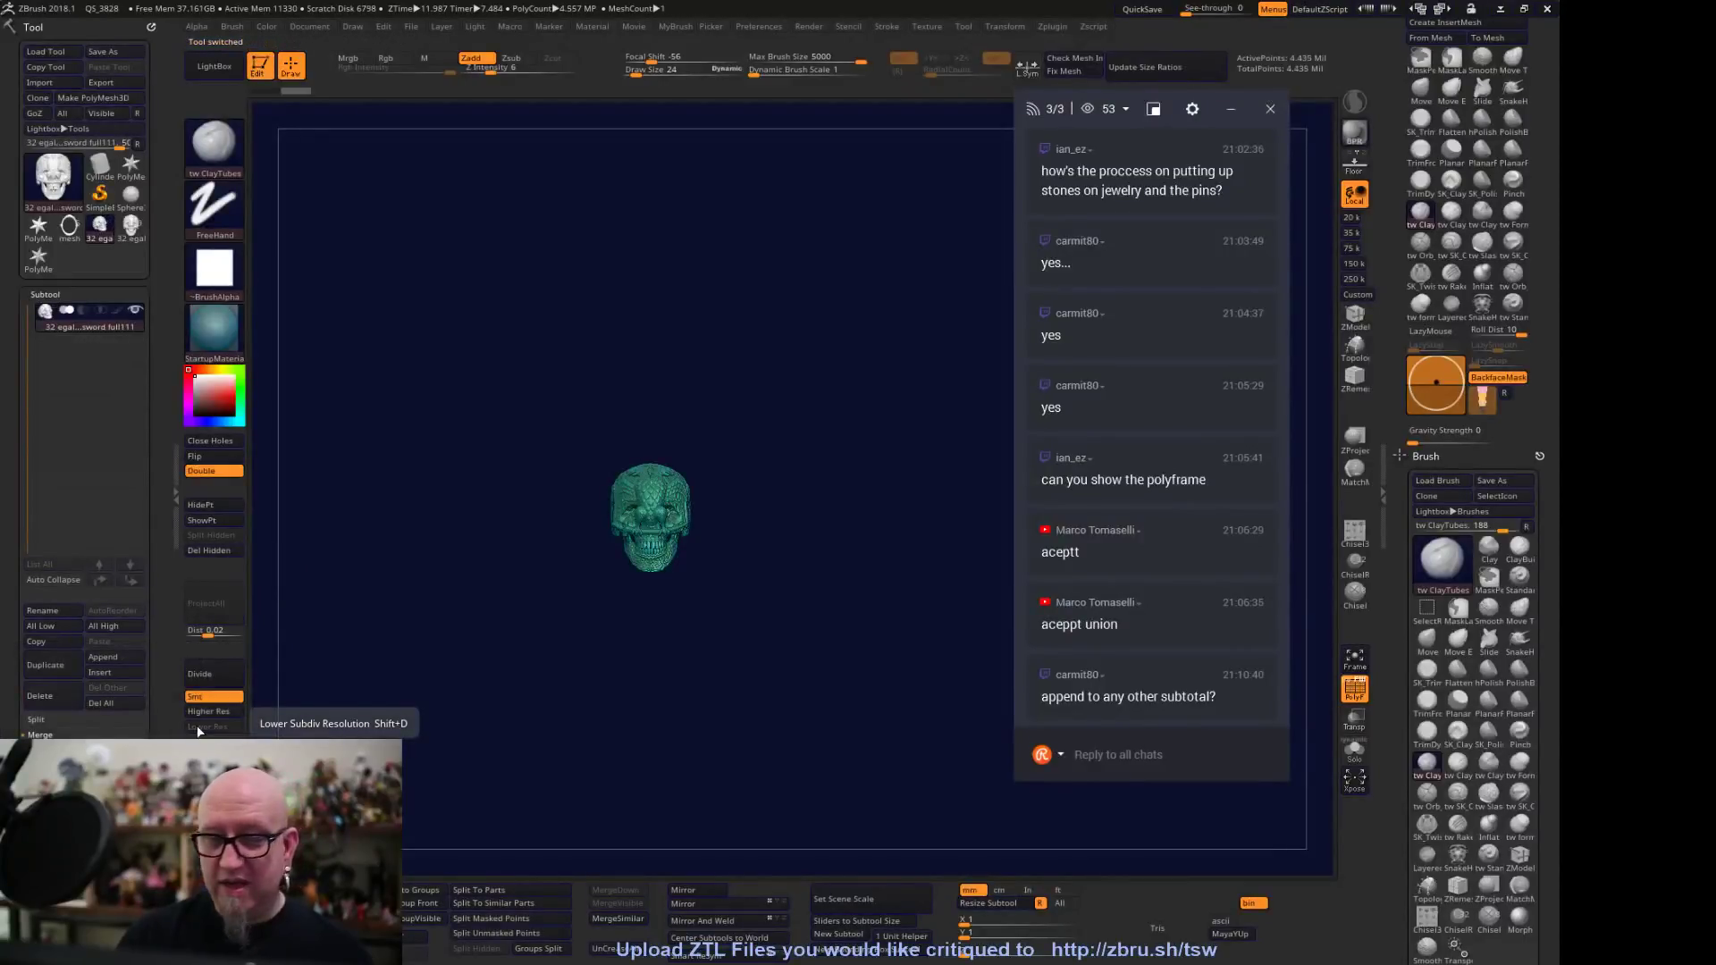
# Frame the remaining fused skull and check it for loose pieces with Split To Parts
pyautogui.press('f')
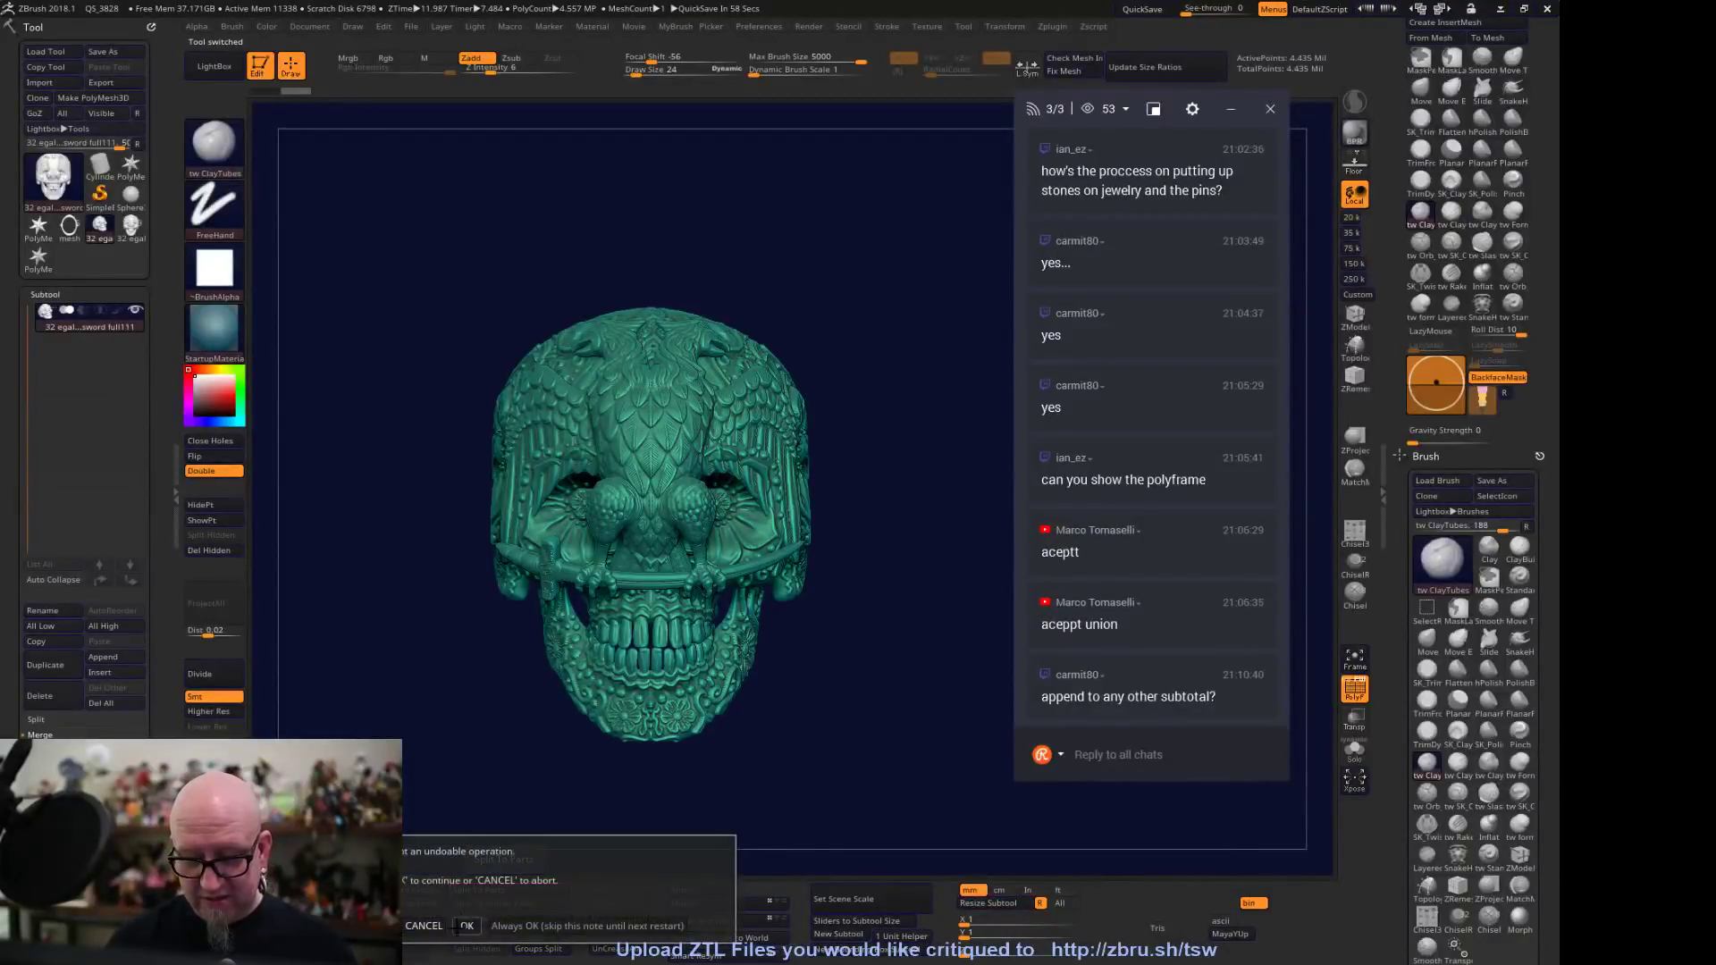
pyautogui.click(487, 889)
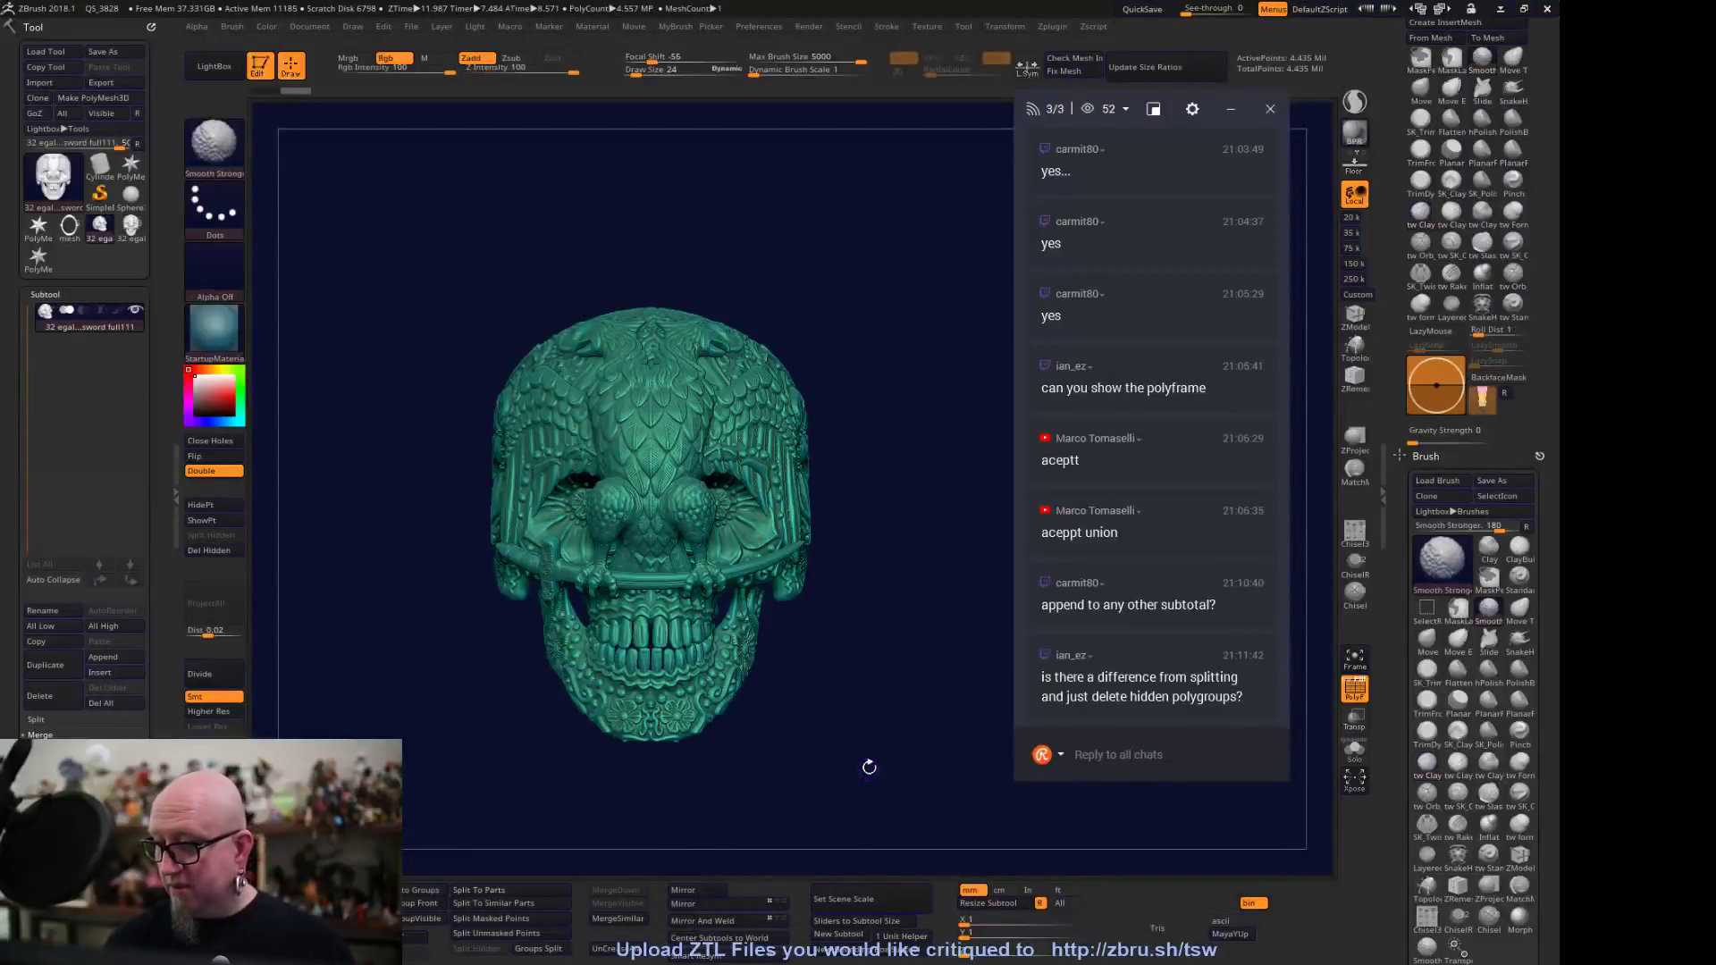
pyautogui.moveTo(866, 762); pyautogui.dragTo(829, 749)
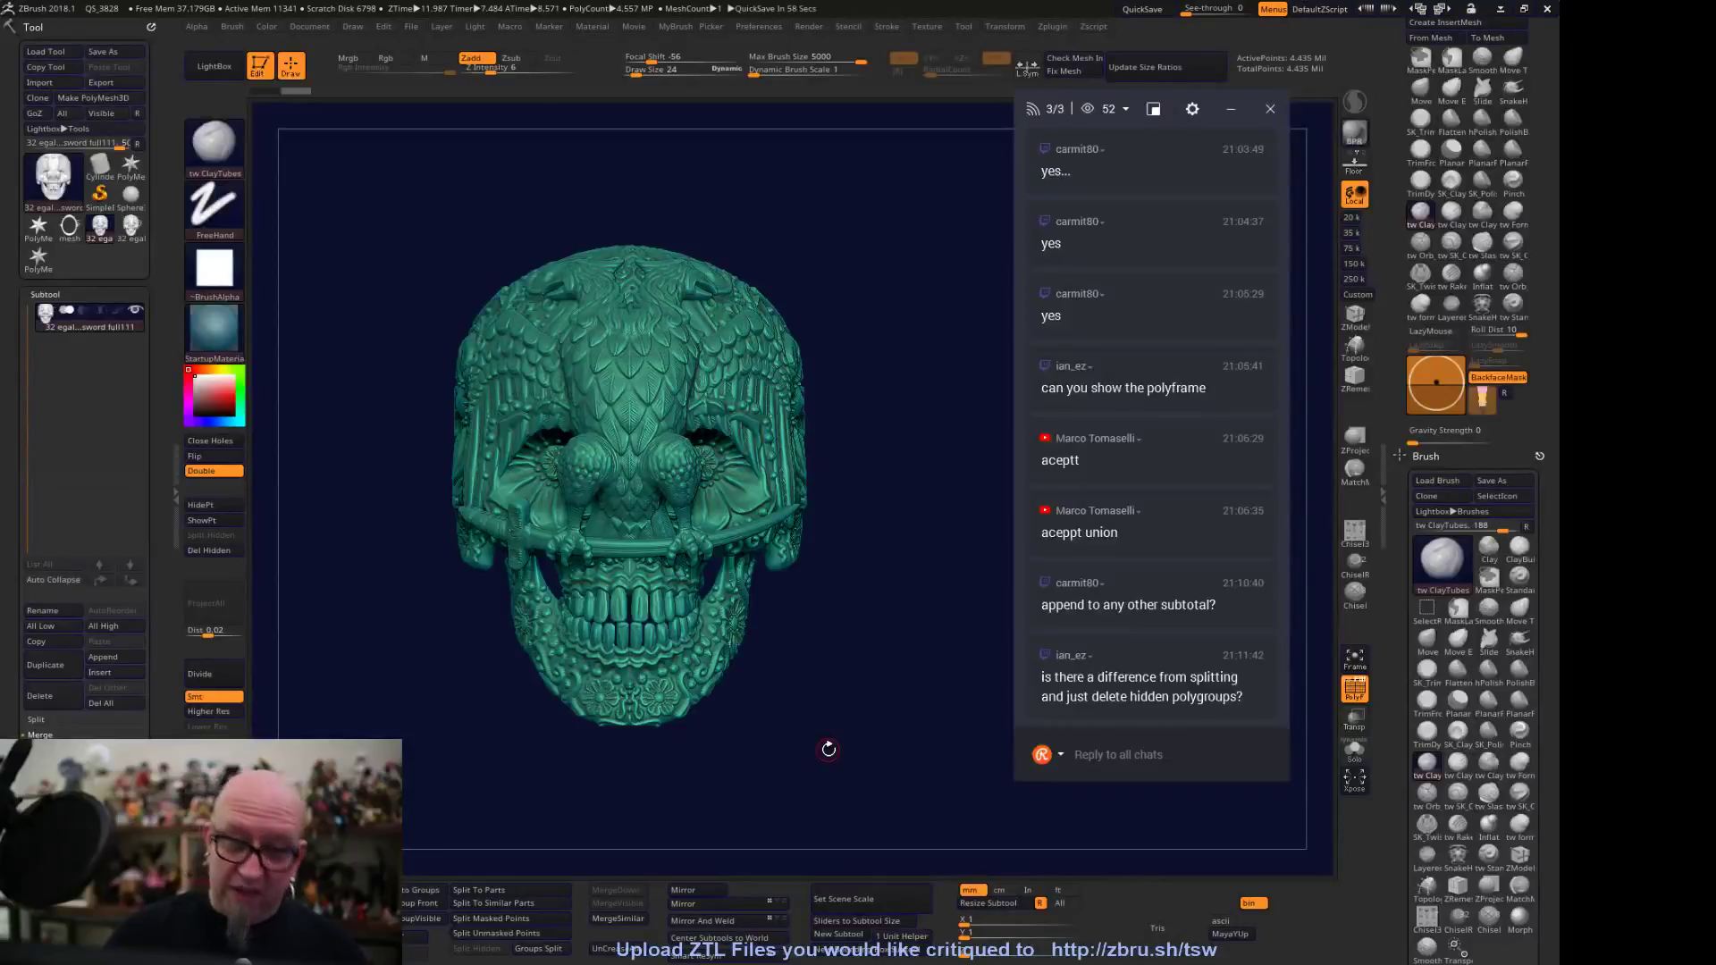
# Return to the tool holding the split parts, frame its main skull, hide it and select the first leftover fragment subtool
pyautogui.click(131, 227)
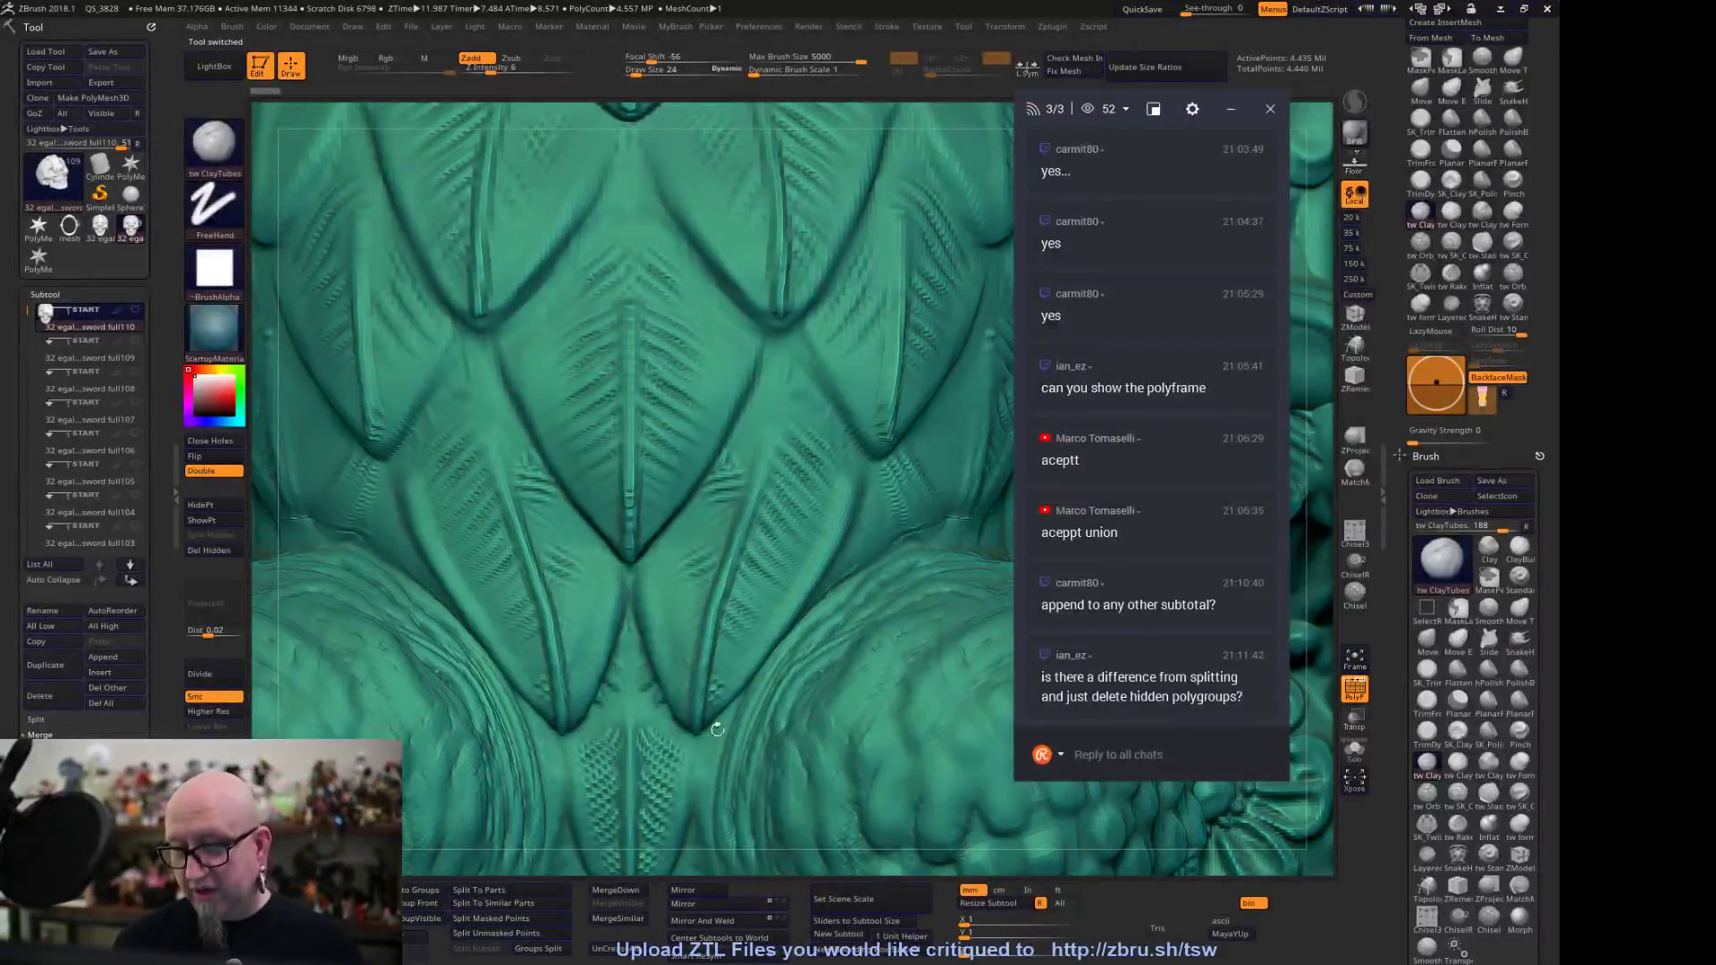
pyautogui.press('f')
pyautogui.keyDown('alt'); pyautogui.moveTo(879, 341); pyautogui.dragTo(804, 249); pyautogui.keyUp('alt')
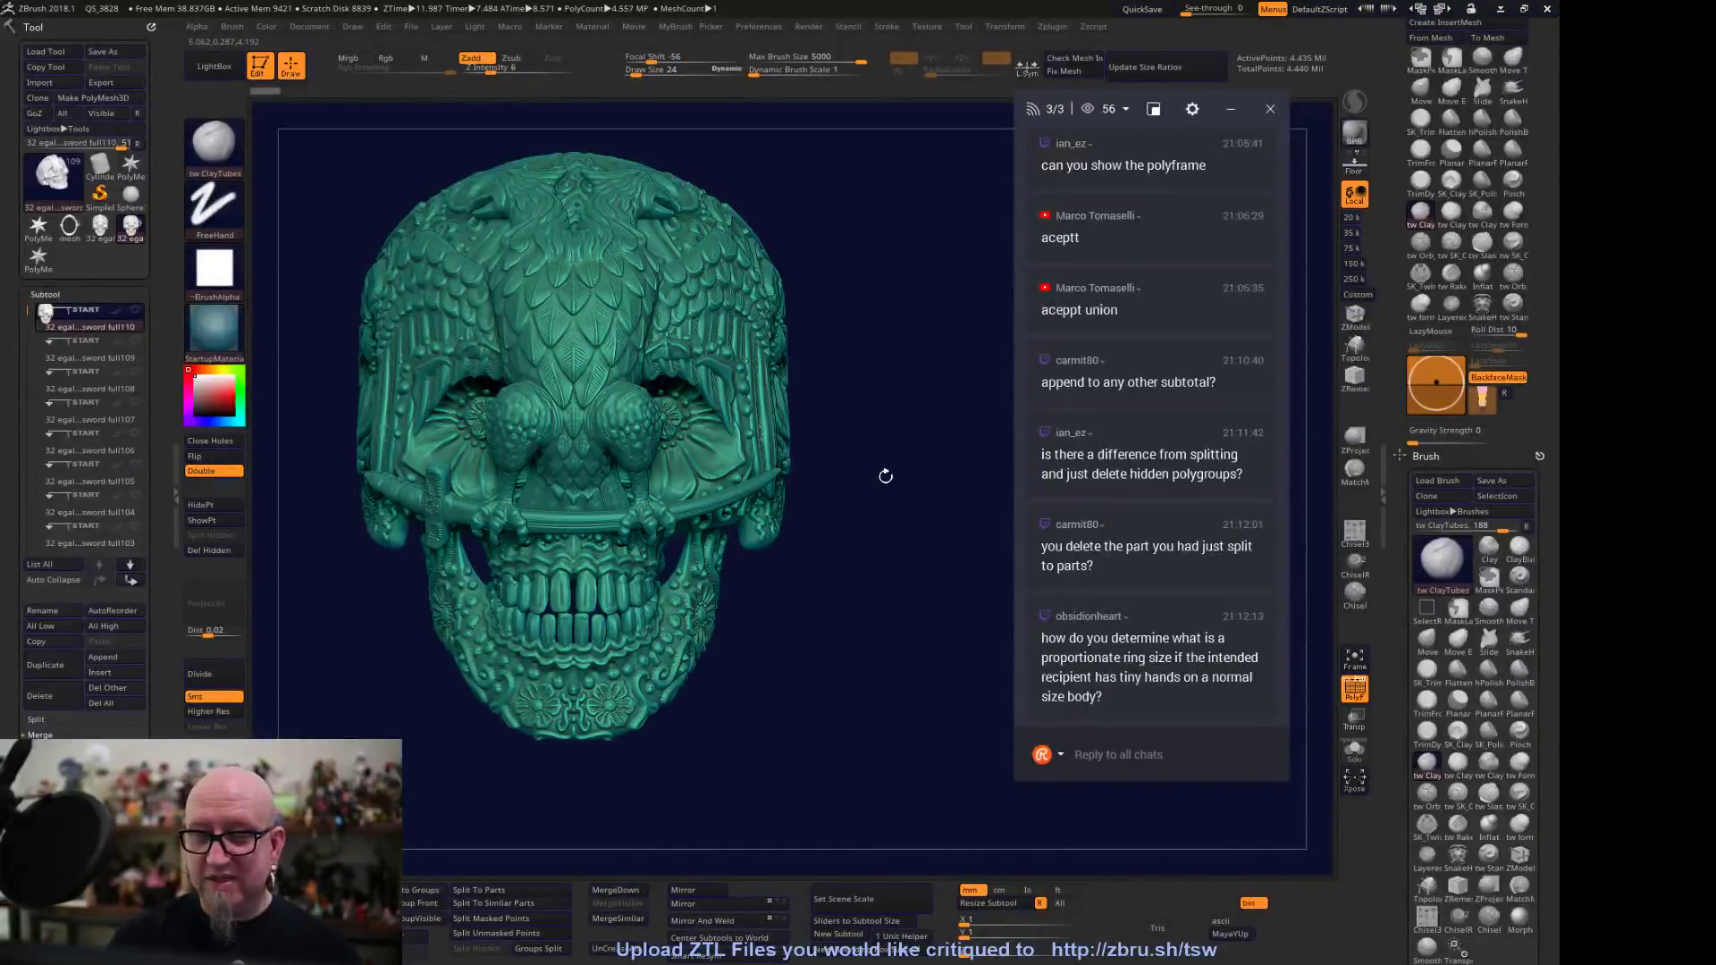
pyautogui.click(227, 551)
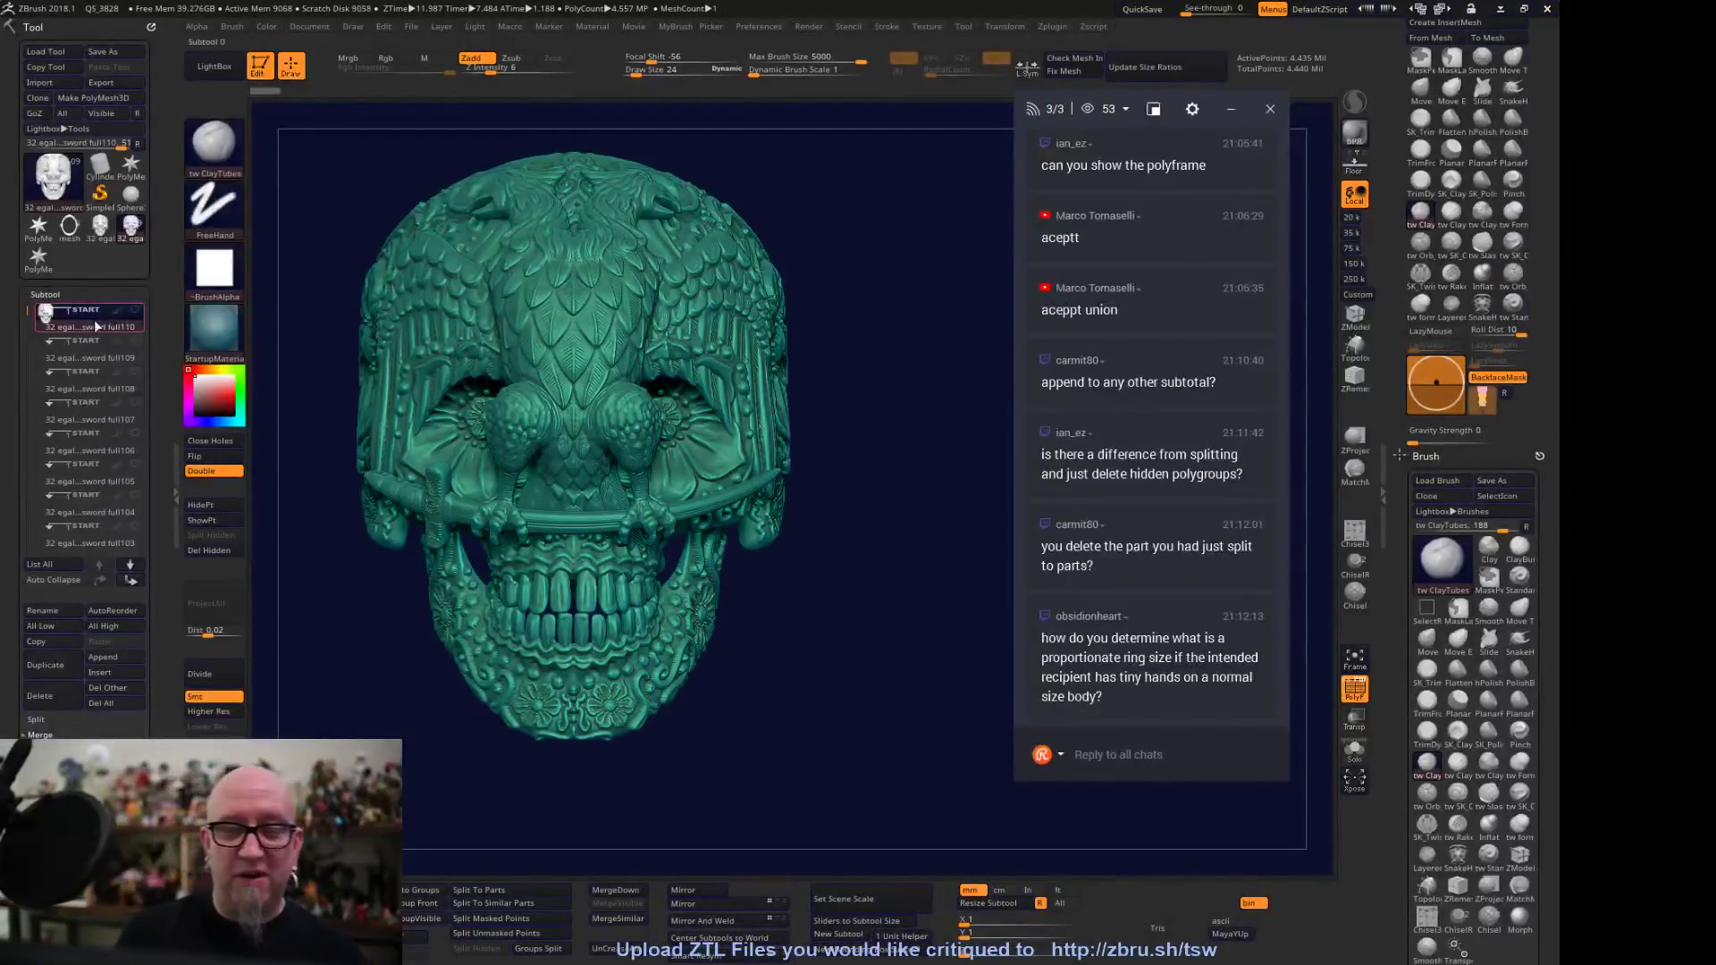
pyautogui.click(139, 310)
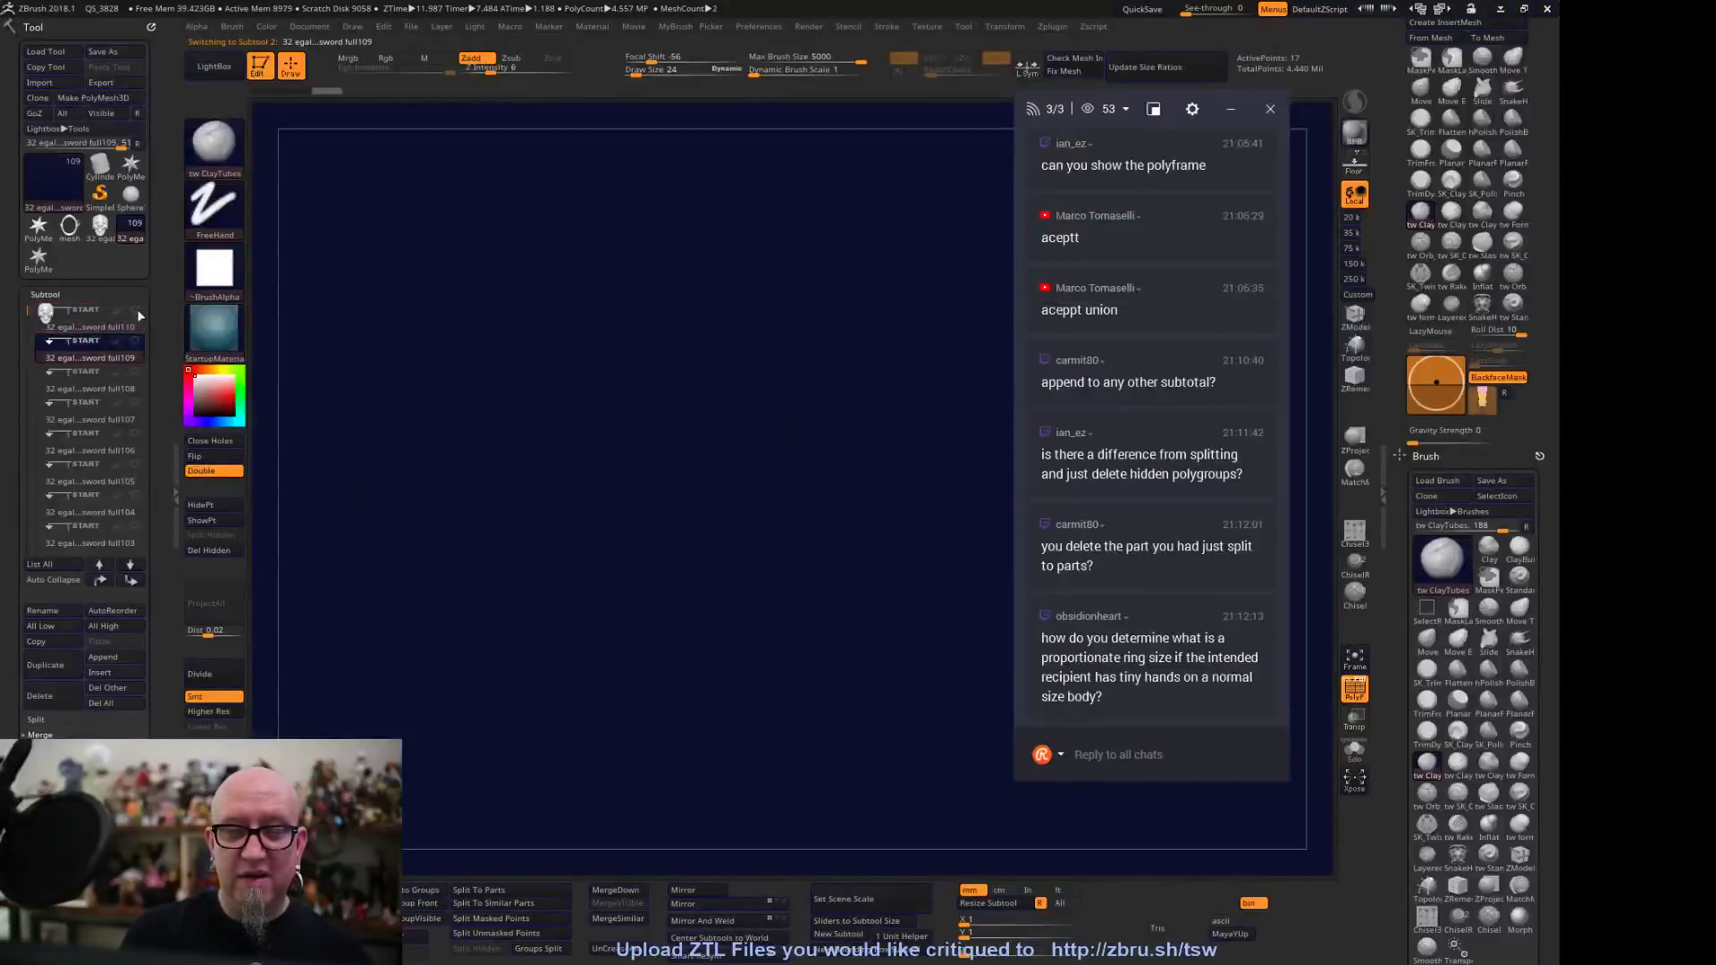
# Show the hidden small-piece subtools and switch the active tool to the skull ring
pyautogui.click(130, 336)
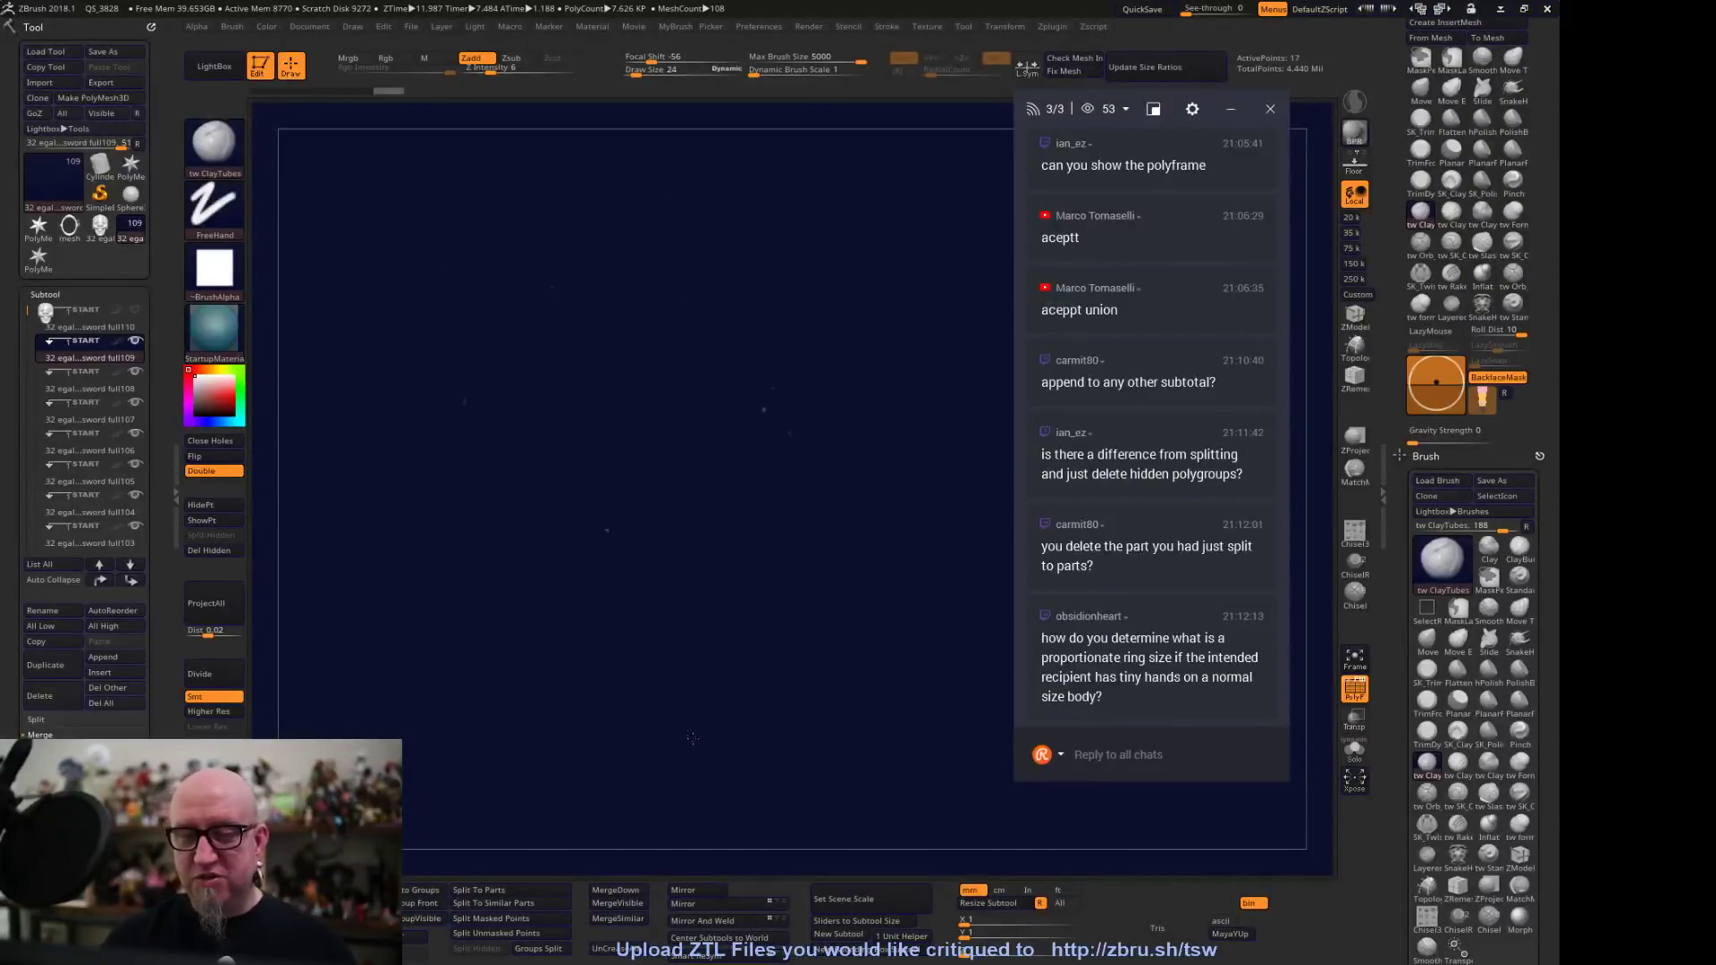
pyautogui.press('shift')
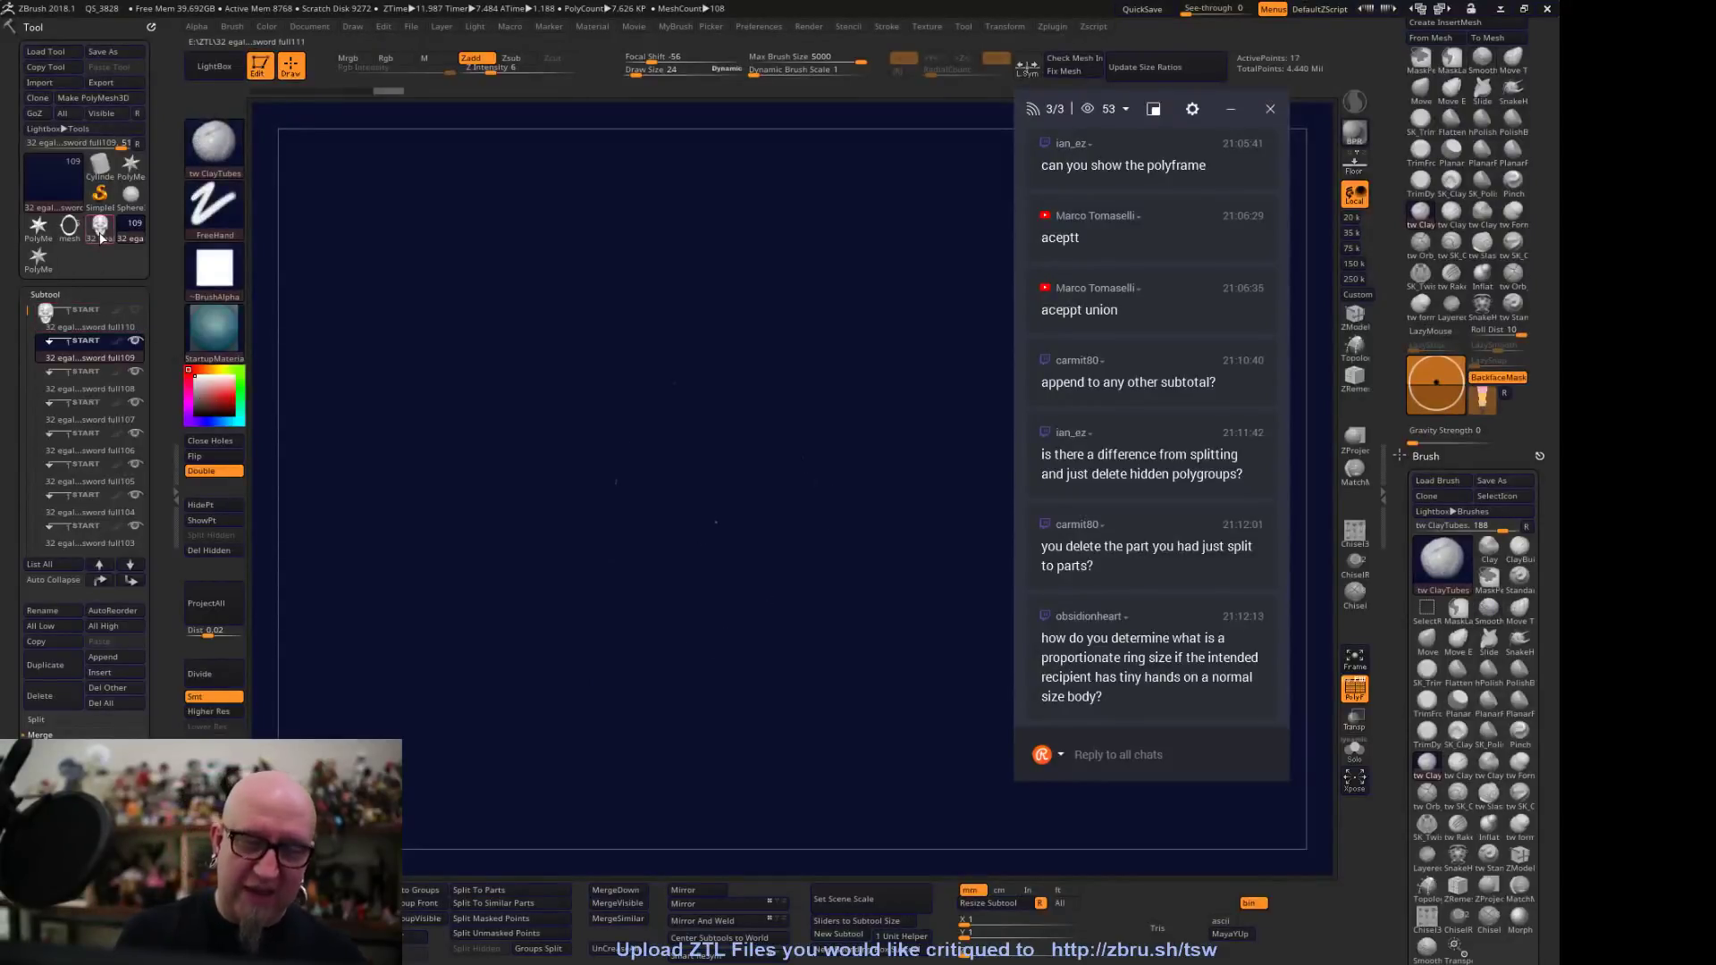
pyautogui.keyDown('alt'); pyautogui.moveTo(317, 632); pyautogui.dragTo(601, 643); pyautogui.keyUp('alt')
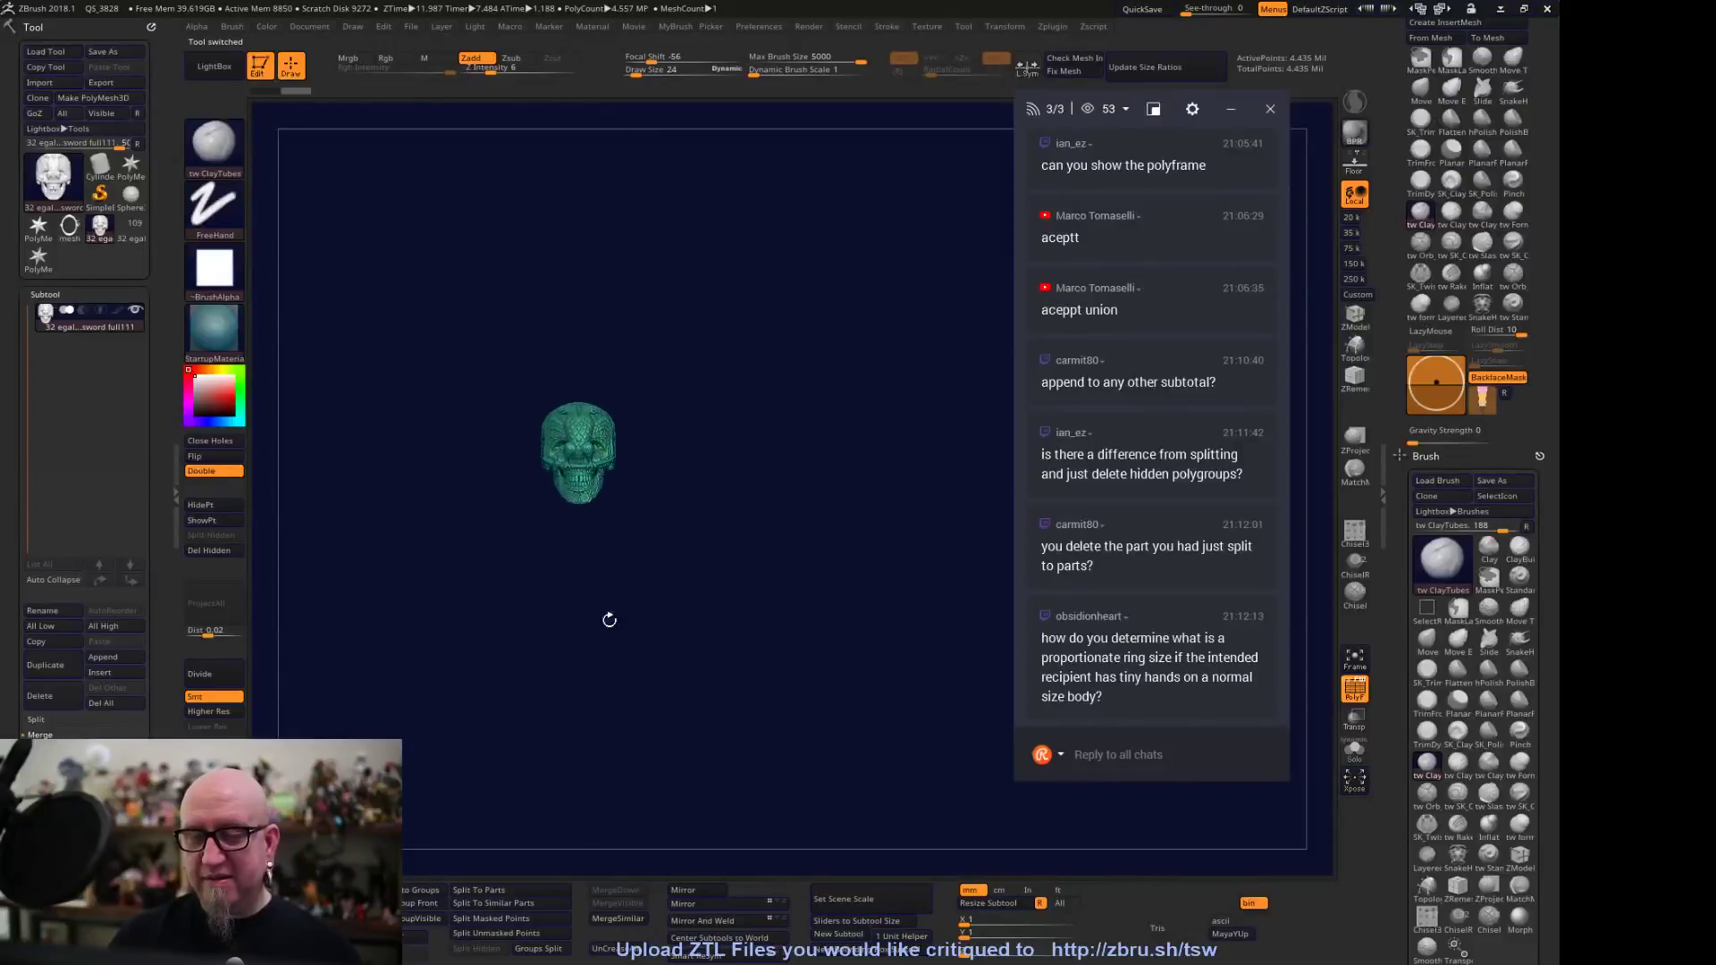
pyautogui.hotkey('ctrl', 'shift')
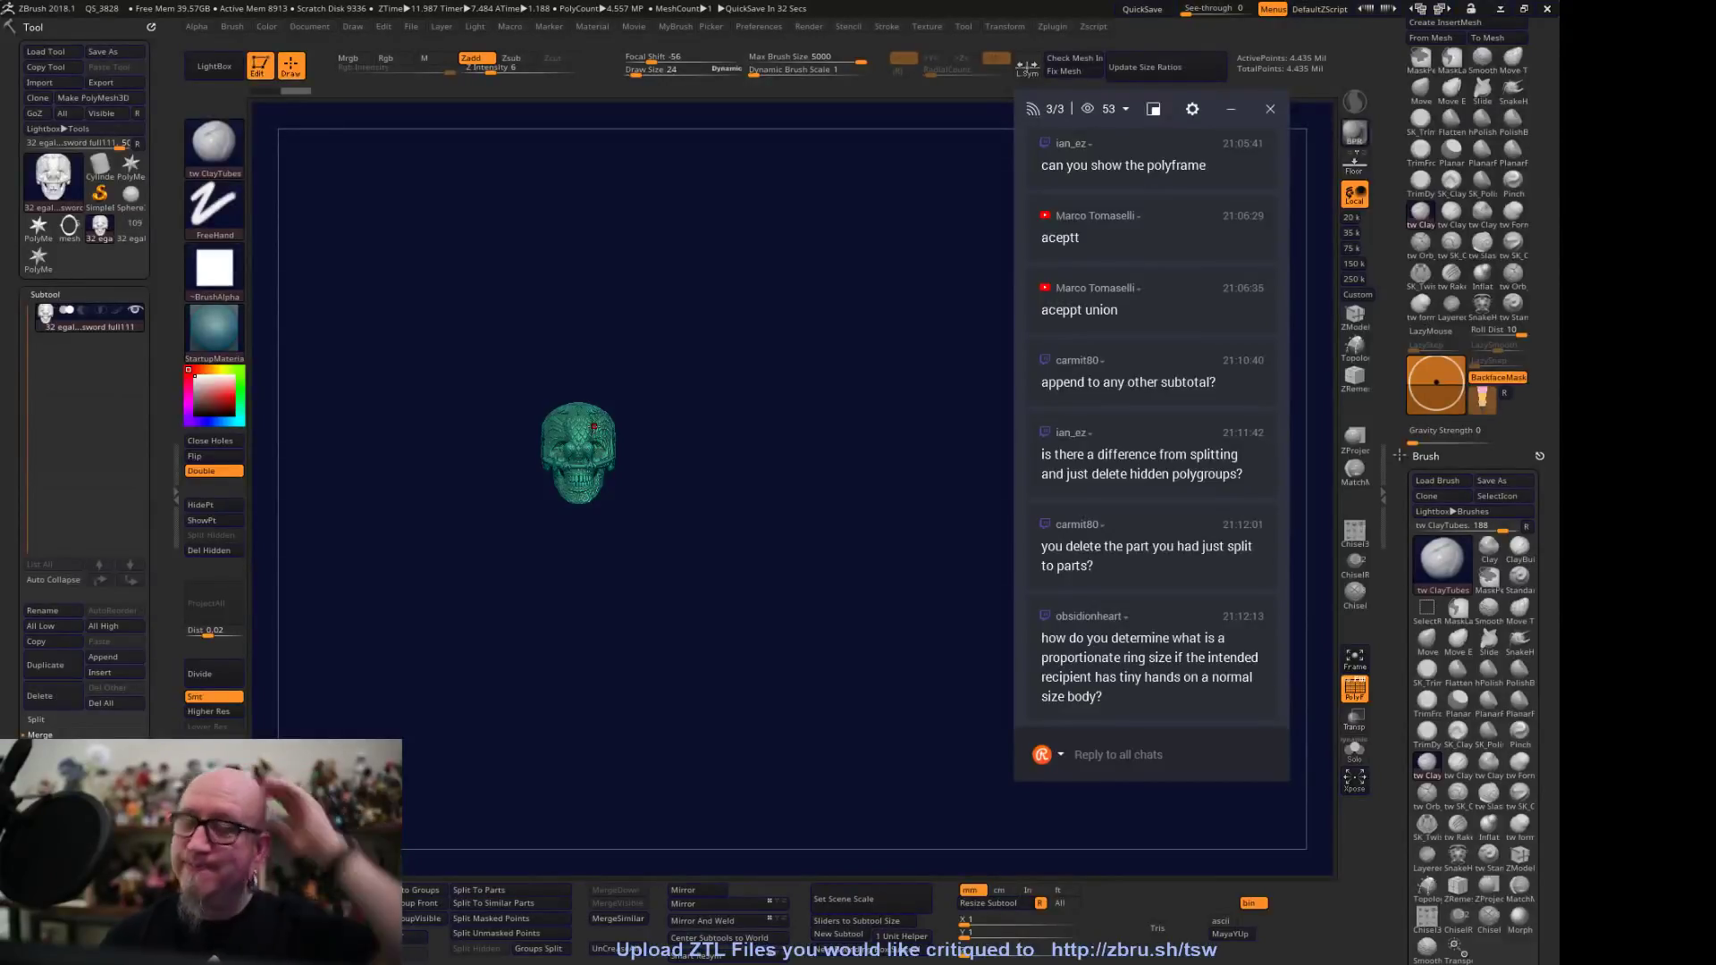
# Select the Inflat brush and set its draw size to 72 for thickening the inside of the skull
pyautogui.moveTo(727, 716); pyautogui.dragTo(851, 849)
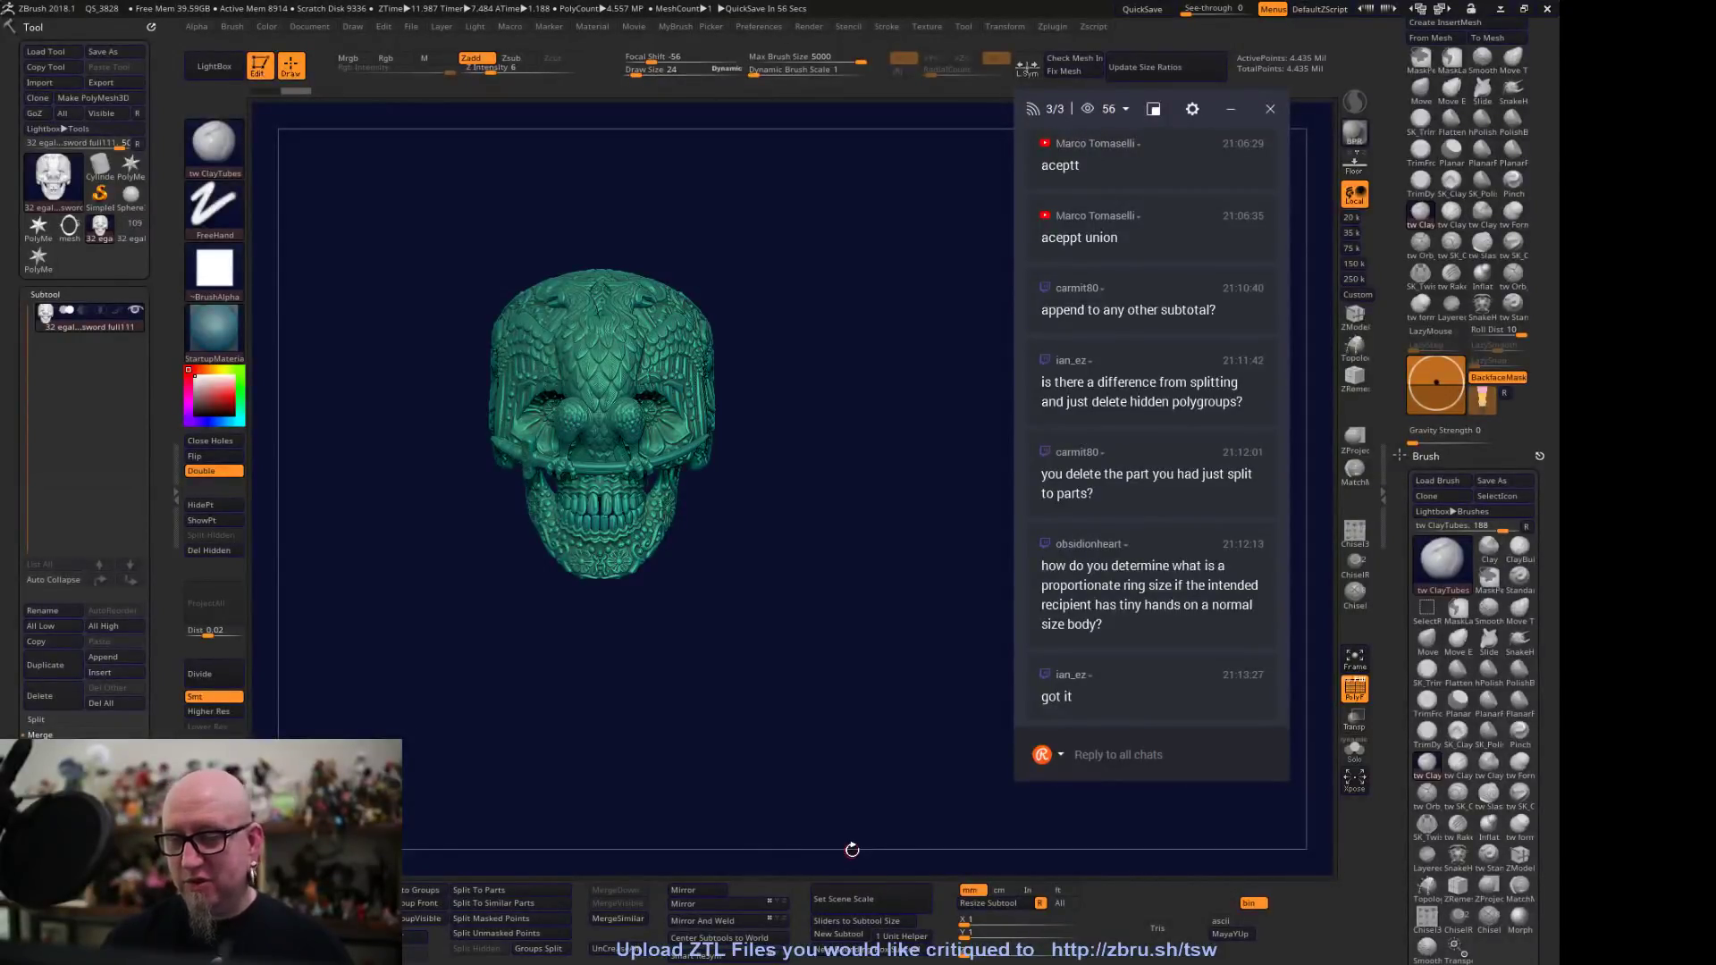
pyautogui.moveTo(716, 679); pyautogui.dragTo(608, 625)
pyautogui.moveTo(625, 719); pyautogui.dragTo(835, 801)
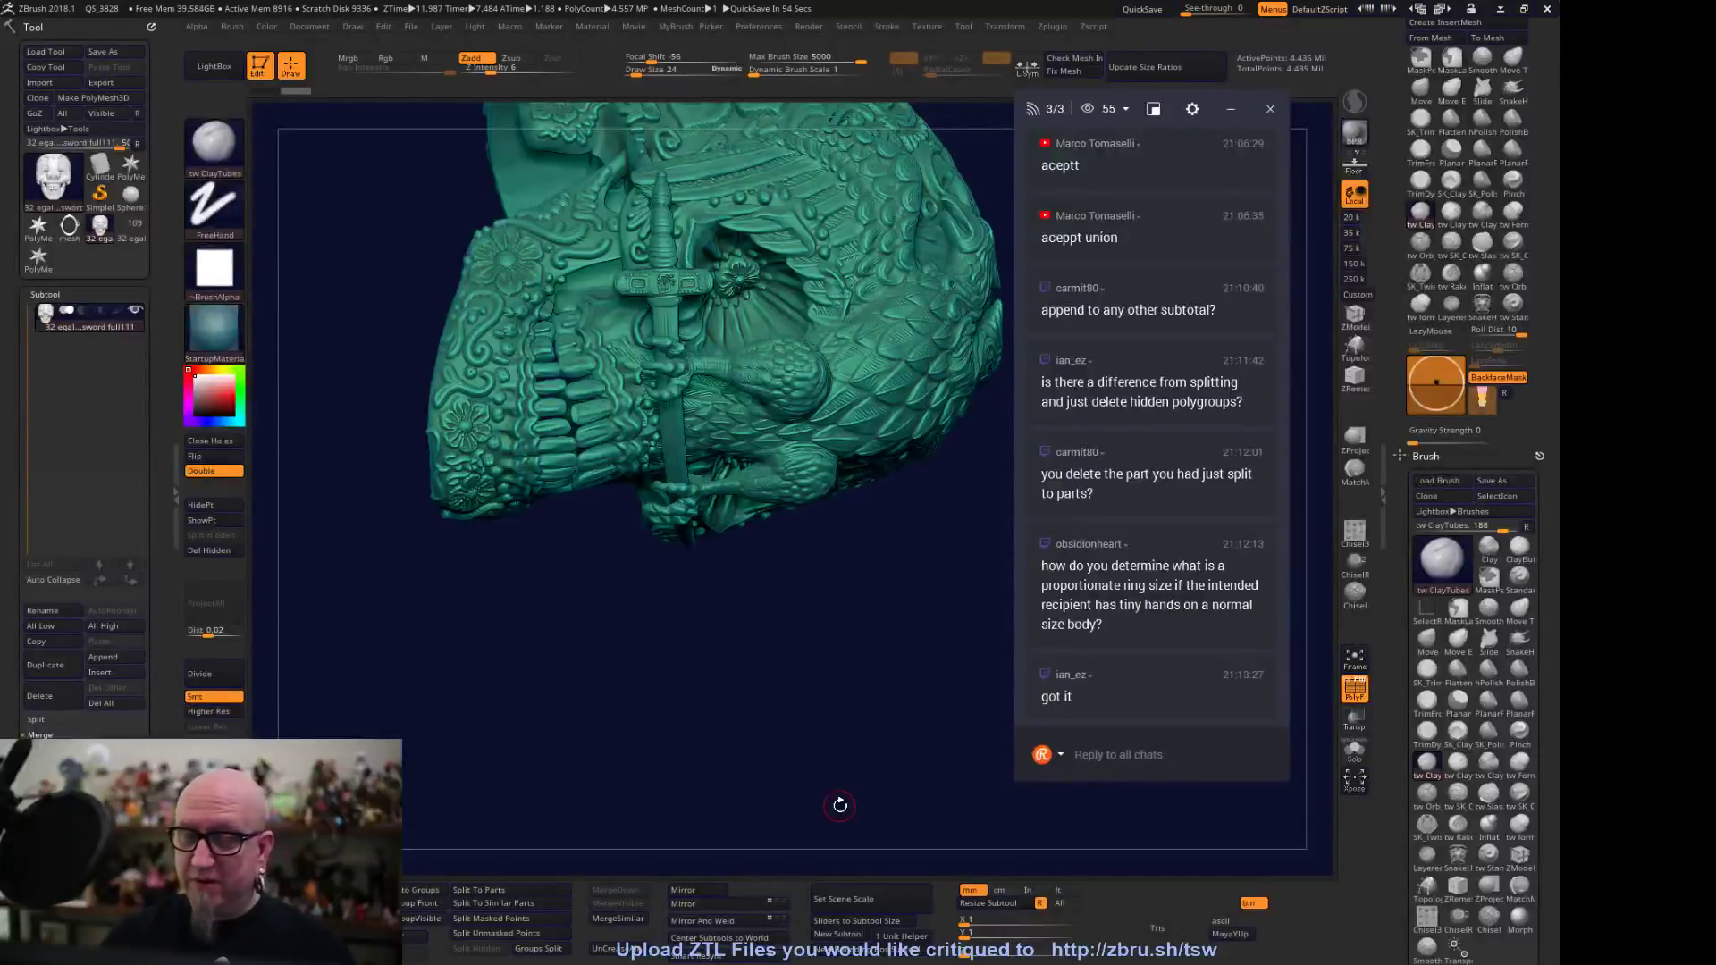
pyautogui.moveTo(840, 805); pyautogui.dragTo(938, 655)
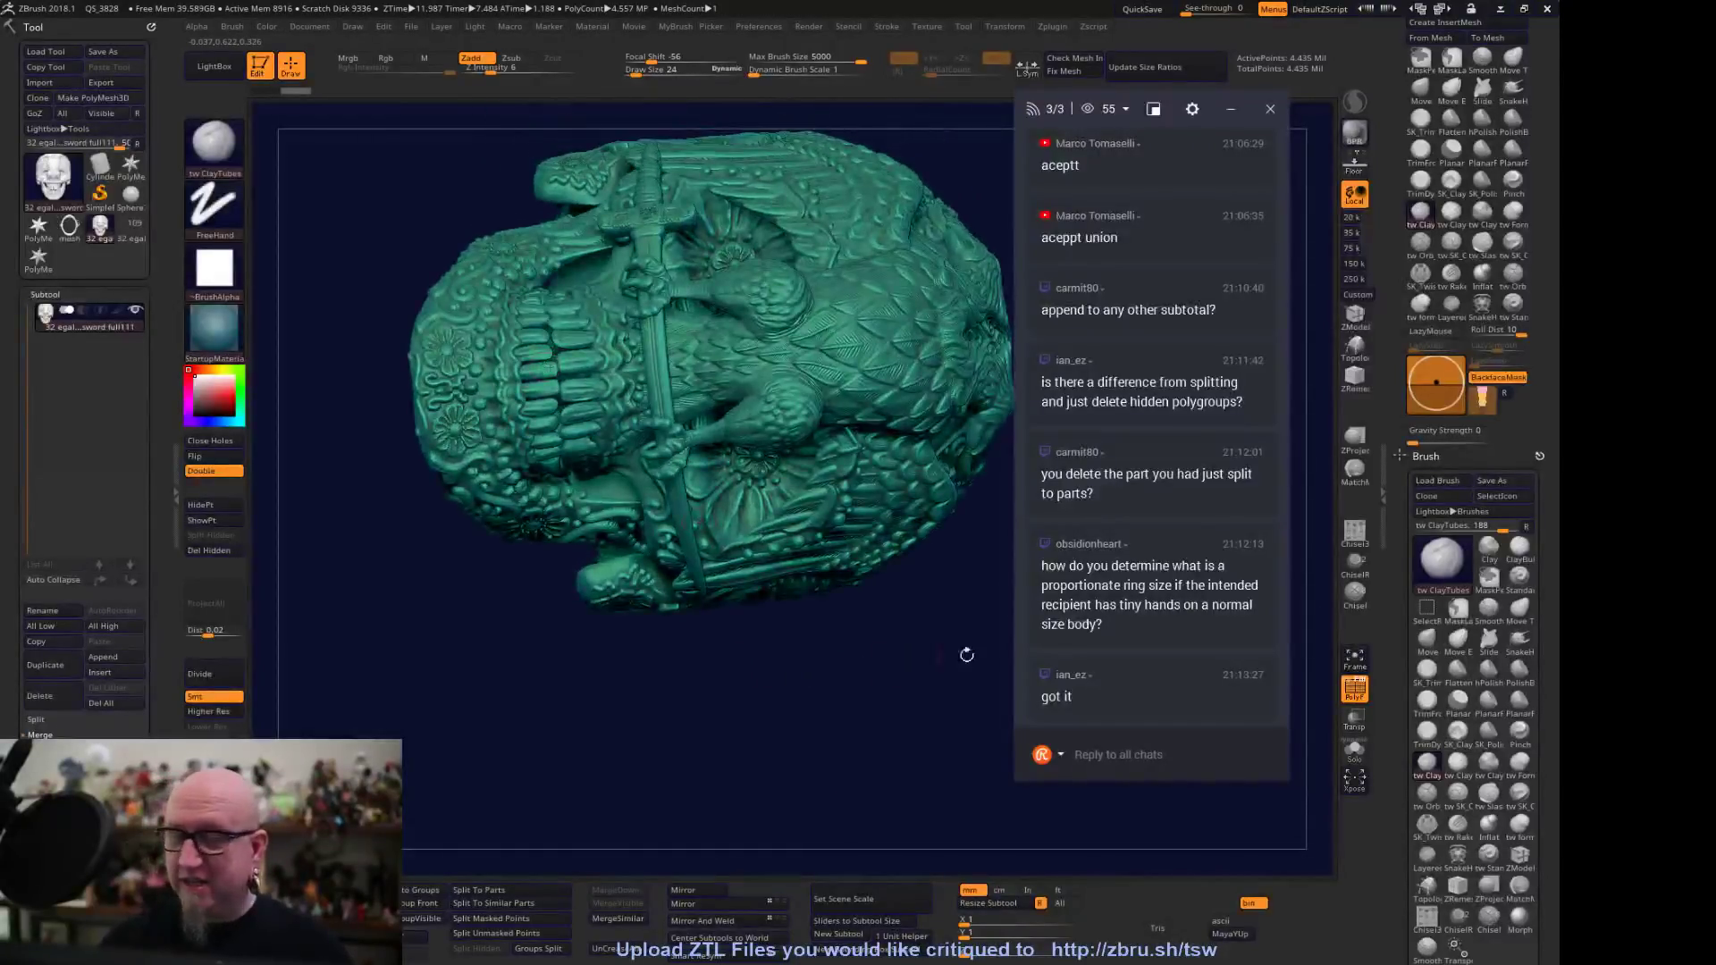
pyautogui.click(1488, 824)
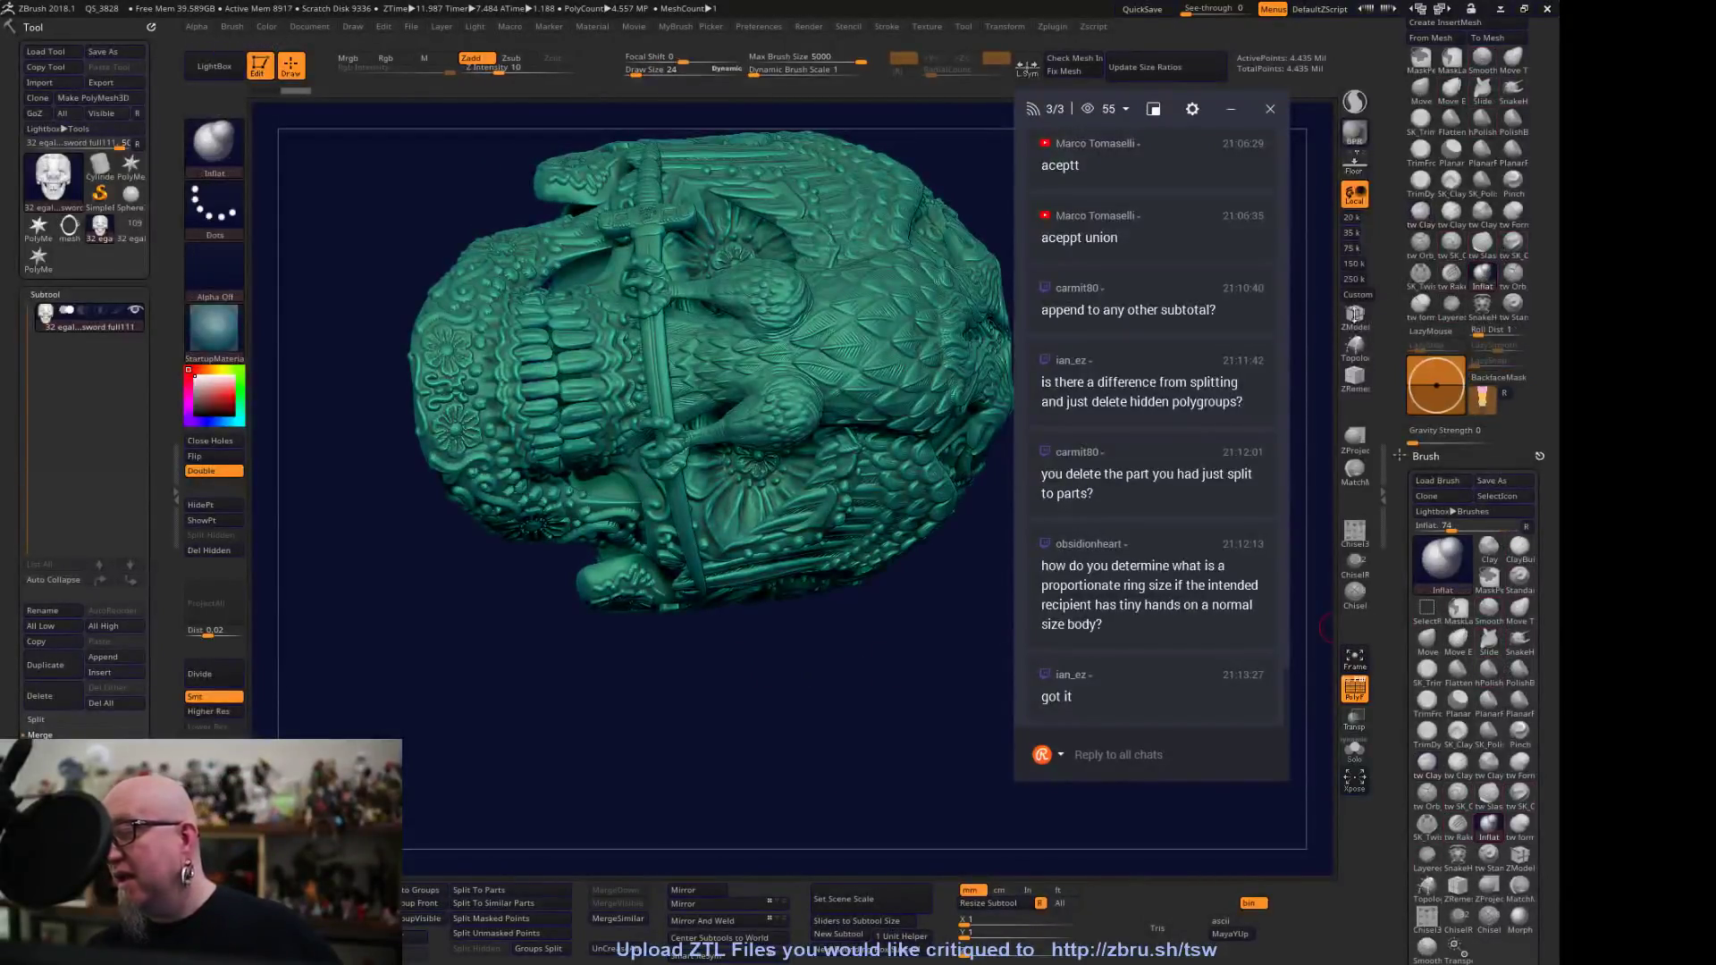
pyautogui.moveTo(748, 661); pyautogui.dragTo(674, 460)
pyautogui.moveTo(764, 266); pyautogui.dragTo(634, 310)
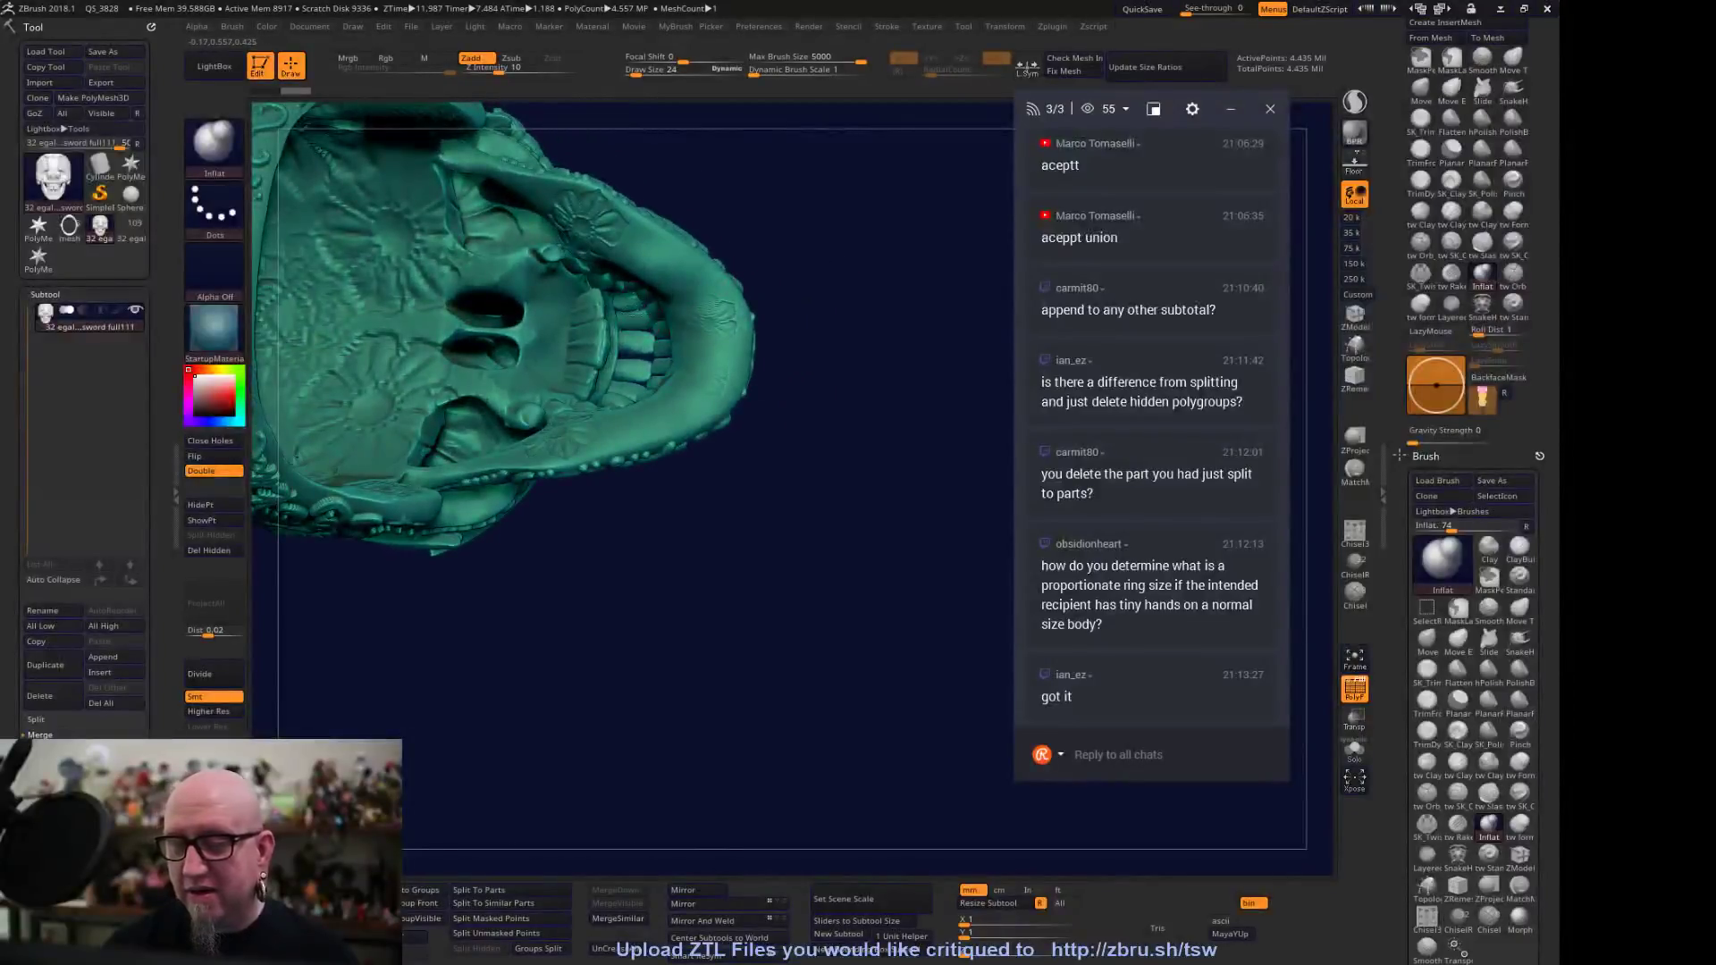
pyautogui.press('space')
pyautogui.moveTo(826, 254); pyautogui.dragTo(832, 255)
# Inflate the thin inner walls of the lower jaw and the area behind the teeth
pyautogui.moveTo(829, 357); pyautogui.dragTo(804, 201)
pyautogui.moveTo(645, 286); pyautogui.dragTo(561, 215)
pyautogui.moveTo(817, 223); pyautogui.dragTo(844, 420)
pyautogui.moveTo(659, 353)
pyautogui.mouseDown()
pyautogui.moveTo(627, 323)
pyautogui.moveTo(660, 323)
pyautogui.moveTo(556, 432)
pyautogui.mouseUp()
pyautogui.moveTo(811, 456); pyautogui.dragTo(779, 336)
pyautogui.moveTo(640, 311)
pyautogui.mouseDown()
pyautogui.moveTo(636, 346)
pyautogui.moveTo(618, 313)
pyautogui.moveTo(633, 304)
pyautogui.moveTo(644, 347)
pyautogui.moveTo(645, 324)
pyautogui.mouseUp()
pyautogui.moveTo(790, 350)
pyautogui.mouseDown()
pyautogui.moveTo(794, 425)
pyautogui.moveTo(793, 411)
pyautogui.mouseUp()
pyautogui.moveTo(640, 318)
pyautogui.mouseDown()
pyautogui.moveTo(623, 380)
pyautogui.moveTo(648, 313)
pyautogui.moveTo(645, 361)
pyautogui.mouseUp()
pyautogui.moveTo(782, 487)
pyautogui.mouseDown()
pyautogui.moveTo(796, 429)
pyautogui.moveTo(811, 630)
pyautogui.mouseUp()
pyautogui.moveTo(887, 381)
pyautogui.mouseDown()
pyautogui.moveTo(910, 402)
pyautogui.moveTo(904, 447)
pyautogui.mouseUp()
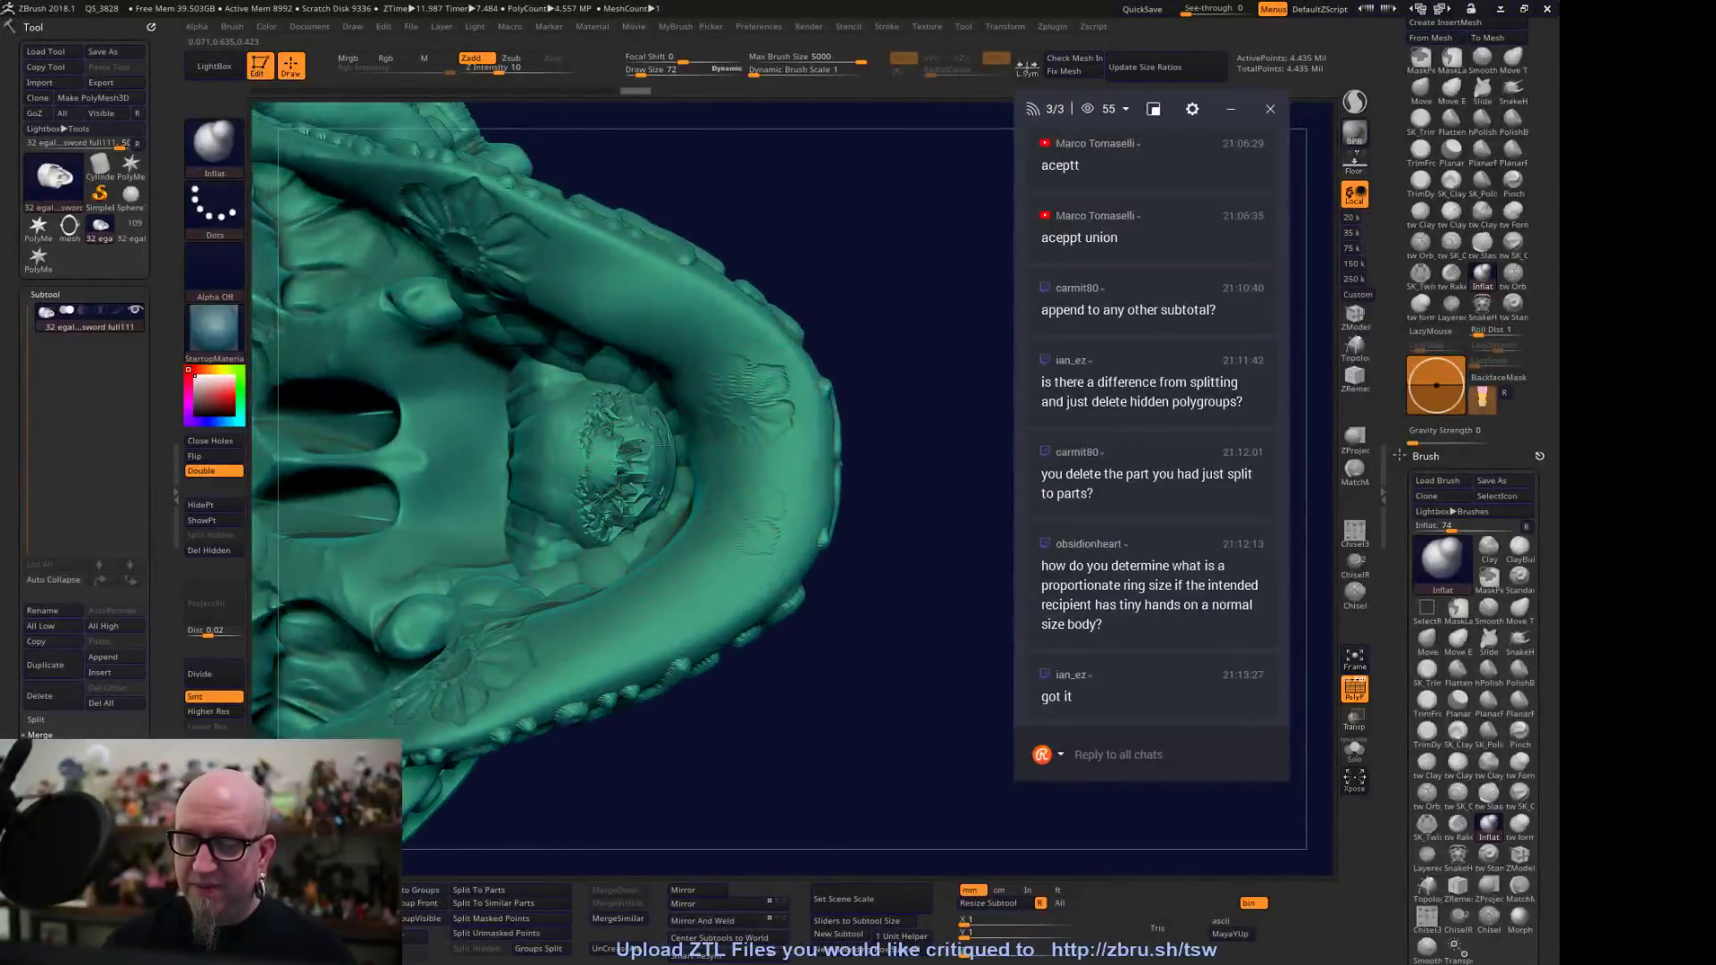
# Smooth and further inflate the surface inside the lower jaw and around the teeth
pyautogui.moveTo(666, 420)
pyautogui.keyDown('shift'); pyautogui.mouseDown()
pyautogui.moveTo(625, 483)
pyautogui.moveTo(585, 485)
pyautogui.moveTo(563, 526)
pyautogui.moveTo(621, 420)
pyautogui.moveTo(644, 492)
pyautogui.moveTo(569, 510)
pyautogui.moveTo(590, 532)
pyautogui.moveTo(590, 402)
pyautogui.moveTo(572, 473)
pyautogui.moveTo(560, 458)
pyautogui.mouseUp(); pyautogui.keyUp('shift')
pyautogui.moveTo(590, 394)
pyautogui.mouseDown()
pyautogui.moveTo(626, 411)
pyautogui.moveTo(626, 491)
pyautogui.moveTo(536, 474)
pyautogui.moveTo(549, 460)
pyautogui.mouseUp()
pyautogui.moveTo(855, 260)
pyautogui.mouseDown()
pyautogui.moveTo(855, 536)
pyautogui.moveTo(843, 265)
pyautogui.mouseUp()
pyautogui.moveTo(469, 402)
pyautogui.mouseDown()
pyautogui.moveTo(465, 483)
pyautogui.moveTo(411, 460)
pyautogui.moveTo(474, 500)
pyautogui.moveTo(536, 478)
pyautogui.mouseUp()
pyautogui.keyDown('shift'); pyautogui.moveTo(407, 502); pyautogui.dragTo(469, 518); pyautogui.keyUp('shift')
pyautogui.moveTo(778, 652)
pyautogui.mouseDown()
pyautogui.moveTo(816, 682)
pyautogui.moveTo(700, 777)
pyautogui.moveTo(793, 747)
pyautogui.moveTo(849, 758)
pyautogui.moveTo(839, 741)
pyautogui.mouseUp()
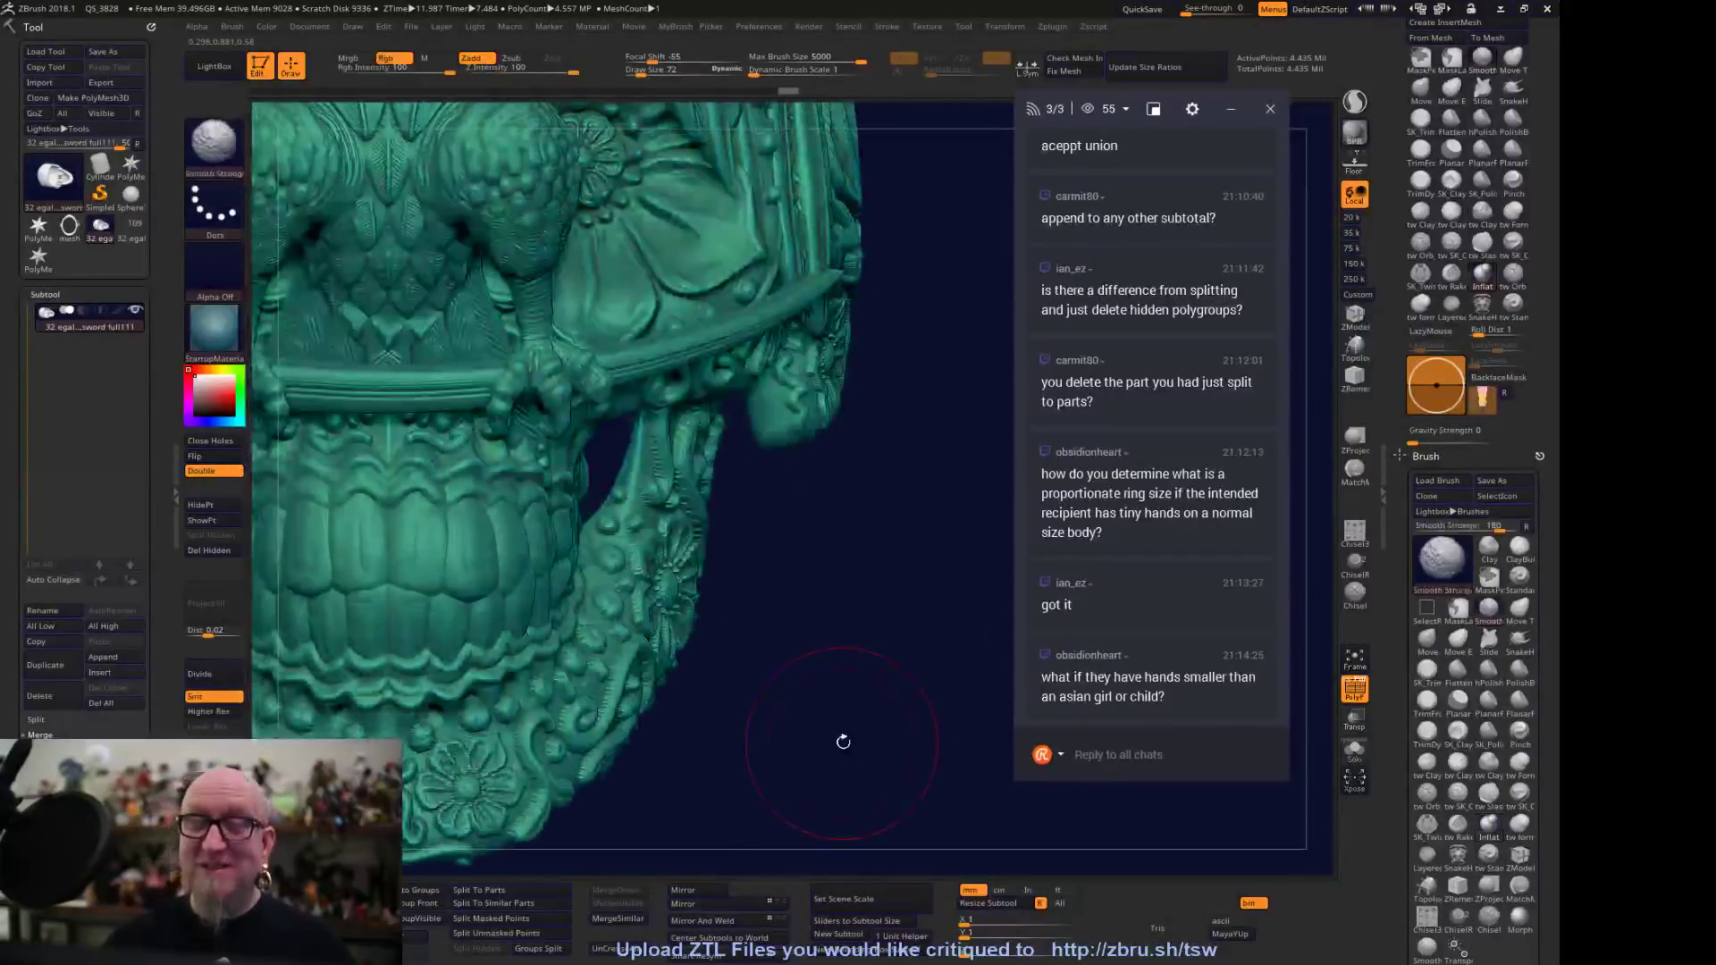
# Mask the upper part of the jaw branch behind the cheekbone and inflate the thin area next to it
pyautogui.keyDown('alt'); pyautogui.moveTo(907, 567); pyautogui.dragTo(1001, 411); pyautogui.keyUp('alt')
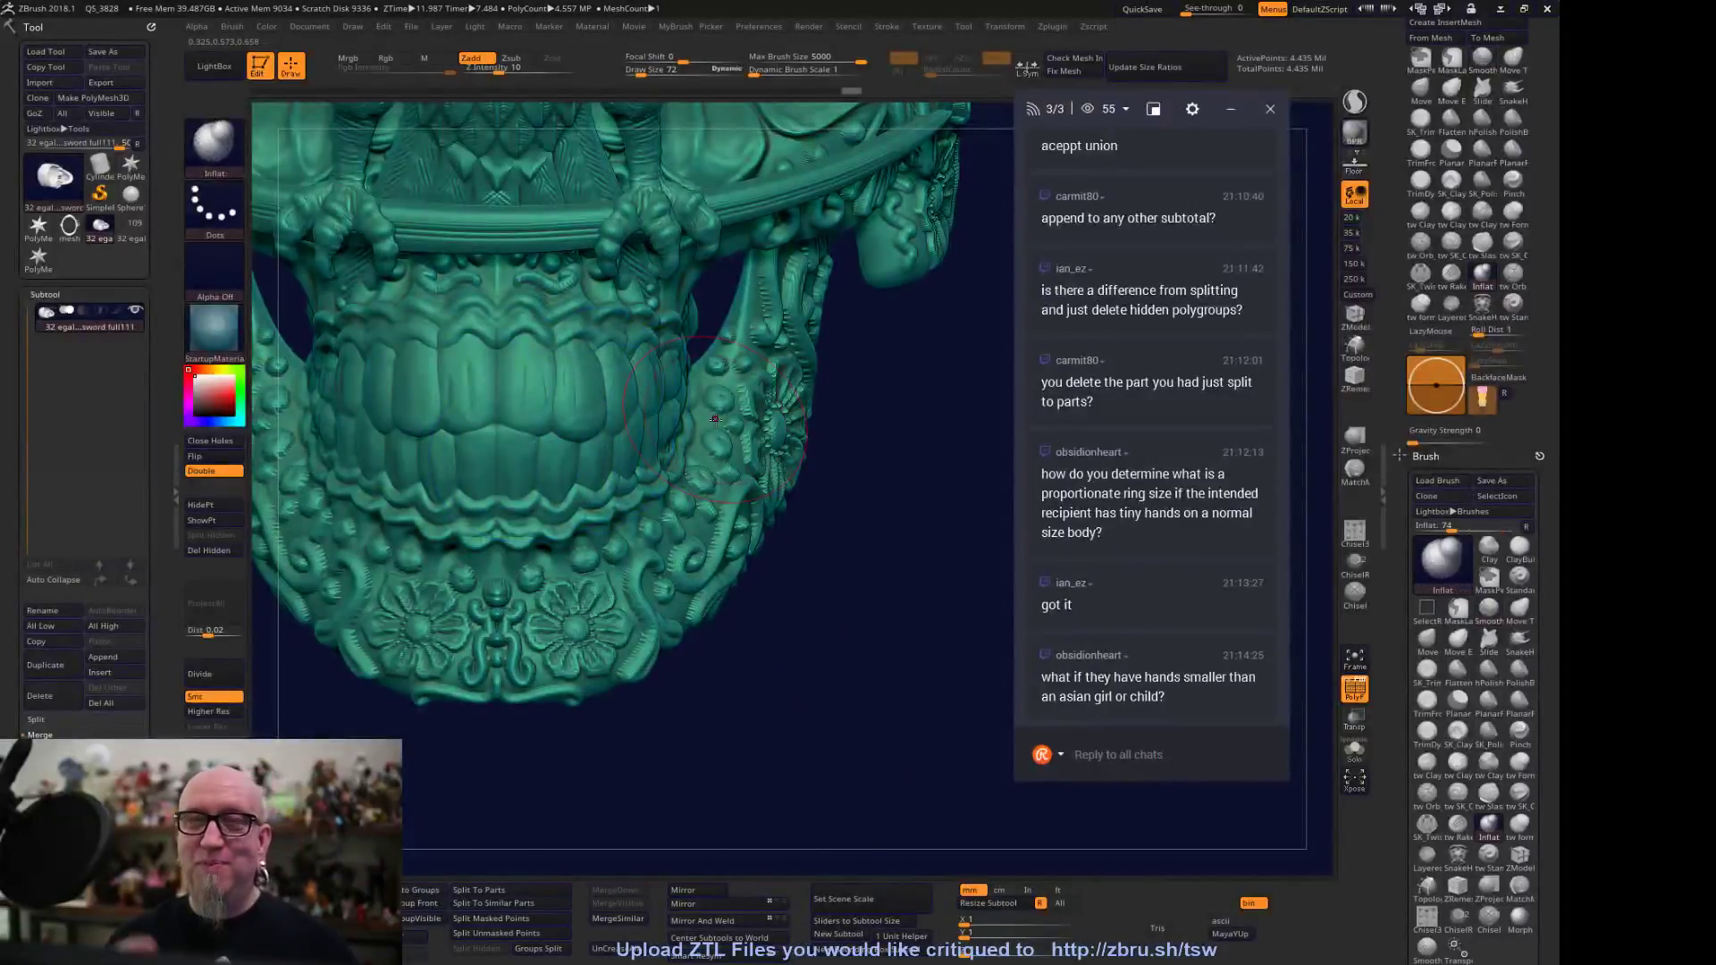
pyautogui.moveTo(850, 625)
pyautogui.mouseDown()
pyautogui.moveTo(841, 651)
pyautogui.moveTo(820, 608)
pyautogui.mouseUp()
pyautogui.moveTo(832, 525)
pyautogui.keyDown('alt'); pyautogui.mouseDown()
pyautogui.moveTo(903, 700)
pyautogui.moveTo(839, 799)
pyautogui.moveTo(795, 774)
pyautogui.moveTo(740, 656)
pyautogui.moveTo(648, 663)
pyautogui.moveTo(516, 444)
pyautogui.moveTo(865, 594)
pyautogui.moveTo(693, 500)
pyautogui.moveTo(728, 536)
pyautogui.moveTo(688, 617)
pyautogui.moveTo(572, 507)
pyautogui.moveTo(550, 475)
pyautogui.moveTo(565, 456)
pyautogui.mouseUp(); pyautogui.keyUp('alt')
pyautogui.moveTo(915, 206); pyautogui.dragTo(847, 228)
pyautogui.press('ctrl')
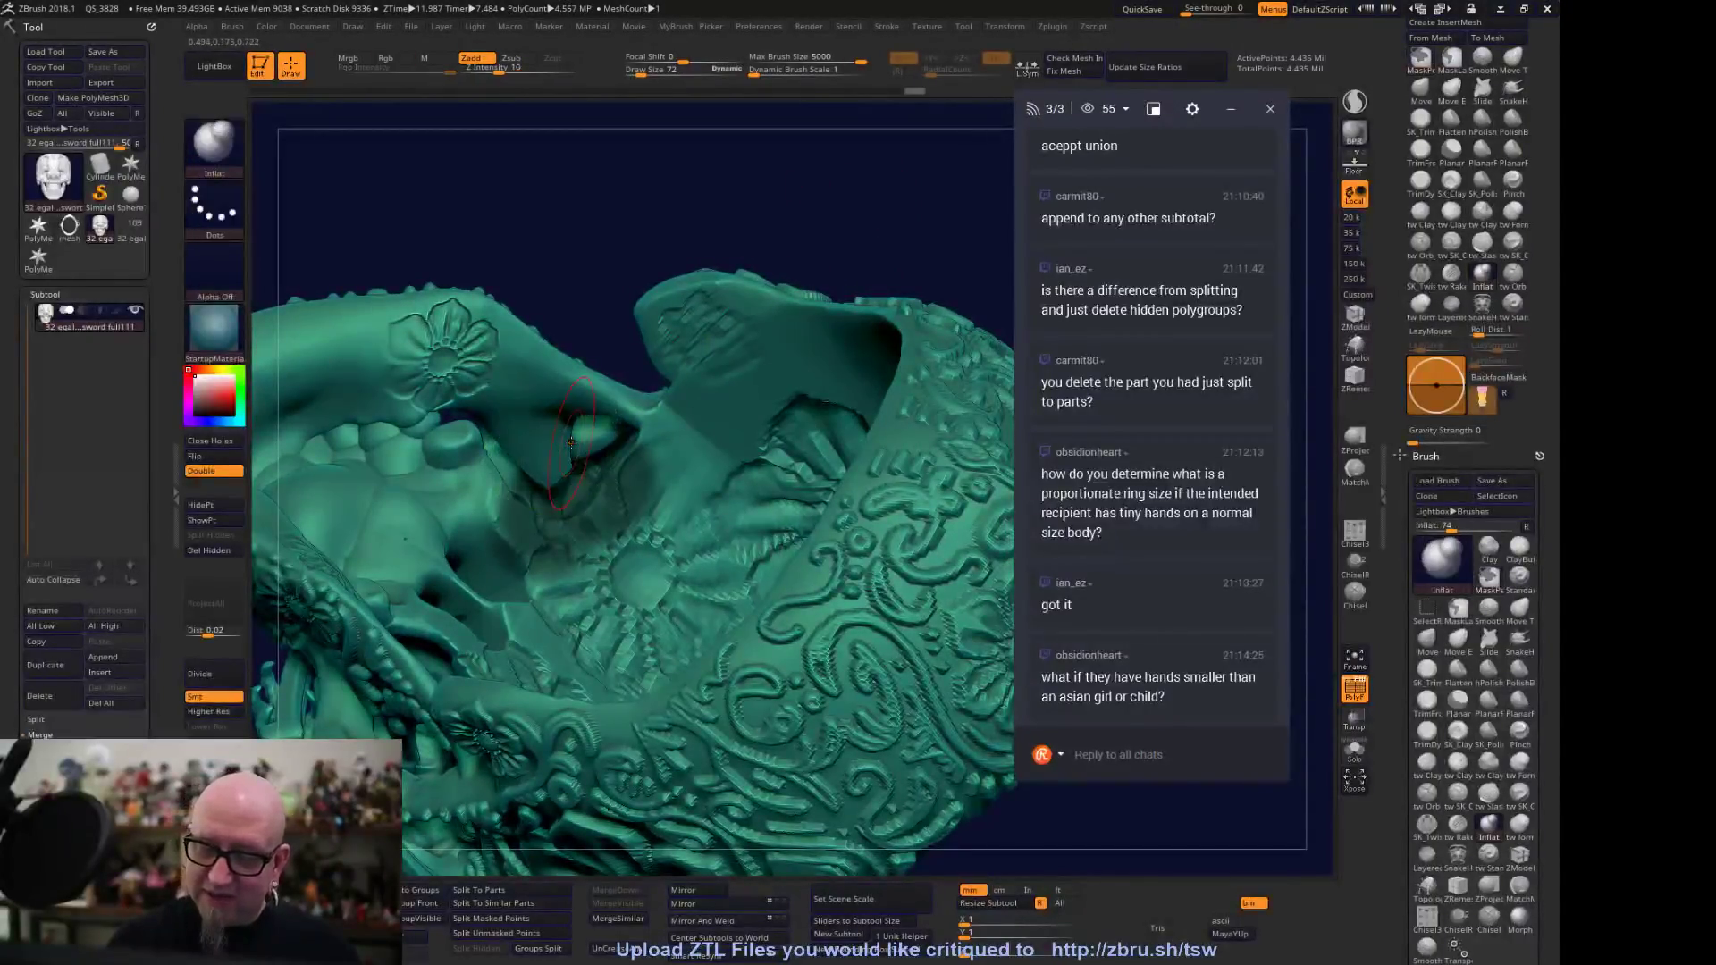
pyautogui.click(1483, 87)
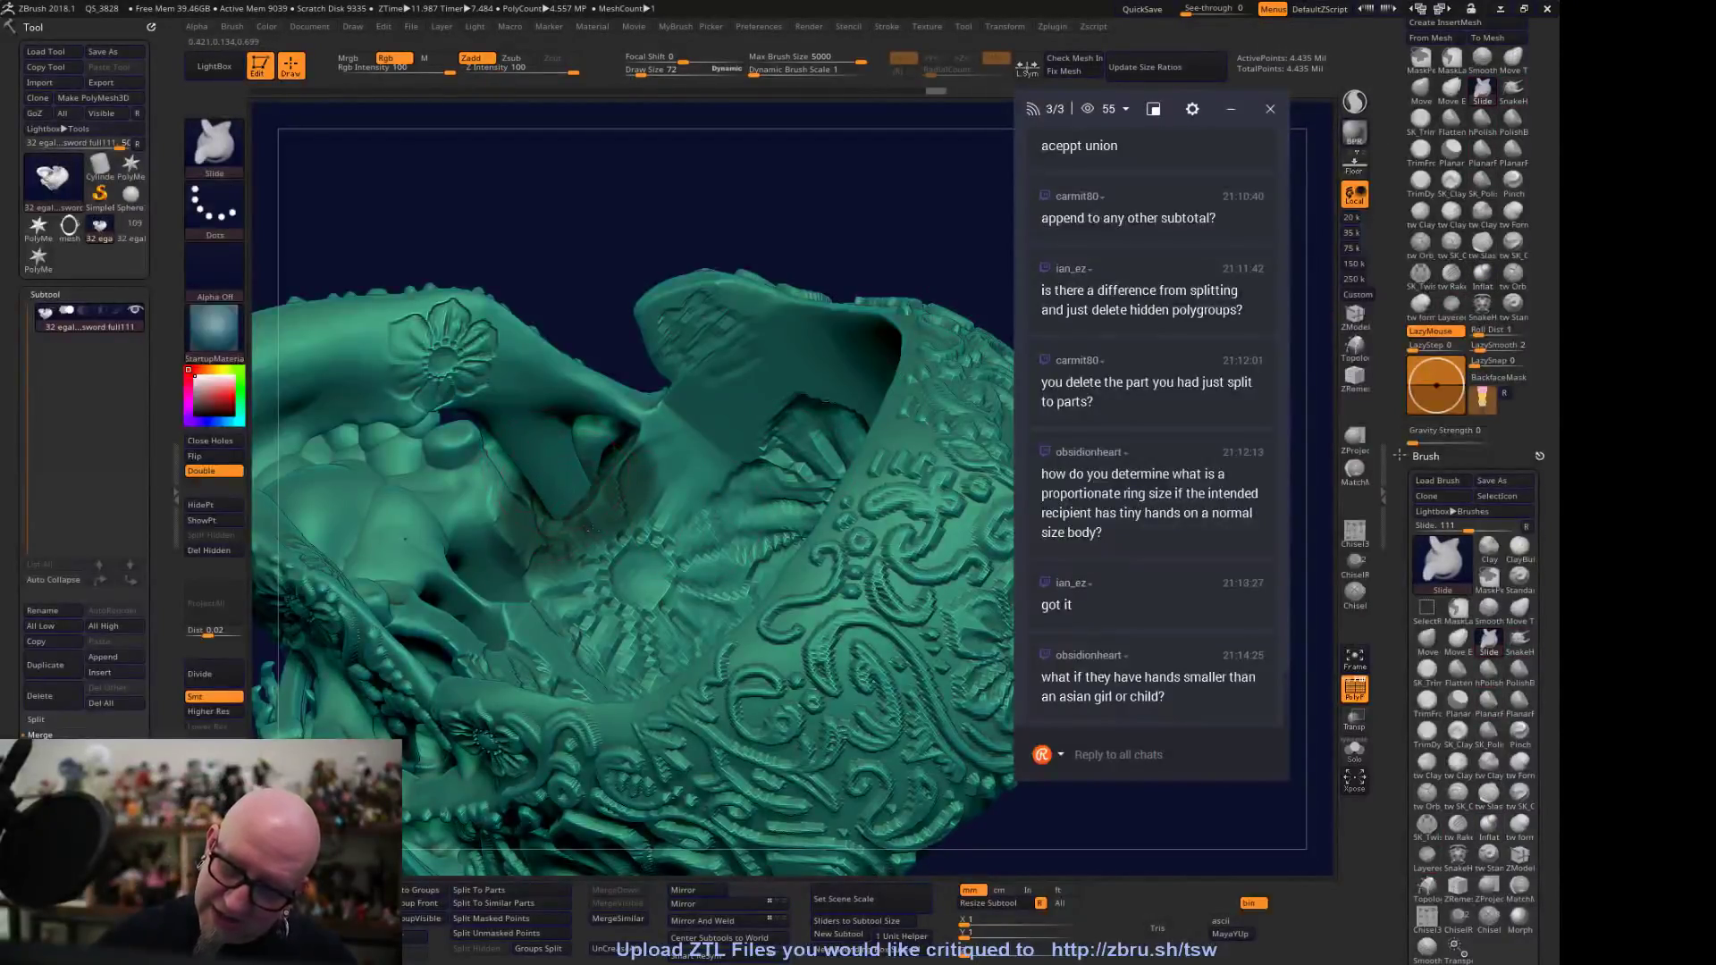
pyautogui.moveTo(881, 191)
pyautogui.mouseDown()
pyautogui.moveTo(706, 286)
pyautogui.moveTo(765, 332)
pyautogui.mouseUp()
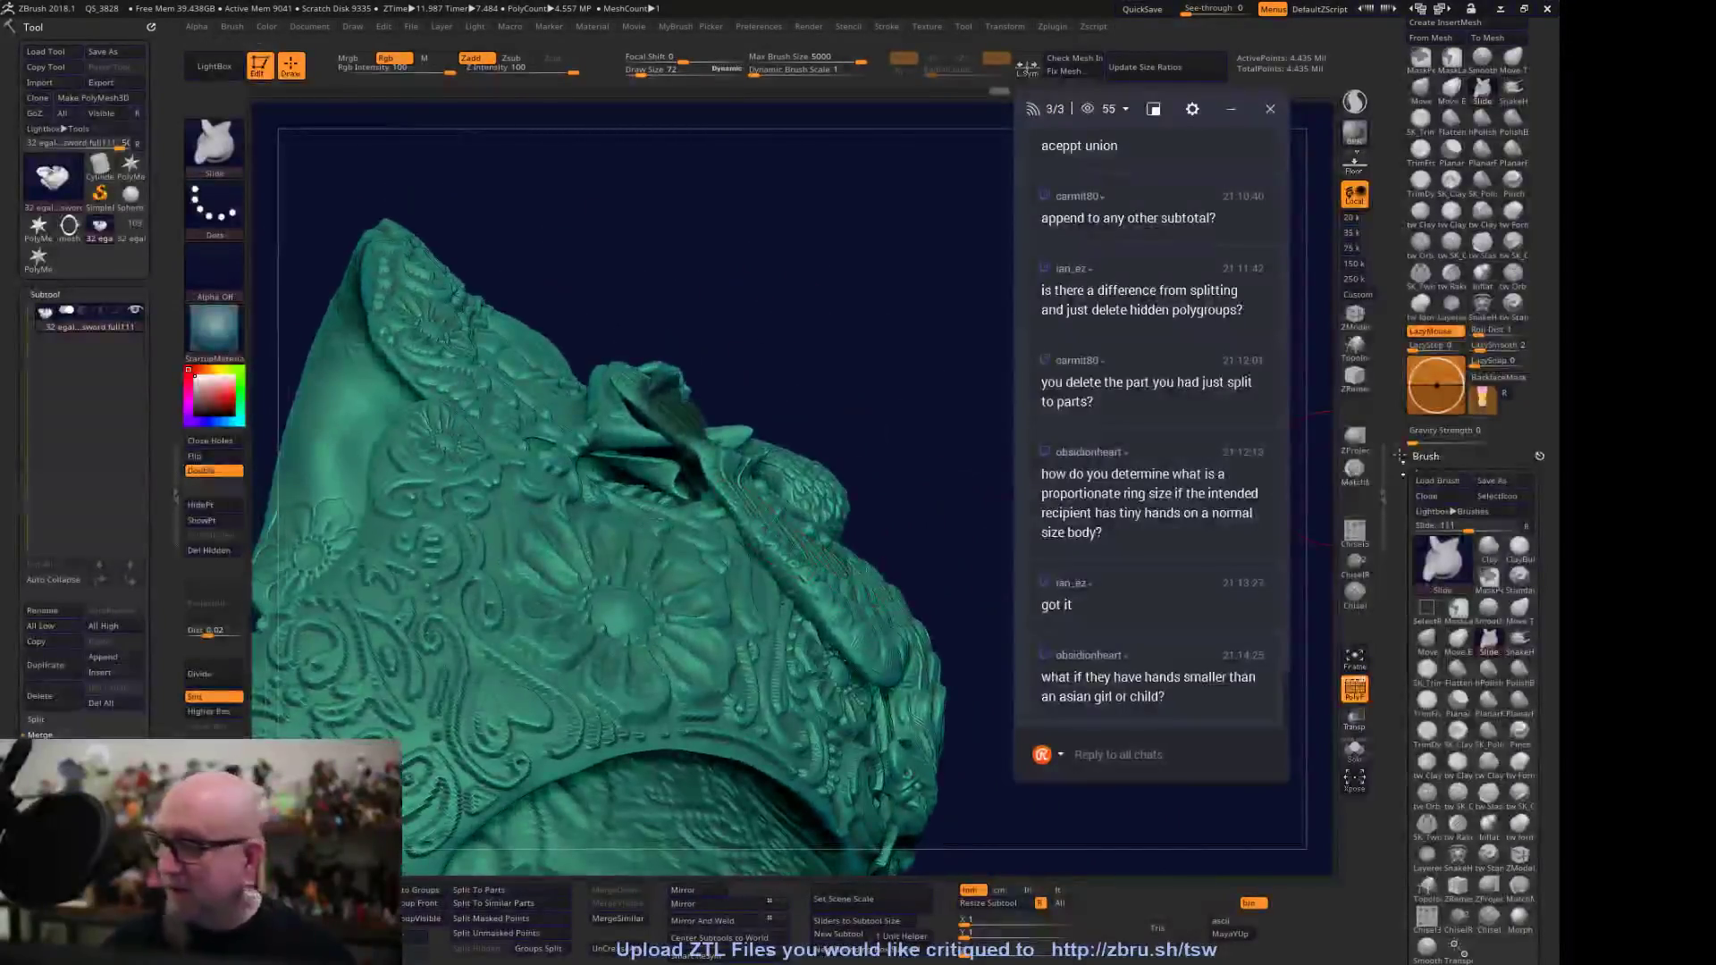
pyautogui.click(1481, 273)
pyautogui.moveTo(679, 487)
pyautogui.mouseDown()
pyautogui.moveTo(670, 474)
pyautogui.moveTo(692, 474)
pyautogui.mouseUp()
# Extend the mask over the flower-decorated jaw branch and select the SnakeHook brush
pyautogui.moveTo(804, 420); pyautogui.dragTo(876, 411)
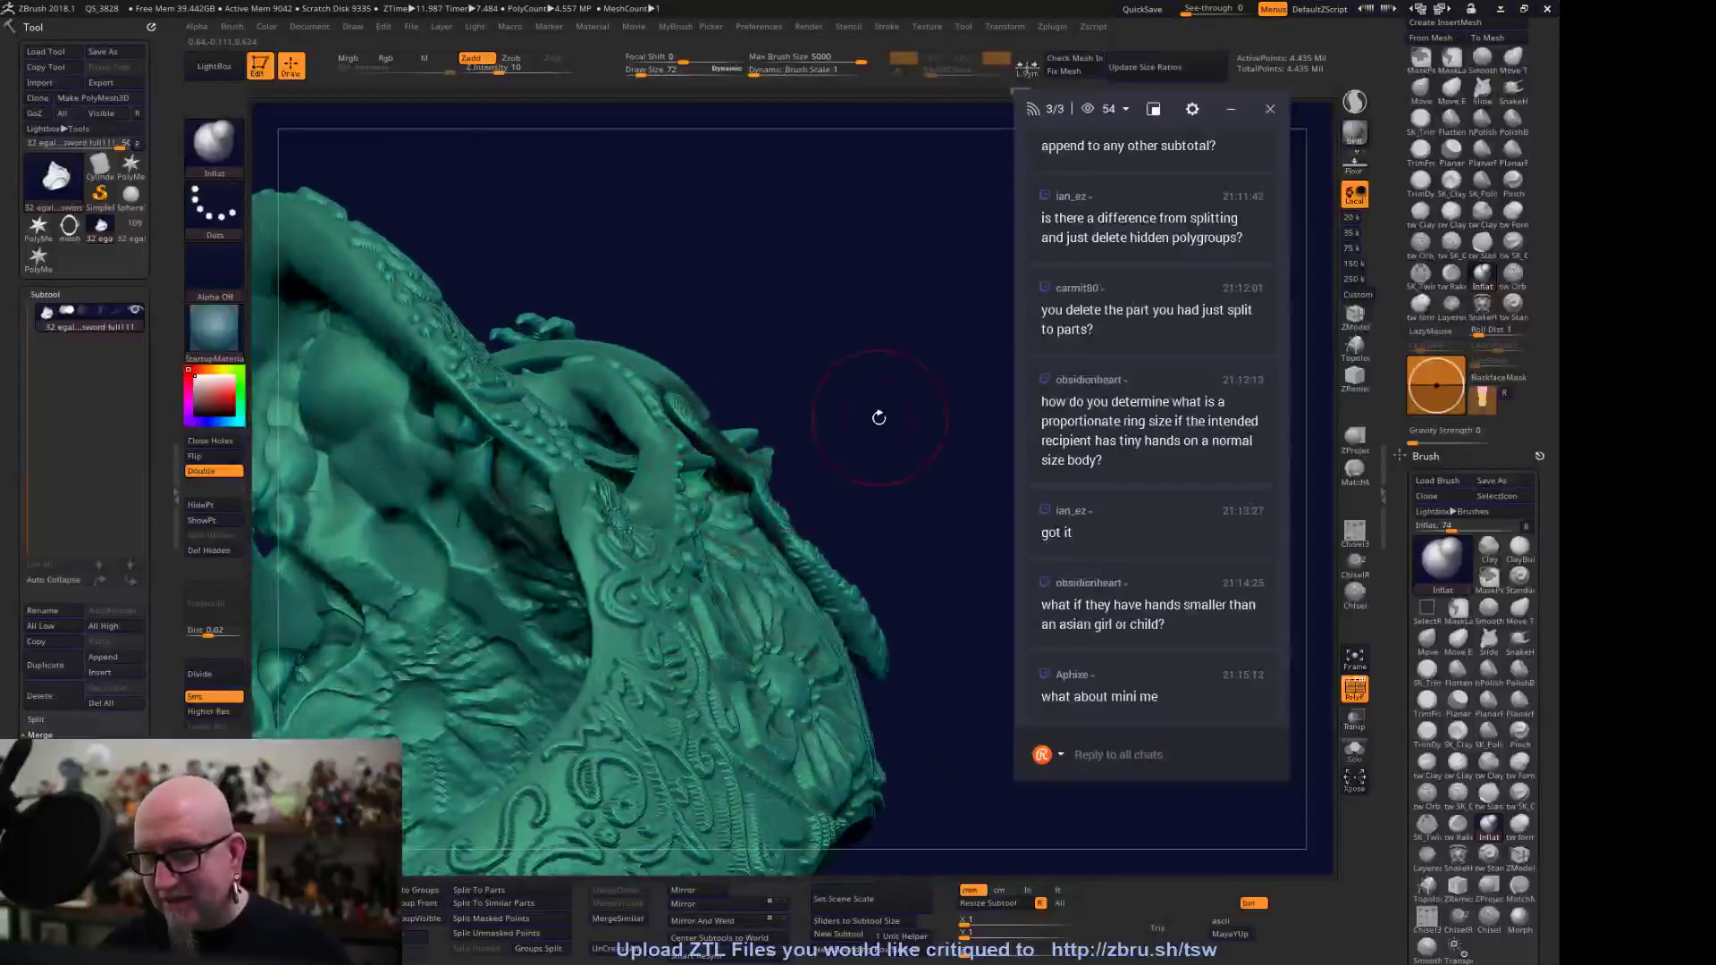
pyautogui.moveTo(841, 492)
pyautogui.mouseDown()
pyautogui.moveTo(977, 759)
pyautogui.moveTo(930, 715)
pyautogui.moveTo(843, 747)
pyautogui.mouseUp()
pyautogui.keyDown('alt'); pyautogui.moveTo(643, 652); pyautogui.dragTo(643, 741); pyautogui.keyUp('alt')
pyautogui.moveTo(661, 527)
pyautogui.keyDown('ctrl'); pyautogui.mouseDown()
pyautogui.moveTo(572, 554)
pyautogui.moveTo(589, 607)
pyautogui.moveTo(545, 572)
pyautogui.mouseUp(); pyautogui.keyUp('ctrl')
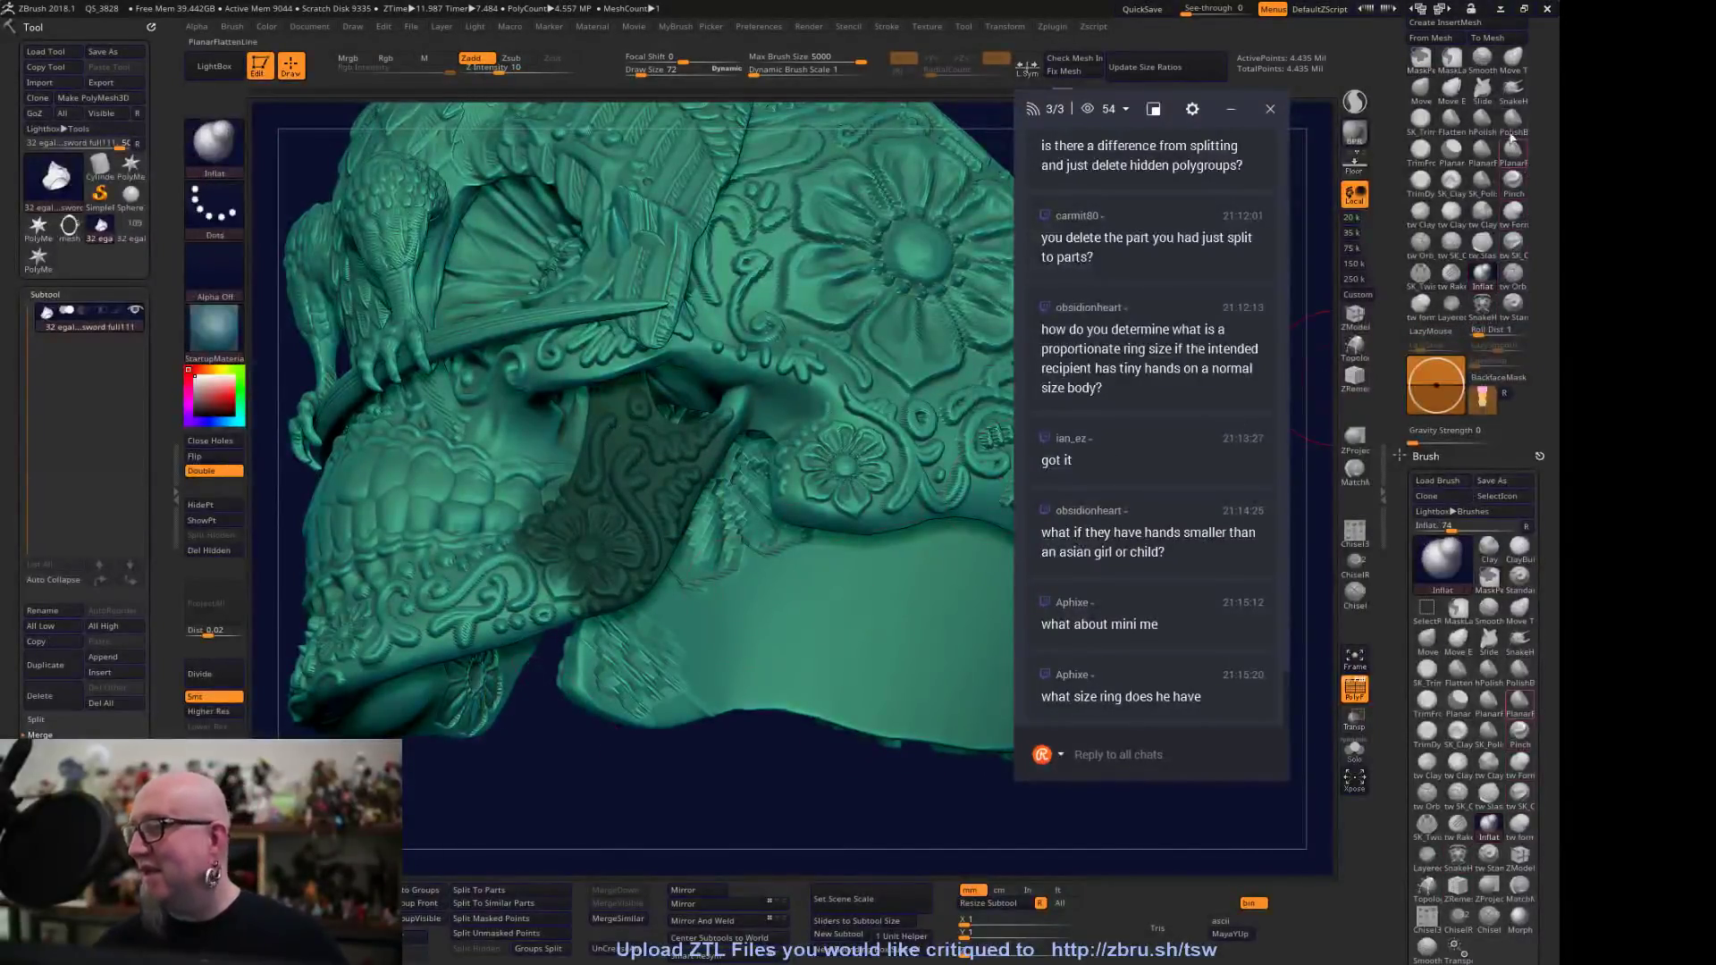
pyautogui.click(1510, 96)
pyautogui.moveTo(733, 804); pyautogui.dragTo(644, 759)
pyautogui.moveTo(634, 375)
pyautogui.keyDown('ctrl'); pyautogui.mouseDown()
pyautogui.moveTo(550, 393)
pyautogui.moveTo(626, 406)
pyautogui.mouseUp(); pyautogui.keyUp('ctrl')
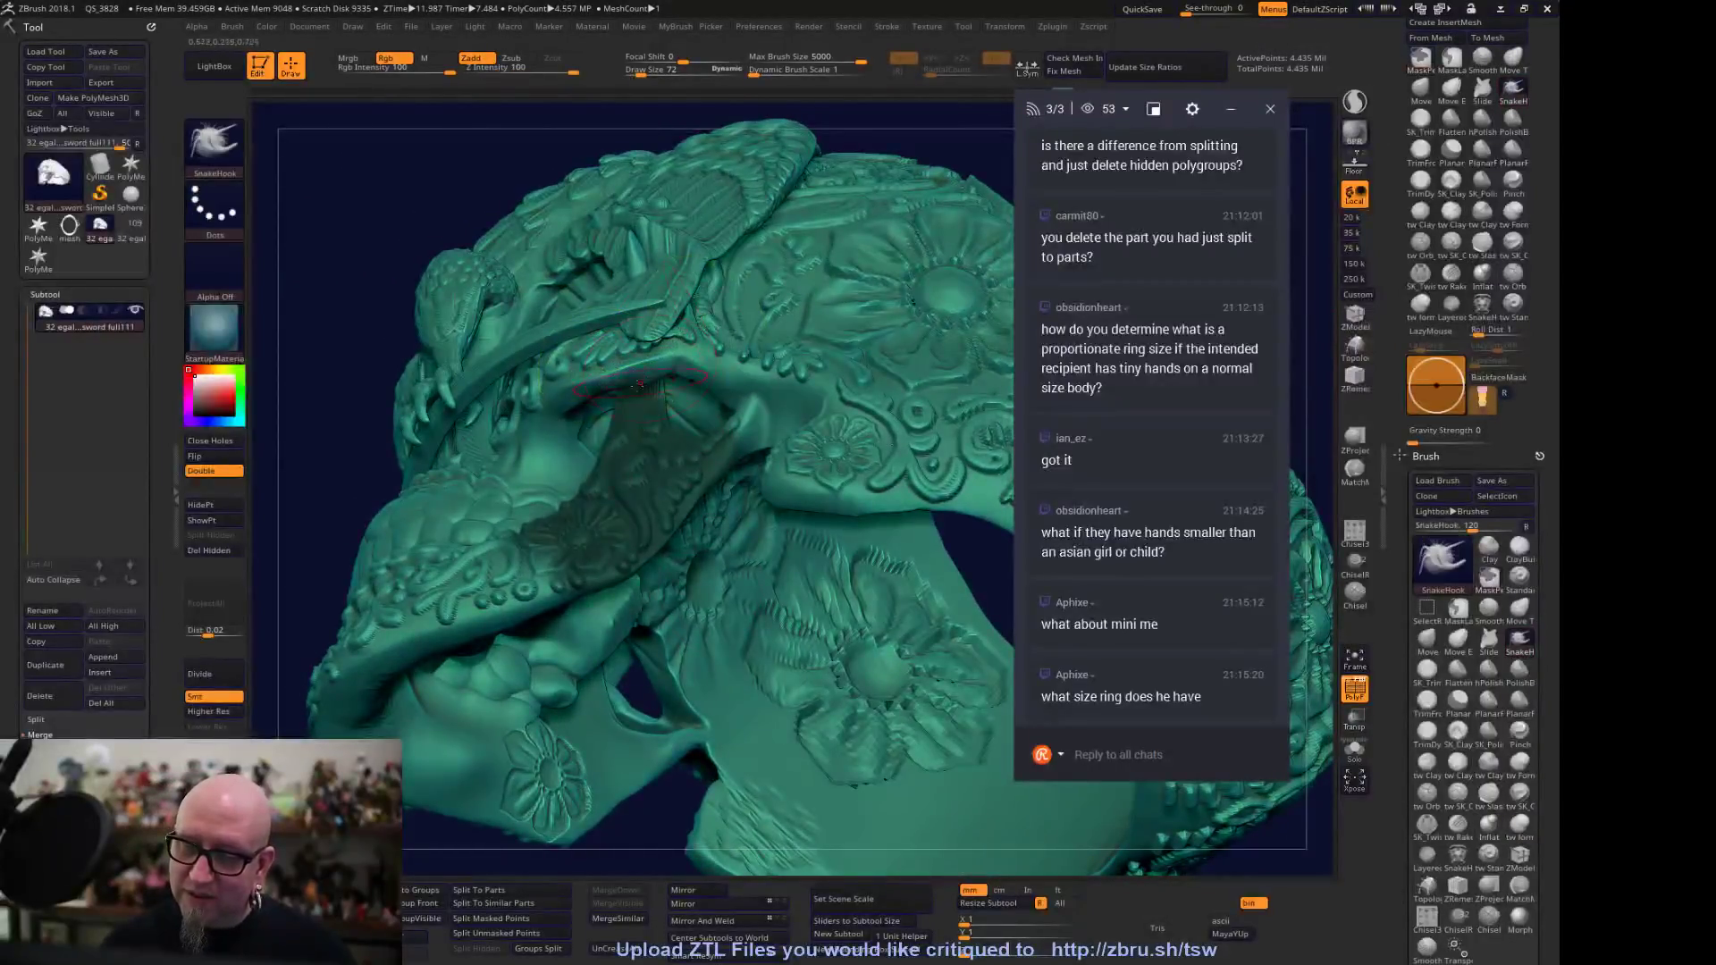
# Pull the unmasked geometry around the masked jaw branch with the SnakeHook brush
pyautogui.moveTo(665, 511); pyautogui.dragTo(483, 705)
pyautogui.moveTo(635, 407)
pyautogui.mouseDown()
pyautogui.moveTo(625, 464)
pyautogui.moveTo(527, 572)
pyautogui.mouseUp()
pyautogui.moveTo(661, 442)
pyautogui.mouseDown()
pyautogui.moveTo(446, 786)
pyautogui.moveTo(536, 505)
pyautogui.mouseUp()
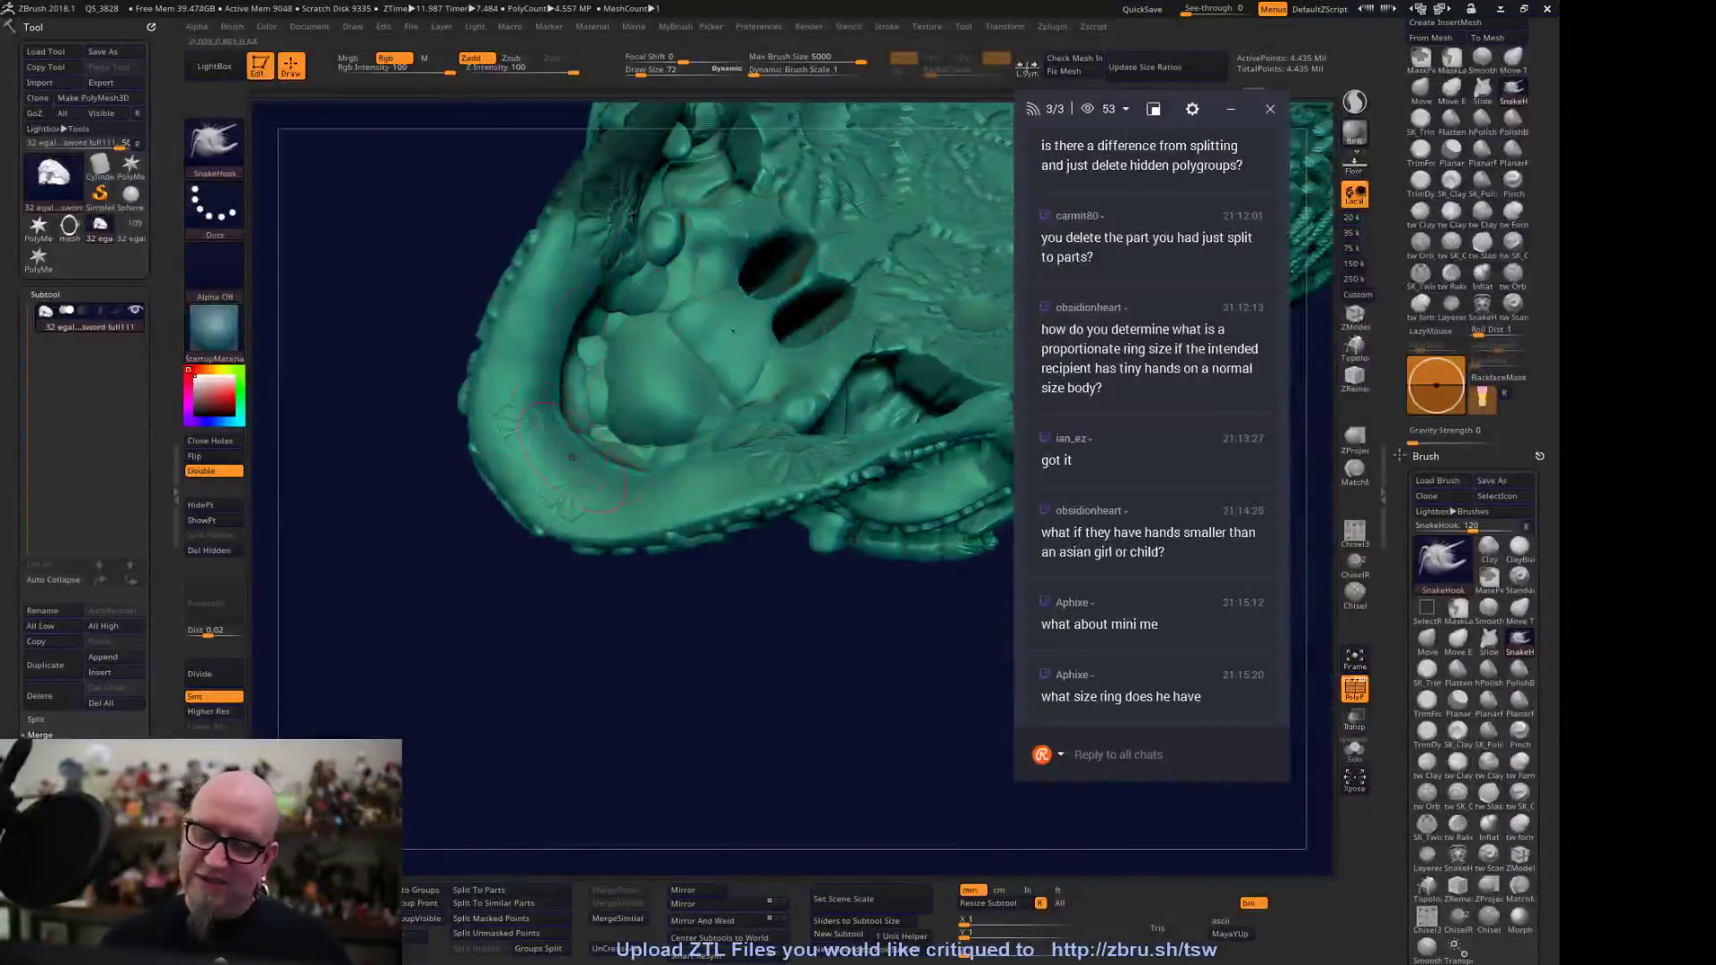
pyautogui.moveTo(679, 589); pyautogui.dragTo(799, 756)
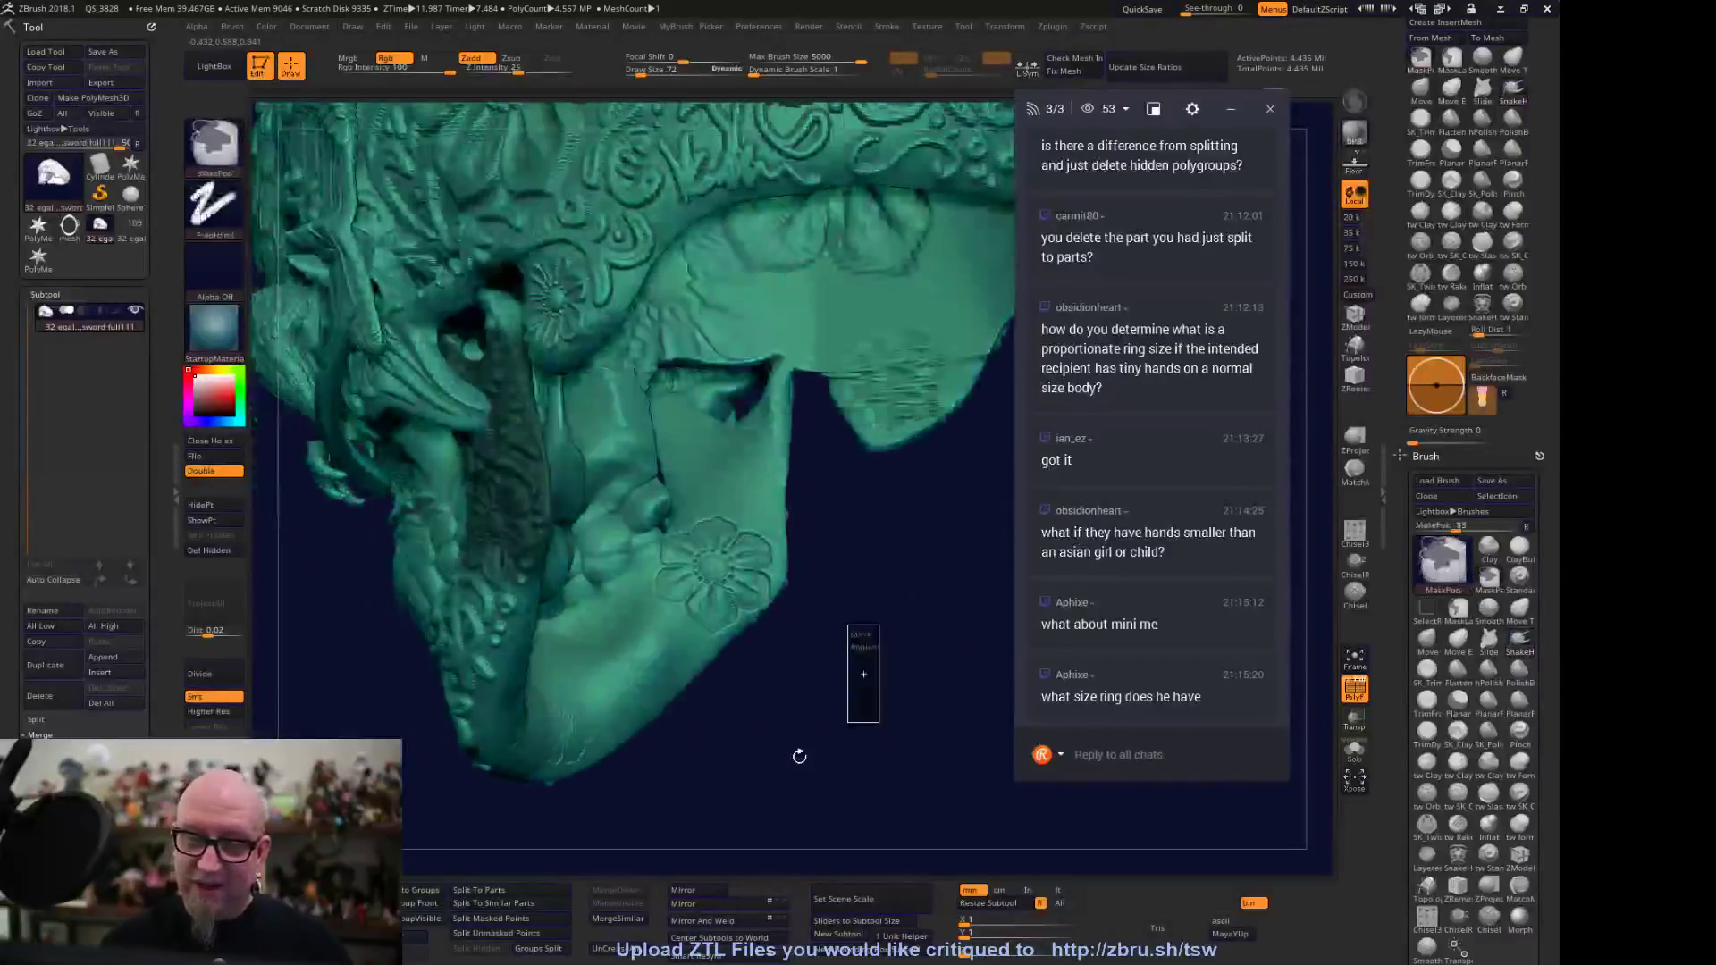
pyautogui.moveTo(870, 601)
pyautogui.mouseDown()
pyautogui.moveTo(554, 386)
pyautogui.moveTo(705, 672)
pyautogui.moveTo(793, 695)
pyautogui.moveTo(659, 525)
pyautogui.moveTo(880, 621)
pyautogui.mouseUp()
# Remesh the whole skull ring with the gizmo's Remesh By Union operation
pyautogui.press('w')
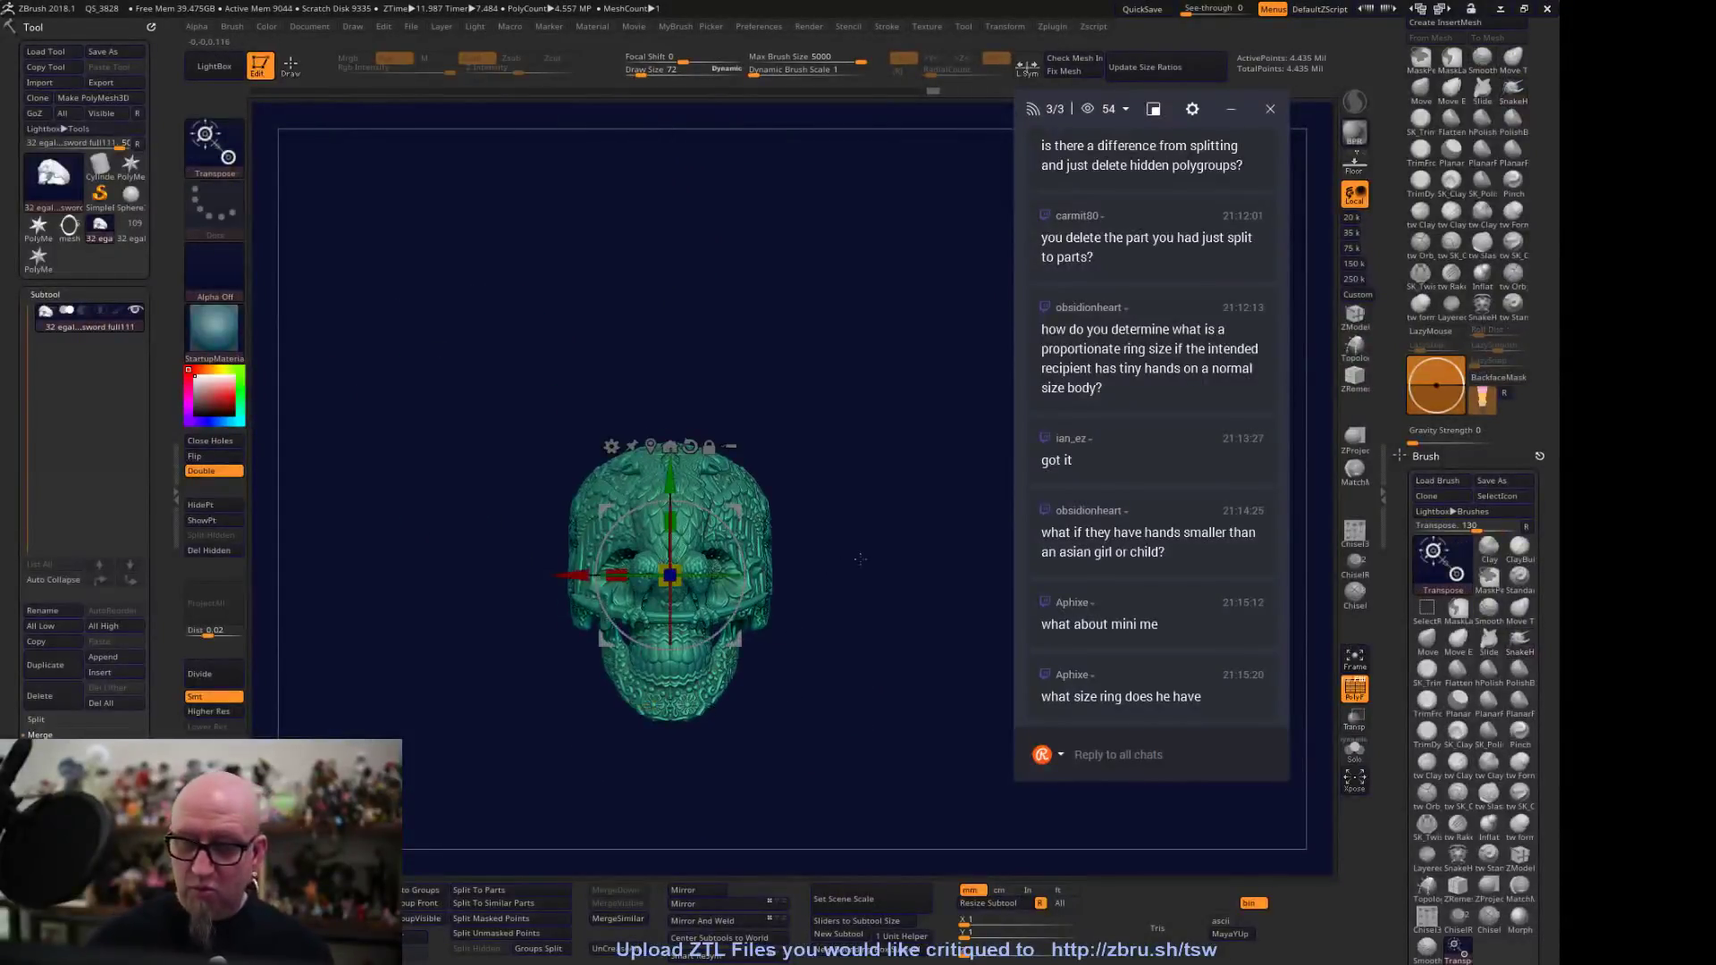
pyautogui.keyDown('alt'); pyautogui.moveTo(852, 556); pyautogui.dragTo(795, 358); pyautogui.keyUp('alt')
pyautogui.click(555, 280)
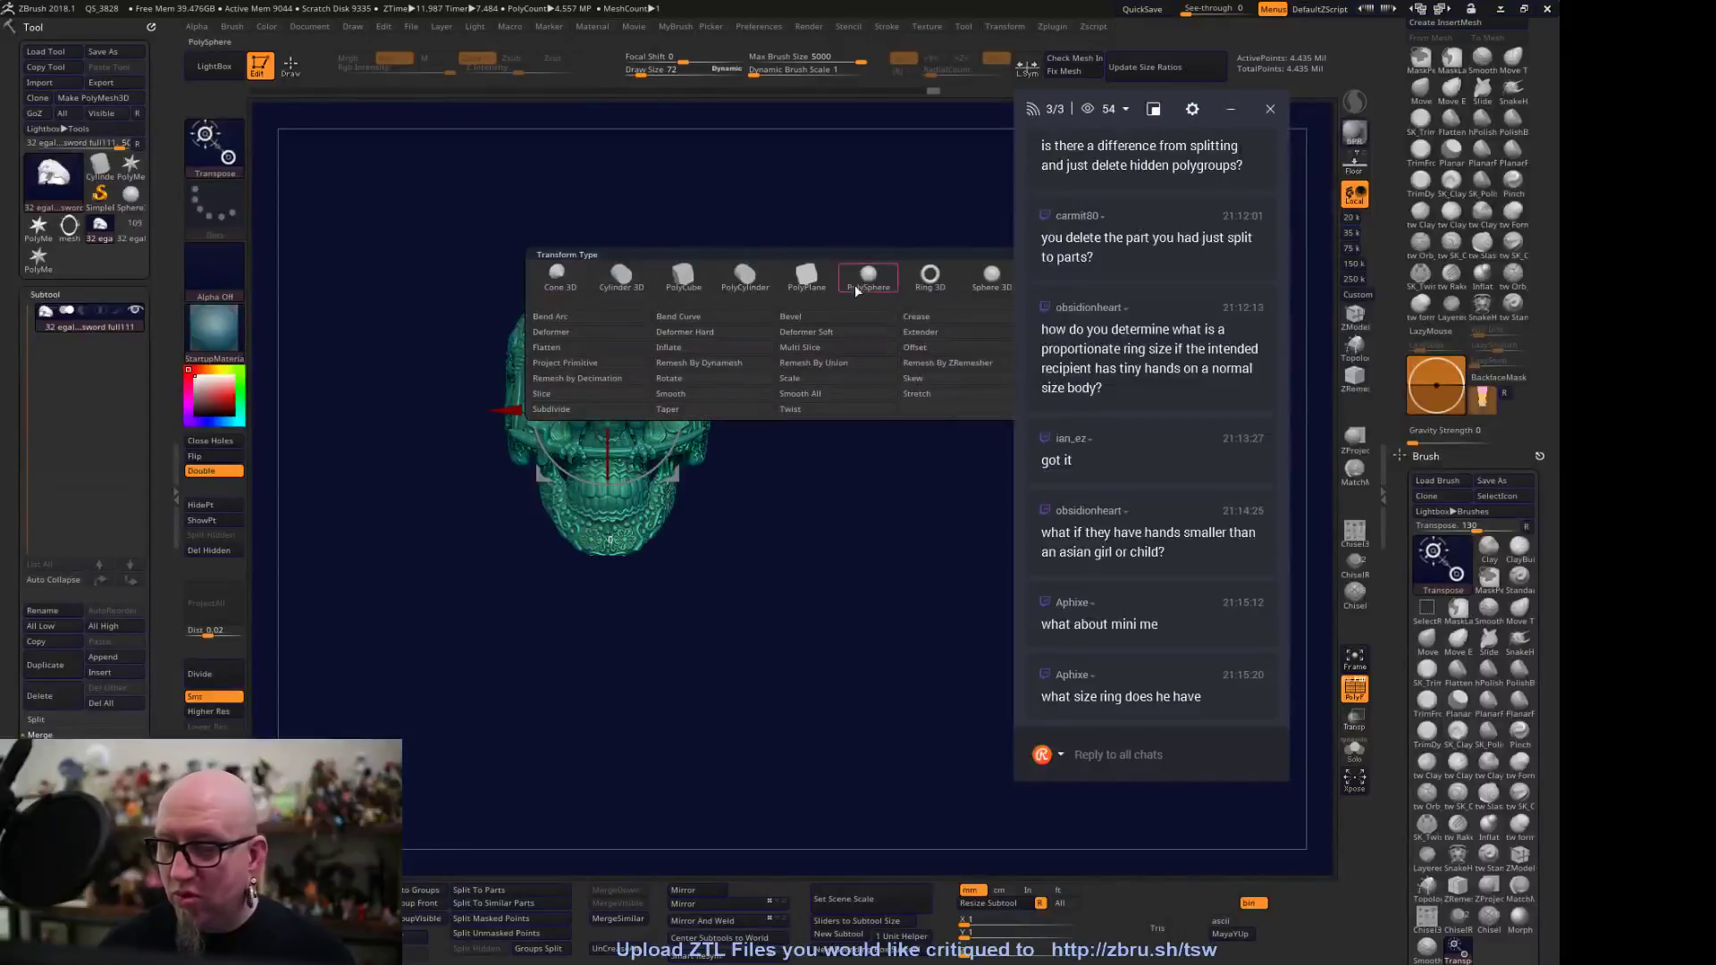
pyautogui.click(839, 363)
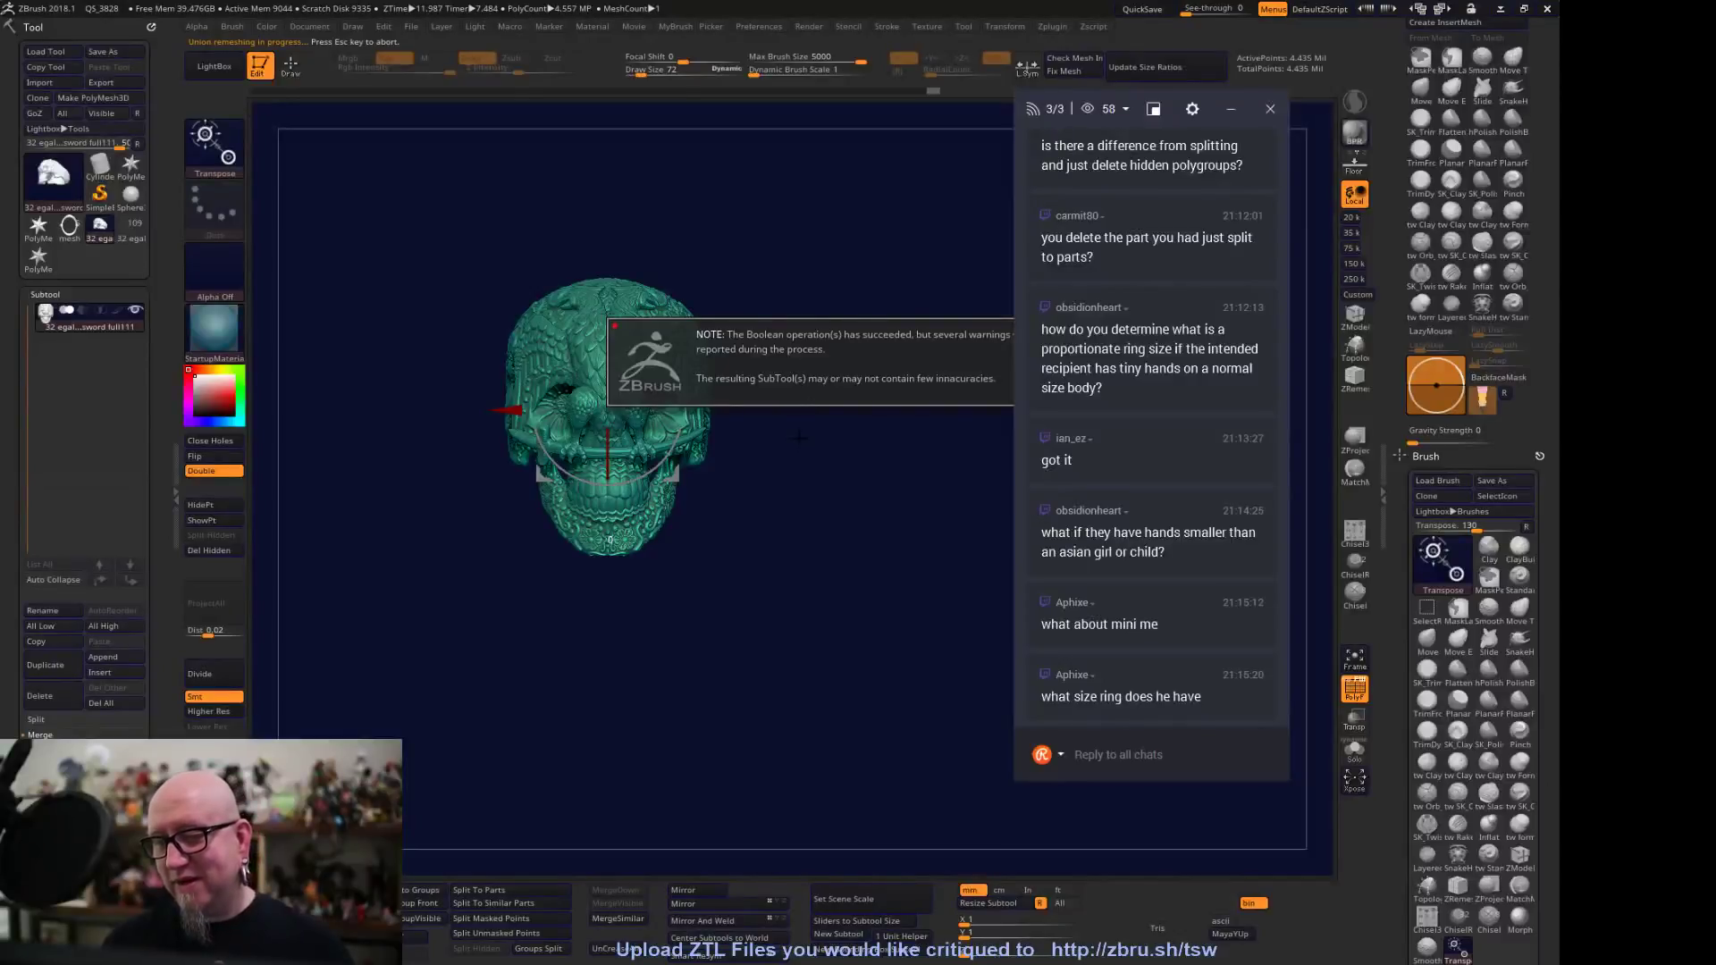
pyautogui.moveTo(800, 436); pyautogui.dragTo(730, 523)
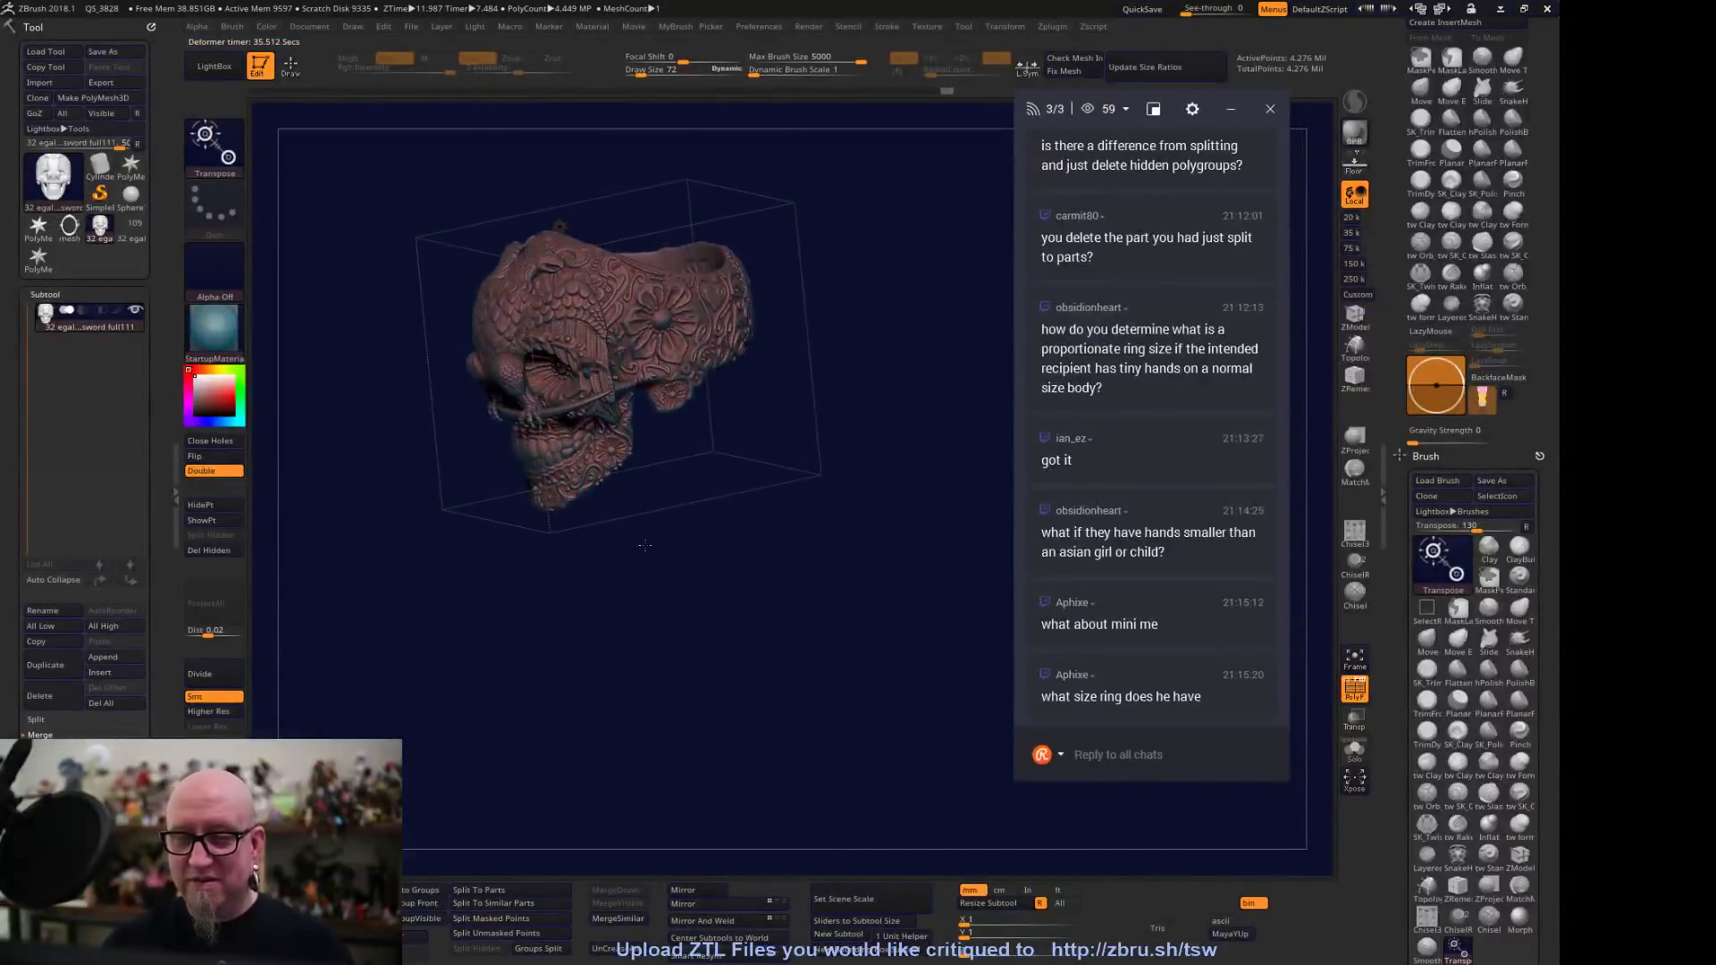
# Return to the SnakeHook brush and run Auto Groups on the remeshed skull ring
pyautogui.press('b')
pyautogui.press('s')
pyautogui.press('h')
pyautogui.moveTo(645, 545)
pyautogui.mouseDown()
pyautogui.moveTo(846, 325)
pyautogui.moveTo(796, 510)
pyautogui.moveTo(823, 593)
pyautogui.moveTo(804, 723)
pyautogui.moveTo(583, 671)
pyautogui.mouseUp()
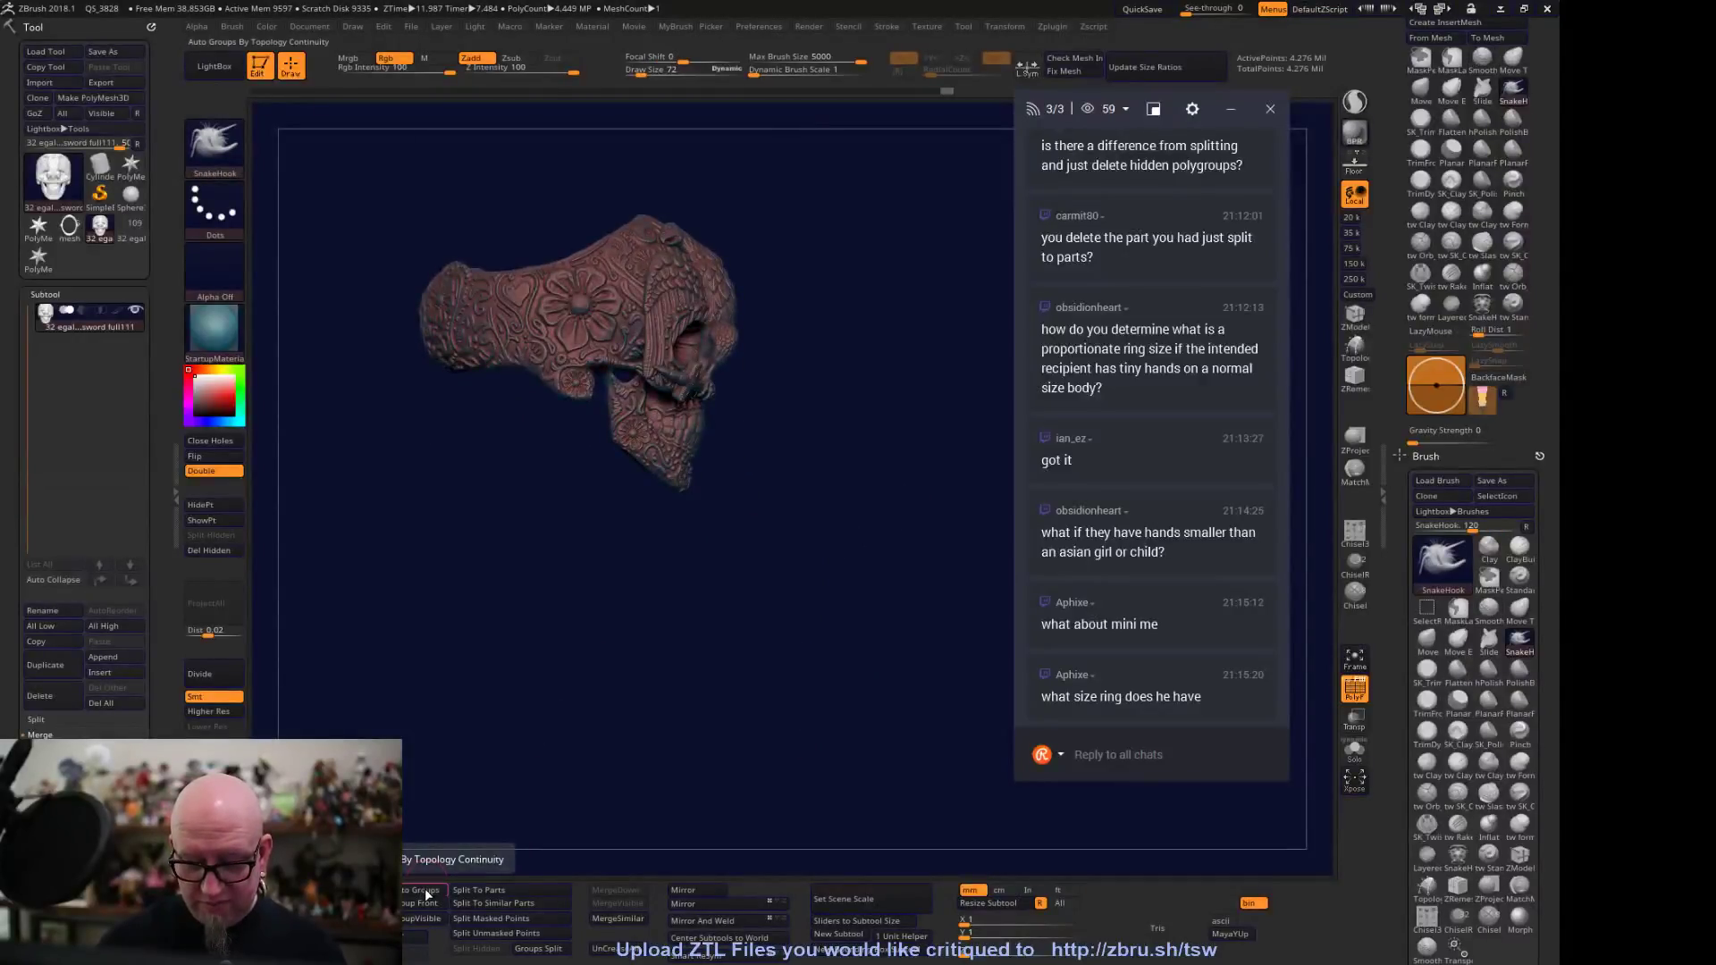
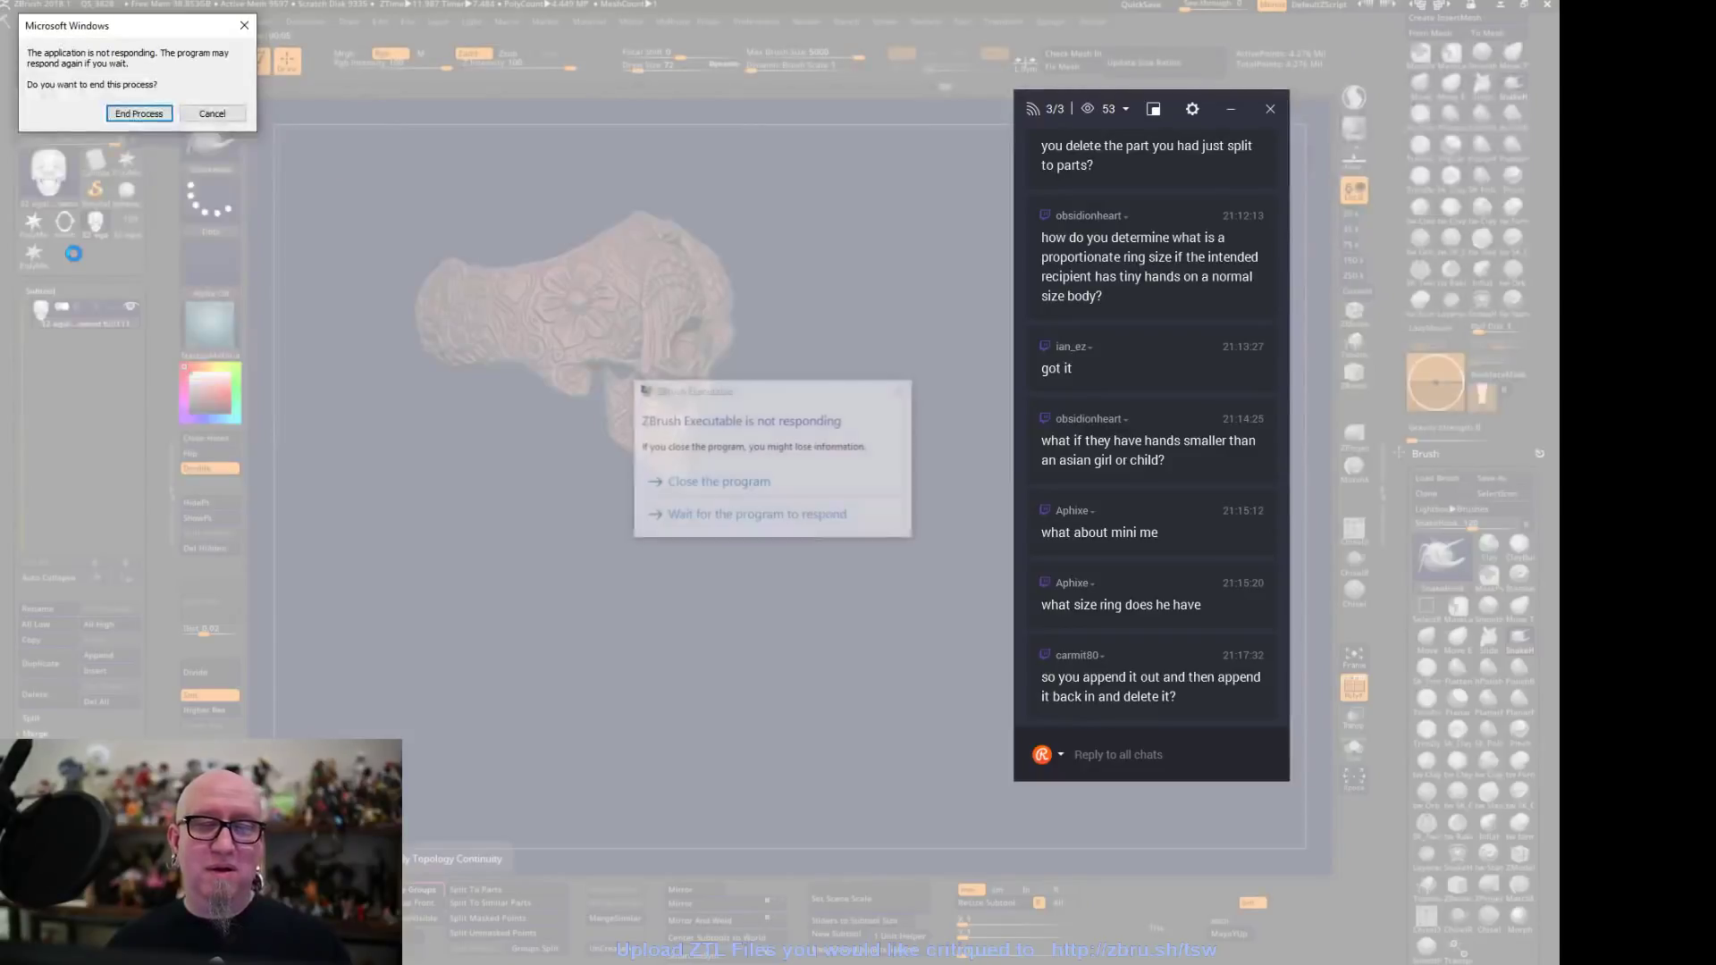
# Let the unresponsive program keep running without ending its process, and switch to Mischief
pyautogui.click(813, 515)
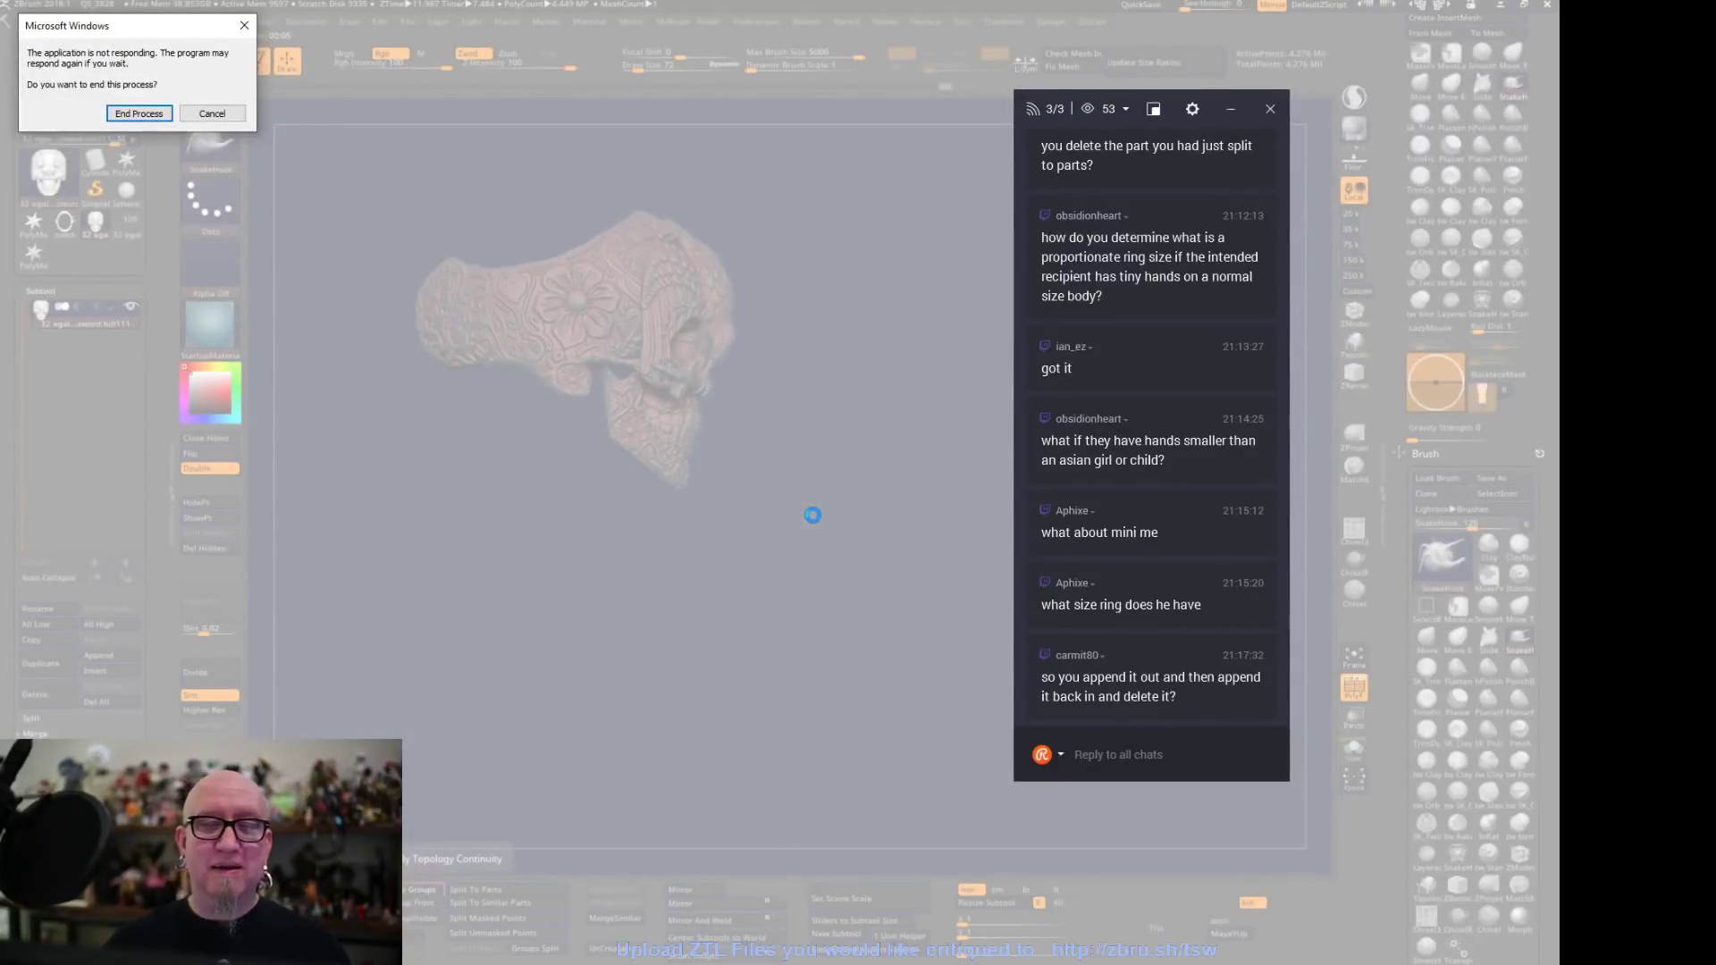
pyautogui.click(211, 112)
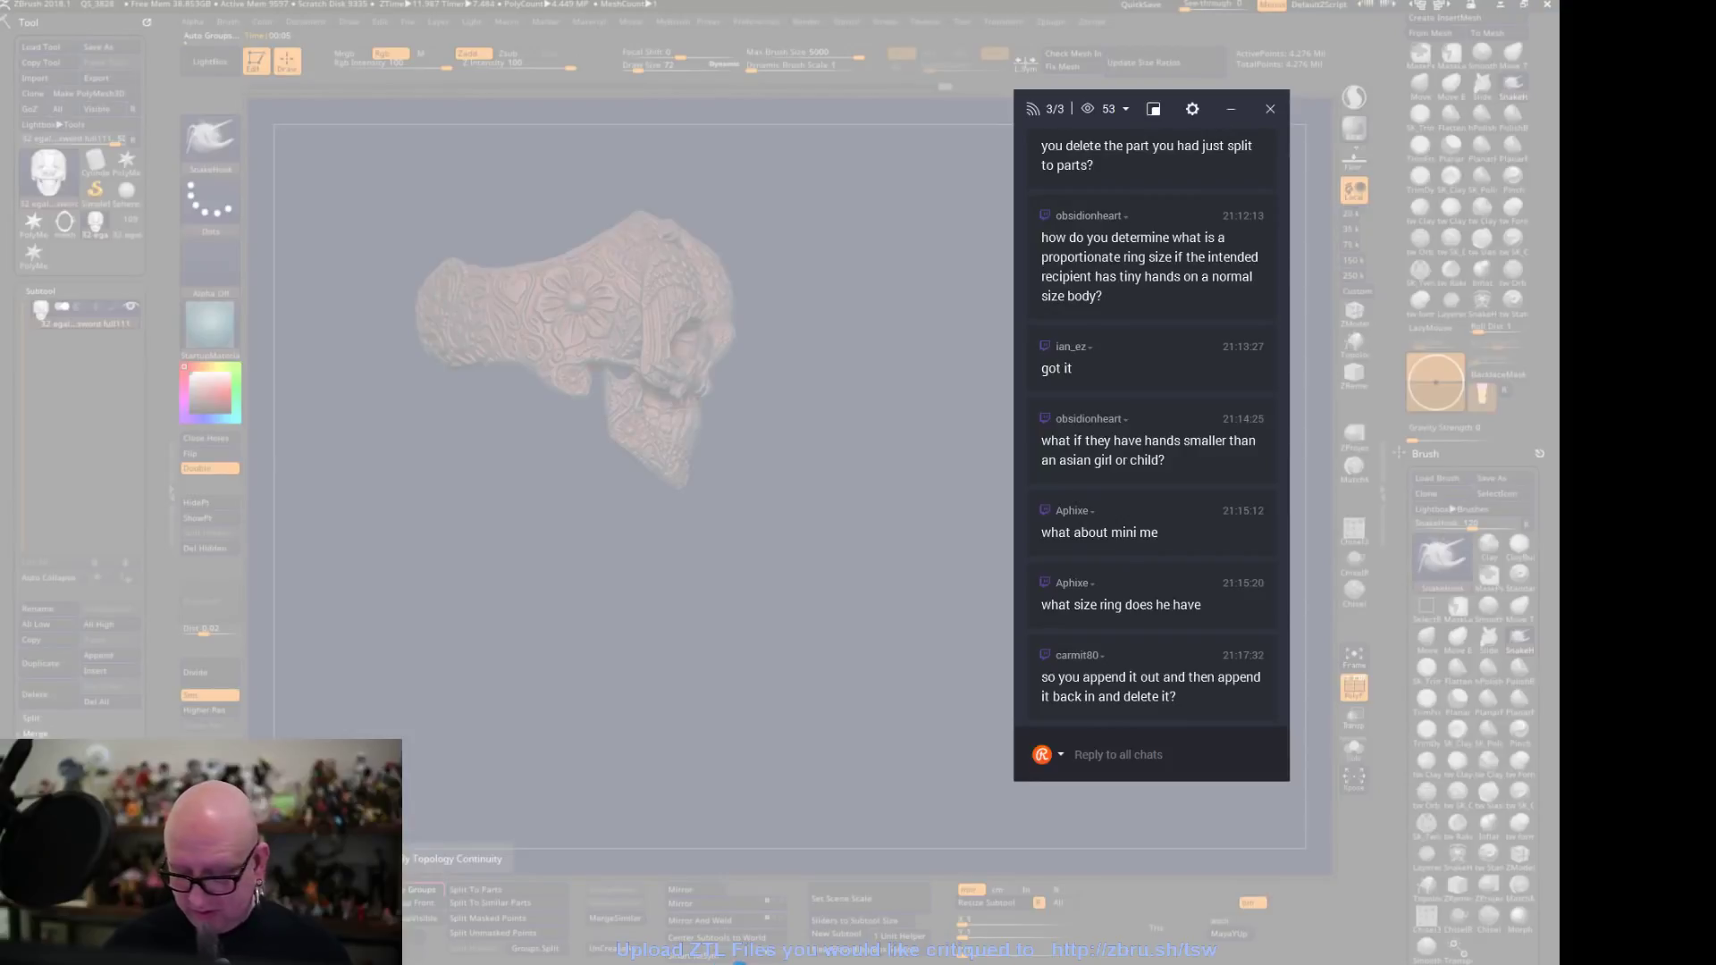
pyautogui.press('super')
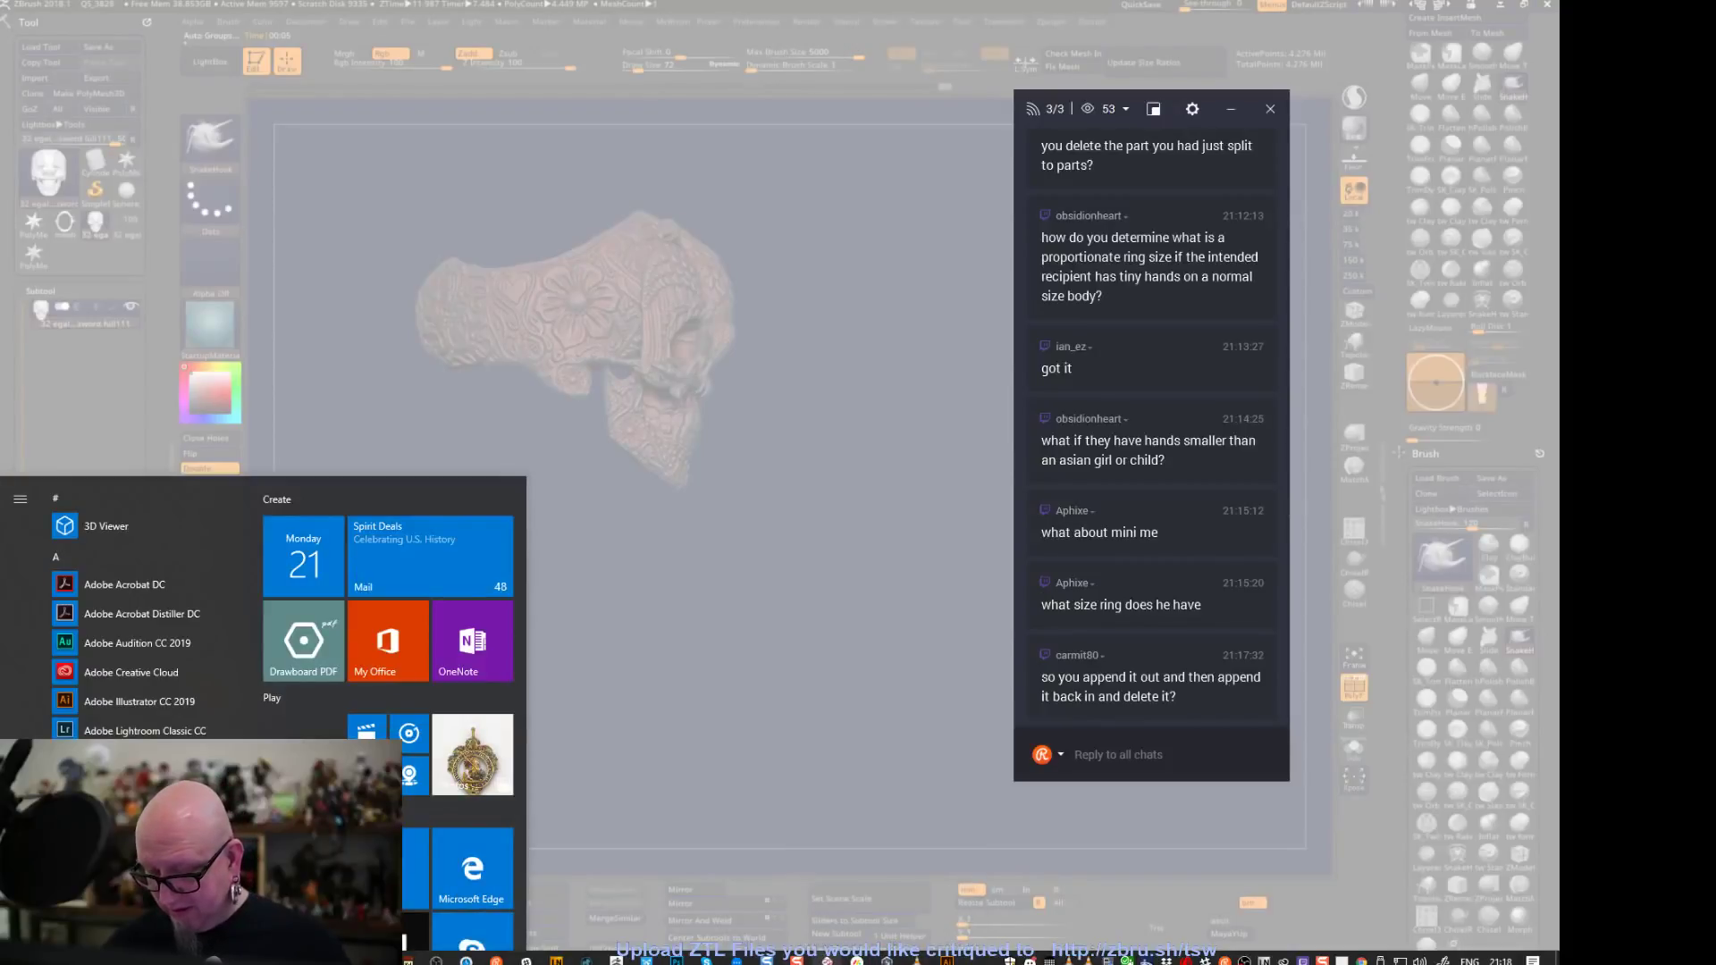
pyautogui.click(838, 958)
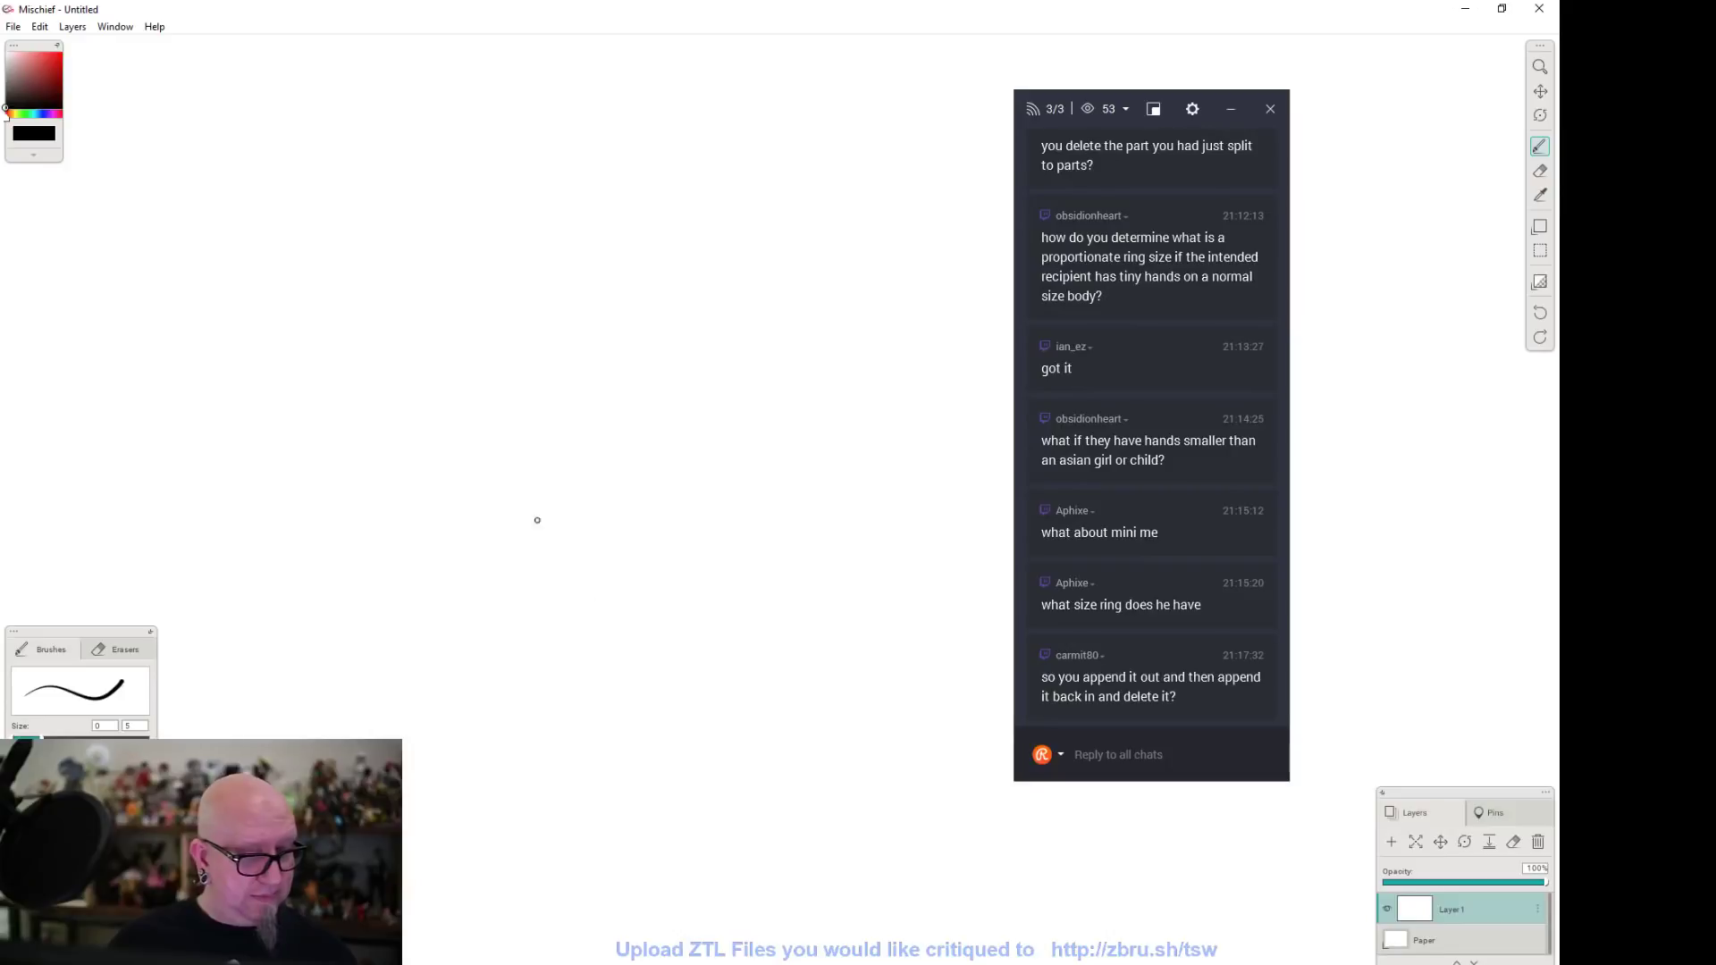
# Sketch a subtool list as a tall box divided into rows, each holding a small simple shape
pyautogui.moveTo(463, 192)
pyautogui.mouseDown()
pyautogui.moveTo(459, 379)
pyautogui.moveTo(542, 190)
pyautogui.moveTo(572, 366)
pyautogui.moveTo(569, 477)
pyautogui.mouseUp()
pyautogui.moveTo(459, 371)
pyautogui.mouseDown()
pyautogui.moveTo(462, 463)
pyautogui.moveTo(568, 469)
pyautogui.mouseUp()
pyautogui.moveTo(463, 420); pyautogui.dragTo(565, 424)
pyautogui.moveTo(461, 388); pyautogui.dragTo(572, 394)
pyautogui.moveTo(464, 332); pyautogui.dragTo(581, 341)
pyautogui.moveTo(460, 289); pyautogui.dragTo(567, 302)
pyautogui.moveTo(460, 238); pyautogui.dragTo(587, 237)
pyautogui.moveTo(463, 205)
pyautogui.mouseDown()
pyautogui.moveTo(571, 215)
pyautogui.moveTo(483, 220)
pyautogui.moveTo(507, 249)
pyautogui.moveTo(478, 255)
pyautogui.mouseUp()
pyautogui.moveTo(483, 315)
pyautogui.mouseDown()
pyautogui.moveTo(521, 305)
pyautogui.moveTo(490, 380)
pyautogui.moveTo(506, 366)
pyautogui.moveTo(493, 407)
pyautogui.moveTo(539, 432)
pyautogui.moveTo(515, 422)
pyautogui.moveTo(523, 445)
pyautogui.mouseUp()
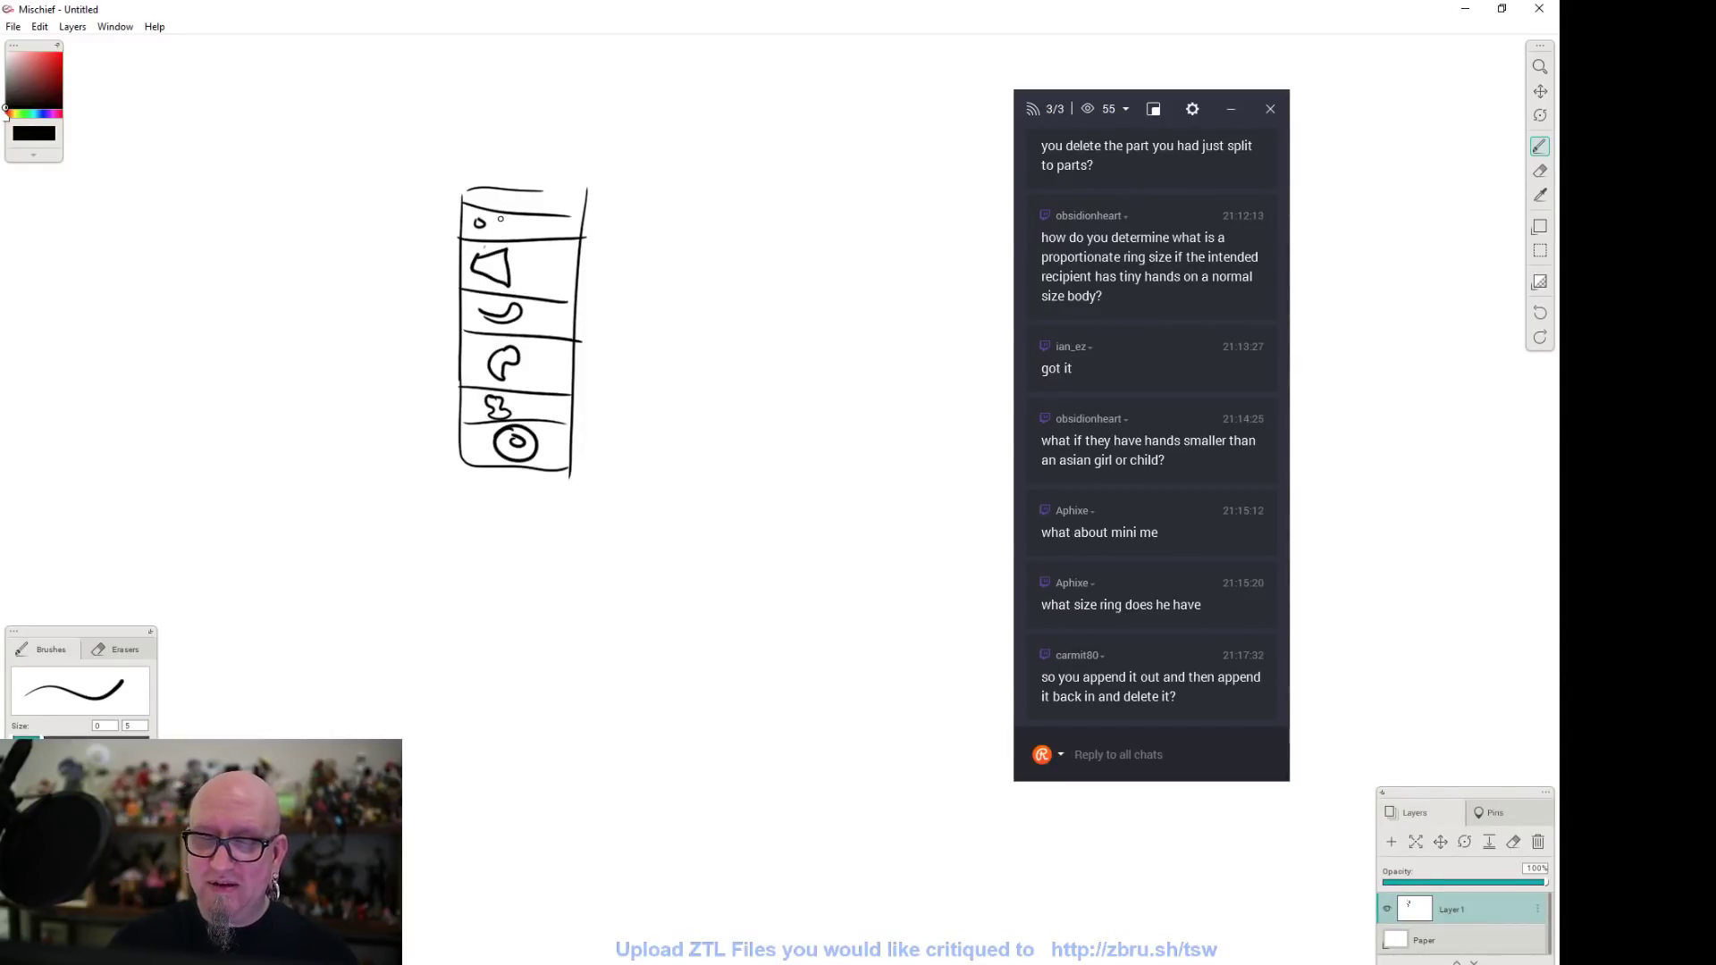
pyautogui.moveTo(490, 262); pyautogui.dragTo(497, 261)
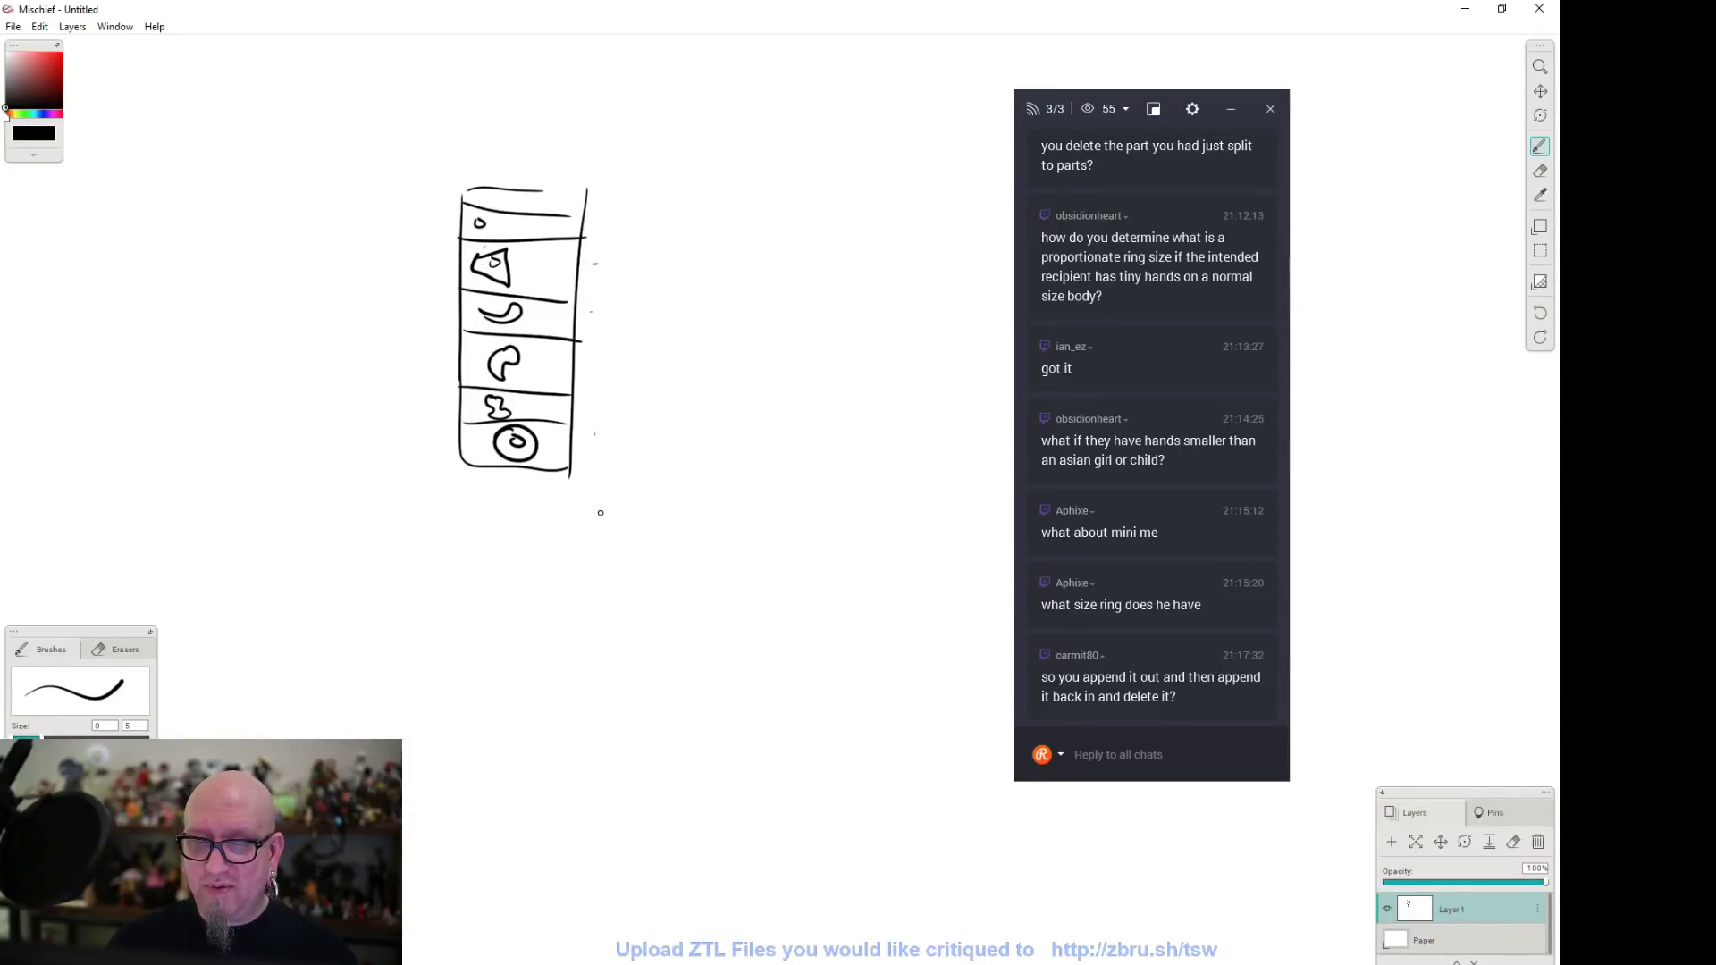
# Sketch a second tool box holding one shape linked by a line to the list's second row, and switch back to ZBrush
pyautogui.moveTo(726, 196); pyautogui.dragTo(715, 479)
pyautogui.moveTo(726, 202)
pyautogui.mouseDown()
pyautogui.moveTo(844, 204)
pyautogui.moveTo(817, 482)
pyautogui.mouseUp()
pyautogui.moveTo(550, 268)
pyautogui.mouseDown()
pyautogui.moveTo(764, 269)
pyautogui.moveTo(755, 249)
pyautogui.moveTo(762, 292)
pyautogui.moveTo(815, 286)
pyautogui.moveTo(785, 257)
pyautogui.mouseUp()
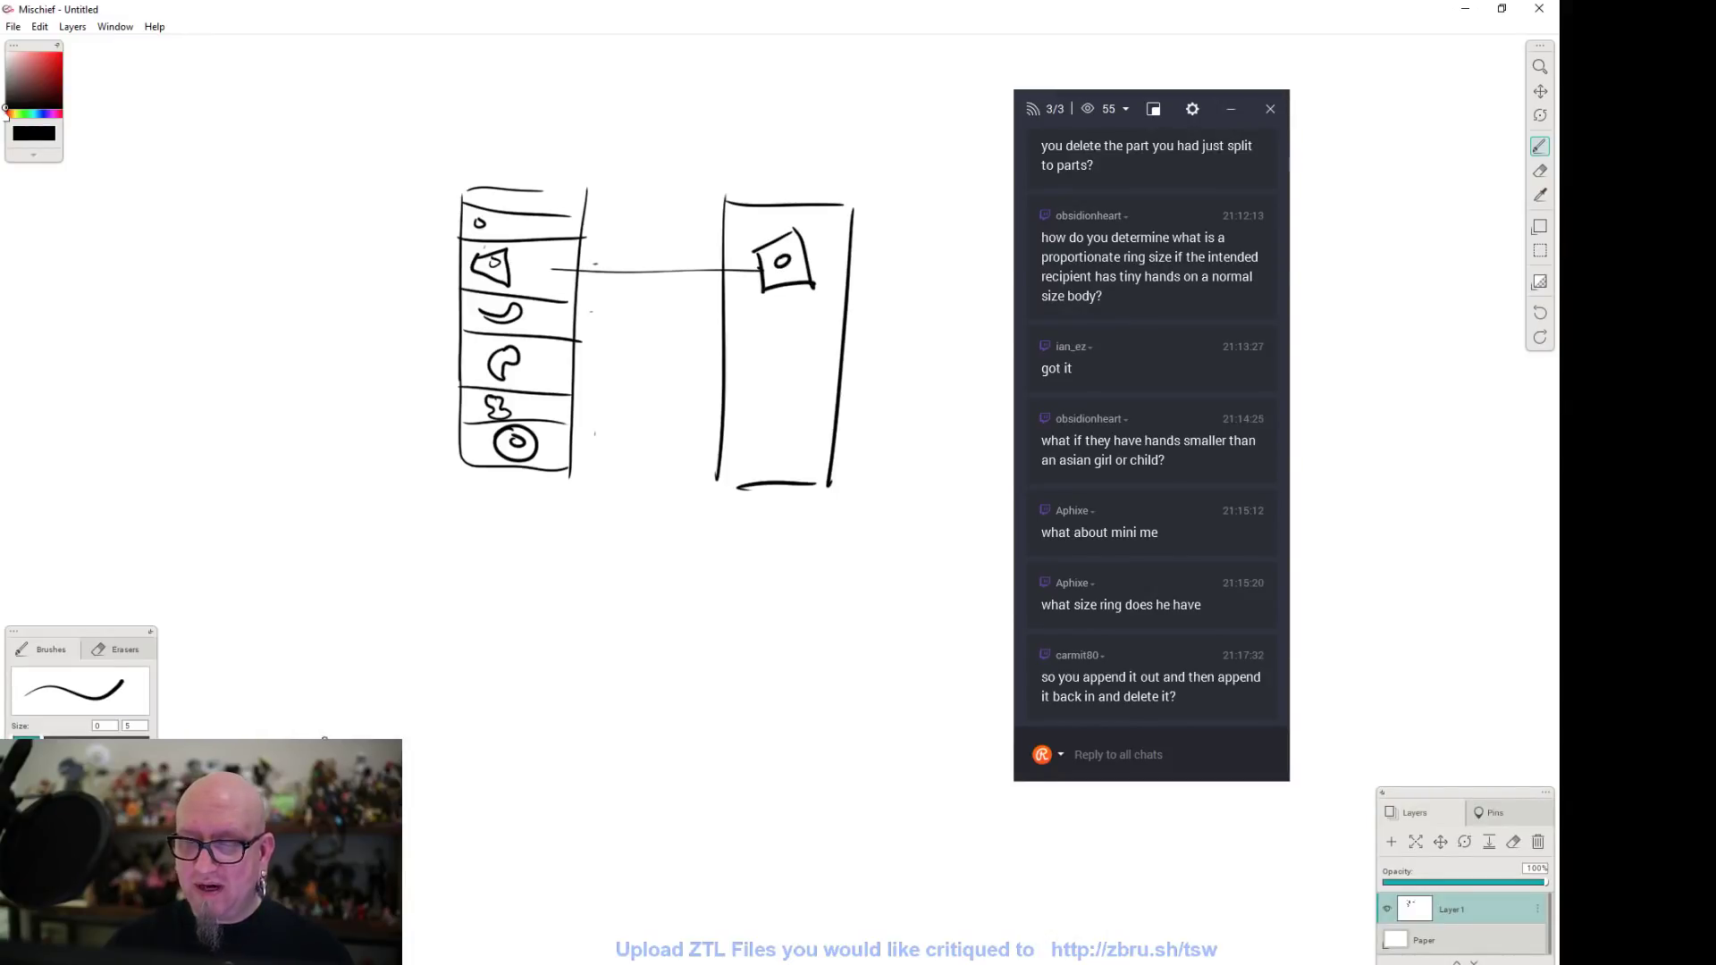
pyautogui.press('super')
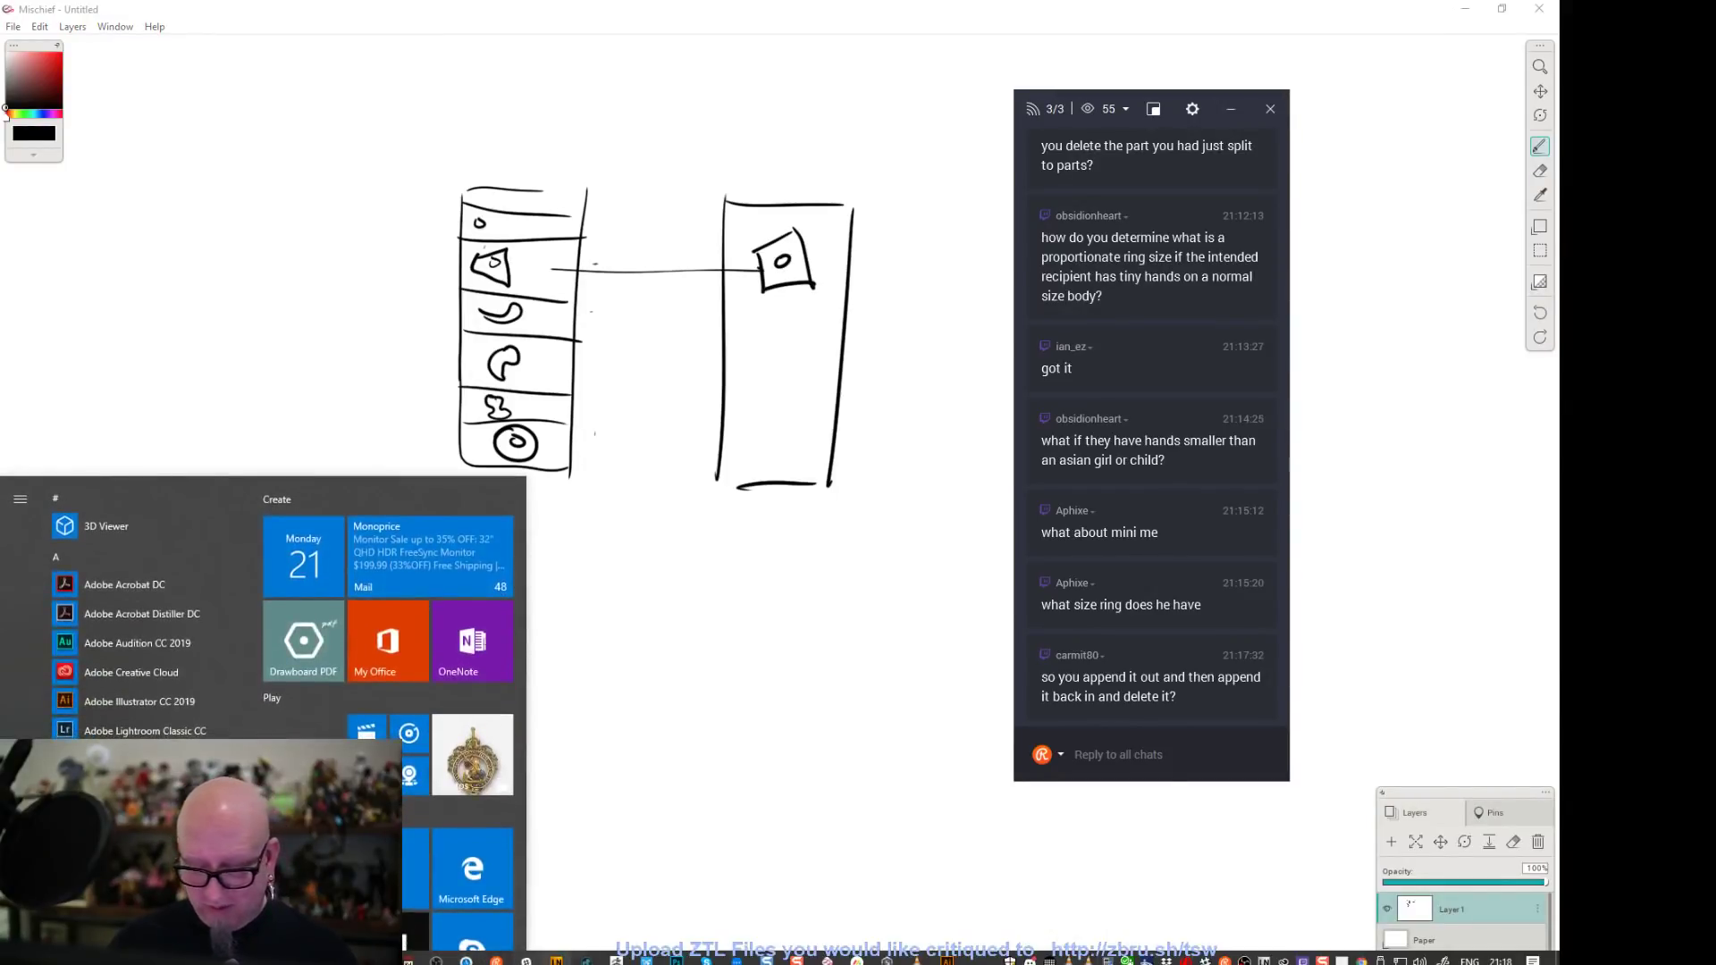
pyautogui.click(617, 961)
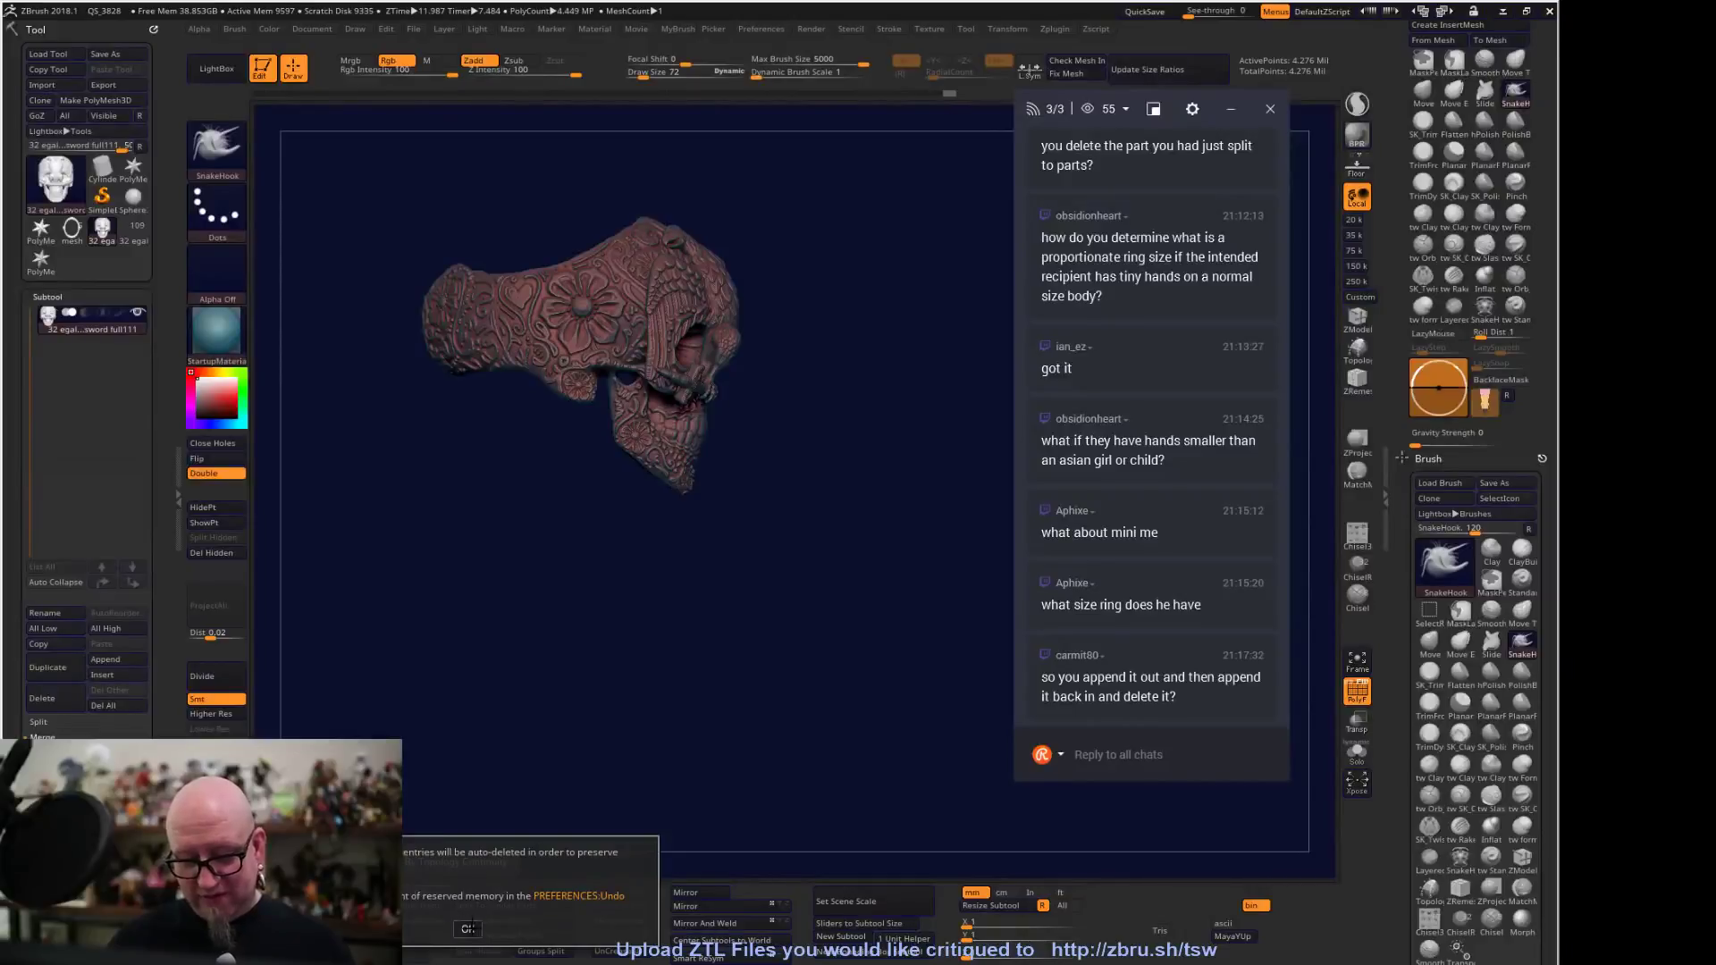
# Dismiss the memory notice, isolate the skull ring's main green polygroup, and split the hidden fragments into a separate subtool
pyautogui.click(467, 928)
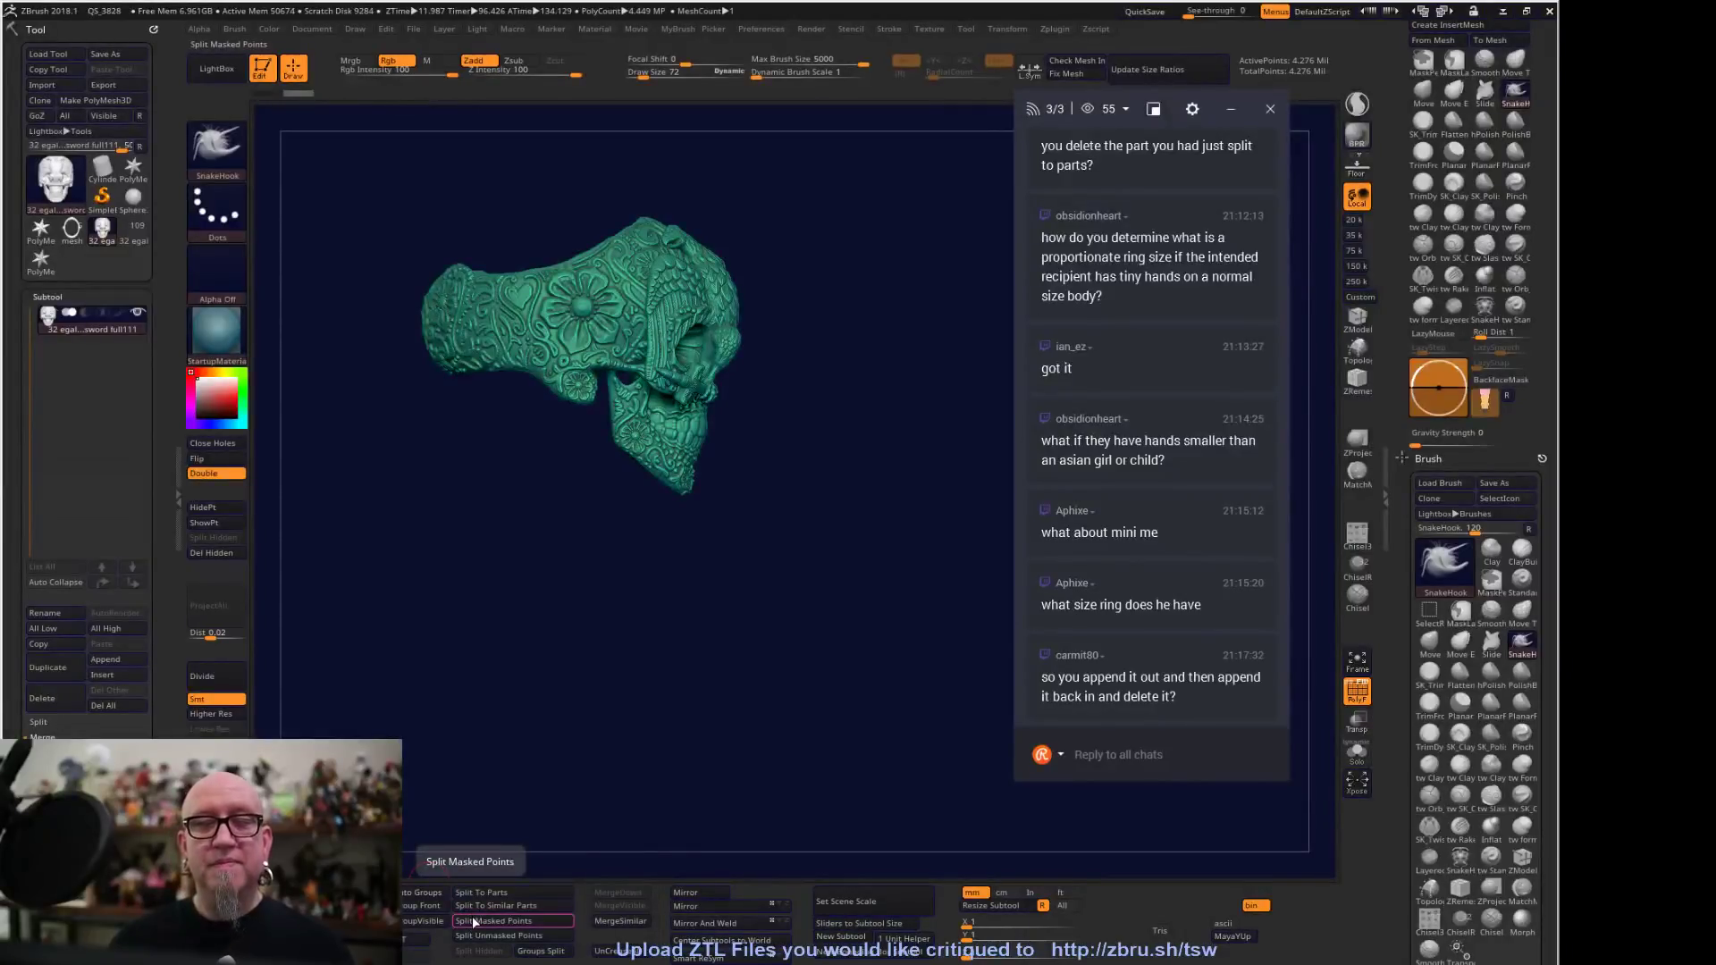
pyautogui.moveTo(700, 555); pyautogui.dragTo(640, 582)
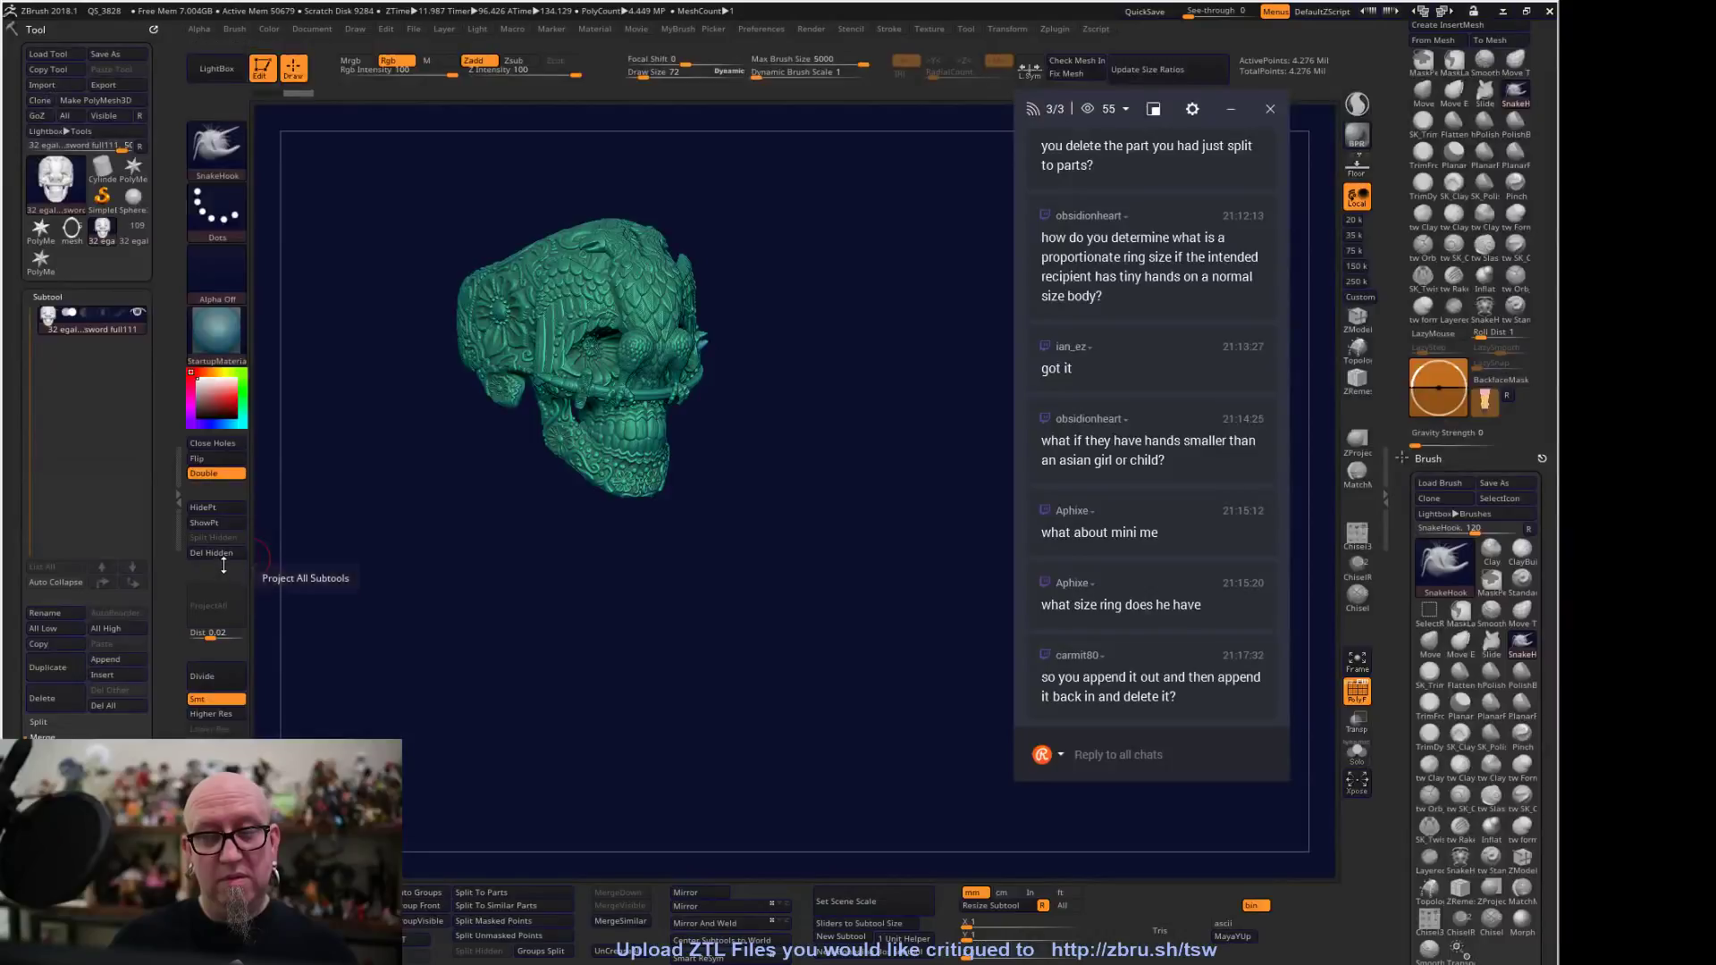
pyautogui.moveTo(579, 607)
pyautogui.keyDown('shift'); pyautogui.mouseDown()
pyautogui.moveTo(624, 597)
pyautogui.moveTo(624, 570)
pyautogui.moveTo(597, 645)
pyautogui.mouseUp(); pyautogui.keyUp('shift')
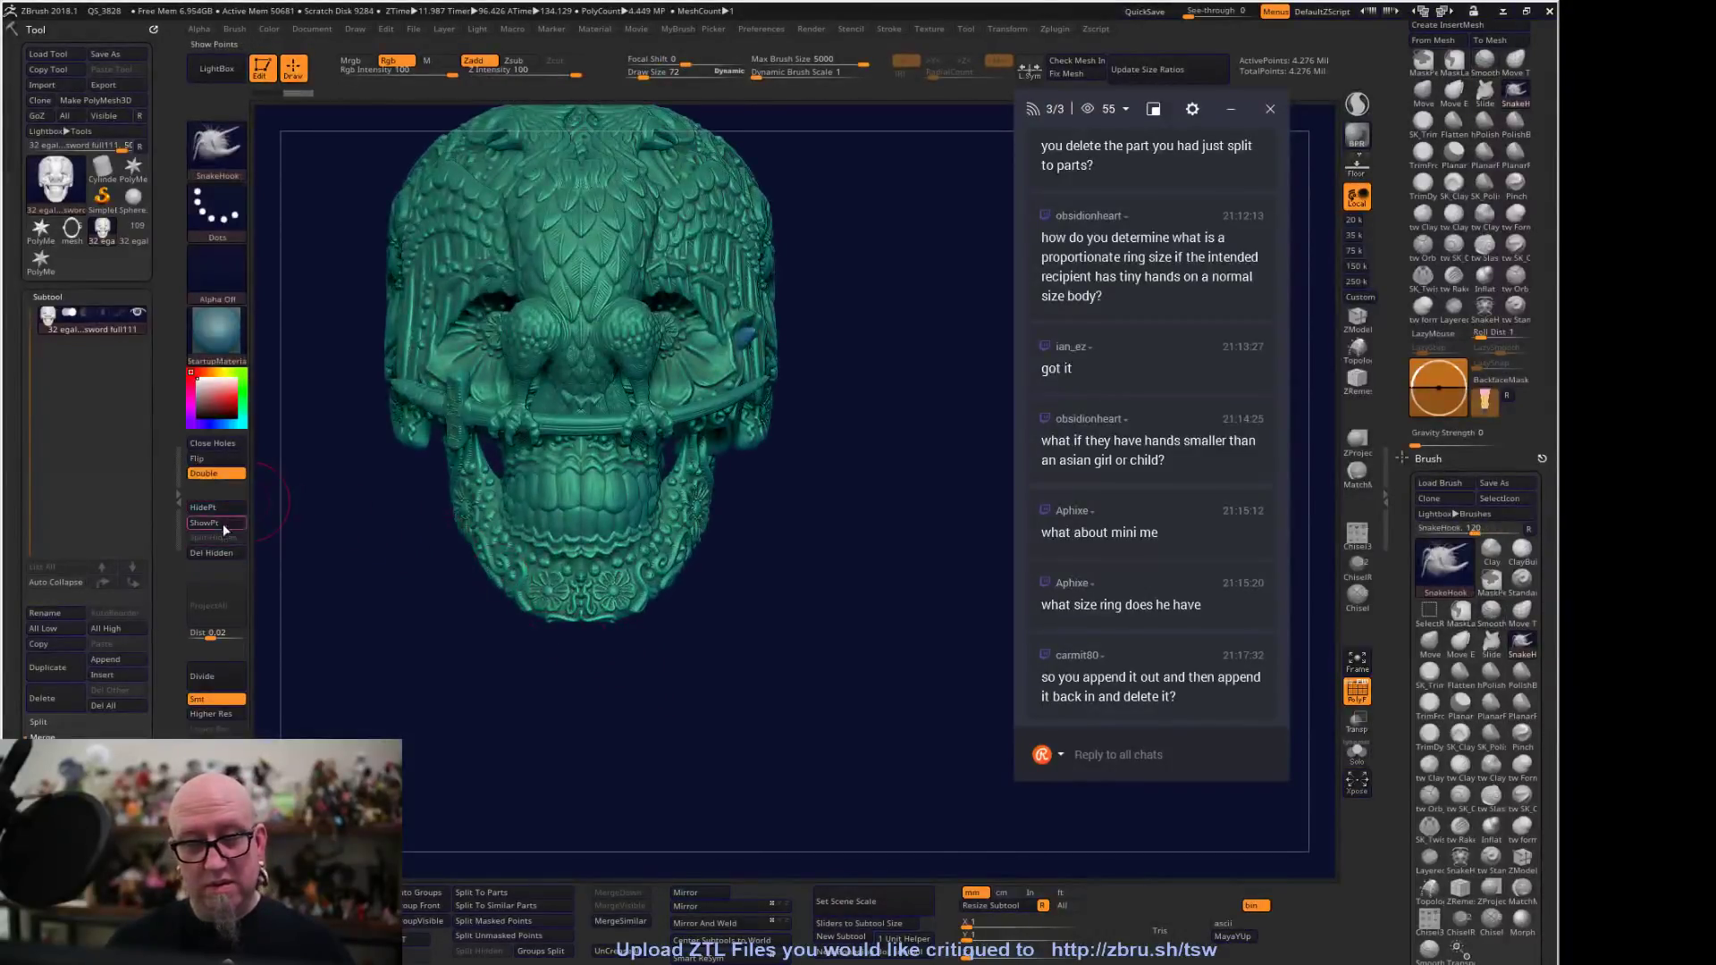
pyautogui.click(215, 553)
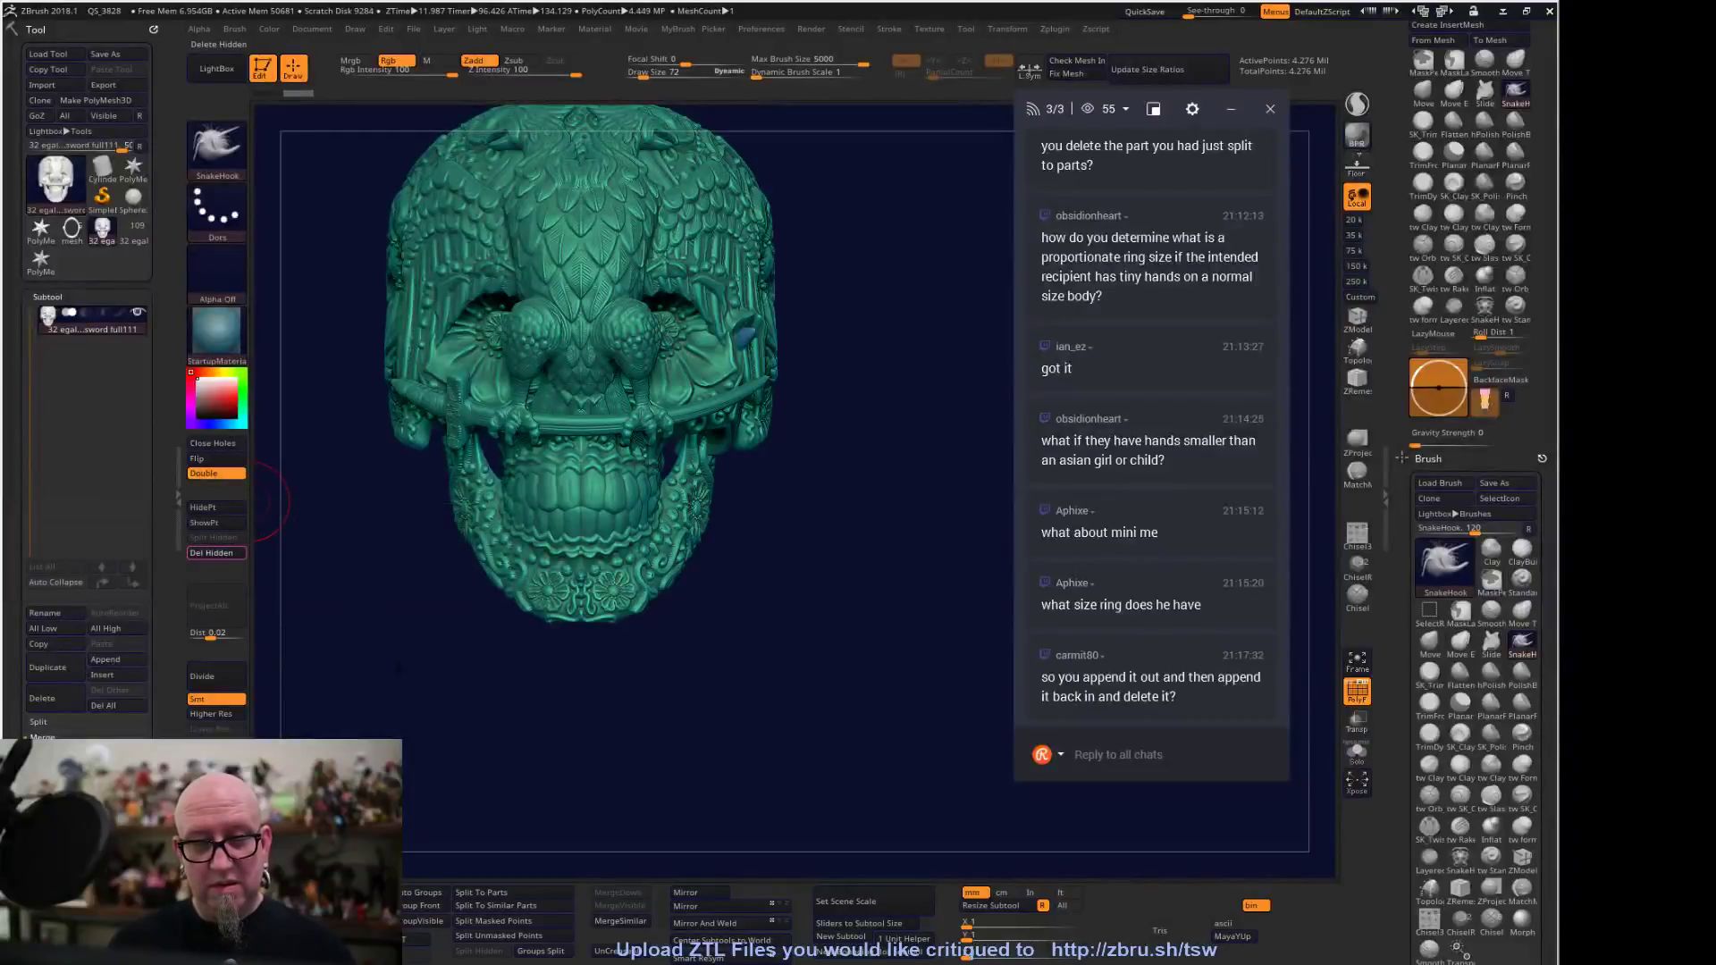
pyautogui.moveTo(550, 798); pyautogui.dragTo(544, 733)
pyautogui.hotkey('ctrl', 'shift')
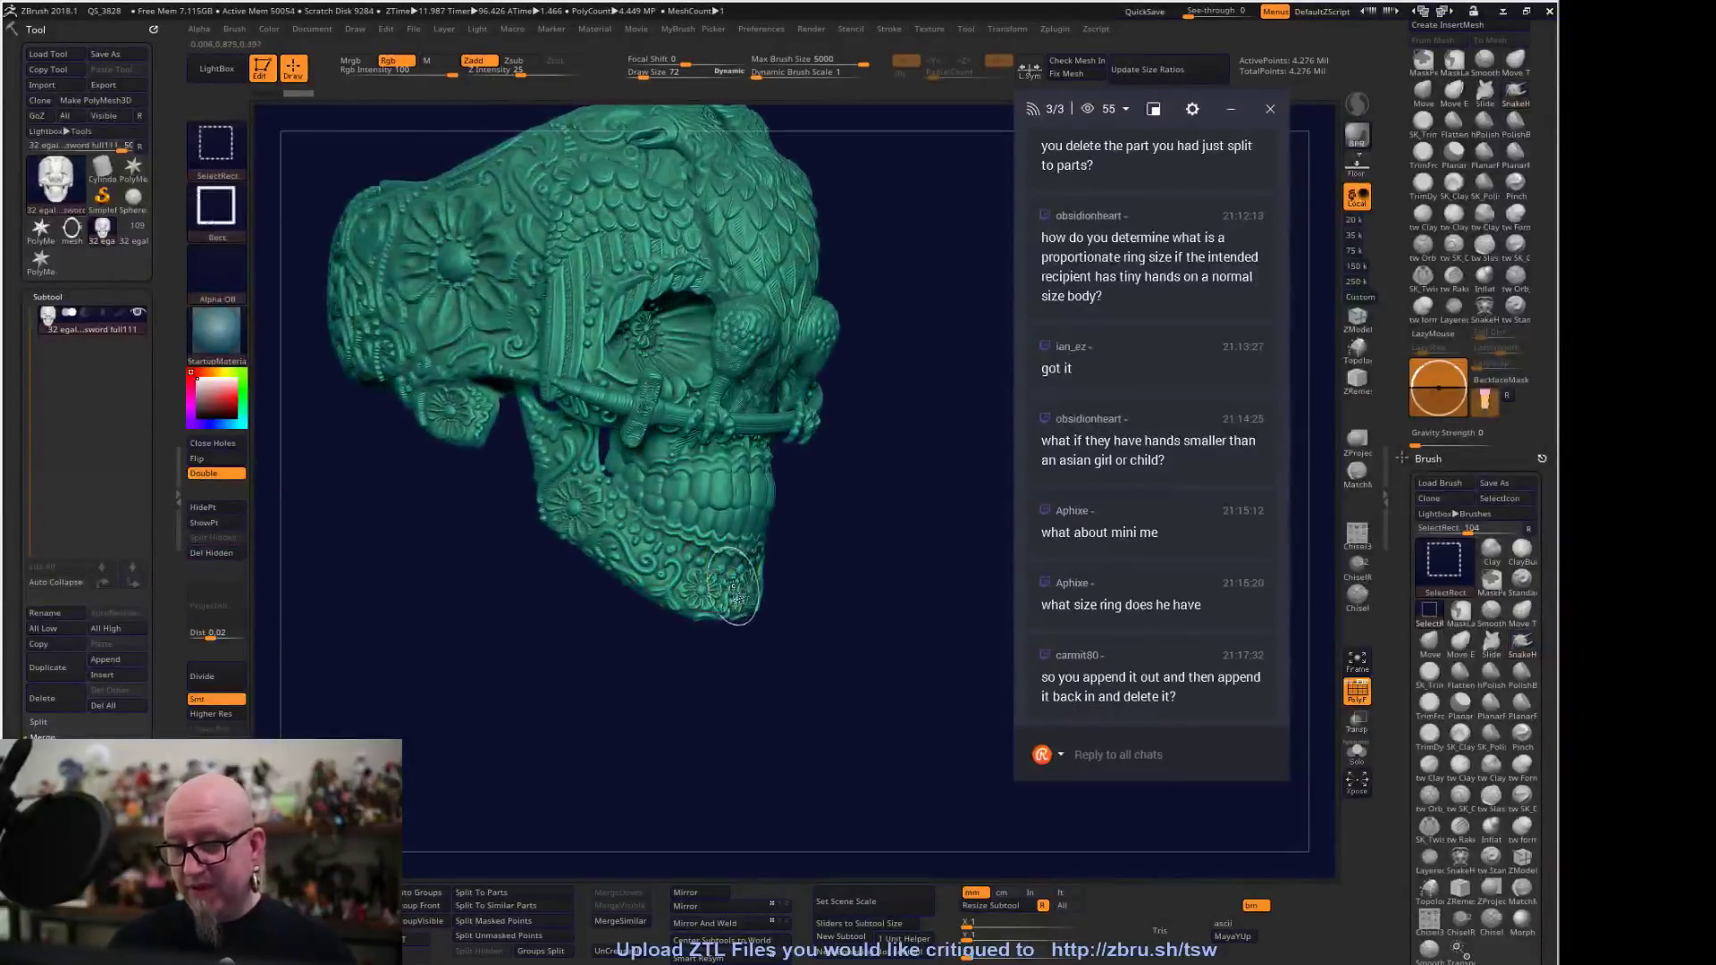
pyautogui.keyDown('ctrl'); pyautogui.keyDown('shift'); pyautogui.click(738, 780); pyautogui.keyUp('shift'); pyautogui.keyUp('ctrl')
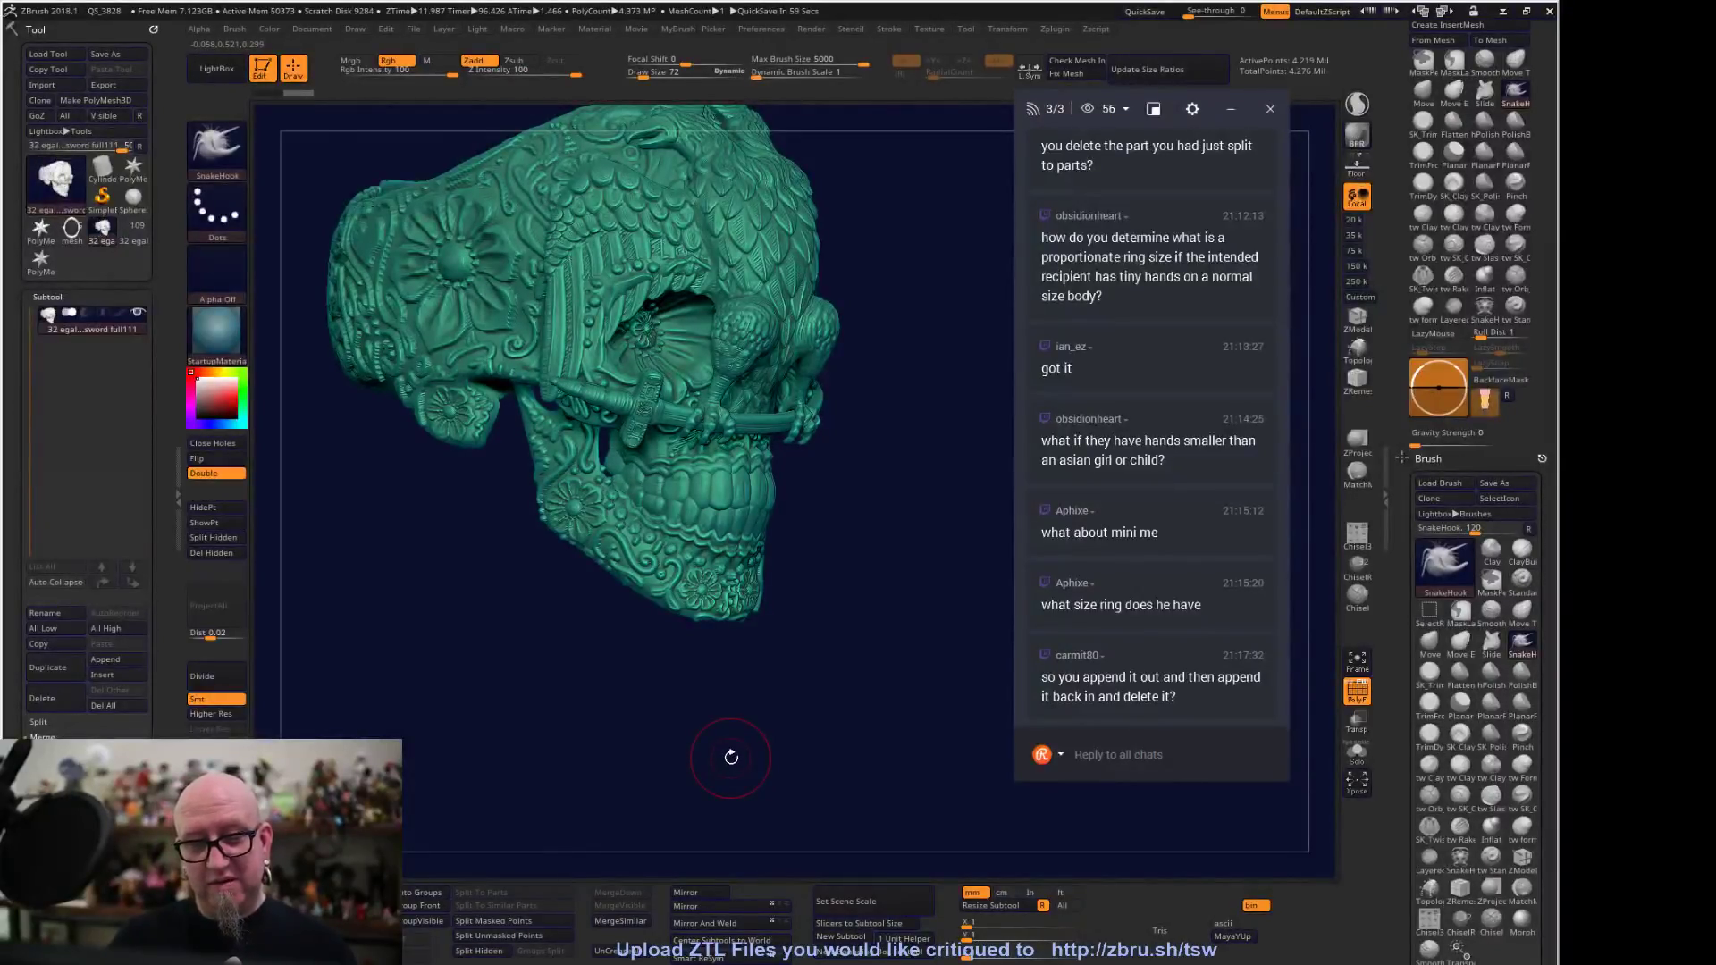
pyautogui.click(226, 540)
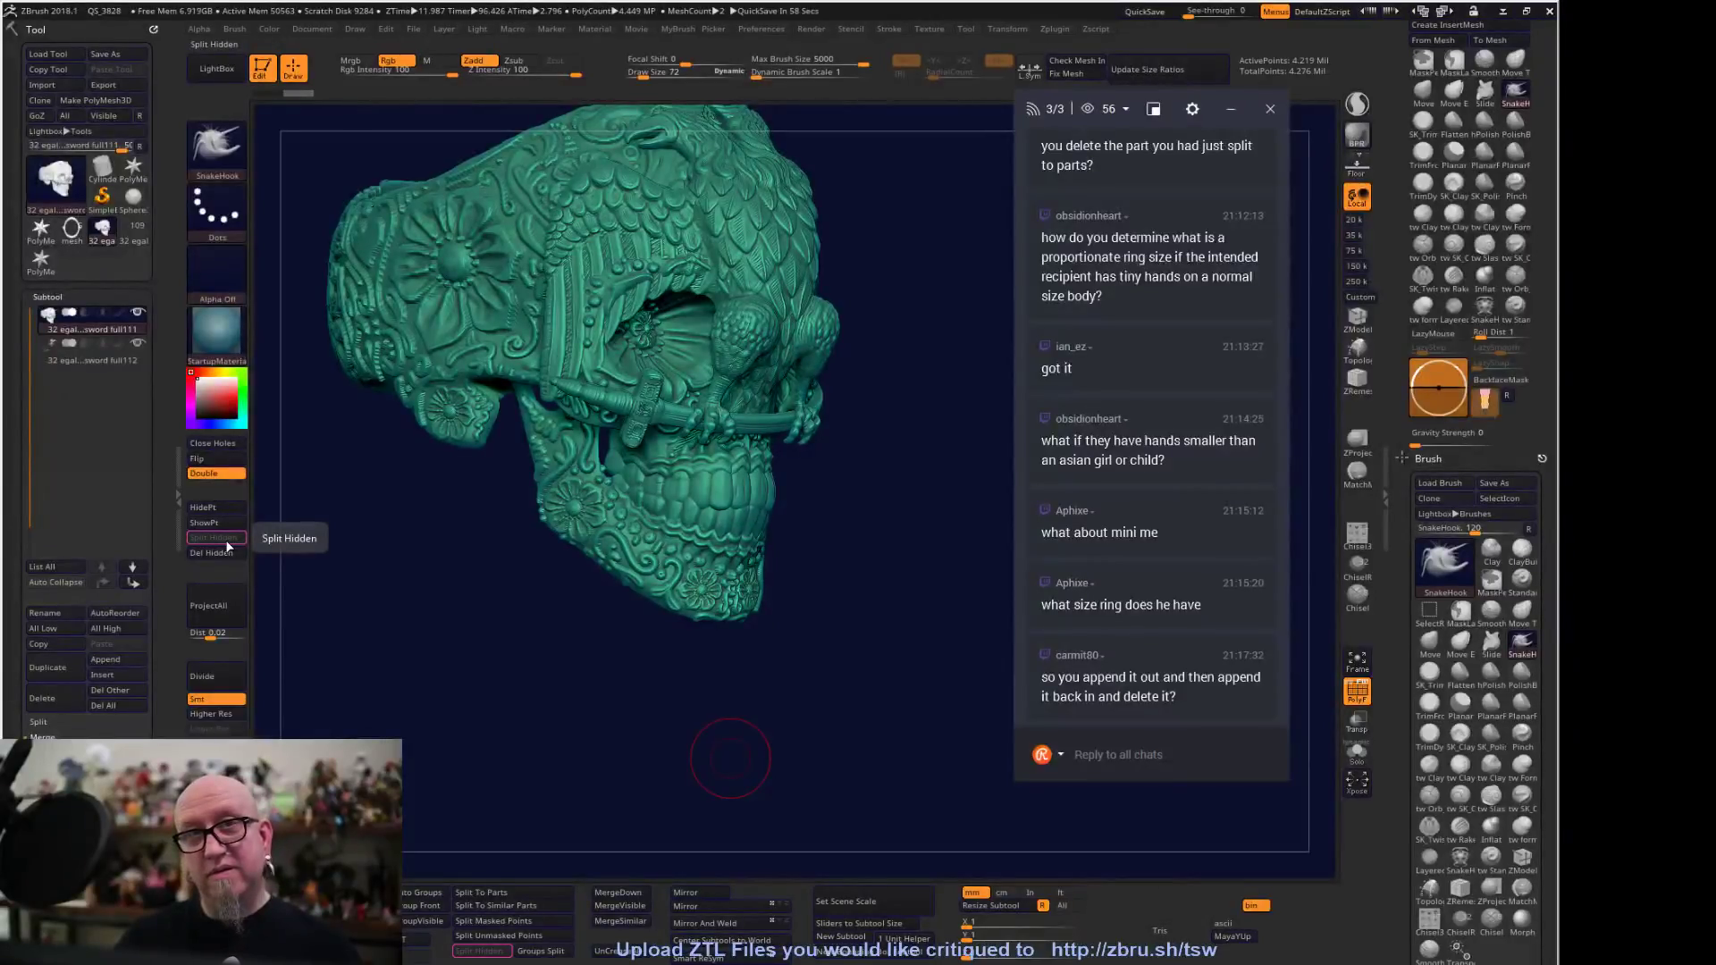
# Select the split-off fragments subtool, hide the skull ring, and examine the loose pieces
pyautogui.click(93, 362)
pyautogui.click(139, 314)
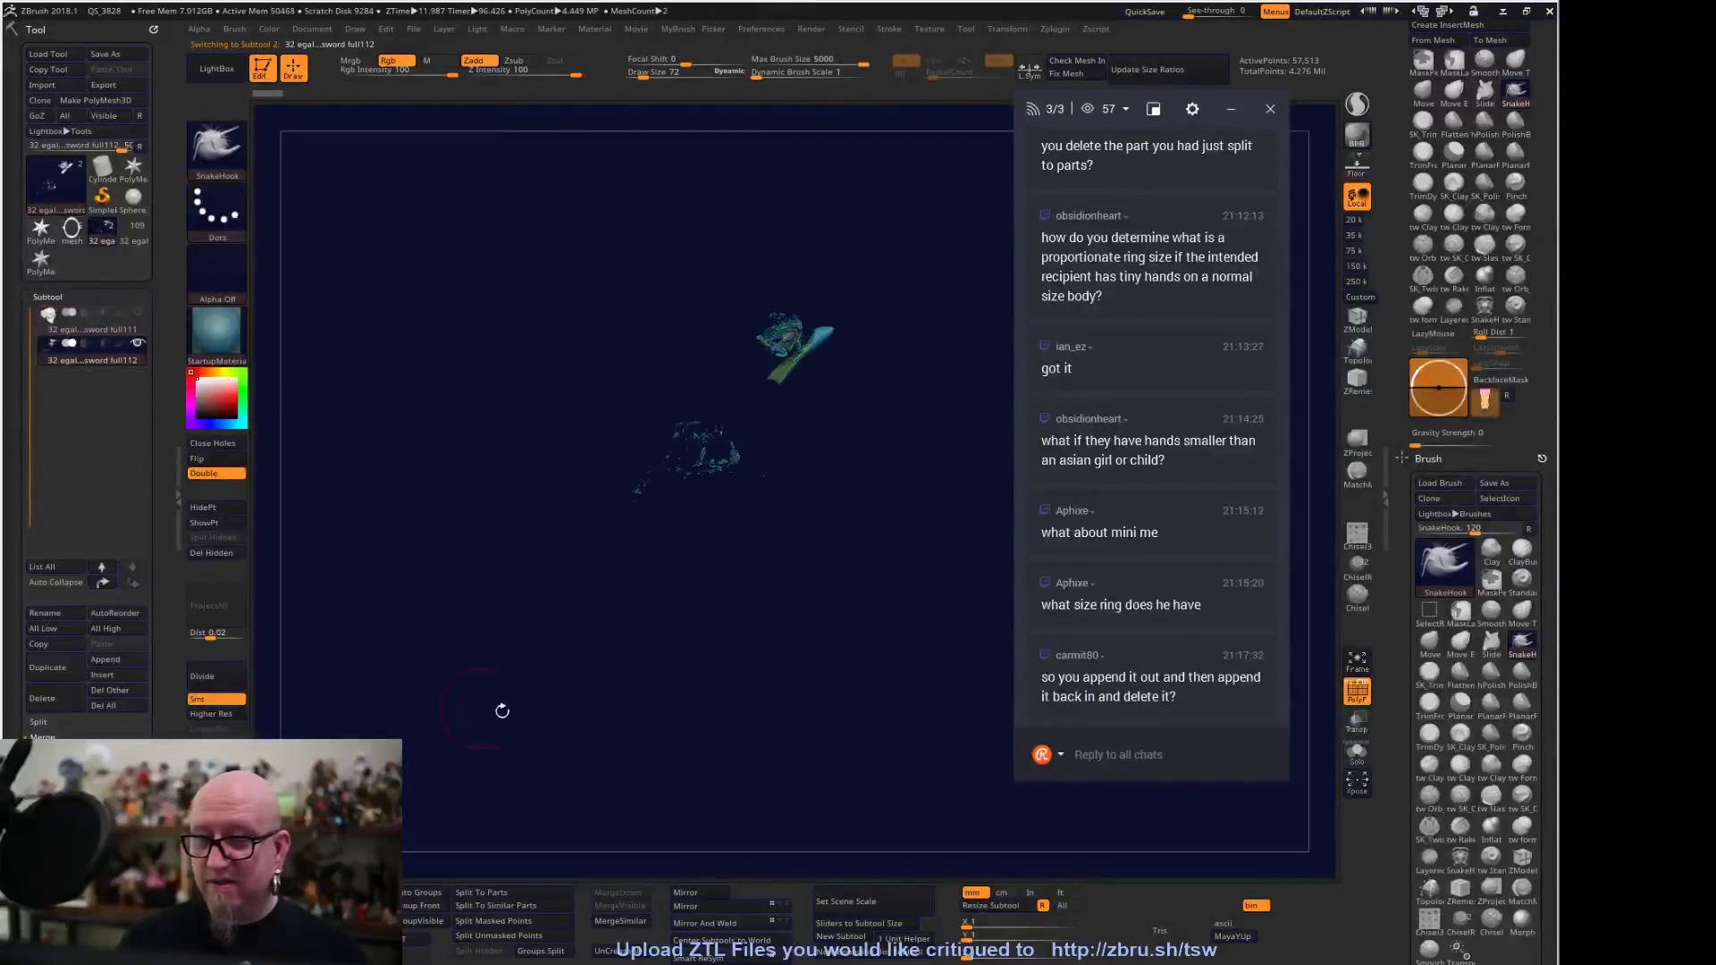
pyautogui.moveTo(508, 702)
pyautogui.mouseDown()
pyautogui.moveTo(715, 613)
pyautogui.moveTo(911, 700)
pyautogui.moveTo(832, 724)
pyautogui.moveTo(868, 608)
pyautogui.moveTo(853, 716)
pyautogui.moveTo(857, 677)
pyautogui.mouseUp()
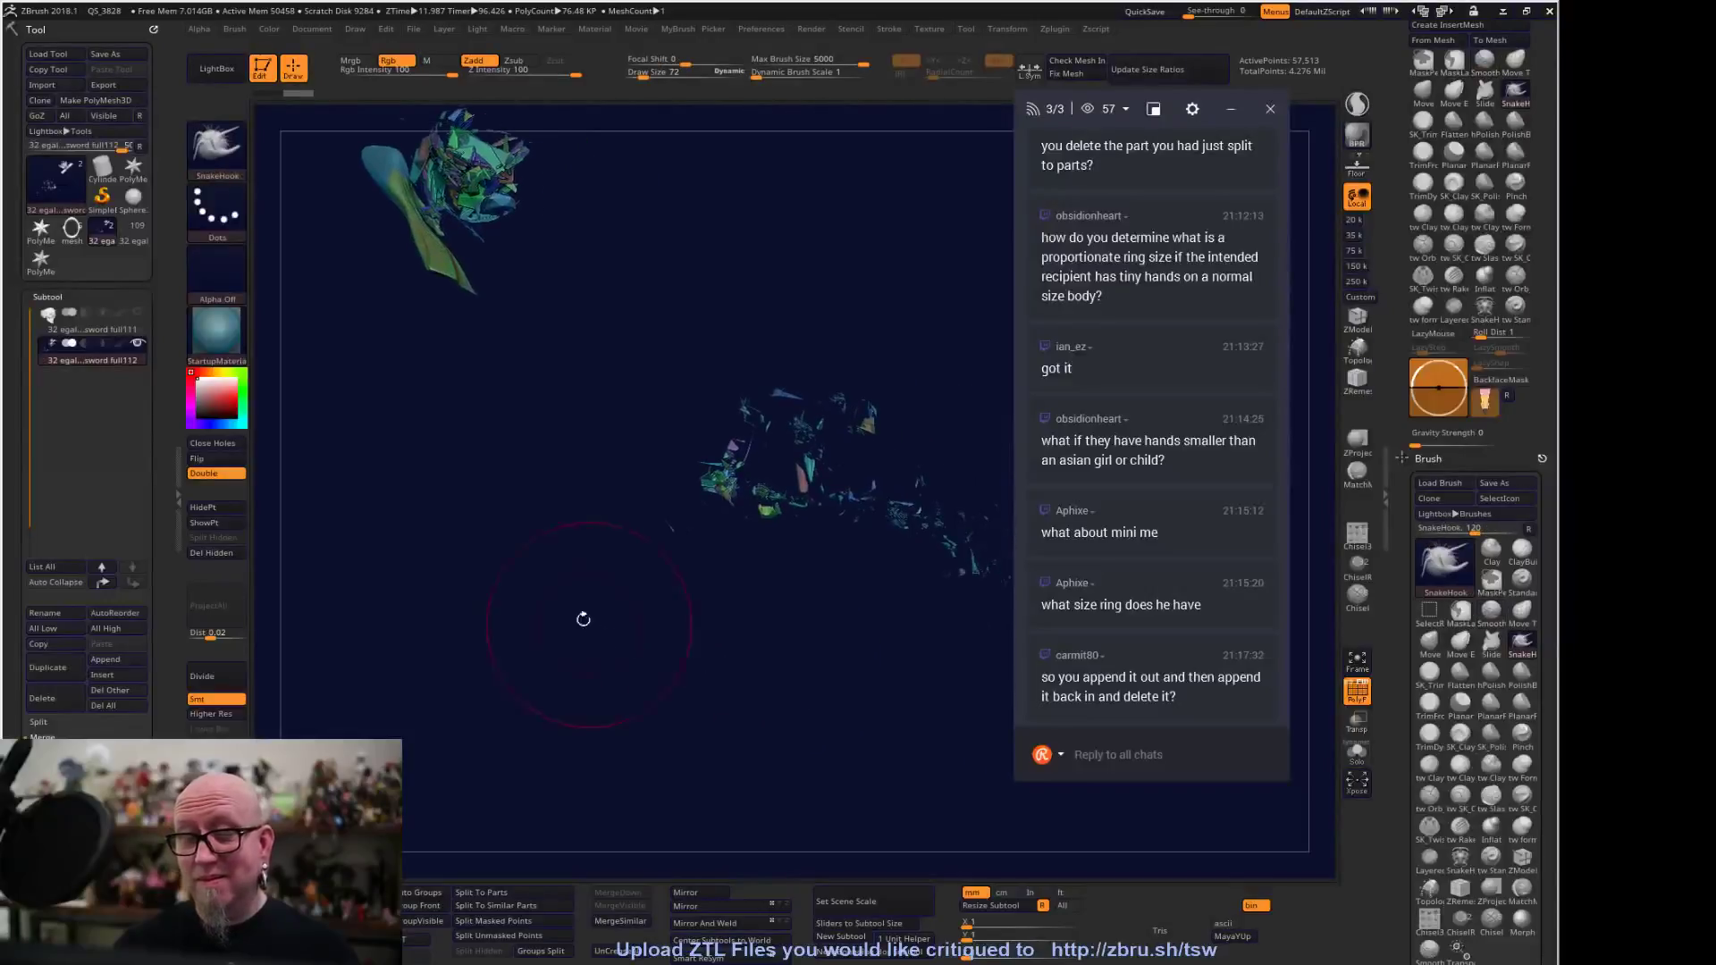
pyautogui.keyDown('ctrl'); pyautogui.keyDown('shift'); pyautogui.click(483, 543); pyautogui.keyUp('shift'); pyautogui.keyUp('ctrl')
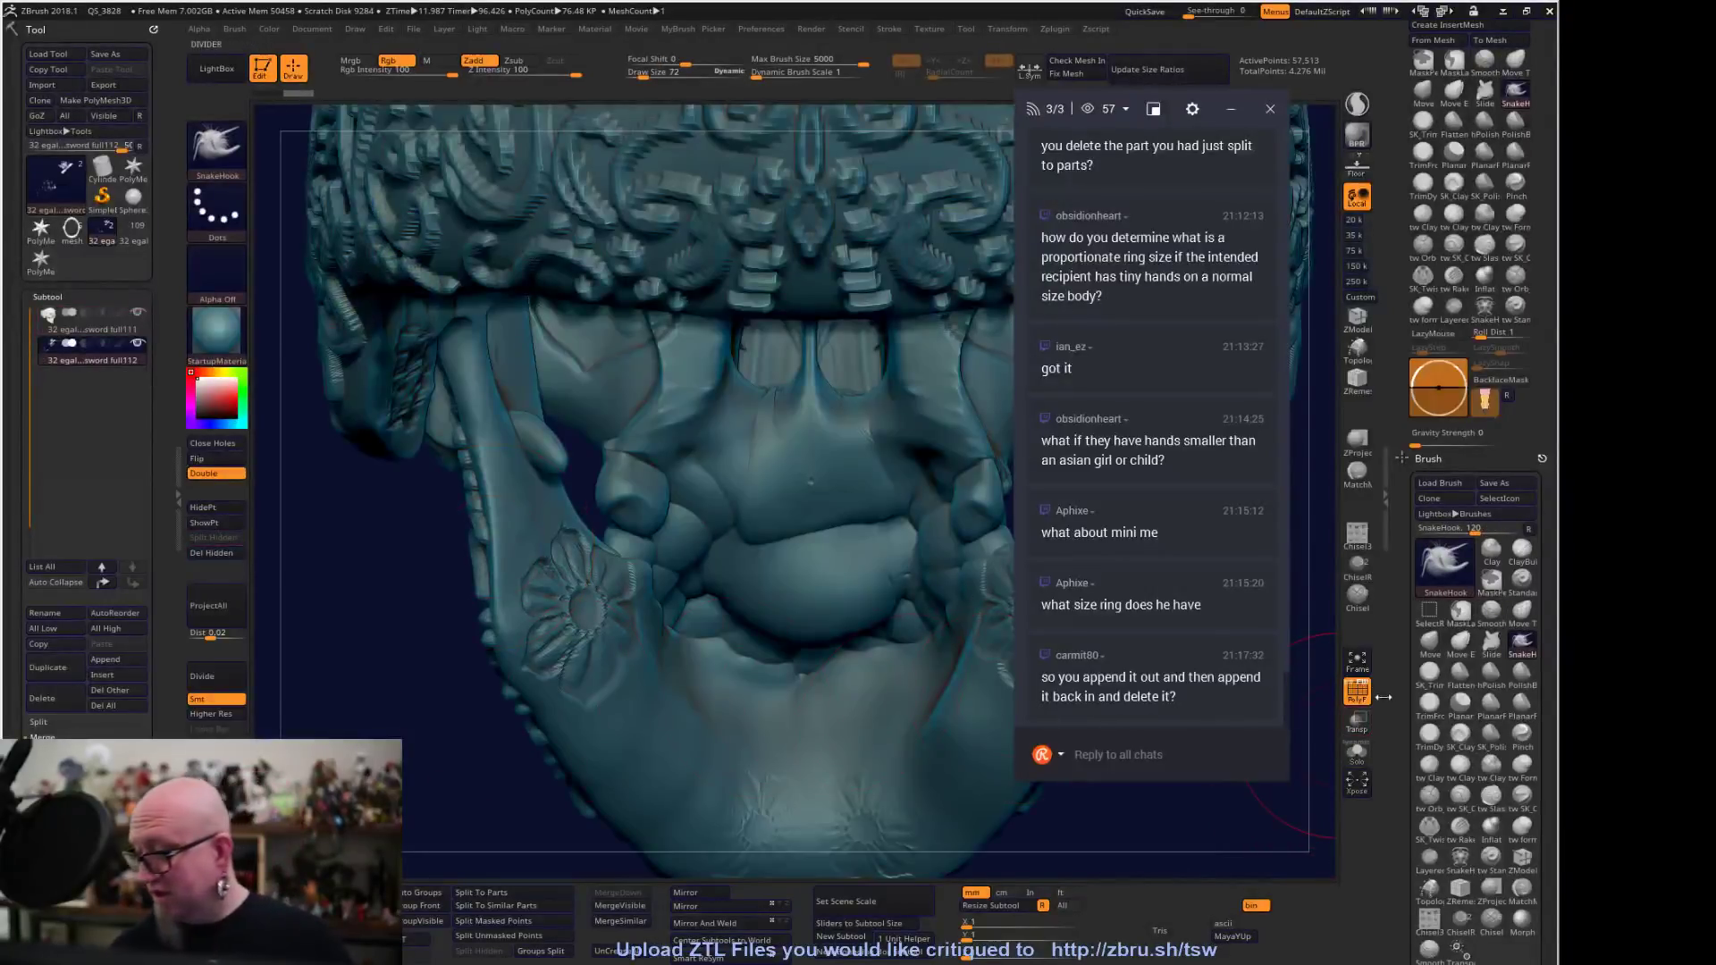
# Turn on transparency to locate the fragments inside the skull, and hide the skull ring again to examine the fragments alone
pyautogui.click(1356, 722)
pyautogui.moveTo(375, 554)
pyautogui.mouseDown()
pyautogui.moveTo(727, 575)
pyautogui.moveTo(326, 735)
pyautogui.moveTo(344, 625)
pyautogui.moveTo(427, 723)
pyautogui.moveTo(465, 537)
pyautogui.moveTo(458, 748)
pyautogui.moveTo(657, 336)
pyautogui.moveTo(685, 697)
pyautogui.moveTo(566, 497)
pyautogui.moveTo(747, 567)
pyautogui.moveTo(616, 465)
pyautogui.moveTo(925, 632)
pyautogui.moveTo(863, 536)
pyautogui.moveTo(742, 755)
pyautogui.mouseUp()
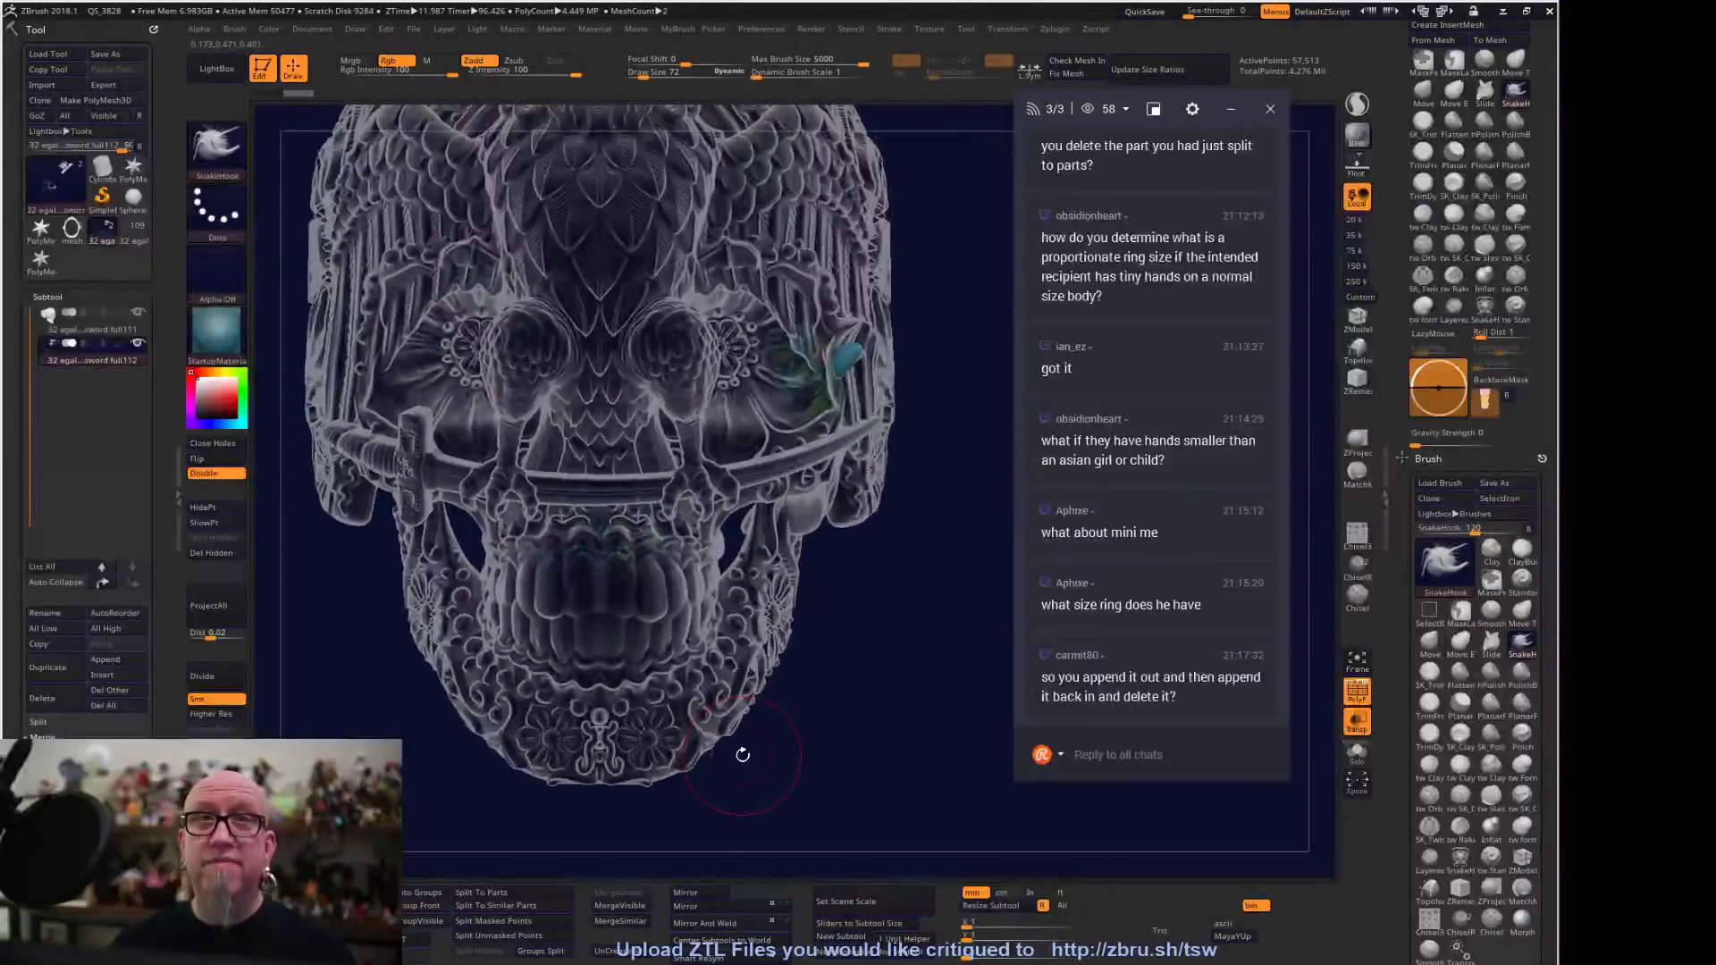
pyautogui.click(137, 311)
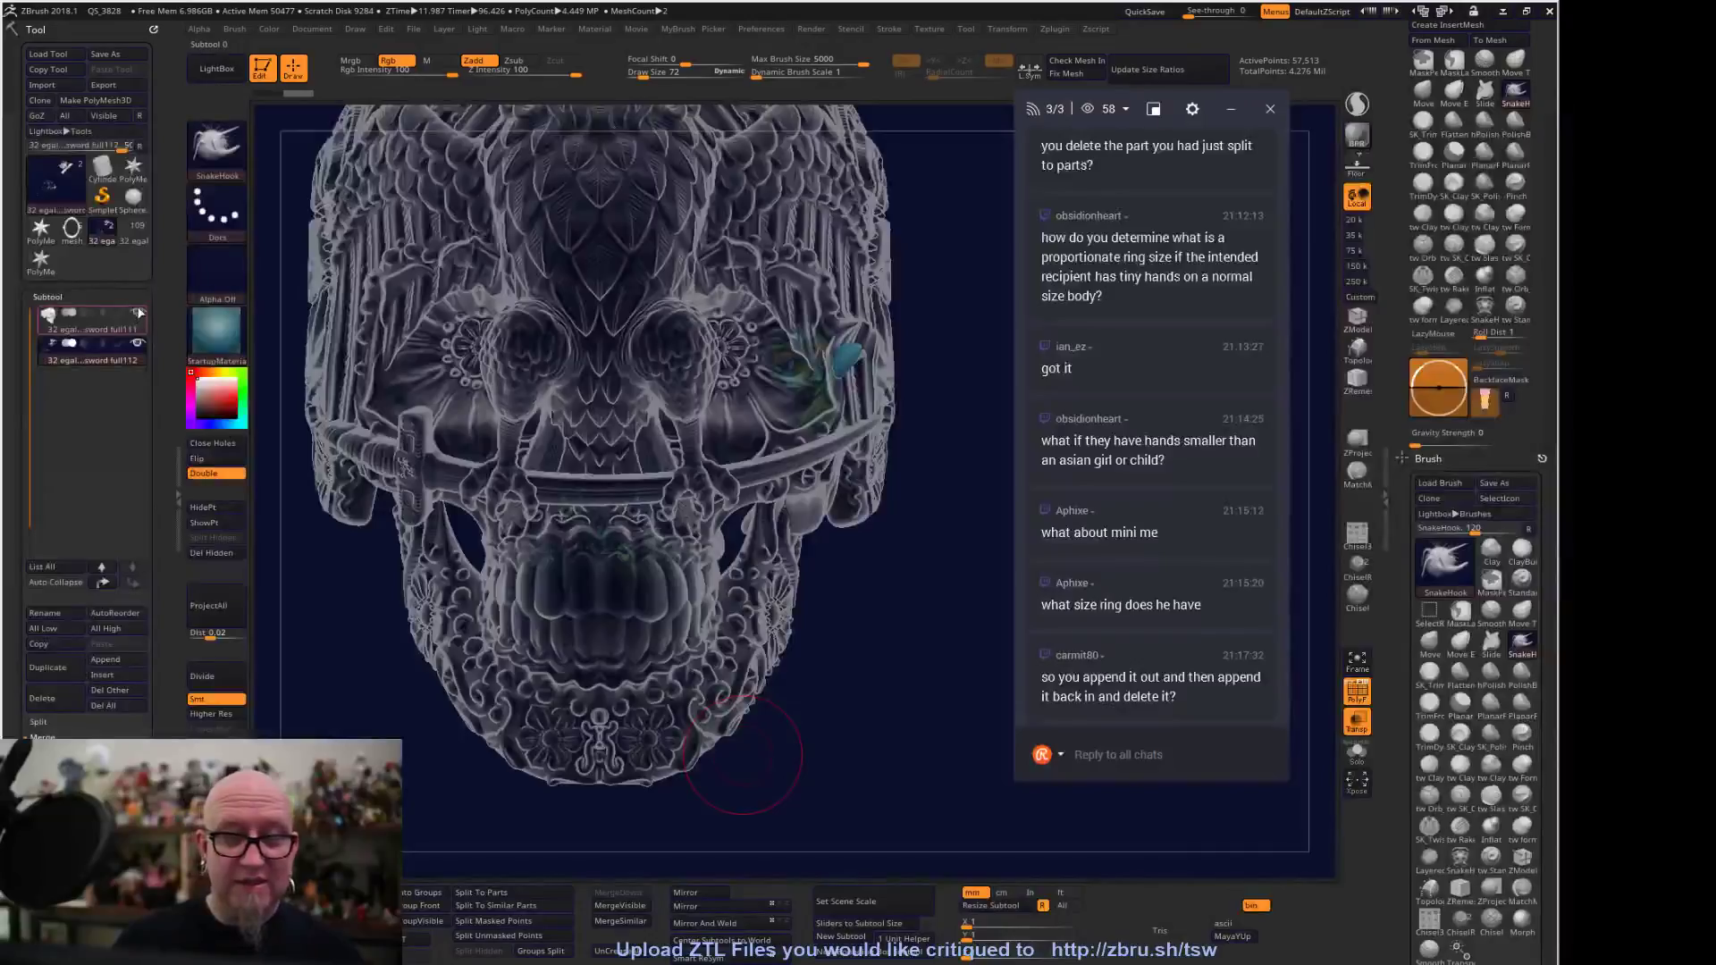
pyautogui.moveTo(651, 684); pyautogui.dragTo(658, 658)
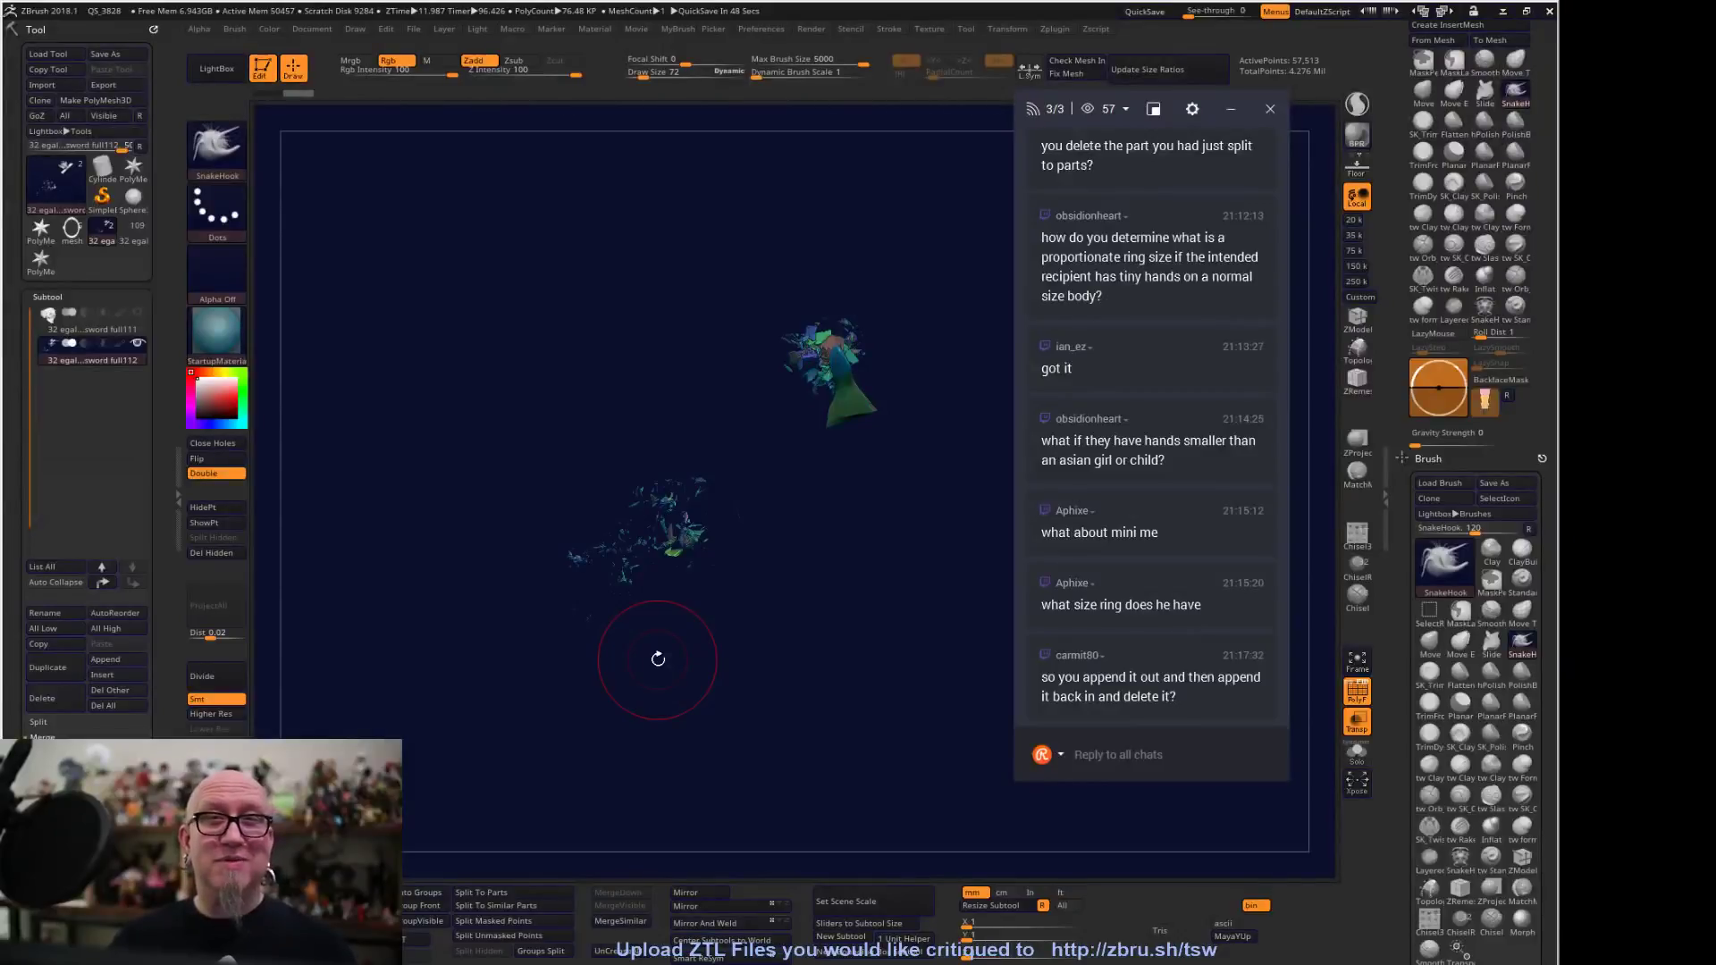
pyautogui.moveTo(658, 659)
pyautogui.mouseDown()
pyautogui.moveTo(681, 632)
pyautogui.moveTo(700, 391)
pyautogui.mouseUp()
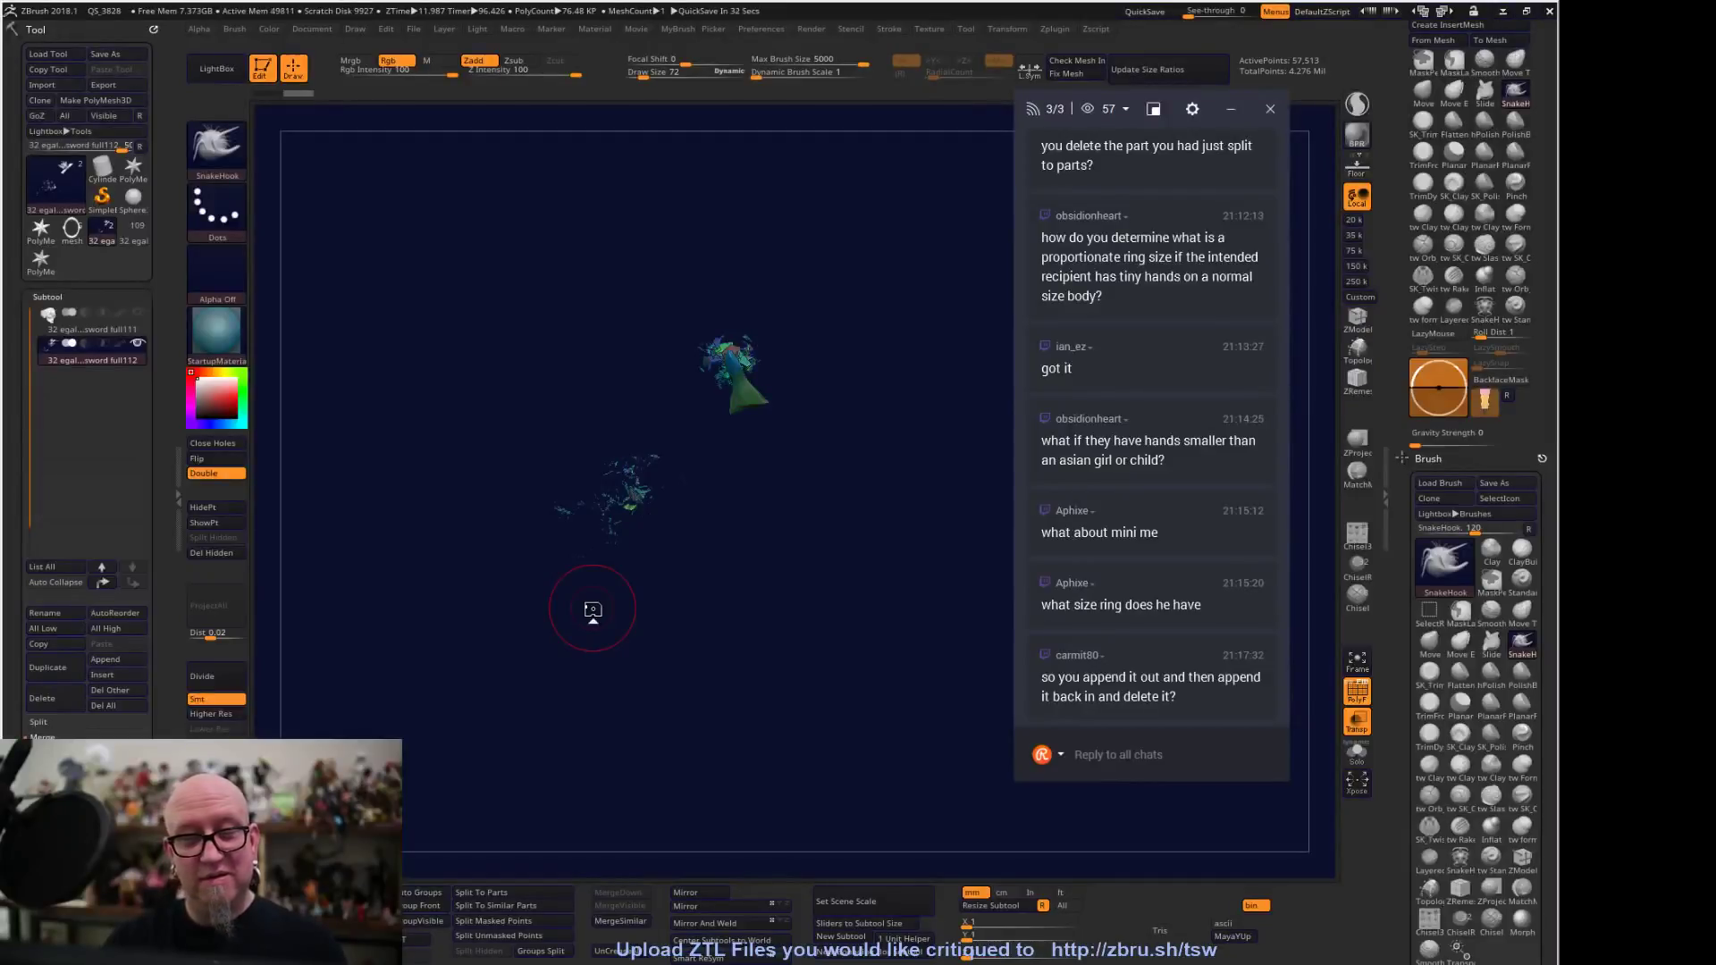
# Alternate between the skull ring and the fragments subtool, examining each from several angles
pyautogui.click(96, 329)
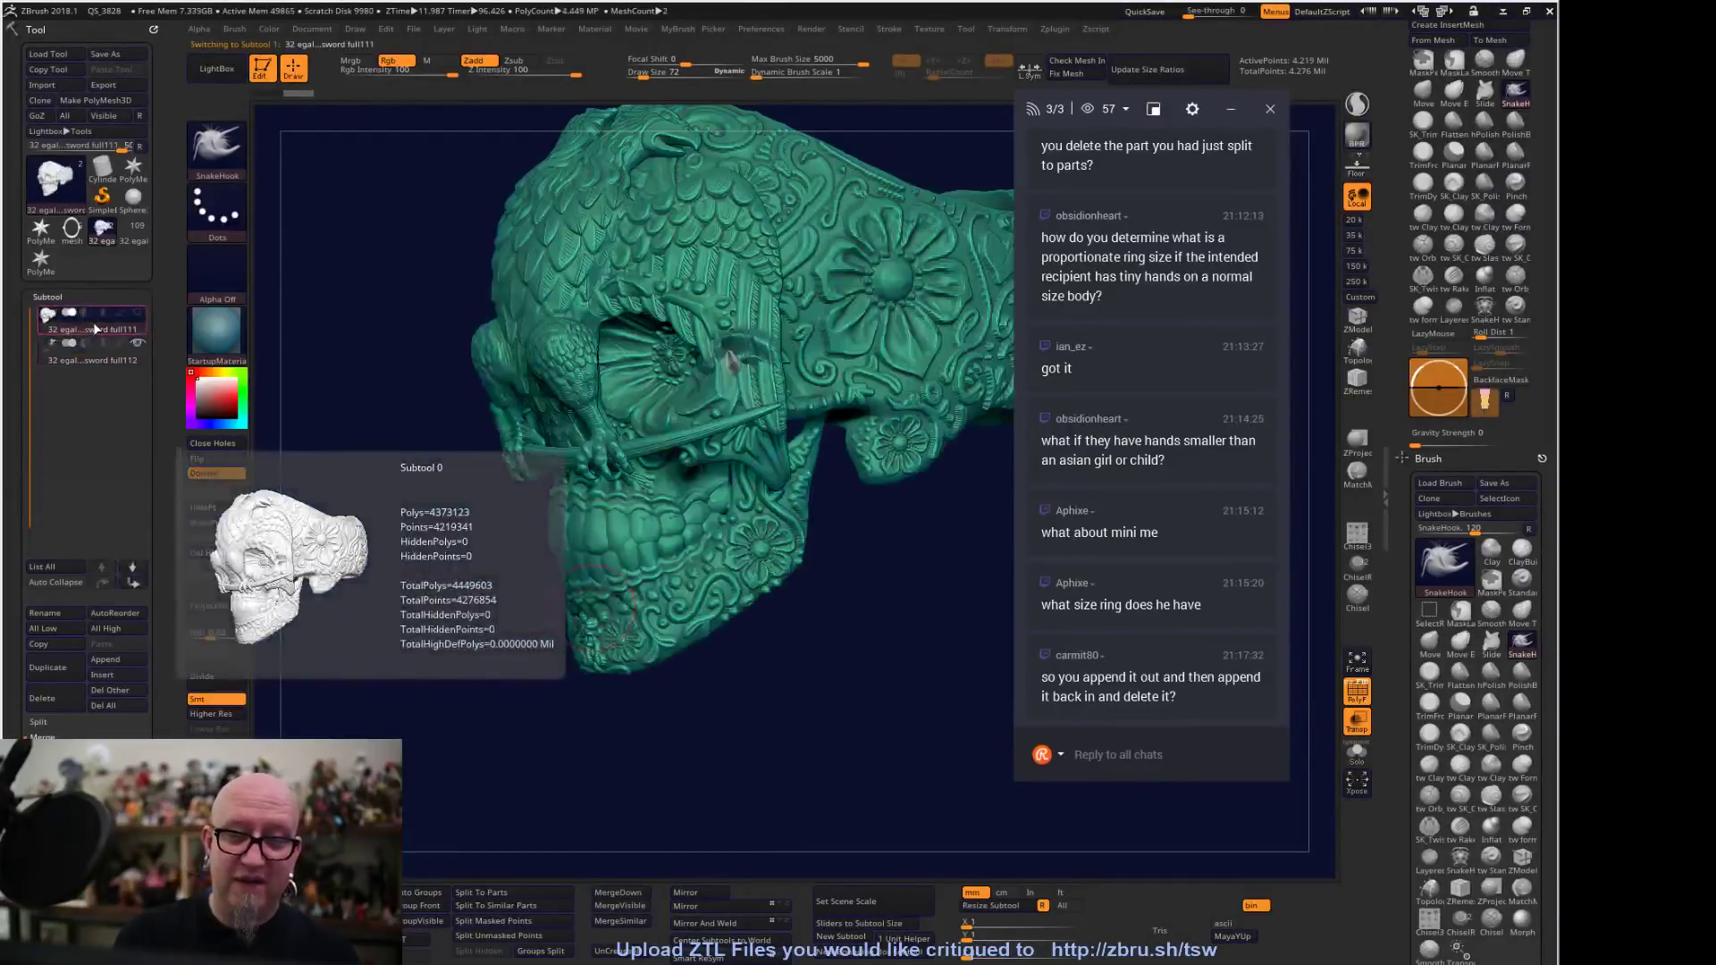
pyautogui.moveTo(640, 754); pyautogui.dragTo(695, 736)
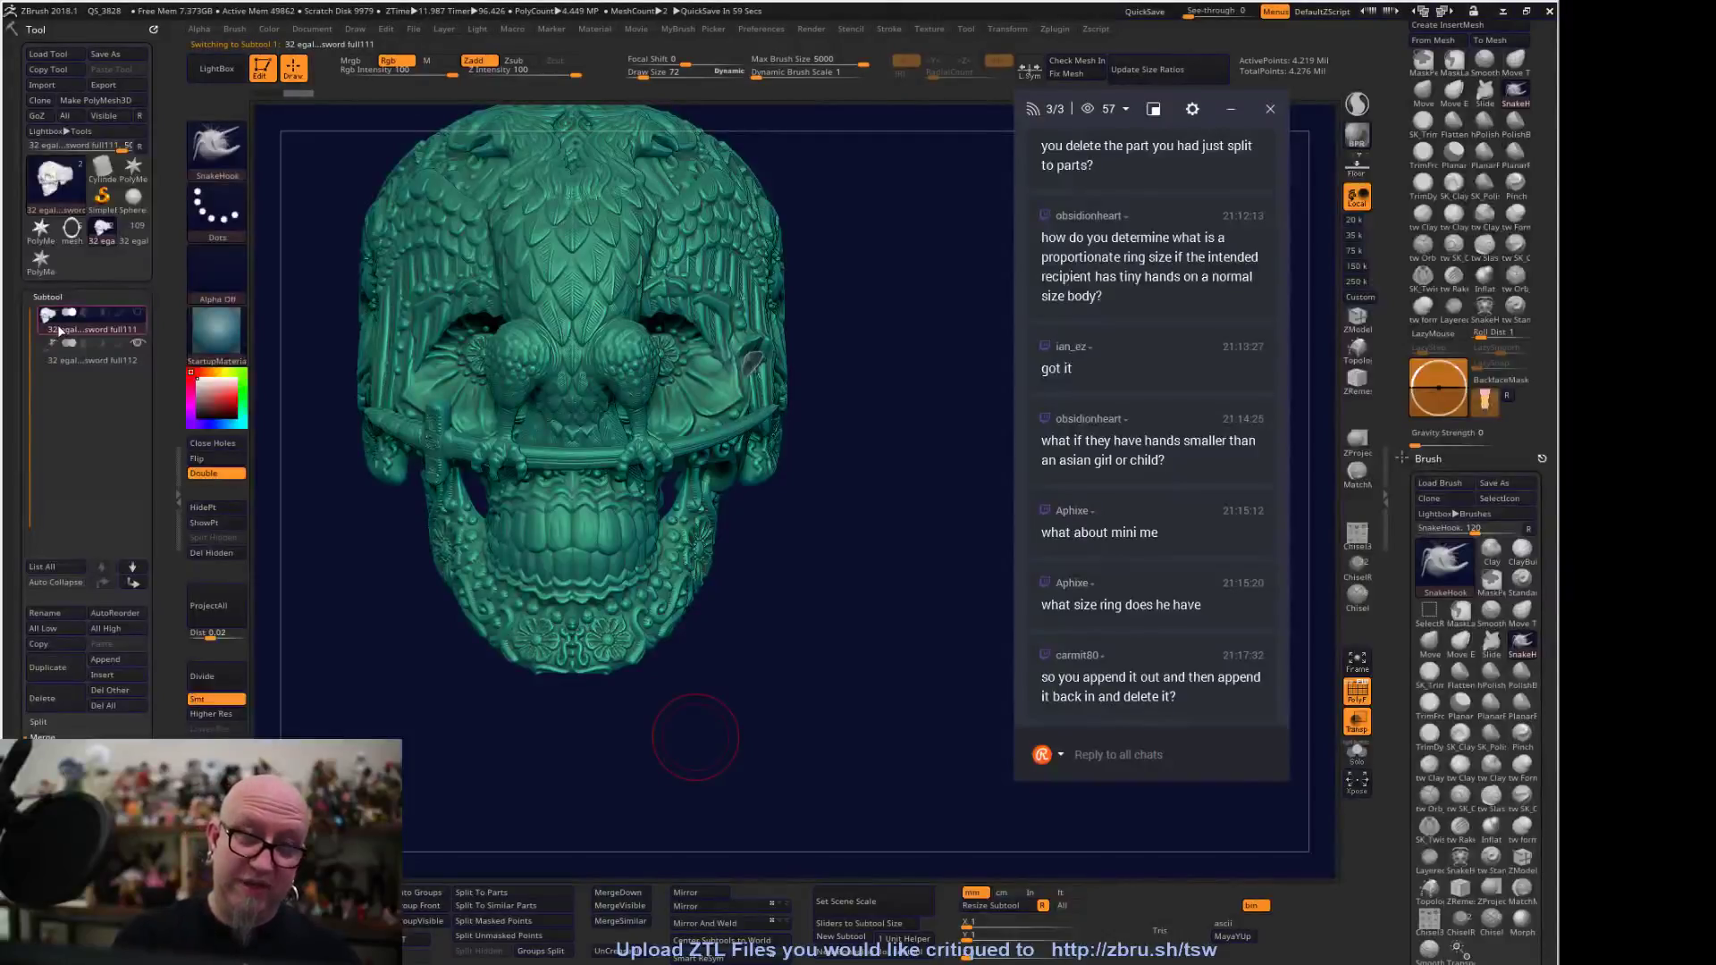
pyautogui.moveTo(59, 329)
pyautogui.moveTo(696, 734); pyautogui.dragTo(700, 728)
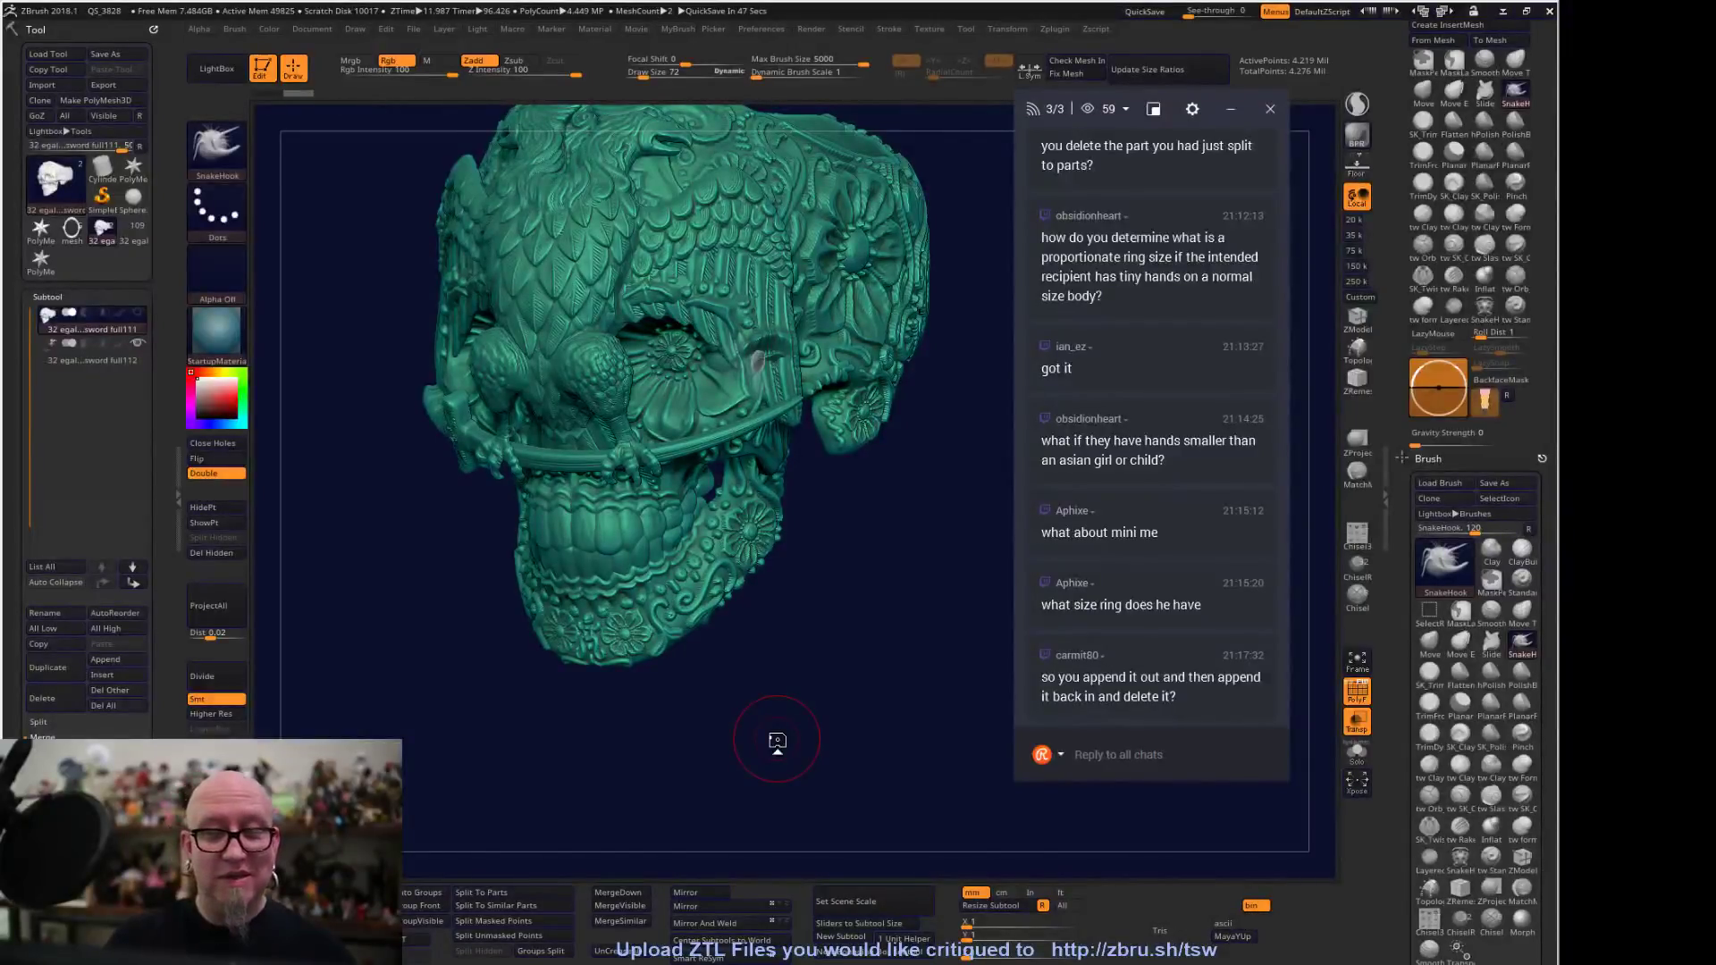
pyautogui.click(93, 354)
pyautogui.moveTo(732, 640); pyautogui.dragTo(839, 598)
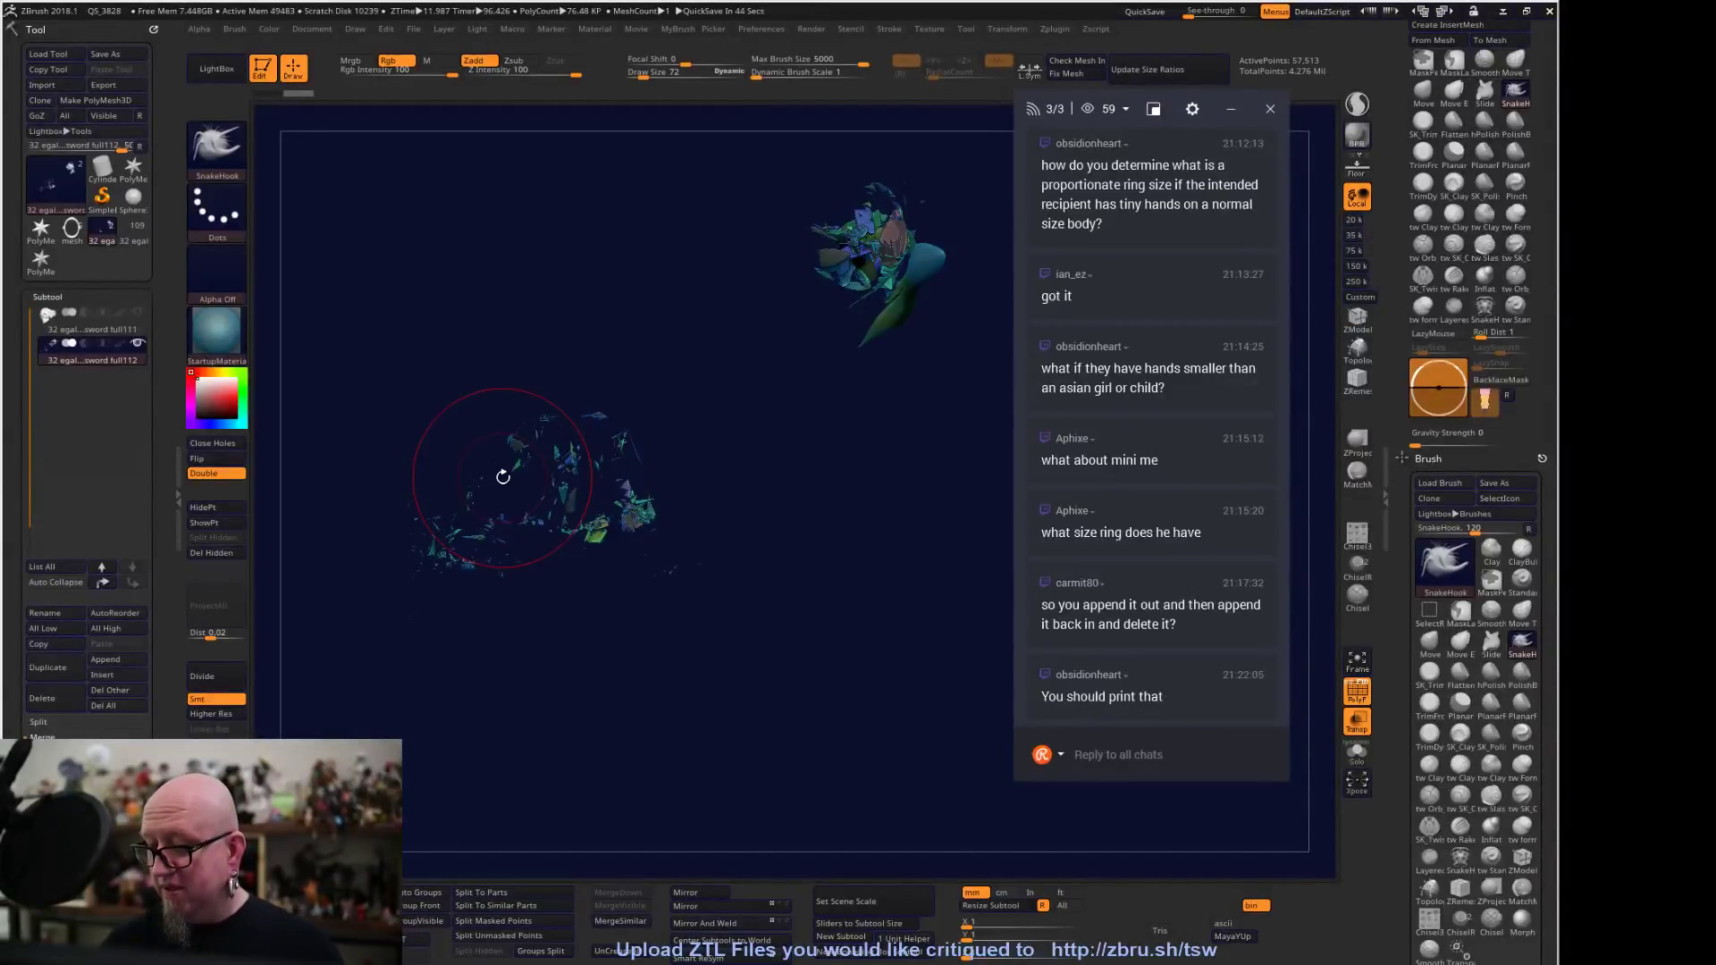
pyautogui.moveTo(503, 476)
pyautogui.mouseDown()
pyautogui.moveTo(818, 587)
pyautogui.moveTo(805, 594)
pyautogui.moveTo(807, 563)
pyautogui.mouseUp()
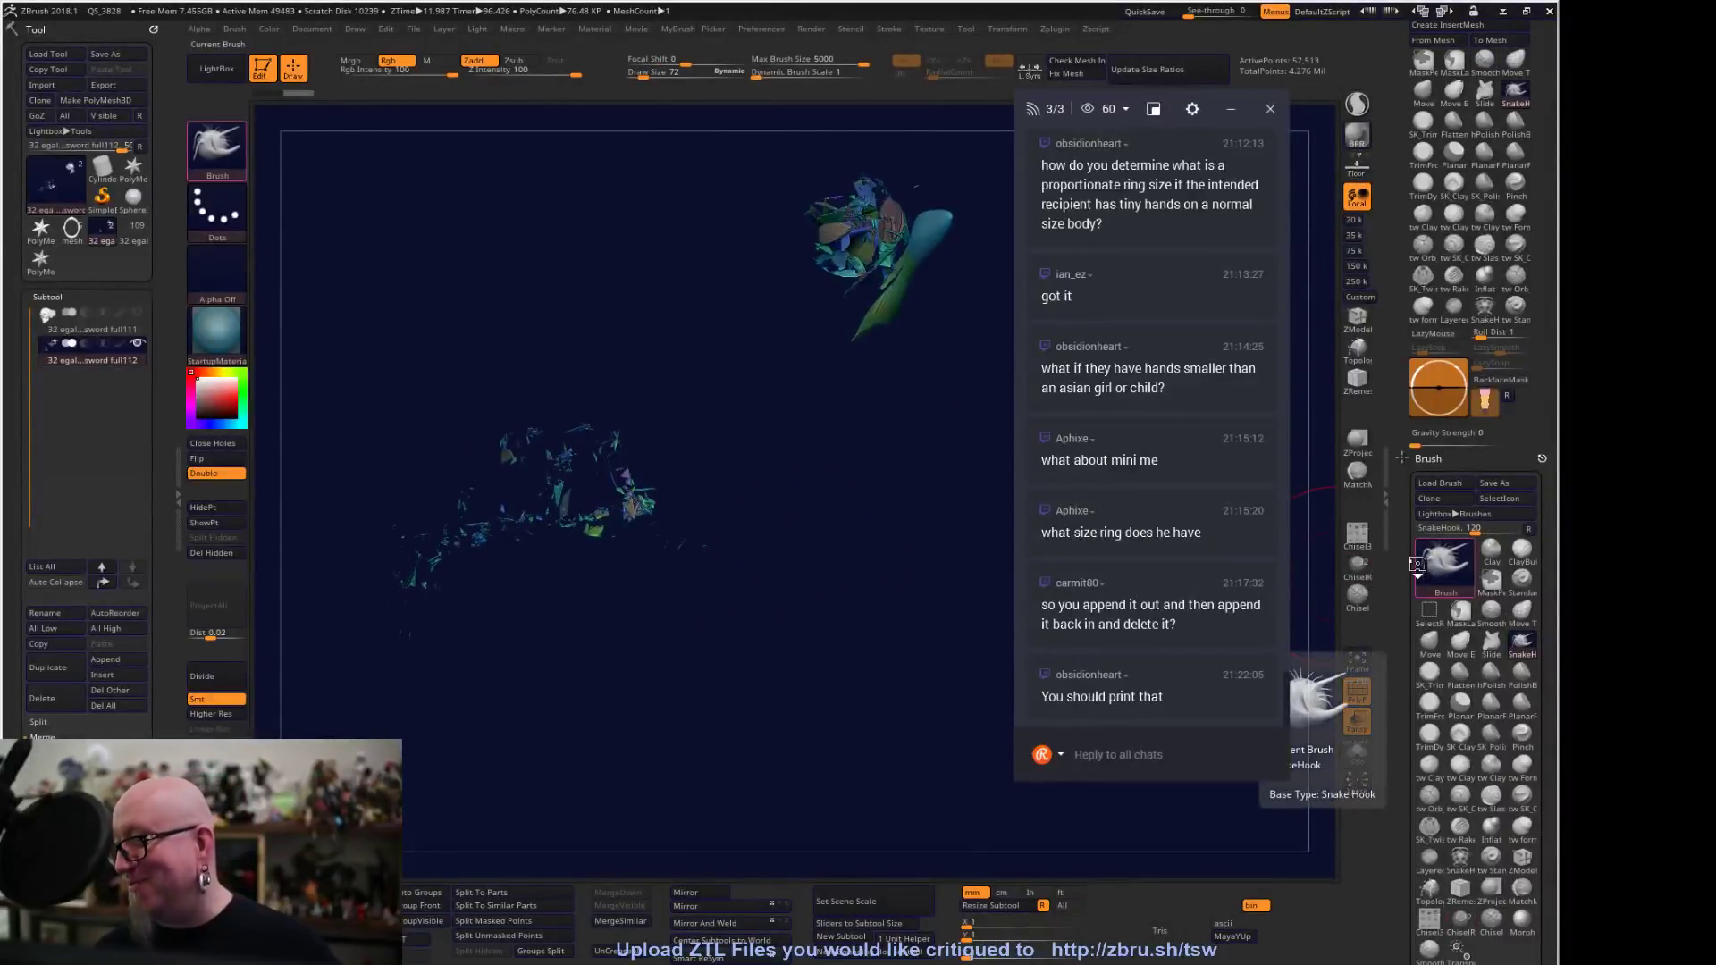
pyautogui.moveTo(685, 645)
pyautogui.mouseDown()
pyautogui.moveTo(670, 747)
pyautogui.moveTo(726, 695)
pyautogui.mouseUp()
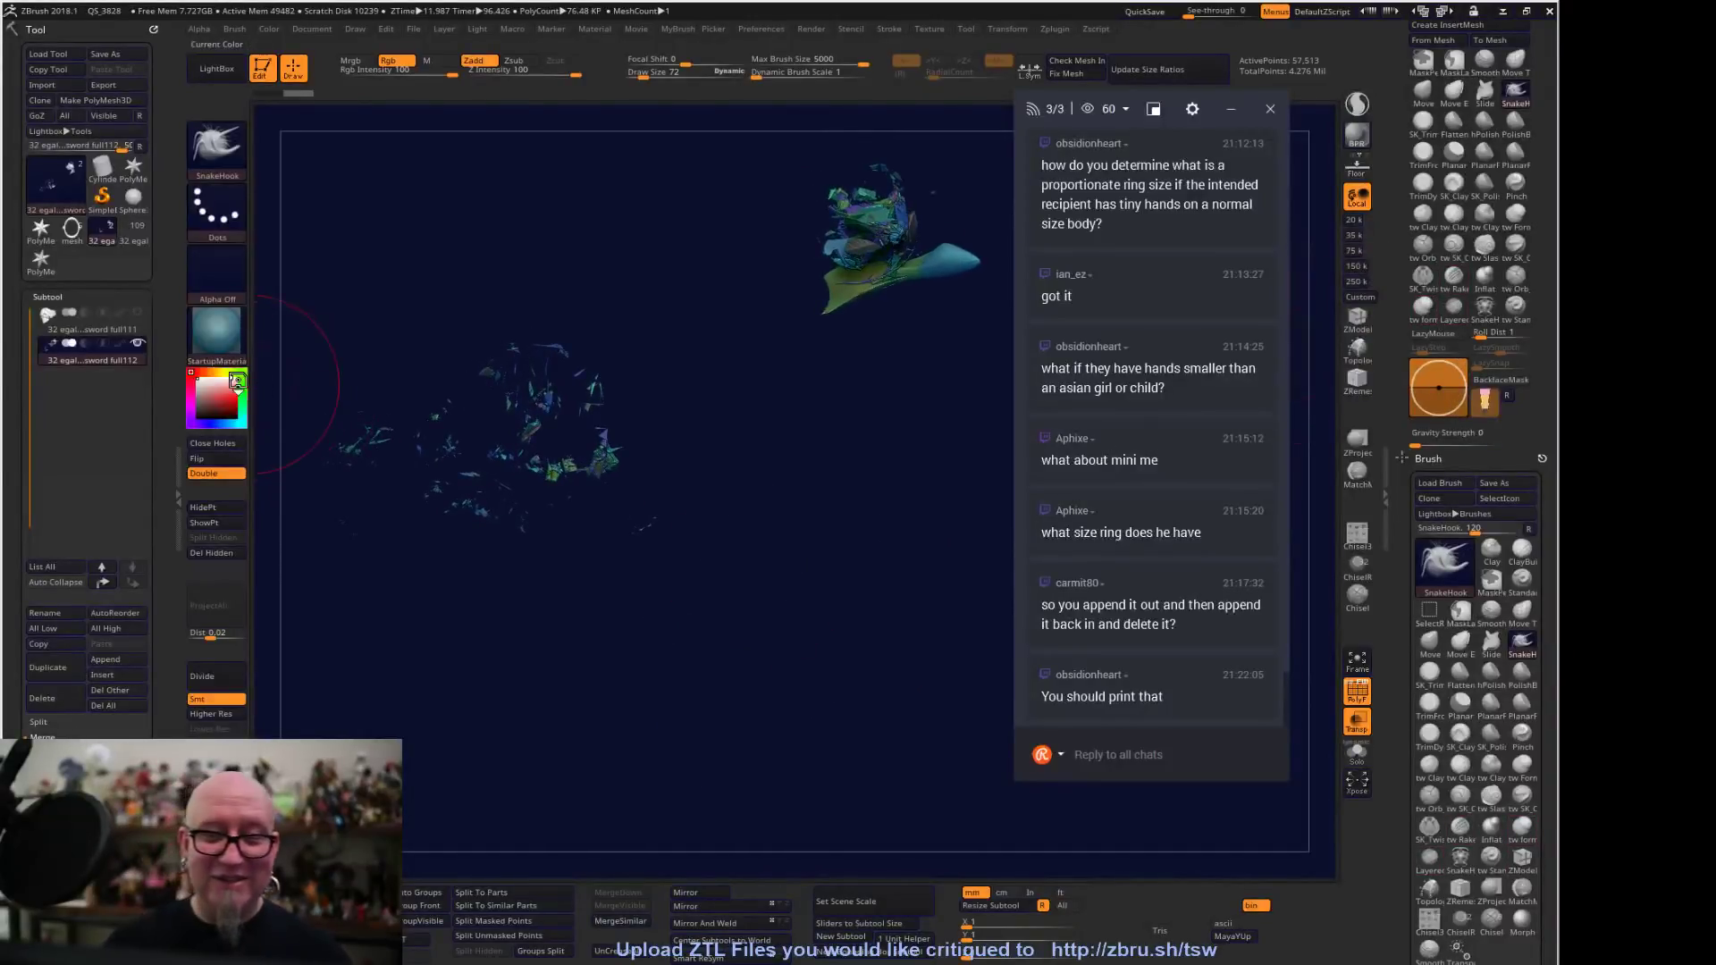
pyautogui.click(94, 327)
pyautogui.moveTo(801, 731)
pyautogui.mouseDown()
pyautogui.moveTo(754, 613)
pyautogui.moveTo(899, 734)
pyautogui.moveTo(833, 818)
pyautogui.moveTo(881, 705)
pyautogui.moveTo(831, 737)
pyautogui.moveTo(394, 730)
pyautogui.moveTo(494, 728)
pyautogui.mouseUp()
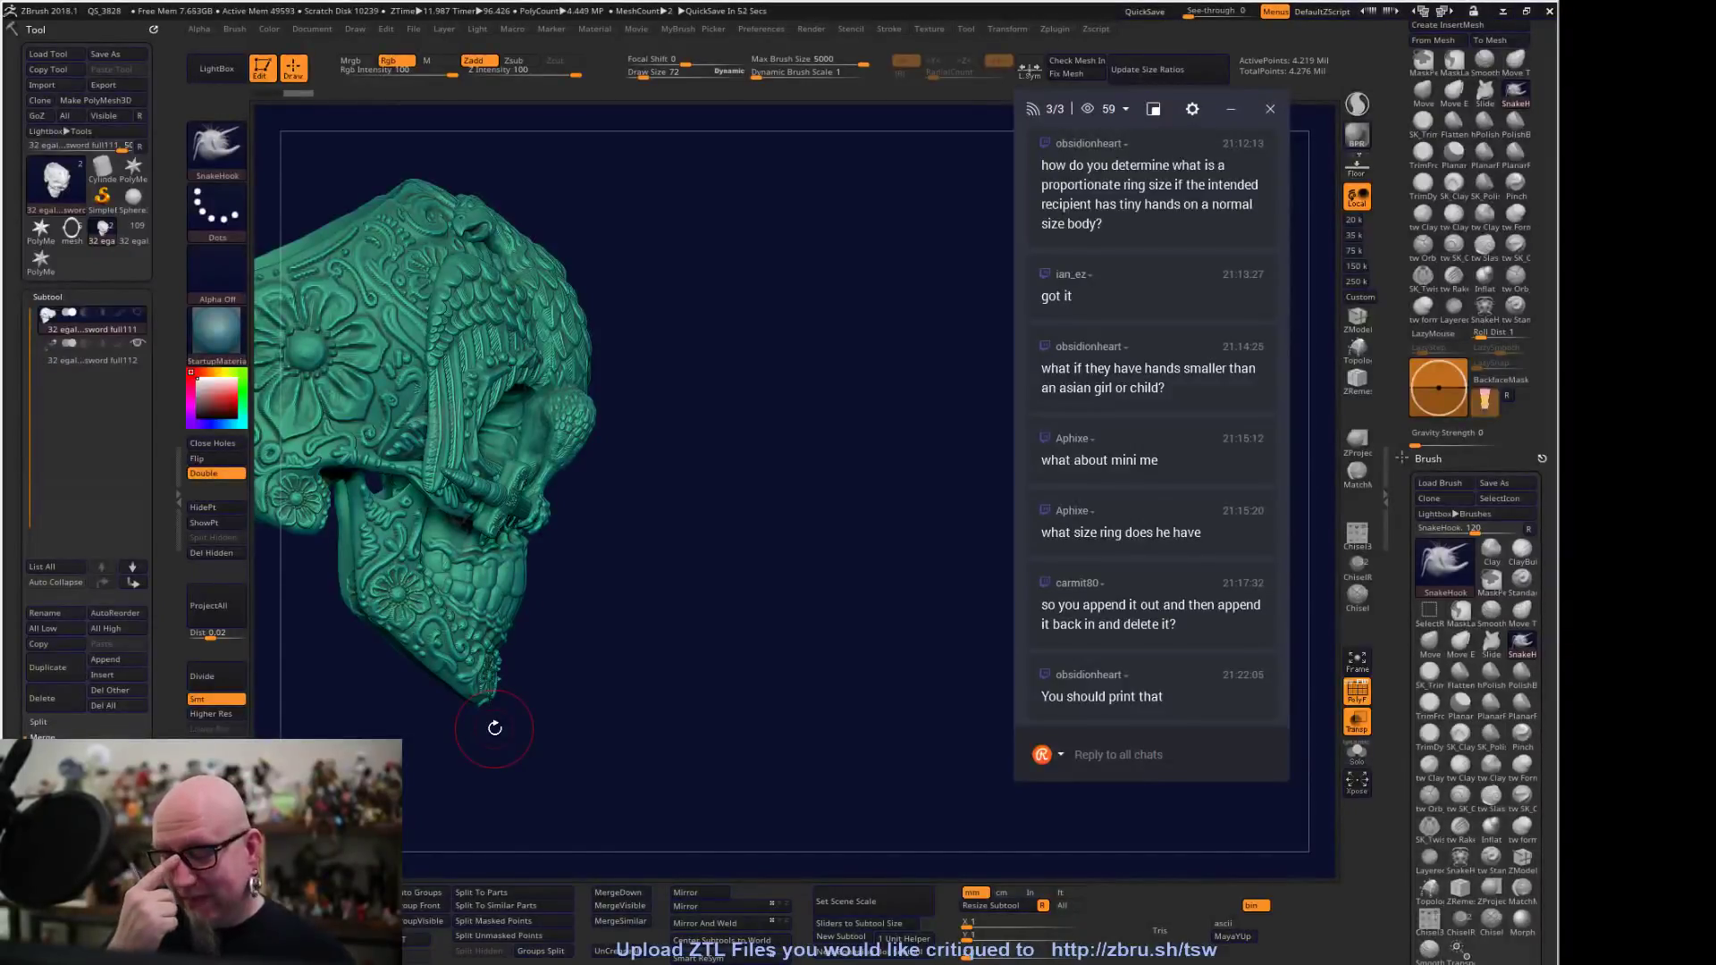
pyautogui.moveTo(679, 704); pyautogui.dragTo(674, 694)
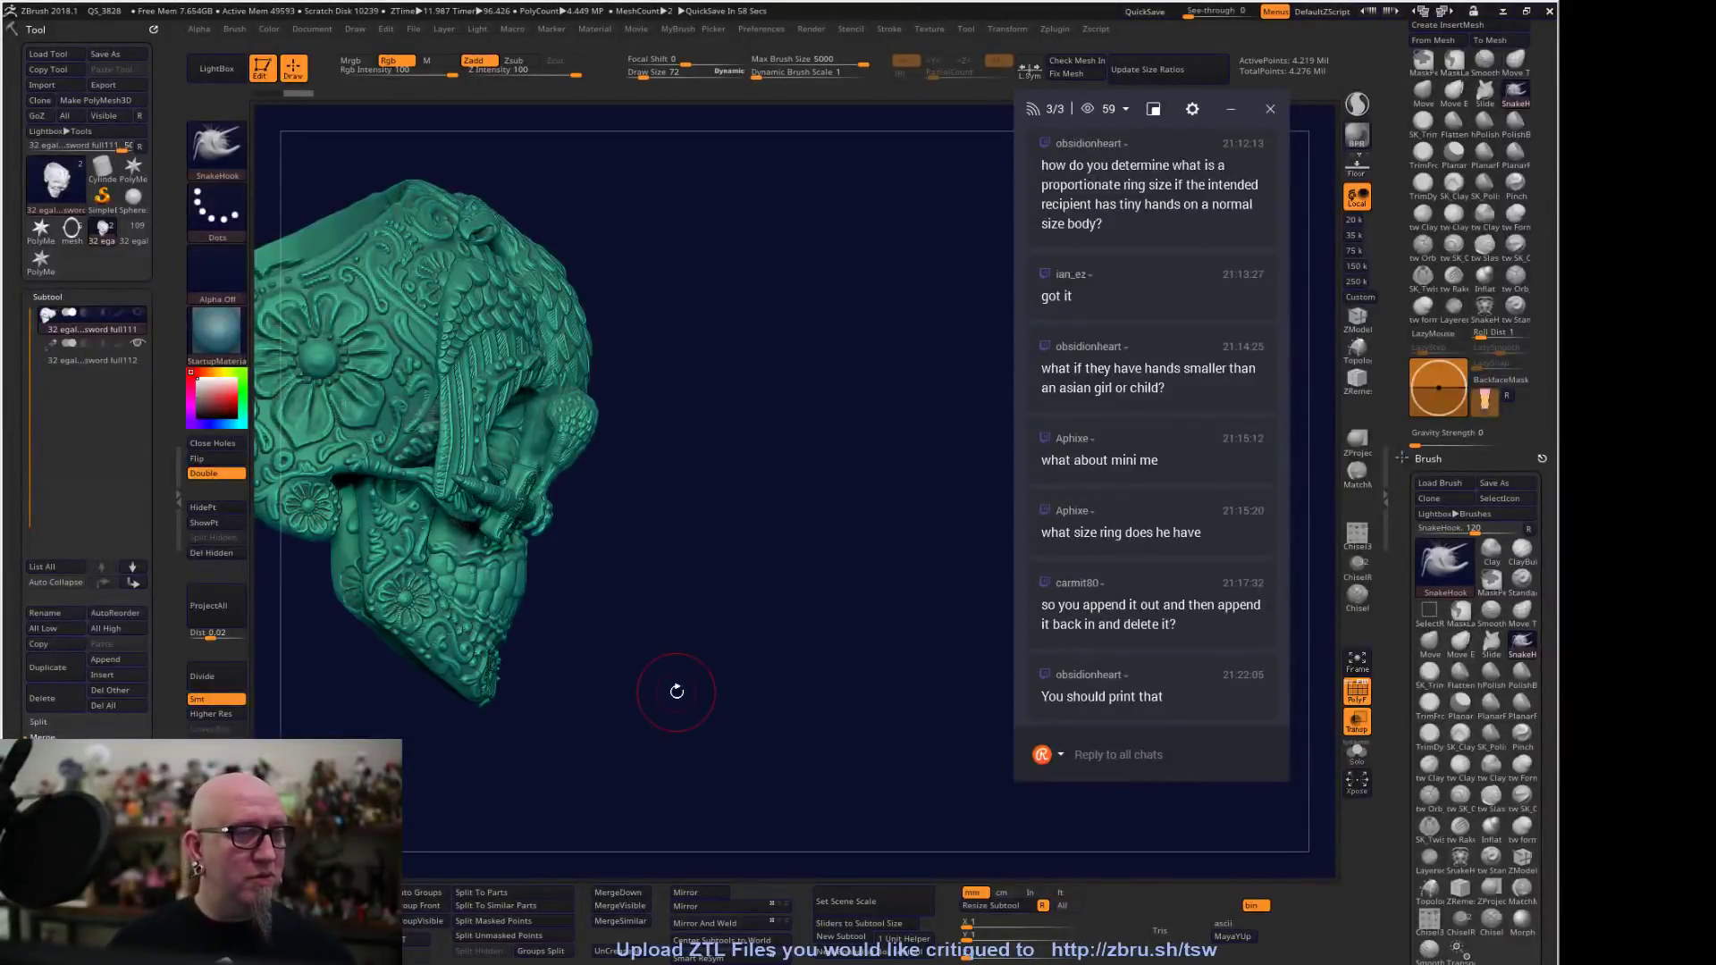
pyautogui.press('super')
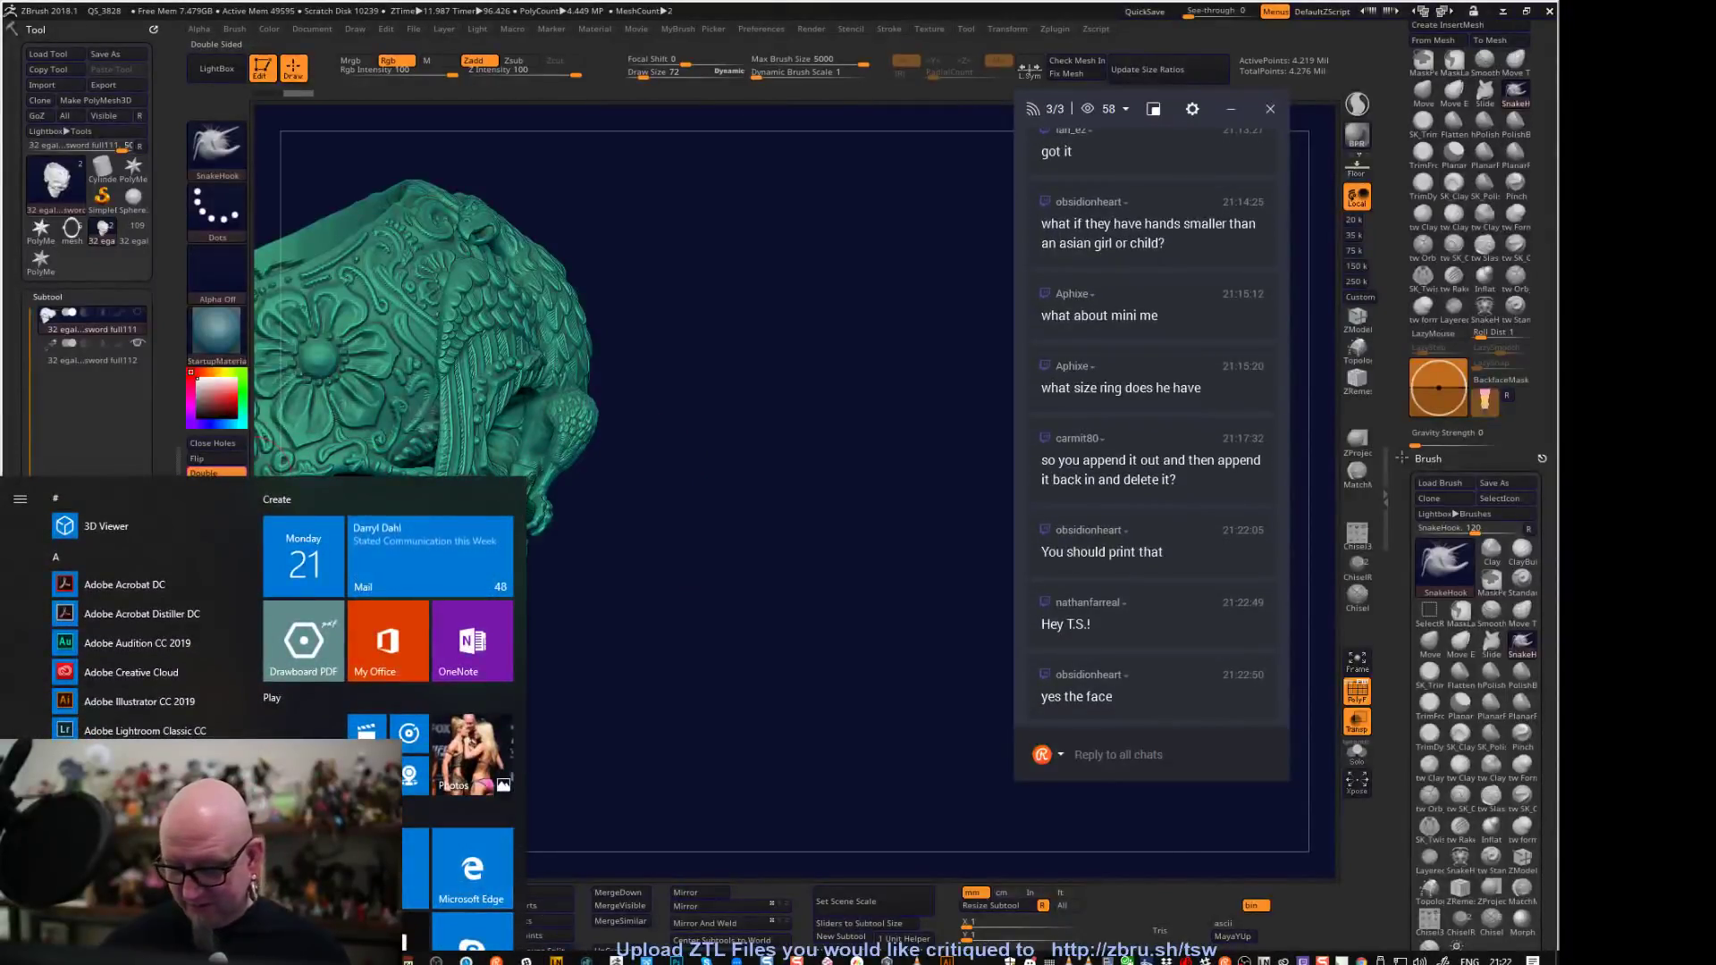
pyautogui.press('super')
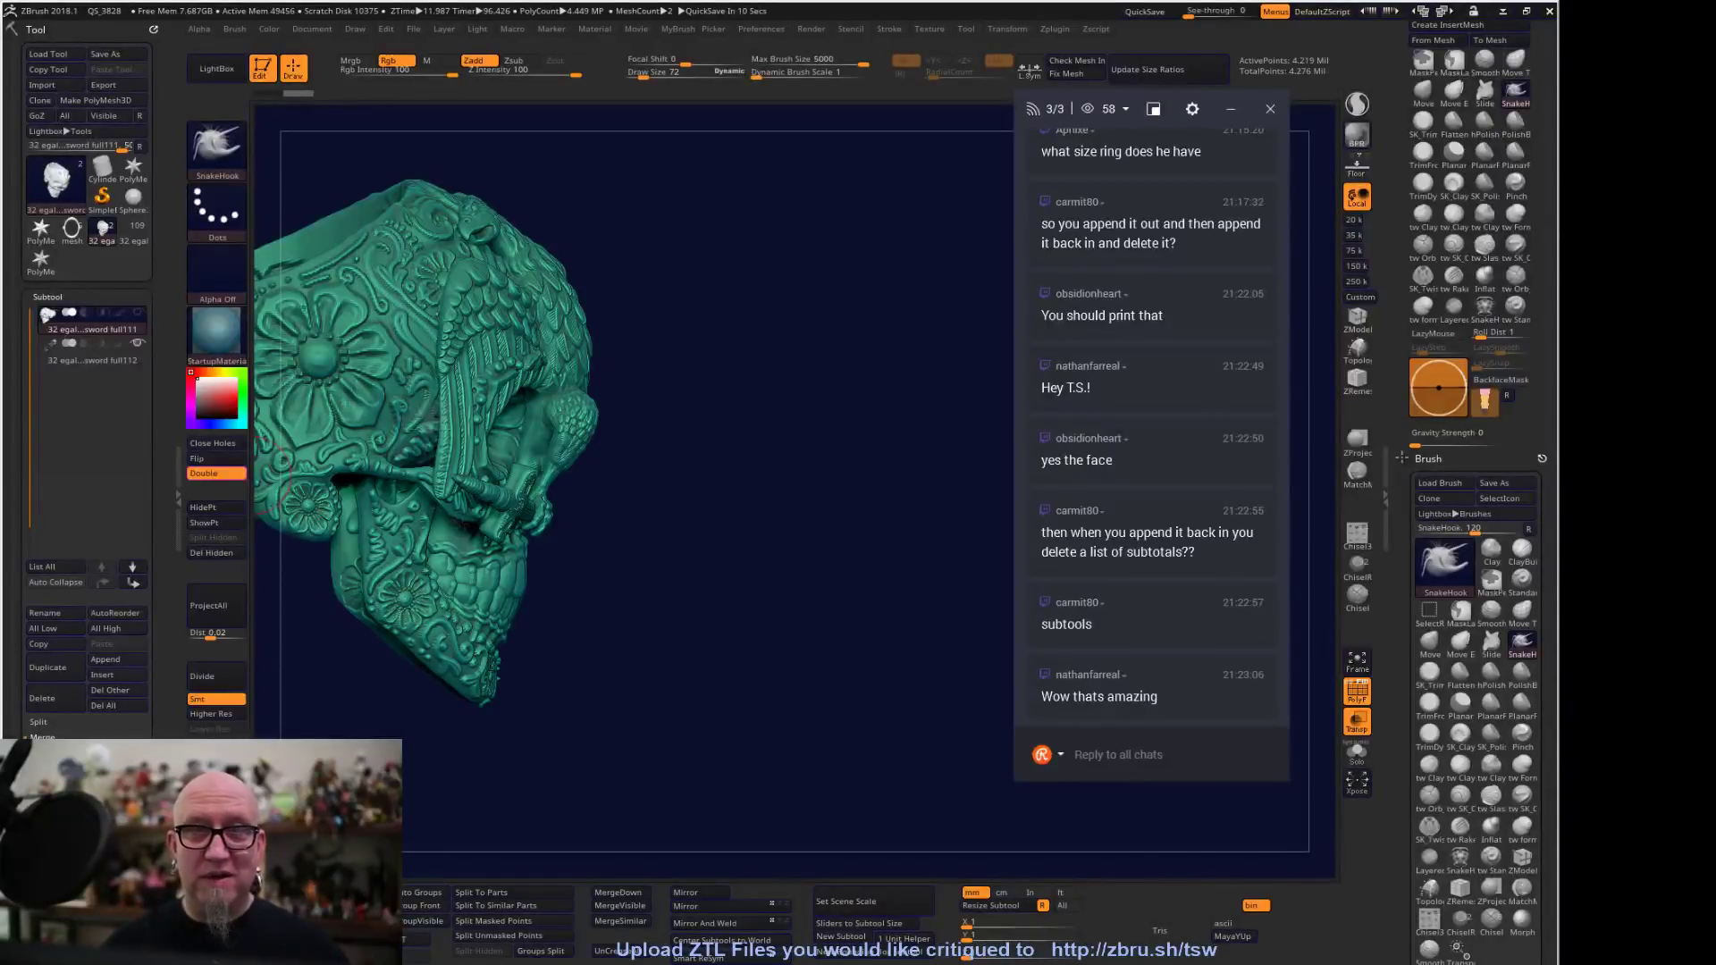
# Select the fragments subtool and thicken its scattered shards into solid clusters with the Inflat brush
pyautogui.click(92, 360)
pyautogui.moveTo(579, 618); pyautogui.dragTo(840, 760)
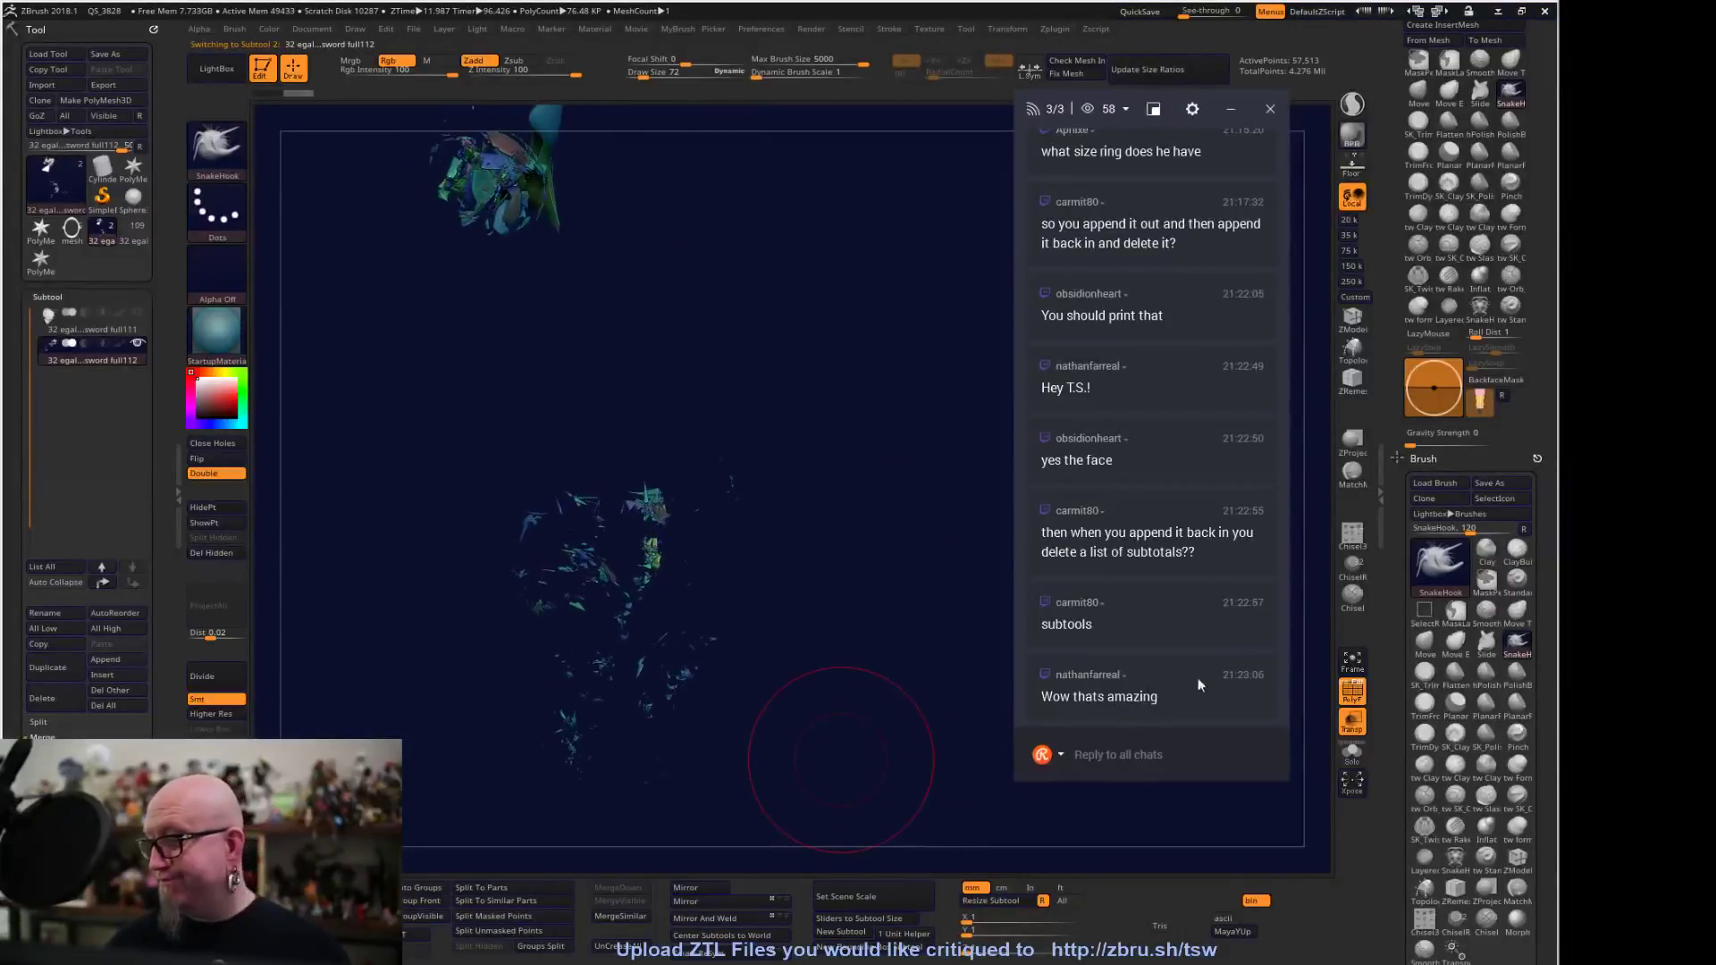
pyautogui.click(1480, 281)
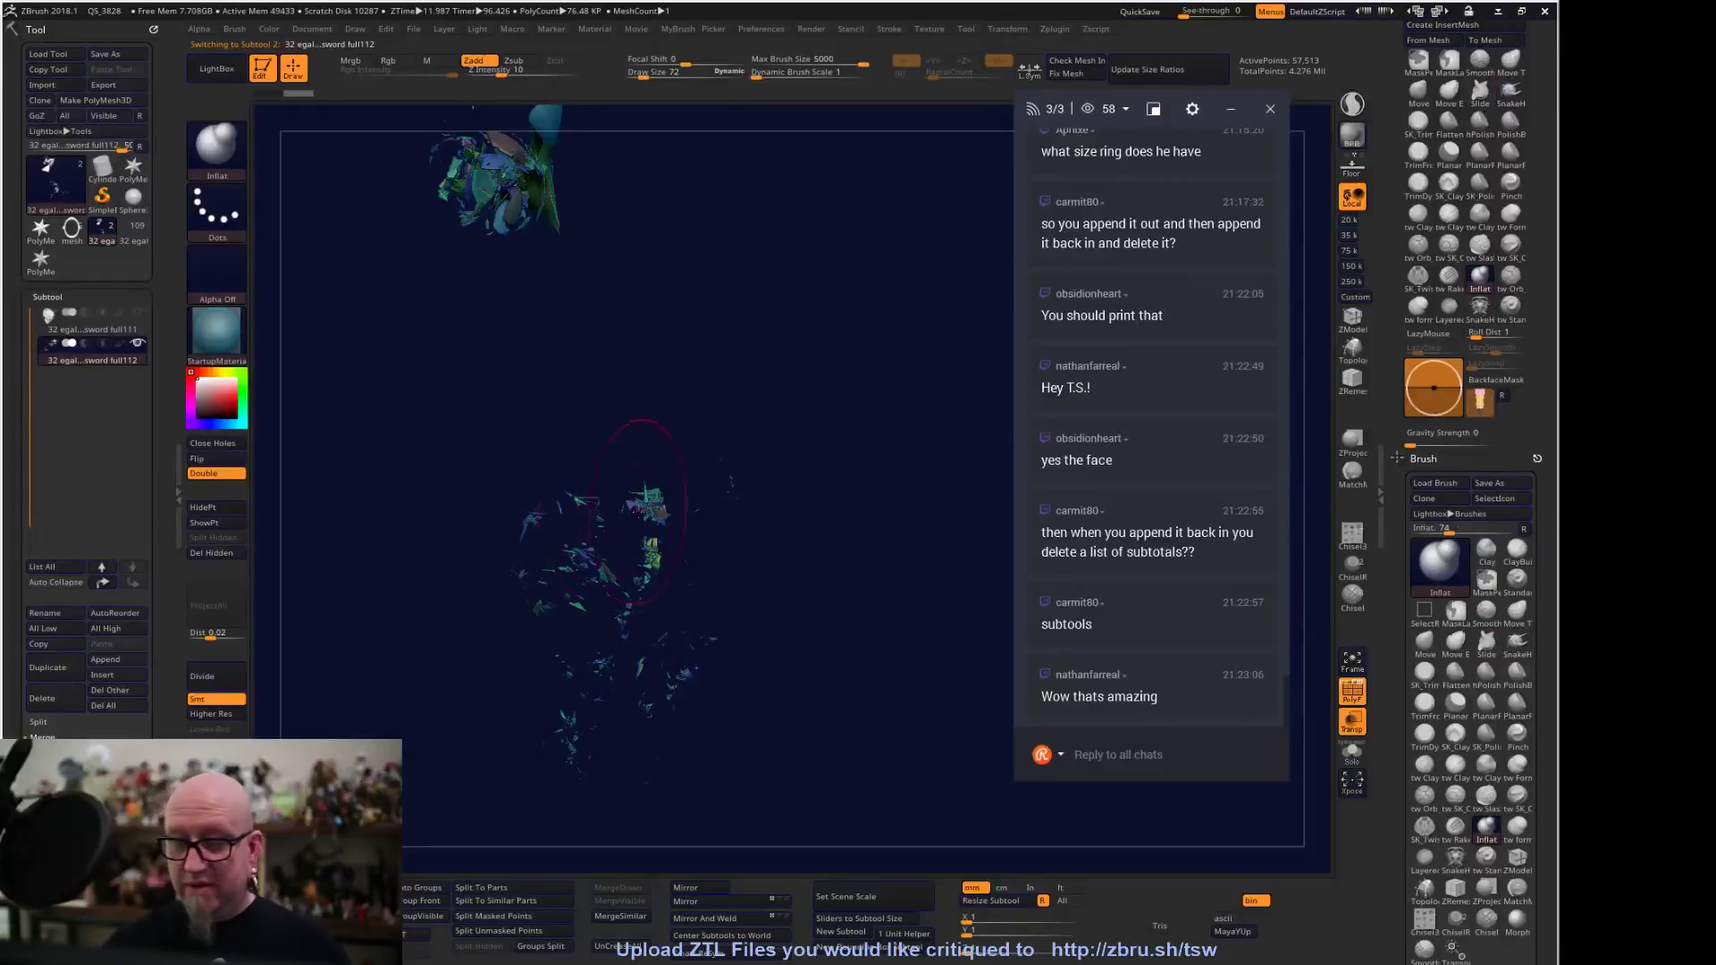
pyautogui.moveTo(634, 516); pyautogui.dragTo(555, 592)
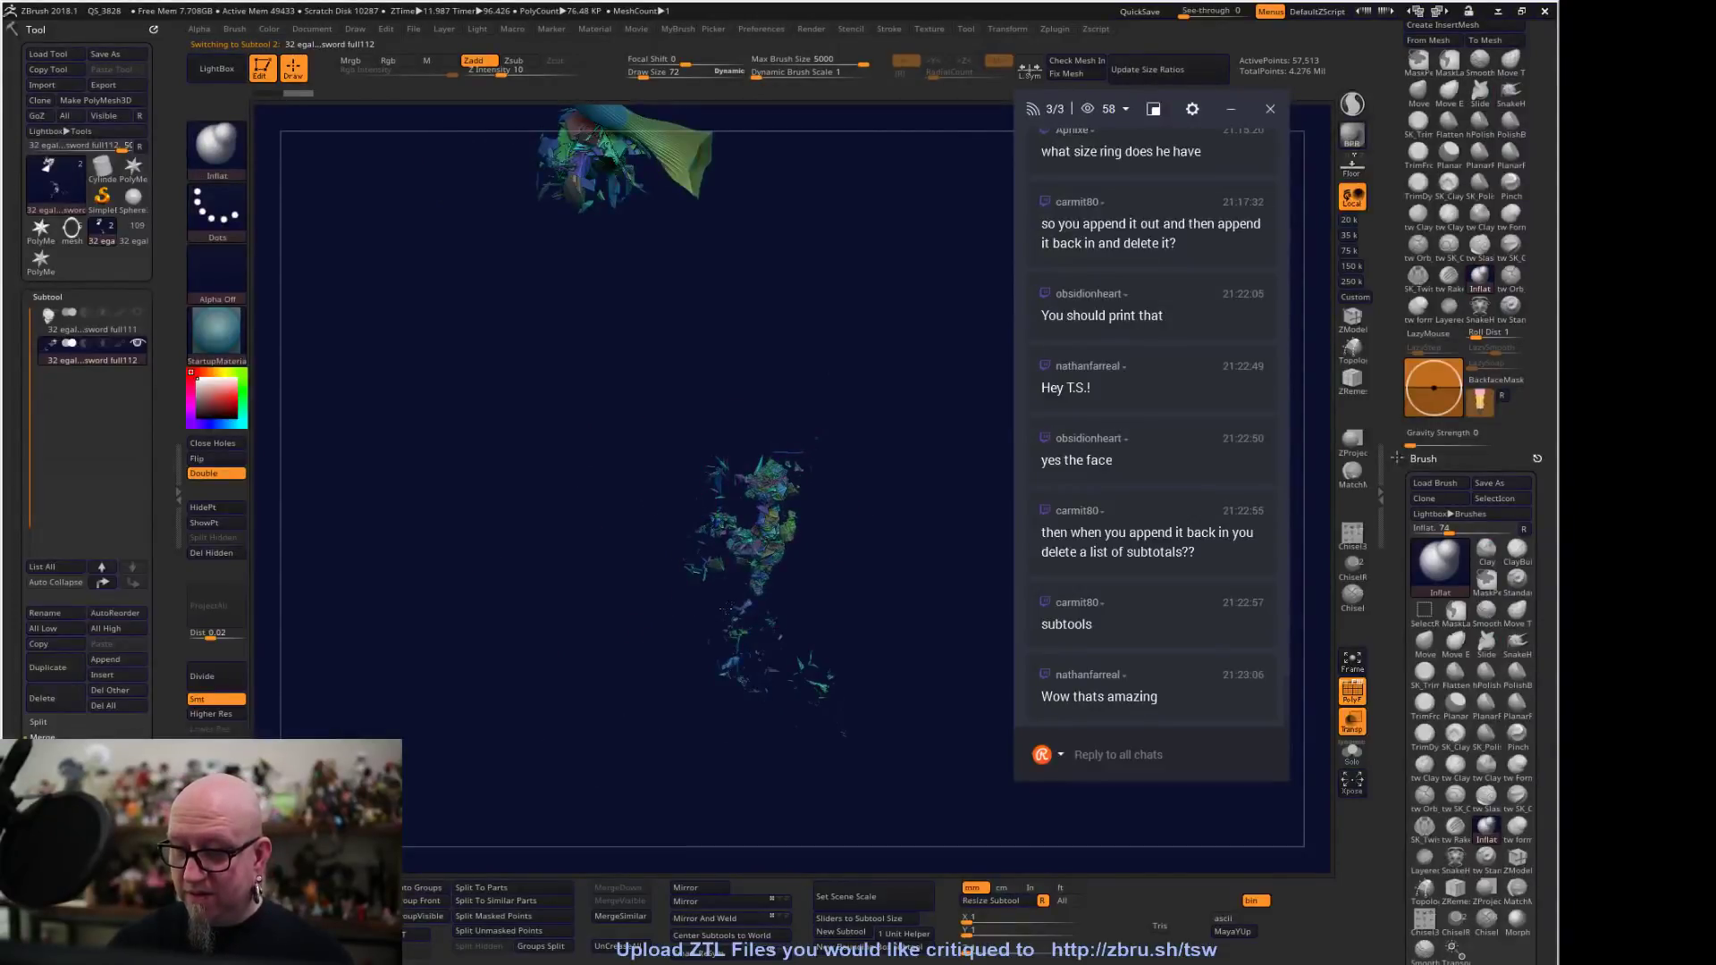
pyautogui.moveTo(730, 599)
pyautogui.mouseDown()
pyautogui.moveTo(696, 618)
pyautogui.moveTo(719, 626)
pyautogui.moveTo(710, 608)
pyautogui.moveTo(742, 616)
pyautogui.moveTo(770, 581)
pyautogui.moveTo(849, 562)
pyautogui.moveTo(885, 473)
pyautogui.moveTo(815, 380)
pyautogui.moveTo(761, 451)
pyautogui.moveTo(788, 490)
pyautogui.moveTo(769, 527)
pyautogui.moveTo(817, 572)
pyautogui.moveTo(767, 728)
pyautogui.moveTo(407, 721)
pyautogui.mouseUp()
pyautogui.moveTo(688, 295)
pyautogui.mouseDown()
pyautogui.moveTo(826, 212)
pyautogui.moveTo(824, 170)
pyautogui.mouseUp()
pyautogui.moveTo(930, 261); pyautogui.dragTo(870, 280)
pyautogui.moveTo(840, 159)
pyautogui.mouseDown()
pyautogui.moveTo(860, 183)
pyautogui.moveTo(847, 225)
pyautogui.mouseUp()
pyautogui.keyDown('alt'); pyautogui.moveTo(918, 286); pyautogui.dragTo(774, 486); pyautogui.keyUp('alt')
pyautogui.moveTo(697, 288); pyautogui.dragTo(663, 335)
pyautogui.keyDown('alt'); pyautogui.moveTo(823, 510); pyautogui.dragTo(877, 369); pyautogui.keyUp('alt')
pyautogui.moveTo(743, 170); pyautogui.dragTo(713, 179)
pyautogui.moveTo(720, 249); pyautogui.dragTo(749, 275)
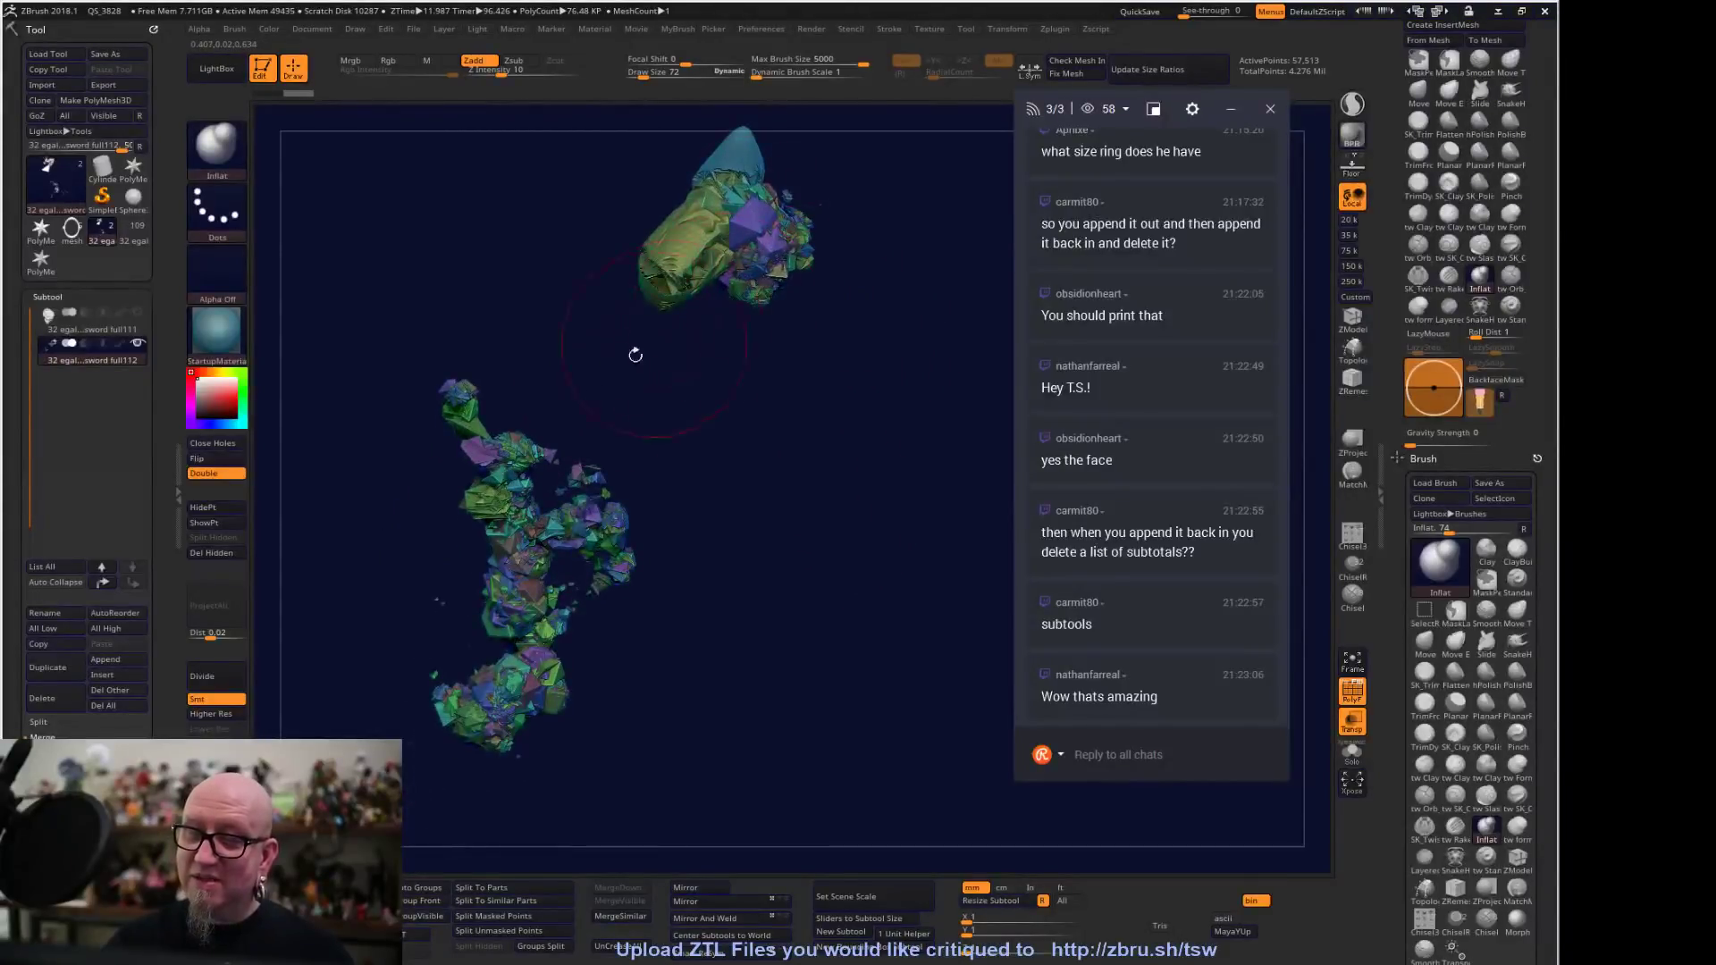
pyautogui.moveTo(655, 345); pyautogui.dragTo(645, 365)
pyautogui.moveTo(572, 523); pyautogui.dragTo(597, 487)
pyautogui.moveTo(420, 586)
pyautogui.mouseDown()
pyautogui.moveTo(552, 597)
pyautogui.moveTo(534, 667)
pyautogui.moveTo(527, 566)
pyautogui.mouseUp()
pyautogui.moveTo(487, 436)
pyautogui.mouseDown()
pyautogui.moveTo(469, 401)
pyautogui.moveTo(552, 615)
pyautogui.moveTo(609, 547)
pyautogui.mouseUp()
pyautogui.moveTo(636, 664)
pyautogui.mouseDown()
pyautogui.moveTo(744, 574)
pyautogui.moveTo(692, 589)
pyautogui.mouseUp()
pyautogui.moveTo(576, 491)
pyautogui.mouseDown()
pyautogui.moveTo(545, 514)
pyautogui.moveTo(541, 558)
pyautogui.mouseUp()
pyautogui.moveTo(701, 621); pyautogui.dragTo(759, 616)
pyautogui.moveTo(554, 393); pyautogui.dragTo(541, 697)
pyautogui.moveTo(696, 688); pyautogui.dragTo(700, 746)
pyautogui.moveTo(529, 505); pyautogui.dragTo(539, 642)
pyautogui.moveTo(800, 782); pyautogui.dragTo(816, 659)
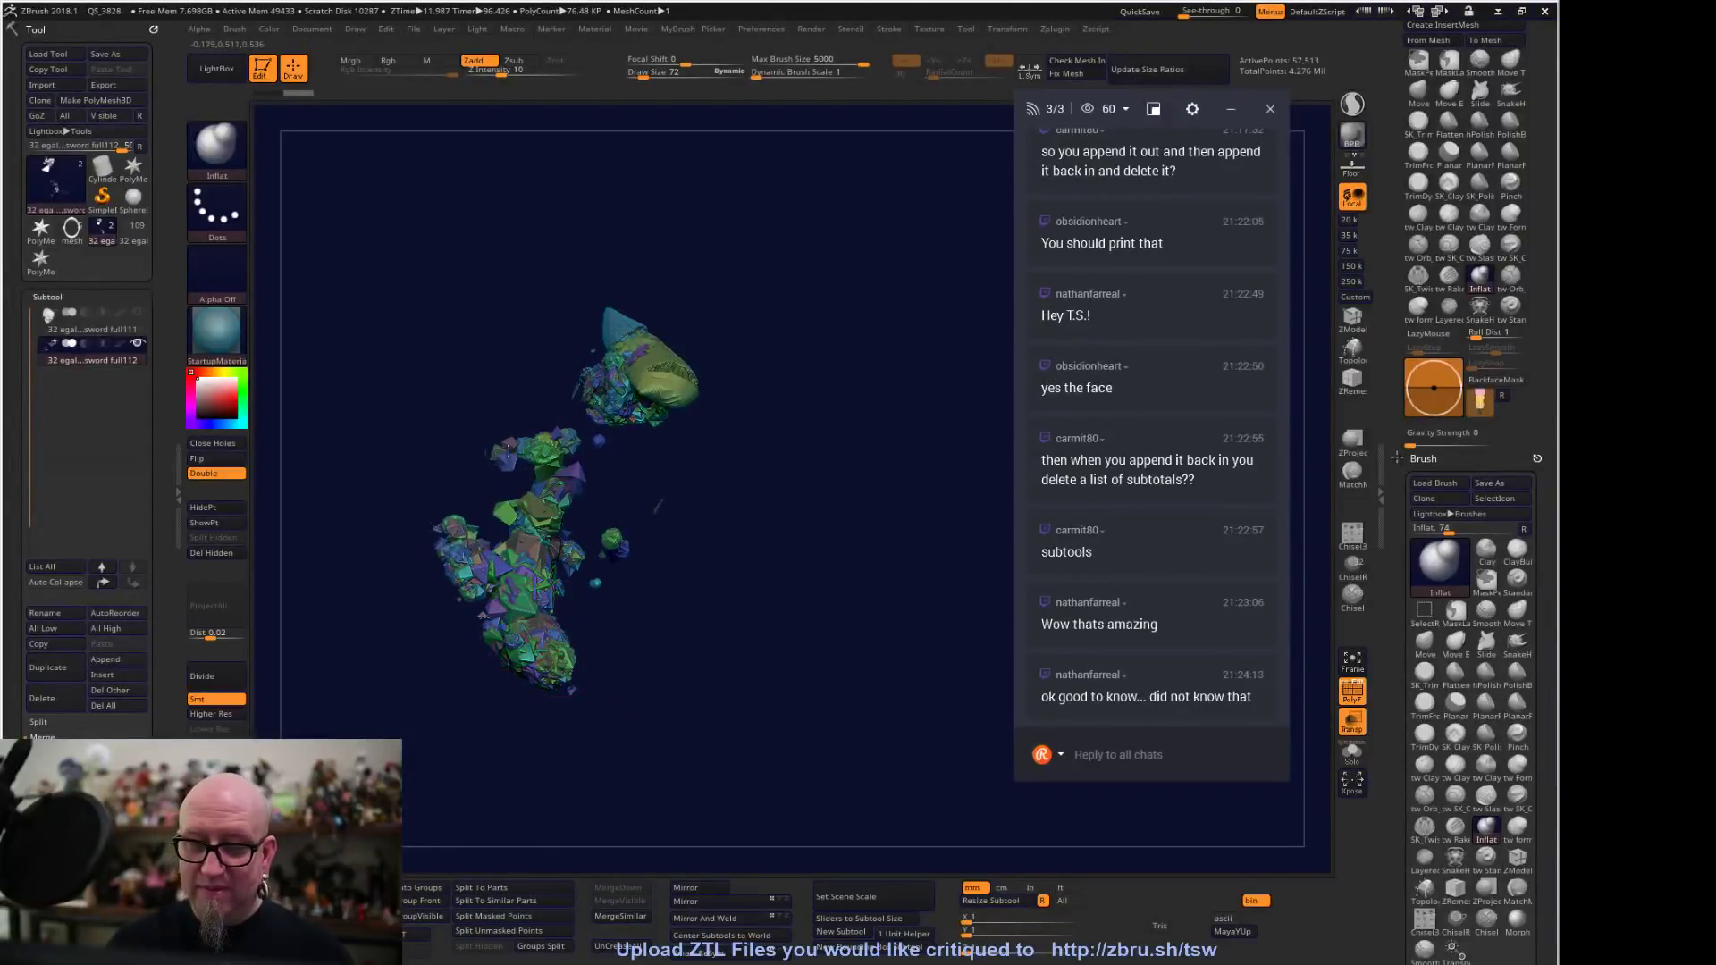
# Inflate the stray slivers between the two clusters until the pieces merge into one mass
pyautogui.moveTo(658, 506)
pyautogui.mouseDown()
pyautogui.moveTo(518, 556)
pyautogui.moveTo(610, 487)
pyautogui.mouseUp()
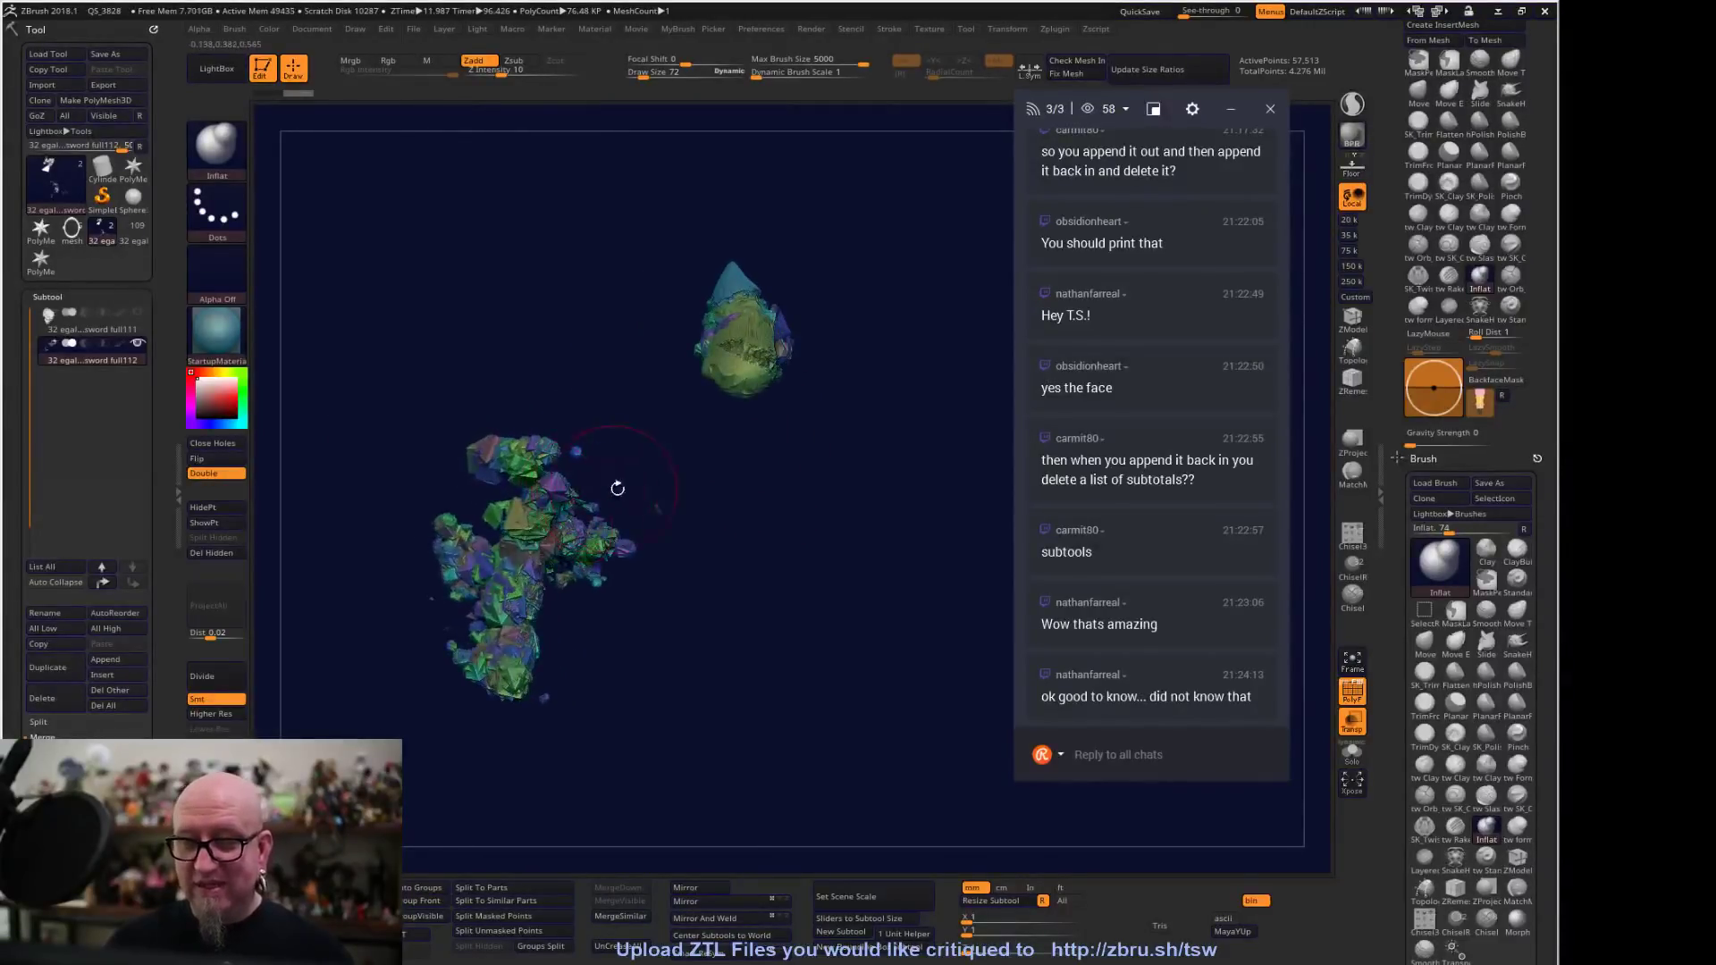
pyautogui.moveTo(661, 541)
pyautogui.mouseDown()
pyautogui.moveTo(738, 542)
pyautogui.moveTo(621, 536)
pyautogui.mouseUp()
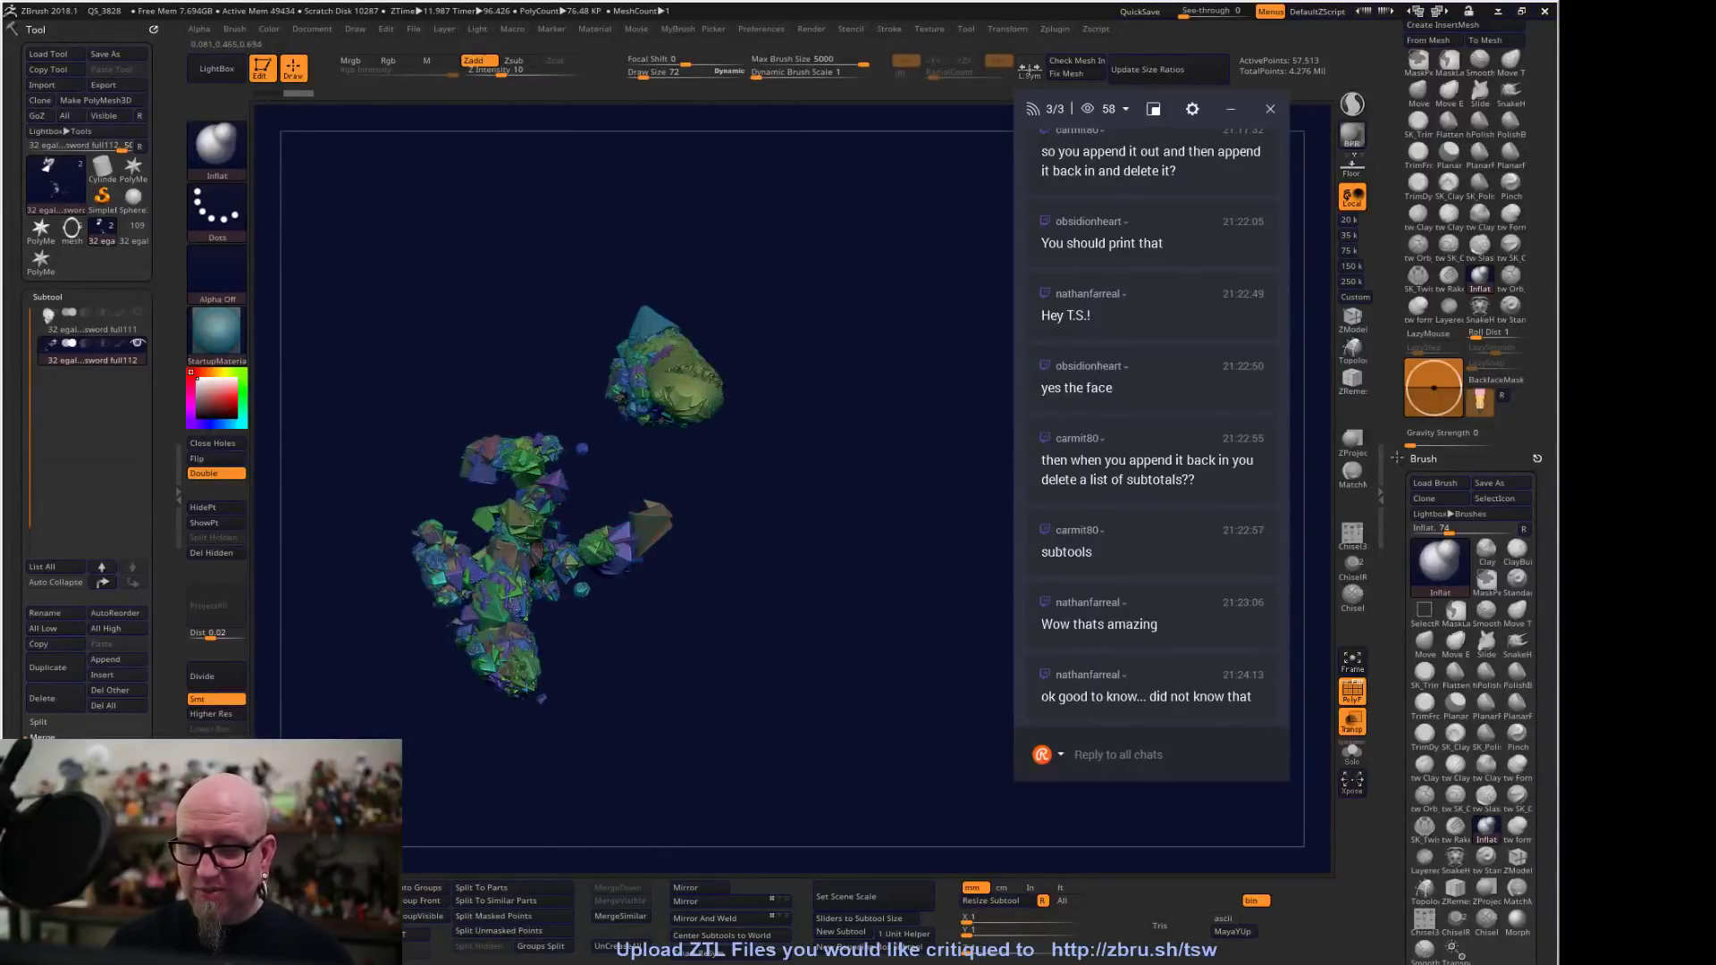
pyautogui.moveTo(541, 466)
pyautogui.mouseDown()
pyautogui.moveTo(597, 440)
pyautogui.moveTo(572, 456)
pyautogui.moveTo(616, 421)
pyautogui.moveTo(606, 411)
pyautogui.moveTo(639, 420)
pyautogui.mouseUp()
pyautogui.moveTo(777, 367)
pyautogui.mouseDown()
pyautogui.moveTo(640, 464)
pyautogui.moveTo(732, 442)
pyautogui.moveTo(706, 420)
pyautogui.moveTo(668, 527)
pyautogui.moveTo(679, 505)
pyautogui.mouseUp()
pyautogui.moveTo(759, 547)
pyautogui.mouseDown()
pyautogui.moveTo(827, 493)
pyautogui.moveTo(728, 536)
pyautogui.mouseUp()
pyautogui.moveTo(695, 482)
pyautogui.mouseDown()
pyautogui.moveTo(670, 567)
pyautogui.moveTo(661, 500)
pyautogui.moveTo(666, 554)
pyautogui.moveTo(679, 483)
pyautogui.moveTo(688, 572)
pyautogui.moveTo(706, 559)
pyautogui.moveTo(715, 576)
pyautogui.mouseUp()
pyautogui.moveTo(777, 527)
pyautogui.mouseDown()
pyautogui.moveTo(677, 545)
pyautogui.moveTo(714, 543)
pyautogui.mouseUp()
pyautogui.moveTo(626, 487); pyautogui.dragTo(621, 554)
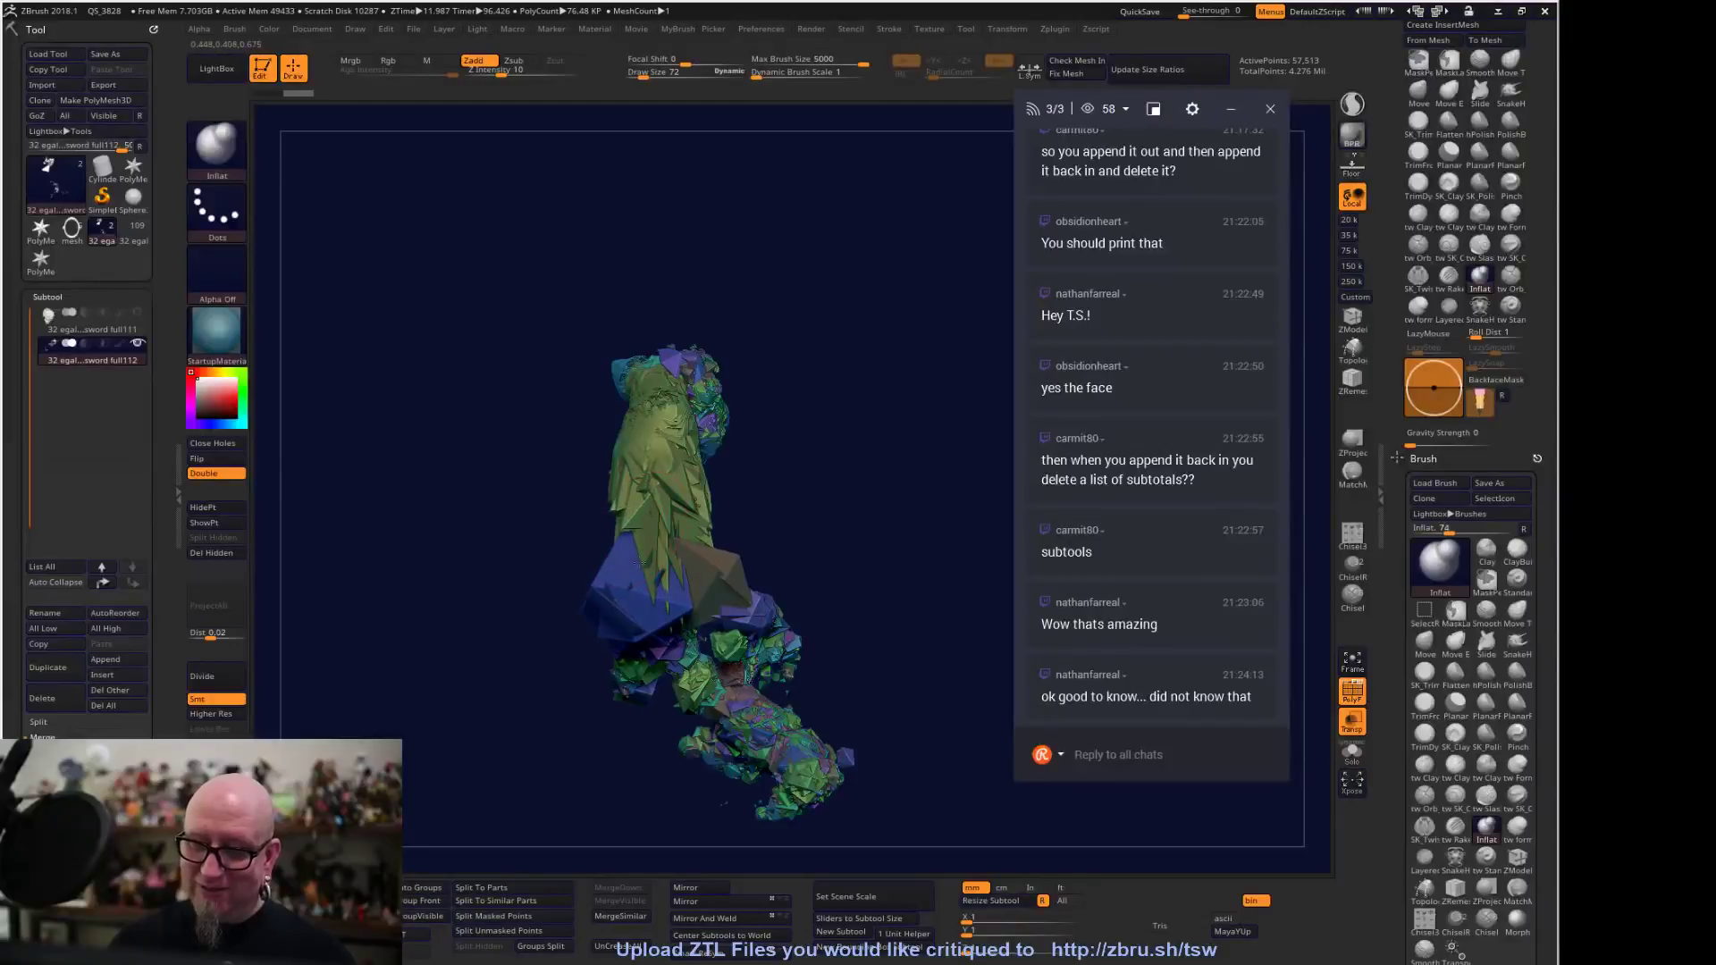
# Turn off the PolyFrame display and examine the inflated mass from several sides
pyautogui.moveTo(804, 461); pyautogui.dragTo(940, 419)
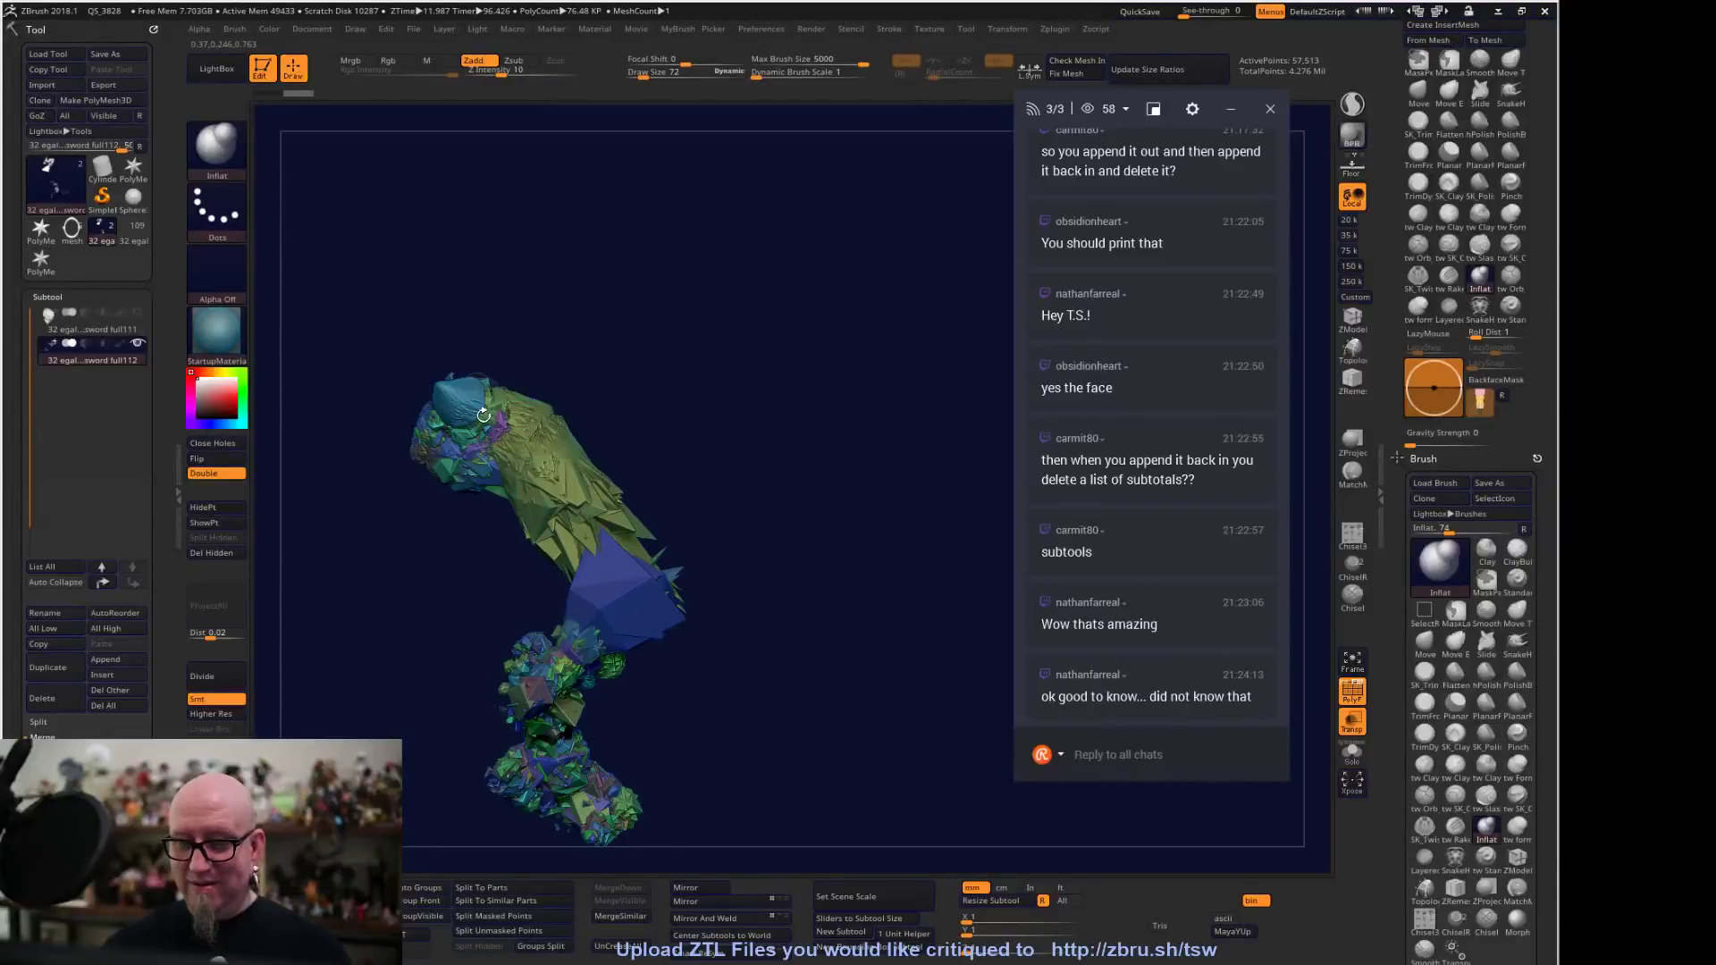
pyautogui.moveTo(484, 415); pyautogui.dragTo(545, 616)
pyautogui.click(1351, 691)
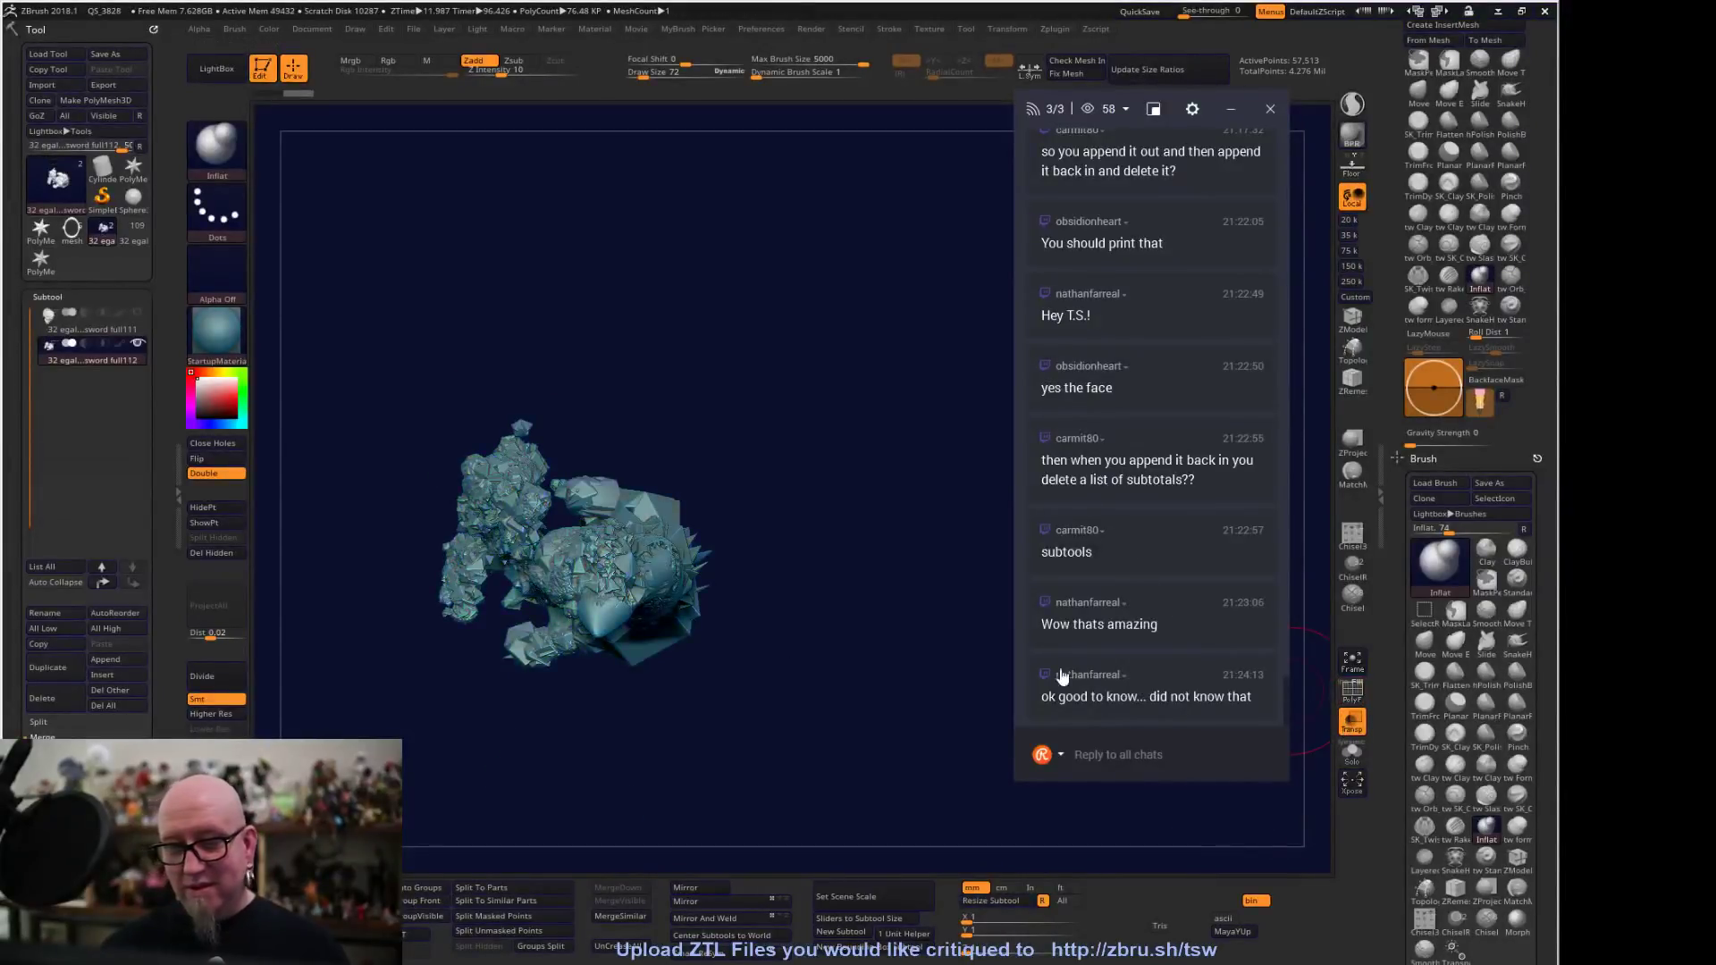
pyautogui.moveTo(1018, 829); pyautogui.dragTo(1139, 808)
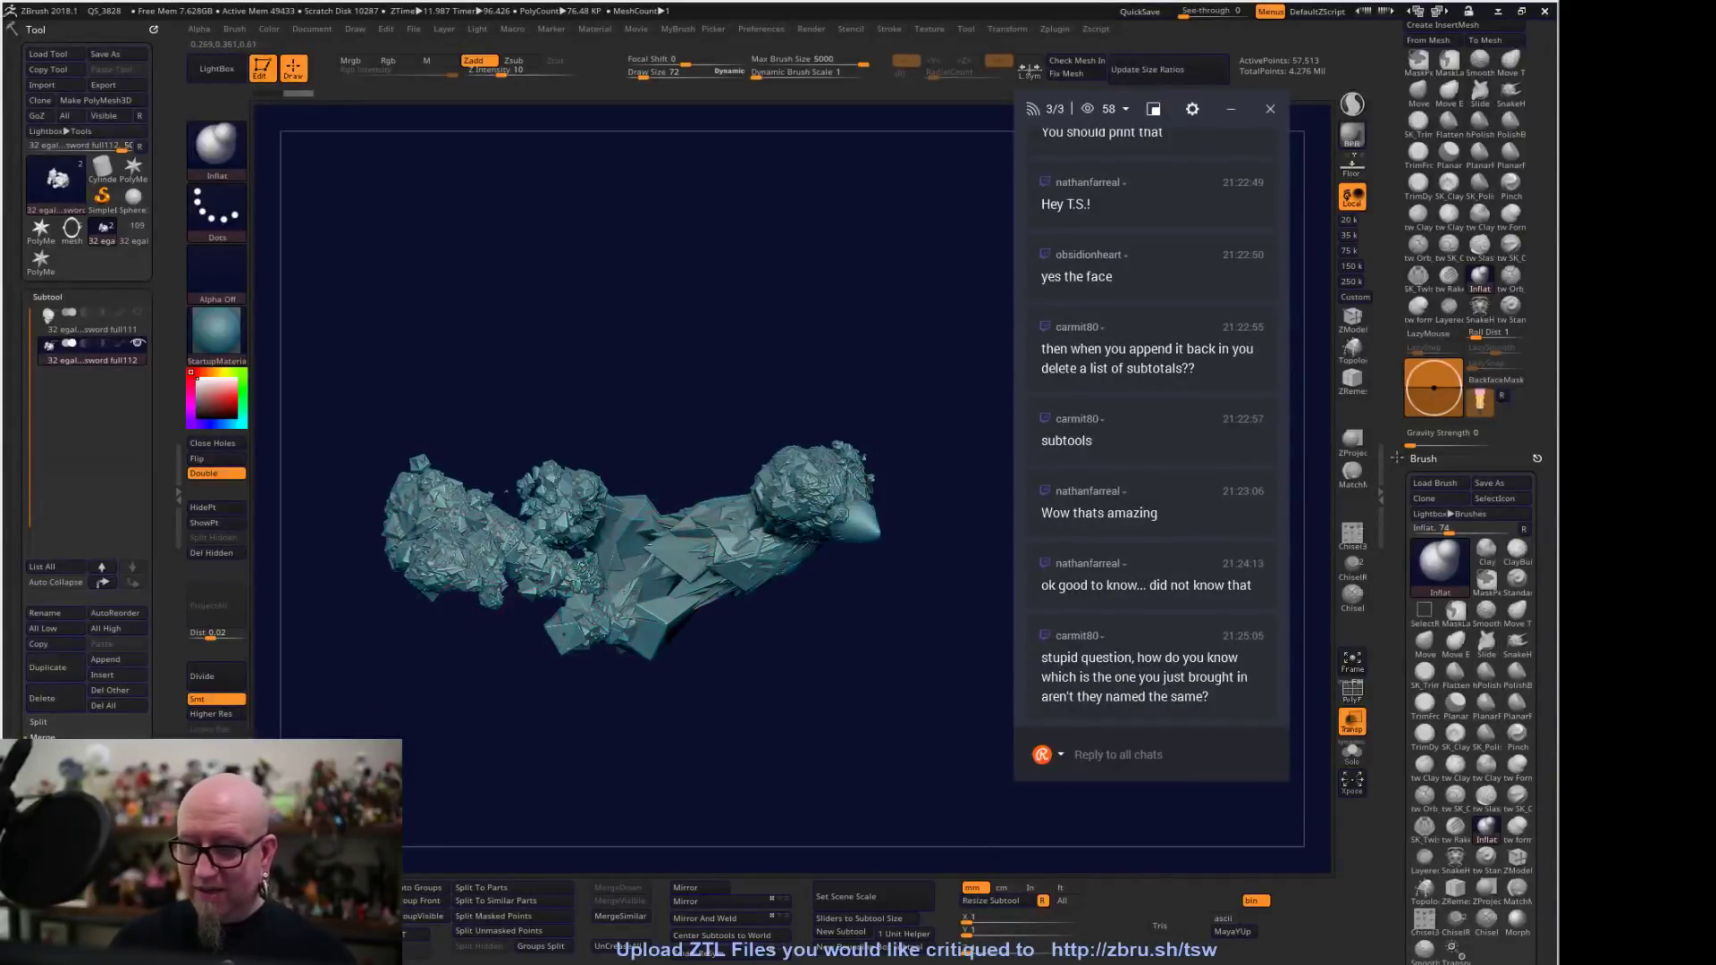
pyautogui.moveTo(777, 737); pyautogui.dragTo(768, 576)
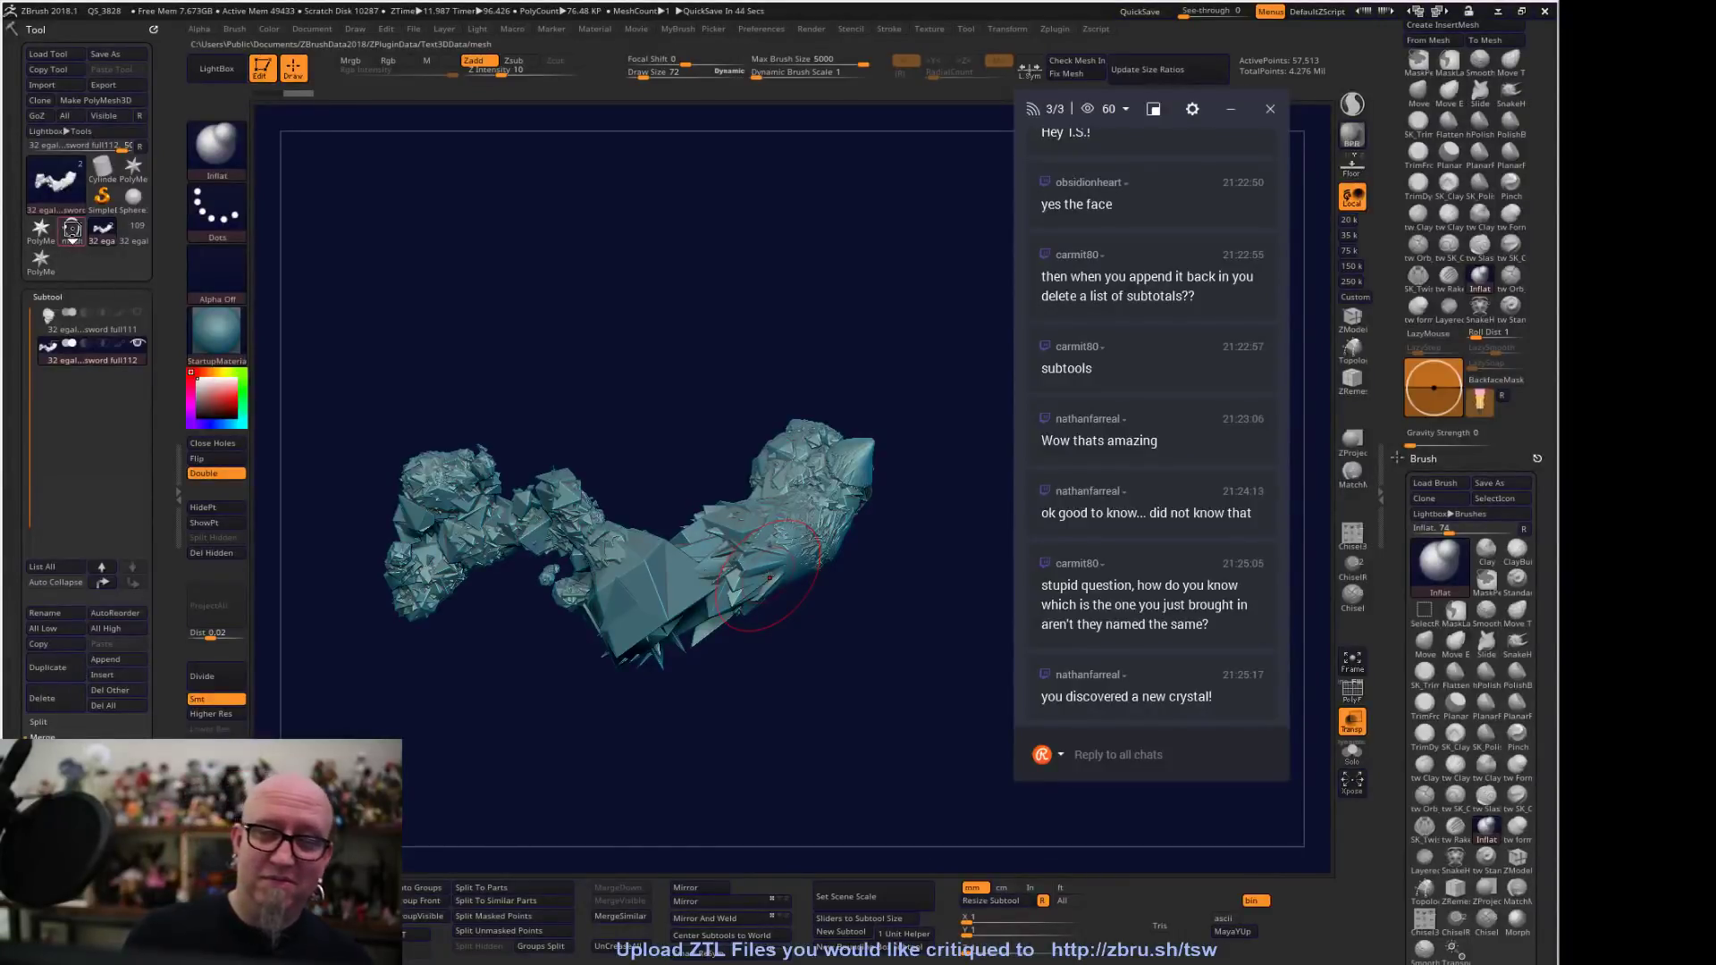
pyautogui.click(72, 231)
pyautogui.moveTo(482, 689); pyautogui.dragTo(501, 593)
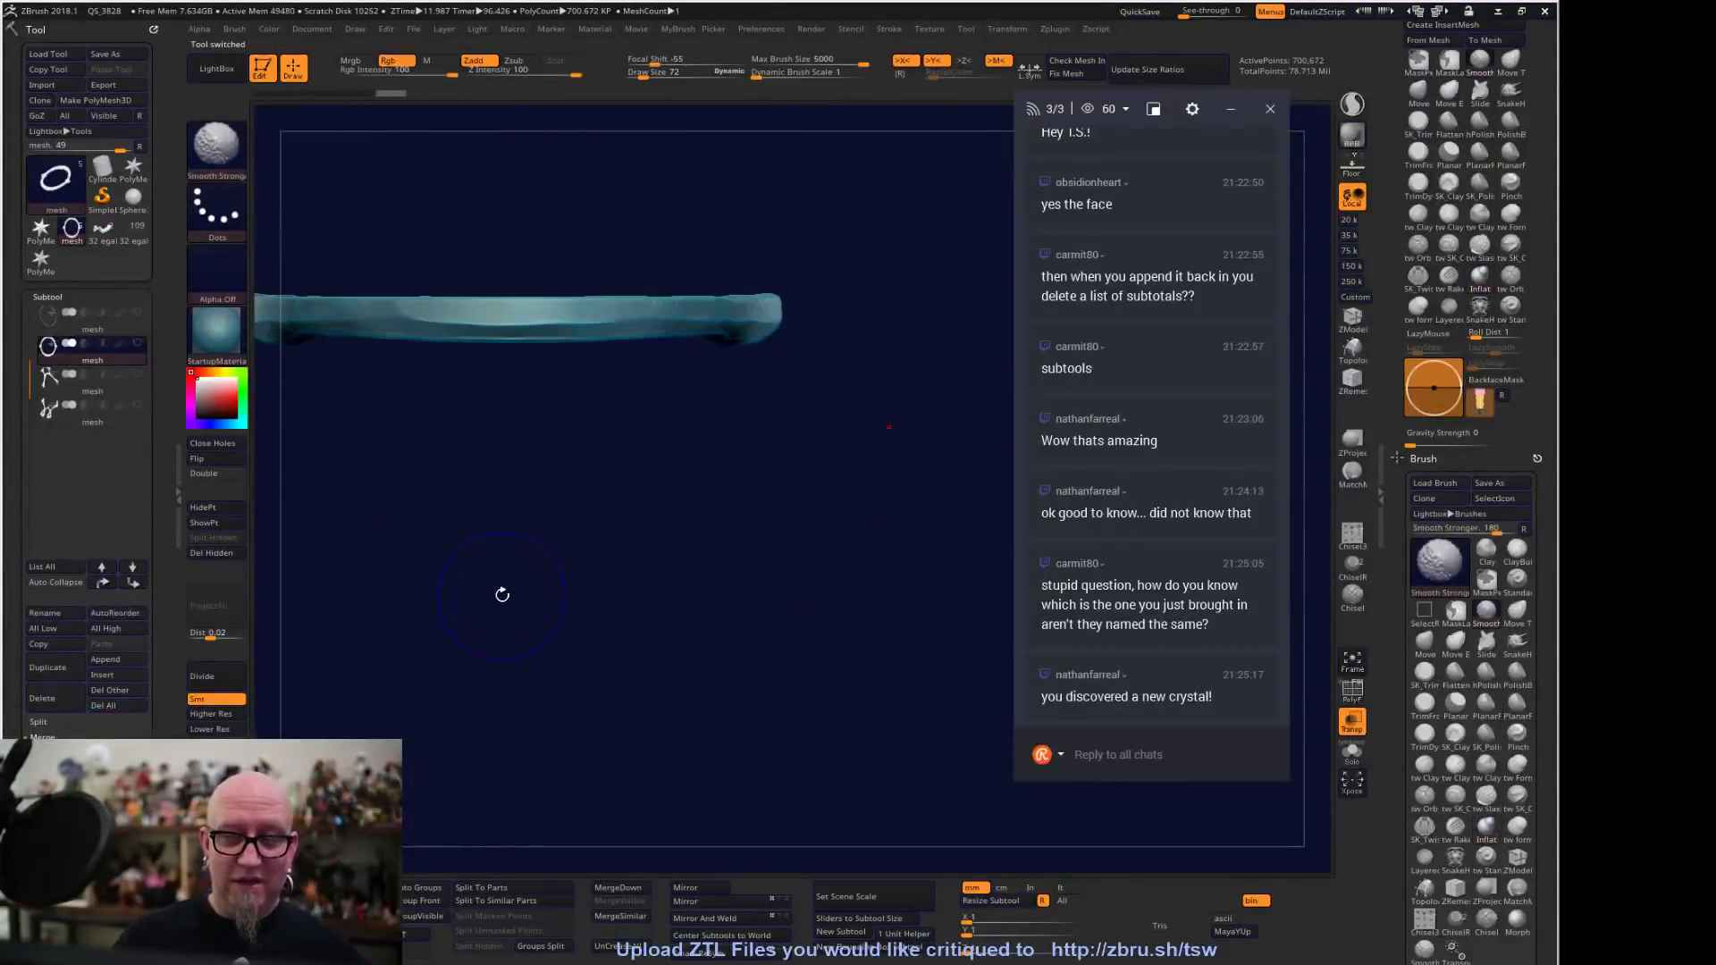
pyautogui.click(124, 661)
pyautogui.click(441, 658)
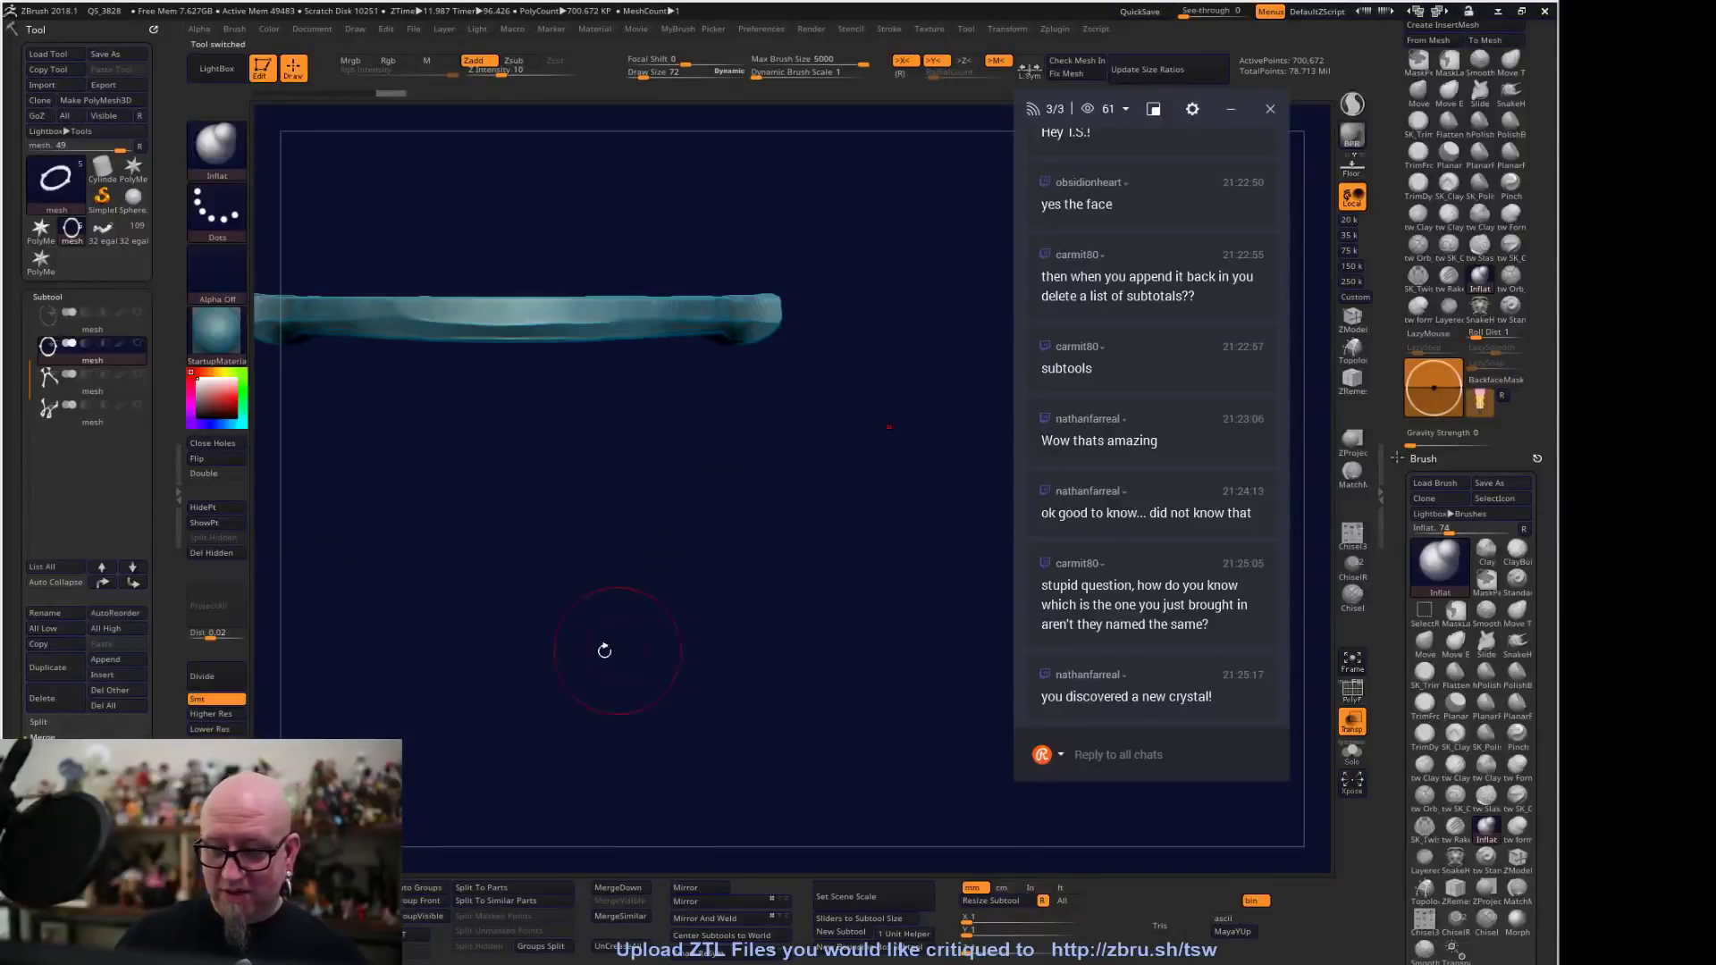
pyautogui.click(124, 661)
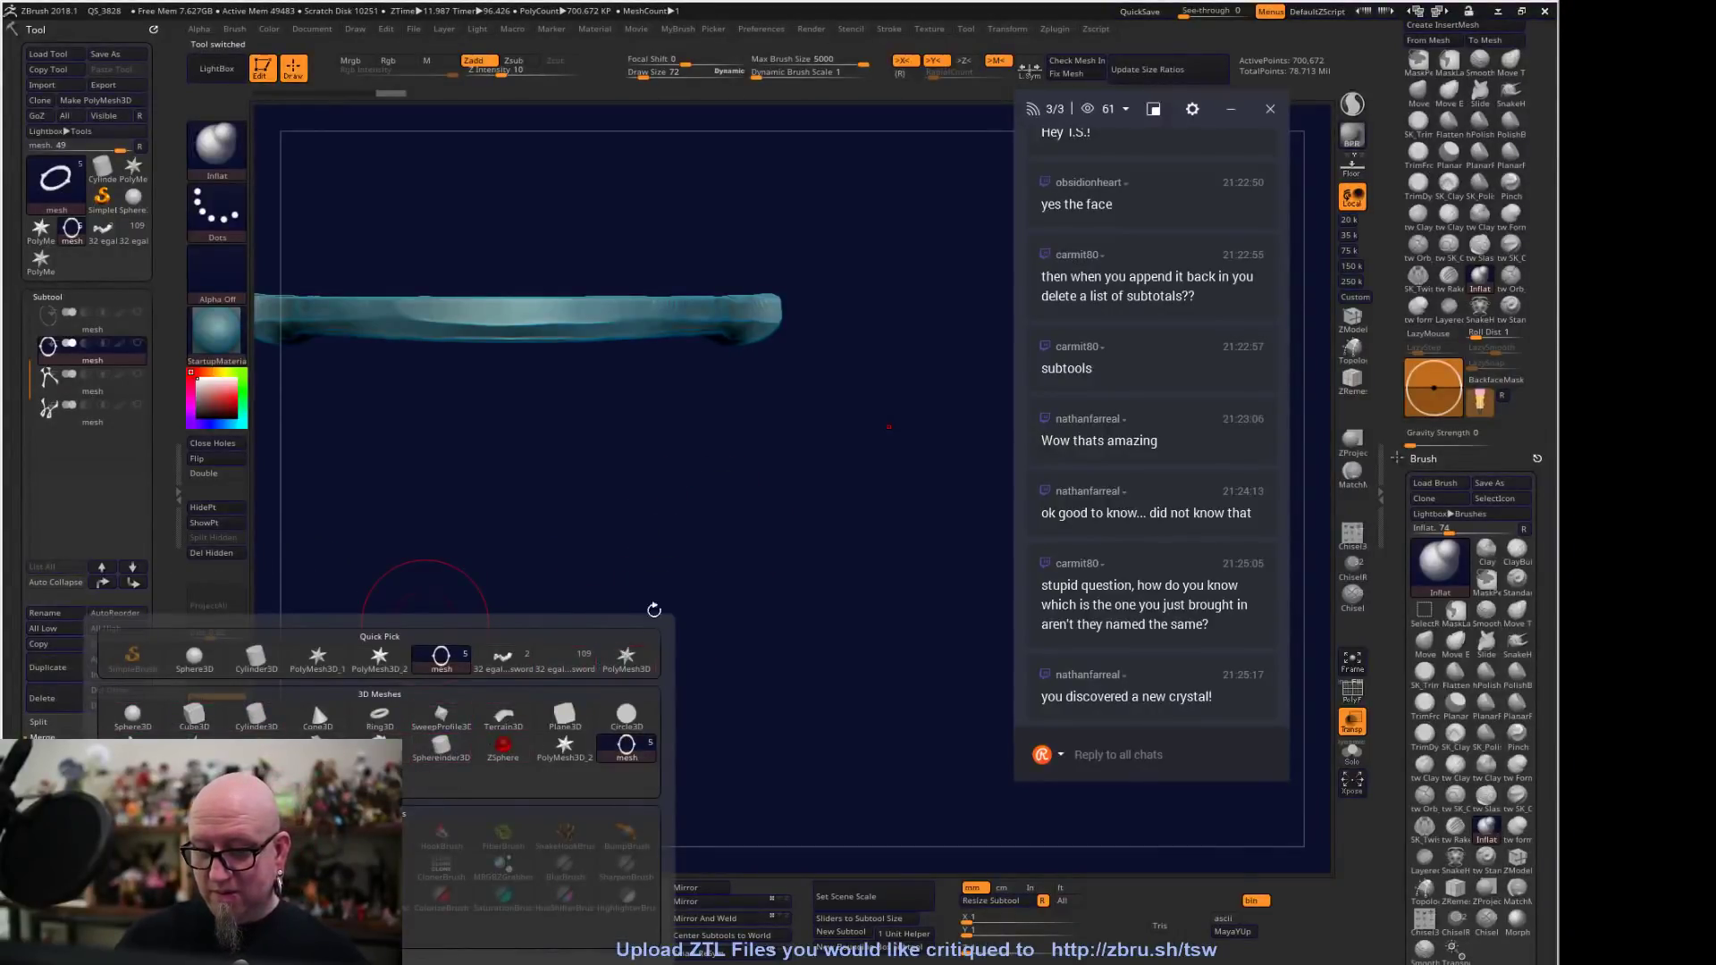
pyautogui.click(594, 664)
pyautogui.click(103, 234)
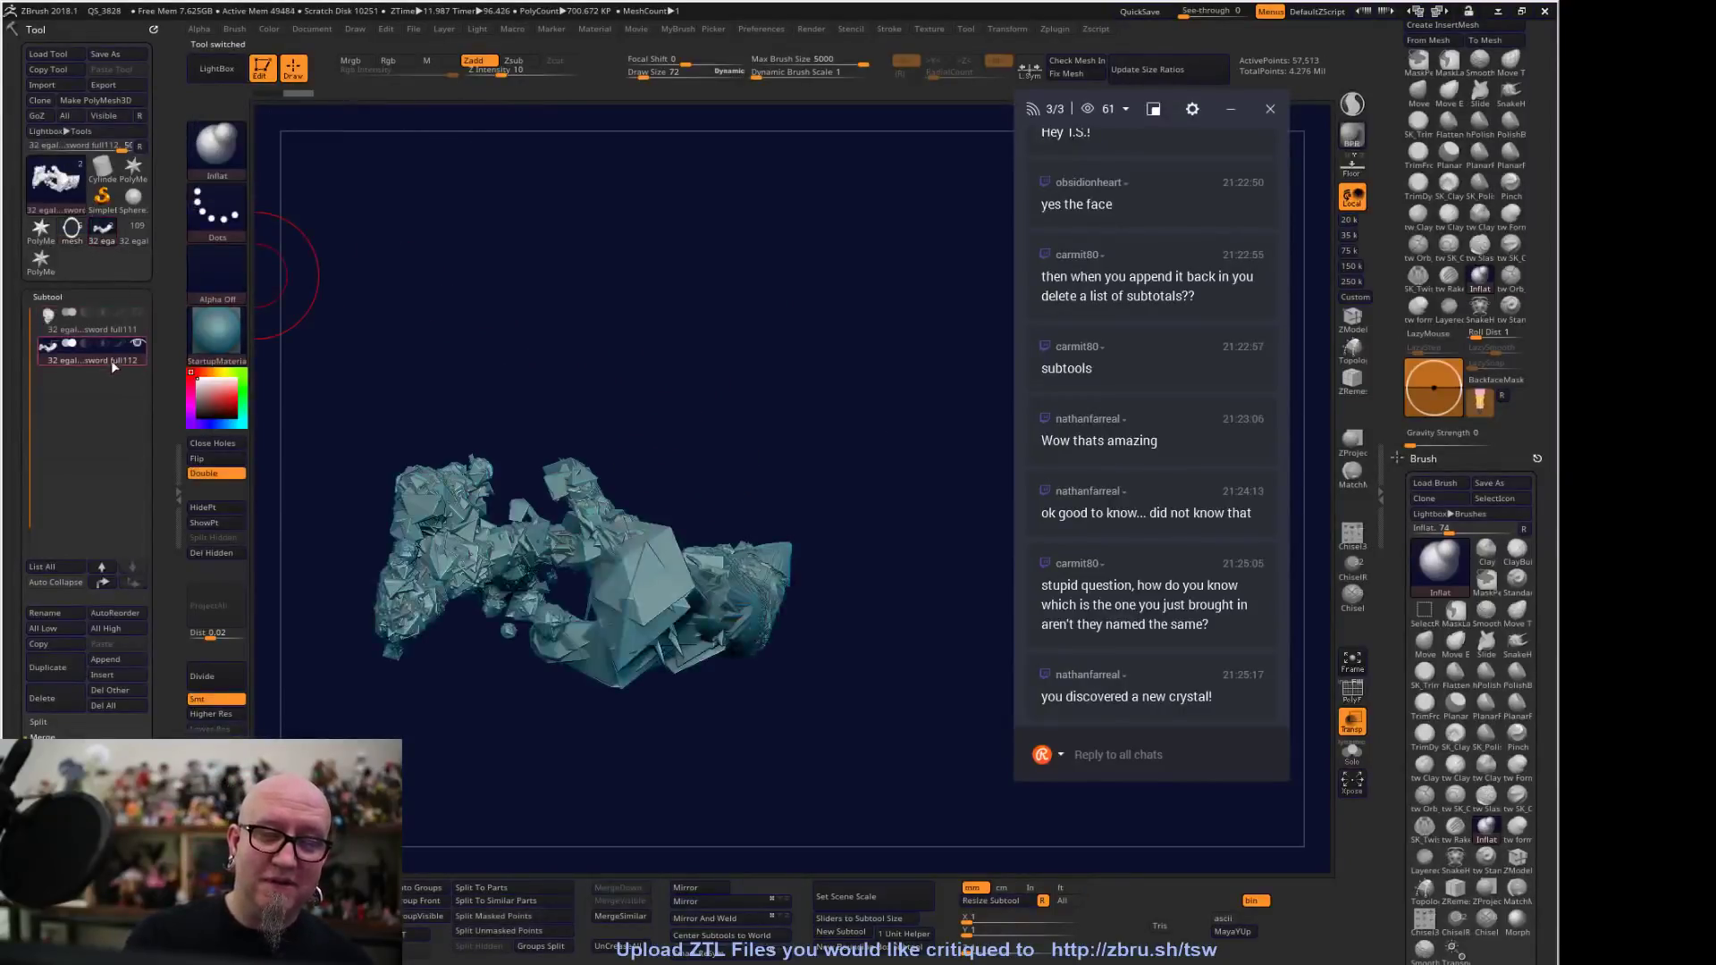
# Make the skull ring the active subtool and append it to the subtool list of the oval-frame mesh tool
pyautogui.click(111, 362)
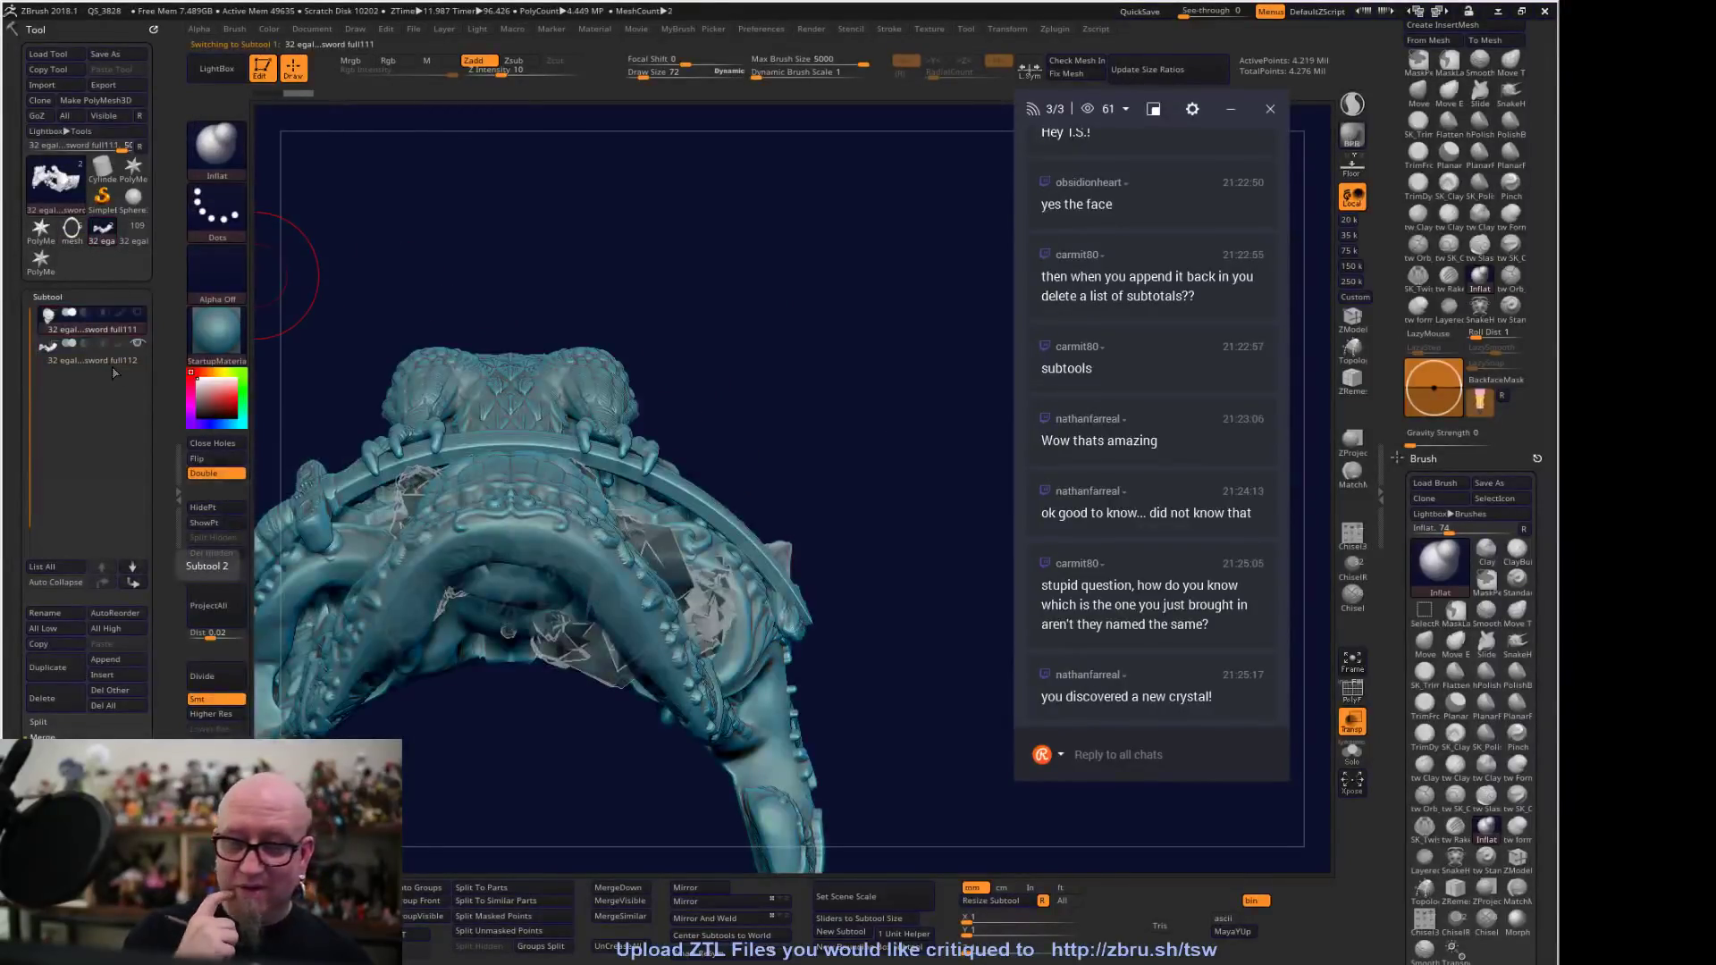
pyautogui.moveTo(902, 465); pyautogui.dragTo(786, 536)
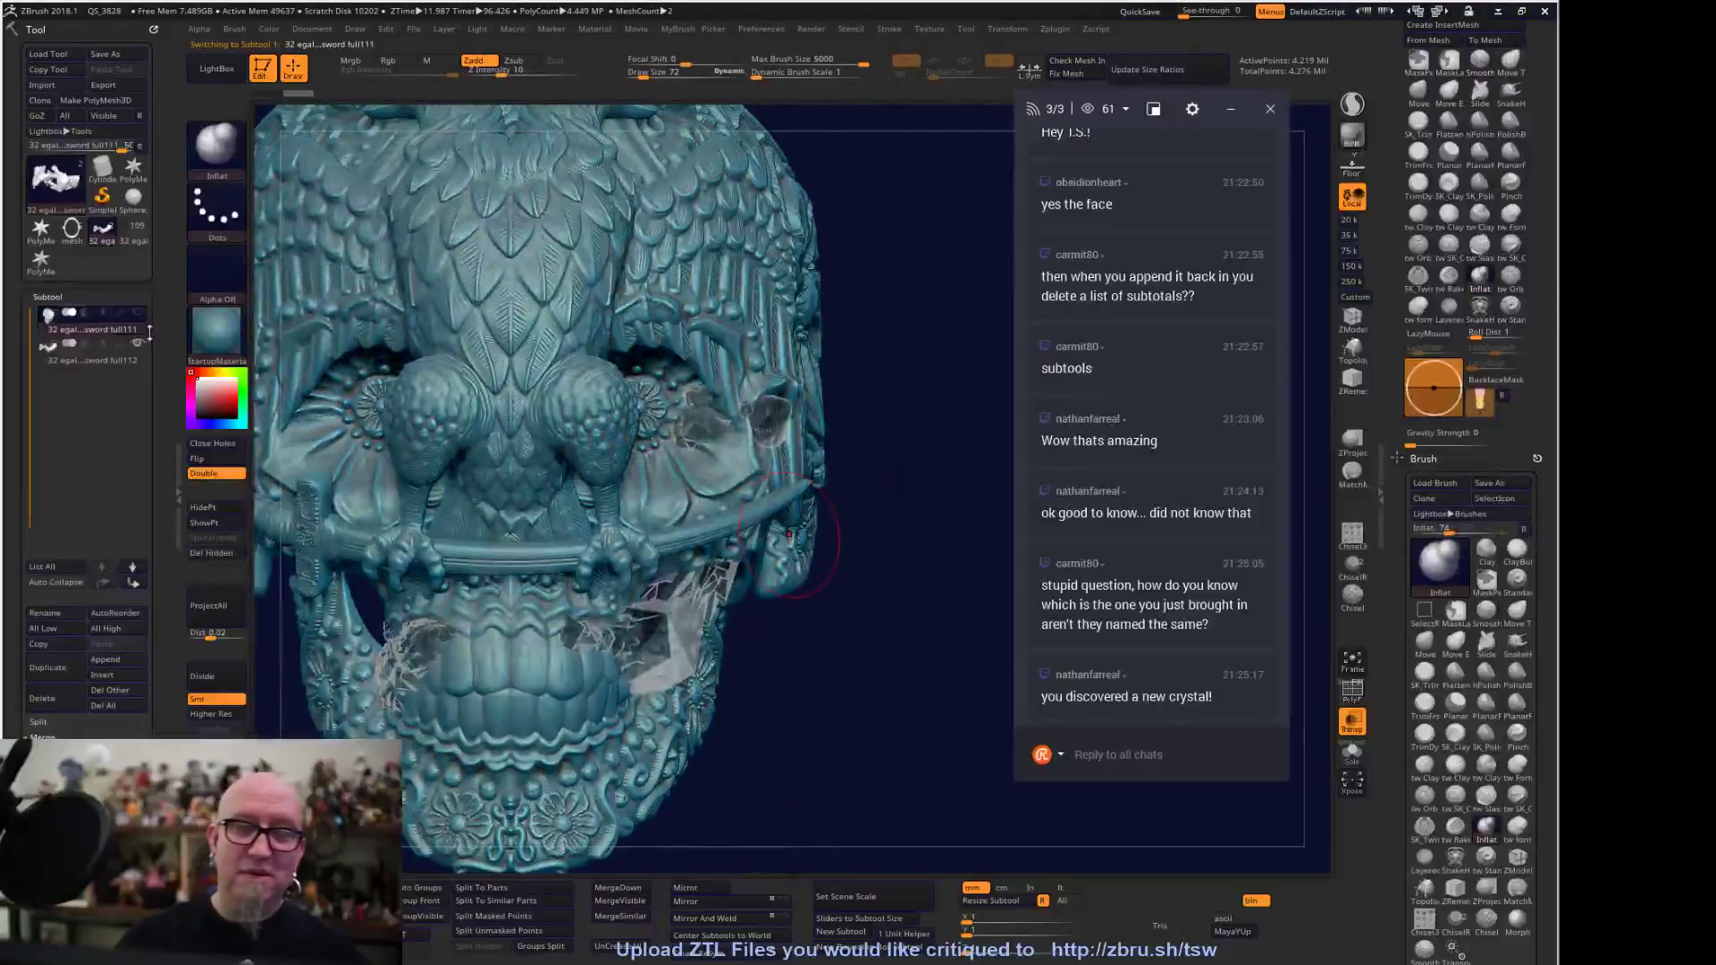
pyautogui.click(71, 228)
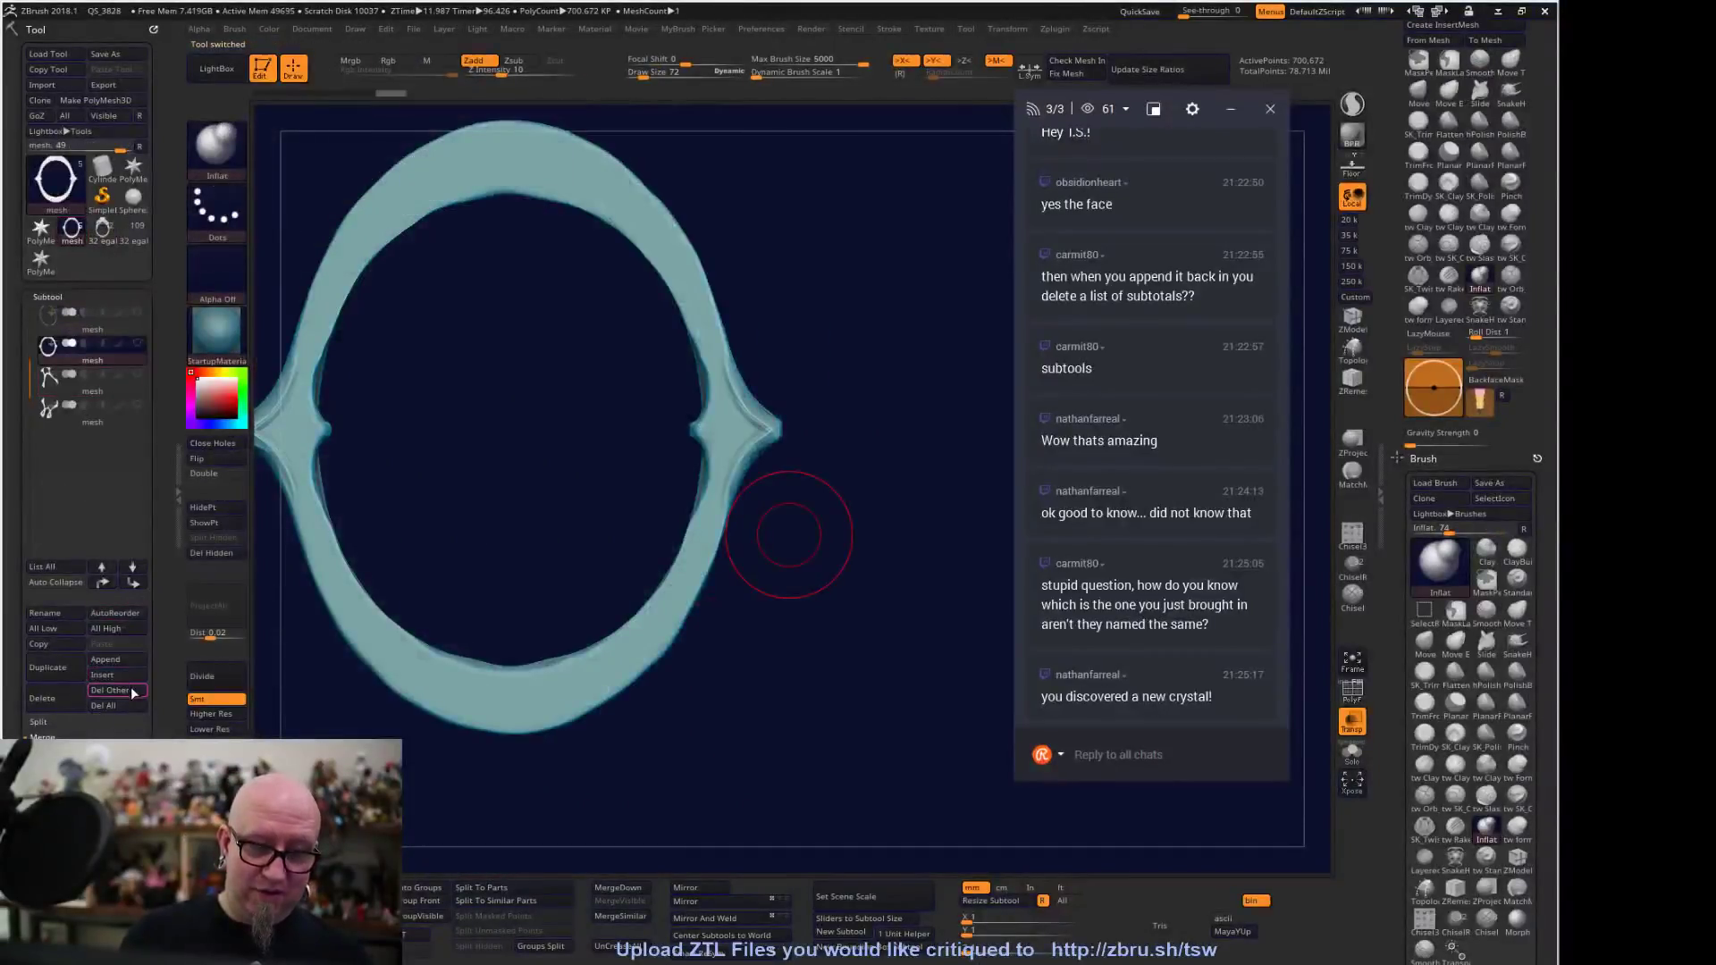
pyautogui.click(131, 661)
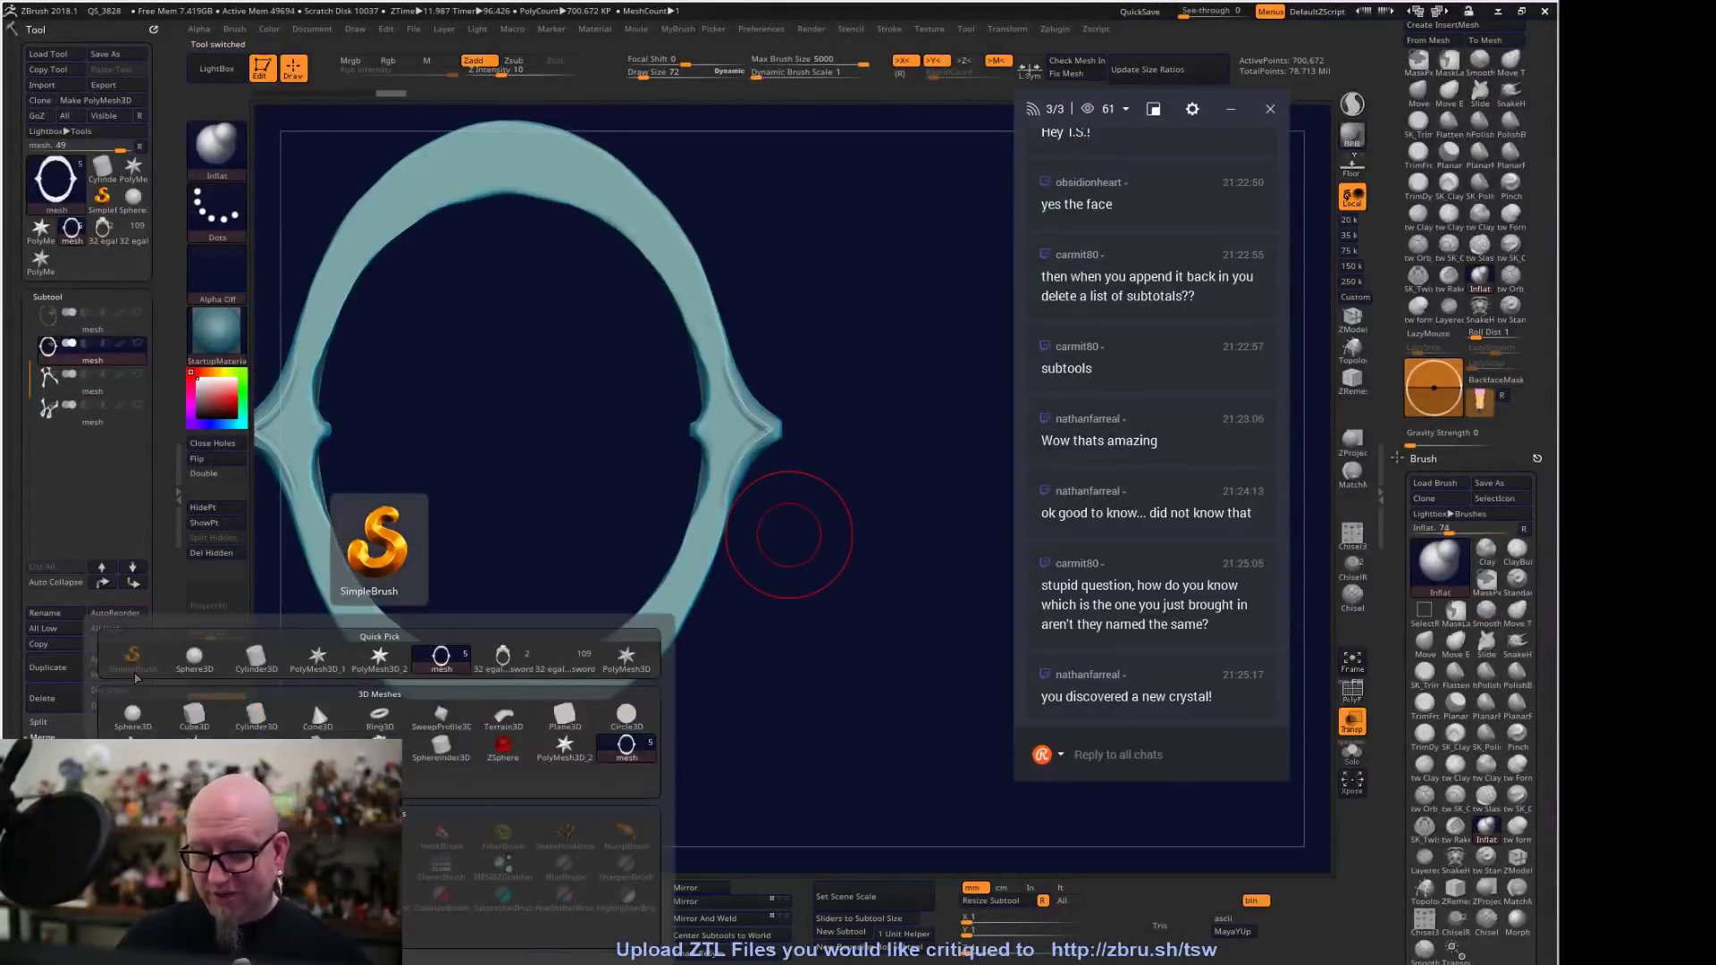
pyautogui.moveTo(578, 670)
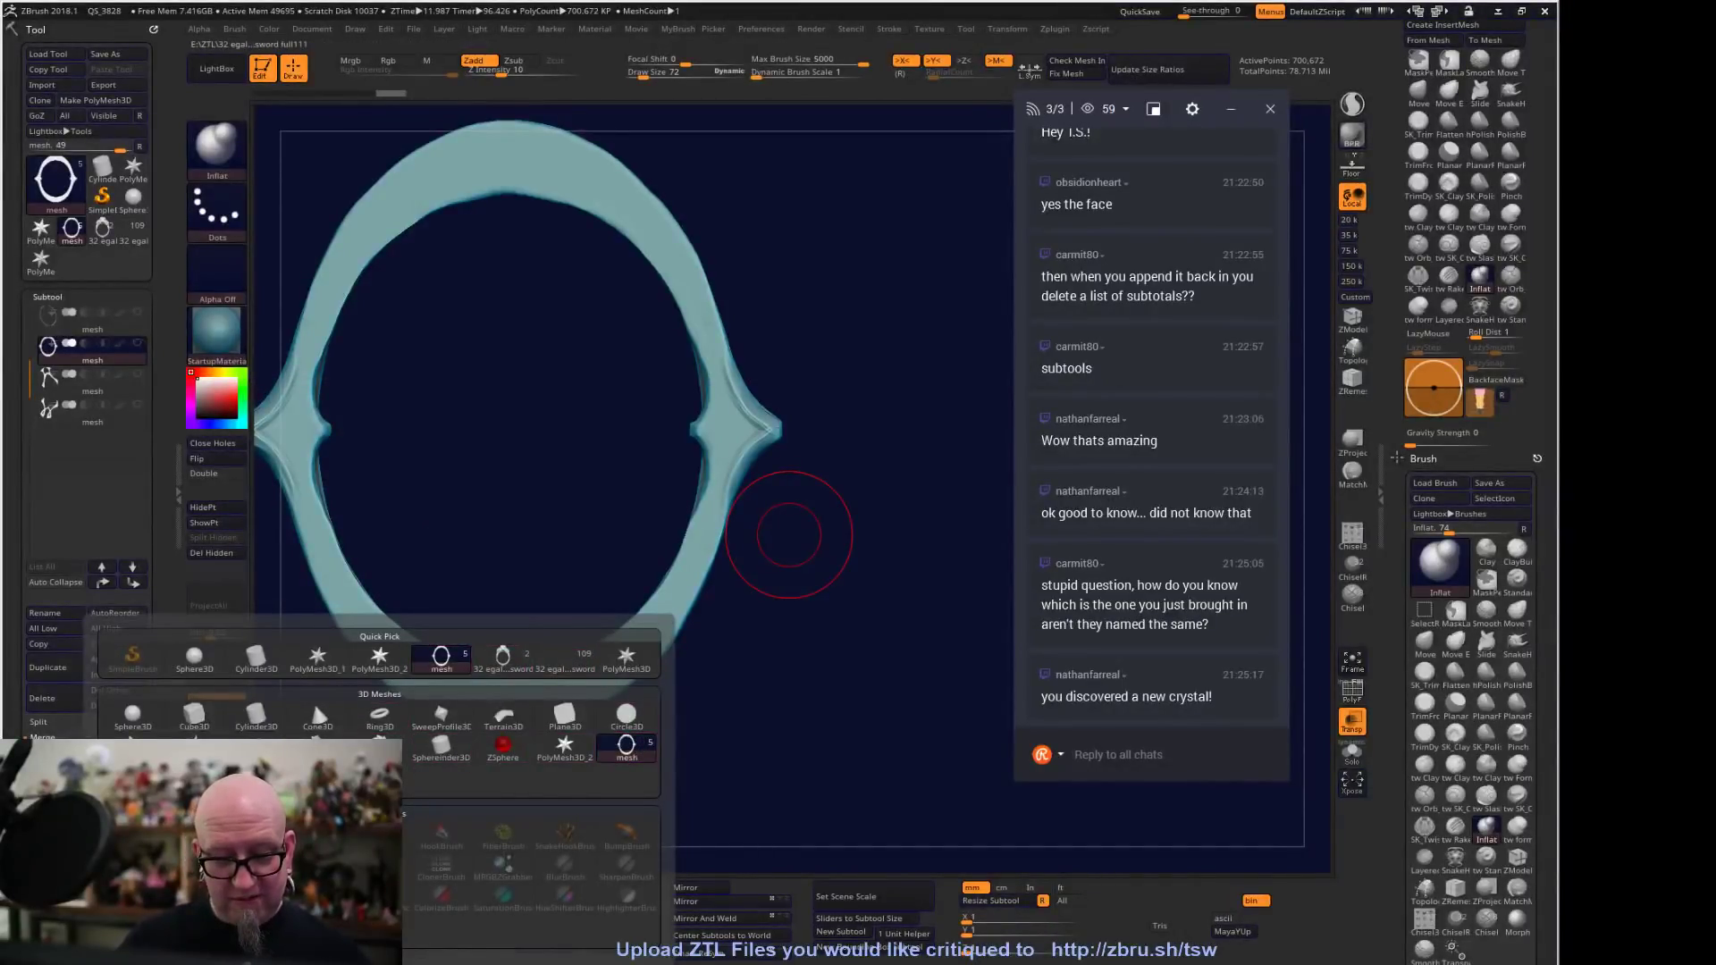
pyautogui.click(502, 657)
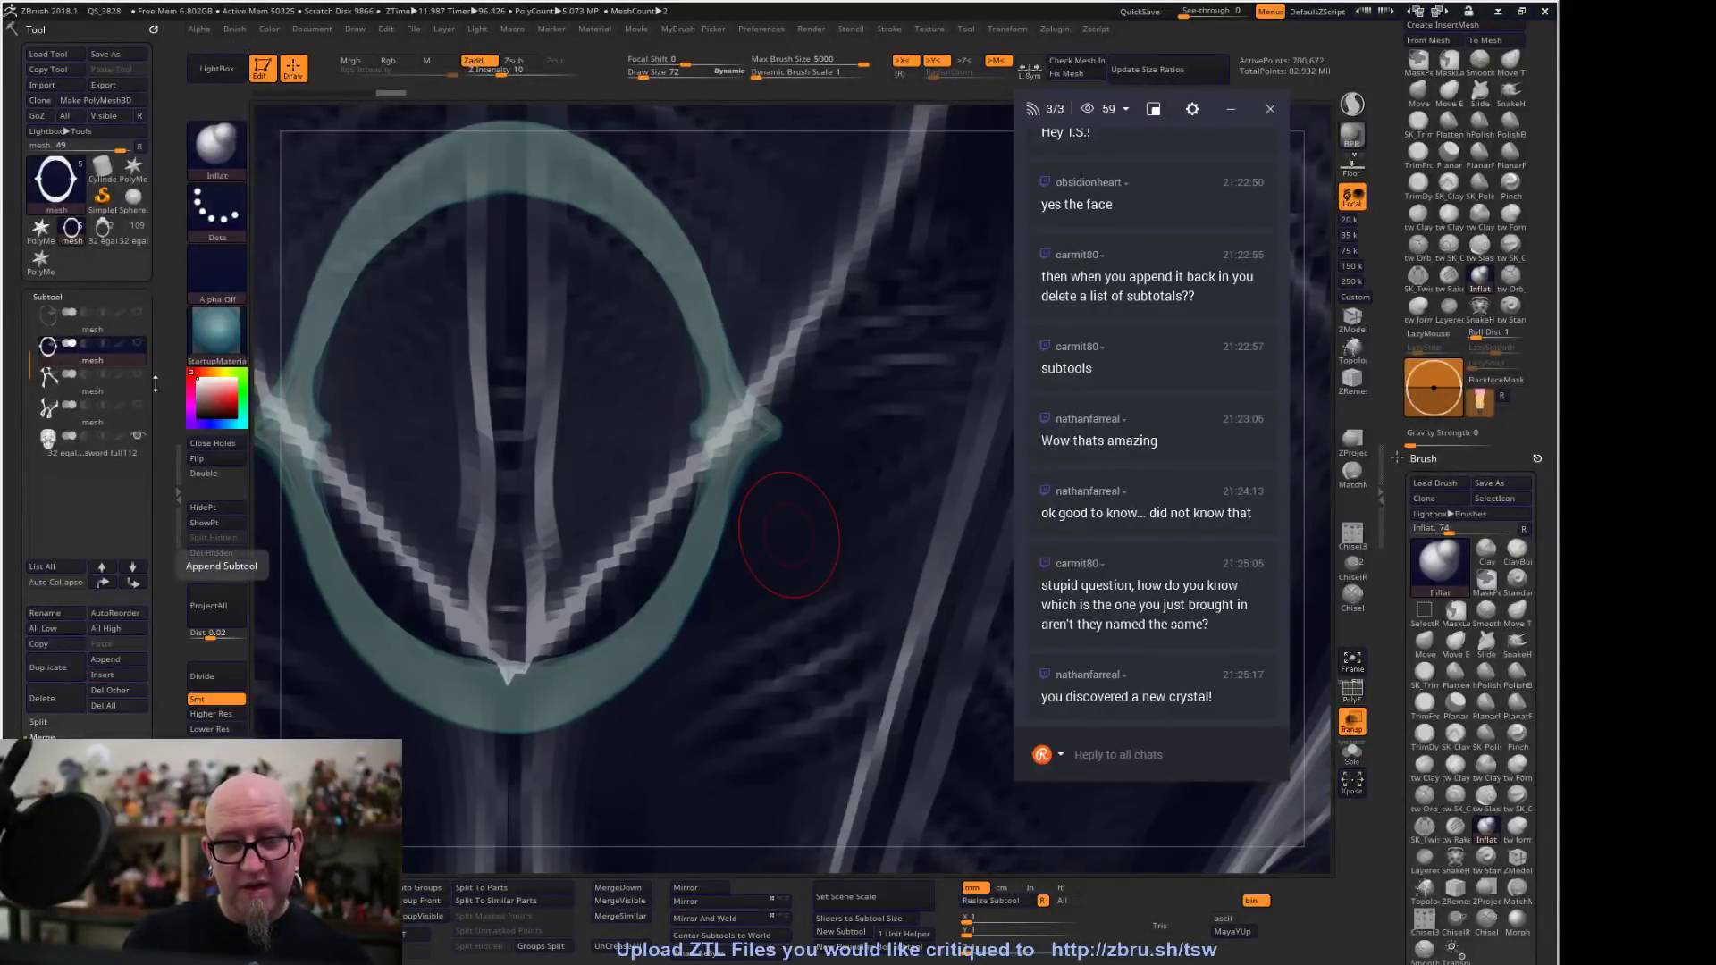
# Select the appended skull ring at the end of the mesh tool's subtool list and delete it
pyautogui.moveTo(99, 367)
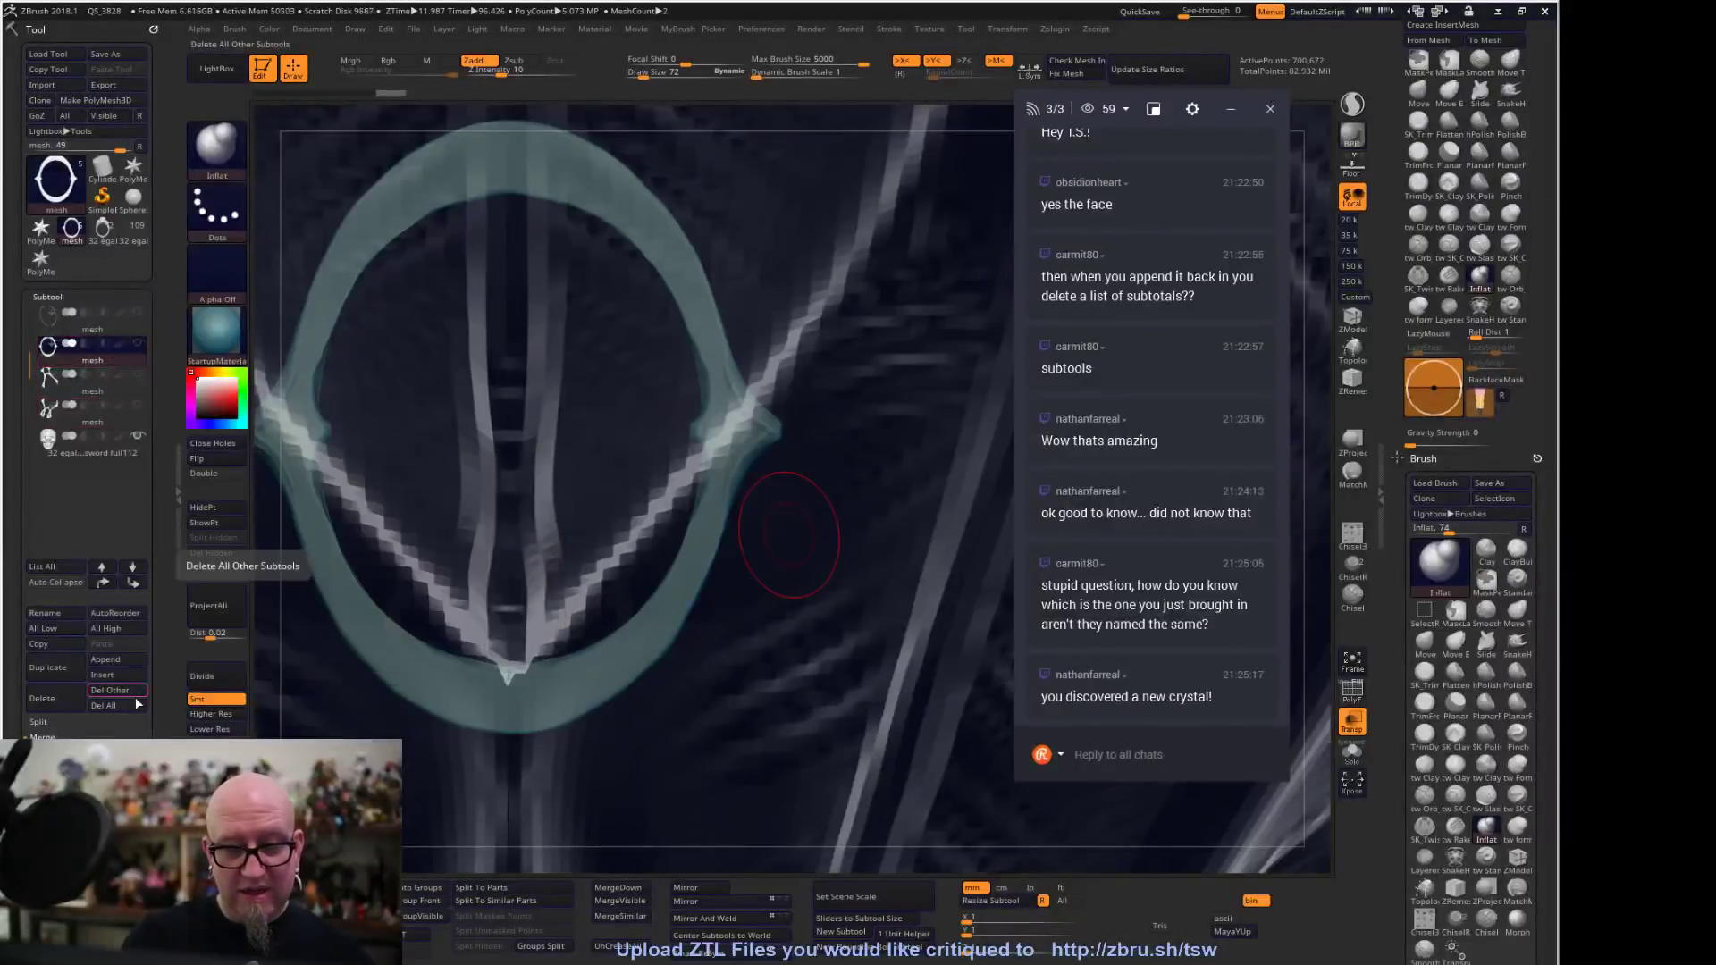
pyautogui.moveTo(69, 439)
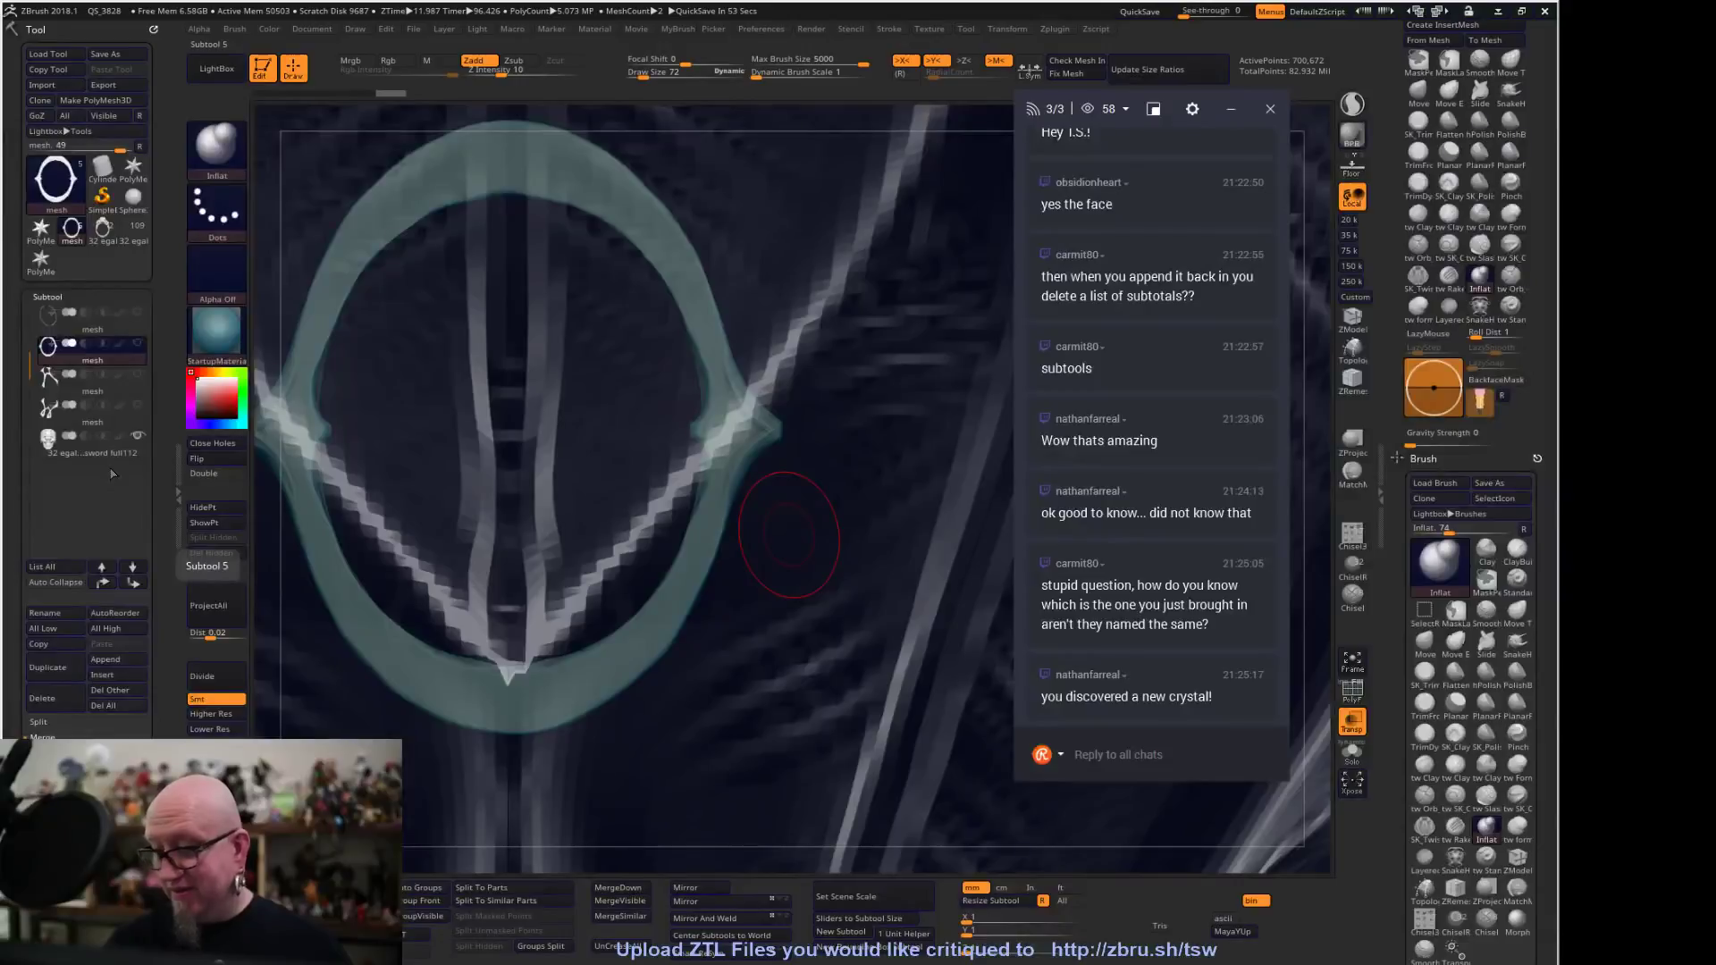
pyautogui.click(94, 444)
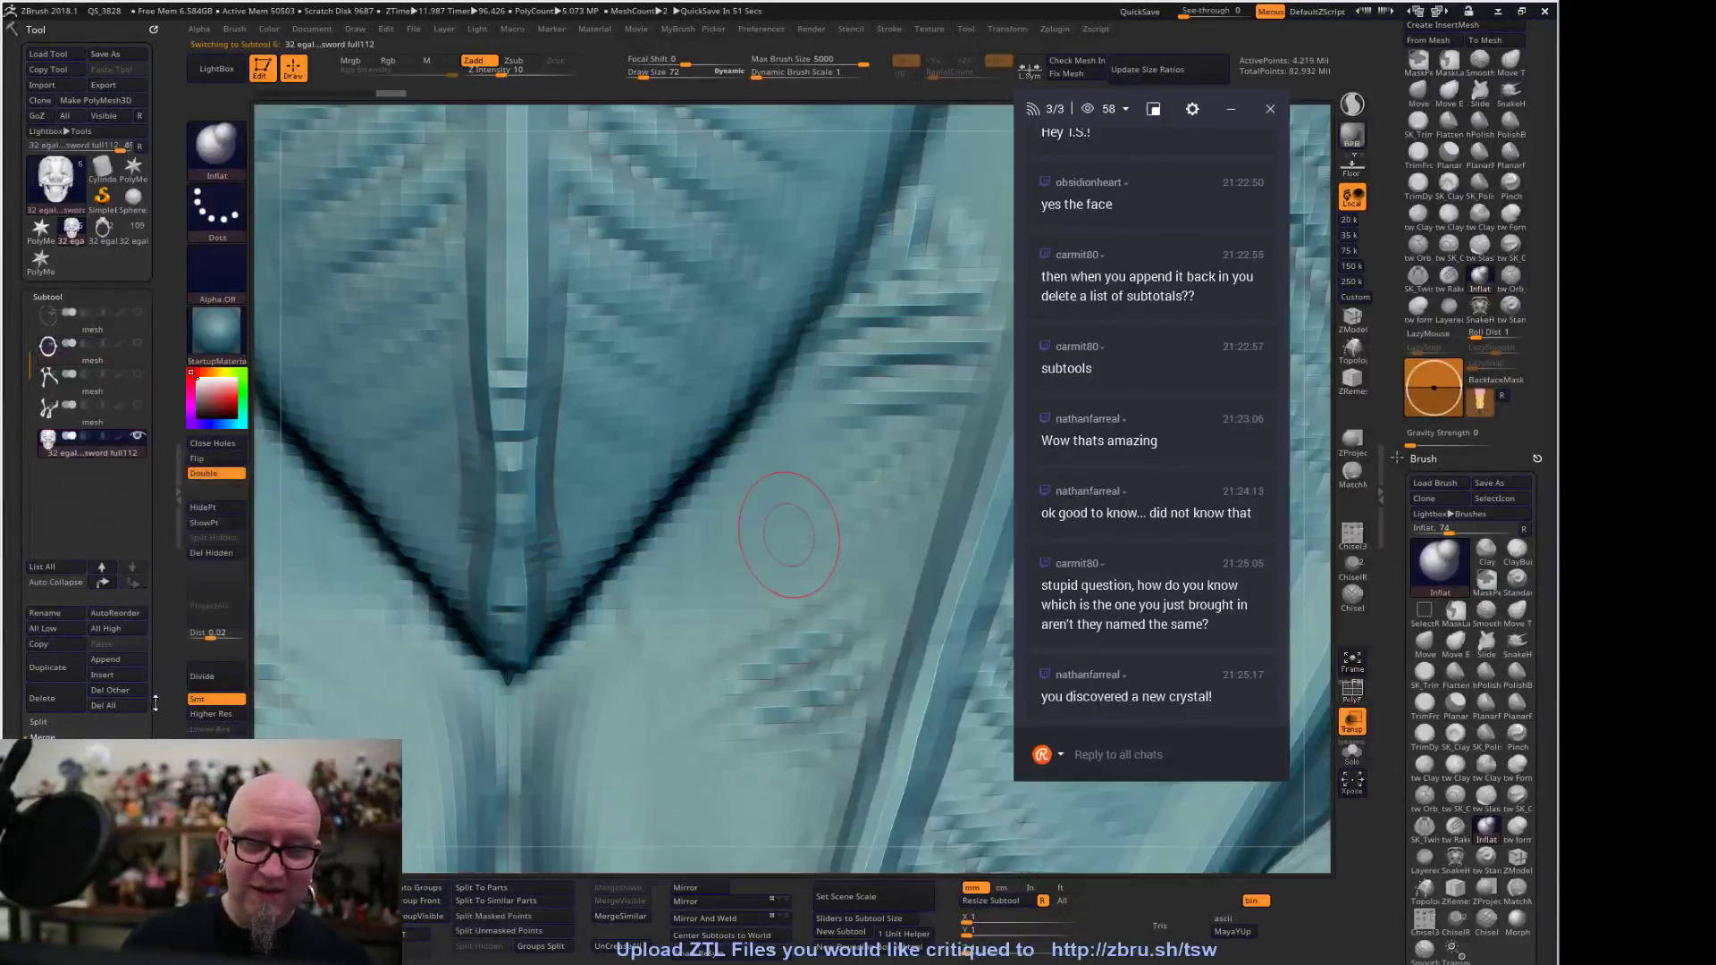
pyautogui.click(62, 703)
pyautogui.click(198, 737)
# Switch from the Inflat brush to the custom "sinle" insert-mesh brush for the horned frame piece
pyautogui.moveTo(785, 536); pyautogui.dragTo(867, 567)
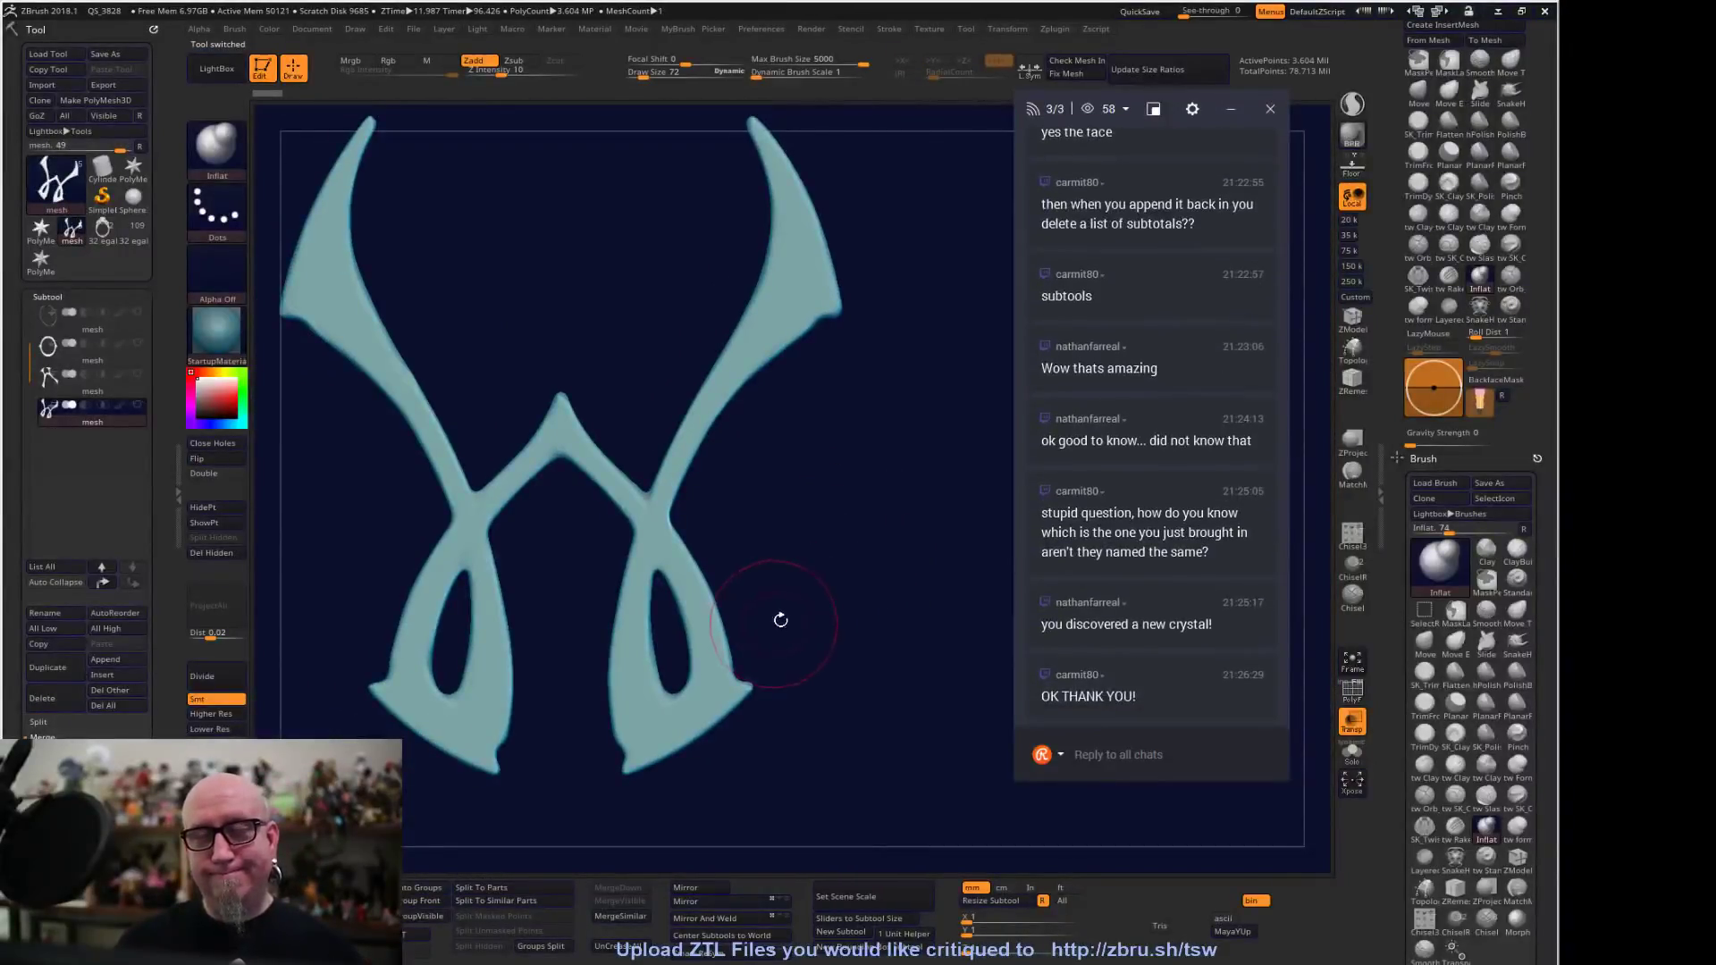
pyautogui.moveTo(769, 620); pyautogui.dragTo(881, 520)
pyautogui.moveTo(582, 521); pyautogui.dragTo(623, 523)
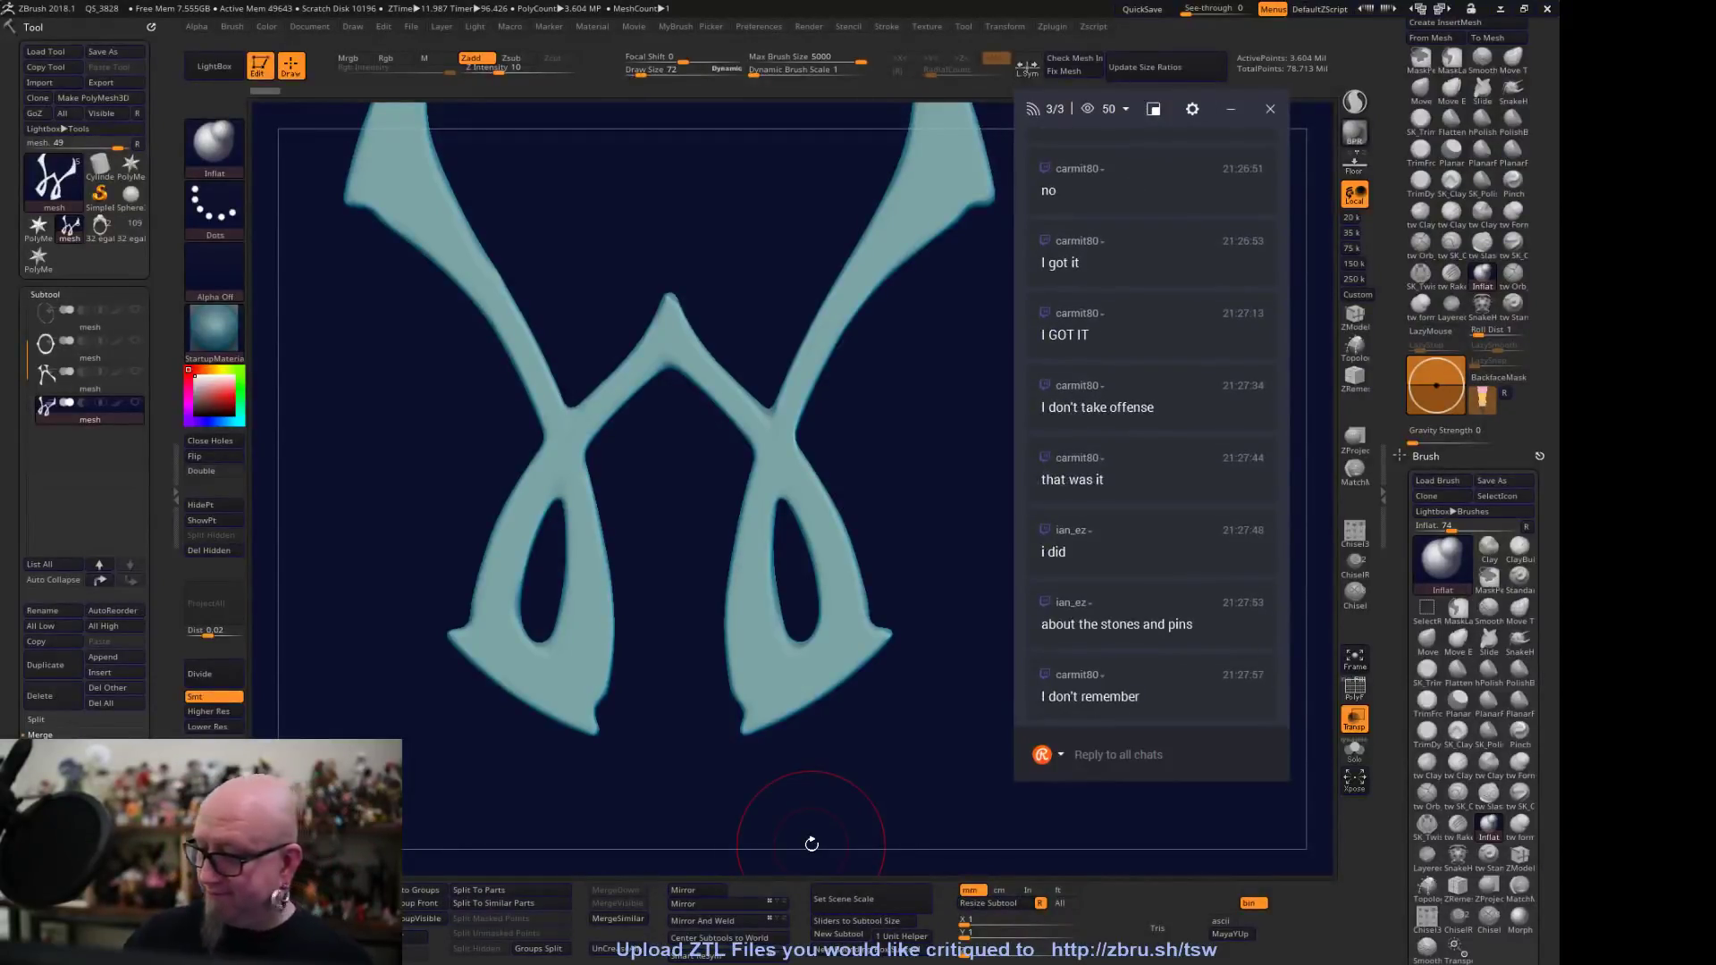
pyautogui.moveTo(718, 765)
pyautogui.mouseDown()
pyautogui.moveTo(743, 708)
pyautogui.moveTo(710, 757)
pyautogui.moveTo(685, 743)
pyautogui.moveTo(679, 689)
pyautogui.moveTo(854, 750)
pyautogui.moveTo(944, 733)
pyautogui.moveTo(917, 760)
pyautogui.mouseUp()
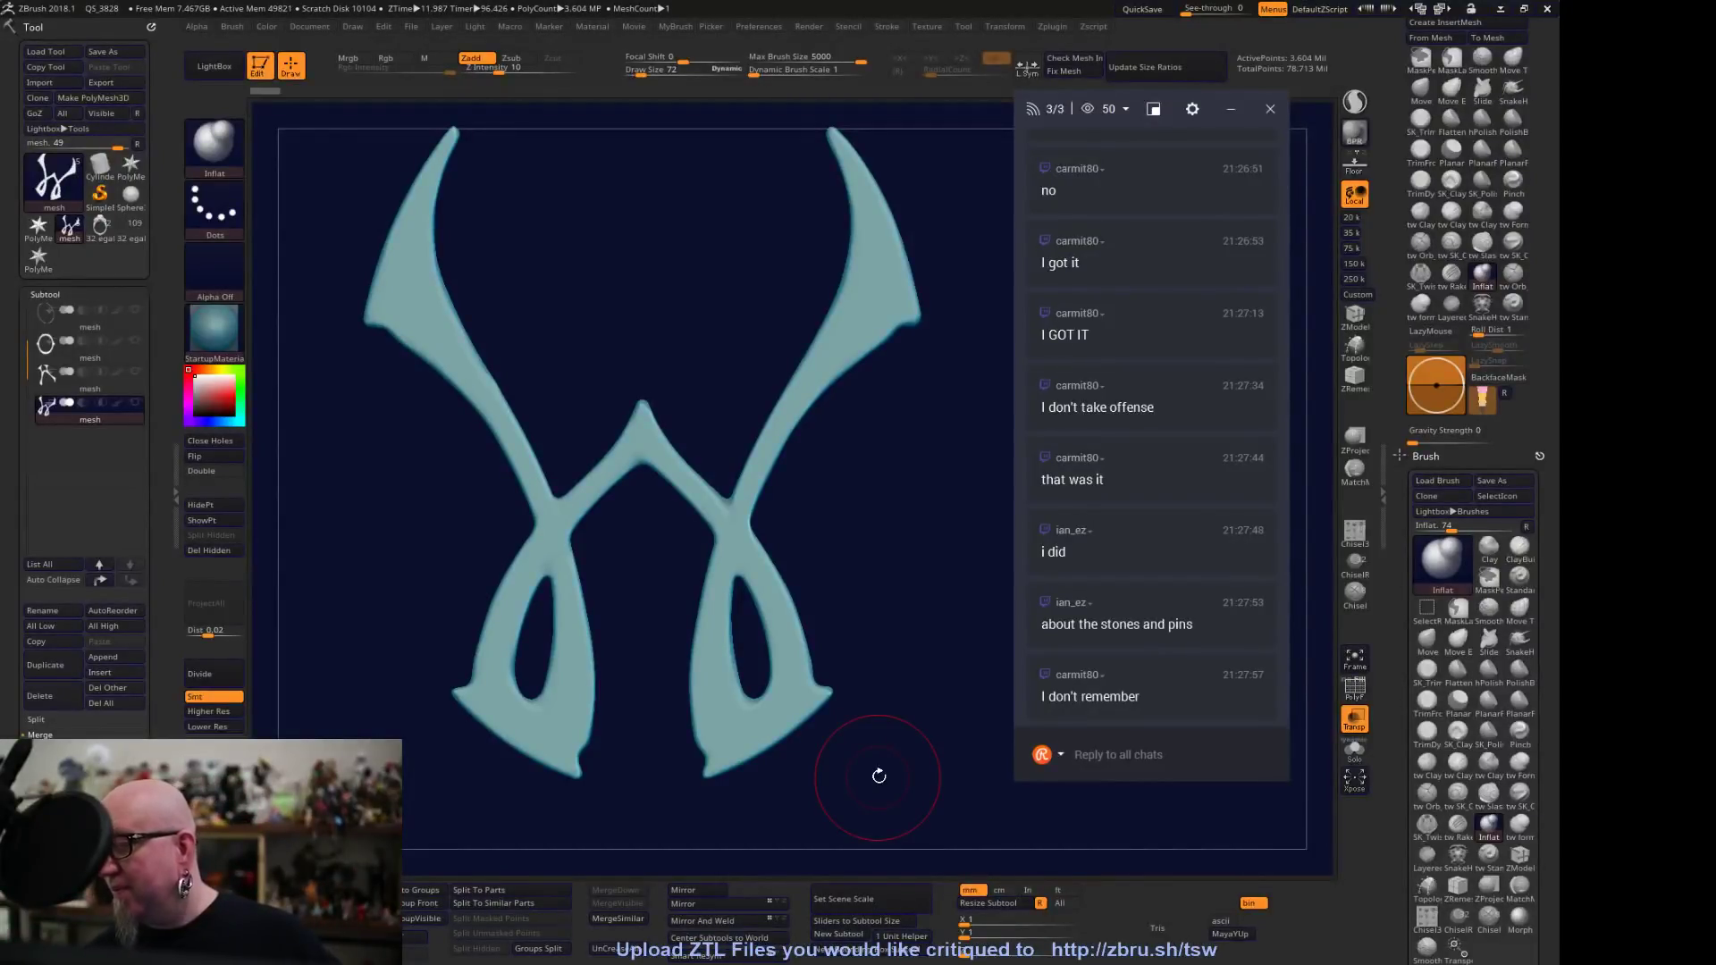
pyautogui.click(1445, 565)
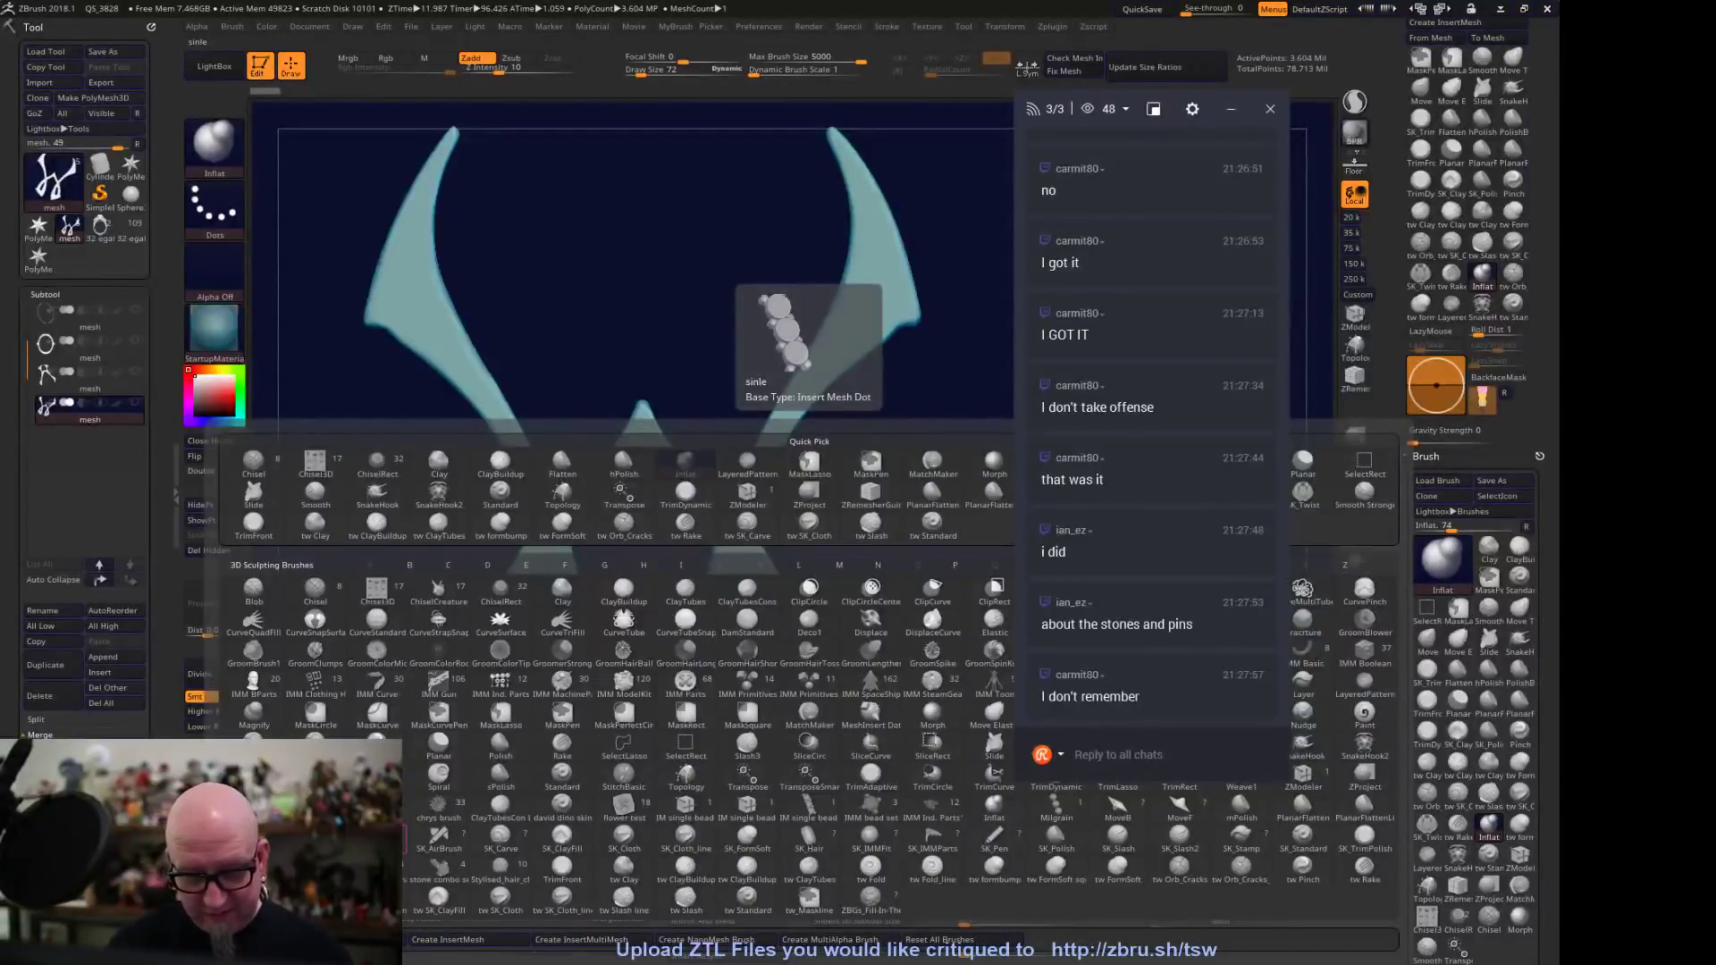
pyautogui.click(377, 839)
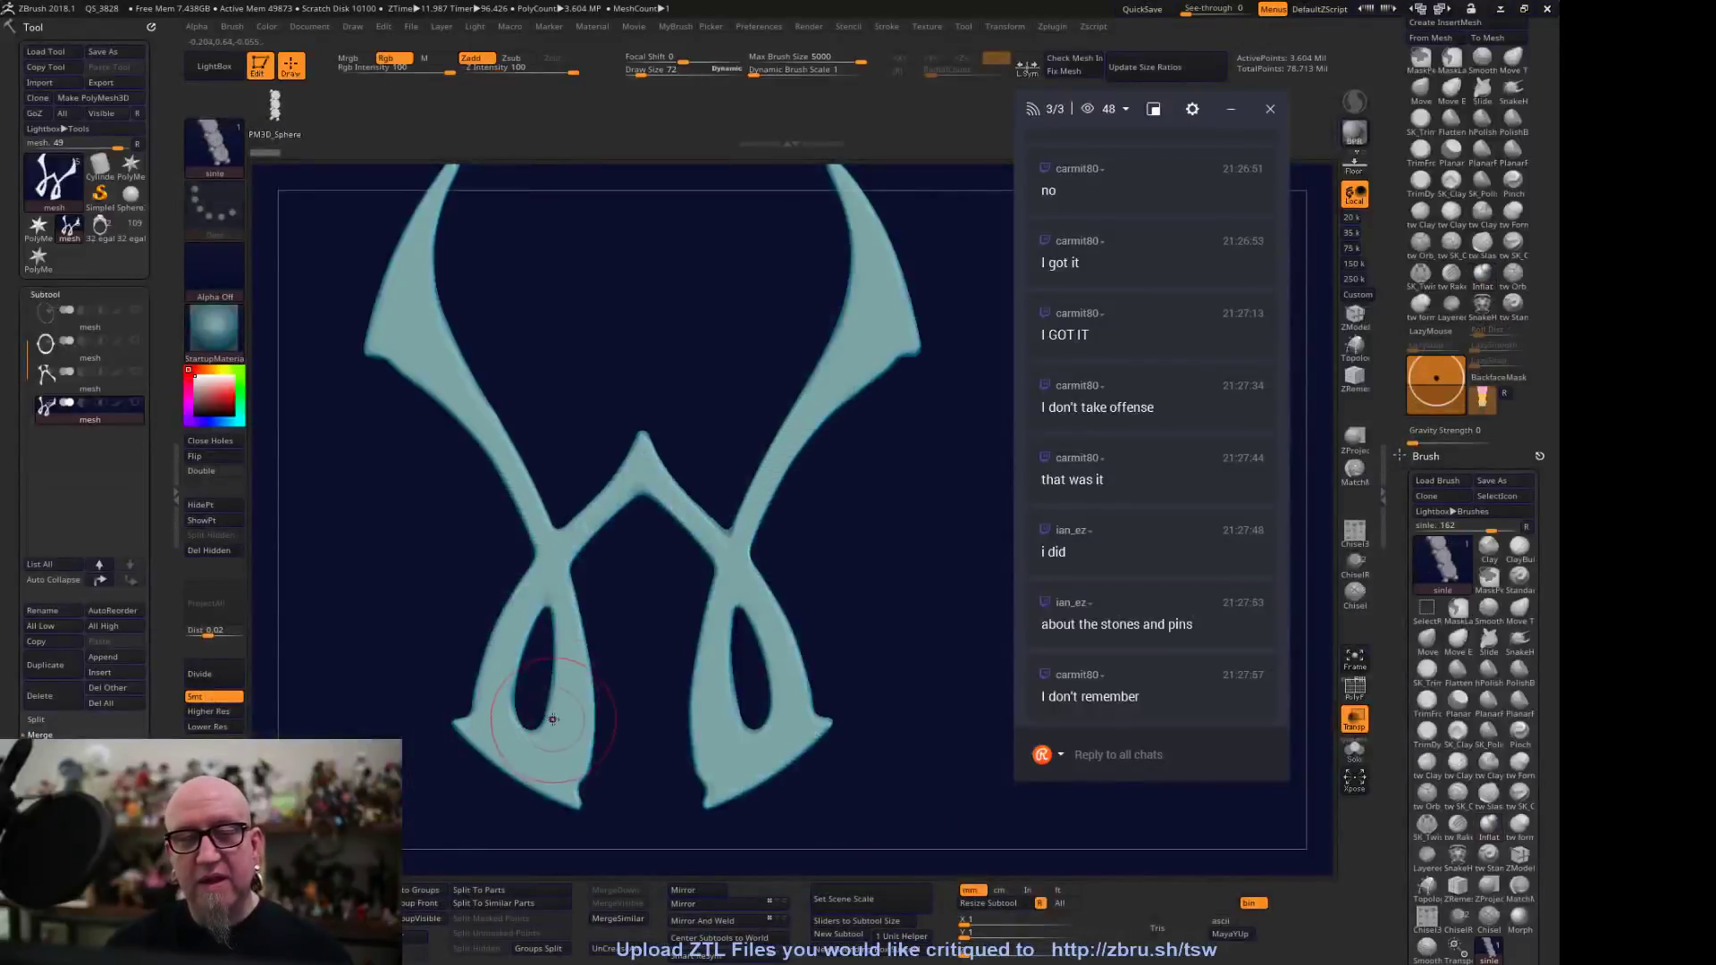
pyautogui.moveTo(451, 597); pyautogui.dragTo(812, 532)
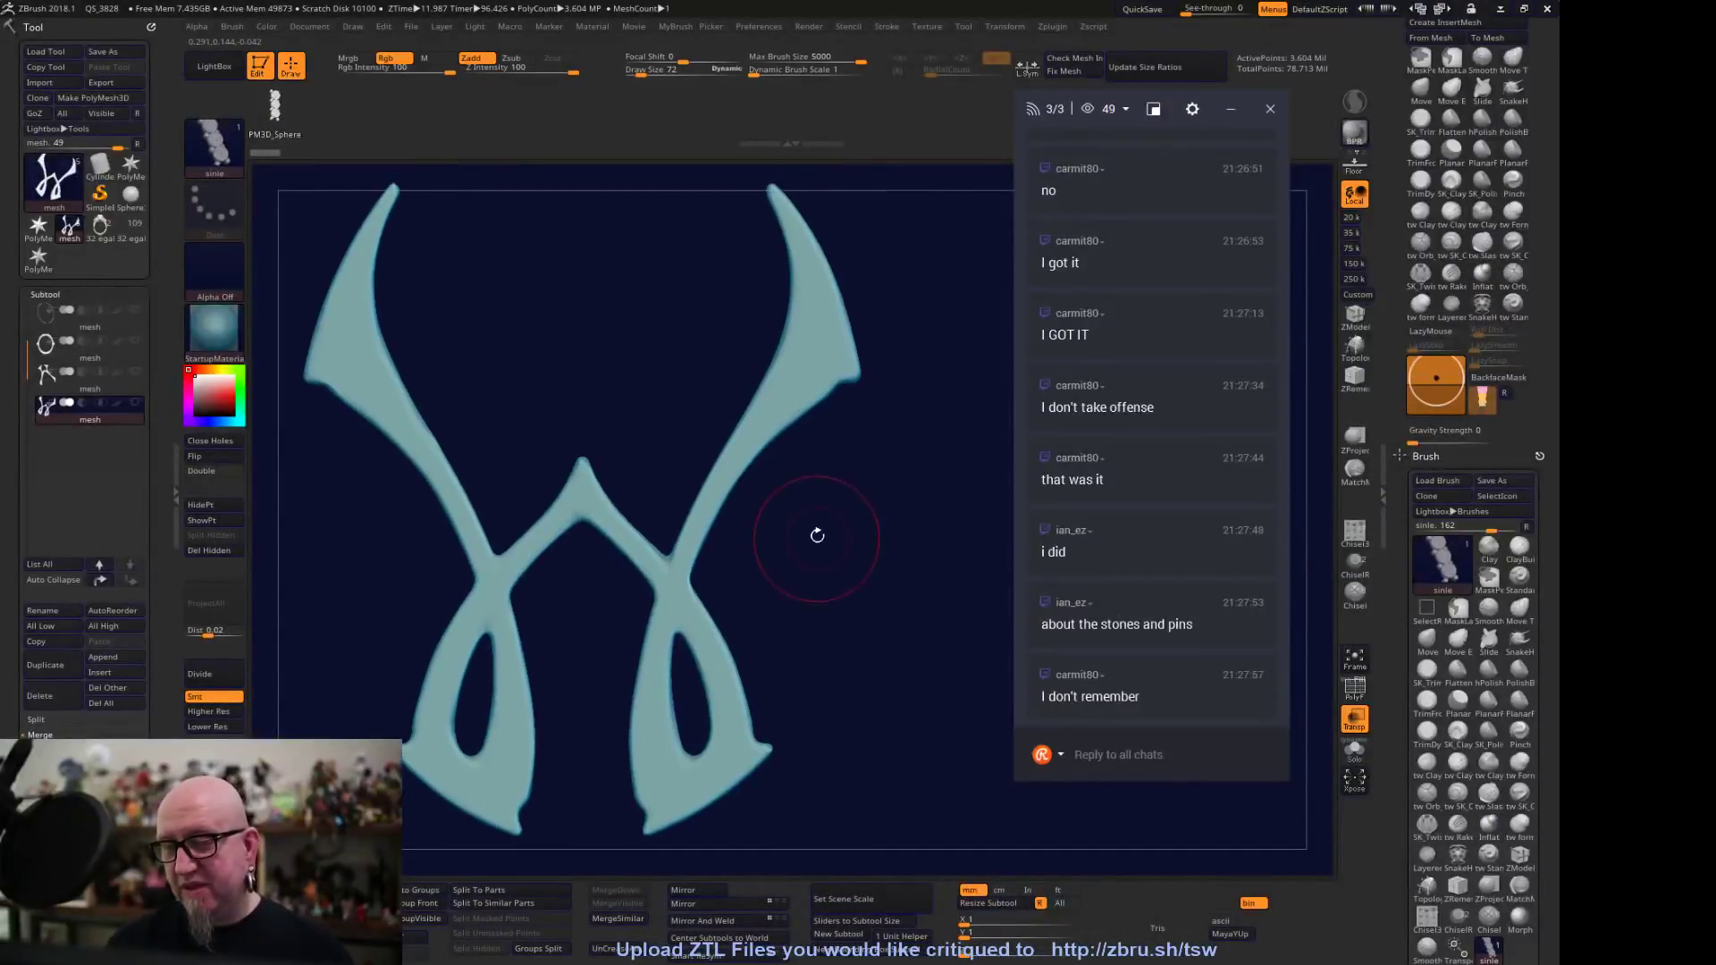
pyautogui.moveTo(816, 375); pyautogui.dragTo(828, 422)
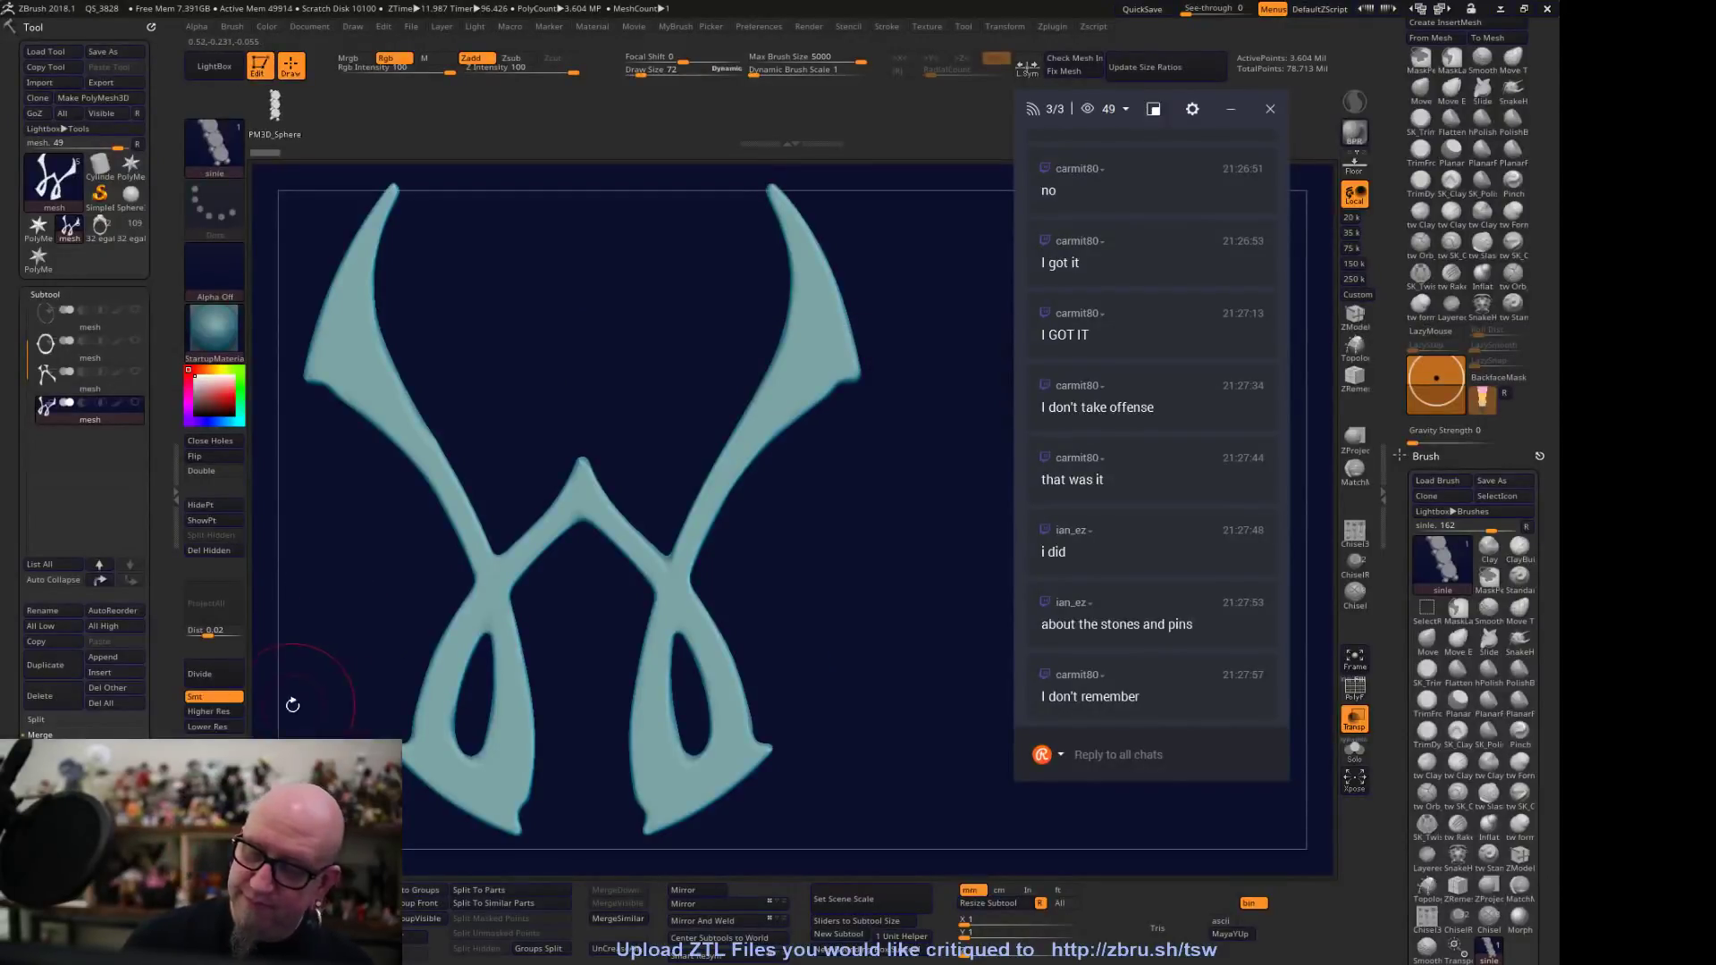
# Duplicate the horned frame subtool and reduce the insert brush's draw size
pyautogui.keyDown('alt'); pyautogui.moveTo(317, 647); pyautogui.dragTo(410, 527); pyautogui.keyUp('alt')
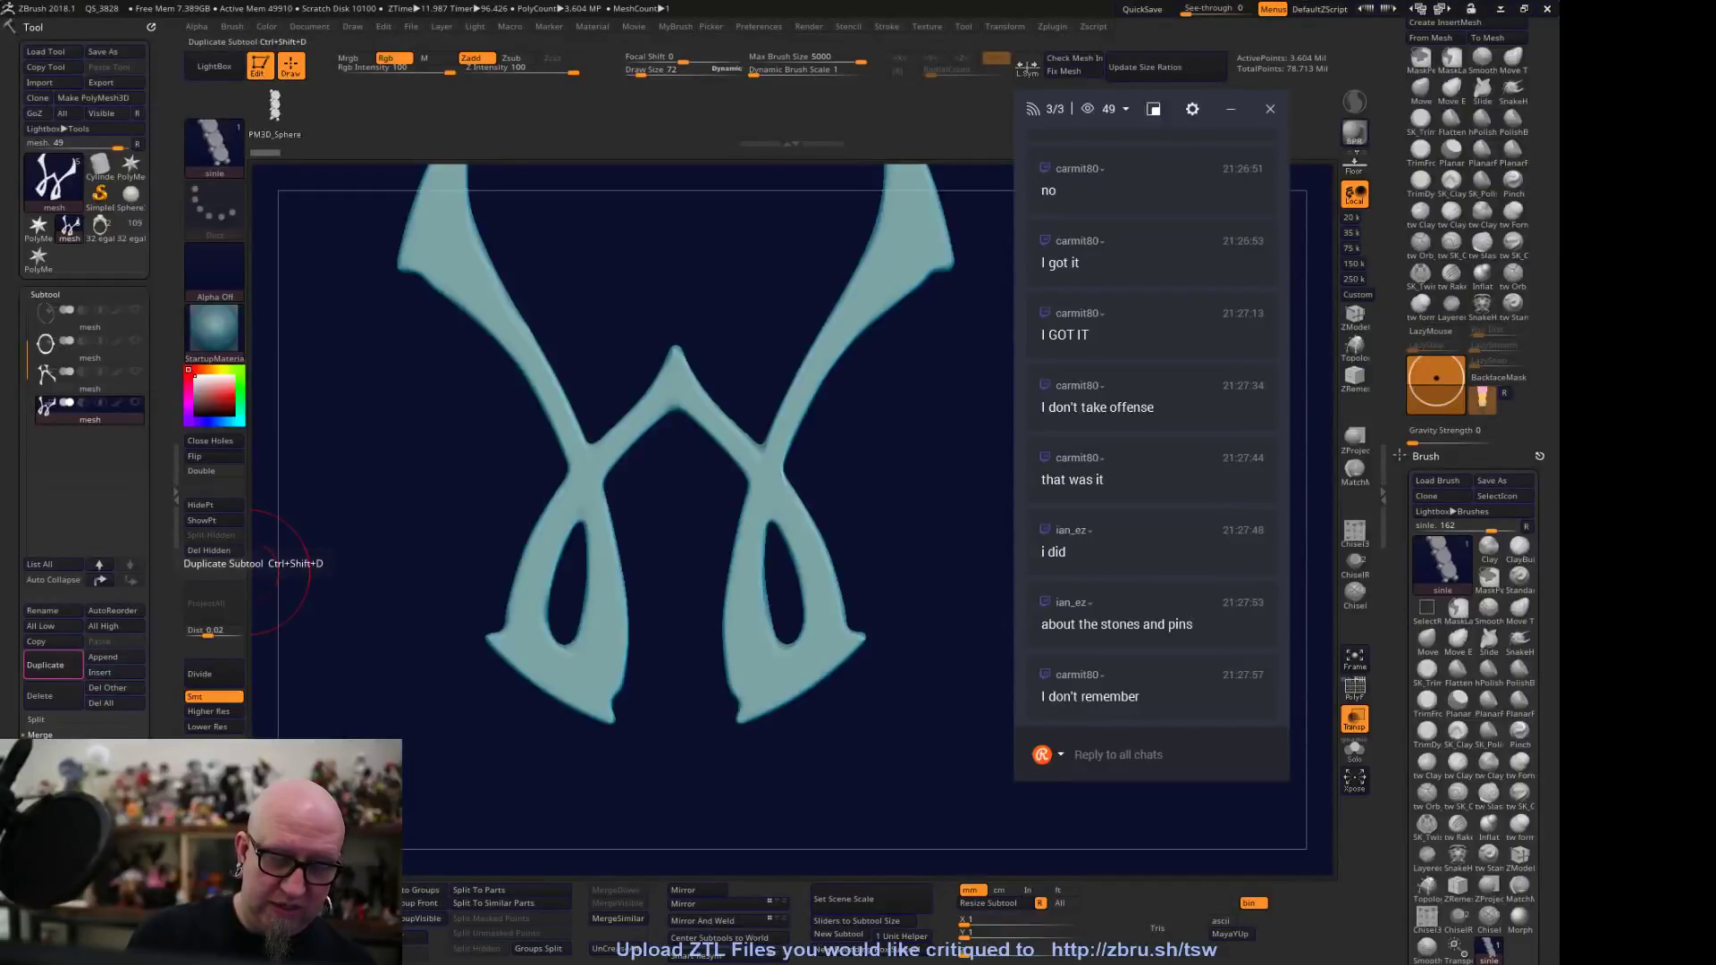
pyautogui.click(54, 665)
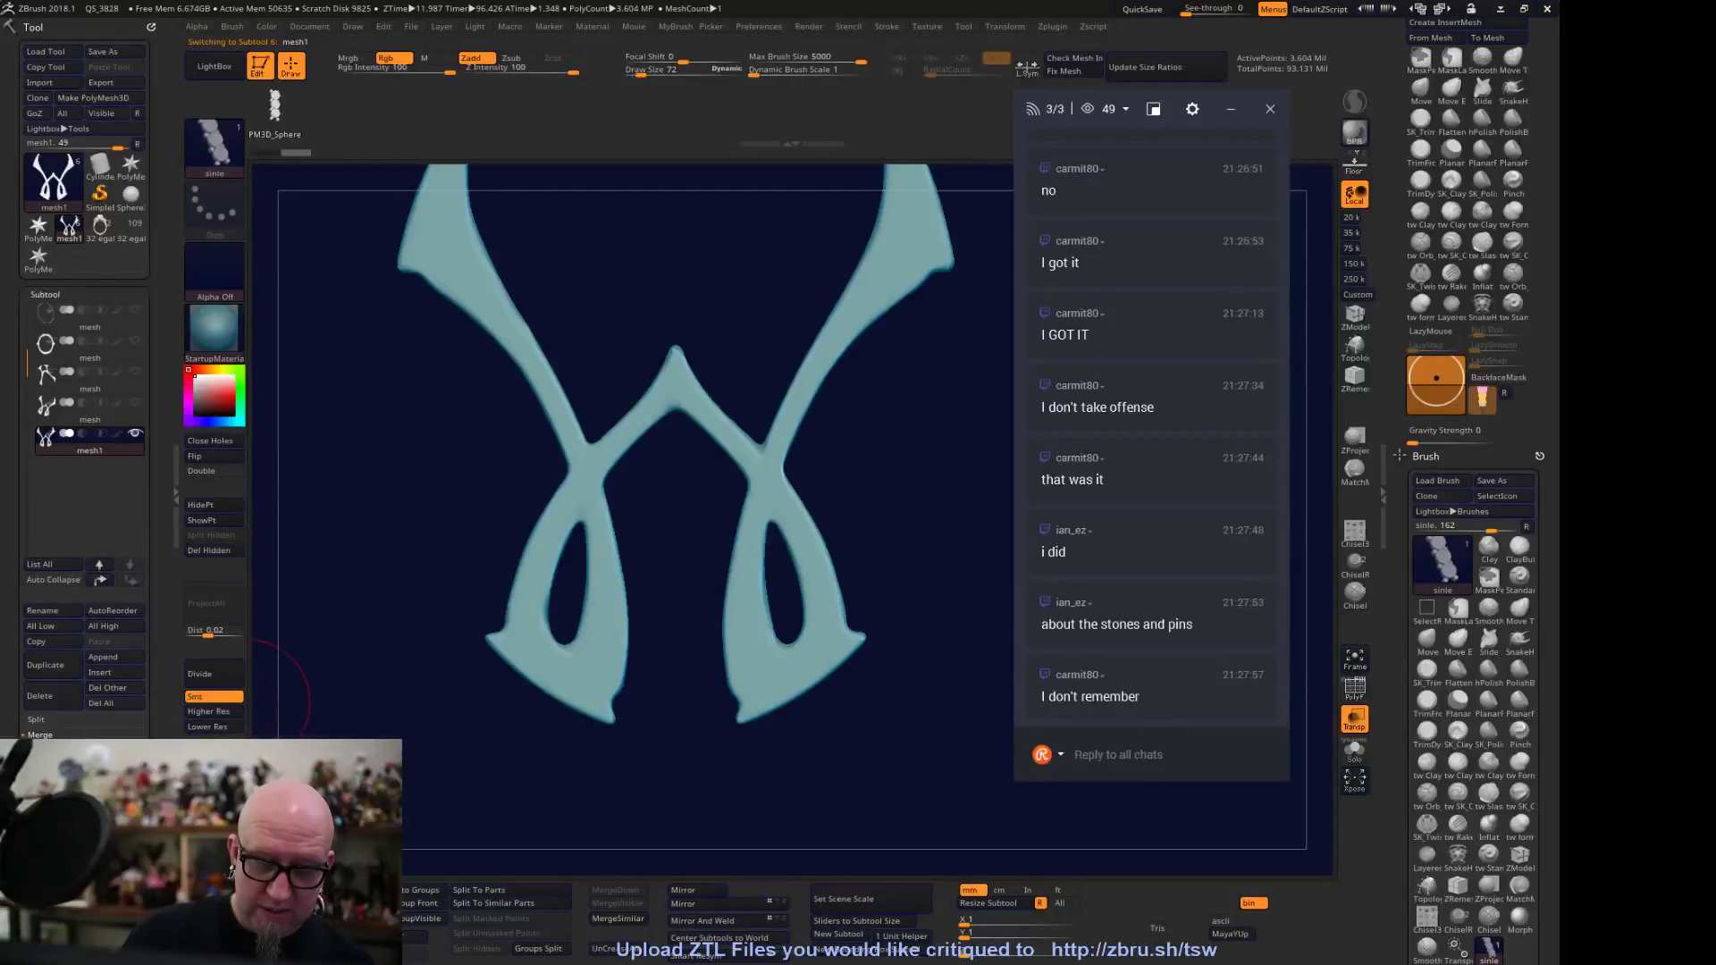
pyautogui.click(210, 742)
pyautogui.keyDown('alt'); pyautogui.moveTo(424, 760); pyautogui.dragTo(387, 844); pyautogui.keyUp('alt')
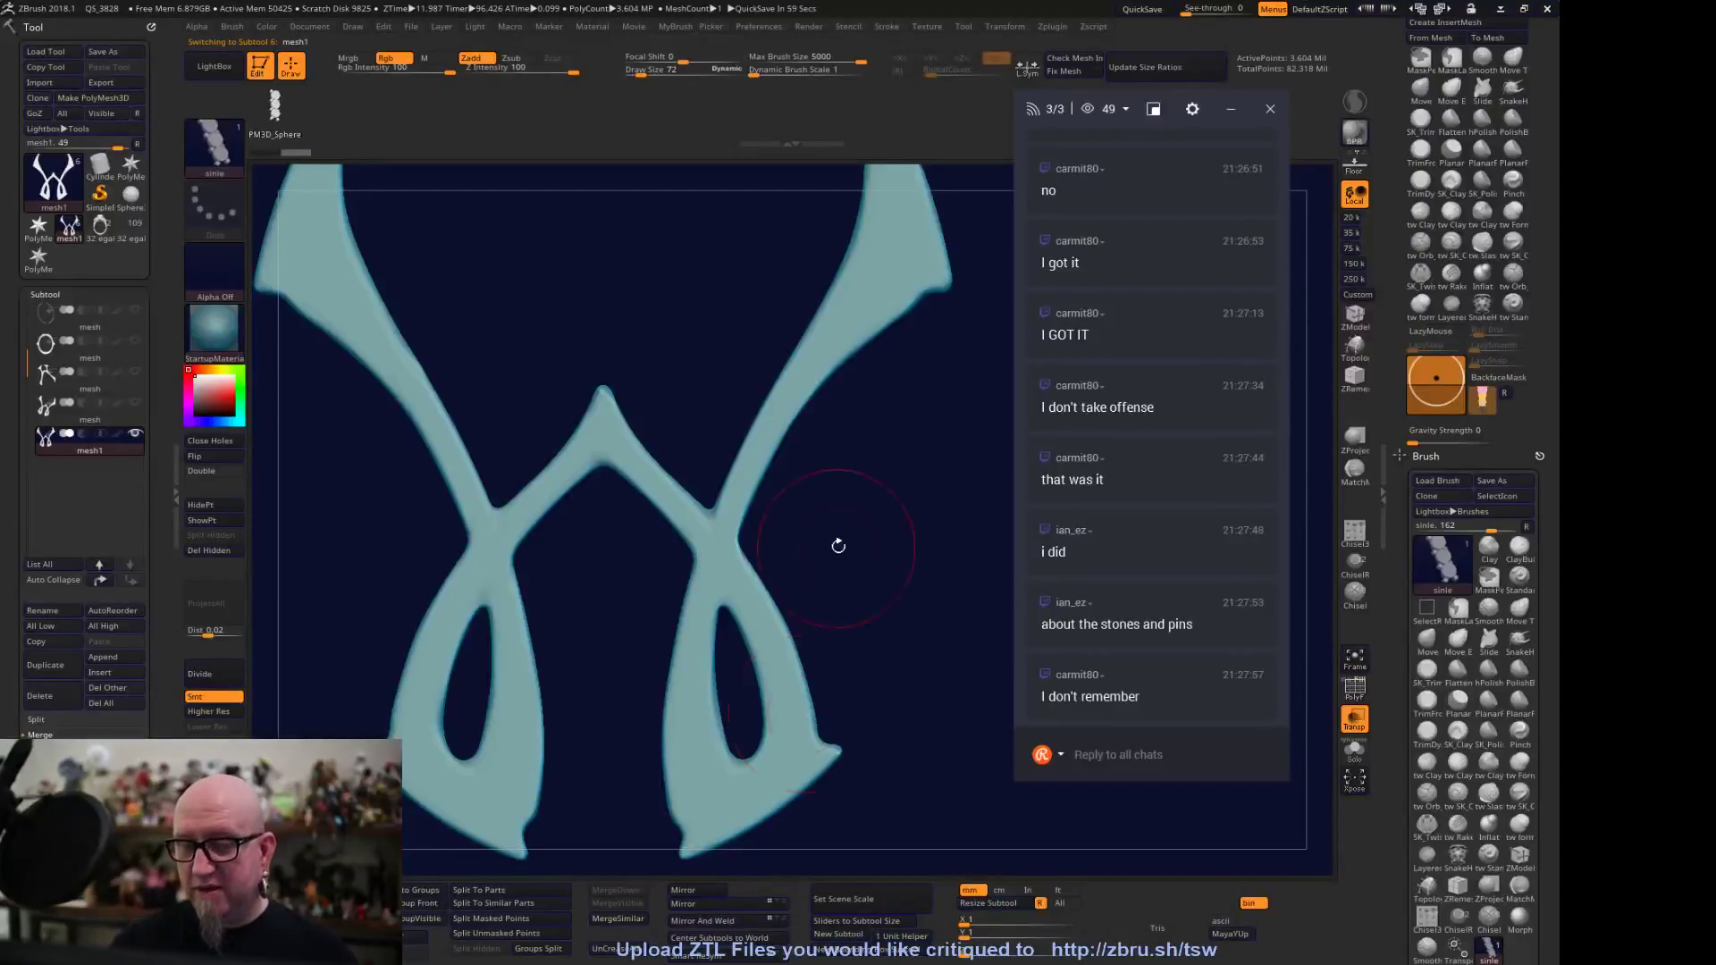
pyautogui.keyDown('alt'); pyautogui.moveTo(836, 545); pyautogui.dragTo(832, 528); pyautogui.keyUp('alt')
pyautogui.press('space')
pyautogui.moveTo(759, 435); pyautogui.dragTo(752, 435)
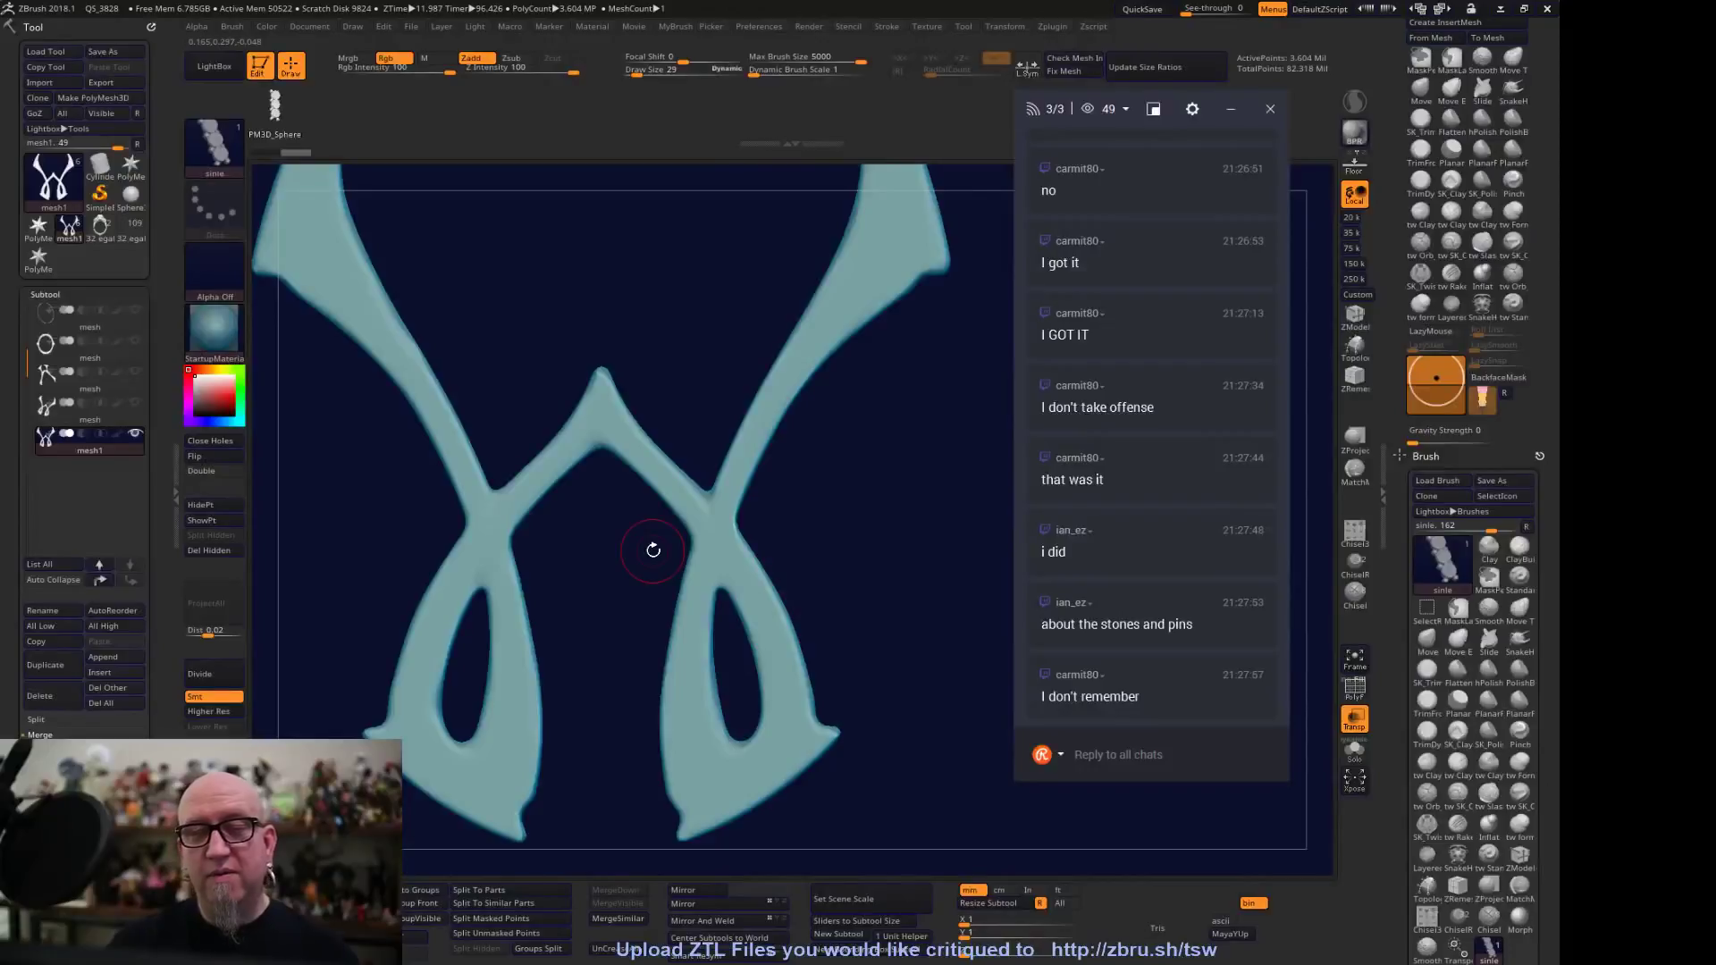
# Try inserting a three-stone strip with pins over the frame's upper arm, examine it from several angles, and undo the insertion
pyautogui.moveTo(878, 245)
pyautogui.mouseDown()
pyautogui.moveTo(902, 469)
pyautogui.moveTo(928, 538)
pyautogui.moveTo(662, 662)
pyautogui.moveTo(709, 793)
pyautogui.moveTo(689, 732)
pyautogui.moveTo(691, 767)
pyautogui.mouseUp()
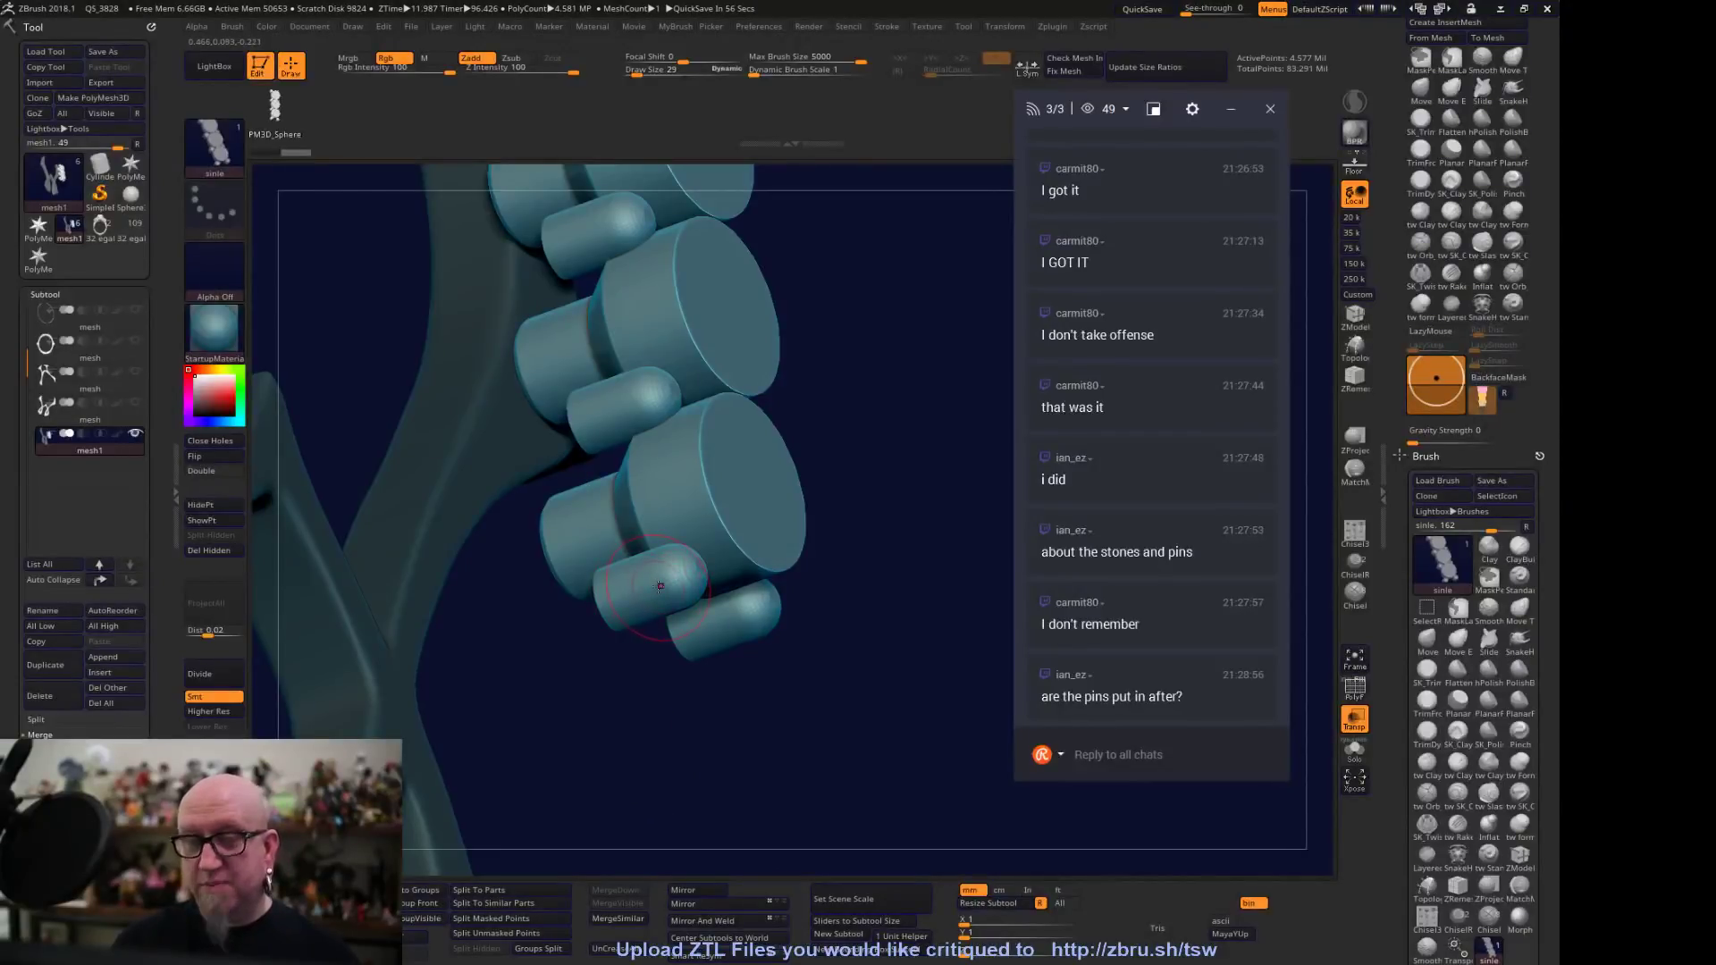
pyautogui.moveTo(639, 703); pyautogui.dragTo(712, 494)
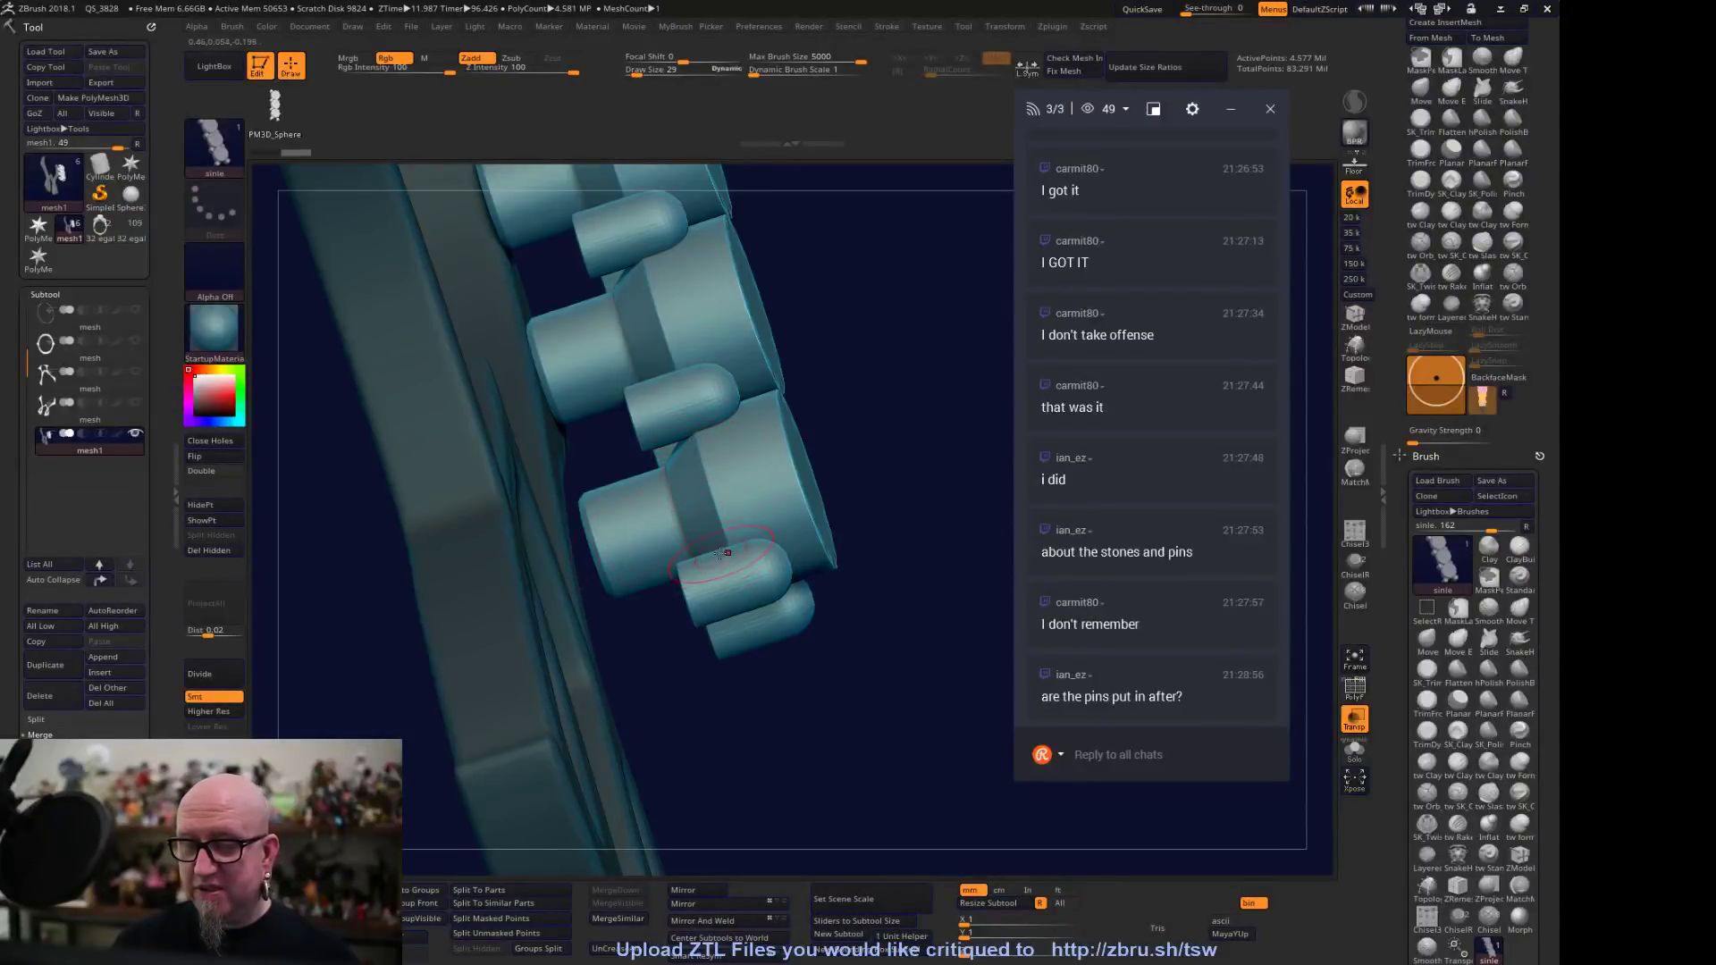
pyautogui.moveTo(709, 716); pyautogui.dragTo(729, 563)
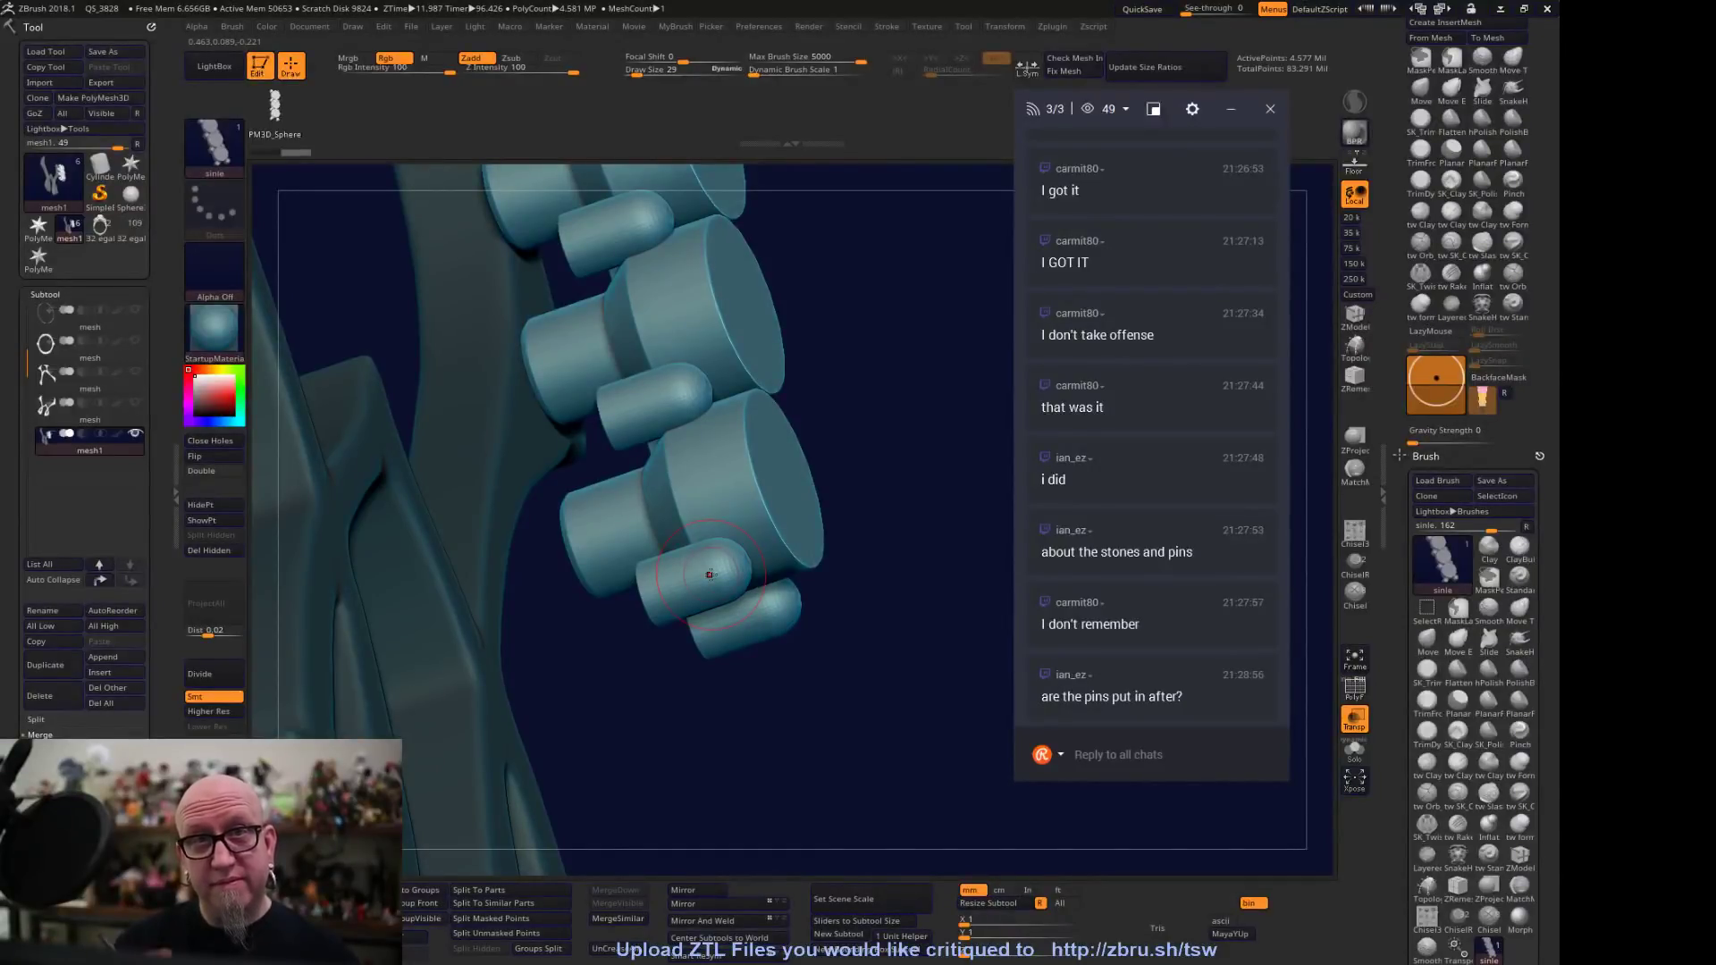
pyautogui.moveTo(708, 574); pyautogui.dragTo(708, 499)
pyautogui.press('ctrl')
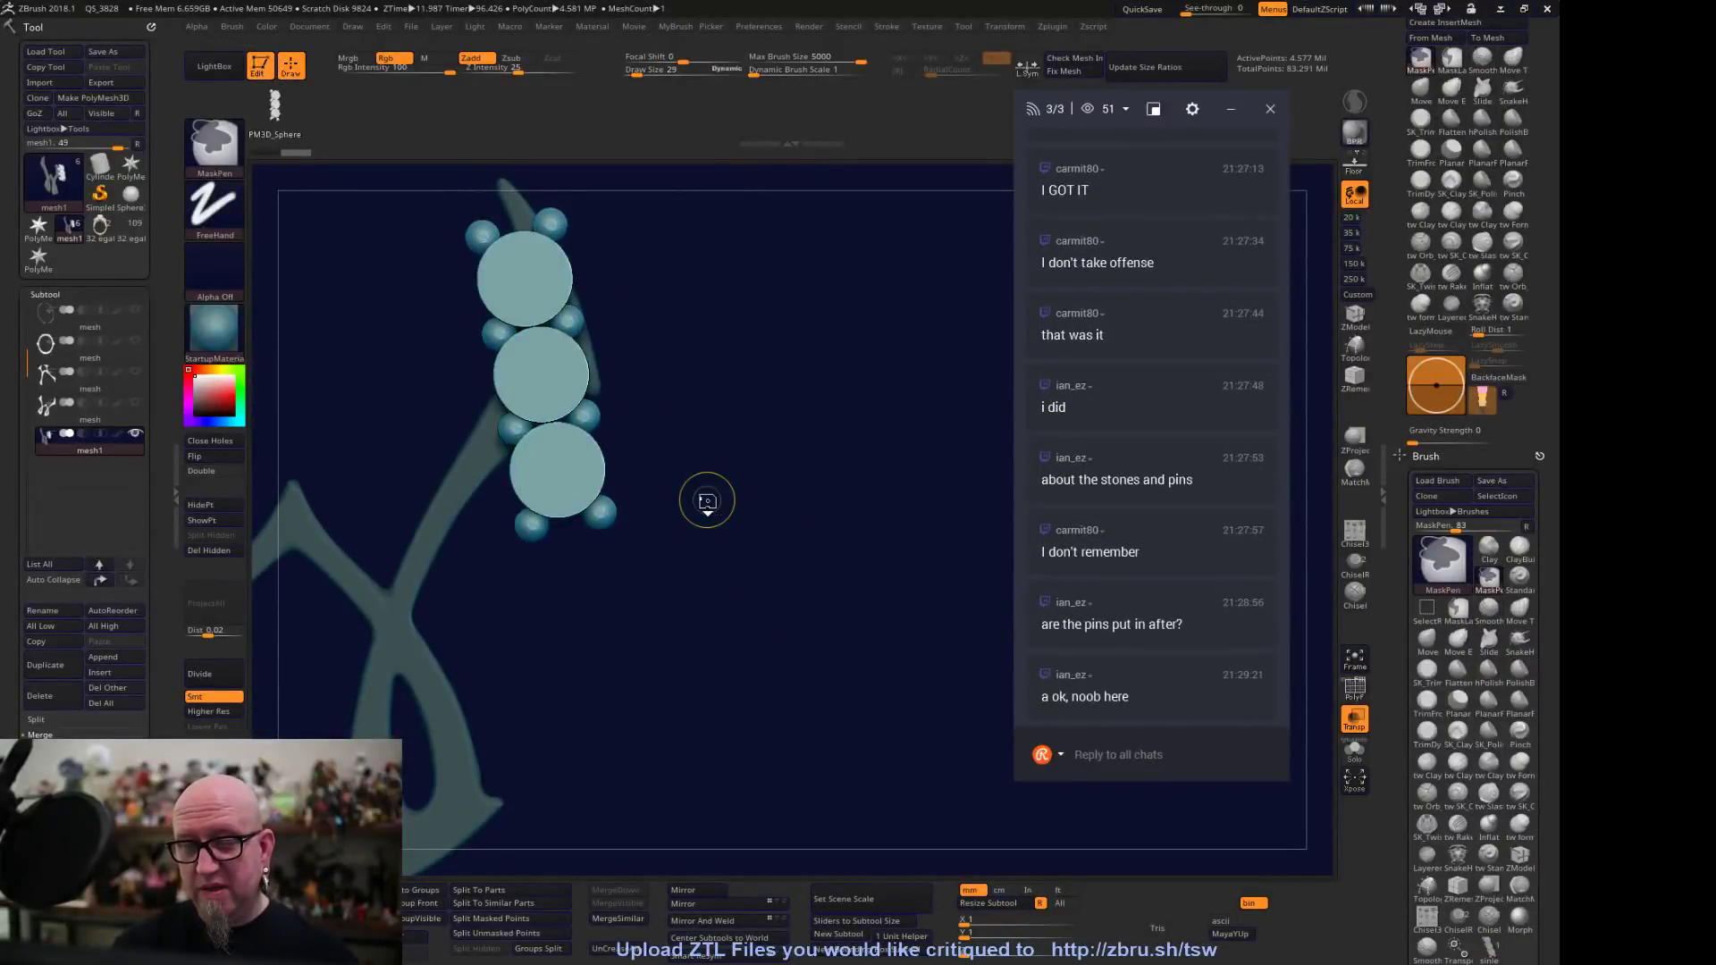
pyautogui.keyDown('ctrl'); pyautogui.keyDown('shift'); pyautogui.click(707, 500); pyautogui.keyUp('shift'); pyautogui.keyUp('ctrl')
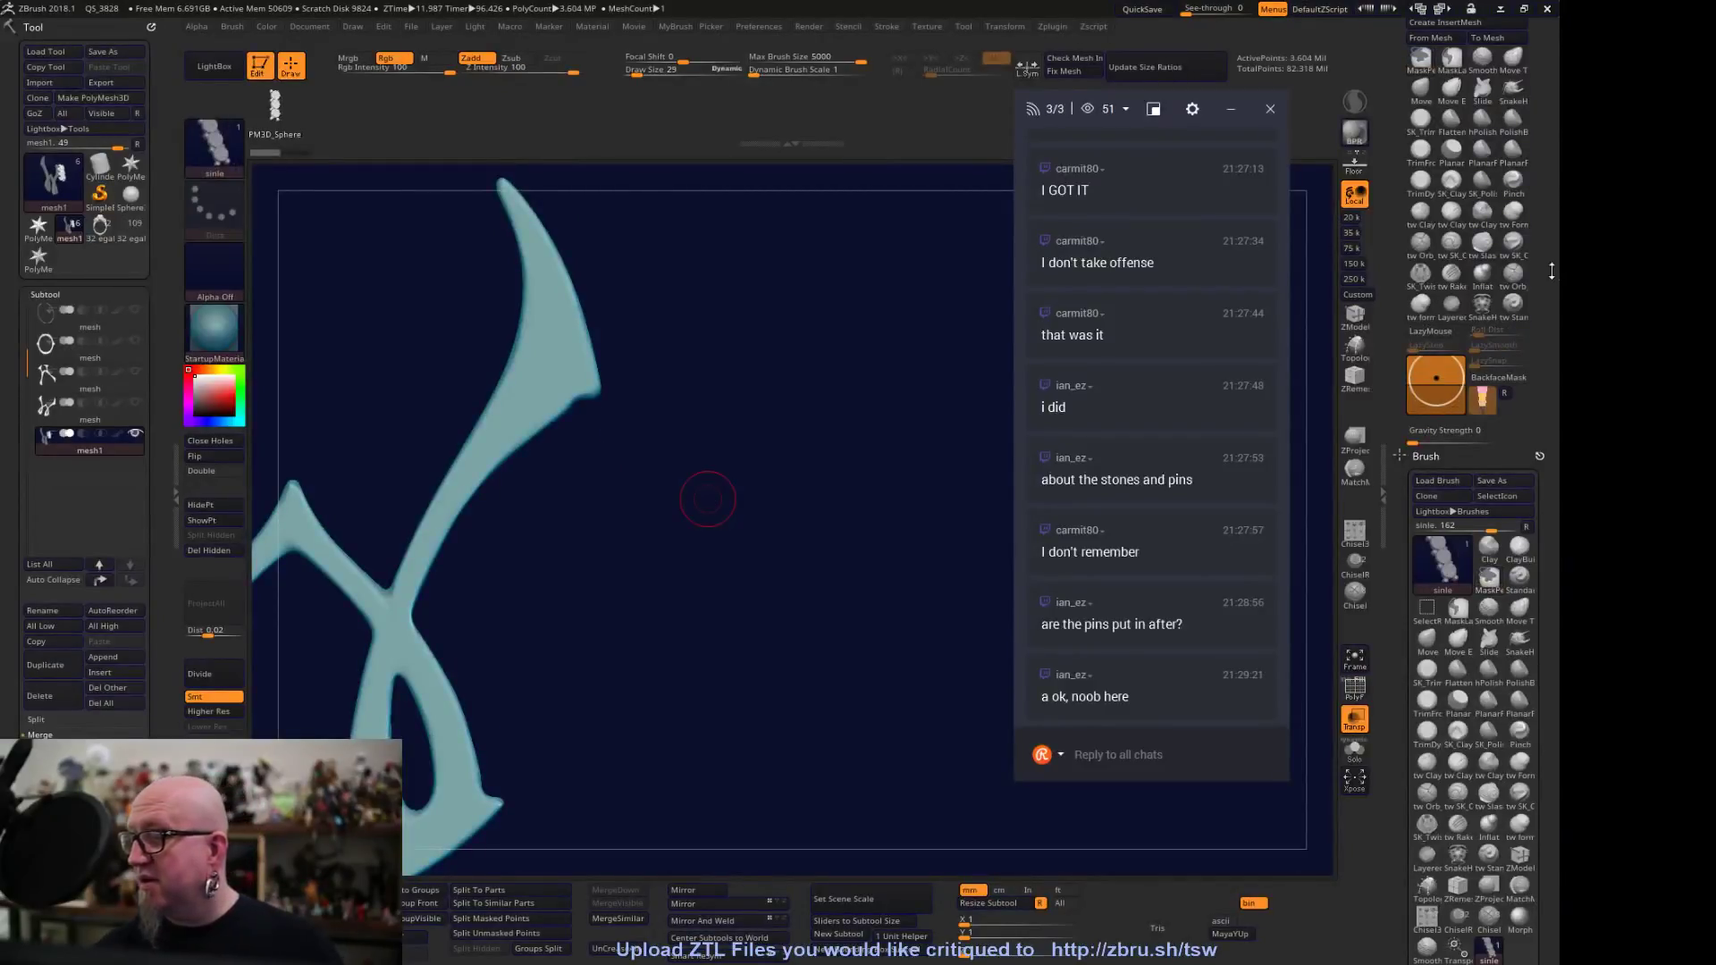
# Turn on Curve Mode in the stroke settings for the "sinle" insert brush
pyautogui.scroll(5, 1557, 458)
pyautogui.scroll(3, 1556, 458)
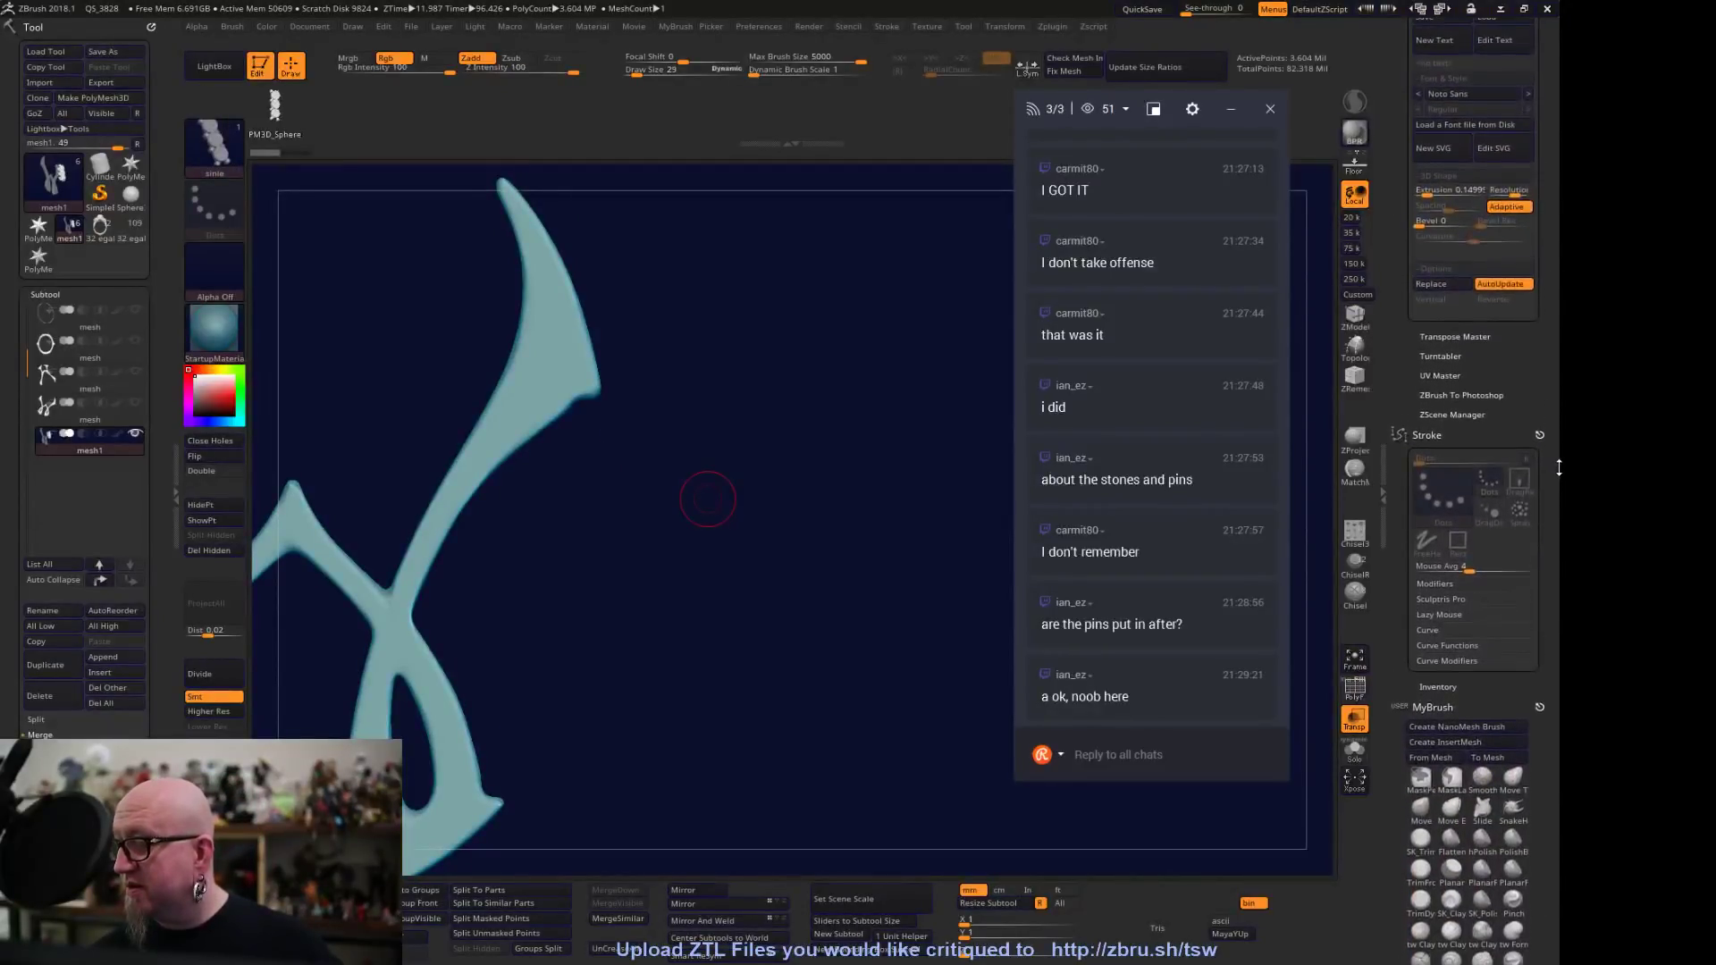
pyautogui.click(1428, 624)
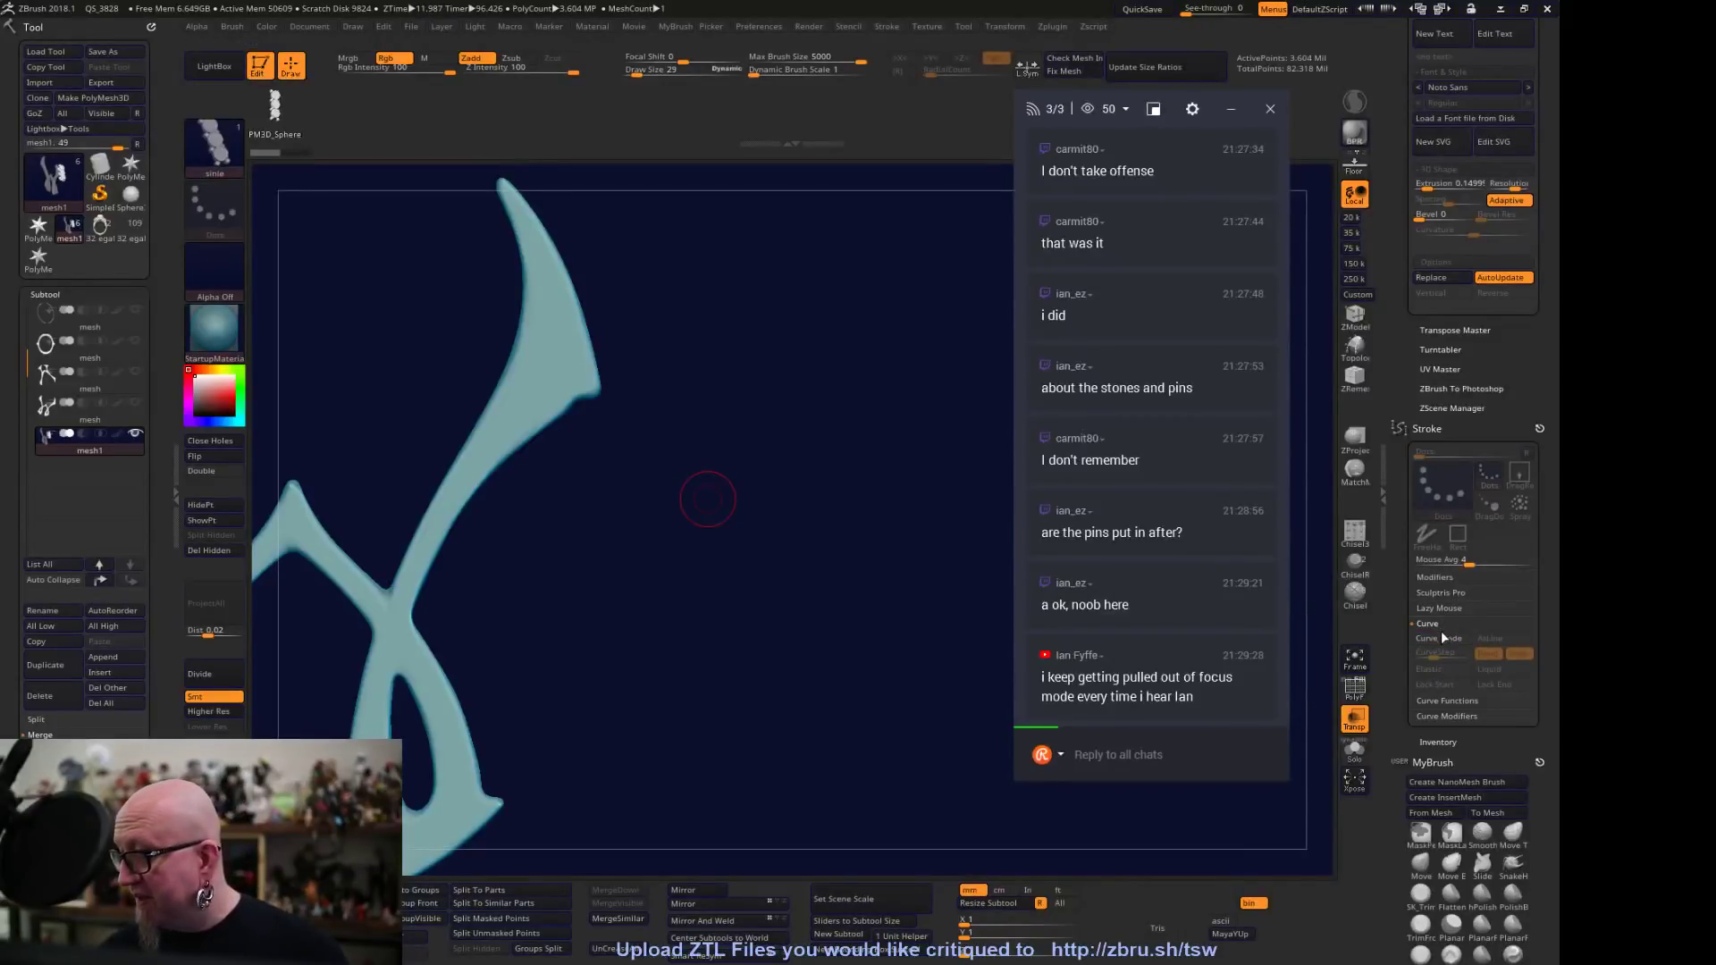
pyautogui.click(1442, 637)
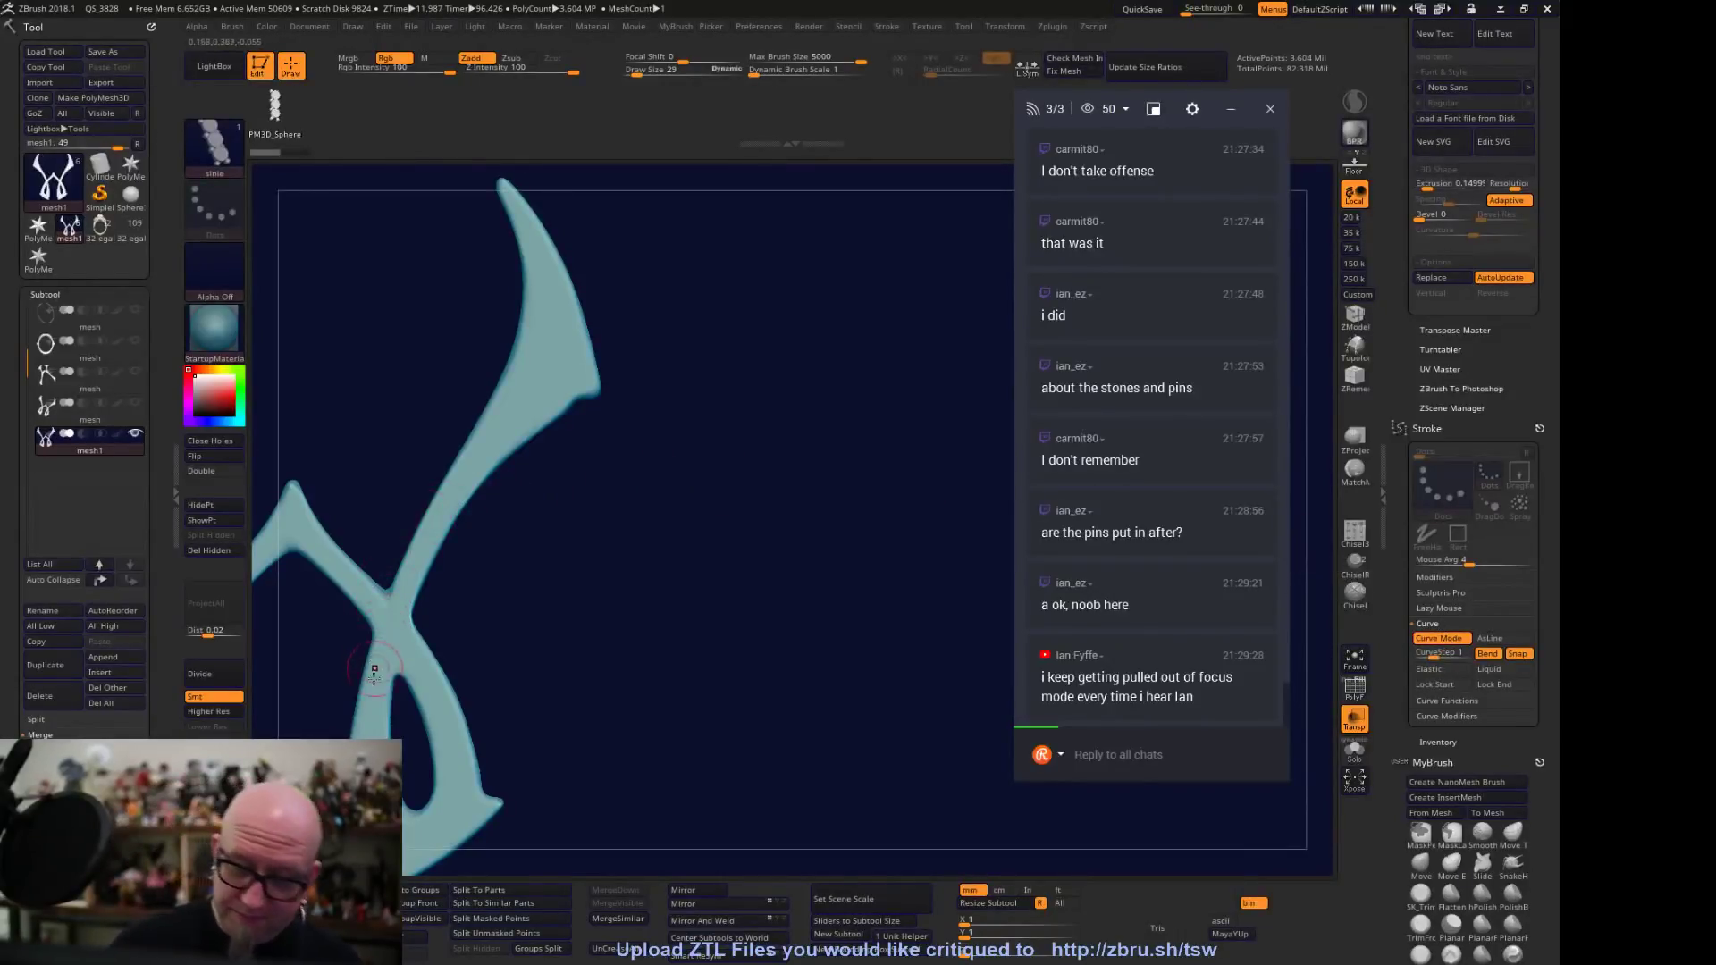
# Draw a curve of inserted stones and pins along the frame's arm, from the lower loop up to the horn tip
pyautogui.moveTo(371, 733)
pyautogui.mouseDown()
pyautogui.moveTo(427, 544)
pyautogui.moveTo(557, 350)
pyautogui.moveTo(525, 221)
pyautogui.mouseUp()
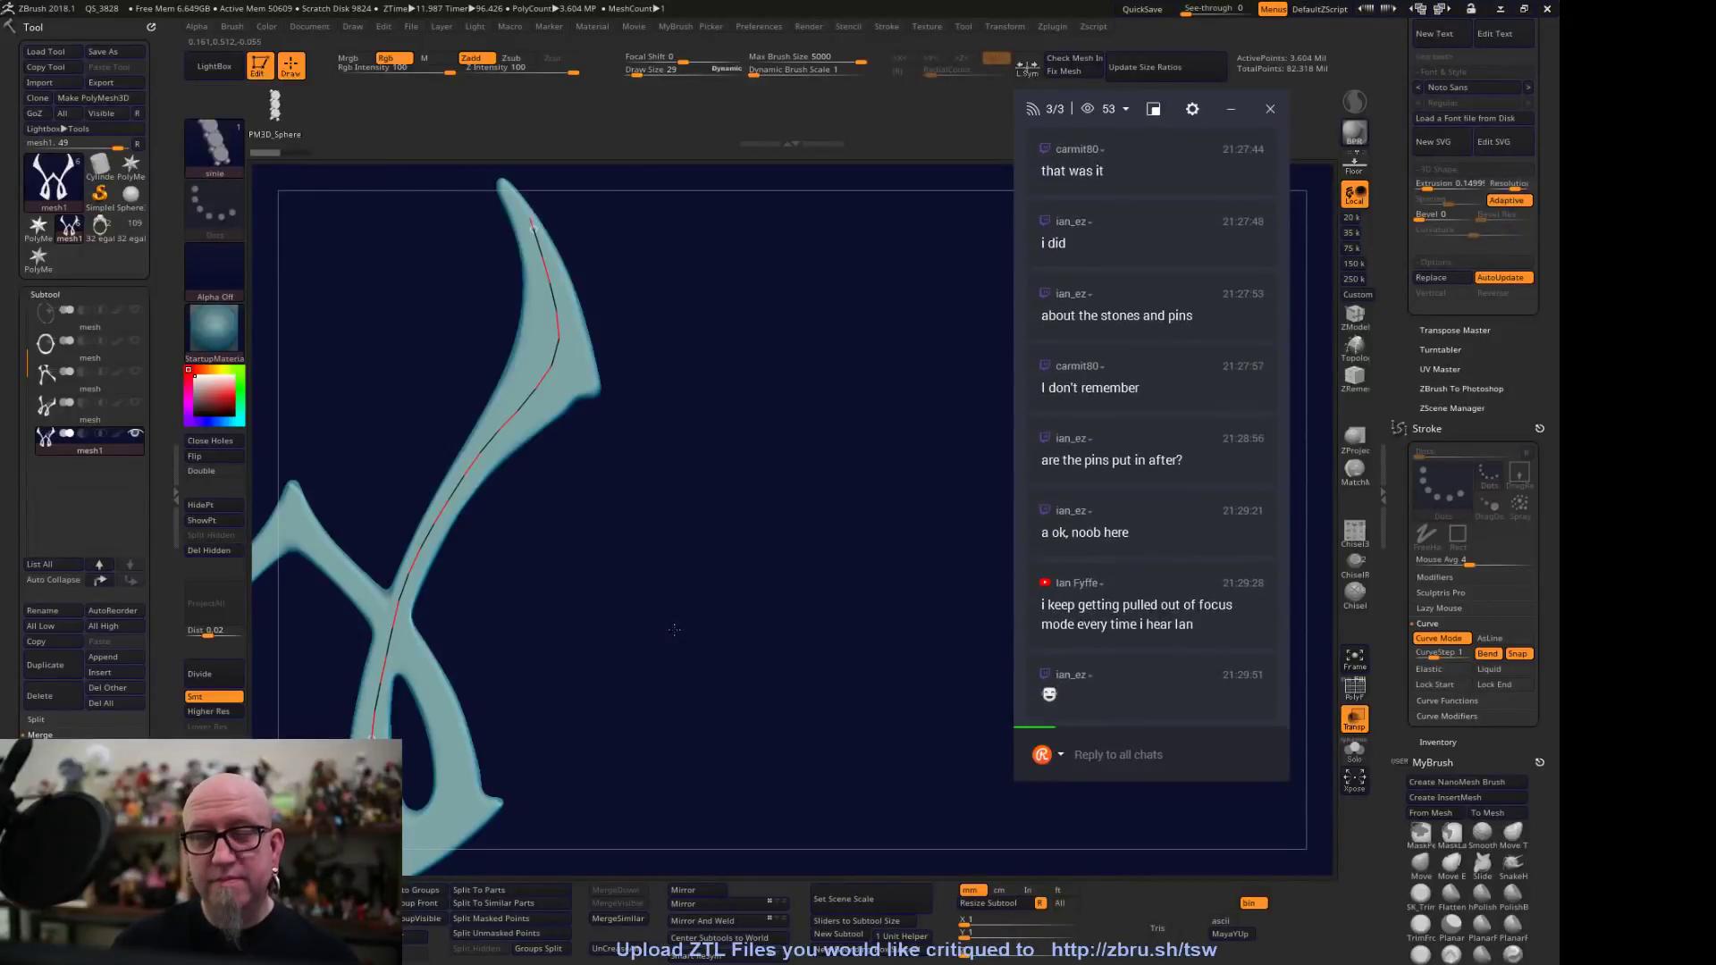
pyautogui.press('Right')
pyautogui.press('Right')
pyautogui.press('Right')
pyautogui.press('Right')
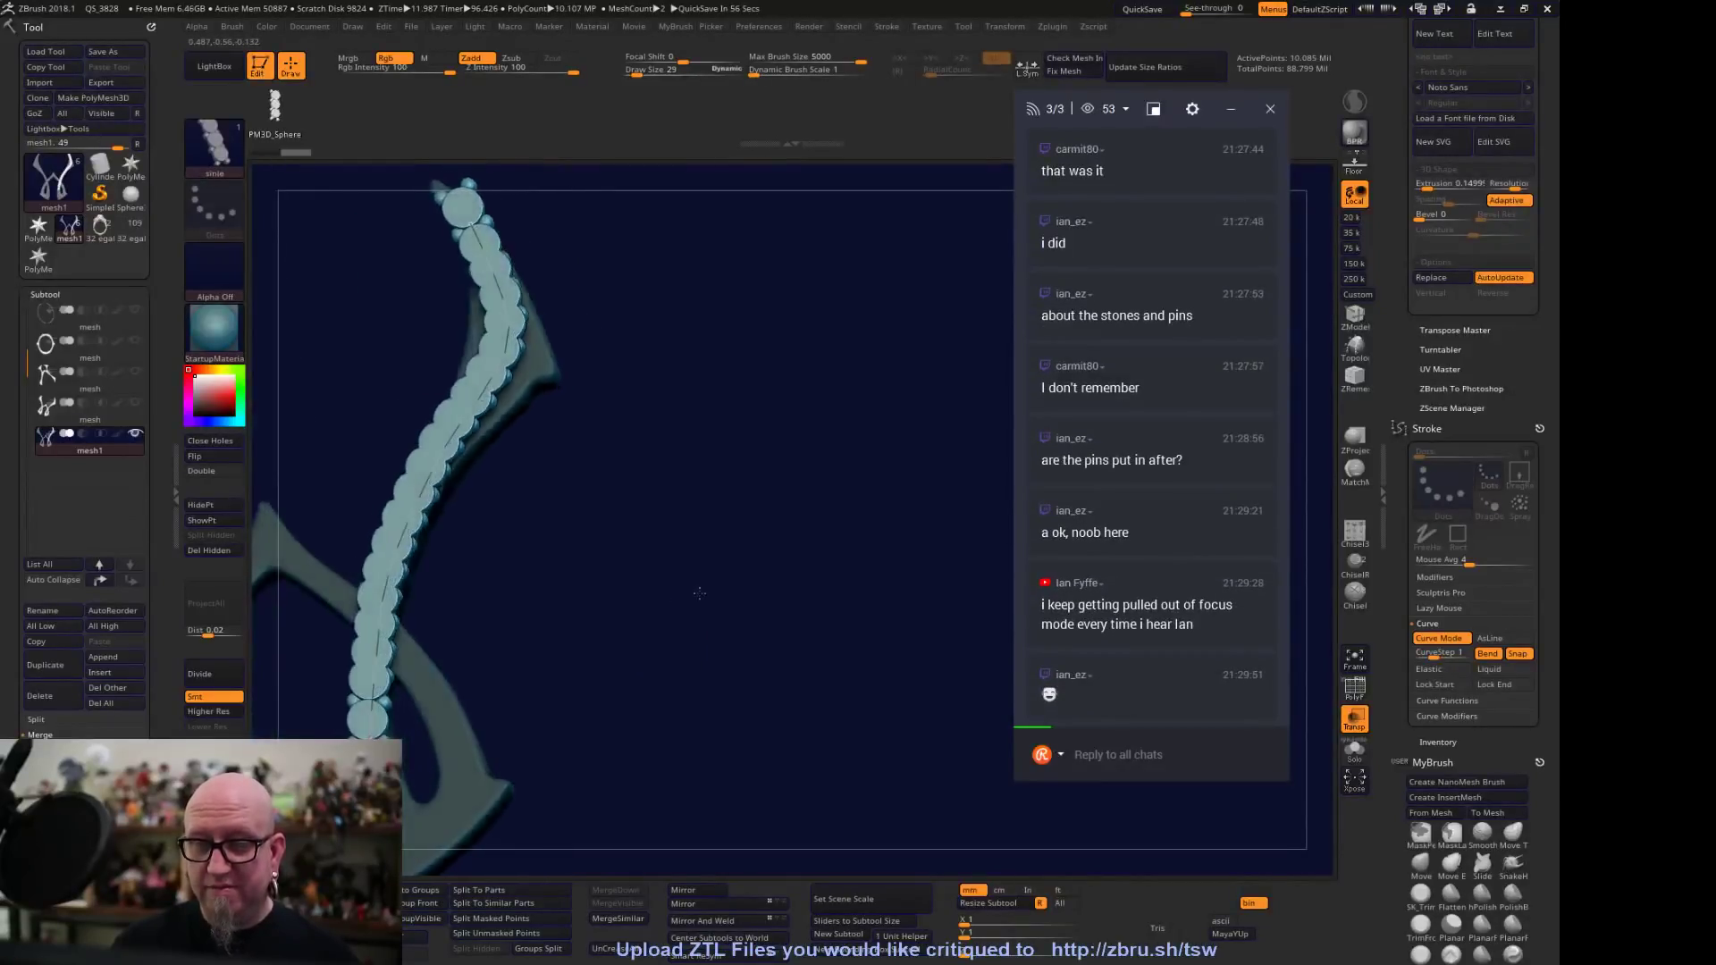
# Undo the curve of inserted stones and pins that runs along the frame's arm
pyautogui.moveTo(669, 604)
pyautogui.mouseDown()
pyautogui.moveTo(817, 602)
pyautogui.moveTo(846, 701)
pyautogui.moveTo(820, 668)
pyautogui.moveTo(812, 727)
pyautogui.moveTo(790, 733)
pyautogui.mouseUp()
pyautogui.press('Right')
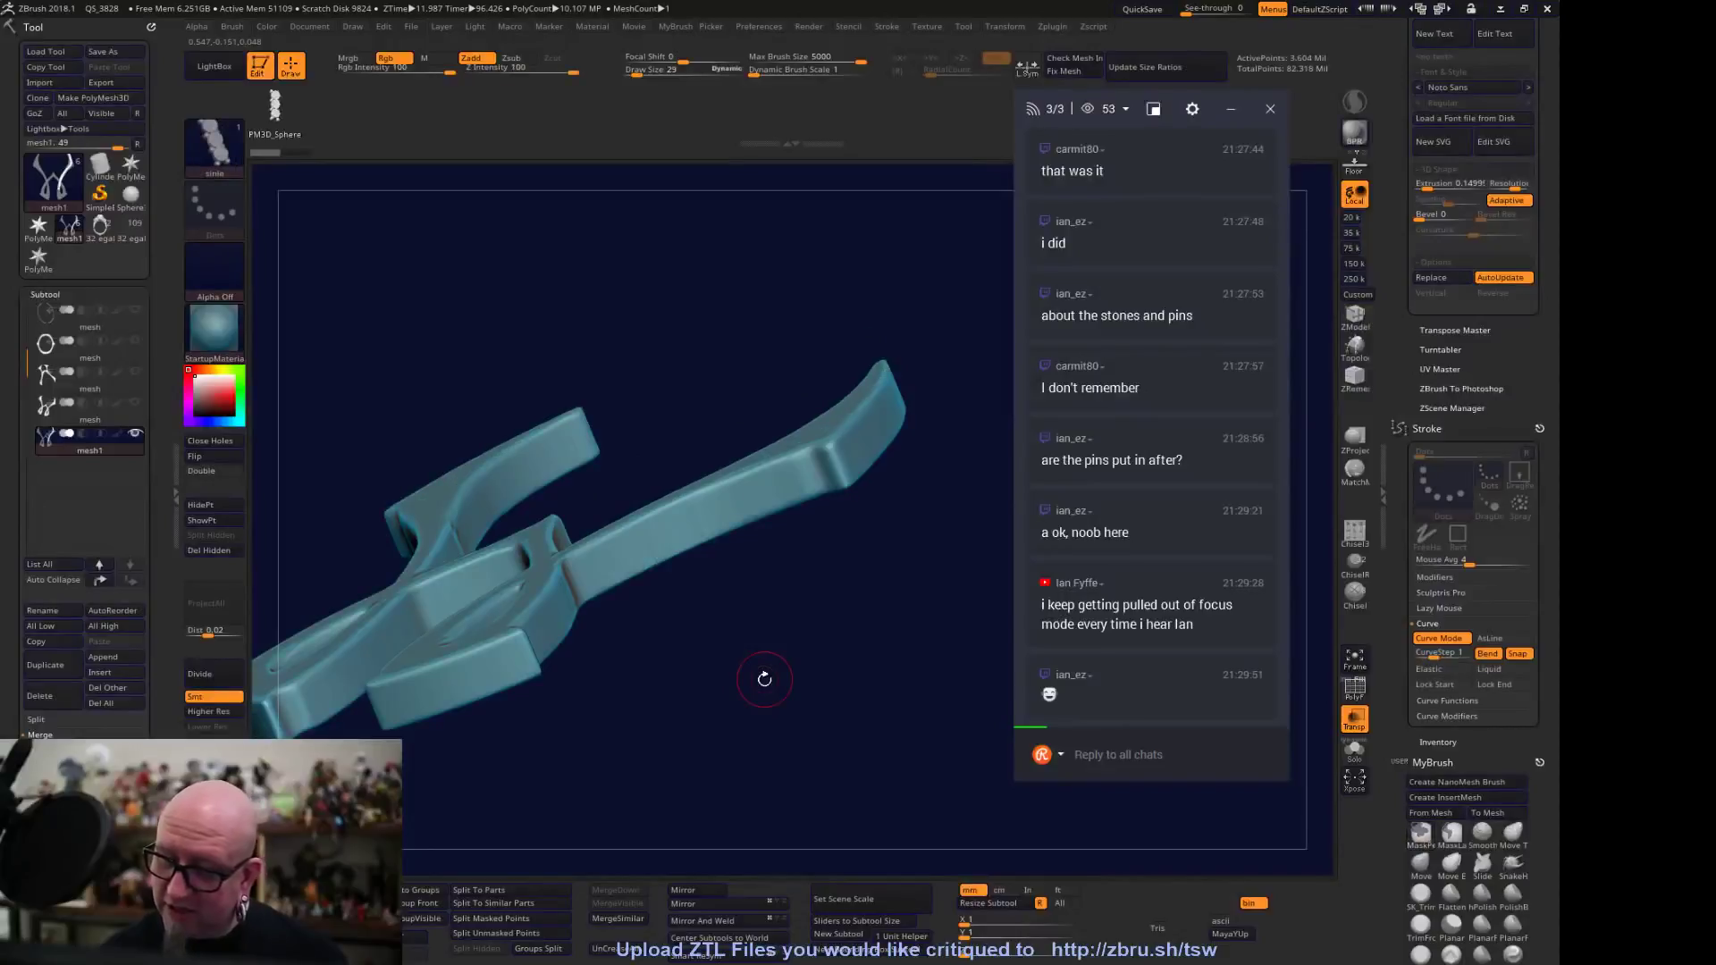
pyautogui.scroll(-10, 1558, 516)
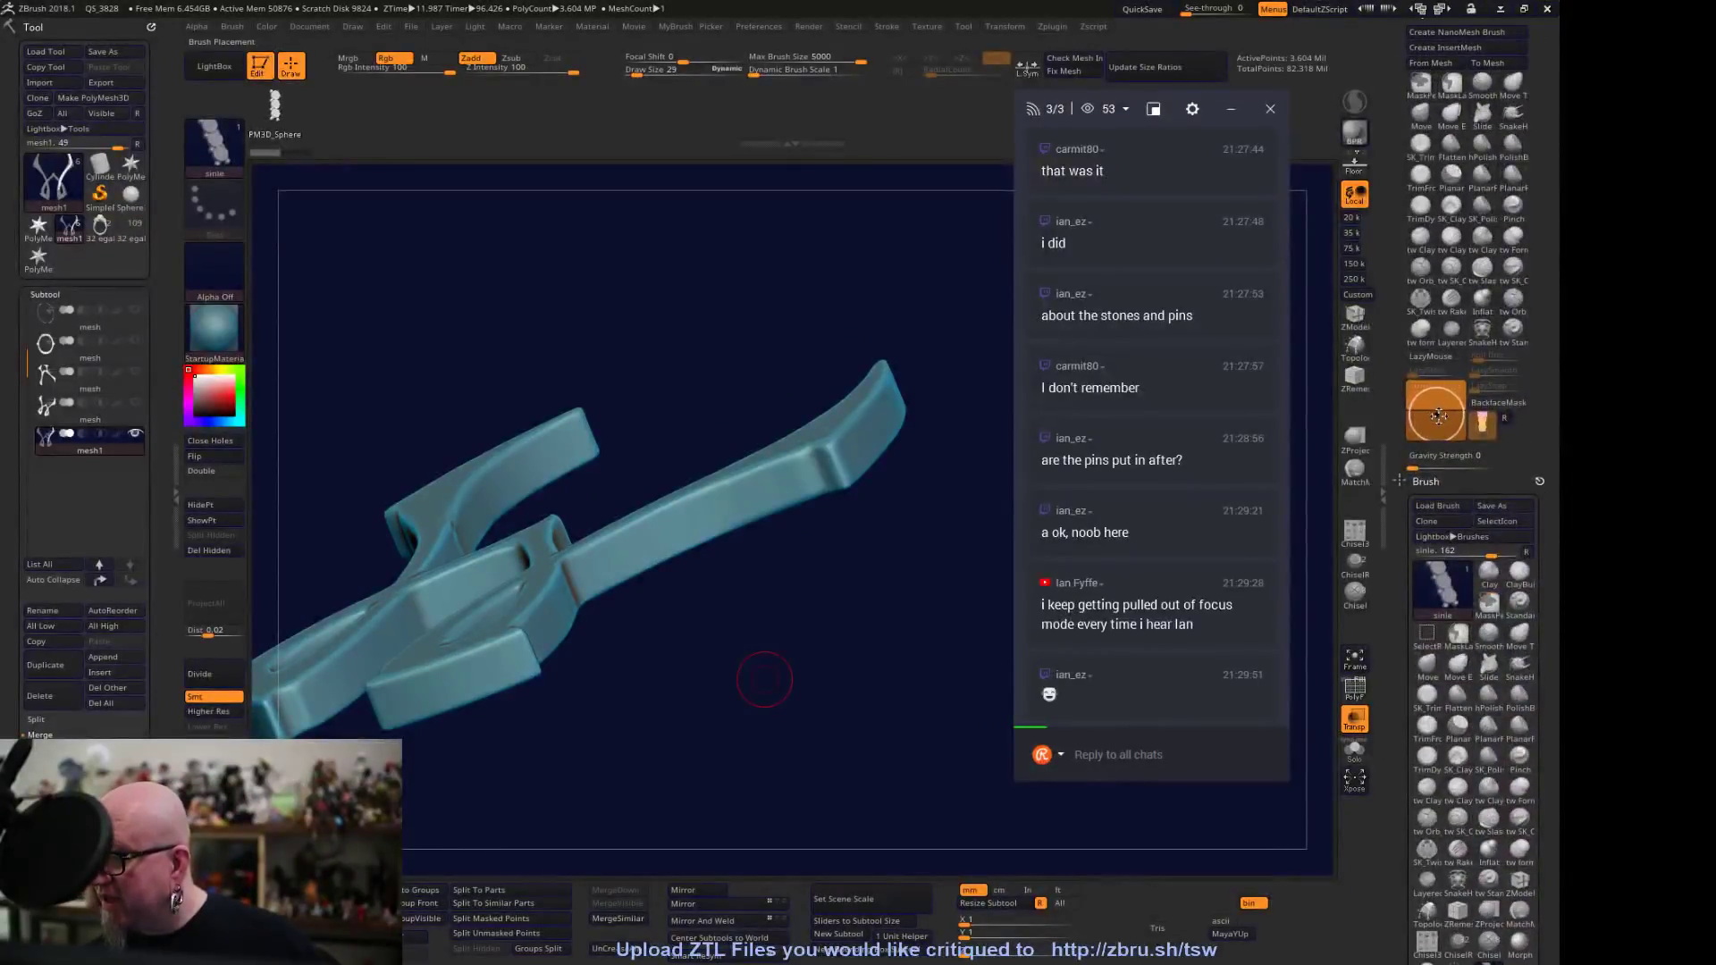
pyautogui.hotkey('ctrl', 'z')
# Draw a curve of stones and pins from the frame's upper arm down to the loop junction and inspect the inserted row
pyautogui.moveTo(754, 350); pyautogui.dragTo(465, 567)
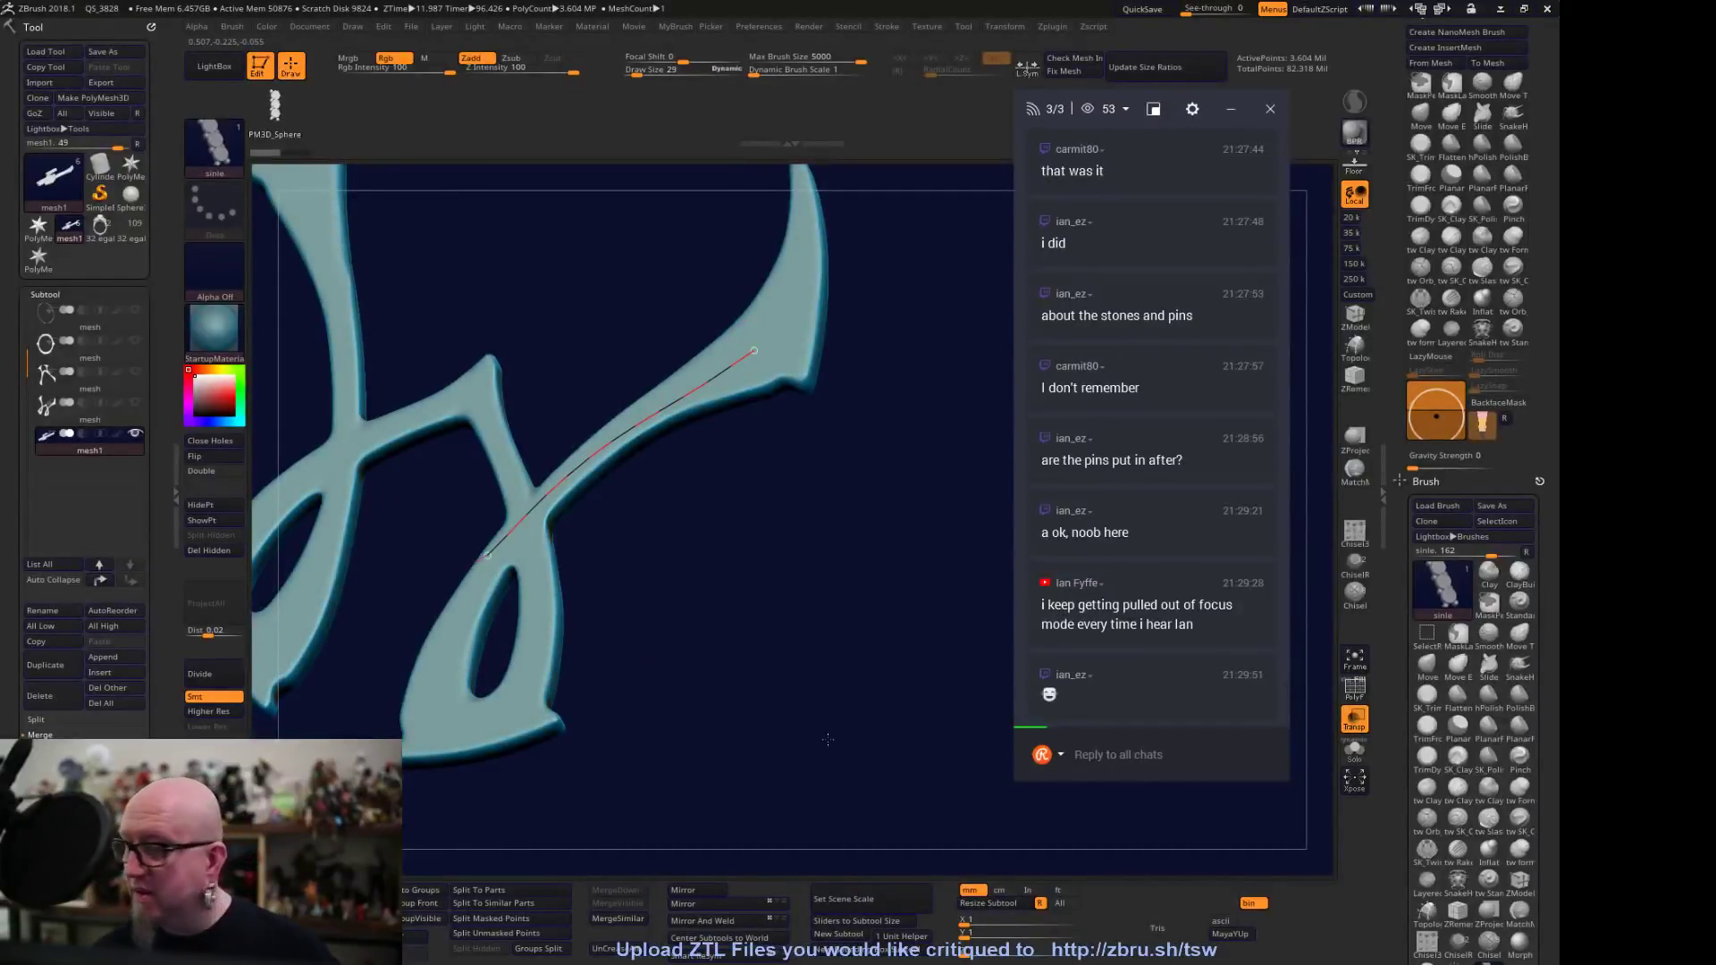
pyautogui.moveTo(823, 738)
pyautogui.mouseDown()
pyautogui.moveTo(789, 601)
pyautogui.moveTo(804, 580)
pyautogui.mouseUp()
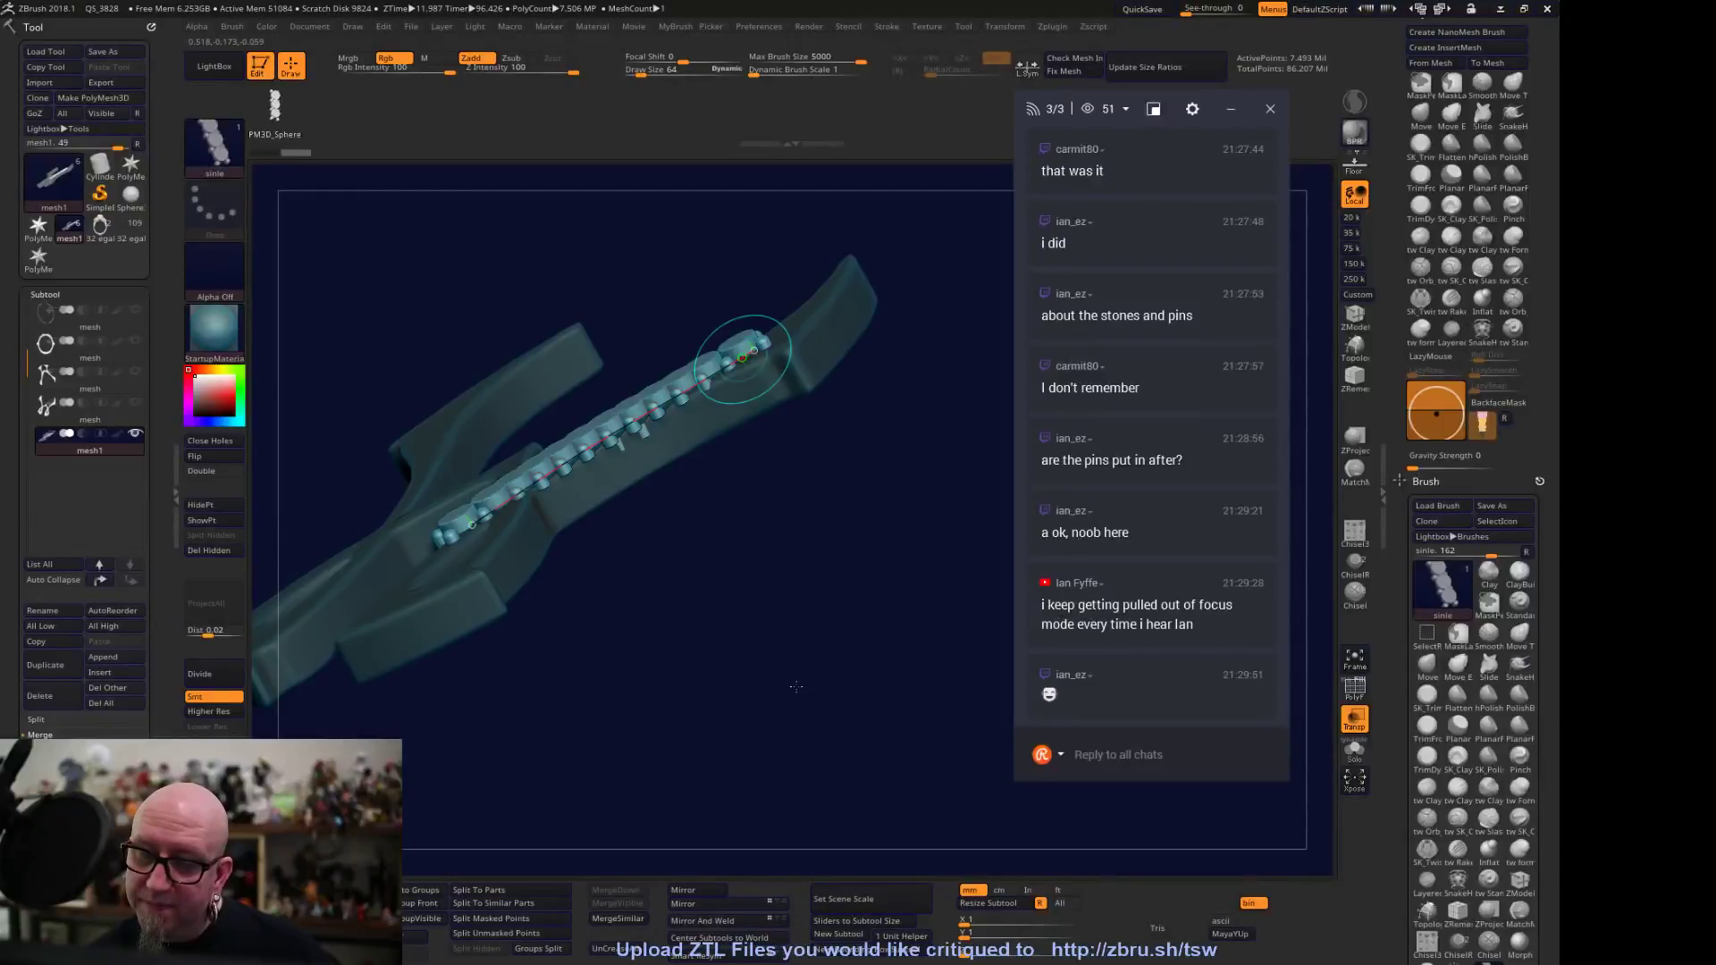
pyautogui.moveTo(786, 578)
pyautogui.mouseDown()
pyautogui.moveTo(854, 701)
pyautogui.moveTo(659, 497)
pyautogui.mouseUp()
pyautogui.moveTo(797, 701)
pyautogui.mouseDown()
pyautogui.moveTo(688, 491)
pyautogui.moveTo(858, 616)
pyautogui.moveTo(933, 646)
pyautogui.moveTo(908, 701)
pyautogui.moveTo(866, 658)
pyautogui.moveTo(885, 704)
pyautogui.mouseUp()
# Raise the CurveStep to about 3.2 and update the stone curve with the wider spacing
pyautogui.moveTo(1549, 321); pyautogui.dragTo(1549, 489)
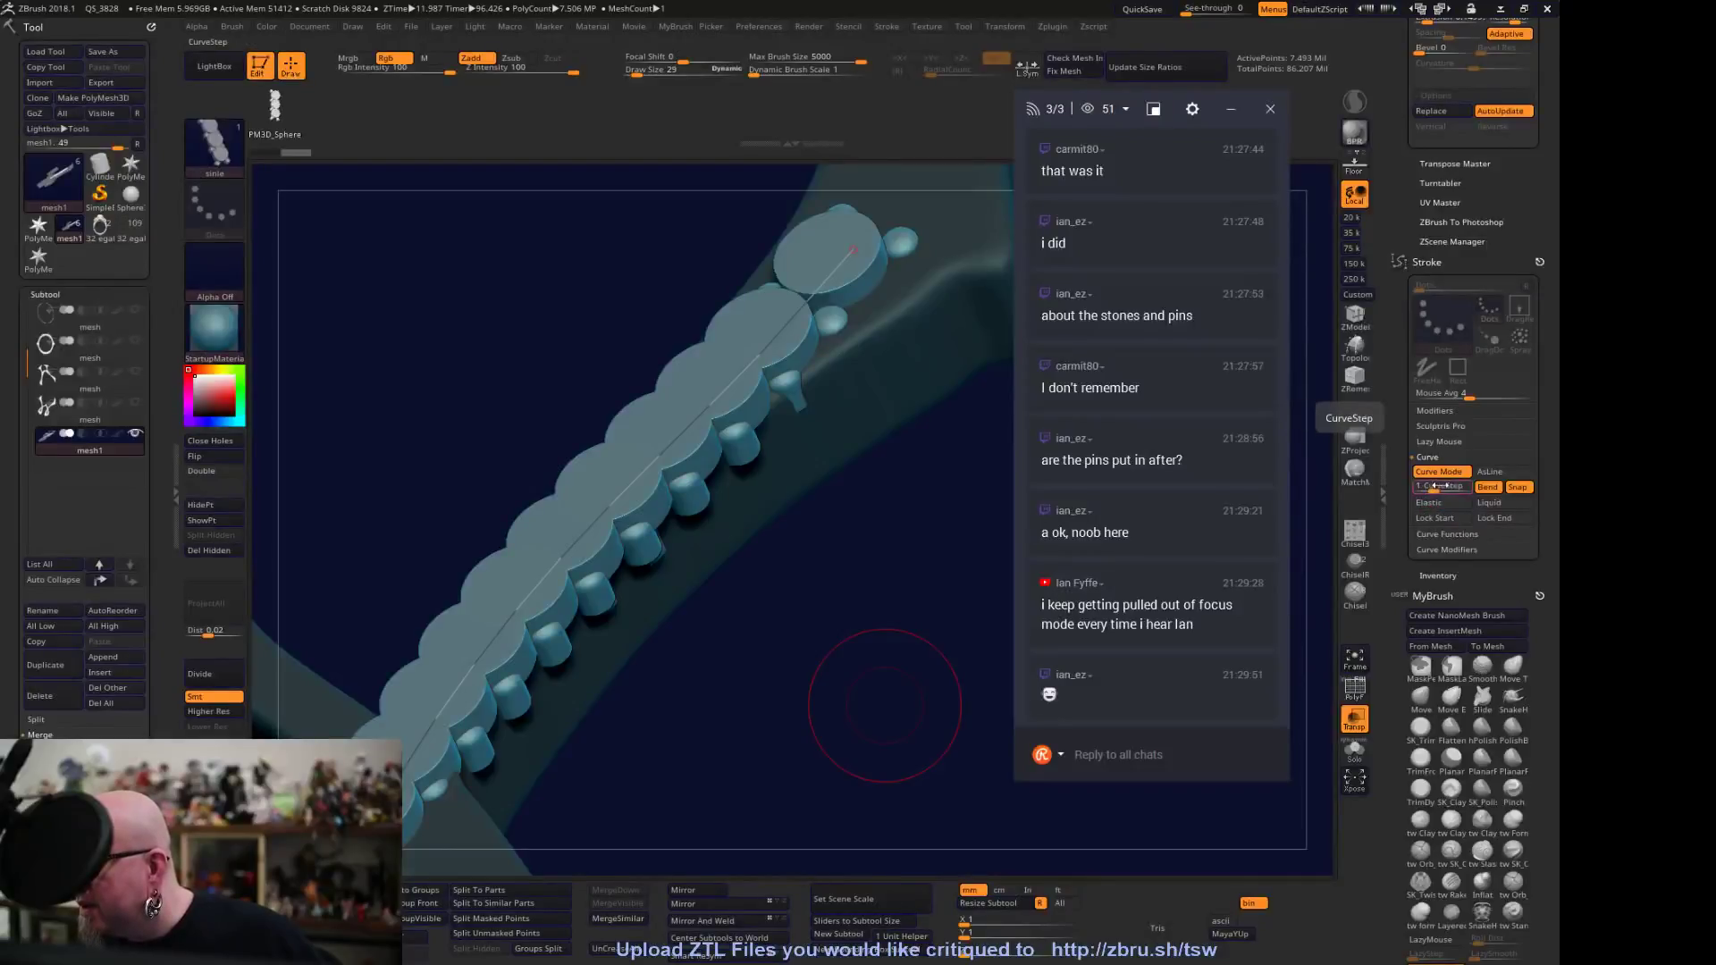
pyautogui.moveTo(1438, 489); pyautogui.dragTo(1447, 489)
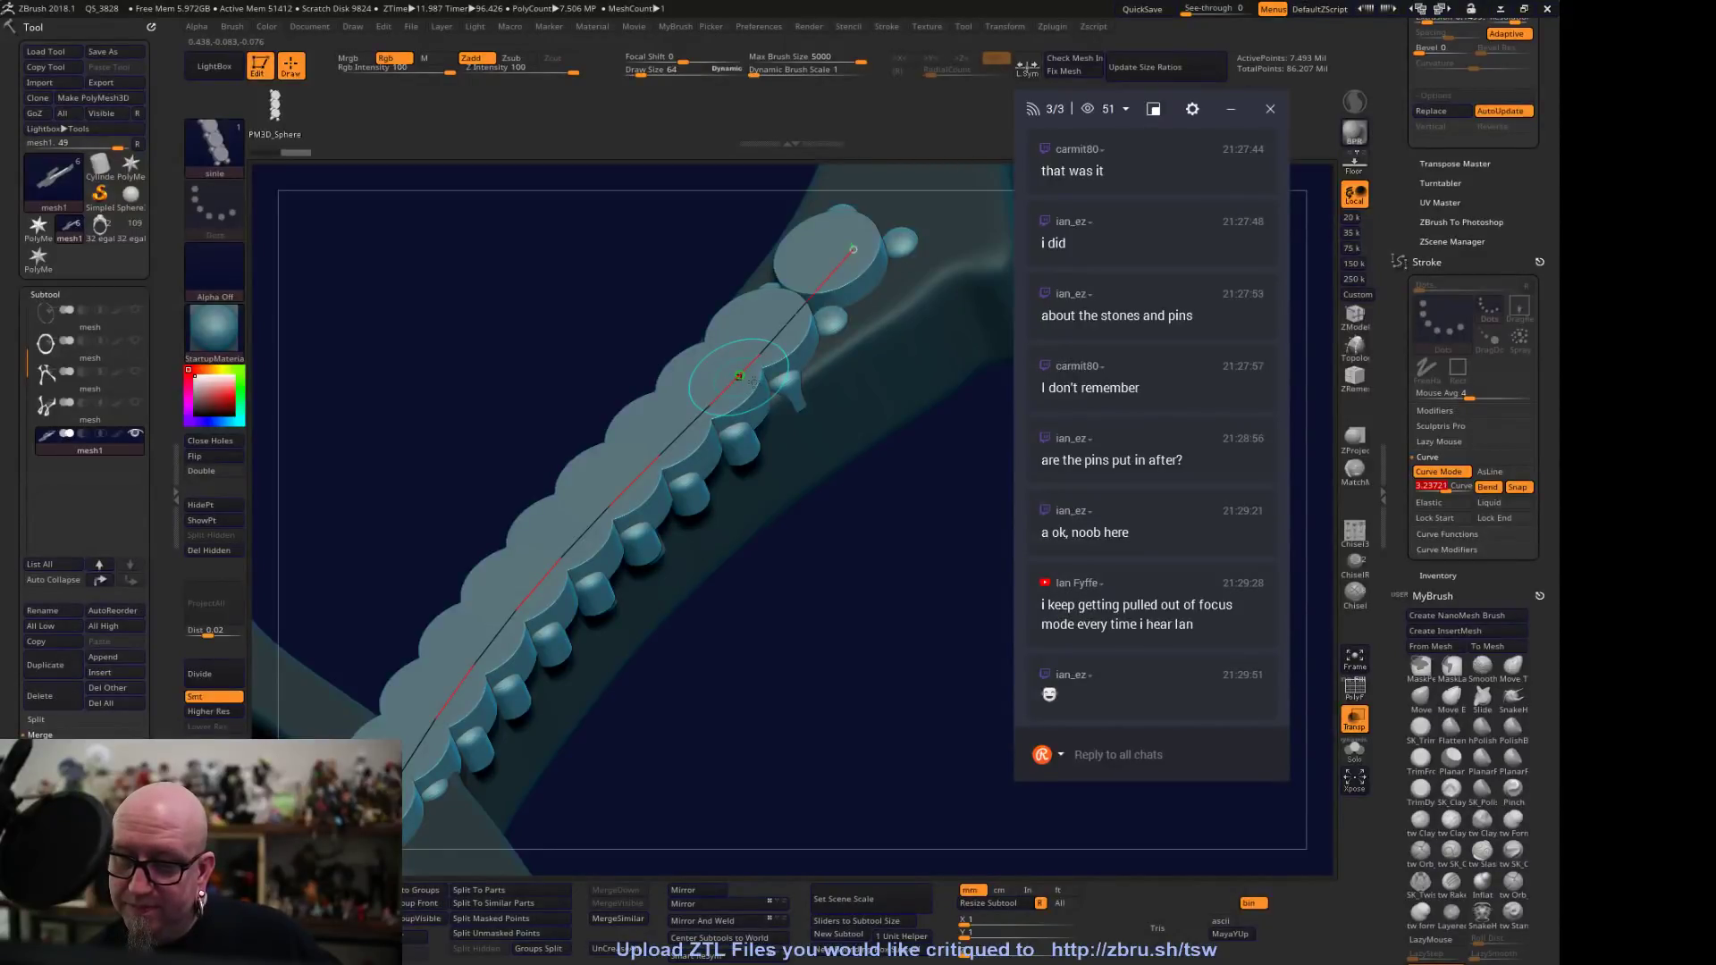
pyautogui.click(753, 381)
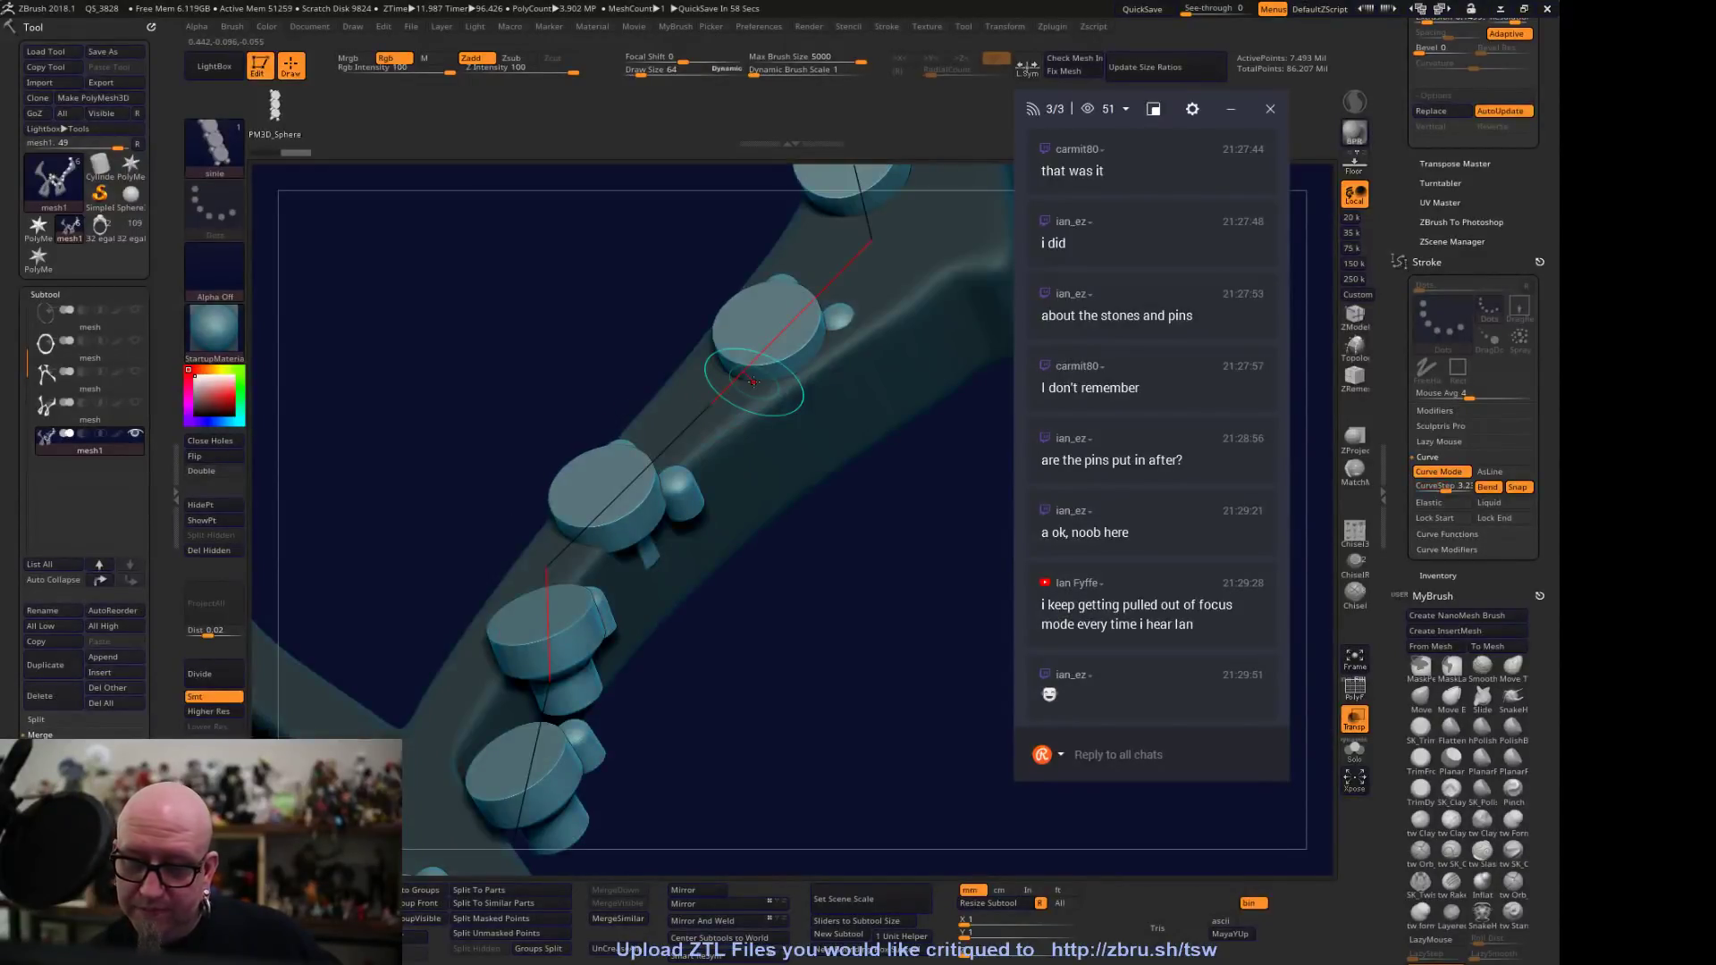
# Compare closer stone spacings on the curve, ending with a CurveStep of about 1.3
pyautogui.moveTo(1440, 486); pyautogui.dragTo(1306, 487)
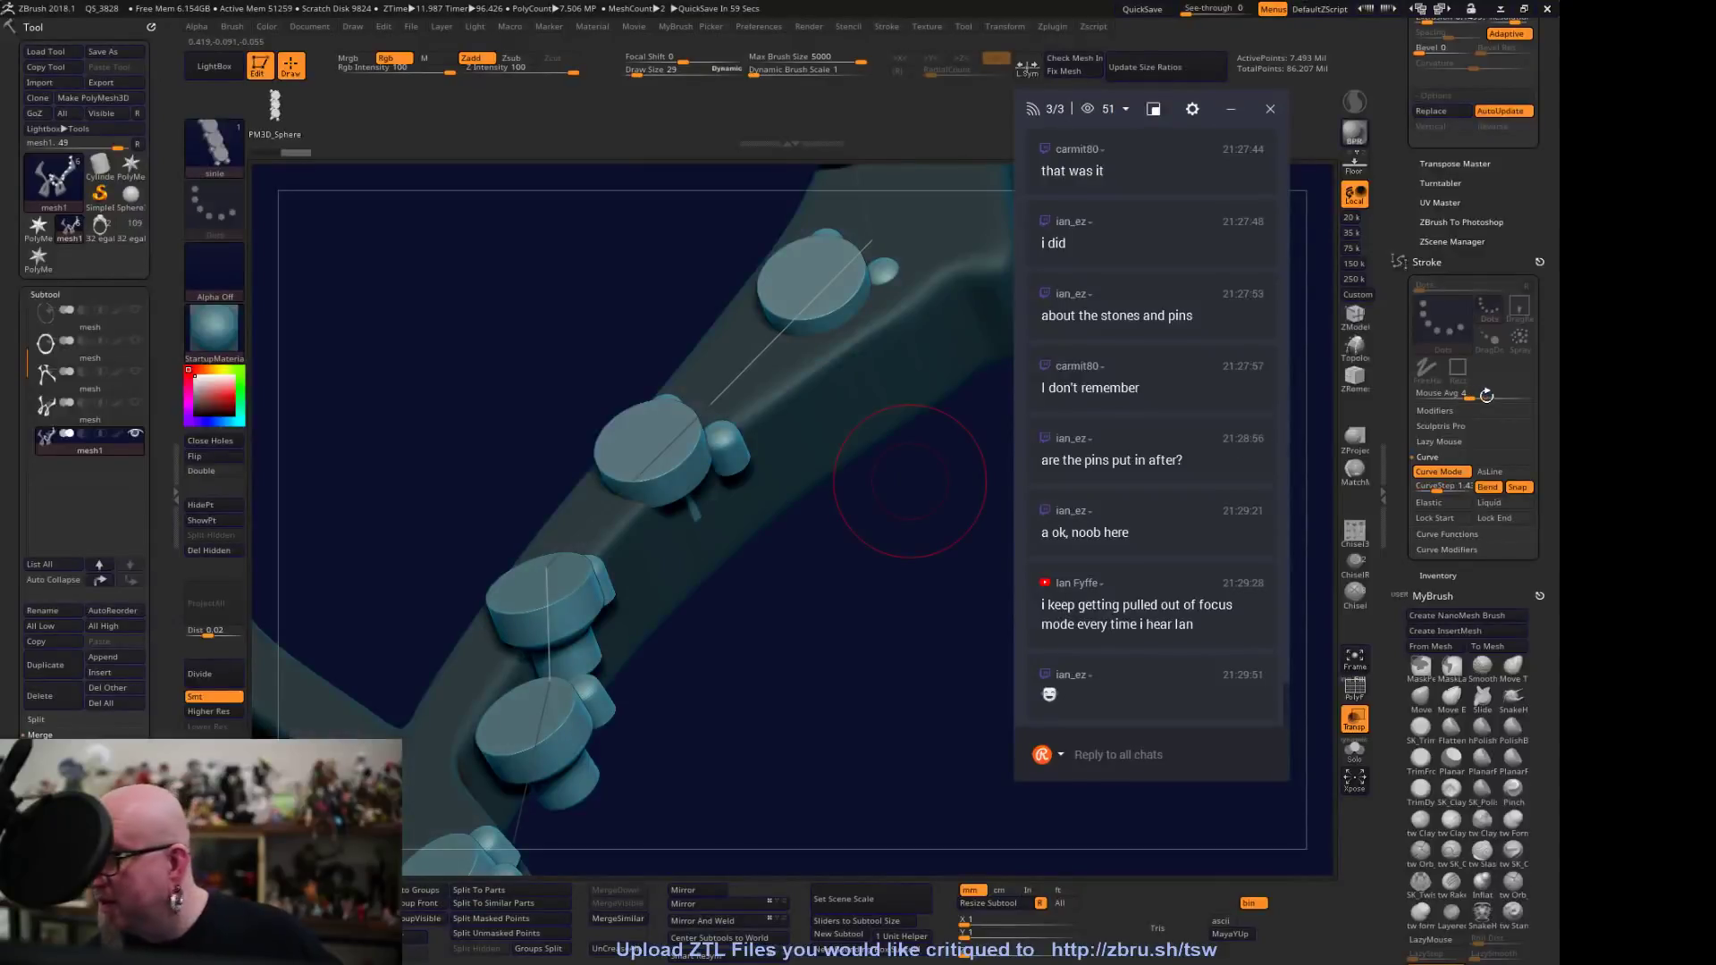
pyautogui.moveTo(1437, 487); pyautogui.dragTo(1344, 420)
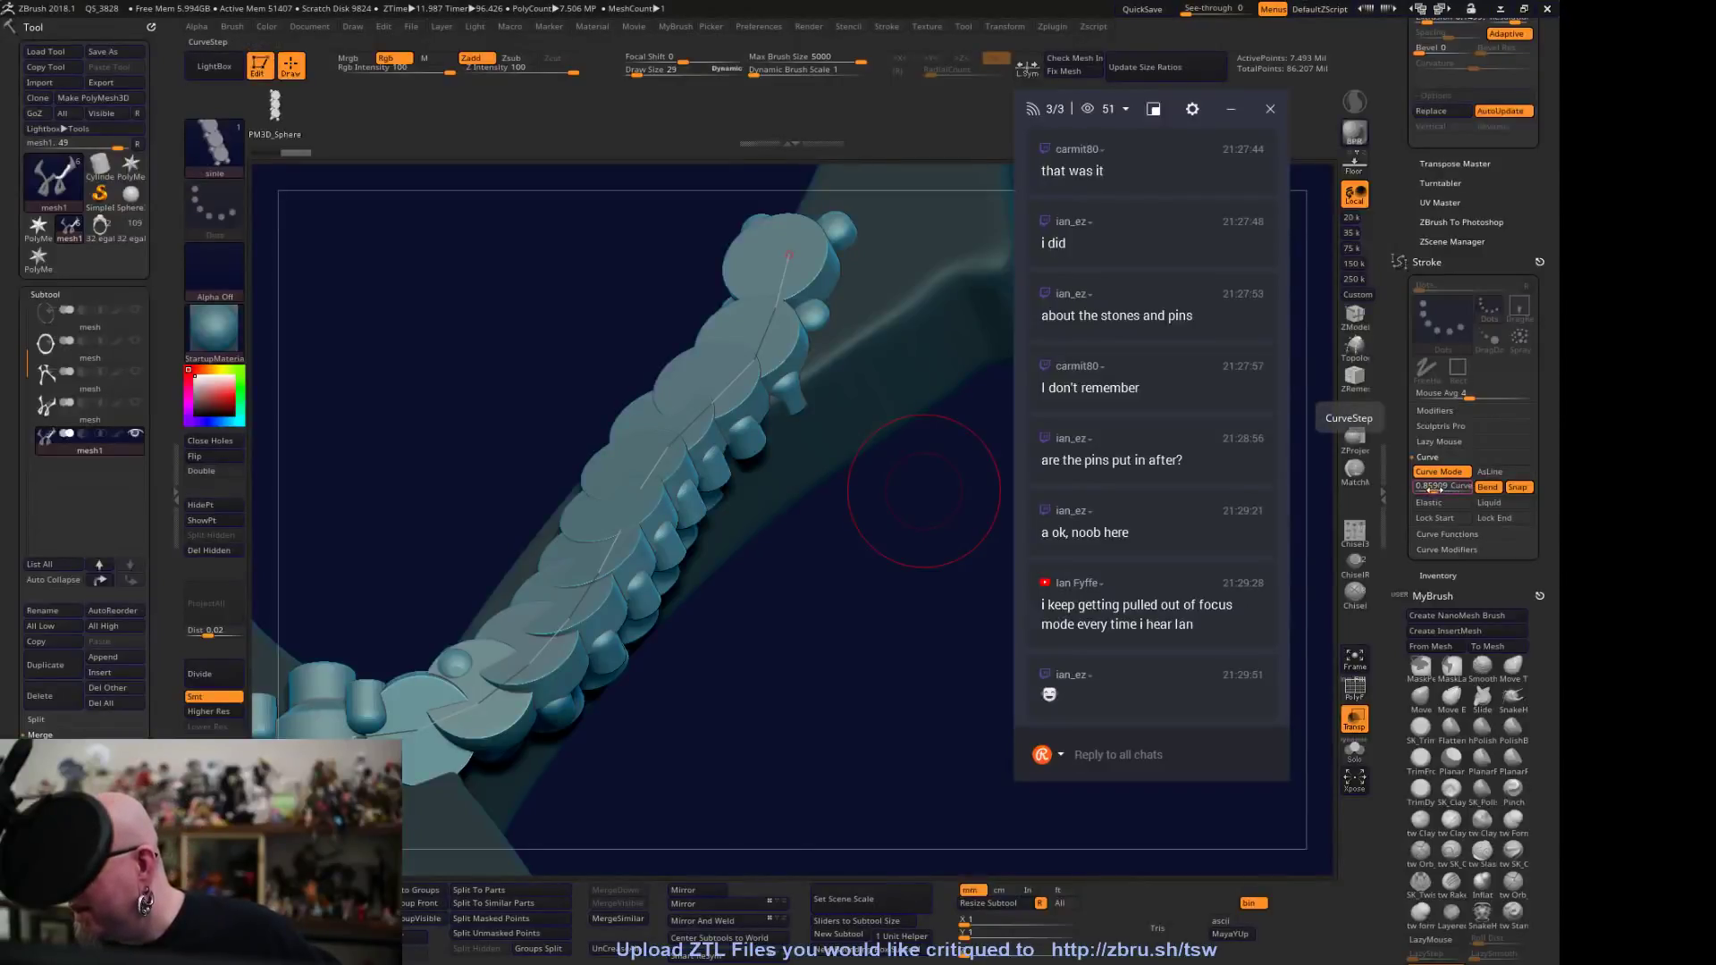
pyautogui.moveTo(1434, 489); pyautogui.dragTo(1474, 489)
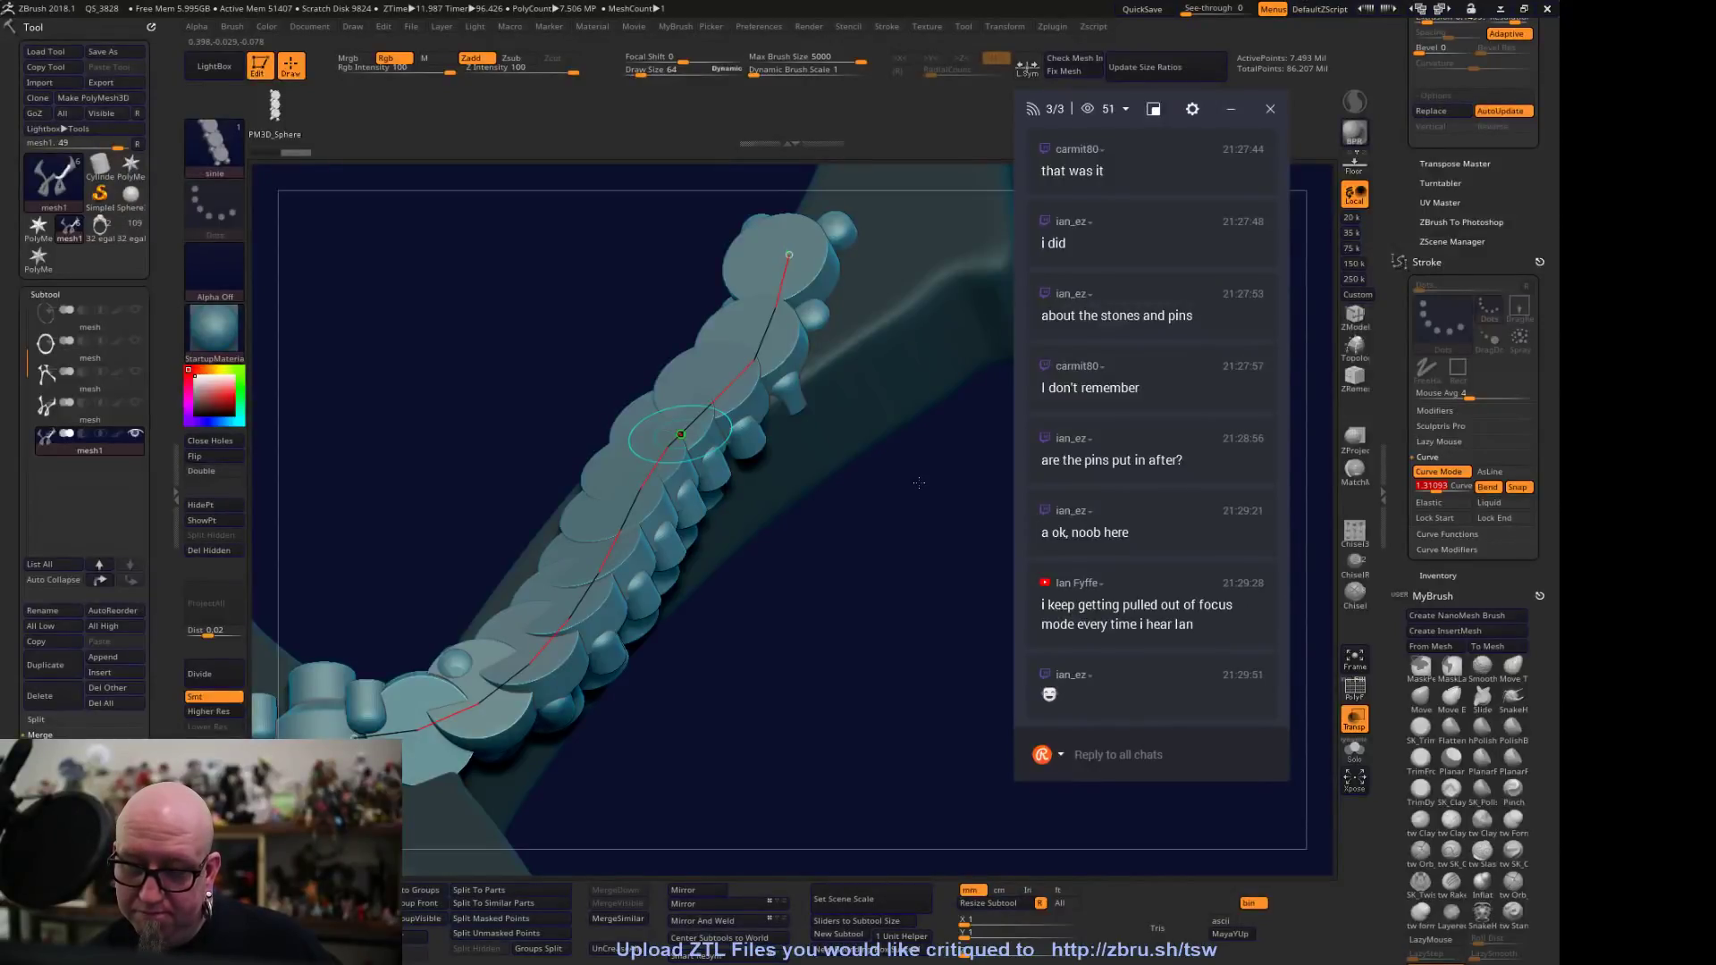
pyautogui.keyDown('alt'); pyautogui.moveTo(996, 468); pyautogui.dragTo(844, 537); pyautogui.keyUp('alt')
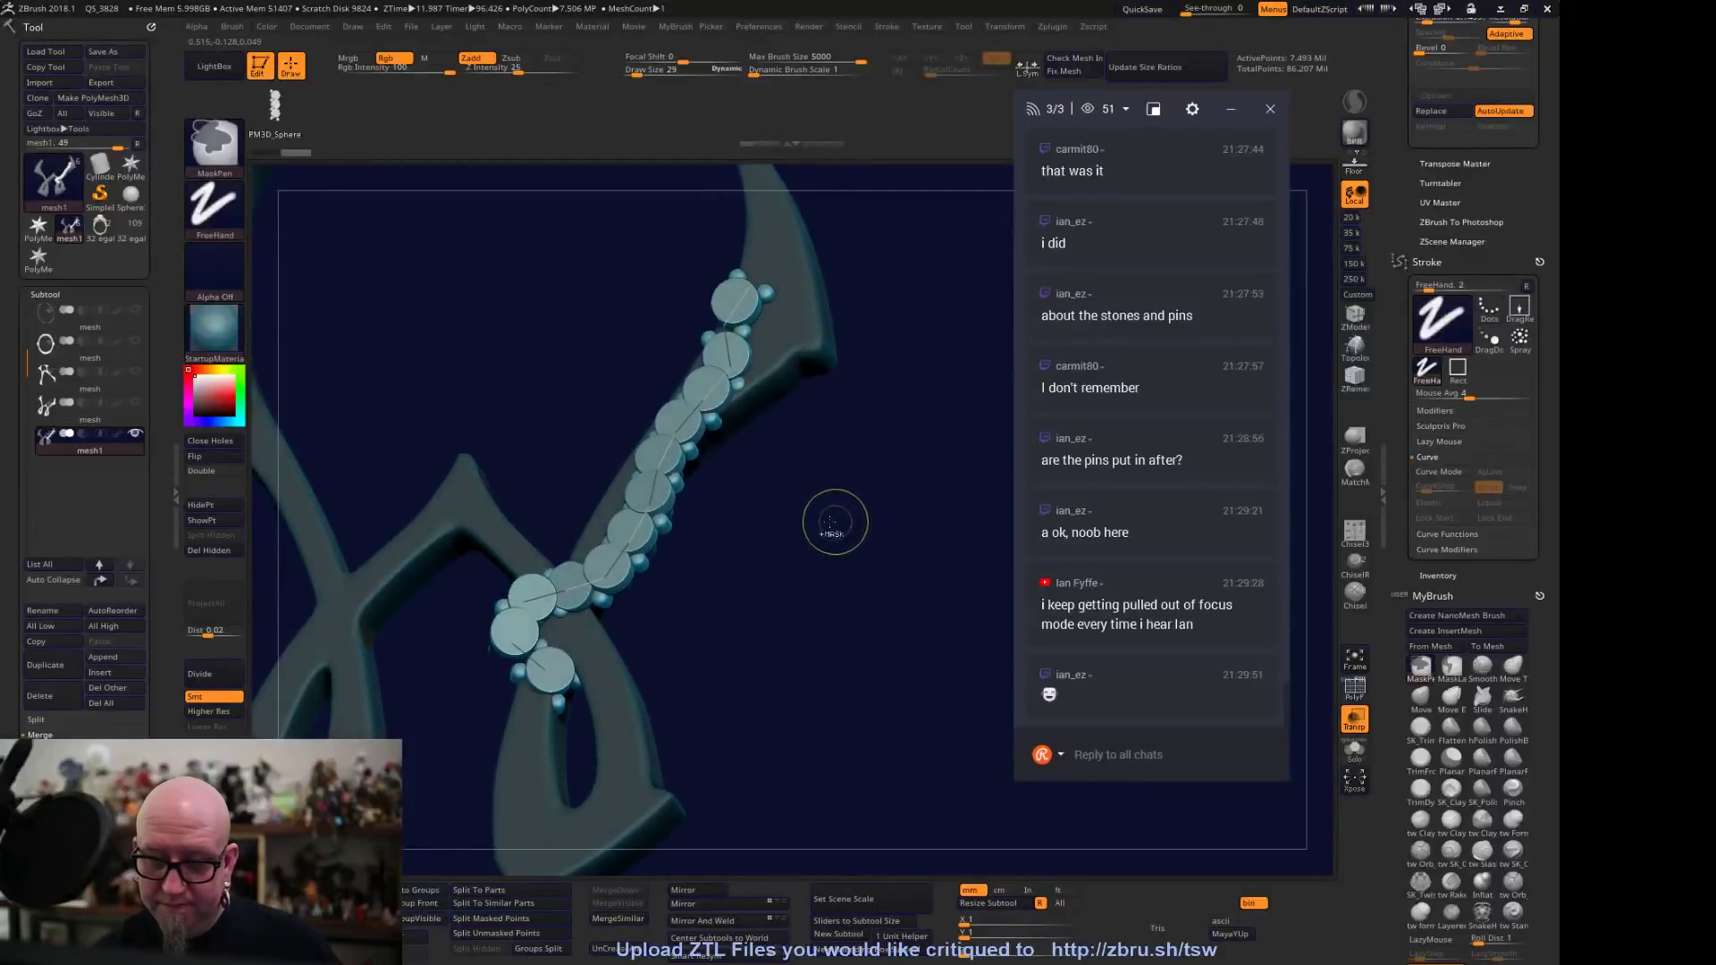
# Split the inserted stones and pins from the frame into their own subtool and delete that subtool
pyautogui.press('ctrl')
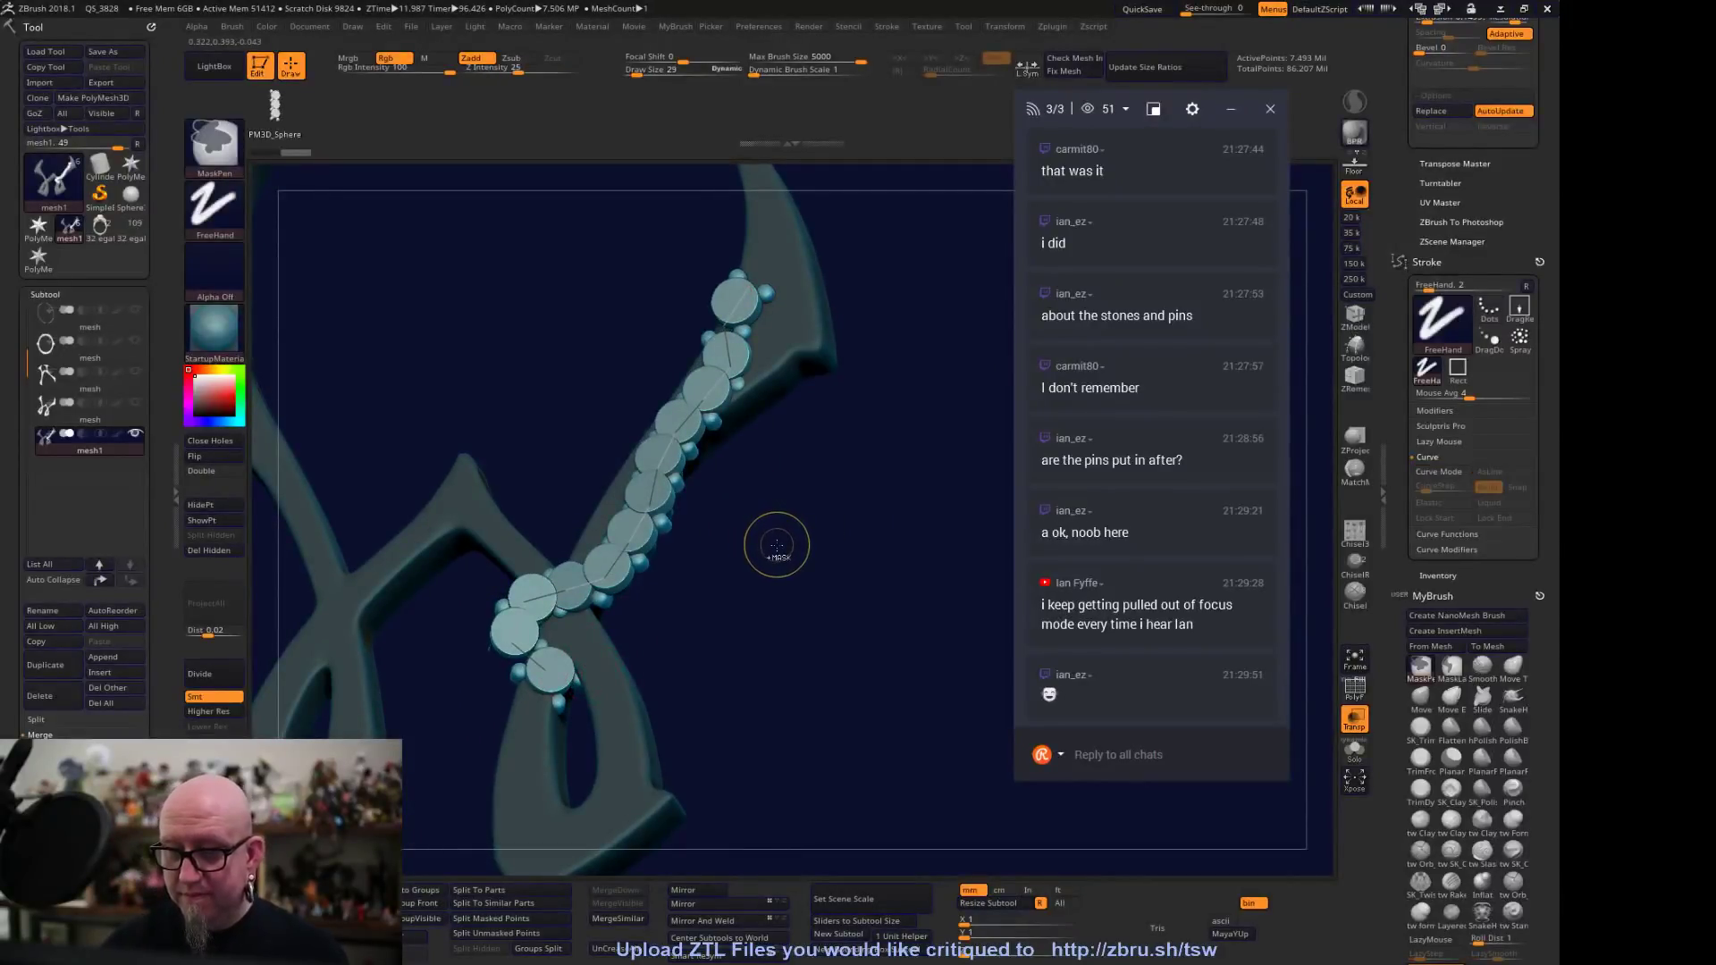
pyautogui.hotkey('ctrl', 'z')
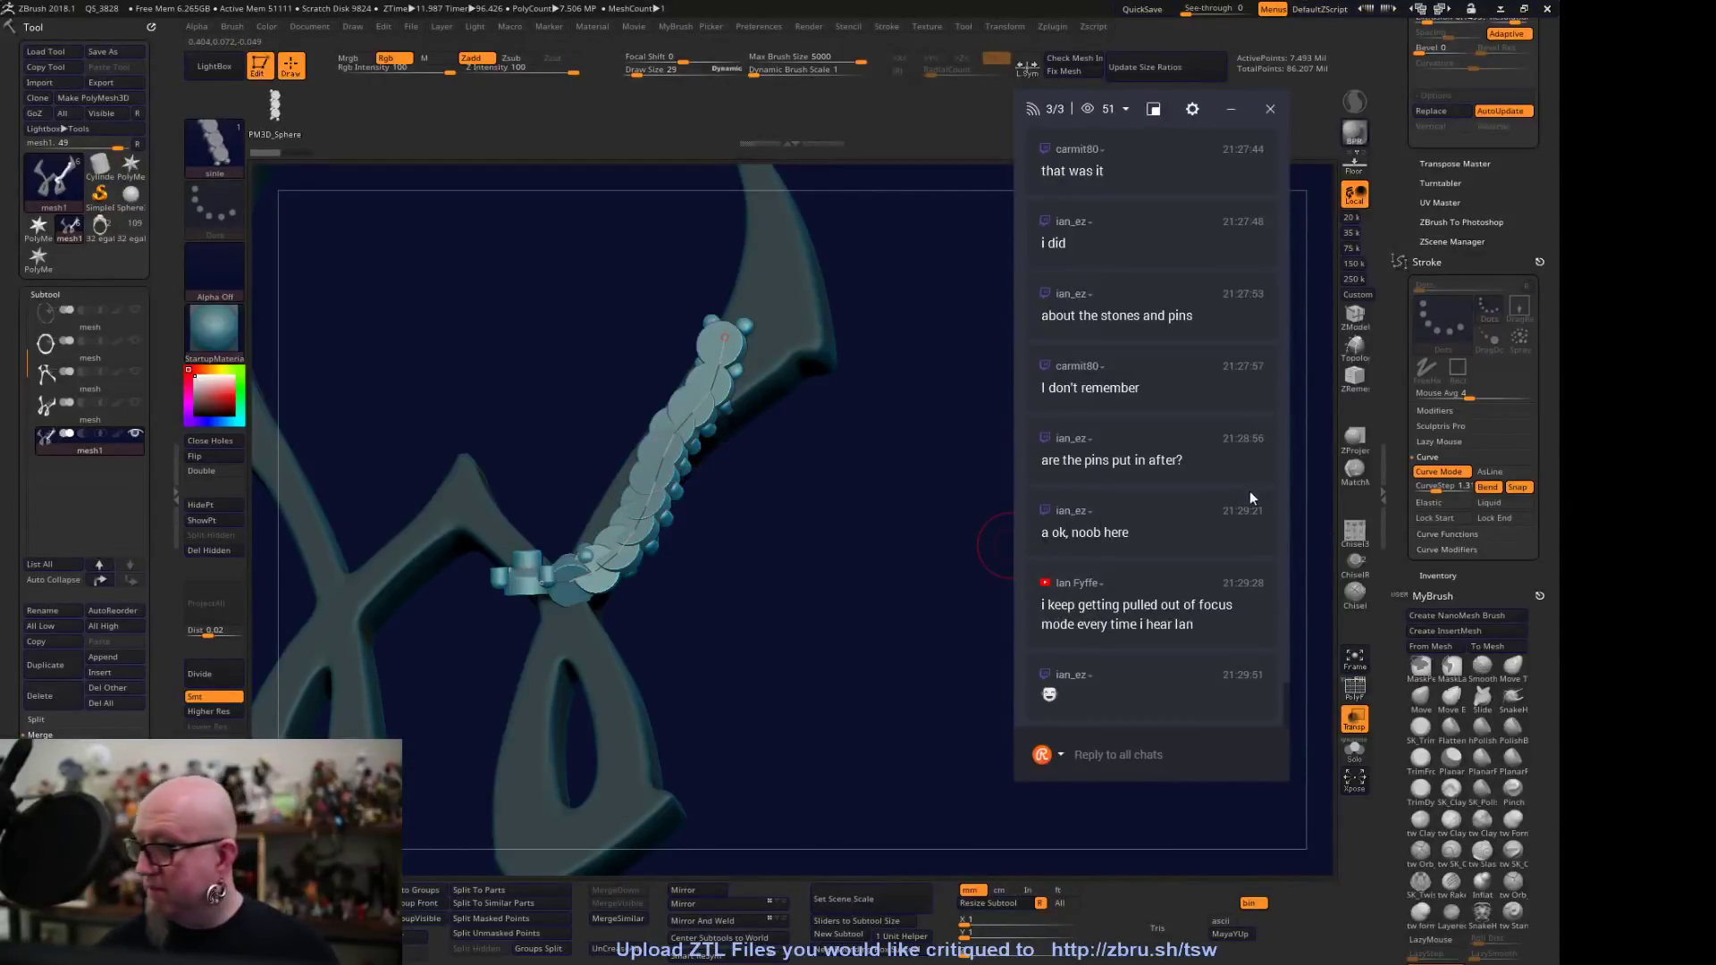
pyautogui.click(799, 338)
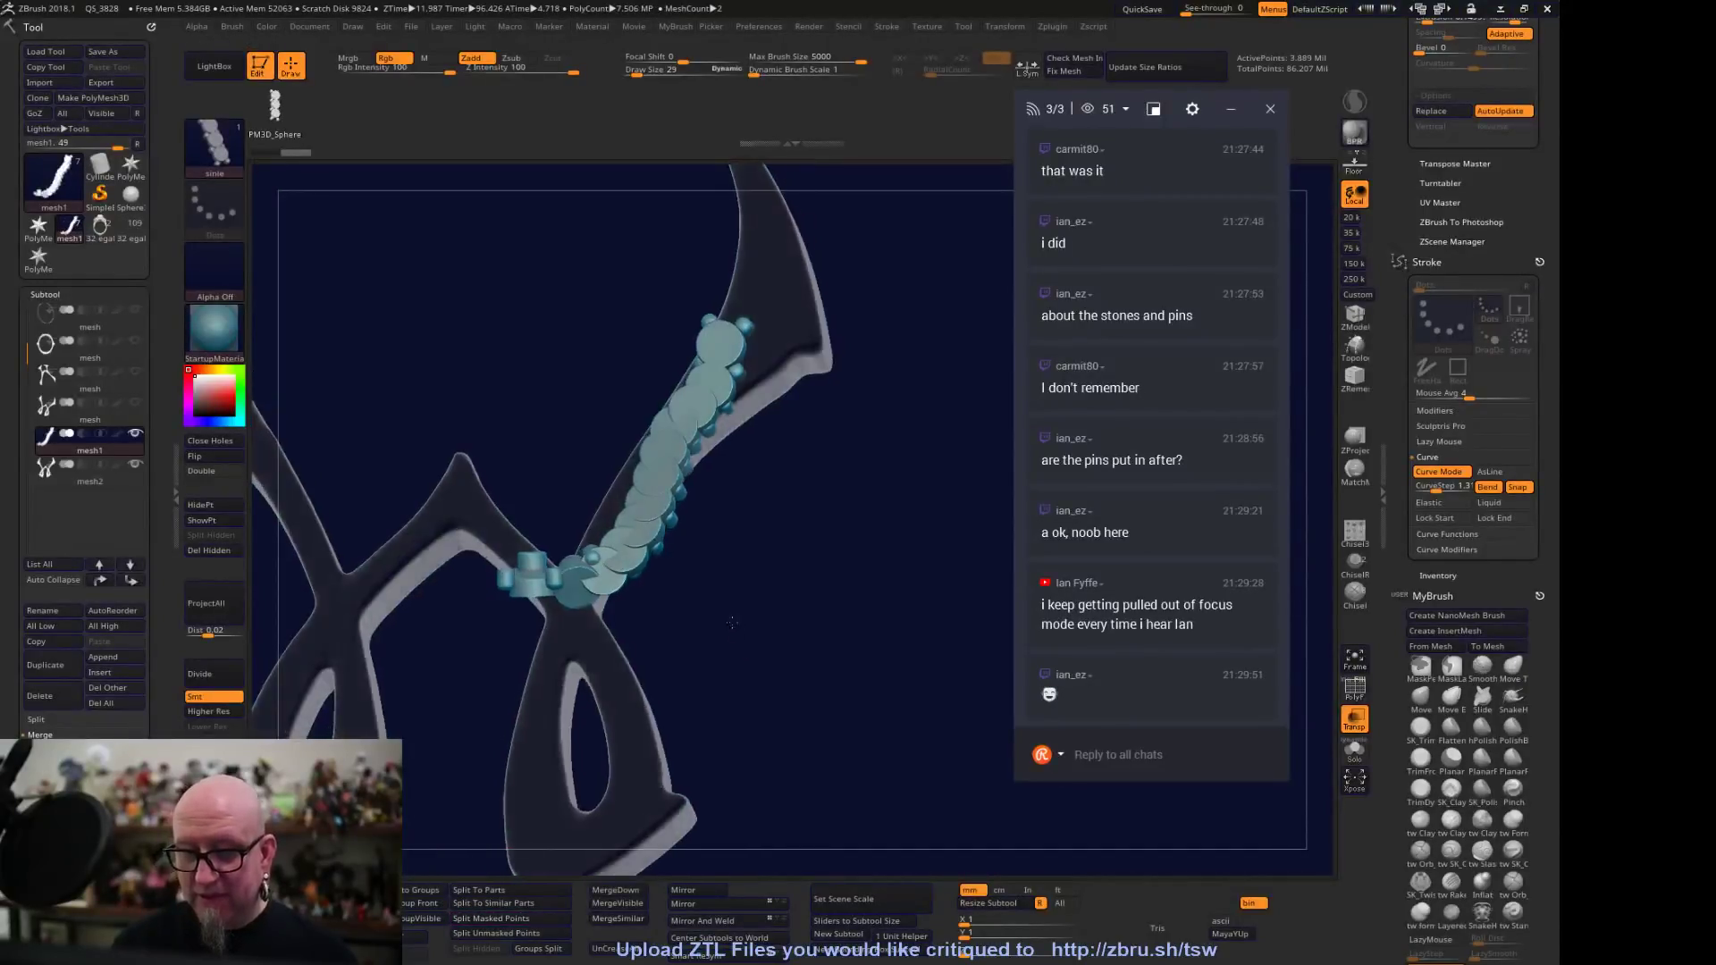
pyautogui.click(40, 695)
pyautogui.click(194, 730)
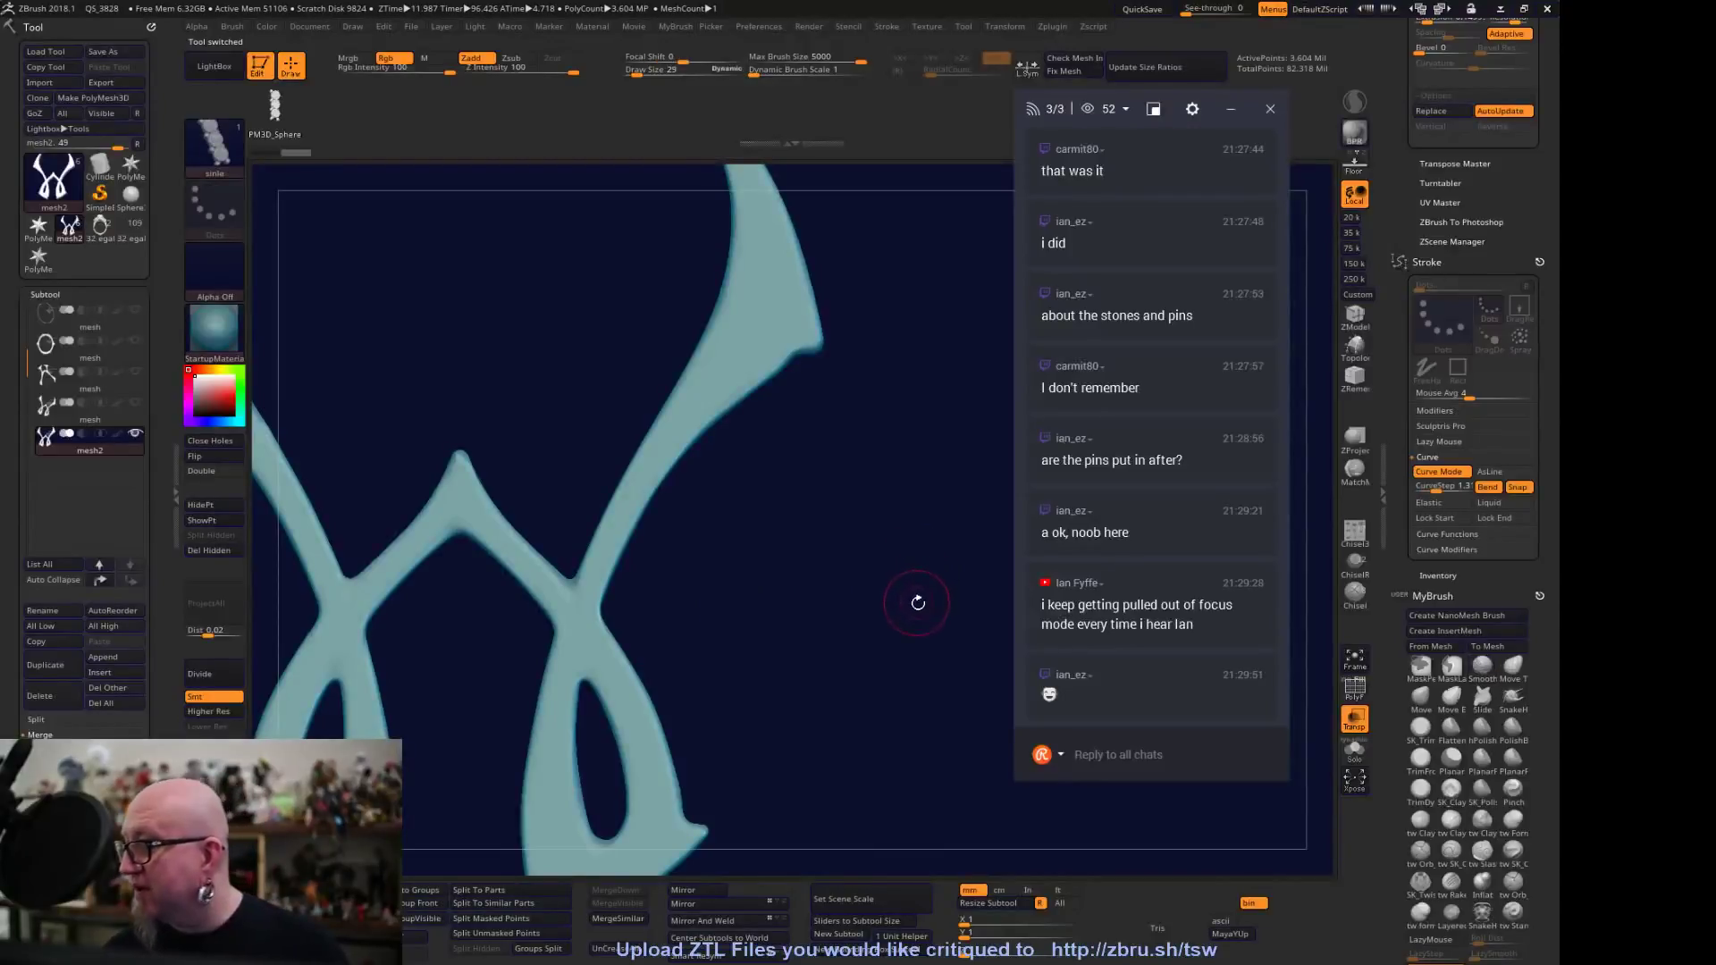
# Set the draw size to 19 and draw a curve of stones and pins up the frame's arm from the loop junction
pyautogui.press('space')
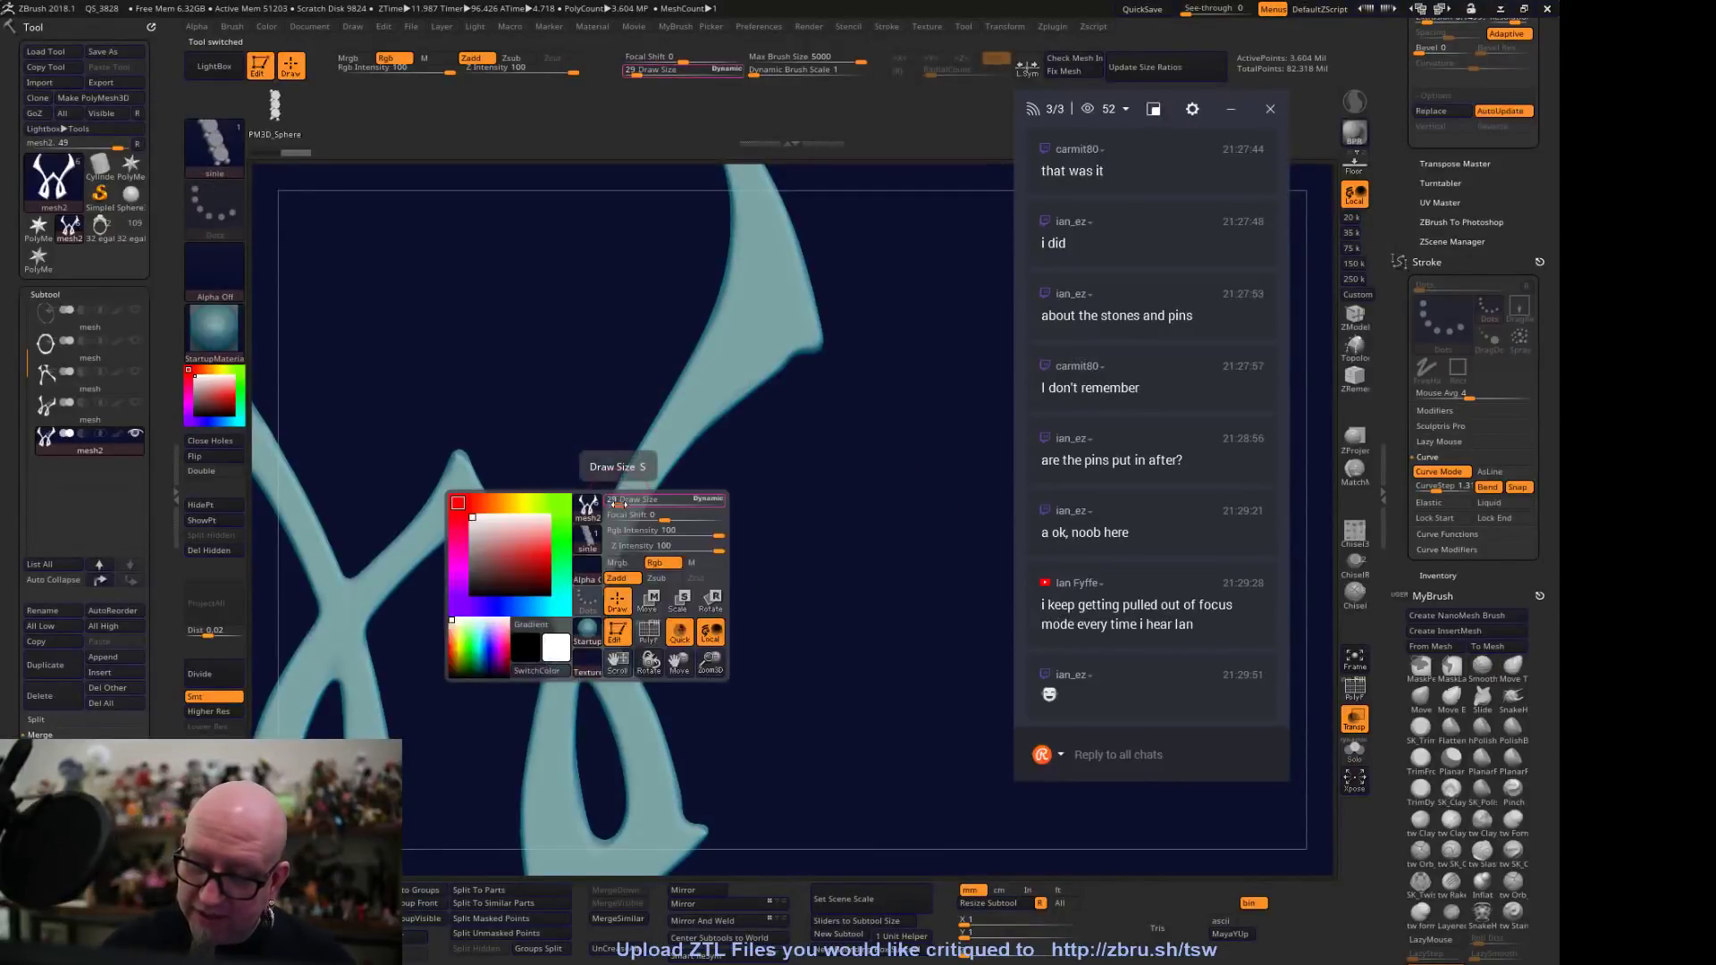
pyautogui.moveTo(617, 500); pyautogui.dragTo(596, 559)
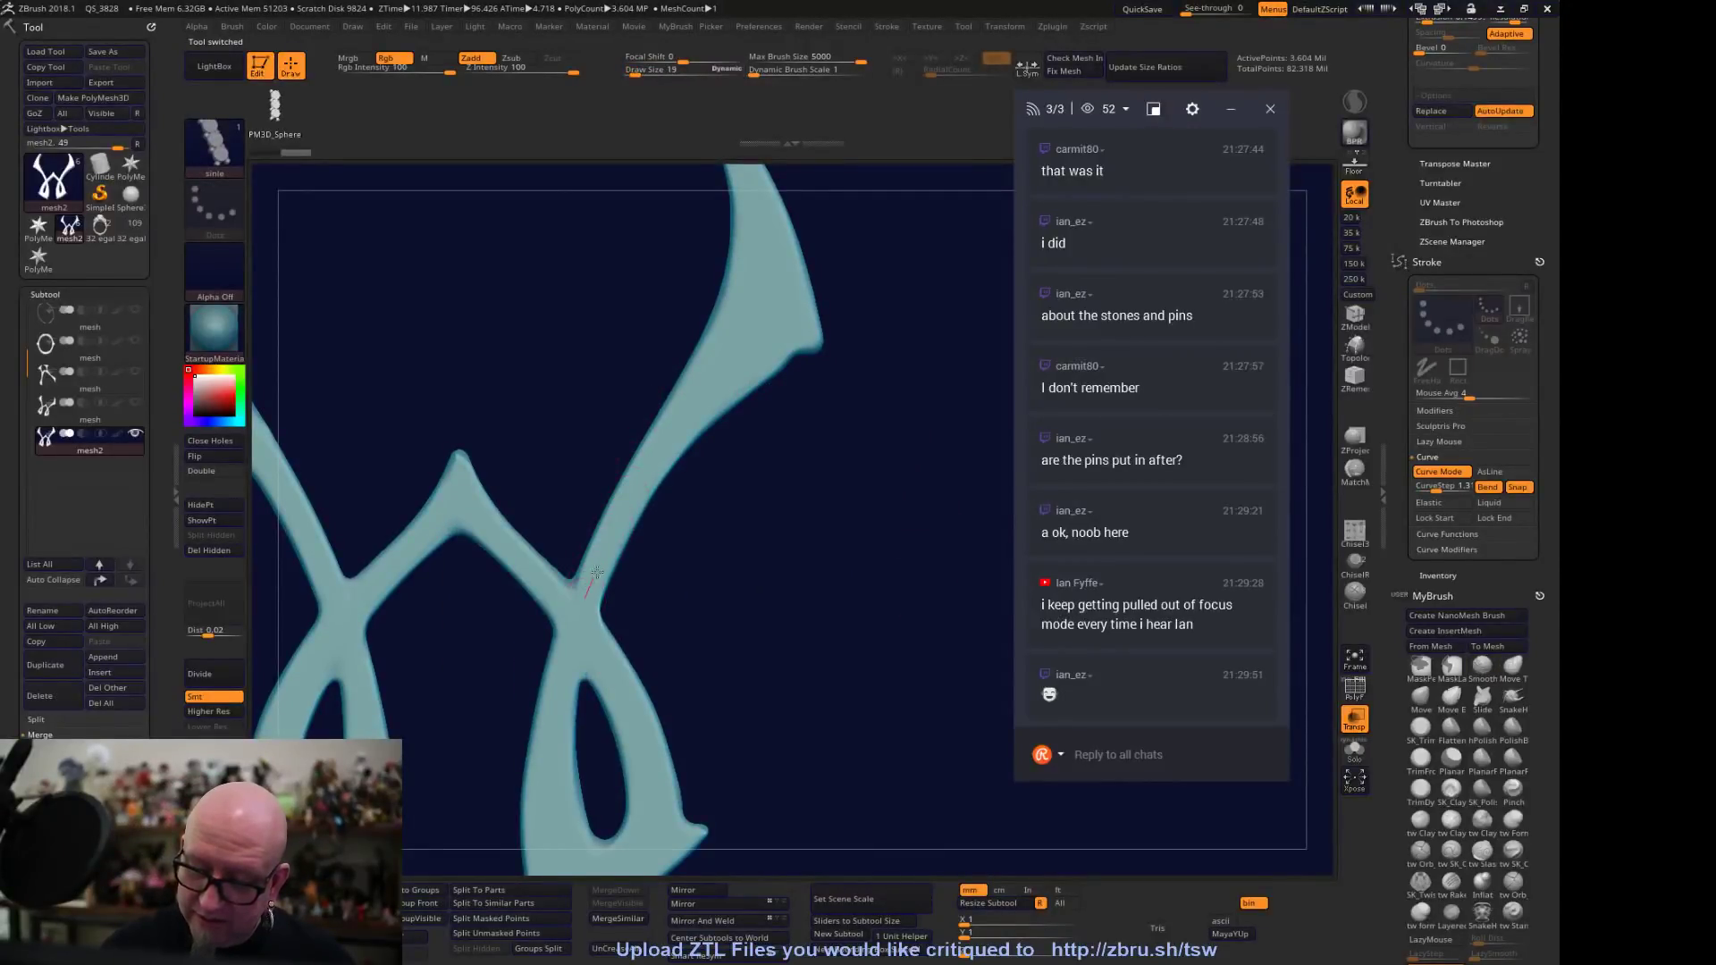
pyautogui.click(717, 366)
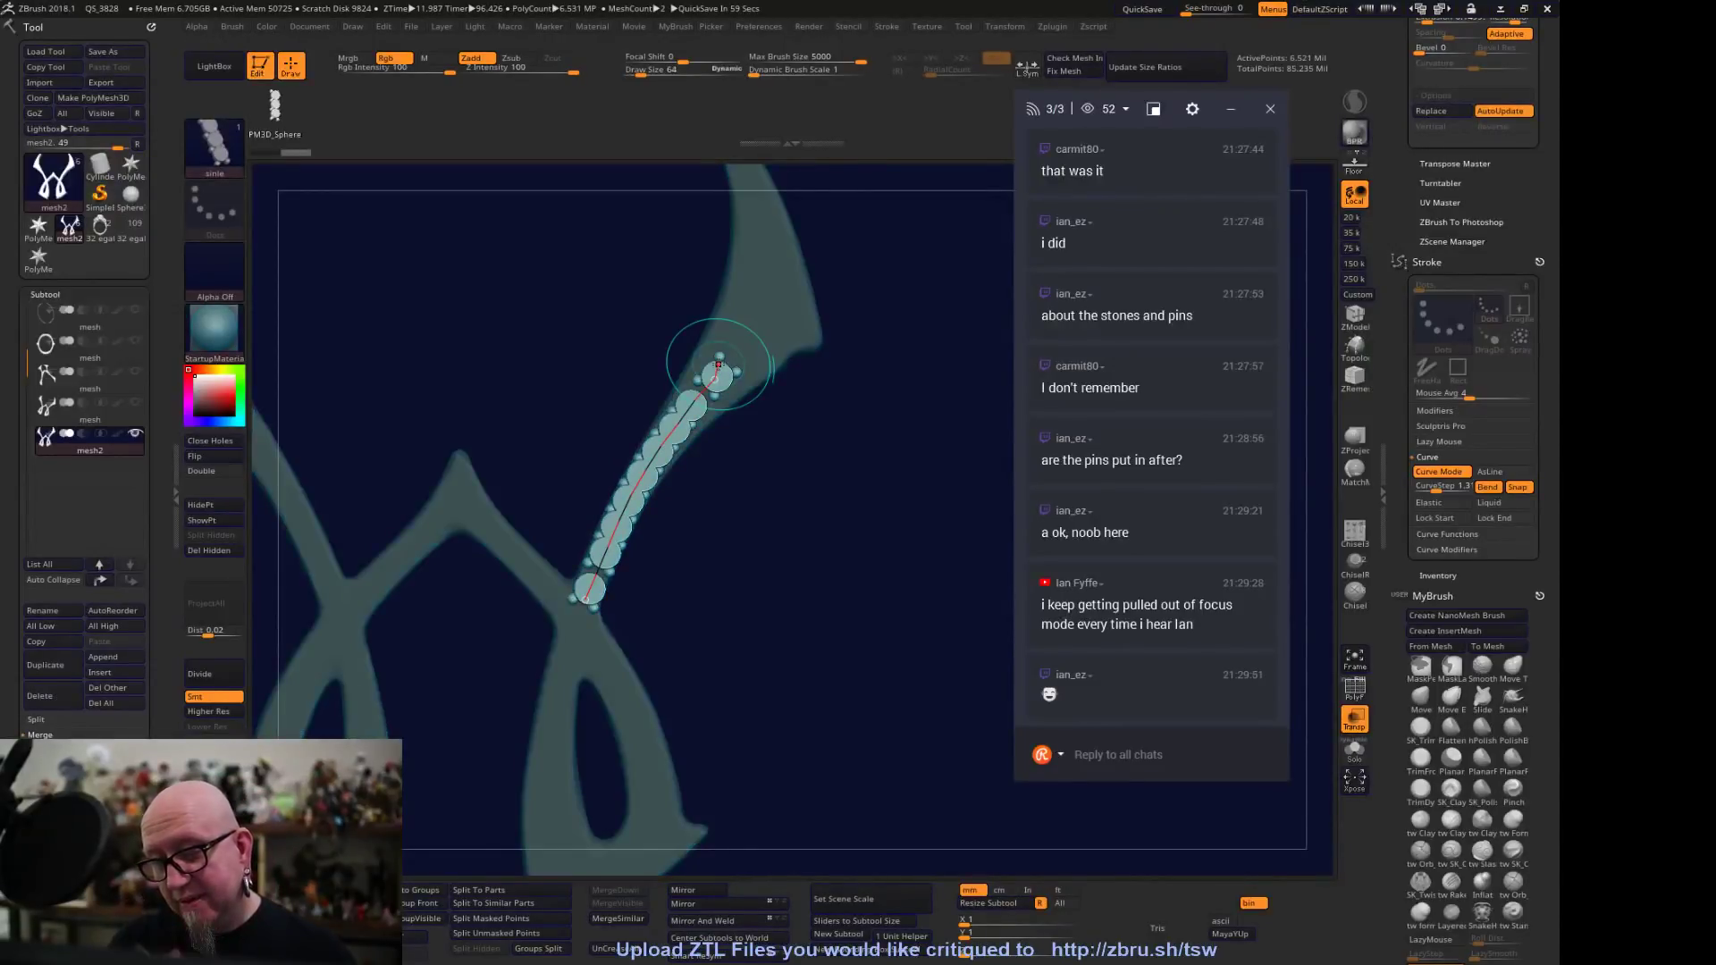
pyautogui.moveTo(740, 537); pyautogui.dragTo(773, 534)
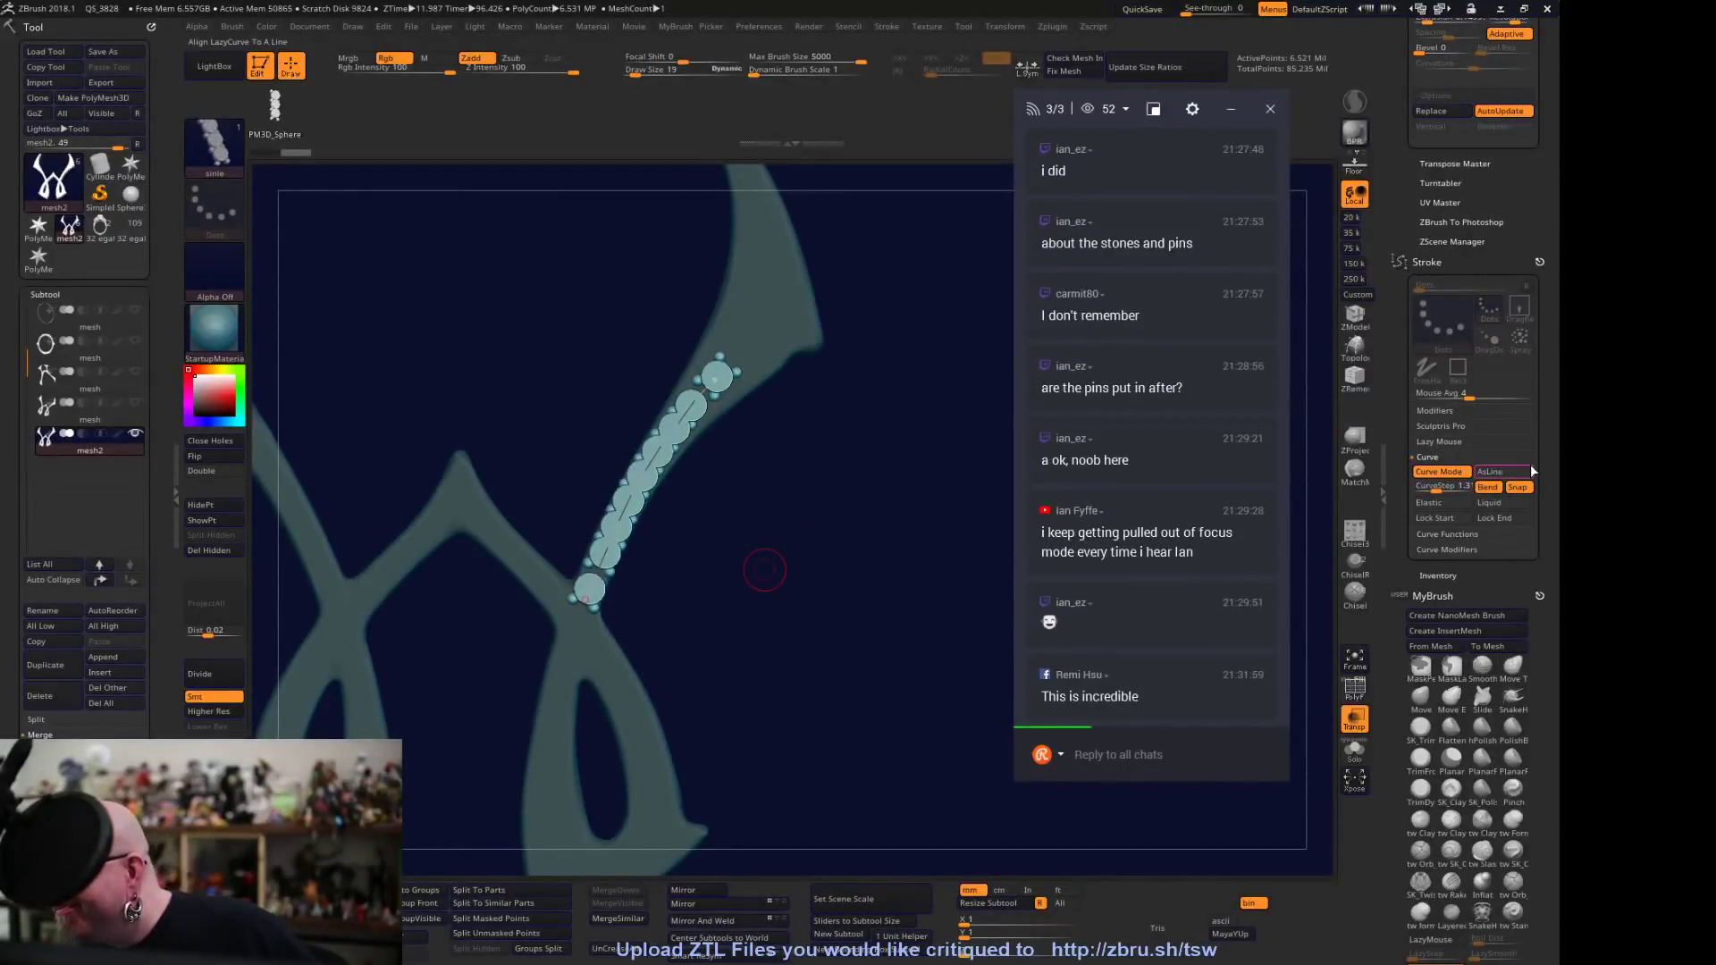
# Undo the stone strip, set the Curve Smoothness to 44, and check the other curve options
pyautogui.click(1506, 472)
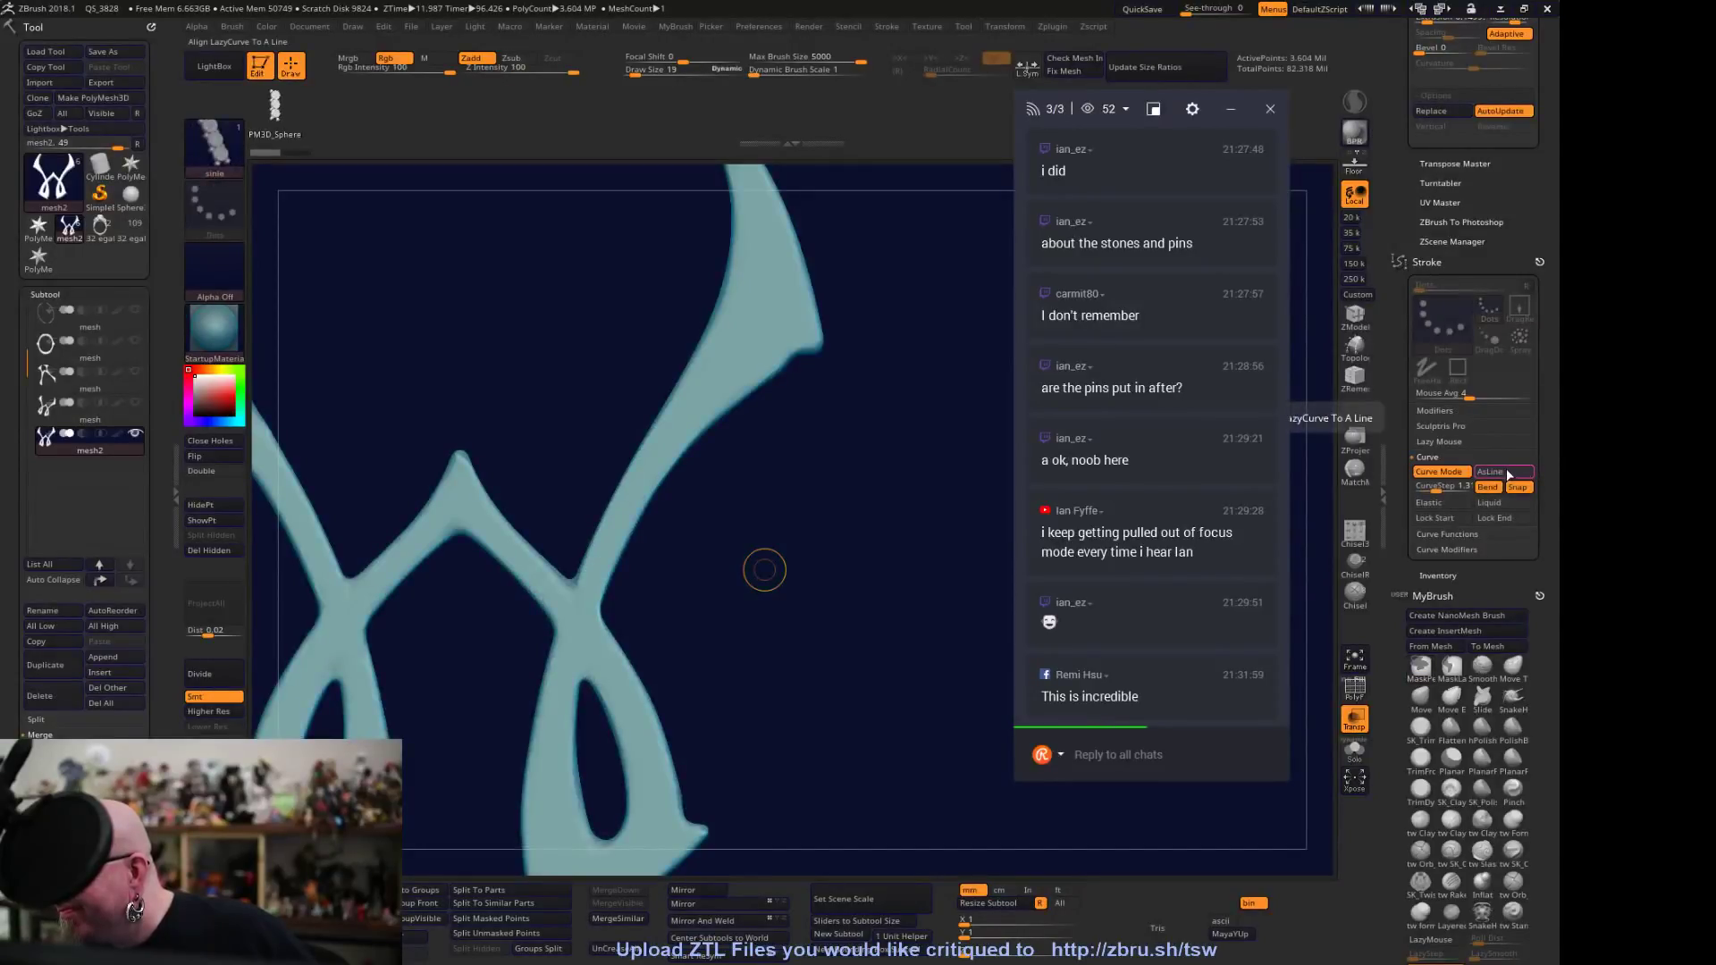
pyautogui.click(1509, 473)
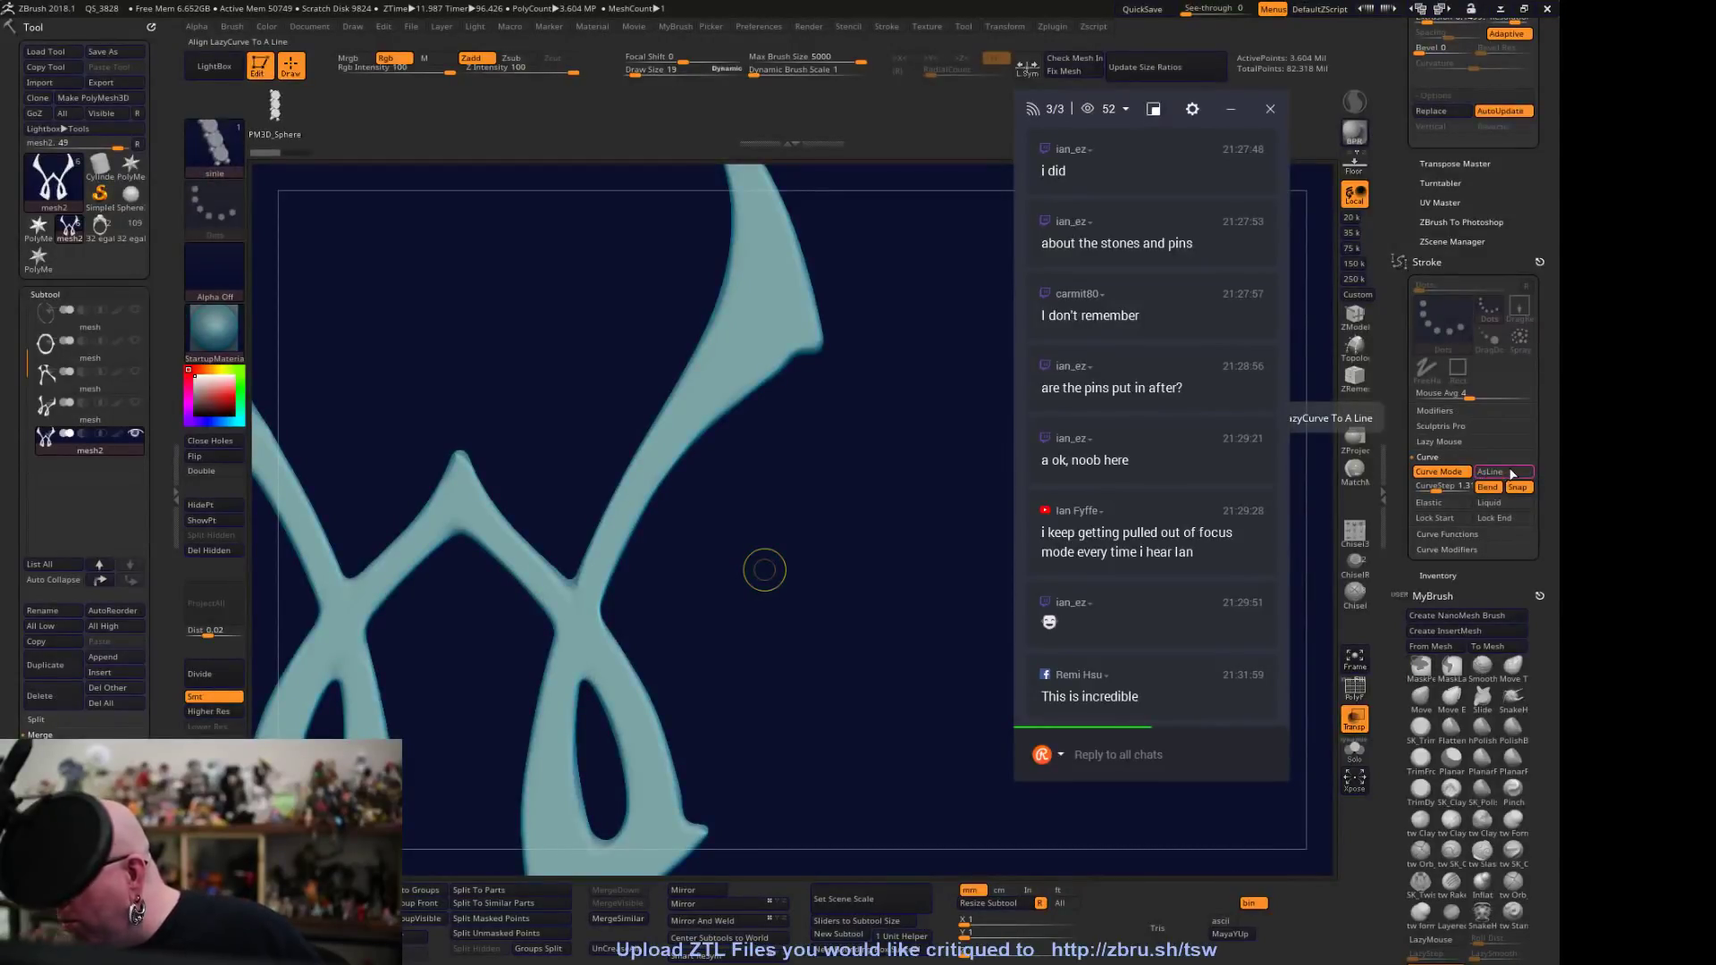
pyautogui.click(1449, 534)
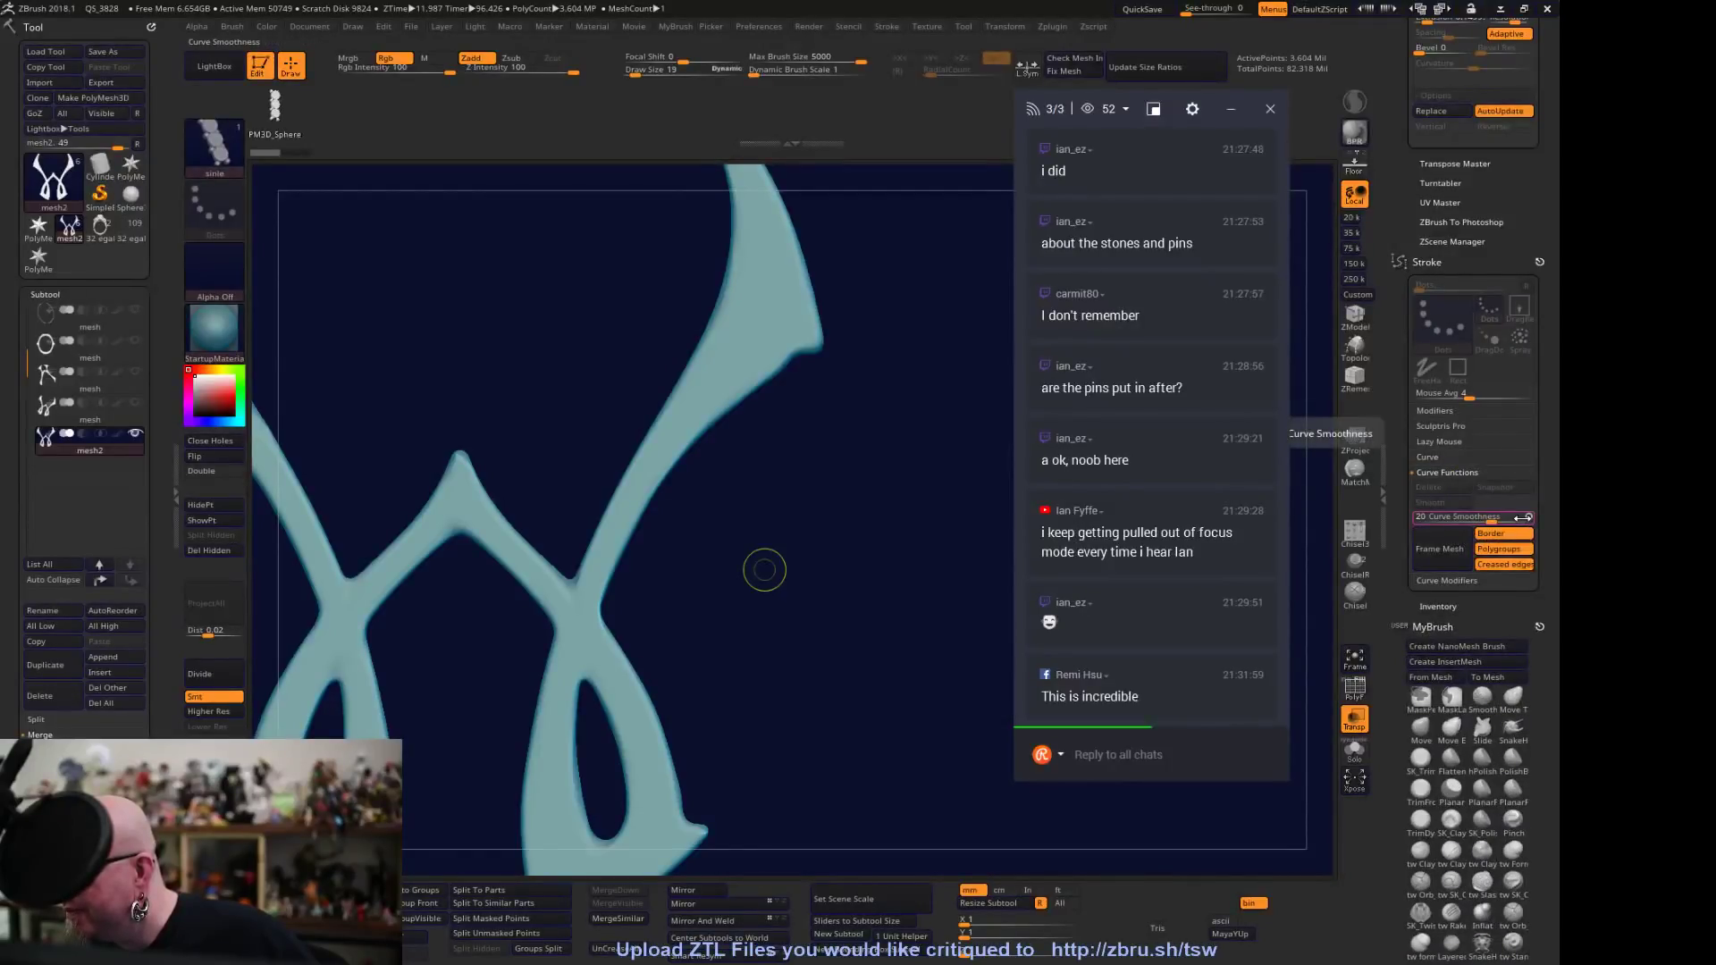
pyautogui.moveTo(1493, 517); pyautogui.dragTo(1512, 517)
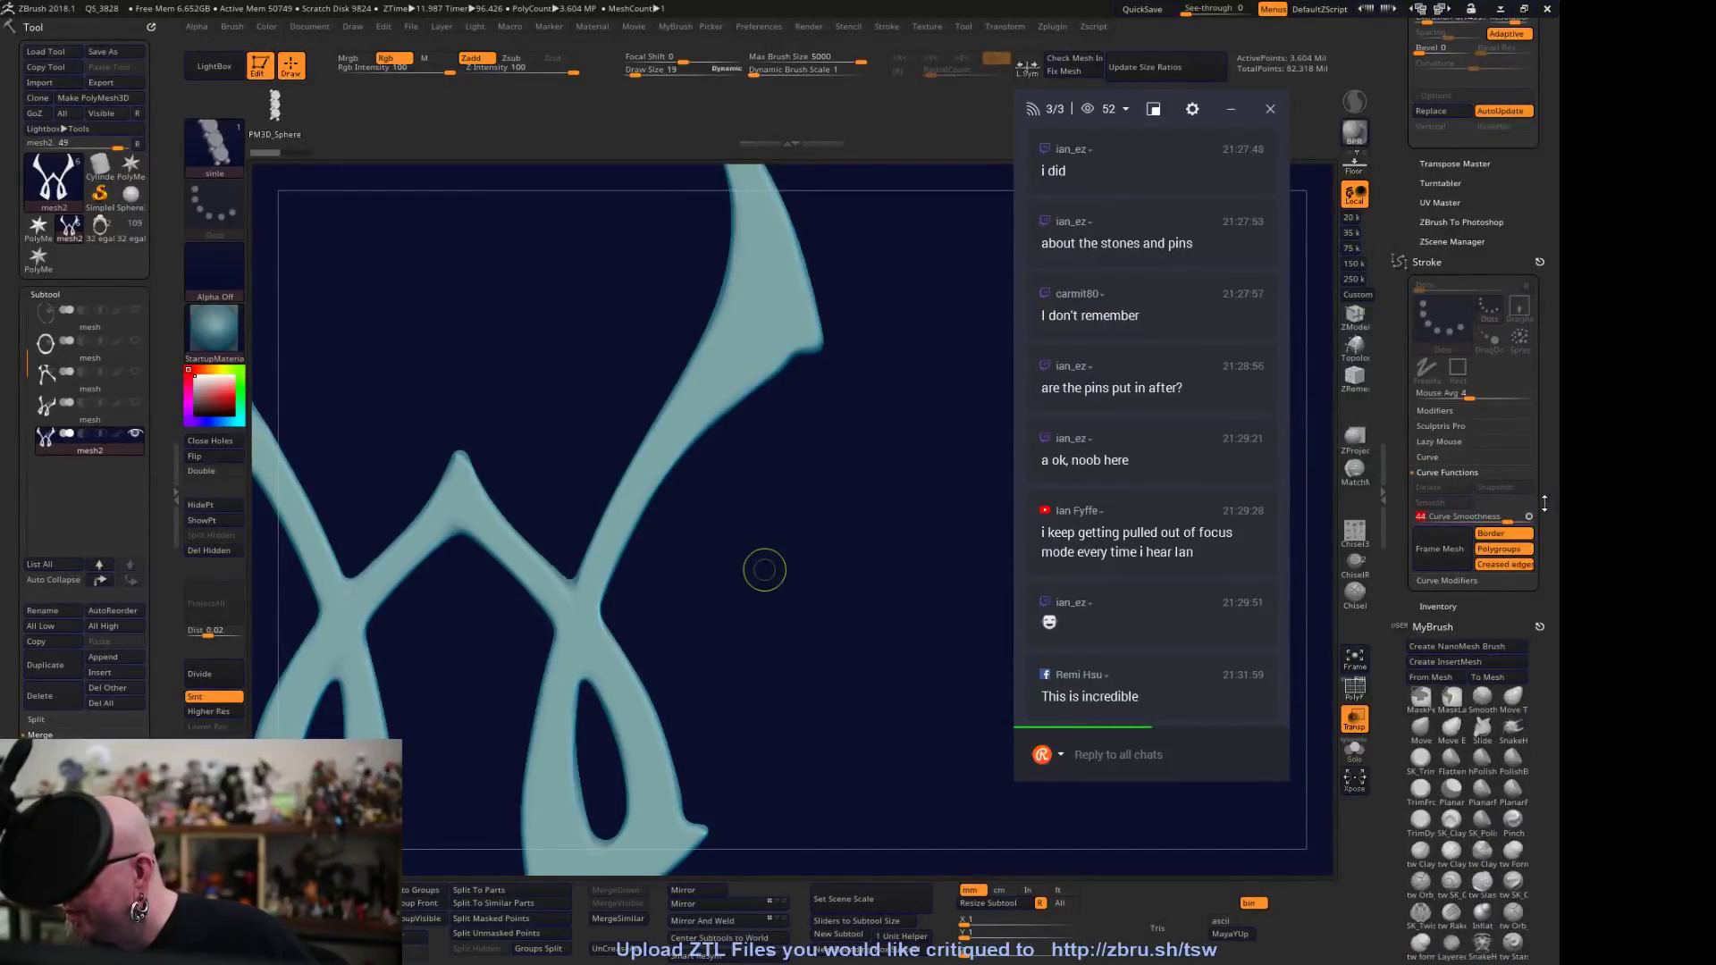
pyautogui.click(1446, 581)
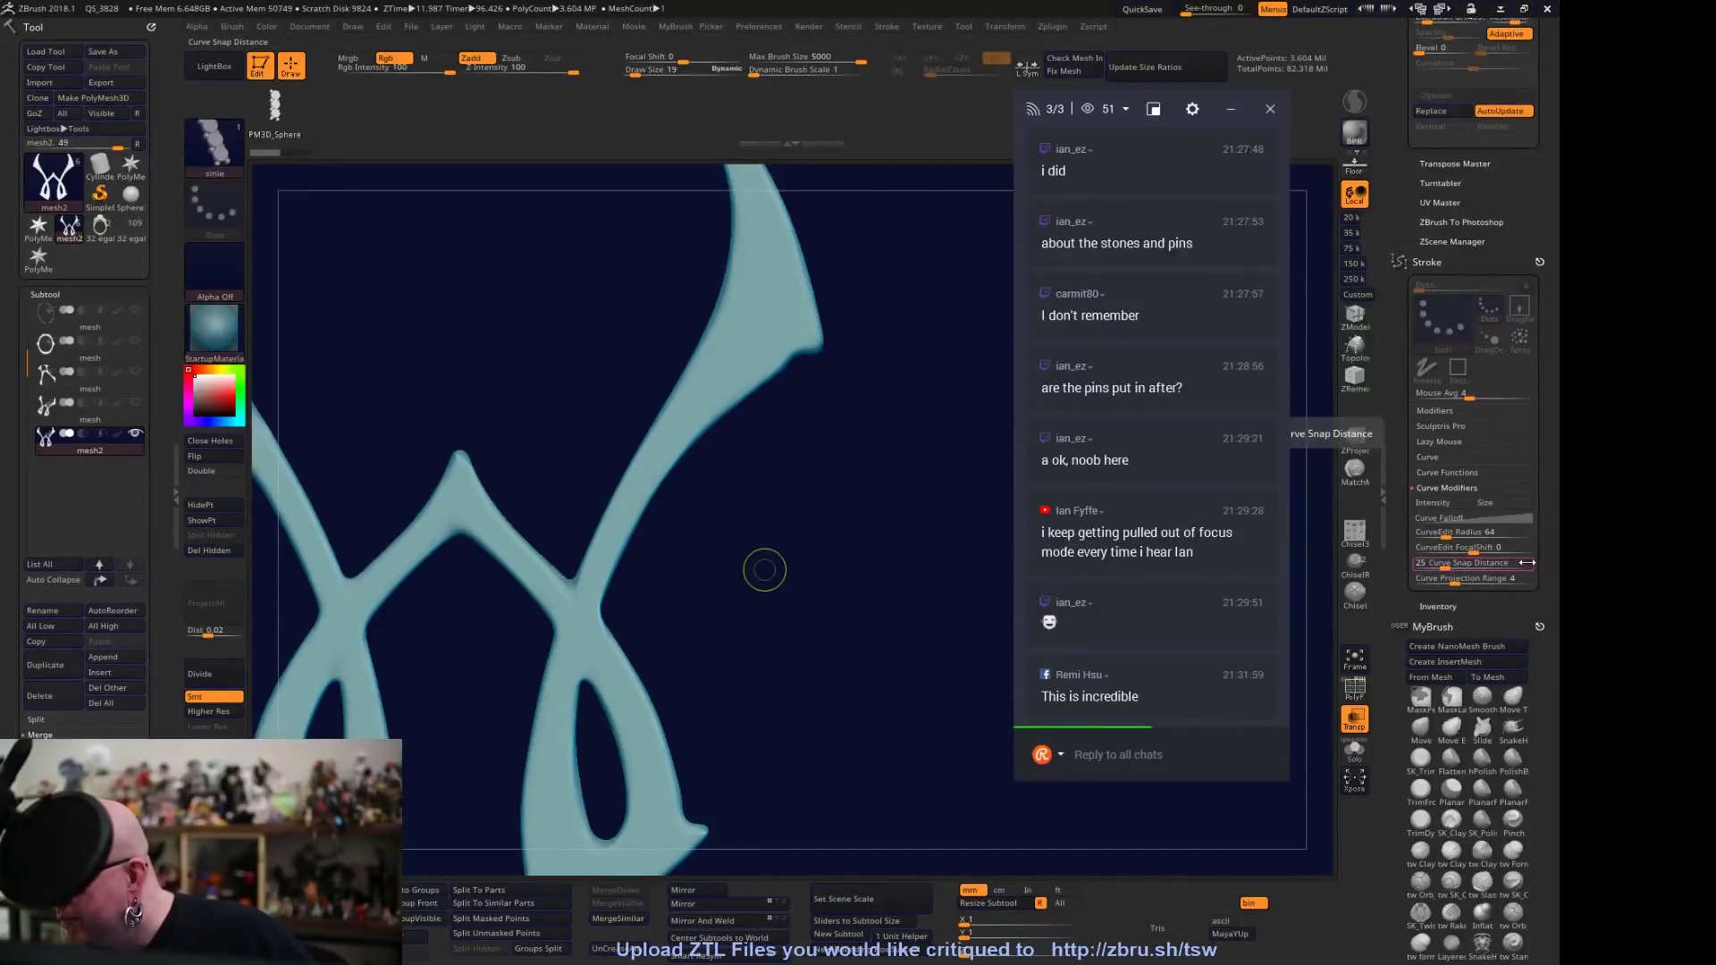
pyautogui.click(1465, 456)
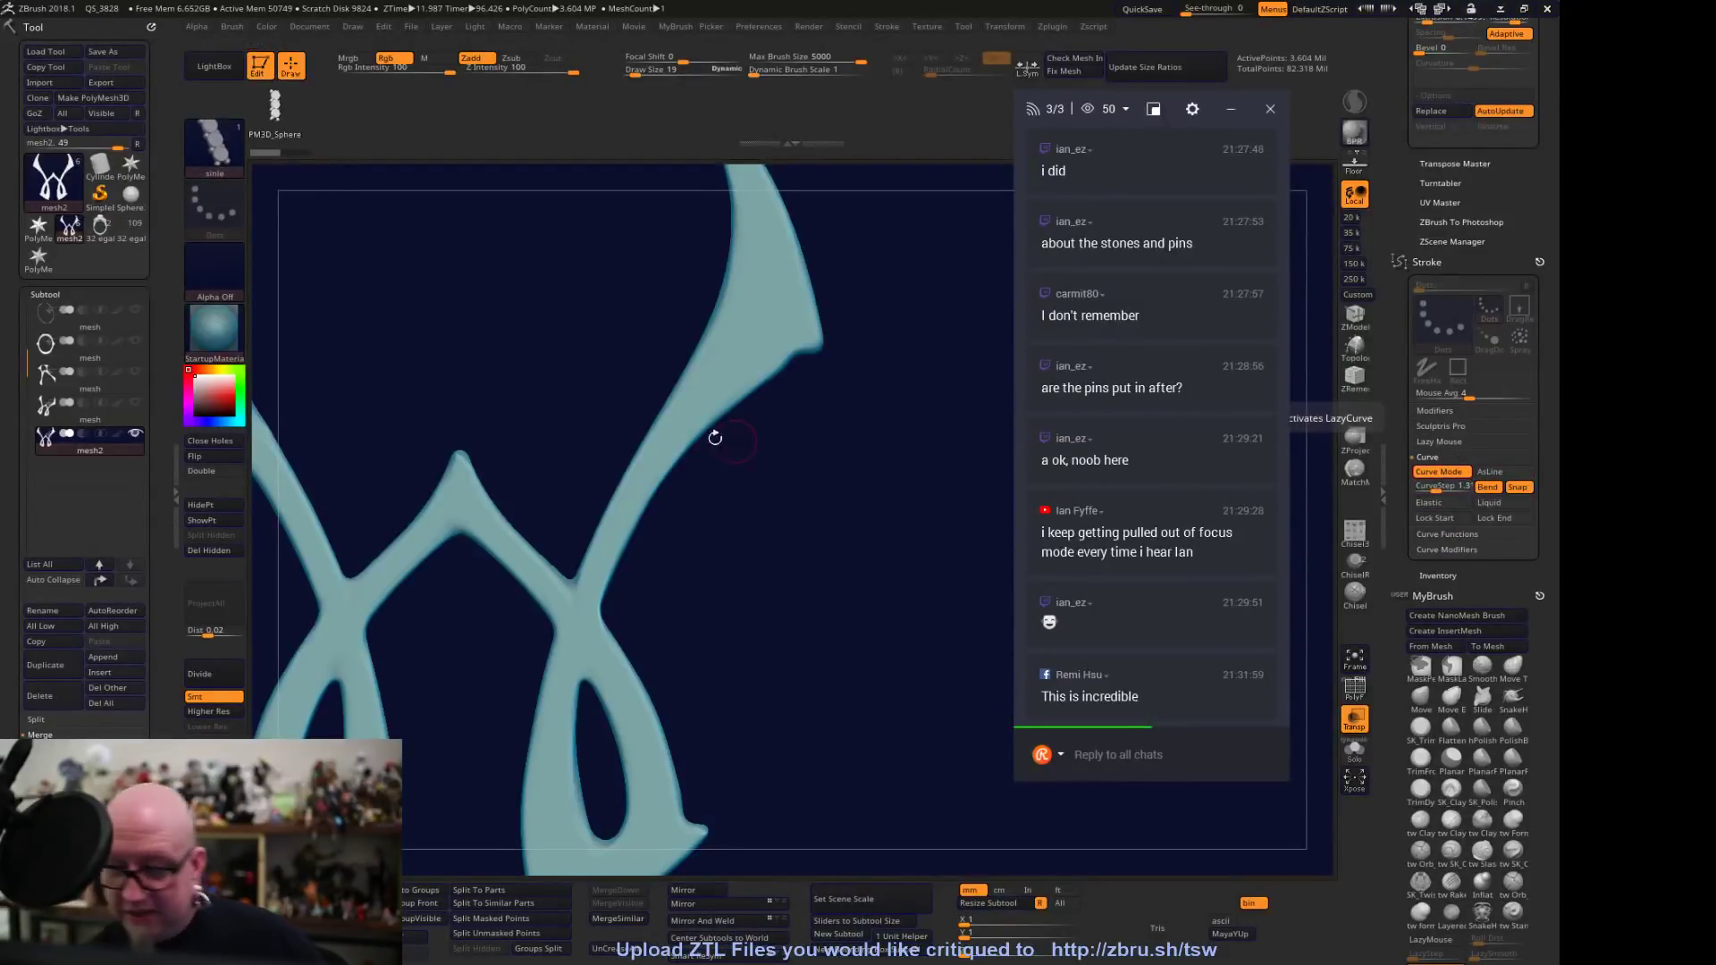
# Try a smoother curve of stones and pins down the frame's arm to the loop junction, and undo it
pyautogui.moveTo(714, 379); pyautogui.dragTo(603, 556)
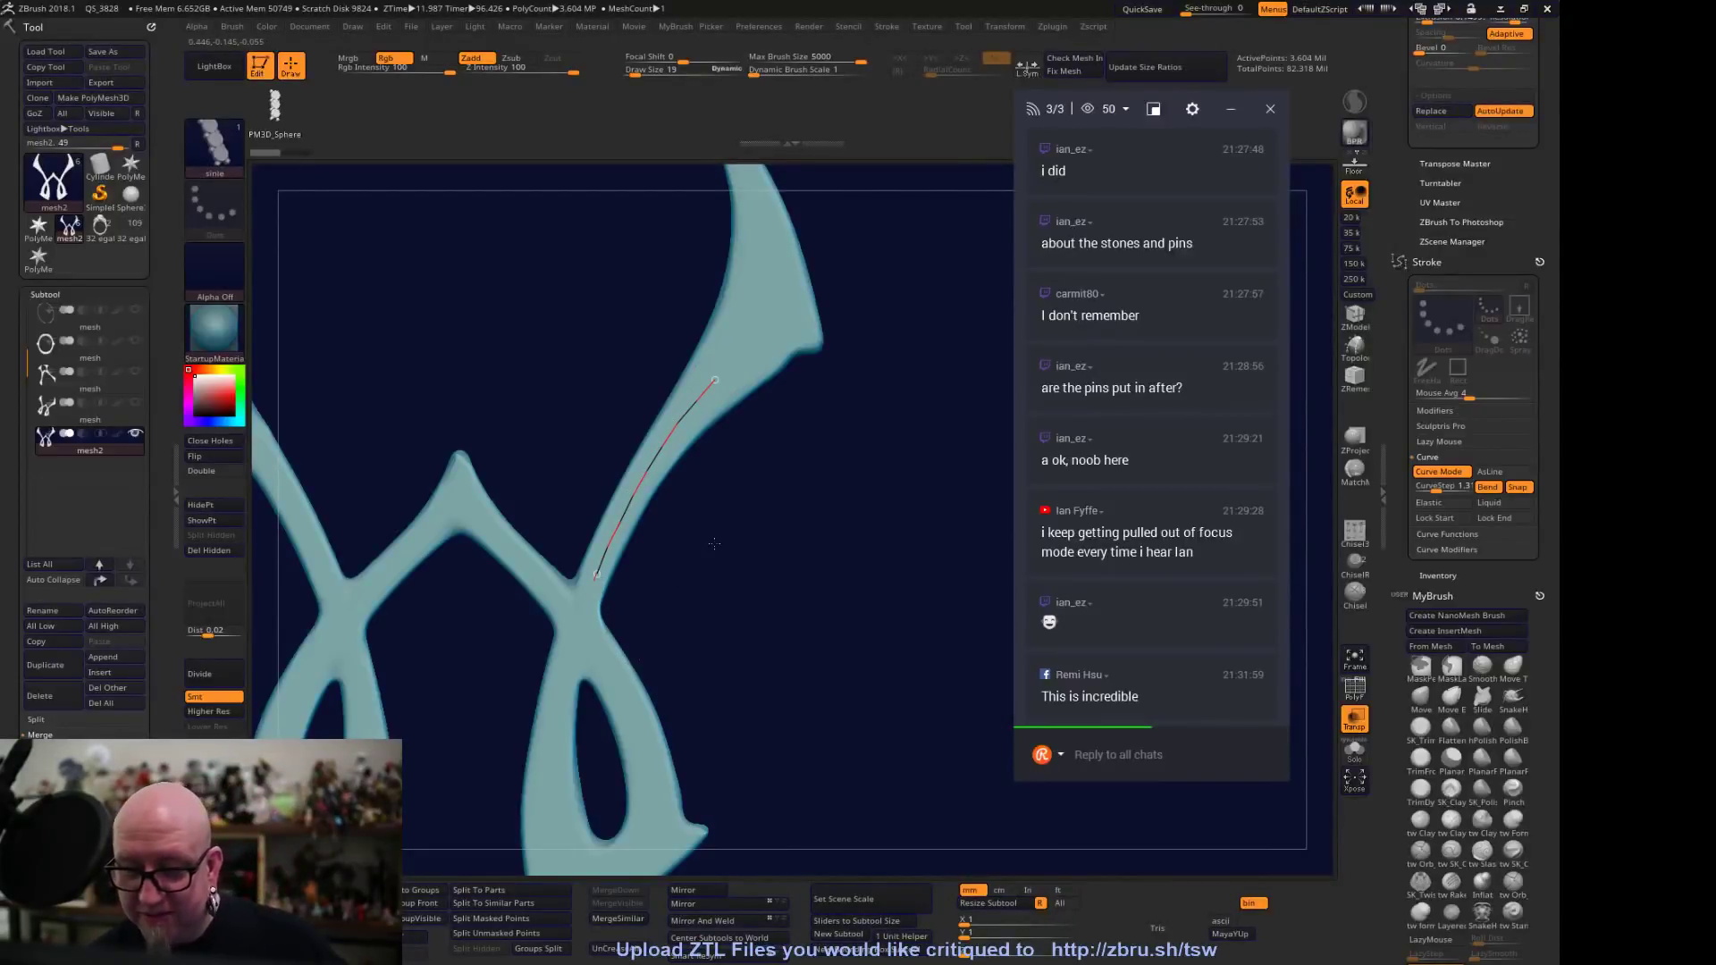
pyautogui.moveTo(825, 580)
pyautogui.mouseDown()
pyautogui.moveTo(792, 509)
pyautogui.moveTo(822, 552)
pyautogui.mouseUp()
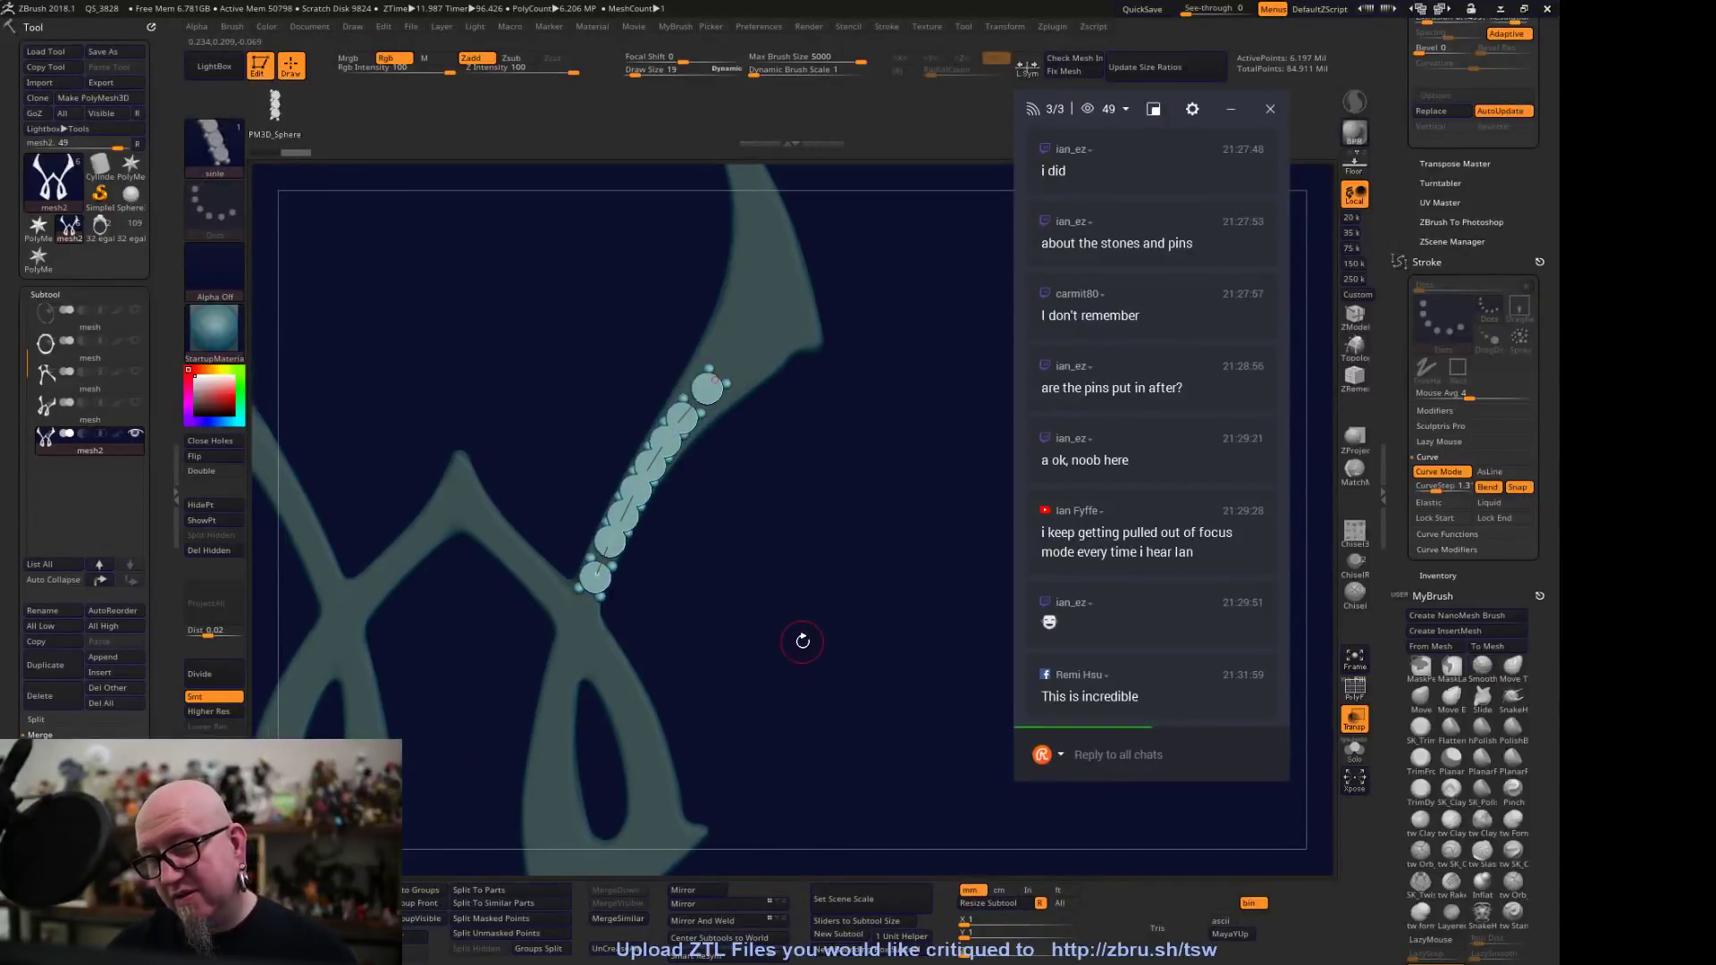
pyautogui.hotkey('ctrl', 'z')
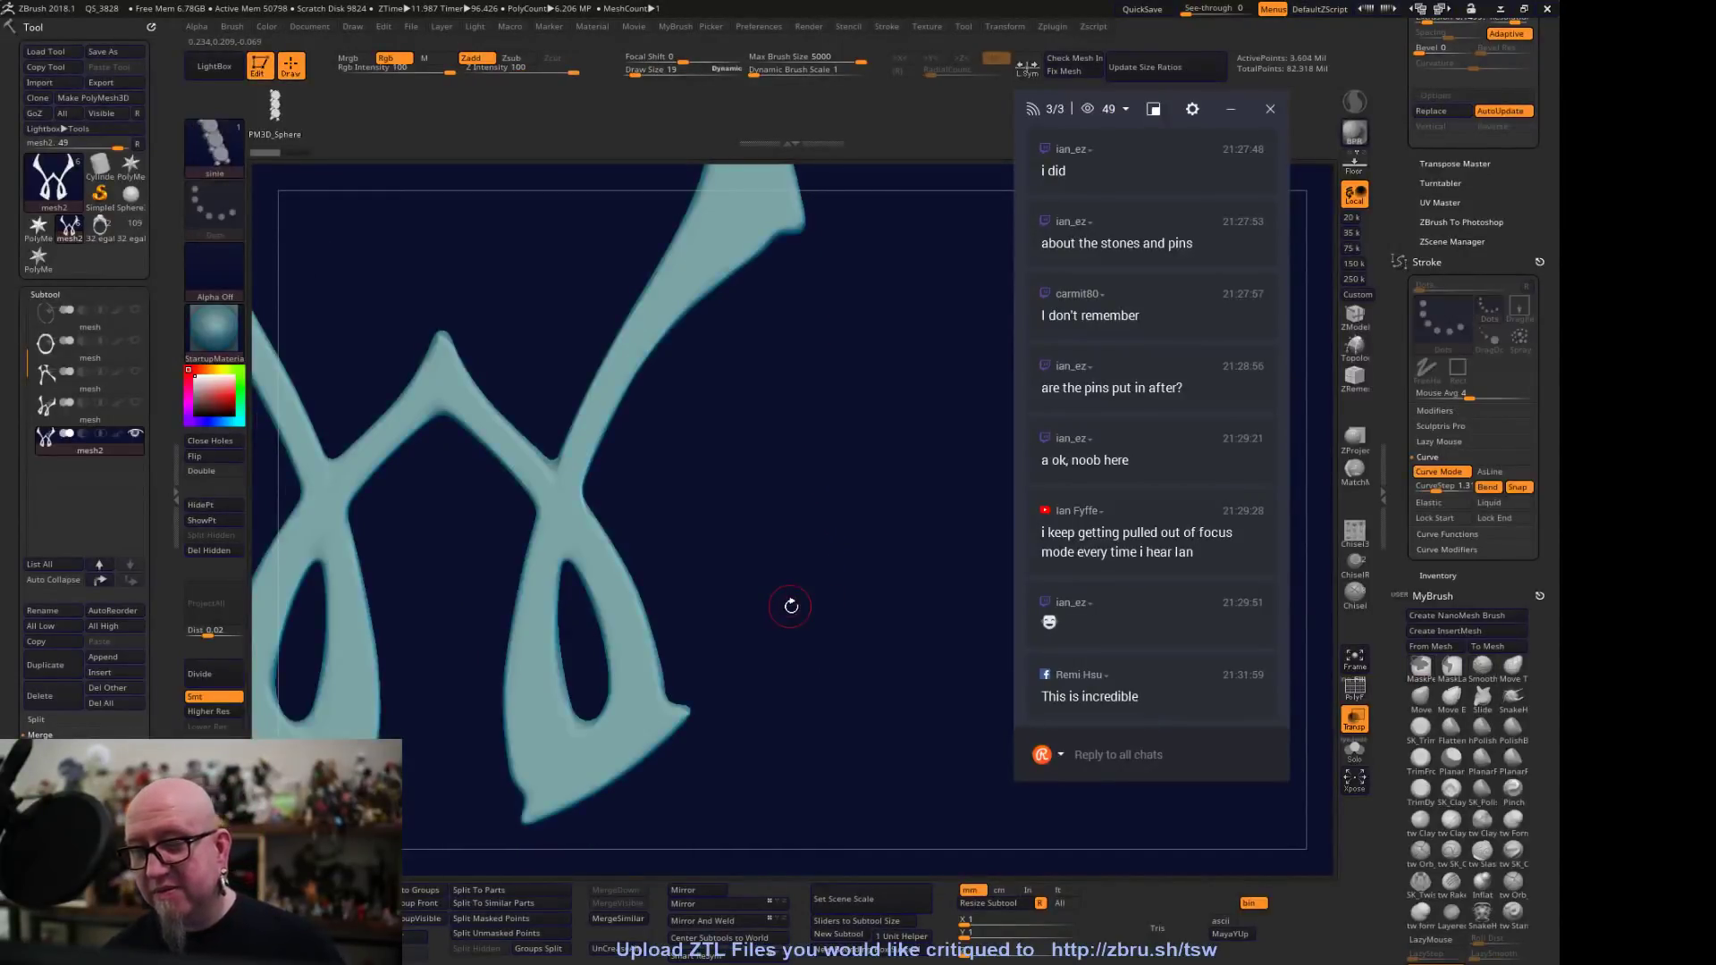
# Switch to the "IM single bead w_stones" insert brush, try one insertion on the frame's arm, and undo it
pyautogui.moveTo(1545, 655)
pyautogui.mouseDown()
pyautogui.moveTo(1555, 53)
pyautogui.moveTo(1537, 179)
pyautogui.mouseUp()
pyautogui.click(1443, 332)
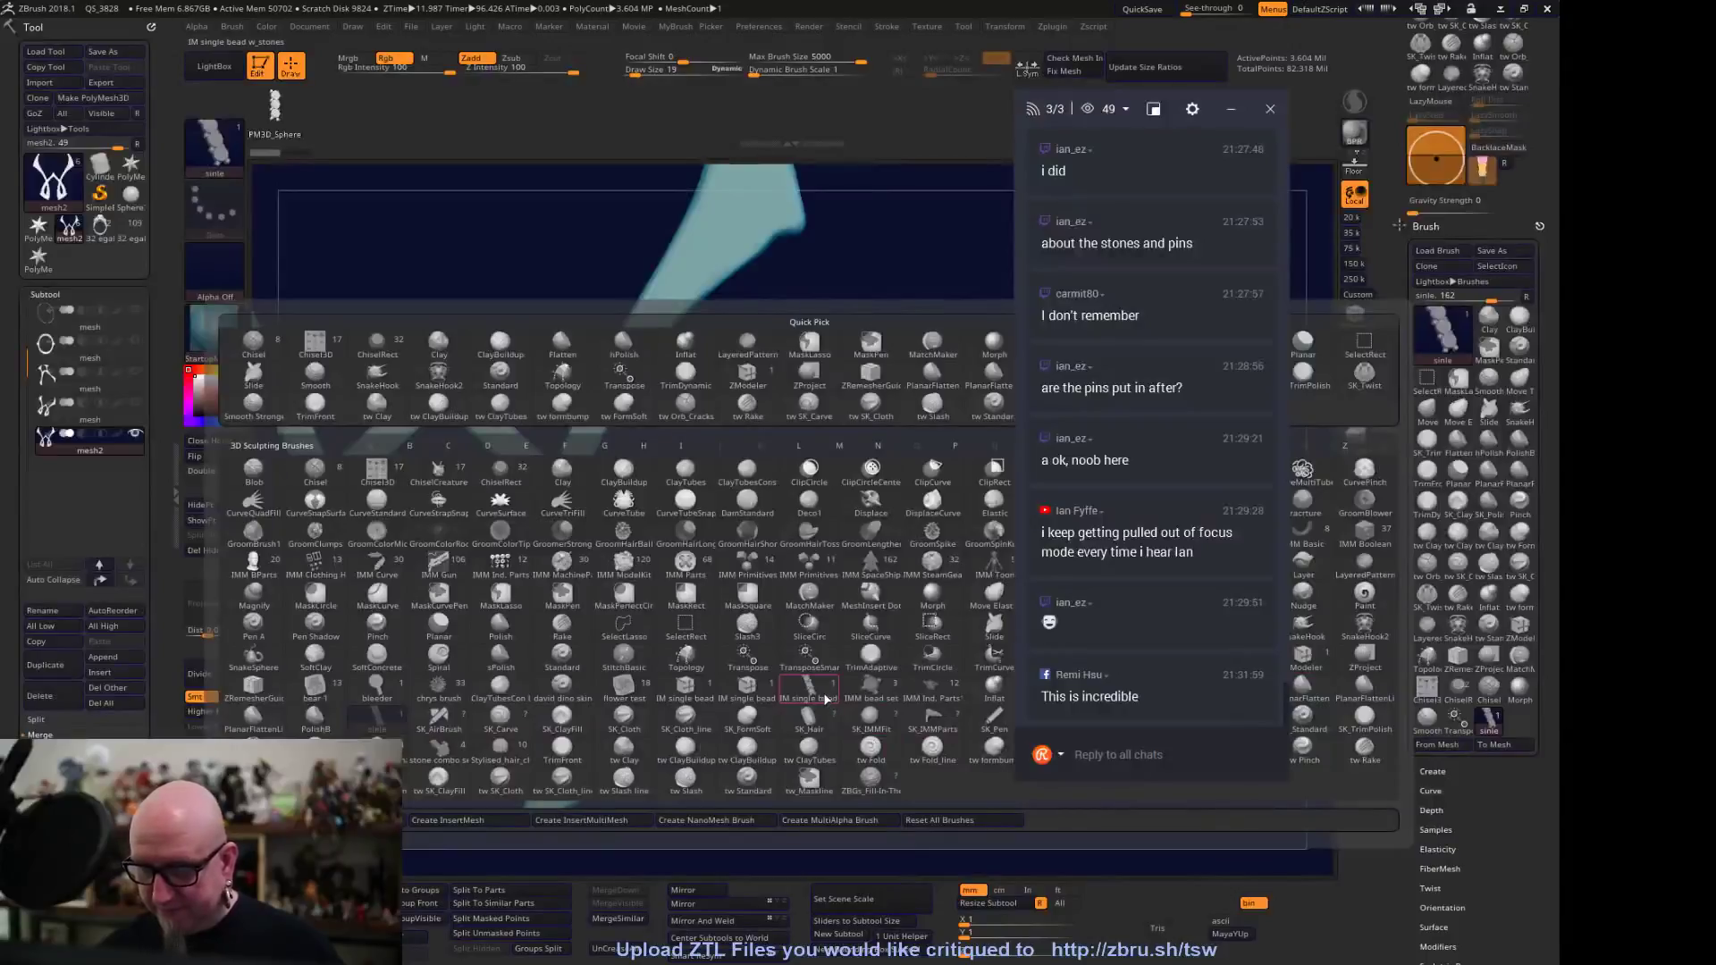
pyautogui.click(822, 686)
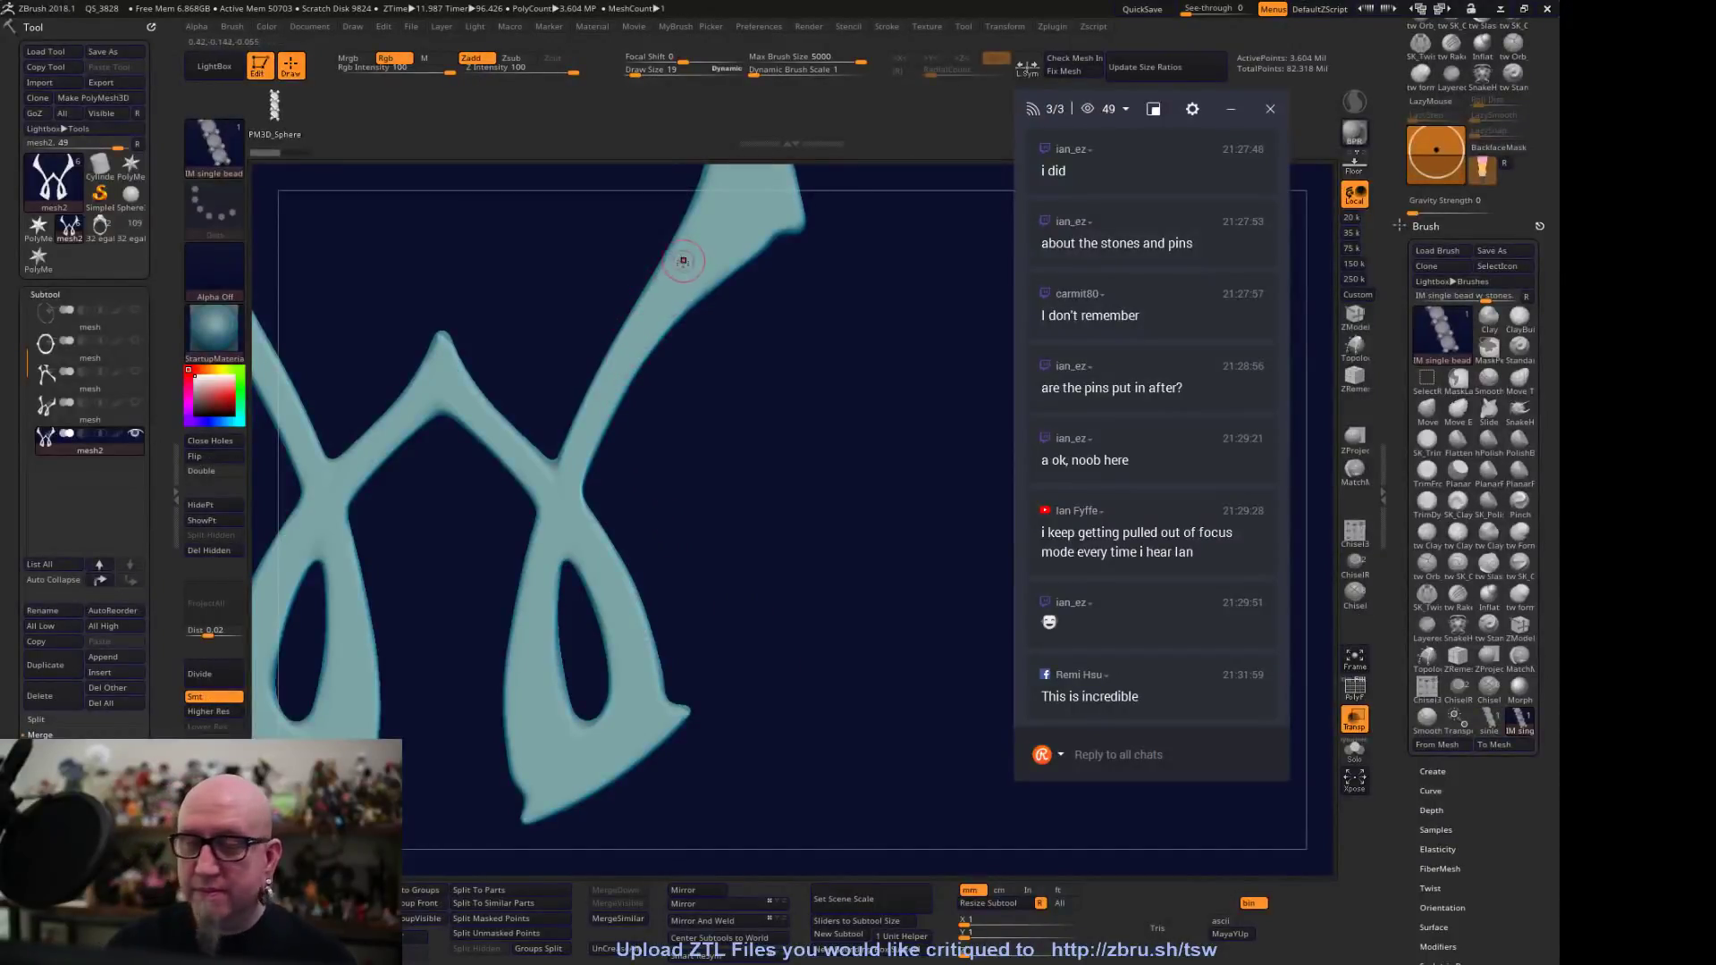
pyautogui.moveTo(683, 260); pyautogui.dragTo(579, 420)
pyautogui.hotkey('ctrl', 'z')
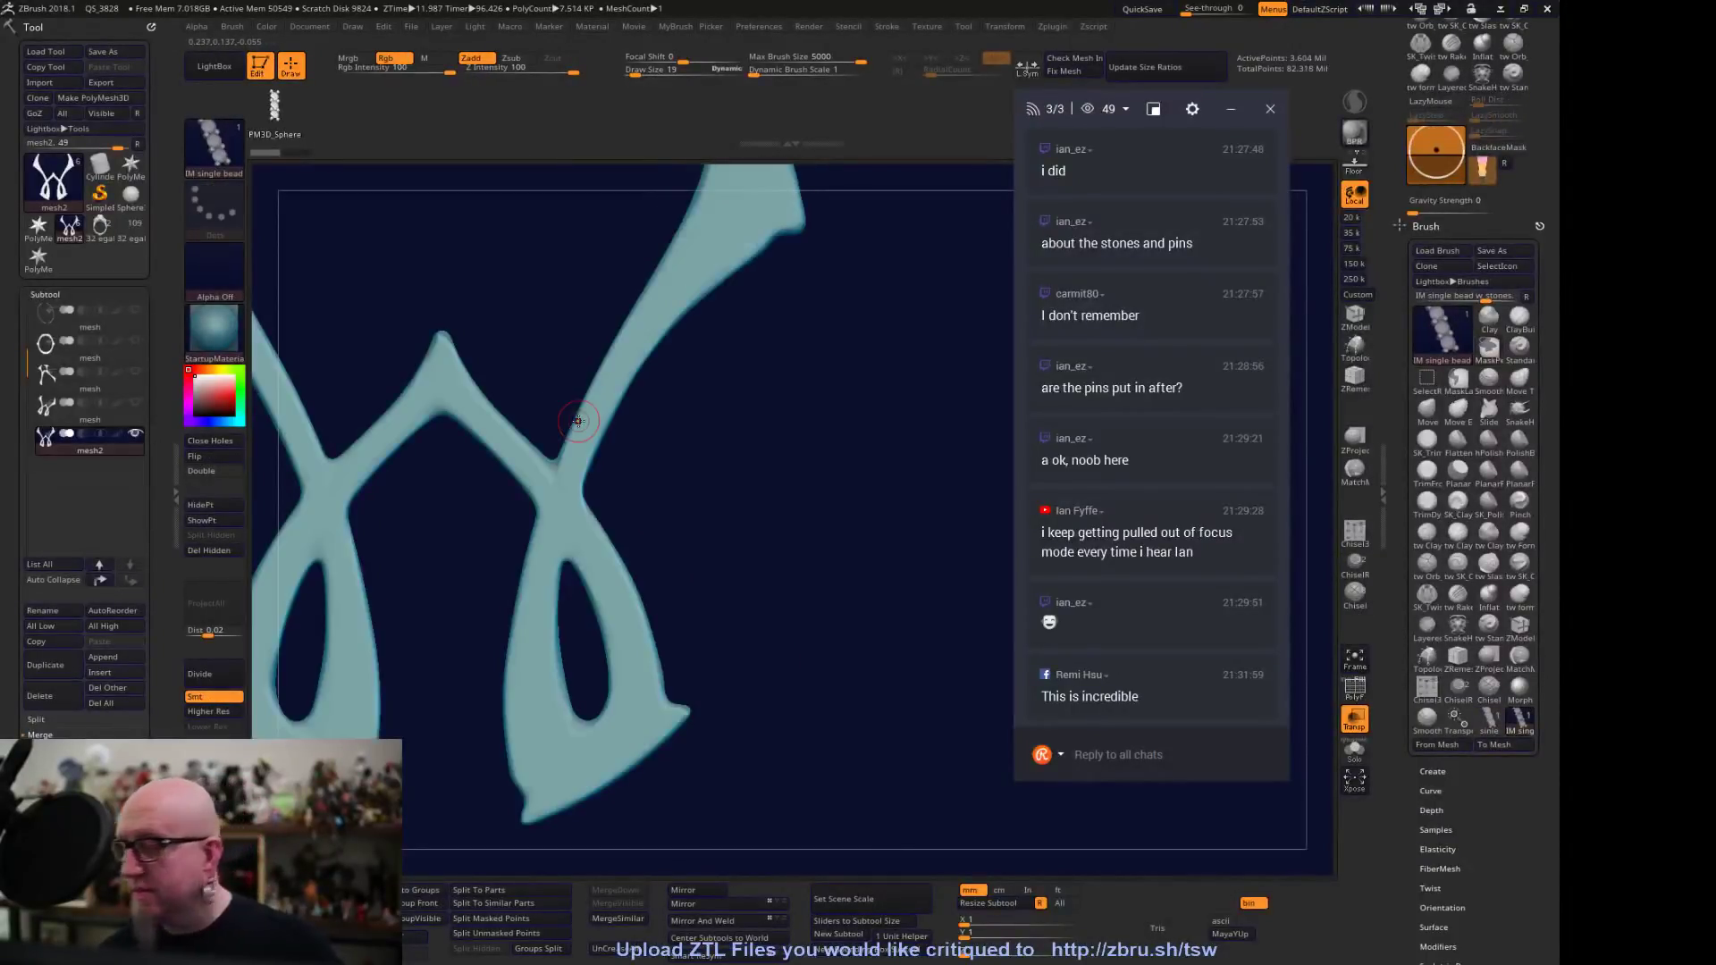
# Turn on Curve Mode for the bead brush, try a bead curve up the frame's arm, and undo it
pyautogui.scroll(3, 1557, 290)
pyautogui.scroll(5, 1557, 289)
pyautogui.click(1460, 353)
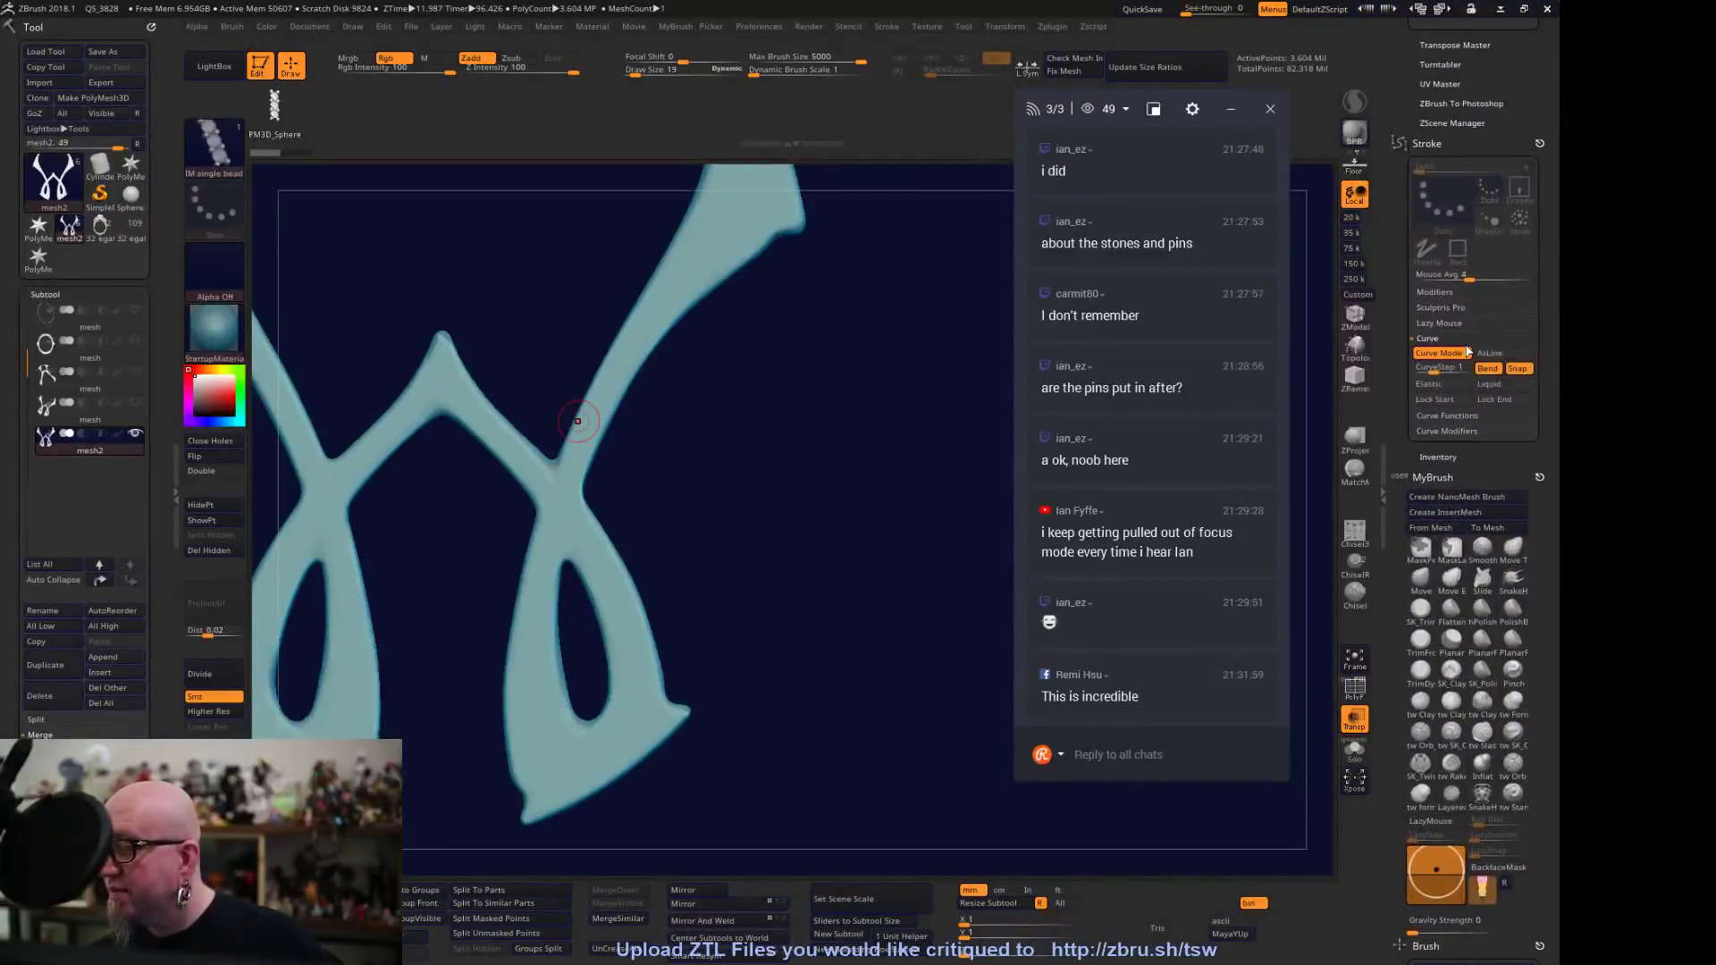
pyautogui.moveTo(568, 478); pyautogui.dragTo(665, 299)
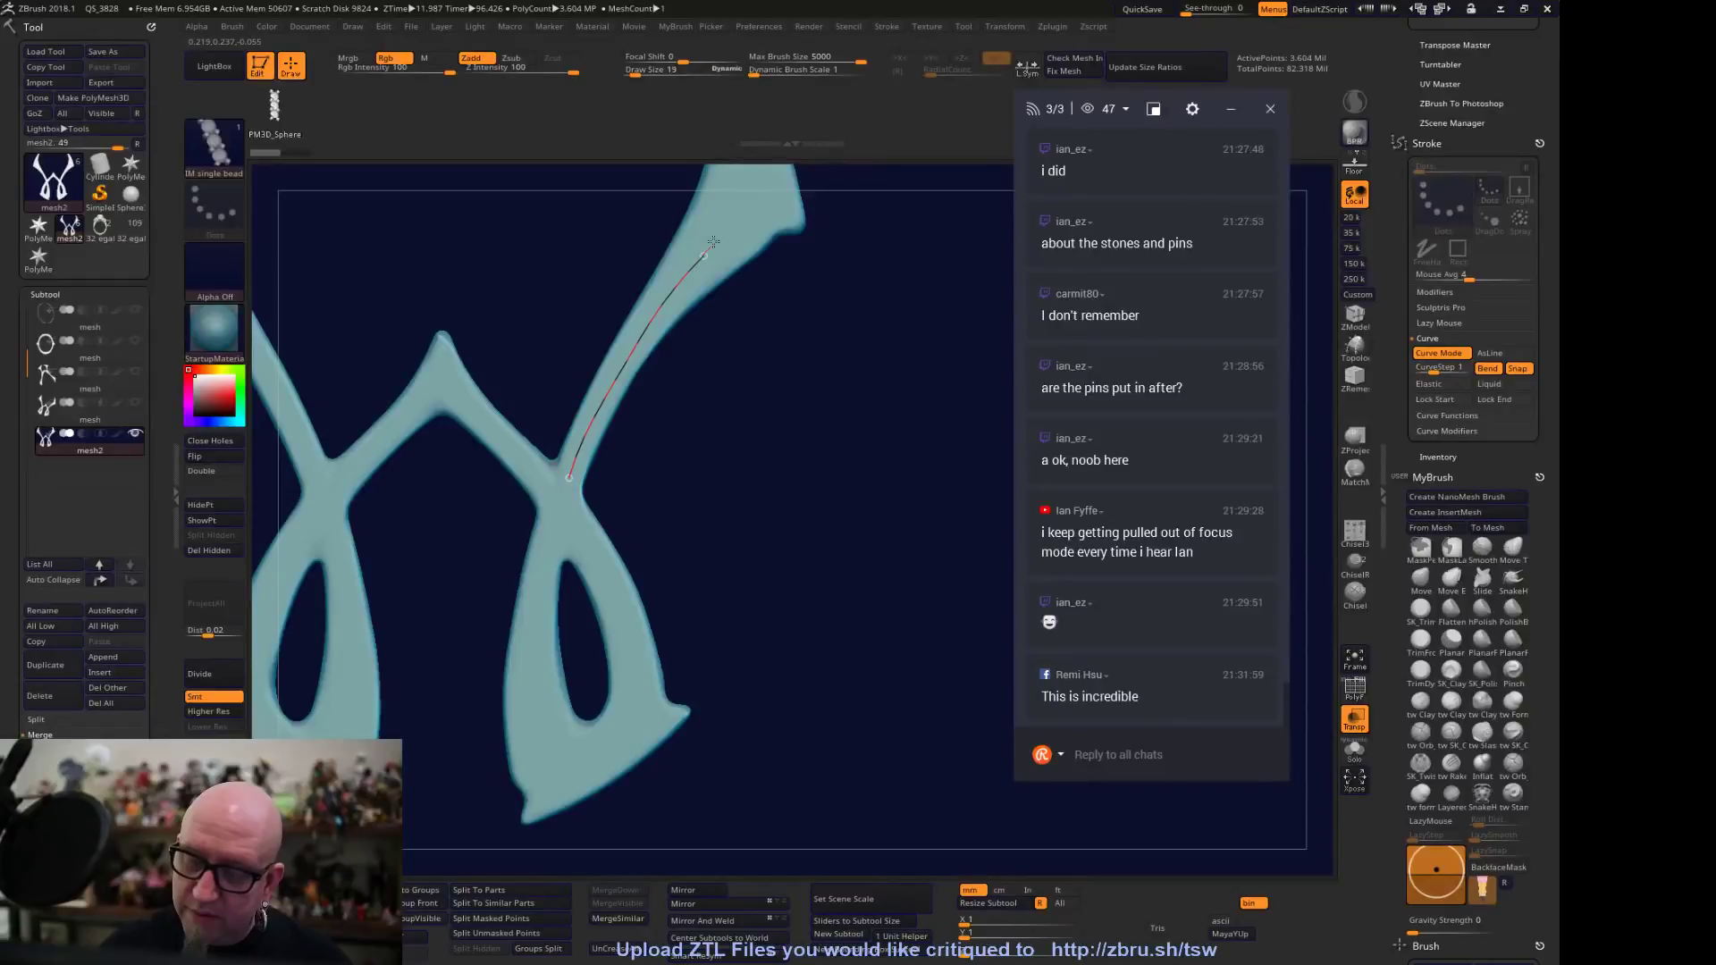
pyautogui.keyDown('alt'); pyautogui.moveTo(732, 587); pyautogui.dragTo(829, 691); pyautogui.keyUp('alt')
pyautogui.moveTo(811, 560); pyautogui.dragTo(756, 685)
pyautogui.hotkey('ctrl', 'z')
# Set the draw size to 24 and draw a curve of beads from the loop junction up the frame's arm
pyautogui.moveTo(735, 581)
pyautogui.mouseDown()
pyautogui.moveTo(701, 549)
pyautogui.moveTo(739, 424)
pyautogui.moveTo(605, 460)
pyautogui.moveTo(621, 465)
pyautogui.mouseUp()
pyautogui.press('space')
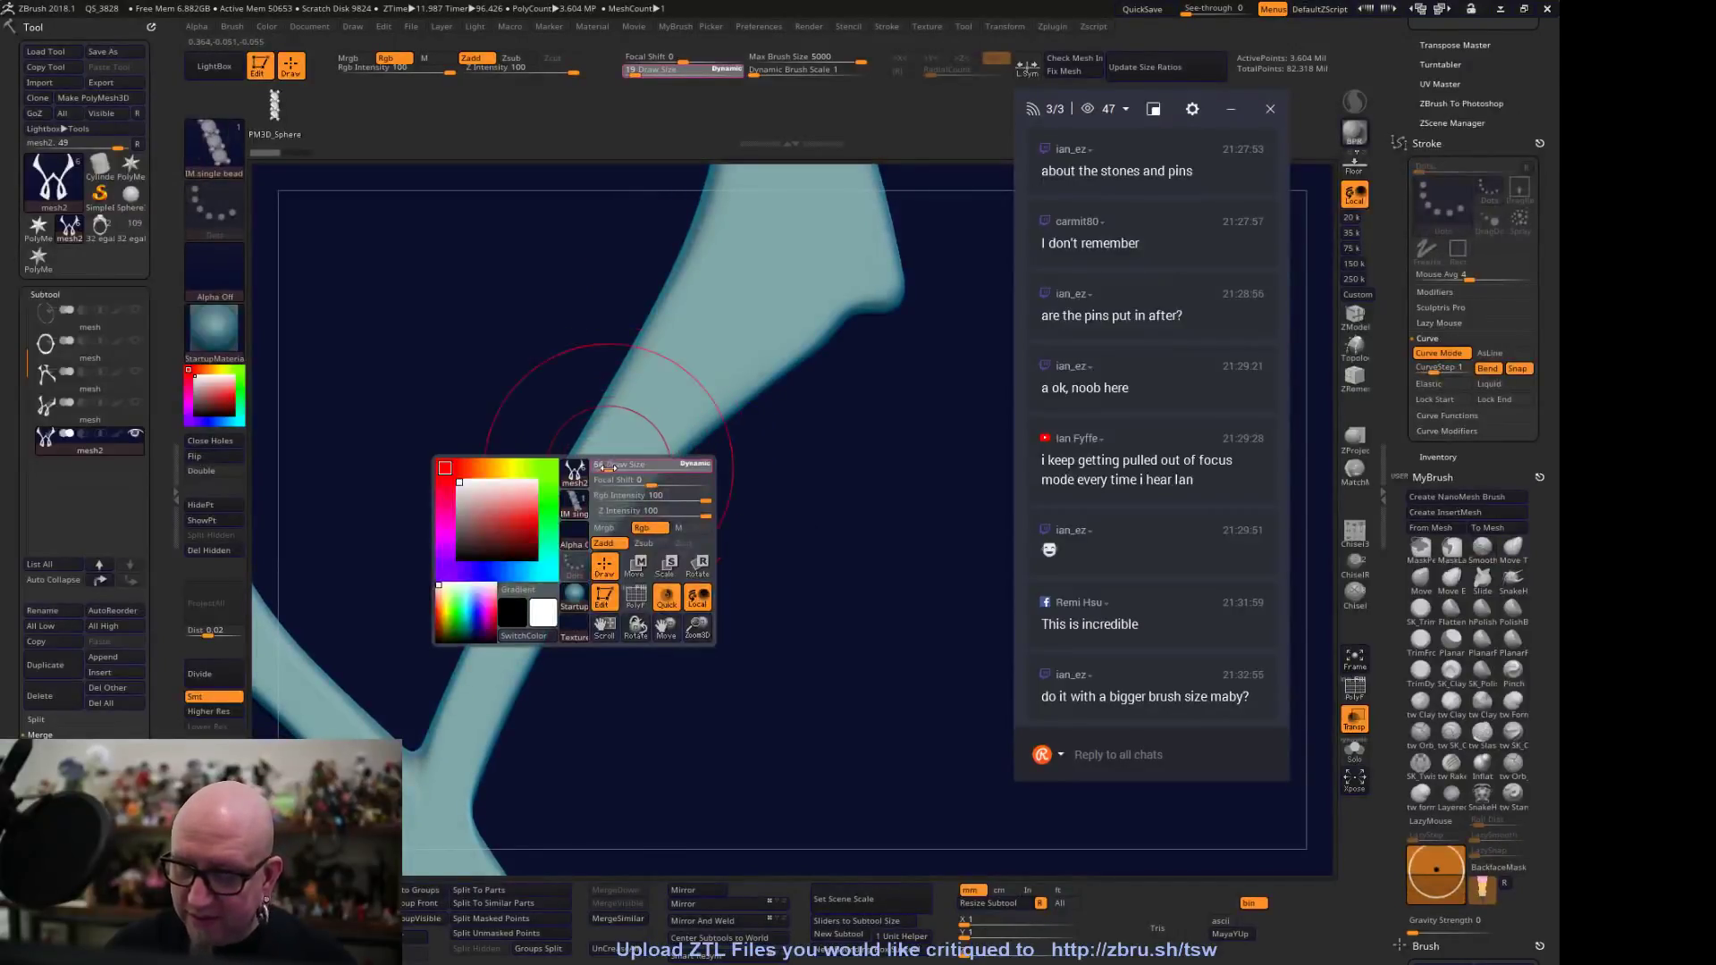
pyautogui.moveTo(728, 541); pyautogui.dragTo(633, 483)
pyautogui.moveTo(482, 640); pyautogui.dragTo(492, 621)
pyautogui.moveTo(549, 492); pyautogui.dragTo(714, 283)
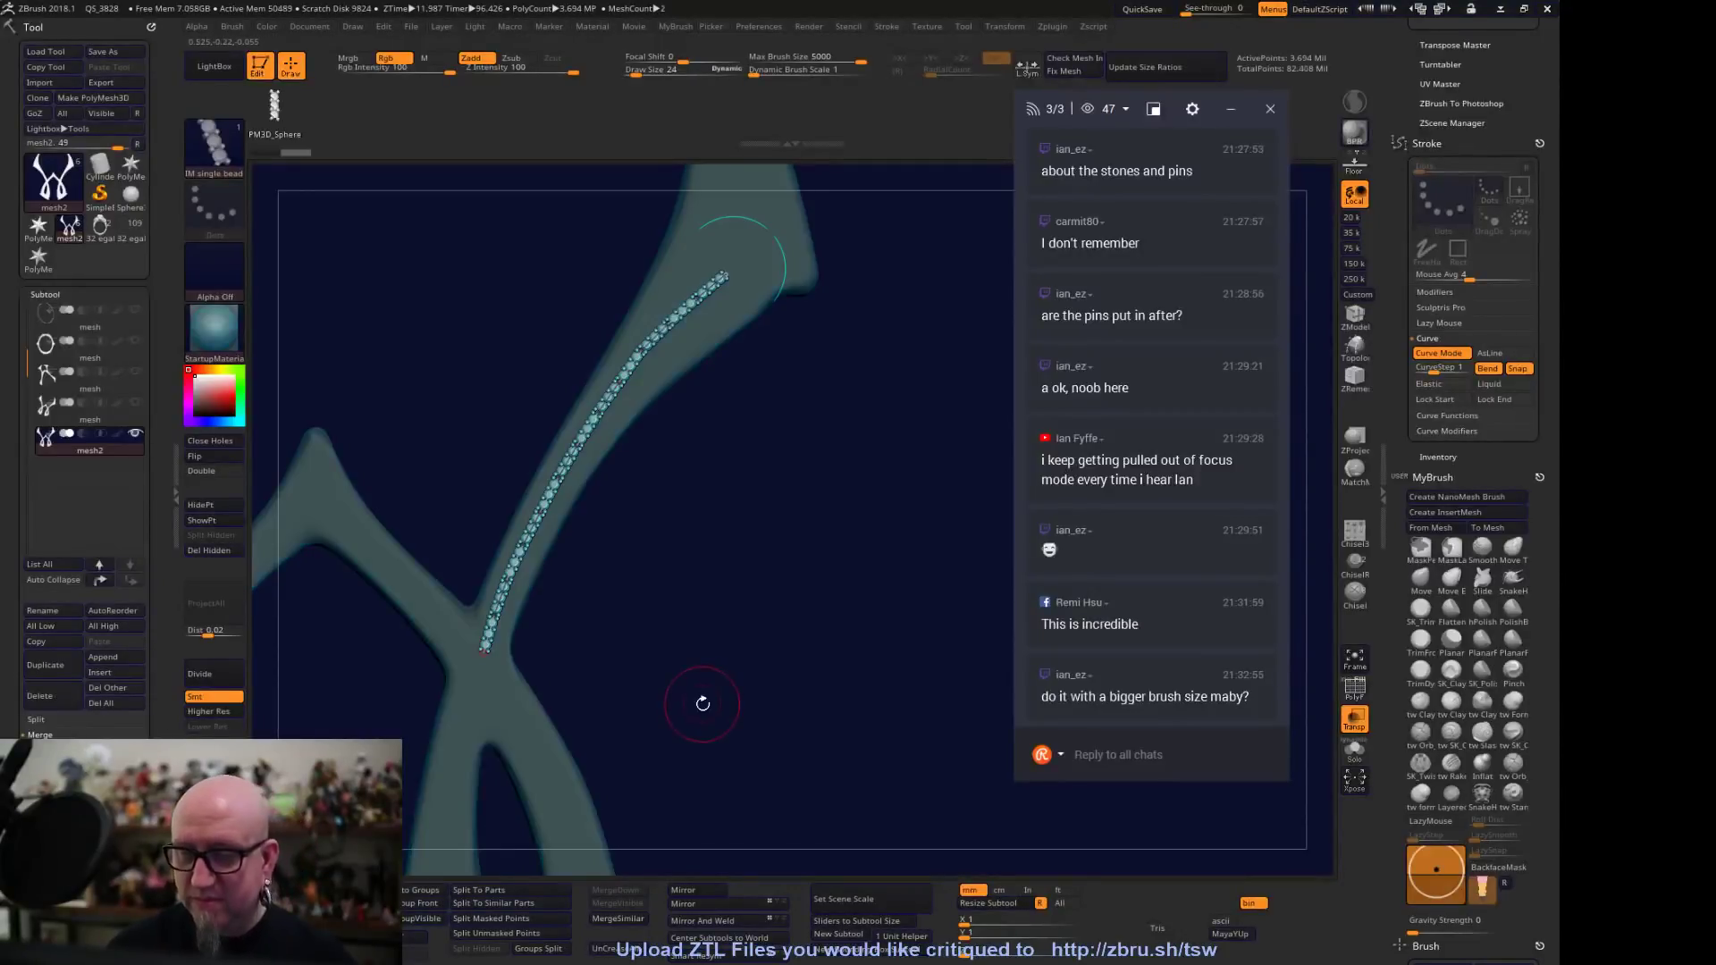
# Replace the small bead curve on the frame's arm with one drawn at draw size 64, and nudge its course
pyautogui.hotkey('ctrl', 'z')
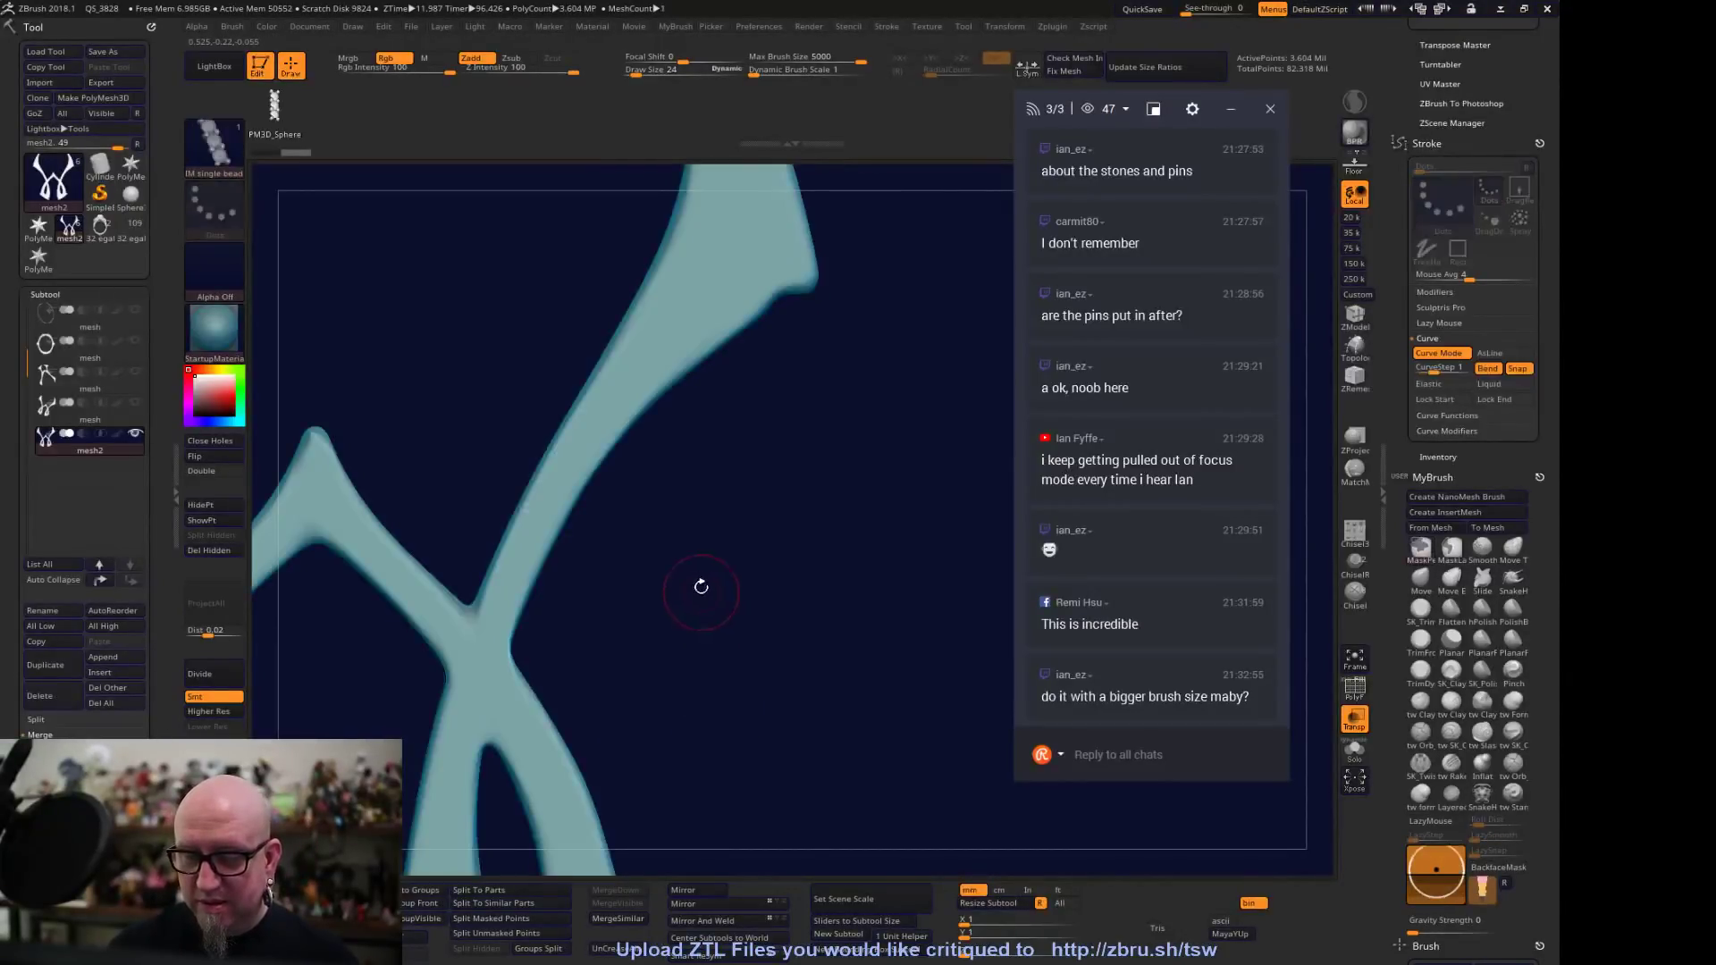
pyautogui.press('space')
pyautogui.moveTo(589, 487)
pyautogui.mouseDown()
pyautogui.moveTo(625, 487)
pyautogui.moveTo(608, 487)
pyautogui.mouseUp()
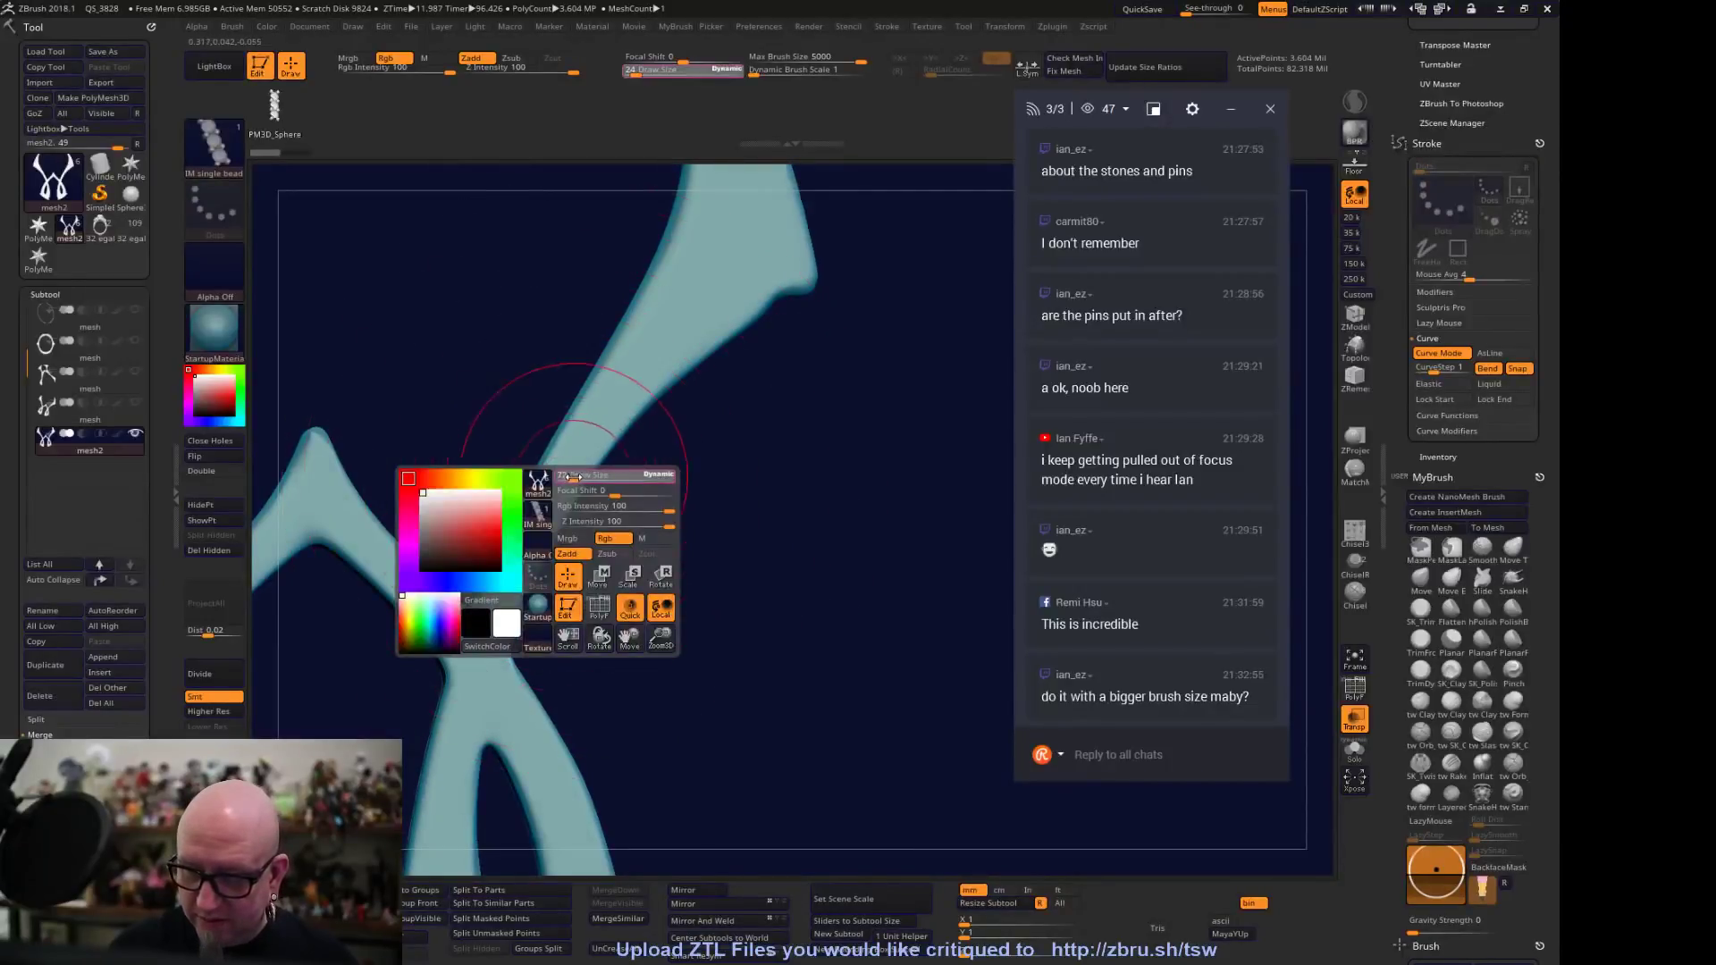
pyautogui.moveTo(665, 336); pyautogui.dragTo(738, 257)
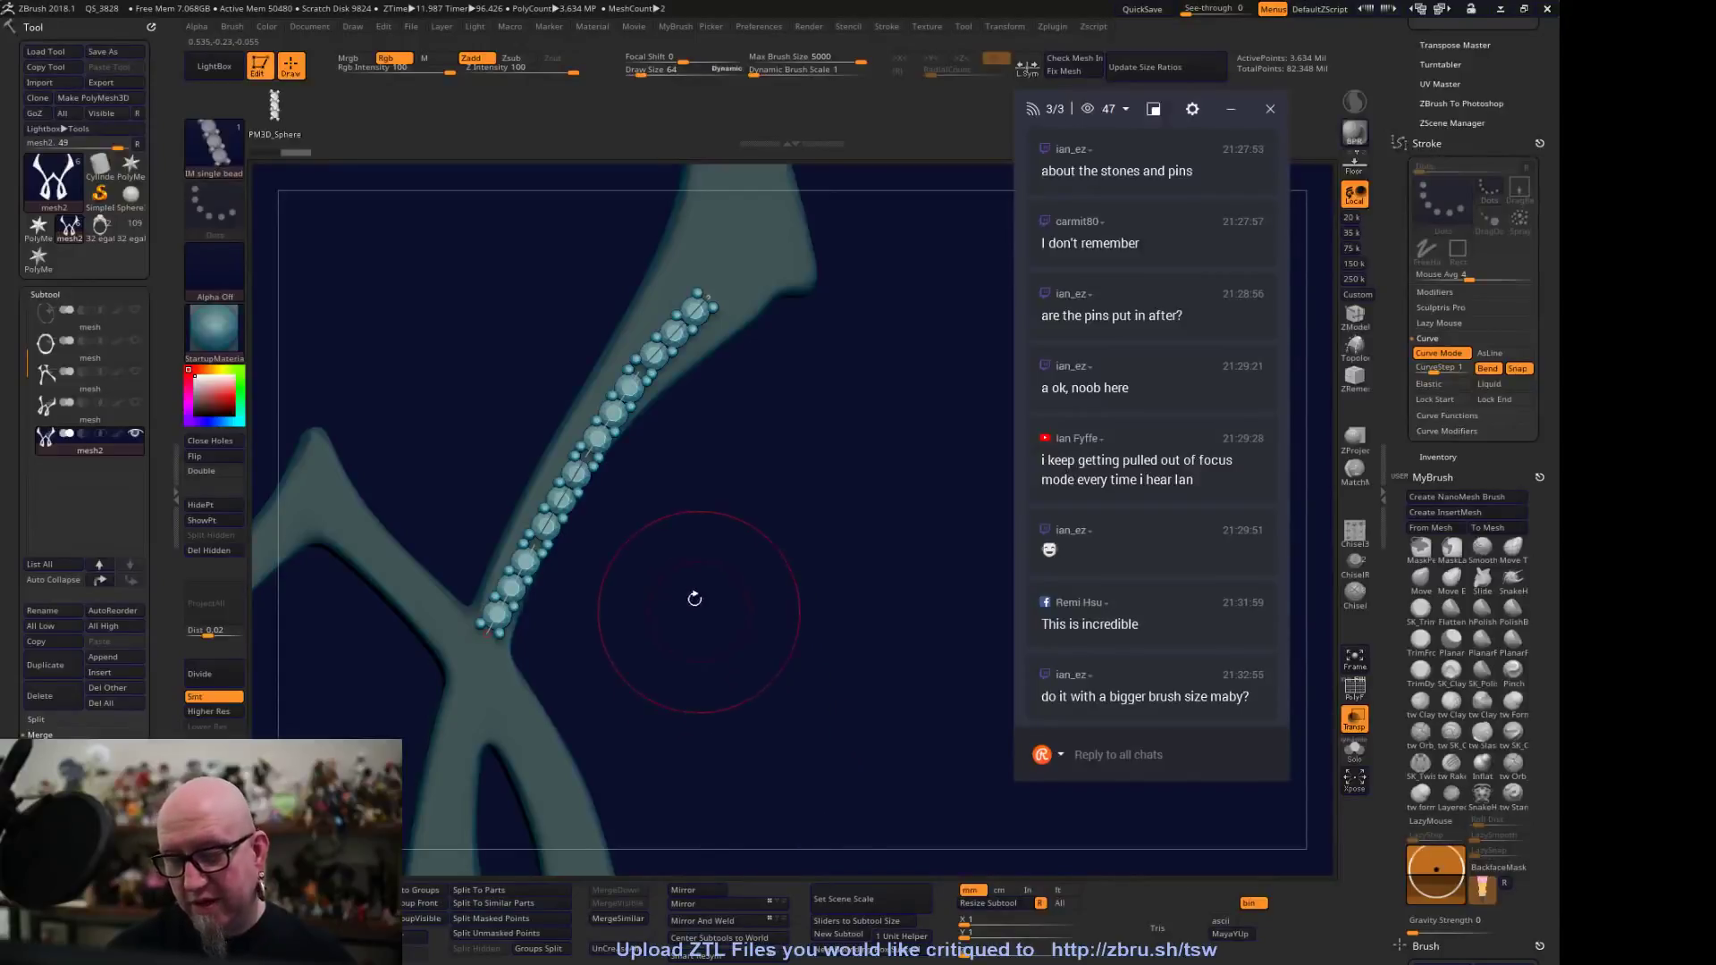
pyautogui.moveTo(576, 473); pyautogui.dragTo(548, 529)
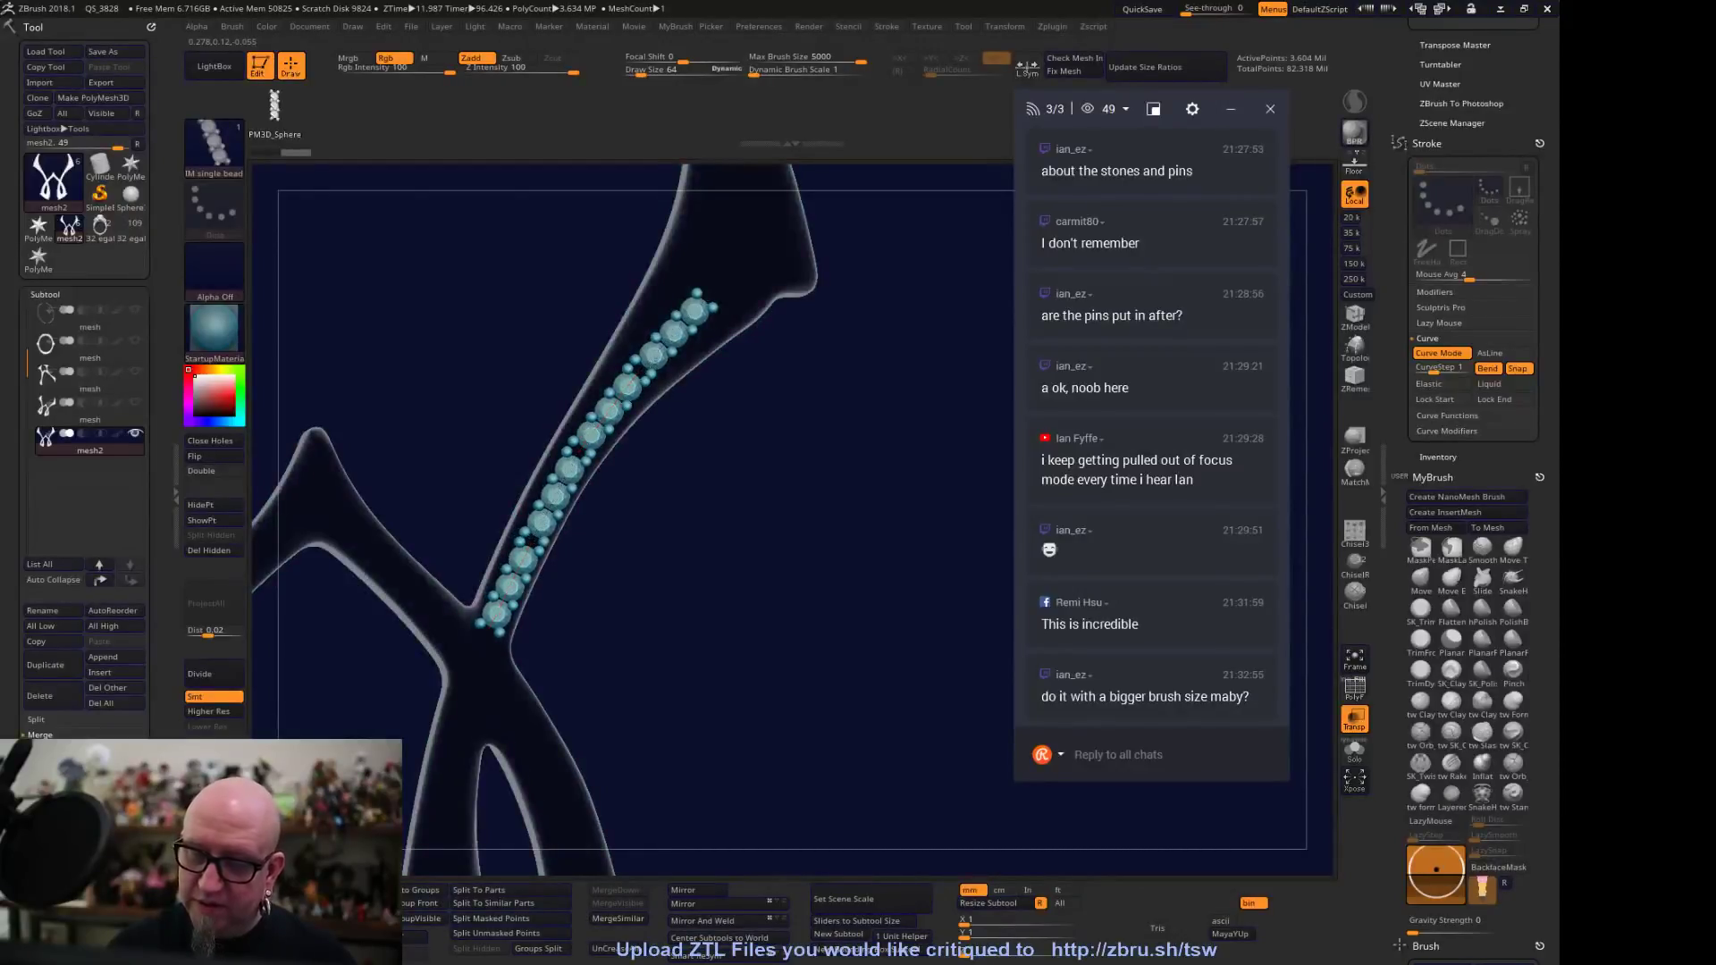
pyautogui.moveTo(578, 457)
pyautogui.mouseDown()
pyautogui.moveTo(648, 356)
pyautogui.moveTo(534, 534)
pyautogui.moveTo(572, 445)
pyautogui.mouseUp()
pyautogui.moveTo(713, 494); pyautogui.dragTo(742, 545)
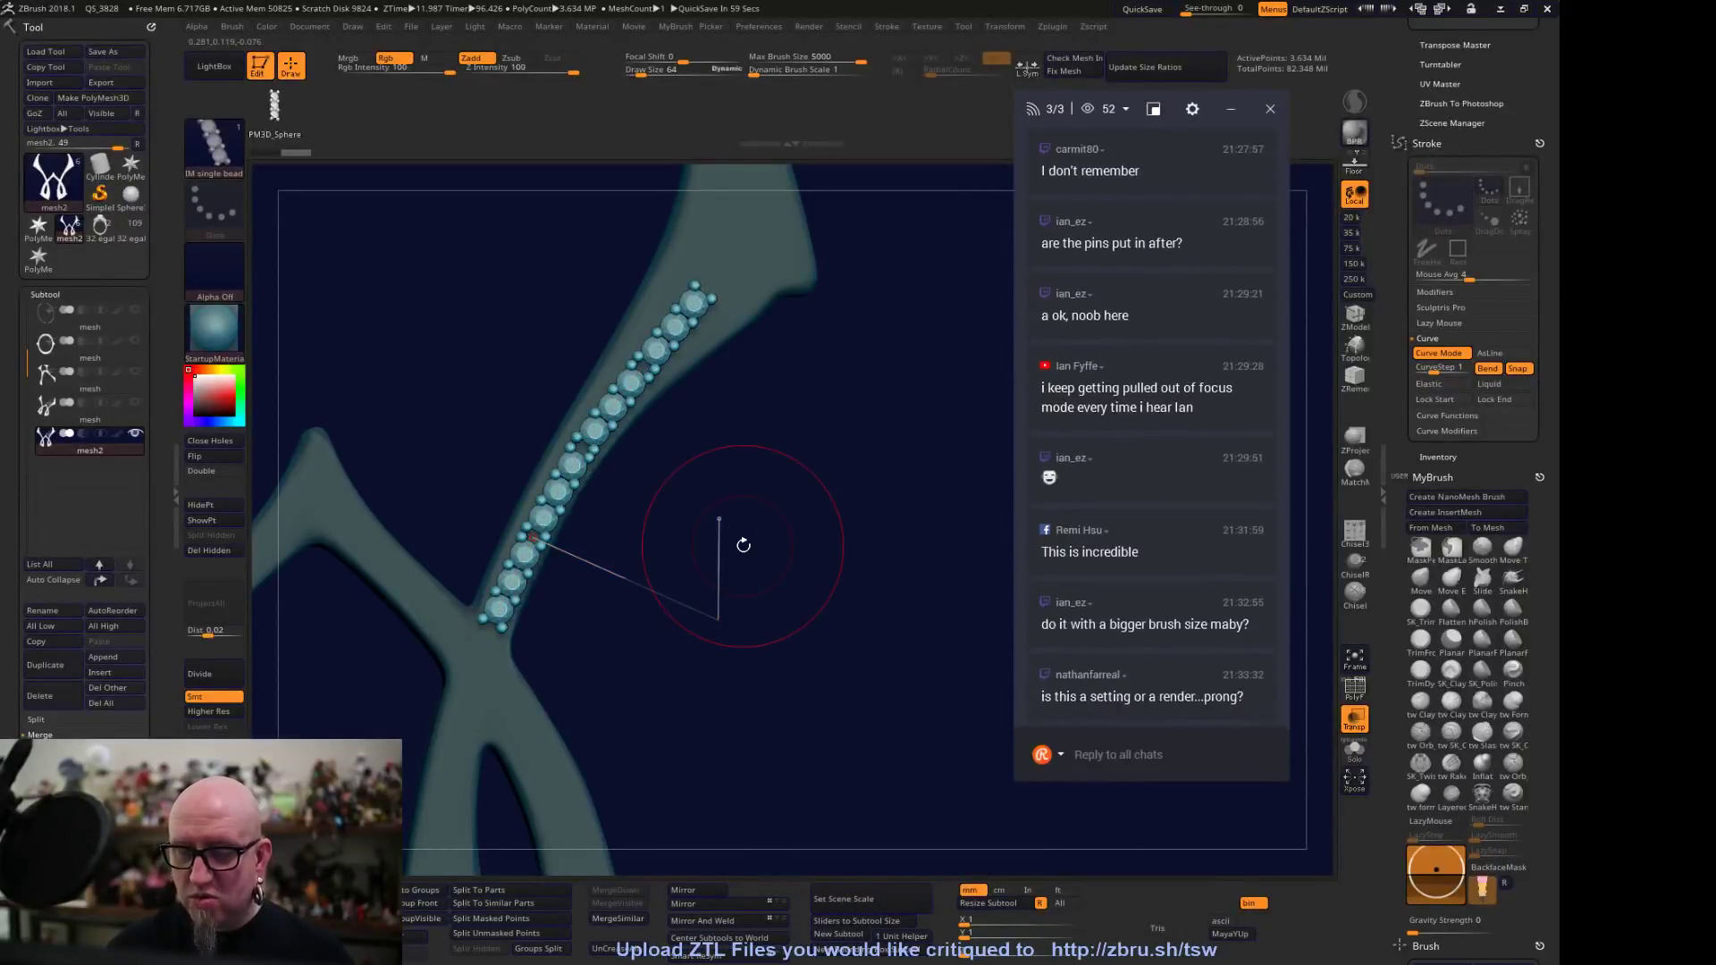
# Examine the inserted stones and pins from the side, close up and from above to check how they sit on the arm
pyautogui.click(752, 784)
pyautogui.moveTo(785, 712); pyautogui.dragTo(794, 746)
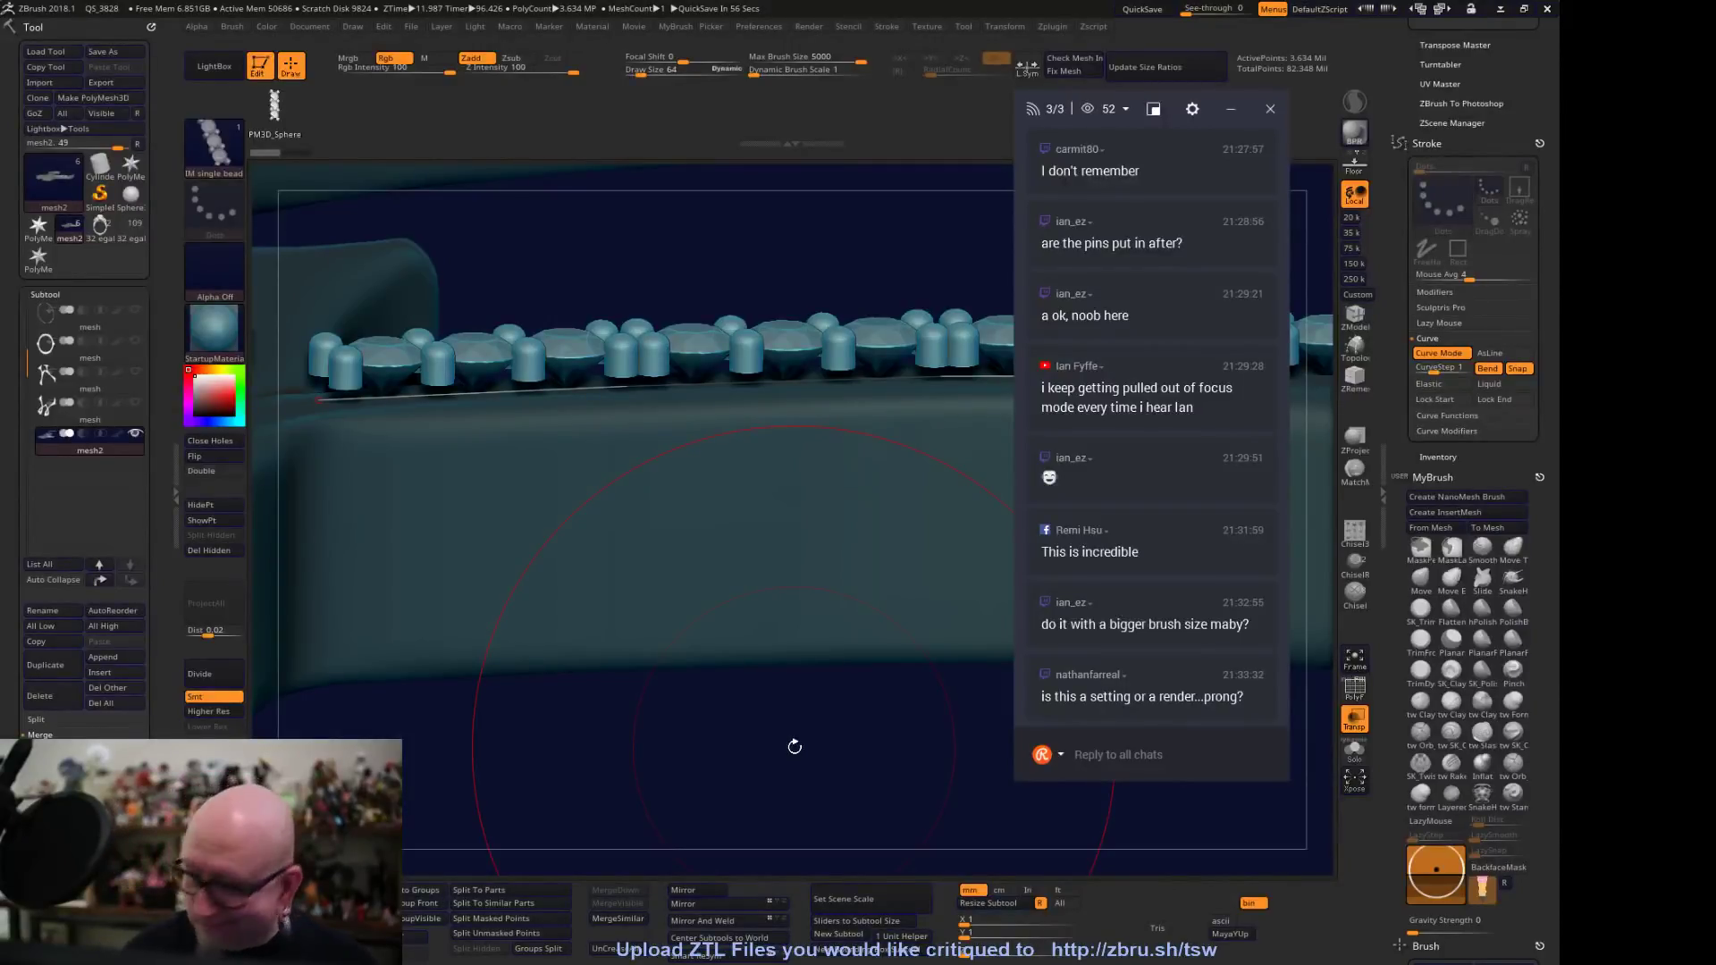
pyautogui.scroll(-5, 1555, 745)
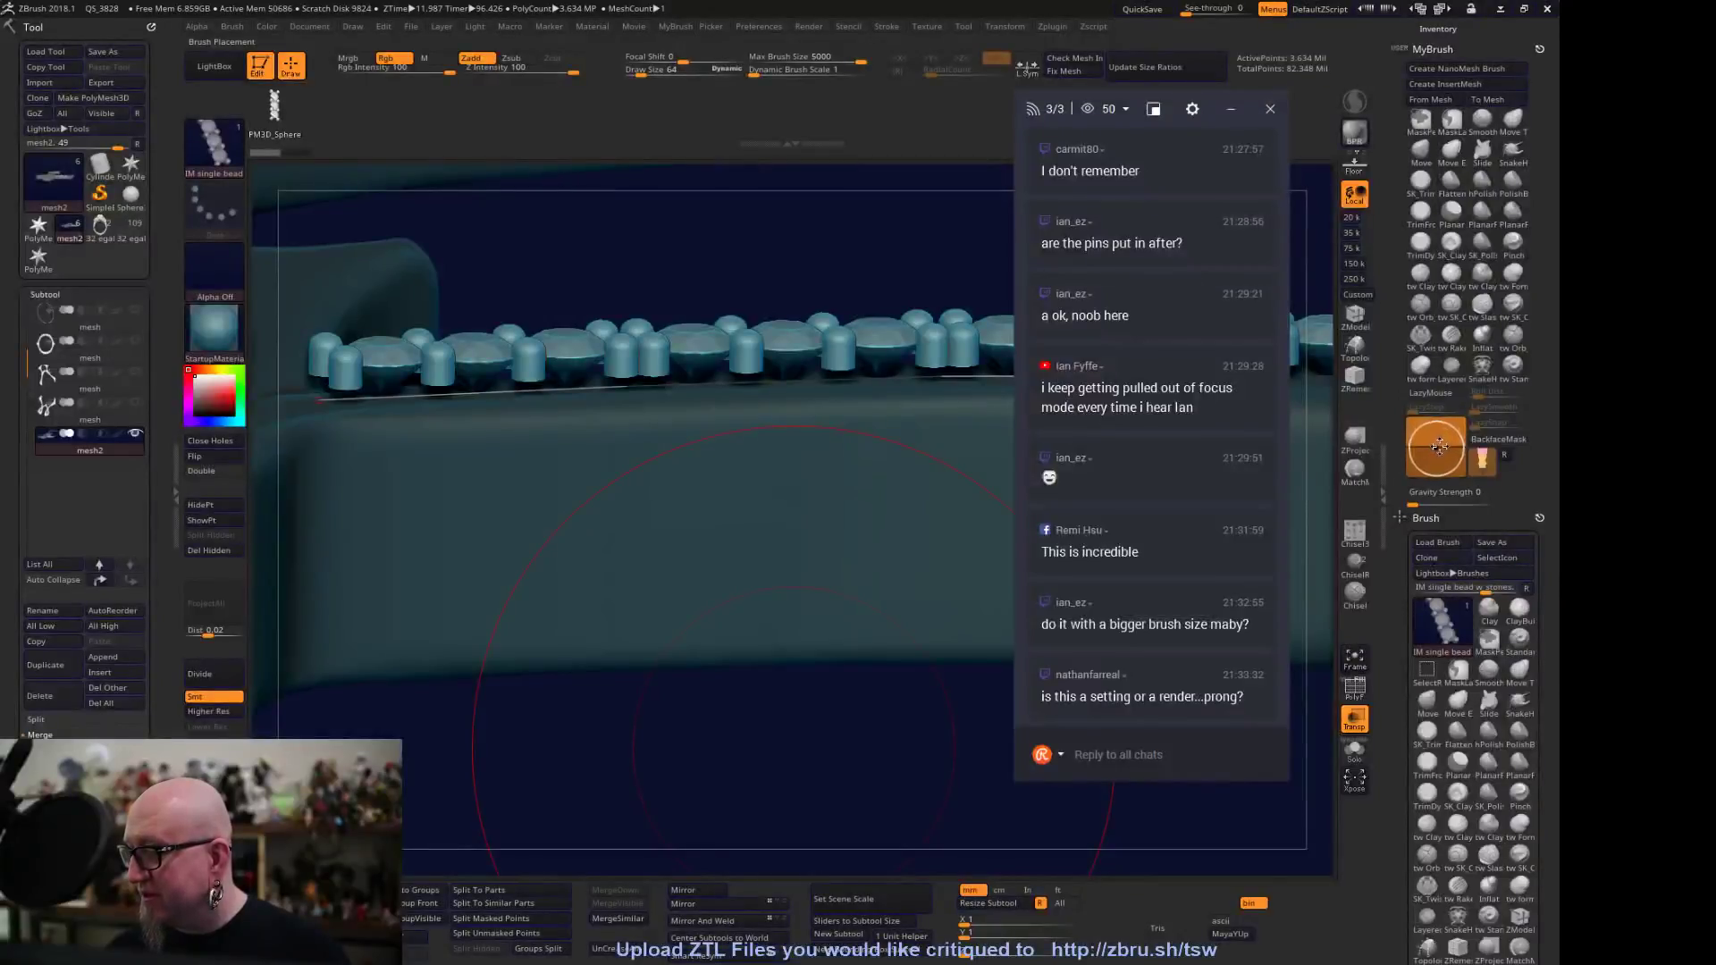
pyautogui.moveTo(572, 500); pyautogui.dragTo(589, 426, button='right')
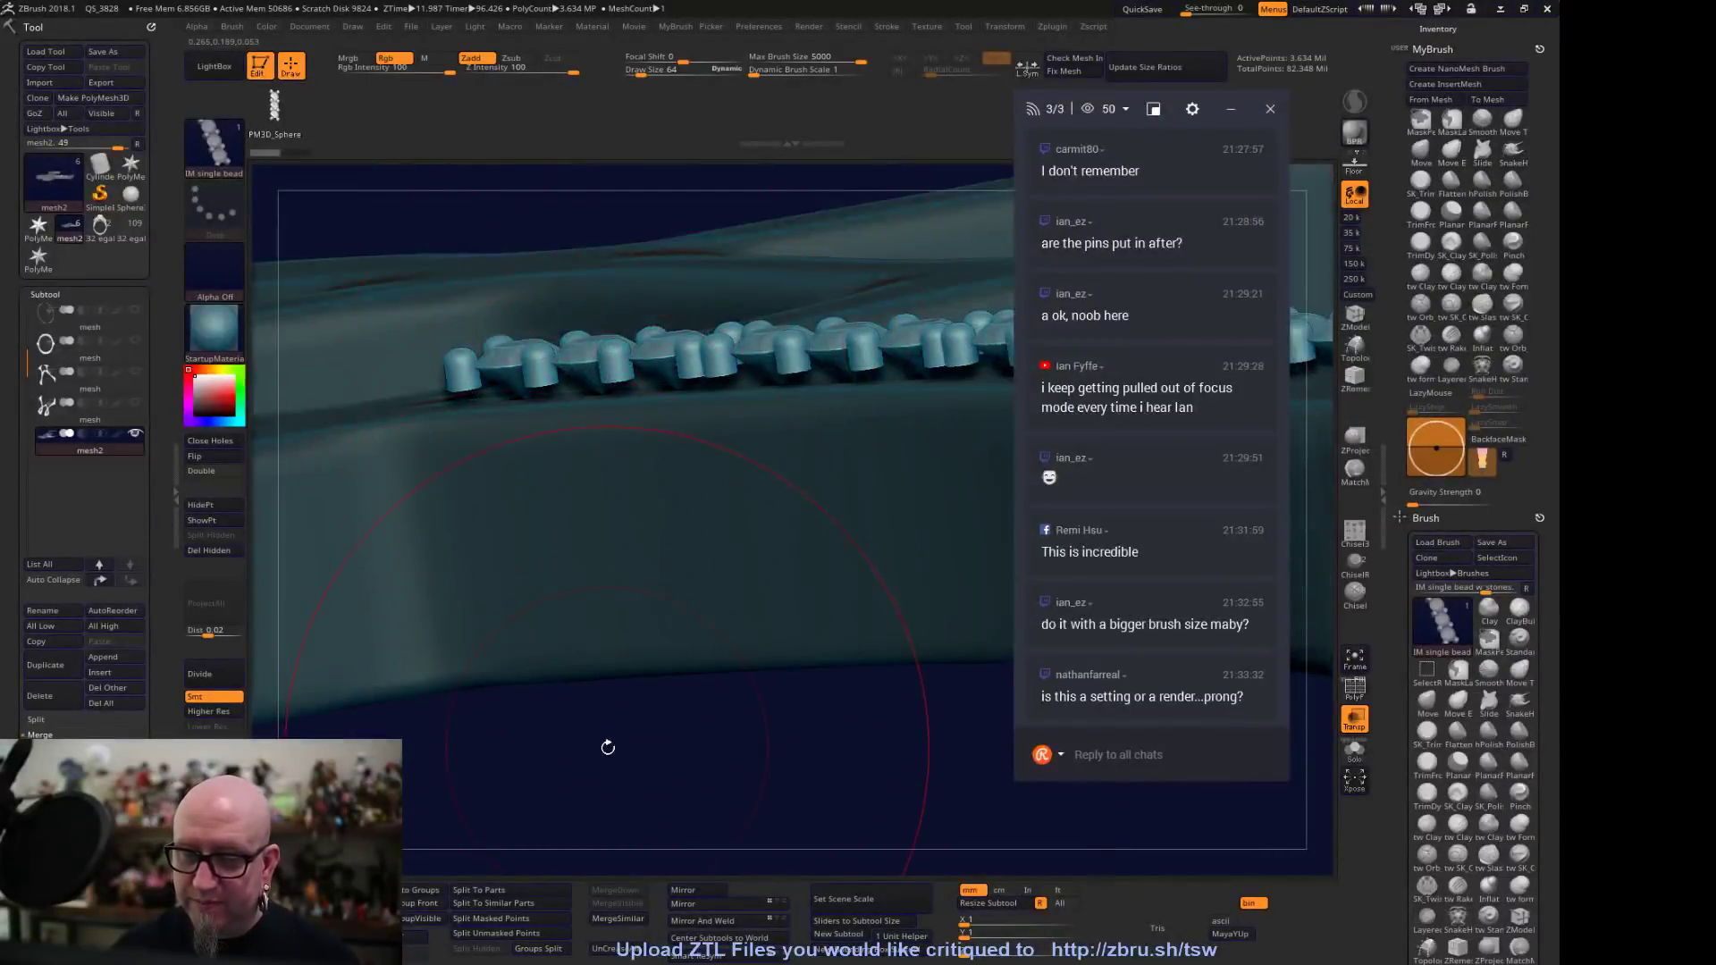
pyautogui.moveTo(643, 739); pyautogui.dragTo(652, 751, button='right')
pyautogui.moveTo(458, 399); pyautogui.dragTo(710, 396)
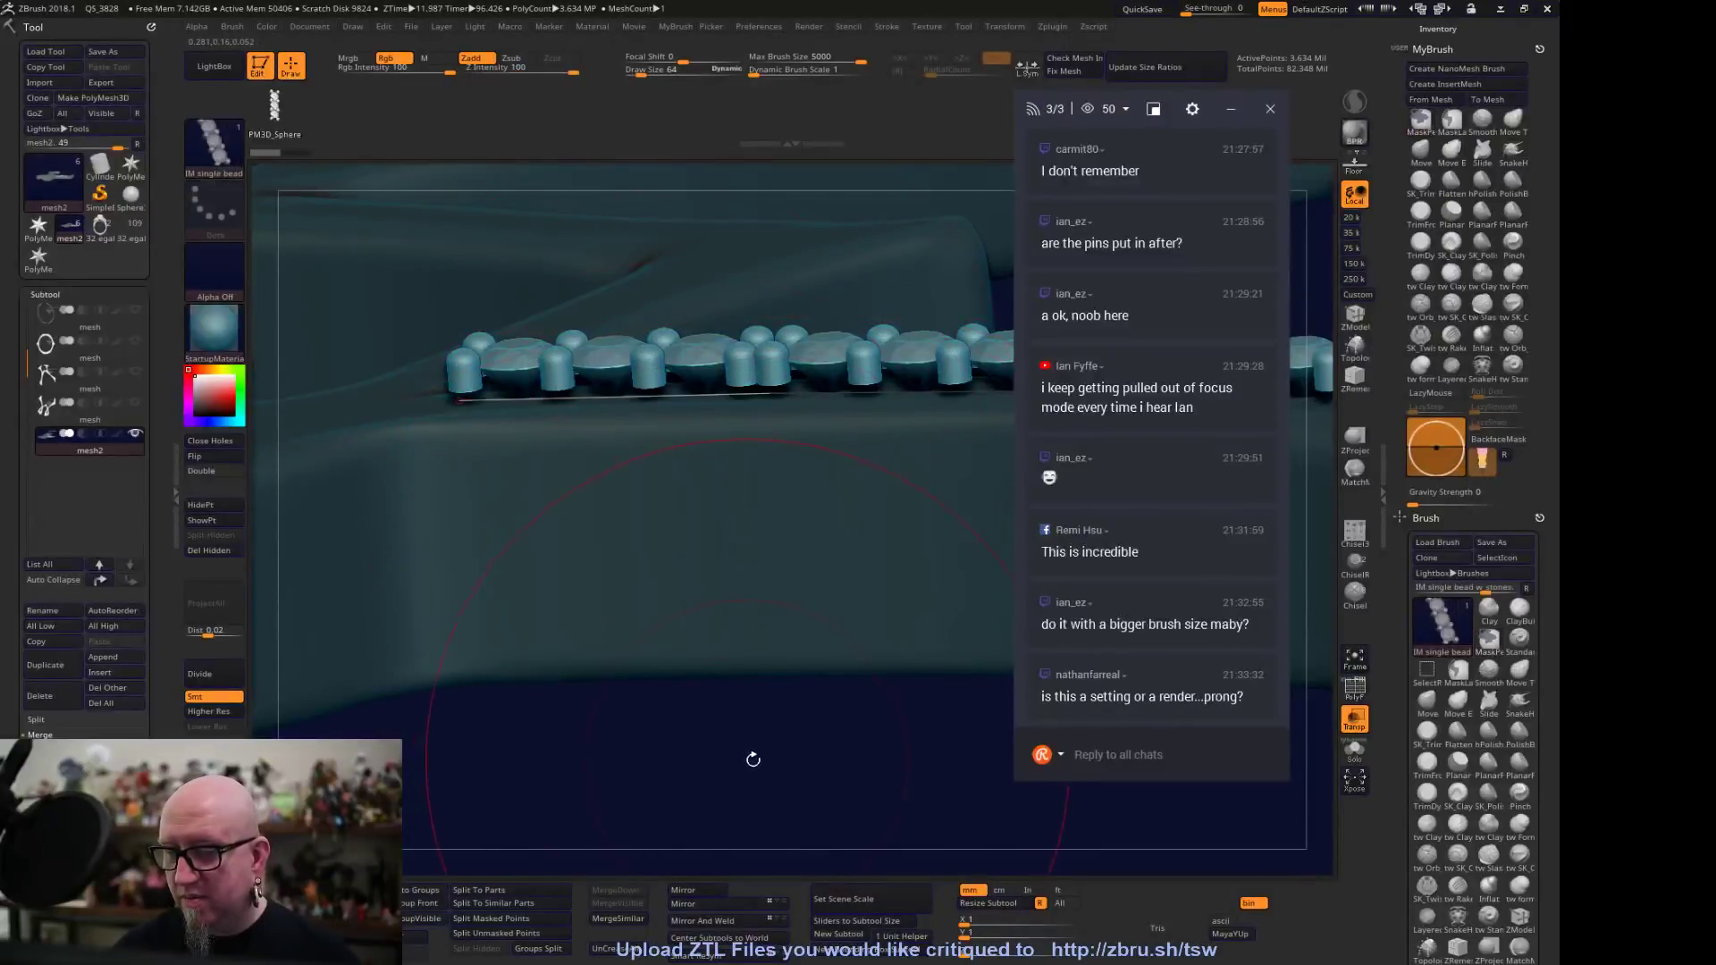
pyautogui.moveTo(750, 758); pyautogui.dragTo(733, 706, button='right')
pyautogui.moveTo(449, 391); pyautogui.dragTo(770, 394)
pyautogui.moveTo(661, 733); pyautogui.dragTo(643, 793, button='right')
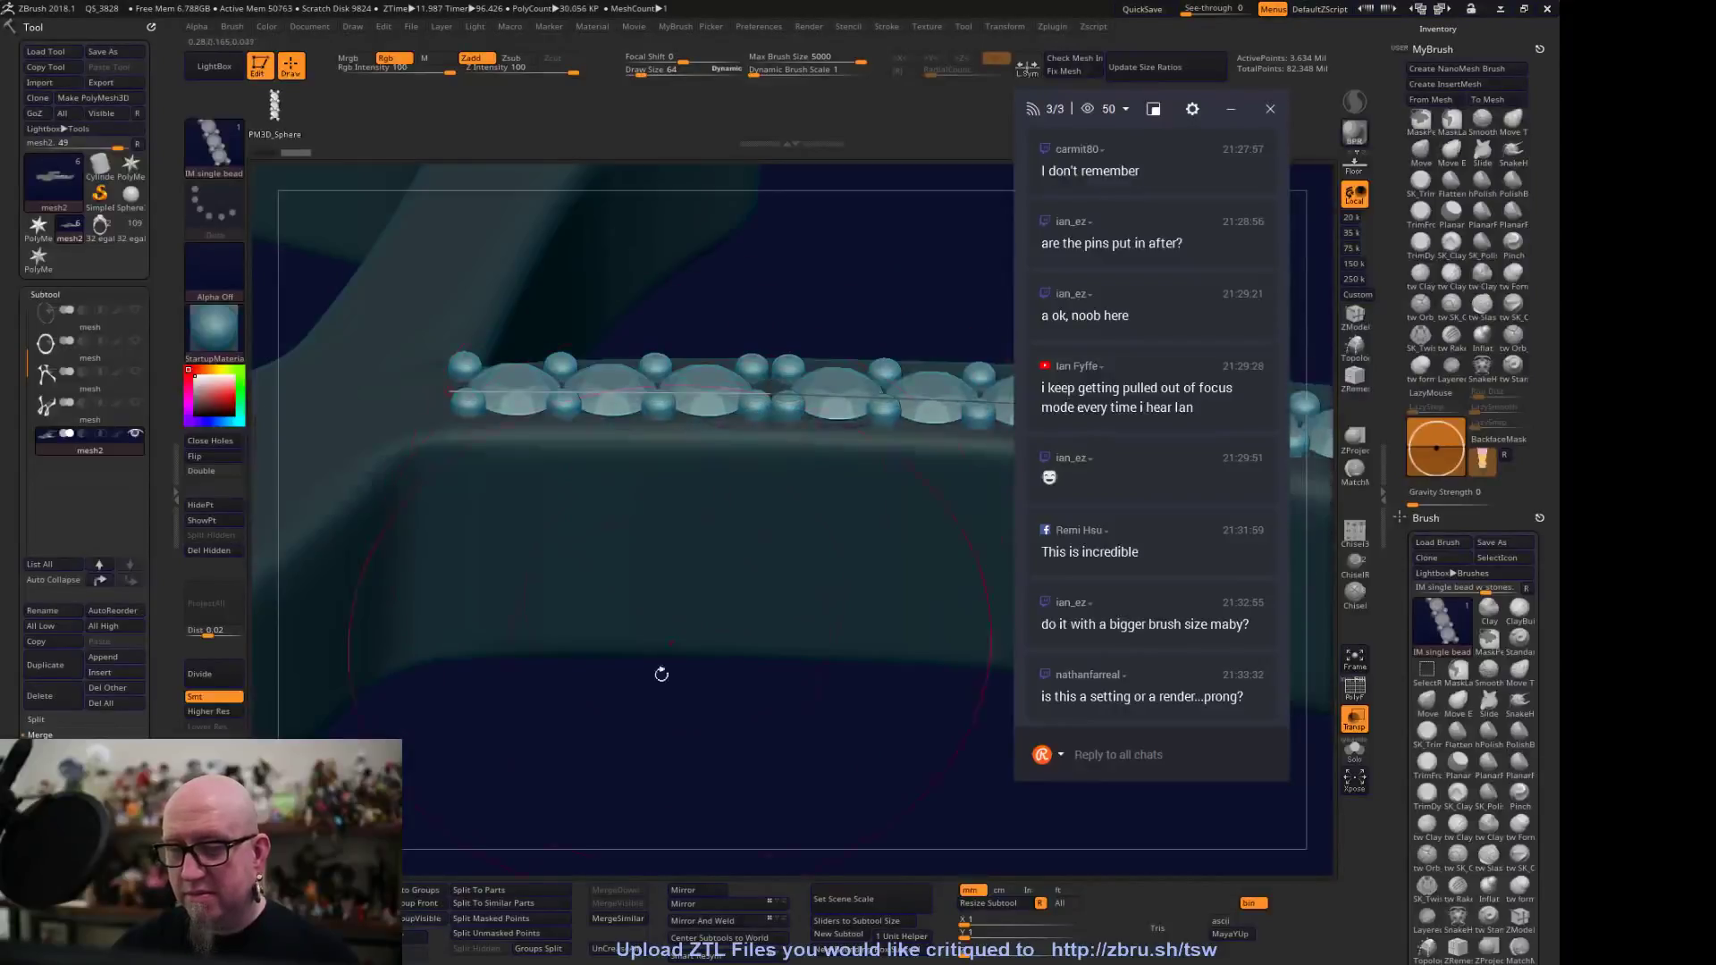
pyautogui.moveTo(656, 701)
pyautogui.mouseDown()
pyautogui.moveTo(655, 728)
pyautogui.moveTo(654, 589)
pyautogui.moveTo(653, 682)
pyautogui.mouseUp()
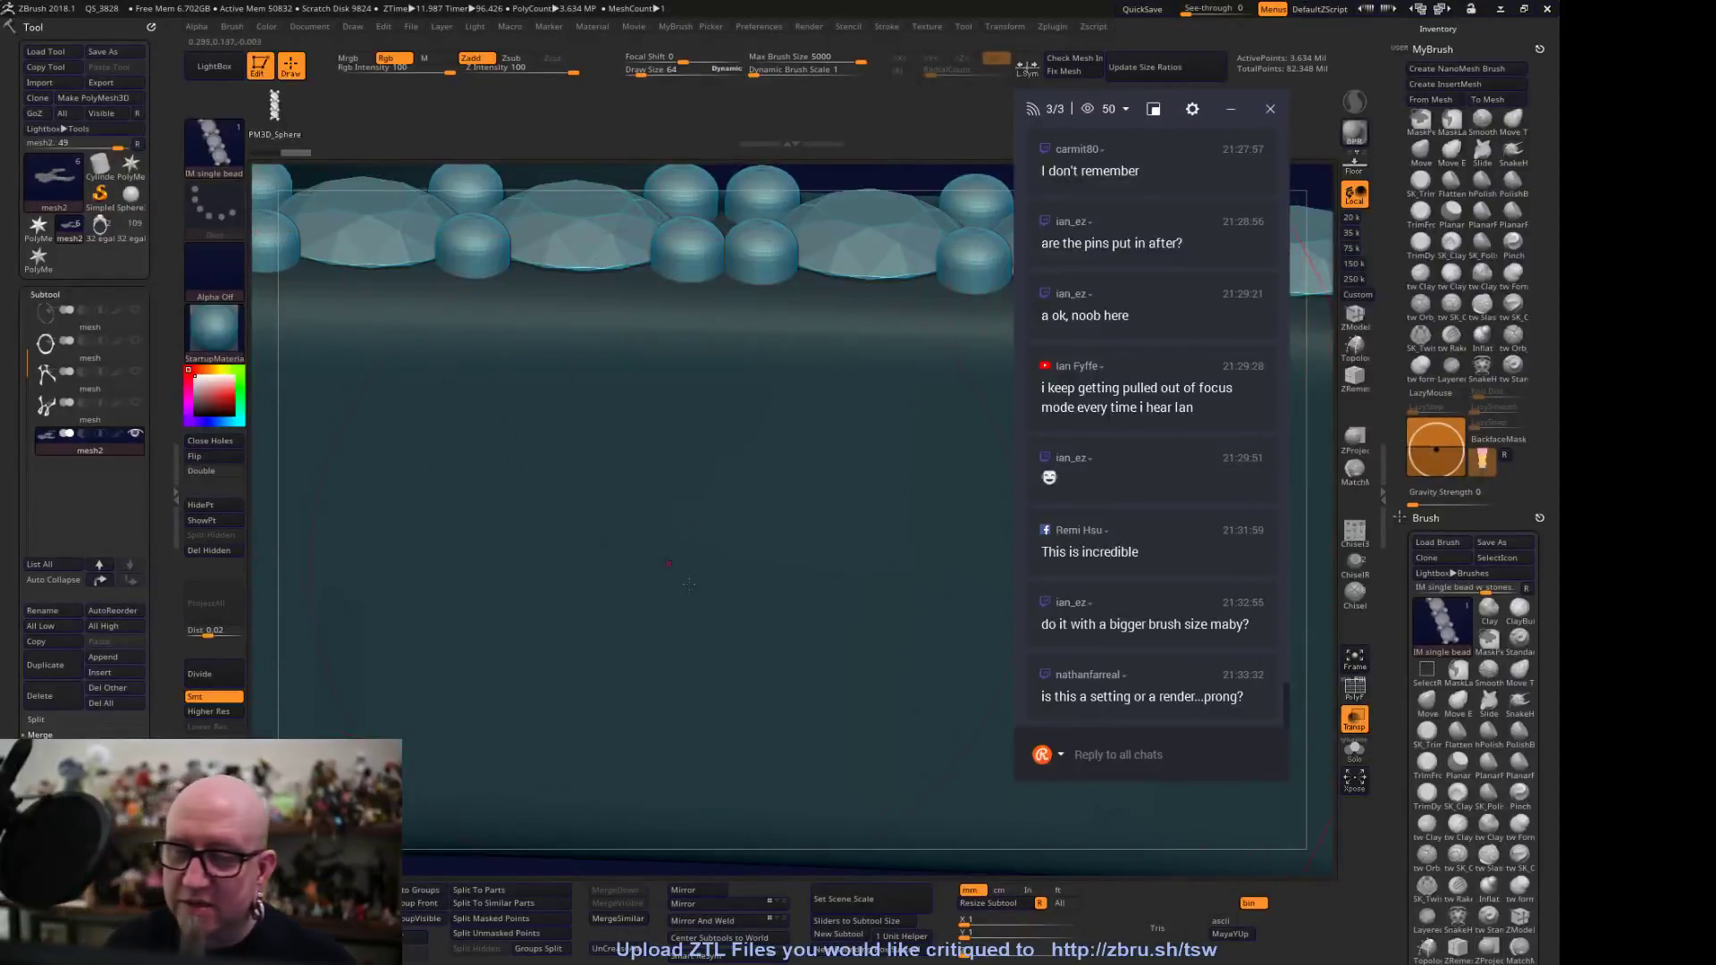
pyautogui.moveTo(804, 796)
pyautogui.keyDown('ctrl'); pyautogui.mouseDown(button='right')
pyautogui.moveTo(788, 478)
pyautogui.moveTo(625, 670)
pyautogui.mouseUp(button='right'); pyautogui.keyUp('ctrl')
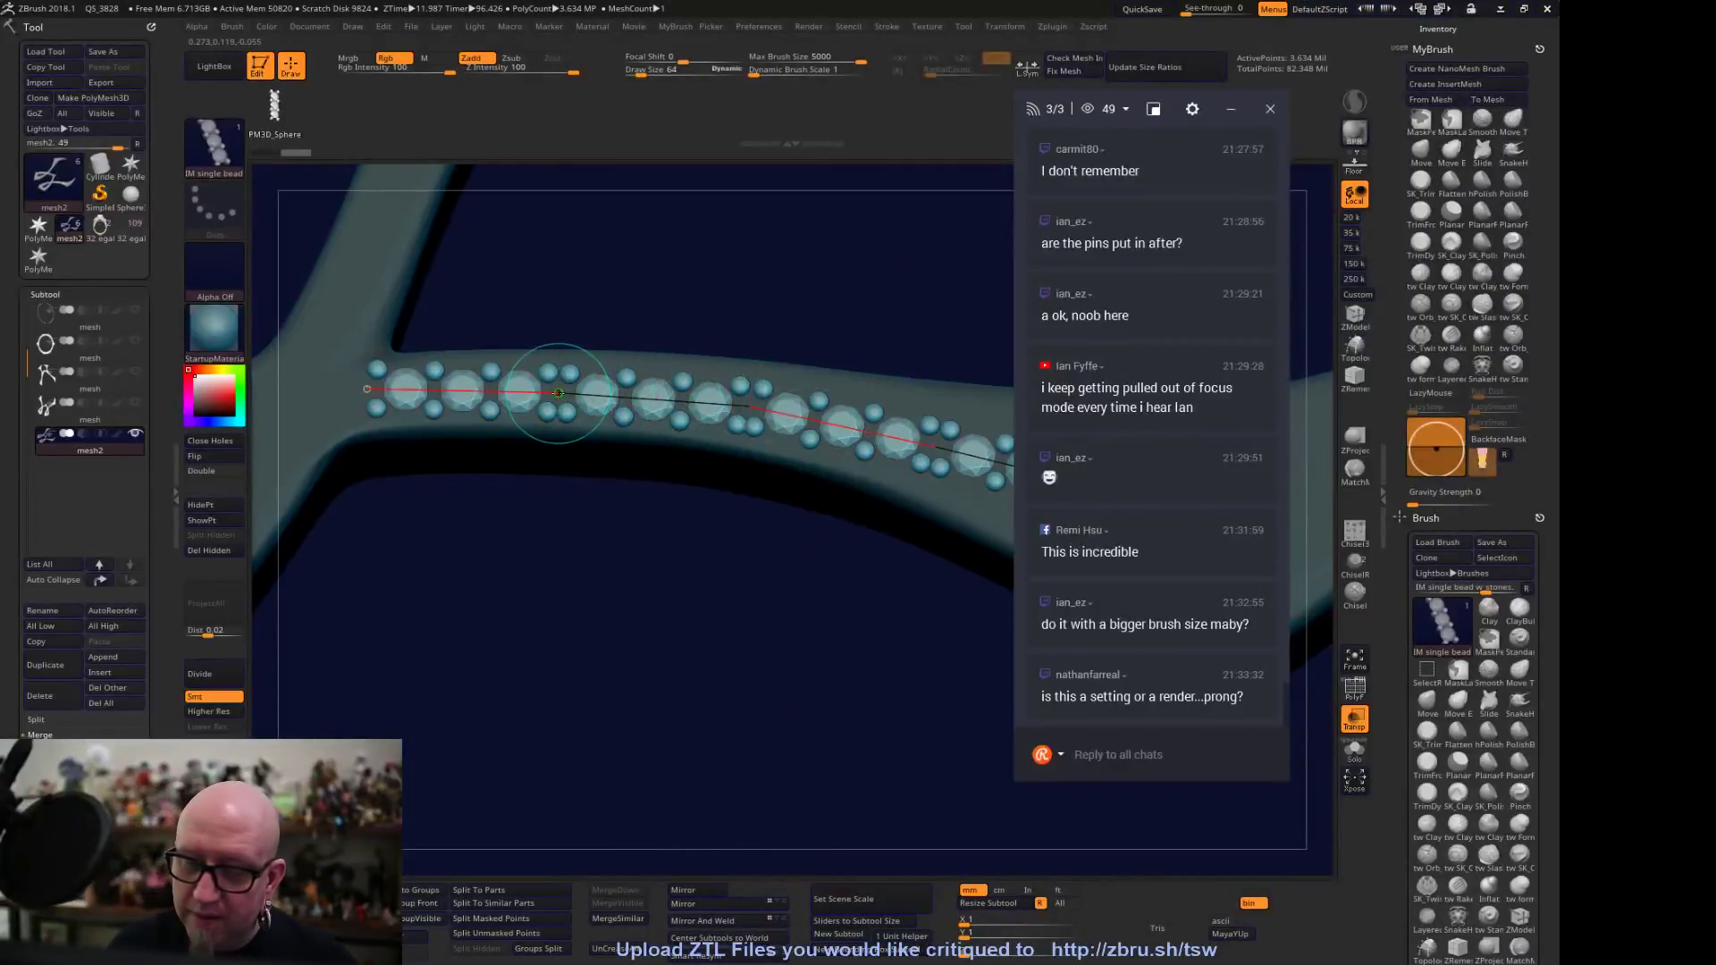
pyautogui.click(537, 675)
pyautogui.moveTo(563, 704); pyautogui.dragTo(706, 800)
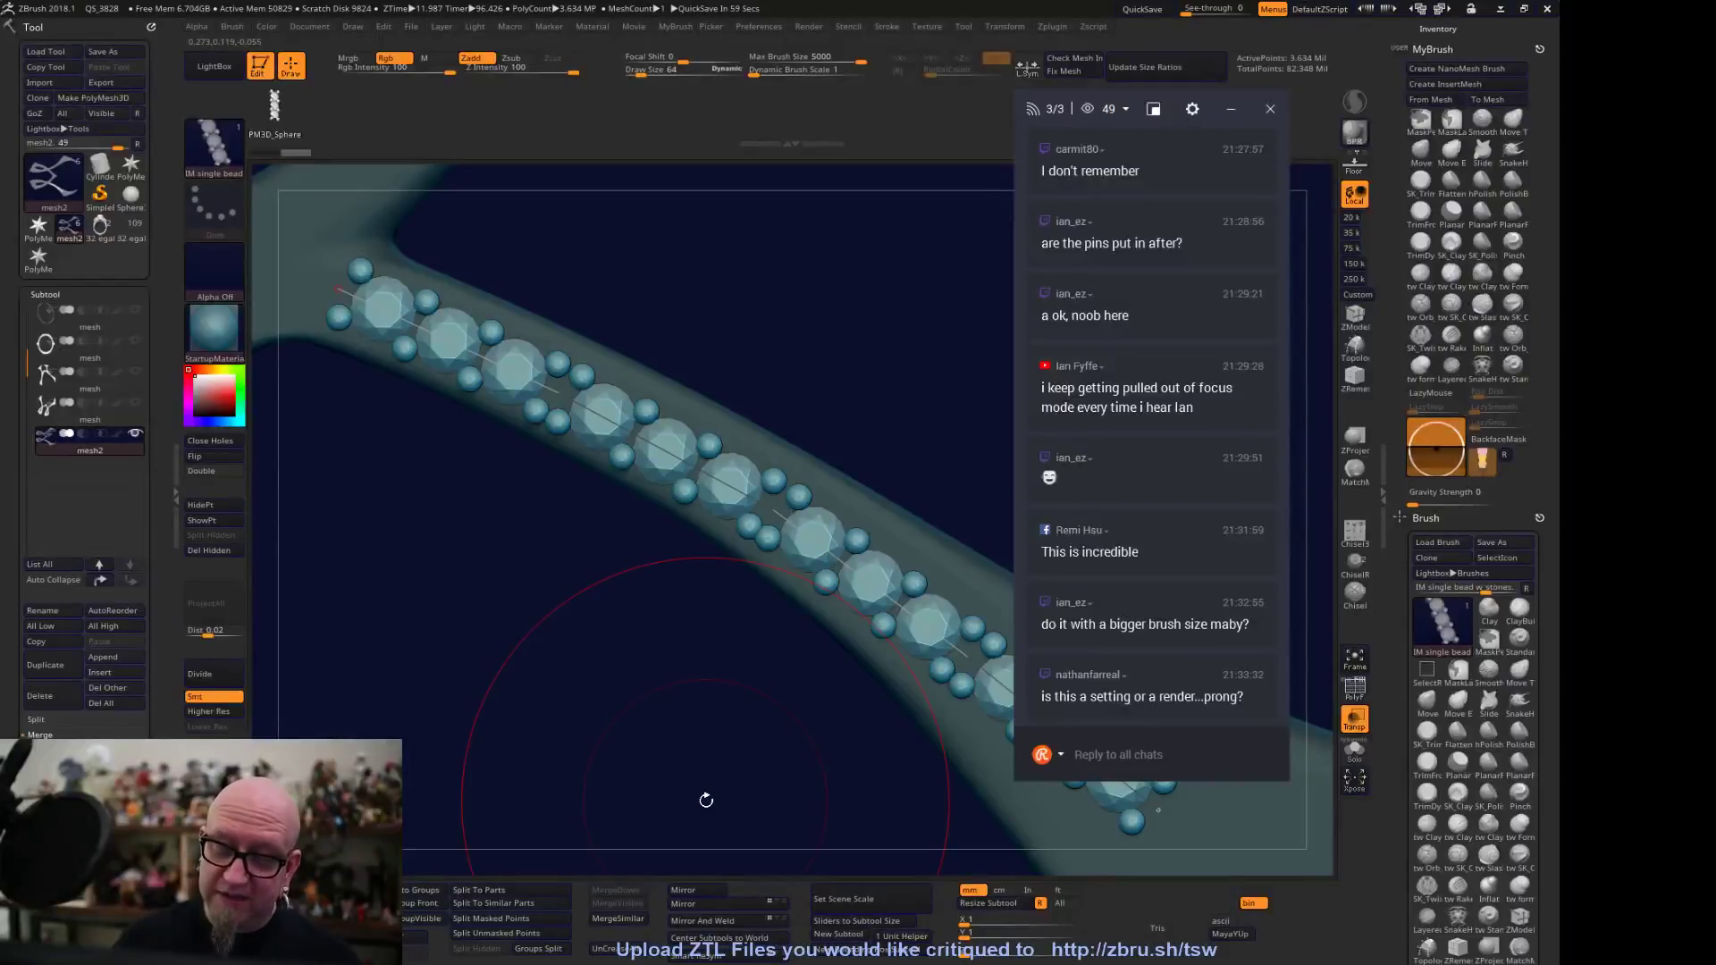
pyautogui.moveTo(706, 799); pyautogui.dragTo(812, 567)
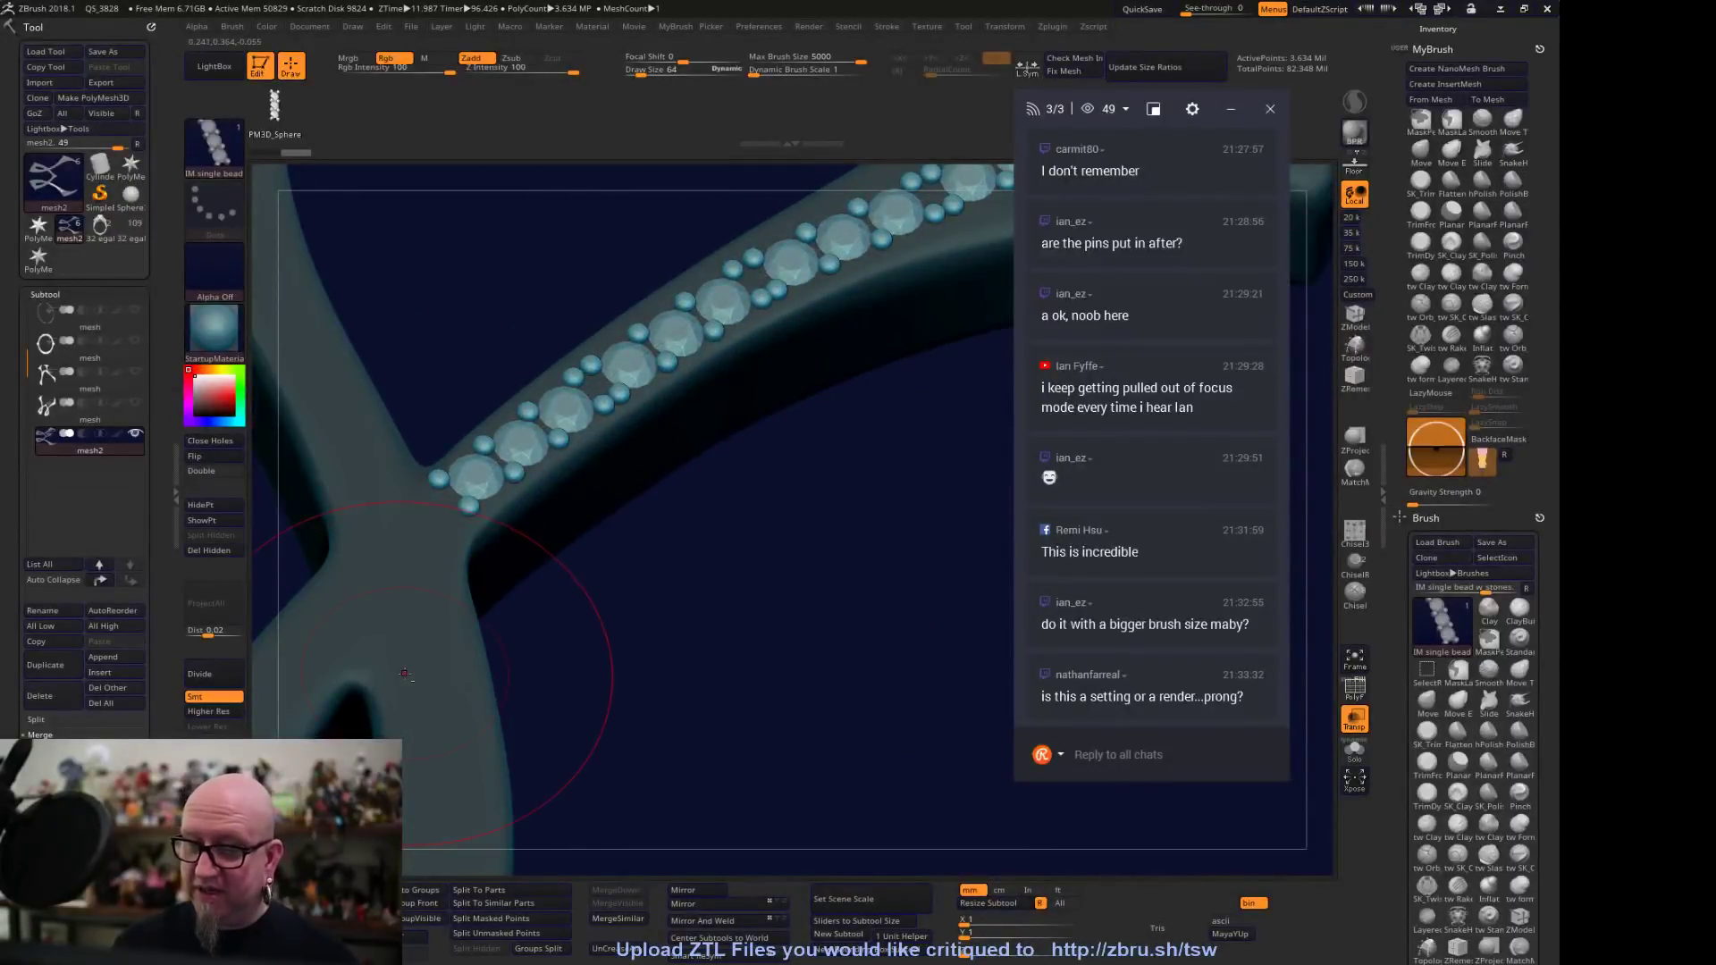
pyautogui.moveTo(404, 673); pyautogui.dragTo(685, 559)
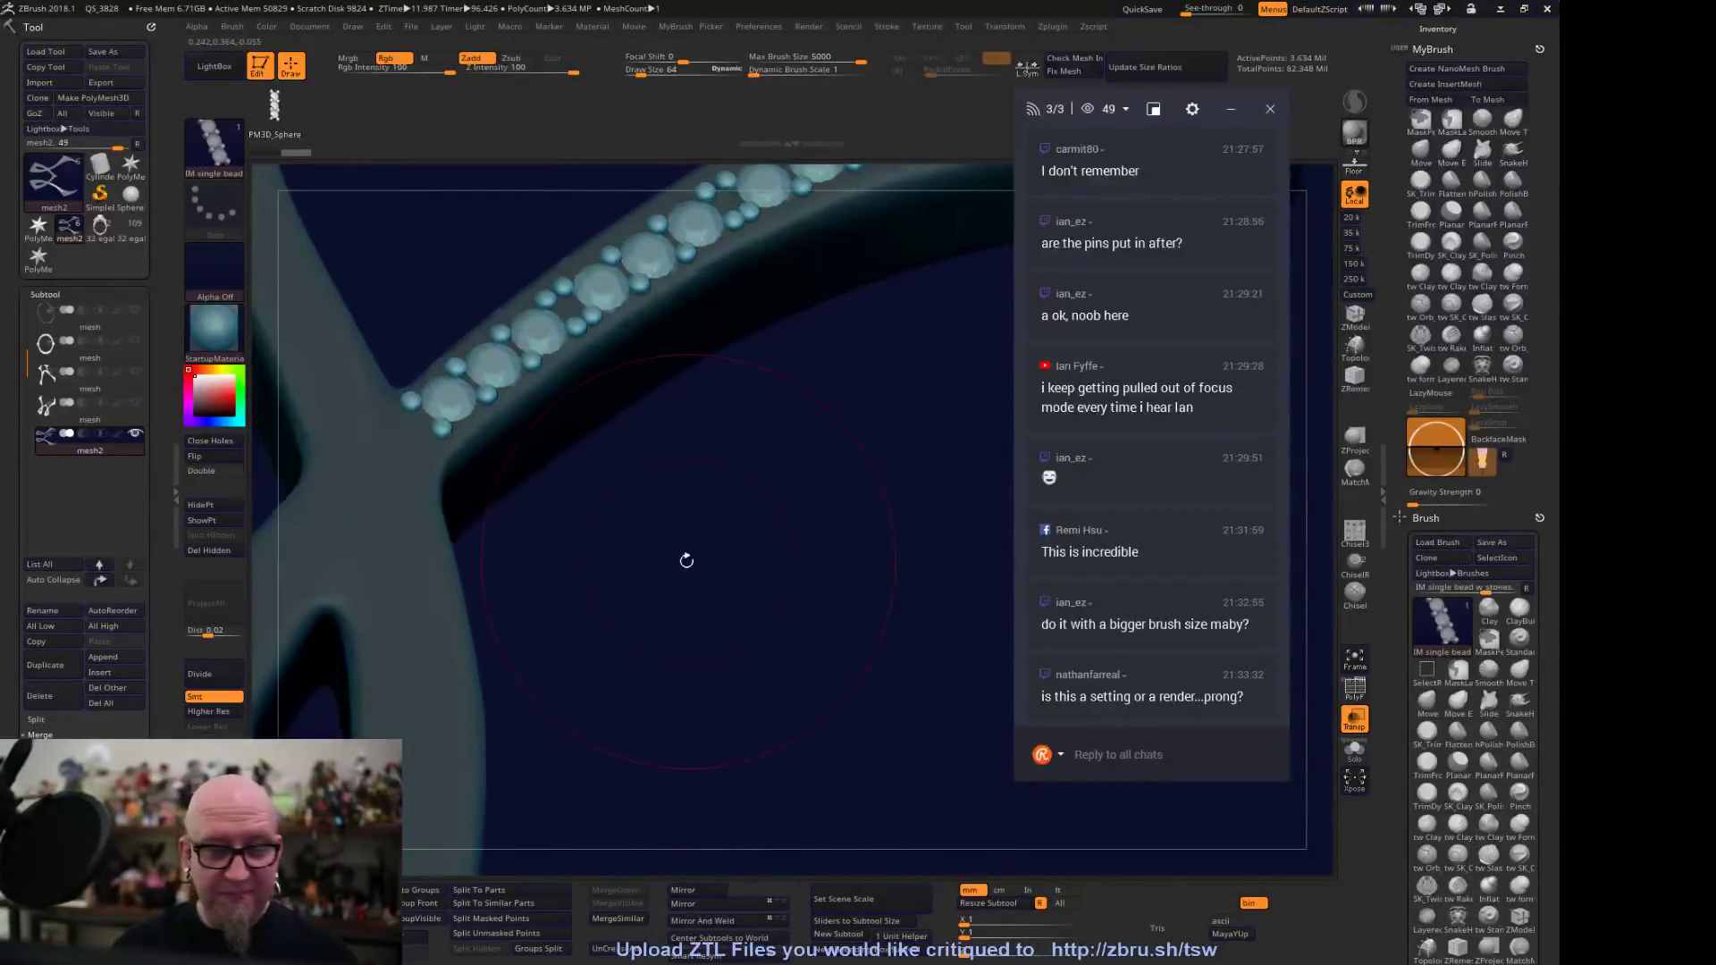
# Separate the frame, pins and stones into subtools with Split To Similar Parts, and select the stones subtool
pyautogui.click(517, 904)
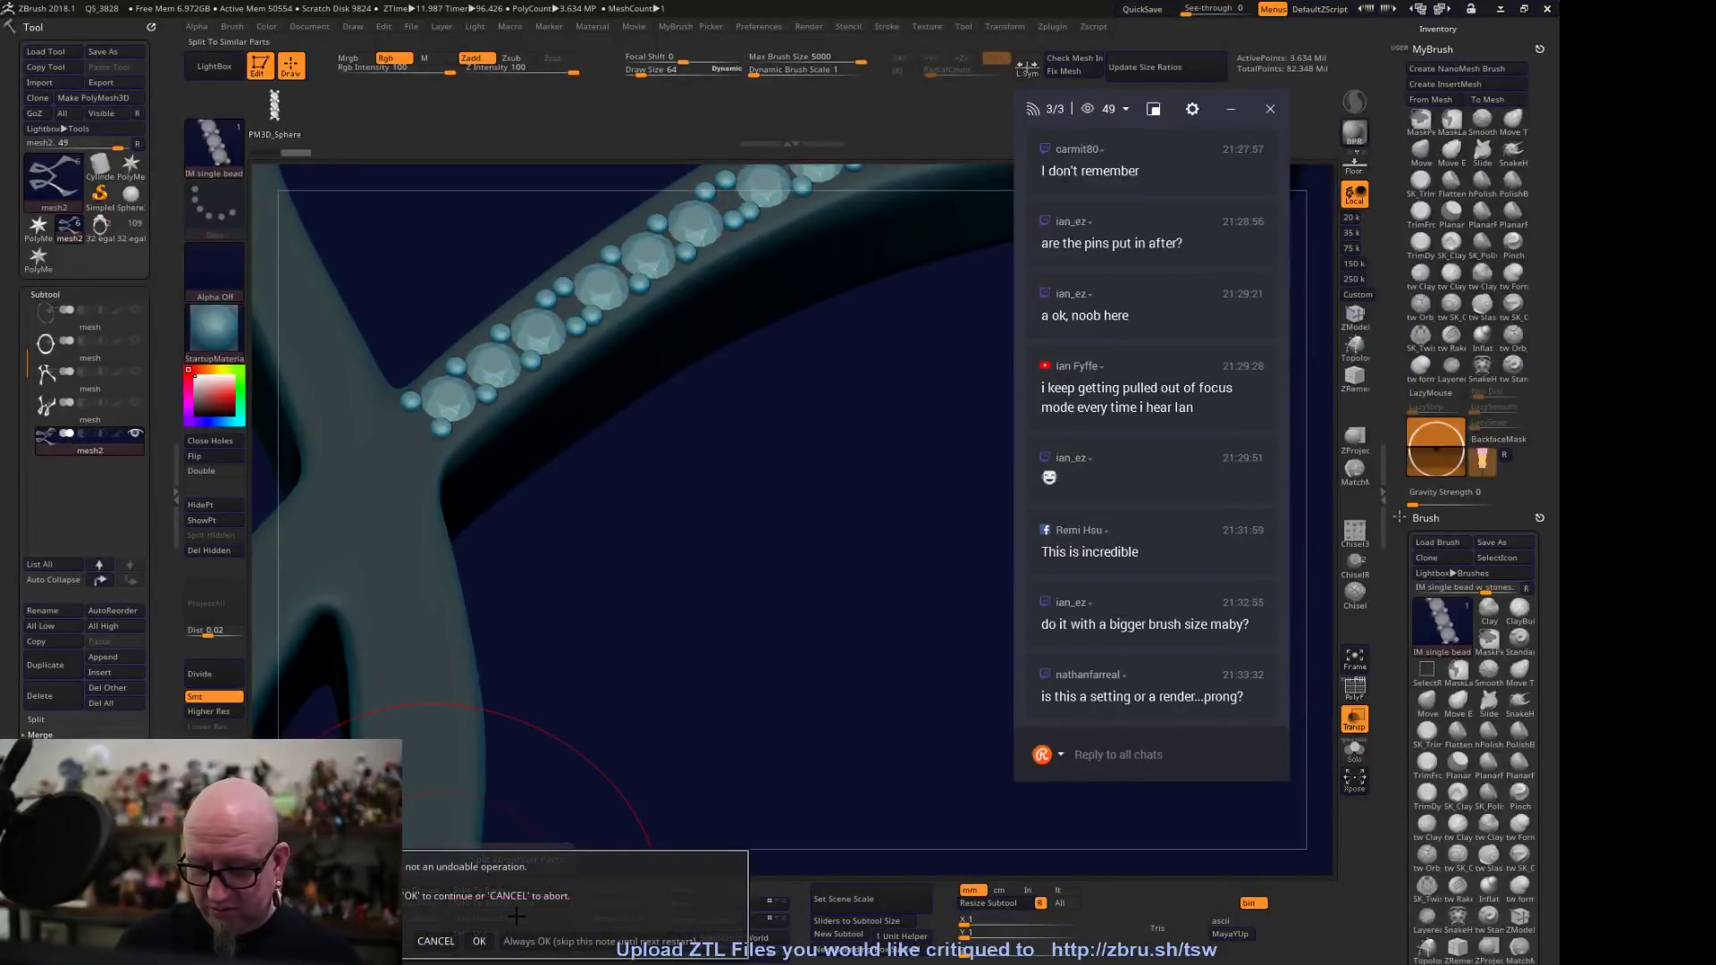
pyautogui.click(480, 940)
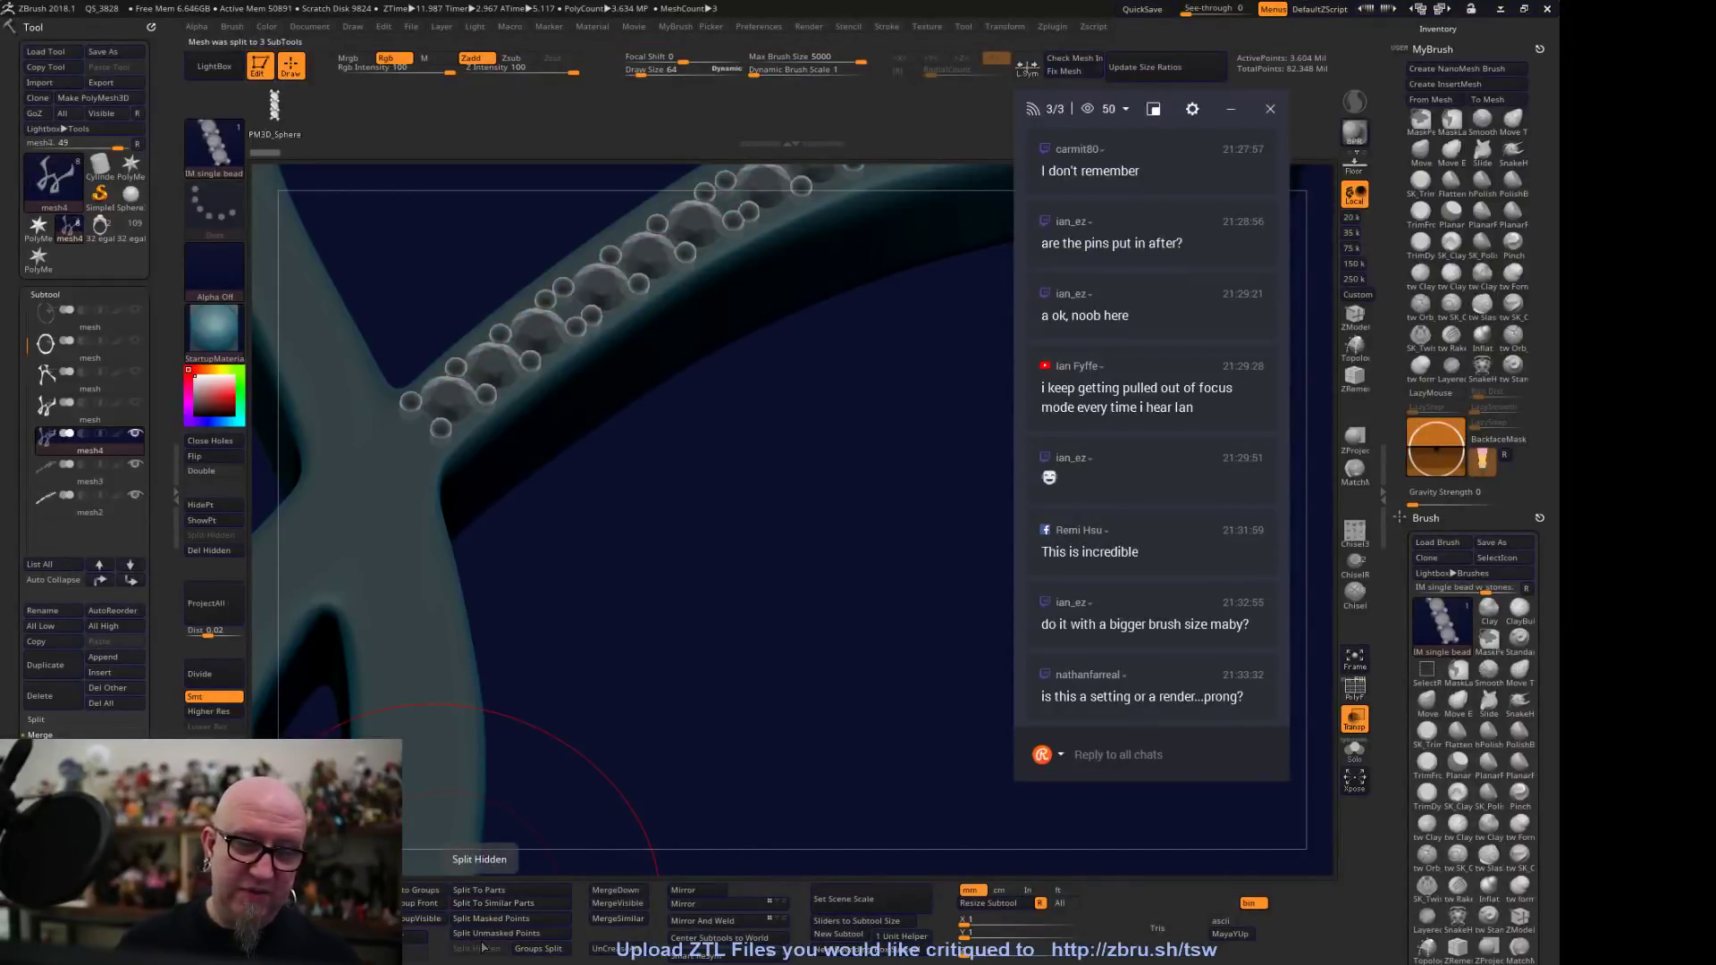
pyautogui.click(118, 475)
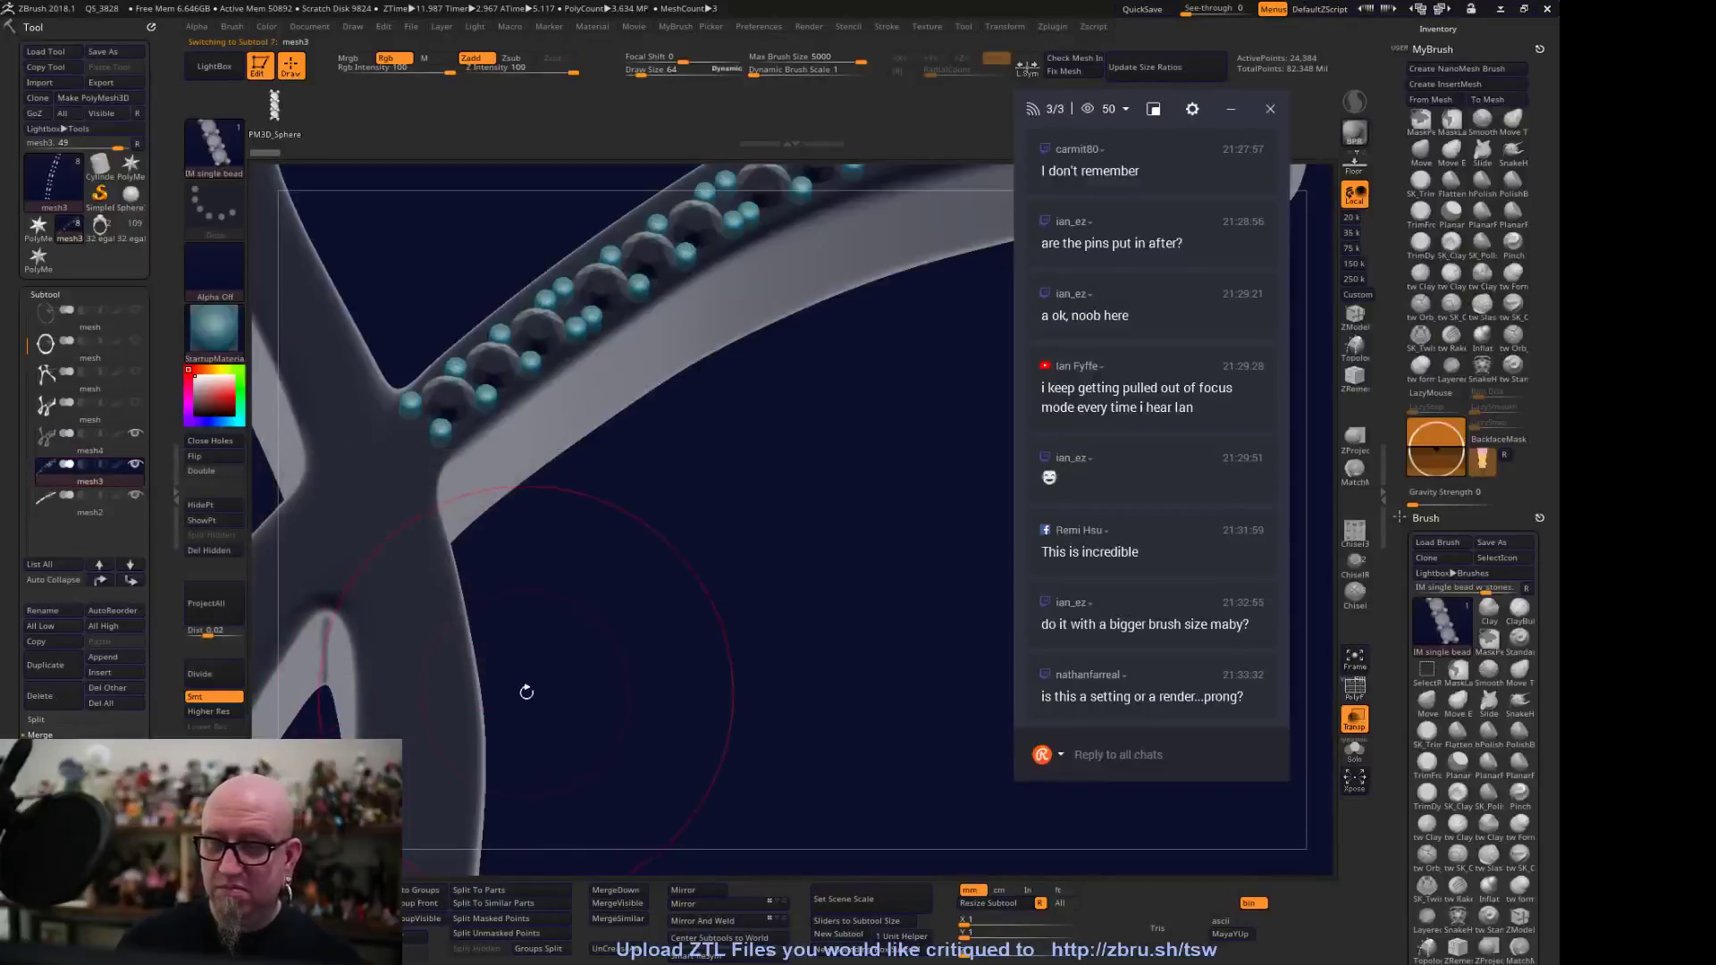
pyautogui.click(100, 506)
pyautogui.moveTo(626, 640); pyautogui.dragTo(483, 522)
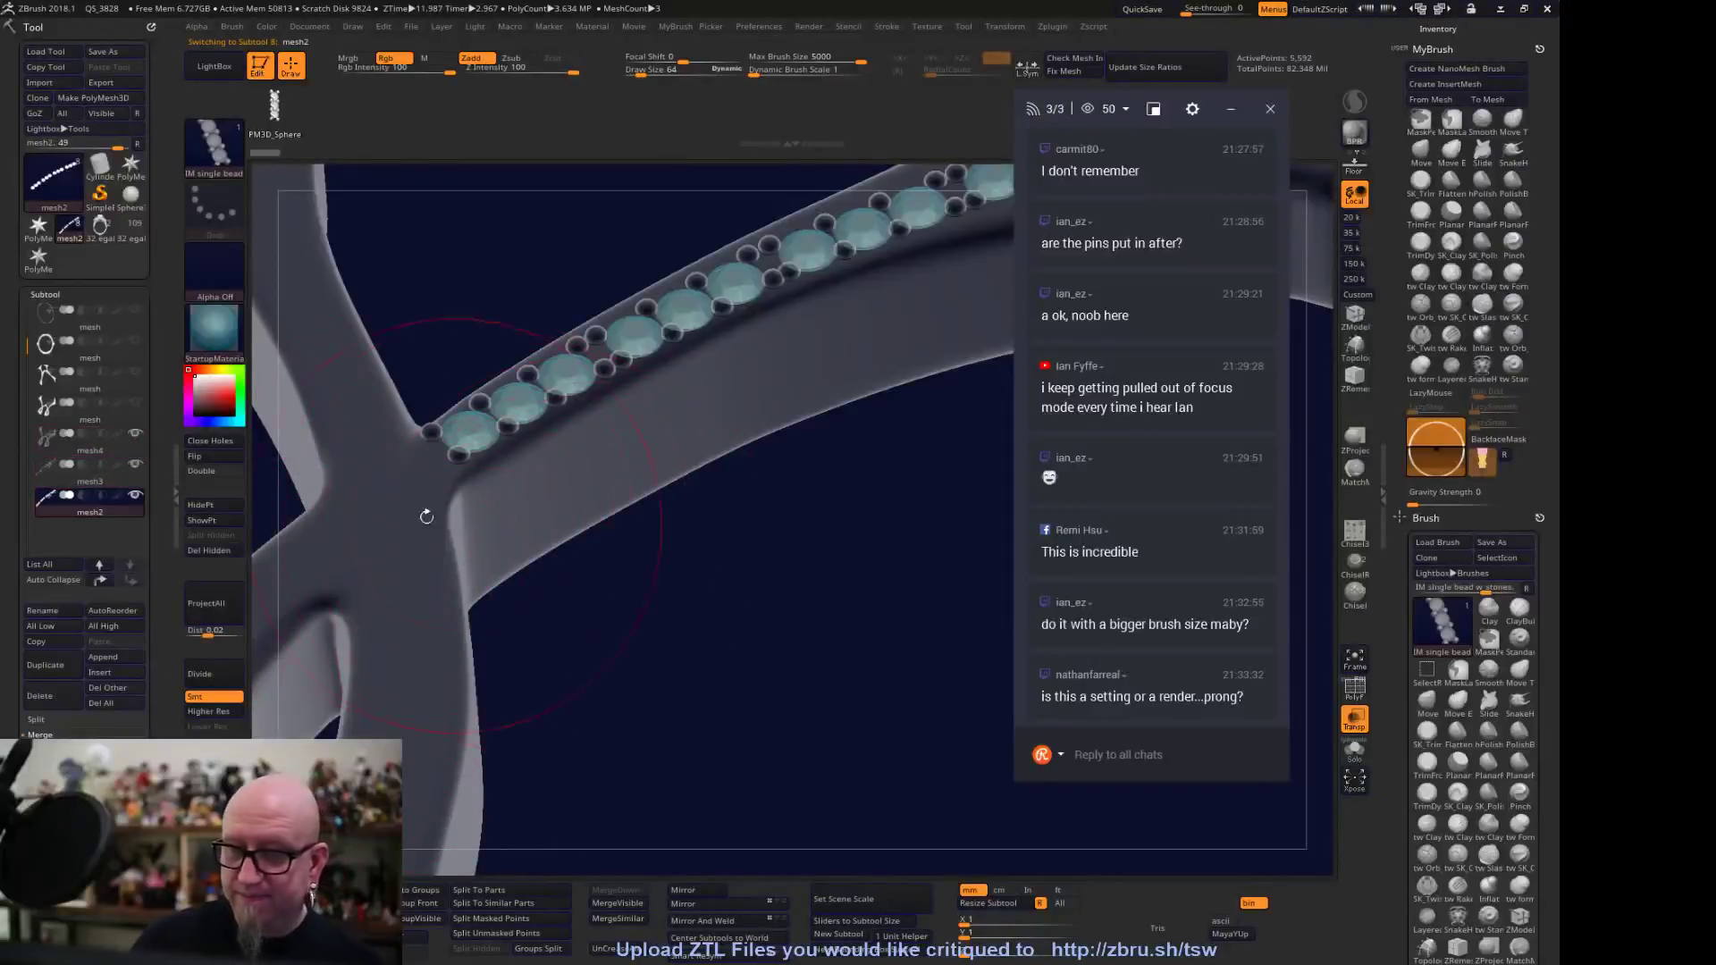
pyautogui.moveTo(540, 650); pyautogui.dragTo(674, 710)
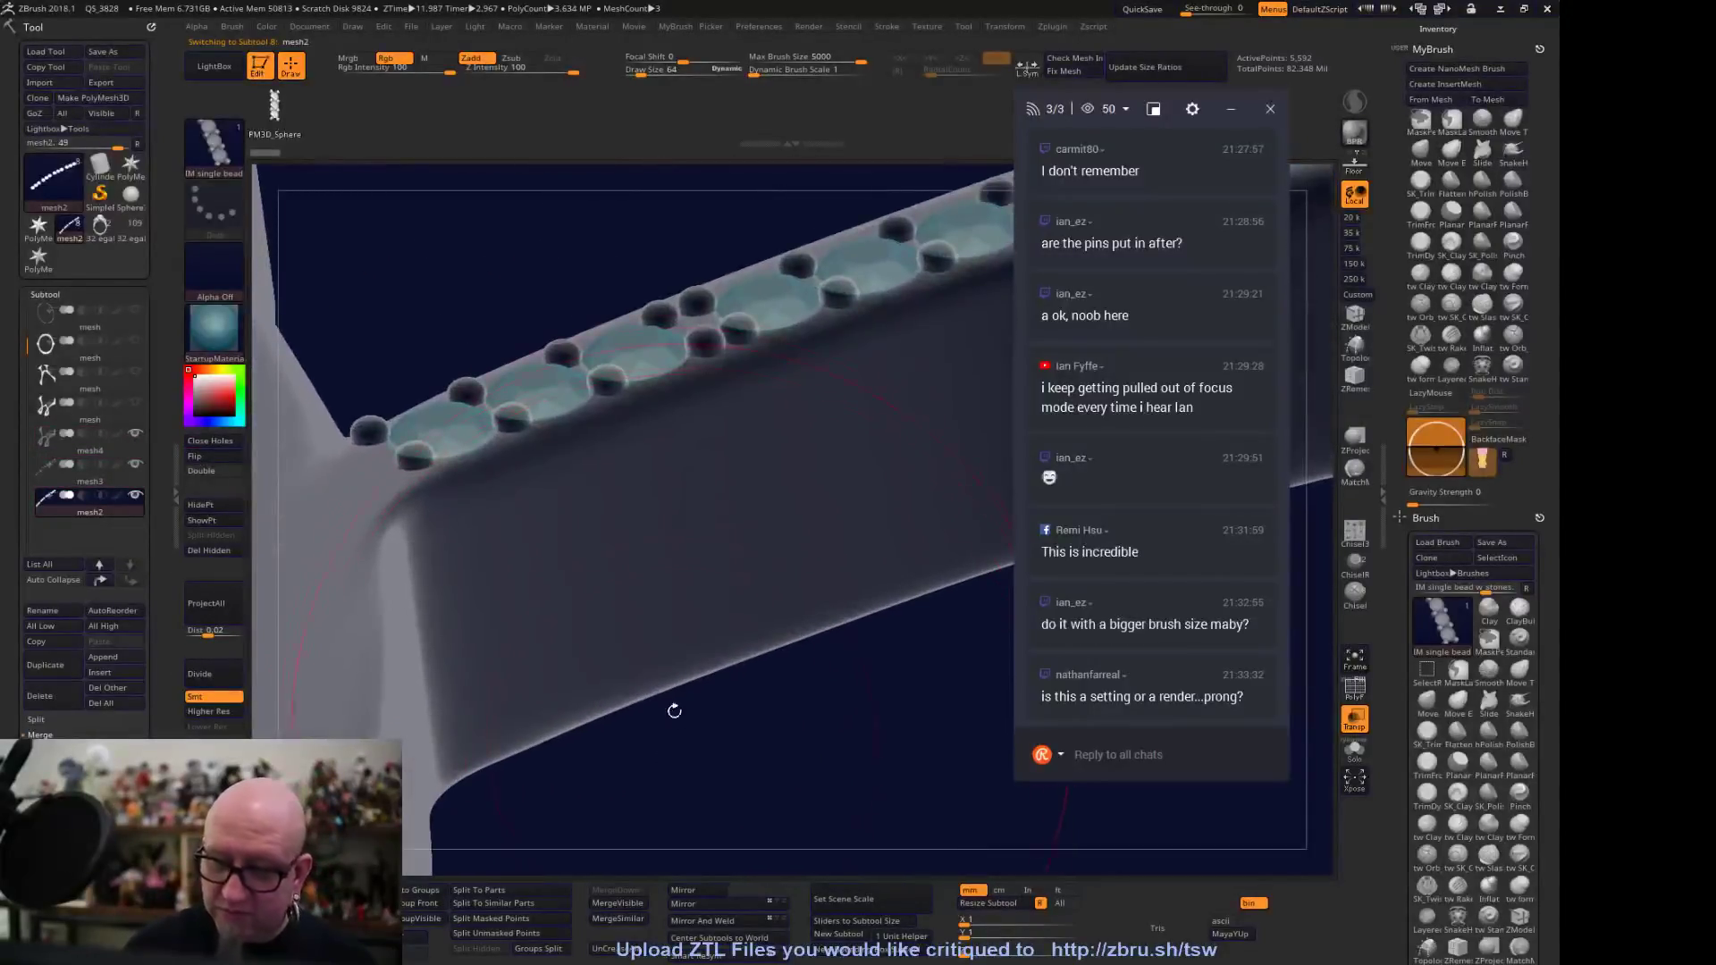
# Select the pins subtool, place the transform gizmo on the pins, and reset its orientation
pyautogui.click(115, 477)
pyautogui.moveTo(586, 796); pyautogui.dragTo(693, 733)
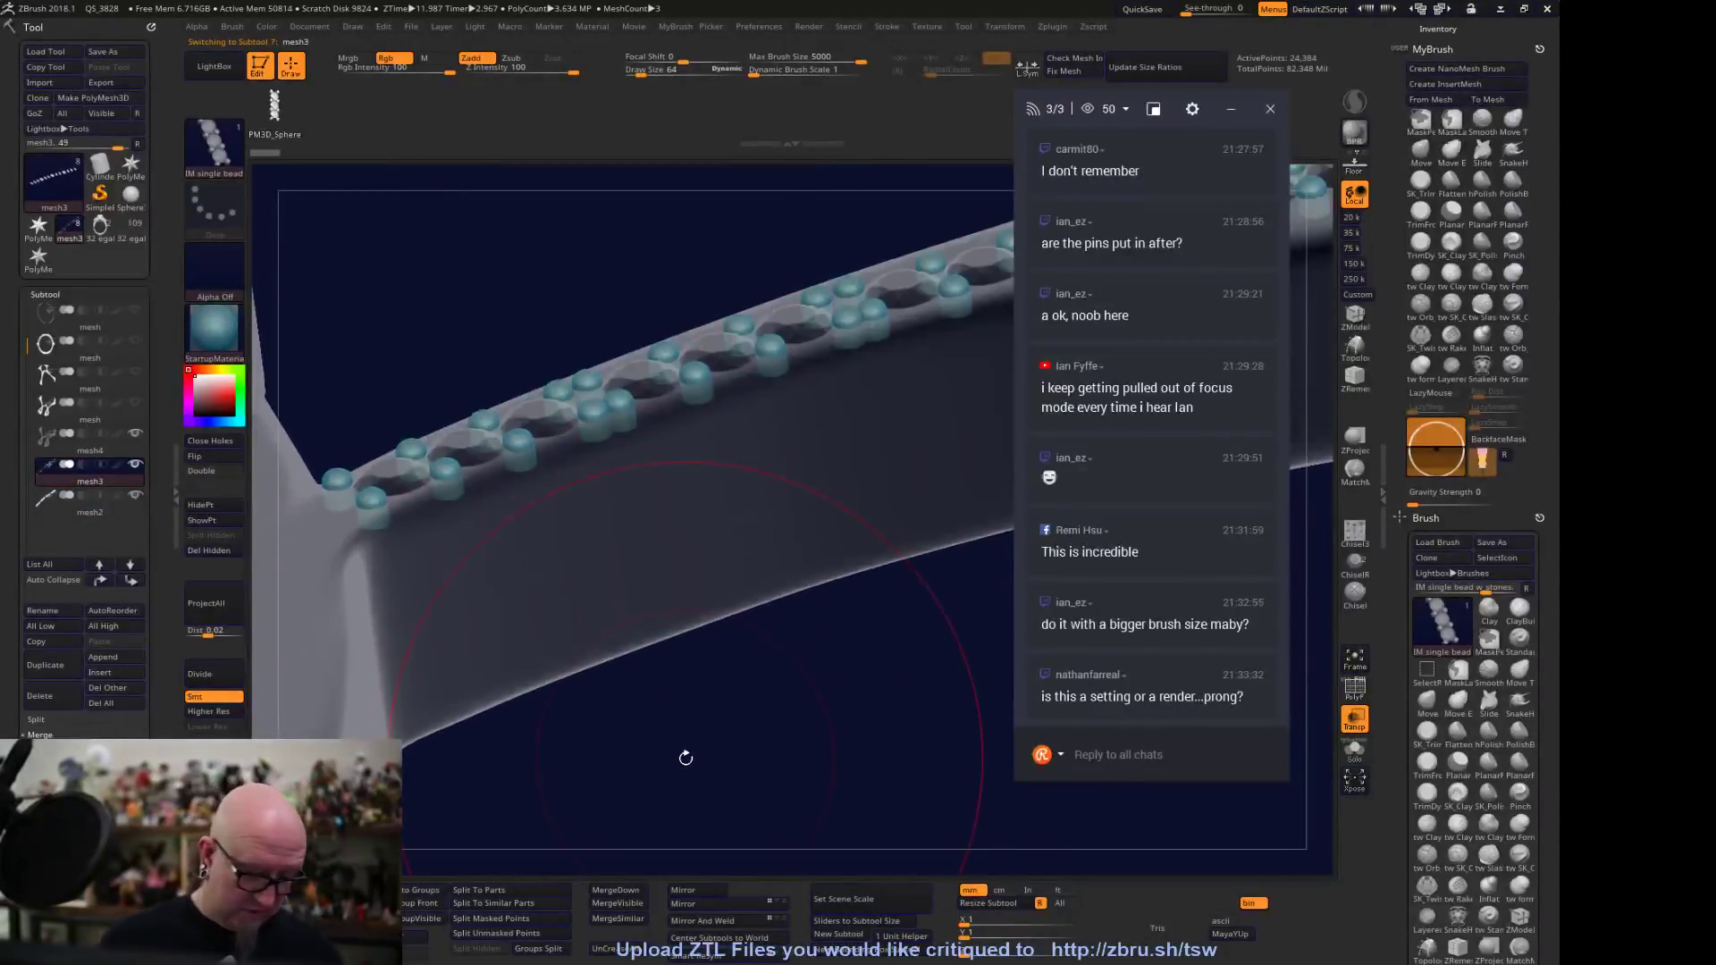
pyautogui.press('w')
pyautogui.keyDown('alt'); pyautogui.click(620, 401); pyautogui.keyUp('alt')
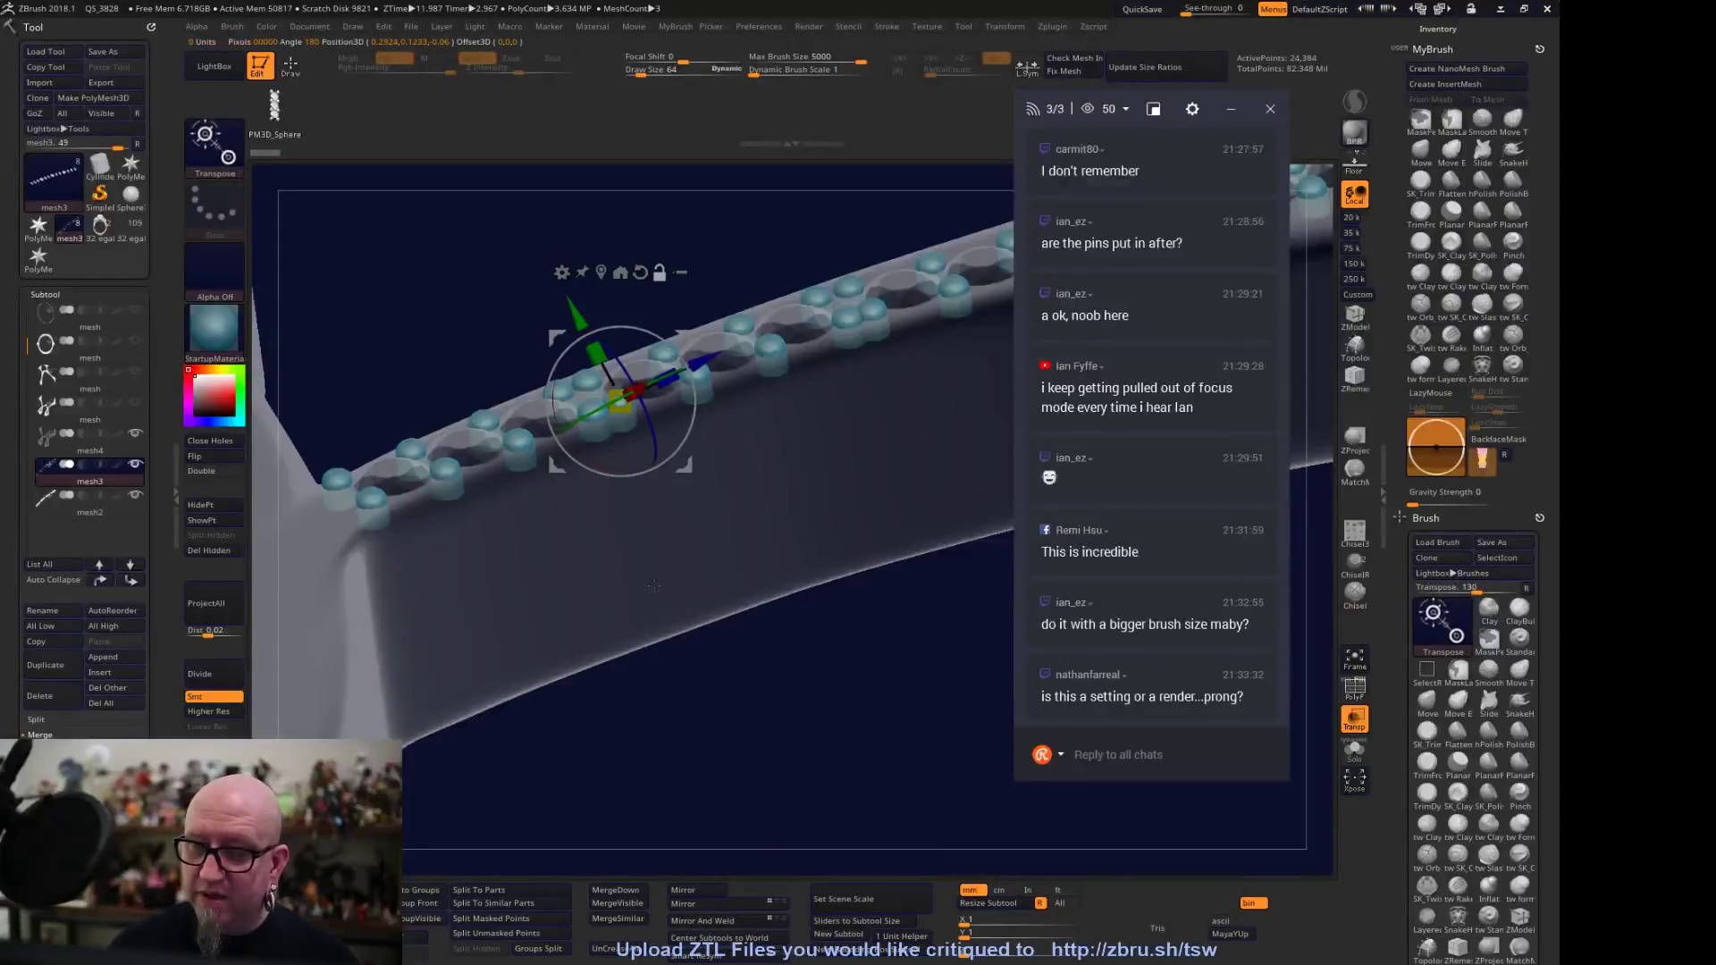
pyautogui.keyDown('alt'); pyautogui.click(640, 272); pyautogui.keyUp('alt')
pyautogui.moveTo(743, 767); pyautogui.dragTo(752, 672)
pyautogui.moveTo(608, 301); pyautogui.dragTo(605, 289)
pyautogui.moveTo(744, 243); pyautogui.dragTo(768, 479)
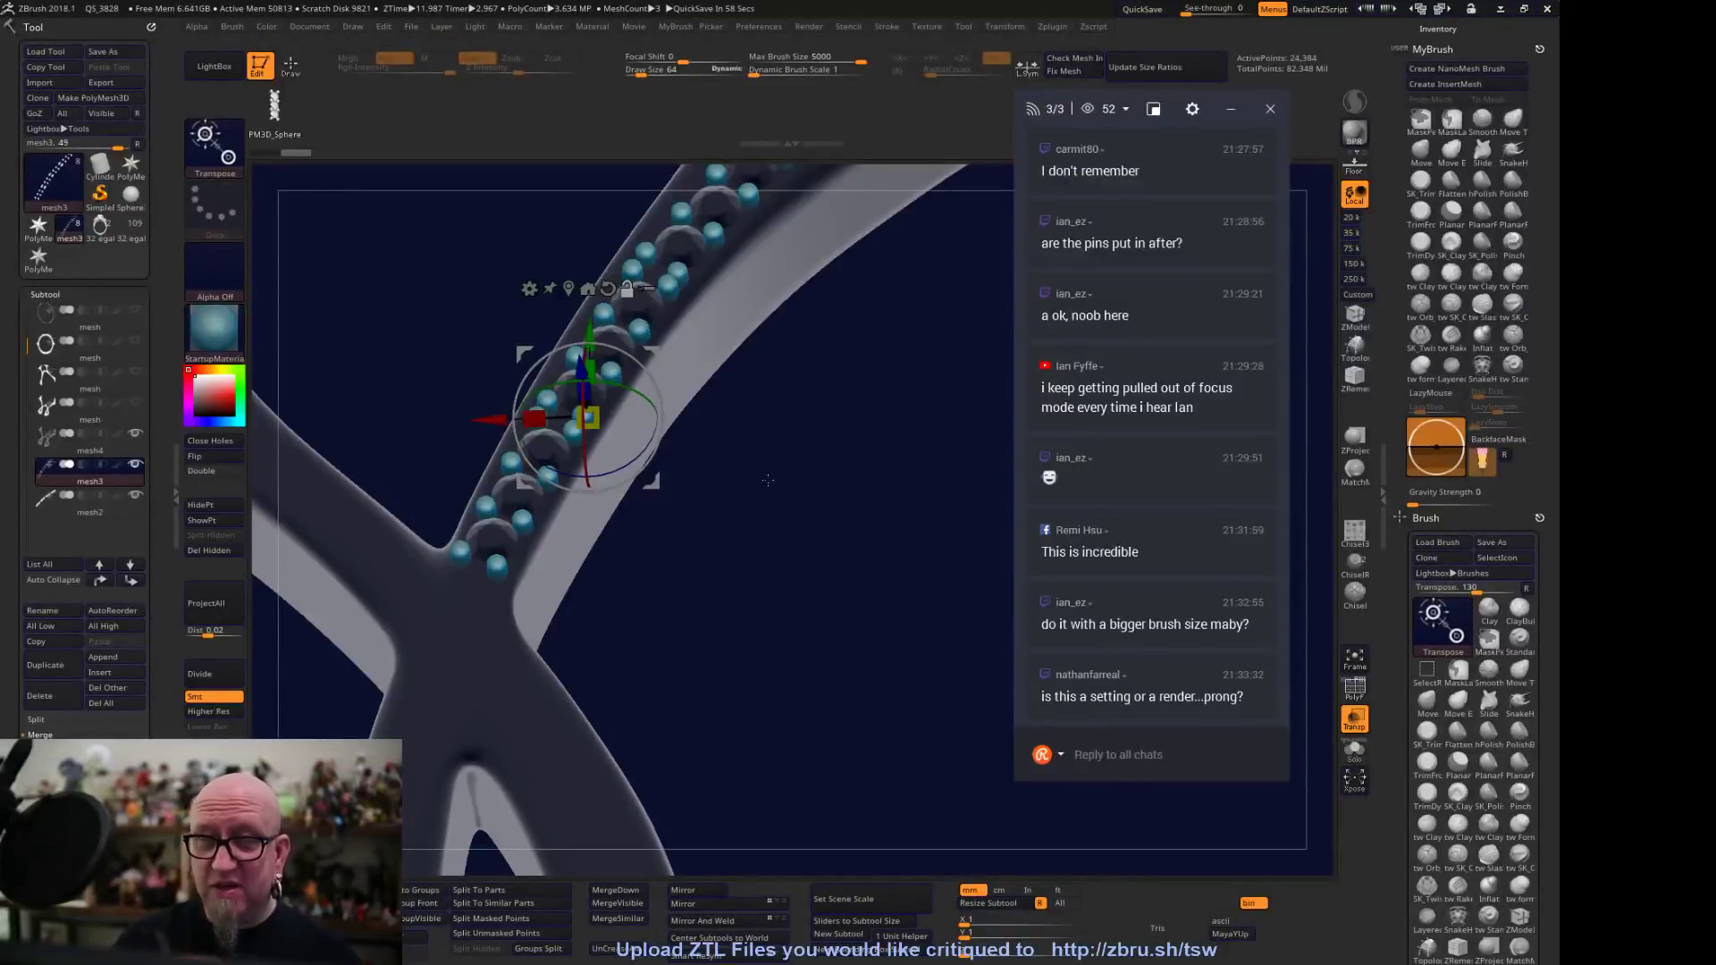
pyautogui.moveTo(766, 479)
pyautogui.mouseDown()
pyautogui.moveTo(682, 699)
pyautogui.moveTo(759, 660)
pyautogui.mouseUp()
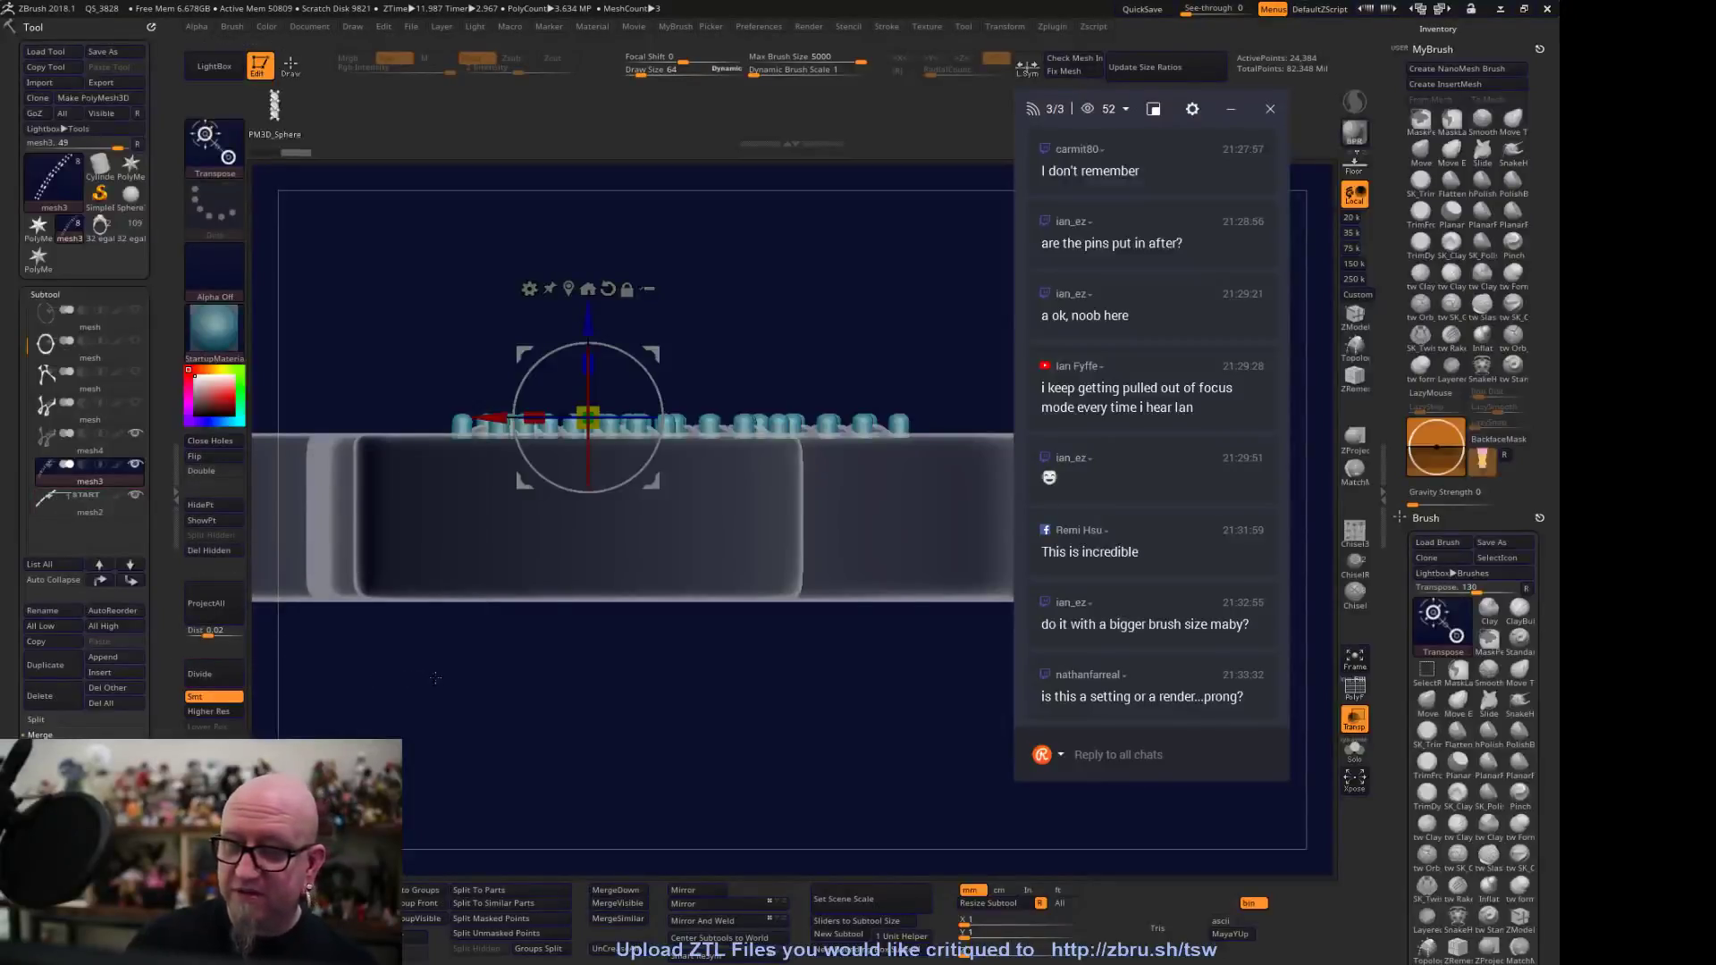
# Select the stones subtool and isolate the stones from the frame and pins in a side view
pyautogui.click(99, 506)
pyautogui.moveTo(501, 697)
pyautogui.mouseDown()
pyautogui.moveTo(554, 679)
pyautogui.moveTo(530, 687)
pyautogui.mouseUp()
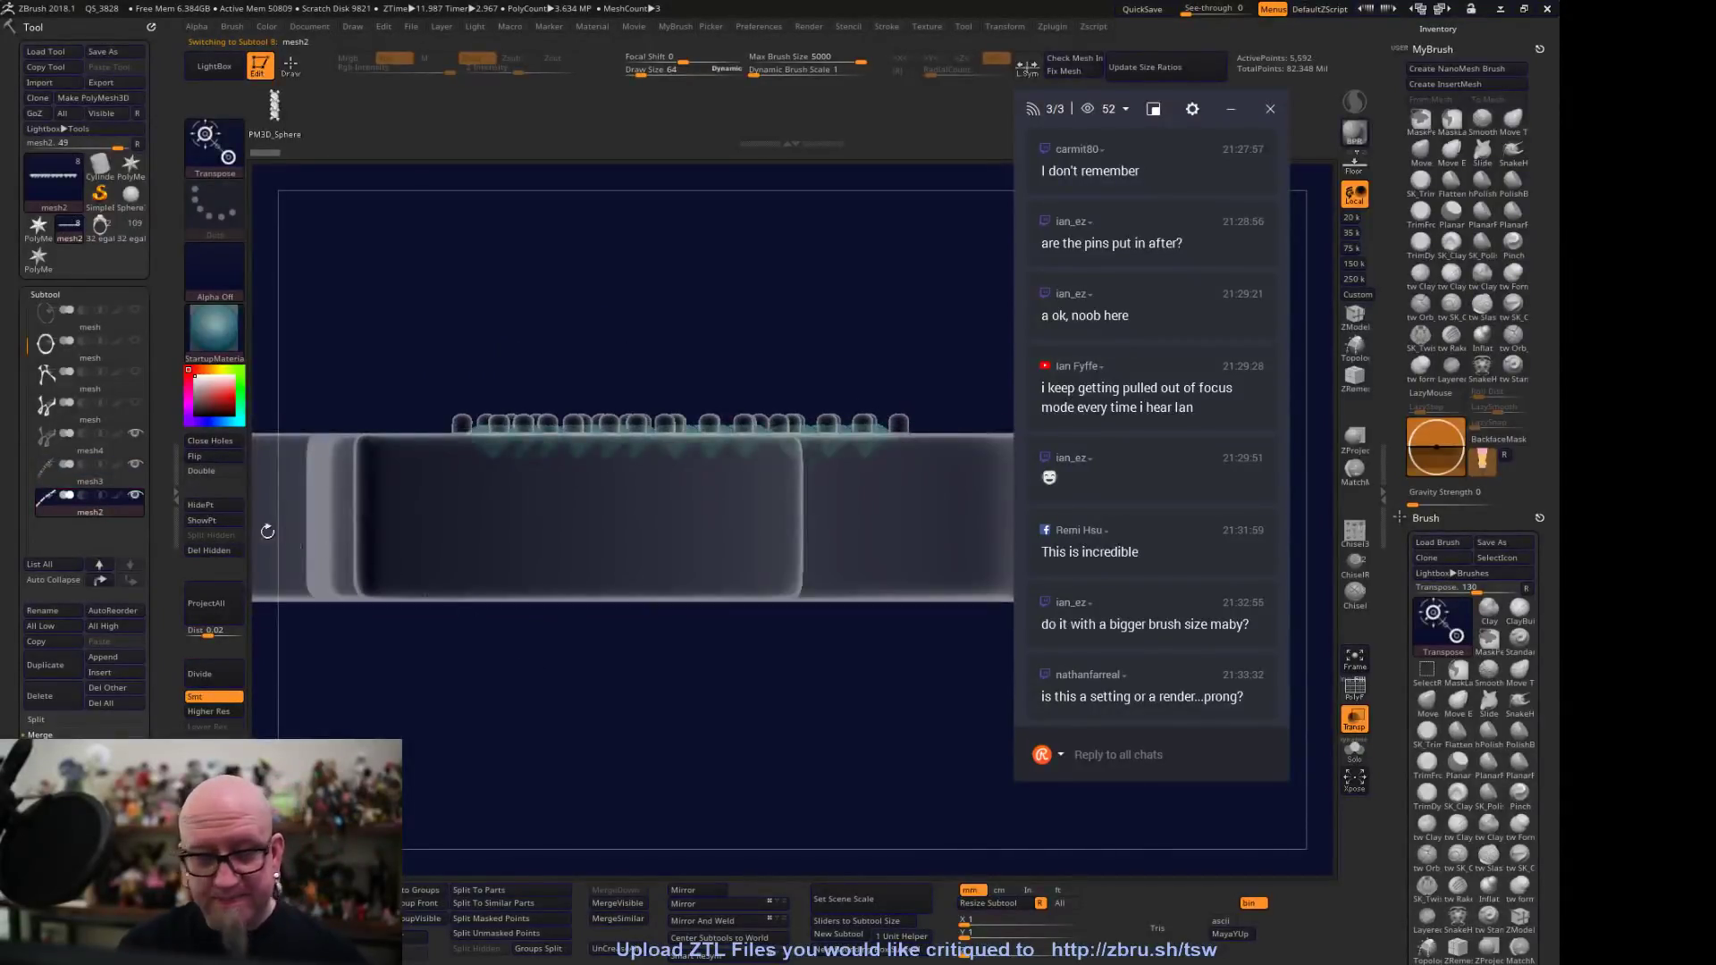
pyautogui.click(139, 419)
pyautogui.click(134, 434)
pyautogui.keyDown('alt'); pyautogui.moveTo(384, 630); pyautogui.dragTo(397, 679); pyautogui.keyUp('alt')
pyautogui.keyDown('alt'); pyautogui.click(676, 392); pyautogui.keyUp('alt')
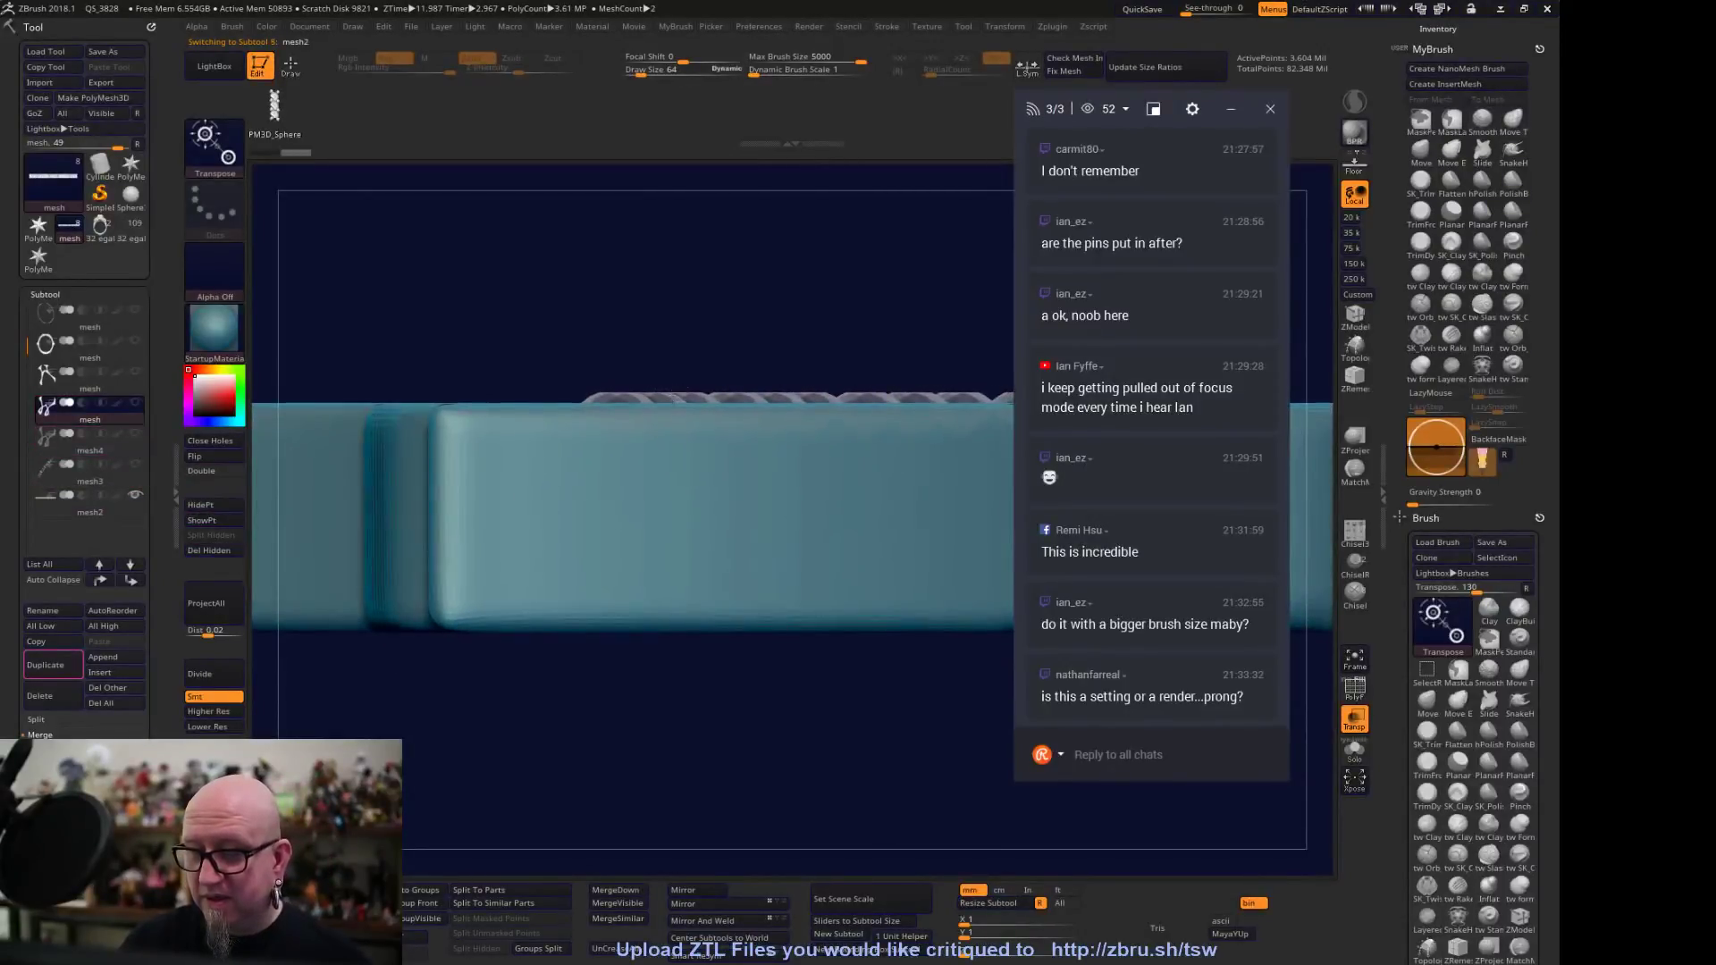
pyautogui.keyDown('alt'); pyautogui.moveTo(676, 474); pyautogui.dragTo(740, 510); pyautogui.keyUp('alt')
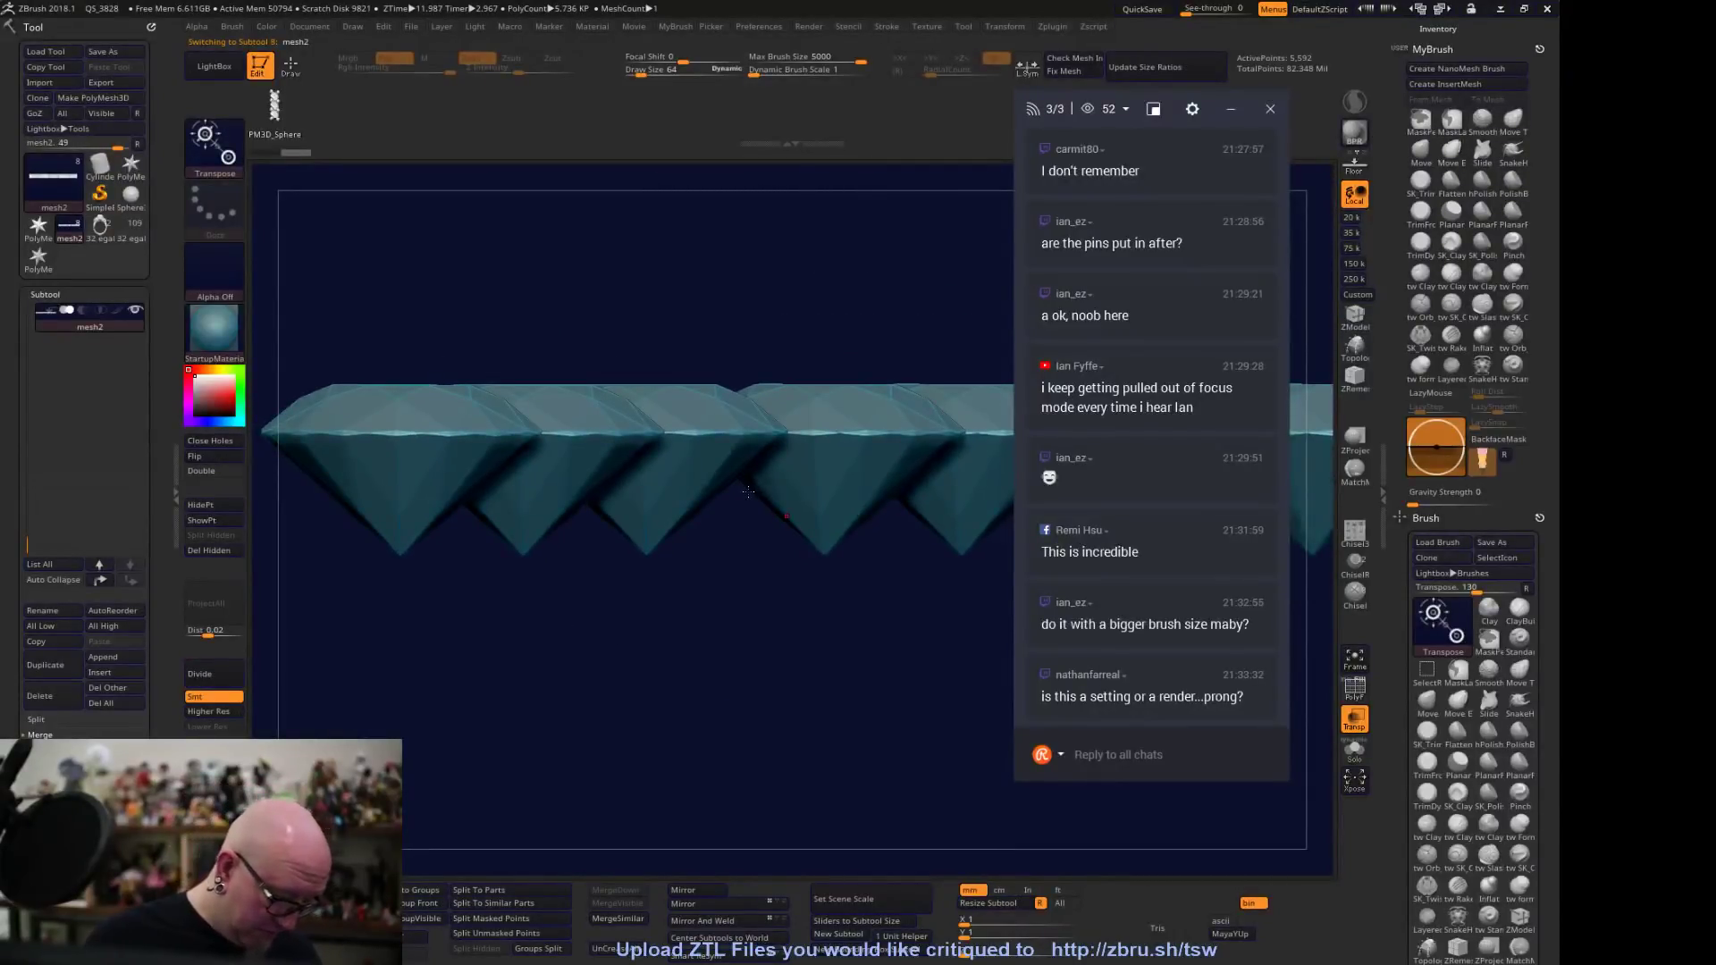
# Place the transform gizmo on one of the stones and apply the Extender deformer
pyautogui.click(696, 434)
pyautogui.keyDown('alt'); pyautogui.moveTo(759, 241); pyautogui.dragTo(691, 331); pyautogui.keyUp('alt')
pyautogui.keyDown('alt'); pyautogui.click(659, 380); pyautogui.keyUp('alt')
pyautogui.click(602, 259)
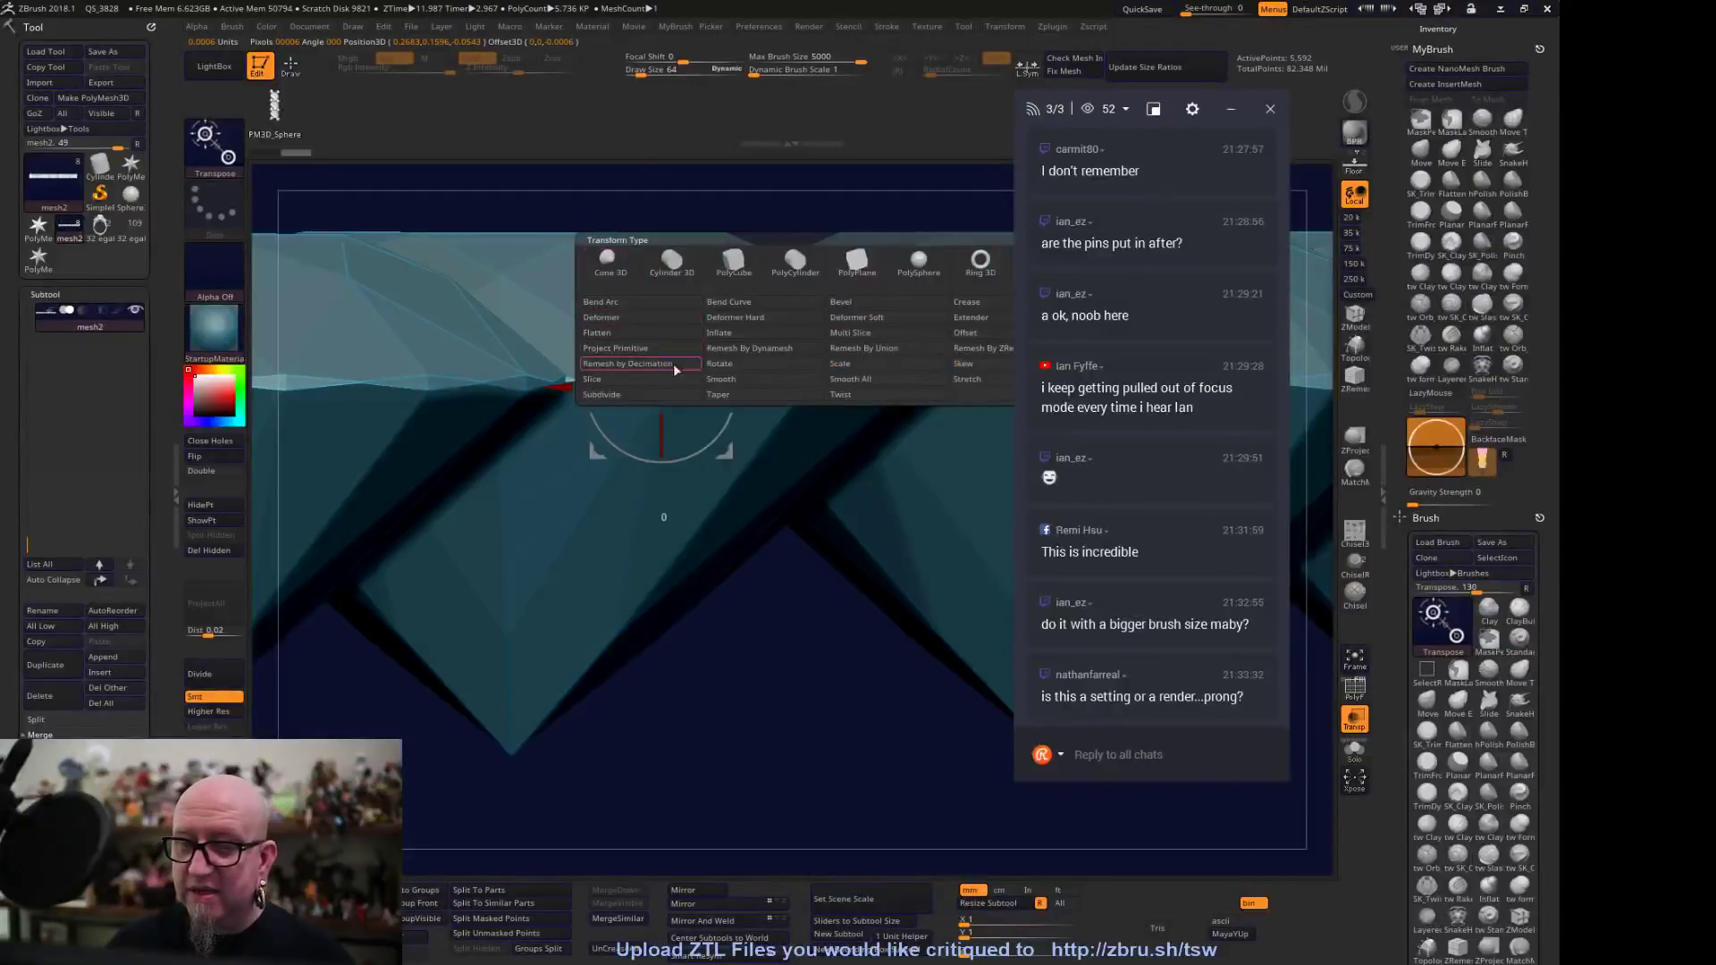
pyautogui.click(982, 320)
# Move the Extender's split point to the edge where a stone's crown meets its lower cone
pyautogui.keyDown('alt'); pyautogui.moveTo(789, 813); pyautogui.dragTo(313, 525); pyautogui.keyUp('alt')
pyautogui.moveTo(877, 540); pyautogui.dragTo(745, 506)
pyautogui.moveTo(675, 364); pyautogui.dragTo(730, 538)
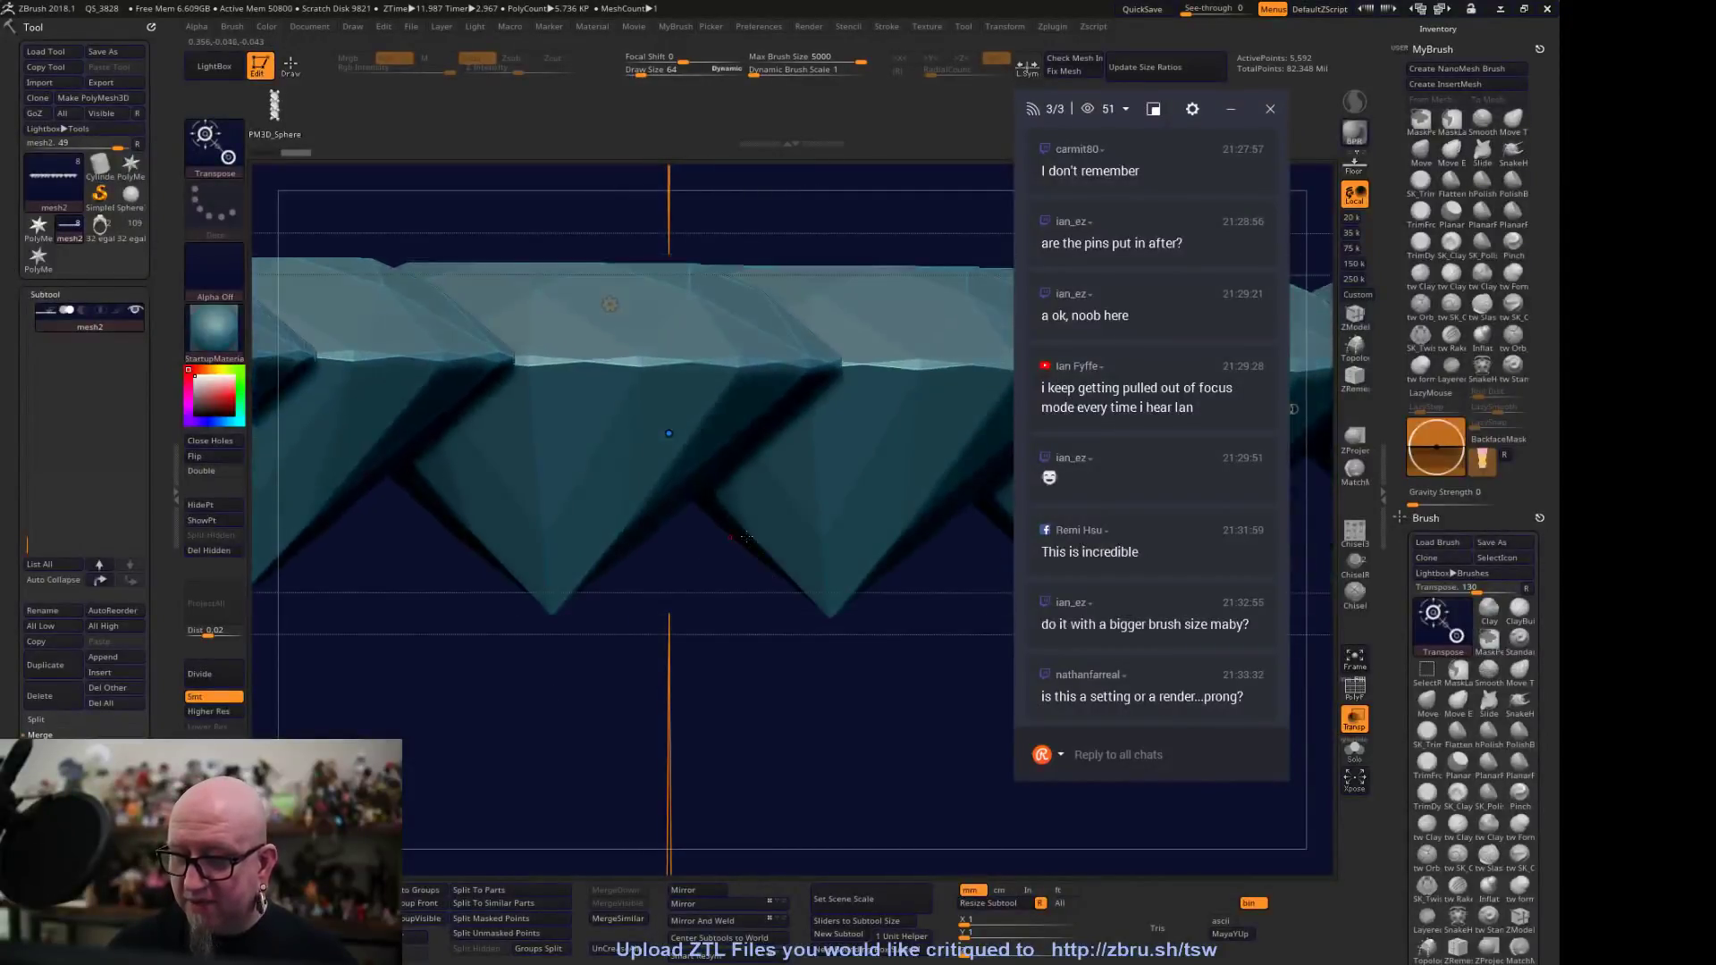
pyautogui.moveTo(728, 609); pyautogui.dragTo(784, 726)
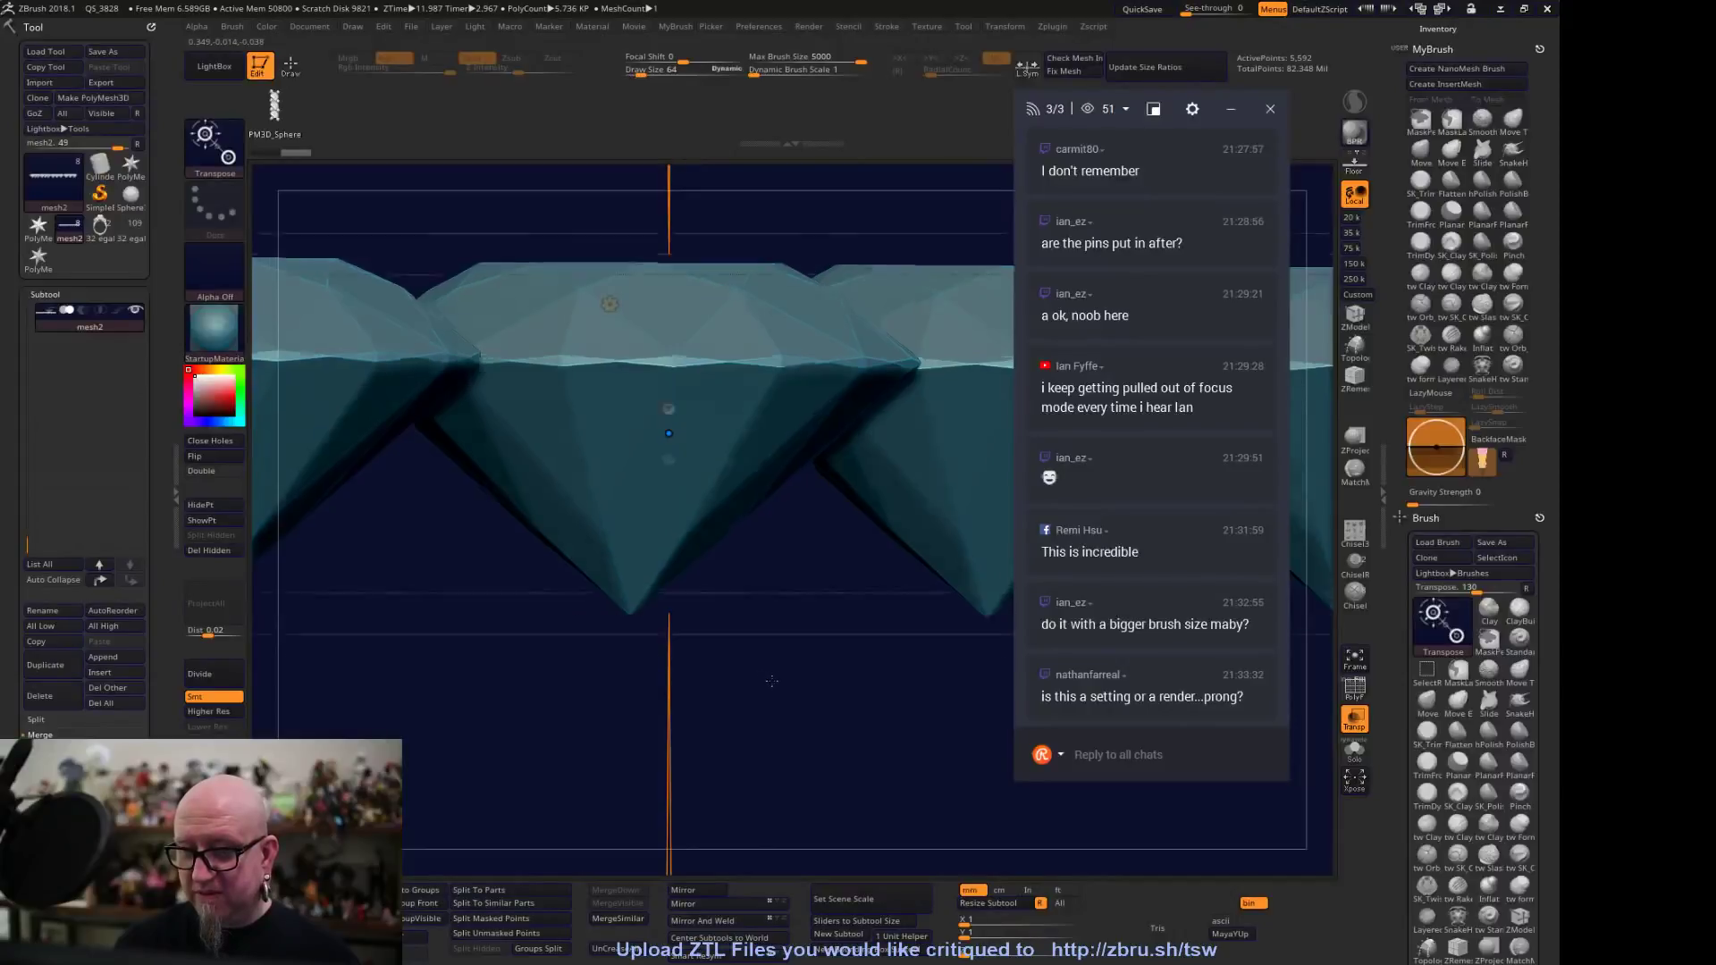
pyautogui.moveTo(770, 681); pyautogui.dragTo(761, 637)
pyautogui.moveTo(669, 433)
pyautogui.mouseDown()
pyautogui.moveTo(556, 547)
pyautogui.moveTo(670, 432)
pyautogui.mouseUp()
pyautogui.keyDown('ctrl'); pyautogui.moveTo(670, 433); pyautogui.dragTo(802, 907, button='right'); pyautogui.keyUp('ctrl')
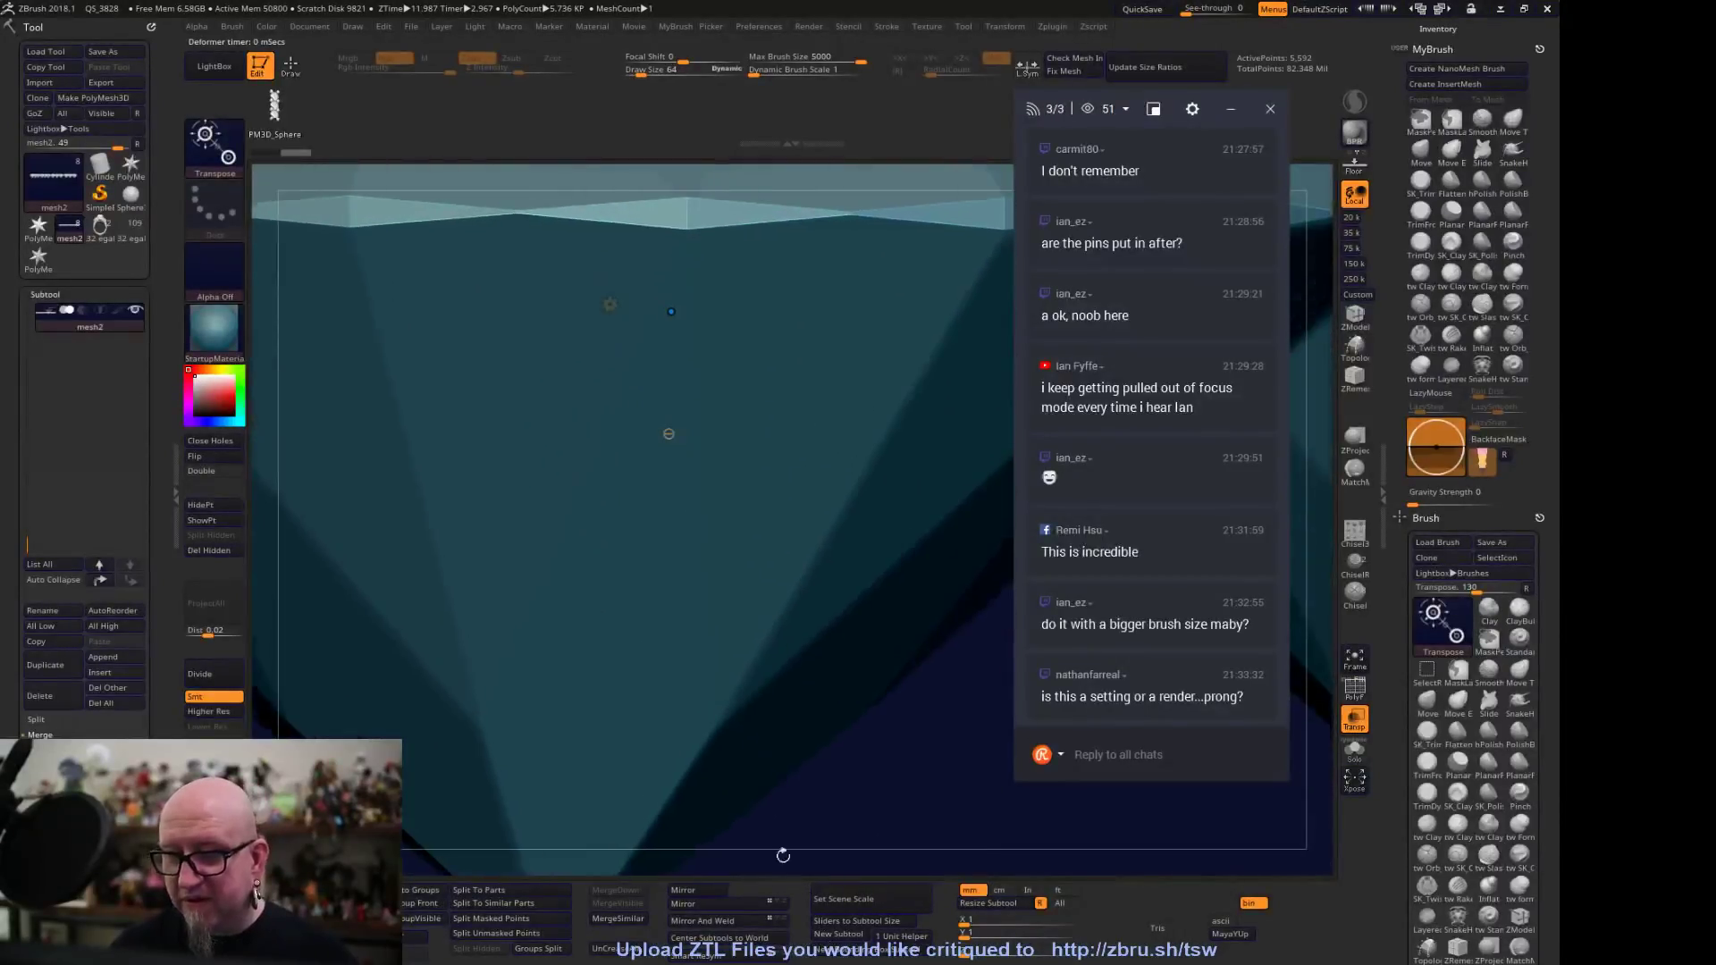
pyautogui.moveTo(671, 310); pyautogui.dragTo(516, 212)
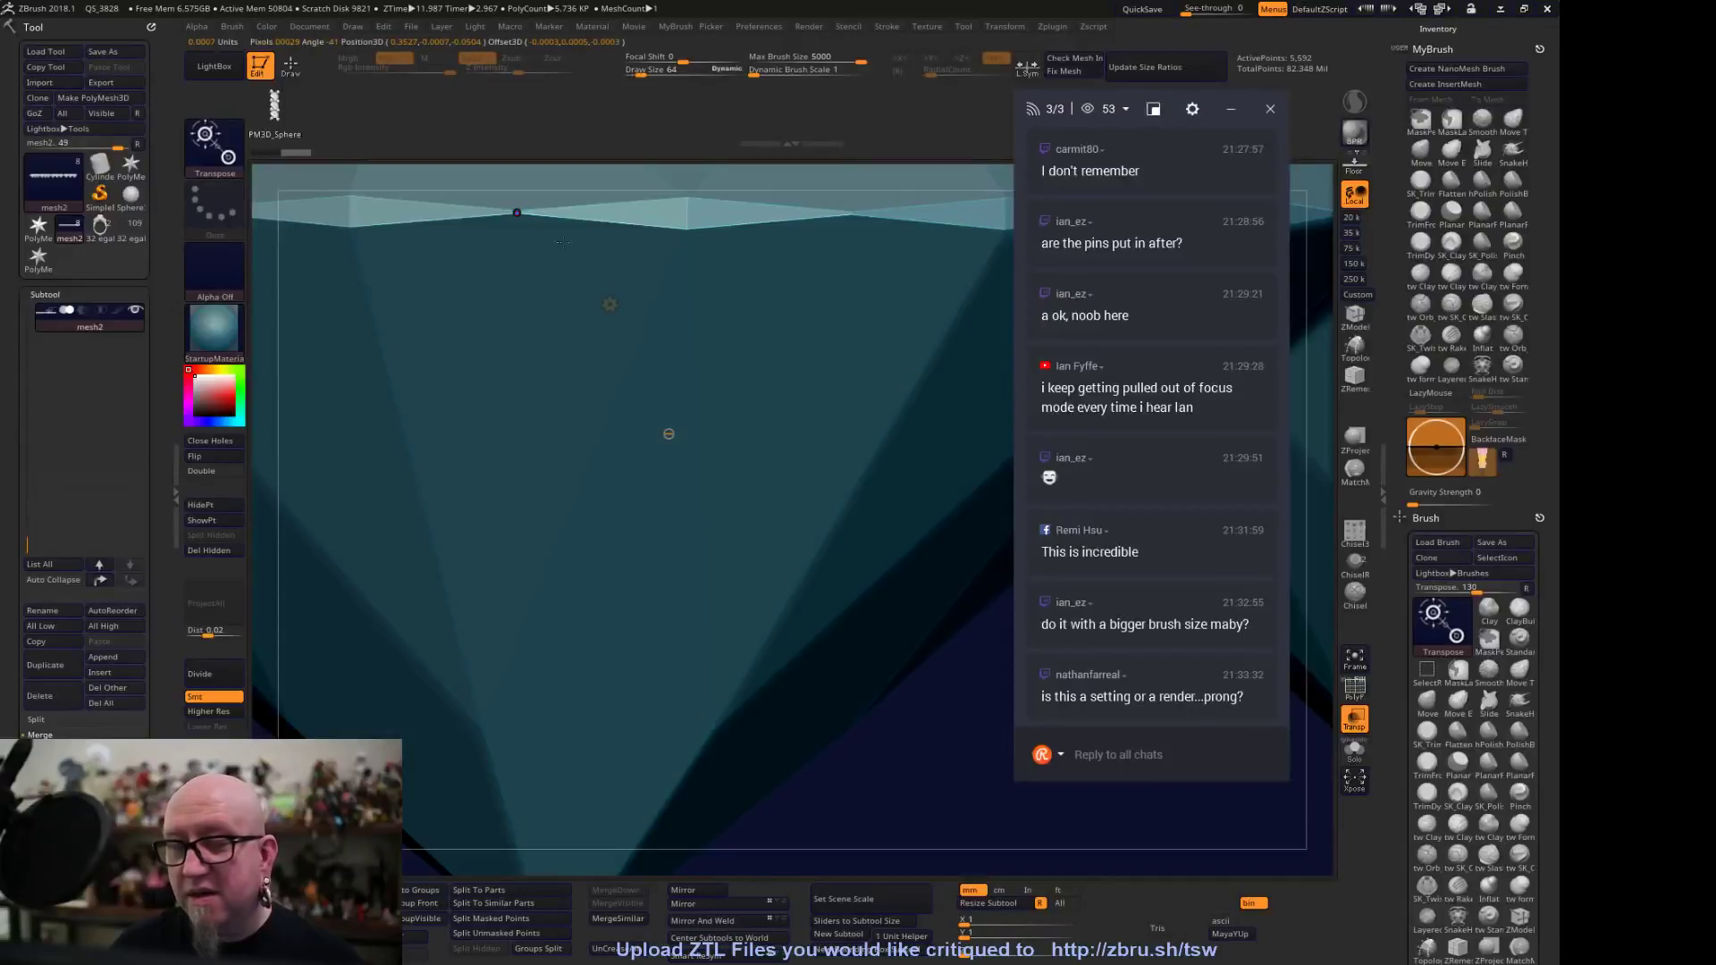
pyautogui.keyDown('alt'); pyautogui.moveTo(878, 746); pyautogui.dragTo(927, 462); pyautogui.keyUp('alt')
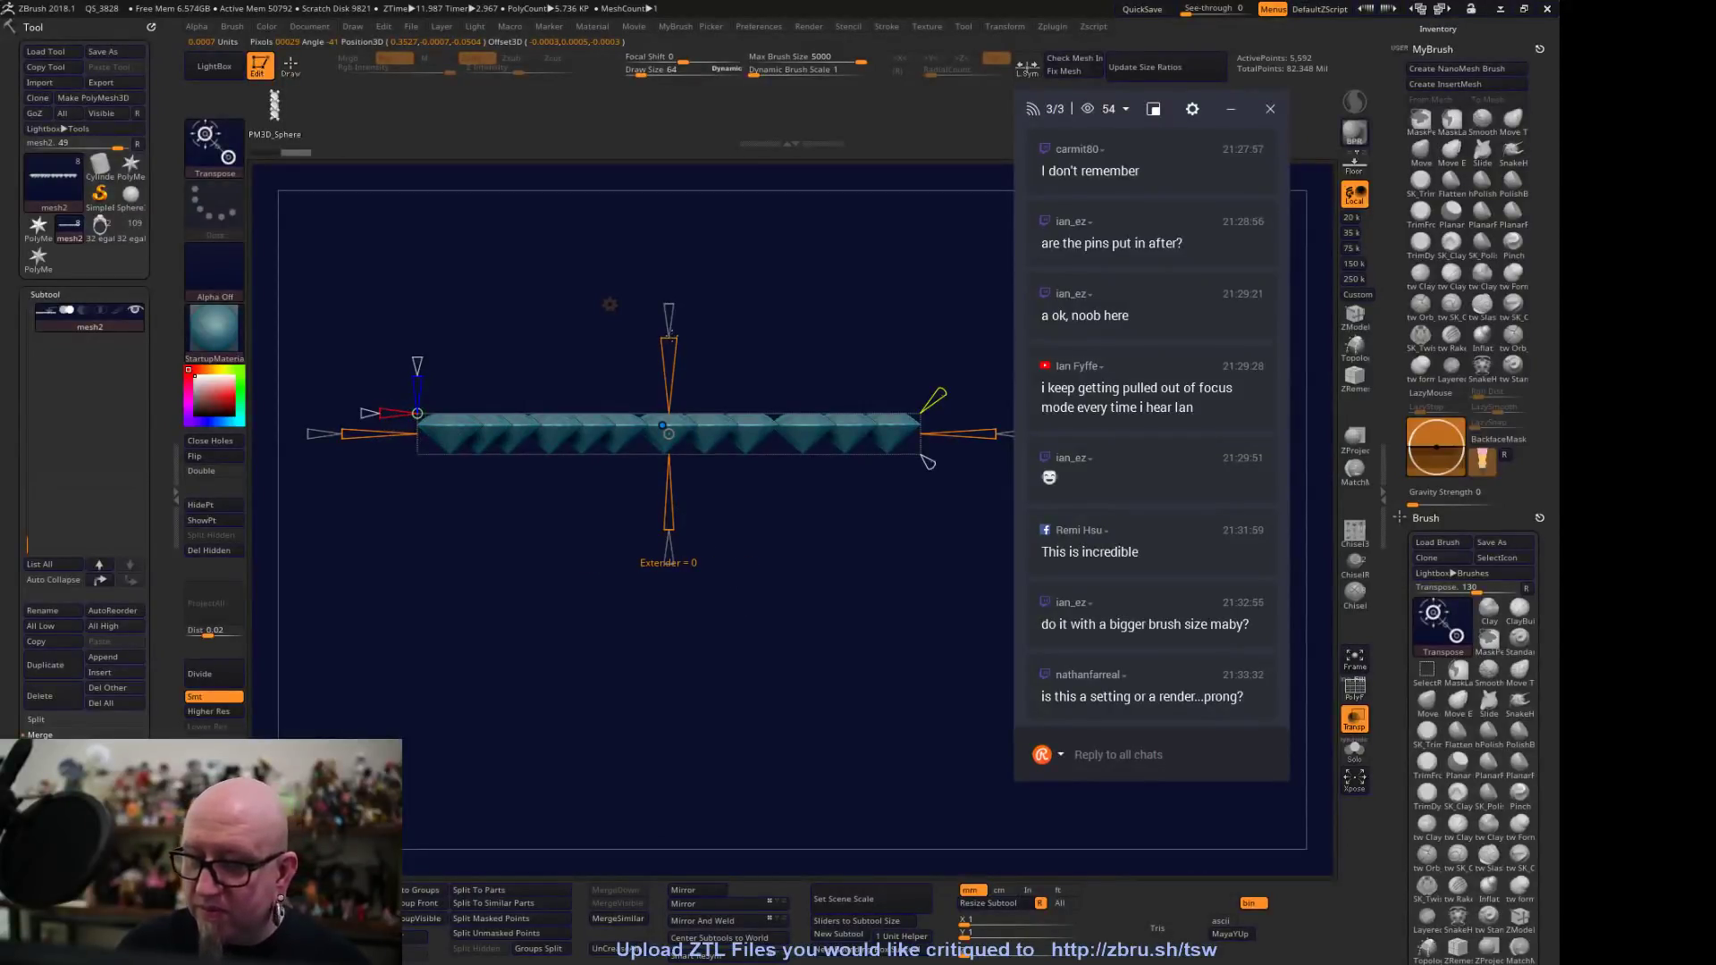
# Extend the stones' crowns upward from the split point with the Extender to form tall cutter shapes
pyautogui.click(413, 375)
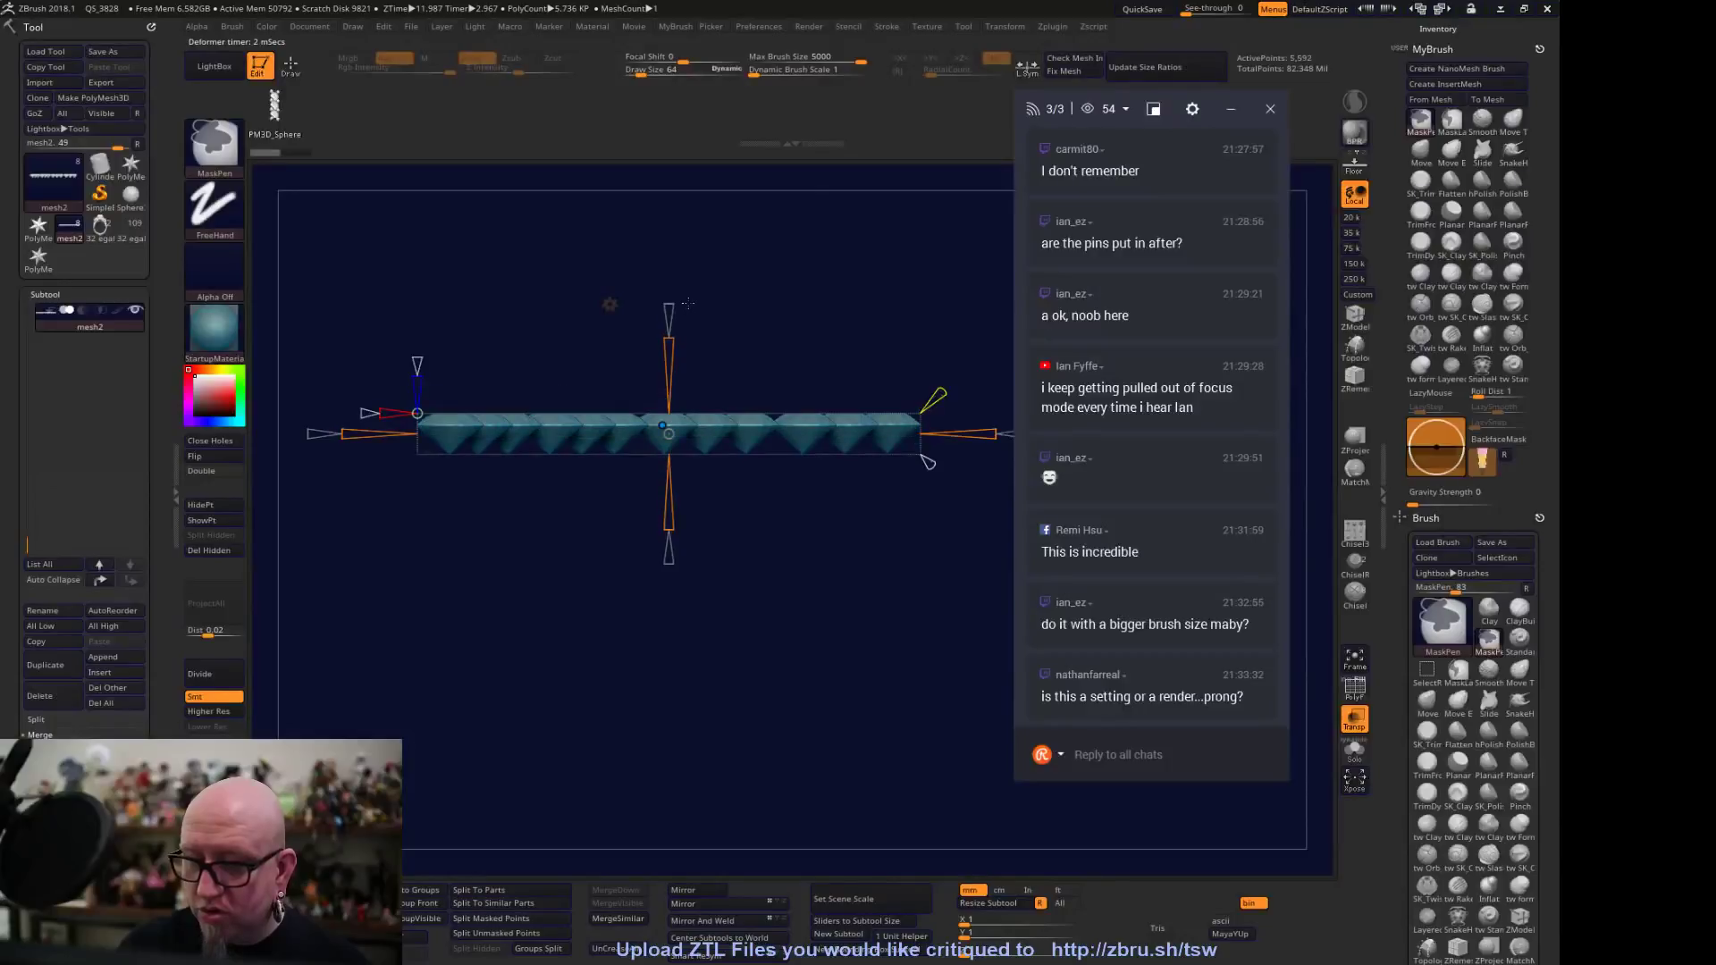
pyautogui.moveTo(406, 379); pyautogui.dragTo(424, 409)
pyautogui.moveTo(669, 330); pyautogui.dragTo(670, 320)
pyautogui.moveTo(733, 590); pyautogui.dragTo(930, 735)
pyautogui.moveTo(783, 382); pyautogui.dragTo(813, 643)
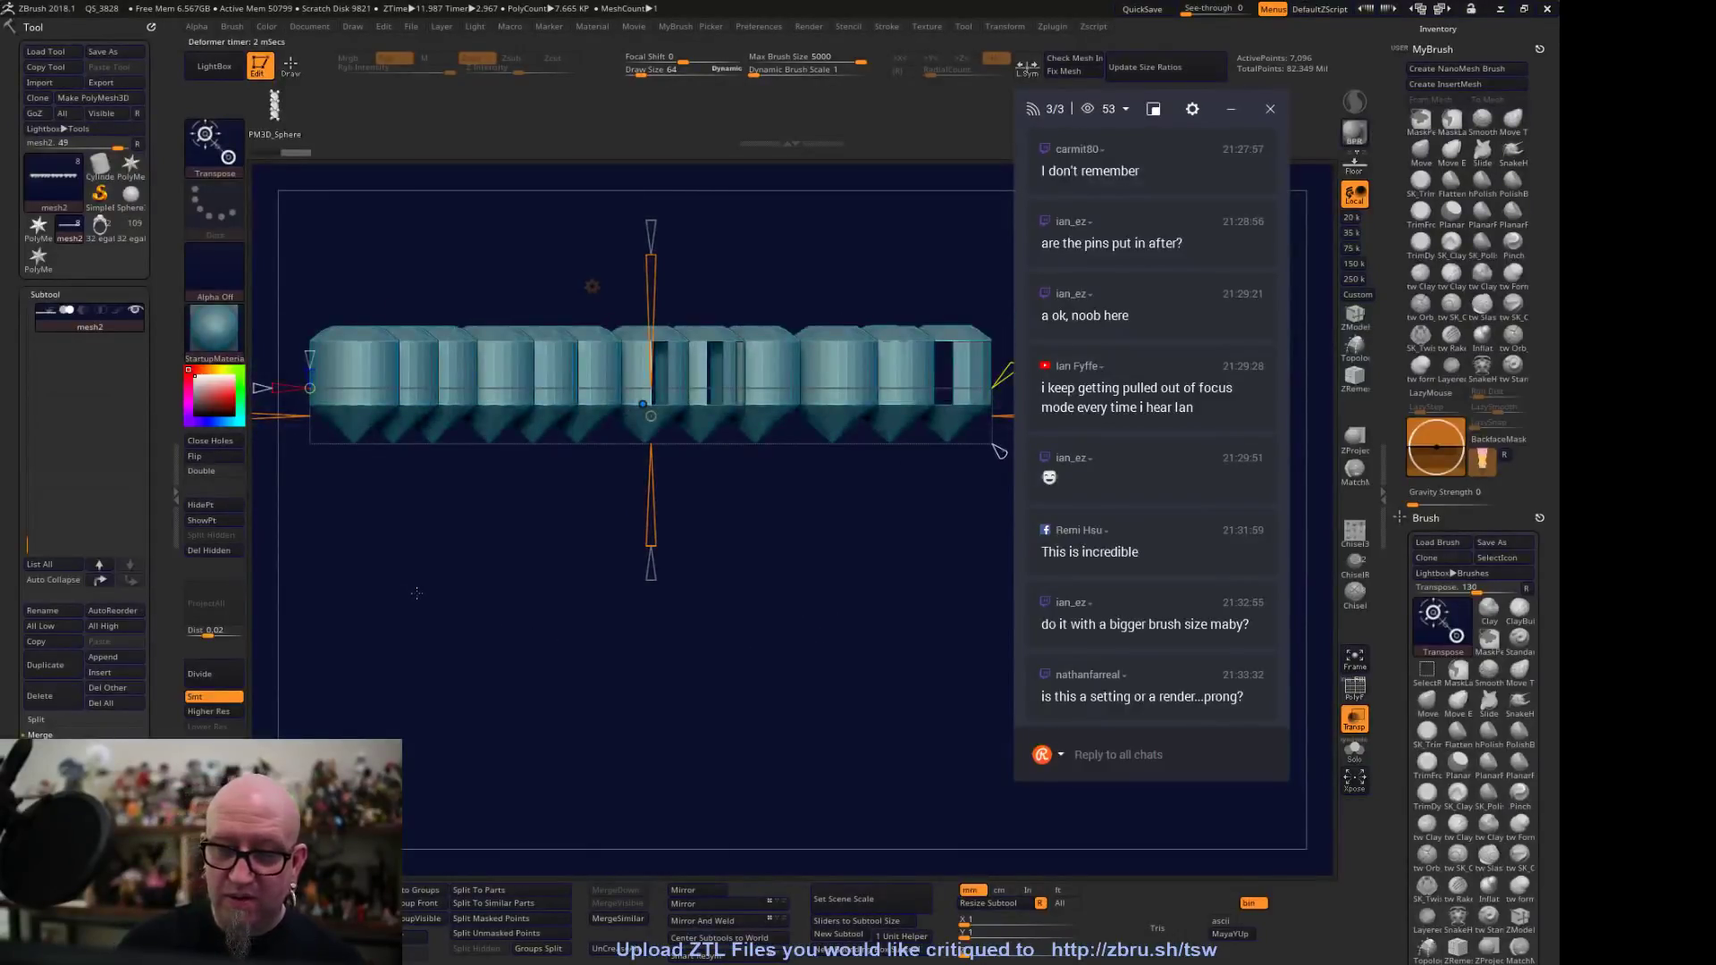
# Close the Extender deformer, keeping the extended stones, and return to the regular transform gizmo
pyautogui.click(592, 286)
pyautogui.click(720, 286)
pyautogui.click(809, 286)
pyautogui.moveTo(809, 286); pyautogui.dragTo(338, 402)
pyautogui.click(229, 470)
pyautogui.moveTo(572, 626); pyautogui.dragTo(613, 492)
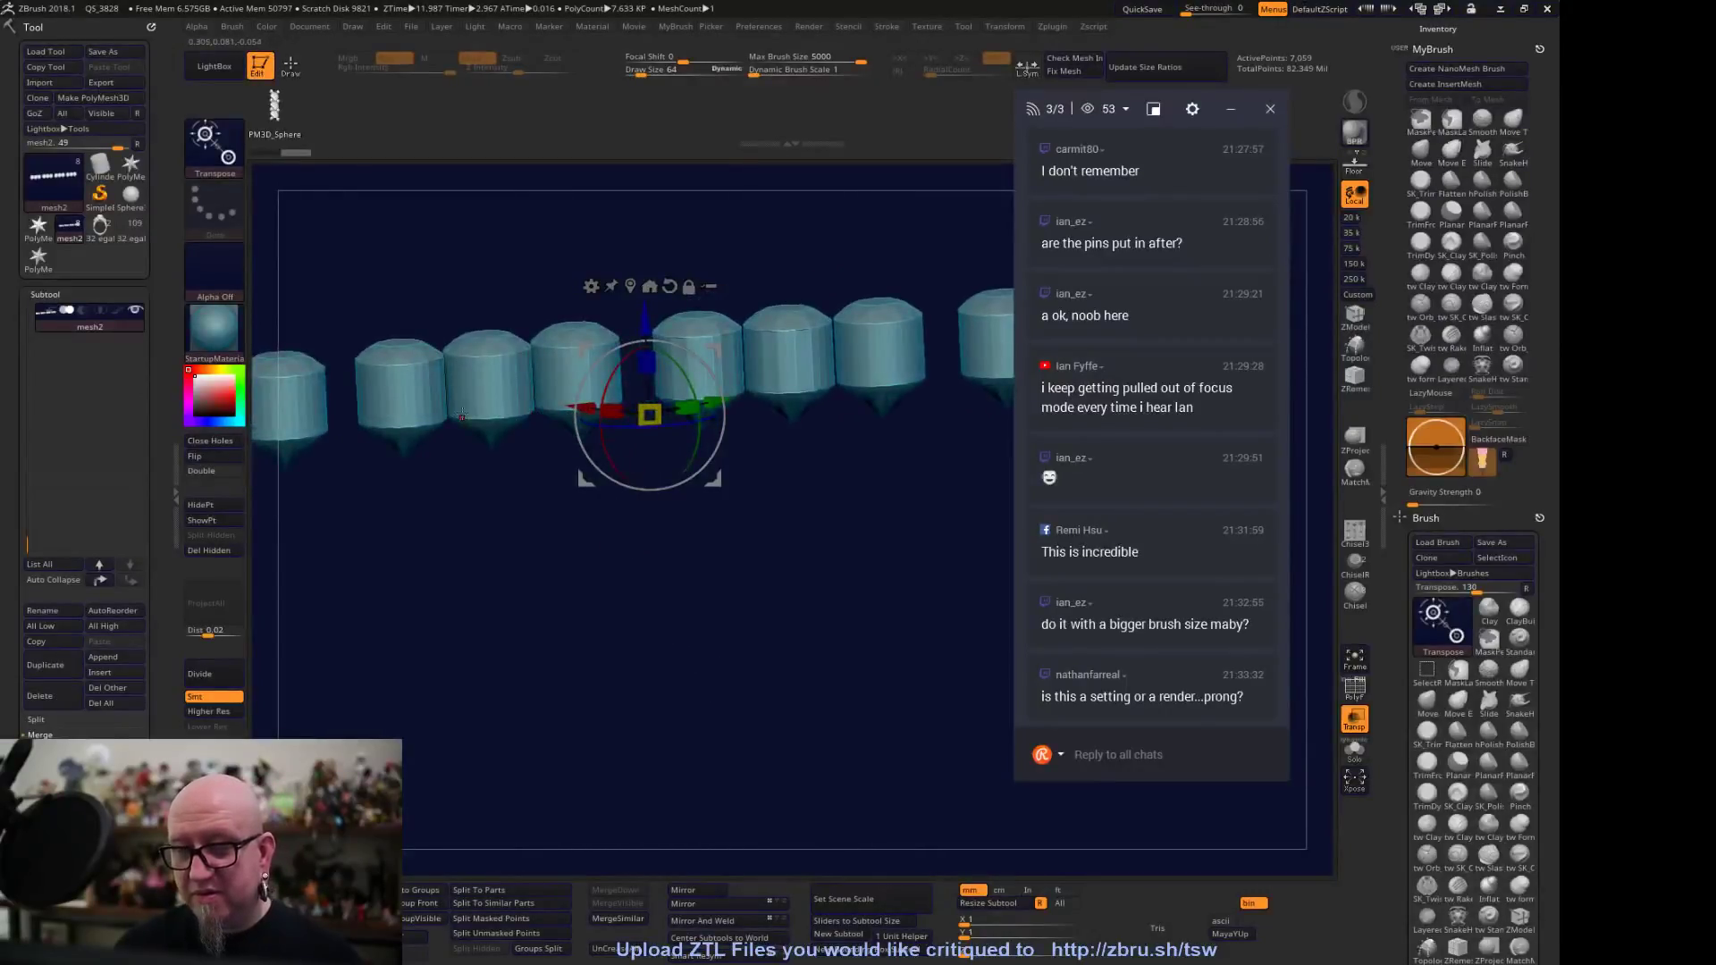
pyautogui.moveTo(536, 543); pyautogui.dragTo(541, 601)
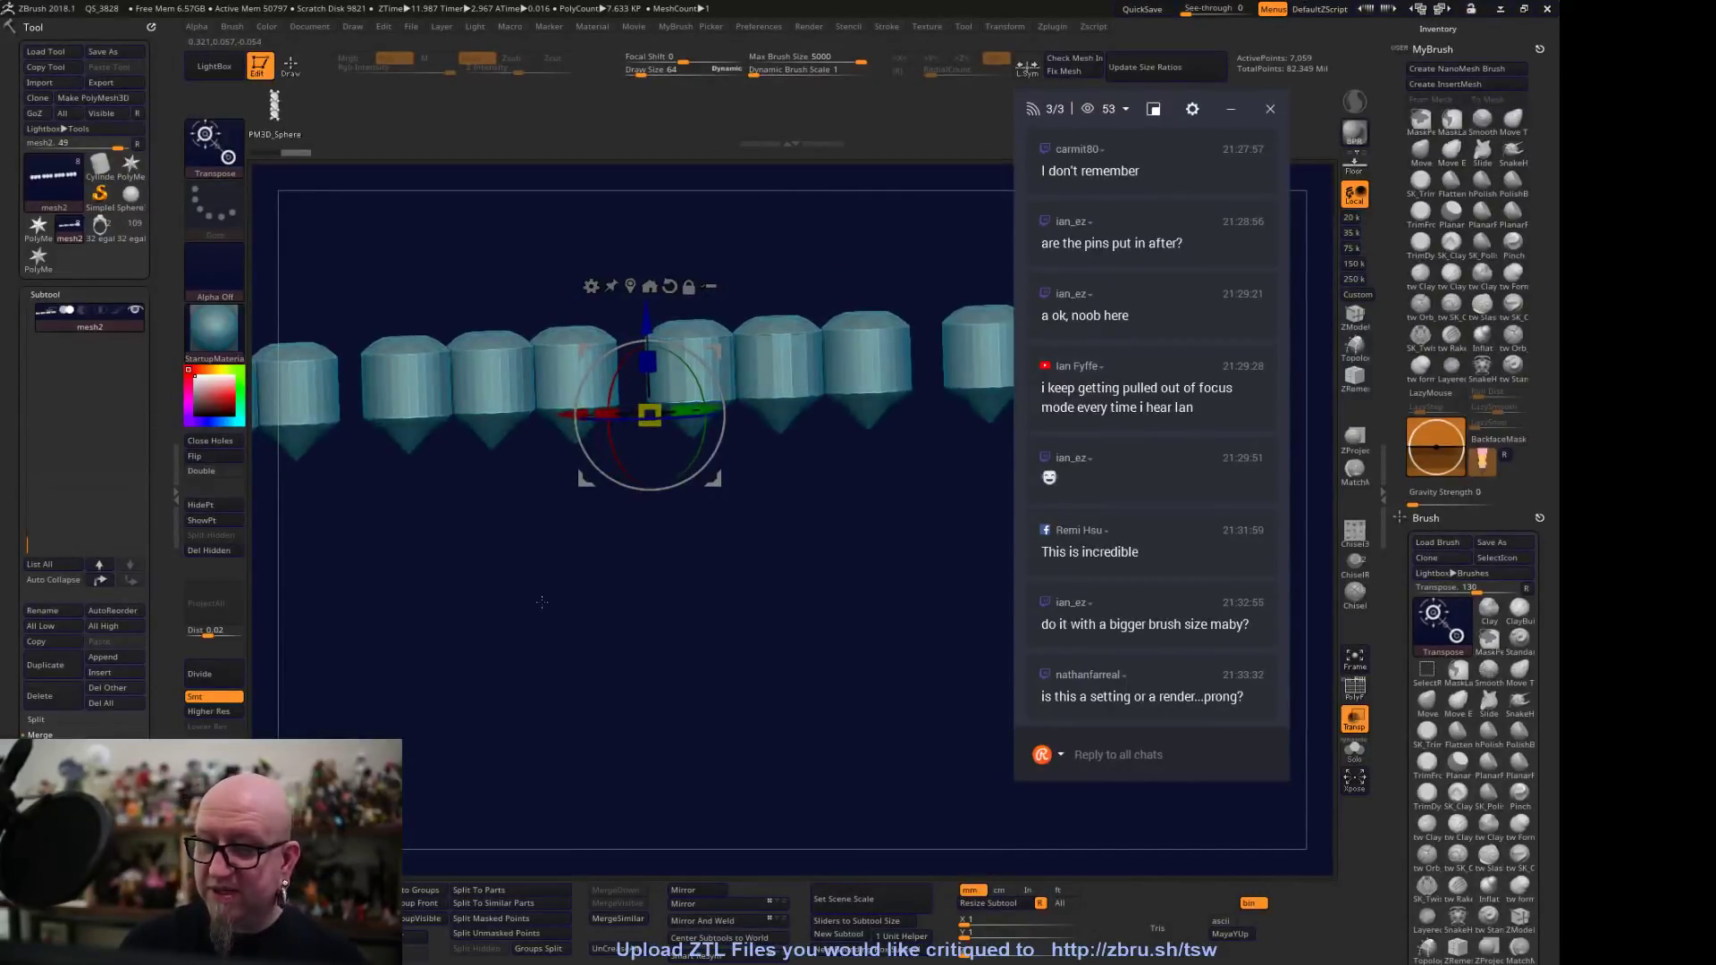
# Select the frame subtool mesh4 and make the pins subtool mesh3 visible alongside the stones
pyautogui.moveTo(26, 542); pyautogui.dragTo(29, 337)
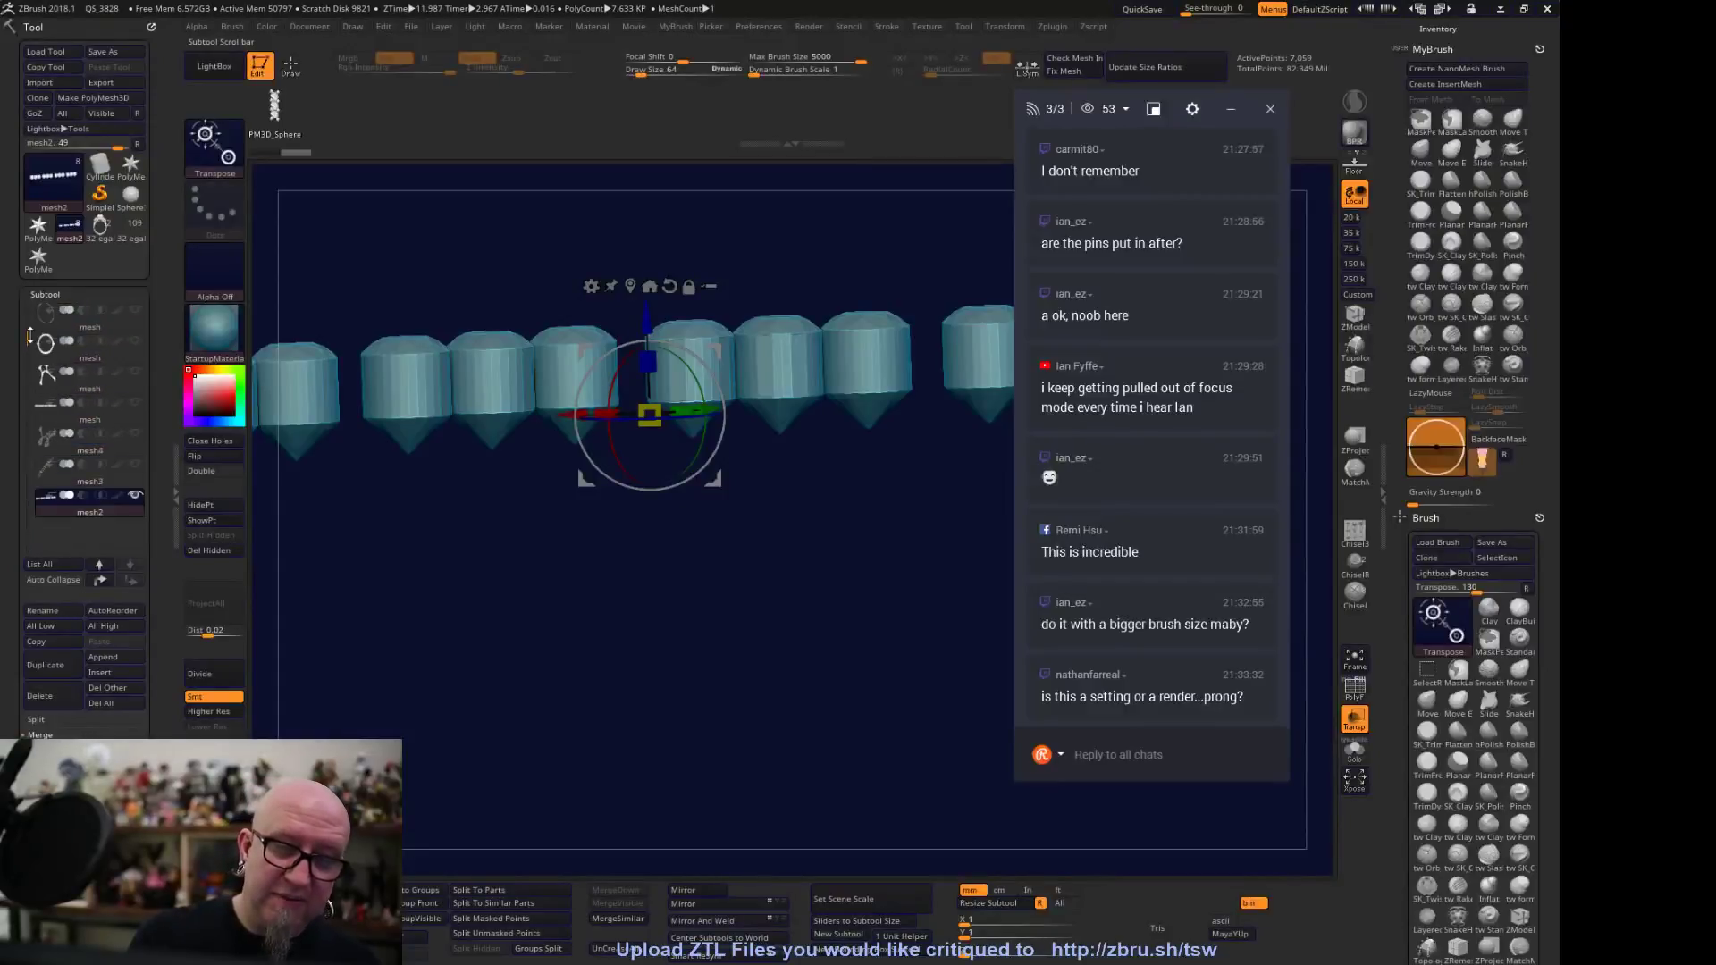
pyautogui.click(123, 451)
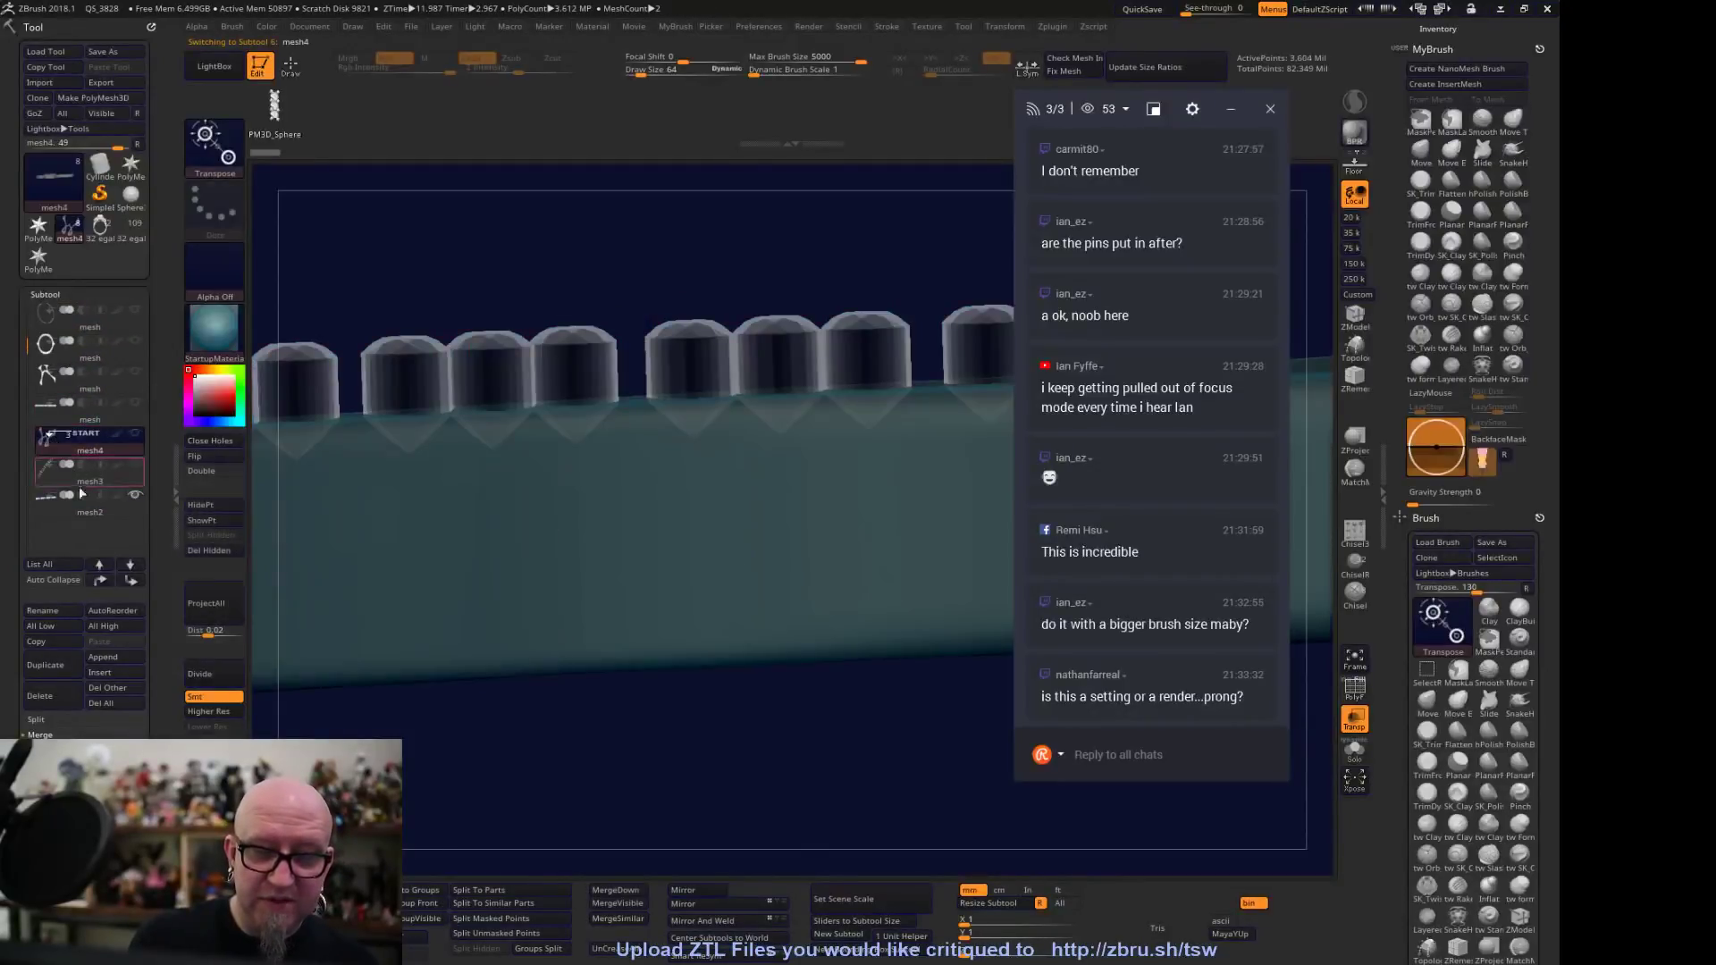
pyautogui.moveTo(500, 766); pyautogui.dragTo(711, 694)
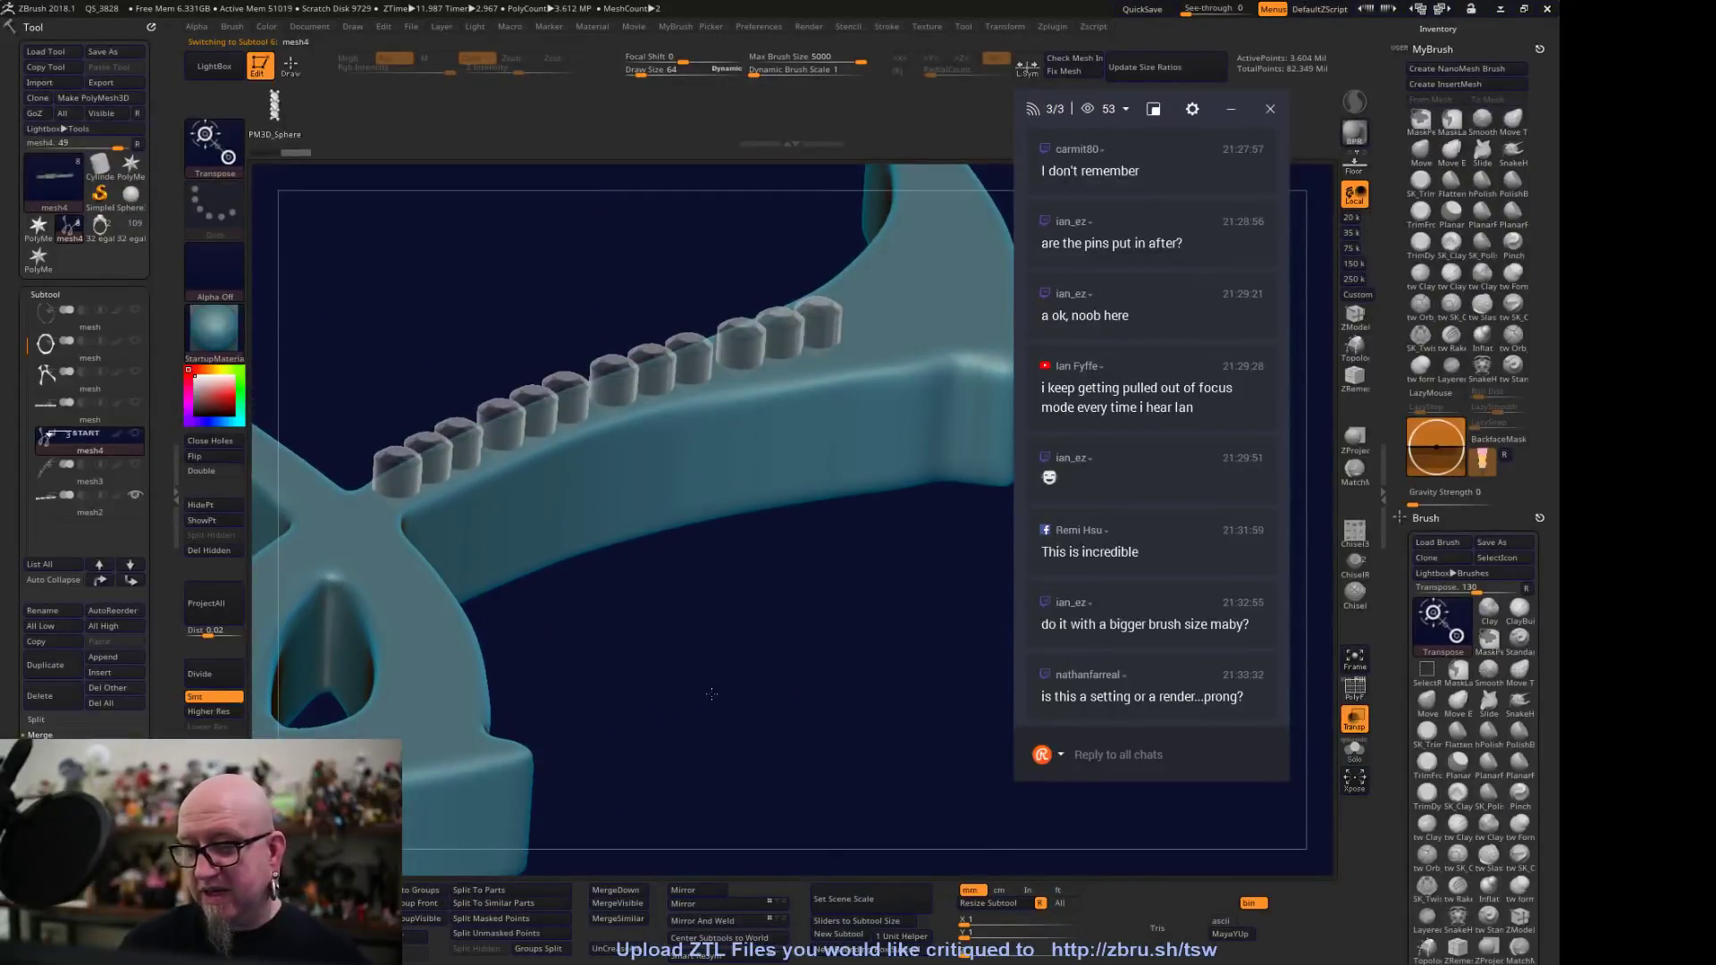
pyautogui.click(136, 466)
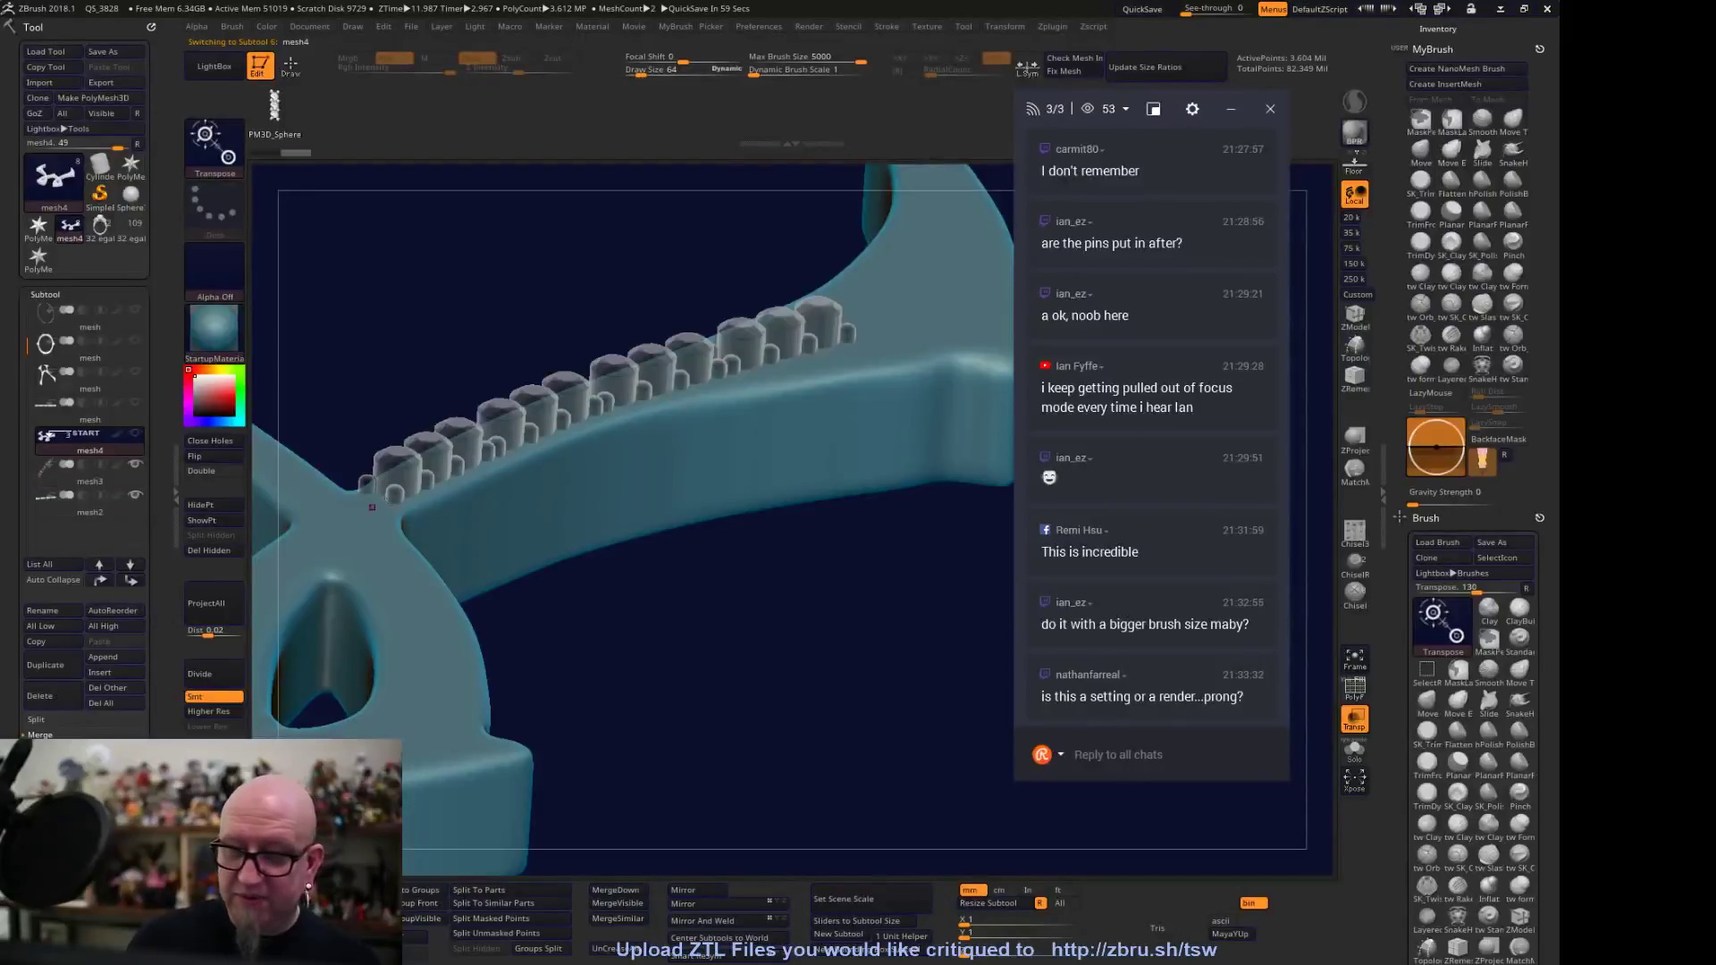
pyautogui.moveTo(365, 509); pyautogui.dragTo(729, 673)
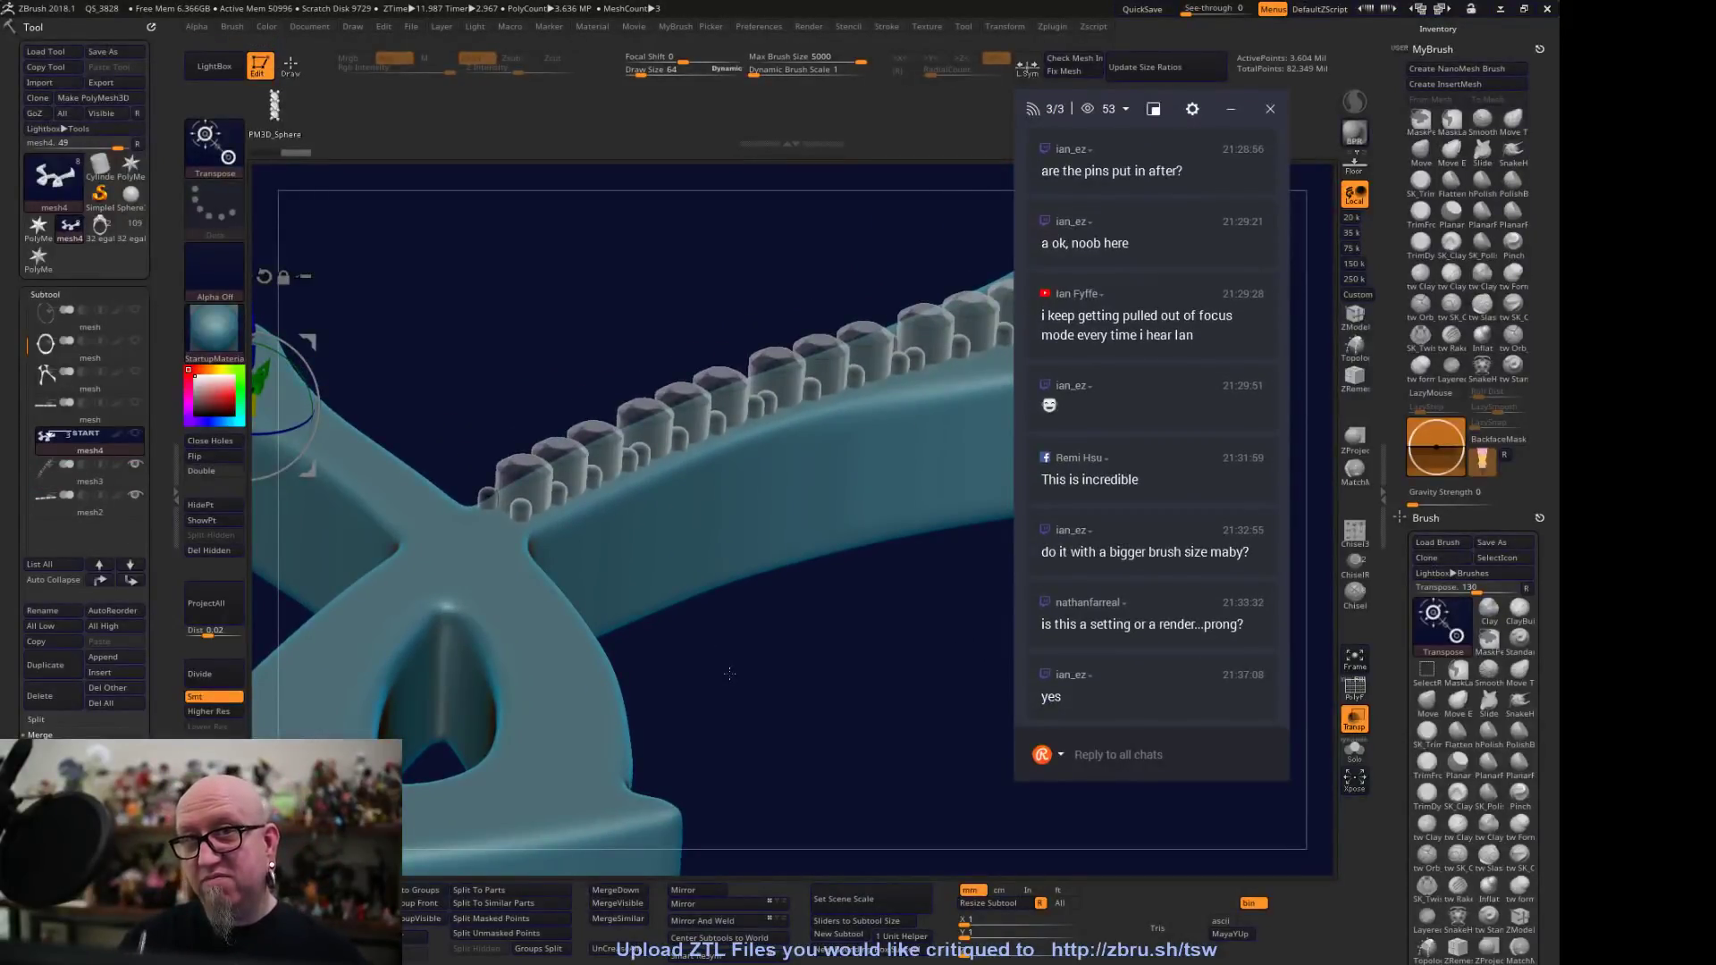
# Turn off transparency and frame the row of stones and pins from the side of the frame
pyautogui.moveTo(273, 657); pyautogui.dragTo(719, 480)
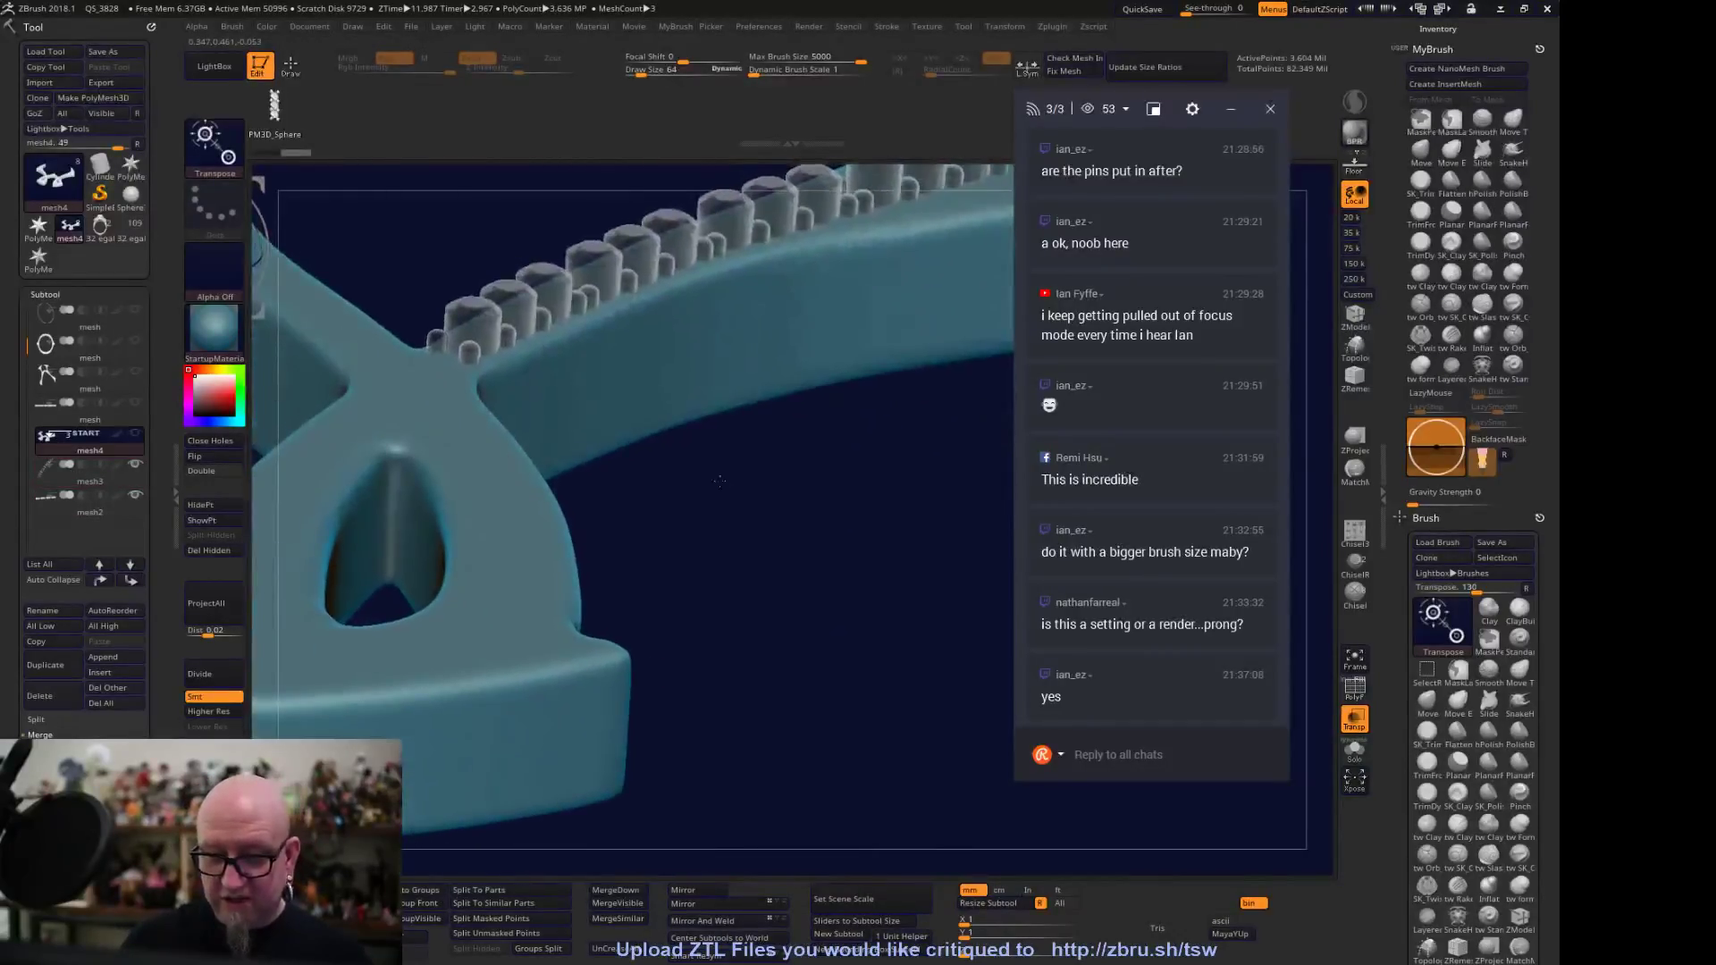
pyautogui.click(1354, 722)
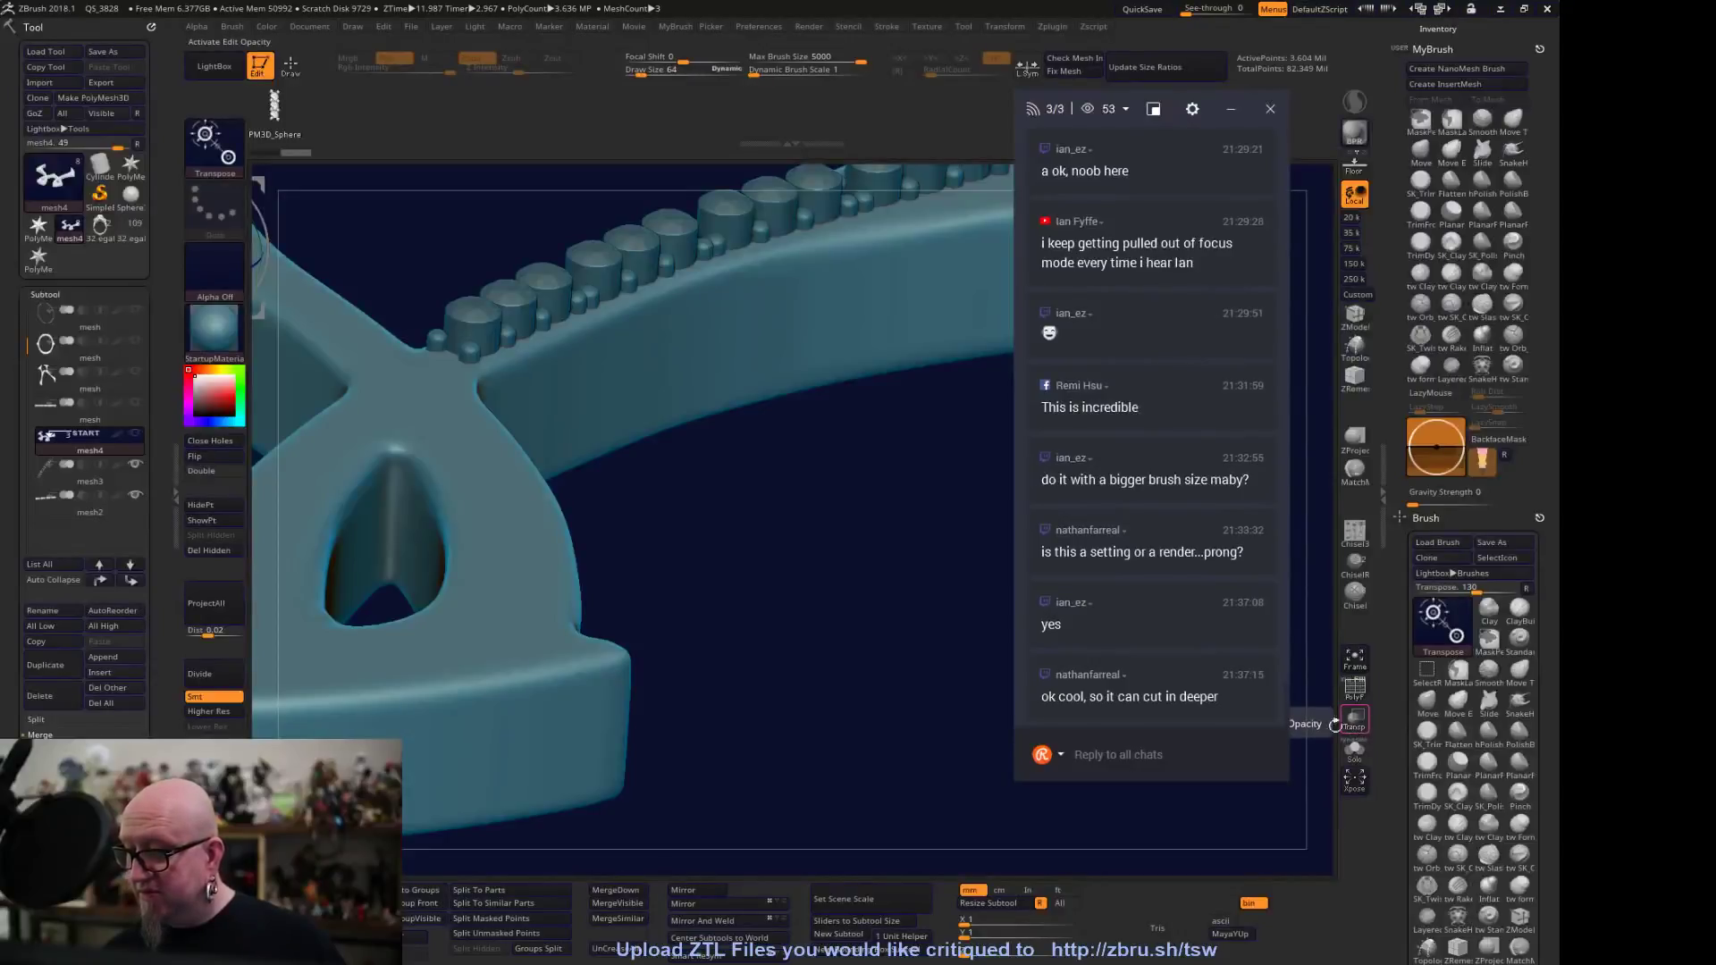
pyautogui.moveTo(894, 787); pyautogui.dragTo(797, 752)
pyautogui.moveTo(764, 659); pyautogui.dragTo(834, 715)
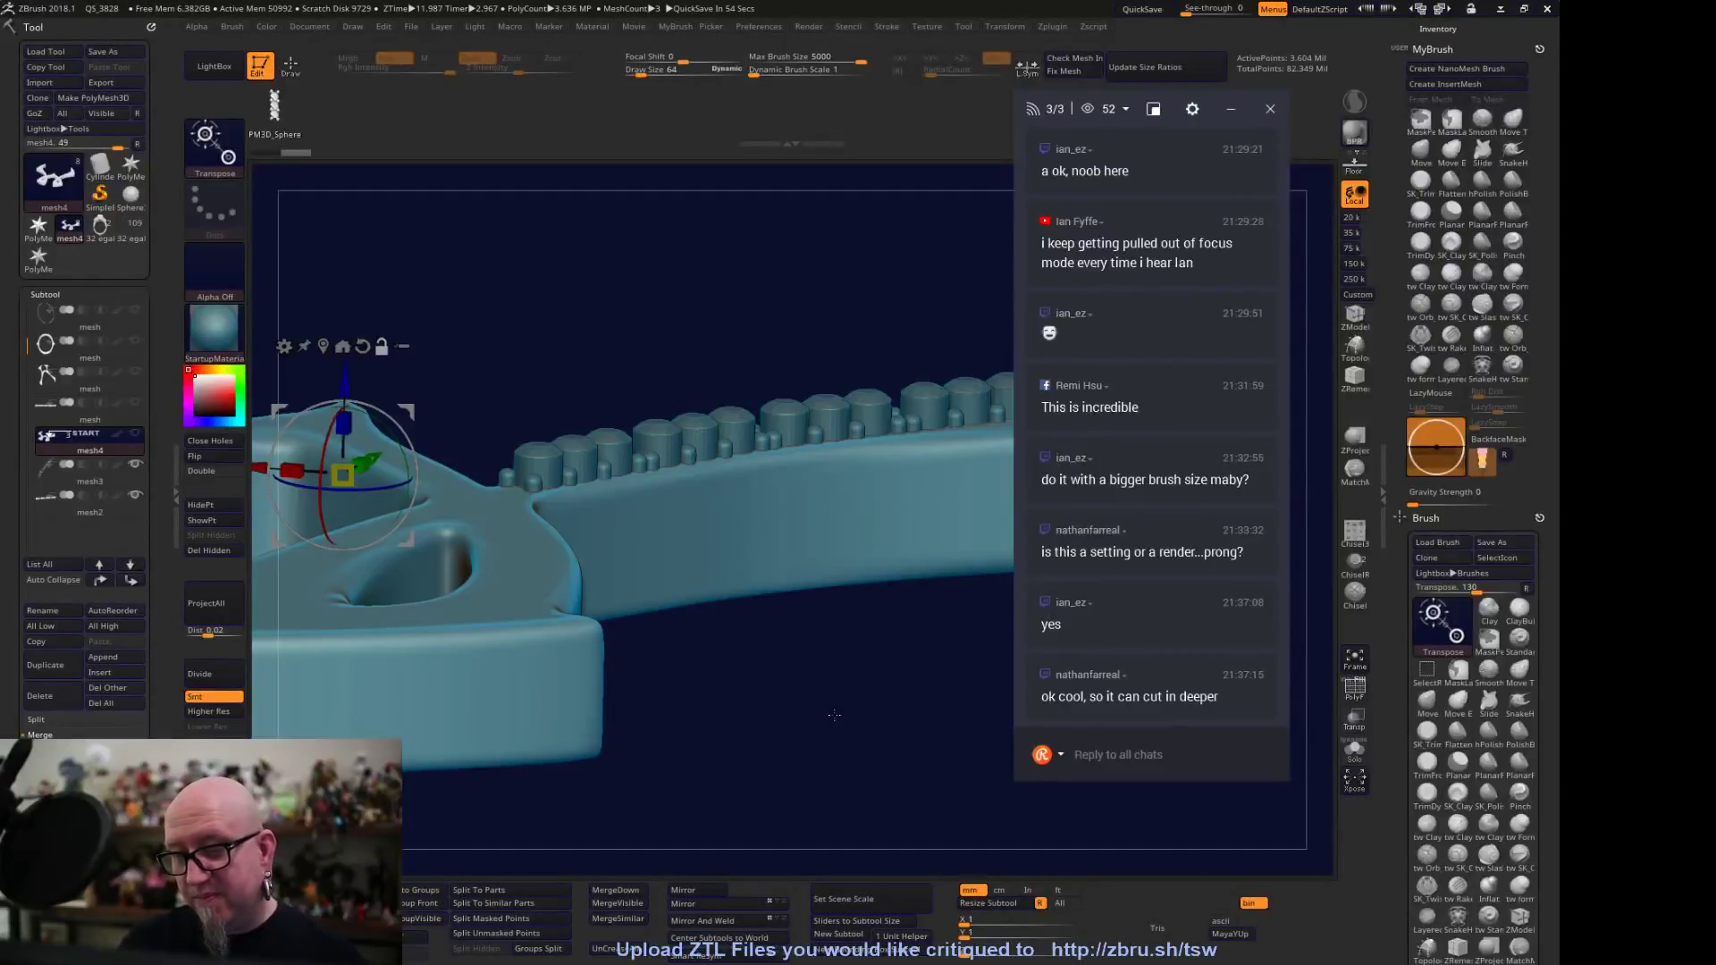
pyautogui.keyDown('alt'); pyautogui.moveTo(701, 694); pyautogui.dragTo(743, 620); pyautogui.keyUp('alt')
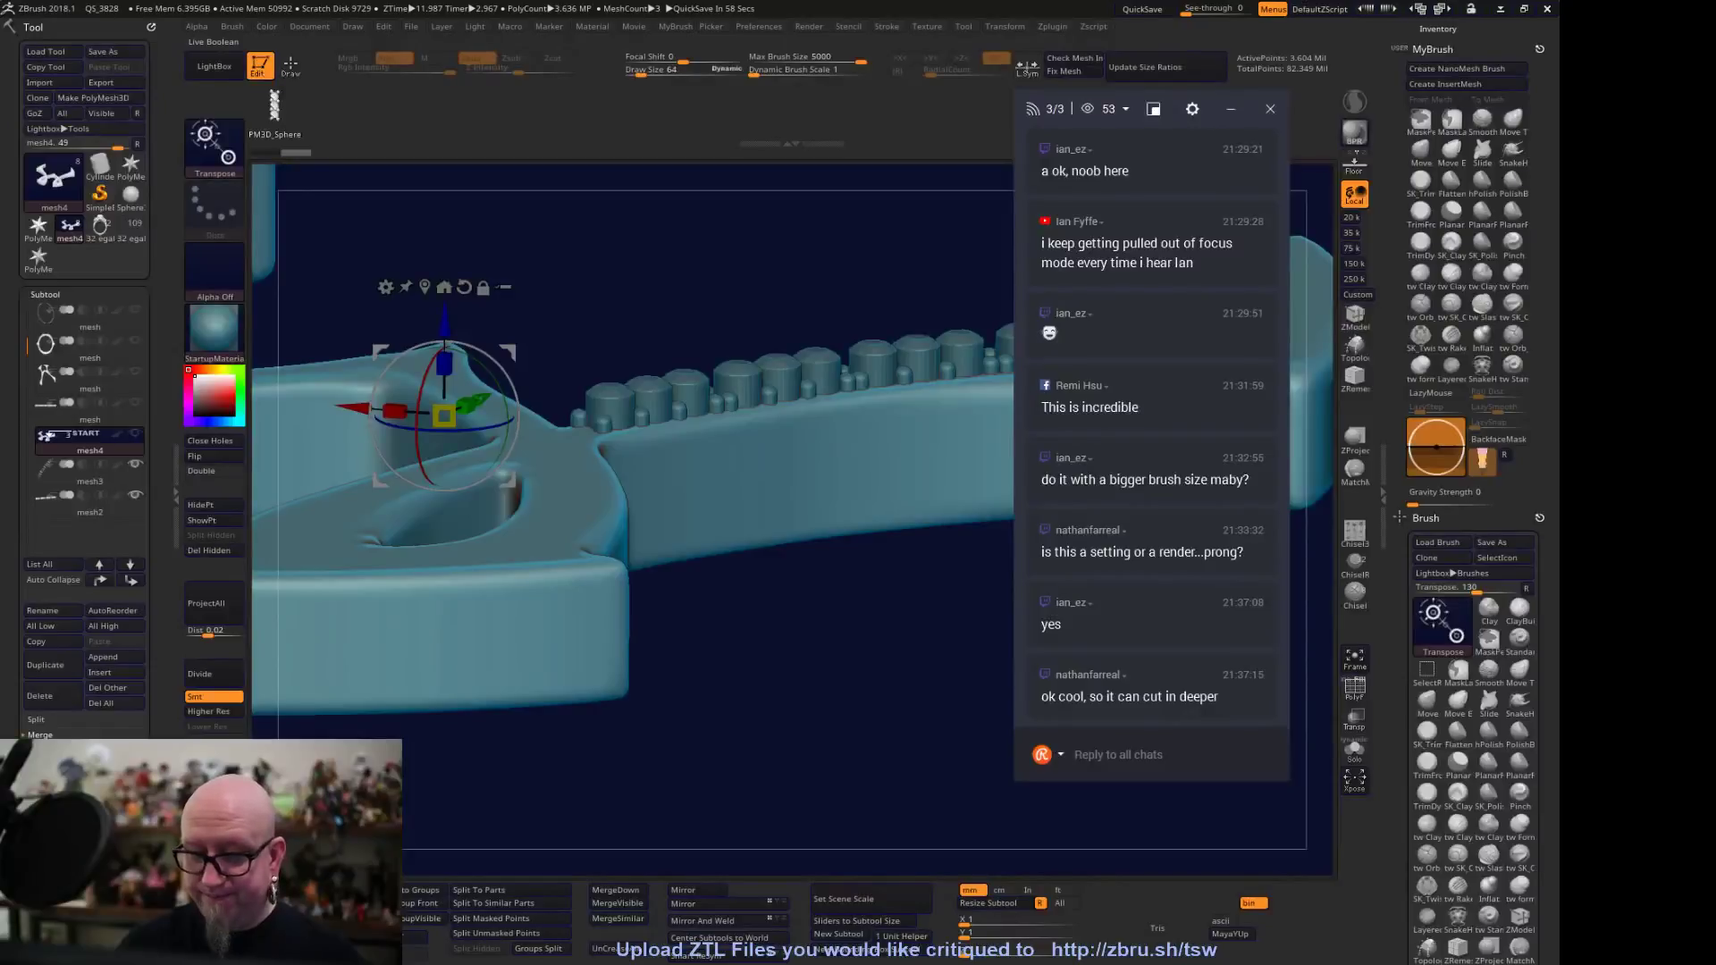
# Set the stones subtool mesh2 to subtraction so Live Boolean cuts stone seats into the frame
pyautogui.moveTo(73, 470)
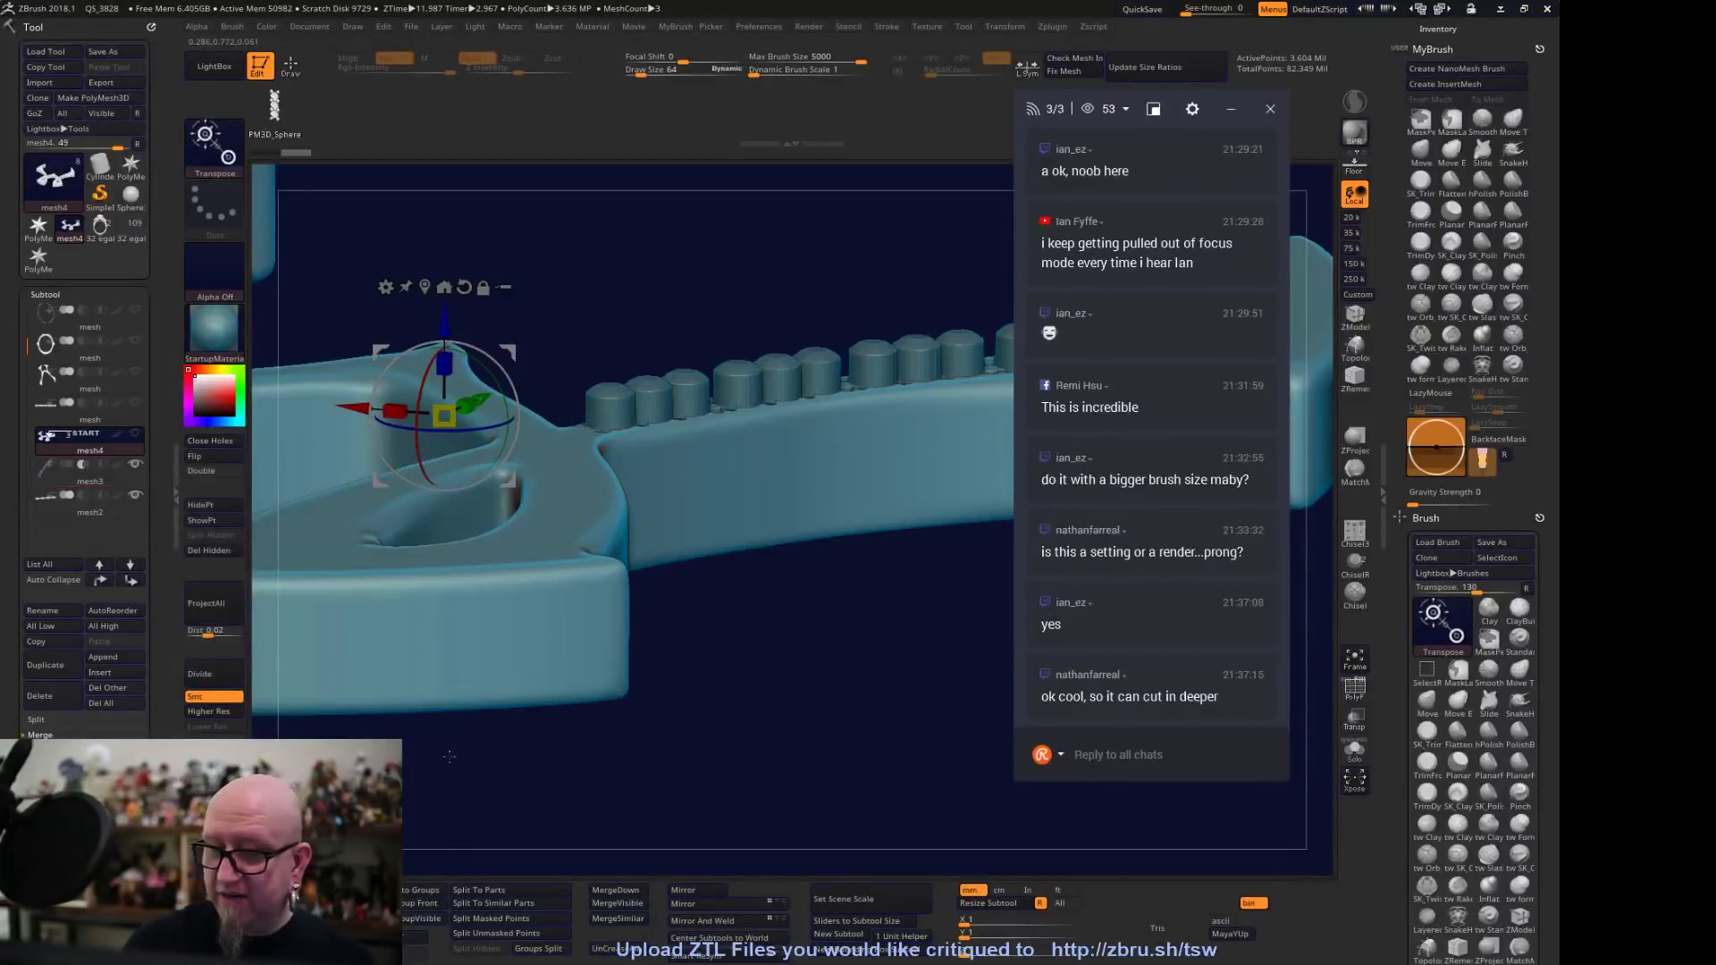
pyautogui.click(67, 464)
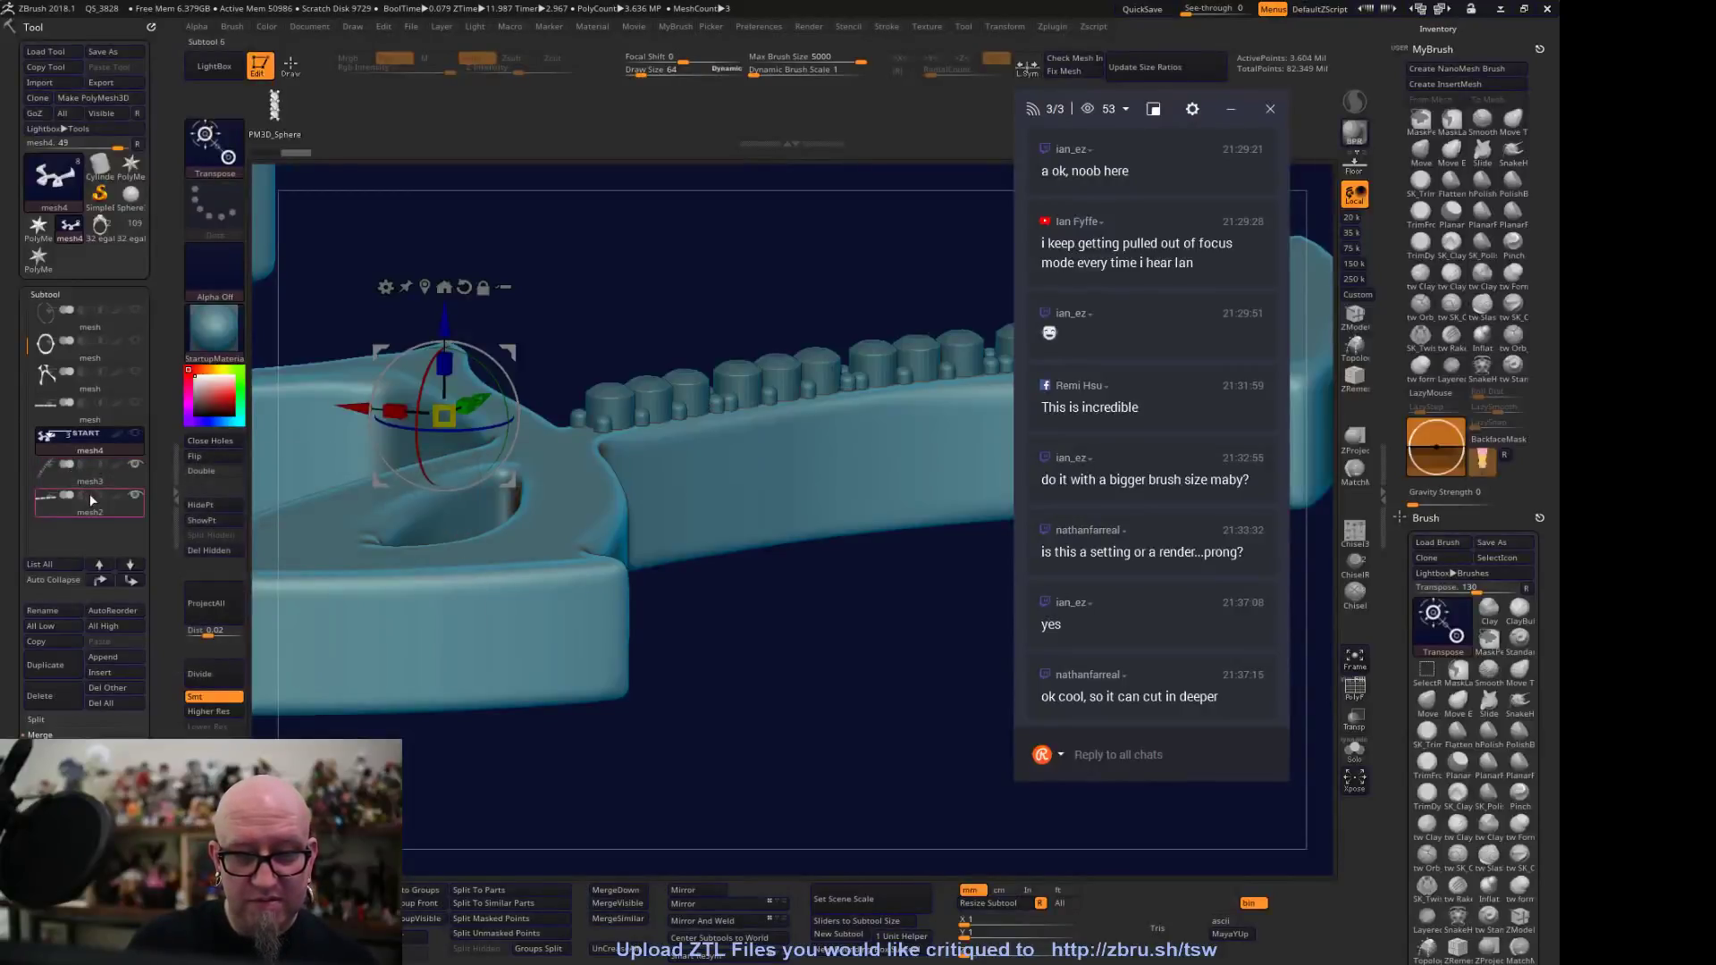
pyautogui.click(82, 495)
pyautogui.moveTo(660, 681); pyautogui.dragTo(786, 759)
pyautogui.keyDown('alt'); pyautogui.moveTo(878, 794); pyautogui.dragTo(854, 632); pyautogui.keyUp('alt')
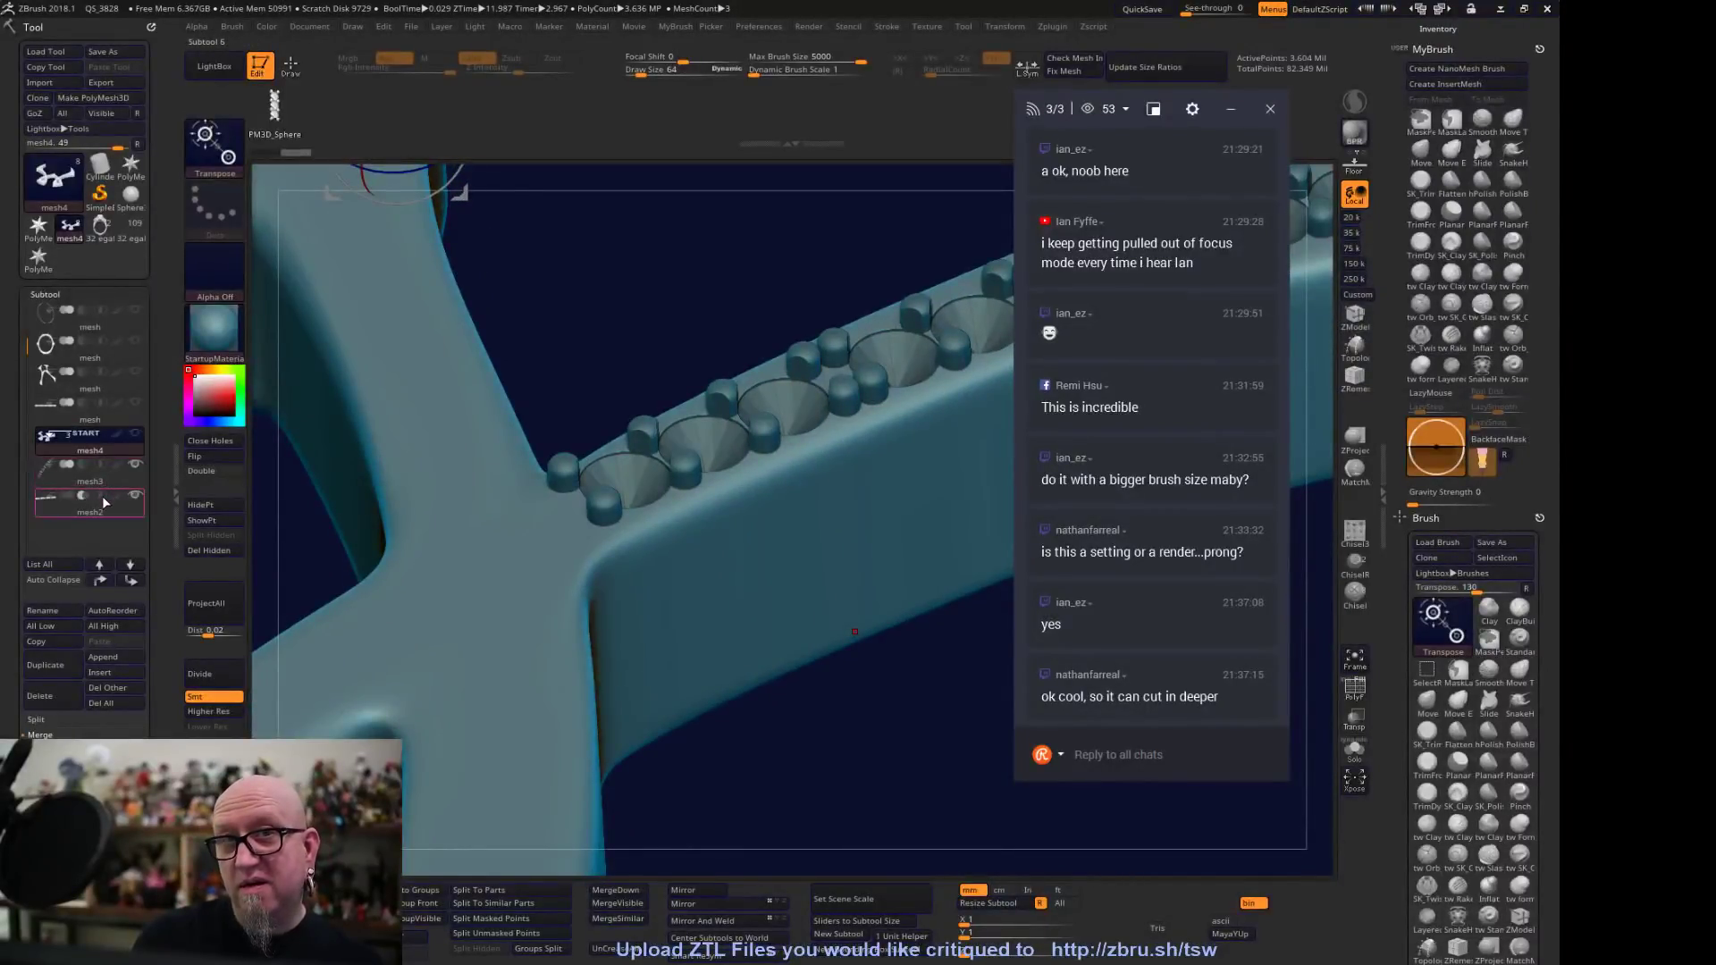
# Move the stones subtool mesh2 above the pins subtool mesh3 in the subtool order and reselect the frame subtool
pyautogui.moveTo(102, 500)
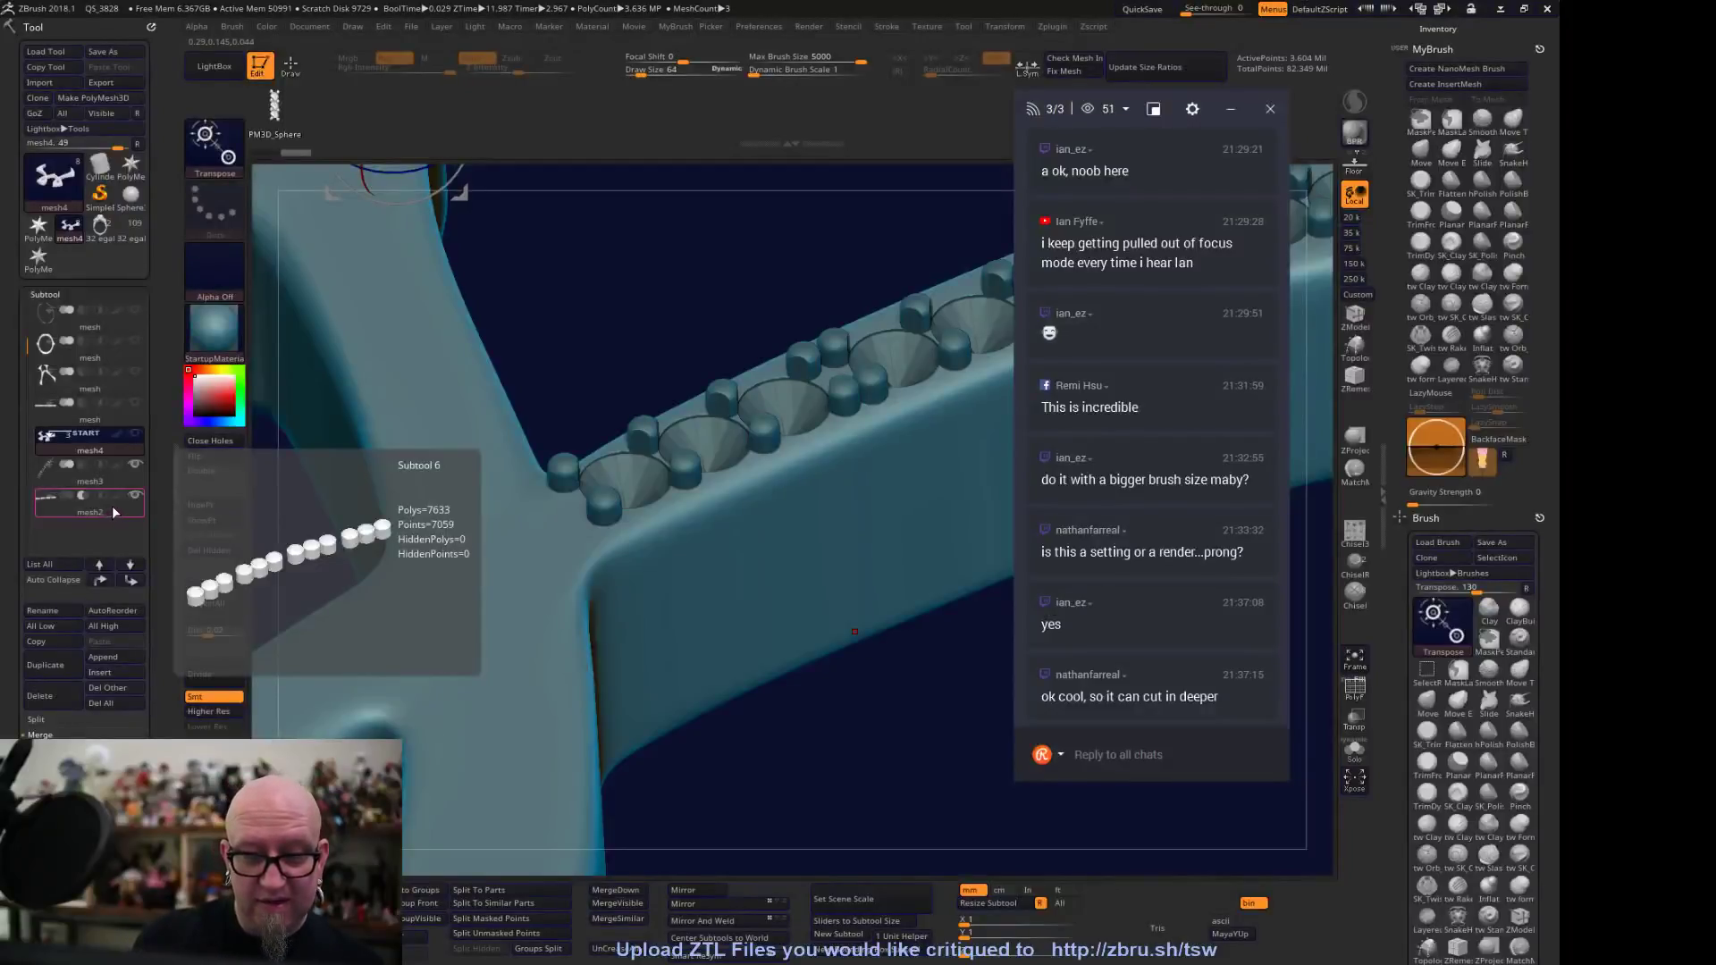
pyautogui.click(107, 508)
pyautogui.click(100, 581)
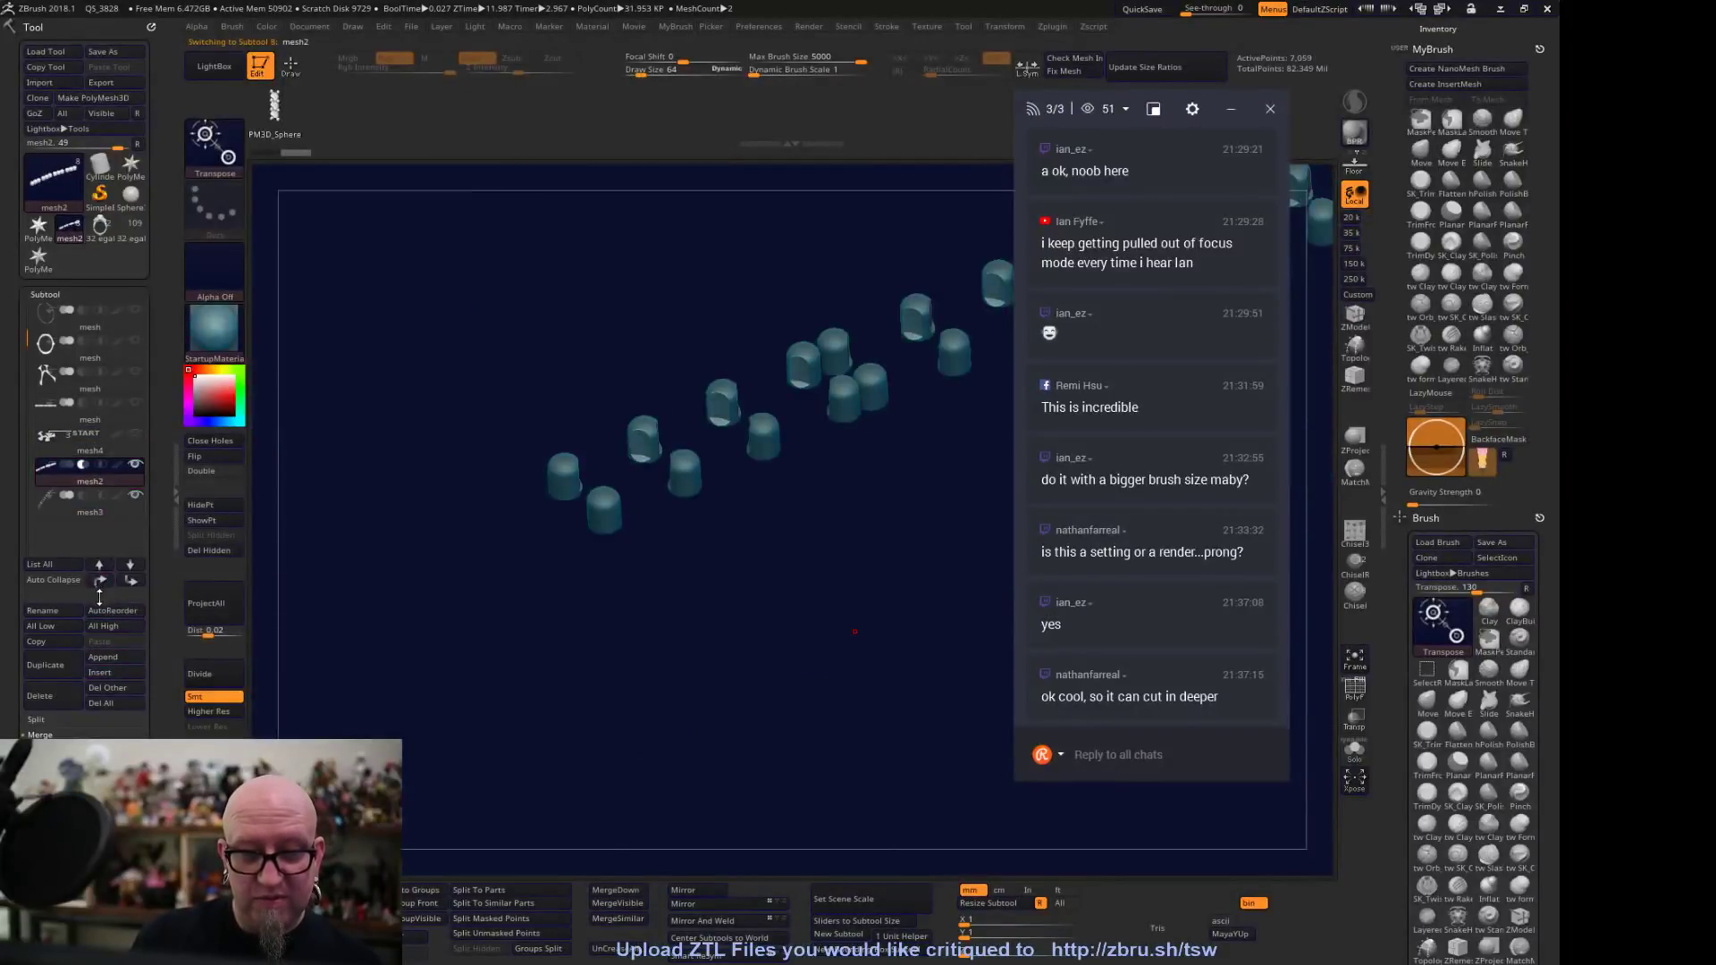
pyautogui.click(128, 450)
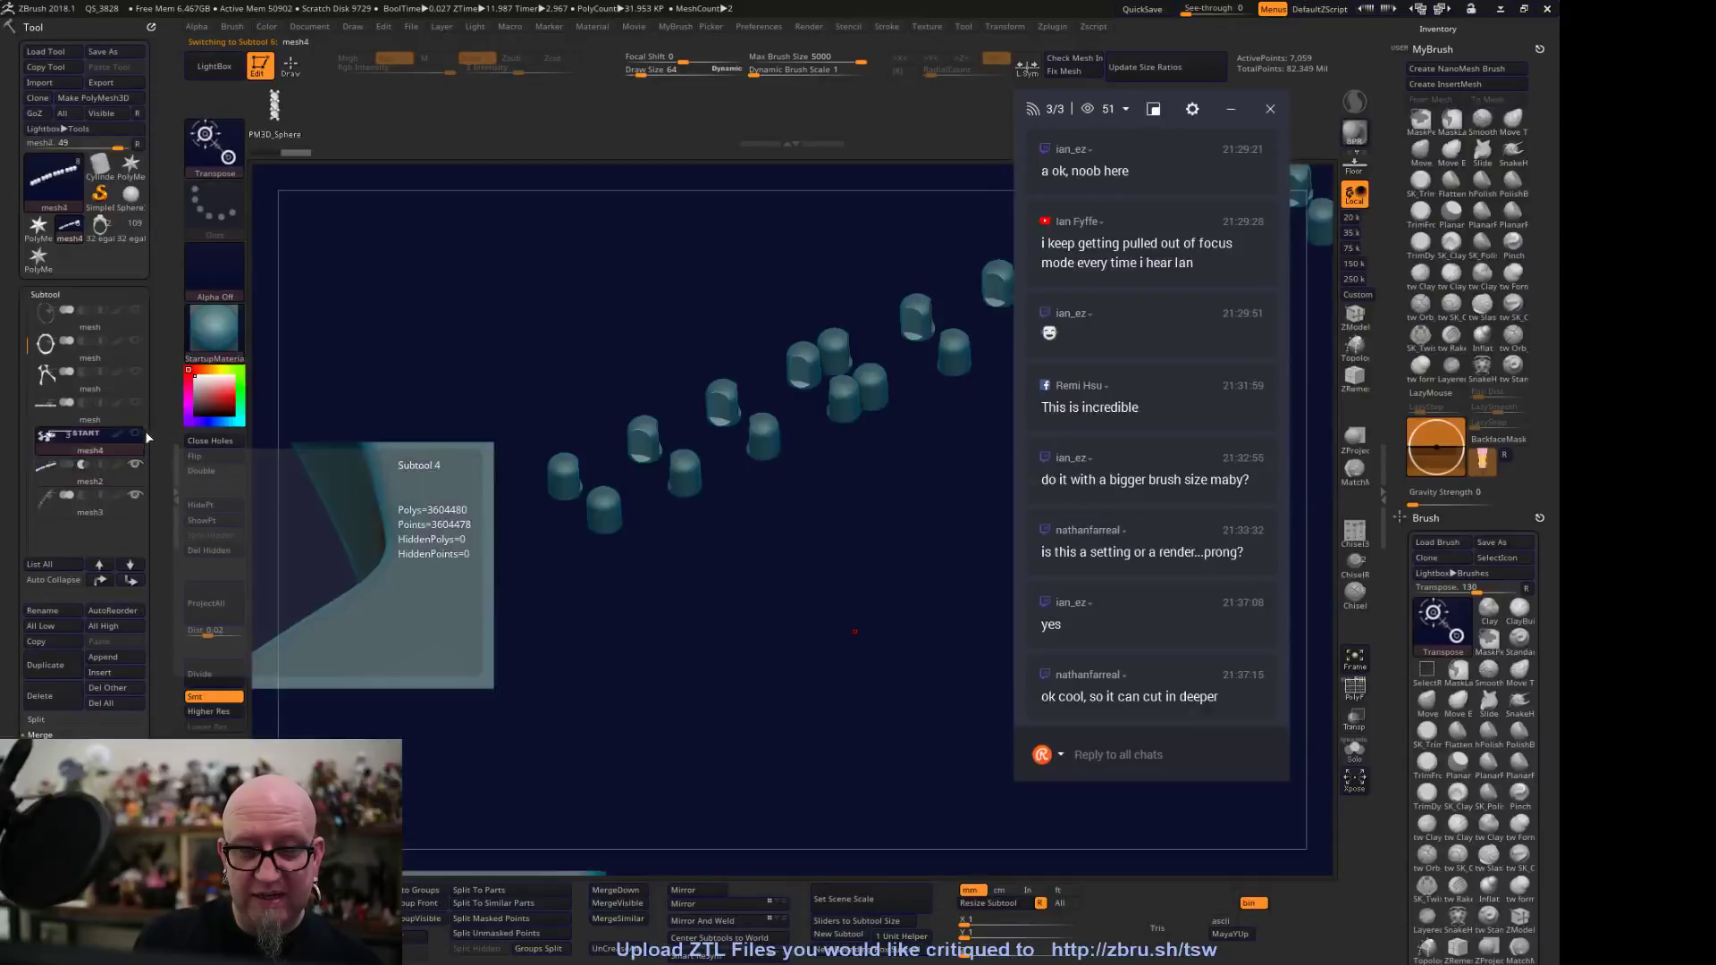
# Examine the cut stone seats and their surrounding pins along the frame, from the side and from above
pyautogui.keyDown('alt'); pyautogui.moveTo(639, 719); pyautogui.dragTo(596, 695); pyautogui.keyUp('alt')
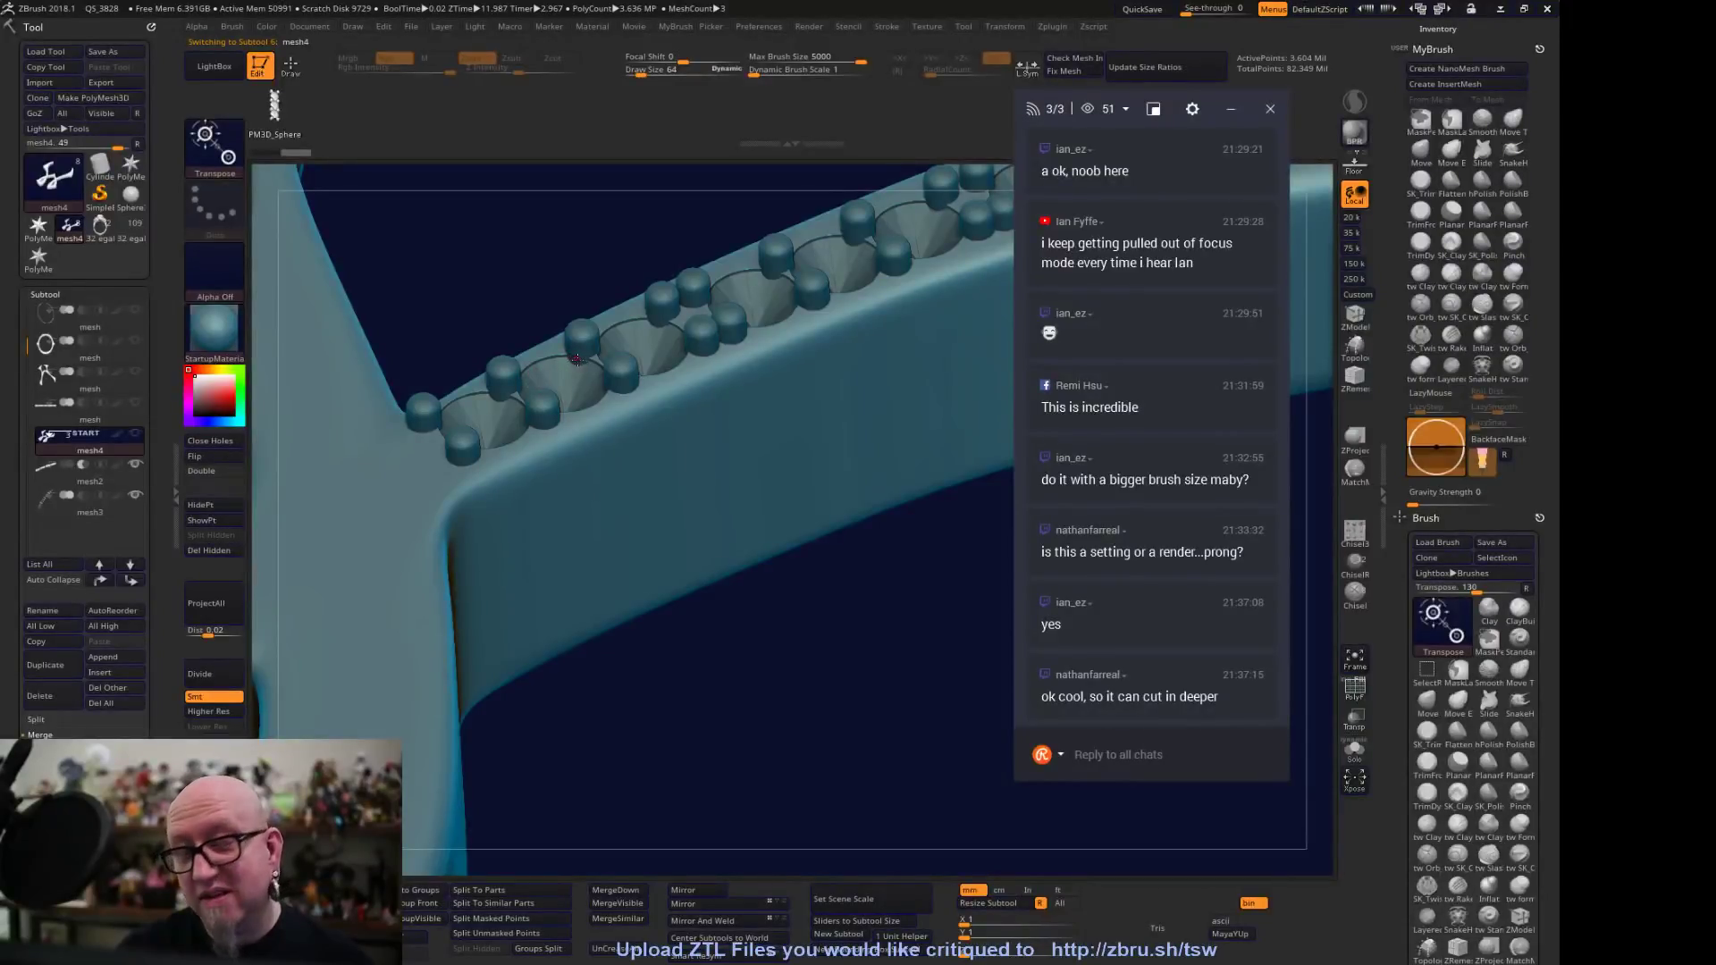
pyautogui.moveTo(633, 676); pyautogui.dragTo(661, 739)
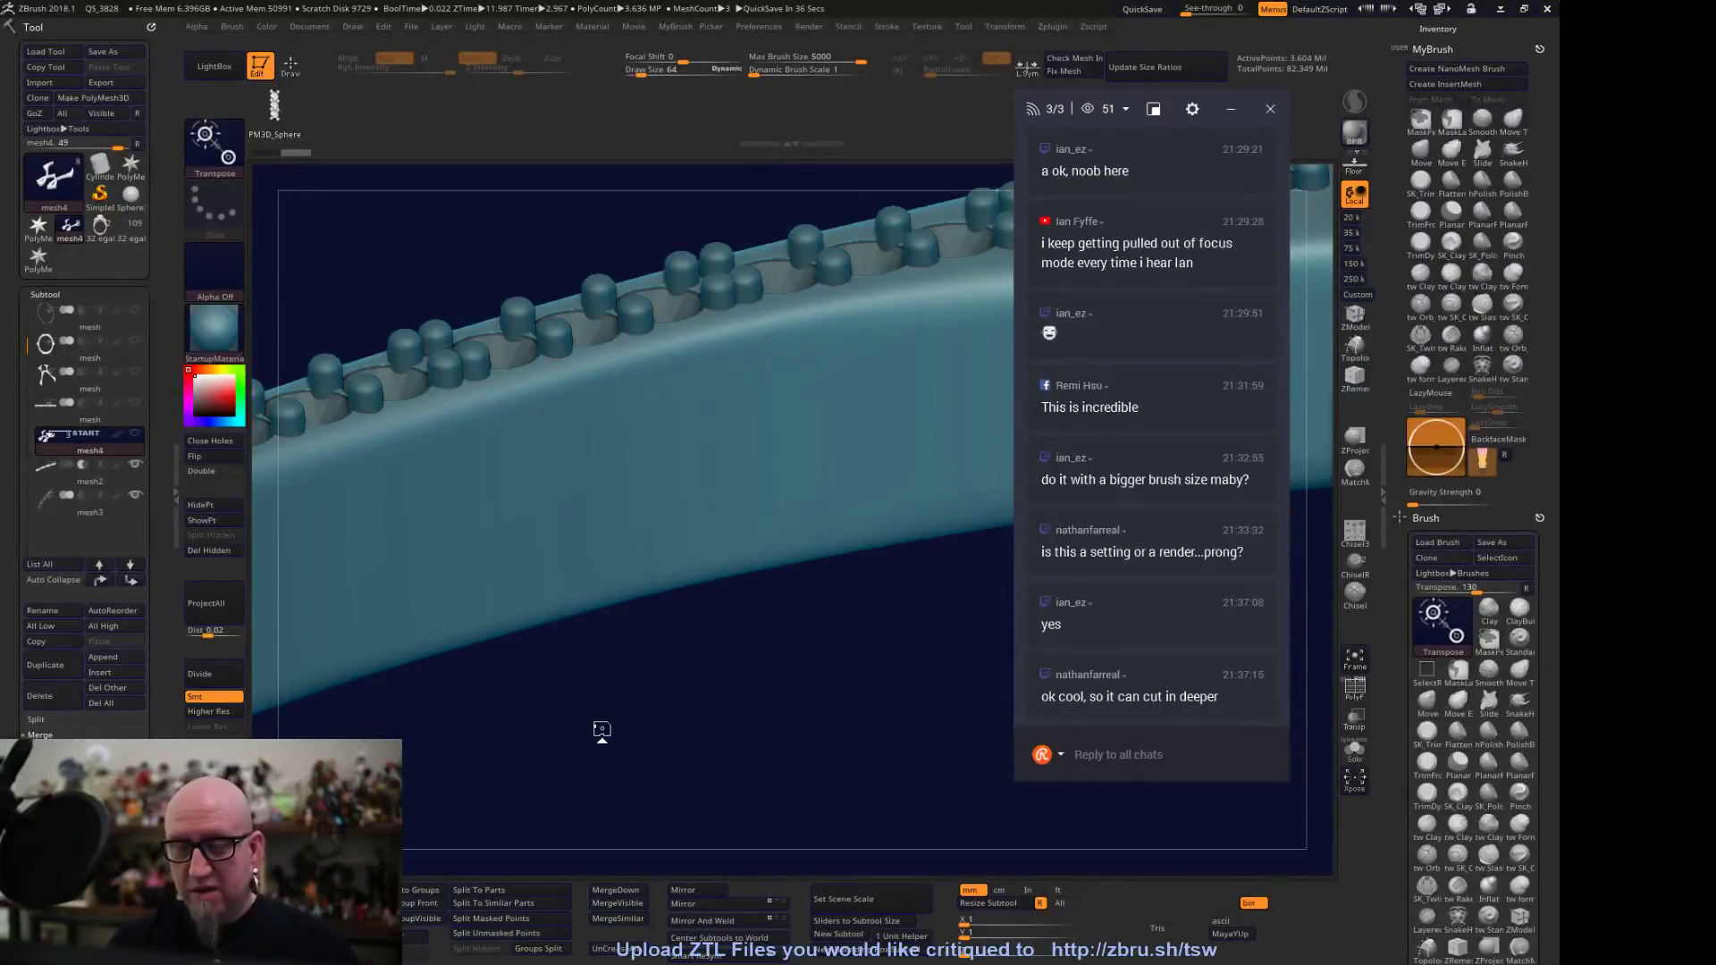
pyautogui.moveTo(741, 688); pyautogui.dragTo(724, 550)
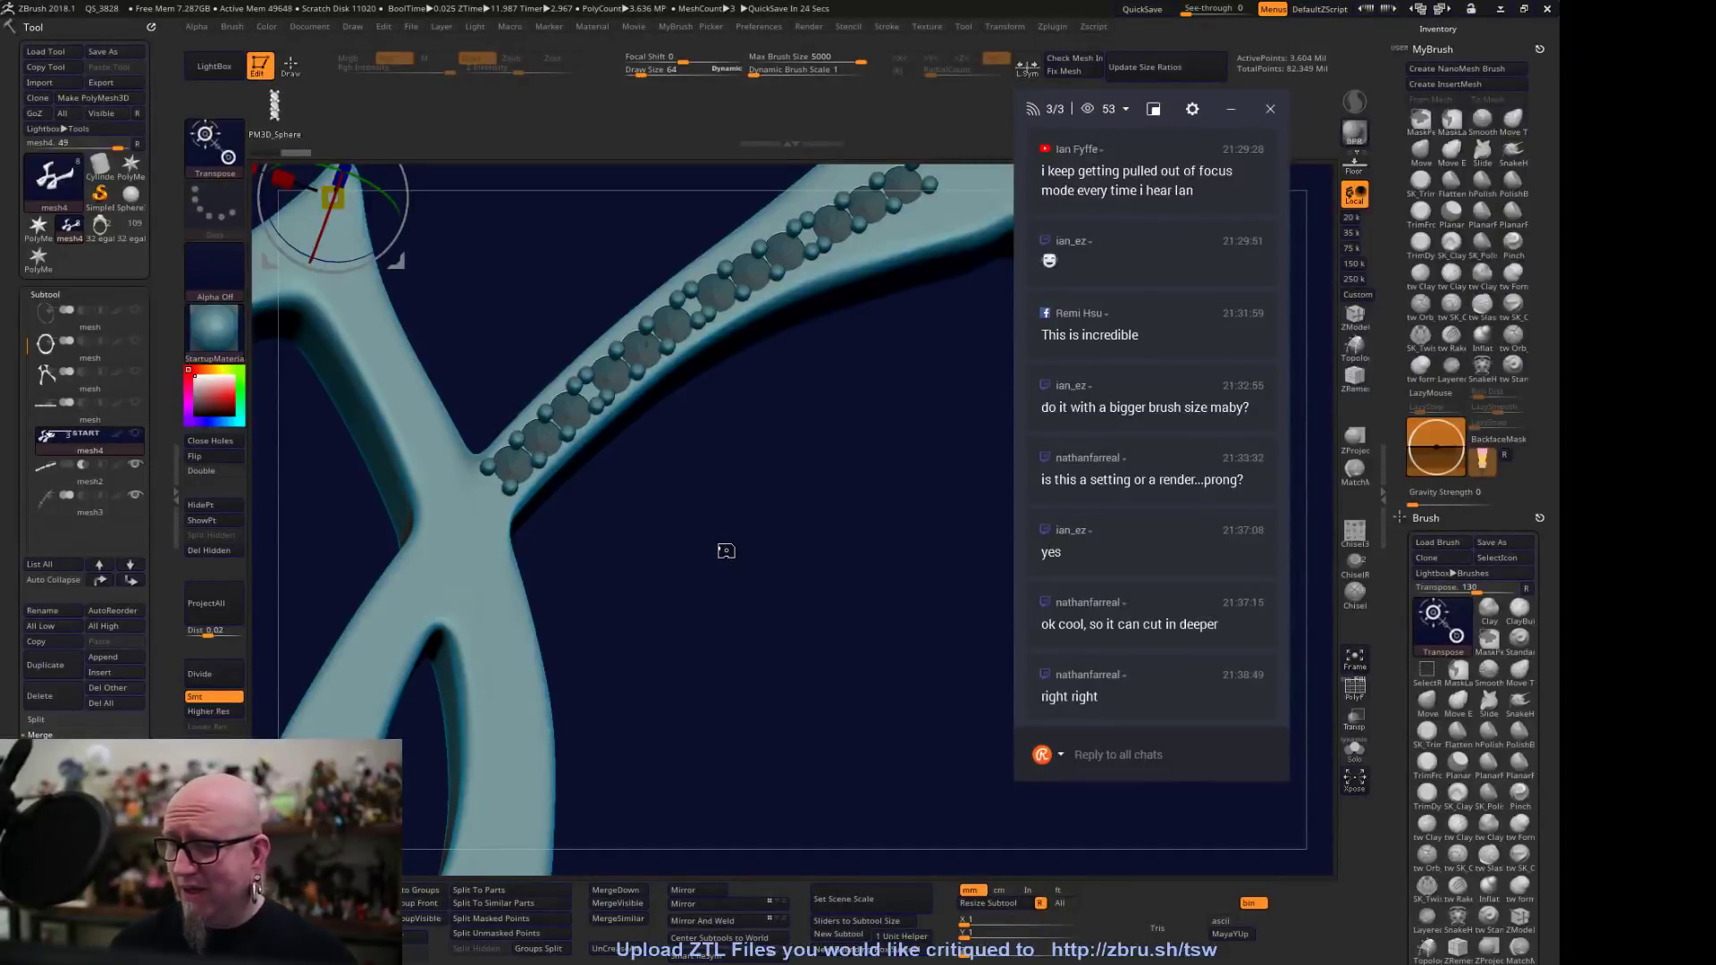
pyautogui.moveTo(635, 605); pyautogui.dragTo(702, 459)
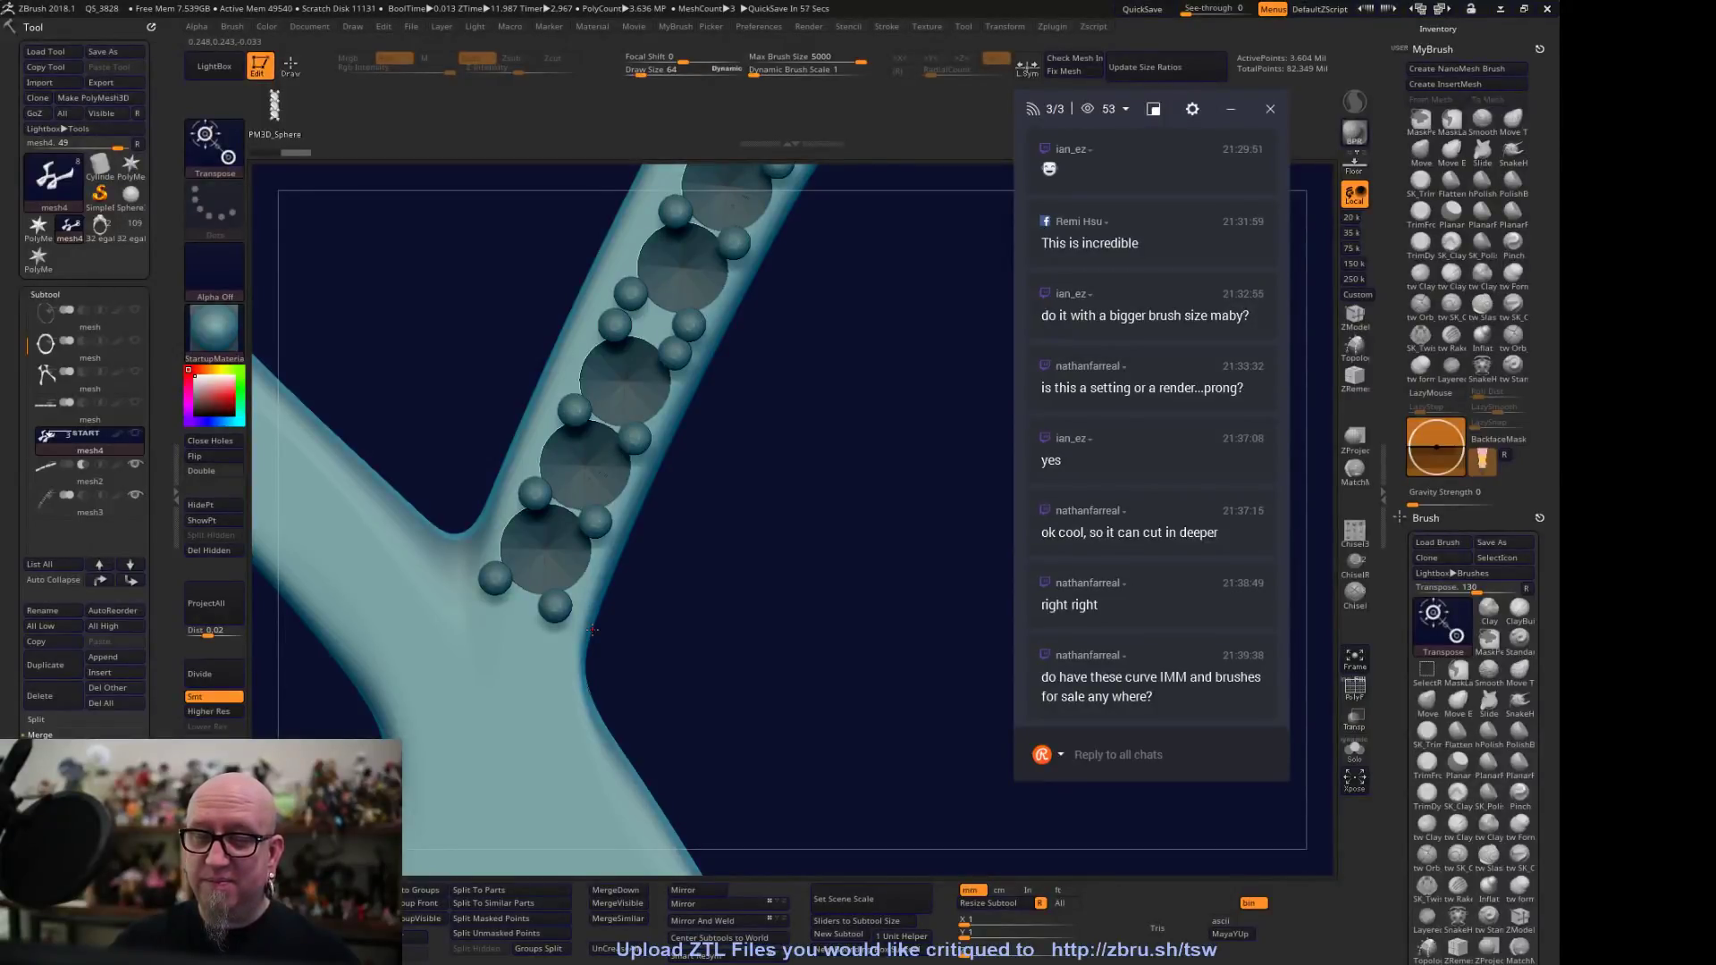
pyautogui.keyDown('ctrl'); pyautogui.moveTo(823, 712); pyautogui.dragTo(914, 783, button='right'); pyautogui.keyUp('ctrl')
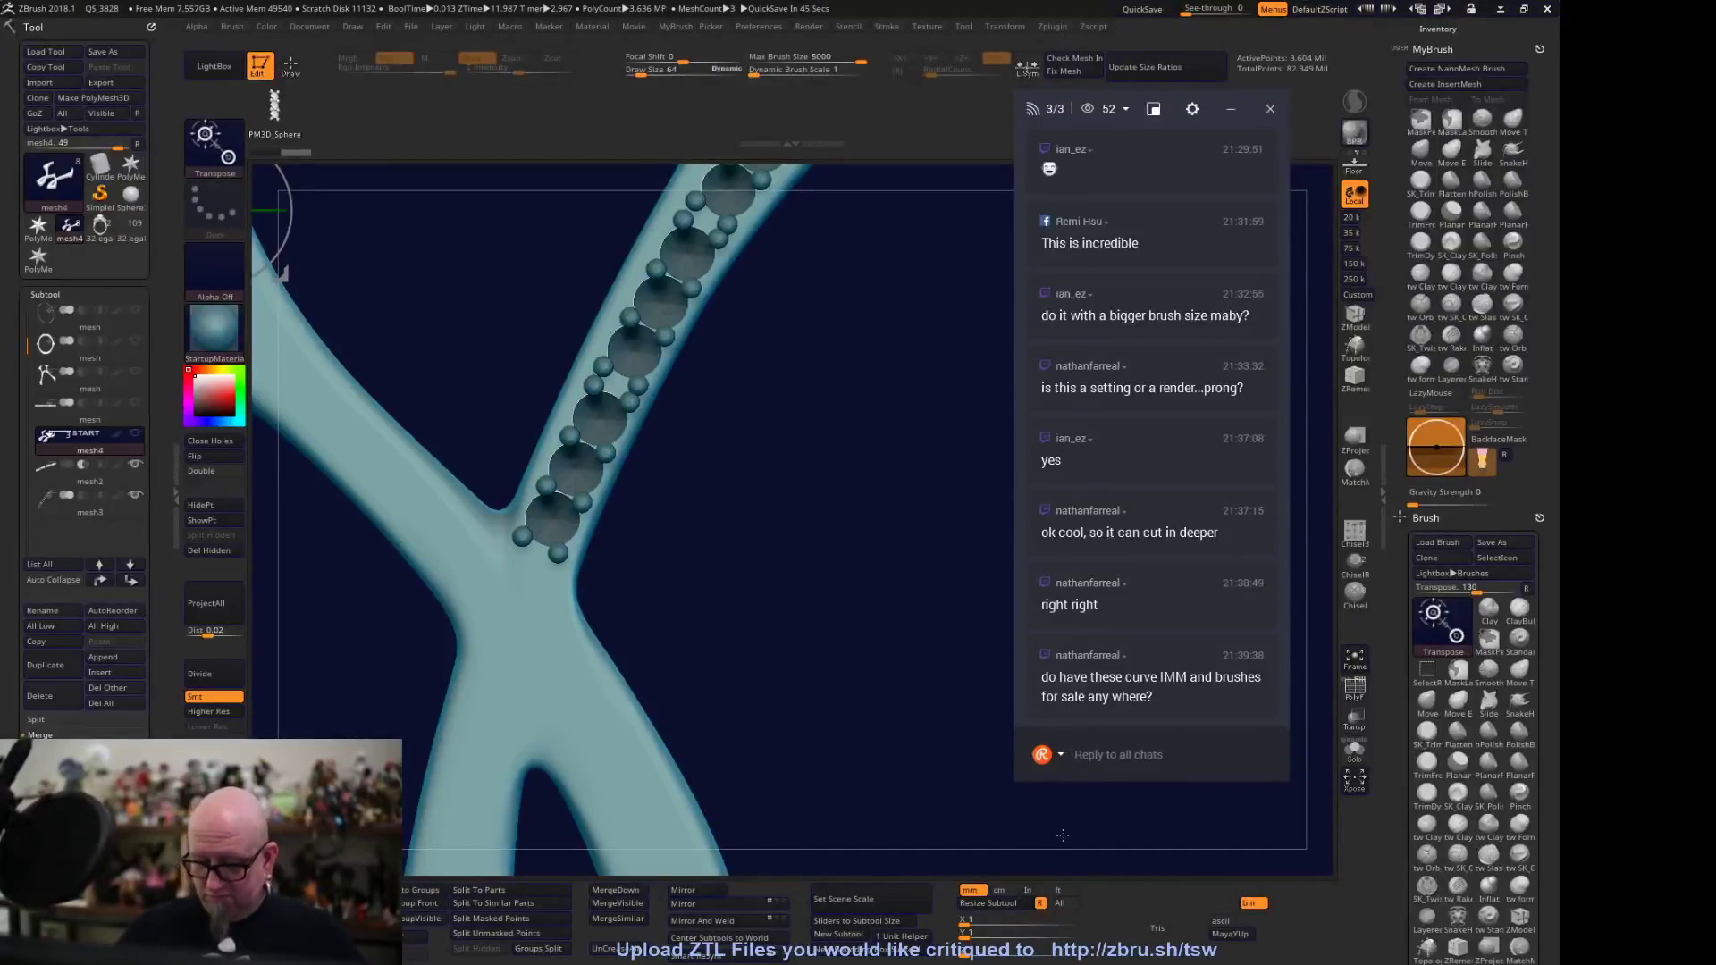
pyautogui.write('www')
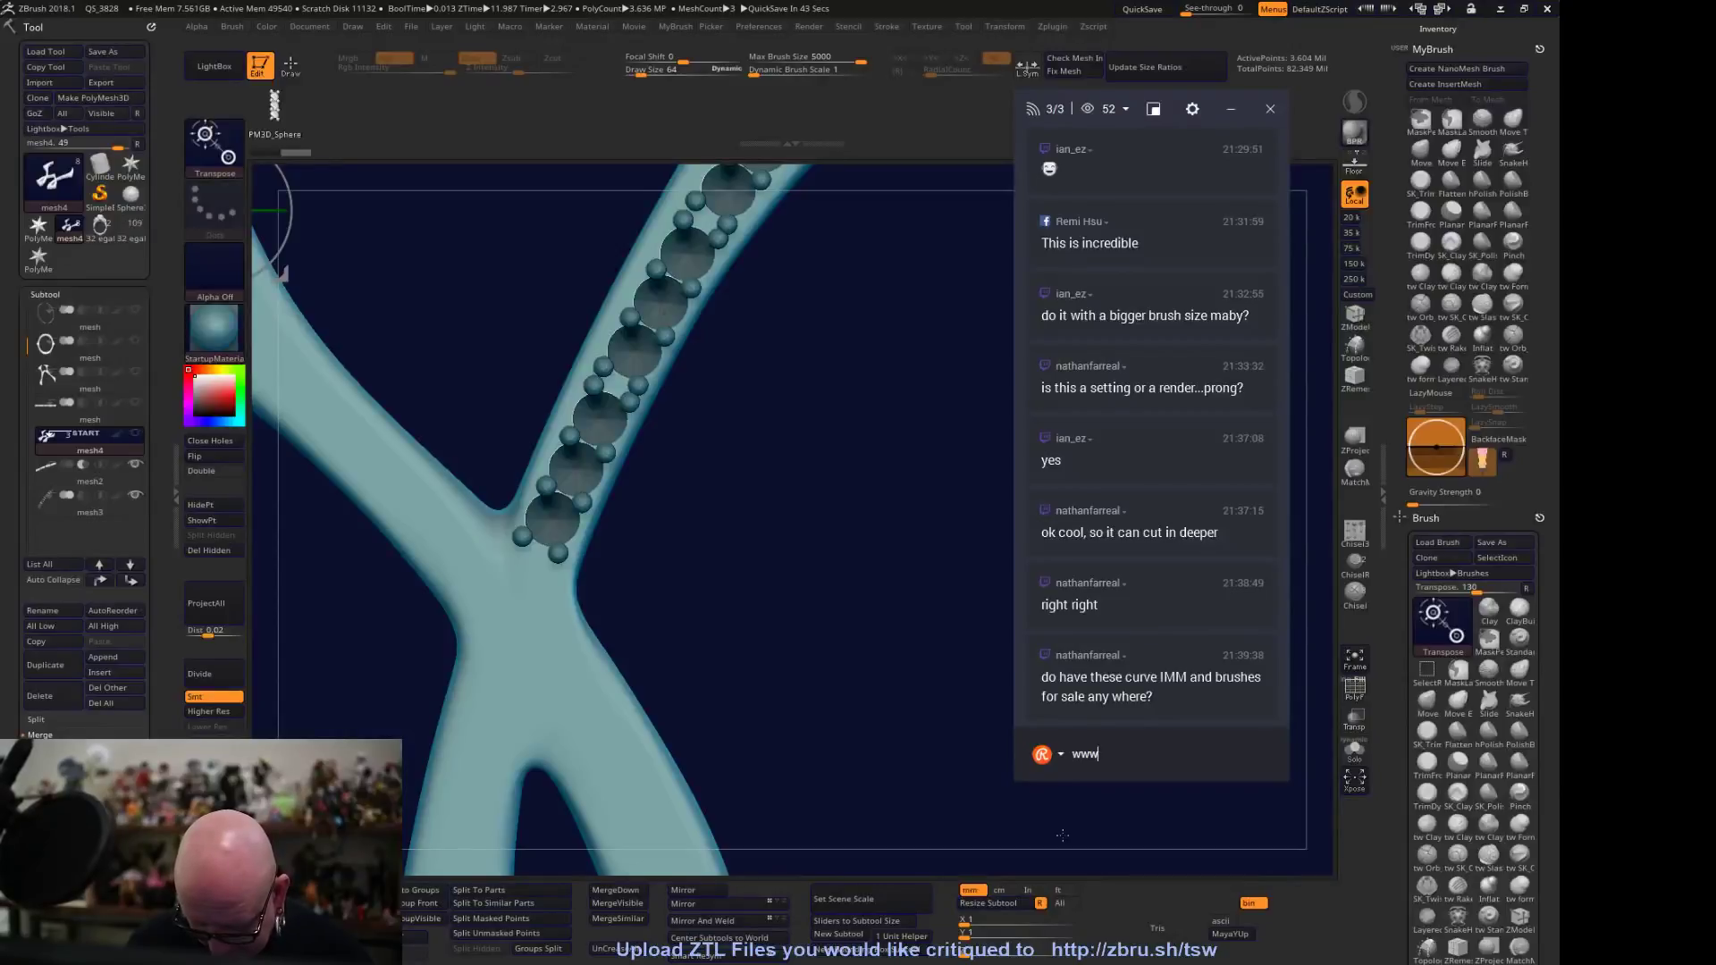
pyautogui.write('.zb')
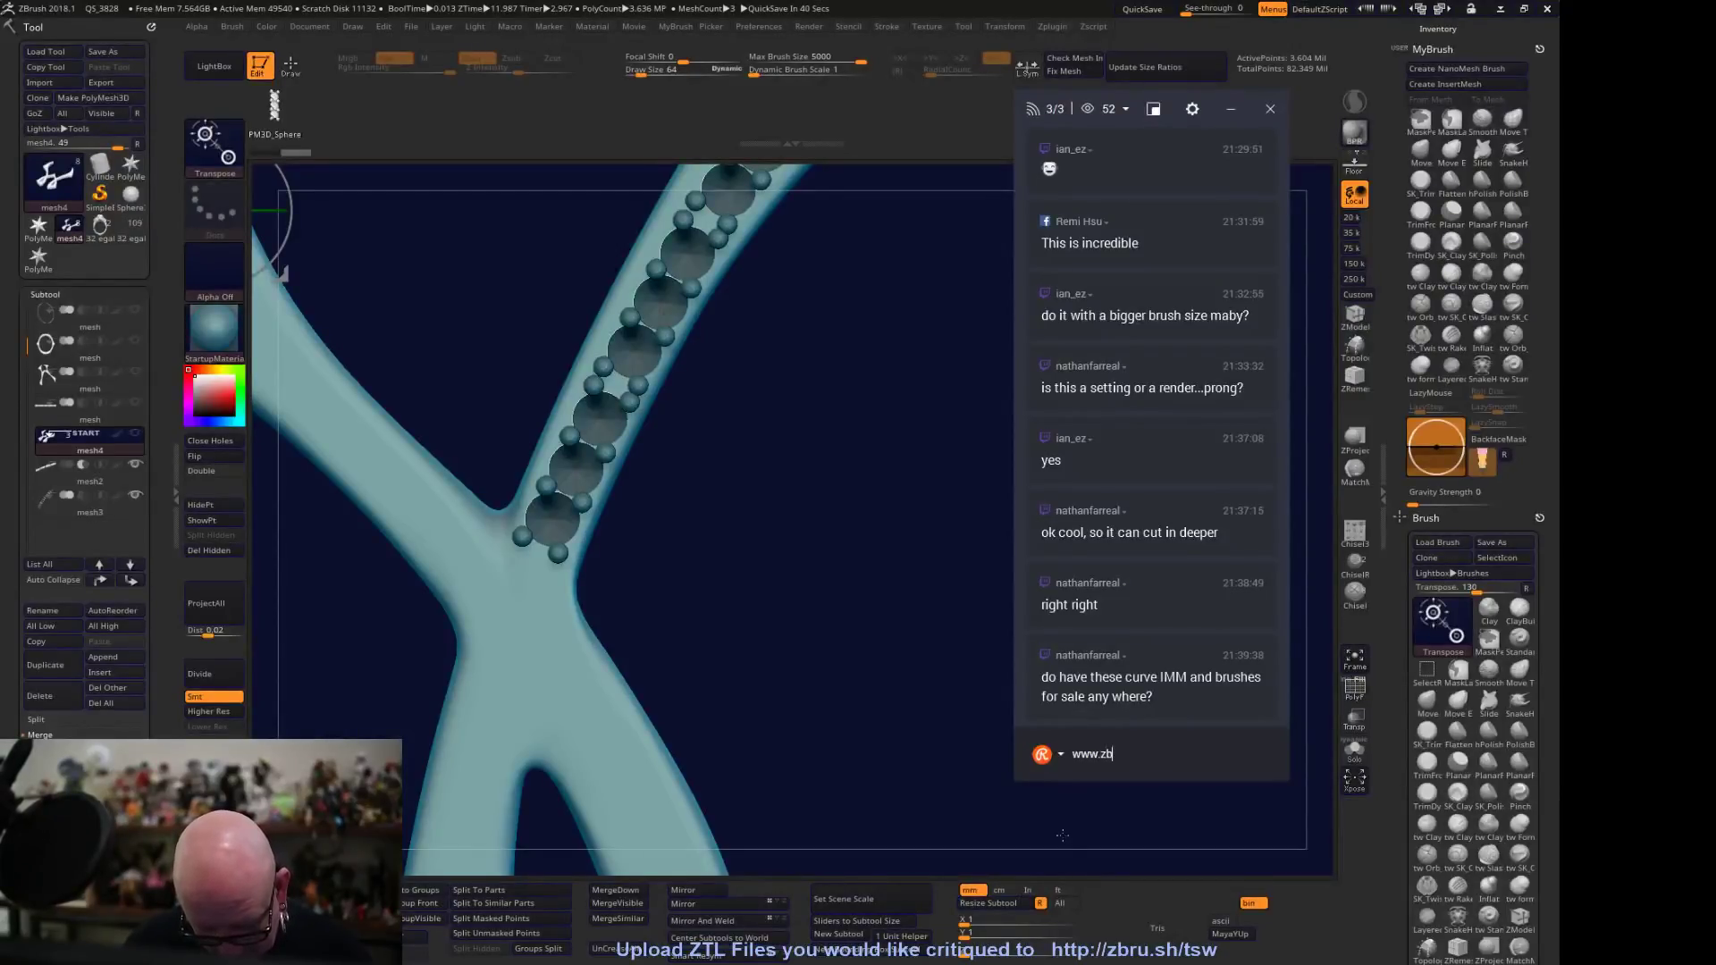
pyautogui.write('rus')
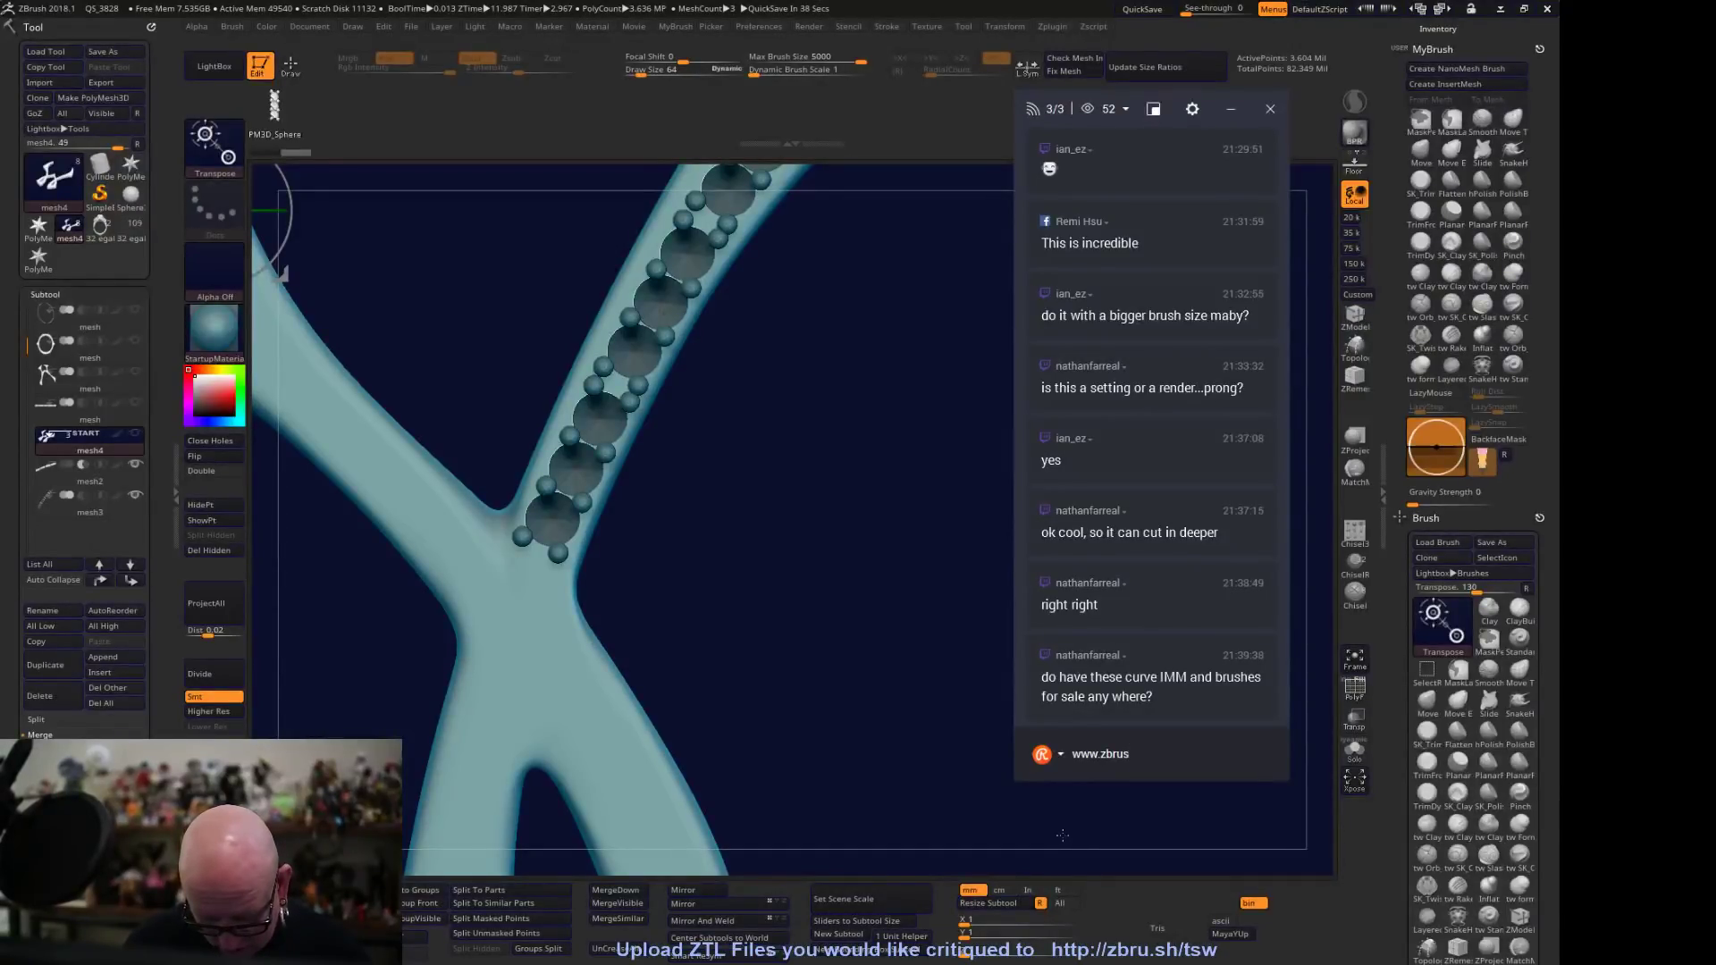
pyautogui.write('jewelr')
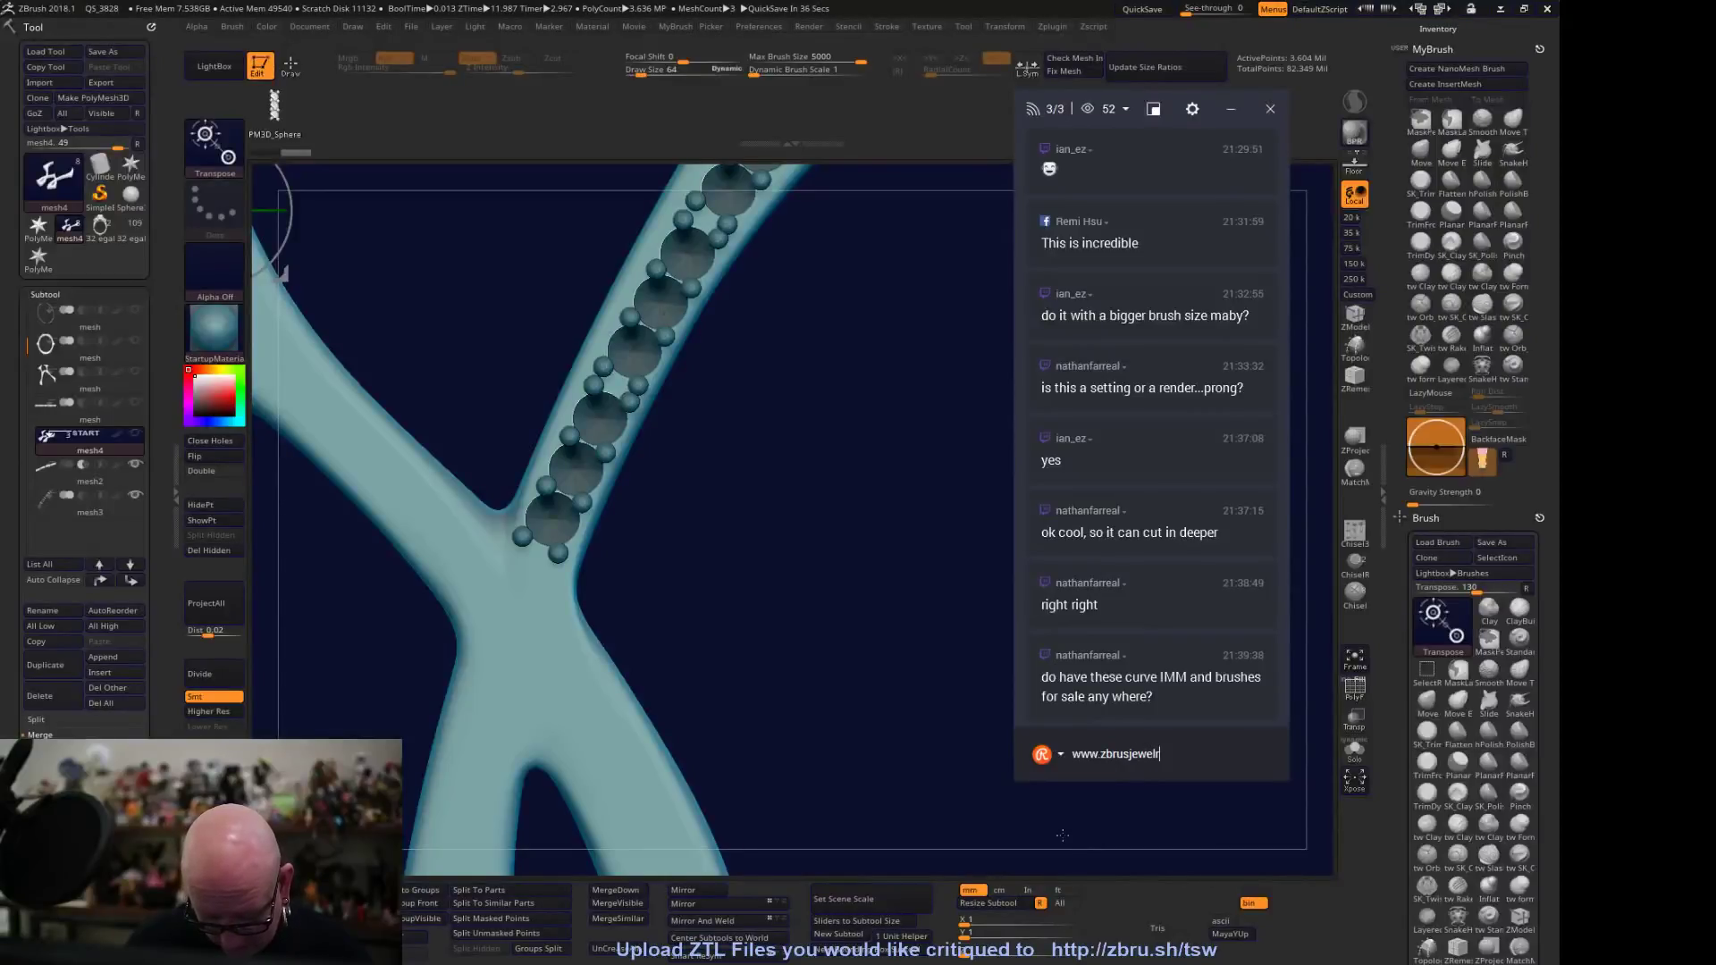
pyautogui.write('ywor')
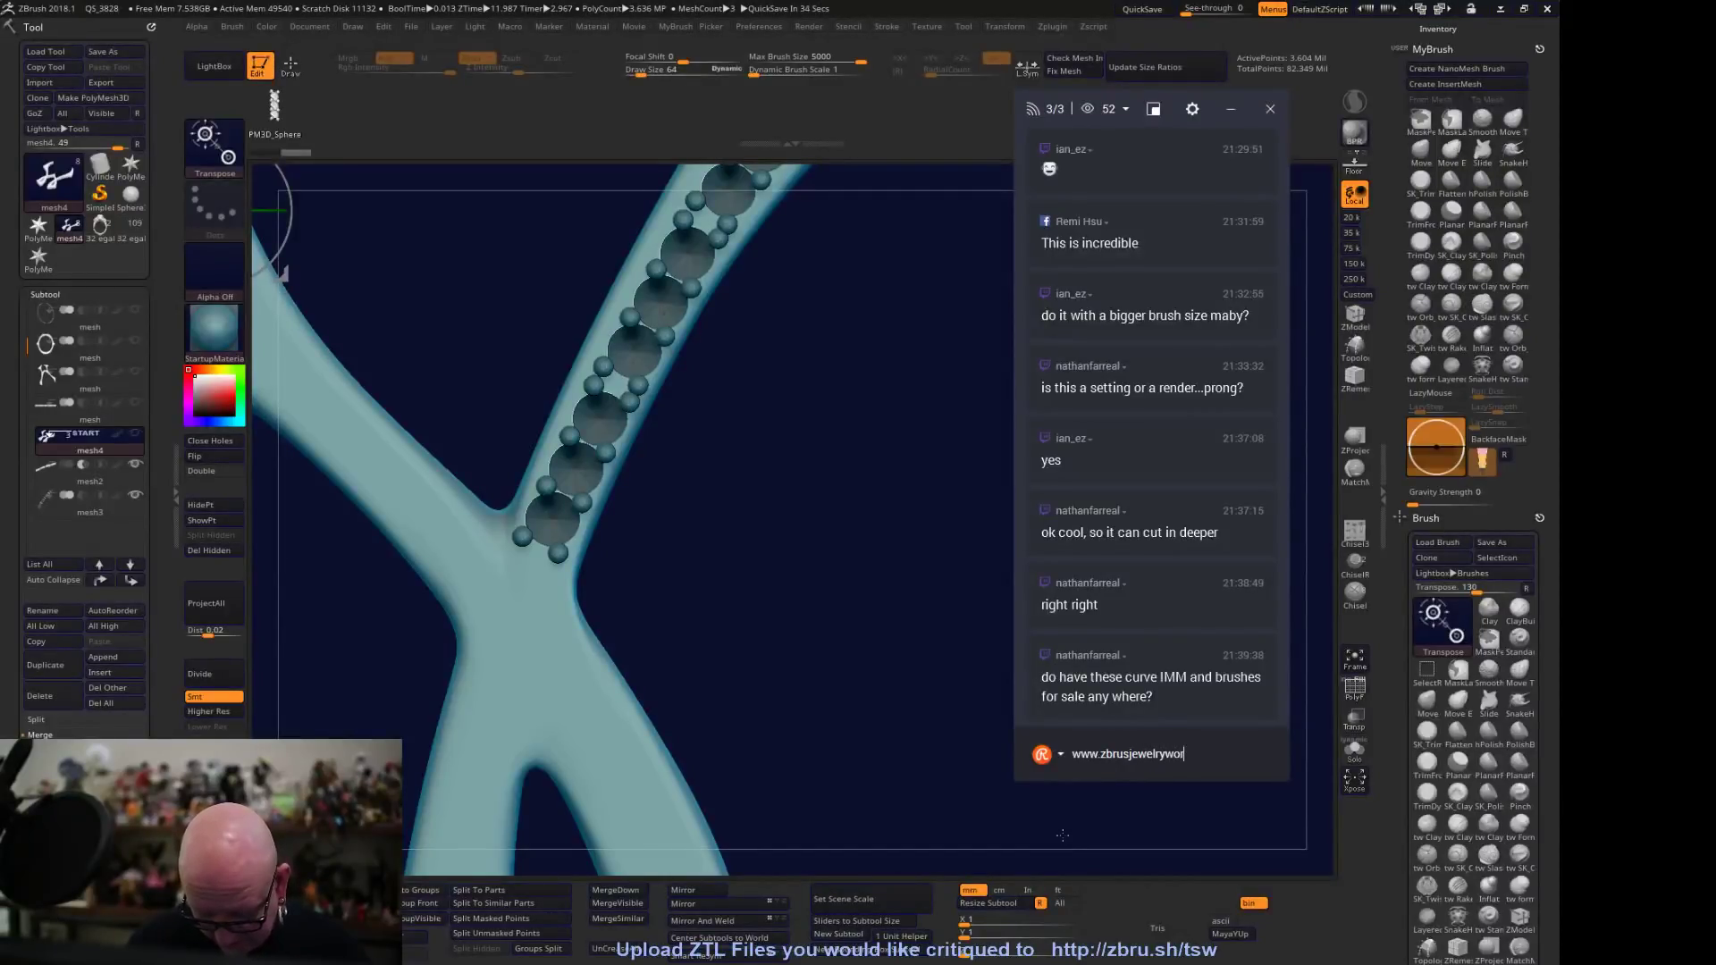
pyautogui.write('kshop.com')
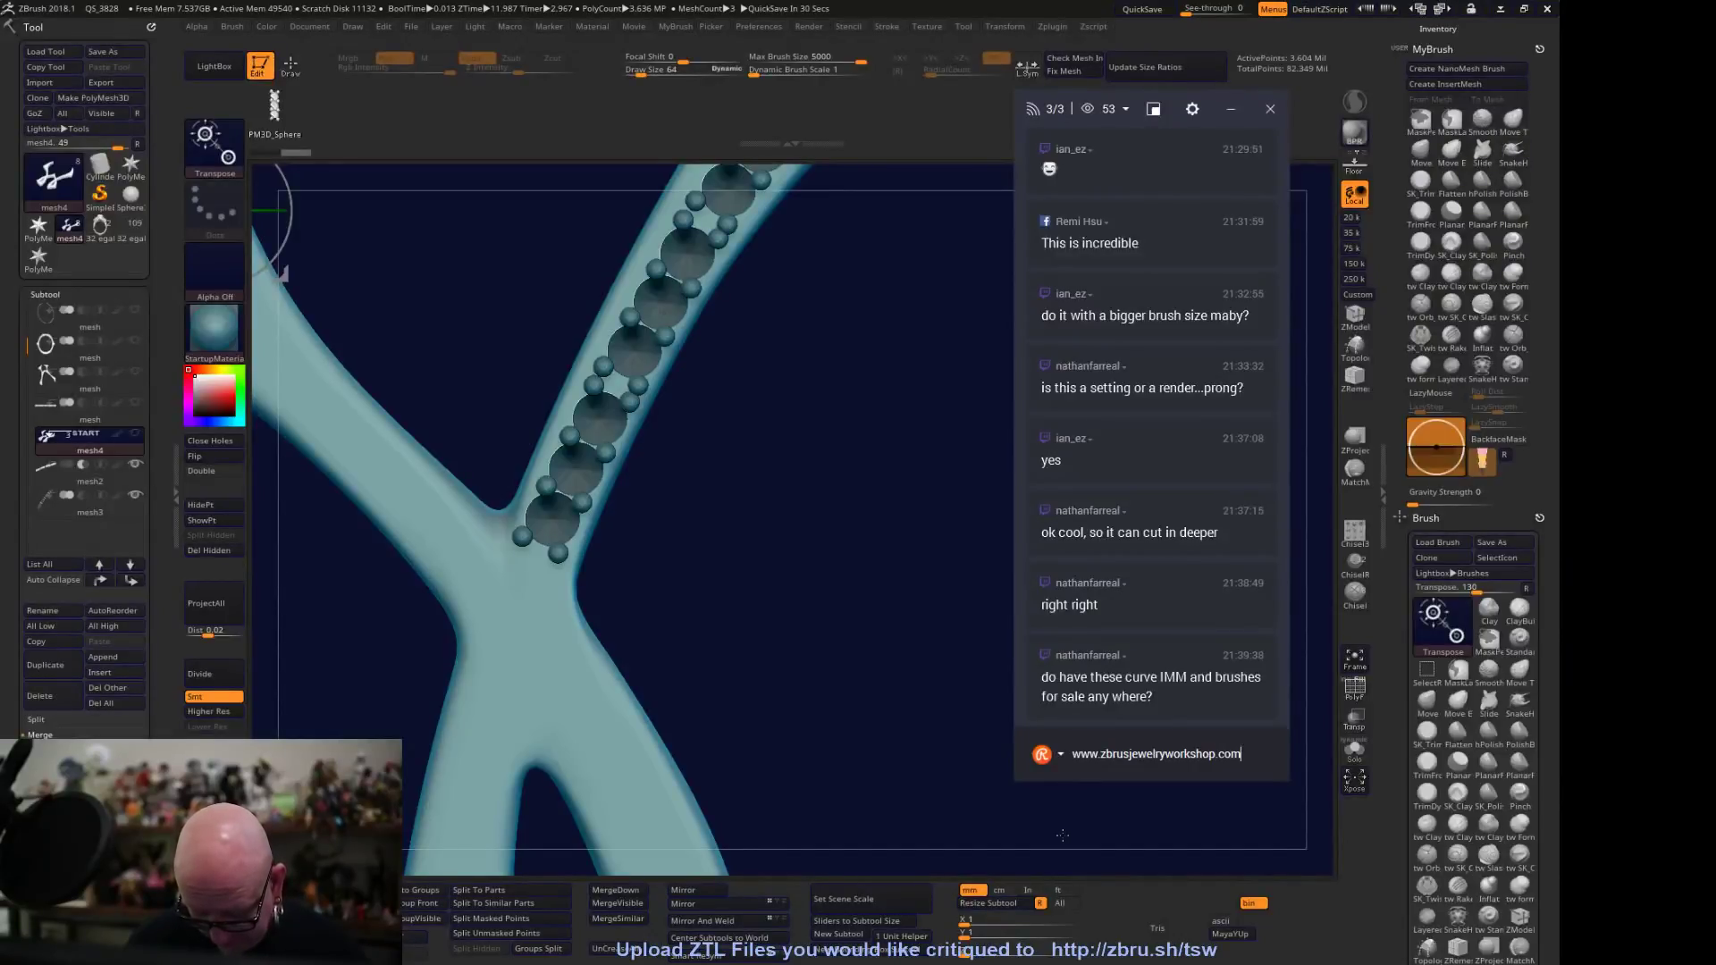
pyautogui.press('Return')
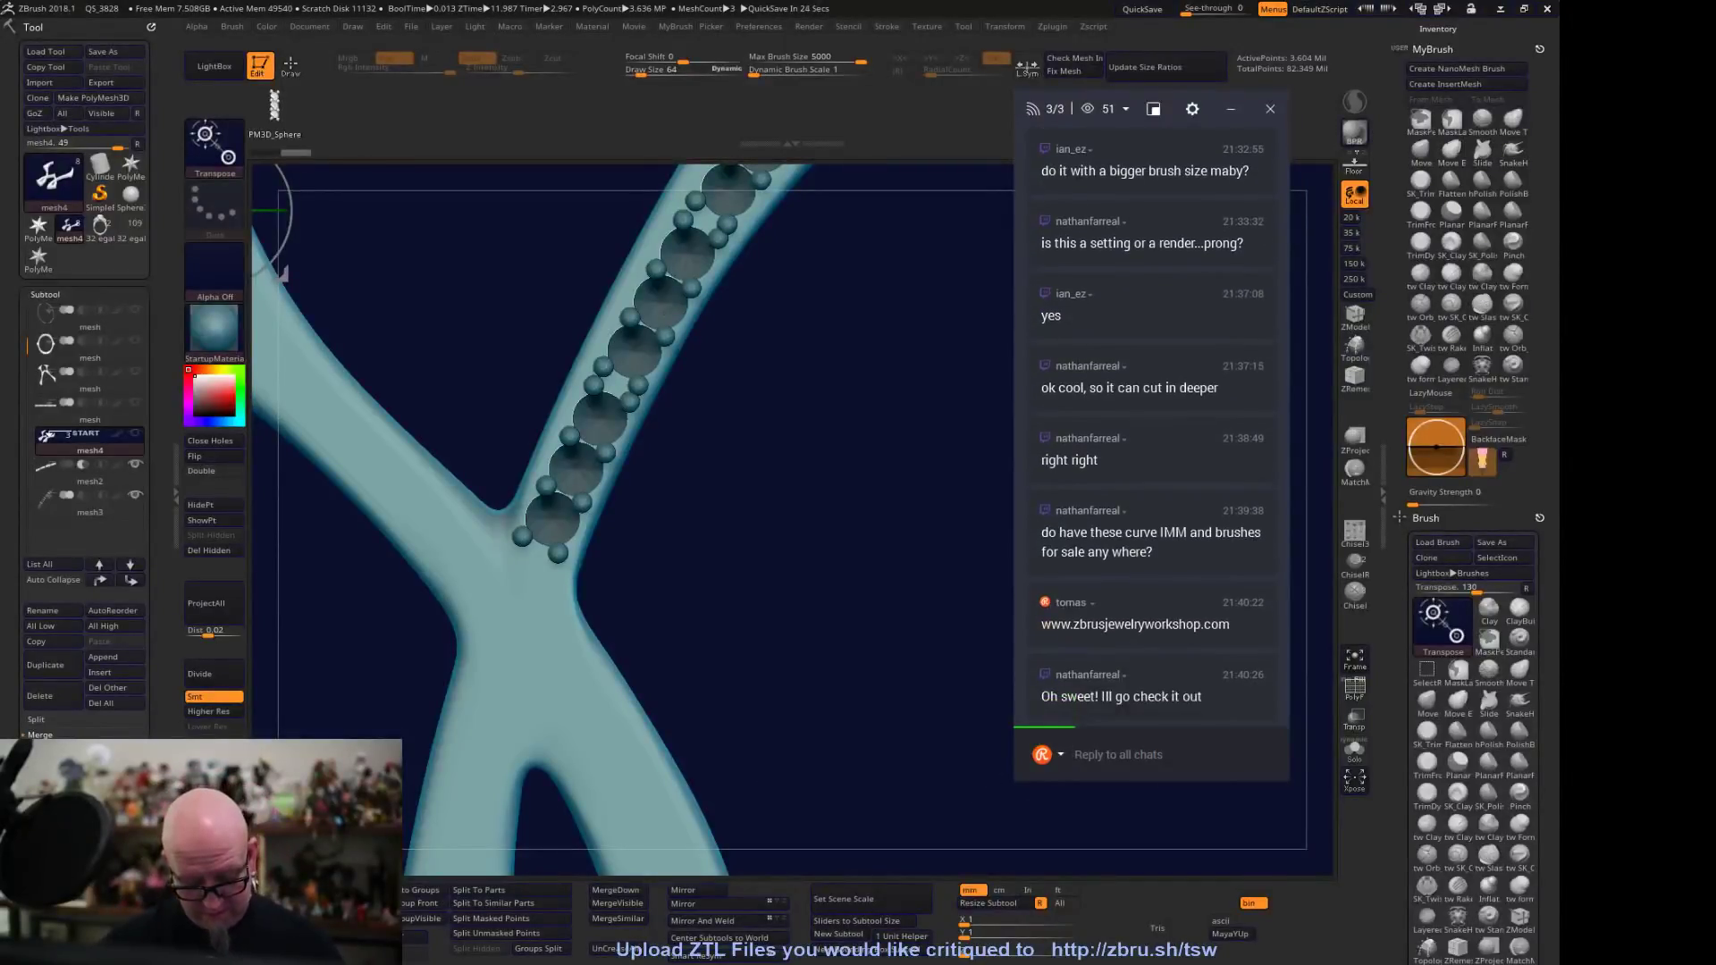
# Switch to Chrome and open the ZBrush Jewelry Workshop website in a new tab
pyautogui.press('super')
pyautogui.click(446, 954)
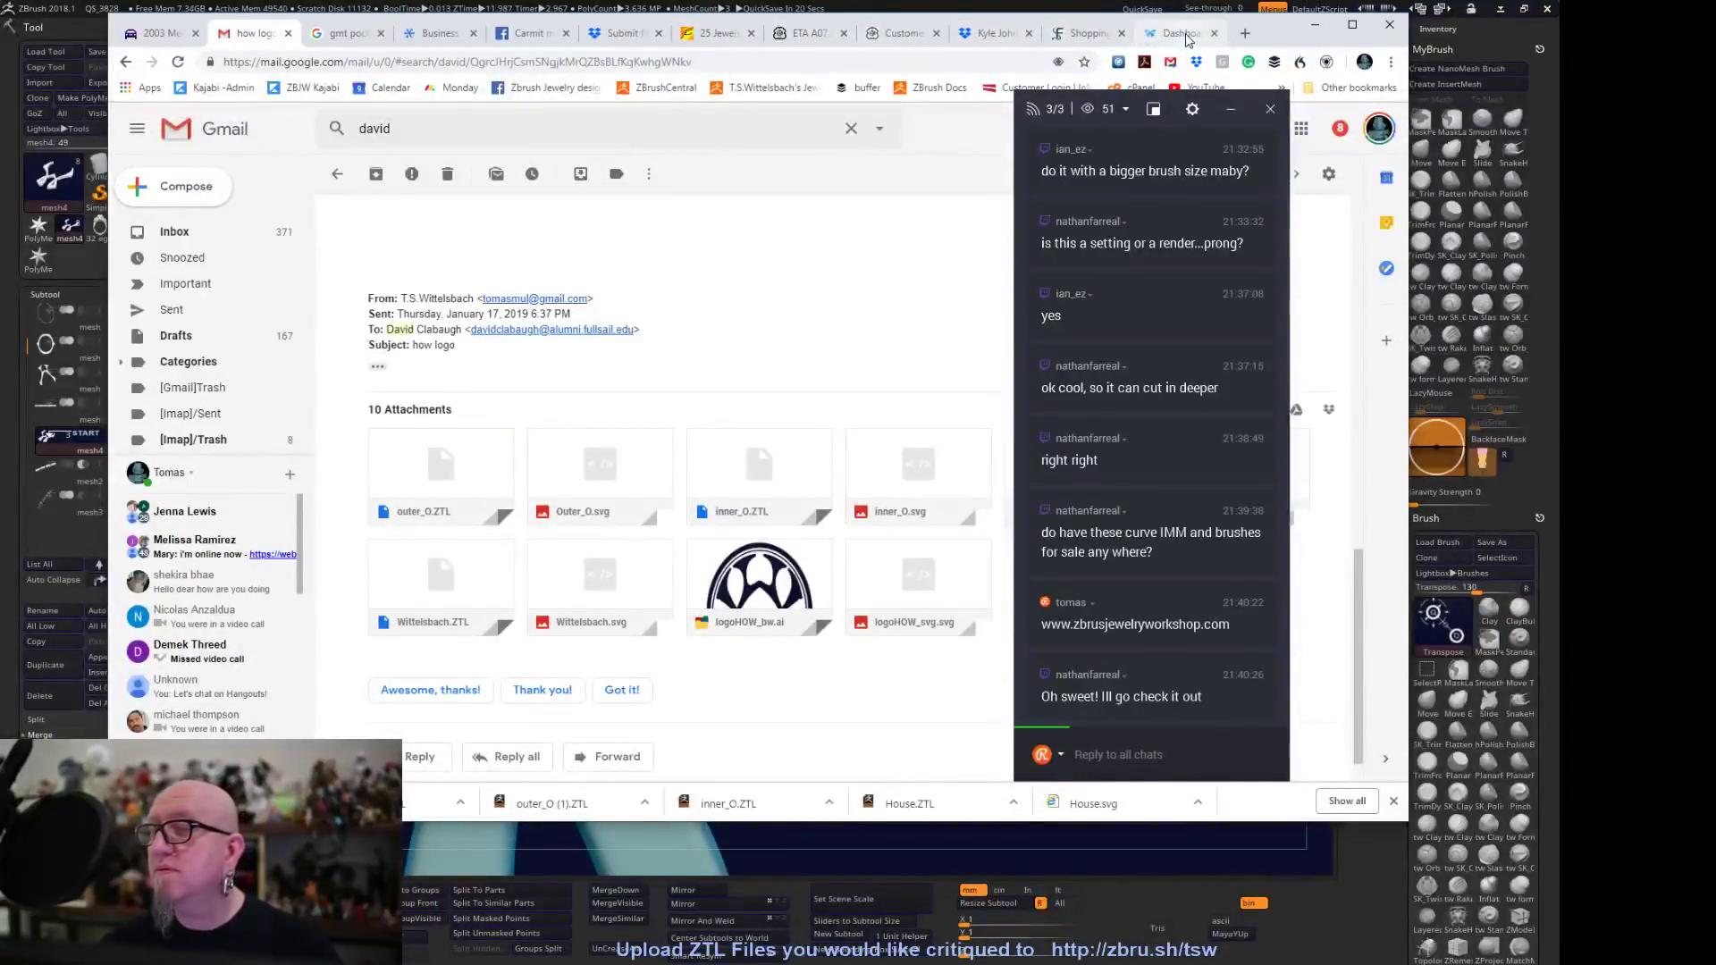
pyautogui.click(1247, 34)
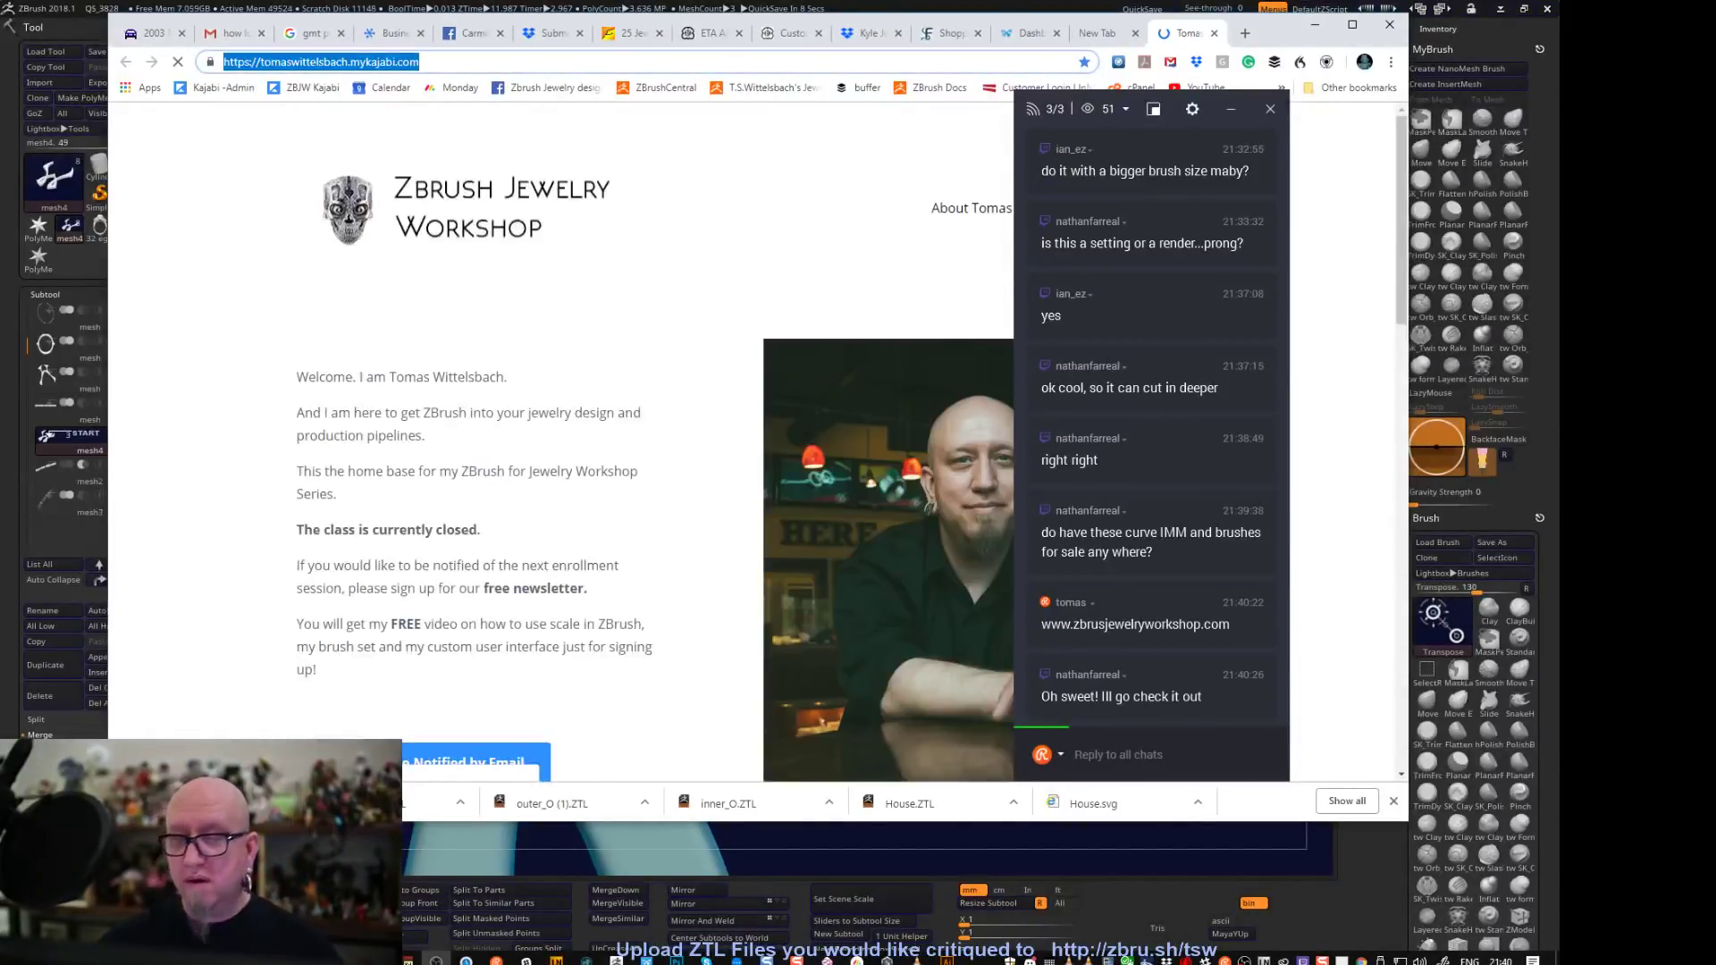
# Look through the workshop homepage for the newsletter sign-up and the free brush set offer
pyautogui.scroll(-3, 580, 710)
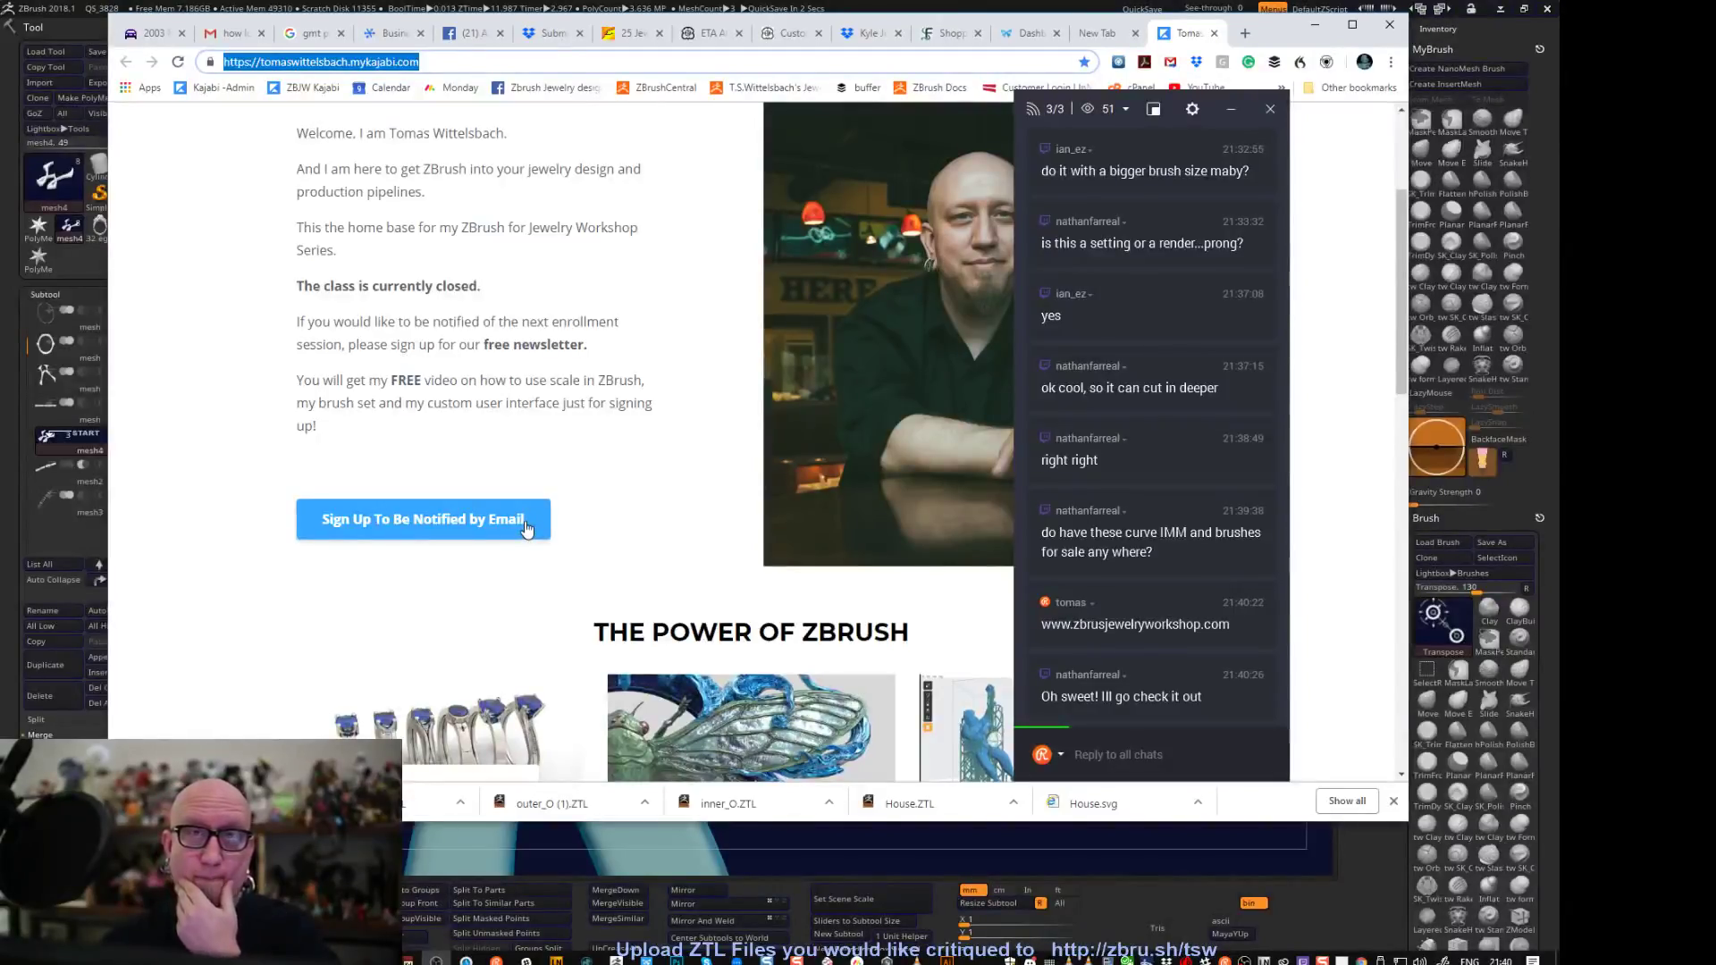
pyautogui.scroll(-3, 753, 569)
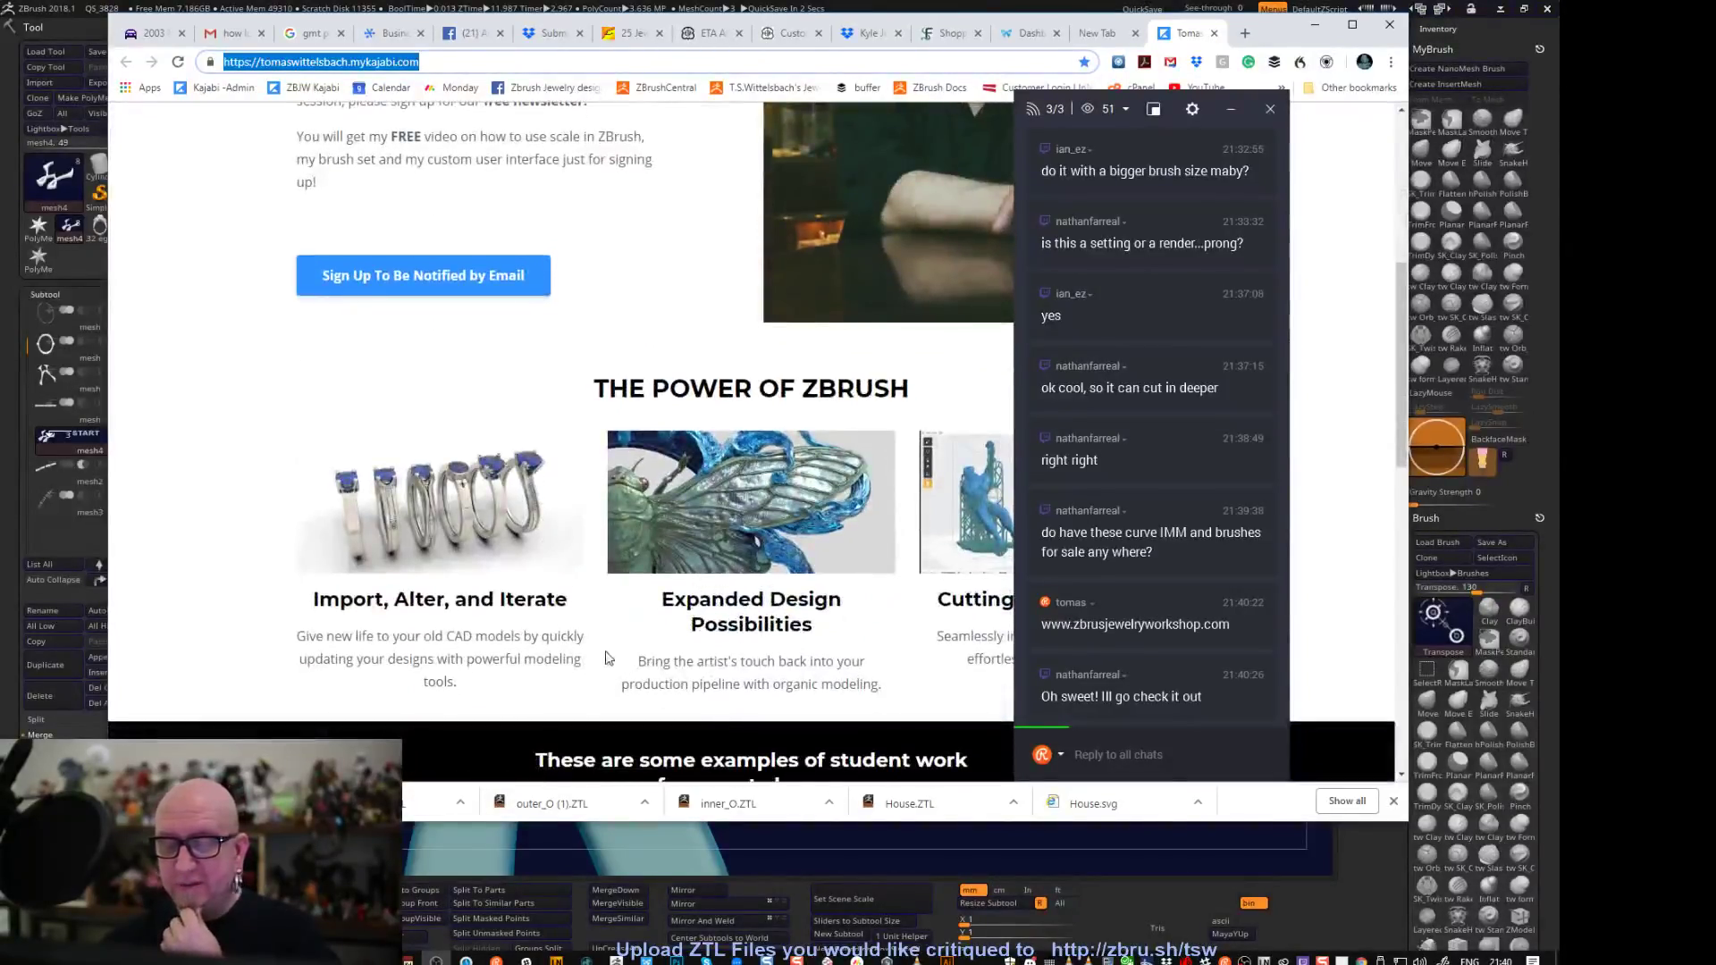
pyautogui.scroll(3, 540, 622)
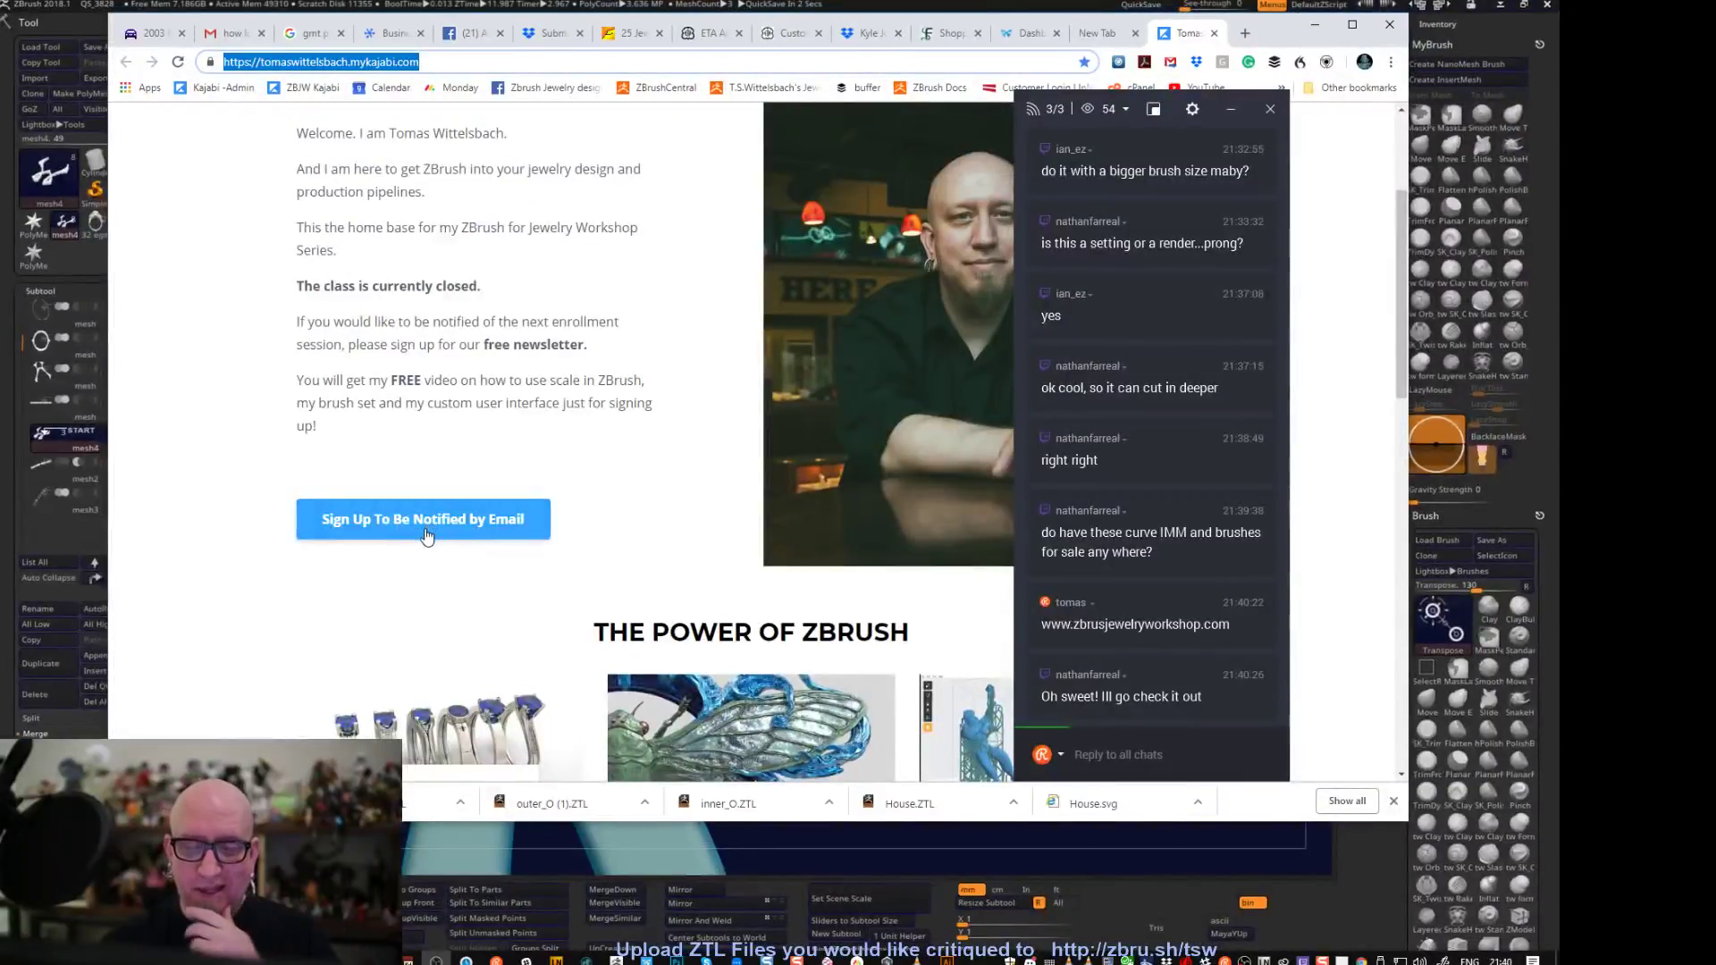
pyautogui.scroll(1, 437, 563)
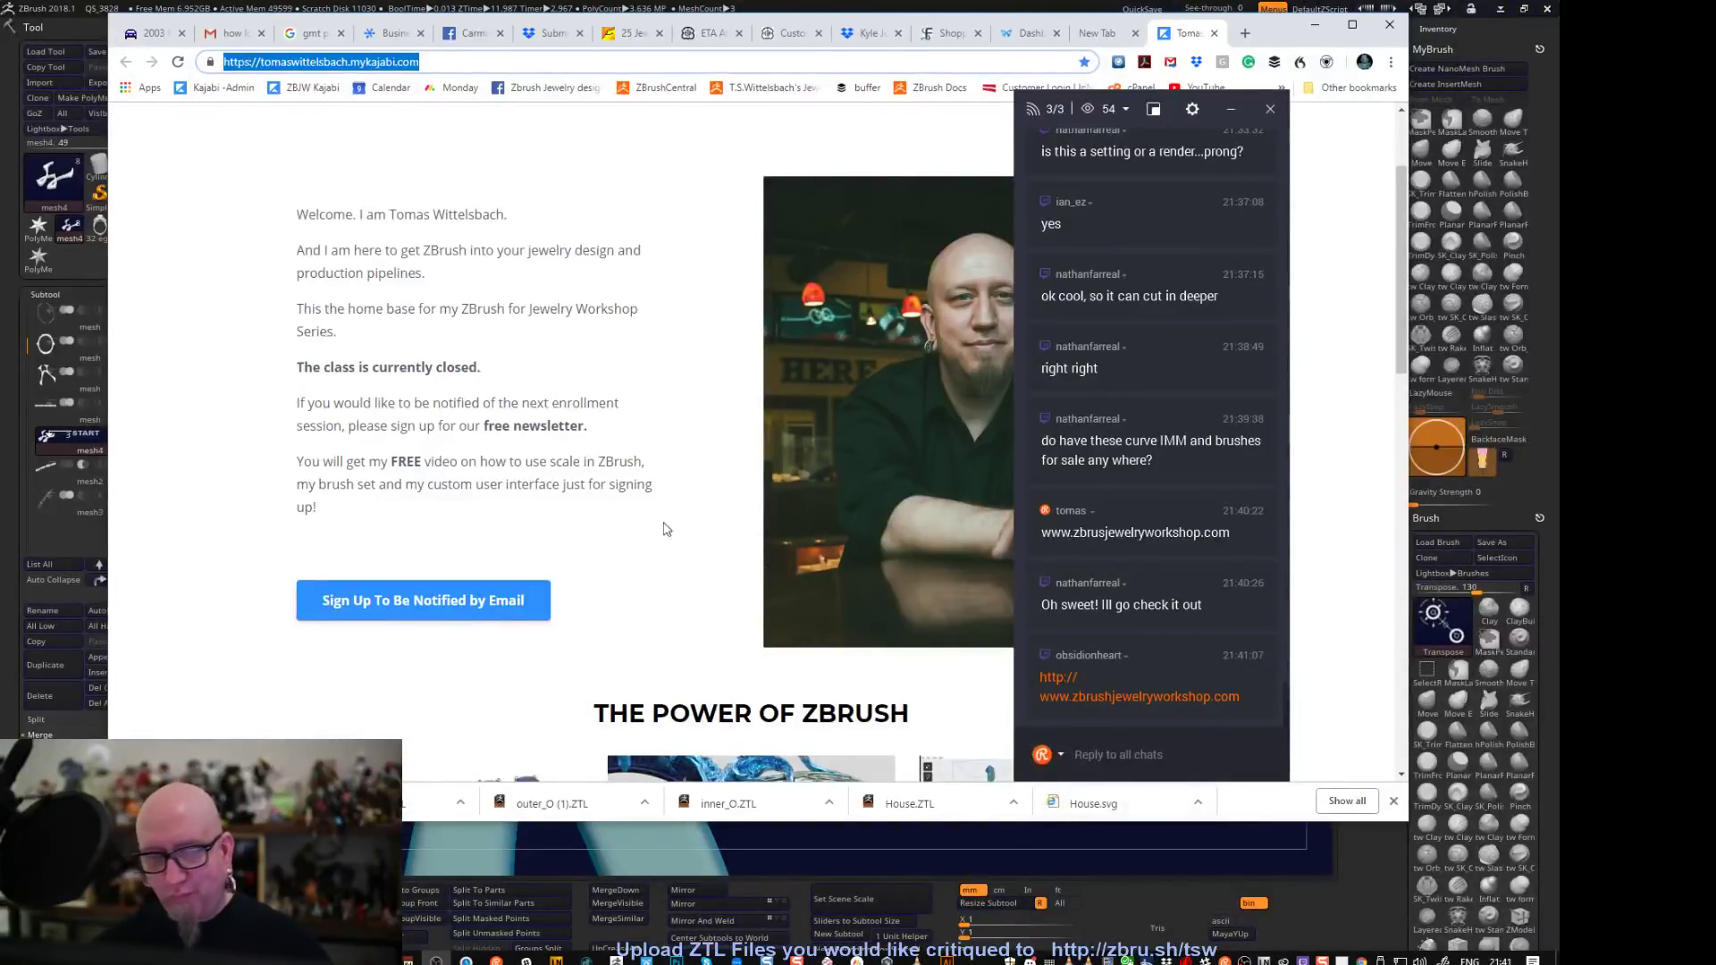
# Switch from the browser back to ZBrush and try to select the sinle insert-mesh brush for the frame
pyautogui.click(1314, 25)
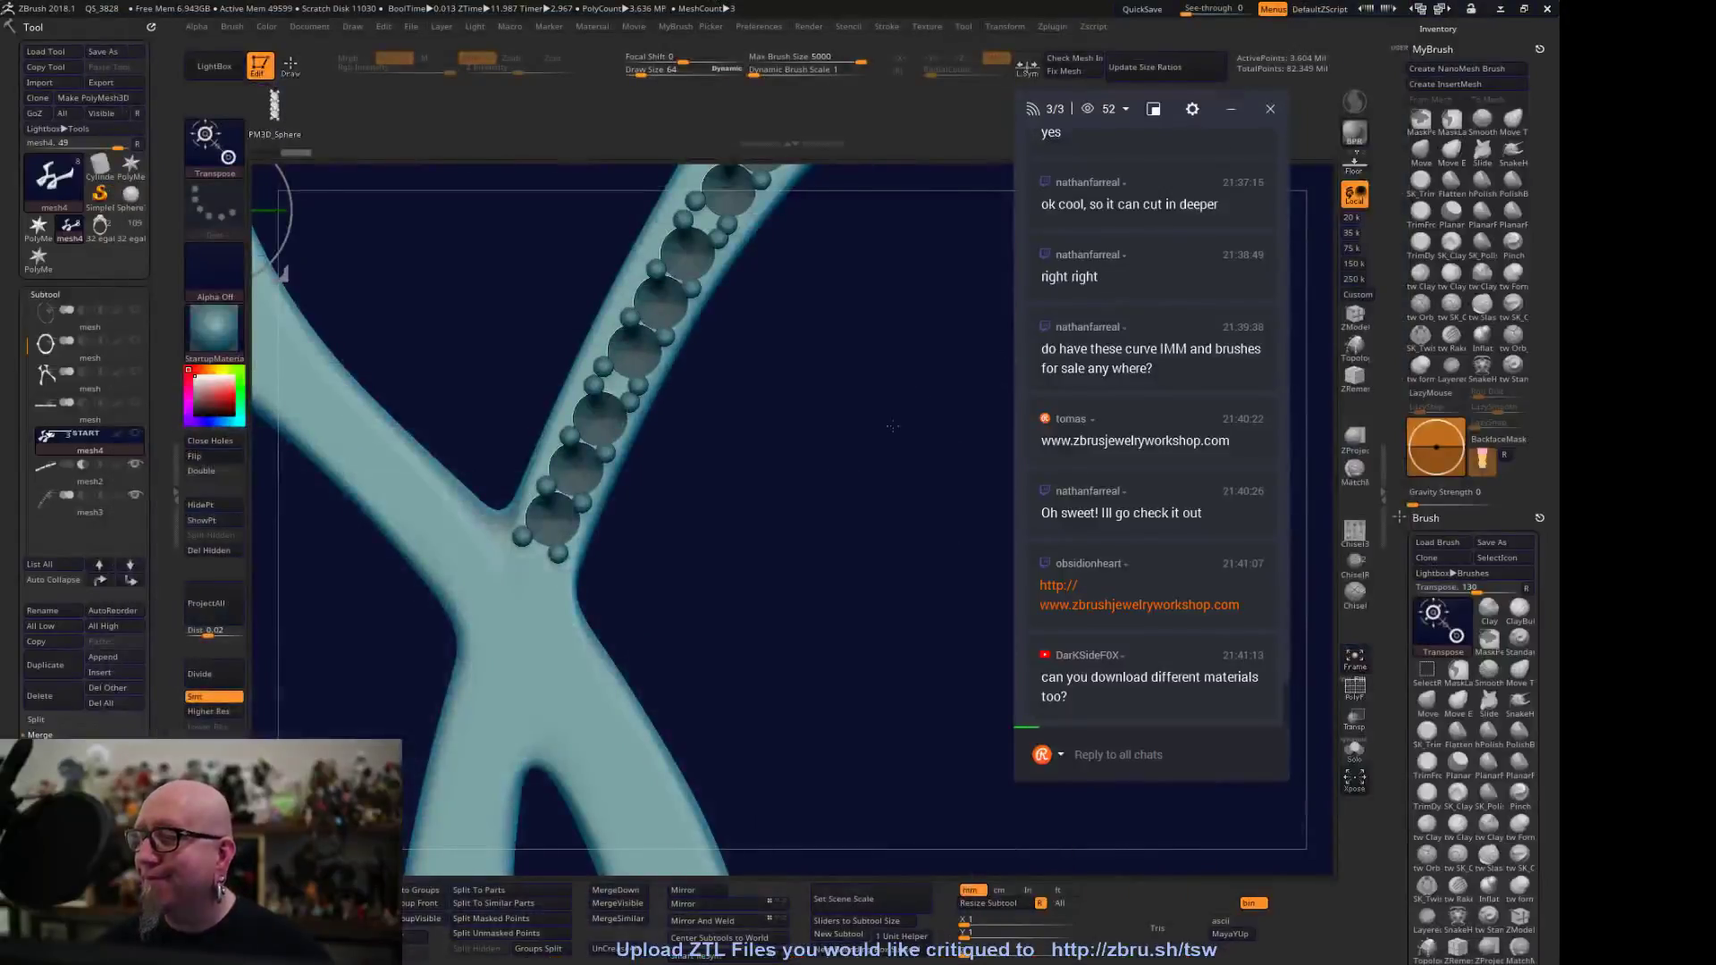
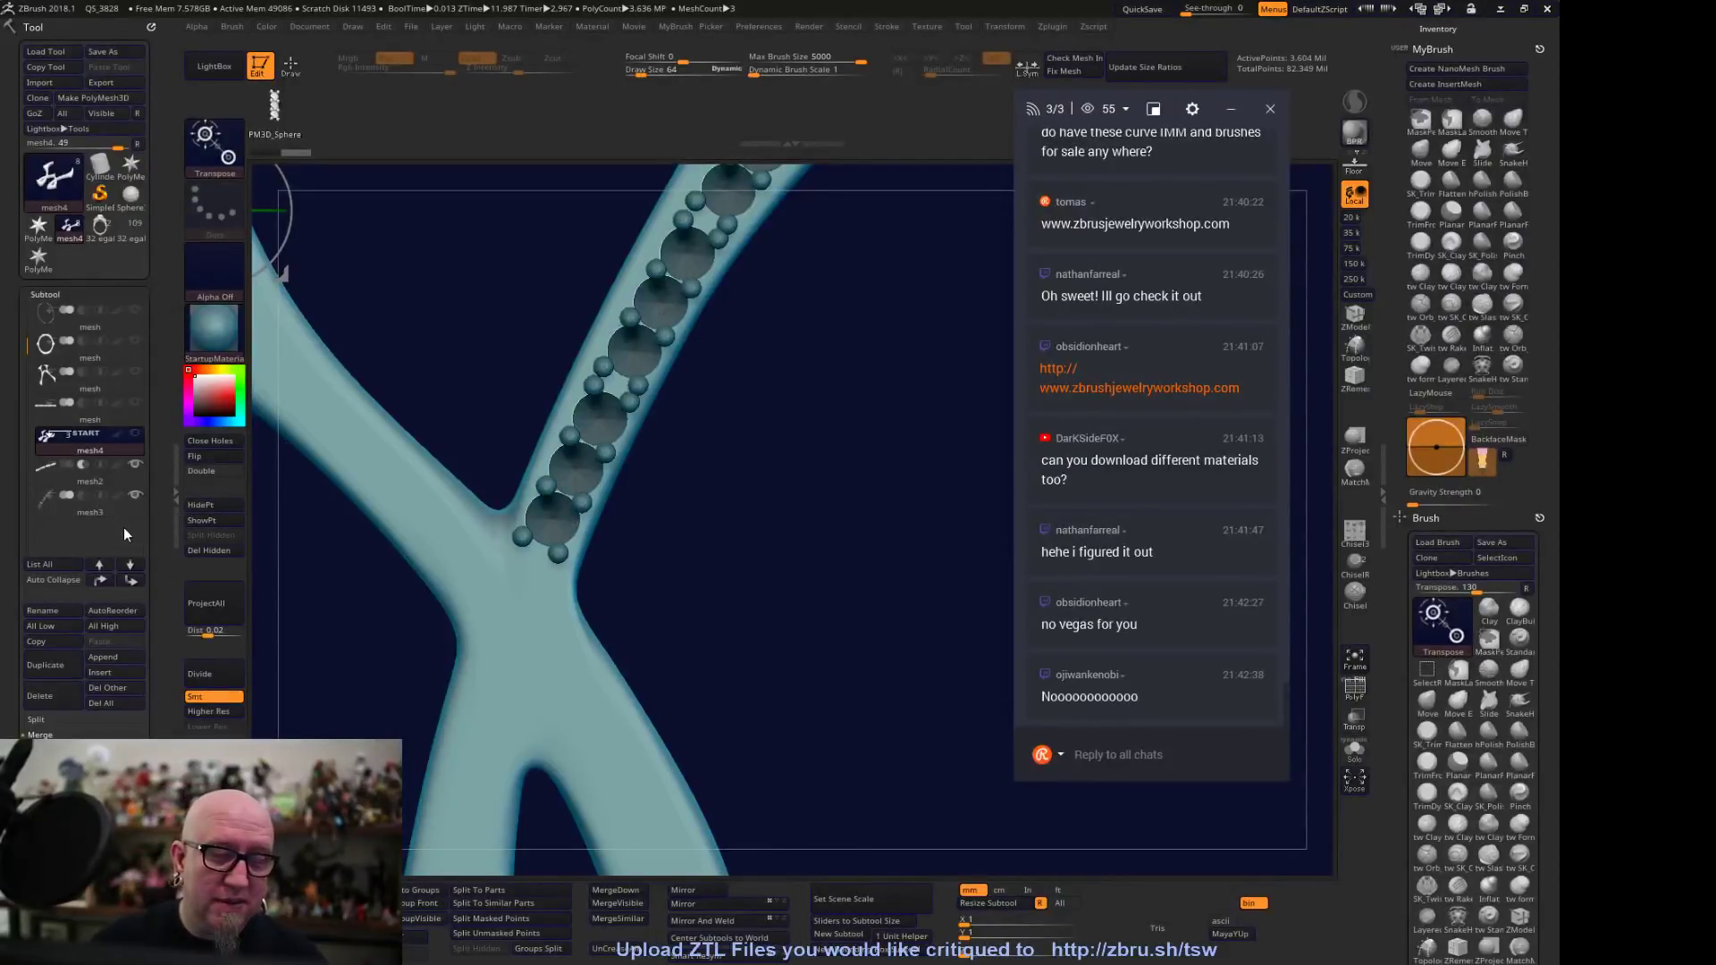
pyautogui.moveTo(811, 516)
pyautogui.mouseDown()
pyautogui.moveTo(884, 613)
pyautogui.moveTo(956, 643)
pyautogui.mouseUp()
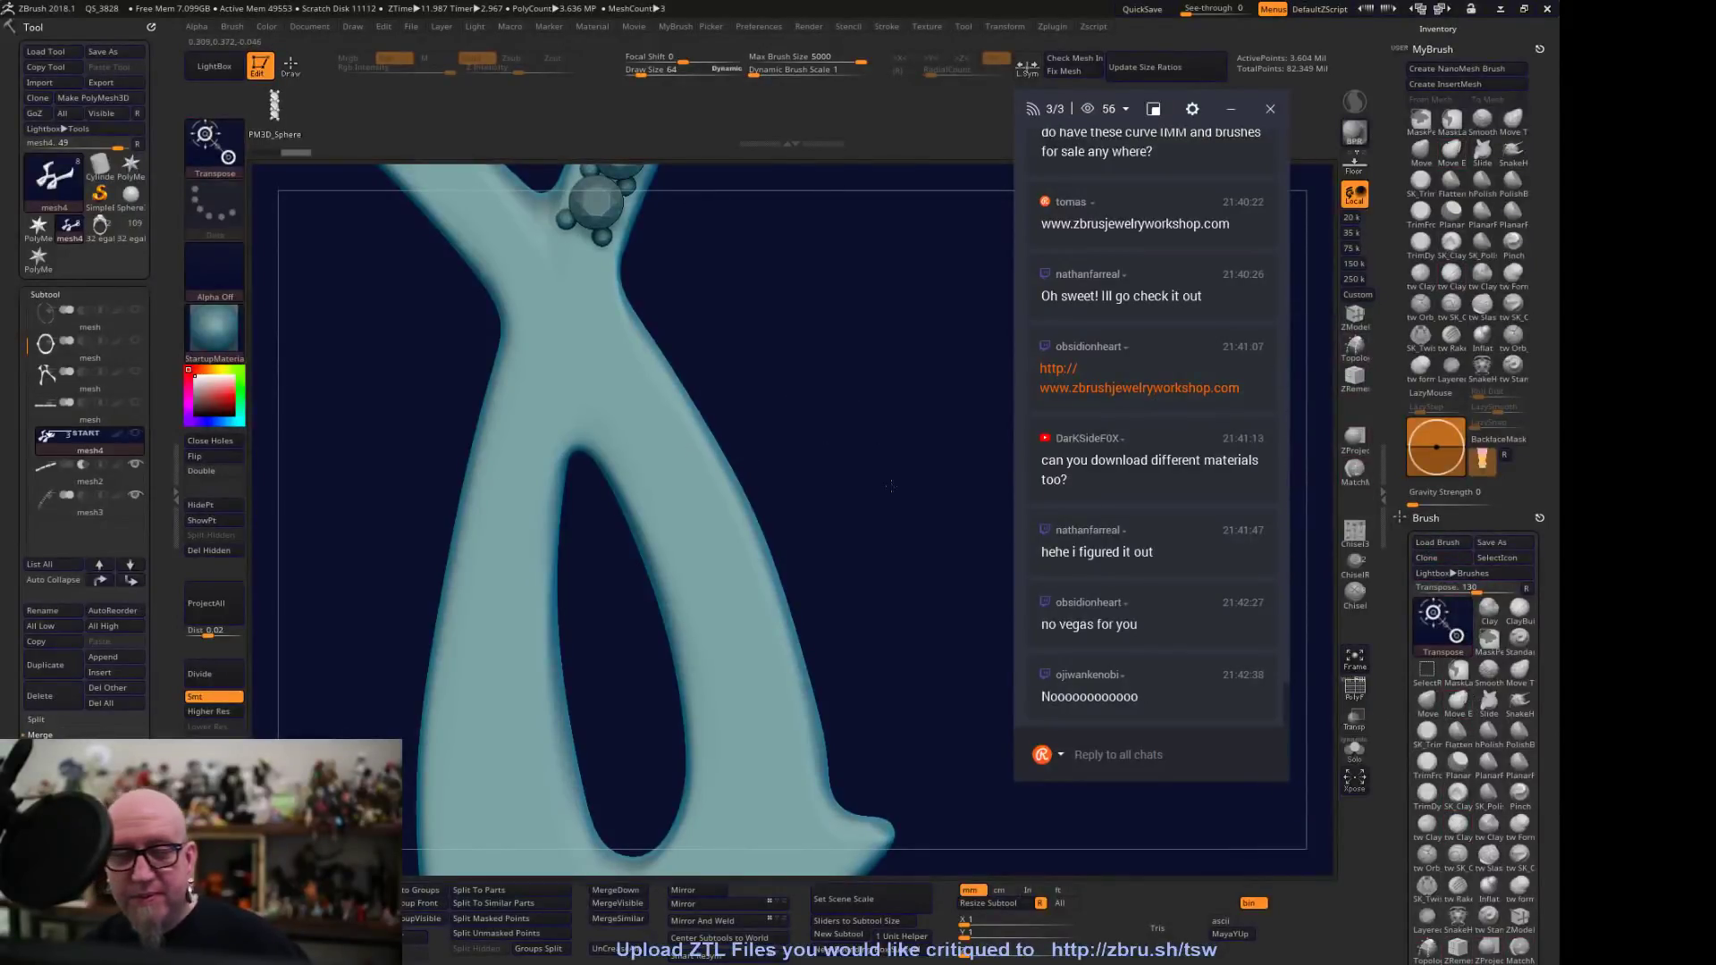
pyautogui.moveTo(882, 451); pyautogui.dragTo(700, 702)
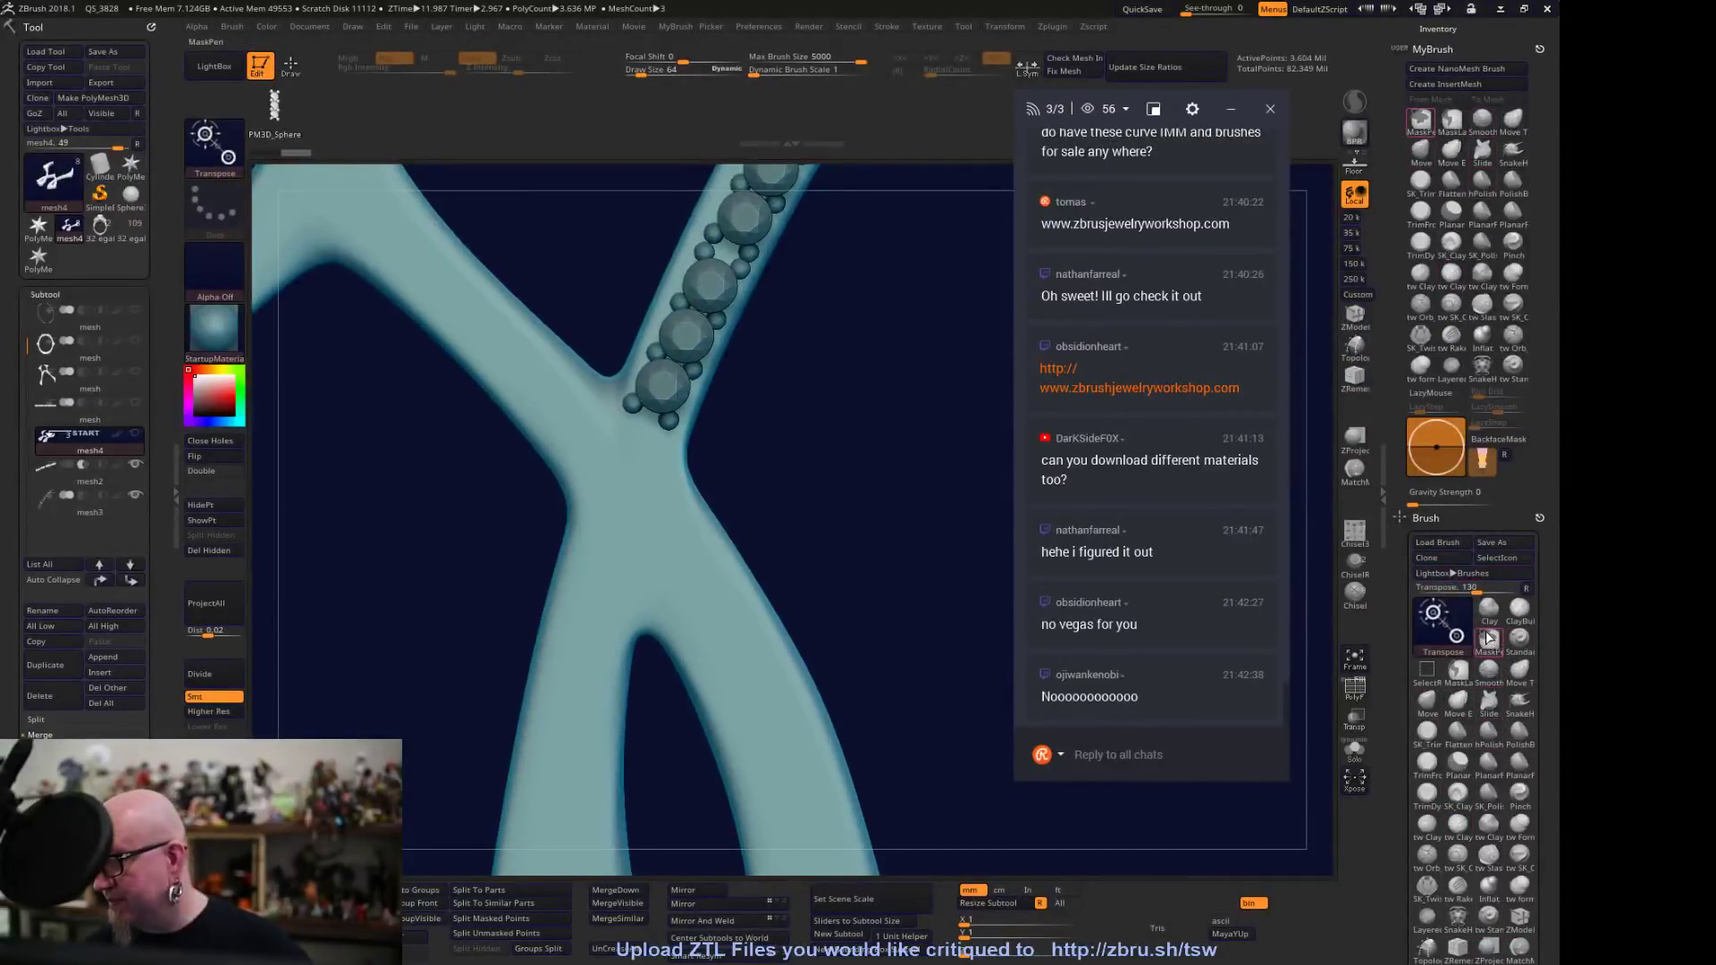
pyautogui.click(1524, 700)
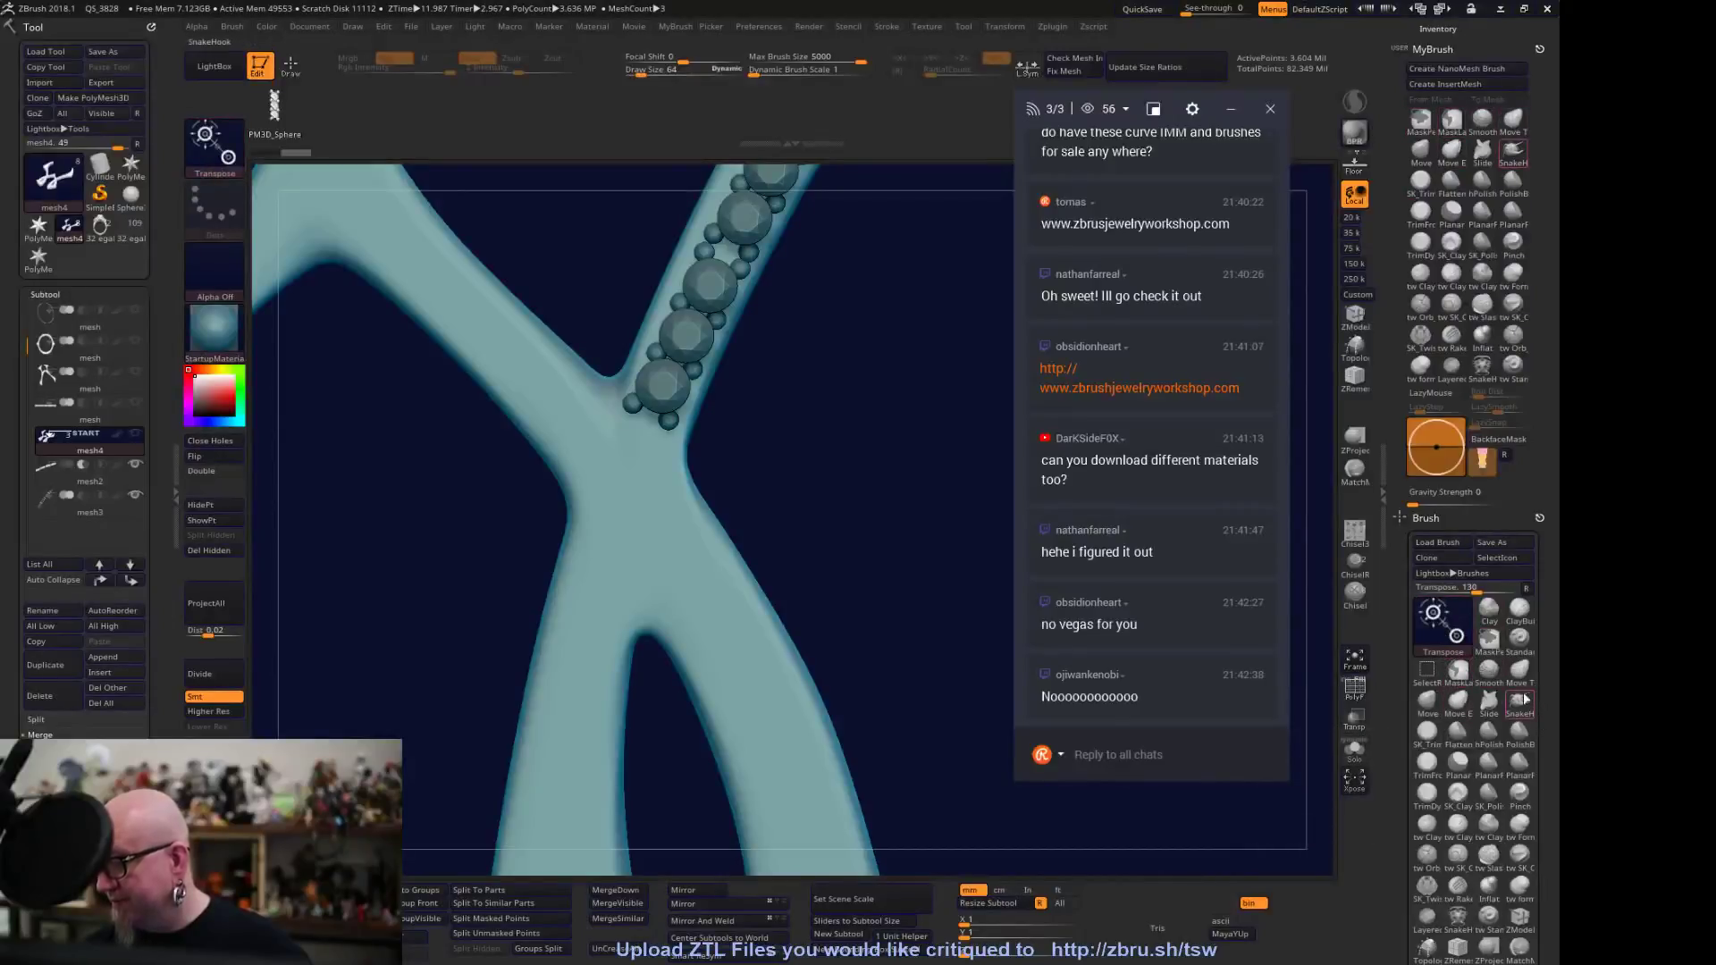
pyautogui.moveTo(1544, 706); pyautogui.dragTo(1540, 576)
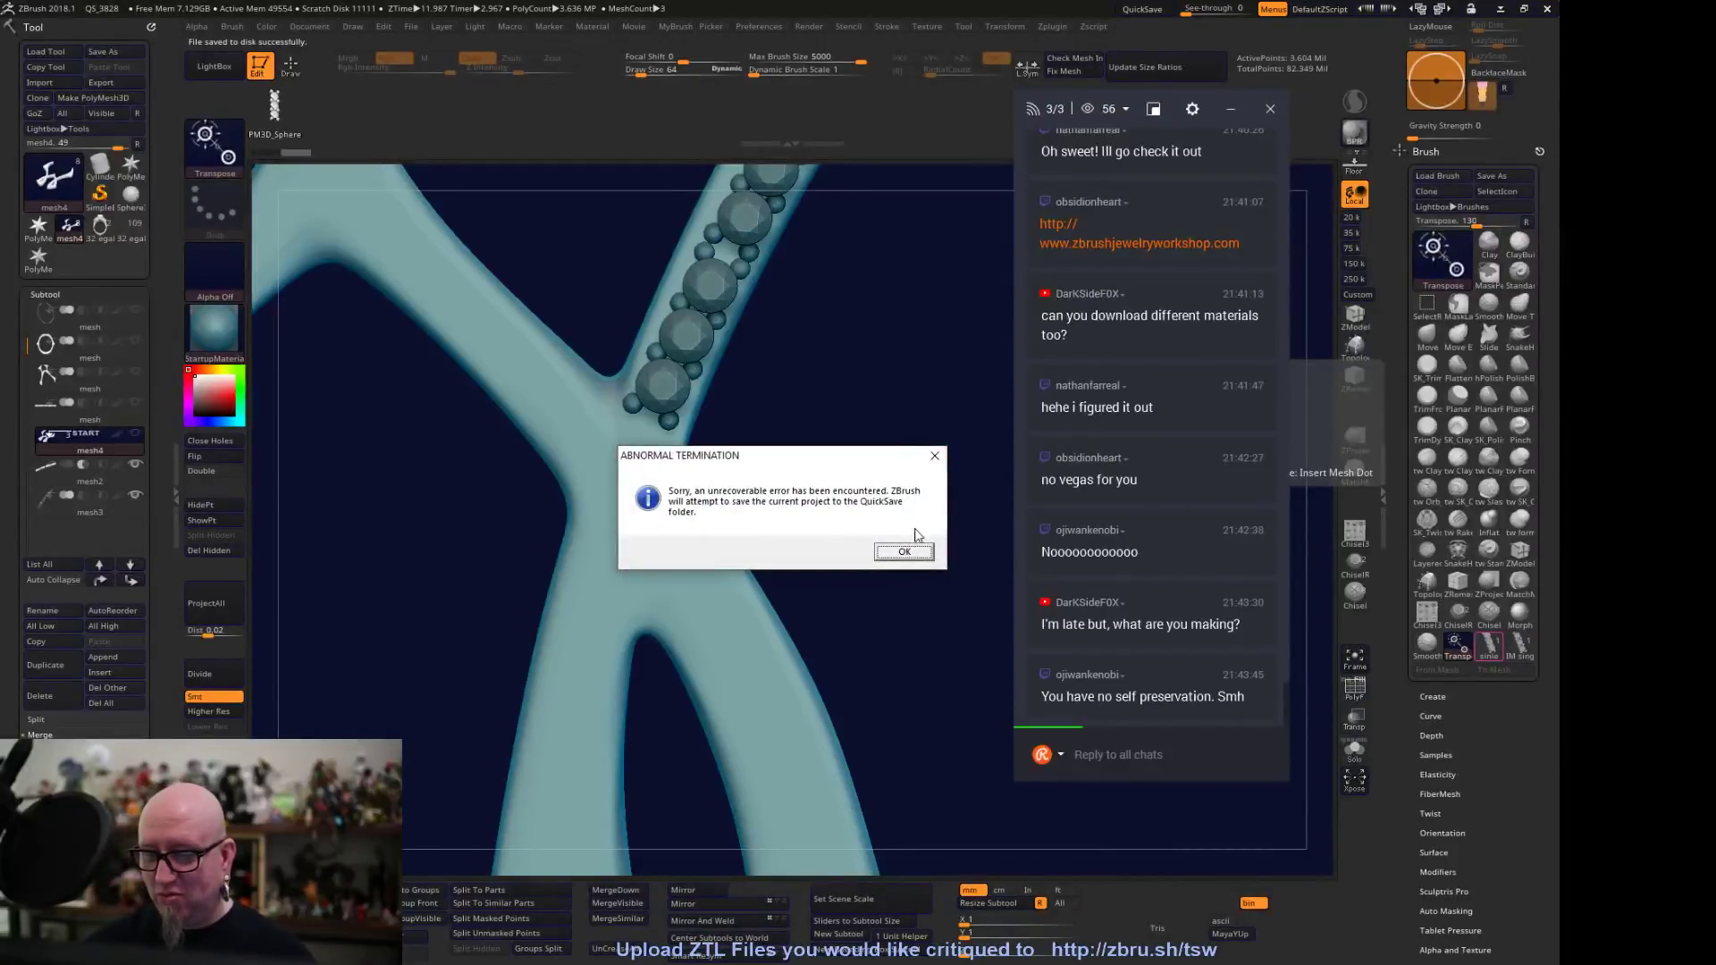
pyautogui.click(936, 456)
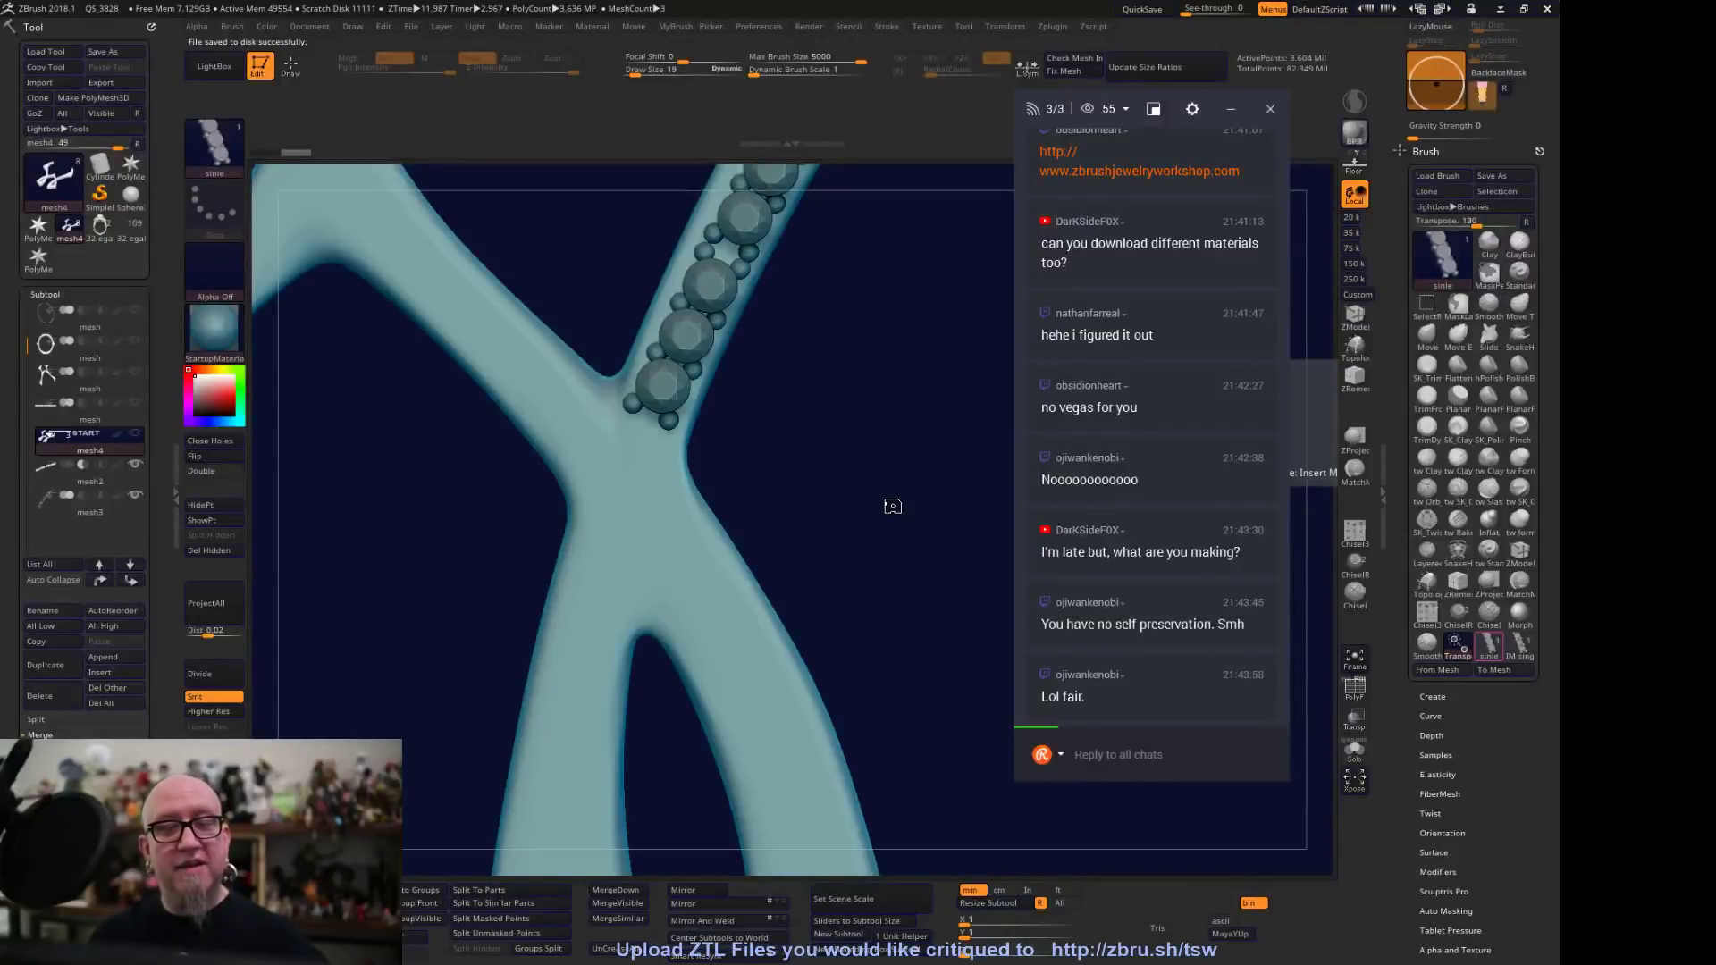
# Restart ZBrush and dismiss its home page and the notice about the abnormally terminated session
pyautogui.hotkey('alt', 'Tab')
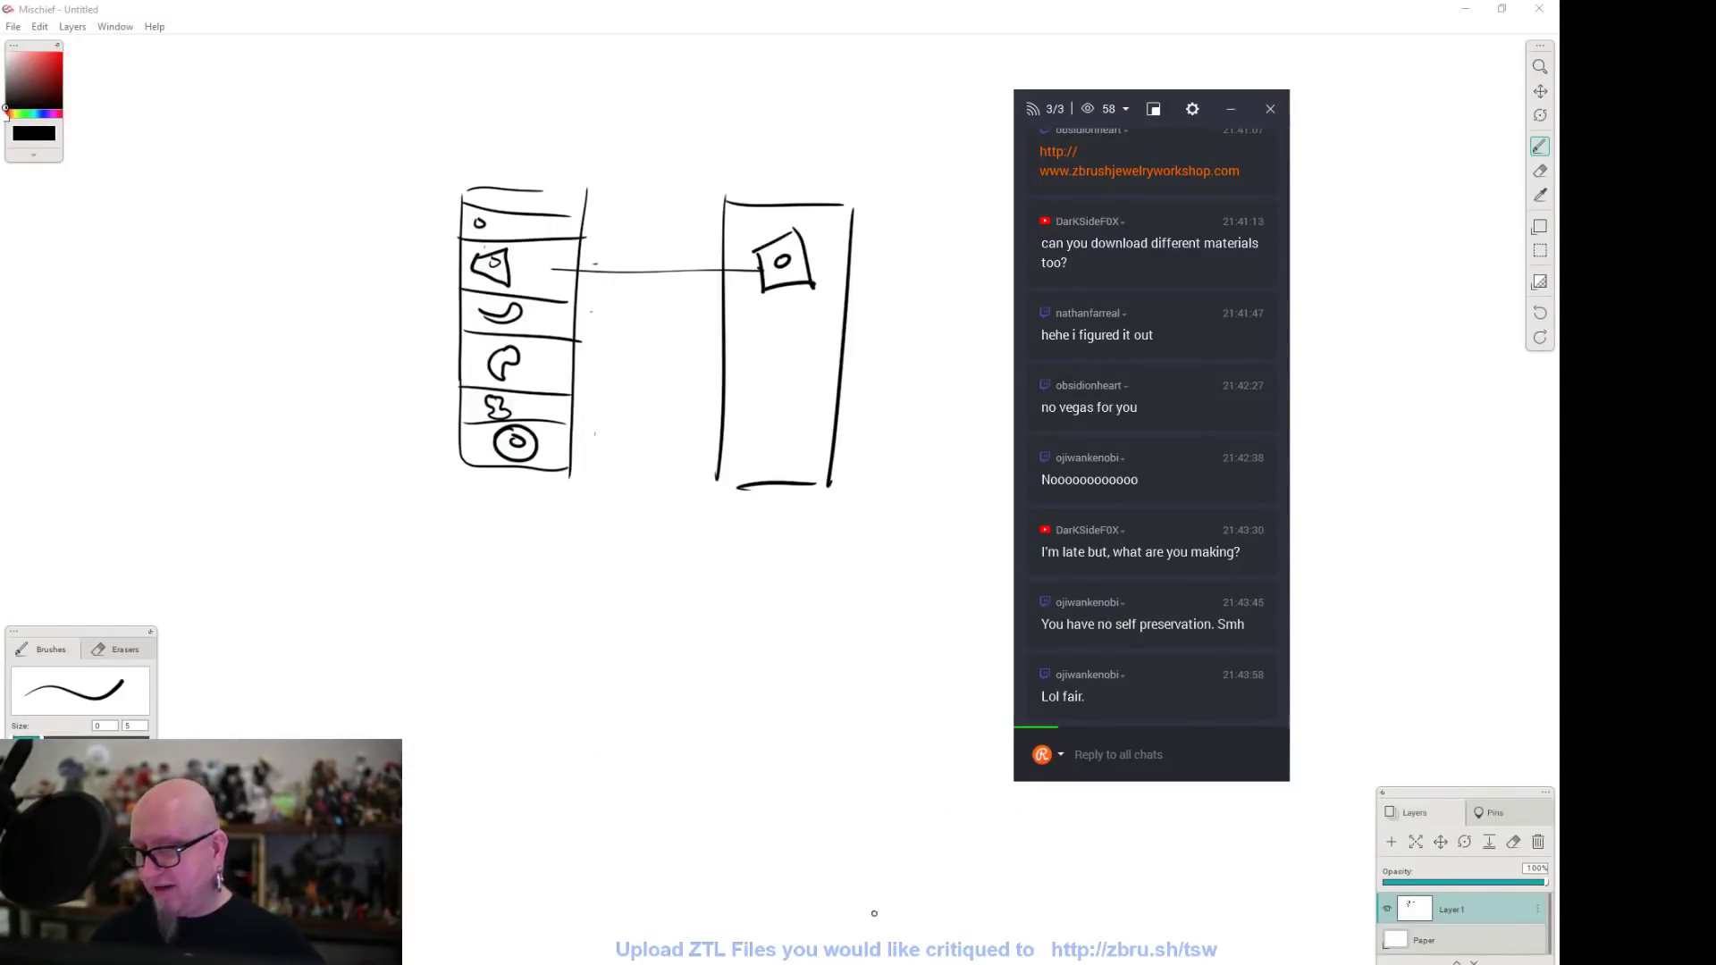
pyautogui.press('super')
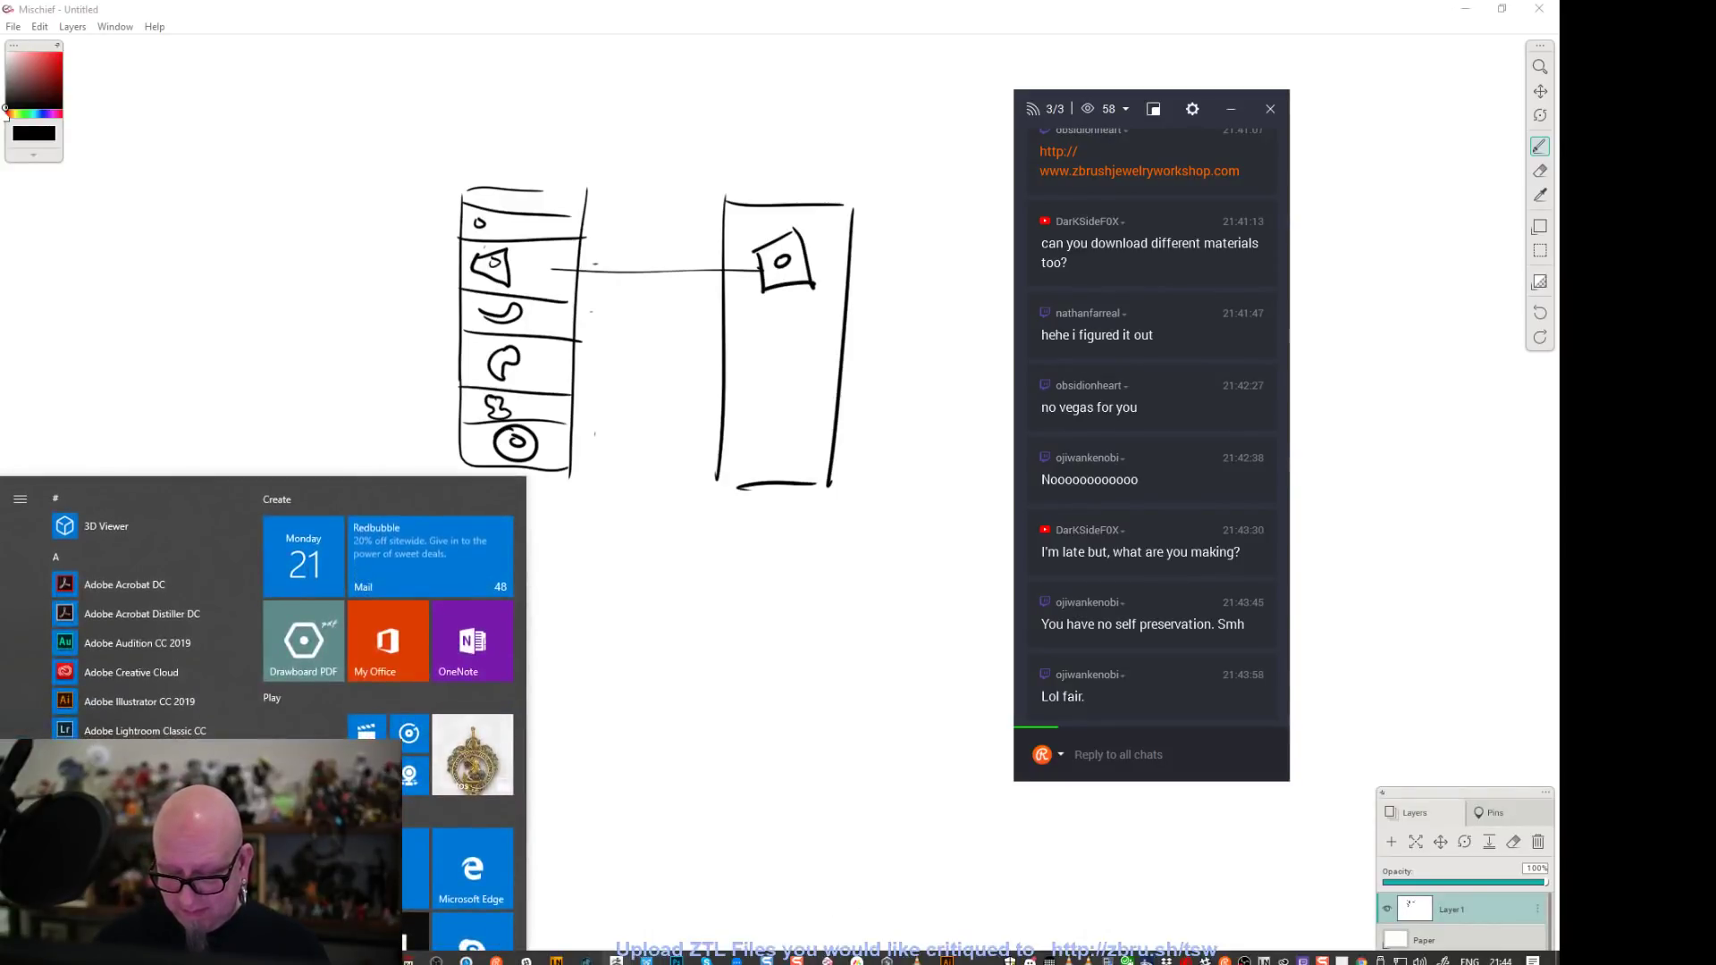
pyautogui.click(623, 962)
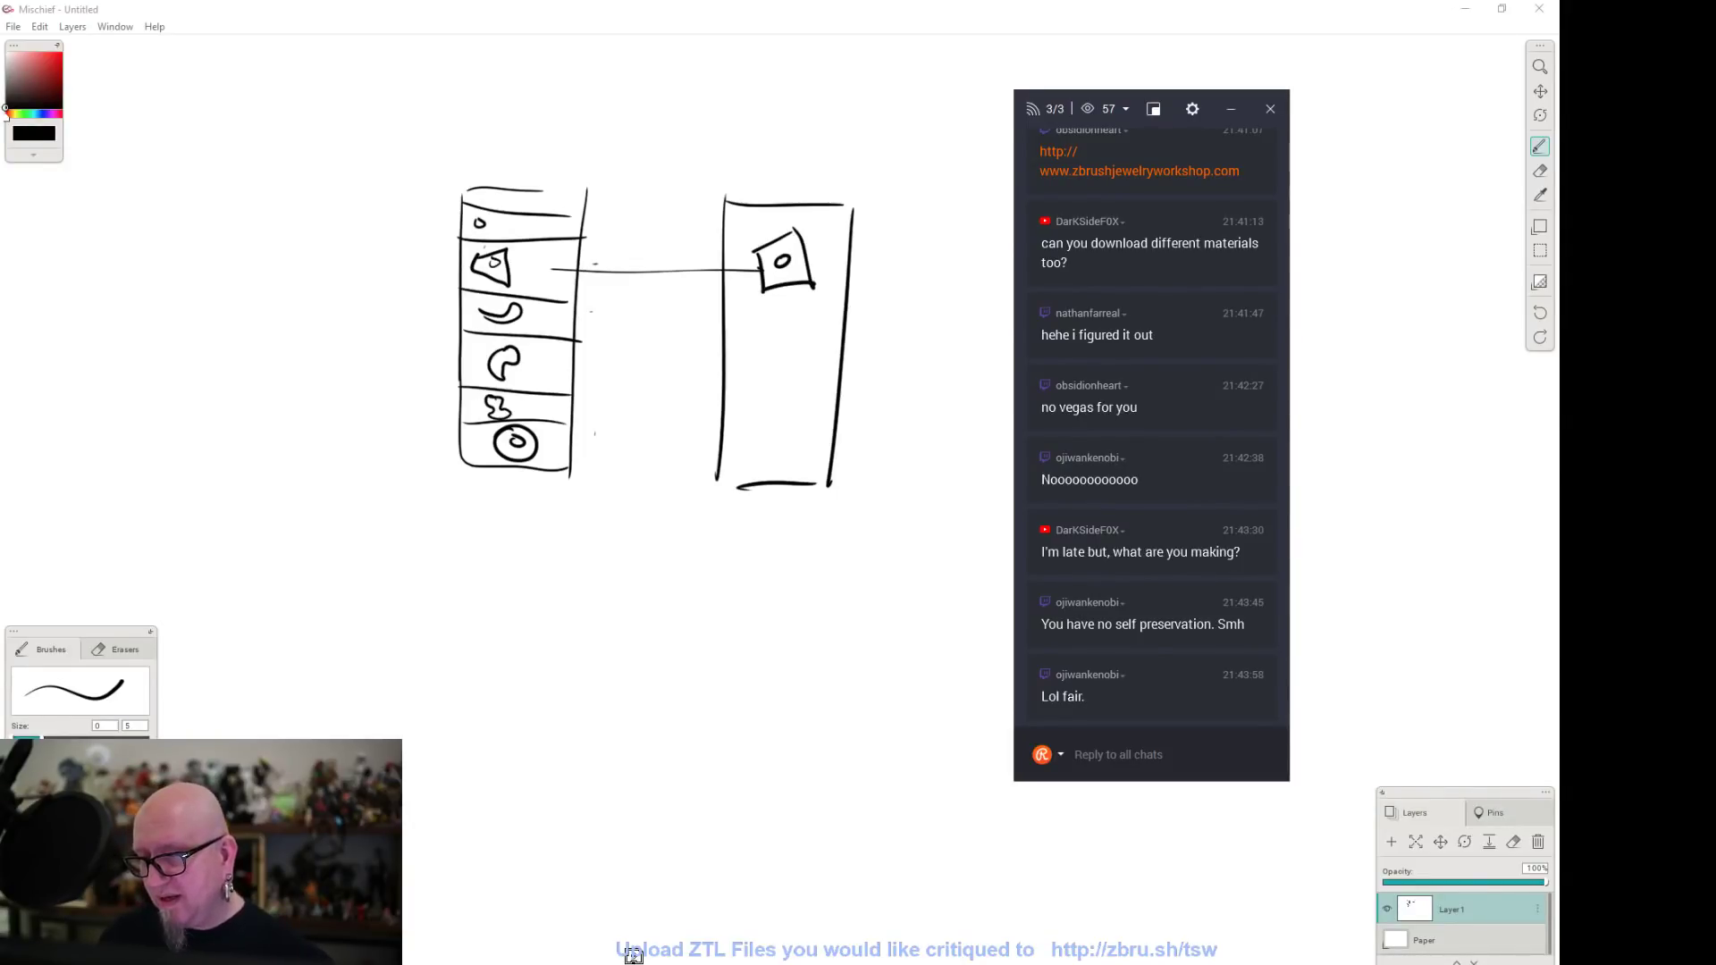
pyautogui.click(633, 956)
pyautogui.click(861, 798)
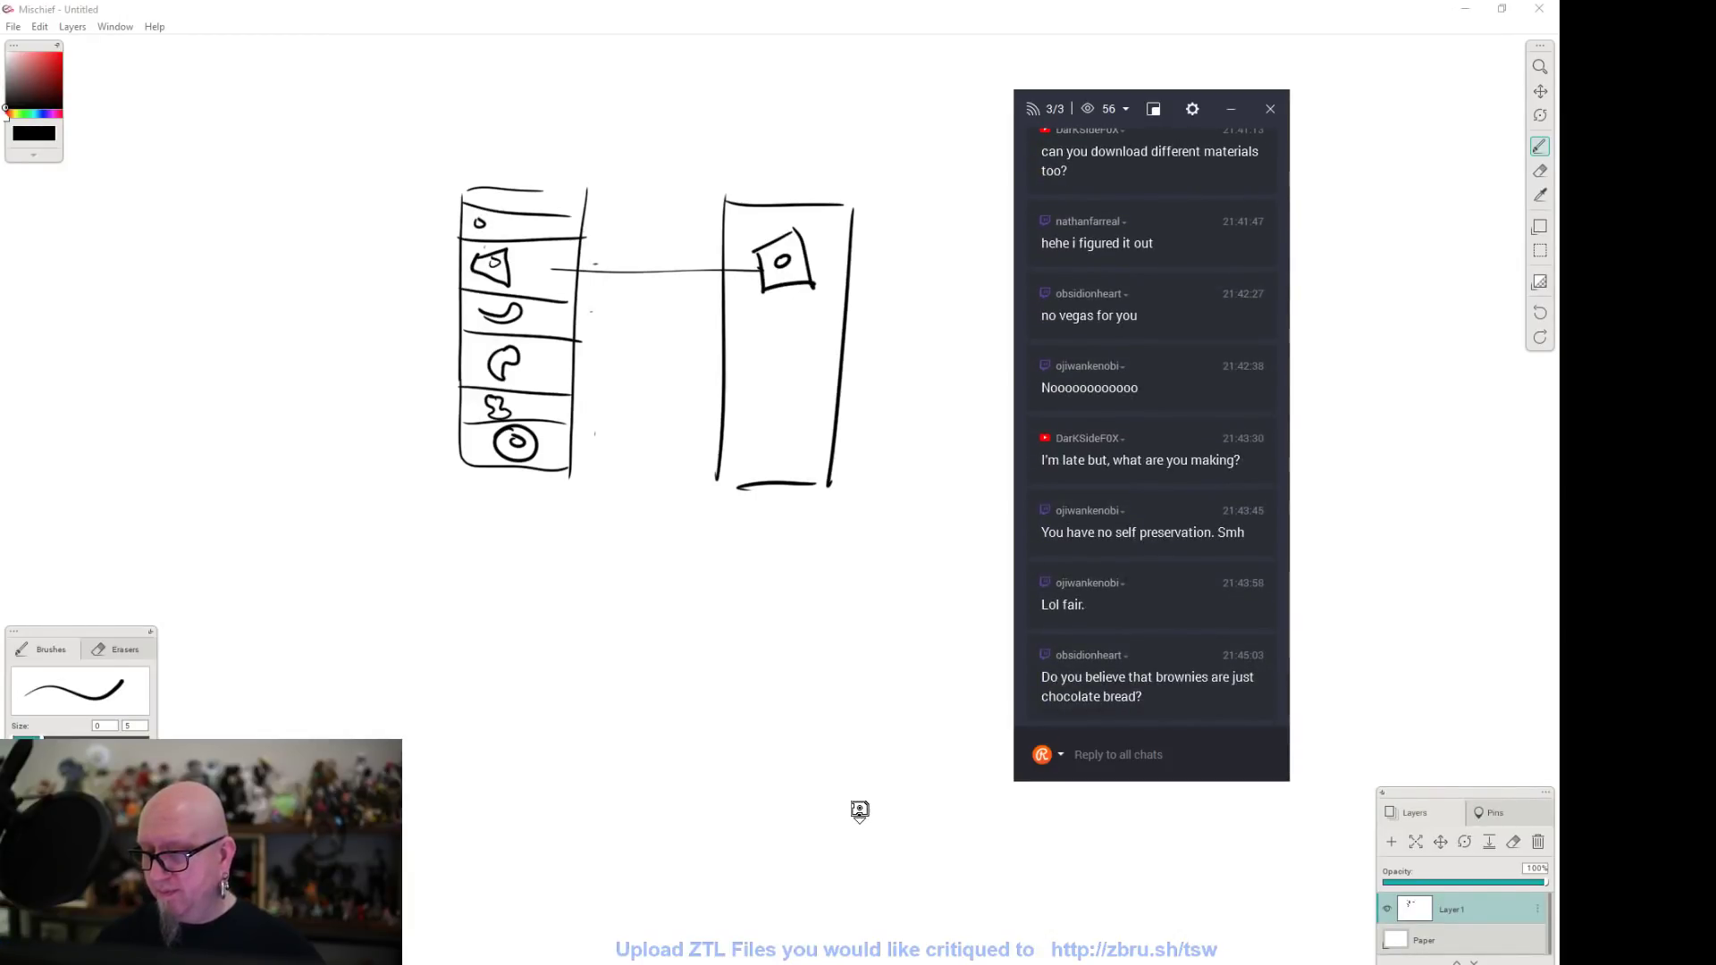
pyautogui.hotkey('alt', 'Tab')
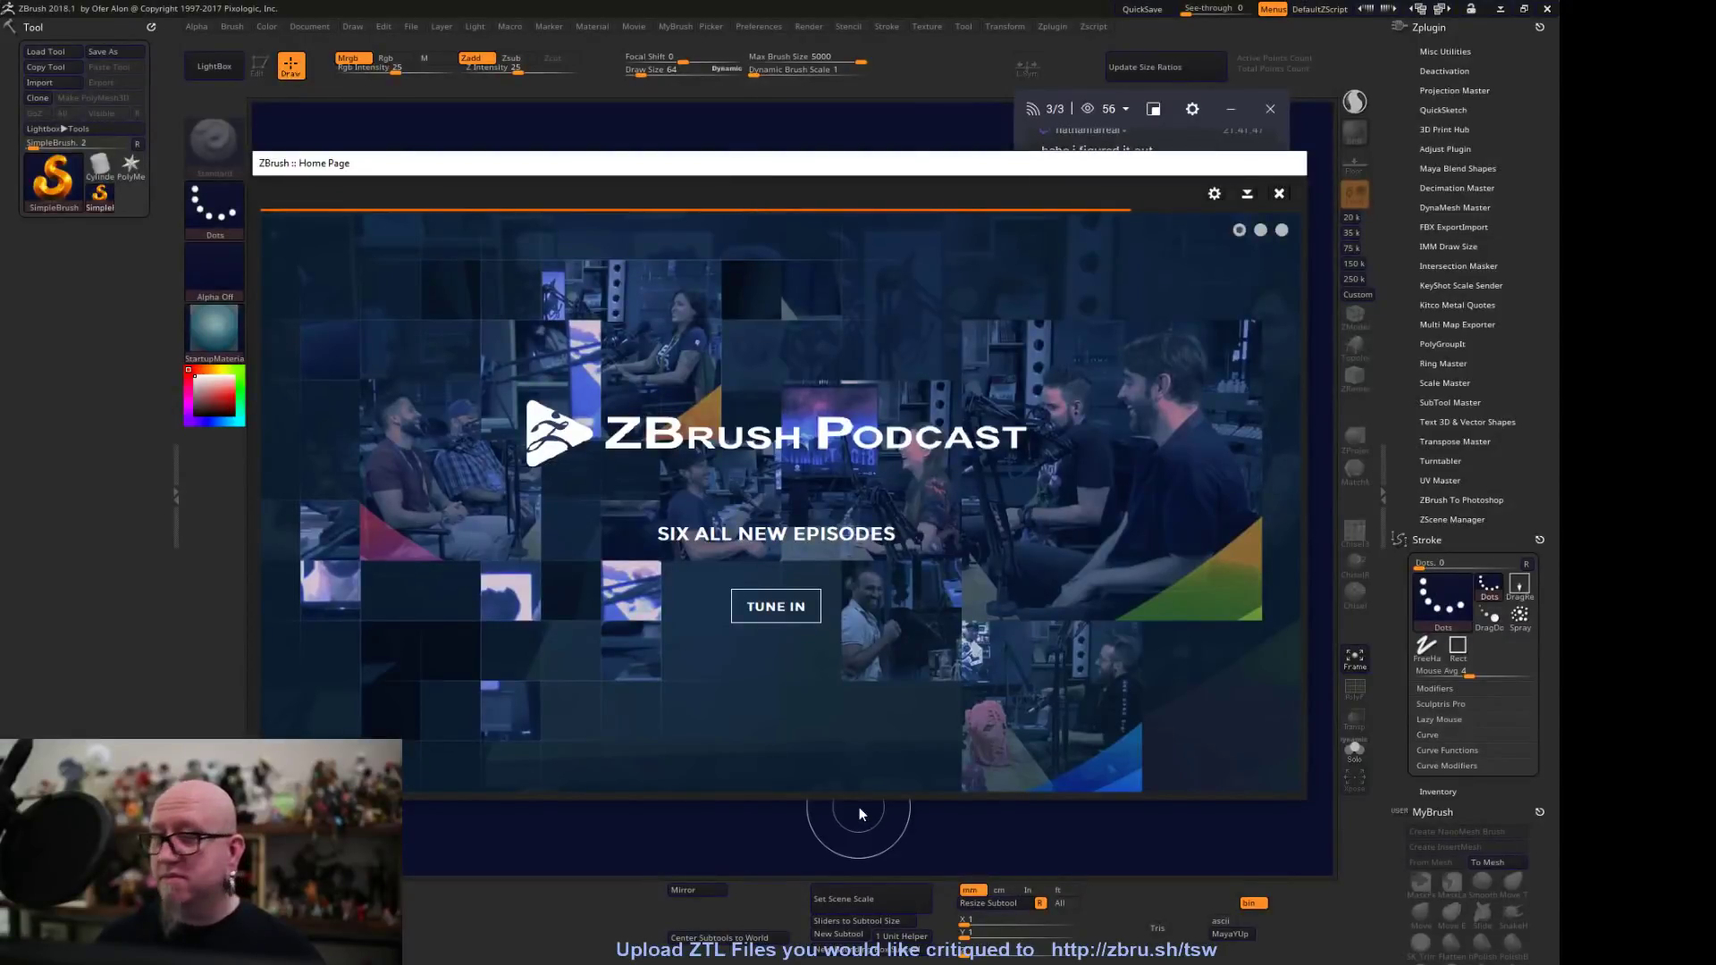
pyautogui.click(1278, 197)
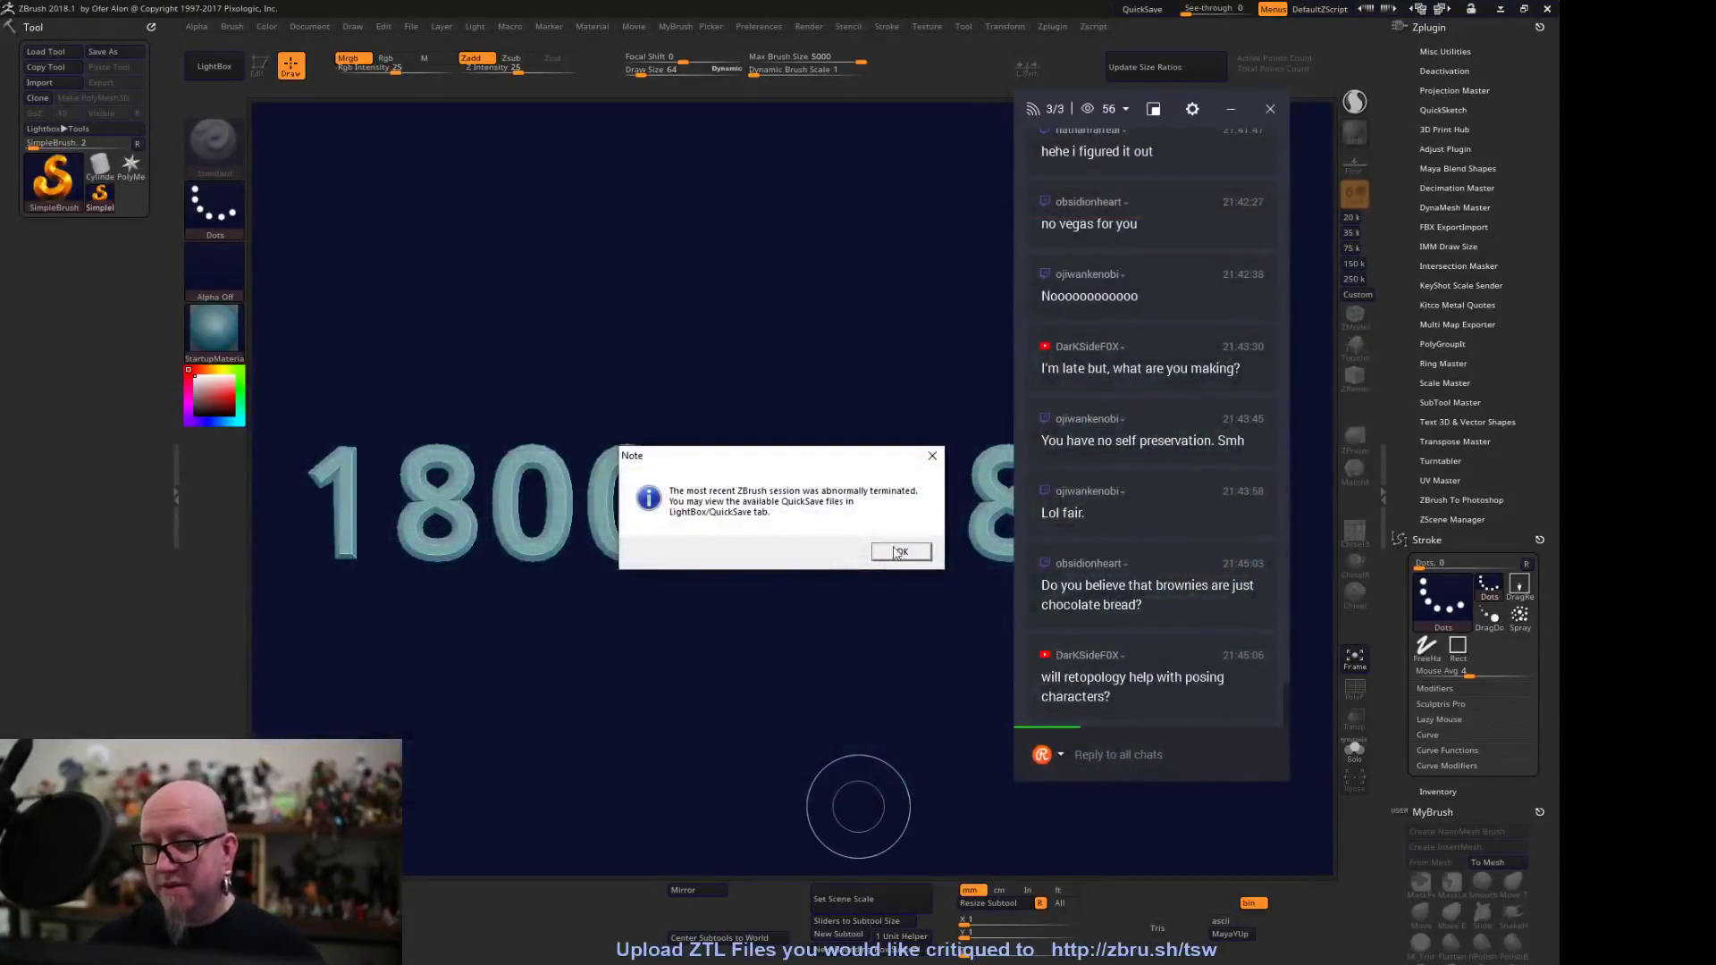
pyautogui.click(902, 551)
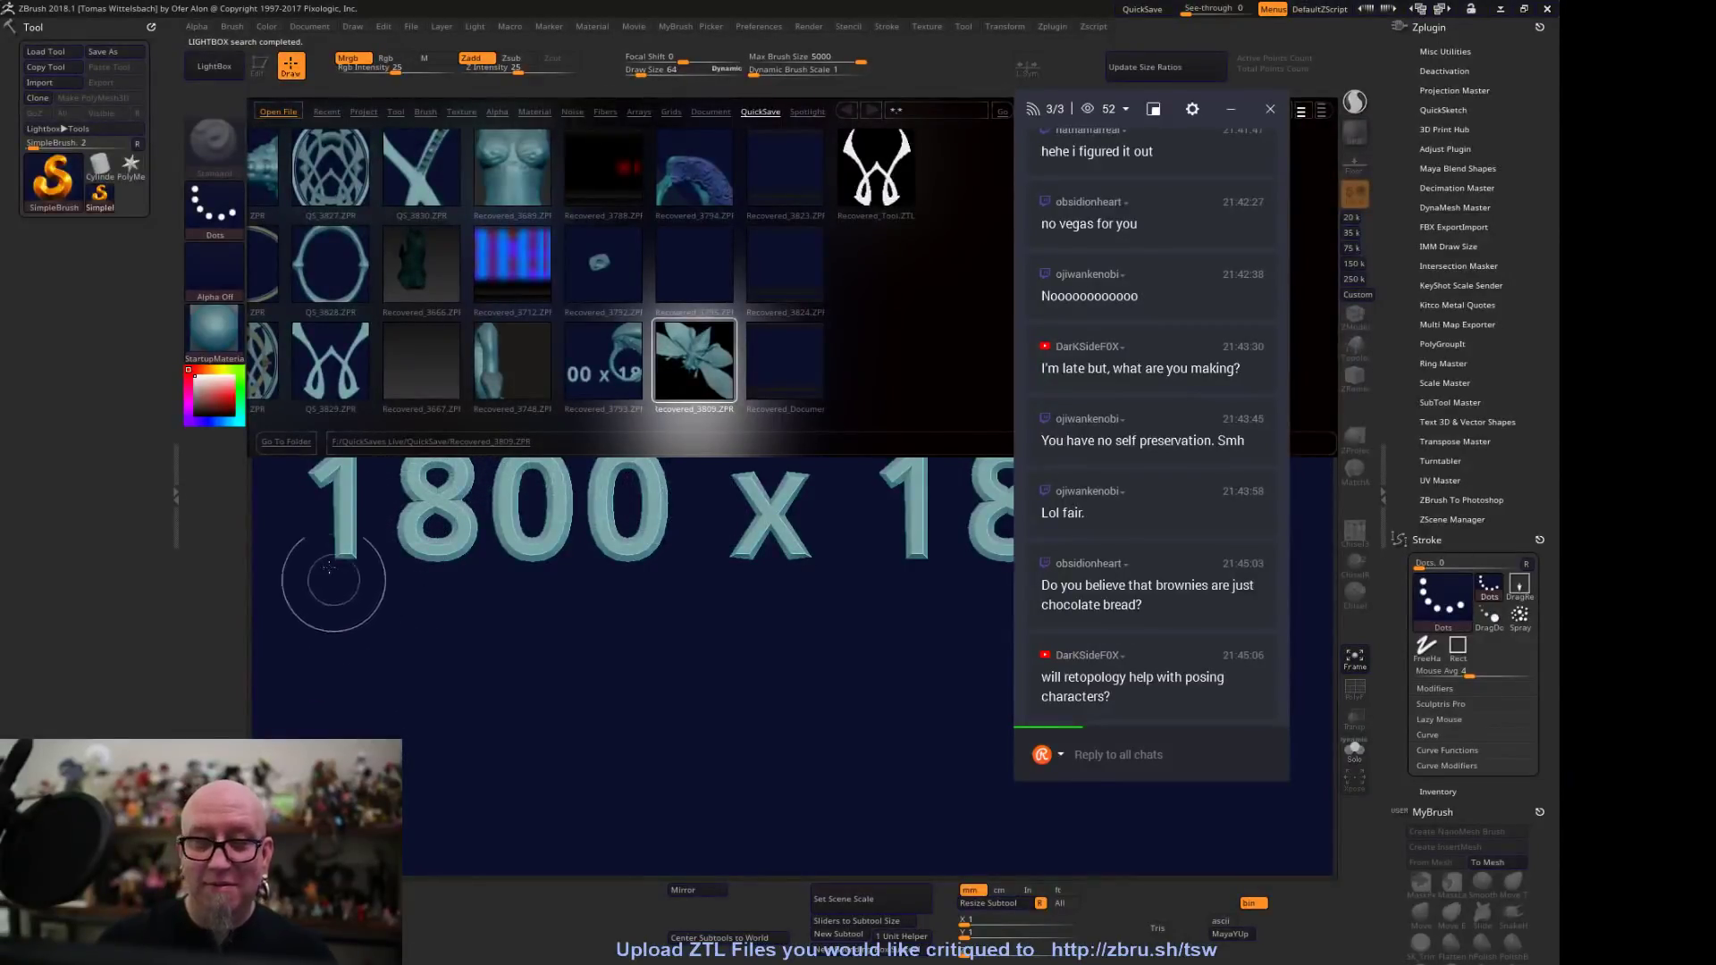
# Select the PolyMesh3D star, clear the 1800 text from the document and draw a small star on the canvas
pyautogui.click(132, 166)
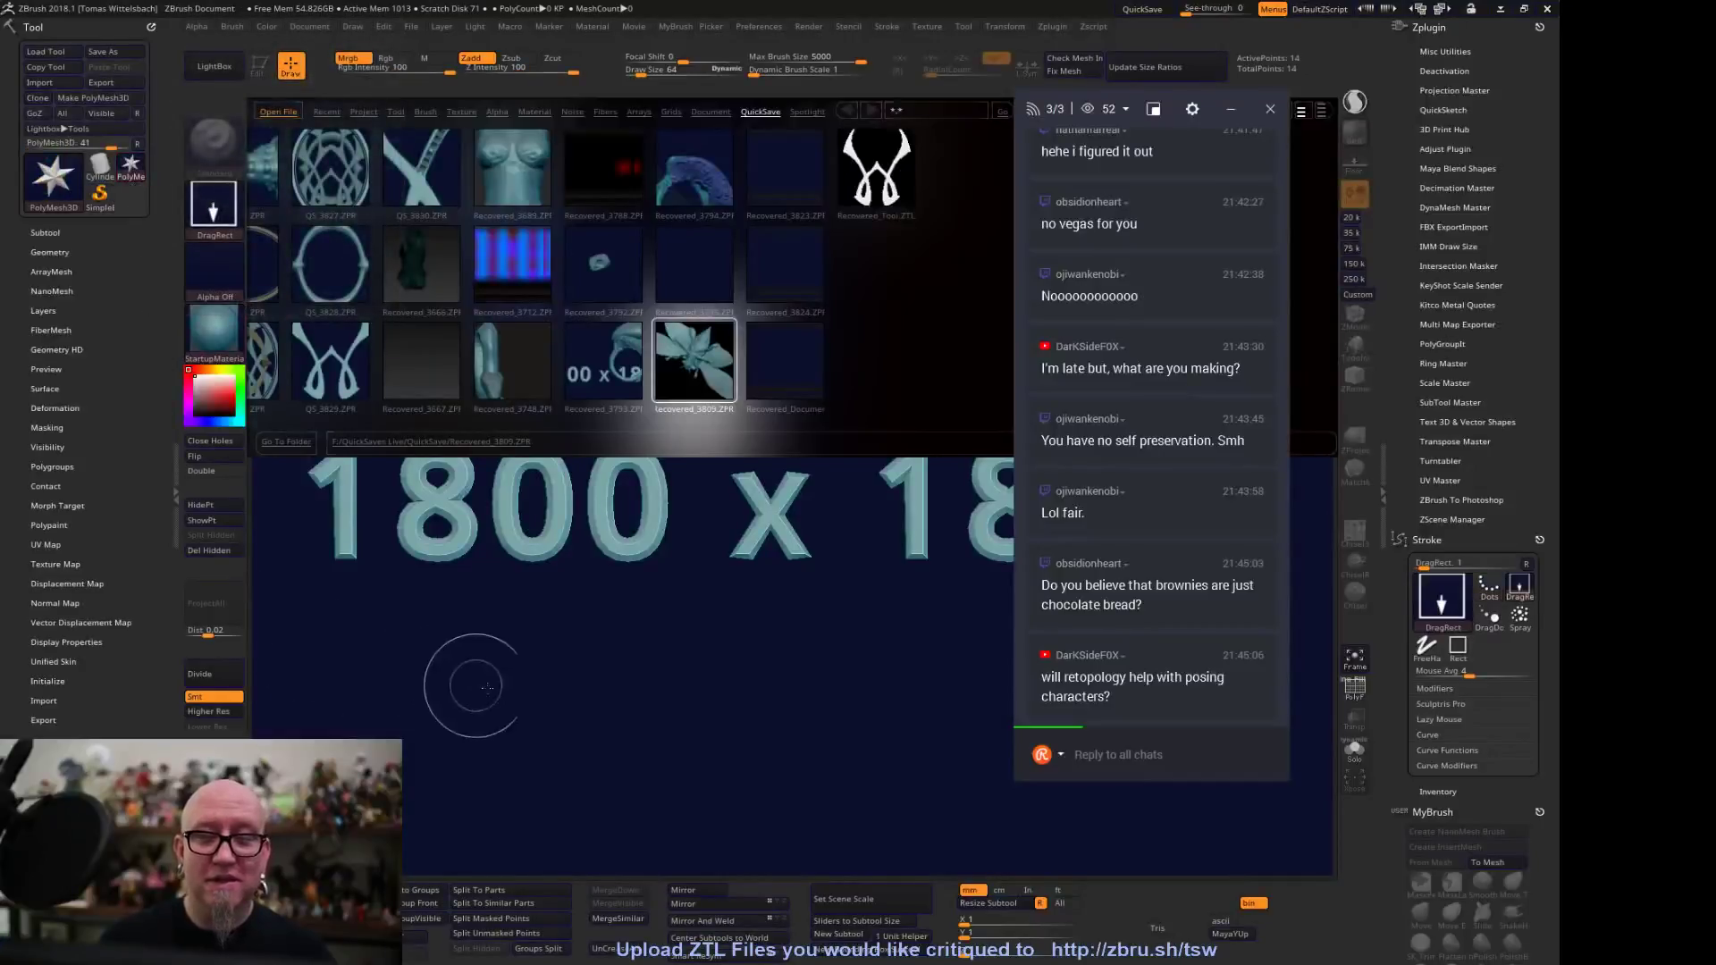
pyautogui.hotkey('ctrl', 'n')
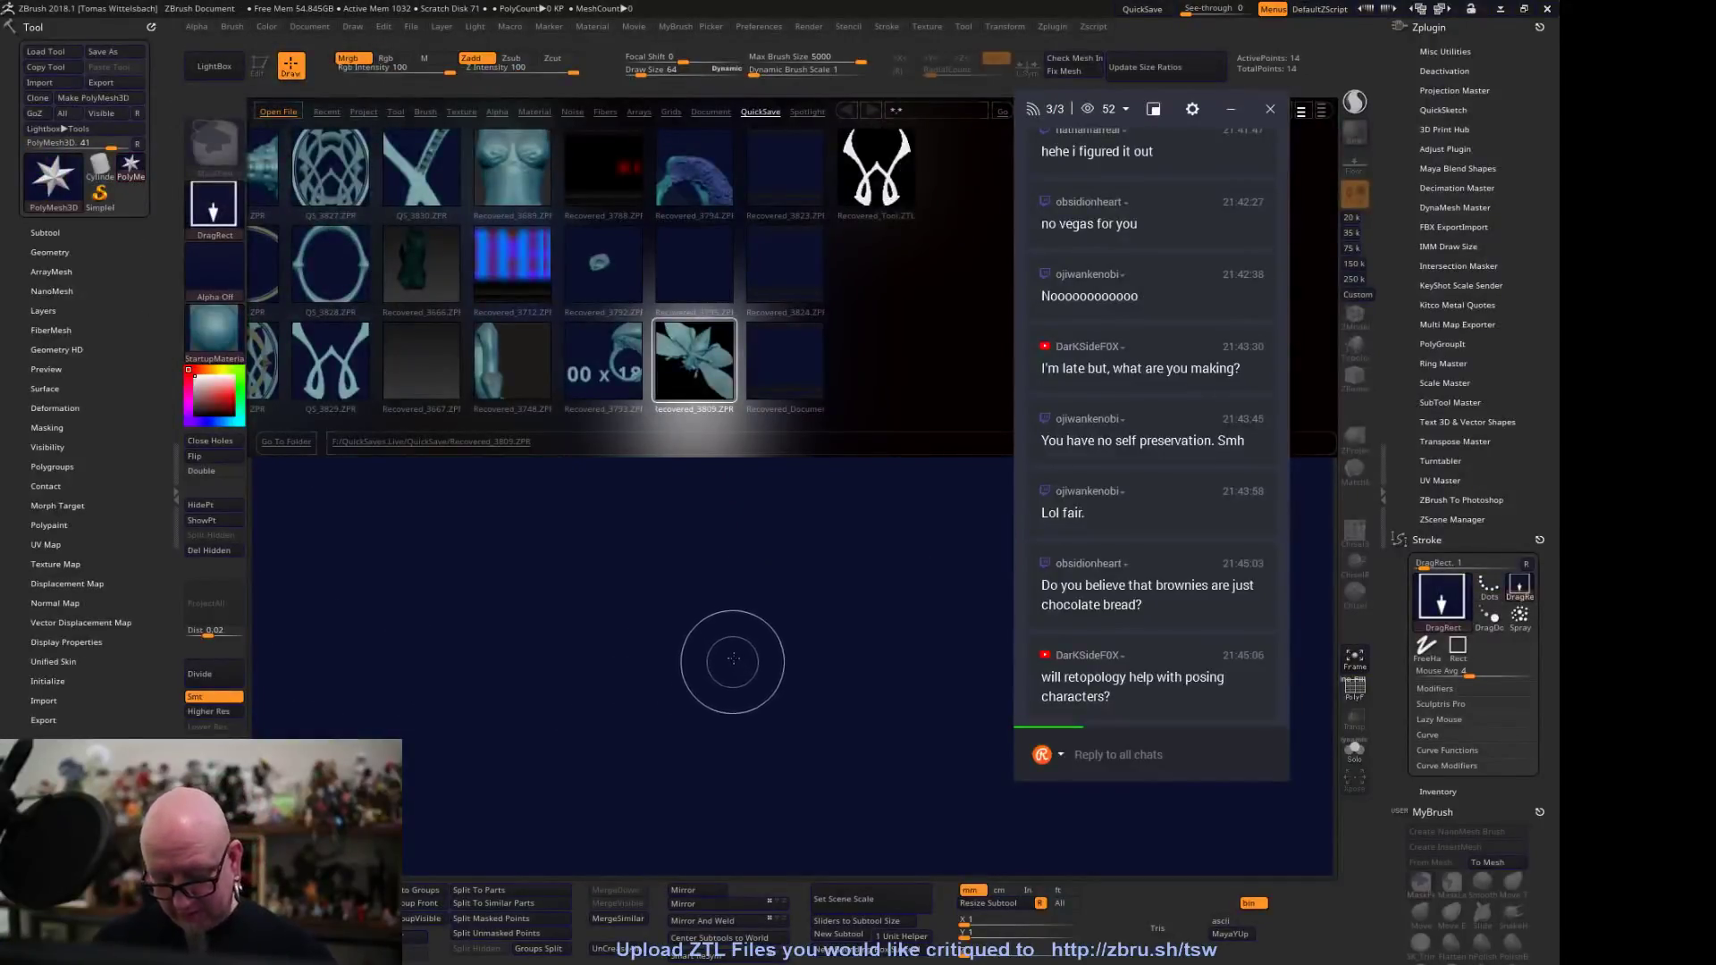
pyautogui.moveTo(729, 597); pyautogui.dragTo(798, 767)
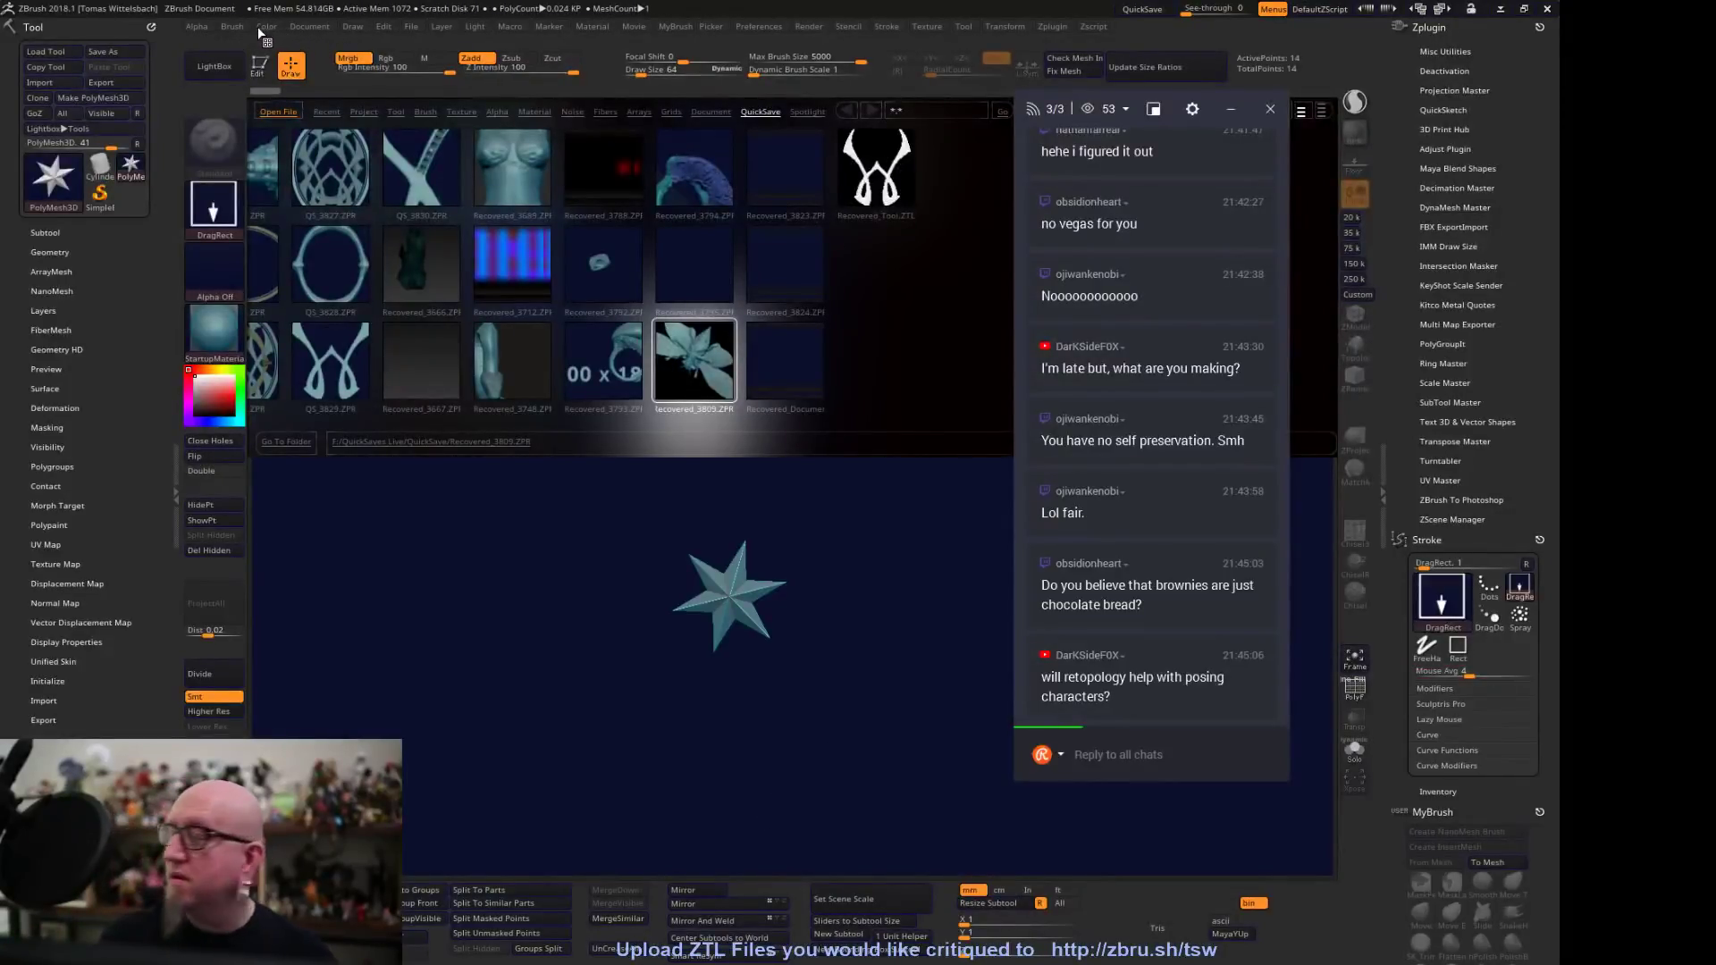
# Look through the palettes in the tray for the Brush palette
pyautogui.moveTo(1544, 405)
pyautogui.mouseDown()
pyautogui.moveTo(1558, 200)
pyautogui.moveTo(1558, 415)
pyautogui.moveTo(1558, 166)
pyautogui.moveTo(1542, 458)
pyautogui.mouseUp()
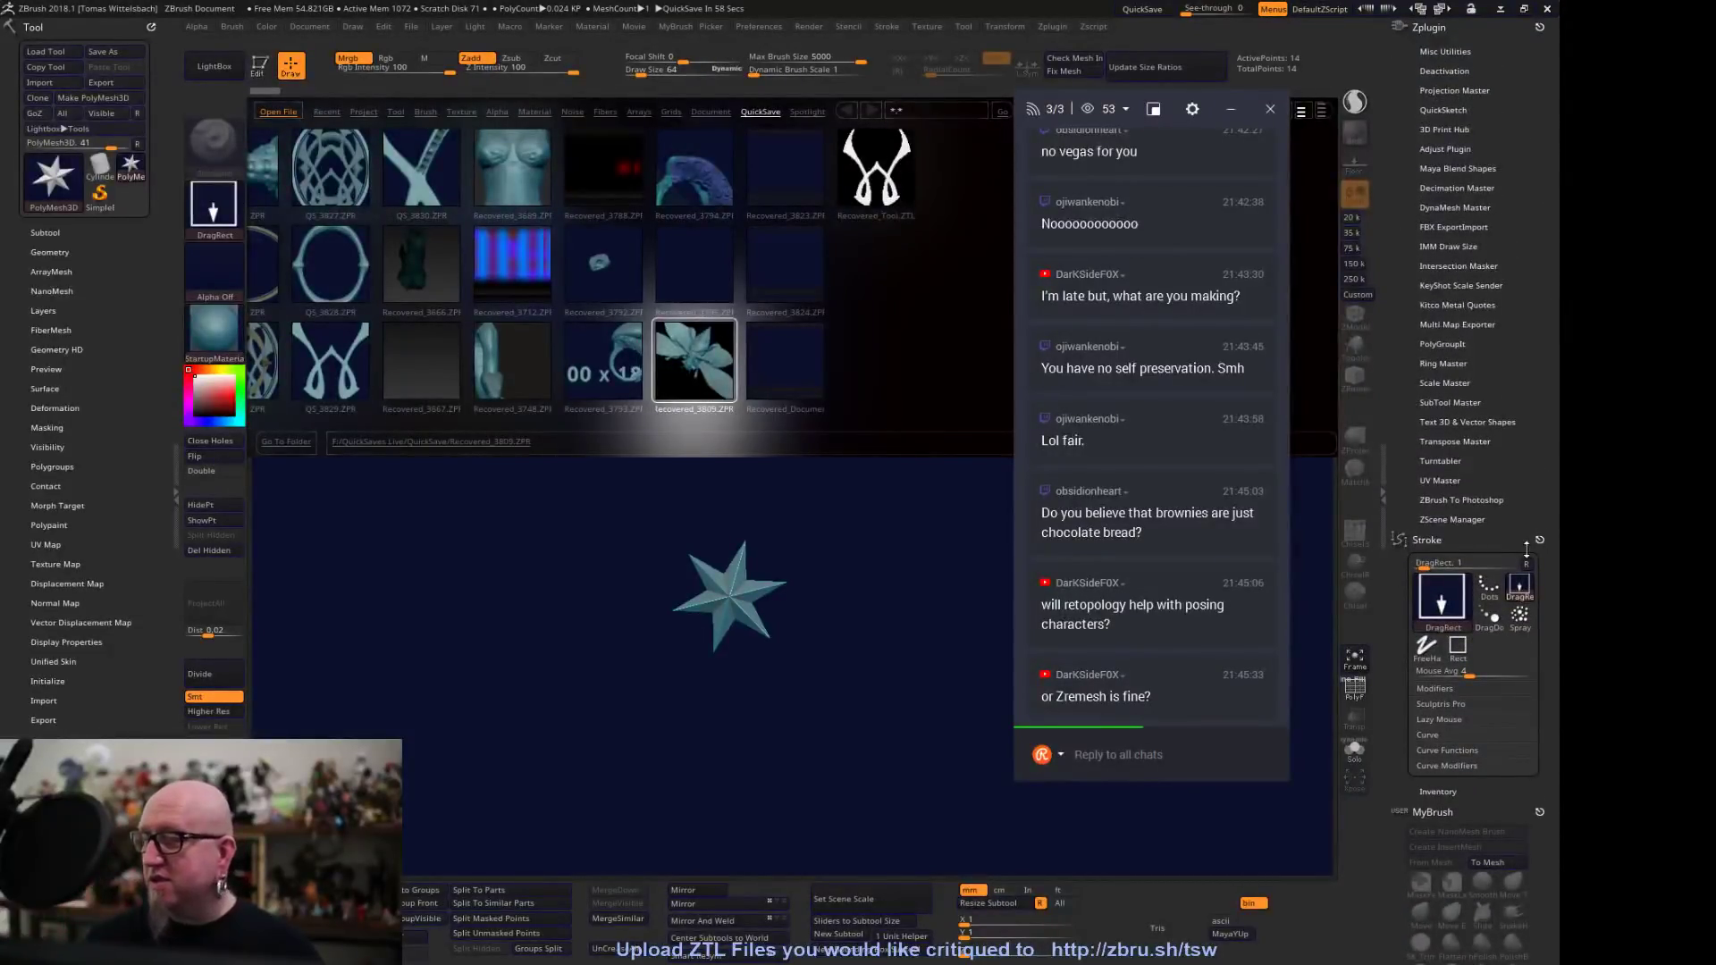
pyautogui.scroll(-4, 1465, 179)
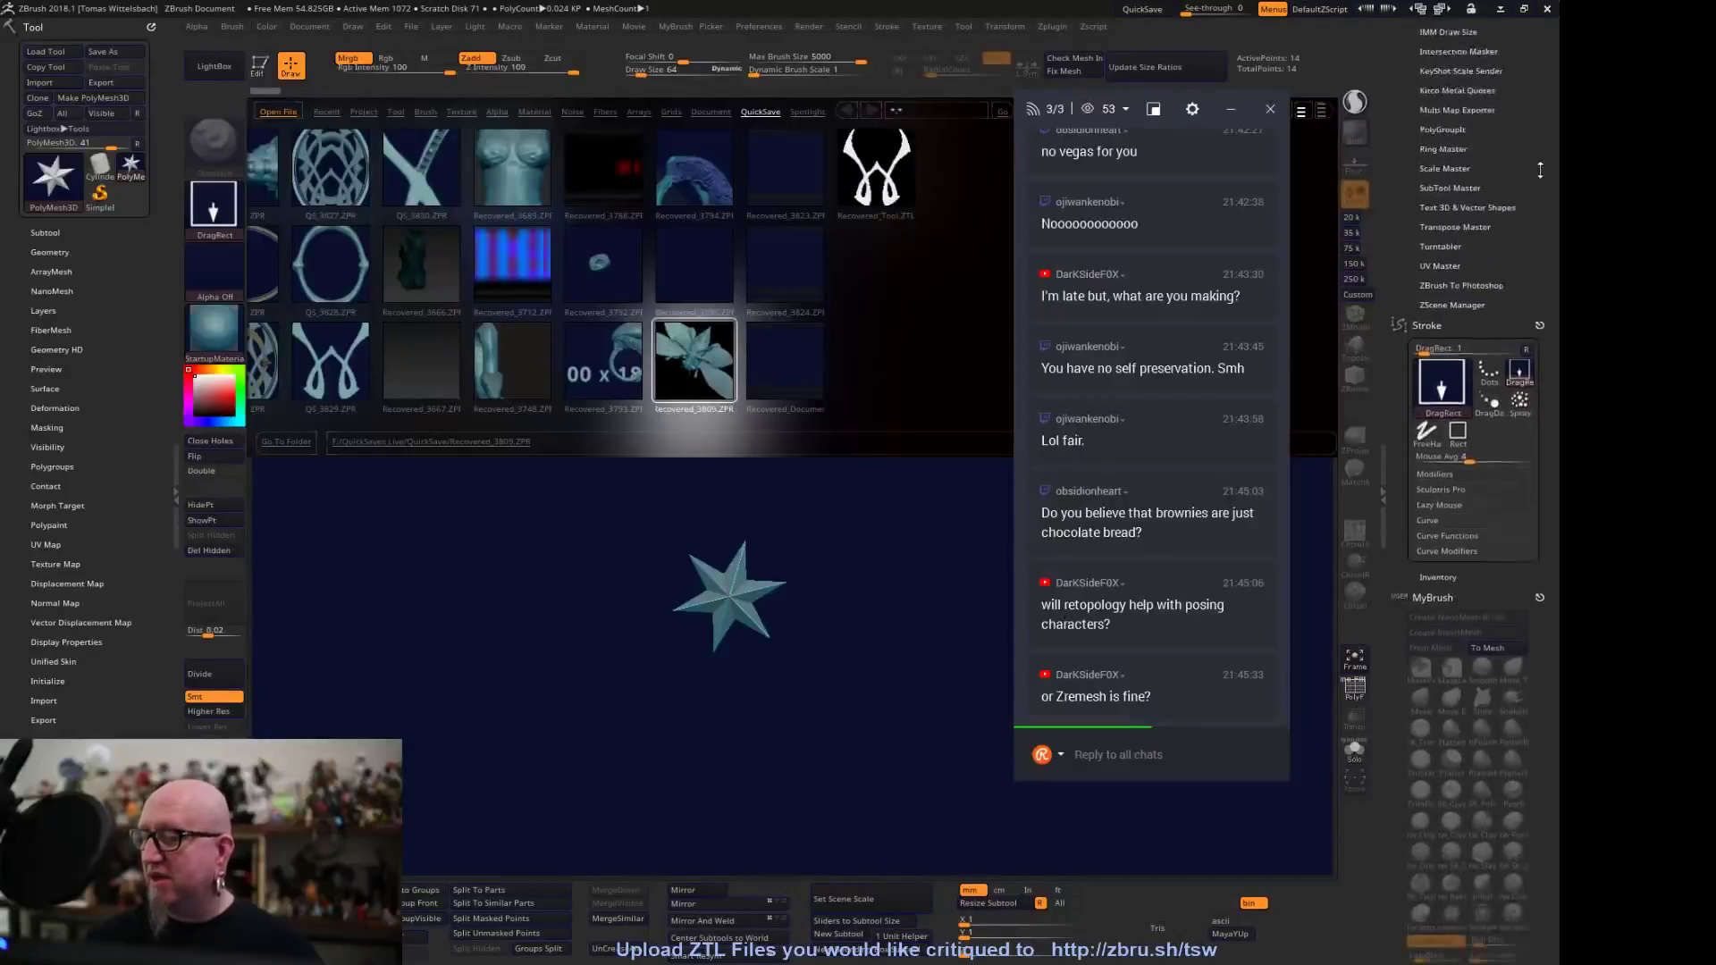
pyautogui.scroll(-12, 1517, 507)
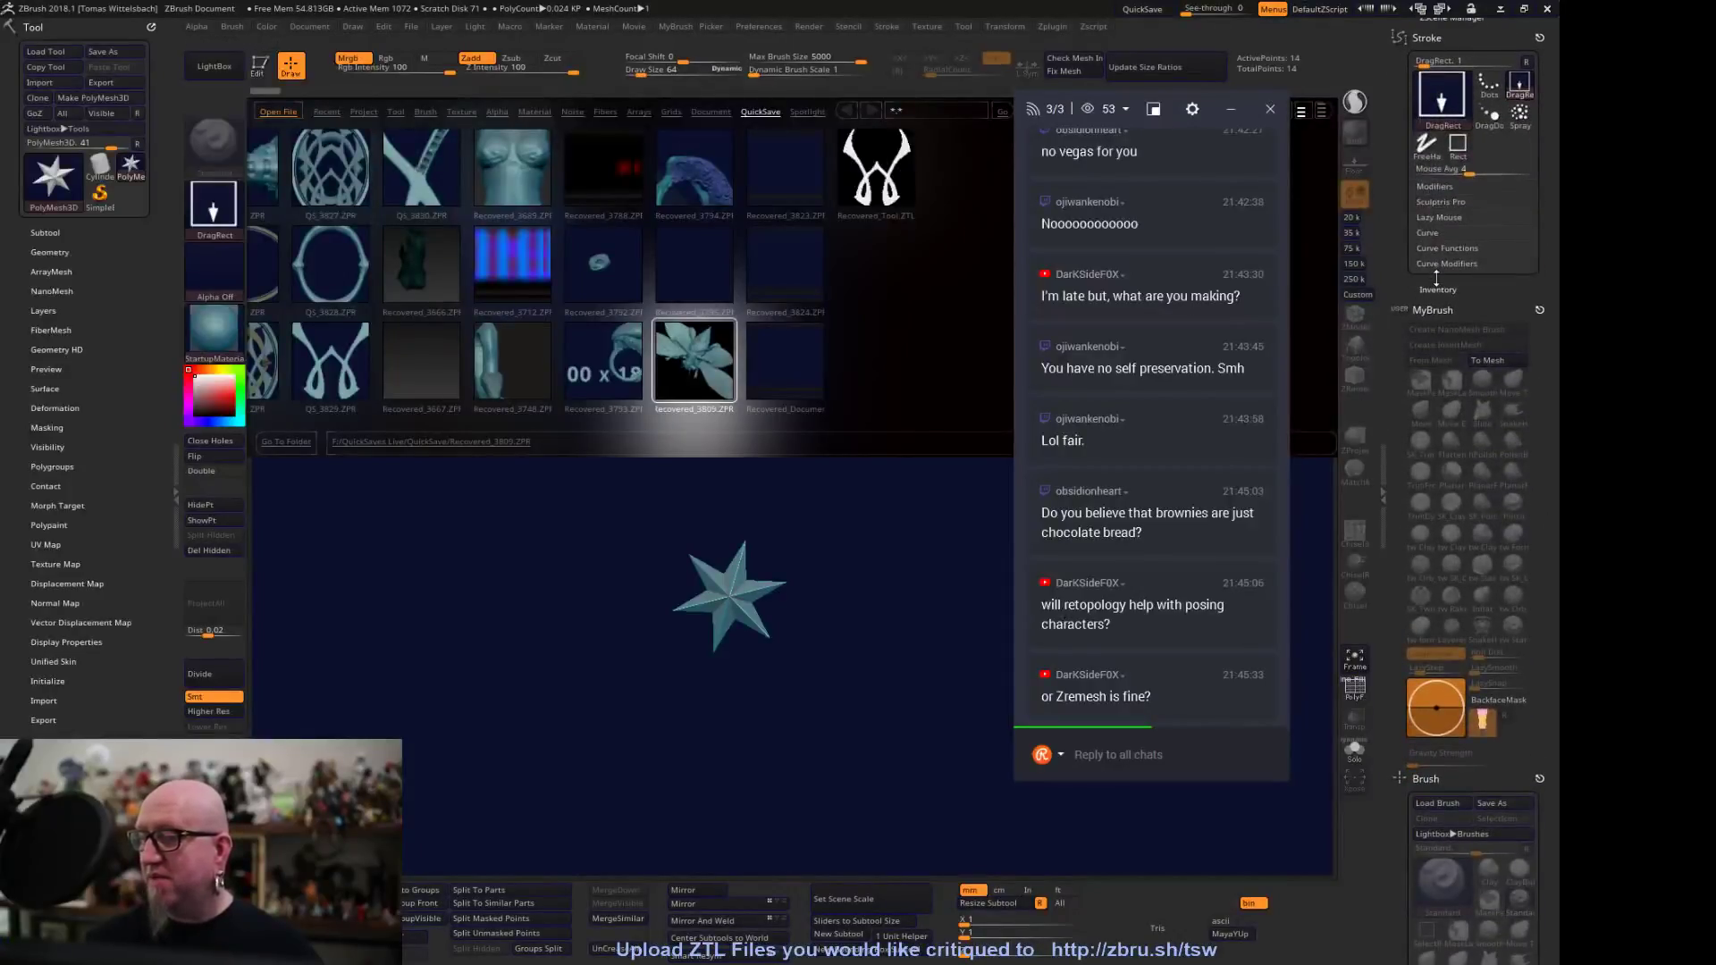
pyautogui.scroll(-6, 1510, 501)
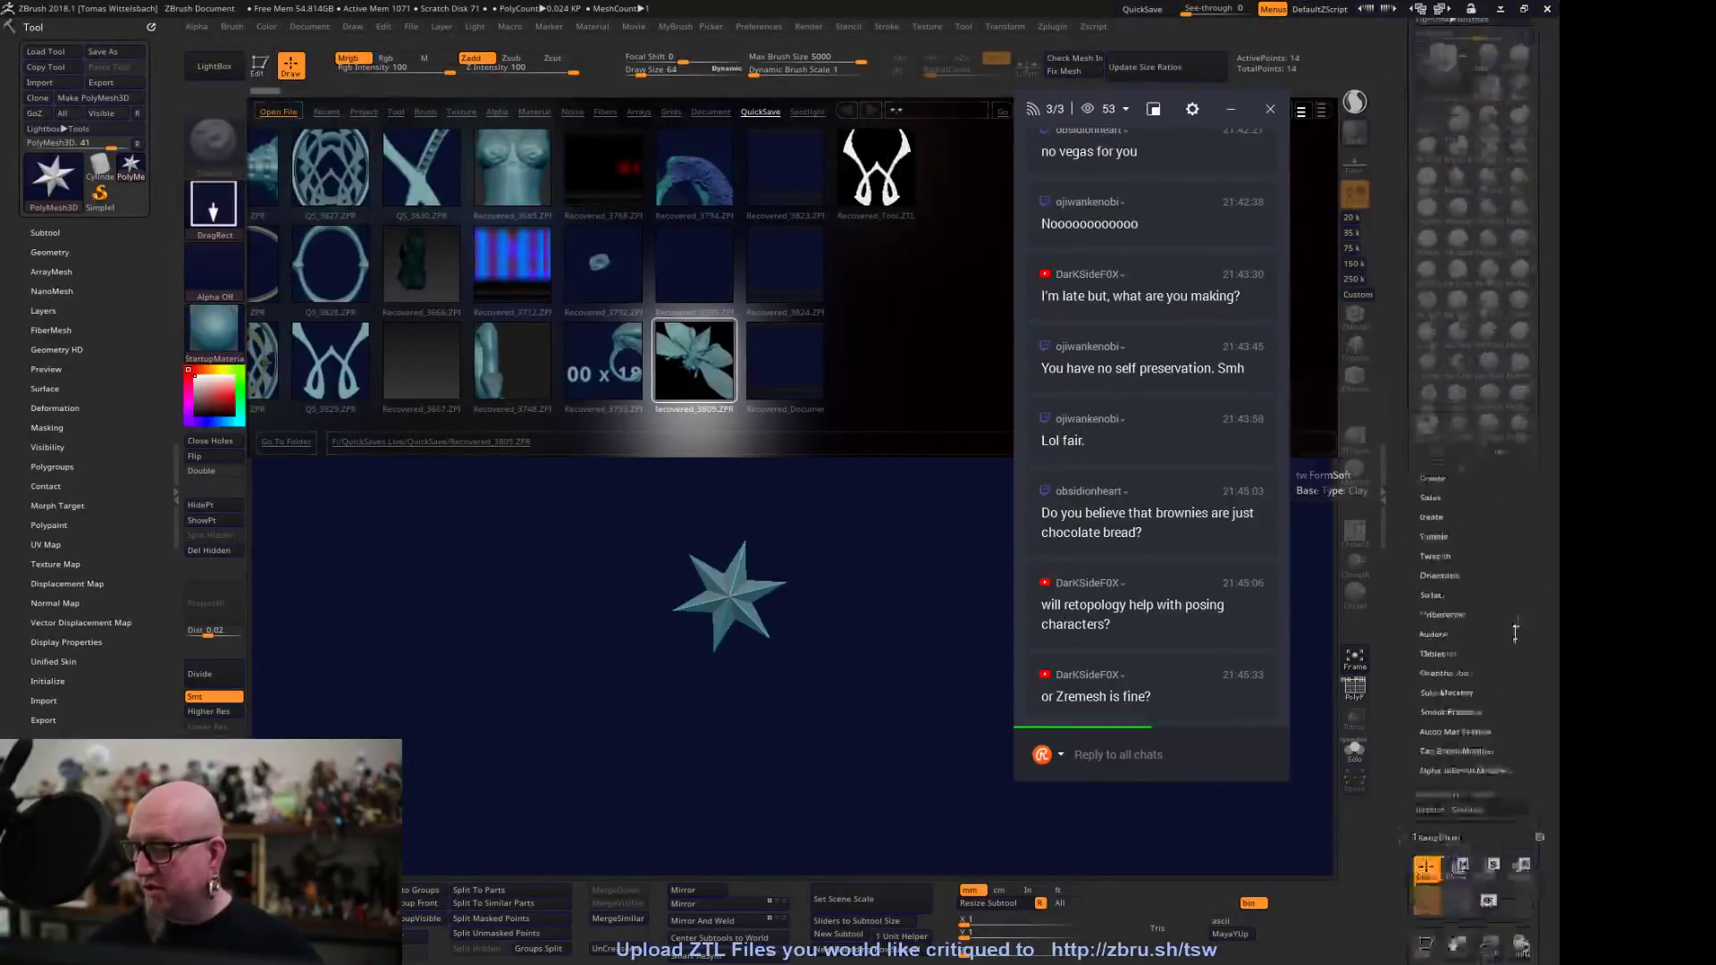
pyautogui.scroll(5, 1420, 557)
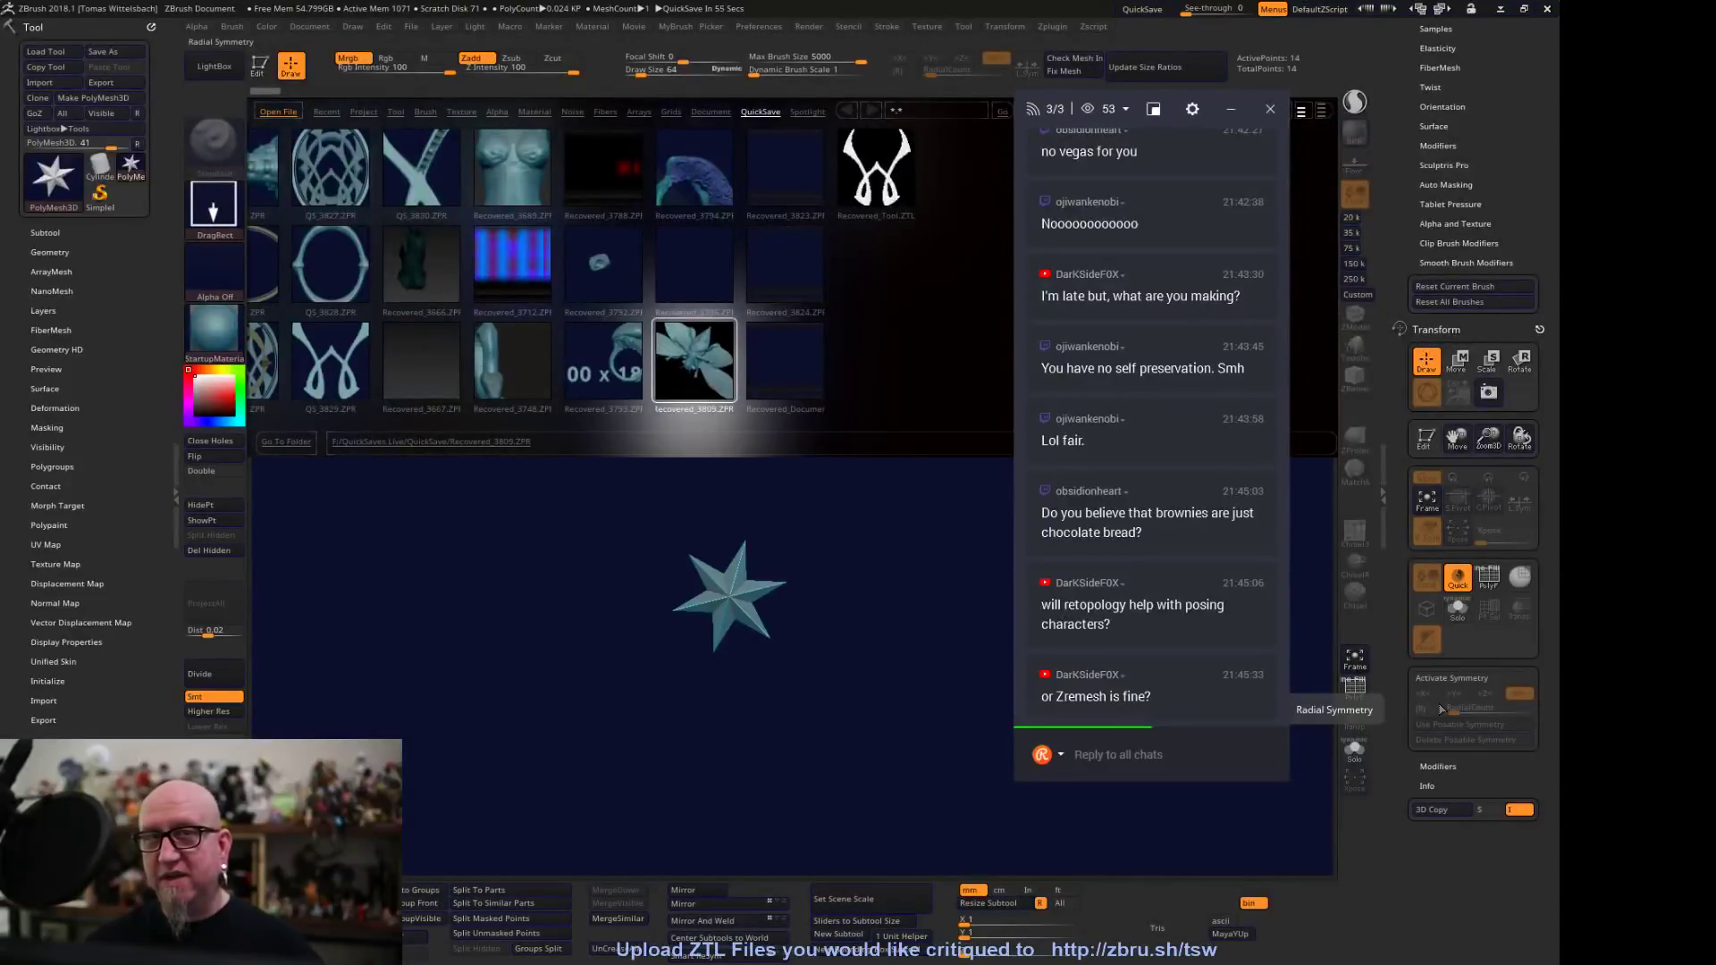
pyautogui.scroll(-10, 1556, 536)
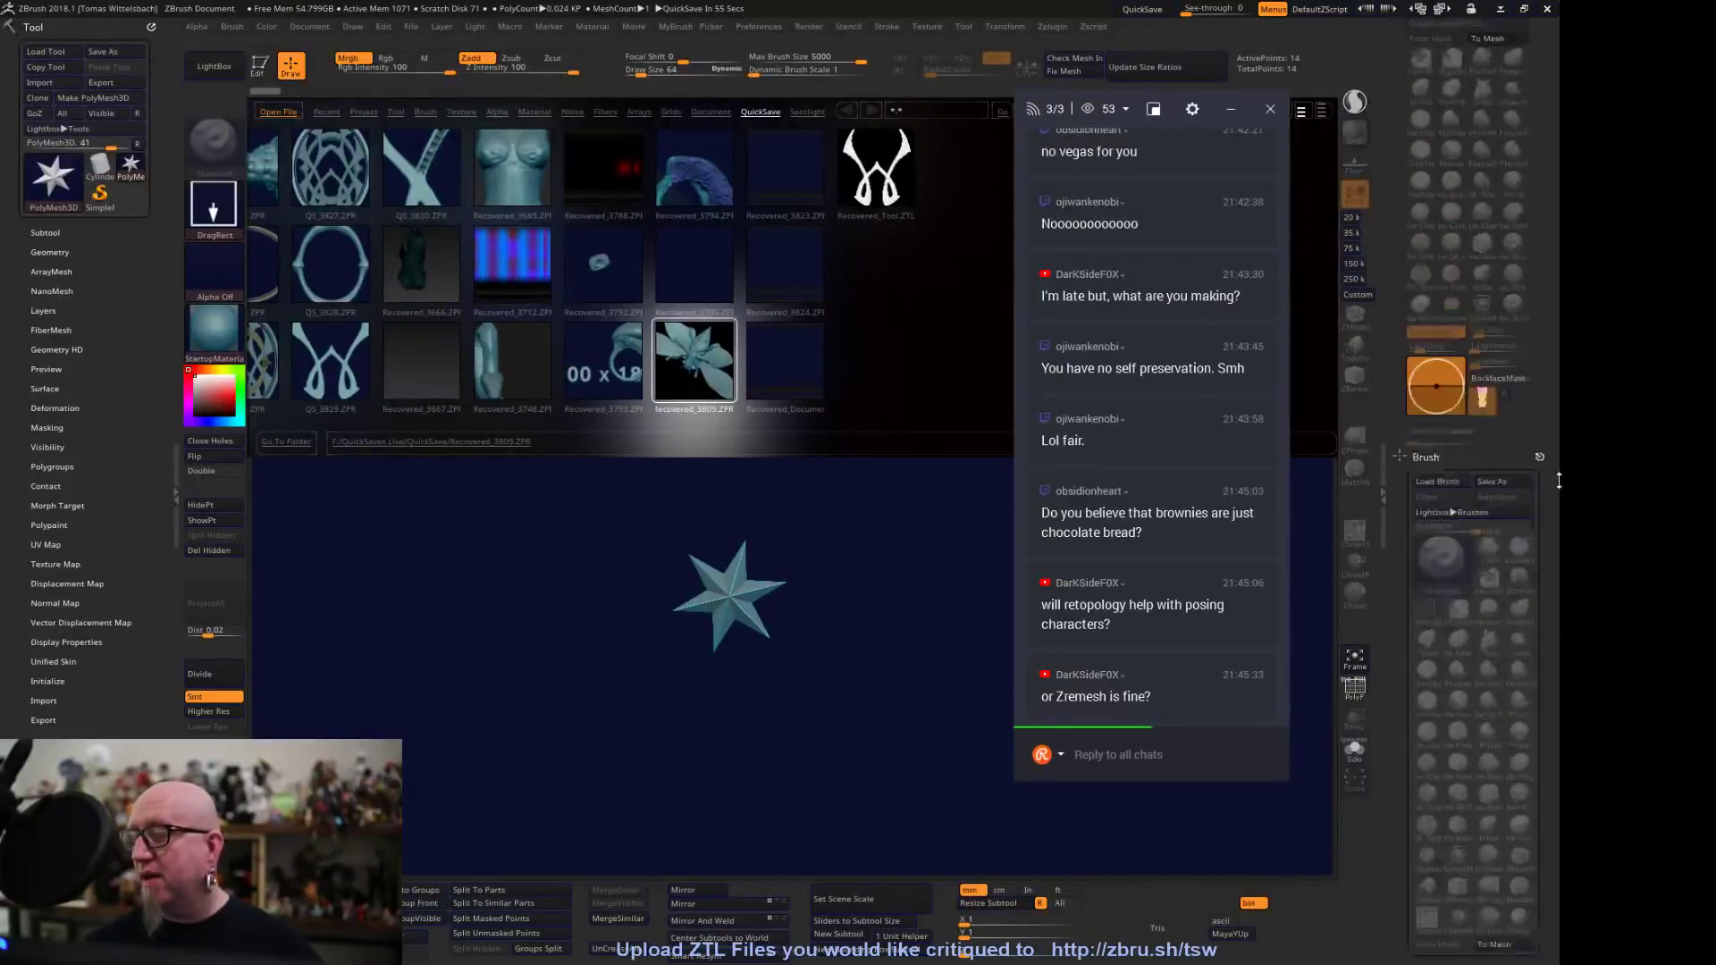
pyautogui.moveTo(1558, 558); pyautogui.dragTo(1538, 597)
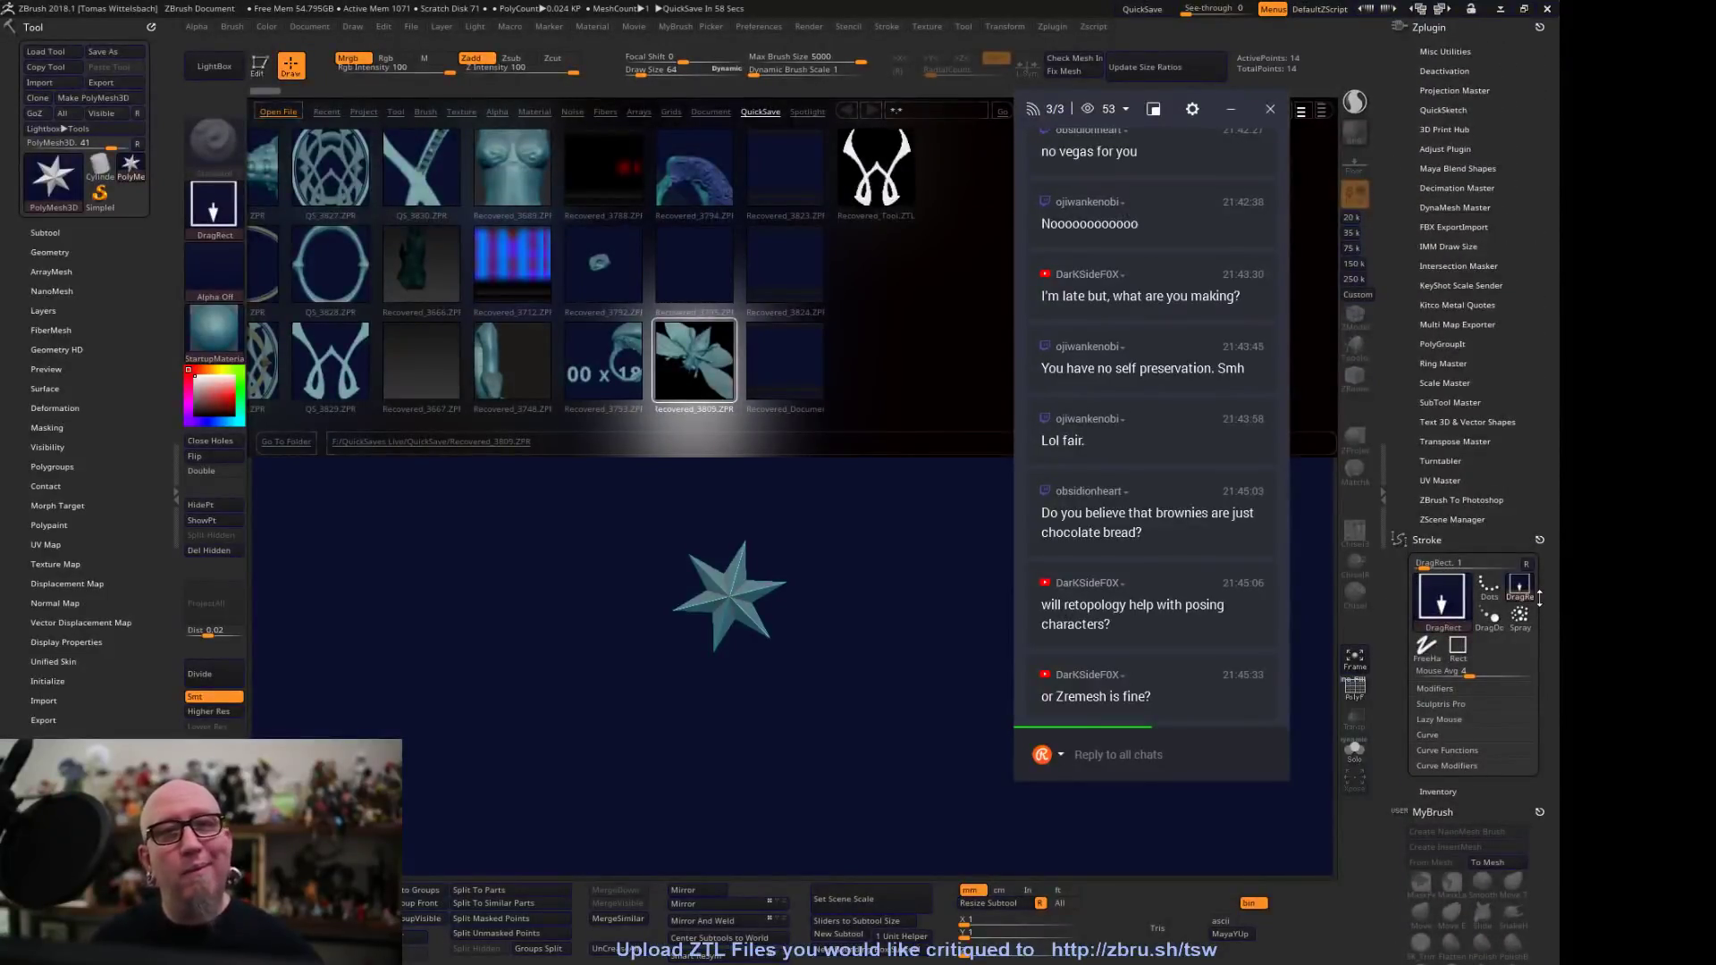
pyautogui.moveTo(1538, 772); pyautogui.dragTo(1555, 627)
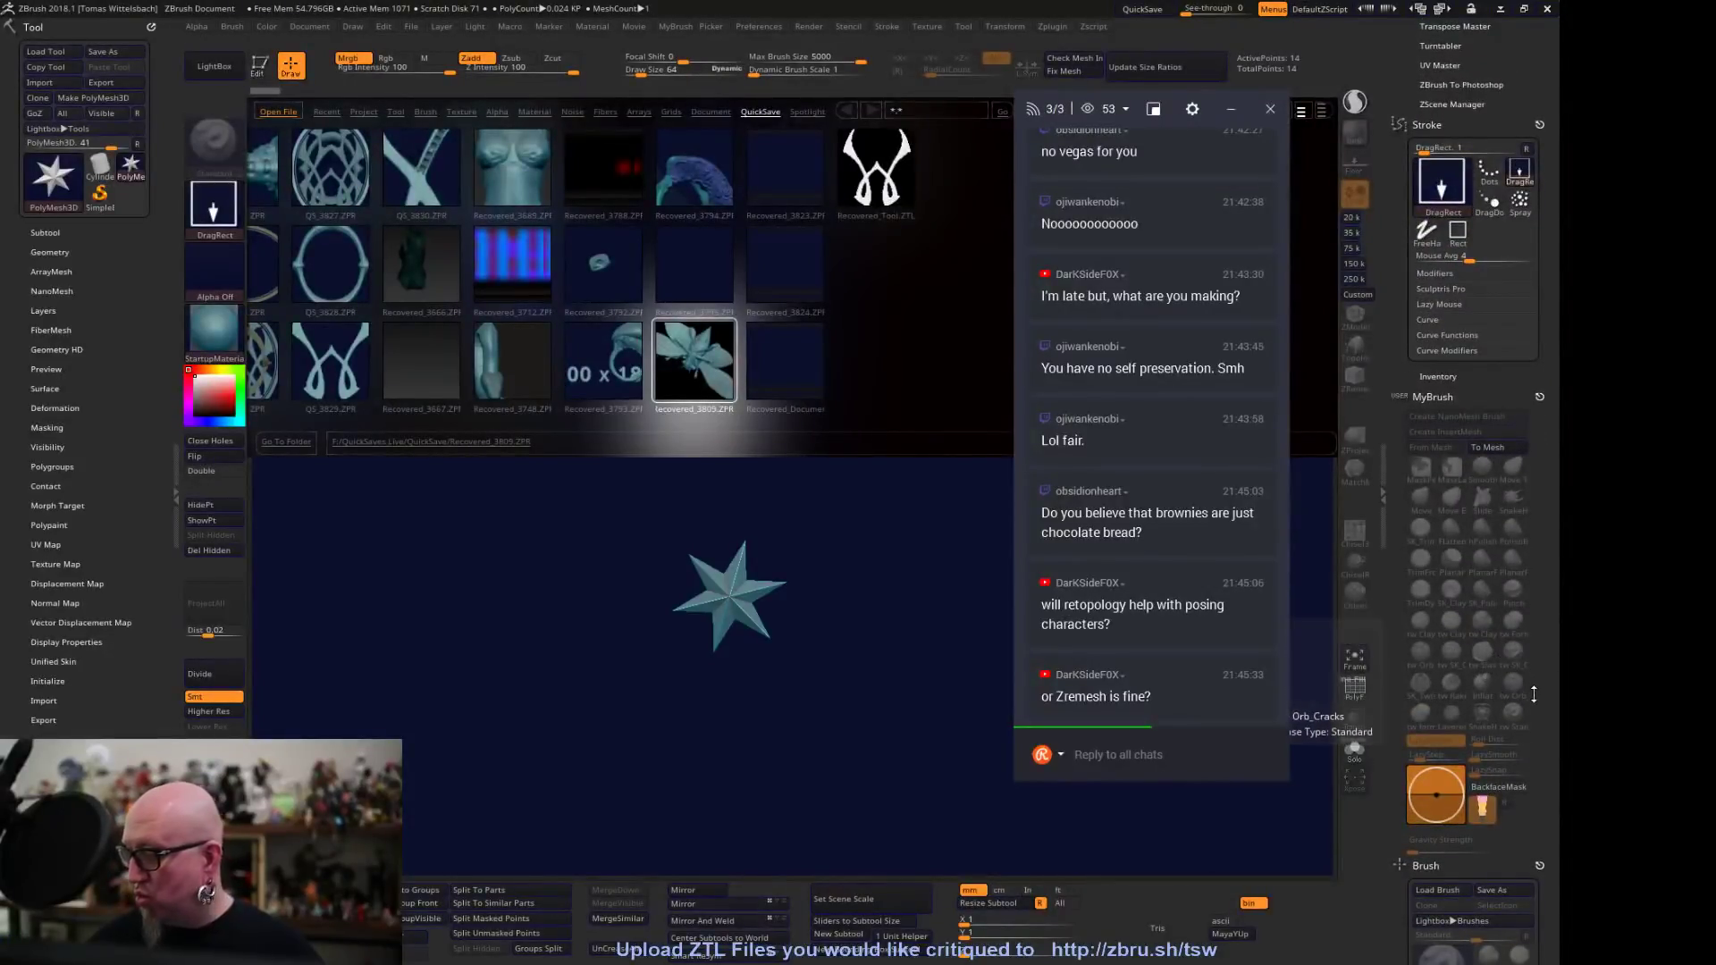
pyautogui.moveTo(1556, 678); pyautogui.dragTo(1556, 500)
# Draw a larger star over the first, enter Edit mode and clear the leftover small star from the canvas
pyautogui.moveTo(809, 563); pyautogui.dragTo(735, 597)
pyautogui.press('t')
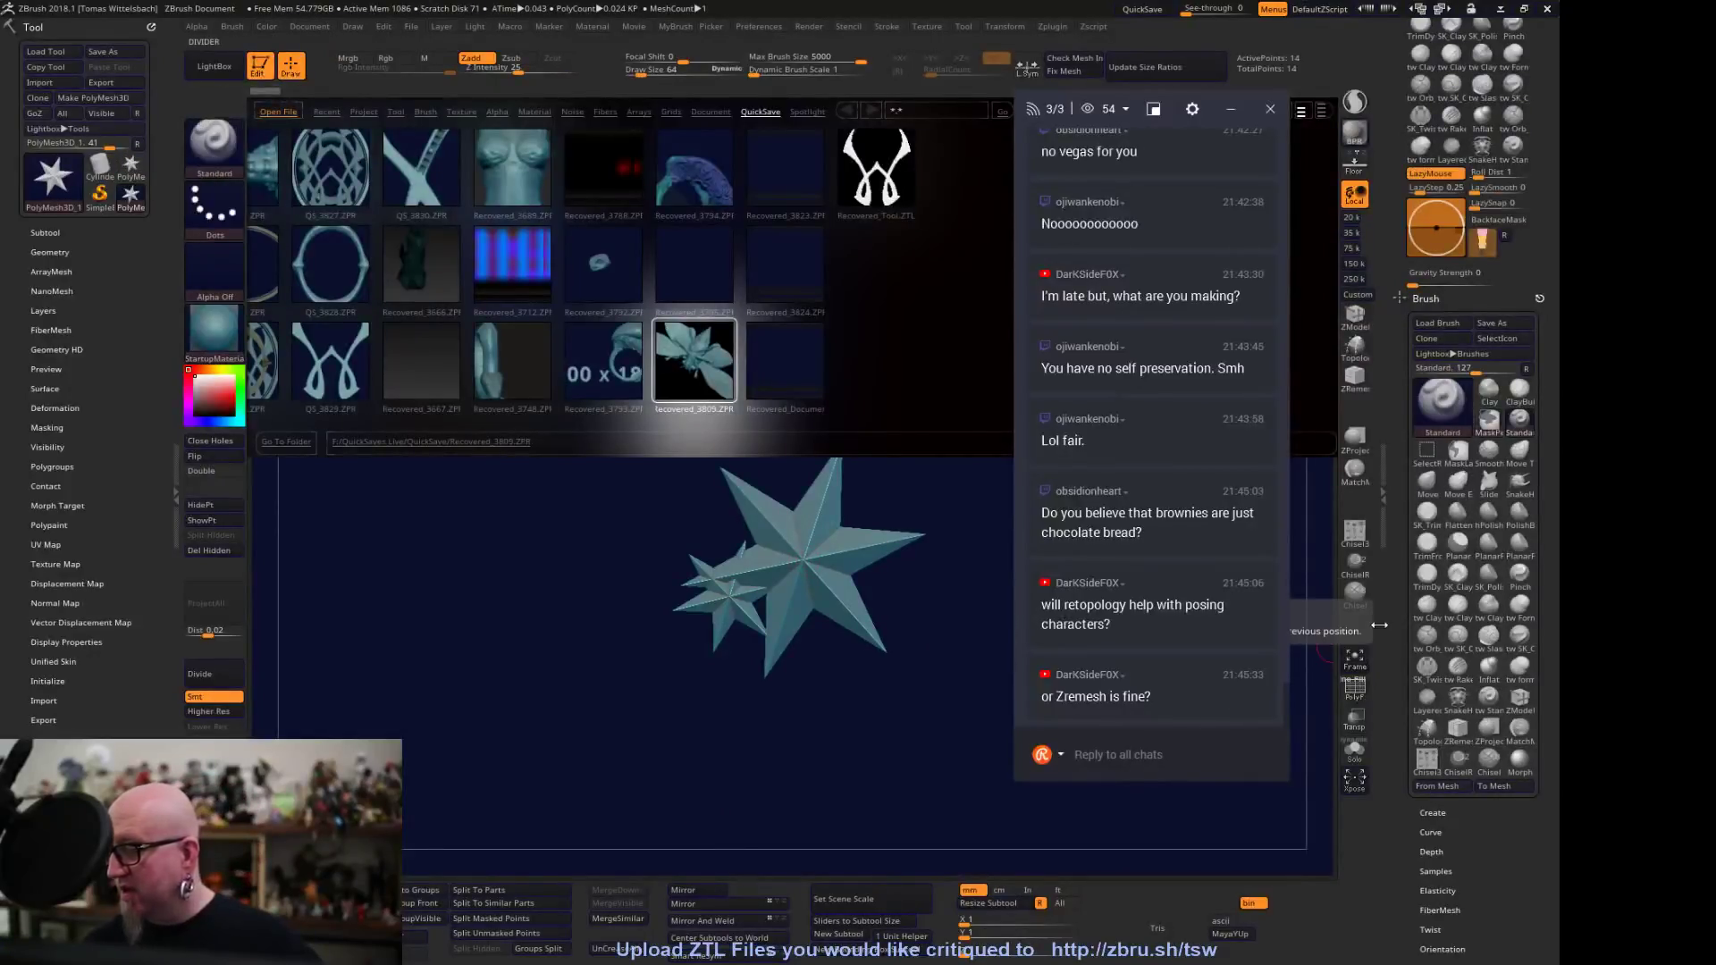
pyautogui.press('ctrl')
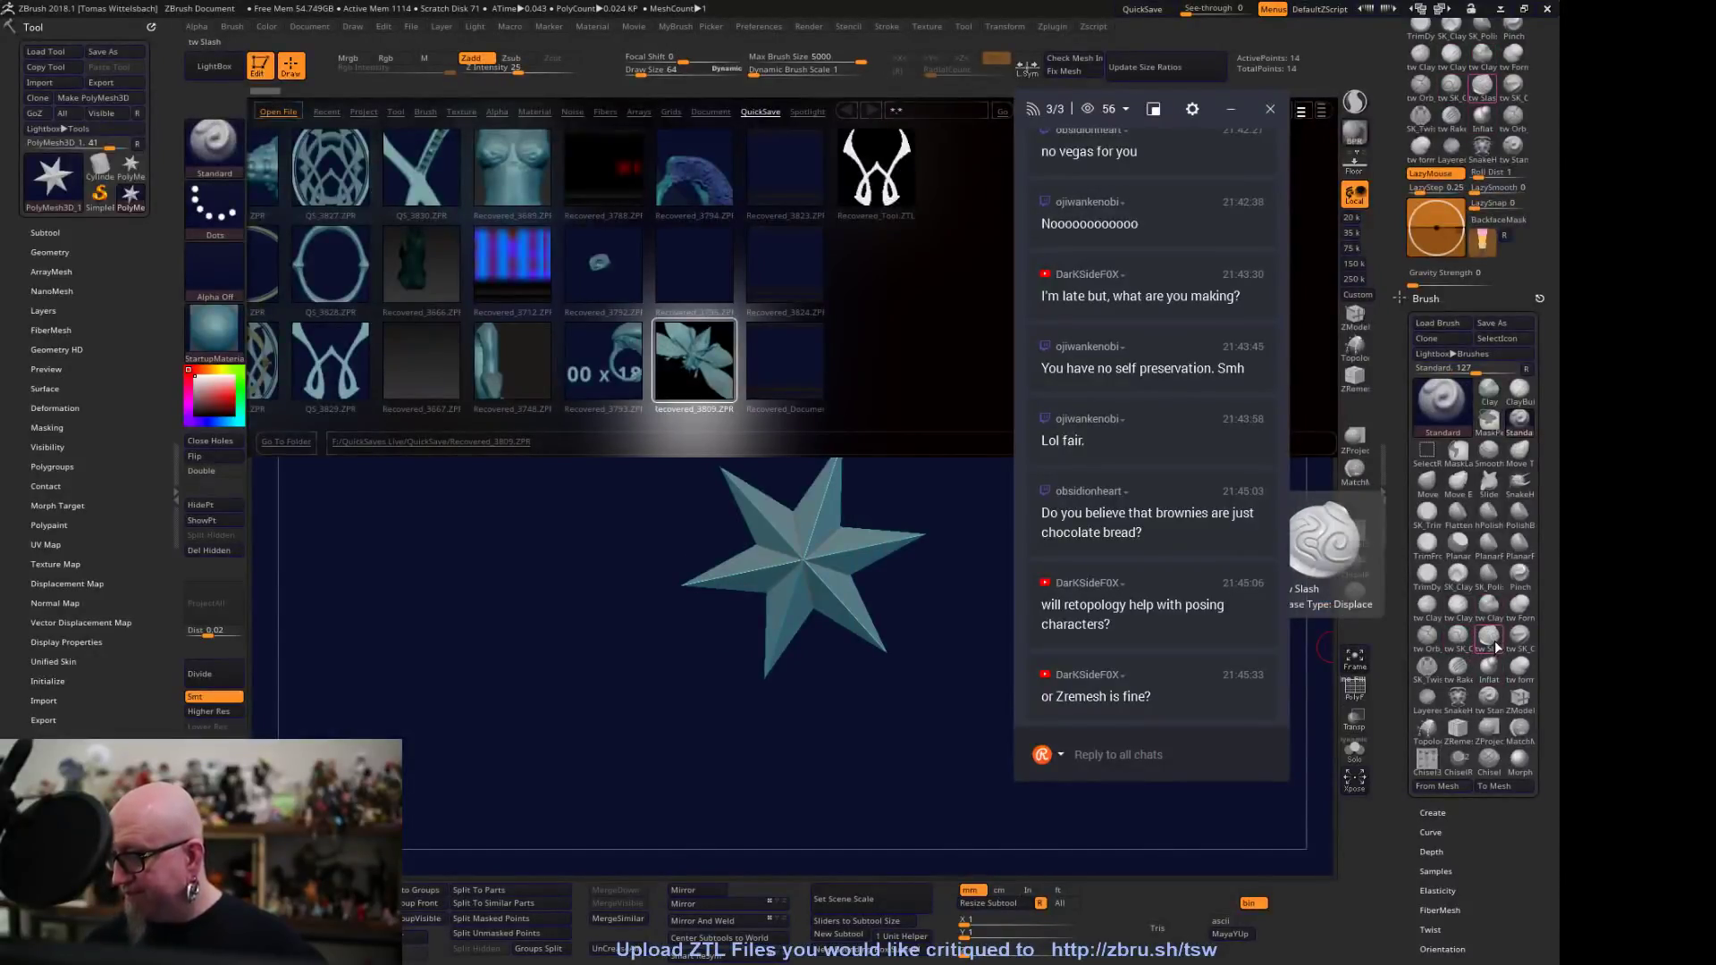
# Draw a vertical strip over the star with the sinle brush, split it into its own subtool and reselect the star subtool
pyautogui.click(1453, 415)
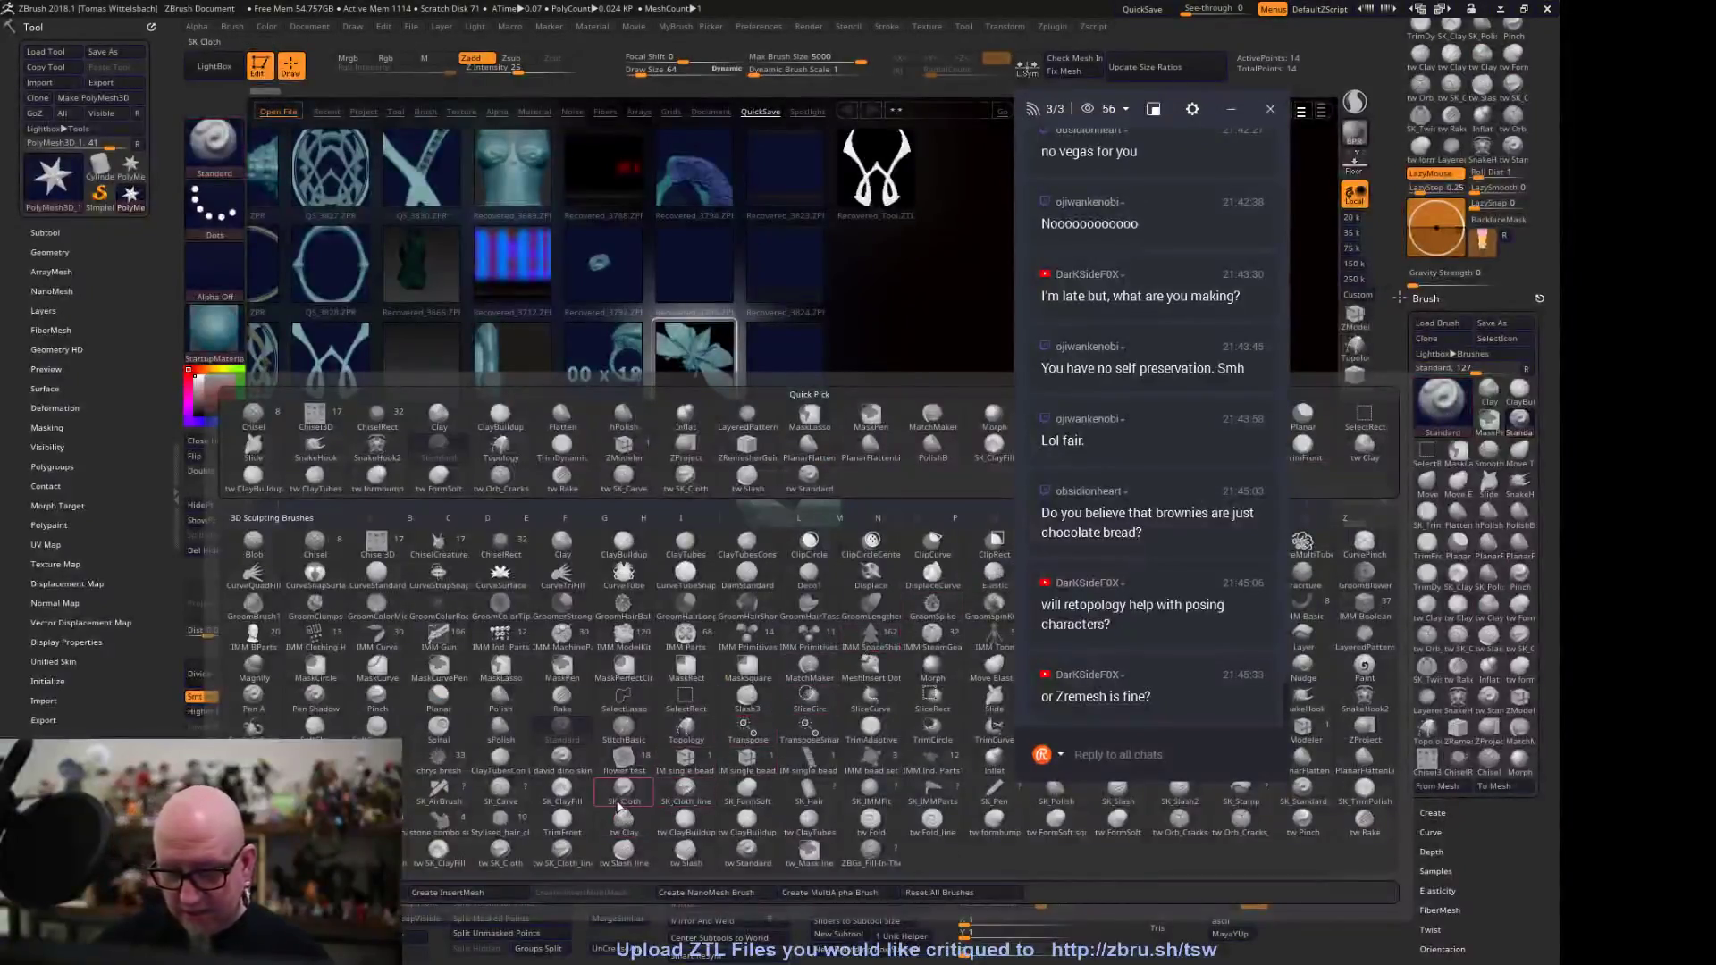
pyautogui.click(438, 788)
pyautogui.moveTo(804, 590); pyautogui.dragTo(835, 770)
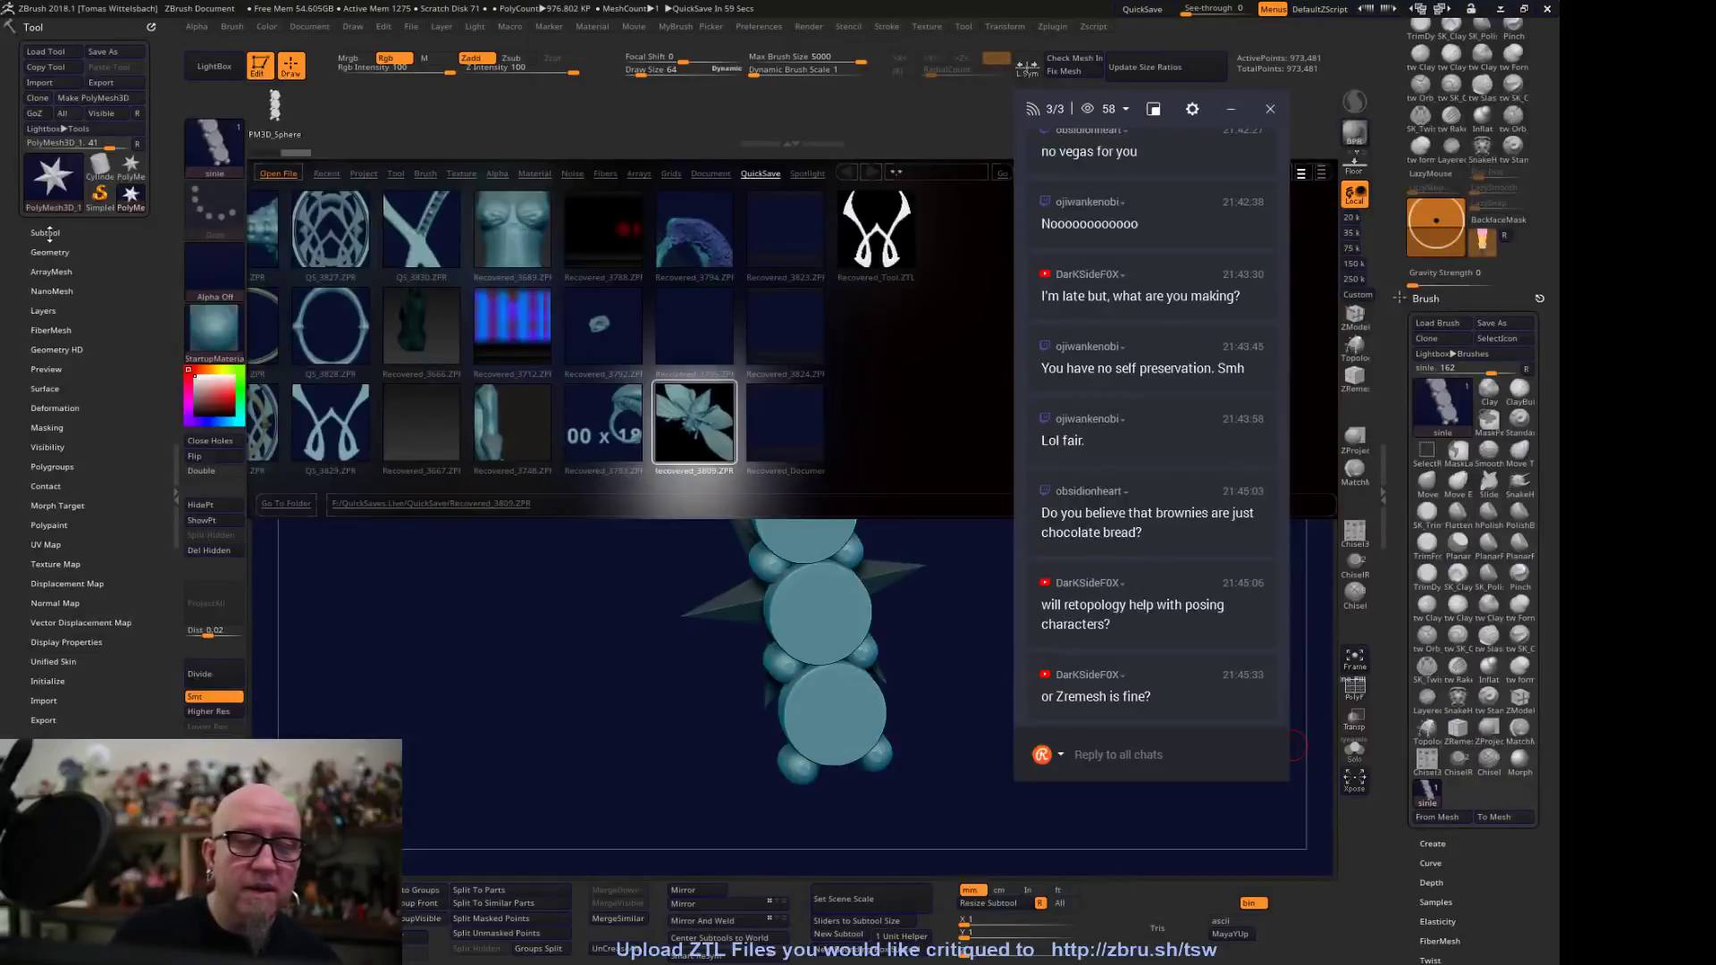
pyautogui.click(512, 917)
pyautogui.click(45, 232)
pyautogui.click(101, 295)
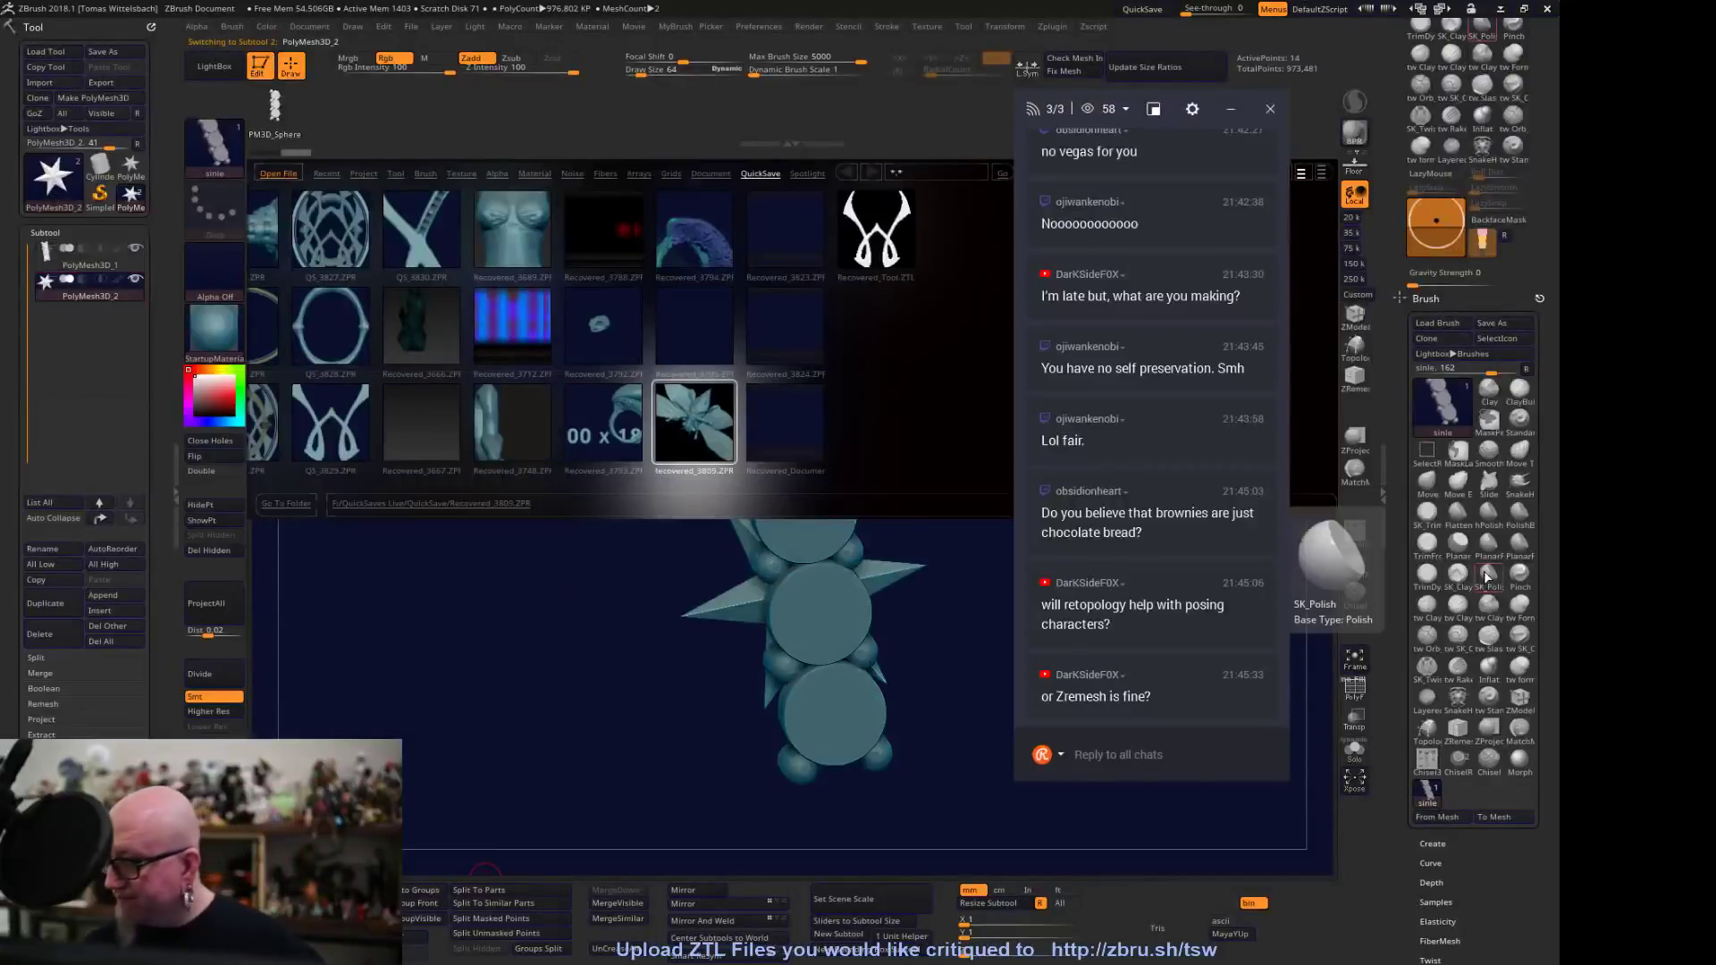
# Draw a faceted stone and bead strip over the first with the IM single bead brush and split it from the star
pyautogui.click(1439, 399)
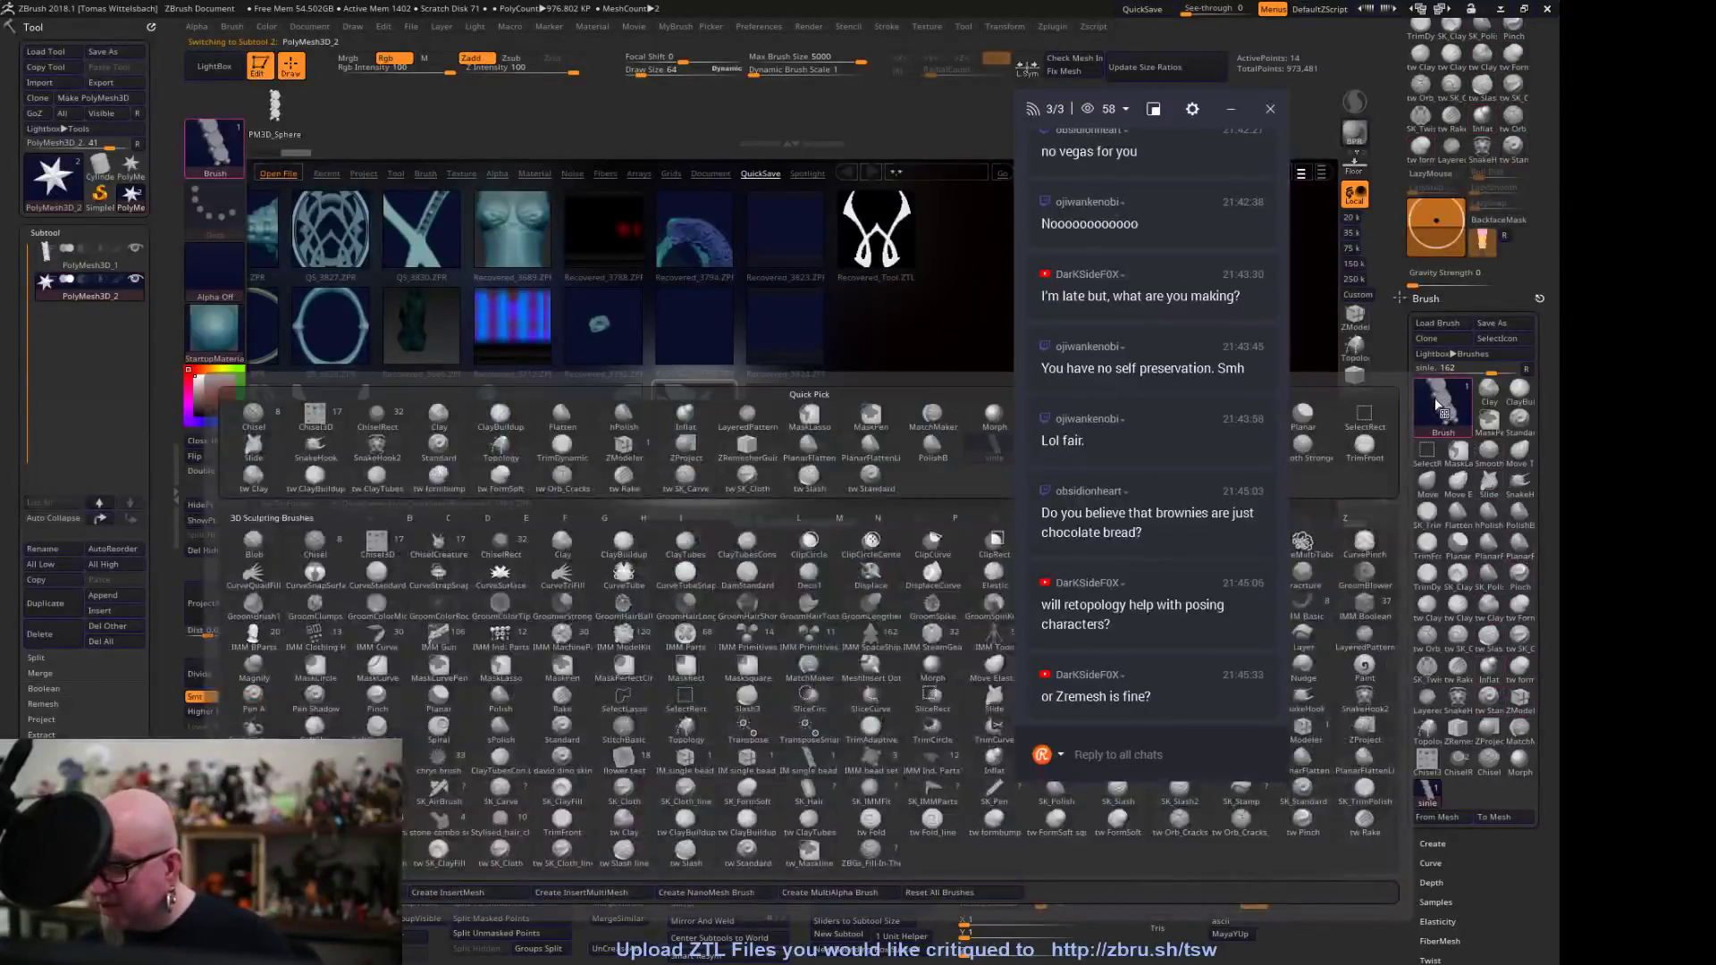
pyautogui.click(815, 764)
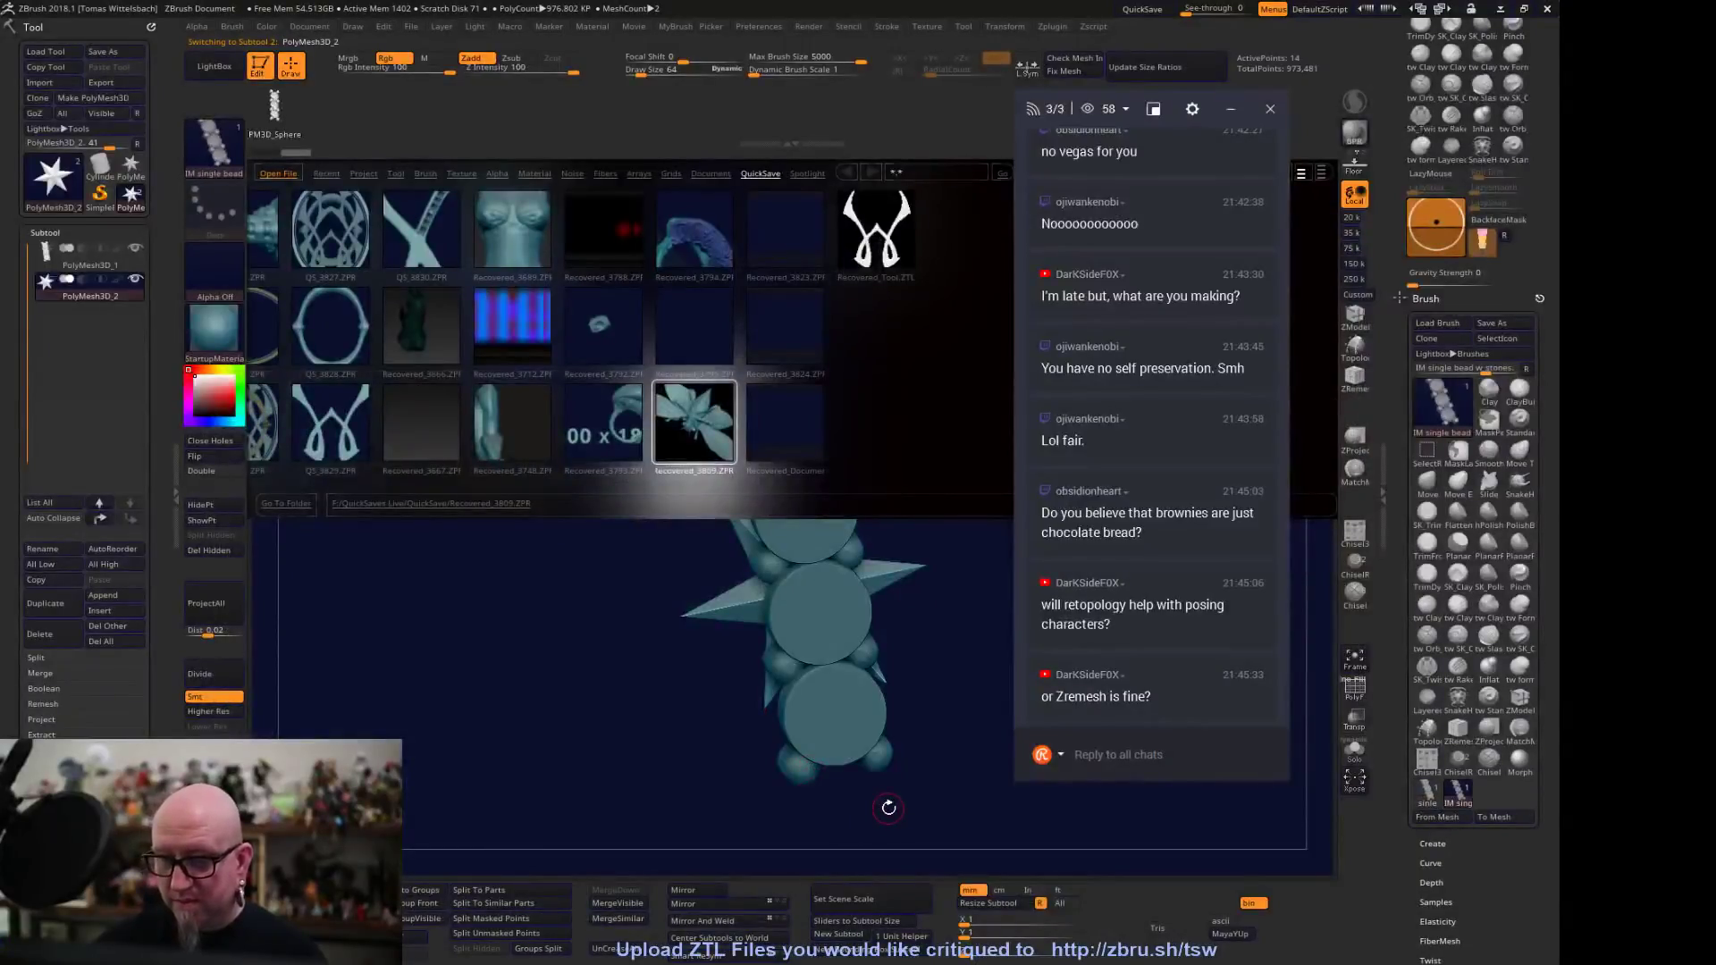
pyautogui.moveTo(822, 613); pyautogui.dragTo(860, 785)
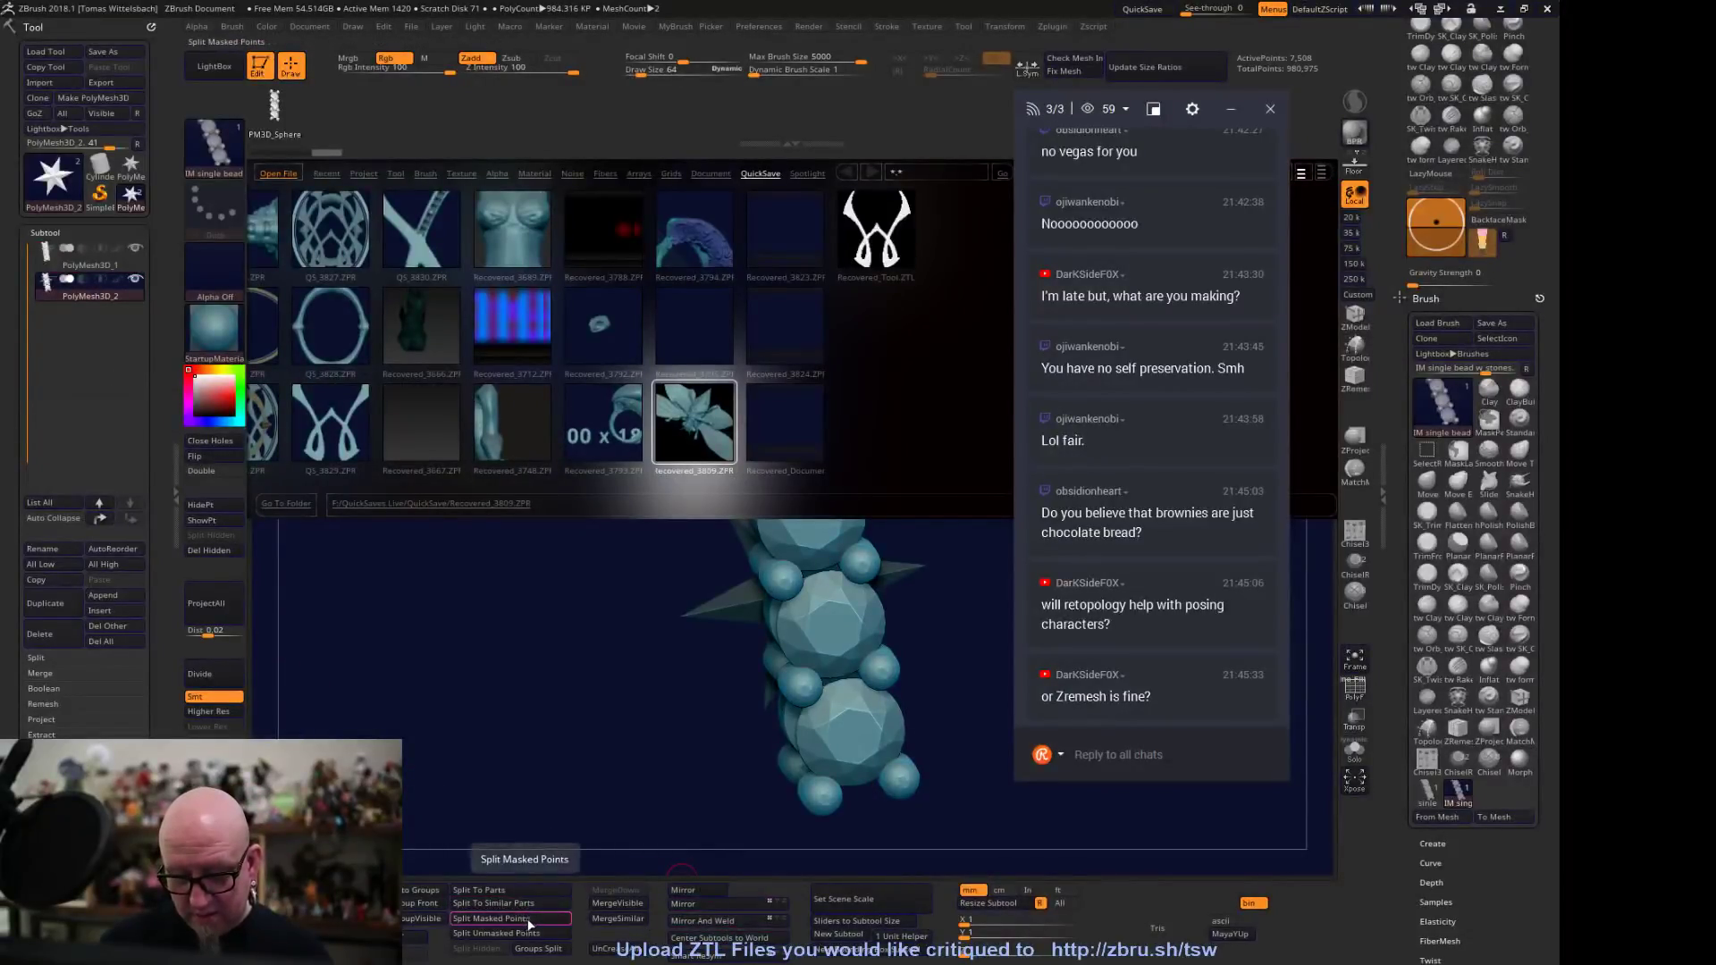
pyautogui.click(542, 935)
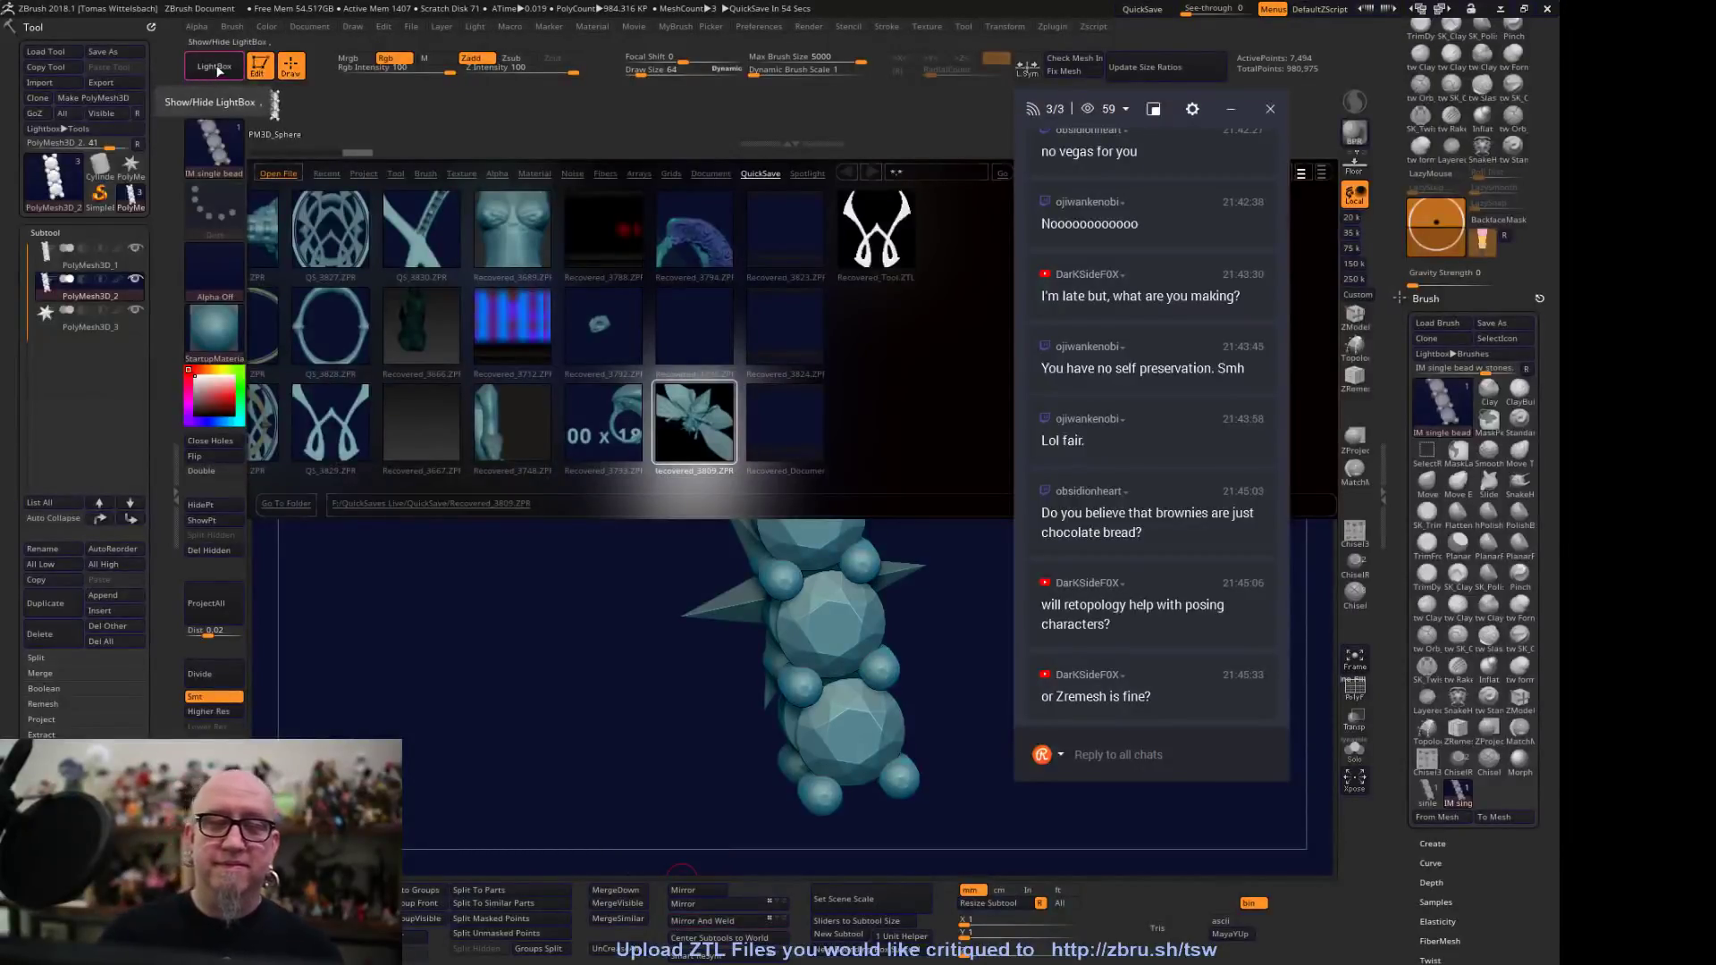
pyautogui.moveTo(958, 698); pyautogui.dragTo(794, 529)
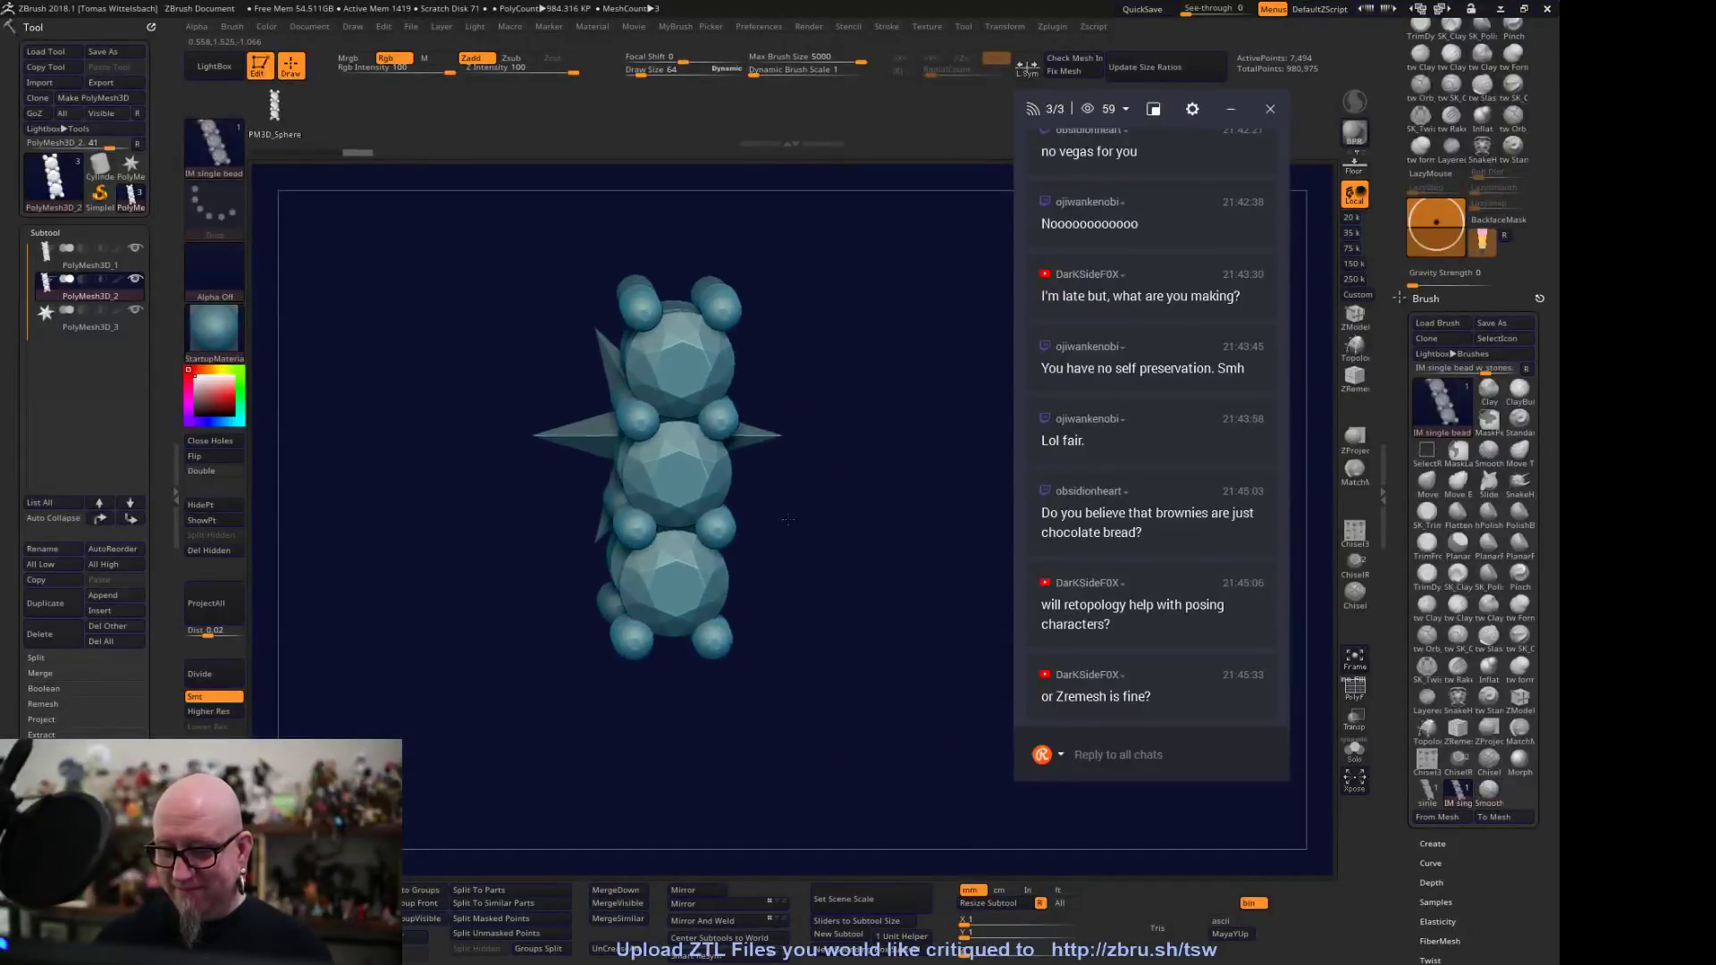
# Hide the star subtool and place the Move gizmo on the faceted strip's middle stone with its orientation reset
pyautogui.click(135, 309)
pyautogui.moveTo(579, 748); pyautogui.dragTo(825, 717)
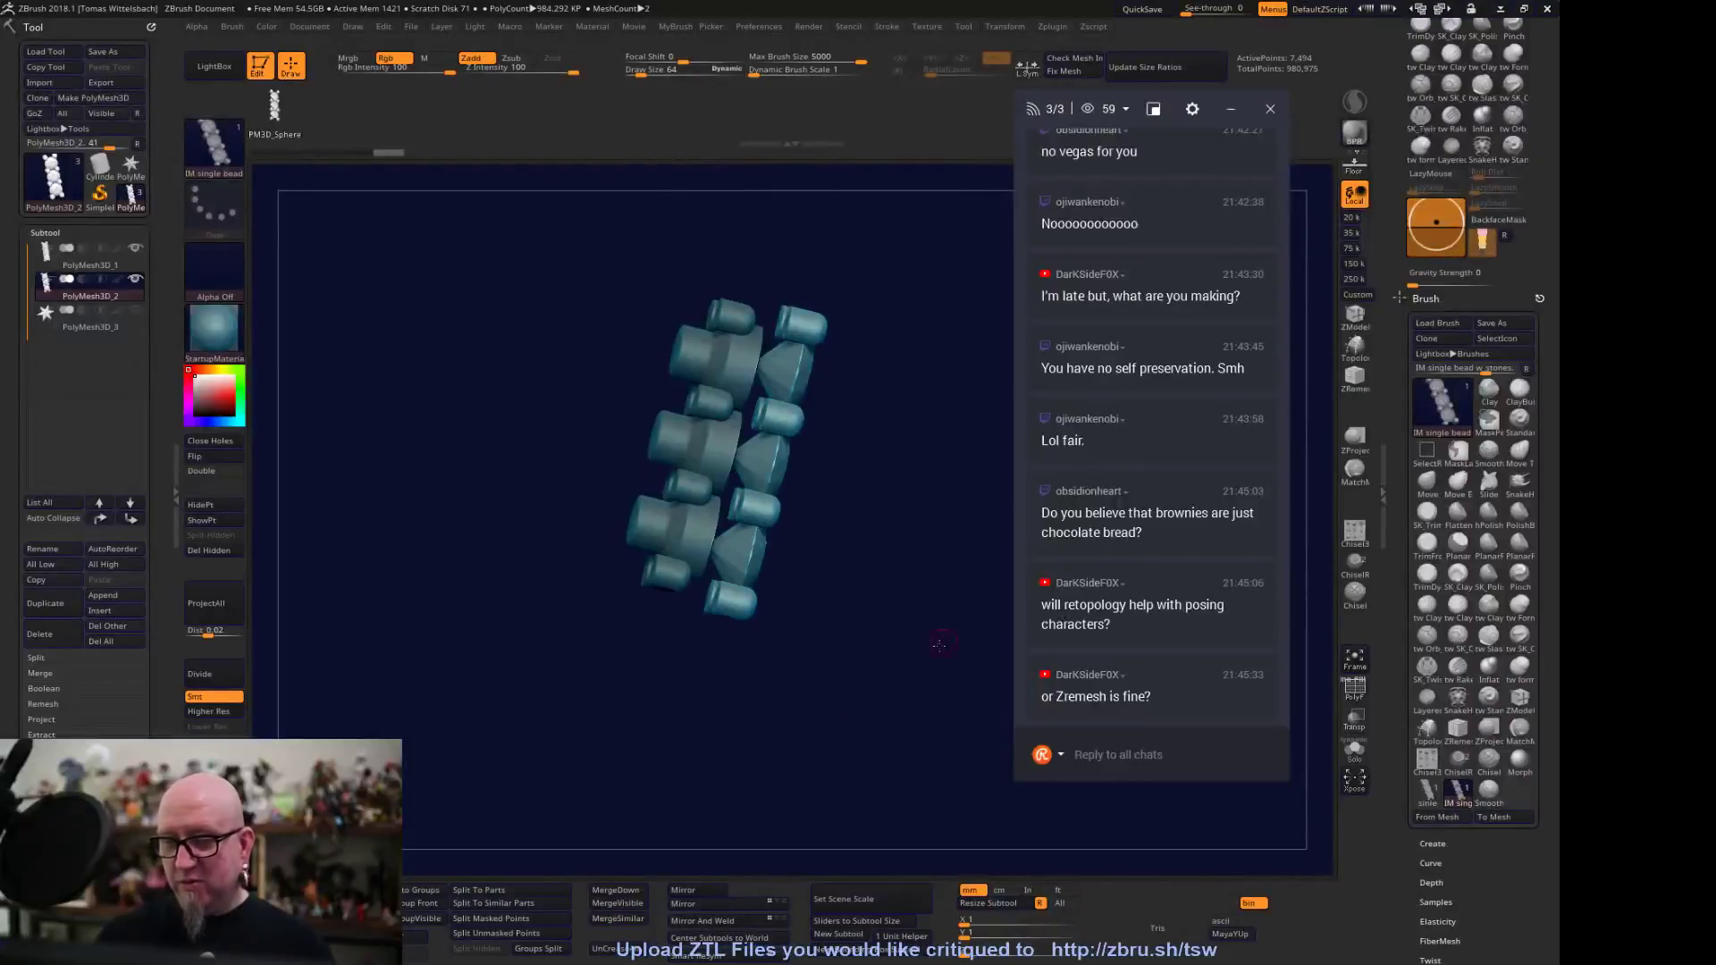
pyautogui.keyDown('shift'); pyautogui.moveTo(940, 643); pyautogui.dragTo(808, 662); pyautogui.keyUp('shift')
pyautogui.keyDown('alt'); pyautogui.moveTo(858, 498); pyautogui.dragTo(777, 465); pyautogui.keyUp('alt')
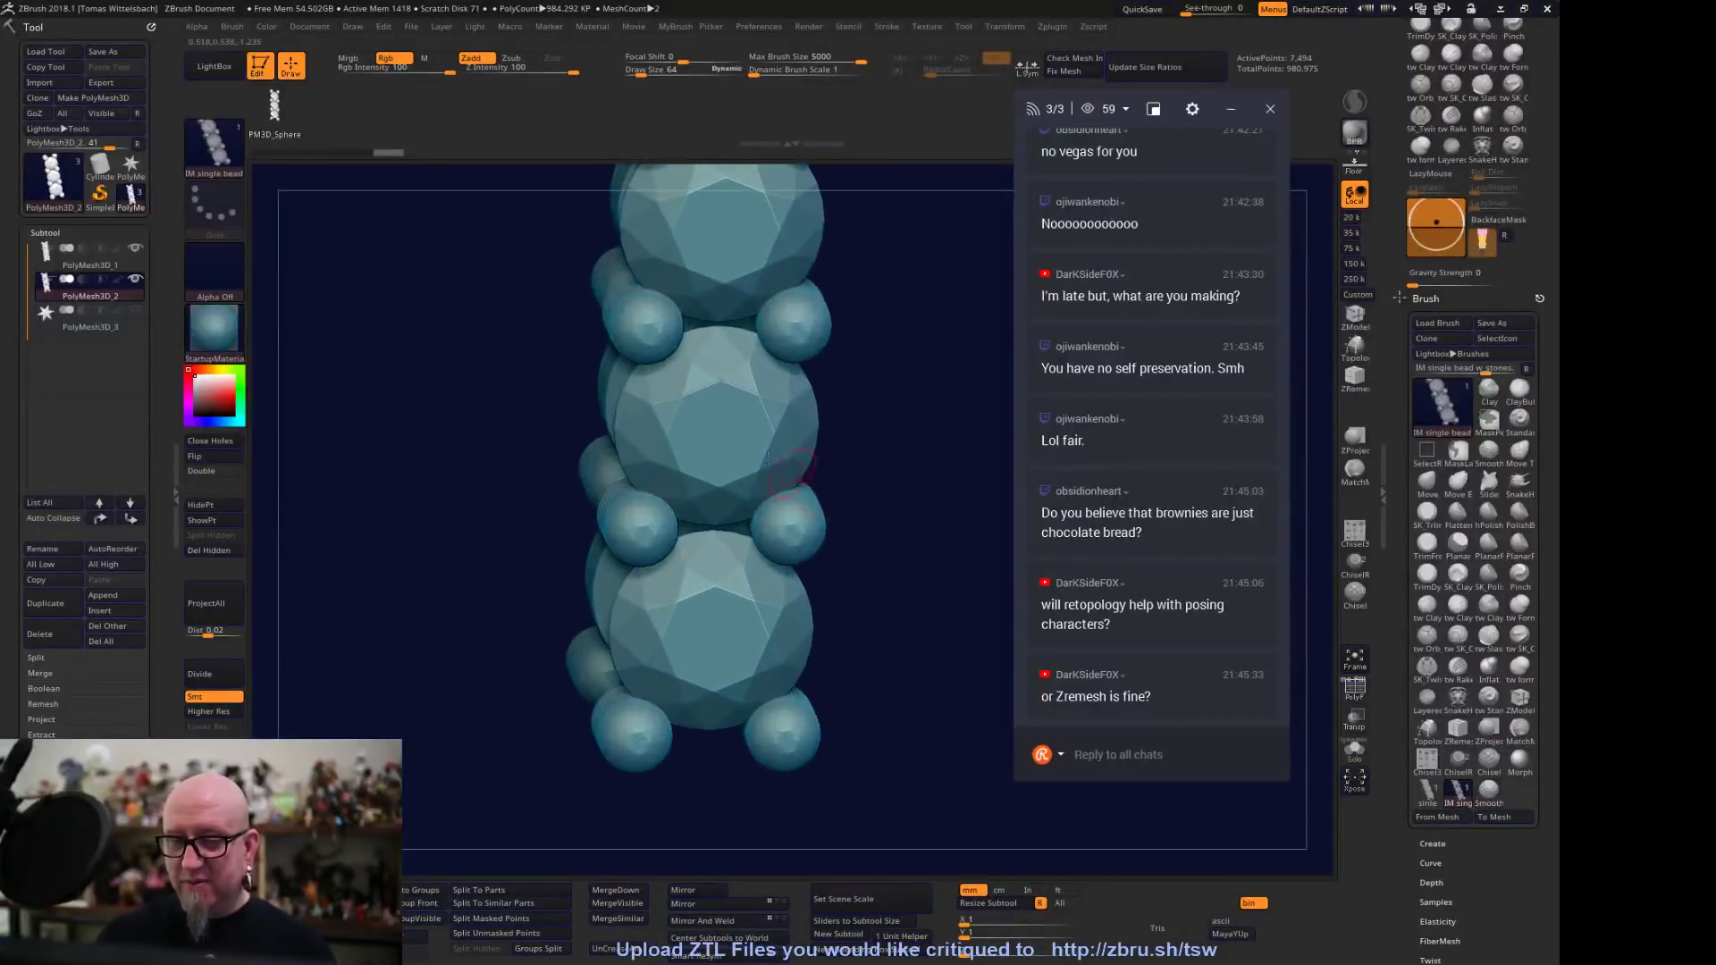
pyautogui.press('w')
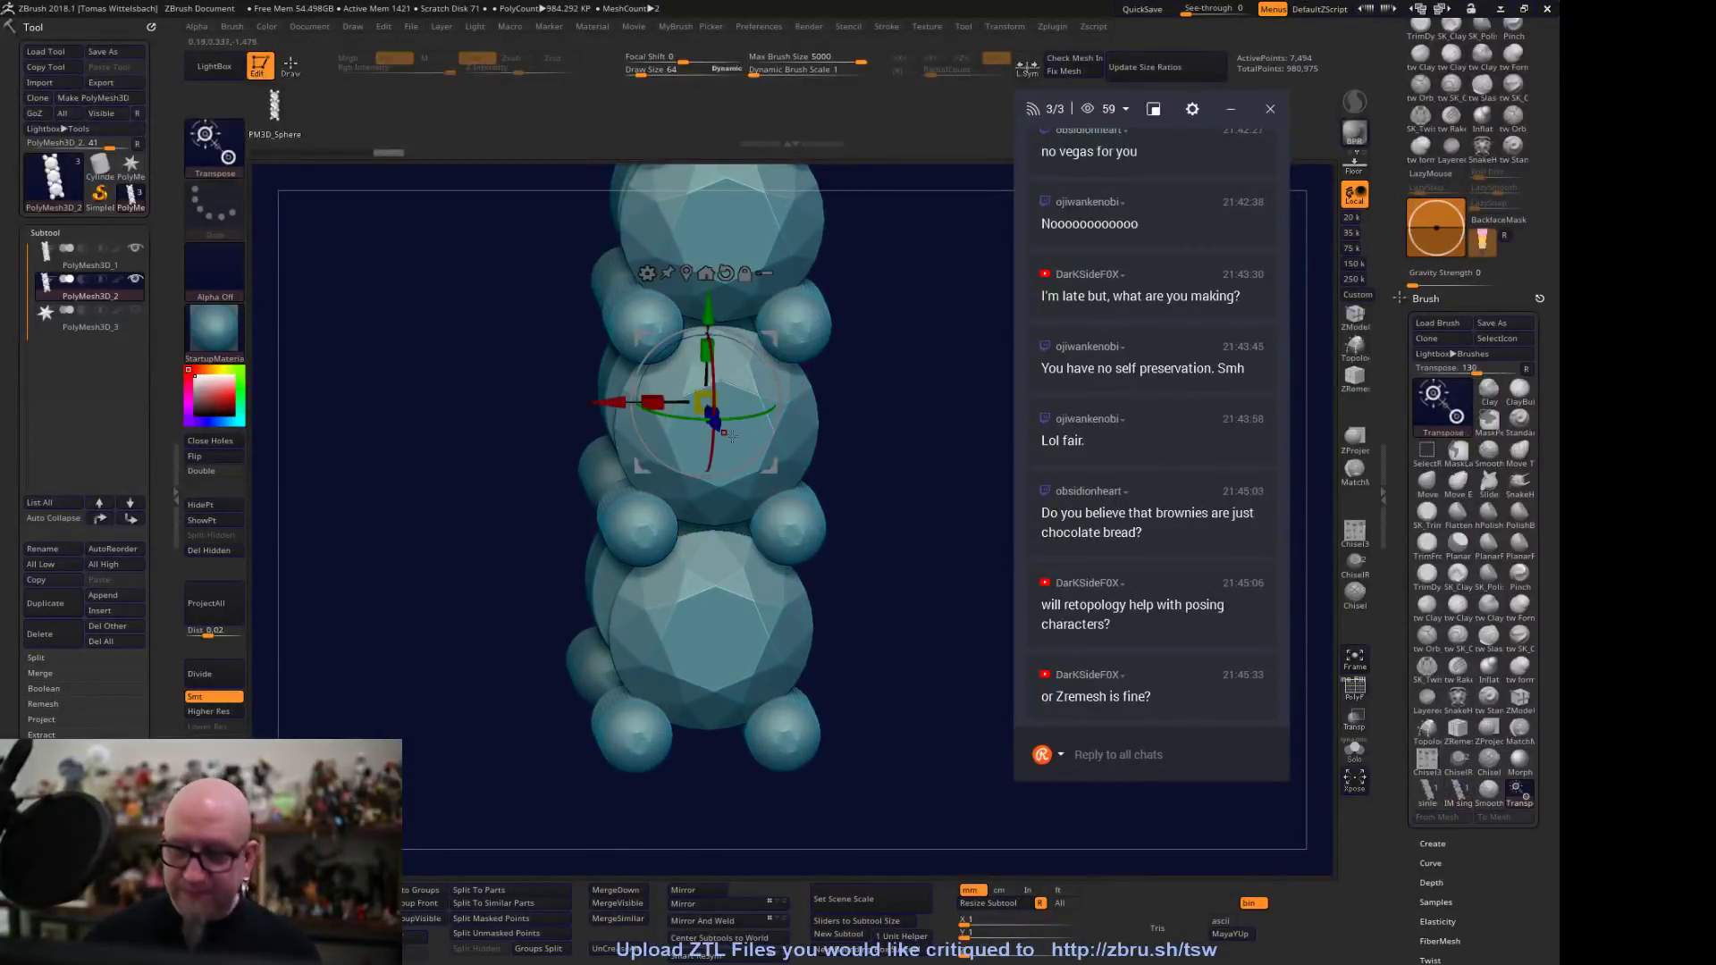
pyautogui.moveTo(759, 394); pyautogui.dragTo(613, 582)
pyautogui.keyDown('alt'); pyautogui.click(640, 408); pyautogui.keyUp('alt')
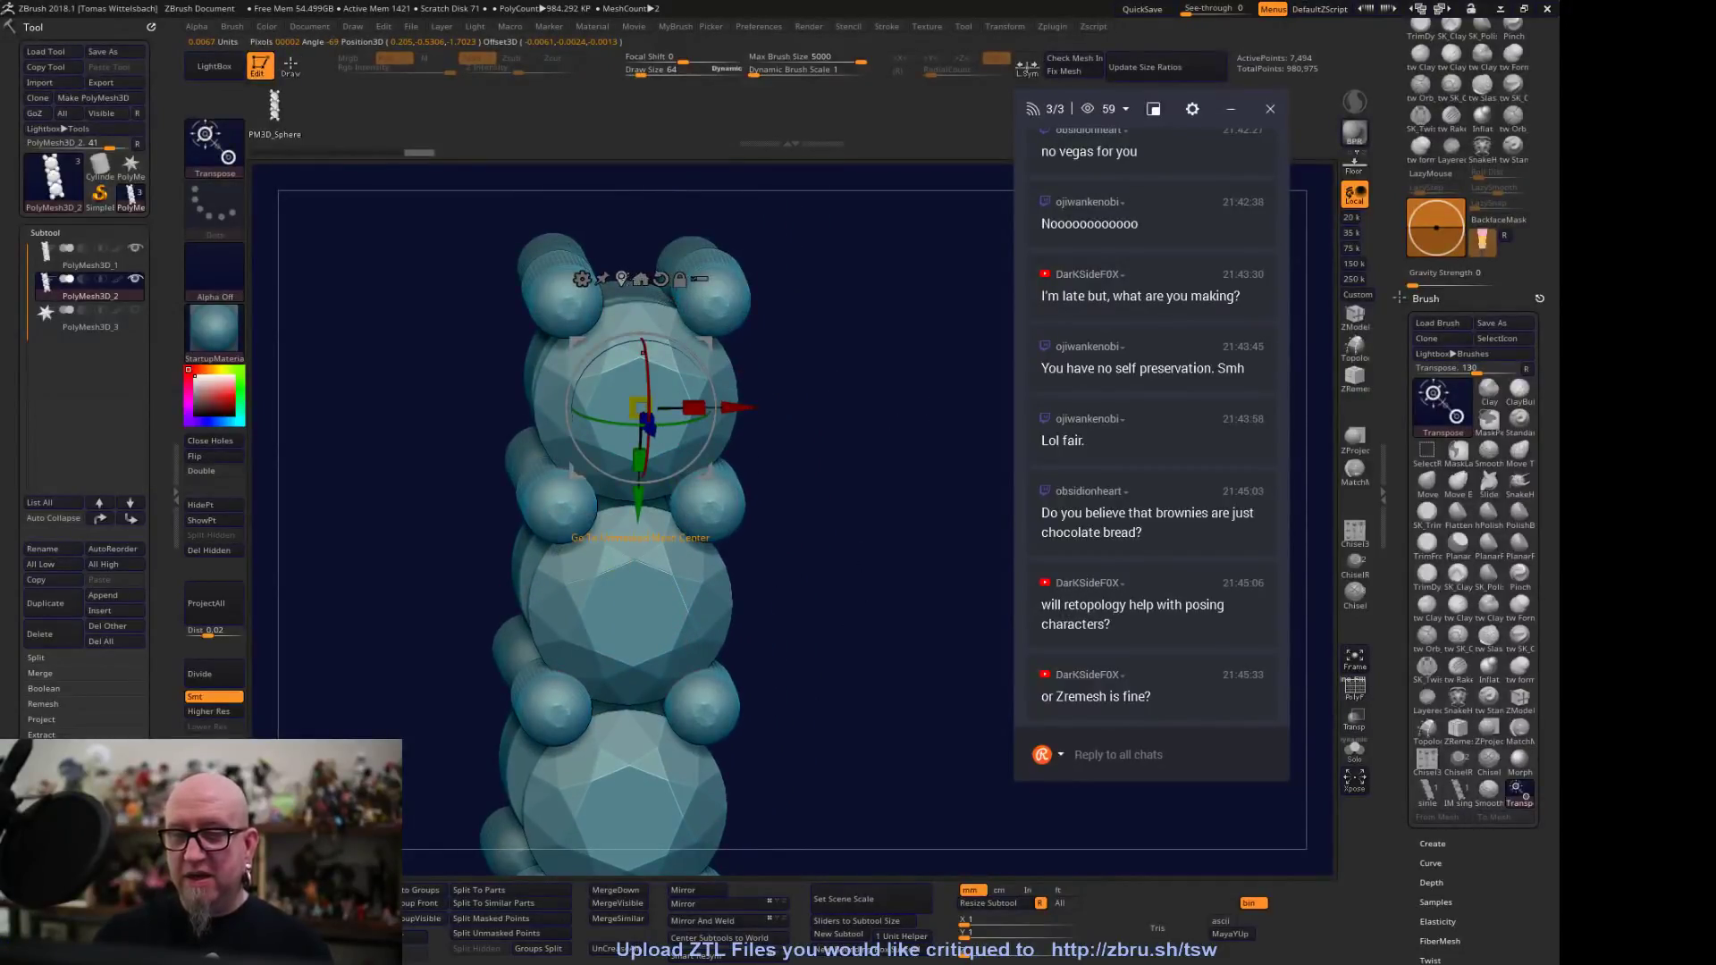
pyautogui.keyDown('alt'); pyautogui.click(628, 601); pyautogui.keyUp('alt')
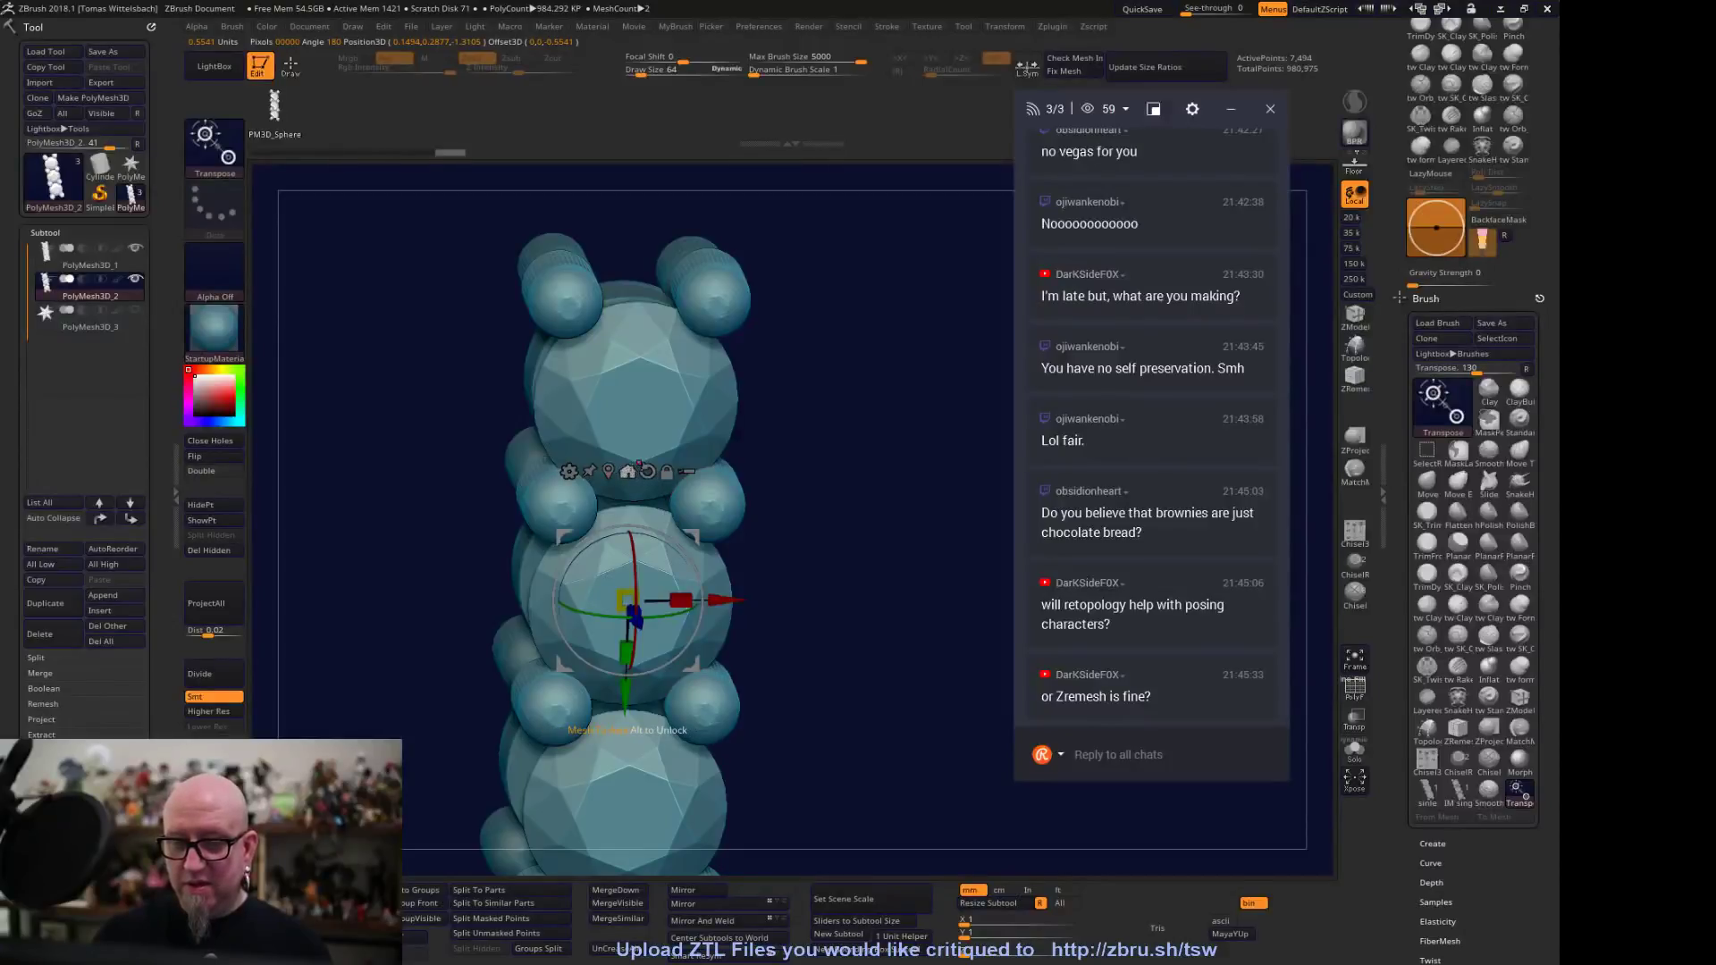
pyautogui.click(647, 470)
# Select the flat-disc strip subtool and move it in side view towards the faceted stones
pyautogui.keyDown('shift'); pyautogui.moveTo(791, 581); pyautogui.dragTo(909, 609); pyautogui.keyUp('shift')
pyautogui.keyDown('alt'); pyautogui.click(777, 586); pyautogui.keyUp('alt')
pyautogui.moveTo(779, 587); pyautogui.dragTo(888, 632)
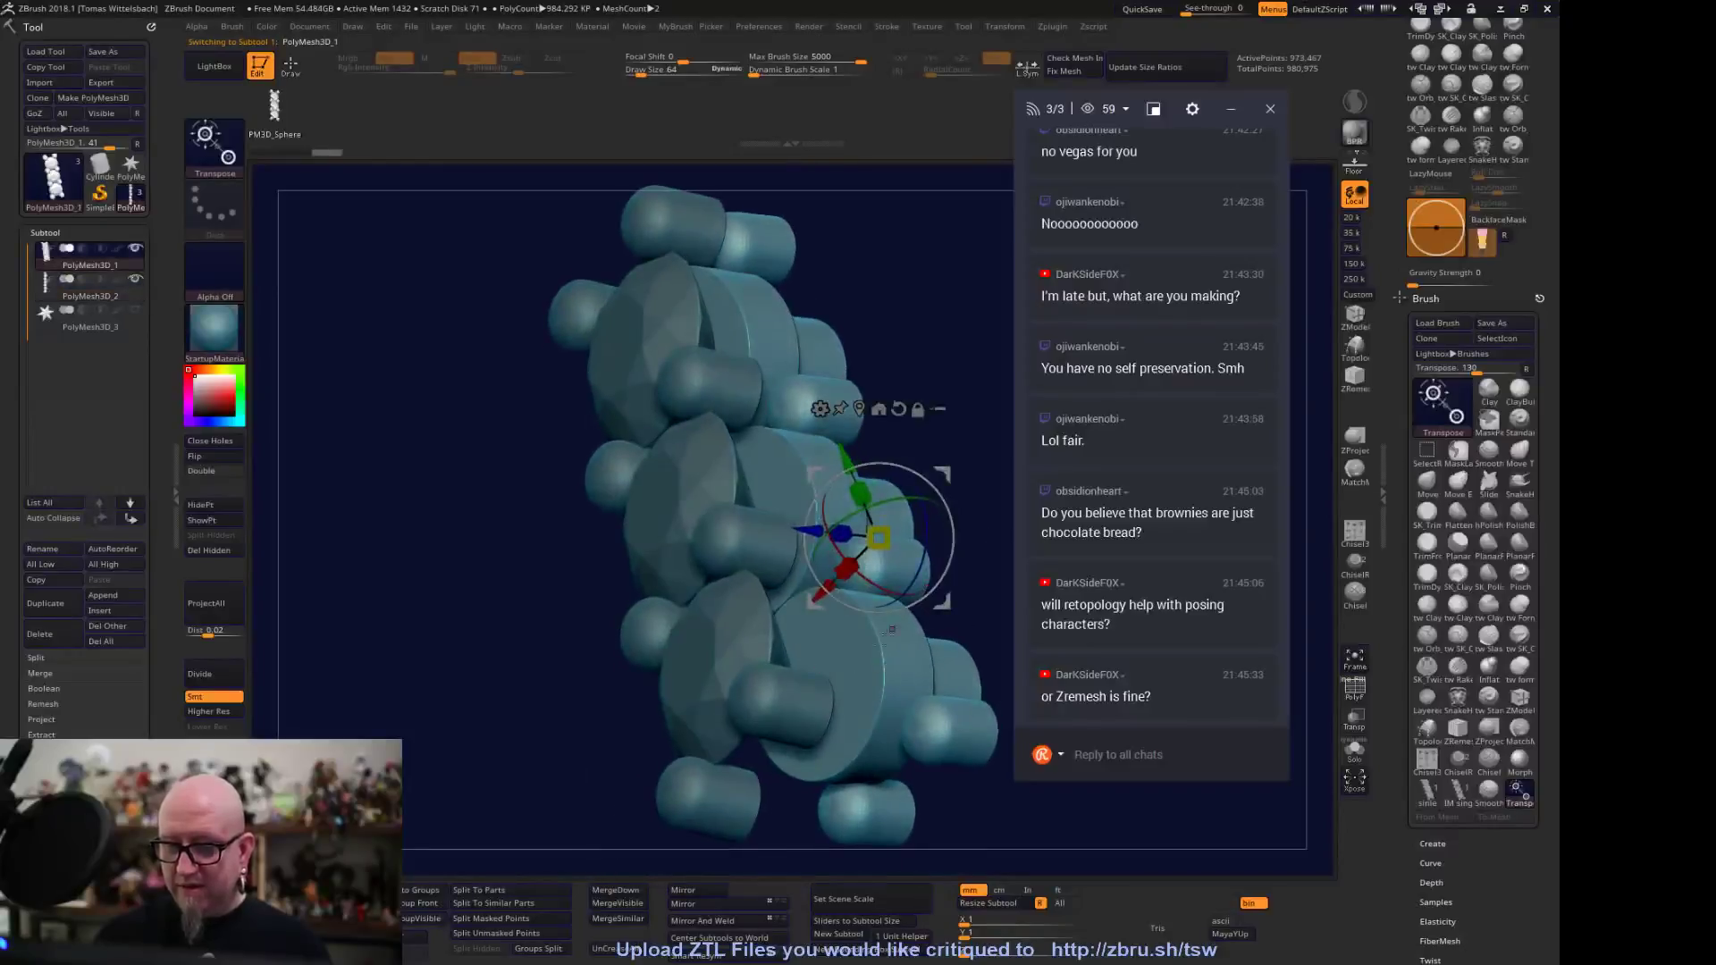
pyautogui.click(823, 660)
pyautogui.click(846, 531)
pyautogui.moveTo(938, 768)
pyautogui.mouseDown()
pyautogui.moveTo(1032, 772)
pyautogui.moveTo(1024, 744)
pyautogui.moveTo(764, 649)
pyautogui.mouseUp()
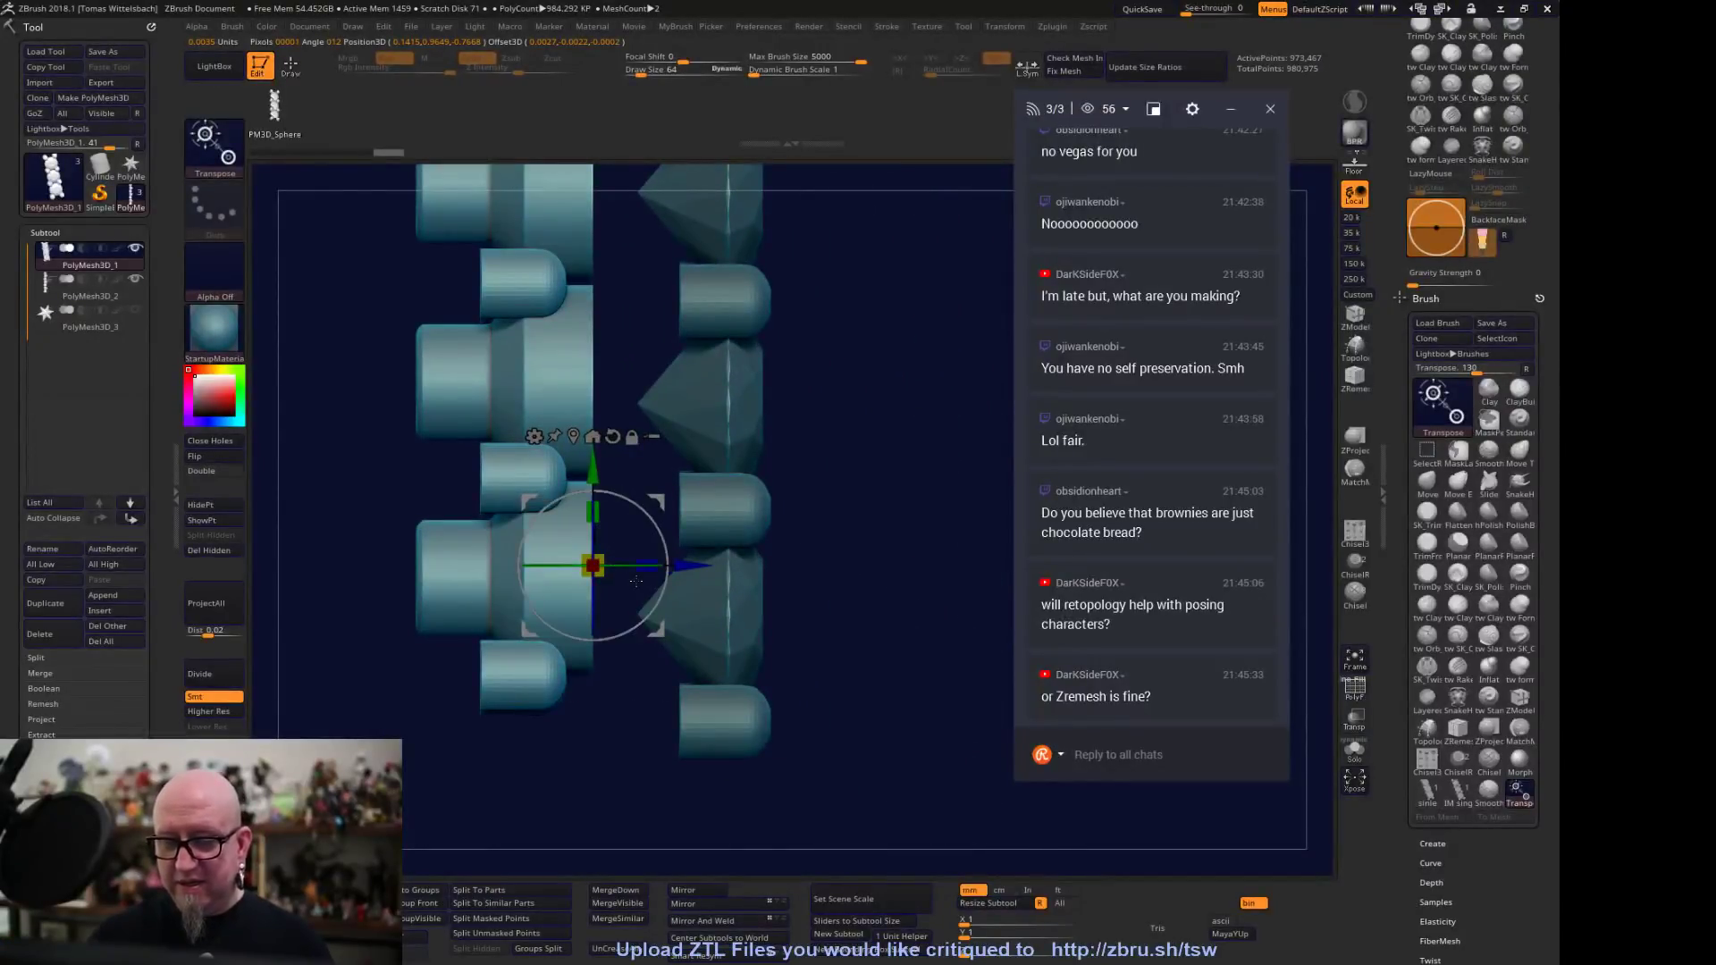
pyautogui.moveTo(956, 670)
pyautogui.keyDown('shift'); pyautogui.mouseDown()
pyautogui.moveTo(831, 685)
pyautogui.moveTo(983, 684)
pyautogui.mouseUp(); pyautogui.keyUp('shift')
pyautogui.keyDown('alt'); pyautogui.moveTo(803, 585); pyautogui.dragTo(832, 505); pyautogui.keyUp('alt')
pyautogui.keyDown('alt'); pyautogui.moveTo(885, 576); pyautogui.dragTo(868, 693); pyautogui.keyUp('alt')
pyautogui.moveTo(719, 532); pyautogui.dragTo(719, 539)
pyautogui.moveTo(820, 639); pyautogui.dragTo(948, 698)
pyautogui.keyDown('shift'); pyautogui.moveTo(938, 511); pyautogui.dragTo(842, 448); pyautogui.keyUp('shift')
# Centre the gizmo on the disc strip and send it to the world origin, and bring the faceted stone strip to the same origin
pyautogui.keyDown('alt'); pyautogui.click(706, 443); pyautogui.keyUp('alt')
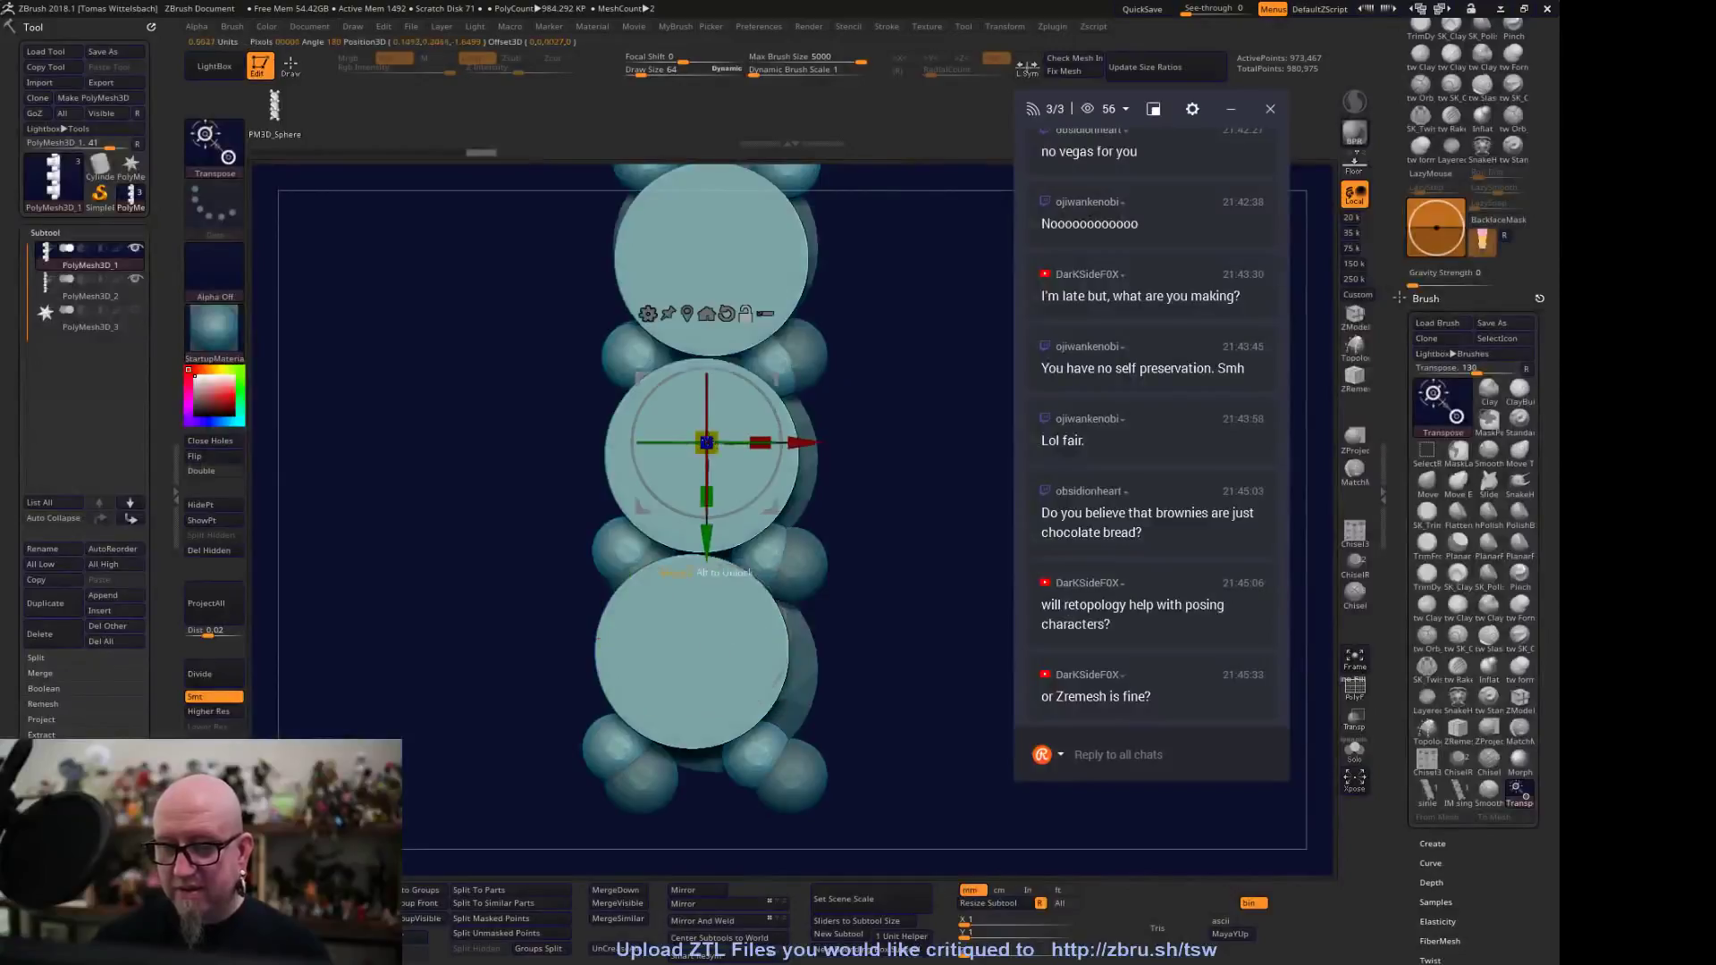
pyautogui.click(687, 316)
pyautogui.click(702, 331)
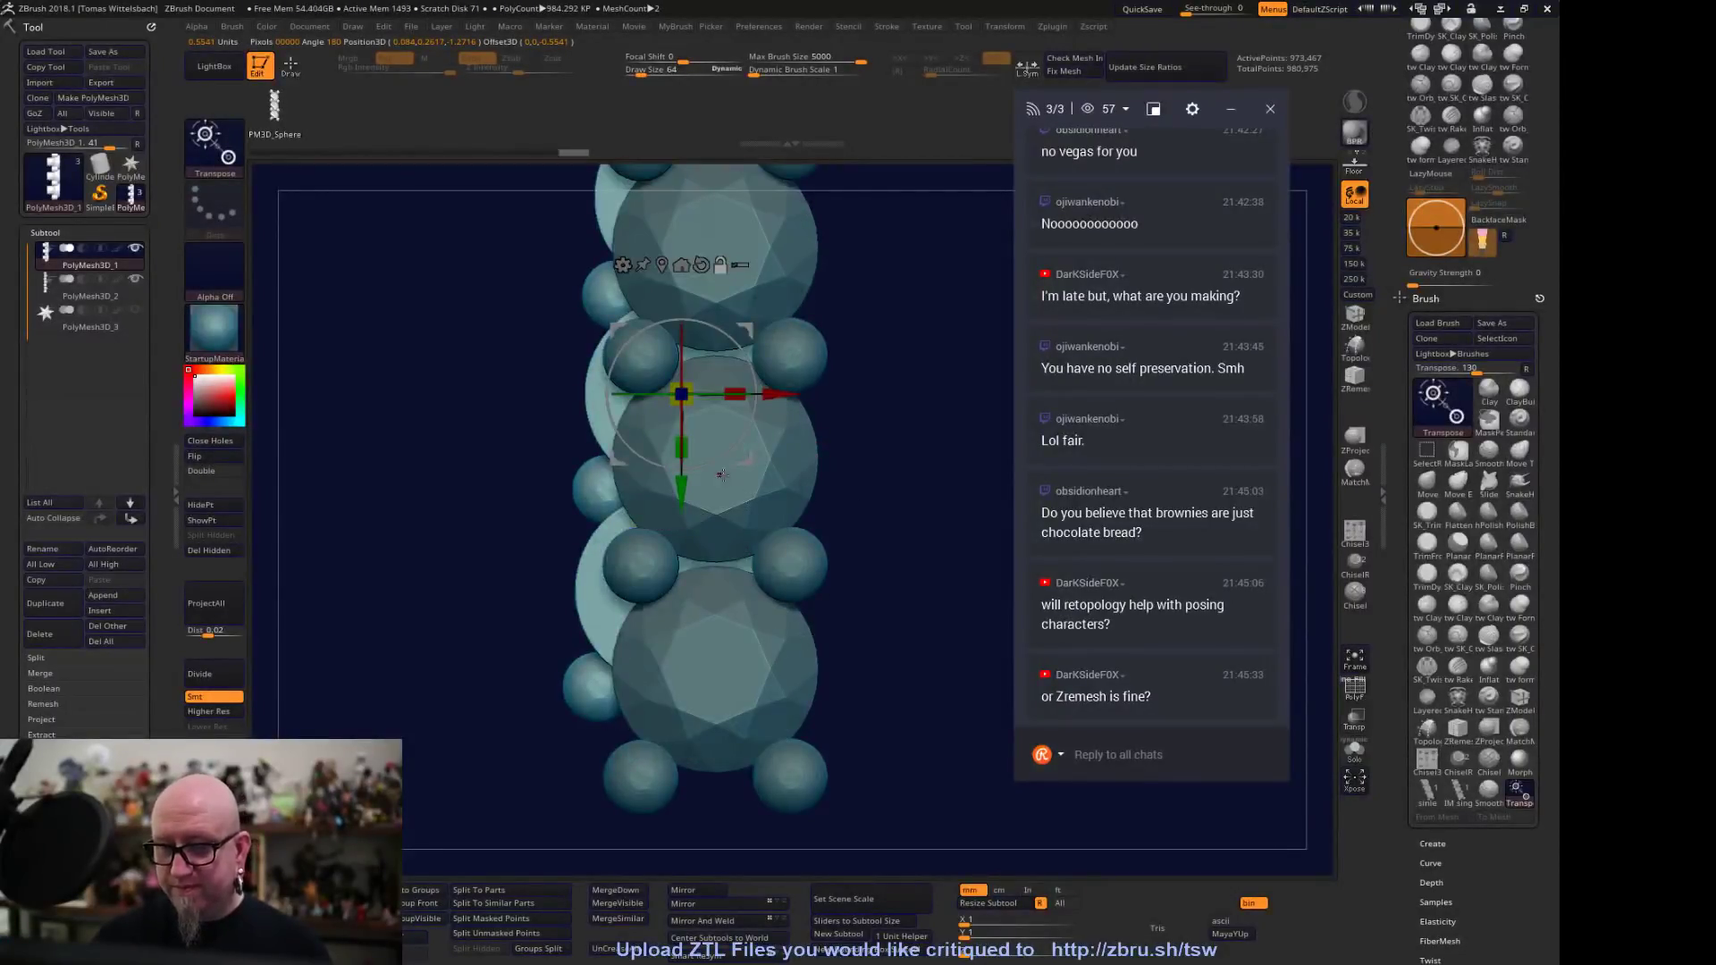
pyautogui.keyDown('alt'); pyautogui.click(722, 474); pyautogui.keyUp('alt')
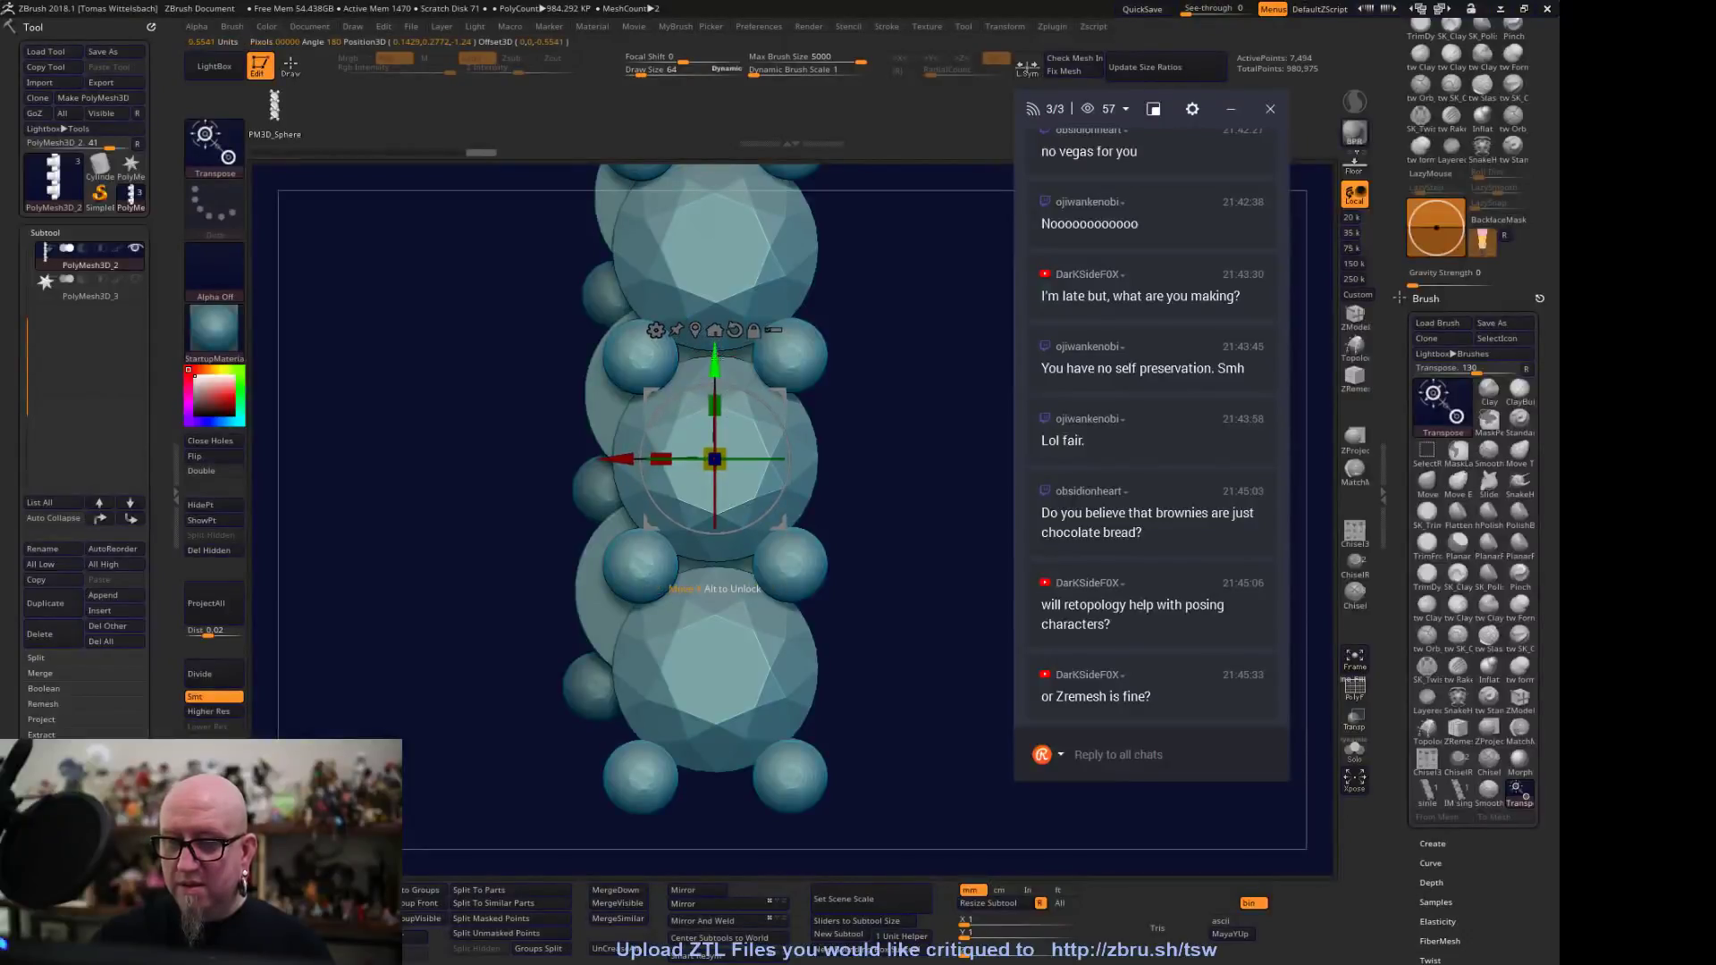
pyautogui.moveTo(911, 585)
pyautogui.mouseDown()
pyautogui.moveTo(873, 601)
pyautogui.moveTo(901, 594)
pyautogui.mouseUp()
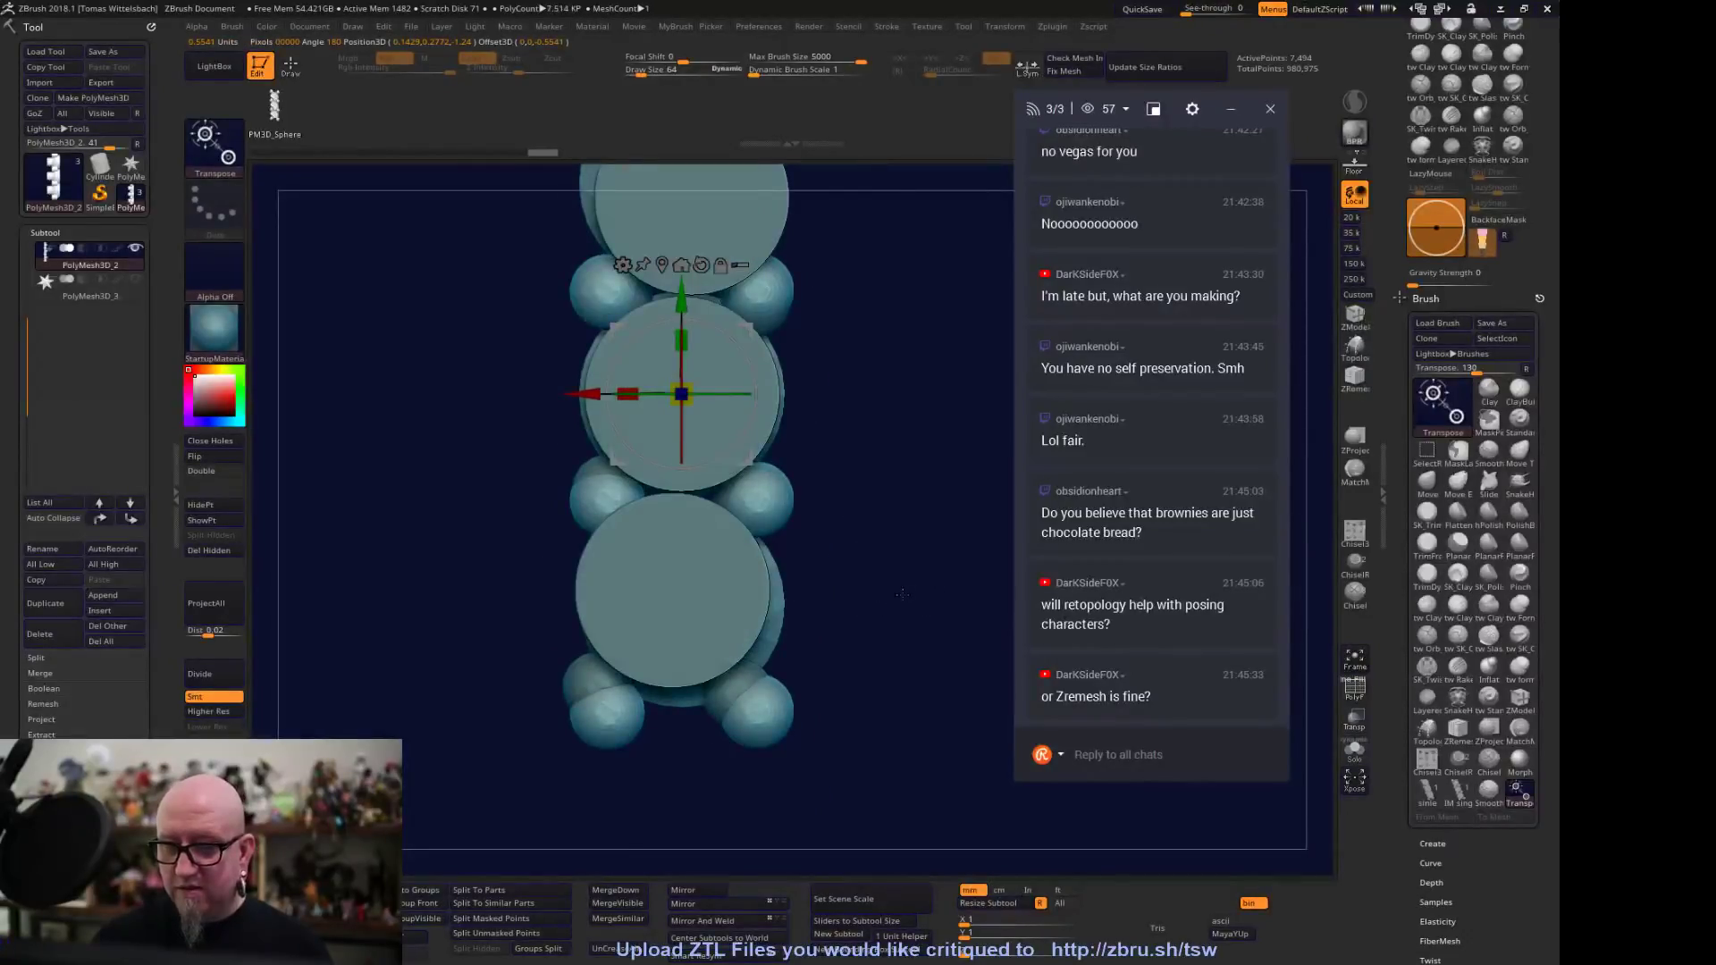
# Turn on transparency and shift the faceted stone strip to line up with the disc strip
pyautogui.click(1354, 720)
pyautogui.keyDown('alt'); pyautogui.moveTo(884, 734); pyautogui.dragTo(838, 735); pyautogui.keyUp('alt')
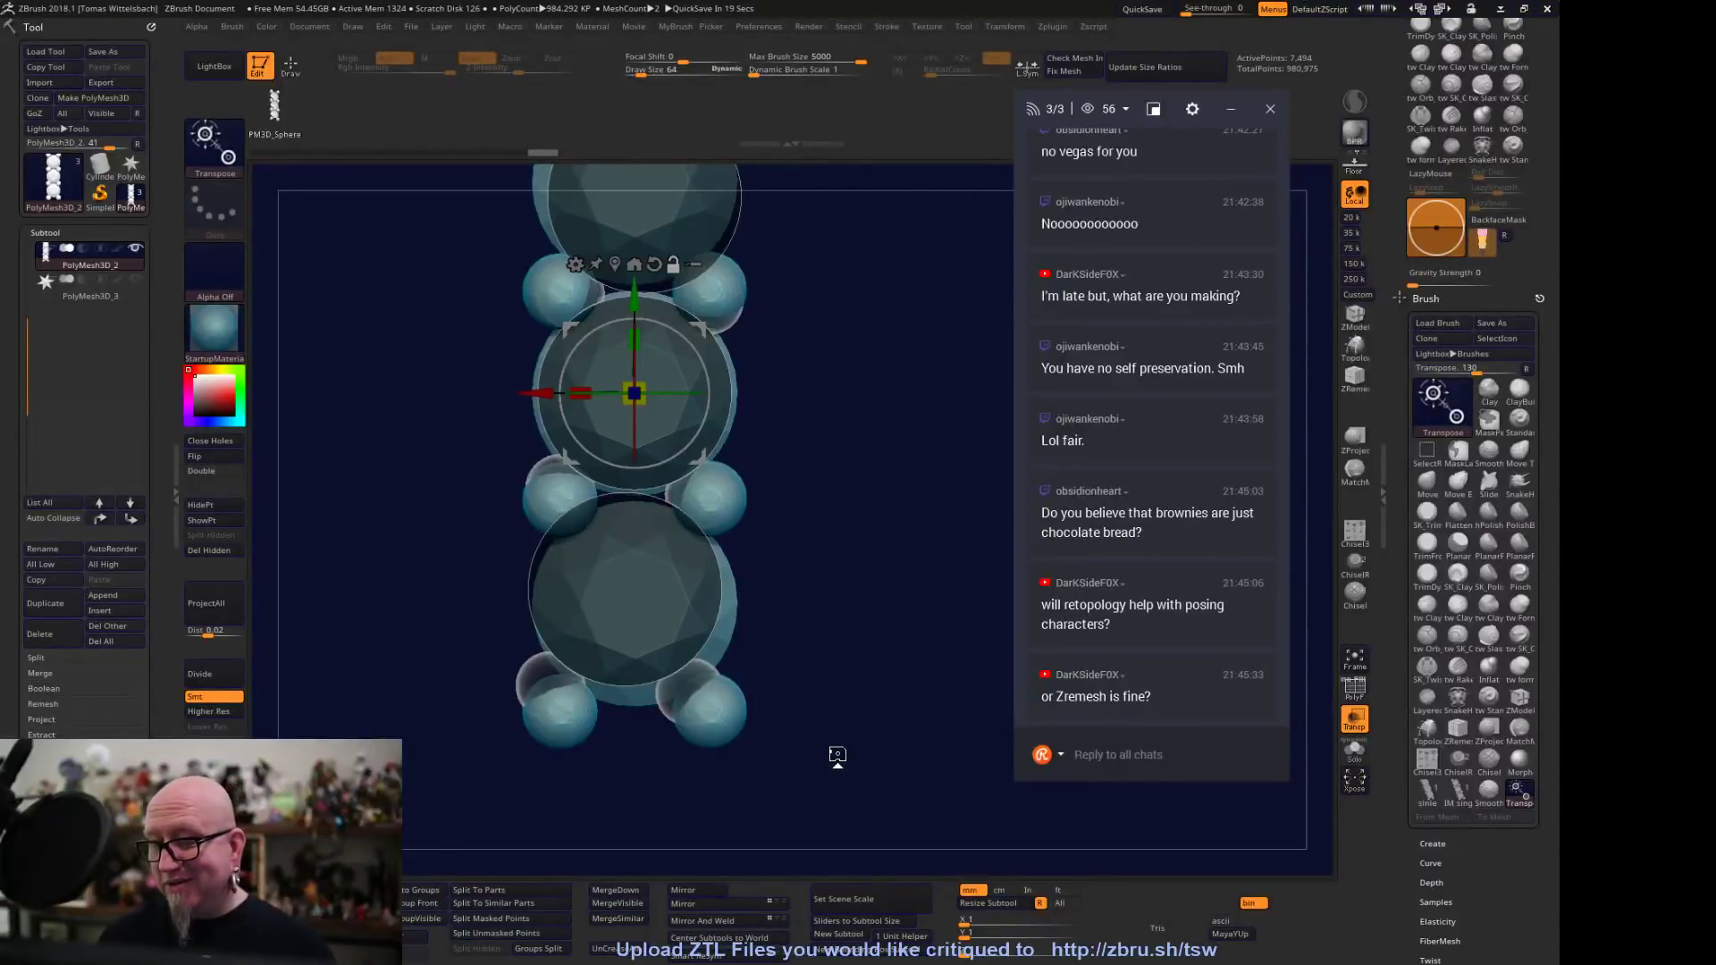
pyautogui.keyDown('alt'); pyautogui.moveTo(838, 757); pyautogui.dragTo(940, 441); pyautogui.keyUp('alt')
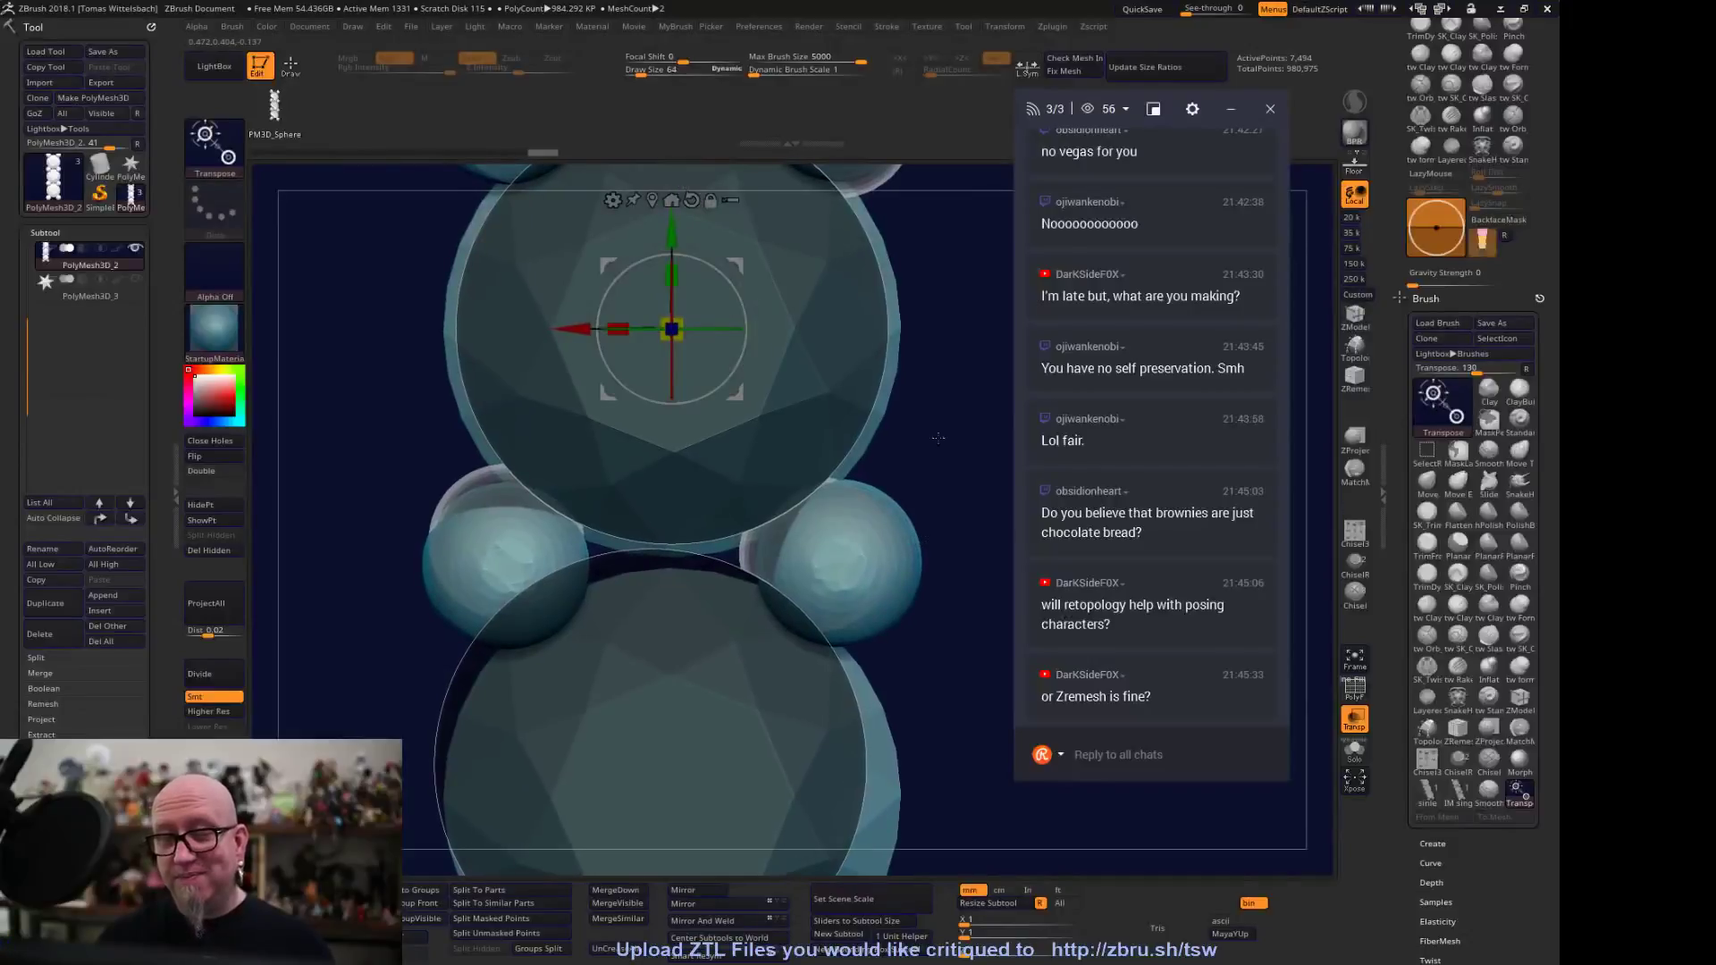
pyautogui.moveTo(676, 333); pyautogui.dragTo(718, 266)
pyautogui.keyDown('alt'); pyautogui.moveTo(955, 270); pyautogui.dragTo(840, 466); pyautogui.keyUp('alt')
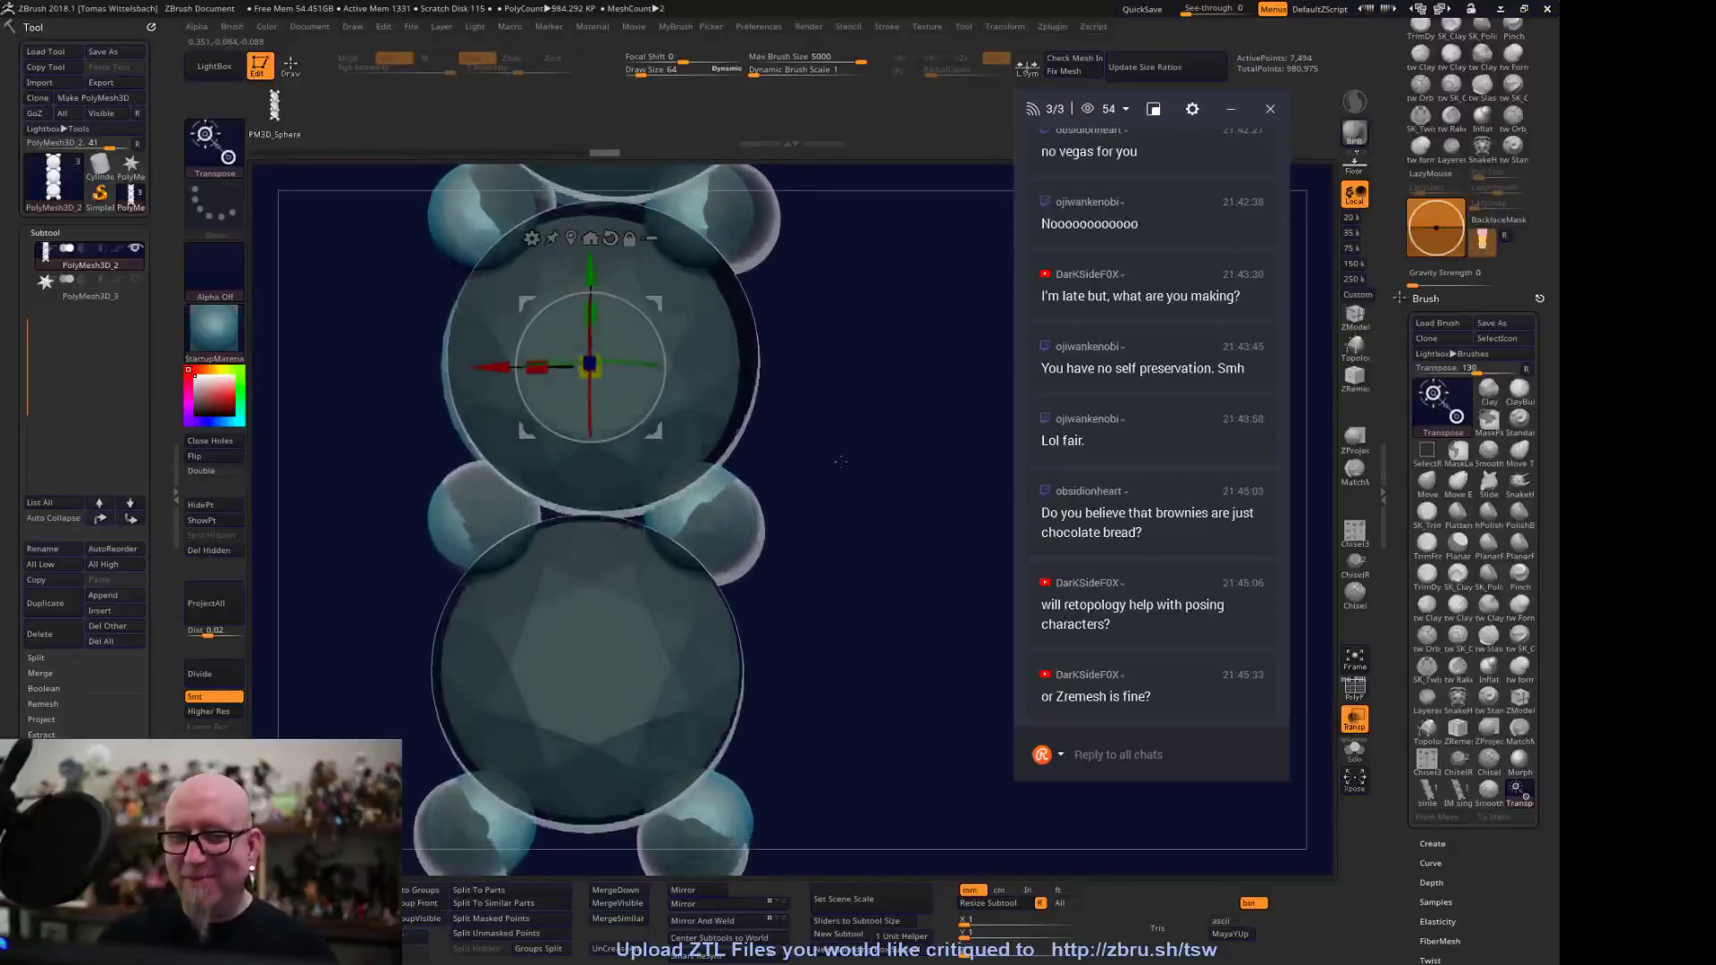
pyautogui.keyDown('alt'); pyautogui.moveTo(939, 432); pyautogui.dragTo(725, 518); pyautogui.keyUp('alt')
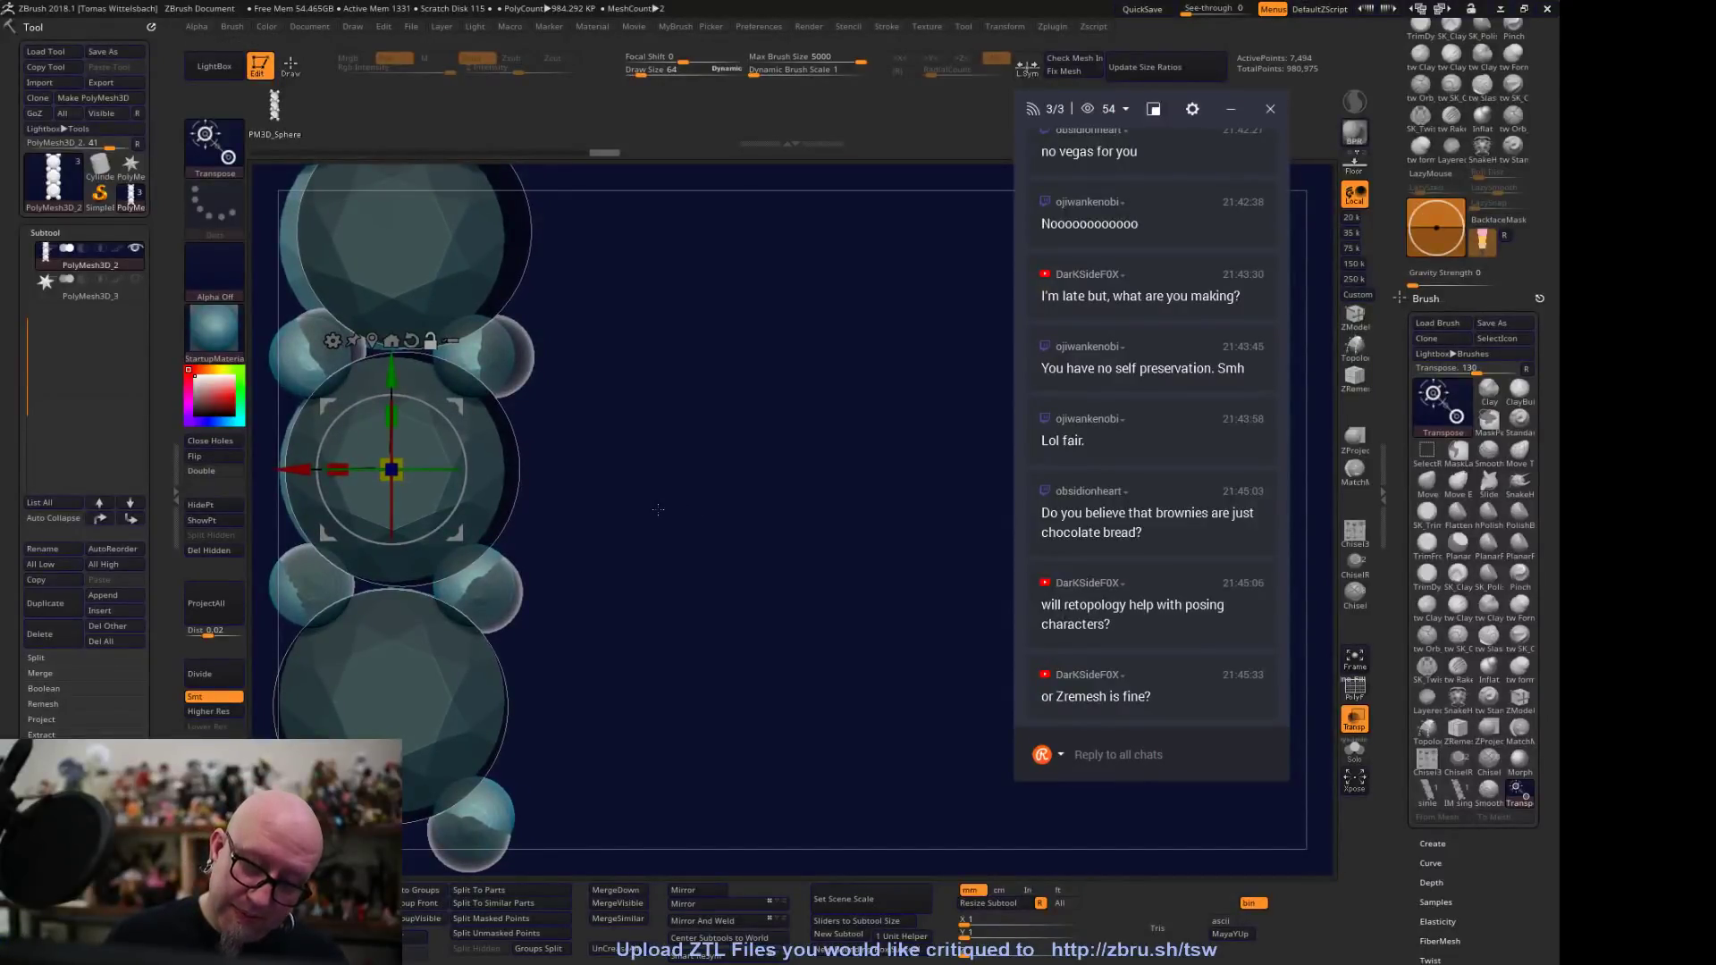
# Select the disc strip and rotate it slightly so it runs parallel to the faceted stone strip
pyautogui.keyDown('alt'); pyautogui.click(409, 813); pyautogui.keyUp('alt')
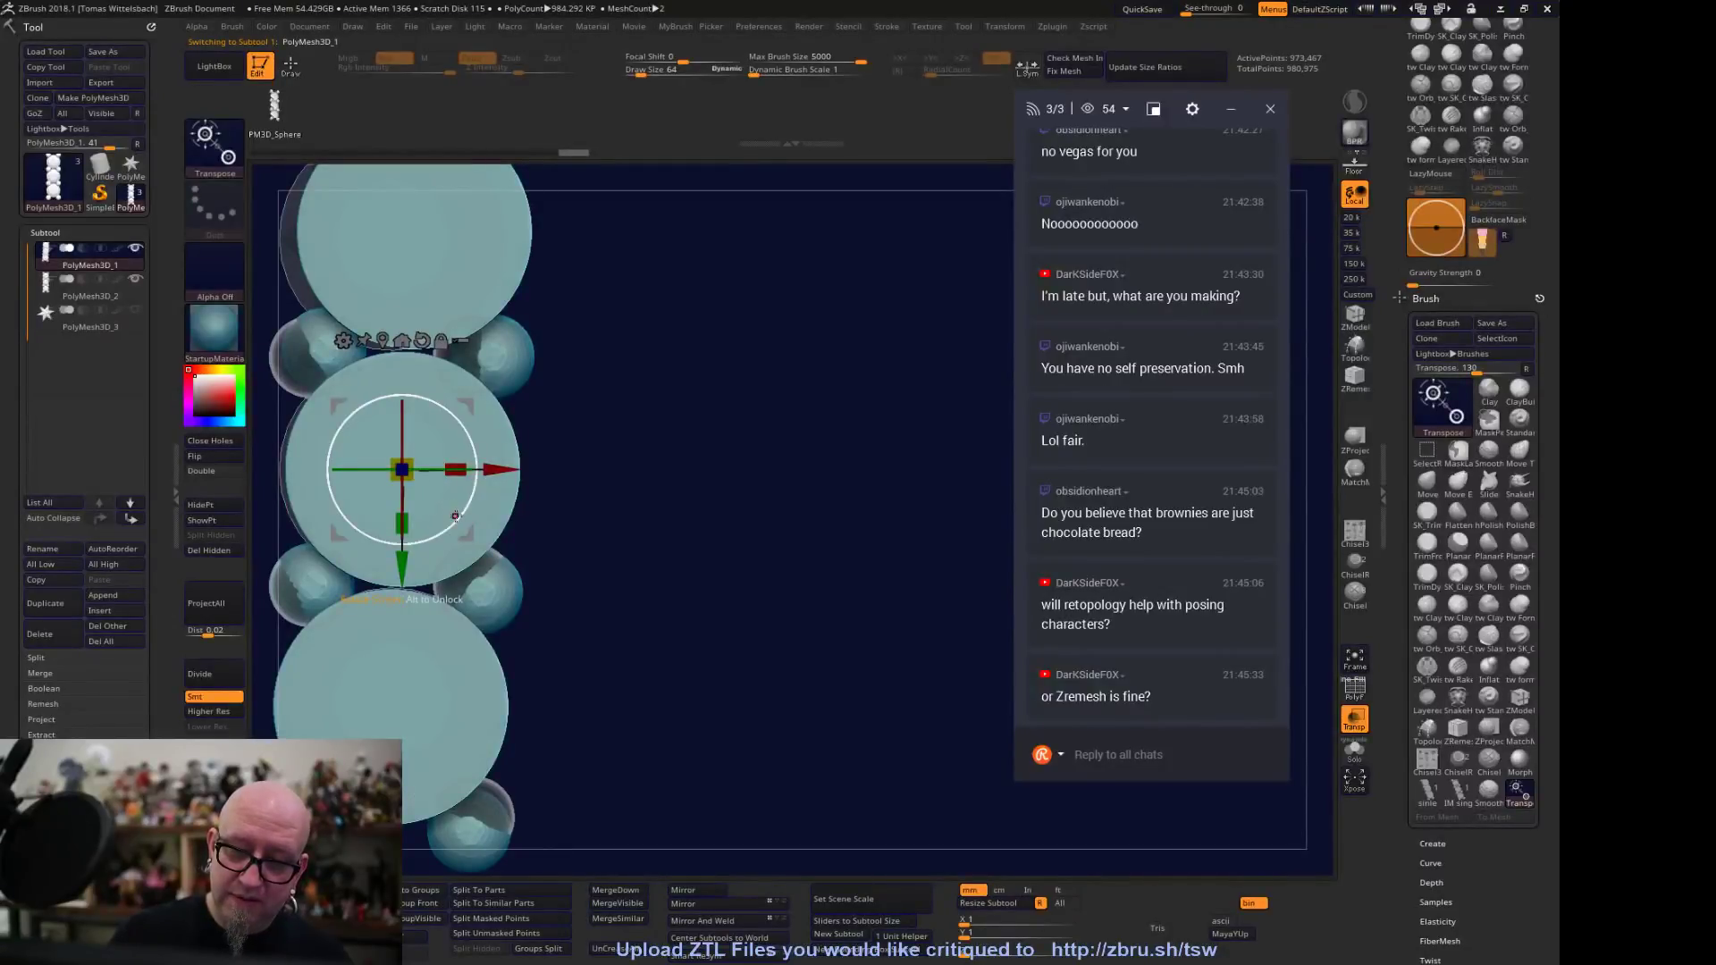
pyautogui.moveTo(461, 476); pyautogui.dragTo(457, 441)
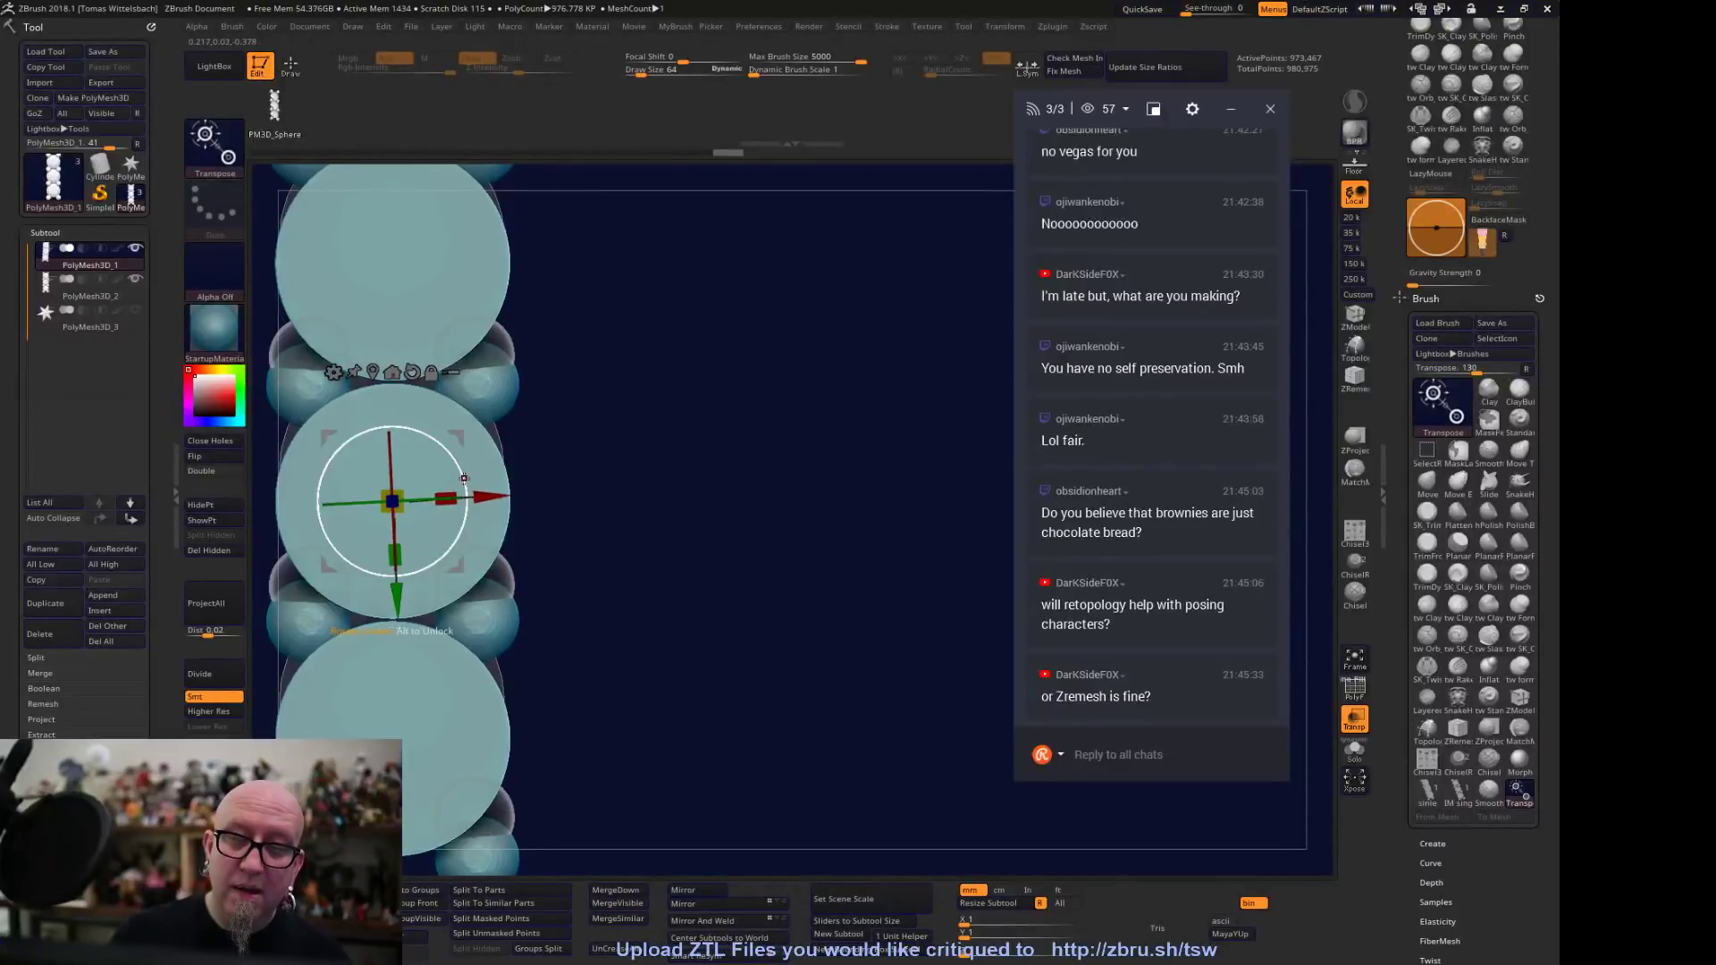
pyautogui.moveTo(464, 477); pyautogui.dragTo(814, 592)
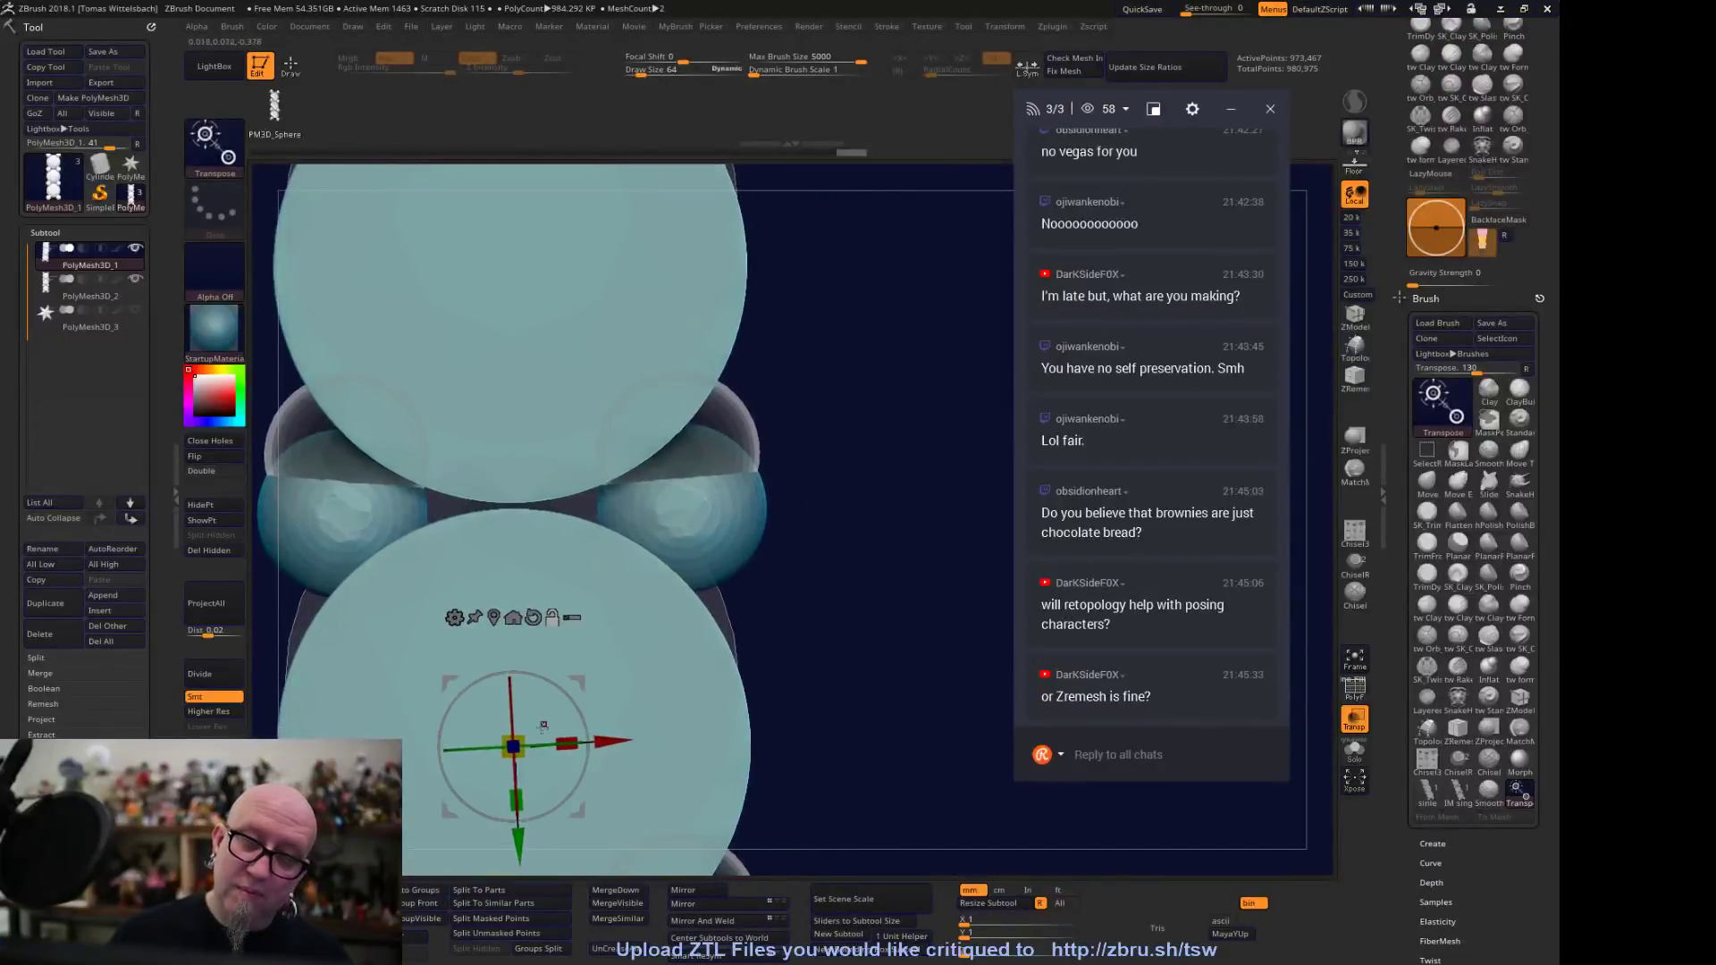
# Move the gizmo to the middle disc's outer edge and fine-tune the disc strip's fit over the stones
pyautogui.keyDown('alt'); pyautogui.moveTo(546, 722); pyautogui.dragTo(340, 679); pyautogui.keyUp('alt')
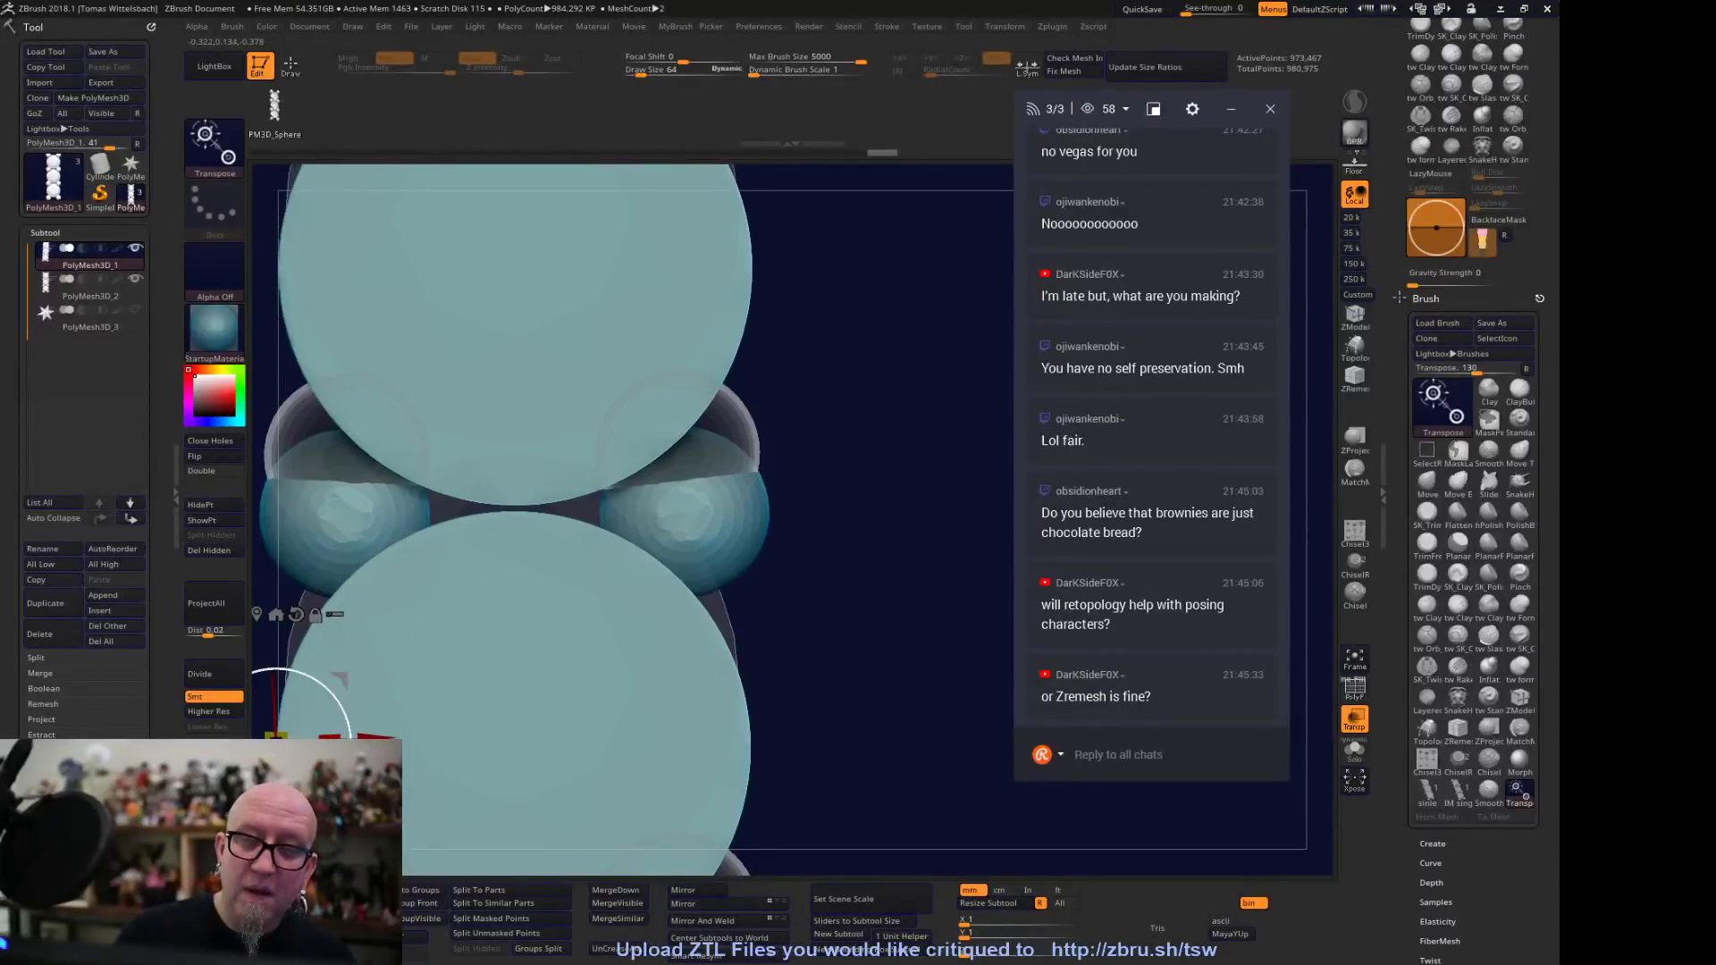
pyautogui.click(277, 614)
pyautogui.keyDown('alt'); pyautogui.moveTo(891, 231); pyautogui.dragTo(697, 582); pyautogui.keyUp('alt')
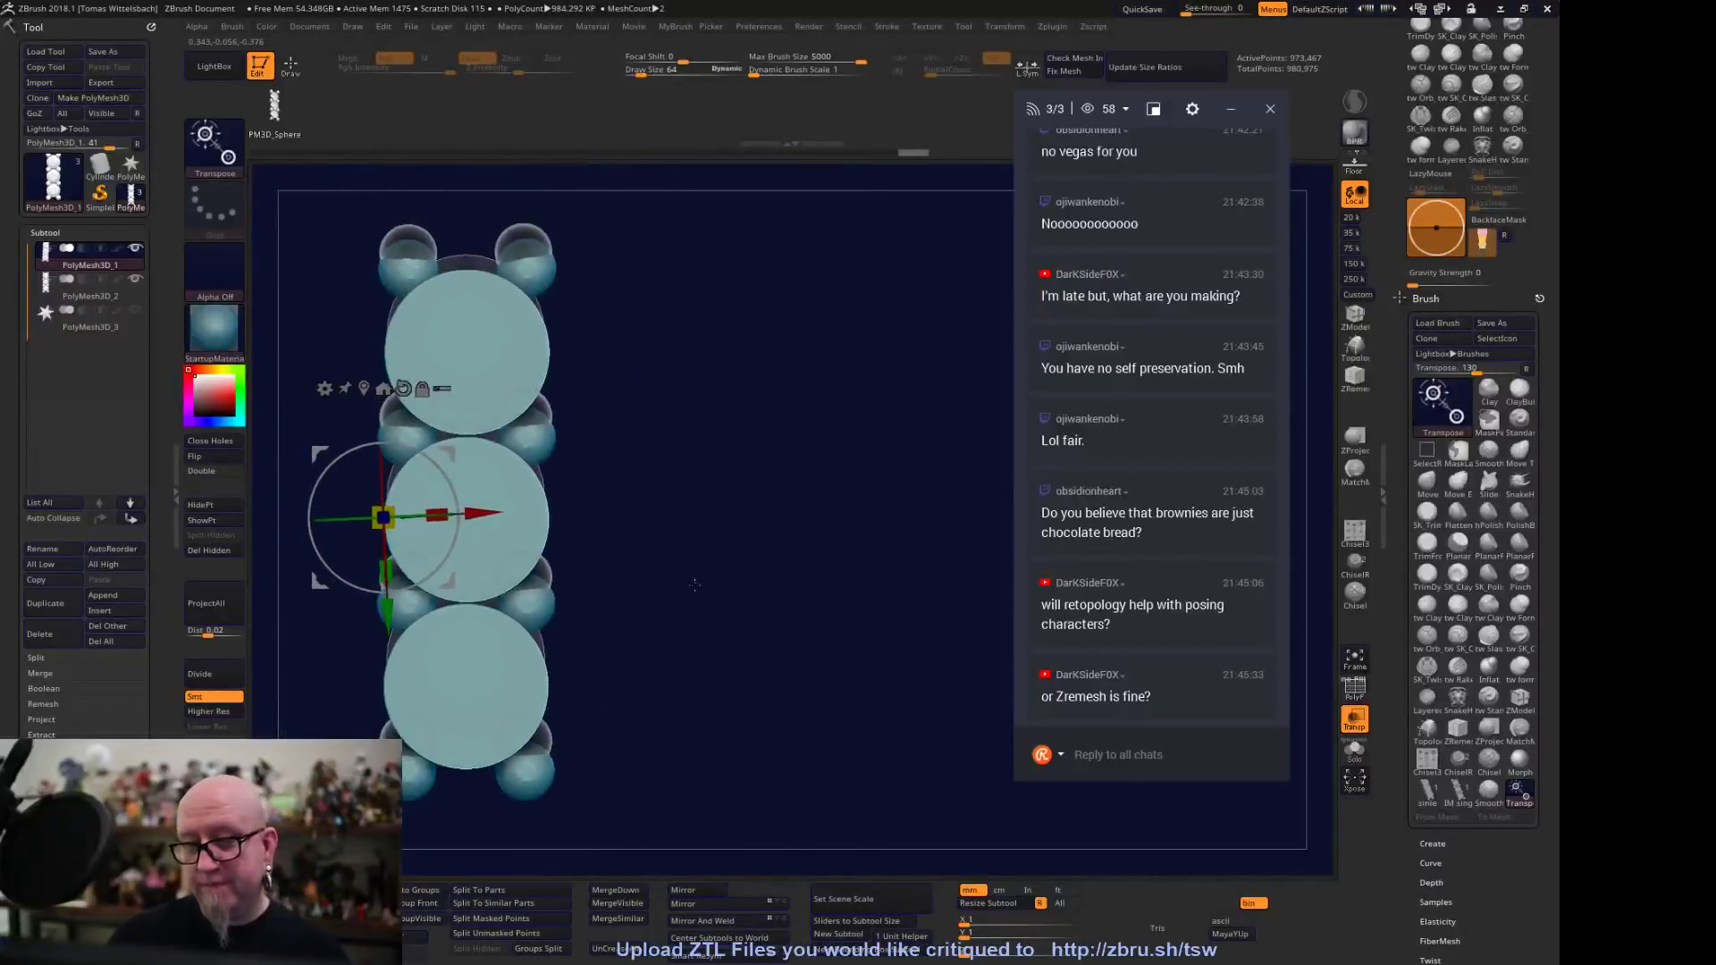
pyautogui.keyDown('alt'); pyautogui.moveTo(449, 581); pyautogui.dragTo(847, 505); pyautogui.keyUp('alt')
pyautogui.keyDown('alt'); pyautogui.moveTo(668, 586); pyautogui.dragTo(731, 535); pyautogui.keyUp('alt')
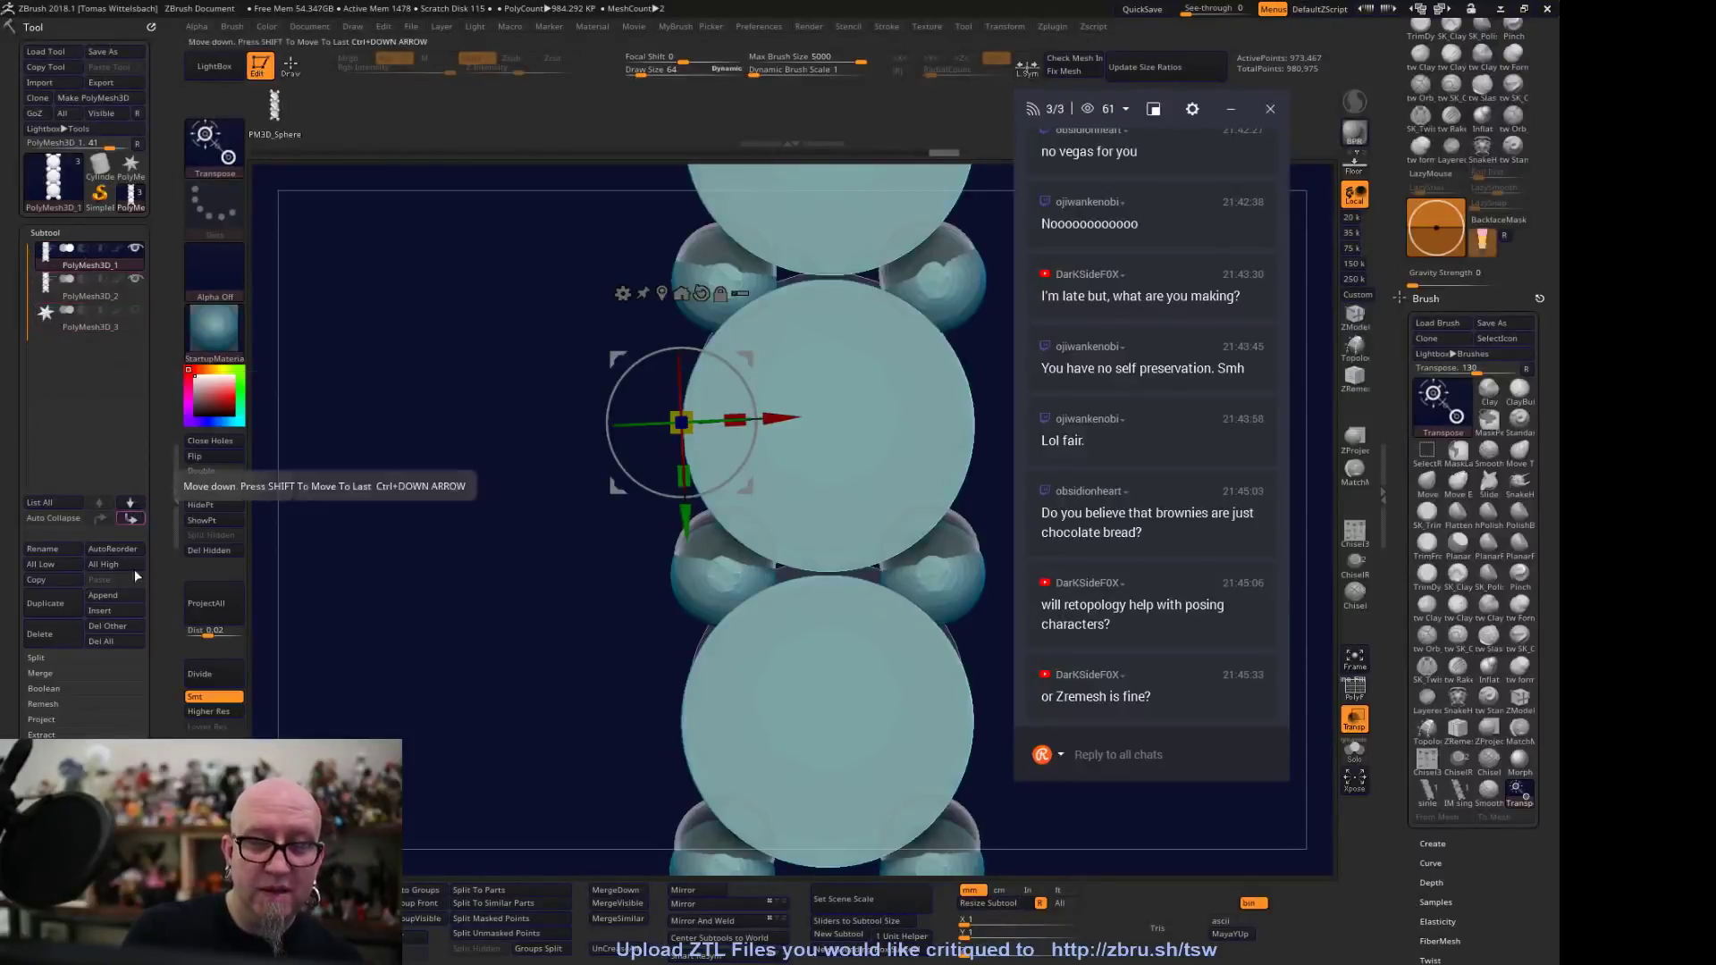
# Split the disc strip and the faceted stone strip each into similar parts, accepting the not-undoable warnings
pyautogui.click(517, 902)
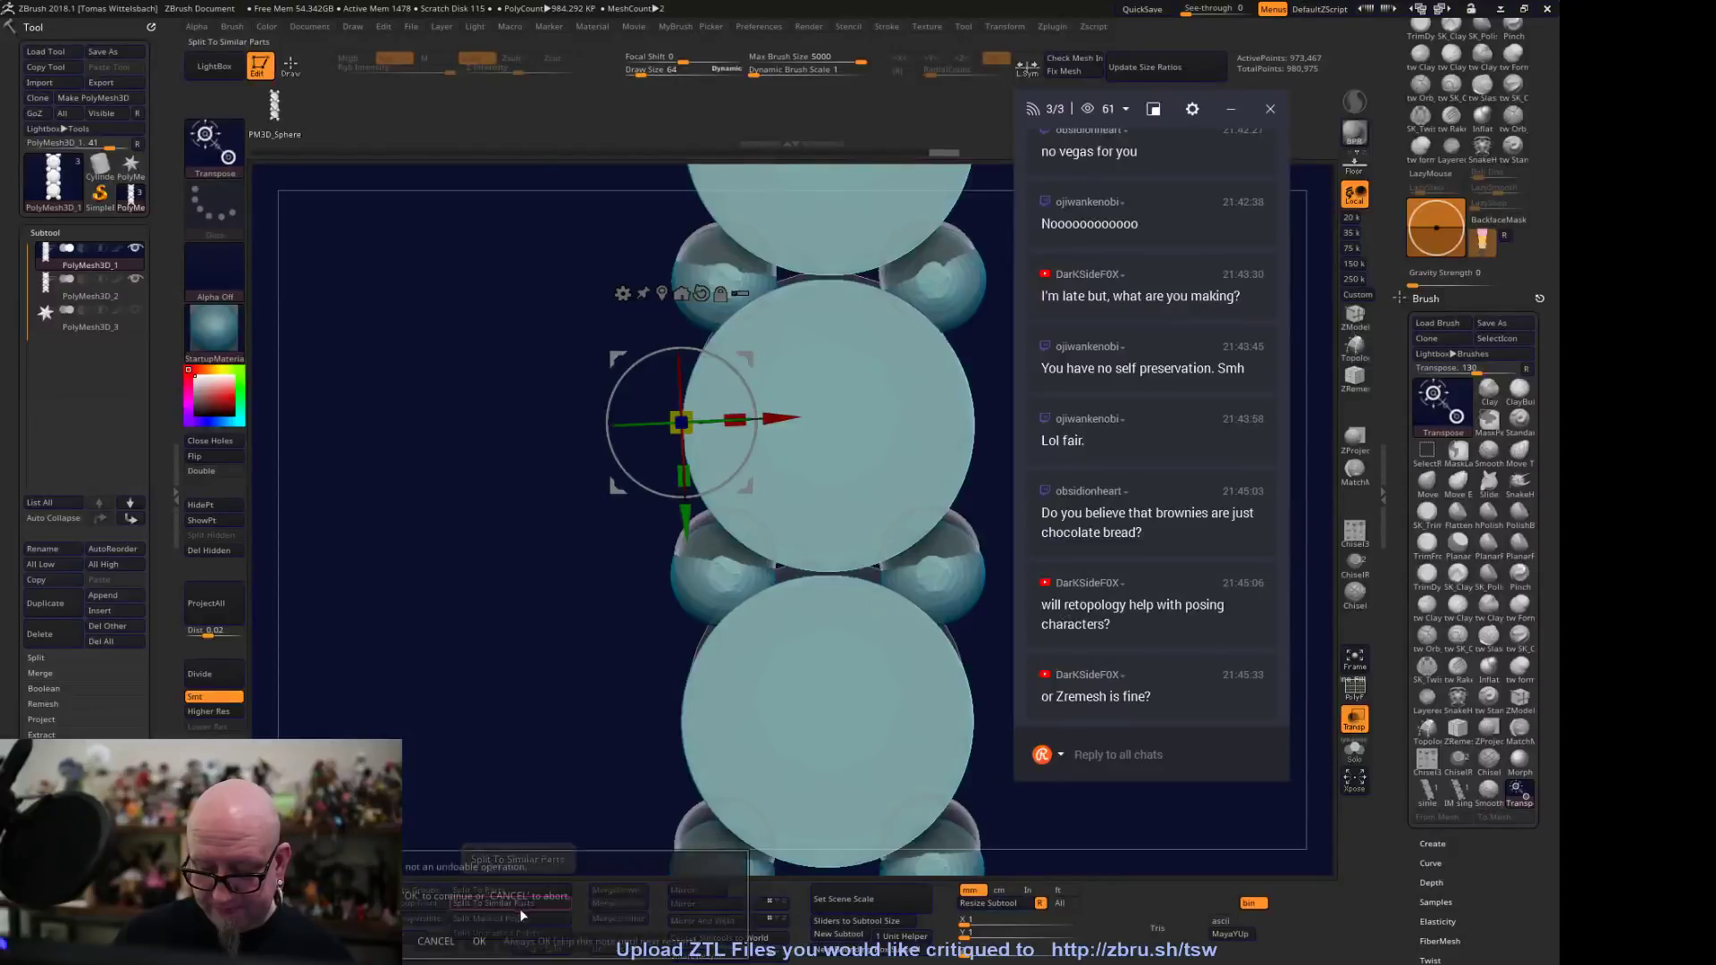
pyautogui.click(480, 941)
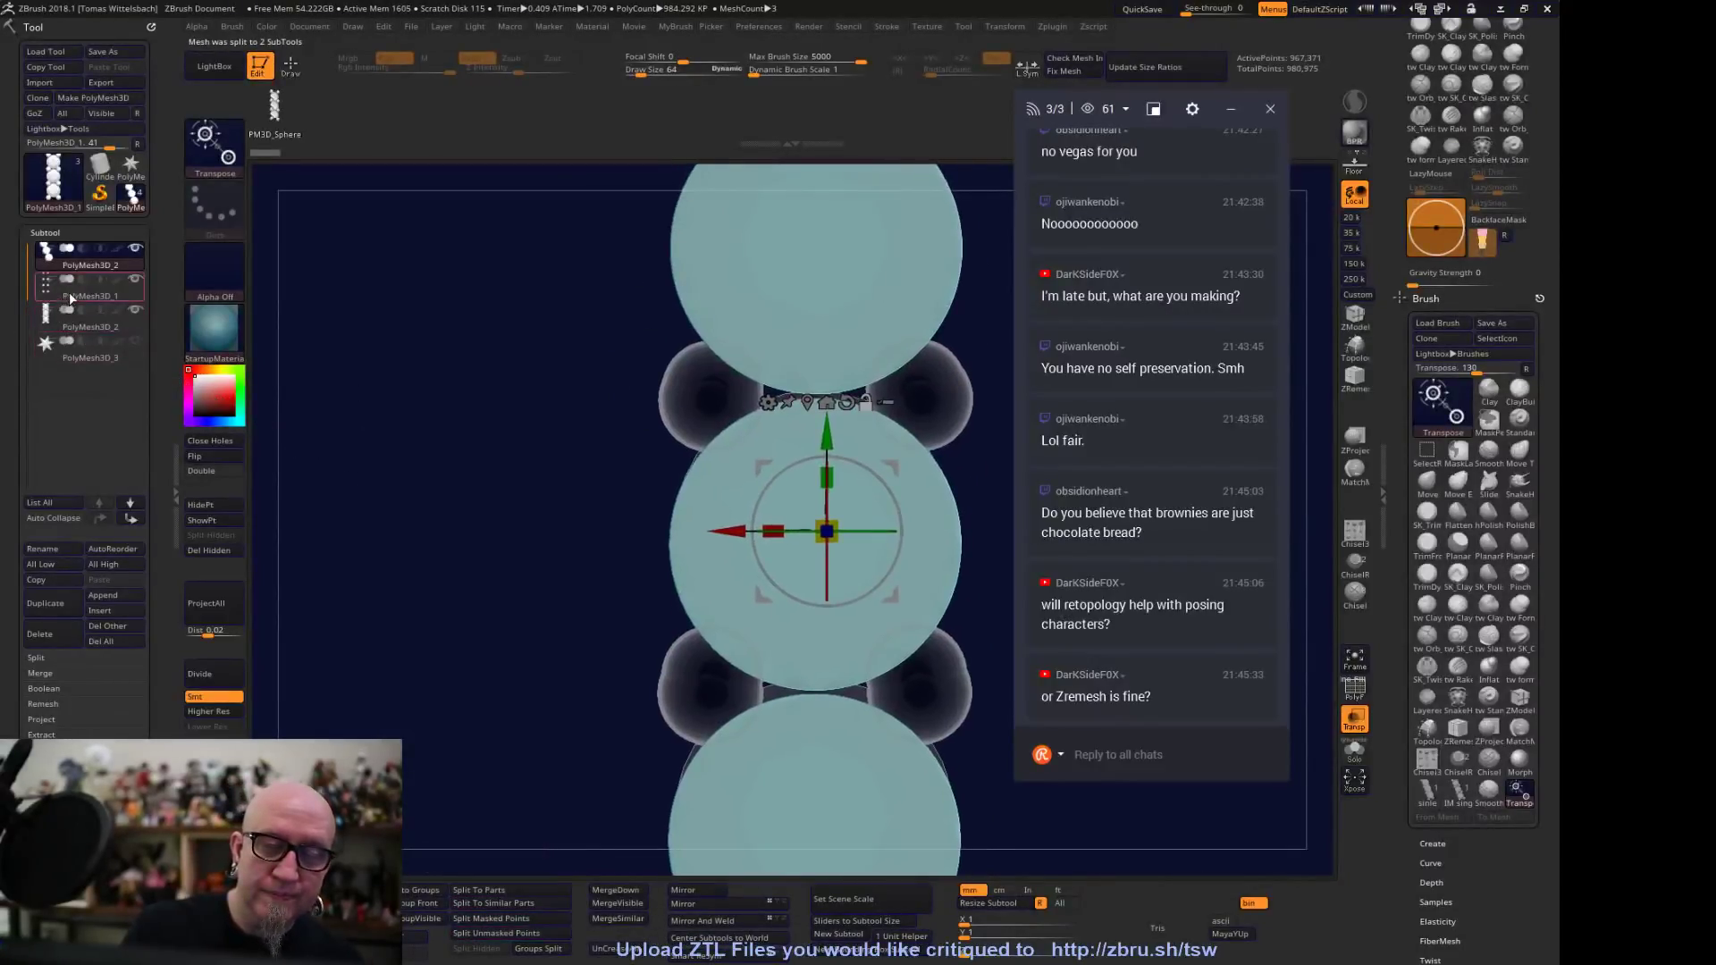
pyautogui.click(99, 329)
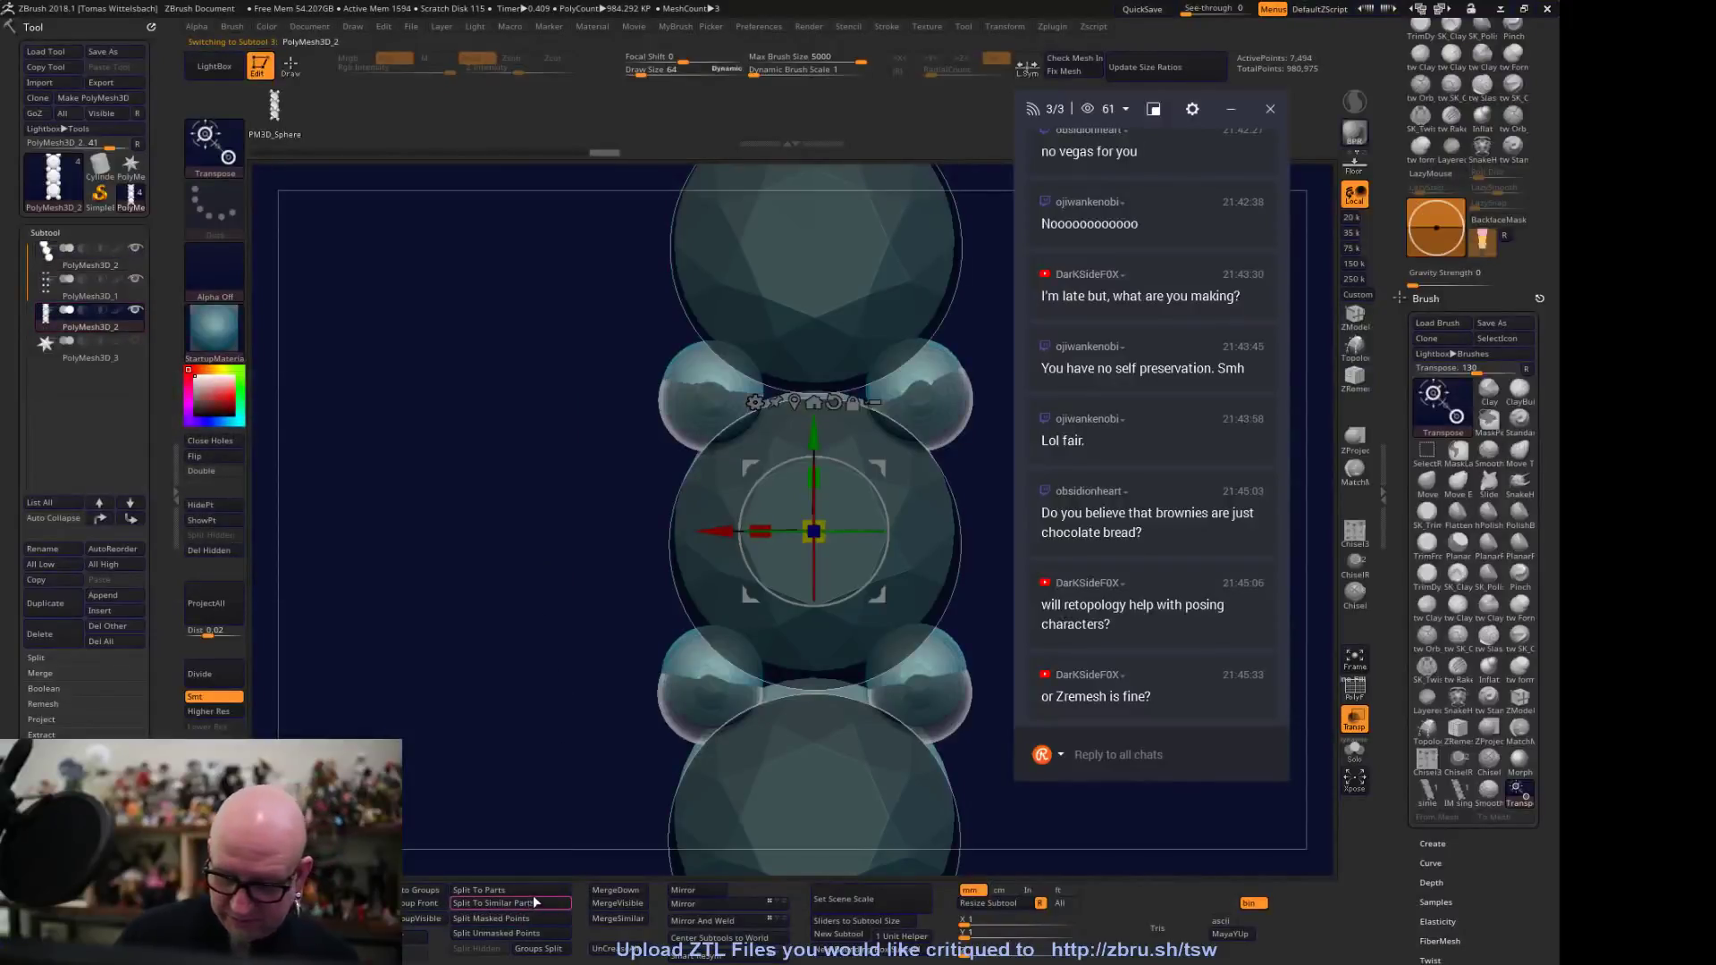
pyautogui.click(592, 892)
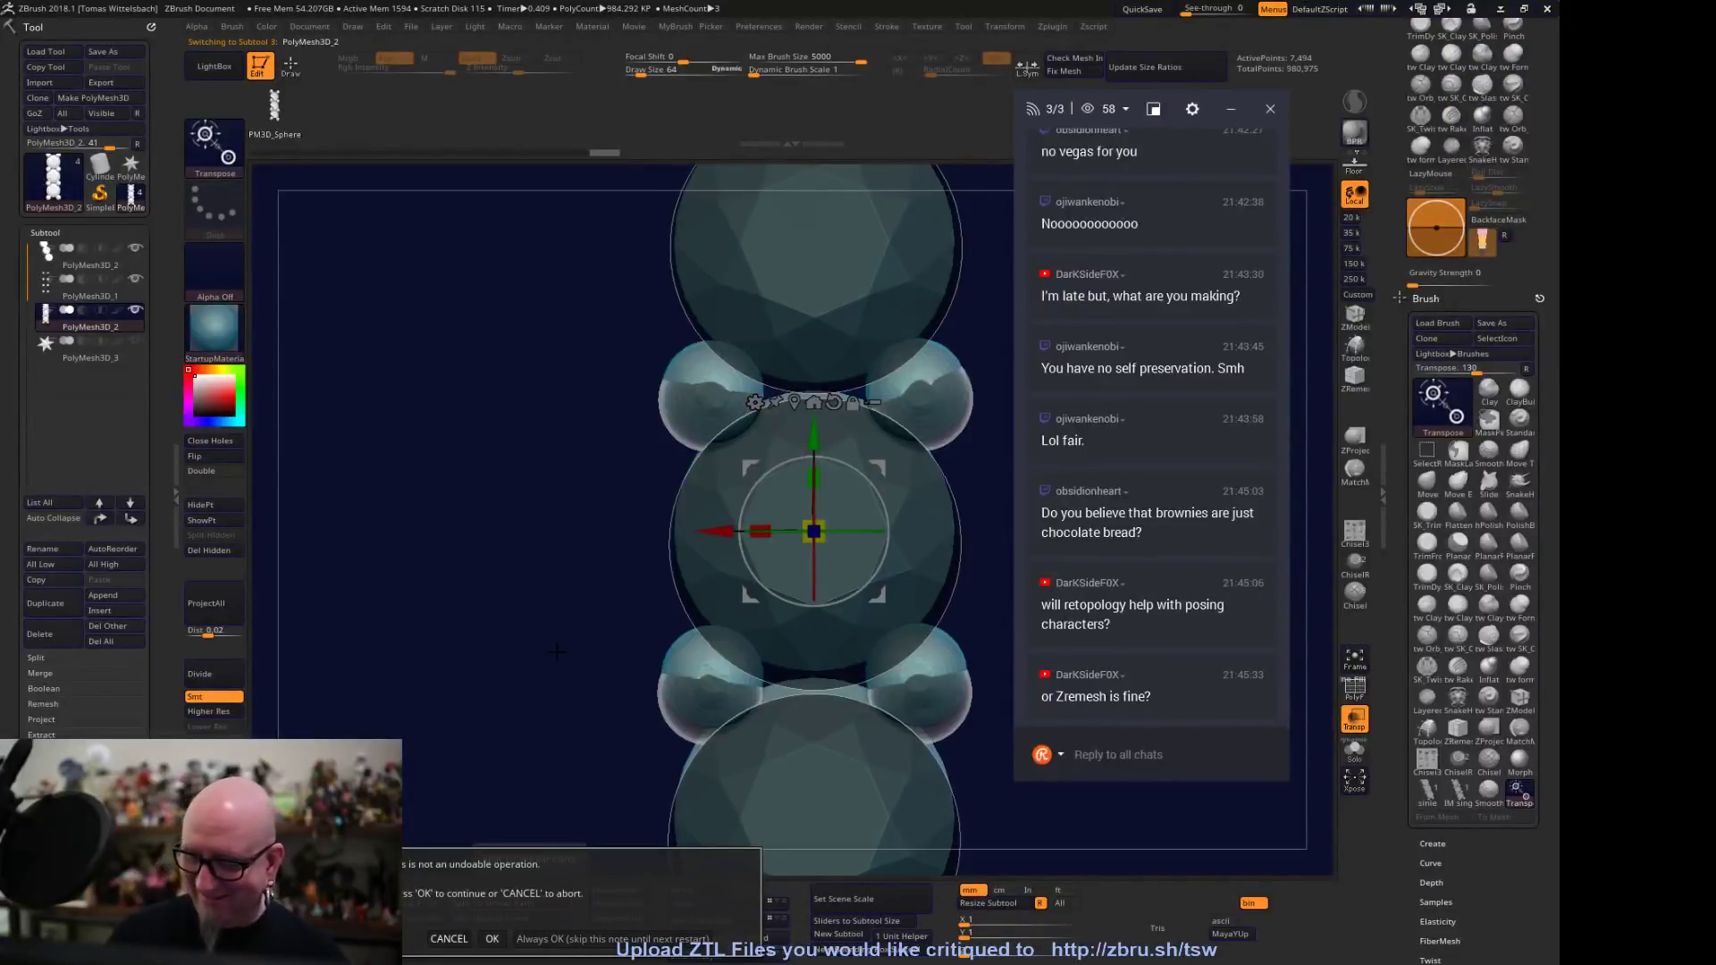
pyautogui.click(492, 939)
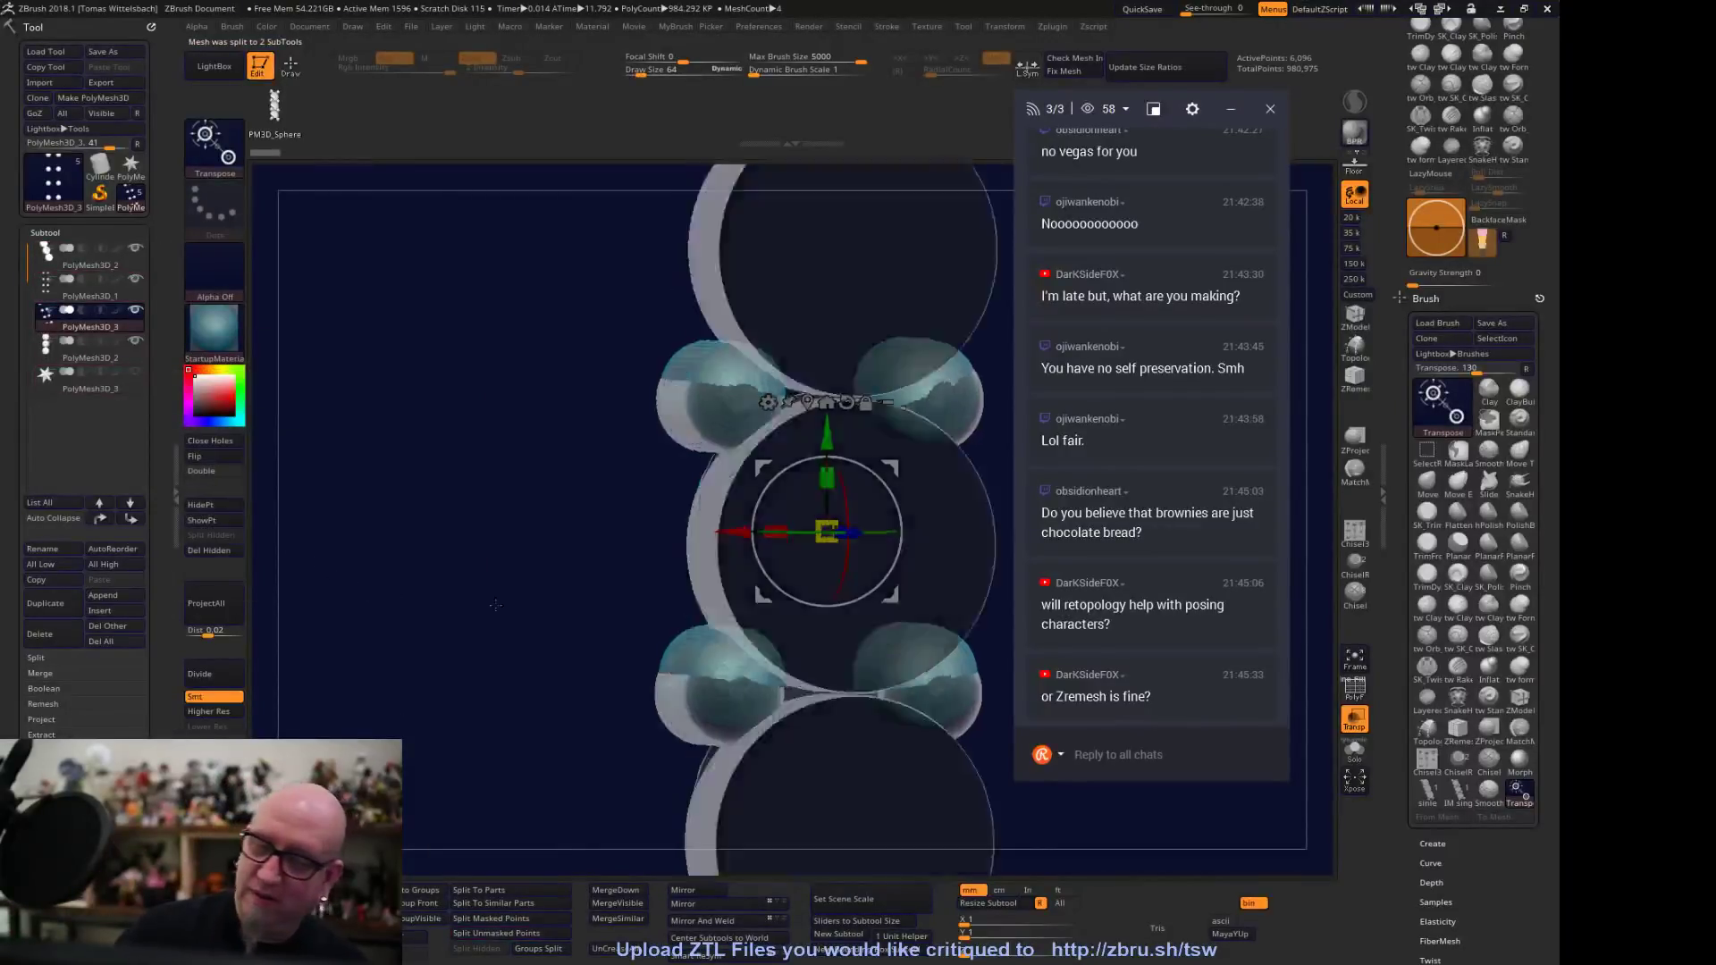
# Select the subtool holding the large flat discs and turn on the polyframe display
pyautogui.keyDown('ctrl'); pyautogui.moveTo(483, 607); pyautogui.dragTo(301, 540, button='right'); pyautogui.keyUp('ctrl')
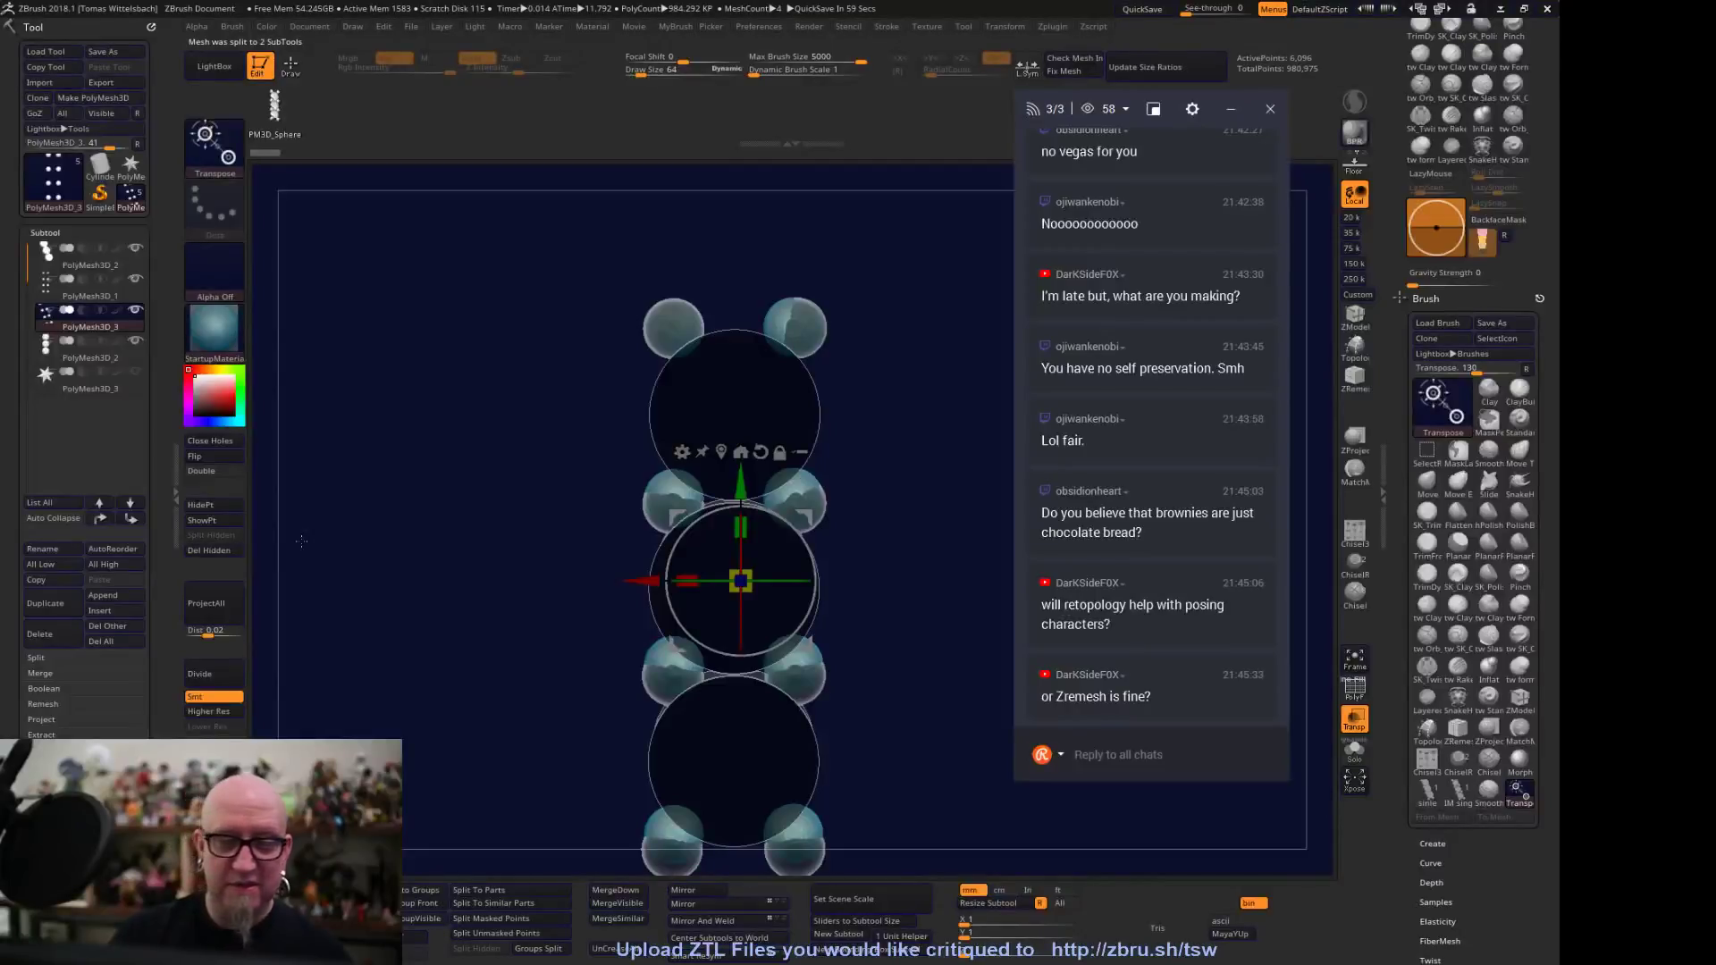
pyautogui.keyDown('alt'); pyautogui.moveTo(301, 540); pyautogui.dragTo(377, 364, button='right'); pyautogui.keyUp('alt')
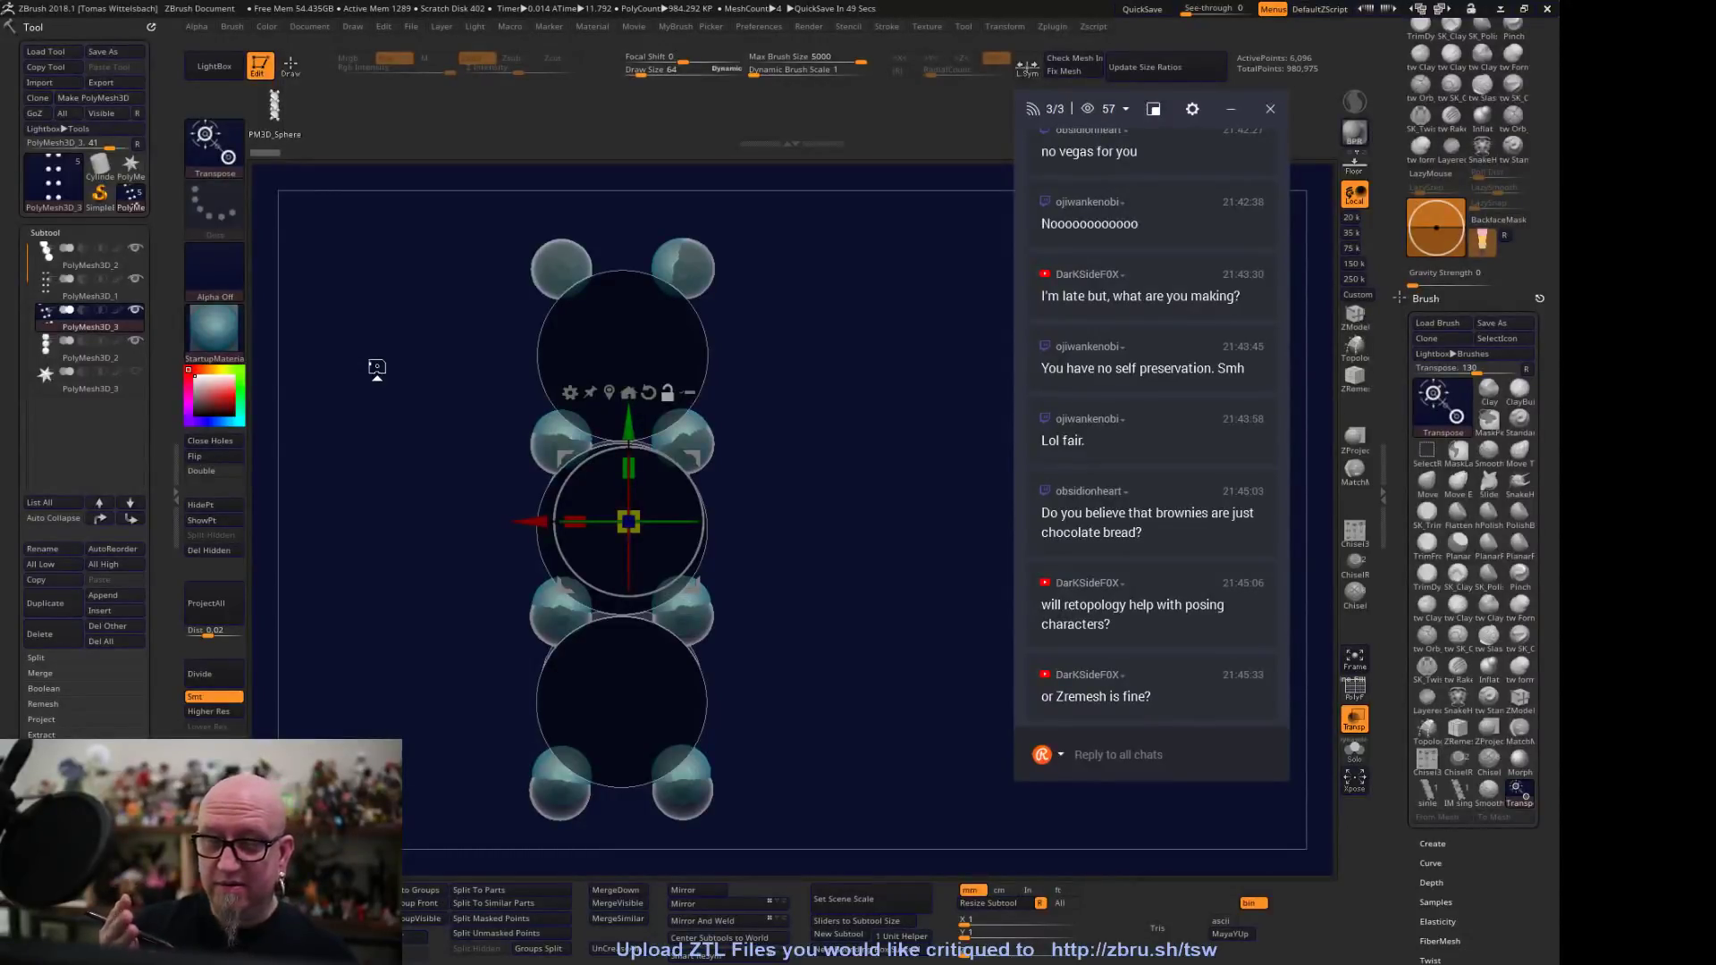
pyautogui.moveTo(376, 367); pyautogui.dragTo(739, 452)
pyautogui.keyDown('alt'); pyautogui.moveTo(725, 319); pyautogui.dragTo(818, 458); pyautogui.keyUp('alt')
pyautogui.keyDown('alt'); pyautogui.click(697, 440); pyautogui.keyUp('alt')
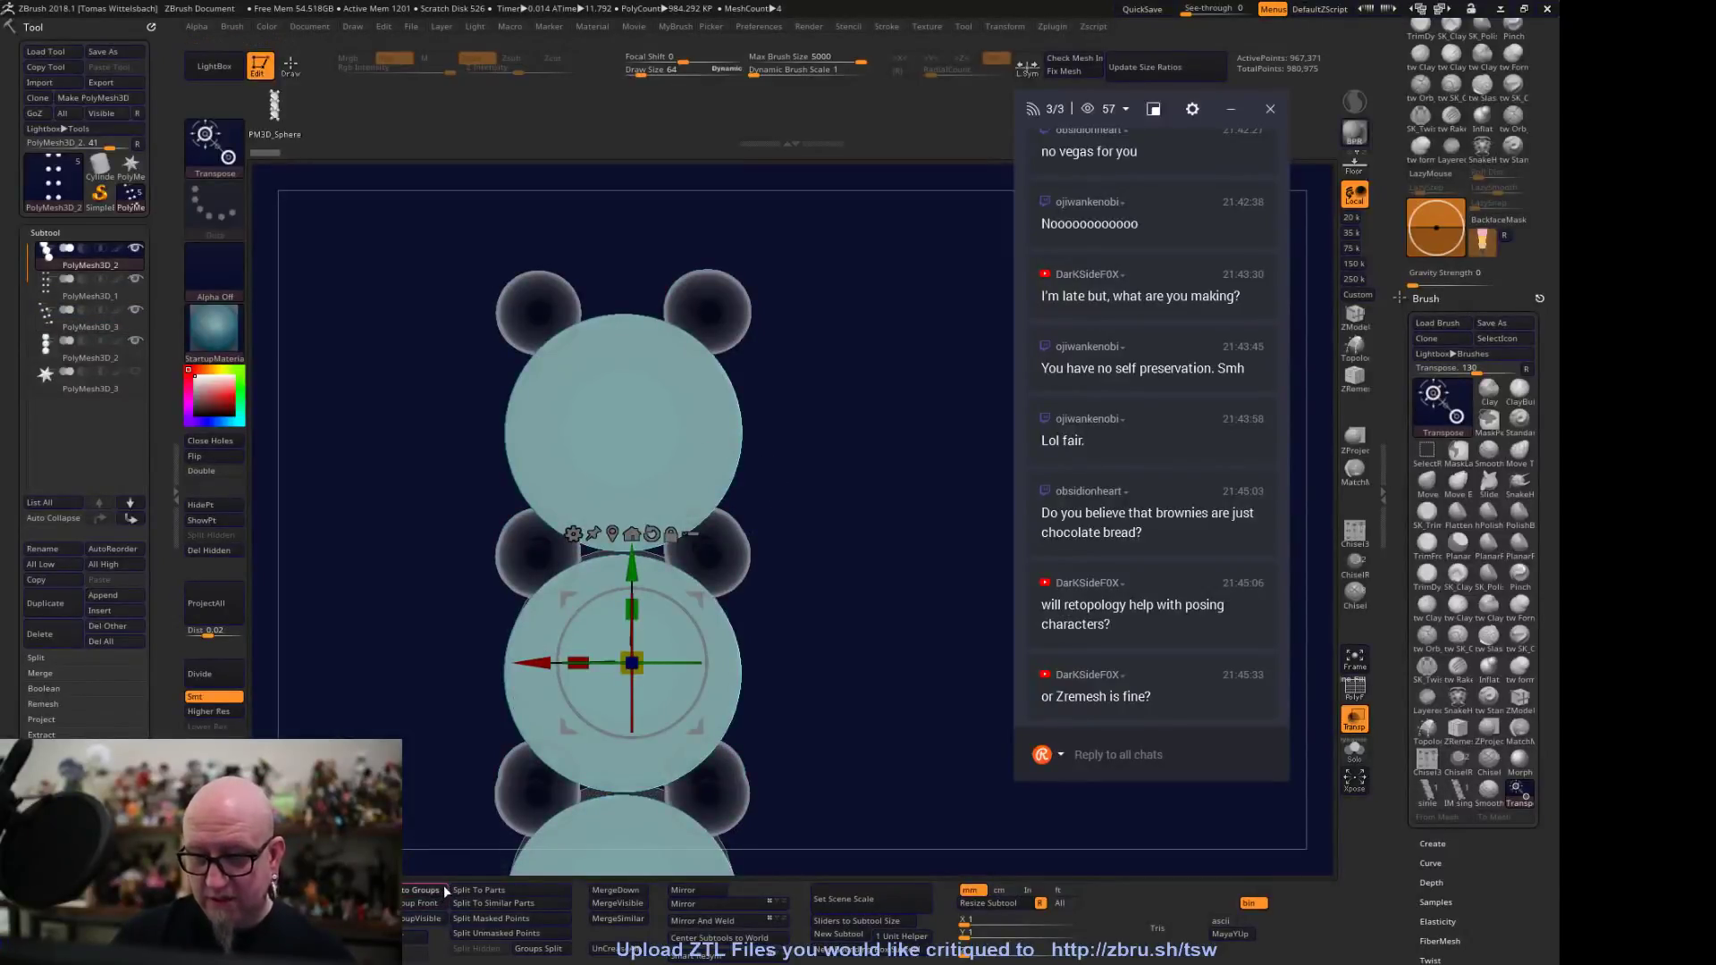
pyautogui.click(1356, 700)
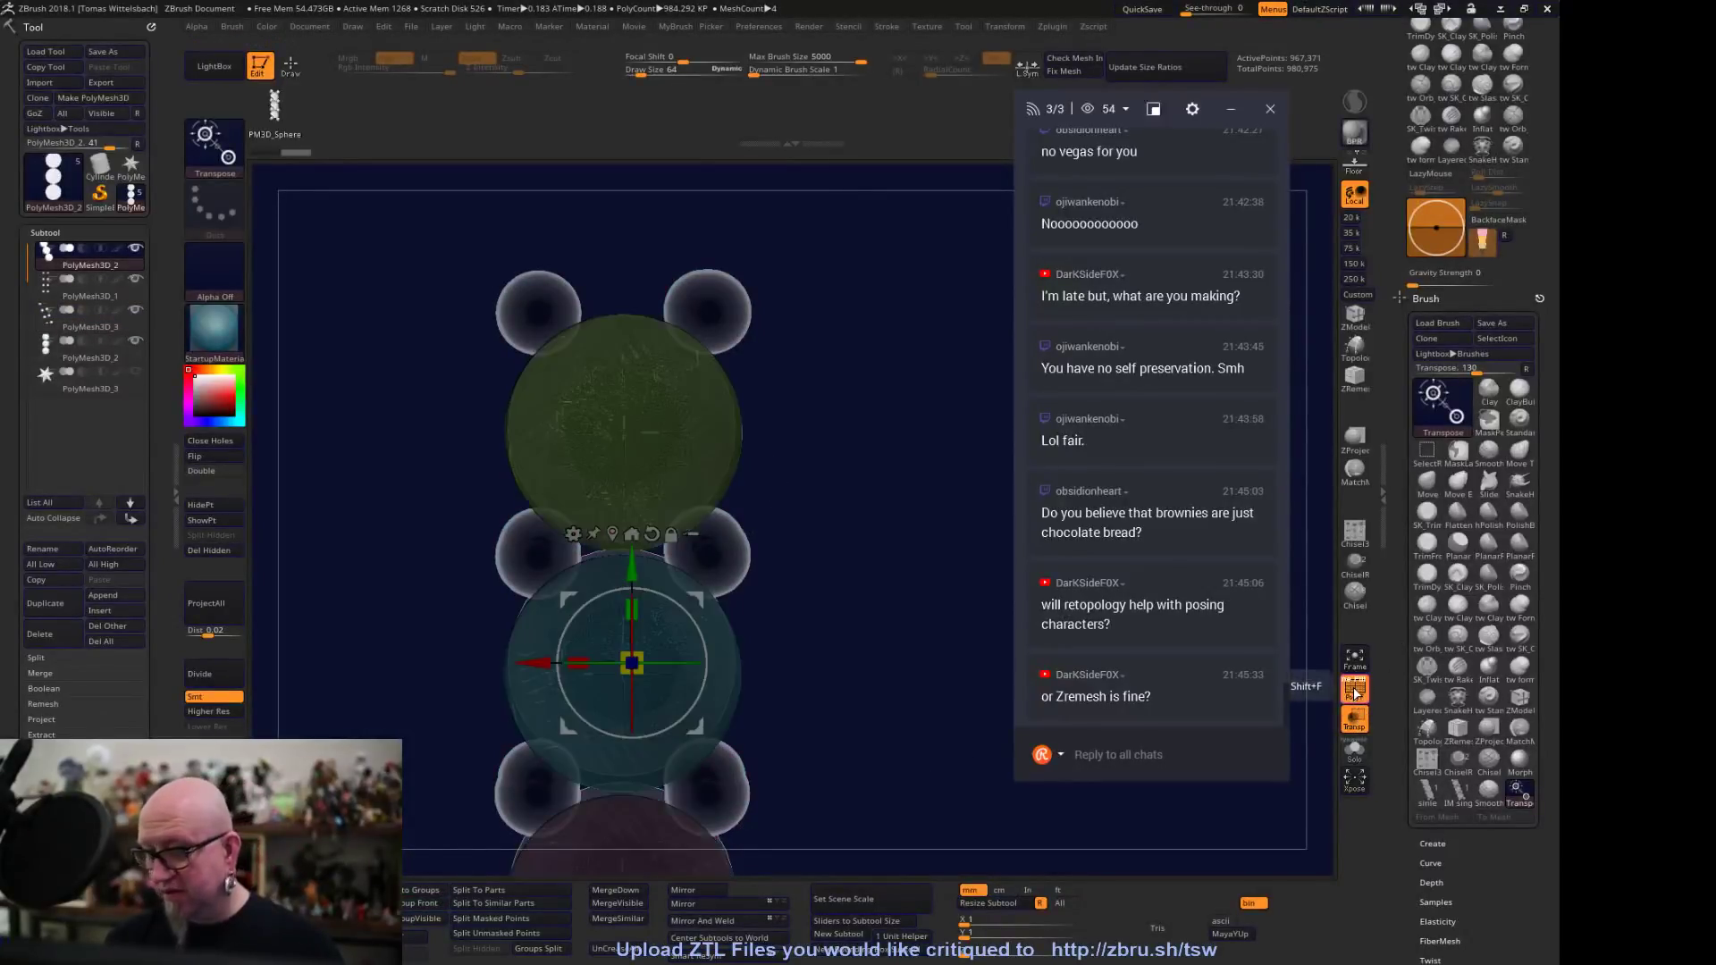
# Mask all discs except the top one, move that disc beside the strip and split the masked discs into their own subtool
pyautogui.moveTo(865, 529); pyautogui.dragTo(933, 535)
pyautogui.keyDown('ctrl'); pyautogui.click(688, 453); pyautogui.keyUp('ctrl')
pyautogui.moveTo(755, 386); pyautogui.dragTo(1057, 293)
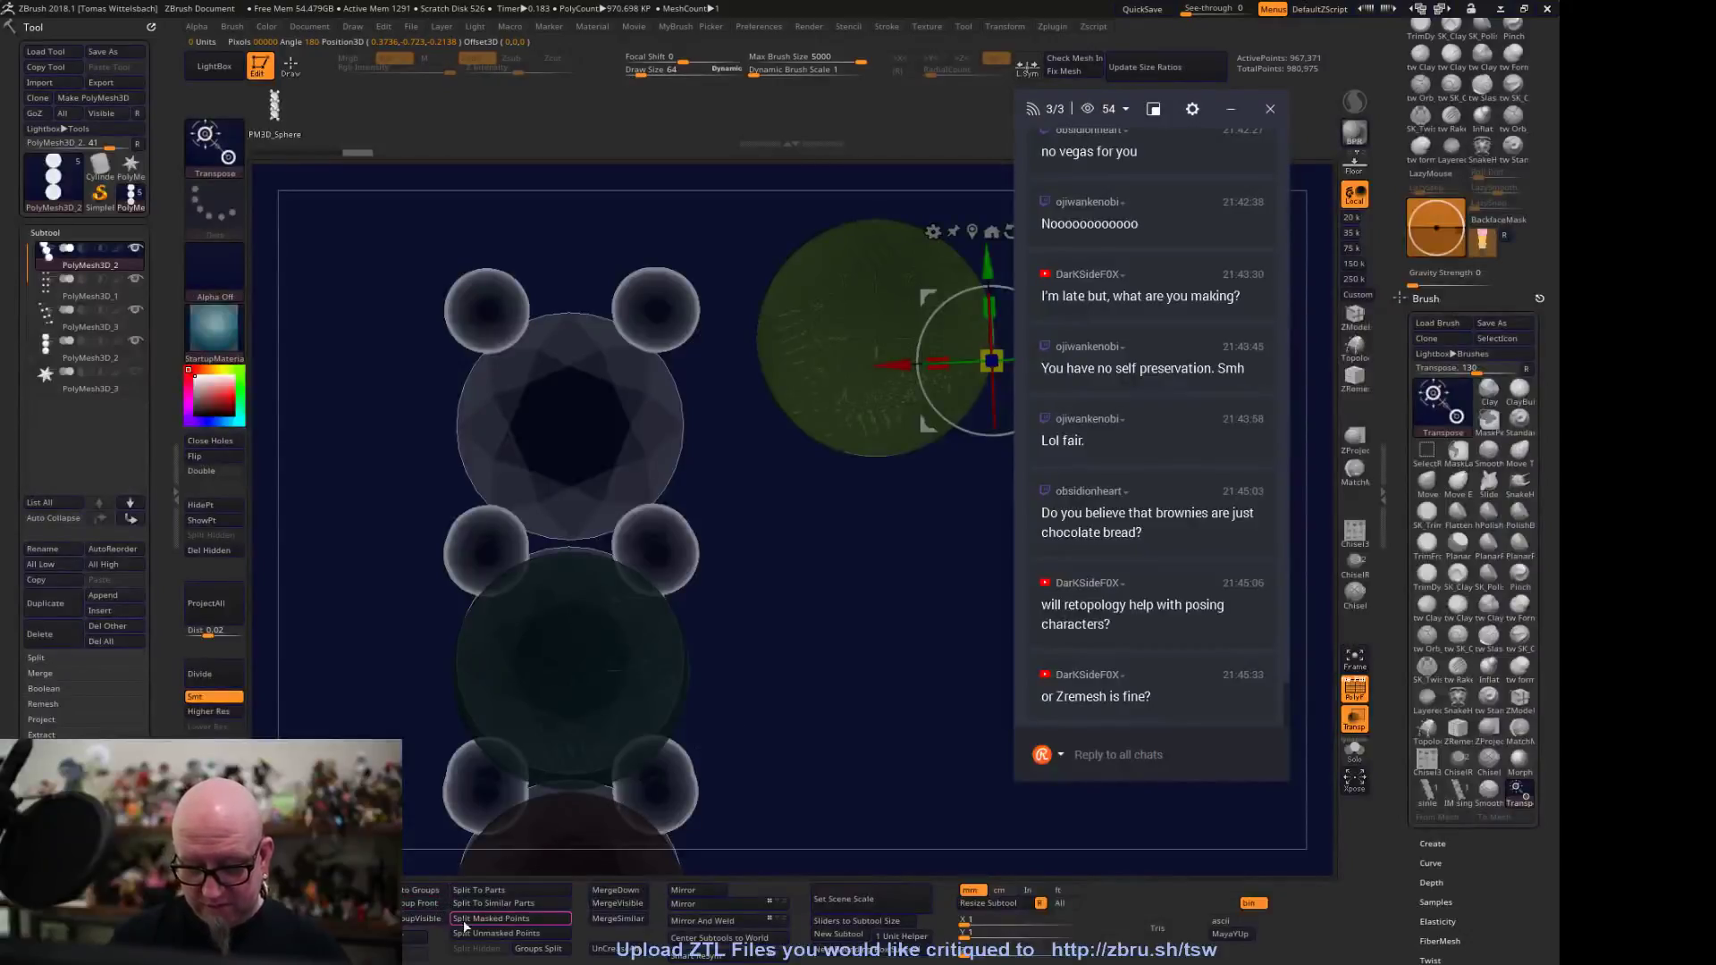
pyautogui.click(531, 917)
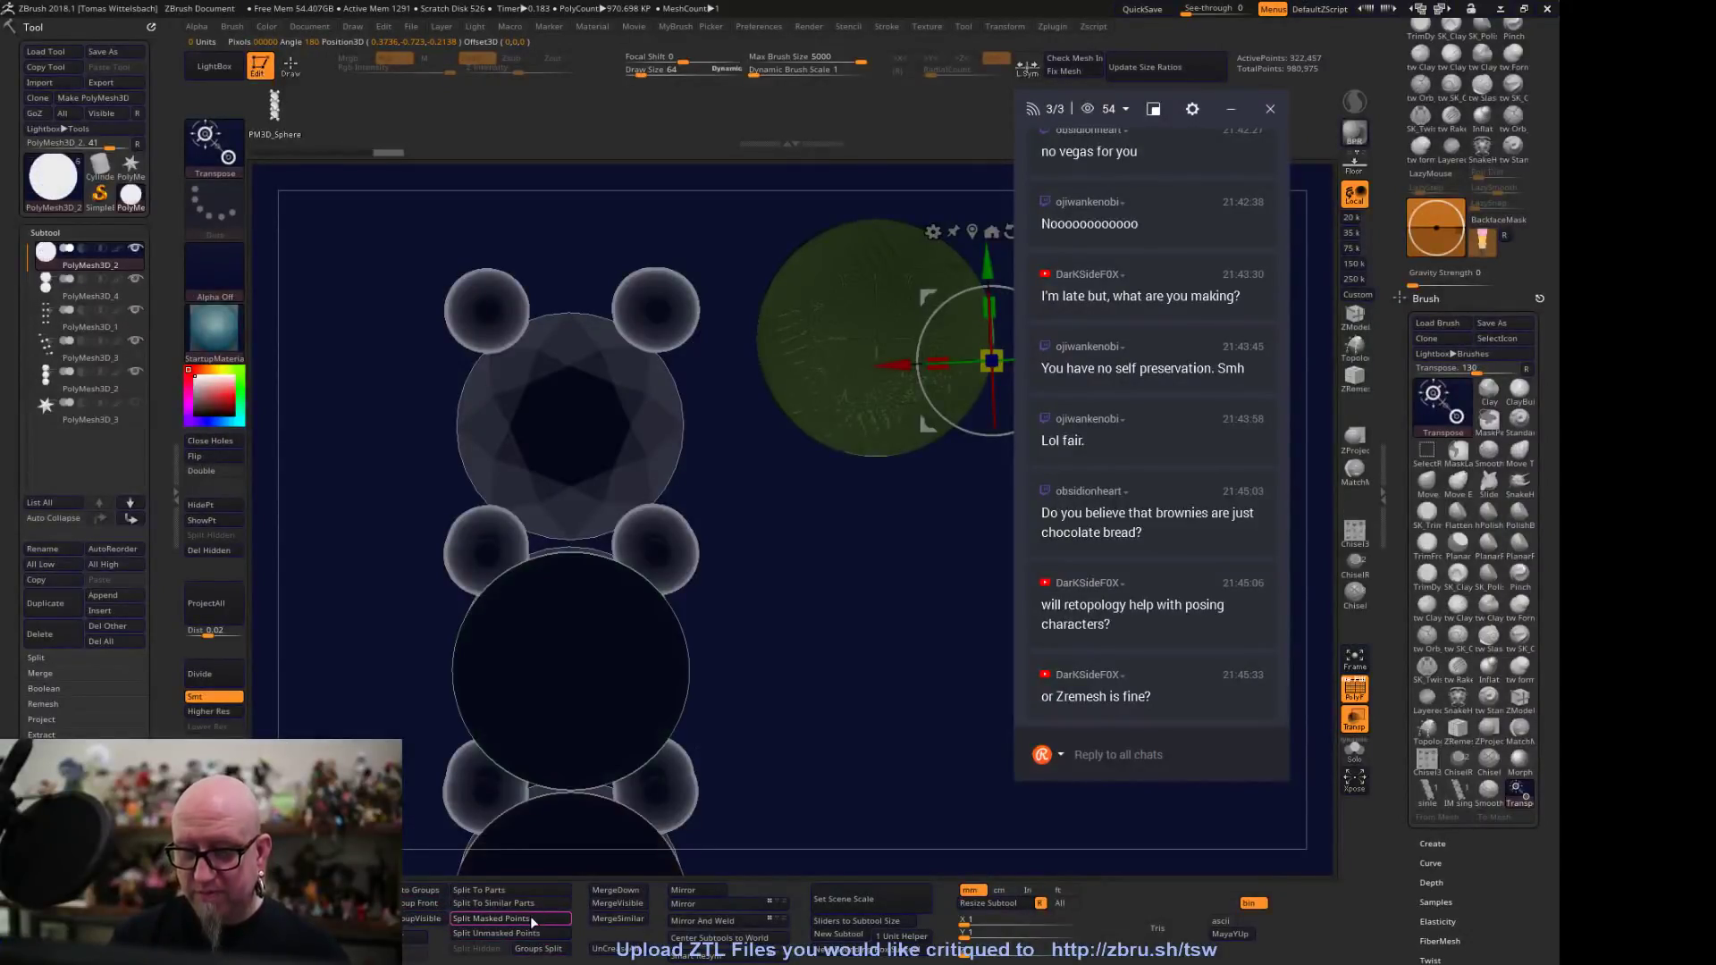
pyautogui.hotkey('ctrl', 'shift')
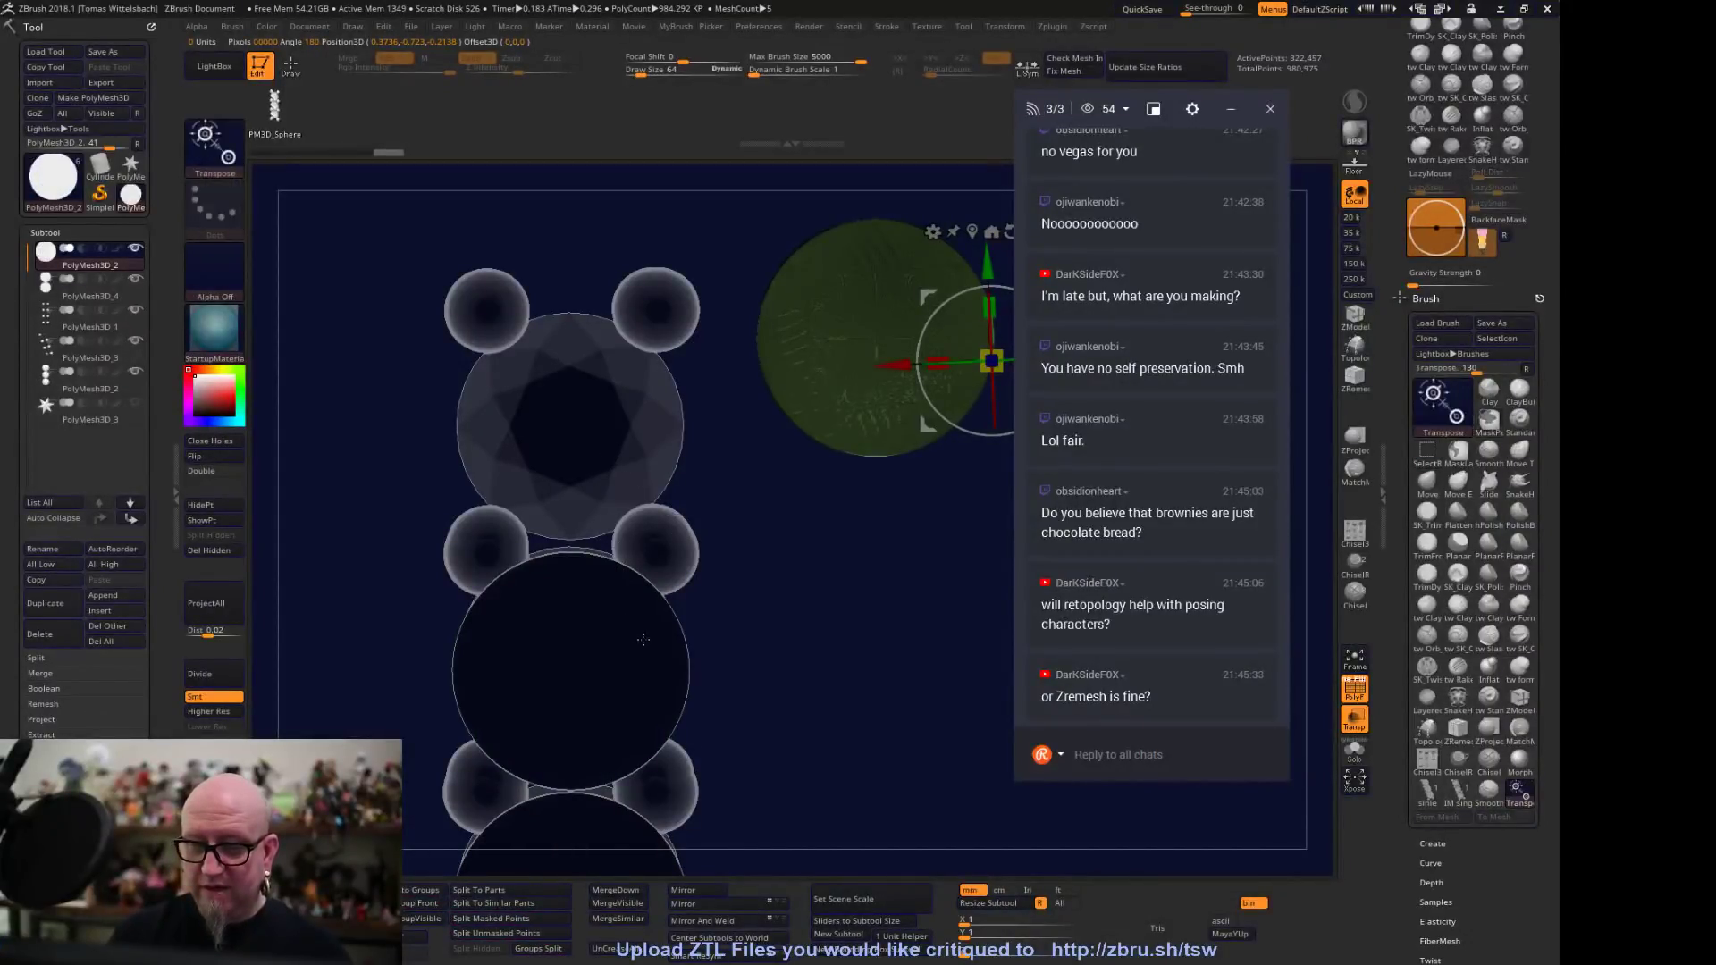
# Select the faceted stones subtool and move its top stone onto the separated disc
pyautogui.keyDown('alt'); pyautogui.click(640, 454); pyautogui.keyUp('alt')
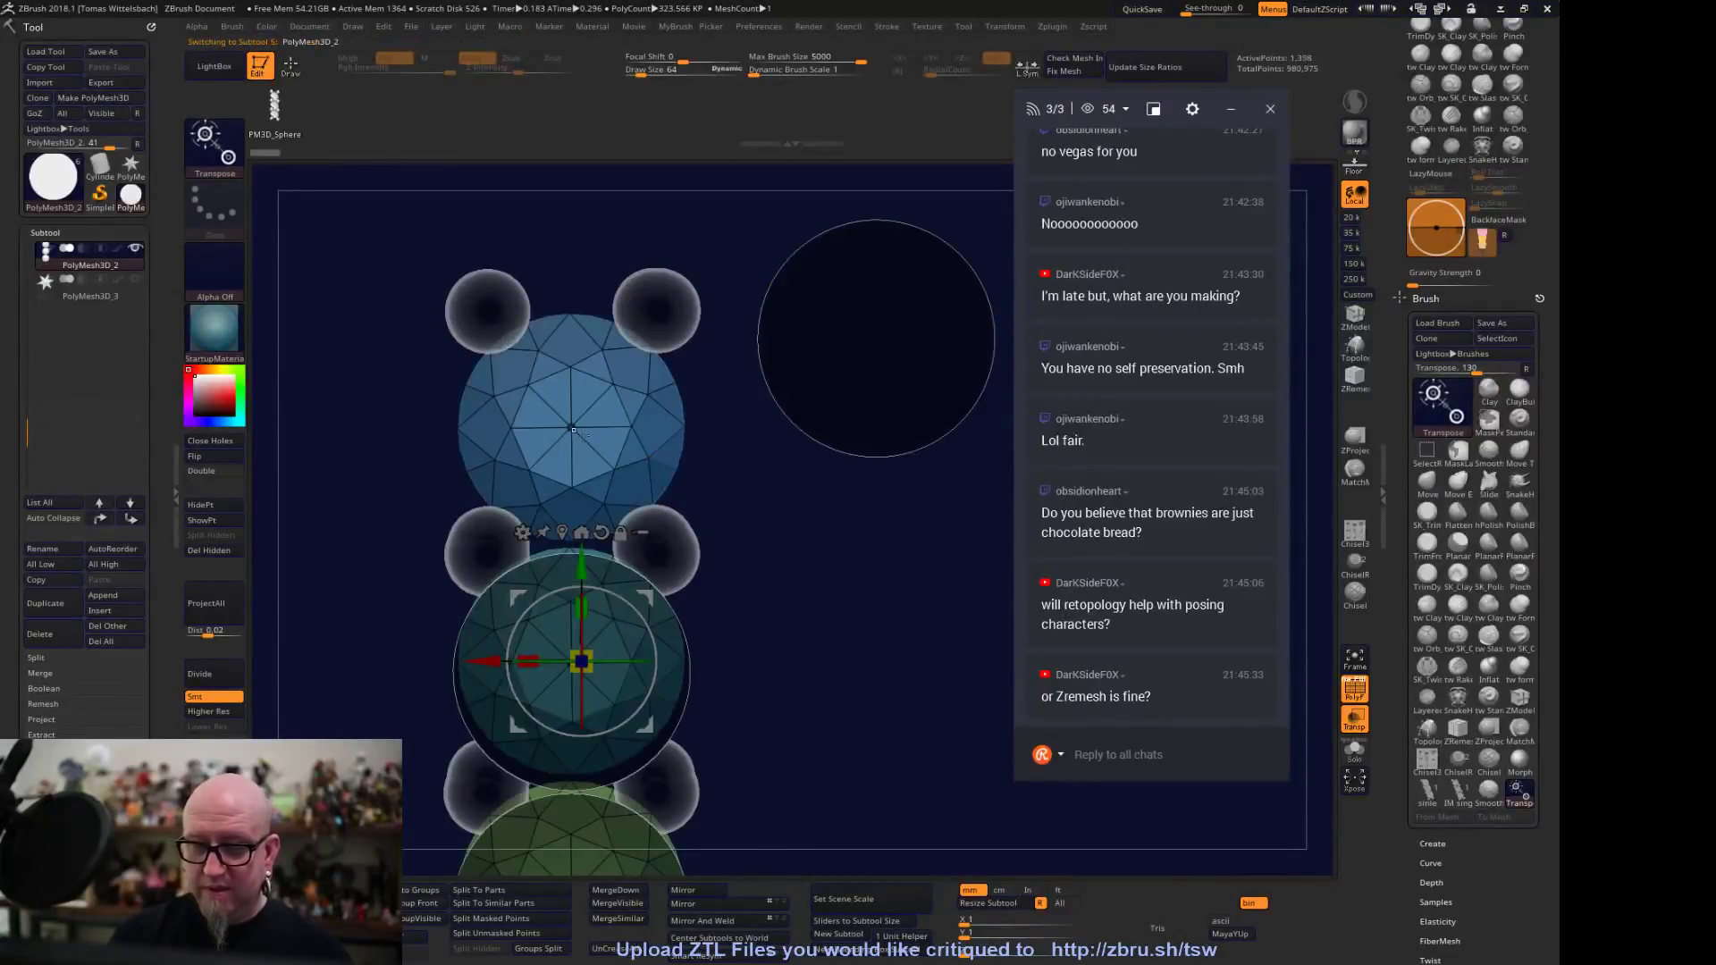
pyautogui.moveTo(657, 498); pyautogui.dragTo(958, 414)
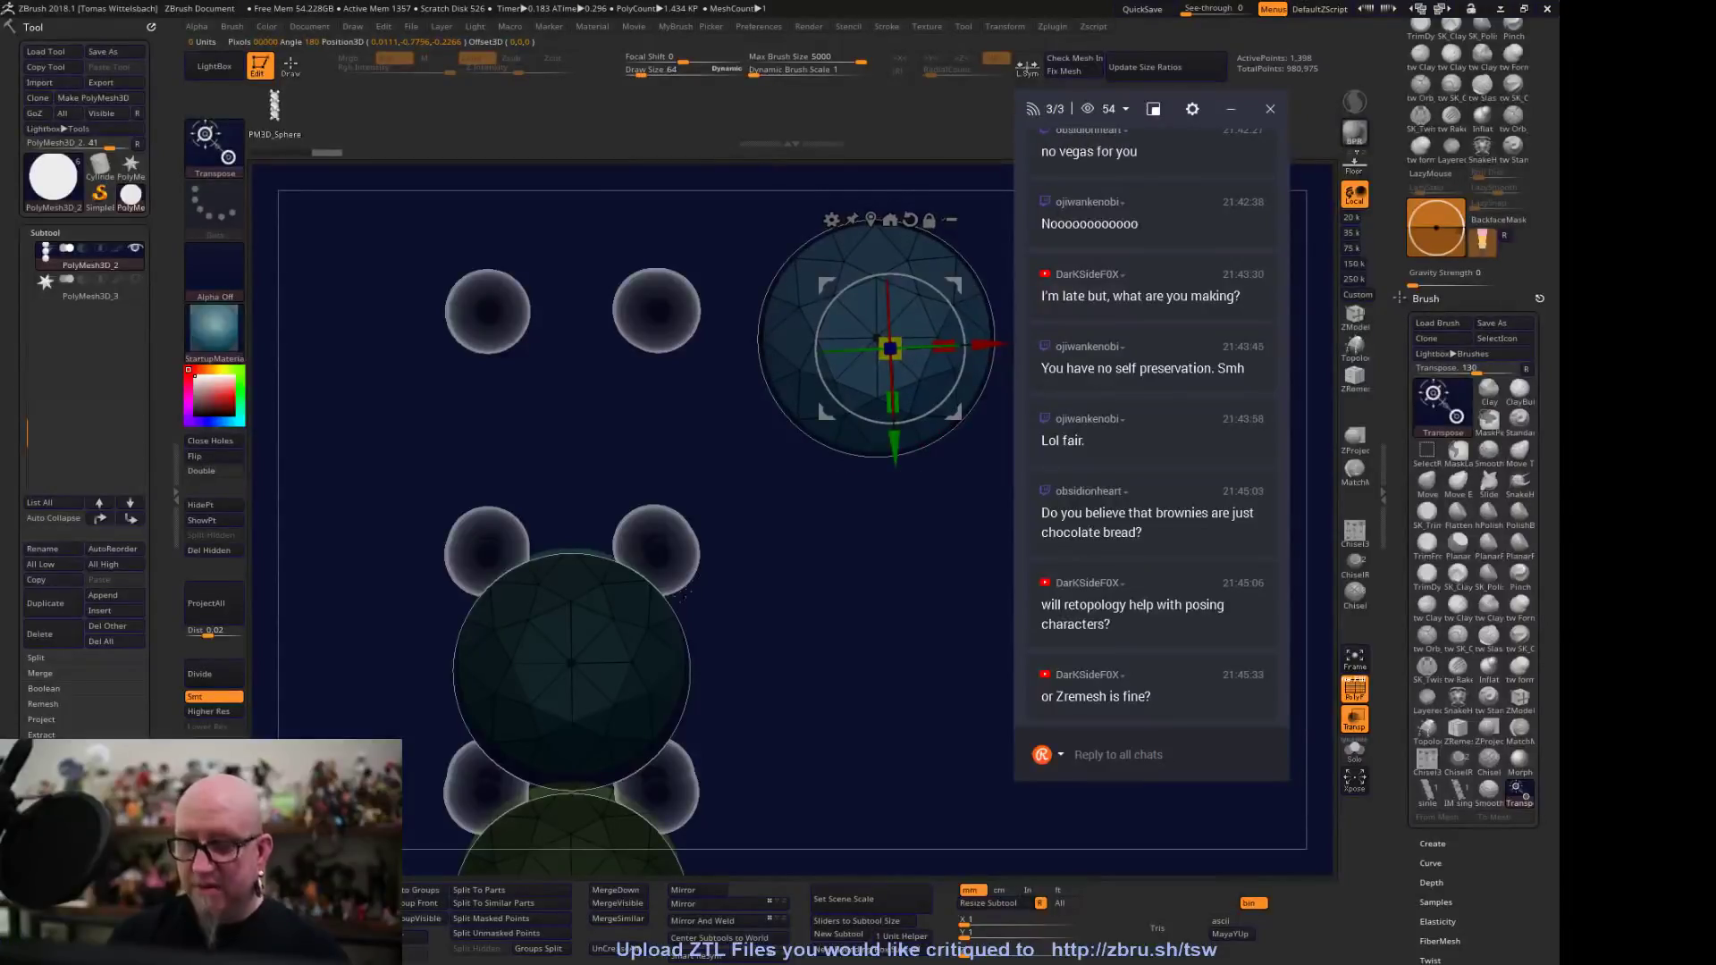
# Split the masked faceted stones into their own subtool and select the subtool holding the pins
pyautogui.click(505, 902)
pyautogui.keyDown('alt'); pyautogui.moveTo(780, 528); pyautogui.dragTo(641, 582); pyautogui.keyUp('alt')
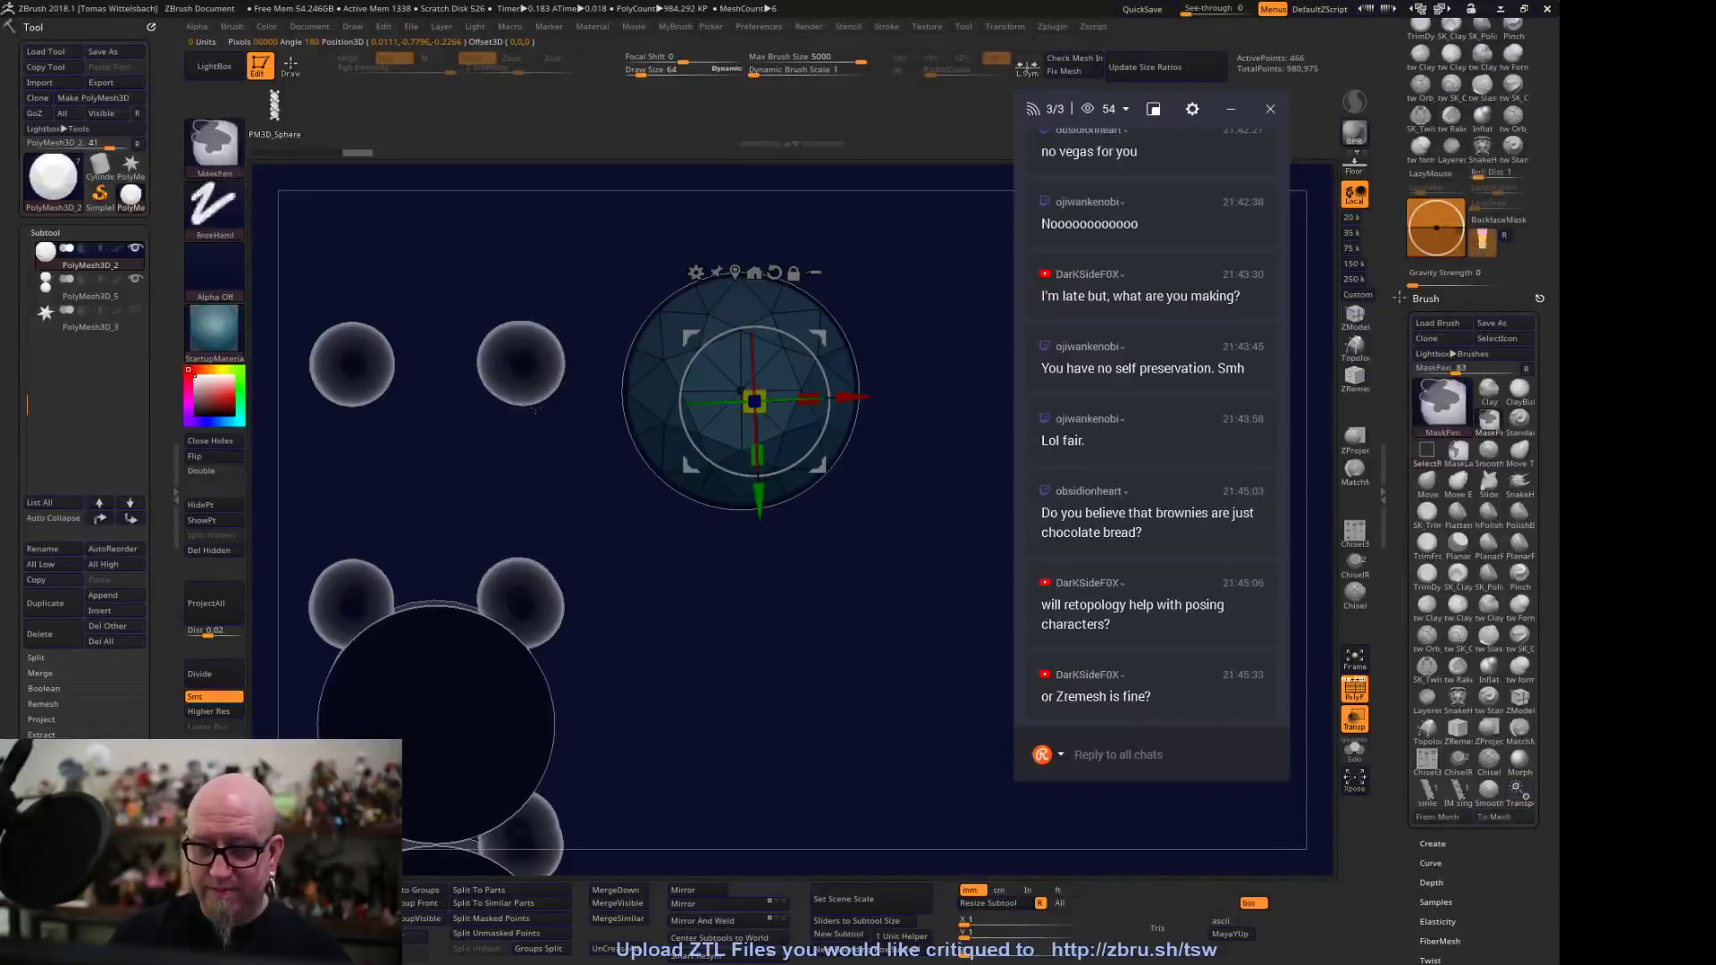
pyautogui.keyDown('alt'); pyautogui.click(542, 590); pyautogui.keyUp('alt')
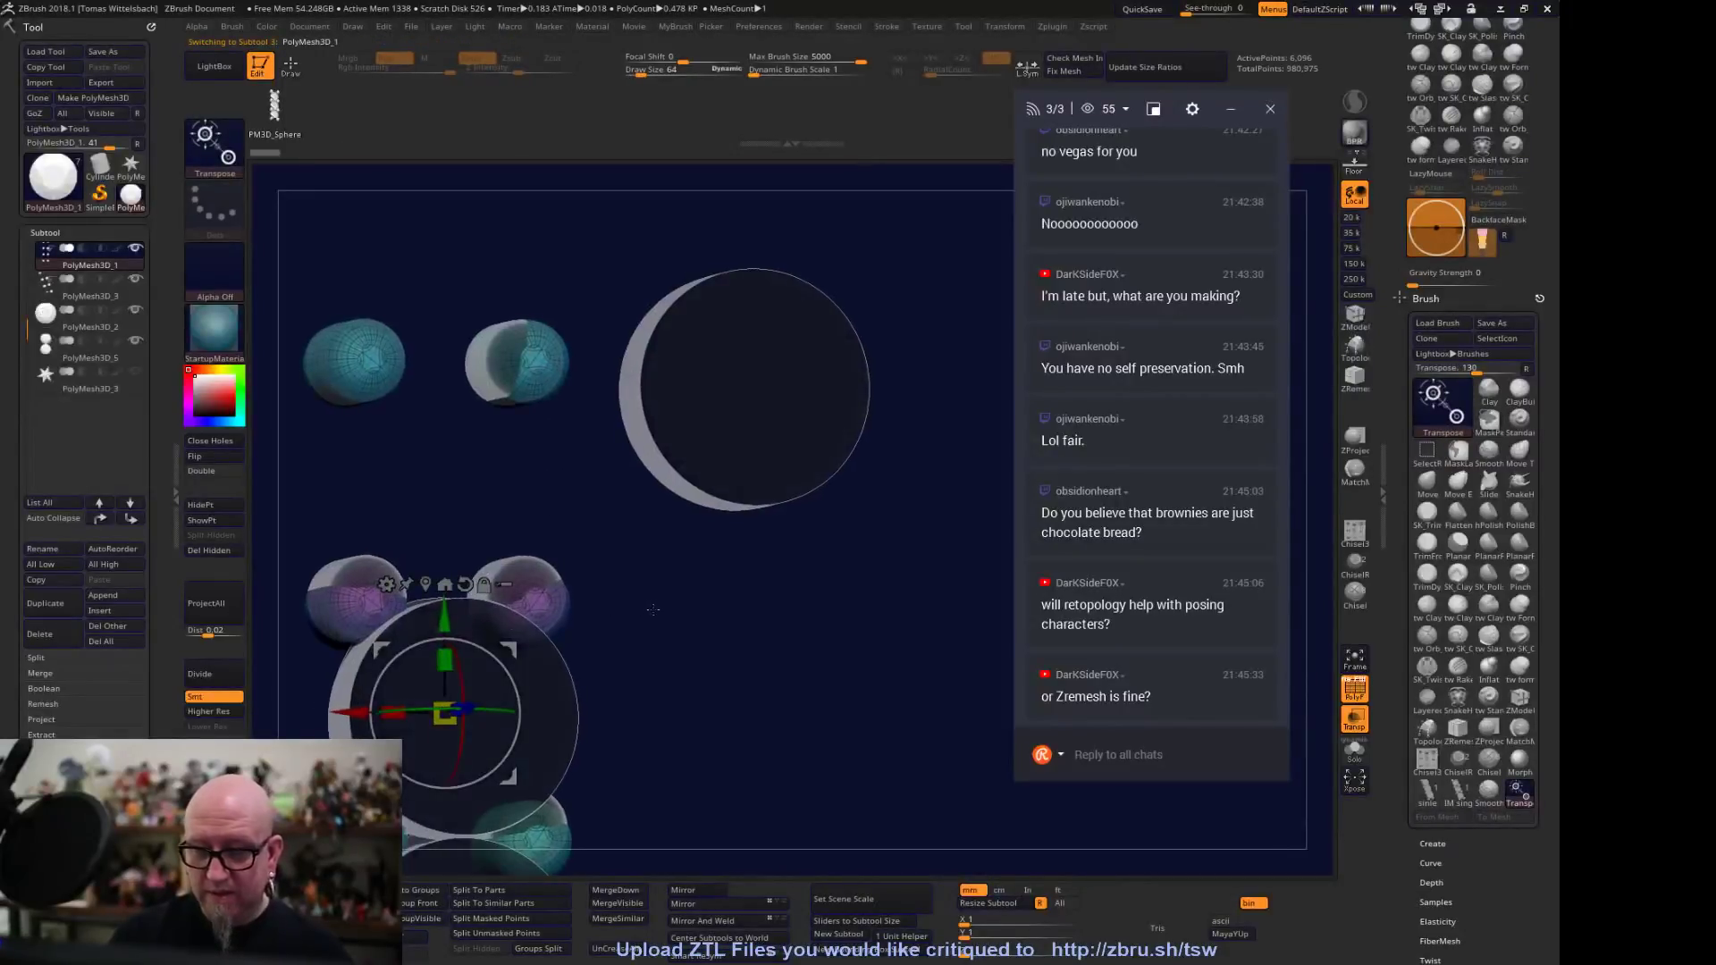
pyautogui.keyDown('alt'); pyautogui.moveTo(591, 570); pyautogui.dragTo(663, 600); pyautogui.keyUp('alt')
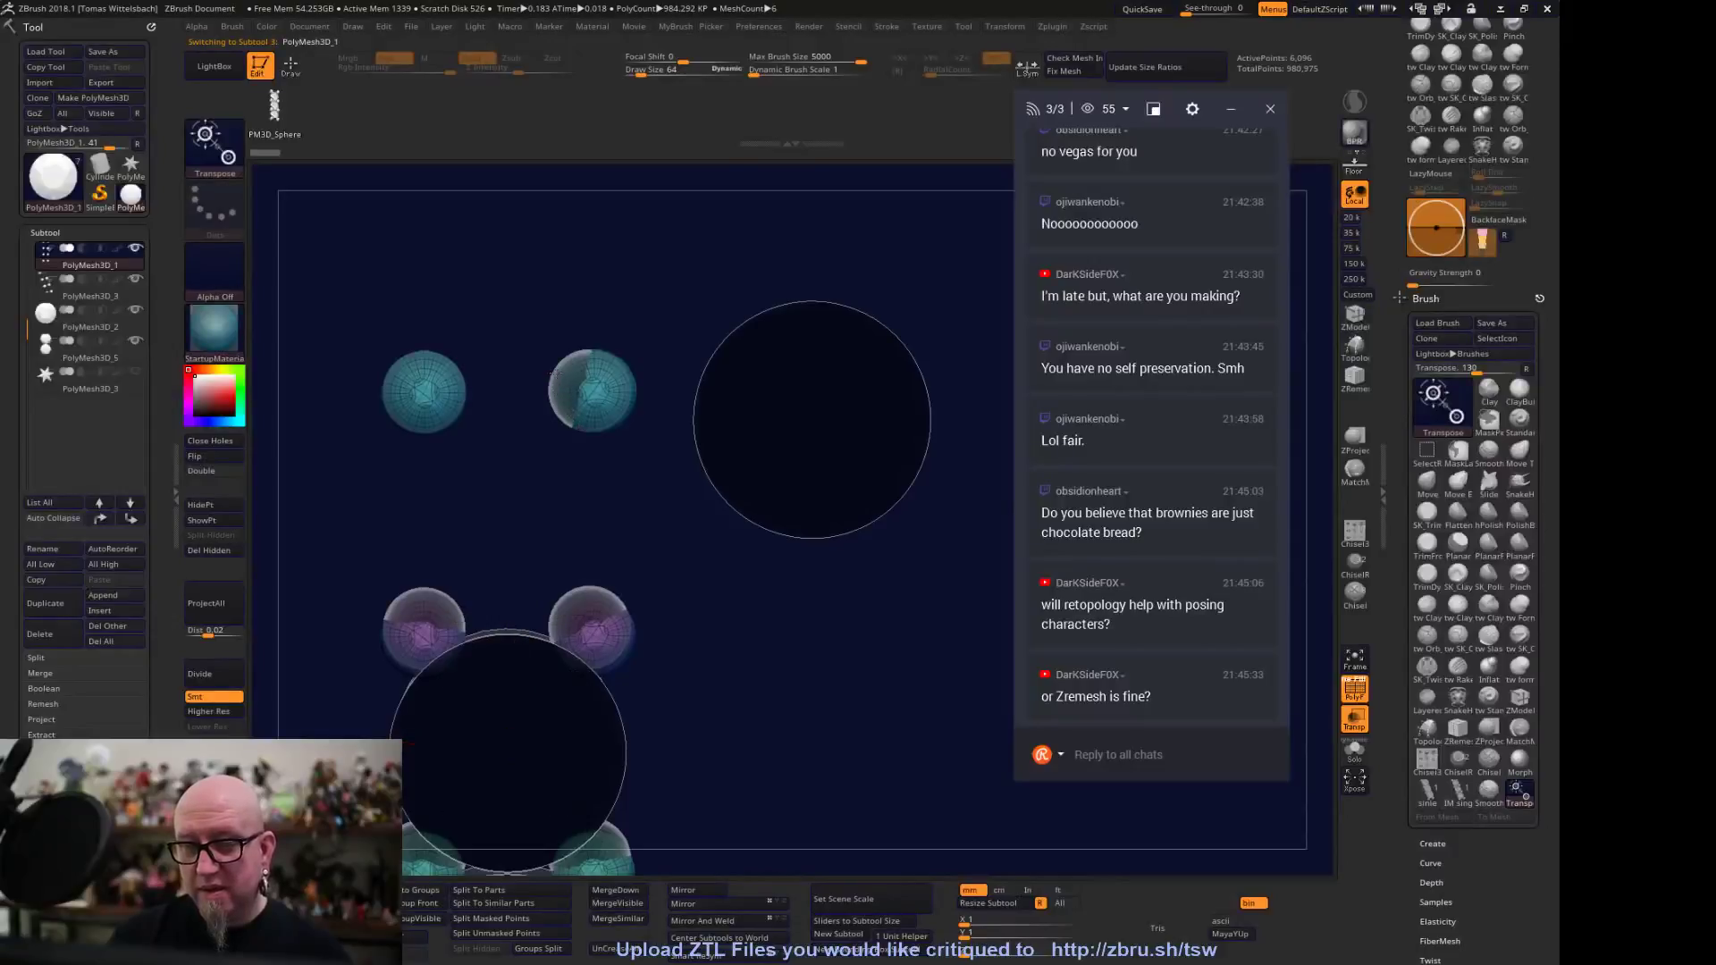
pyautogui.keyDown('alt'); pyautogui.click(598, 582); pyautogui.keyUp('alt')
# Mask all pins except the top pair, move that pair onto the separated disc and split the masked pins into their own subtool
pyautogui.moveTo(566, 487); pyautogui.dragTo(623, 521)
pyautogui.click(590, 411)
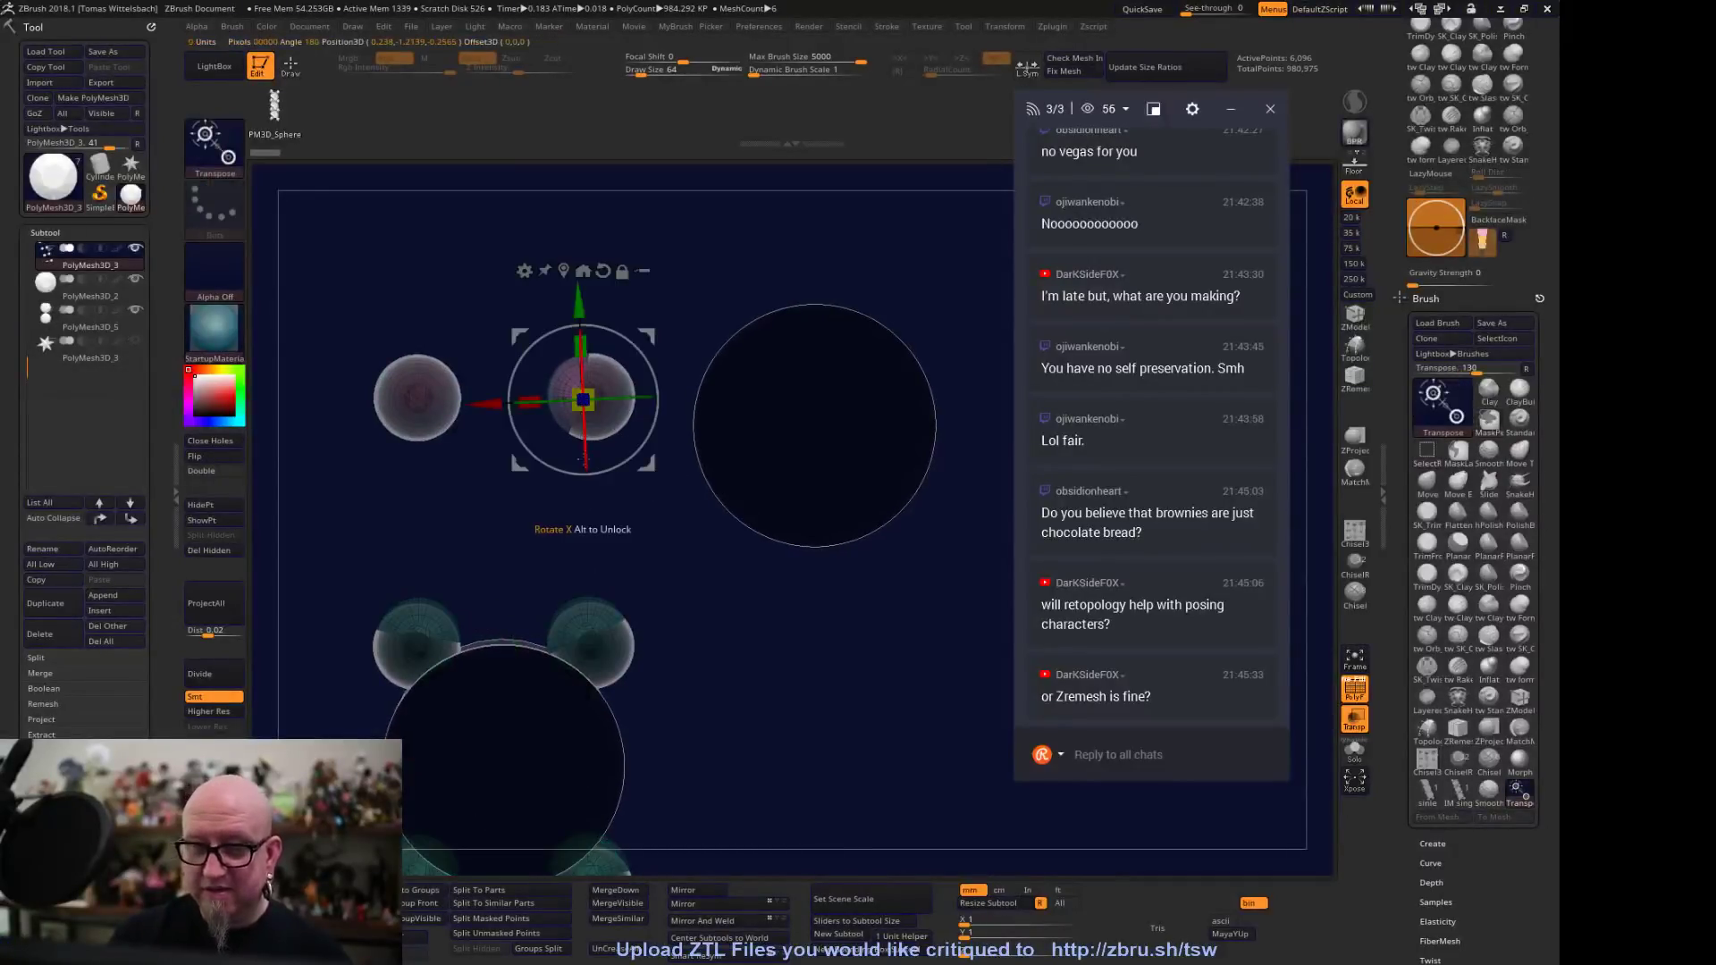
pyautogui.moveTo(643, 459); pyautogui.dragTo(952, 366)
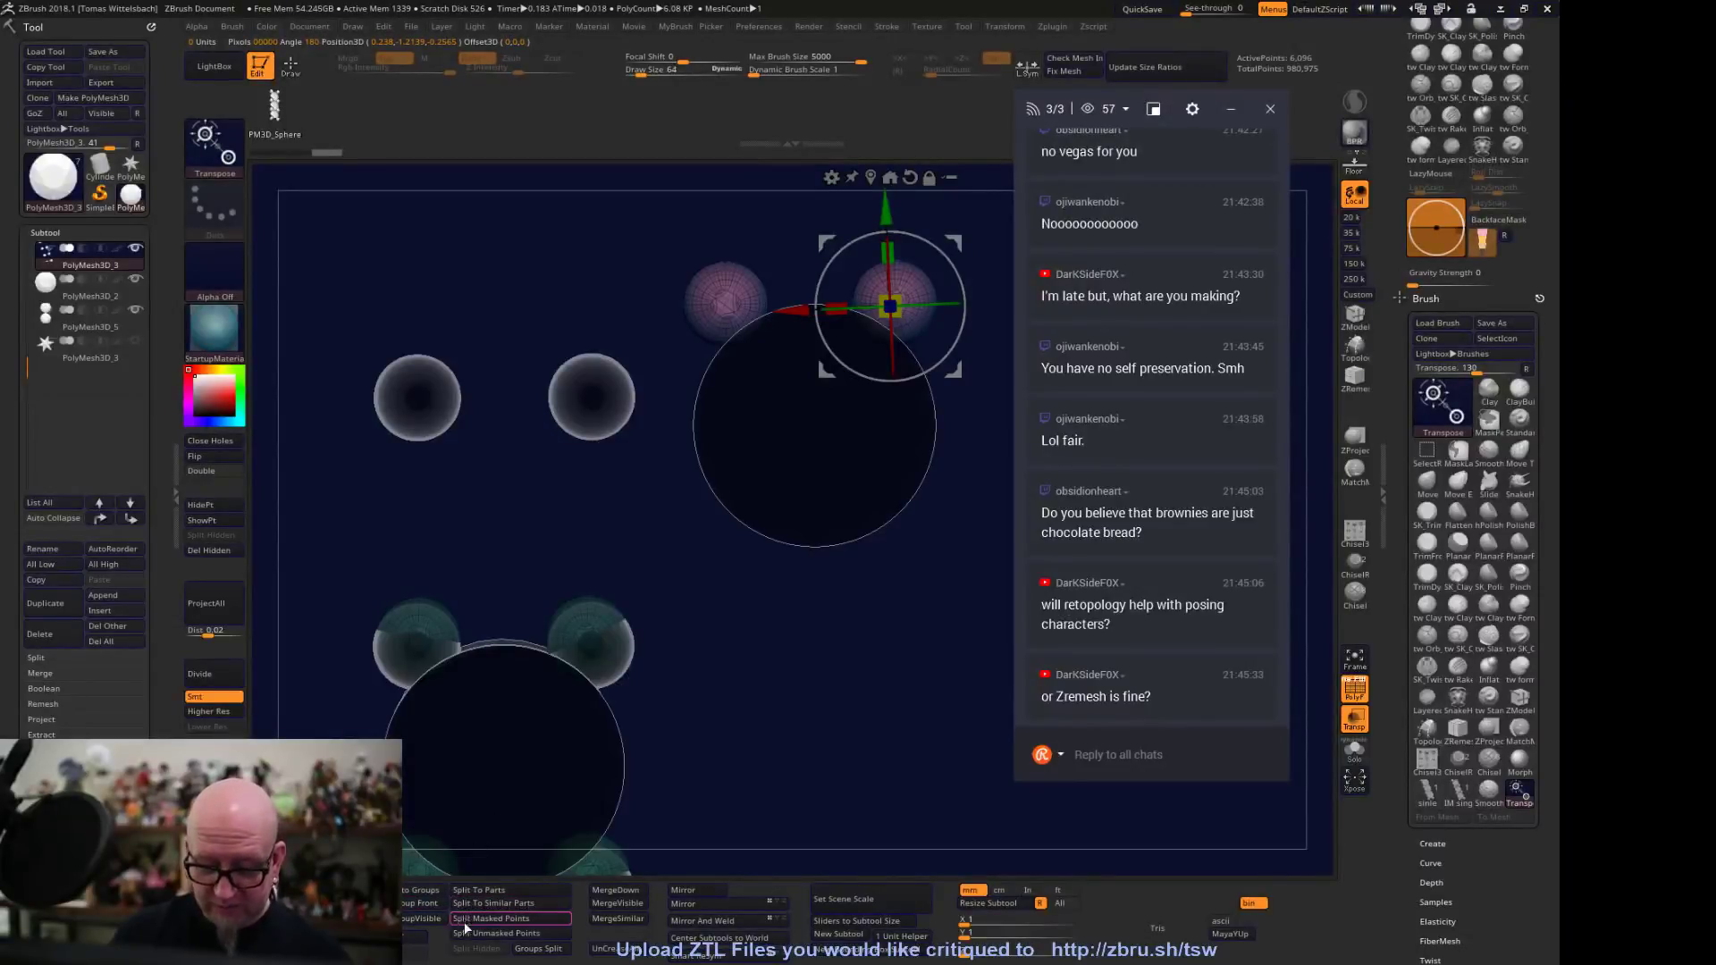
pyautogui.click(524, 920)
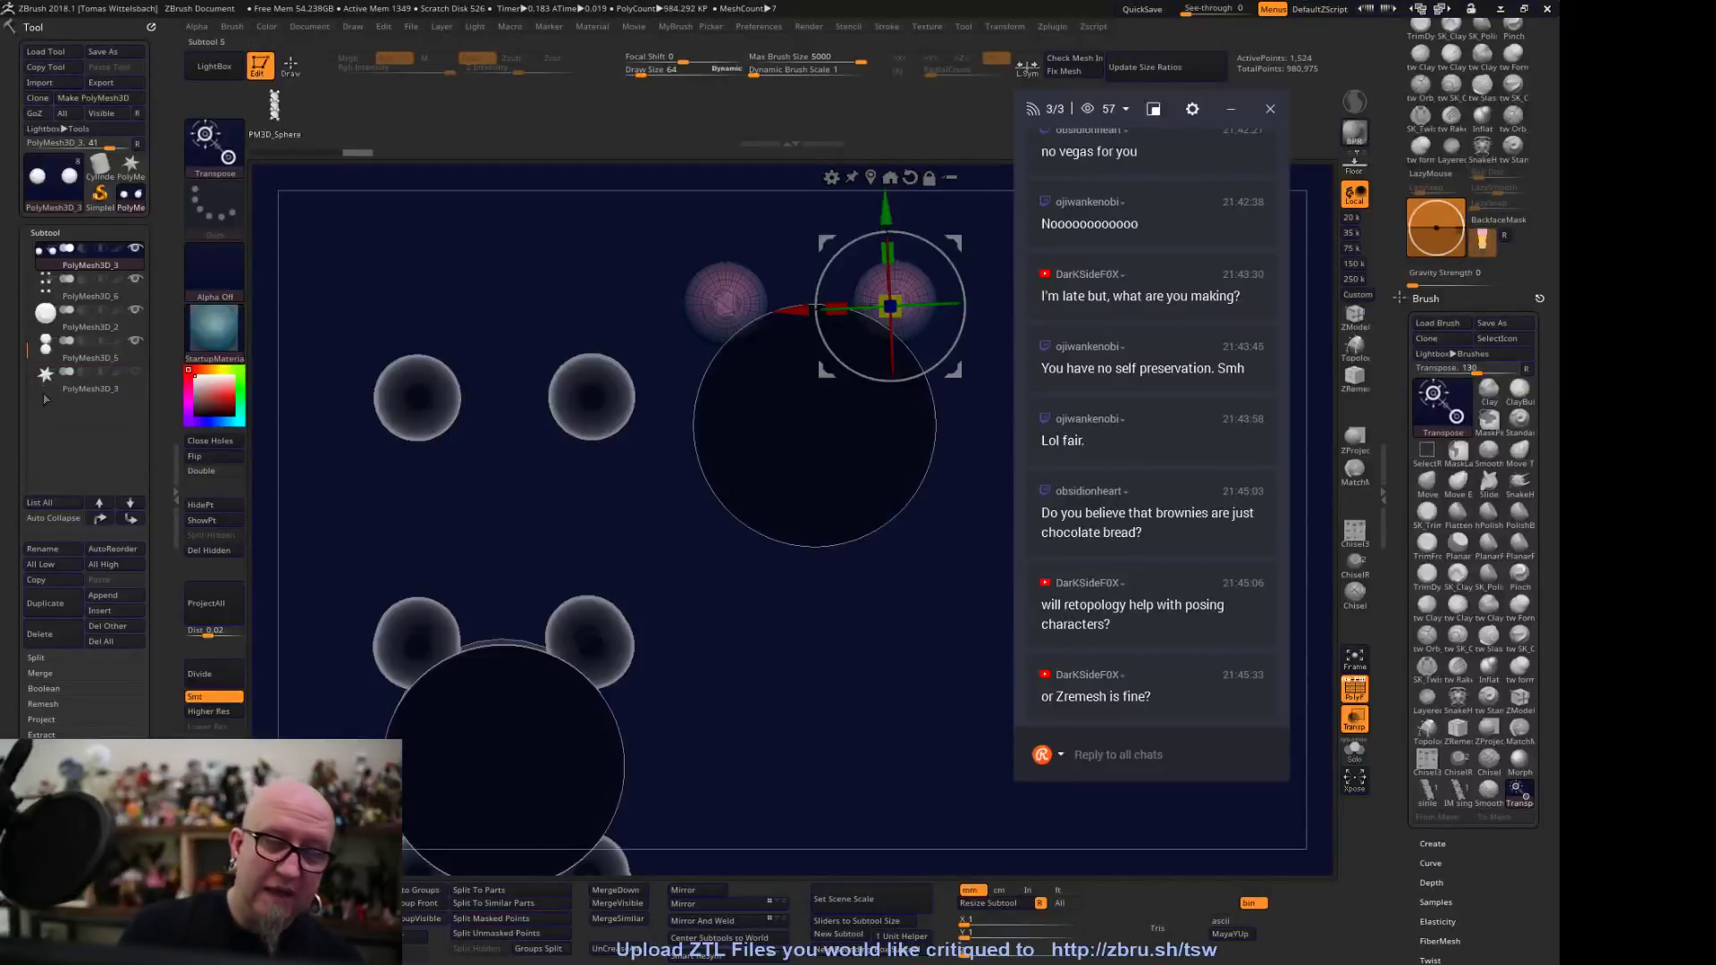
# Reorder the separated pin pair upward in the subtool list to sit directly below the single disc
pyautogui.moveTo(26, 348); pyautogui.dragTo(27, 255)
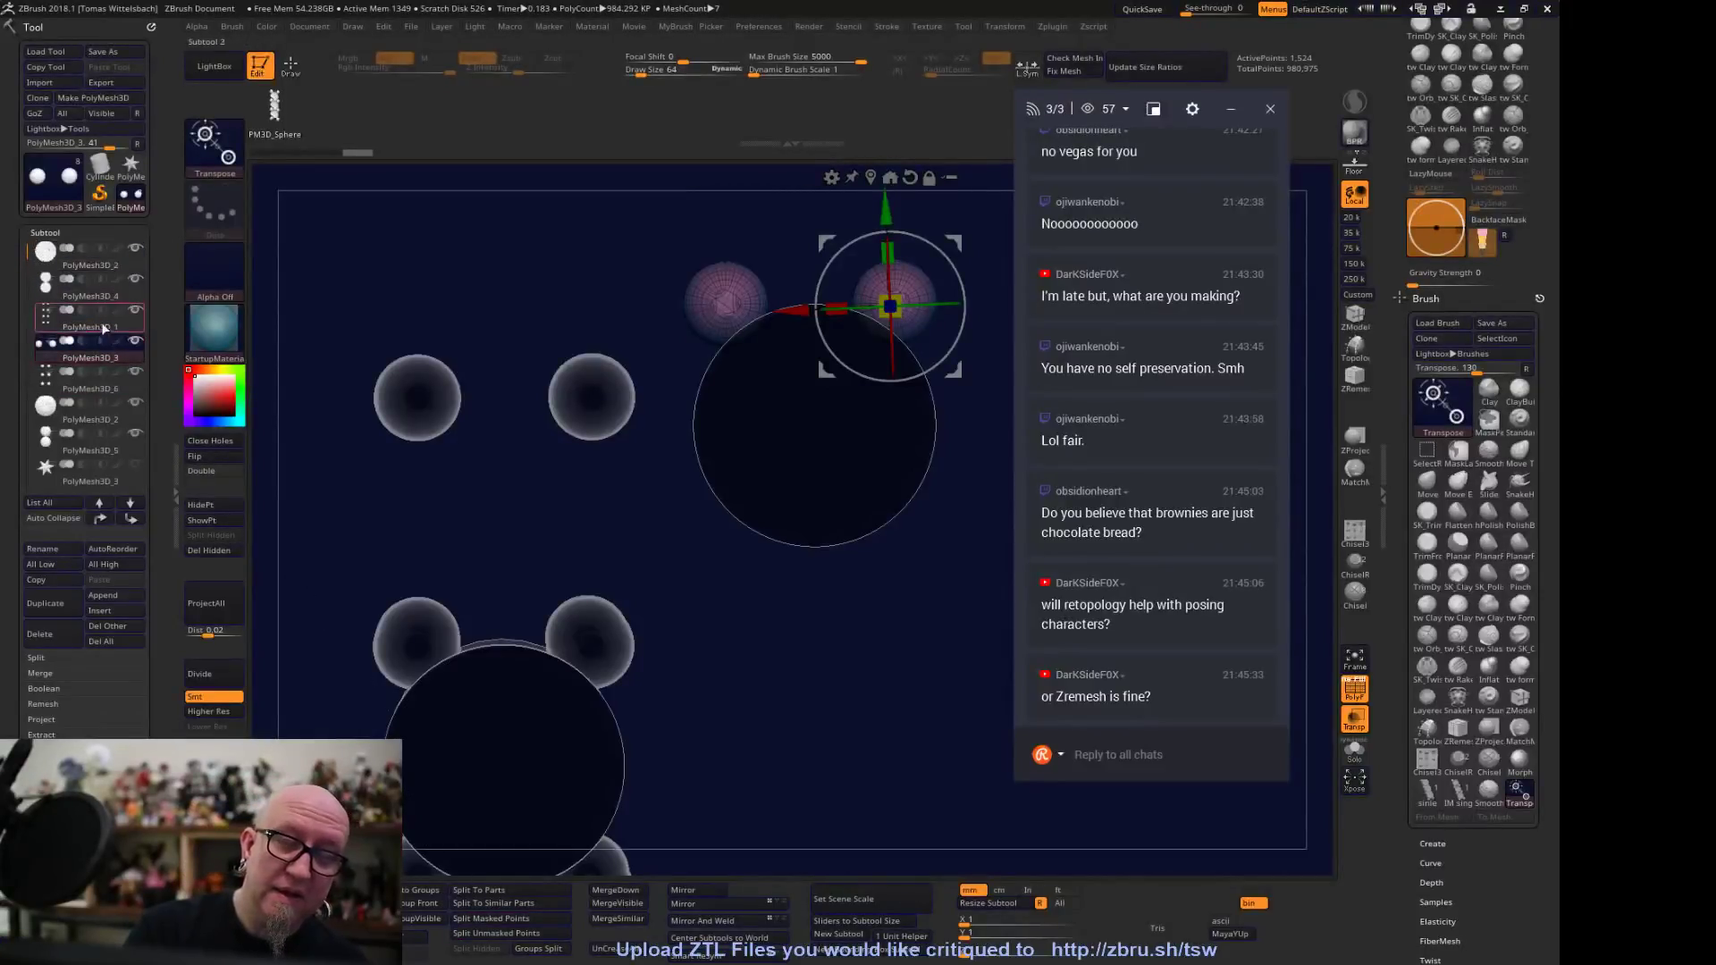
pyautogui.click(104, 268)
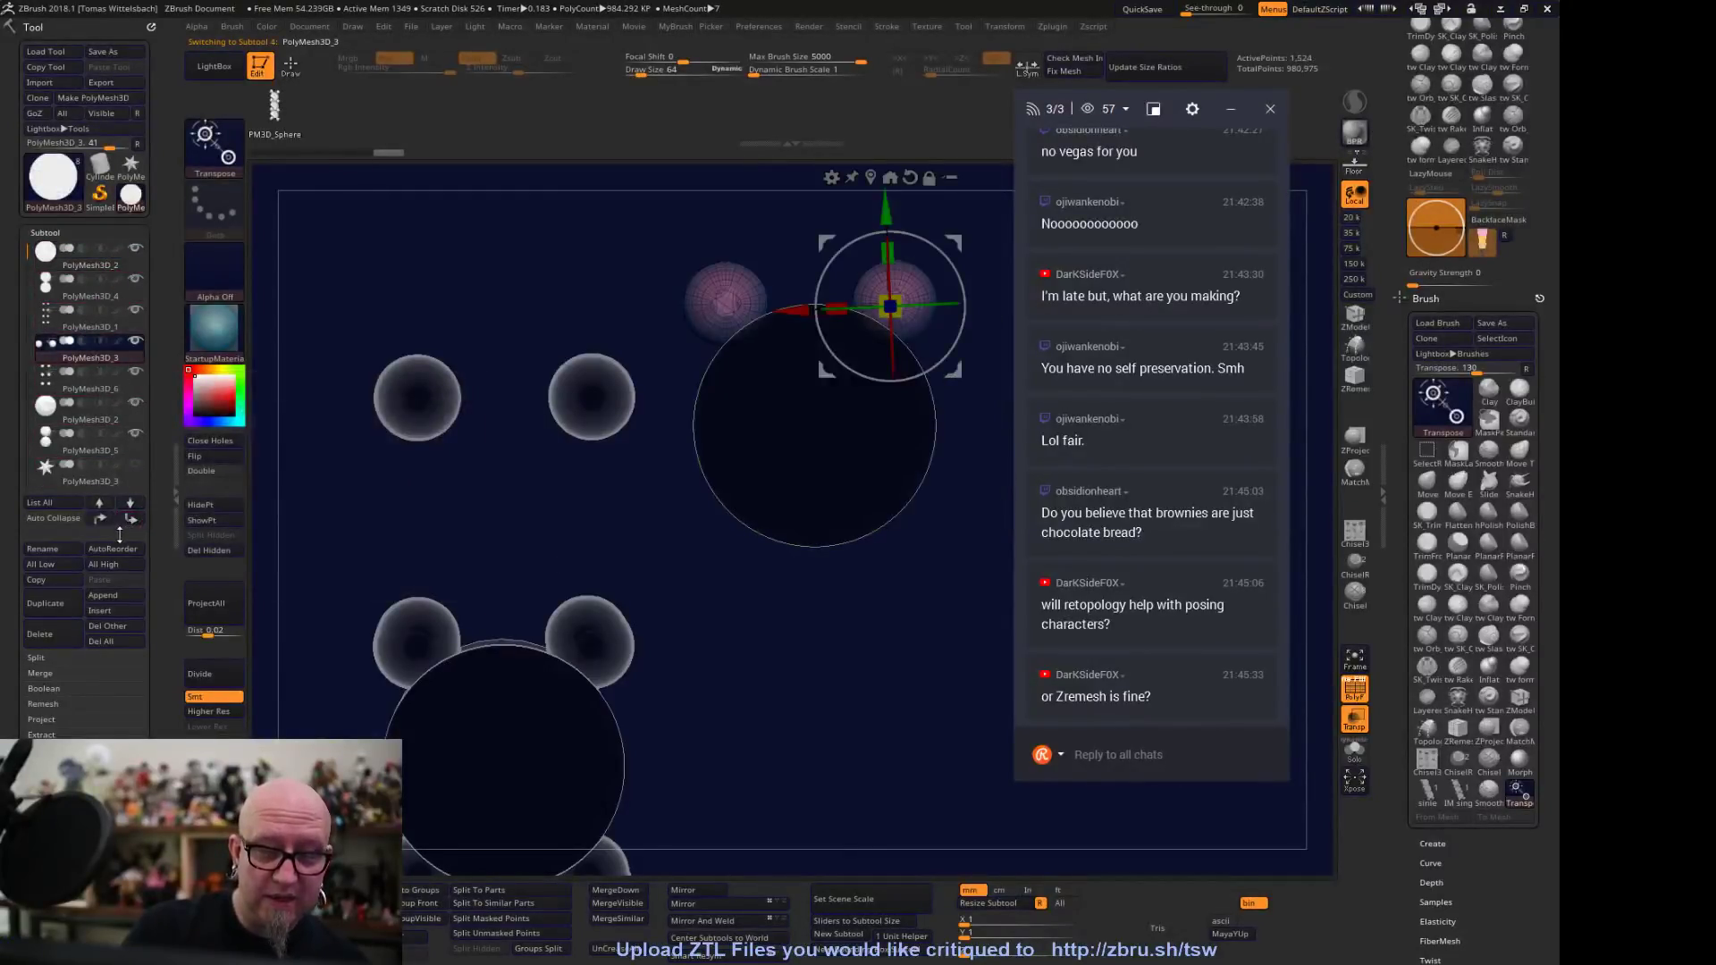
pyautogui.click(101, 519)
pyautogui.click(101, 519)
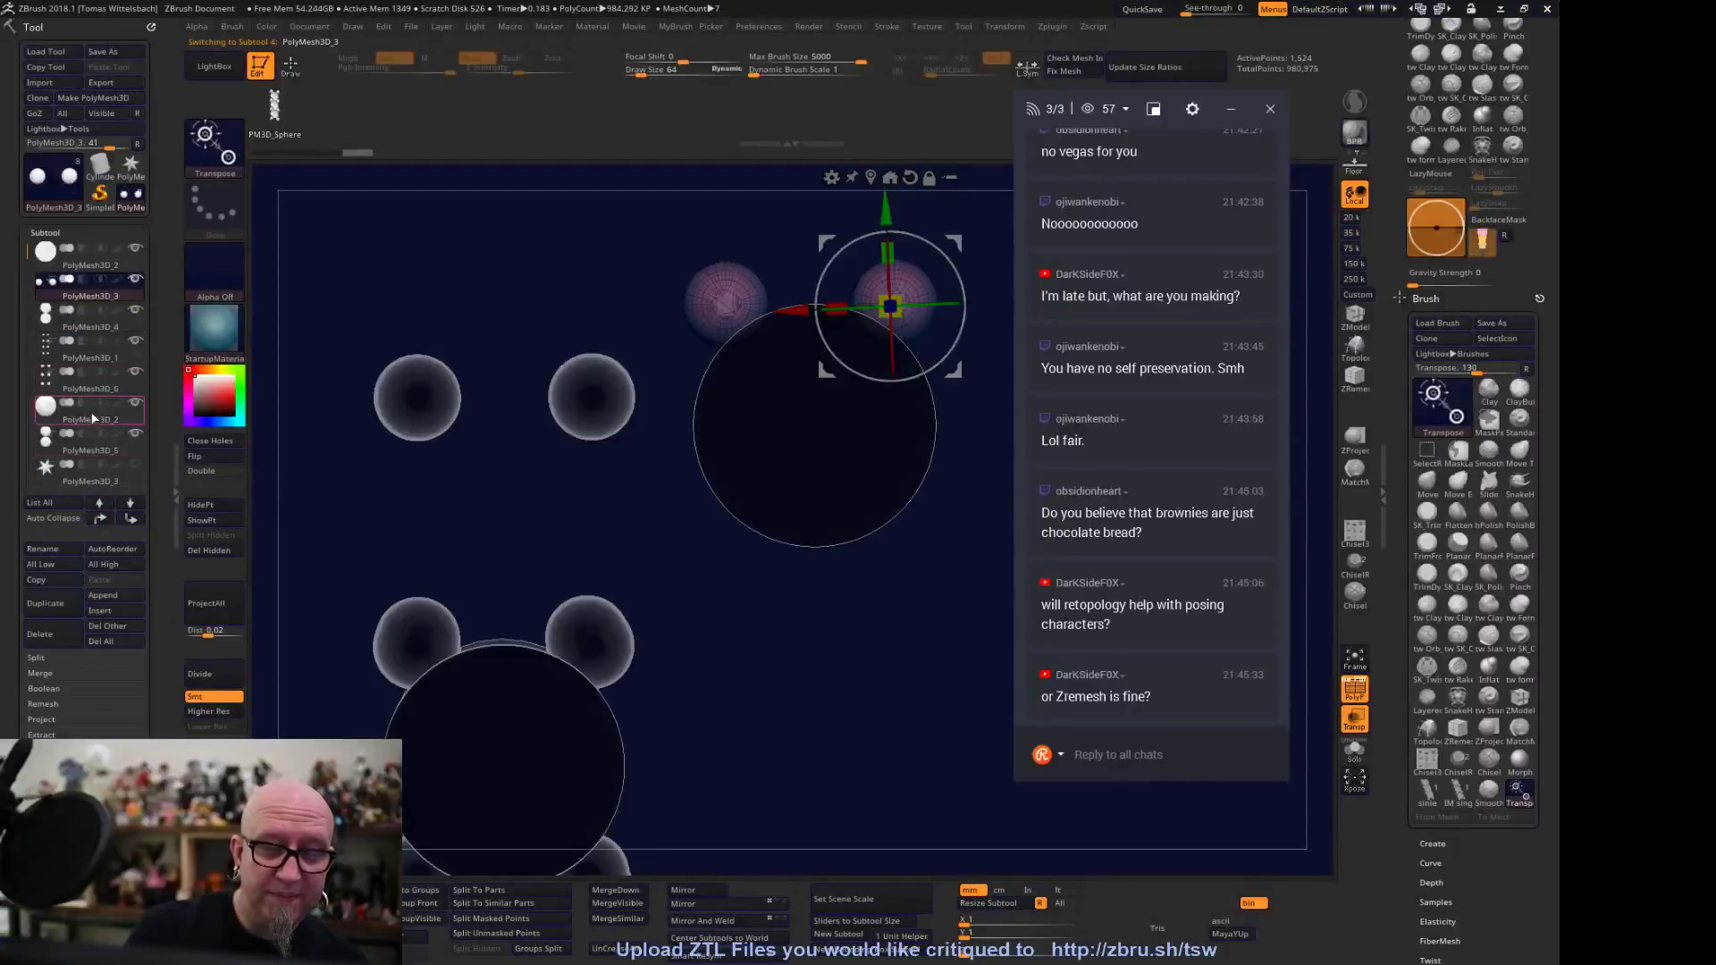
# Select the single faceted stone subtool and raise it to the first place in the subtool list
pyautogui.click(92, 411)
pyautogui.click(101, 519)
pyautogui.click(101, 519)
pyautogui.click(101, 519)
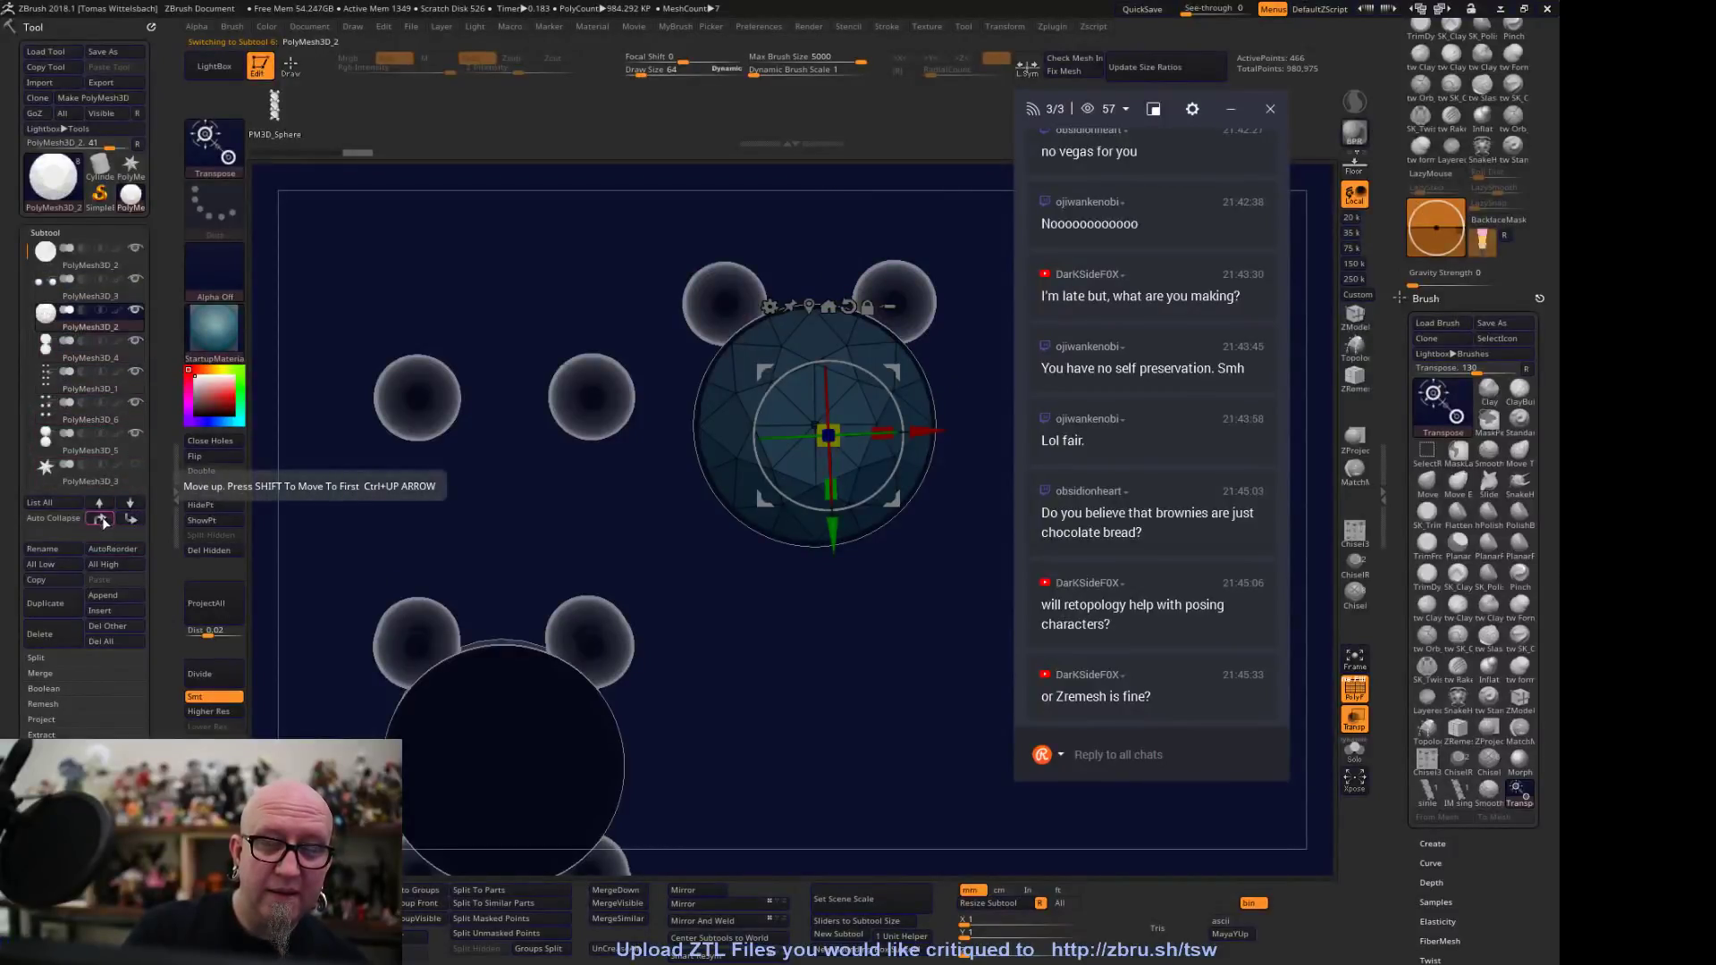
pyautogui.click(101, 519)
pyautogui.click(101, 519)
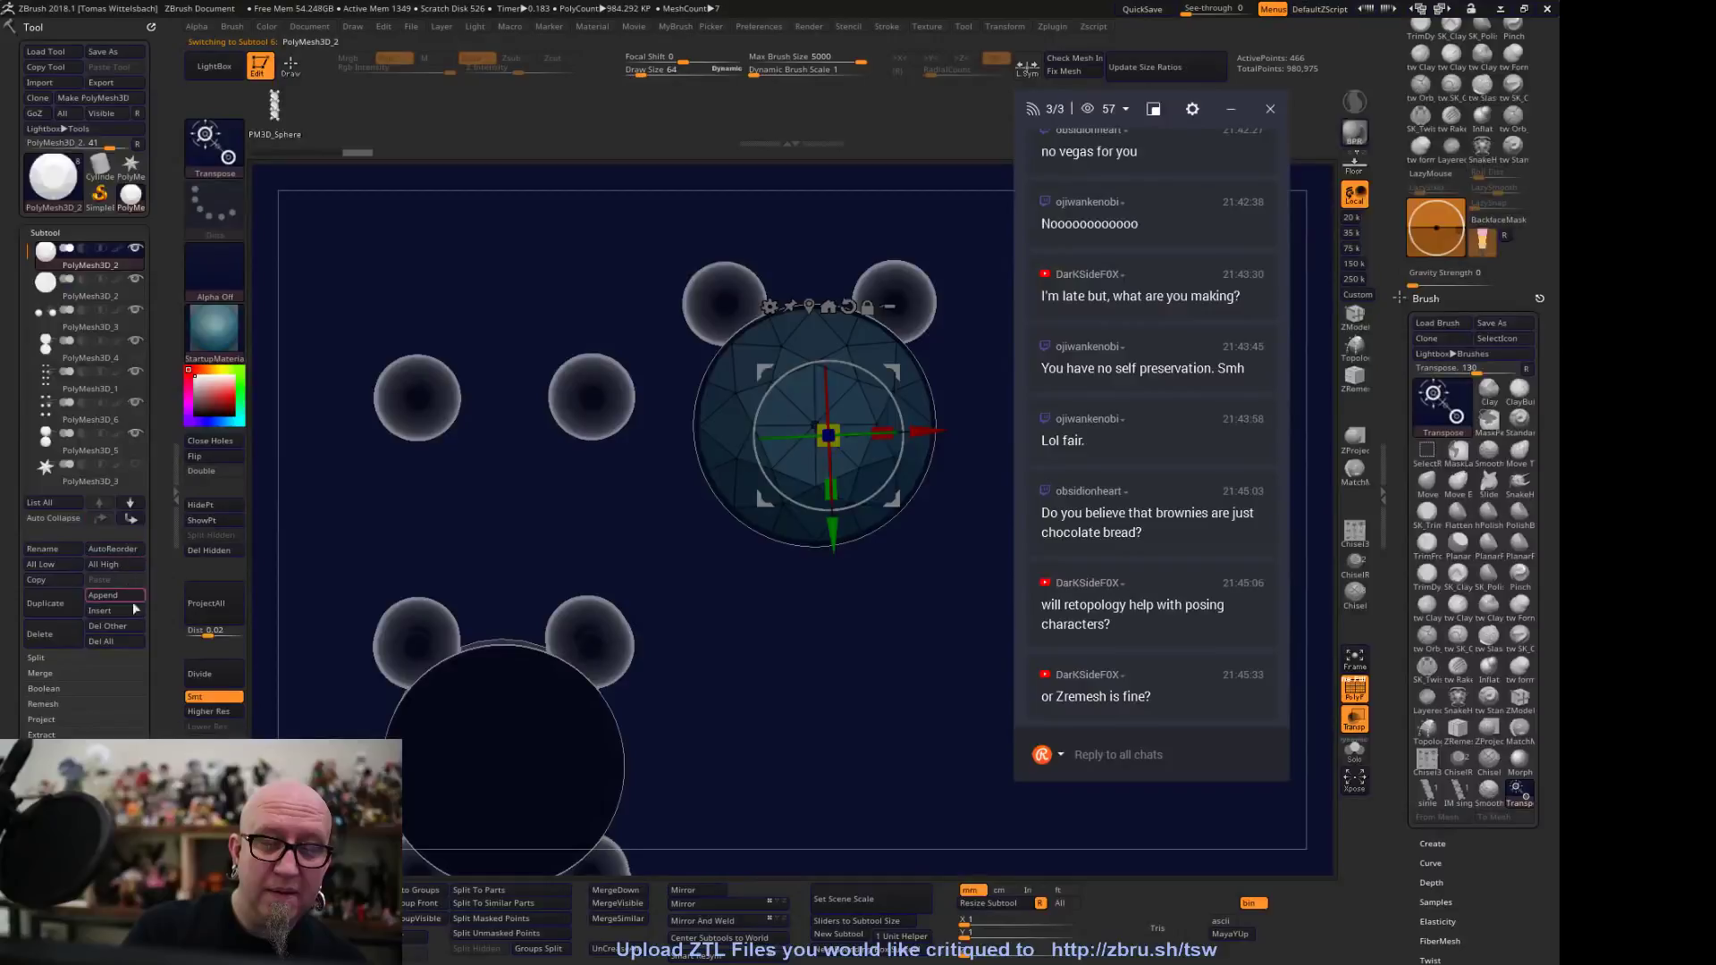
# Hide all other subtools so only the single stone, its disc seat and the pin pair are shown
pyautogui.keyDown('shift'); pyautogui.click(135, 249); pyautogui.keyUp('shift')
pyautogui.click(135, 281)
pyautogui.click(135, 311)
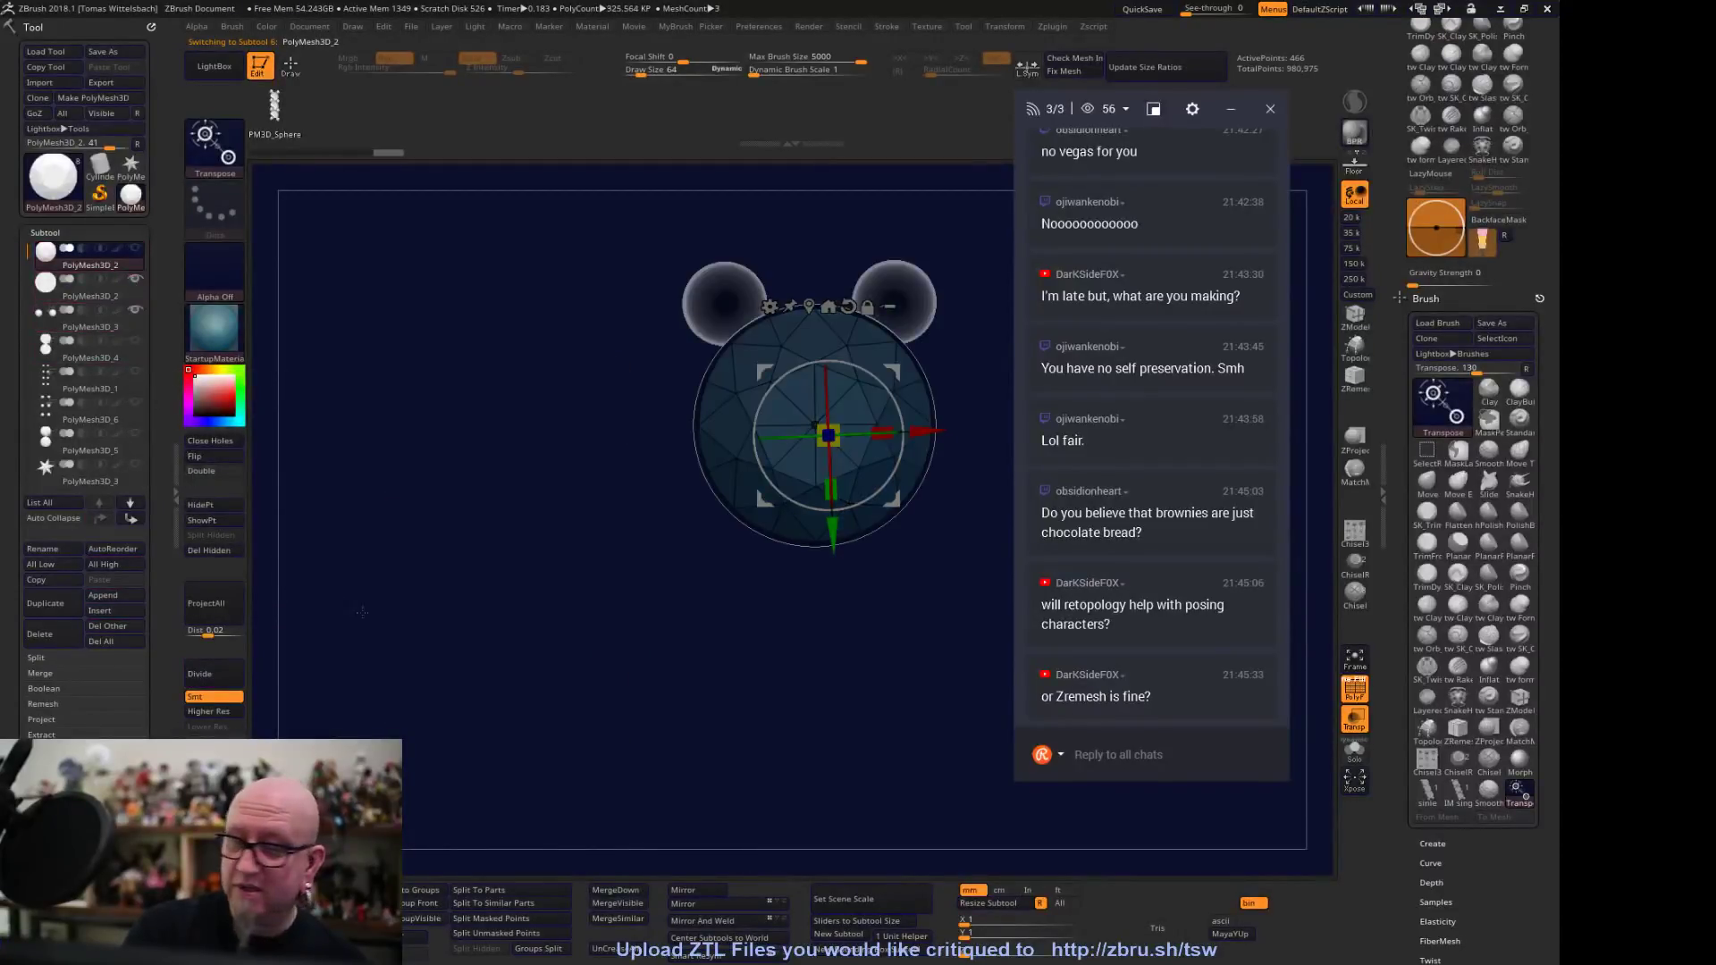
# Centre the faceted stone and its disc seat on the world axis with Mesh To Axis
pyautogui.keyDown('alt'); pyautogui.moveTo(652, 600); pyautogui.dragTo(849, 551); pyautogui.keyUp('alt')
pyautogui.click(648, 387)
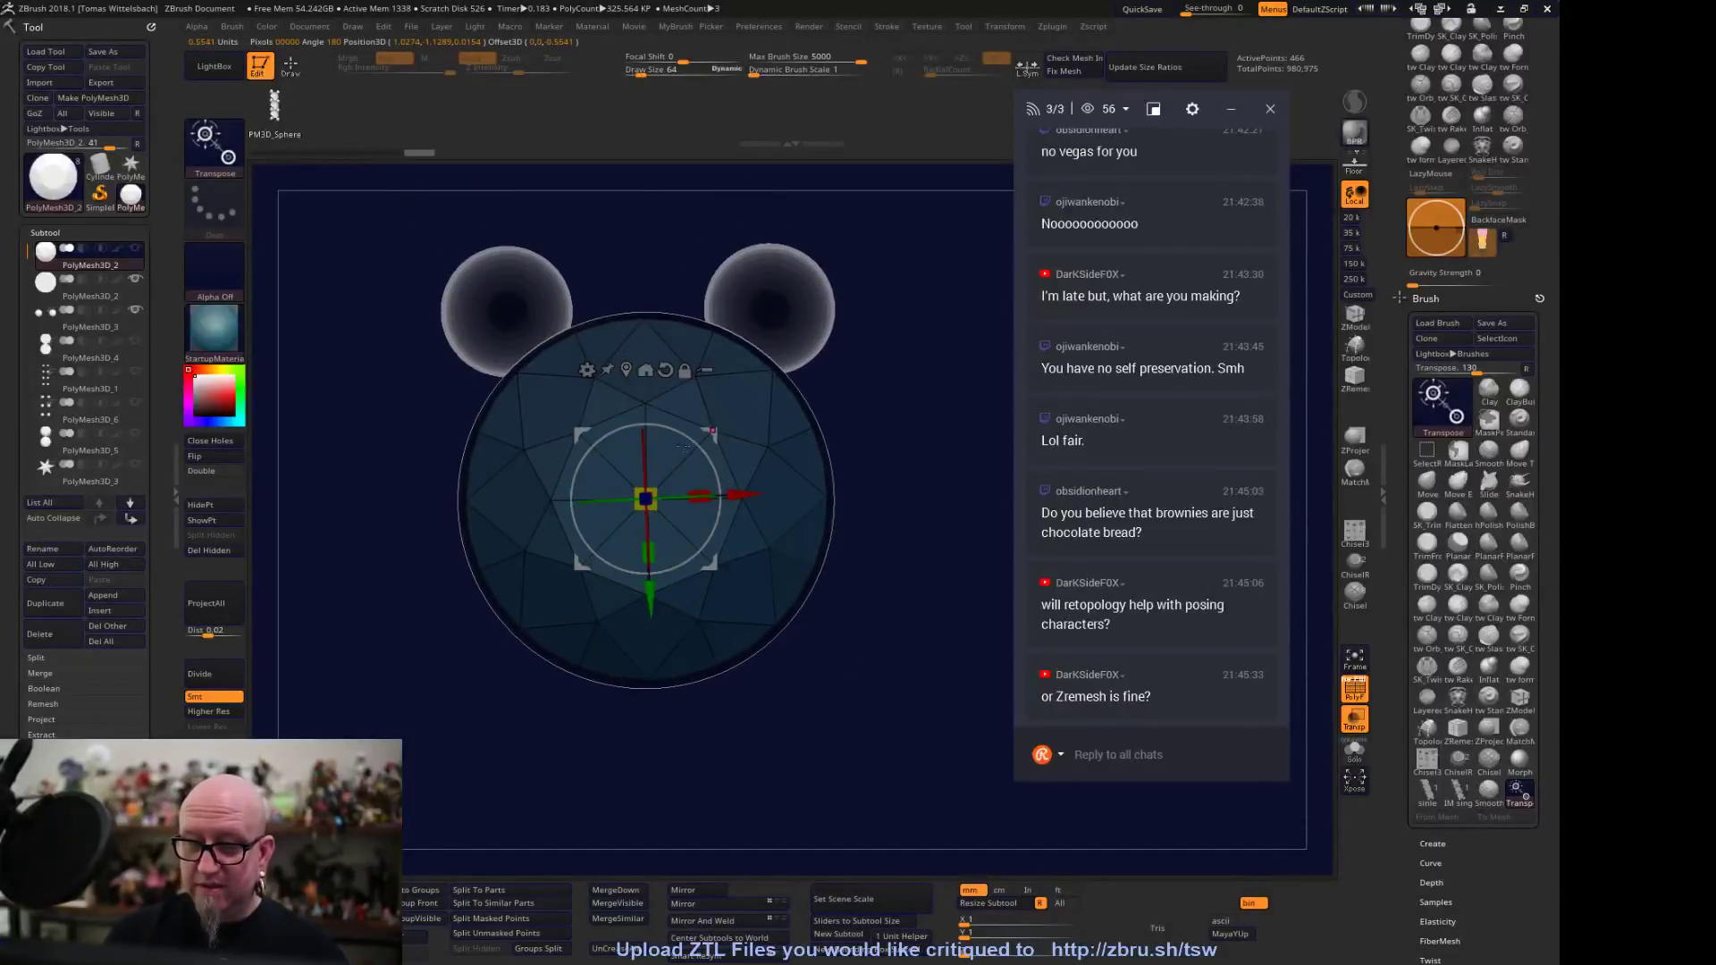
pyautogui.keyDown('alt'); pyautogui.click(739, 539); pyautogui.keyUp('alt')
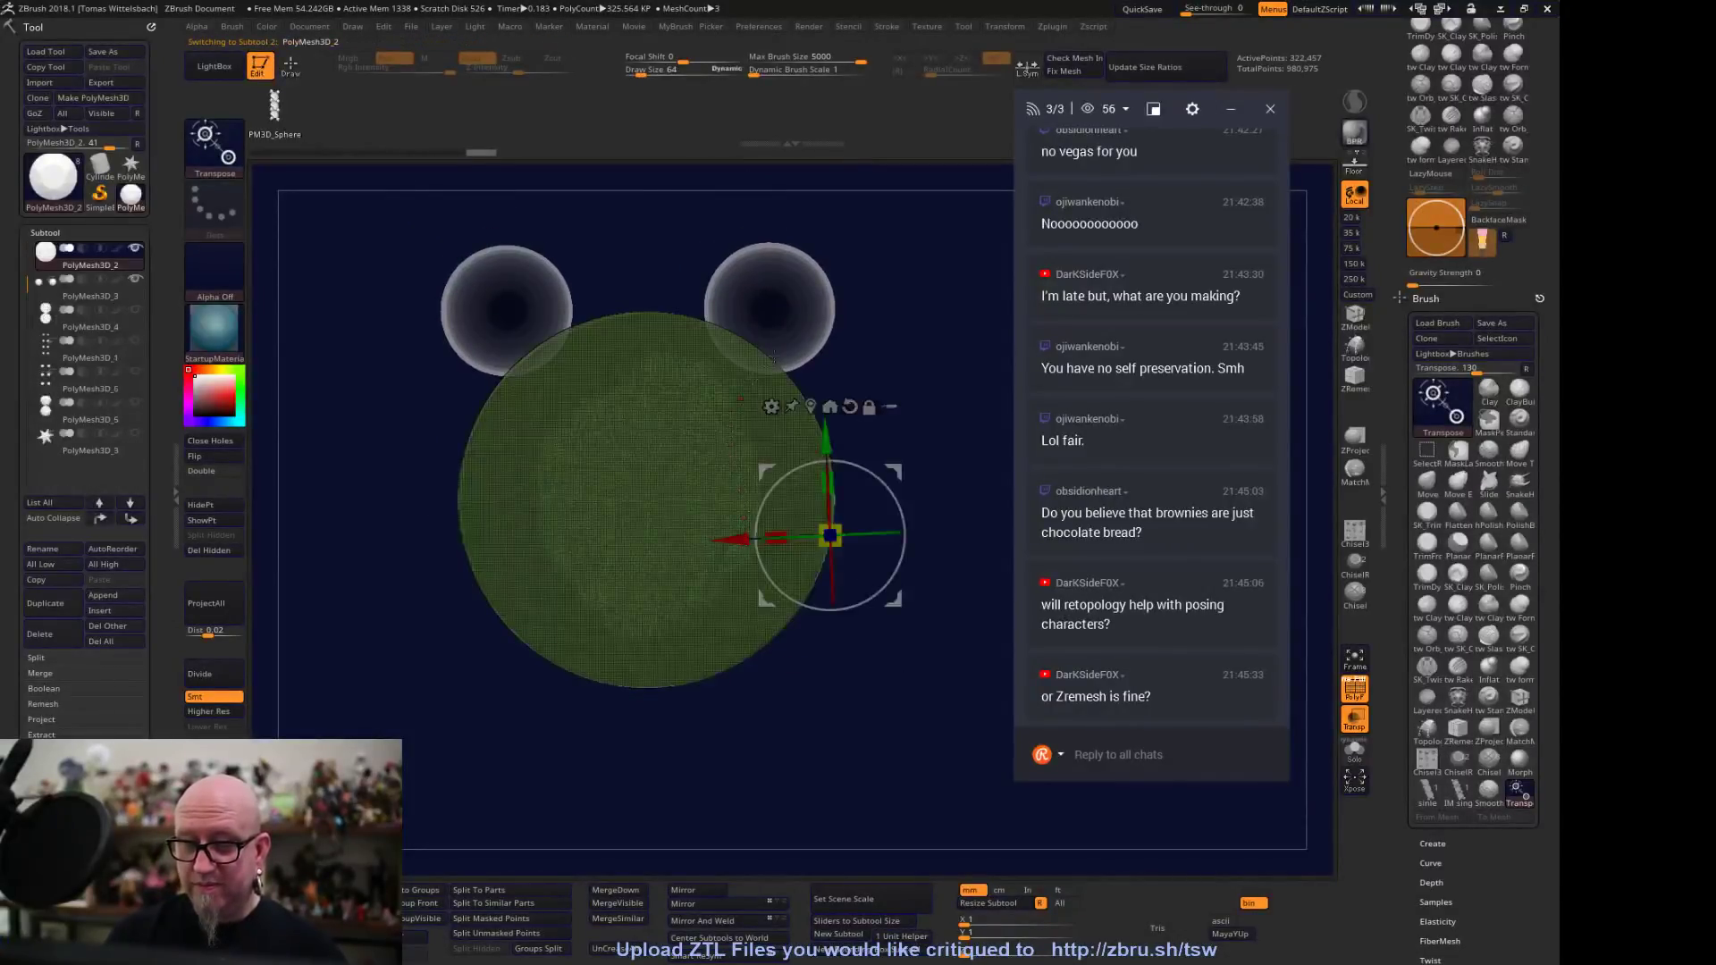
pyautogui.click(830, 406)
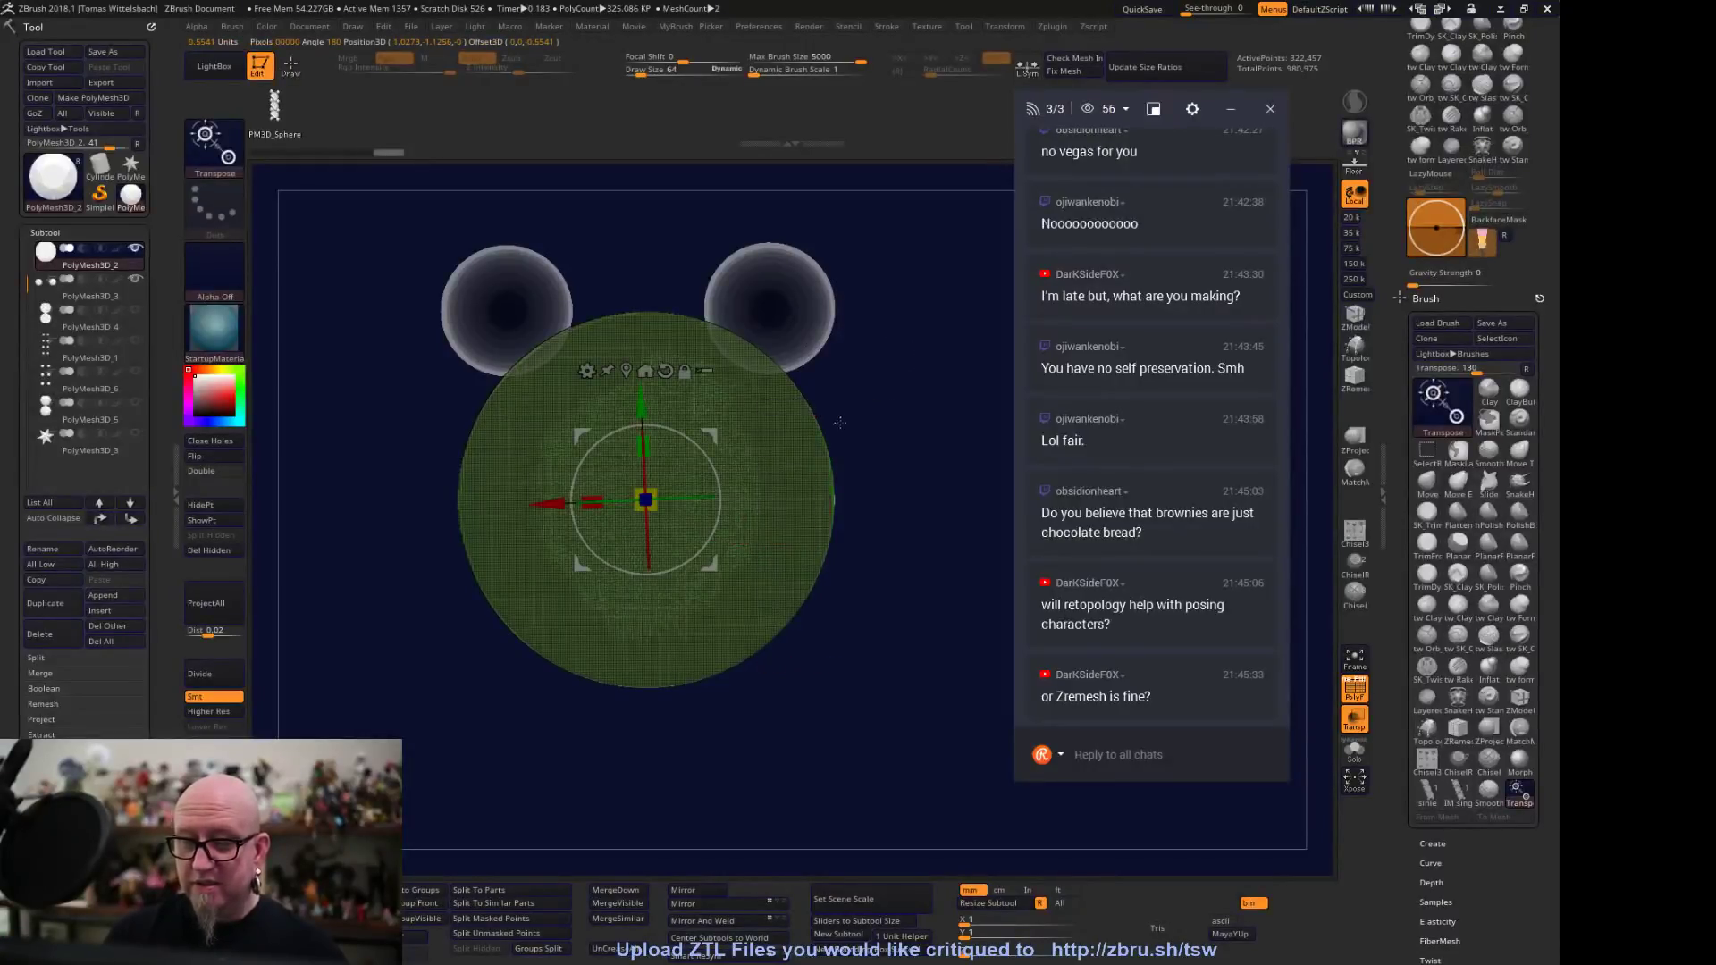
pyautogui.click(645, 370)
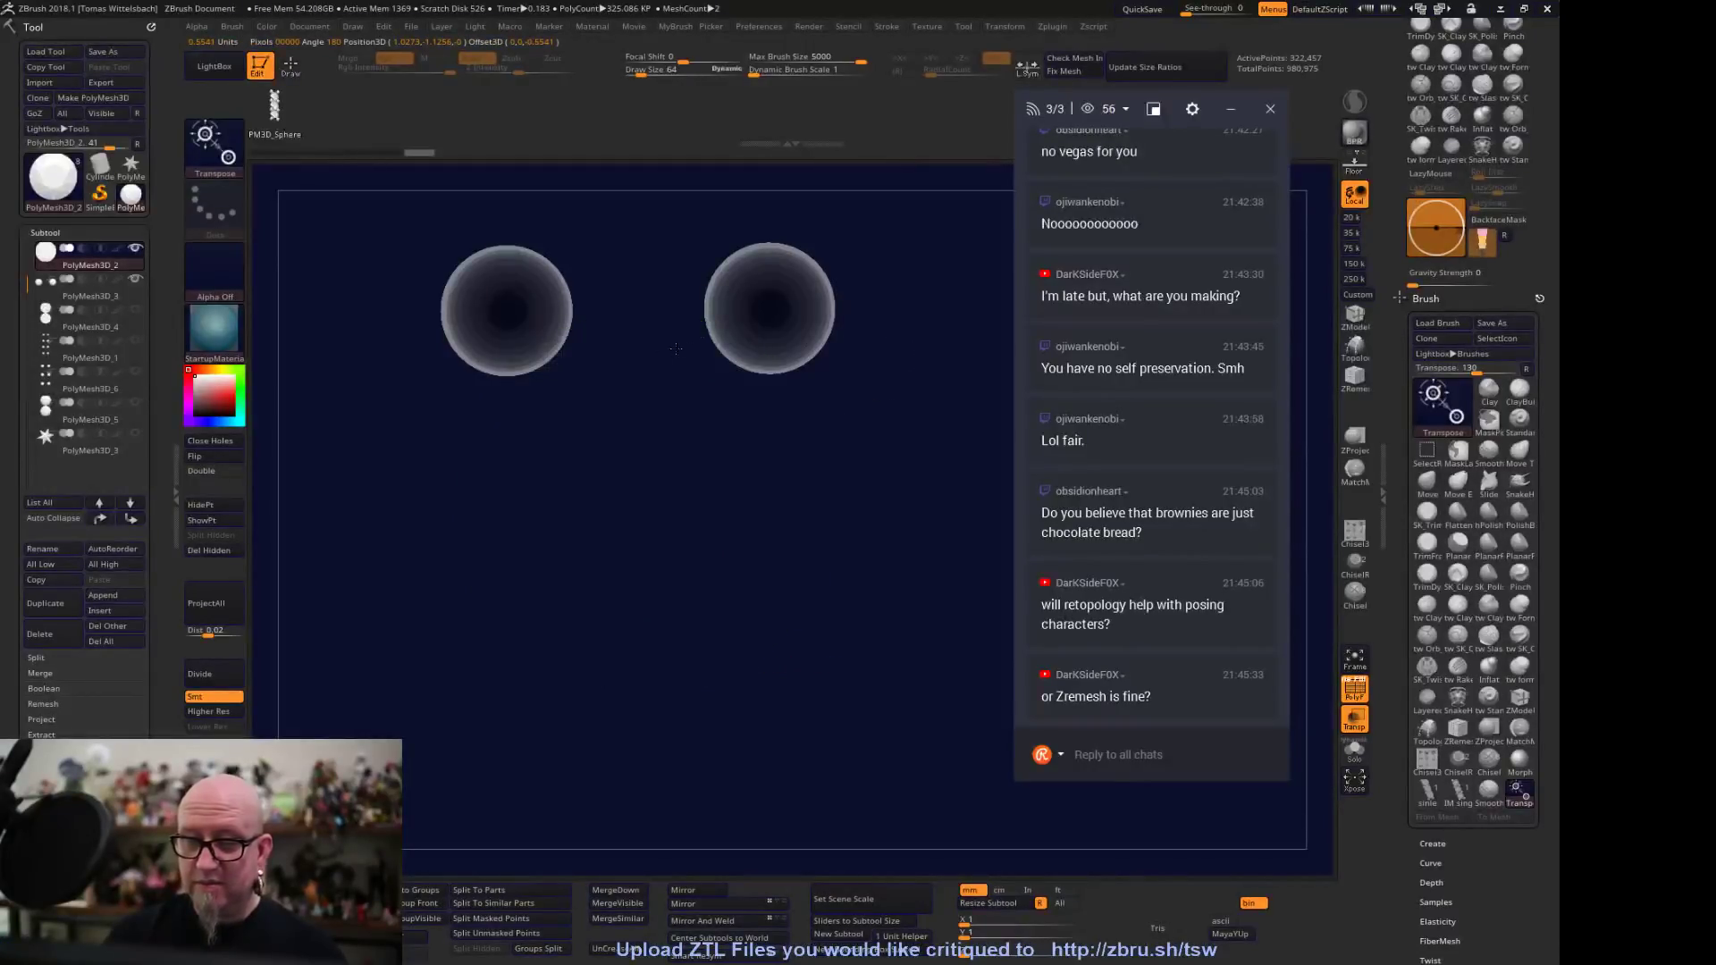
# Select the pin pair subtool and centre it on the world axis over the disc seat
pyautogui.keyDown('alt'); pyautogui.click(783, 314); pyautogui.keyUp('alt')
pyautogui.keyDown('alt'); pyautogui.moveTo(874, 194); pyautogui.dragTo(841, 302); pyautogui.keyUp('alt')
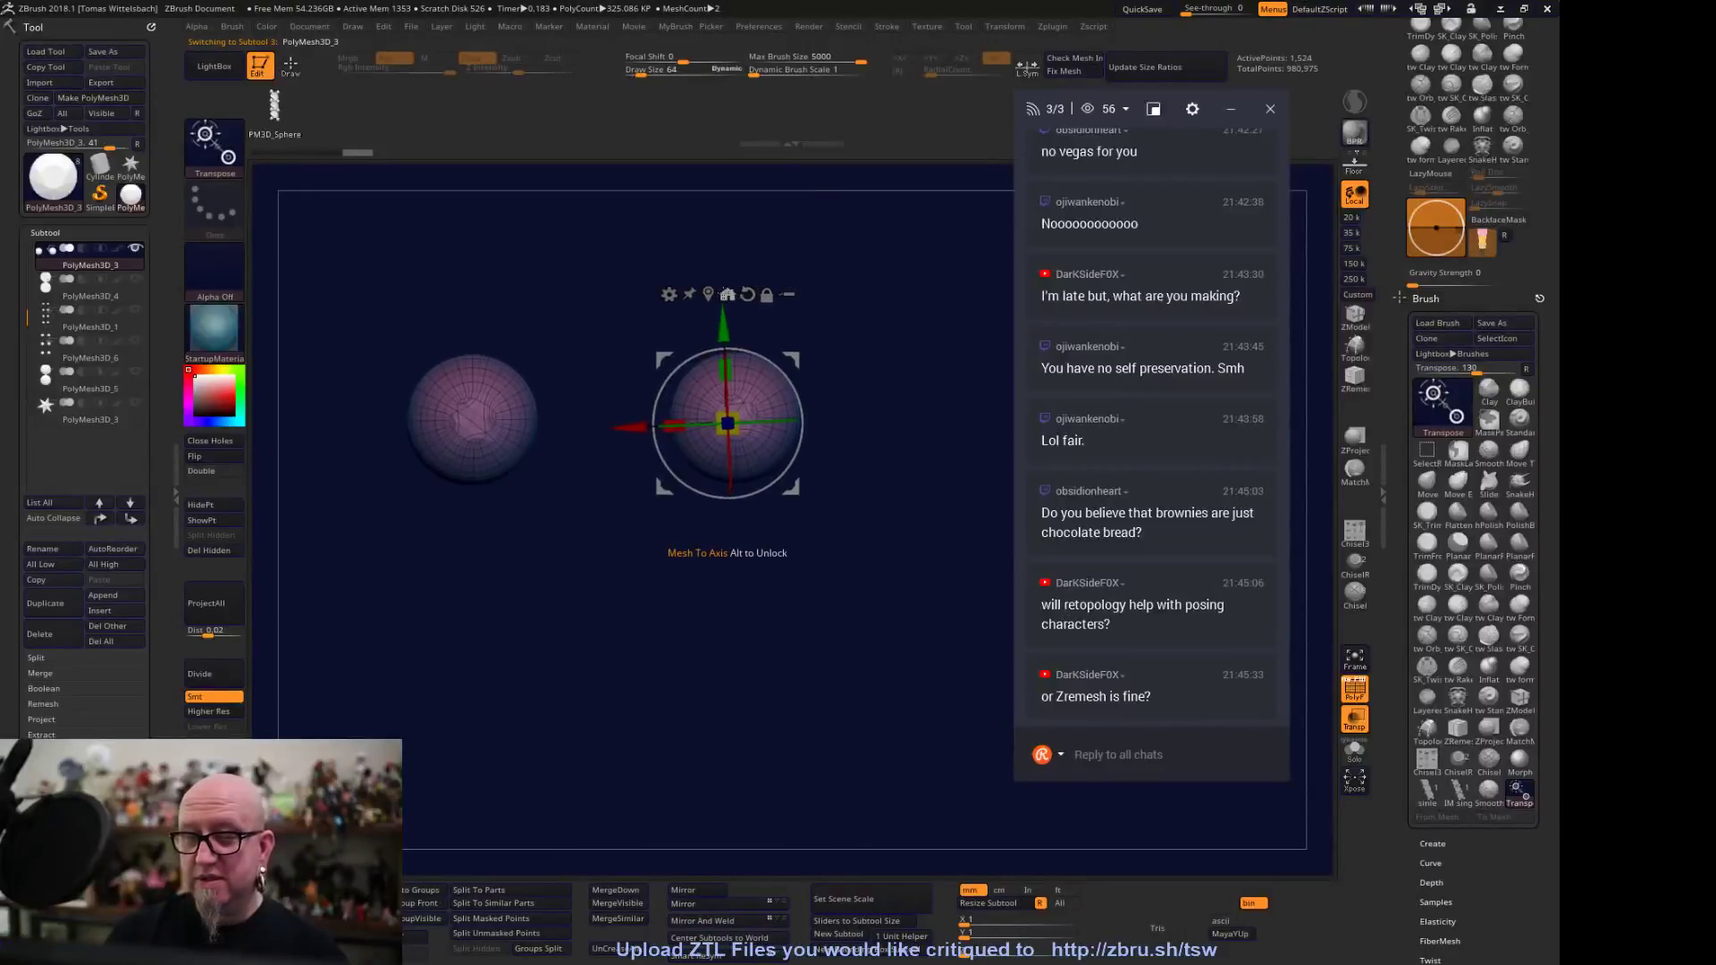
pyautogui.click(727, 294)
pyautogui.click(604, 325)
pyautogui.moveTo(604, 325); pyautogui.dragTo(789, 555)
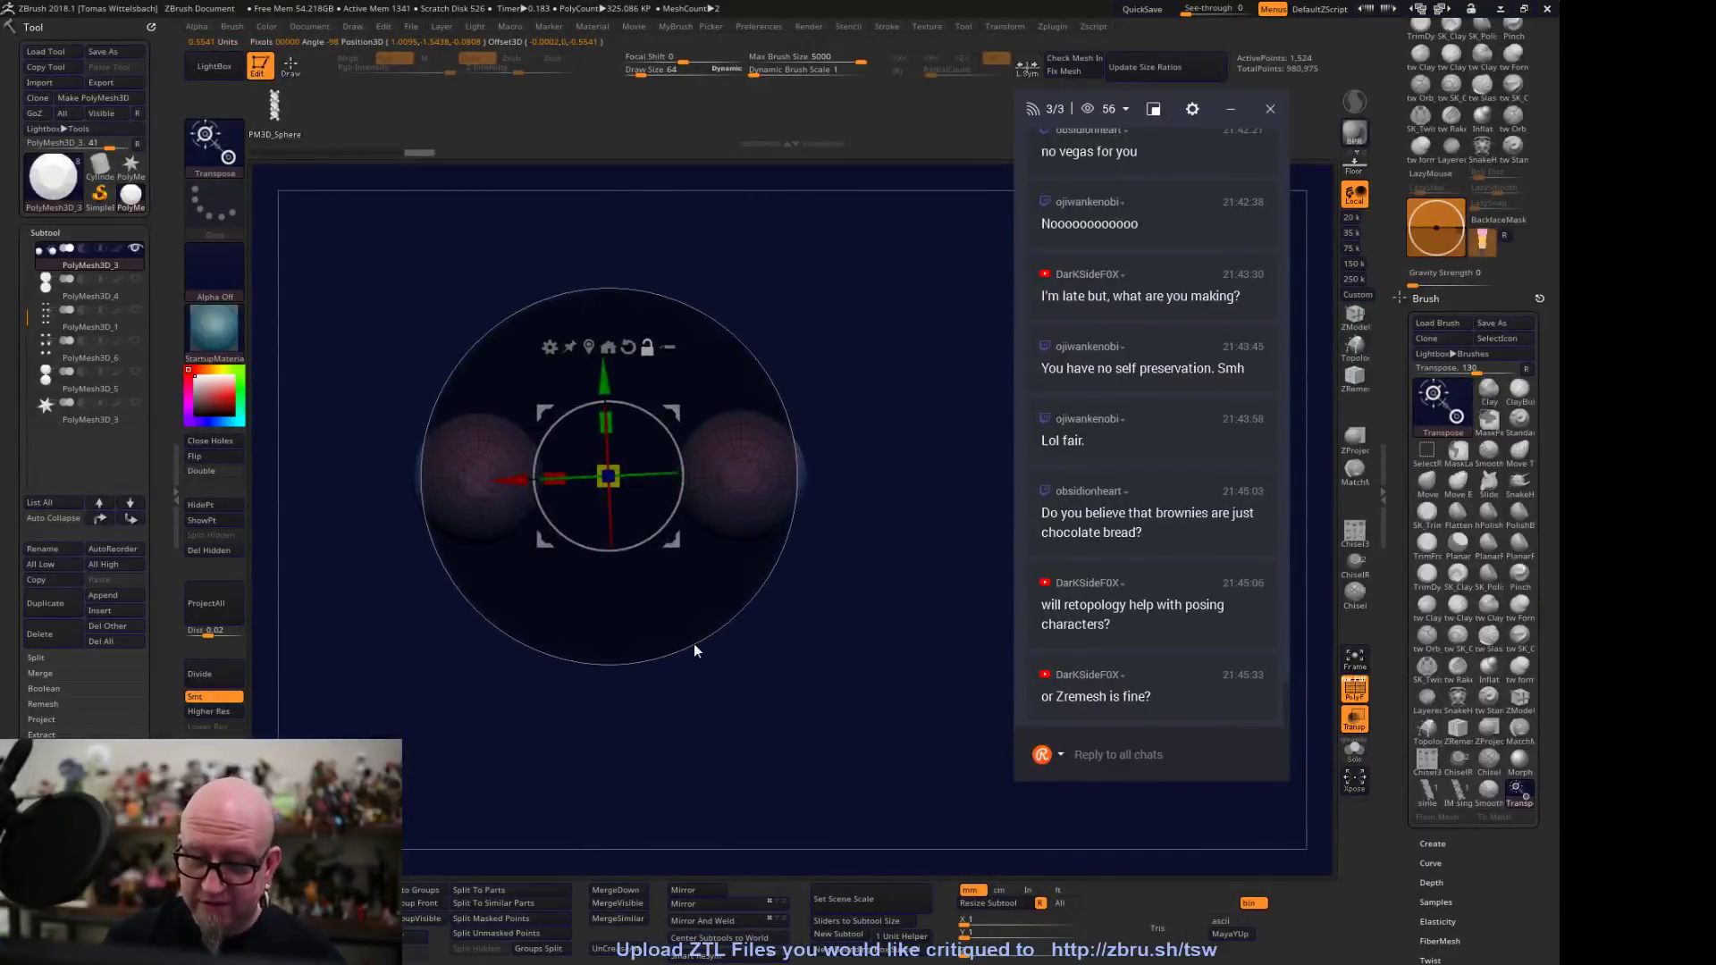
pyautogui.keyDown('alt'); pyautogui.moveTo(693, 643); pyautogui.dragTo(717, 550); pyautogui.keyUp('alt')
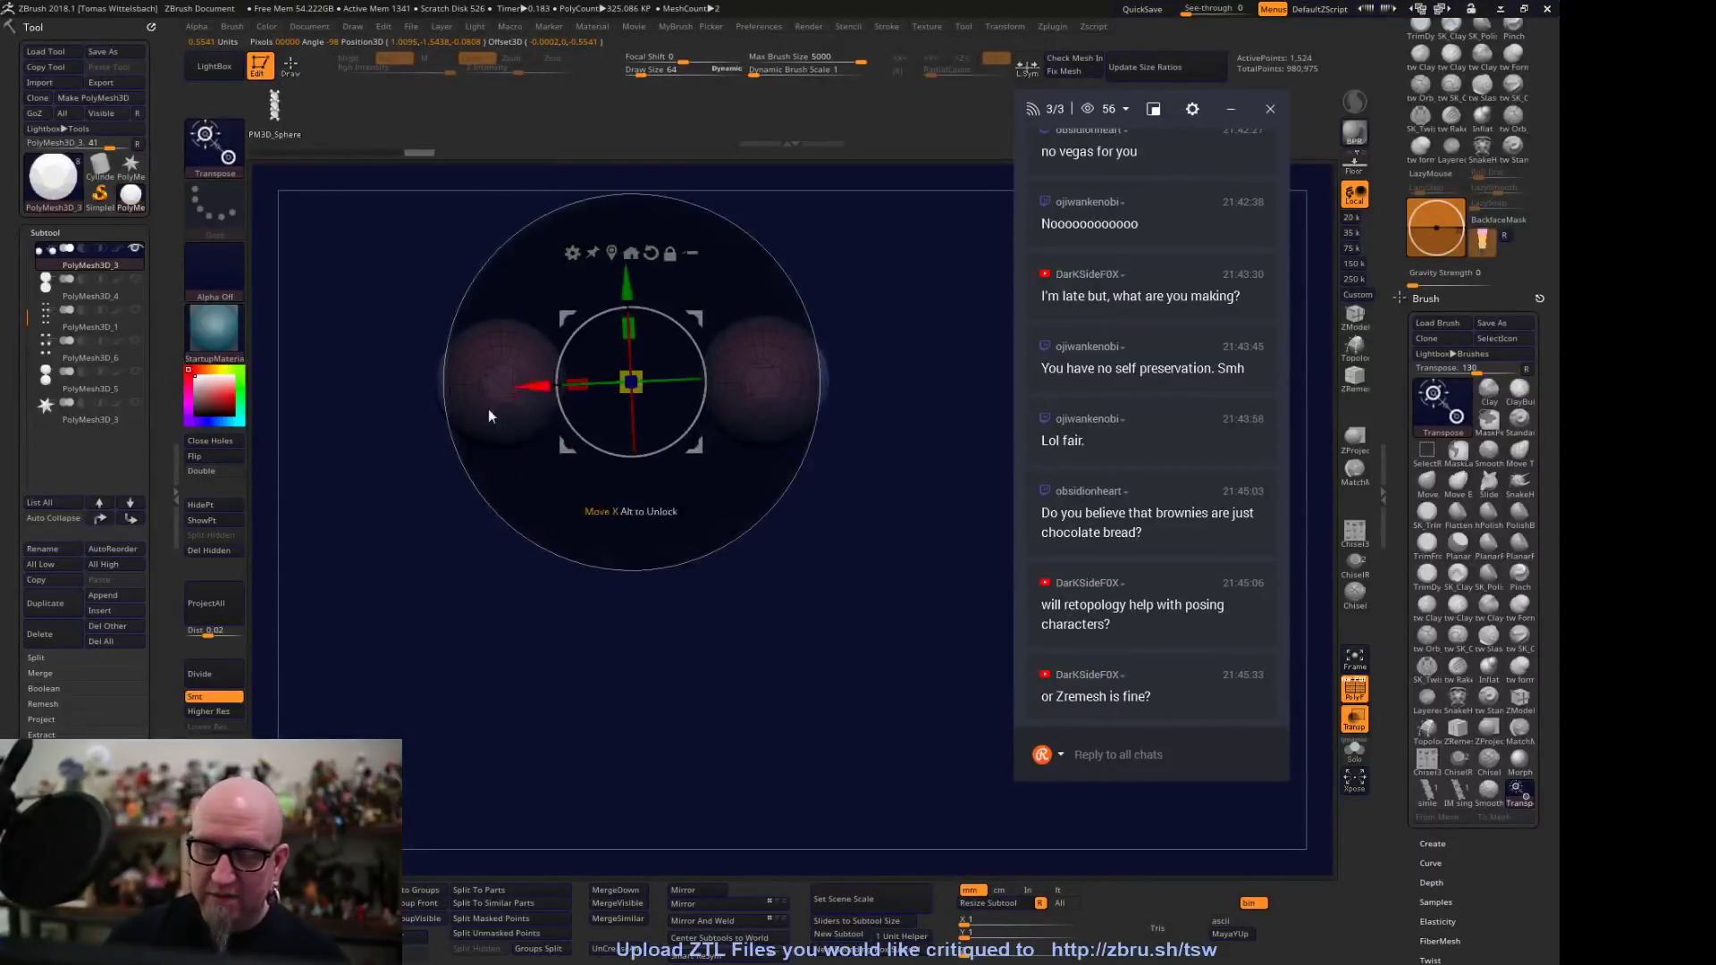
pyautogui.keyDown('alt'); pyautogui.moveTo(885, 350); pyautogui.dragTo(840, 491); pyautogui.keyUp('alt')
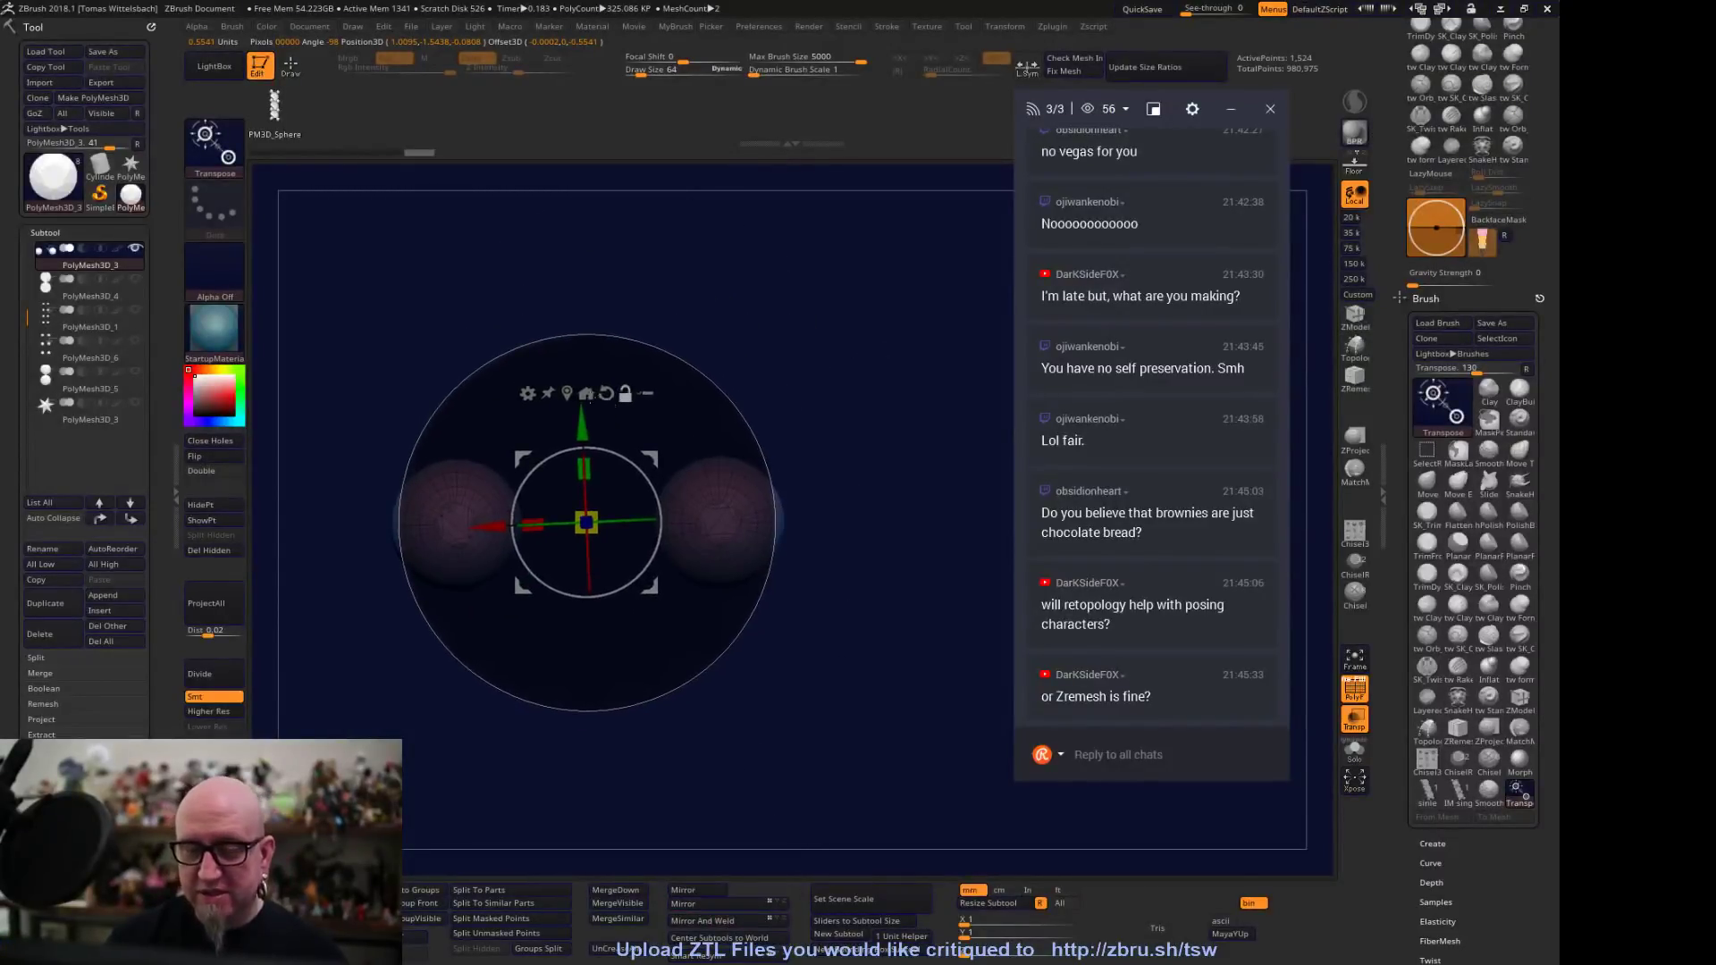
# Apply the Remesh By ZRemesher deformer to the pin pair and raise the target polygon count
pyautogui.click(528, 394)
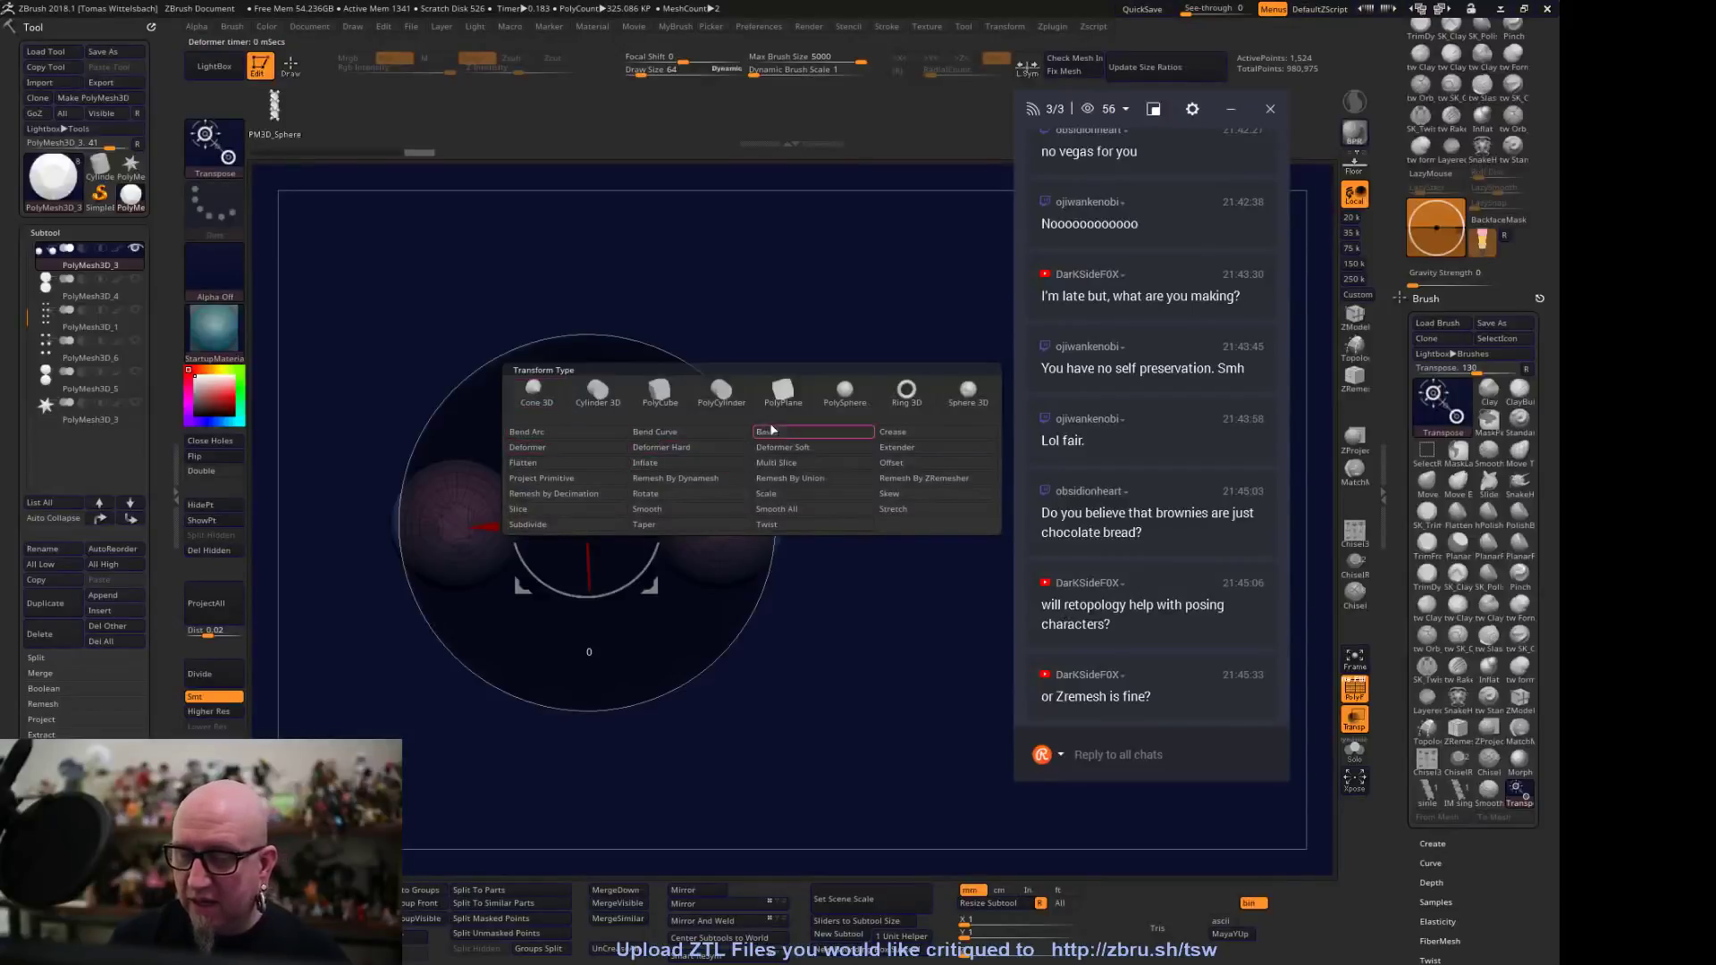
pyautogui.click(920, 479)
pyautogui.moveTo(798, 431)
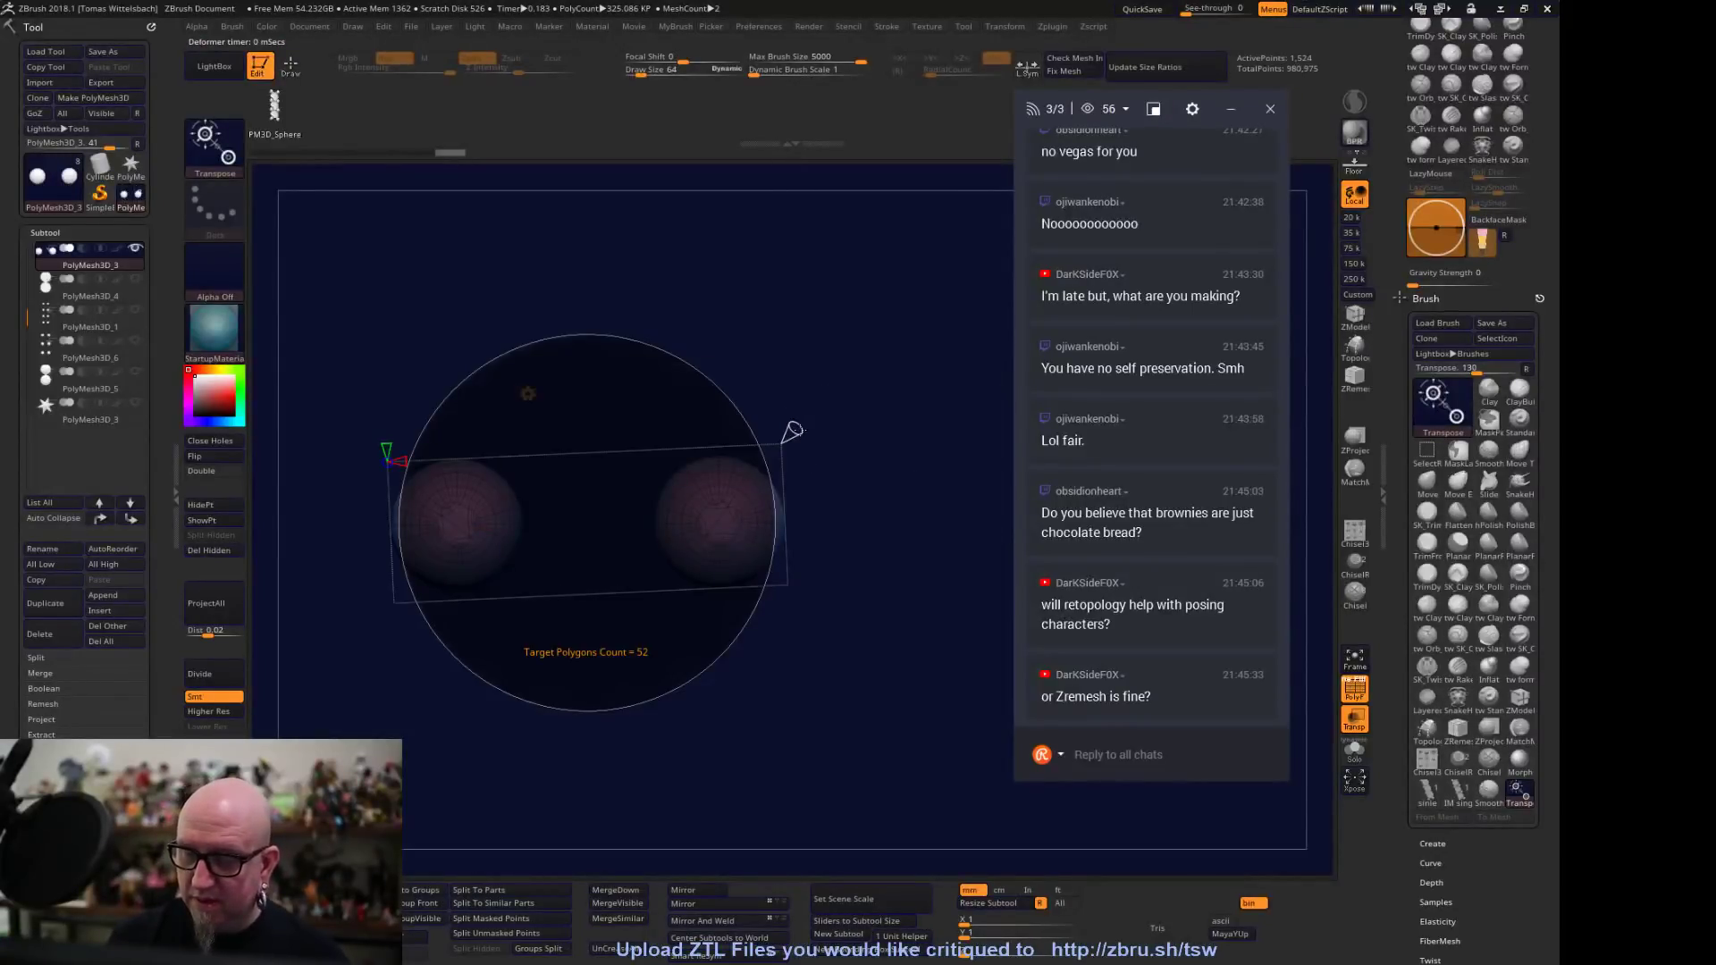
pyautogui.moveTo(792, 430); pyautogui.dragTo(843, 376)
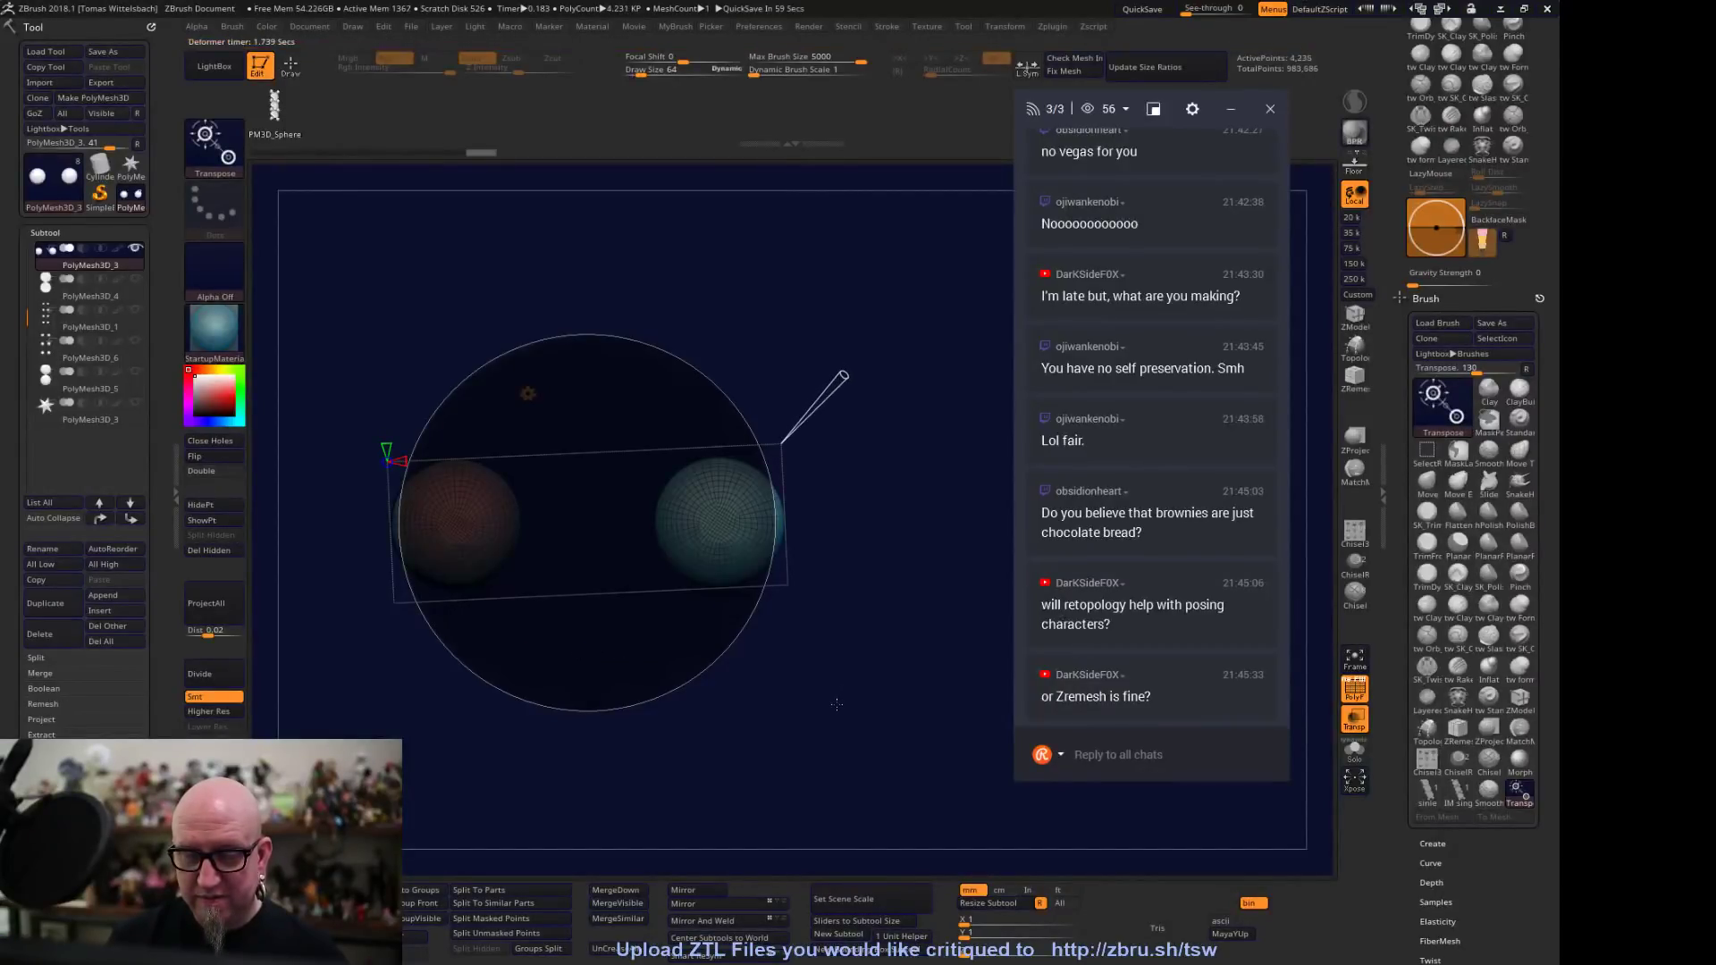
pyautogui.moveTo(837, 704); pyautogui.dragTo(883, 728)
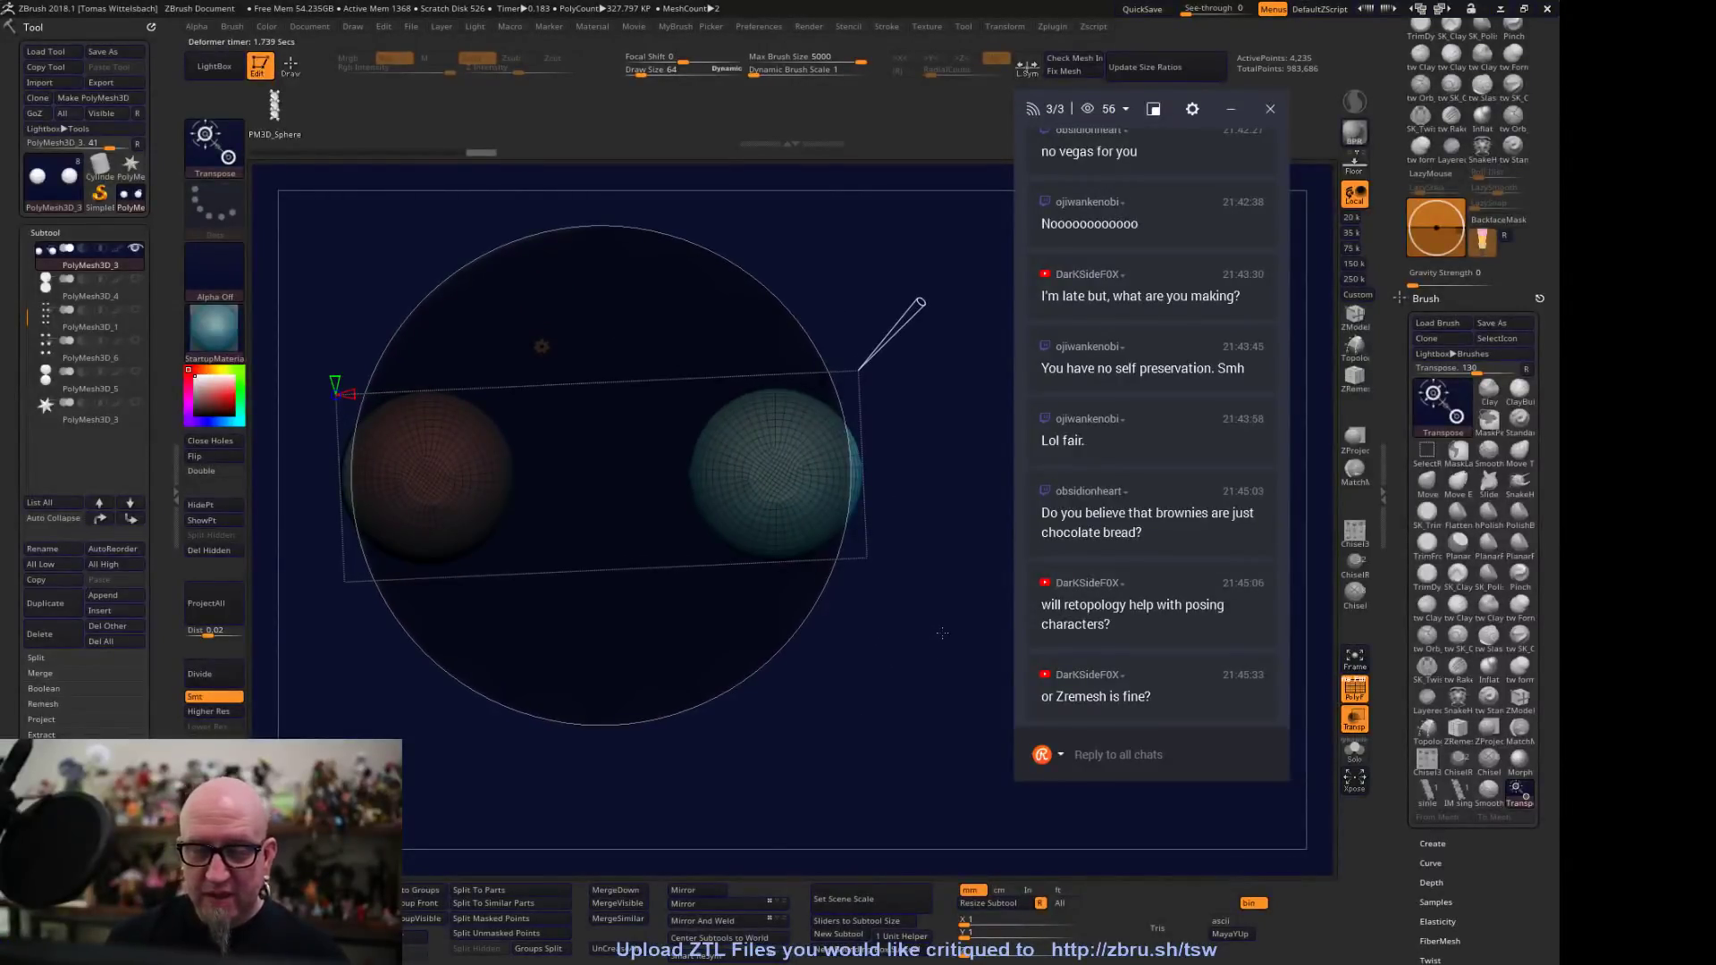
pyautogui.keyDown('alt'); pyautogui.moveTo(740, 671); pyautogui.dragTo(826, 508); pyautogui.keyUp('alt')
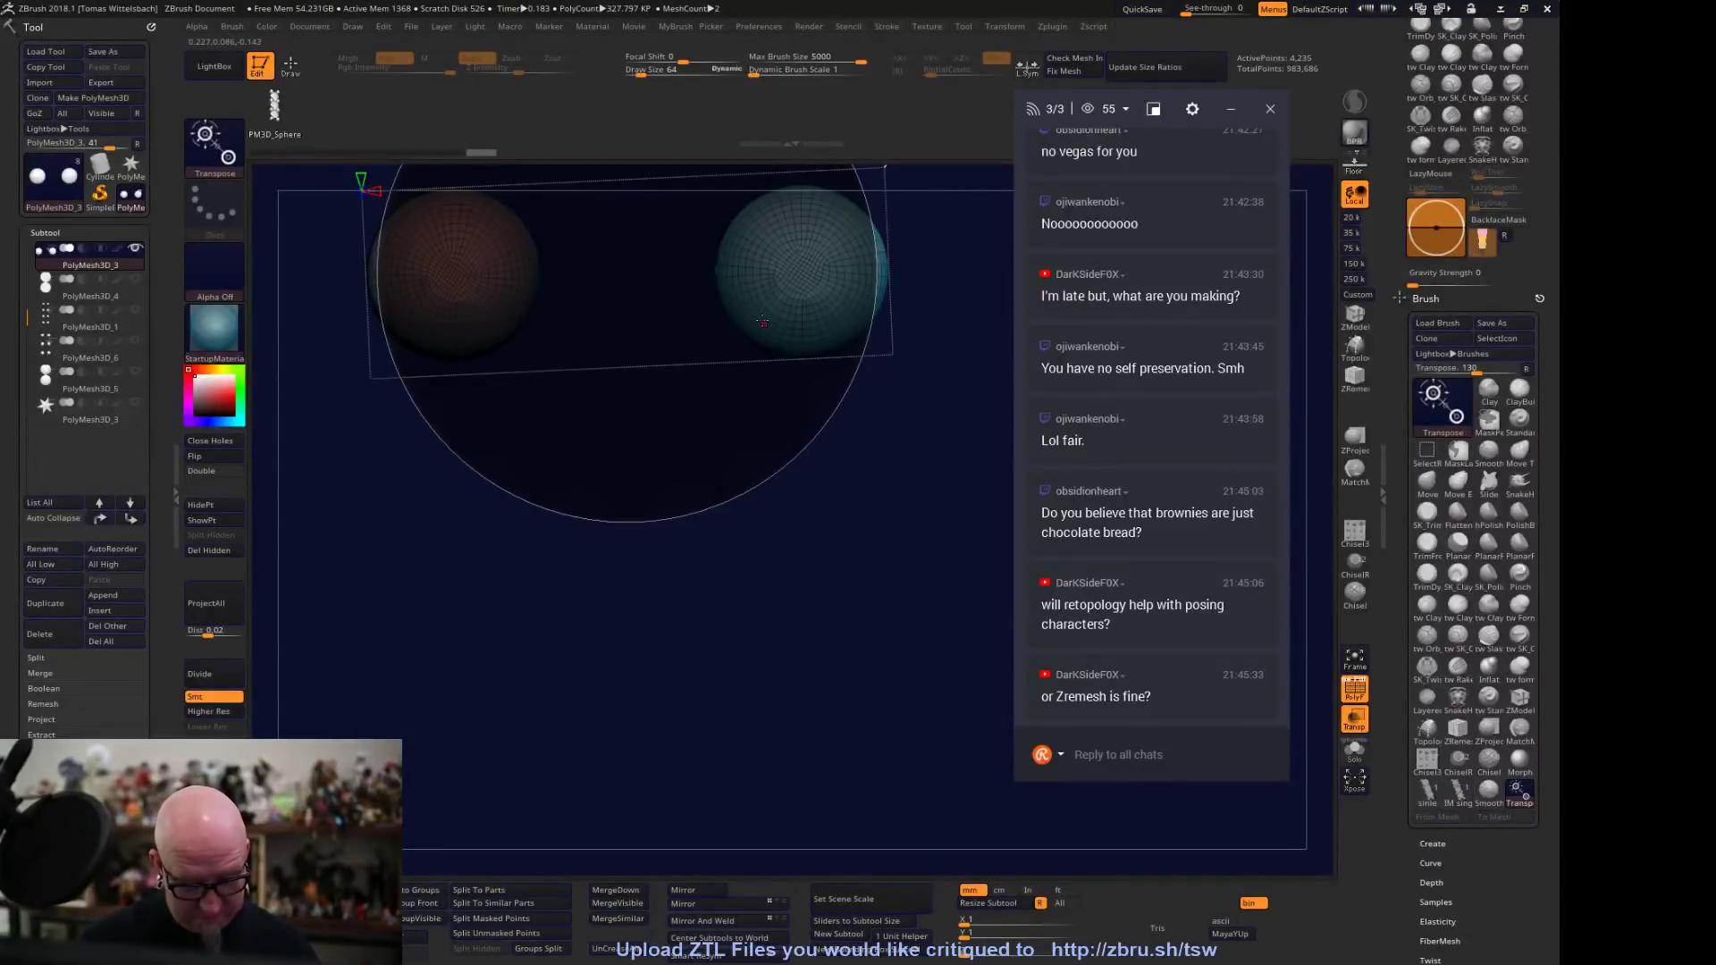
# Return to the gizmo, rotate the pin pair level and position it near the upper edge of the seat
pyautogui.press('w')
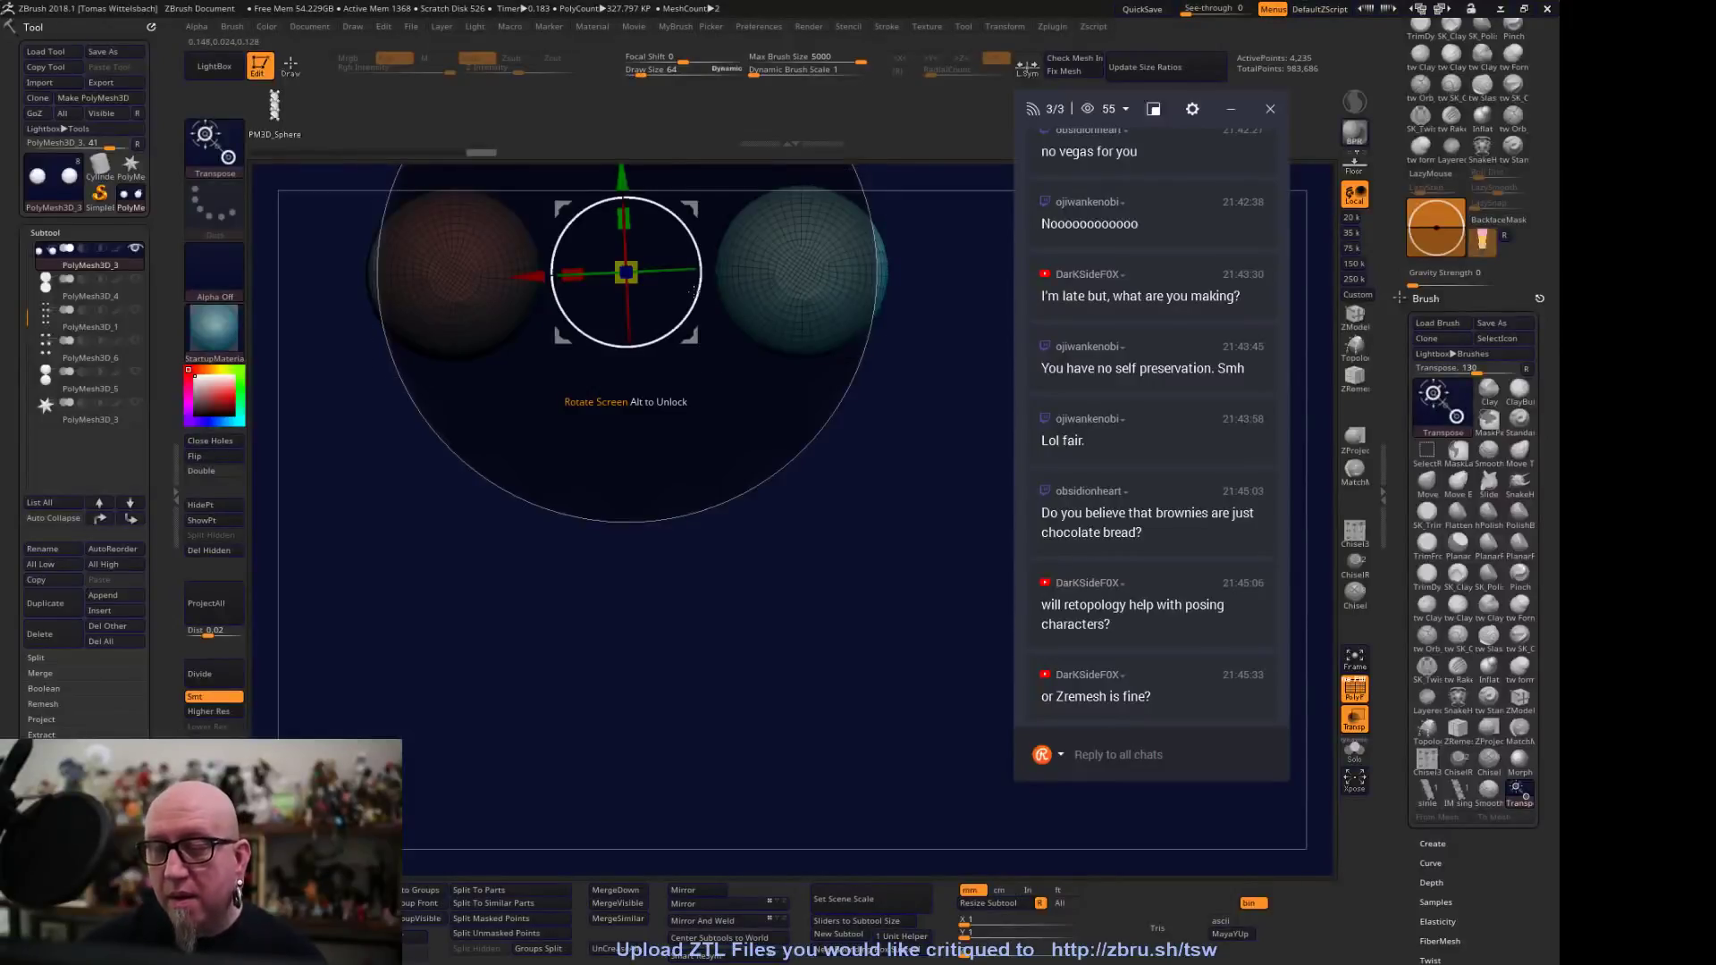
pyautogui.keyDown('alt'); pyautogui.moveTo(593, 228); pyautogui.dragTo(575, 188); pyautogui.keyUp('alt')
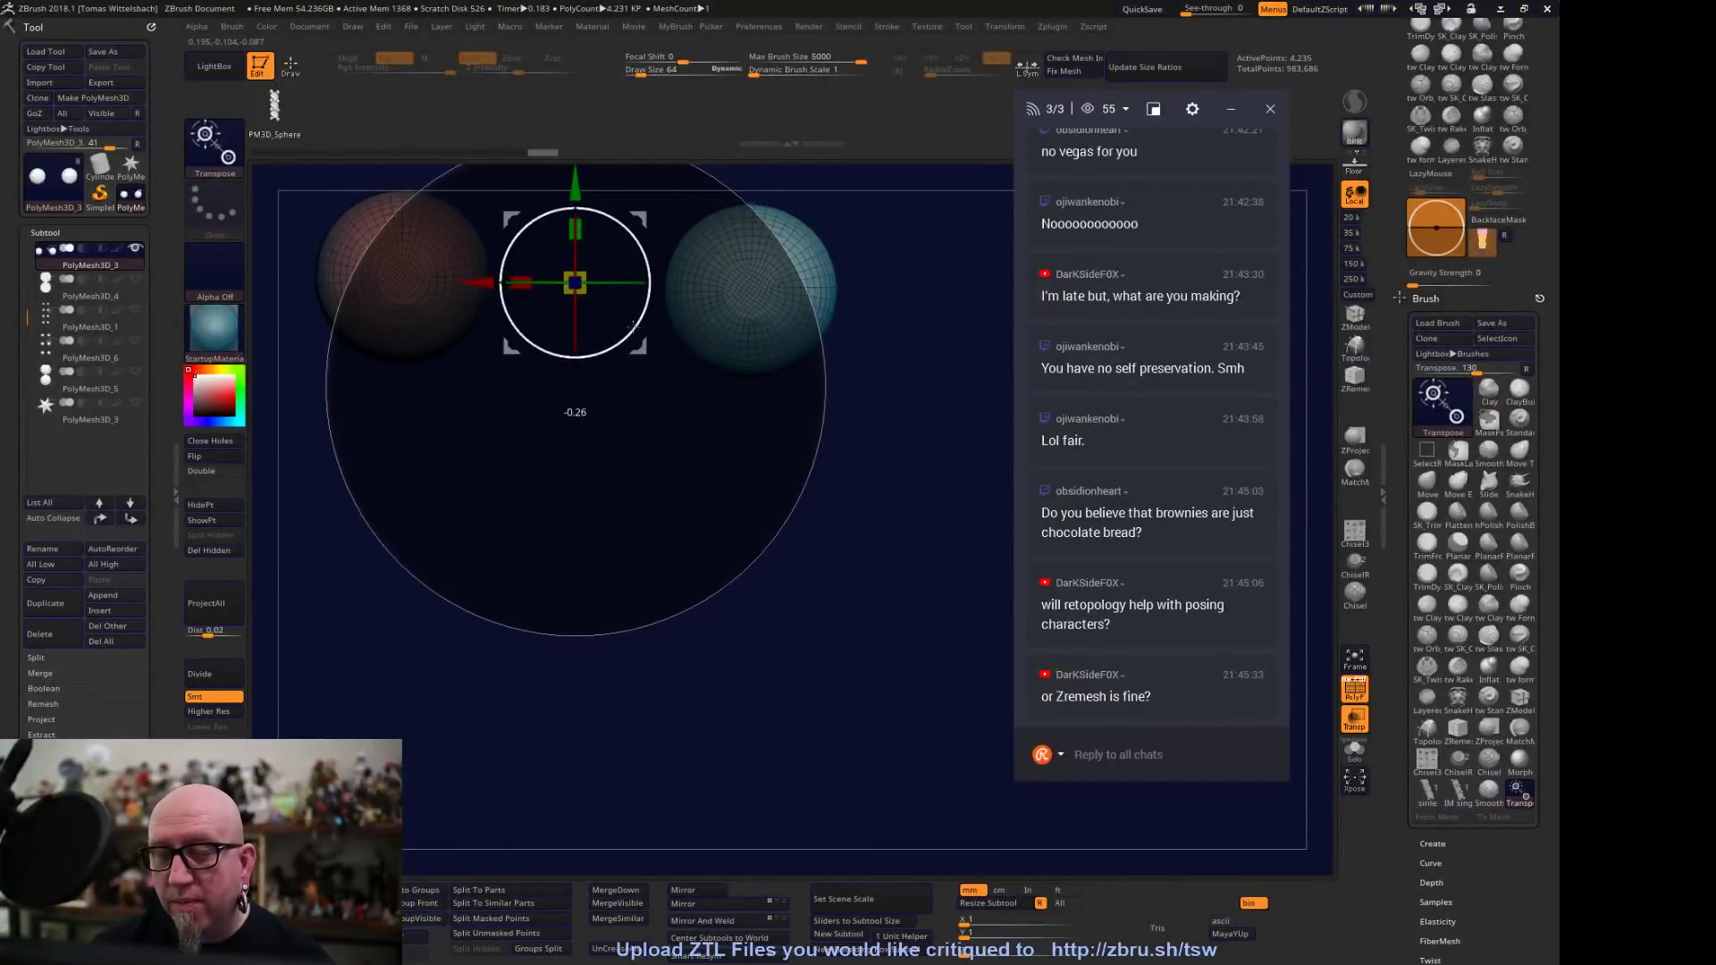
pyautogui.moveTo(631, 326); pyautogui.dragTo(632, 496)
# Mask one pin of the pair, hide the unmasked one and delete the hidden geometry
pyautogui.keyDown('ctrl'); pyautogui.keyDown('shift'); pyautogui.moveTo(452, 337); pyautogui.dragTo(785, 585); pyautogui.keyUp('shift'); pyautogui.keyUp('ctrl')
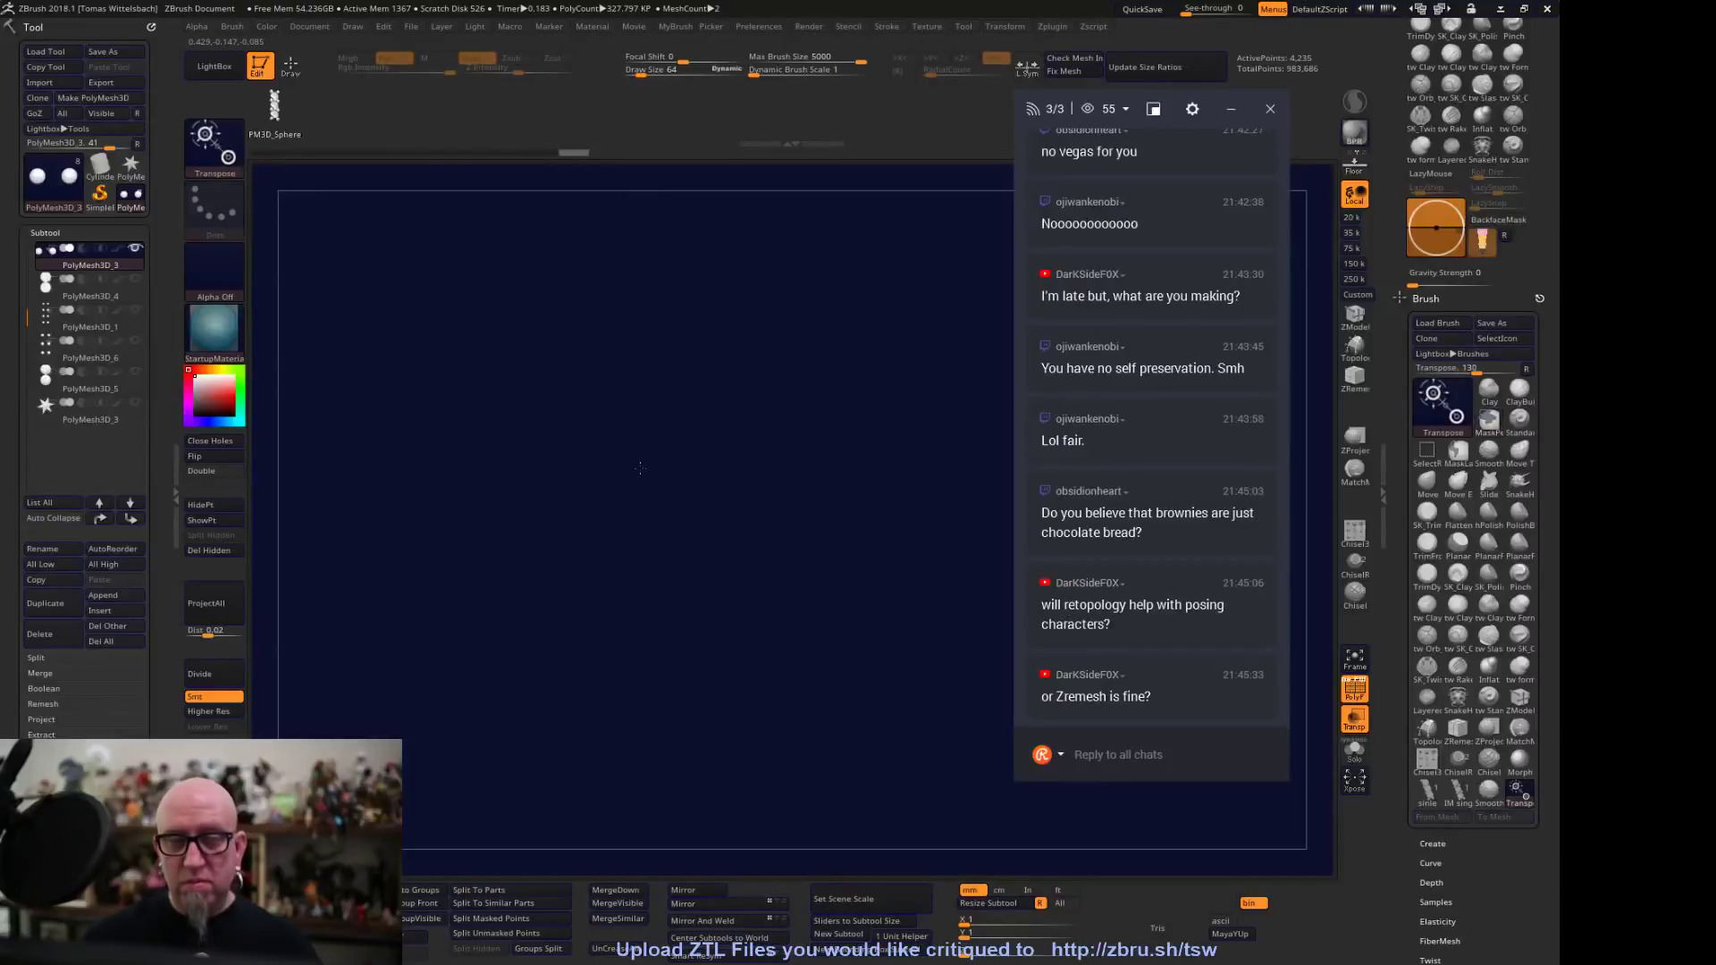
pyautogui.click(1355, 660)
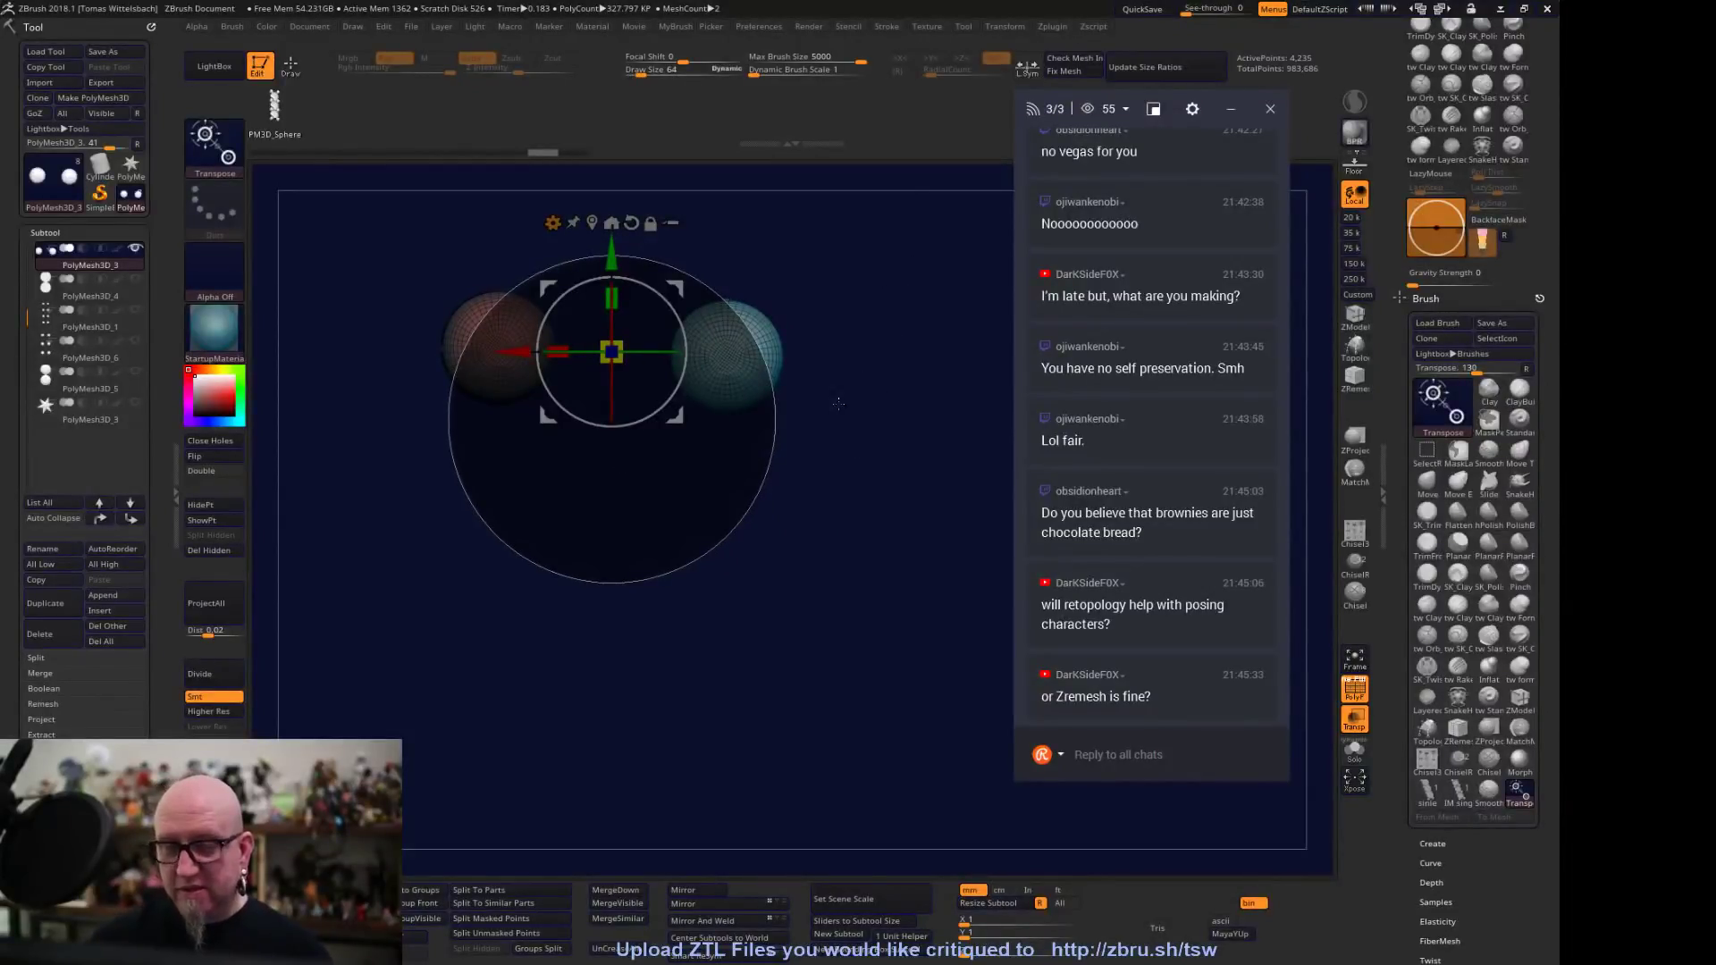
pyautogui.moveTo(883, 229)
pyautogui.keyDown('ctrl'); pyautogui.mouseDown()
pyautogui.moveTo(693, 516)
pyautogui.moveTo(646, 547)
pyautogui.mouseUp(); pyautogui.keyUp('ctrl')
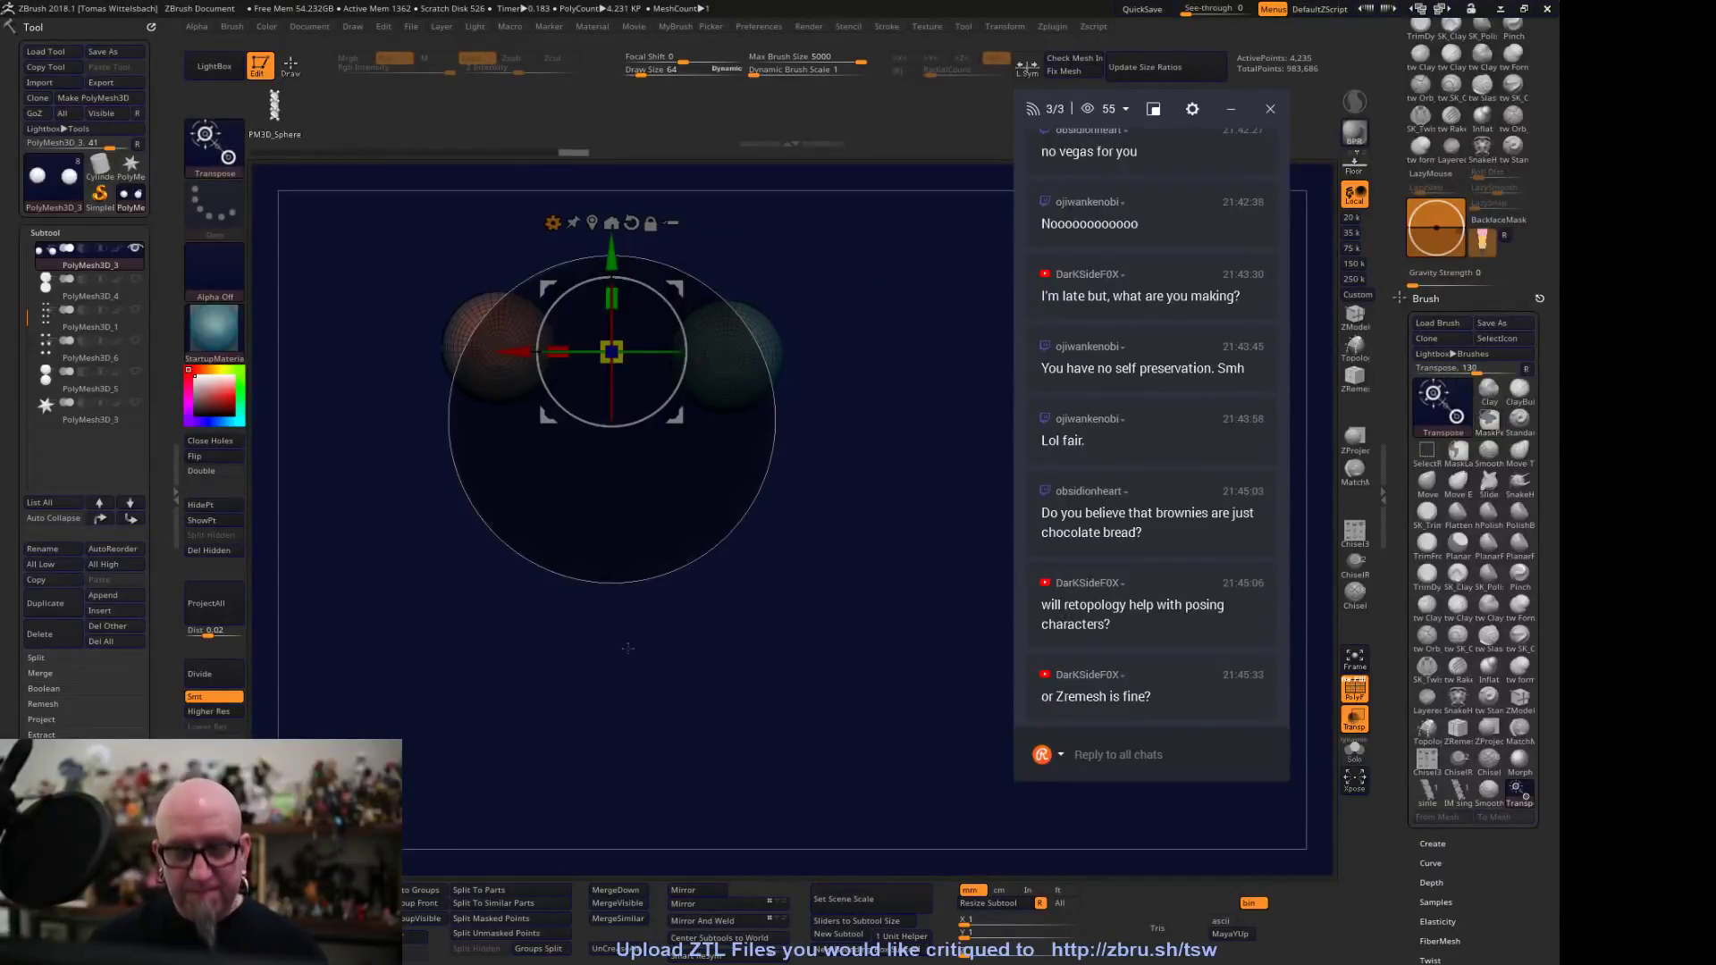
pyautogui.click(207, 511)
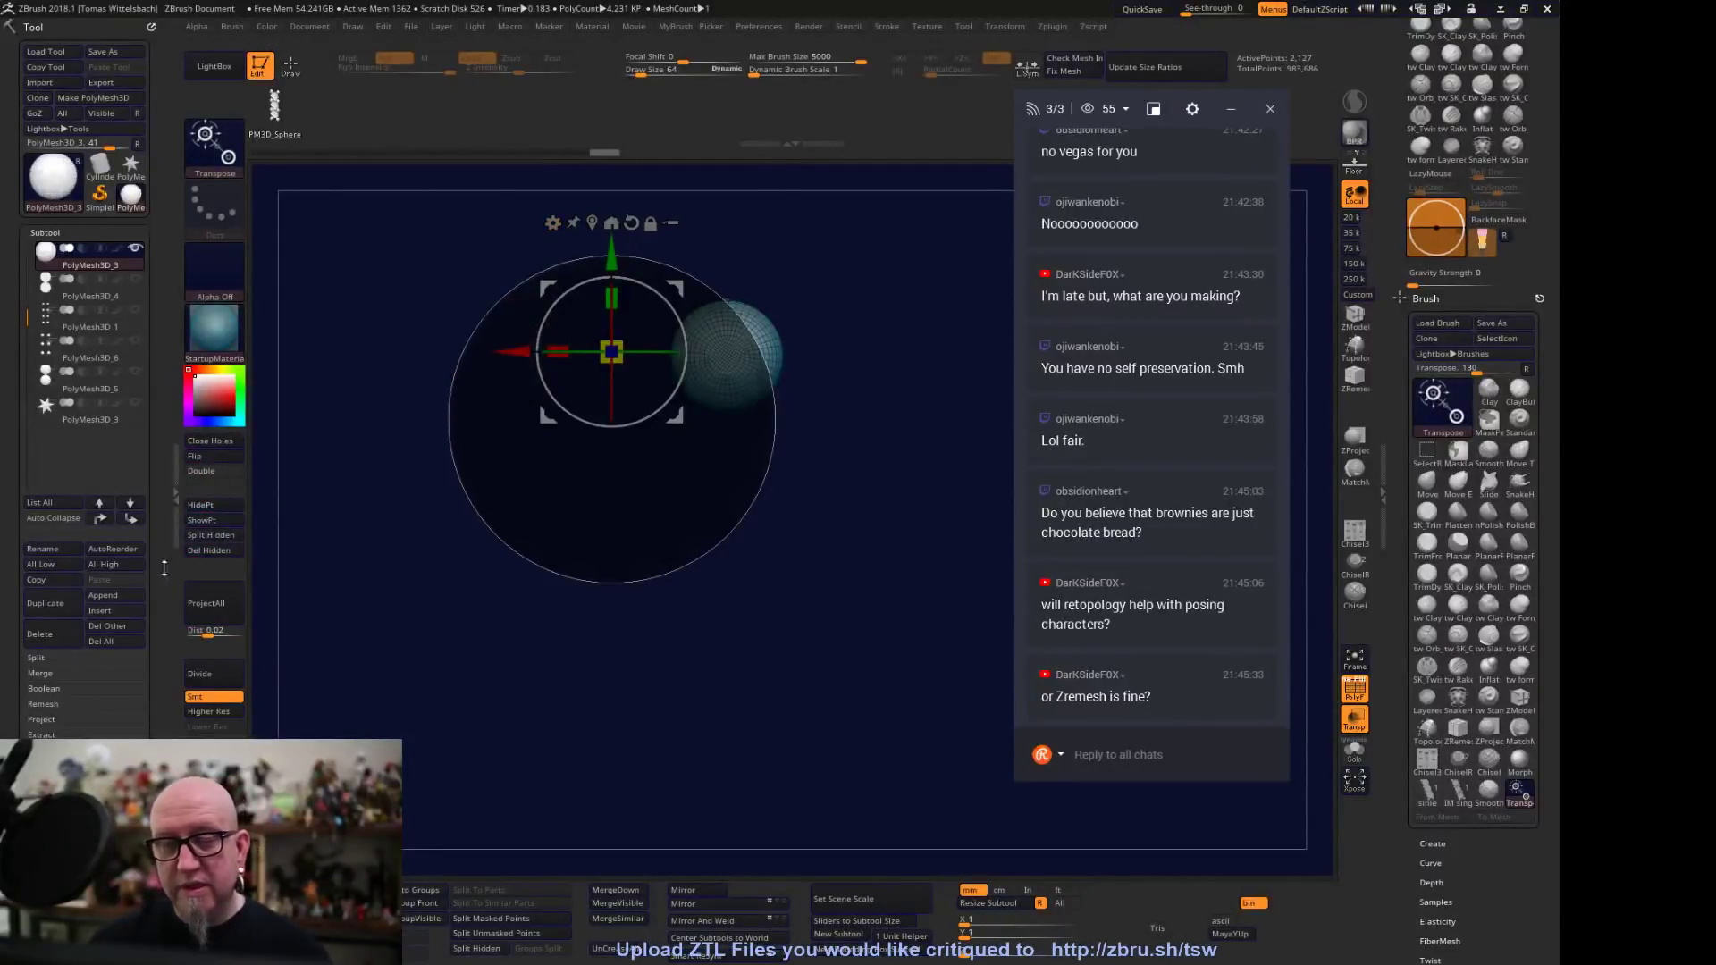
pyautogui.click(211, 534)
# Check the remaining pin against the seat from the side and select the faceted stone subtool
pyautogui.moveTo(628, 748); pyautogui.dragTo(738, 683)
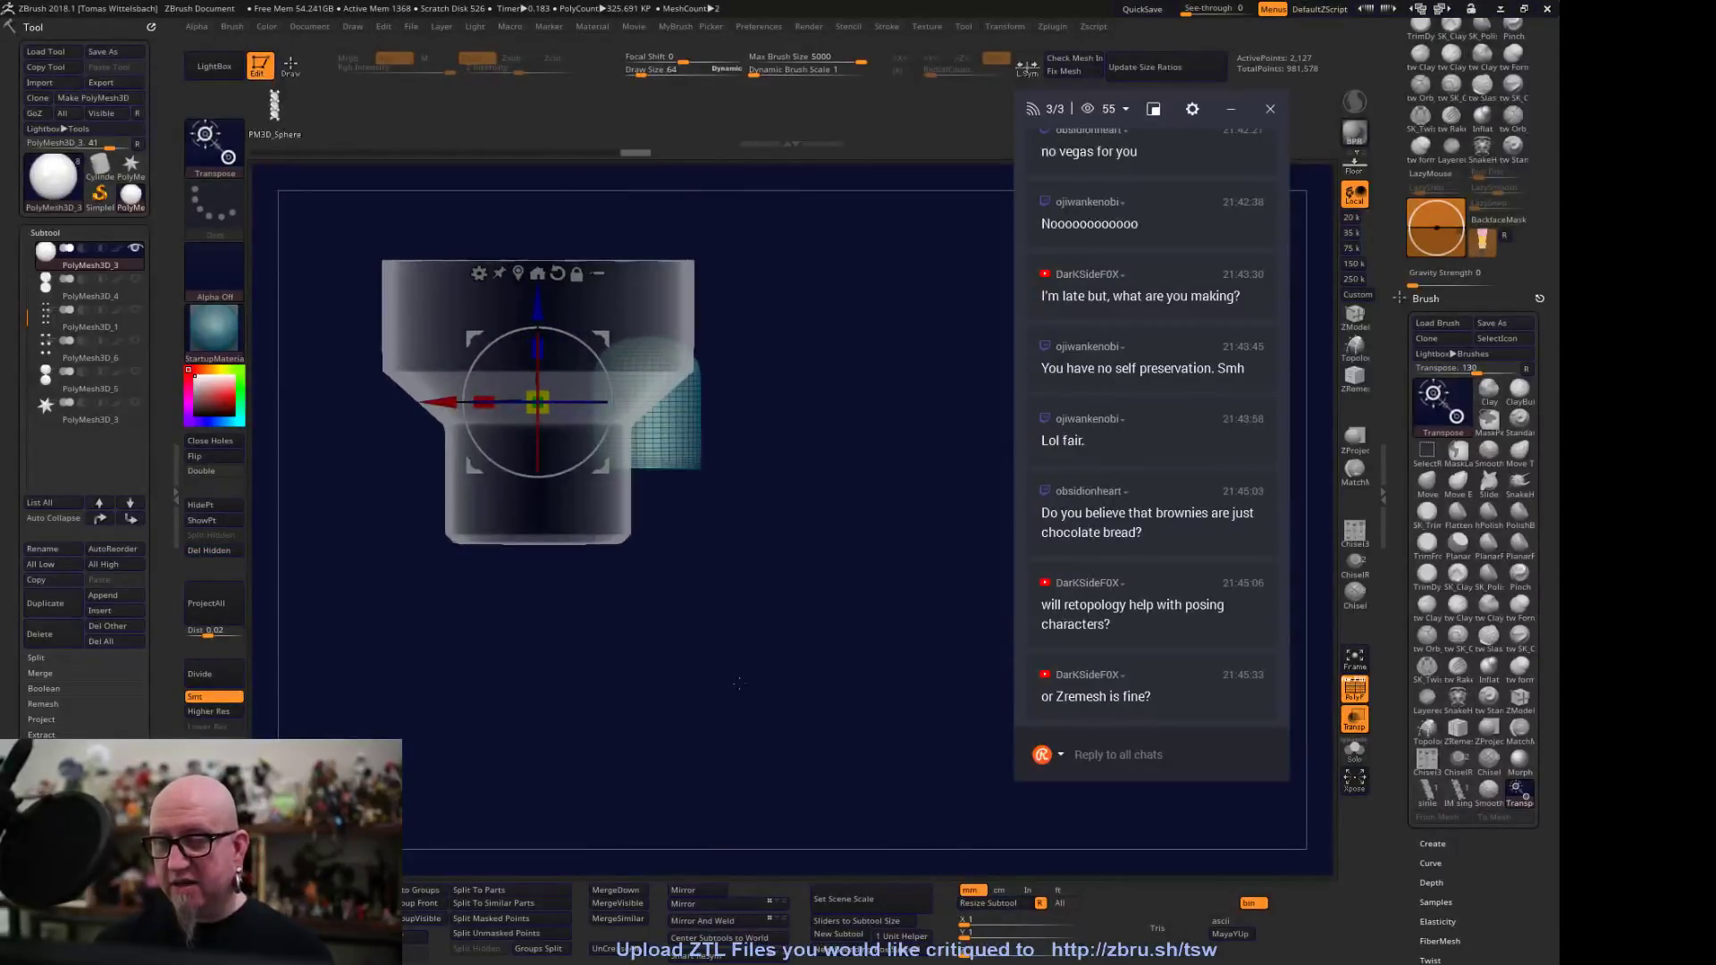
pyautogui.click(122, 316)
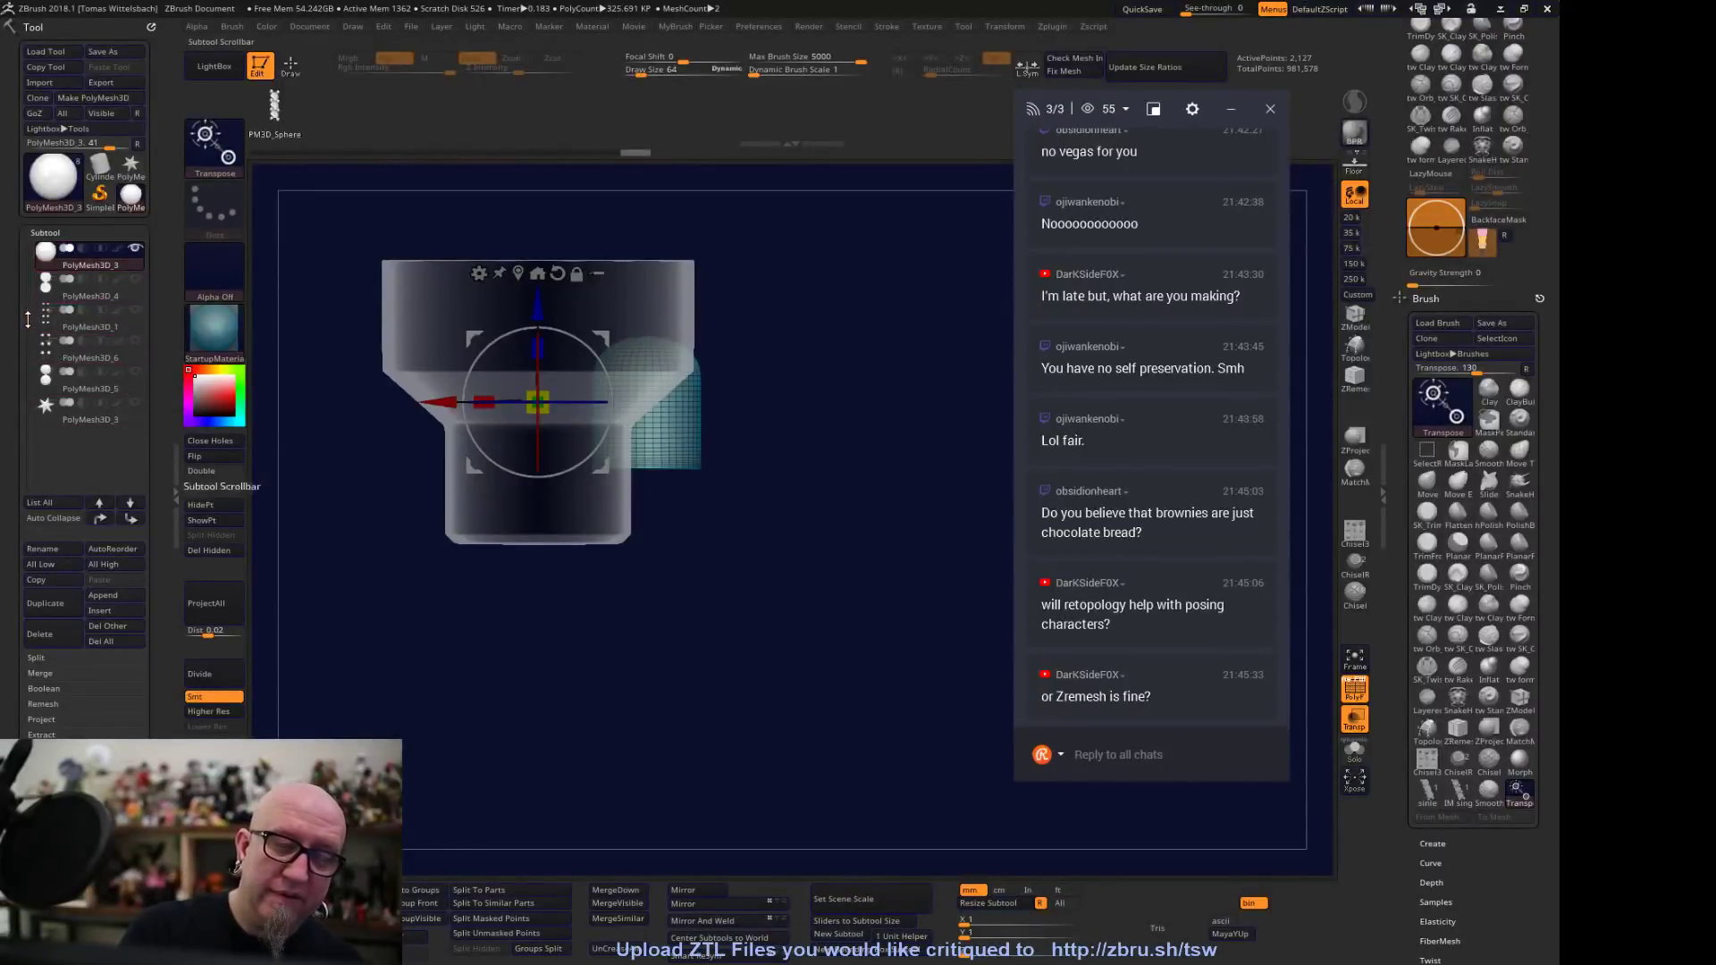
pyautogui.moveTo(28, 319); pyautogui.dragTo(28, 259)
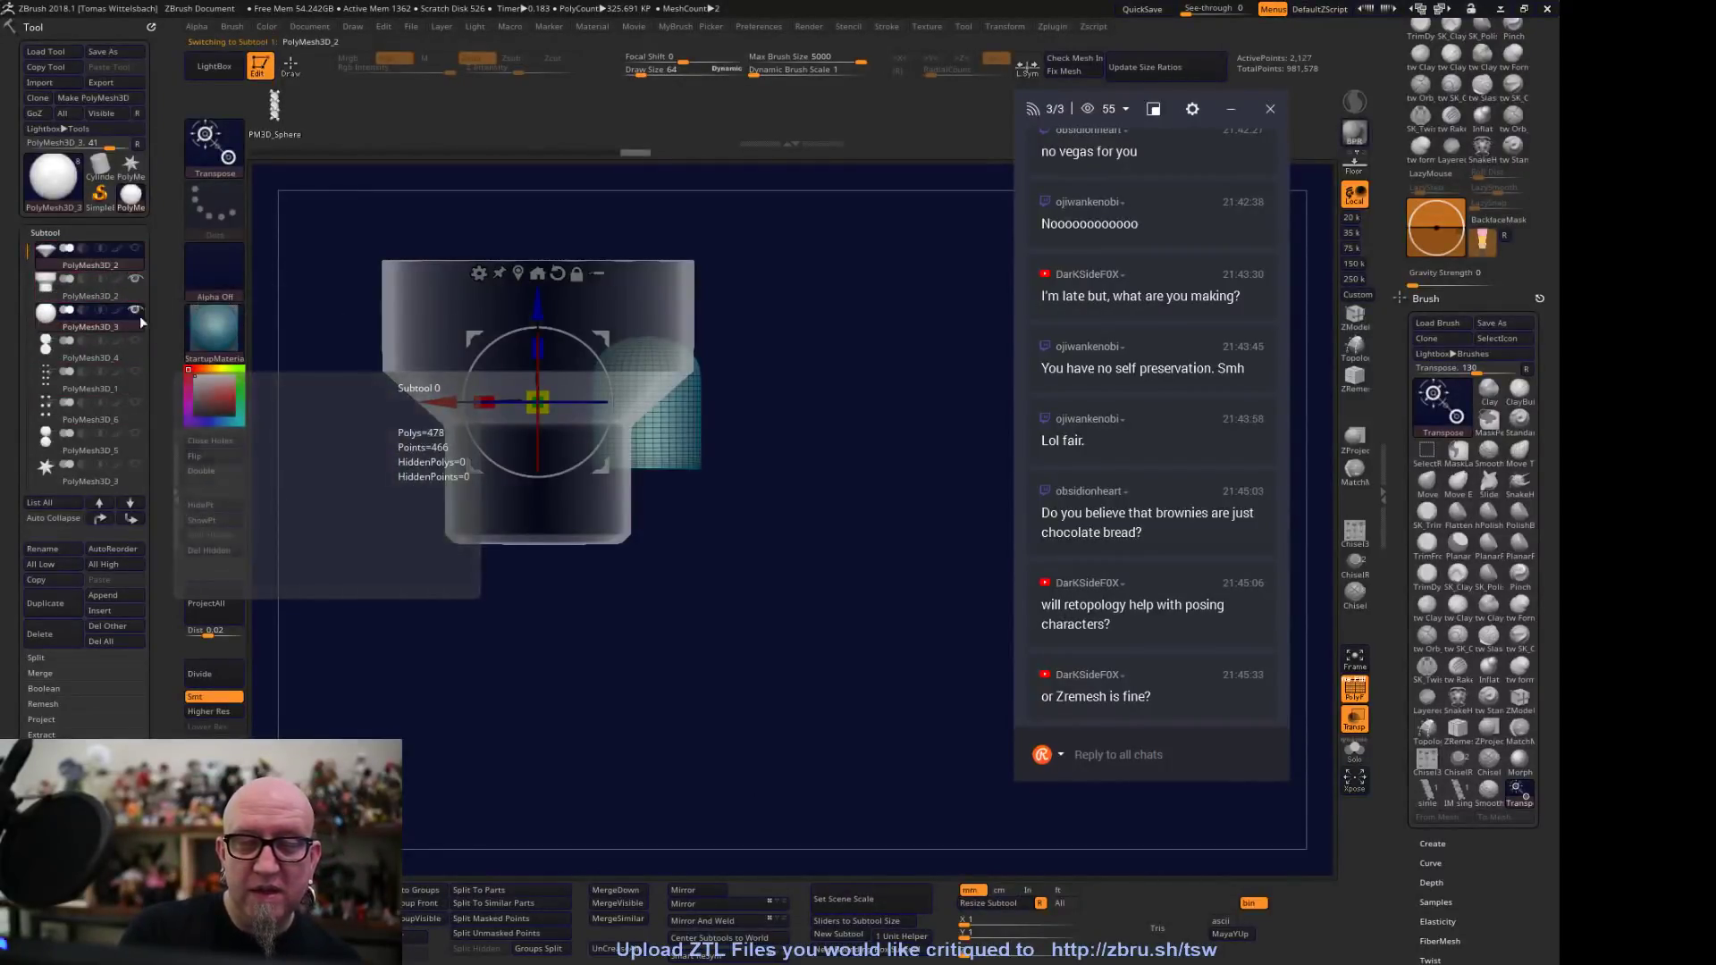
pyautogui.keyDown('ctrl'); pyautogui.moveTo(689, 608); pyautogui.dragTo(866, 743, button='right'); pyautogui.keyUp('ctrl')
pyautogui.moveTo(869, 734); pyautogui.dragTo(795, 509)
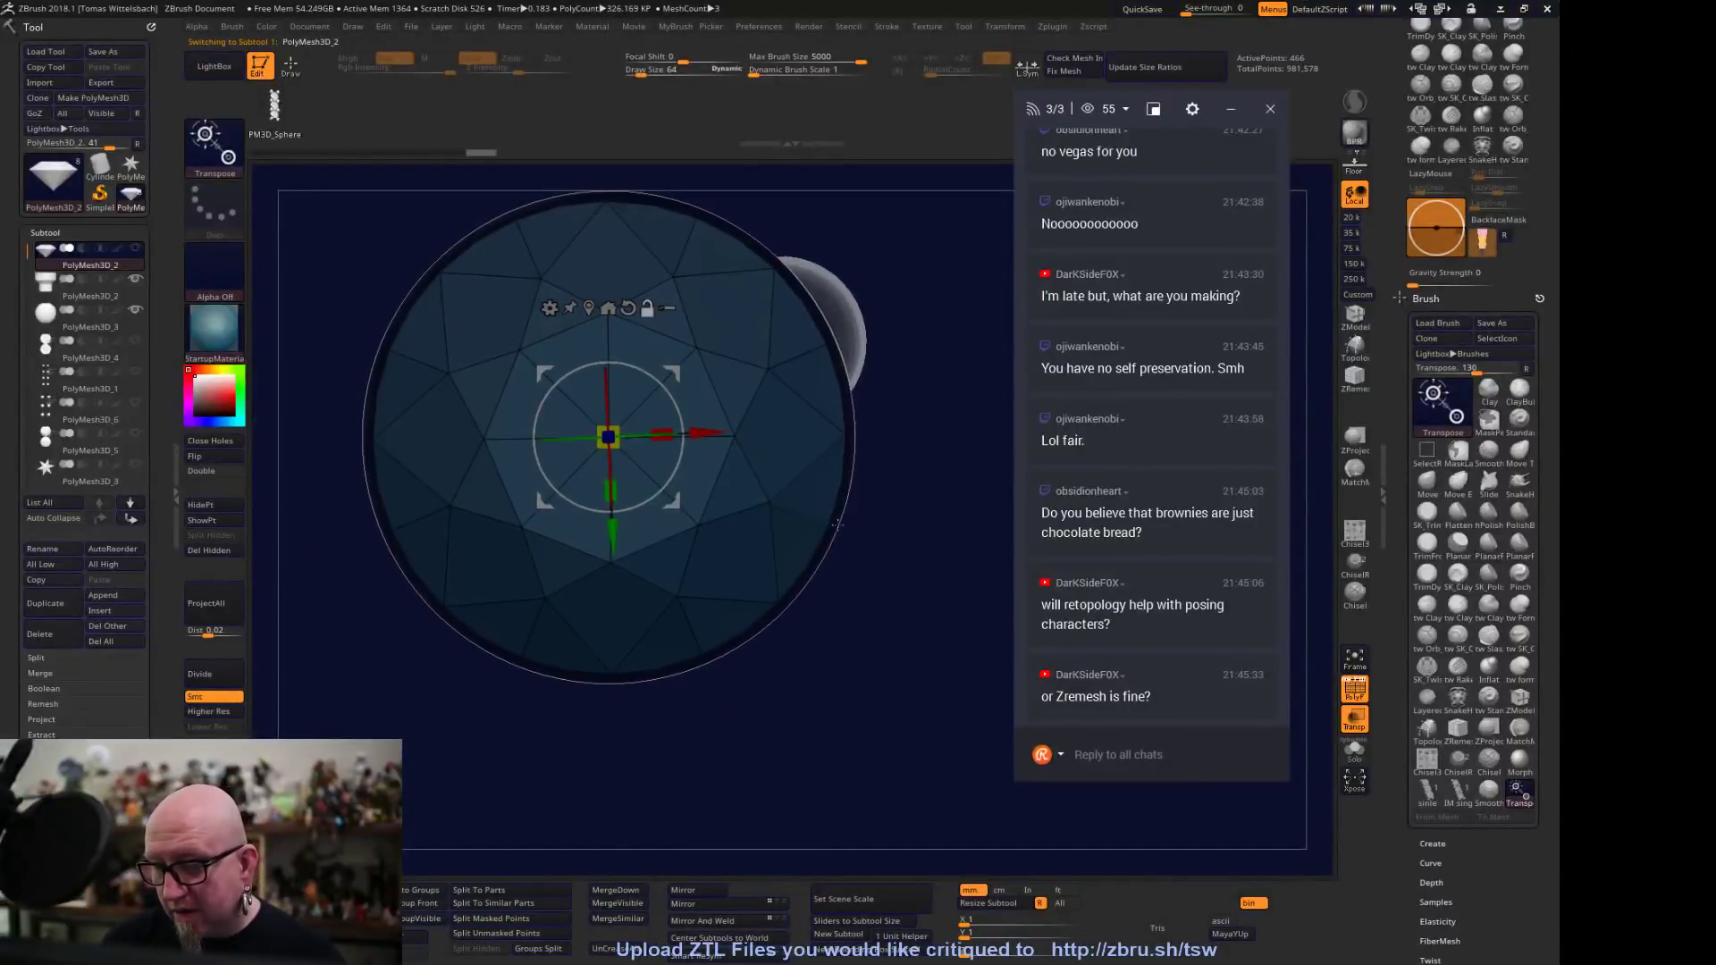
# Switch to the seat subtool, centre the gizmo on it and view it with the stone from the side
pyautogui.hotkey('ctrl', 'z')
pyautogui.click(830, 527)
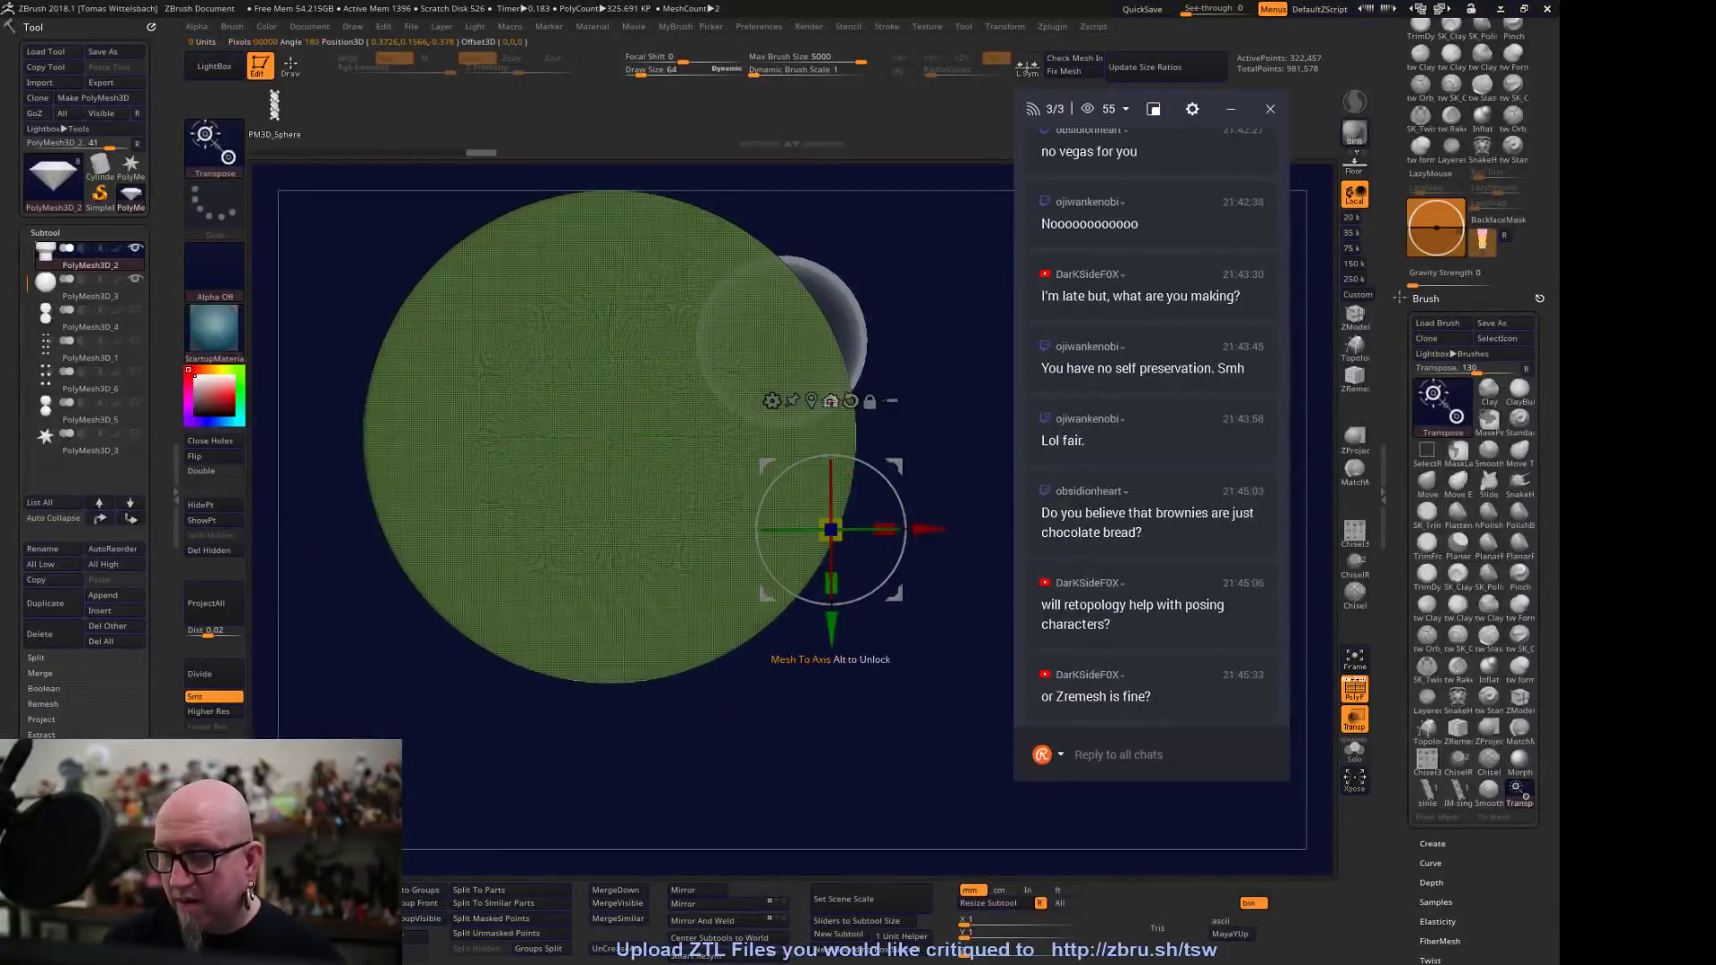
pyautogui.click(811, 400)
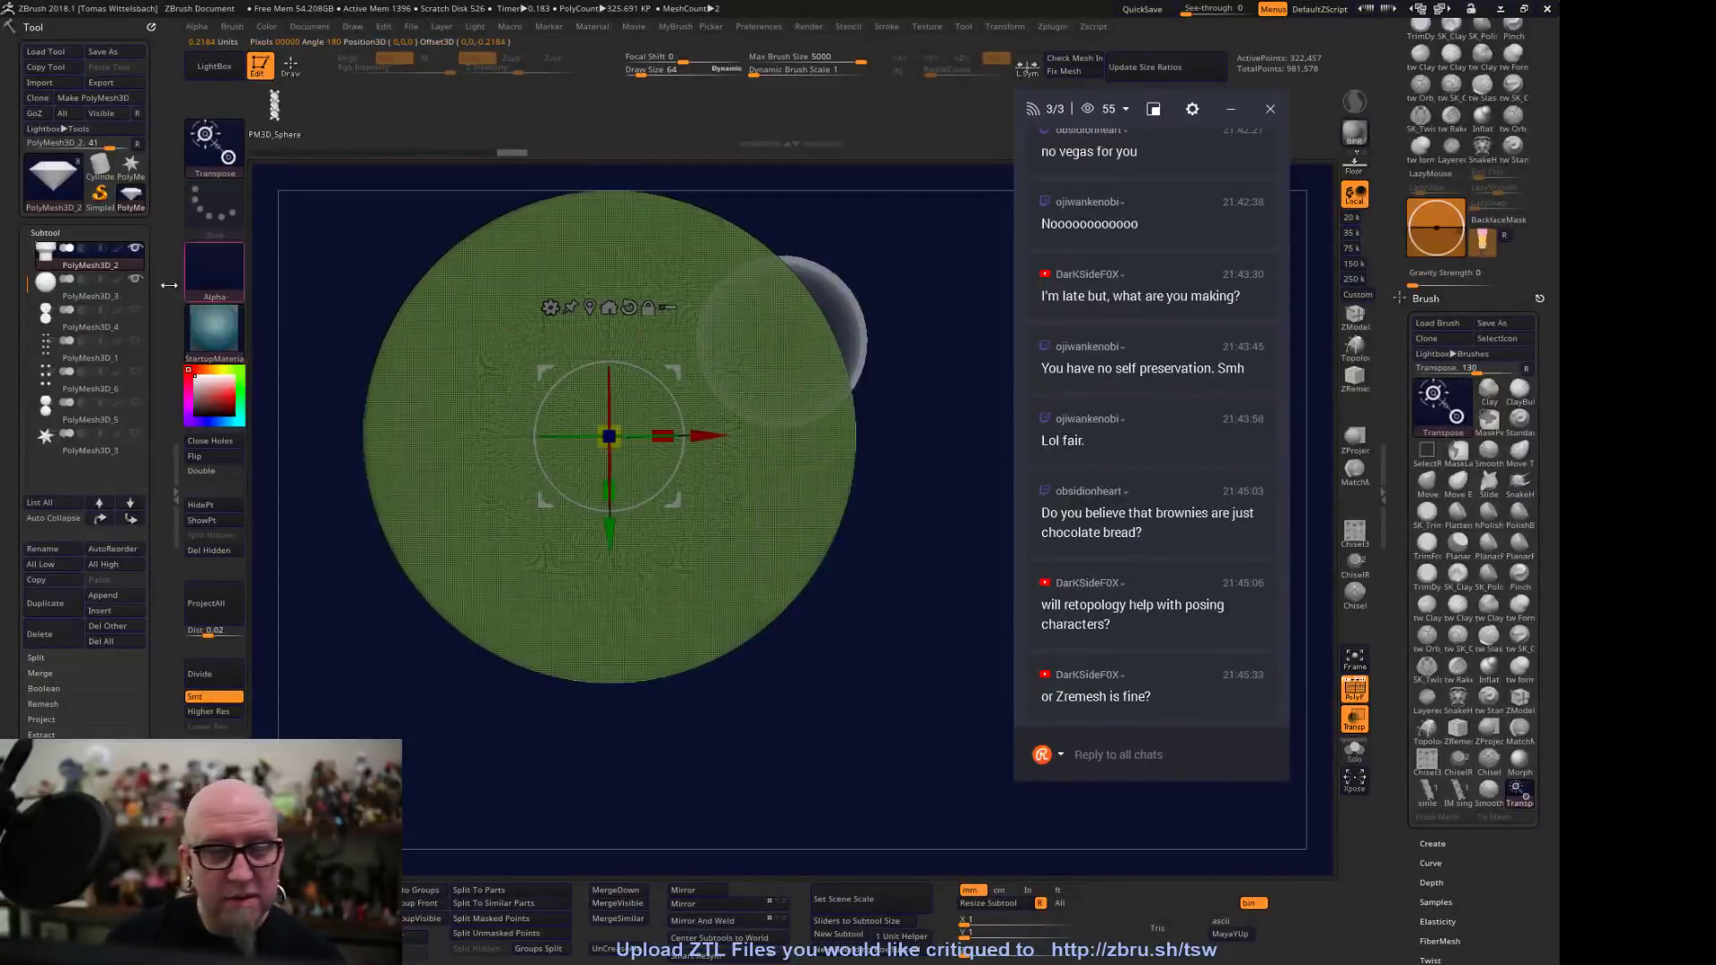
pyautogui.hotkey('ctrl', 'shift', 'z')
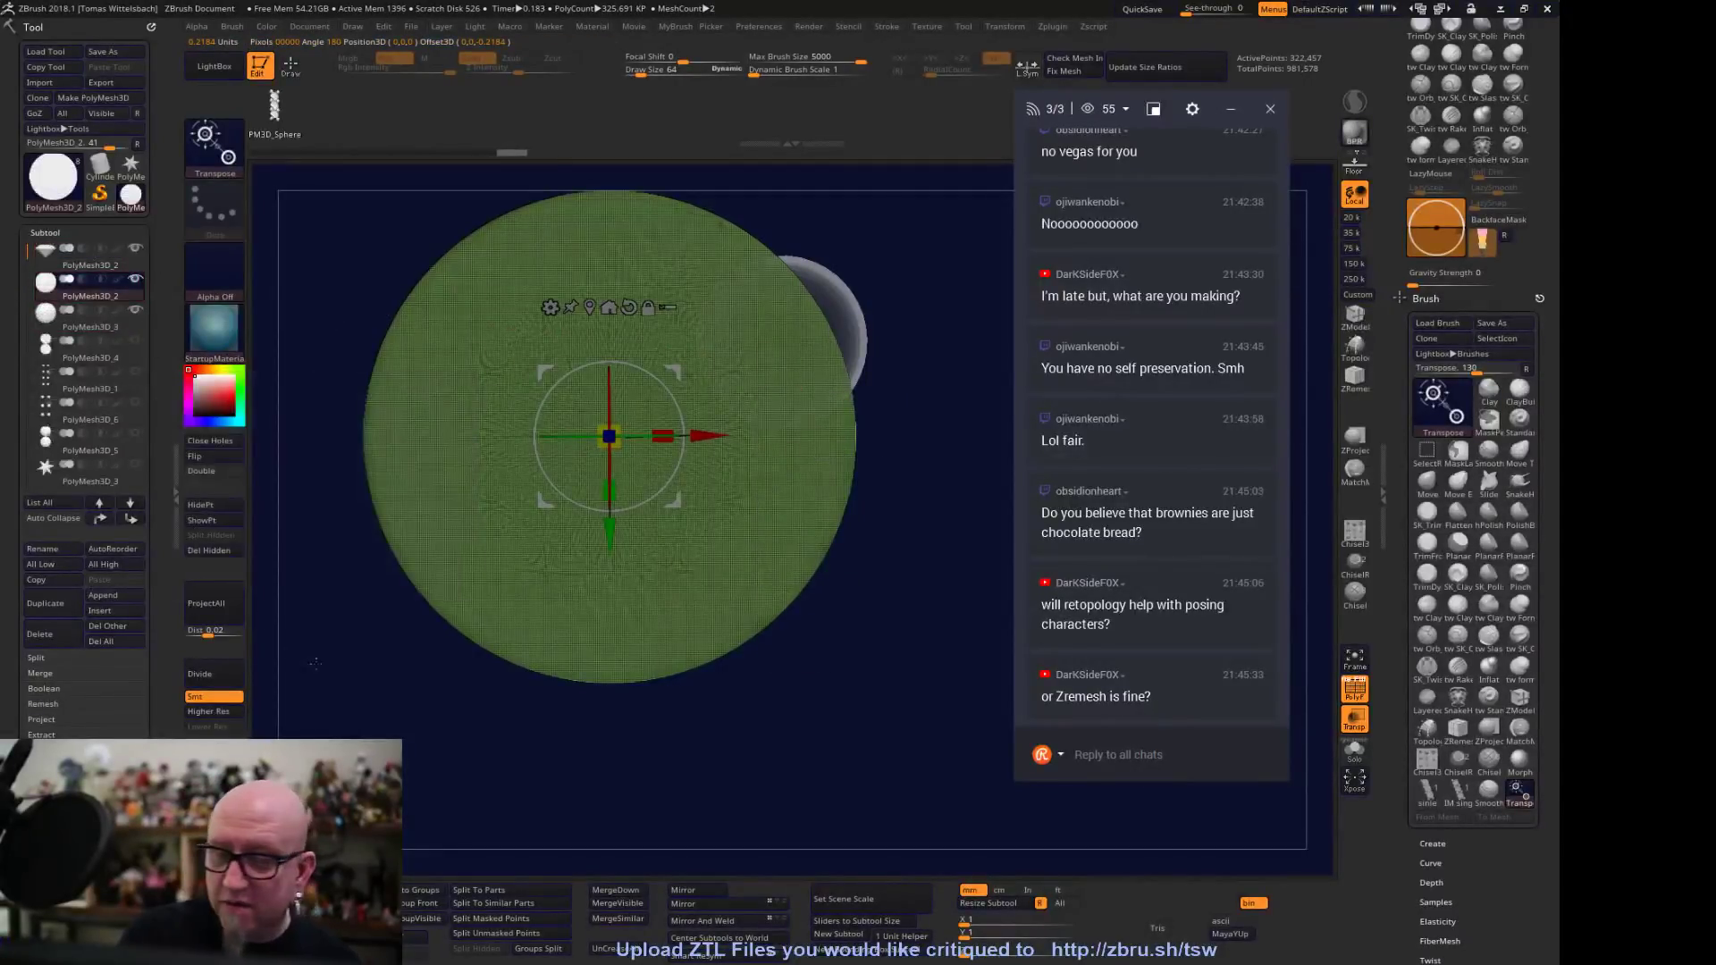
pyautogui.moveTo(589, 722); pyautogui.dragTo(706, 545)
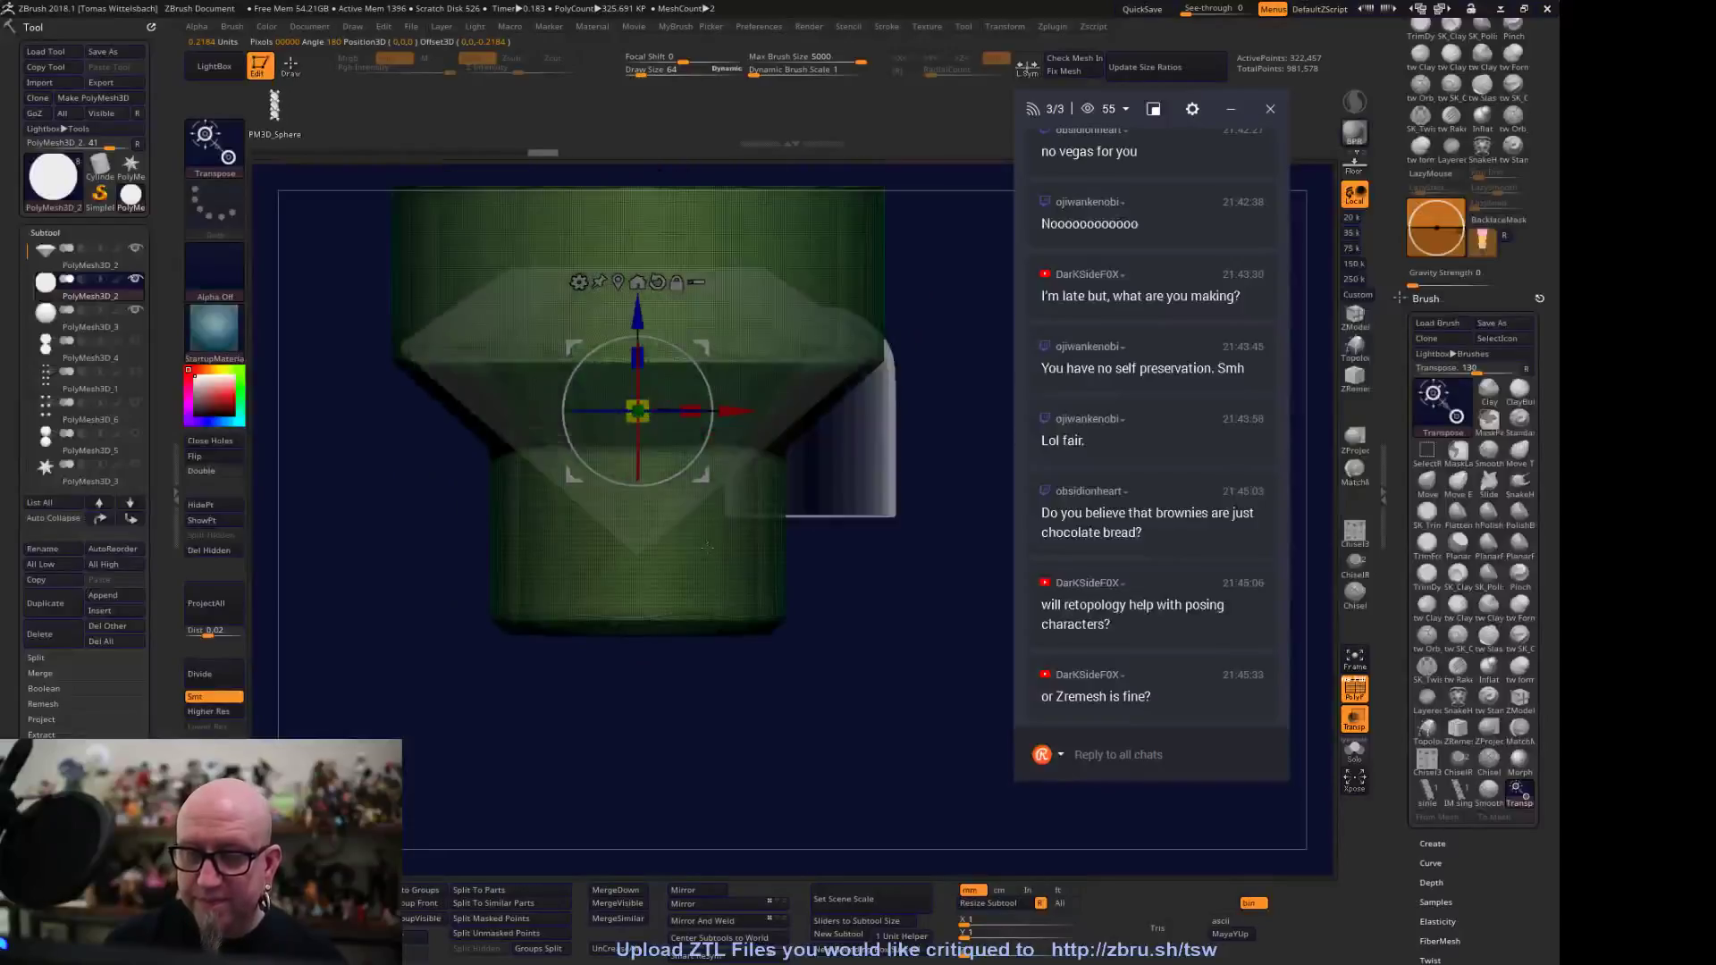
pyautogui.scroll(3, 653, 467)
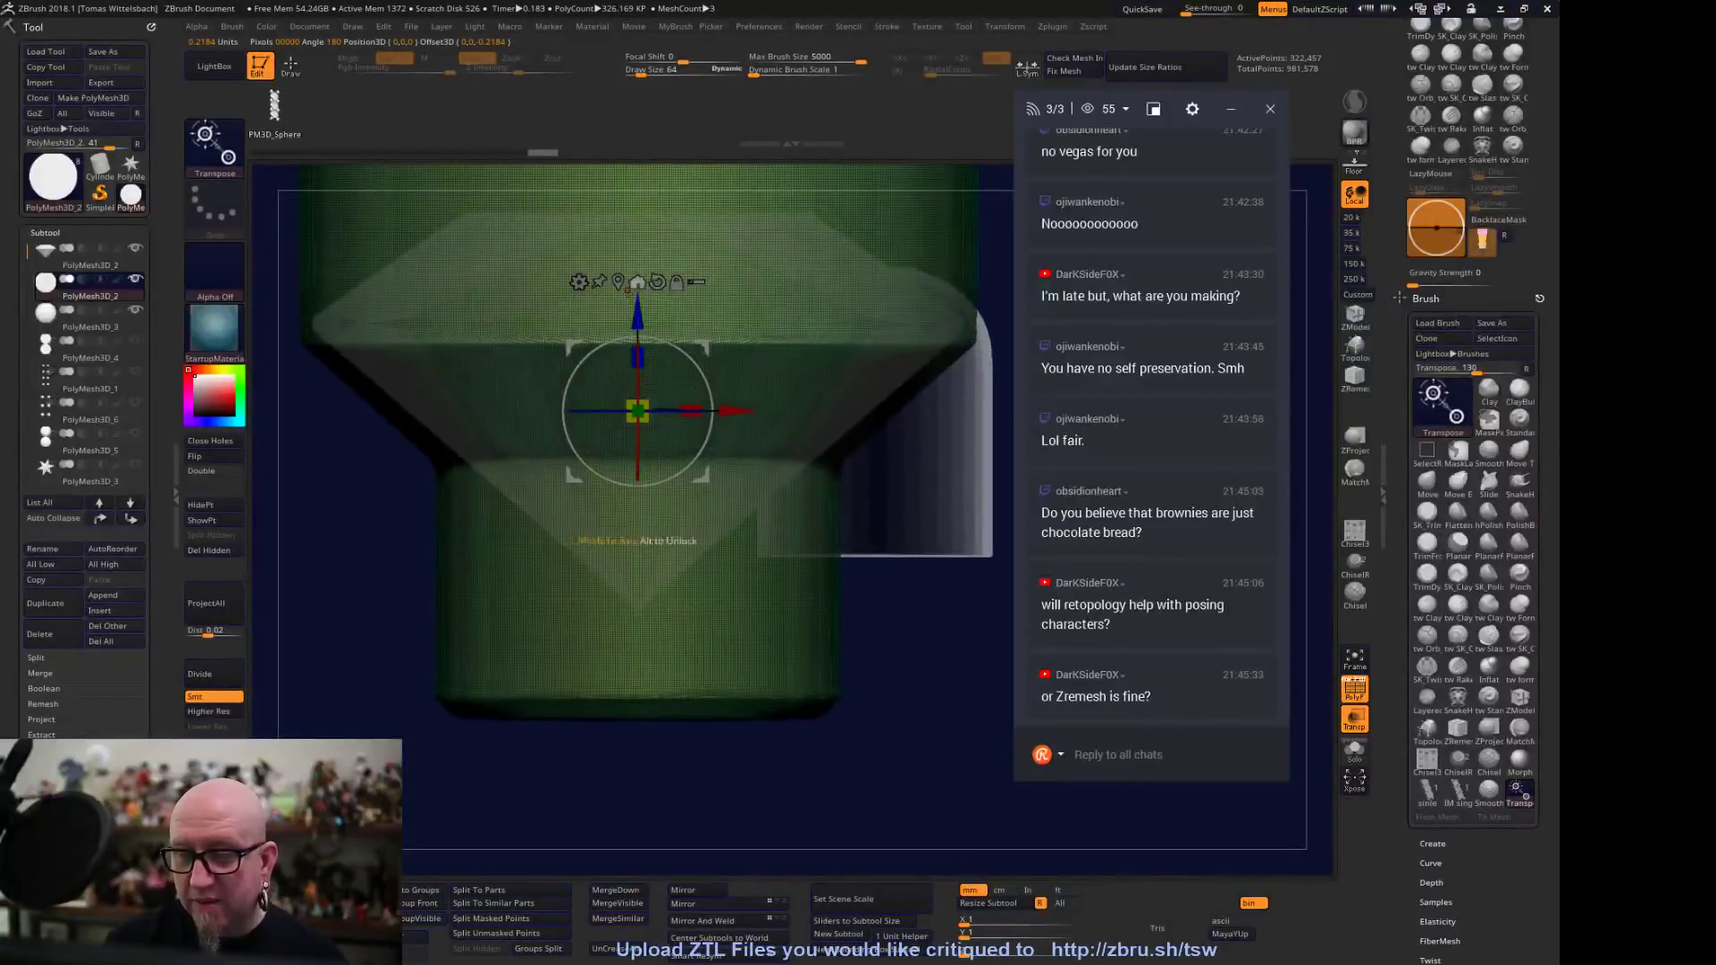
# Reset the gizmo on the seat and nudge the seat until its shoulder lines up with the stone's girdle
pyautogui.click(629, 295)
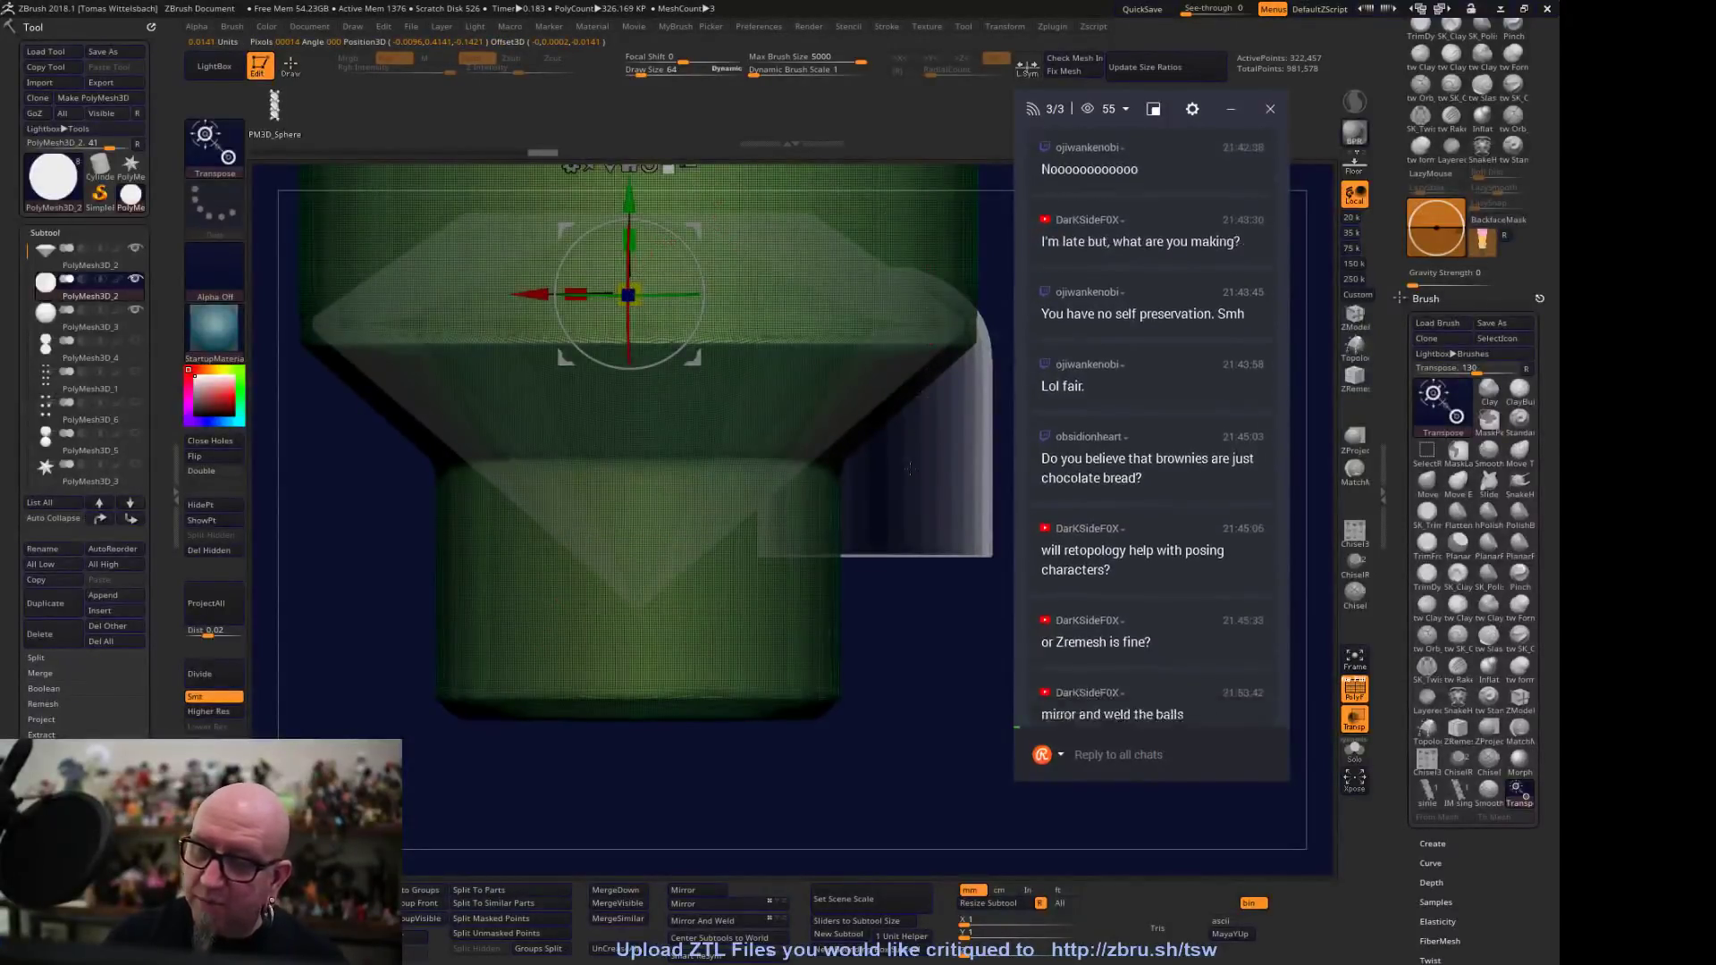
pyautogui.moveTo(629, 198); pyautogui.dragTo(631, 287)
pyautogui.moveTo(633, 367)
pyautogui.mouseDown()
pyautogui.moveTo(634, 352)
pyautogui.moveTo(632, 370)
pyautogui.mouseUp()
pyautogui.moveTo(638, 270); pyautogui.dragTo(642, 275)
pyautogui.moveTo(880, 786); pyautogui.dragTo(1084, 682)
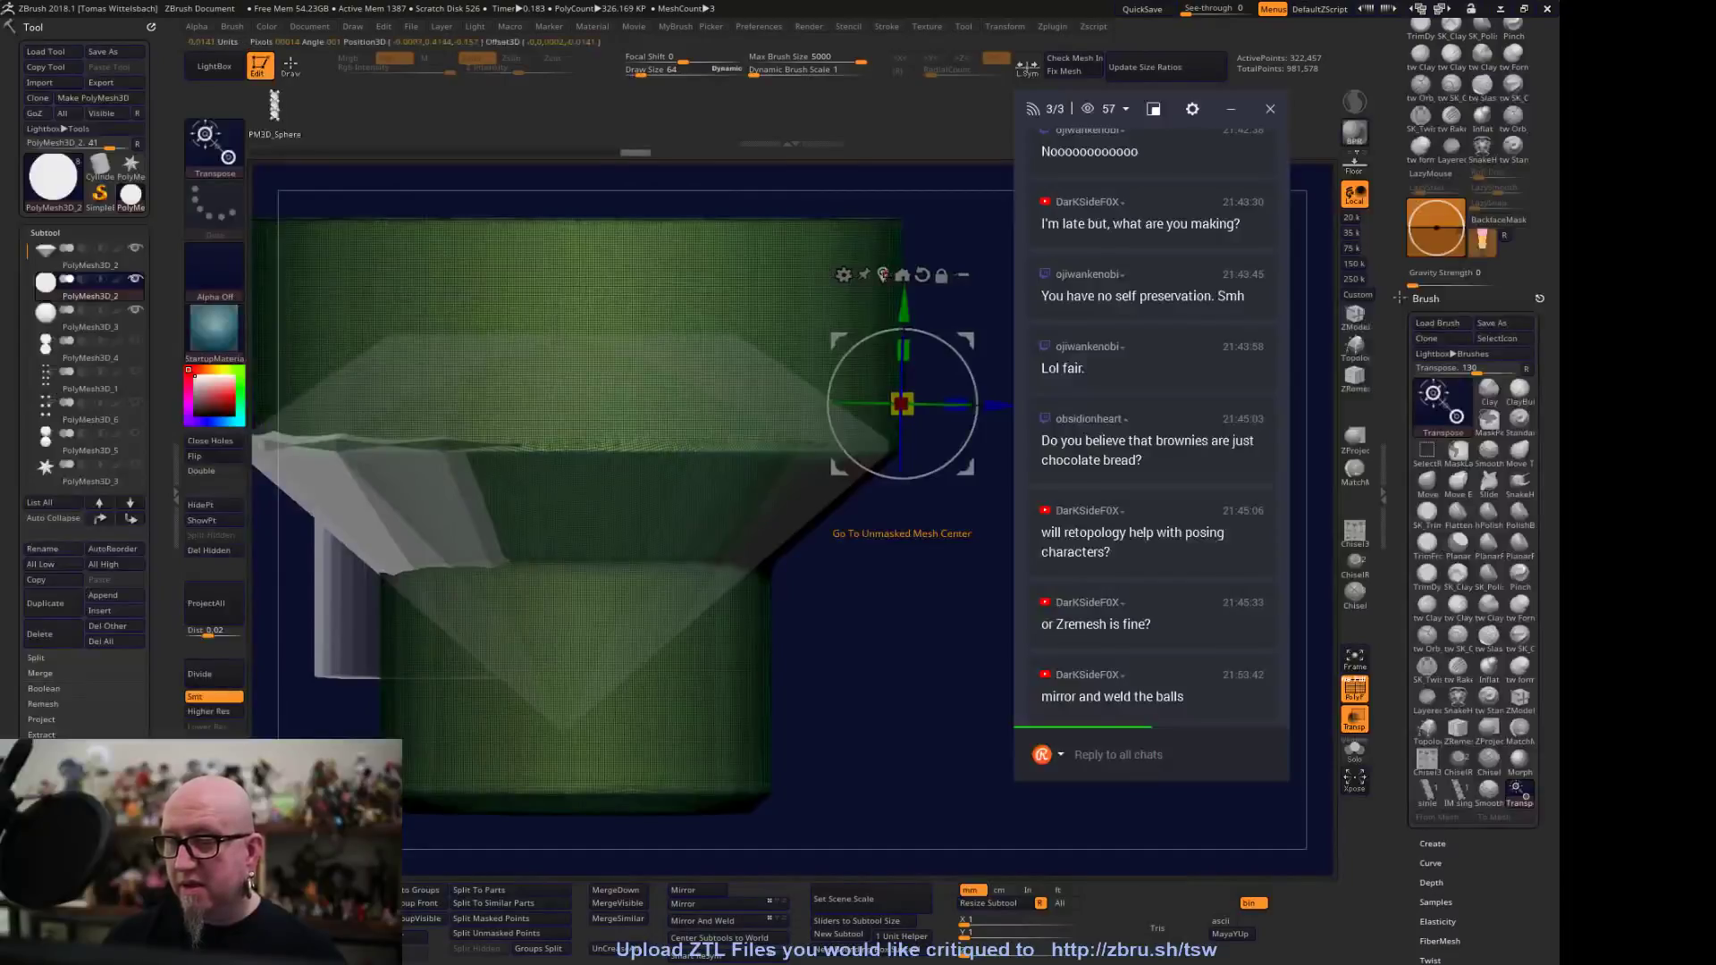
pyautogui.click(902, 275)
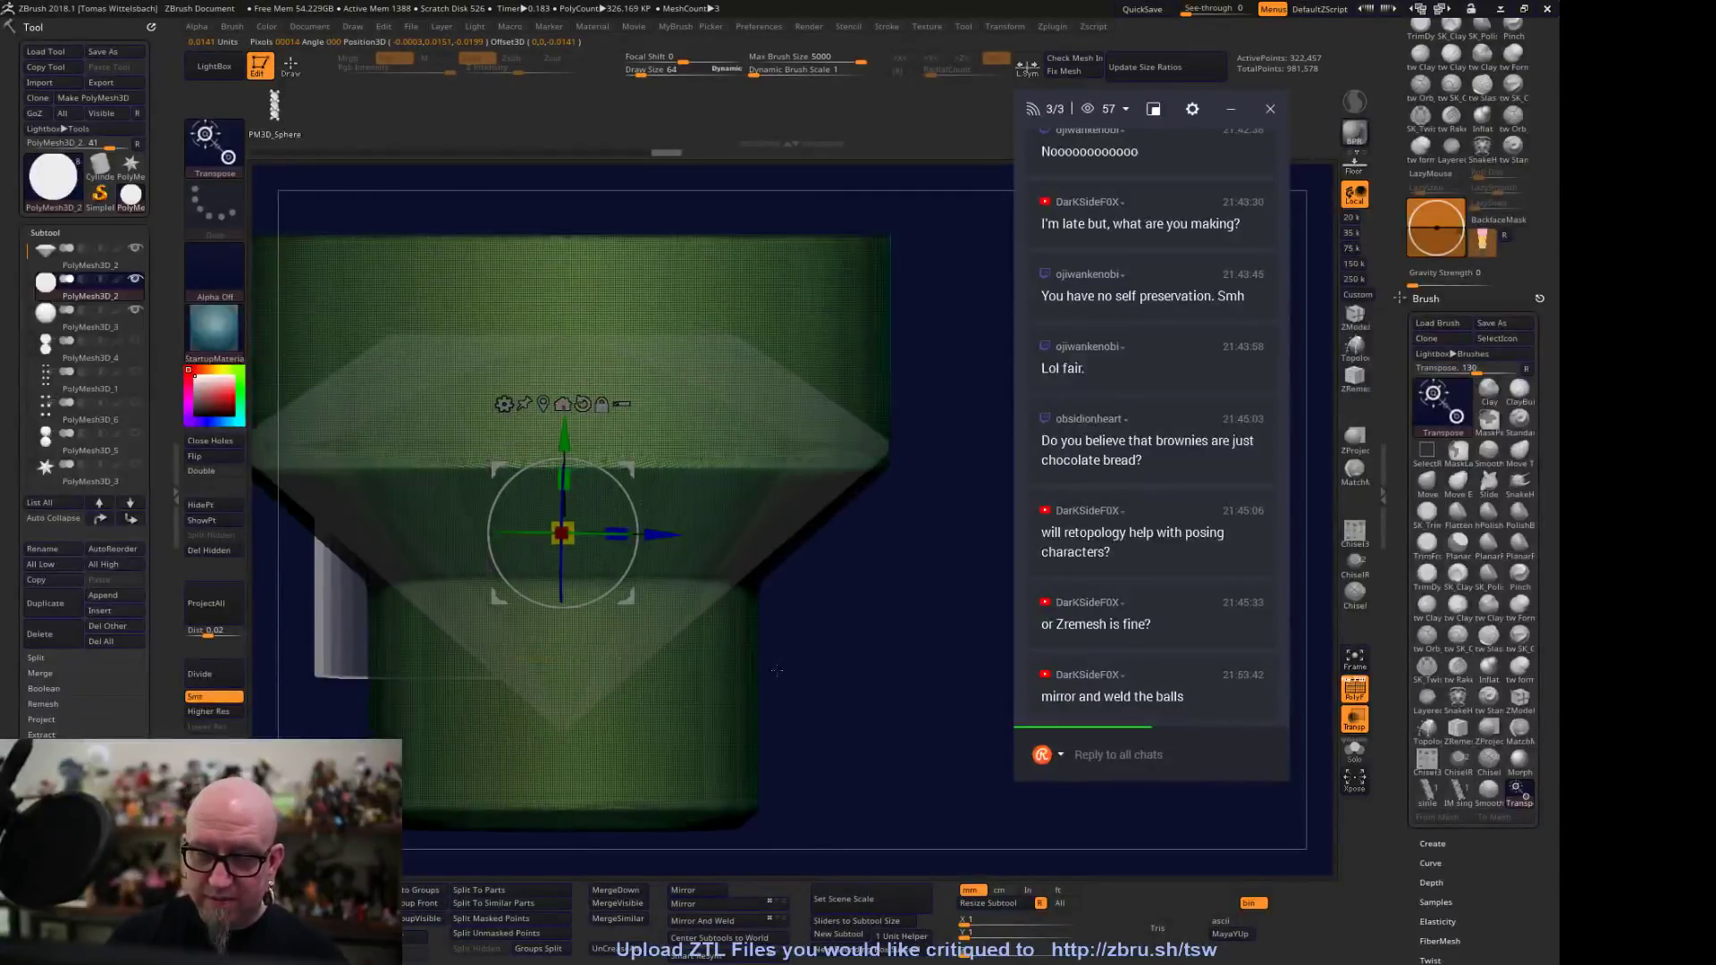
pyautogui.keyDown('alt'); pyautogui.moveTo(770, 665); pyautogui.dragTo(856, 603); pyautogui.keyUp('alt')
pyautogui.moveTo(657, 381); pyautogui.dragTo(657, 366)
pyautogui.moveTo(919, 655); pyautogui.dragTo(884, 741)
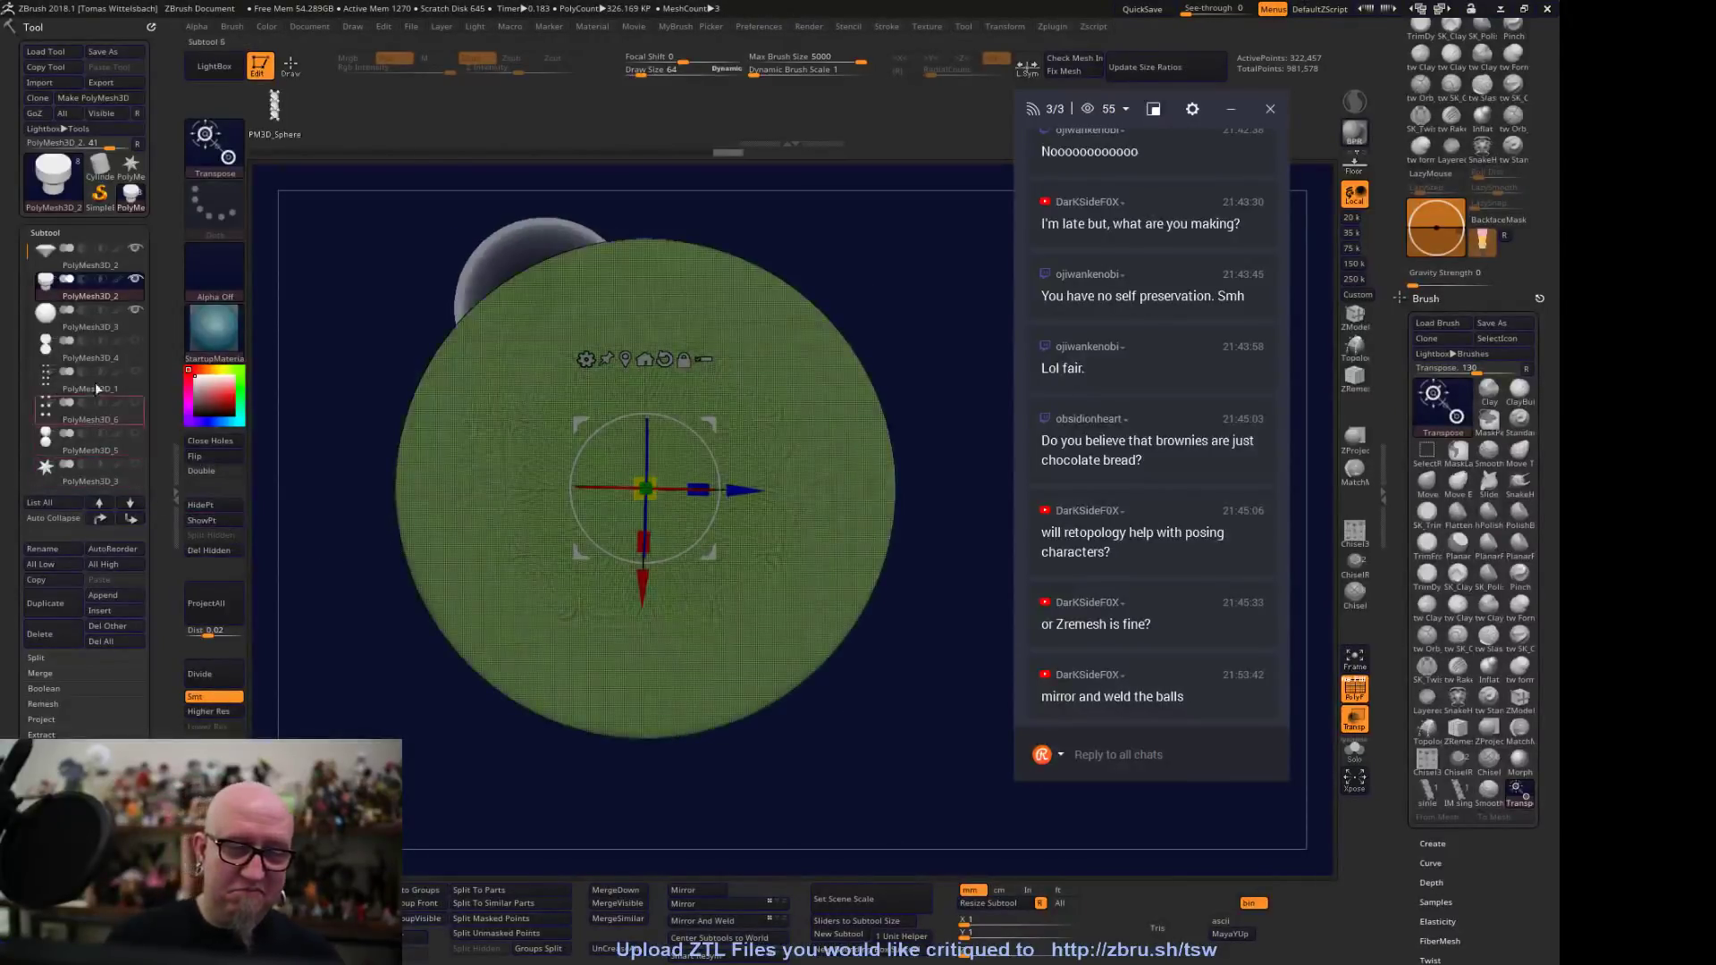
# Hide the seat, move the pin across to the stone's opposite edge and centre the gizmo on the pin
pyautogui.moveTo(138, 282)
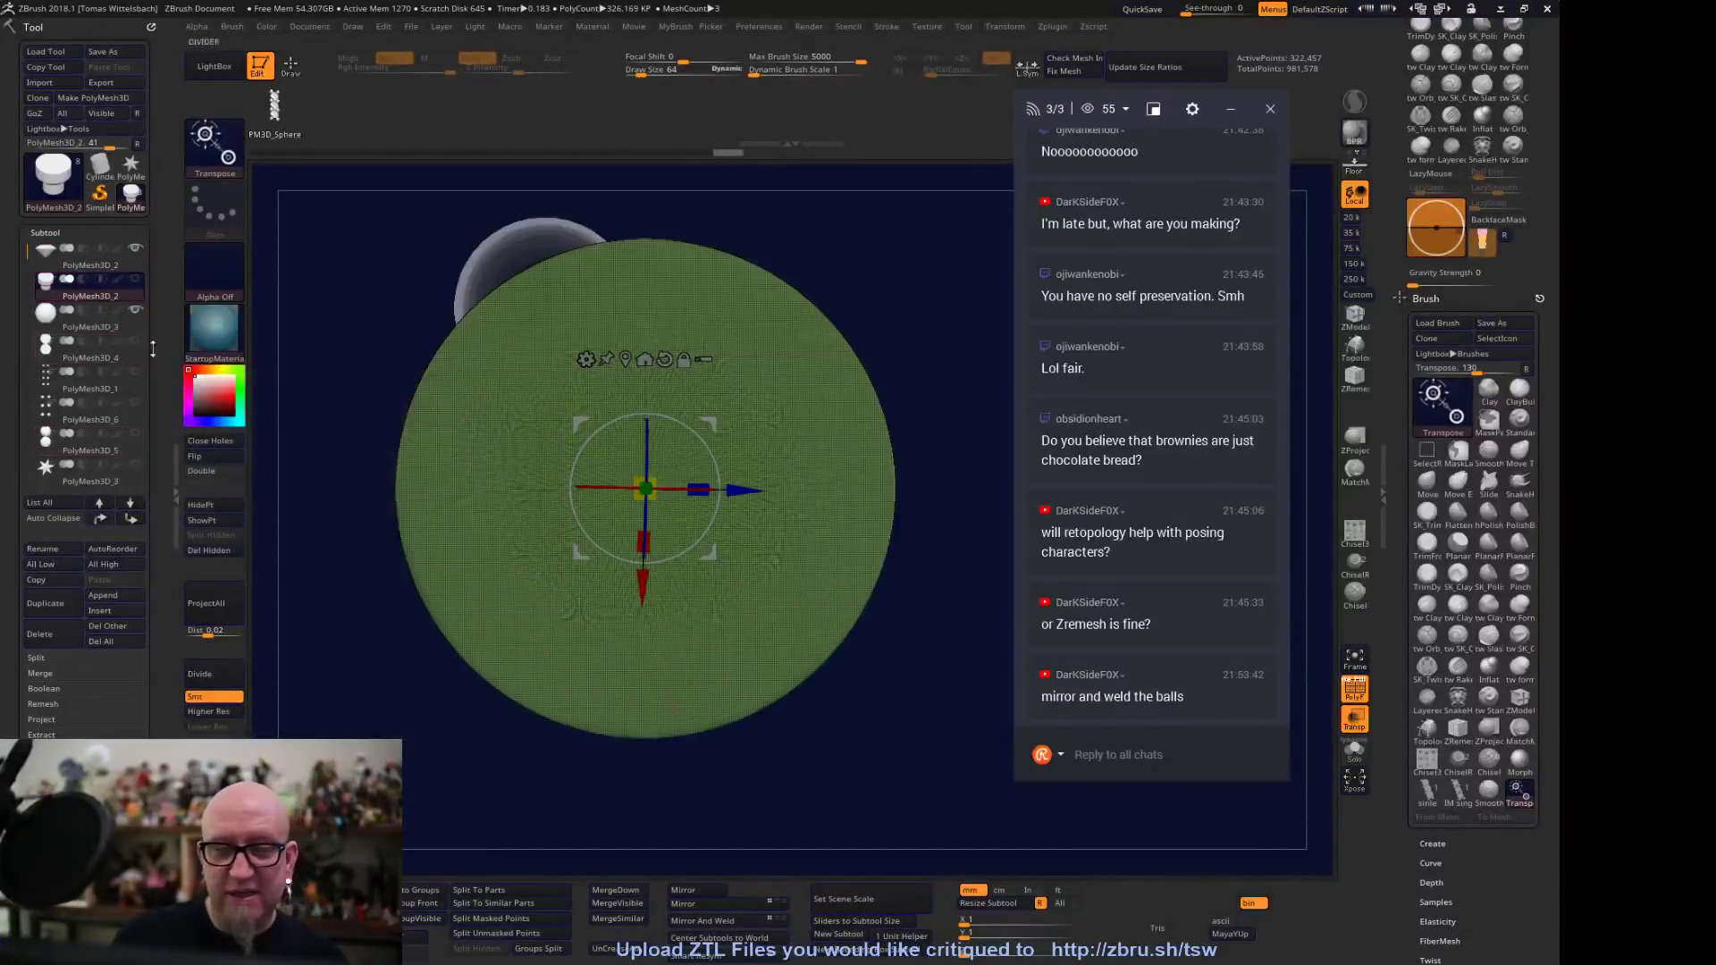
pyautogui.click(102, 325)
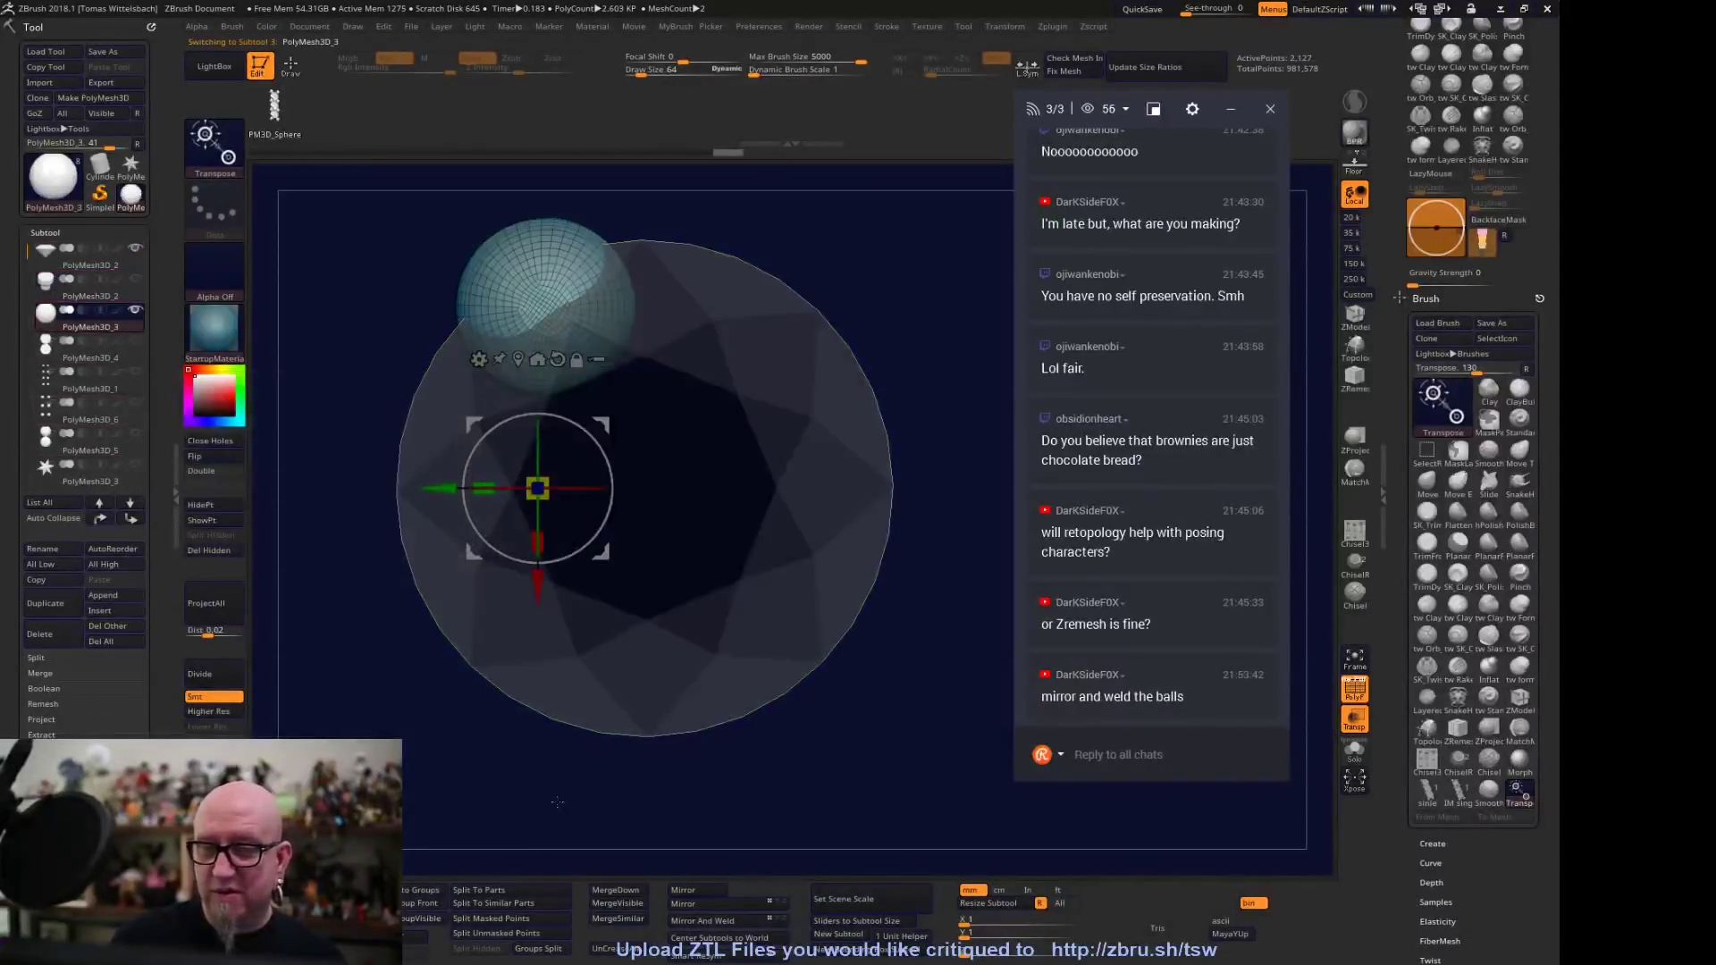
pyautogui.keyDown('alt'); pyautogui.moveTo(801, 455); pyautogui.dragTo(755, 563); pyautogui.keyUp('alt')
pyautogui.keyDown('alt'); pyautogui.moveTo(851, 313); pyautogui.dragTo(827, 292); pyautogui.keyUp('alt')
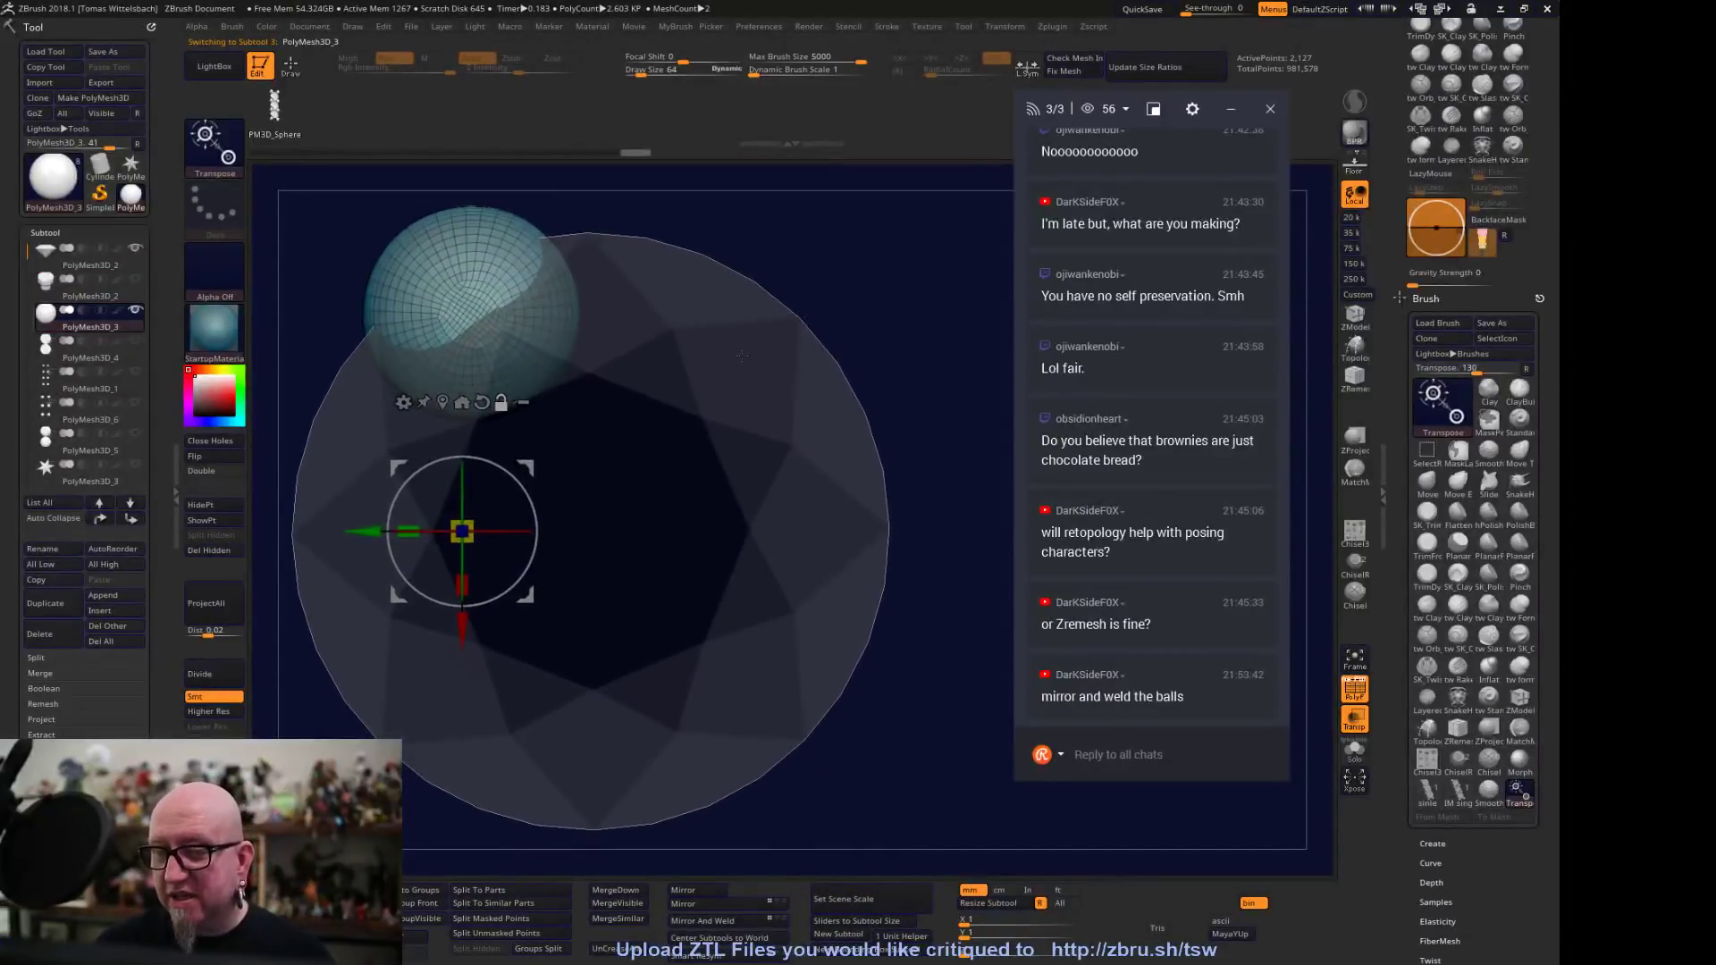
pyautogui.moveTo(462, 532); pyautogui.dragTo(880, 468)
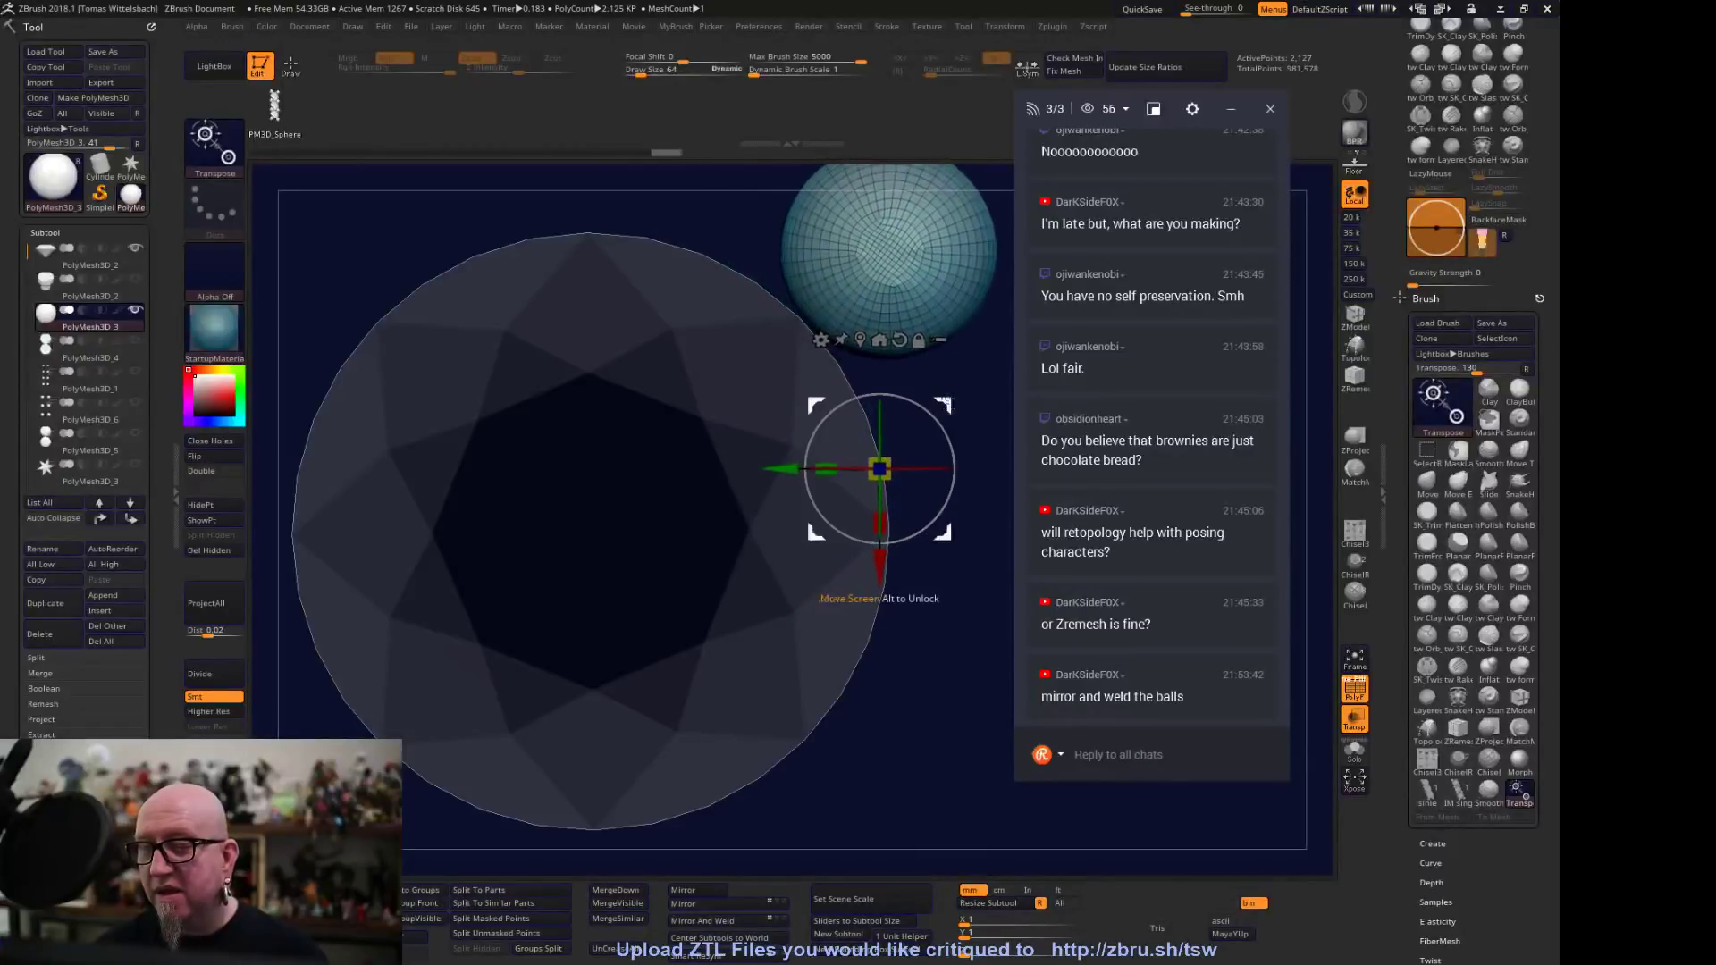
pyautogui.click(860, 340)
# Align the gizmo diagonally to the stone and slide the pin inward until it overlaps the stone's edge
pyautogui.keyDown('alt'); pyautogui.moveTo(921, 324); pyautogui.dragTo(893, 447, button='right'); pyautogui.keyUp('alt')
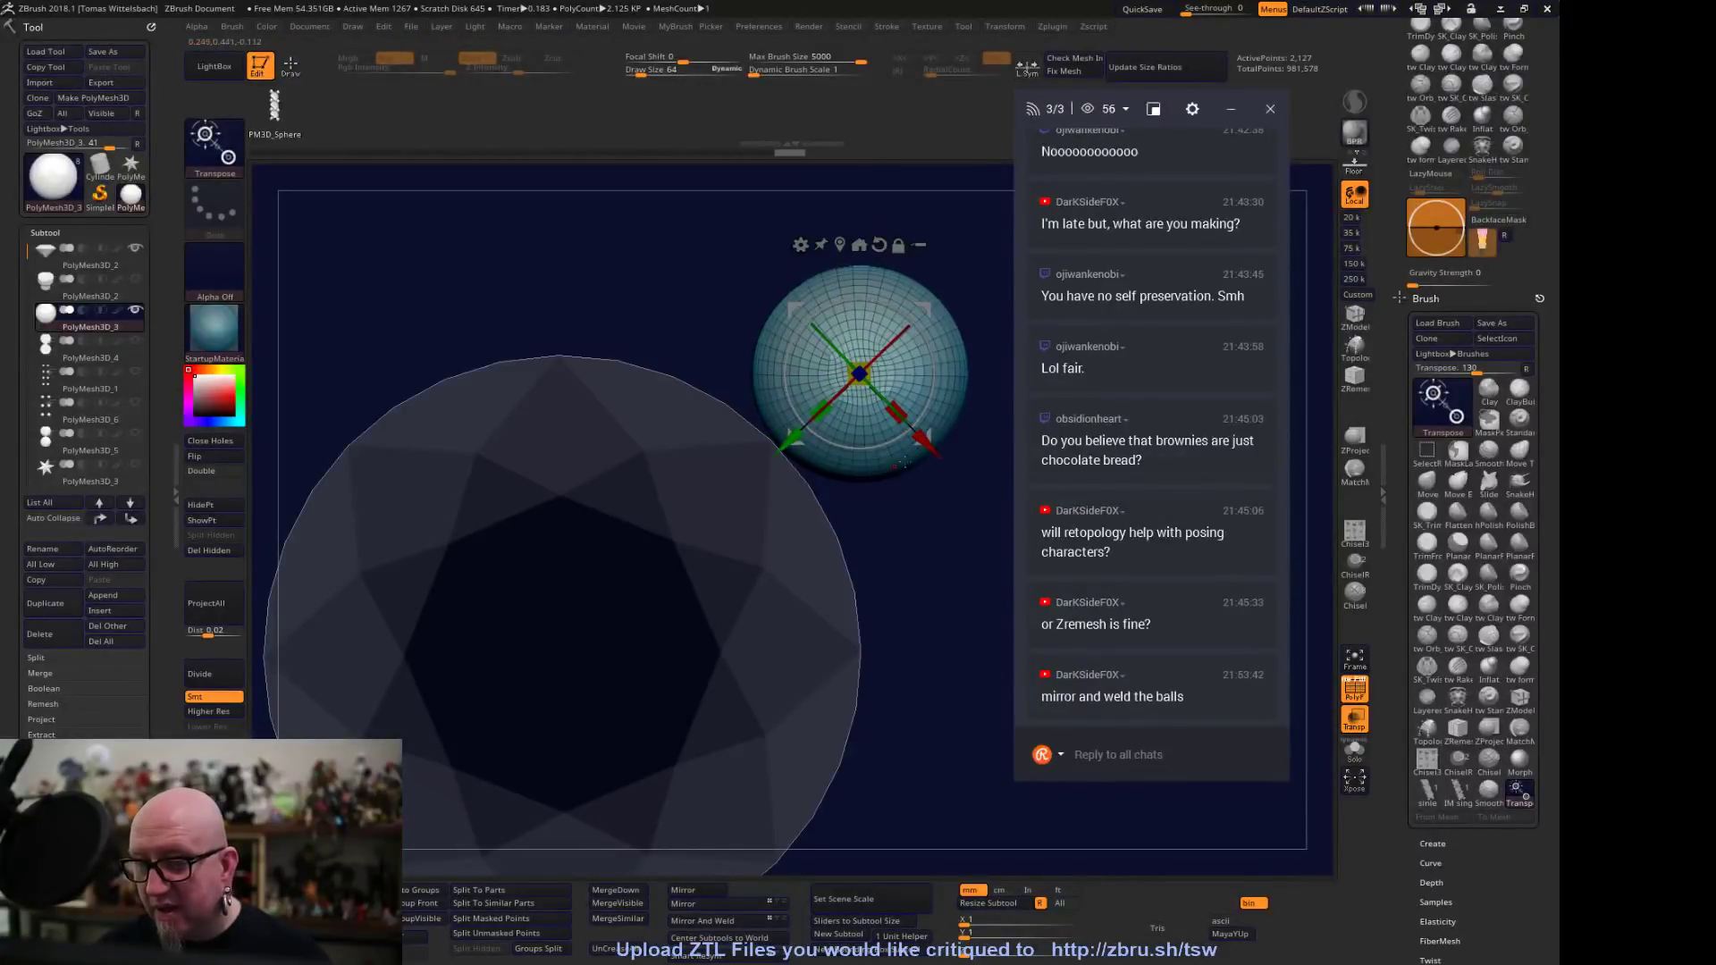
pyautogui.moveTo(926, 310)
pyautogui.mouseDown()
pyautogui.moveTo(912, 300)
pyautogui.moveTo(898, 319)
pyautogui.moveTo(923, 277)
pyautogui.moveTo(889, 317)
pyautogui.moveTo(919, 293)
pyautogui.moveTo(910, 304)
pyautogui.mouseUp()
pyautogui.moveTo(780, 432); pyautogui.dragTo(746, 477)
# From the side, raise the pin along its axis so its rounded top rises above the stone's girdle
pyautogui.moveTo(925, 626); pyautogui.dragTo(929, 524)
pyautogui.keyDown('alt'); pyautogui.moveTo(850, 594); pyautogui.dragTo(840, 745); pyautogui.keyUp('alt')
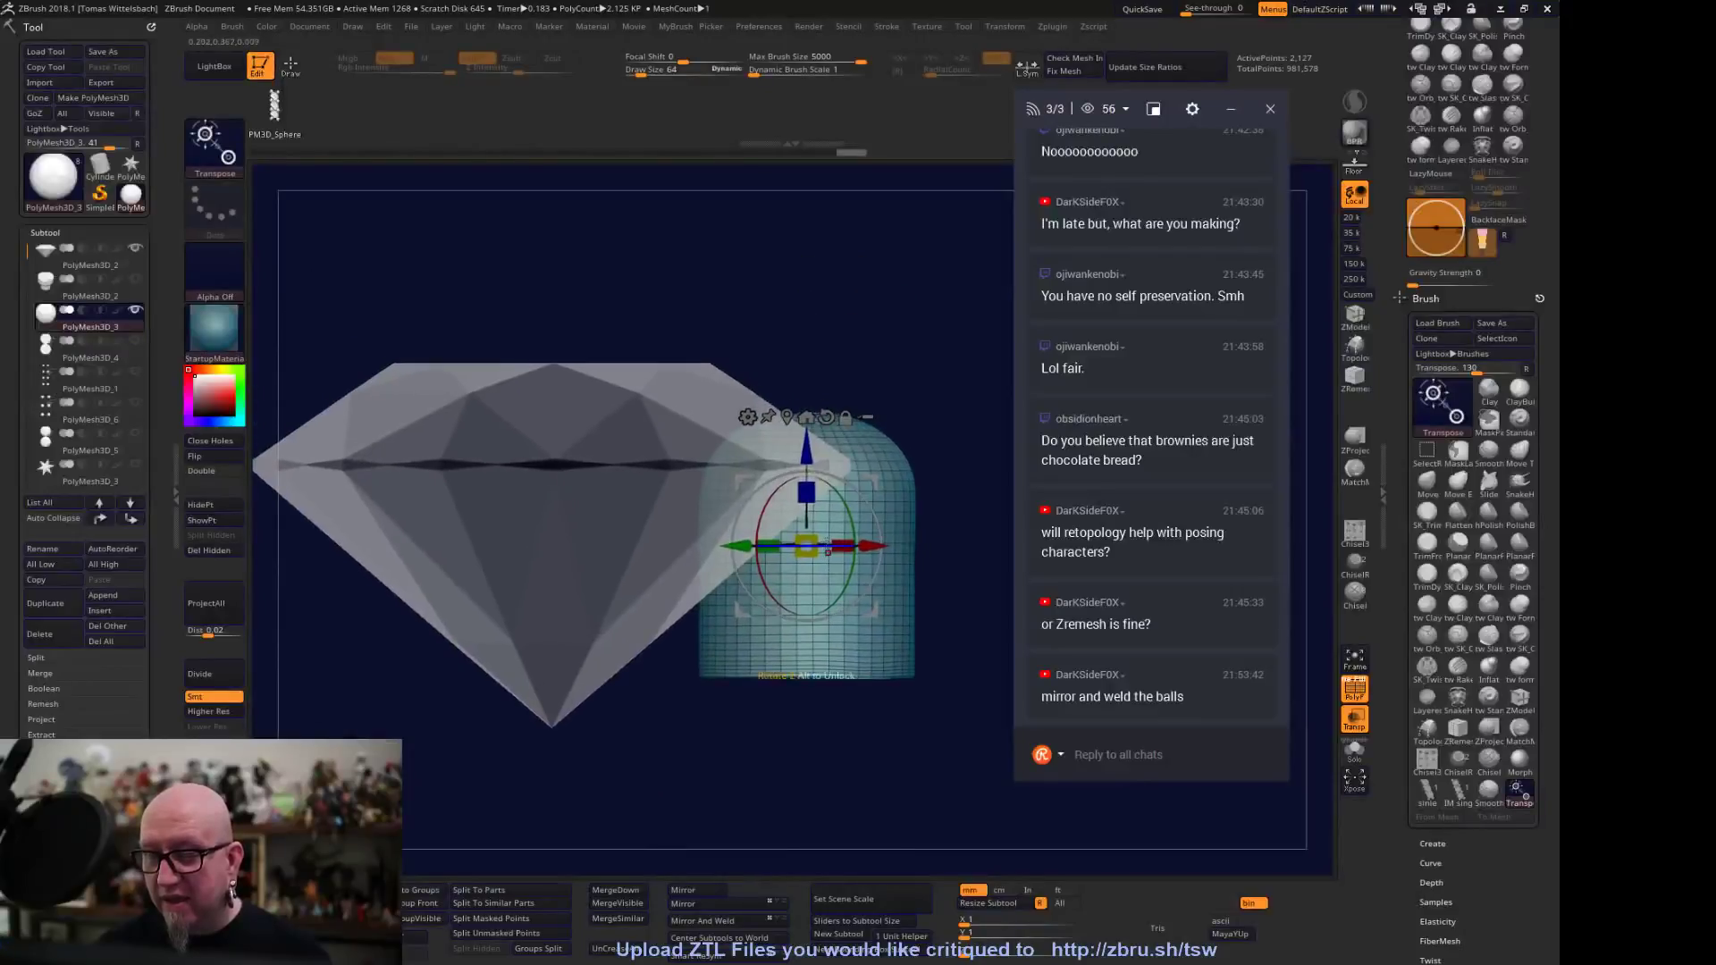
pyautogui.moveTo(809, 443); pyautogui.dragTo(826, 395)
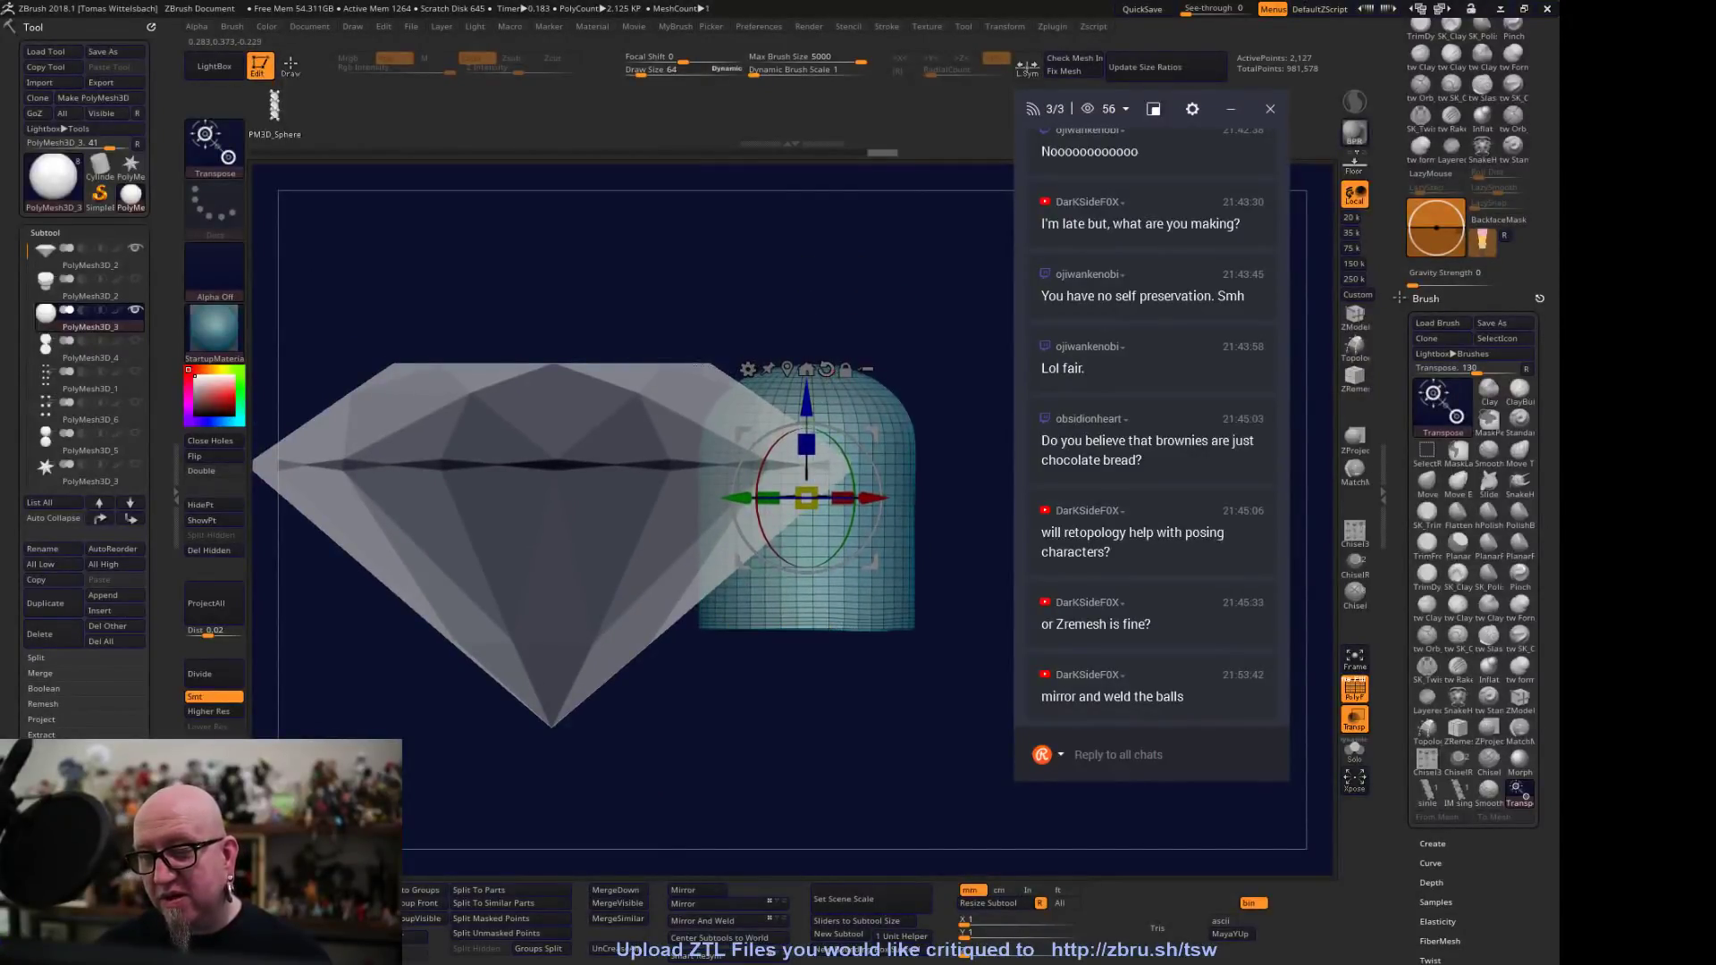
pyautogui.moveTo(806, 402); pyautogui.dragTo(806, 395)
pyautogui.moveTo(832, 723); pyautogui.dragTo(907, 632)
pyautogui.keyDown('alt'); pyautogui.moveTo(915, 728); pyautogui.dragTo(874, 650); pyautogui.keyUp('alt')
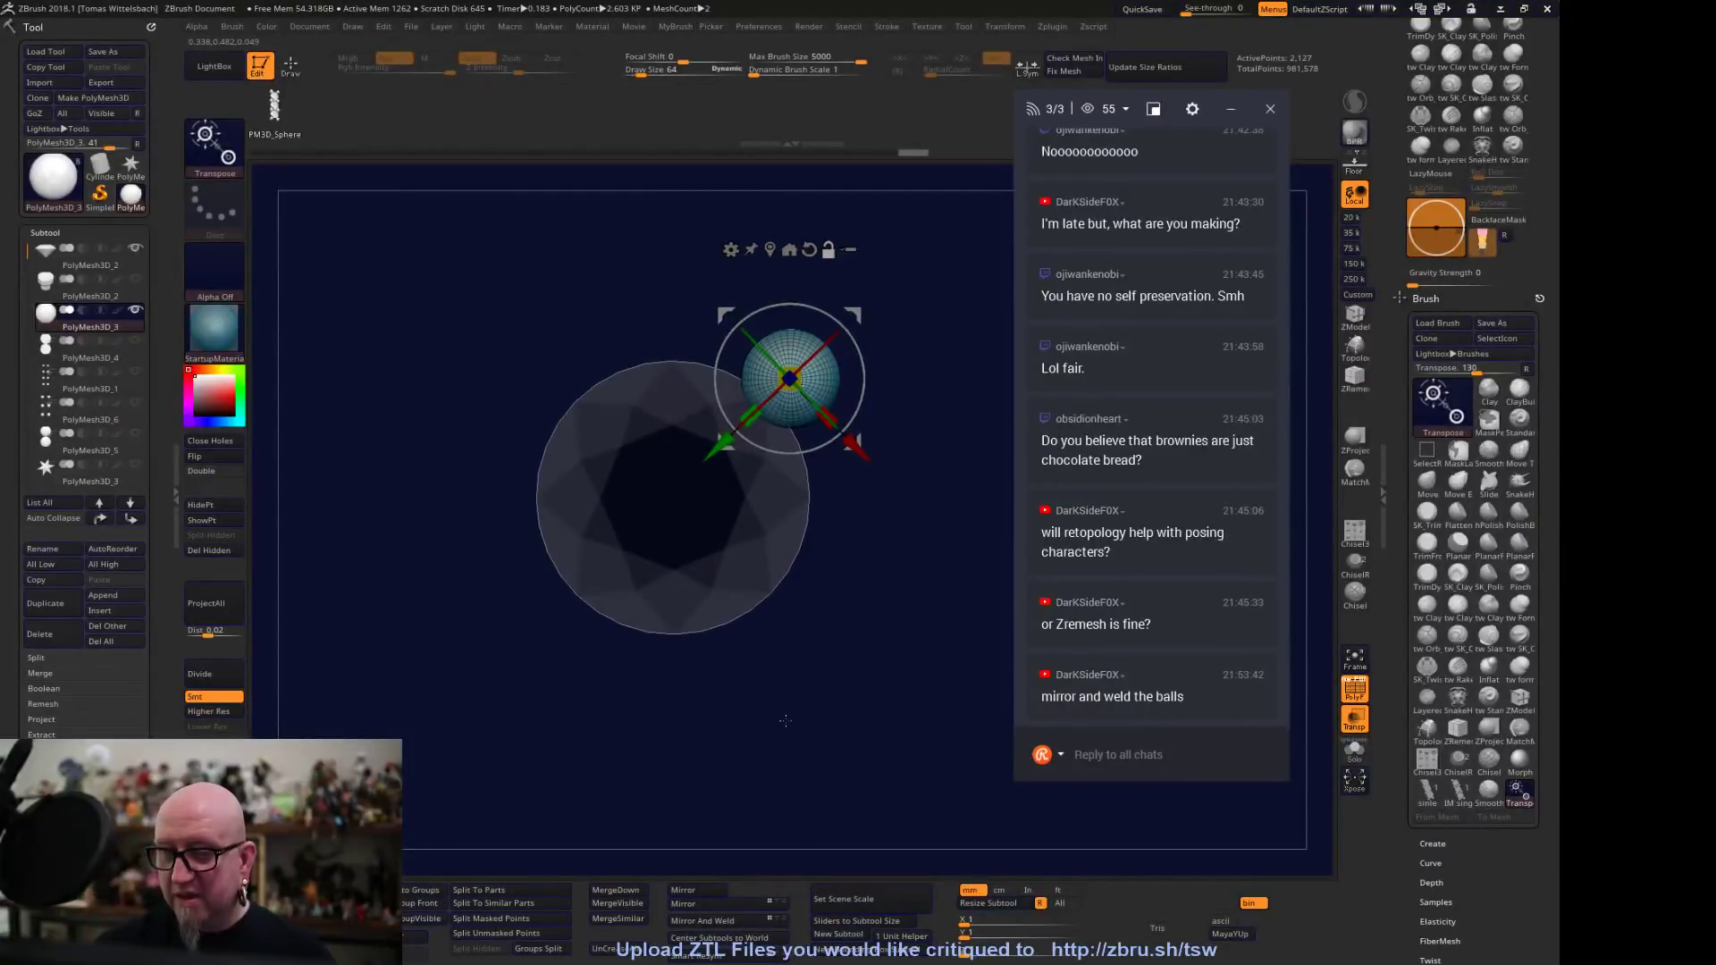
# Mirror the pin across the X axis as a new subtool and merge the two pins into one subtool
pyautogui.click(724, 921)
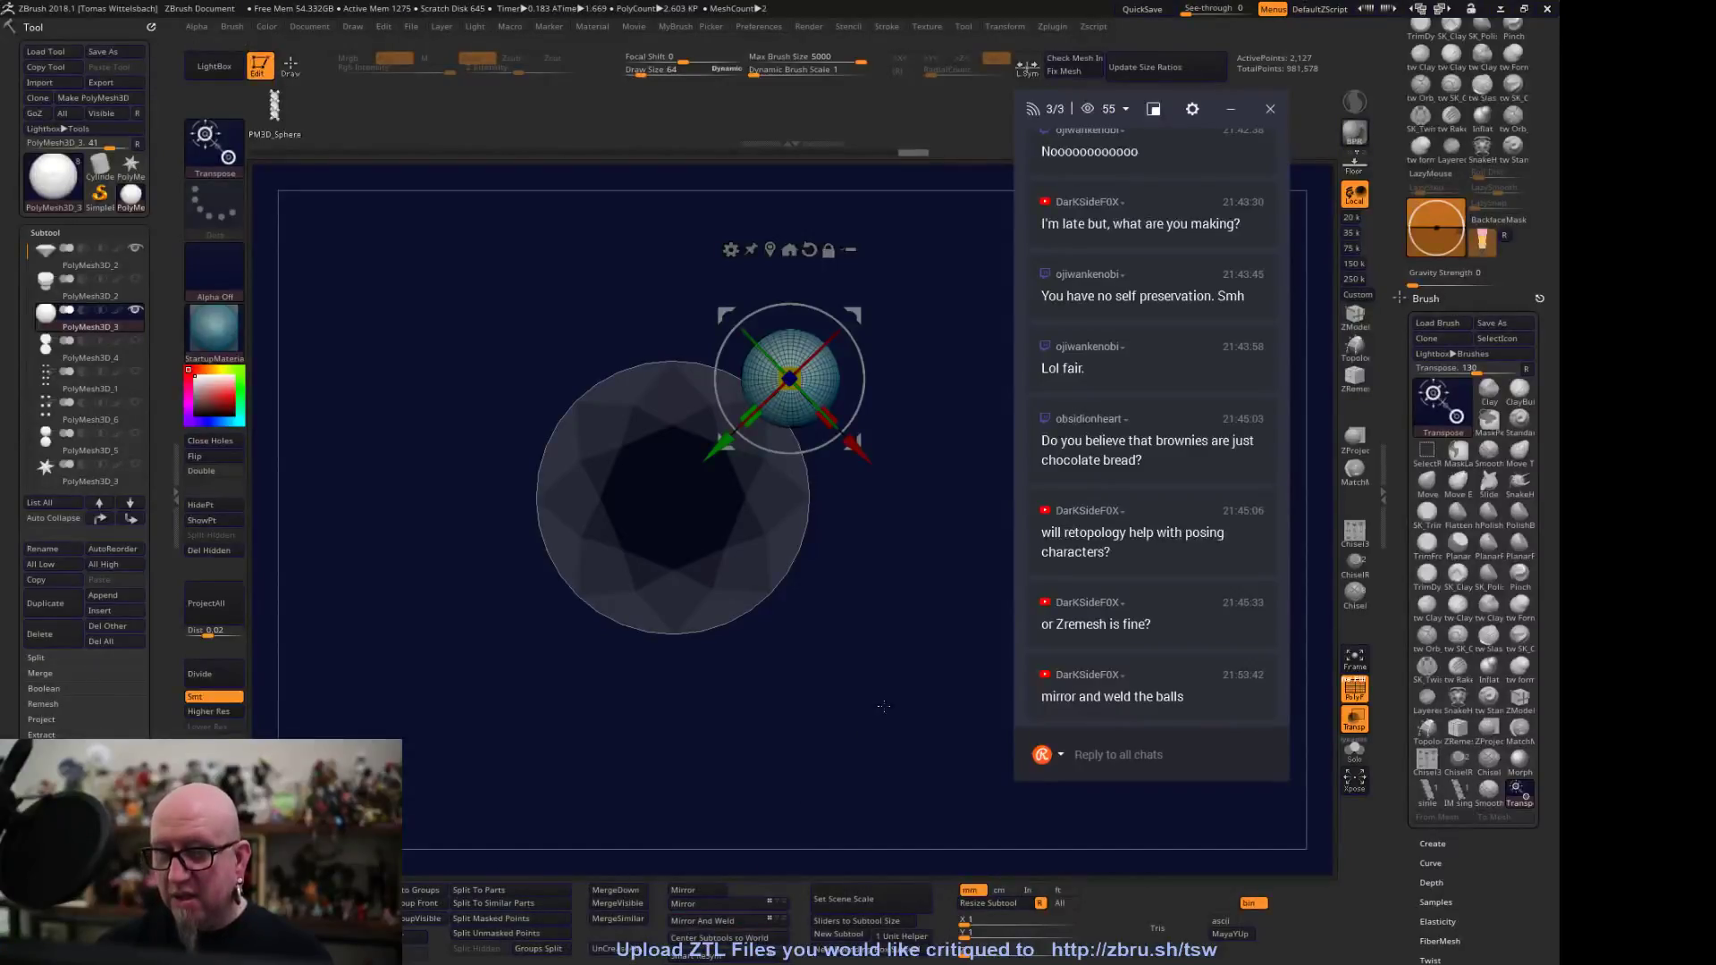
pyautogui.click(714, 890)
pyautogui.click(650, 344)
pyautogui.click(701, 442)
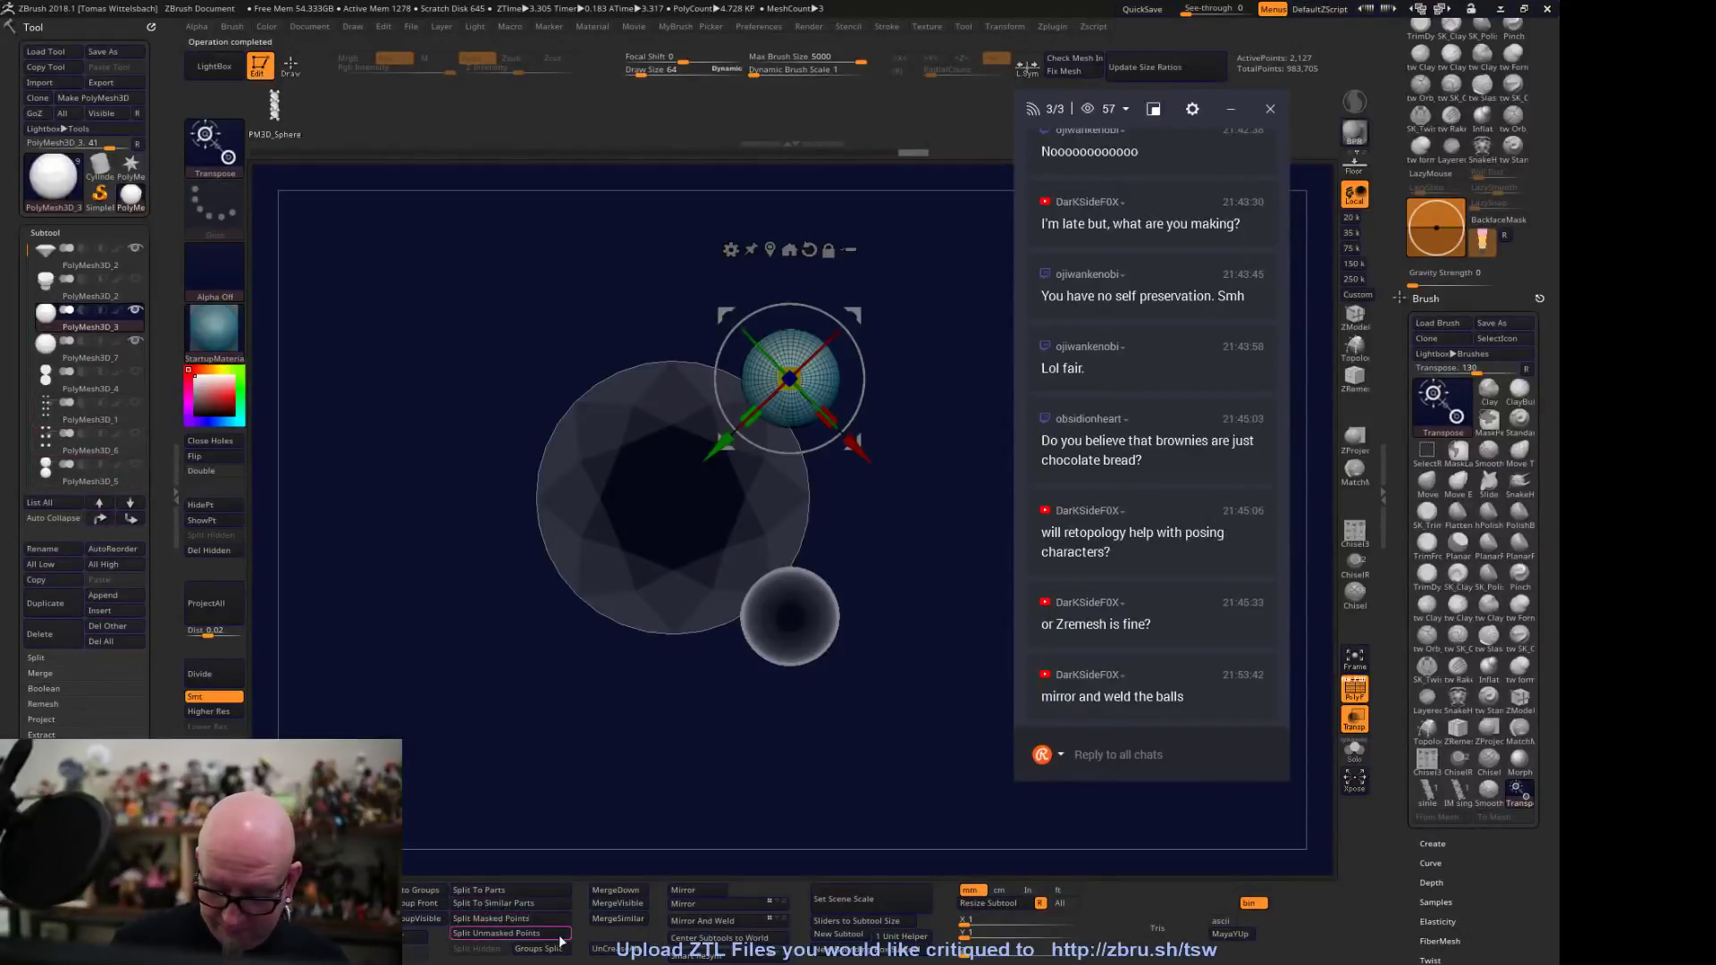
pyautogui.click(623, 888)
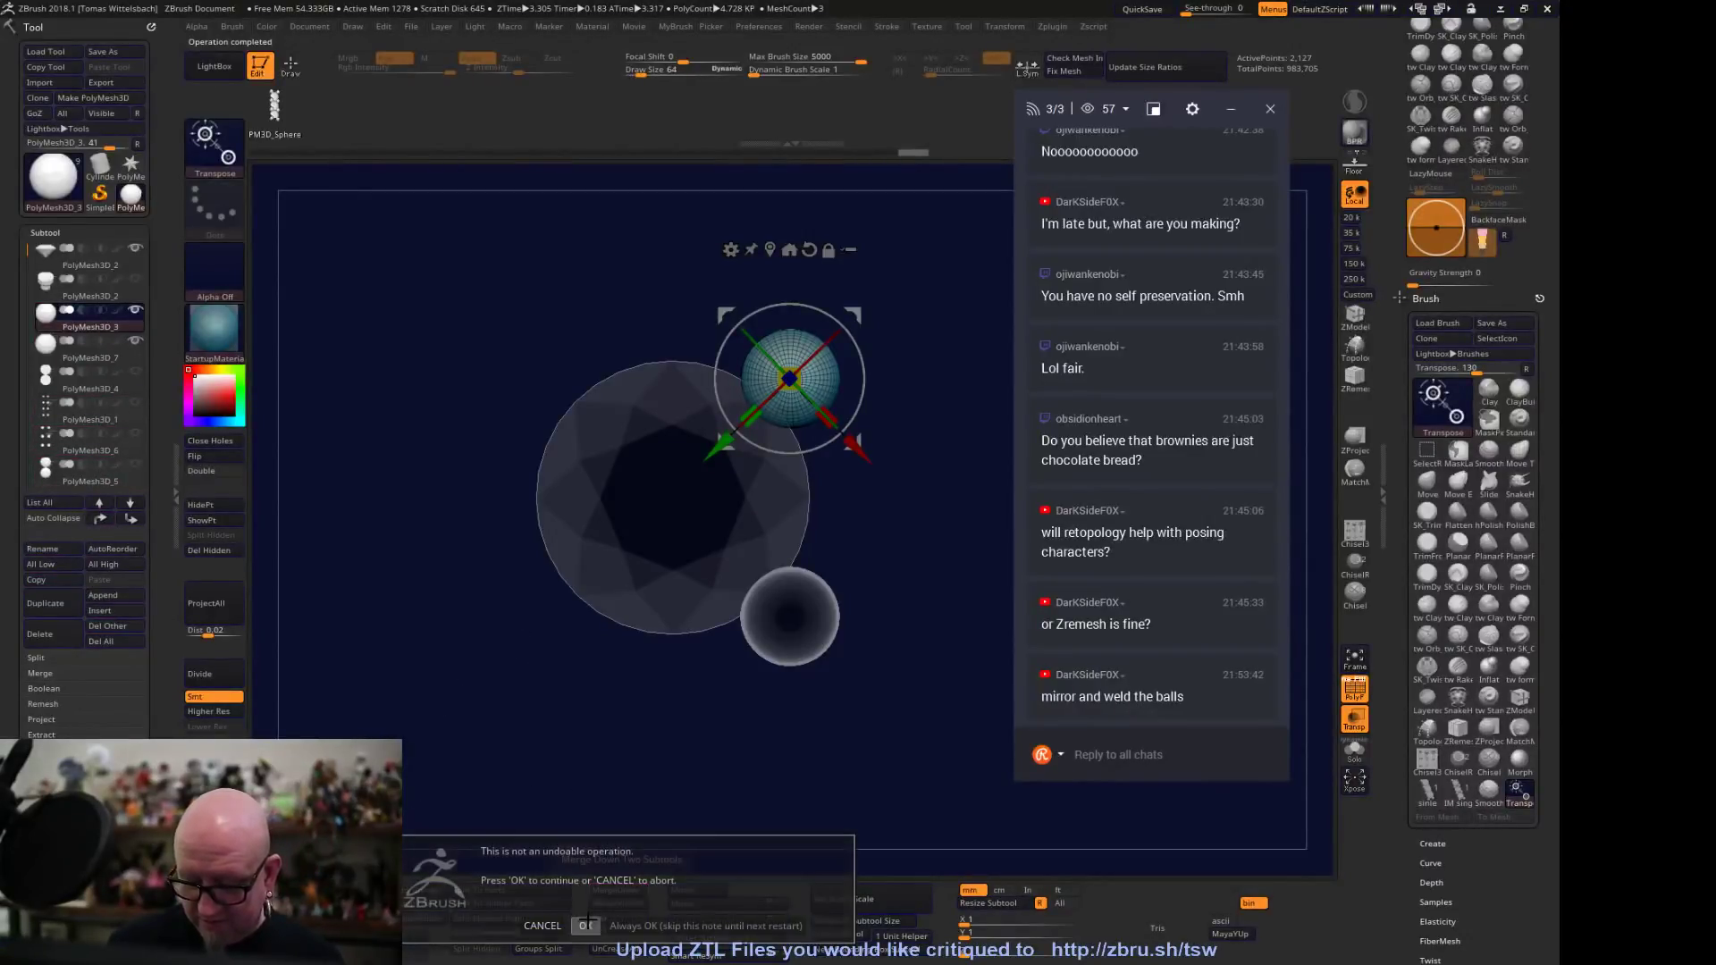
pyautogui.click(586, 926)
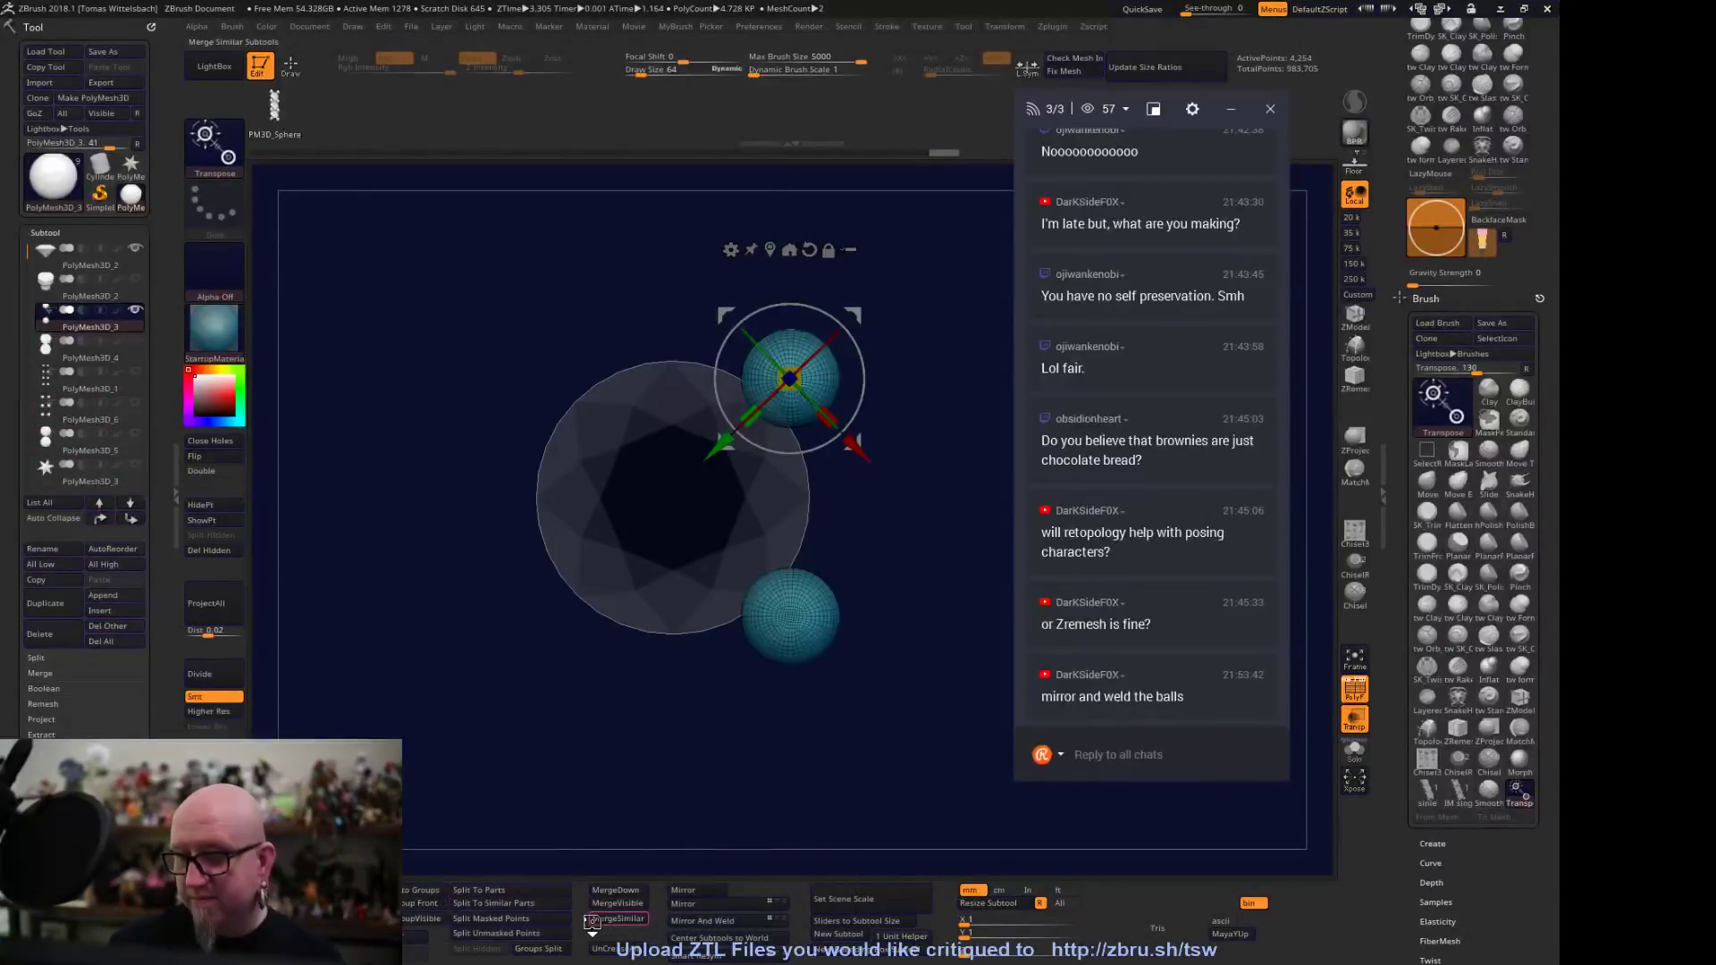
# Mirror the pin pair across the Z axis as a new subtool and revert the original subtool to its single pin
pyautogui.click(697, 890)
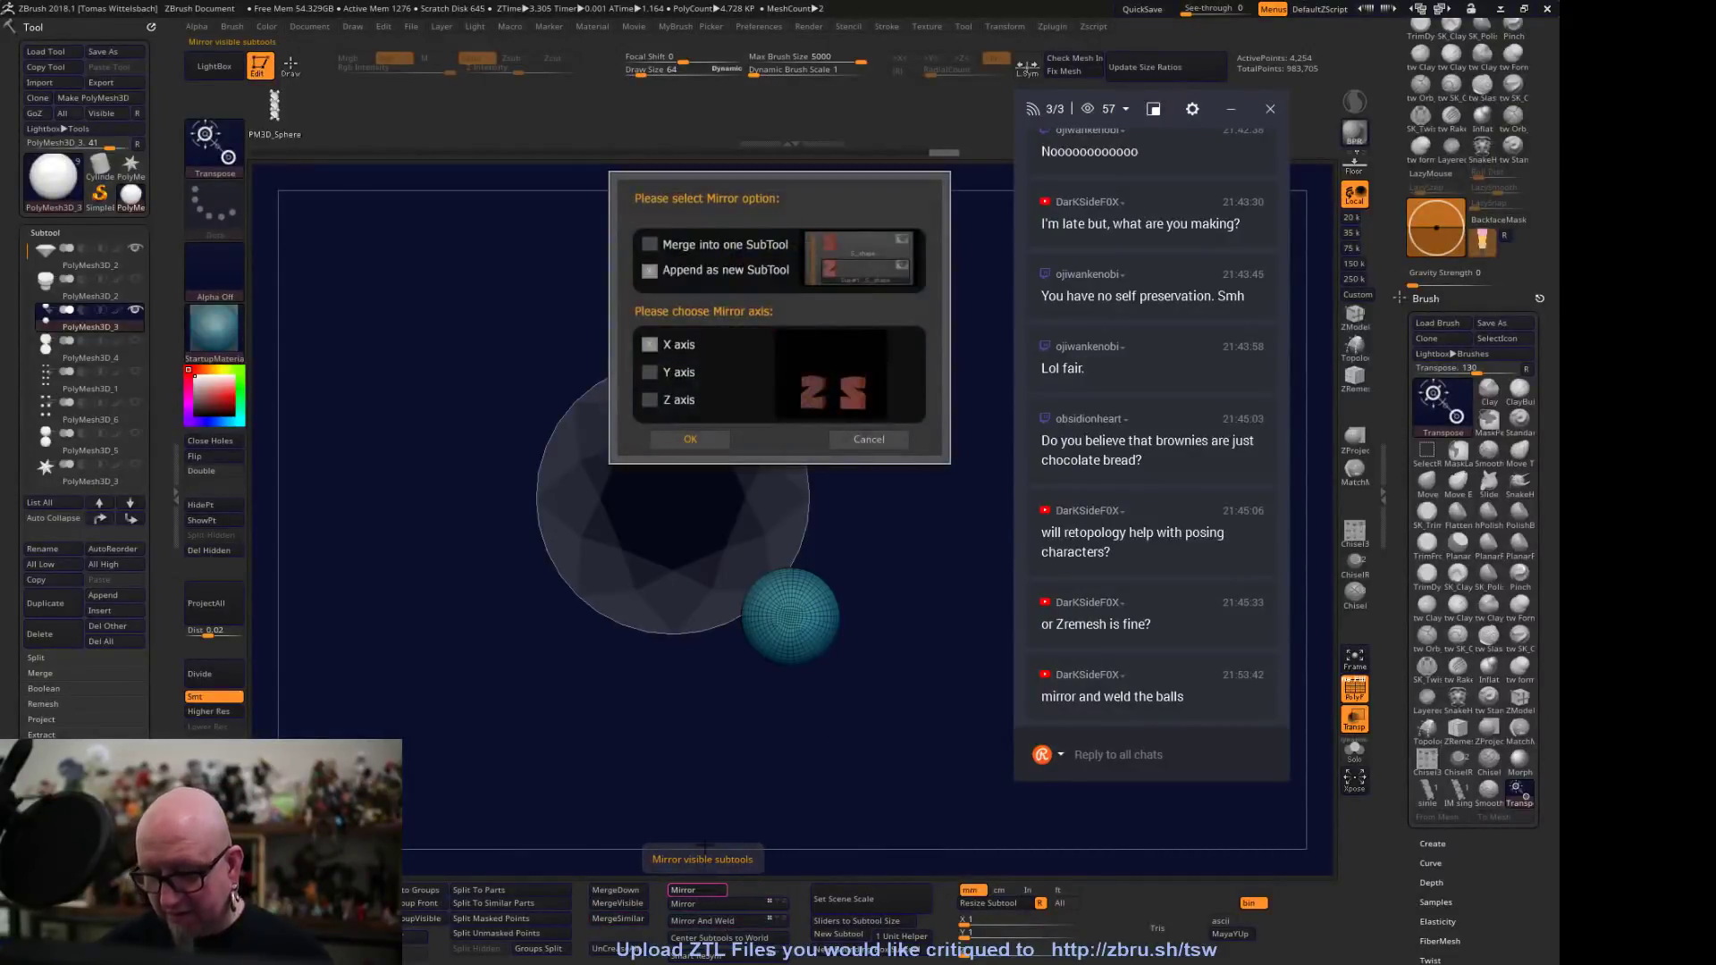
pyautogui.click(650, 399)
pyautogui.click(715, 441)
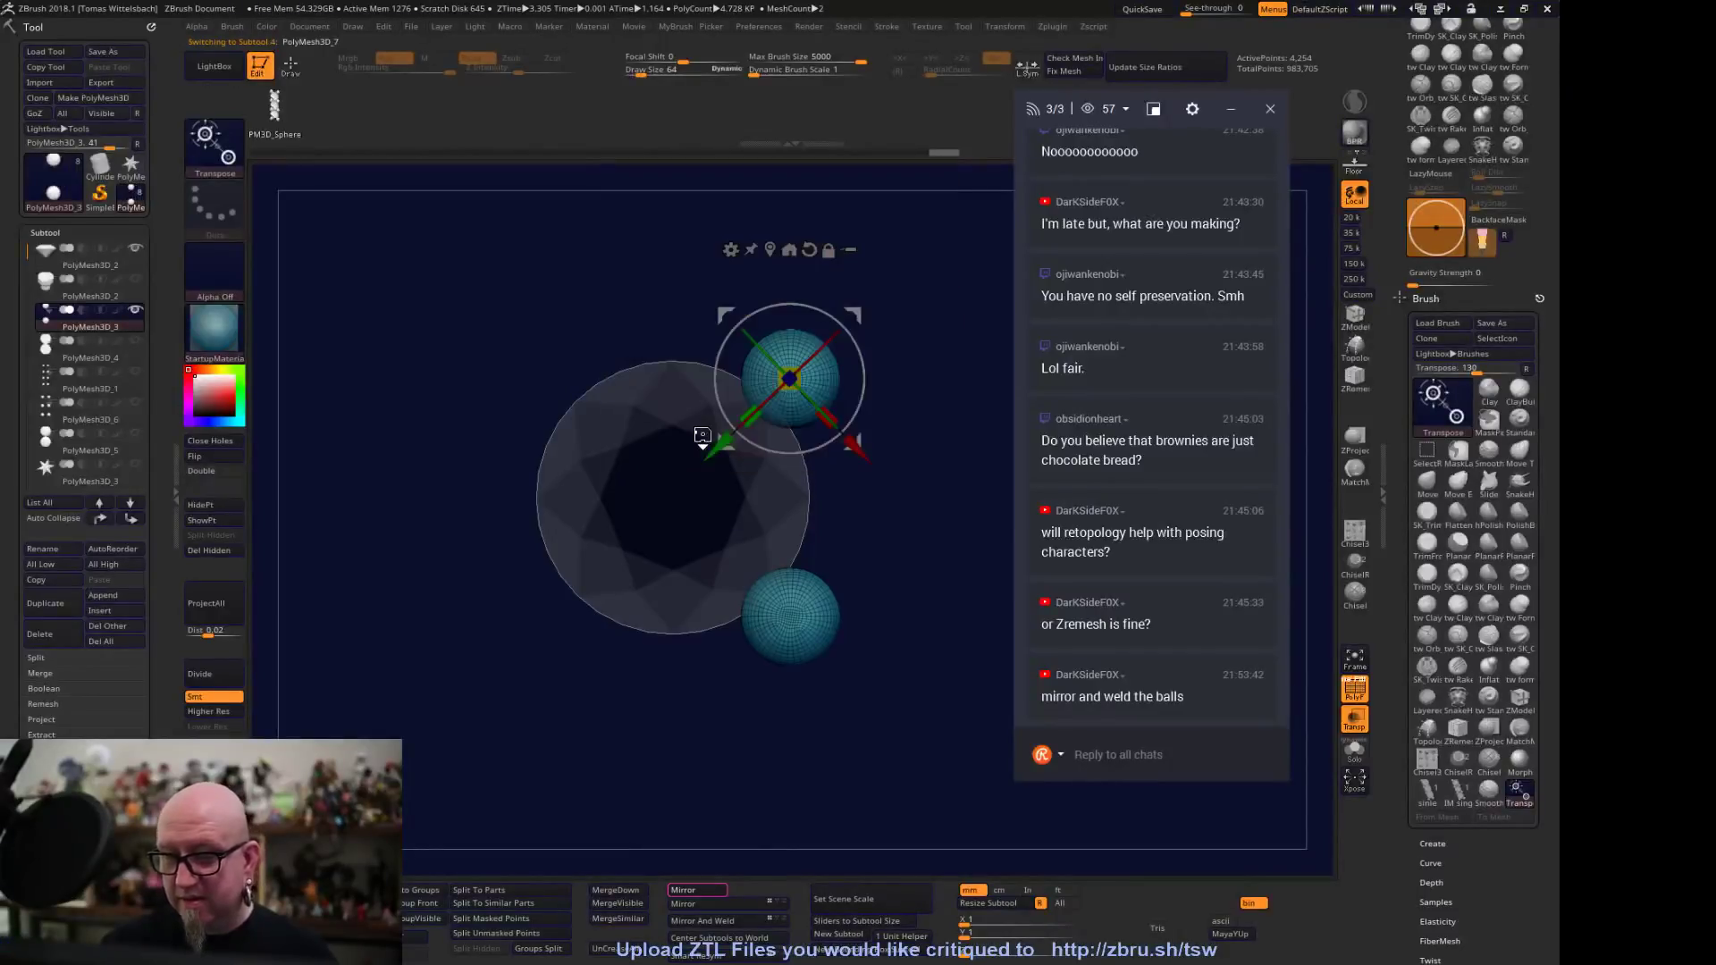
pyautogui.moveTo(879, 743)
pyautogui.mouseDown()
pyautogui.moveTo(844, 742)
pyautogui.moveTo(877, 739)
pyautogui.mouseUp()
pyautogui.keyDown('ctrl'); pyautogui.click(878, 733); pyautogui.keyUp('ctrl')
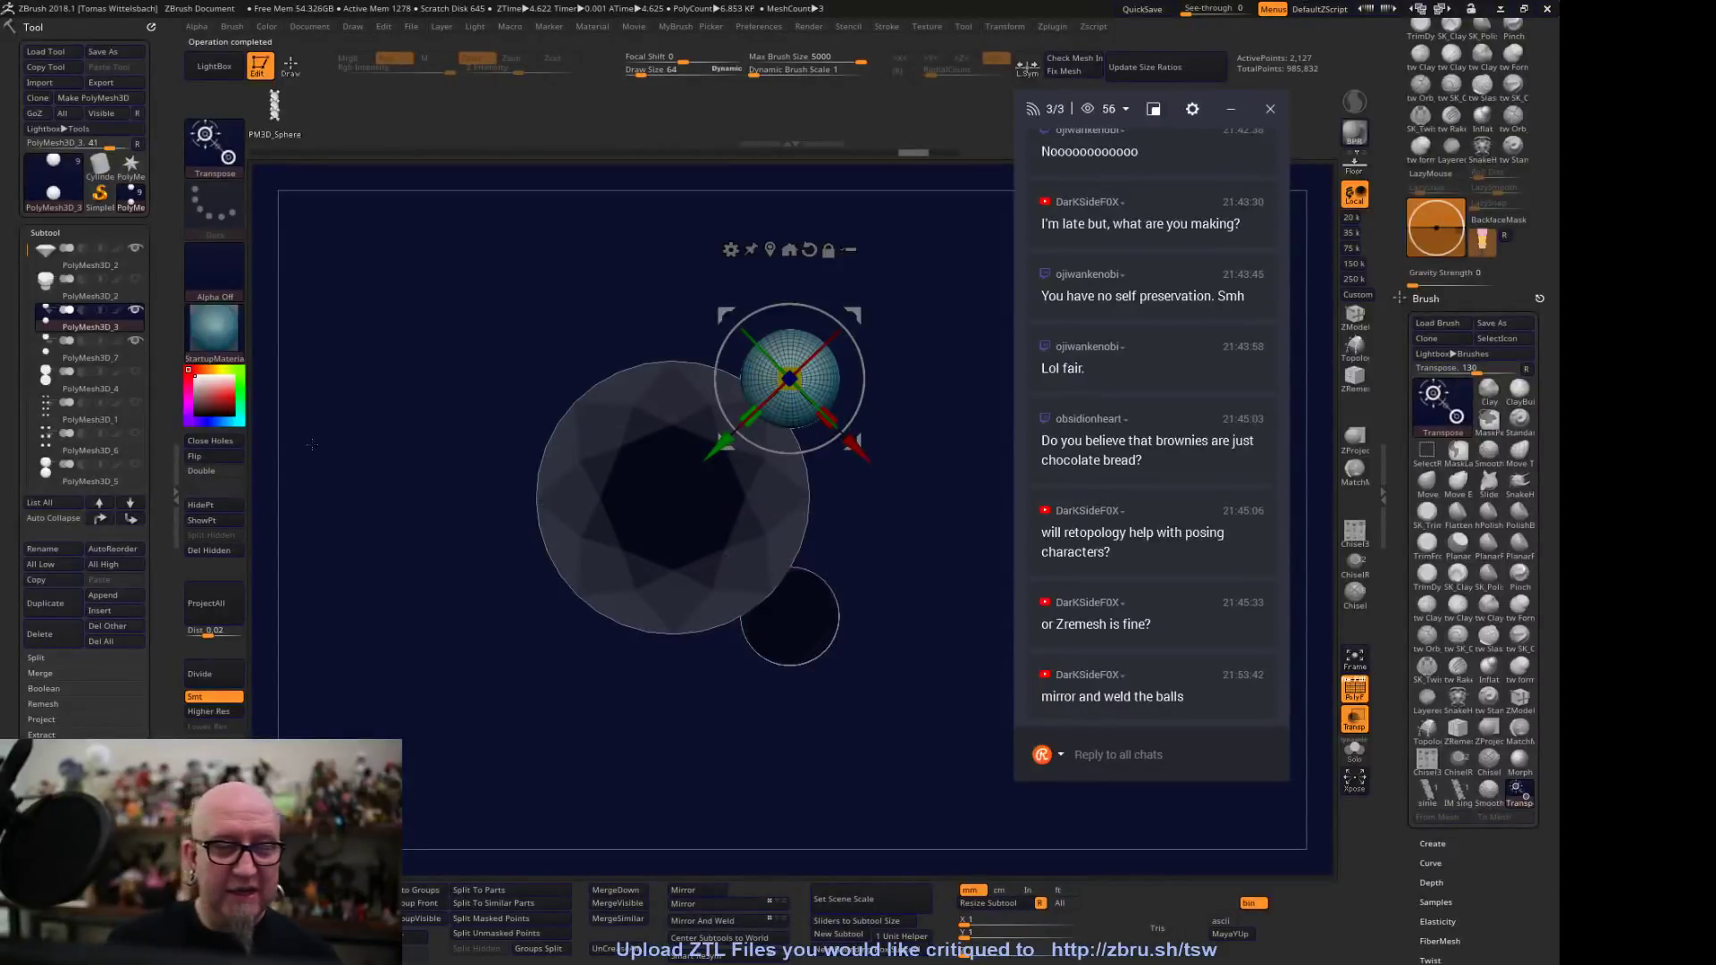
# Select the mirrored pin pair, place the gizmo midway between the pins and flip the pair over to match the stone's upper side
pyautogui.click(102, 360)
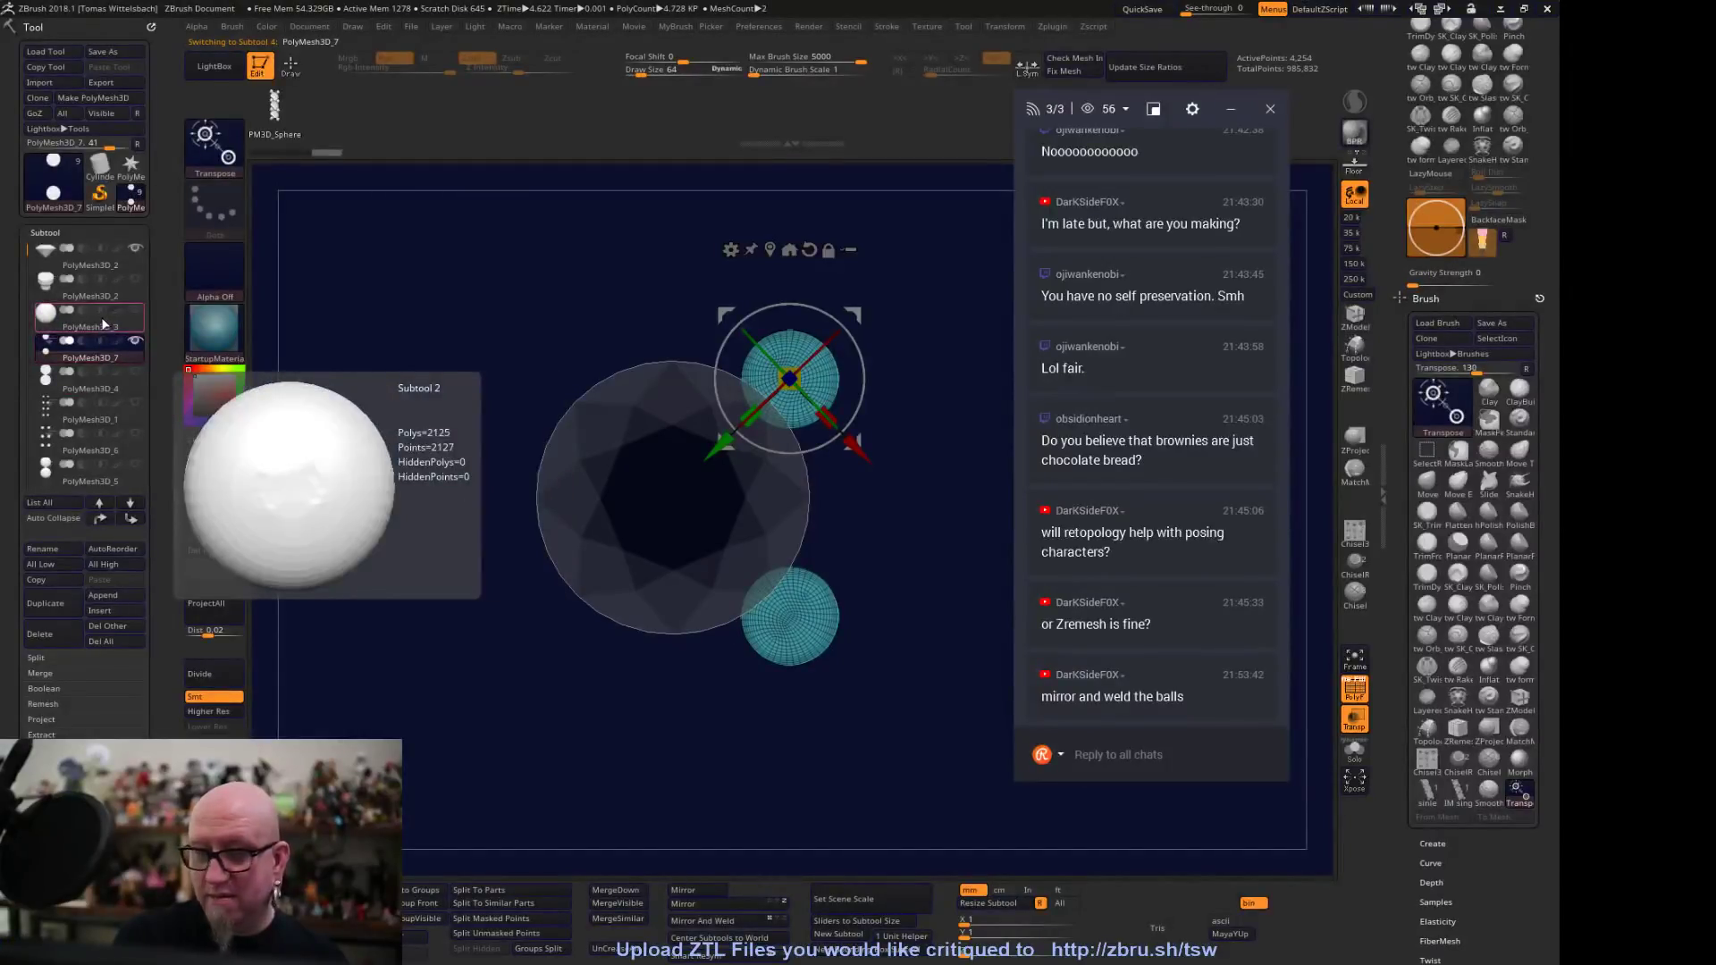
pyautogui.click(97, 323)
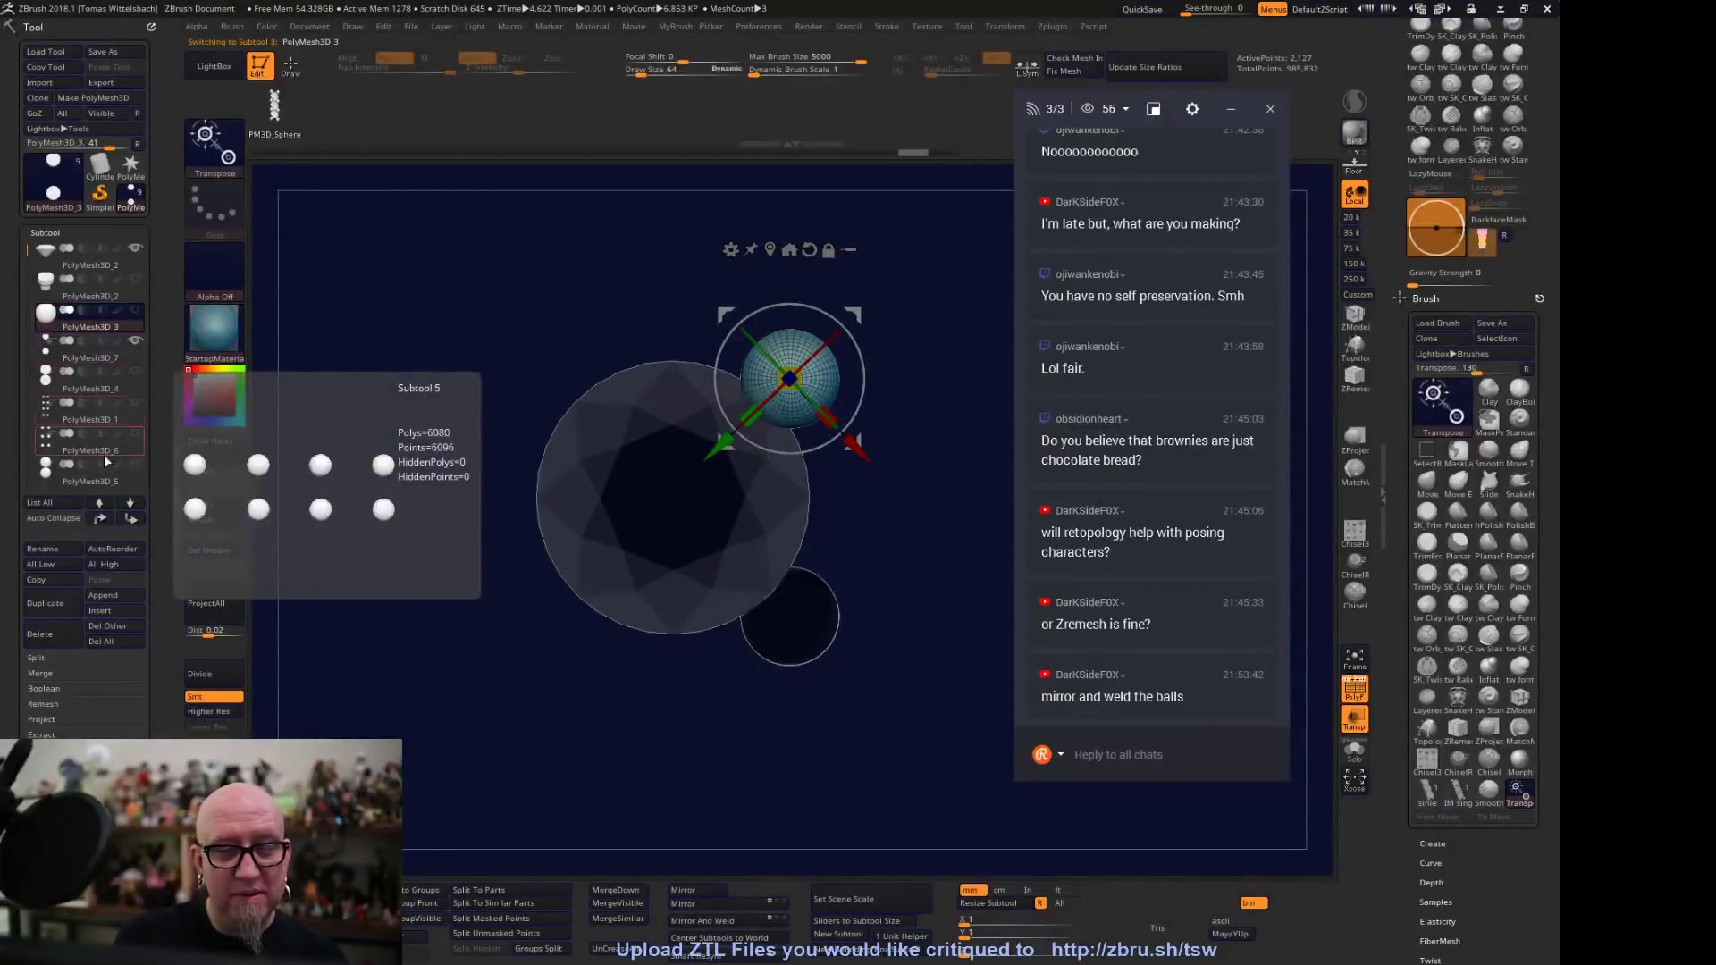
pyautogui.click(104, 360)
pyautogui.keyDown('shift'); pyautogui.moveTo(472, 707); pyautogui.dragTo(813, 278); pyautogui.keyUp('shift')
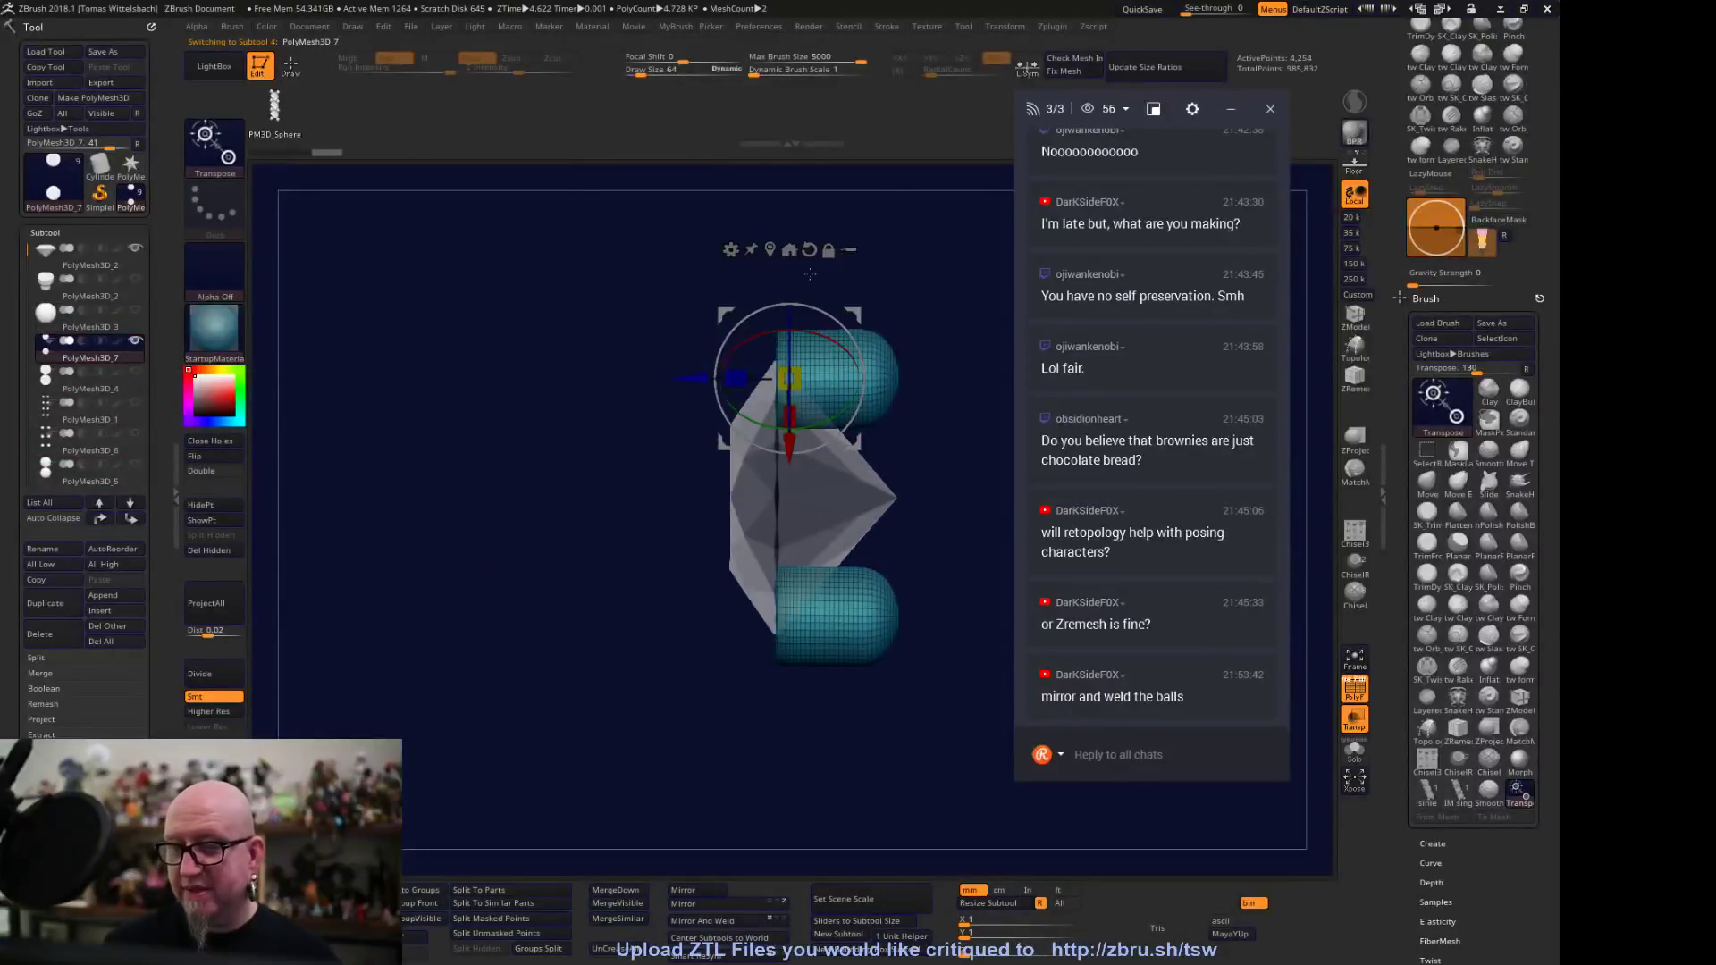
pyautogui.keyDown('alt'); pyautogui.click(837, 497); pyautogui.keyUp('alt')
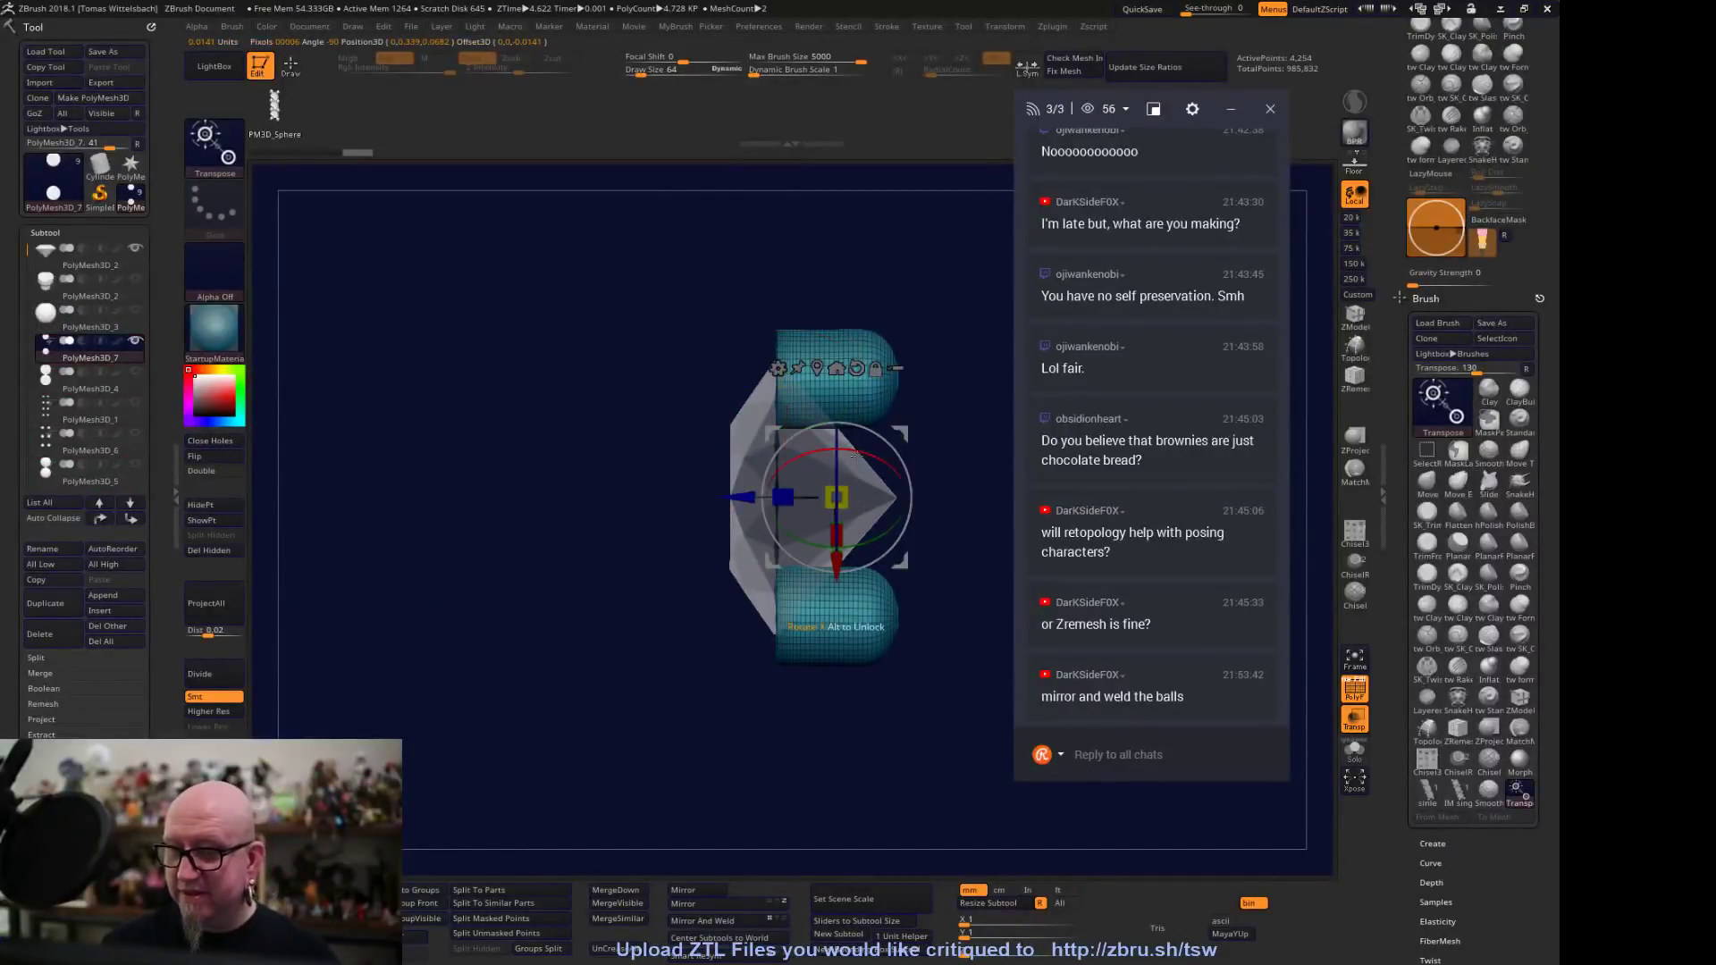
pyautogui.moveTo(856, 456); pyautogui.dragTo(788, 694)
pyautogui.moveTo(938, 494); pyautogui.dragTo(962, 589)
# Delete the leftover single-pin subtool PolyMesh3D_3
pyautogui.click(100, 310)
pyautogui.click(111, 321)
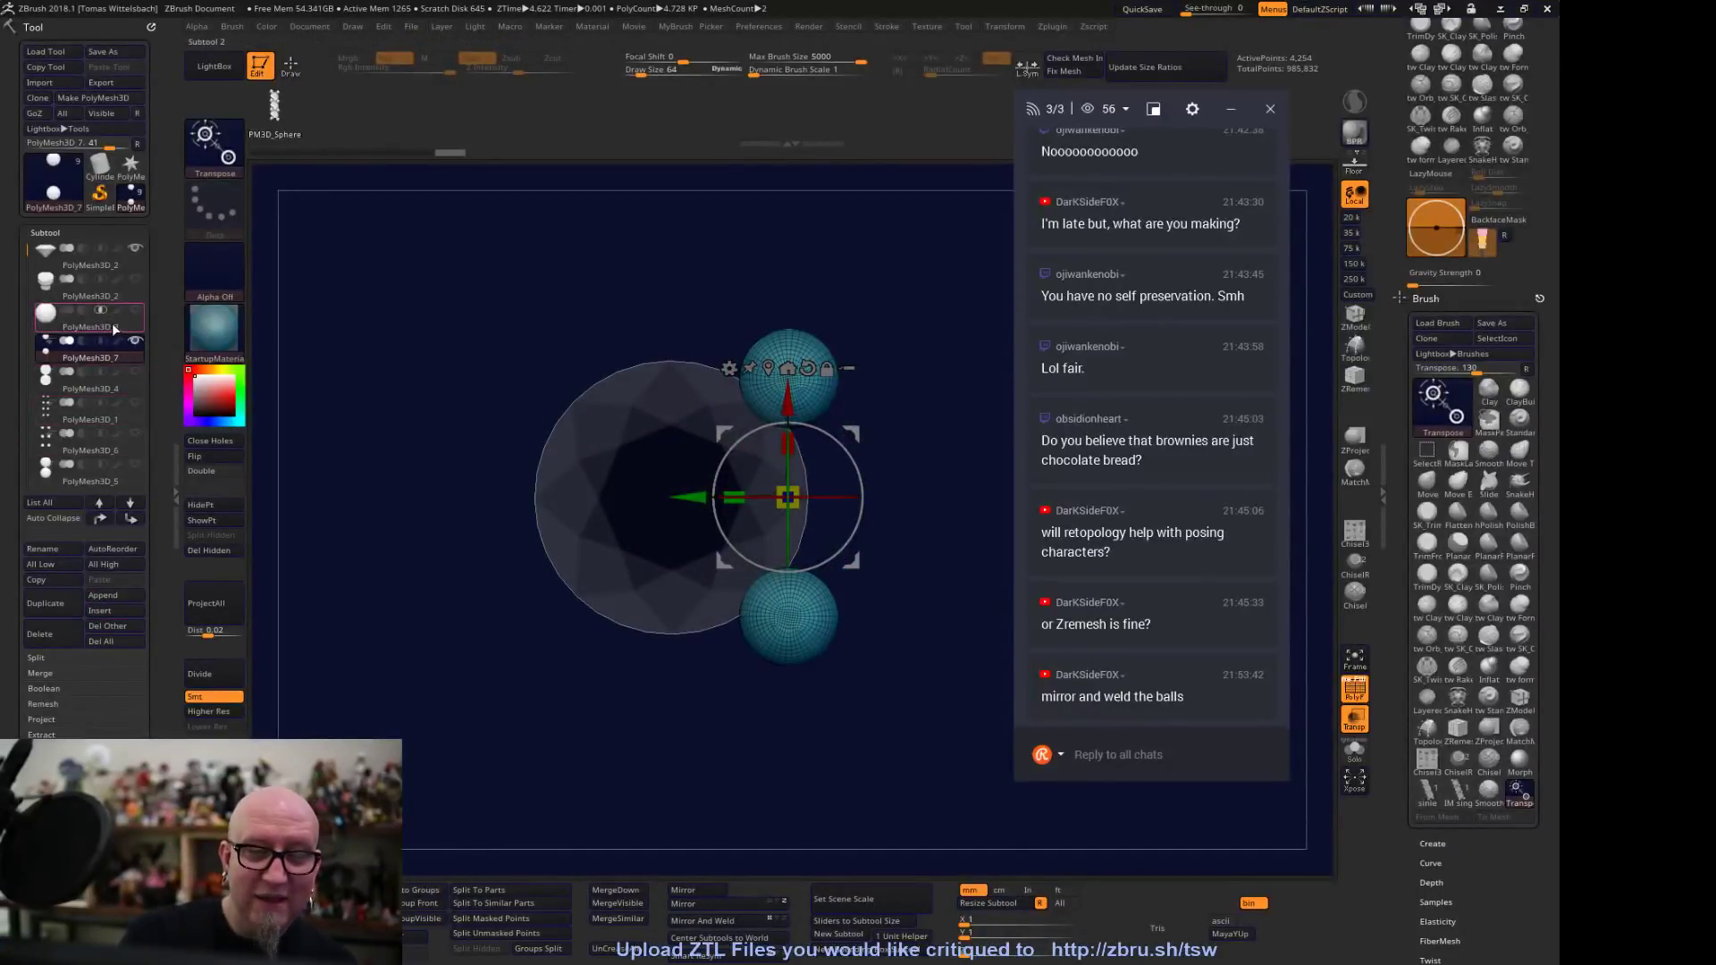
pyautogui.click(66, 636)
pyautogui.click(194, 670)
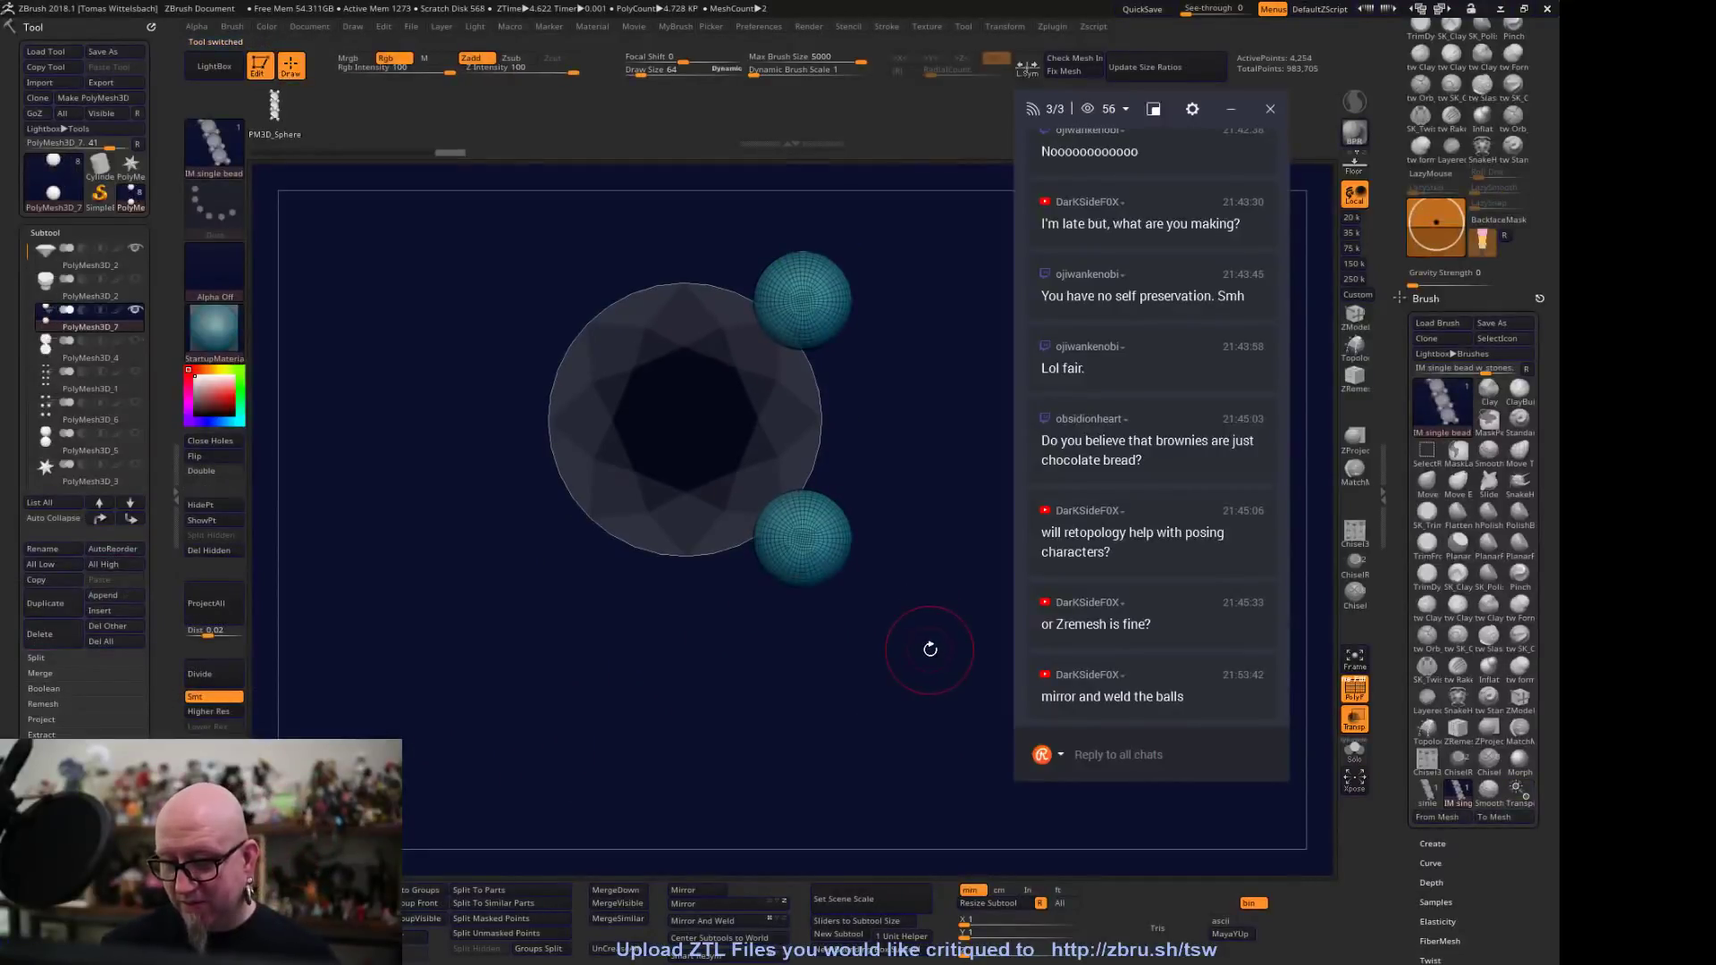
# Mirror the pin pair across the Y axis as a new subtool to place pins on the stone's opposite side
pyautogui.click(697, 890)
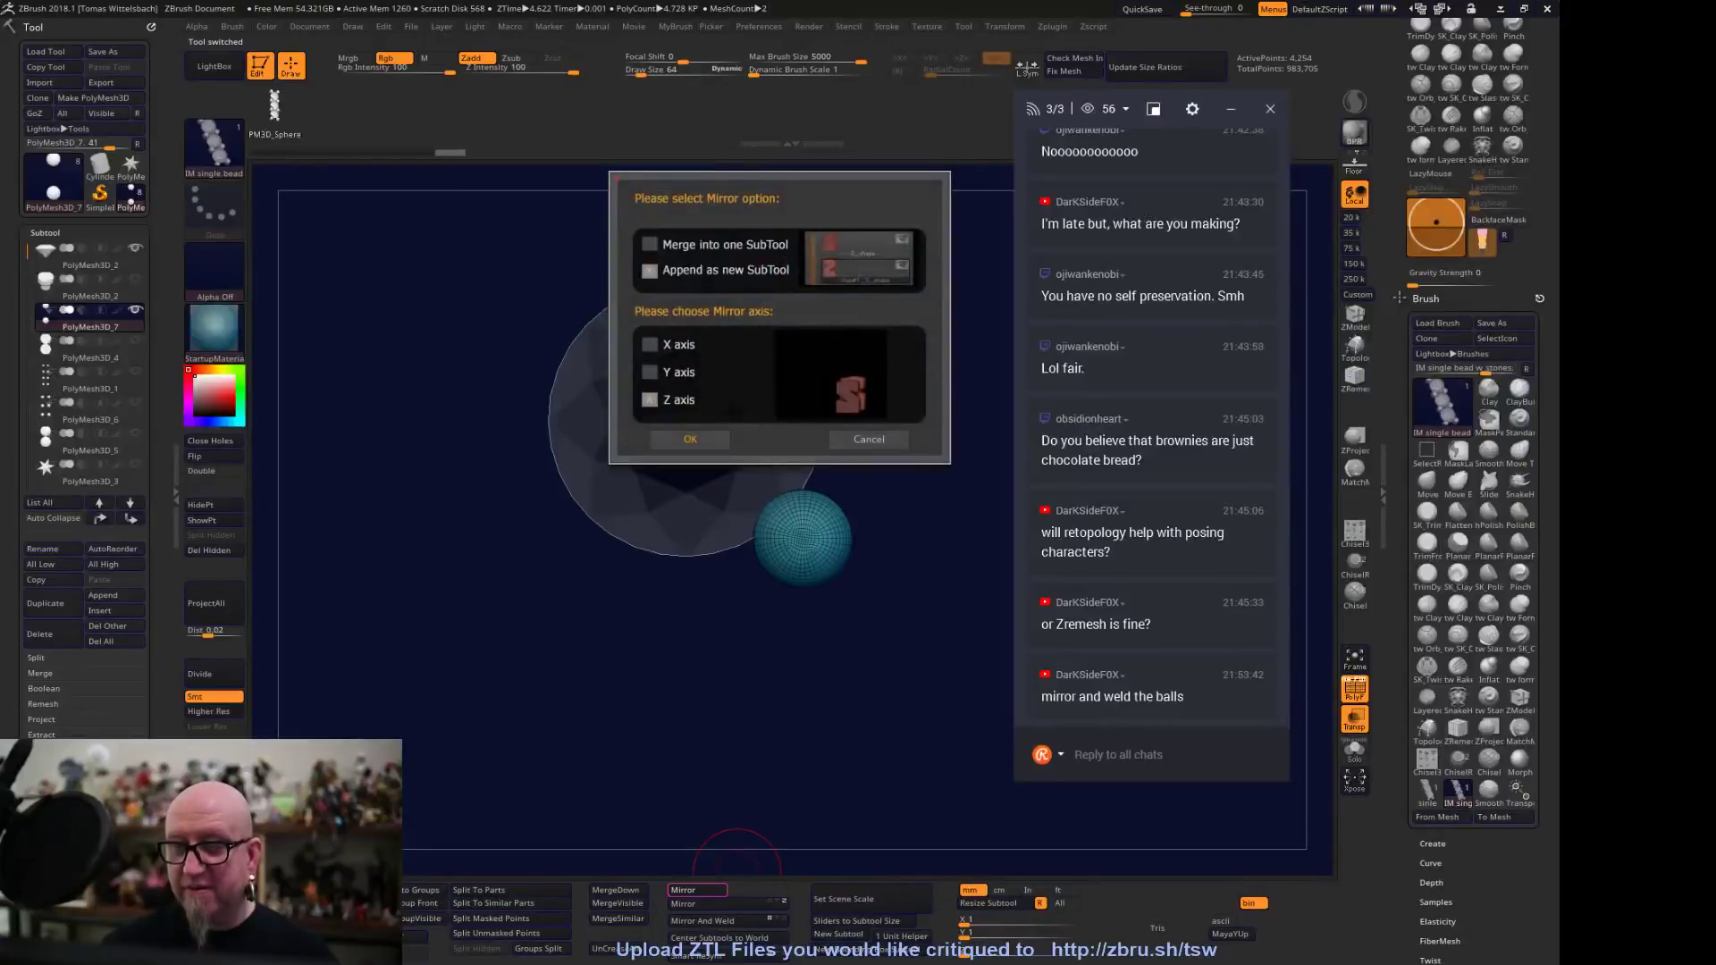
pyautogui.click(649, 372)
pyautogui.click(728, 438)
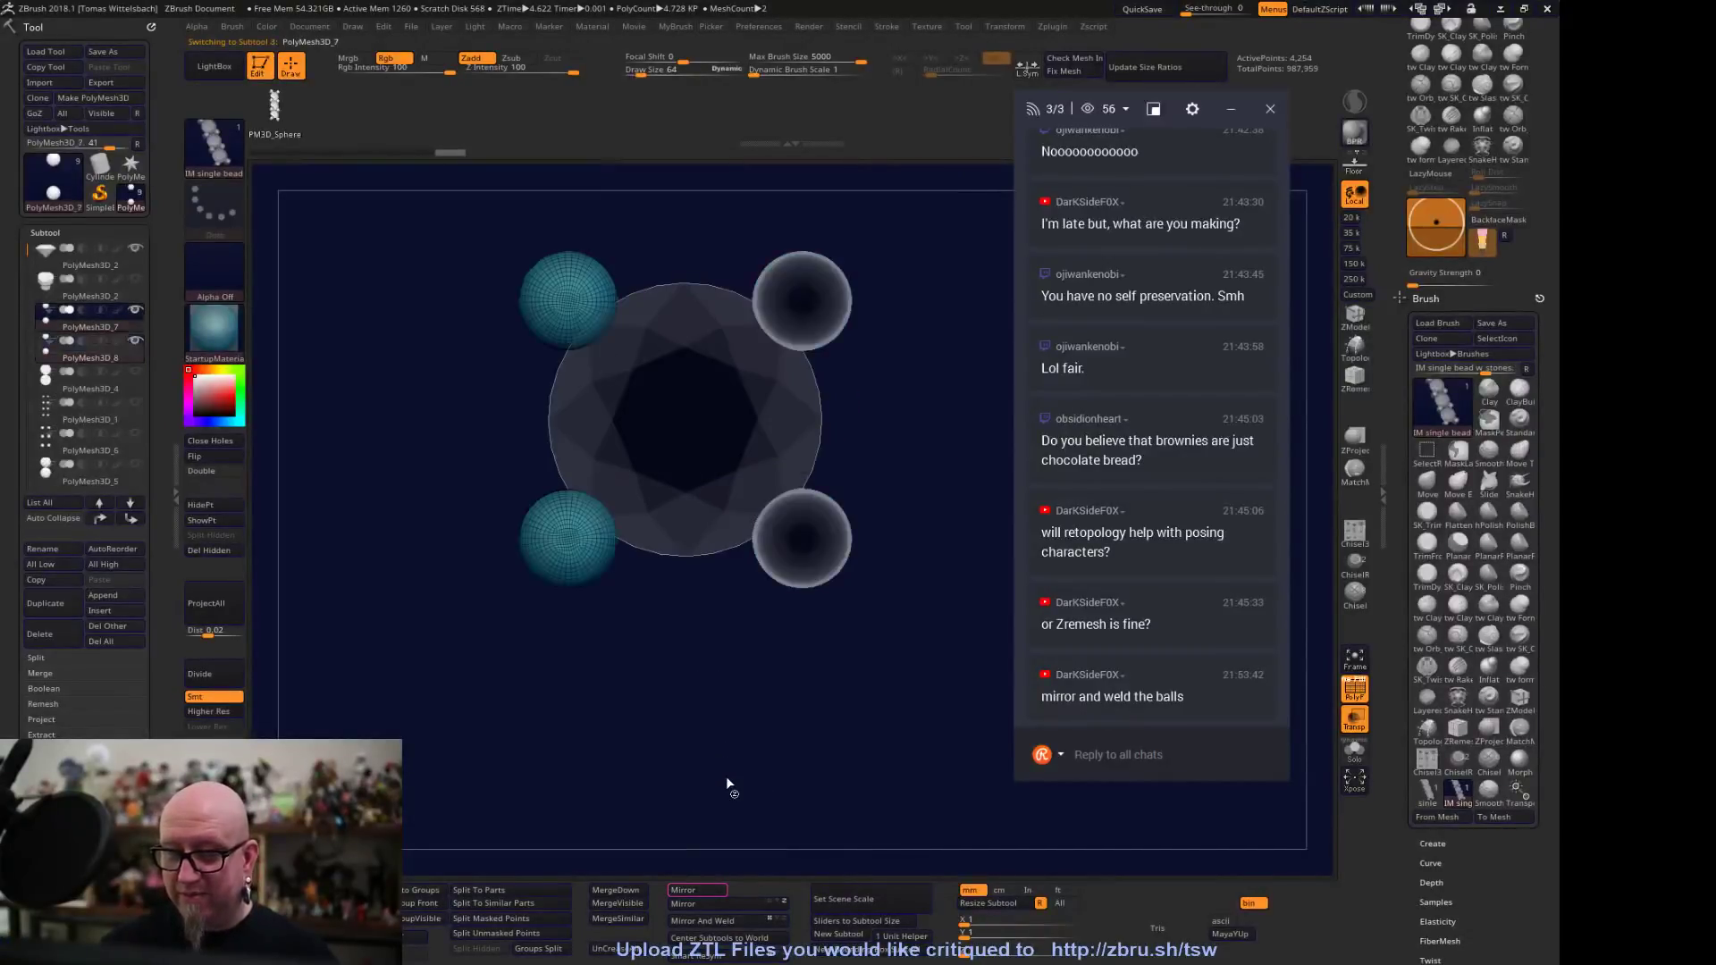
# Merge the selected pair of balls down with the other pair so all four balls share one subtool
pyautogui.moveTo(905, 747)
pyautogui.mouseDown()
pyautogui.moveTo(899, 658)
pyautogui.moveTo(853, 665)
pyautogui.mouseUp()
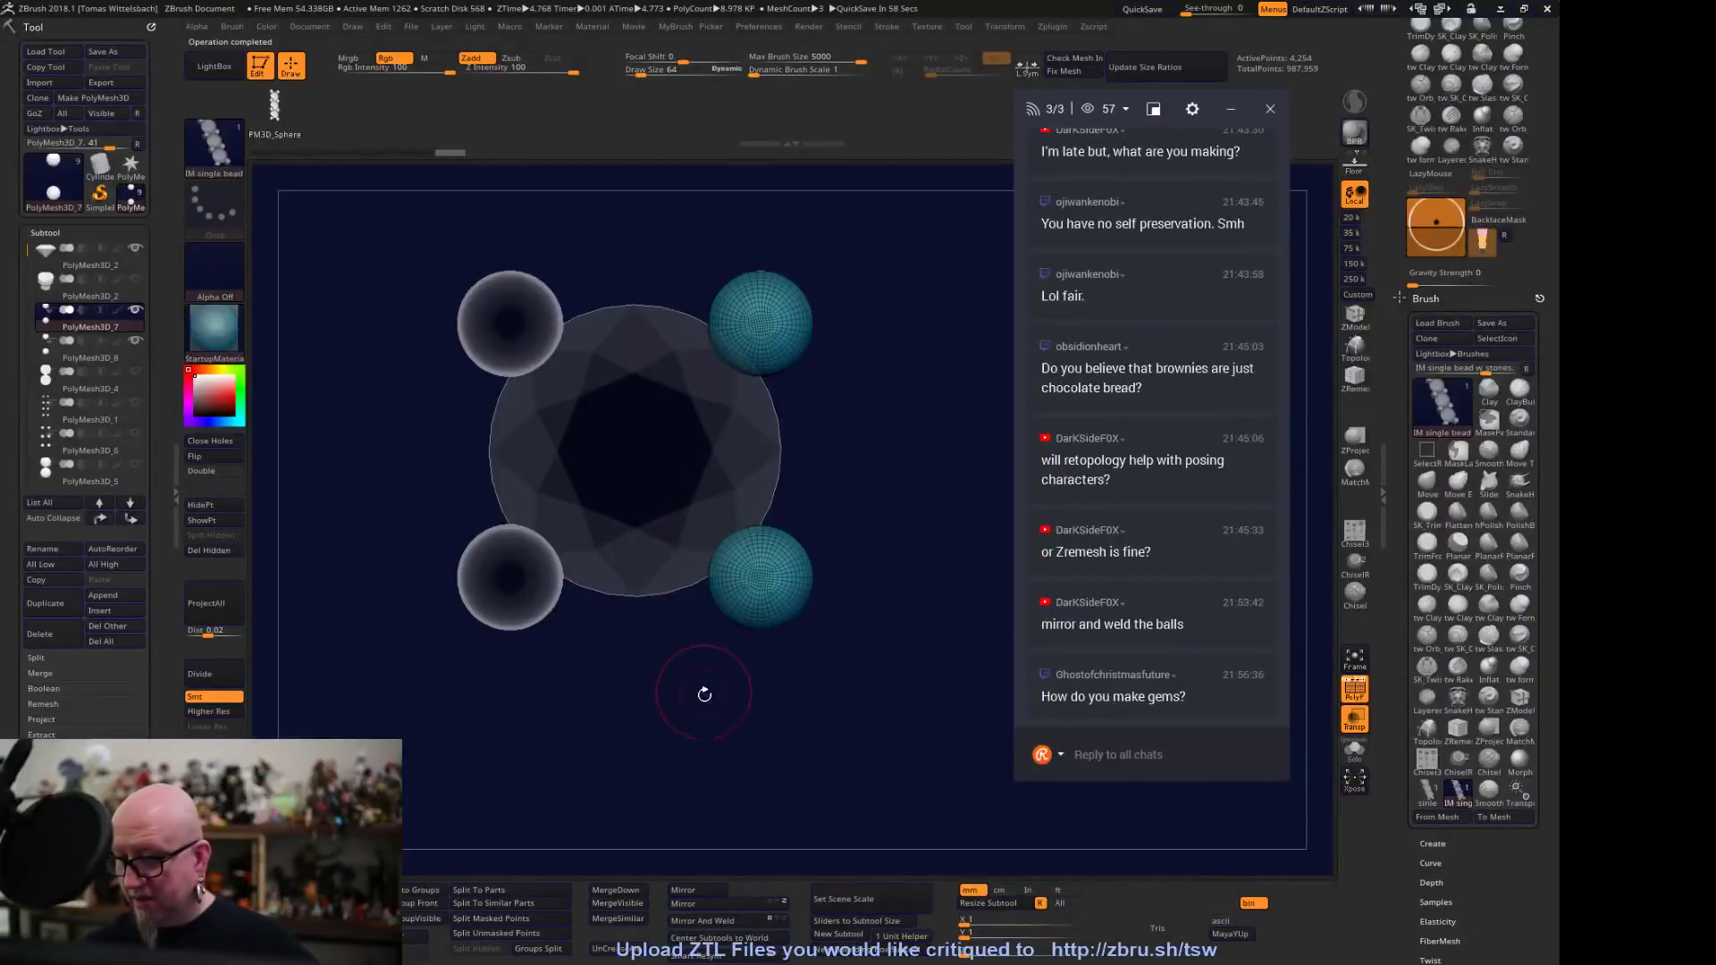
pyautogui.moveTo(709, 708); pyautogui.dragTo(724, 669)
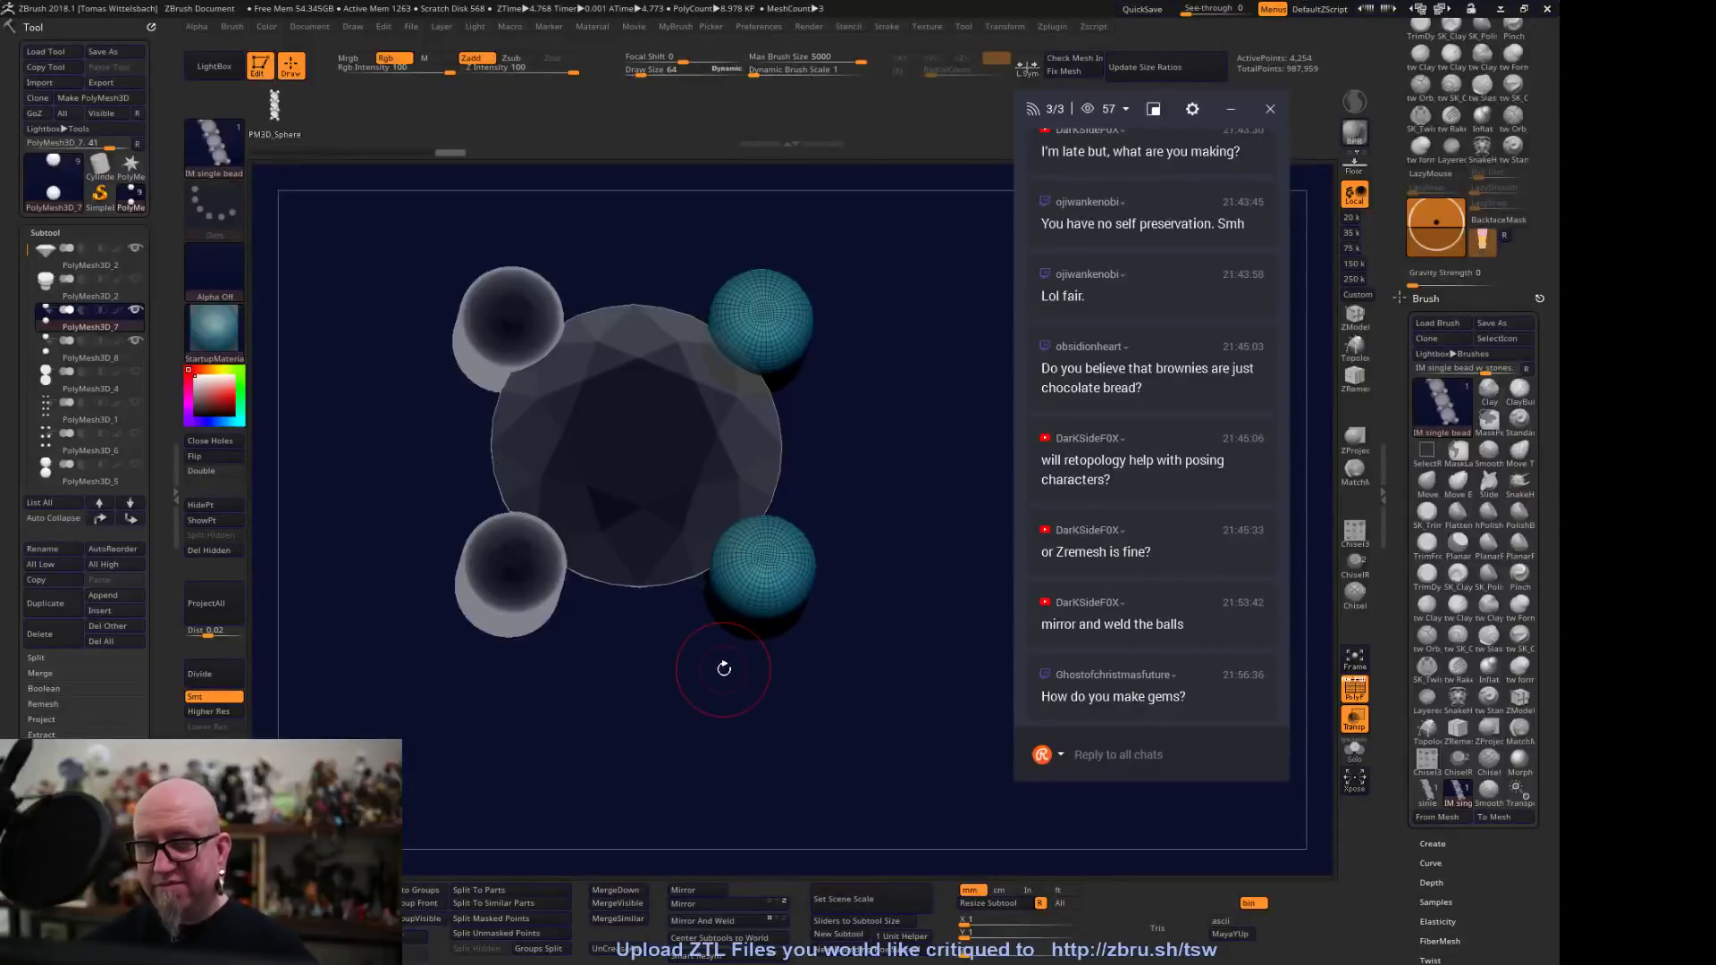
pyautogui.moveTo(709, 667); pyautogui.dragTo(714, 619)
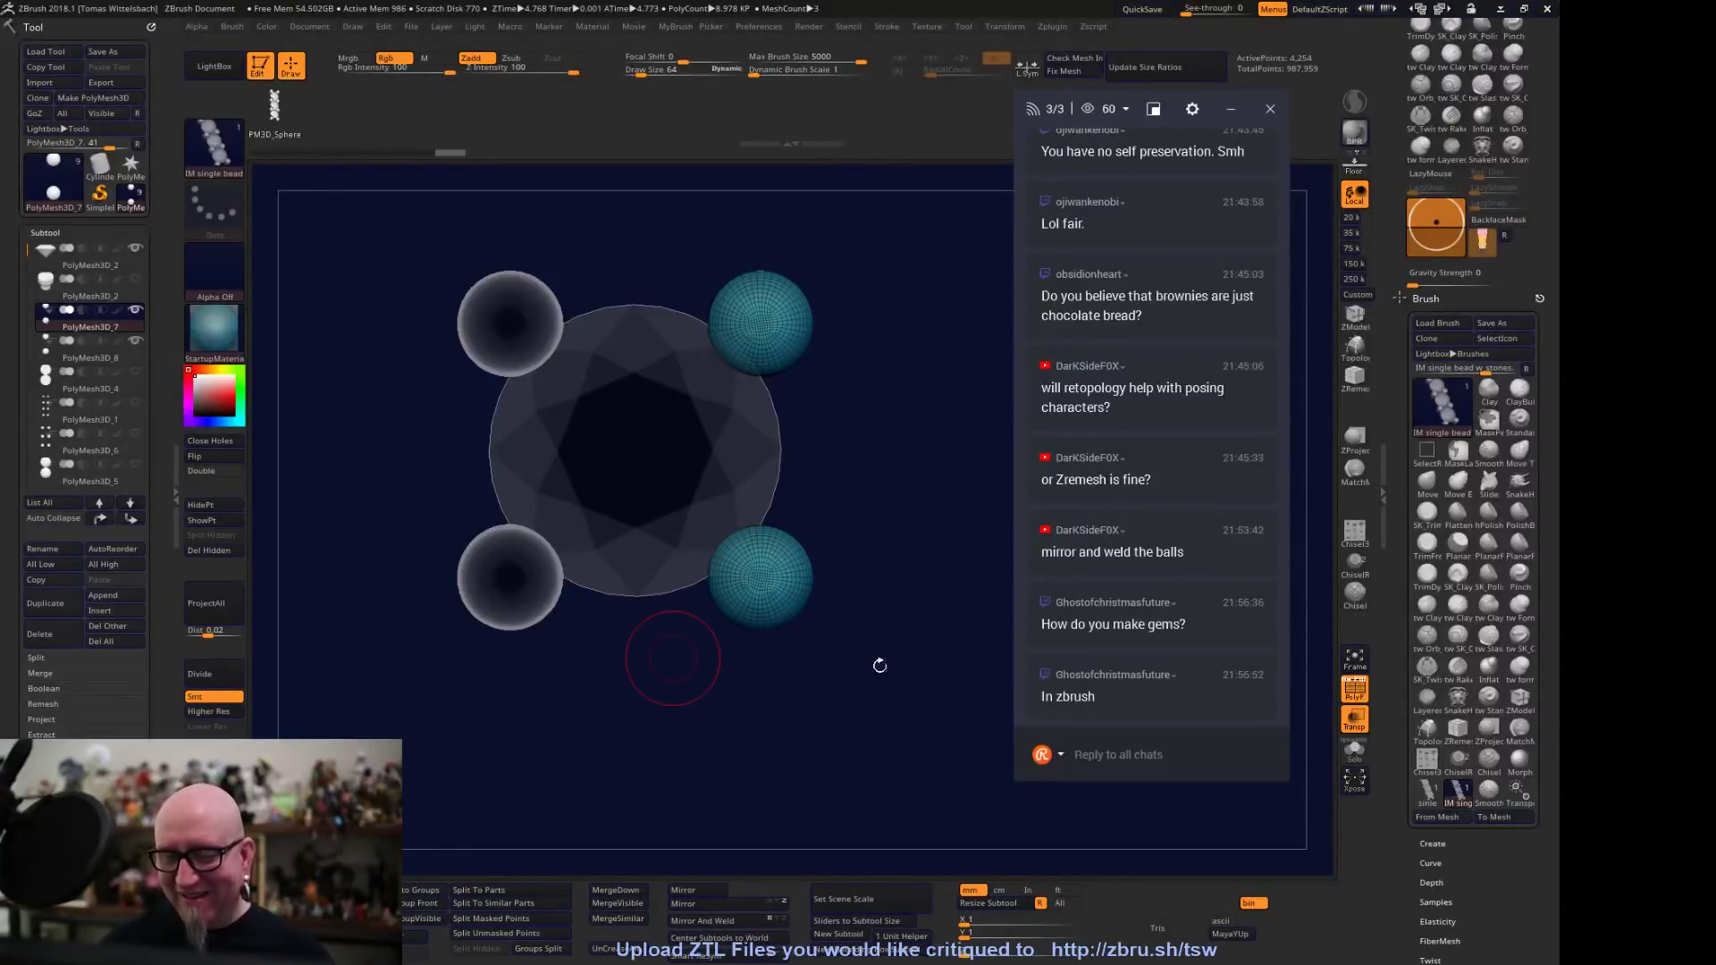
pyautogui.keyDown('alt'); pyautogui.moveTo(892, 638); pyautogui.dragTo(909, 697); pyautogui.keyUp('alt')
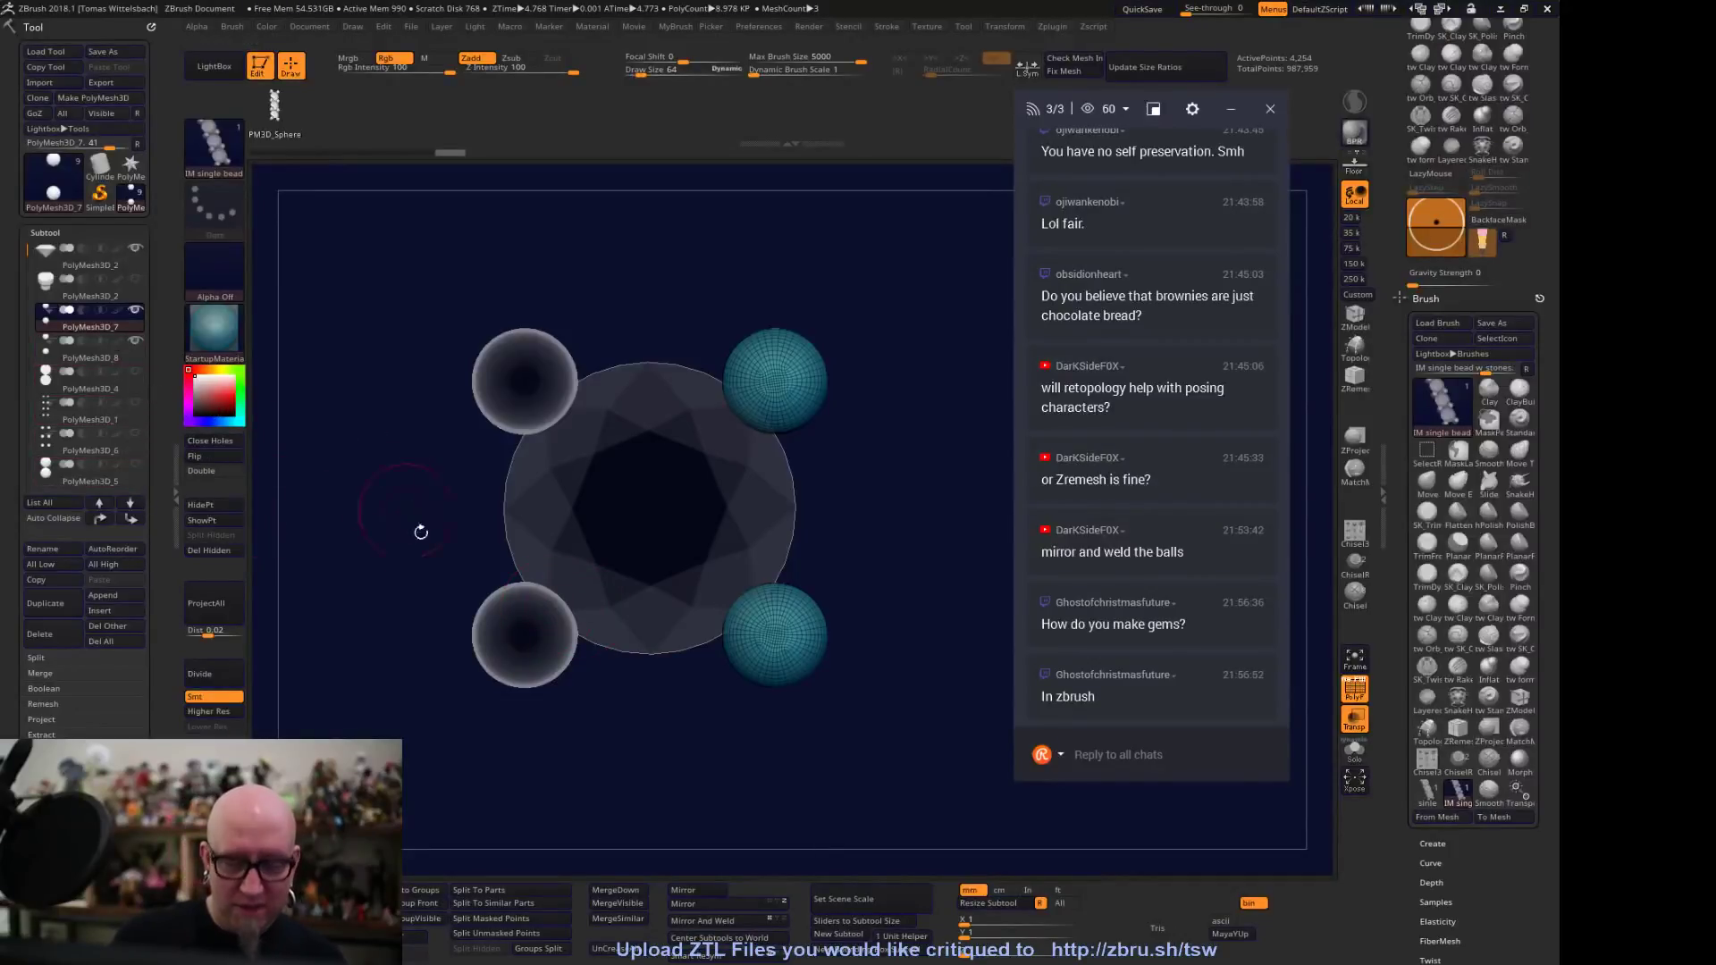
pyautogui.click(615, 890)
pyautogui.click(595, 930)
pyautogui.moveTo(939, 640)
pyautogui.mouseDown()
pyautogui.moveTo(900, 686)
pyautogui.moveTo(881, 668)
pyautogui.mouseUp()
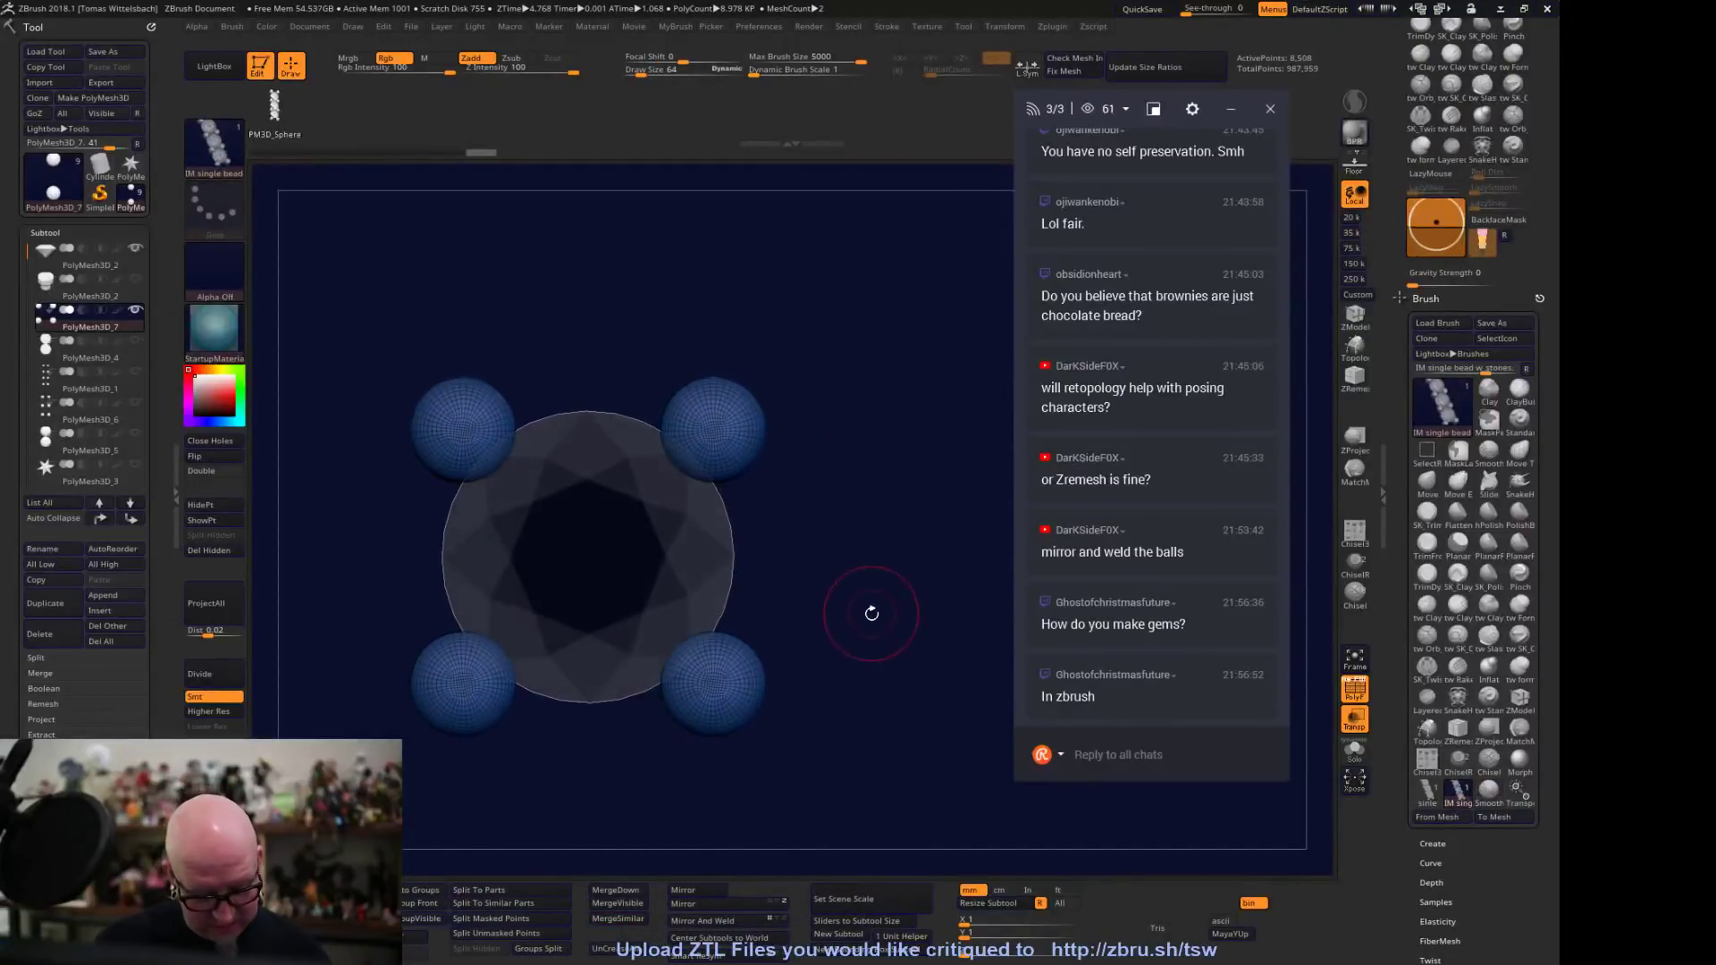
# Turn on radial symmetry about the Z axis with a radial count of 4 for the merged balls, ready for transforming
pyautogui.press('w')
pyautogui.click(716, 500)
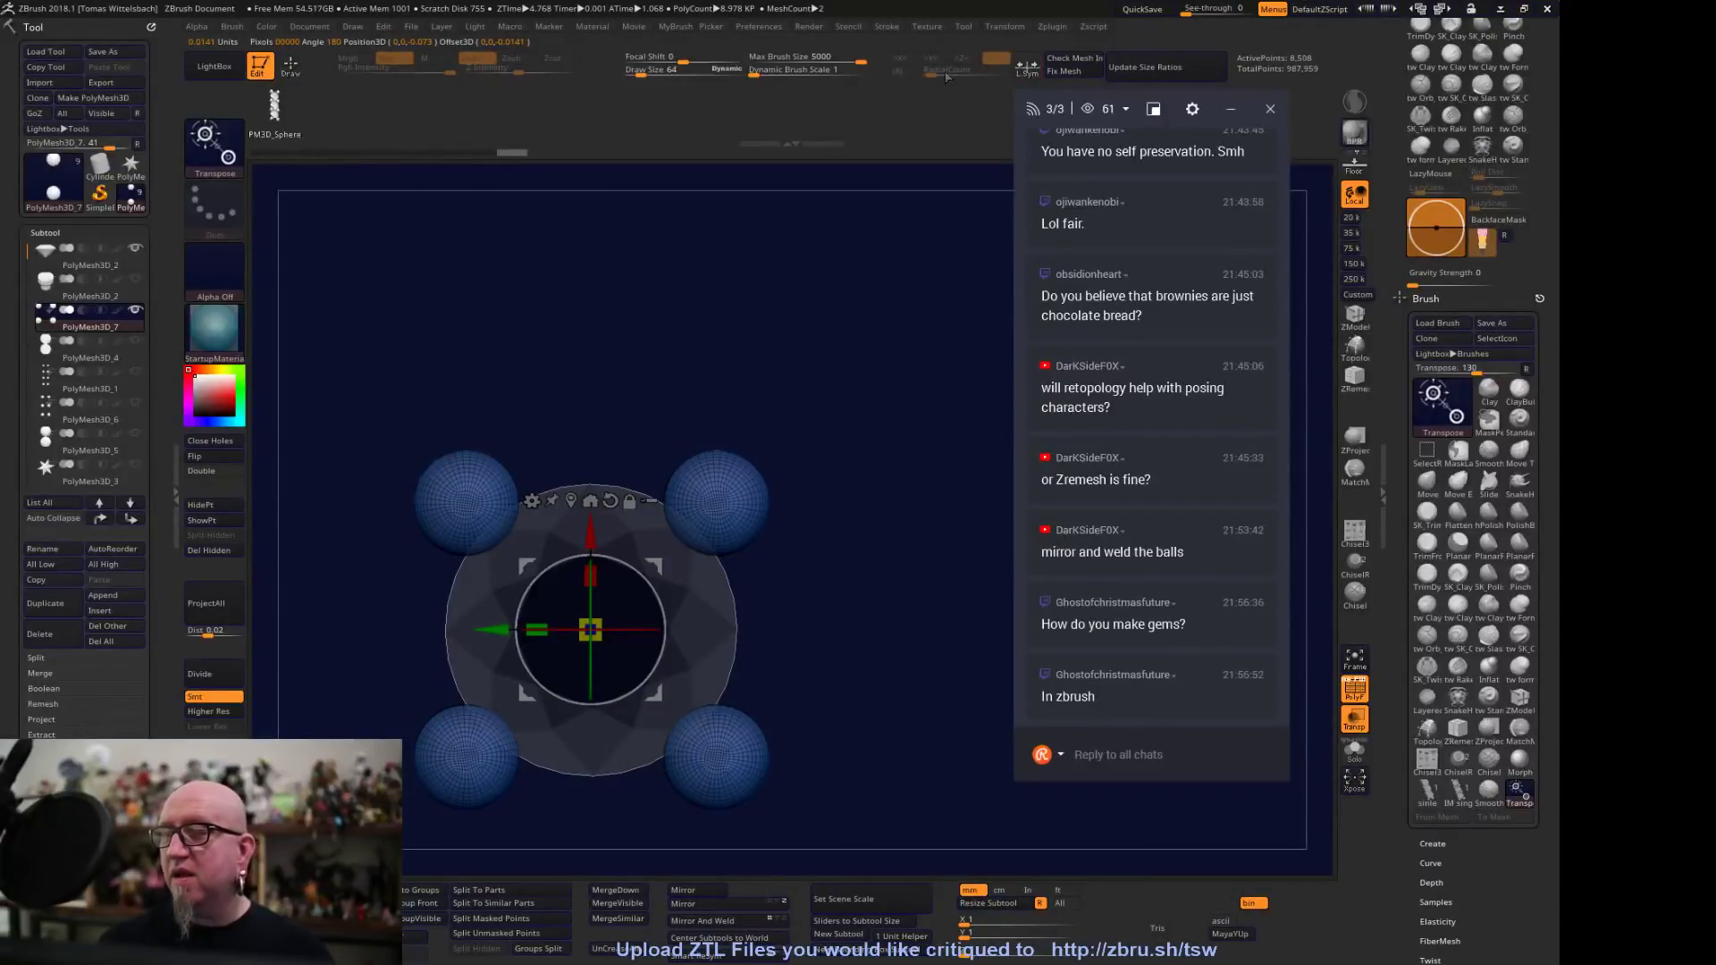
pyautogui.click(901, 57)
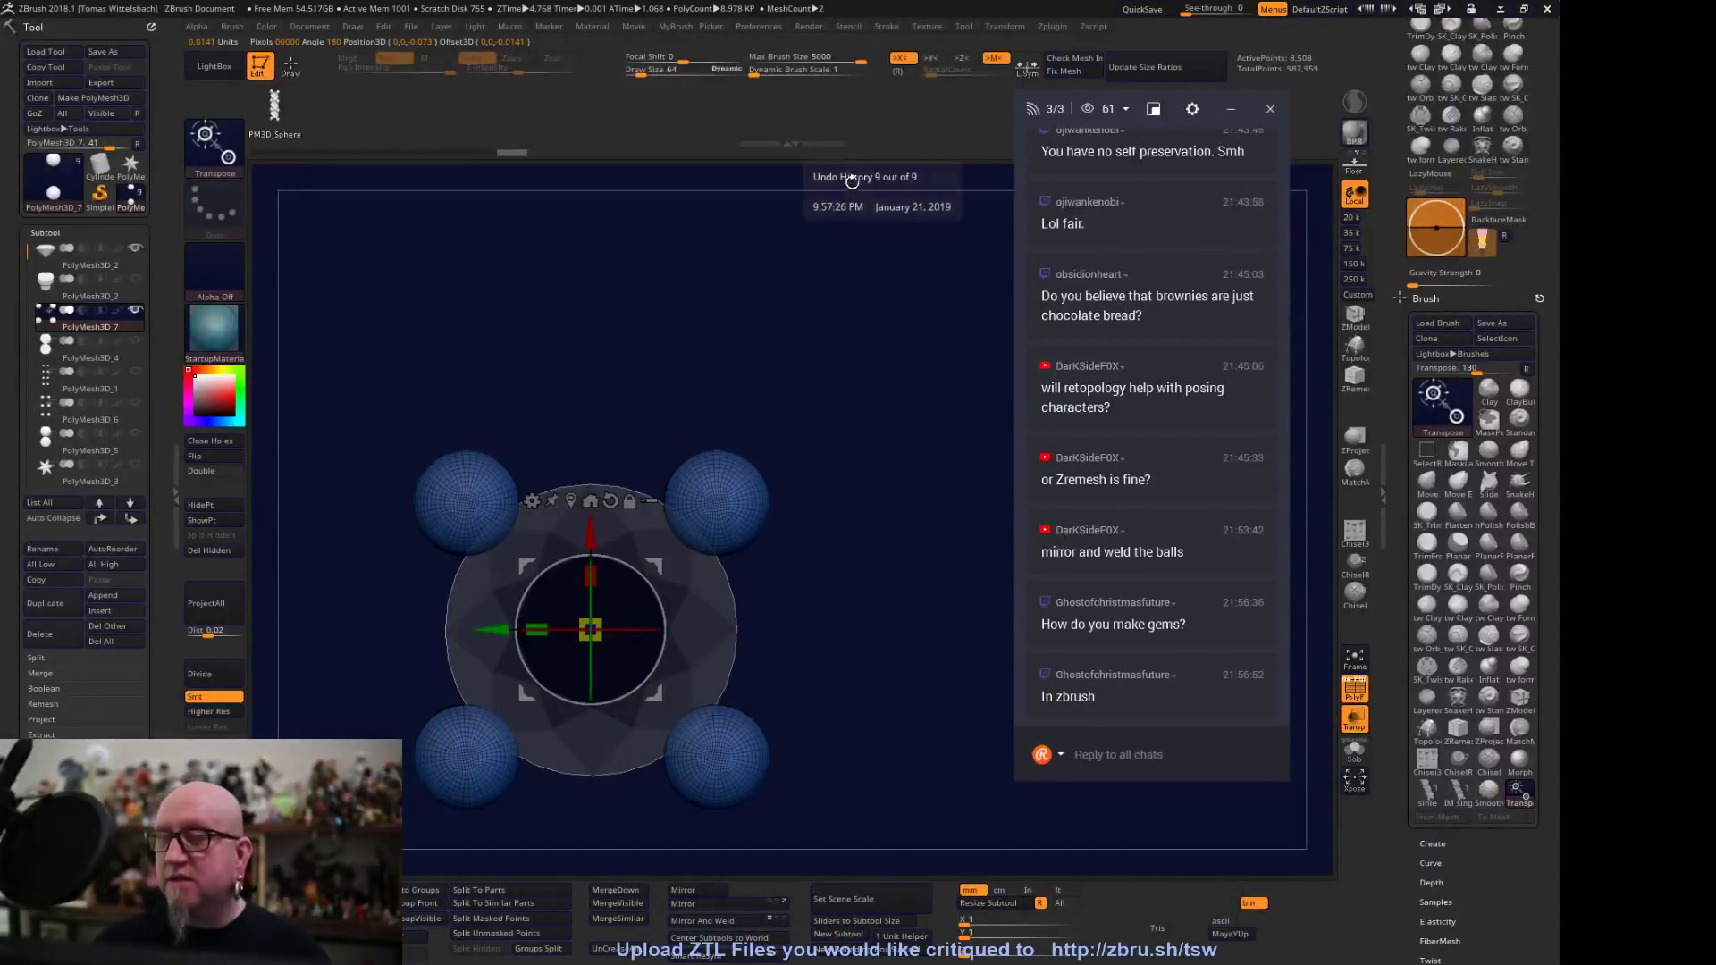
pyautogui.click(961, 58)
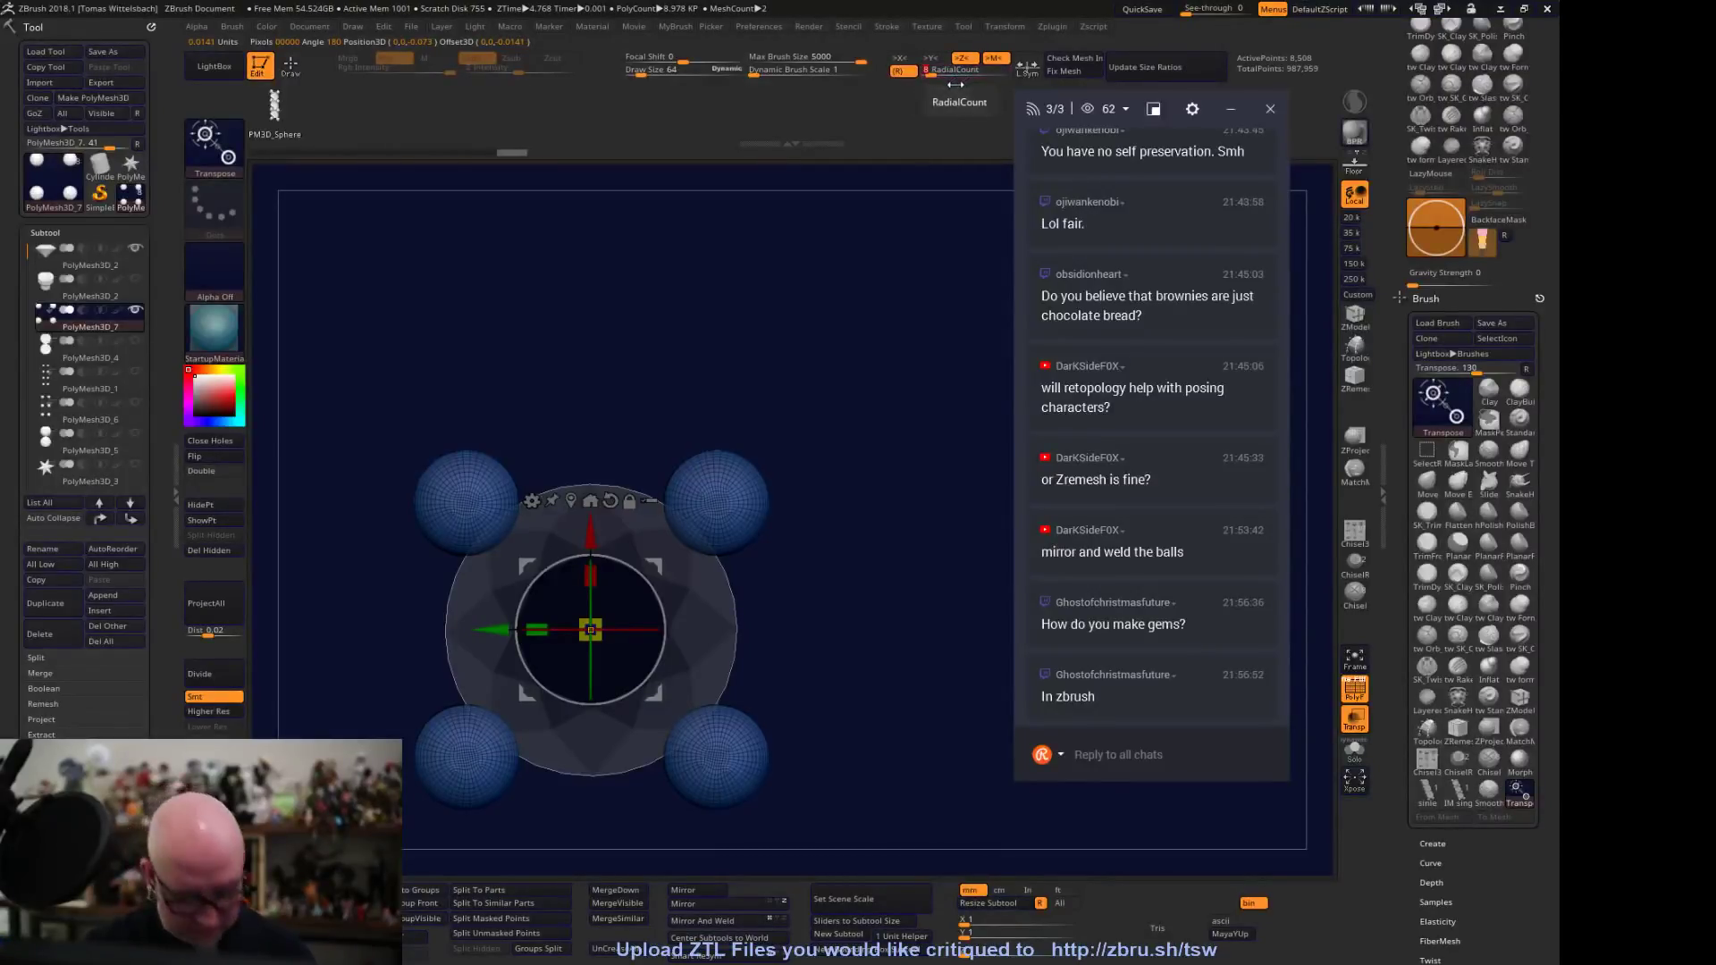
pyautogui.press('Return')
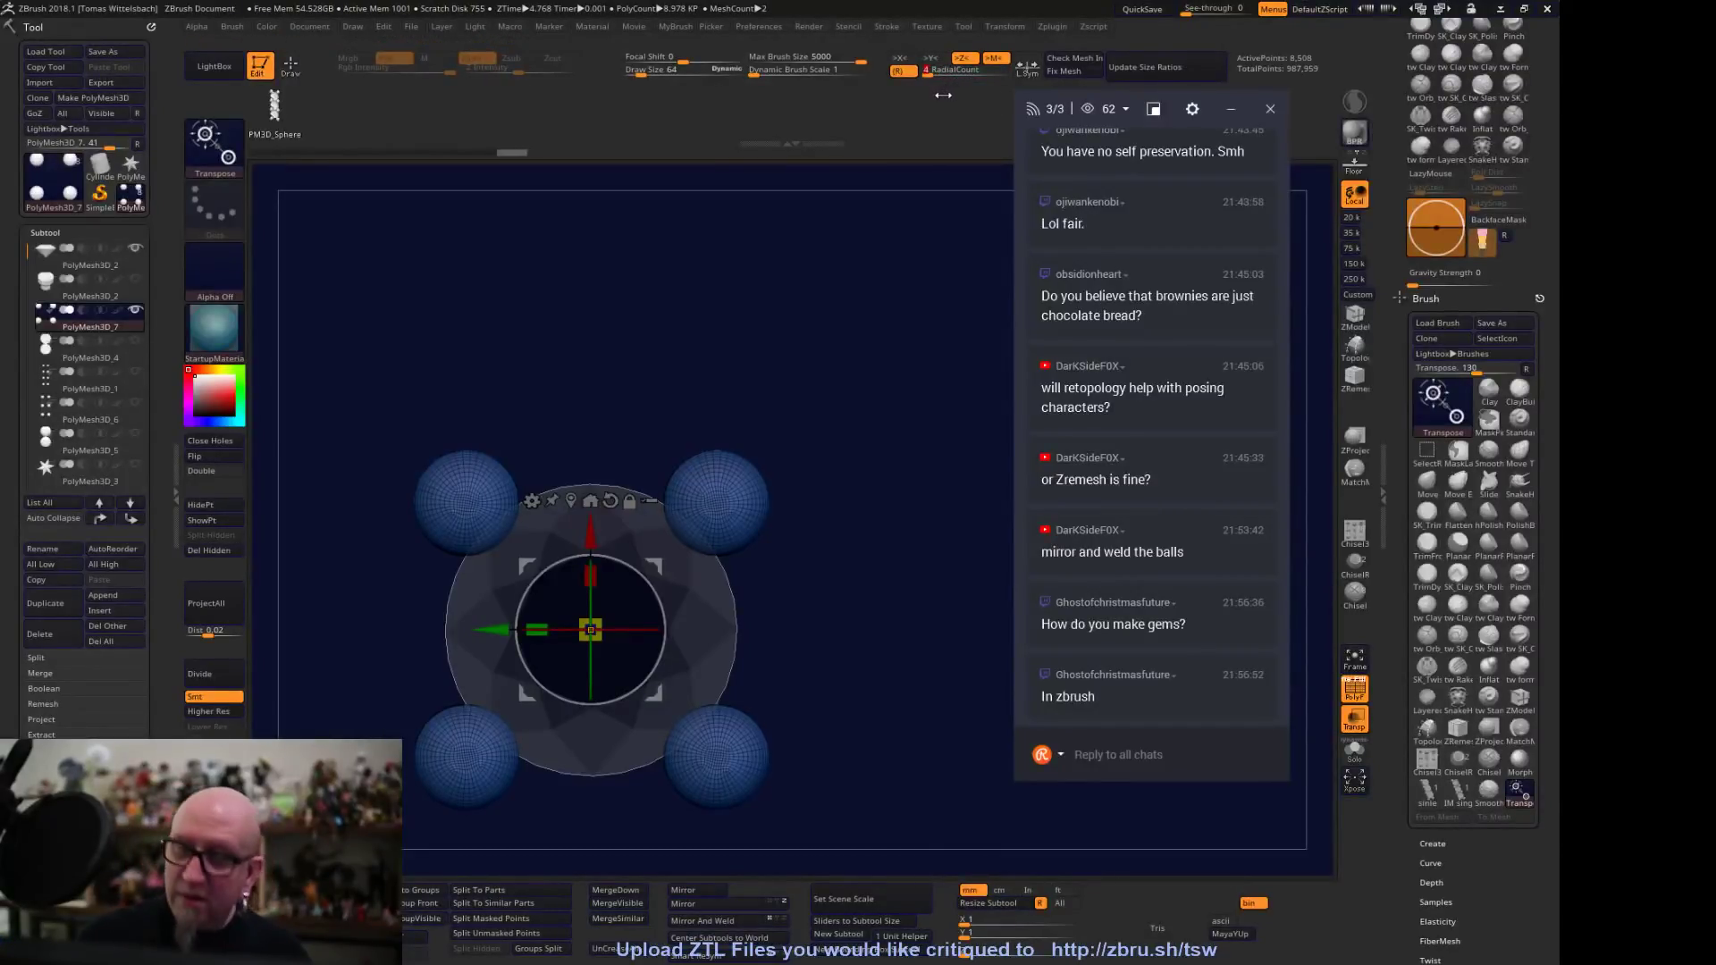
# Center the transform gizmo on one ball and move all four symmetrically inward over the gem's edge
pyautogui.keyDown('alt'); pyautogui.click(716, 503); pyautogui.keyUp('alt')
pyautogui.keyDown('alt'); pyautogui.moveTo(868, 531); pyautogui.dragTo(884, 425); pyautogui.keyUp('alt')
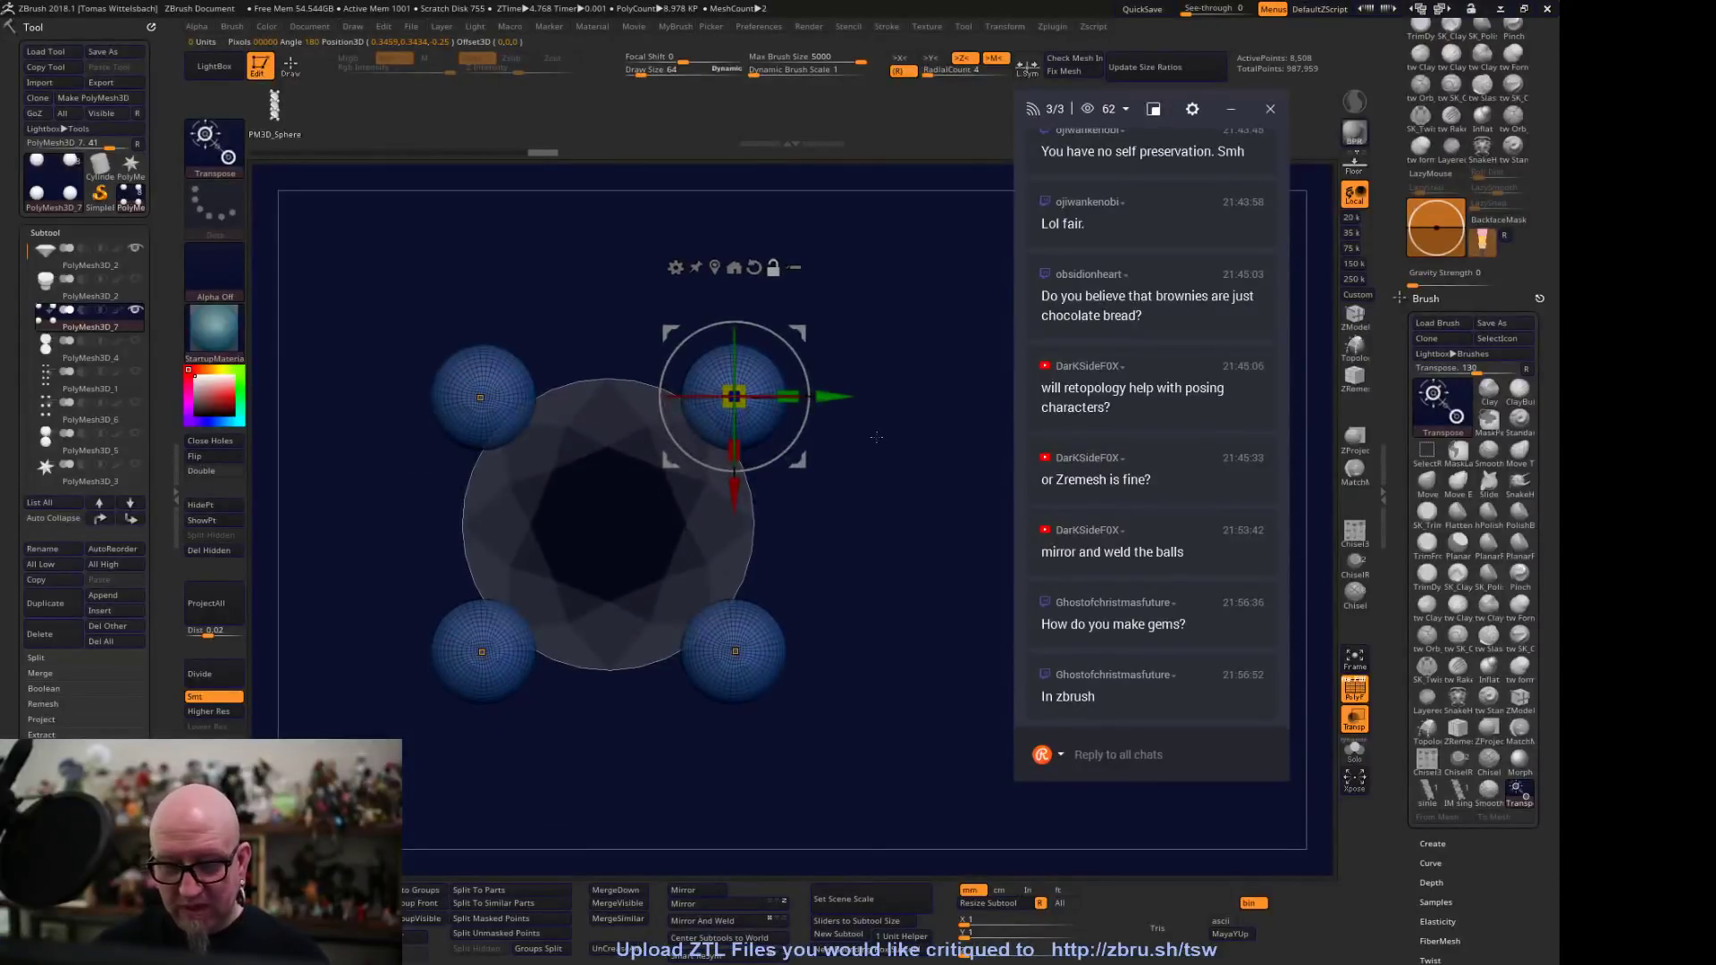
pyautogui.moveTo(794, 353); pyautogui.dragTo(649, 496)
# Duplicate the four round-topped prongs upward along Z so the copies rise above the gem's flat top
pyautogui.moveTo(777, 529); pyautogui.dragTo(857, 482)
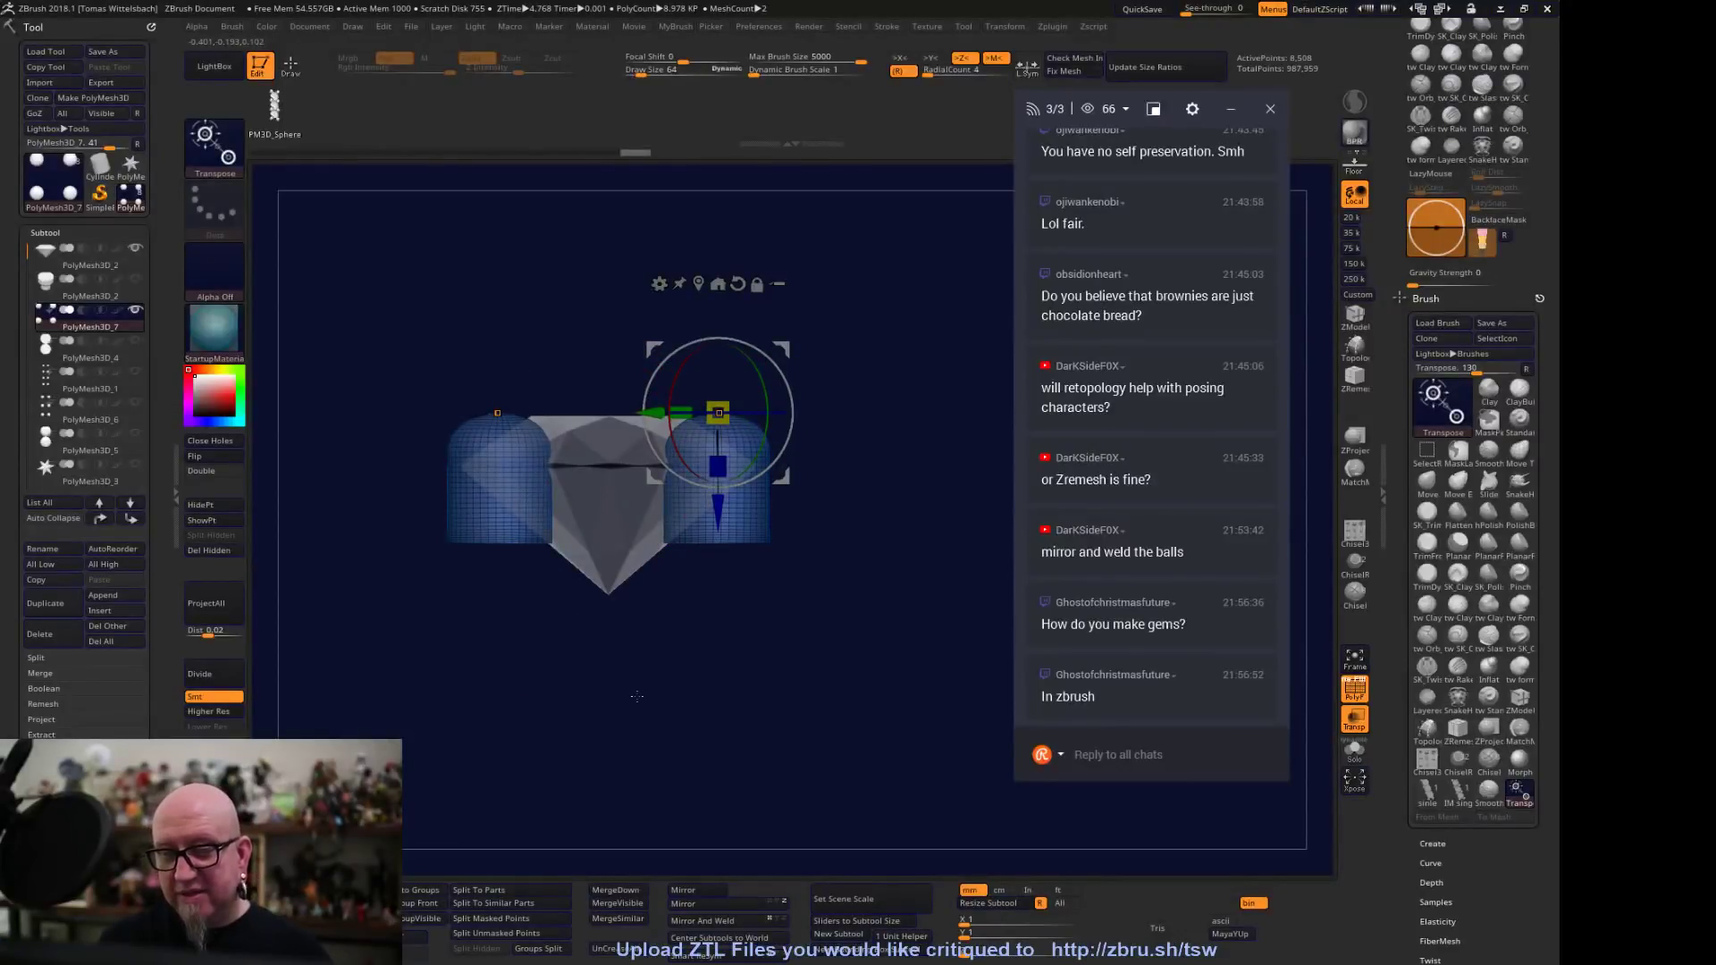
pyautogui.keyDown('shift'); pyautogui.moveTo(637, 696); pyautogui.dragTo(514, 500); pyautogui.keyUp('shift')
pyautogui.moveTo(821, 604); pyautogui.dragTo(791, 678)
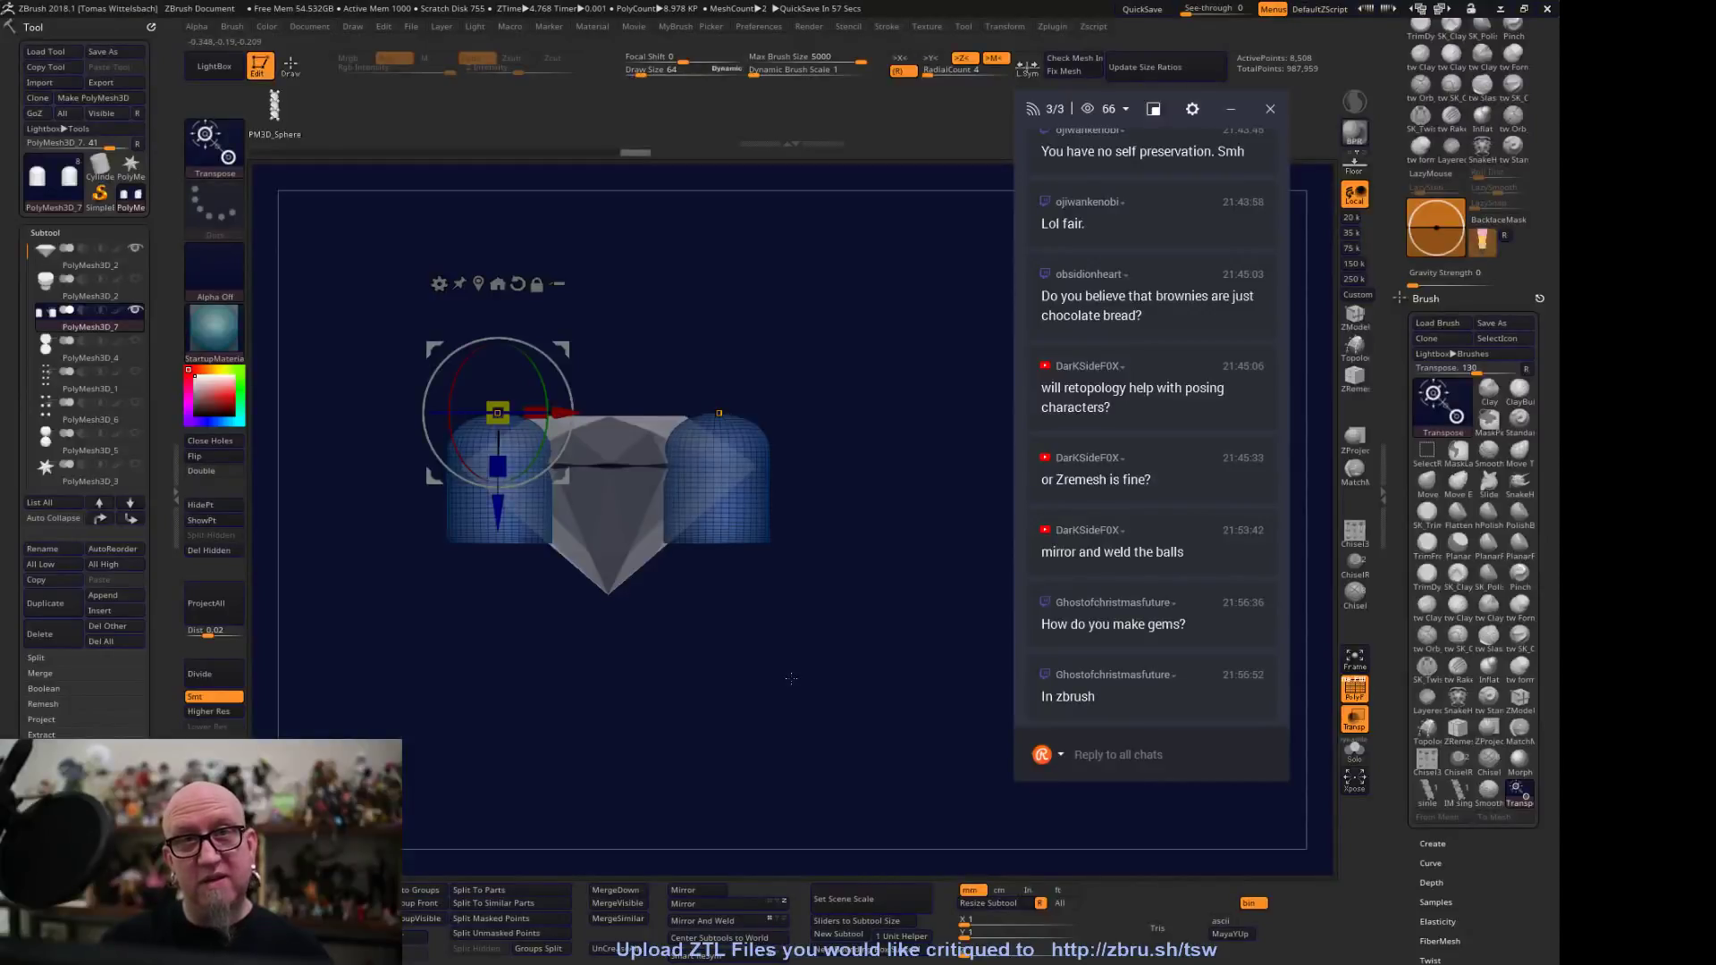
pyautogui.keyDown('alt'); pyautogui.moveTo(602, 669); pyautogui.dragTo(715, 737); pyautogui.keyUp('alt')
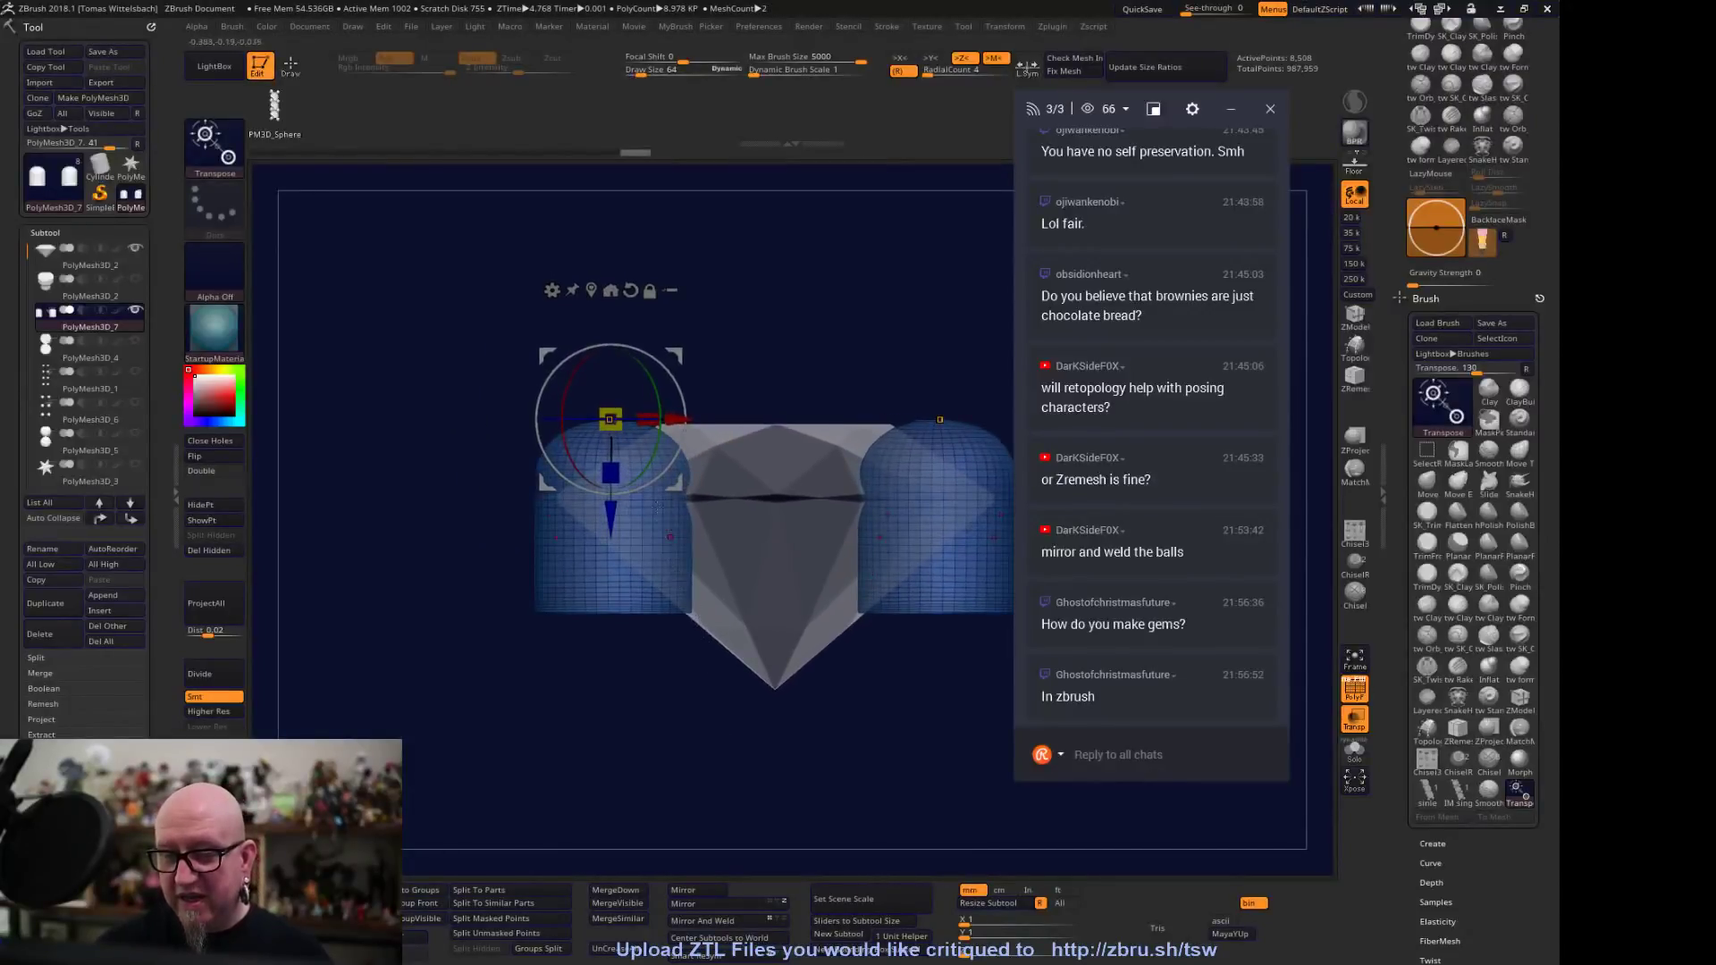
pyautogui.moveTo(609, 522); pyautogui.dragTo(618, 444)
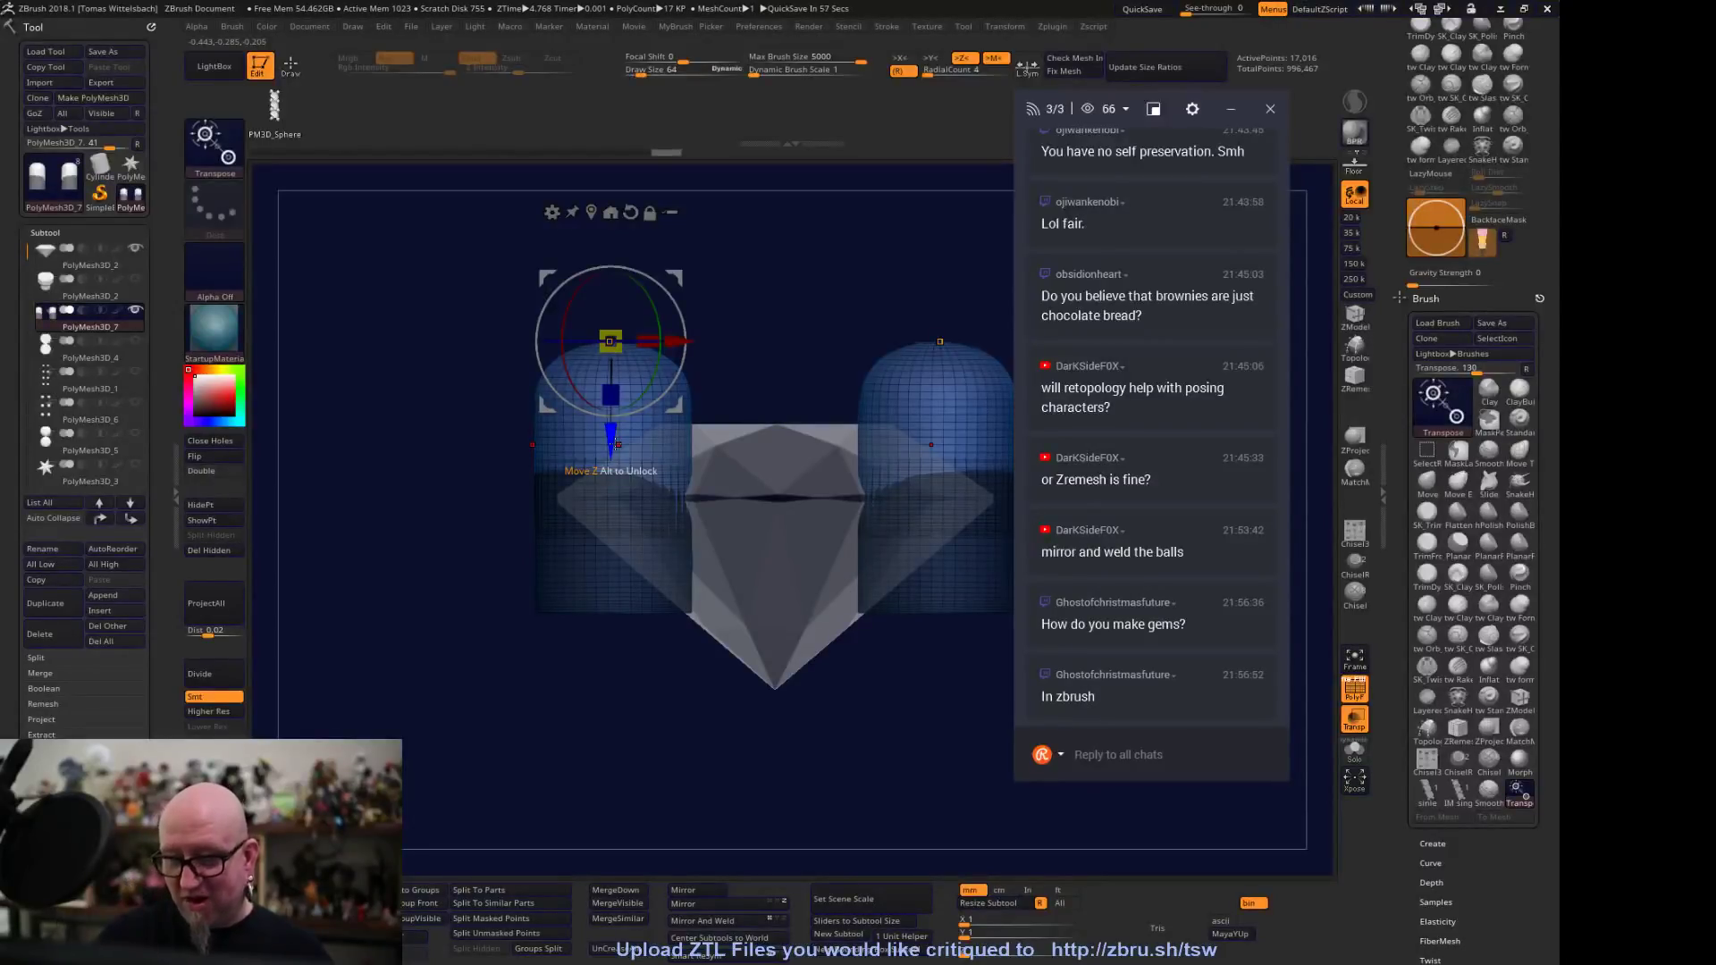
pyautogui.keyDown('alt'); pyautogui.moveTo(772, 755); pyautogui.dragTo(712, 708); pyautogui.keyUp('alt')
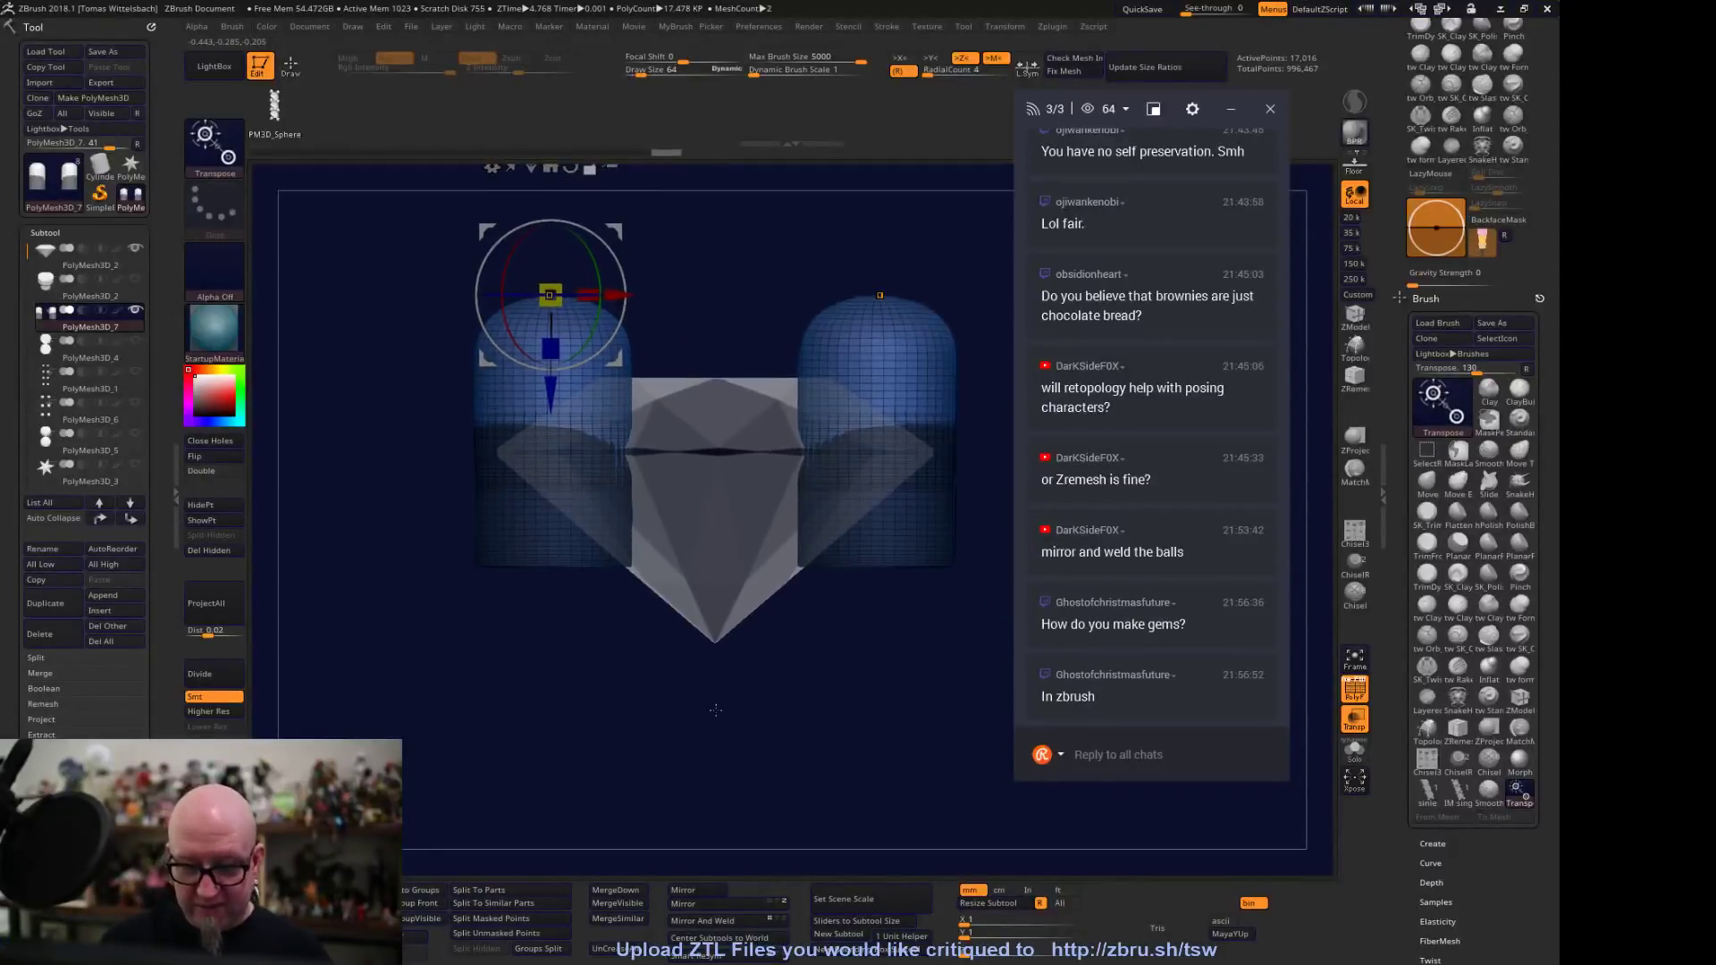
# Give the lower prong pieces their own polygroup, and scale only the upper copies slightly along Z
pyautogui.press('ctrl')
pyautogui.keyDown('ctrl'); pyautogui.click(715, 709); pyautogui.keyUp('ctrl')
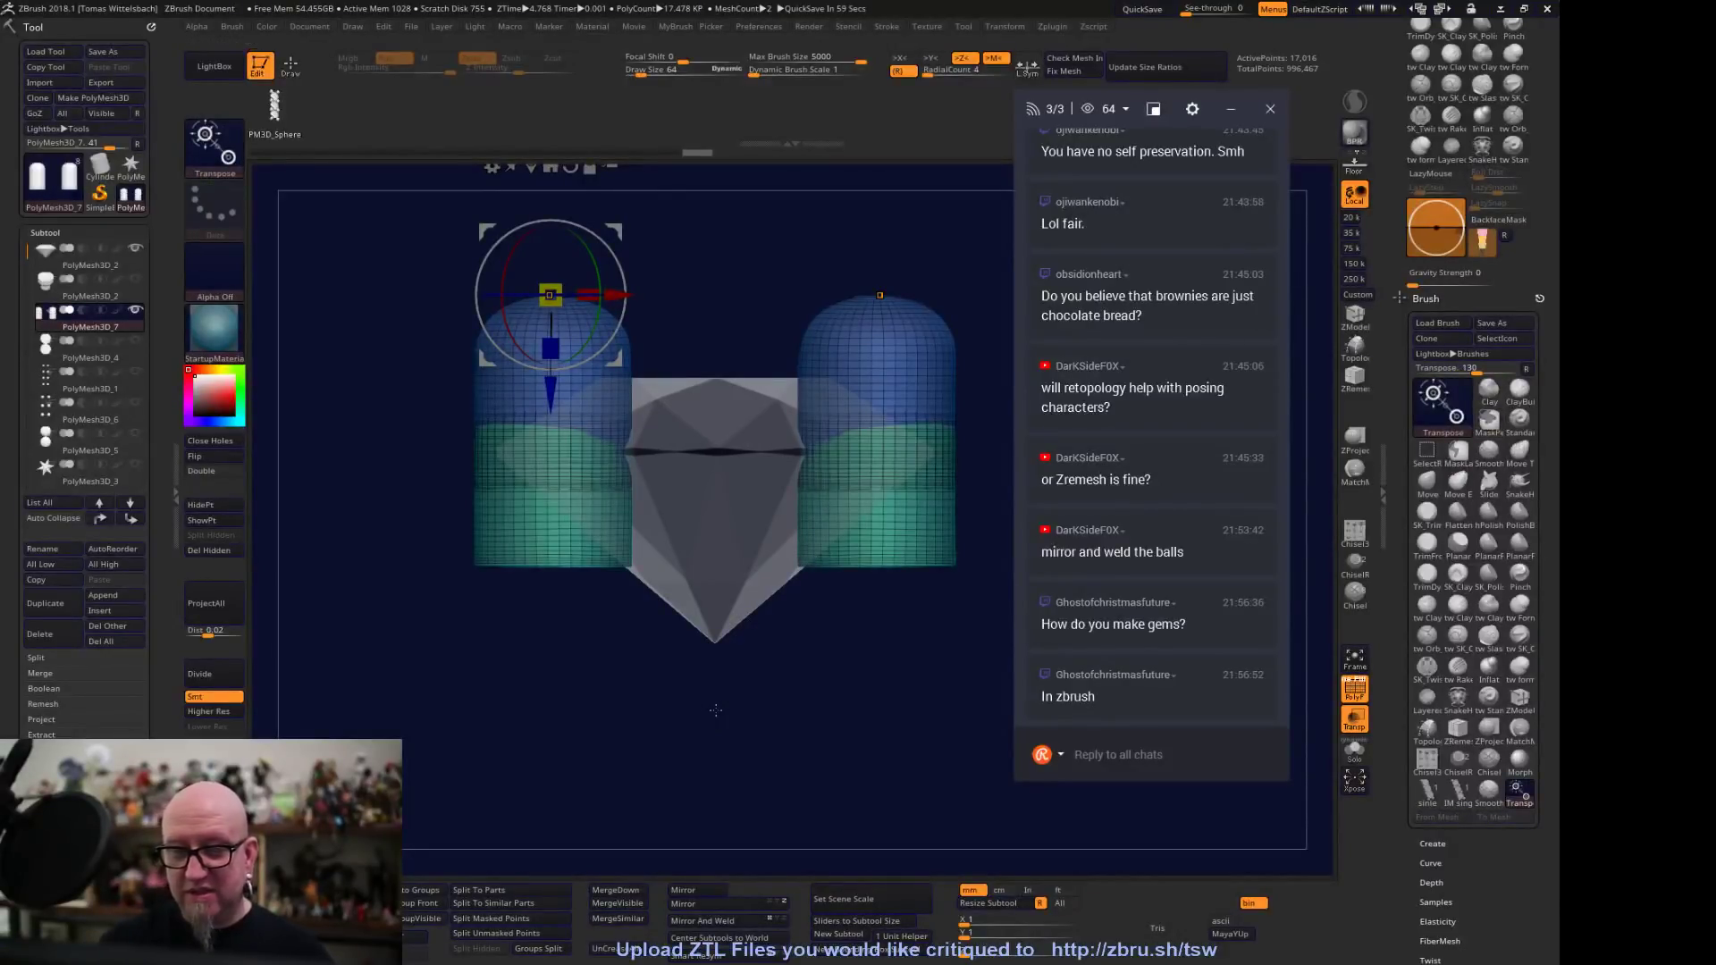
pyautogui.keyDown('ctrl'); pyautogui.click(922, 368); pyautogui.keyUp('ctrl')
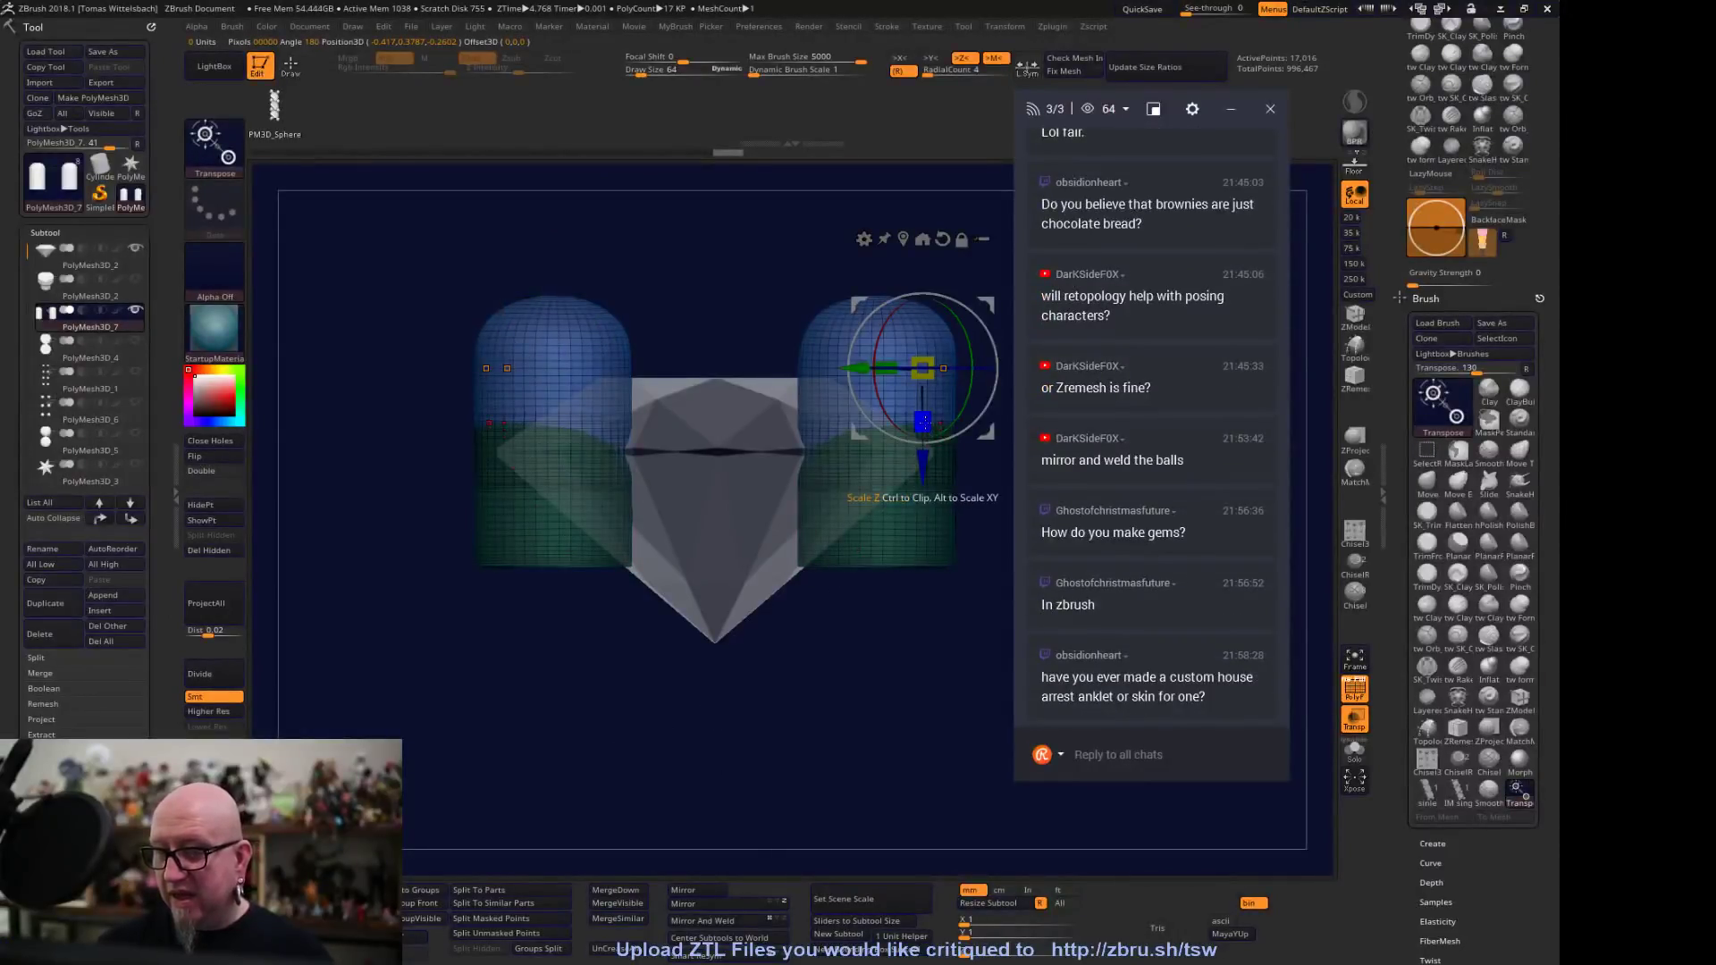
pyautogui.moveTo(925, 422); pyautogui.dragTo(925, 482)
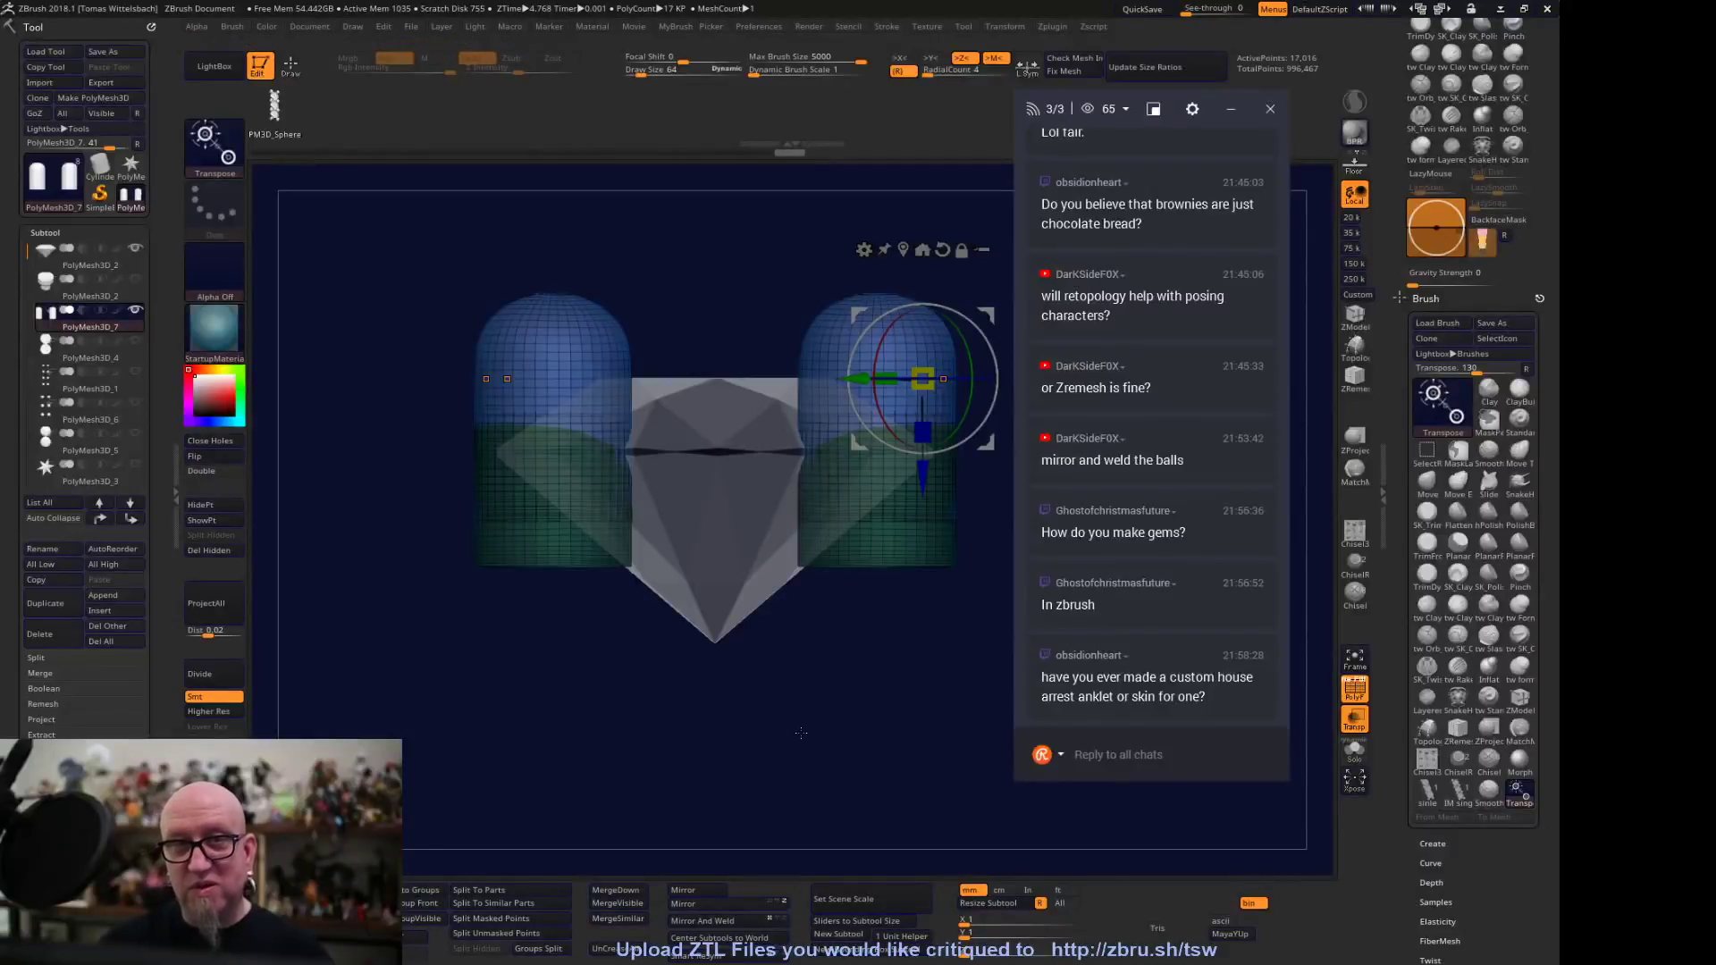
# Show the second PolyMesh3D_2 subtool, merge it with the gem and prongs into a new tool, and switch to that merged tool
pyautogui.keyDown('alt'); pyautogui.moveTo(800, 732); pyautogui.dragTo(794, 787); pyautogui.keyUp('alt')
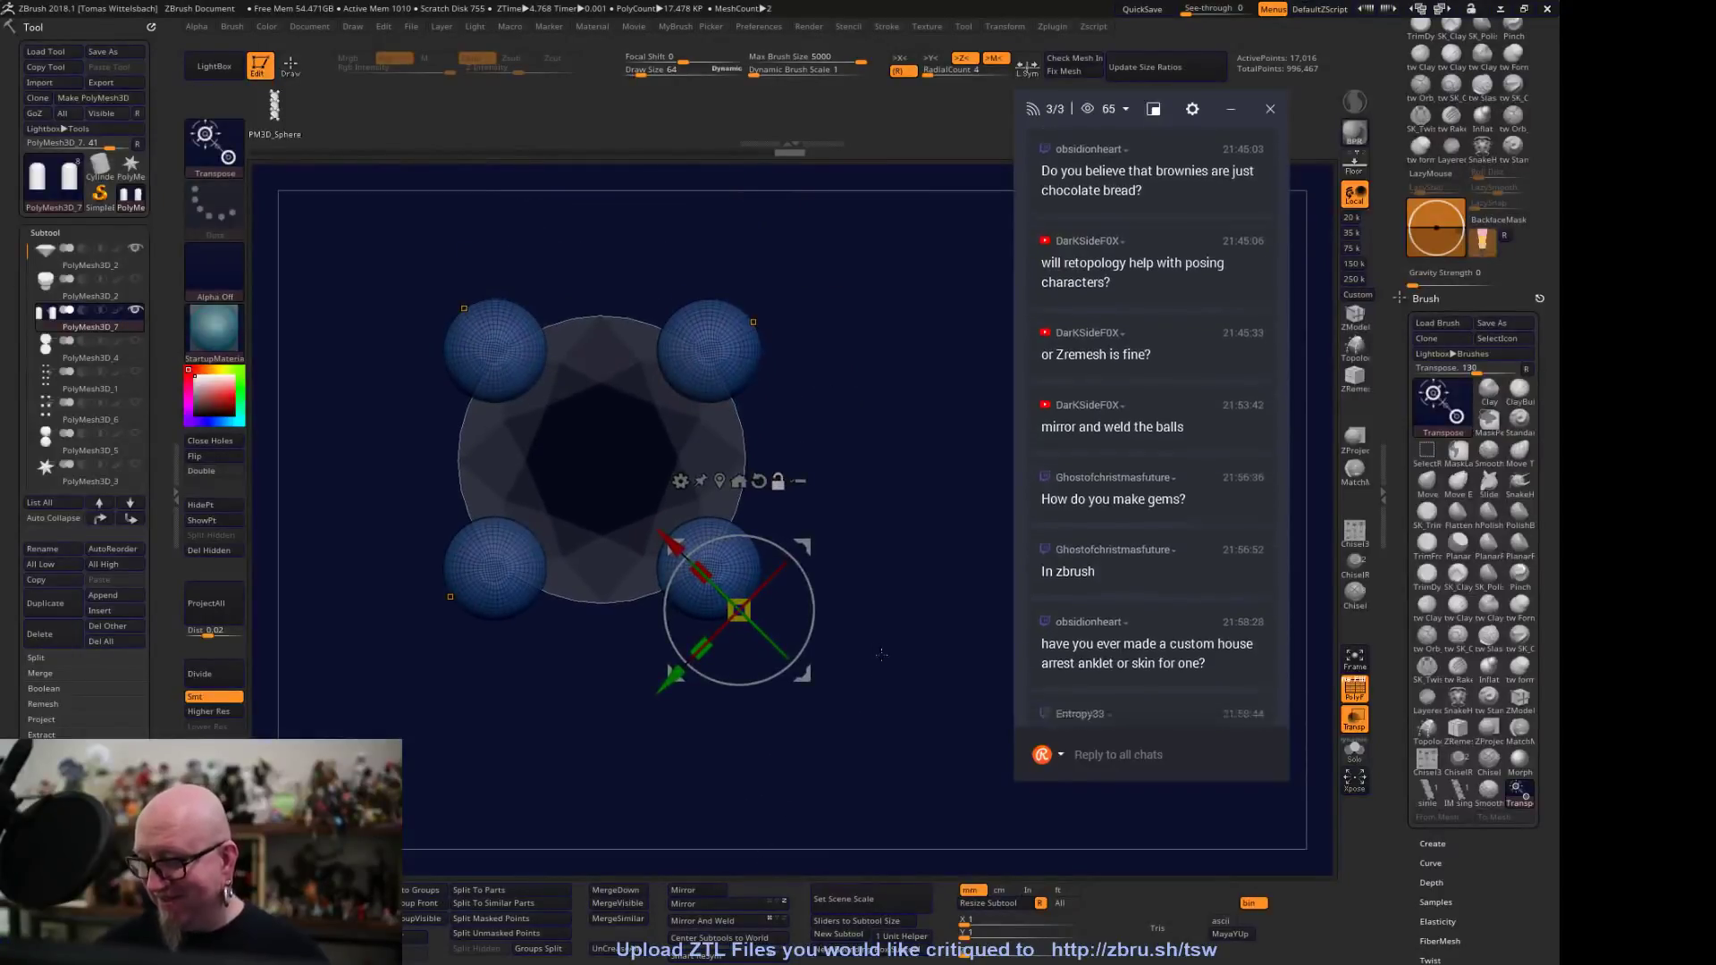
pyautogui.keyDown('alt'); pyautogui.moveTo(868, 675); pyautogui.dragTo(867, 715); pyautogui.keyUp('alt')
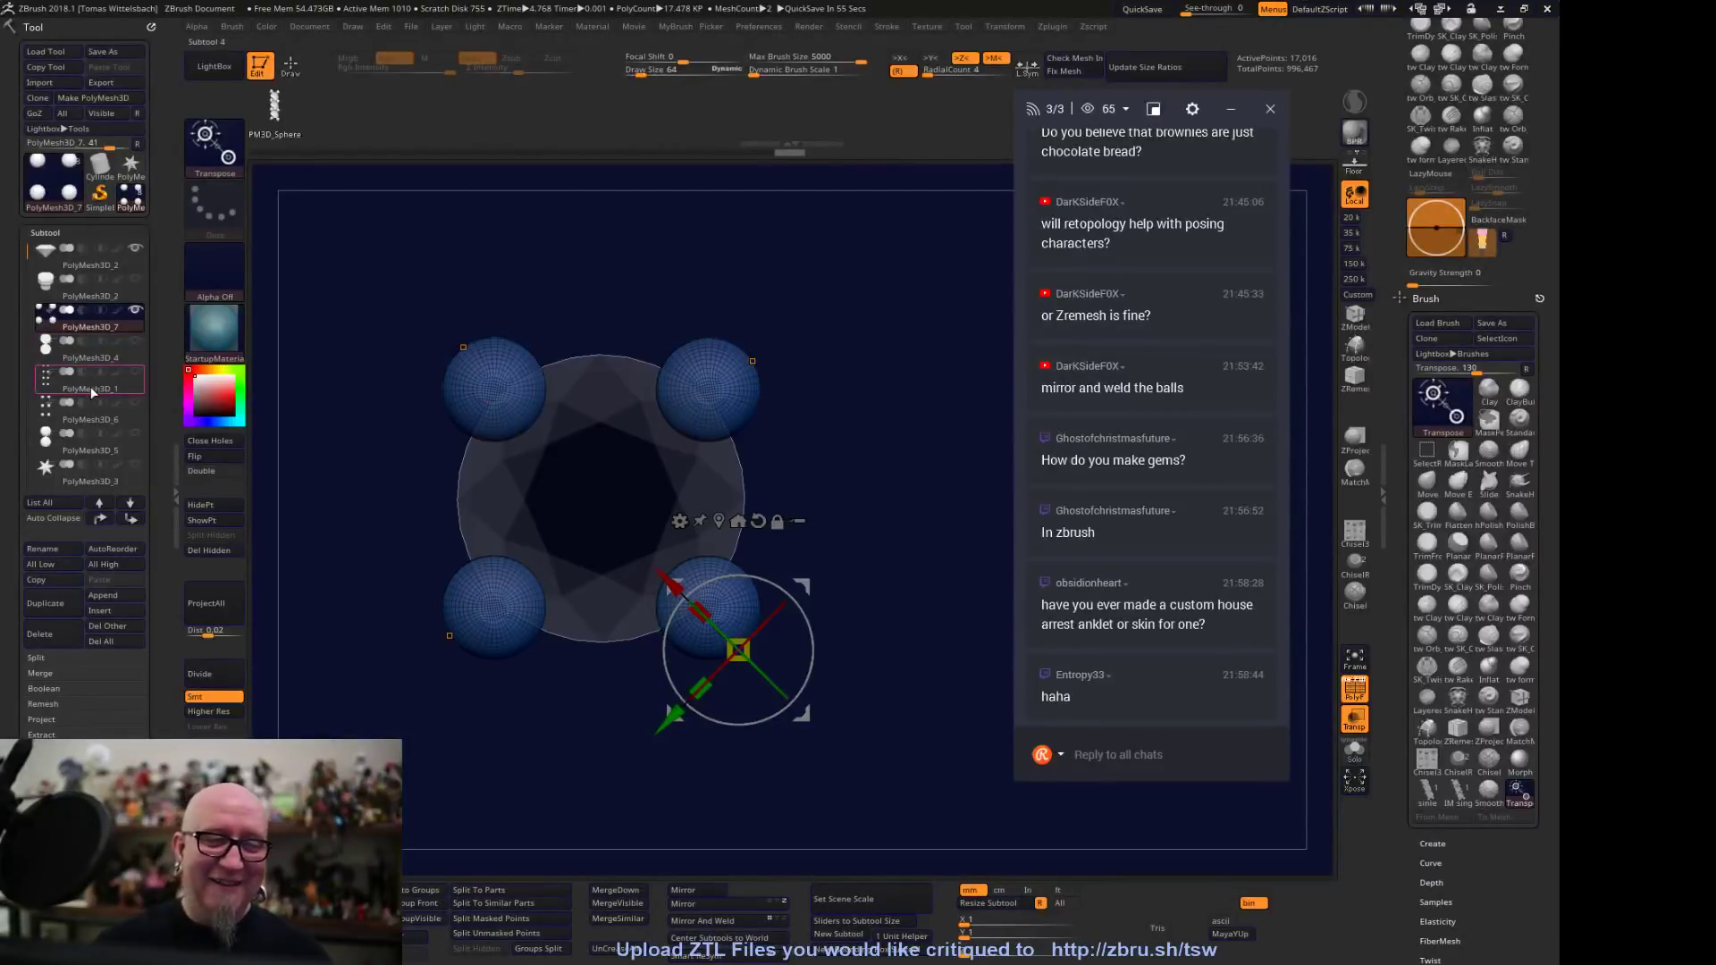
pyautogui.click(135, 279)
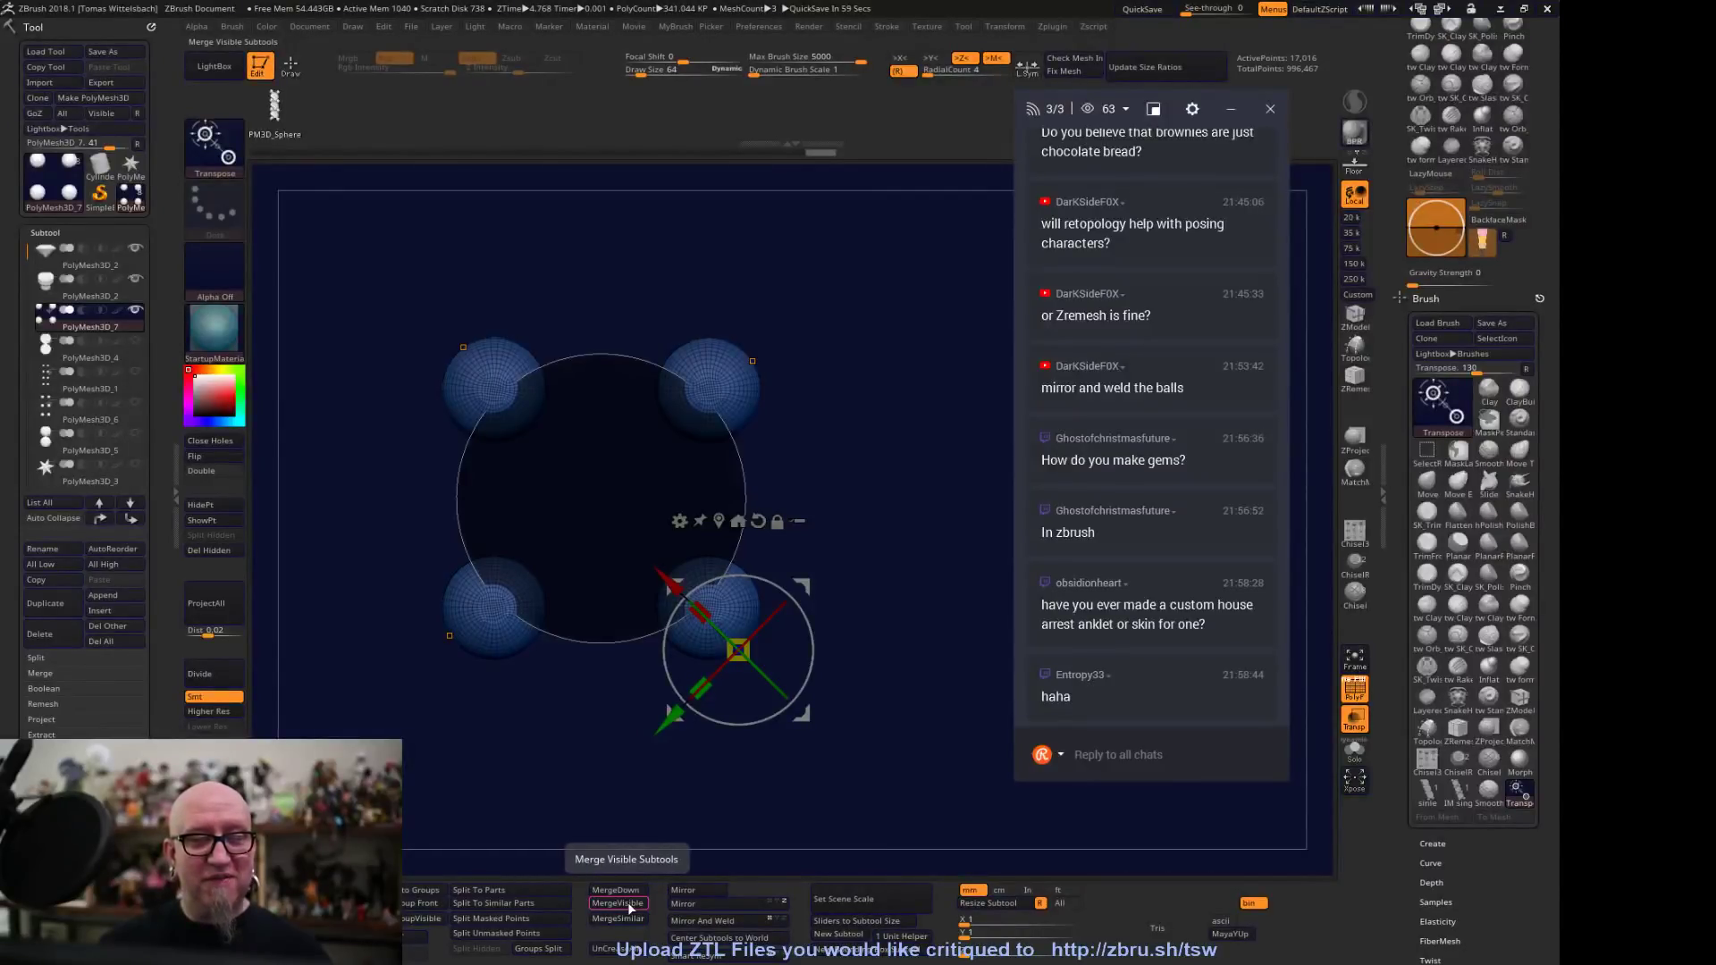
pyautogui.click(629, 904)
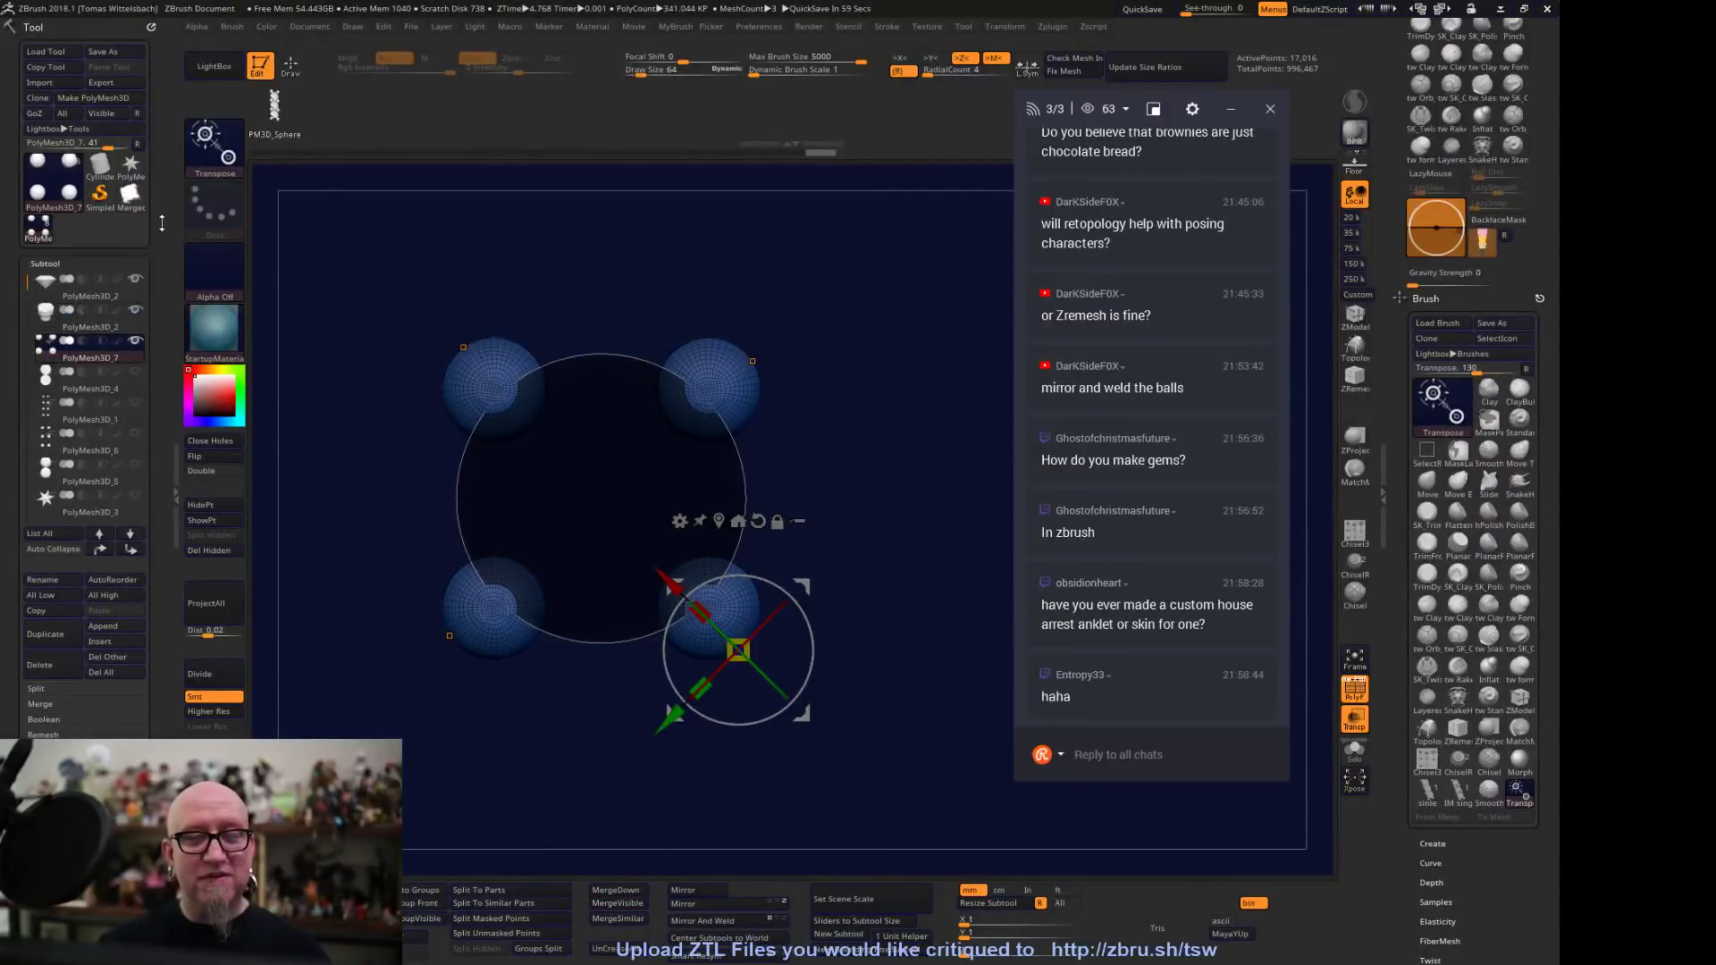
pyautogui.click(136, 209)
# Split the merged mesh into subtools by similar parts and accept the non-undoable operation
pyautogui.moveTo(316, 579); pyautogui.dragTo(376, 700)
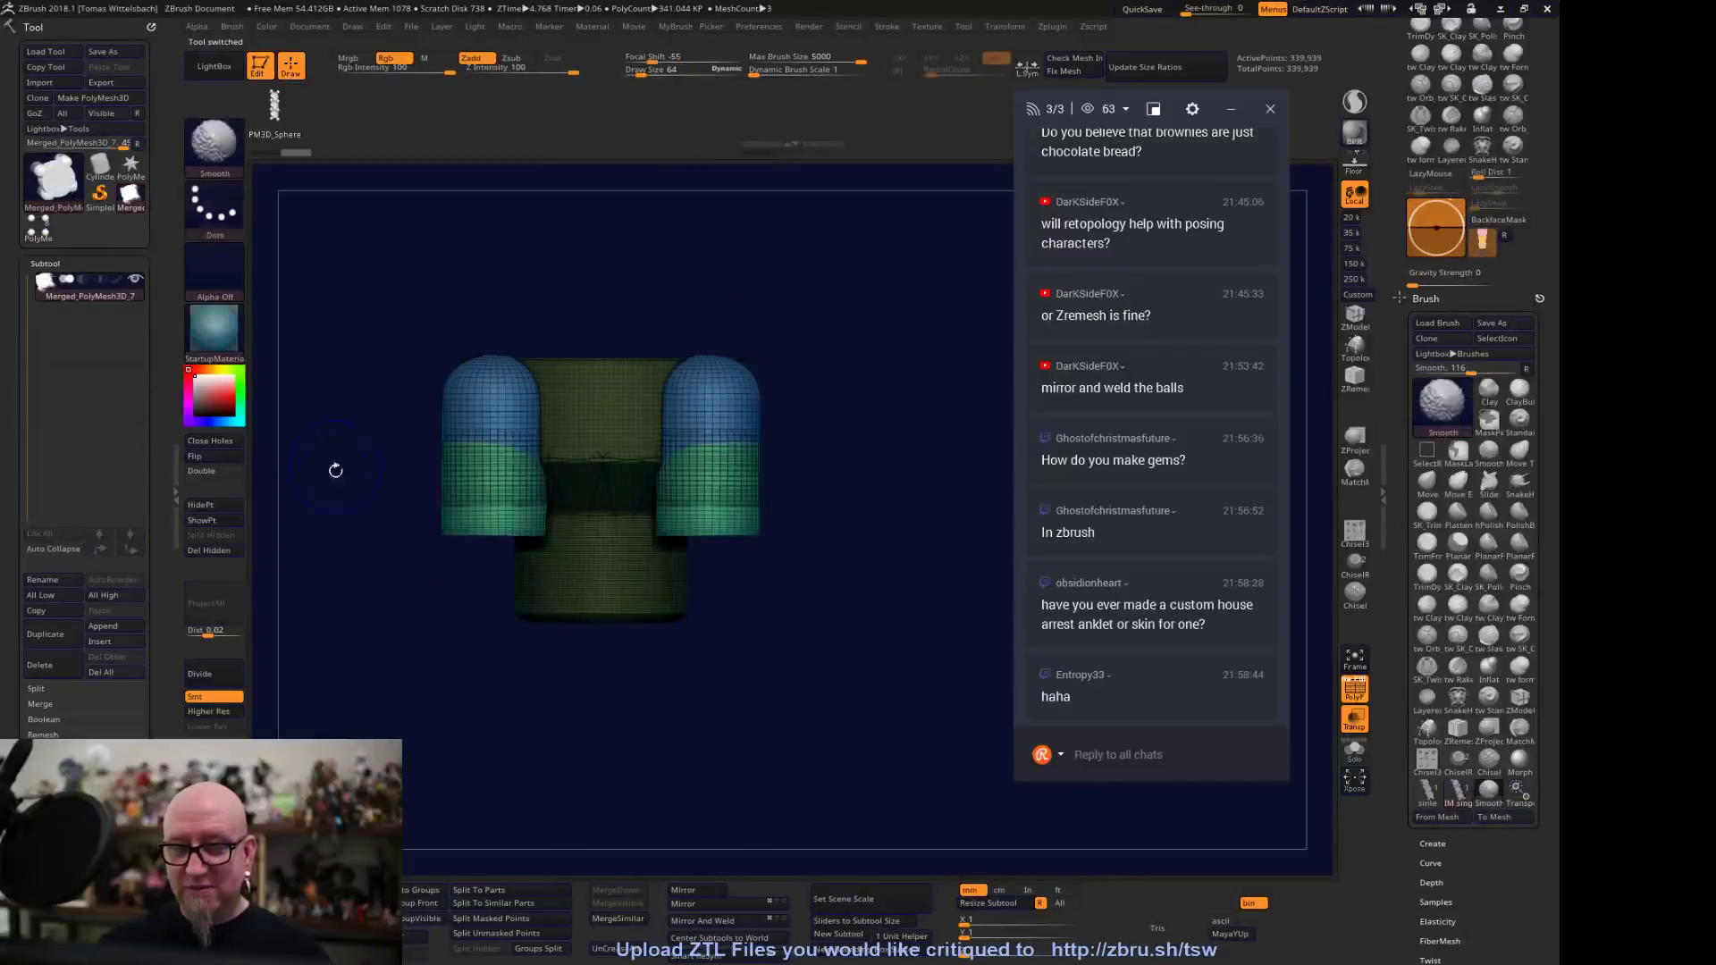
pyautogui.click(485, 903)
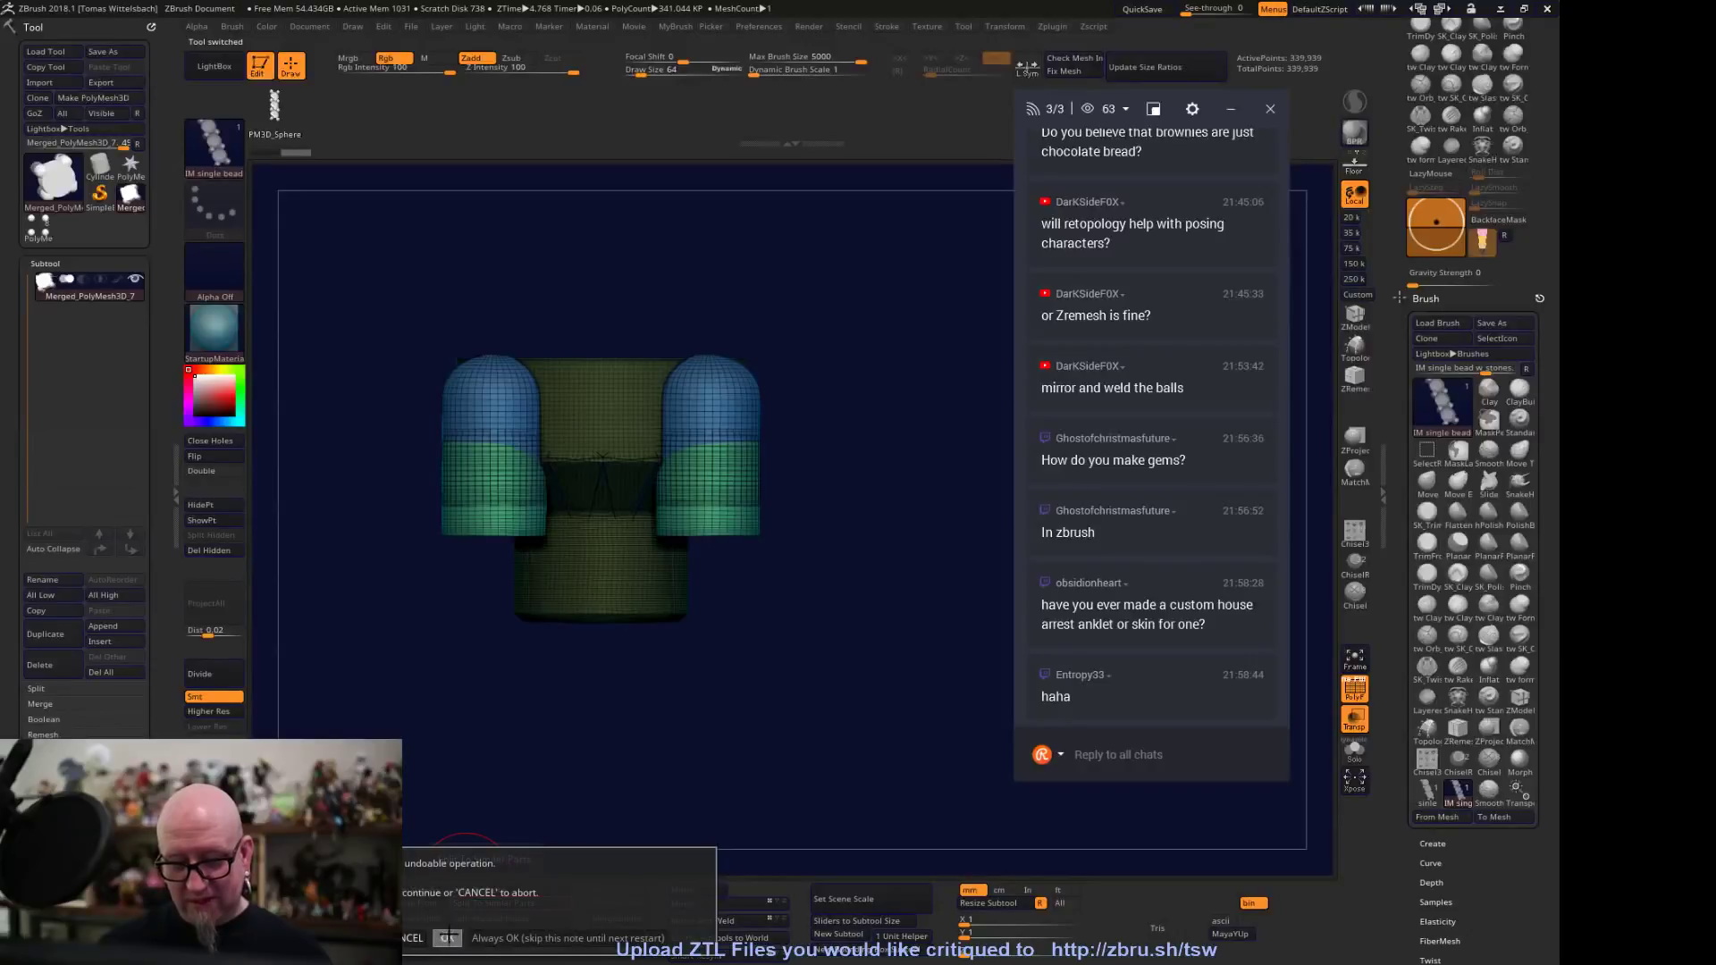
pyautogui.moveTo(414, 713); pyautogui.dragTo(436, 697)
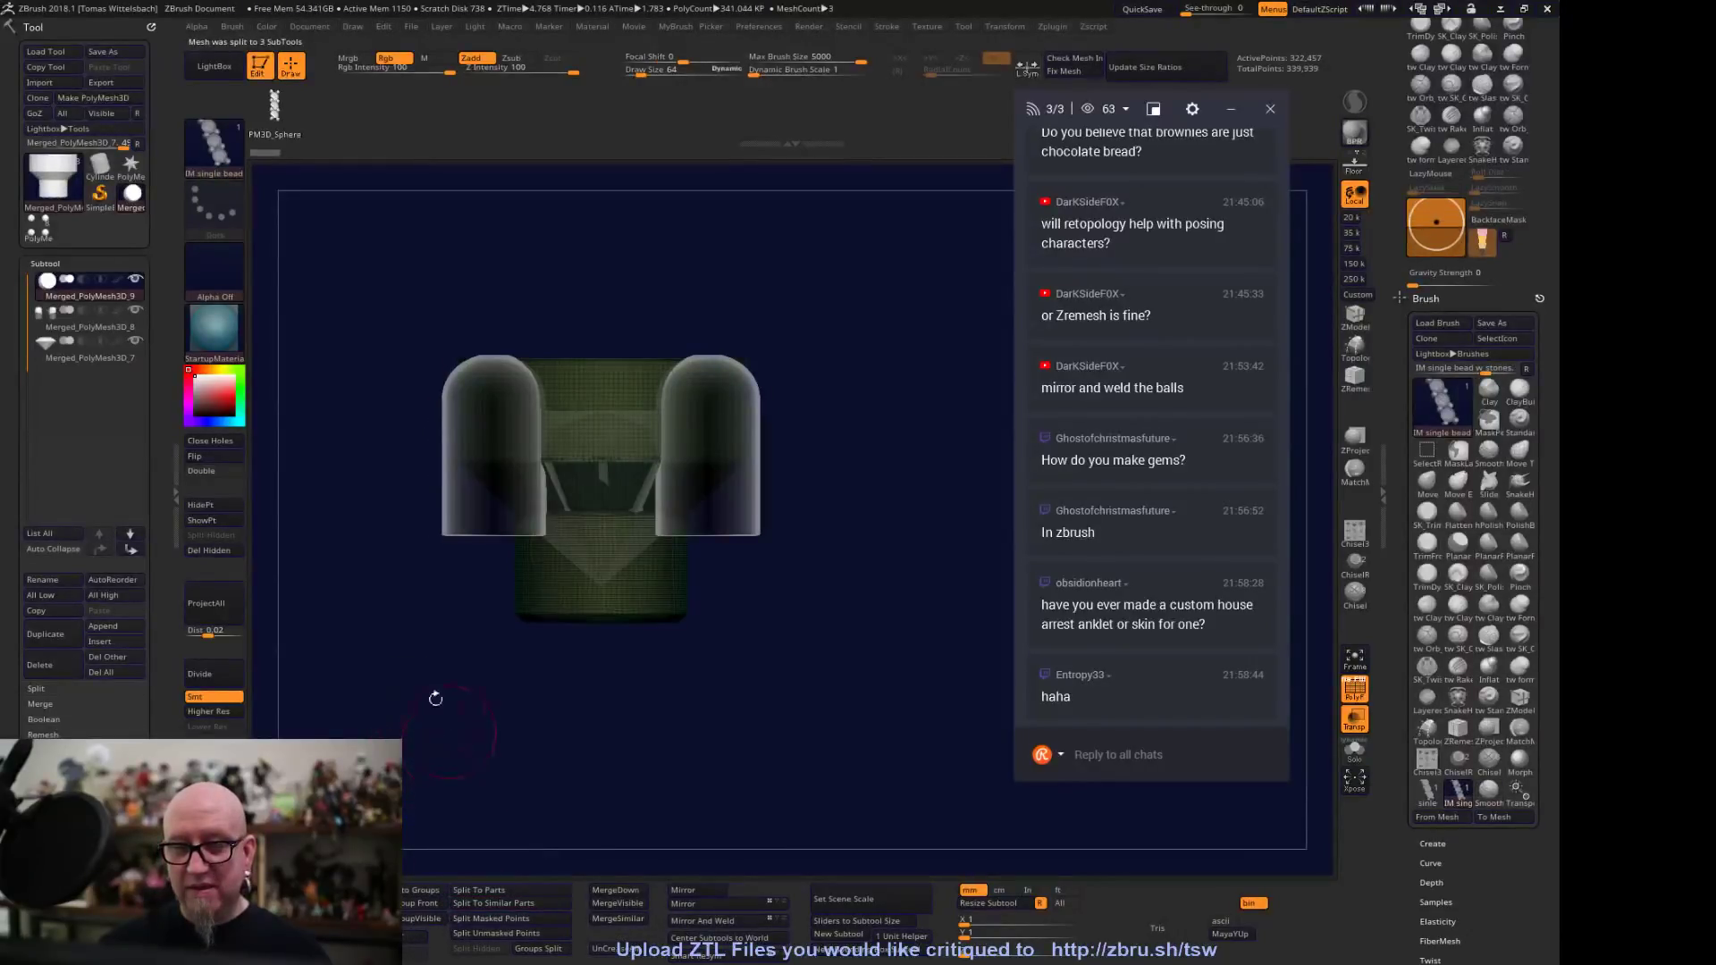
# Select the prong subtool and split it by polygroup into separate upper and lower prong subtools
pyautogui.click(85, 312)
pyautogui.press('ctrl')
pyautogui.moveTo(747, 727); pyautogui.dragTo(762, 739)
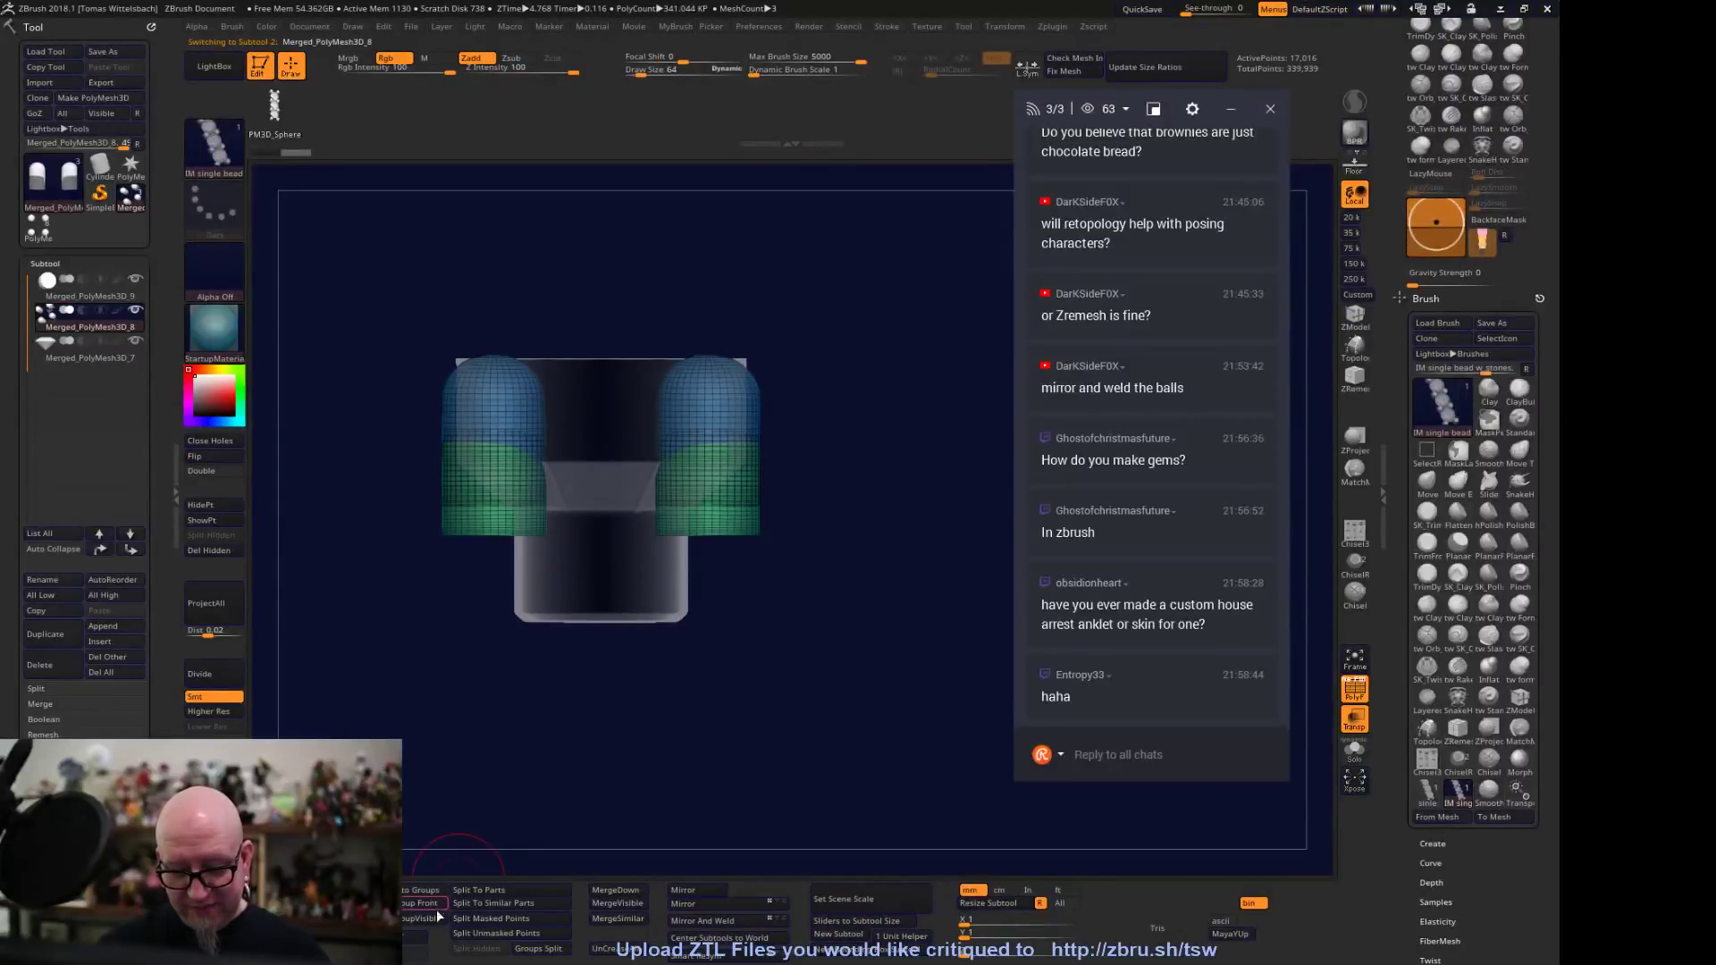
pyautogui.click(550, 951)
pyautogui.click(512, 955)
pyautogui.moveTo(735, 739); pyautogui.dragTo(730, 742)
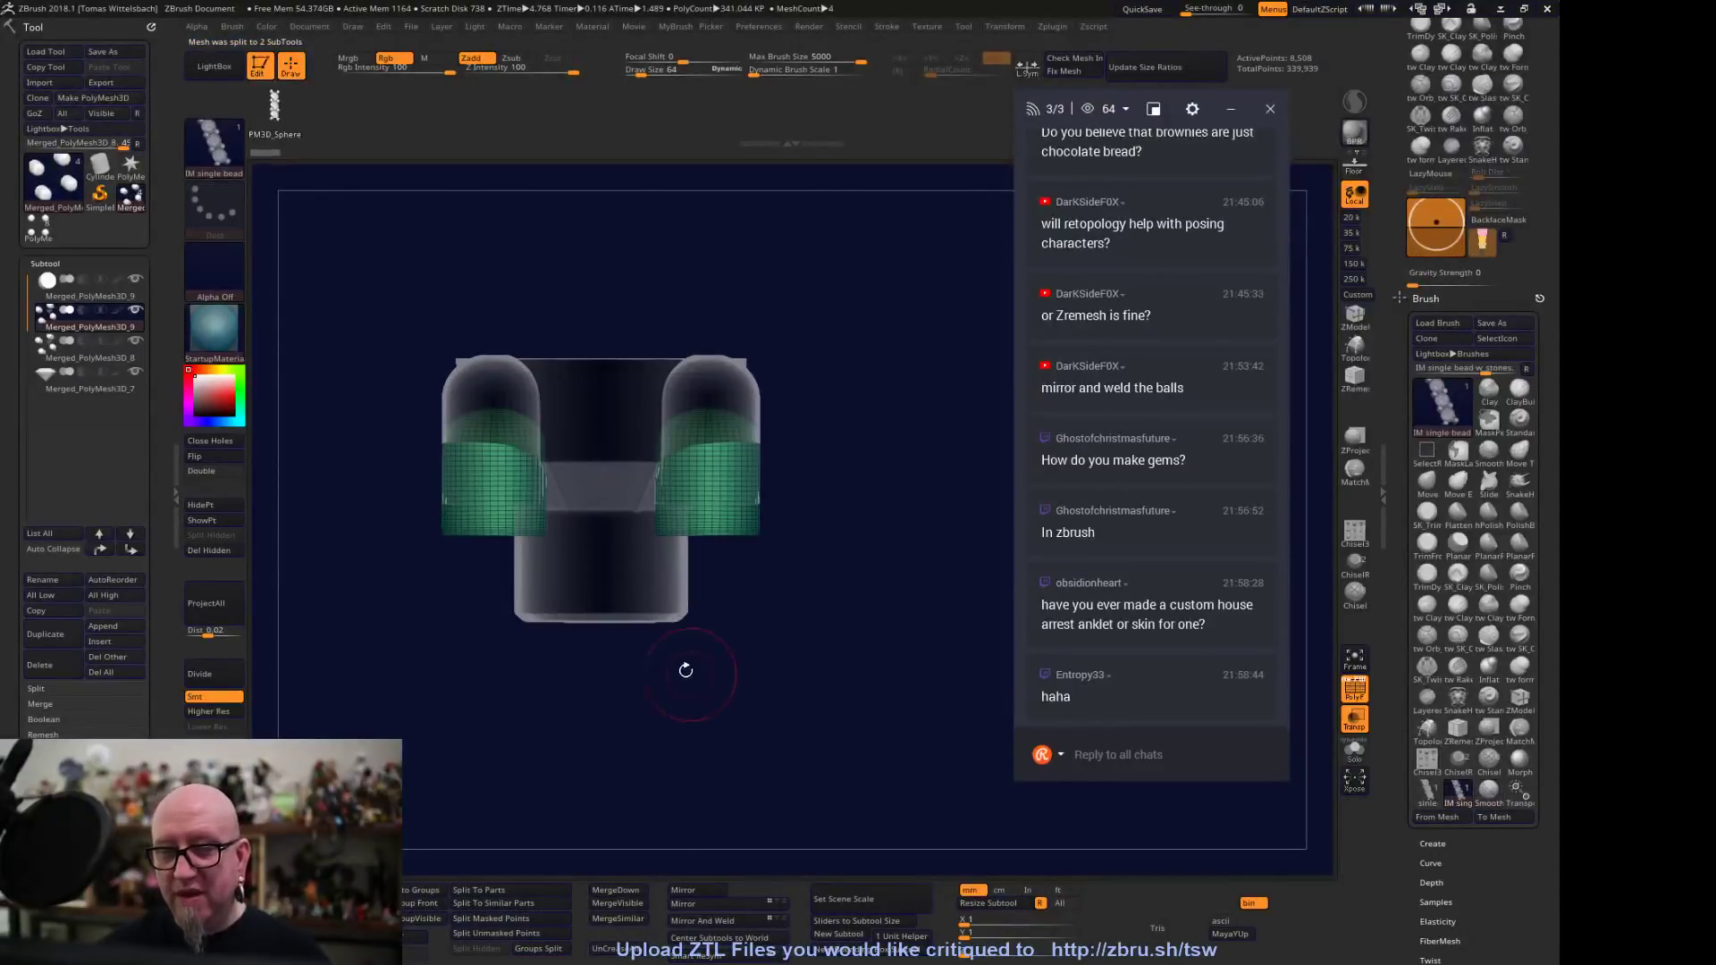
# Go through the four split subtools one by one to check which part each contains
pyautogui.moveTo(689, 673); pyautogui.dragTo(813, 768)
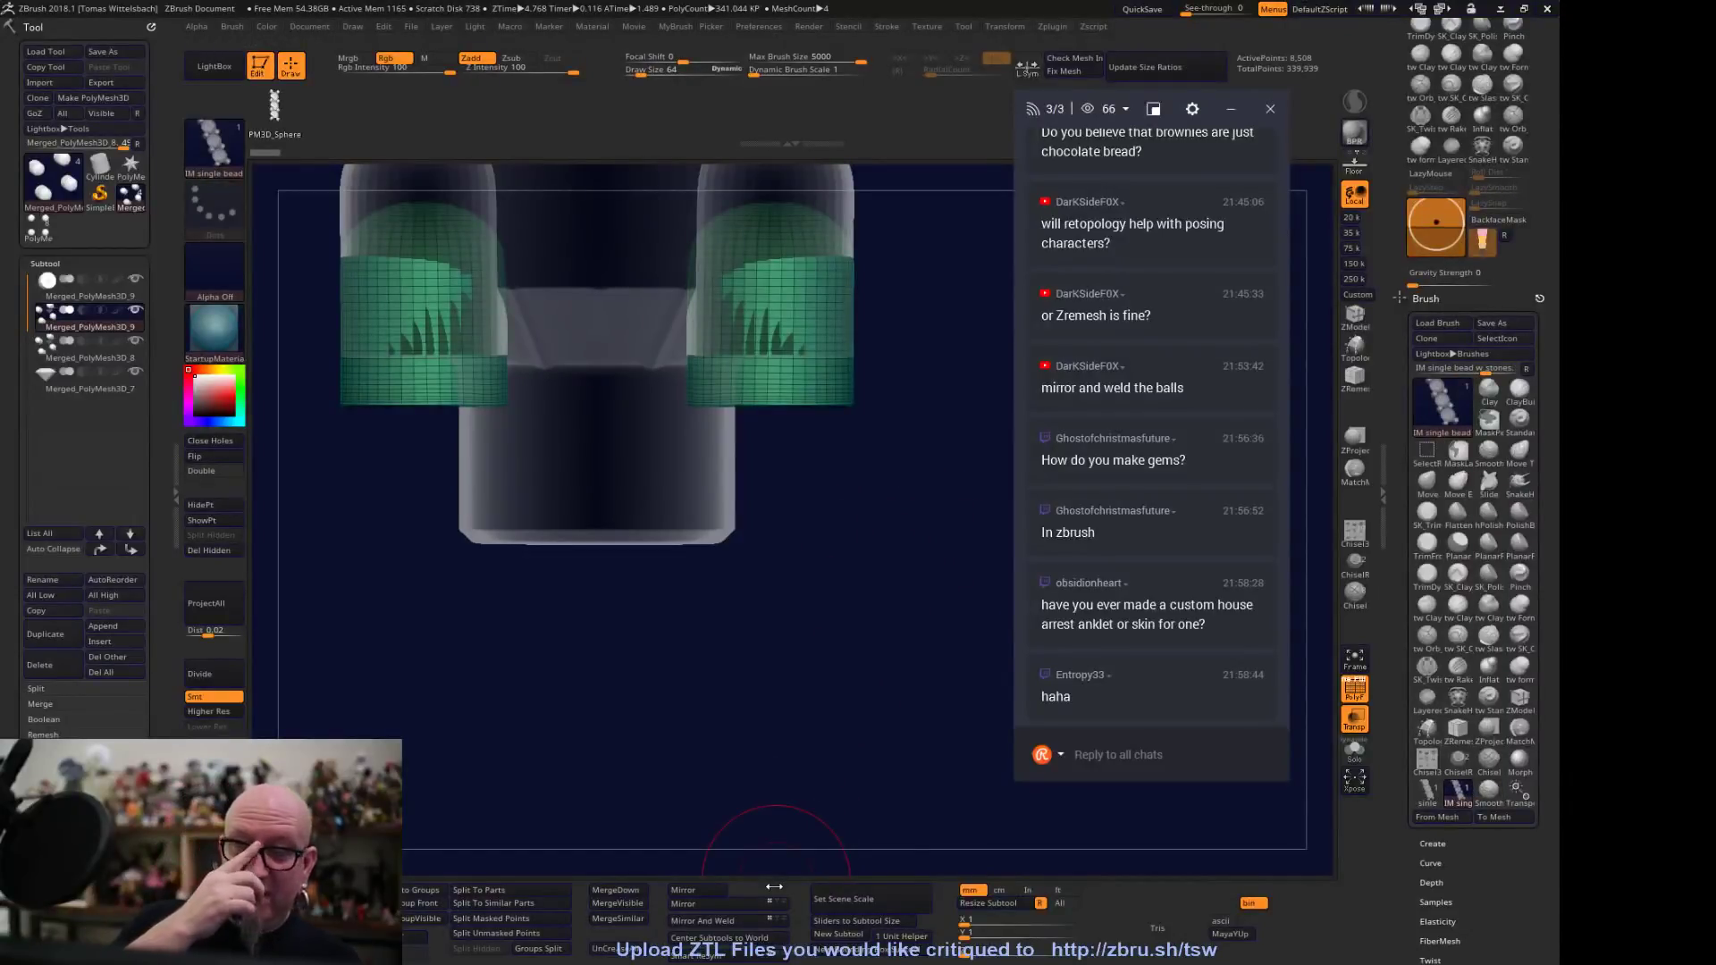
pyautogui.moveTo(429, 659); pyautogui.dragTo(410, 645)
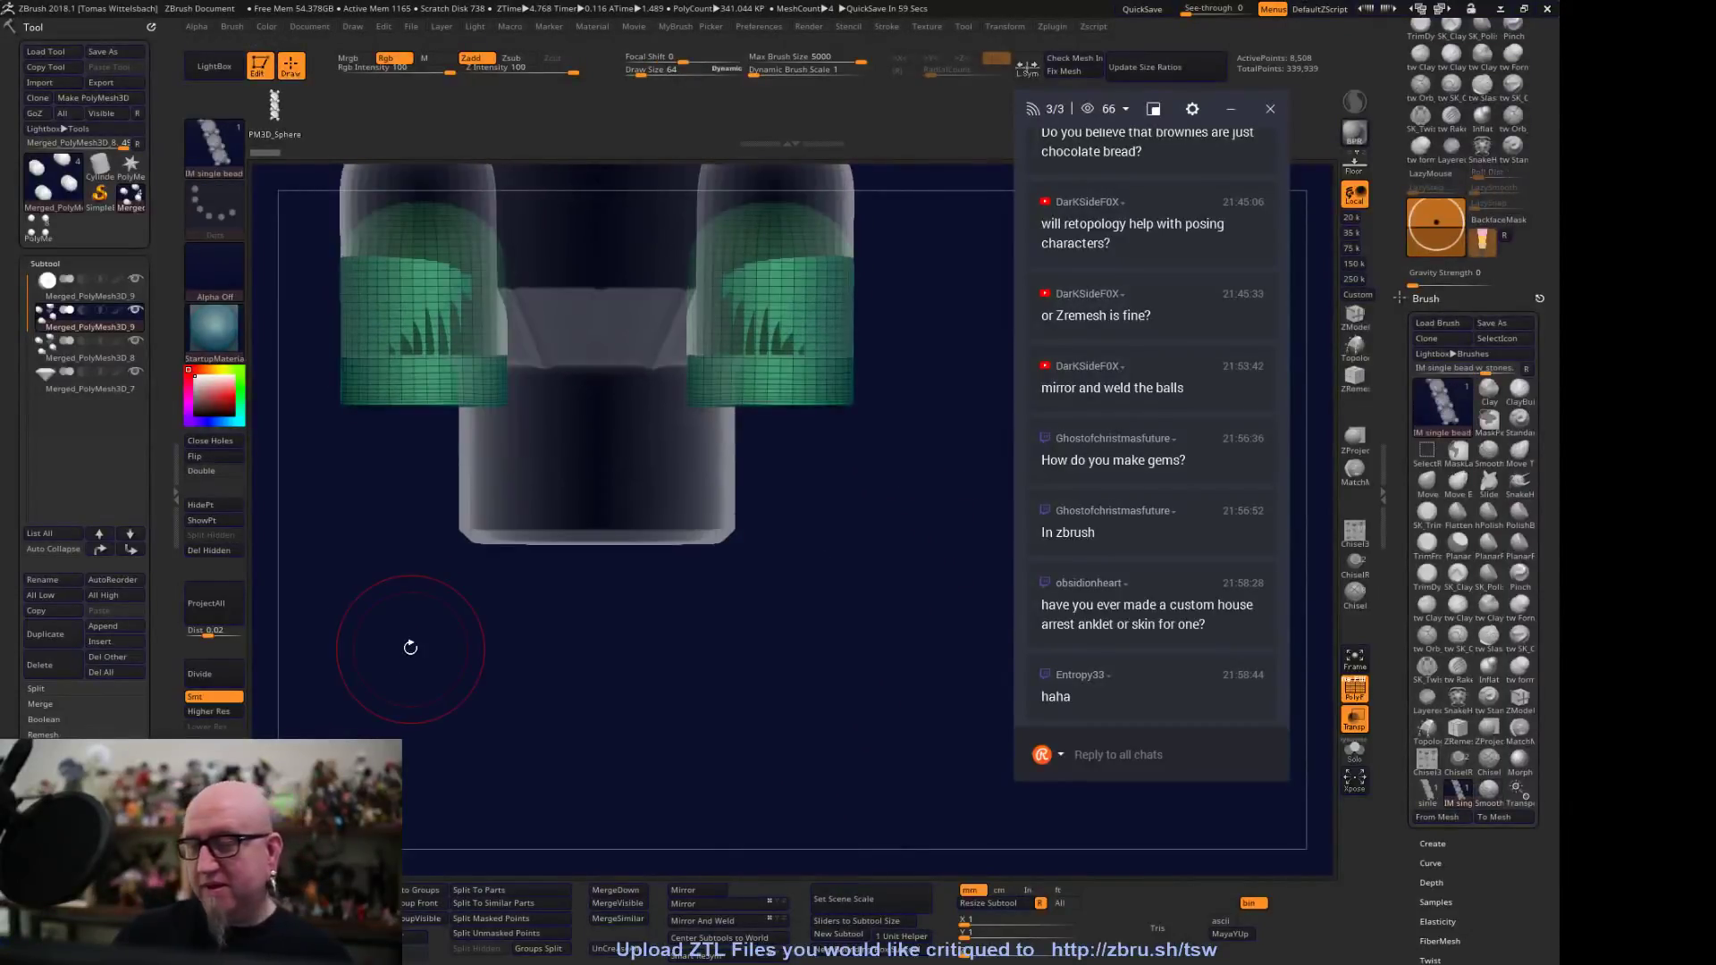
pyautogui.click(89, 288)
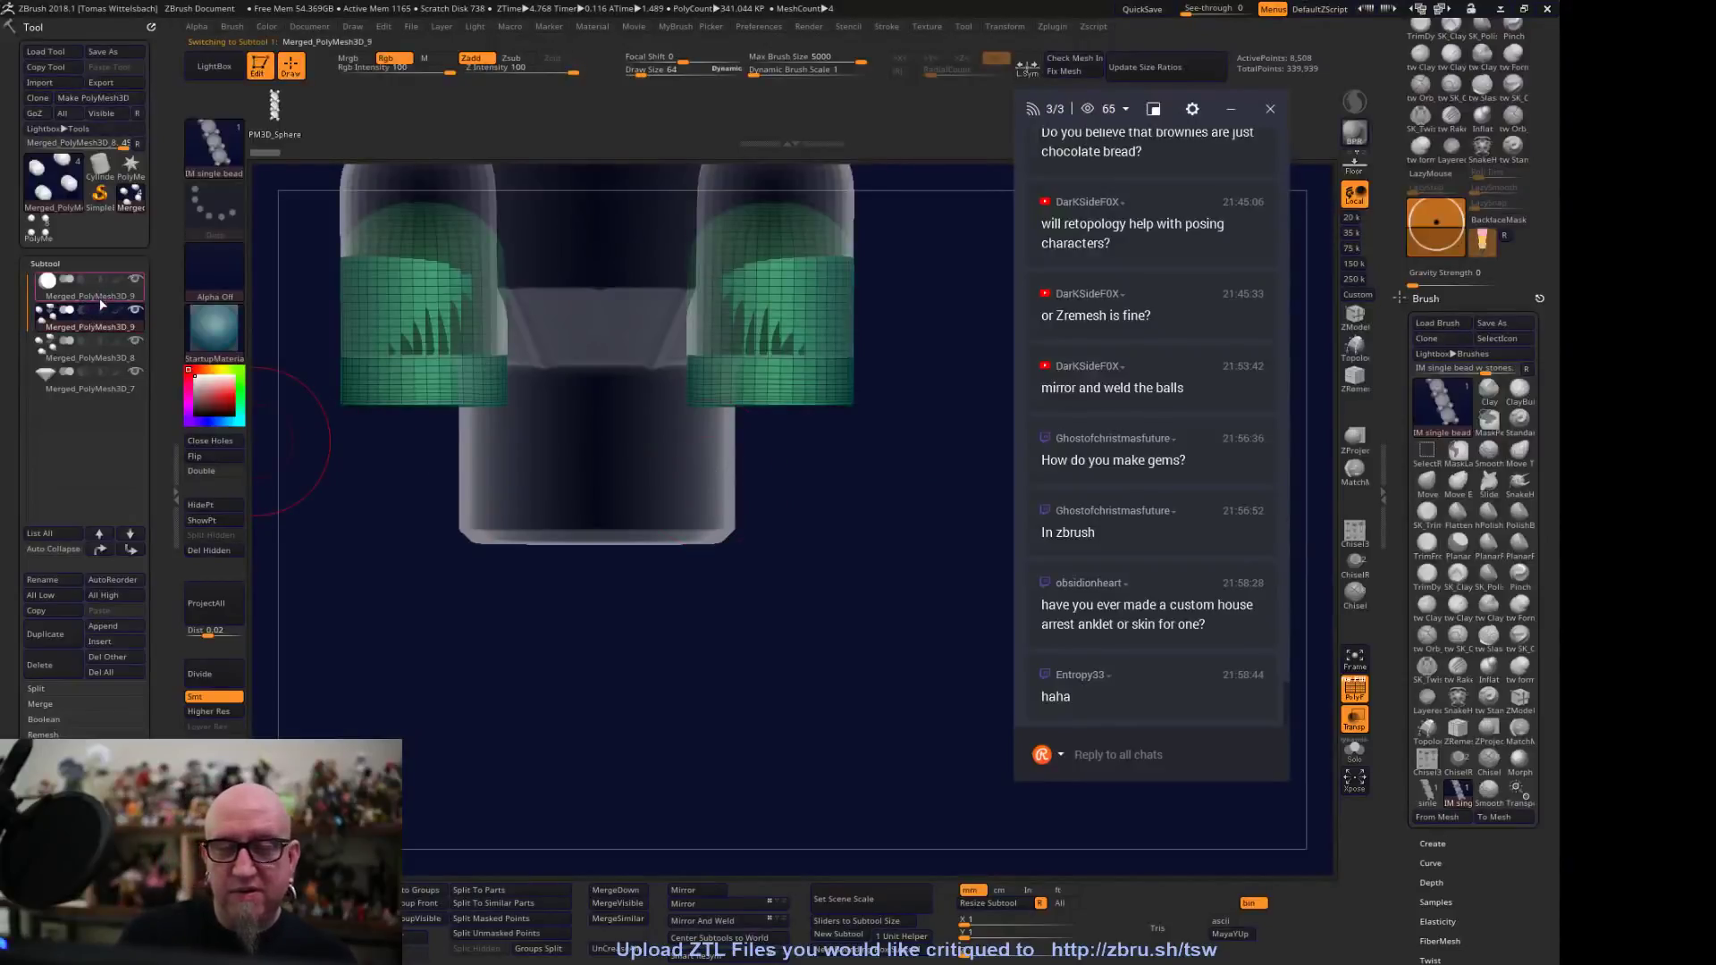
pyautogui.click(104, 325)
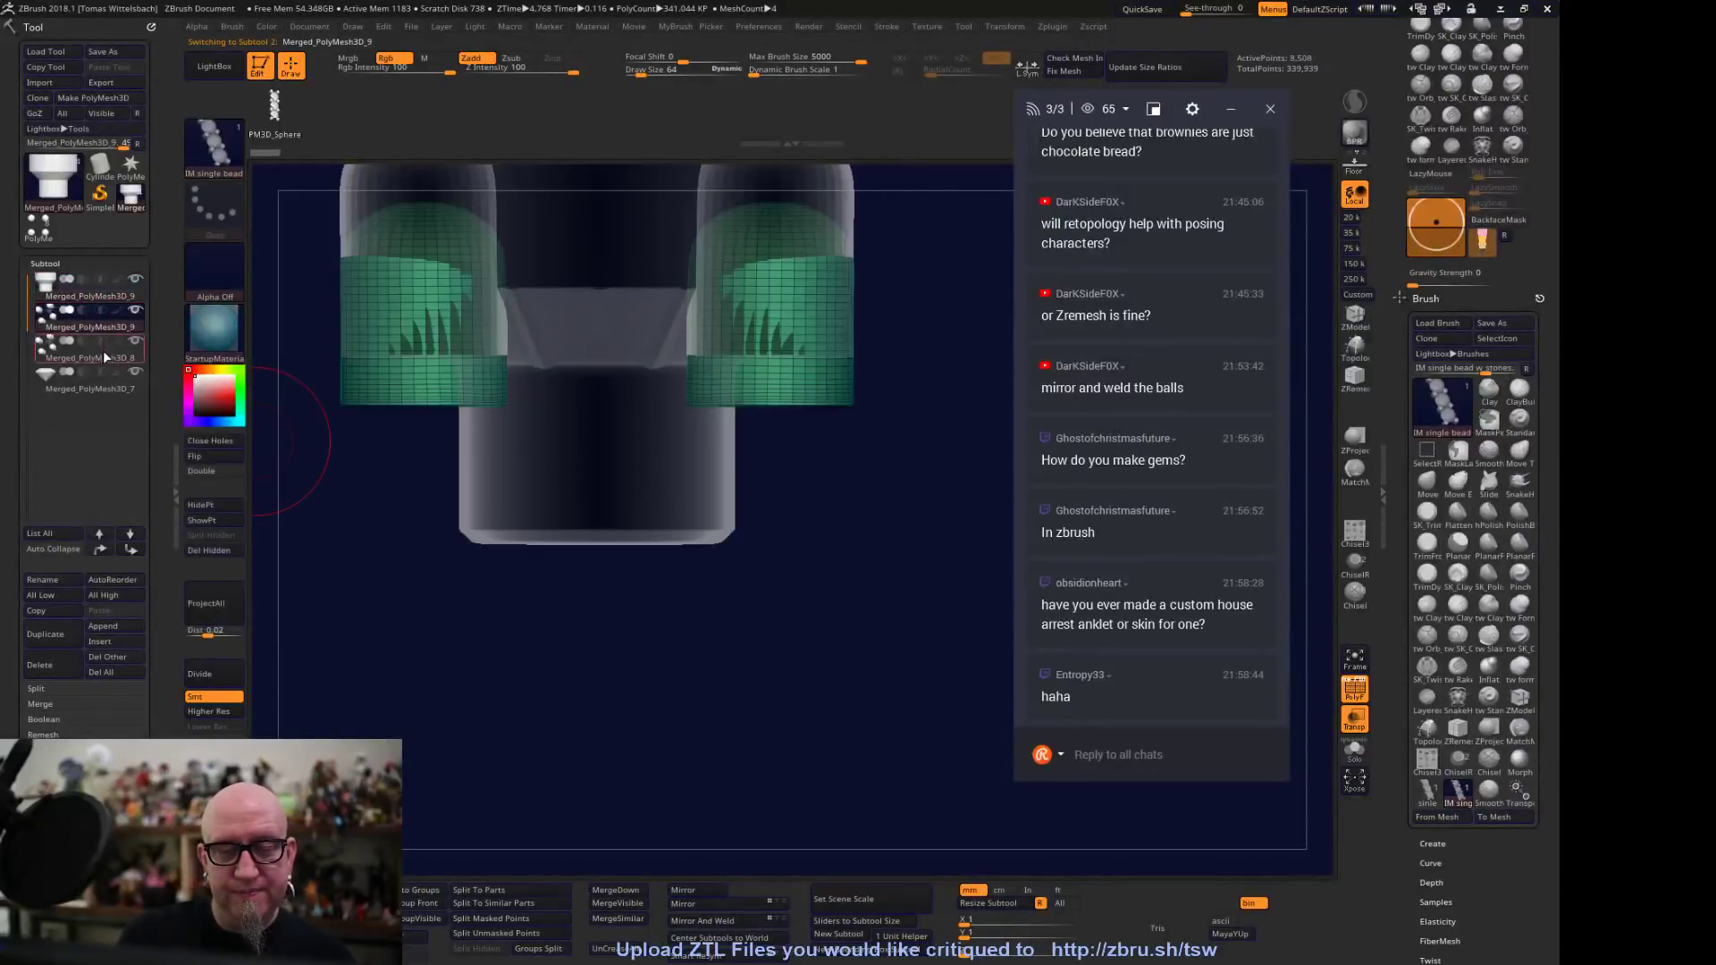
pyautogui.click(103, 354)
pyautogui.click(104, 382)
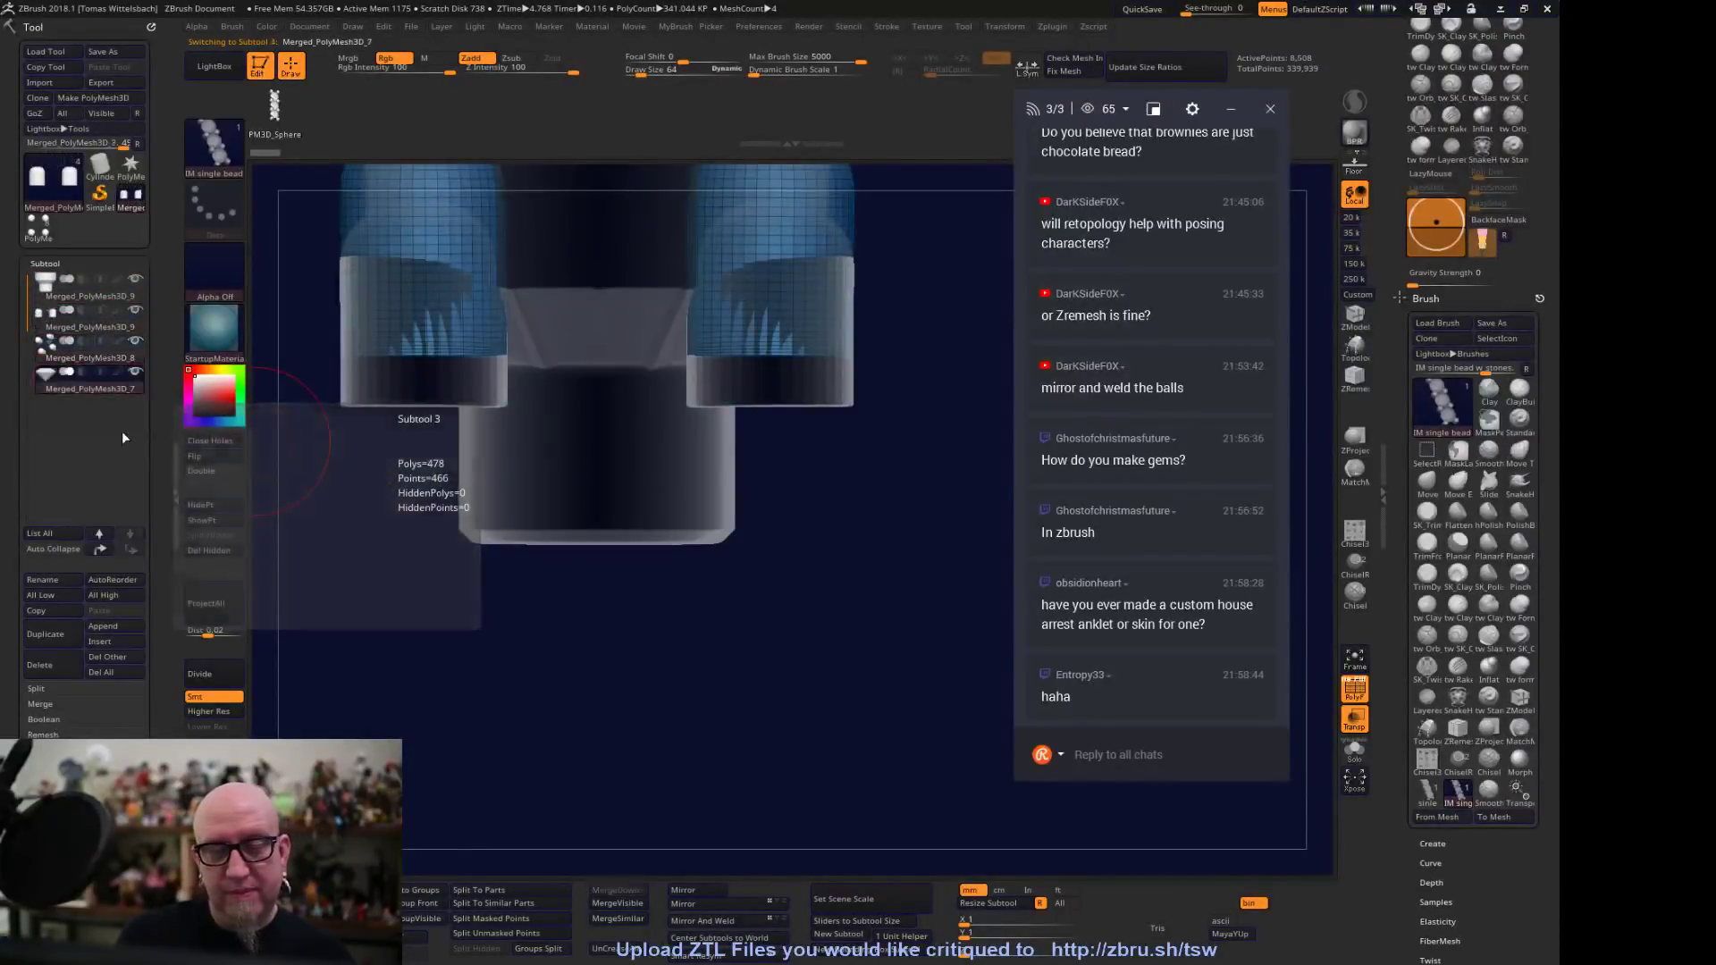
# Select the surrounding body subtool and reduce its mesh with the Remesh By ZRemesher deformer at a target of about 1464 polygons
pyautogui.moveTo(774, 558)
pyautogui.mouseDown()
pyautogui.moveTo(831, 527)
pyautogui.moveTo(854, 548)
pyautogui.moveTo(804, 483)
pyautogui.mouseUp()
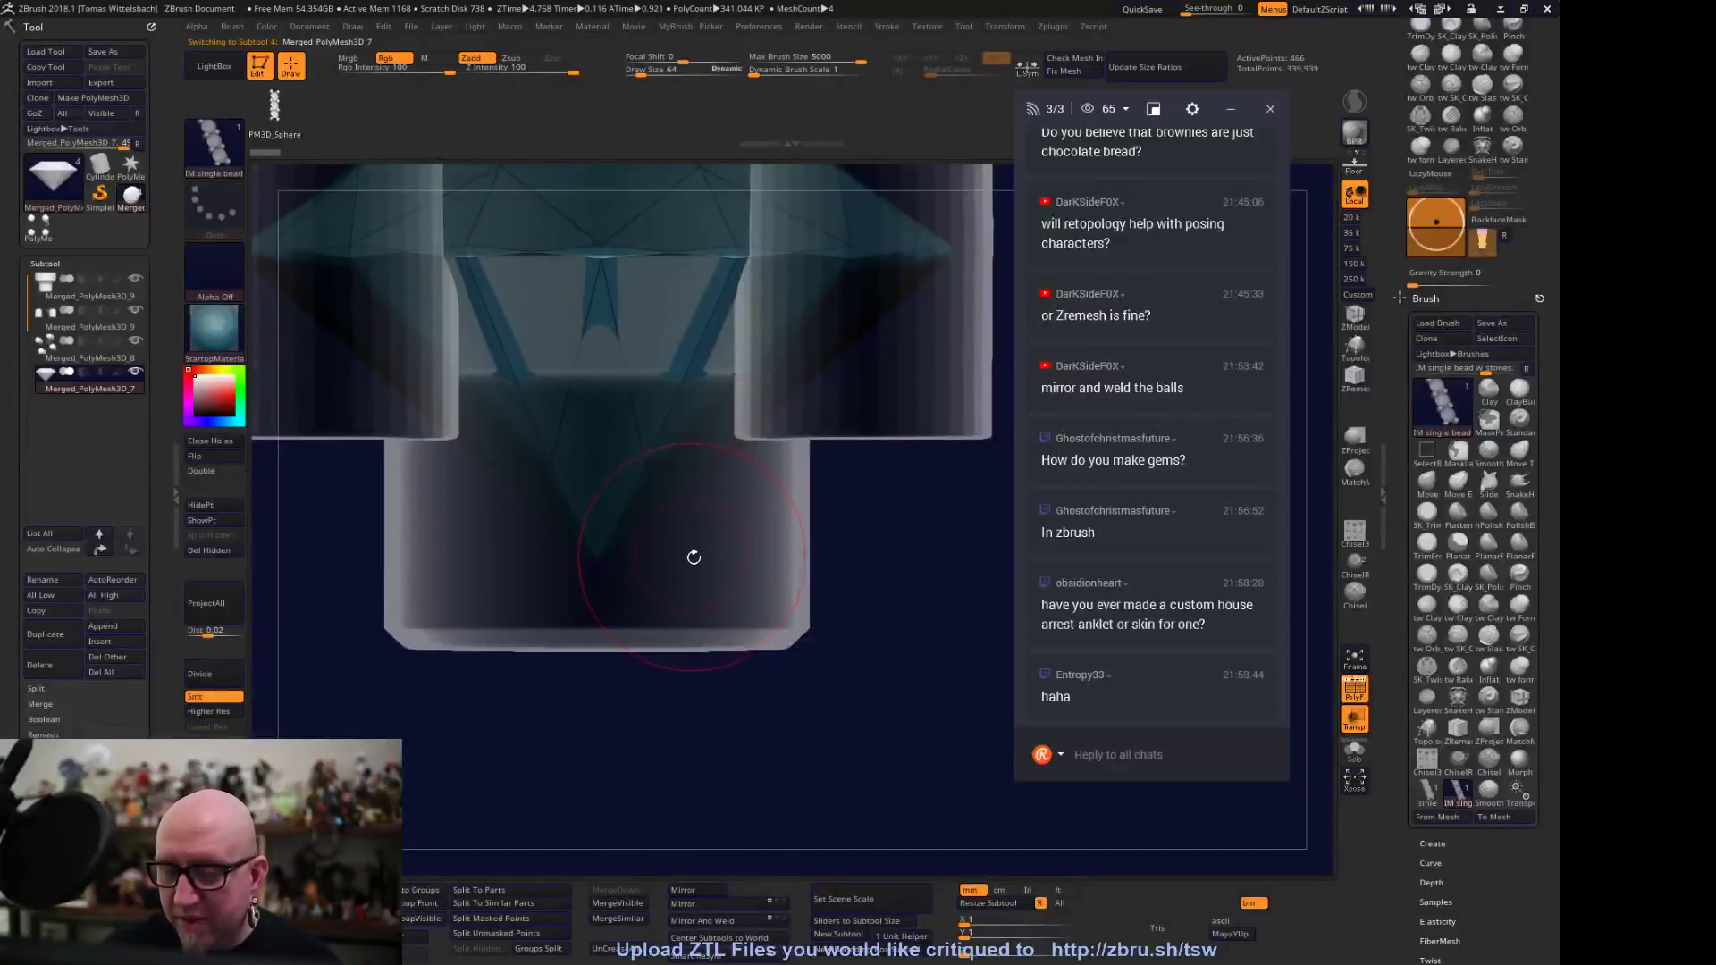
pyautogui.keyDown('alt'); pyautogui.click(691, 558); pyautogui.keyUp('alt')
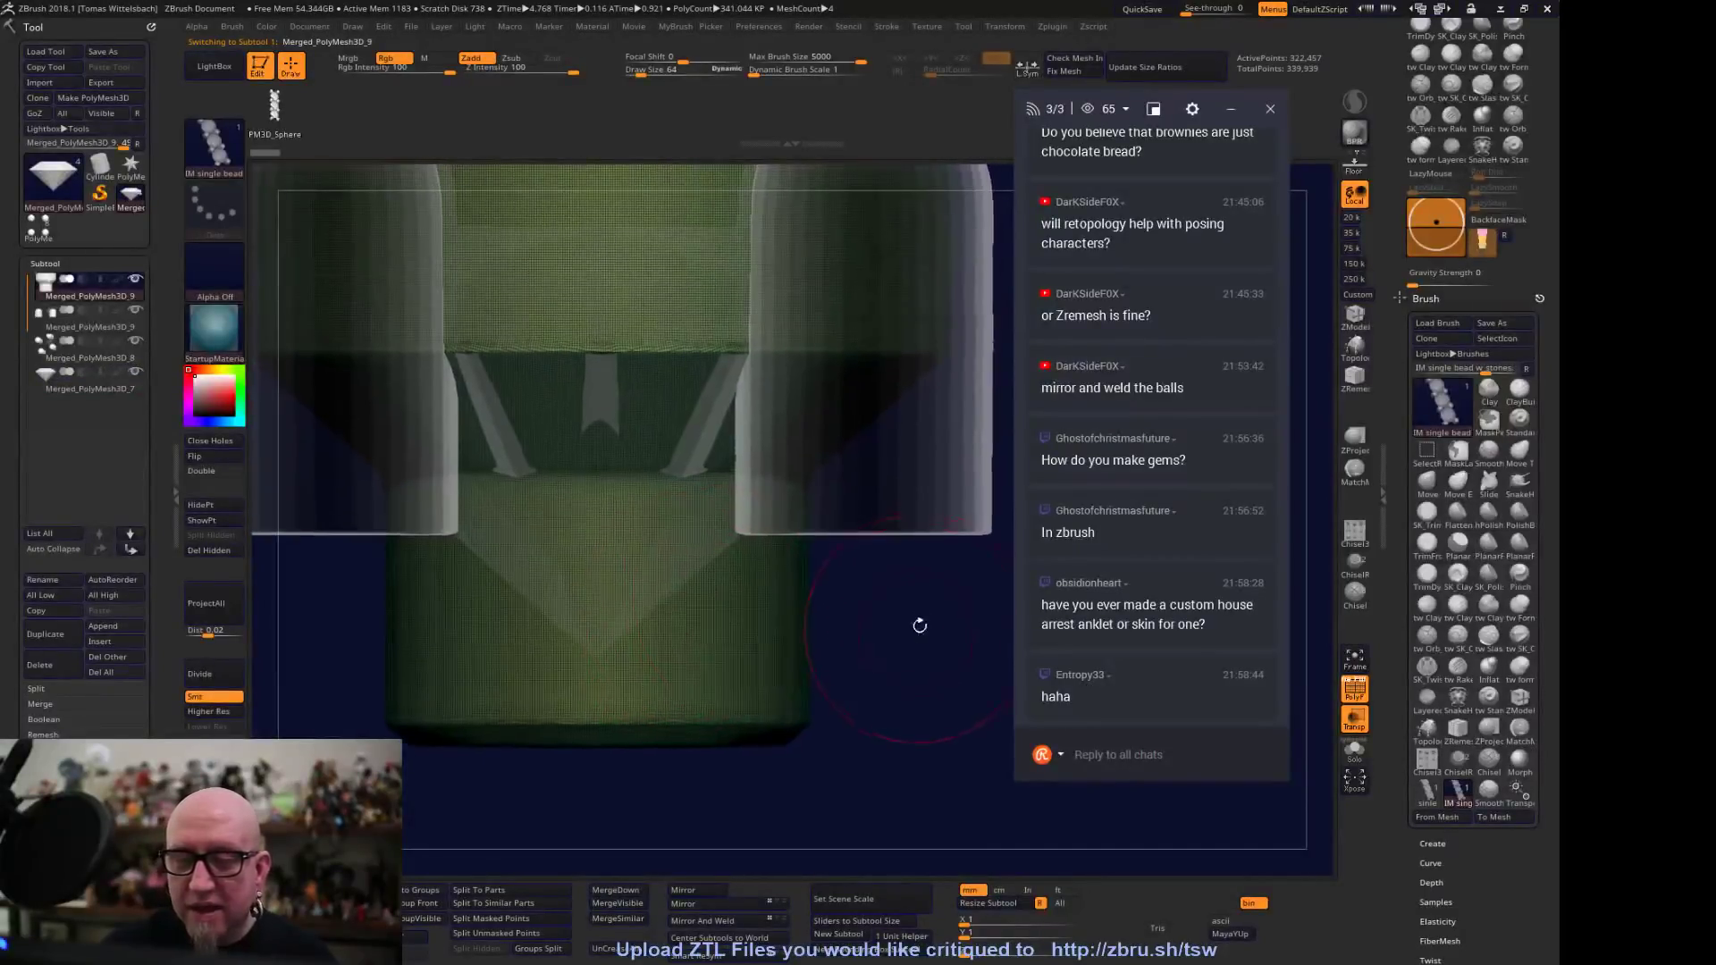
pyautogui.press('w')
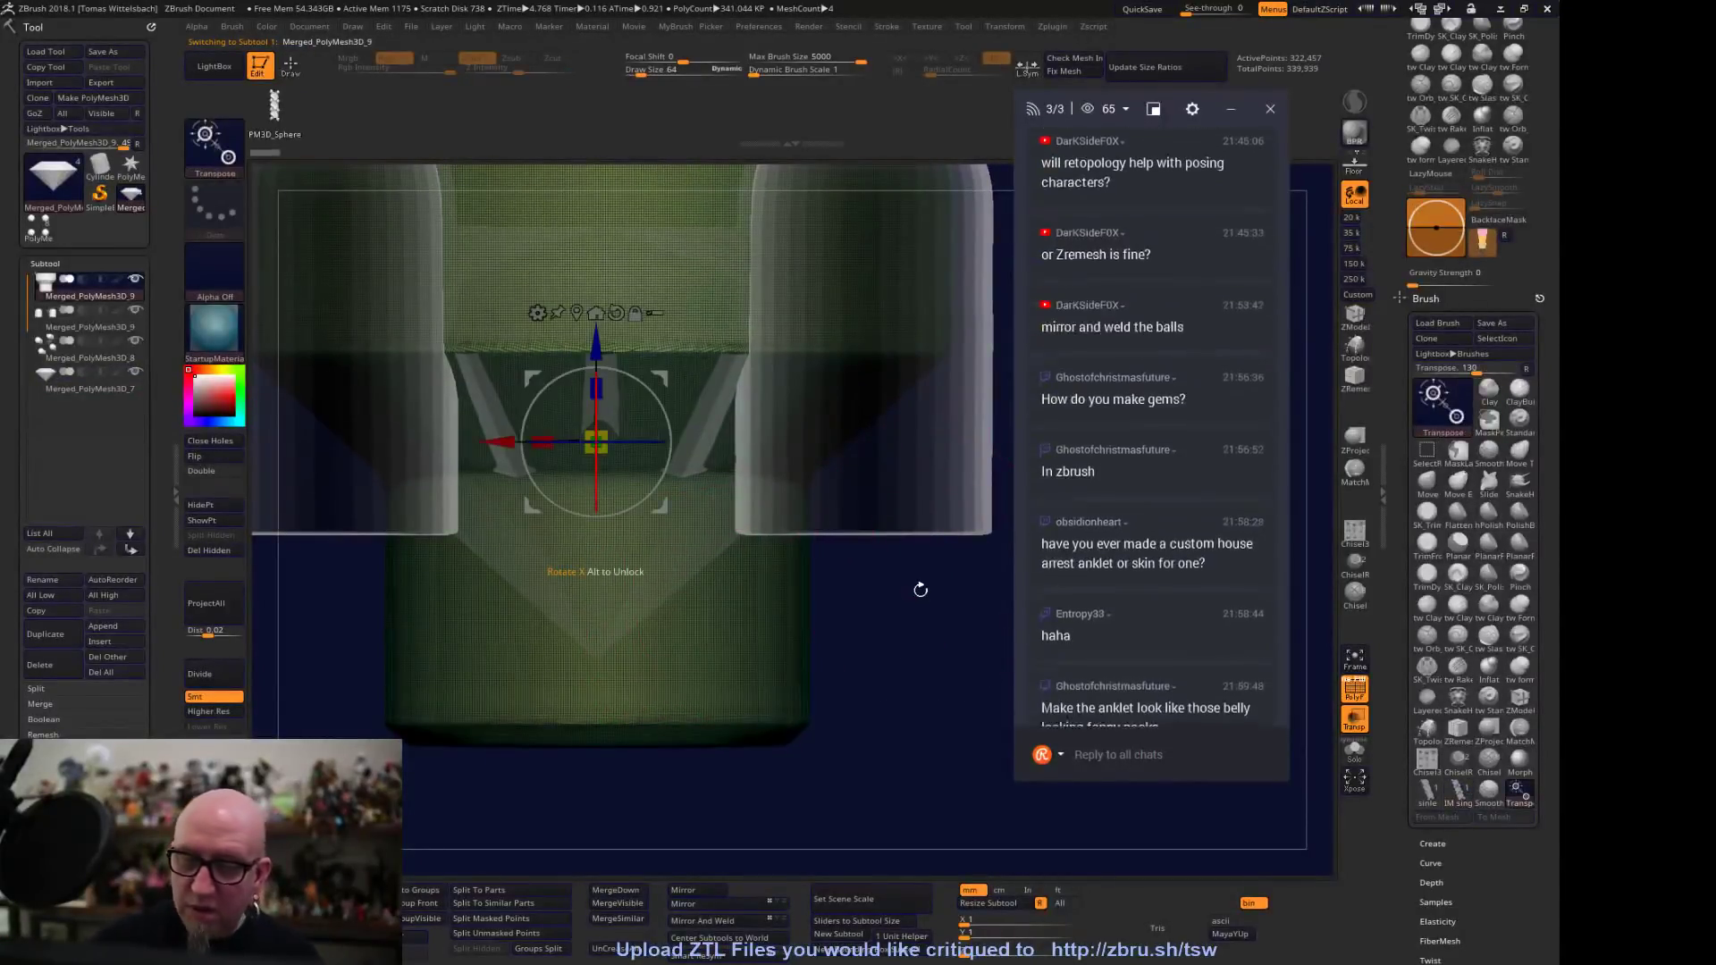
pyautogui.moveTo(596, 344); pyautogui.dragTo(596, 347)
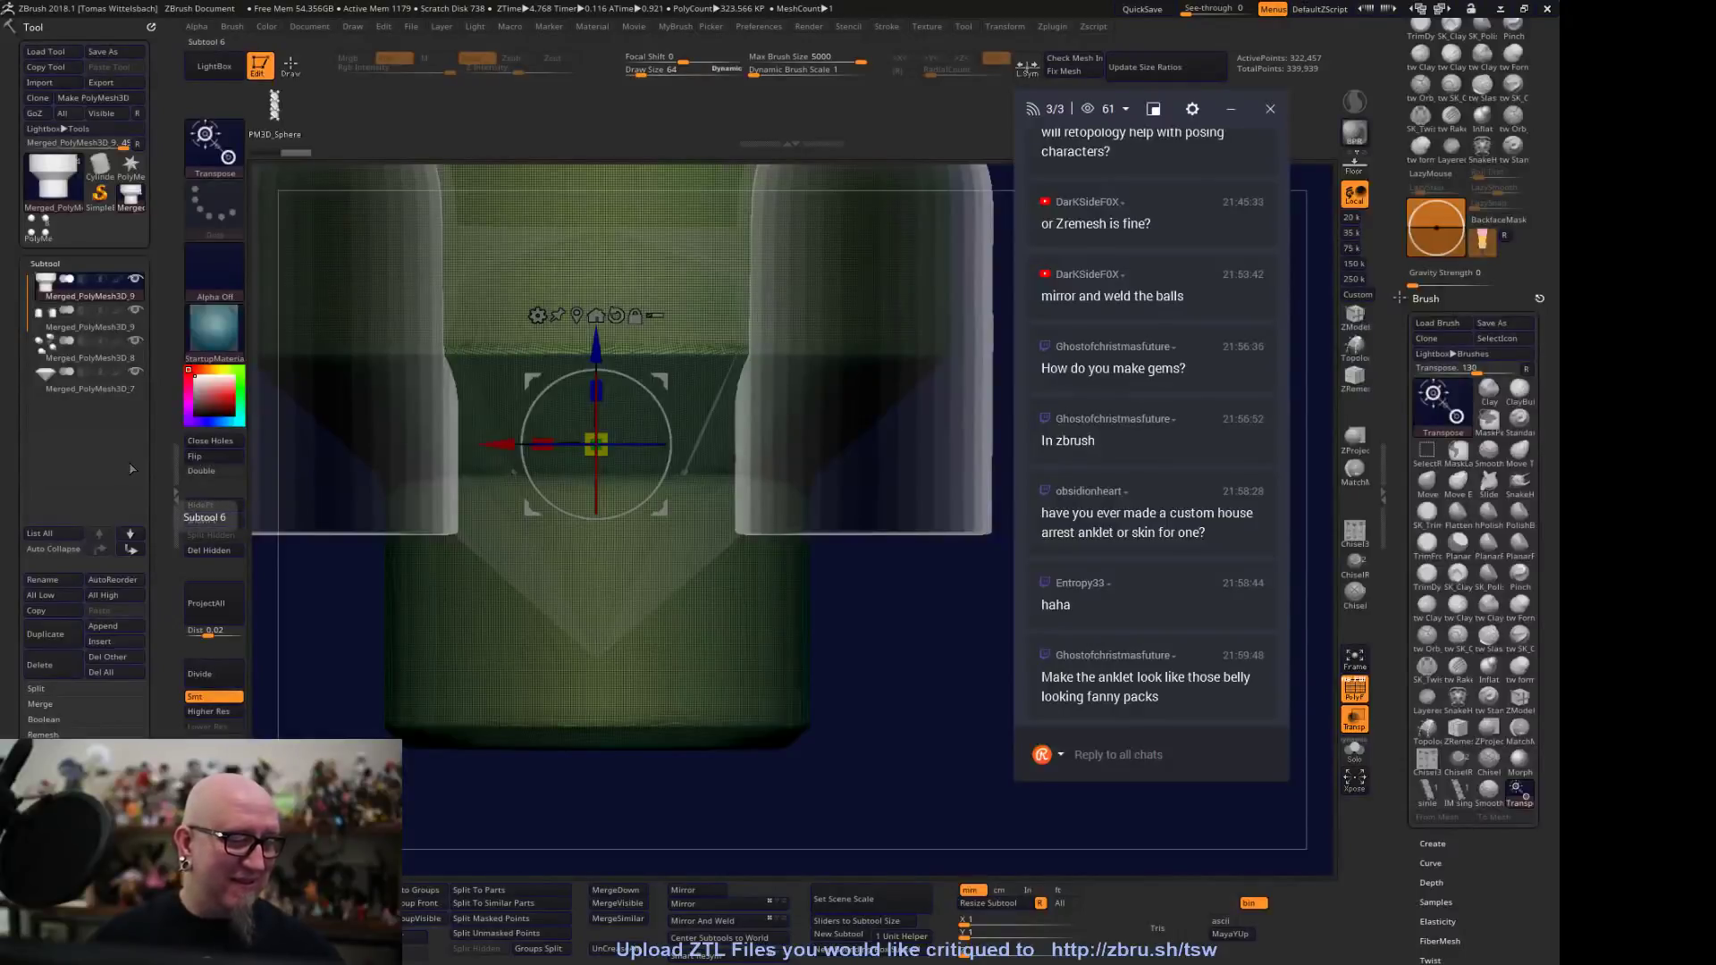
pyautogui.moveTo(946, 676)
pyautogui.keyDown('shift'); pyautogui.mouseDown()
pyautogui.moveTo(958, 625)
pyautogui.moveTo(971, 665)
pyautogui.mouseUp(); pyautogui.keyUp('shift')
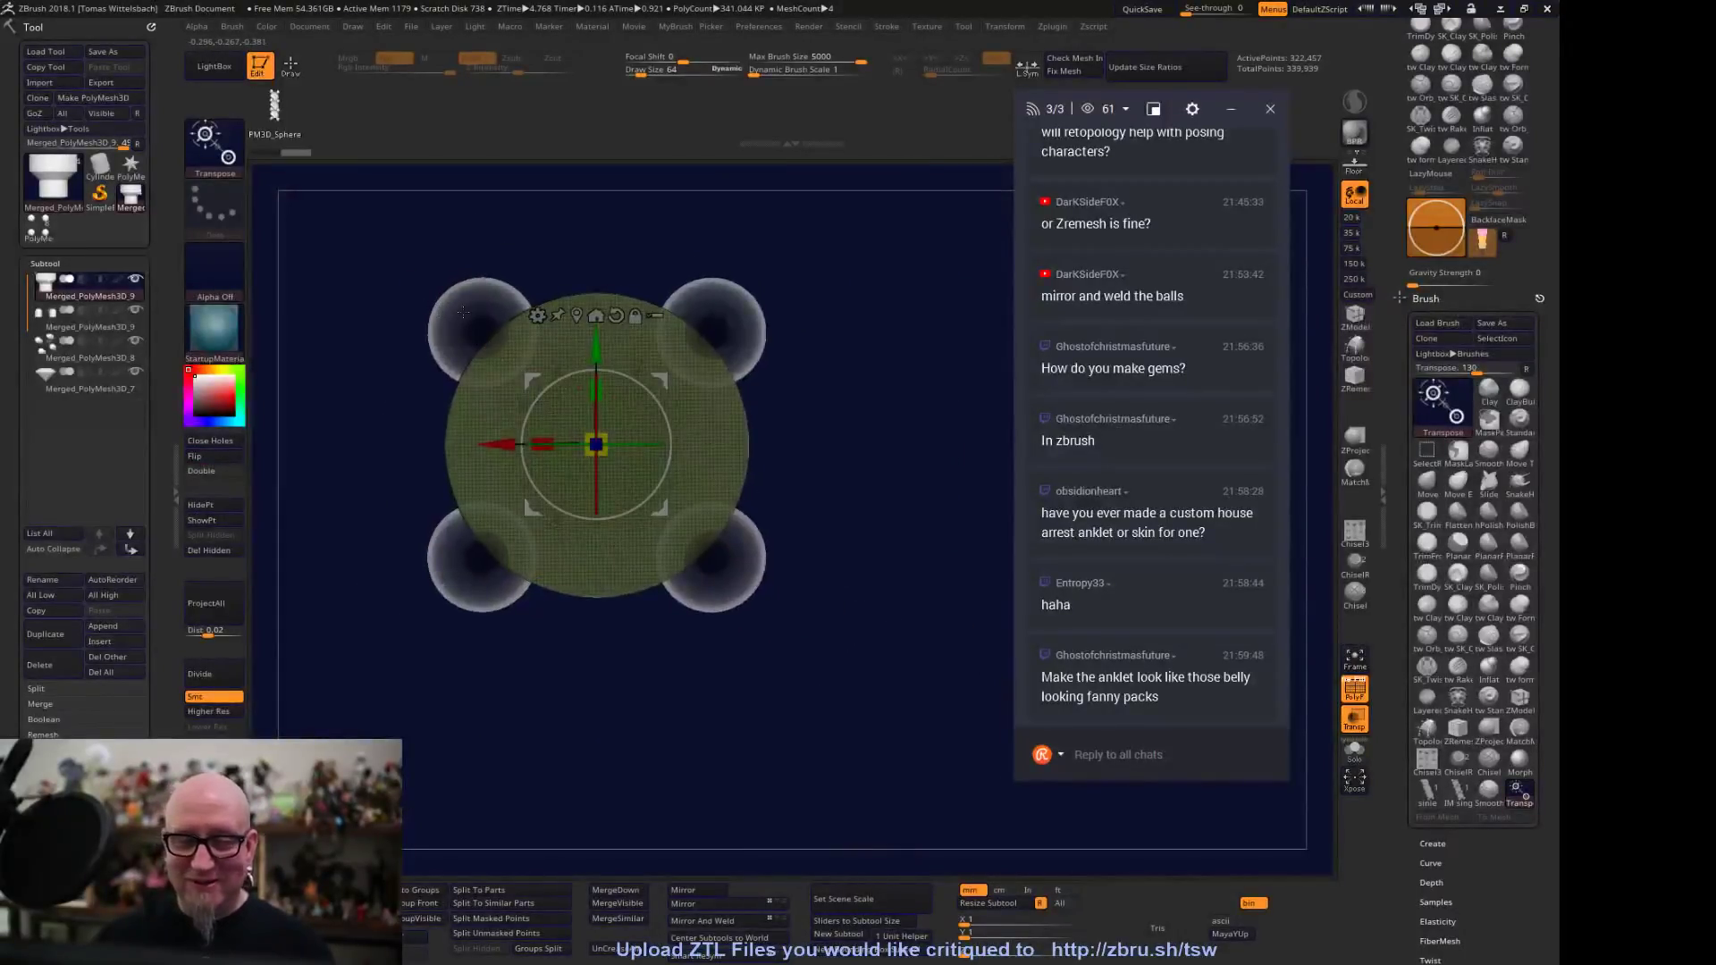
pyautogui.keyDown('alt'); pyautogui.click(464, 312); pyautogui.keyUp('alt')
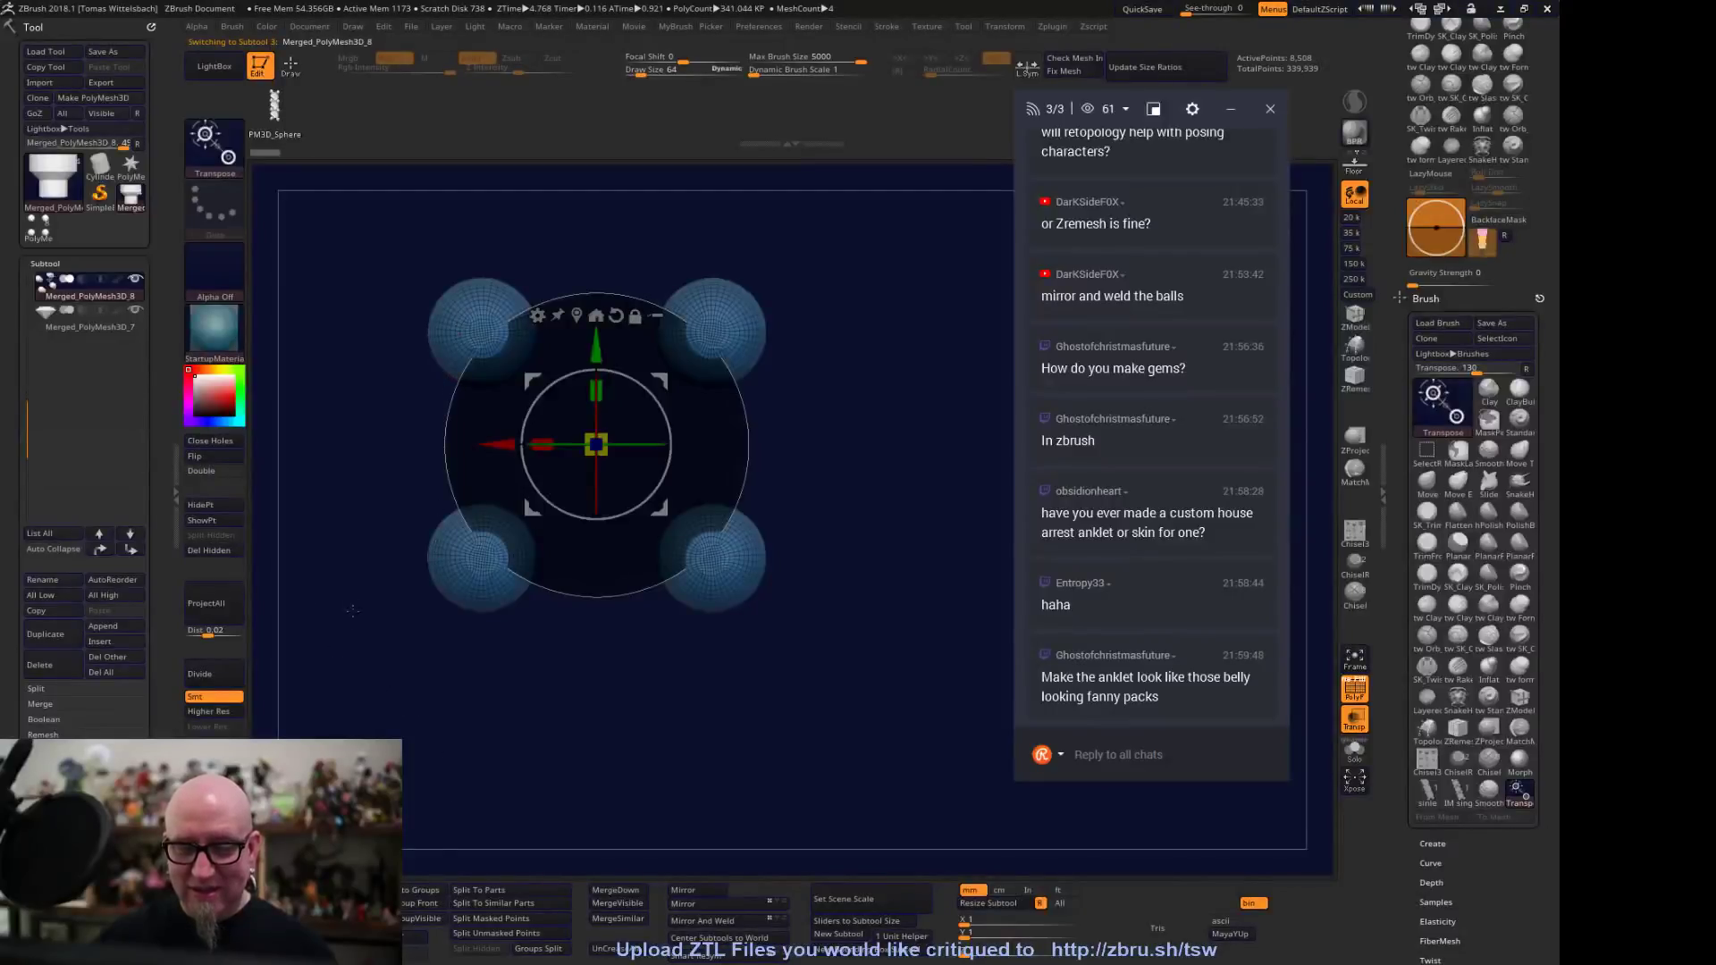
pyautogui.keyDown('alt'); pyautogui.click(714, 460); pyautogui.keyUp('alt')
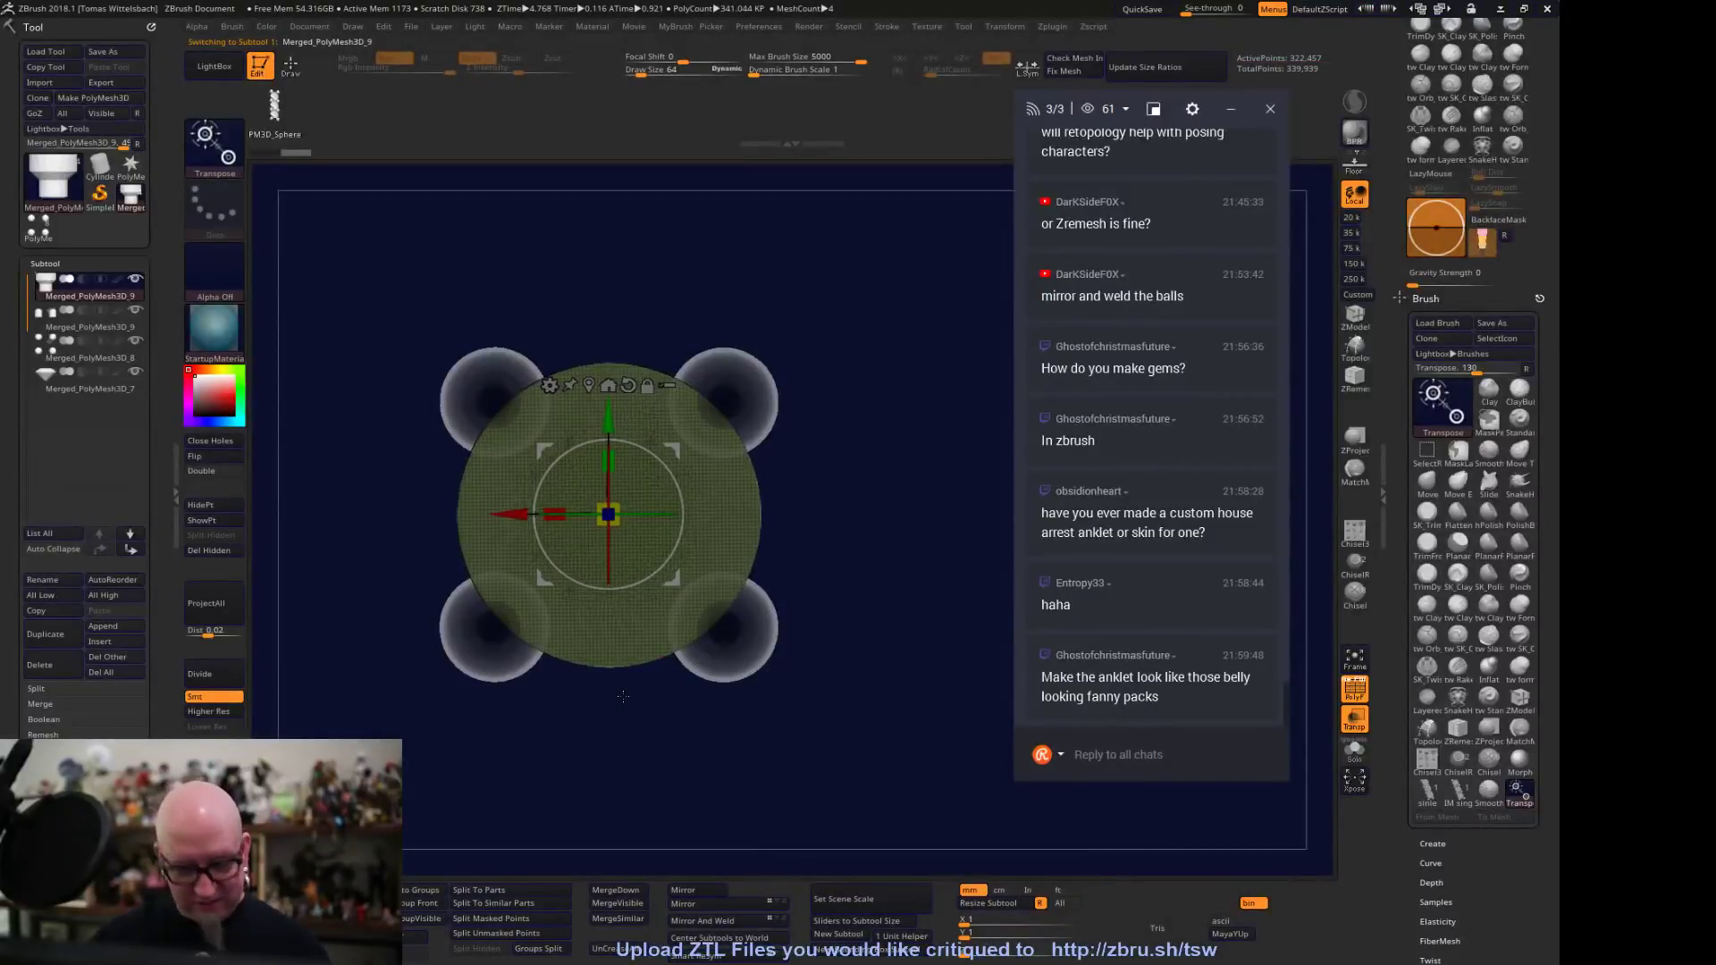
pyautogui.click(548, 386)
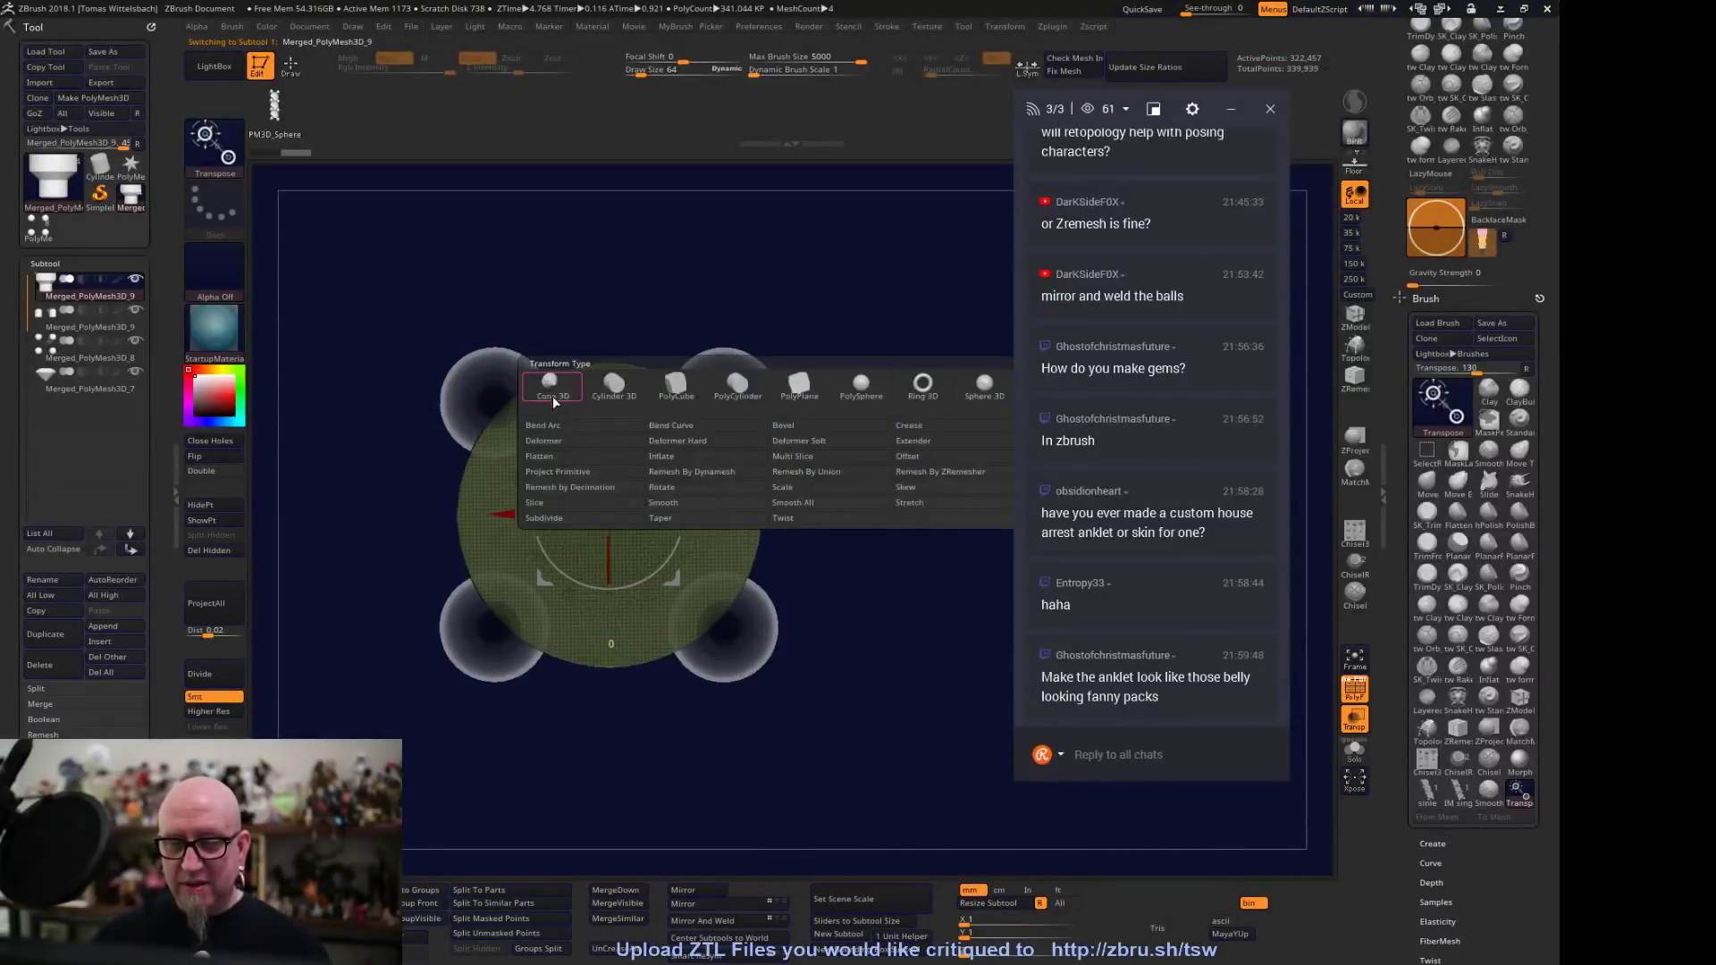
pyautogui.click(934, 470)
pyautogui.moveTo(827, 298); pyautogui.dragTo(810, 317)
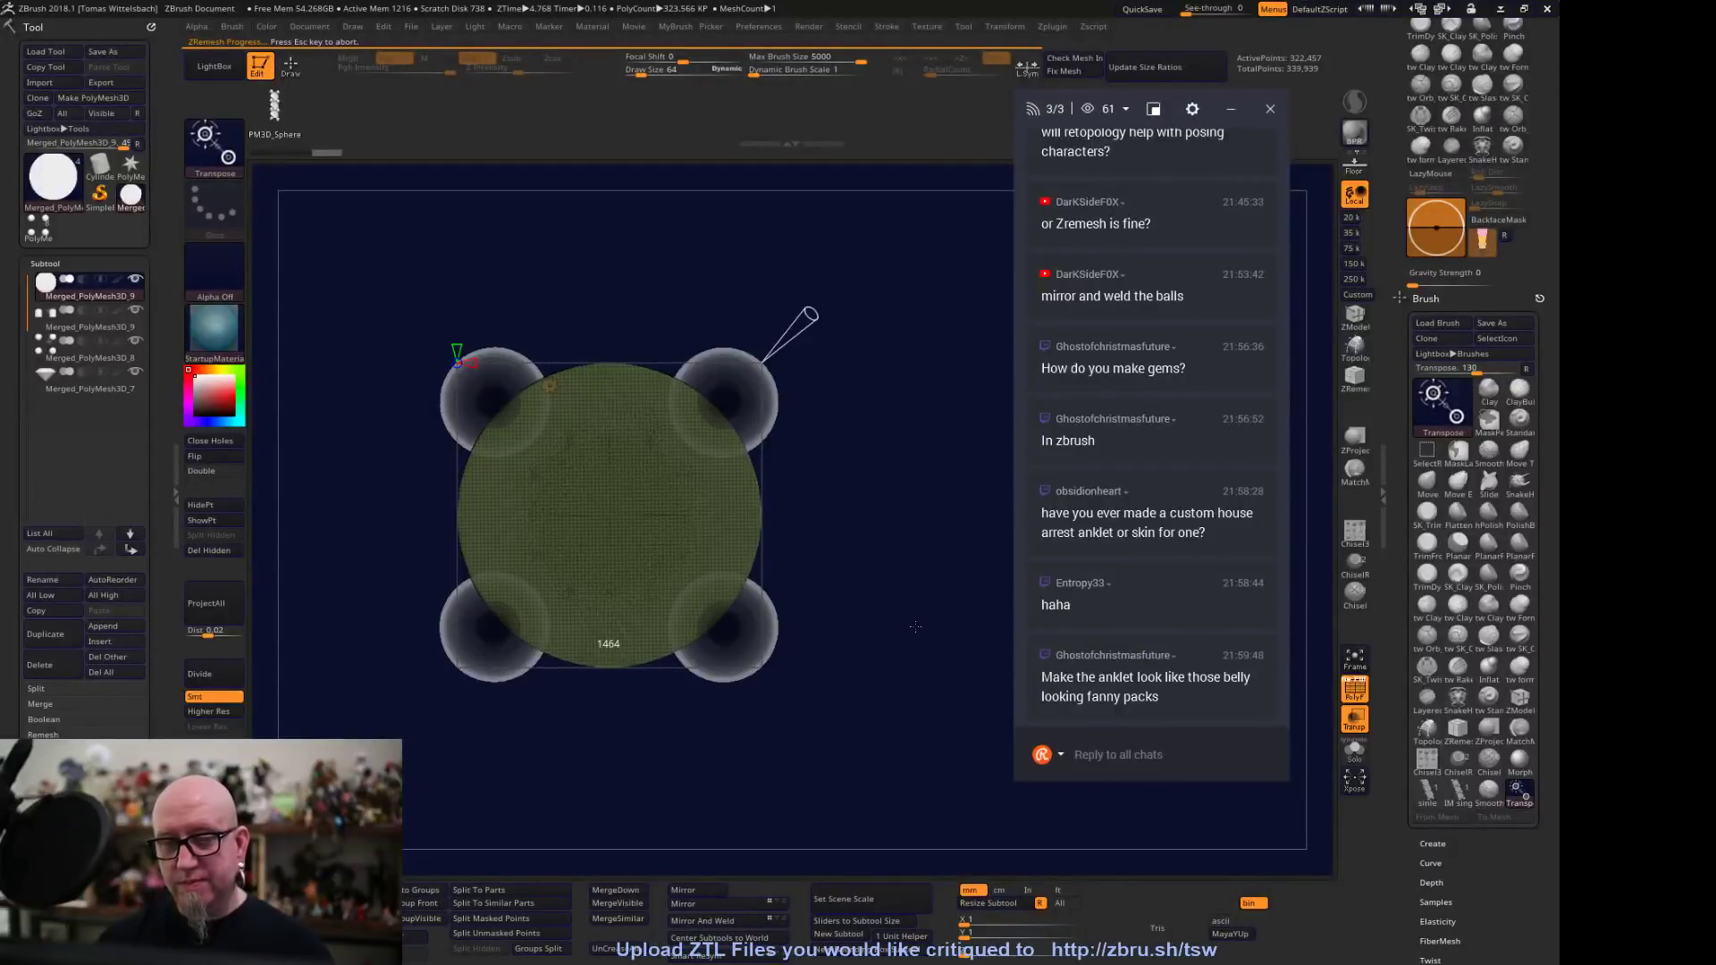
pyautogui.moveTo(923, 702); pyautogui.dragTo(851, 818)
pyautogui.moveTo(846, 835); pyautogui.dragTo(854, 527)
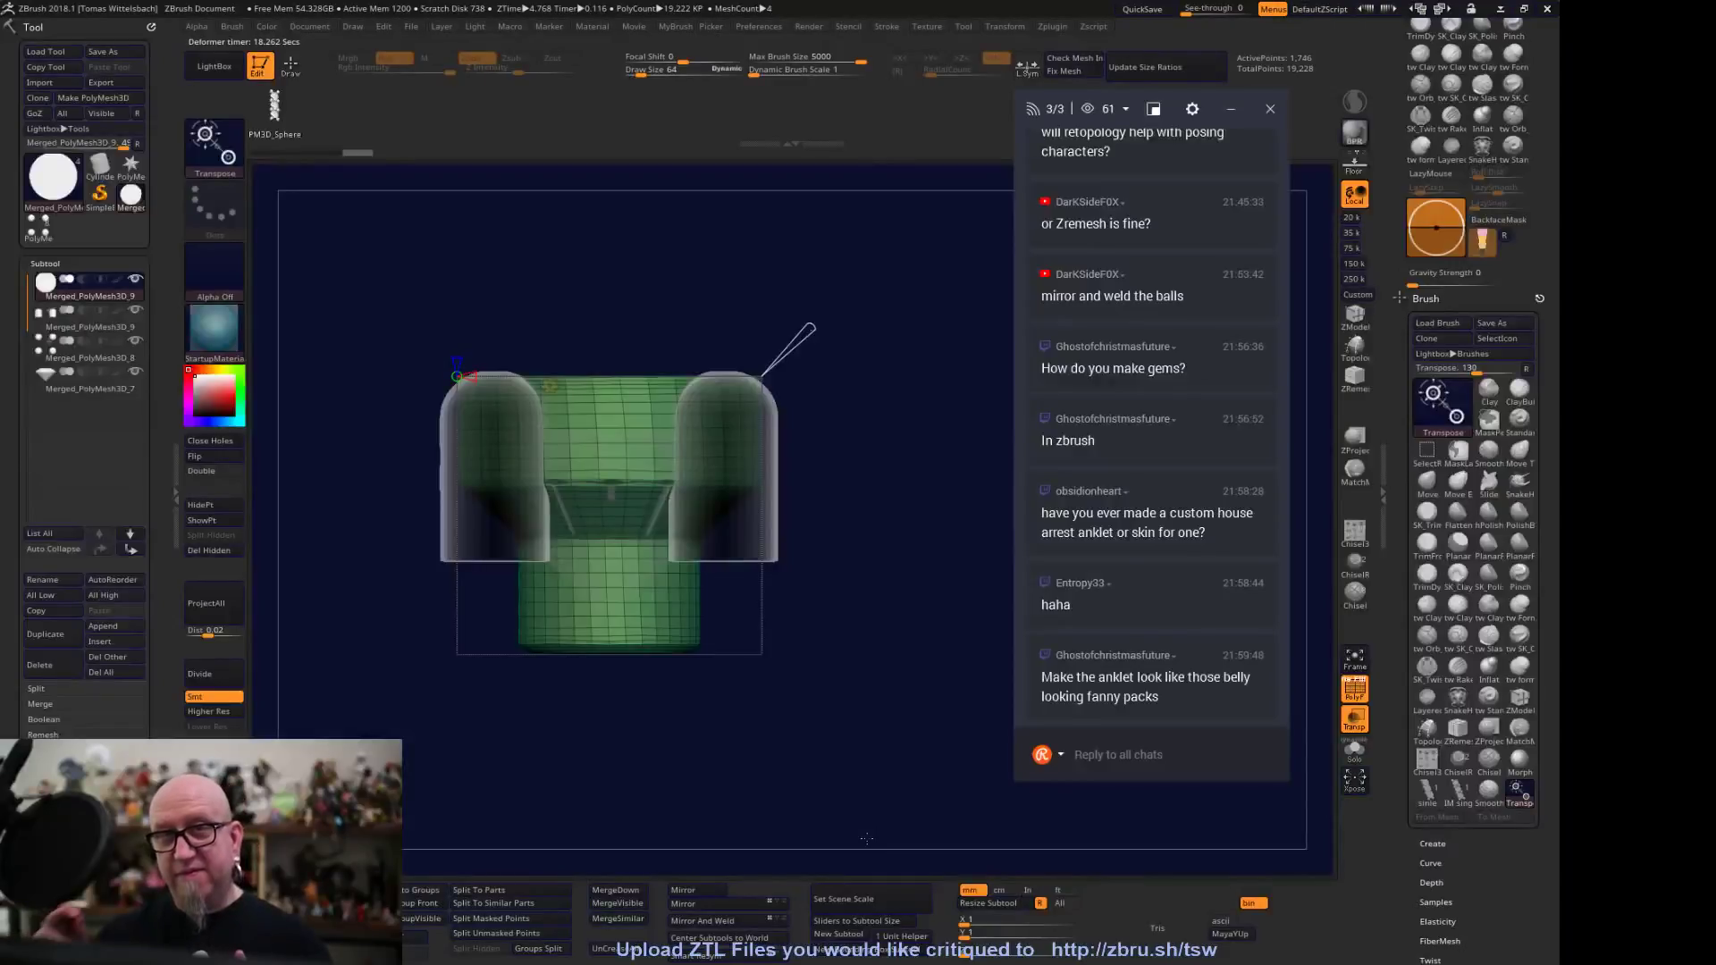
# Check the lower prongs, upper prongs and gem subtools against the remeshed body from several angles
pyautogui.moveTo(894, 521); pyautogui.dragTo(884, 575)
pyautogui.keyDown('alt'); pyautogui.click(742, 514); pyautogui.keyUp('alt')
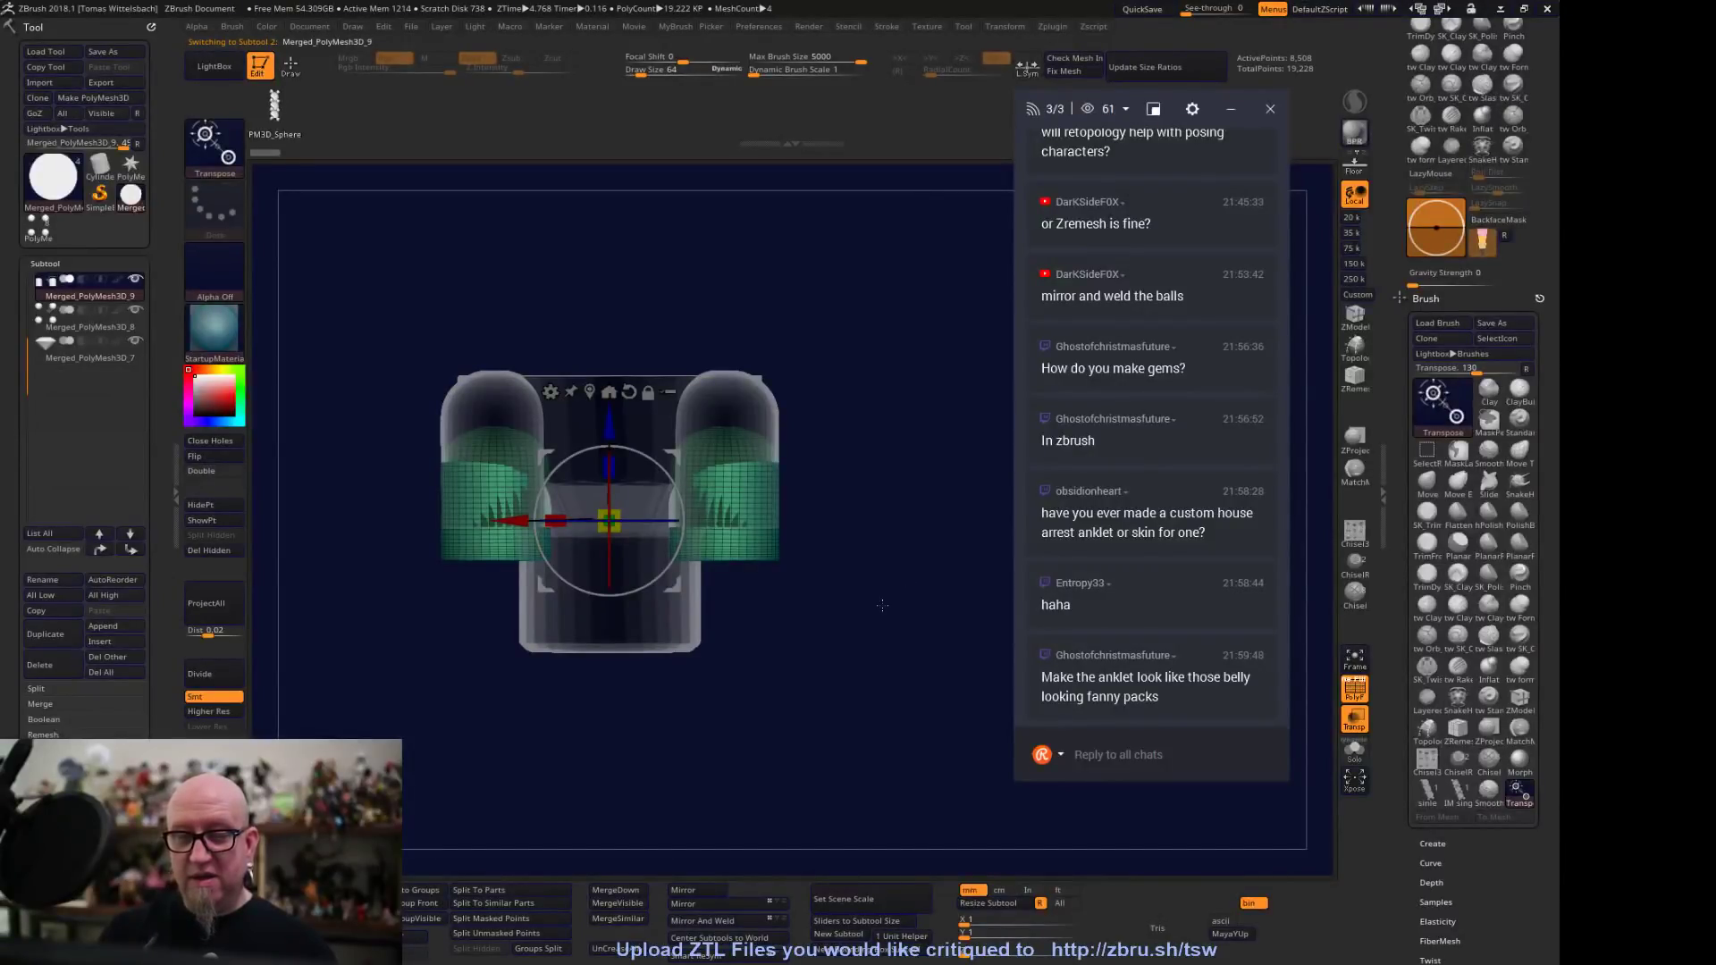
pyautogui.moveTo(882, 605); pyautogui.dragTo(858, 557)
pyautogui.keyDown('alt'); pyautogui.click(743, 447); pyautogui.keyUp('alt')
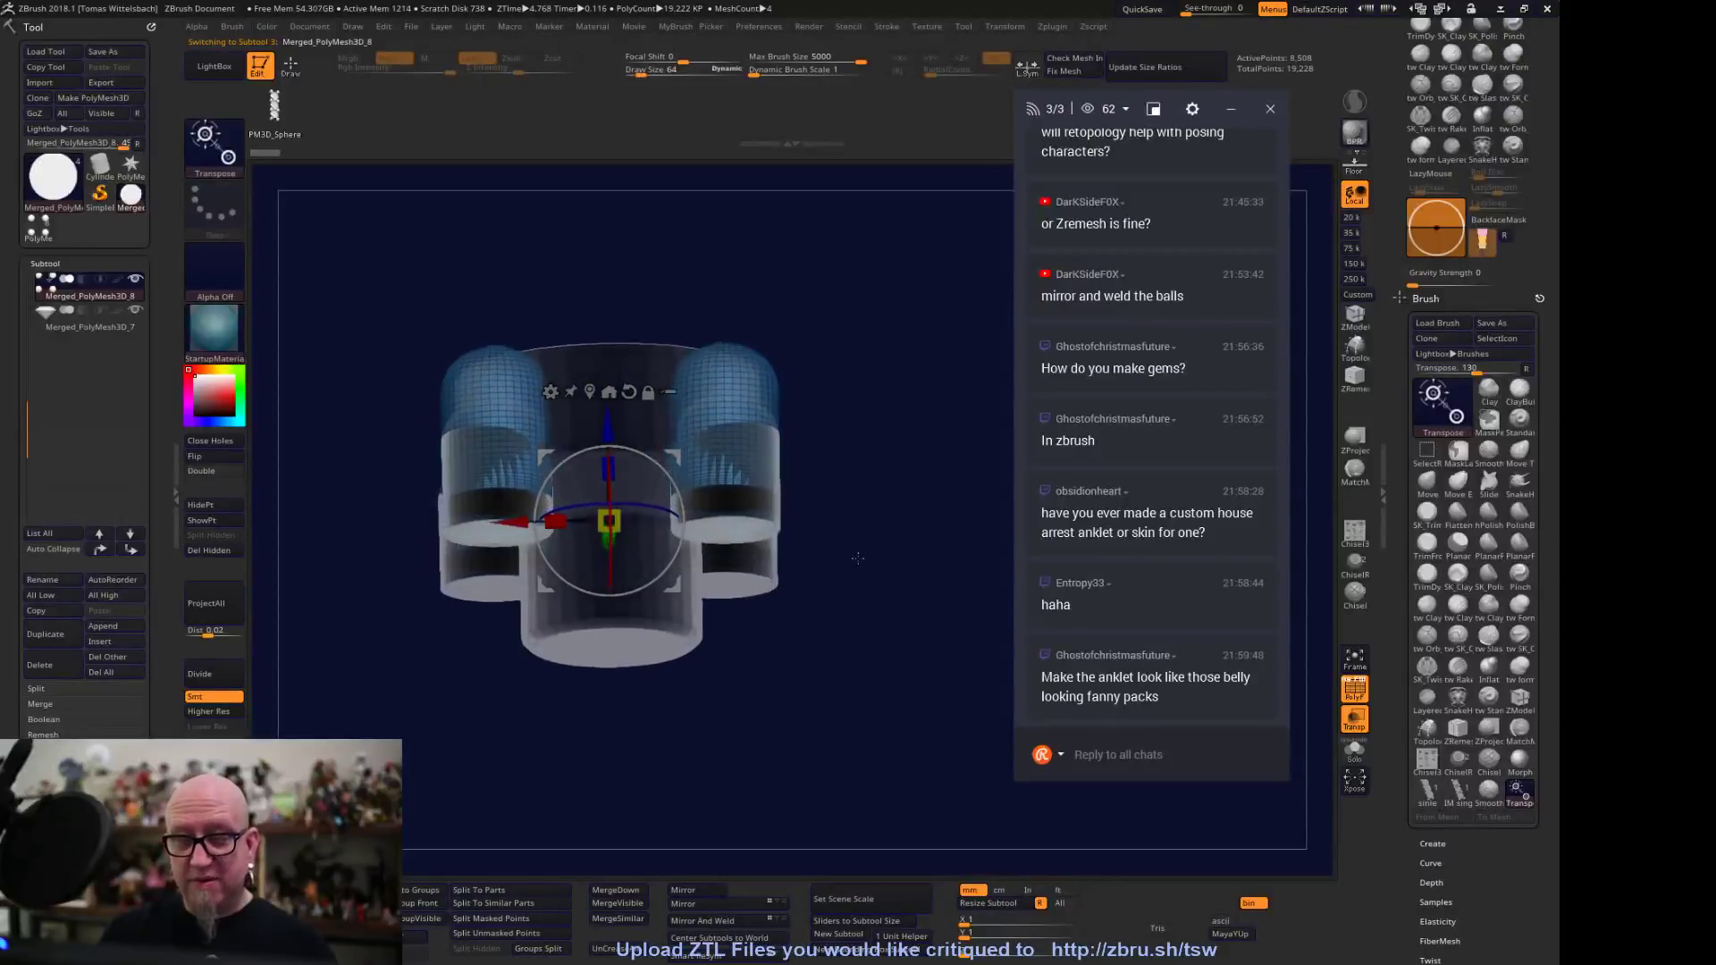
pyautogui.keyDown('alt'); pyautogui.click(590, 556); pyautogui.keyUp('alt')
pyautogui.moveTo(753, 687); pyautogui.dragTo(737, 747)
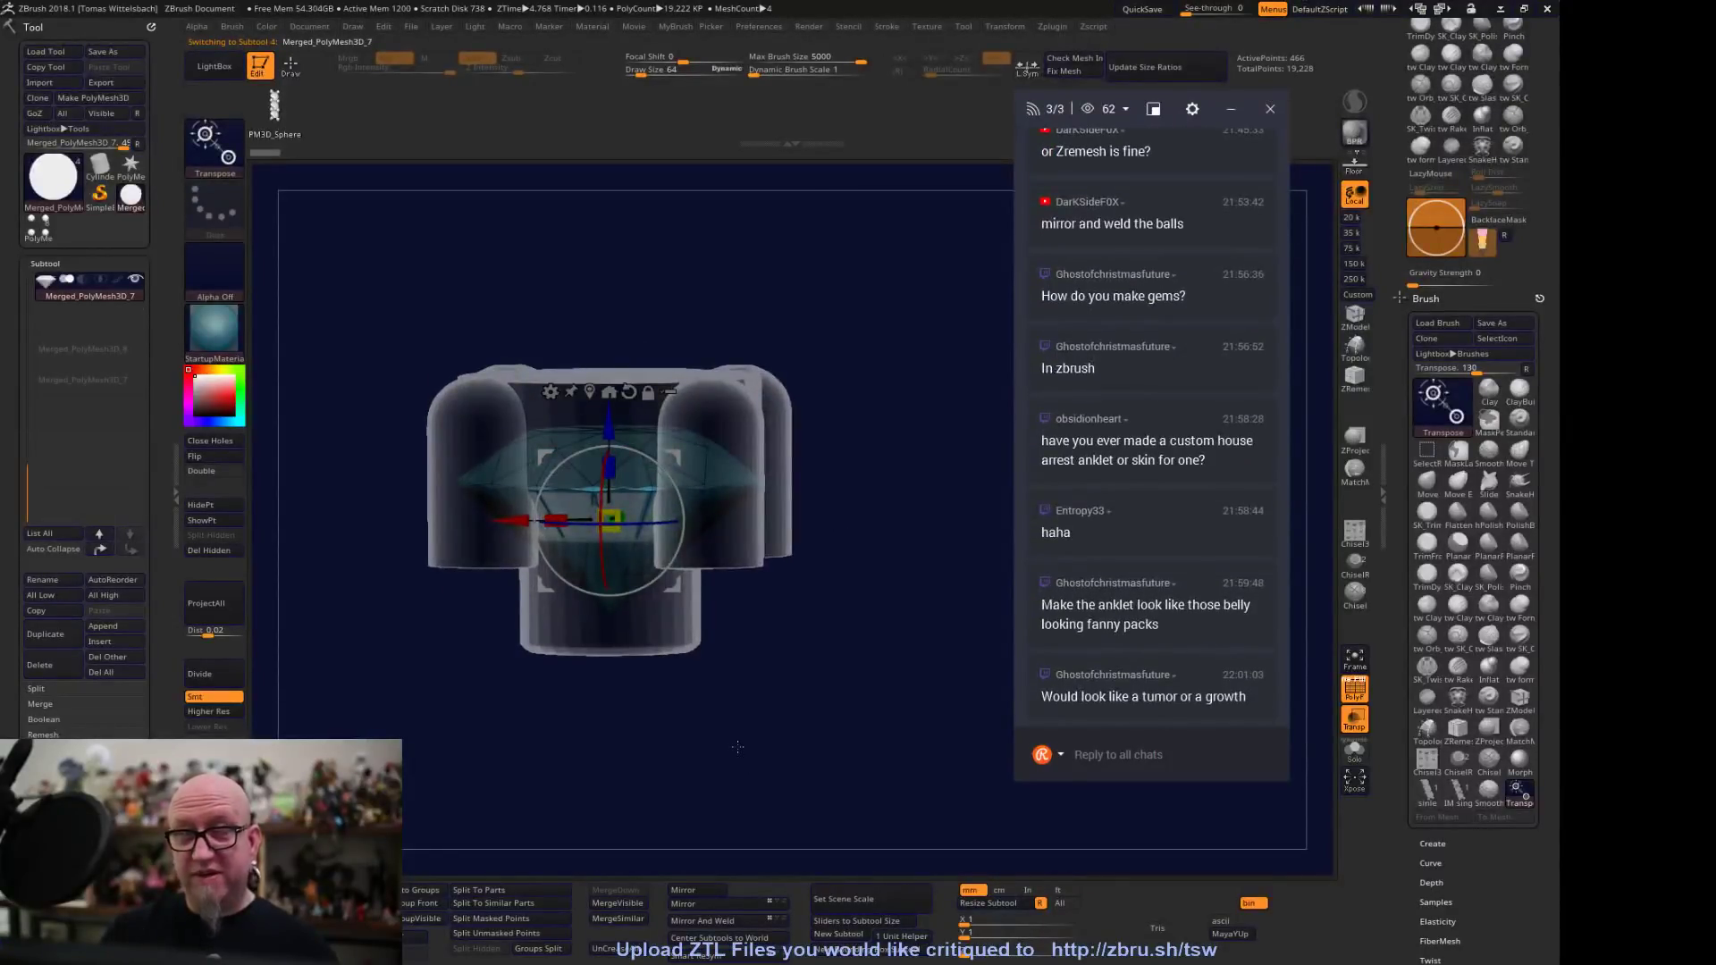
pyautogui.keyDown('shift'); pyautogui.moveTo(844, 685); pyautogui.dragTo(836, 745); pyautogui.keyUp('shift')
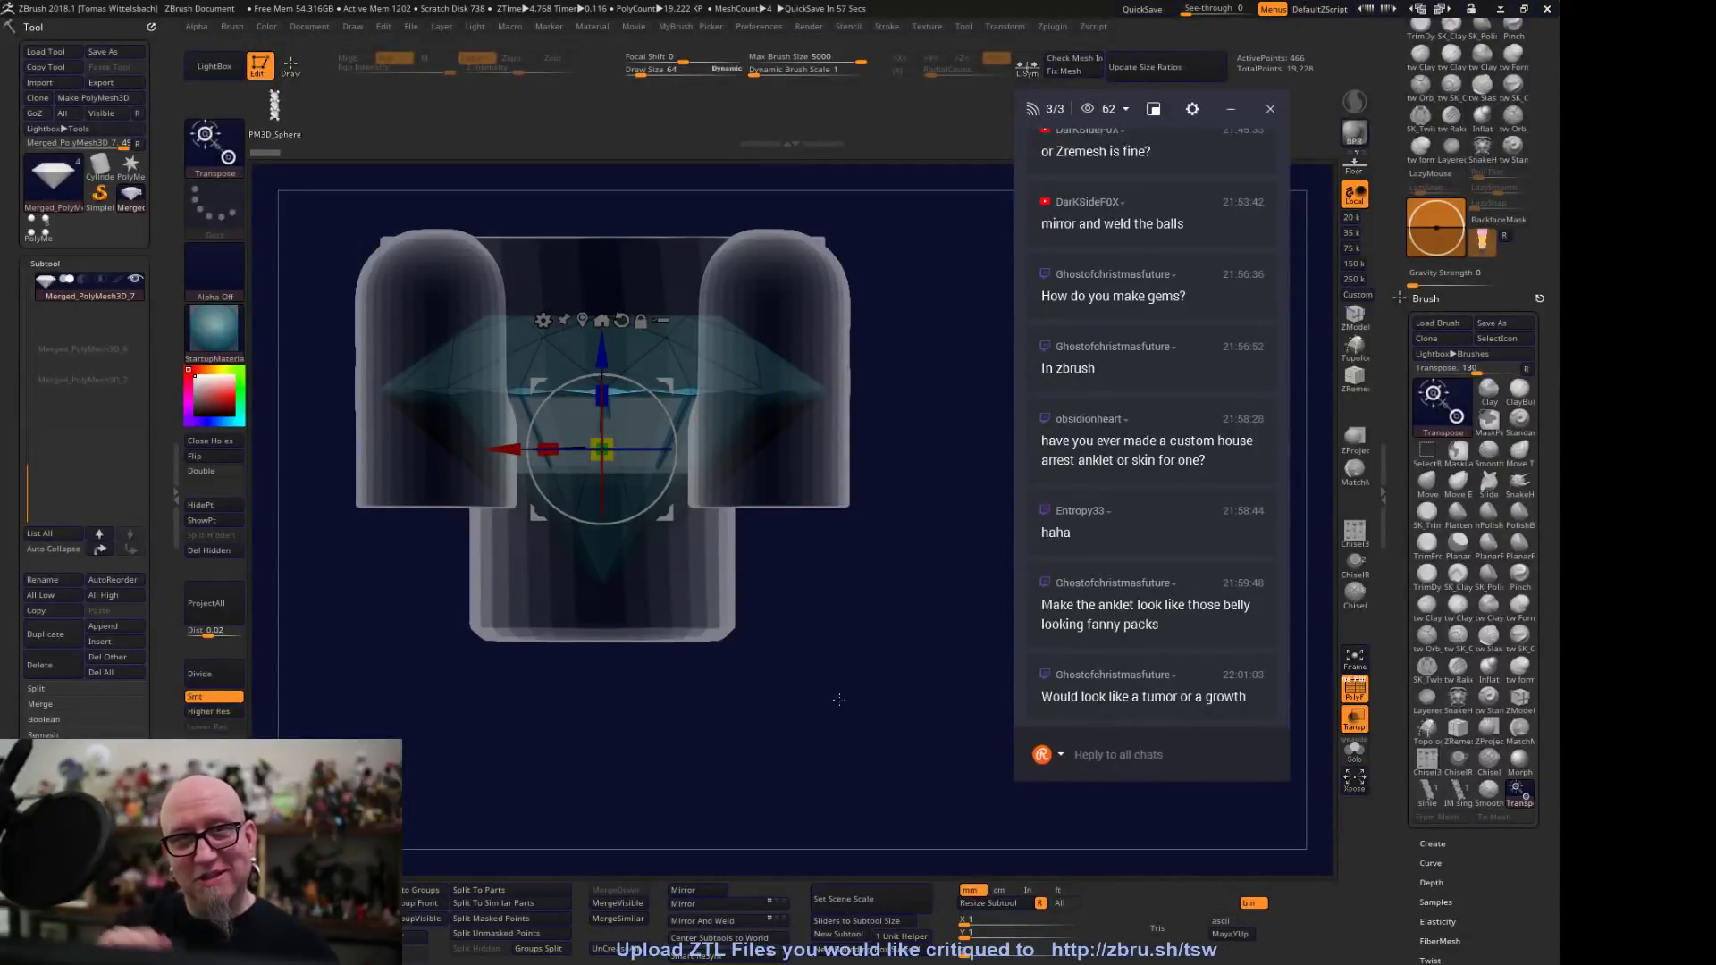
pyautogui.moveTo(839, 700); pyautogui.dragTo(894, 630)
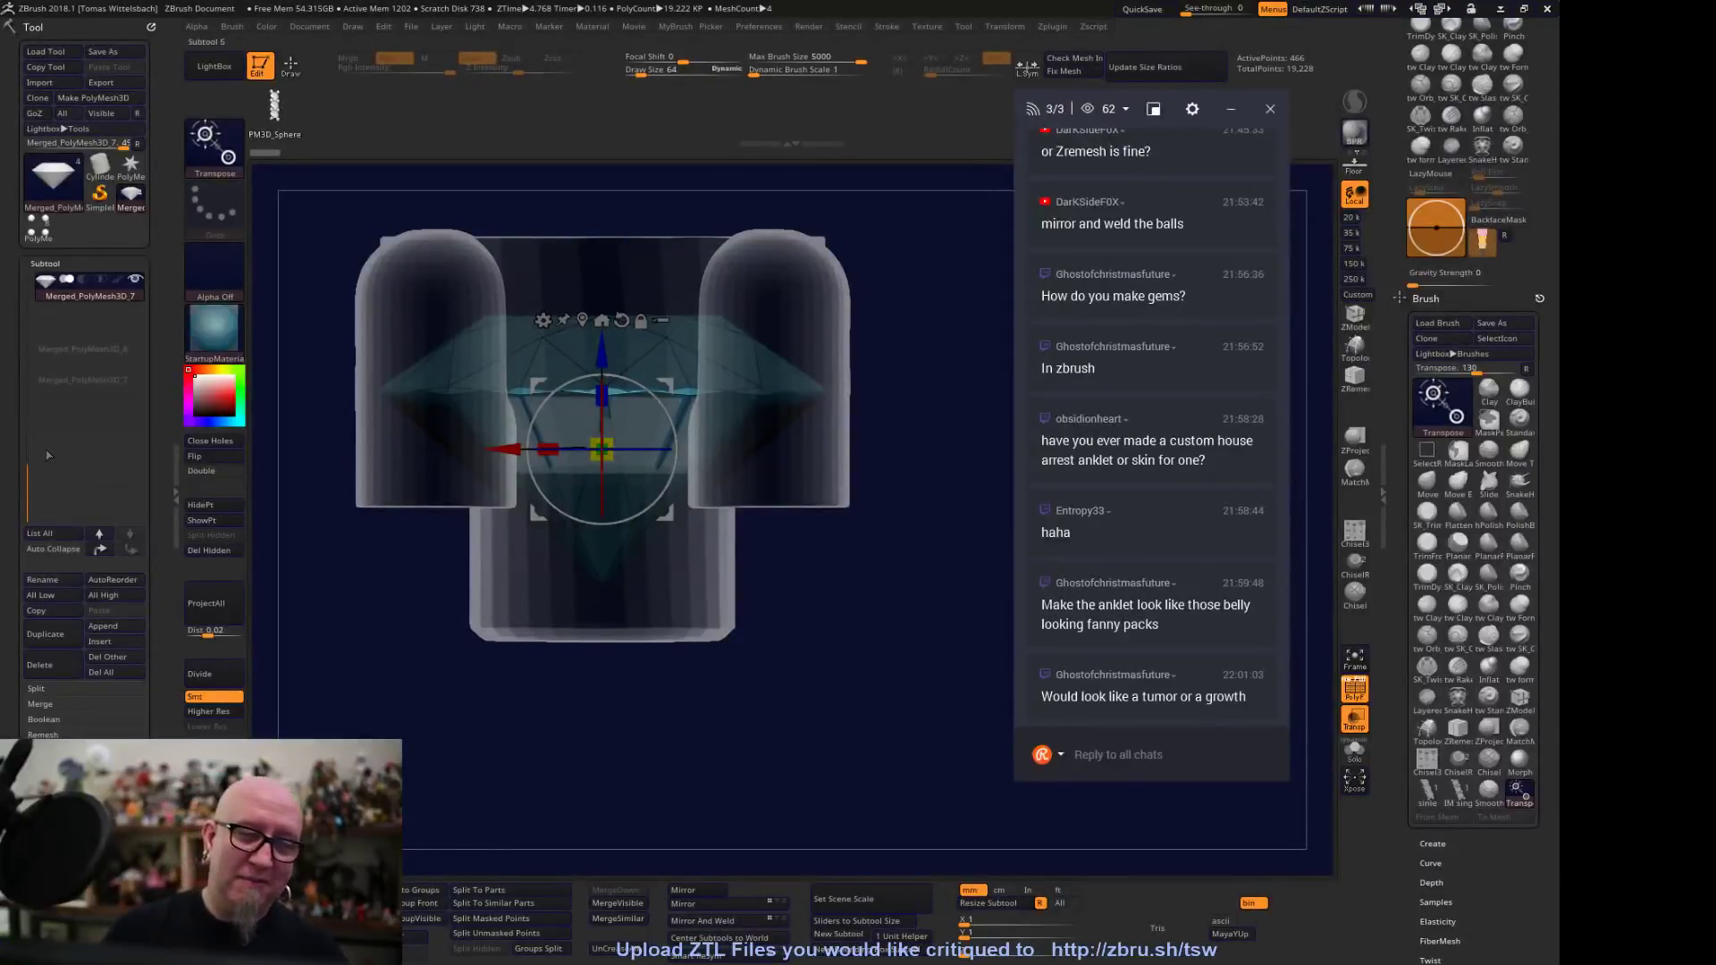
# Select the topmost body subtool and merge down three times, accepting each warning, to combine body, prongs and gem into one subtool
pyautogui.moveTo(31, 445); pyautogui.dragTo(34, 275)
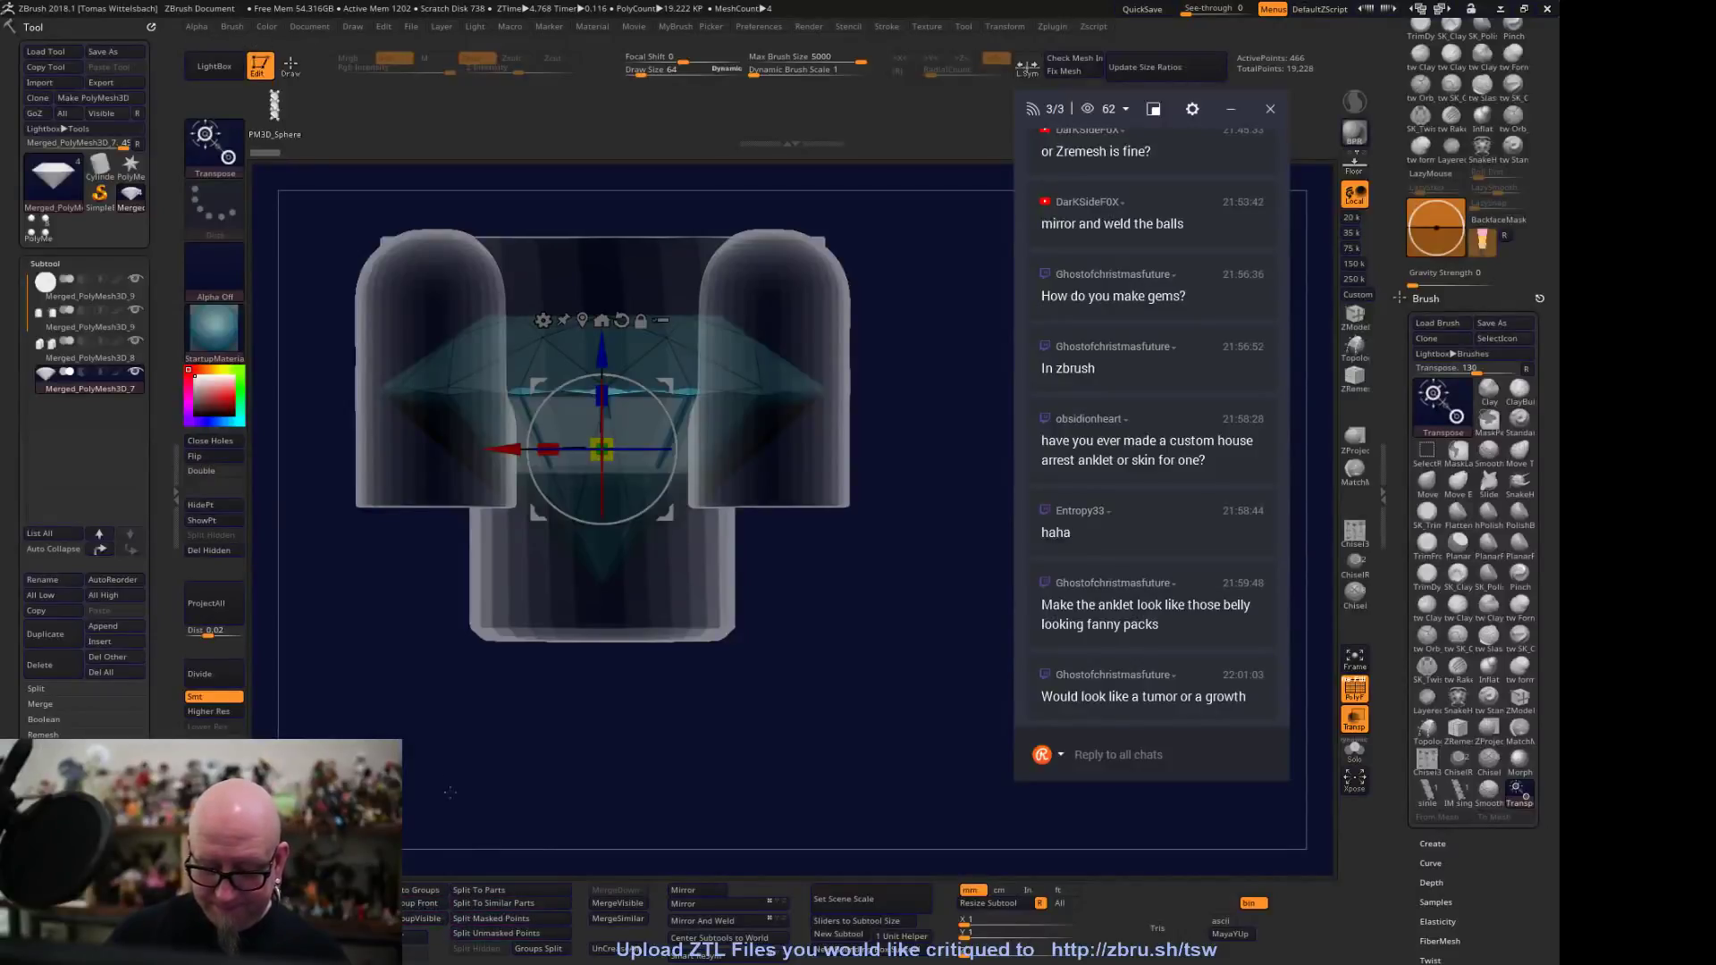
pyautogui.click(98, 304)
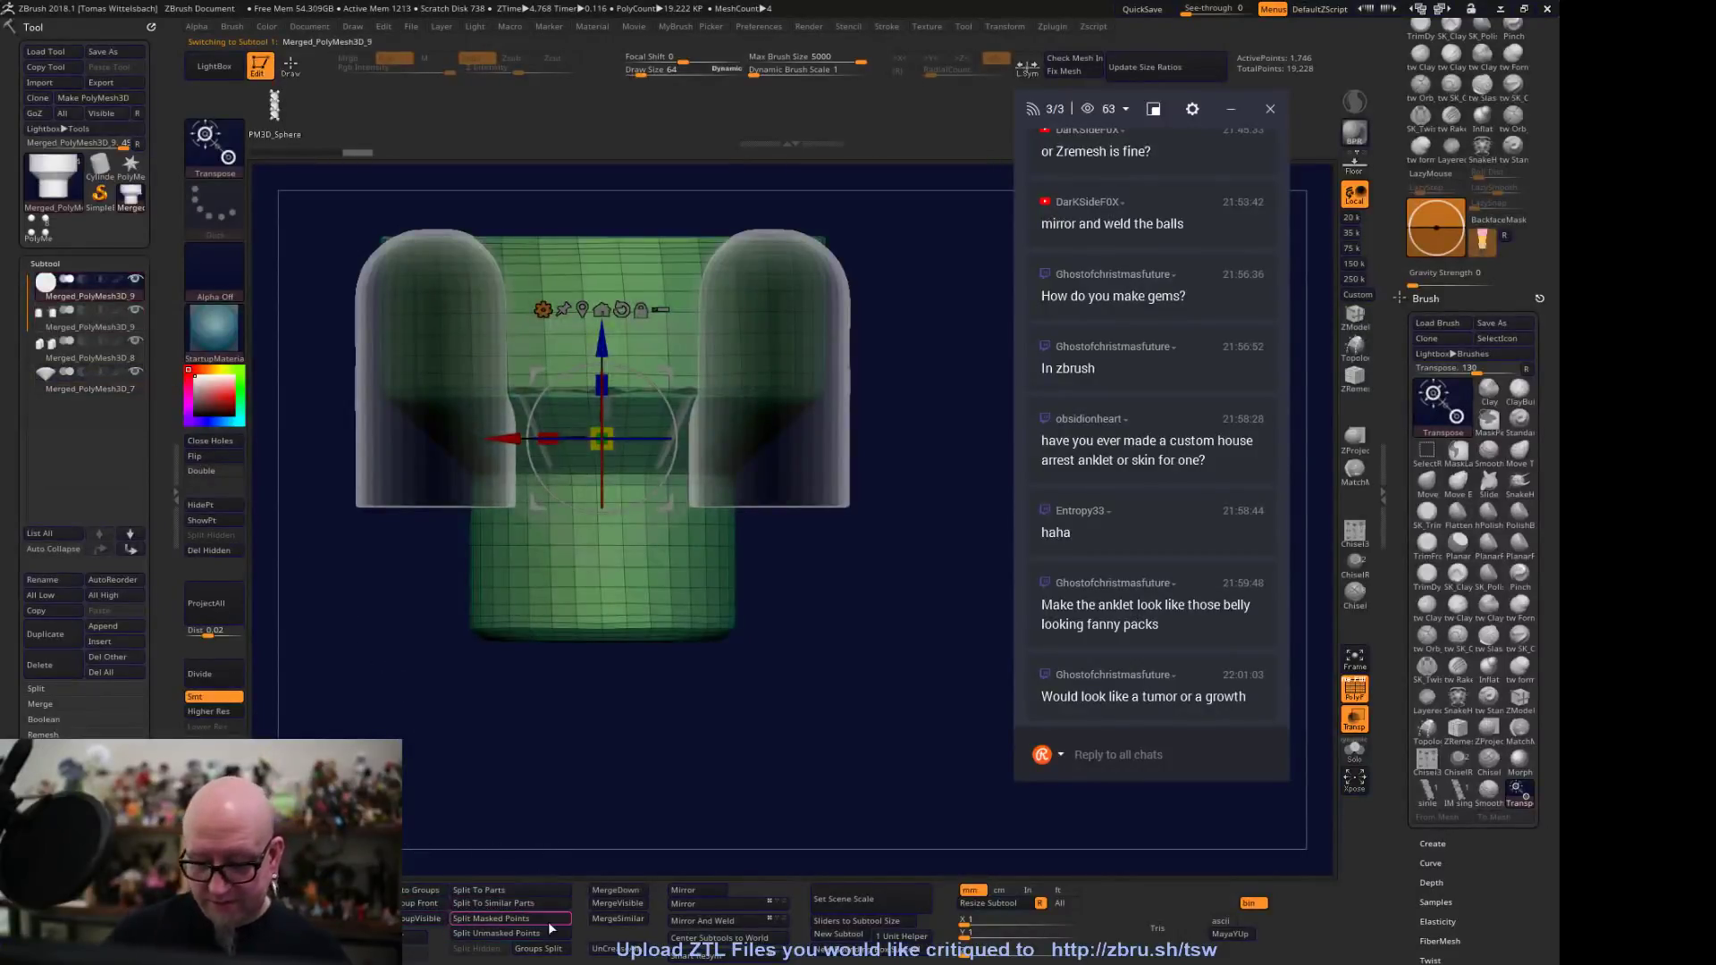
pyautogui.click(627, 890)
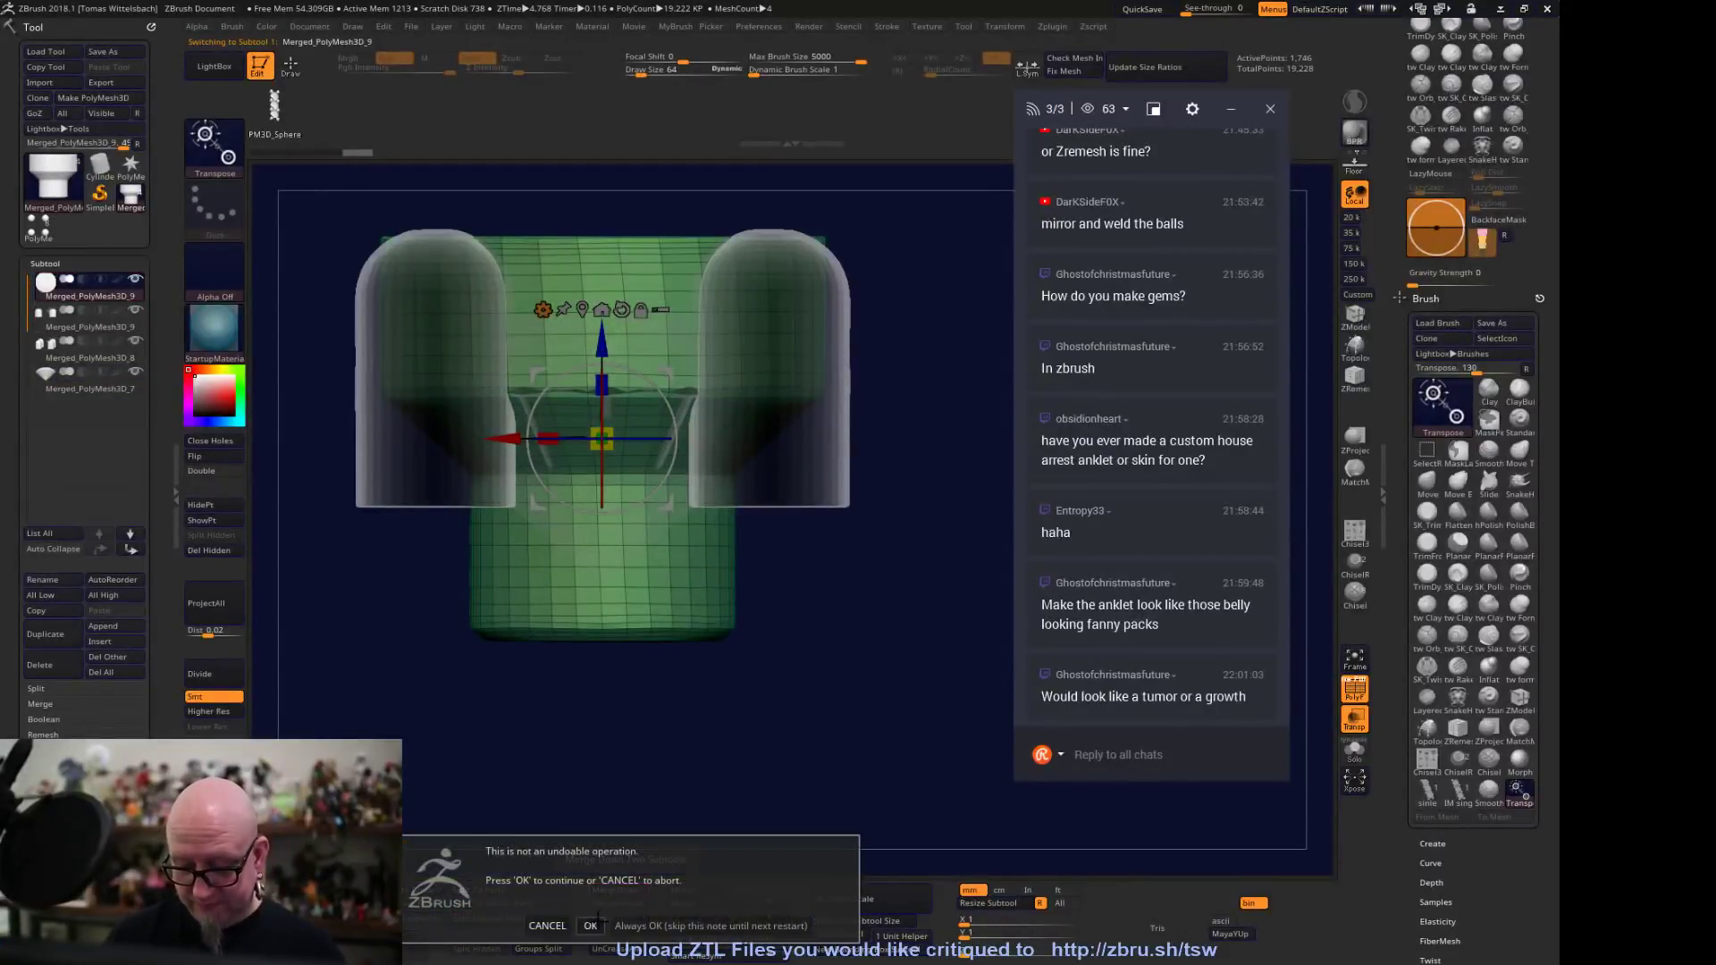
pyautogui.click(593, 925)
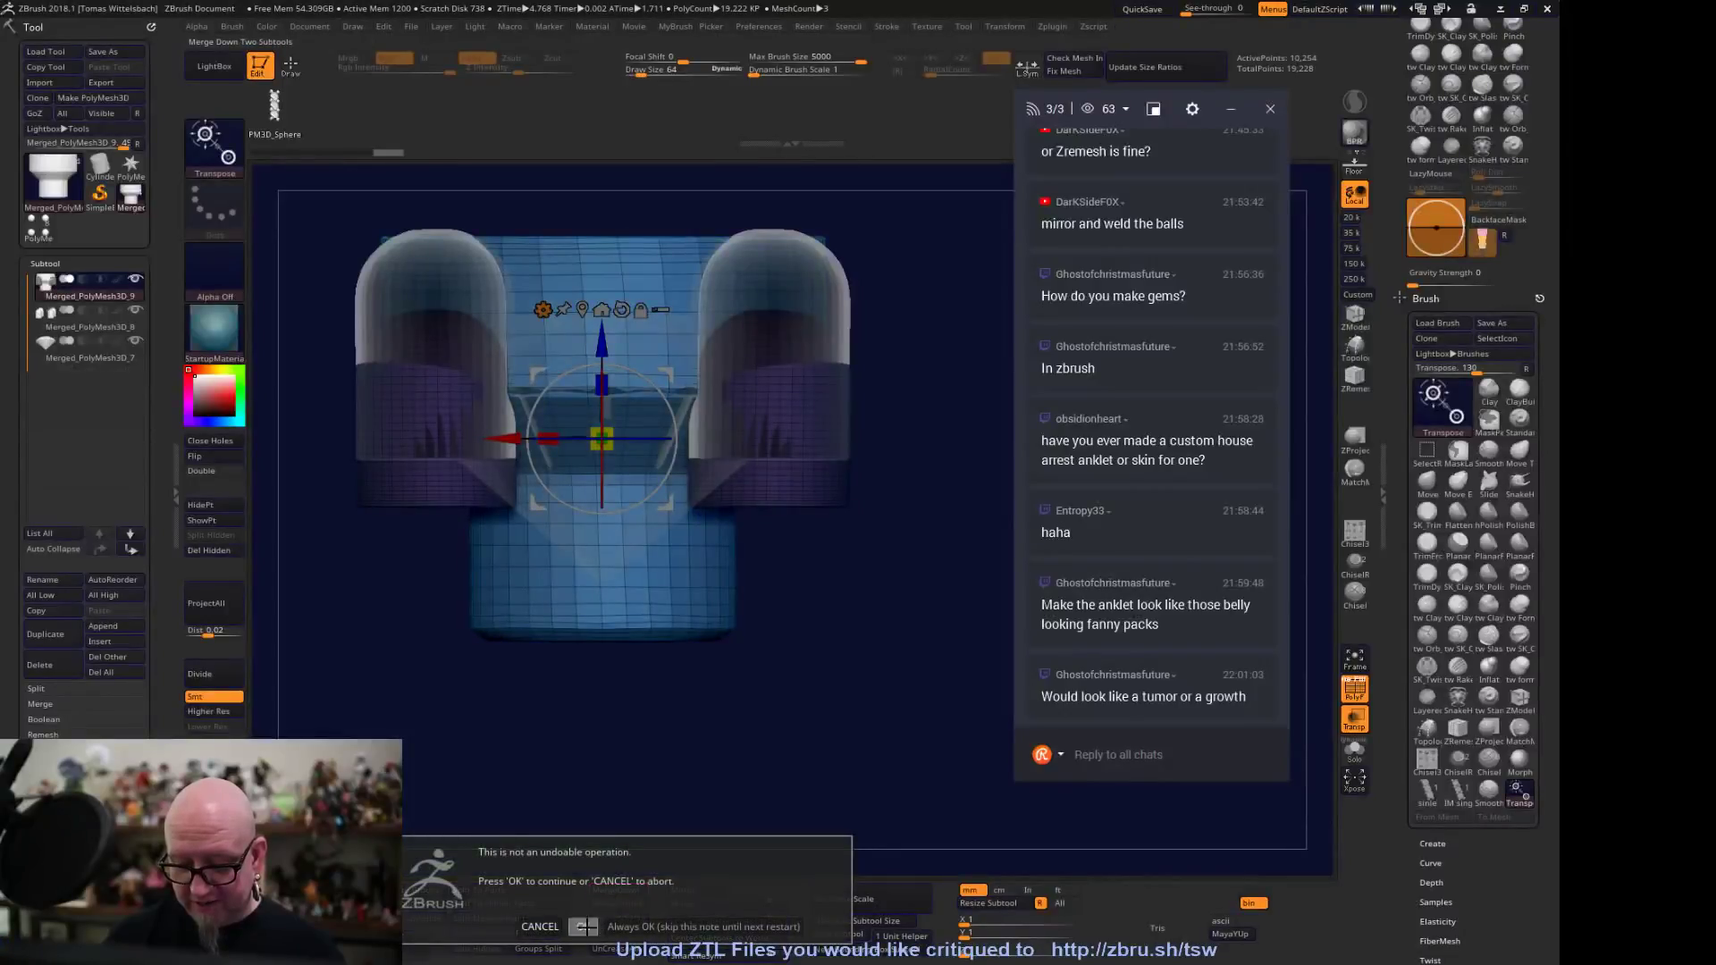
pyautogui.click(585, 926)
pyautogui.click(628, 891)
pyautogui.click(590, 924)
# Give the merged setting a single polygroup and duplicate it end to end in the top view, offset by about 0.82 units
pyautogui.moveTo(880, 581); pyautogui.dragTo(897, 534)
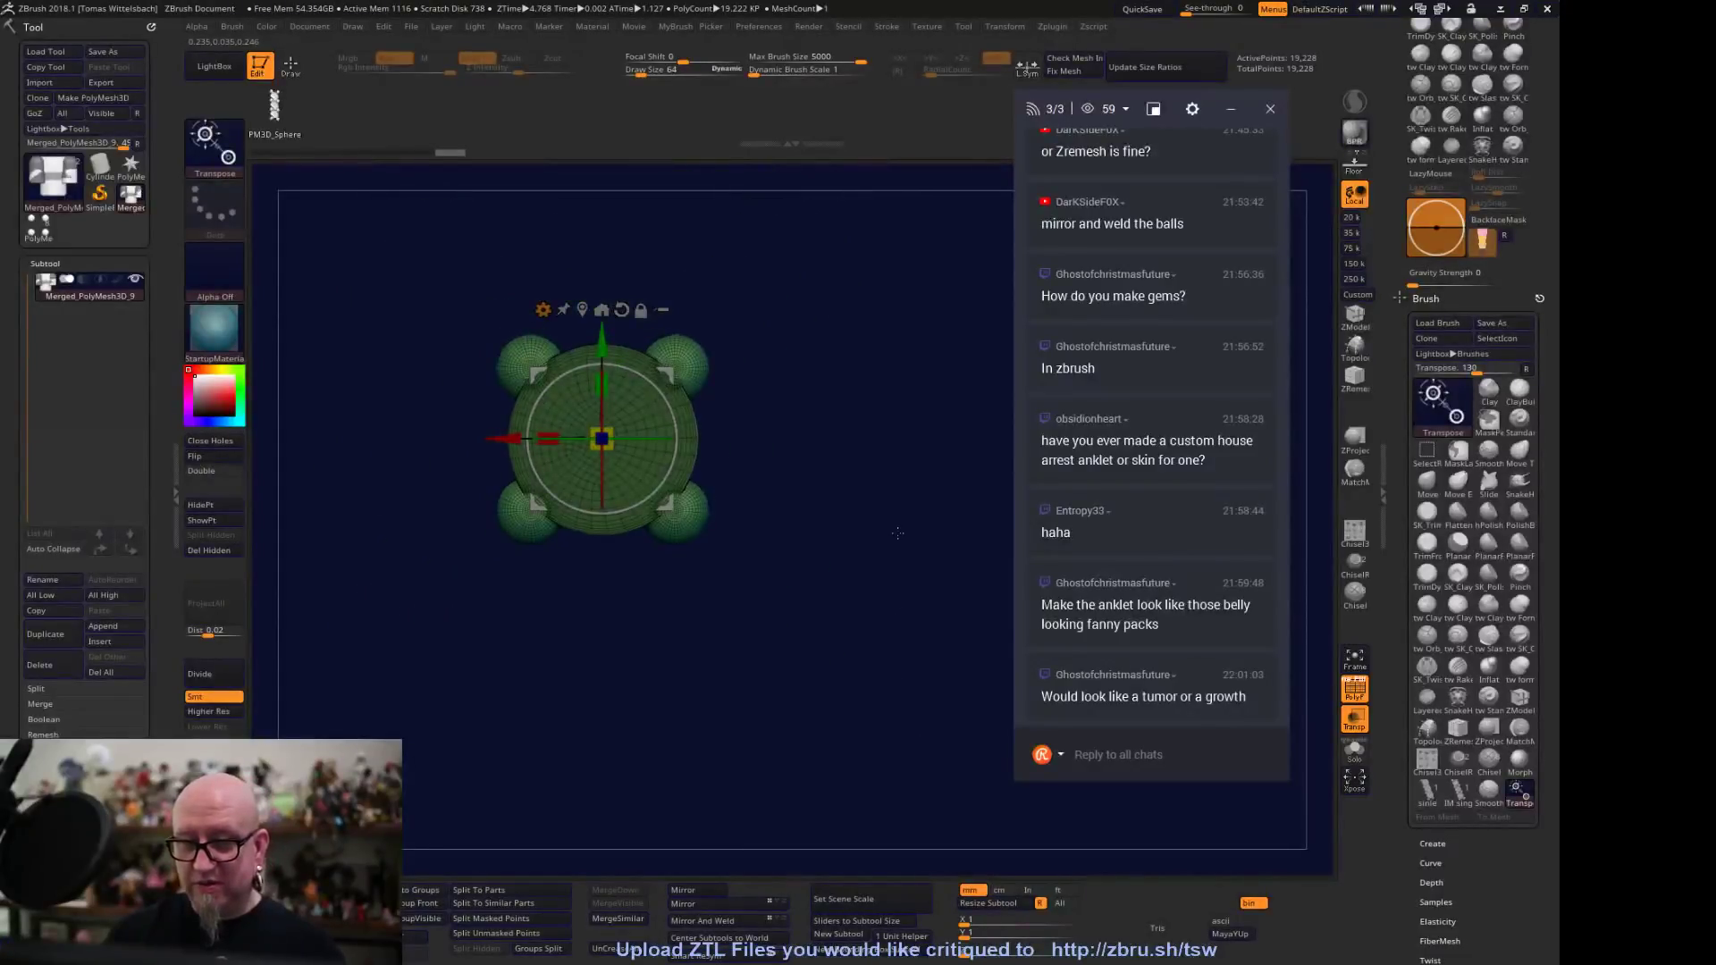
pyautogui.keyDown('alt'); pyautogui.moveTo(806, 490); pyautogui.dragTo(821, 617); pyautogui.keyUp('alt')
pyautogui.keyDown('alt'); pyautogui.moveTo(846, 465); pyautogui.dragTo(856, 510); pyautogui.keyUp('alt')
pyautogui.press('ctrl')
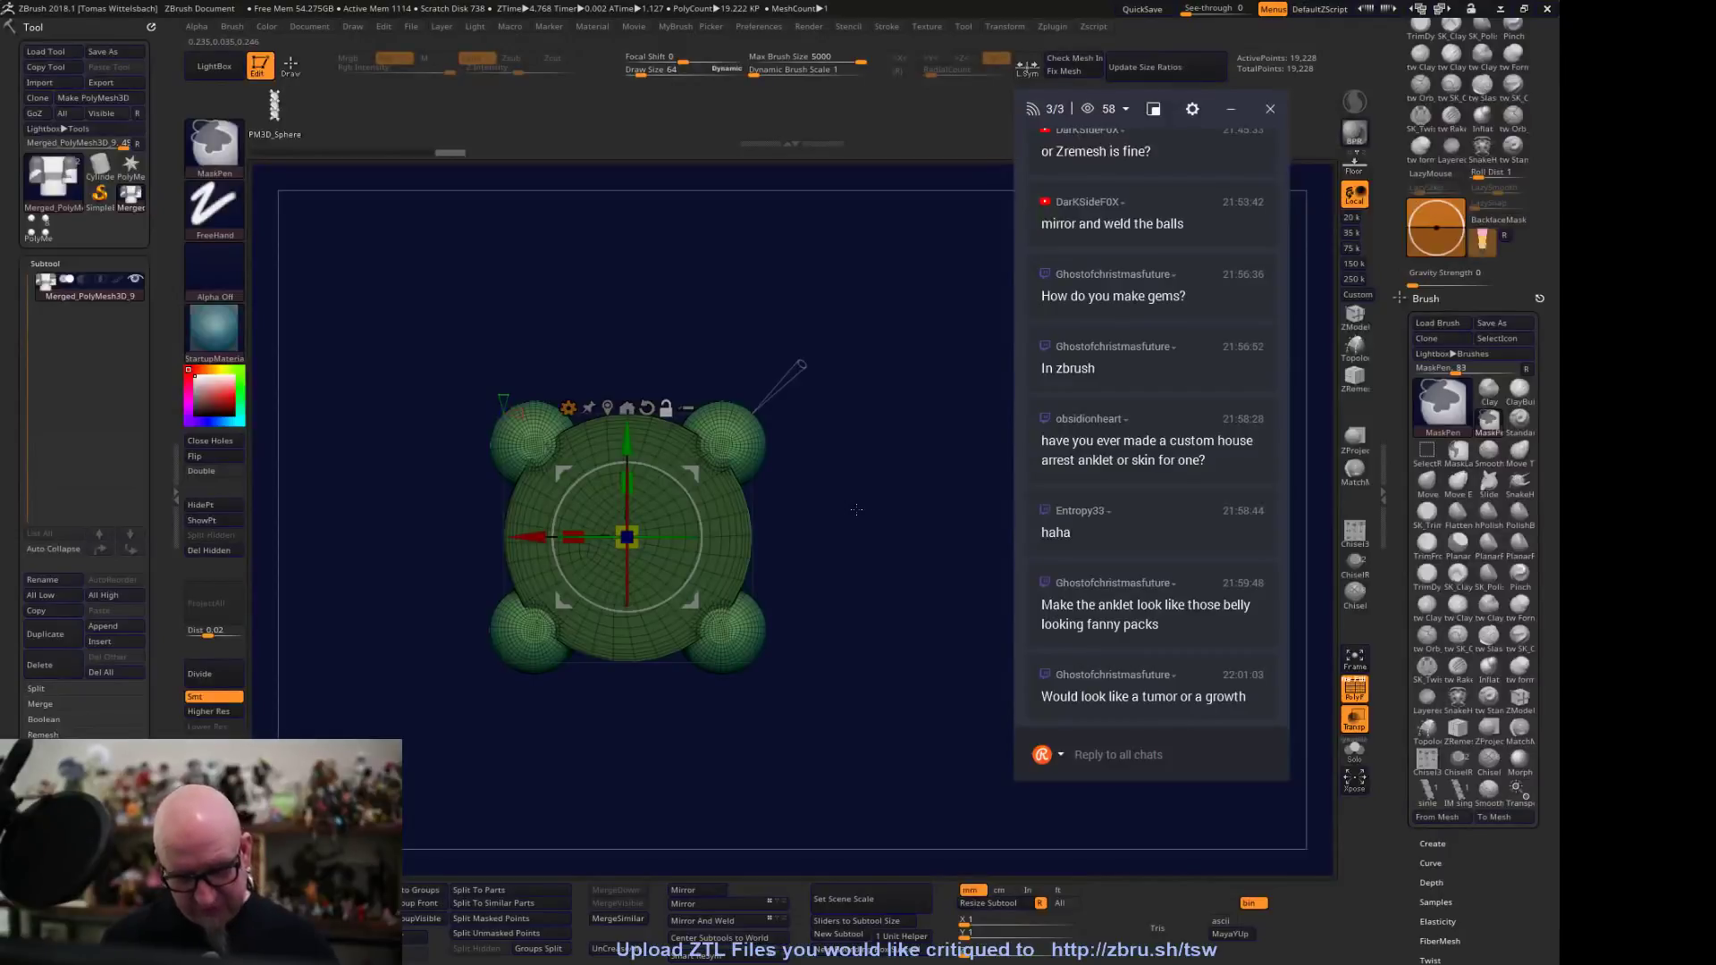
pyautogui.keyDown('ctrl'); pyautogui.click(856, 509); pyautogui.keyUp('ctrl')
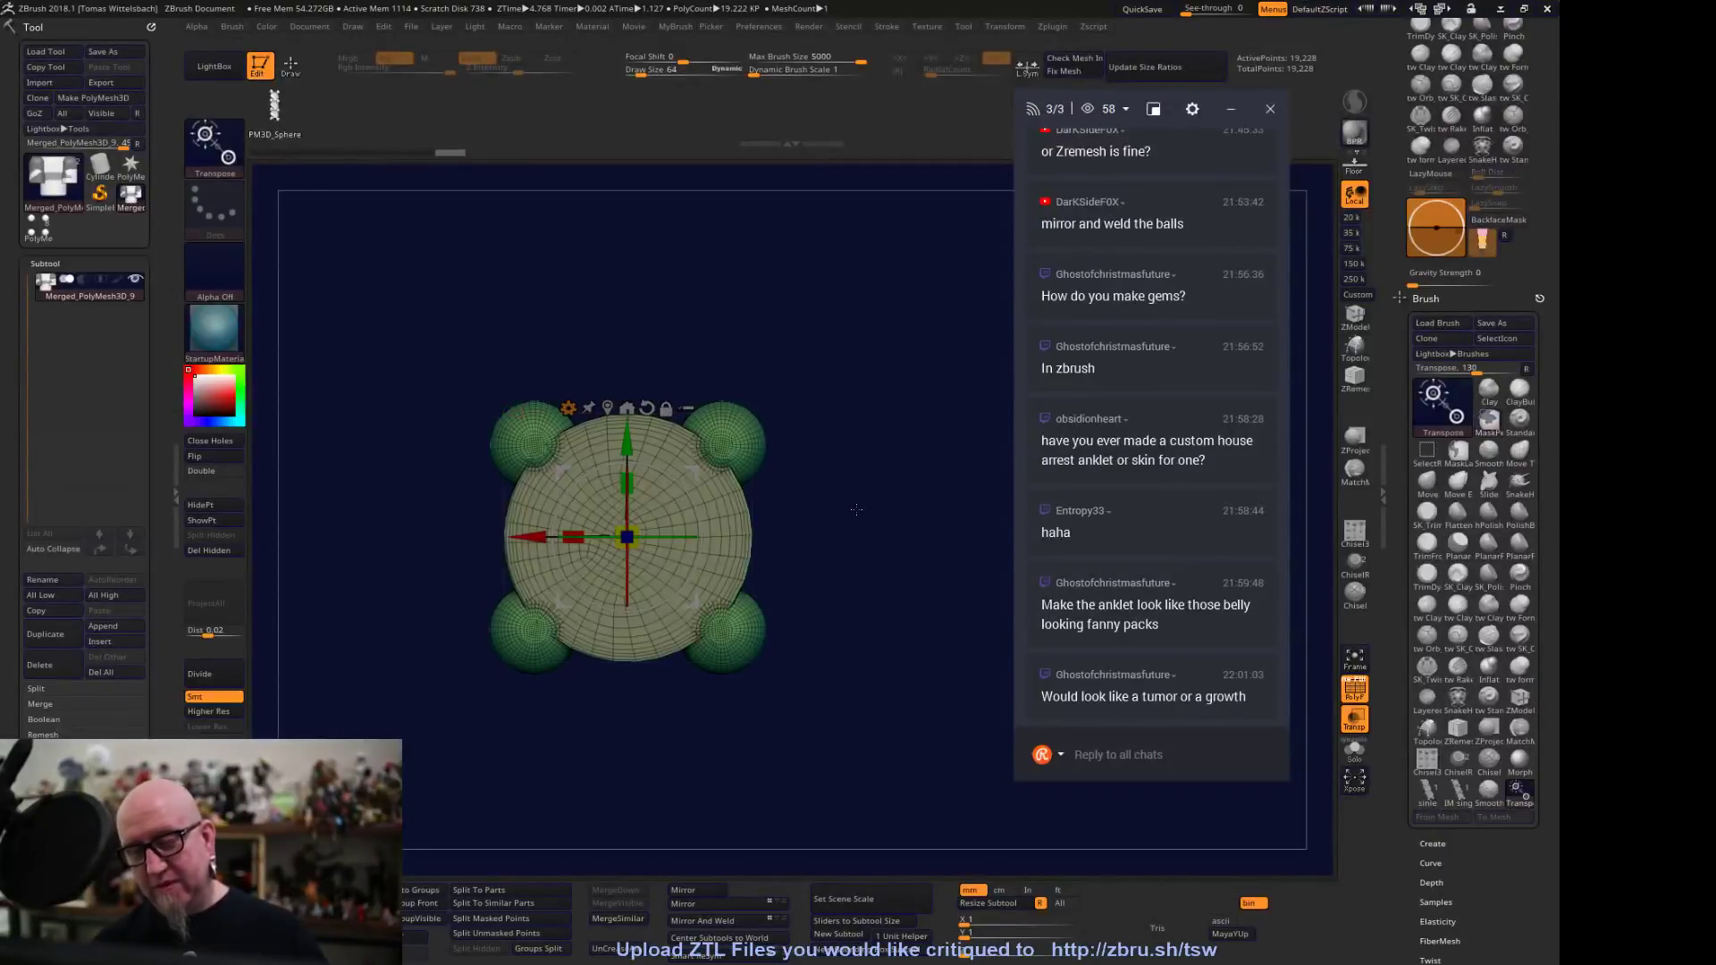
pyautogui.moveTo(856, 509); pyautogui.dragTo(900, 529)
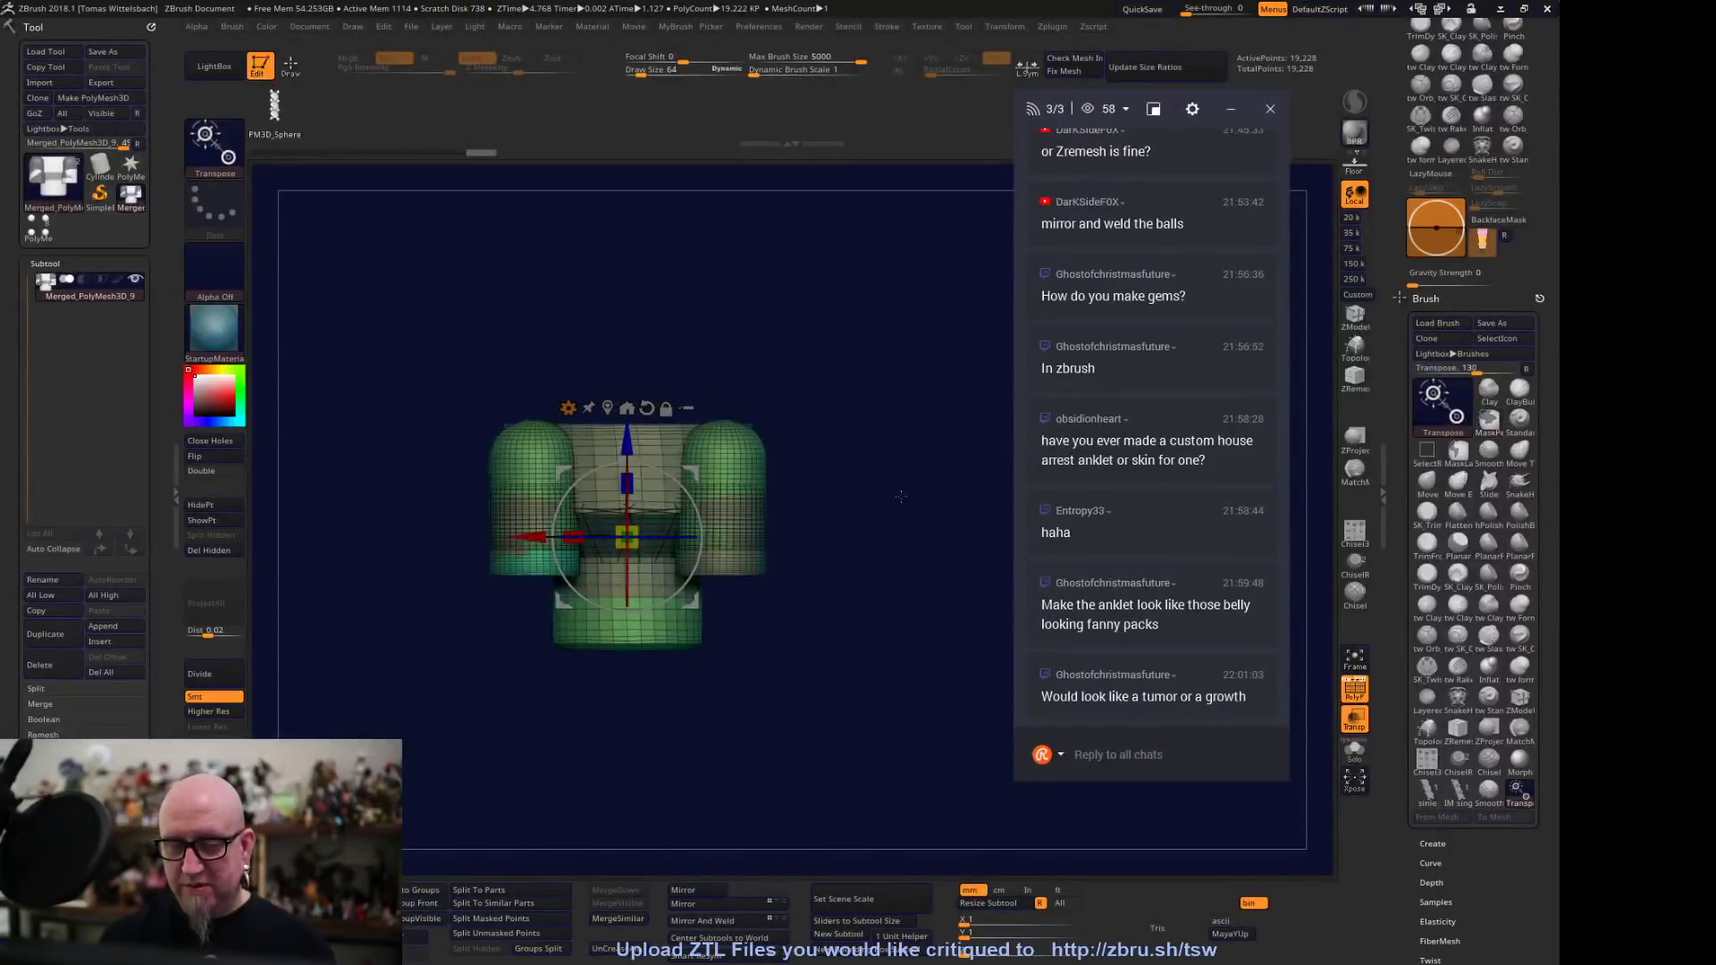
pyautogui.press('ctrl')
pyautogui.moveTo(886, 559); pyautogui.dragTo(880, 735)
pyautogui.keyDown('alt'); pyautogui.moveTo(780, 386); pyautogui.dragTo(822, 411); pyautogui.keyUp('alt')
pyautogui.keyDown('ctrl'); pyautogui.moveTo(668, 463); pyautogui.dragTo(688, 207); pyautogui.keyUp('ctrl')
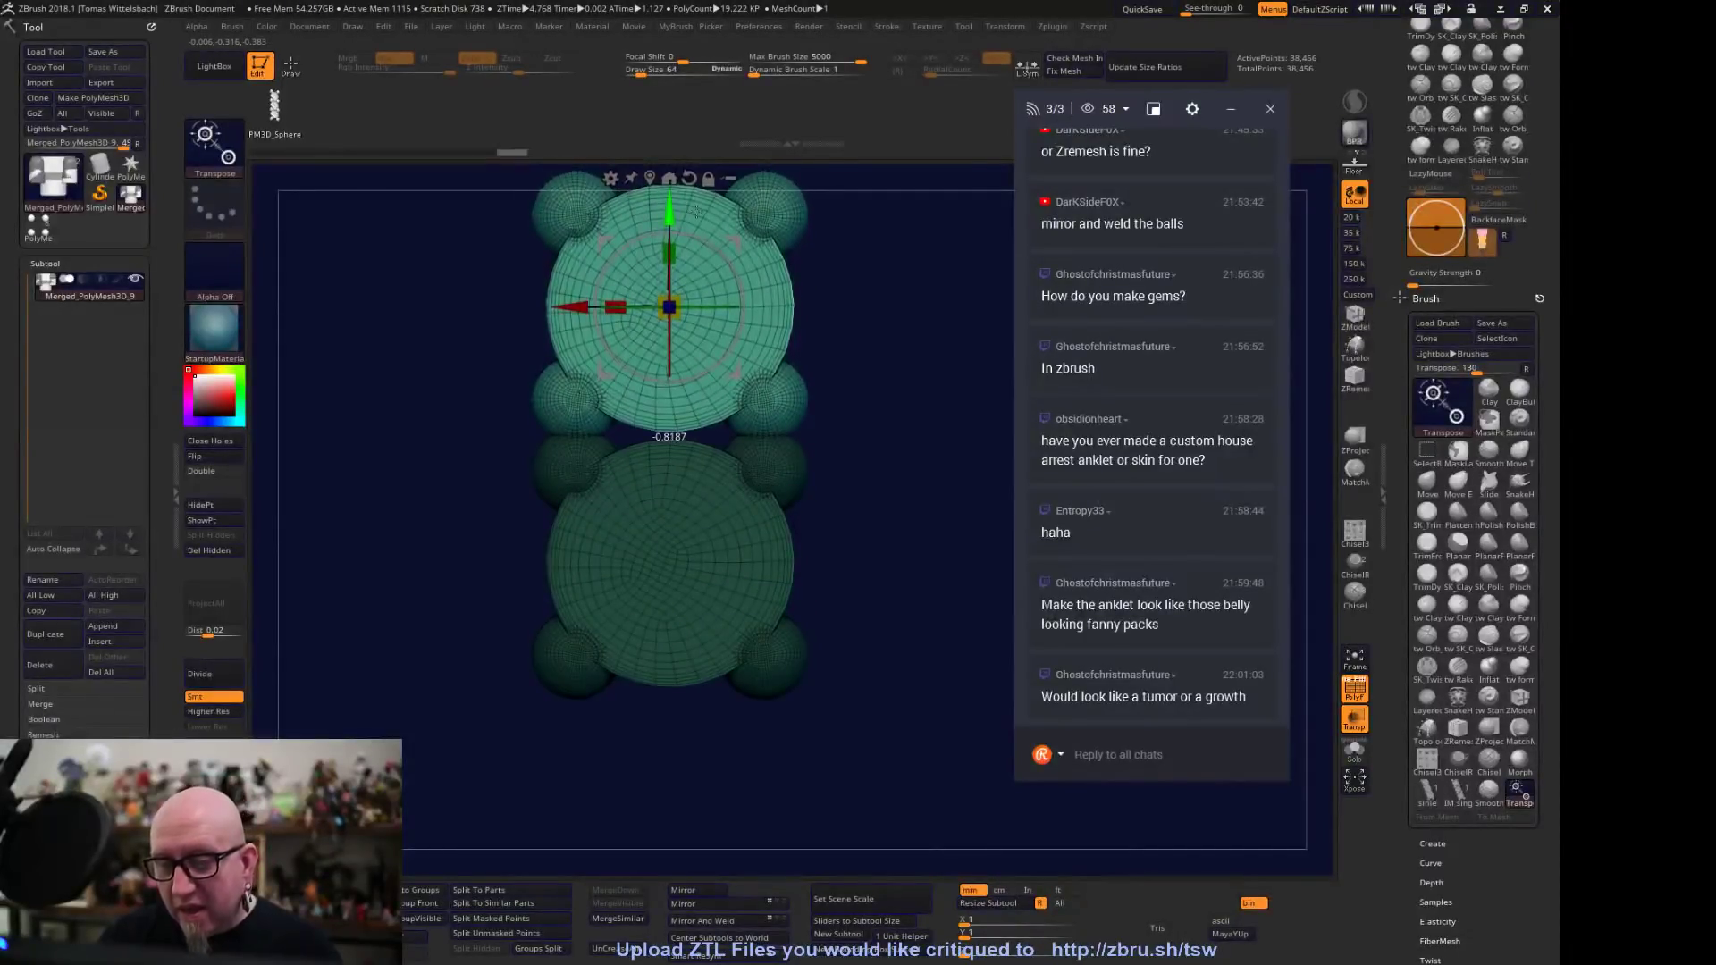
pyautogui.keyDown('ctrl'); pyautogui.moveTo(849, 234); pyautogui.dragTo(812, 479); pyautogui.keyUp('ctrl')
pyautogui.keyDown('ctrl'); pyautogui.moveTo(624, 460); pyautogui.dragTo(624, 182); pyautogui.keyUp('ctrl')
pyautogui.hotkey('ctrl', 'z')
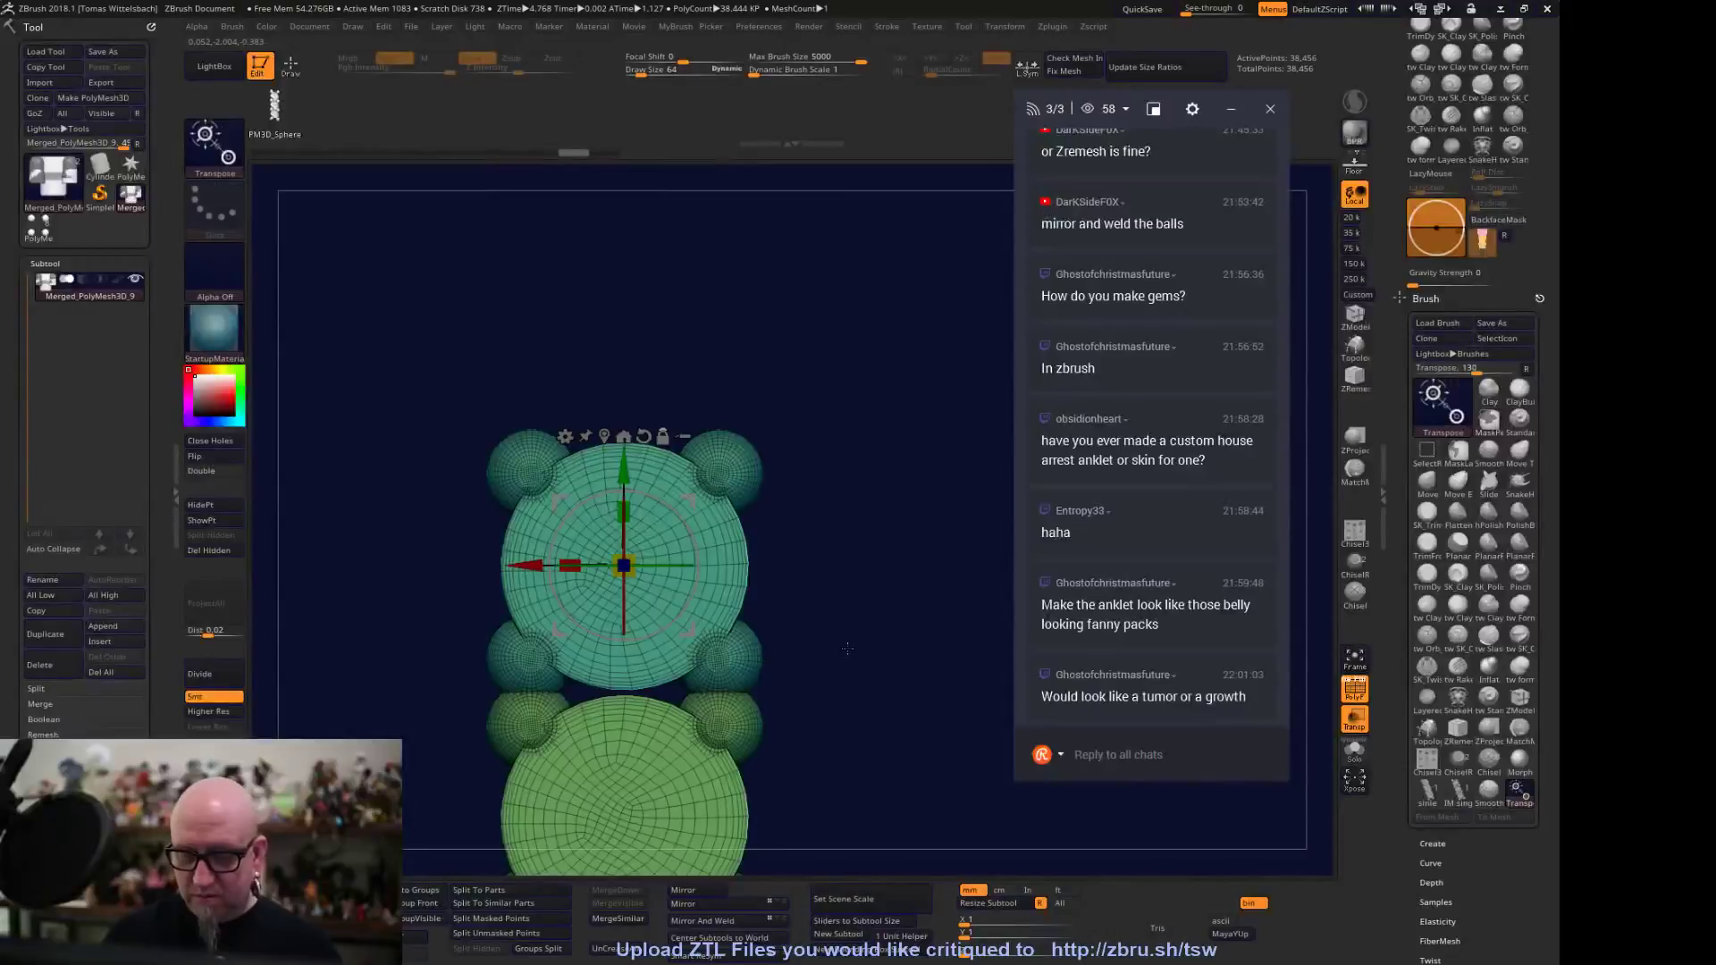
# Mask the original setting and duplicate only the upper copy end to end, forming a straight row of three settings
pyautogui.keyDown('alt'); pyautogui.moveTo(847, 653); pyautogui.dragTo(836, 511); pyautogui.keyUp('alt')
pyautogui.keyDown('ctrl'); pyautogui.click(742, 672); pyautogui.keyUp('ctrl')
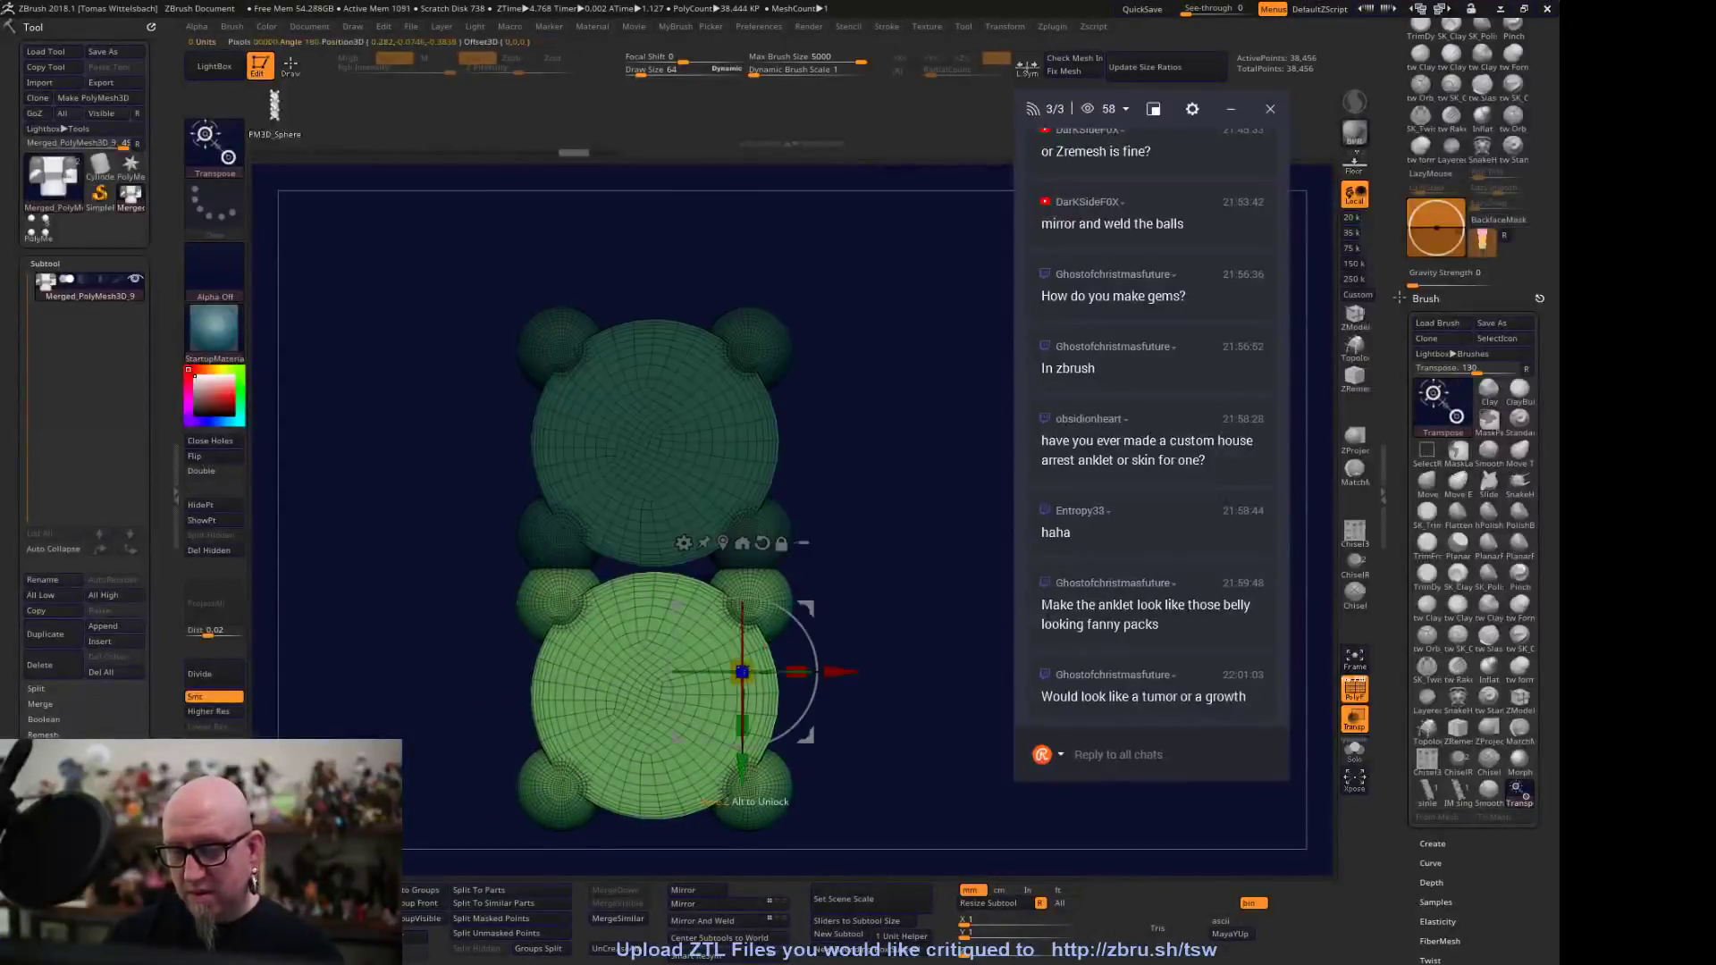
pyautogui.keyDown('ctrl'); pyautogui.click(908, 590); pyautogui.keyUp('ctrl')
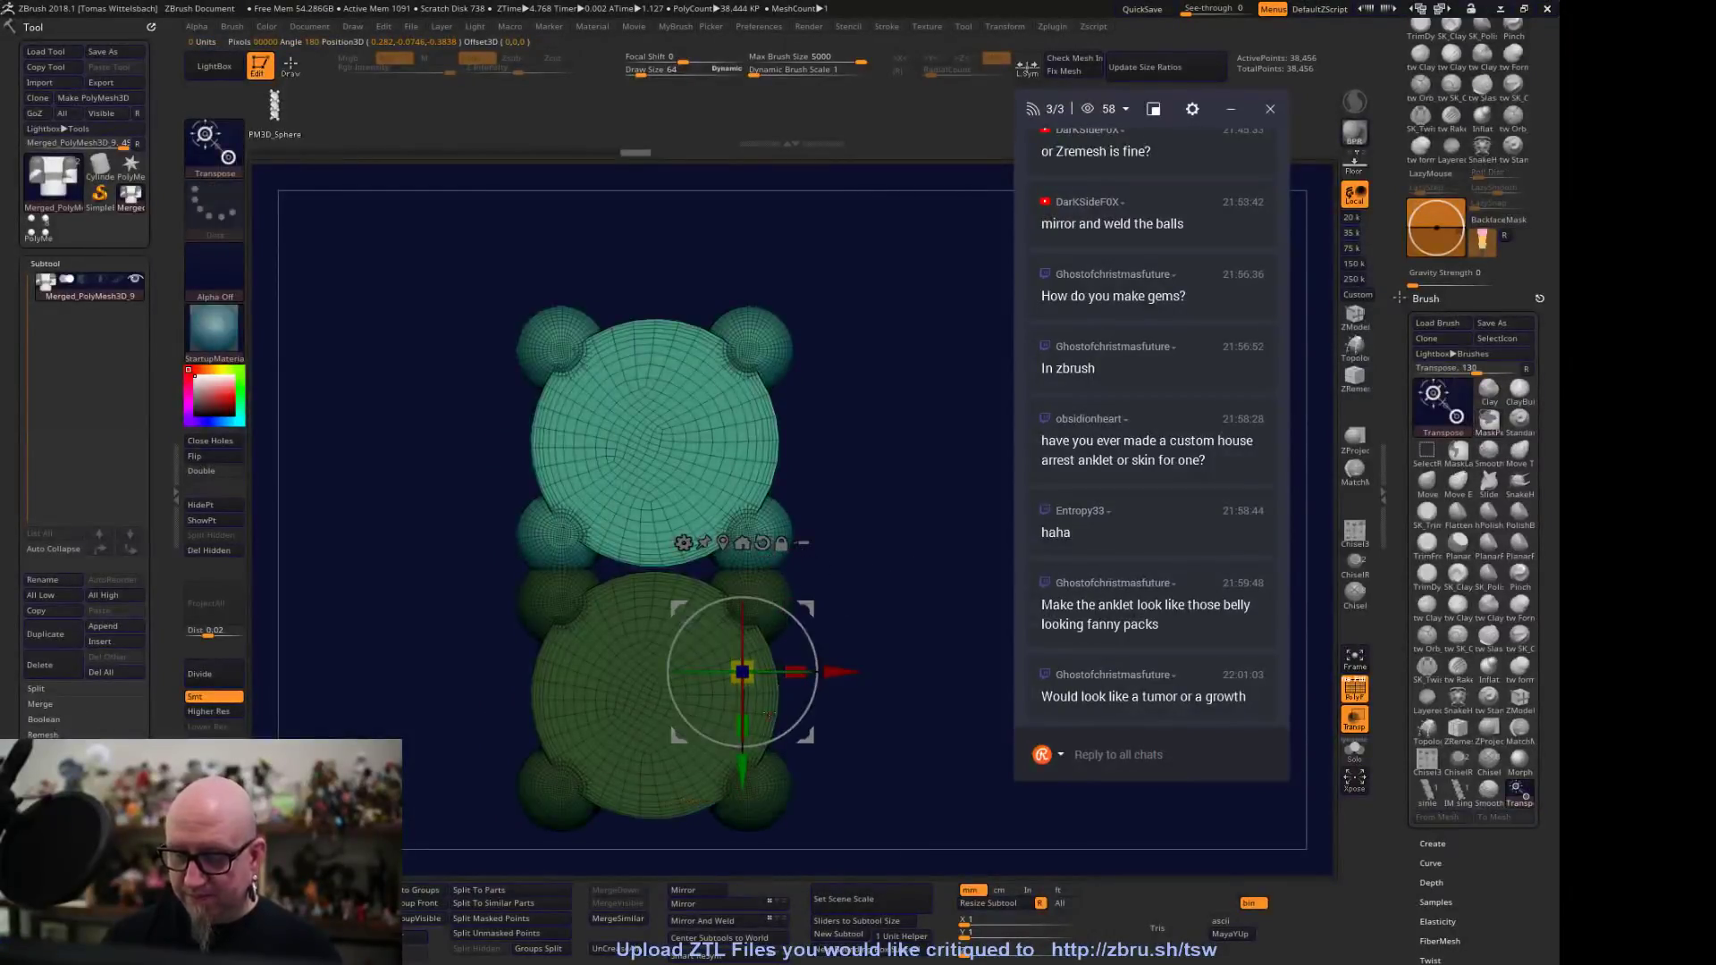
pyautogui.keyDown('ctrl'); pyautogui.moveTo(742, 768); pyautogui.dragTo(781, 517); pyautogui.keyUp('ctrl')
pyautogui.keyDown('alt'); pyautogui.moveTo(924, 589); pyautogui.dragTo(894, 838); pyautogui.keyUp('alt')
pyautogui.moveTo(895, 774); pyautogui.dragTo(854, 495)
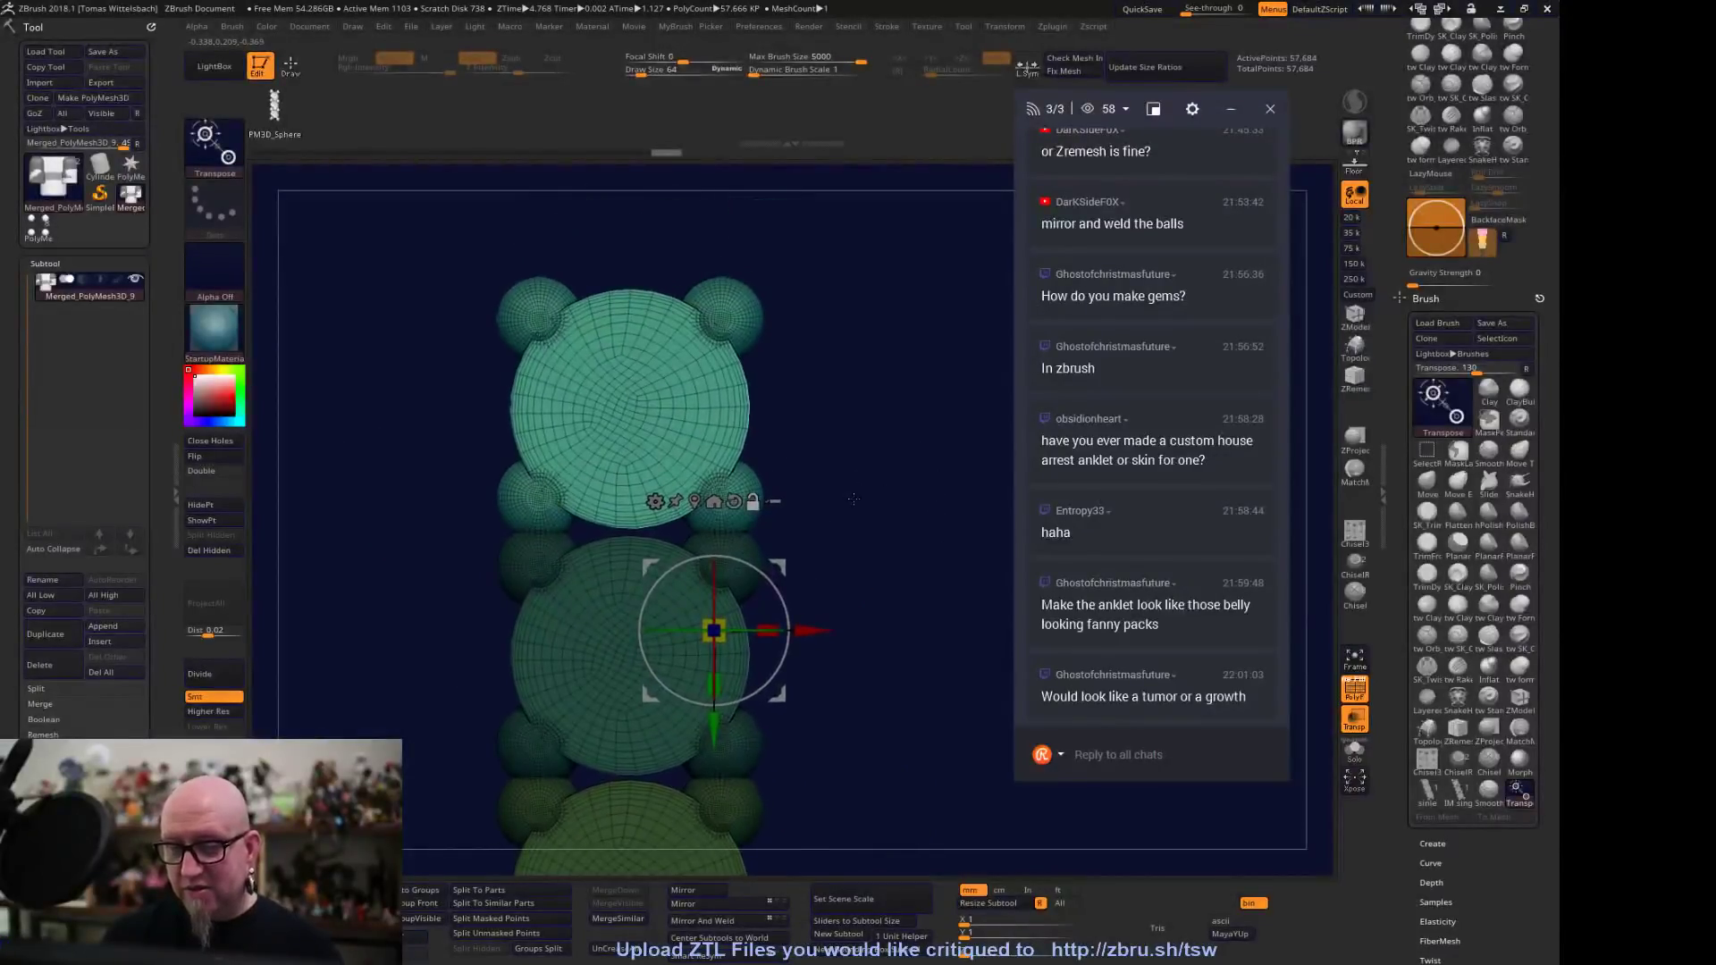
pyautogui.keyDown('alt'); pyautogui.moveTo(860, 645); pyautogui.dragTo(842, 573); pyautogui.keyUp('alt')
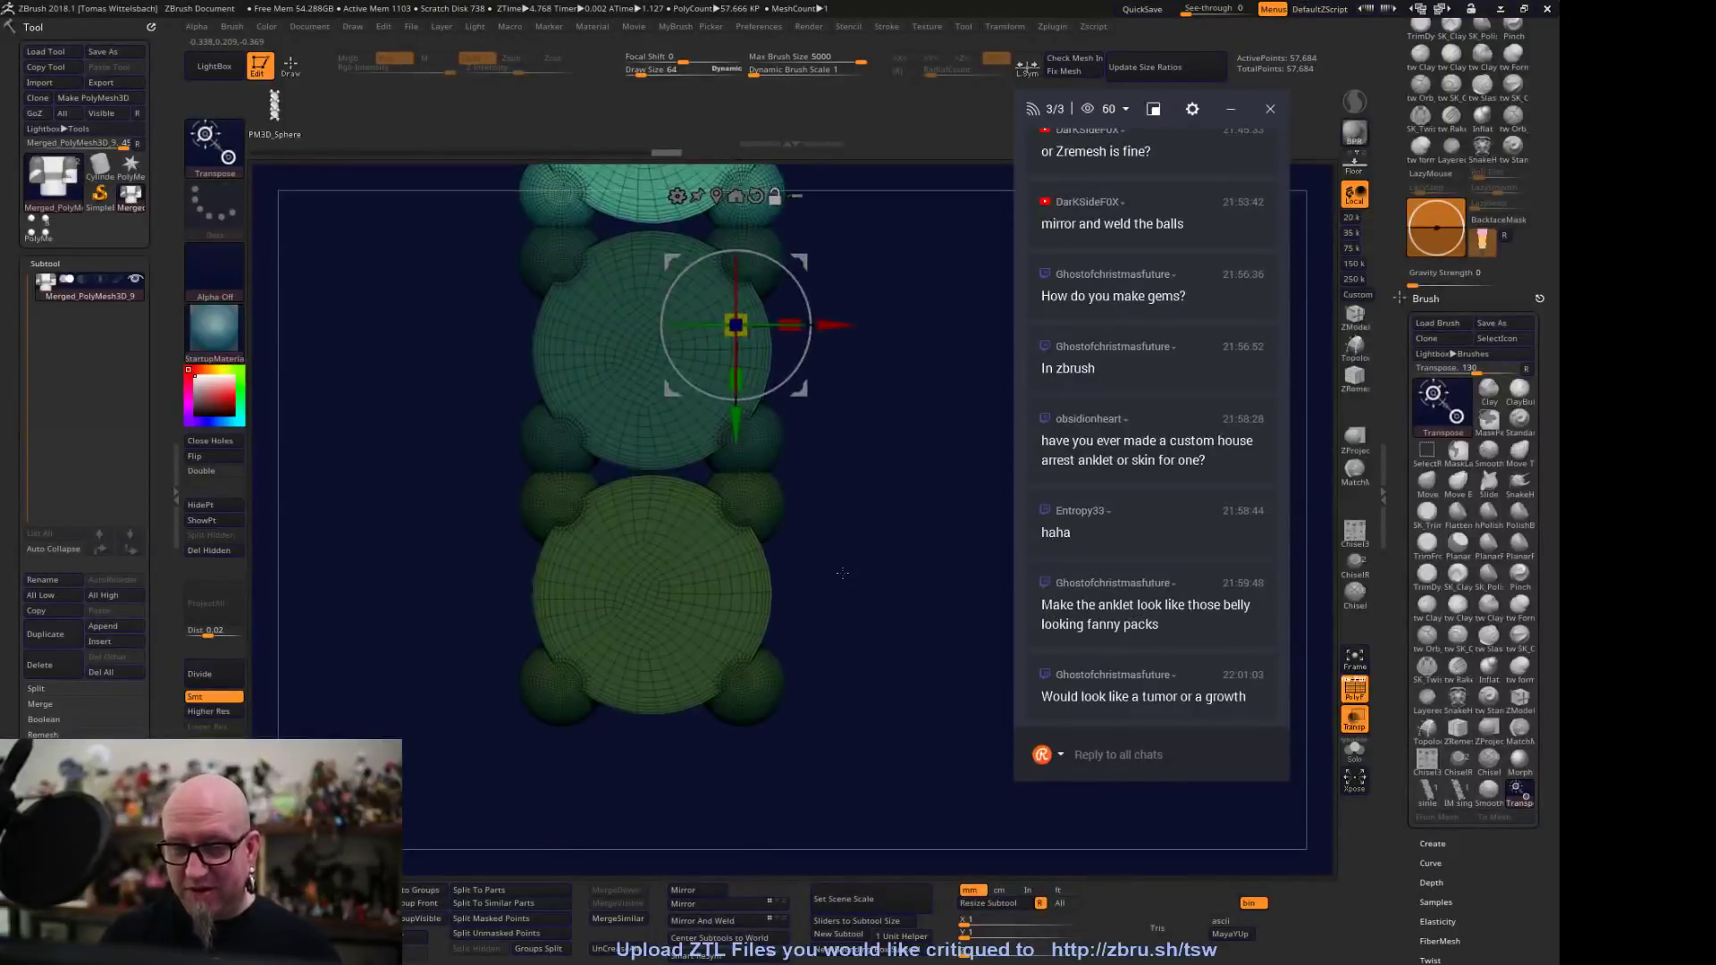
pyautogui.keyDown('alt'); pyautogui.moveTo(898, 491); pyautogui.dragTo(932, 670); pyautogui.keyUp('alt')
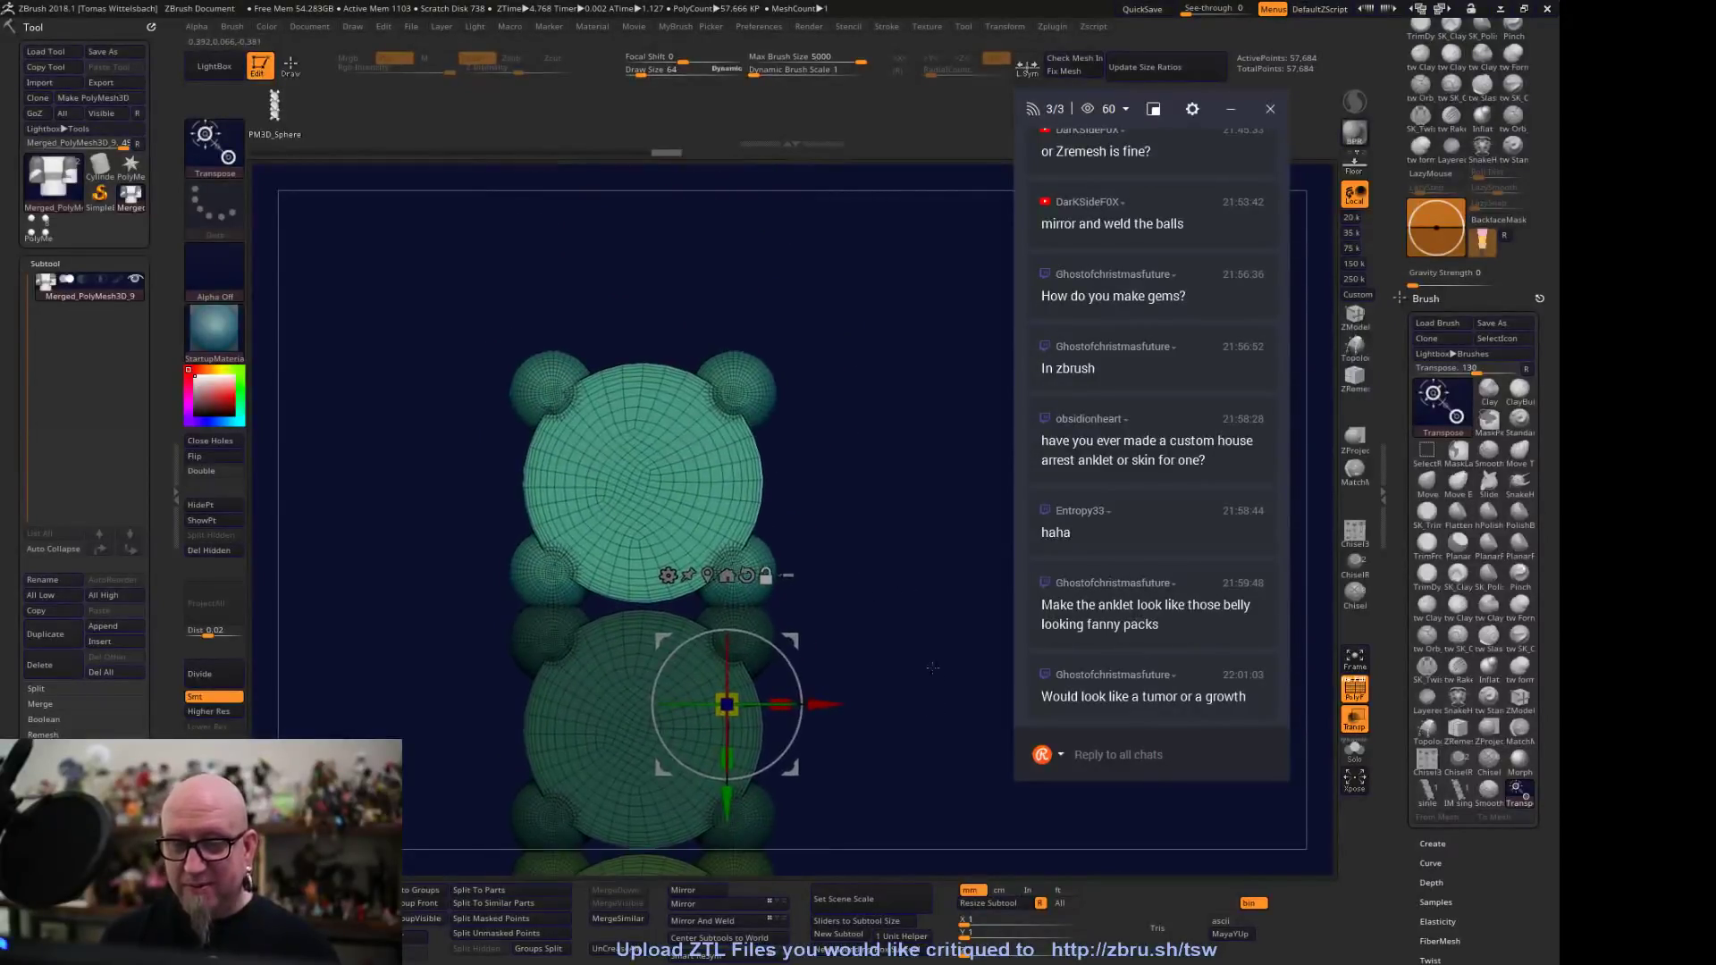
# Mask only the original setting at the end of the row and center the gizmo beside the outermost copy's prong
pyautogui.click(753, 385)
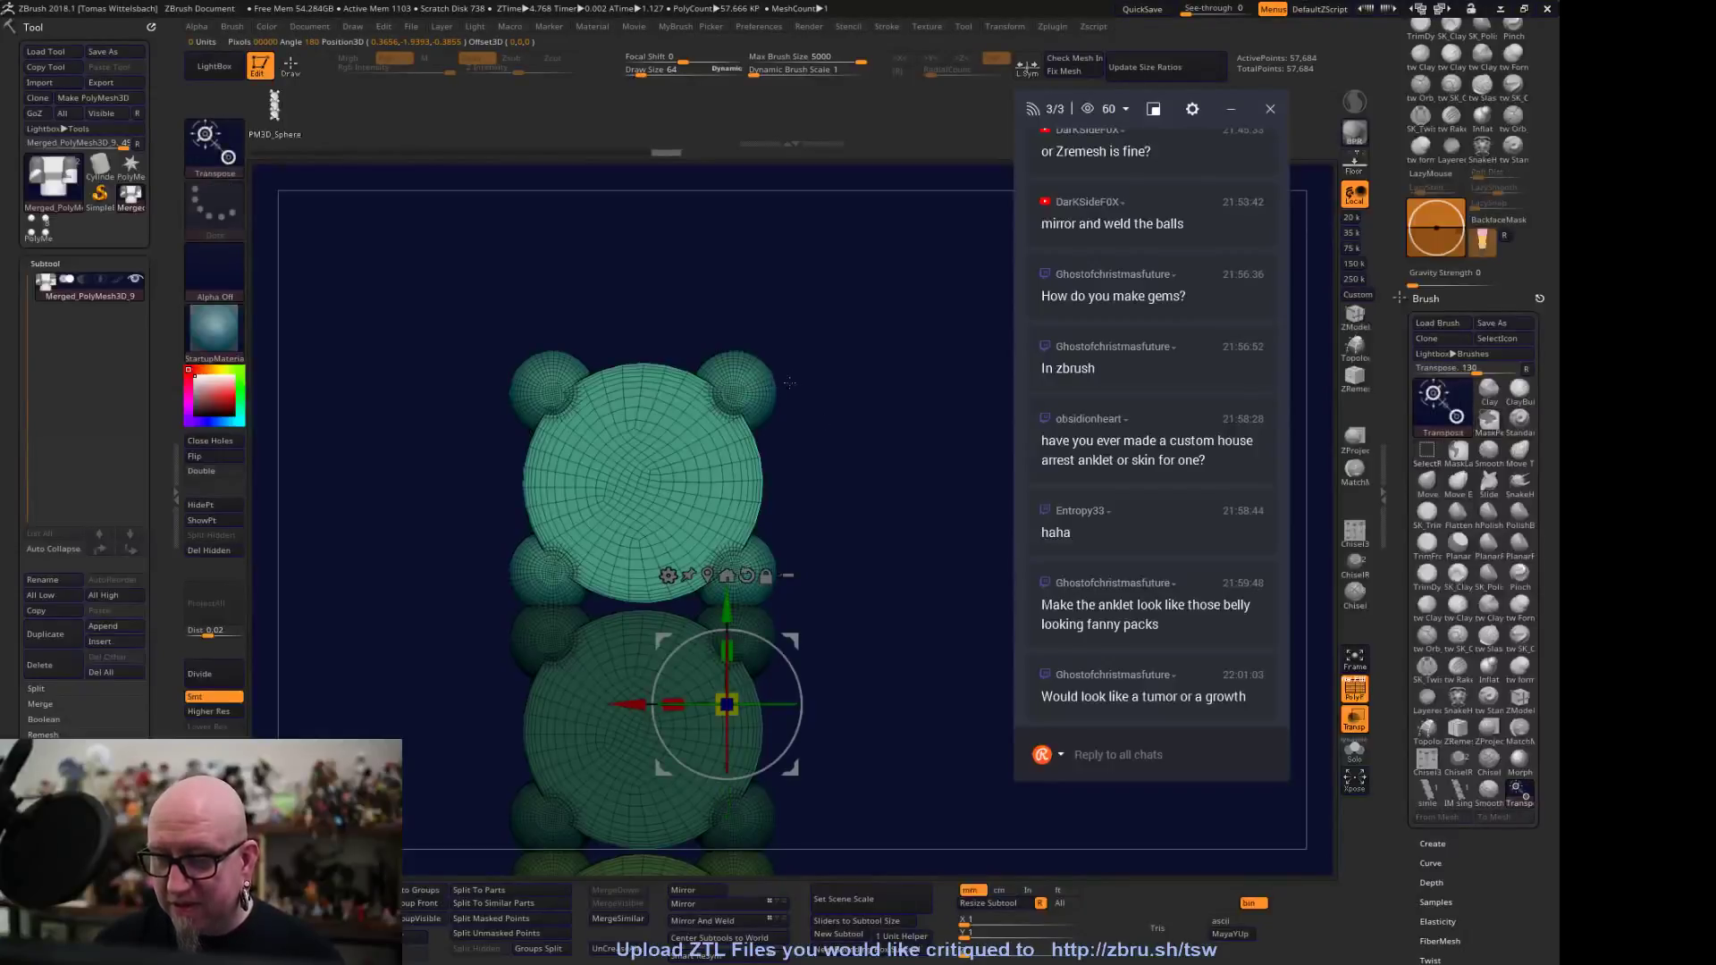
pyautogui.moveTo(852, 473)
pyautogui.mouseDown()
pyautogui.moveTo(947, 515)
pyautogui.moveTo(955, 556)
pyautogui.moveTo(831, 442)
pyautogui.moveTo(905, 475)
pyautogui.moveTo(933, 609)
pyautogui.mouseUp()
pyautogui.keyDown('ctrl'); pyautogui.click(775, 495); pyautogui.keyUp('ctrl')
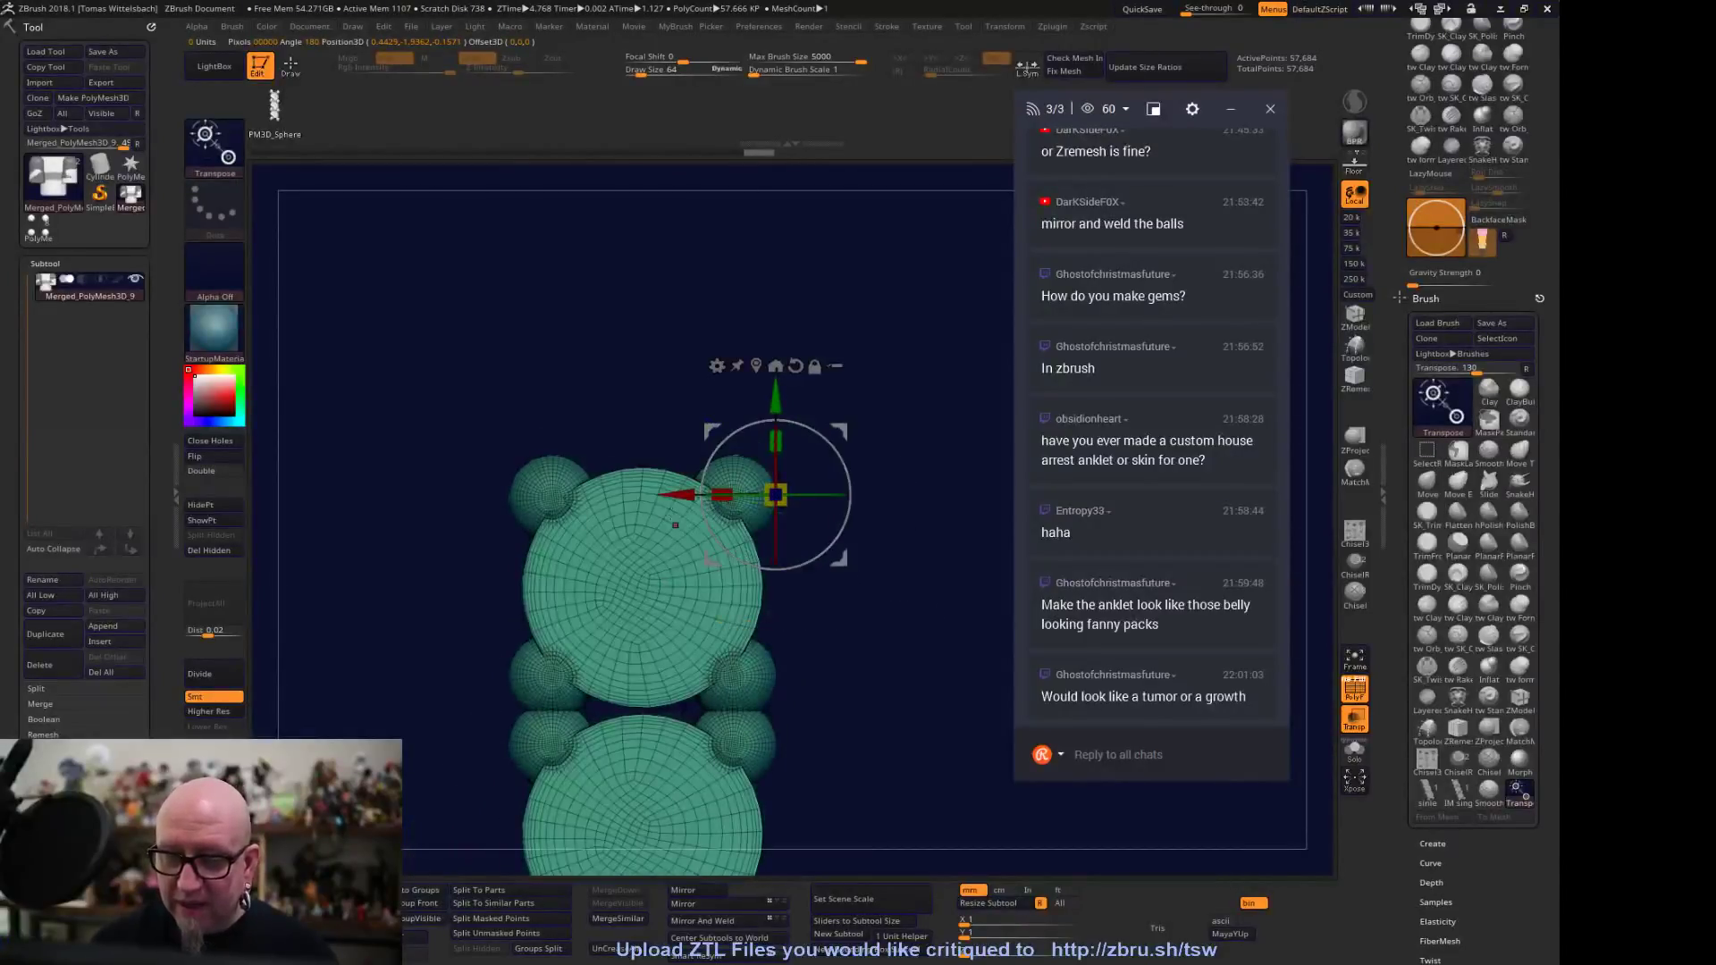
pyautogui.moveTo(686, 533); pyautogui.dragTo(742, 415)
pyautogui.moveTo(871, 645); pyautogui.dragTo(824, 570)
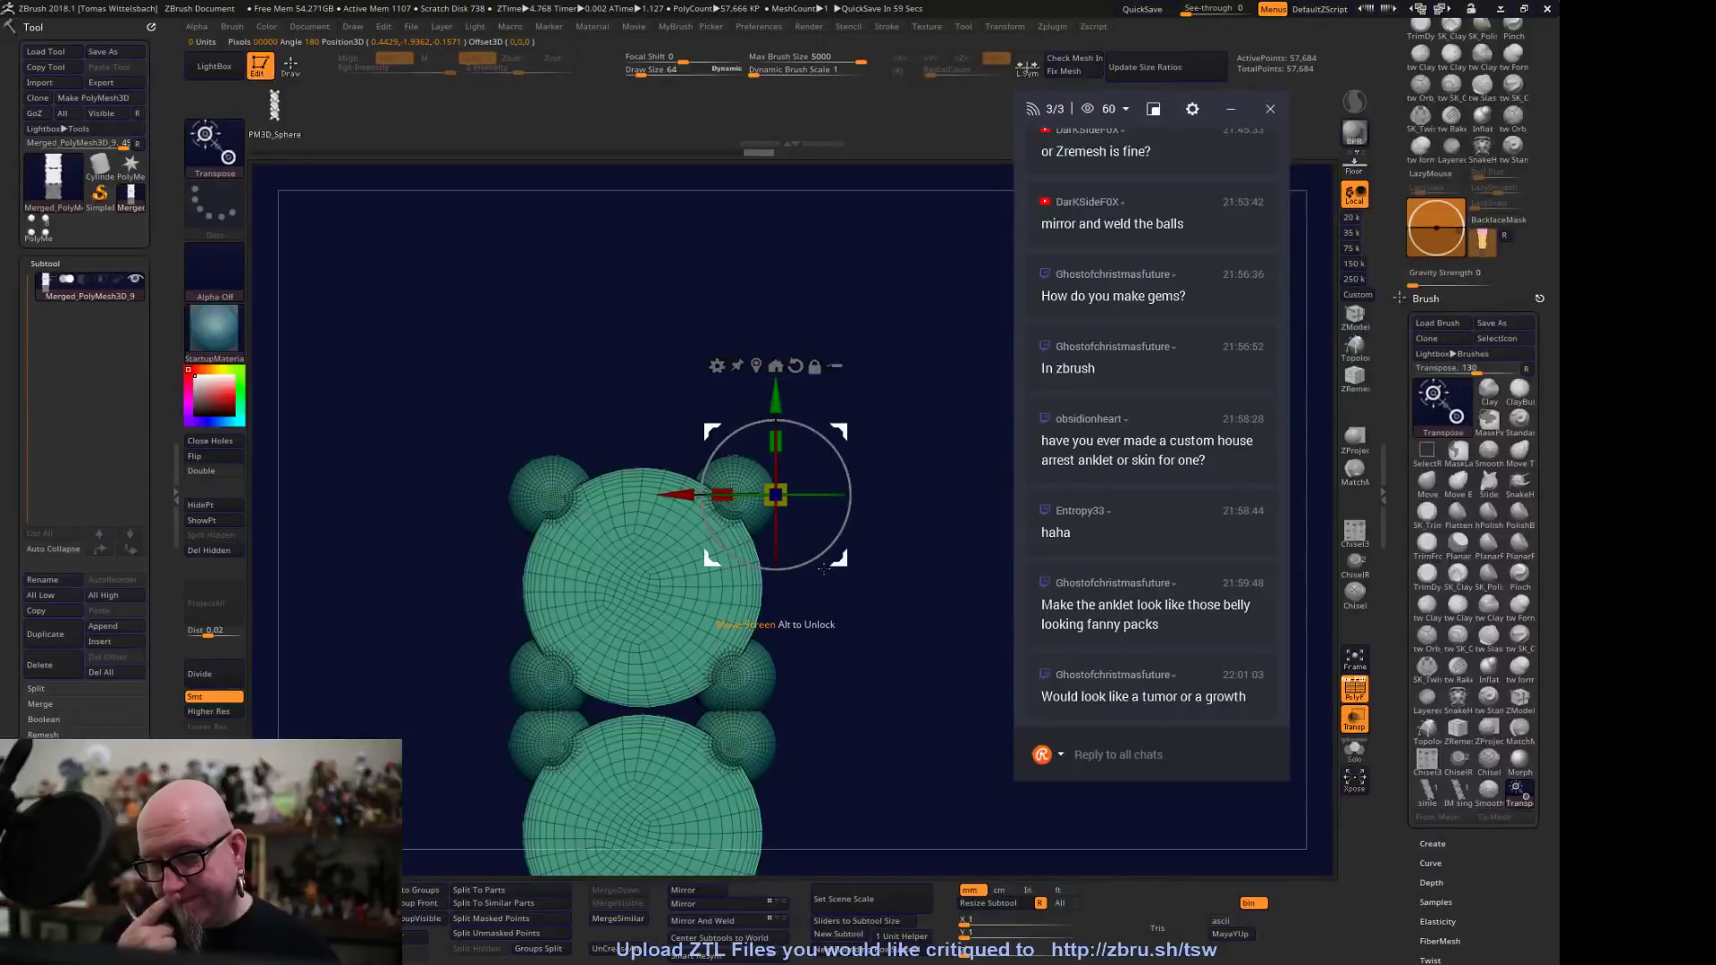
pyautogui.keyDown('alt'); pyautogui.moveTo(823, 568); pyautogui.dragTo(875, 560); pyautogui.keyUp('alt')
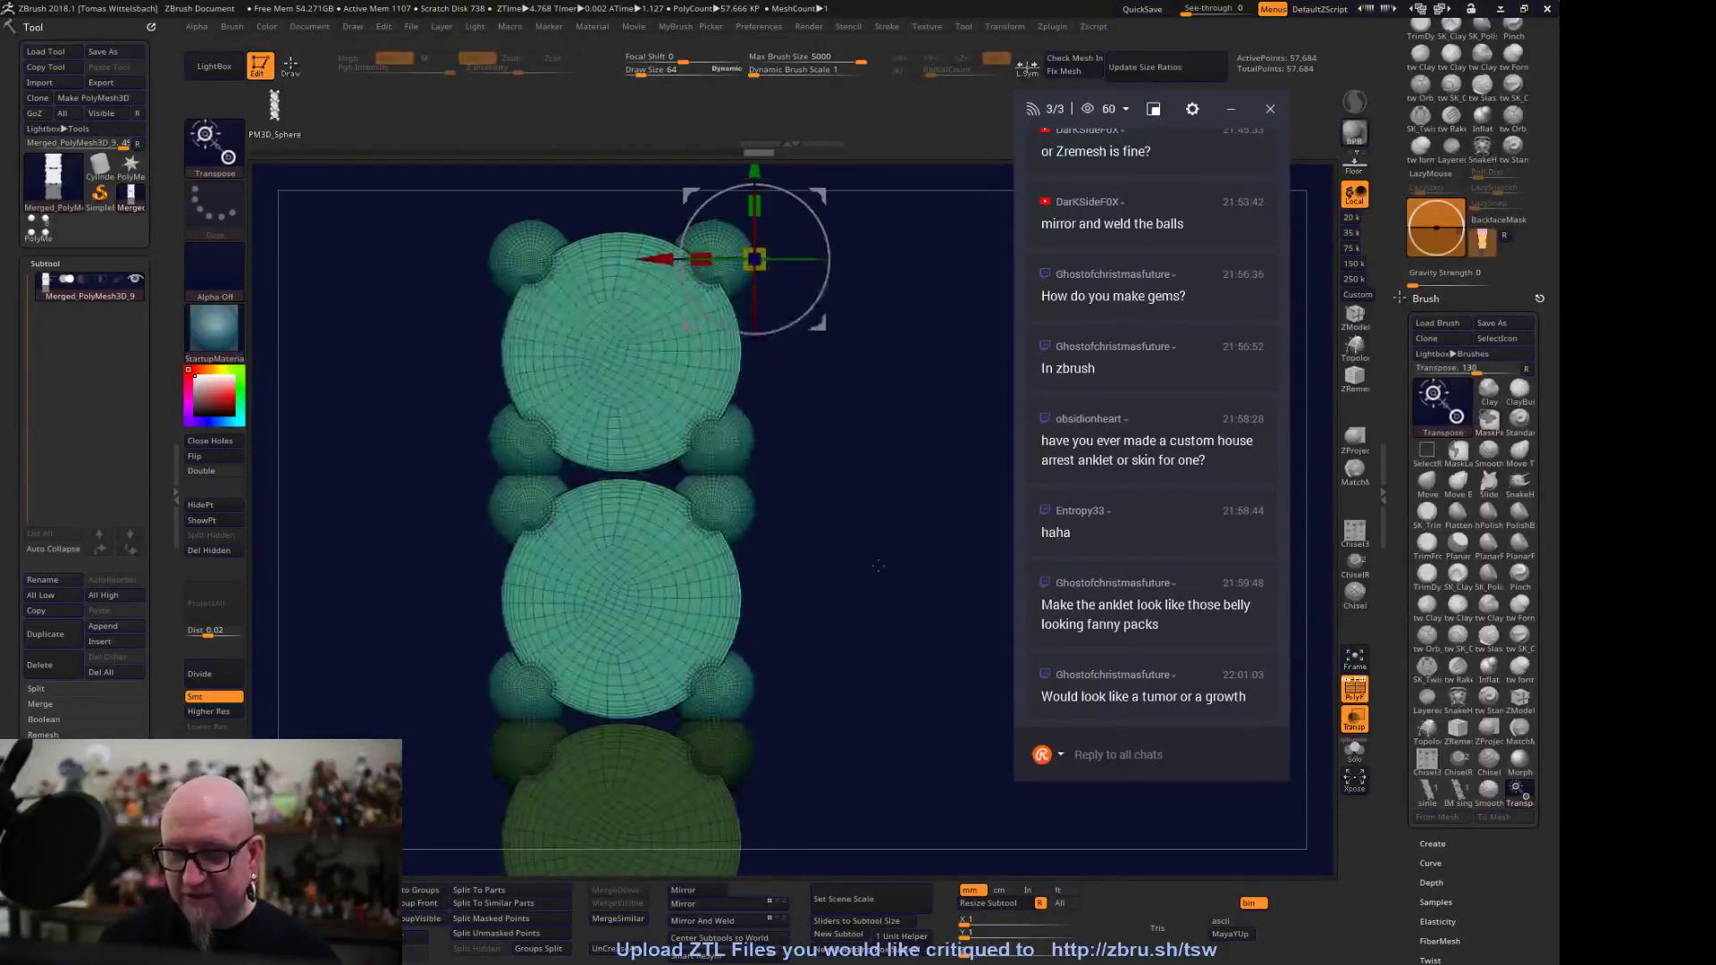
pyautogui.keyDown('alt'); pyautogui.moveTo(834, 710); pyautogui.dragTo(881, 594); pyautogui.keyUp('alt')
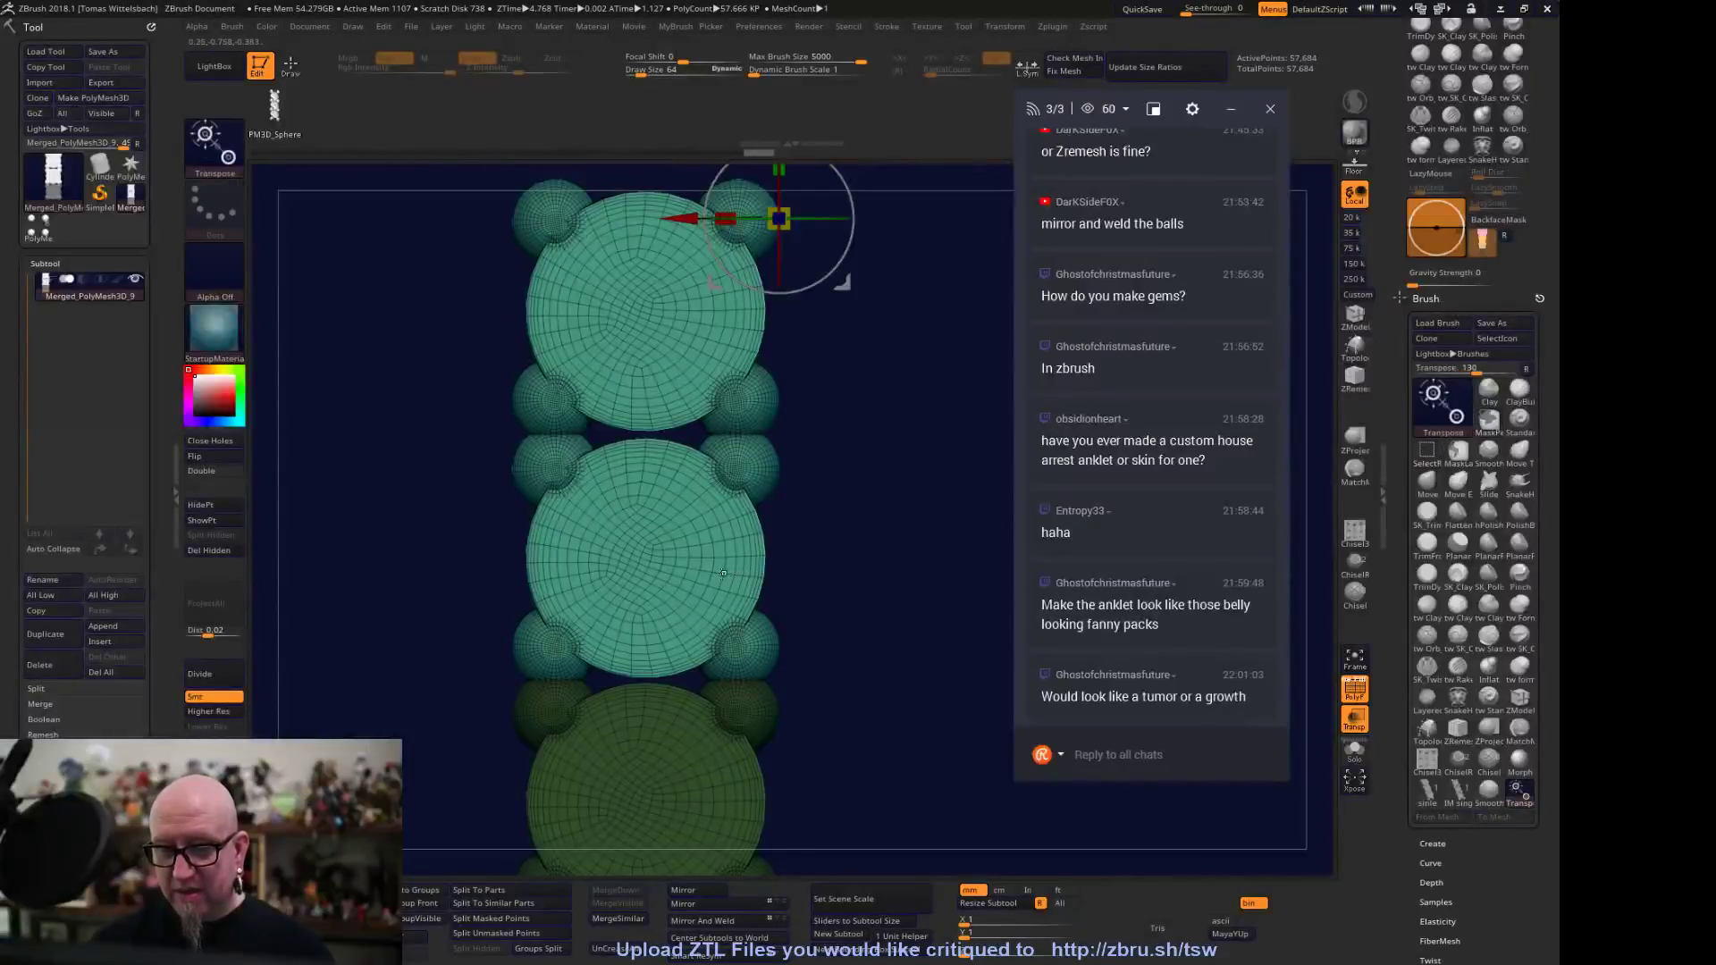
pyautogui.press('ctrl')
pyautogui.keyDown('ctrl'); pyautogui.moveTo(891, 552); pyautogui.dragTo(891, 557); pyautogui.keyUp('ctrl')
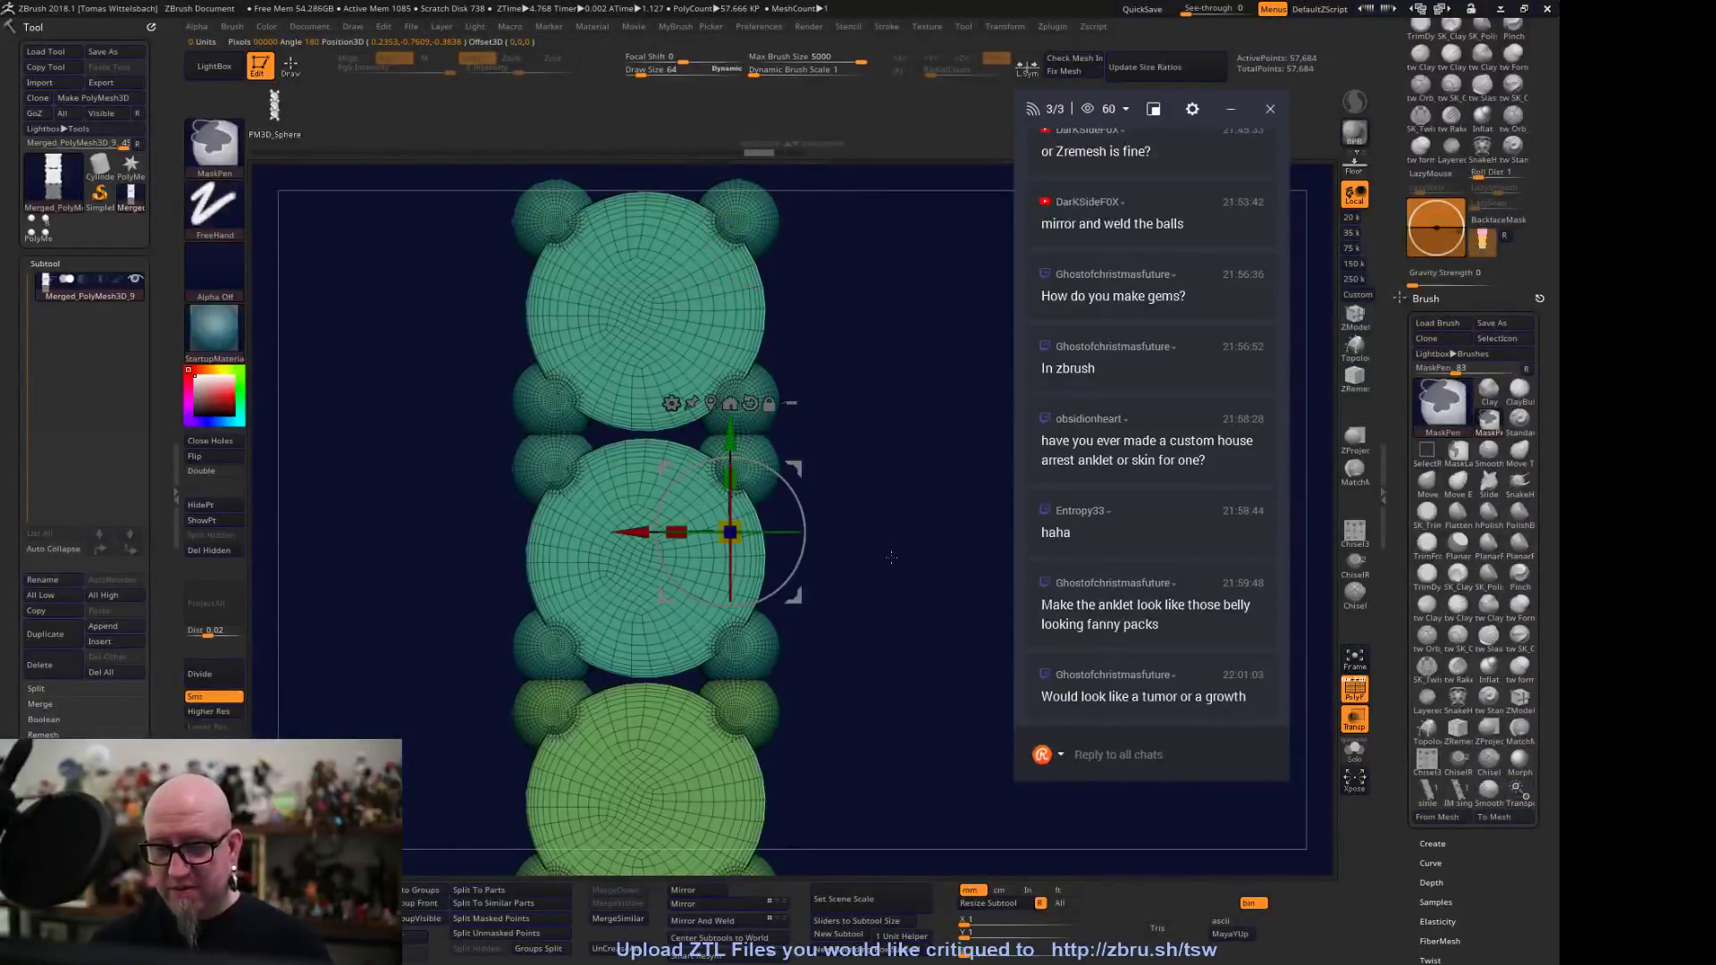
pyautogui.keyDown('ctrl'); pyautogui.click(889, 575); pyautogui.keyUp('ctrl')
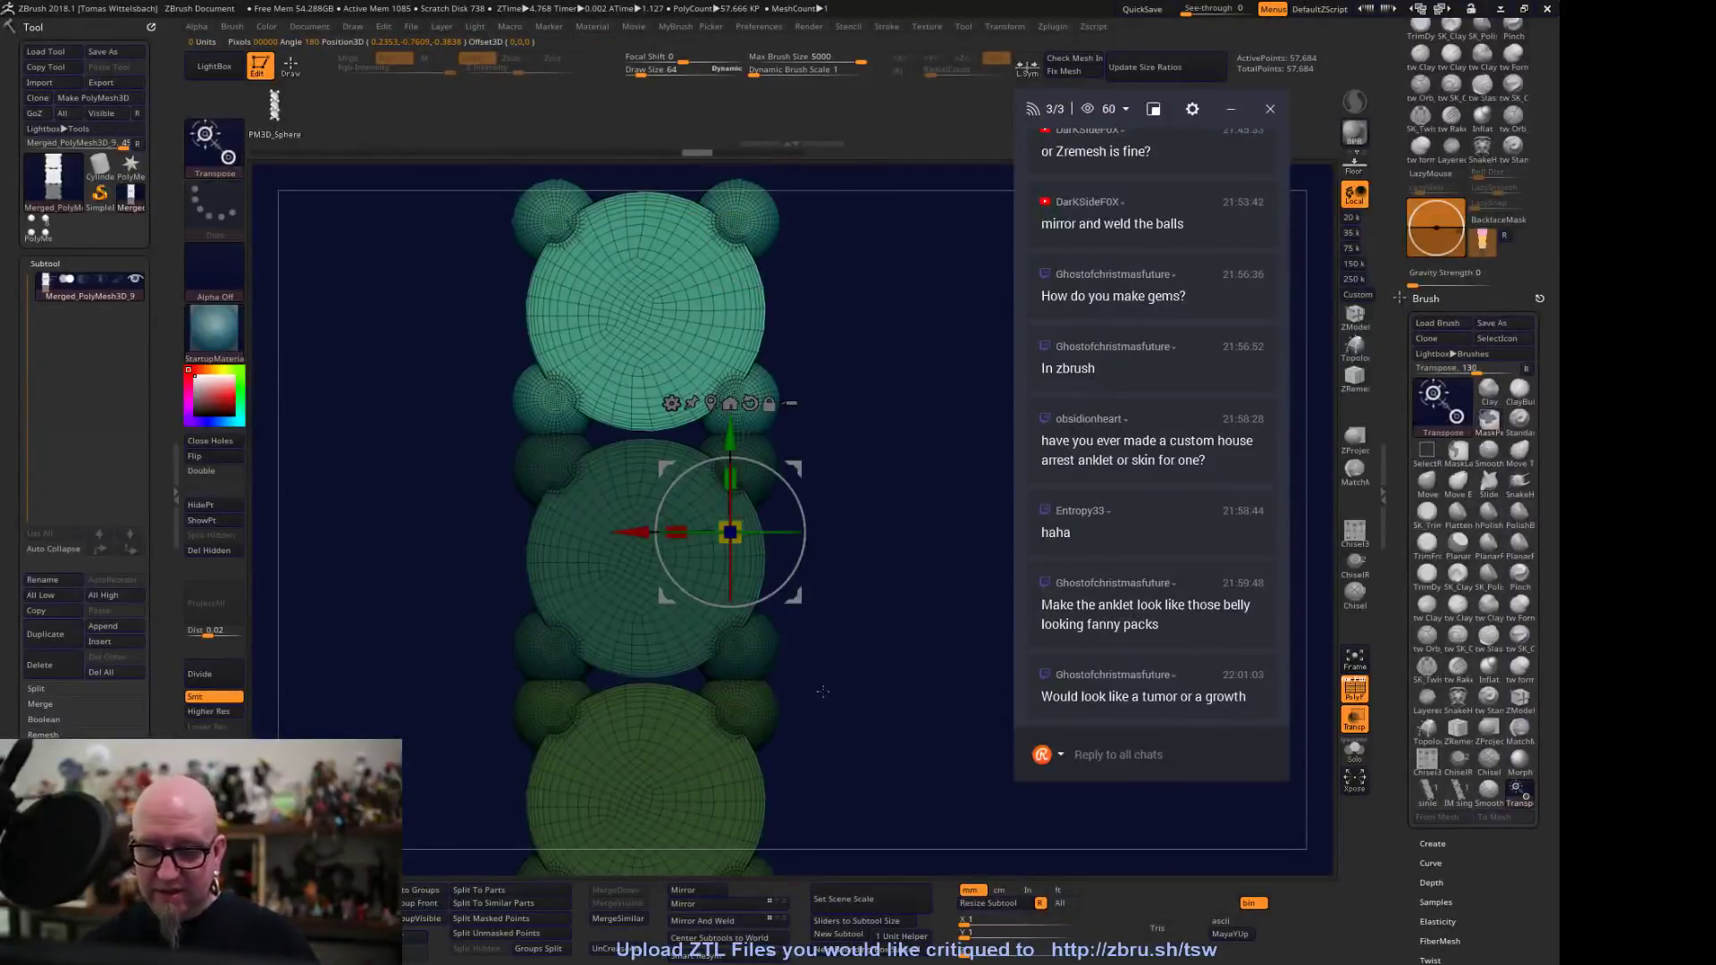
pyautogui.keyDown('ctrl'); pyautogui.click(731, 746); pyautogui.keyUp('ctrl')
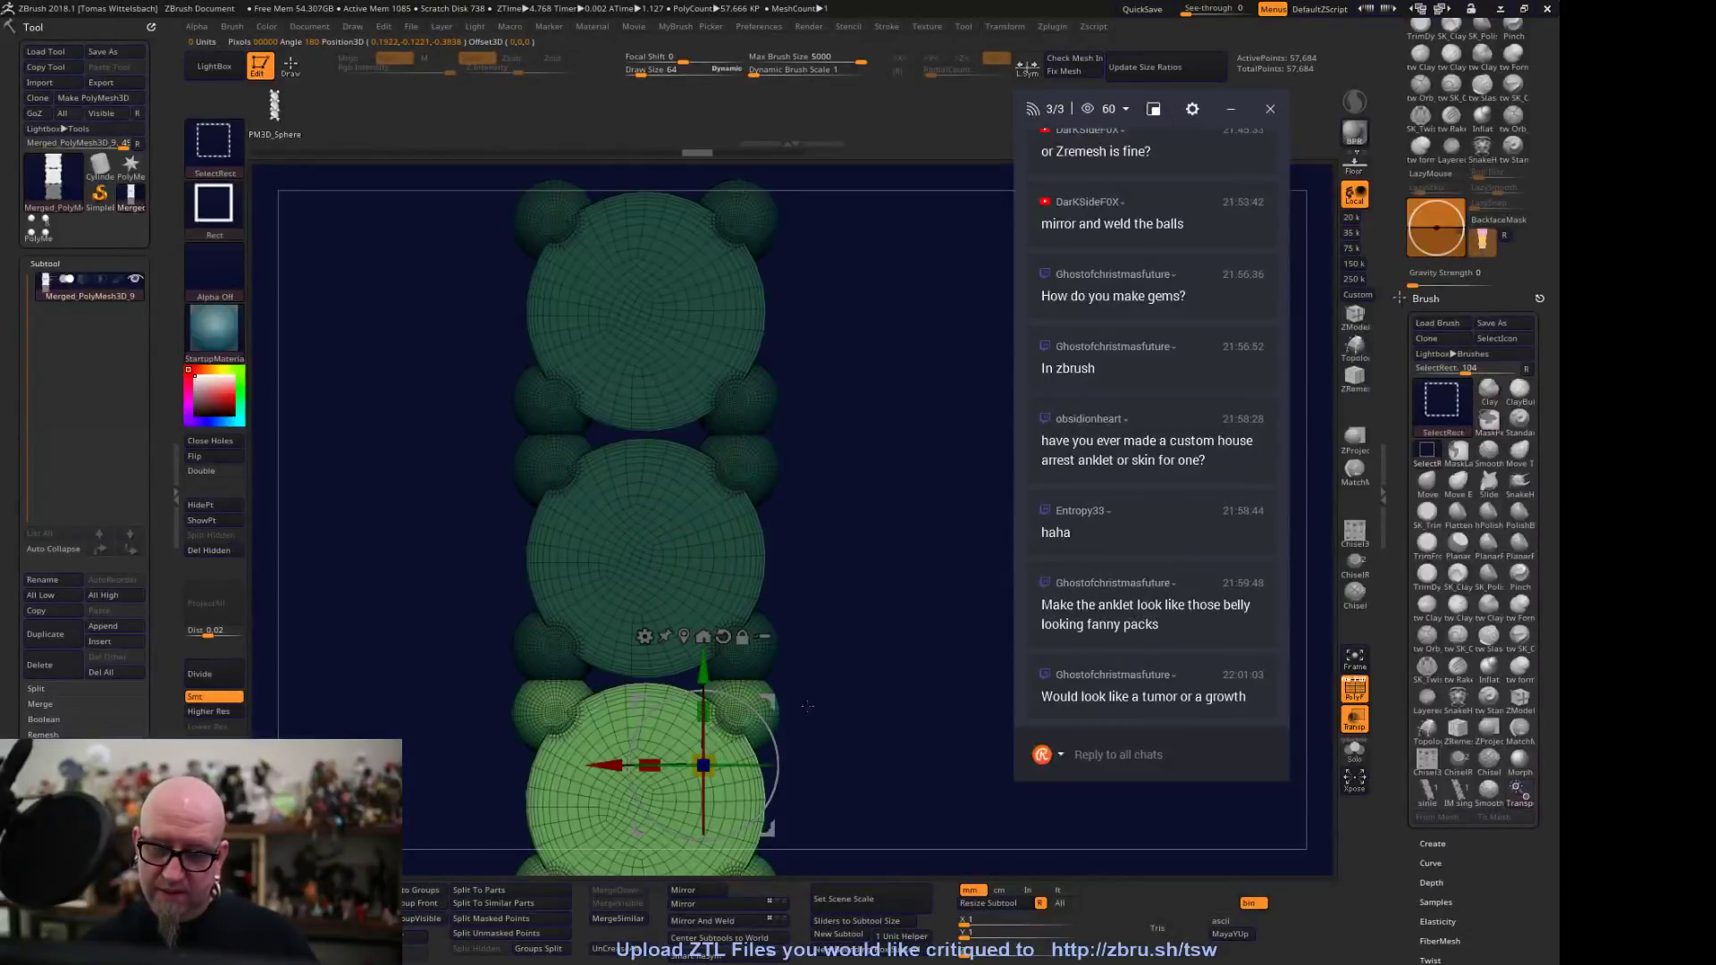
pyautogui.keyDown('ctrl'); pyautogui.click(833, 575); pyautogui.keyUp('ctrl')
pyautogui.keyDown('ctrl'); pyautogui.click(711, 754); pyautogui.keyUp('ctrl')
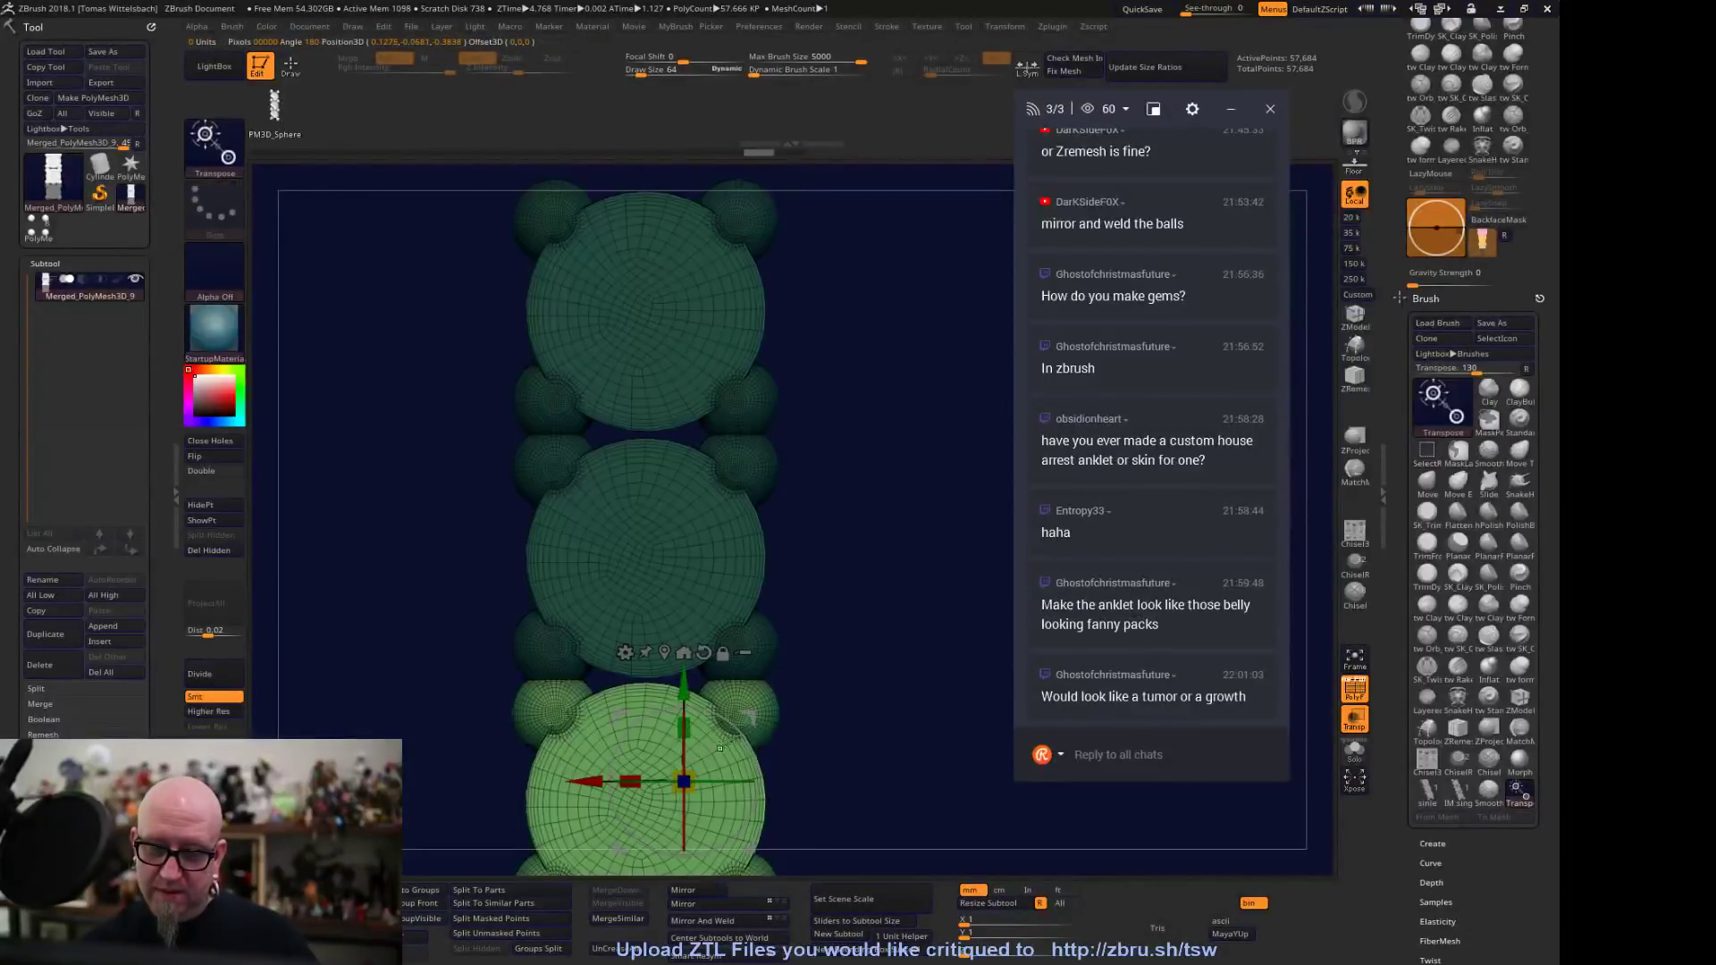
pyautogui.keyDown('ctrl'); pyautogui.click(871, 411); pyautogui.keyUp('ctrl')
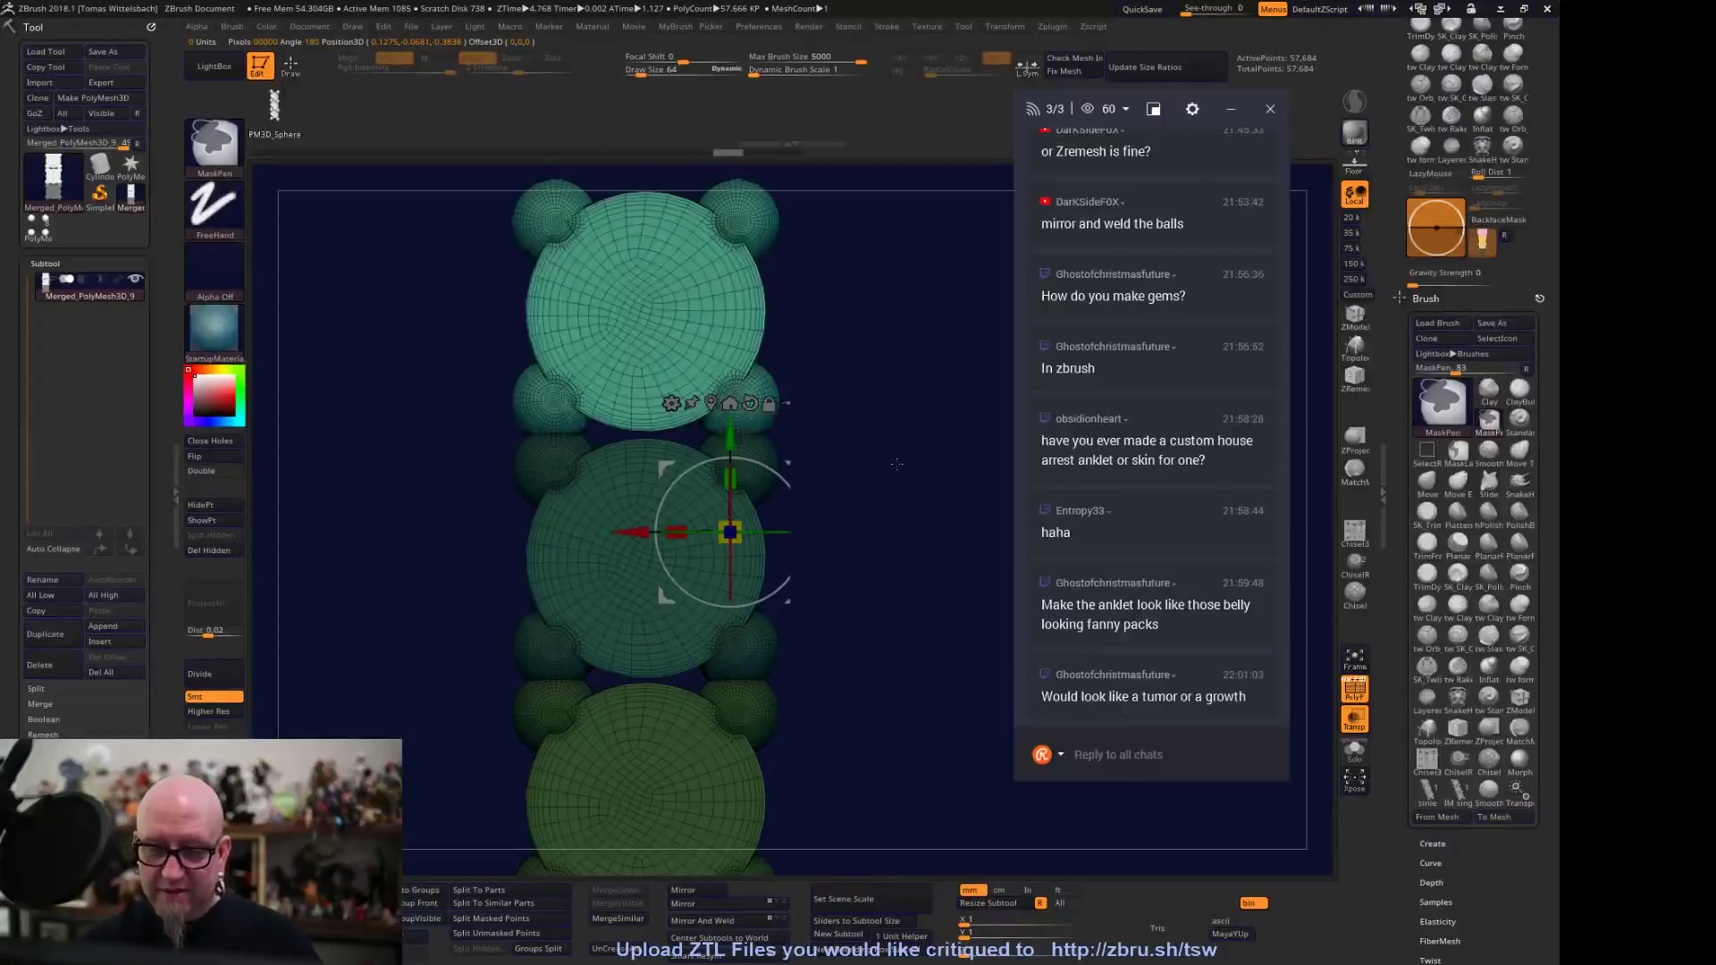
# Undo the third setting, duplicate the middle setting end to end again and clear the mask
pyautogui.hotkey('ctrl', 'z')
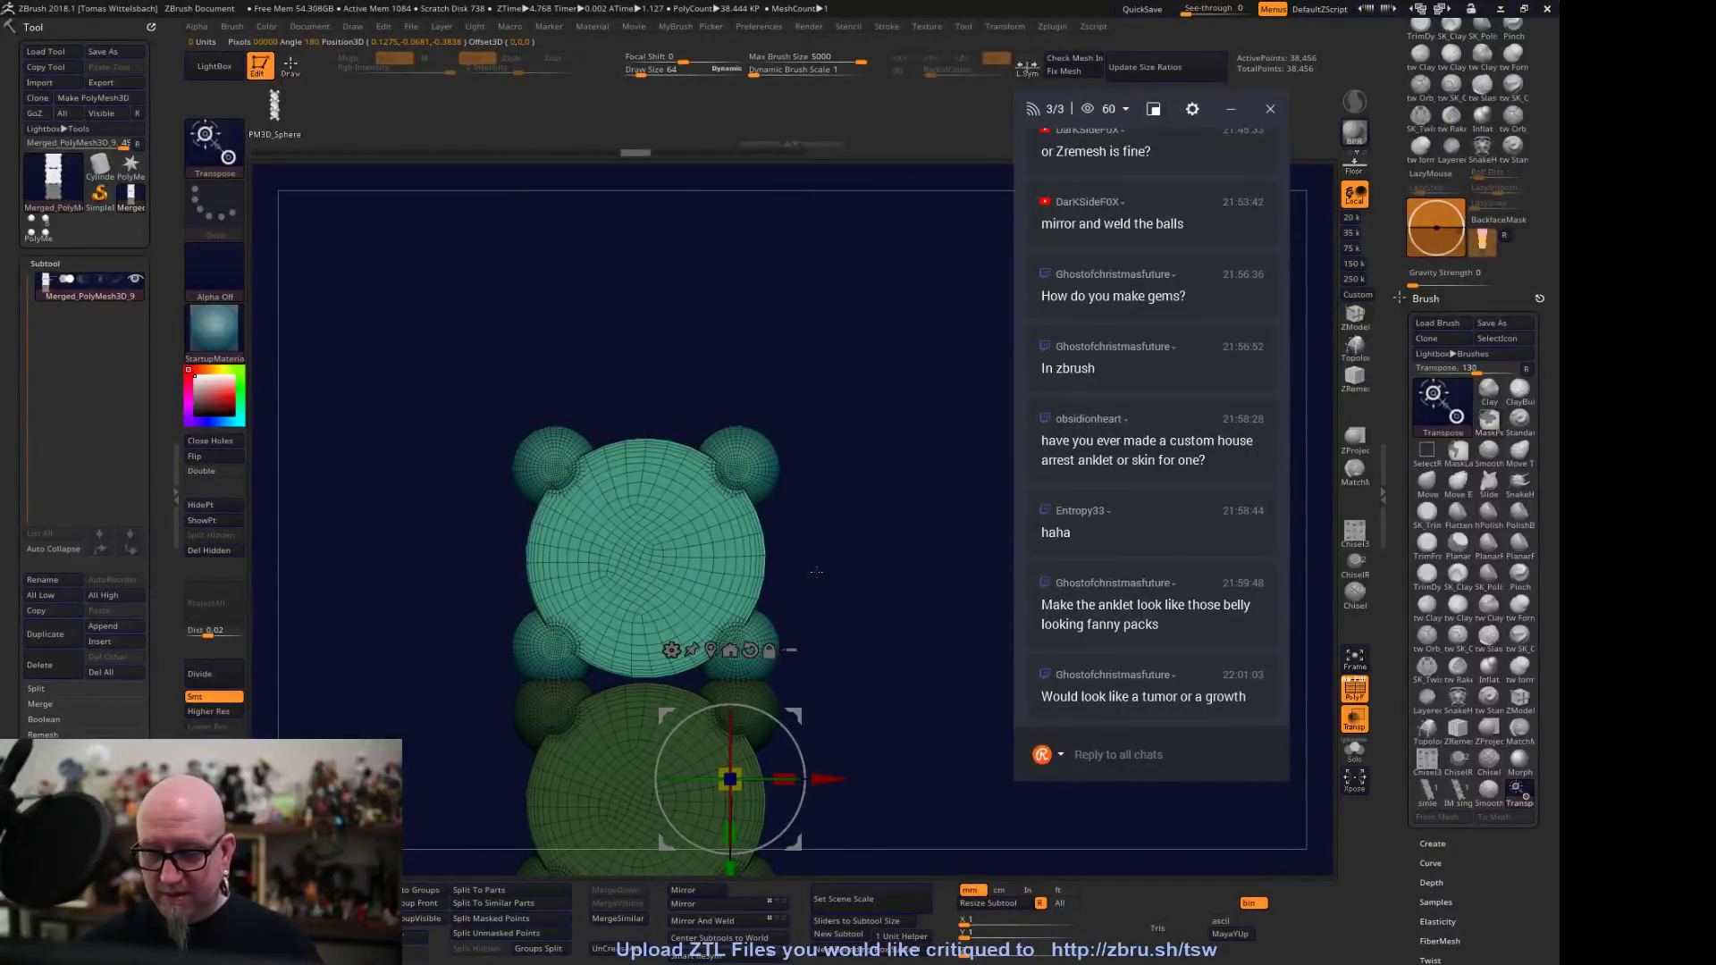
pyautogui.keyDown('ctrl'); pyautogui.moveTo(731, 863); pyautogui.dragTo(724, 609); pyautogui.keyUp('ctrl')
pyautogui.keyDown('ctrl'); pyautogui.click(946, 646); pyautogui.keyUp('ctrl')
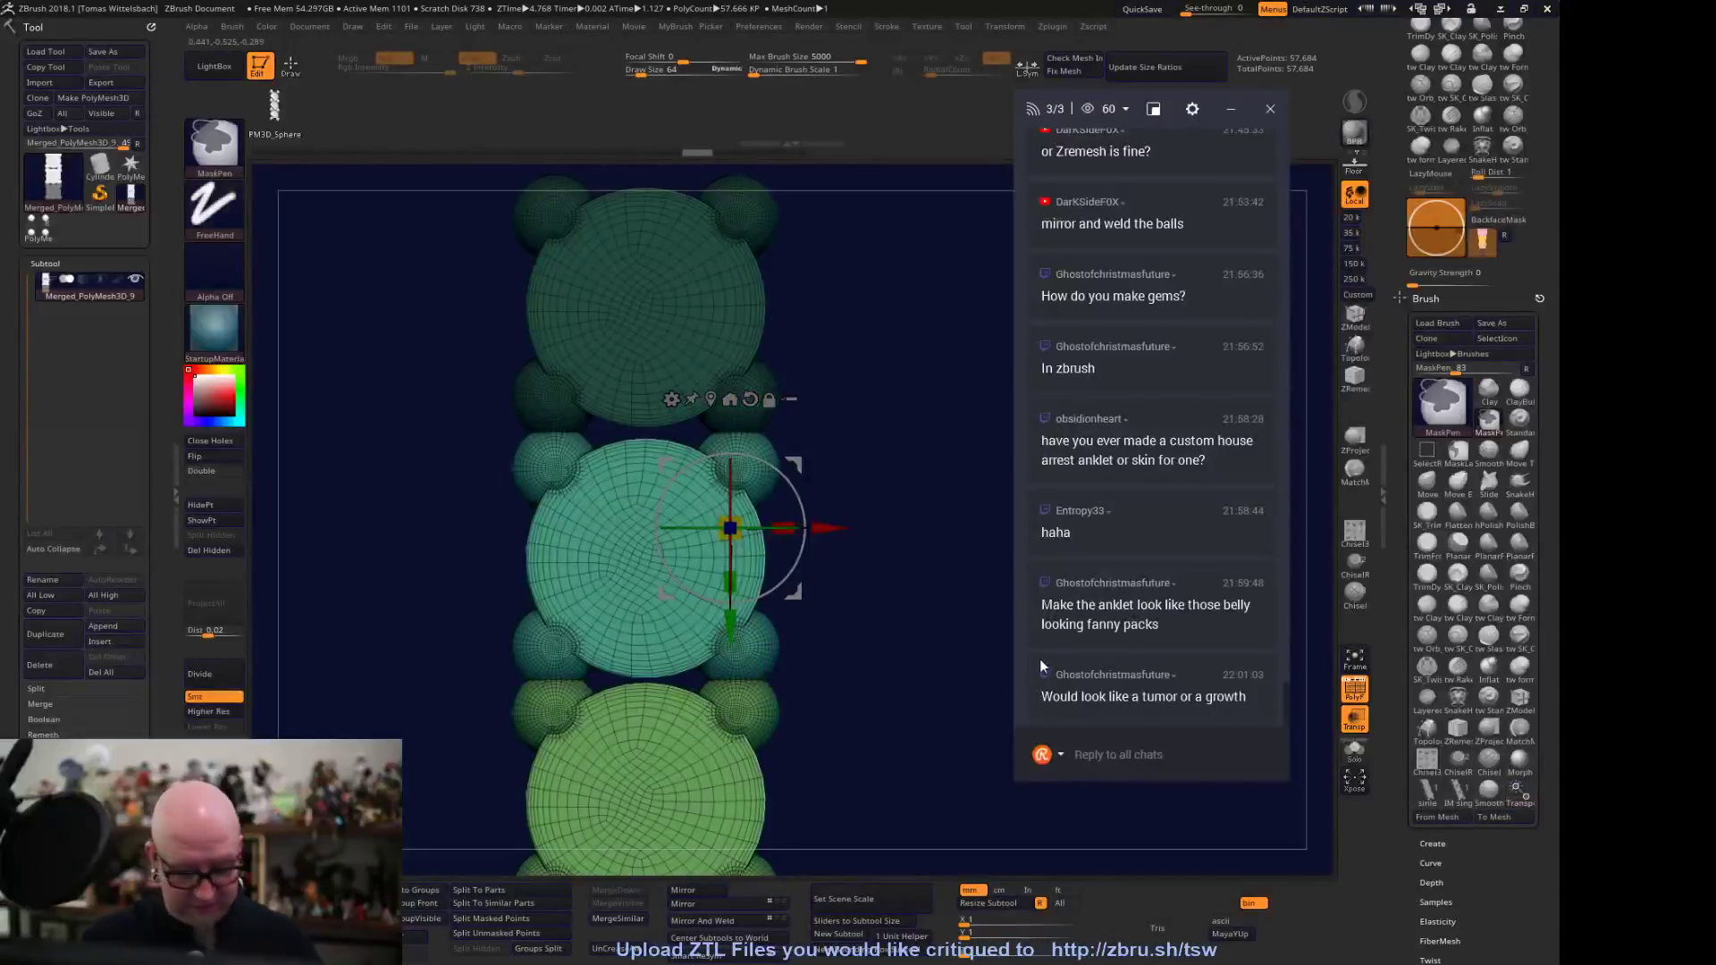
pyautogui.moveTo(897, 443); pyautogui.dragTo(695, 664)
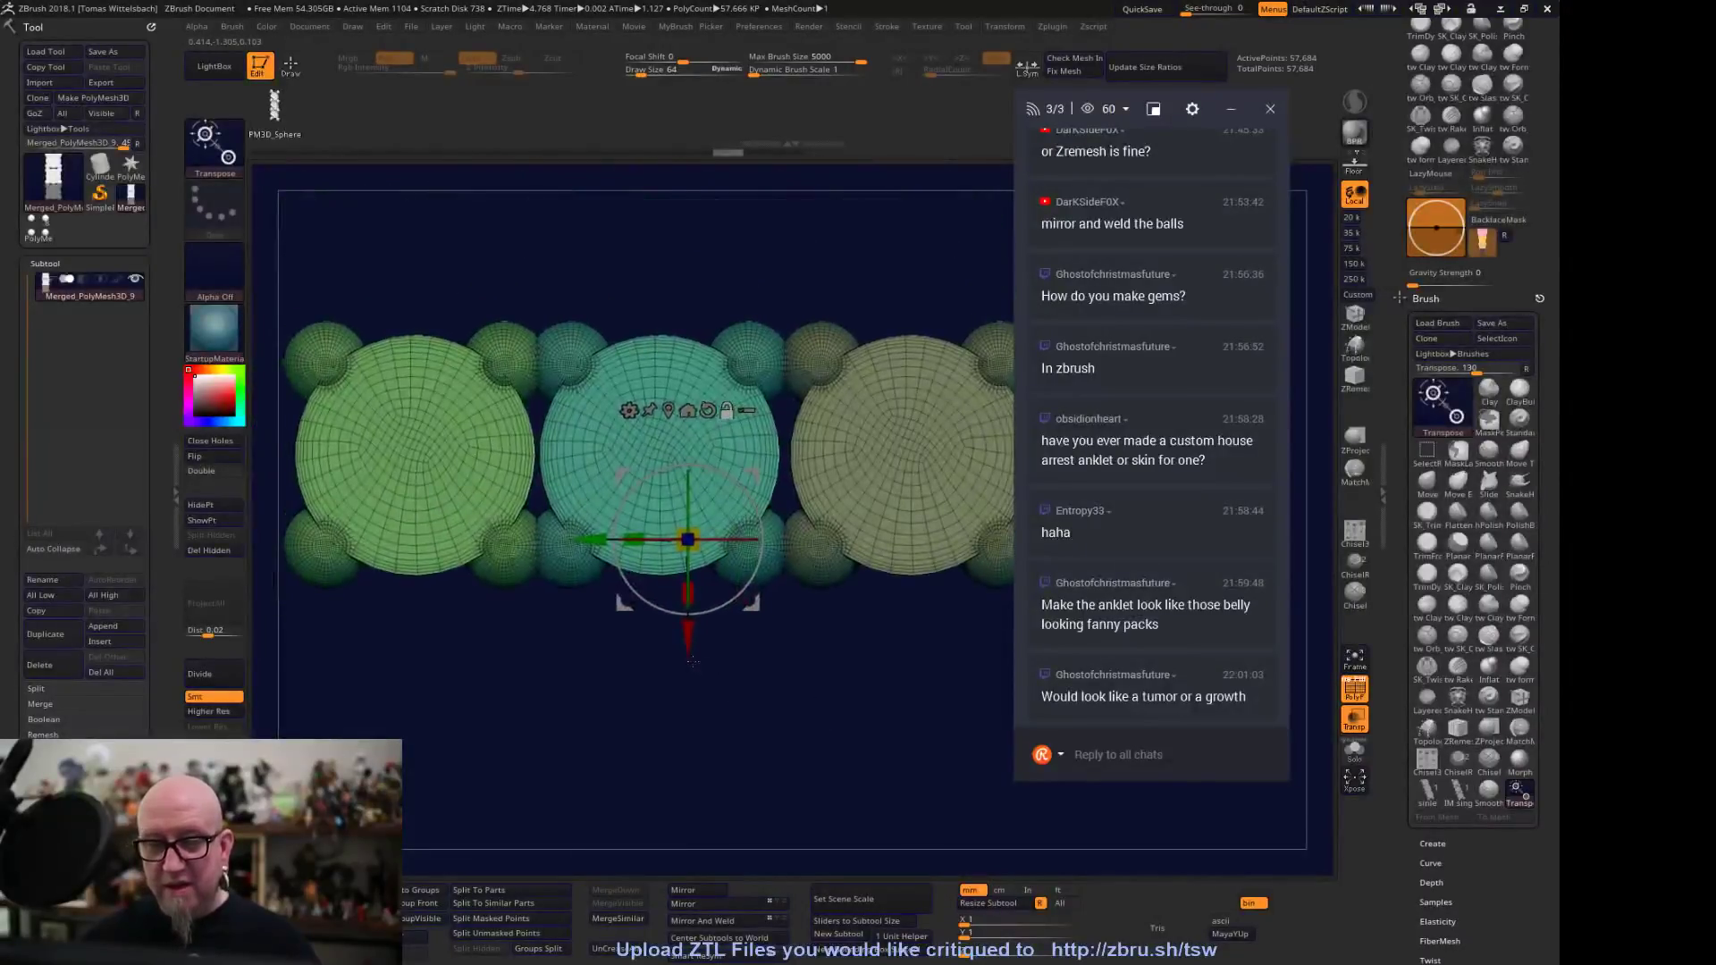
# Mask every setting except the newly duplicated one at the end of the row
pyautogui.keyDown('ctrl'); pyautogui.click(822, 572); pyautogui.keyUp('ctrl')
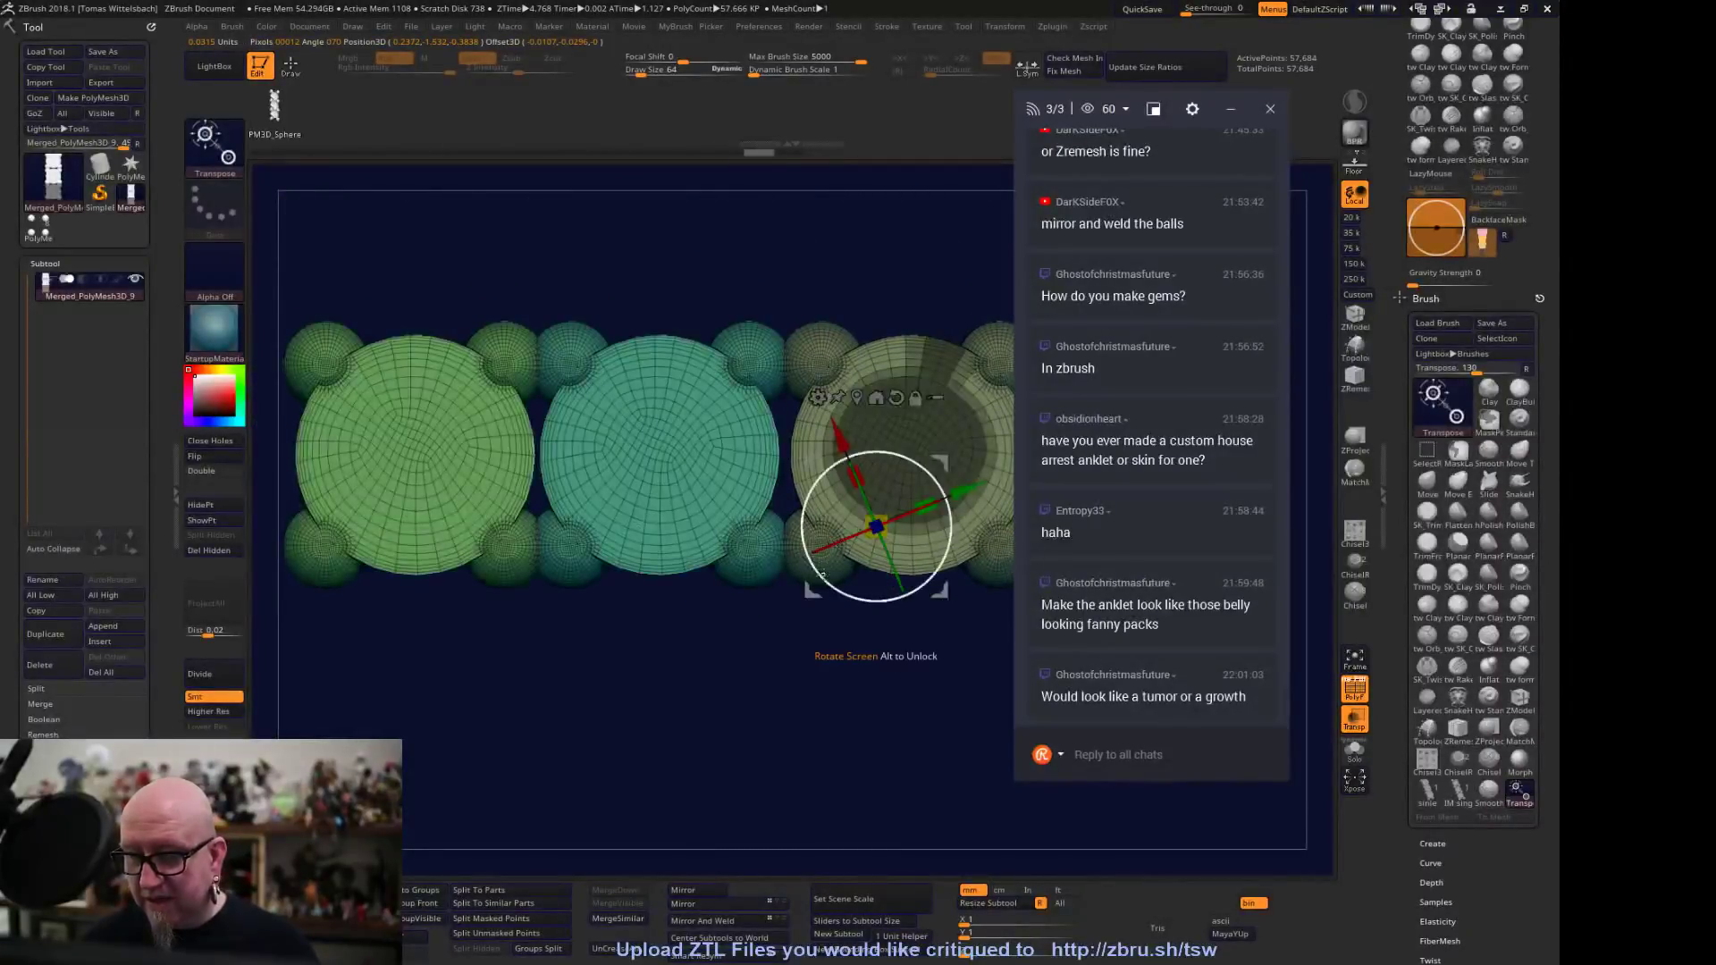
pyautogui.keyDown('alt'); pyautogui.click(807, 444); pyautogui.keyUp('alt')
pyautogui.moveTo(858, 375); pyautogui.dragTo(827, 350)
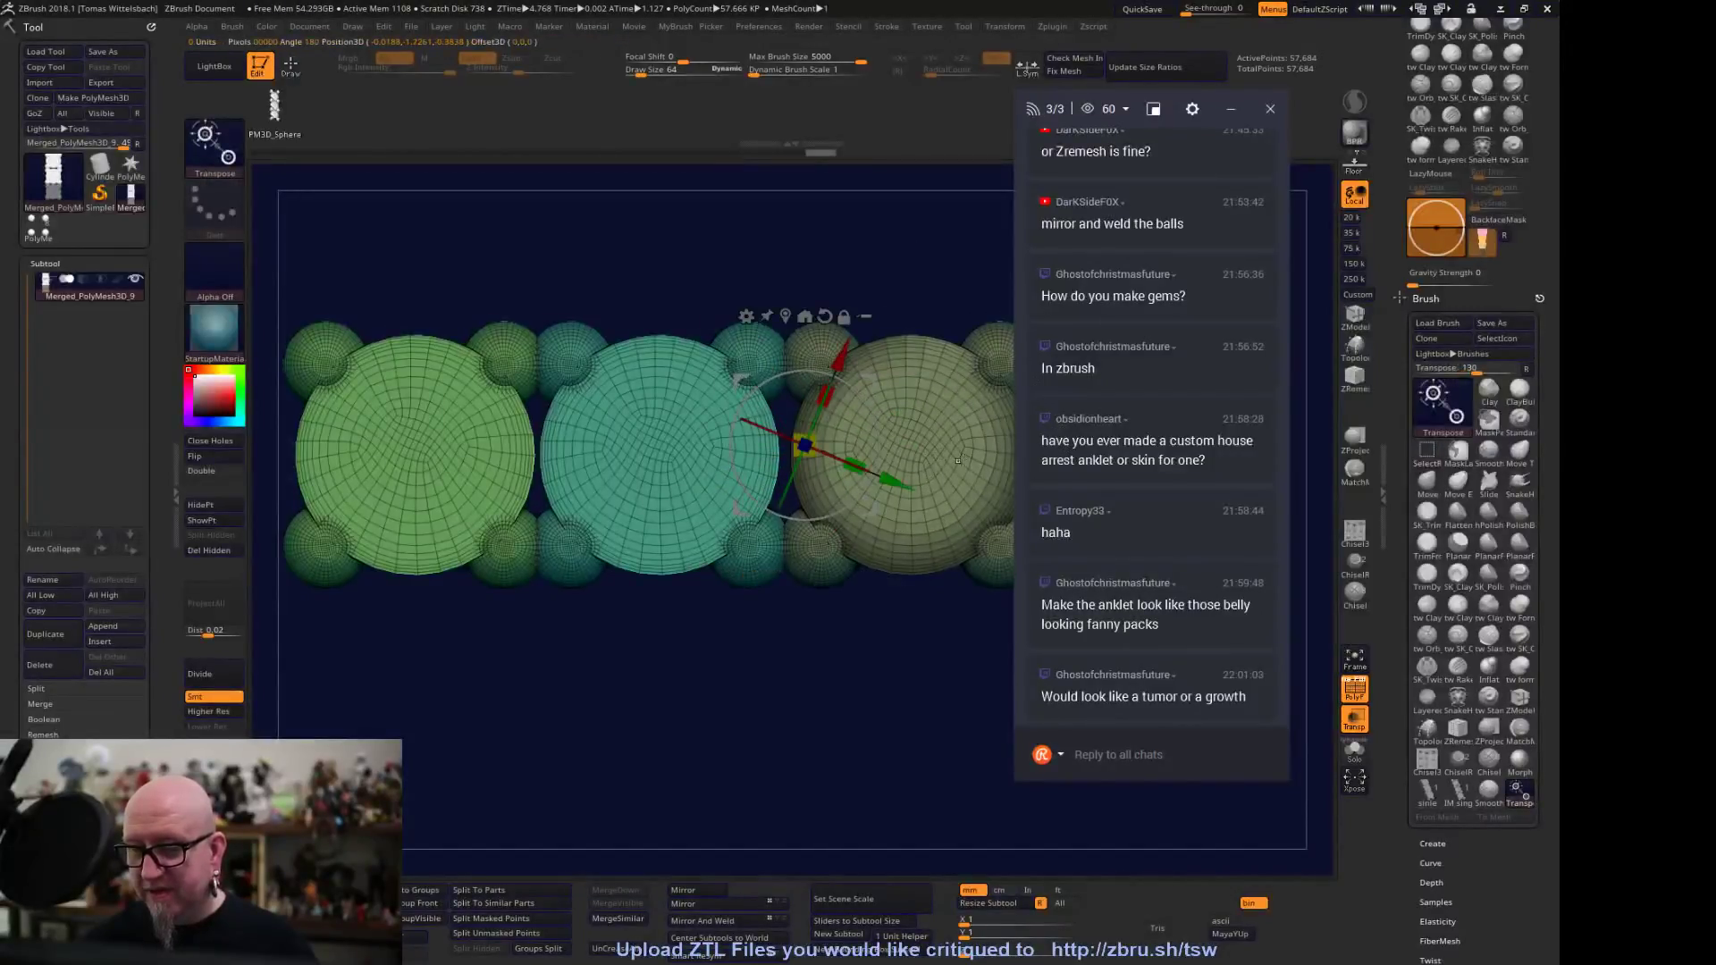
pyautogui.moveTo(881, 609); pyautogui.dragTo(1017, 698)
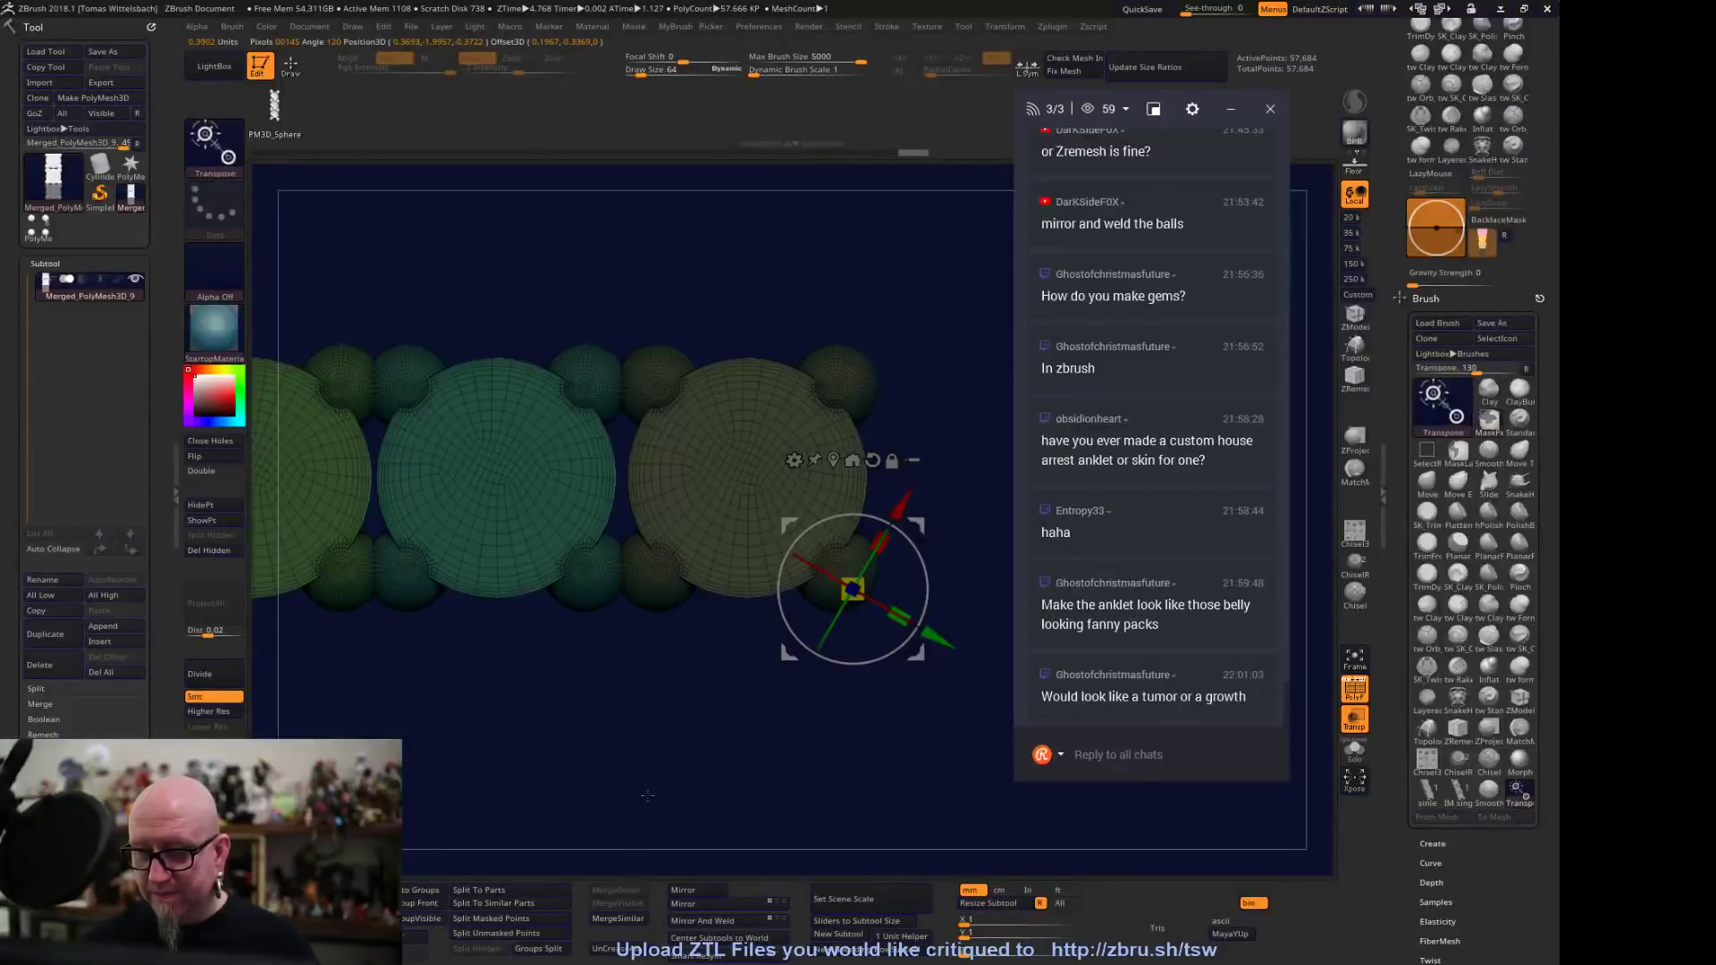
pyautogui.keyDown('ctrl'); pyautogui.click(722, 522); pyautogui.keyUp('ctrl')
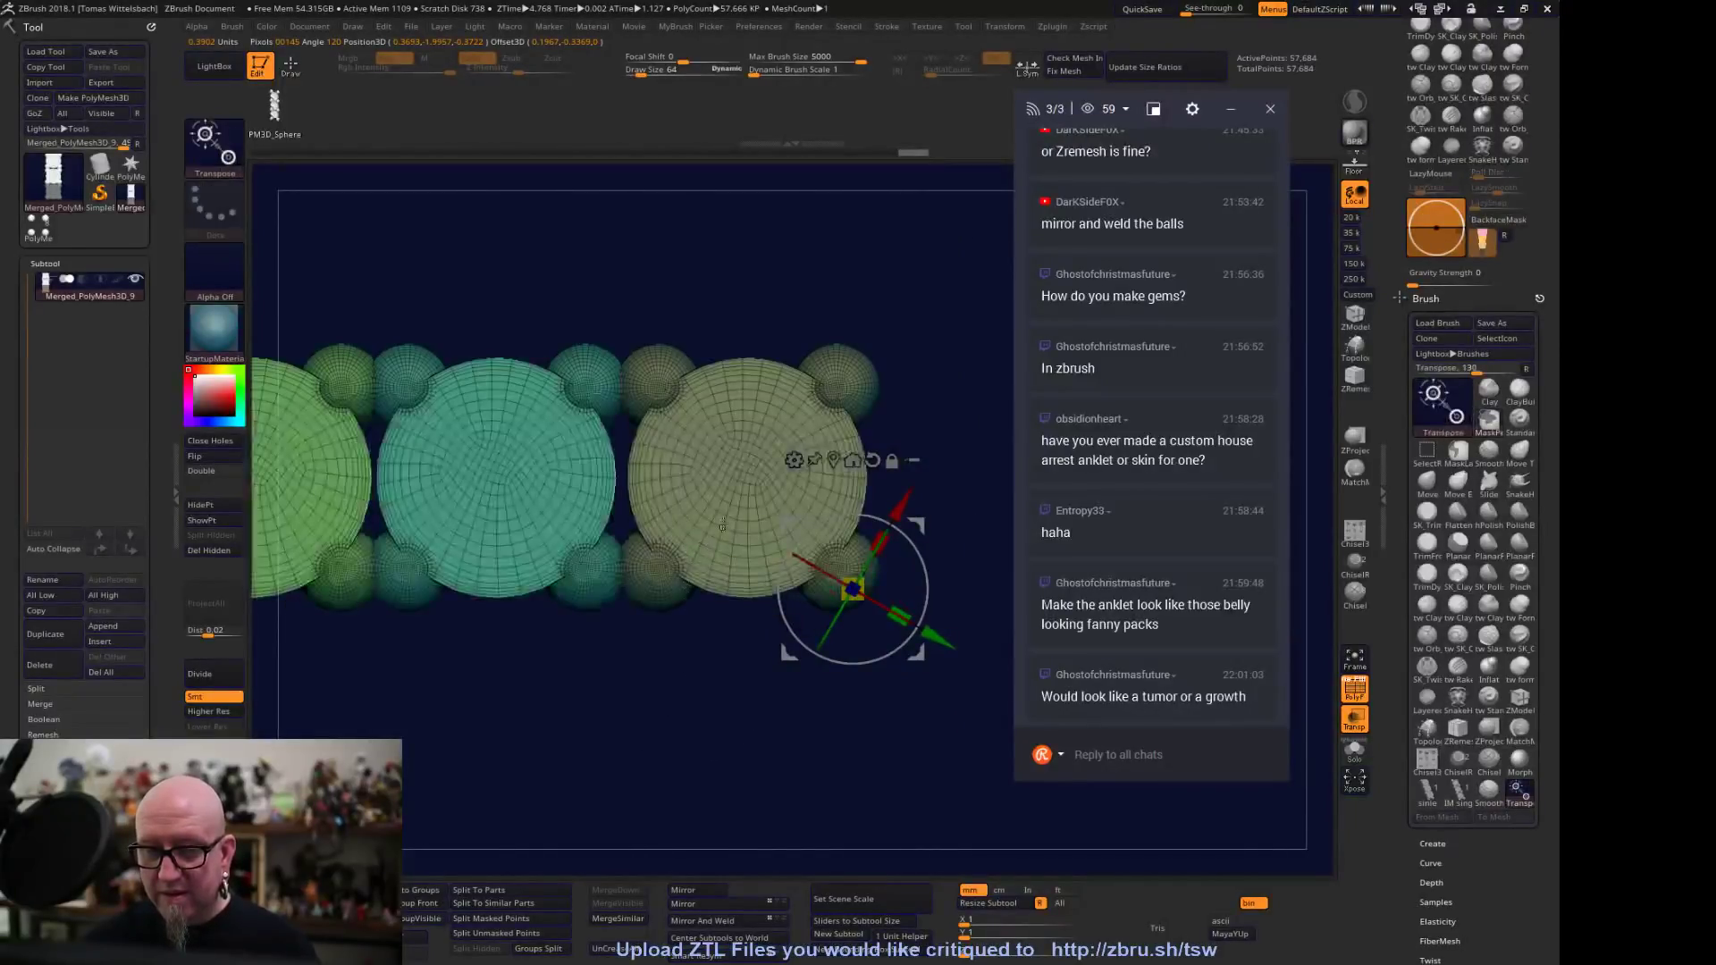
pyautogui.moveTo(927, 465); pyautogui.dragTo(850, 672)
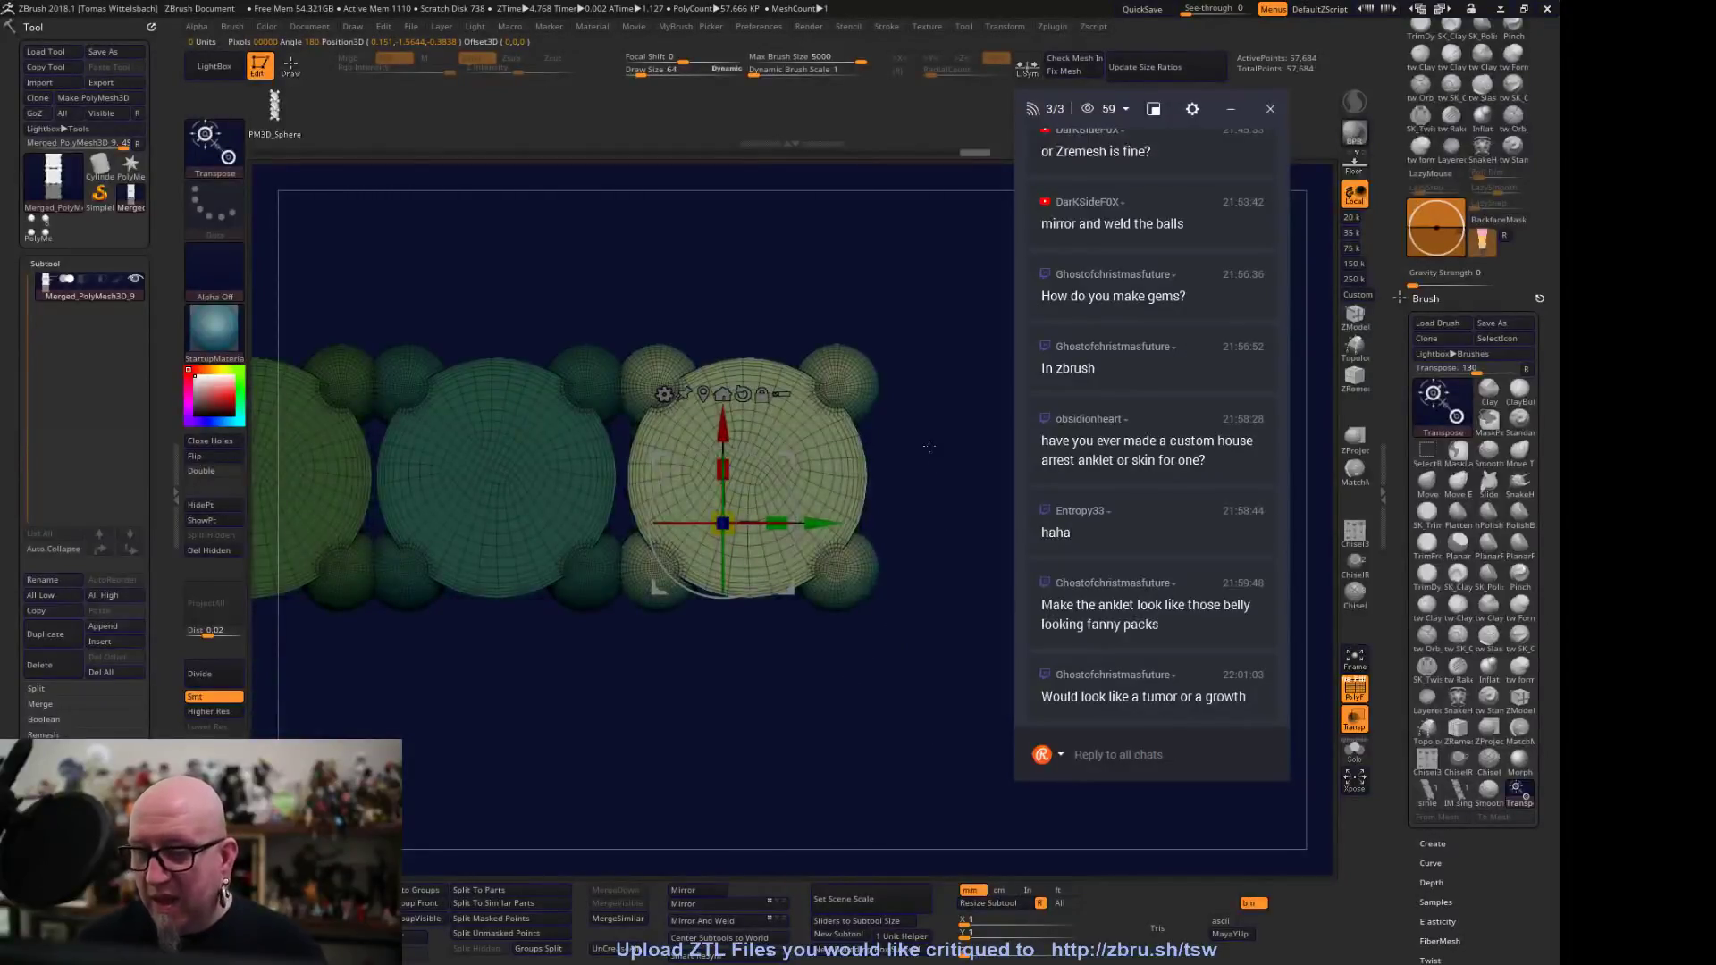
# Nudge the end setting slightly closer to its neighbour along the row and check the fit from the side
pyautogui.keyDown('alt'); pyautogui.moveTo(916, 436); pyautogui.dragTo(979, 348); pyautogui.keyUp('alt')
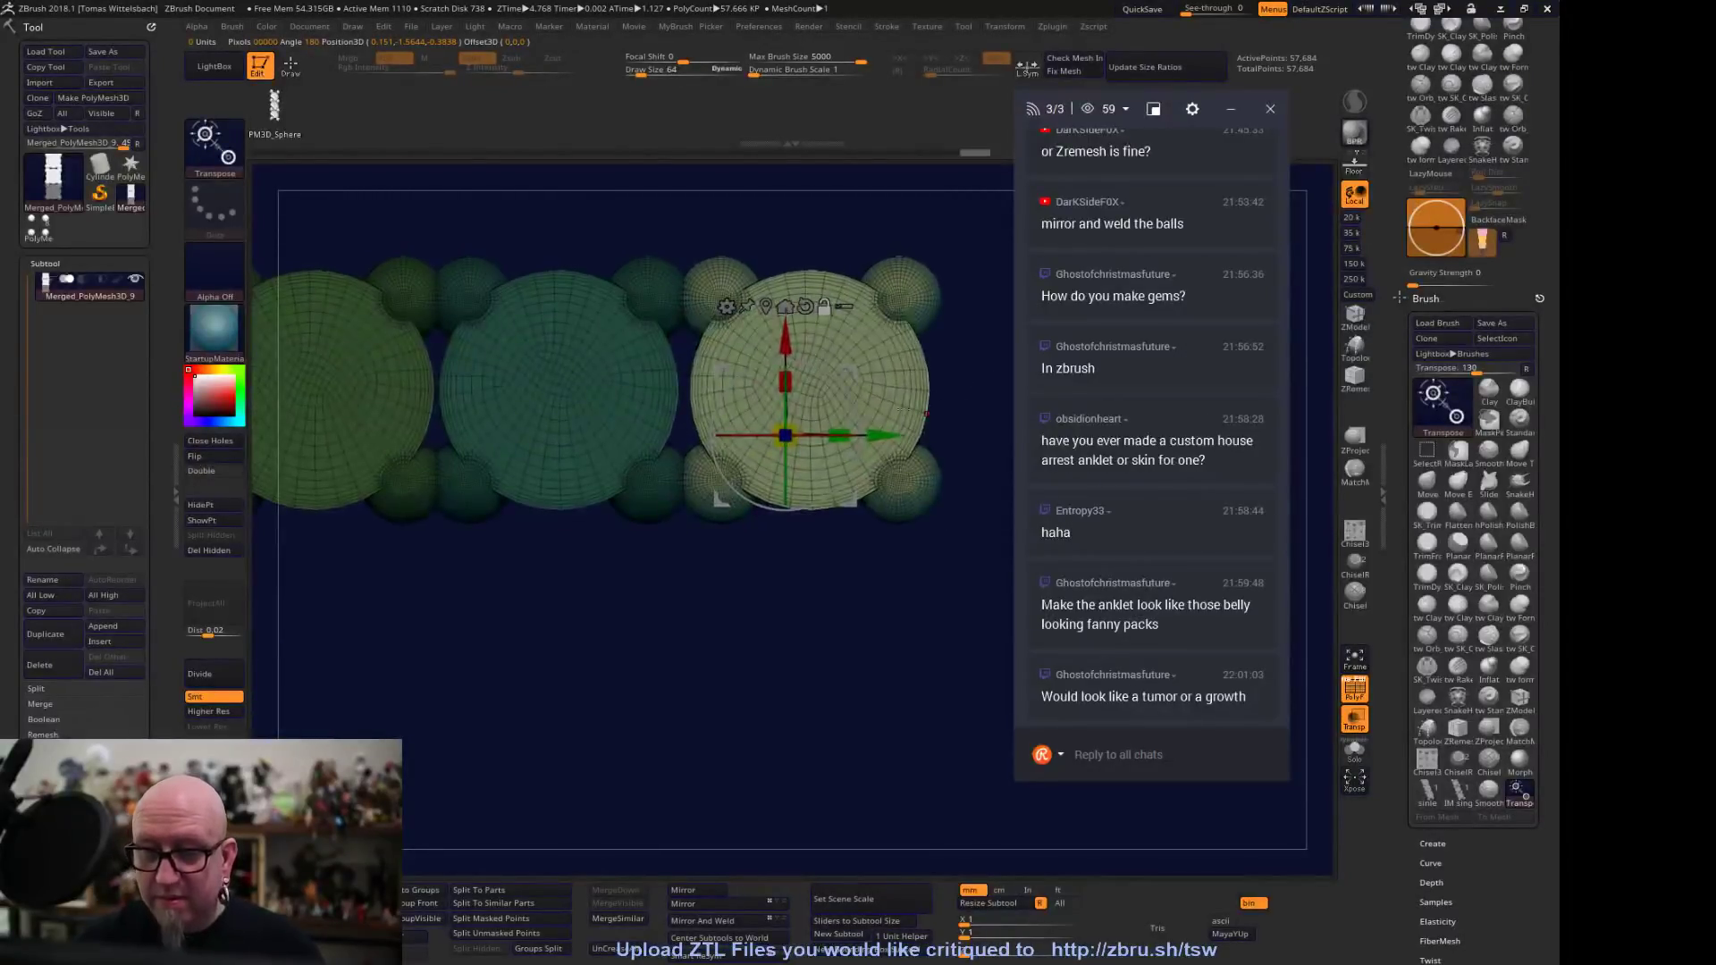
pyautogui.moveTo(880, 435); pyautogui.dragTo(875, 436)
pyautogui.keyDown('alt'); pyautogui.moveTo(962, 574); pyautogui.dragTo(858, 651); pyautogui.keyUp('alt')
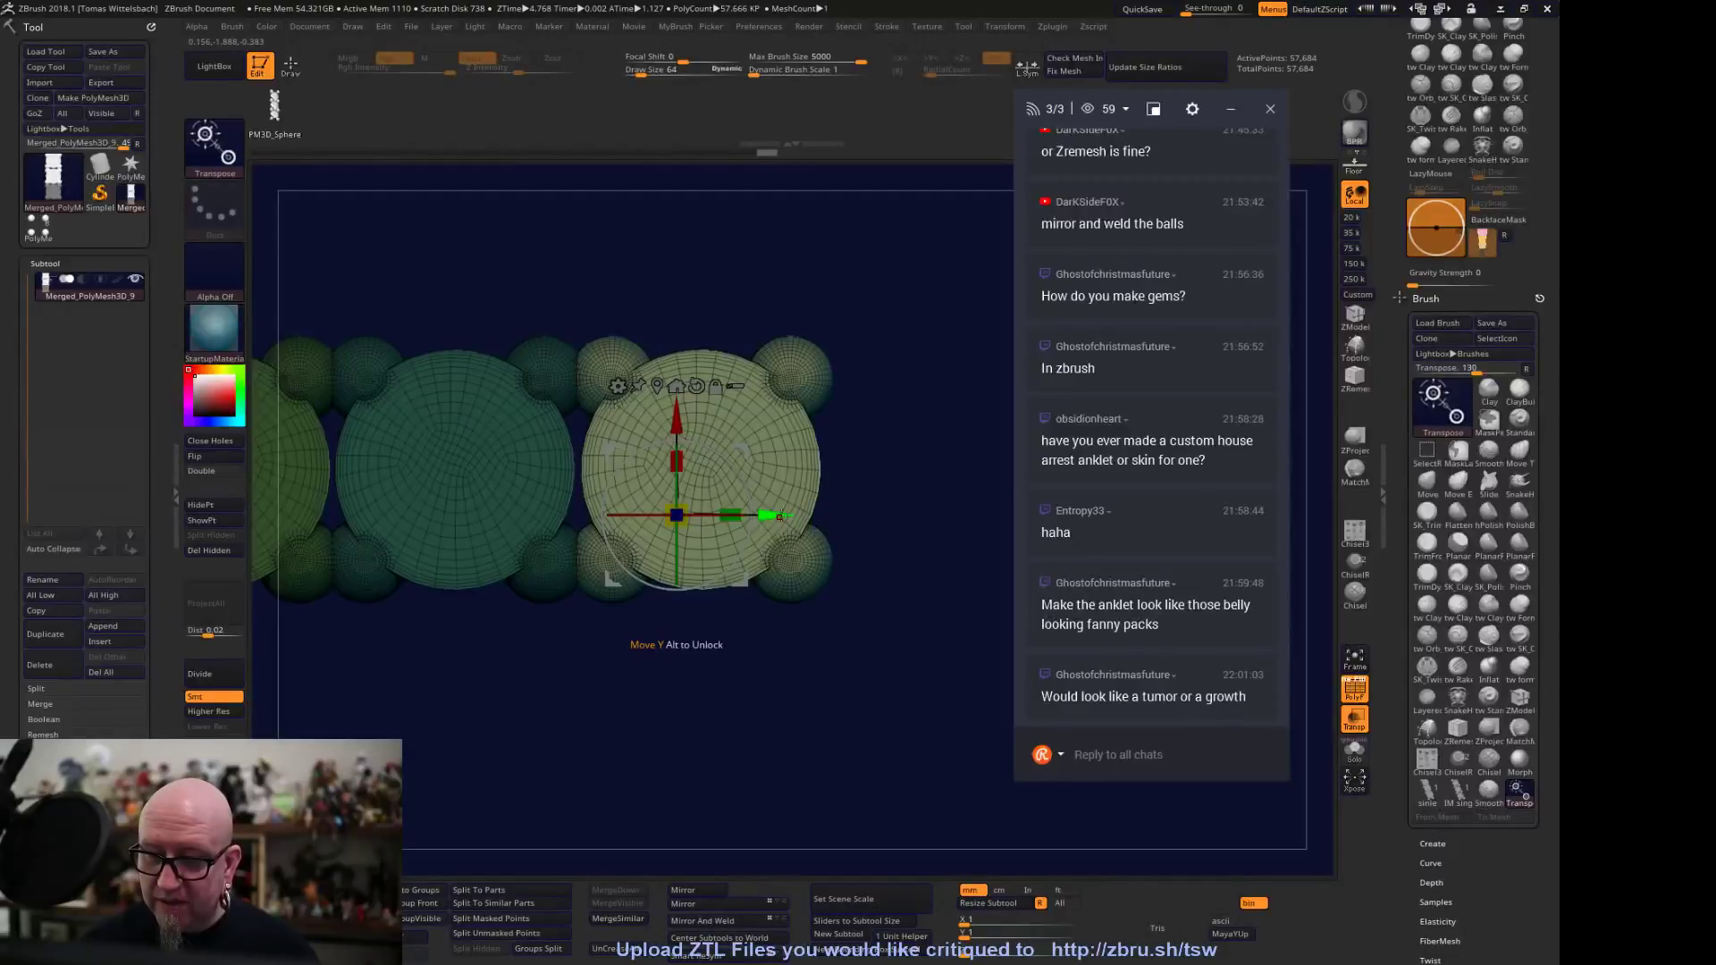
pyautogui.moveTo(840, 420); pyautogui.dragTo(918, 673)
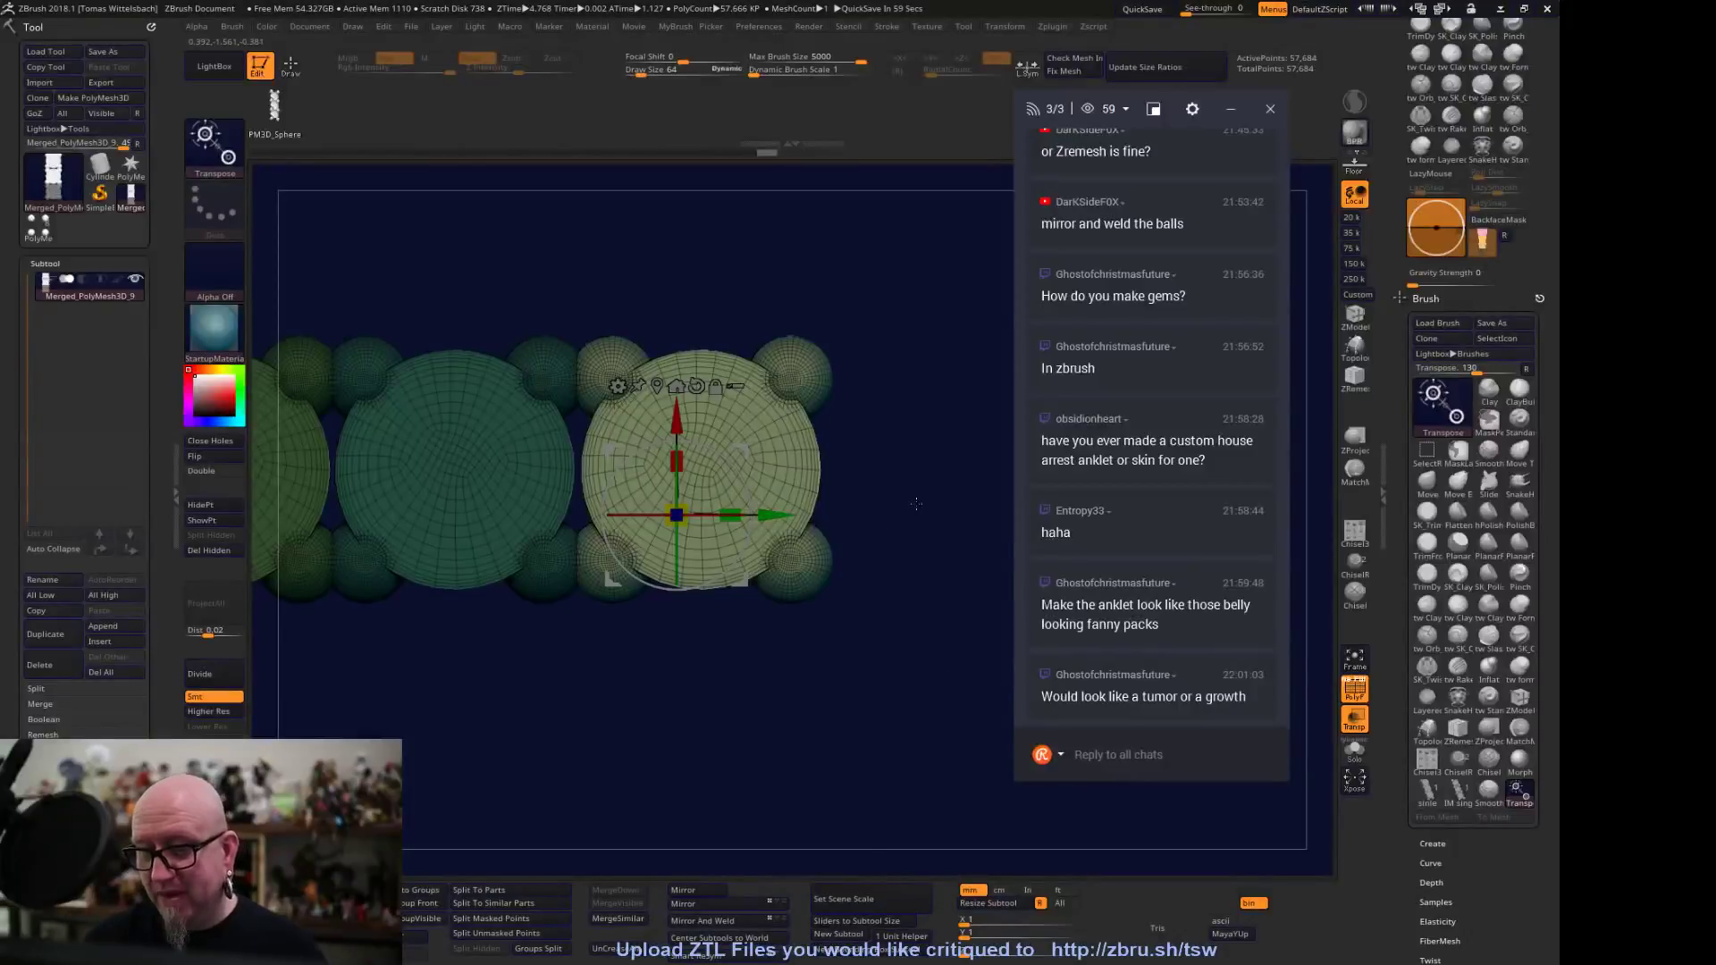
pyautogui.keyDown('shift'); pyautogui.moveTo(912, 522); pyautogui.dragTo(859, 503); pyautogui.keyUp('shift')
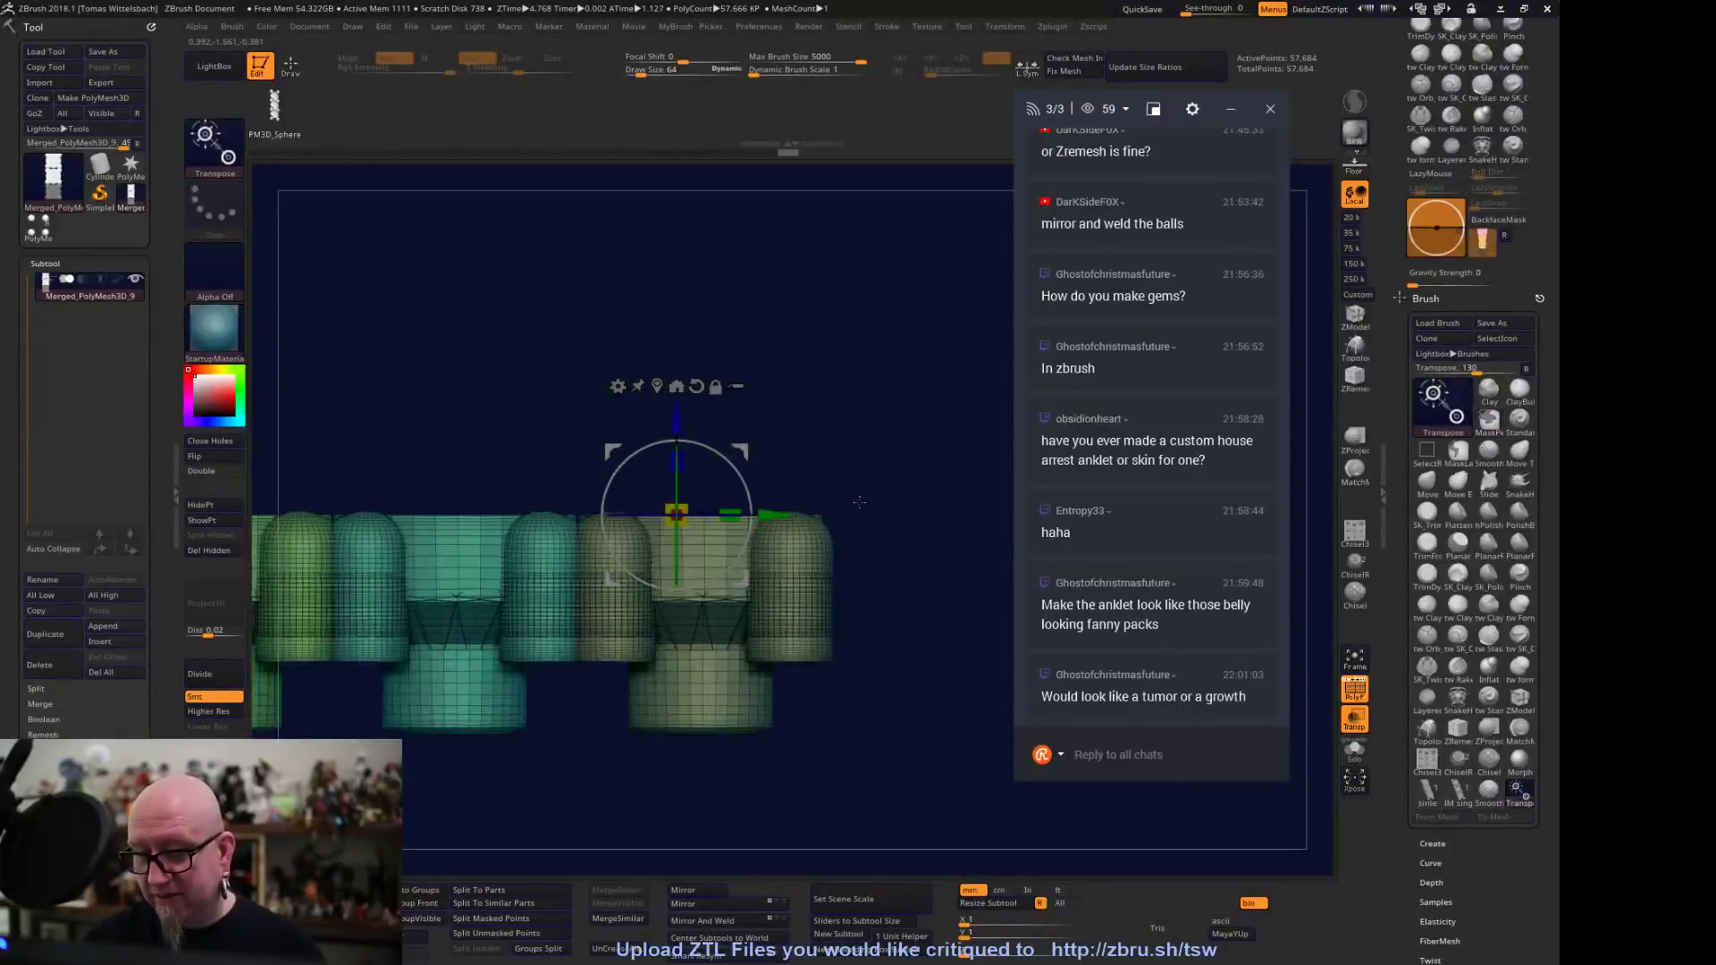
# Try to duplicate the end setting once more in the top view
pyautogui.moveTo(823, 567); pyautogui.dragTo(918, 798)
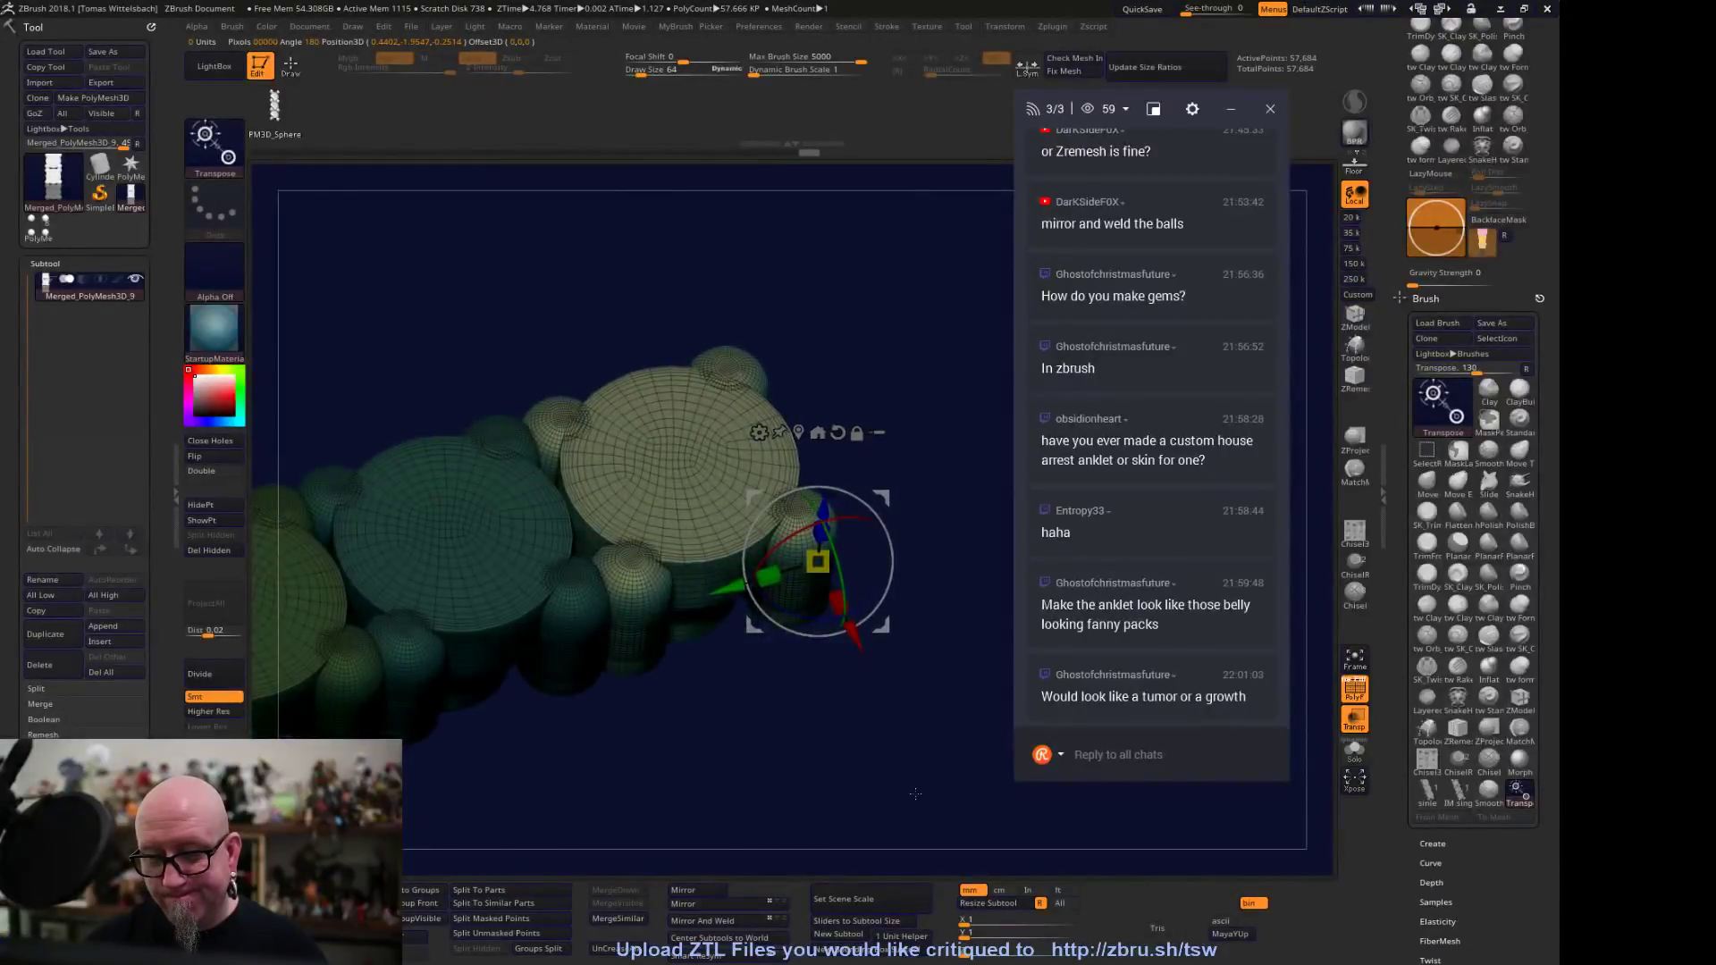
pyautogui.keyDown('shift'); pyautogui.moveTo(901, 695); pyautogui.dragTo(818, 691); pyautogui.keyUp('shift')
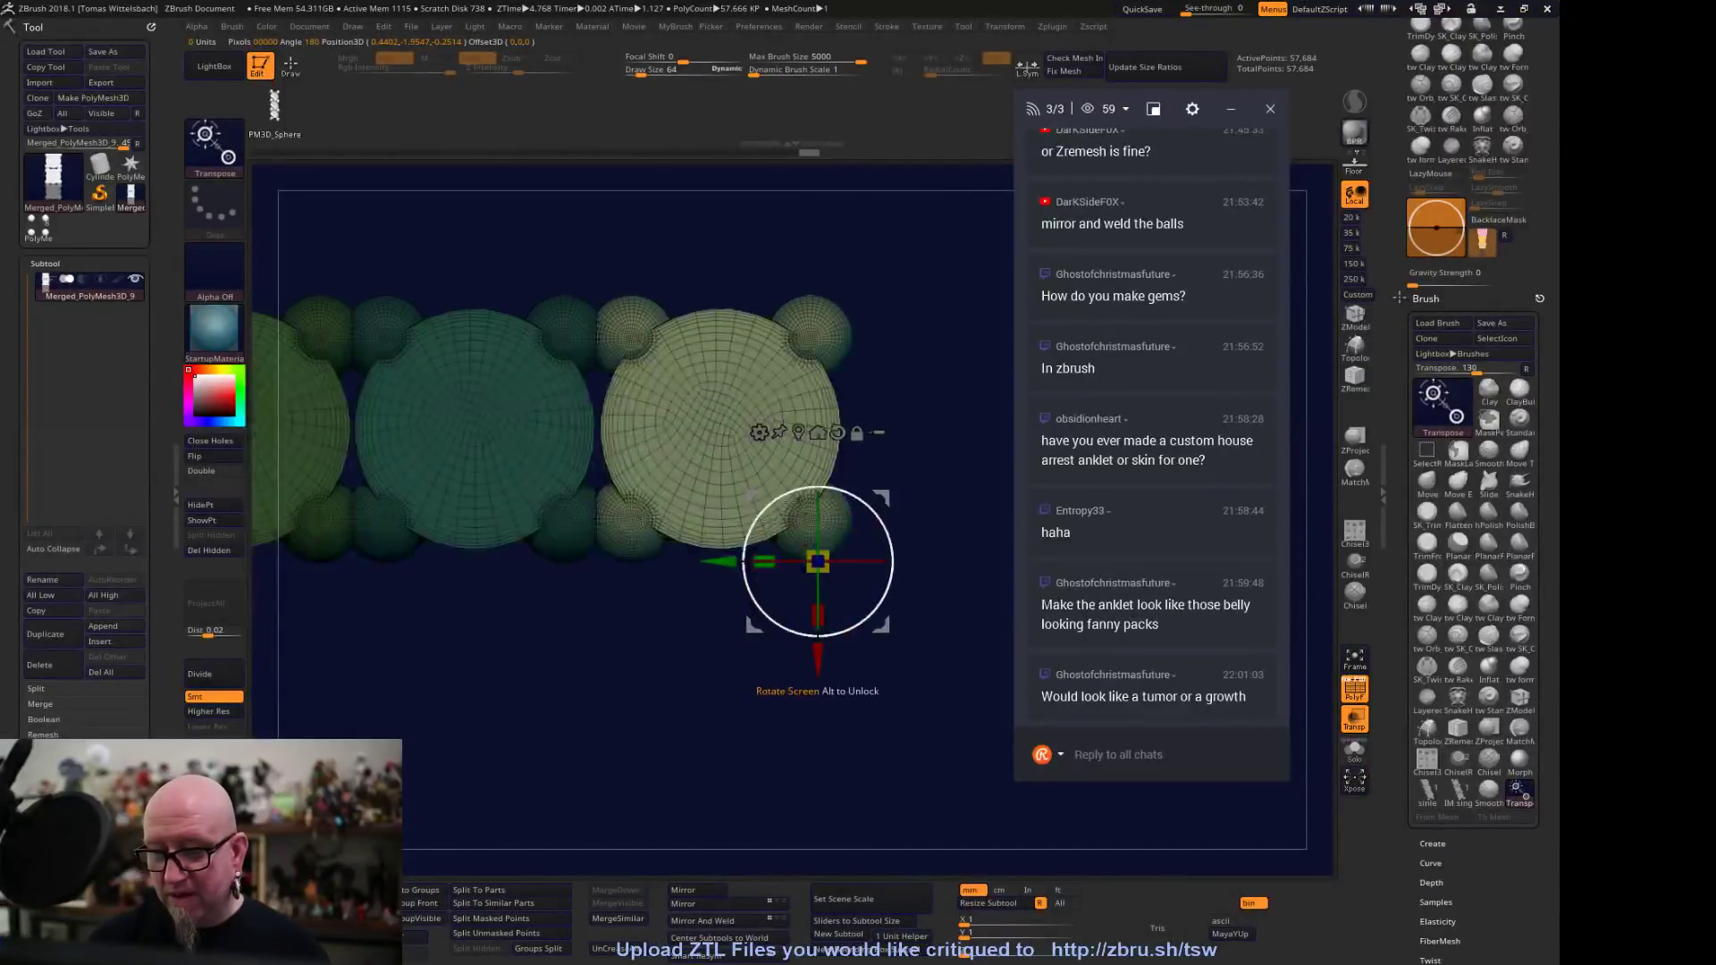
pyautogui.keyDown('ctrl'); pyautogui.moveTo(816, 561); pyautogui.dragTo(938, 561); pyautogui.keyUp('ctrl')
pyautogui.hotkey('ctrl', 'z')
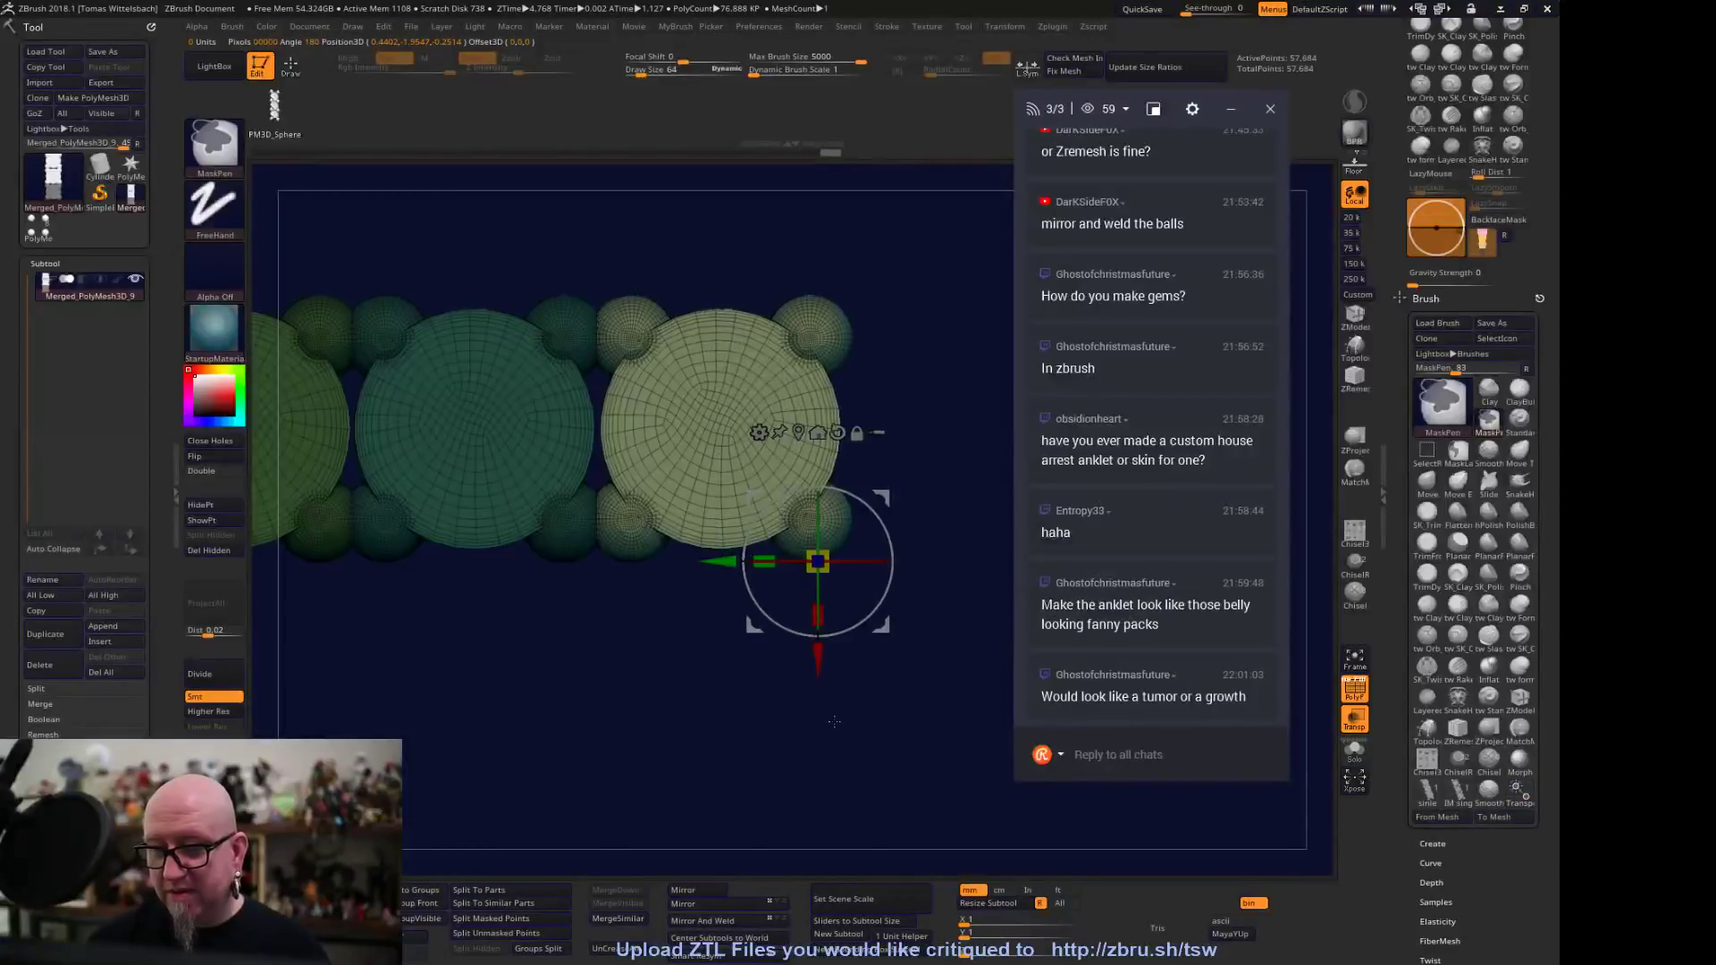
# Spread the three settings apart along the row and regroup the mesh so each prong and gem has its own polygroup
pyautogui.moveTo(724, 561); pyautogui.dragTo(831, 561)
pyautogui.keyDown('alt'); pyautogui.moveTo(997, 600); pyautogui.dragTo(929, 658); pyautogui.keyUp('alt')
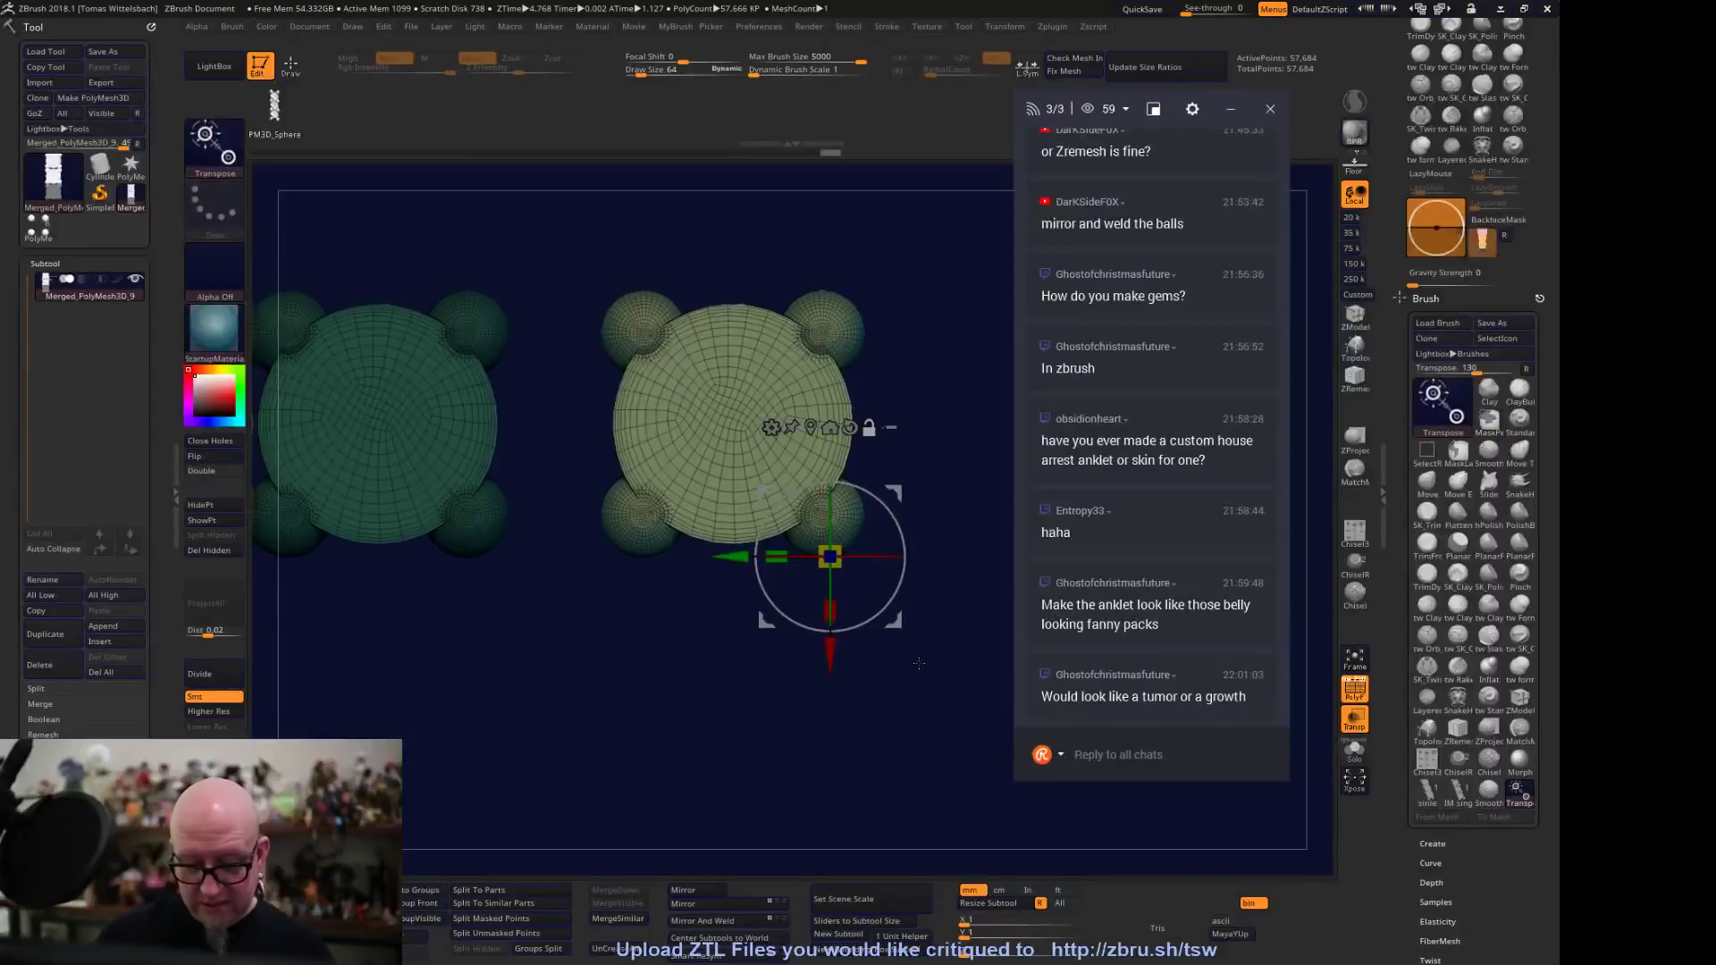
pyautogui.keyDown('alt'); pyautogui.moveTo(639, 605); pyautogui.dragTo(773, 587); pyautogui.keyUp('alt')
pyautogui.click(567, 440)
pyautogui.moveTo(657, 445); pyautogui.dragTo(700, 450)
pyautogui.click(894, 420)
pyautogui.keyDown('alt'); pyautogui.moveTo(938, 430); pyautogui.dragTo(715, 483); pyautogui.keyUp('alt')
pyautogui.click(715, 483)
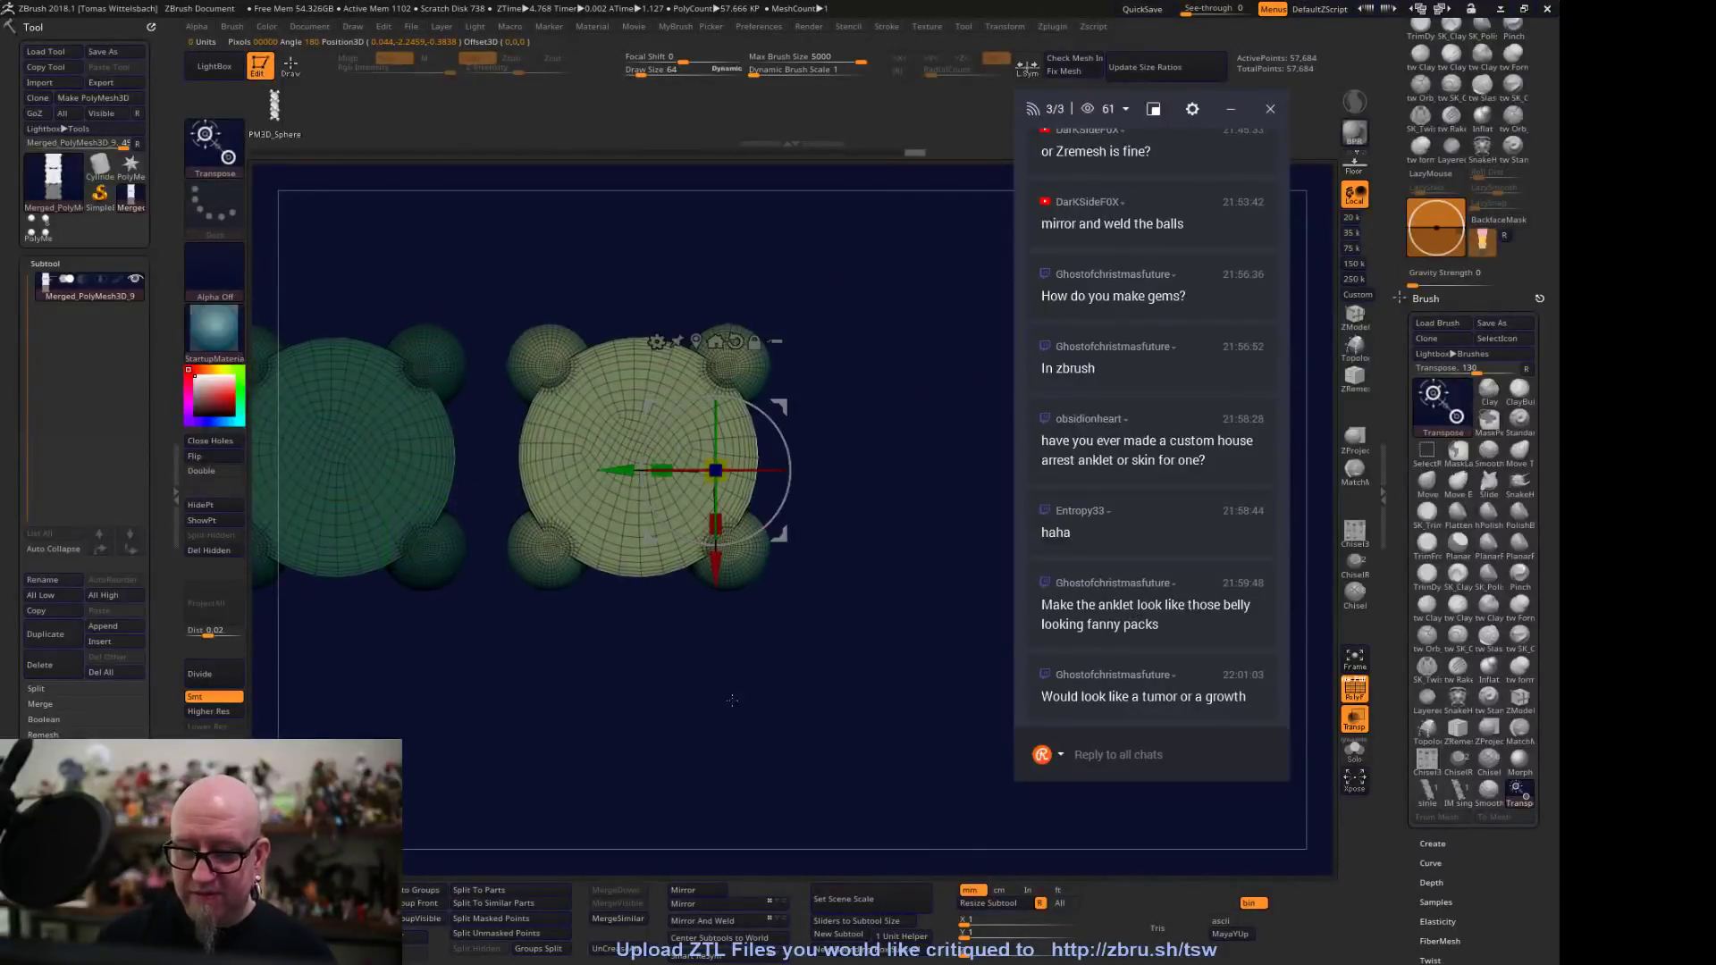
pyautogui.keyDown('alt'); pyautogui.moveTo(723, 668); pyautogui.dragTo(763, 678); pyautogui.keyUp('alt')
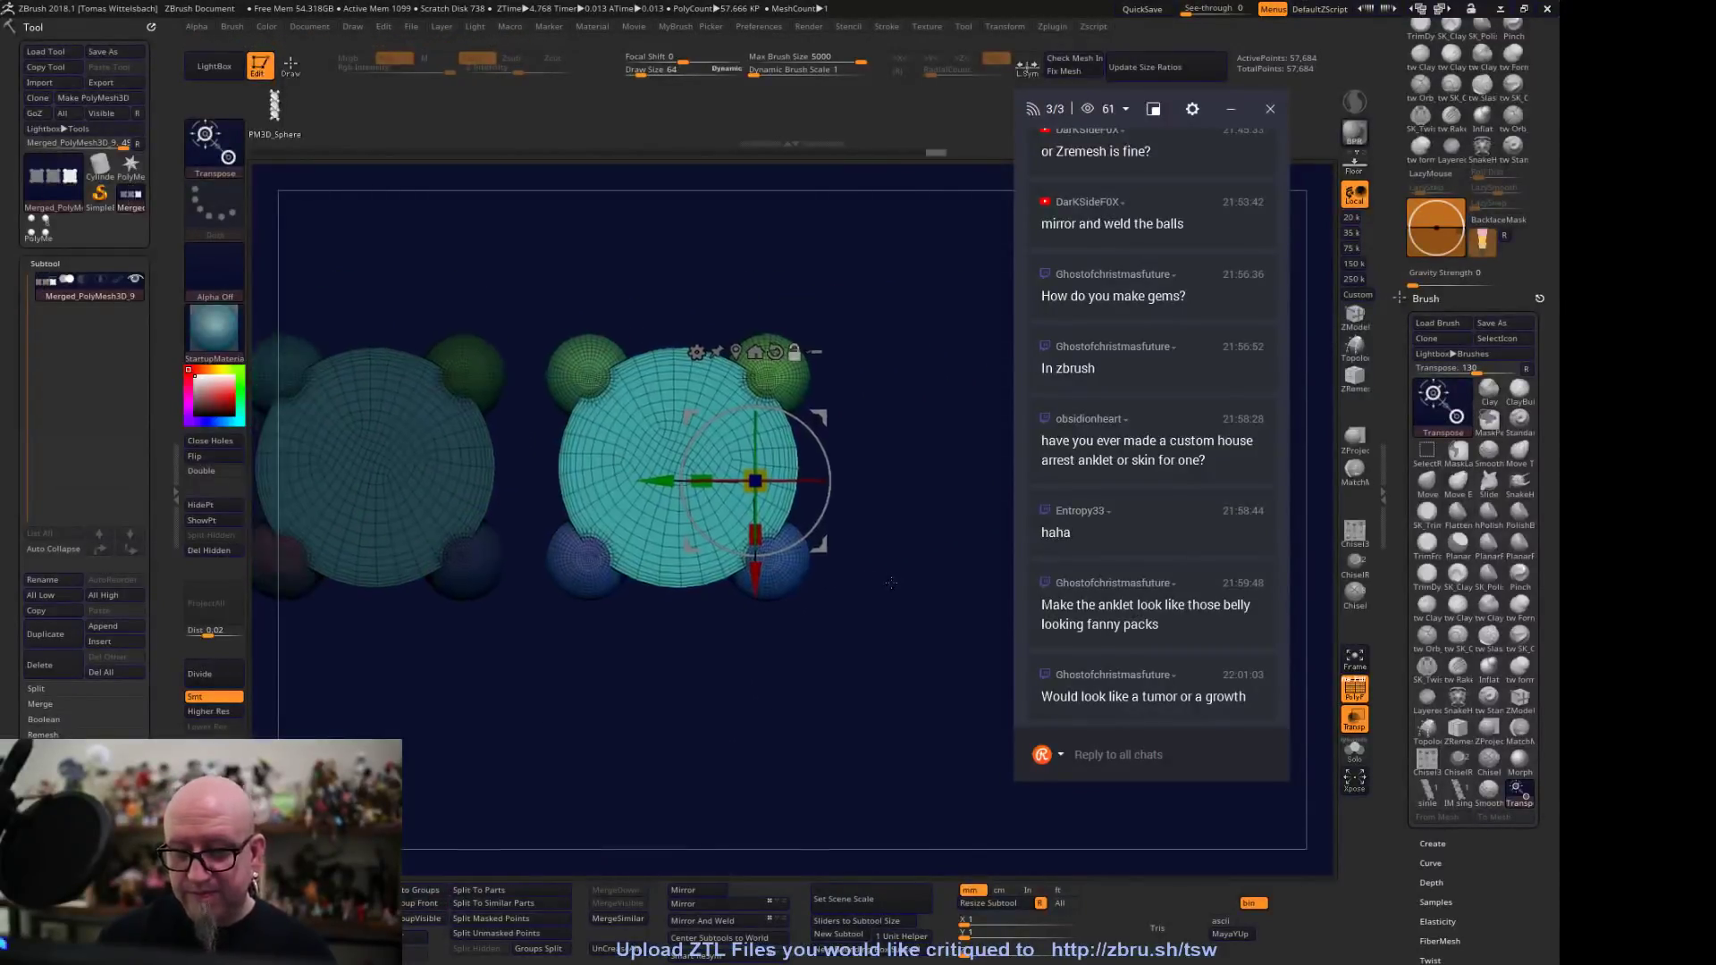
# Isolate the pieces of the end setting's two outermost prongs one by one and move them clear of the body
pyautogui.keyDown('ctrl'); pyautogui.click(794, 376); pyautogui.keyUp('ctrl')
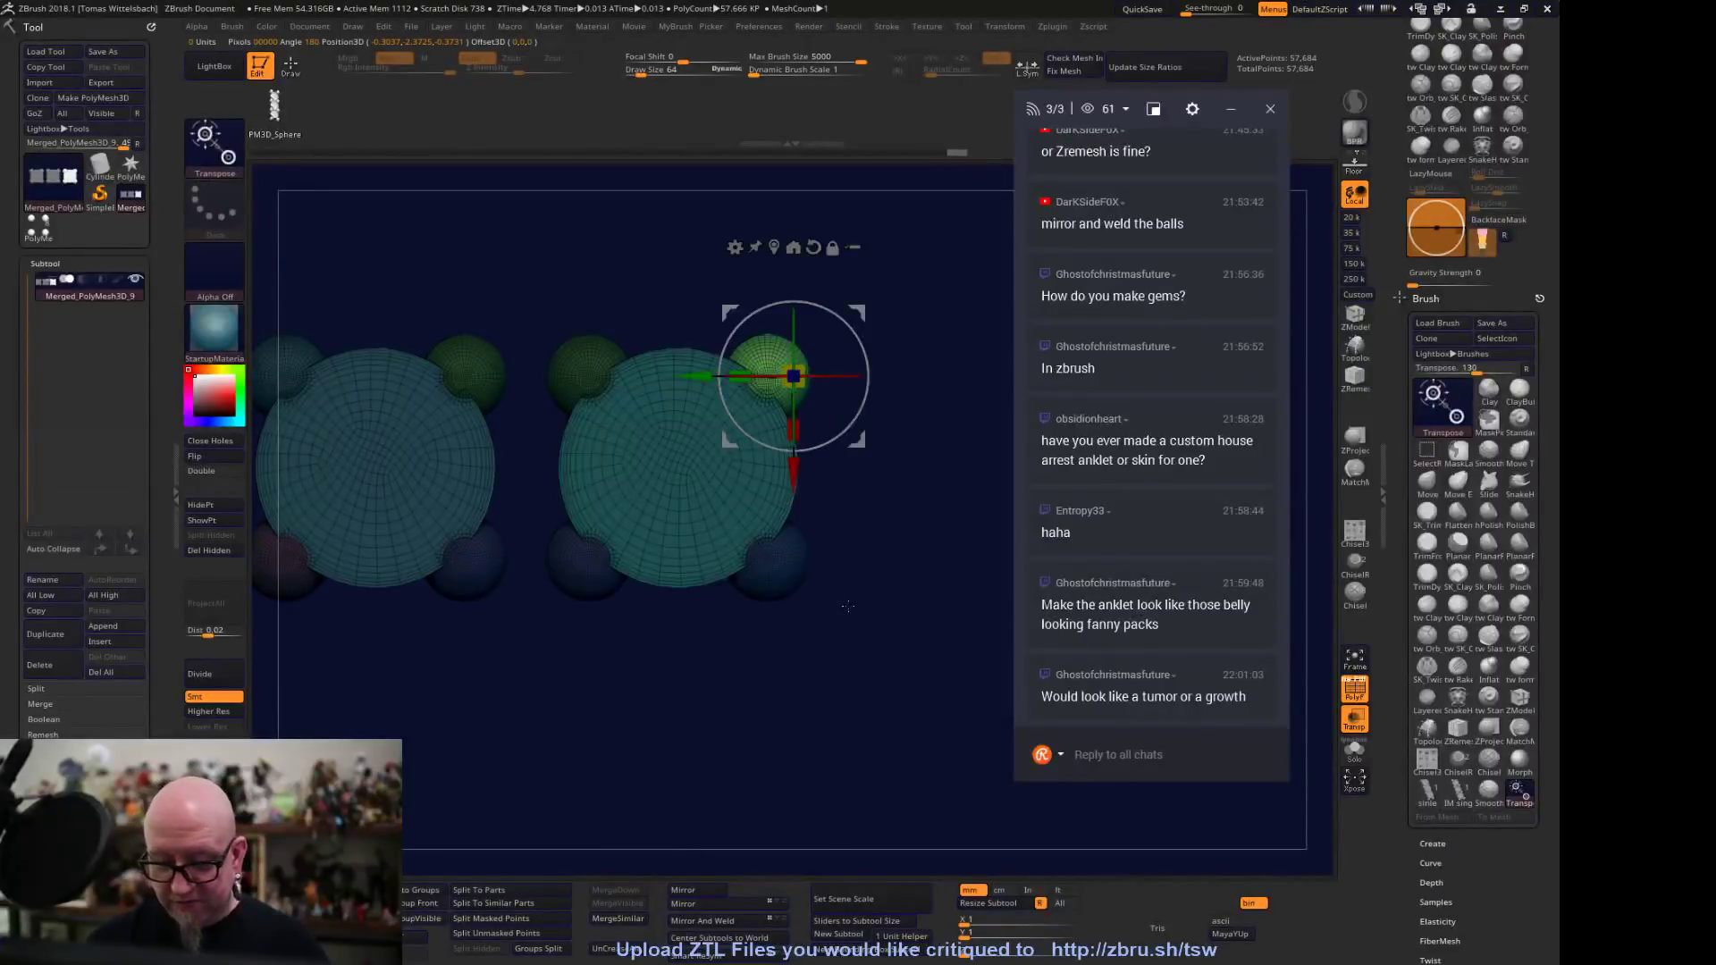
pyautogui.moveTo(793, 376); pyautogui.dragTo(909, 299)
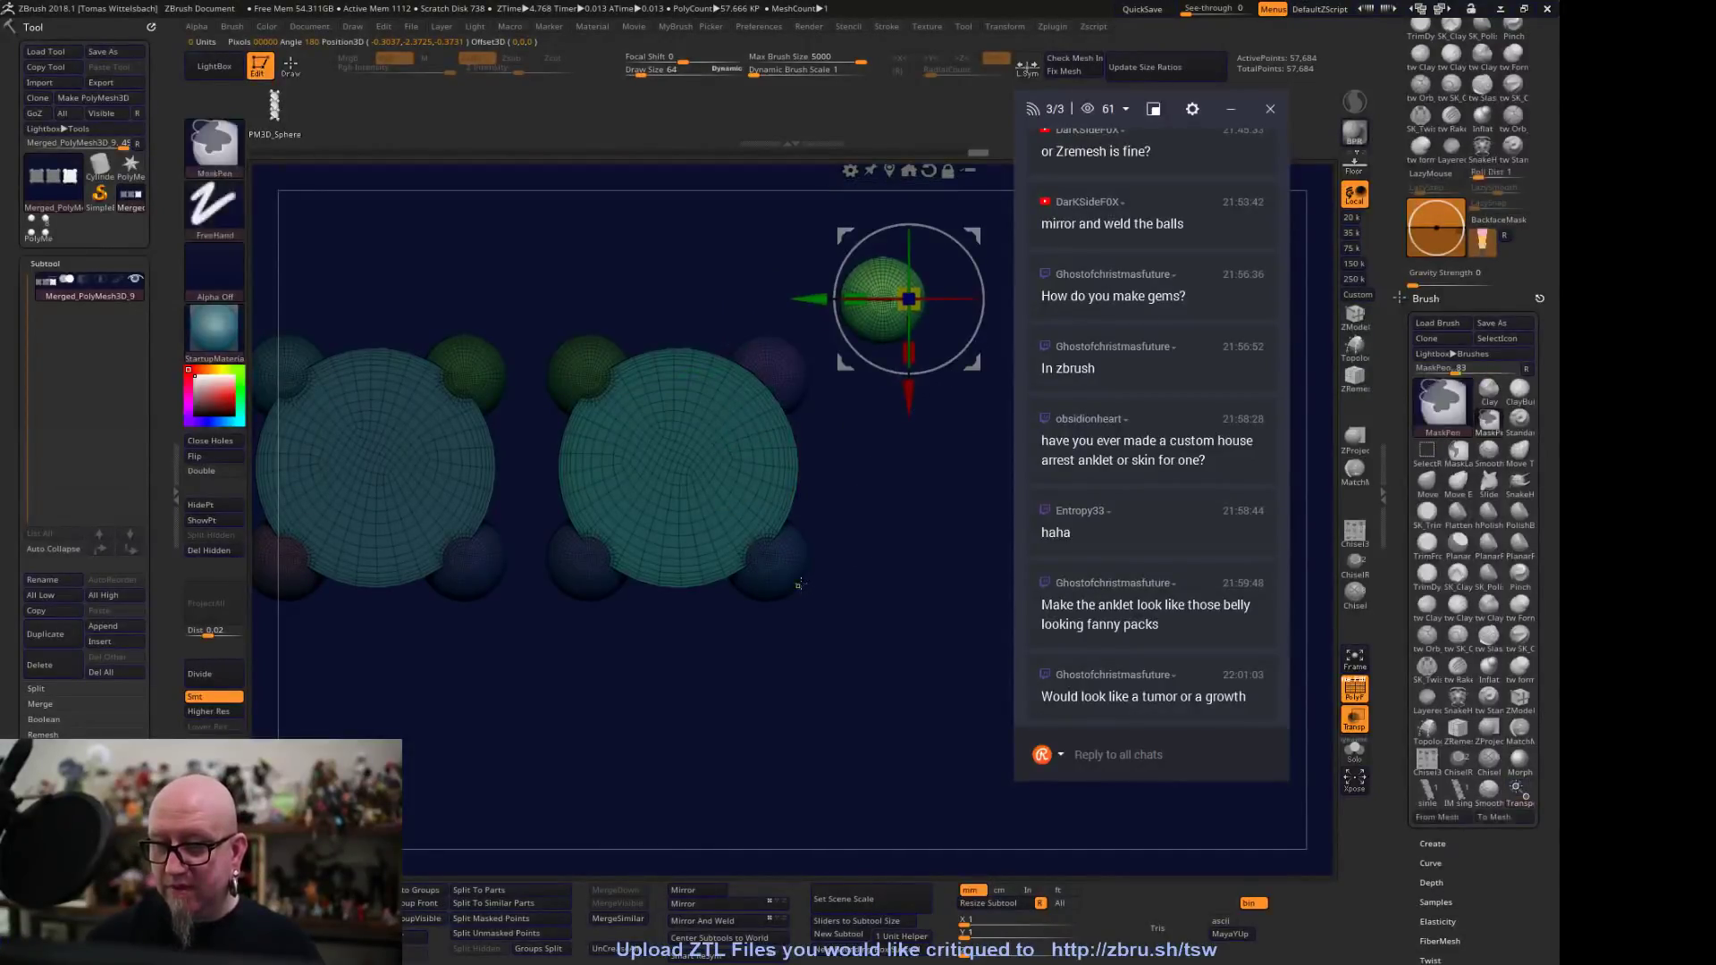
pyautogui.keyDown('ctrl'); pyautogui.click(793, 385); pyautogui.keyUp('ctrl')
pyautogui.moveTo(893, 380); pyautogui.dragTo(1004, 377)
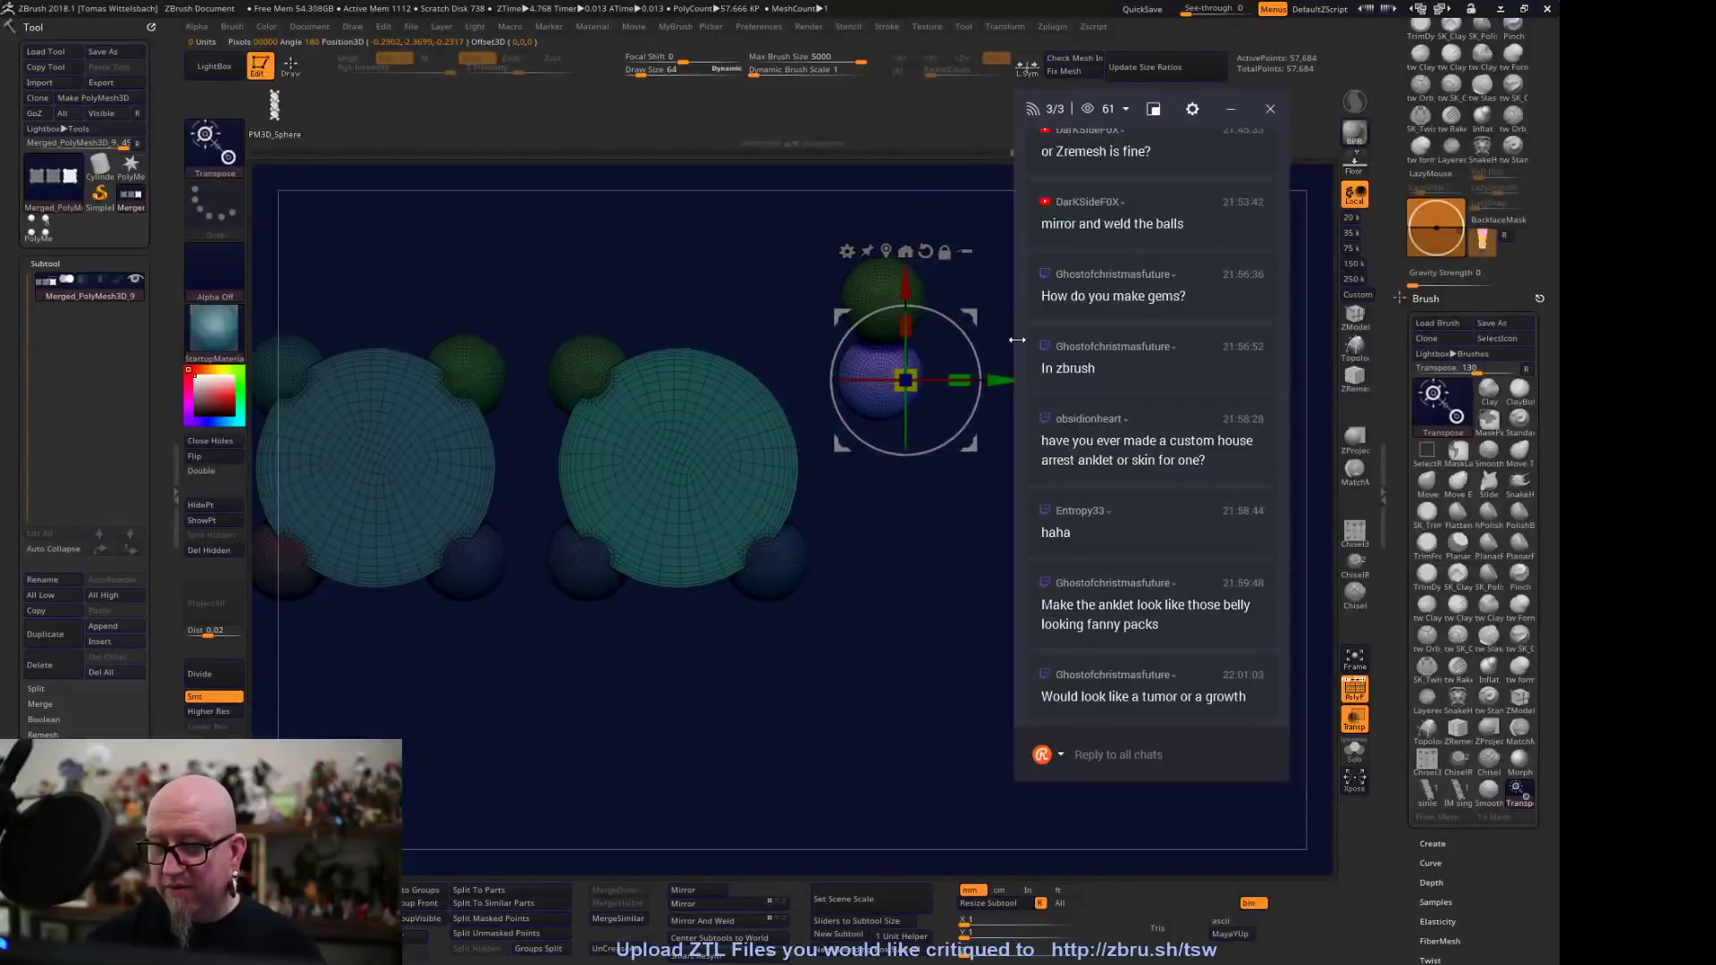
pyautogui.keyDown('ctrl'); pyautogui.click(785, 564); pyautogui.keyUp('ctrl')
pyautogui.moveTo(847, 633); pyautogui.dragTo(1039, 563)
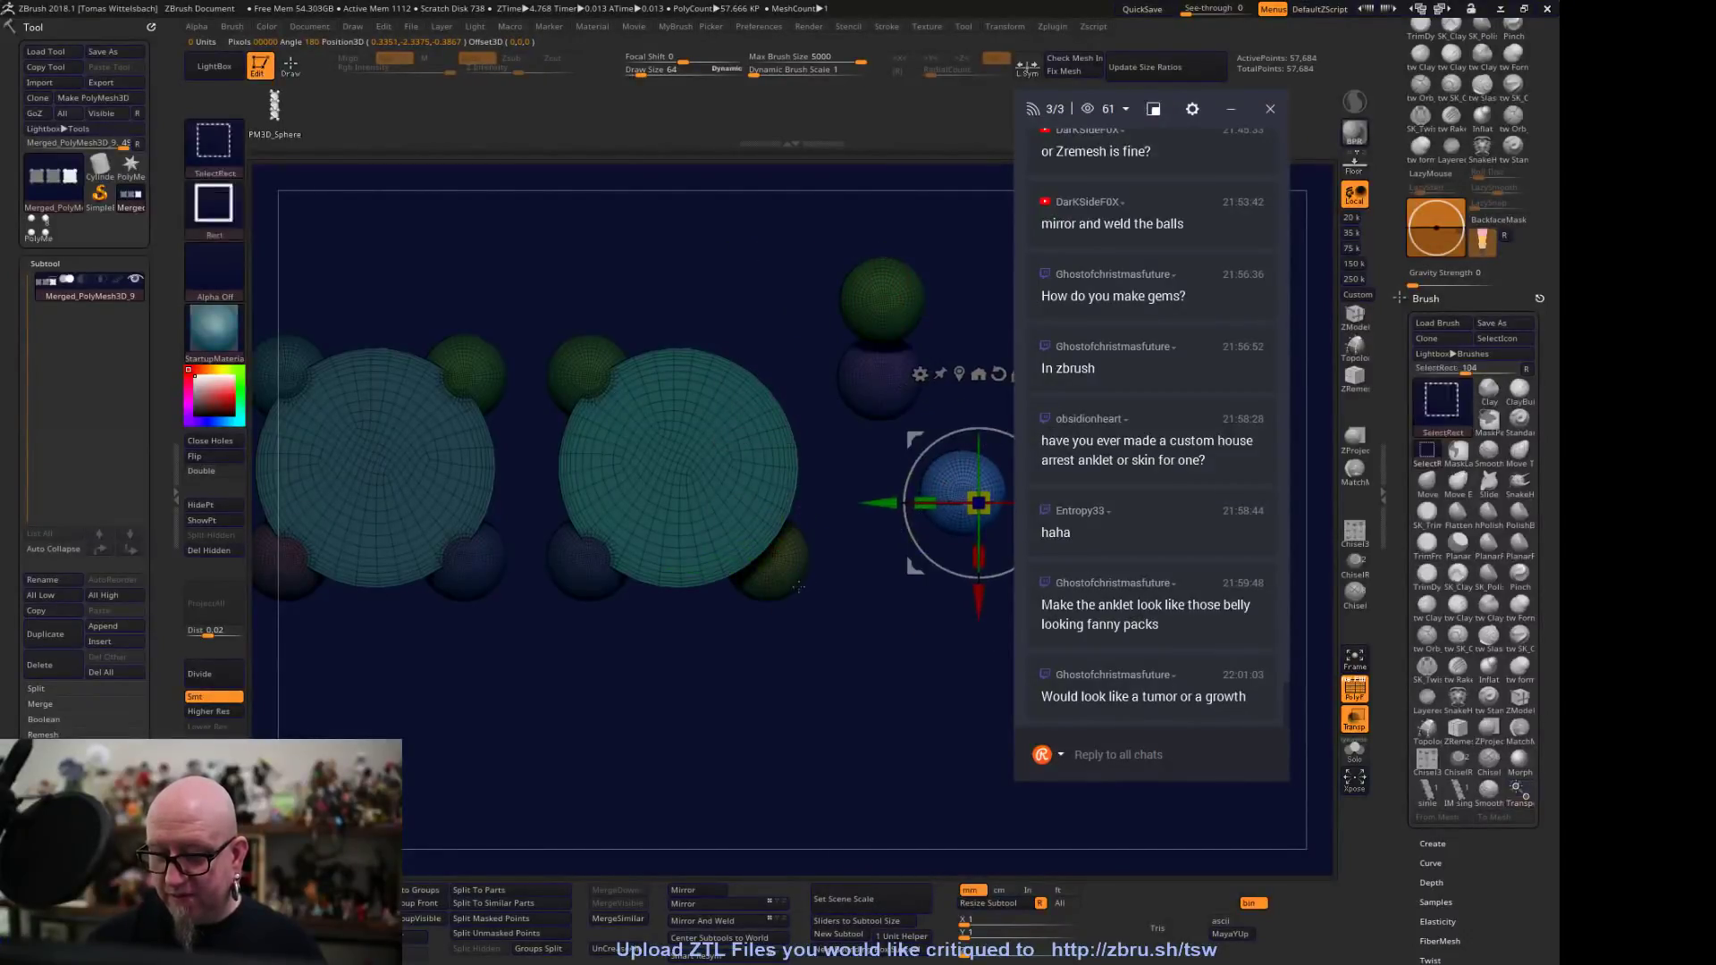
pyautogui.keyDown('ctrl'); pyautogui.click(777, 575); pyautogui.keyUp('ctrl')
pyautogui.moveTo(843, 511); pyautogui.dragTo(1034, 437)
# Mask off the row, hide the pulled-out prong pieces and delete the hidden geometry
pyautogui.keyDown('alt'); pyautogui.moveTo(816, 706); pyautogui.dragTo(704, 747); pyautogui.keyUp('alt')
pyautogui.keyDown('ctrl'); pyautogui.moveTo(956, 190); pyautogui.dragTo(654, 642); pyautogui.keyUp('ctrl')
pyautogui.keyDown('ctrl'); pyautogui.click(384, 638); pyautogui.keyUp('ctrl')
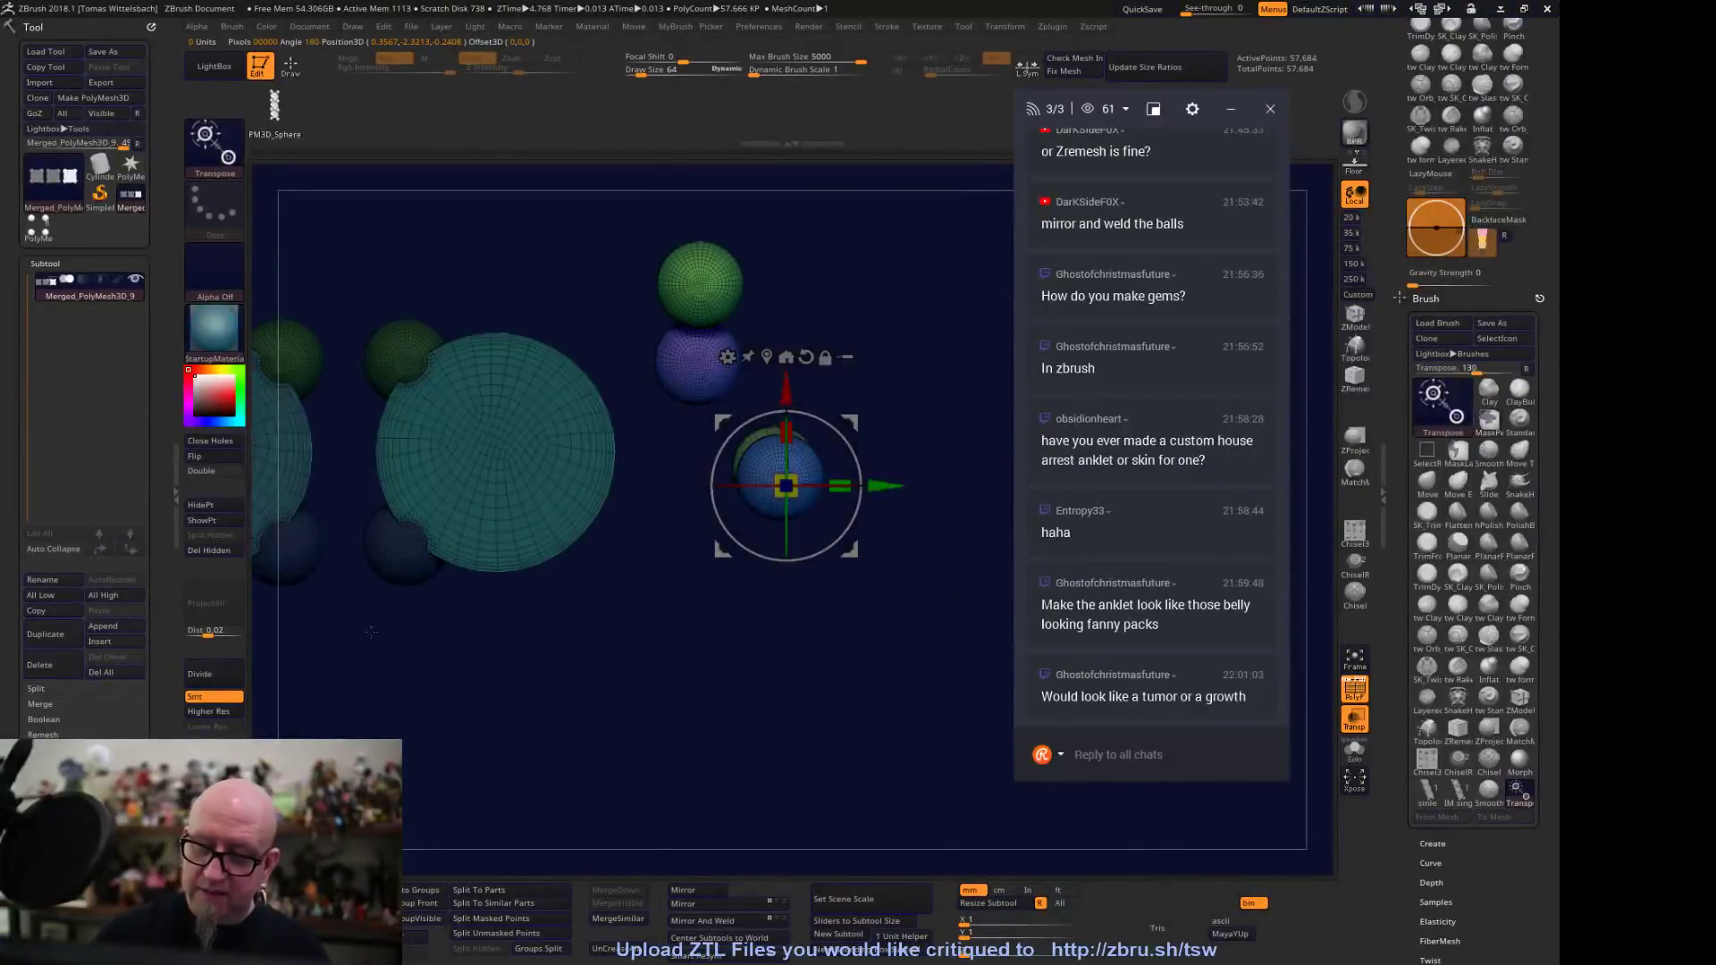
pyautogui.click(231, 506)
pyautogui.click(223, 551)
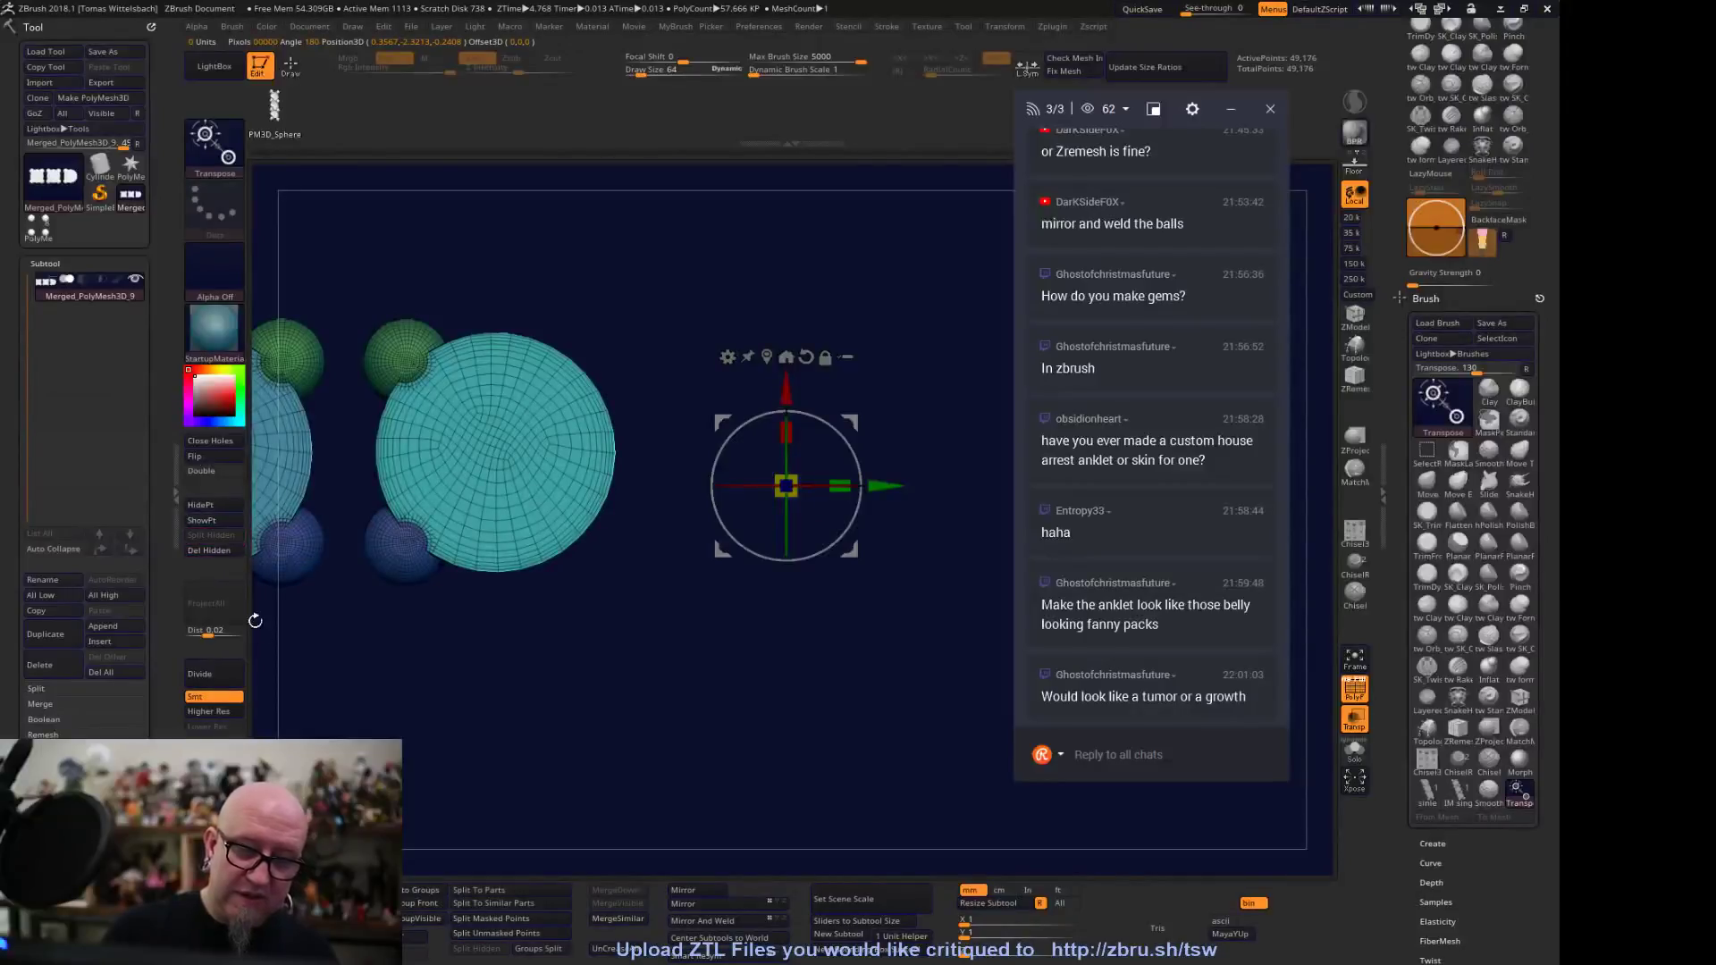
# Mask each of the three settings in turn and give each one its own single polygroup
pyautogui.keyDown('alt'); pyautogui.moveTo(509, 672); pyautogui.dragTo(777, 672); pyautogui.keyUp('alt')
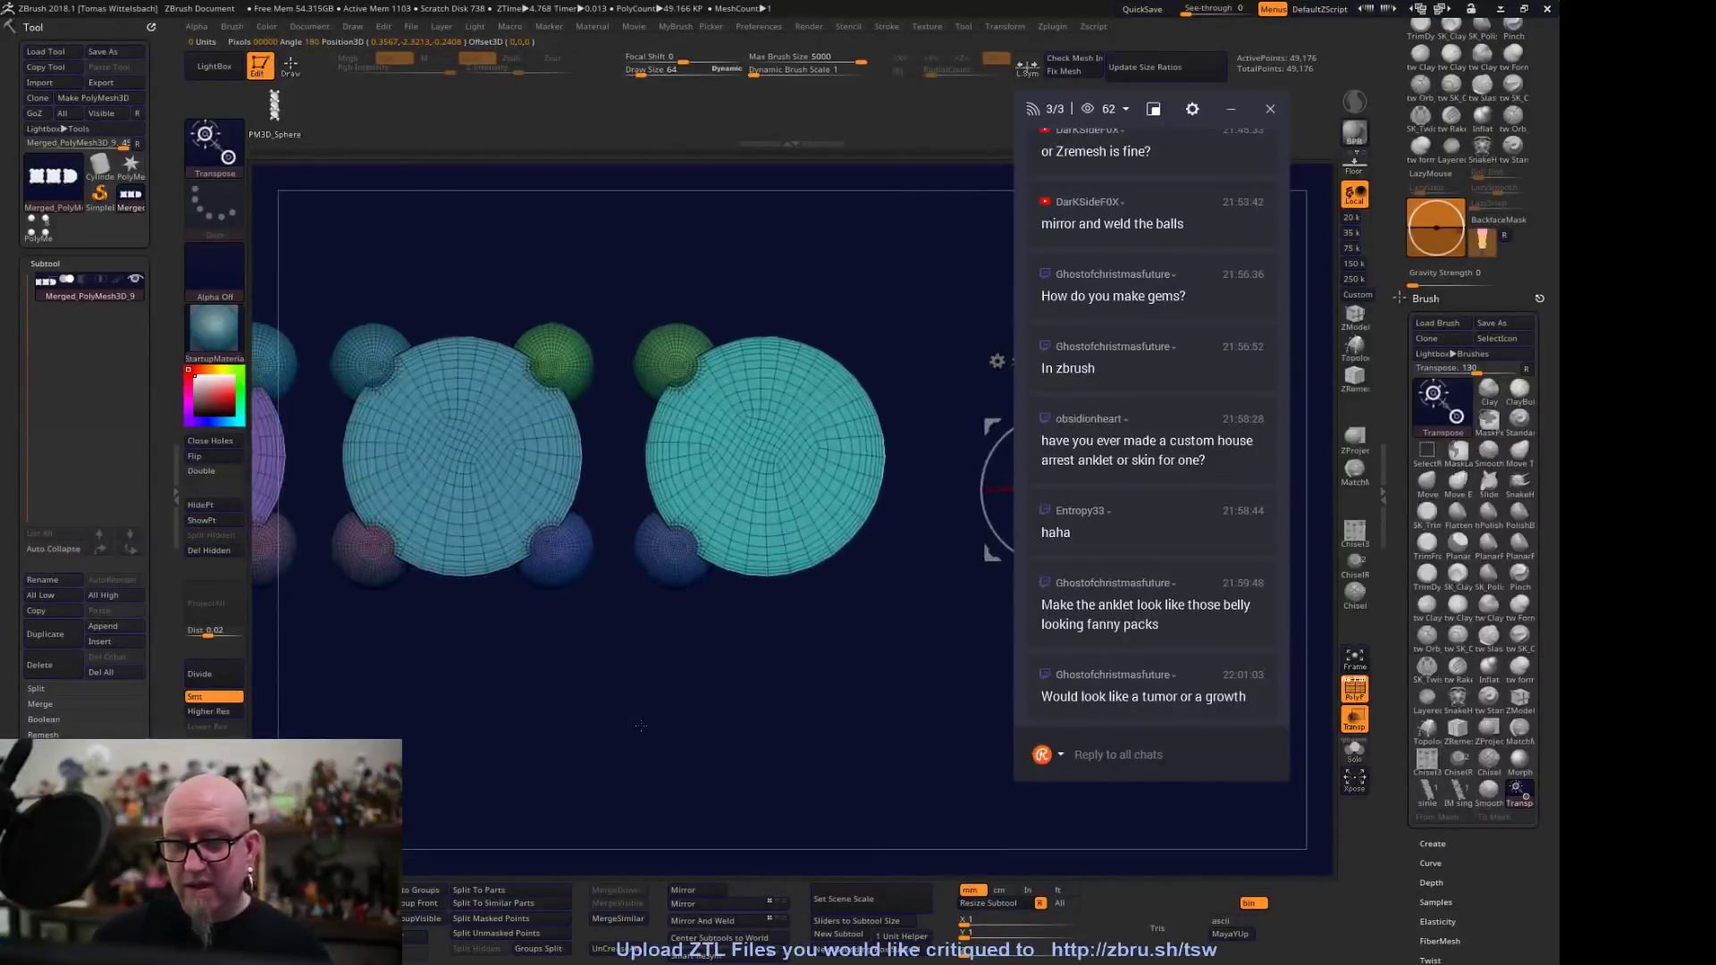
pyautogui.keyDown('alt'); pyautogui.moveTo(635, 725); pyautogui.dragTo(989, 671); pyautogui.keyUp('alt')
pyautogui.keyDown('ctrl'); pyautogui.moveTo(328, 199); pyautogui.dragTo(678, 683); pyautogui.keyUp('ctrl')
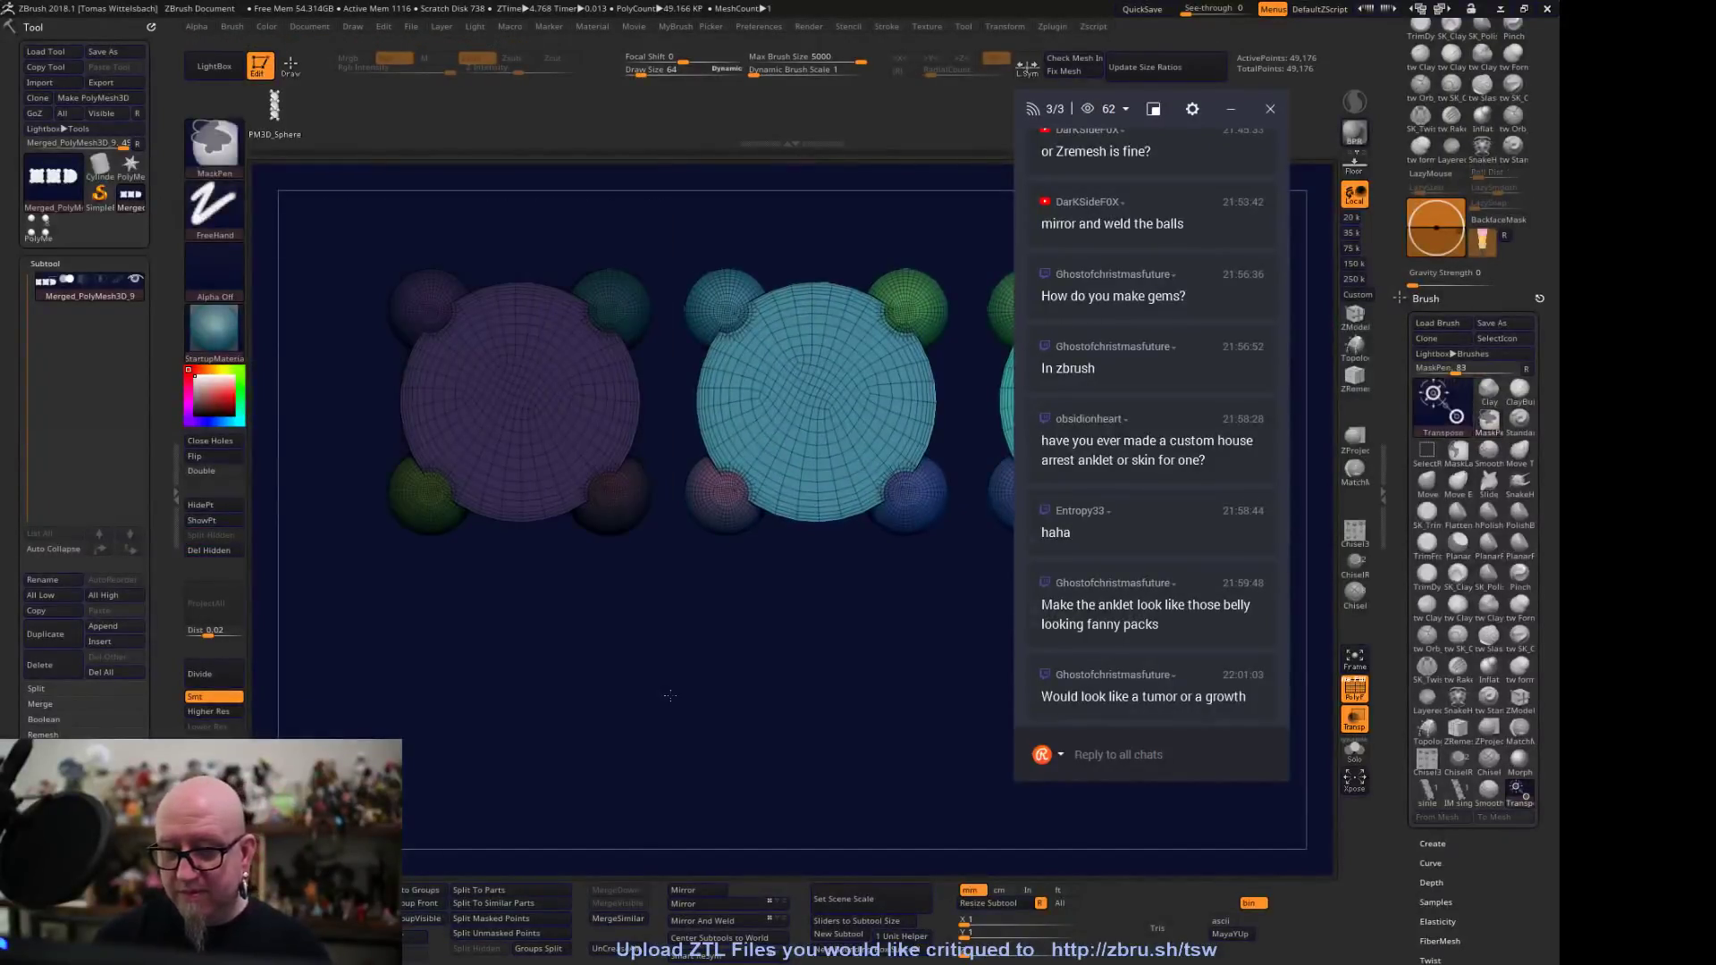
pyautogui.keyDown('ctrl'); pyautogui.moveTo(763, 777); pyautogui.dragTo(778, 784); pyautogui.keyUp('ctrl')
pyautogui.keyDown('ctrl'); pyautogui.moveTo(672, 195); pyautogui.dragTo(567, 738); pyautogui.keyUp('ctrl')
pyautogui.hotkey('ctrl', 'w')
pyautogui.keyDown('ctrl'); pyautogui.moveTo(614, 240); pyautogui.dragTo(960, 700); pyautogui.keyUp('ctrl')
pyautogui.hotkey('ctrl', 'w')
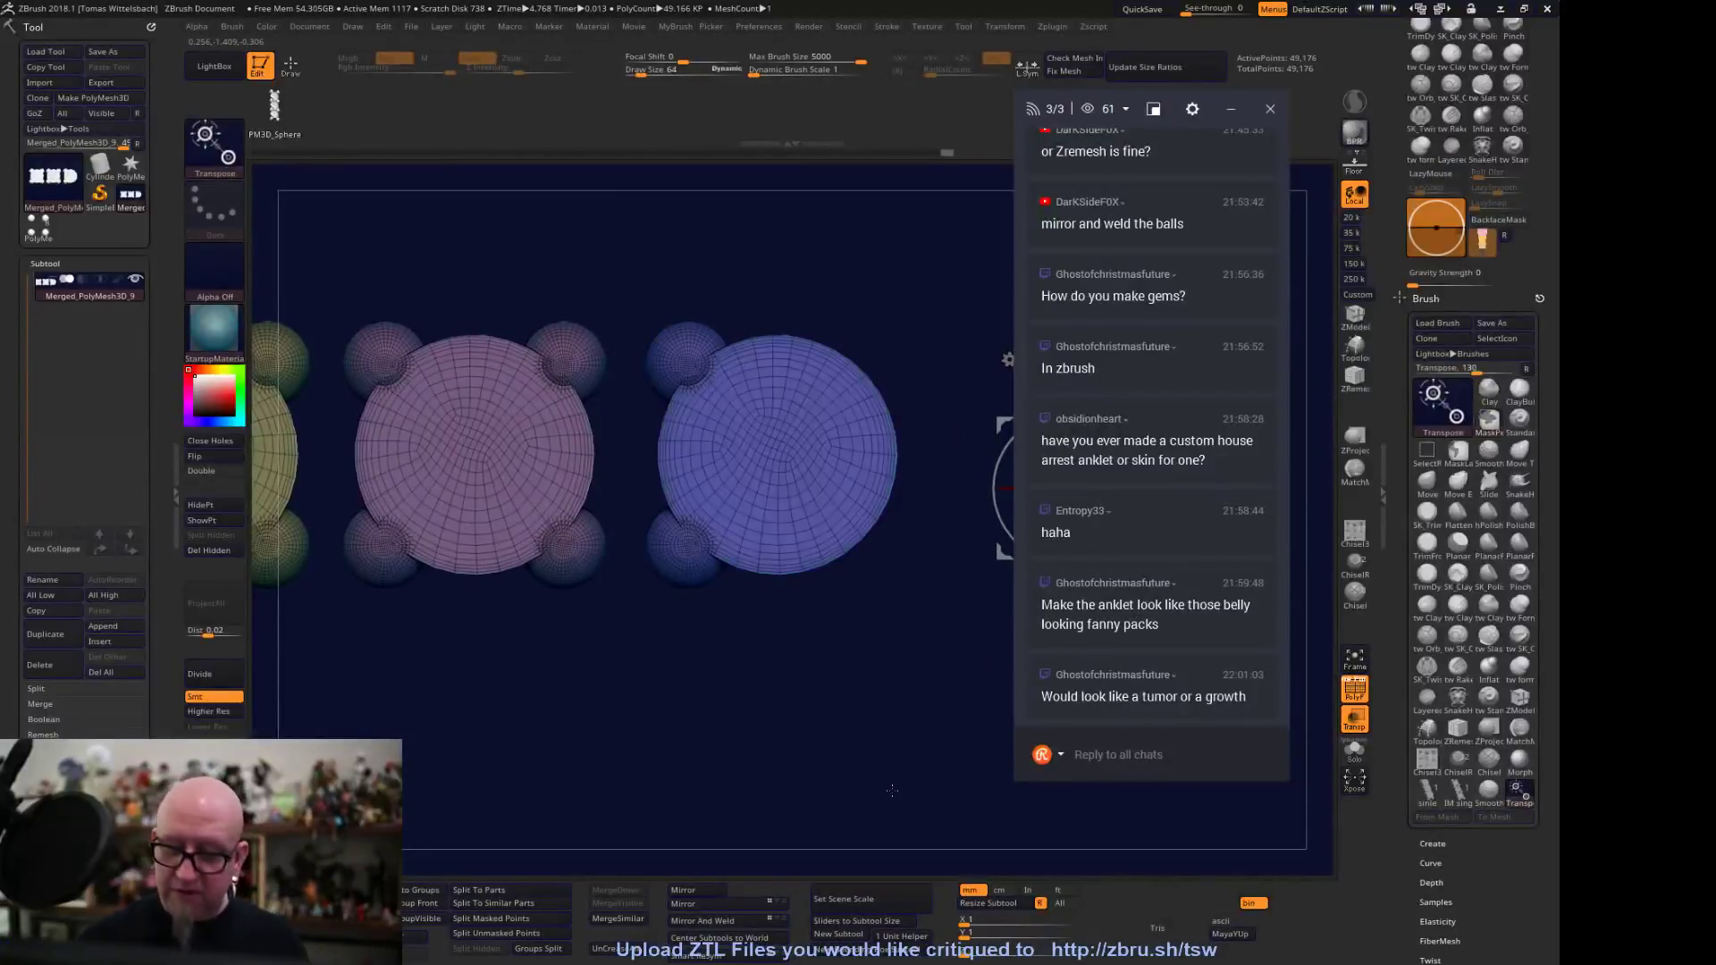
pyautogui.keyDown('alt'); pyautogui.moveTo(822, 706); pyautogui.dragTo(1075, 715); pyautogui.keyUp('alt')
pyautogui.moveTo(568, 245)
pyautogui.keyDown('ctrl'); pyautogui.mouseDown()
pyautogui.moveTo(602, 416)
pyautogui.moveTo(893, 692)
pyautogui.moveTo(630, 659)
pyautogui.moveTo(860, 730)
pyautogui.mouseUp(); pyautogui.keyUp('ctrl')
pyautogui.hotkey('ctrl', 'w')
# Isolate the middle setting and move it about 0.16 units along the row against the first setting
pyautogui.keyDown('alt'); pyautogui.click(491, 404); pyautogui.keyUp('alt')
pyautogui.moveTo(651, 479); pyautogui.dragTo(605, 497)
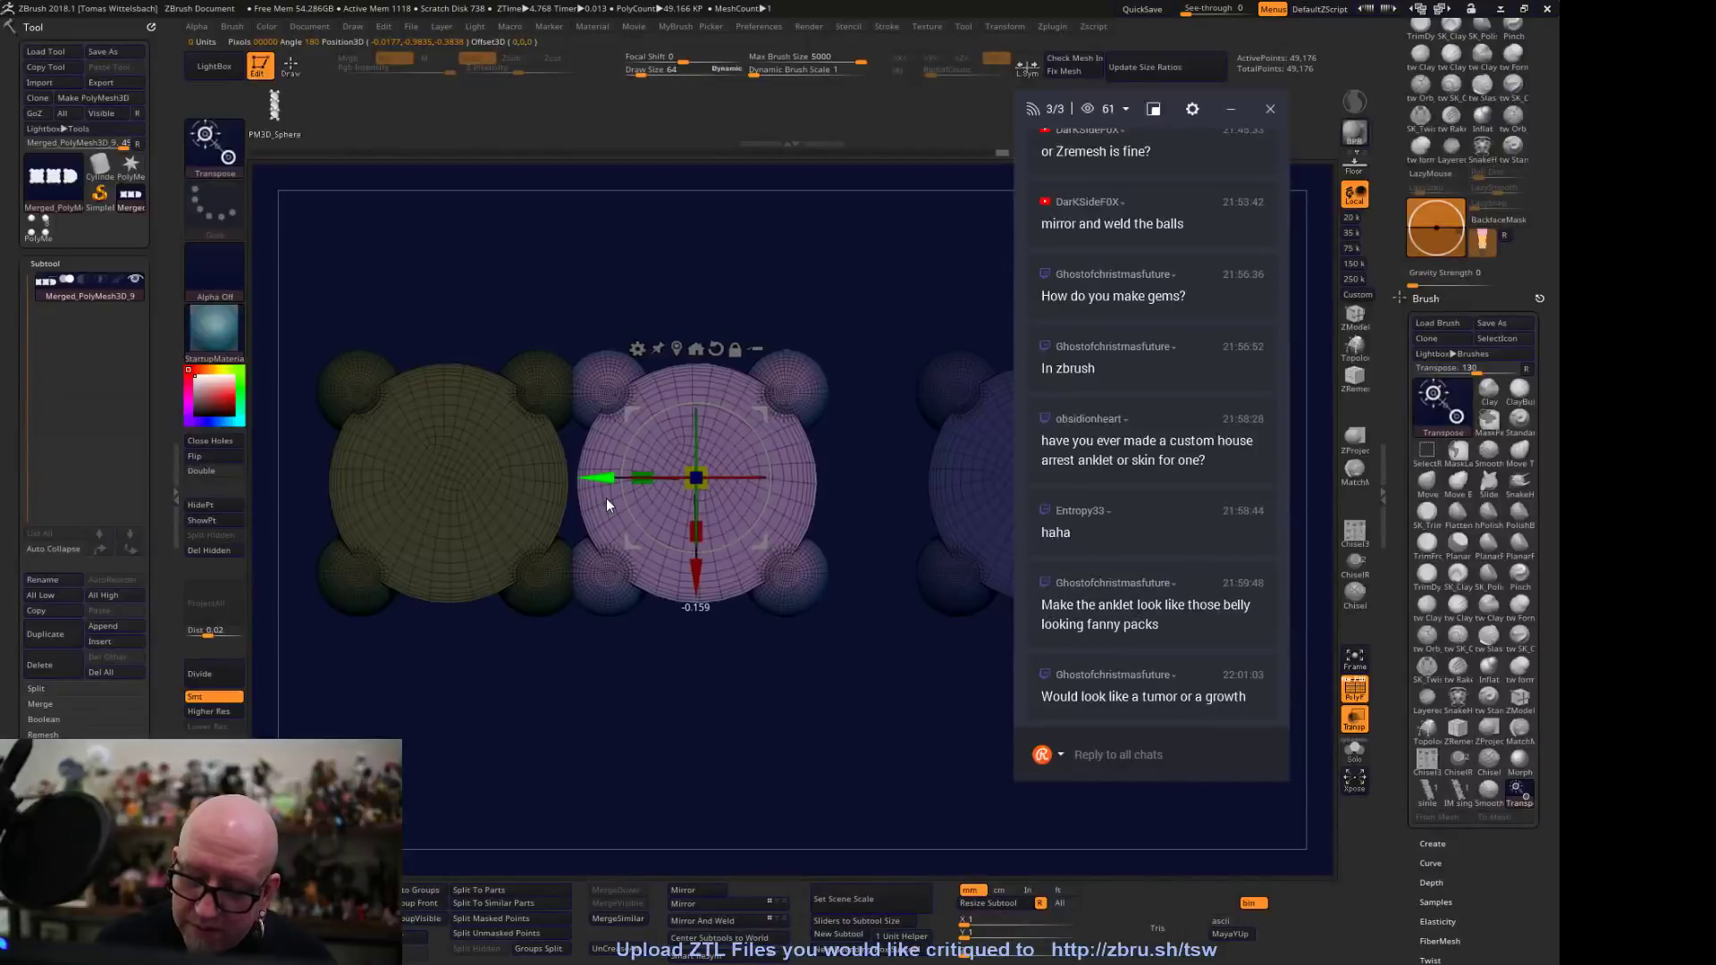
pyautogui.keyDown('alt'); pyautogui.moveTo(709, 690); pyautogui.dragTo(576, 683); pyautogui.keyUp('alt')
pyautogui.keyDown('ctrl'); pyautogui.moveTo(728, 474); pyautogui.dragTo(744, 432); pyautogui.keyUp('ctrl')
# Isolate the two-pronged end setting, move it along the row against the middle setting and clear the mask
pyautogui.keyDown('ctrl'); pyautogui.moveTo(761, 258); pyautogui.dragTo(970, 691); pyautogui.keyUp('ctrl')
pyautogui.keyDown('ctrl'); pyautogui.click(924, 490); pyautogui.keyUp('ctrl')
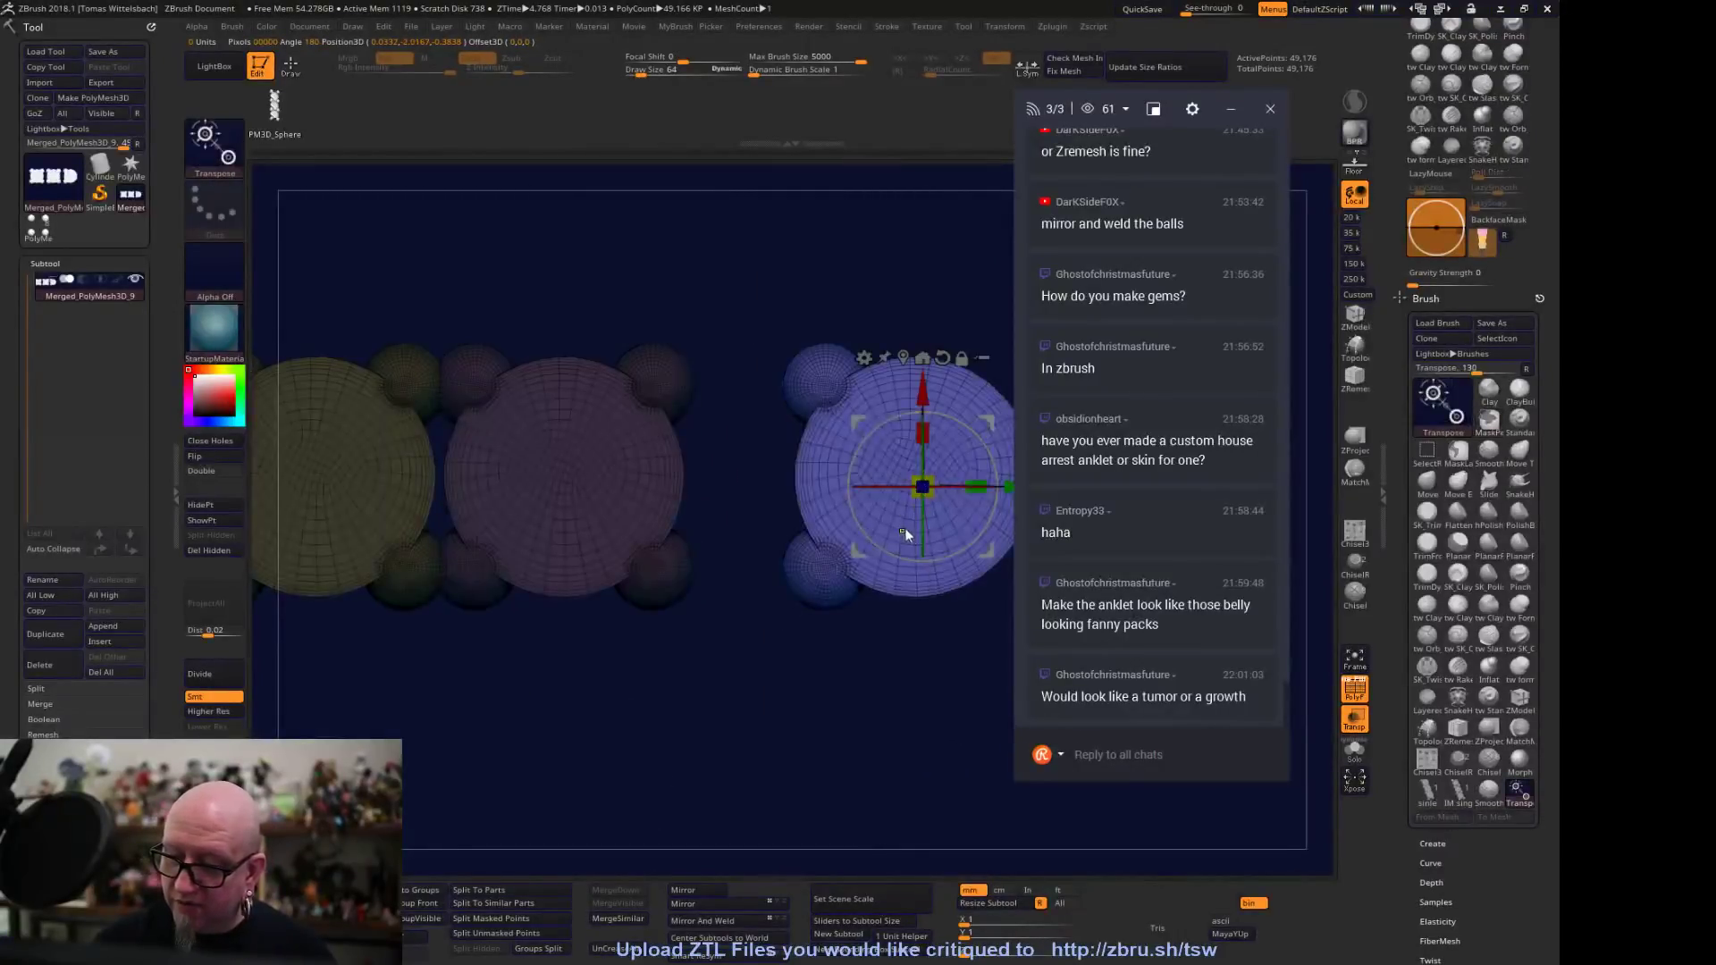
pyautogui.moveTo(1010, 494); pyautogui.dragTo(908, 512)
pyautogui.moveTo(947, 639); pyautogui.dragTo(828, 608)
pyautogui.keyDown('ctrl'); pyautogui.moveTo(895, 672); pyautogui.dragTo(894, 681); pyautogui.keyUp('ctrl')
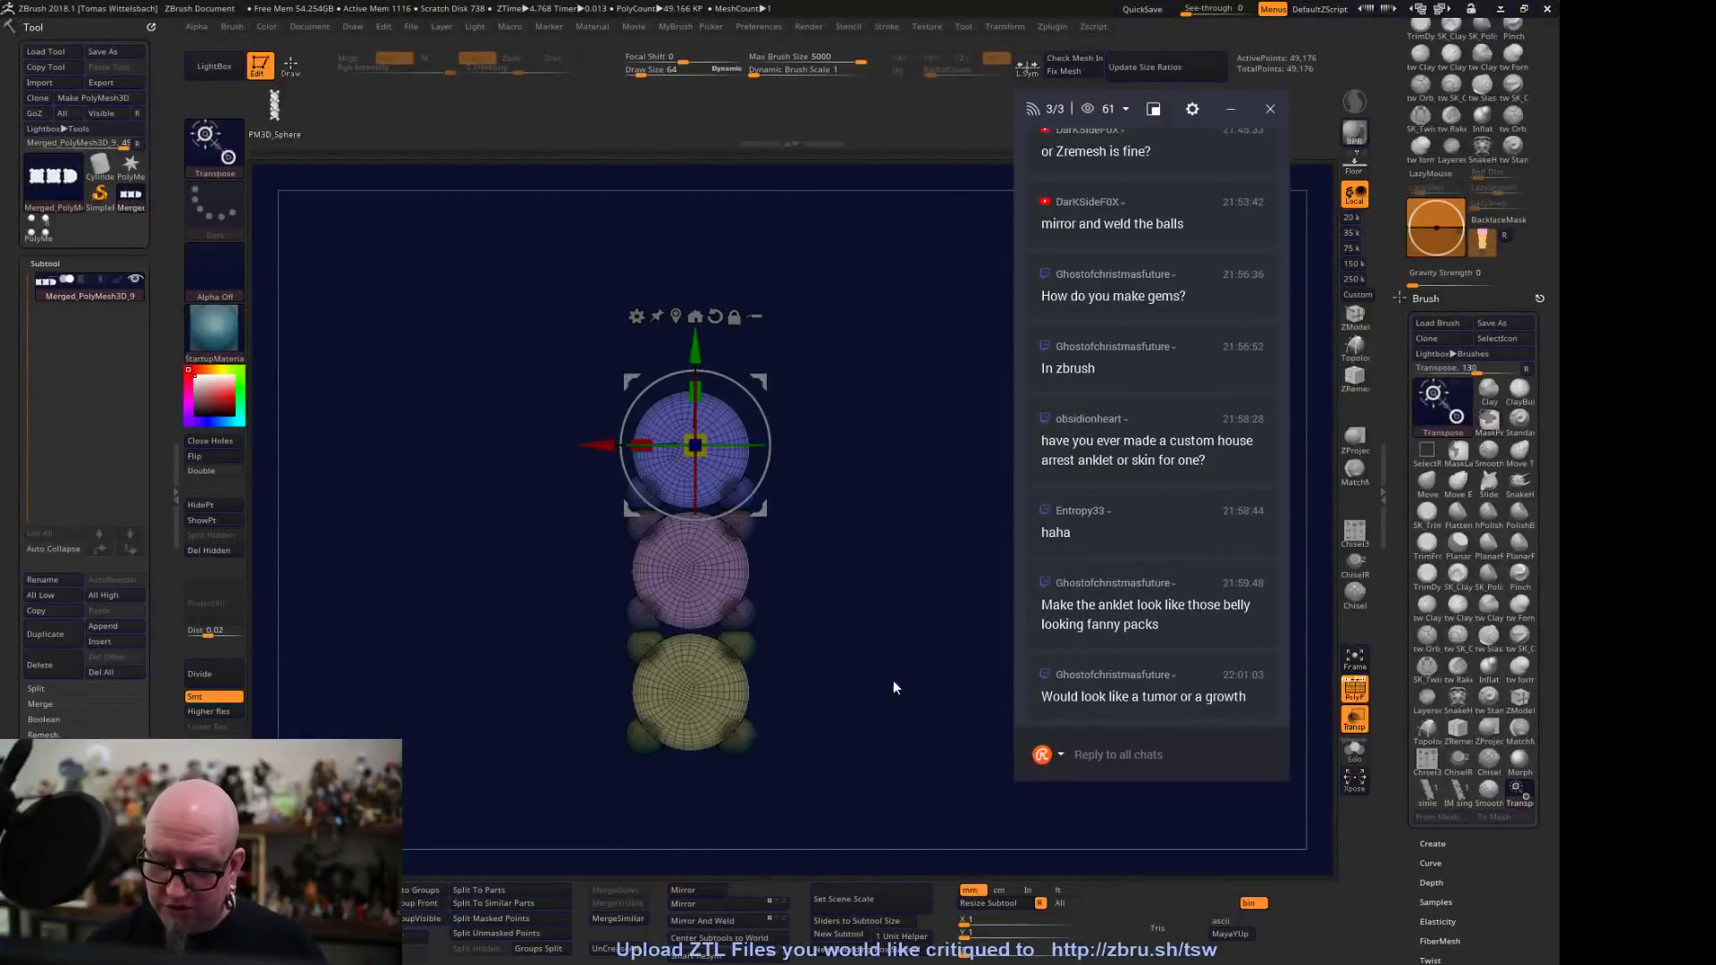
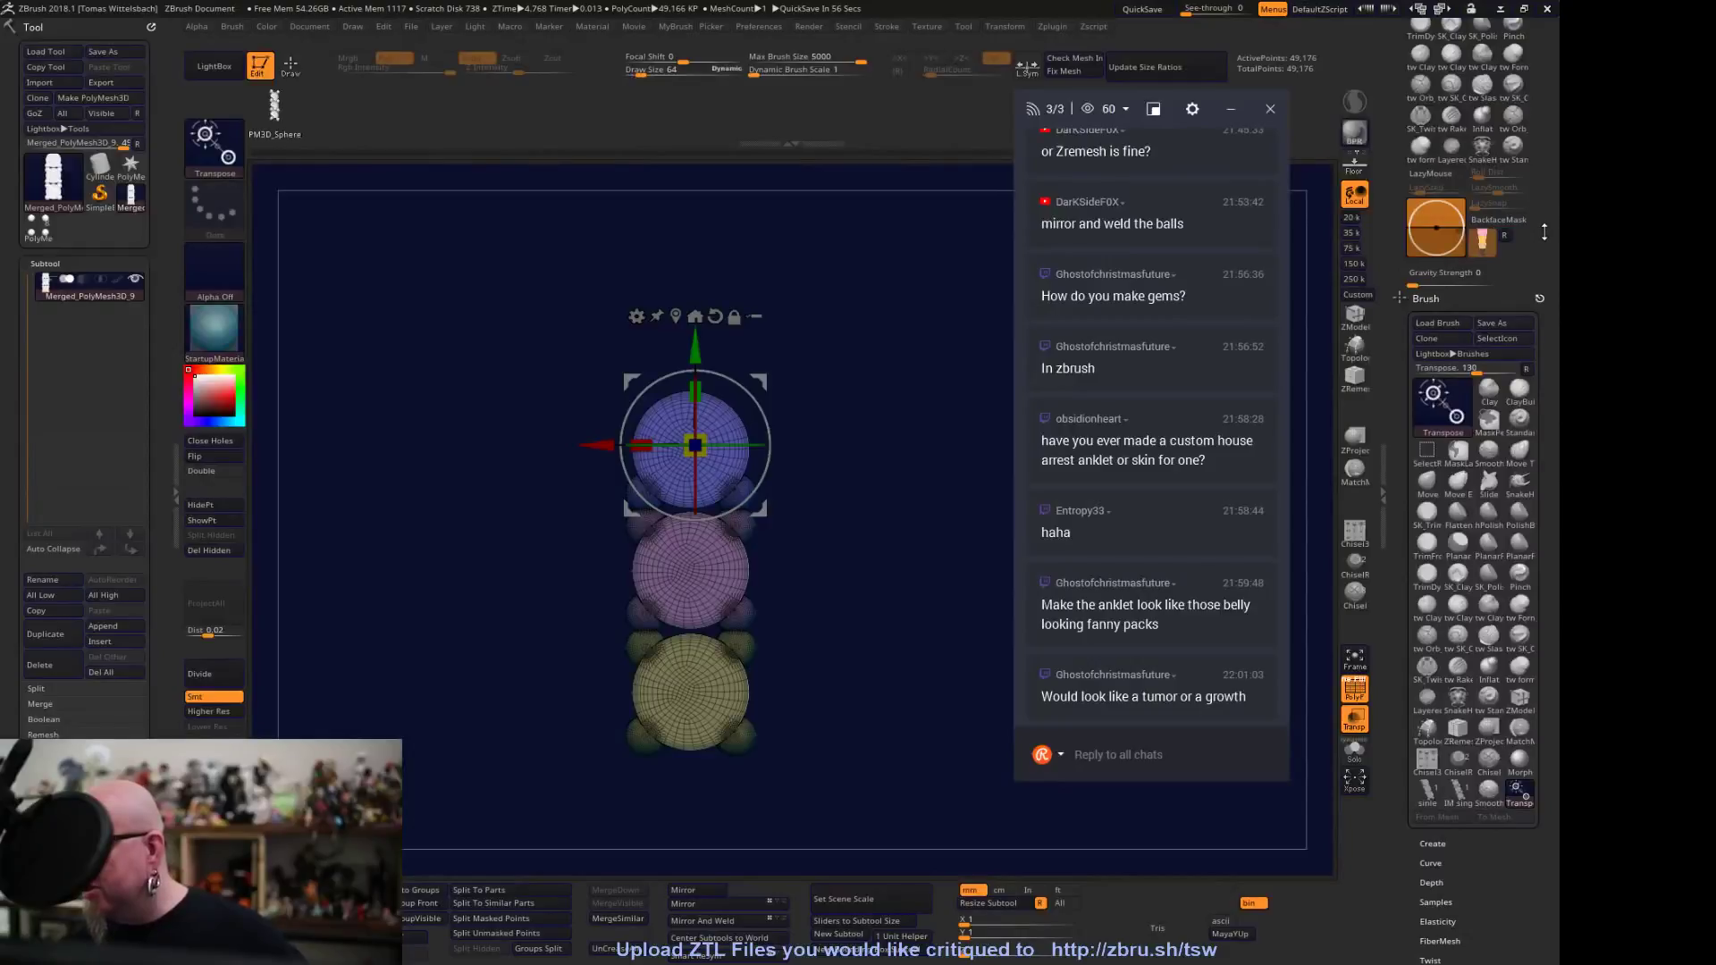
# Create a new InsertMesh brush from the row of three gem settings
pyautogui.moveTo(1543, 231); pyautogui.dragTo(1558, 397)
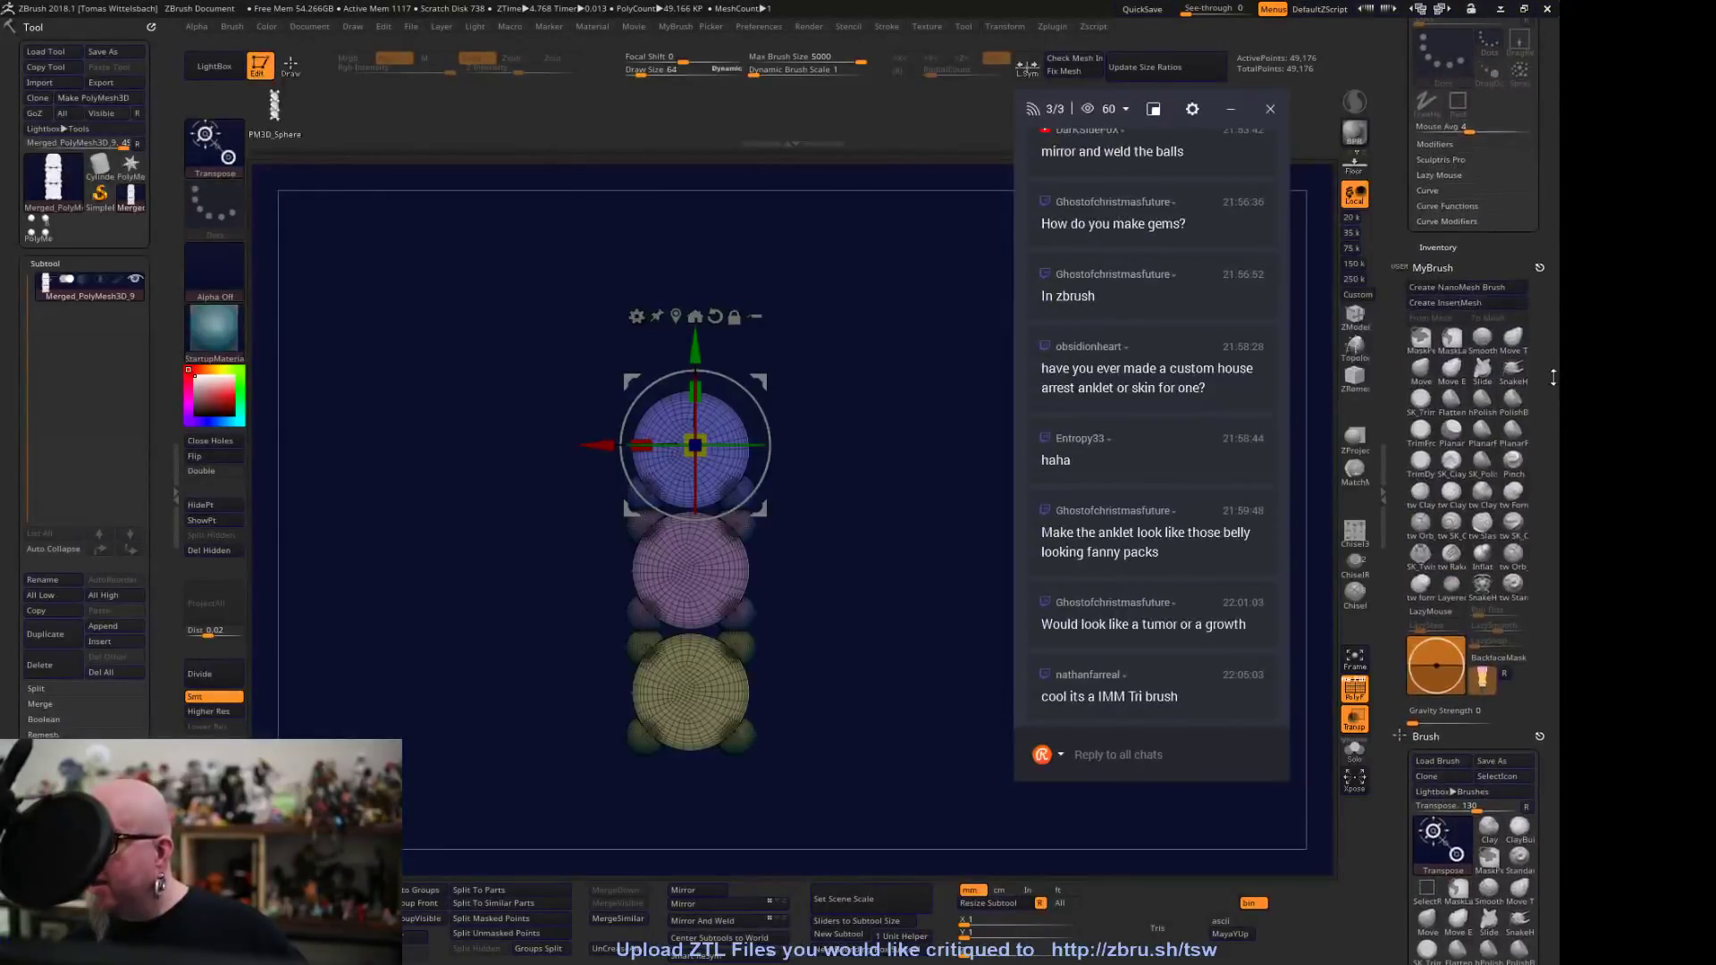
pyautogui.click(1471, 302)
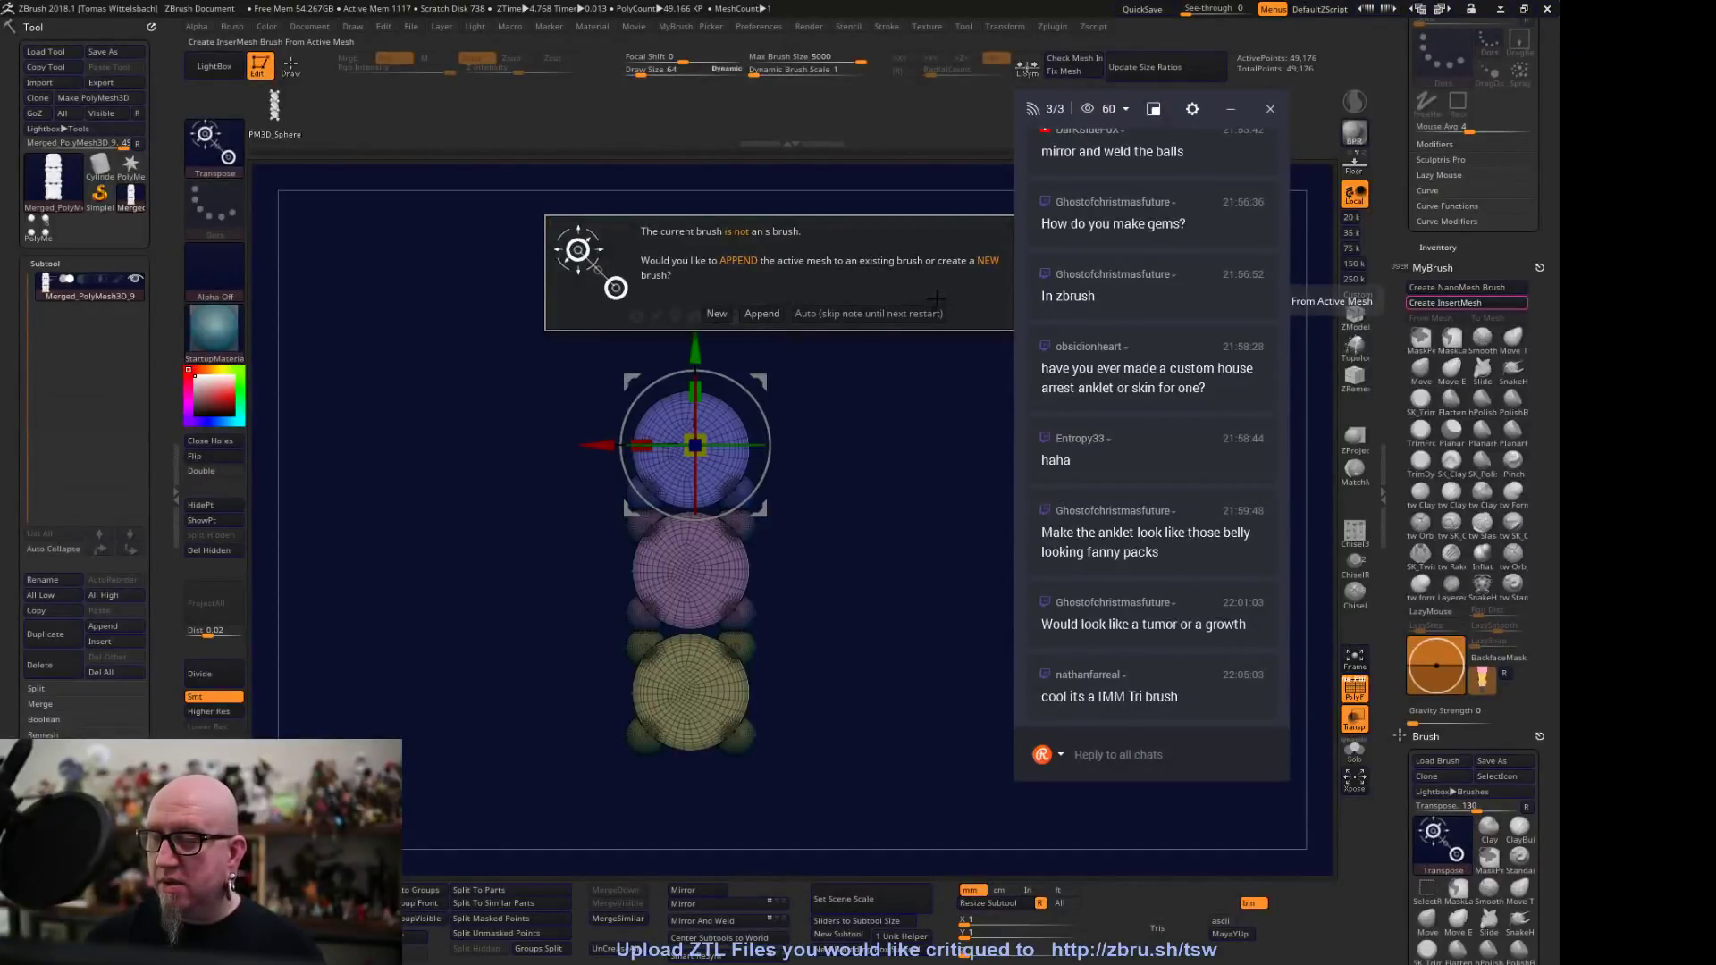
pyautogui.click(716, 313)
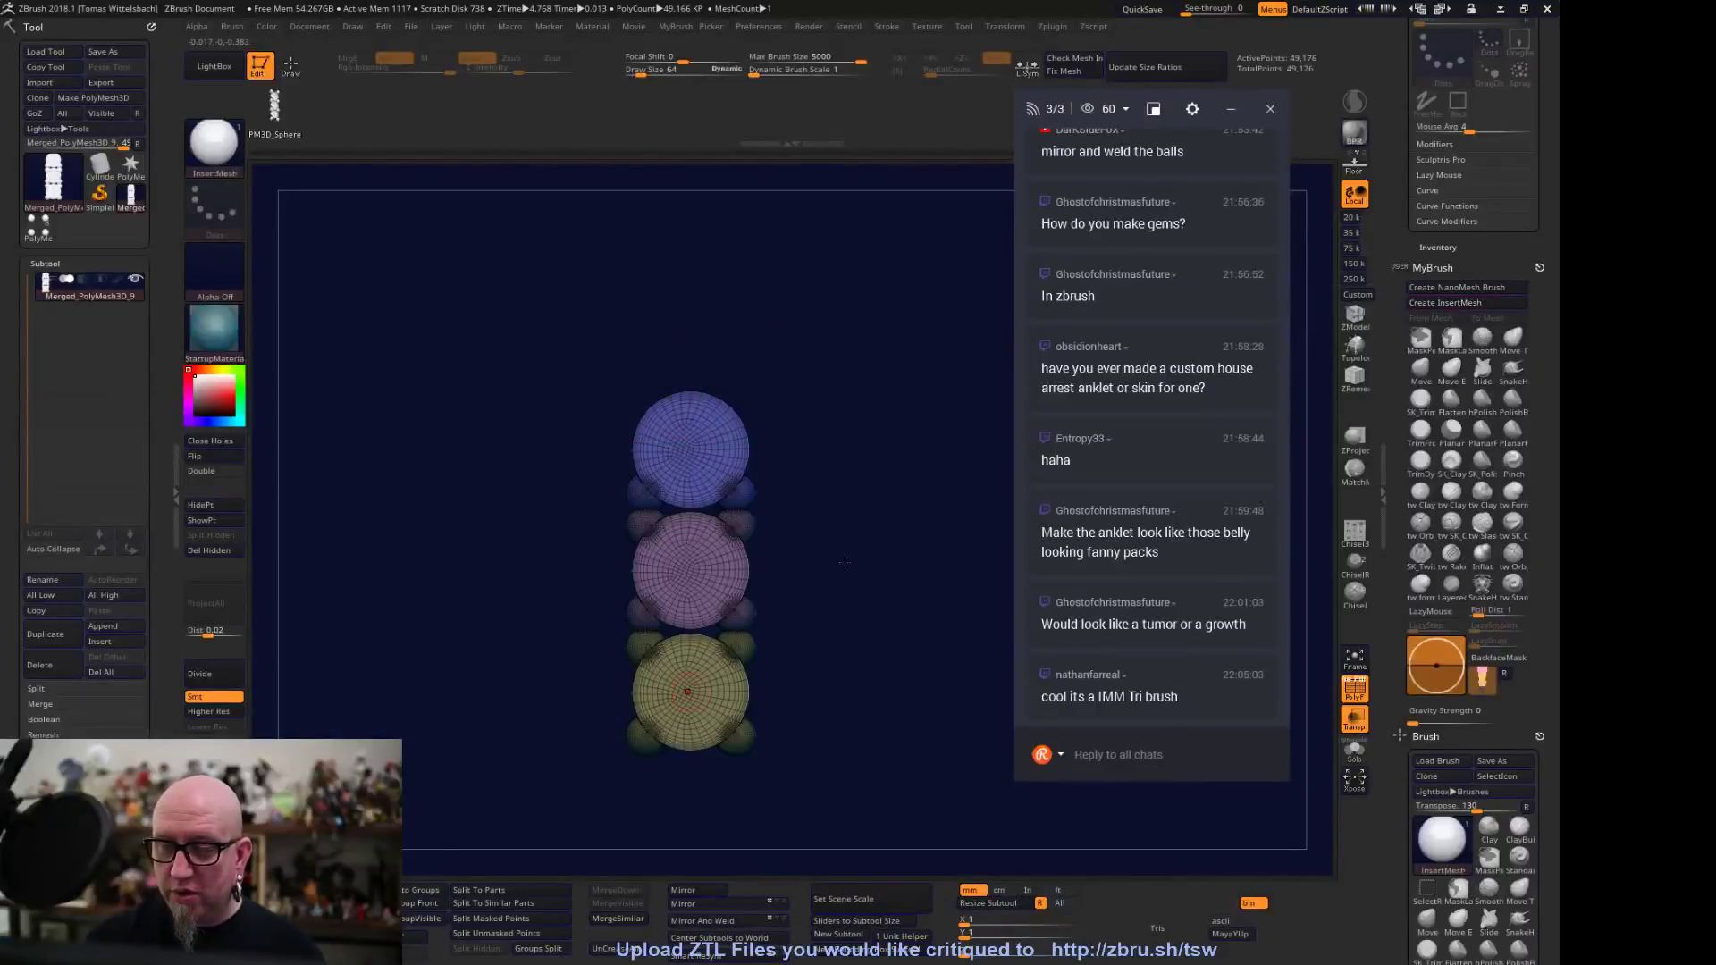
pyautogui.moveTo(902, 678); pyautogui.dragTo(759, 659)
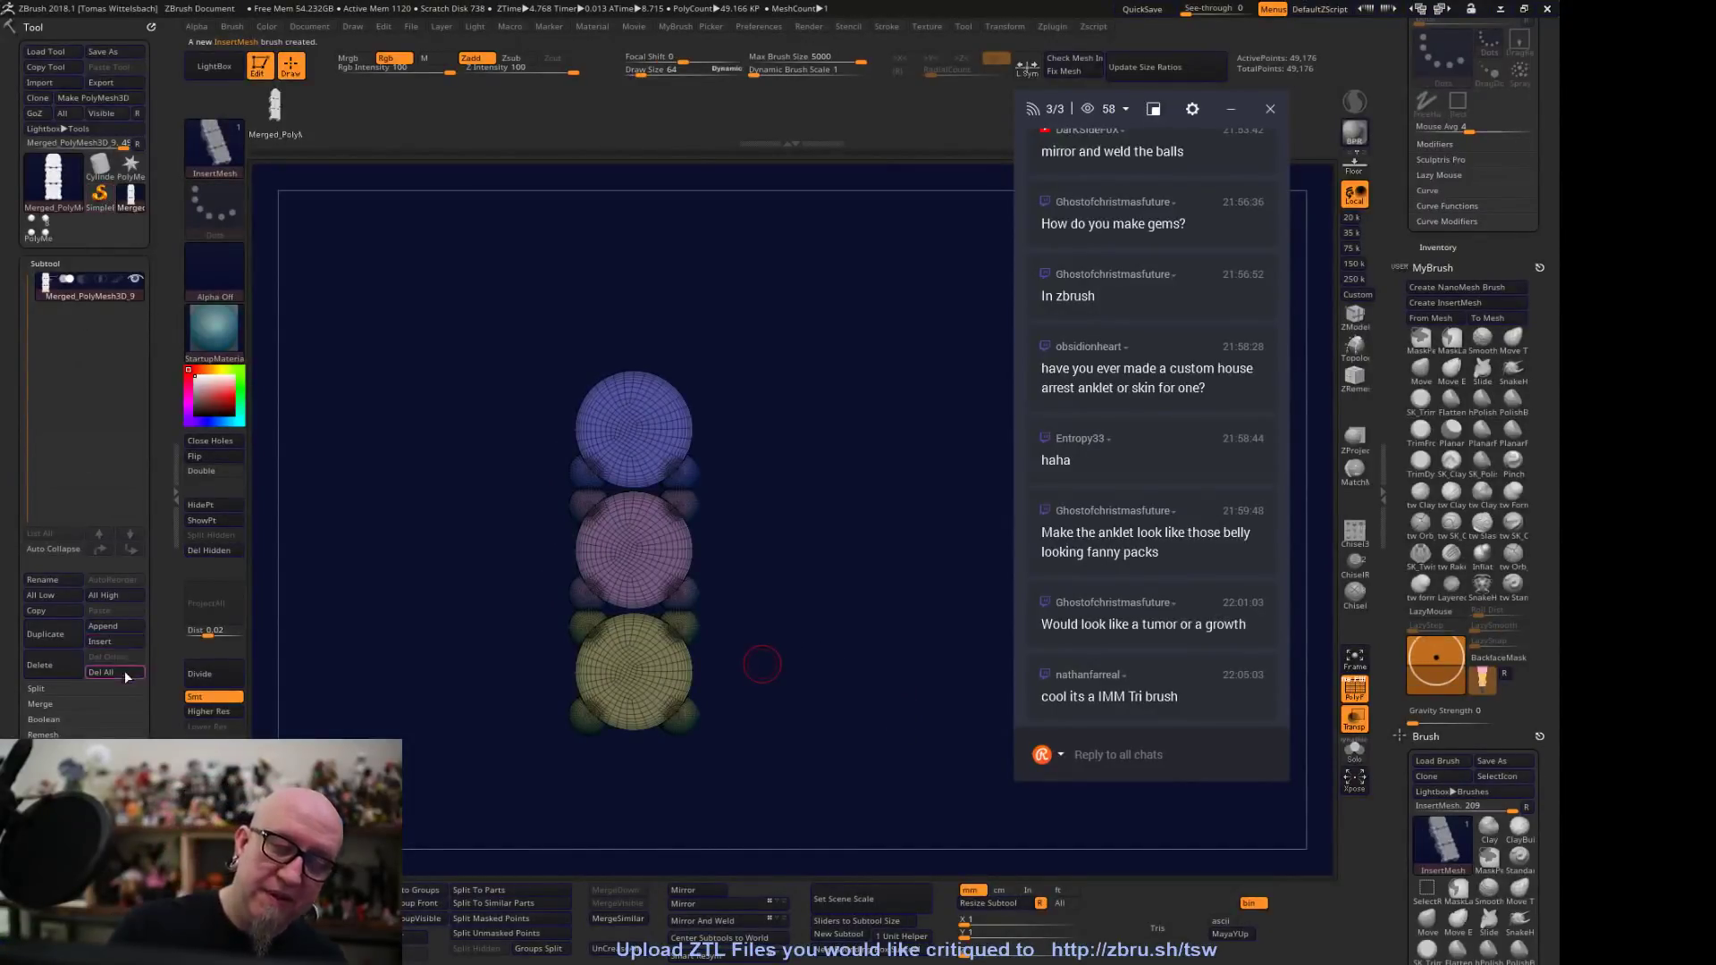
# Append a PolyMesh3D star as a new subtool and make it the active one
pyautogui.click(114, 626)
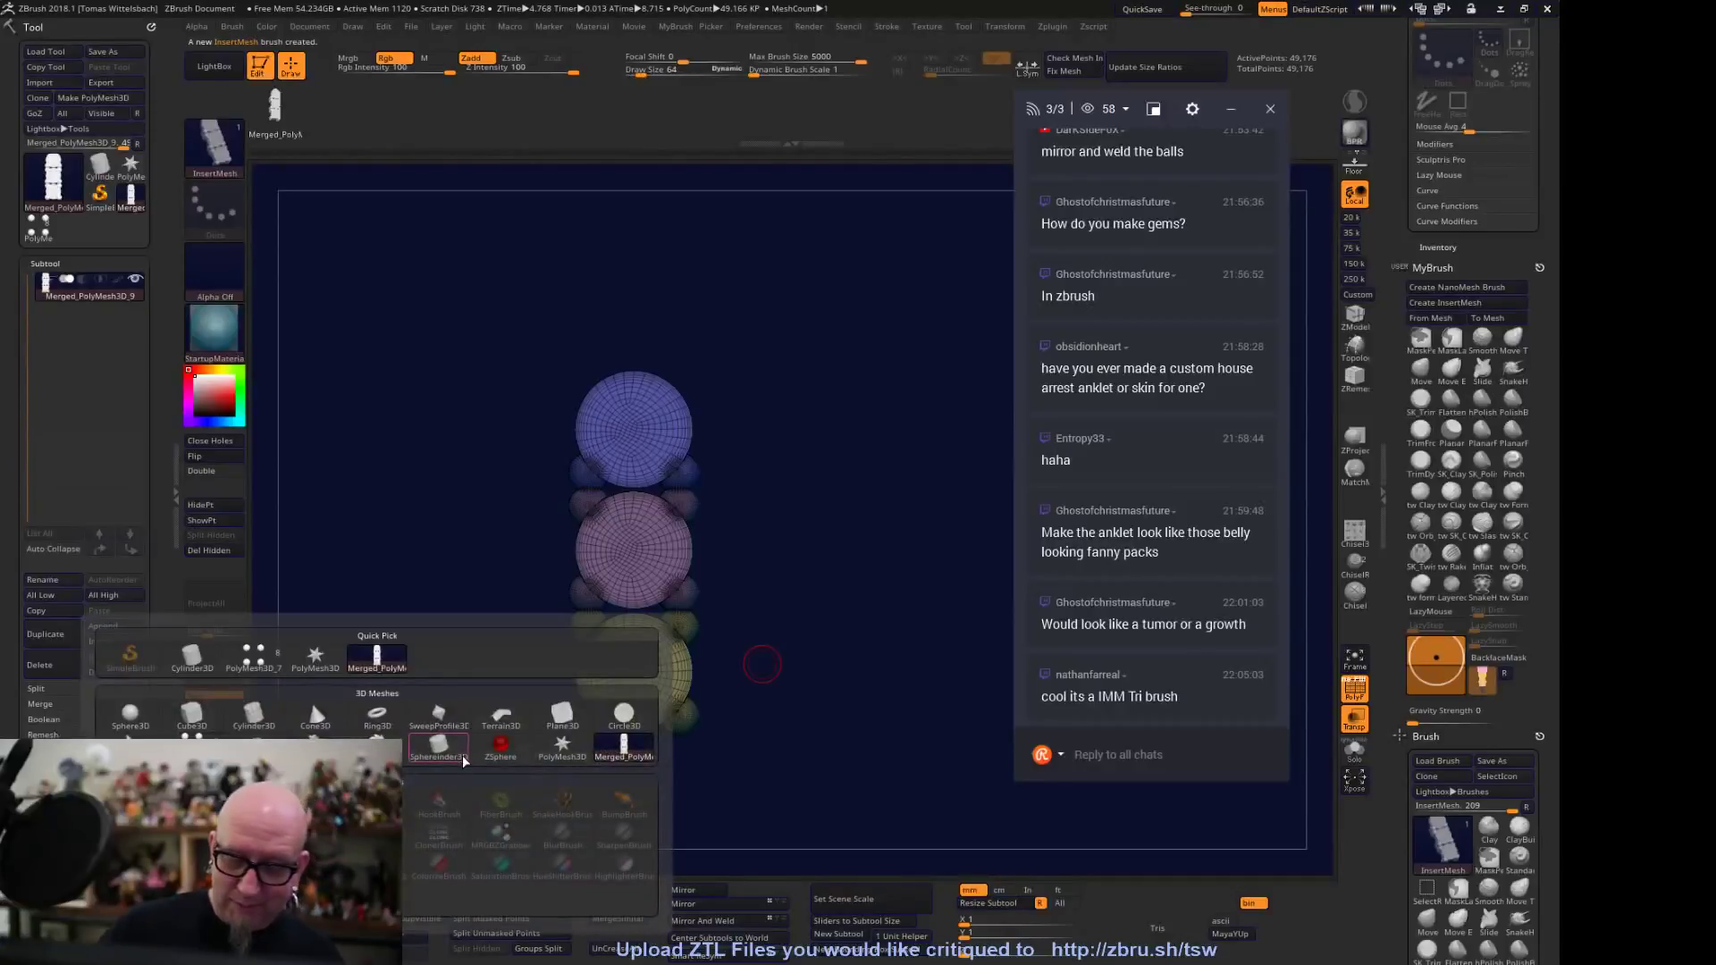
pyautogui.click(315, 657)
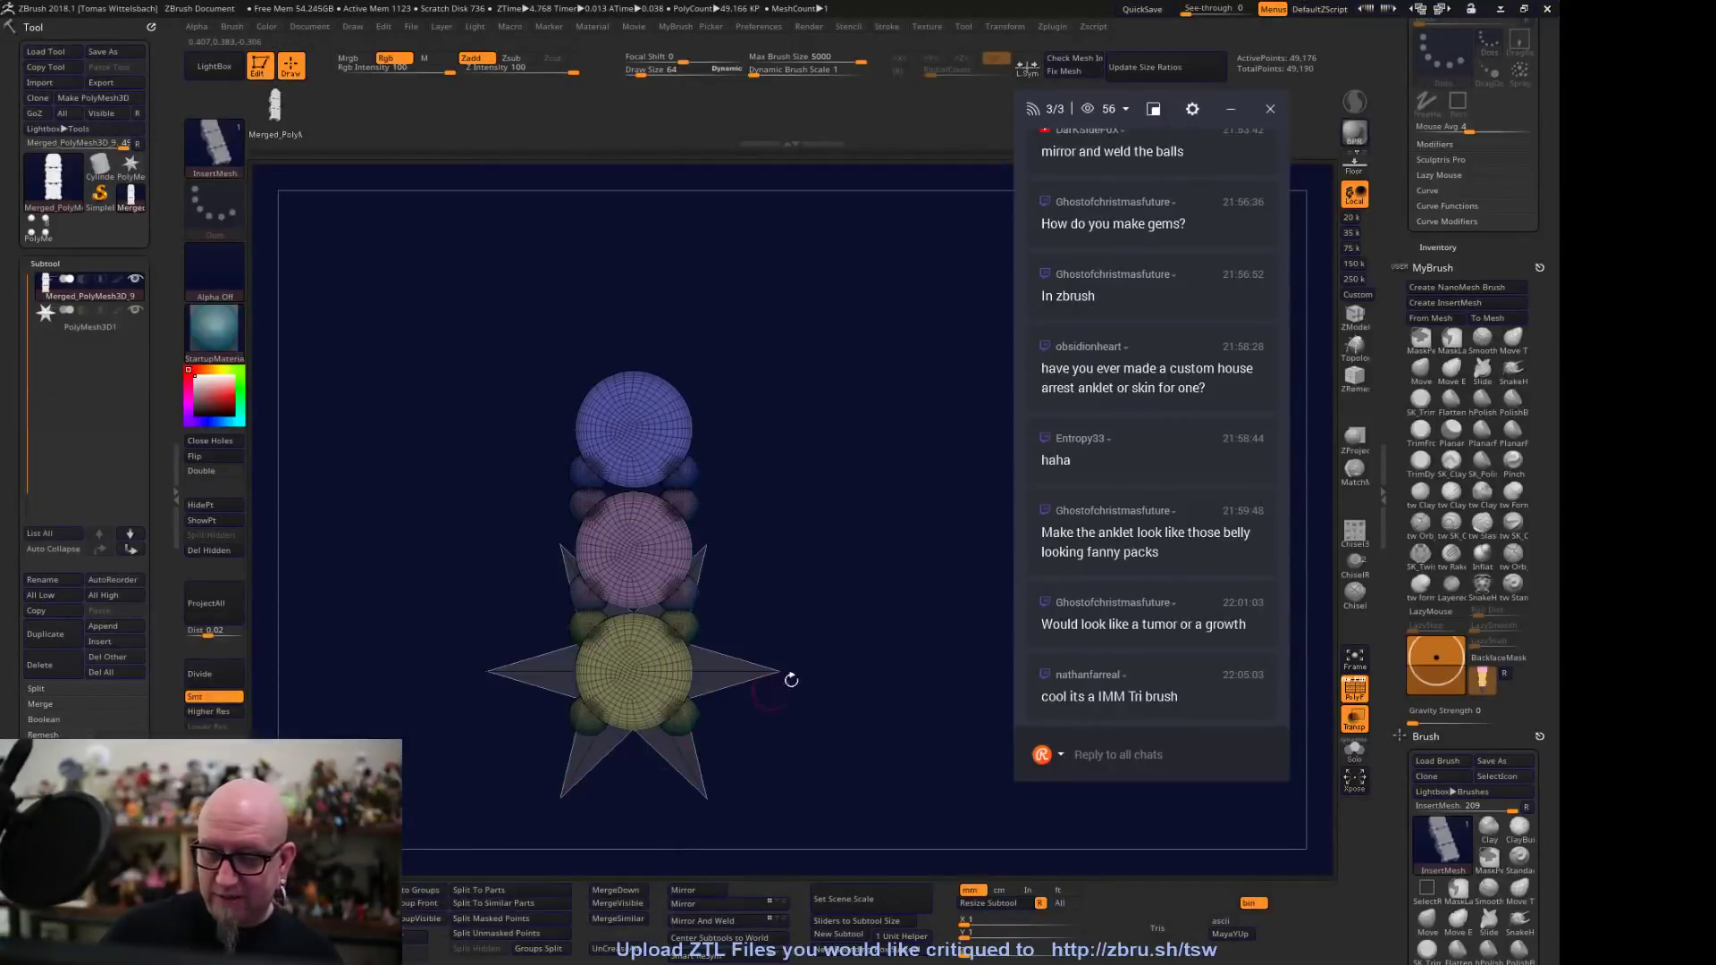
pyautogui.keyDown('alt'); pyautogui.click(712, 590); pyautogui.keyUp('alt')
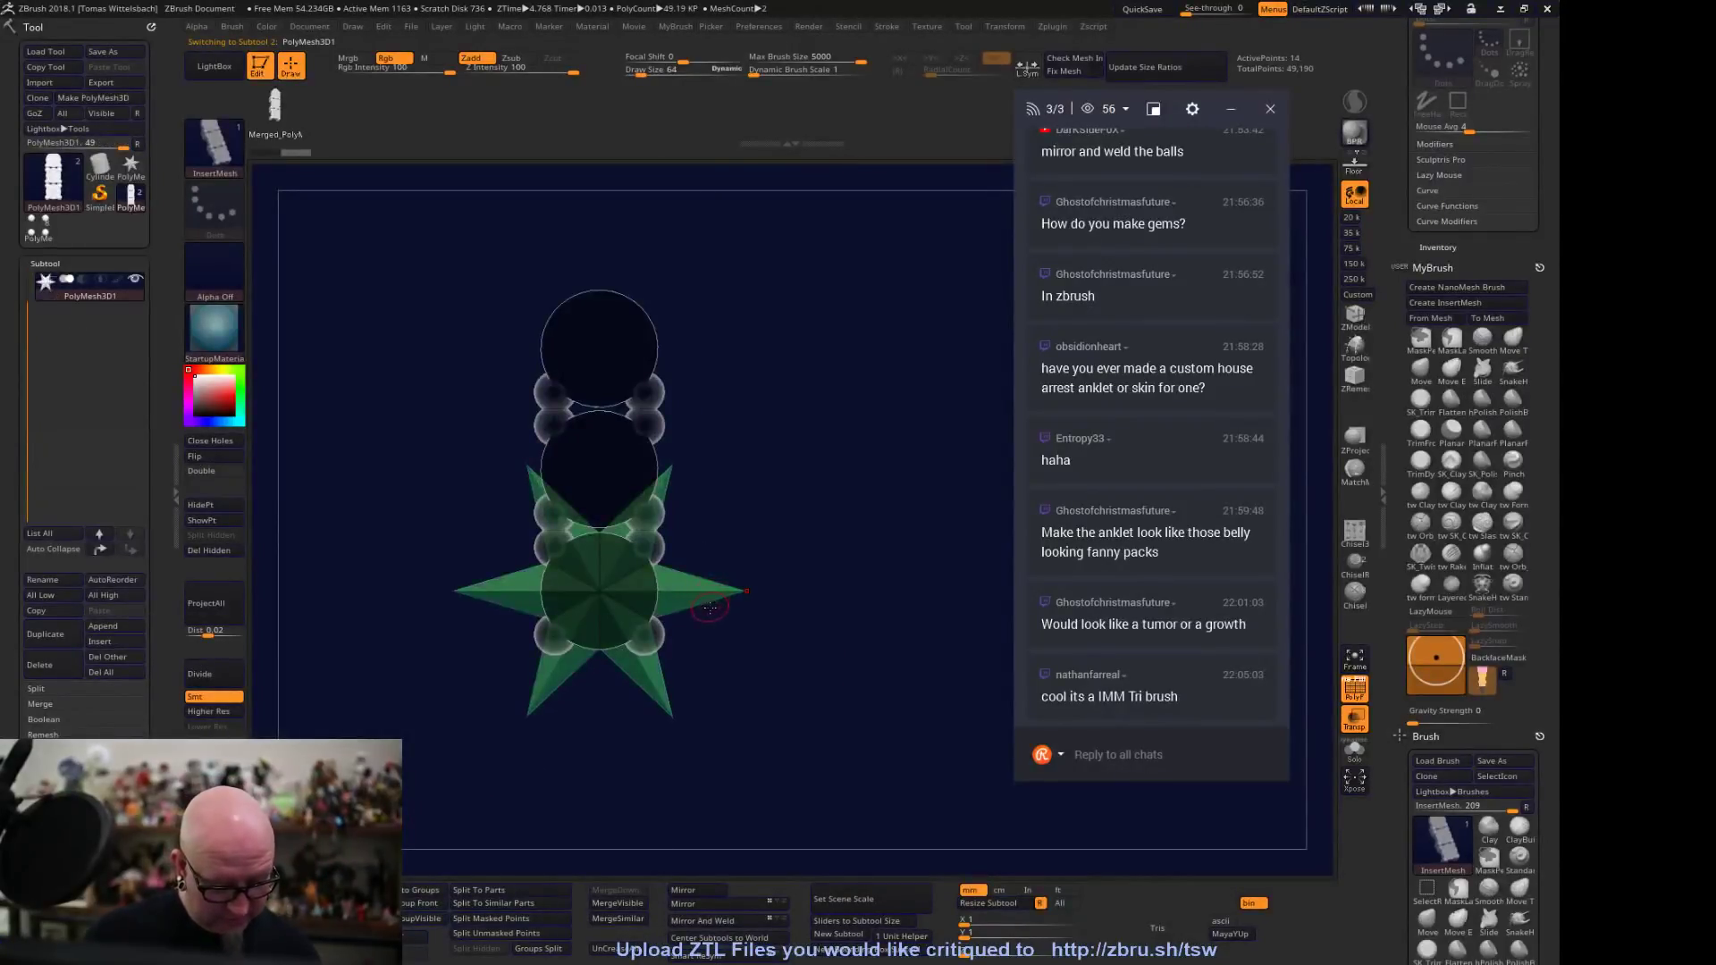
# Convert the star into a PolySphere and scale it up well beyond the row of settings
pyautogui.press('w')
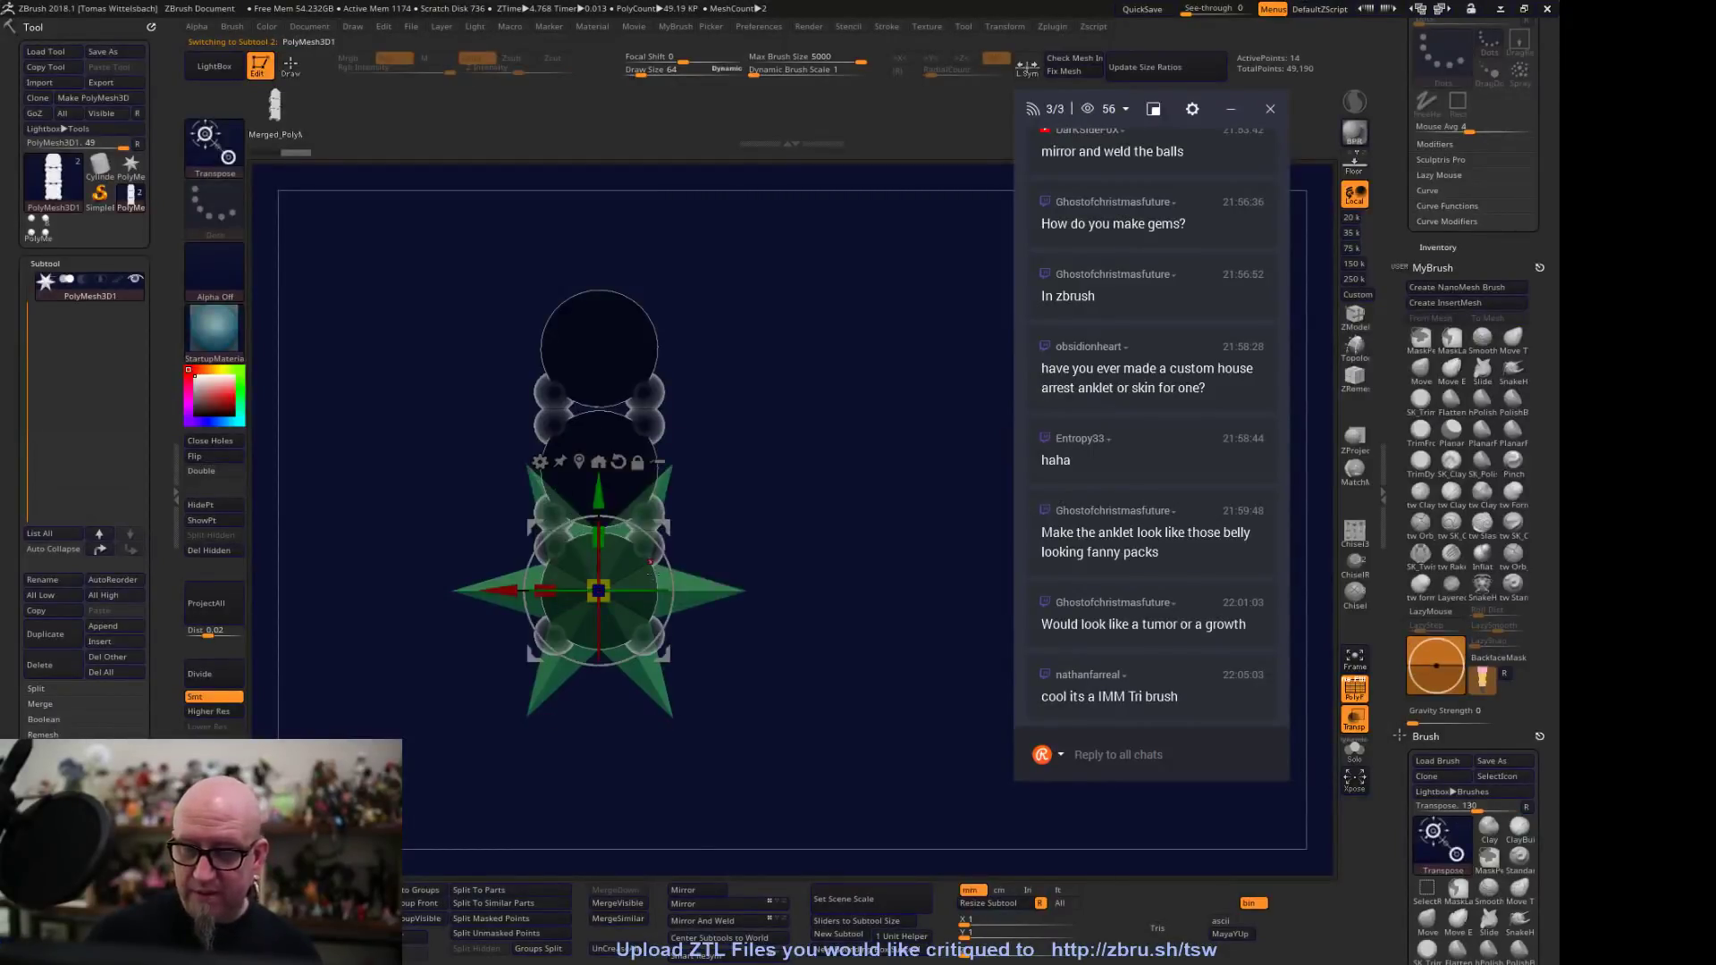
pyautogui.click(540, 462)
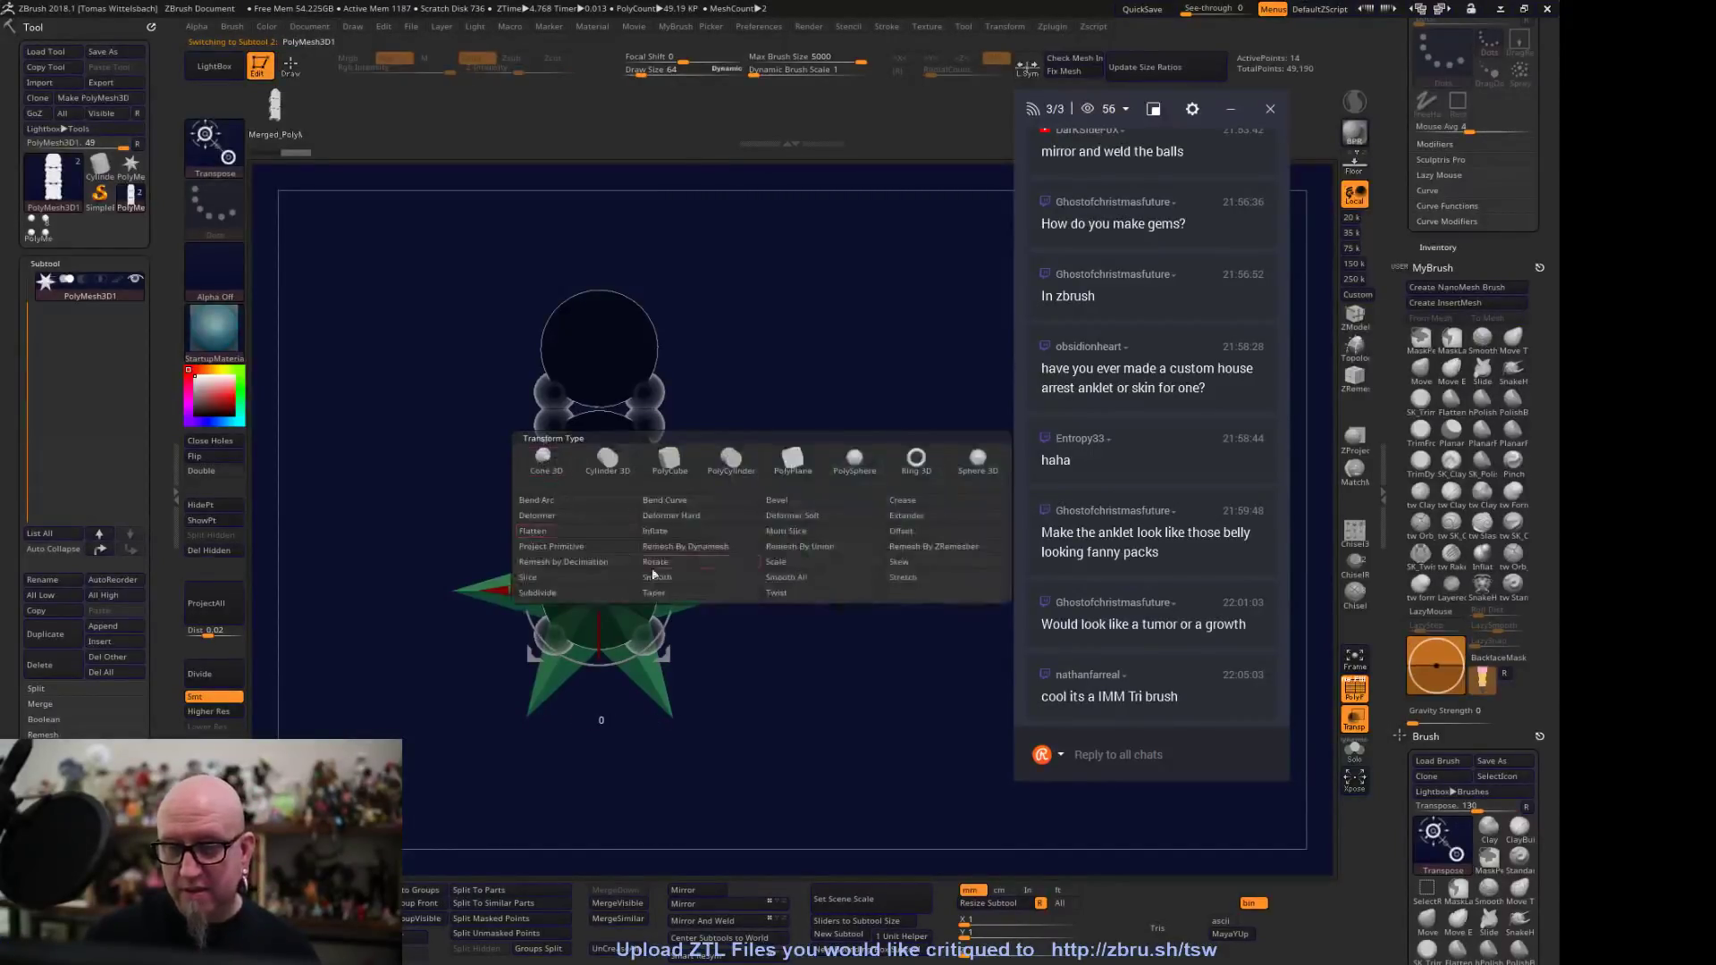
pyautogui.click(856, 461)
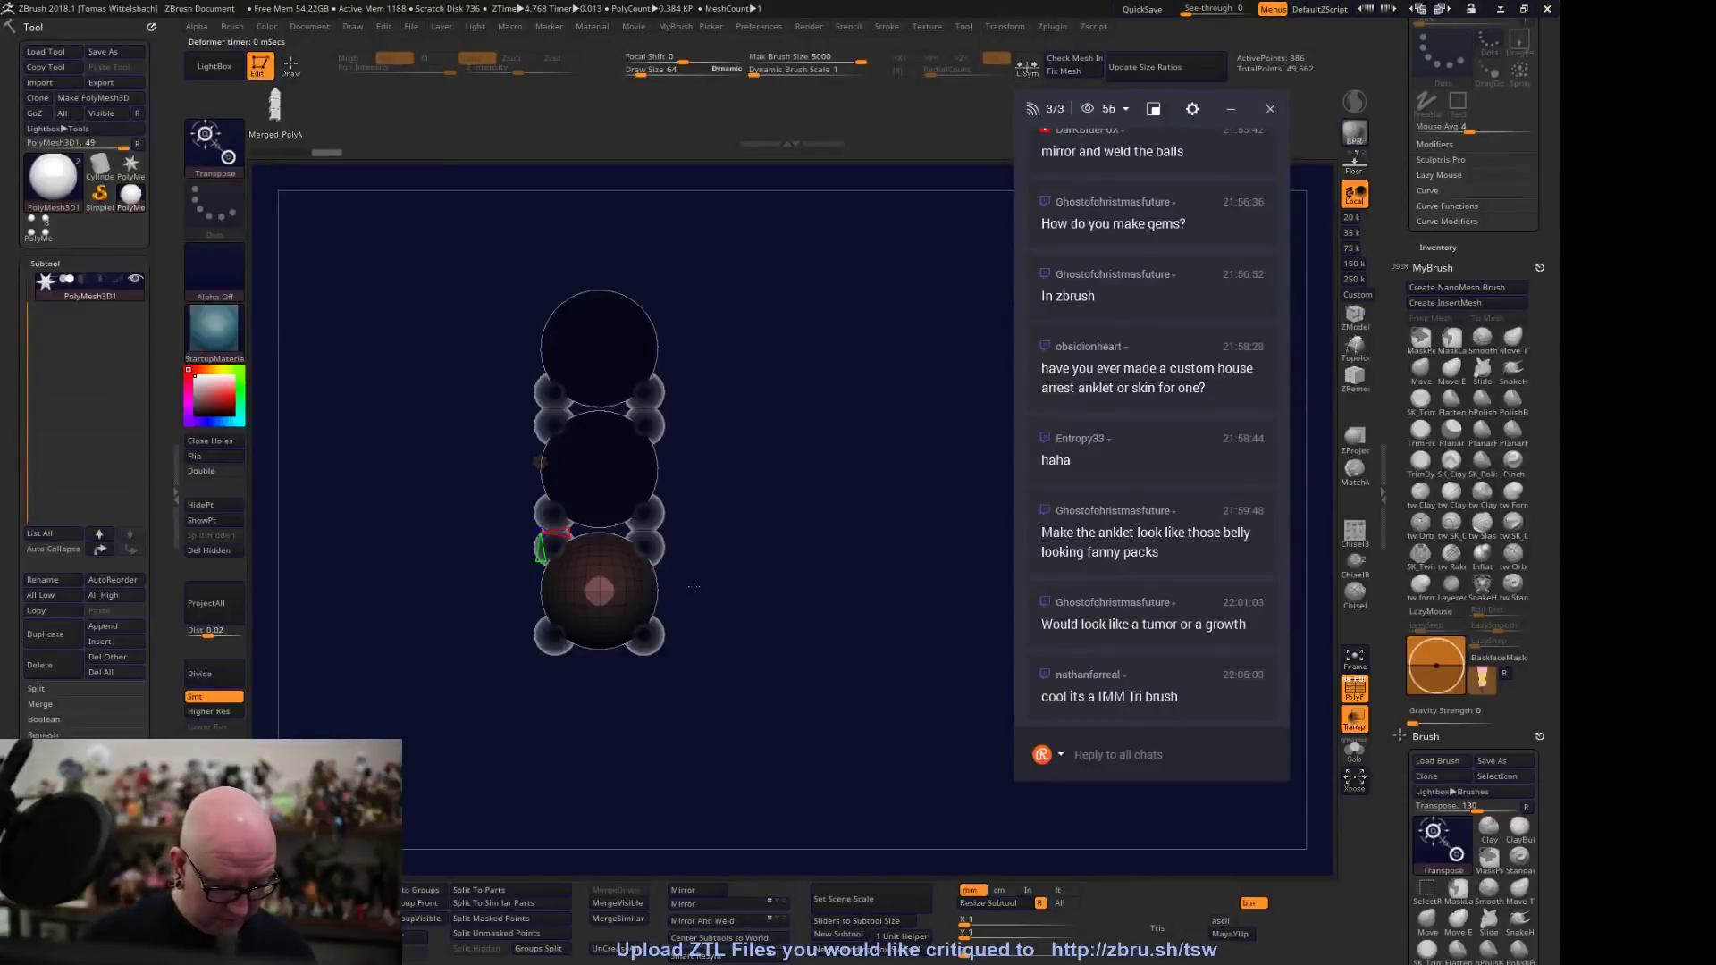
pyautogui.moveTo(604, 596); pyautogui.dragTo(1073, 828)
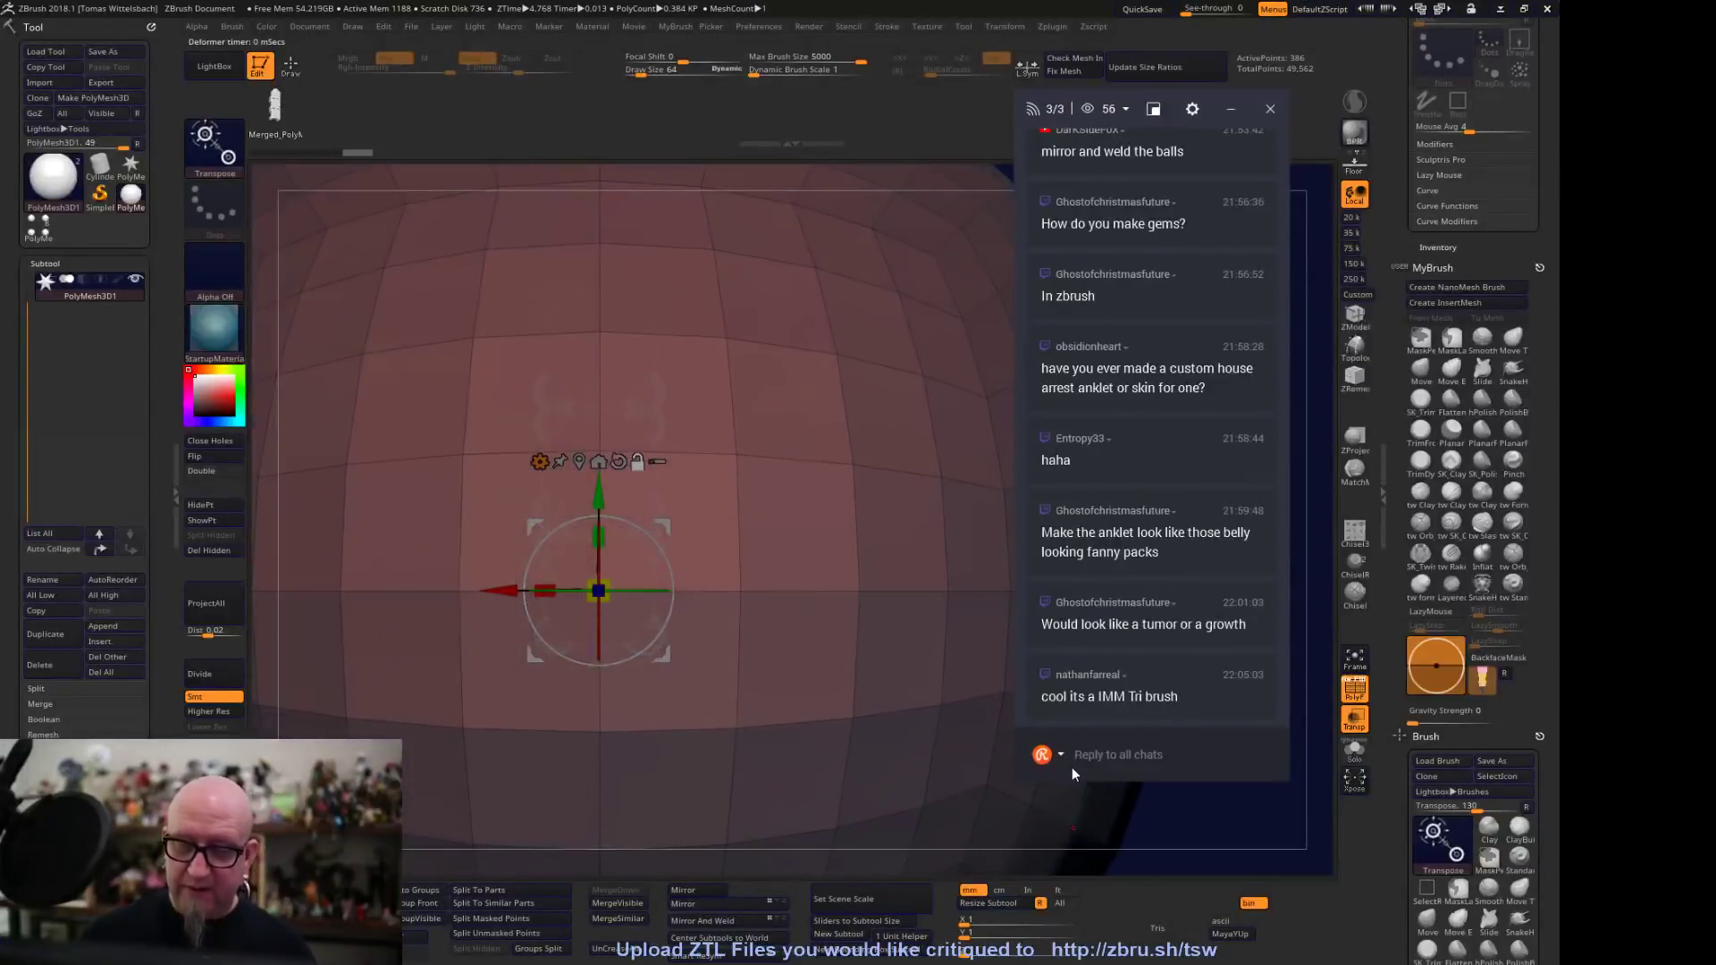
pyautogui.moveTo(602, 594); pyautogui.dragTo(546, 505)
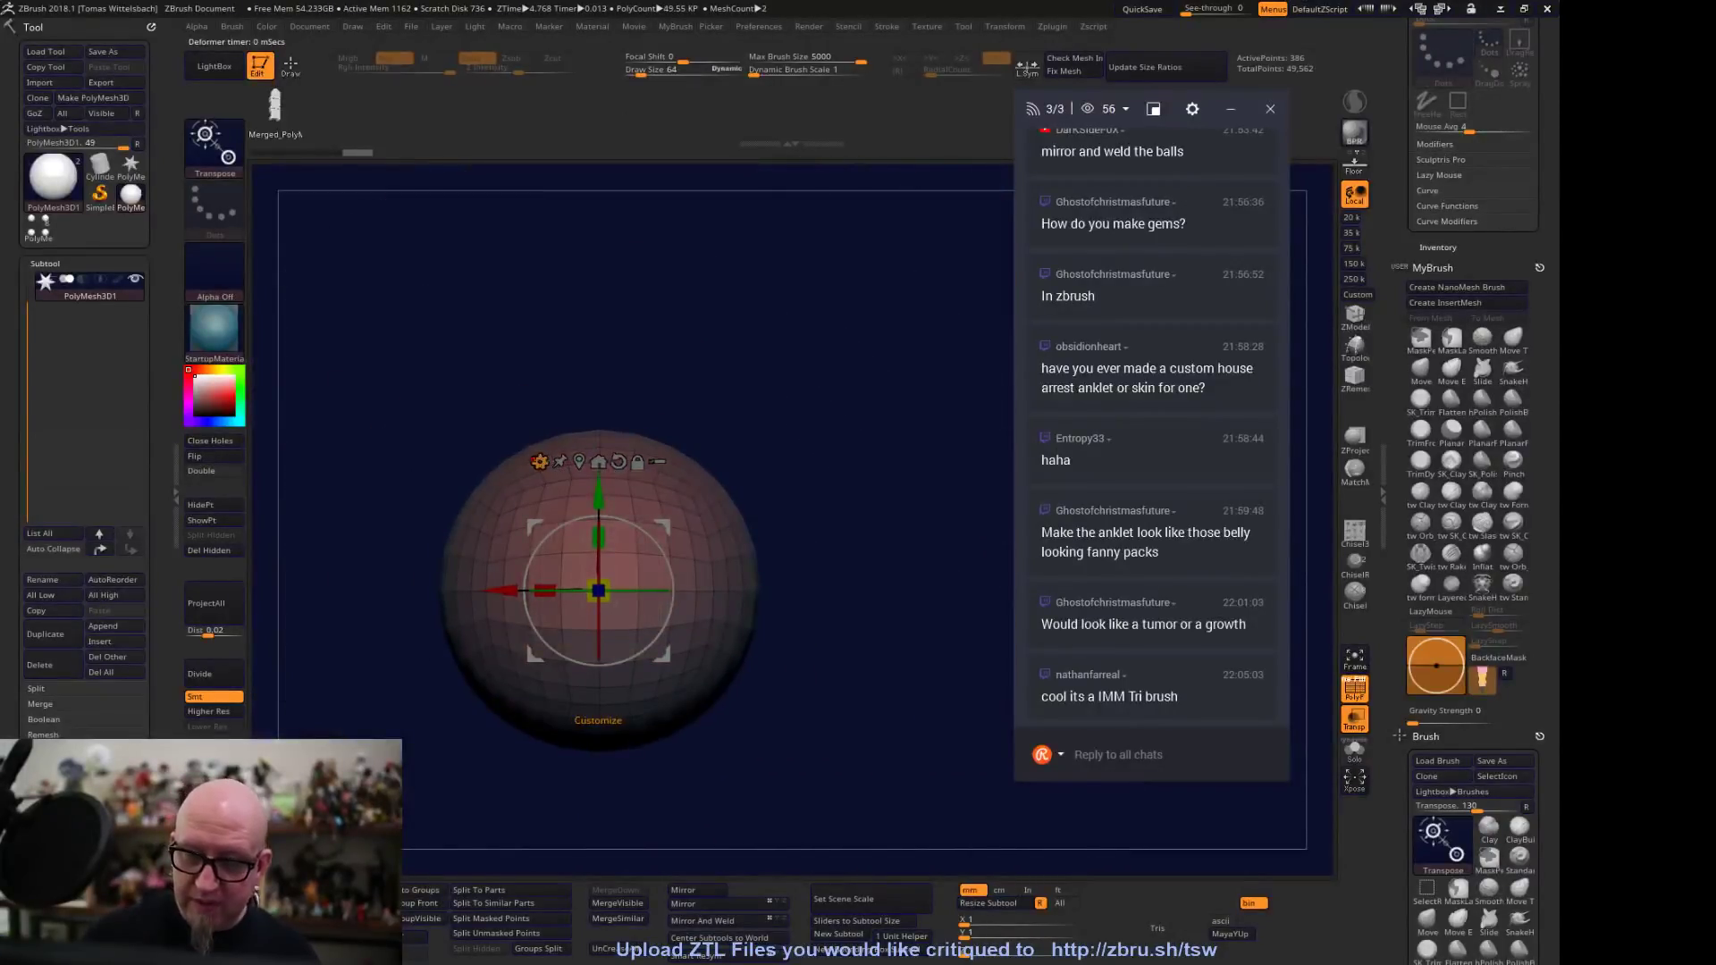
# Regenerate the mesh as a PolySphere and raise its resolution in both directions to get a dense, smooth sphere
pyautogui.click(539, 461)
pyautogui.click(538, 461)
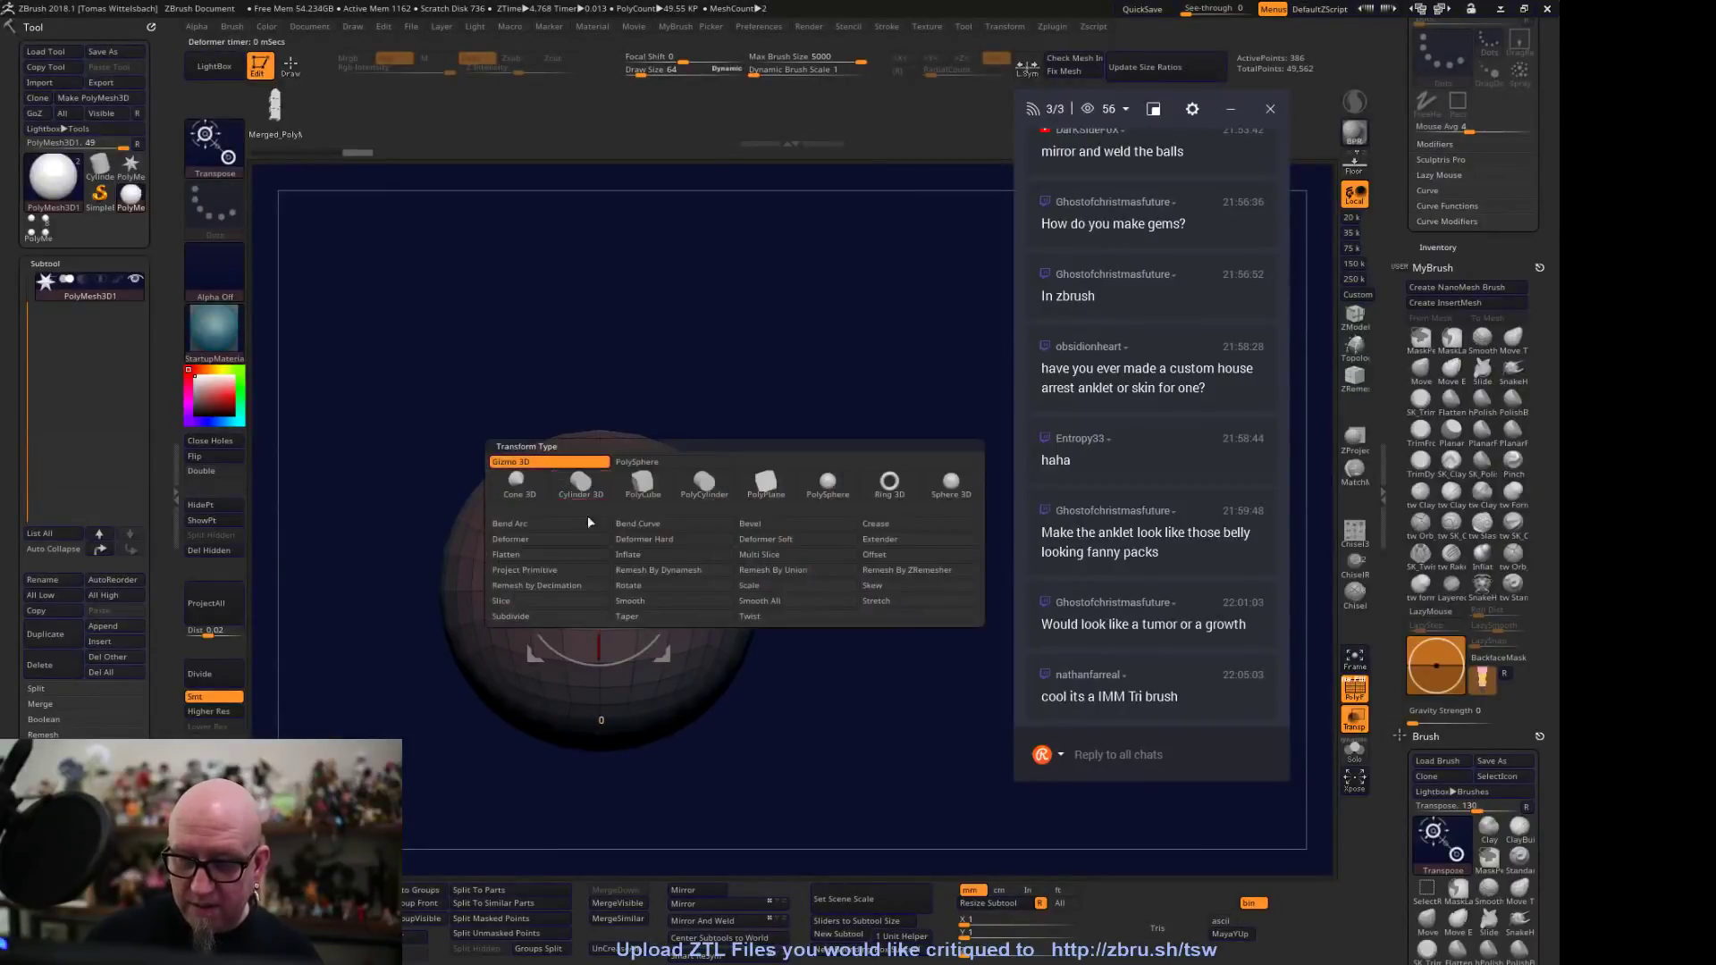
pyautogui.click(827, 483)
pyautogui.moveTo(439, 456); pyautogui.dragTo(439, 522)
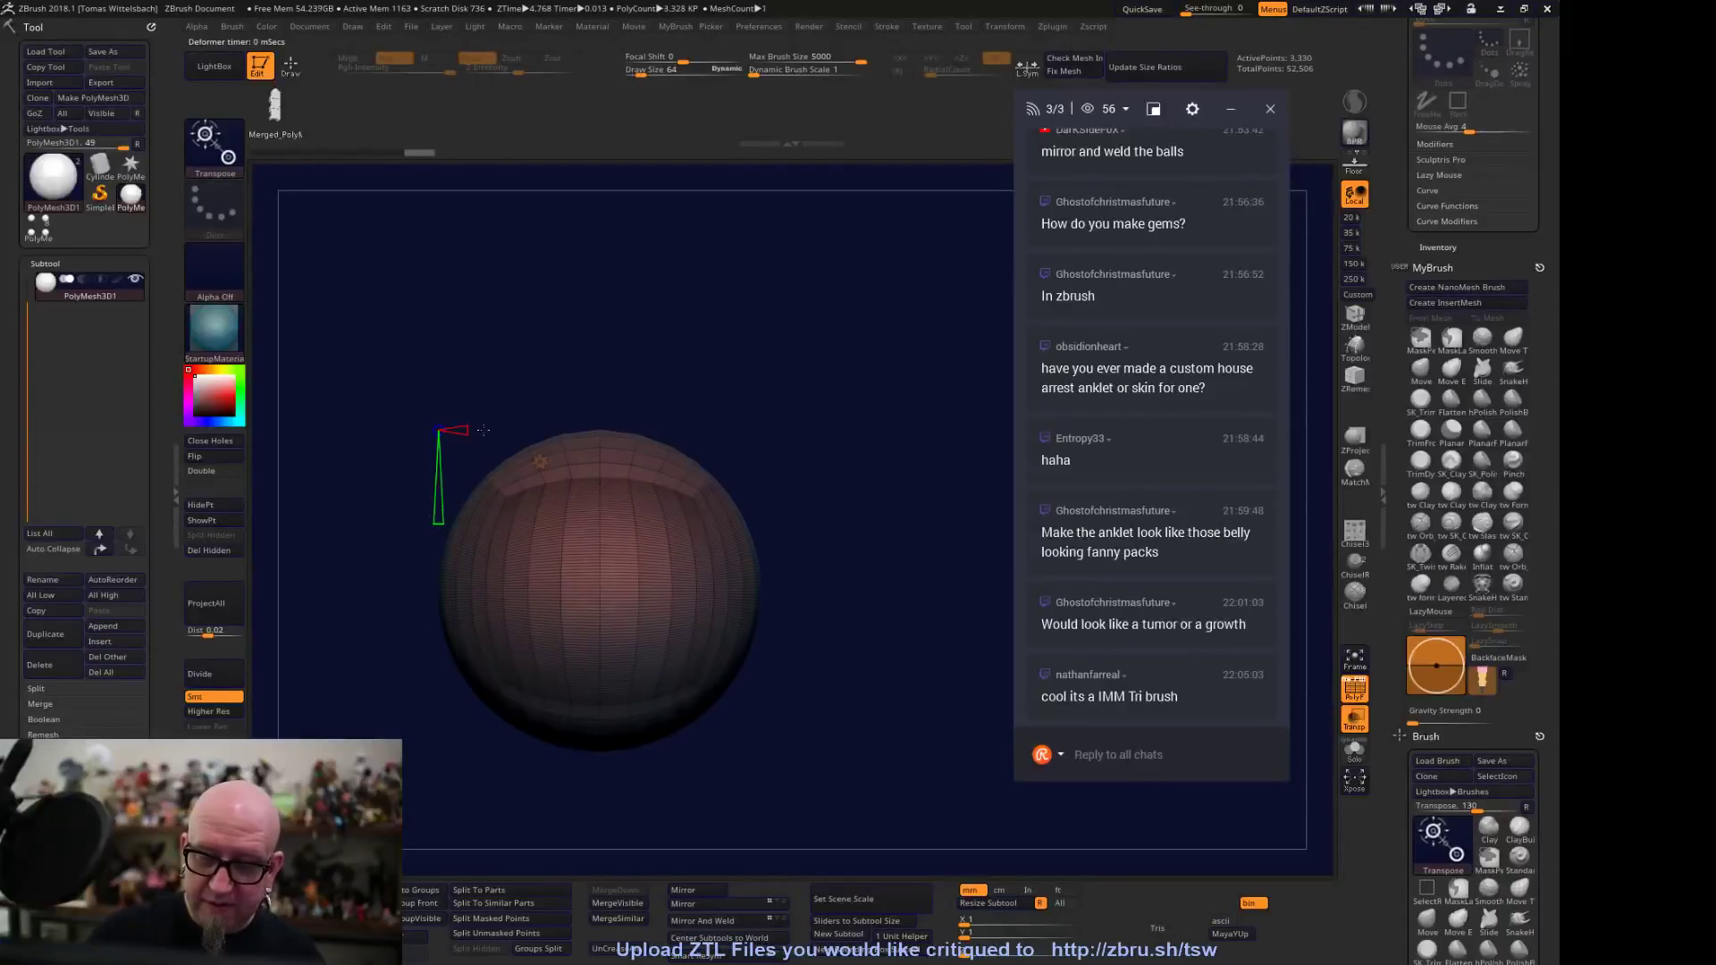
pyautogui.moveTo(499, 428); pyautogui.dragTo(556, 427)
pyautogui.moveTo(796, 333); pyautogui.dragTo(751, 500)
pyautogui.moveTo(371, 625); pyautogui.dragTo(389, 567)
pyautogui.keyDown('shift'); pyautogui.moveTo(785, 563); pyautogui.dragTo(858, 367); pyautogui.keyUp('shift')
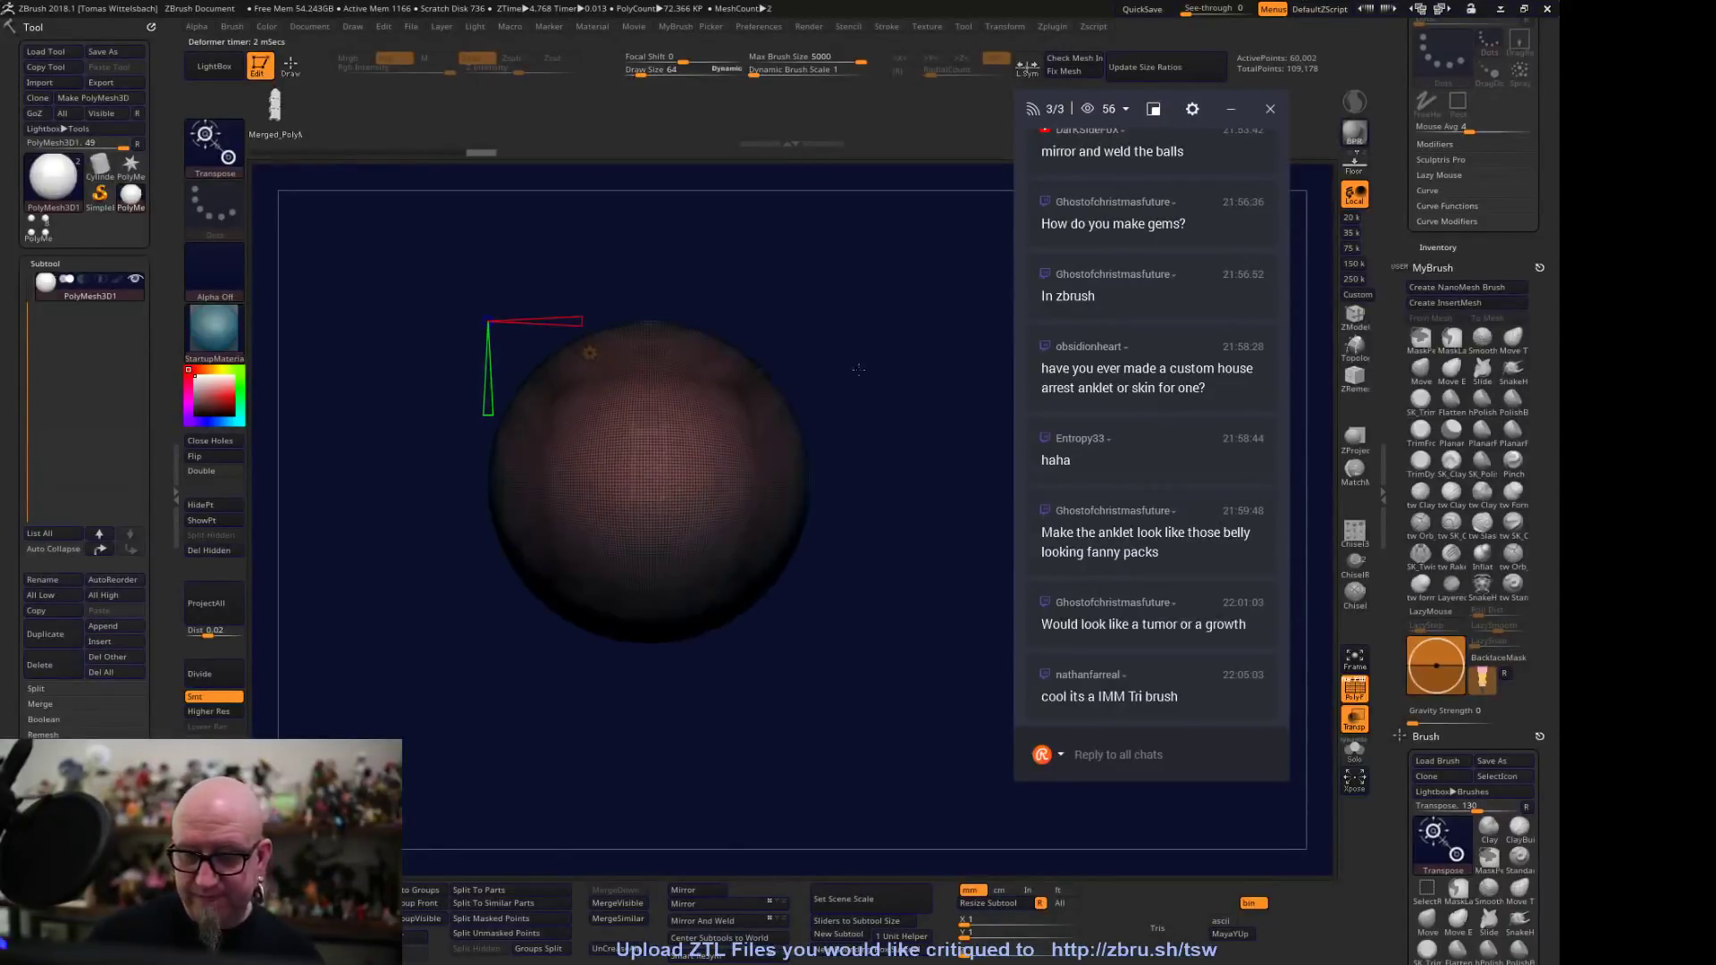
pyautogui.press('w')
pyautogui.moveTo(647, 483); pyautogui.dragTo(858, 678)
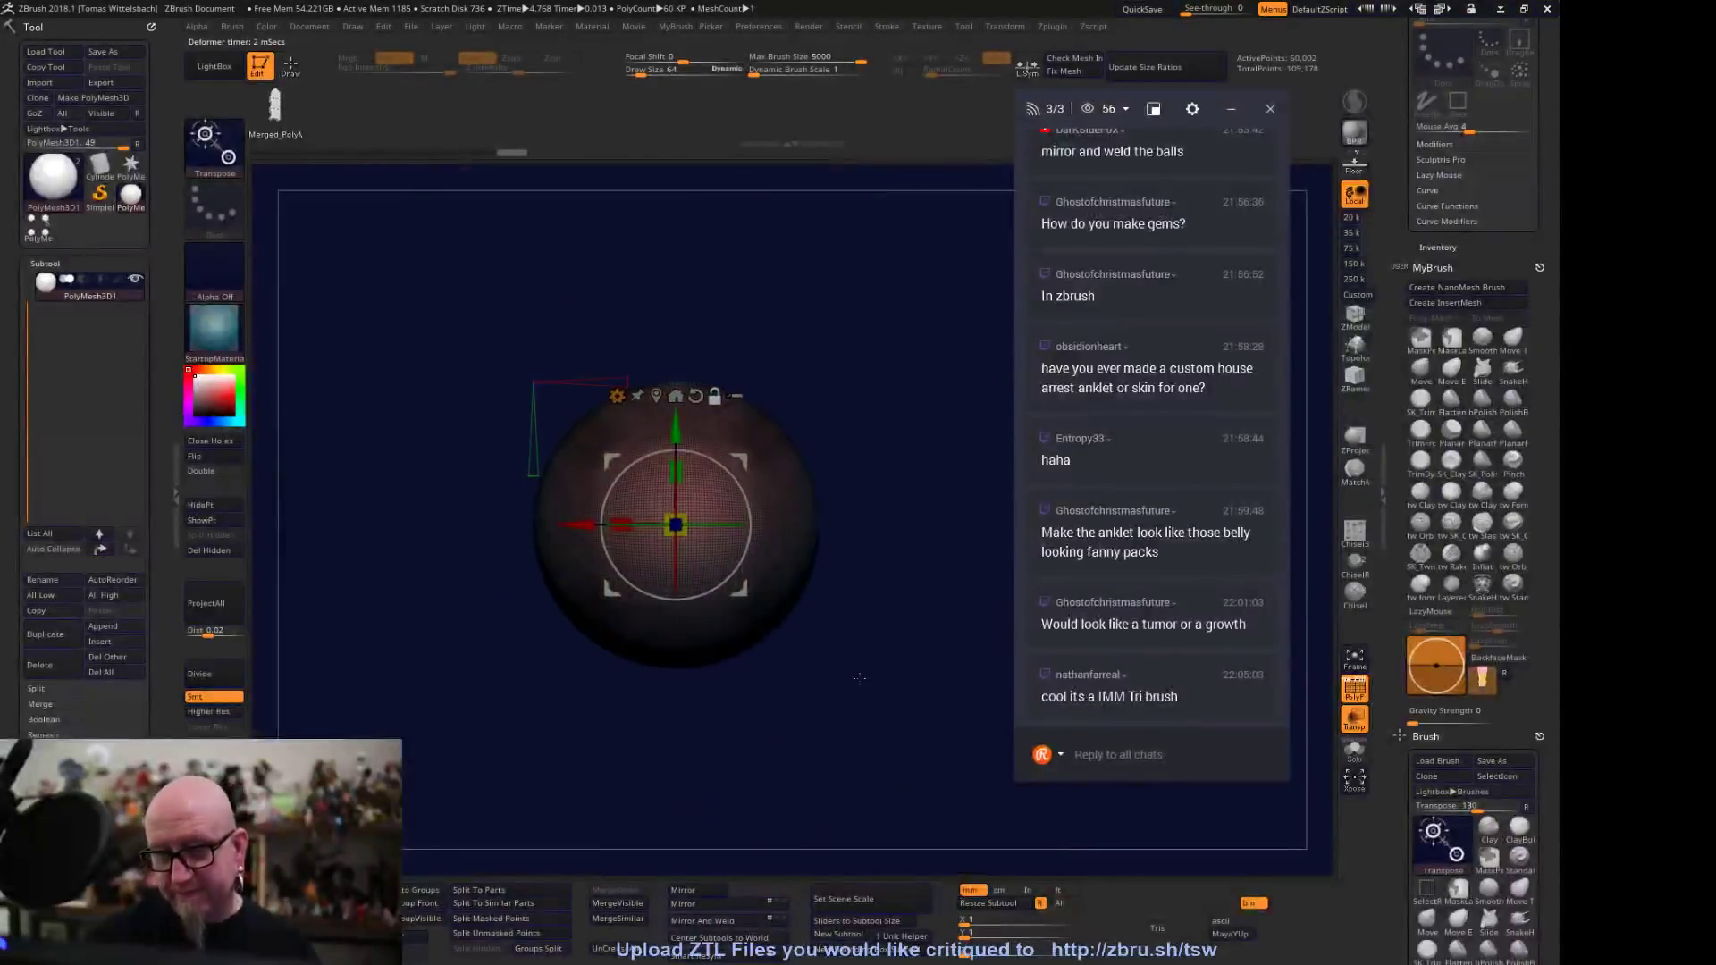
# Return to drawing with the new InsertMesh brush and enable Curve Mode for its stroke
pyautogui.moveTo(24, 381); pyautogui.dragTo(98, 265)
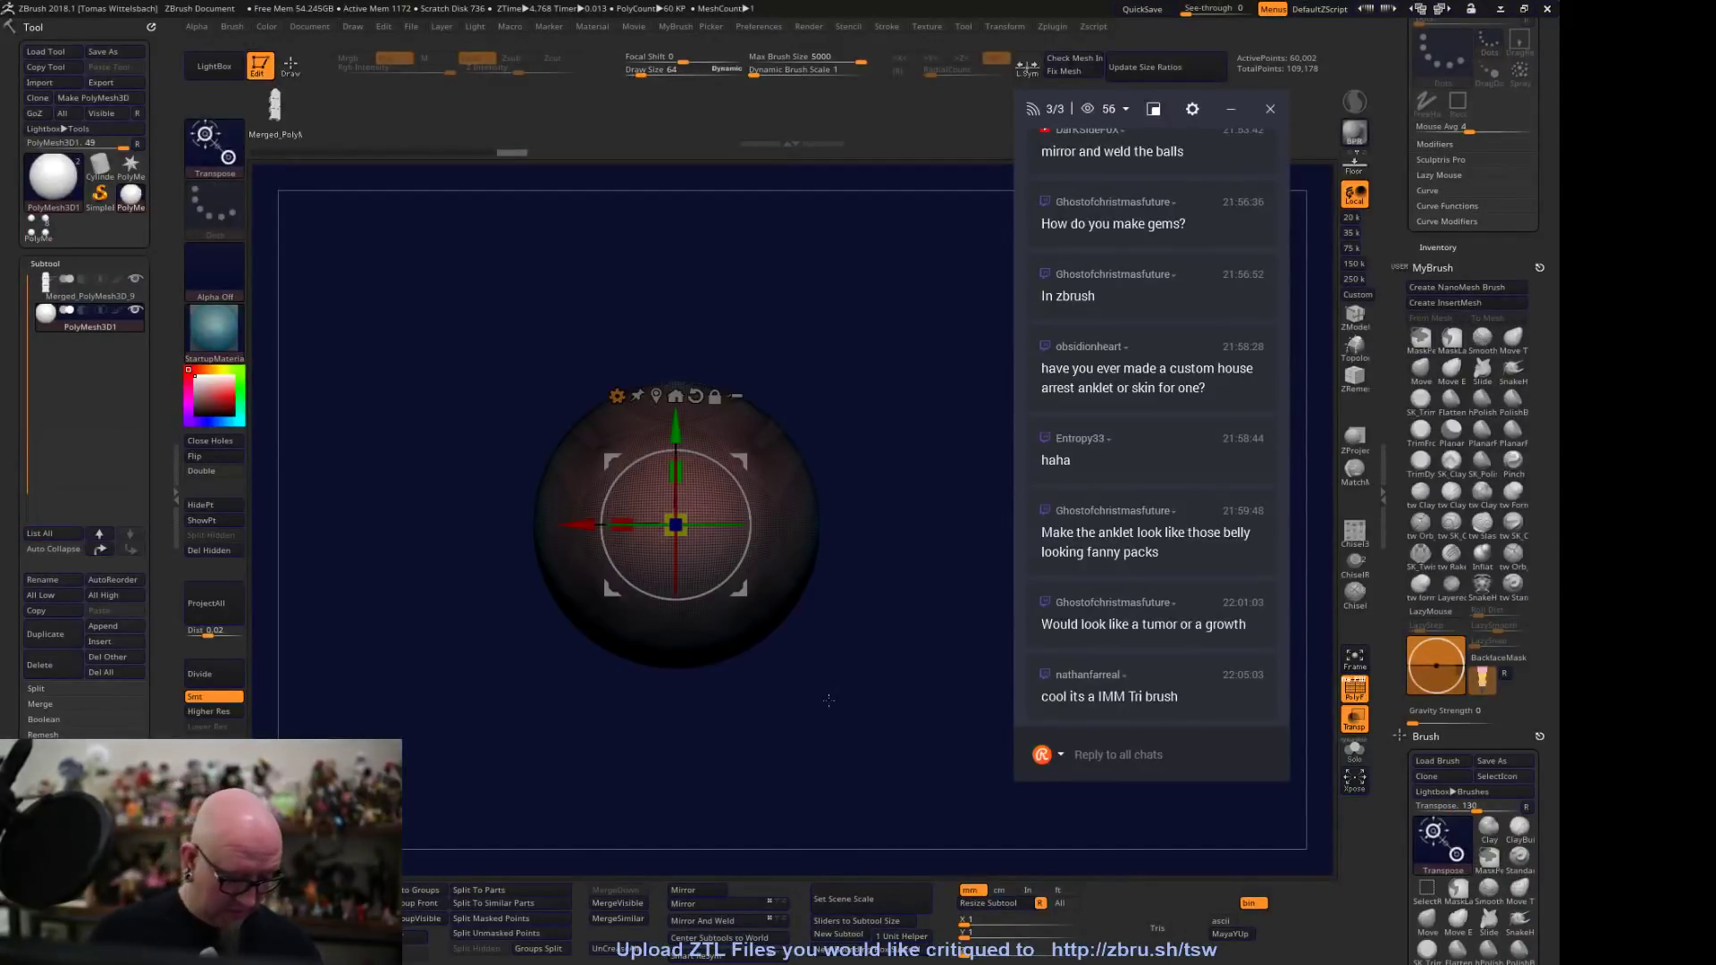
pyautogui.press('q')
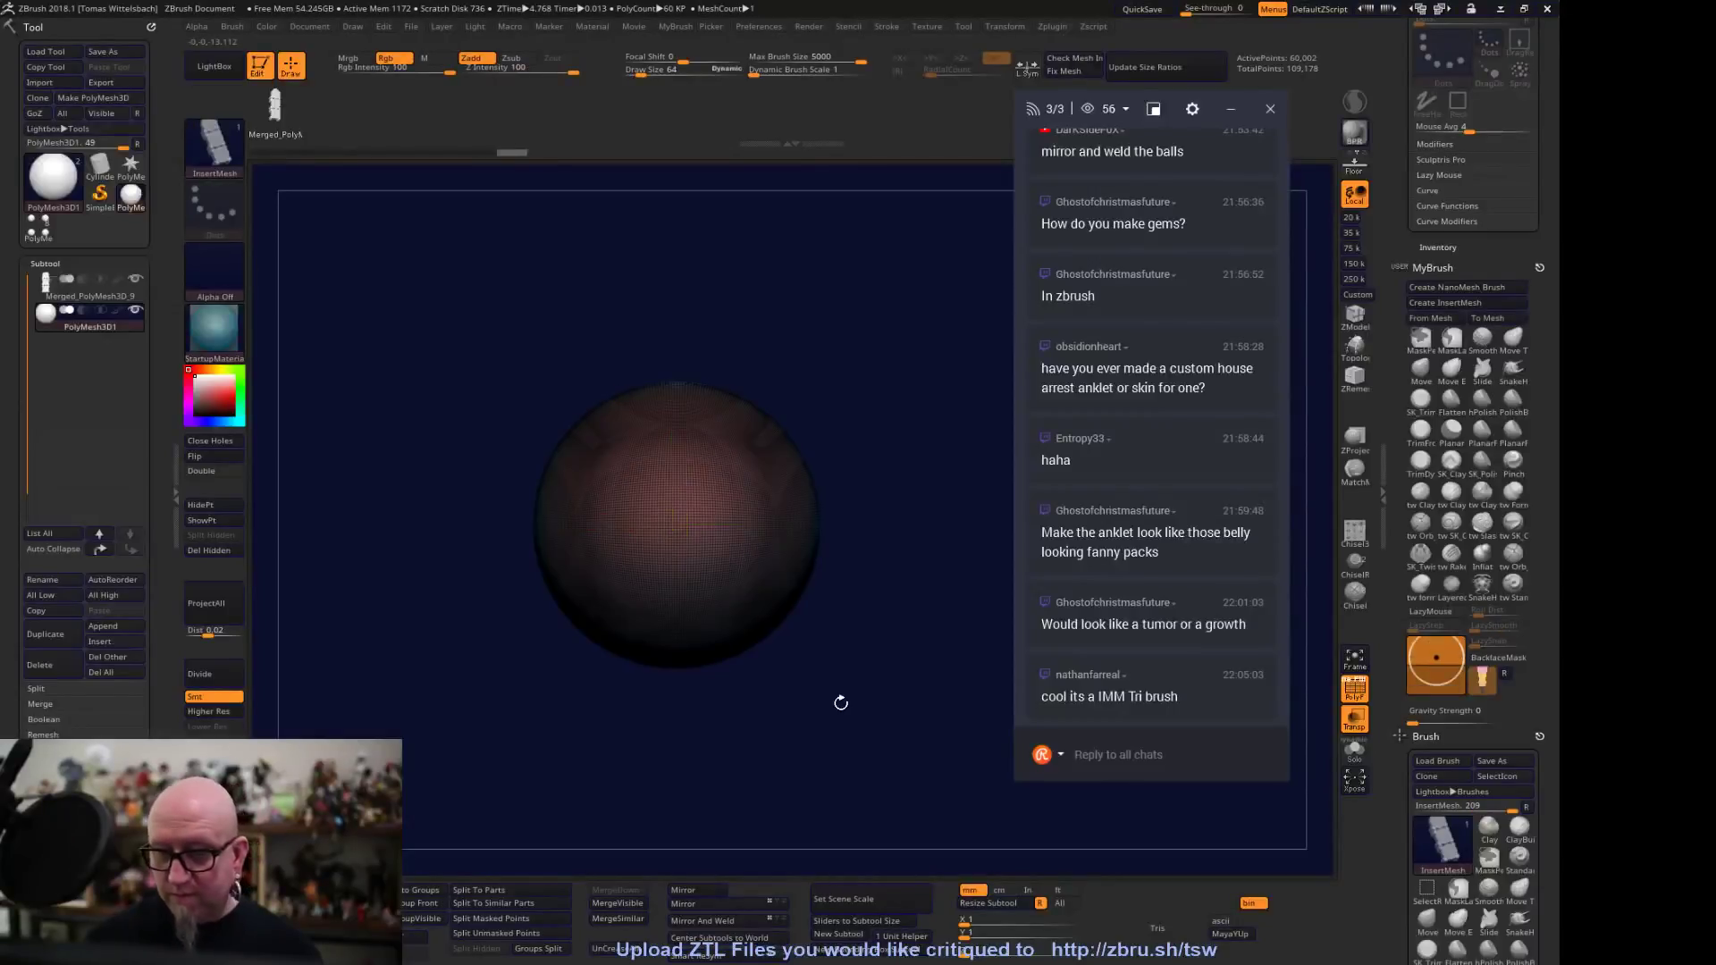
pyautogui.scroll(-4, 1440, 728)
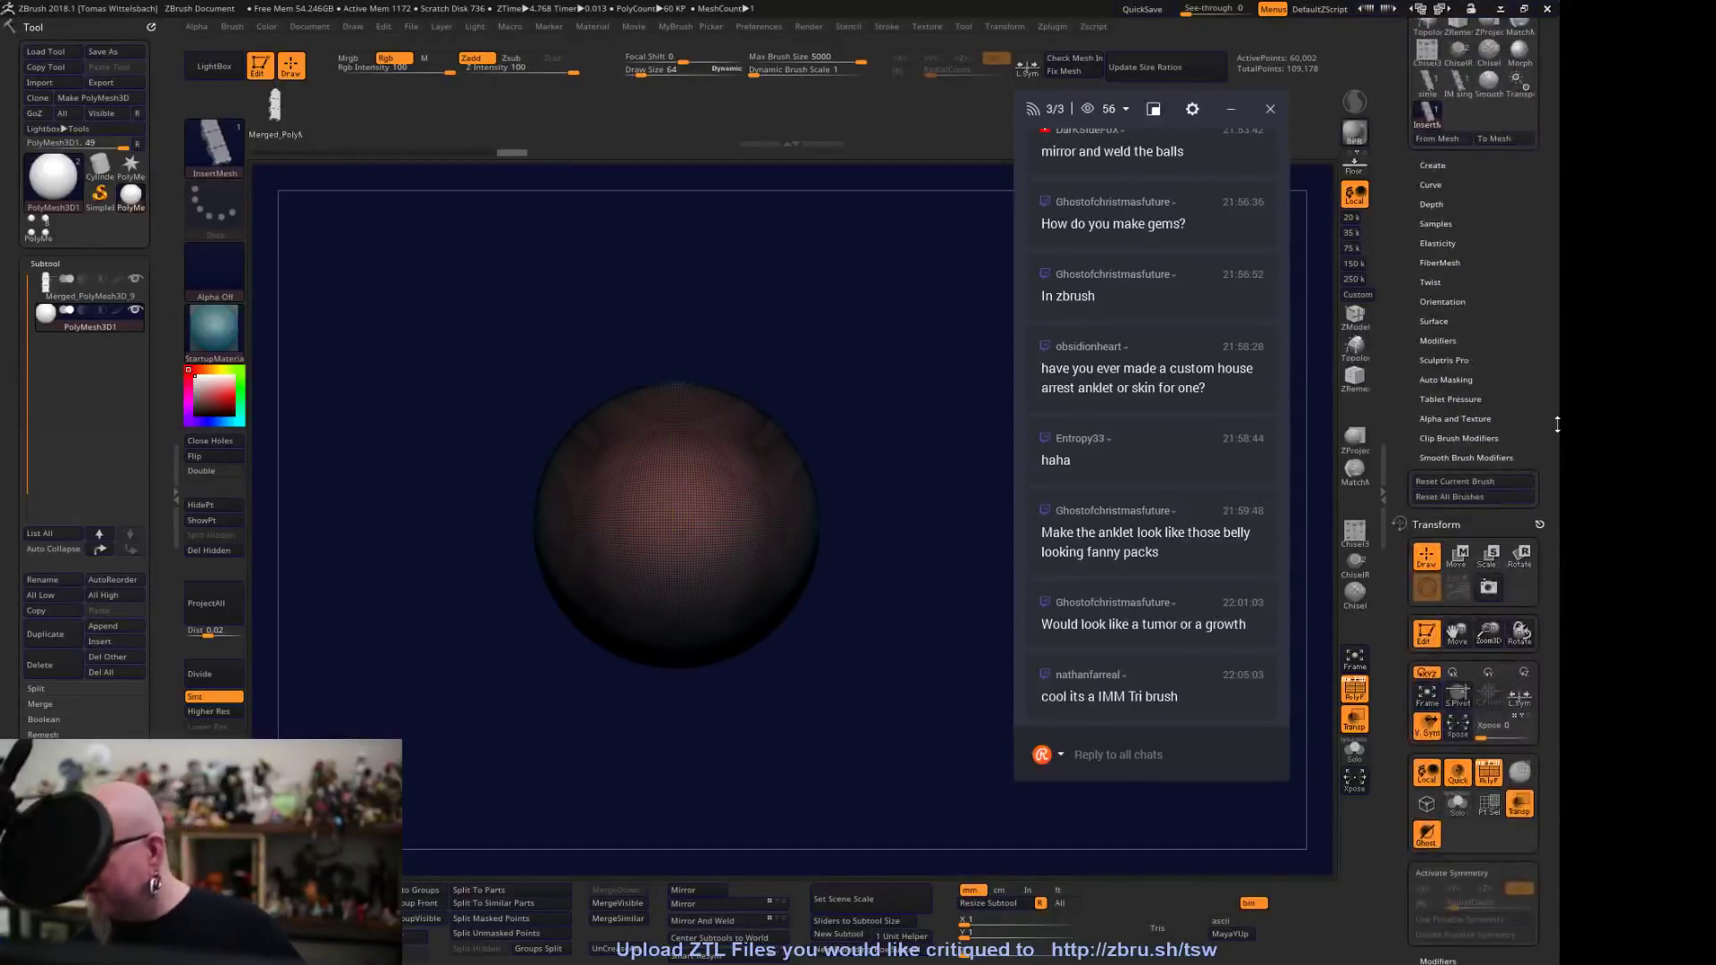
pyautogui.scroll(8, 1530, 519)
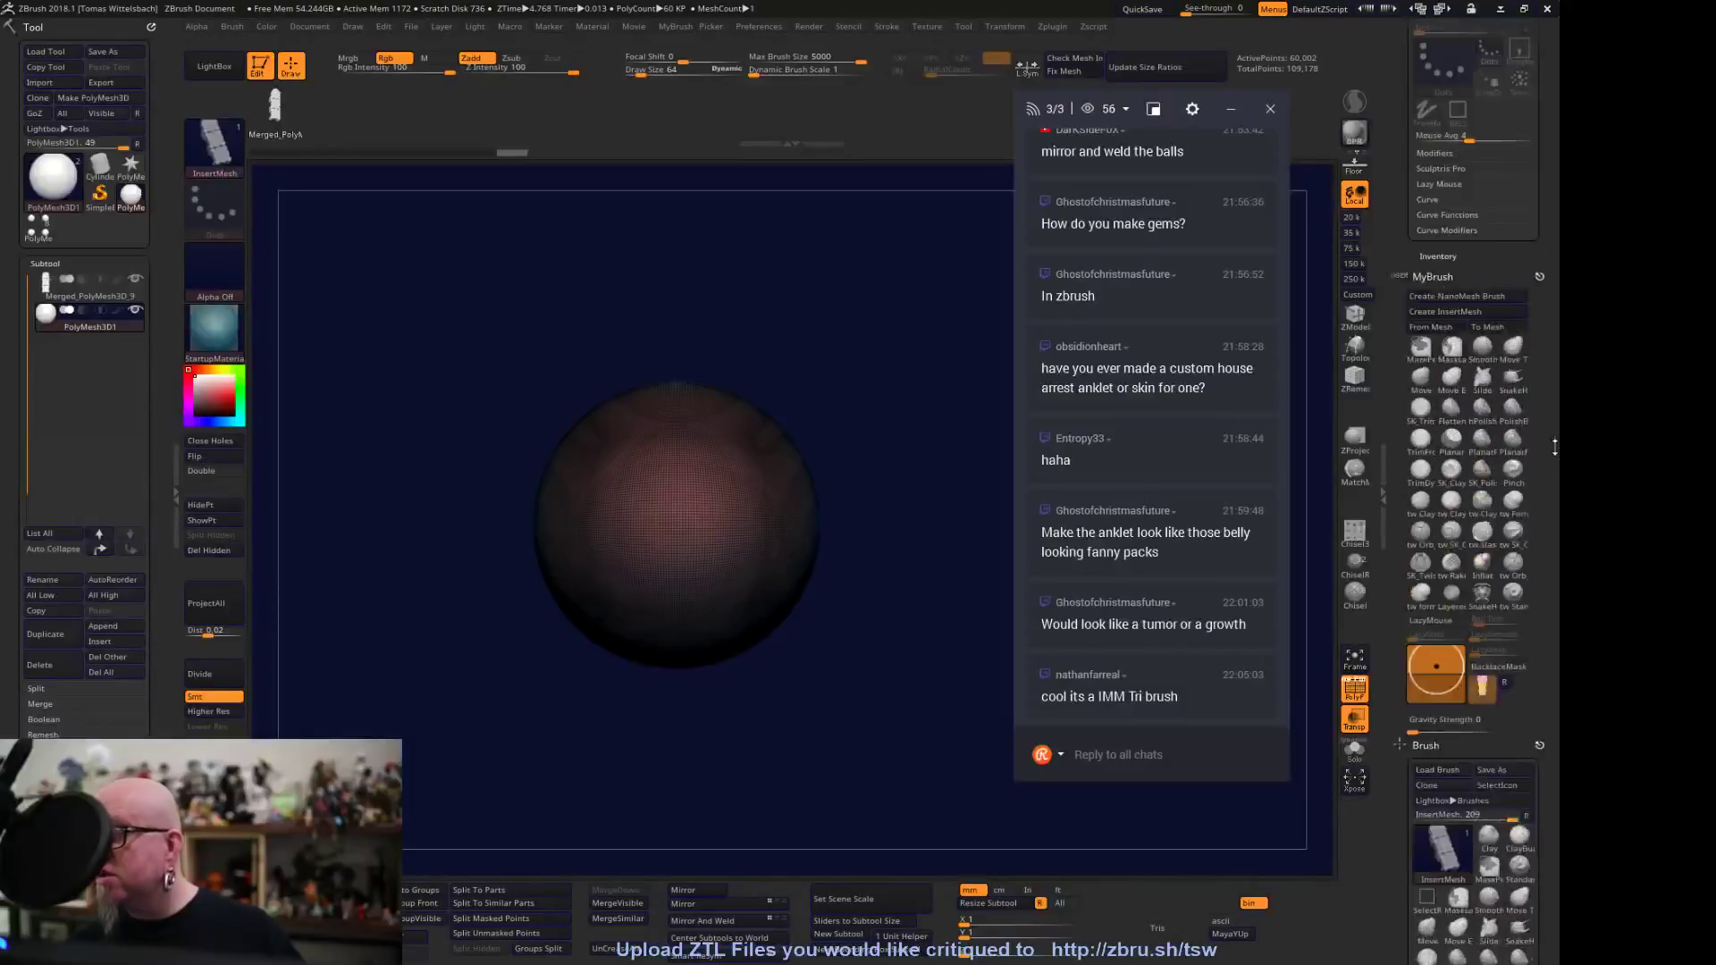
pyautogui.click(1448, 392)
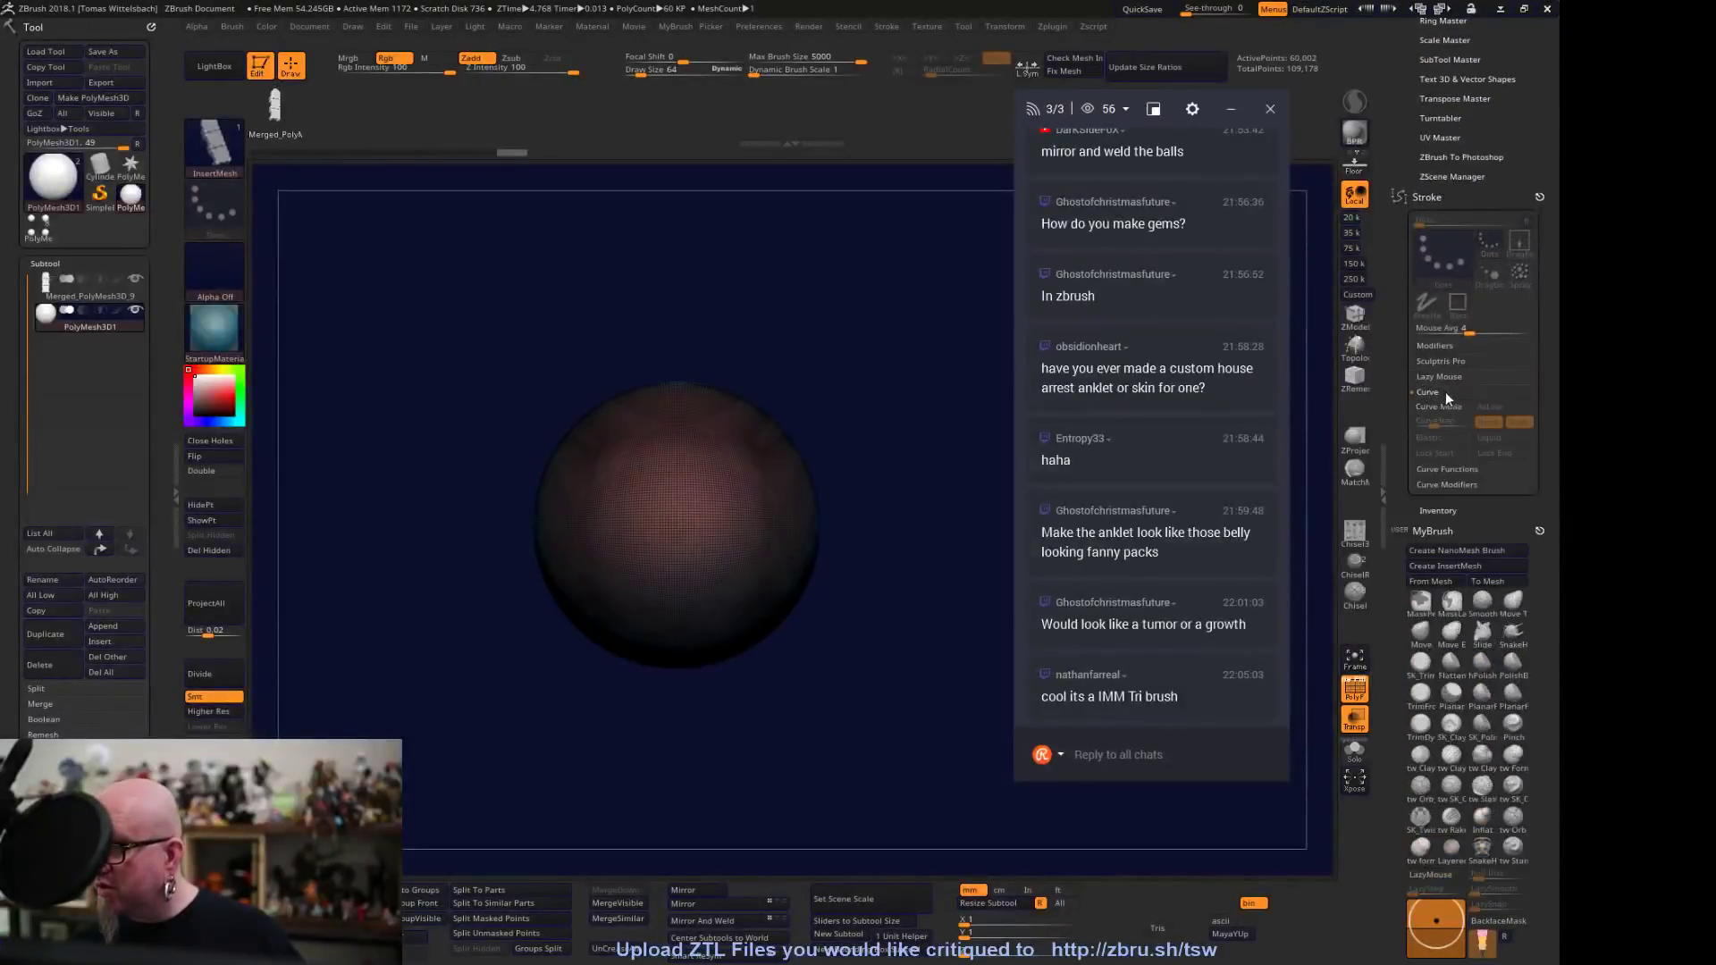
pyautogui.click(1440, 406)
# Try to draw a curve of settings across the sphere at the small brush size
pyautogui.moveTo(930, 694)
pyautogui.keyDown('alt'); pyautogui.mouseDown()
pyautogui.moveTo(874, 605)
pyautogui.moveTo(826, 657)
pyautogui.mouseUp(); pyautogui.keyUp('alt')
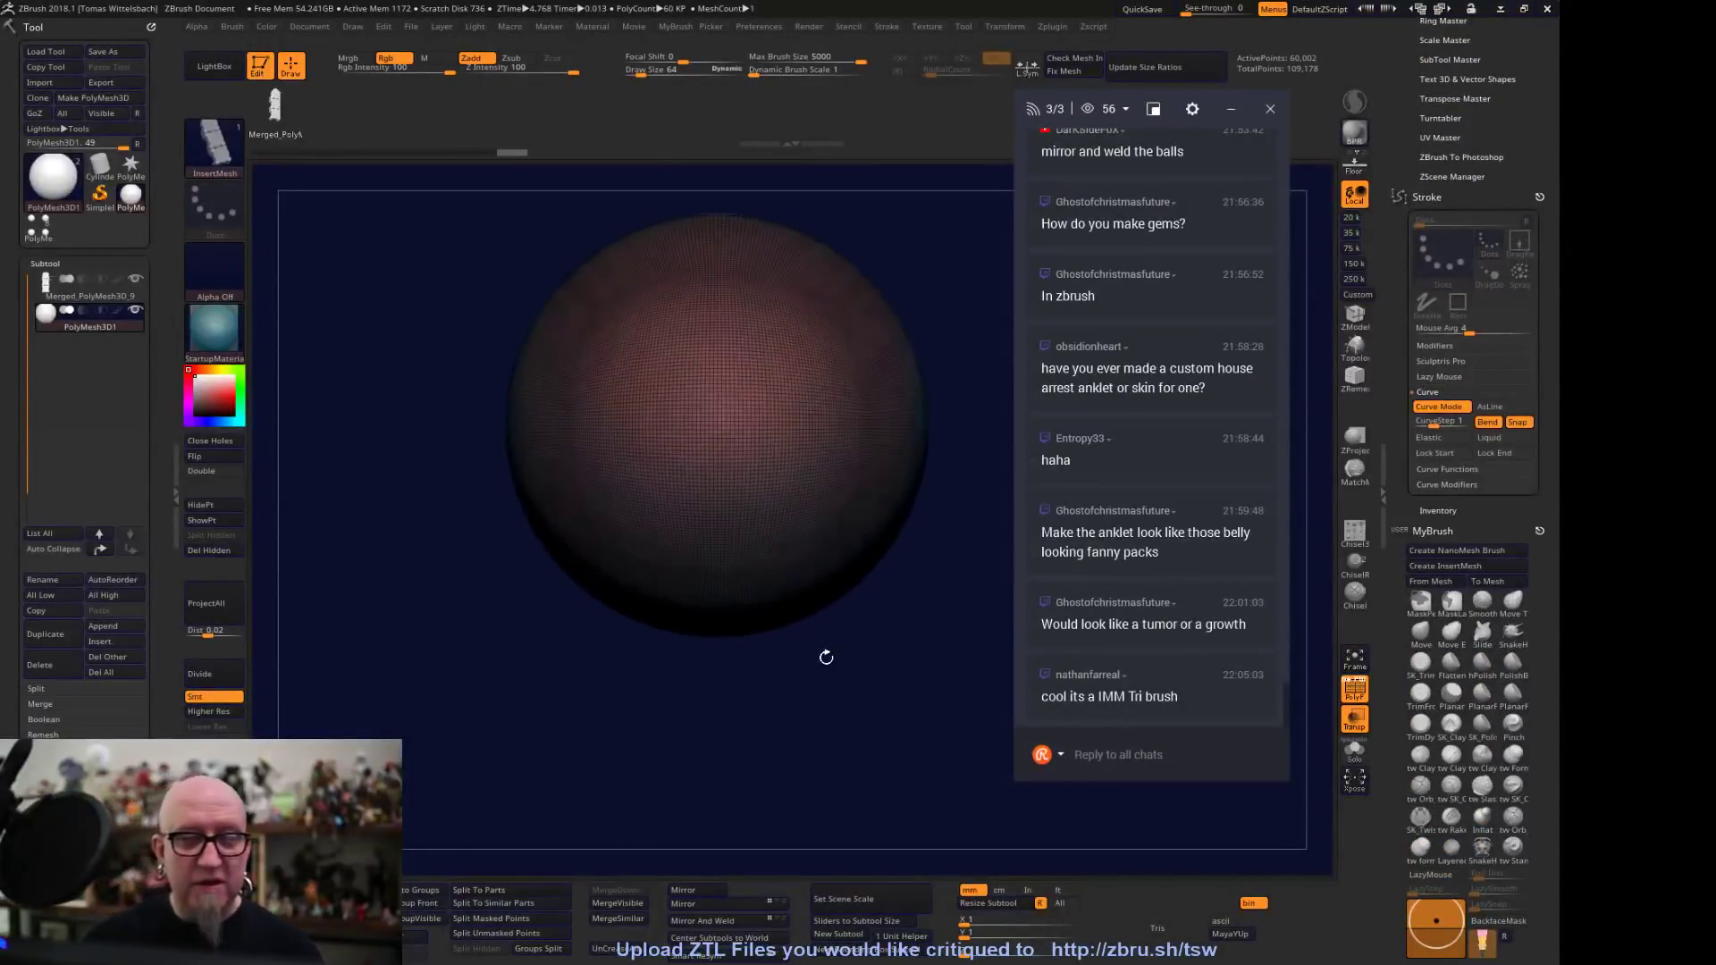
pyautogui.keyDown('alt'); pyautogui.moveTo(697, 411); pyautogui.dragTo(629, 453); pyautogui.keyUp('alt')
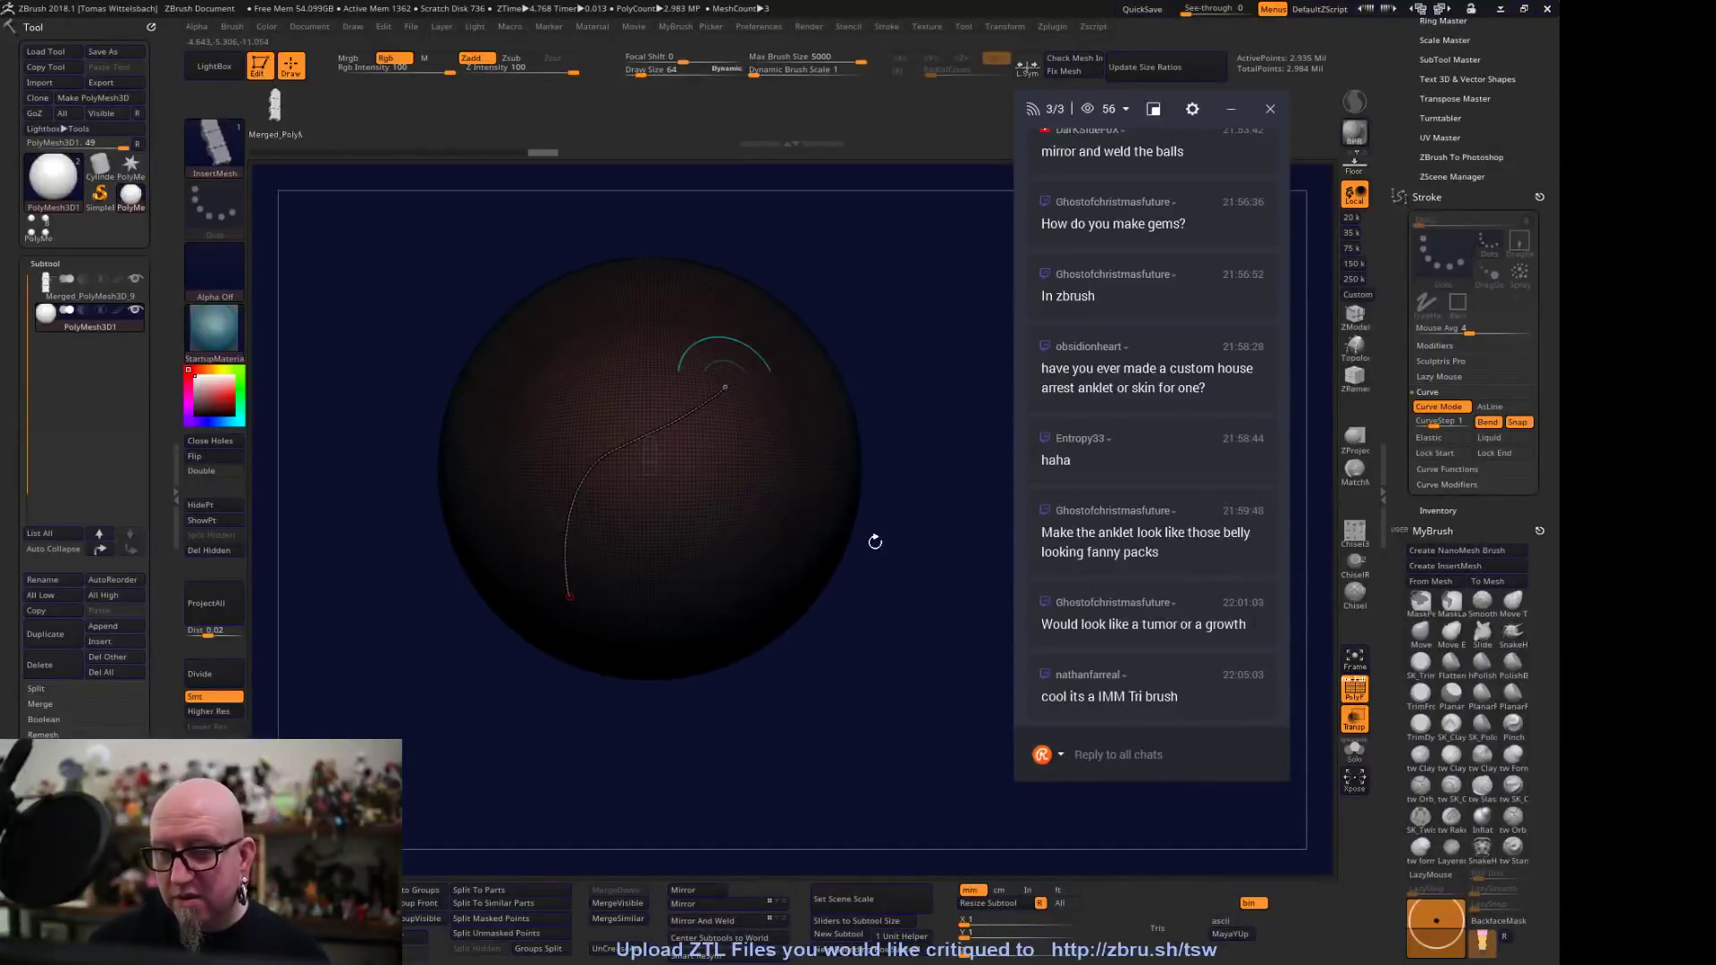
pyautogui.hotkey('ctrl', 'z')
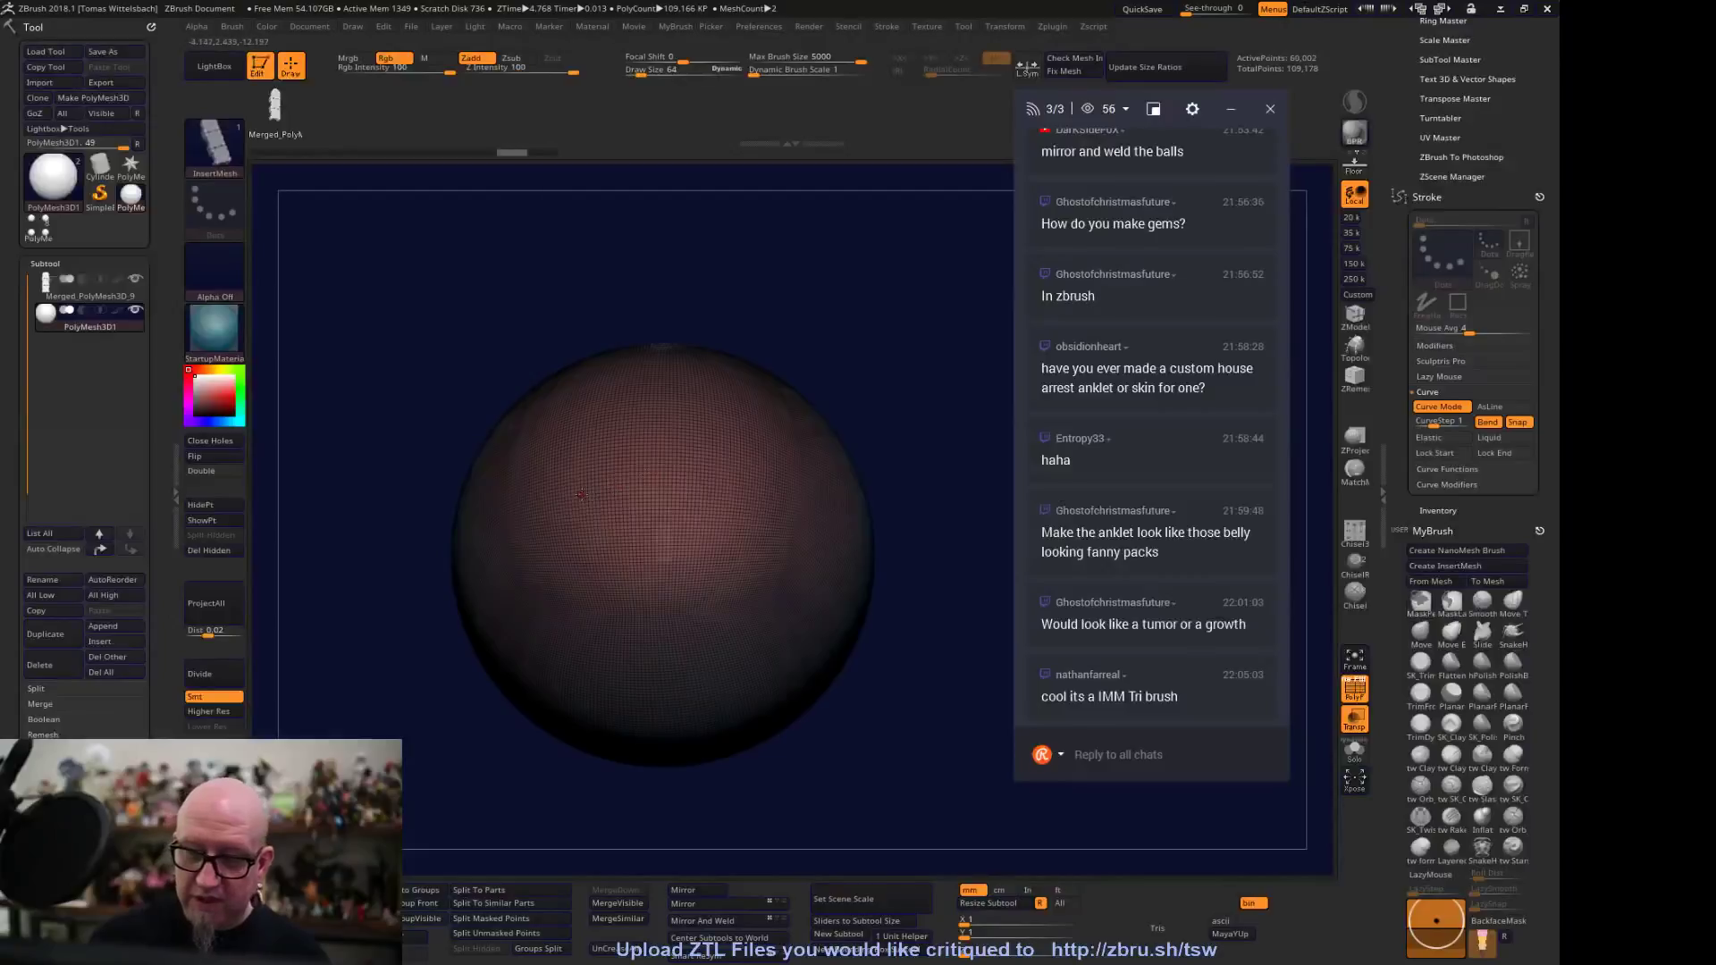
# Set the brush's draw size to 1251
pyautogui.press('space')
pyautogui.moveTo(616, 497); pyautogui.dragTo(627, 497)
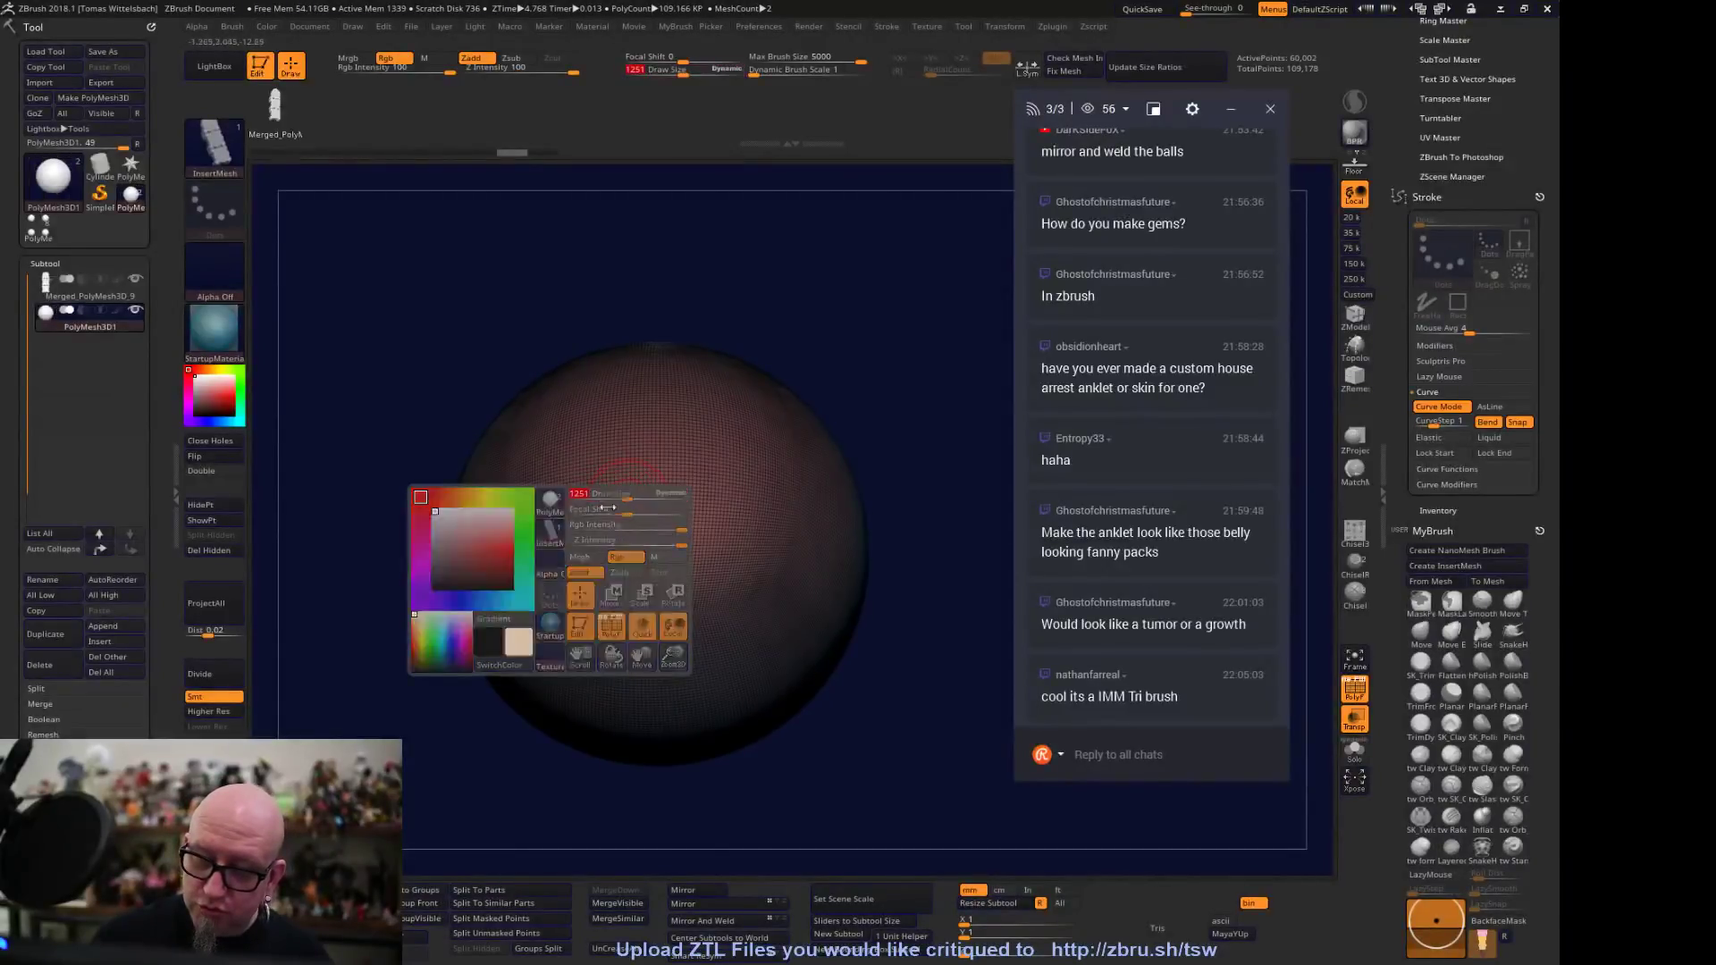
pyautogui.click(821, 439)
# Try a bent curve of settings across the sphere with the enlarged brush, and undo it
pyautogui.moveTo(896, 747); pyautogui.dragTo(921, 411)
pyautogui.moveTo(312, 396); pyautogui.dragTo(876, 608)
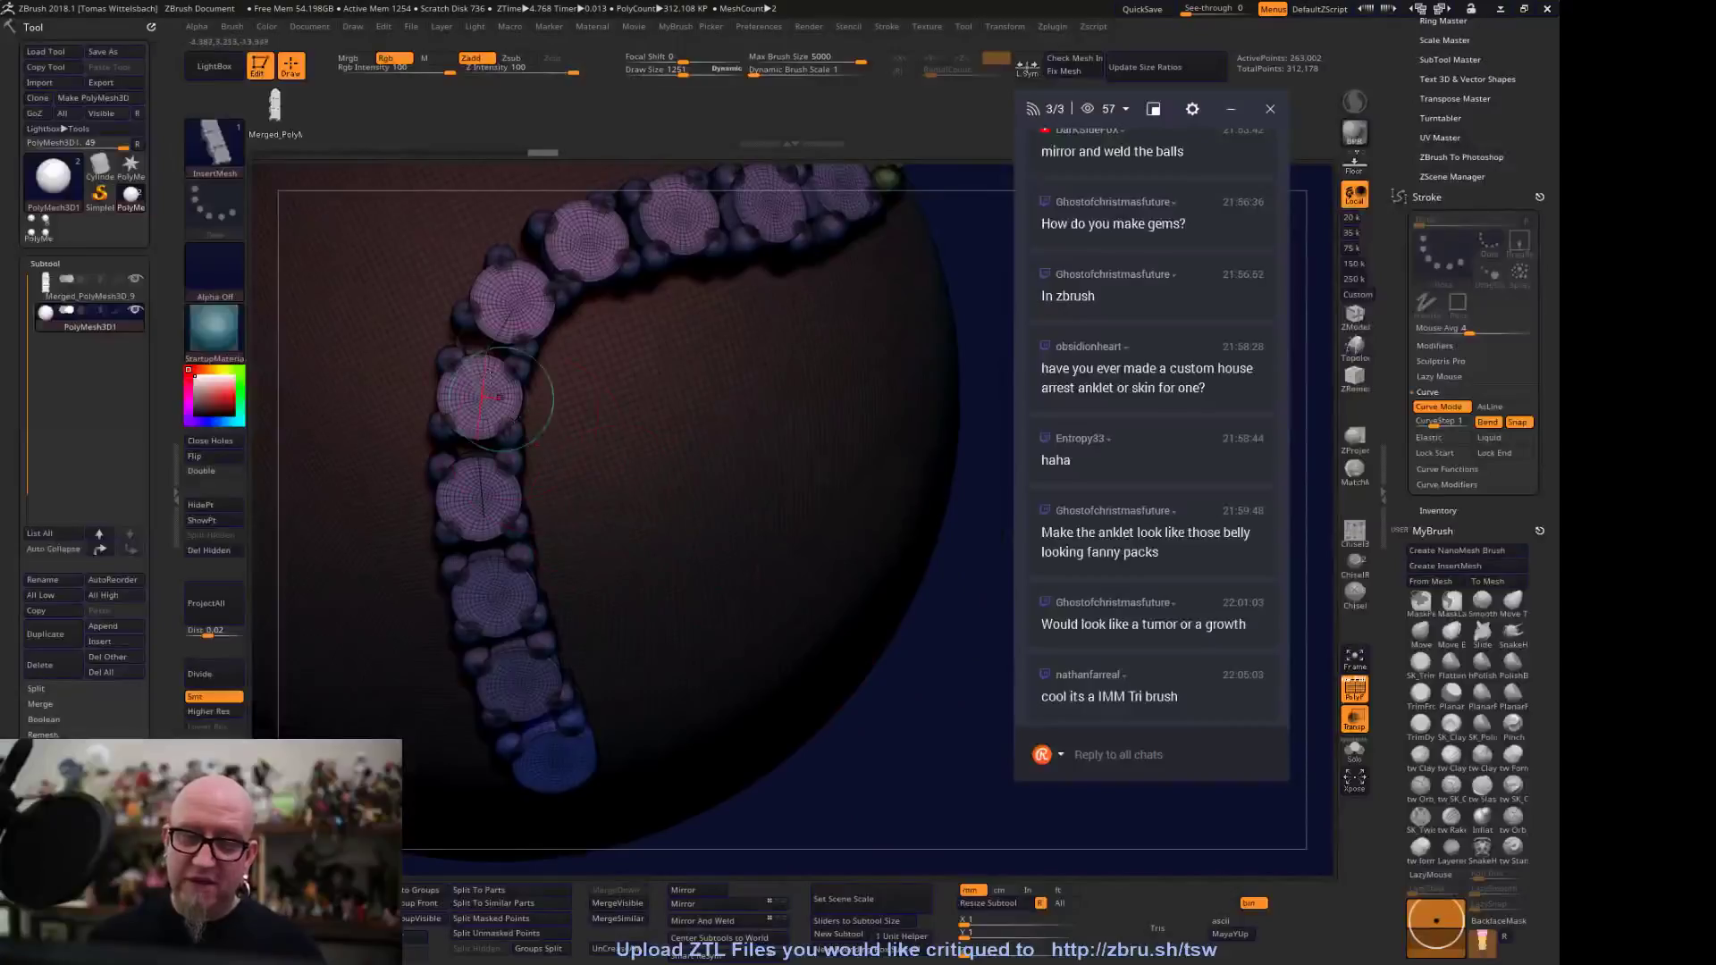
pyautogui.moveTo(915, 745); pyautogui.dragTo(940, 714)
pyautogui.hotkey('ctrl', 'z')
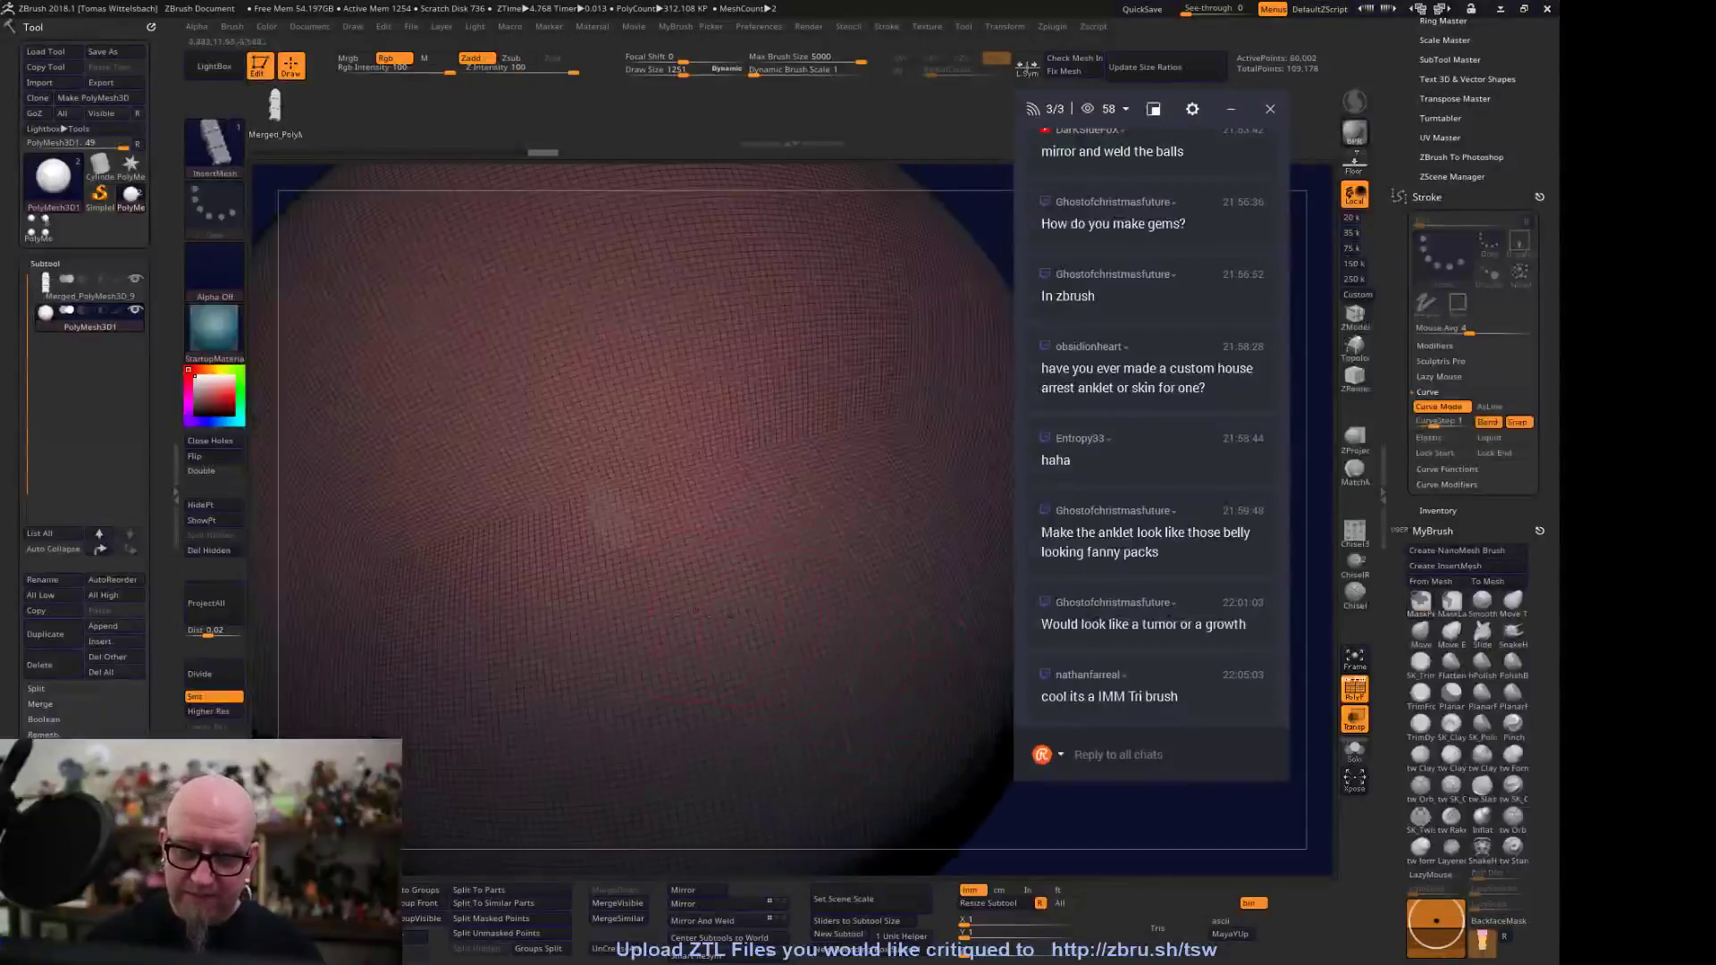
# Draw a new curve of gem settings over the upper part of the sphere
pyautogui.moveTo(840, 328); pyautogui.dragTo(841, 327)
pyautogui.moveTo(1134, 855); pyautogui.dragTo(1124, 646)
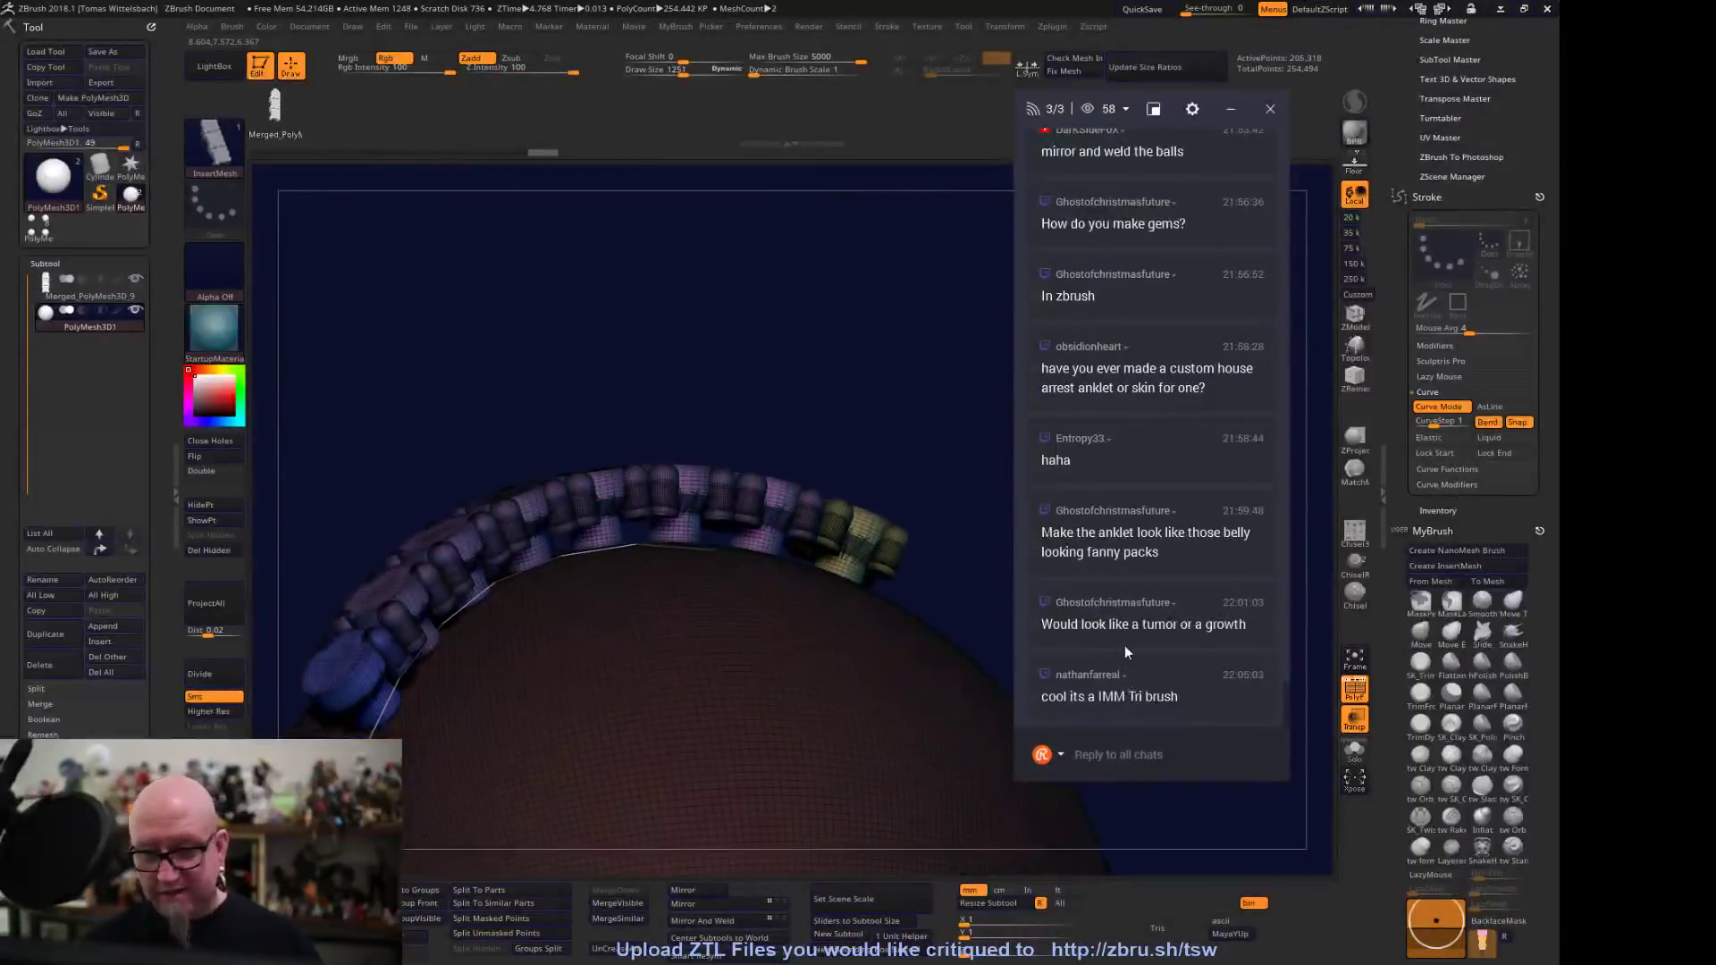
# Check the brush placement depth and examine up close and from several angles how the chain of settings sits on the sphere
pyautogui.moveTo(1437, 921); pyautogui.dragTo(1437, 232)
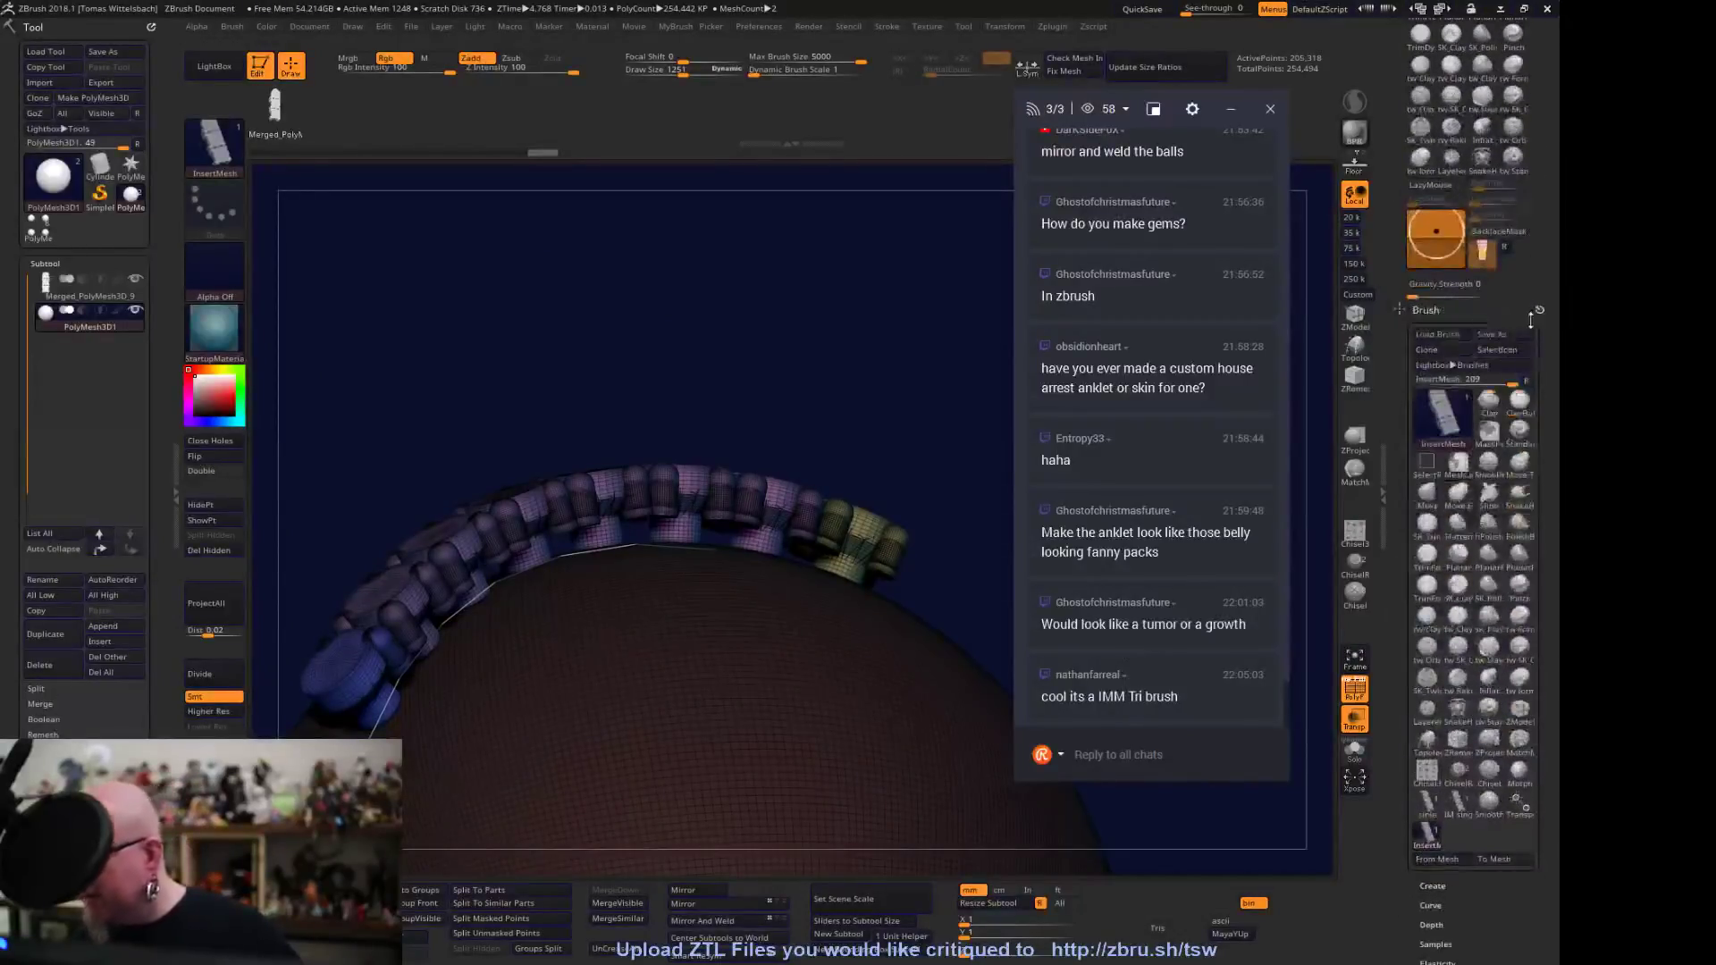
pyautogui.click(1421, 243)
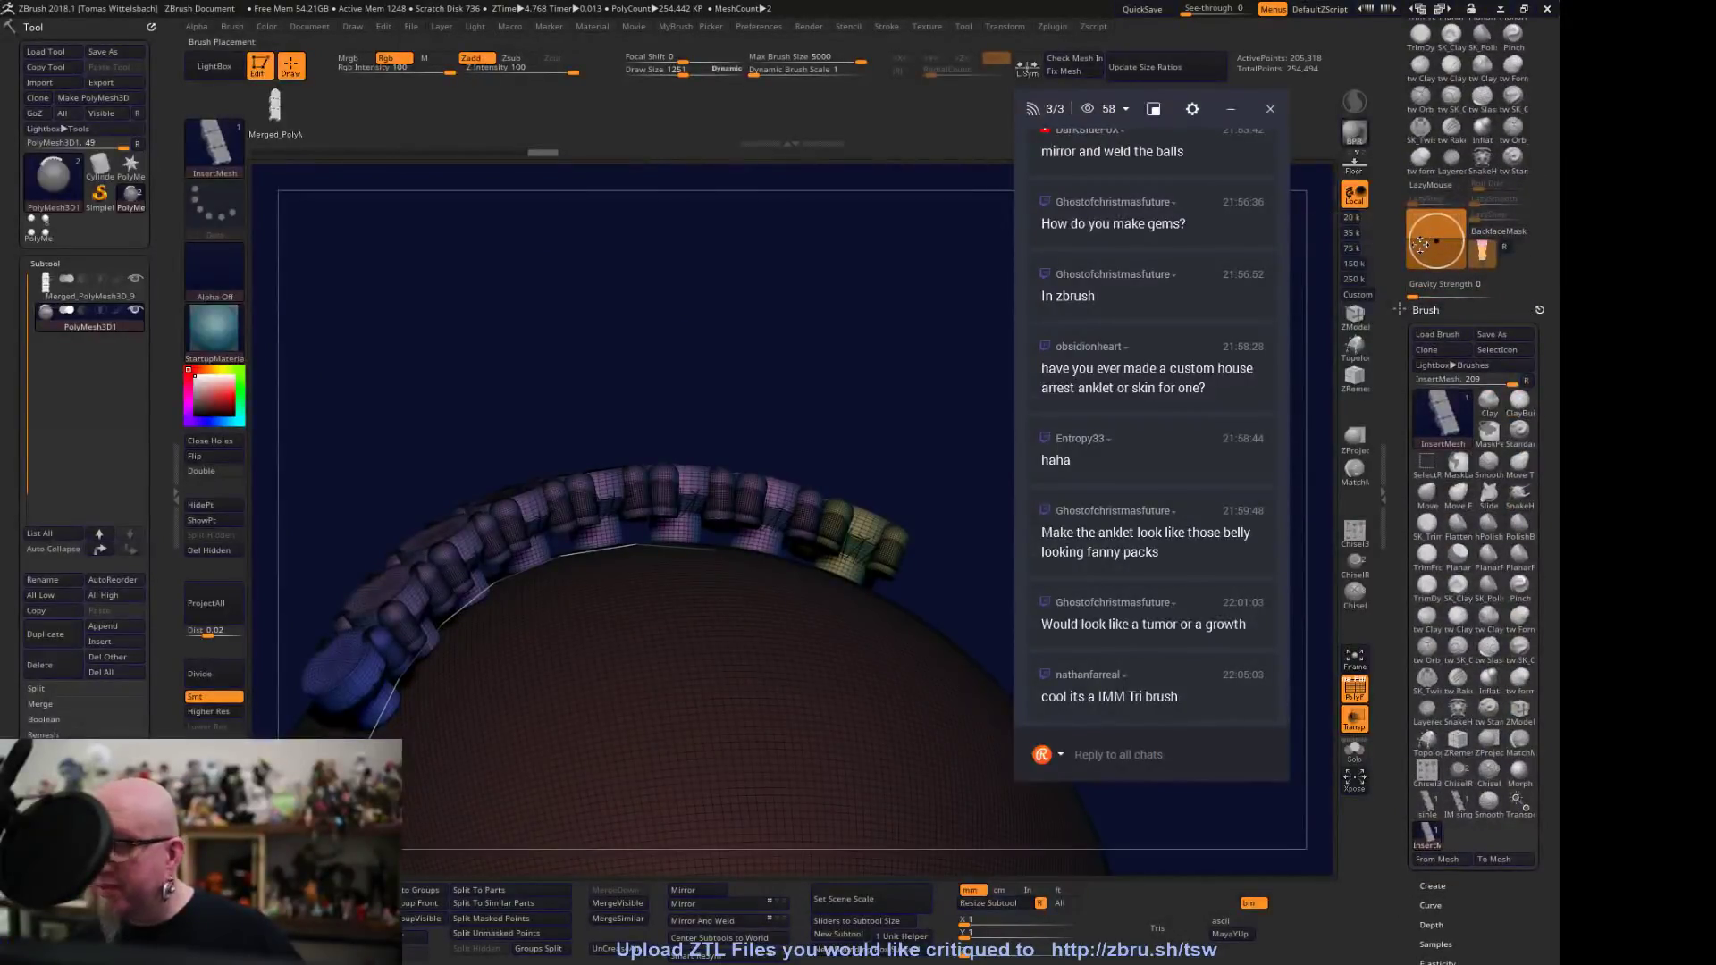
pyautogui.moveTo(943, 465); pyautogui.dragTo(926, 491)
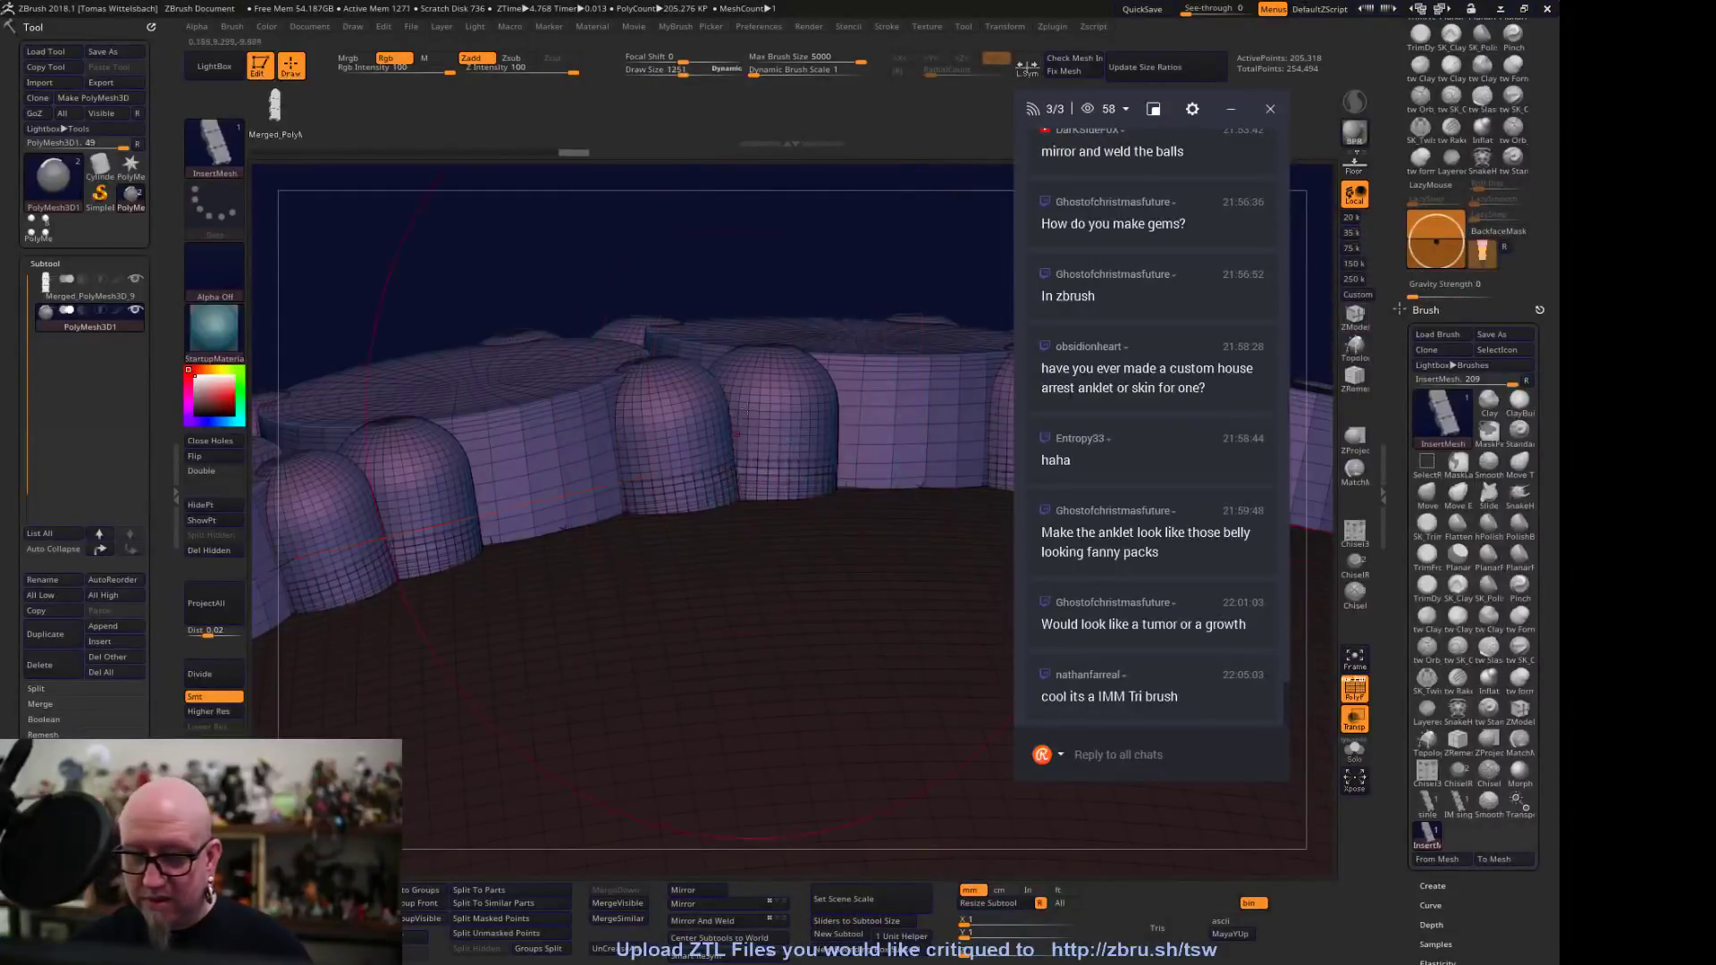
pyautogui.scroll(-3, 889, 257)
pyautogui.moveTo(888, 256)
pyautogui.mouseDown()
pyautogui.moveTo(816, 218)
pyautogui.moveTo(850, 384)
pyautogui.moveTo(911, 528)
pyautogui.moveTo(894, 559)
pyautogui.moveTo(817, 597)
pyautogui.mouseUp()
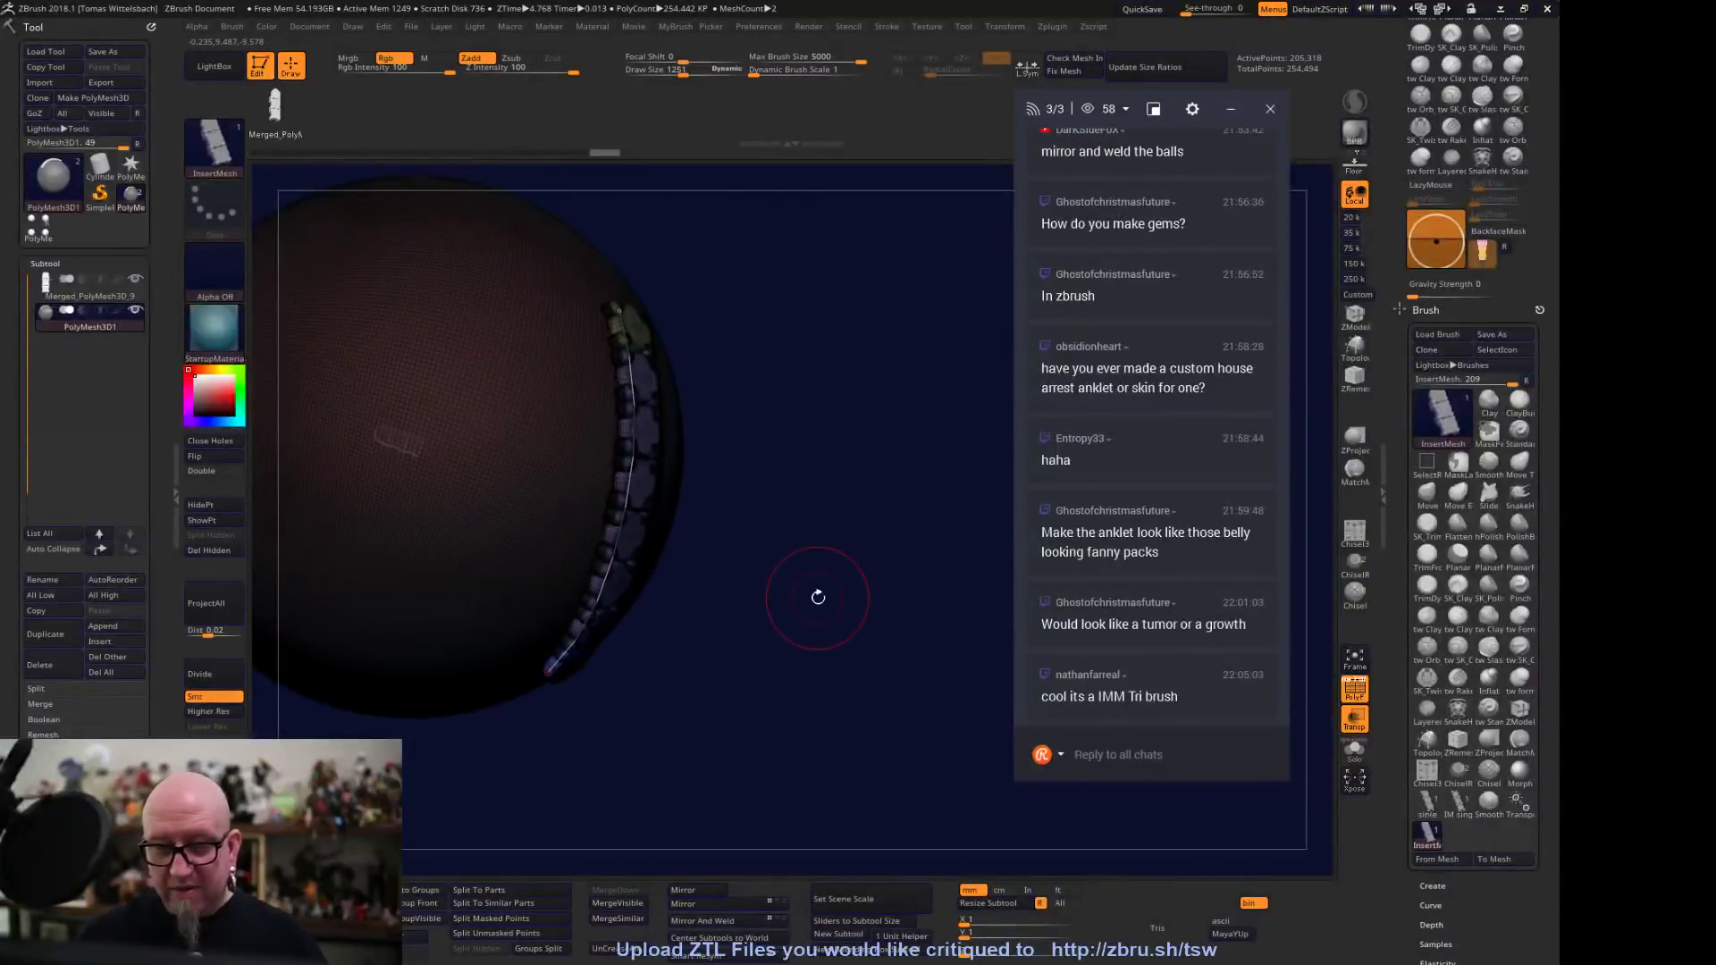
pyautogui.moveTo(817, 597); pyautogui.dragTo(889, 624)
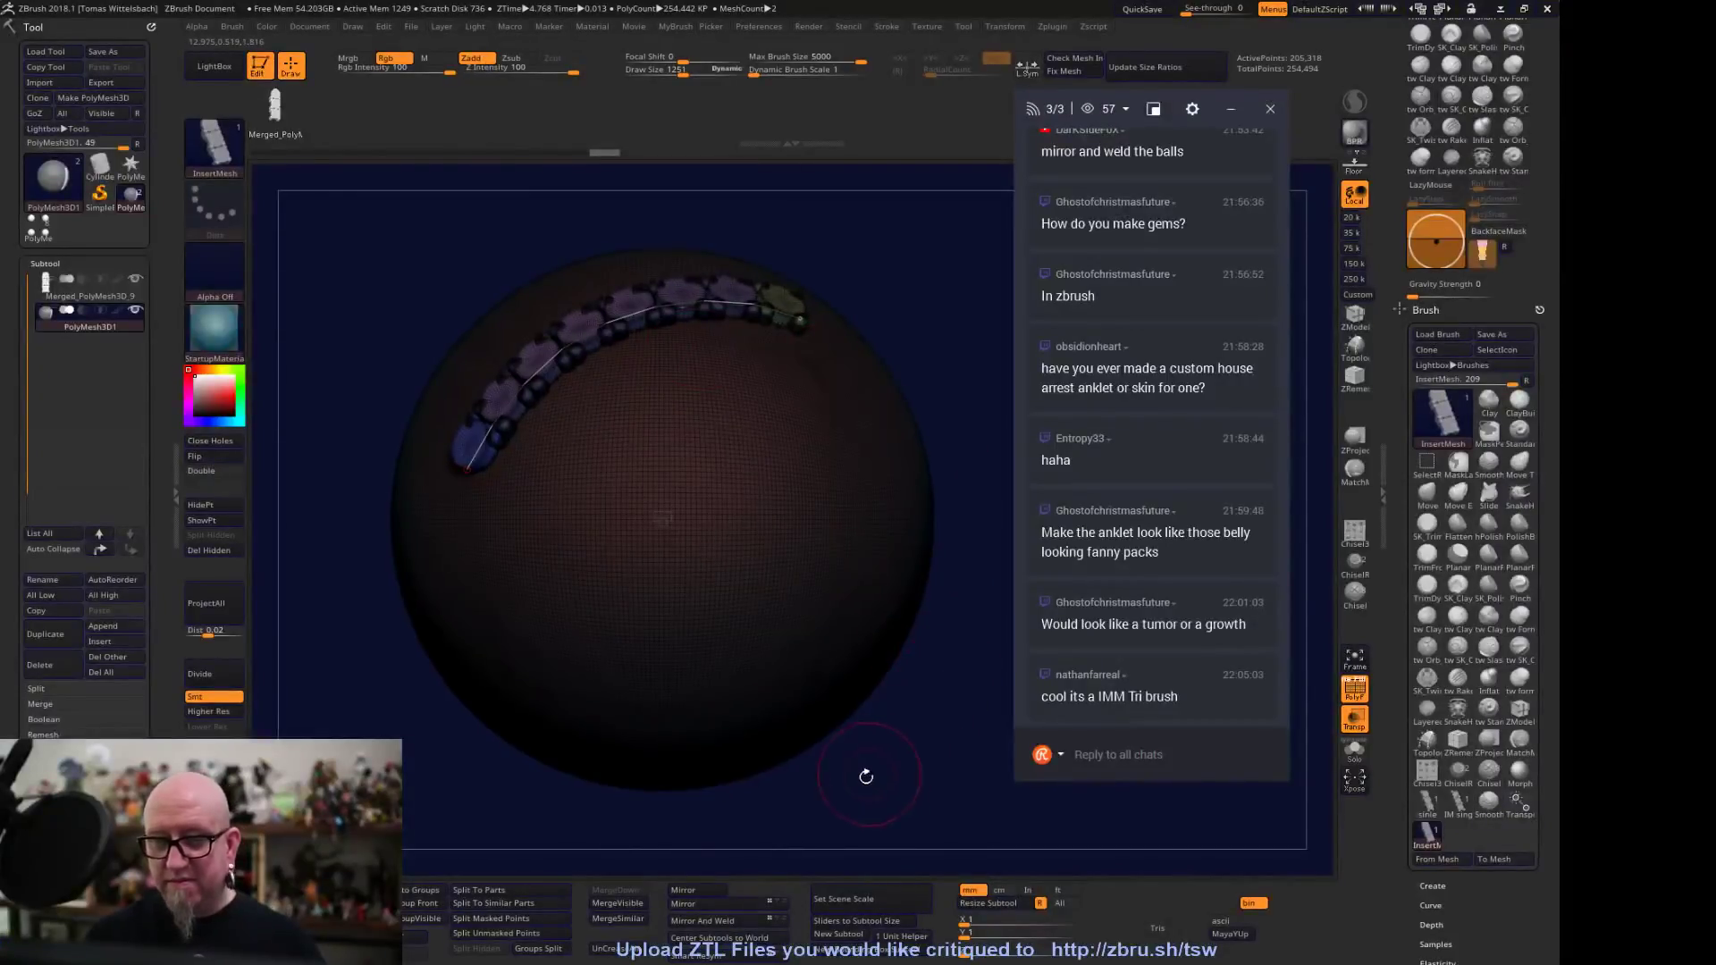
pyautogui.click(919, 720)
pyautogui.moveTo(851, 641); pyautogui.dragTo(938, 688)
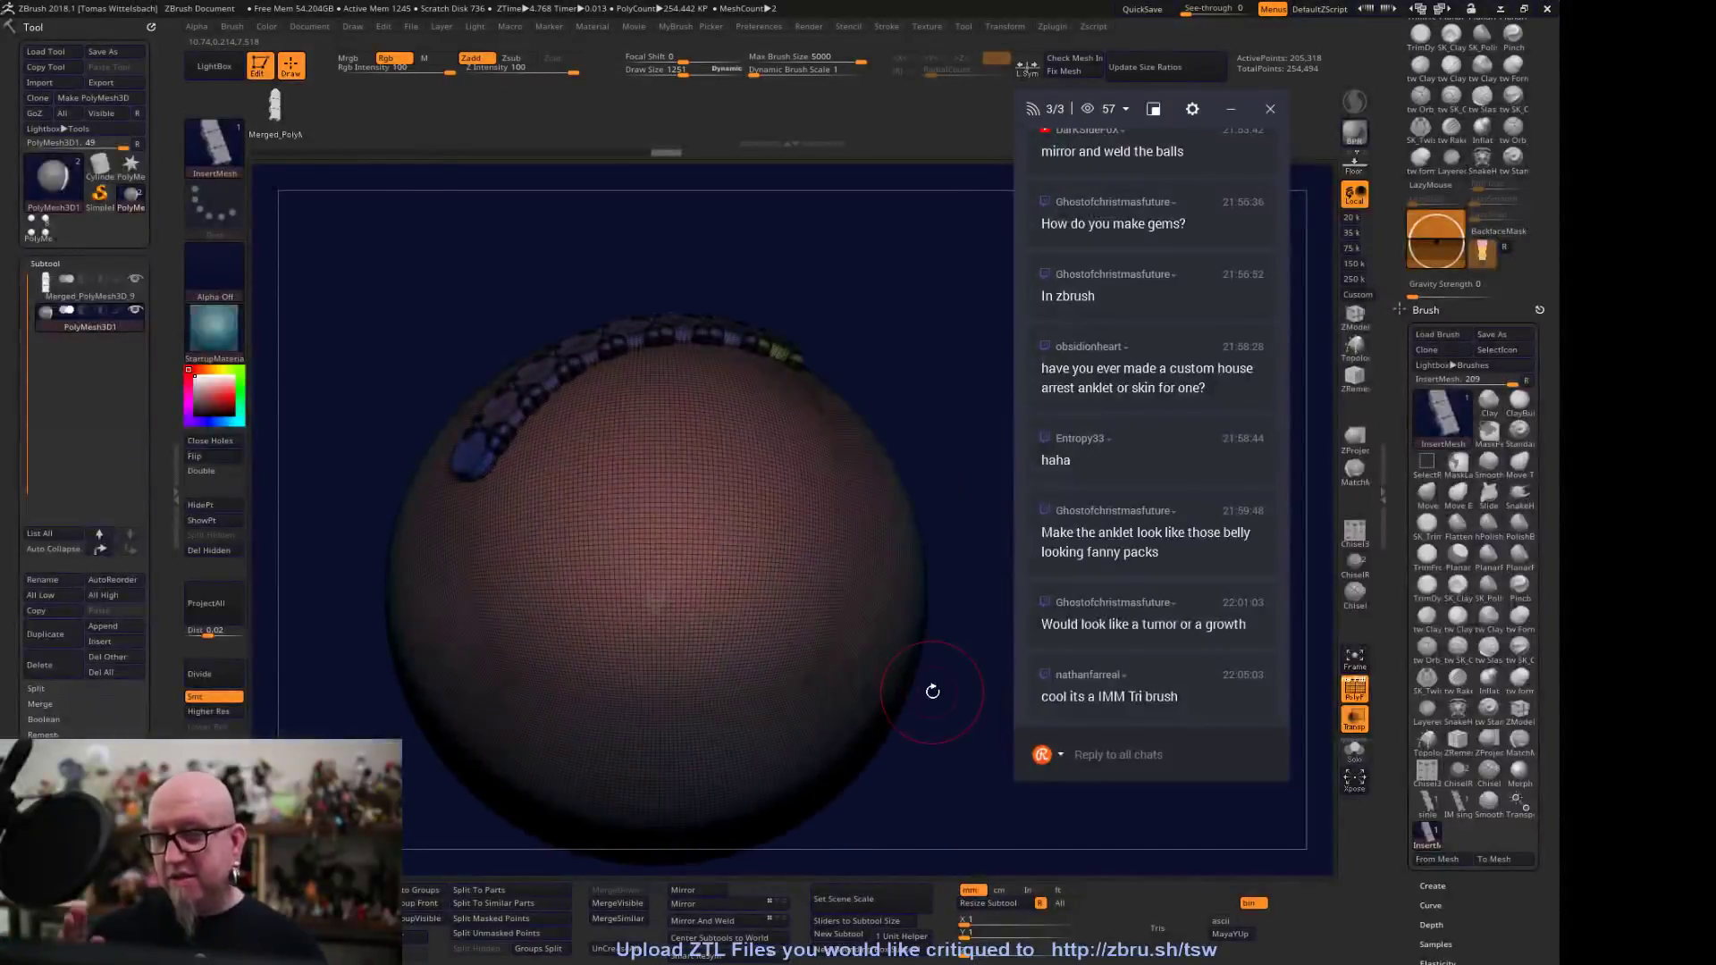
# Select the sphere subtool carrying the chain of gem settings and split it to similar parts
pyautogui.click(96, 297)
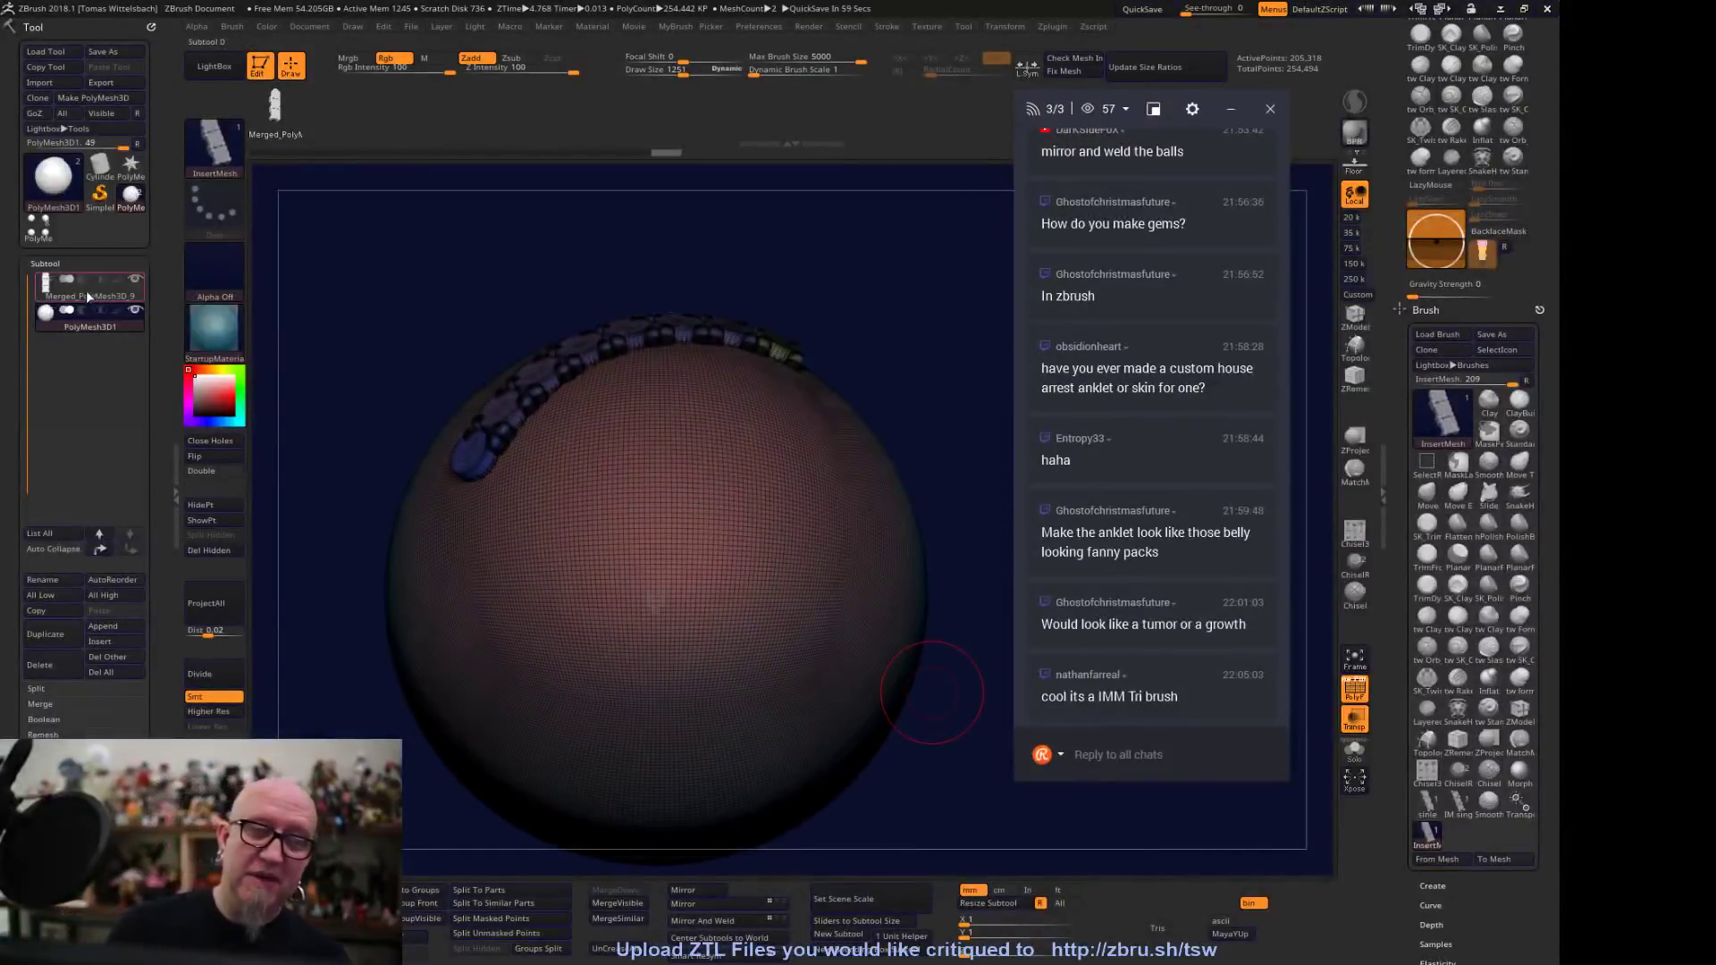
pyautogui.moveTo(938, 693); pyautogui.dragTo(905, 675)
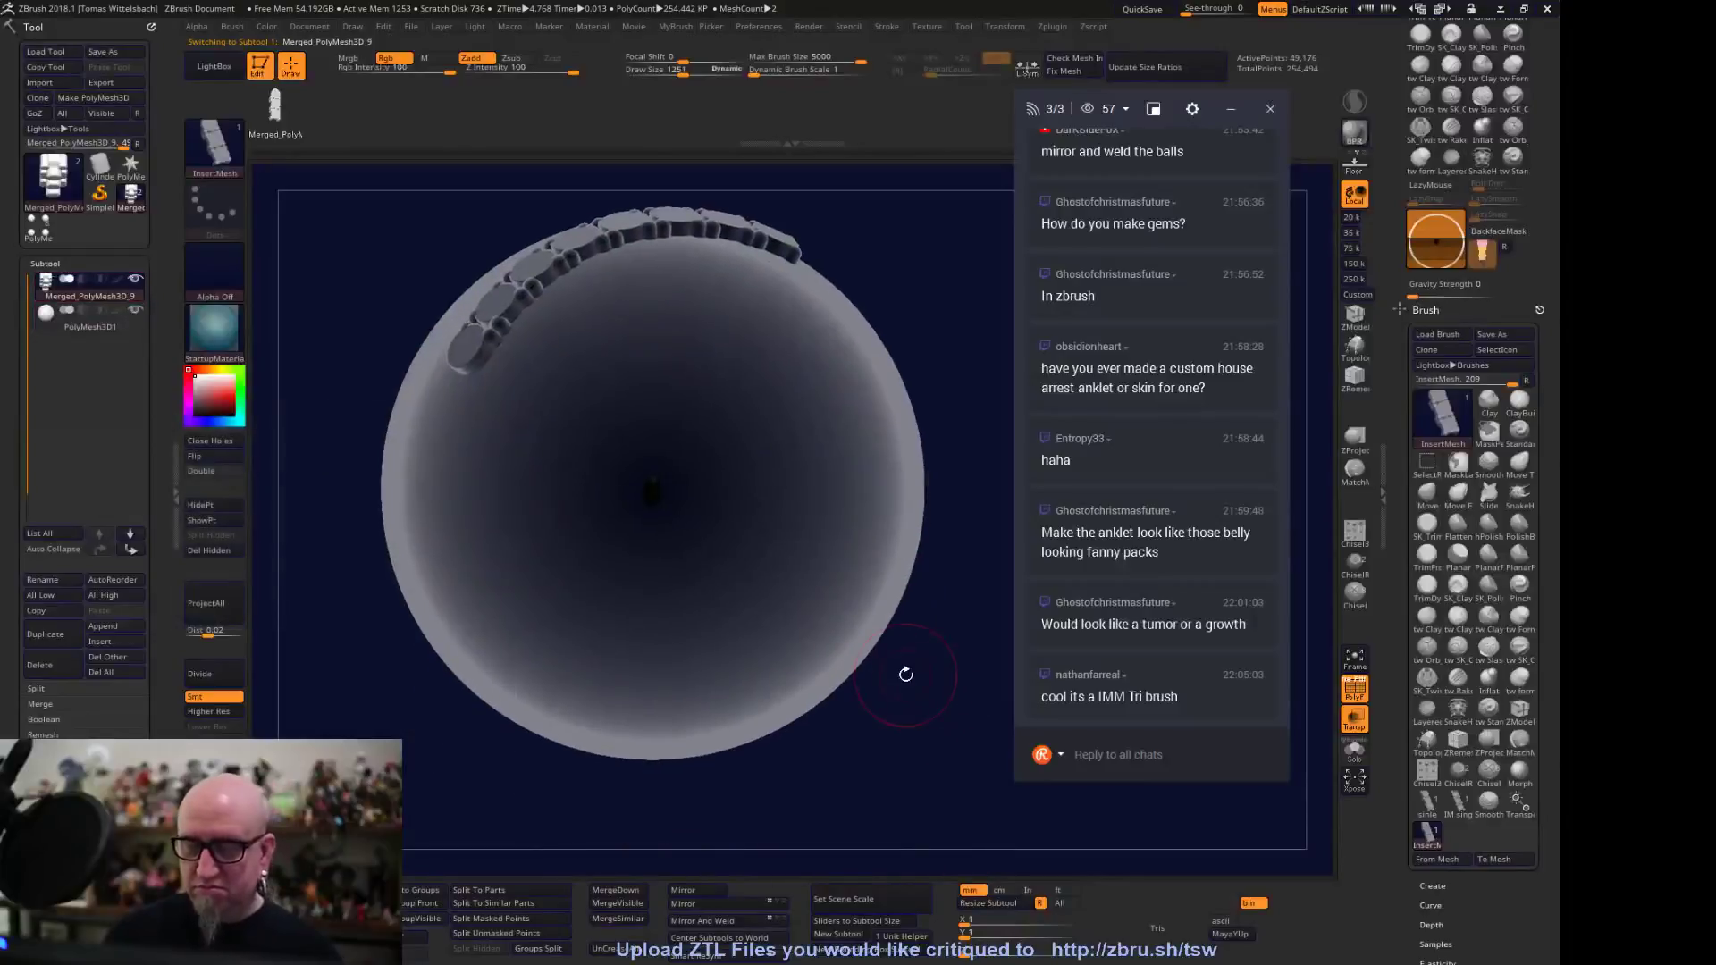
pyautogui.click(80, 329)
pyautogui.moveTo(384, 626); pyautogui.dragTo(408, 666)
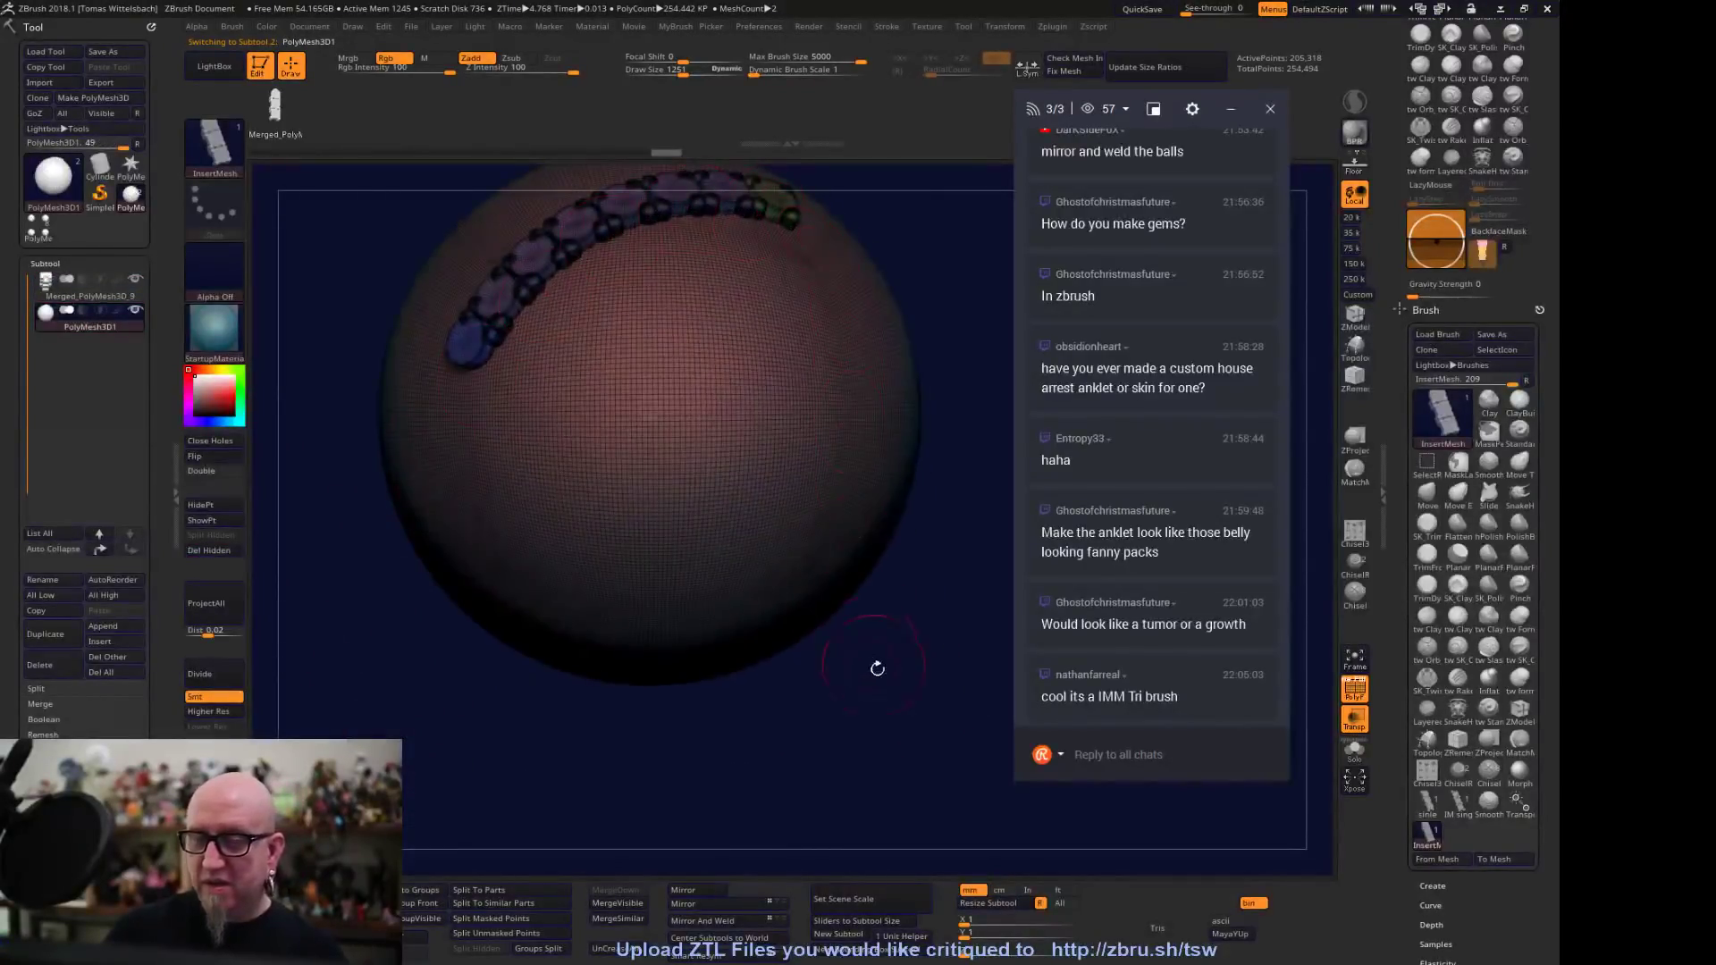
pyautogui.moveTo(874, 665); pyautogui.dragTo(788, 743)
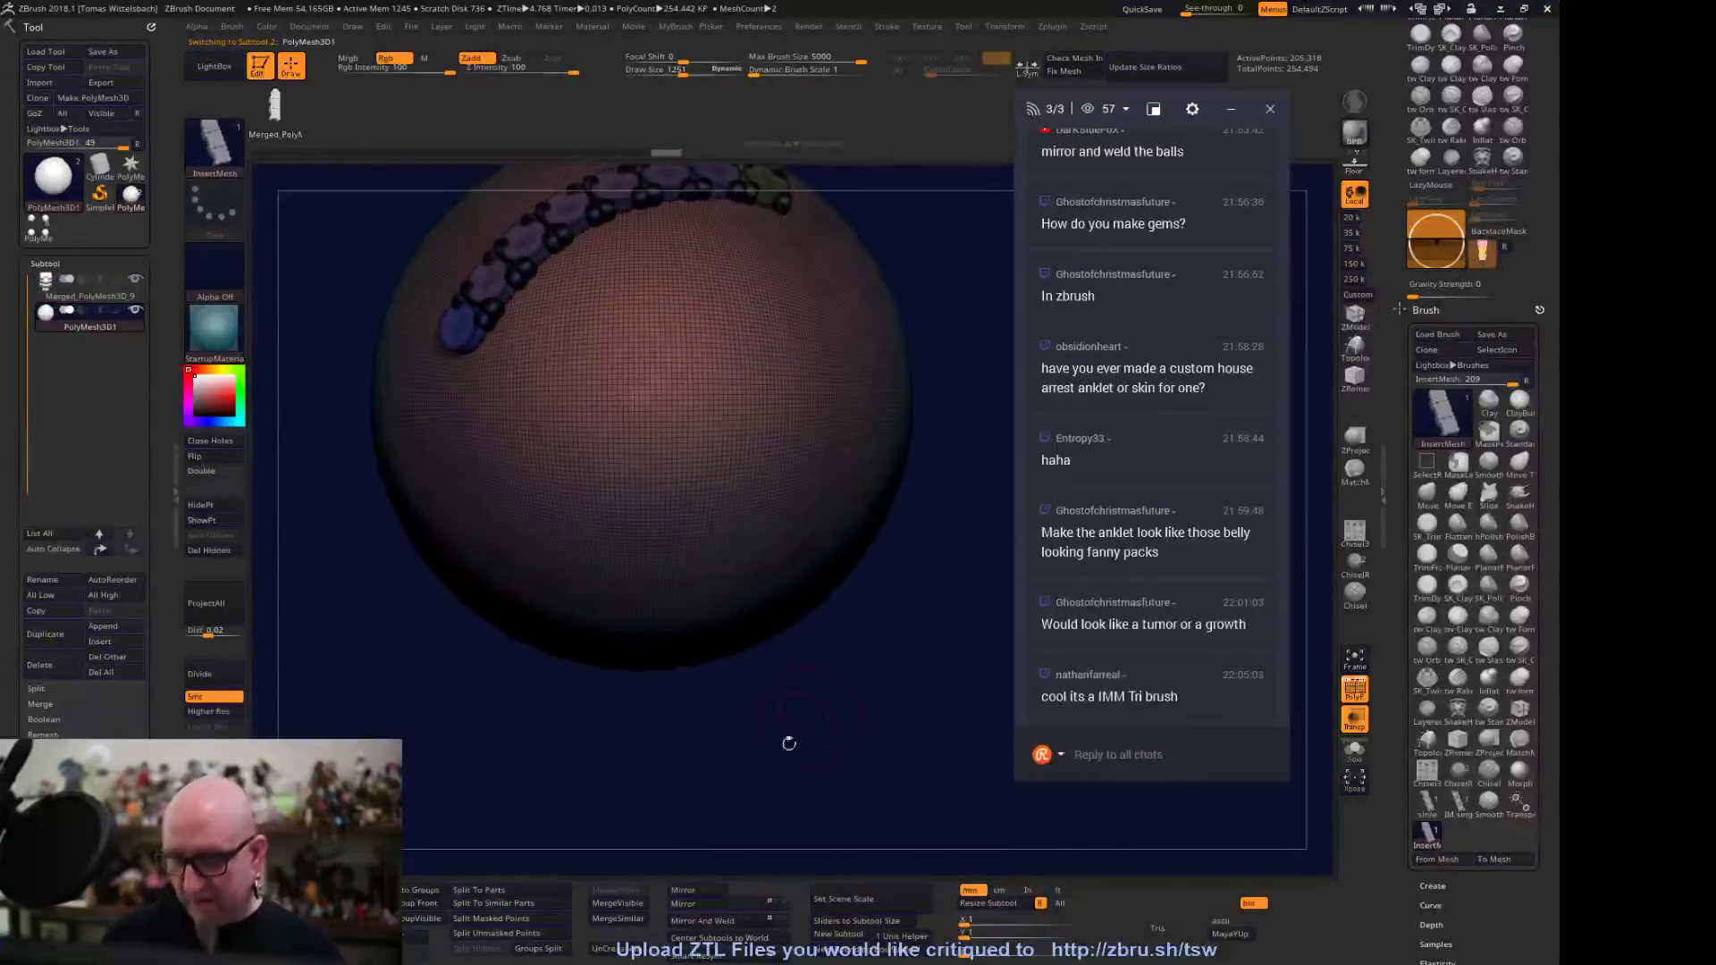
pyautogui.click(514, 905)
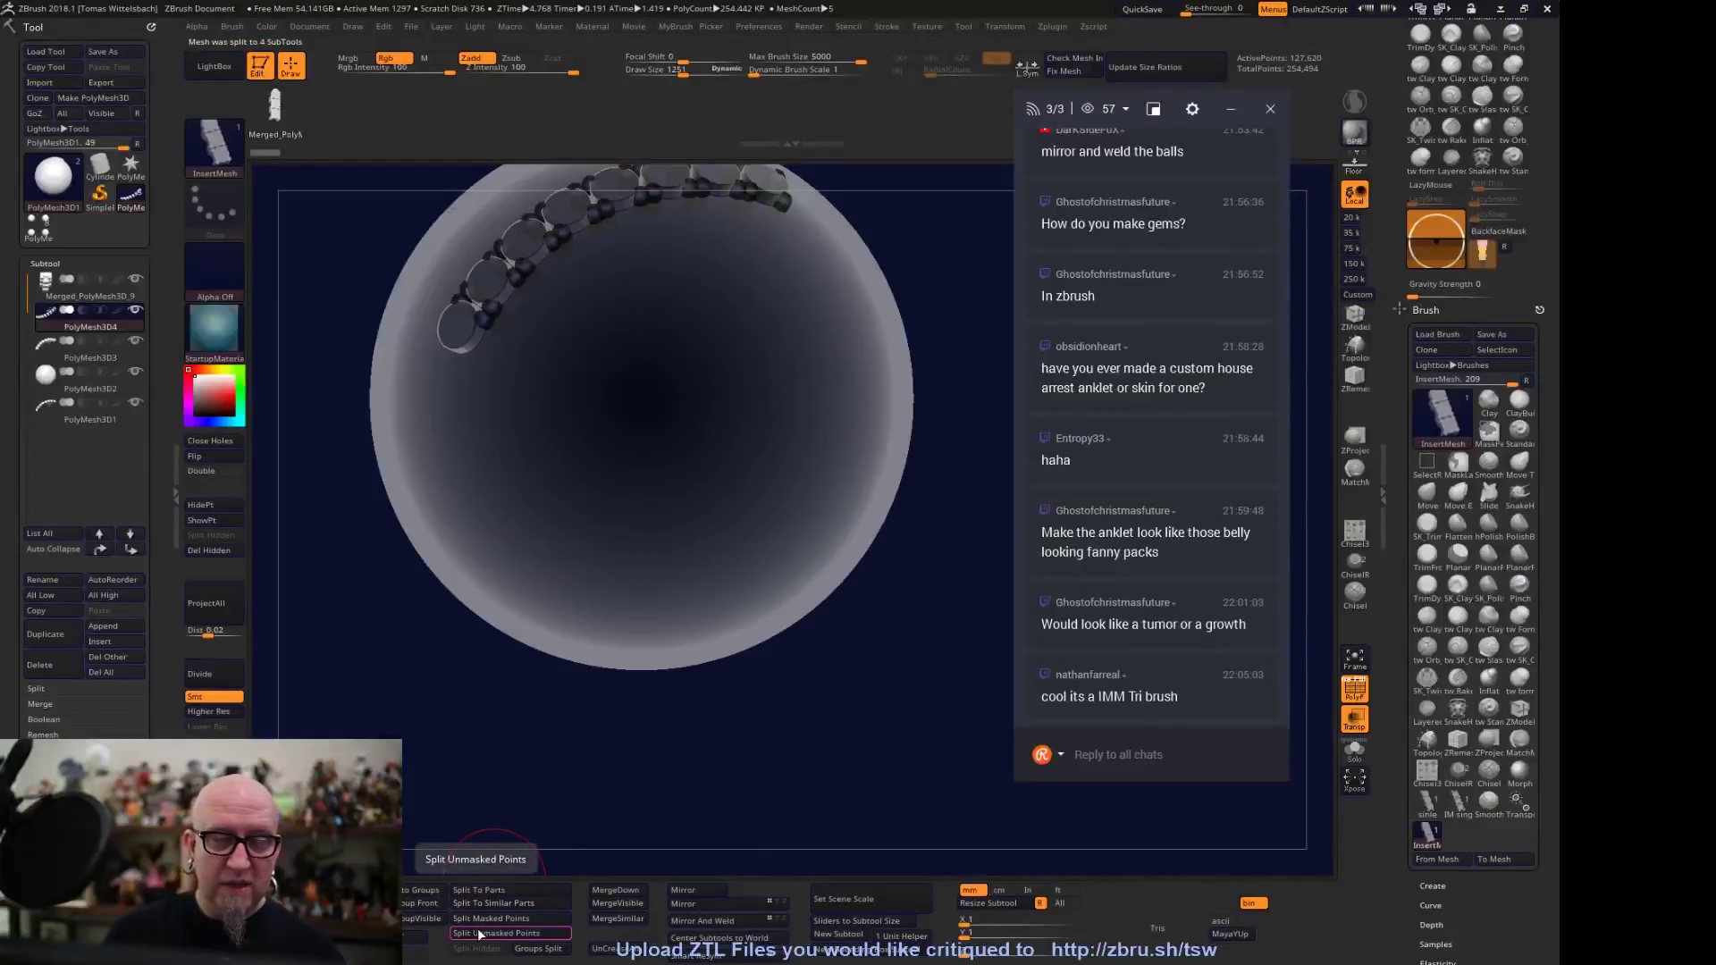
# Go through the subtools split from the sphere and examine which components of the chain each one contains
pyautogui.moveTo(373, 656)
pyautogui.mouseDown()
pyautogui.moveTo(532, 401)
pyautogui.moveTo(785, 352)
pyautogui.moveTo(840, 449)
pyautogui.mouseUp()
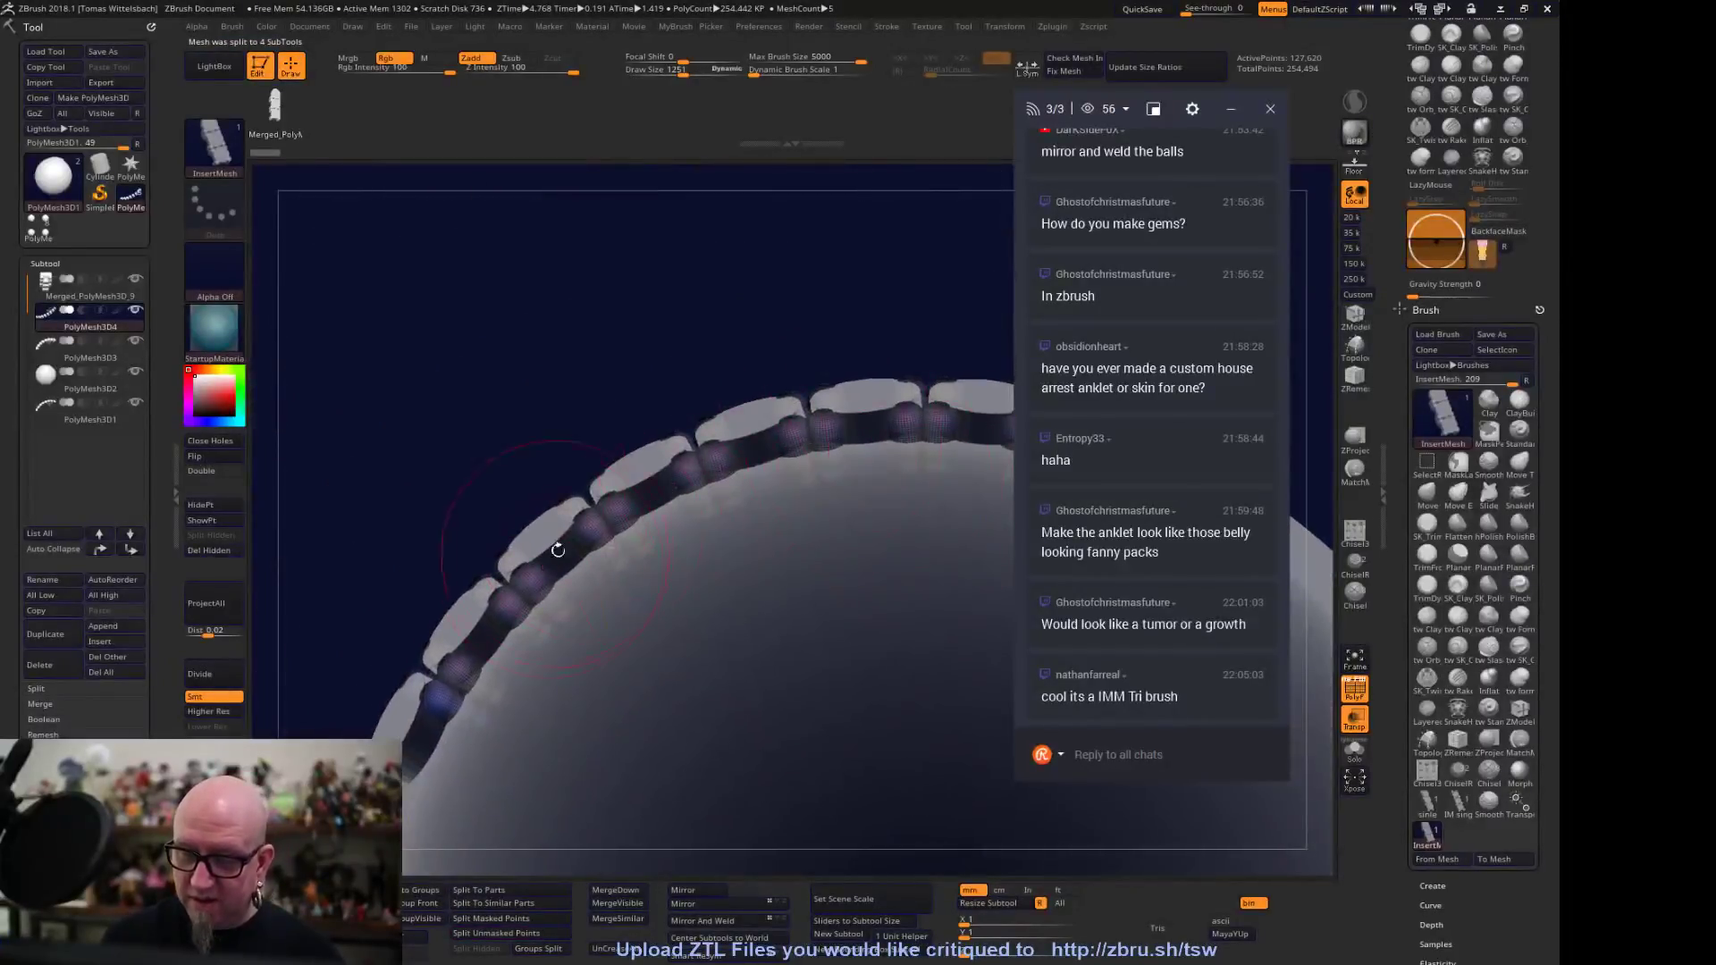
pyautogui.moveTo(770, 292); pyautogui.dragTo(751, 268)
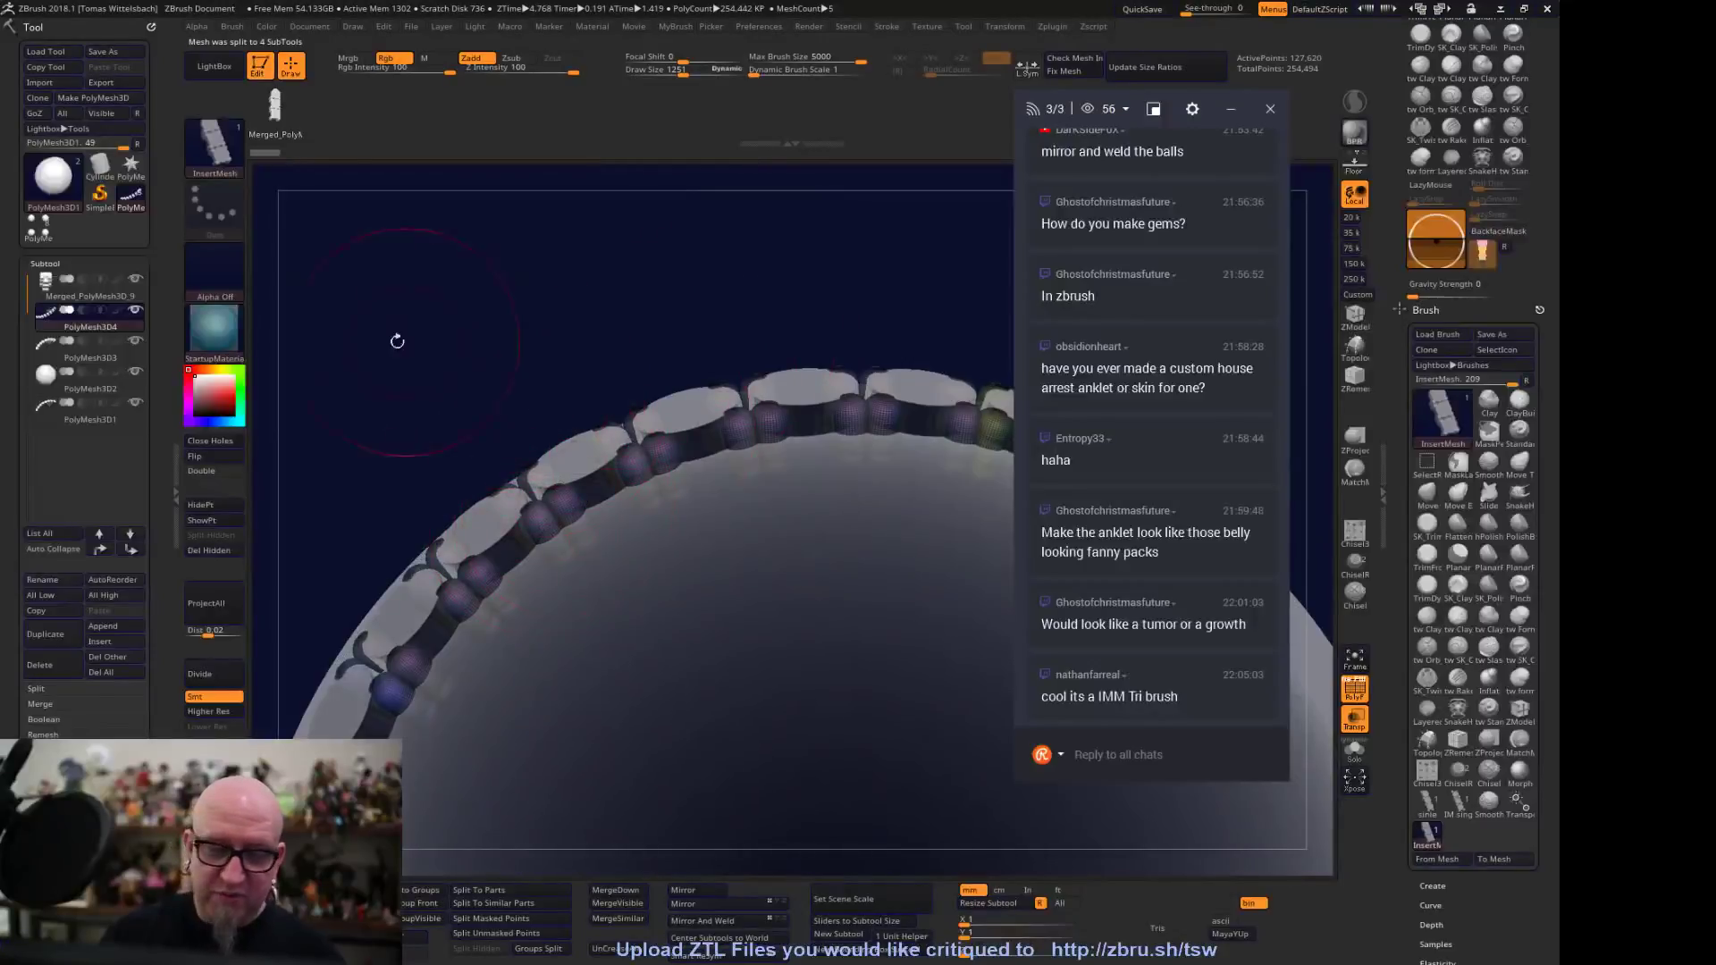
pyautogui.click(95, 357)
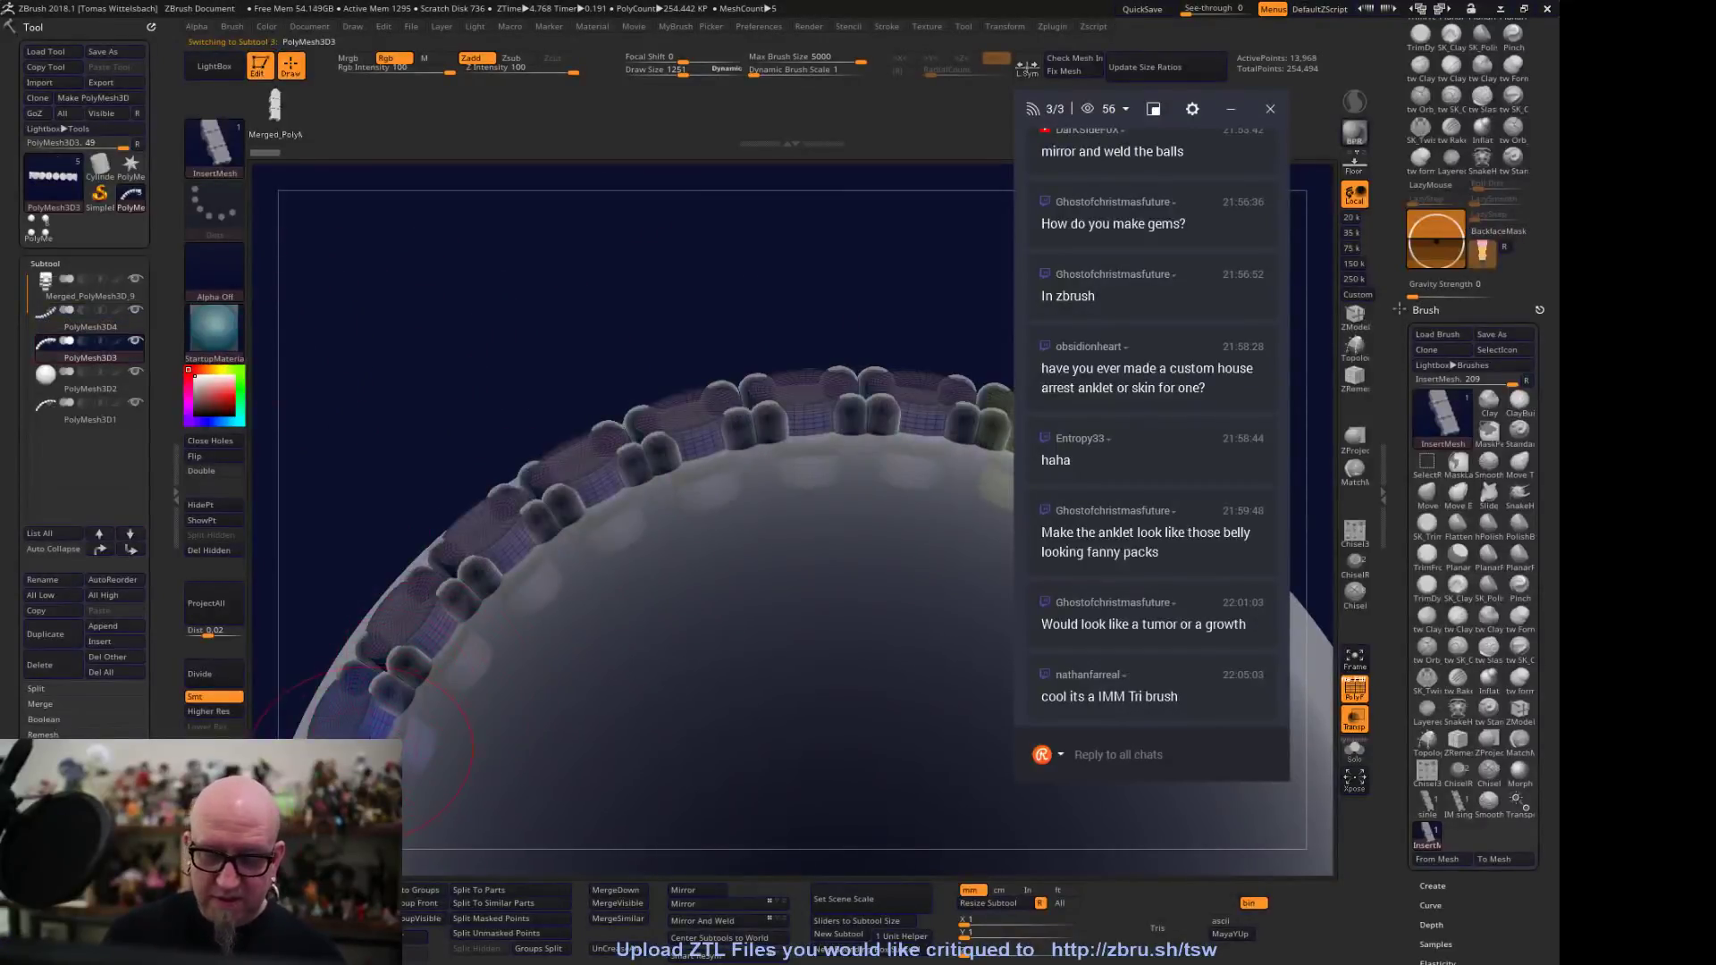
pyautogui.click(97, 389)
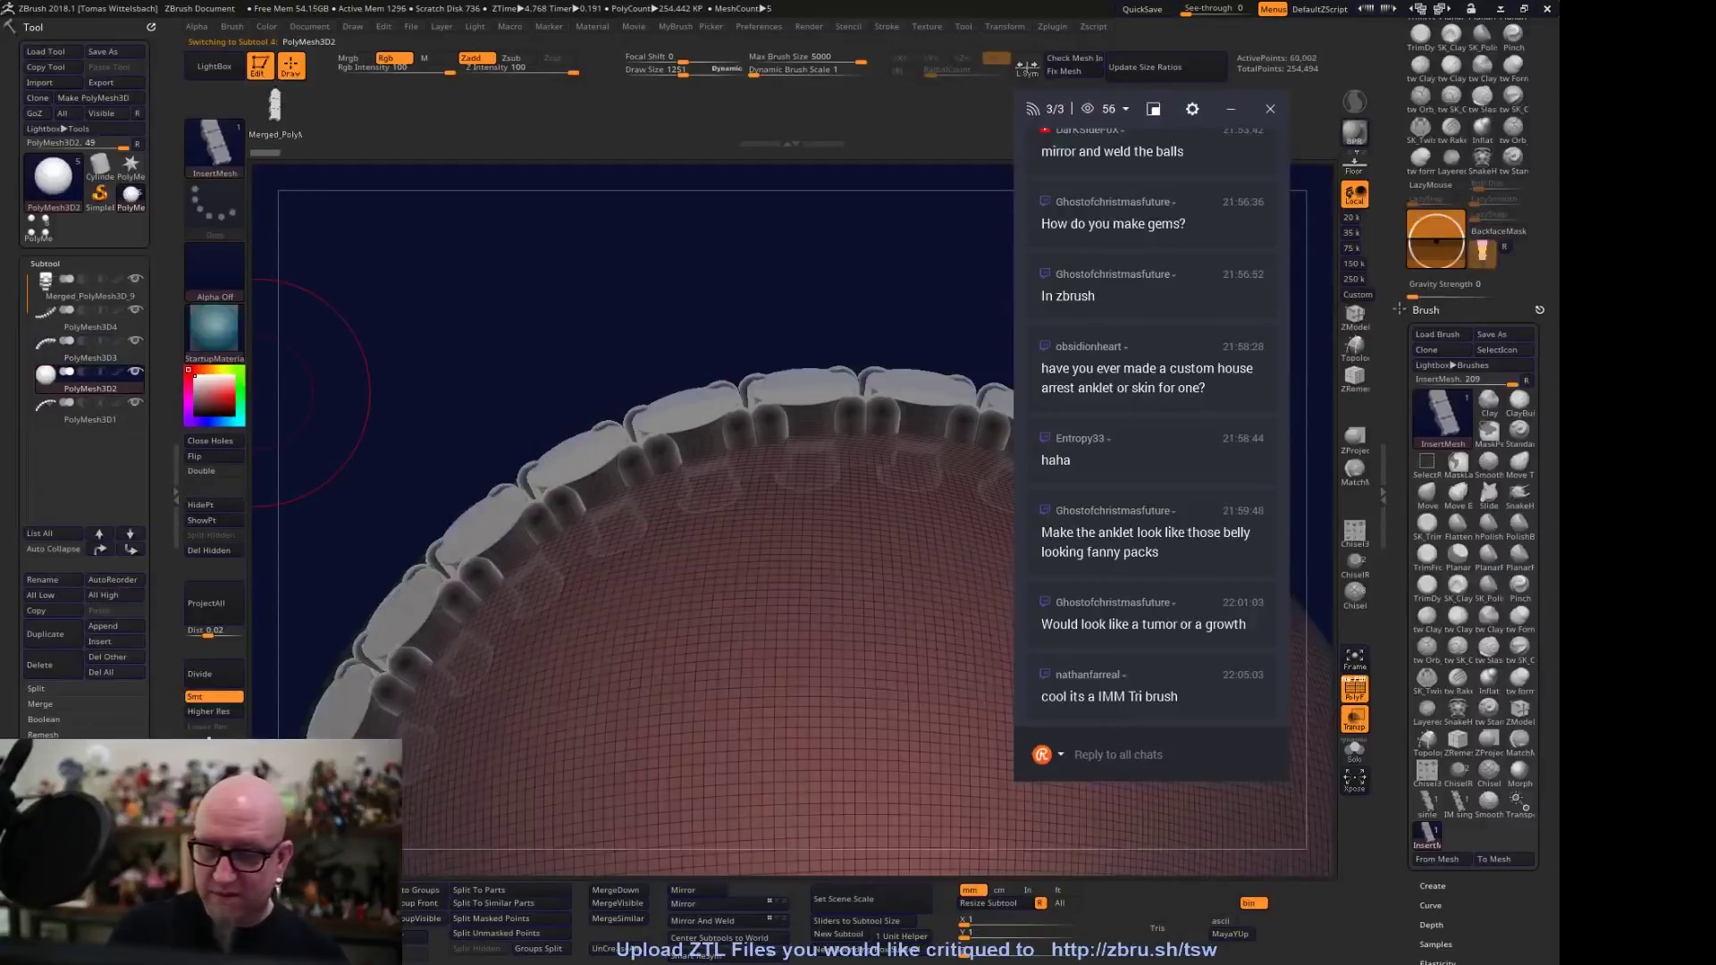
pyautogui.moveTo(601, 312); pyautogui.dragTo(513, 298)
pyautogui.click(98, 409)
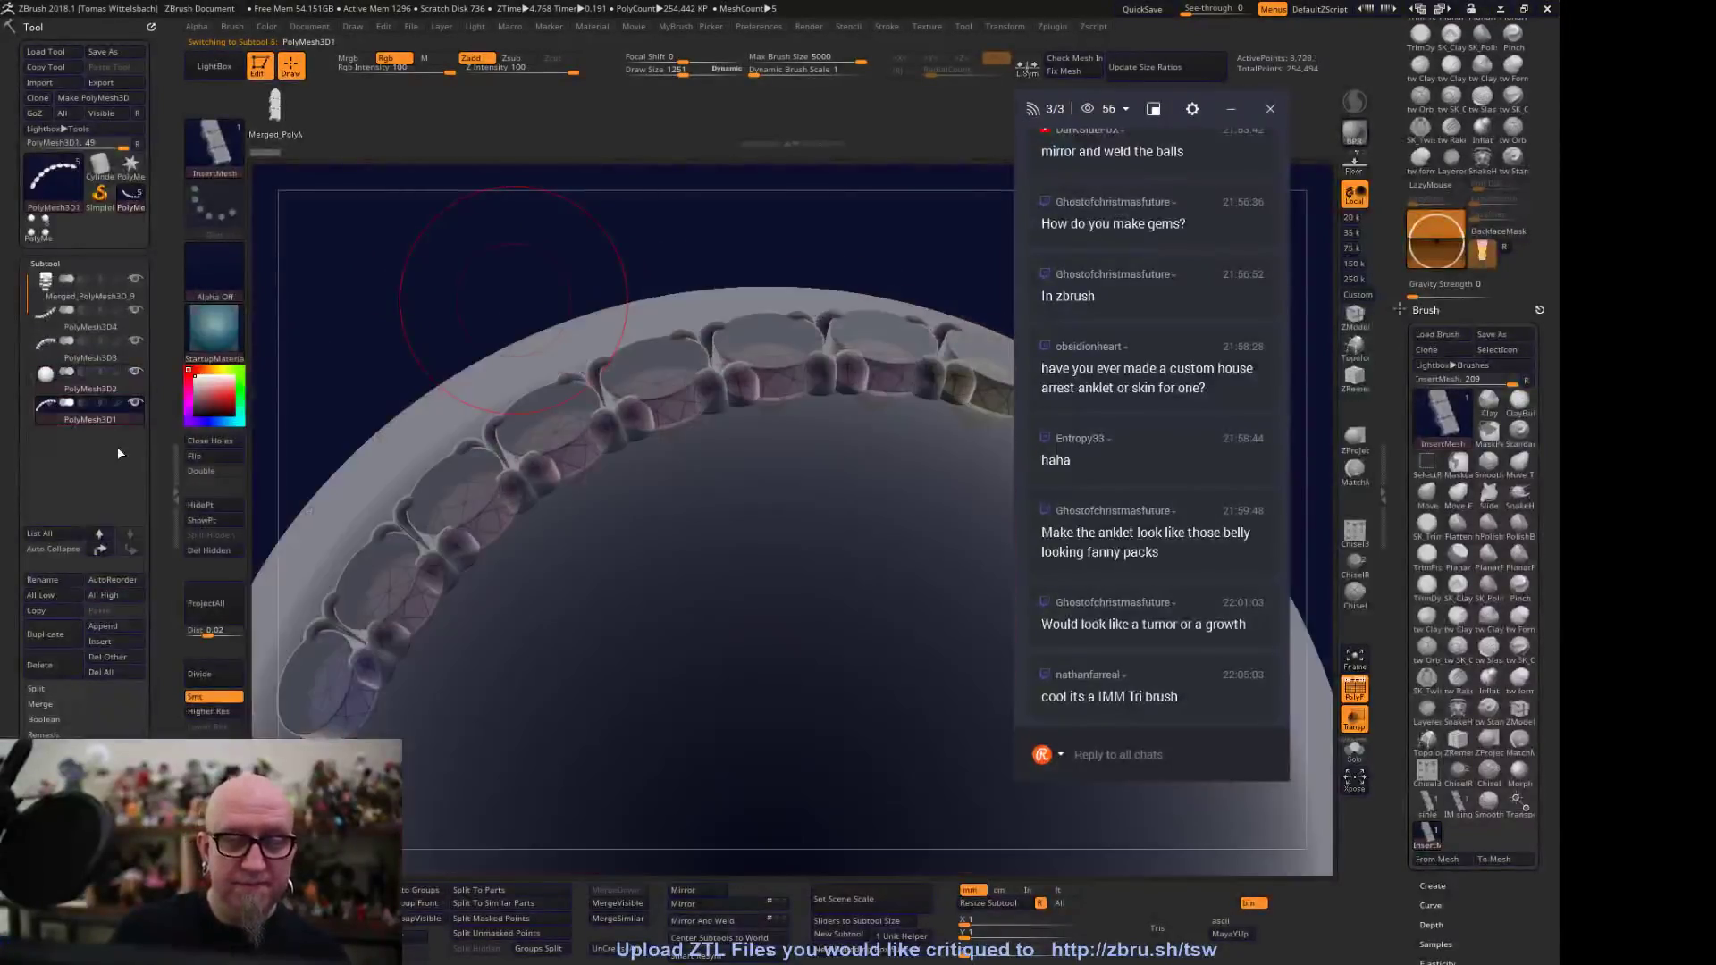
pyautogui.moveTo(864, 238); pyautogui.dragTo(856, 224)
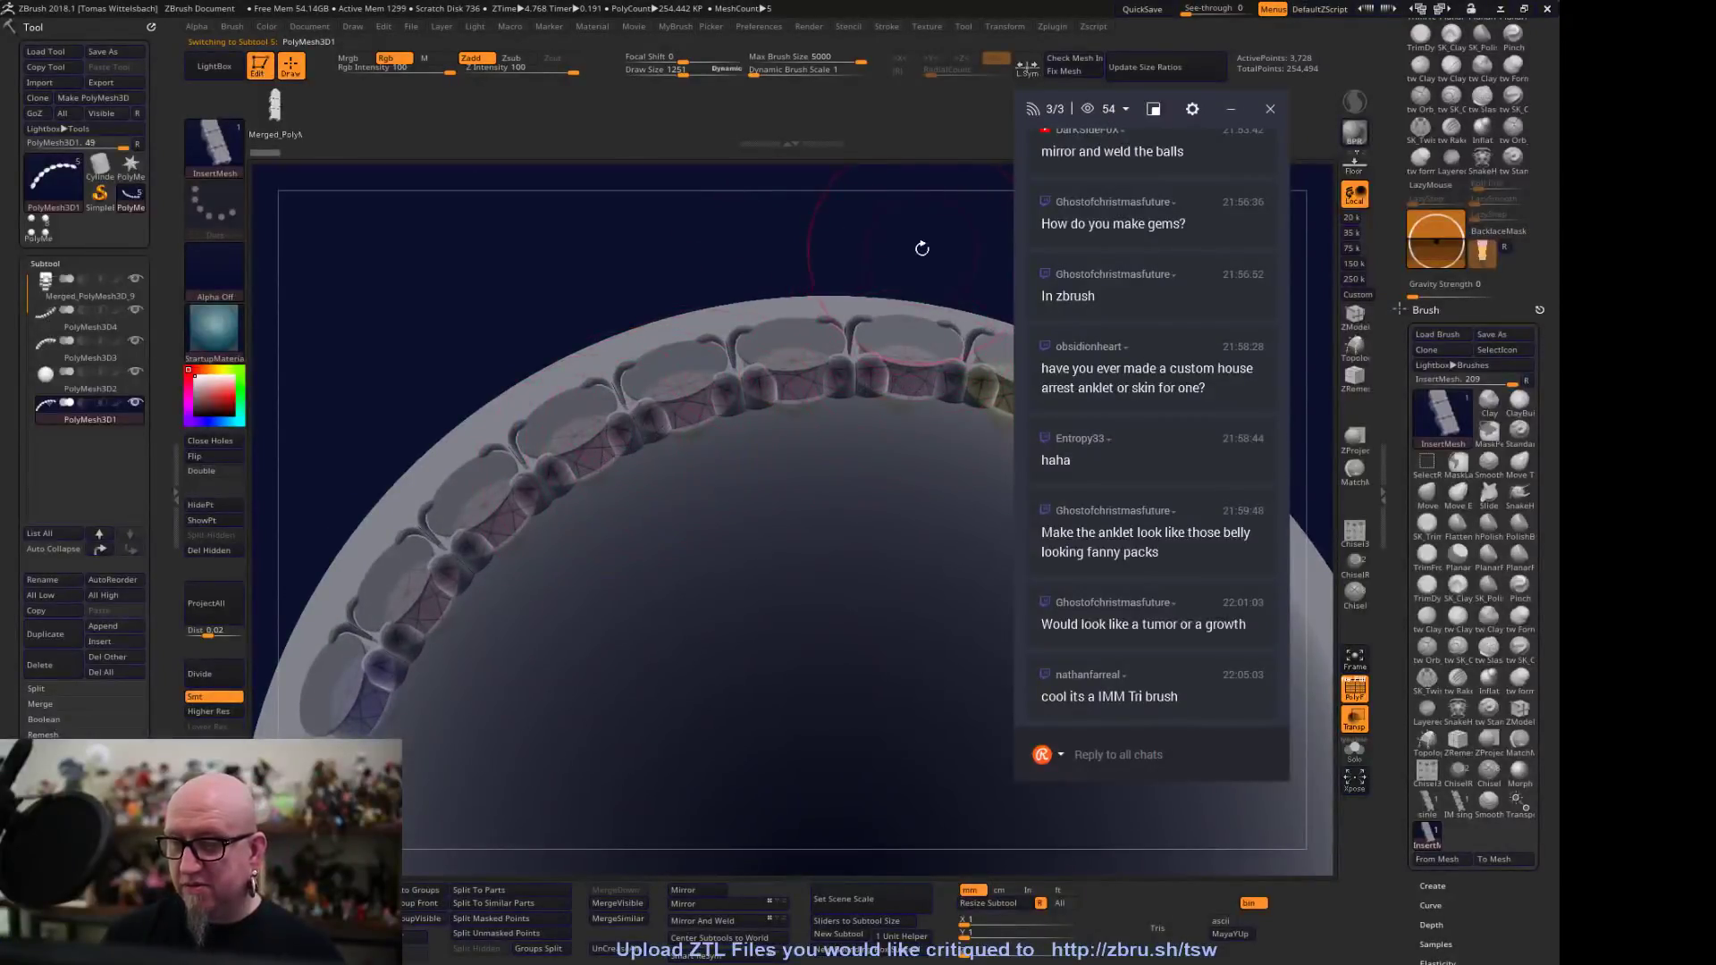
pyautogui.click(103, 327)
pyautogui.moveTo(713, 261); pyautogui.dragTo(569, 628)
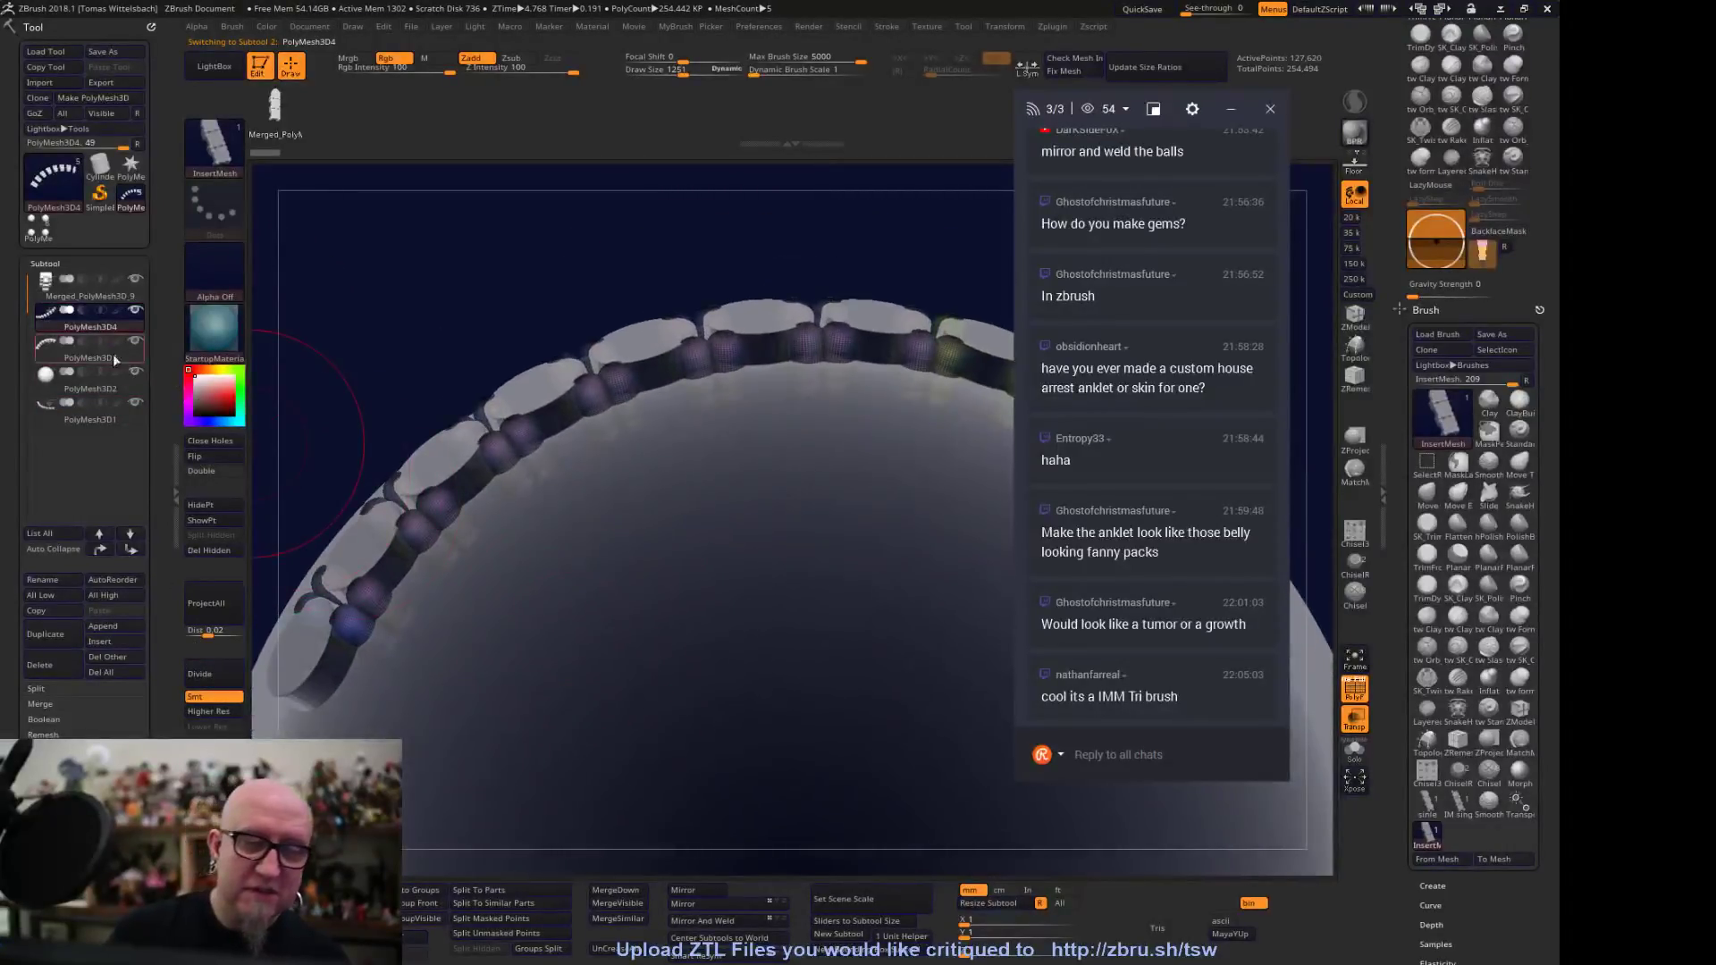
# Compare the PolyMesh3D4 chain subtool with the original Merged_PolyMesh3D_9 row of settings
pyautogui.moveTo(102, 356)
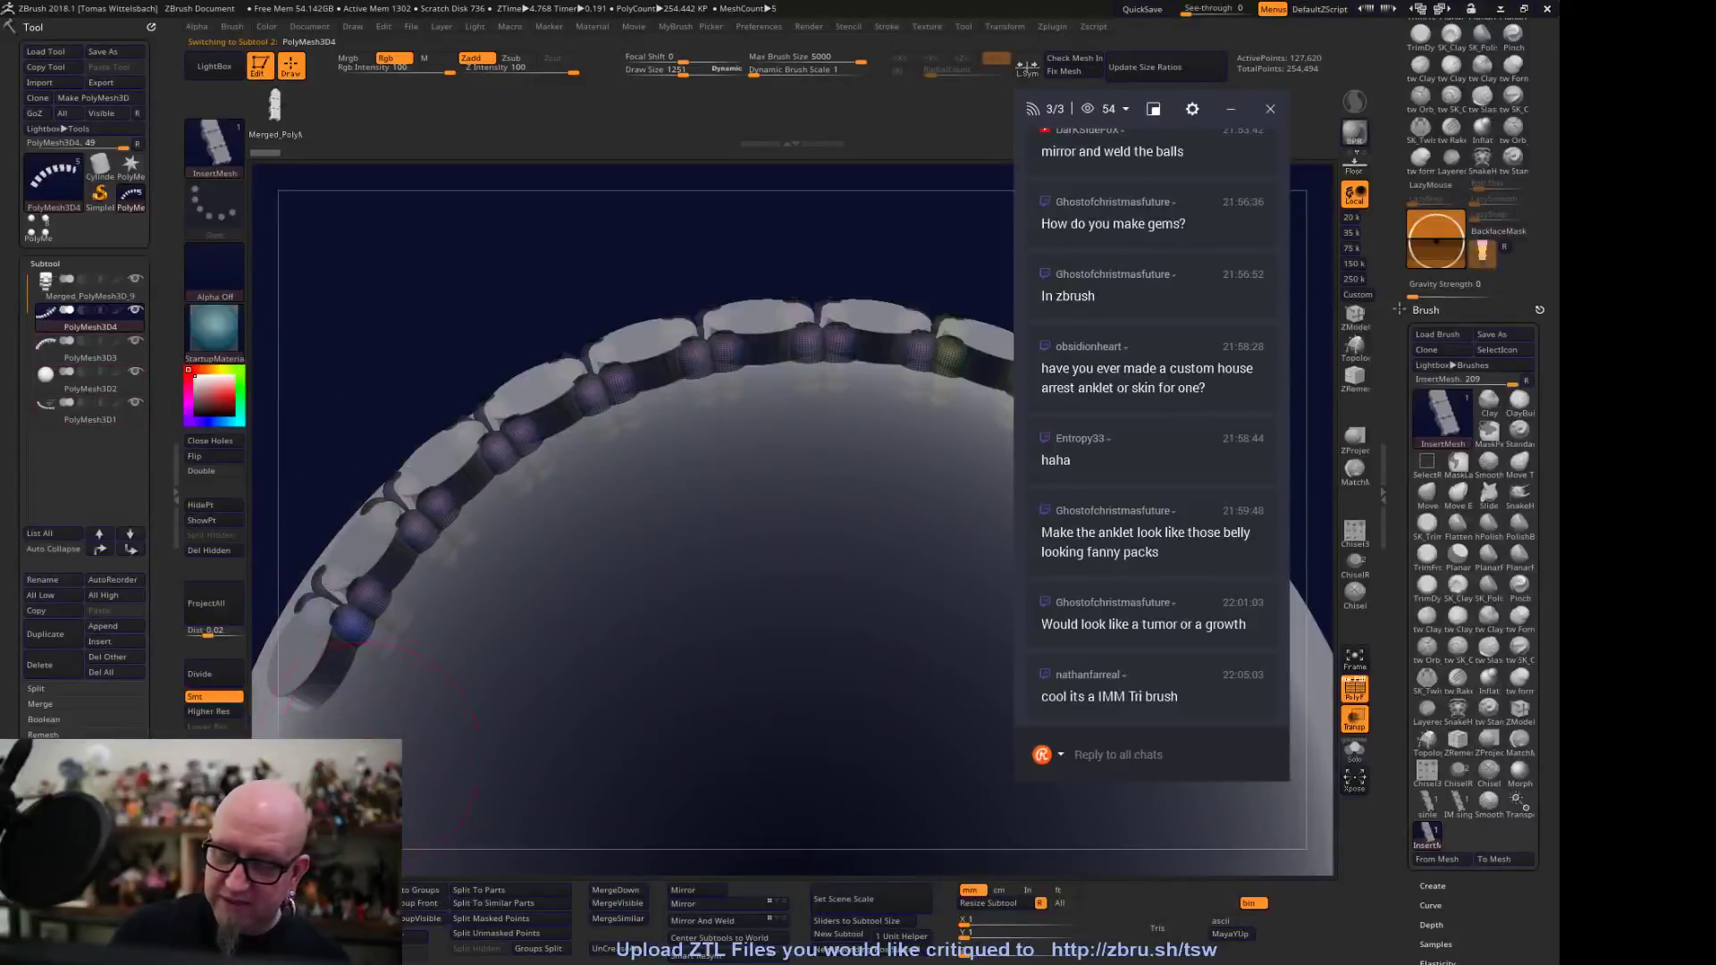
pyautogui.moveTo(563, 707); pyautogui.dragTo(716, 578, button='right')
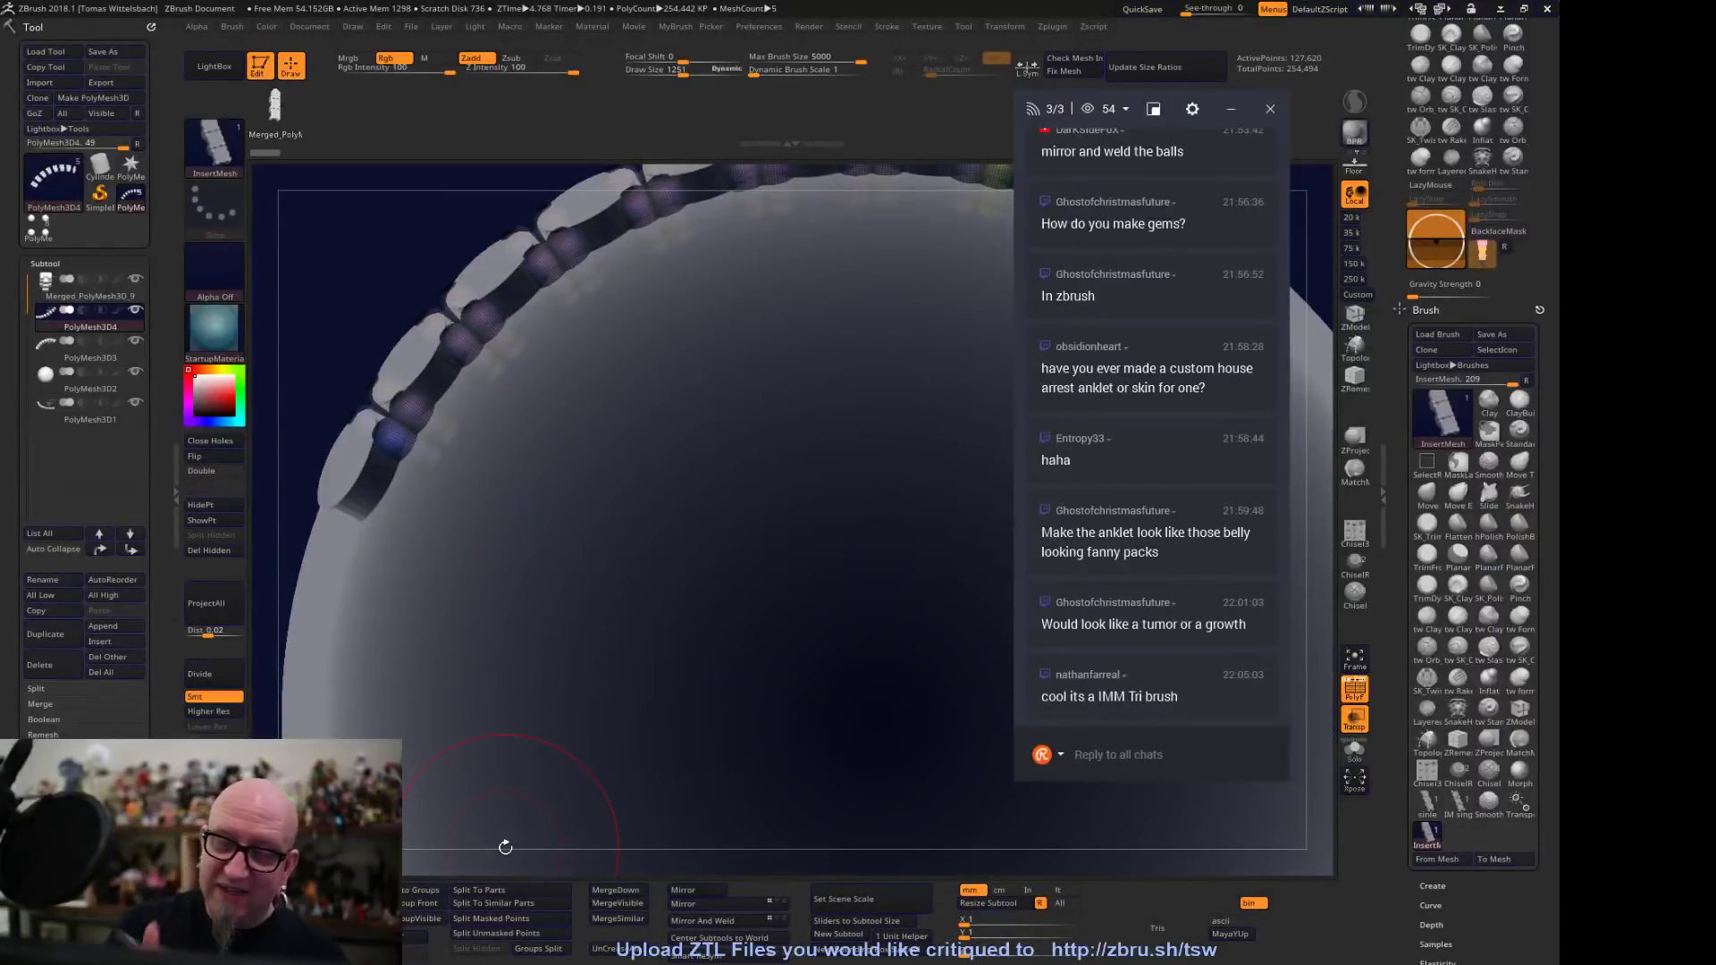
pyautogui.moveTo(505, 846); pyautogui.dragTo(670, 643, button='right')
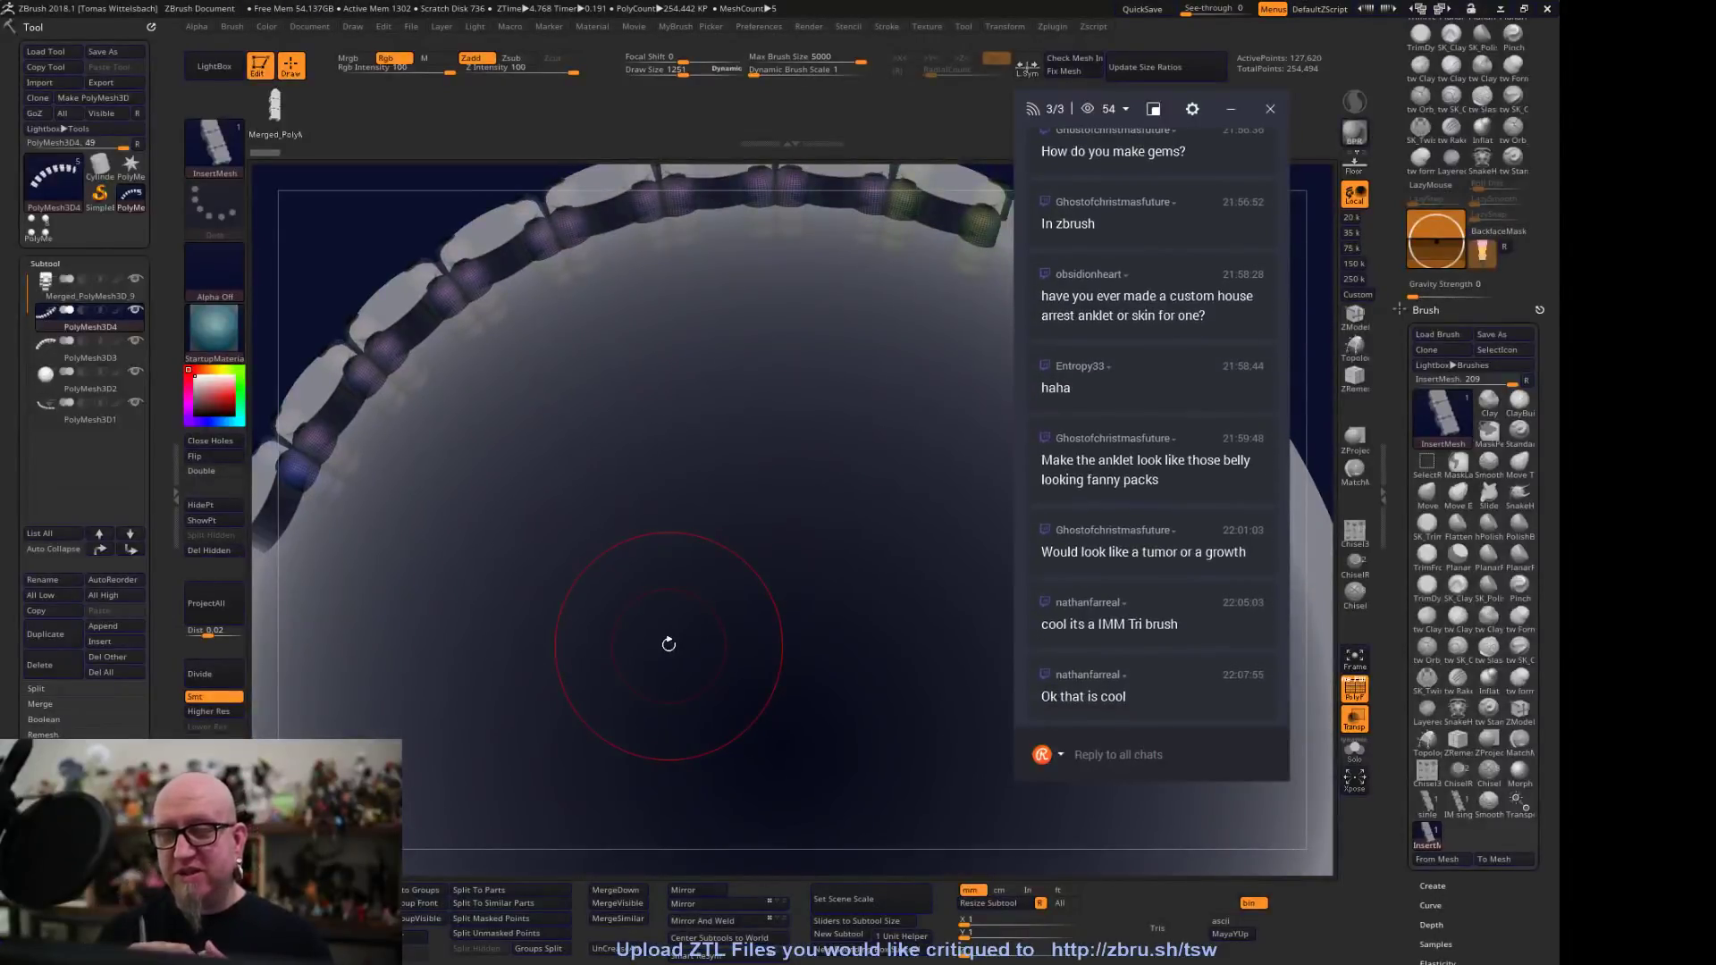
pyautogui.click(54, 287)
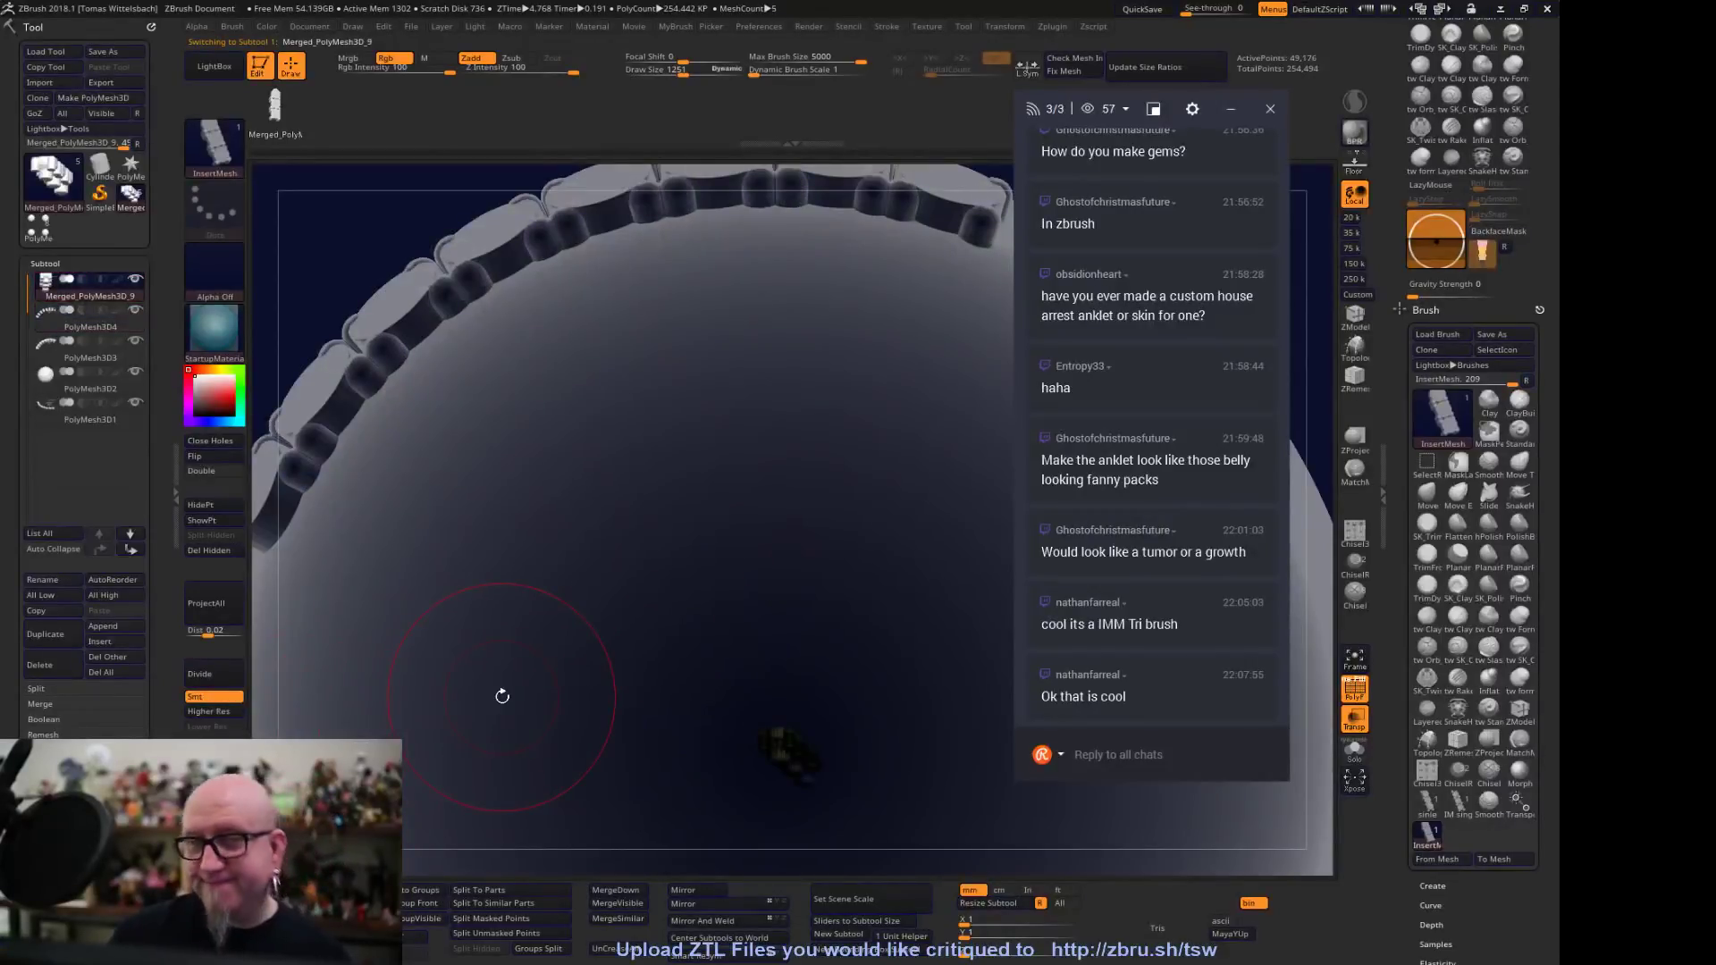
pyautogui.keyDown('alt'); pyautogui.moveTo(845, 732); pyautogui.dragTo(738, 585); pyautogui.keyUp('alt')
pyautogui.moveTo(496, 753)
pyautogui.mouseDown()
pyautogui.moveTo(526, 690)
pyautogui.moveTo(501, 748)
pyautogui.mouseUp()
pyautogui.click(89, 325)
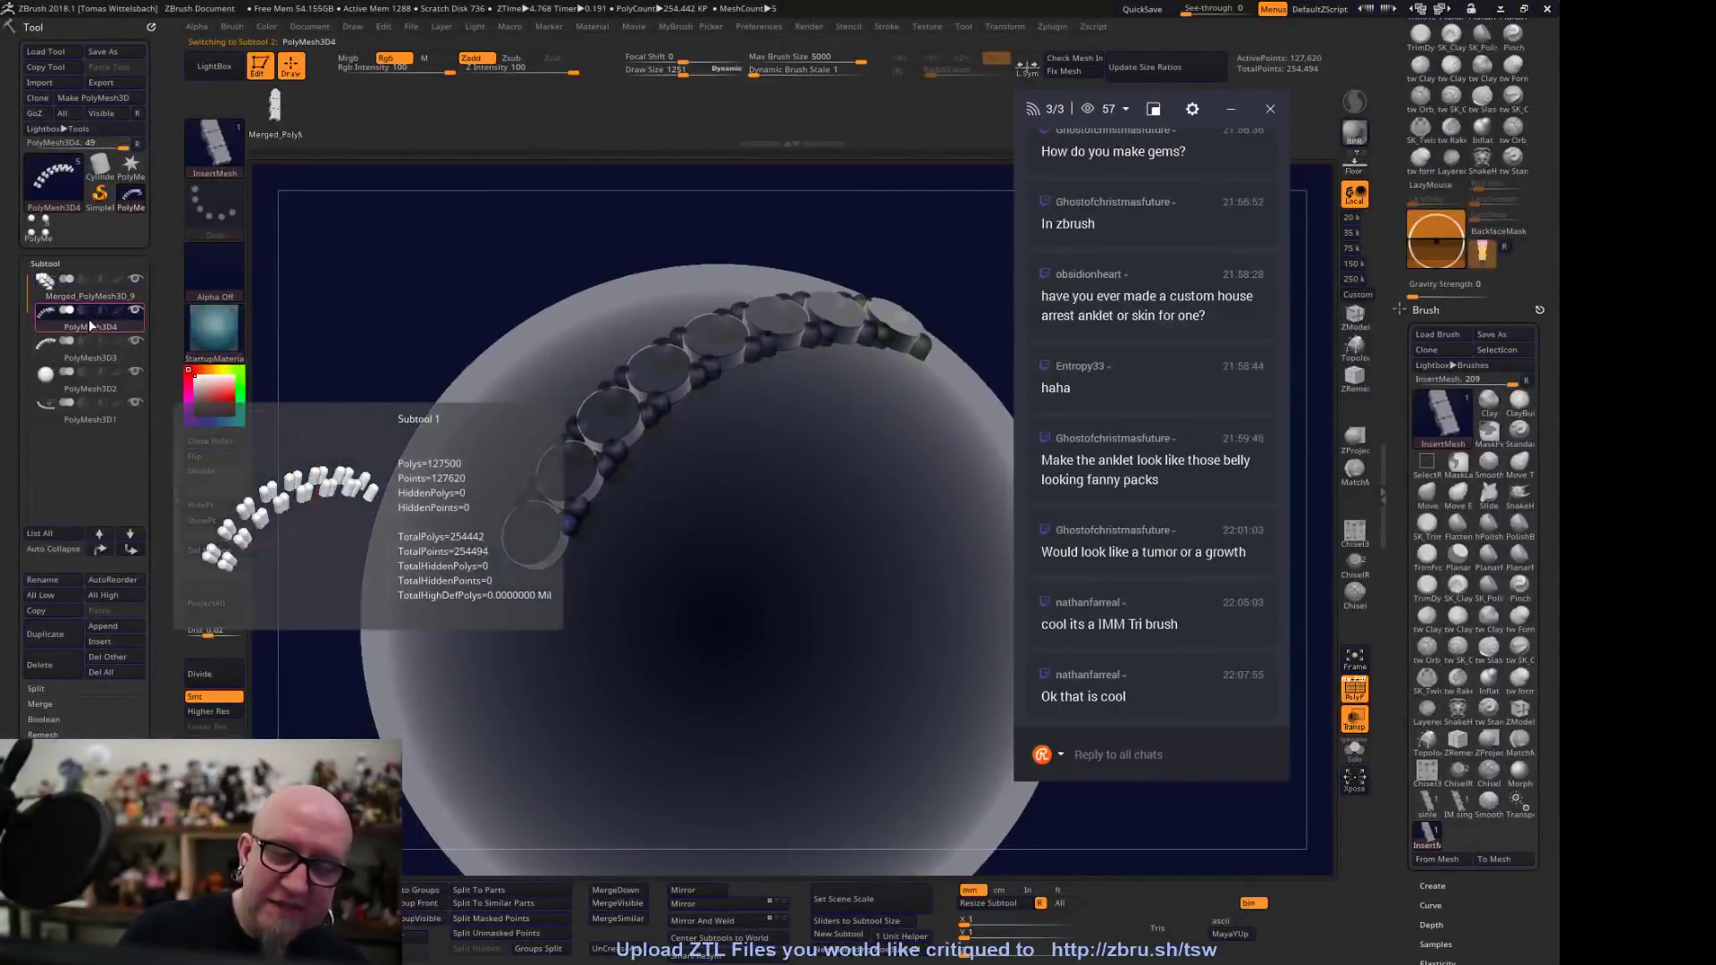
pyautogui.moveTo(342, 699)
pyautogui.mouseDown()
pyautogui.moveTo(306, 688)
pyautogui.moveTo(348, 711)
pyautogui.mouseUp()
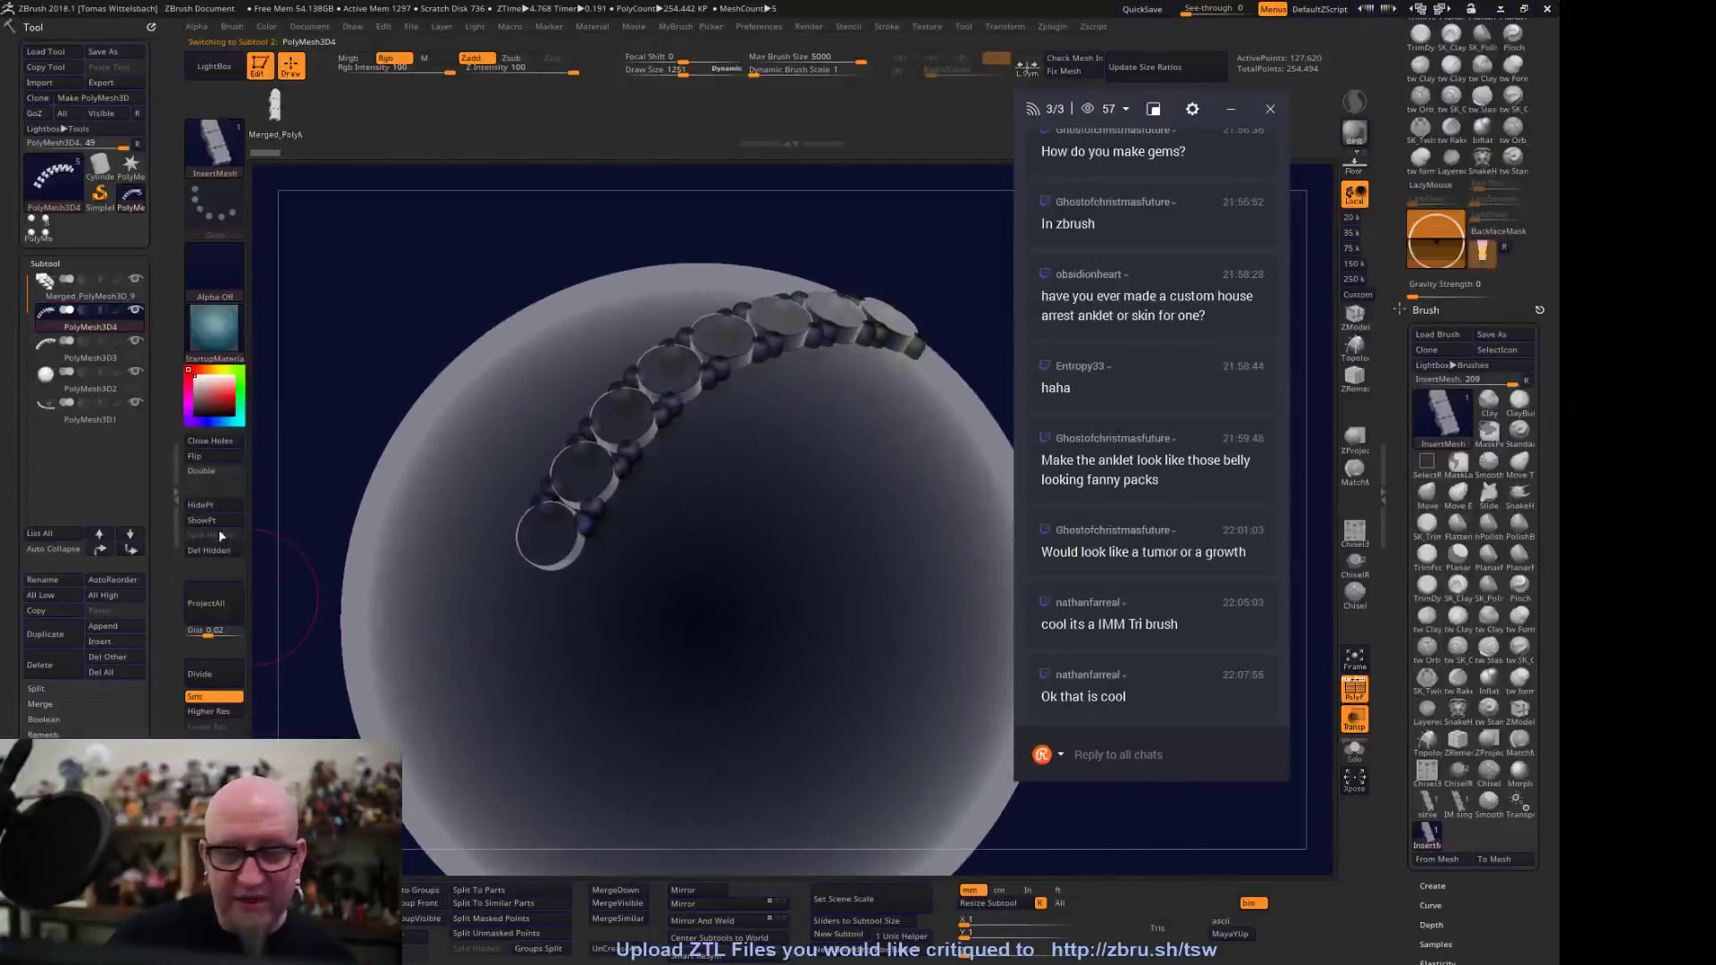
# Mark the Merged_PolyMesh3D_9 subtool as Start, make it active and hide the four subtools split from the sphere
pyautogui.click(47, 283)
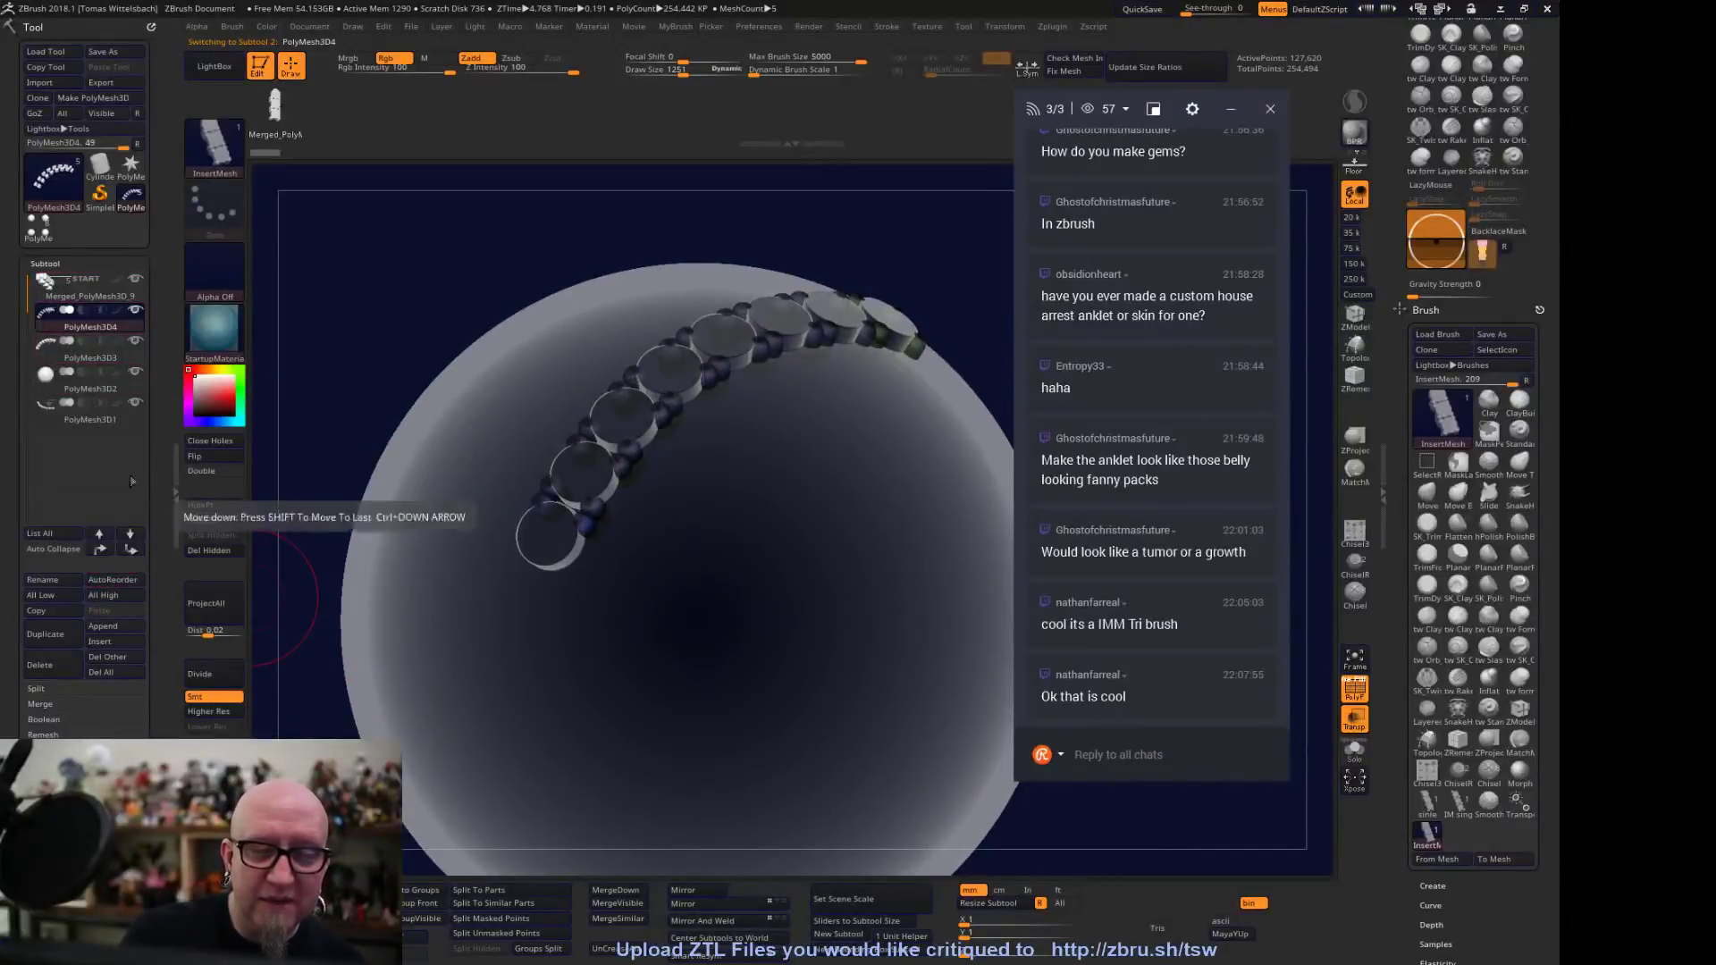
pyautogui.moveTo(133, 319); pyautogui.dragTo(136, 406)
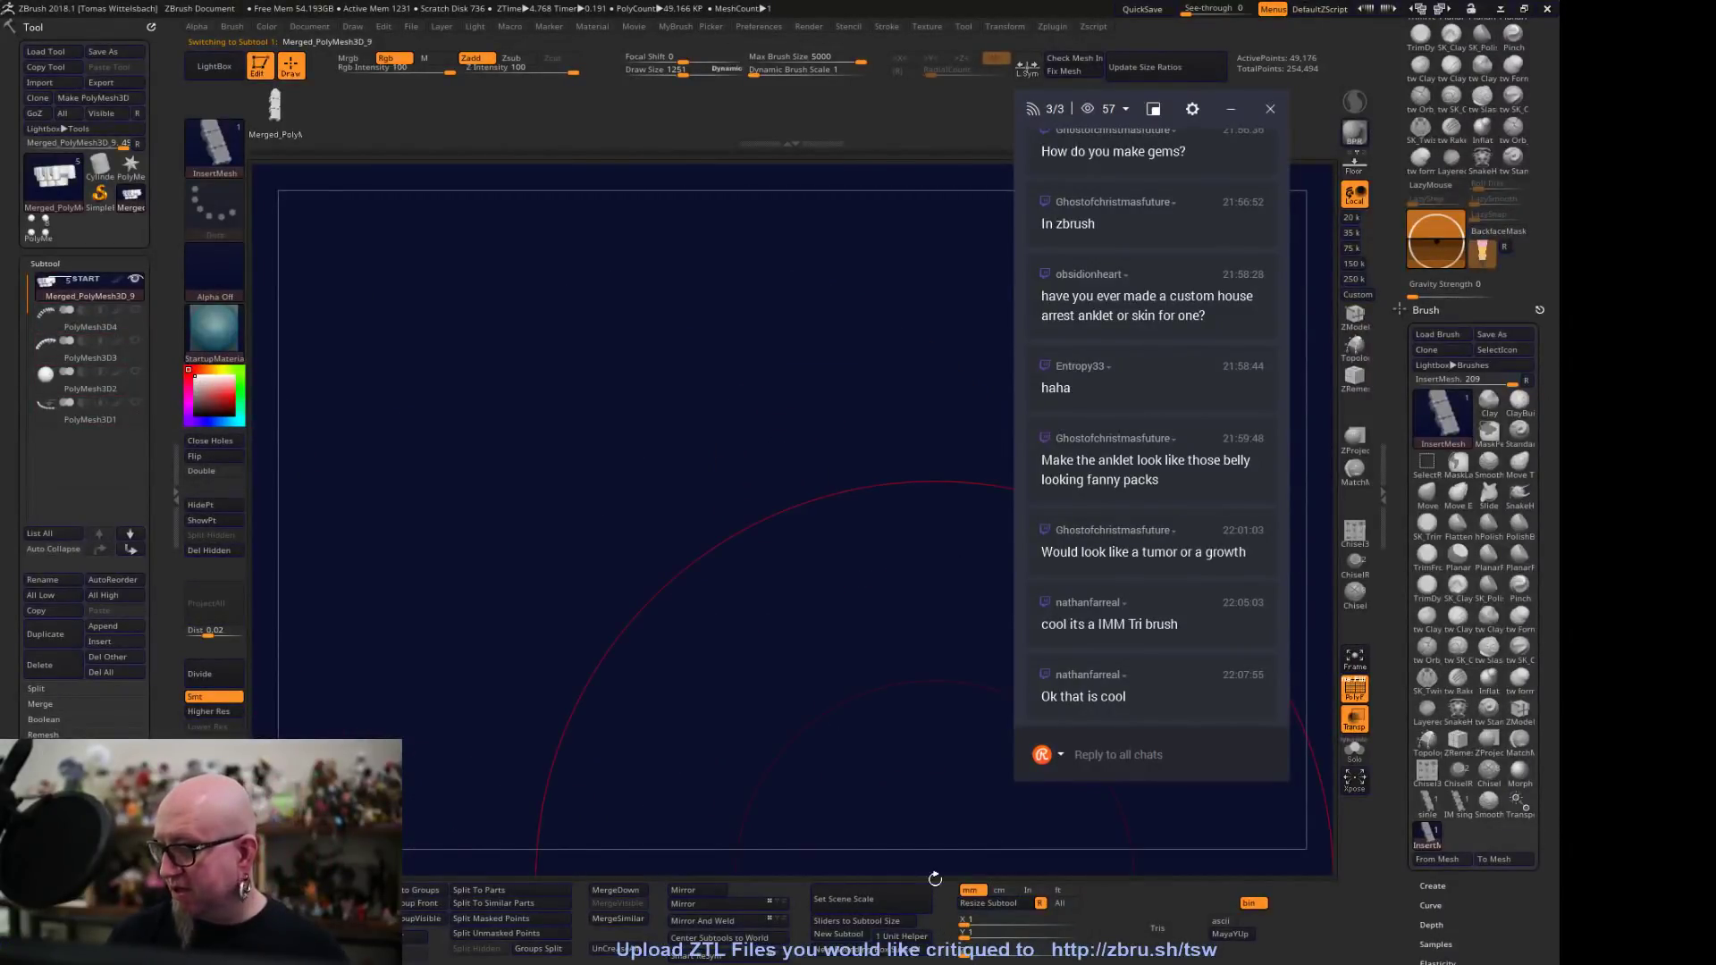
pyautogui.press('f')
pyautogui.keyDown('alt'); pyautogui.moveTo(773, 808); pyautogui.dragTo(683, 634); pyautogui.keyUp('alt')
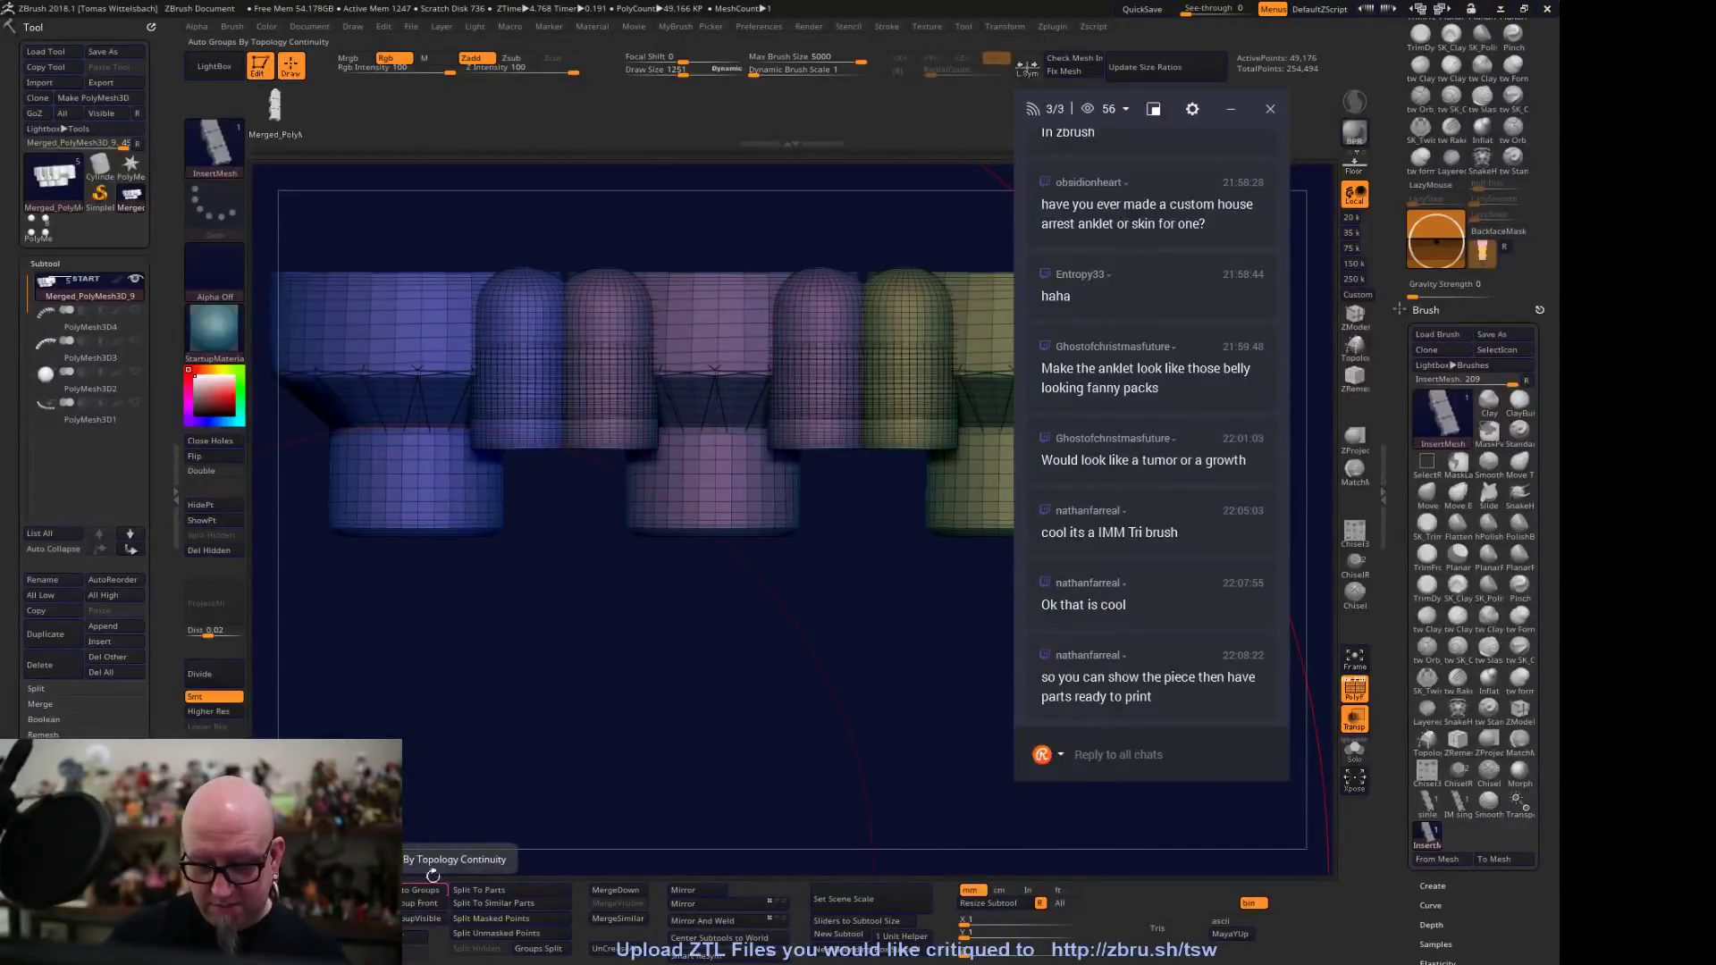
# Undo the earlier masking and positioning of the gem settings until the three stand spaced apart
pyautogui.press('ctrl')
pyautogui.hotkey('ctrl', 'z')
pyautogui.hotkey('ctrl', 'z')
pyautogui.hotkey('ctrl', 'z')
pyautogui.hotkey('ctrl', 'z')
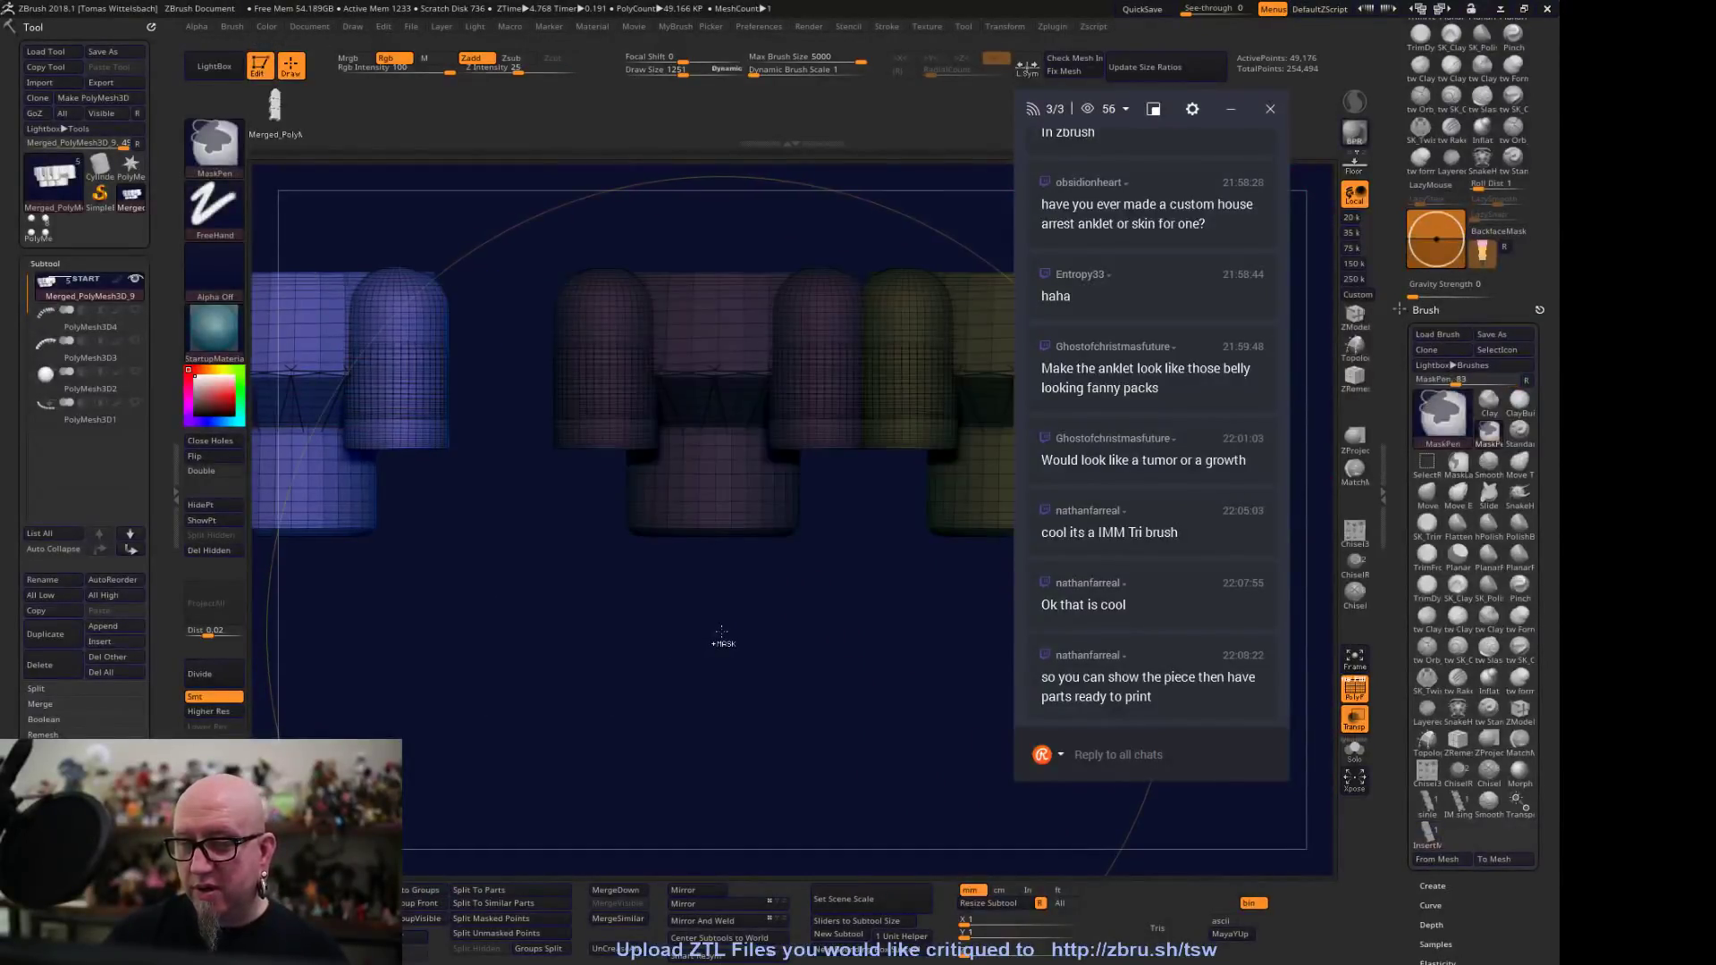
pyautogui.hotkey('ctrl', 'z')
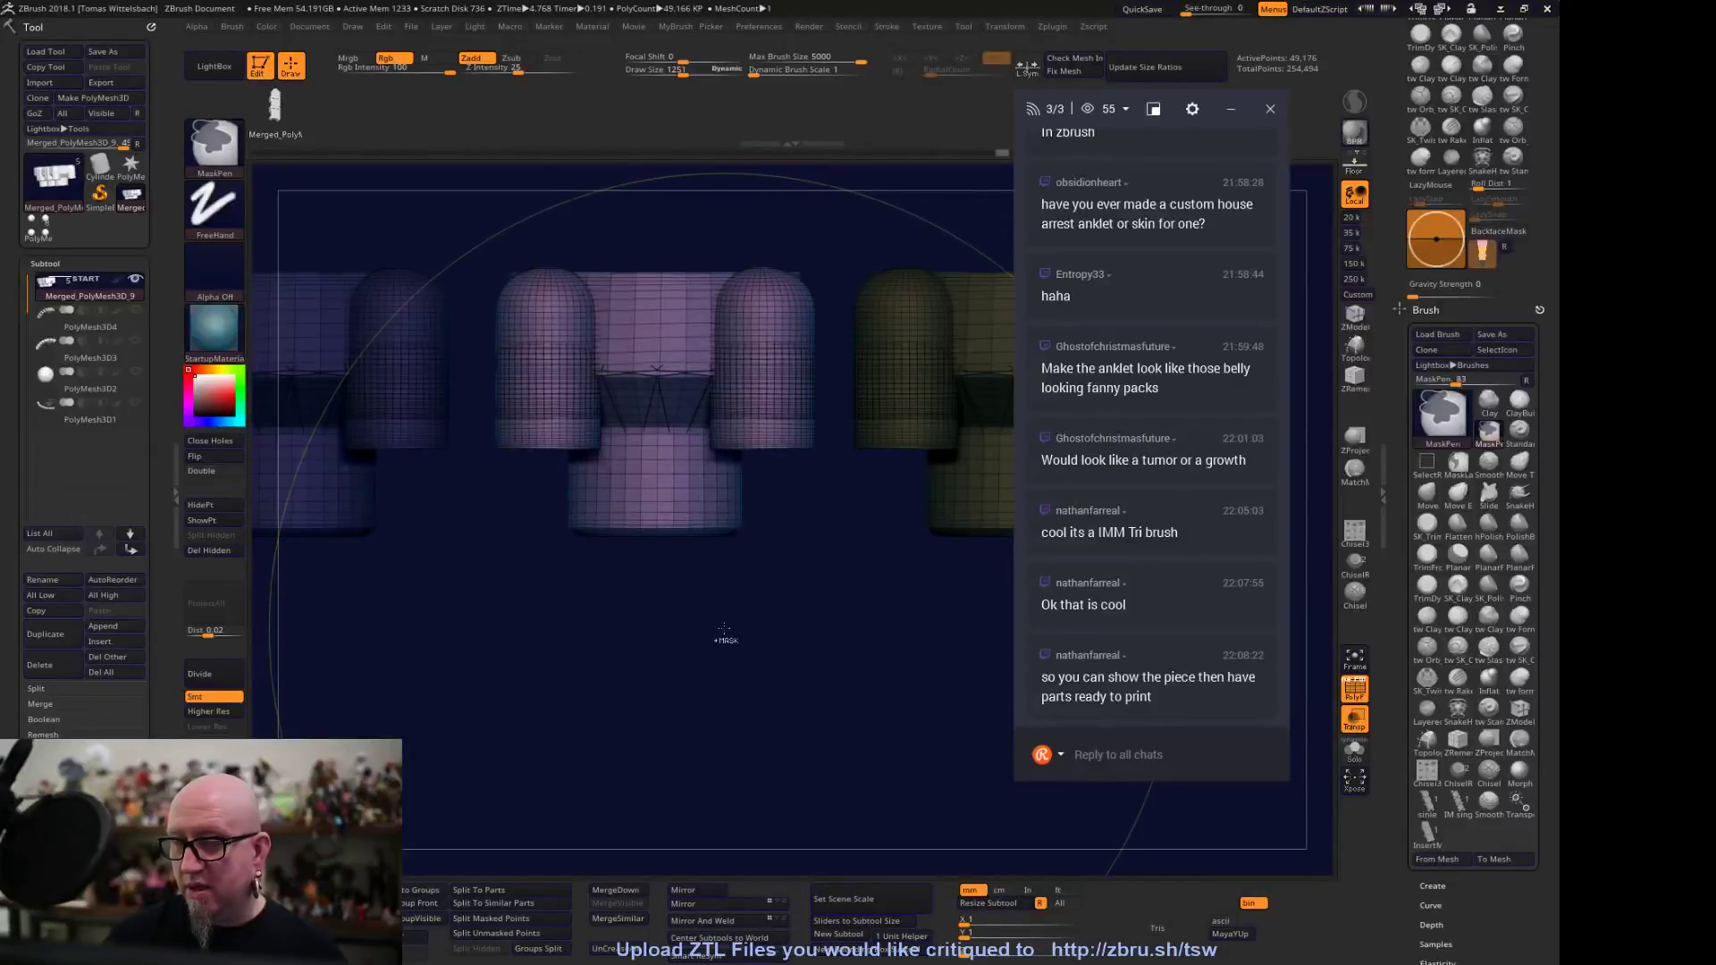
pyautogui.moveTo(732, 647)
pyautogui.keyDown('alt'); pyautogui.mouseDown()
pyautogui.moveTo(758, 686)
pyautogui.moveTo(728, 626)
pyautogui.mouseUp(); pyautogui.keyUp('alt')
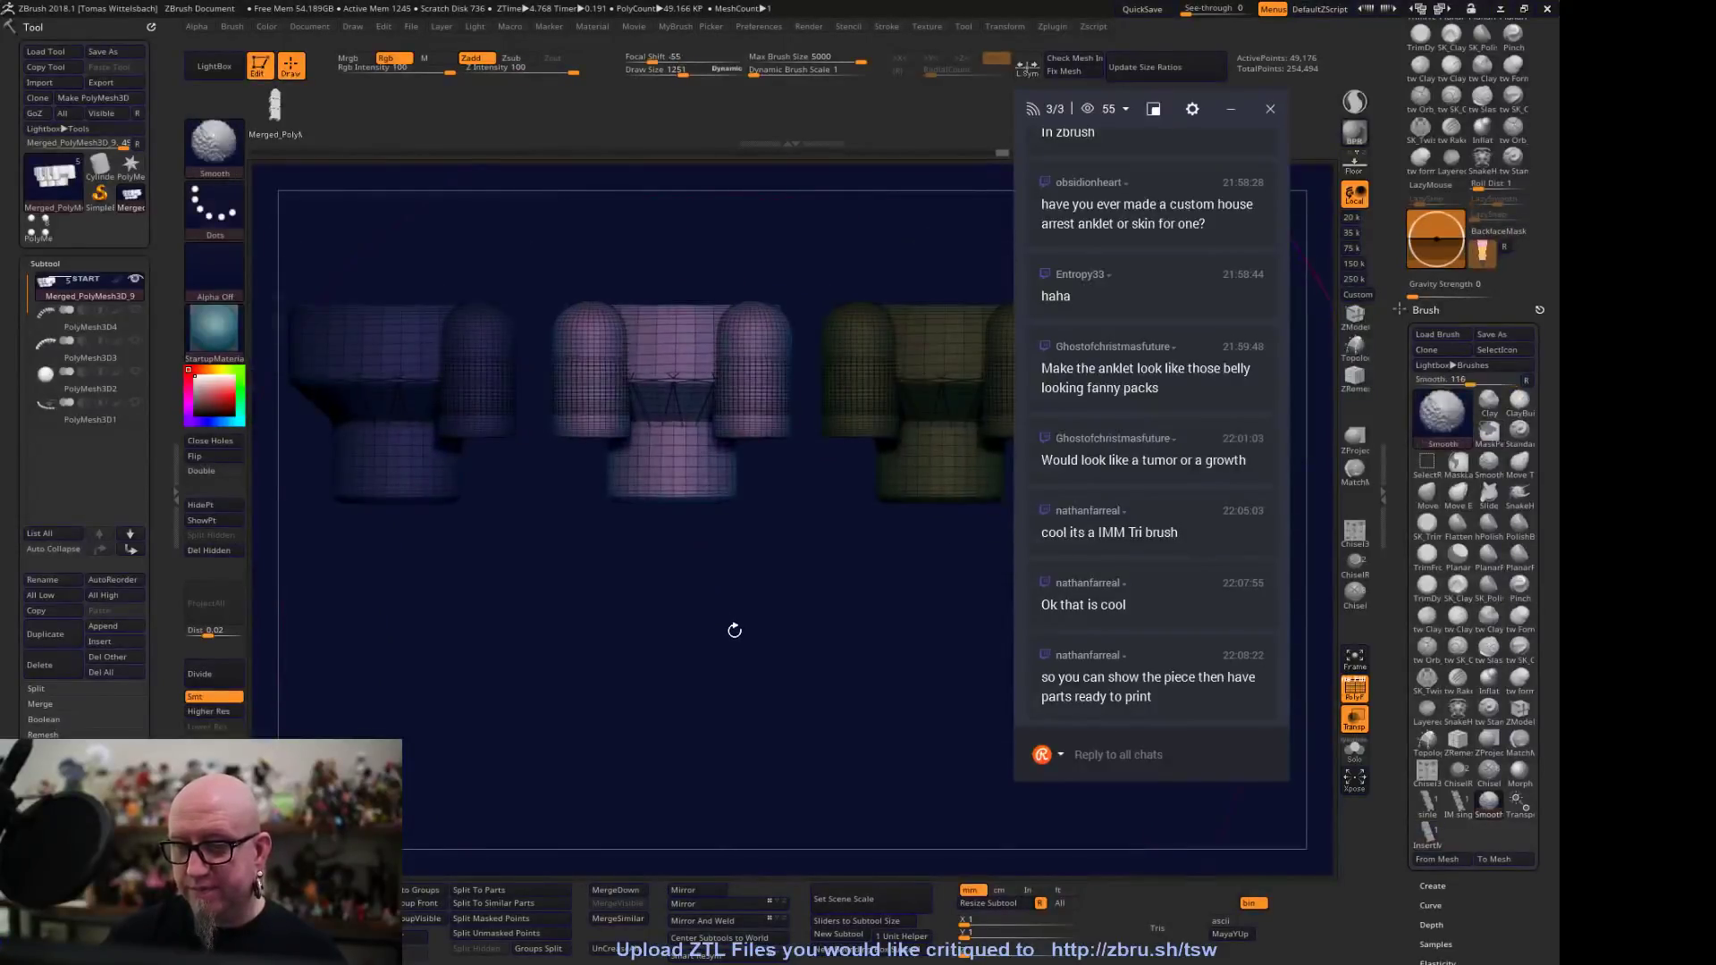
# Clear the mask and regroup the row of settings with Auto Groups
pyautogui.keyDown('ctrl'); pyautogui.click(730, 628); pyautogui.keyUp('ctrl')
pyautogui.keyDown('alt'); pyautogui.moveTo(623, 632); pyautogui.dragTo(641, 566); pyautogui.keyUp('alt')
pyautogui.click(425, 893)
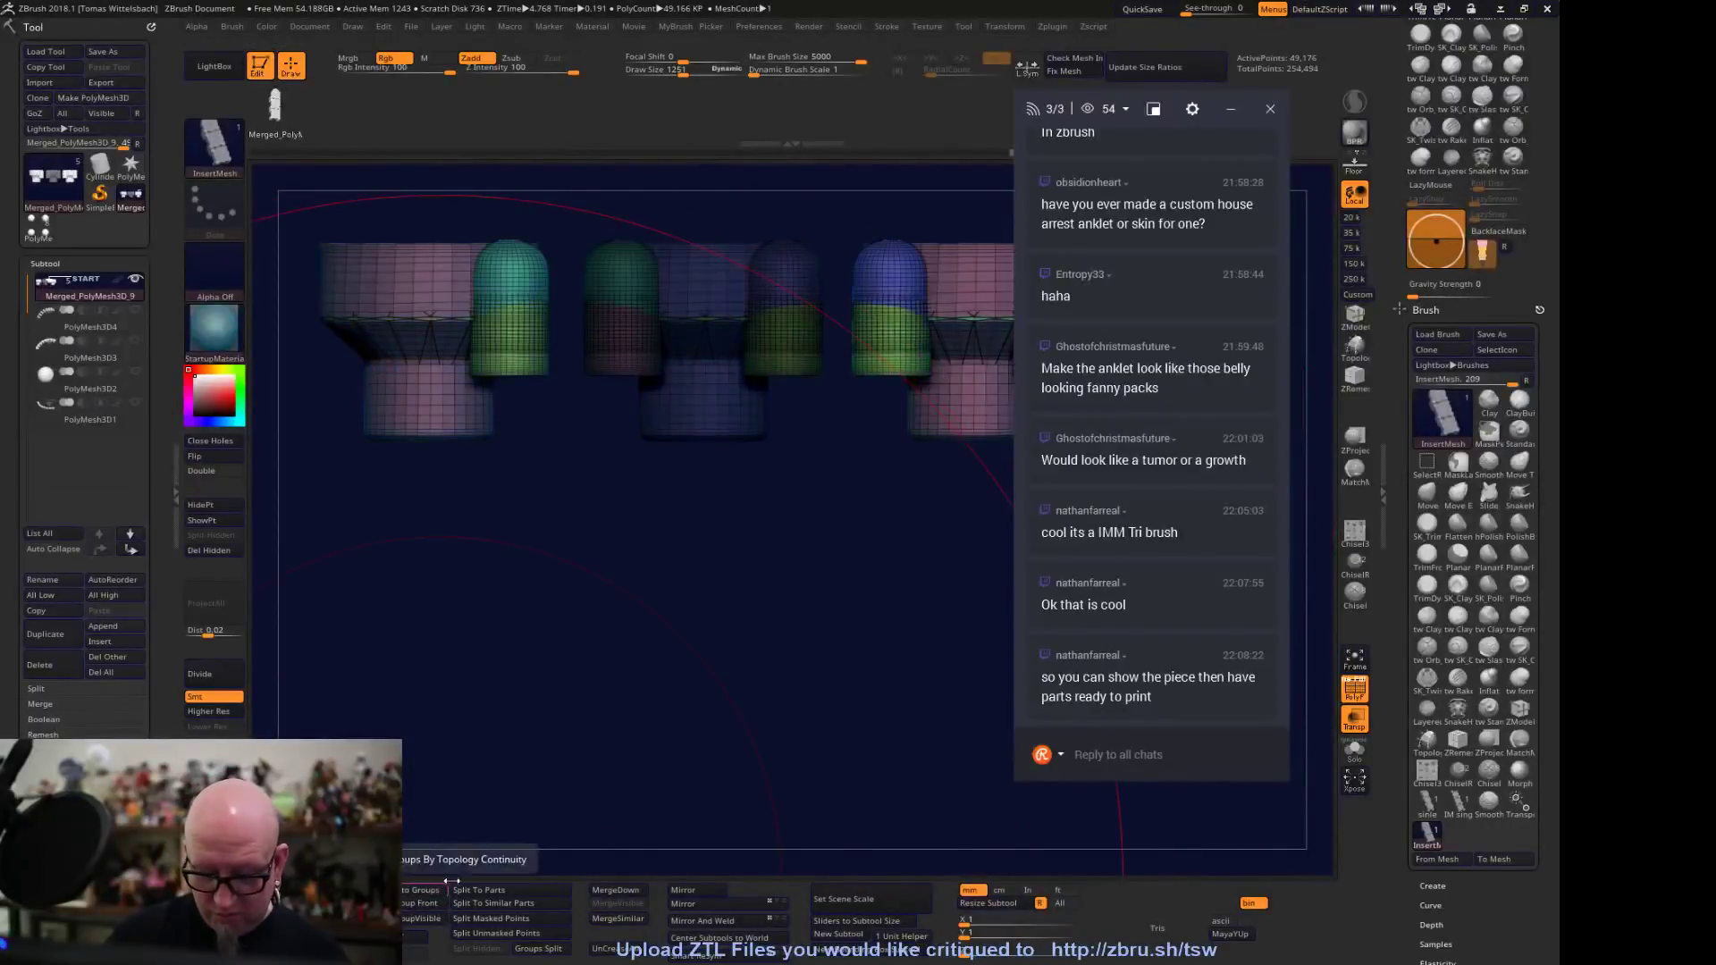
# Mask all but the lower peg nested in the middle setting's left domed post and move it below the row
pyautogui.keyDown('alt'); pyautogui.moveTo(598, 526); pyautogui.dragTo(601, 649); pyautogui.keyUp('alt')
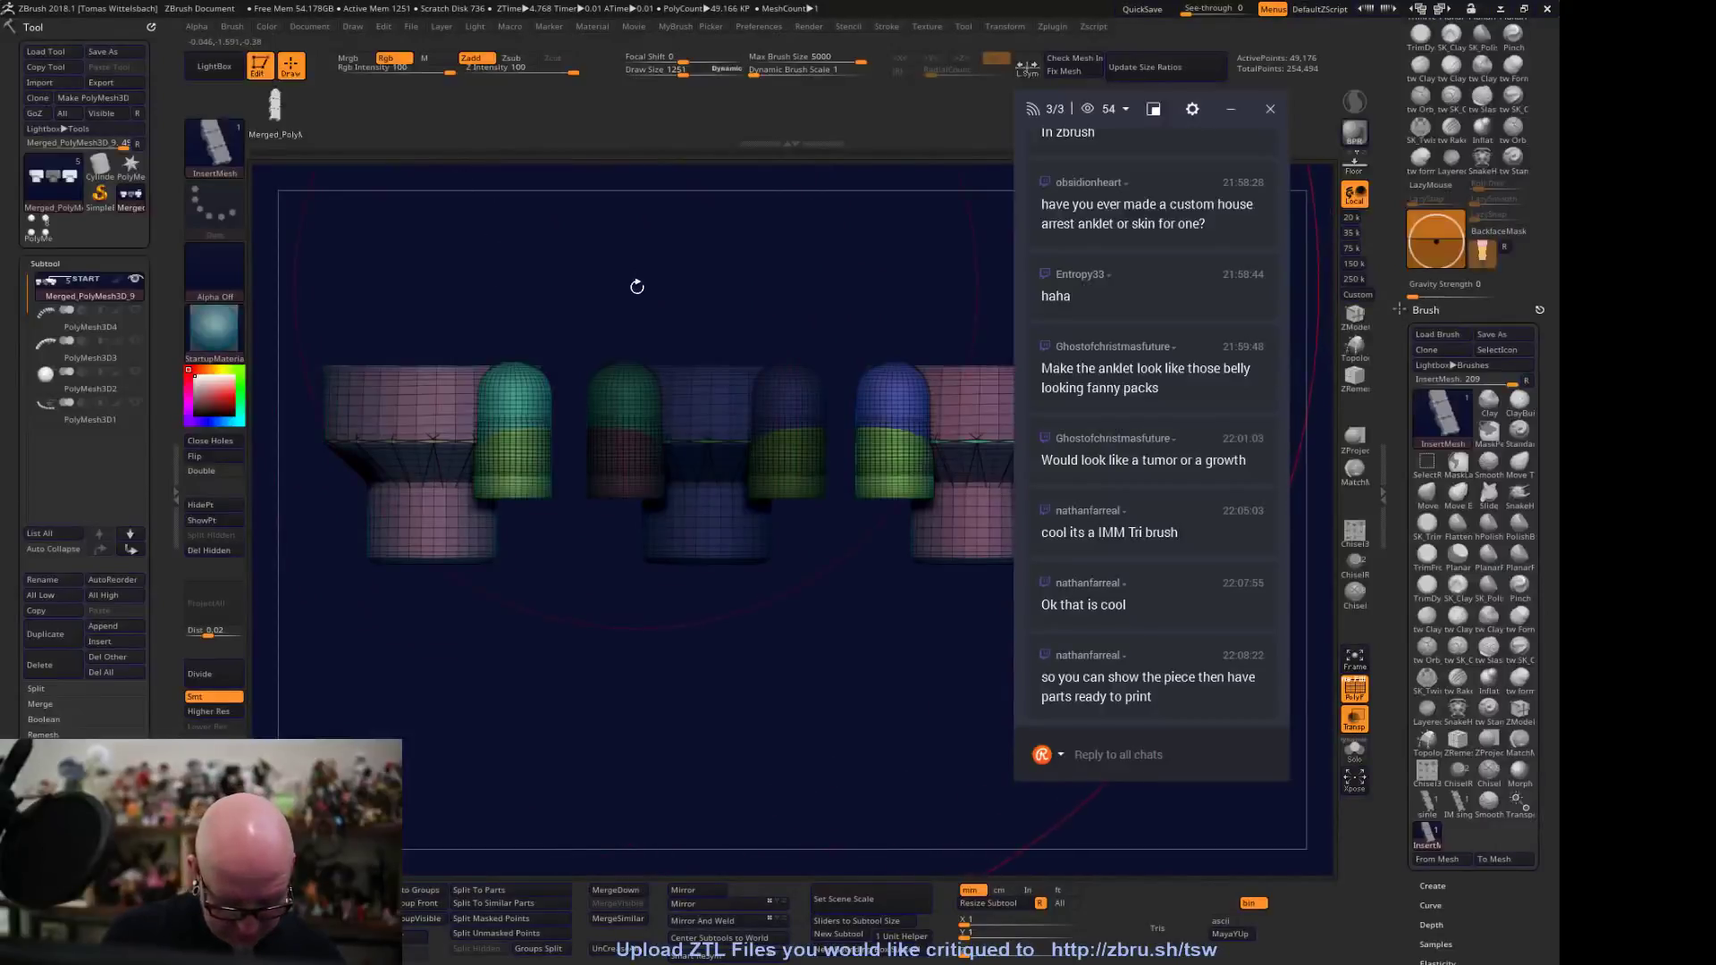
pyautogui.press('w')
pyautogui.keyDown('alt'); pyautogui.moveTo(612, 563); pyautogui.dragTo(627, 637); pyautogui.keyUp('alt')
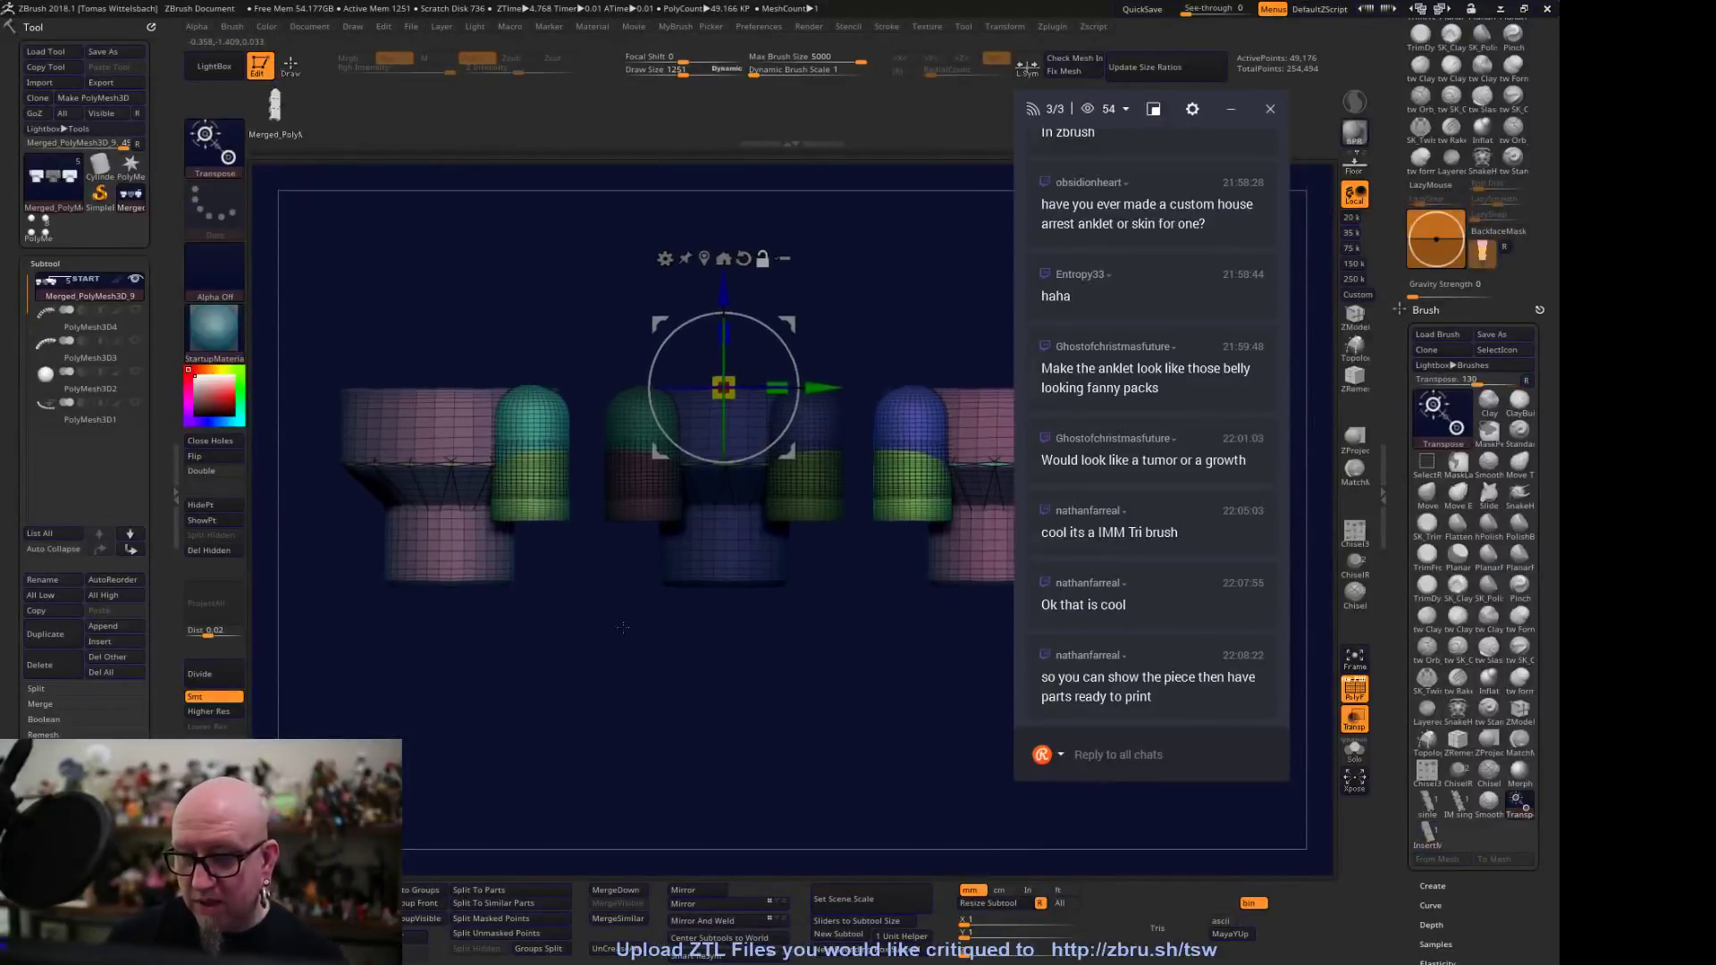
pyautogui.click(545, 516)
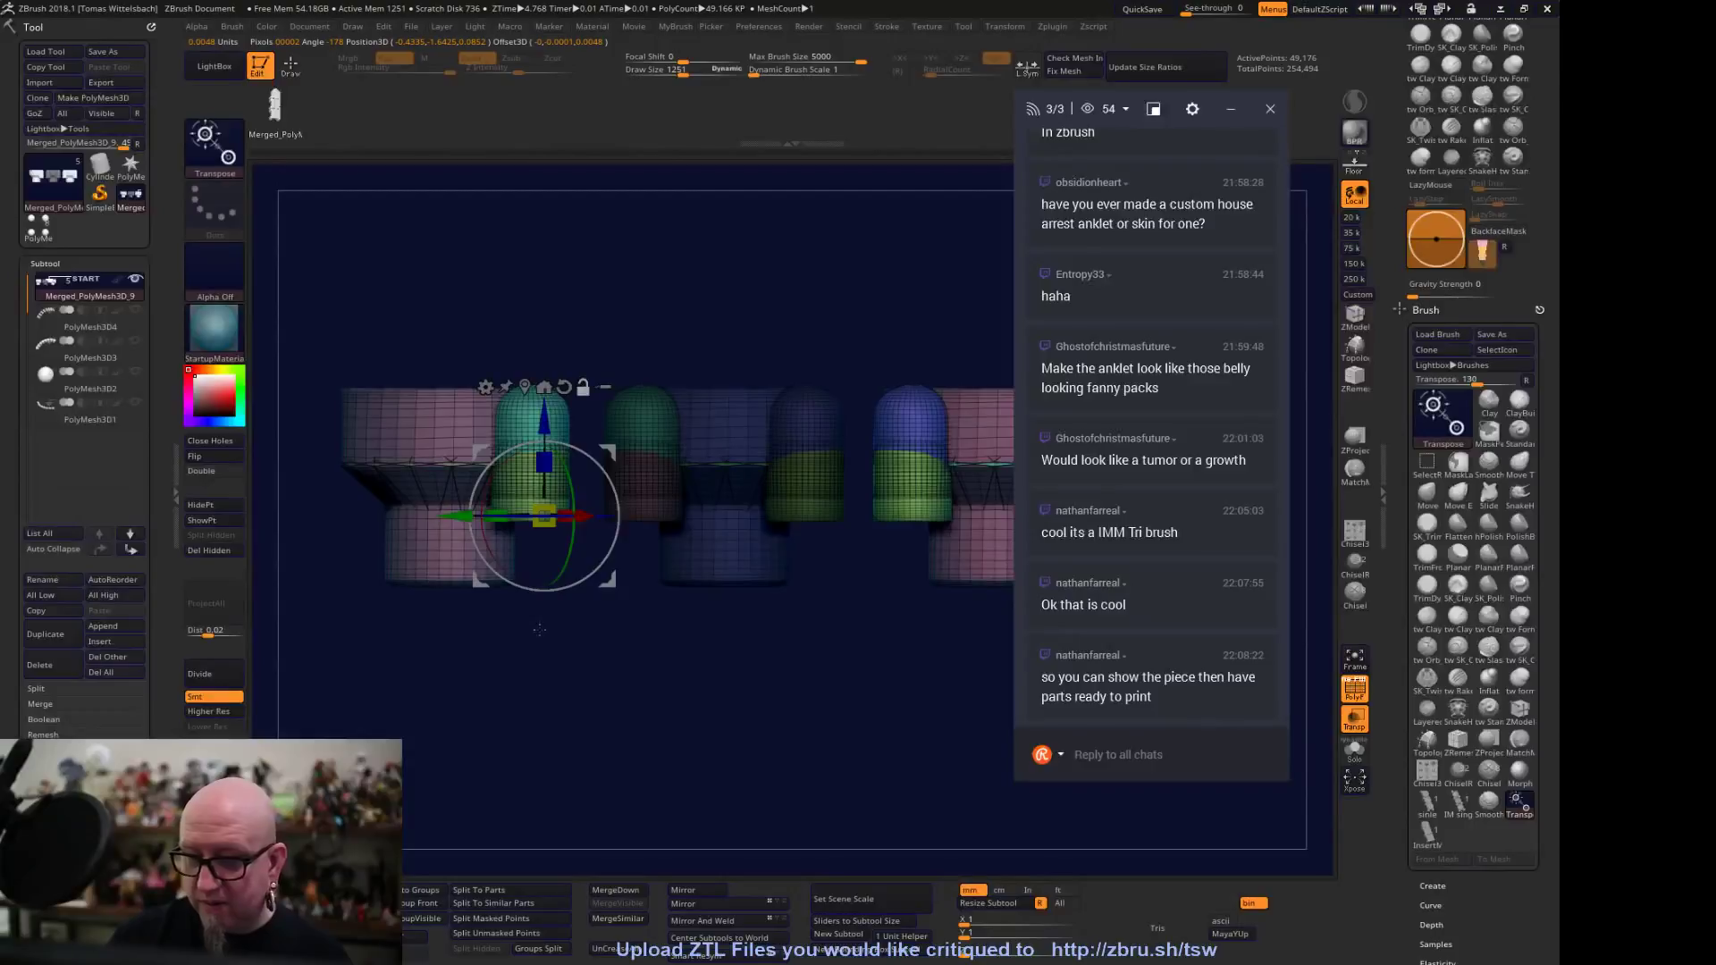
pyautogui.keyDown('ctrl'); pyautogui.moveTo(538, 652); pyautogui.dragTo(537, 714); pyautogui.keyUp('ctrl')
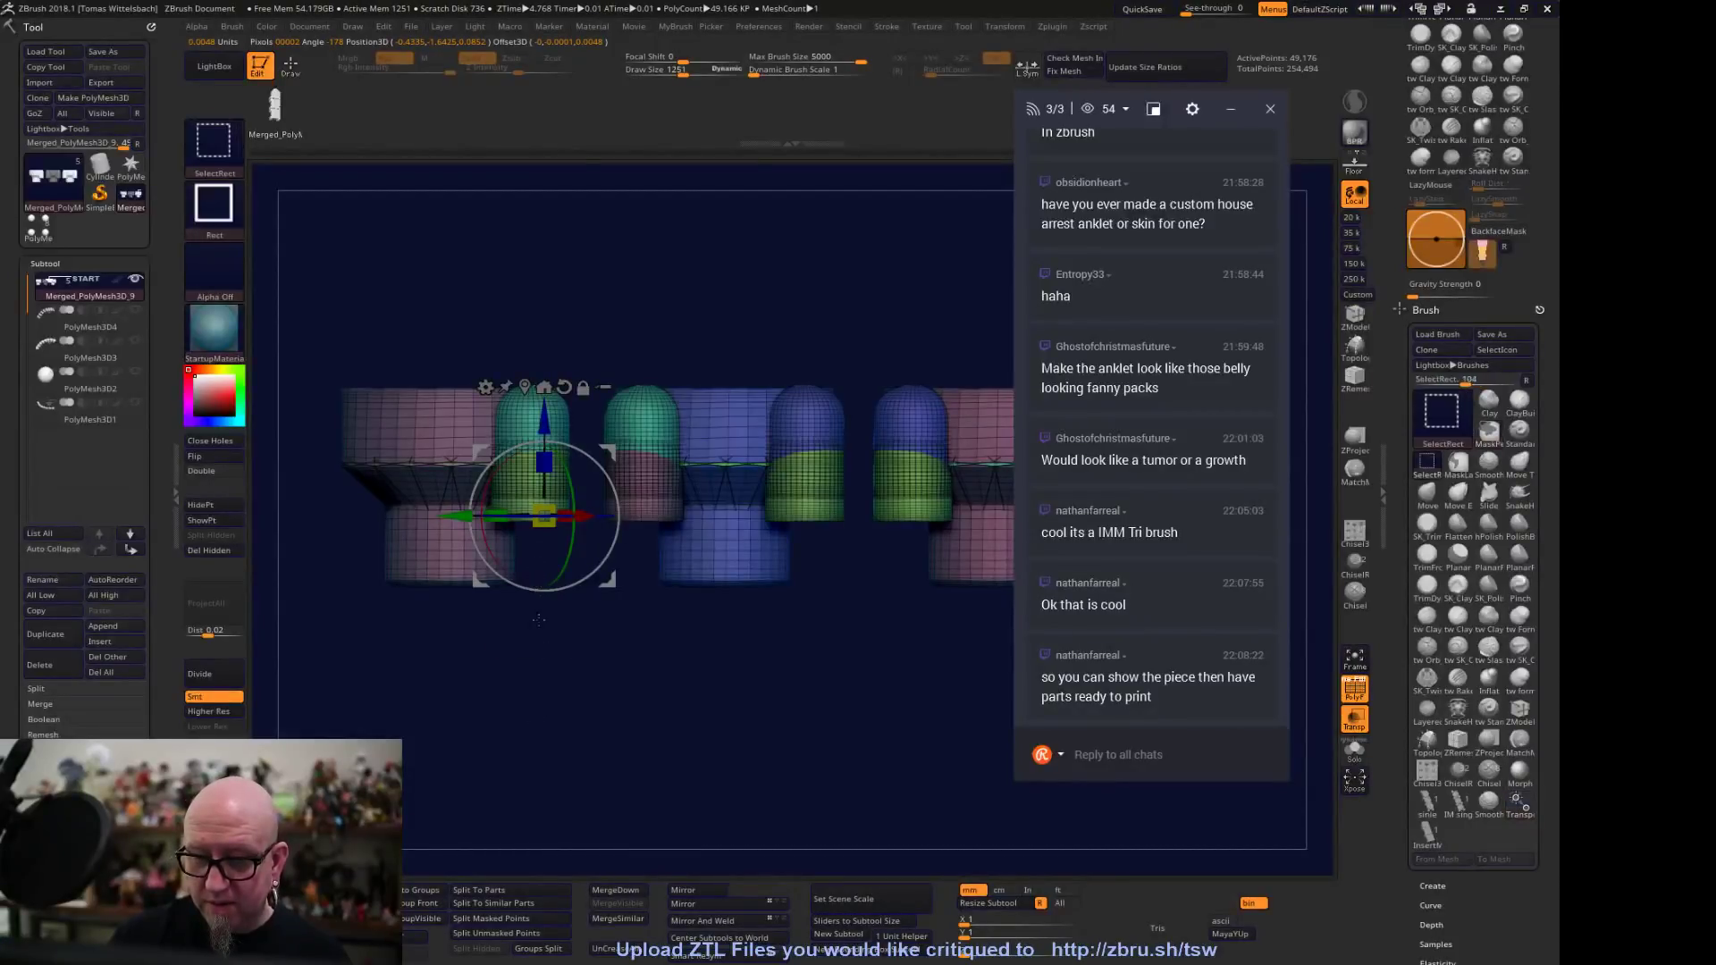
pyautogui.keyDown('ctrl'); pyautogui.keyDown('shift'); pyautogui.click(650, 504); pyautogui.keyUp('shift'); pyautogui.keyUp('ctrl')
pyautogui.moveTo(651, 420); pyautogui.dragTo(652, 654)
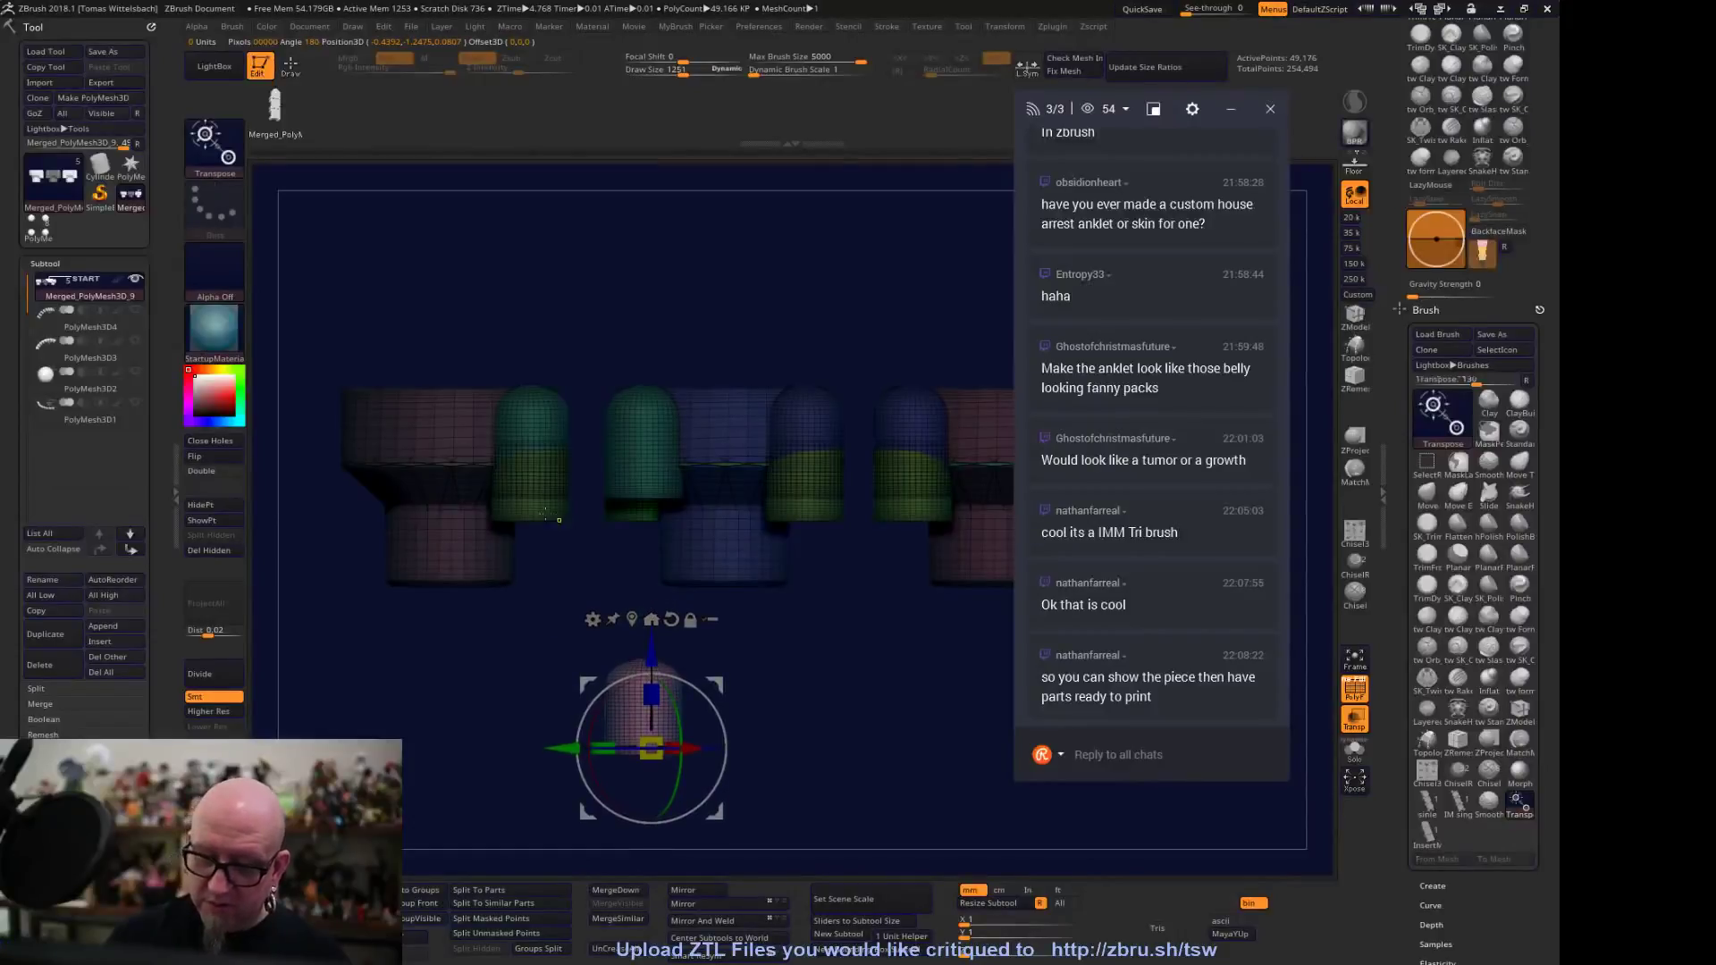
# Pull the pegs nested in the first setting's right post and the remaining one in the middle setting's left post below the row
pyautogui.keyDown('ctrl'); pyautogui.click(549, 515); pyautogui.keyUp('ctrl')
pyautogui.moveTo(542, 420); pyautogui.dragTo(541, 668)
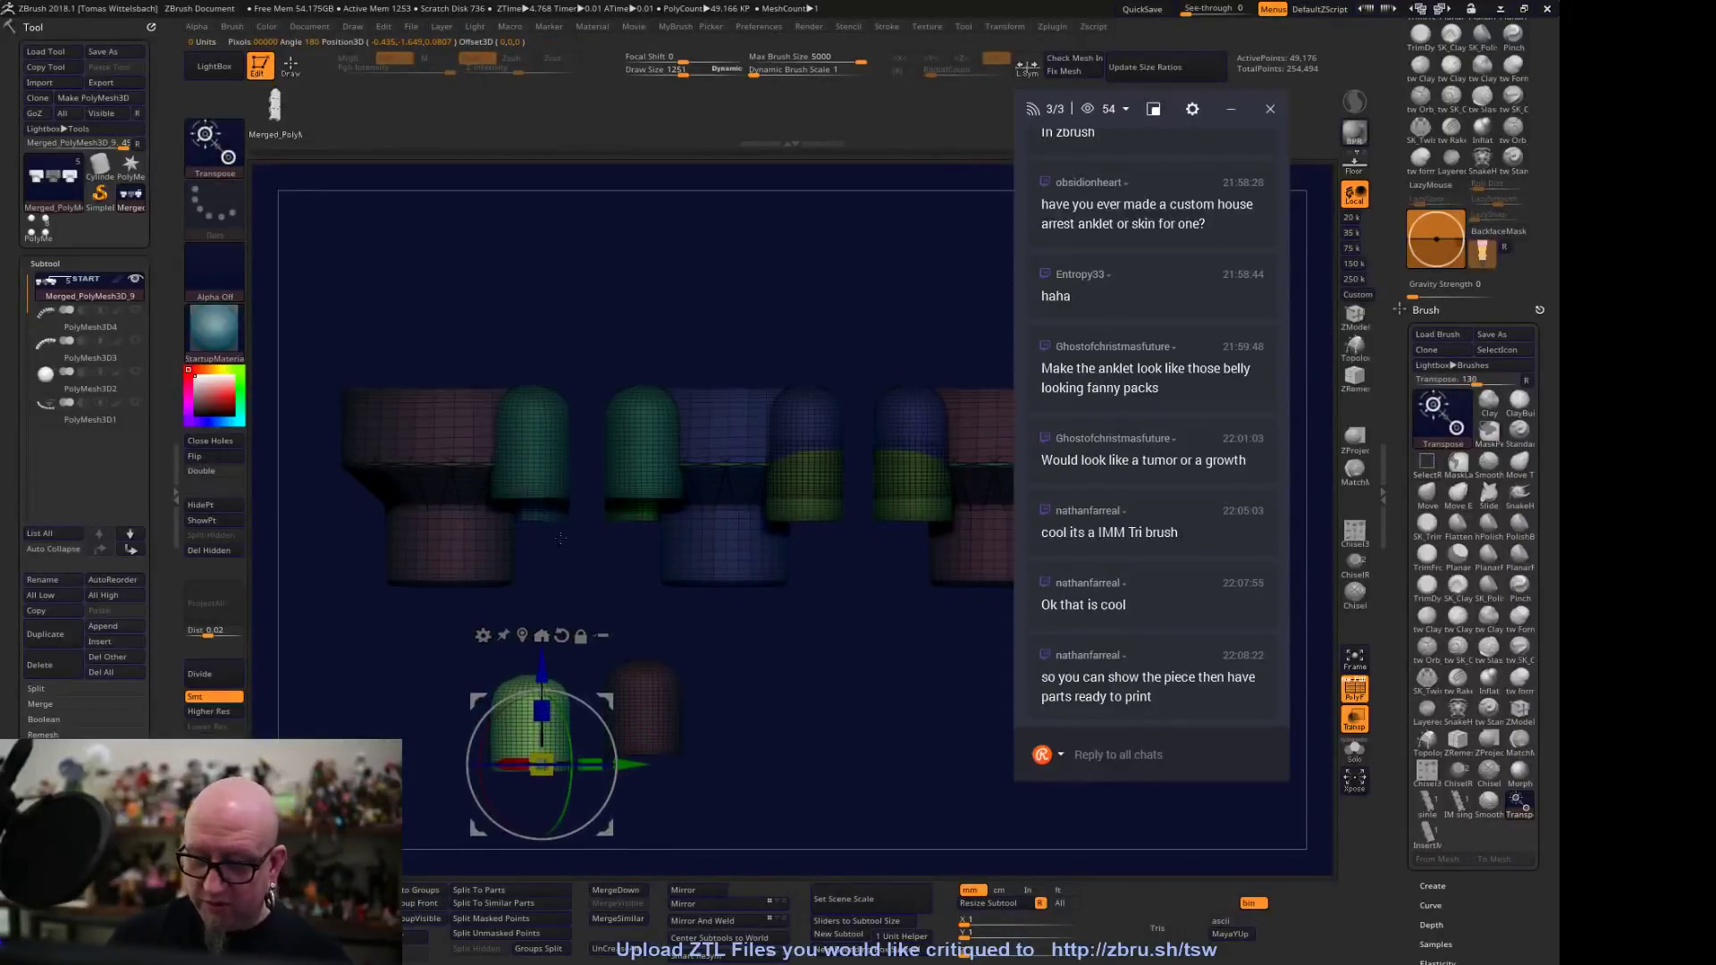
pyautogui.keyDown('ctrl'); pyautogui.click(547, 516); pyautogui.keyUp('ctrl')
pyautogui.moveTo(547, 416); pyautogui.dragTo(546, 667)
pyautogui.keyDown('ctrl'); pyautogui.click(642, 512); pyautogui.keyUp('ctrl')
pyautogui.moveTo(641, 407); pyautogui.dragTo(642, 639)
# Move the pegs nested in the middle setting's right domed post down below the row
pyautogui.keyDown('ctrl'); pyautogui.click(820, 512); pyautogui.keyUp('ctrl')
pyautogui.moveTo(818, 419); pyautogui.dragTo(669, 611)
pyautogui.keyDown('ctrl'); pyautogui.click(629, 454); pyautogui.keyUp('ctrl')
pyautogui.moveTo(620, 369); pyautogui.dragTo(620, 608)
# Move the pegs nested in the third setting's left domed post down below the row
pyautogui.keyDown('ctrl'); pyautogui.click(732, 454); pyautogui.keyUp('ctrl')
pyautogui.moveTo(726, 368); pyautogui.dragTo(726, 629)
pyautogui.keyDown('ctrl'); pyautogui.click(717, 381); pyautogui.keyUp('ctrl')
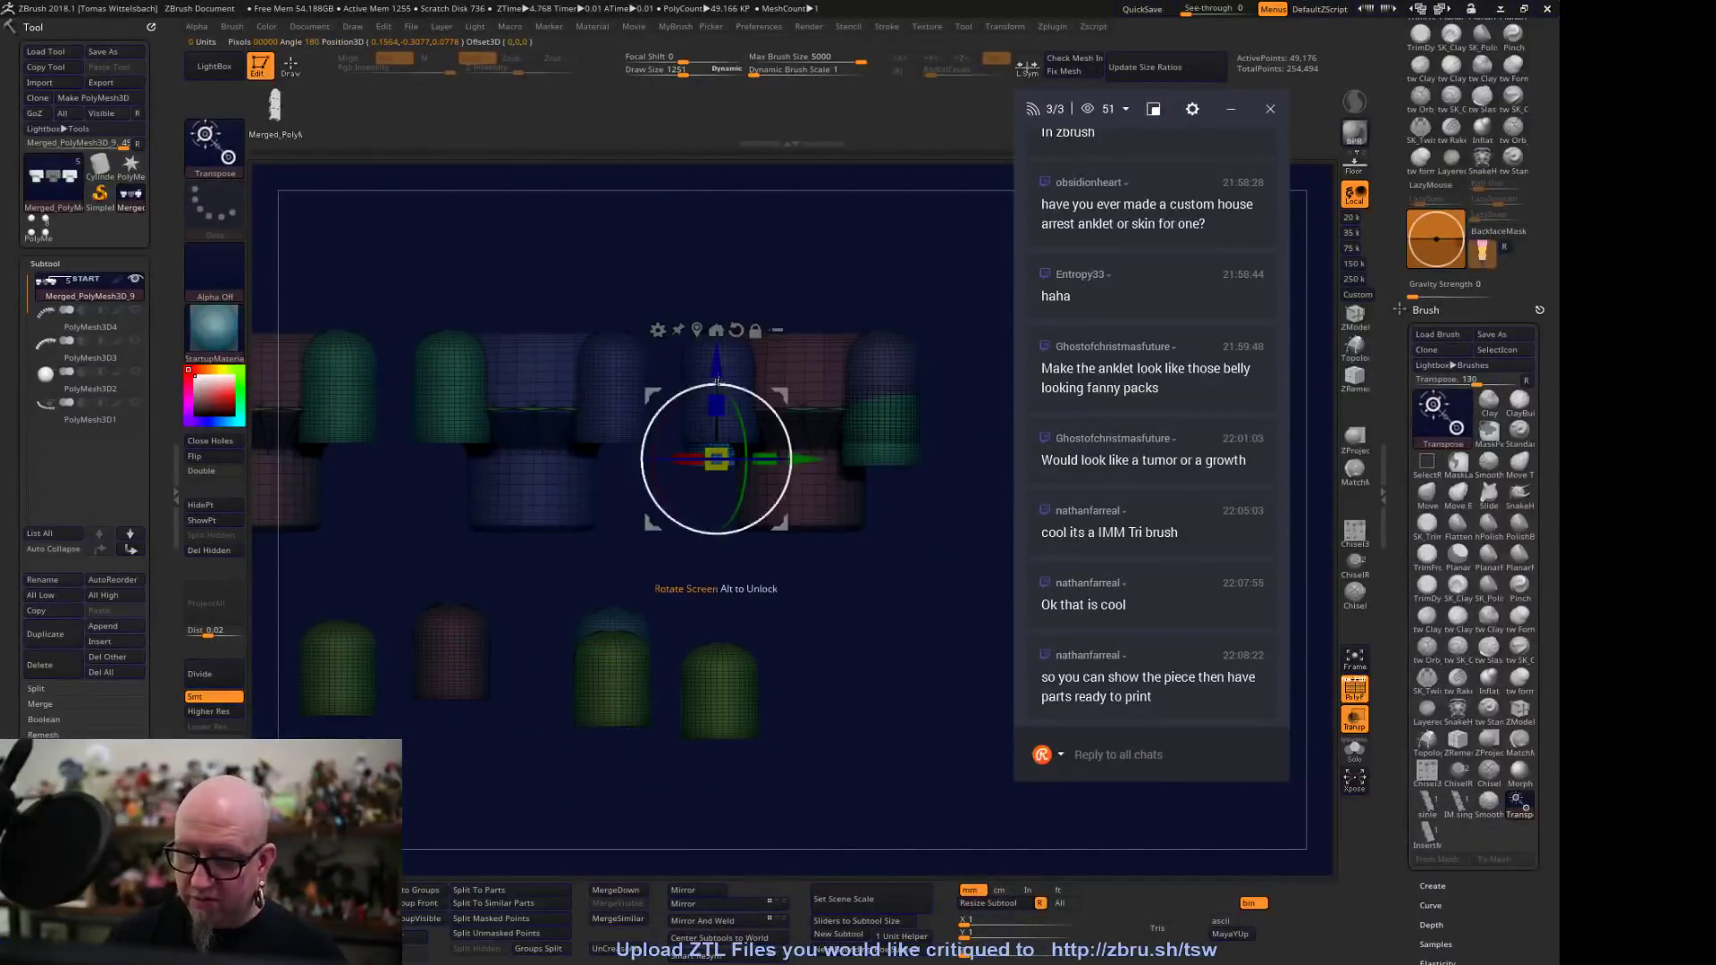
pyautogui.moveTo(717, 356); pyautogui.dragTo(716, 612)
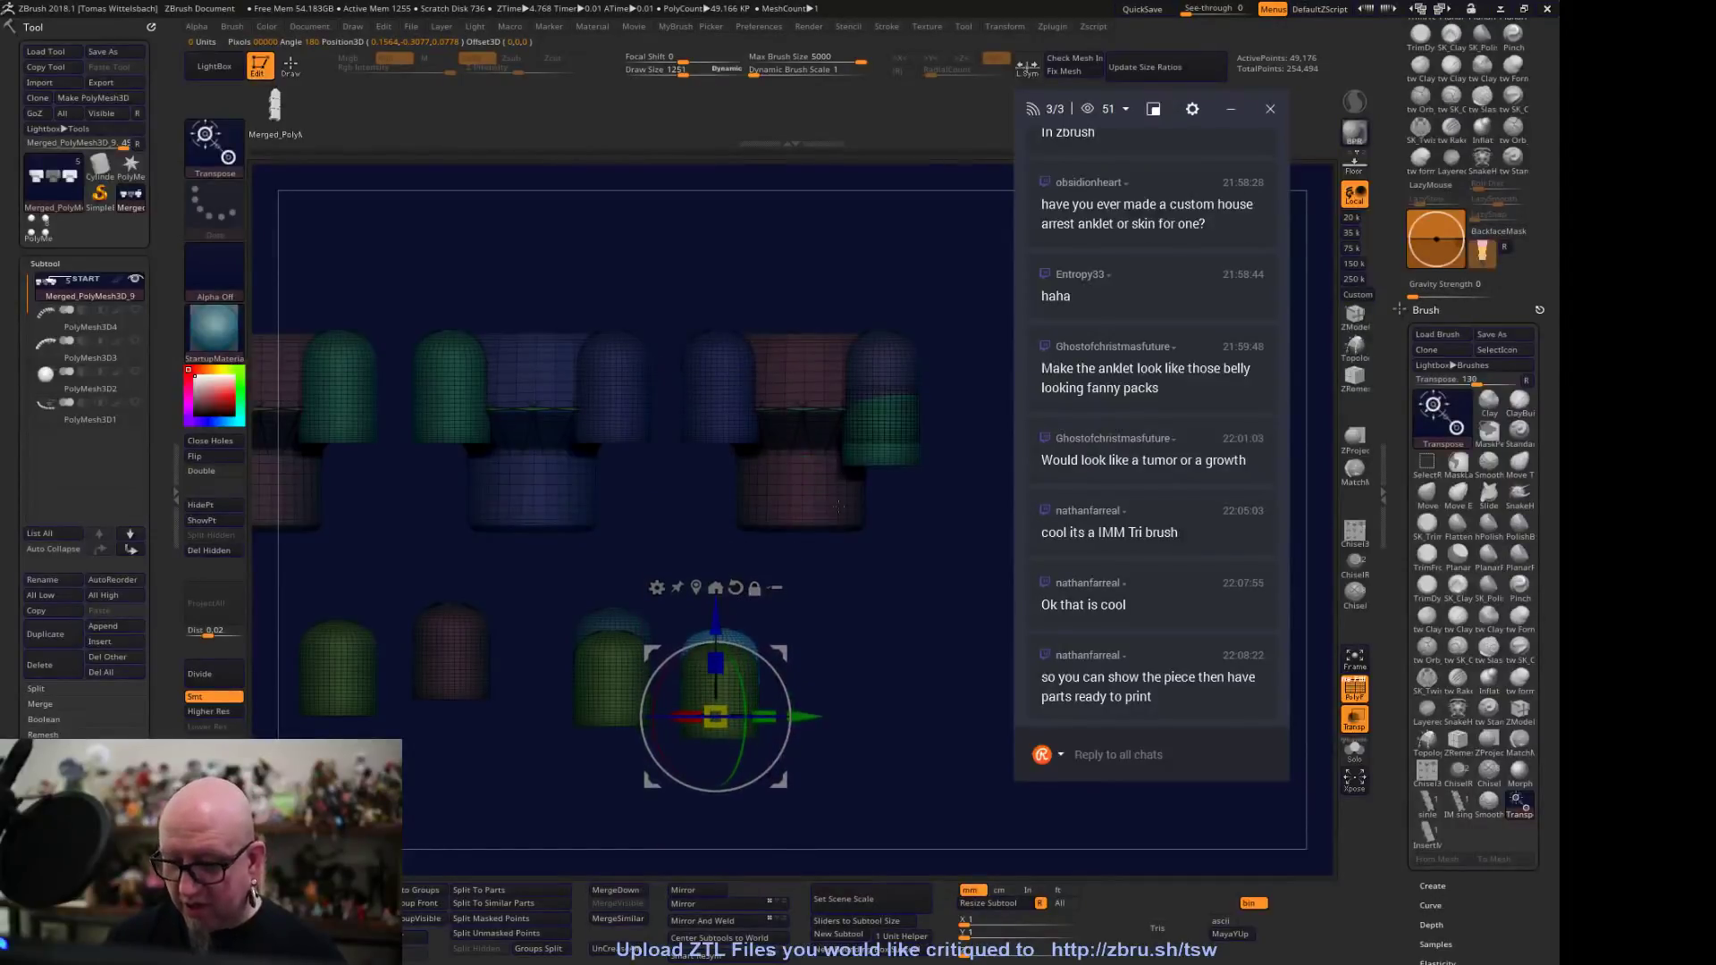
# Move the pegs nested in the third setting's right domed post down below the row
pyautogui.keyDown('ctrl'); pyautogui.click(889, 451); pyautogui.keyUp('ctrl')
pyautogui.moveTo(889, 351); pyautogui.dragTo(891, 617)
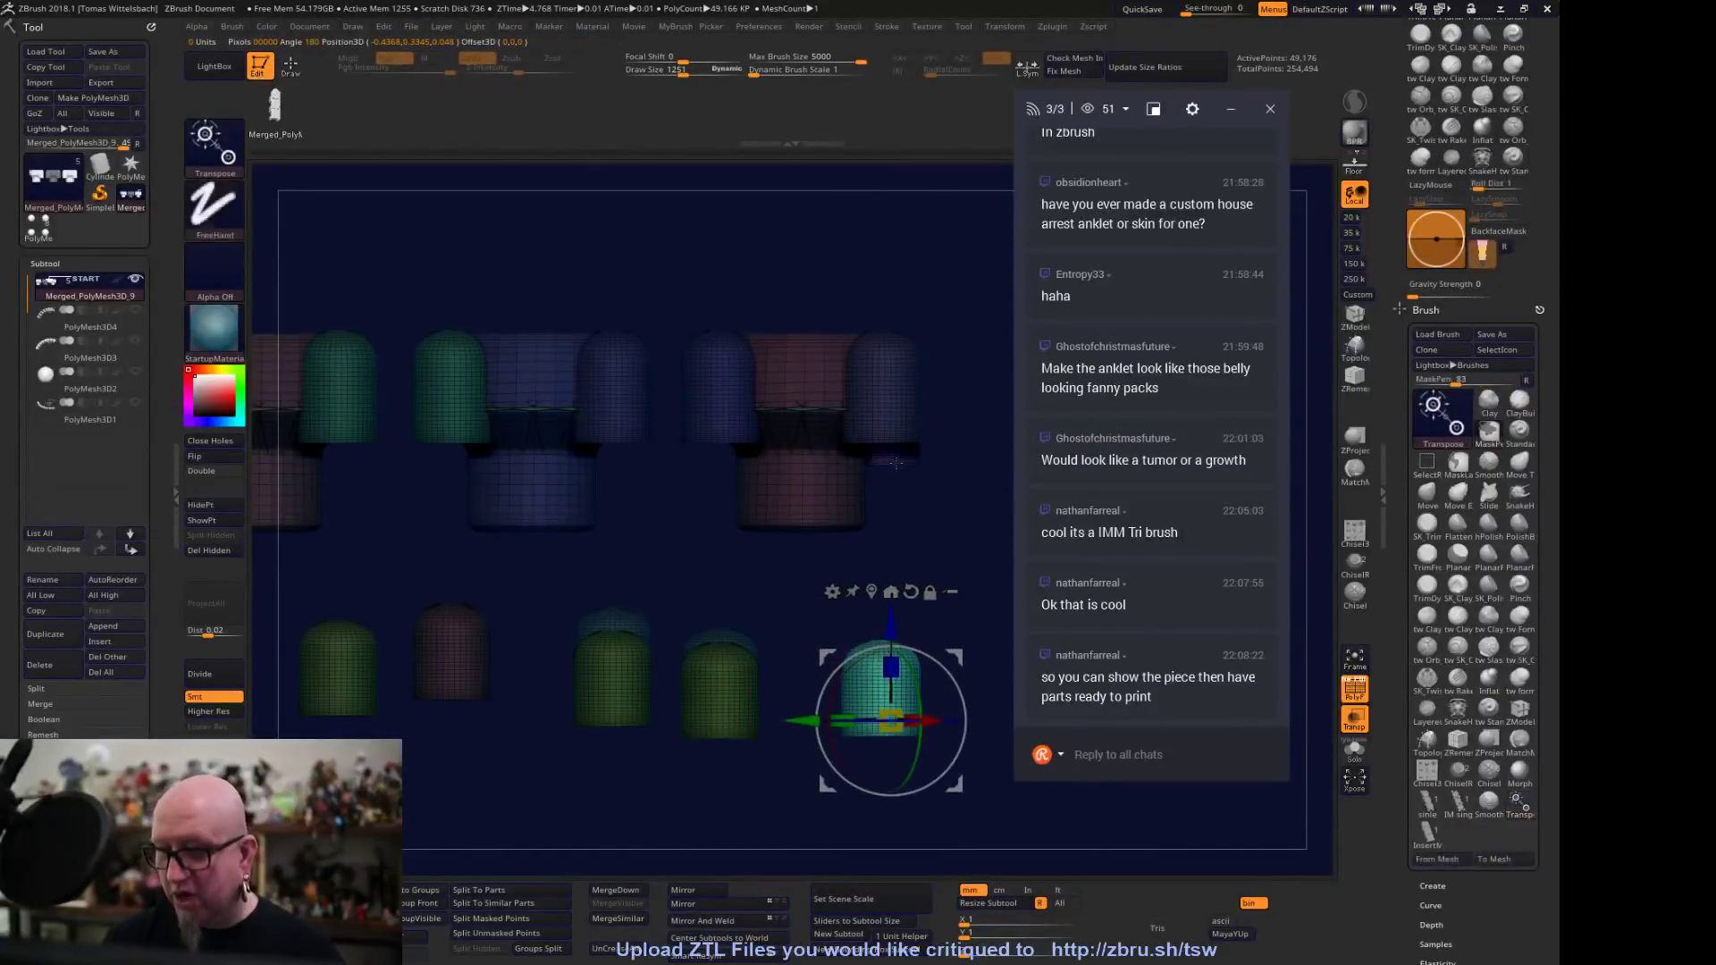
pyautogui.keyDown('ctrl'); pyautogui.click(895, 466); pyautogui.keyUp('ctrl')
pyautogui.moveTo(890, 353)
pyautogui.mouseDown()
pyautogui.moveTo(919, 734)
pyautogui.moveTo(847, 717)
pyautogui.moveTo(784, 653)
pyautogui.mouseUp()
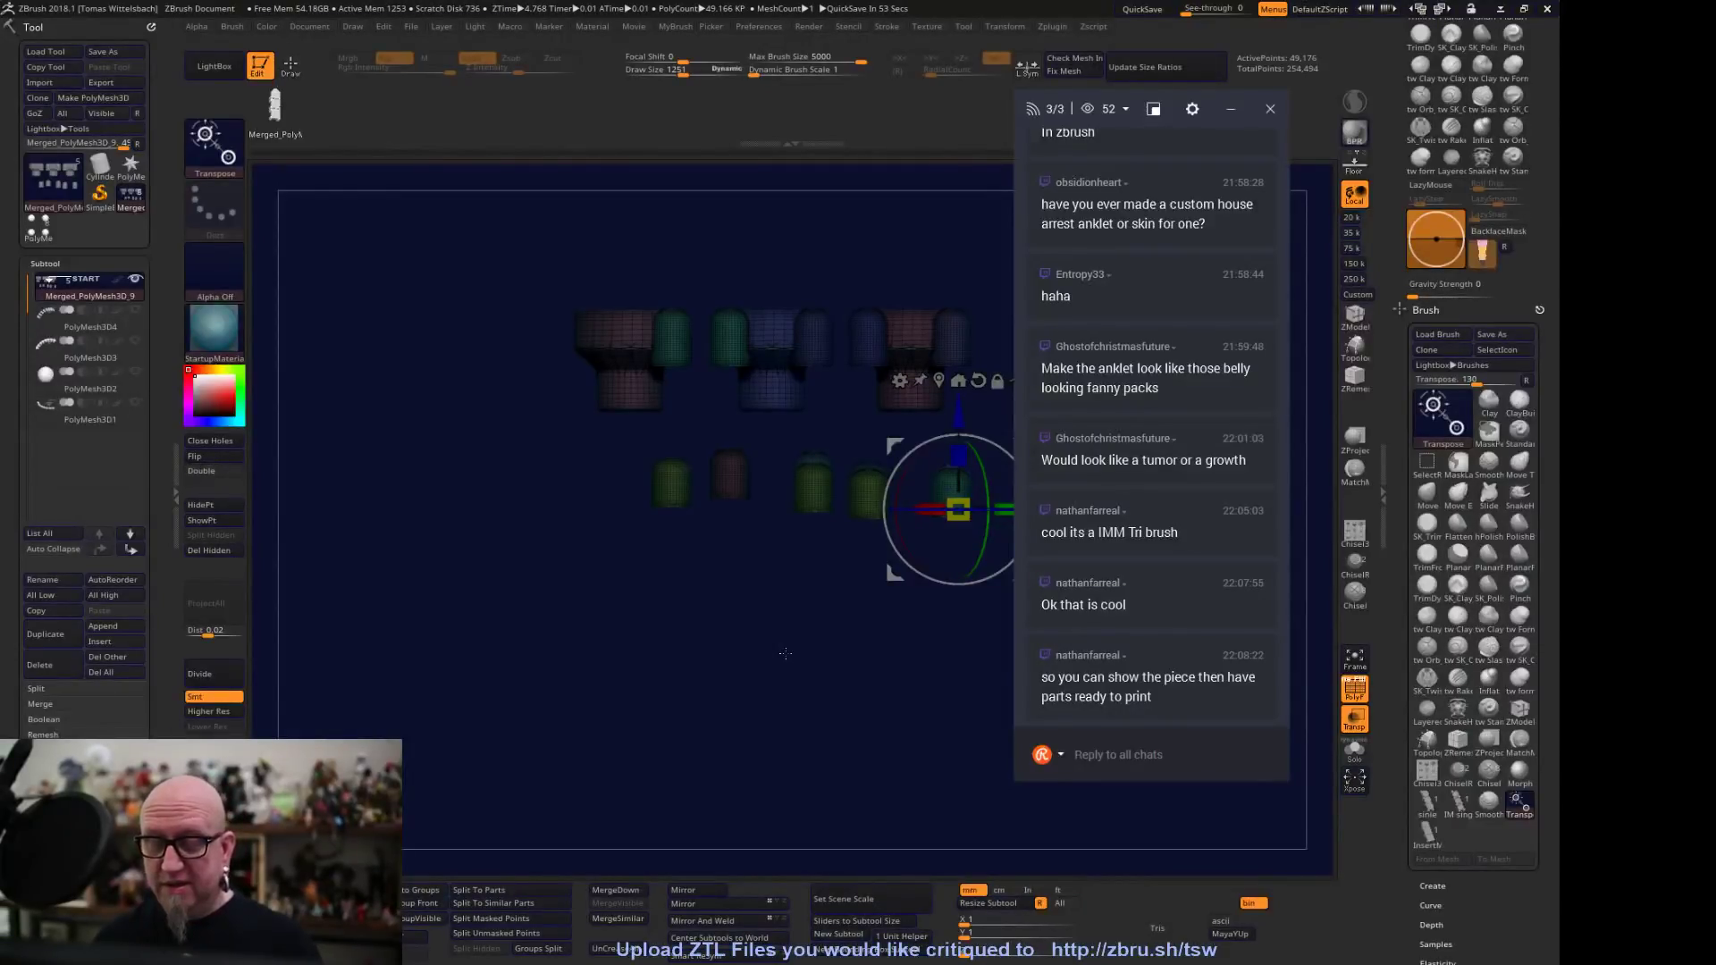
# Extrude a small curved tab from the flat end face of a separated blue peg with the ZModeler brush
pyautogui.moveTo(785, 653); pyautogui.dragTo(667, 657)
pyautogui.moveTo(413, 472); pyautogui.dragTo(705, 563)
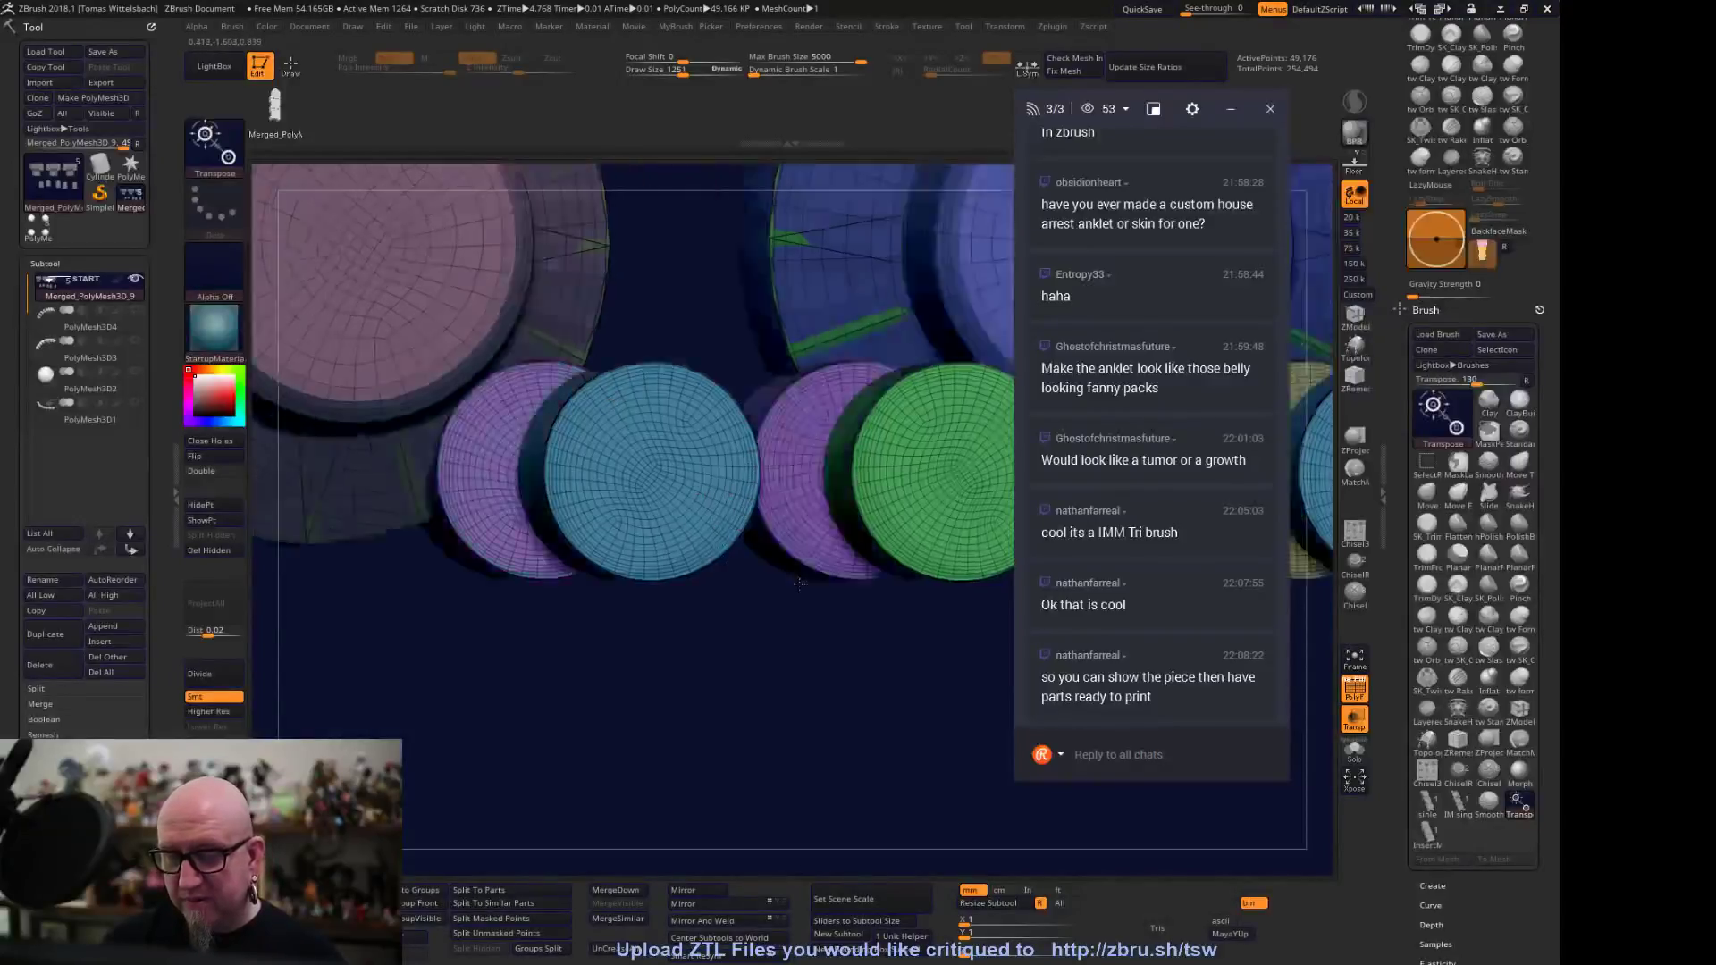
pyautogui.click(1354, 318)
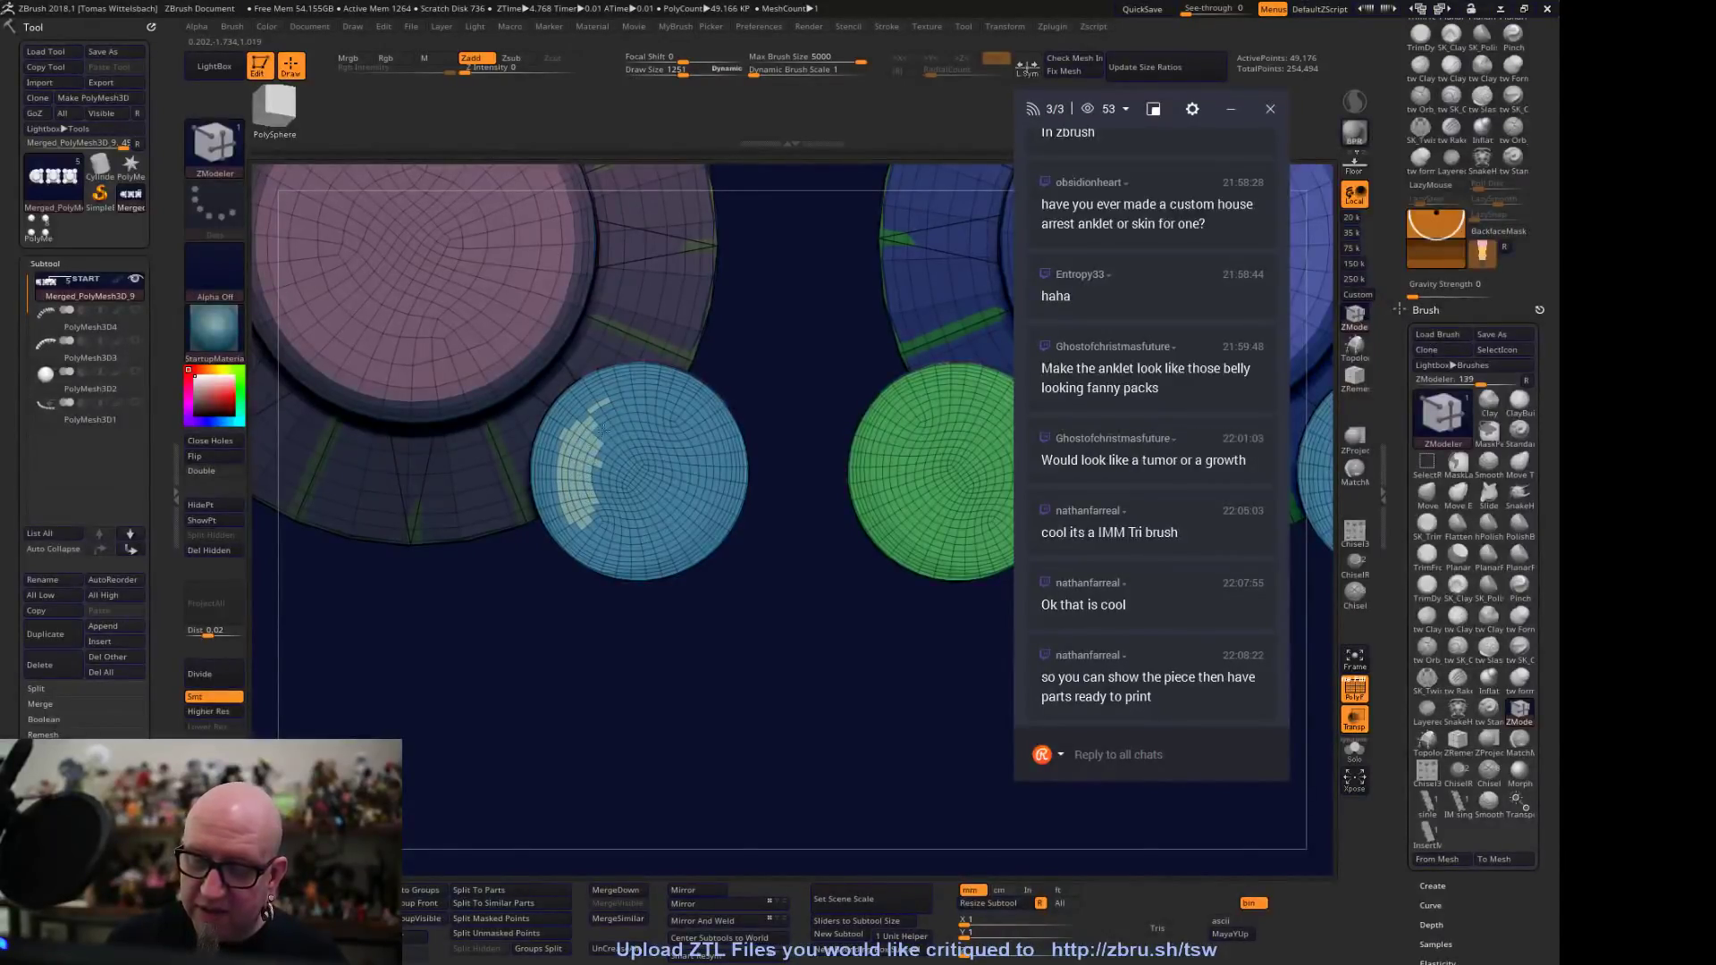
pyautogui.moveTo(627, 729); pyautogui.dragTo(600, 411)
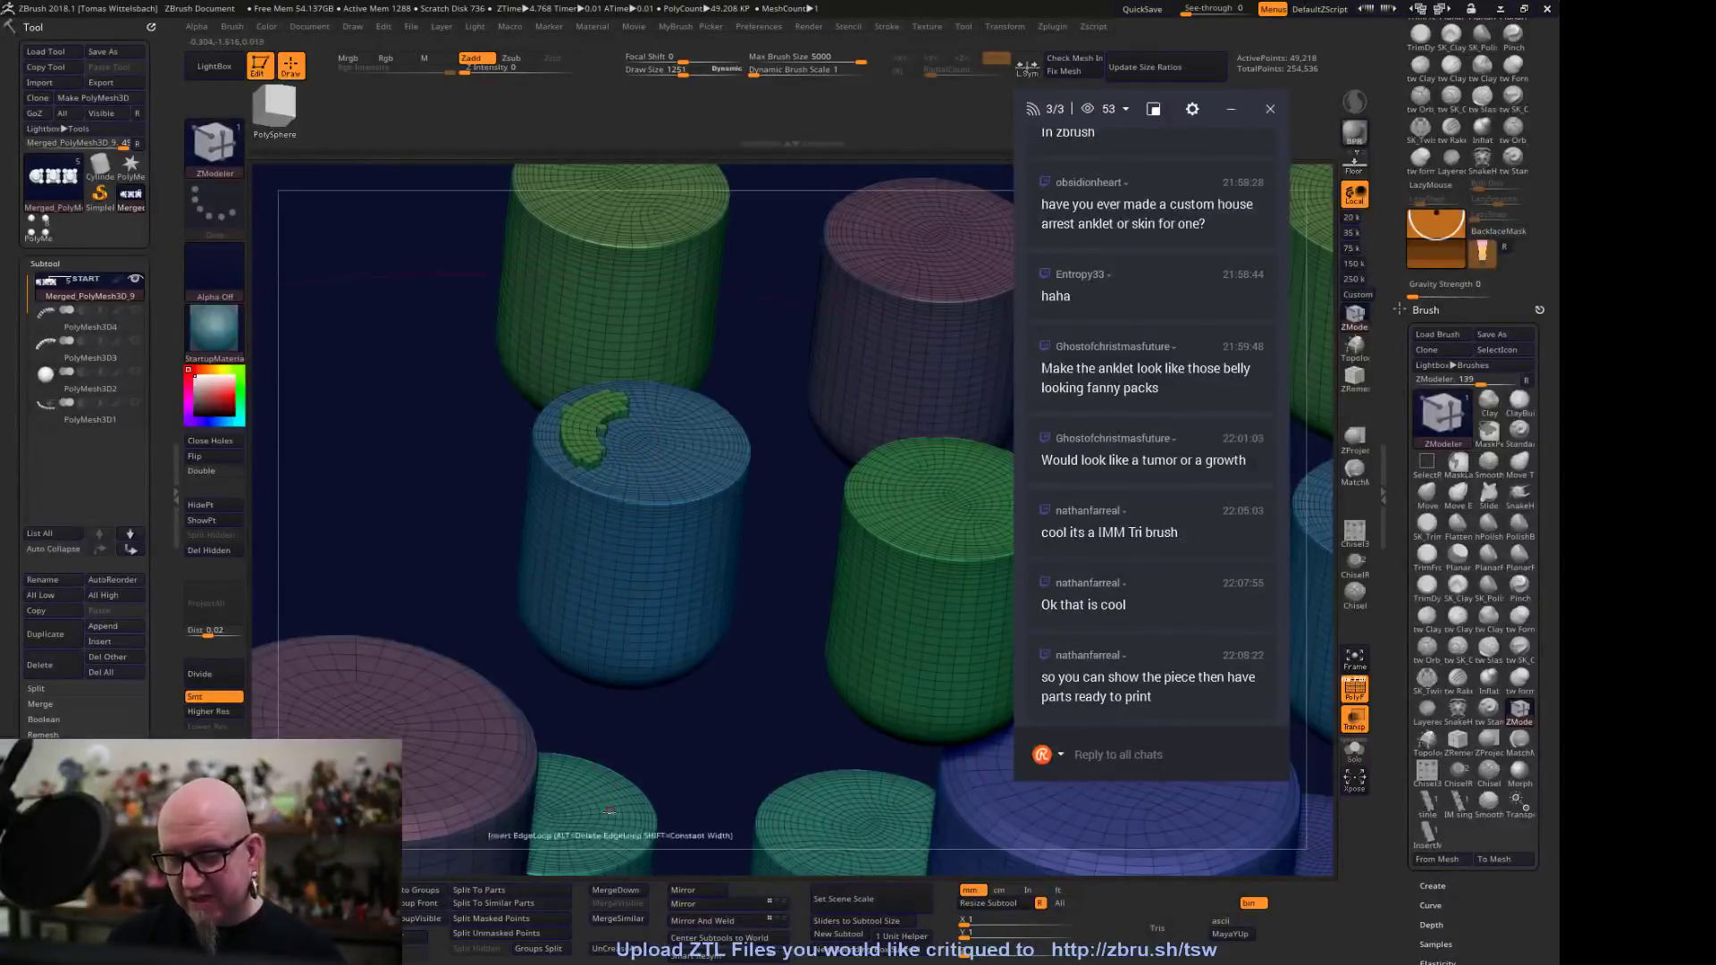
pyautogui.moveTo(762, 586); pyautogui.dragTo(785, 748)
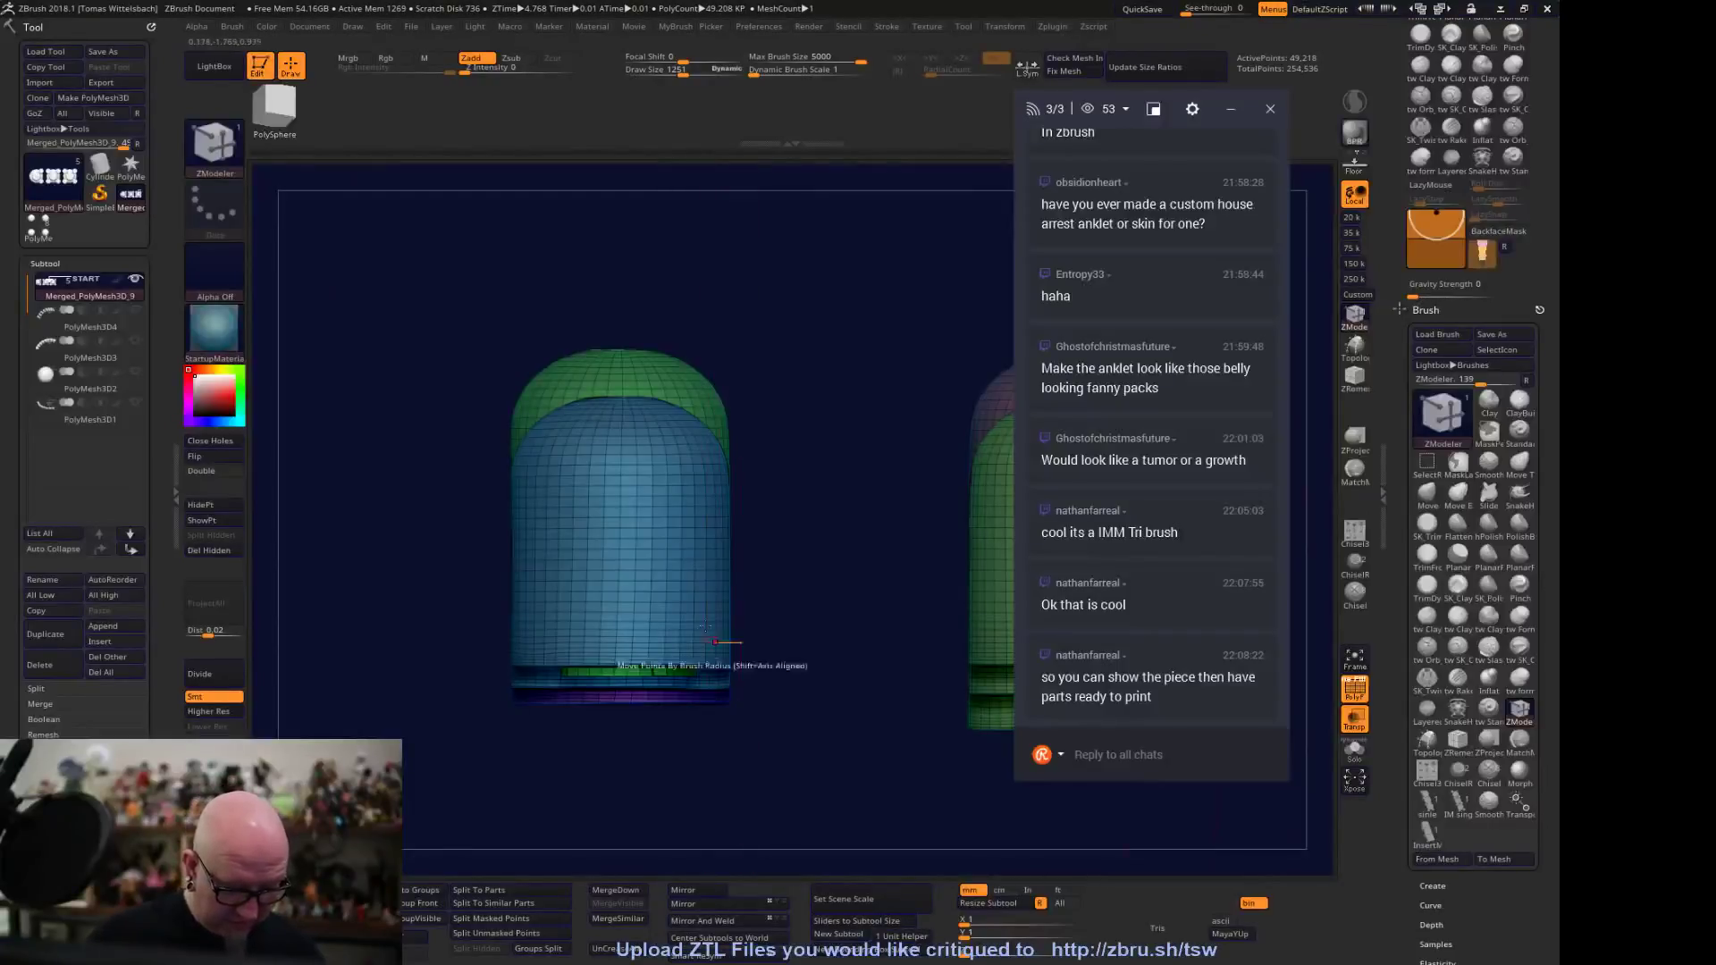
# Isolate the tabbed peg for a check, restore the full mesh and regroup everything with Auto Groups
pyautogui.keyDown('ctrl'); pyautogui.keyDown('shift'); pyautogui.click(666, 587); pyautogui.keyUp('shift'); pyautogui.keyUp('ctrl')
pyautogui.keyDown('ctrl'); pyautogui.keyDown('shift'); pyautogui.click(813, 565); pyautogui.keyUp('shift'); pyautogui.keyUp('ctrl')
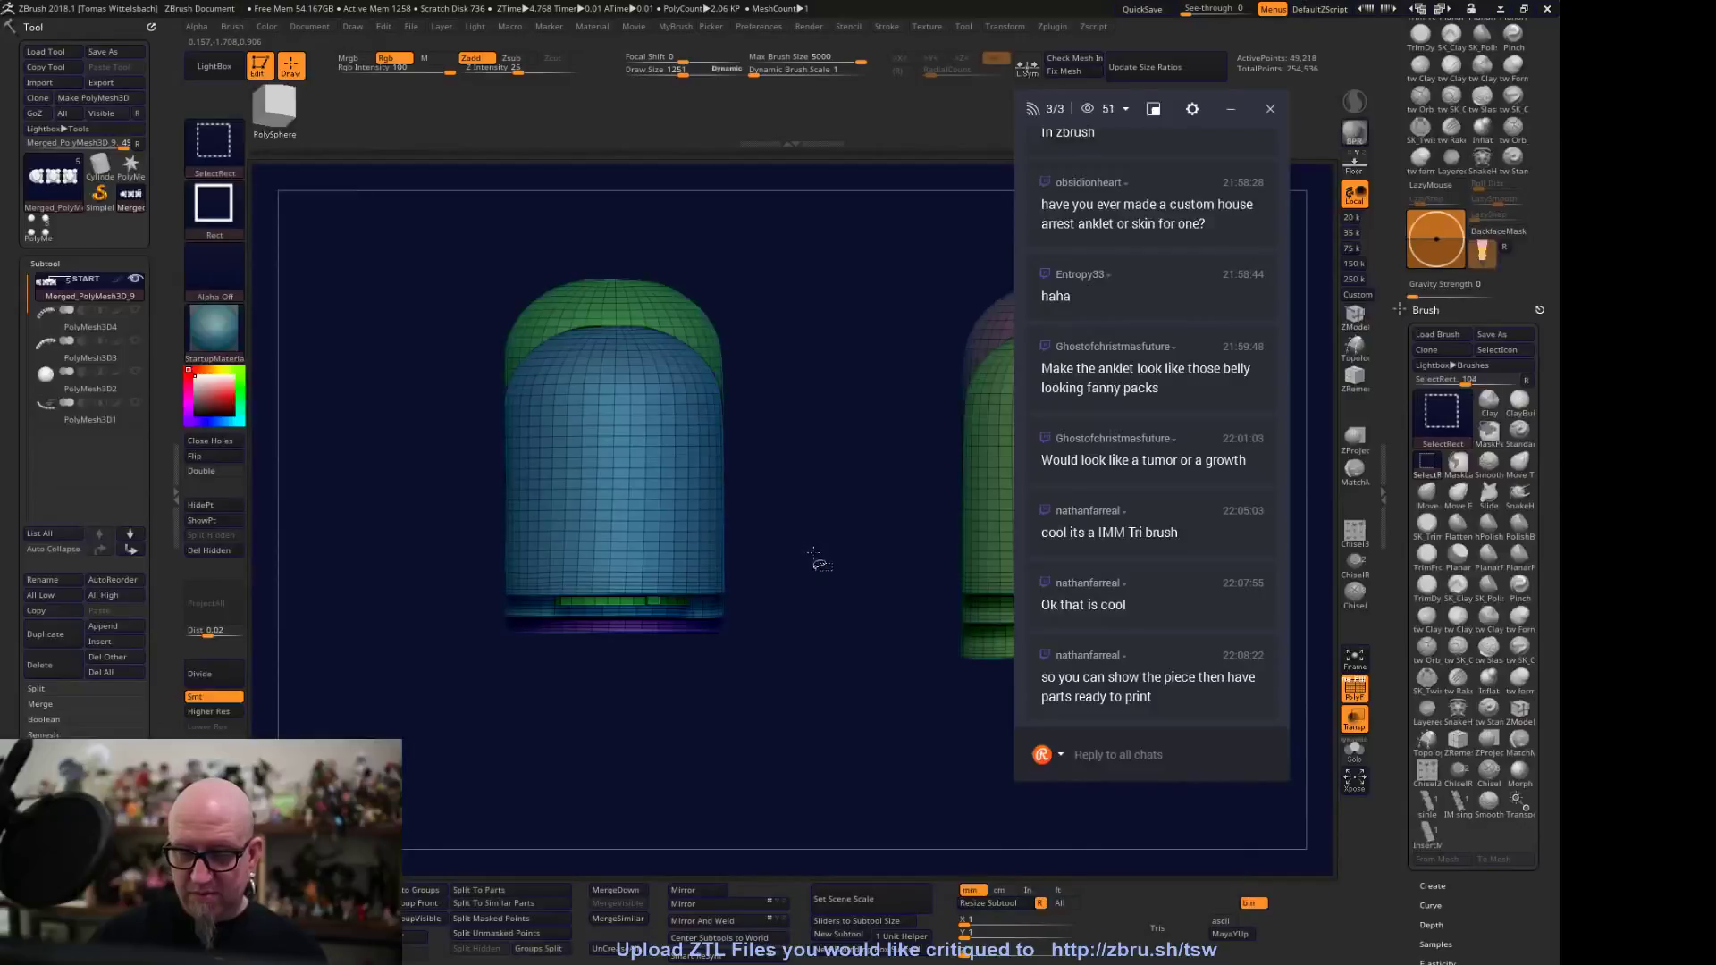
pyautogui.keyDown('ctrl'); pyautogui.keyDown('shift'); pyautogui.moveTo(782, 587); pyautogui.dragTo(630, 618); pyautogui.keyUp('shift'); pyautogui.keyUp('ctrl')
pyautogui.moveTo(689, 682)
pyautogui.mouseDown()
pyautogui.moveTo(770, 645)
pyautogui.moveTo(731, 610)
pyautogui.mouseUp()
pyautogui.keyDown('ctrl'); pyautogui.keyDown('shift'); pyautogui.click(787, 659); pyautogui.keyUp('shift'); pyautogui.keyUp('ctrl')
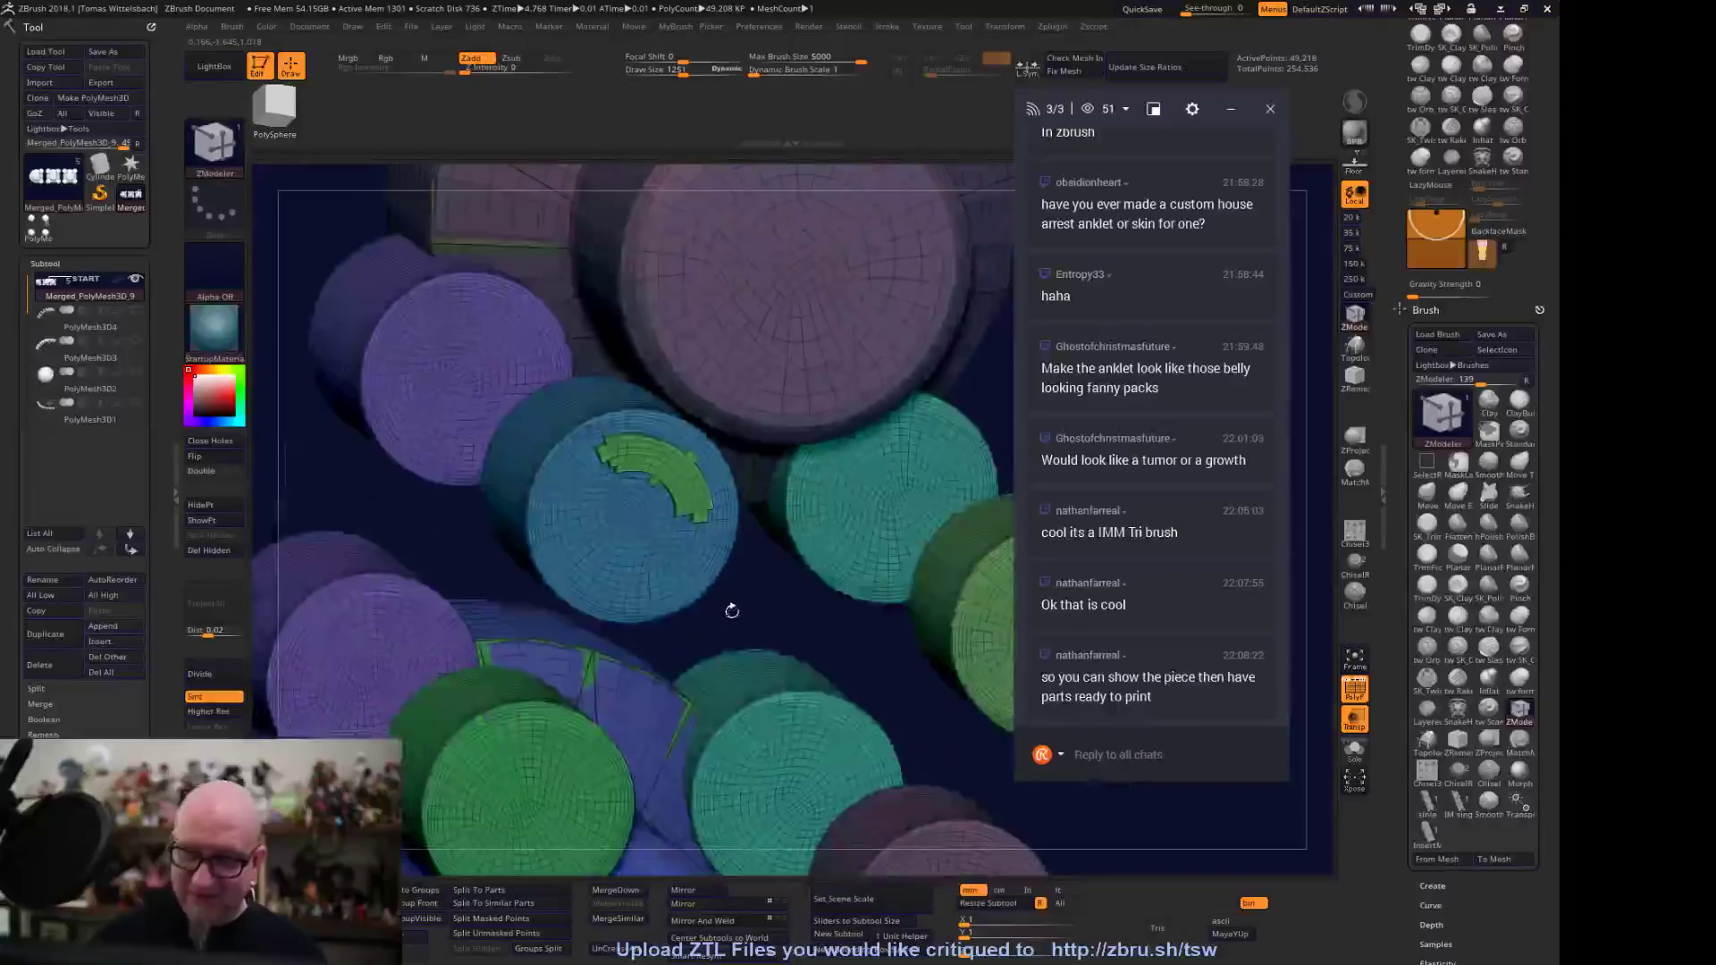
pyautogui.click(424, 891)
# Isolate the tabbed peg and move it up above the row of settings
pyautogui.keyDown('ctrl'); pyautogui.keyDown('shift'); pyautogui.click(697, 609); pyautogui.keyUp('shift'); pyautogui.keyUp('ctrl')
pyautogui.moveTo(701, 616)
pyautogui.mouseDown()
pyautogui.moveTo(774, 743)
pyautogui.moveTo(762, 689)
pyautogui.moveTo(781, 475)
pyautogui.moveTo(762, 854)
pyautogui.moveTo(768, 354)
pyautogui.moveTo(769, 666)
pyautogui.moveTo(746, 390)
pyautogui.mouseUp()
pyautogui.press('w')
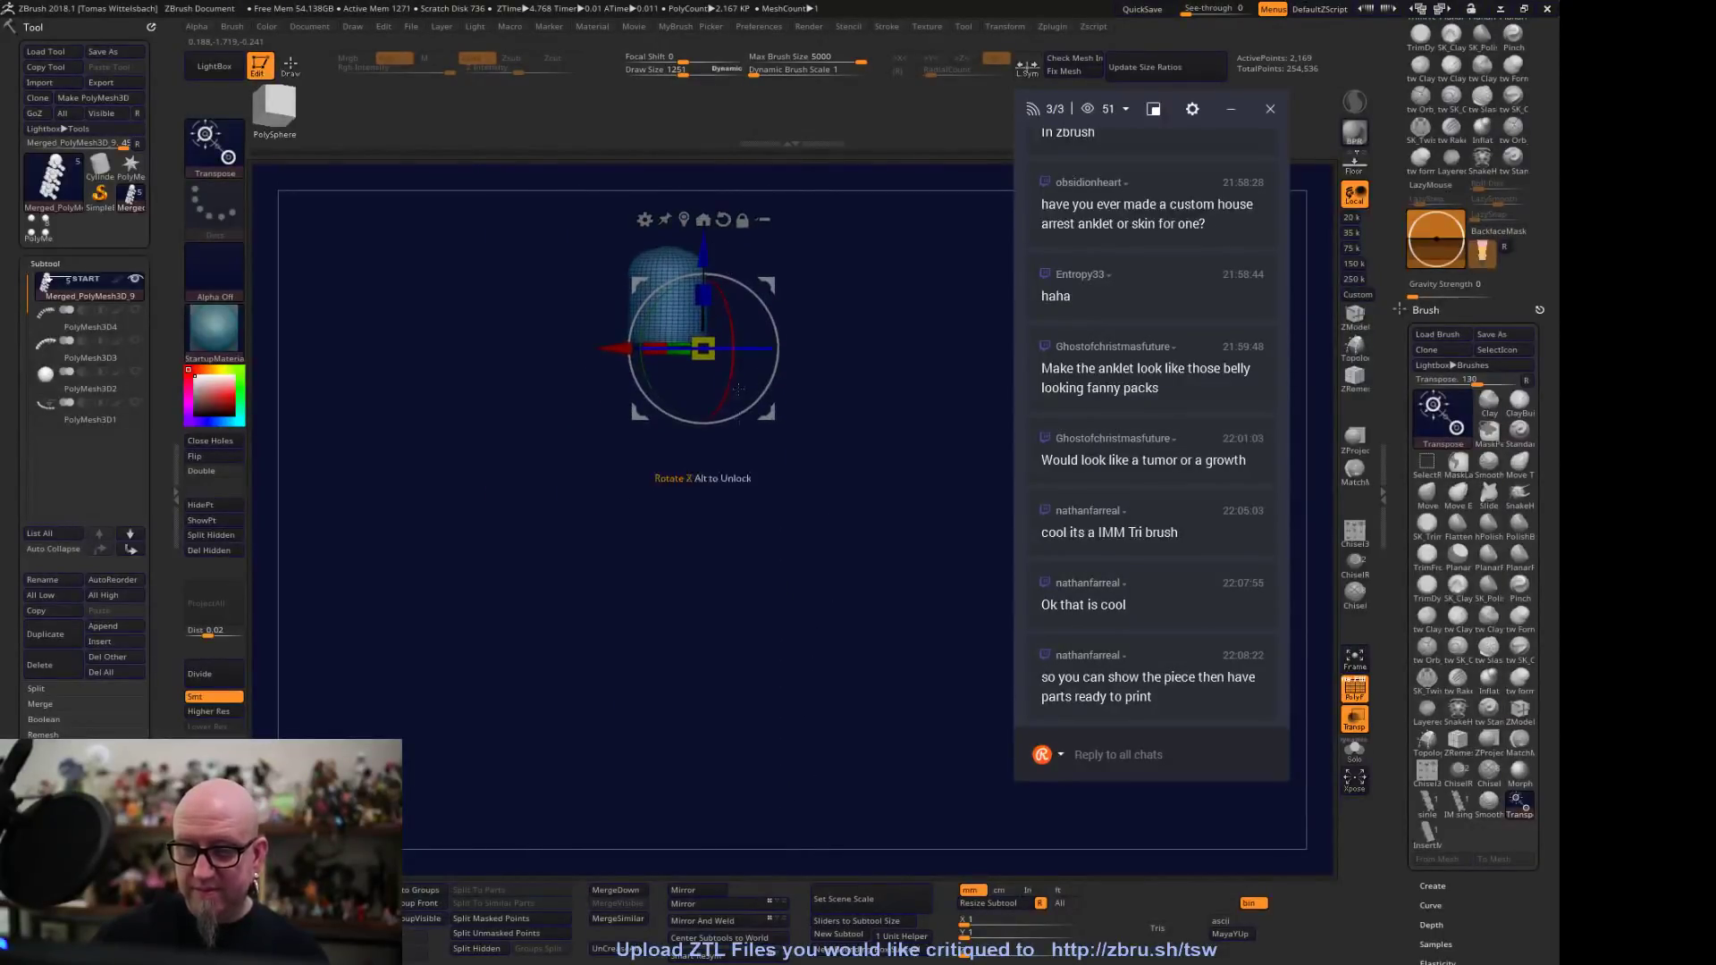
pyautogui.keyDown('ctrl'); pyautogui.keyDown('shift'); pyautogui.click(861, 634); pyautogui.keyUp('shift'); pyautogui.keyUp('ctrl')
pyautogui.keyDown('alt'); pyautogui.moveTo(862, 633); pyautogui.dragTo(759, 619); pyautogui.keyUp('alt')
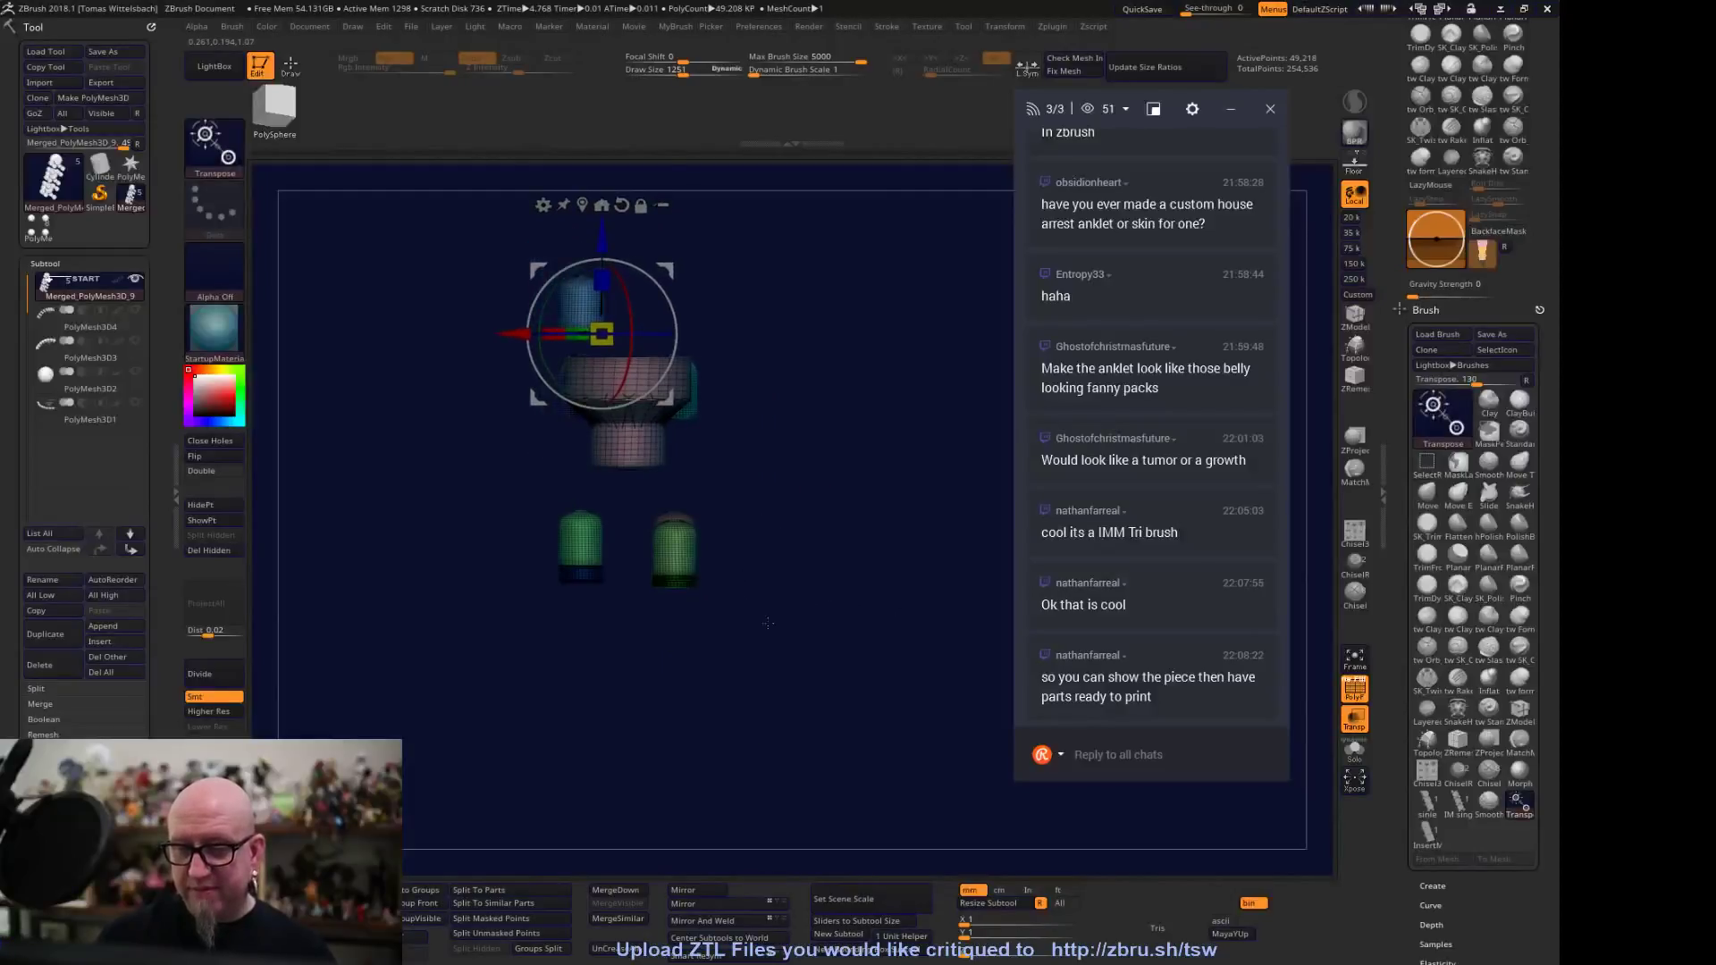
# Split the remaining loose pegs below the row into their own subtool and delete that subtool
pyautogui.keyDown('ctrl'); pyautogui.moveTo(418, 766); pyautogui.dragTo(804, 497); pyautogui.keyUp('ctrl')
pyautogui.keyDown('alt'); pyautogui.moveTo(814, 753); pyautogui.dragTo(713, 635); pyautogui.keyUp('alt')
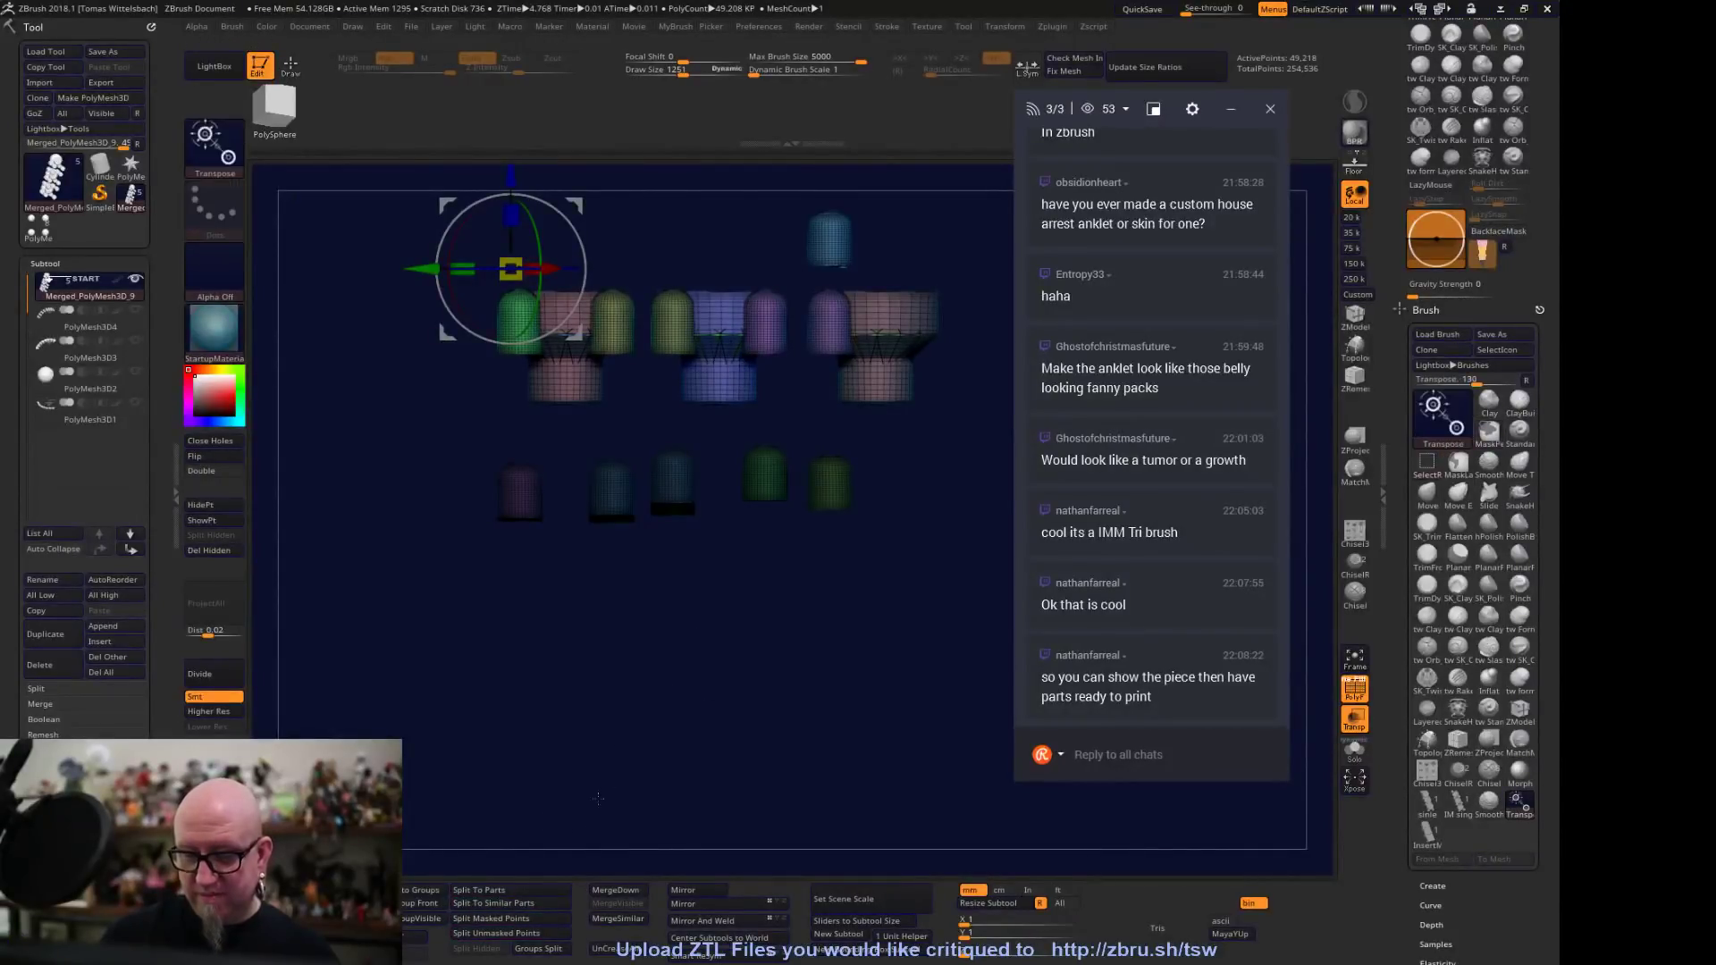
pyautogui.click(524, 916)
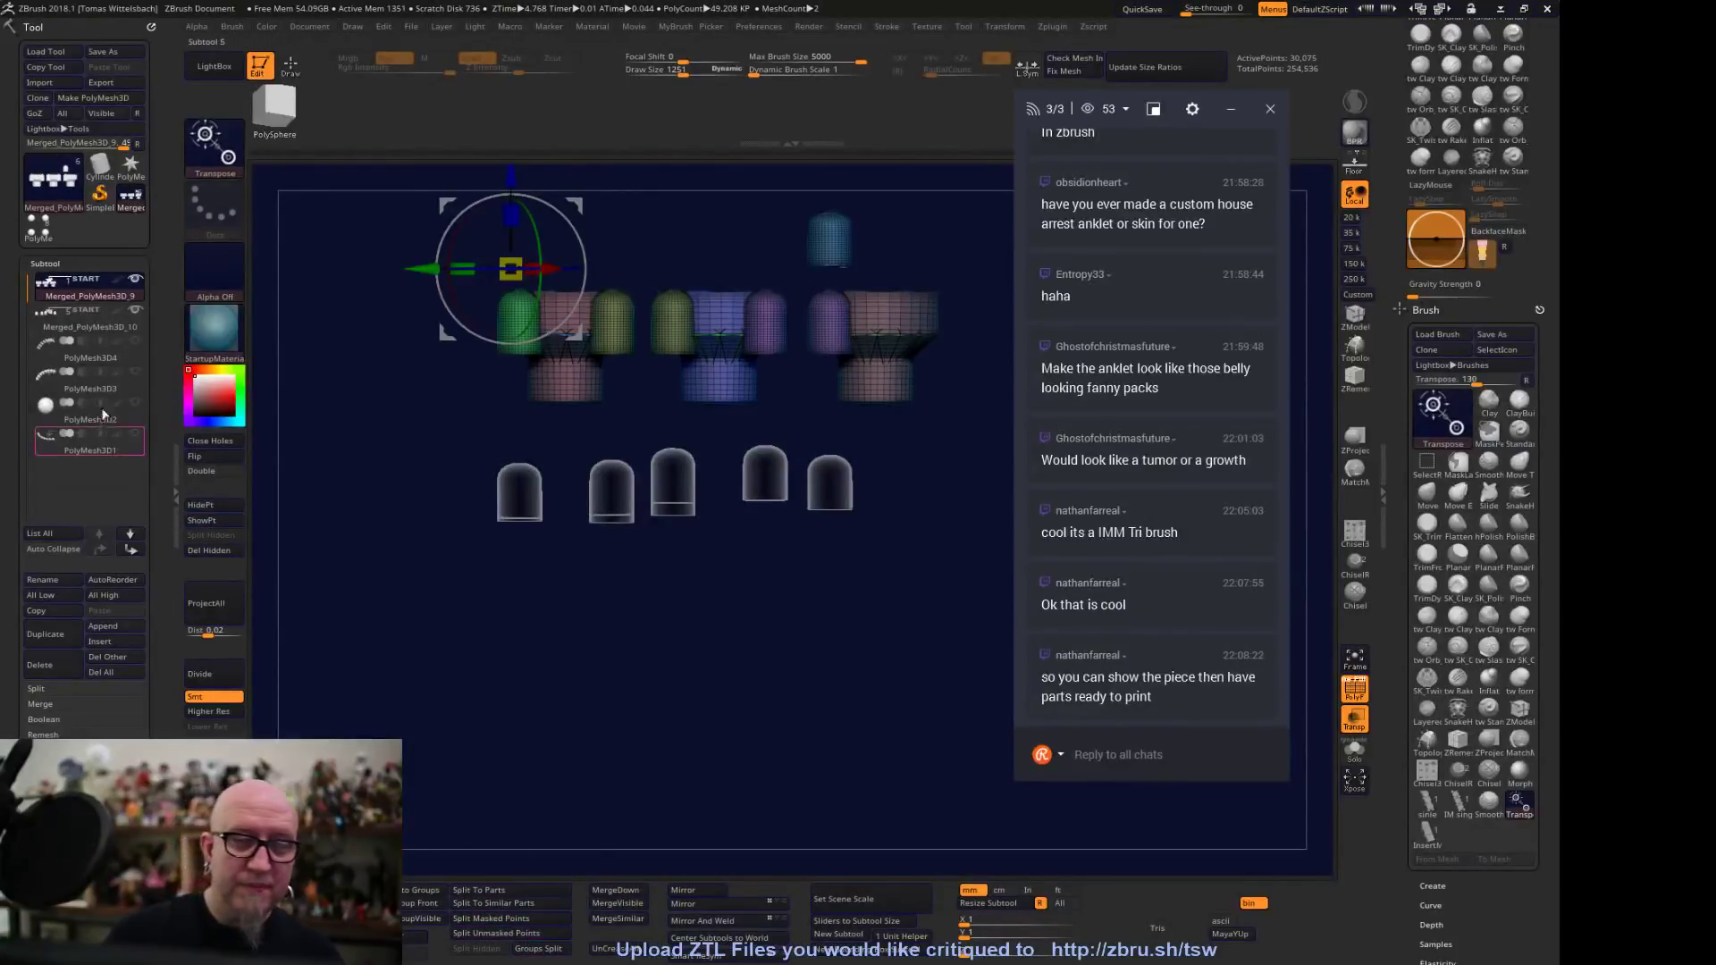
pyautogui.click(86, 320)
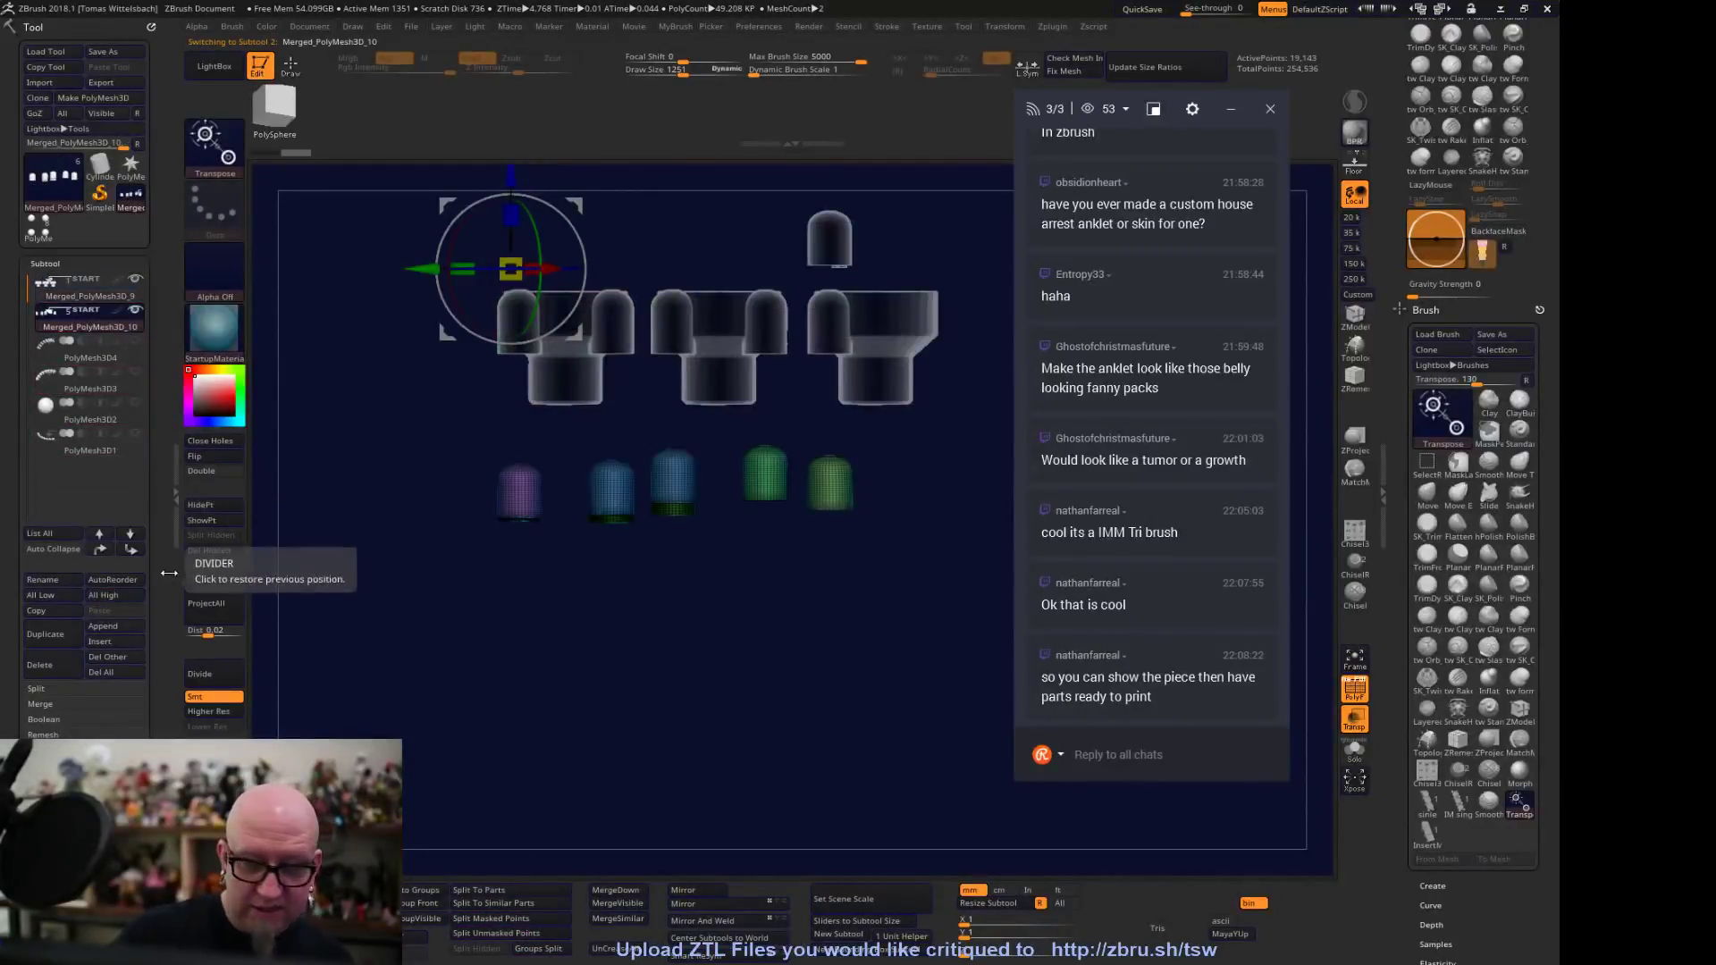
pyautogui.click(60, 663)
pyautogui.click(192, 708)
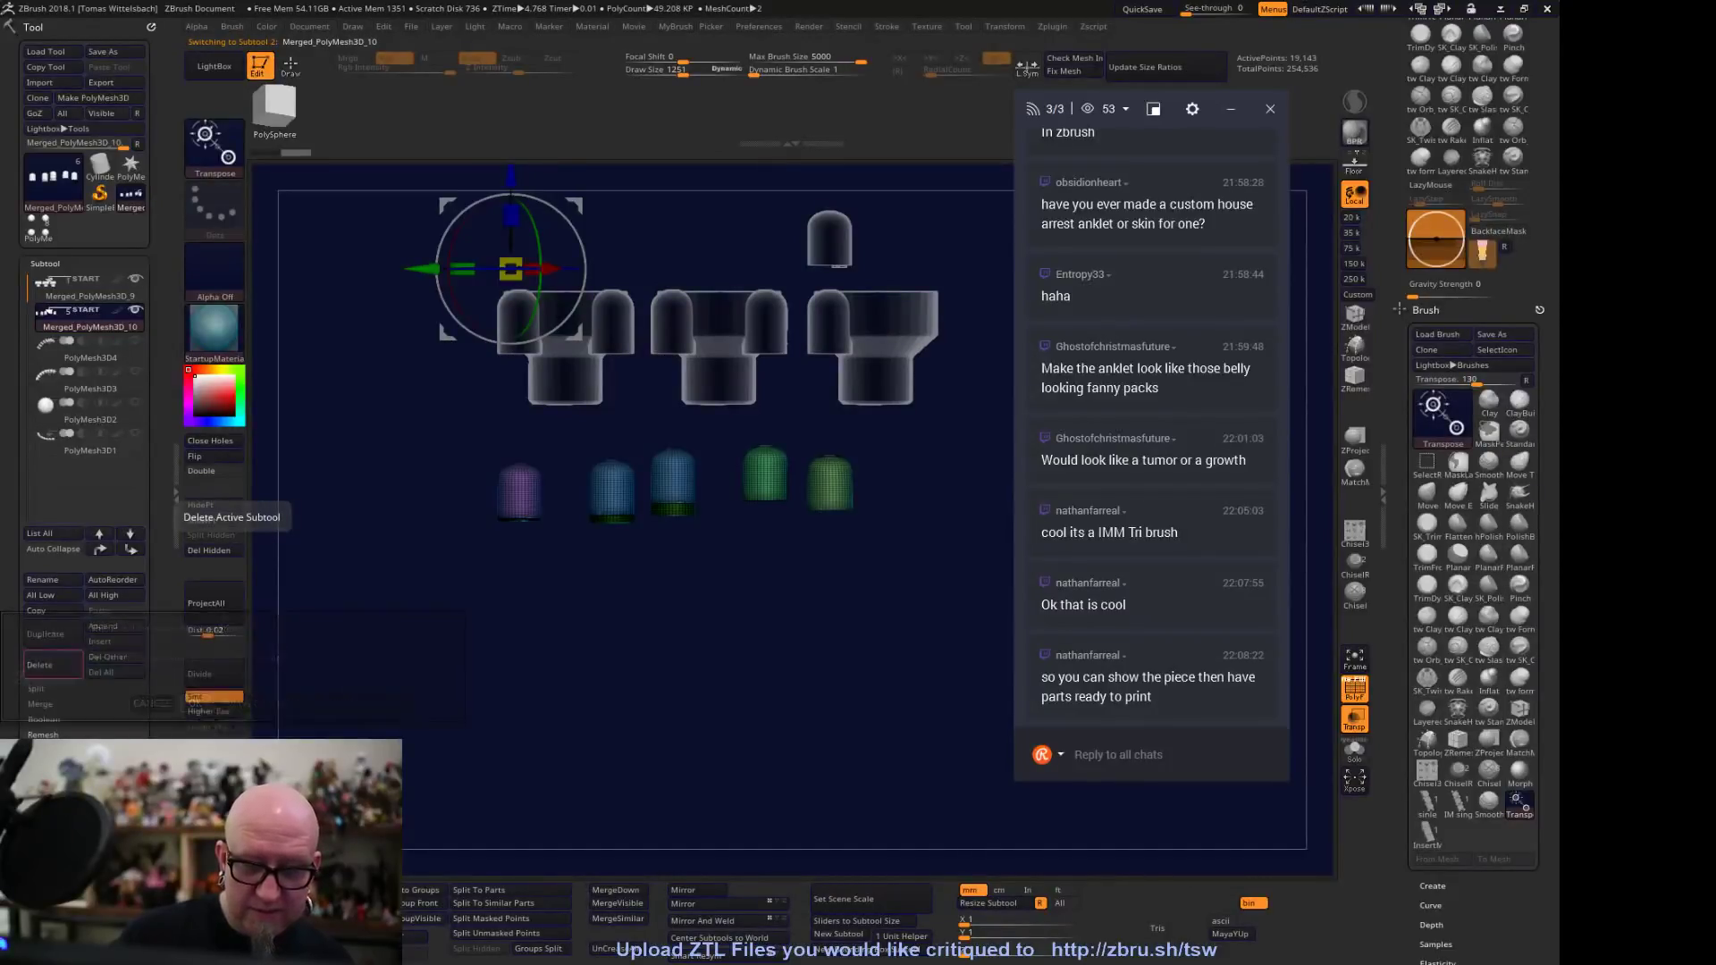
# Mask everything except the tabbed peg in the merged settings subtool and lower the peg into the third setting's domed post
pyautogui.moveTo(655, 631); pyautogui.dragTo(643, 615)
pyautogui.moveTo(760, 625)
pyautogui.mouseDown()
pyautogui.moveTo(787, 666)
pyautogui.moveTo(811, 678)
pyautogui.moveTo(806, 647)
pyautogui.moveTo(926, 720)
pyautogui.moveTo(733, 621)
pyautogui.mouseUp()
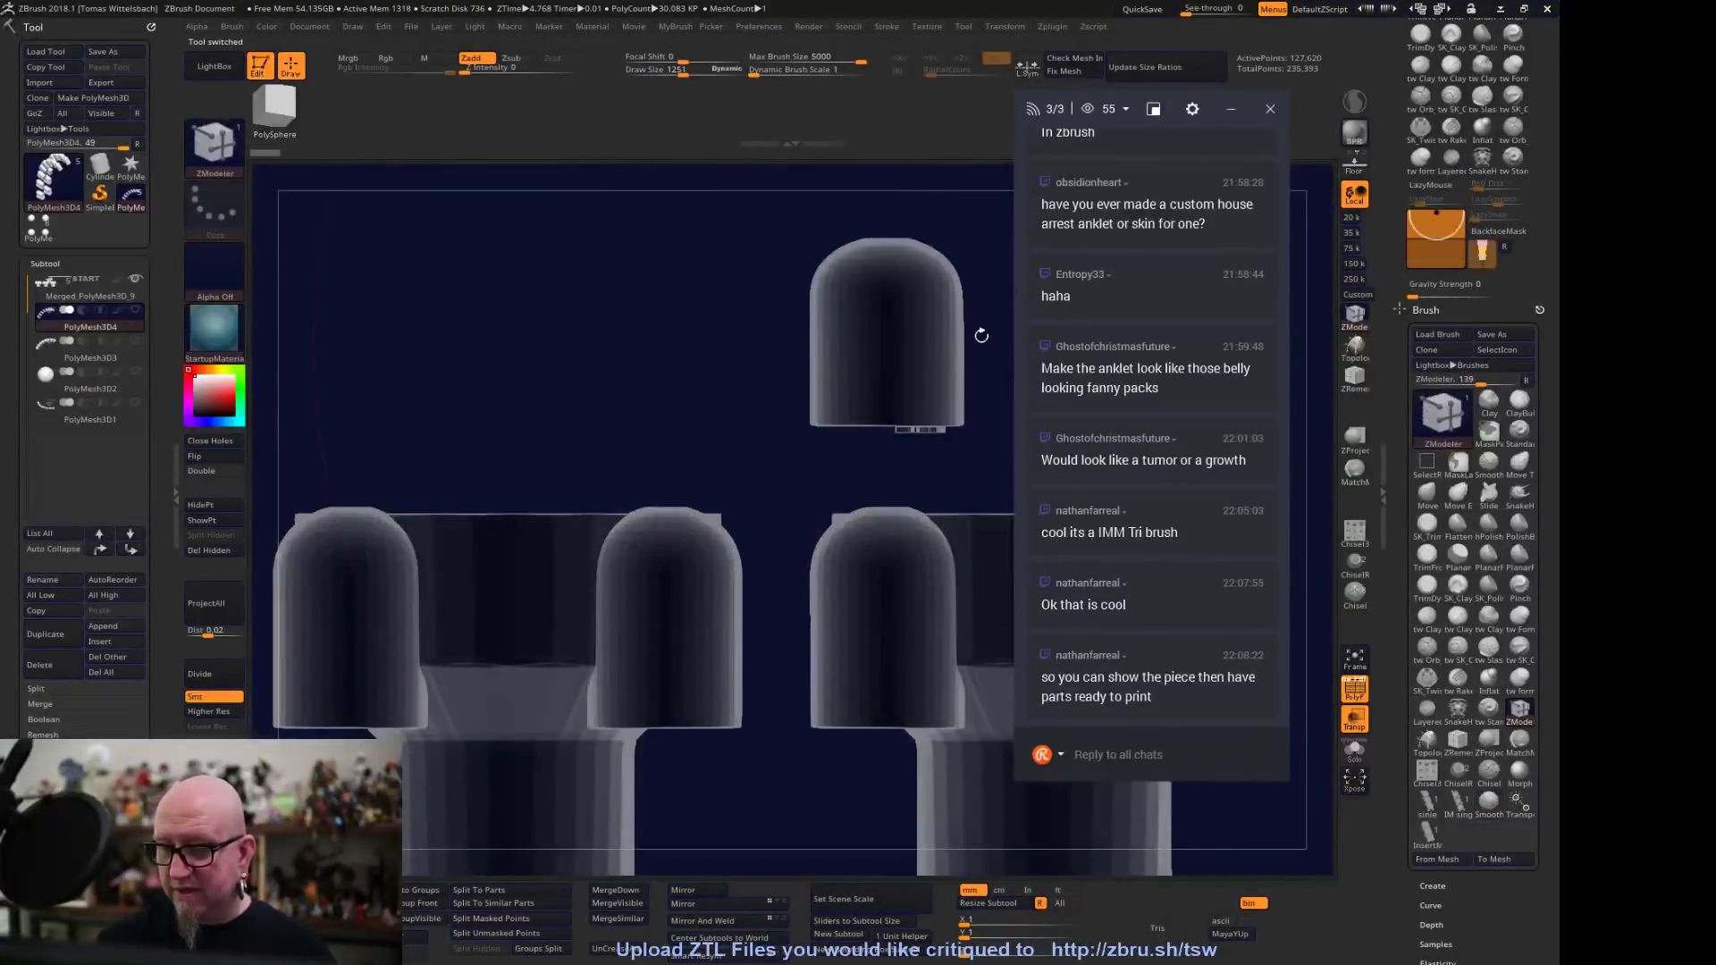
pyautogui.press('w')
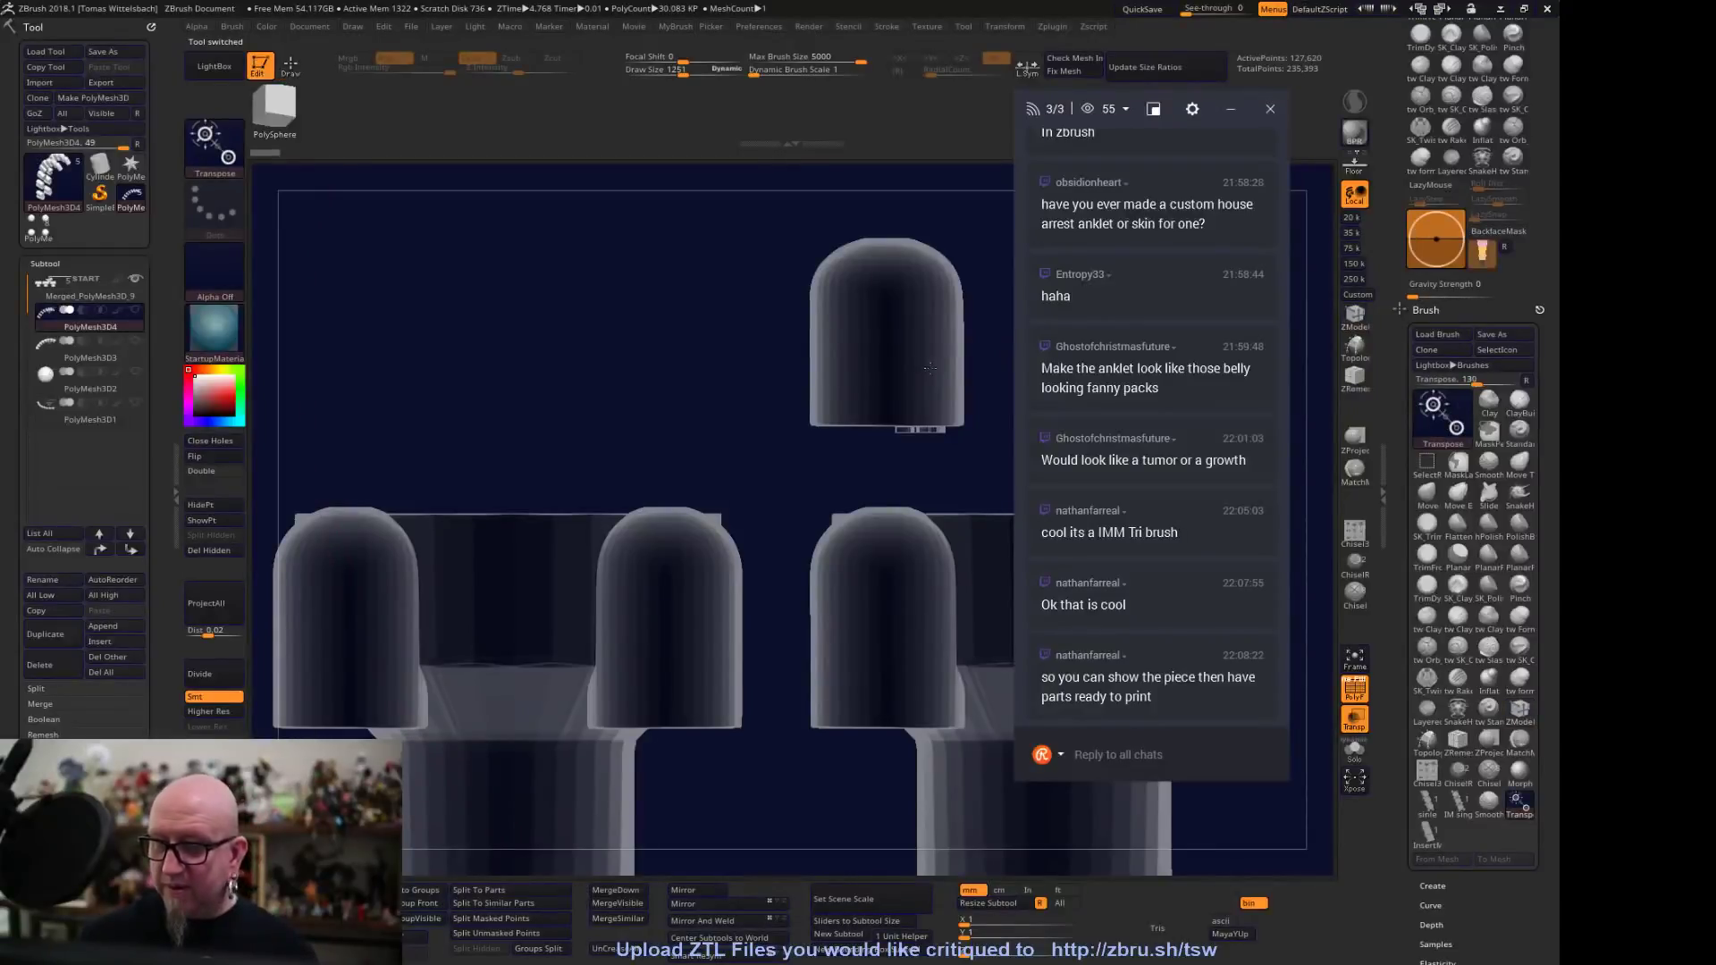
pyautogui.hotkey('alt', 'Up')
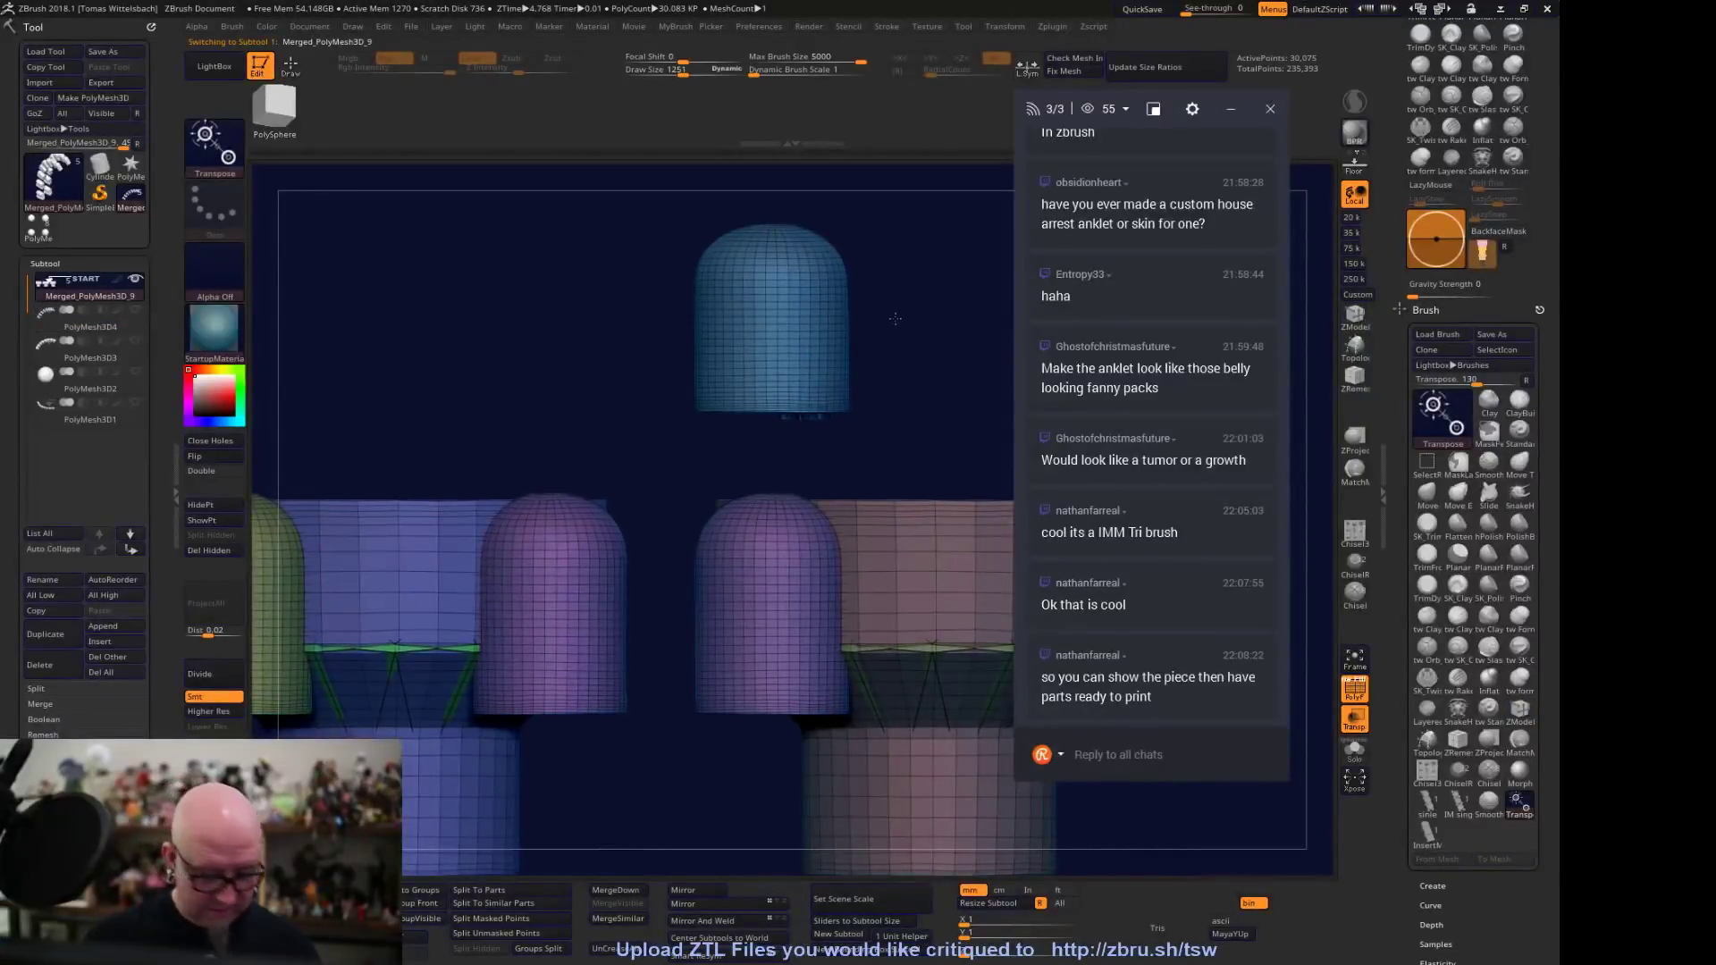
pyautogui.keyDown('ctrl'); pyautogui.click(798, 302); pyautogui.keyUp('ctrl')
pyautogui.keyDown('alt'); pyautogui.moveTo(804, 217); pyautogui.dragTo(888, 540); pyautogui.keyUp('alt')
pyautogui.moveTo(964, 418)
pyautogui.mouseDown()
pyautogui.moveTo(952, 398)
pyautogui.moveTo(961, 440)
pyautogui.mouseUp()
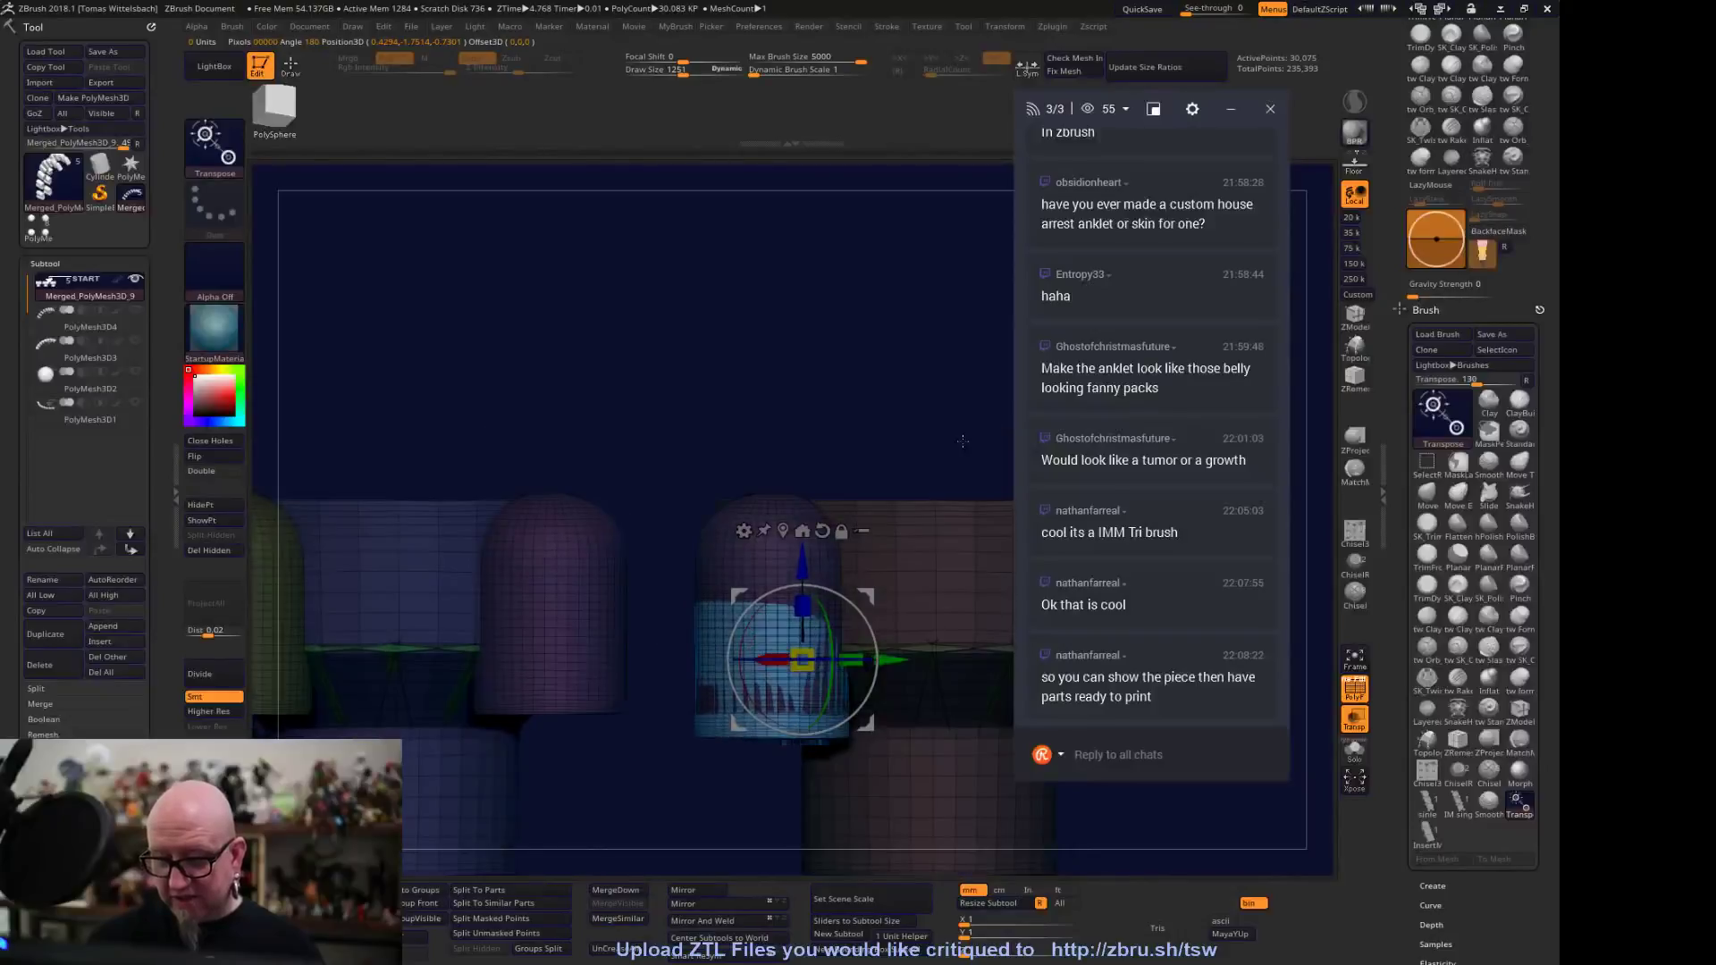
pyautogui.moveTo(801, 568); pyautogui.dragTo(802, 577)
# Center the transform gizmo on the unmasked tabbed peg and reset its orientation
pyautogui.moveTo(880, 416); pyautogui.dragTo(829, 265)
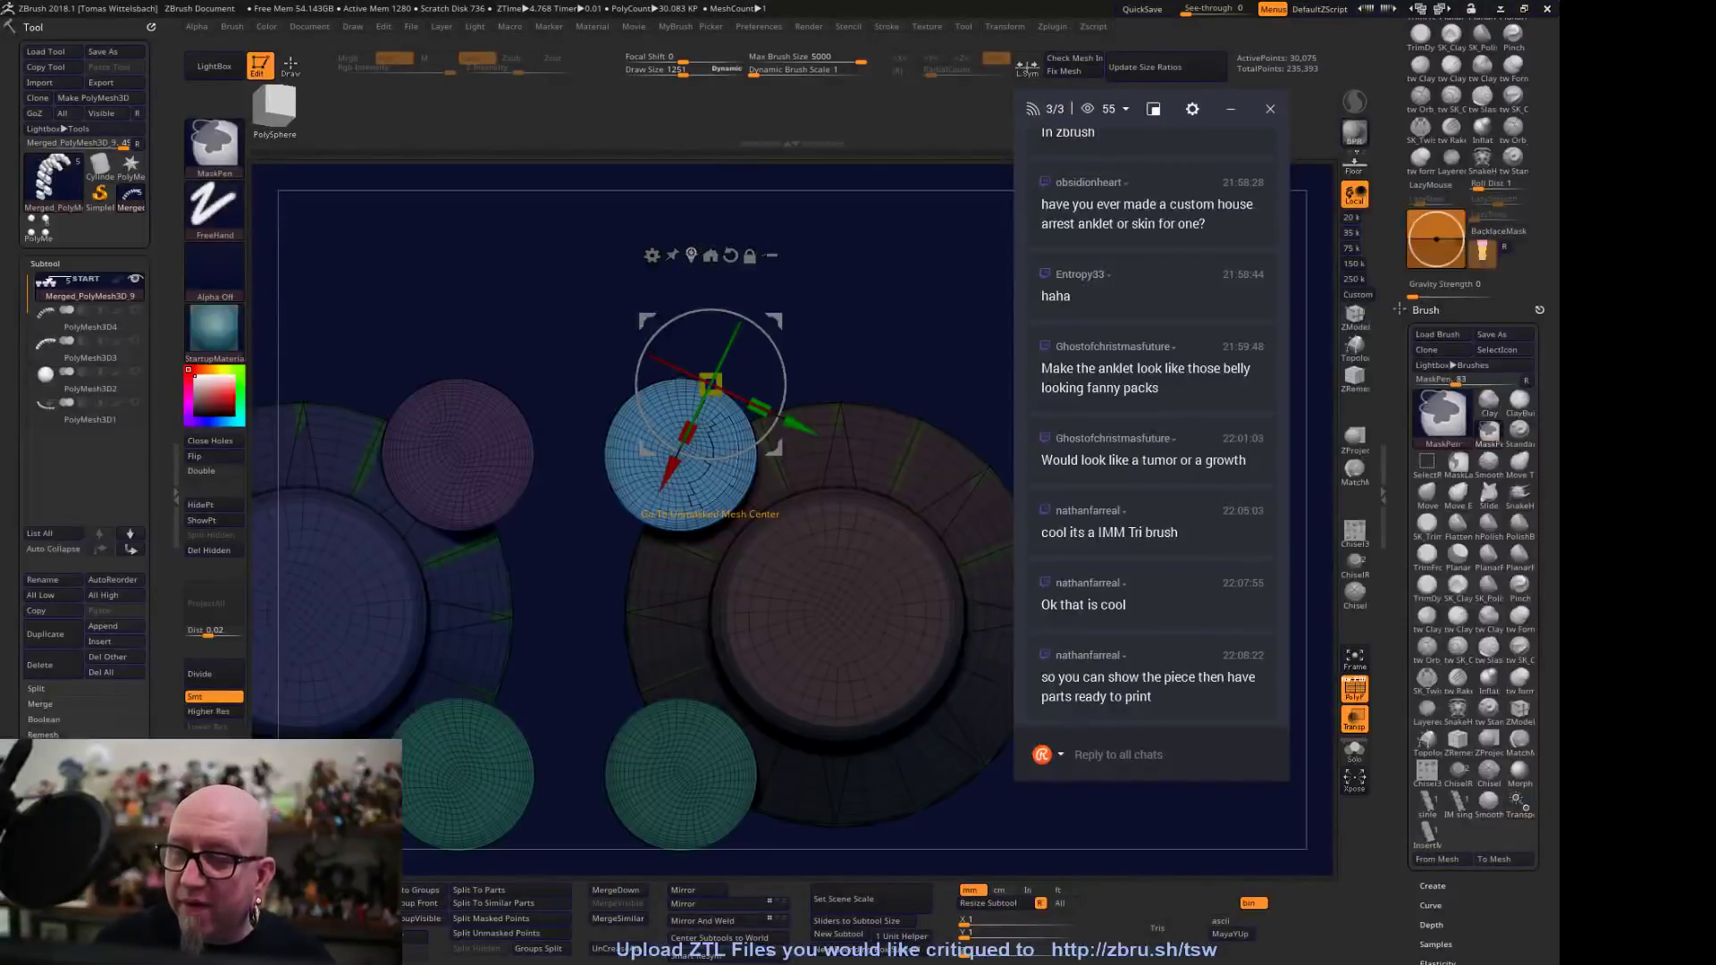
pyautogui.click(690, 255)
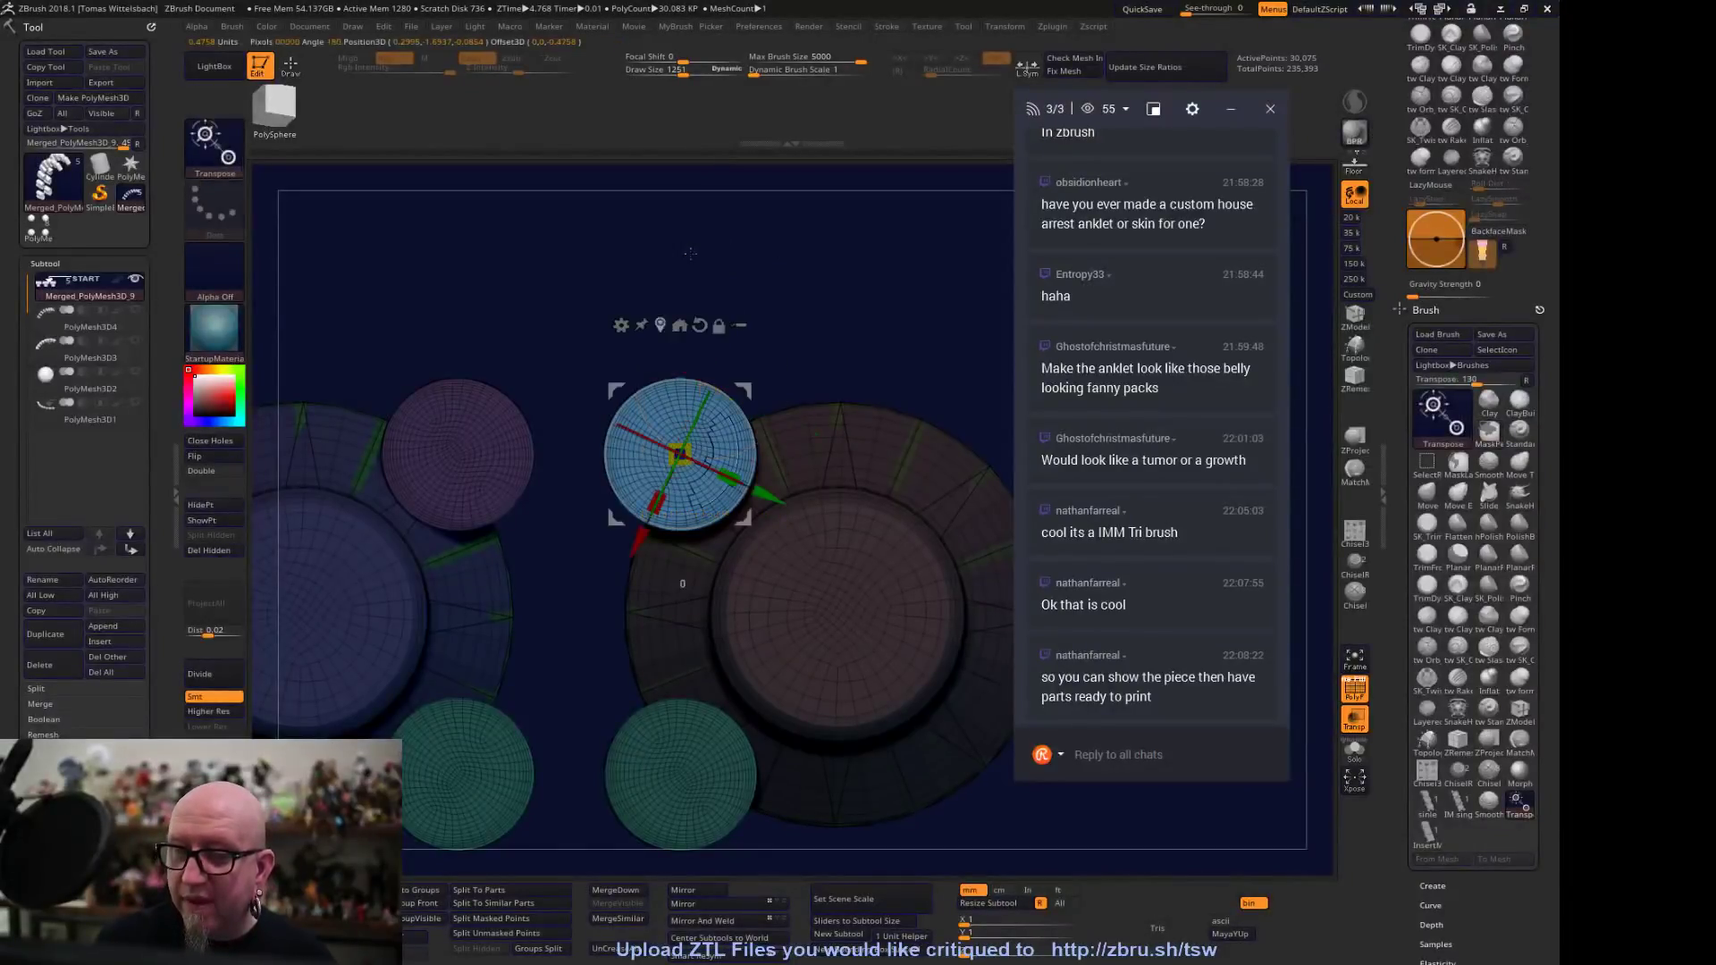
pyautogui.click(700, 325)
pyautogui.keyDown('alt'); pyautogui.moveTo(572, 572); pyautogui.dragTo(619, 357); pyautogui.keyUp('alt')
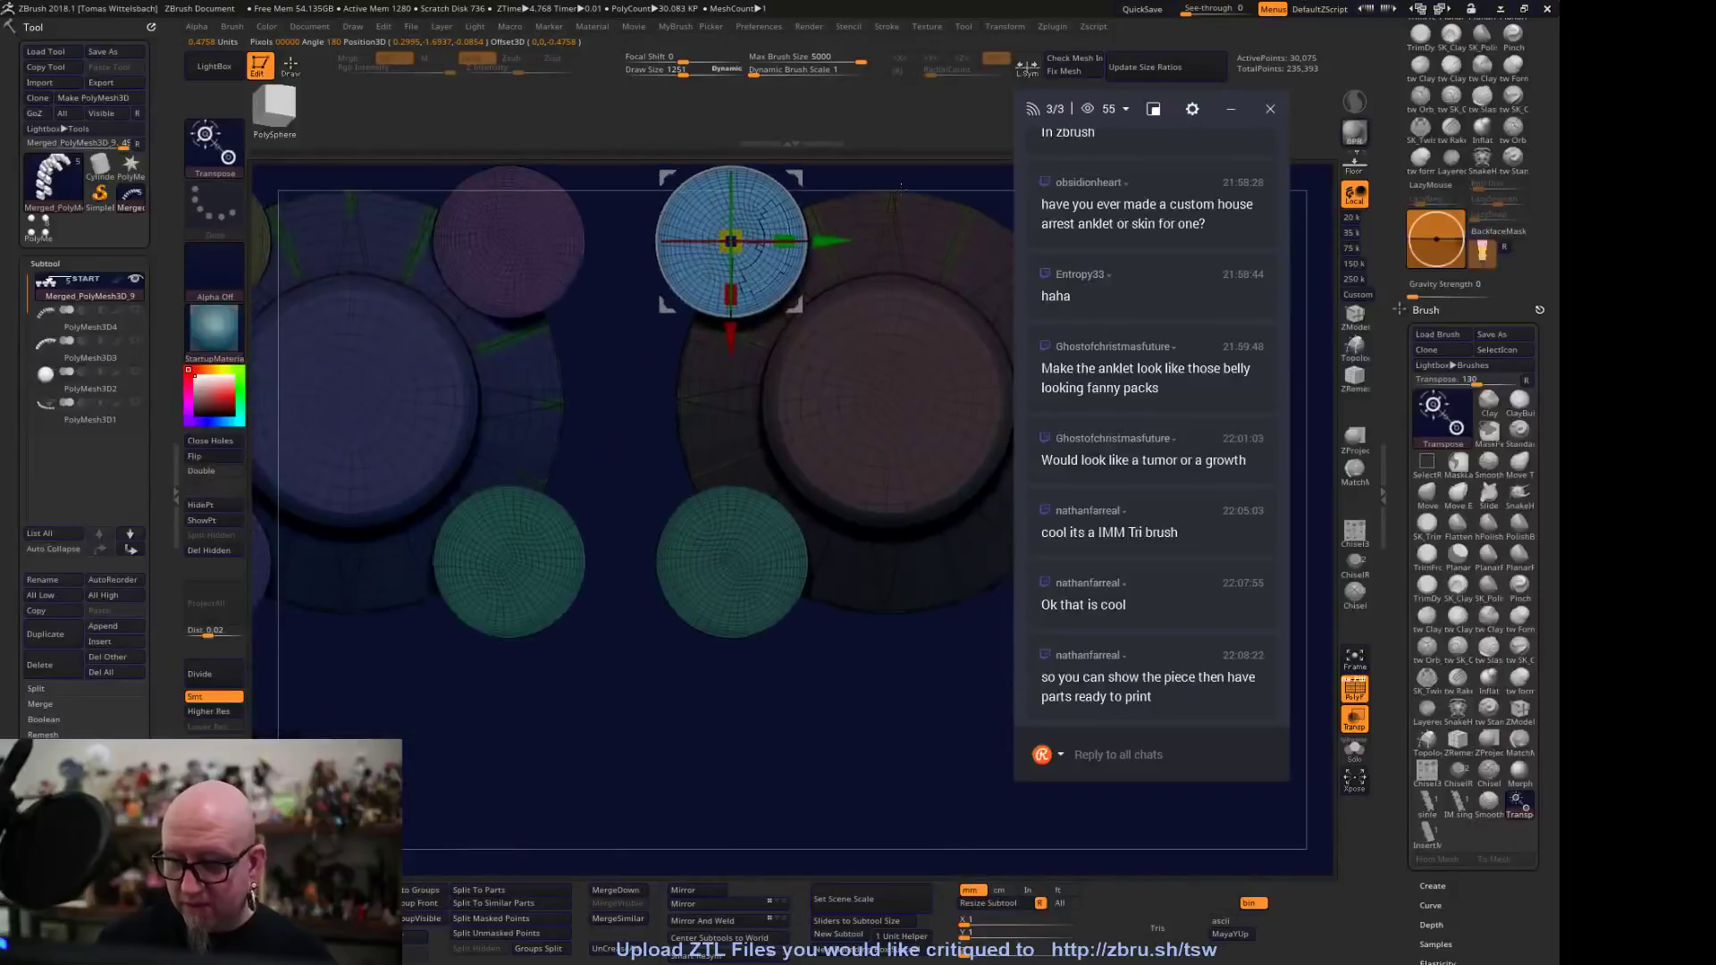
# Copy the tabbed peg into the third setting's other post and all four posts of the middle setting
pyautogui.keyDown('ctrl'); pyautogui.moveTo(726, 338); pyautogui.dragTo(727, 657); pyautogui.keyUp('ctrl')
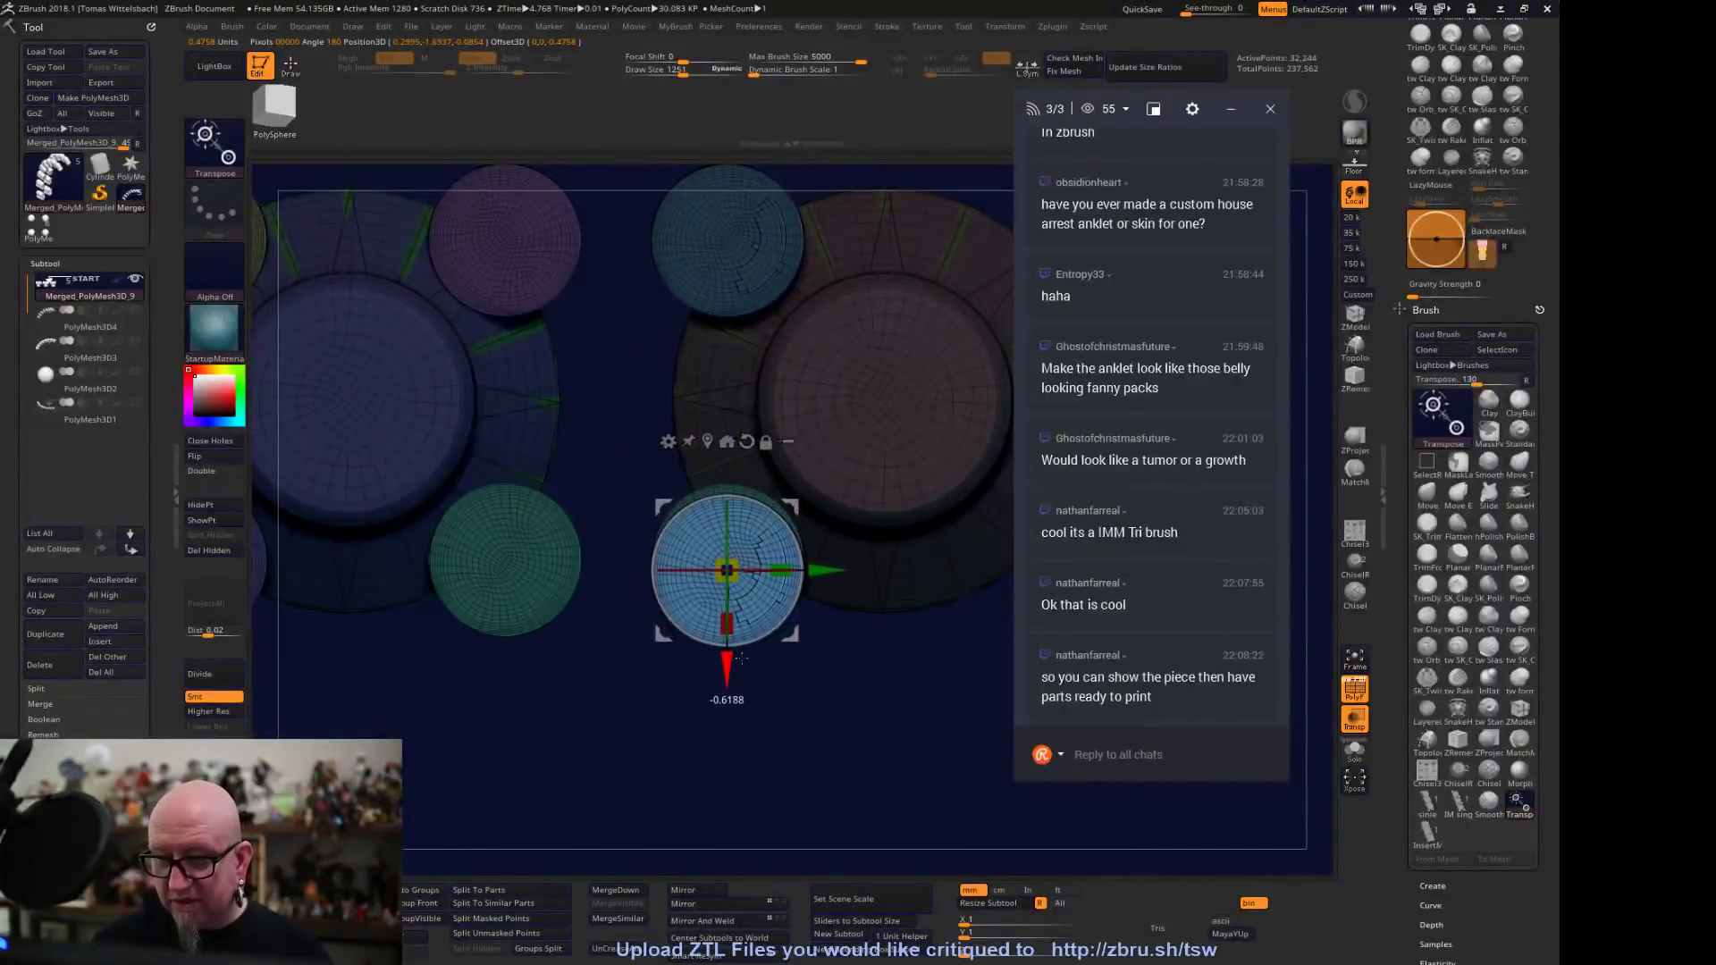
pyautogui.keyDown('ctrl'); pyautogui.moveTo(828, 572); pyautogui.dragTo(604, 572); pyautogui.keyUp('ctrl')
pyautogui.keyDown('ctrl'); pyautogui.moveTo(513, 666); pyautogui.dragTo(515, 350); pyautogui.keyUp('ctrl')
pyautogui.keyDown('alt'); pyautogui.moveTo(612, 370); pyautogui.dragTo(950, 505); pyautogui.keyUp('alt')
pyautogui.keyDown('ctrl'); pyautogui.moveTo(945, 385); pyautogui.dragTo(630, 384); pyautogui.keyUp('ctrl')
pyautogui.keyDown('ctrl'); pyautogui.moveTo(532, 475); pyautogui.dragTo(536, 794); pyautogui.keyUp('ctrl')
pyautogui.keyDown('alt'); pyautogui.moveTo(631, 836); pyautogui.dragTo(955, 709); pyautogui.keyUp('alt')
# Copy the tabbed peg into all four posts of the first setting
pyautogui.keyDown('ctrl'); pyautogui.moveTo(940, 563); pyautogui.dragTo(745, 563); pyautogui.keyUp('ctrl')
pyautogui.keyDown('ctrl'); pyautogui.moveTo(647, 665); pyautogui.dragTo(673, 351); pyautogui.keyUp('ctrl')
pyautogui.moveTo(744, 238); pyautogui.dragTo(738, 237)
pyautogui.moveTo(642, 347); pyautogui.dragTo(642, 349)
pyautogui.keyDown('alt'); pyautogui.moveTo(741, 375); pyautogui.dragTo(955, 463); pyautogui.keyUp('alt')
pyautogui.keyDown('ctrl'); pyautogui.moveTo(956, 331); pyautogui.dragTo(641, 331); pyautogui.keyUp('ctrl')
pyautogui.keyDown('ctrl'); pyautogui.moveTo(529, 447); pyautogui.dragTo(573, 753); pyautogui.keyUp('ctrl')
pyautogui.keyDown('alt'); pyautogui.moveTo(767, 808); pyautogui.dragTo(809, 648); pyautogui.keyUp('alt')
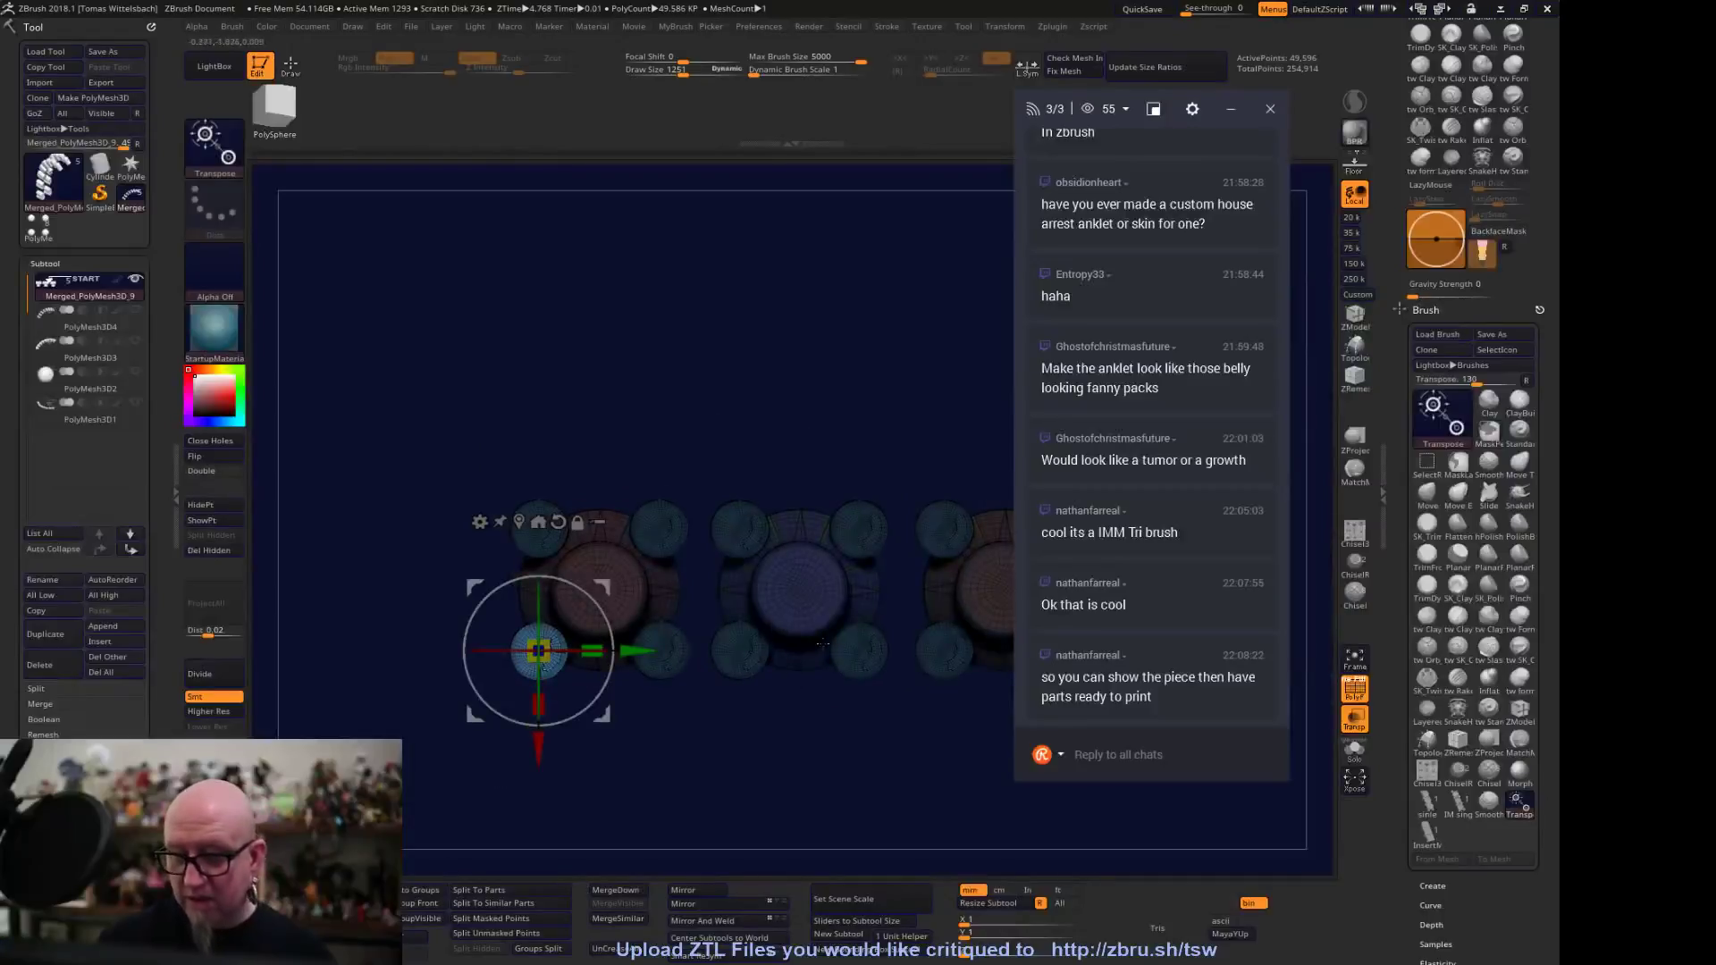
# Assign each of the three settings, together with its posts and pegs, its own polygroup
pyautogui.keyDown('alt'); pyautogui.moveTo(919, 386); pyautogui.dragTo(833, 665); pyautogui.keyUp('alt')
pyautogui.keyDown('ctrl'); pyautogui.moveTo(370, 269); pyautogui.dragTo(710, 738); pyautogui.keyUp('ctrl')
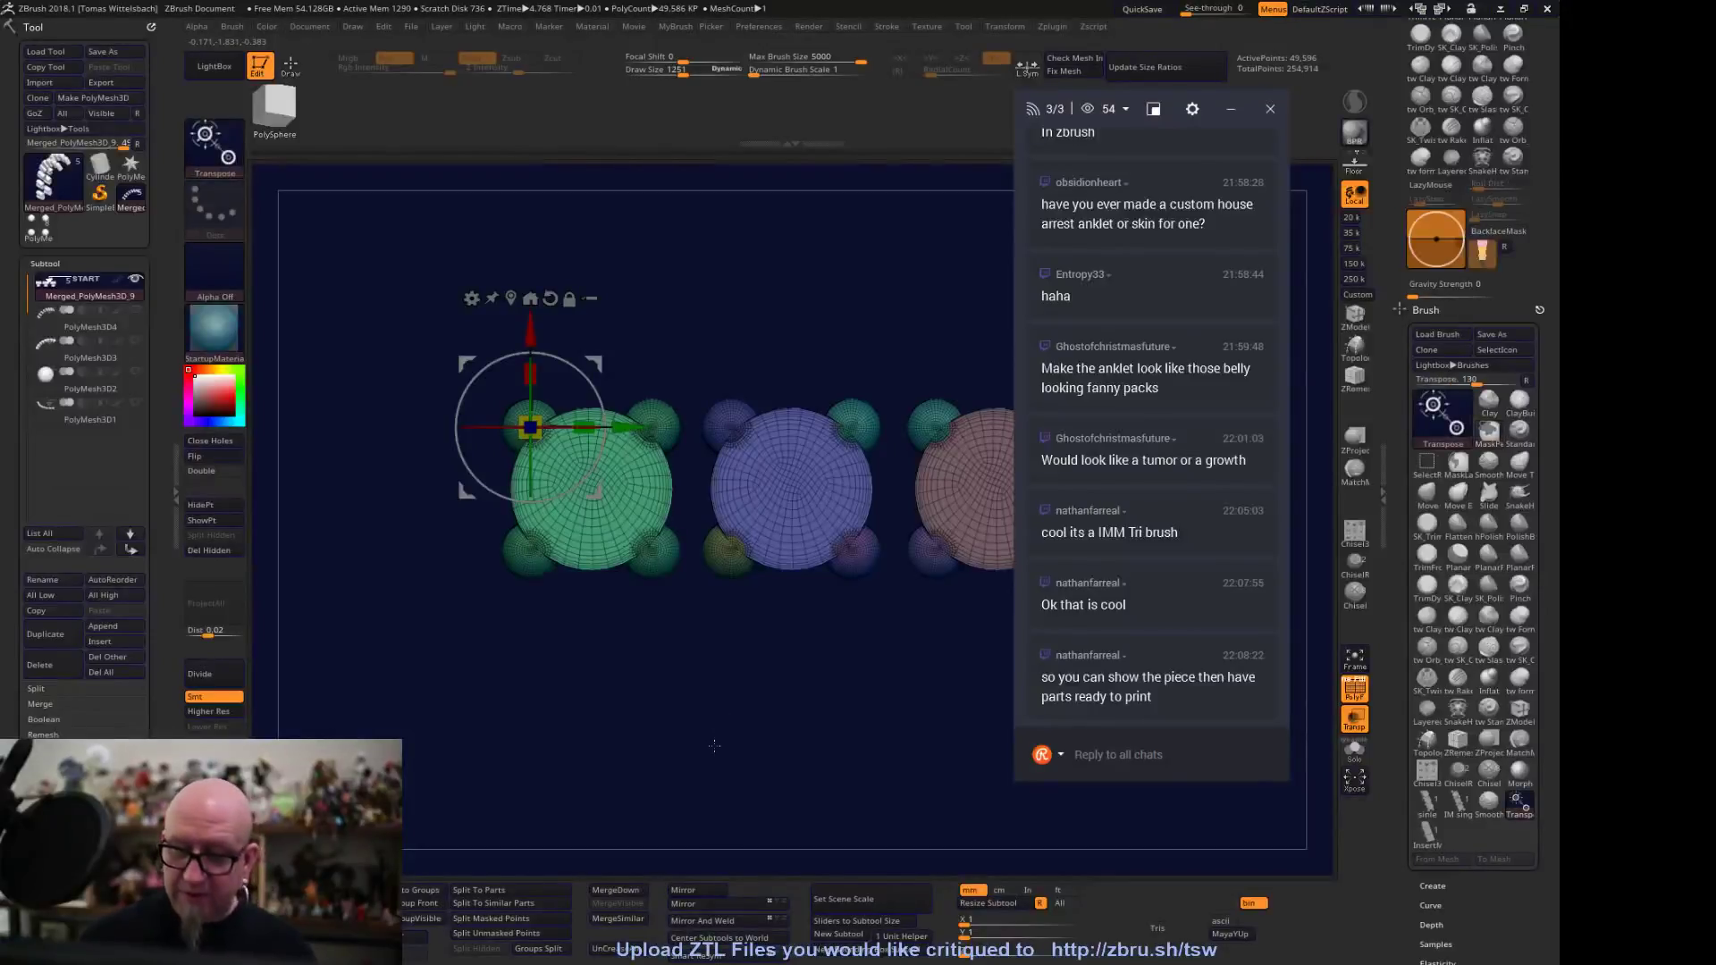
pyautogui.moveTo(693, 280)
pyautogui.keyDown('ctrl'); pyautogui.mouseDown()
pyautogui.moveTo(843, 681)
pyautogui.moveTo(892, 675)
pyautogui.moveTo(557, 710)
pyautogui.mouseUp(); pyautogui.keyUp('ctrl')
pyautogui.hotkey('ctrl', 'w')
pyautogui.keyDown('ctrl'); pyautogui.moveTo(564, 309); pyautogui.dragTo(802, 656); pyautogui.keyUp('ctrl')
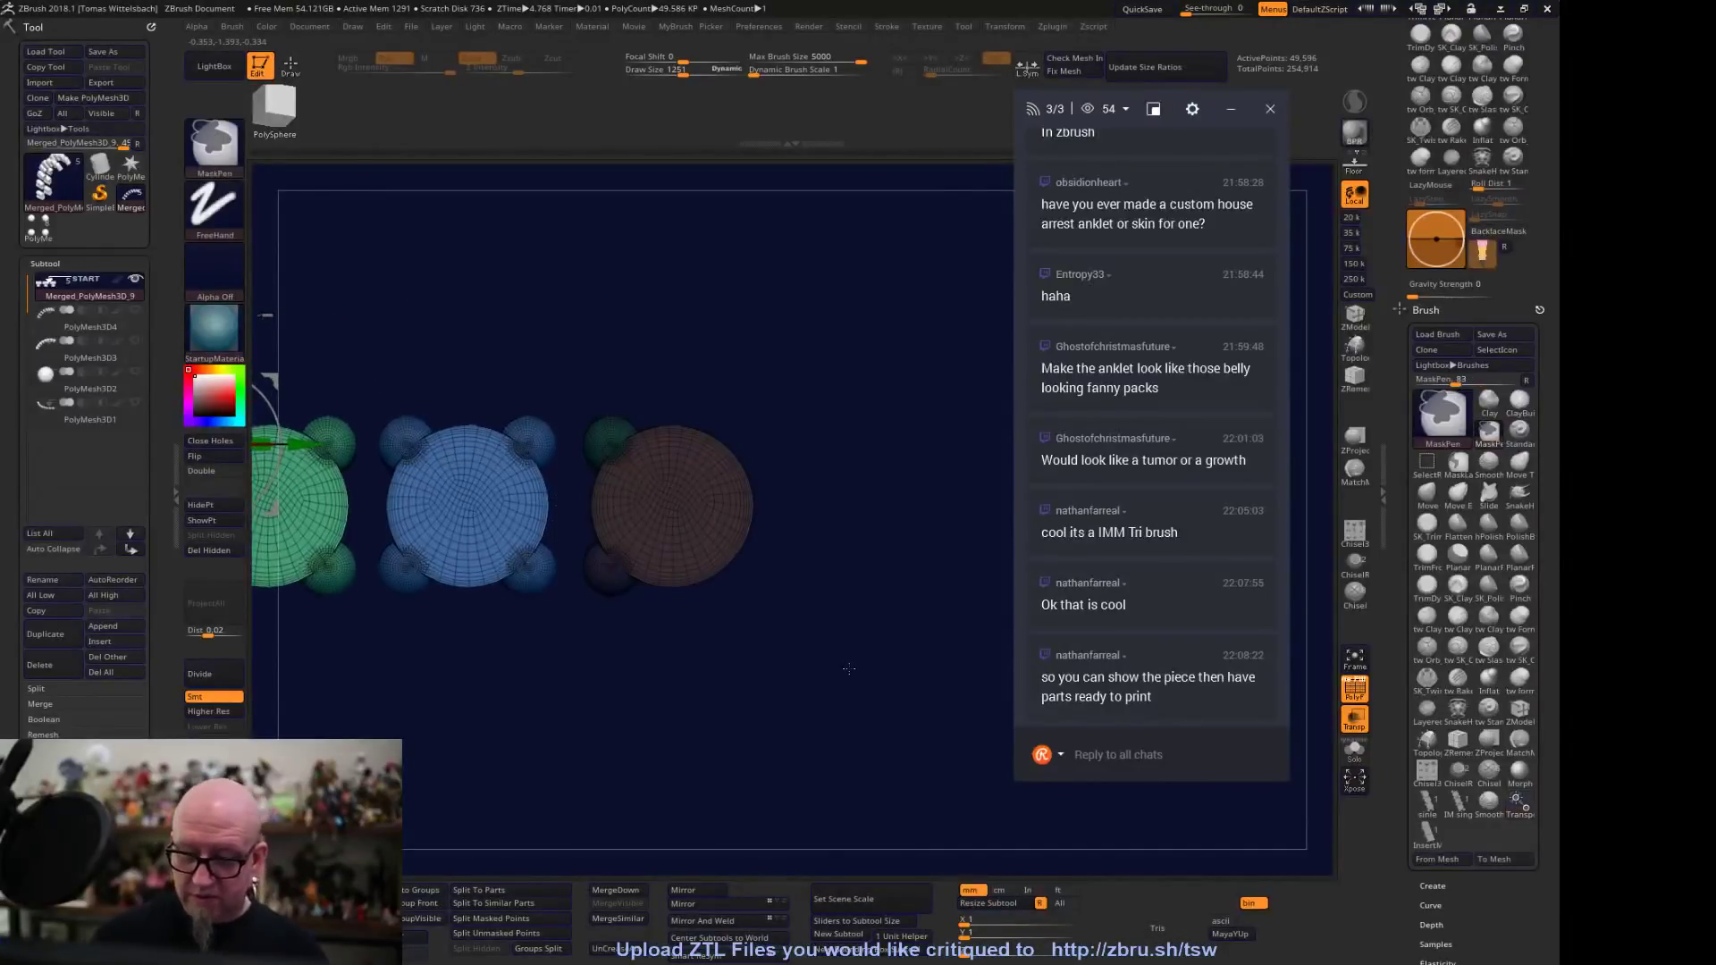
pyautogui.hotkey('ctrl', 'w')
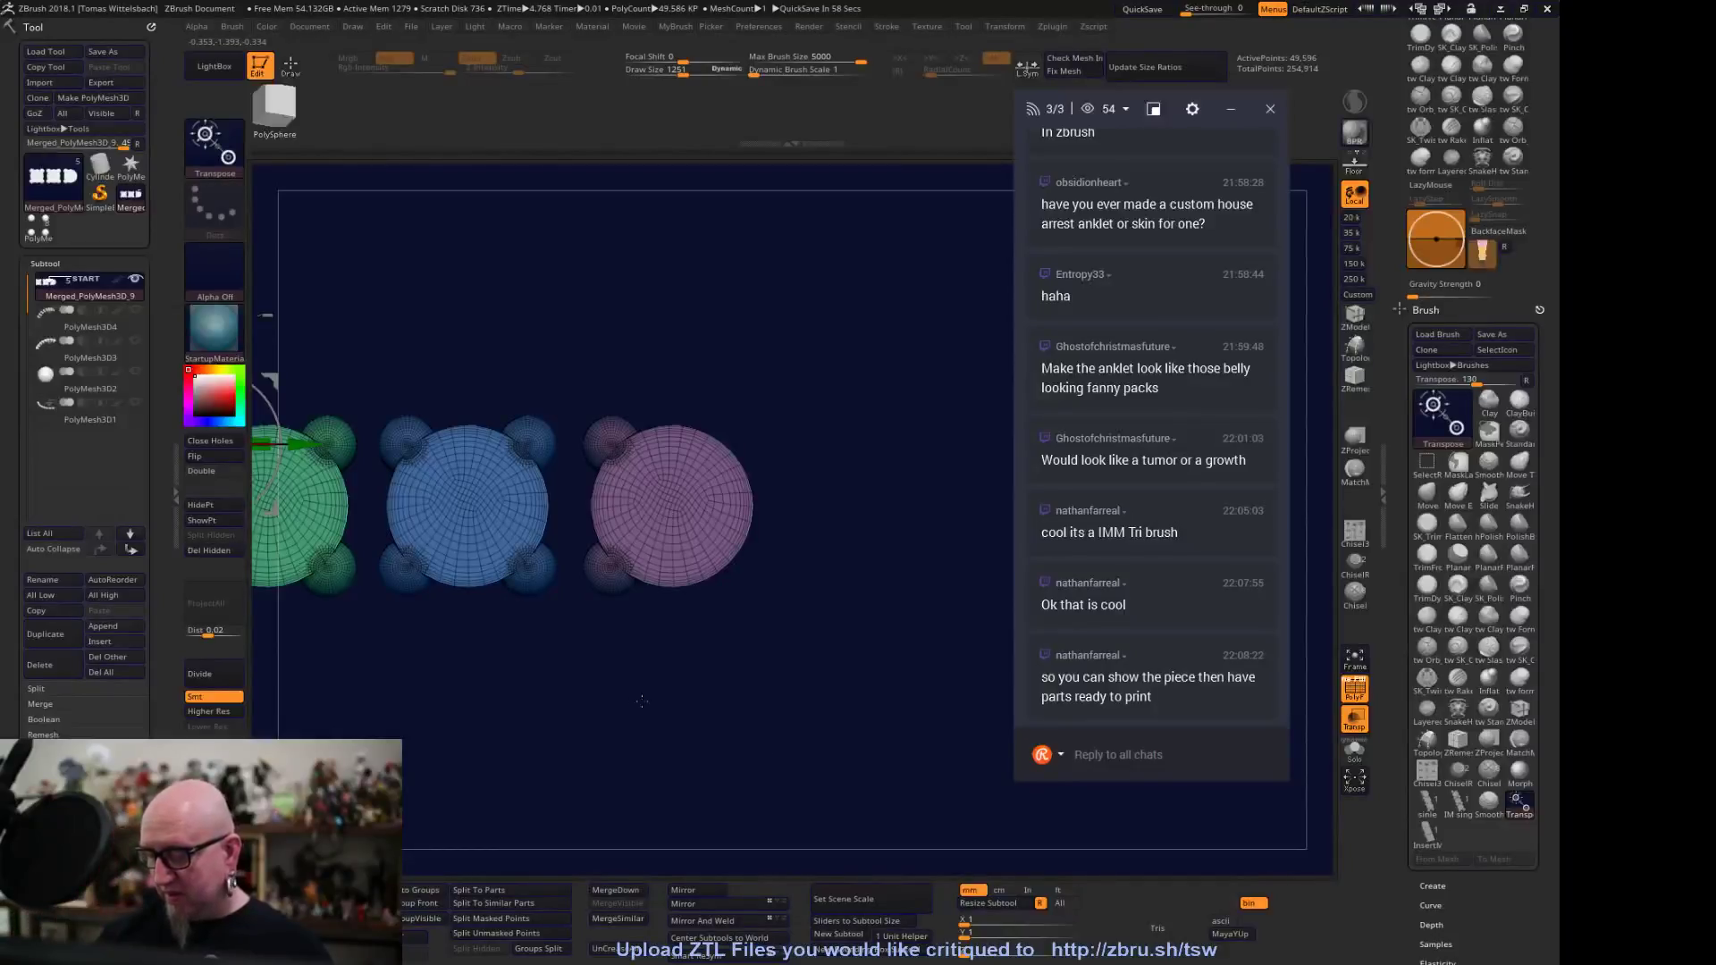
pyautogui.press('f')
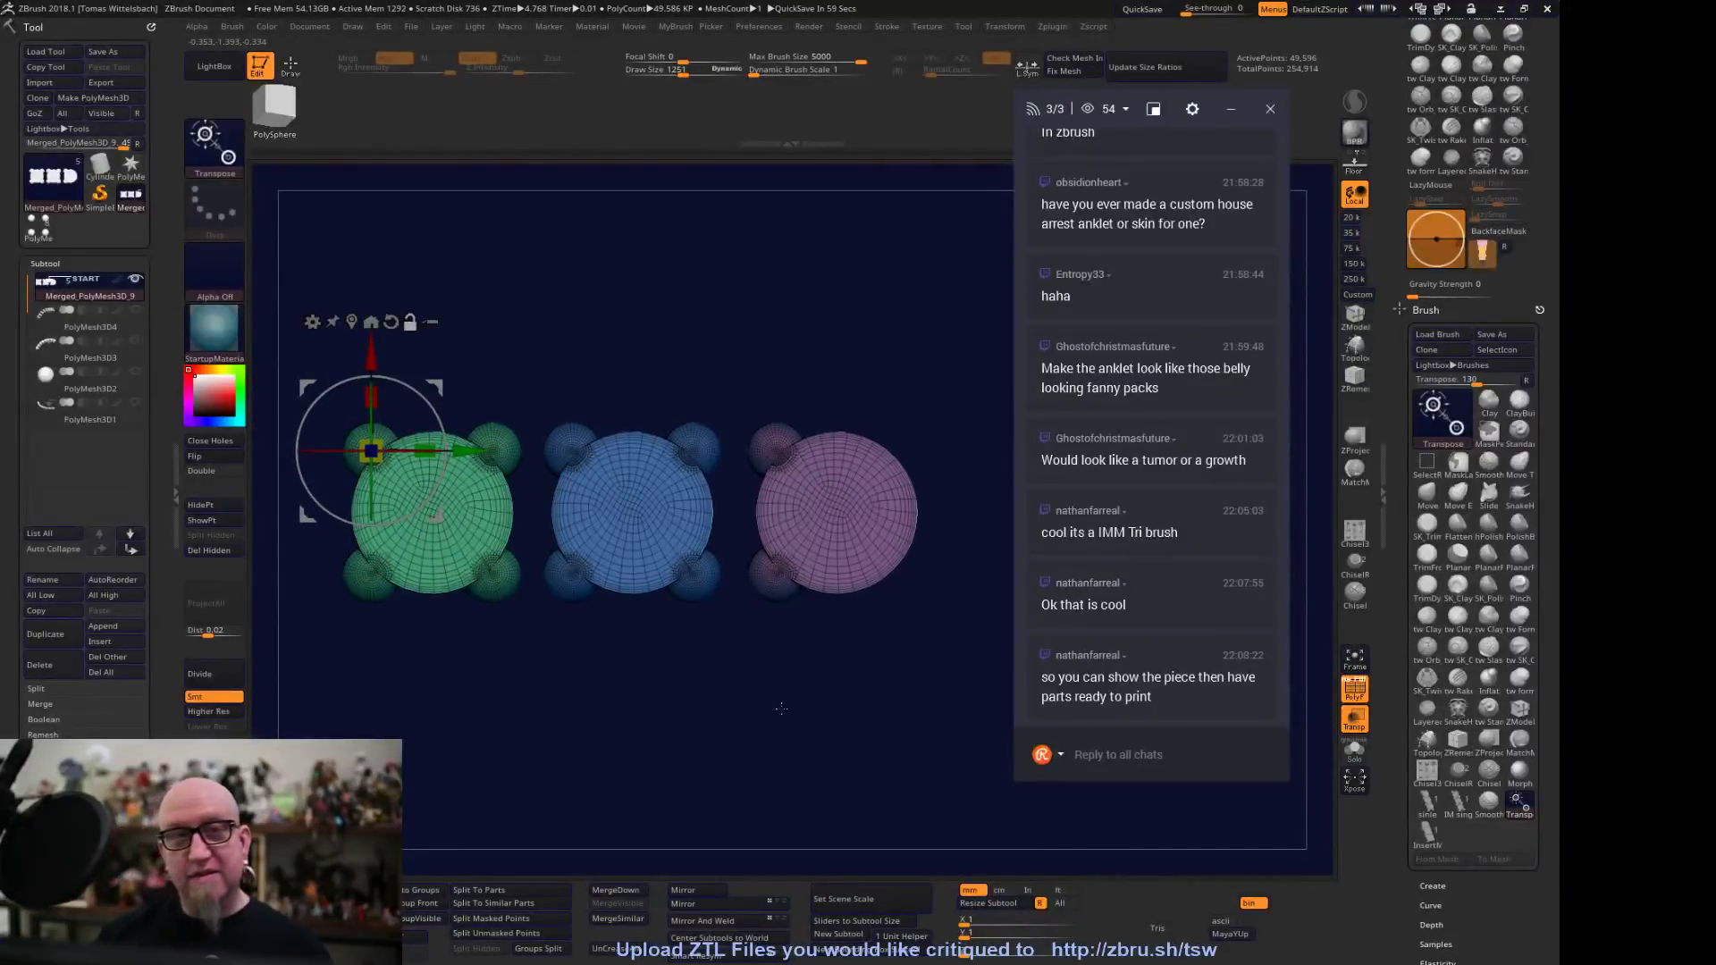
# Mask all but the middle setting and slide it close against the first setting
pyautogui.moveTo(781, 708)
pyautogui.keyDown('alt'); pyautogui.mouseDown()
pyautogui.moveTo(798, 687)
pyautogui.moveTo(775, 687)
pyautogui.mouseUp(); pyautogui.keyUp('alt')
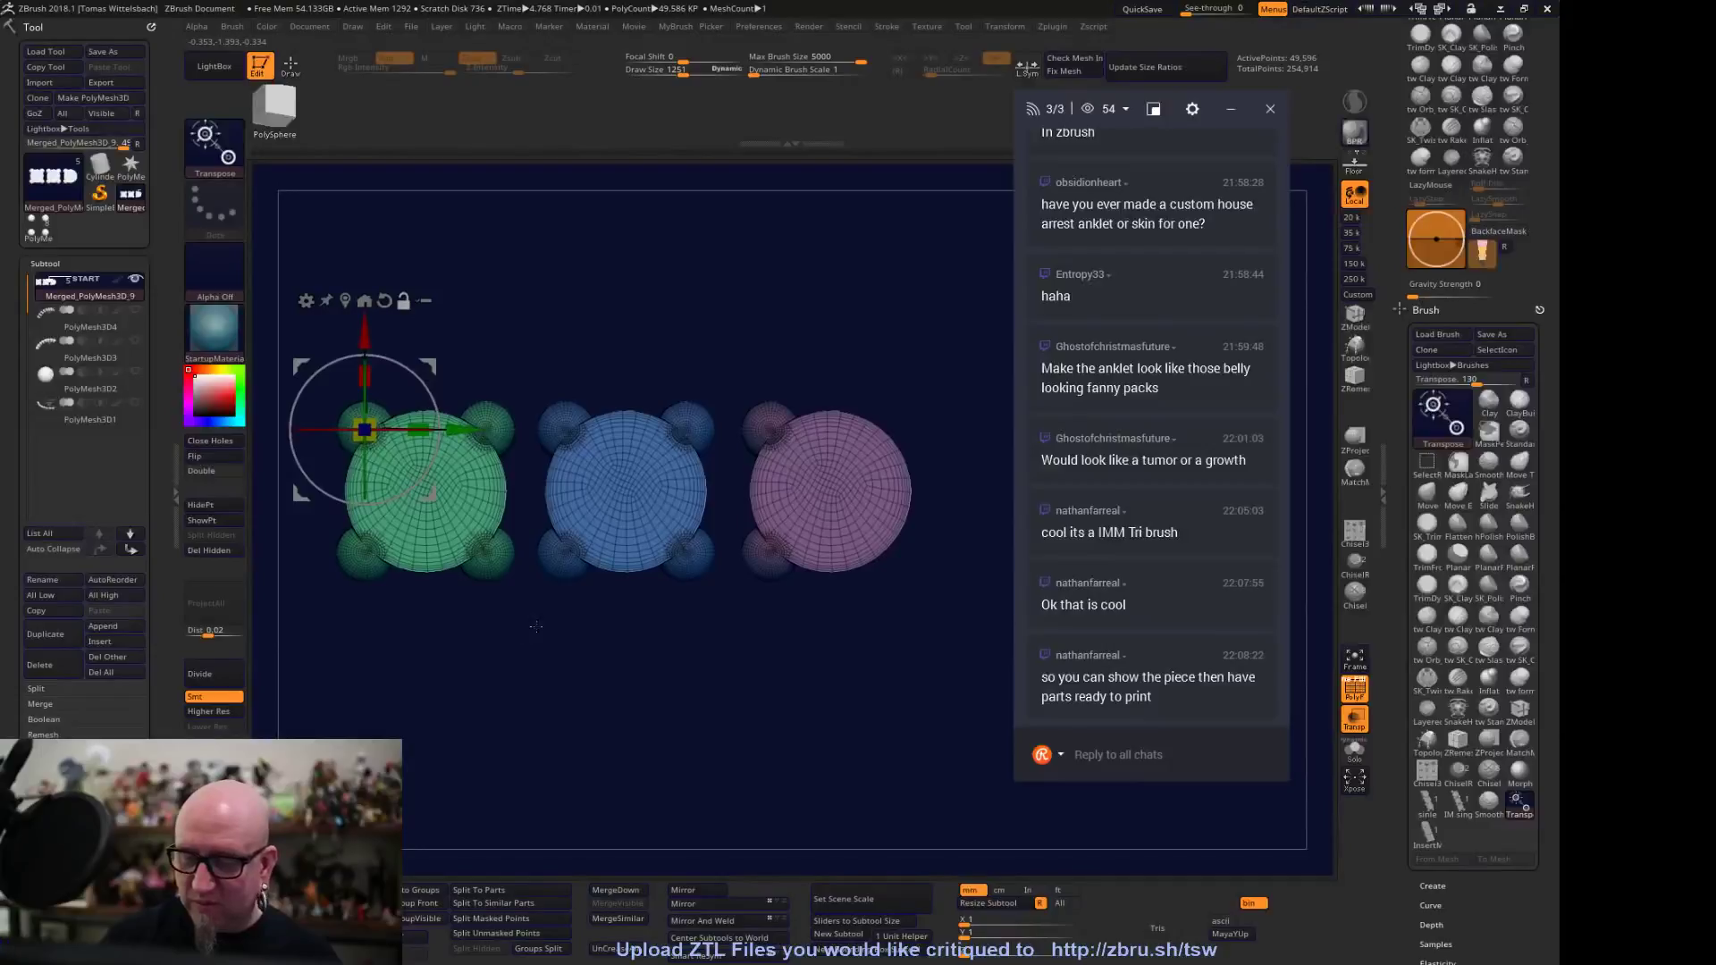
pyautogui.moveTo(521, 326)
pyautogui.keyDown('ctrl'); pyautogui.mouseDown()
pyautogui.moveTo(728, 678)
pyautogui.moveTo(768, 699)
pyautogui.moveTo(757, 677)
pyautogui.mouseUp(); pyautogui.keyUp('ctrl')
pyautogui.keyDown('ctrl'); pyautogui.click(582, 660); pyautogui.keyUp('ctrl')
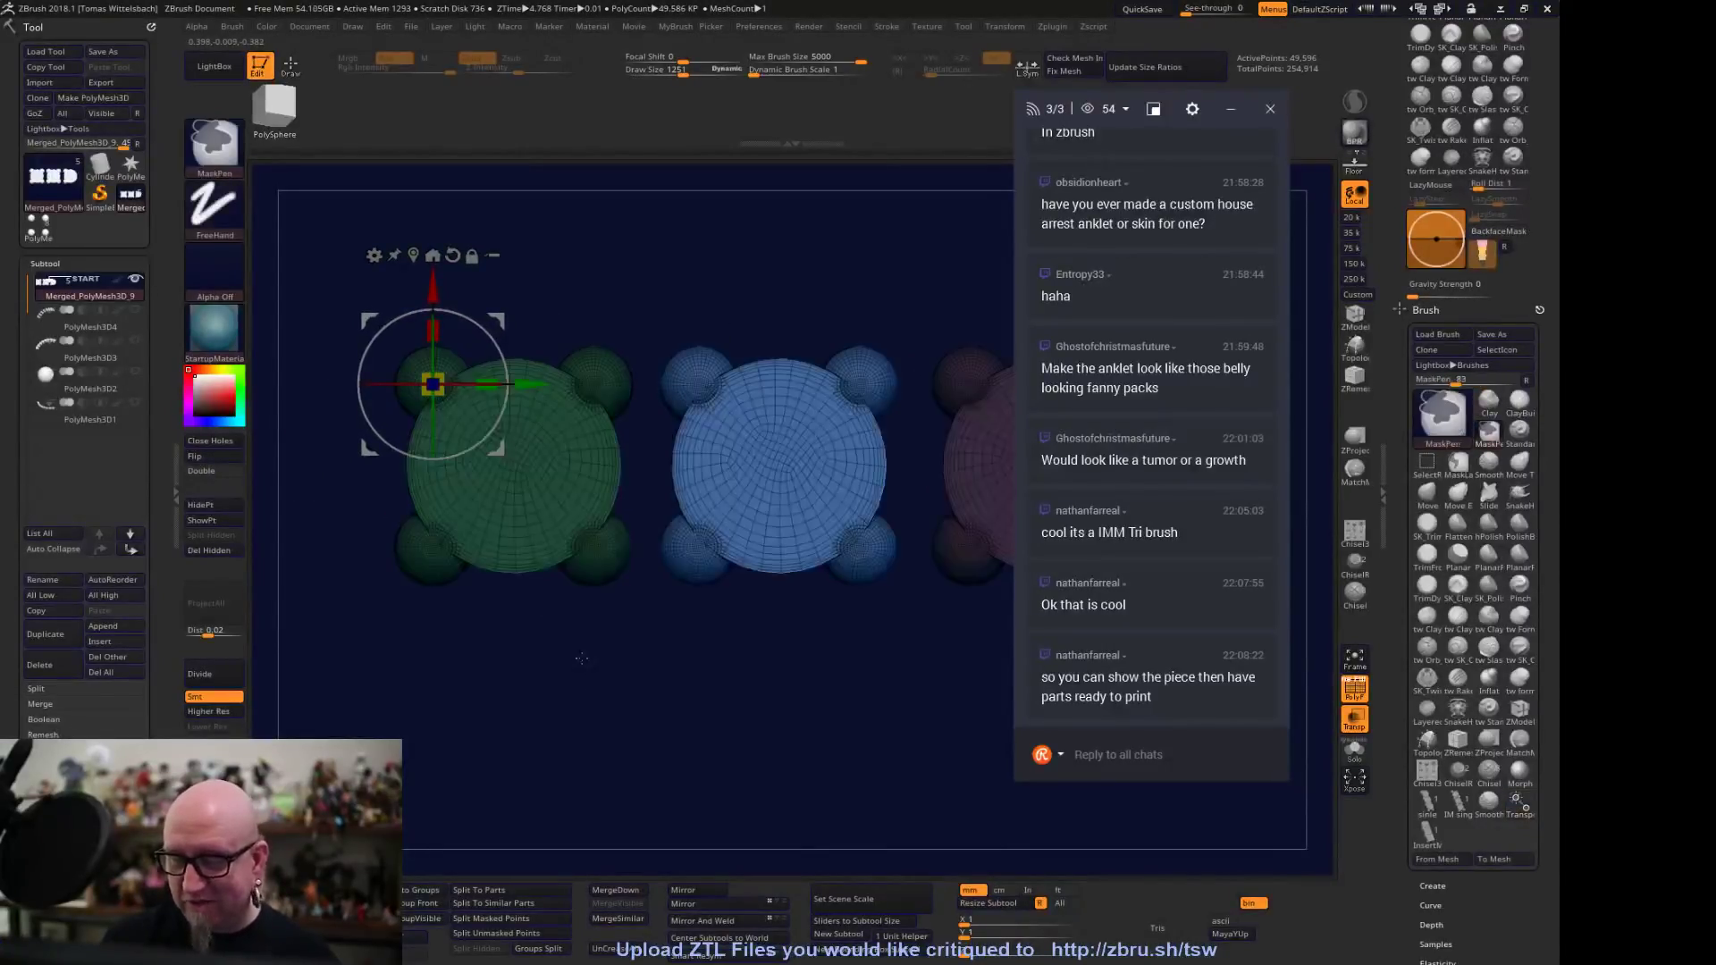
pyautogui.moveTo(533, 385); pyautogui.dragTo(492, 533)
pyautogui.keyDown('alt'); pyautogui.moveTo(588, 684); pyautogui.dragTo(563, 621); pyautogui.keyUp('alt')
pyautogui.keyDown('ctrl'); pyautogui.click(647, 605); pyautogui.keyUp('ctrl')
# Mask all but the third setting and slide it close against the middle setting
pyautogui.keyDown('ctrl'); pyautogui.moveTo(985, 294); pyautogui.dragTo(730, 581); pyautogui.keyUp('ctrl')
pyautogui.keyDown('alt'); pyautogui.moveTo(544, 688); pyautogui.dragTo(583, 722); pyautogui.keyUp('alt')
pyautogui.keyDown('ctrl'); pyautogui.moveTo(322, 727); pyautogui.dragTo(616, 232); pyautogui.keyUp('ctrl')
pyautogui.moveTo(761, 250)
pyautogui.keyDown('ctrl'); pyautogui.mouseDown()
pyautogui.moveTo(559, 578)
pyautogui.moveTo(531, 595)
pyautogui.mouseUp(); pyautogui.keyUp('ctrl')
pyautogui.moveTo(462, 373); pyautogui.dragTo(394, 374)
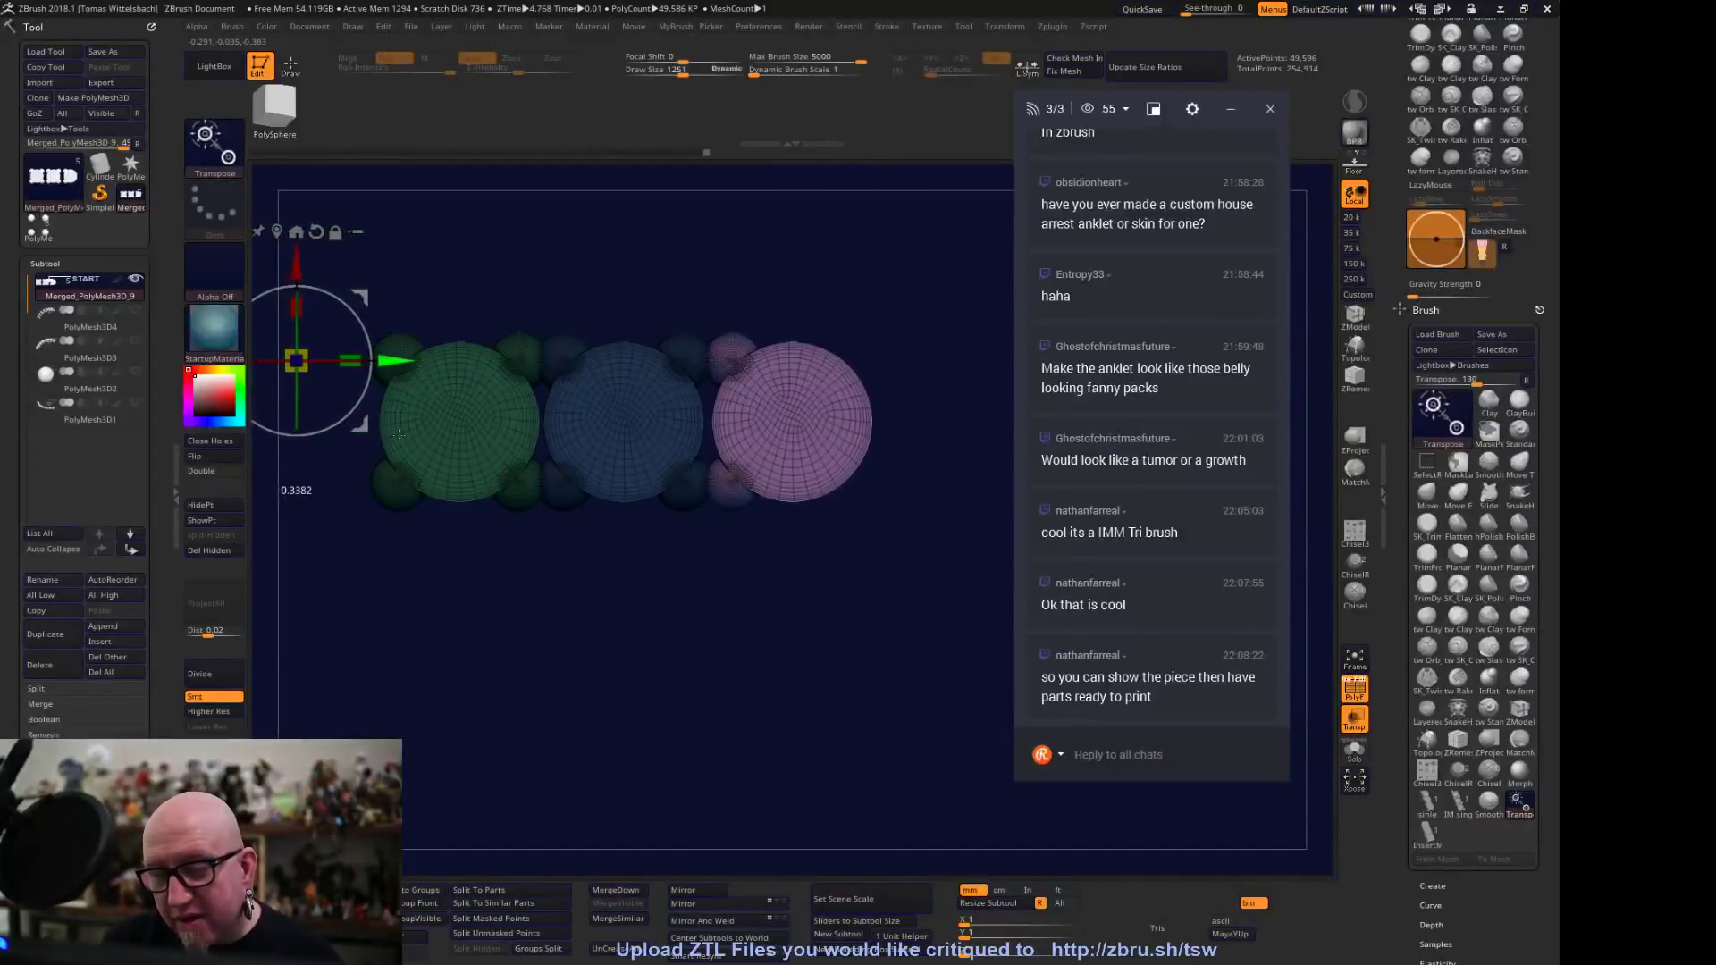
# Orient the row of settings vertically and create a new InsertMesh brush from it
pyautogui.keyDown('alt'); pyautogui.moveTo(394, 466); pyautogui.dragTo(956, 607); pyautogui.keyUp('alt')
pyautogui.keyDown('alt'); pyautogui.moveTo(938, 536); pyautogui.dragTo(897, 620); pyautogui.keyUp('alt')
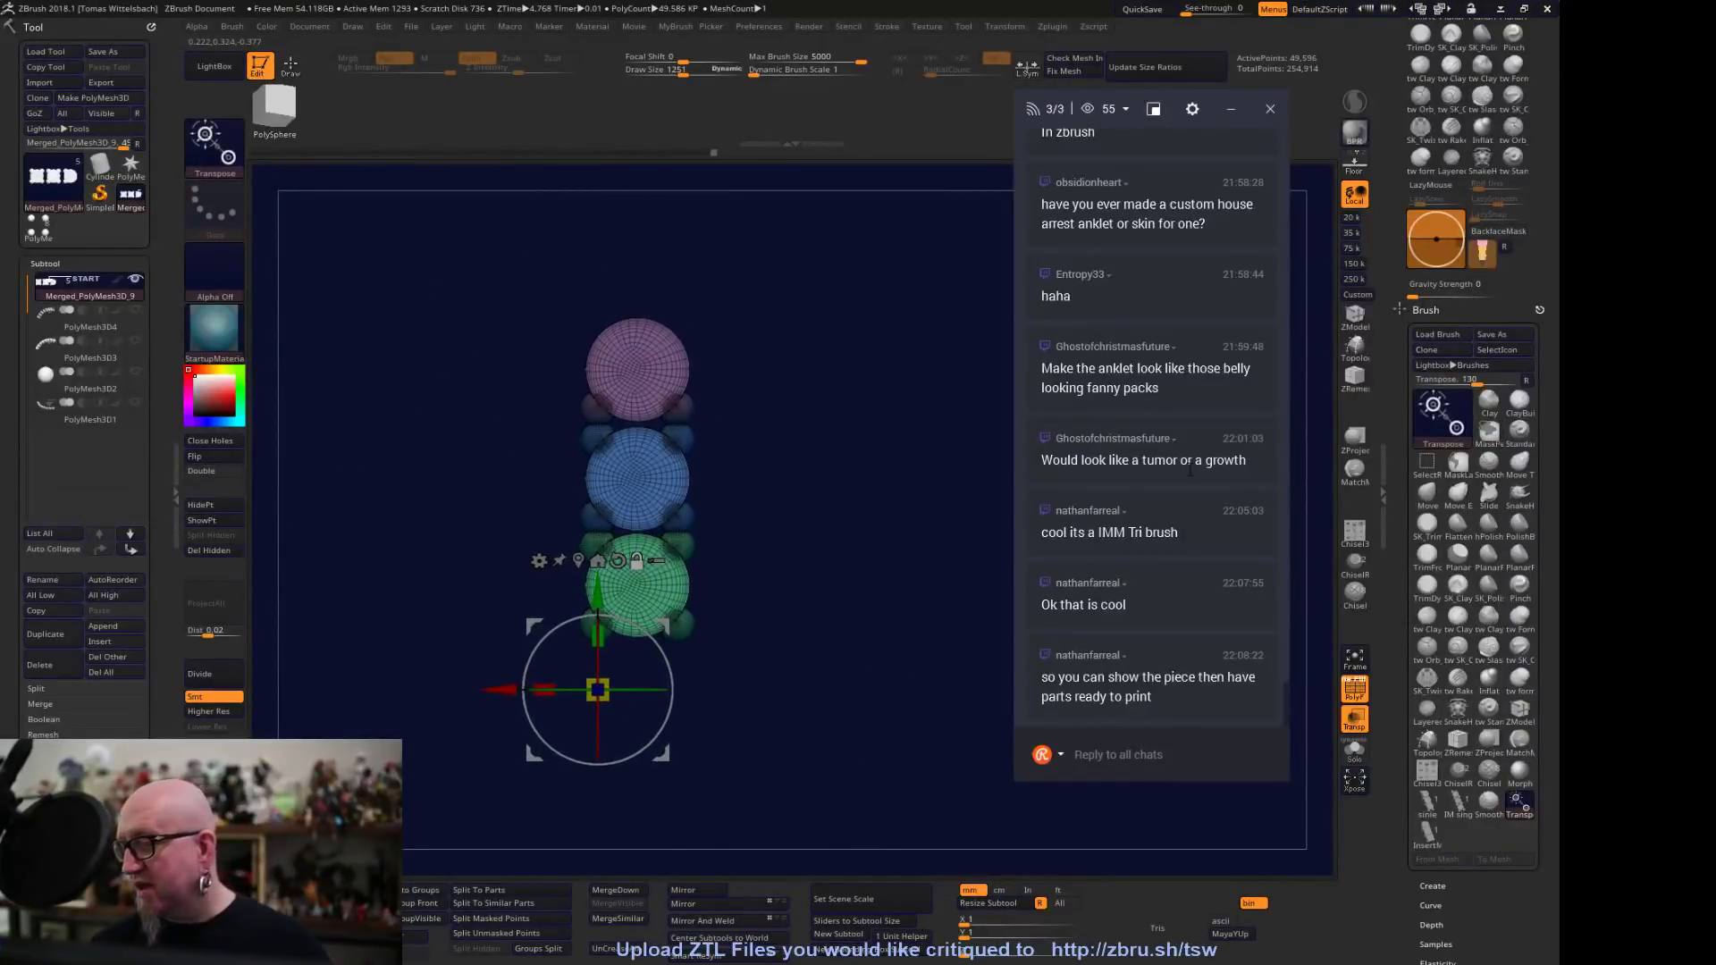
pyautogui.scroll(8, 1458, 363)
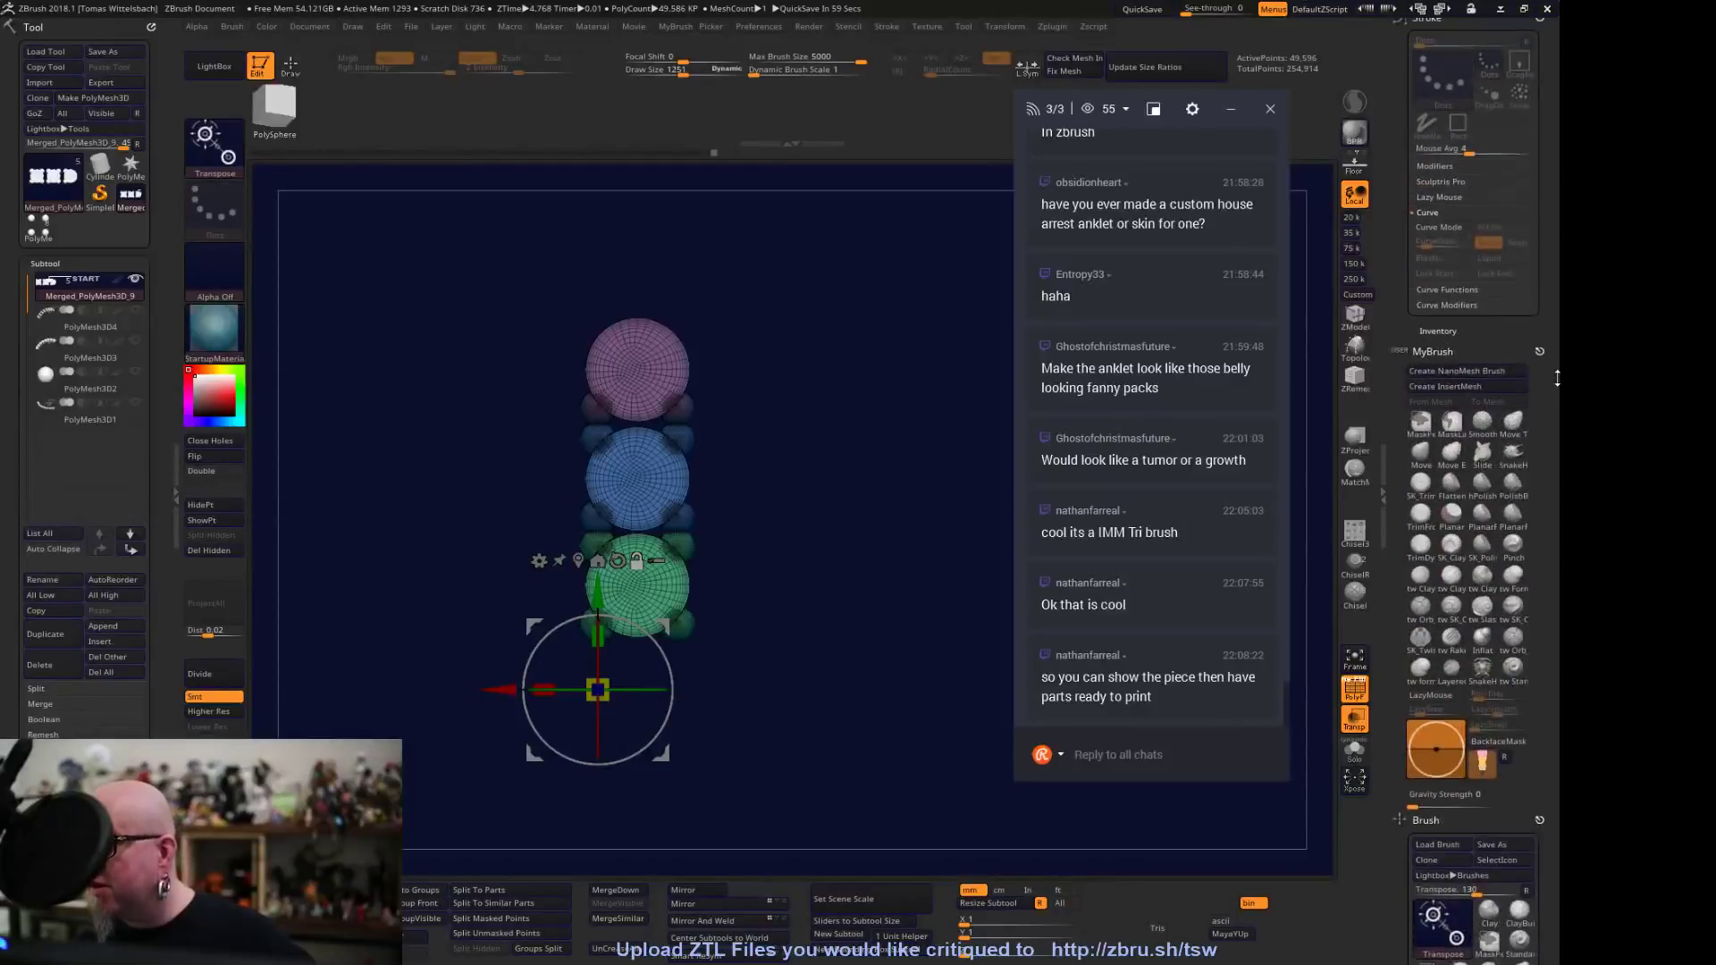
pyautogui.click(1458, 378)
pyautogui.click(717, 315)
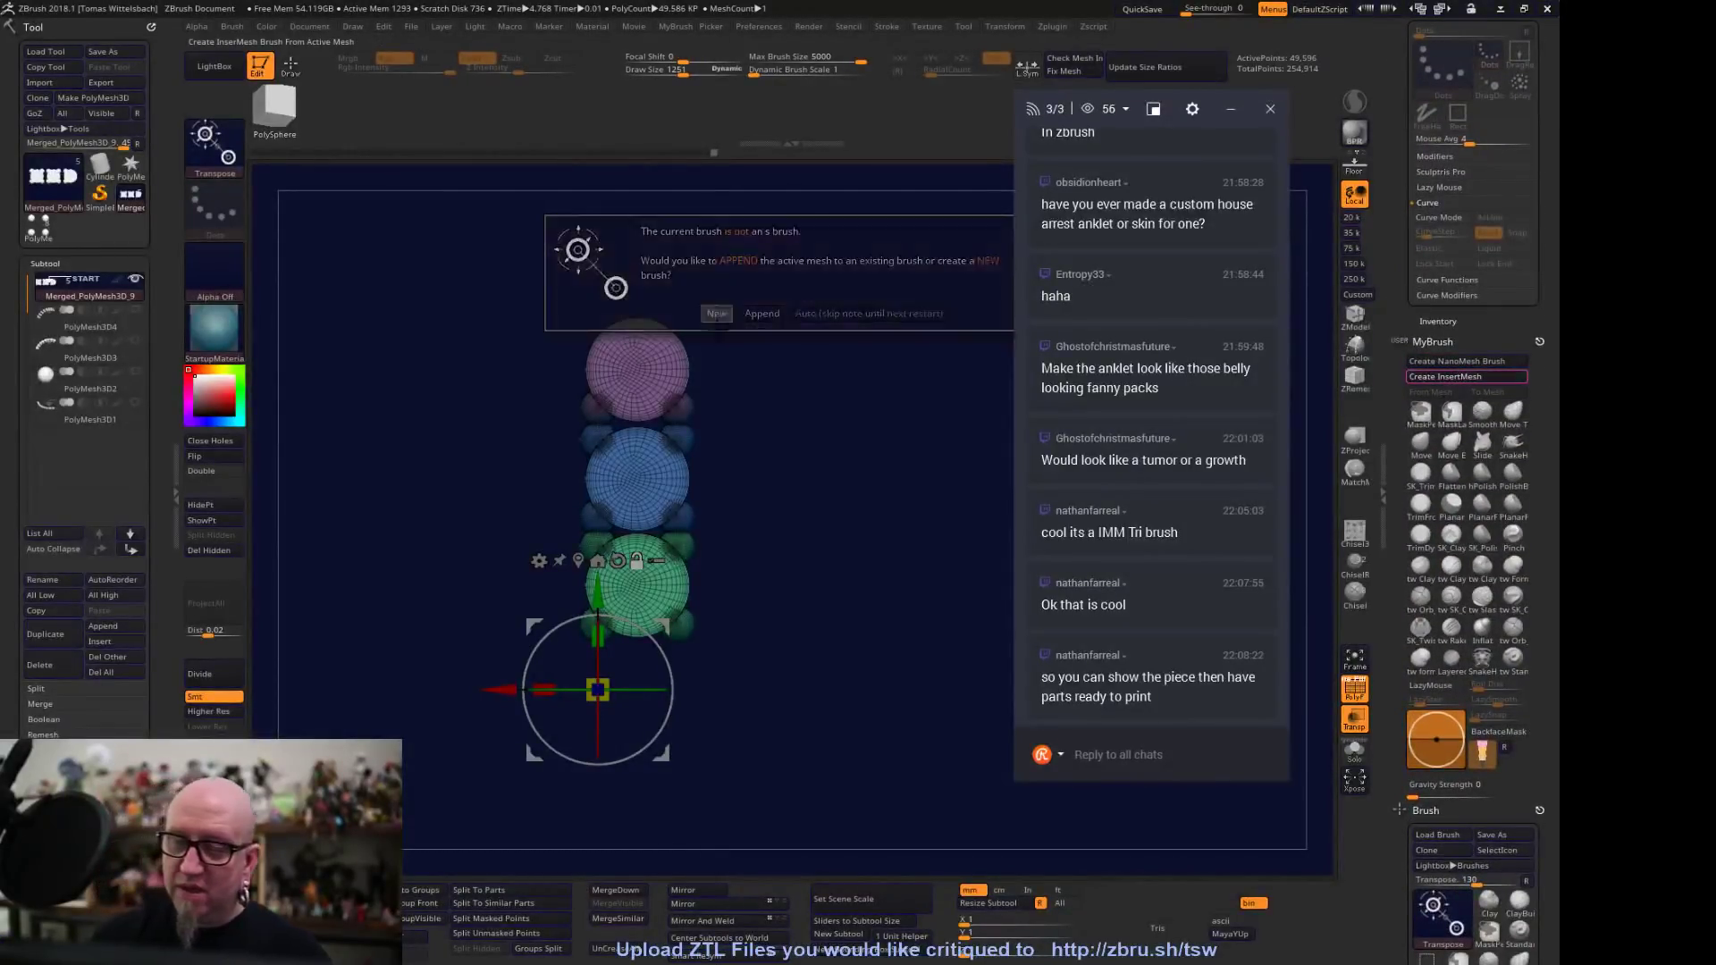
pyautogui.scroll(-10, 1494, 757)
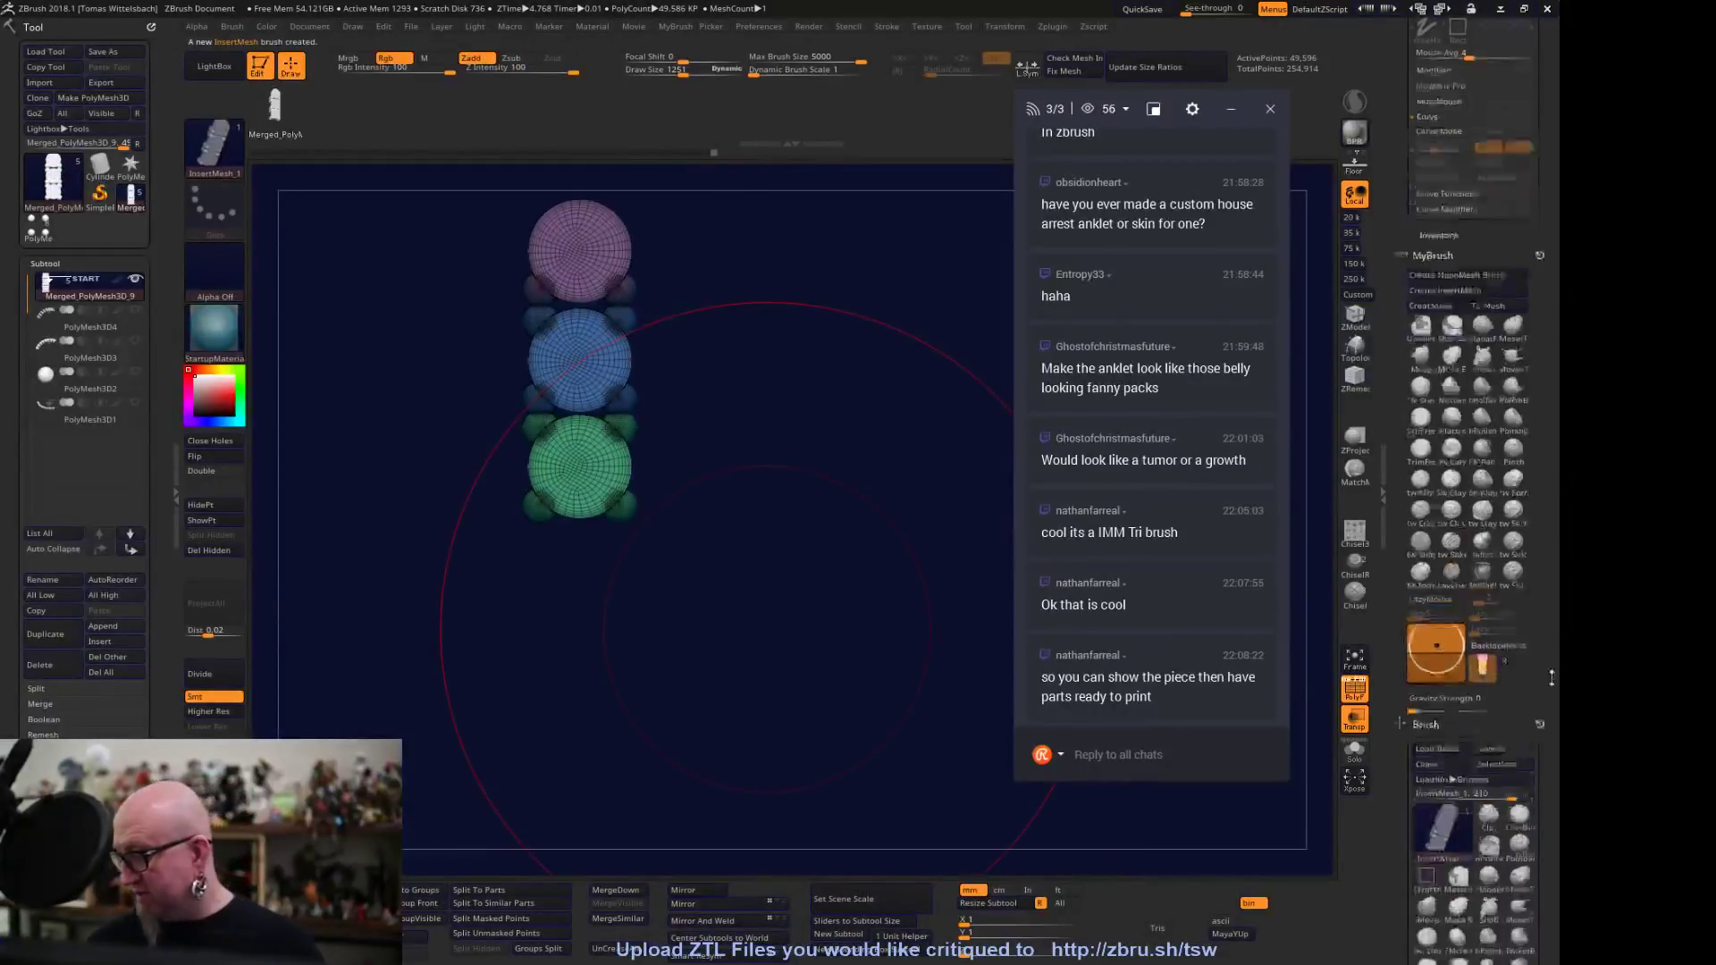
# Delete the old curve test subtools PolyMesh3D4 and PolyMesh3D3
pyautogui.click(94, 327)
pyautogui.click(57, 667)
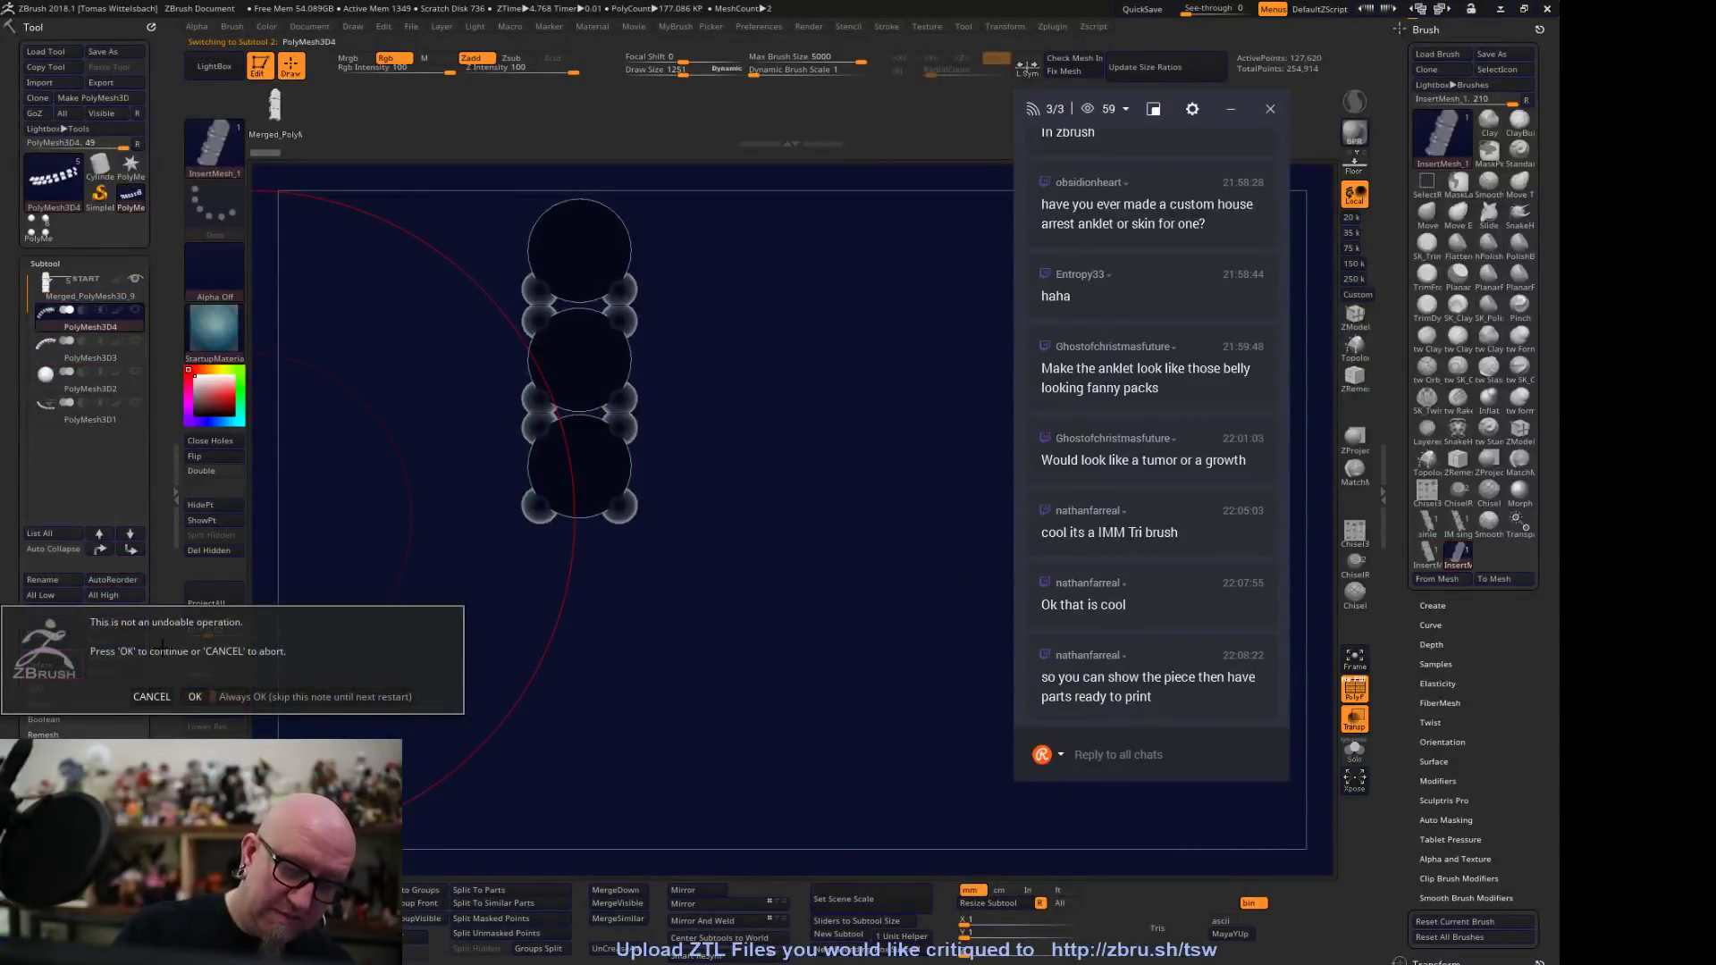
pyautogui.click(143, 694)
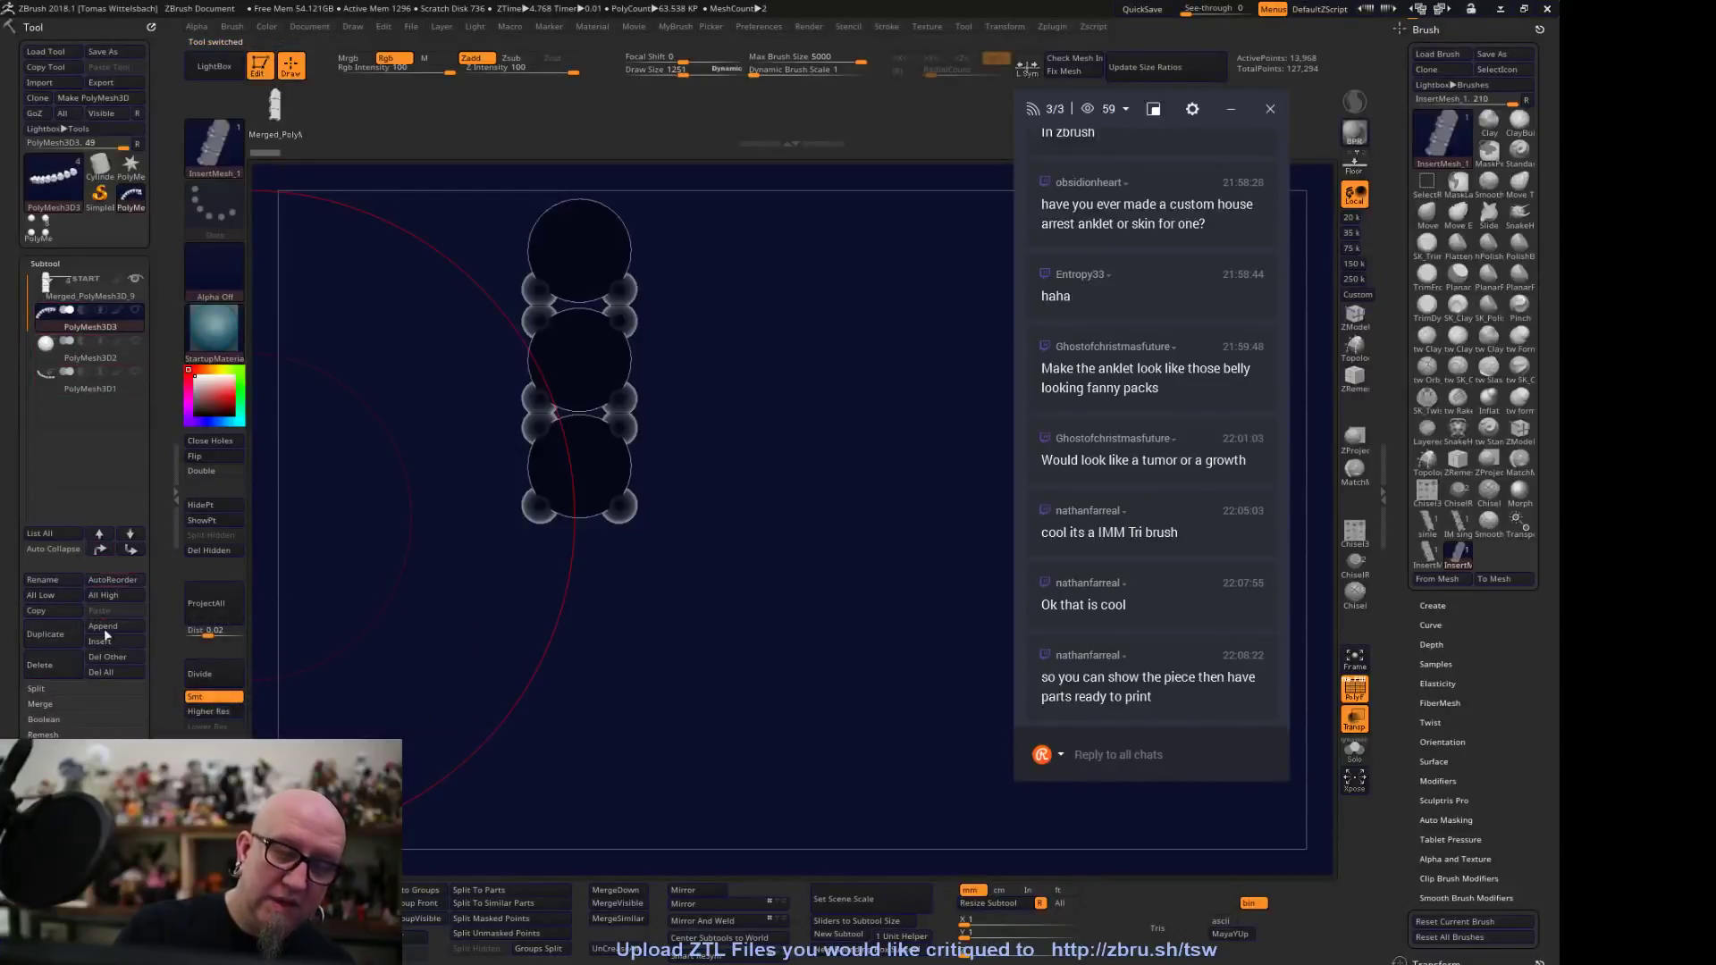
pyautogui.click(61, 674)
pyautogui.click(191, 701)
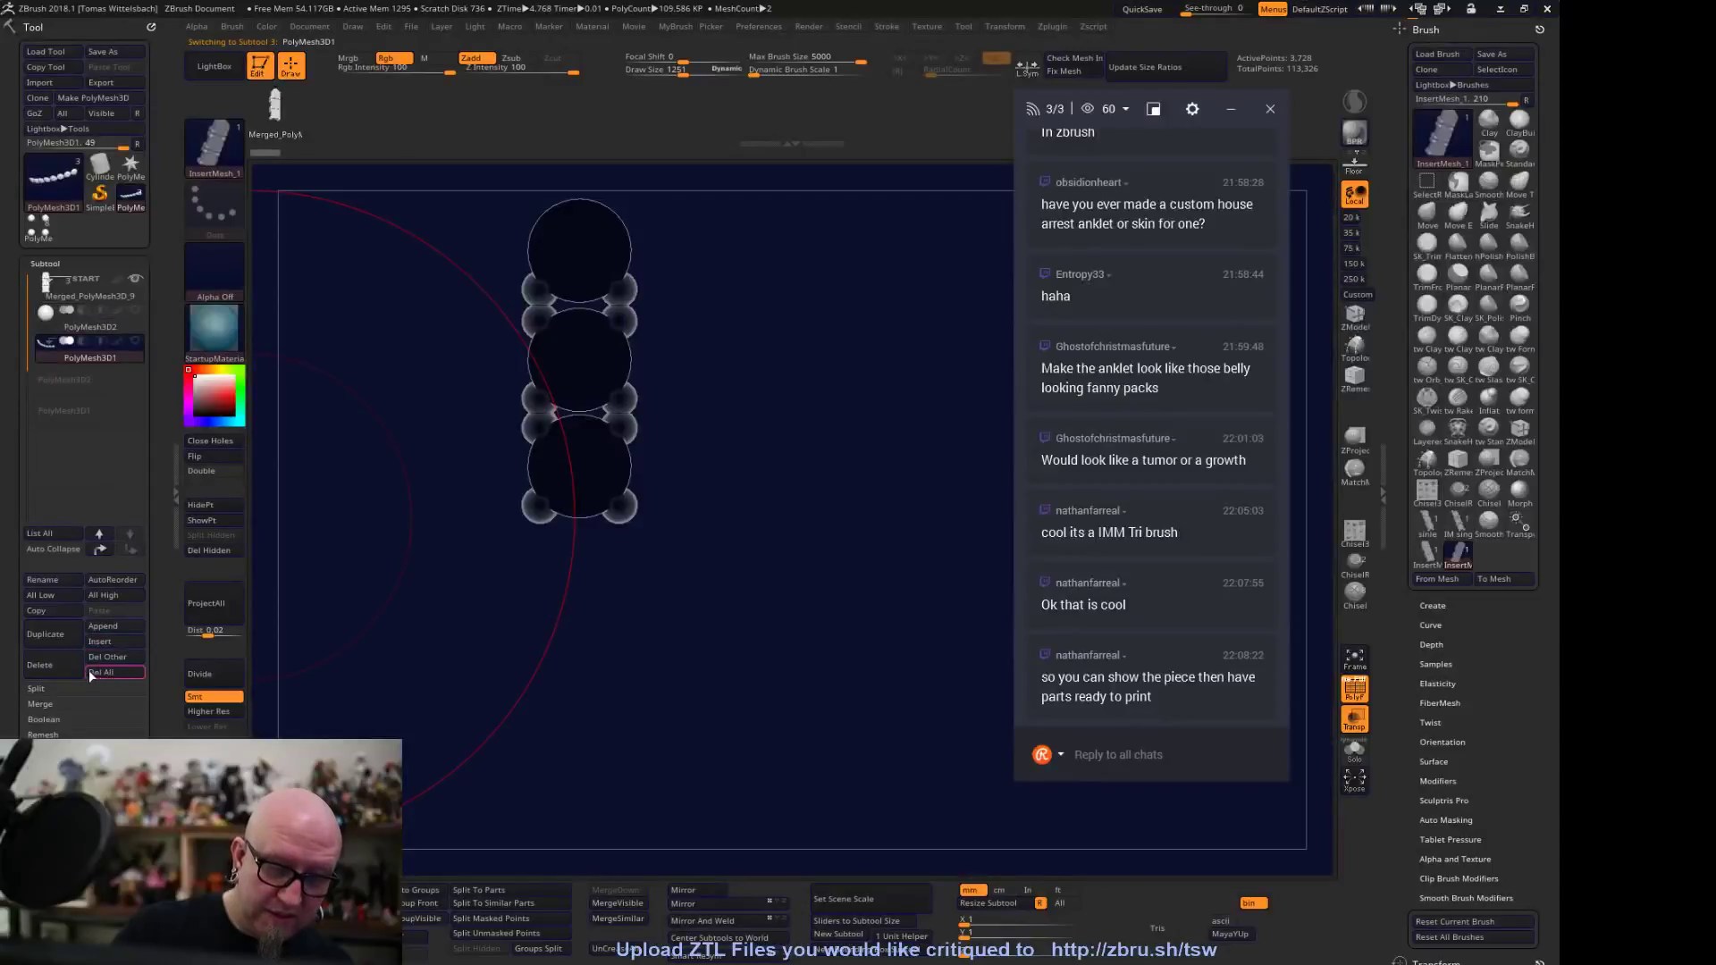
# Delete the old curve test subtool PolyMesh3D1, leaving the sphere ready for a new curve
pyautogui.click(100, 673)
pyautogui.press('Return')
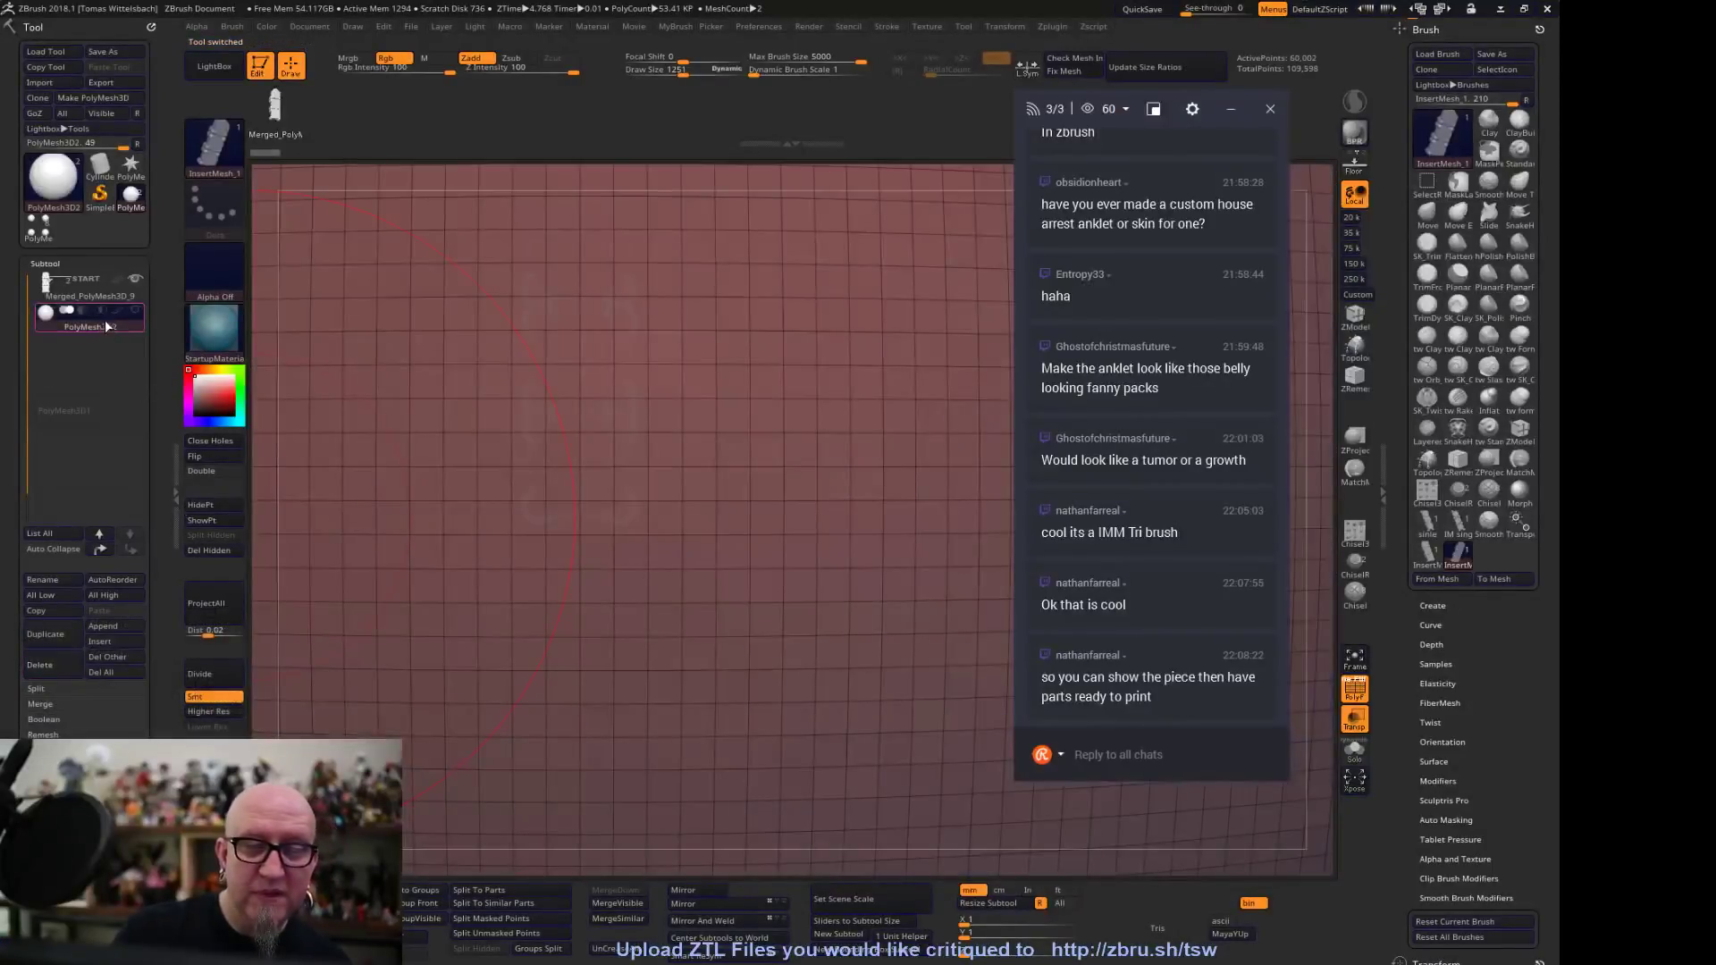
pyautogui.keyDown('alt'); pyautogui.moveTo(733, 857); pyautogui.dragTo(648, 512); pyautogui.keyUp('alt')
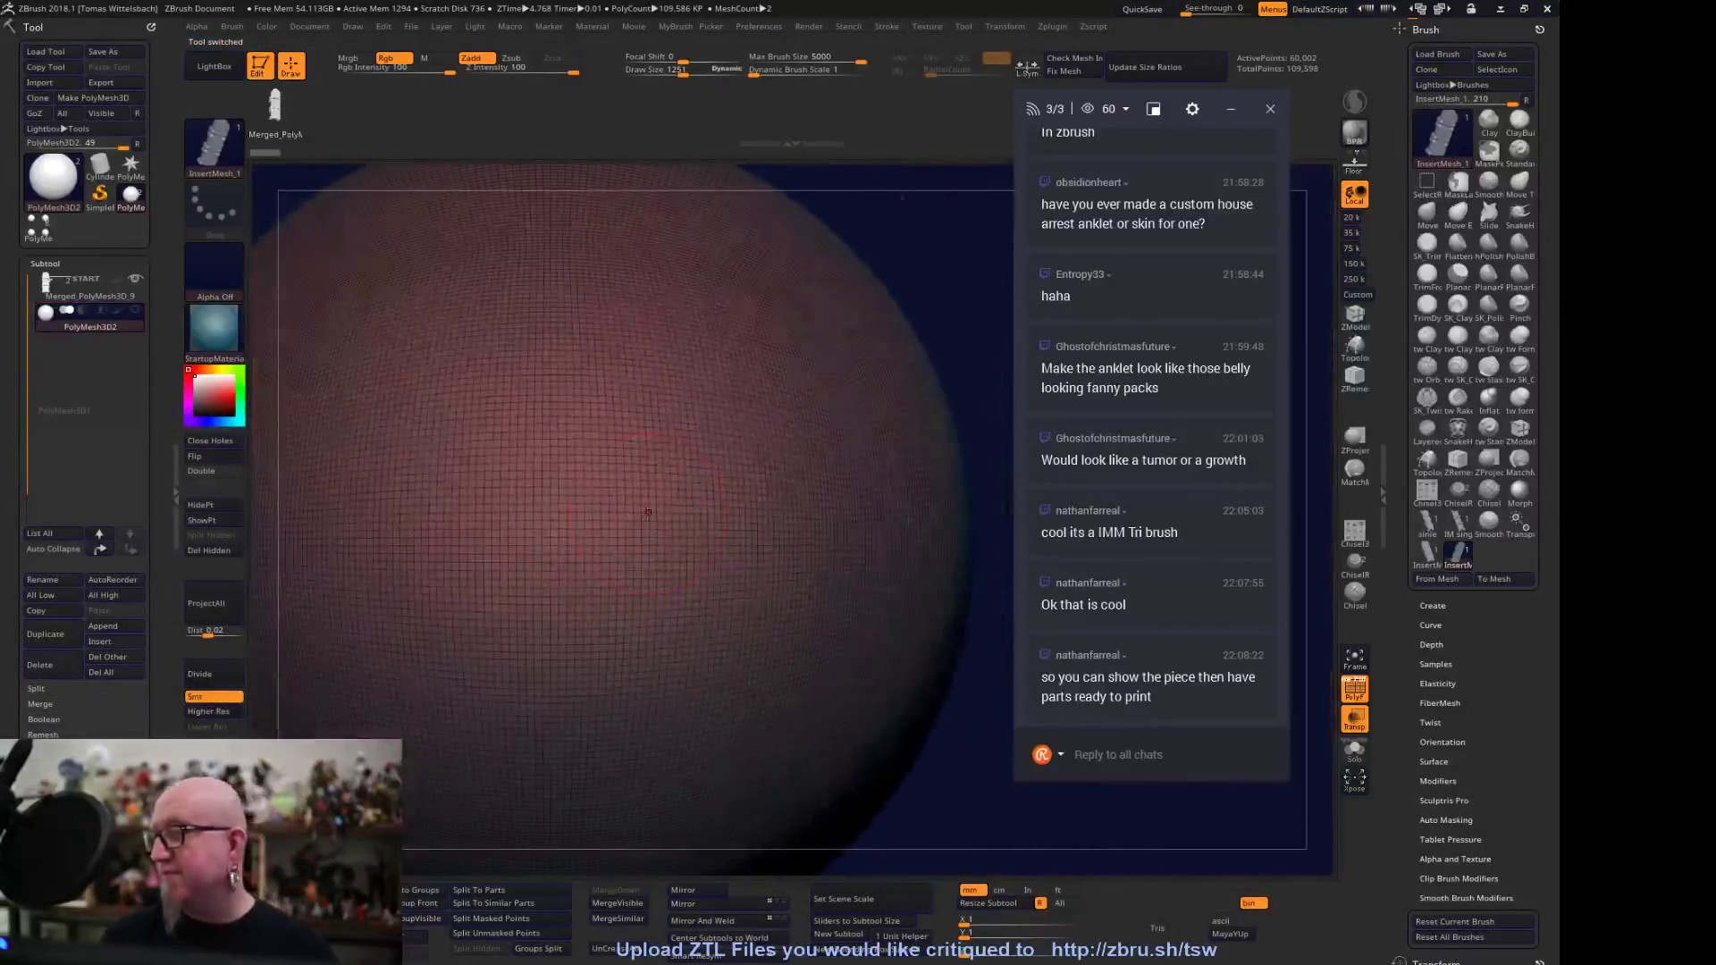
# Enable Curve Mode for the new InsertMesh brush and draw a vertical chain of settings down the front of the sphere
pyautogui.moveTo(1426, 303); pyautogui.dragTo(1419, 492)
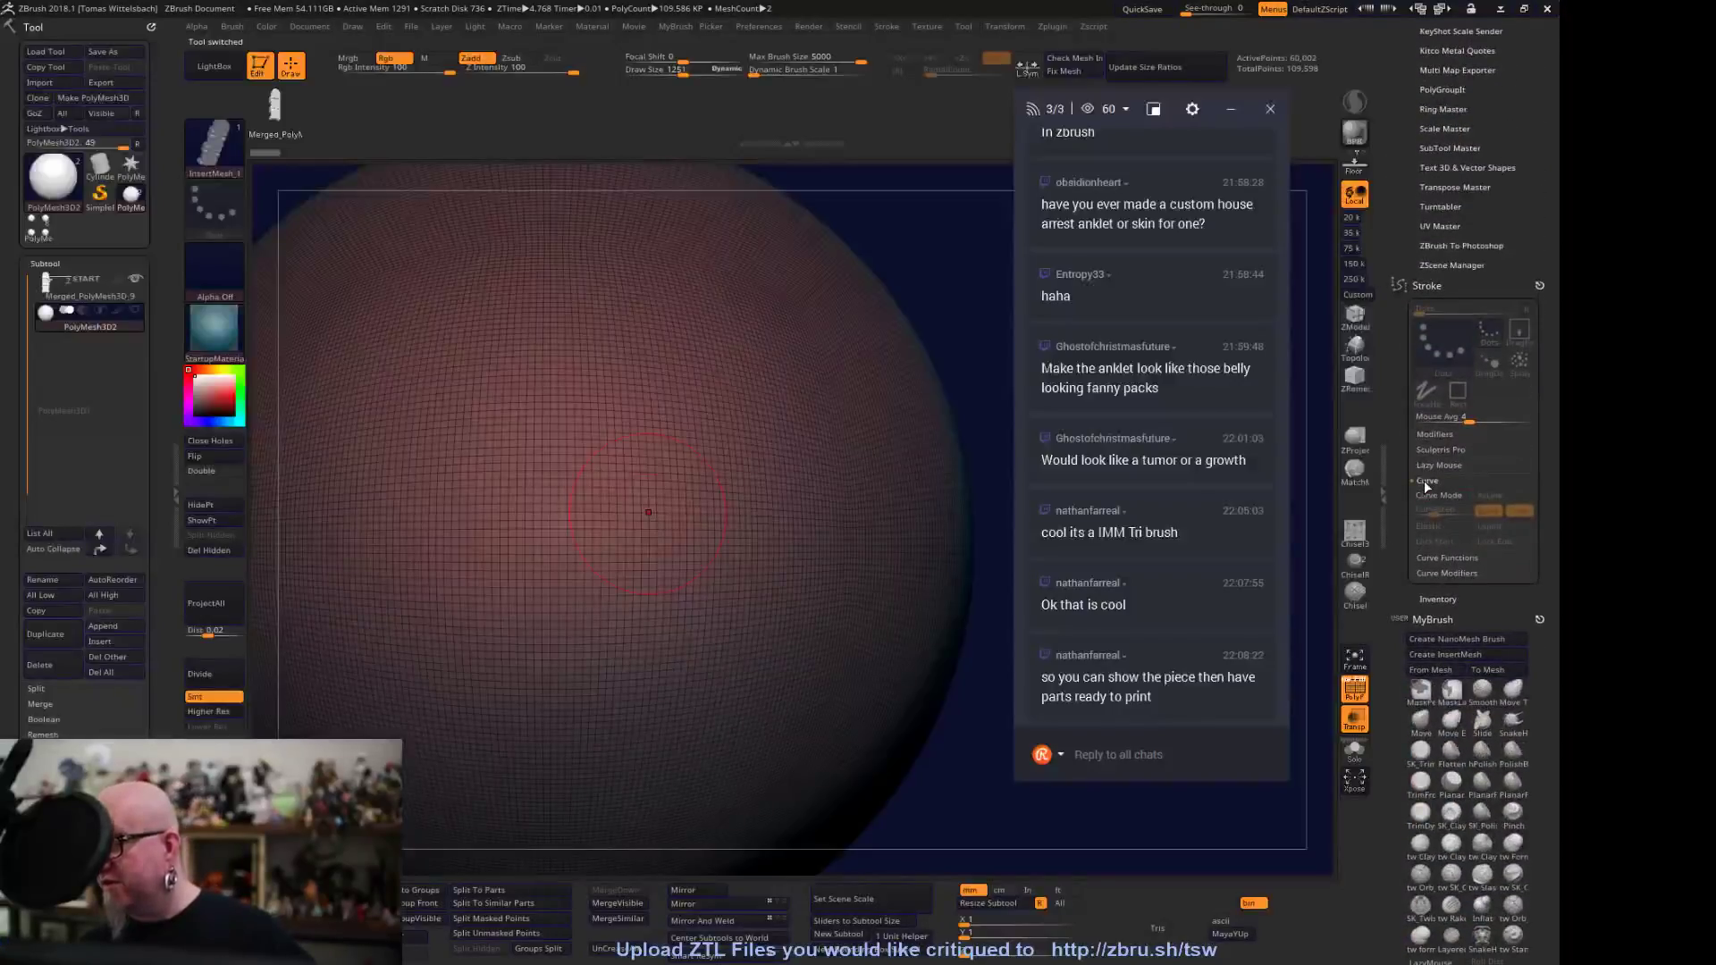
pyautogui.keyDown('alt'); pyautogui.moveTo(993, 794); pyautogui.dragTo(688, 540); pyautogui.keyUp('alt')
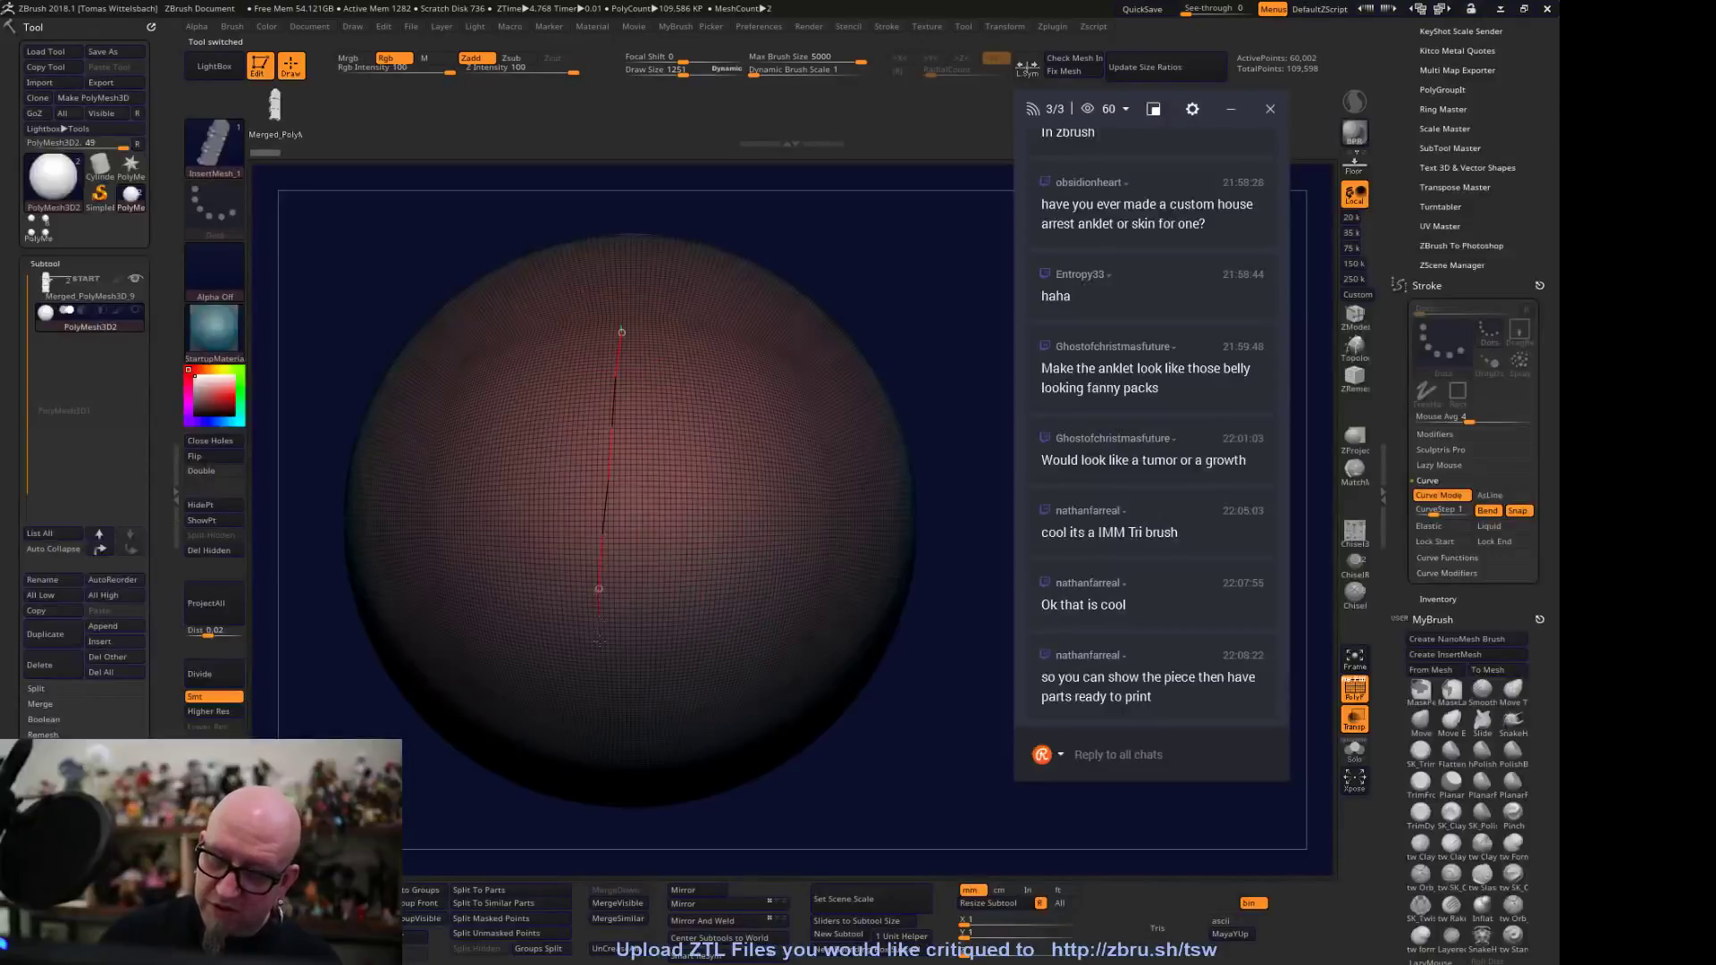
pyautogui.moveTo(599, 634); pyautogui.dragTo(599, 639)
pyautogui.moveTo(918, 792); pyautogui.dragTo(969, 844)
# Adjust the brush's imbed depth and update the curve until the chain of settings sits deeper in the sphere's surface
pyautogui.scroll(-8, 1445, 357)
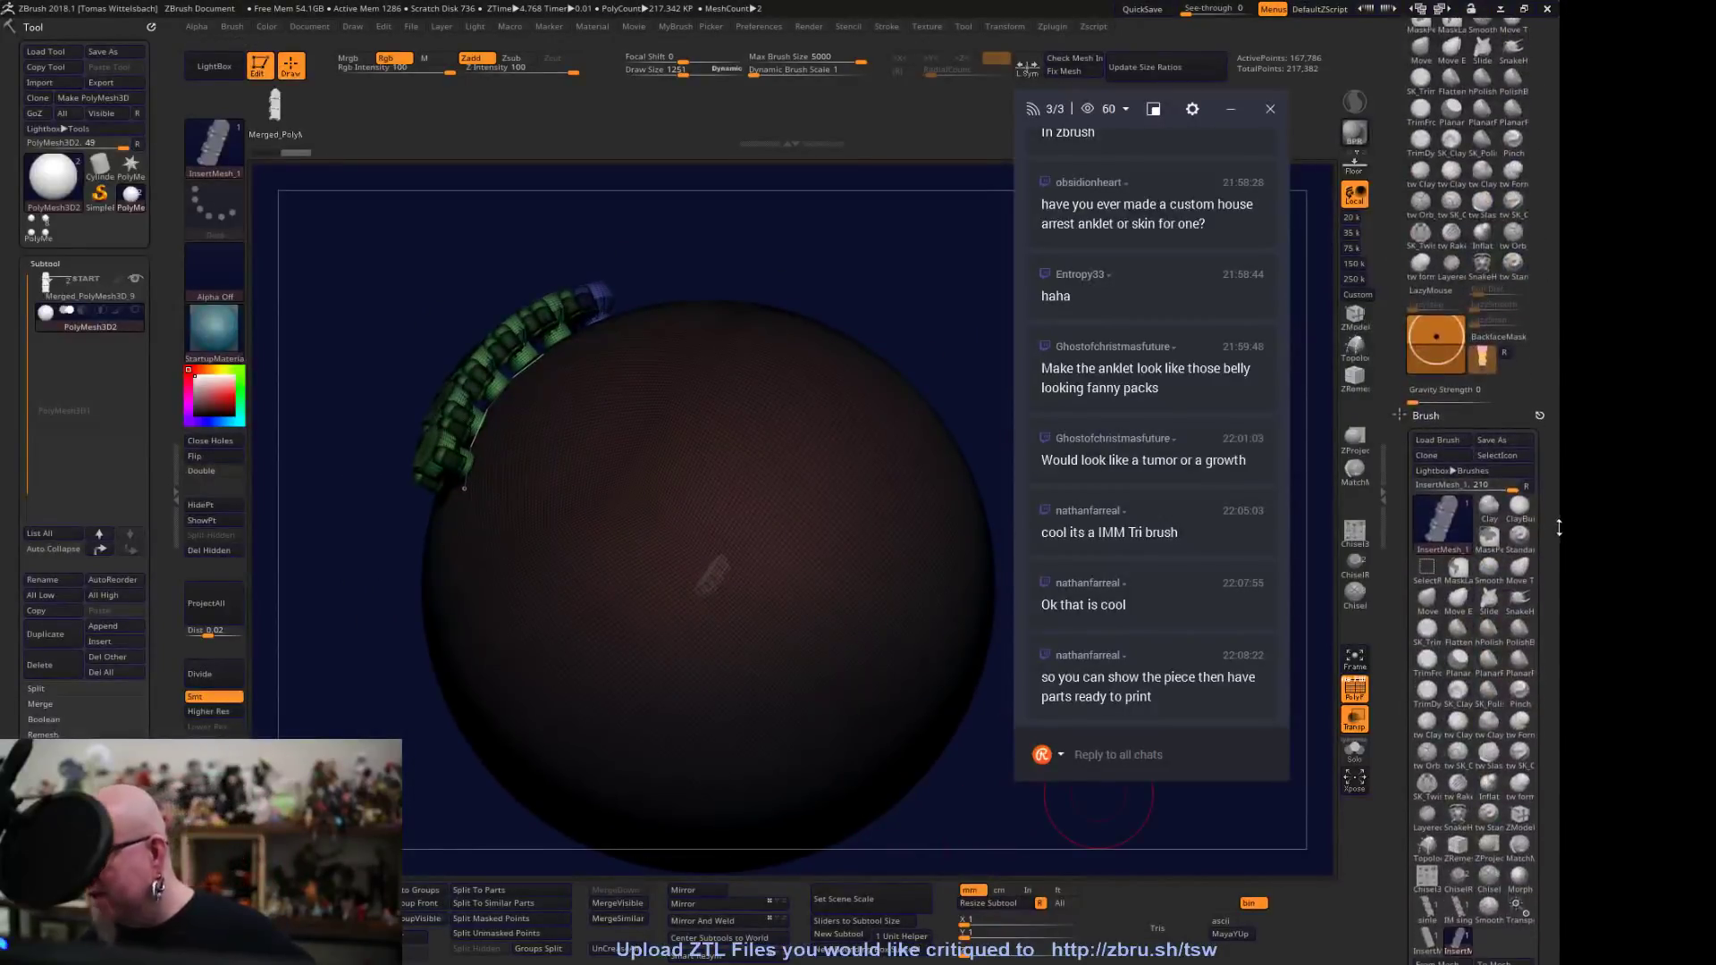
pyautogui.click(1424, 344)
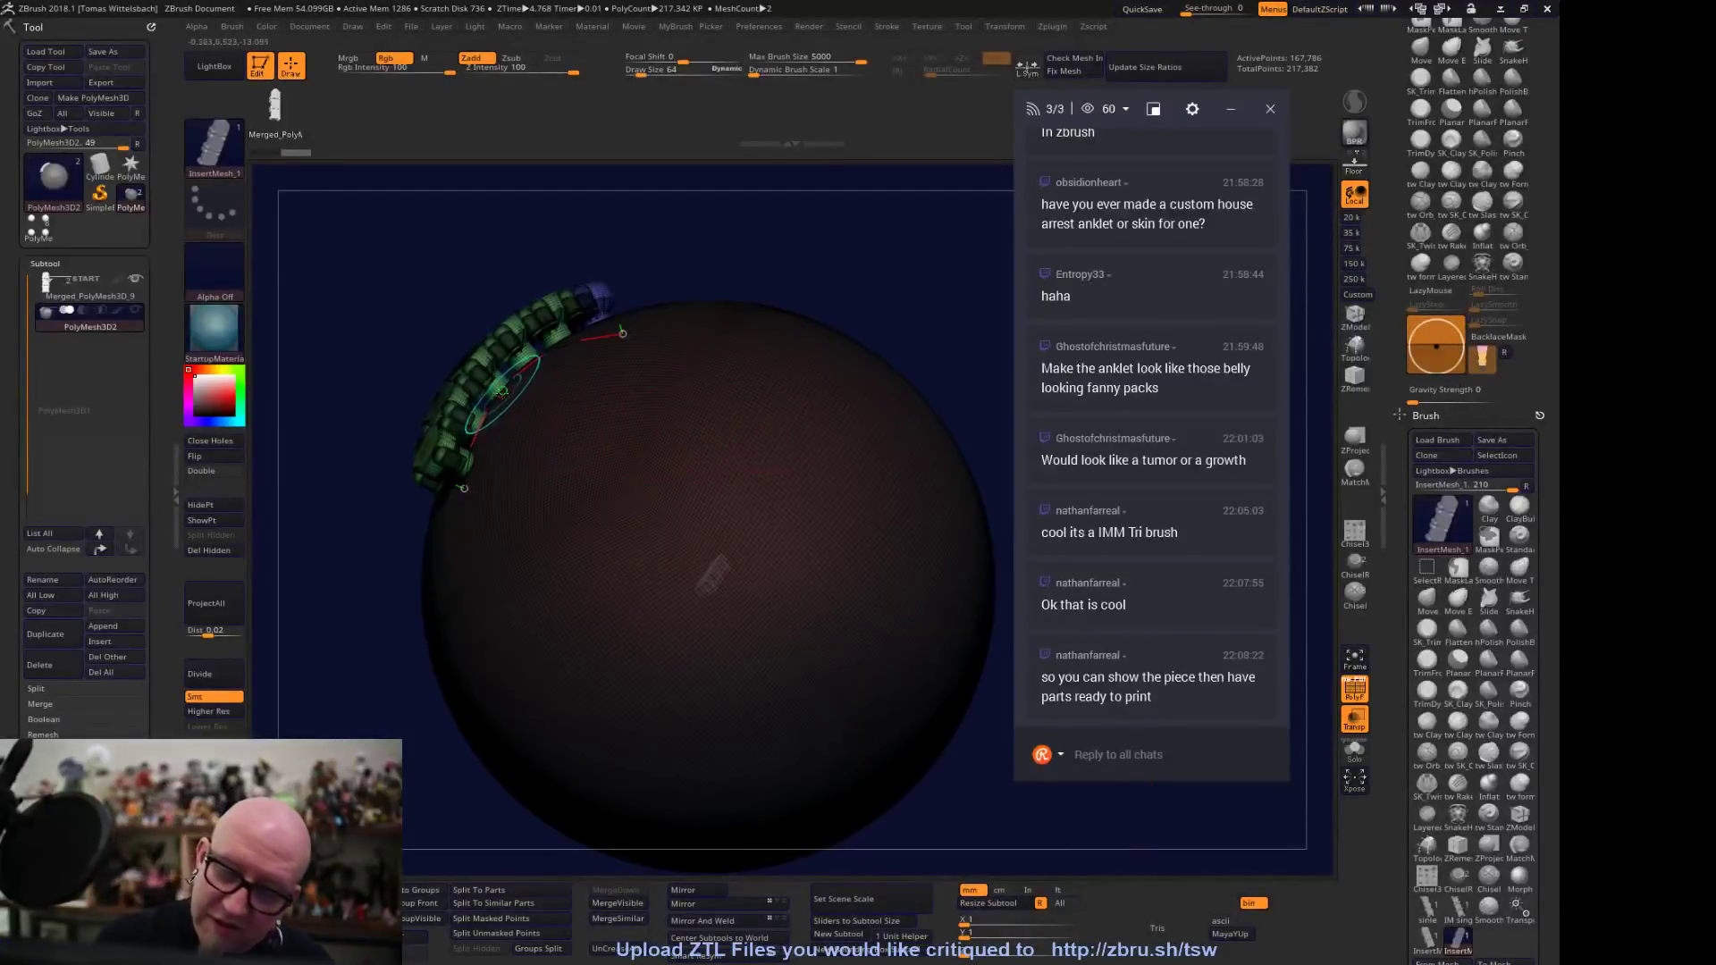
pyautogui.moveTo(509, 381); pyautogui.dragTo(518, 385)
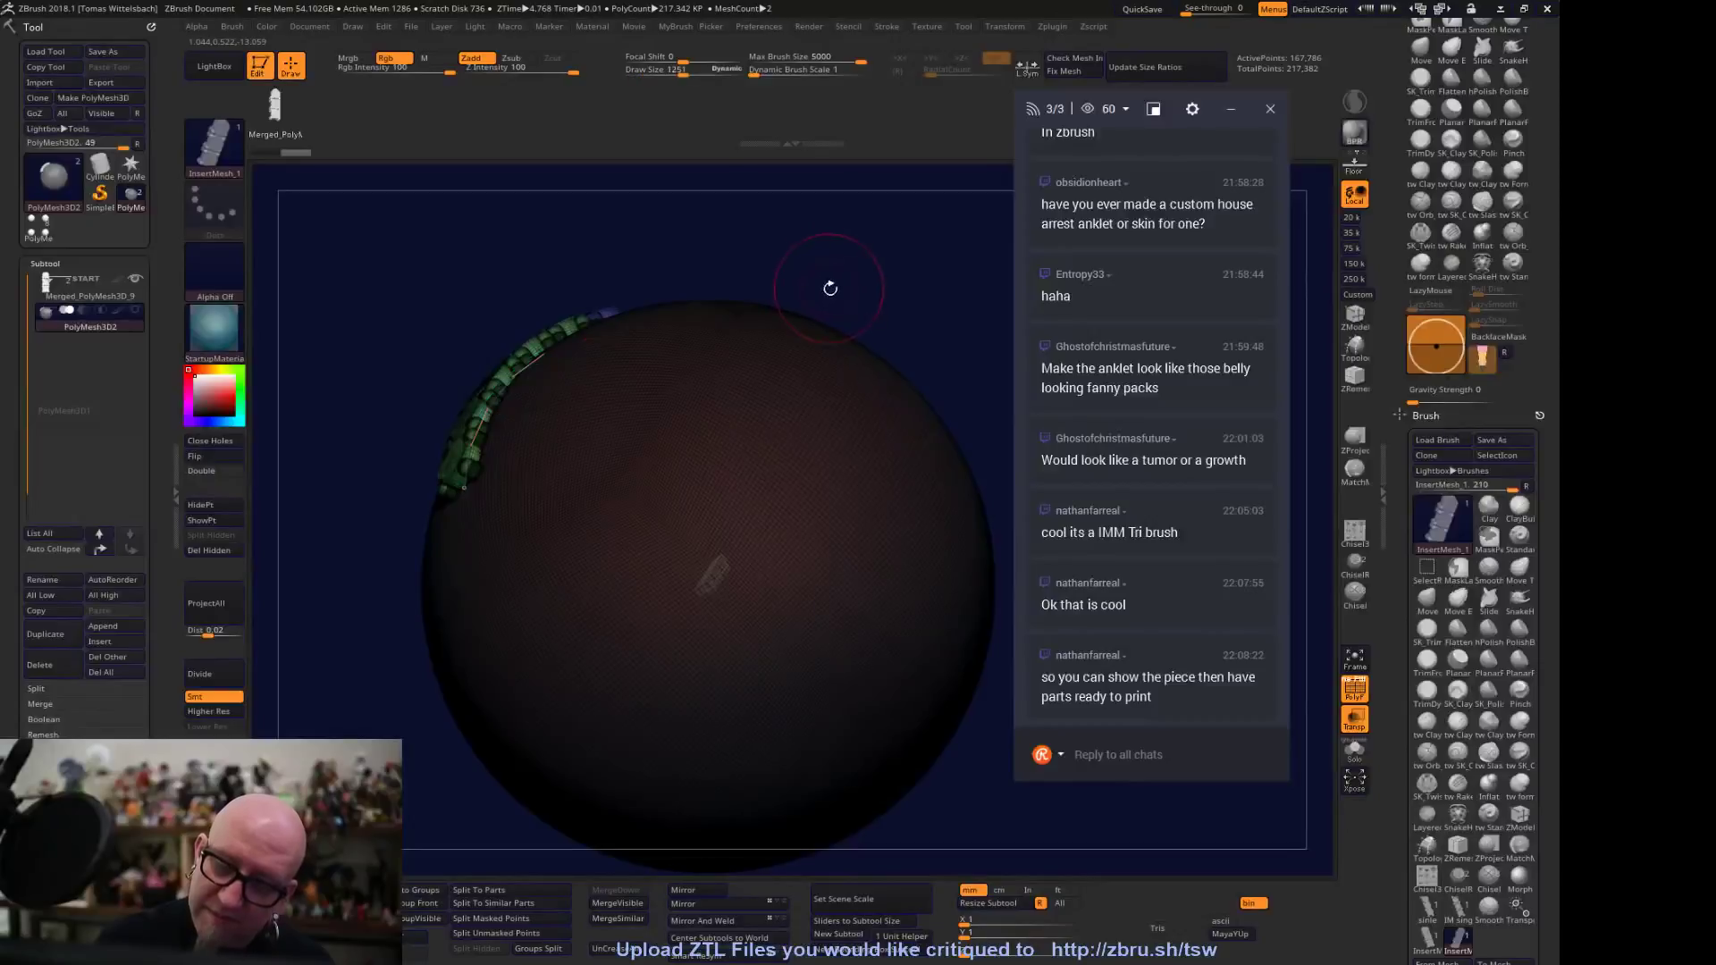
pyautogui.moveTo(835, 256)
pyautogui.keyDown('alt'); pyautogui.mouseDown()
pyautogui.moveTo(1015, 541)
pyautogui.moveTo(1063, 554)
pyautogui.mouseUp(); pyautogui.keyUp('alt')
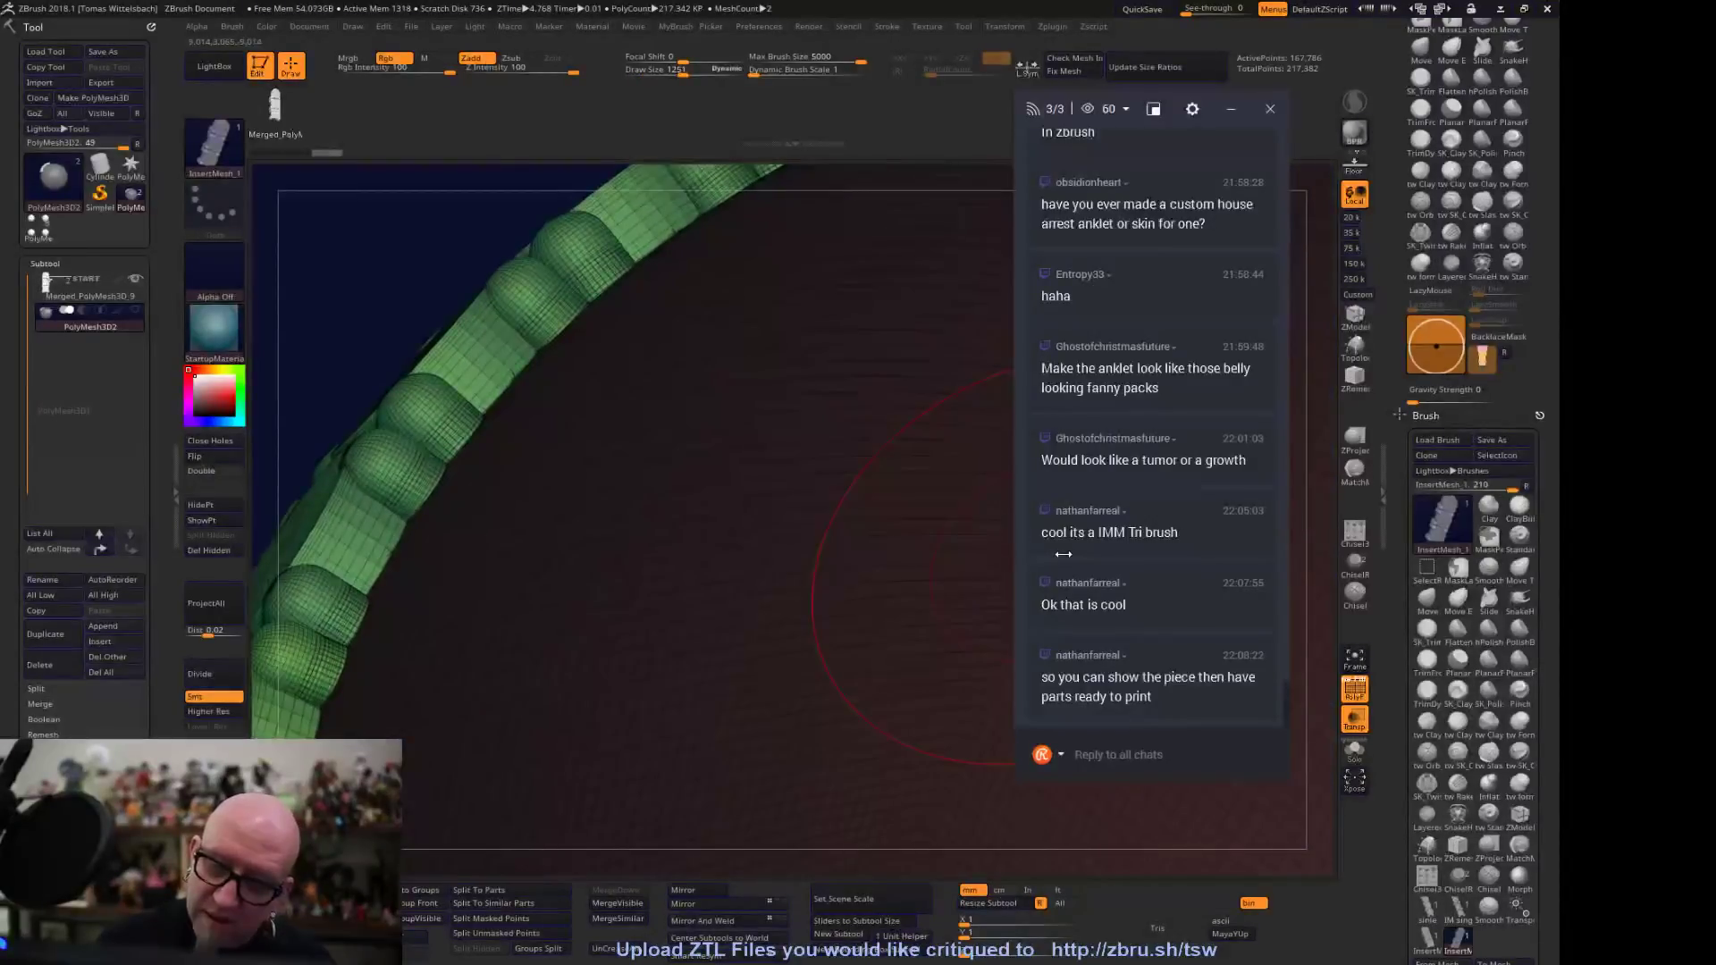
pyautogui.click(1436, 341)
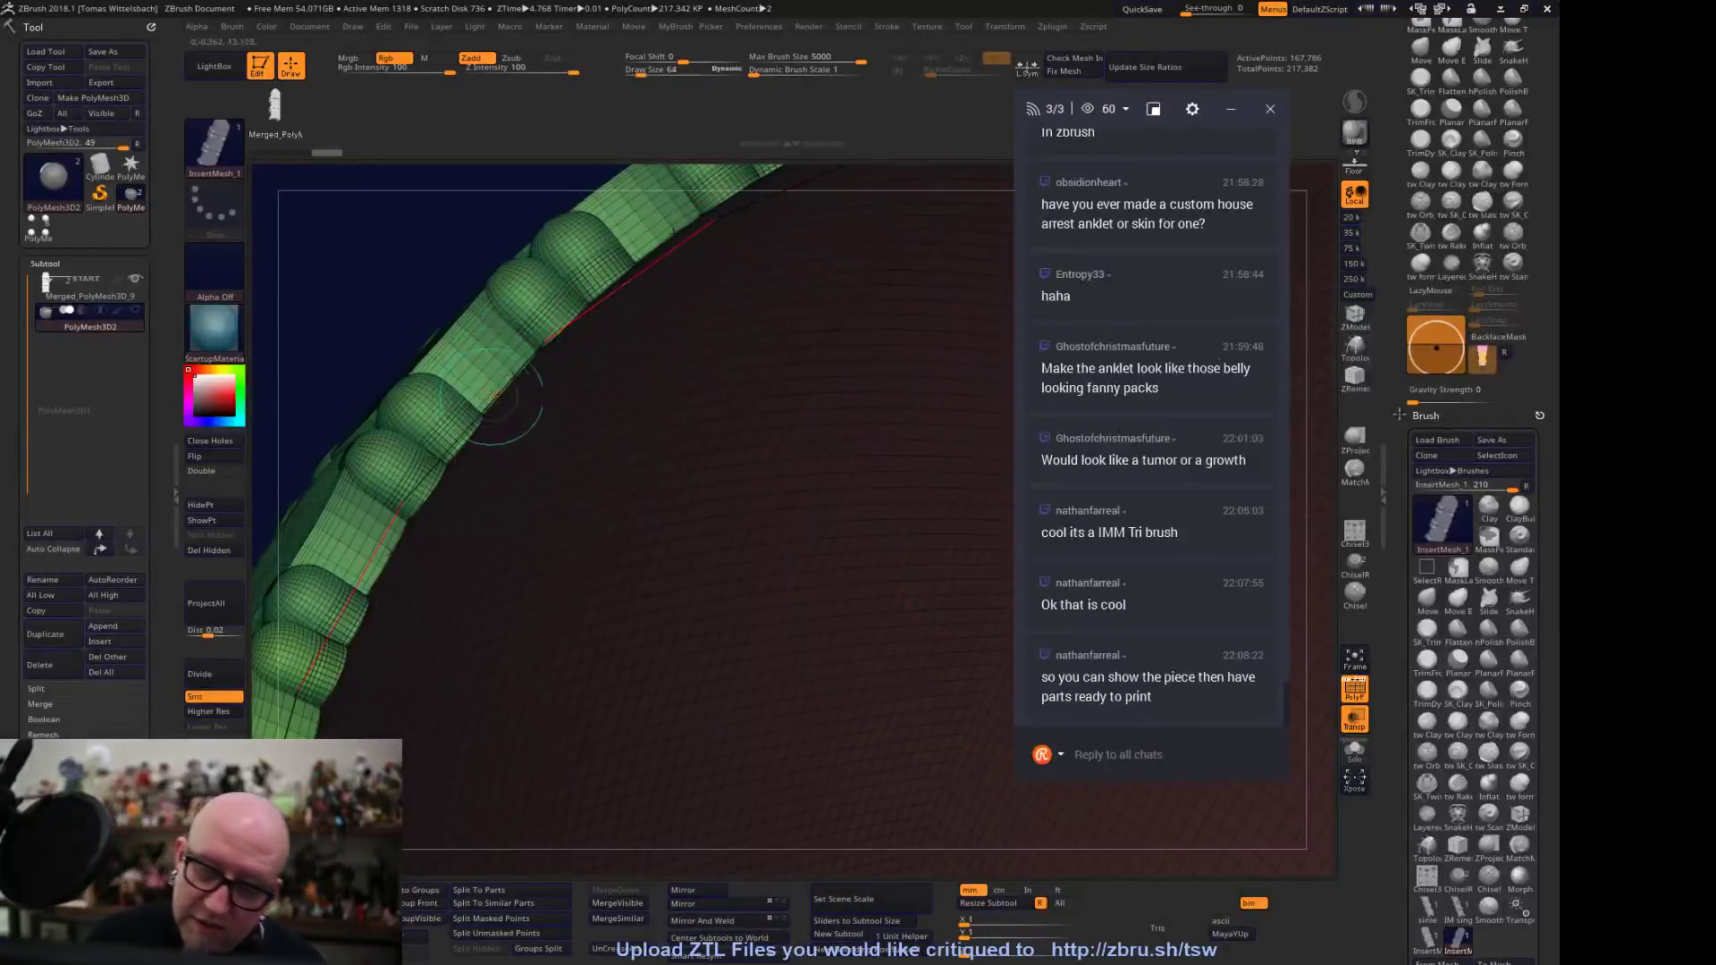
pyautogui.press('s')
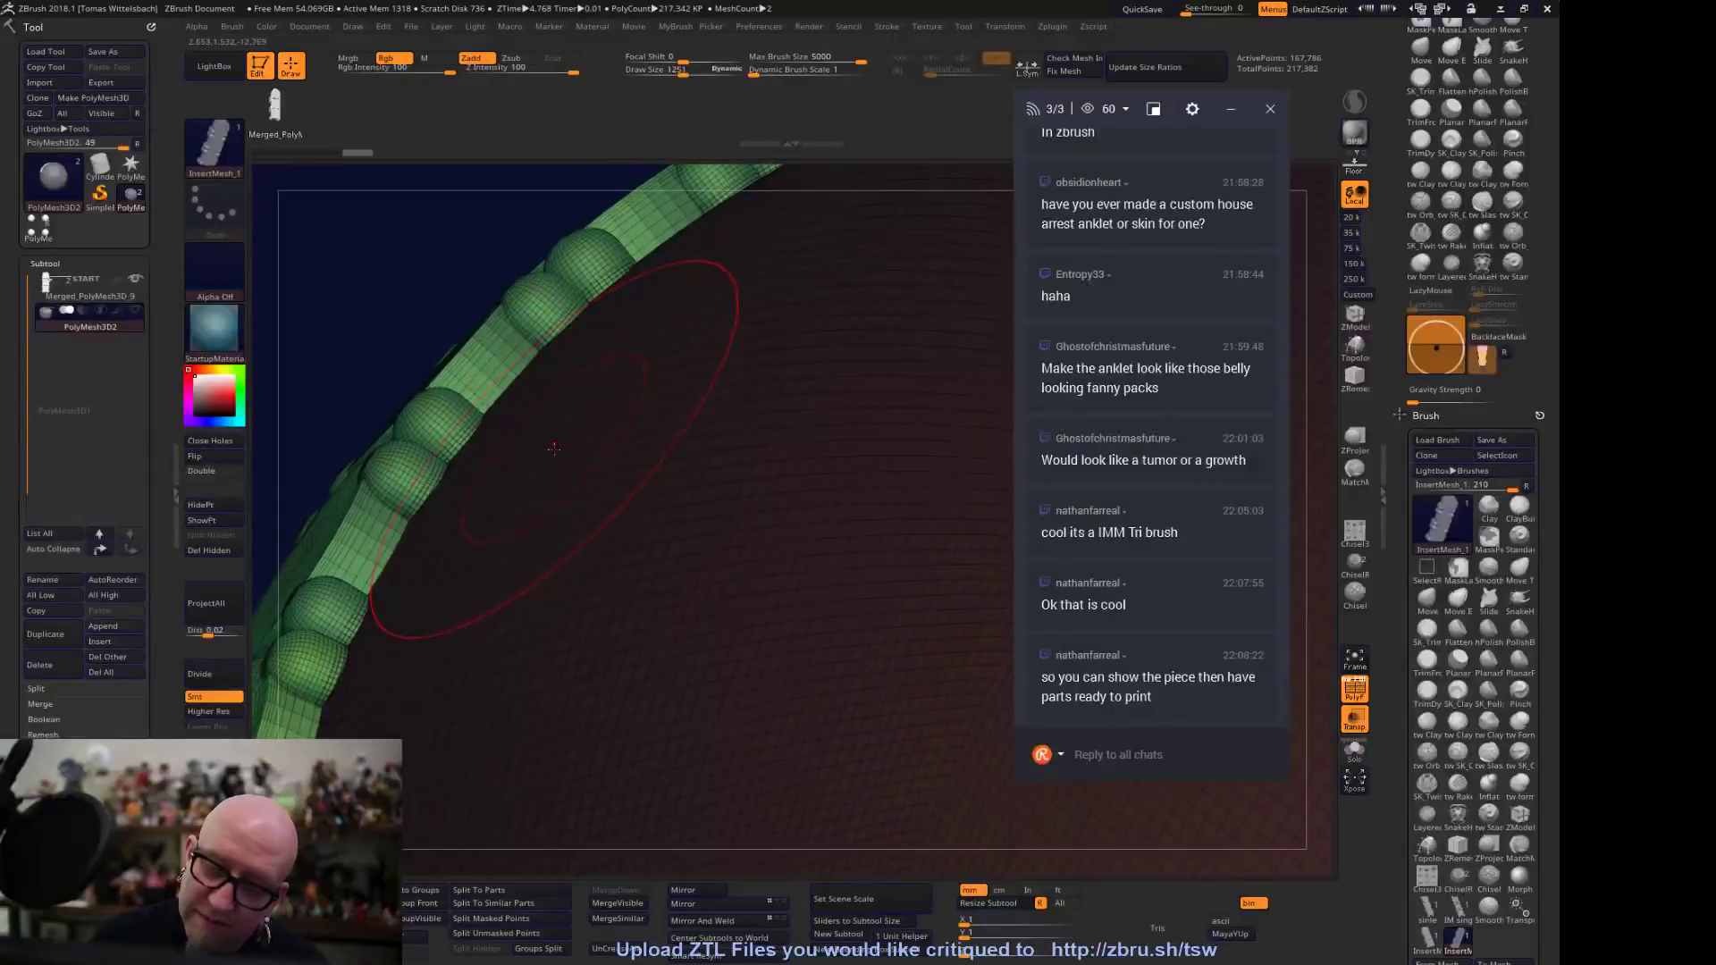
pyautogui.moveTo(462, 292)
pyautogui.mouseDown()
pyautogui.moveTo(391, 180)
pyautogui.moveTo(510, 659)
pyautogui.mouseUp()
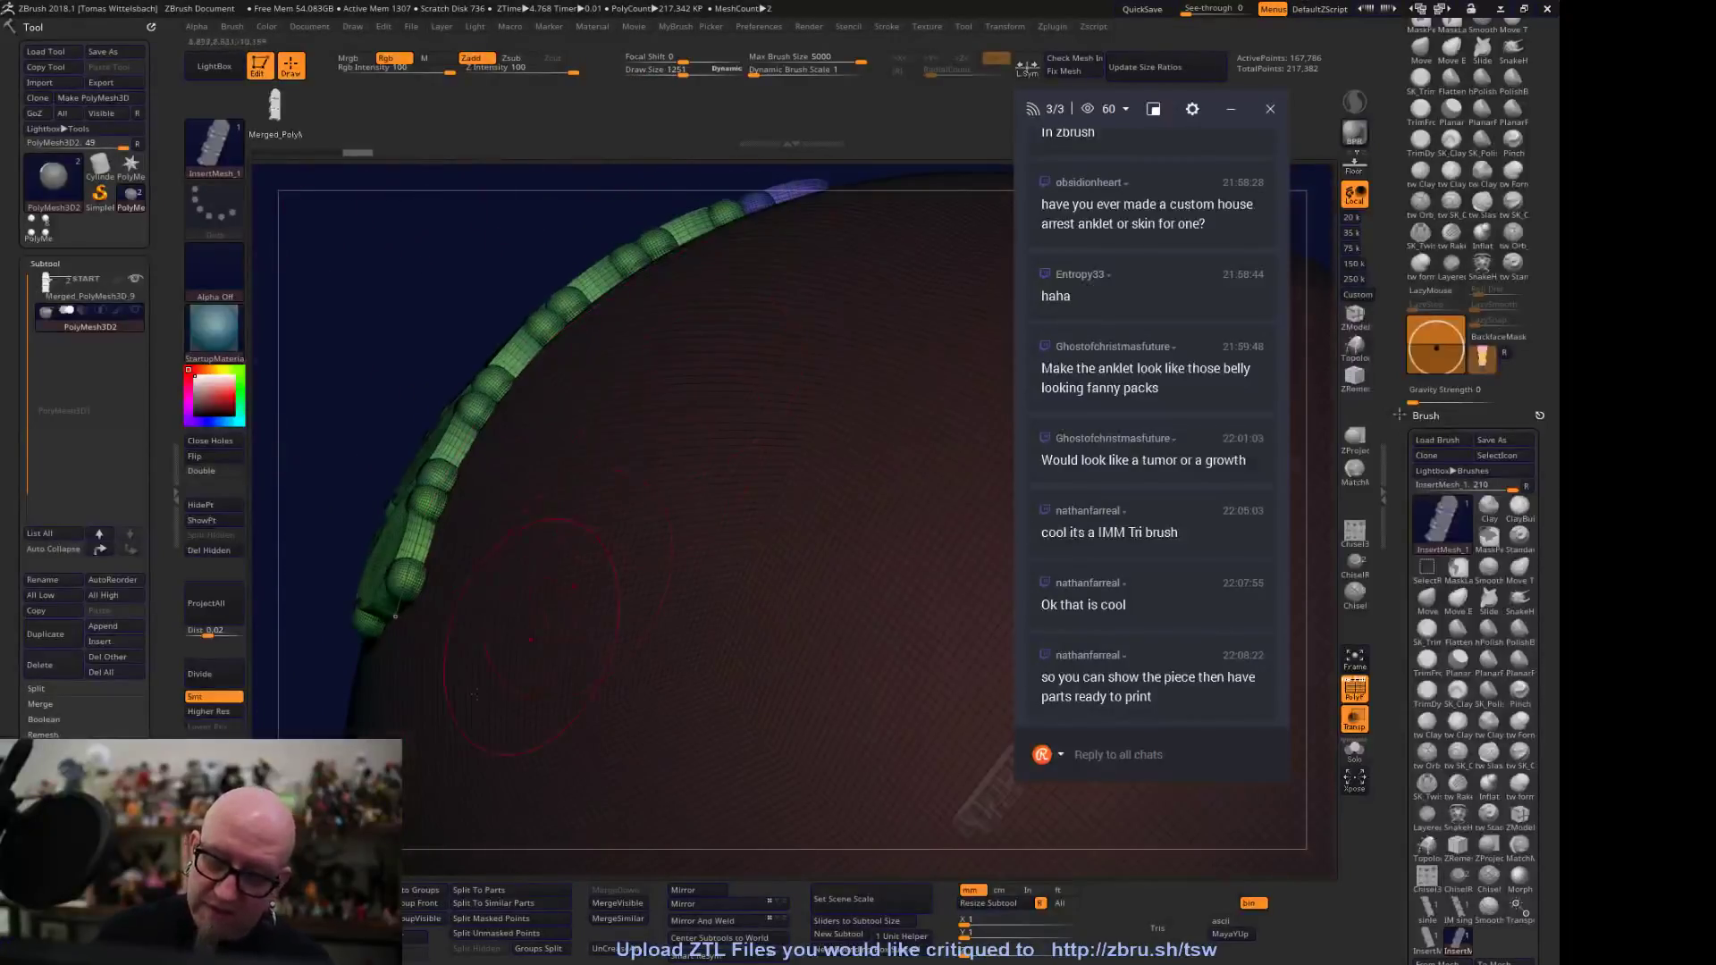
pyautogui.moveTo(395, 616); pyautogui.dragTo(391, 681)
pyautogui.hotkey('ctrl', 'z')
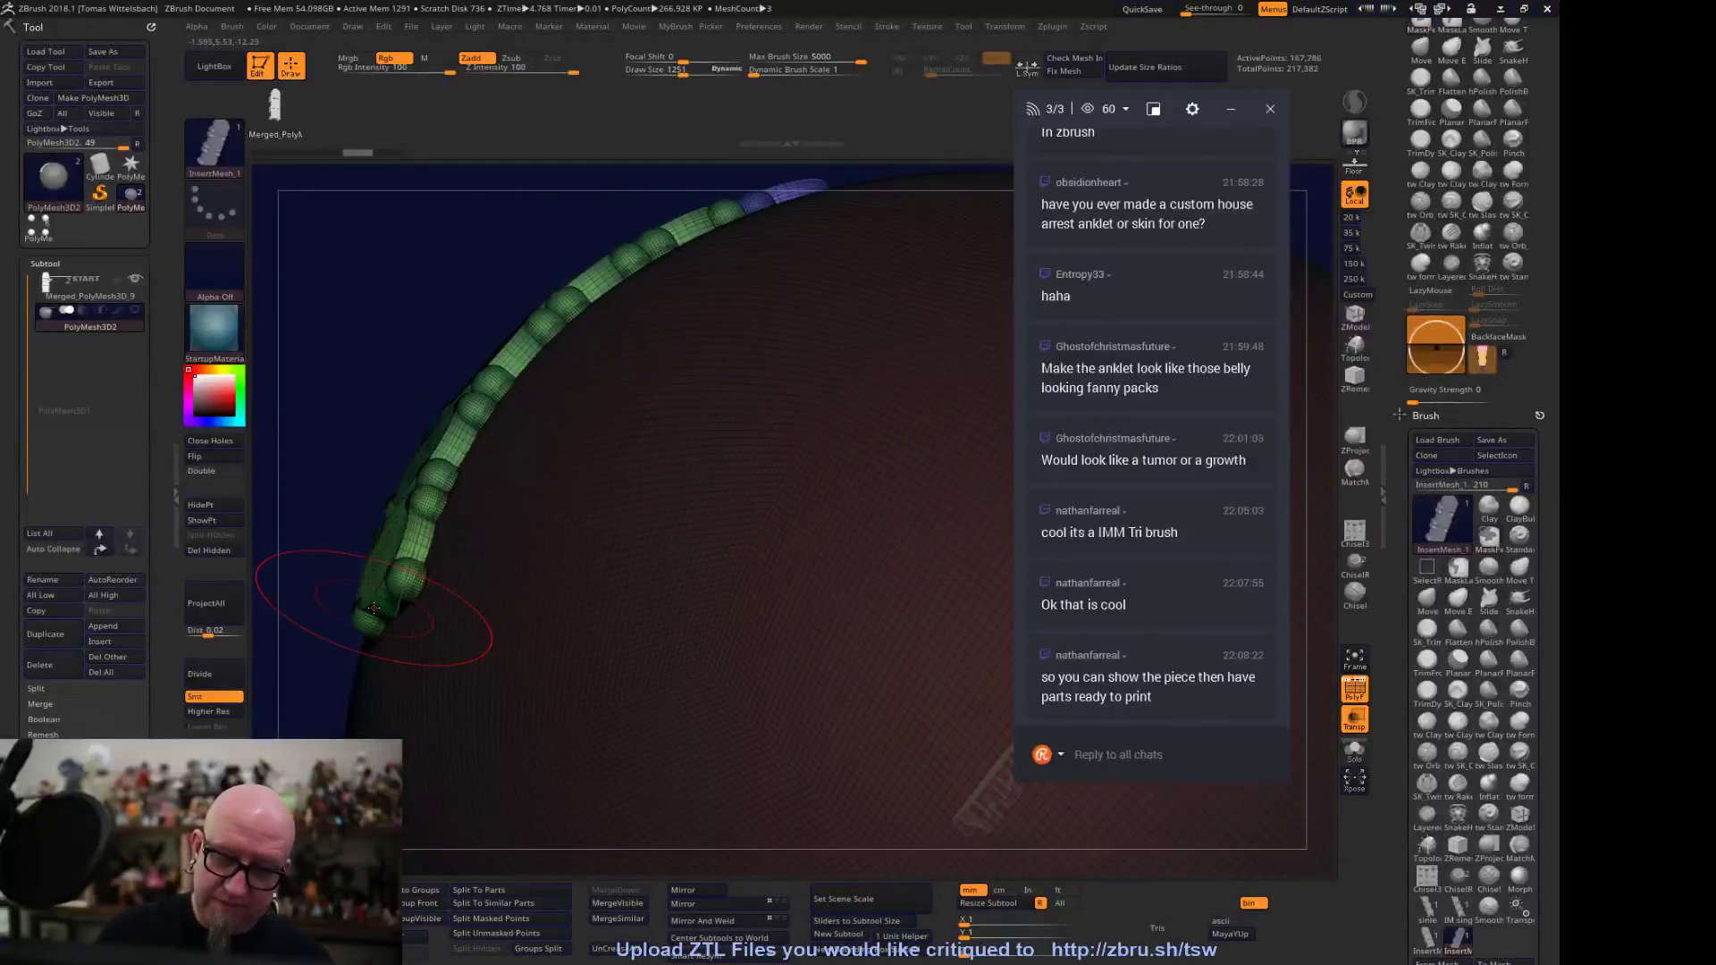
# Clear the mask from the sphere and split the combined mesh into subtools of similar parts
pyautogui.moveTo(345, 593)
pyautogui.mouseDown()
pyautogui.moveTo(910, 755)
pyautogui.moveTo(705, 571)
pyautogui.moveTo(866, 478)
pyautogui.moveTo(920, 617)
pyautogui.moveTo(884, 796)
pyautogui.mouseUp()
pyautogui.press('ctrl')
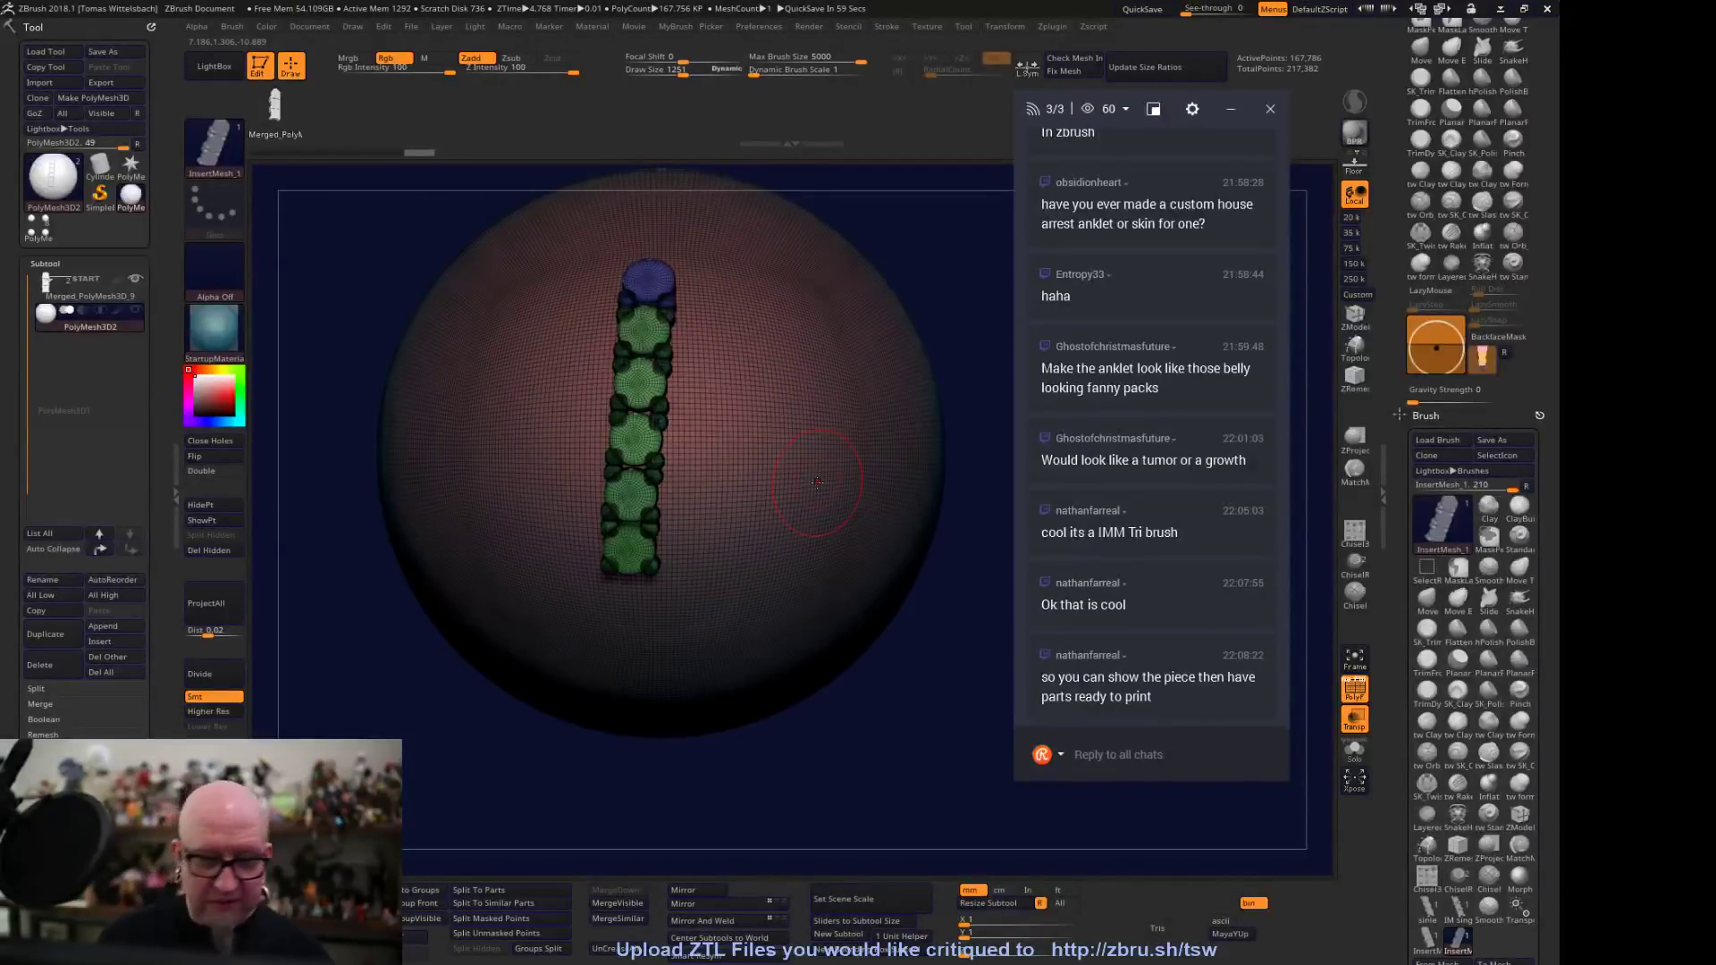
pyautogui.click(516, 905)
pyautogui.click(477, 939)
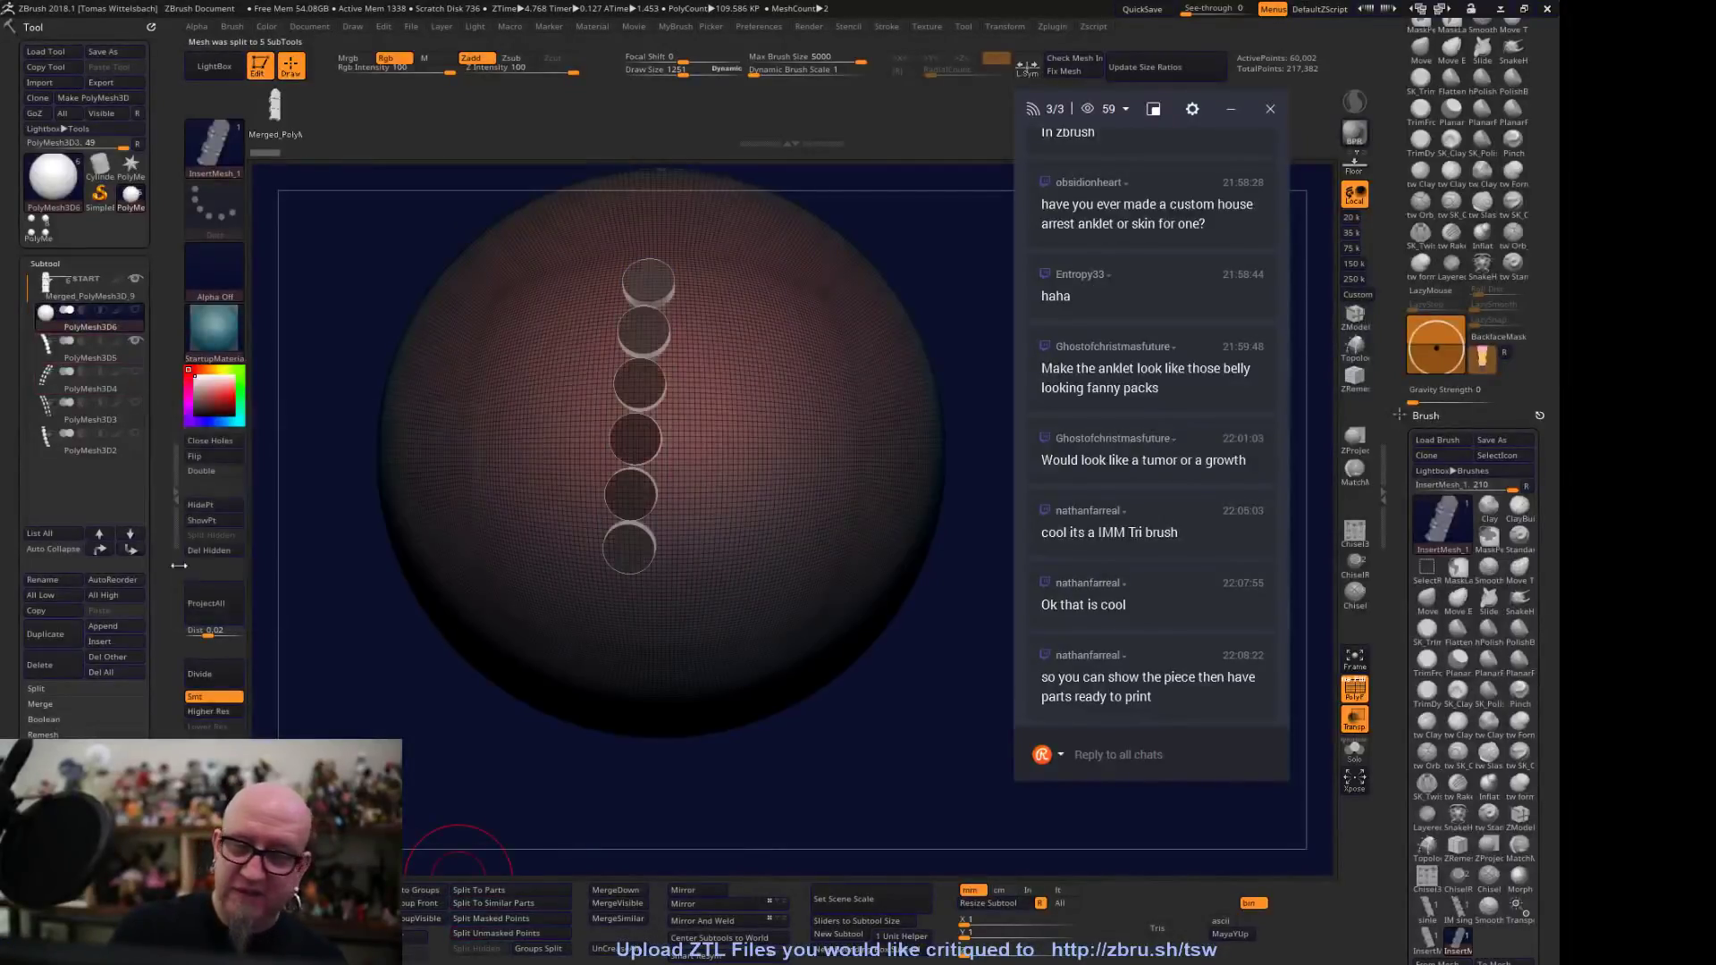
# Inspect the split chain parts individually and move PolyMesh3D4 below PolyMesh3D3 in the subtool order
pyautogui.moveTo(443, 750); pyautogui.dragTo(349, 669)
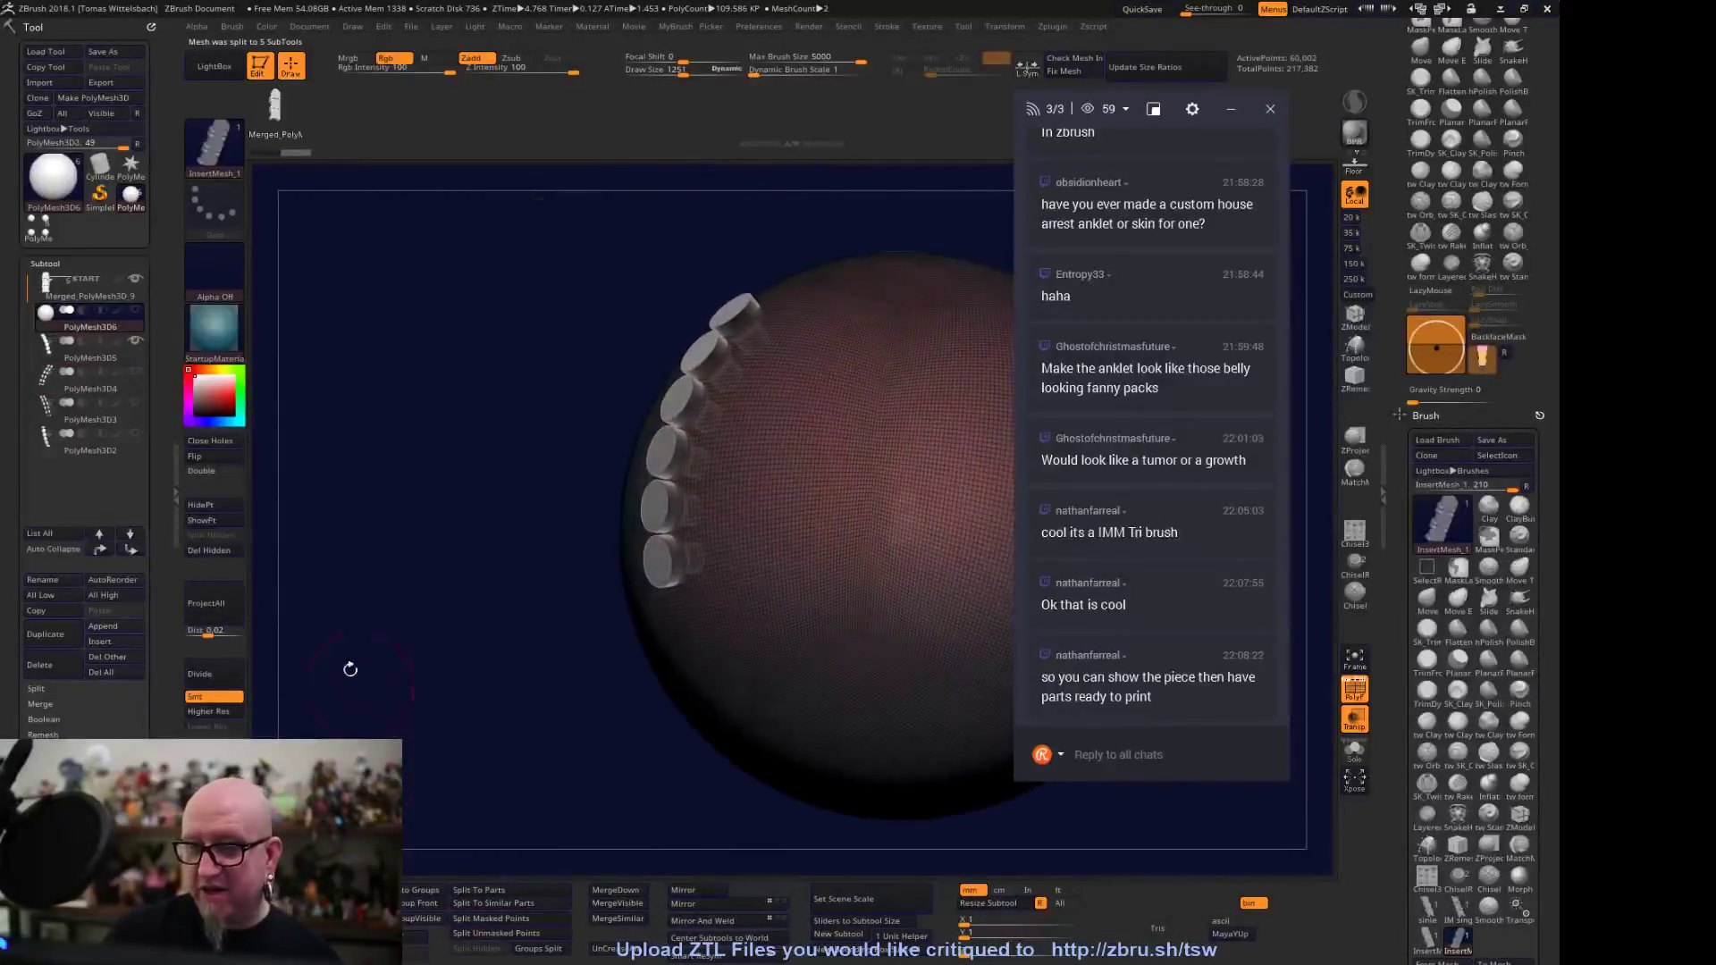
pyautogui.click(114, 393)
pyautogui.moveTo(296, 613); pyautogui.dragTo(327, 536)
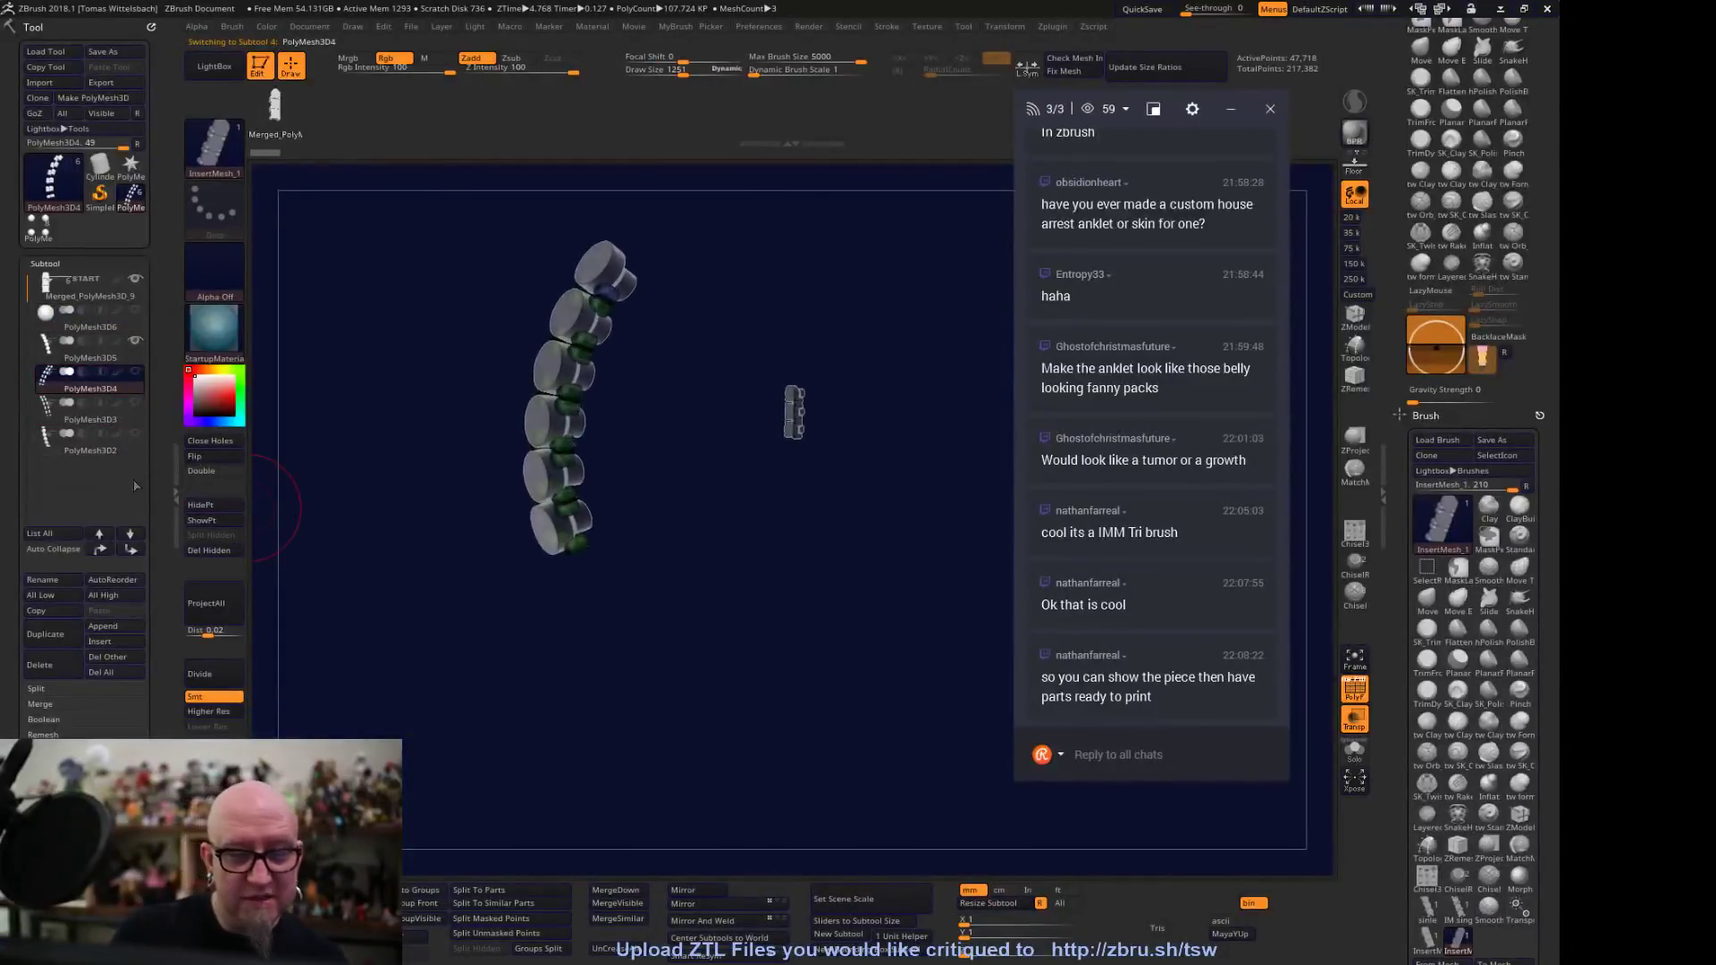
pyautogui.click(131, 550)
pyautogui.click(112, 384)
pyautogui.moveTo(500, 679); pyautogui.dragTo(543, 712)
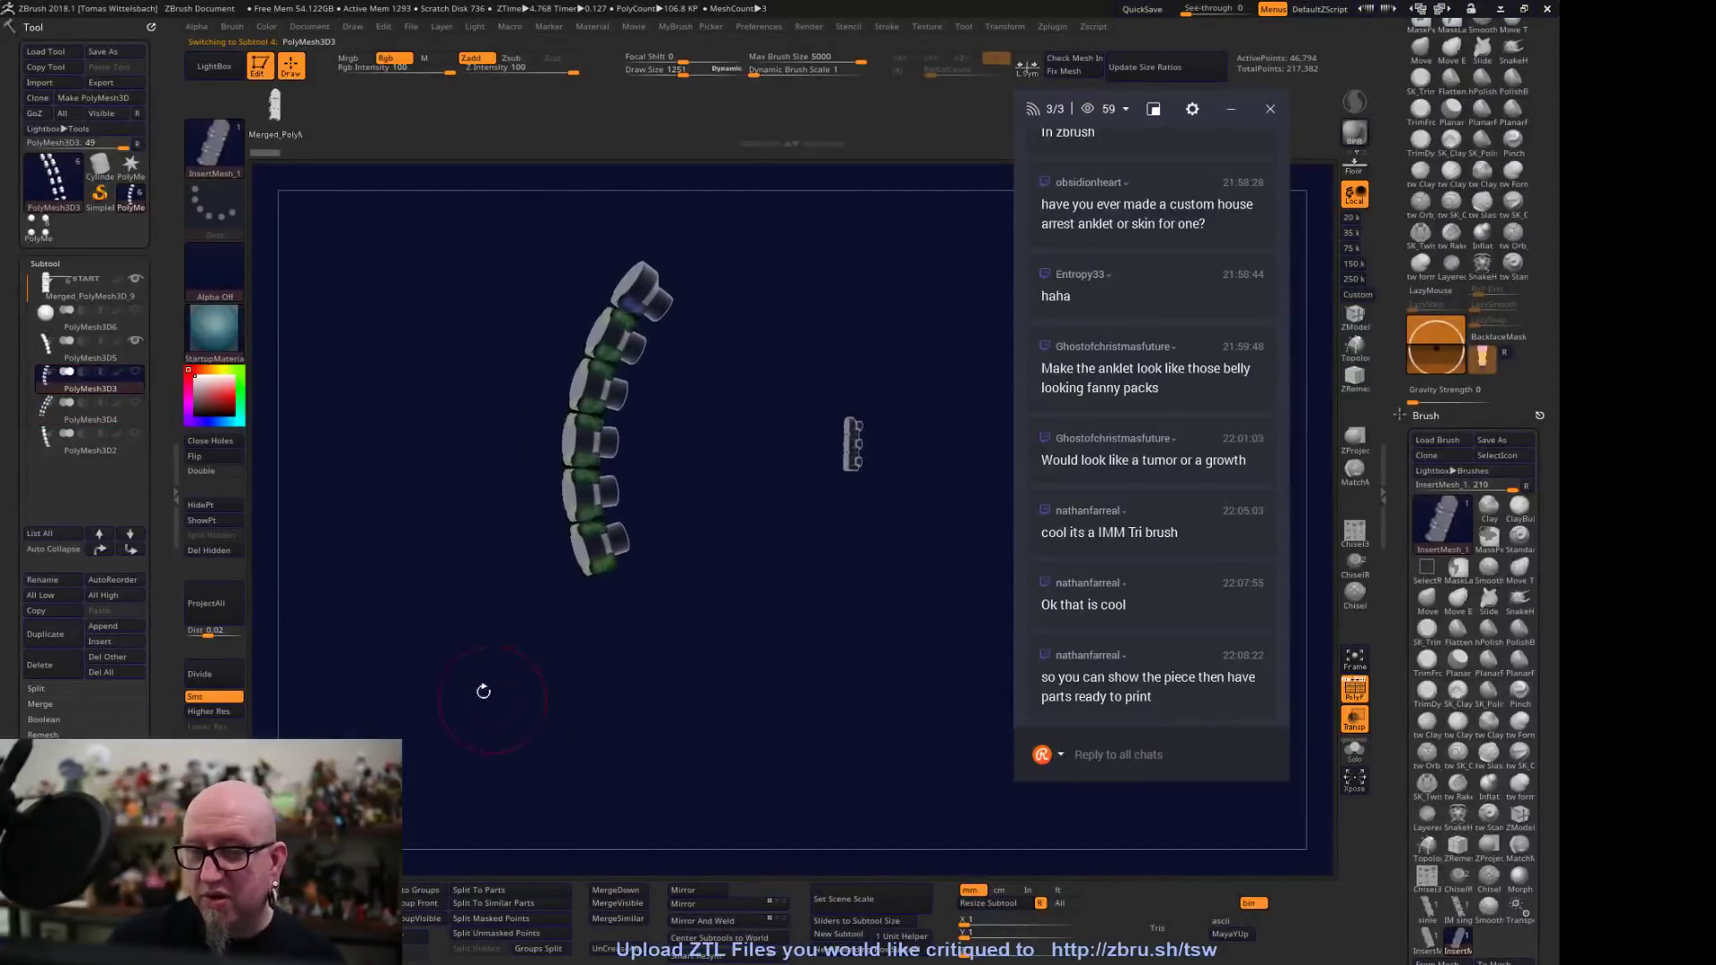
pyautogui.click(129, 445)
pyautogui.moveTo(361, 651); pyautogui.dragTo(672, 716)
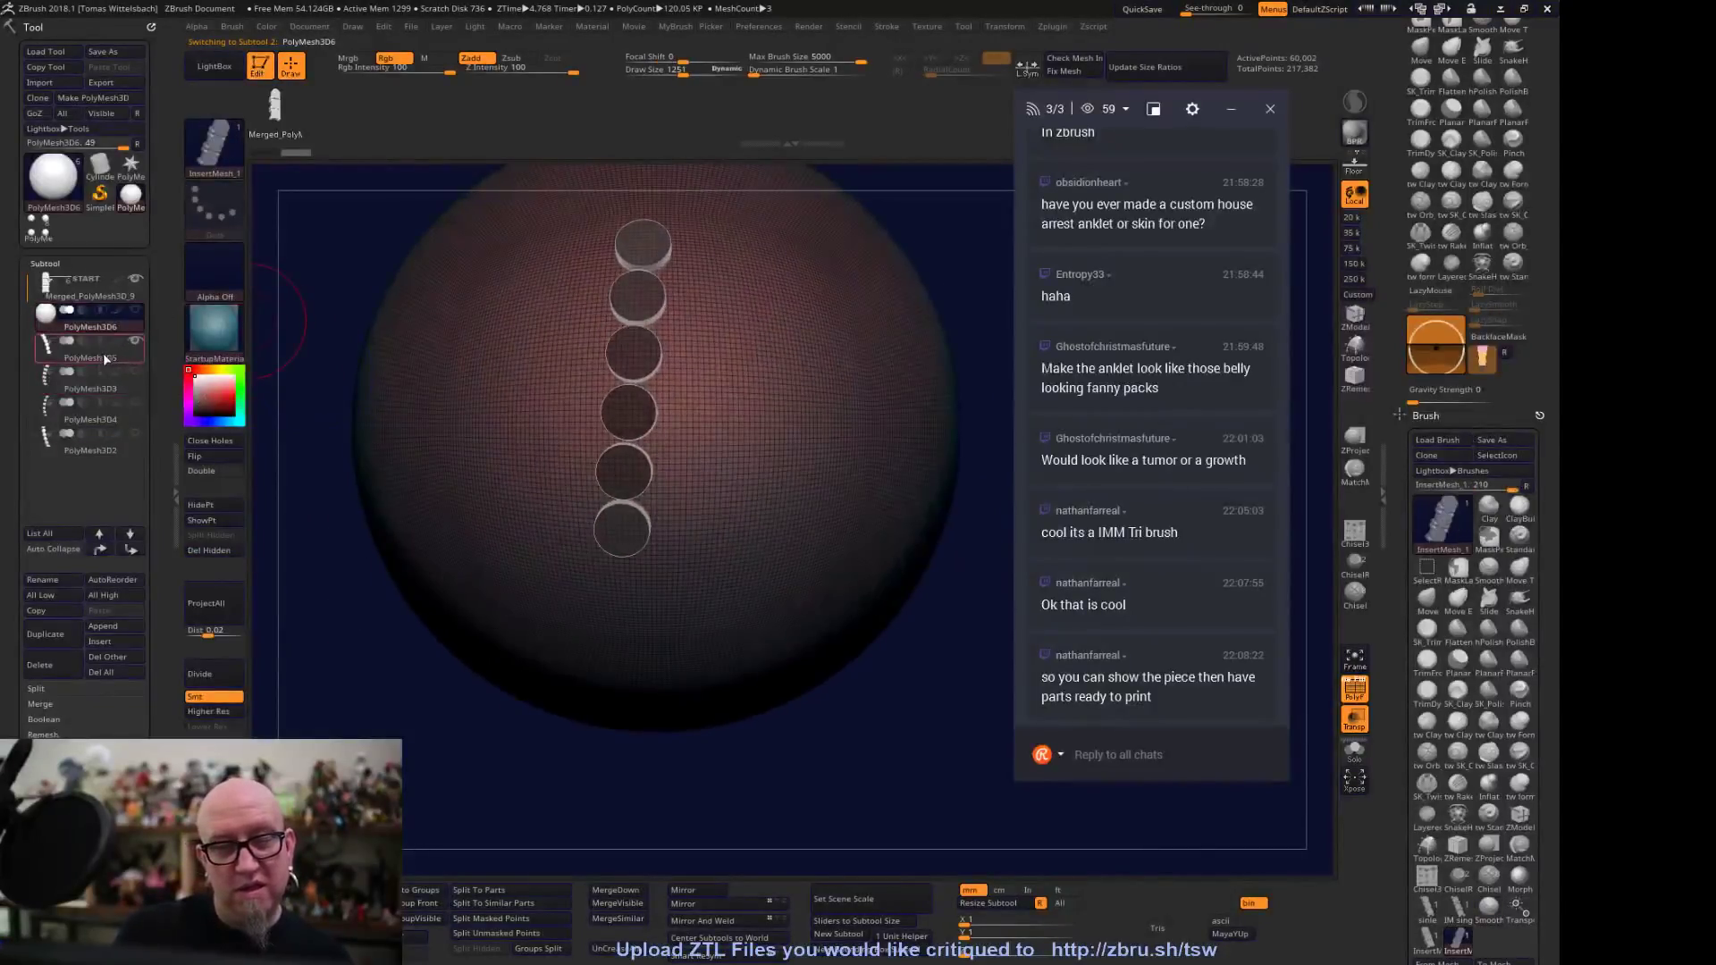
pyautogui.click(94, 416)
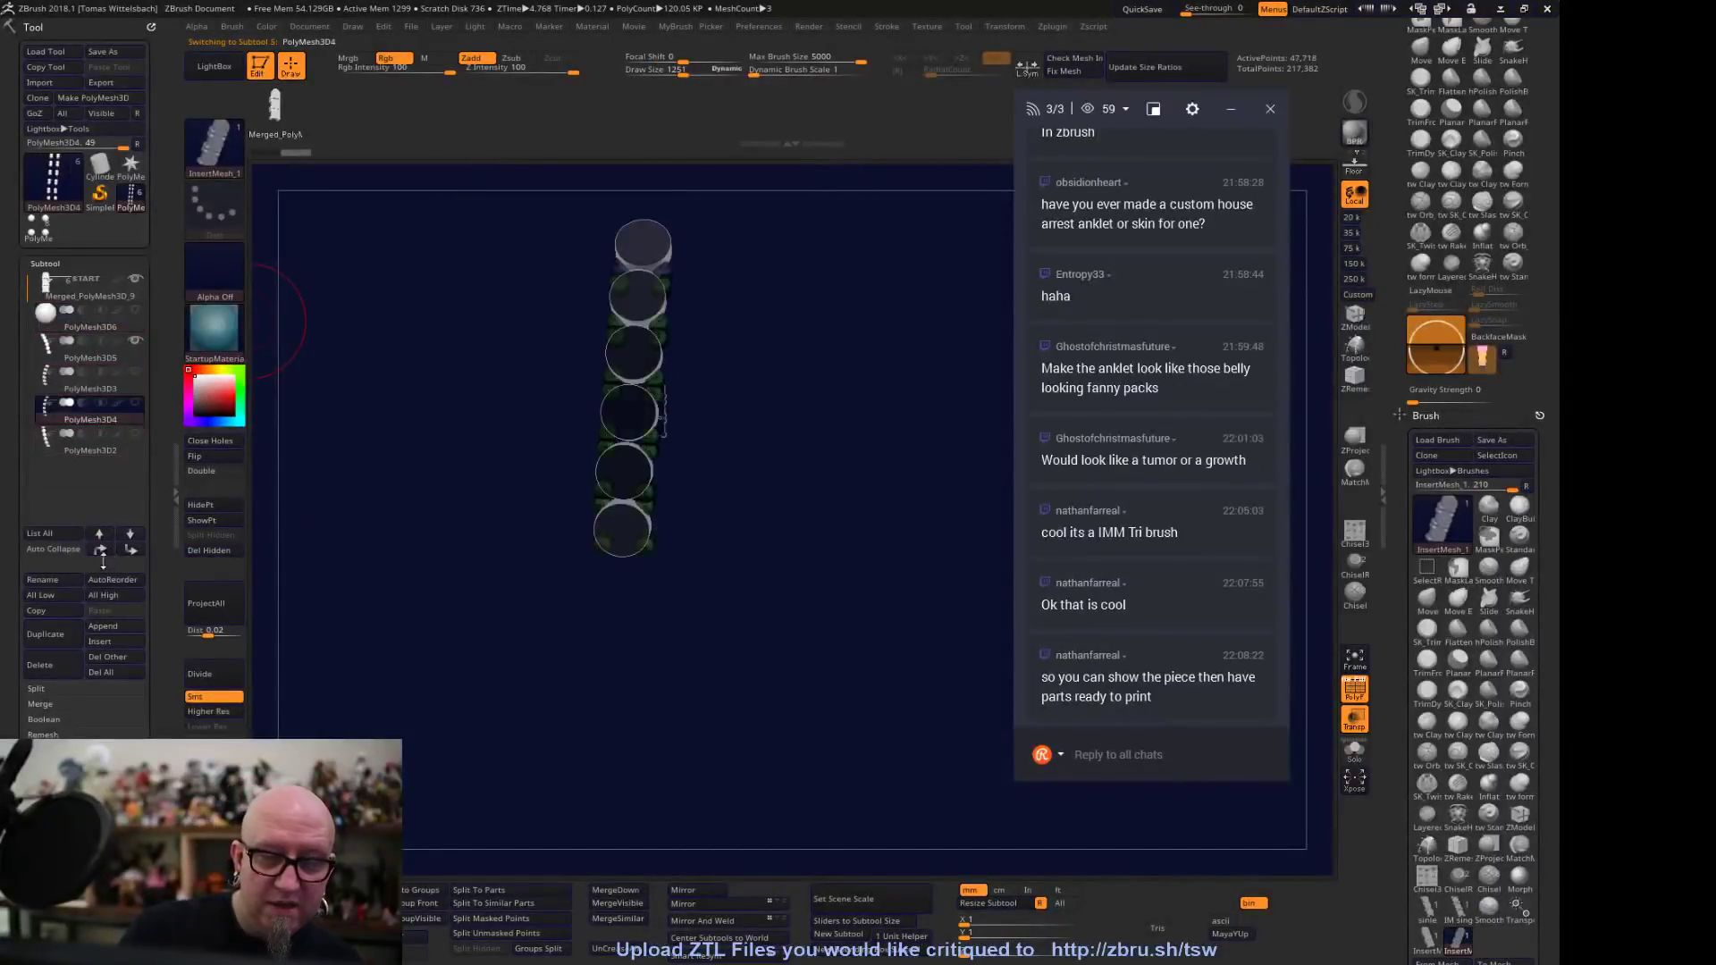
pyautogui.click(100, 549)
pyautogui.click(100, 549)
pyautogui.click(100, 550)
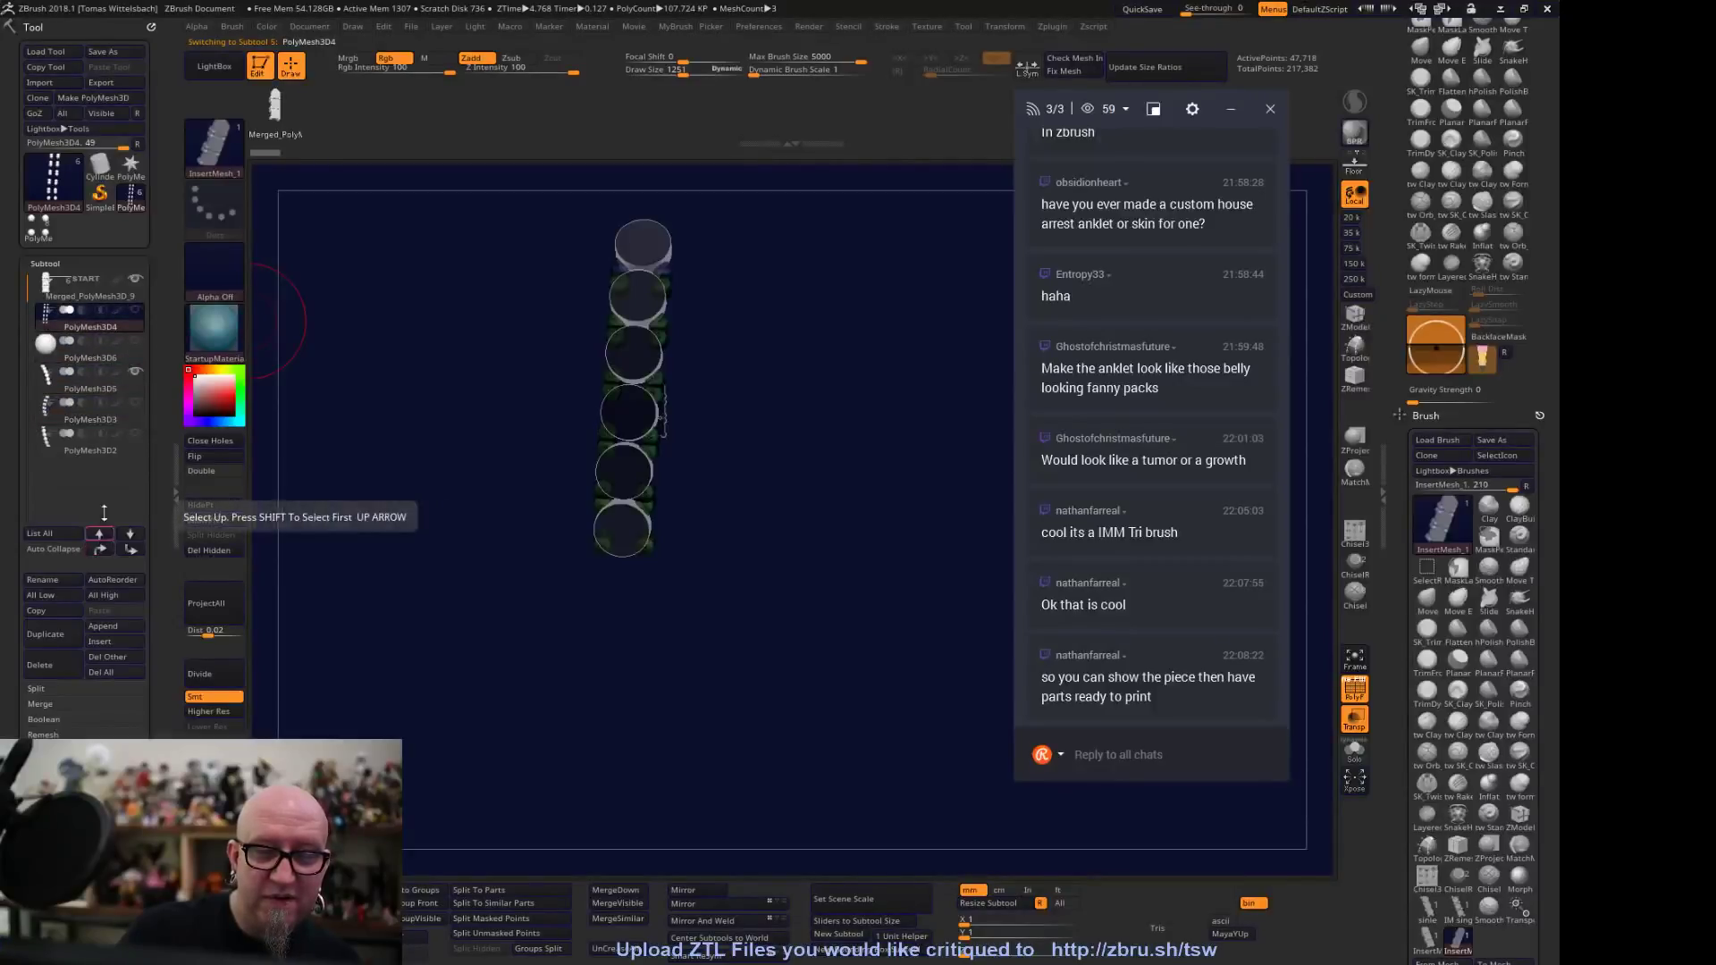
pyautogui.click(94, 449)
pyautogui.click(100, 549)
pyautogui.click(100, 550)
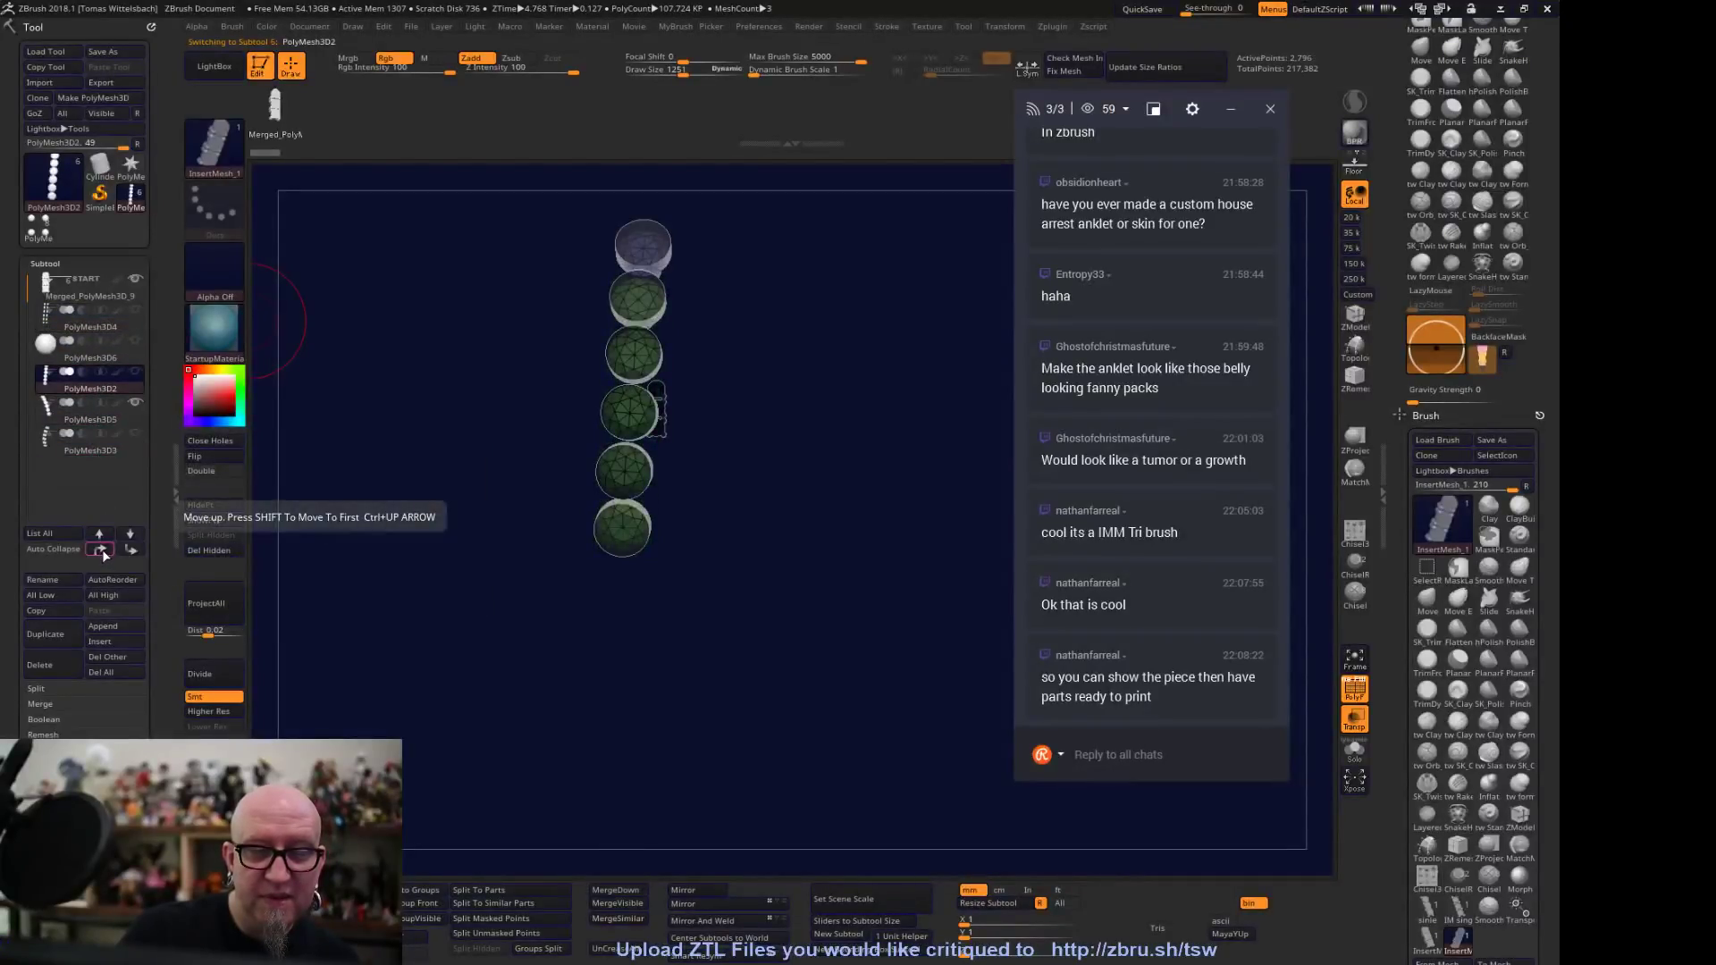
pyautogui.click(100, 550)
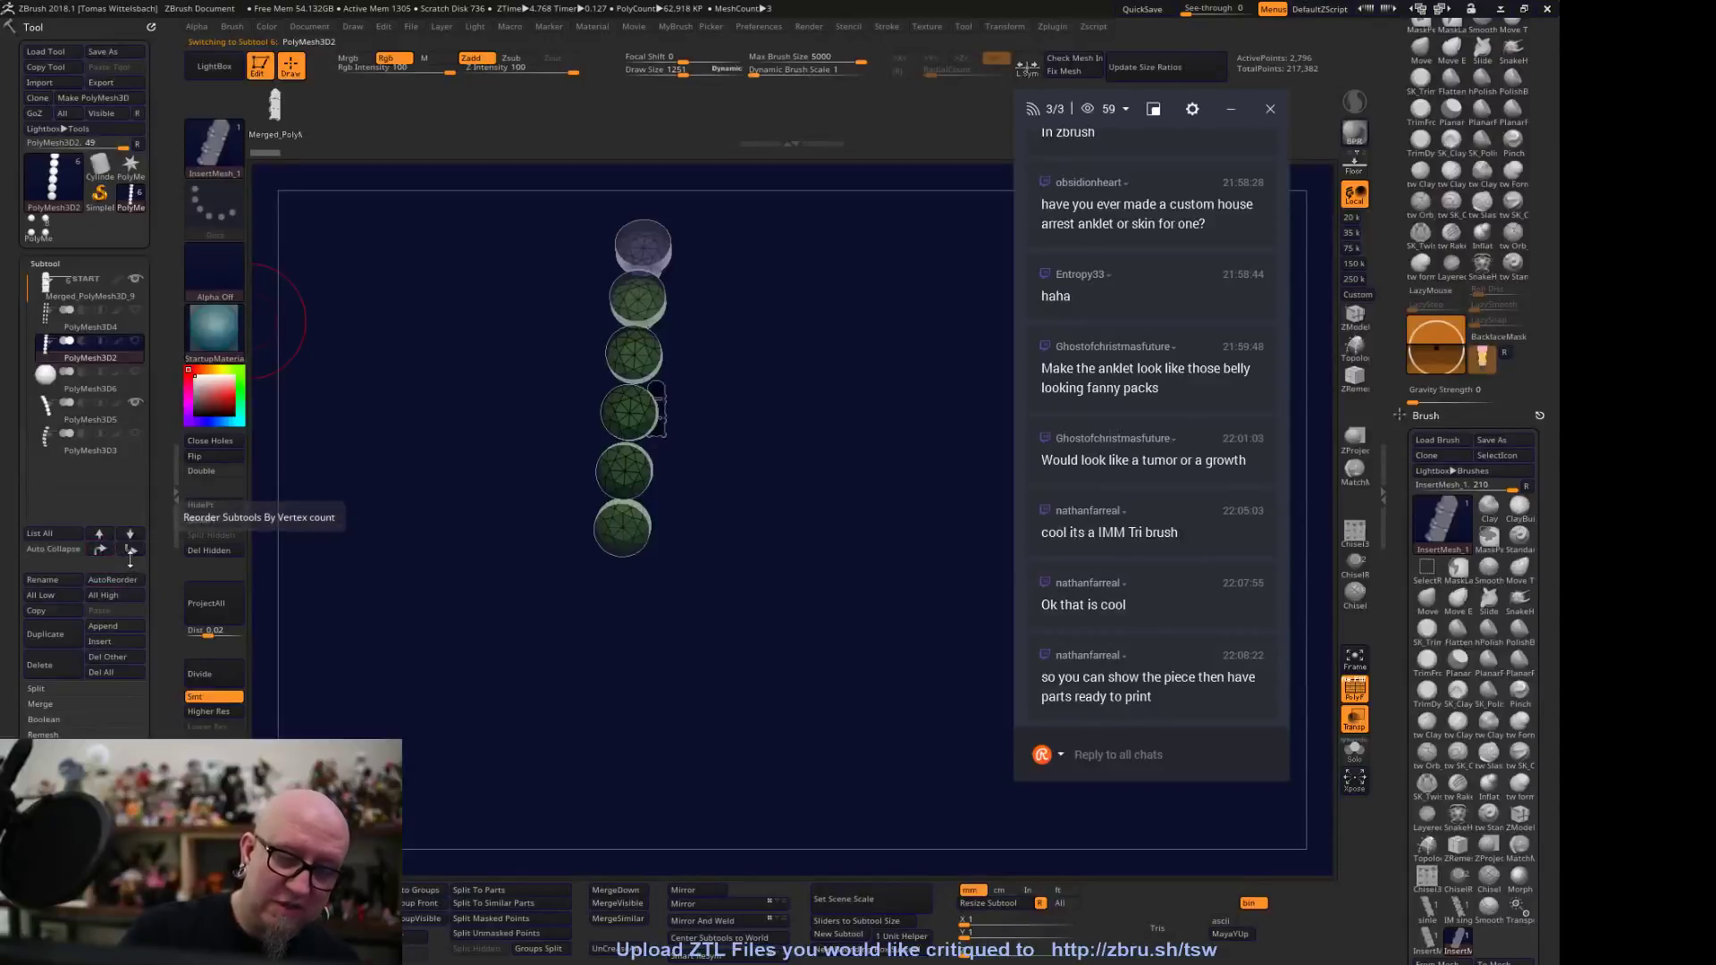
pyautogui.click(131, 549)
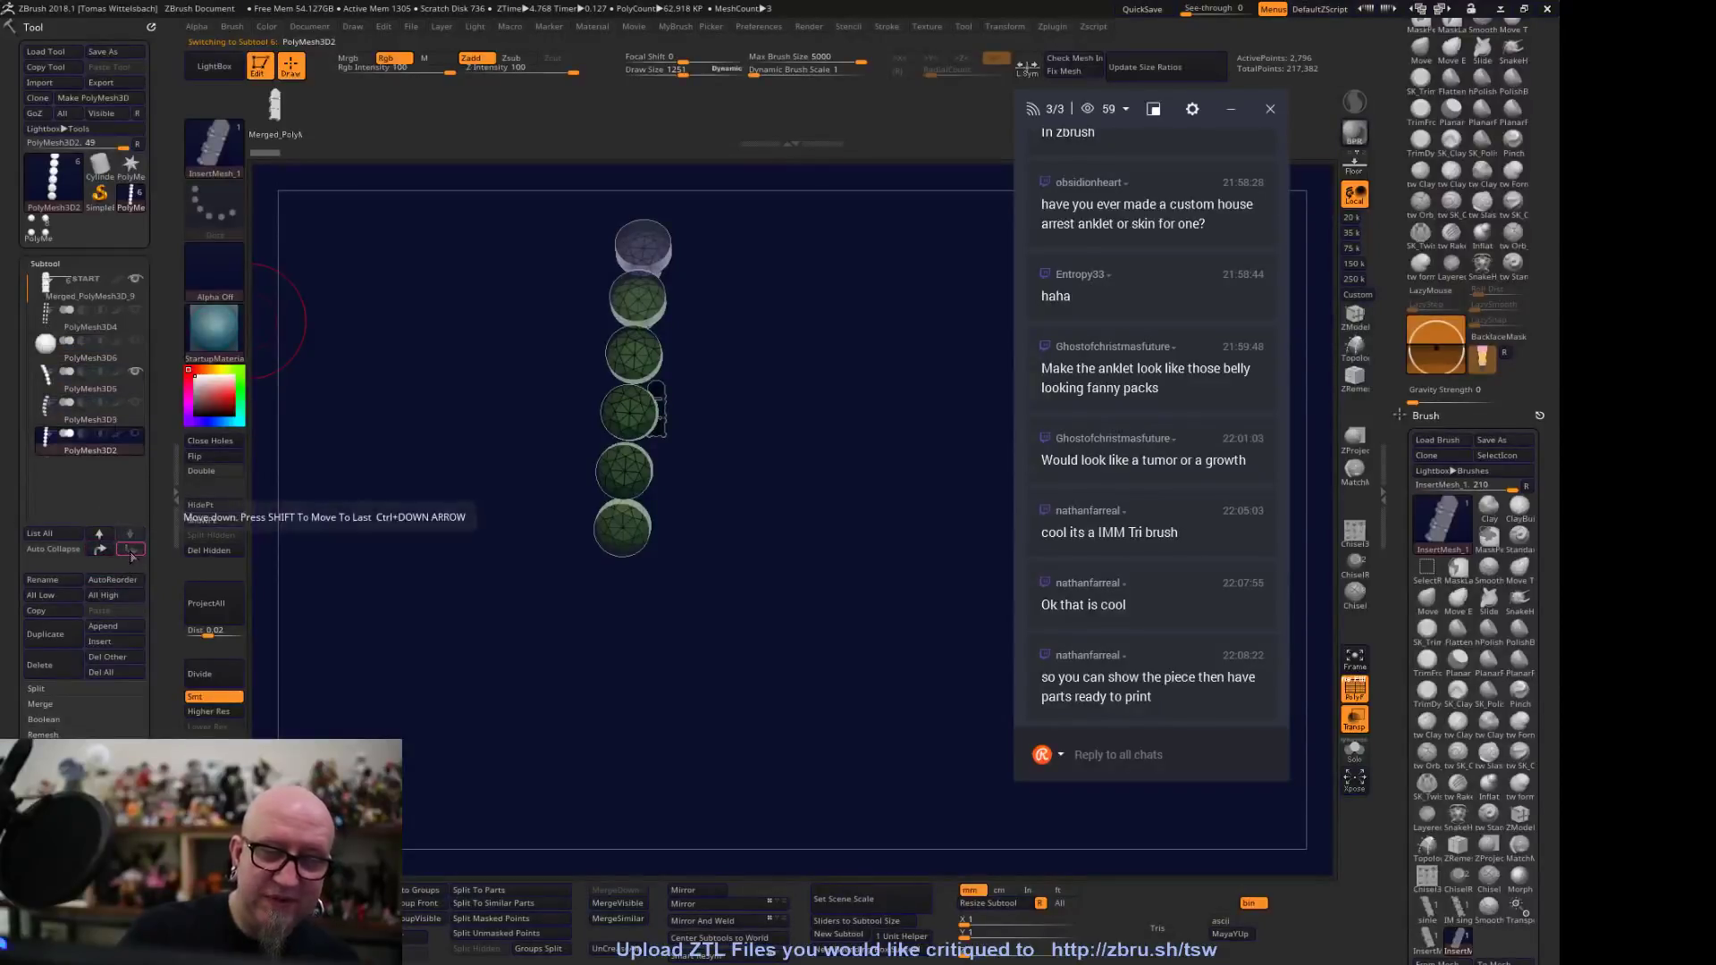
pyautogui.click(94, 318)
pyautogui.click(131, 549)
pyautogui.click(131, 550)
pyautogui.click(130, 549)
# Flag the sphere and PolyMesh3D4 as boolean Start groups, and show the sphere together with the PolyMesh3D3 parts
pyautogui.moveTo(49, 410)
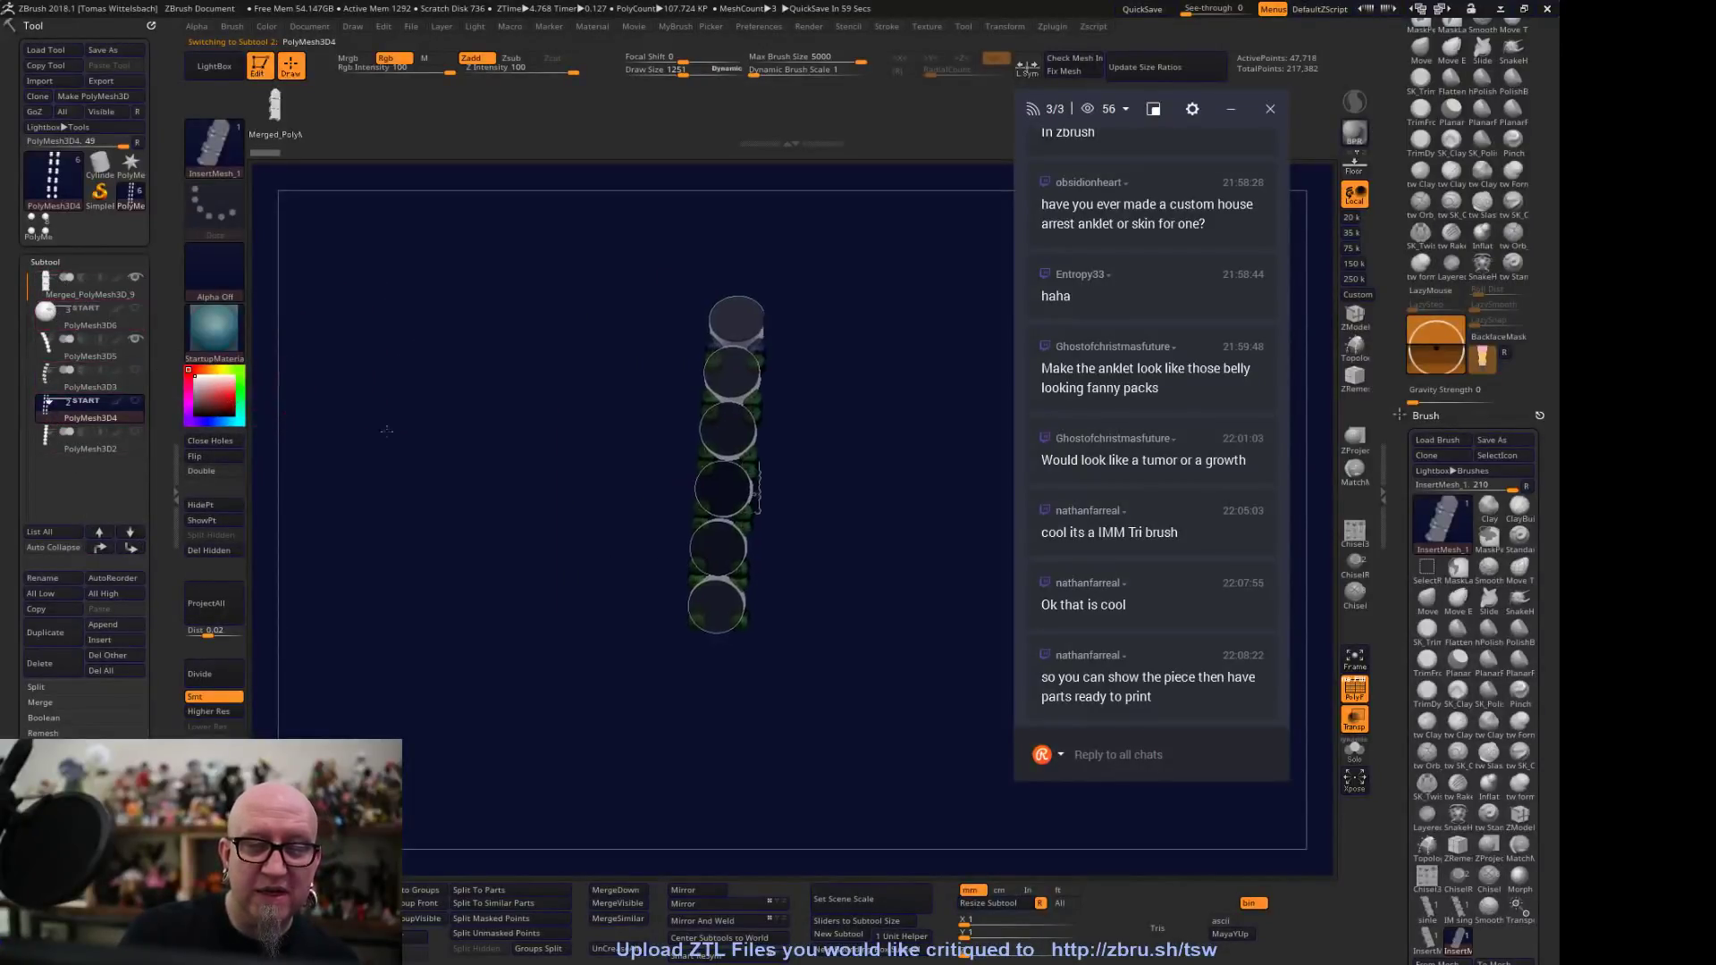
pyautogui.click(136, 309)
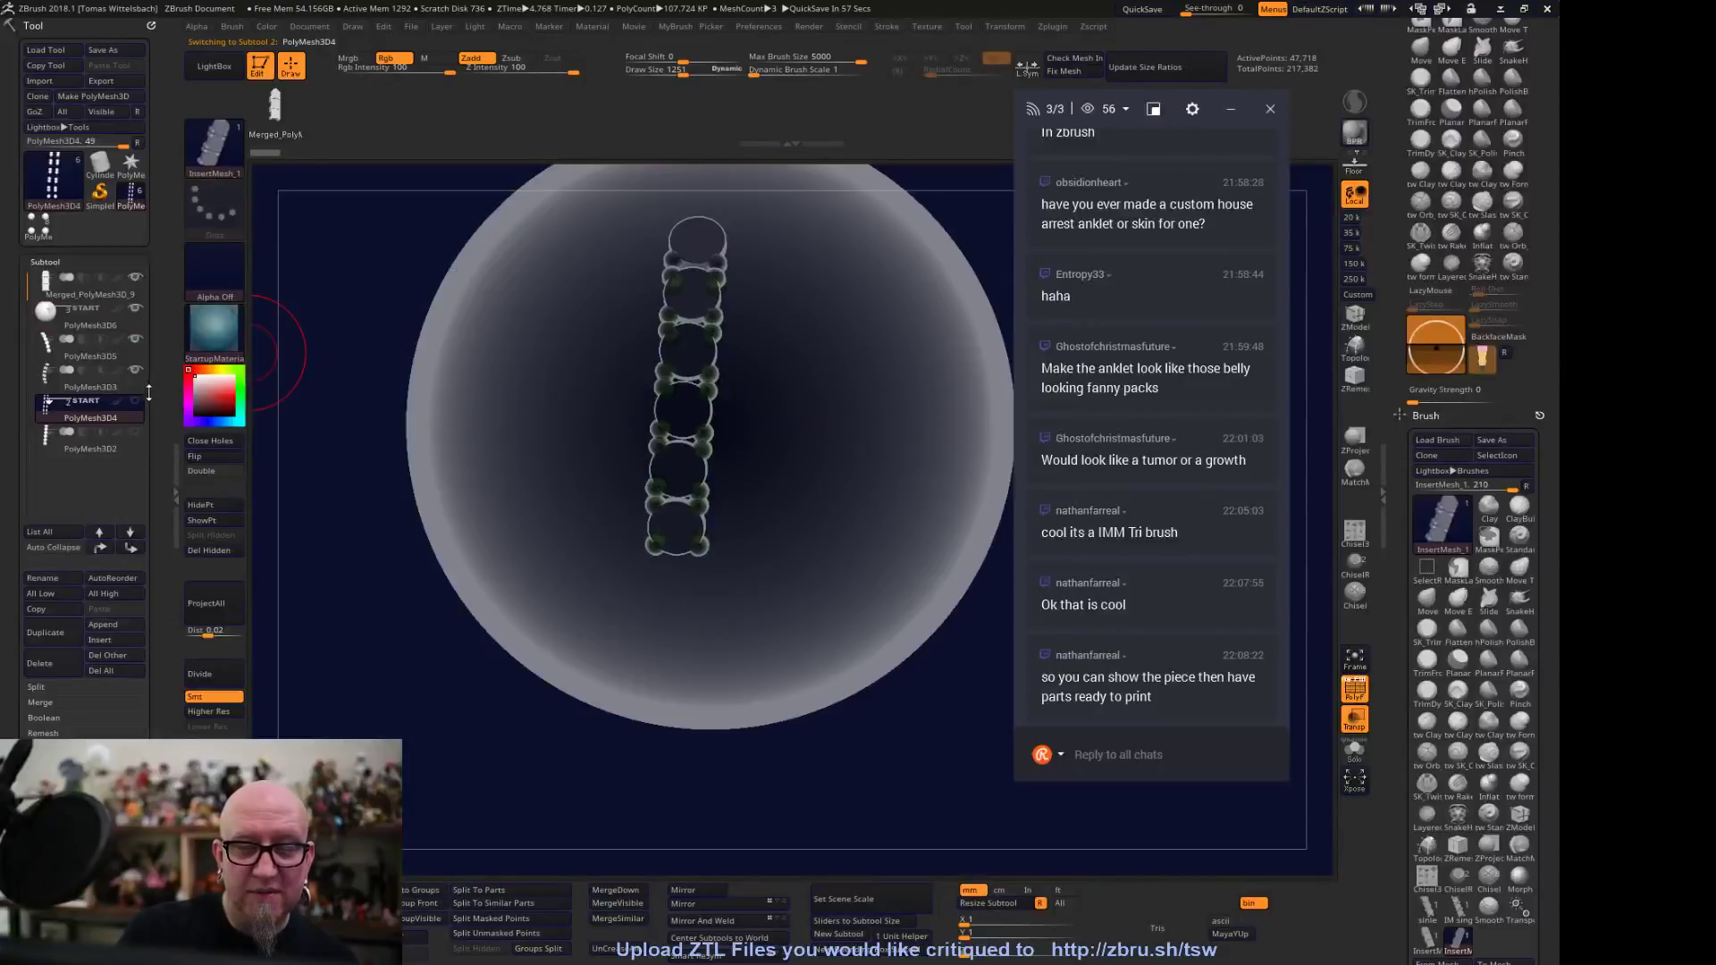
pyautogui.moveTo(474, 770); pyautogui.dragTo(354, 505)
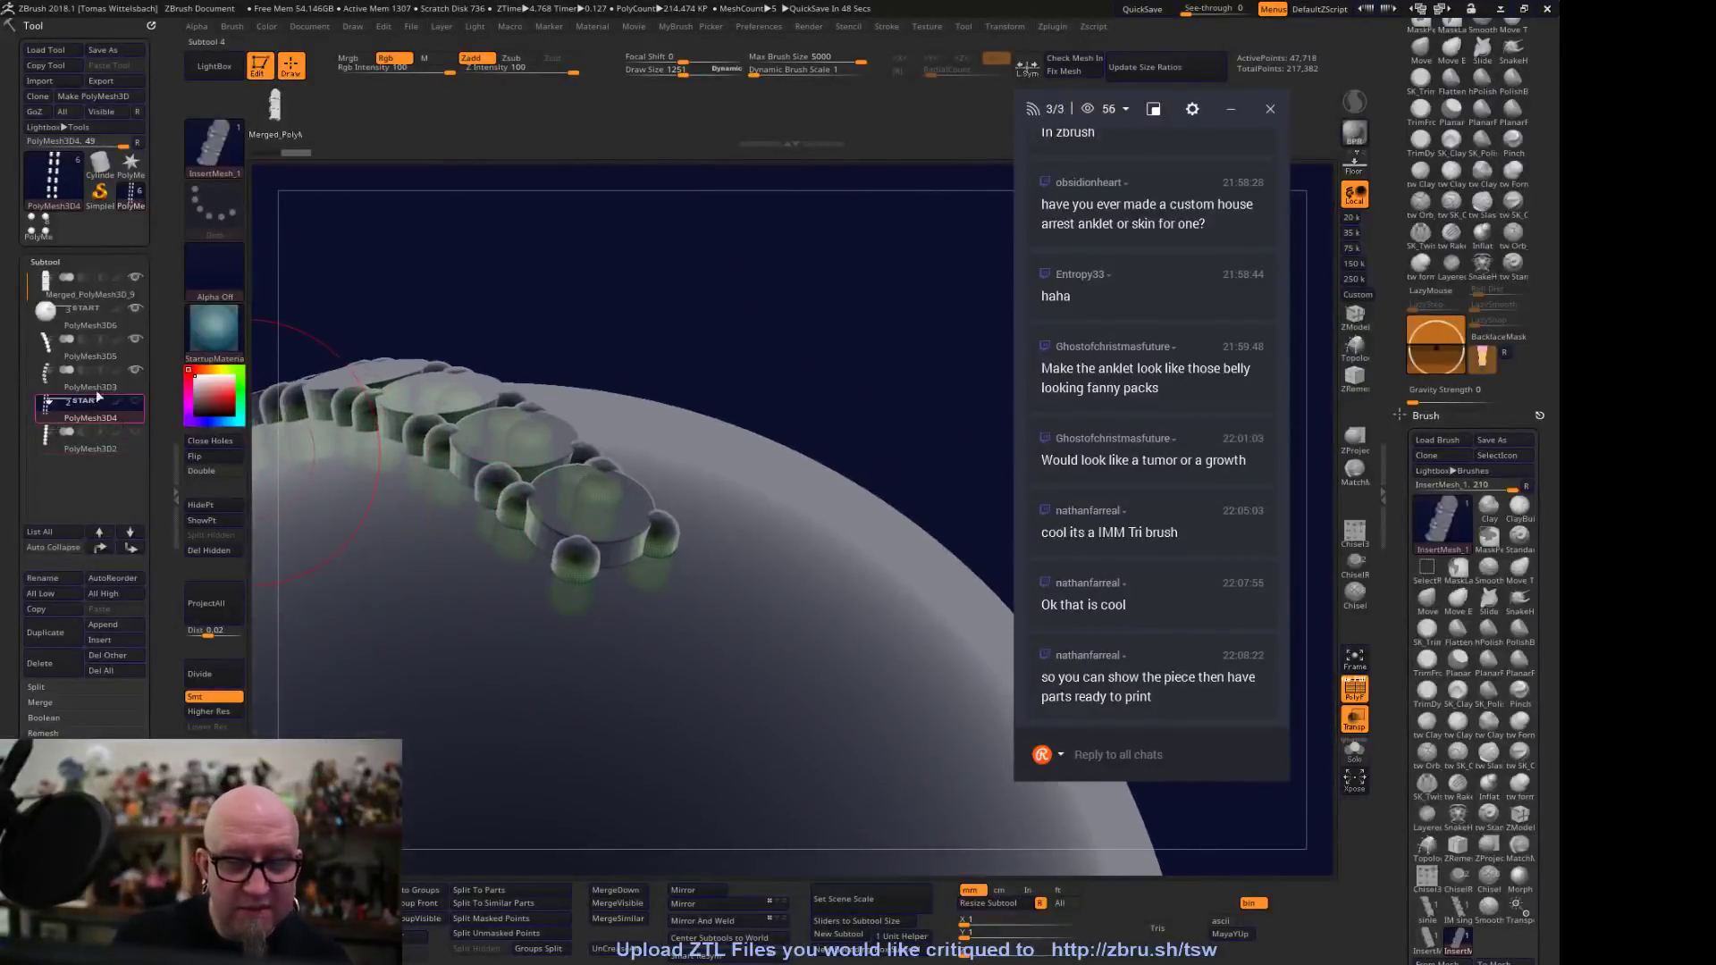
# Select the sphere subtool and turn off transparency so the chain parts display as solid
pyautogui.click(92, 325)
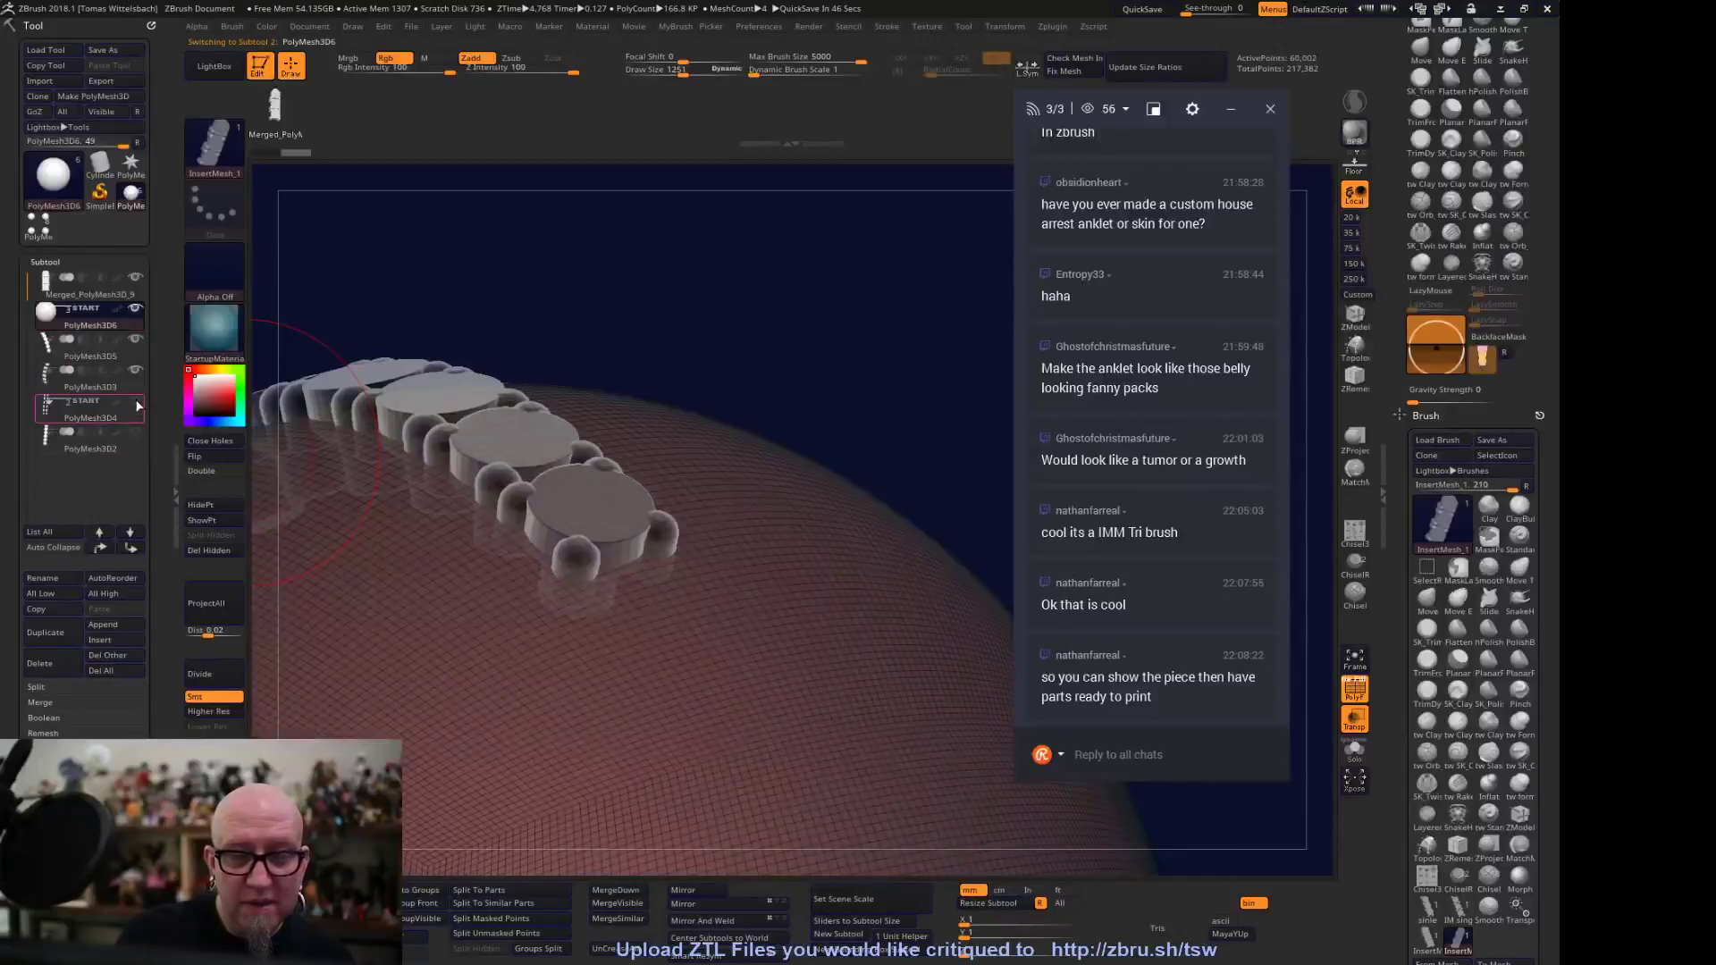
pyautogui.moveTo(554, 465); pyautogui.dragTo(890, 429, button='right')
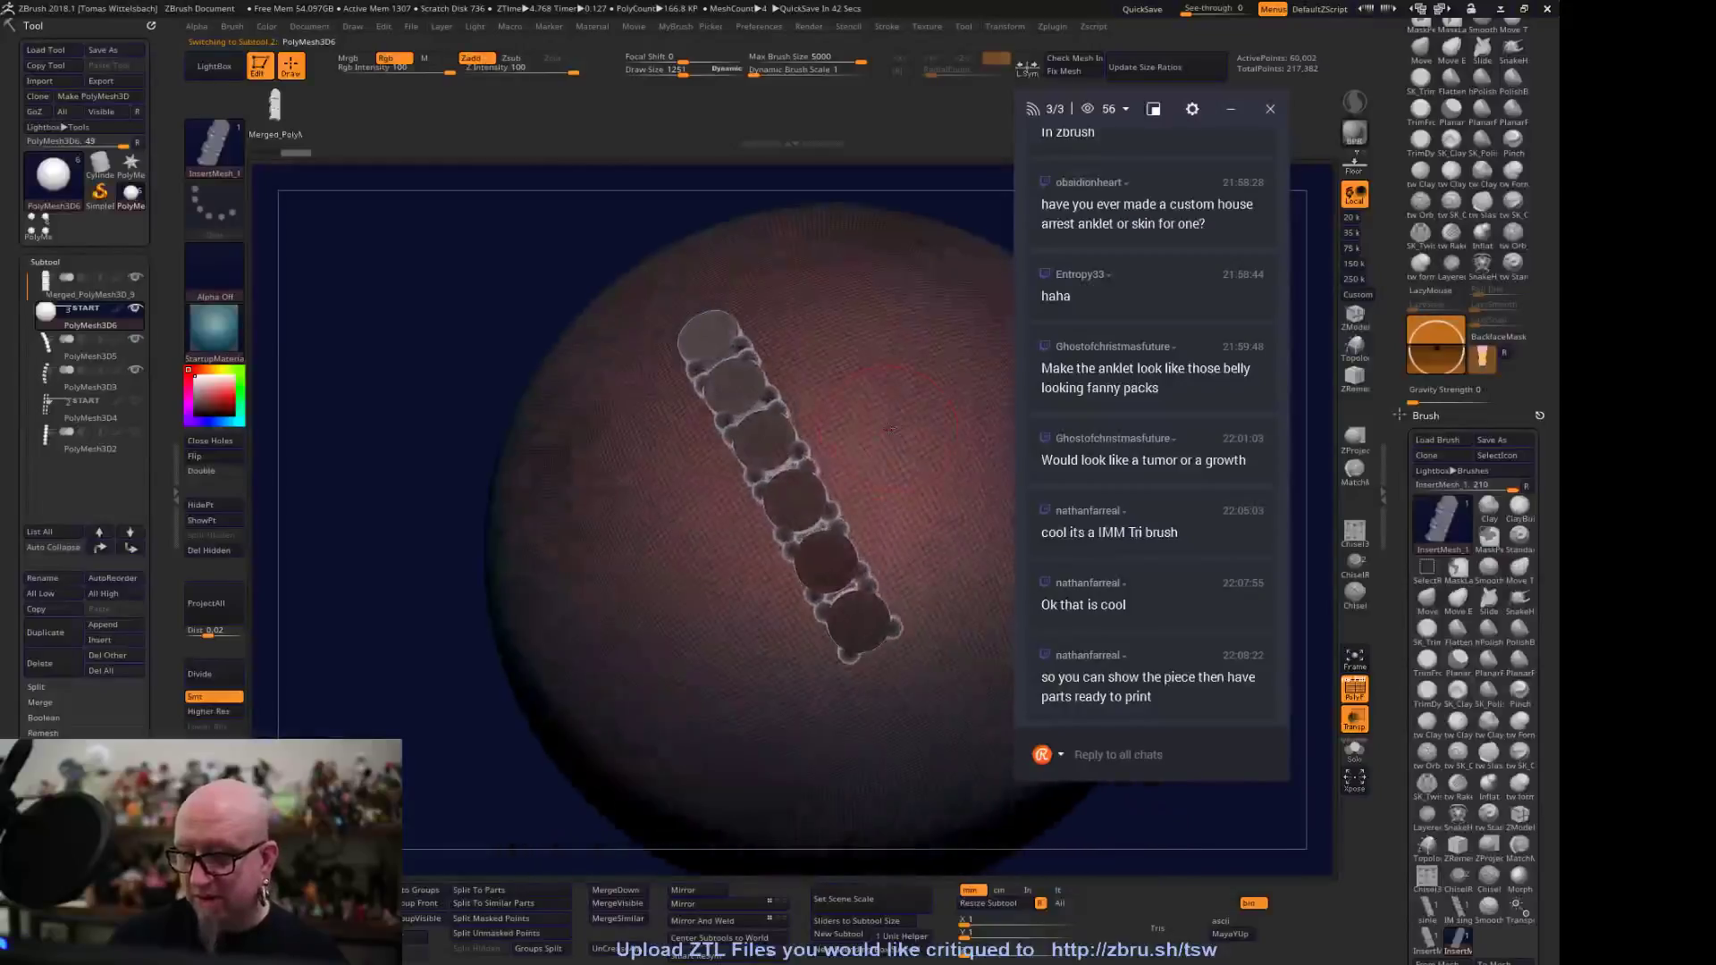
pyautogui.click(1354, 717)
pyautogui.keyDown('alt'); pyautogui.moveTo(484, 687); pyautogui.dragTo(402, 507); pyautogui.keyUp('alt')
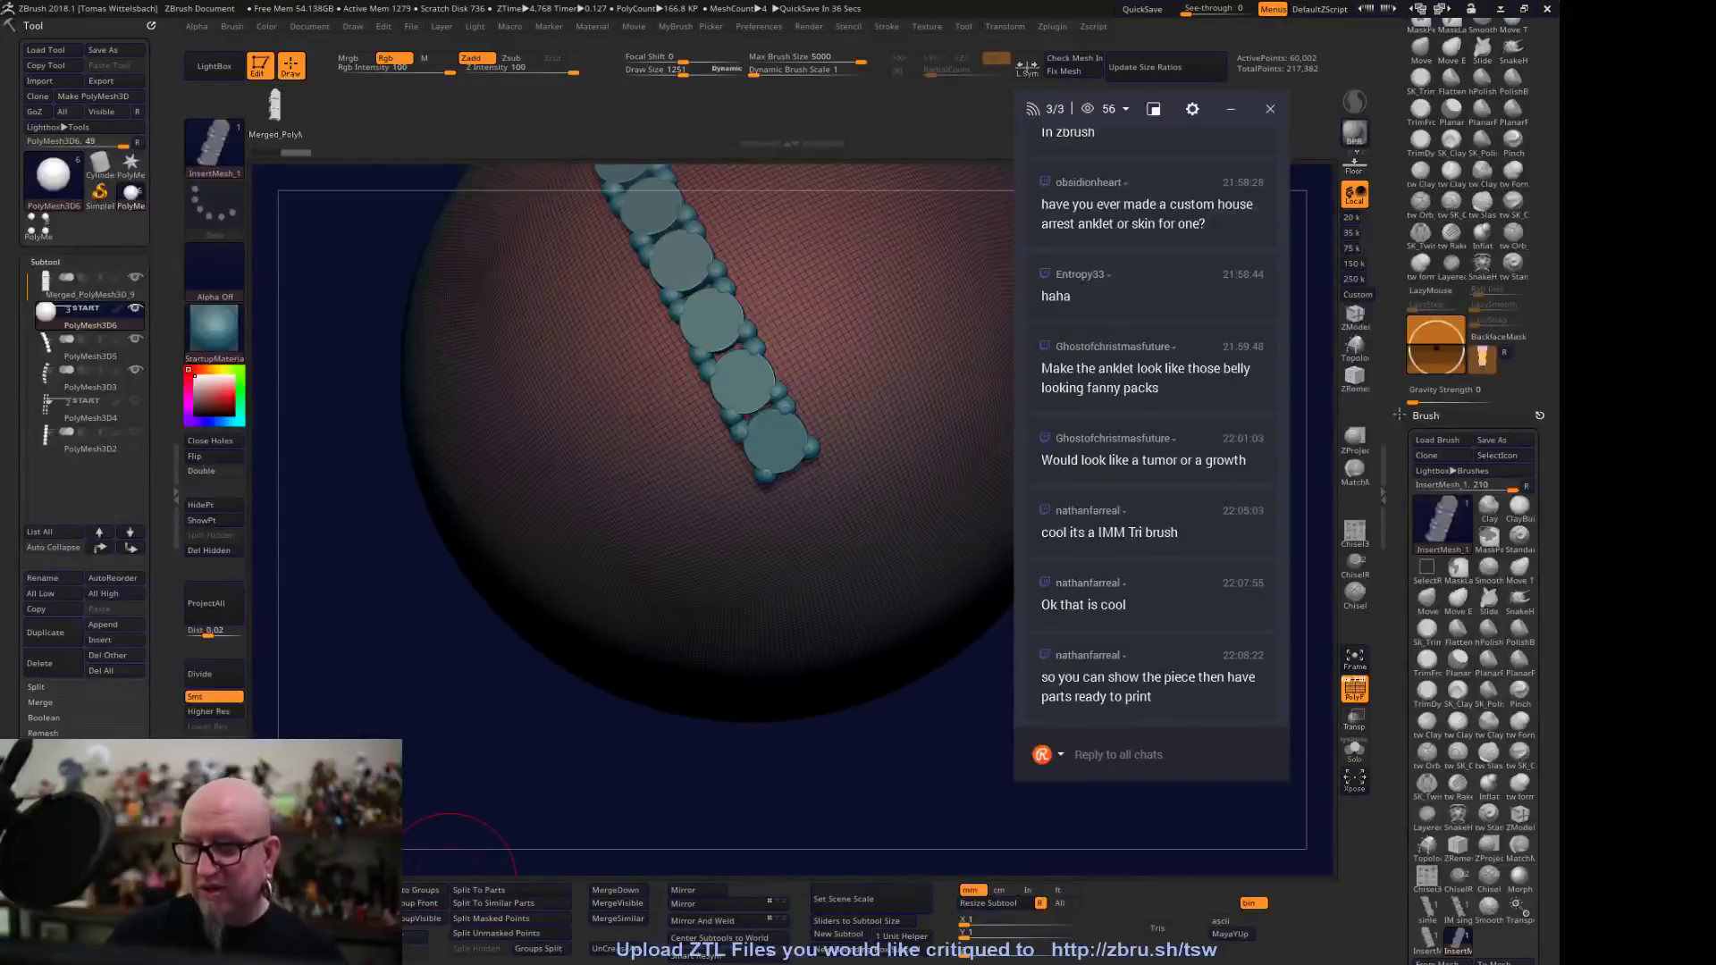
pyautogui.keyDown('alt'); pyautogui.moveTo(446, 652); pyautogui.dragTo(382, 685); pyautogui.keyUp('alt')
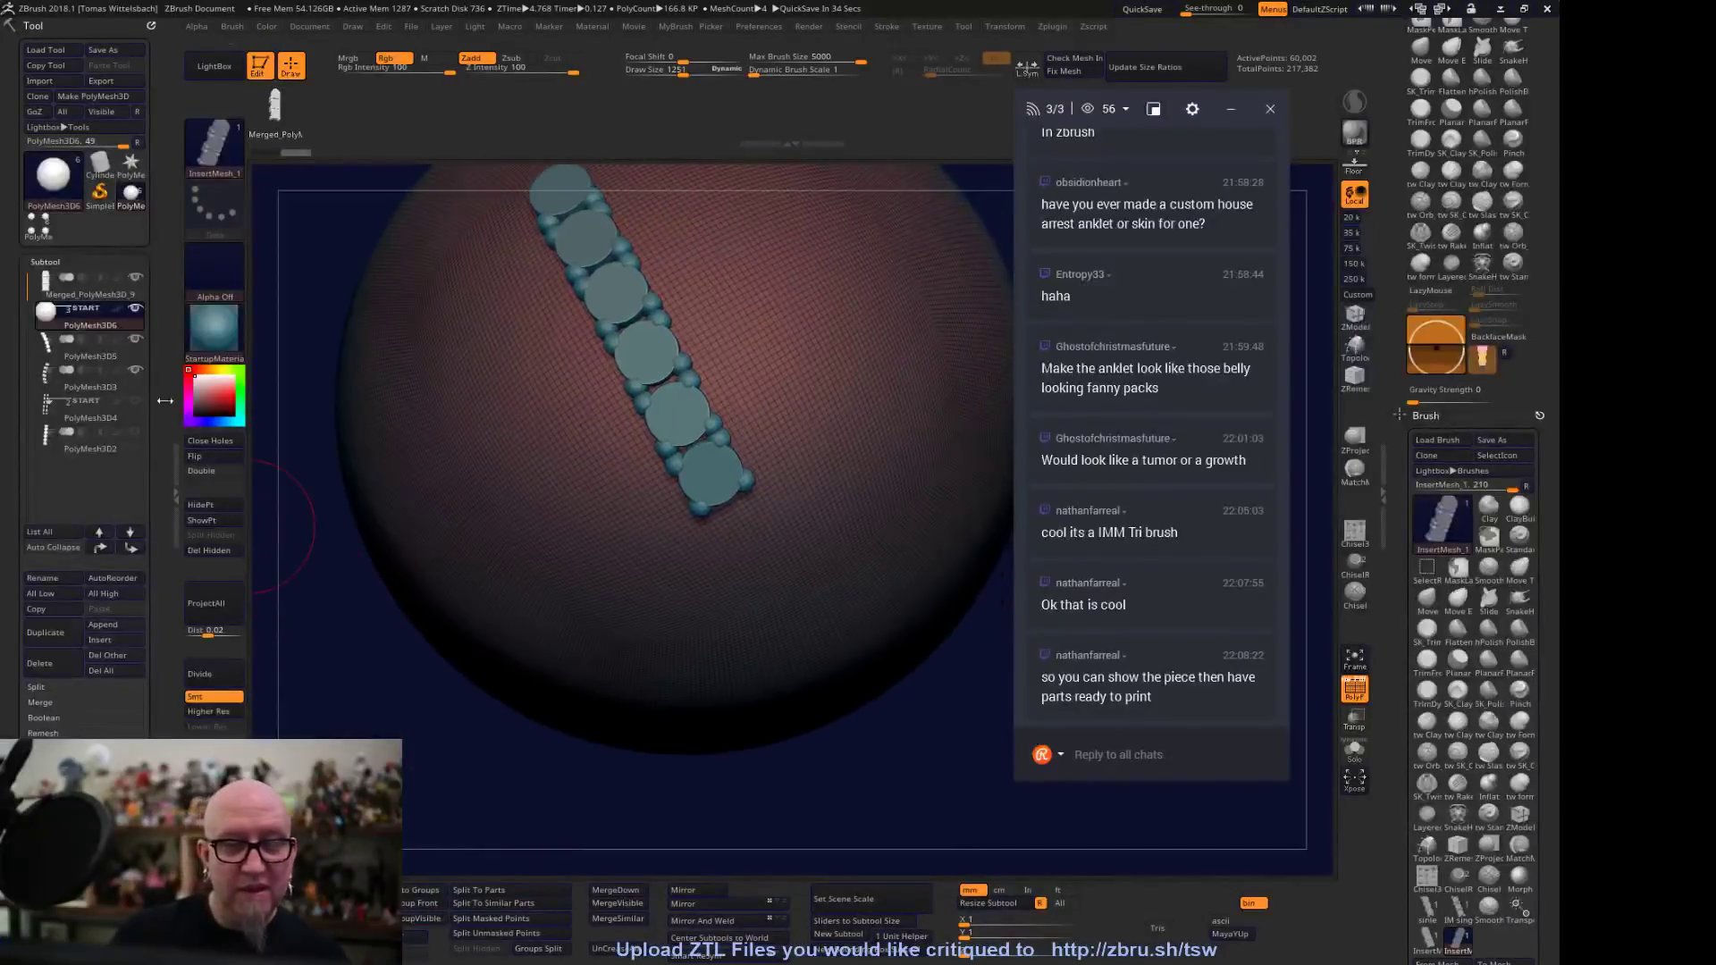
# Preview PolyMesh3D5 as a live boolean subtraction from the sphere and turn off the polyframe display
pyautogui.click(85, 377)
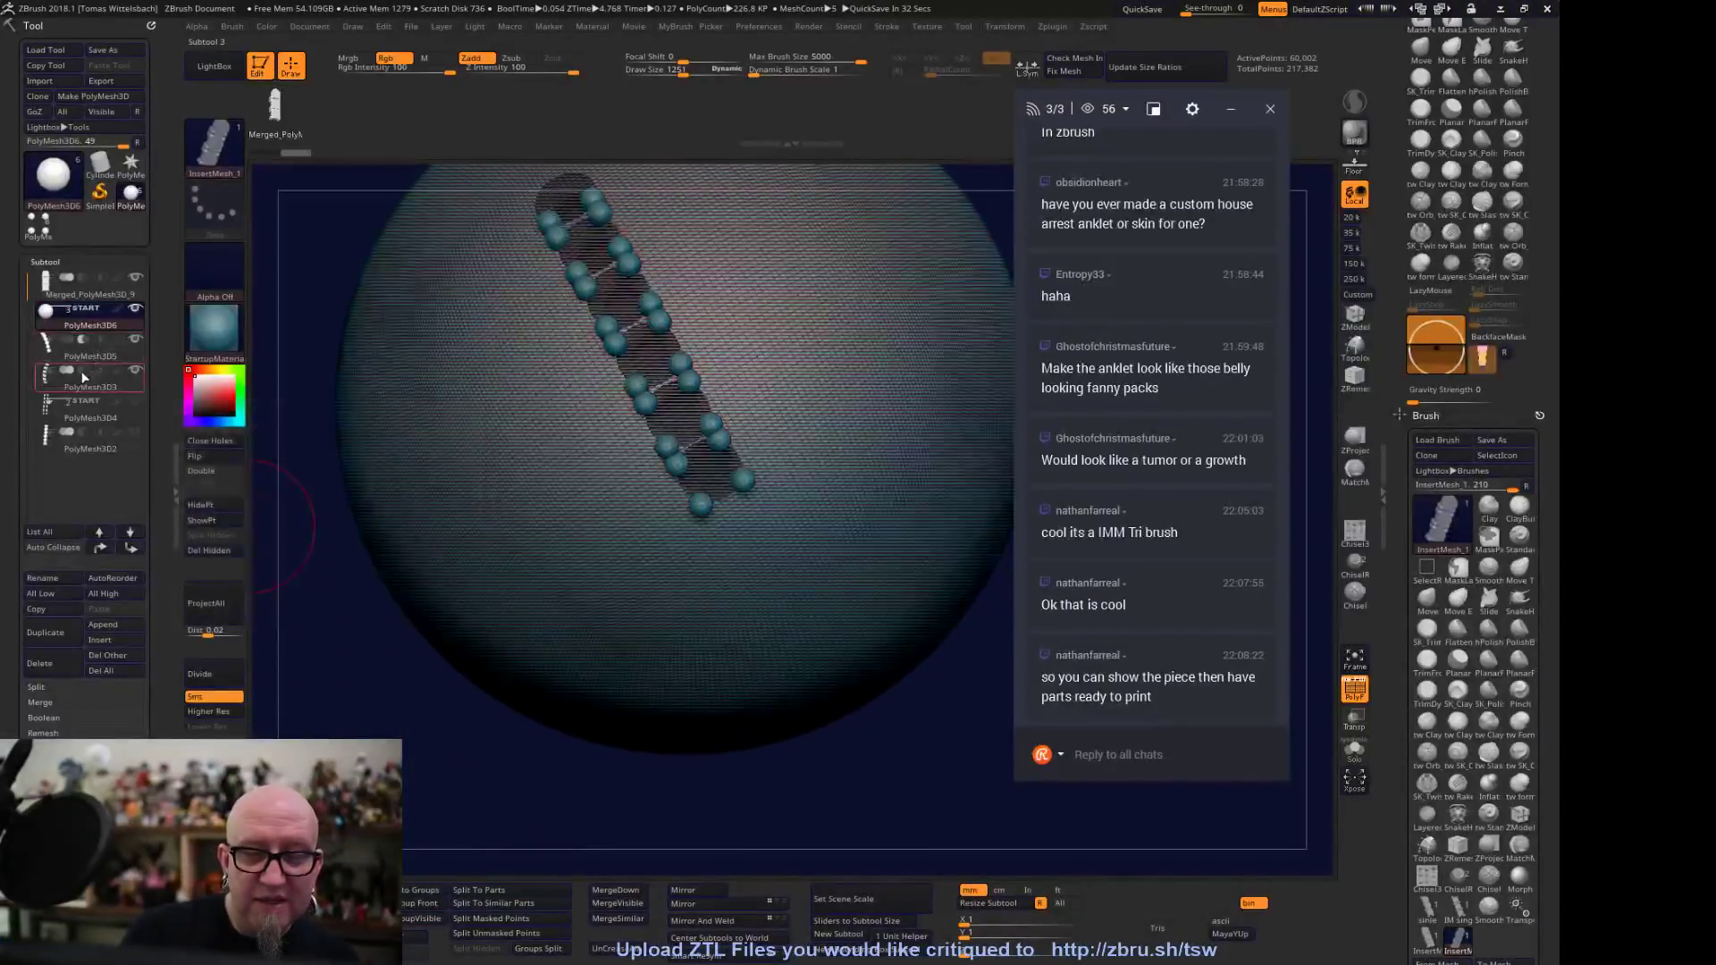
pyautogui.moveTo(306, 682); pyautogui.dragTo(378, 718)
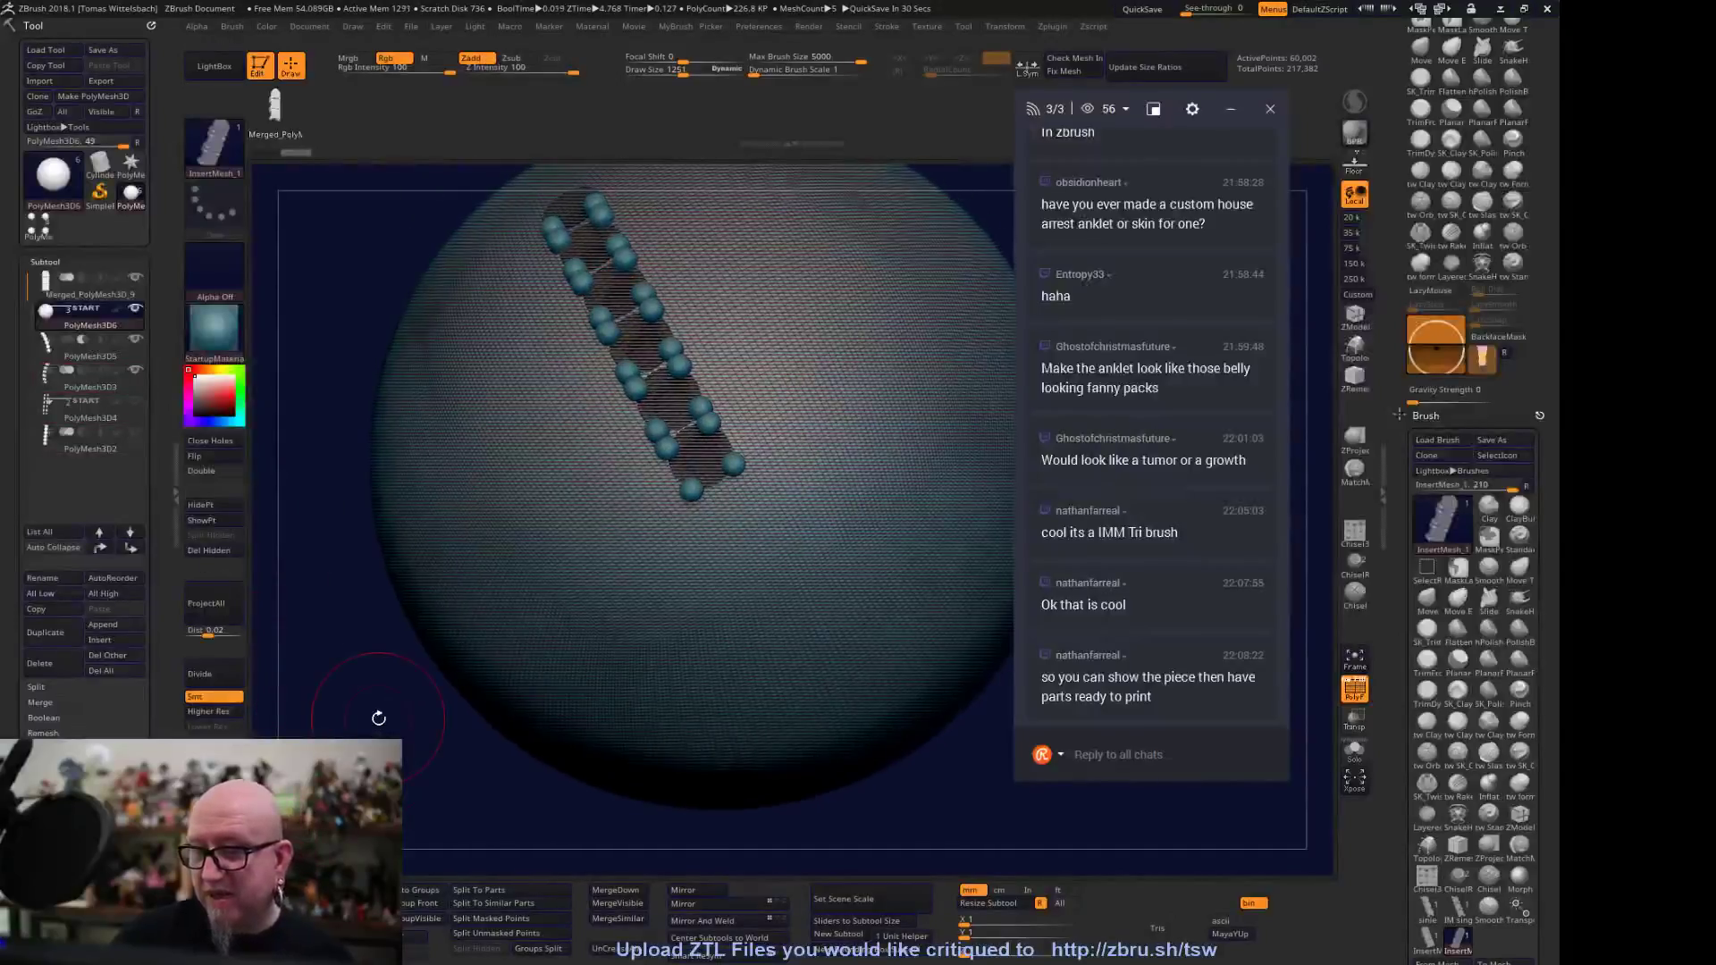
pyautogui.moveTo(1355, 717); pyautogui.dragTo(1361, 701)
pyautogui.moveTo(456, 779)
pyautogui.mouseDown()
pyautogui.moveTo(495, 740)
pyautogui.moveTo(497, 778)
pyautogui.mouseUp()
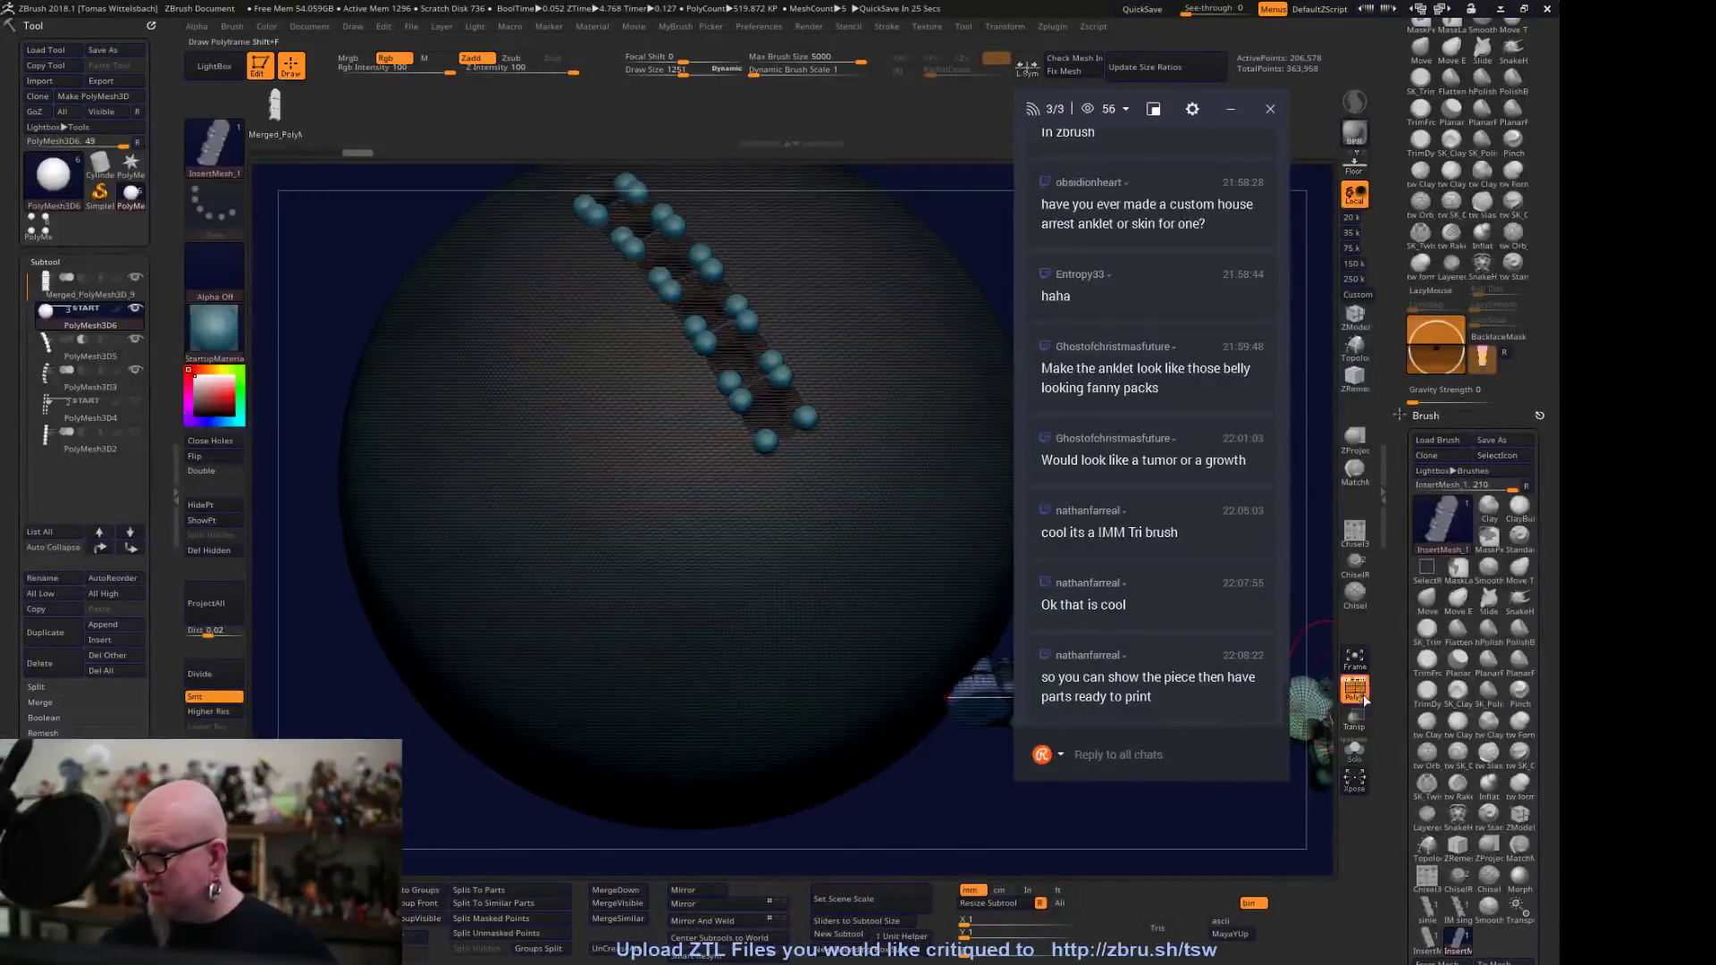
pyautogui.hotkey('shift', 'f')
pyautogui.keyDown('alt'); pyautogui.moveTo(347, 686); pyautogui.dragTo(336, 761); pyautogui.keyUp('alt')
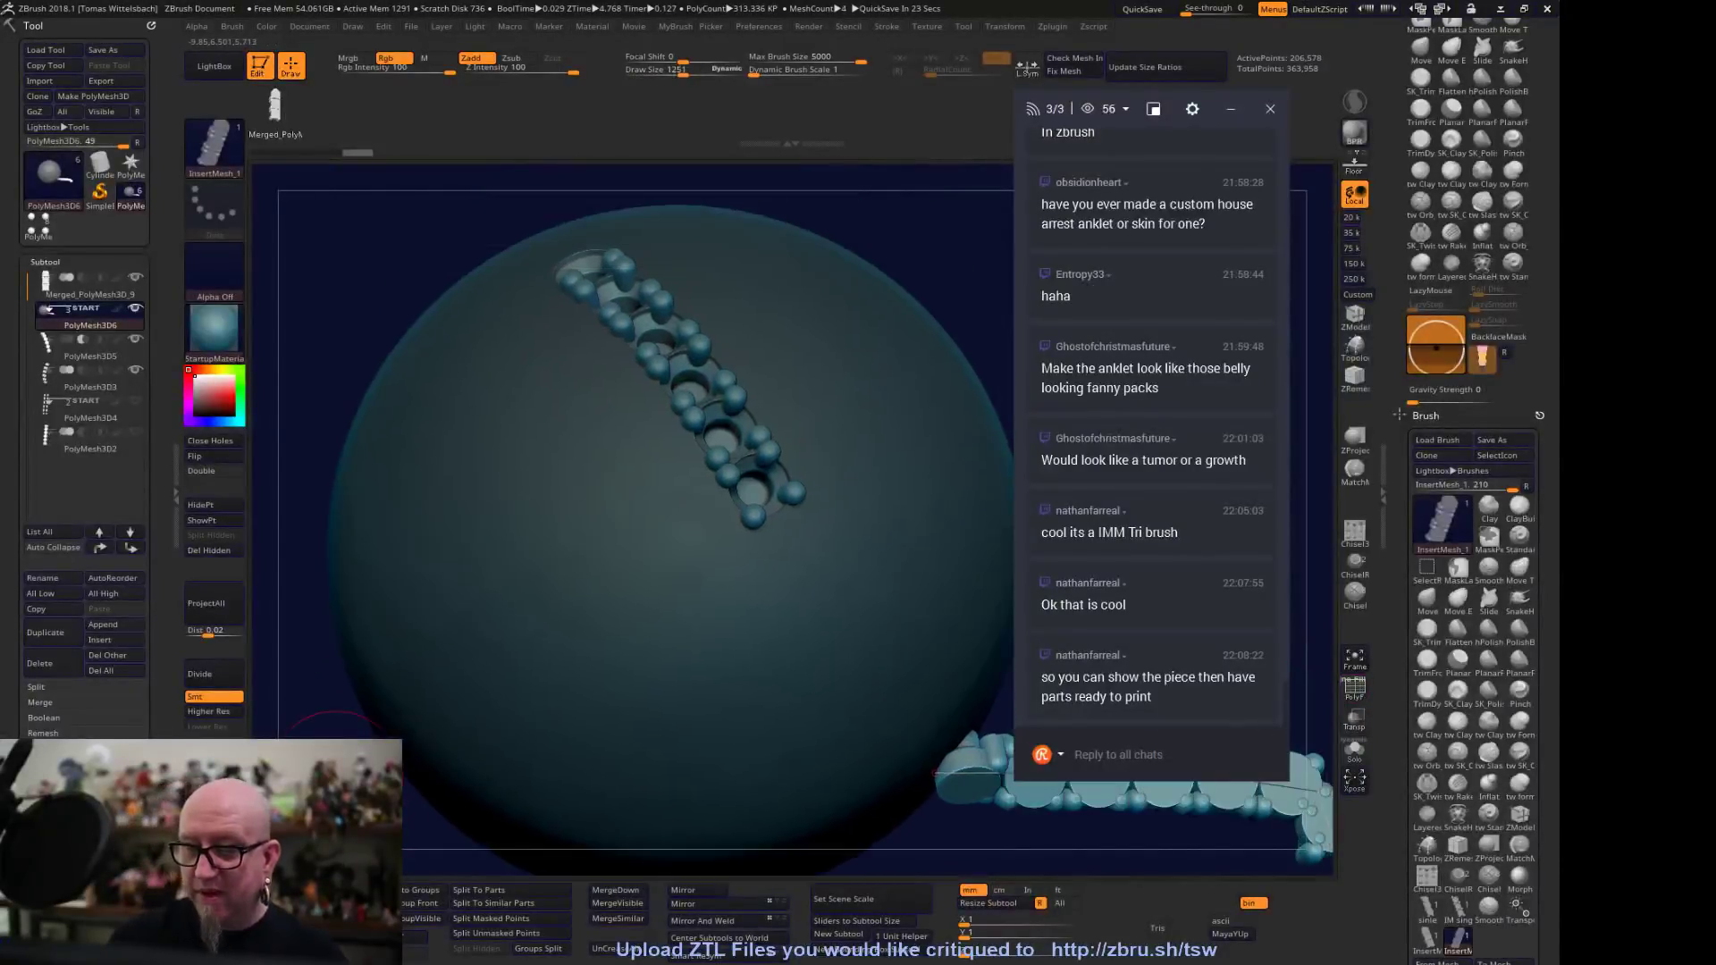
pyautogui.moveTo(1009, 260); pyautogui.dragTo(969, 315)
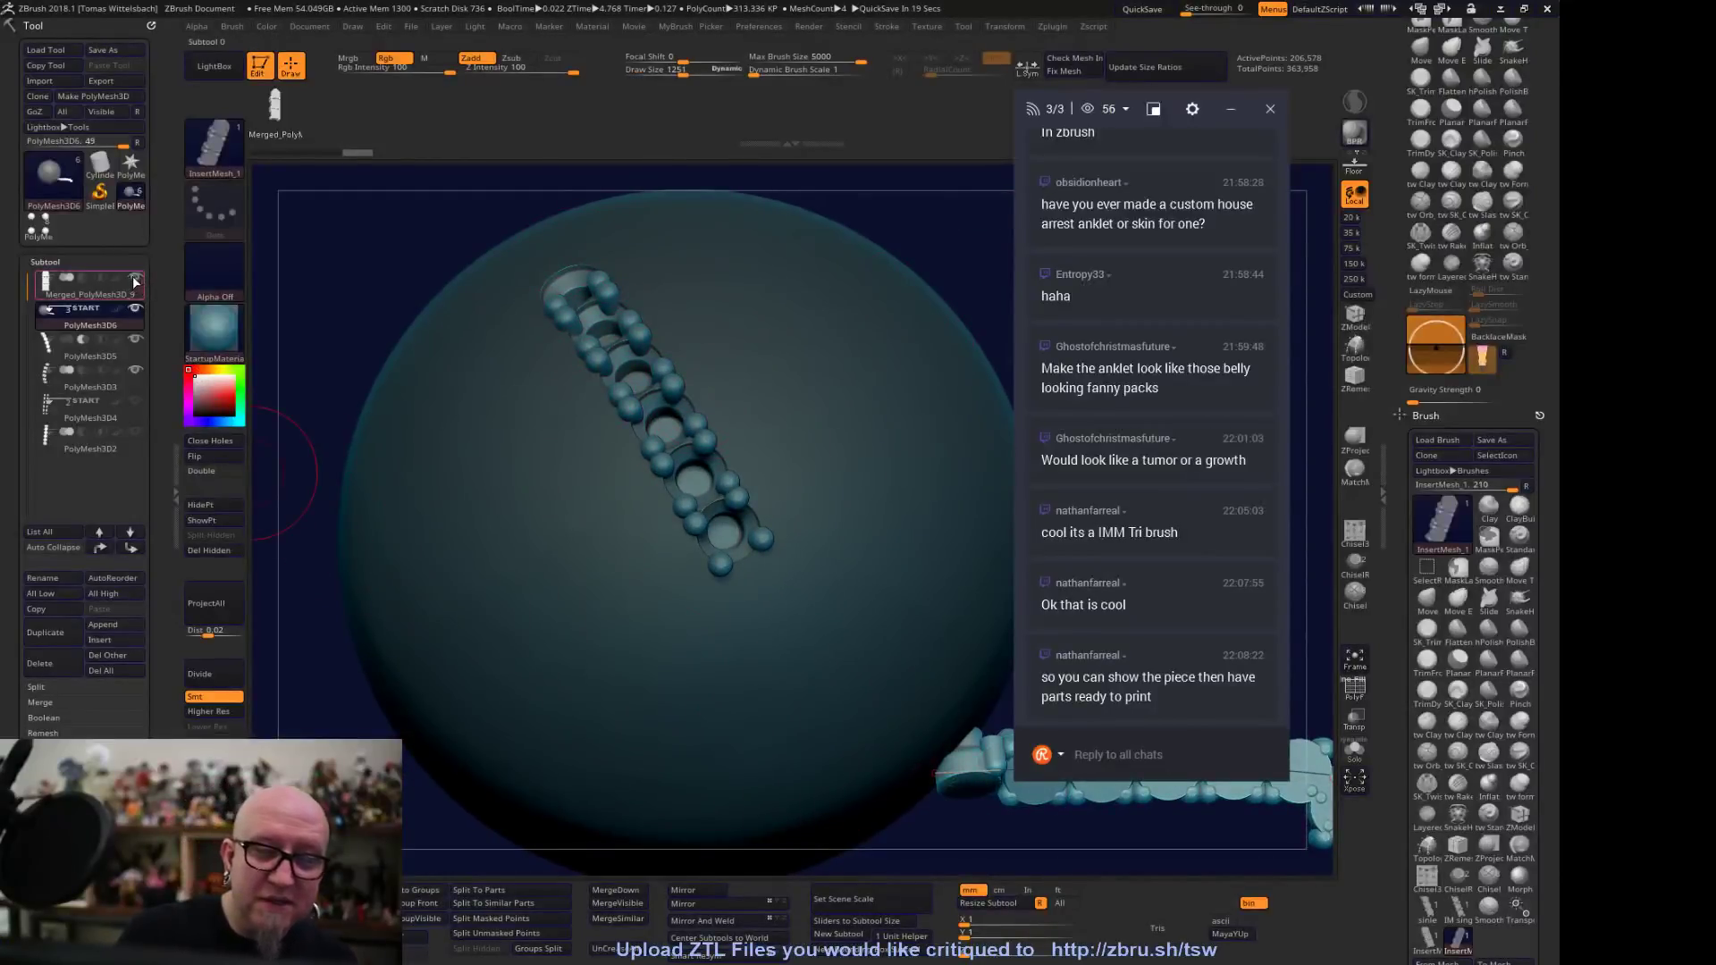
# Generate the boolean mesh from the sphere with its subtracted and added chain parts, and switch to the resulting tool
pyautogui.keyDown('alt'); pyautogui.moveTo(1008, 838); pyautogui.dragTo(823, 708); pyautogui.keyUp('alt')
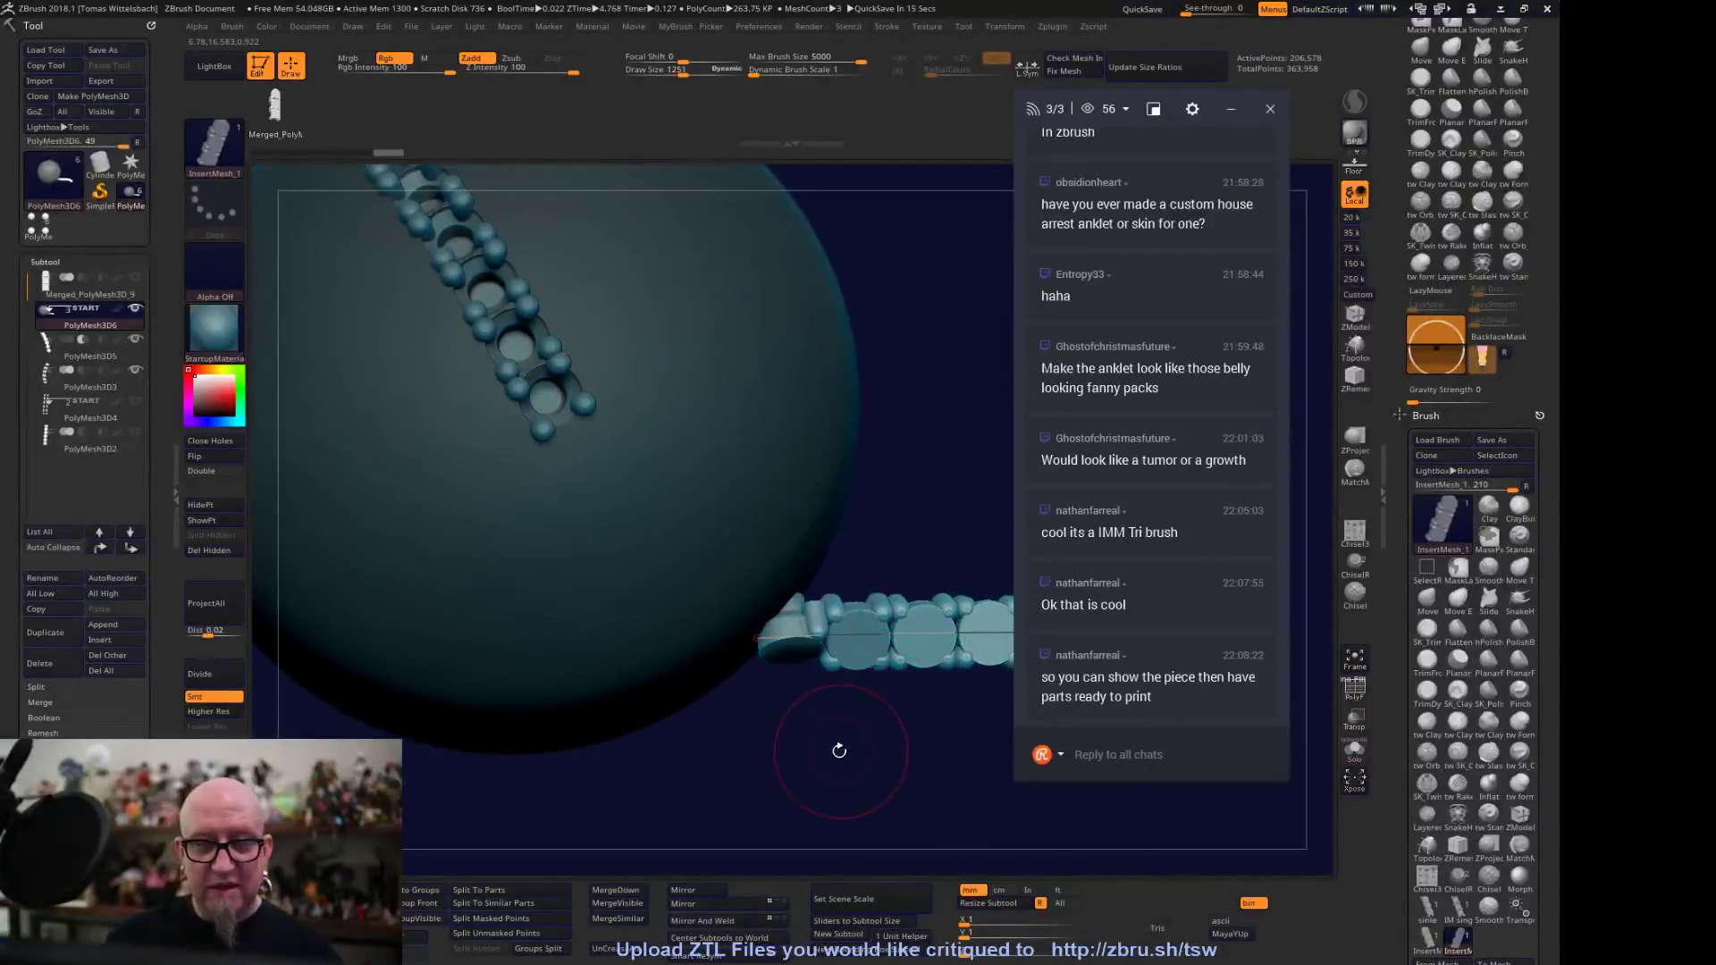
pyautogui.press('ctrl')
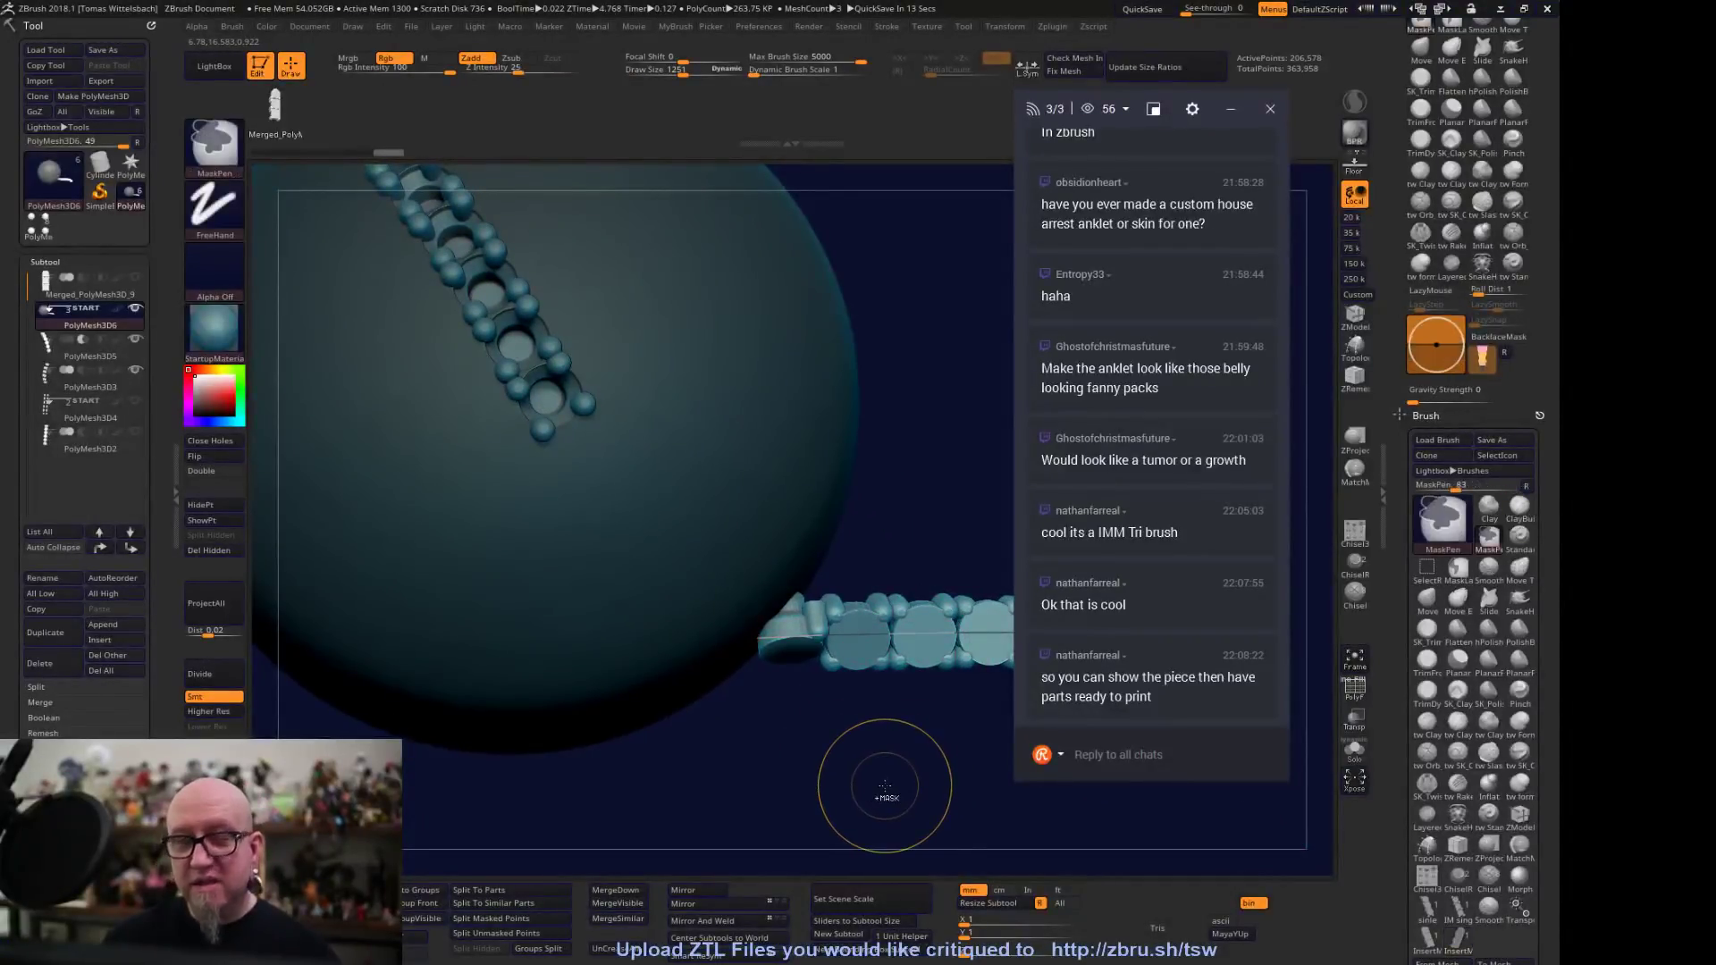
pyautogui.hotkey('ctrl', 'z')
pyautogui.moveTo(877, 624)
pyautogui.mouseDown()
pyautogui.moveTo(892, 720)
pyautogui.moveTo(859, 744)
pyautogui.mouseUp()
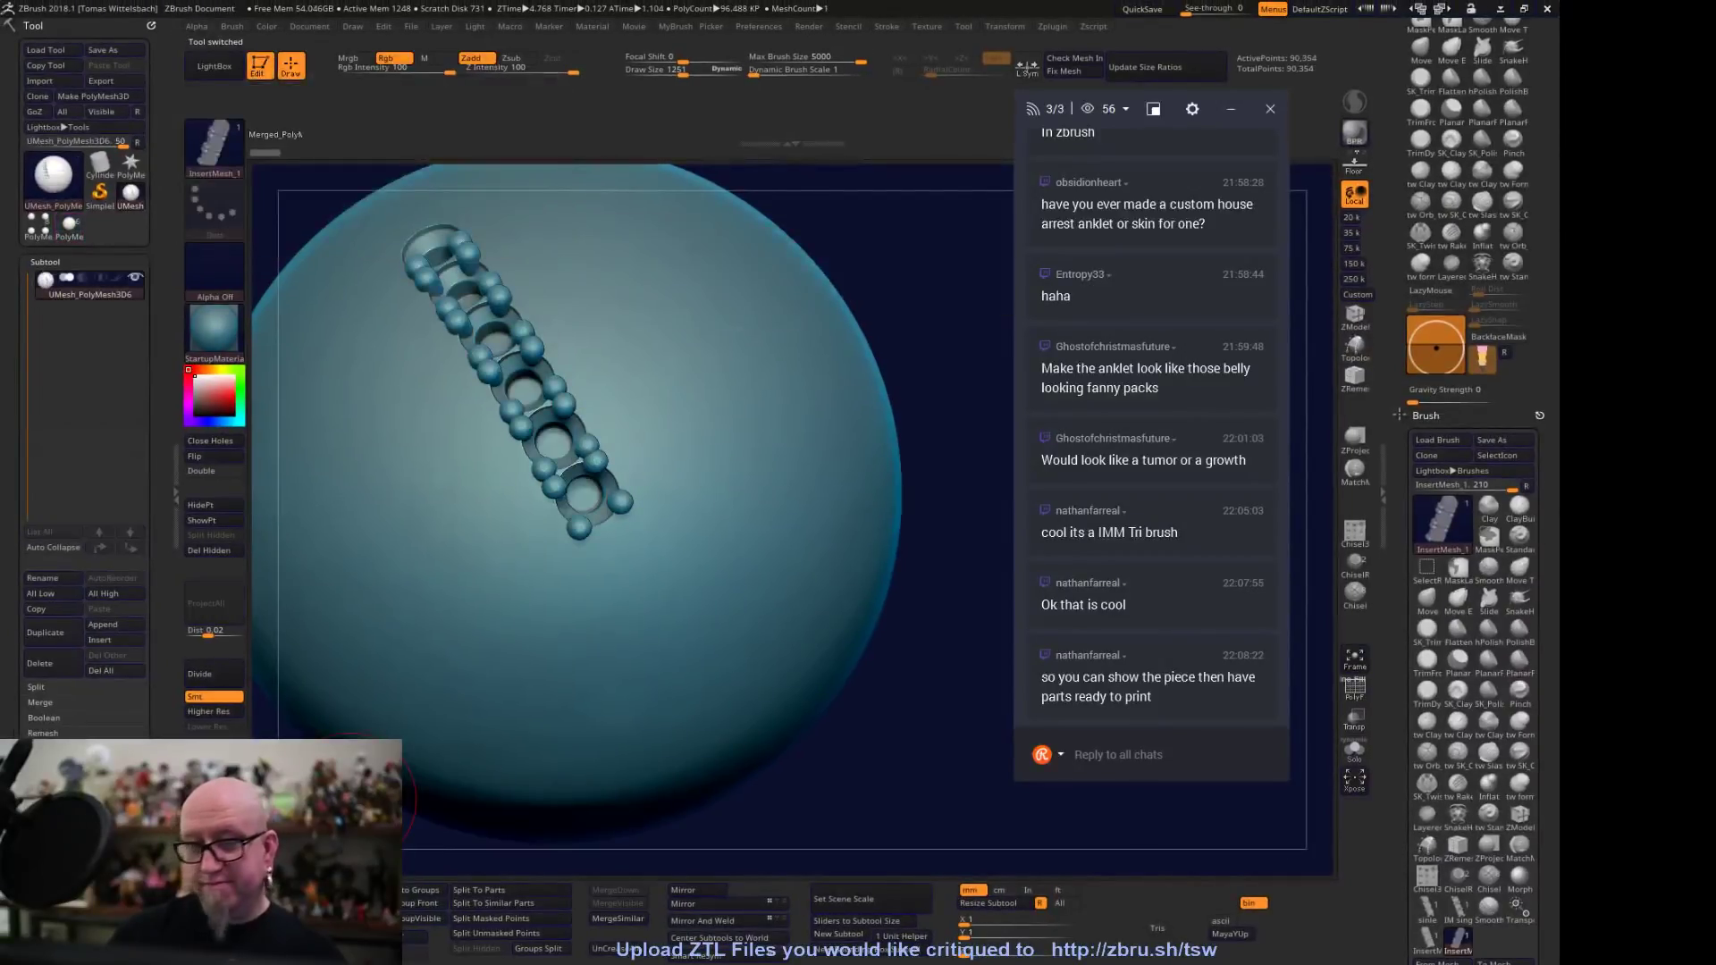
# Rename the boolean result's subtool as production
pyautogui.click(59, 581)
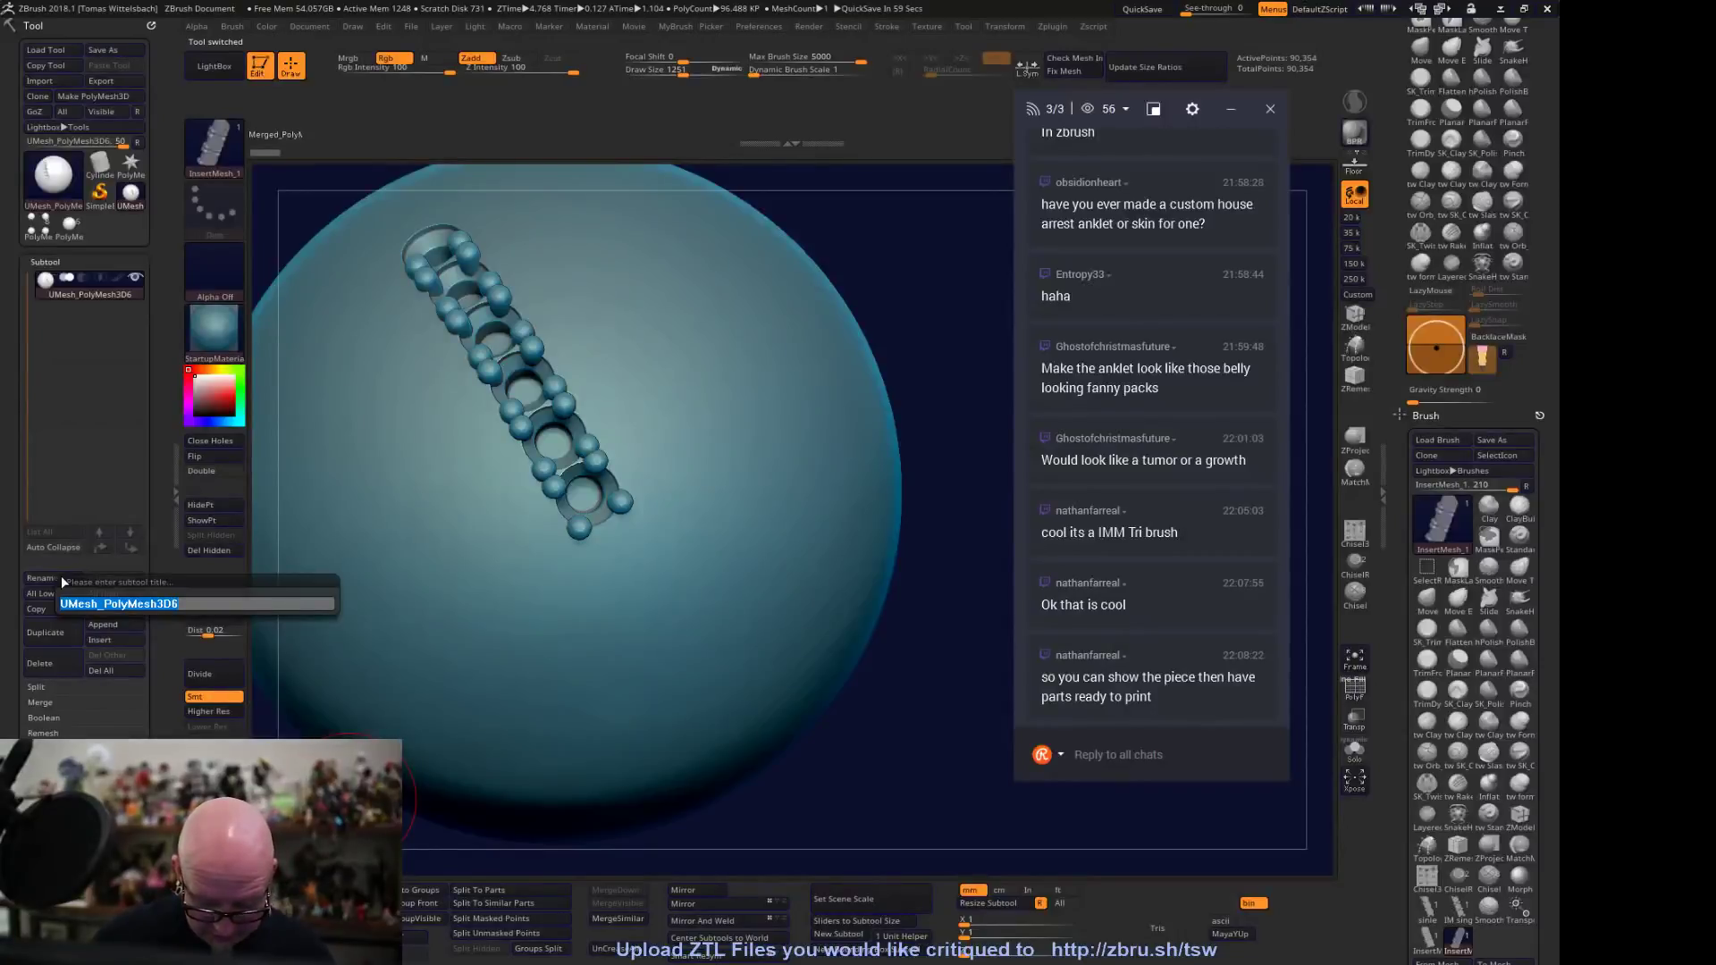
pyautogui.write('pro')
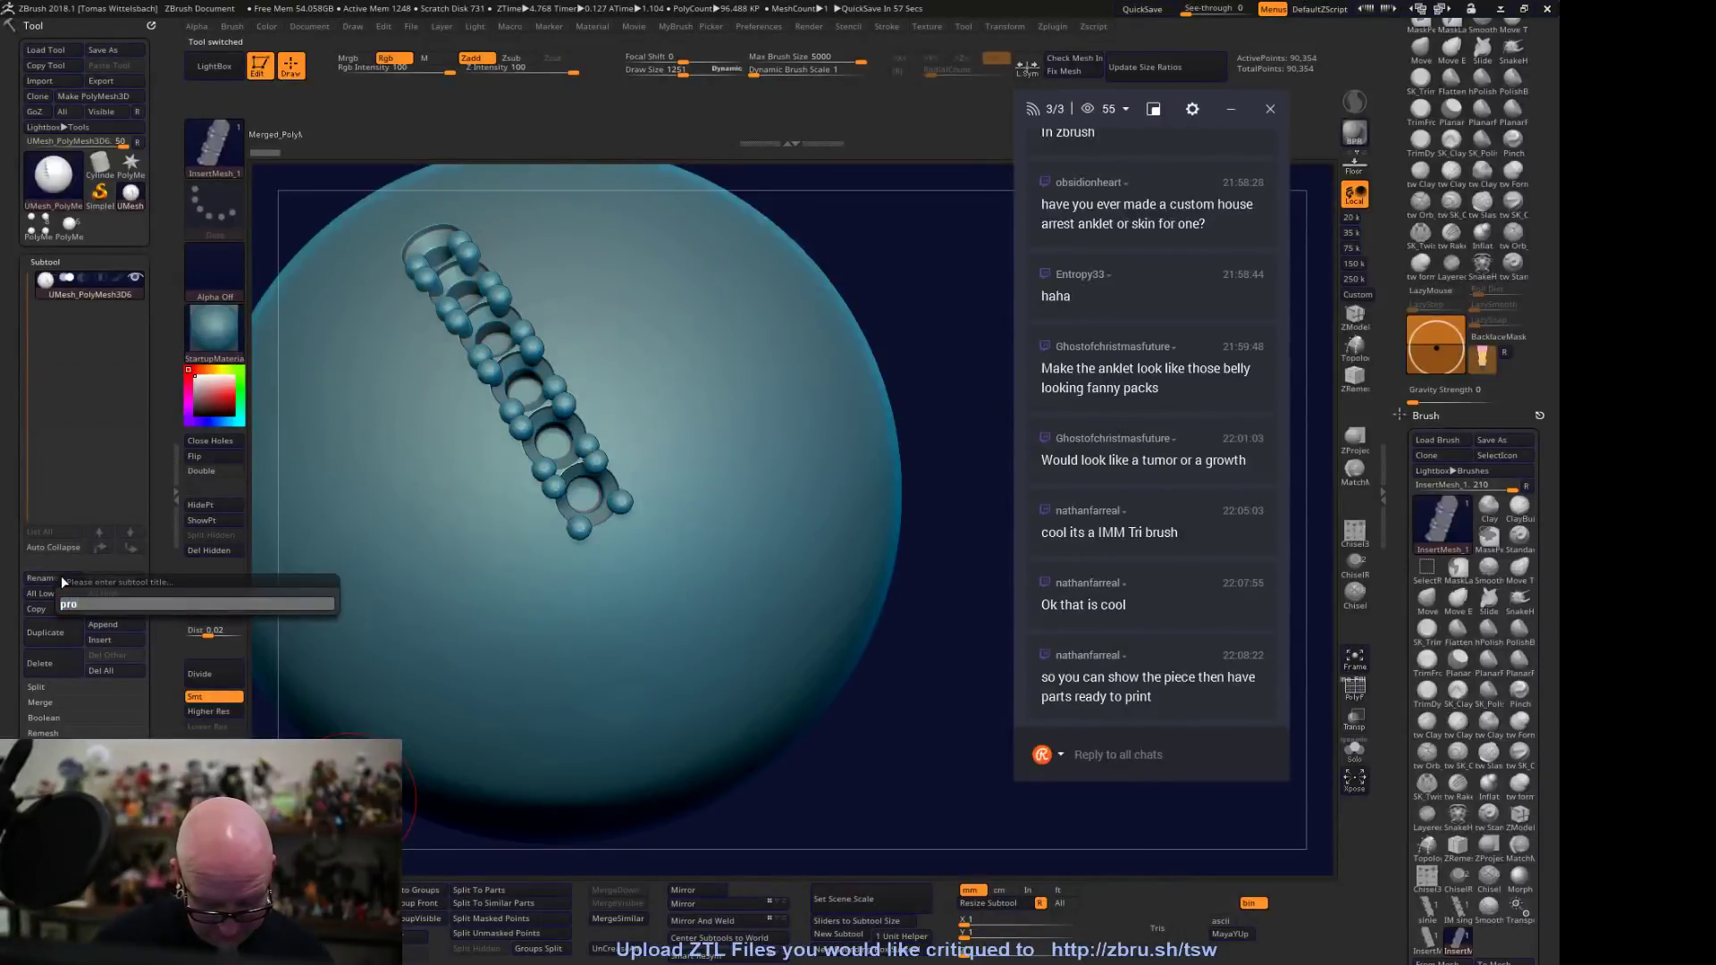
pyautogui.write('duction')
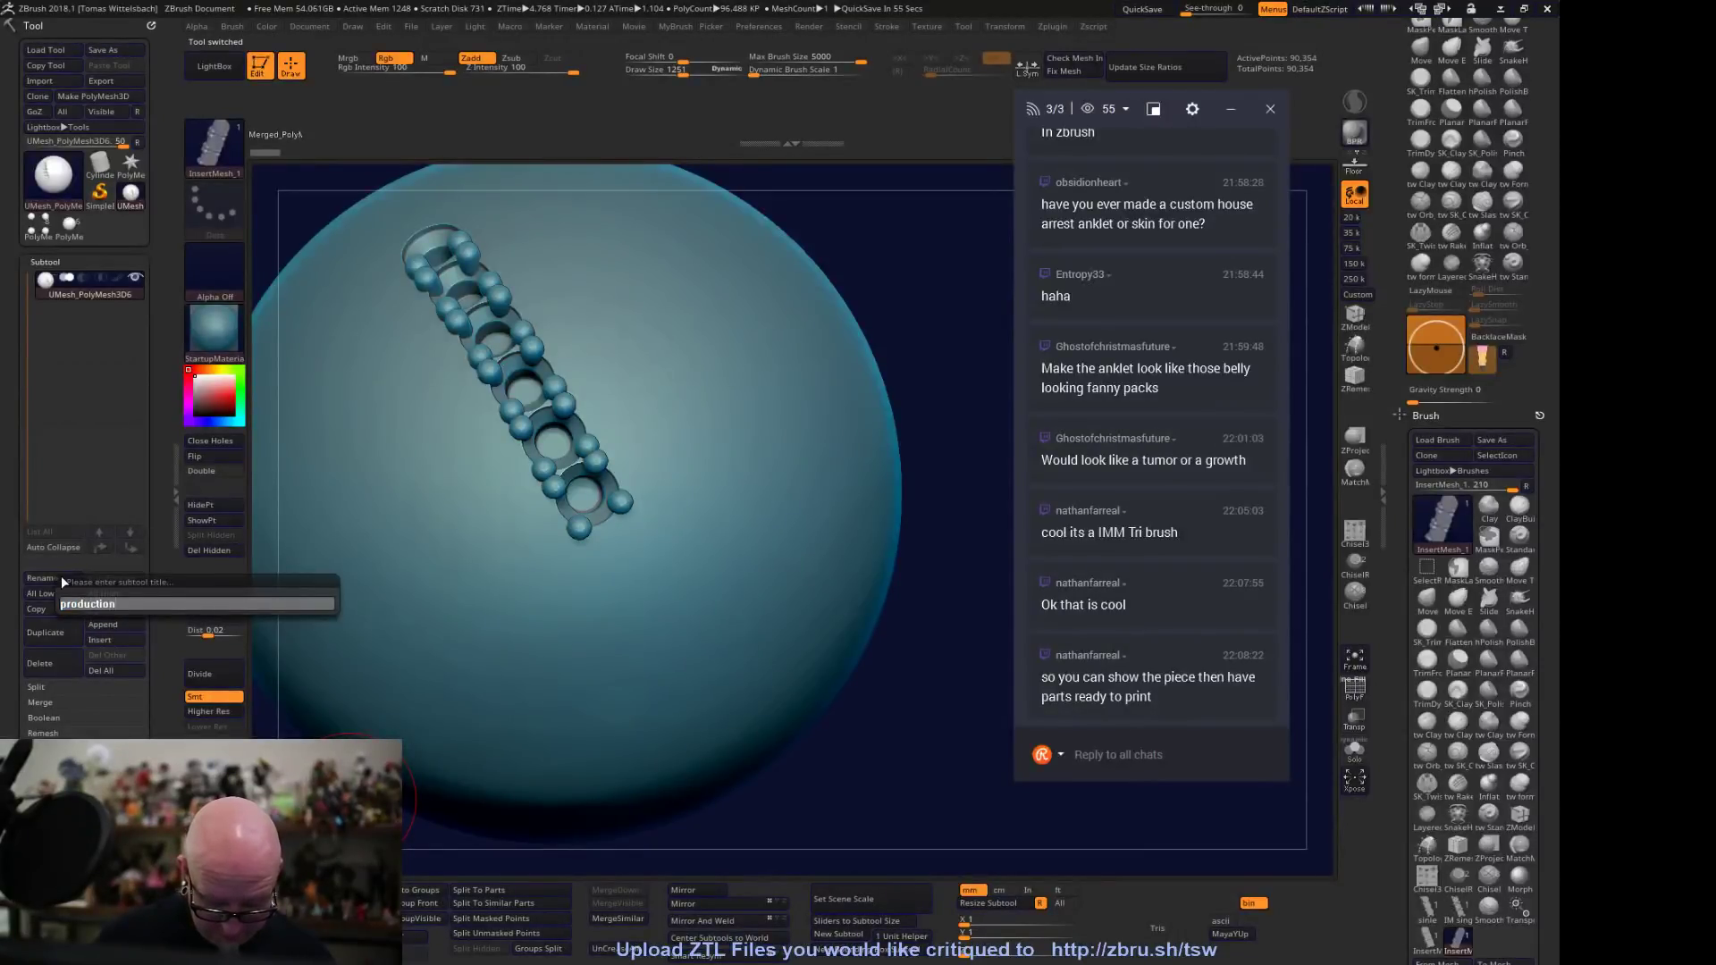
pyautogui.press('Return')
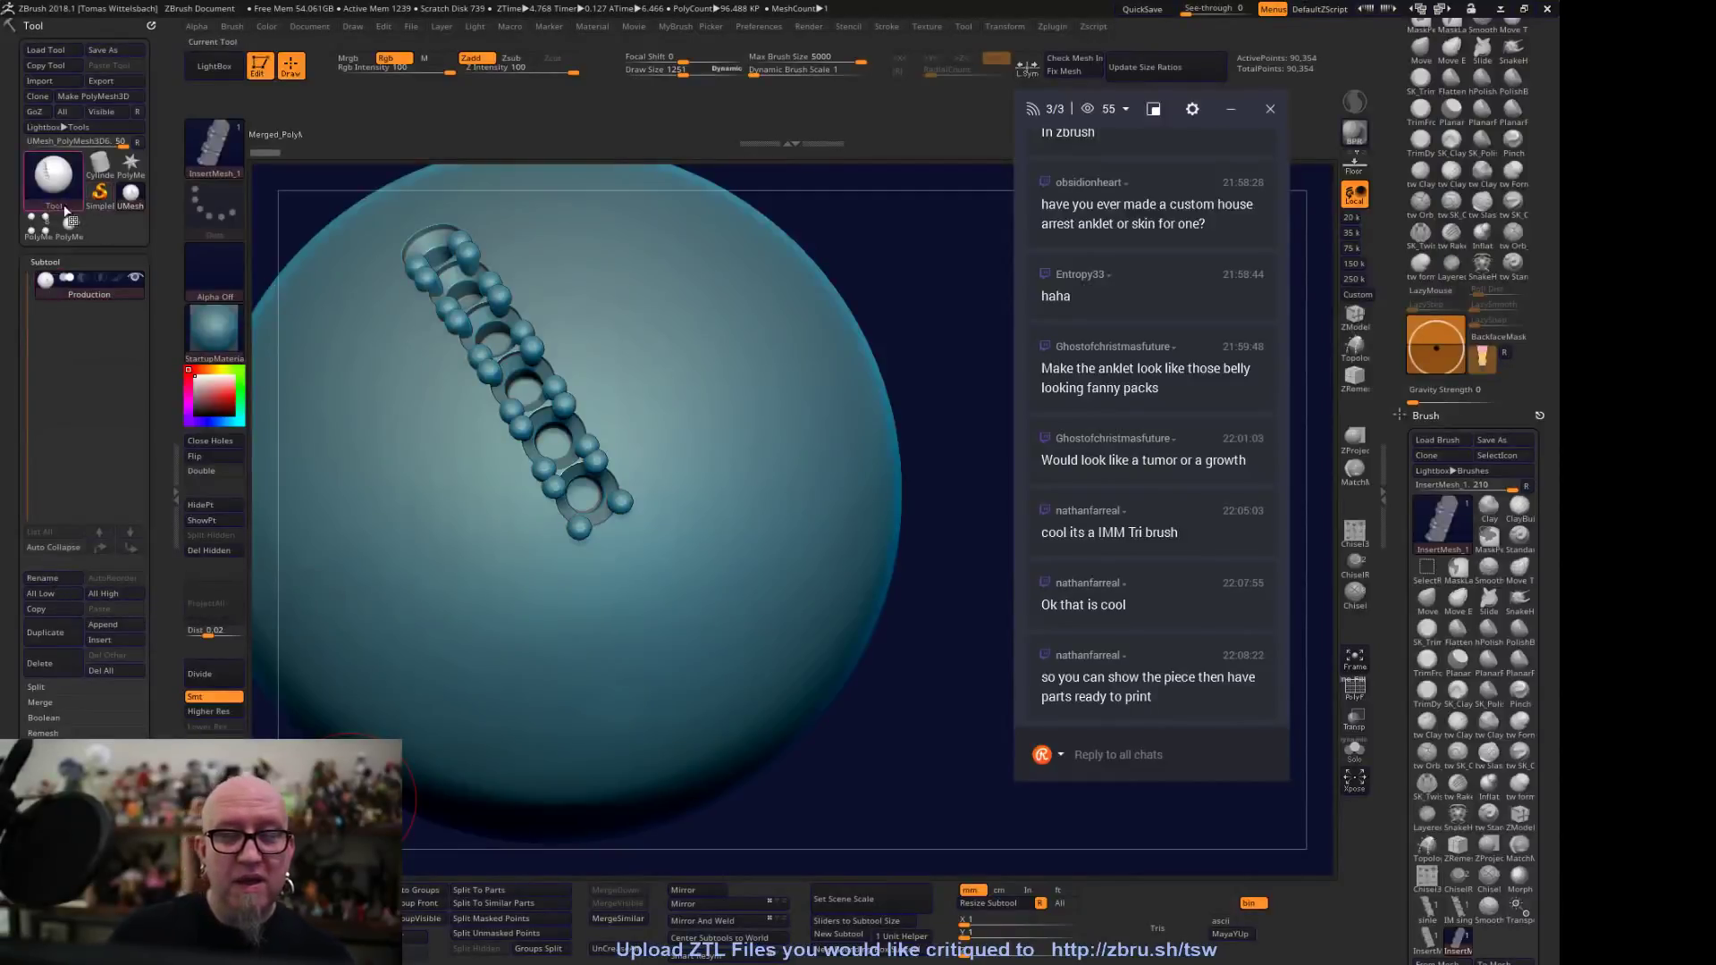
# Switch back to the multi-part source tool and move the sphere subtool below PolyMesh3D3 in the order
pyautogui.click(69, 230)
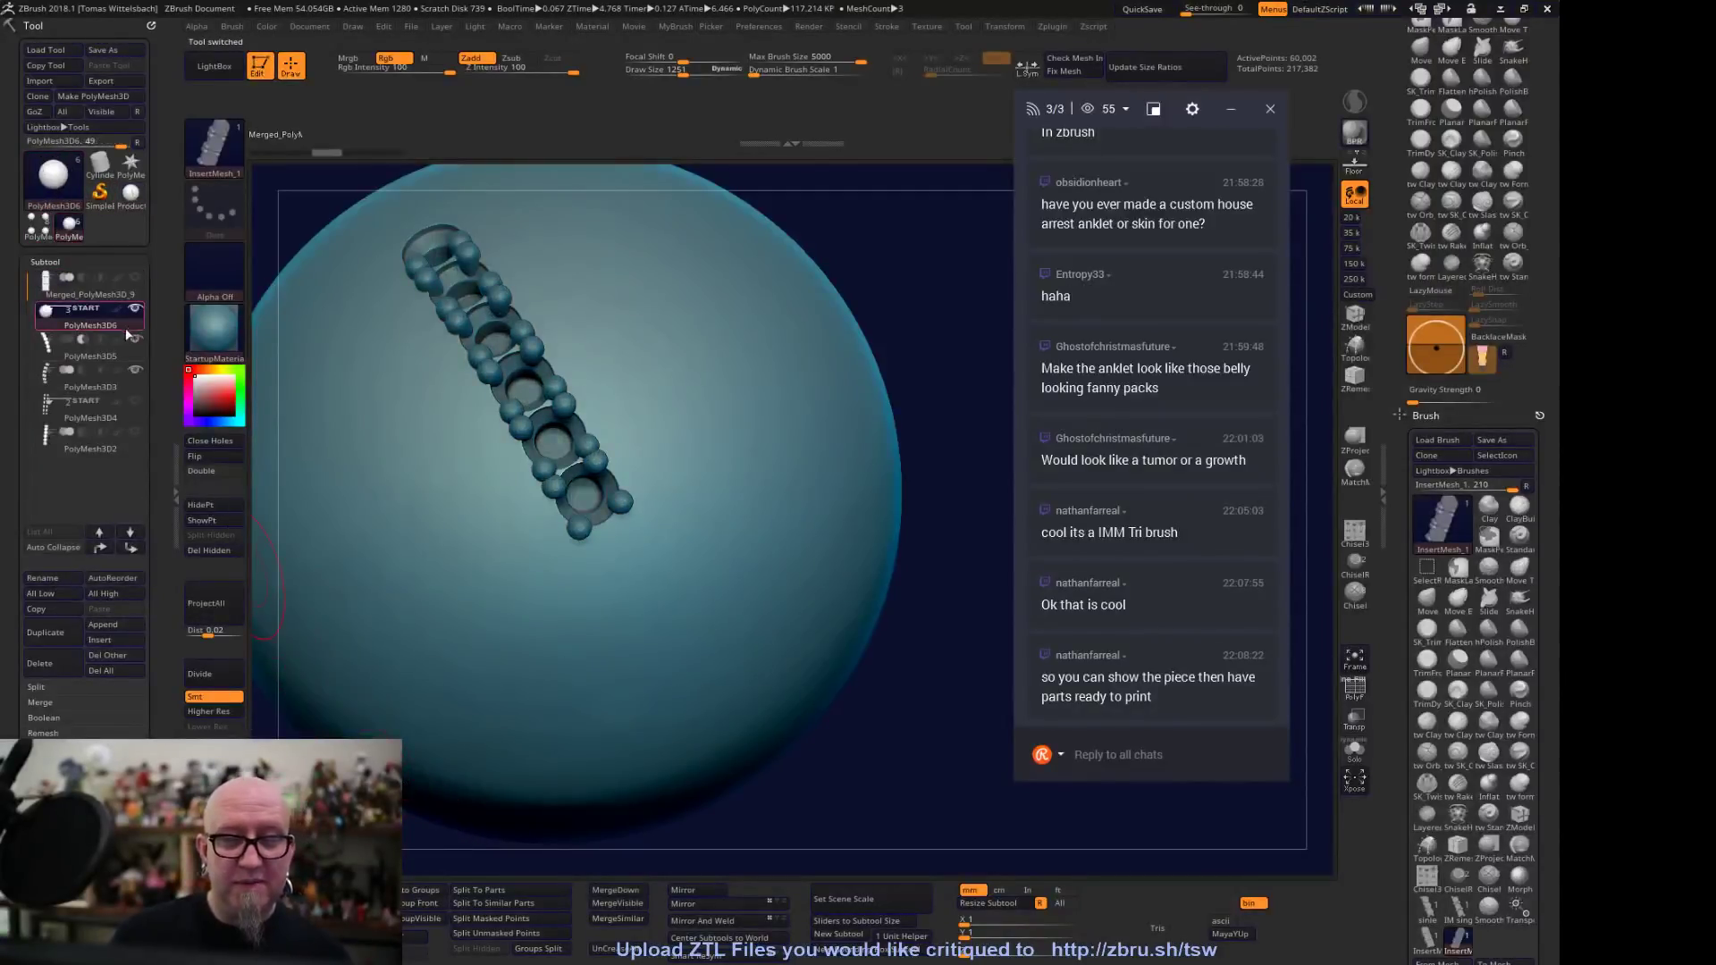
pyautogui.click(132, 549)
pyautogui.click(131, 549)
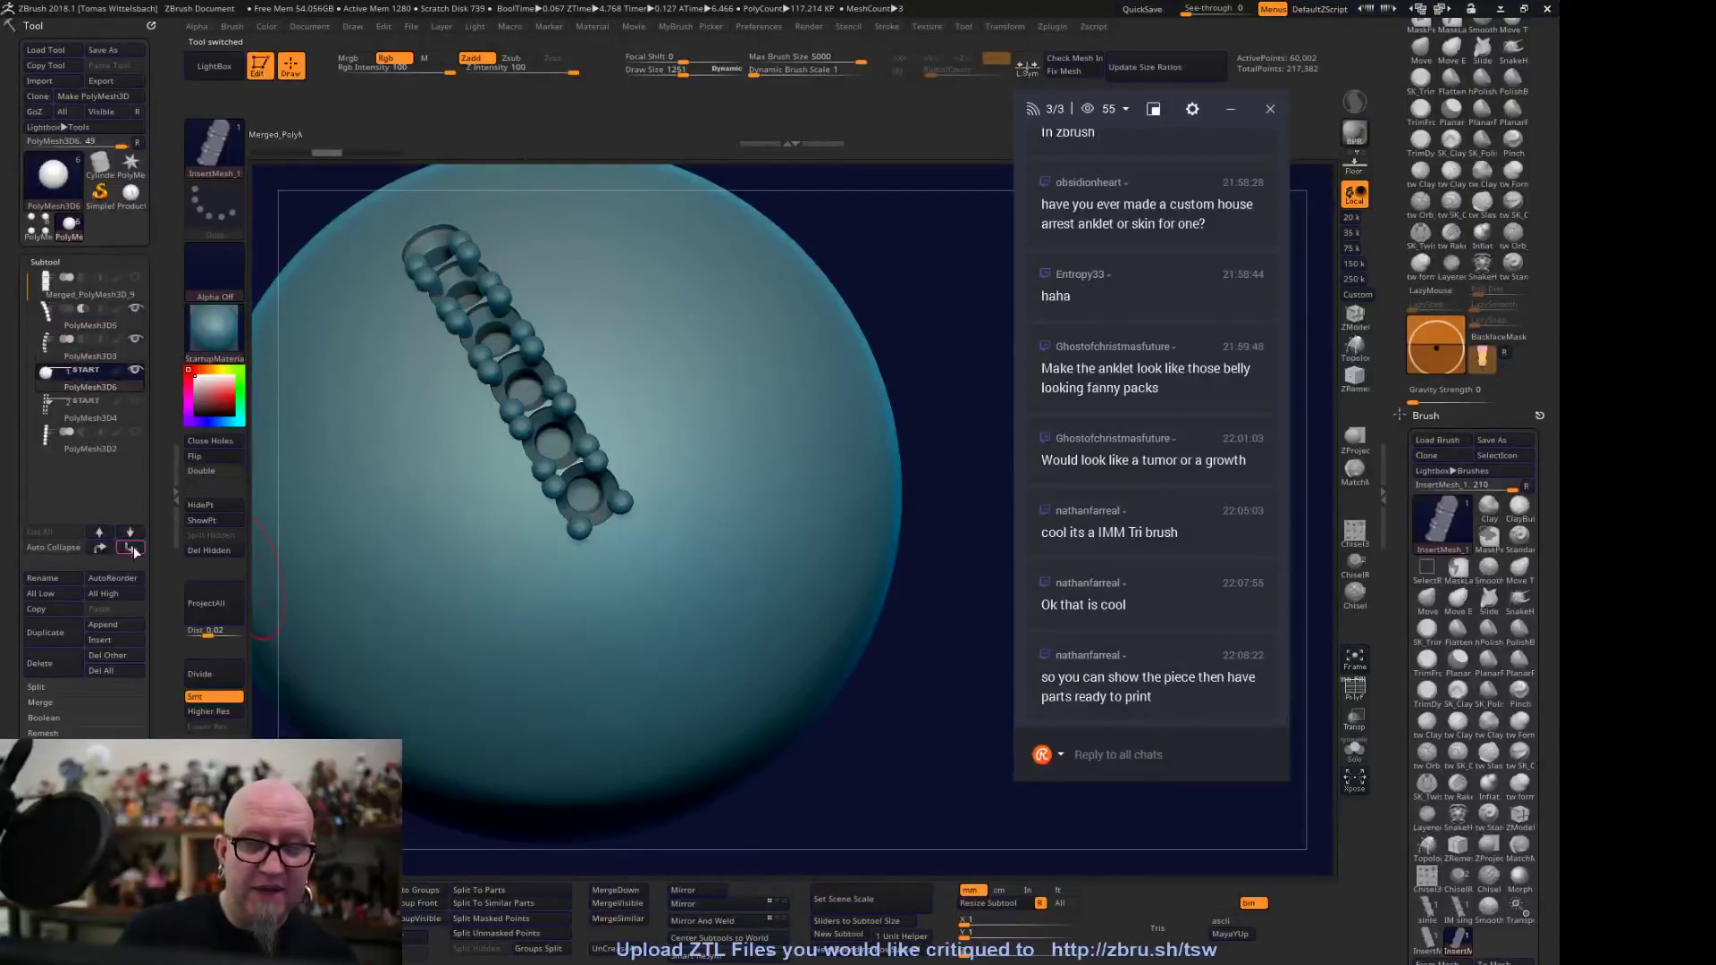
# Hide PolyMesh3D5 and PolyMesh3D3, and show PolyMesh3D4 and PolyMesh3D2 together with the sphere
pyautogui.click(135, 307)
pyautogui.click(135, 339)
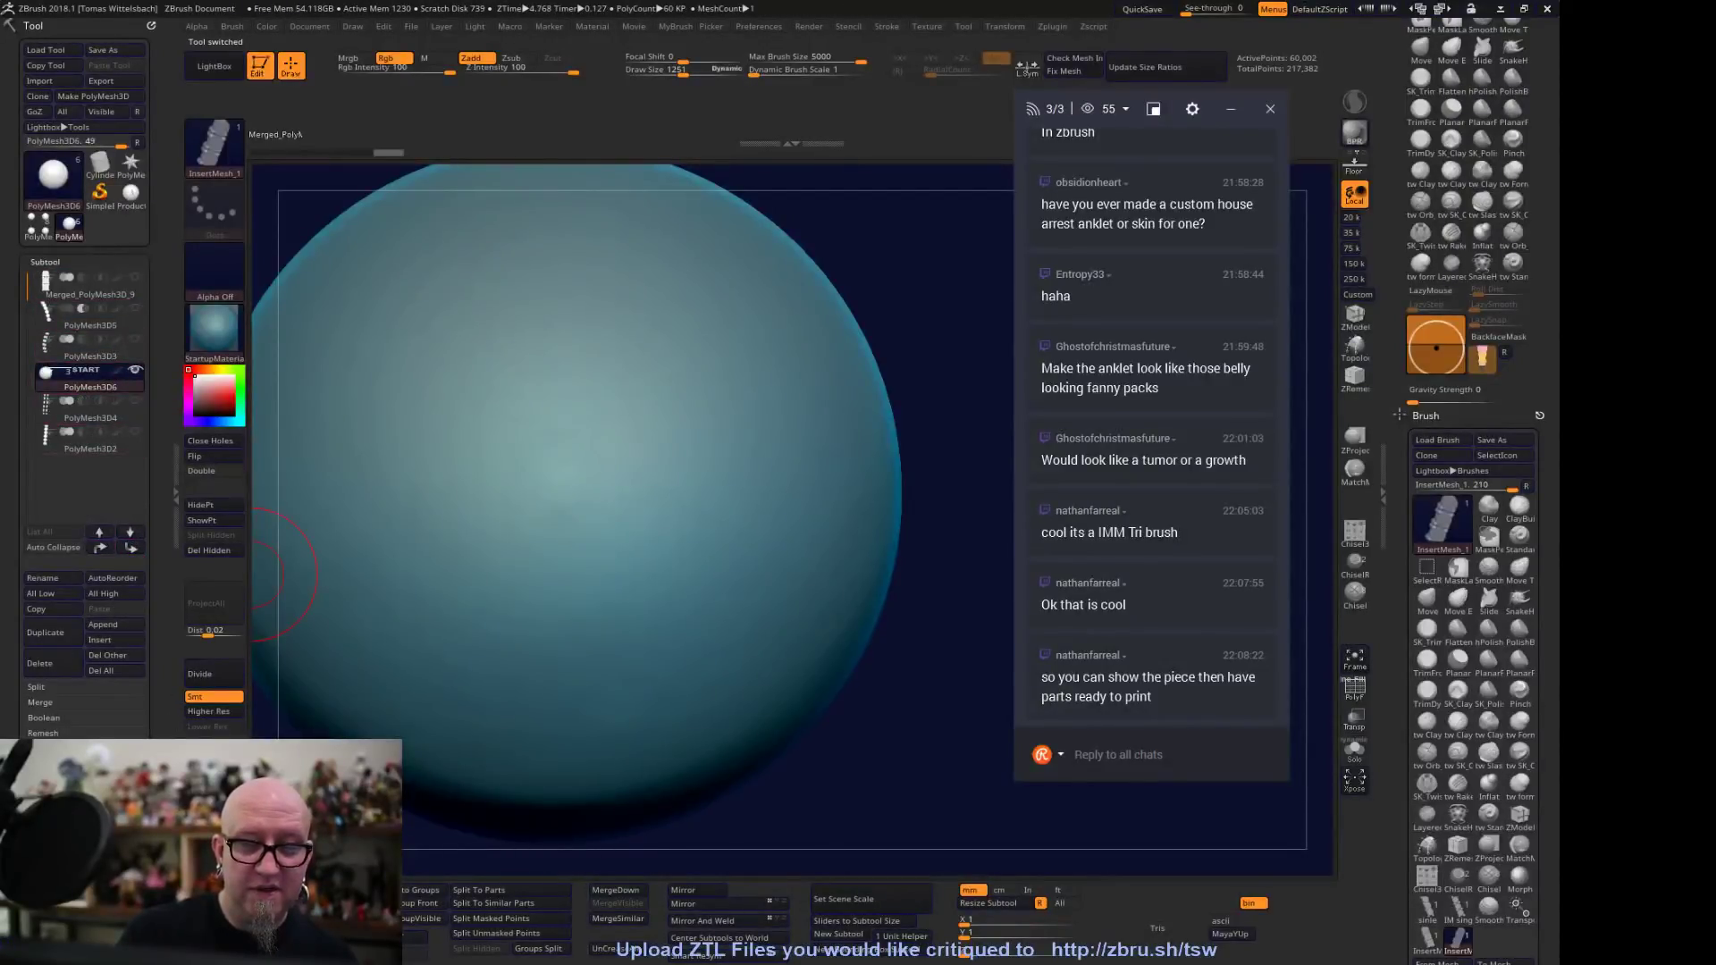
pyautogui.press('f')
pyautogui.click(135, 401)
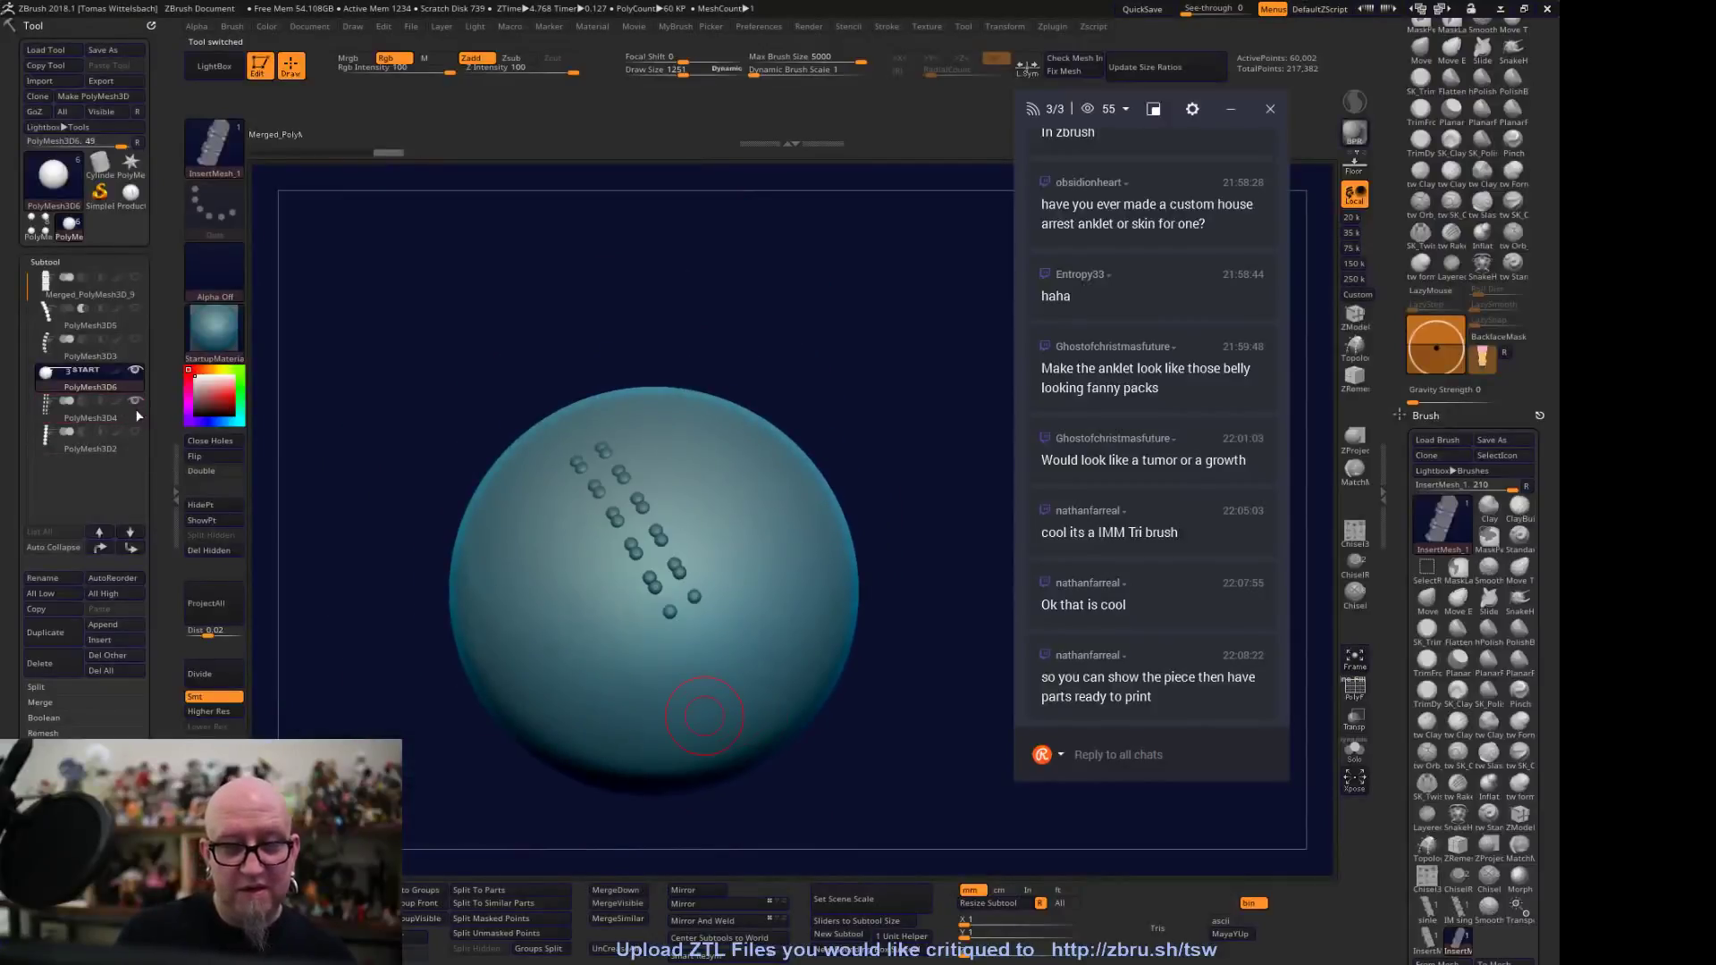
pyautogui.click(135, 432)
pyautogui.moveTo(313, 711); pyautogui.dragTo(908, 567)
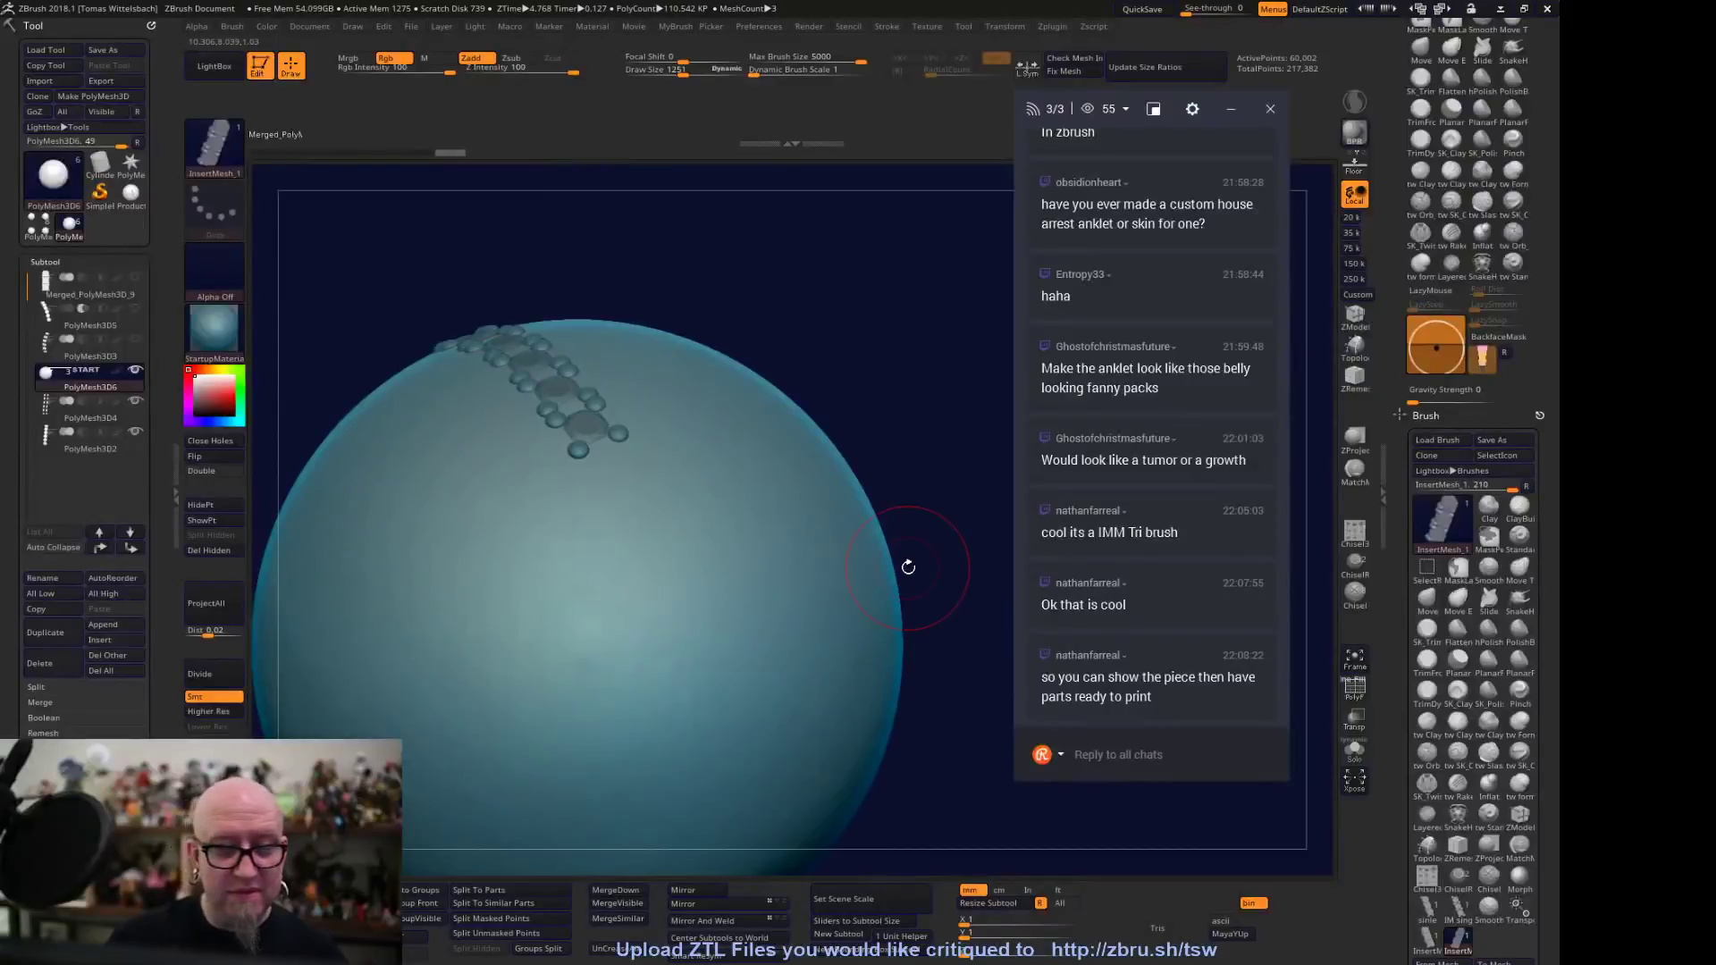
# Move the PolyMesh3D4 chain parts slightly upward along the Z axis, away from the sphere's surface
pyautogui.click(100, 415)
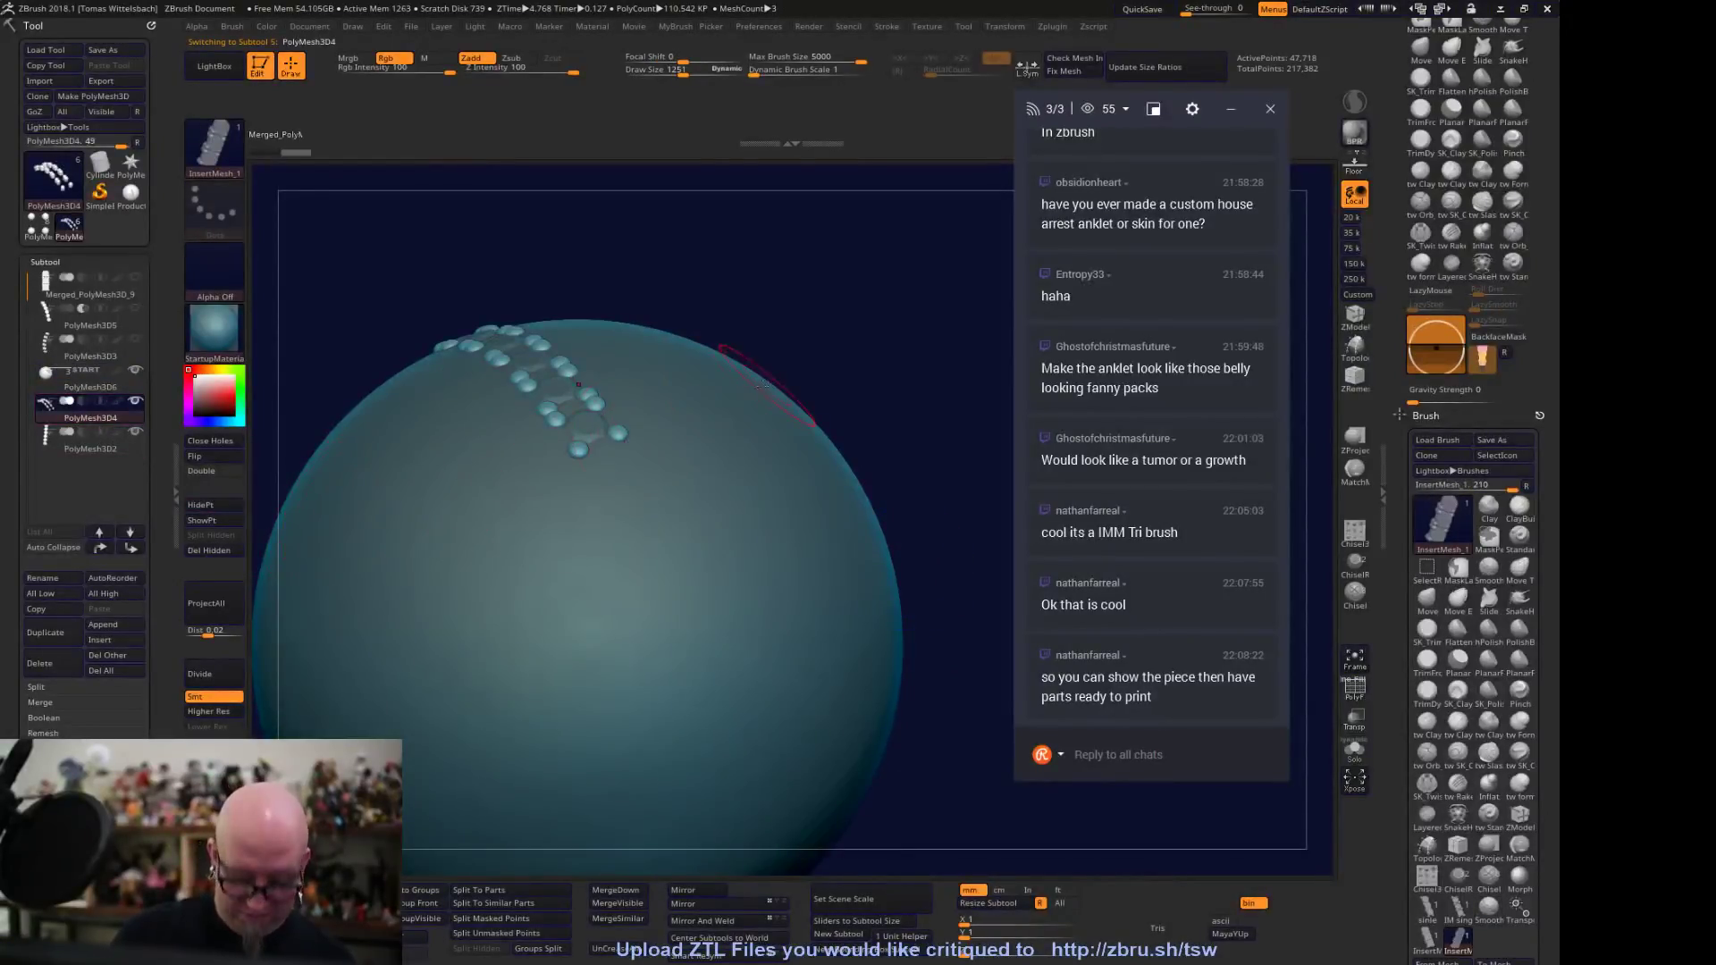
pyautogui.press('w')
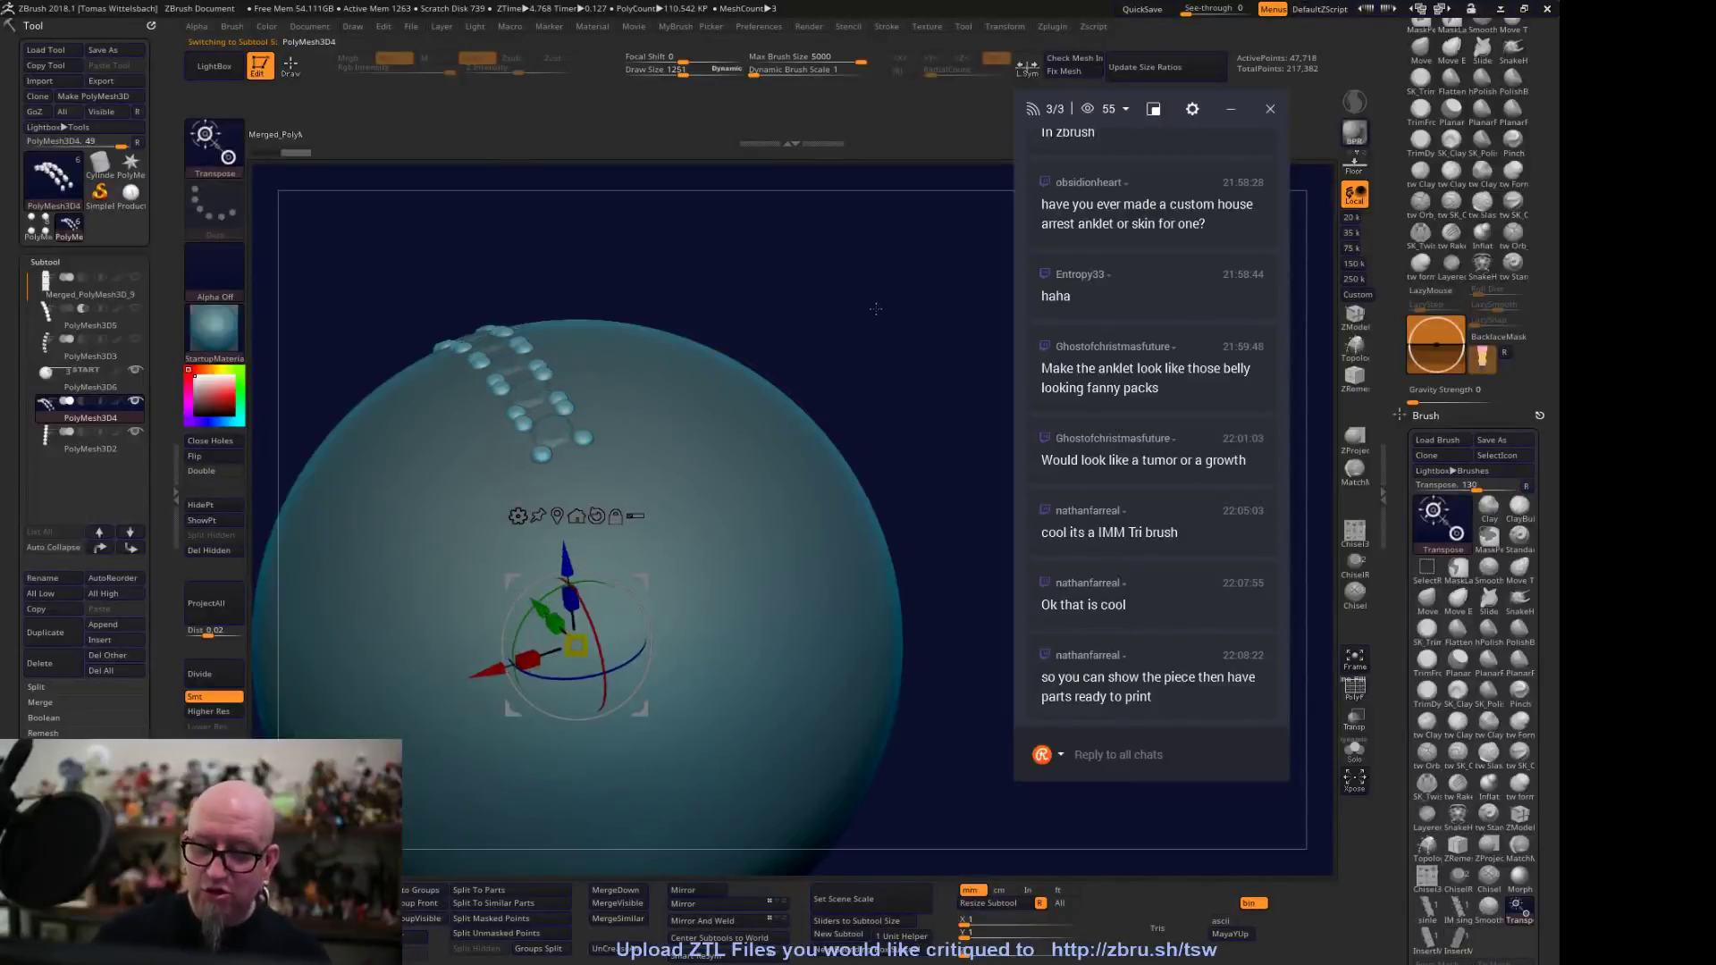
pyautogui.keyDown('shift'); pyautogui.moveTo(876, 308); pyautogui.dragTo(884, 322); pyautogui.keyUp('shift')
pyautogui.moveTo(574, 545); pyautogui.dragTo(568, 535)
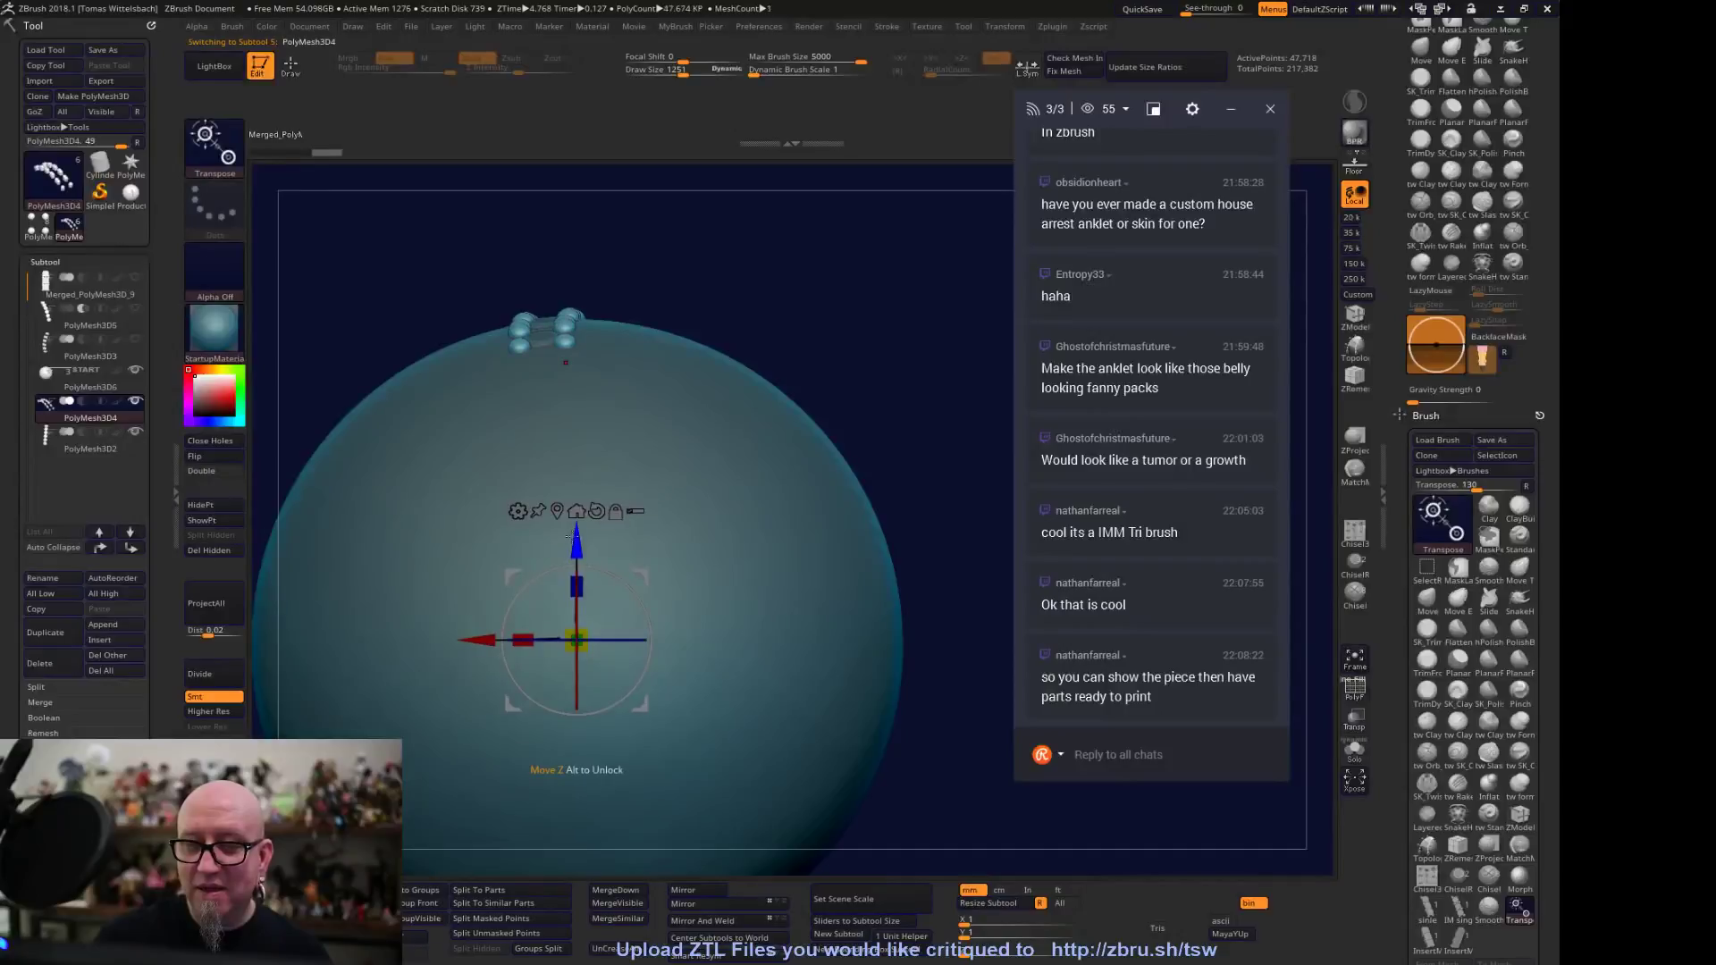
# Move the PolyMesh3D2 chain parts slightly upward along Z and check the raised chain on the sphere
pyautogui.click(78, 438)
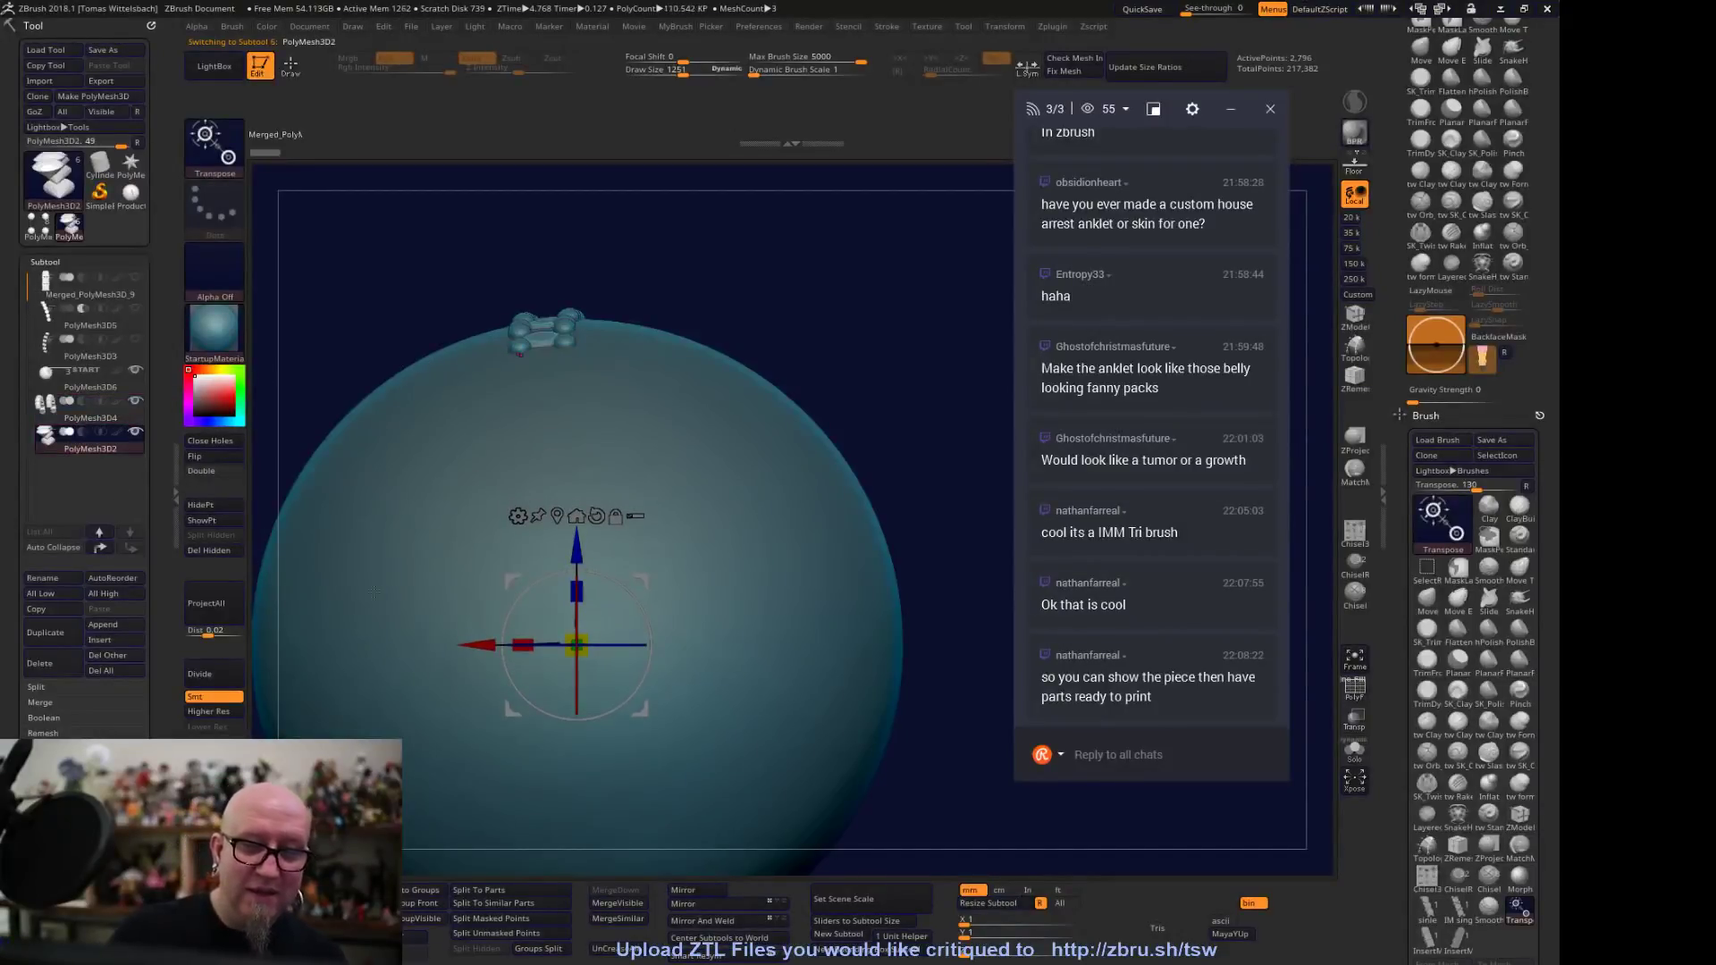
pyautogui.moveTo(577, 554); pyautogui.dragTo(576, 545)
pyautogui.moveTo(804, 339); pyautogui.dragTo(593, 447)
pyautogui.moveTo(823, 305); pyautogui.dragTo(775, 259)
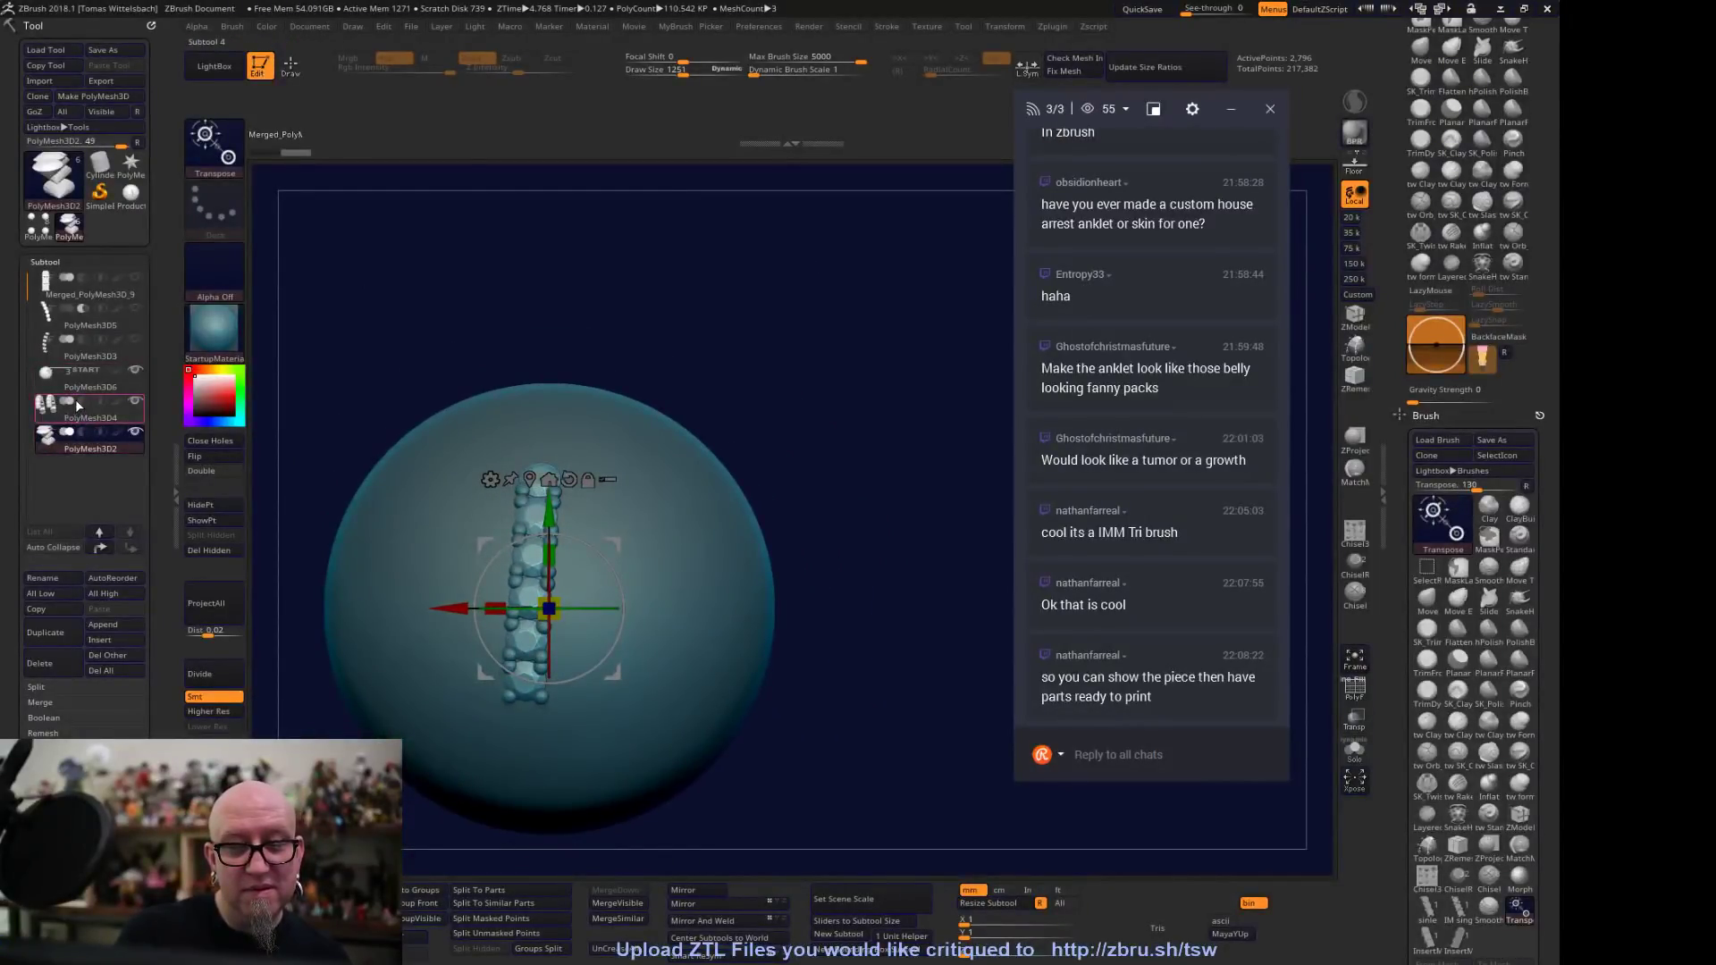
pyautogui.keyDown('alt'); pyautogui.moveTo(367, 773); pyautogui.dragTo(412, 705); pyautogui.keyUp('alt')
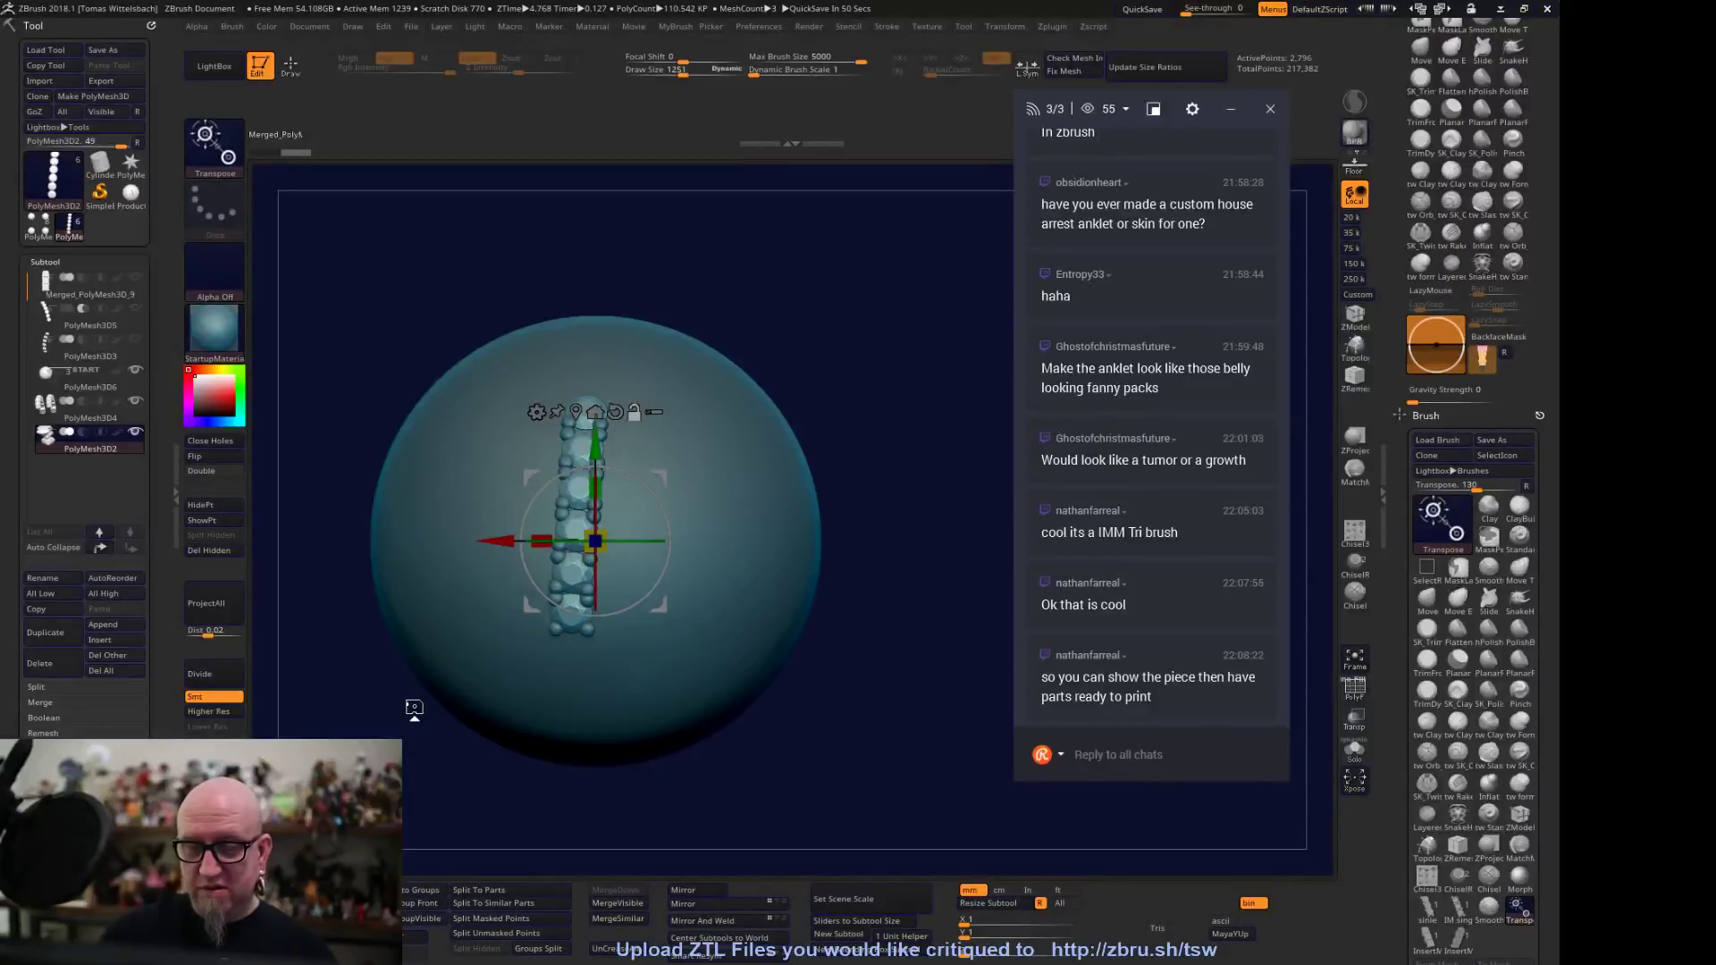
pyautogui.keyDown('alt'); pyautogui.moveTo(413, 709); pyautogui.dragTo(781, 735); pyautogui.keyUp('alt')
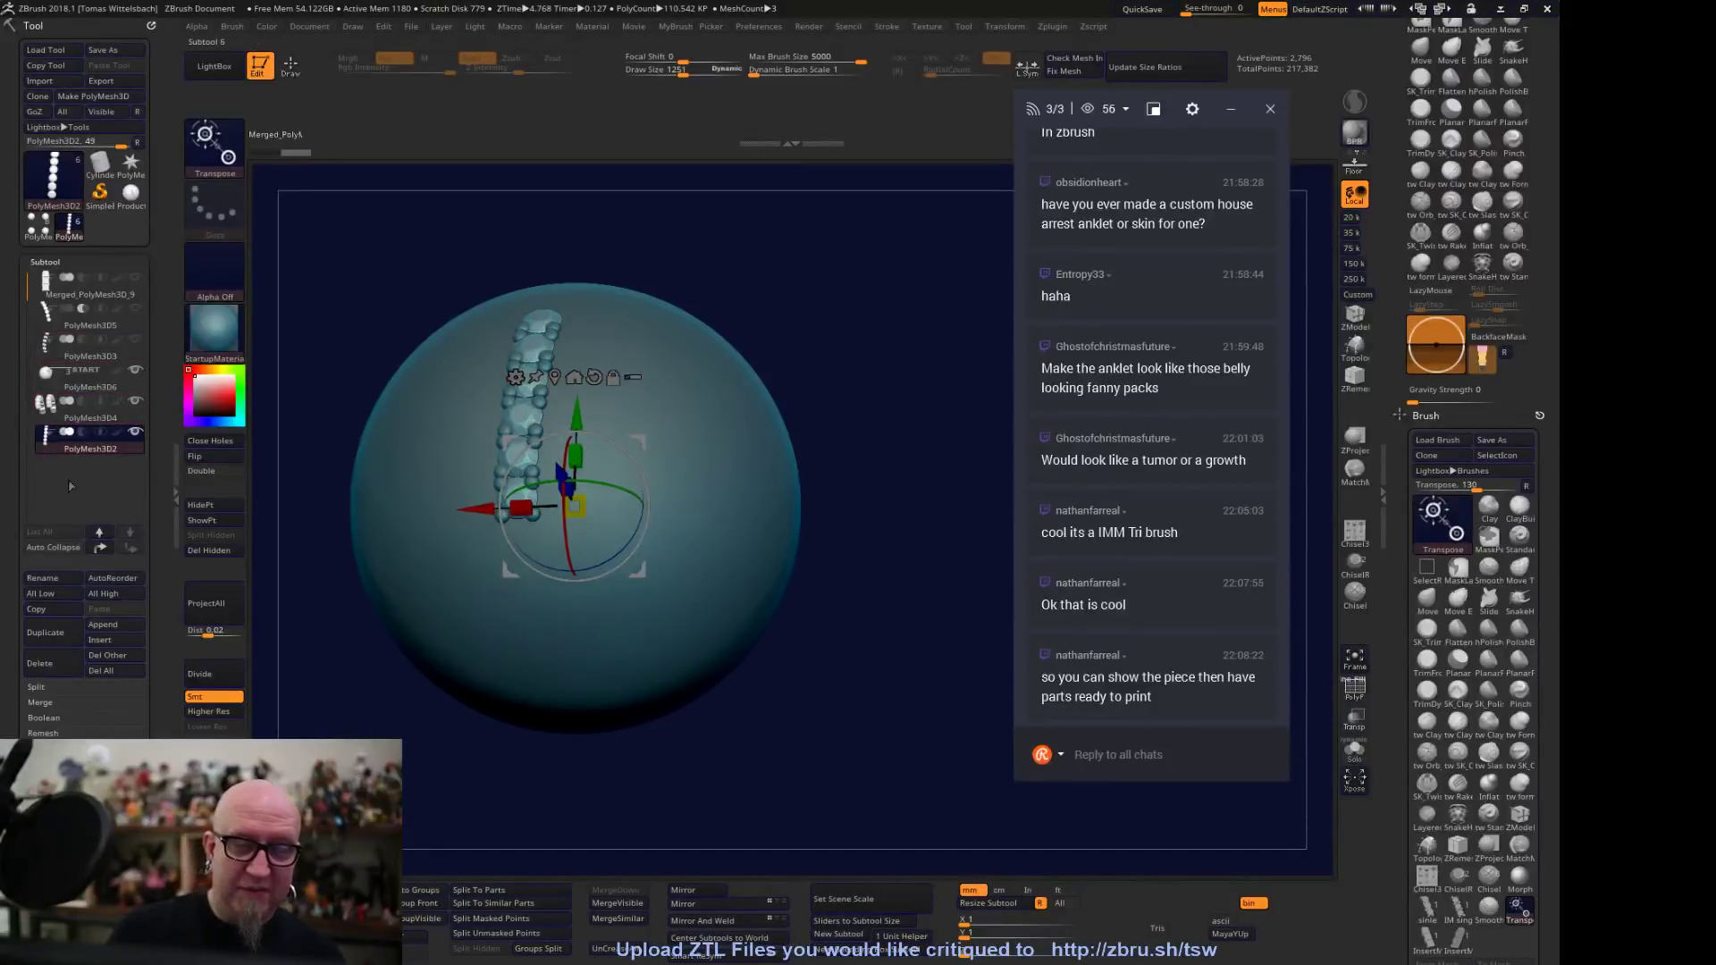
# Generate a boolean mesh from the sphere, PolyMesh3D4 and PolyMesh3D2, and inspect the resulting tool
pyautogui.click(54, 750)
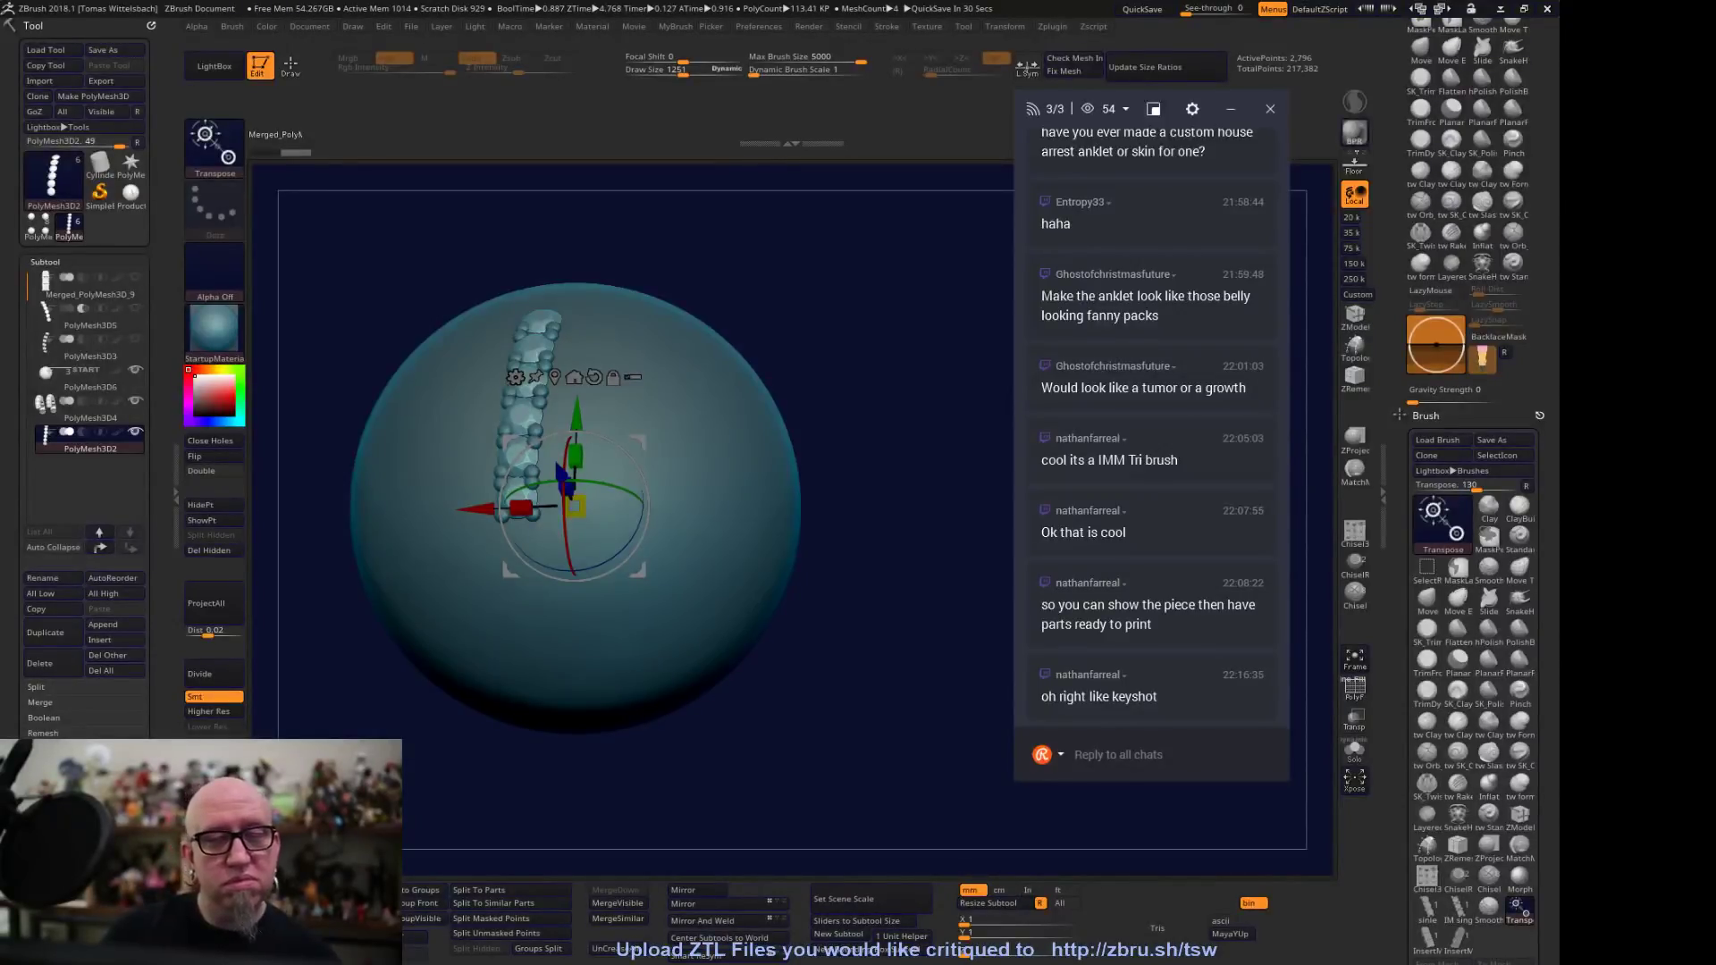
pyautogui.hotkey('ctrl', 'z')
pyautogui.keyDown('alt'); pyautogui.moveTo(814, 774); pyautogui.dragTo(867, 716); pyautogui.keyUp('alt')
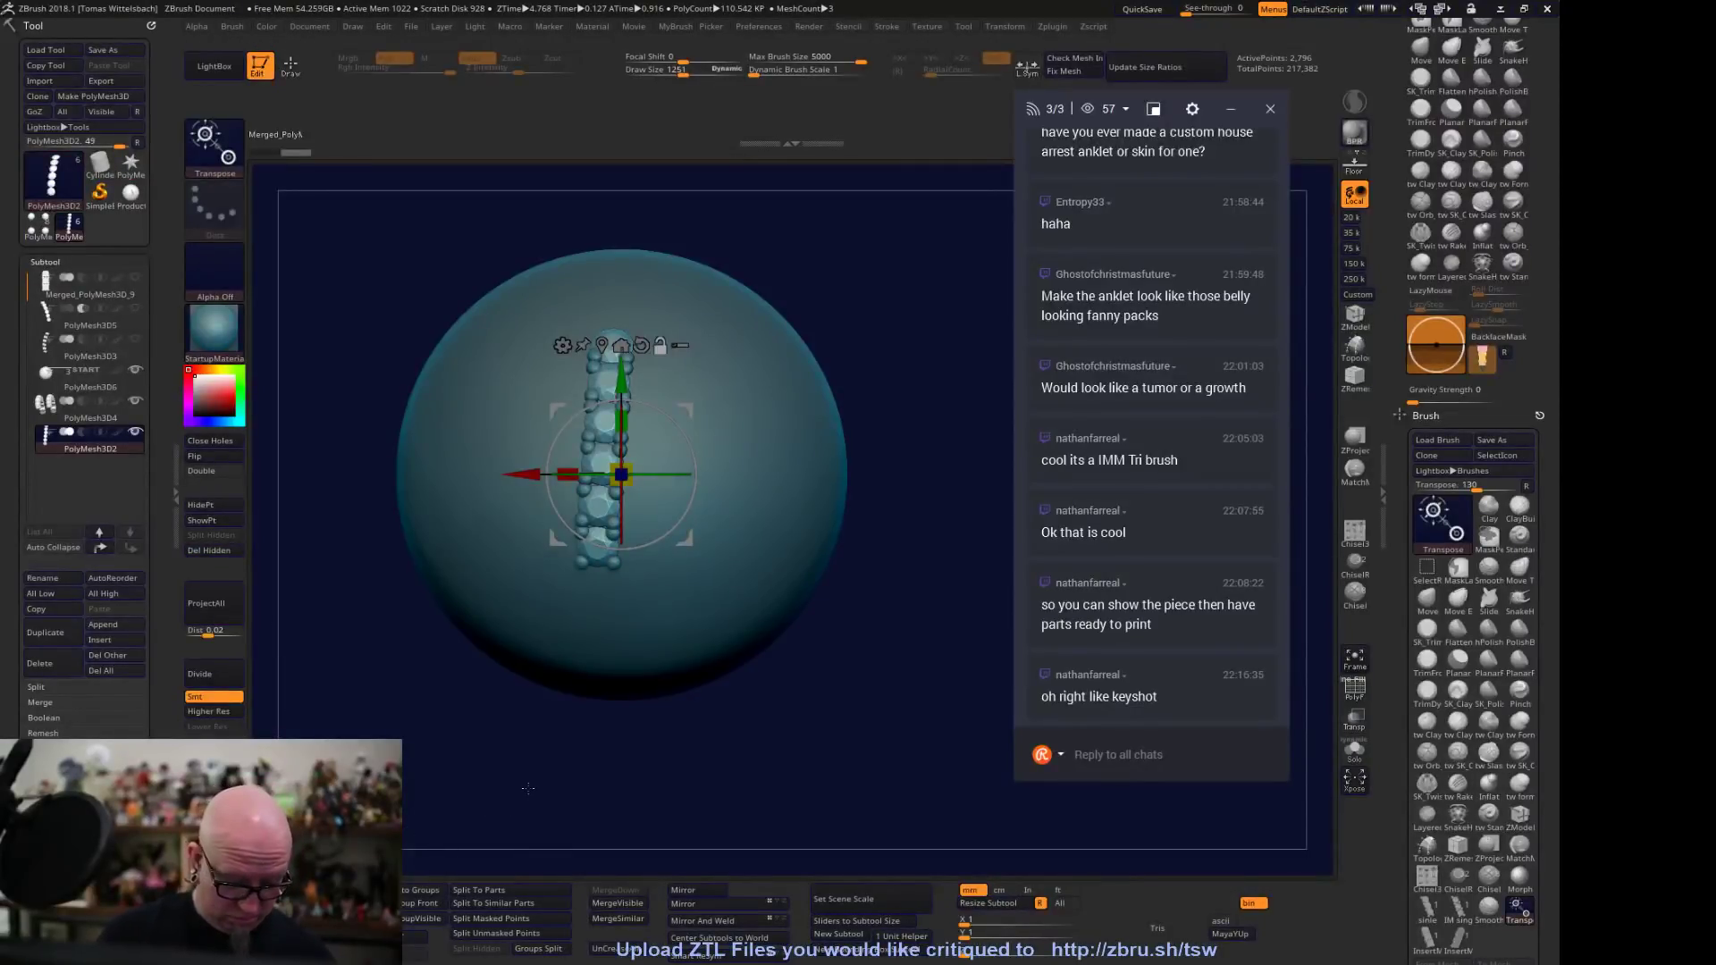
pyautogui.press('q')
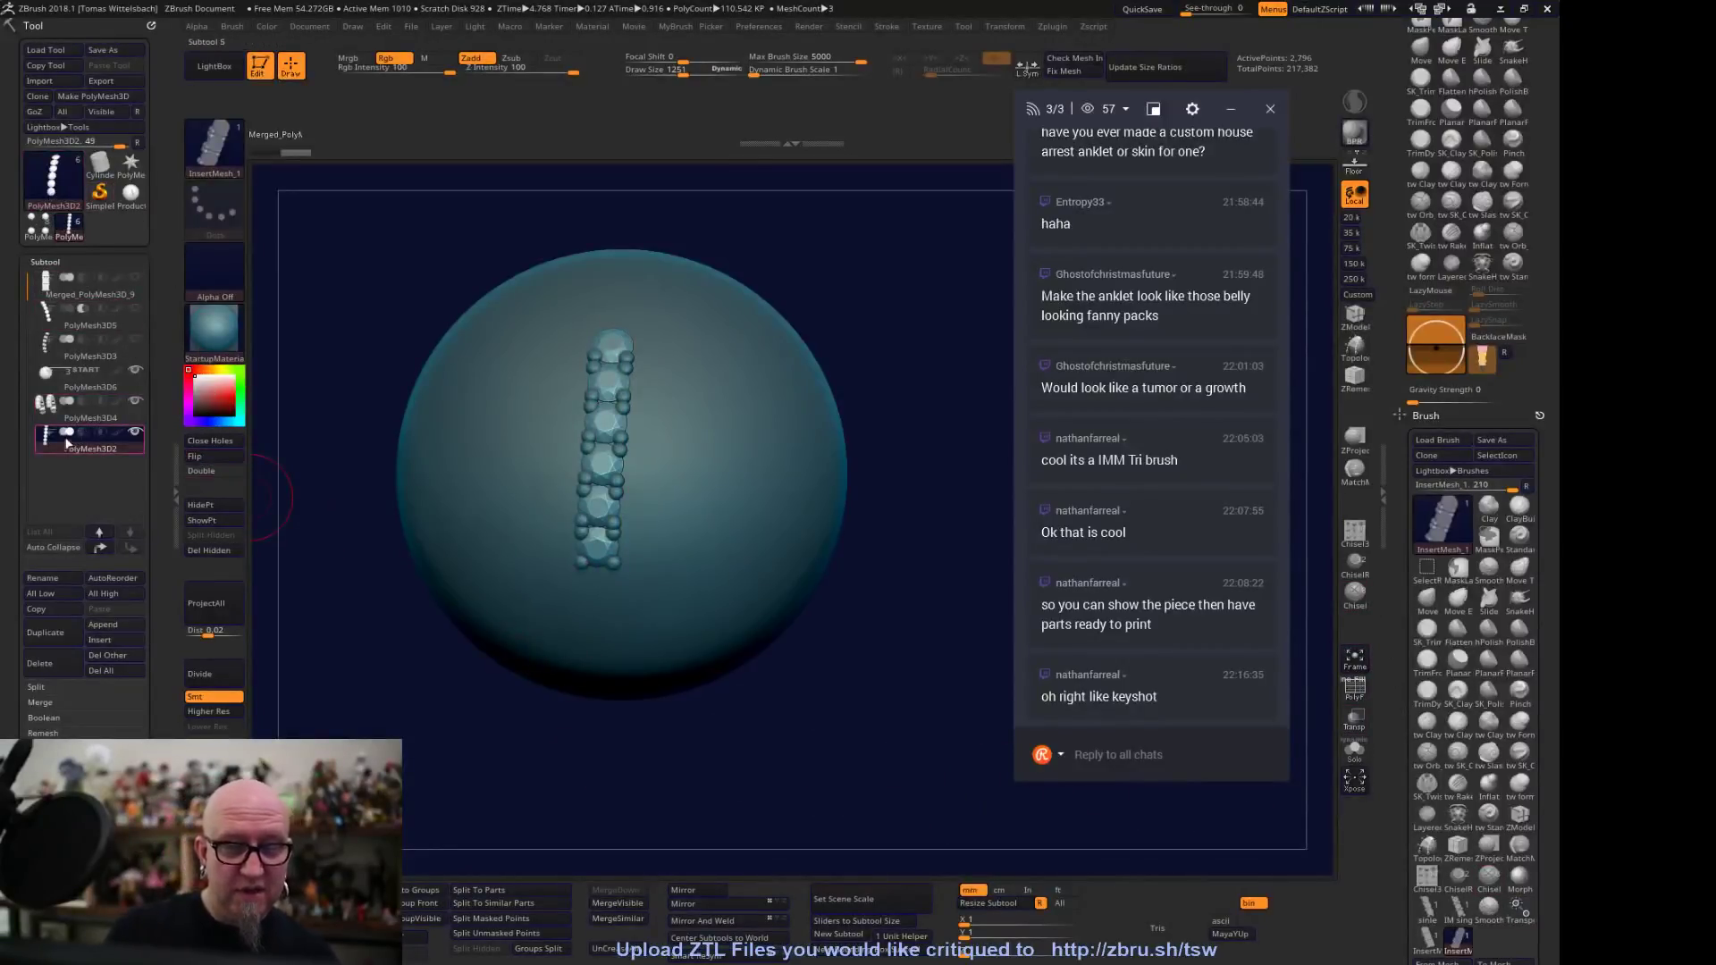
pyautogui.click(89, 379)
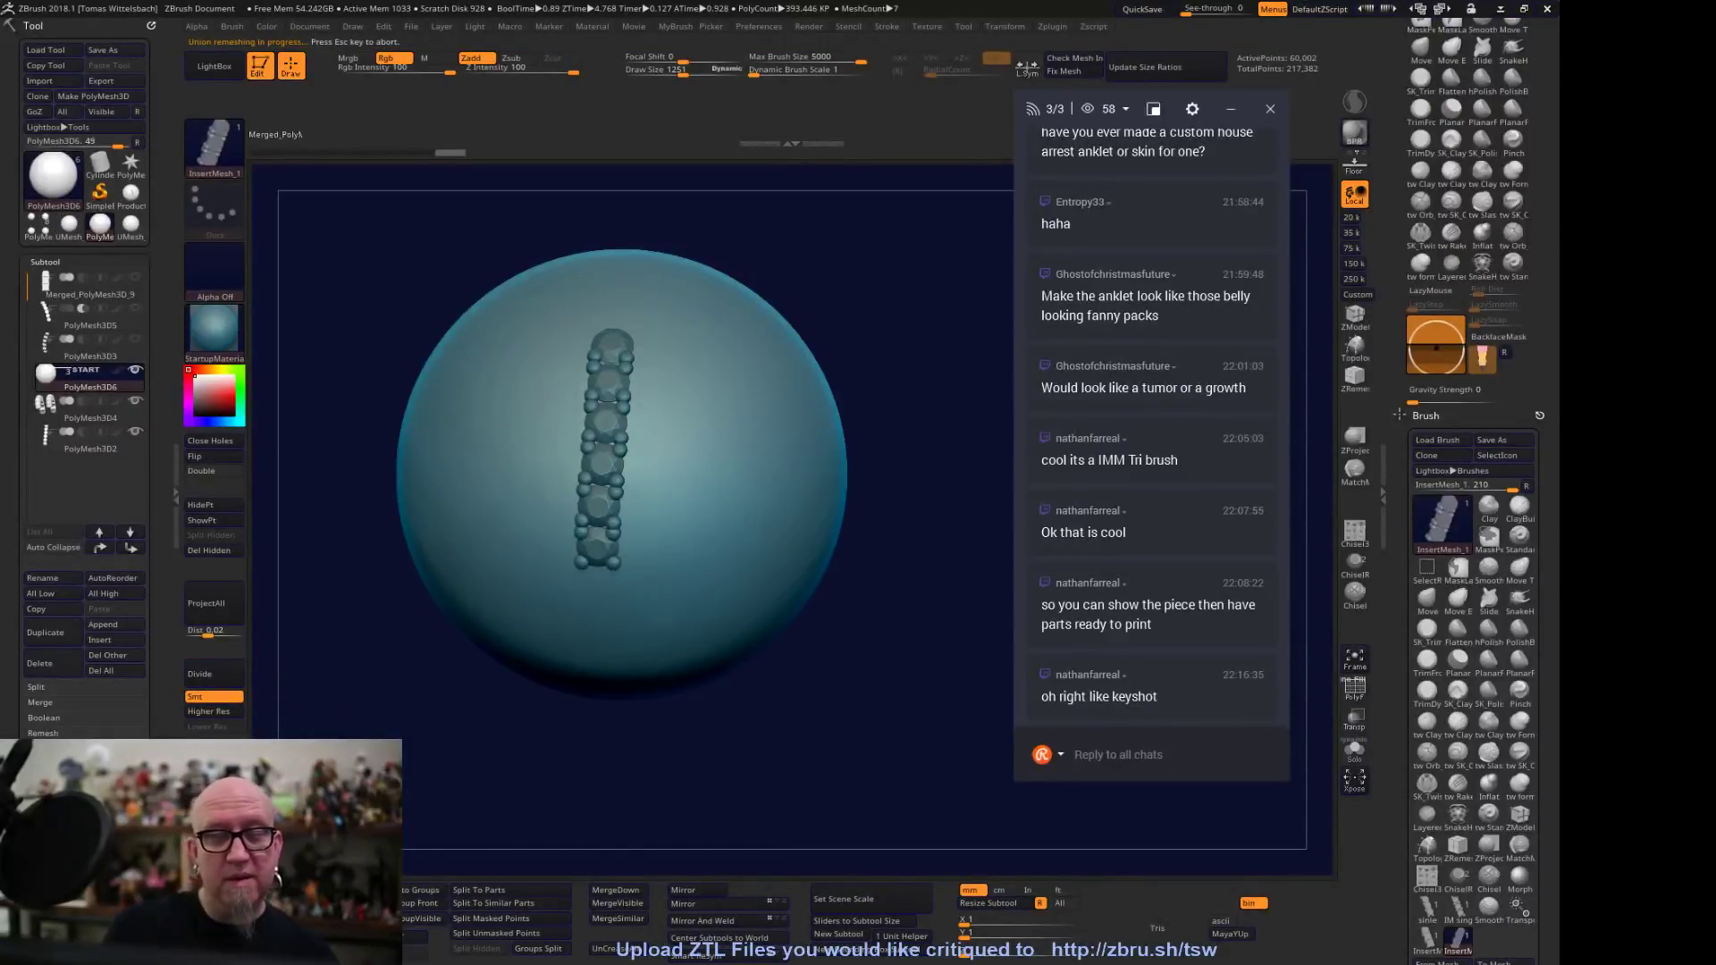
pyautogui.moveTo(465, 705); pyautogui.dragTo(869, 778)
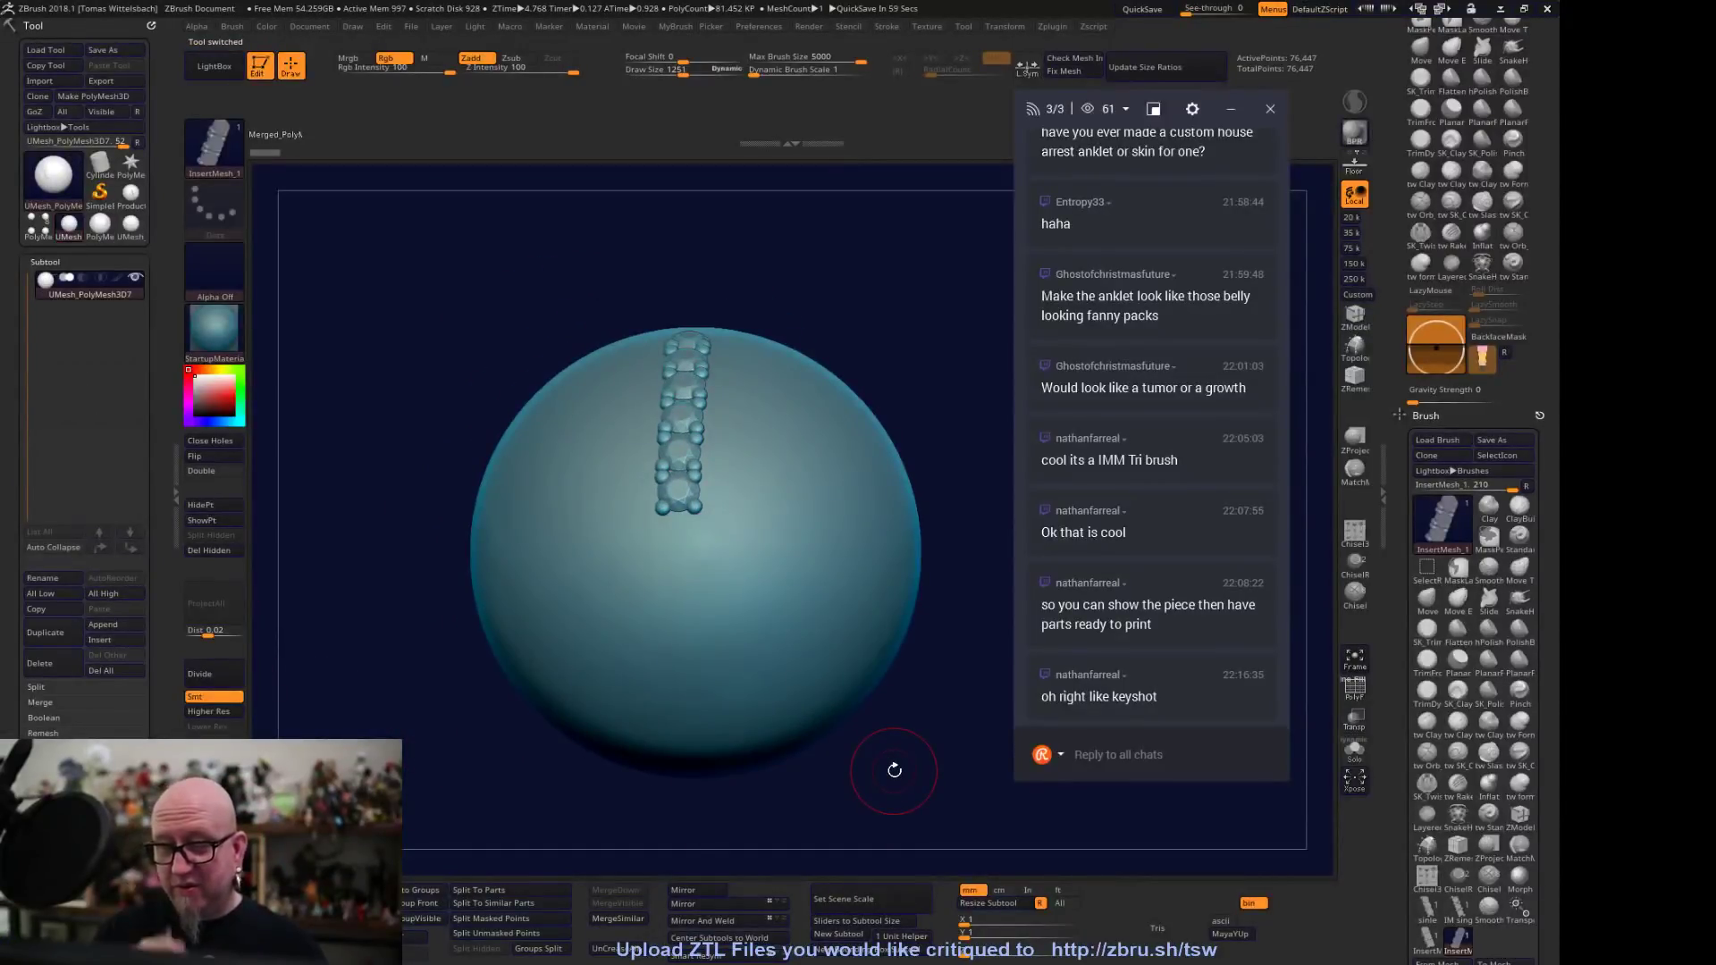
pyautogui.moveTo(894, 770); pyautogui.dragTo(810, 635)
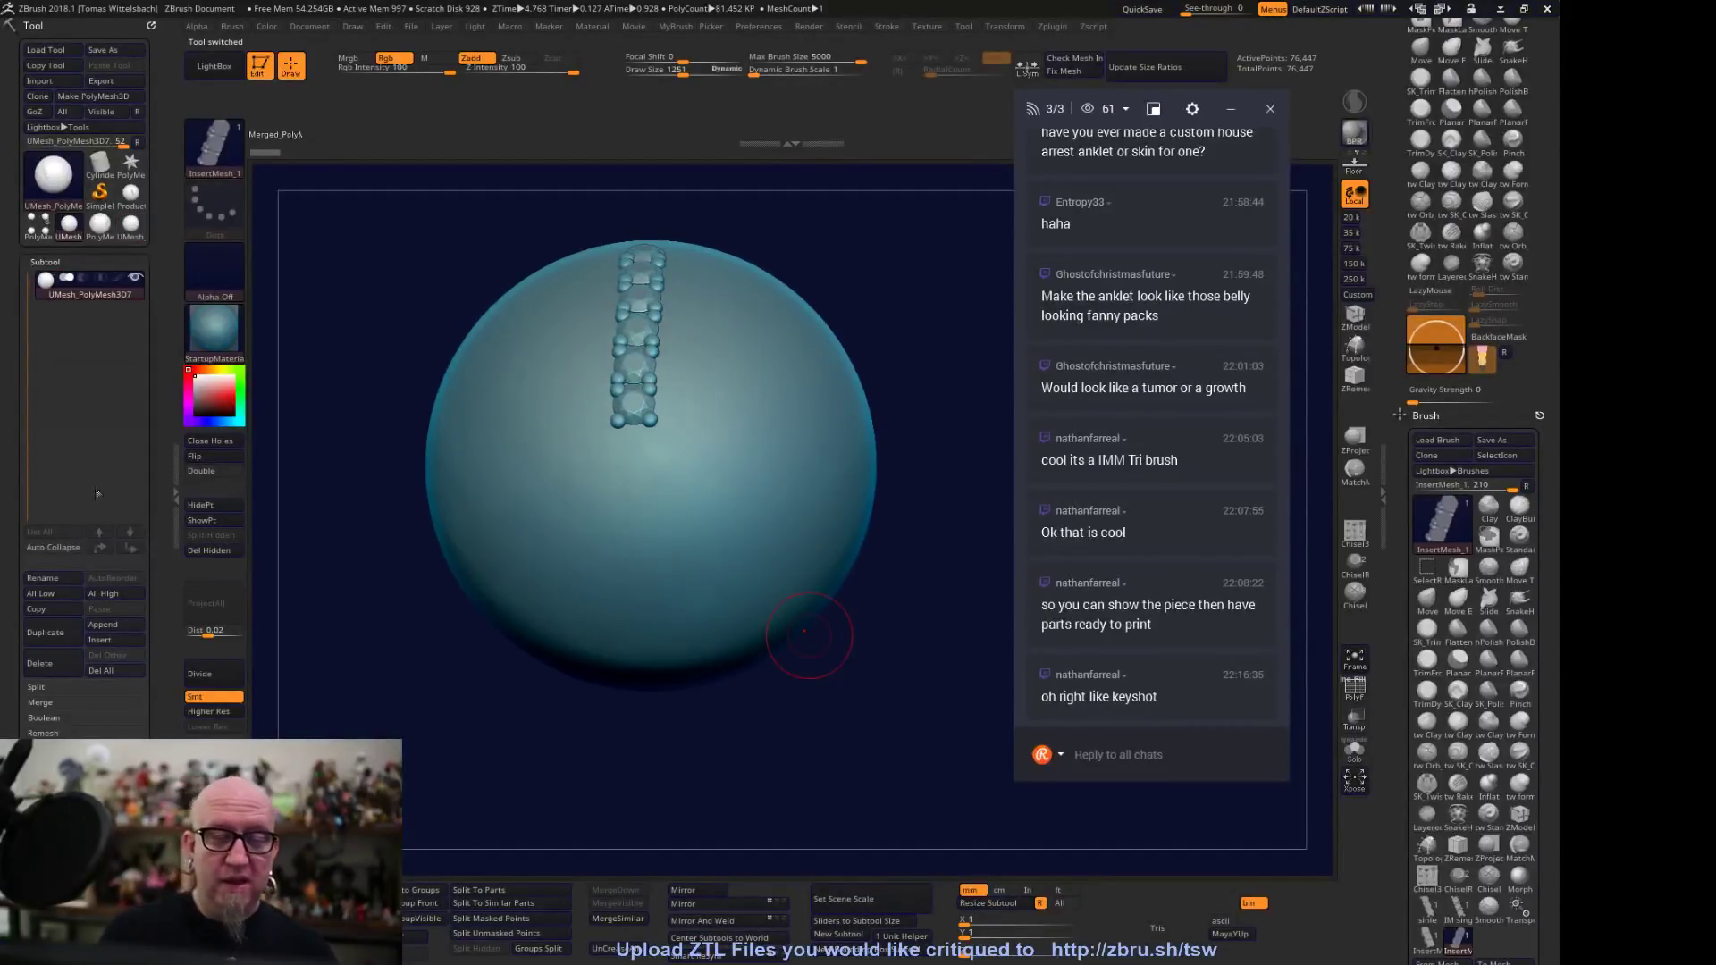
# Rename the second boolean result's subtool as render and switch to the Production tool
pyautogui.click(54, 579)
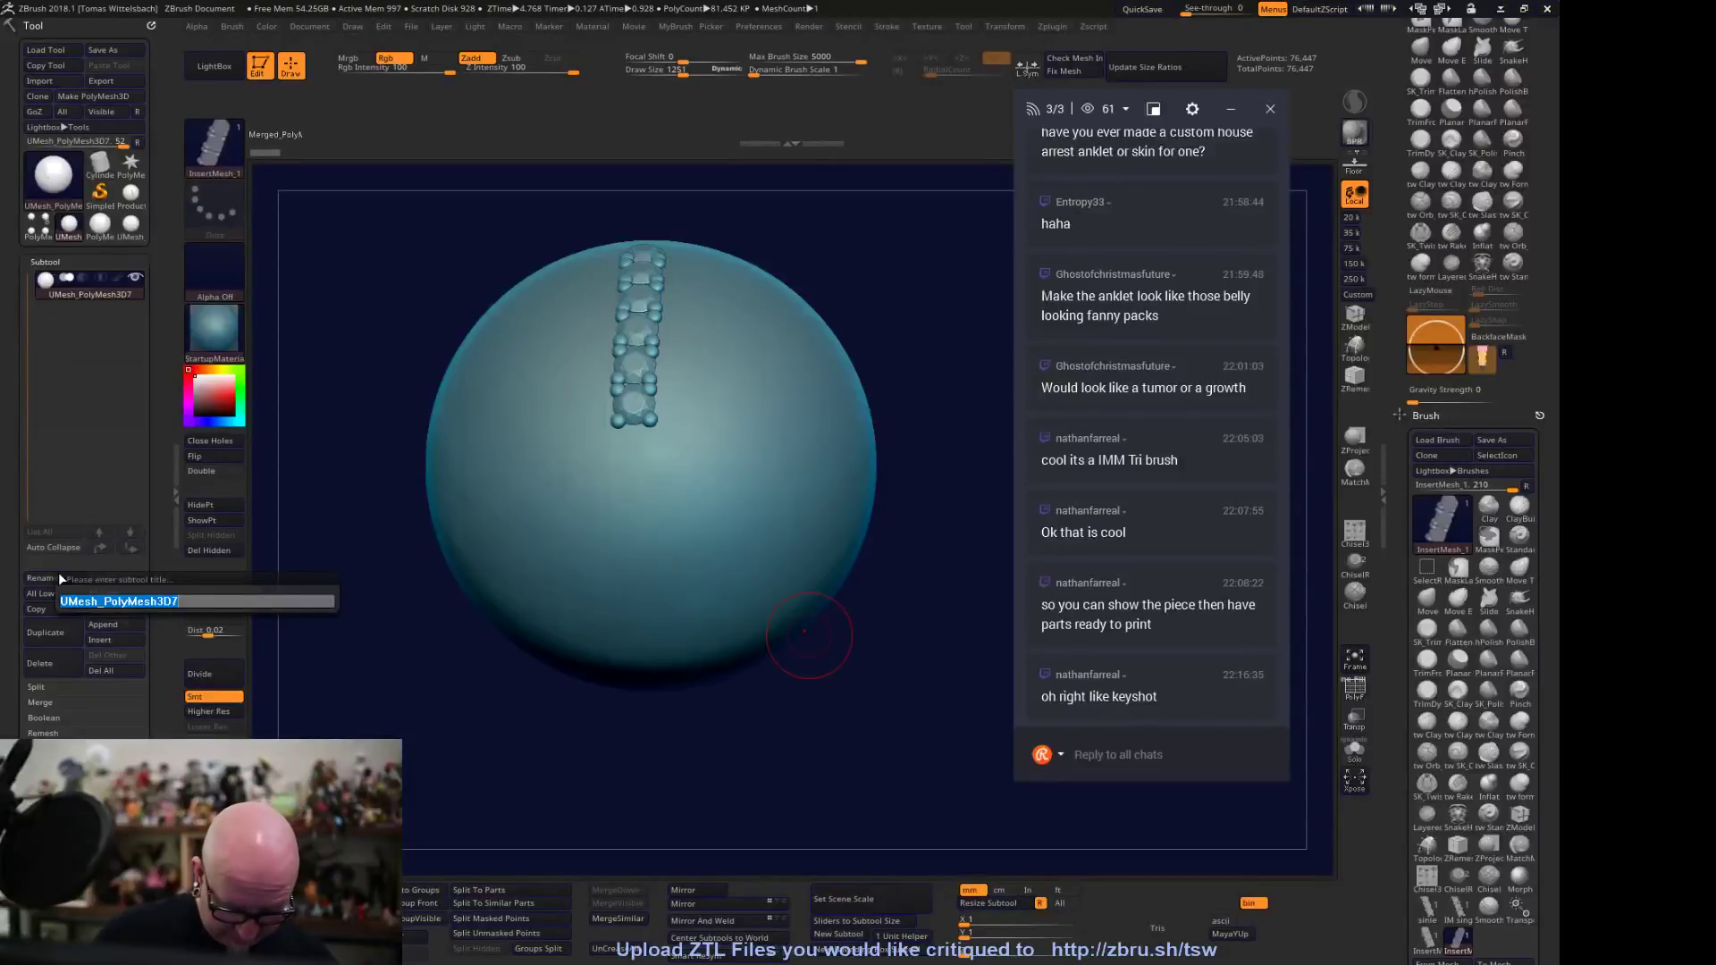
pyautogui.write('render')
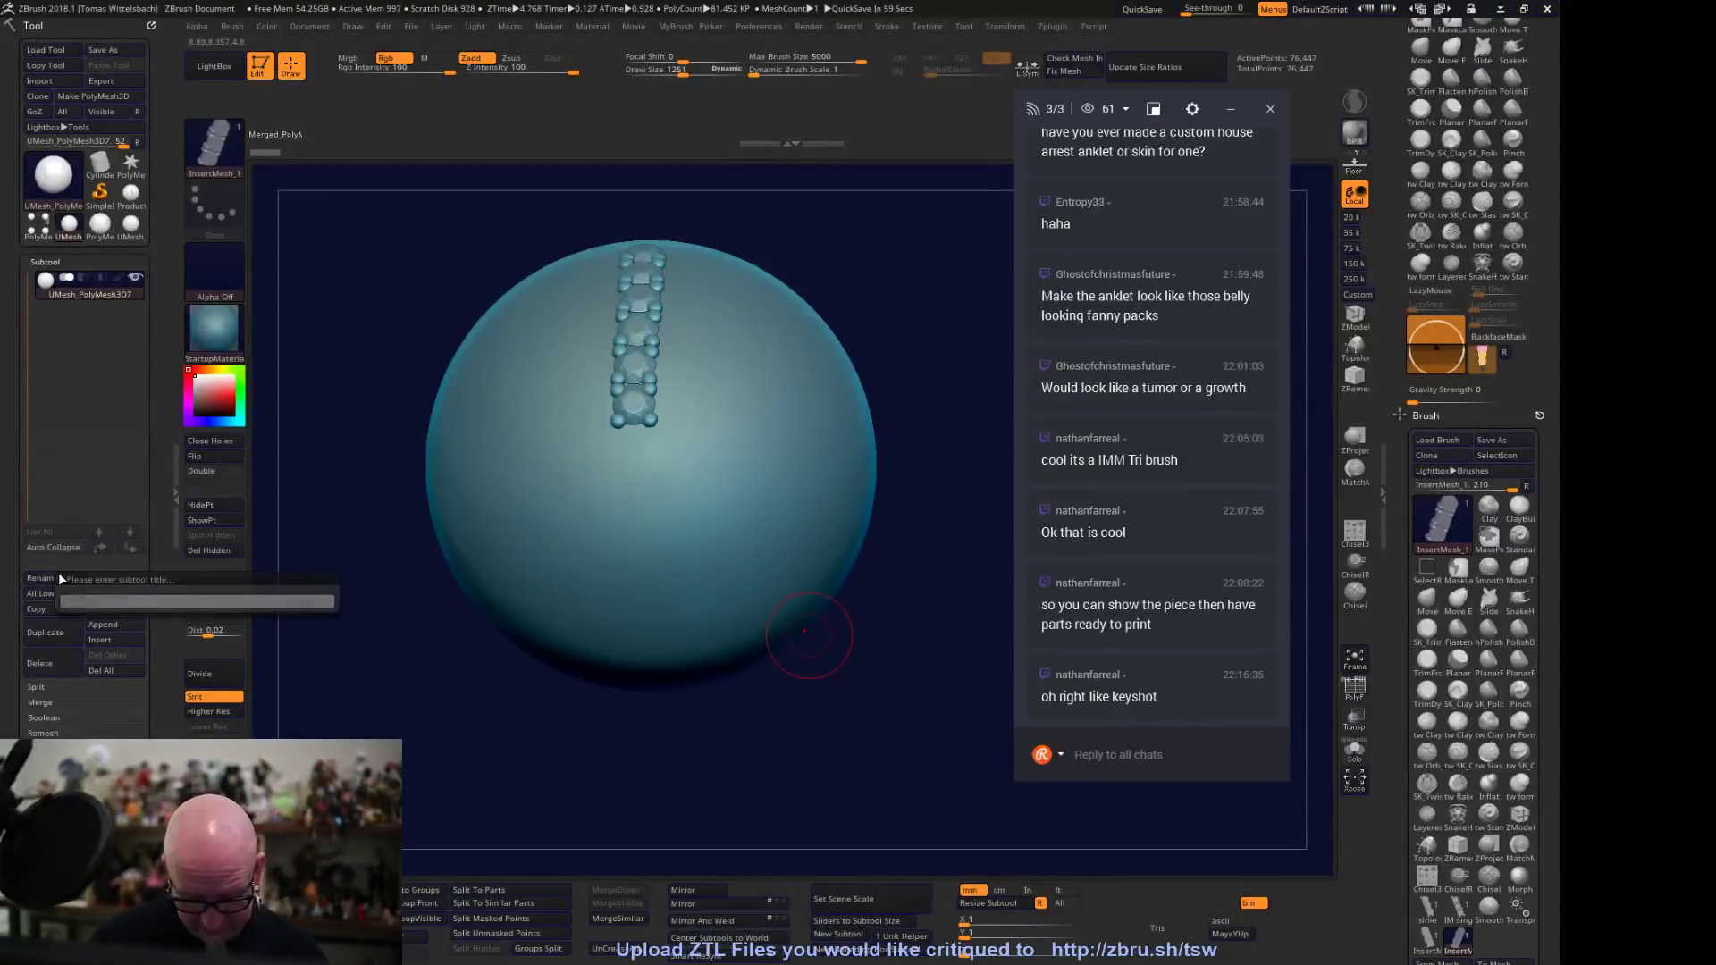
pyautogui.press('Return')
pyautogui.moveTo(894, 697); pyautogui.dragTo(815, 702)
pyautogui.click(130, 197)
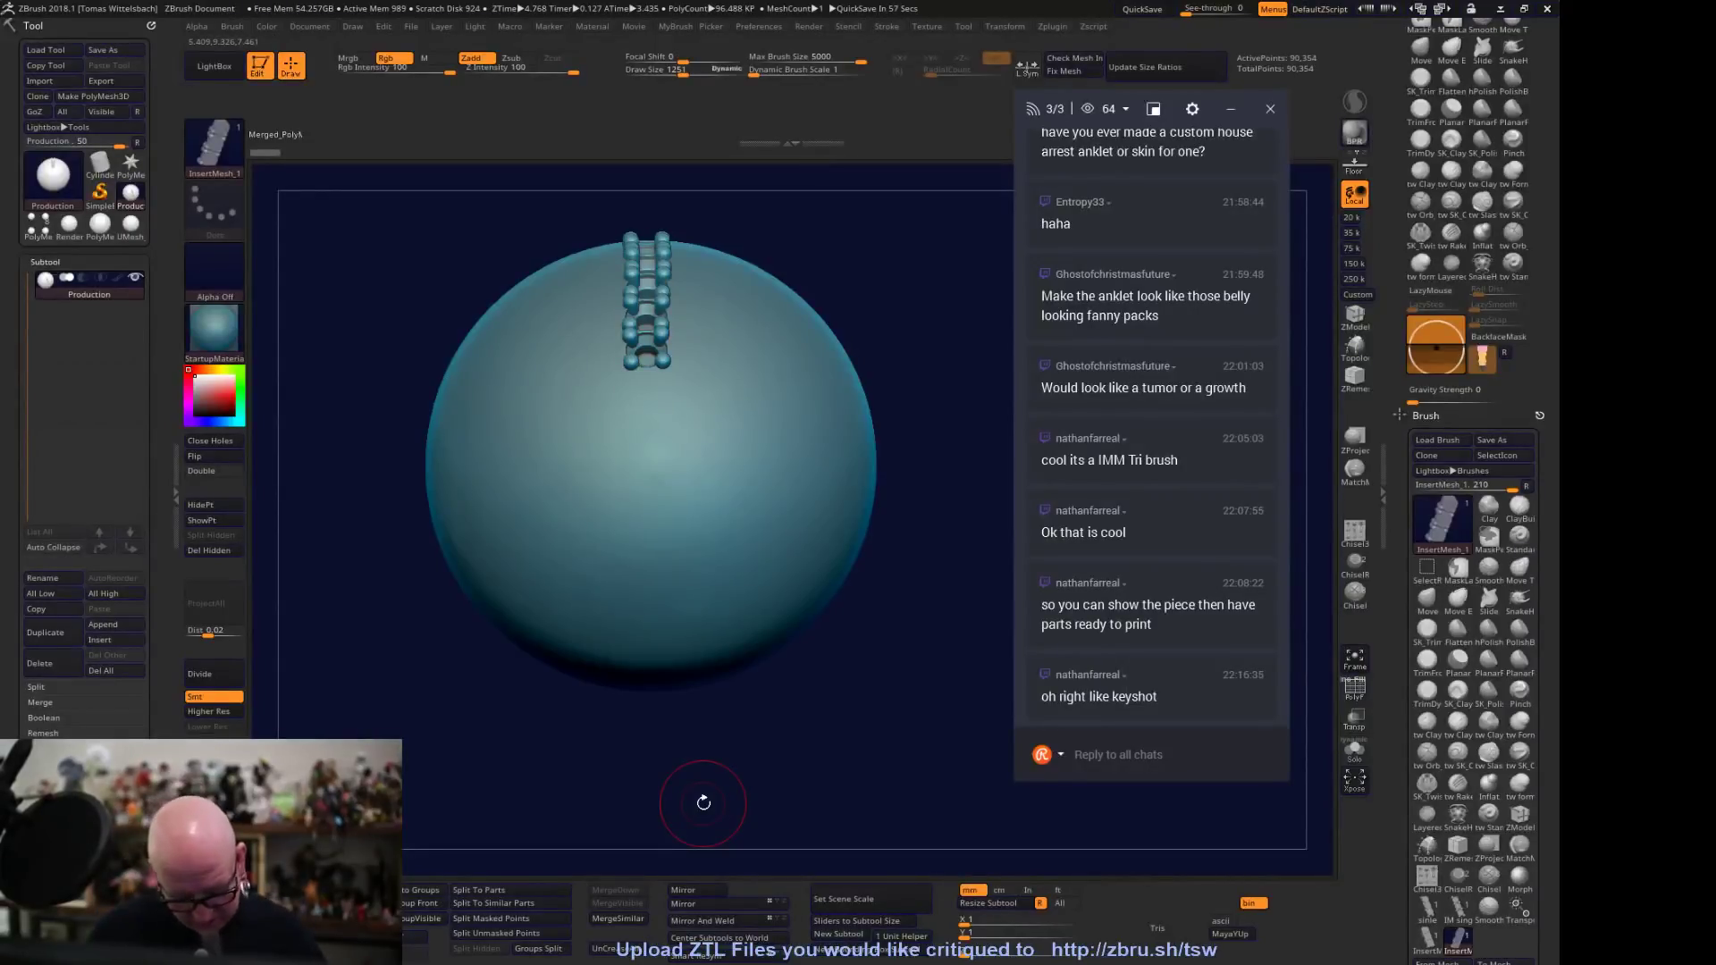
# Switch to Mischief and write BRB in large red letters over the sketch with a thick brush
pyautogui.press('super')
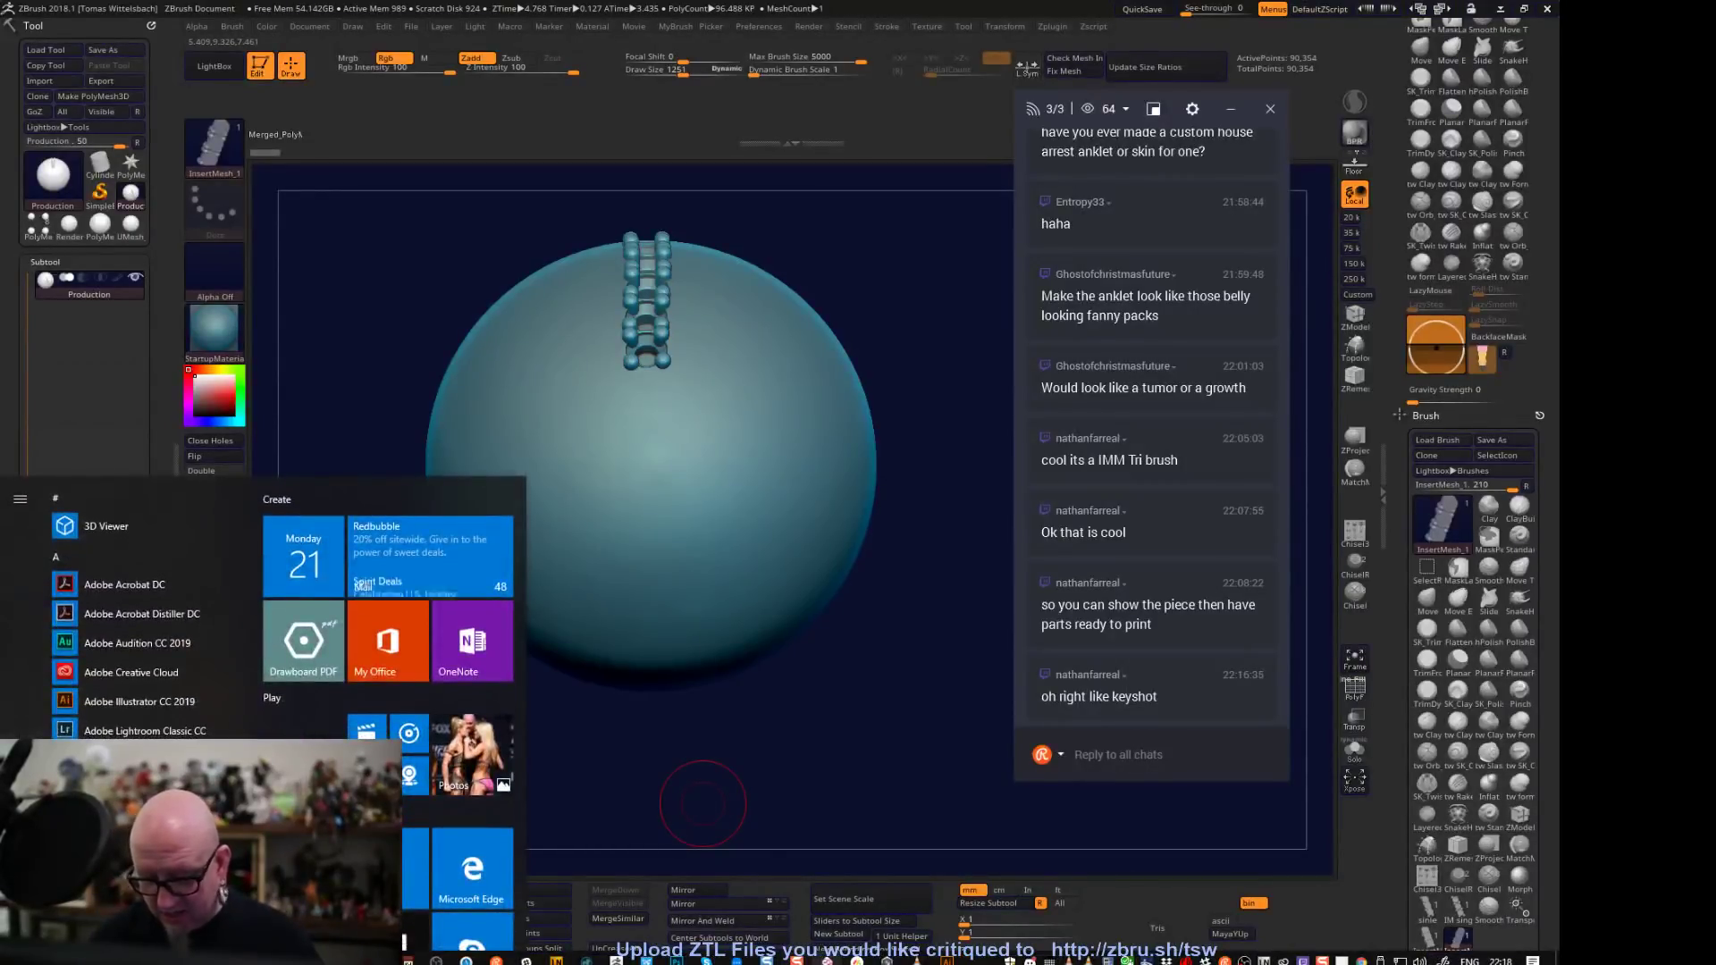
pyautogui.hotkey('alt', 'Tab')
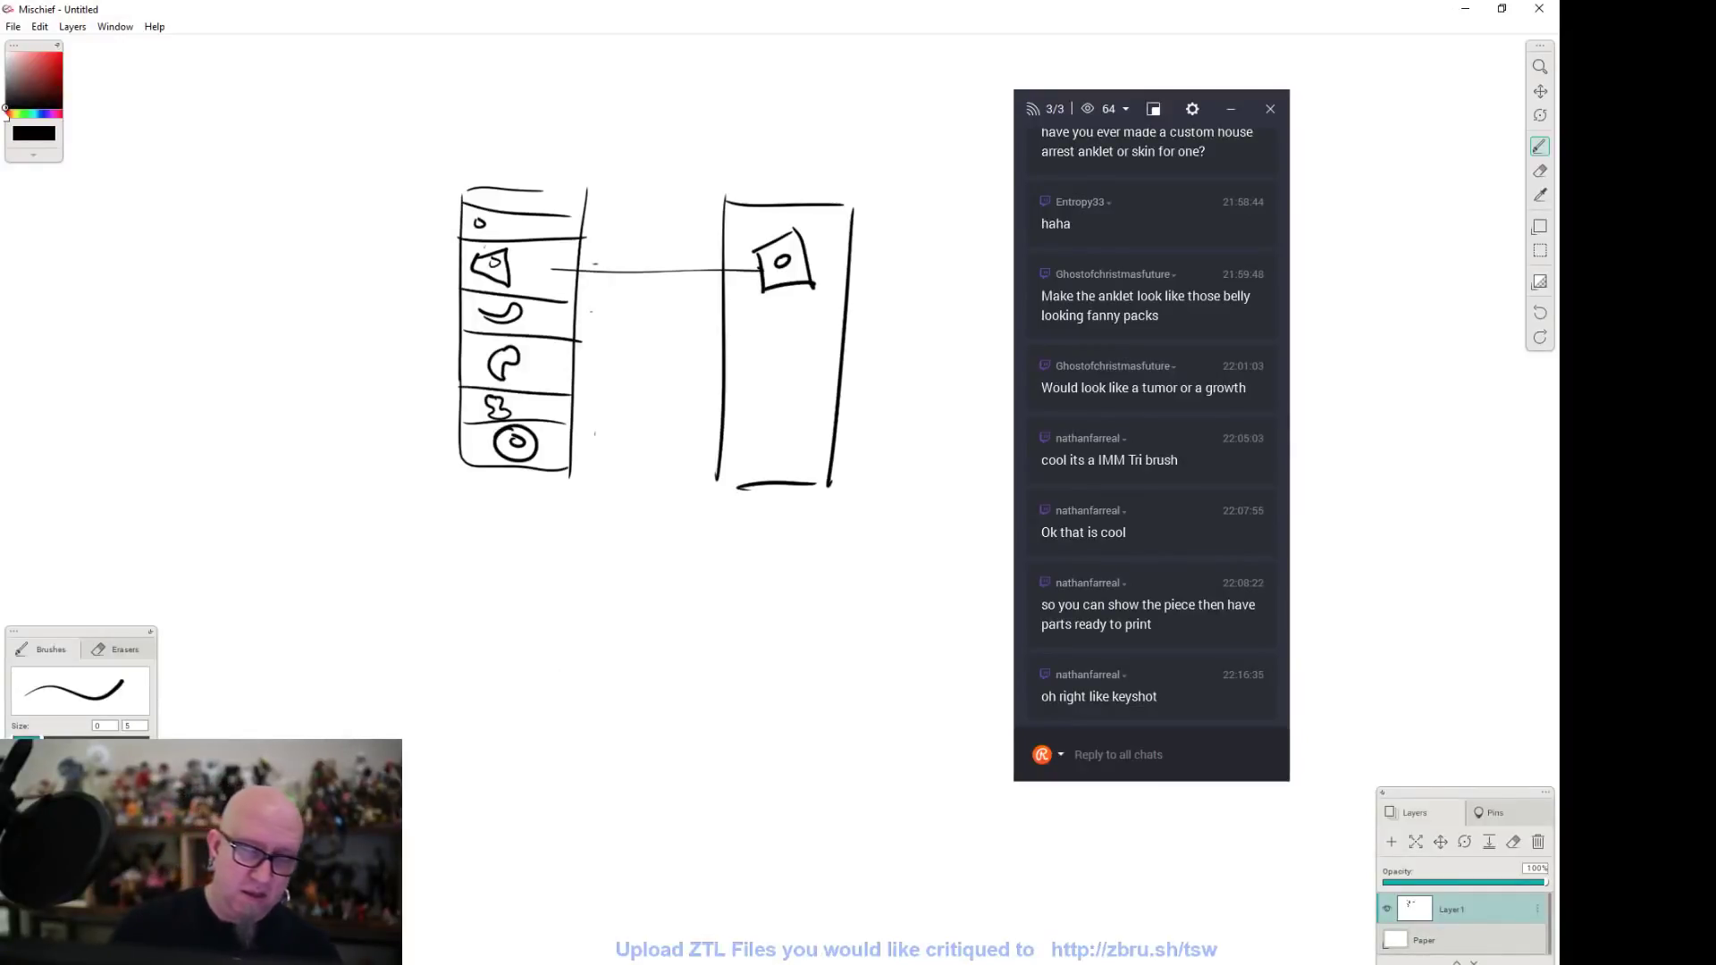
pyautogui.press(']')
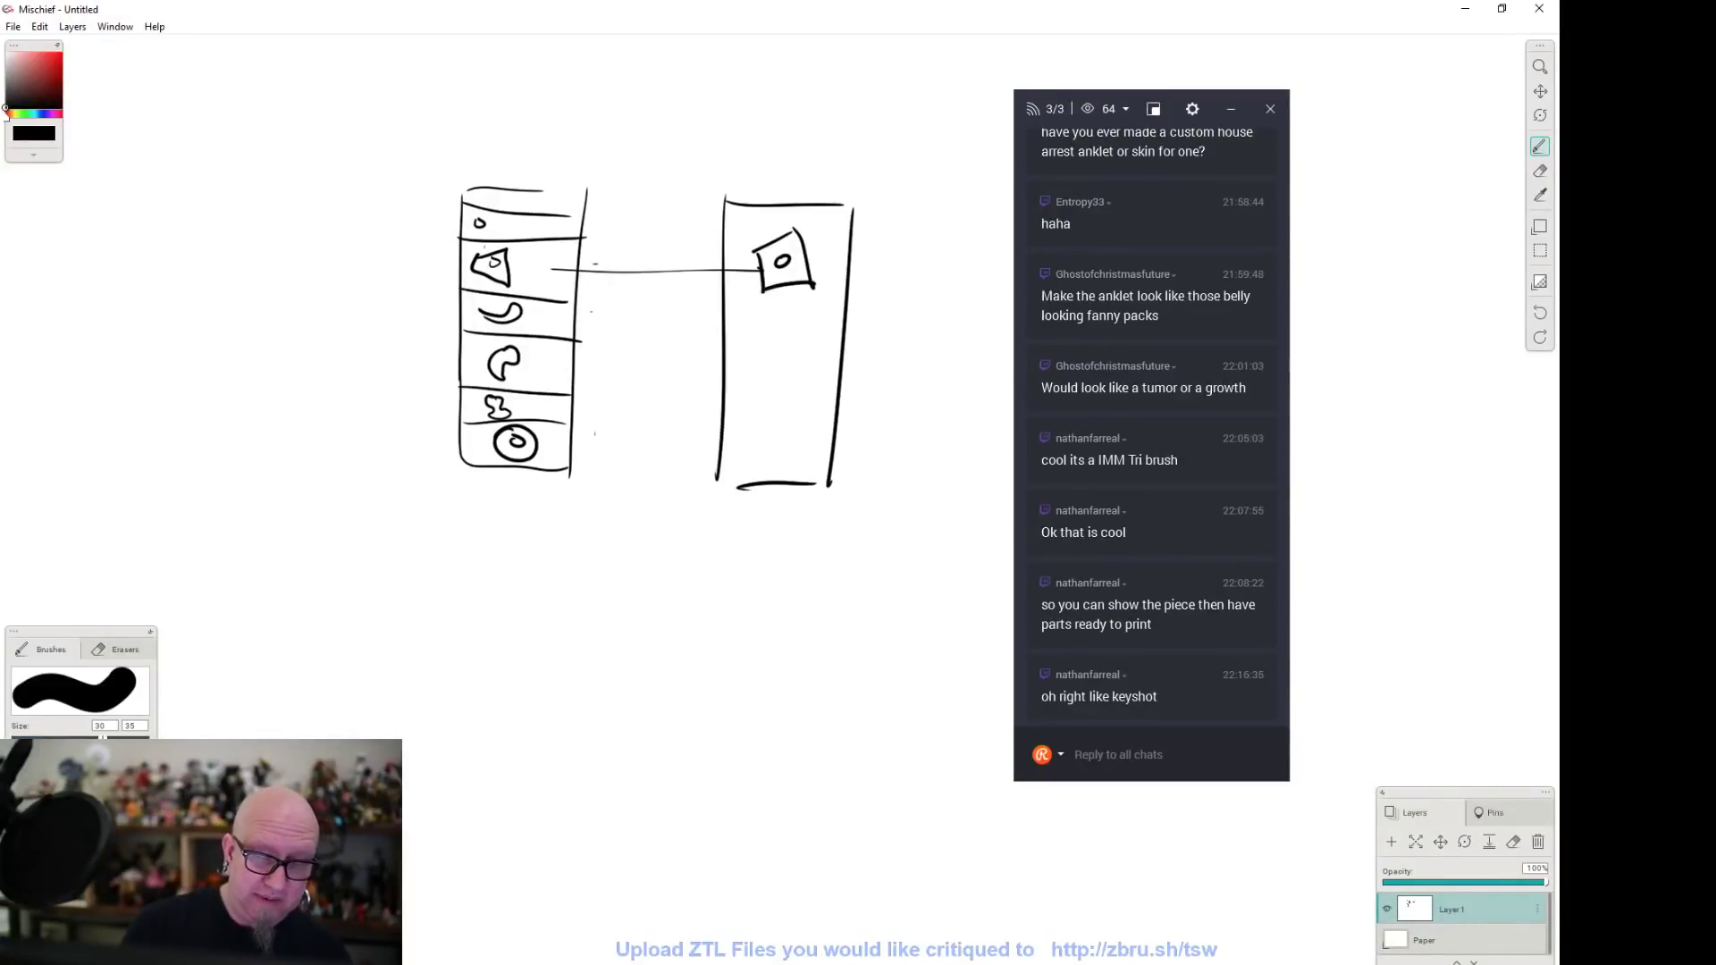
pyautogui.click(60, 50)
pyautogui.moveTo(370, 273); pyautogui.dragTo(411, 625)
pyautogui.moveTo(350, 295)
pyautogui.mouseDown()
pyautogui.moveTo(474, 169)
pyautogui.moveTo(601, 525)
pyautogui.moveTo(360, 684)
pyautogui.mouseUp()
pyautogui.moveTo(686, 110)
pyautogui.mouseDown()
pyautogui.moveTo(727, 84)
pyautogui.moveTo(996, 457)
pyautogui.mouseUp()
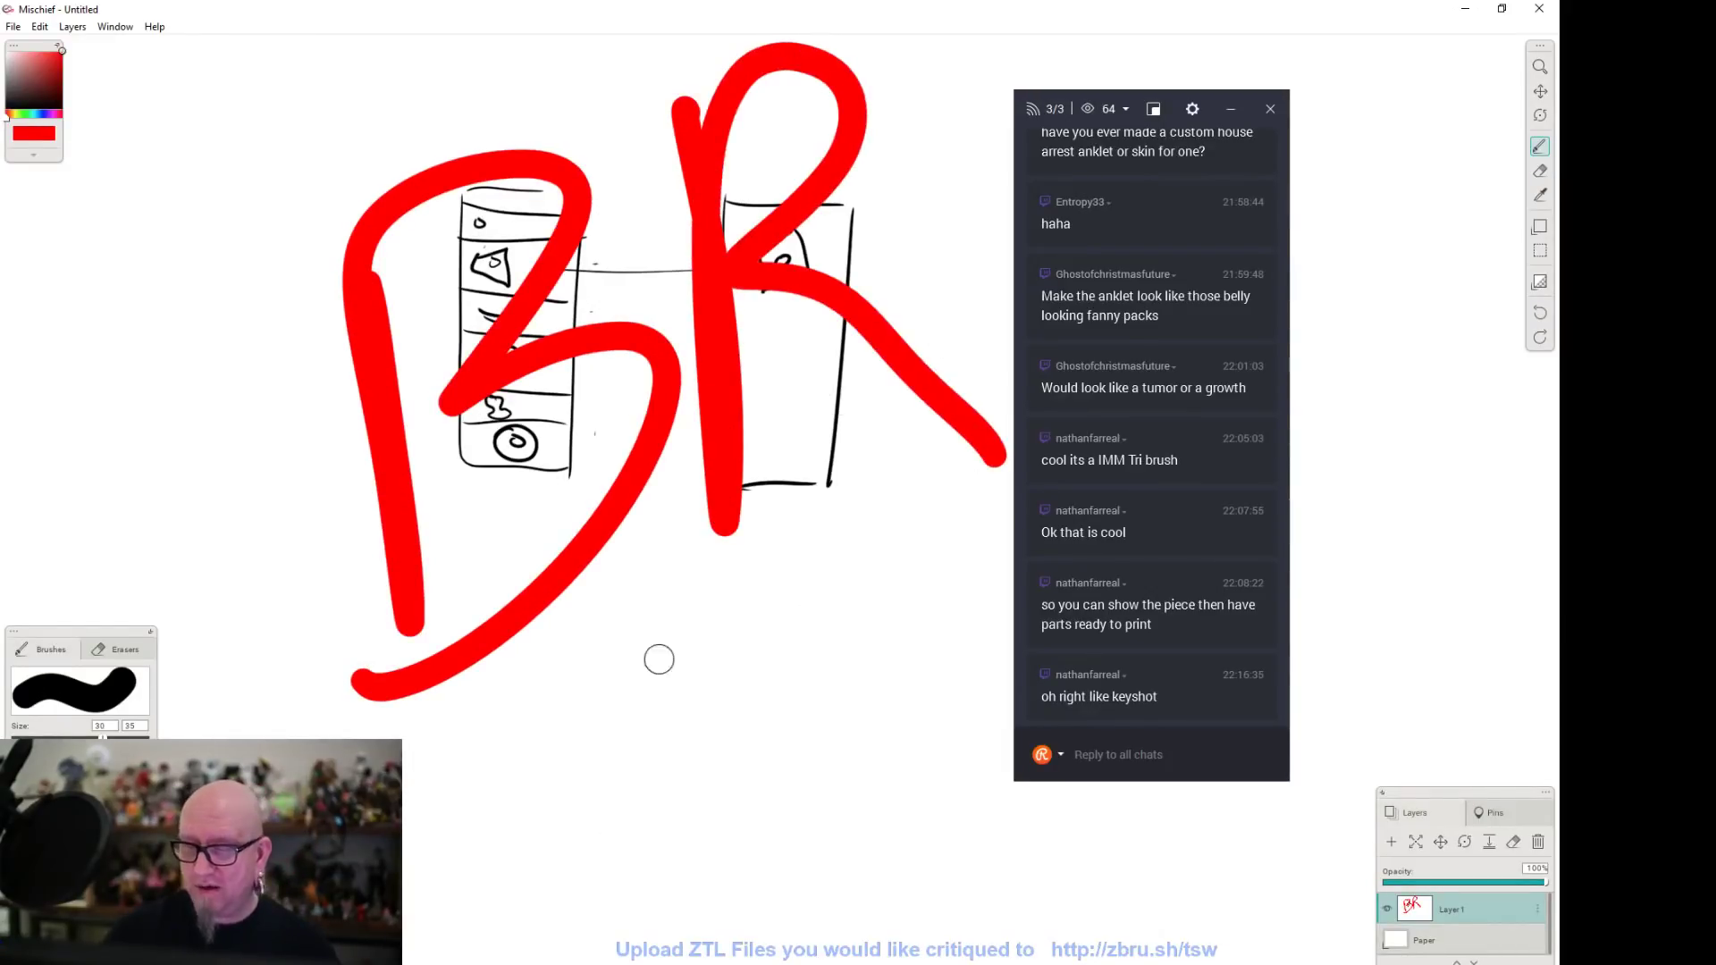
pyautogui.moveTo(683, 597); pyautogui.dragTo(692, 813)
pyautogui.moveTo(732, 548); pyautogui.dragTo(616, 883)
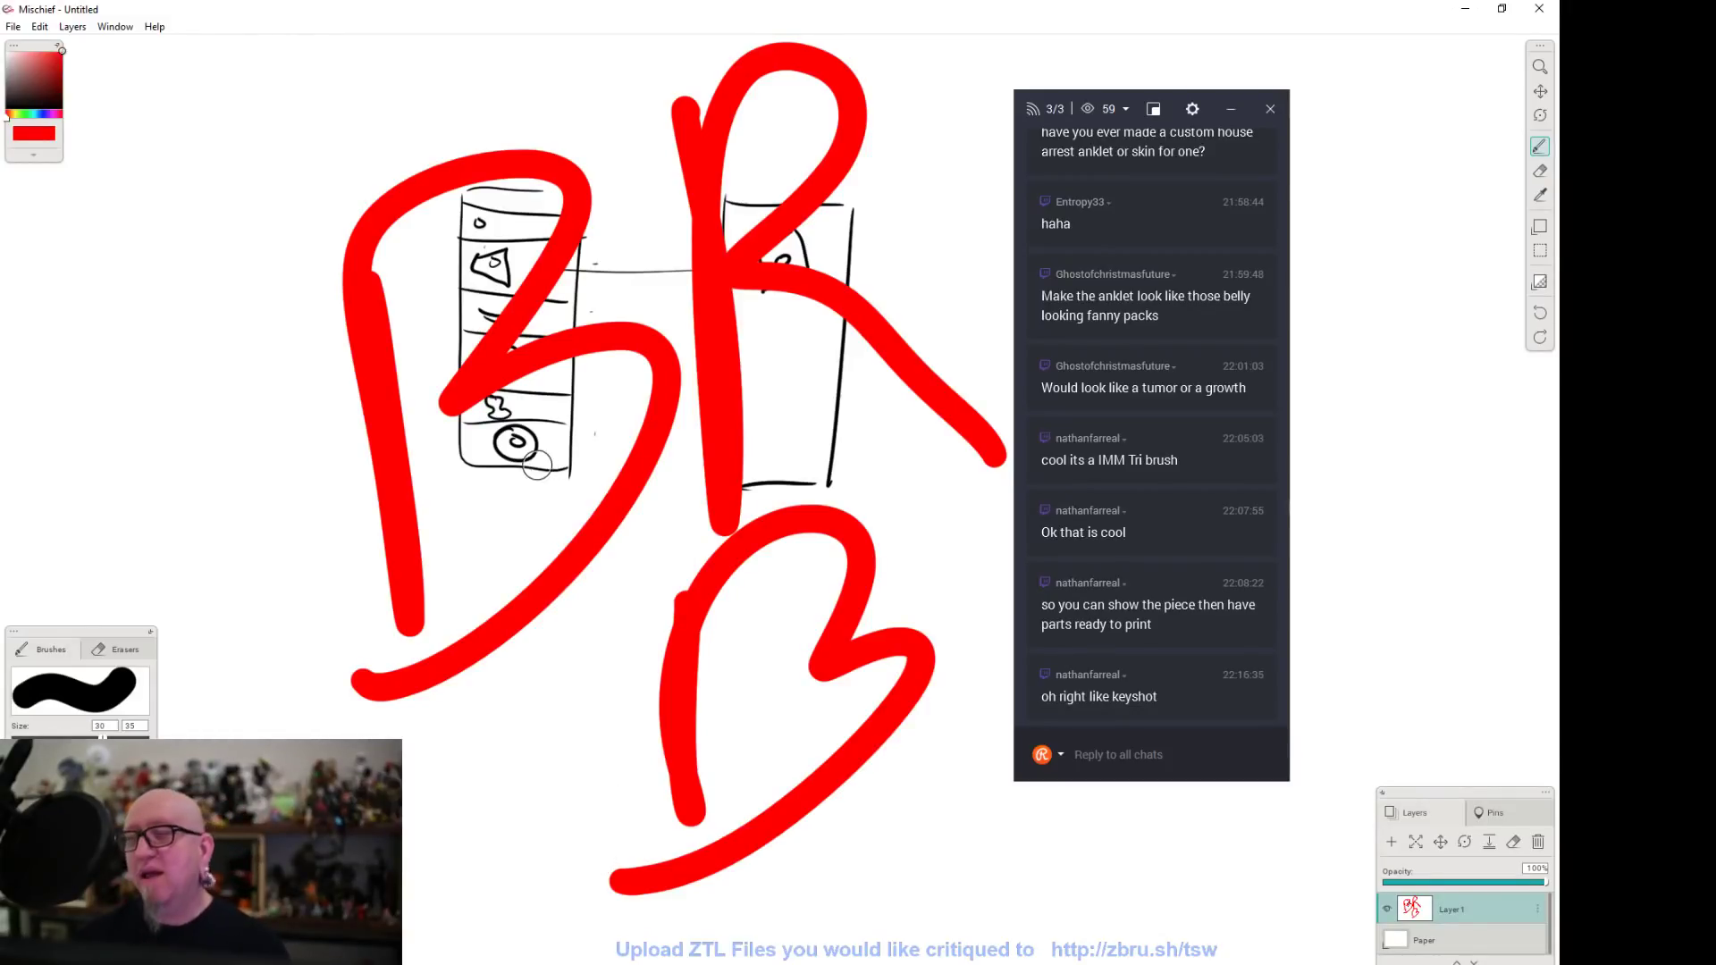
# Switch back to ZBrush and open the Recovered_12 project from the recovered QuickSave folder without saving the current project
pyautogui.click(1465, 11)
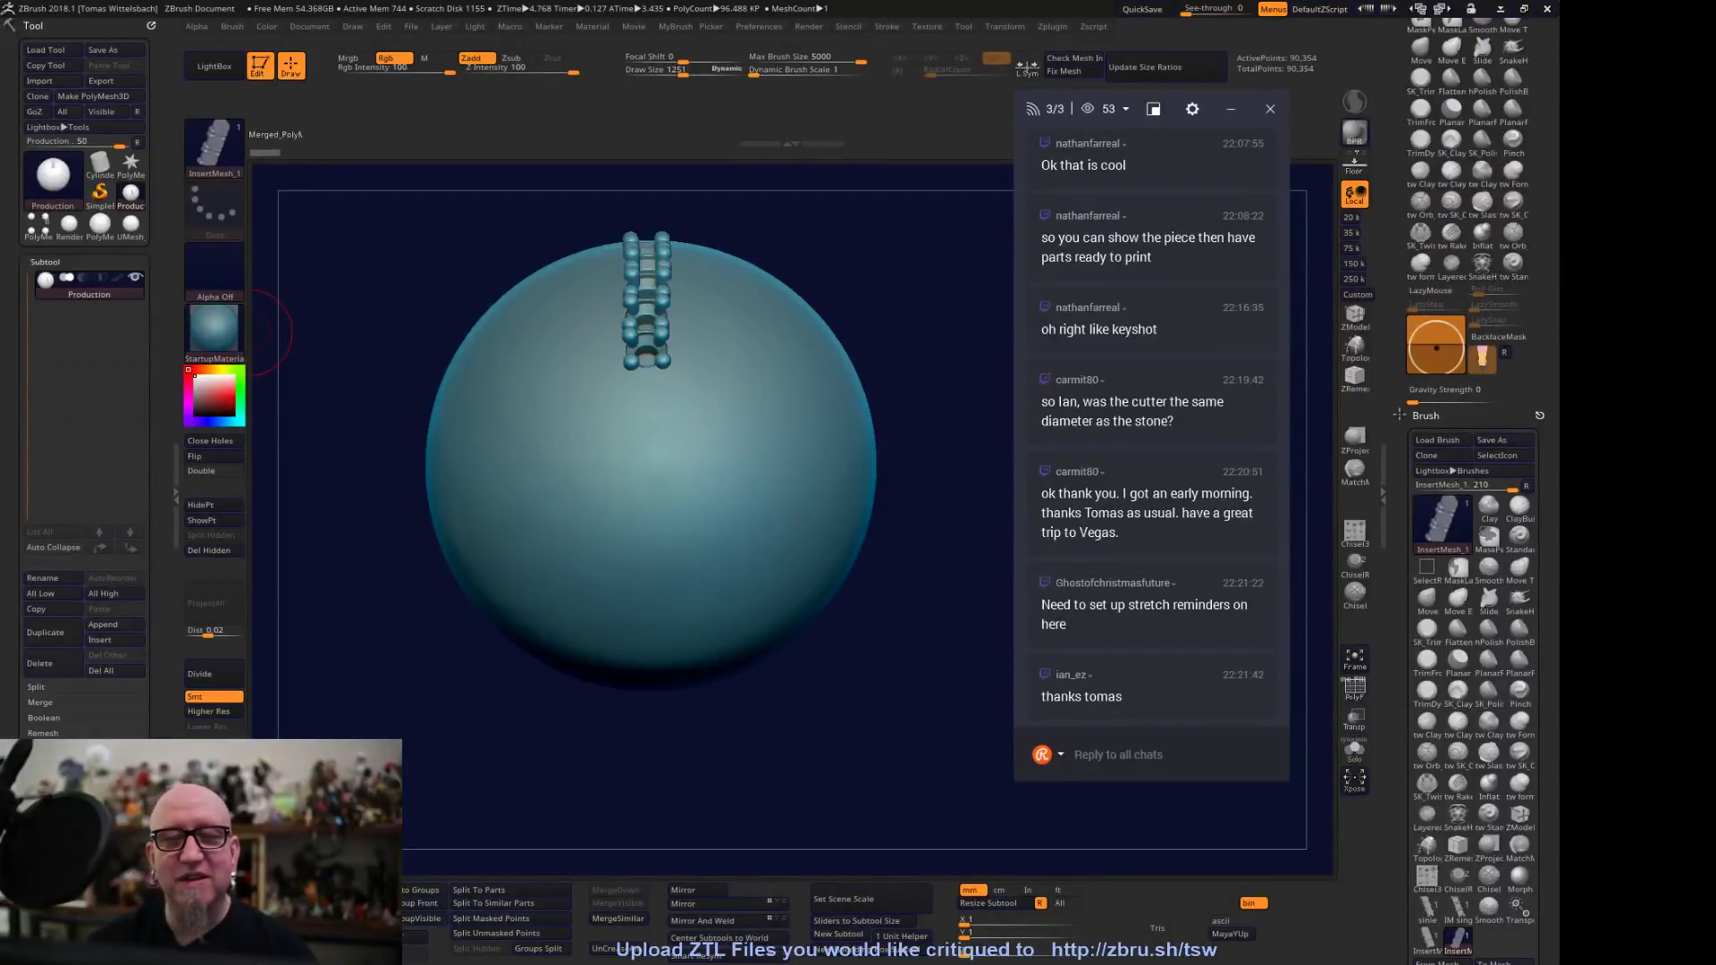
pyautogui.click(231, 68)
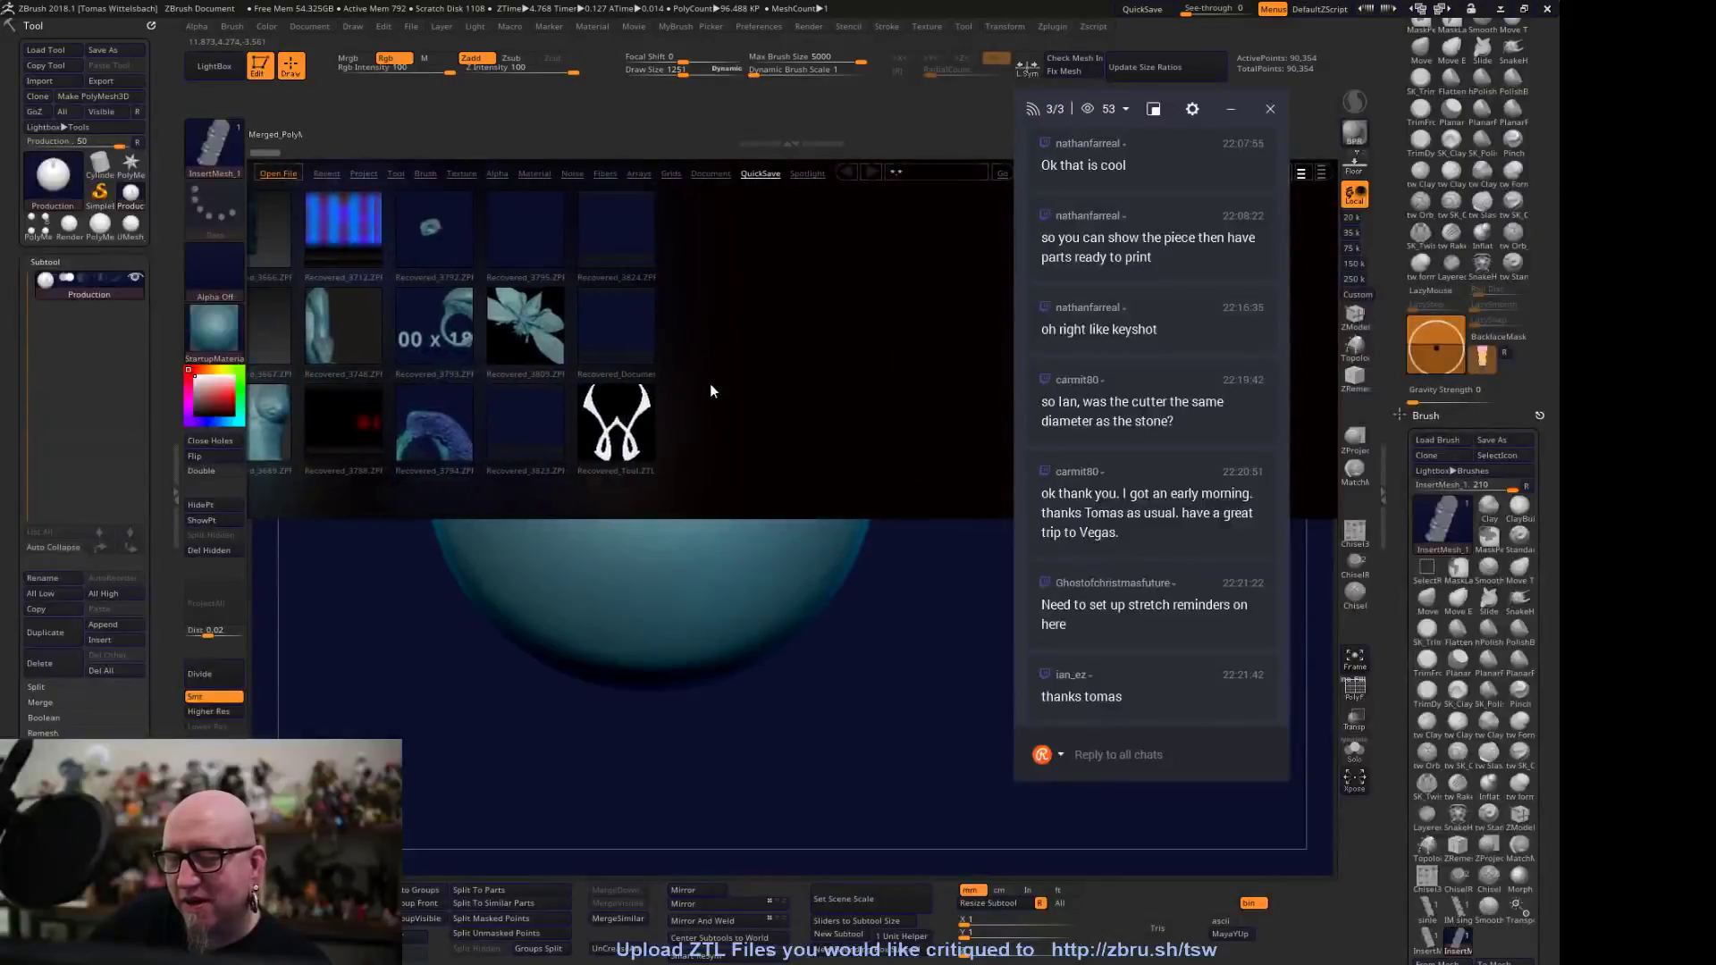
pyautogui.moveTo(710, 384); pyautogui.dragTo(866, 355)
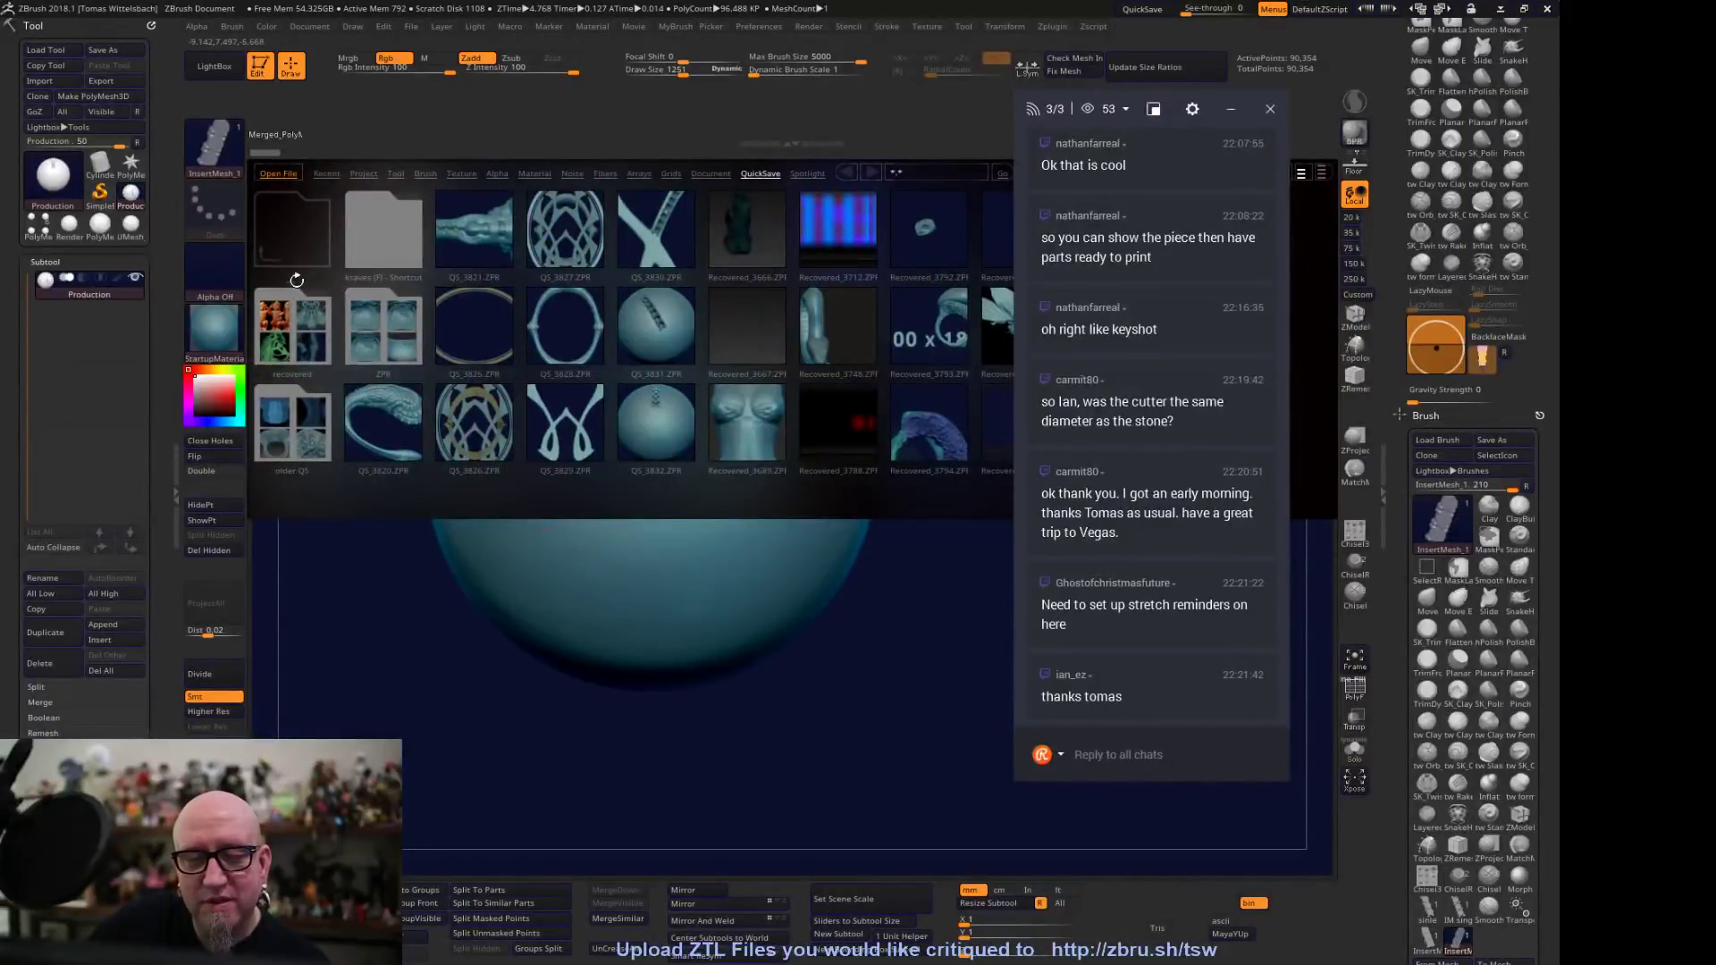
pyautogui.click(288, 317)
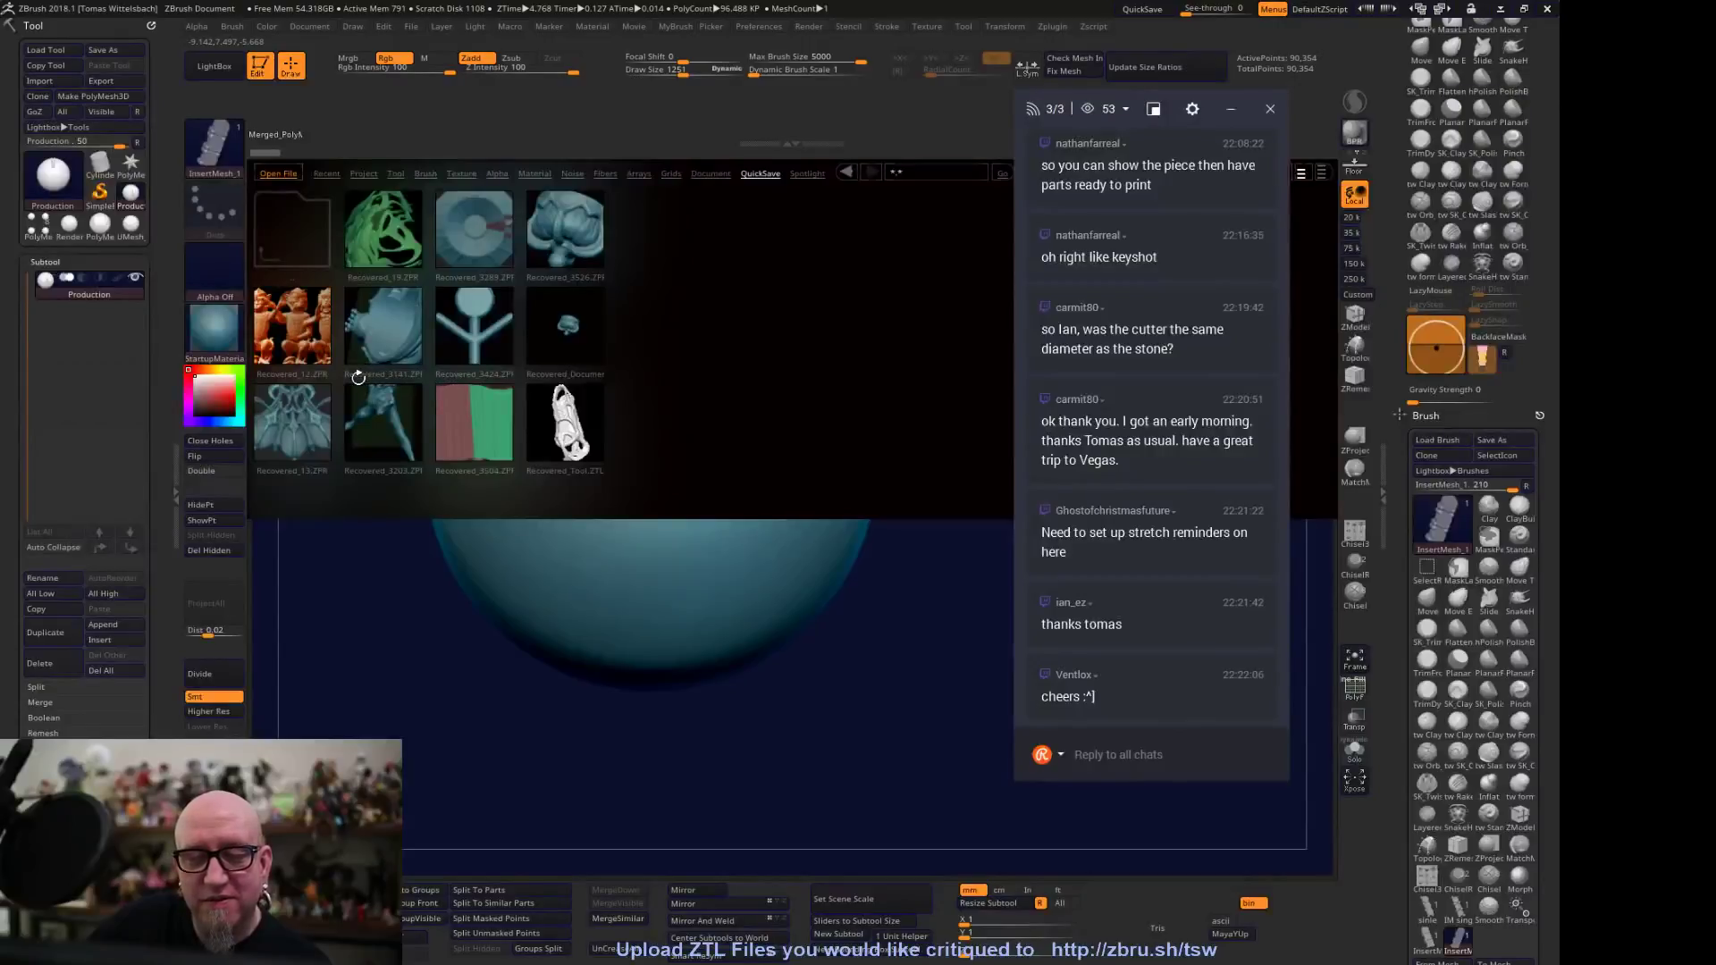
pyautogui.doubleClick(302, 309)
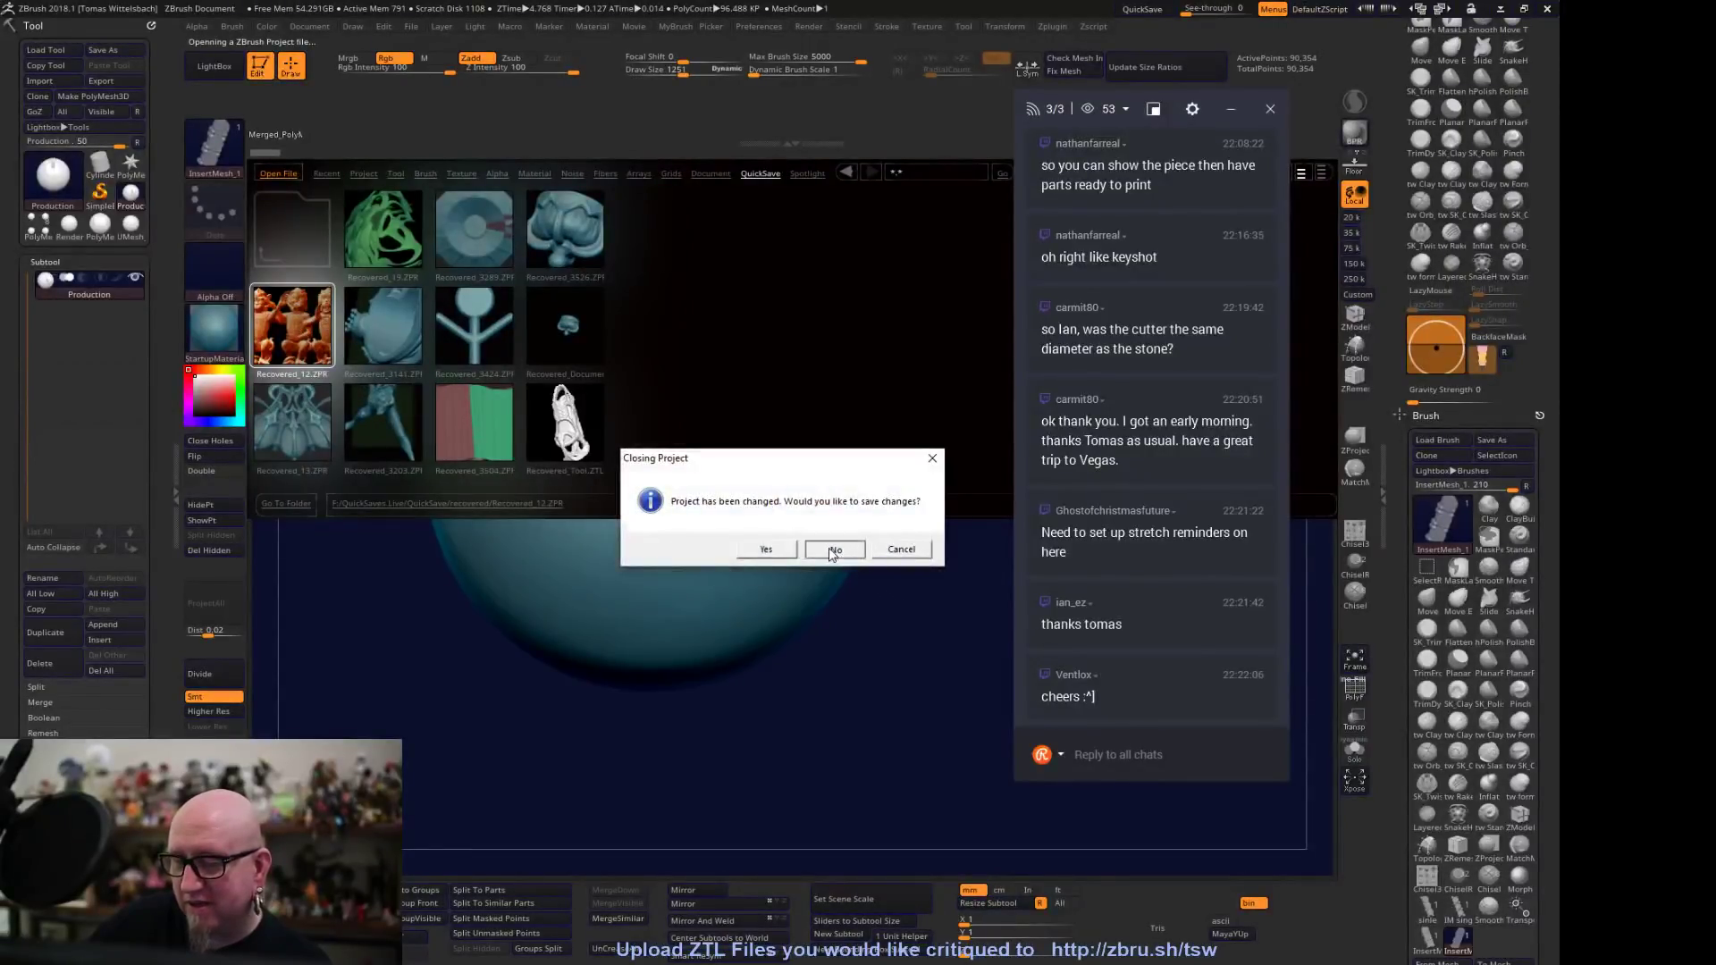
pyautogui.click(832, 550)
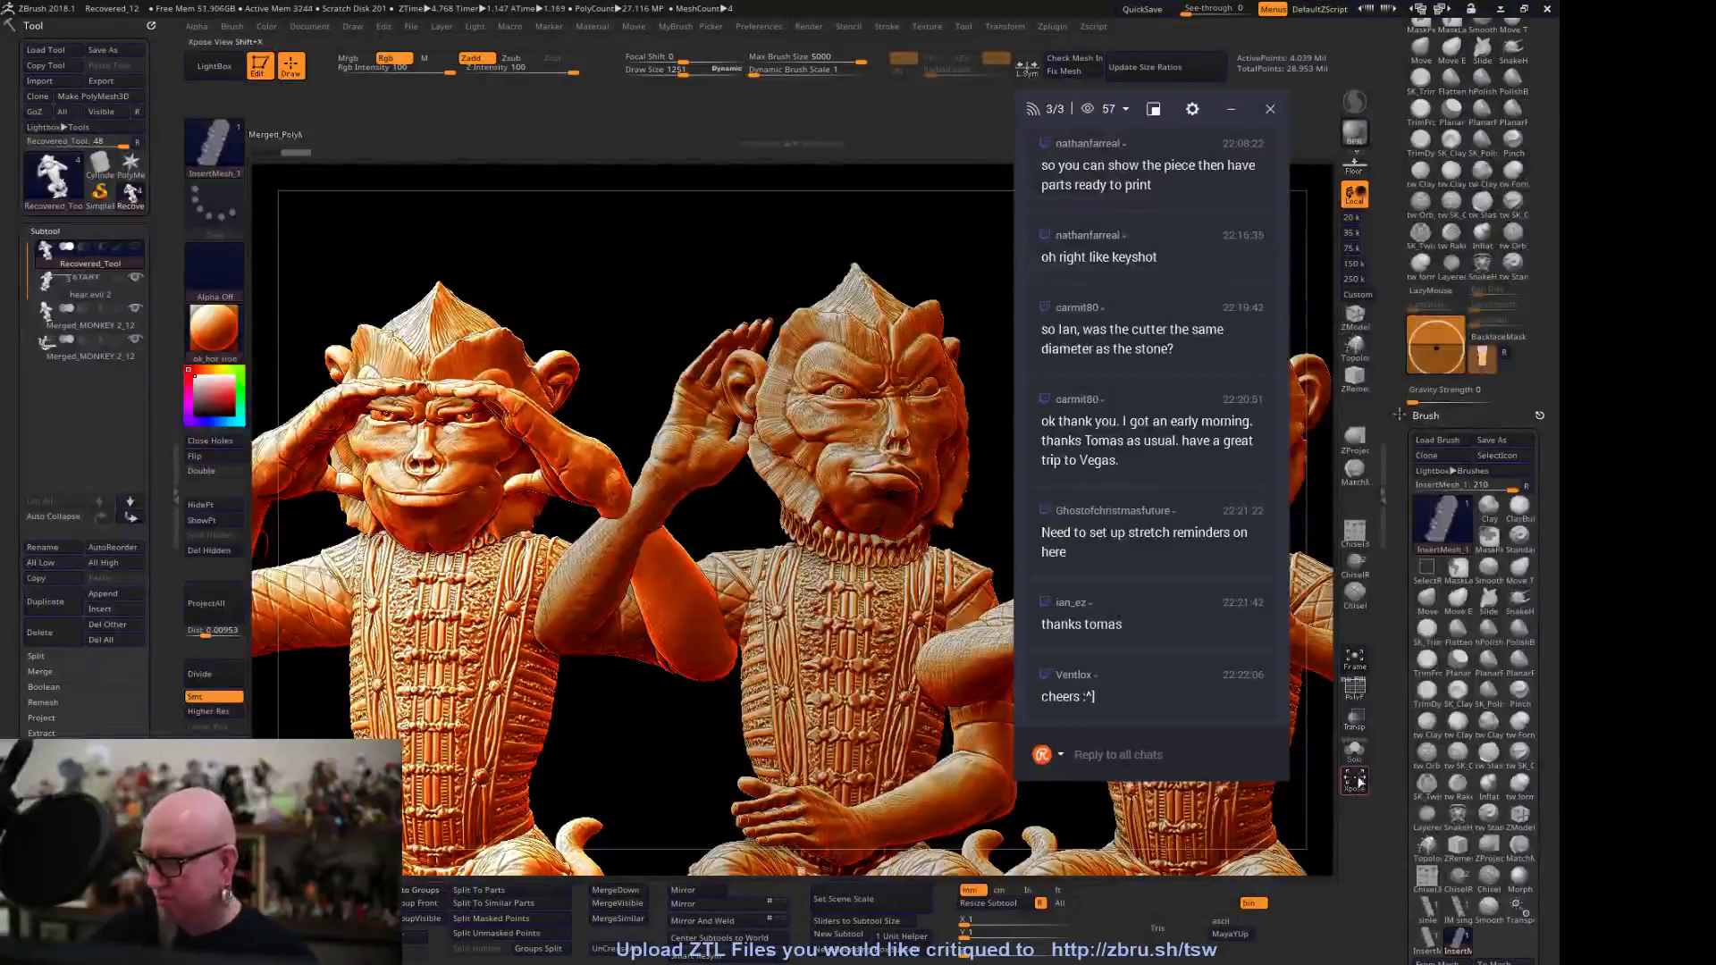
# Make the shouting monkey's Merged_MONKEY 2_12 subtool active and show only that figure
pyautogui.hotkey('ctrl', 'shift')
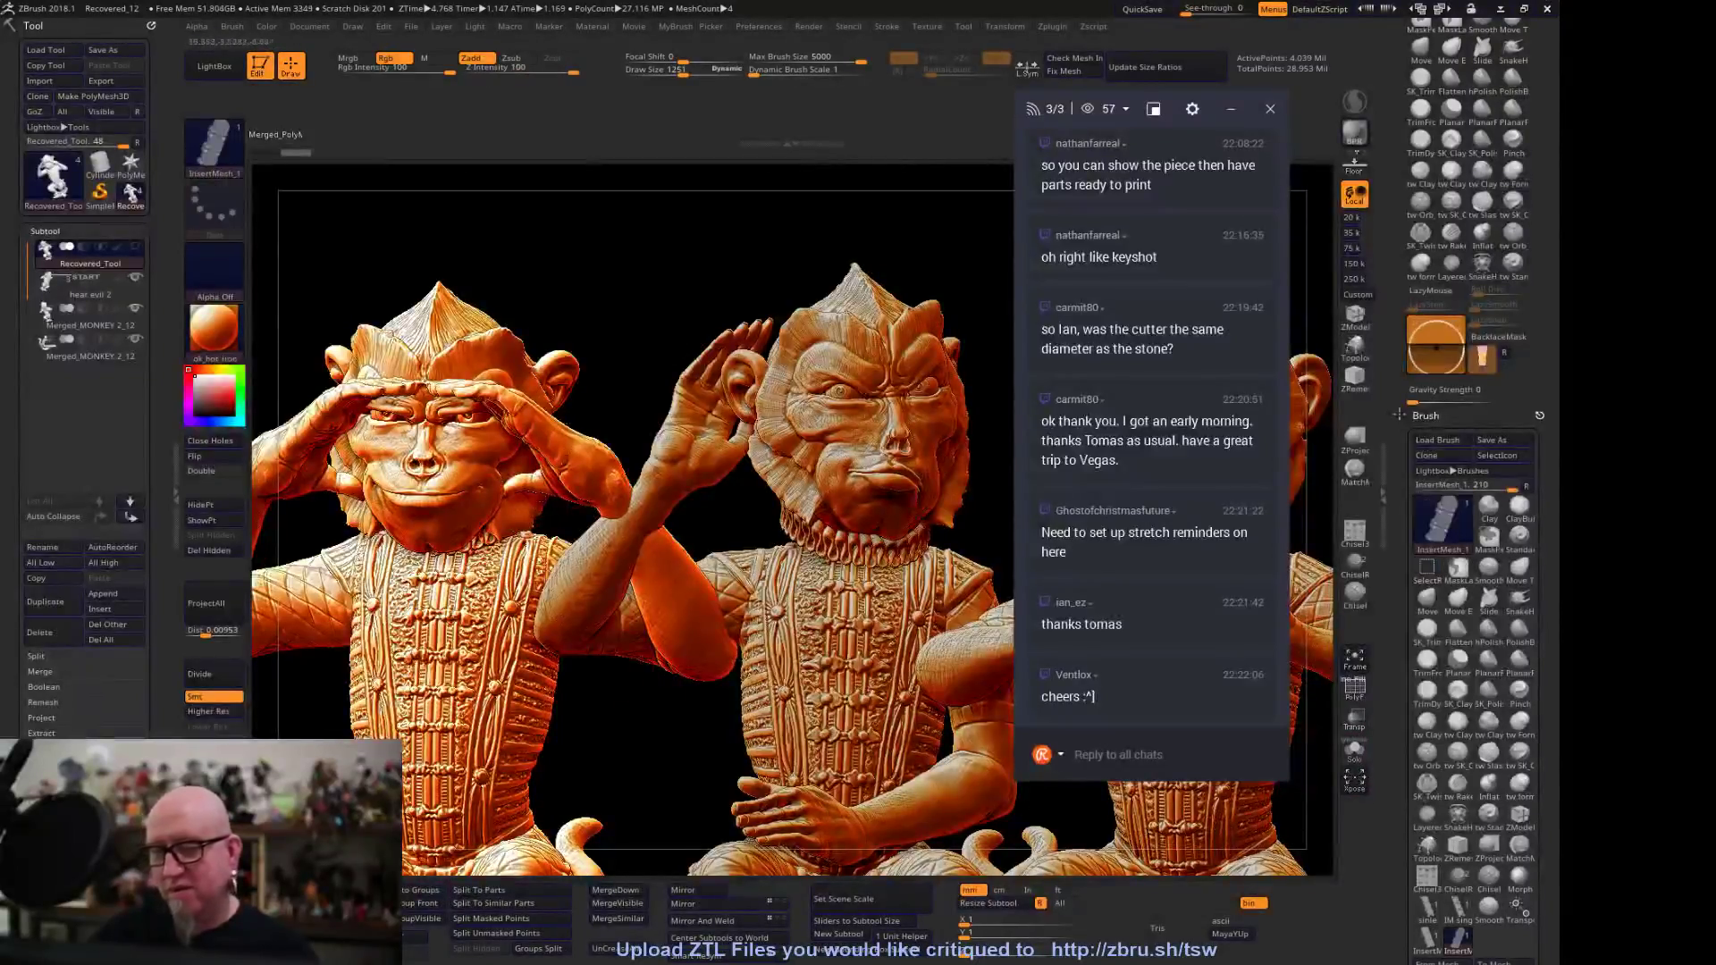
pyautogui.moveTo(1051, 808); pyautogui.dragTo(905, 540)
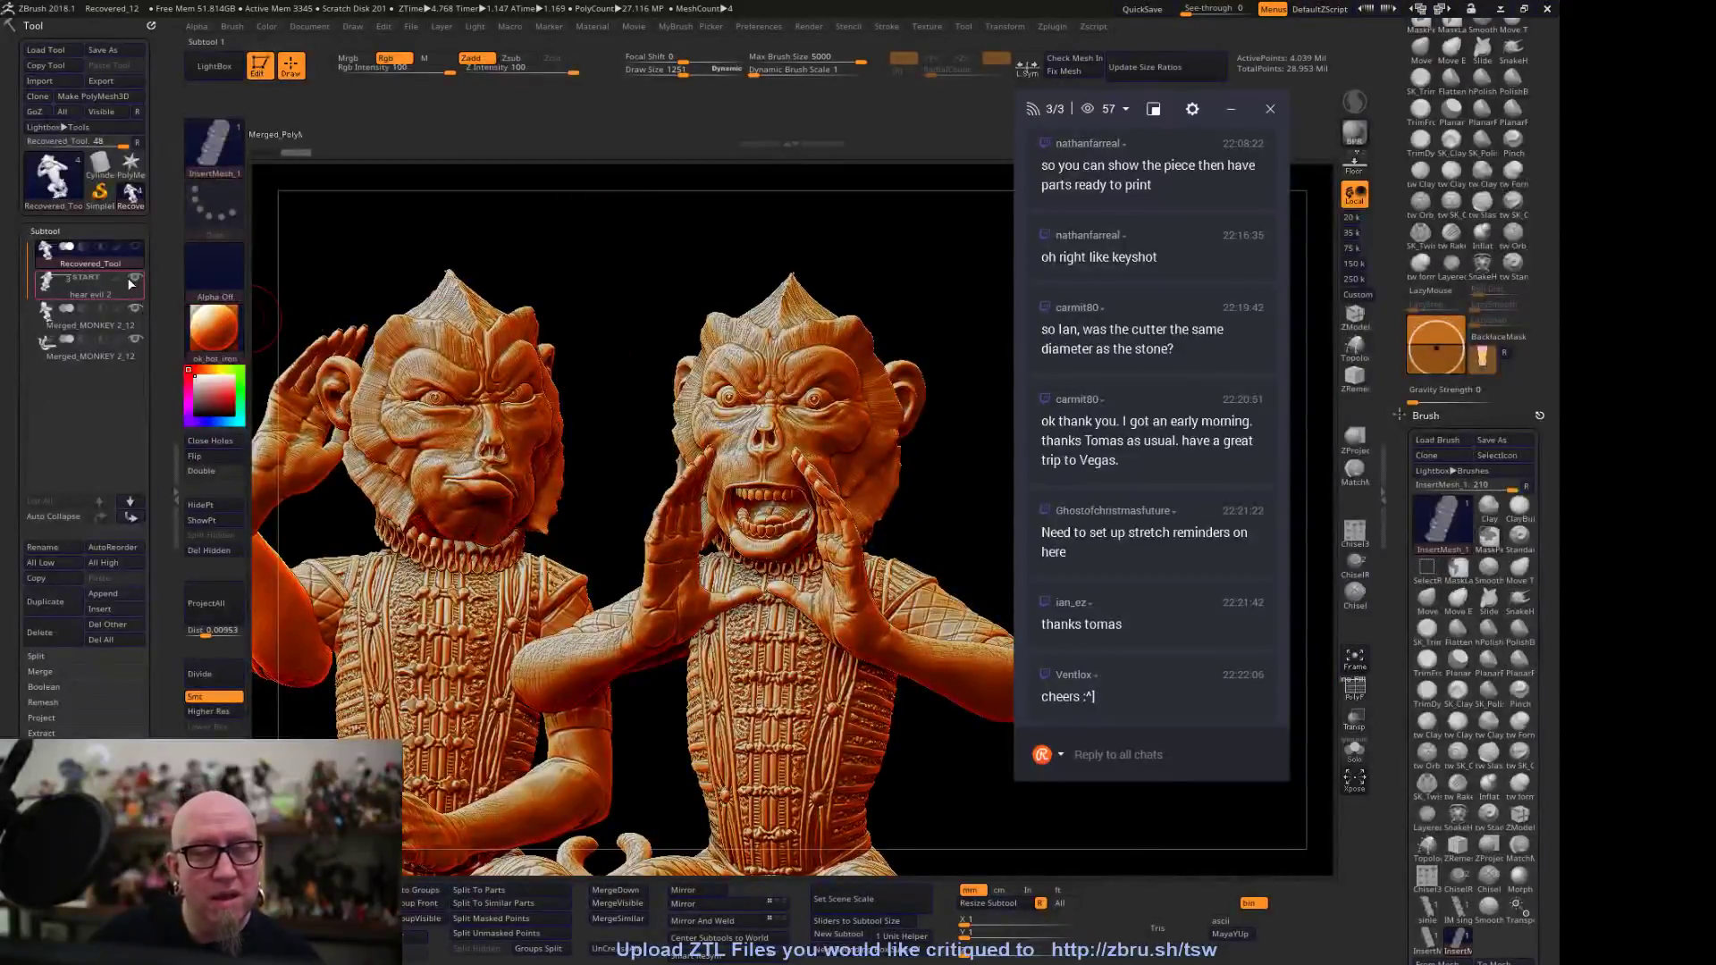
pyautogui.click(95, 326)
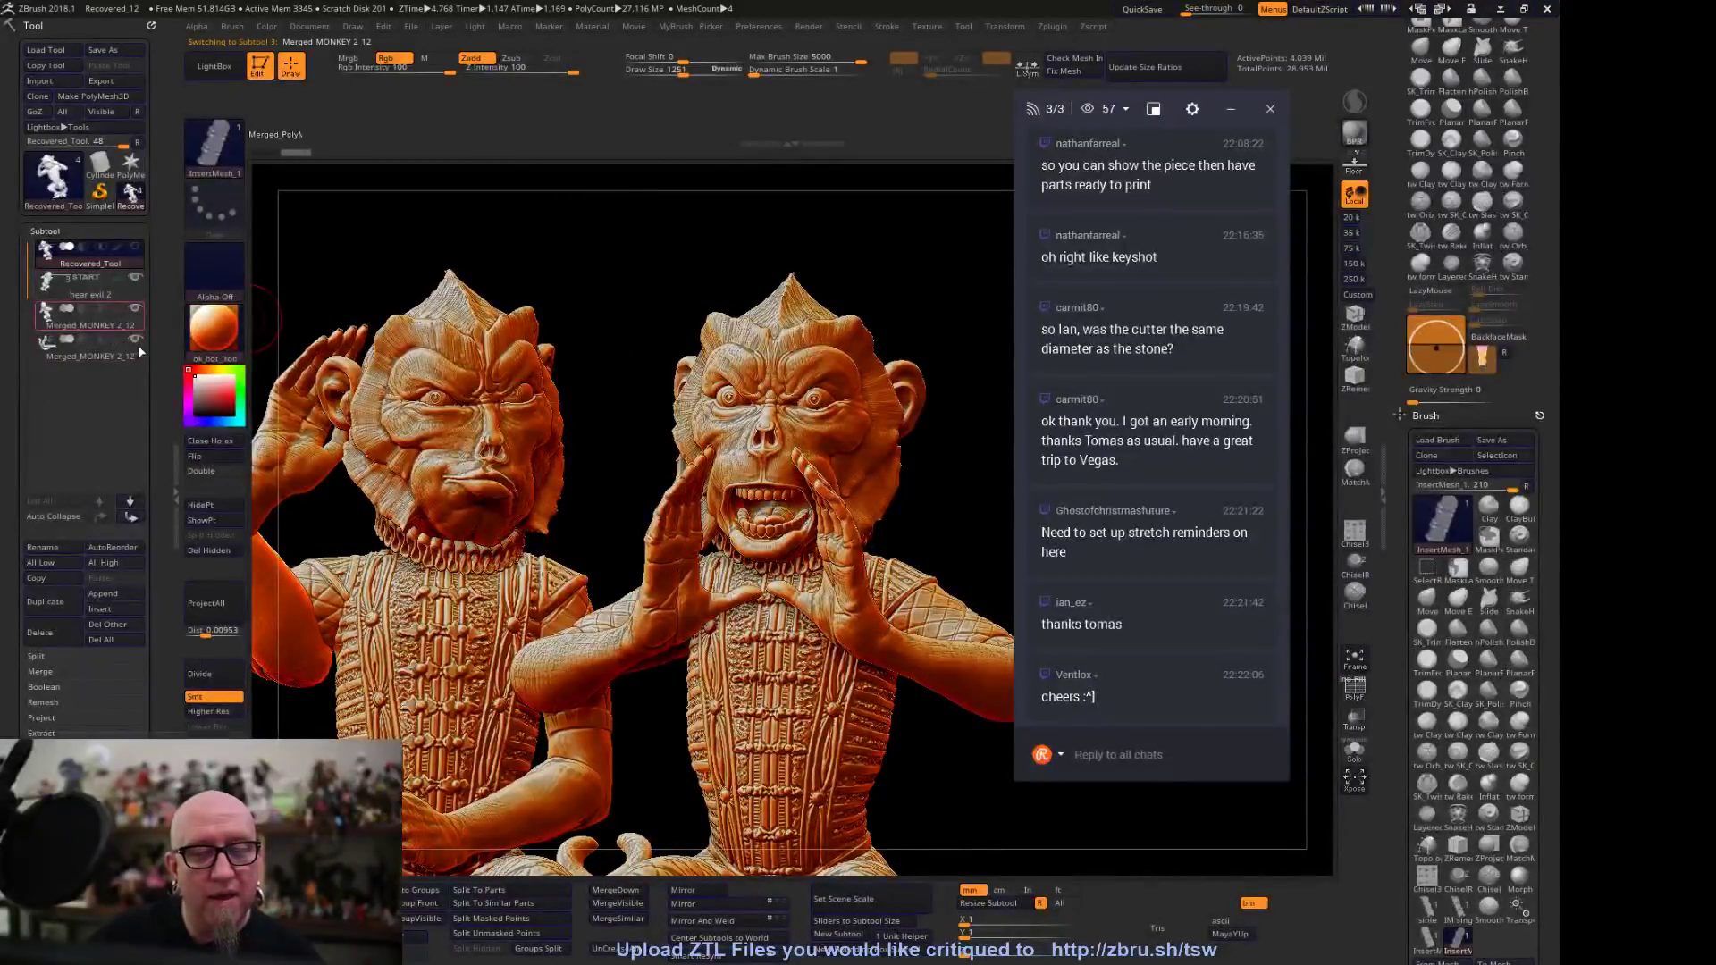
pyautogui.click(135, 277)
pyautogui.moveTo(679, 257); pyautogui.dragTo(999, 463)
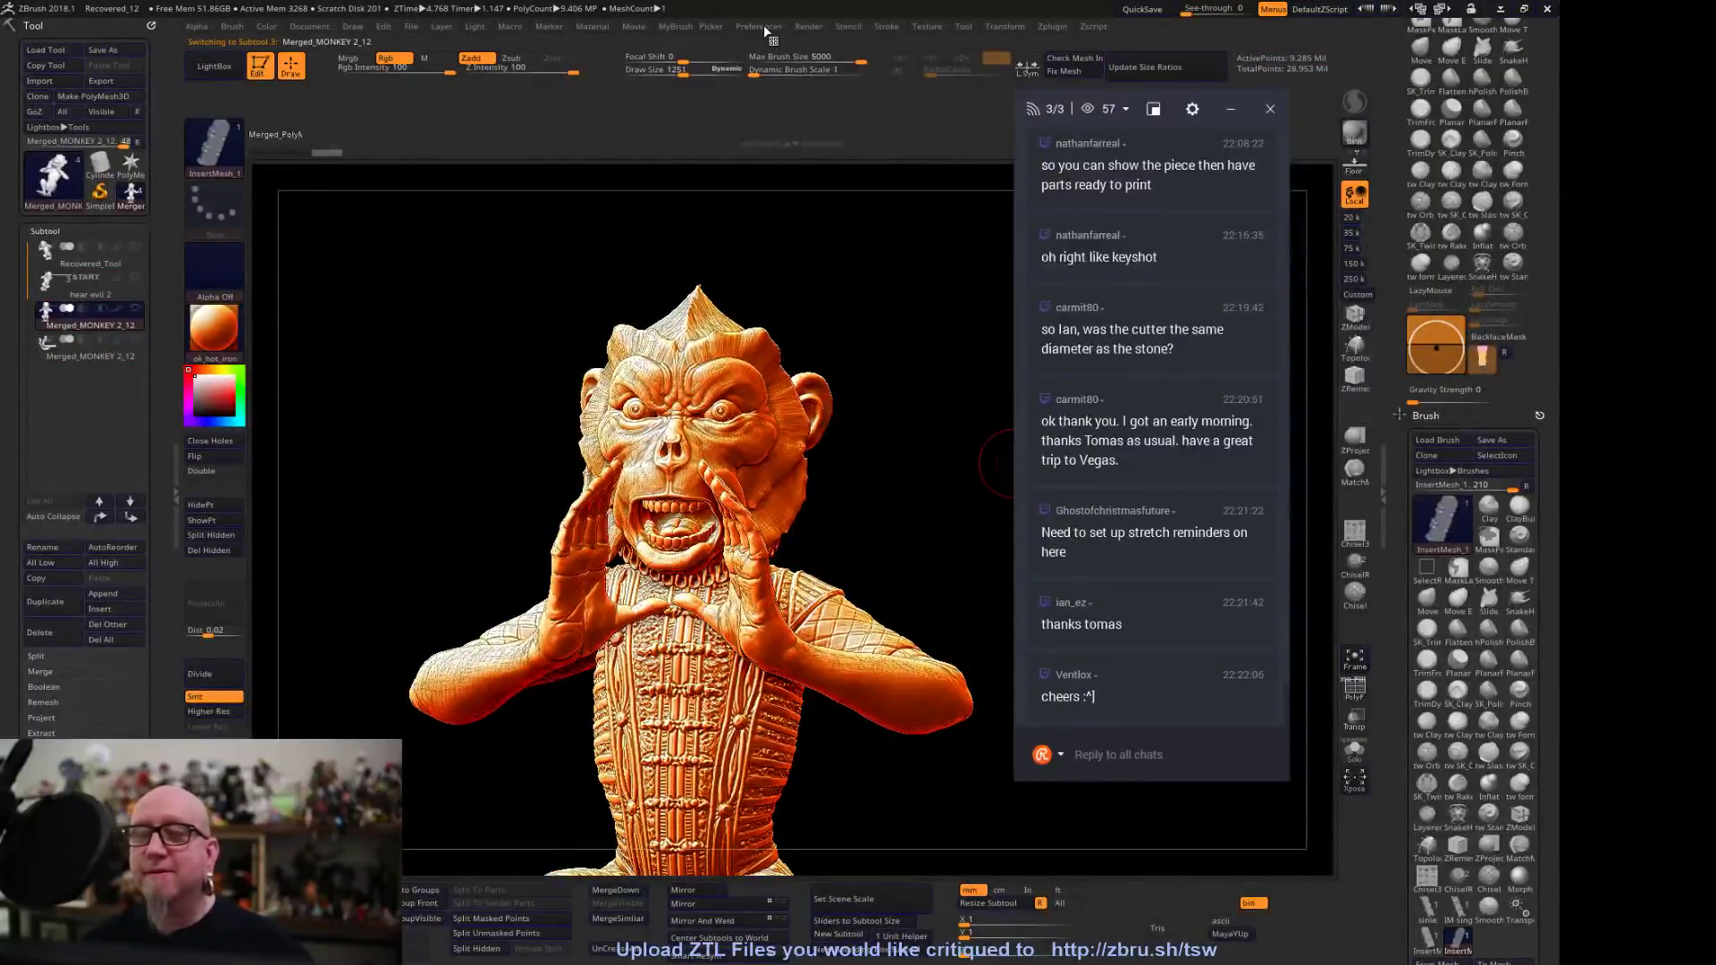
# Send the shouting monkey to KeyShot for rendering and list the Downloads materials in its library
pyautogui.click(809, 25)
pyautogui.click(852, 144)
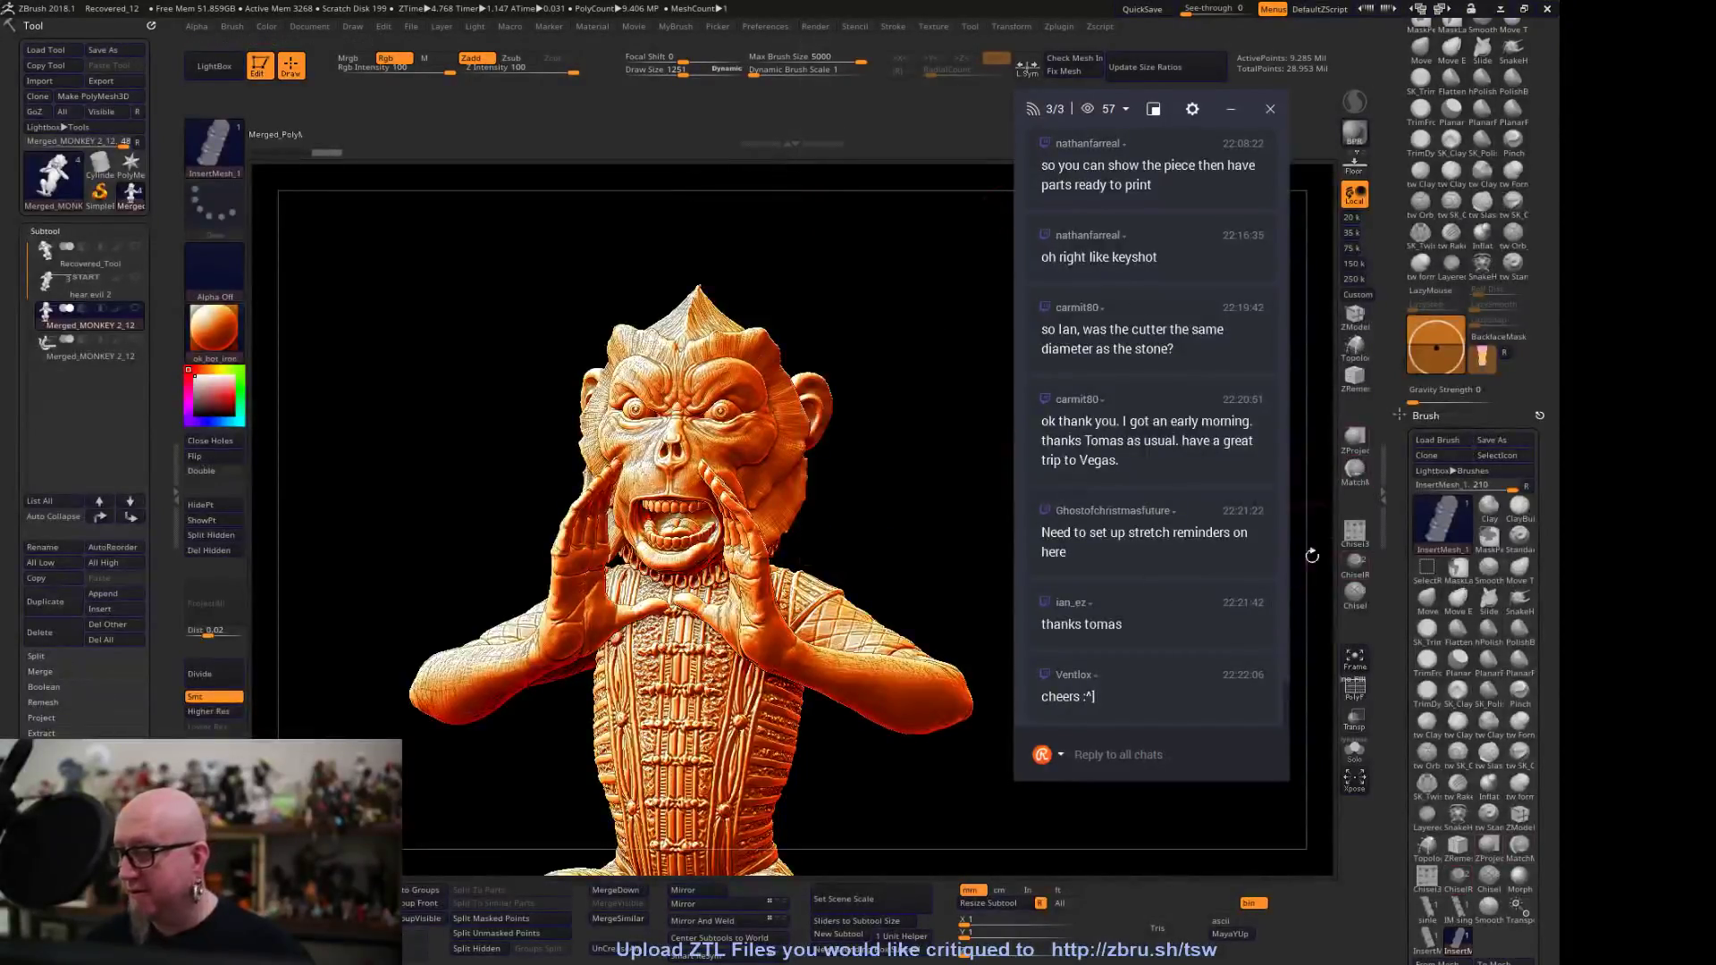
pyautogui.click(1356, 136)
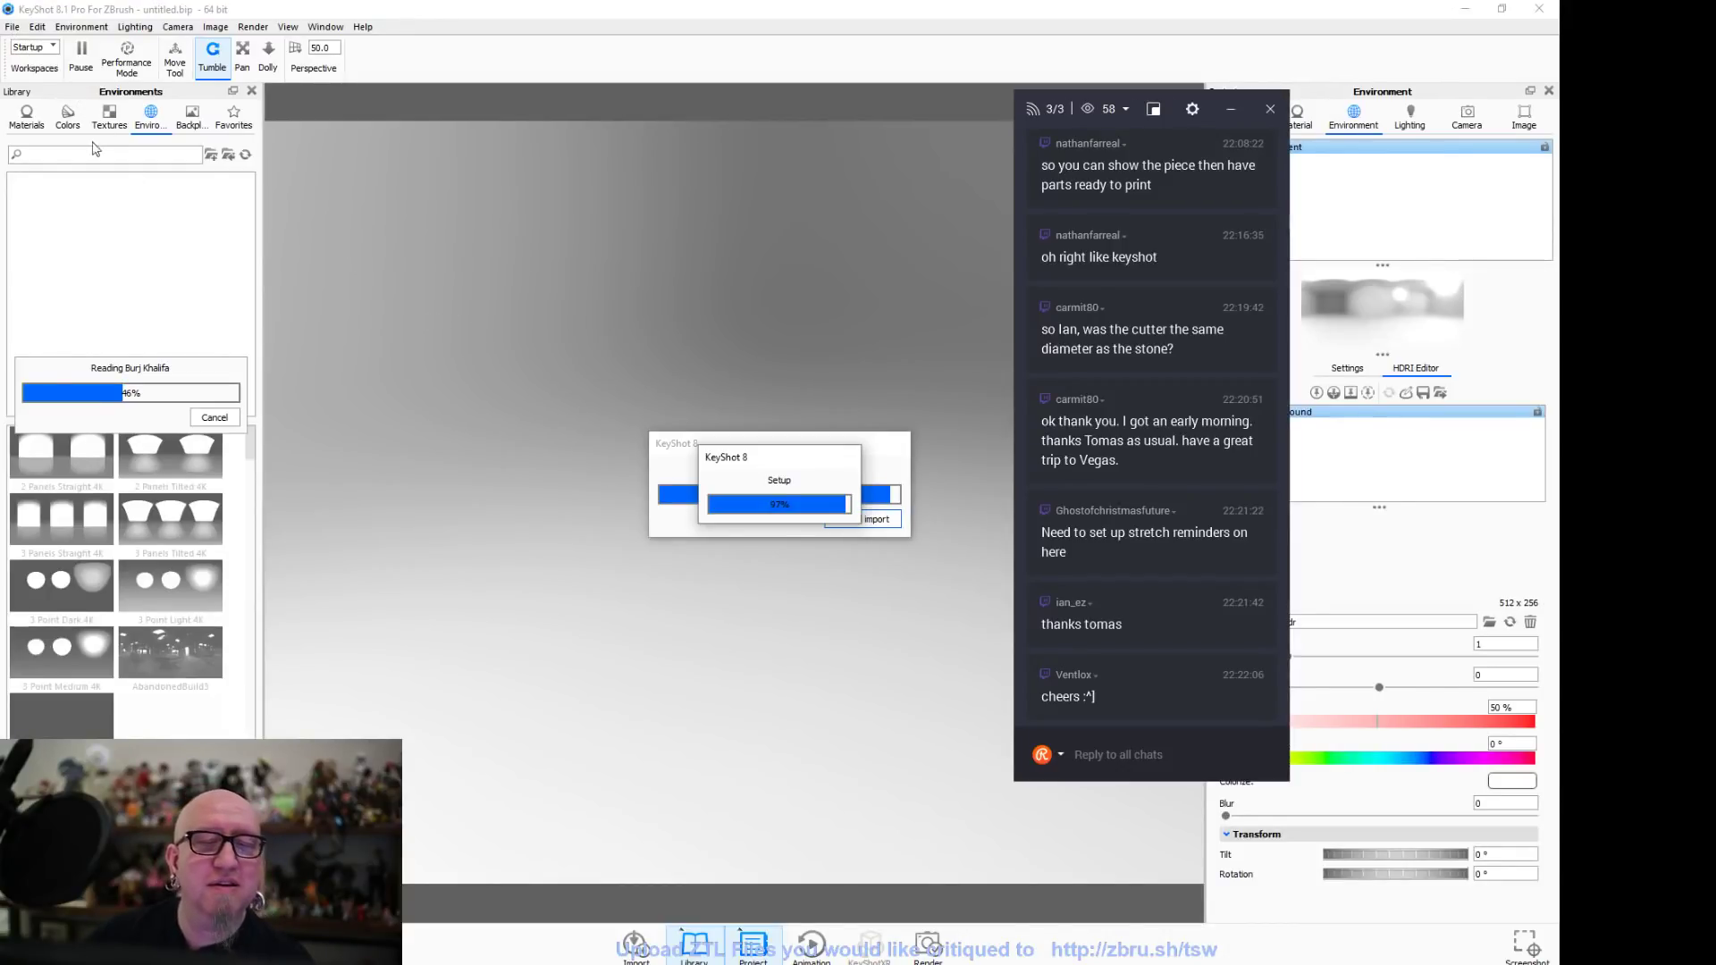
pyautogui.click(27, 116)
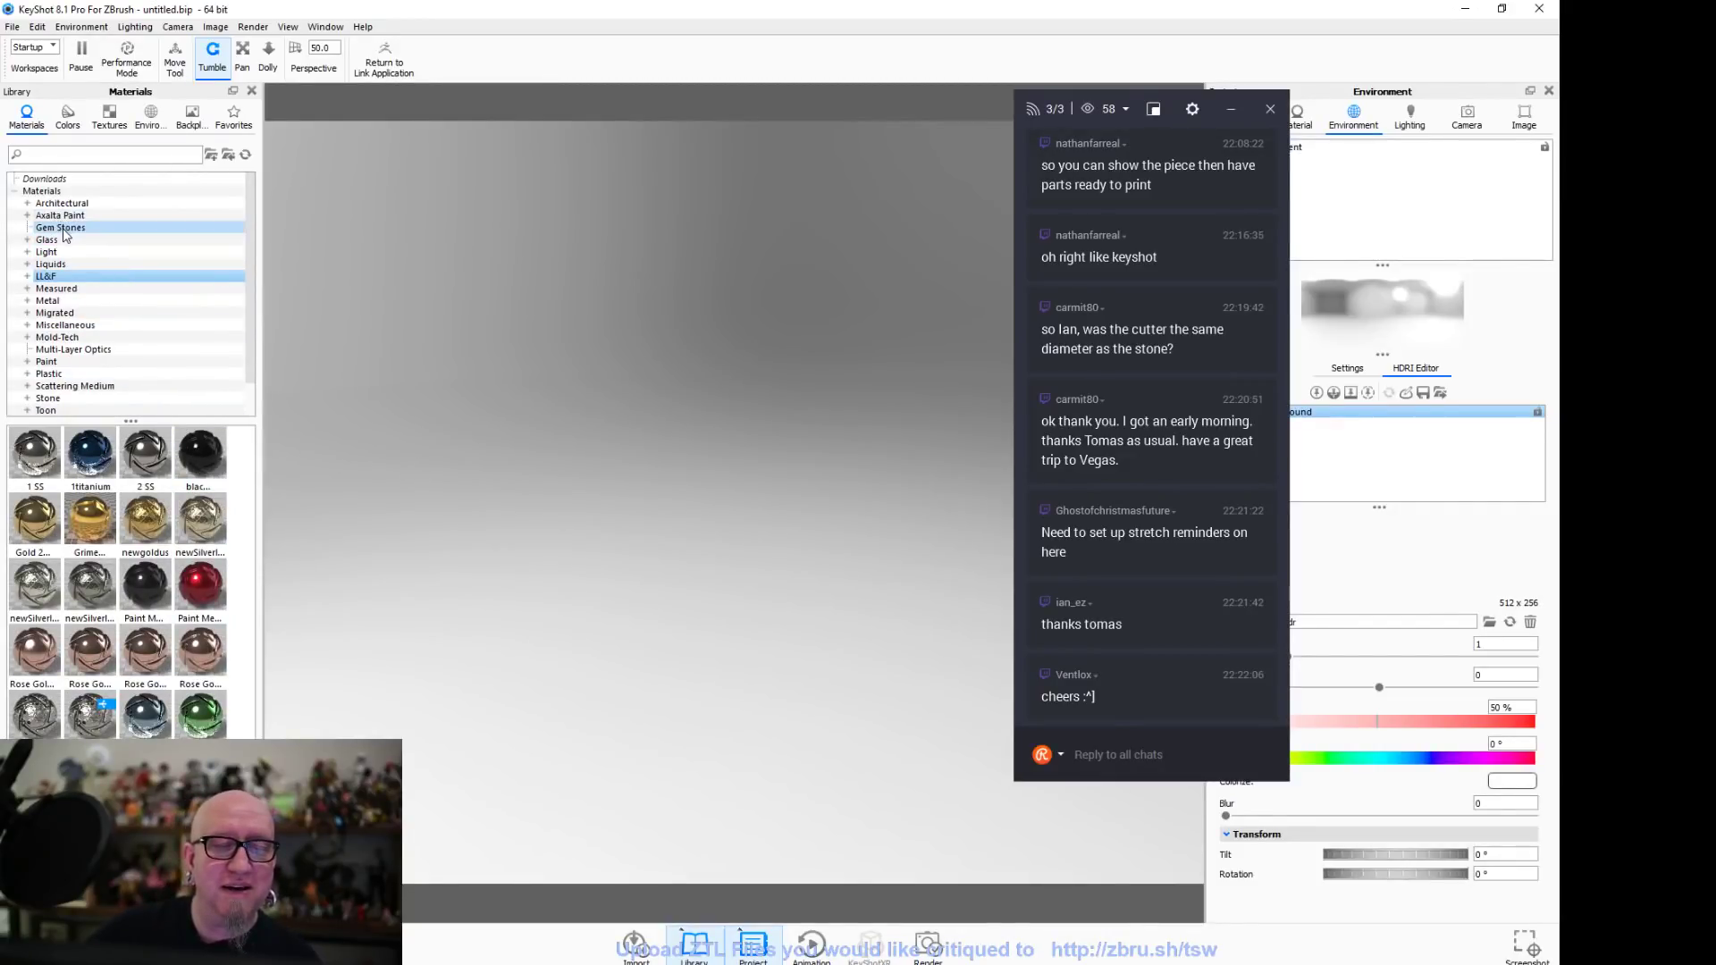
pyautogui.click(59, 179)
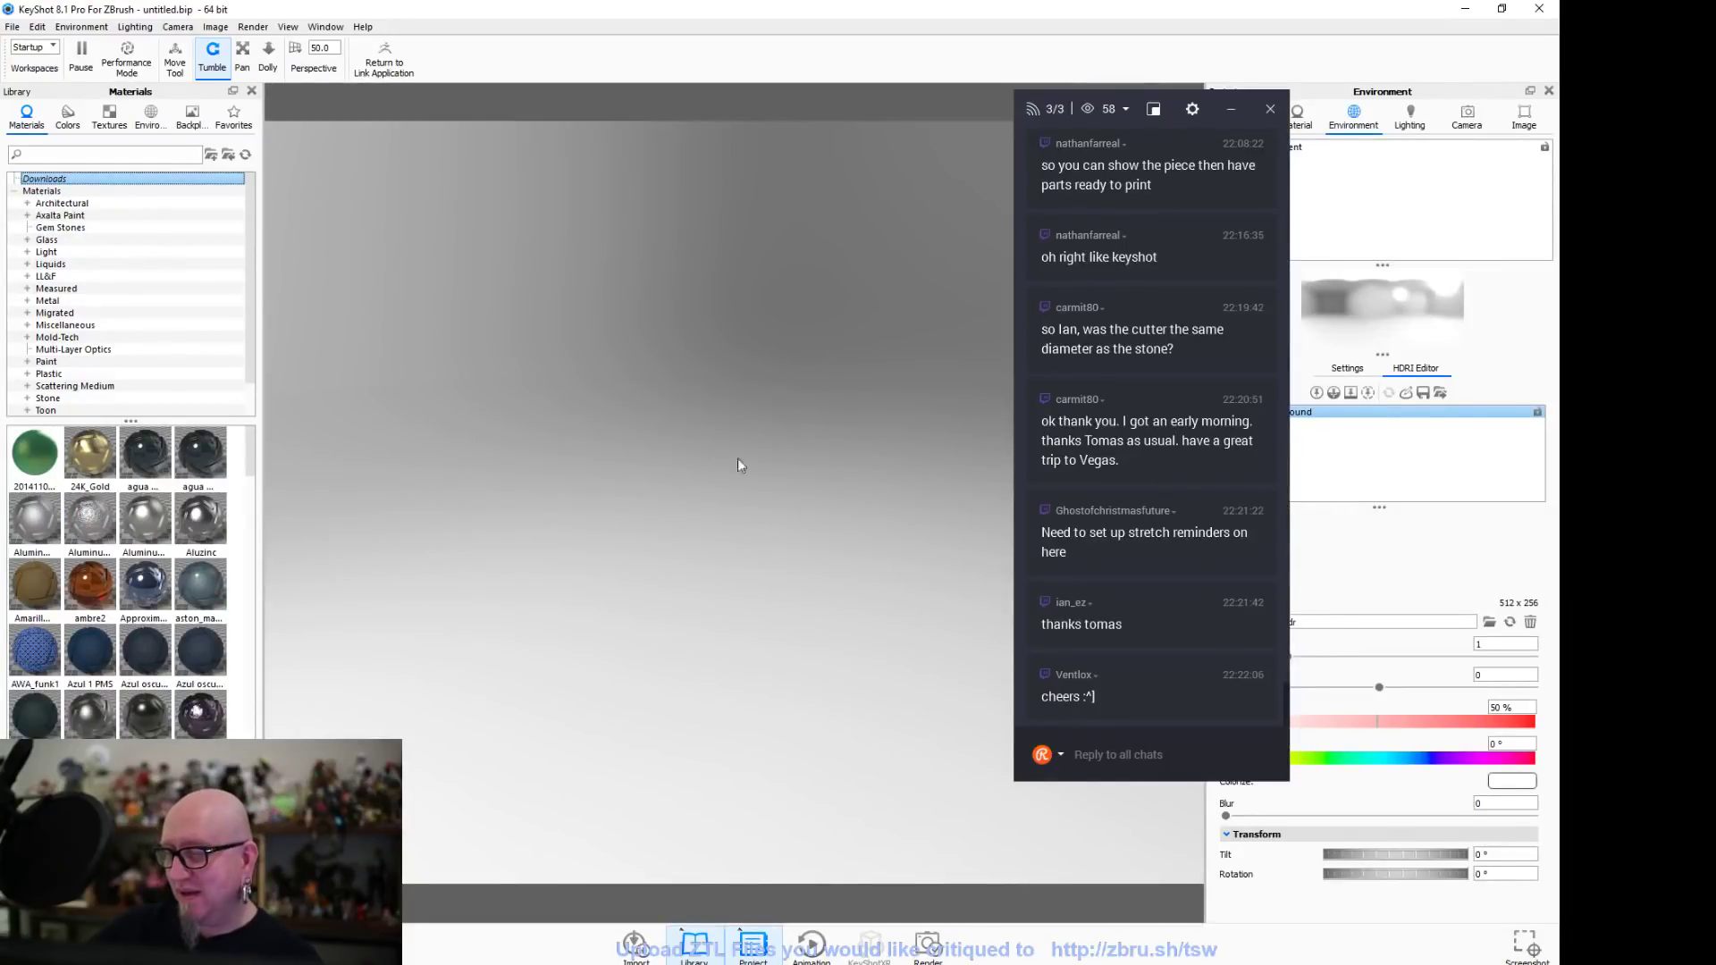
# Examine the imported monkey from the side, covering the head, raised hands, costume, legs and surrounding ground
pyautogui.moveTo(682, 536); pyautogui.dragTo(471, 134)
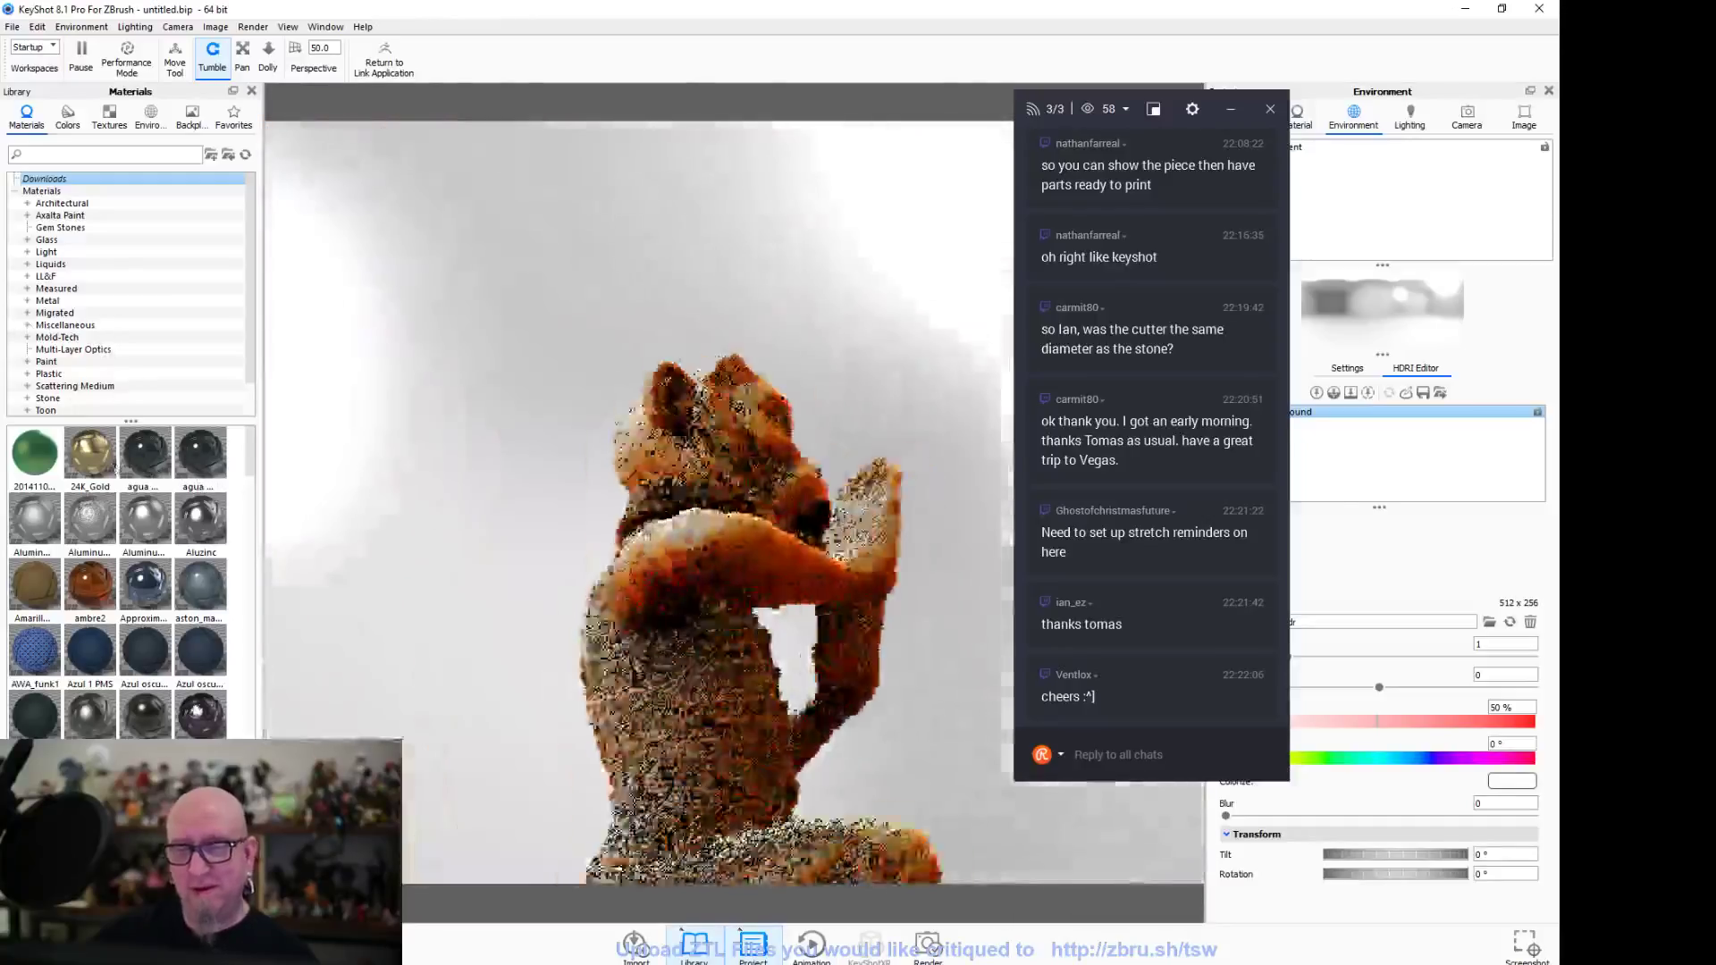
pyautogui.scroll(3, 506, 471)
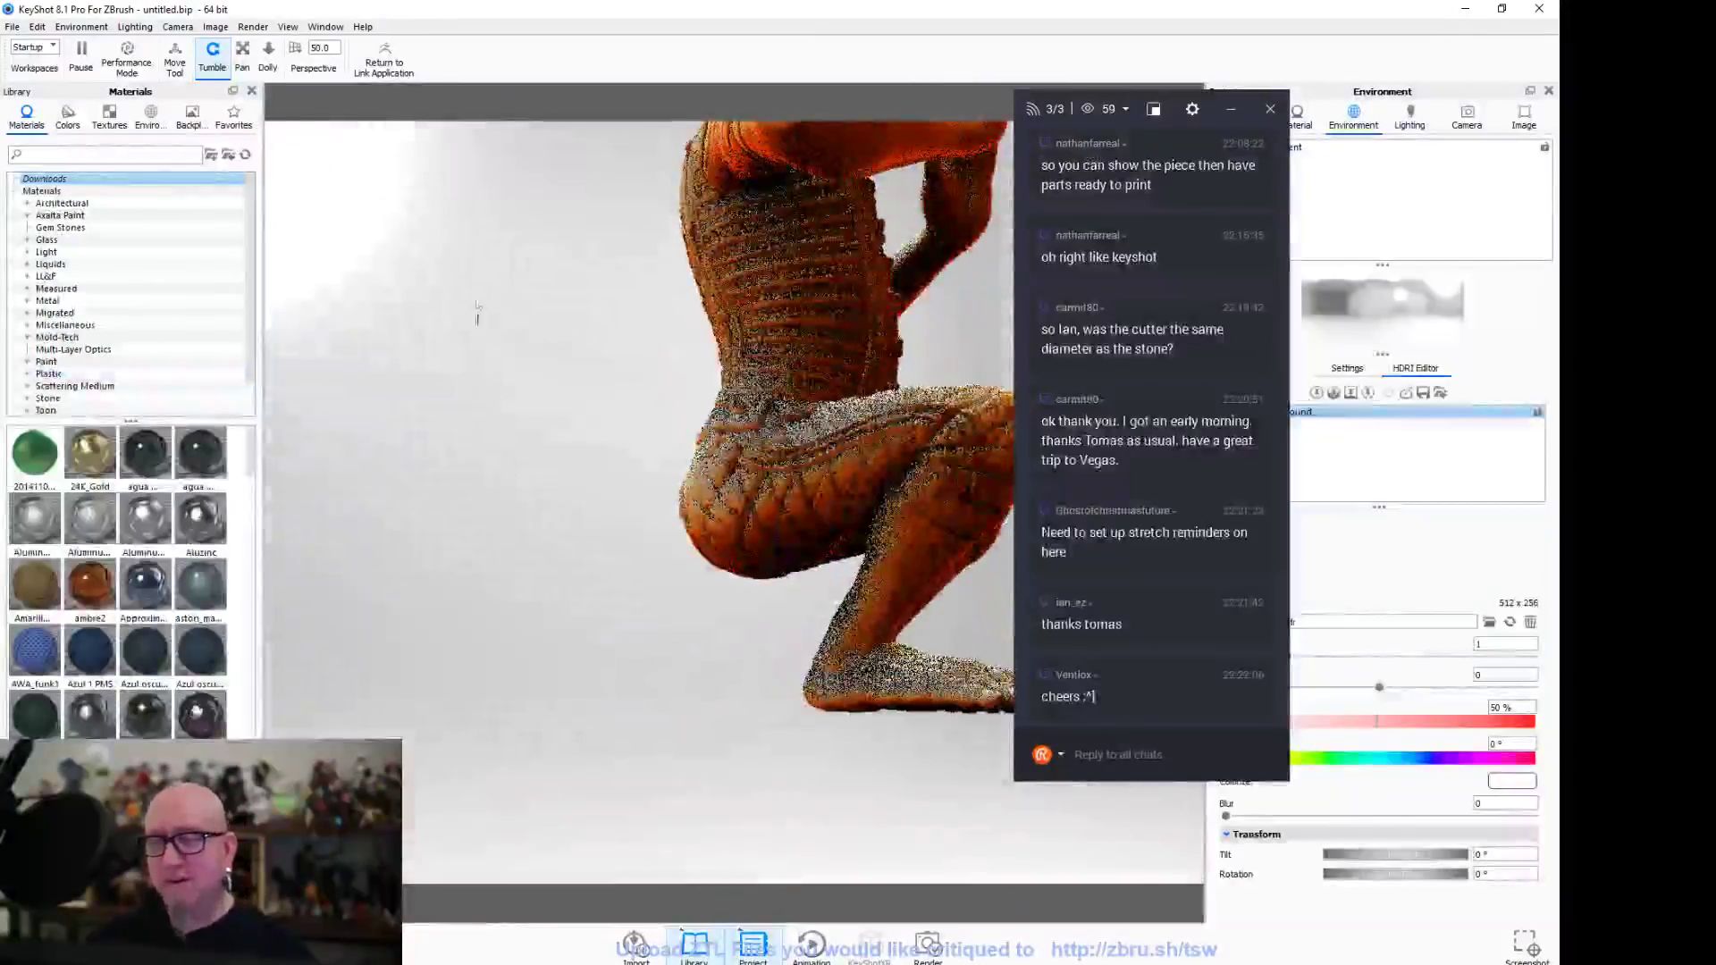
pyautogui.click(243, 59)
pyautogui.moveTo(575, 207); pyautogui.dragTo(515, 938)
pyautogui.scroll(-5, 530, 697)
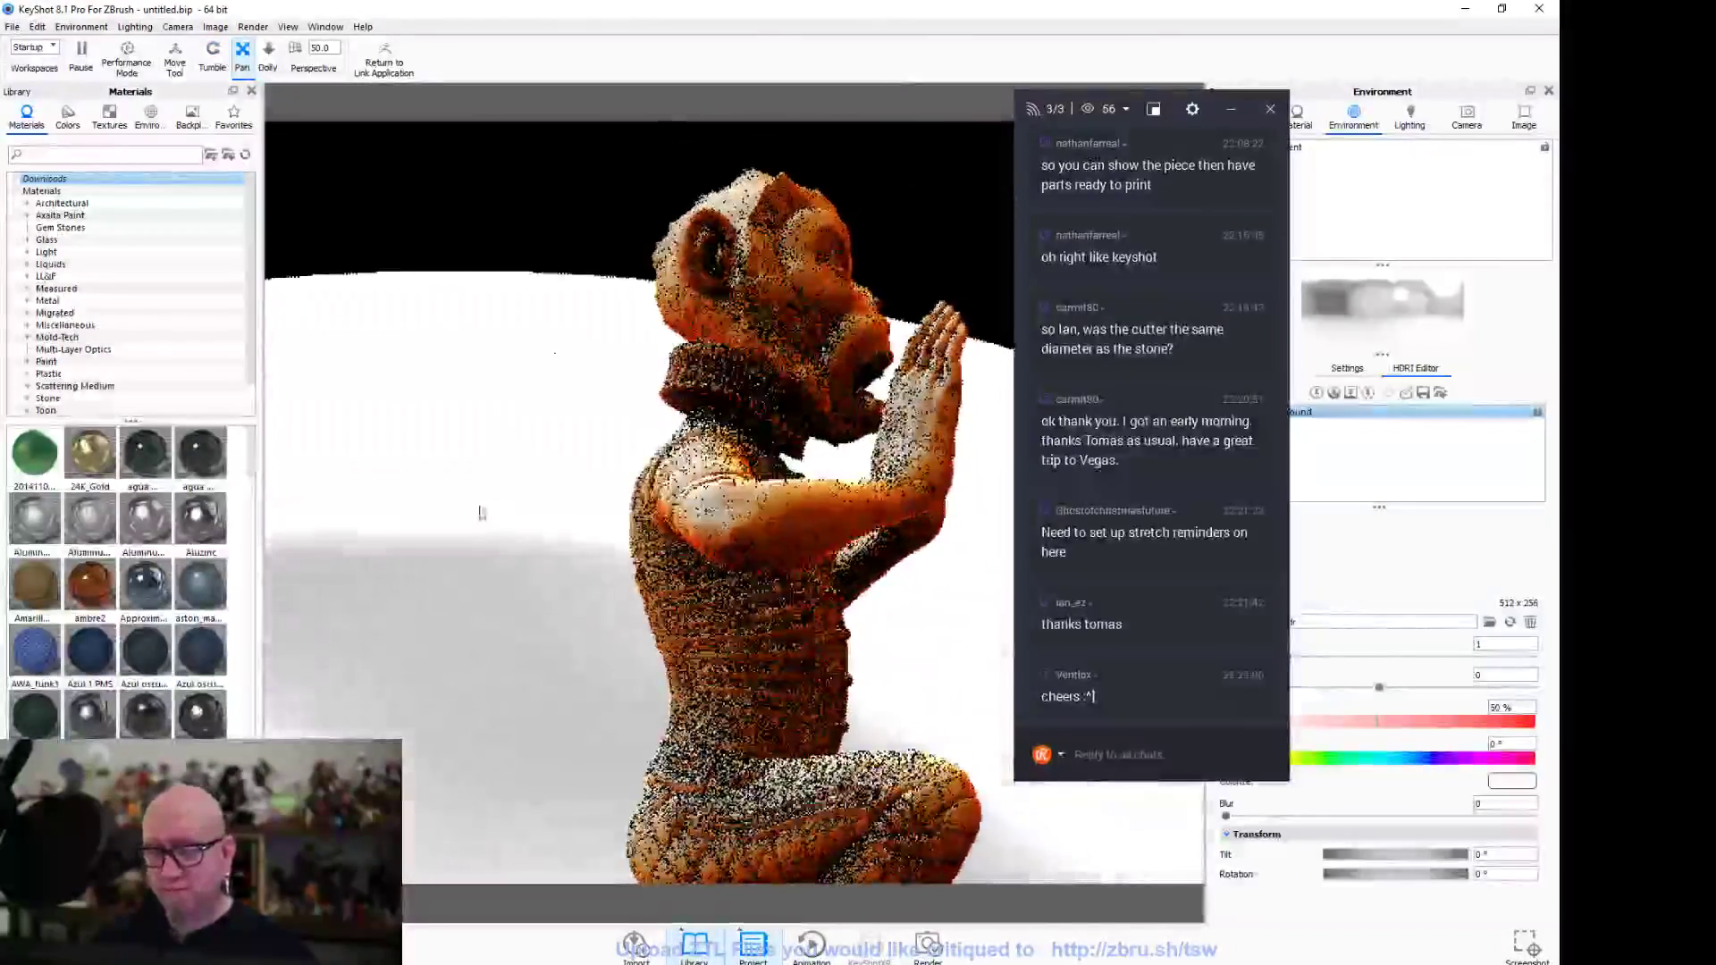
pyautogui.click(212, 56)
pyautogui.moveTo(487, 435); pyautogui.dragTo(755, 437)
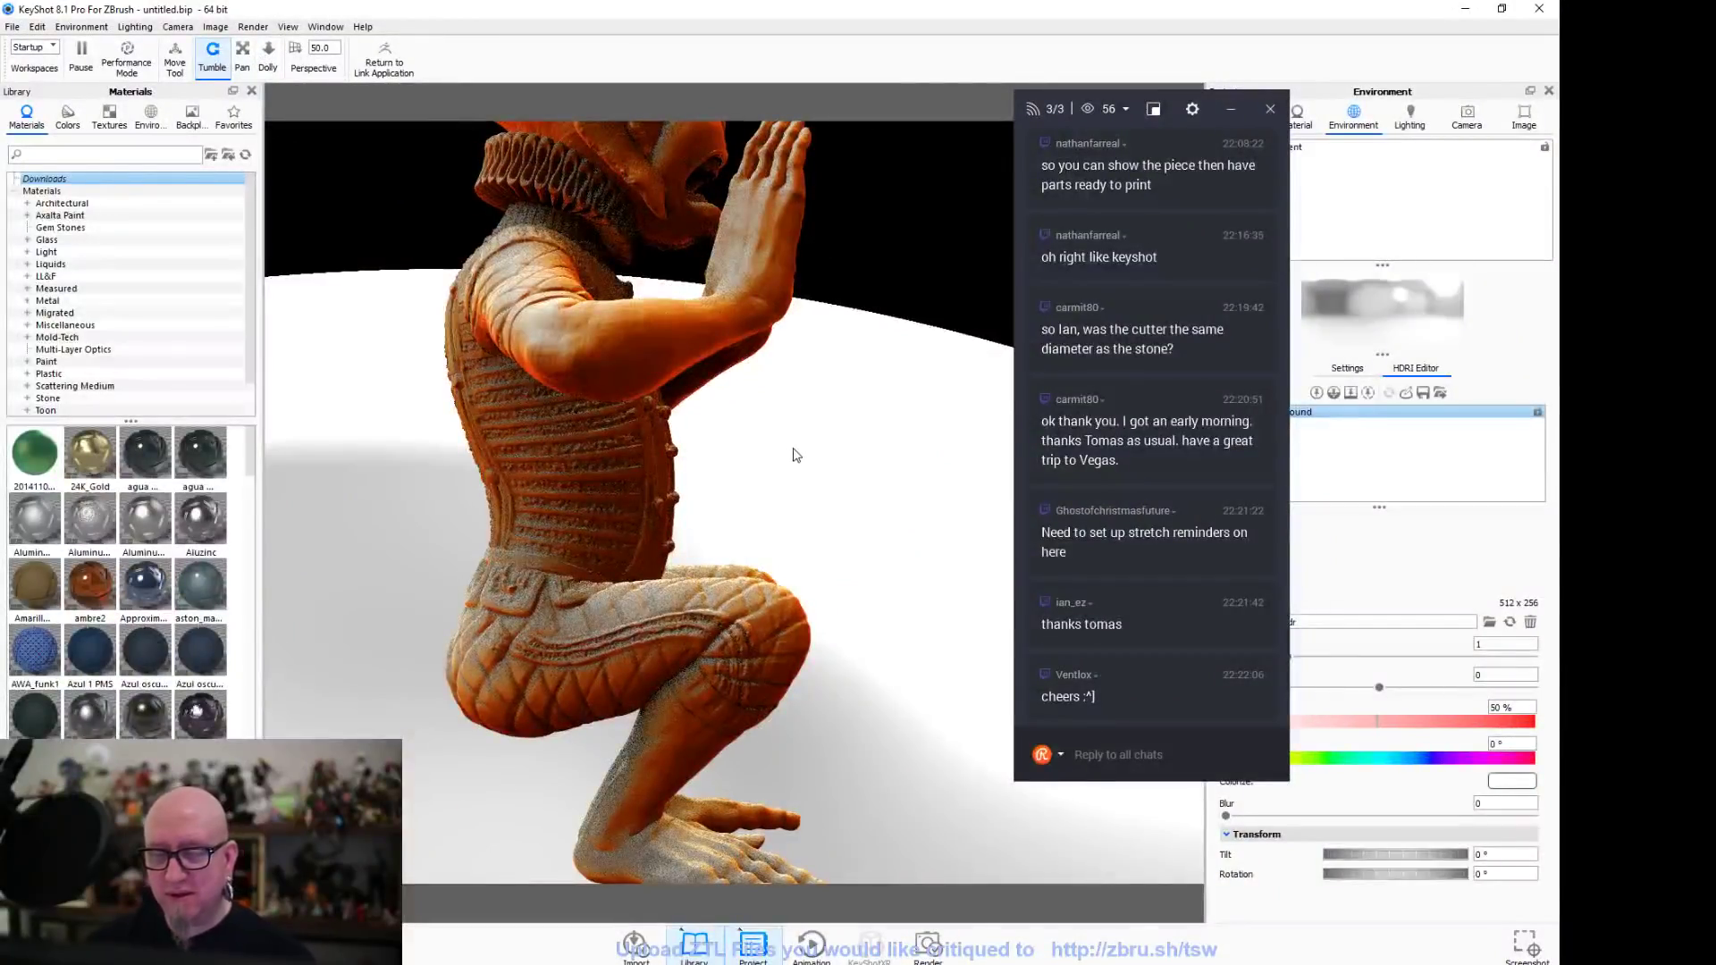
pyautogui.moveTo(864, 626); pyautogui.dragTo(661, 545)
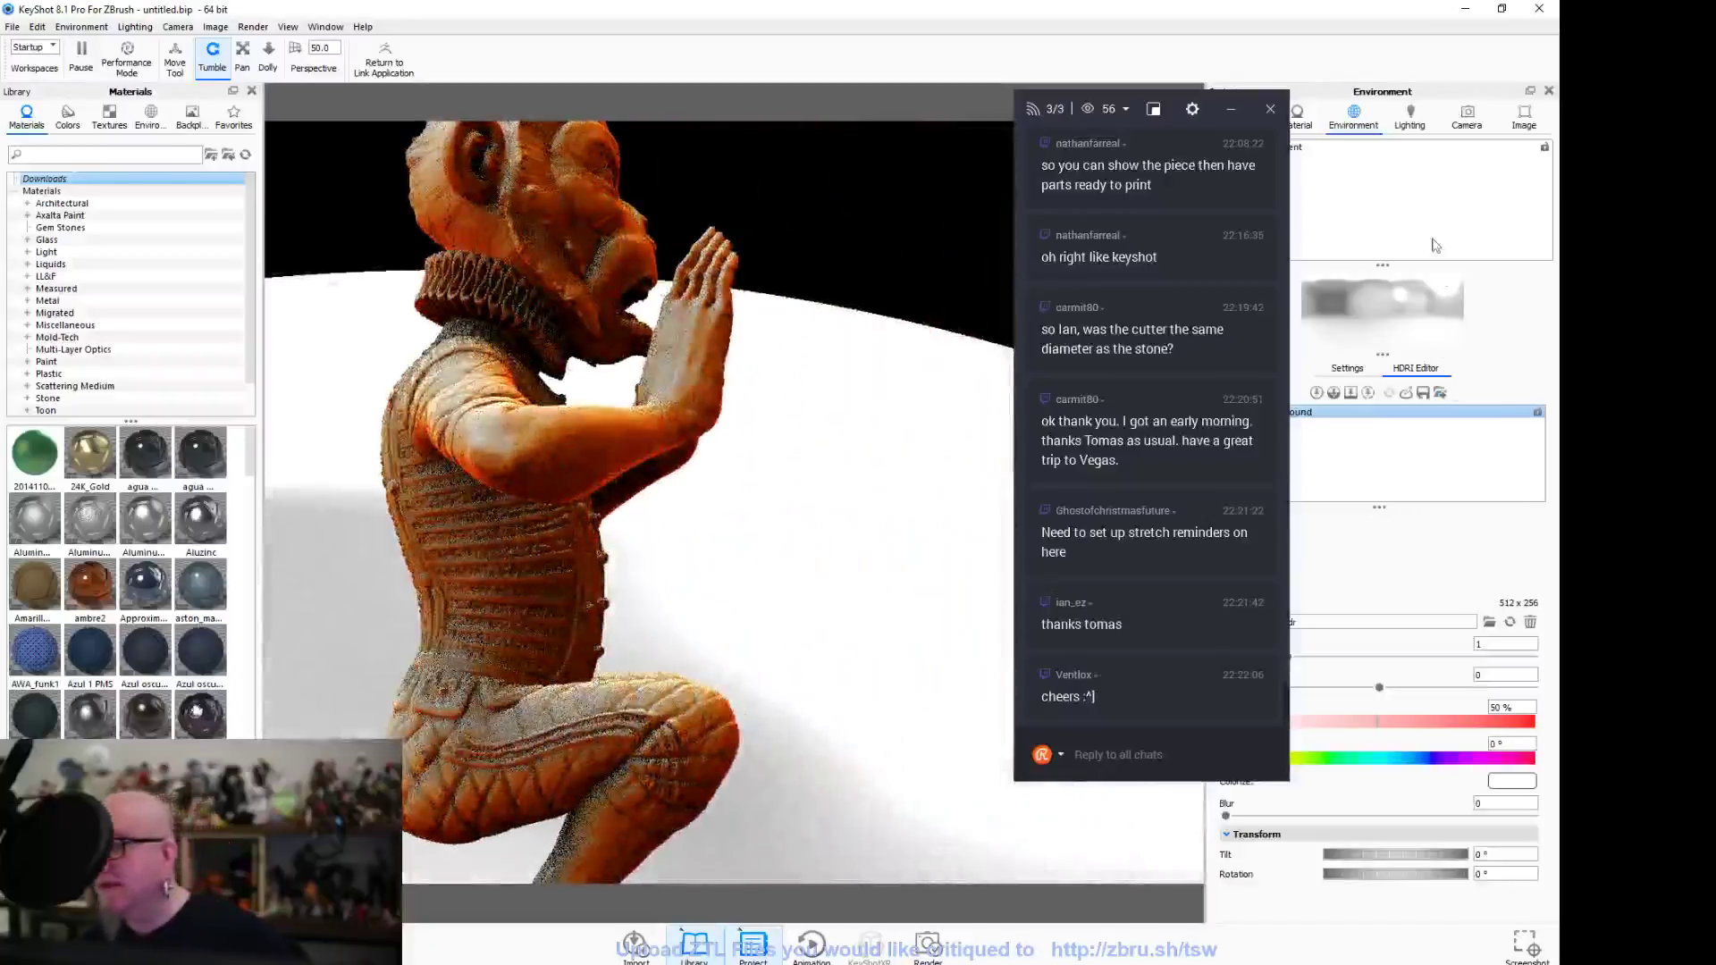
# Move the chat window aside so it uncovers the environment settings
pyautogui.click(1054, 109)
pyautogui.moveTo(1056, 109); pyautogui.dragTo(962, 108)
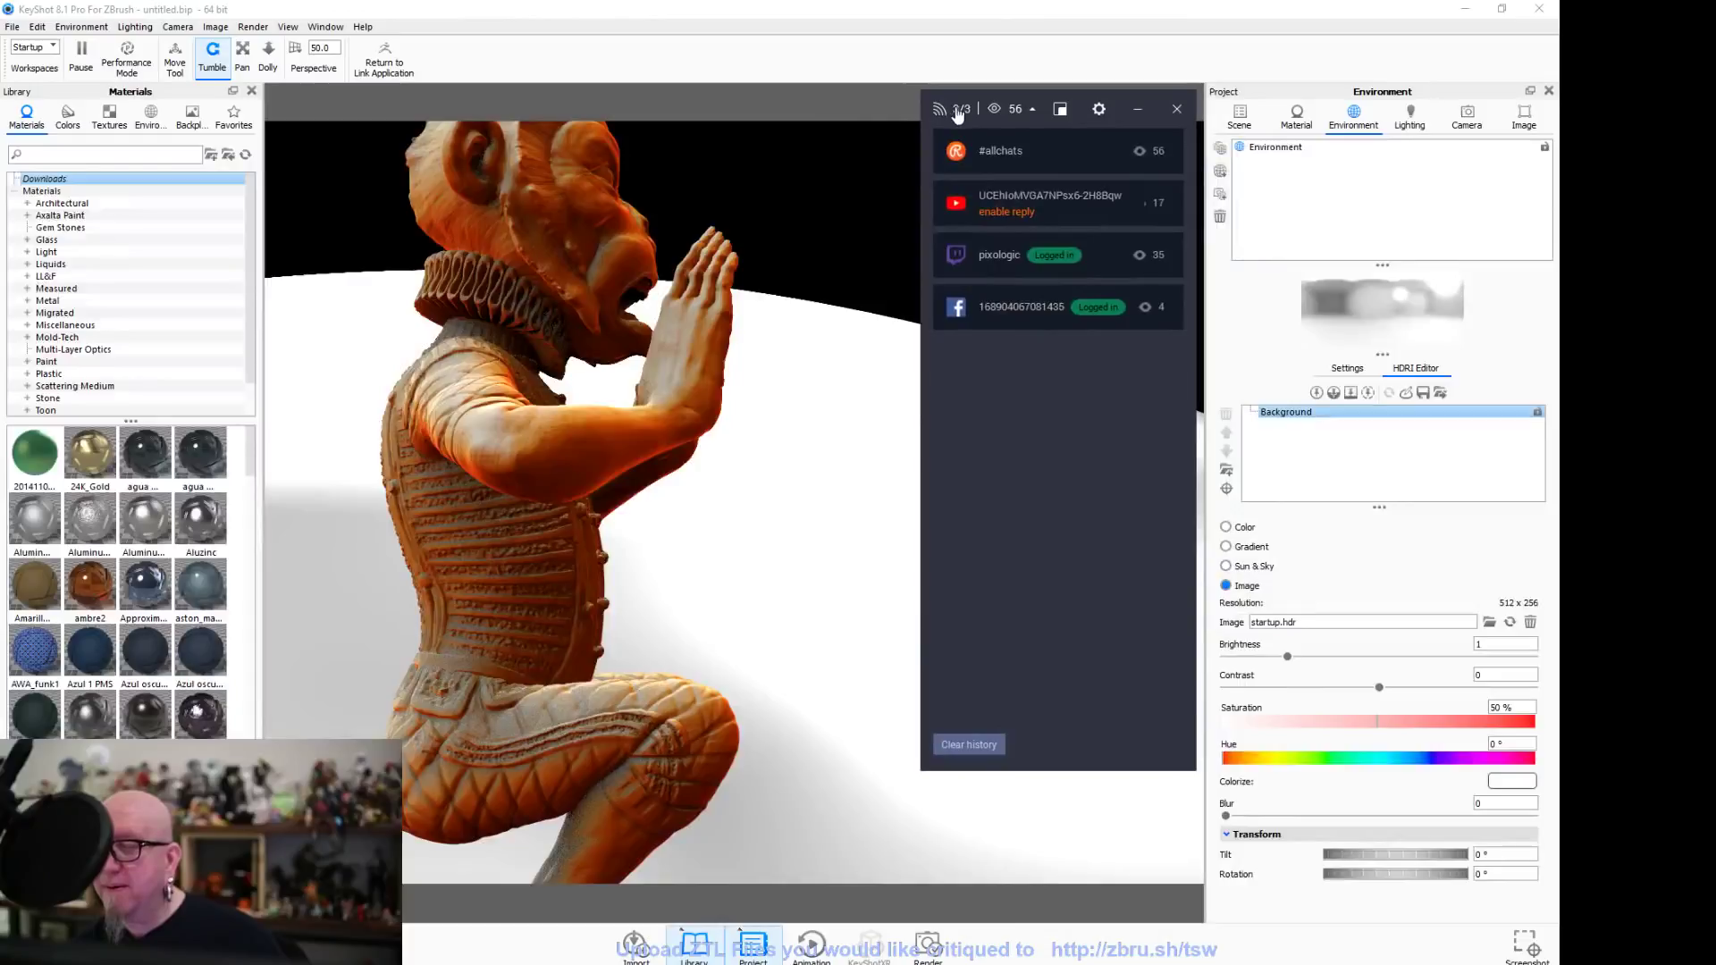
pyautogui.click(963, 109)
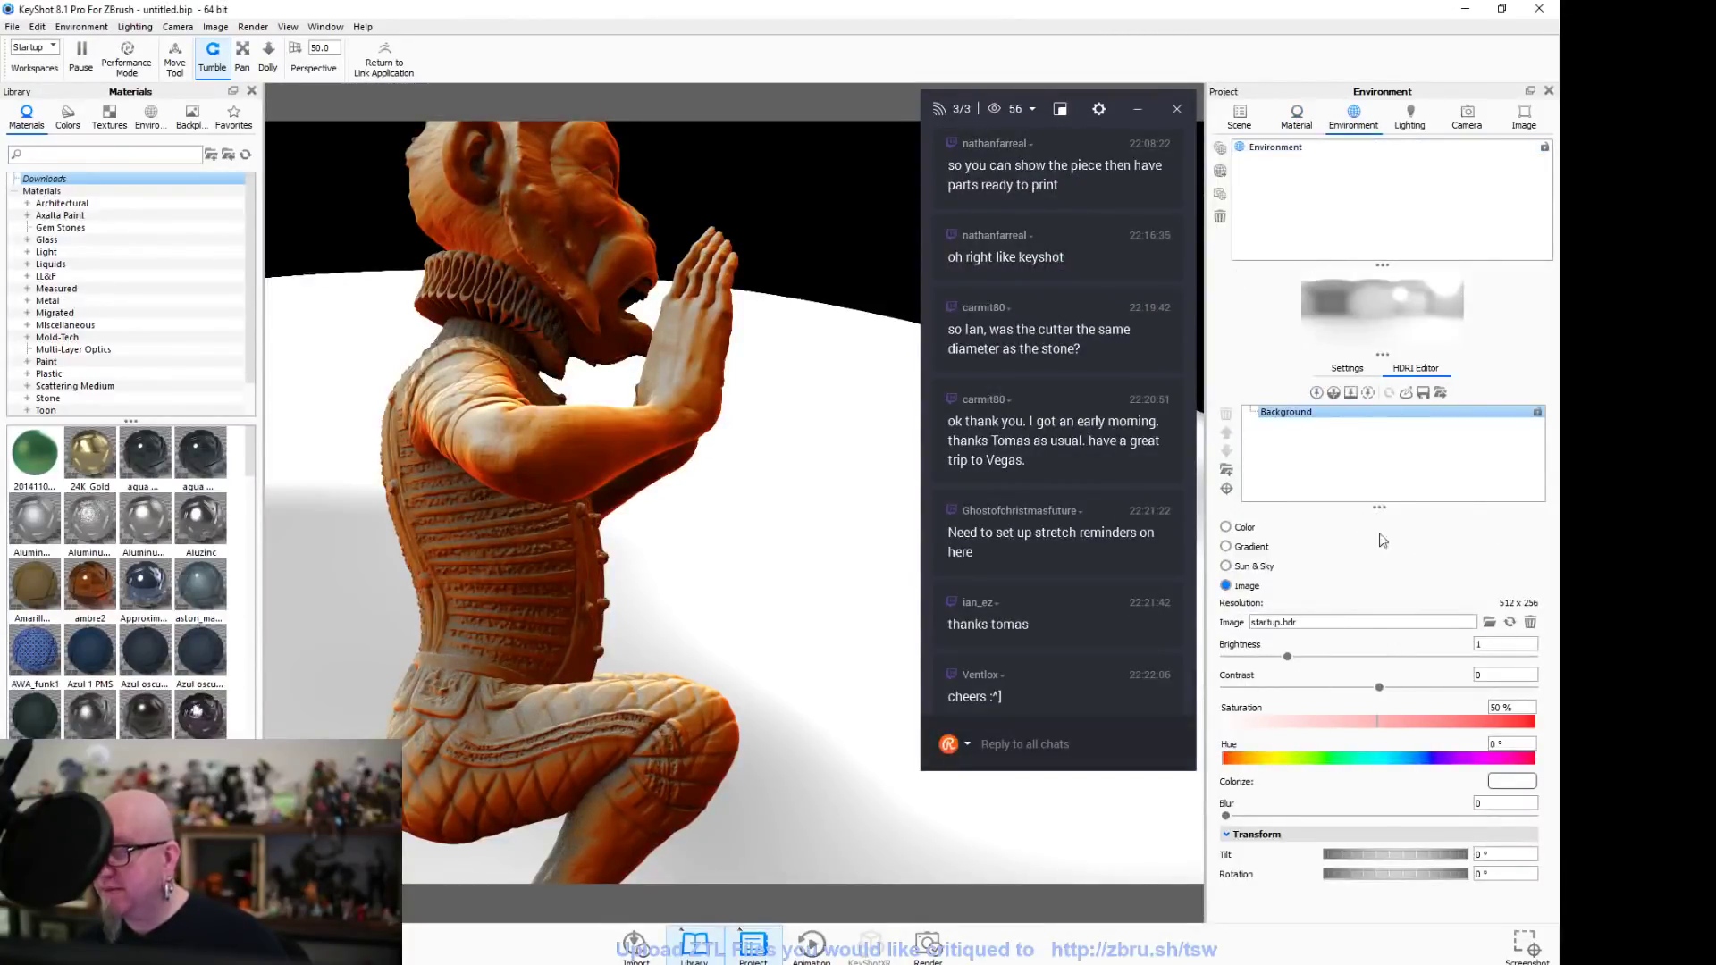
# Set the environment's size to 300, its height to 0.5 and the ground size to 100
pyautogui.click(1348, 369)
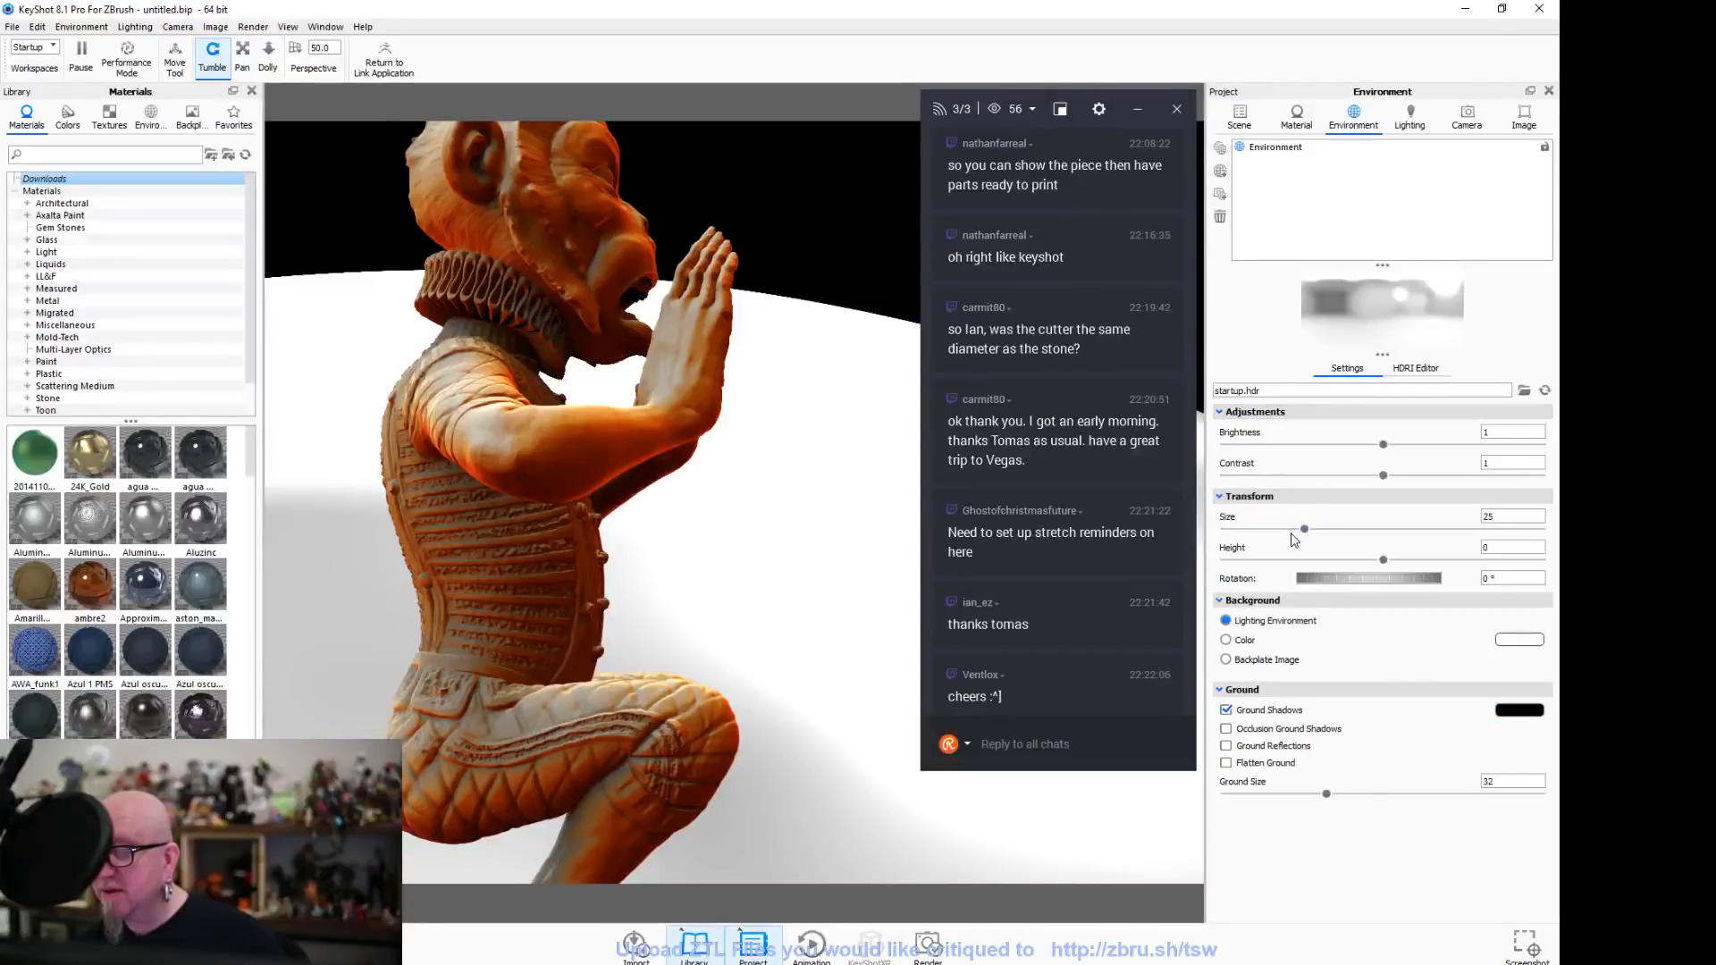
pyautogui.moveTo(1305, 531); pyautogui.dragTo(1562, 527)
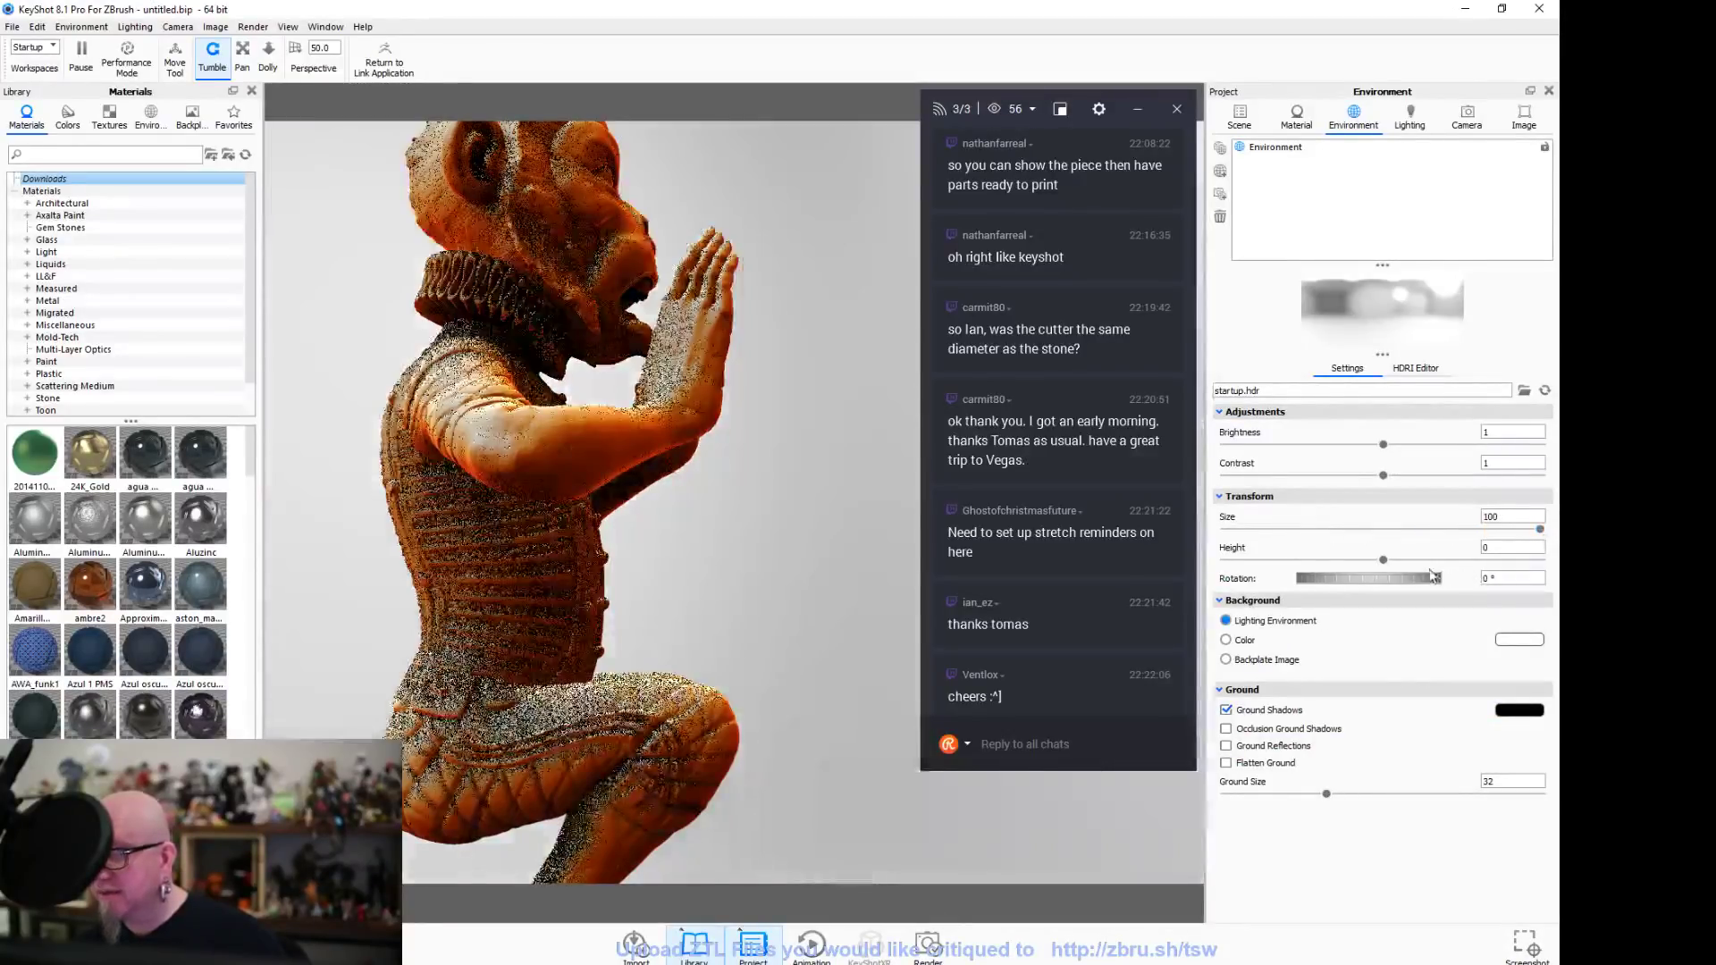
pyautogui.write('3')
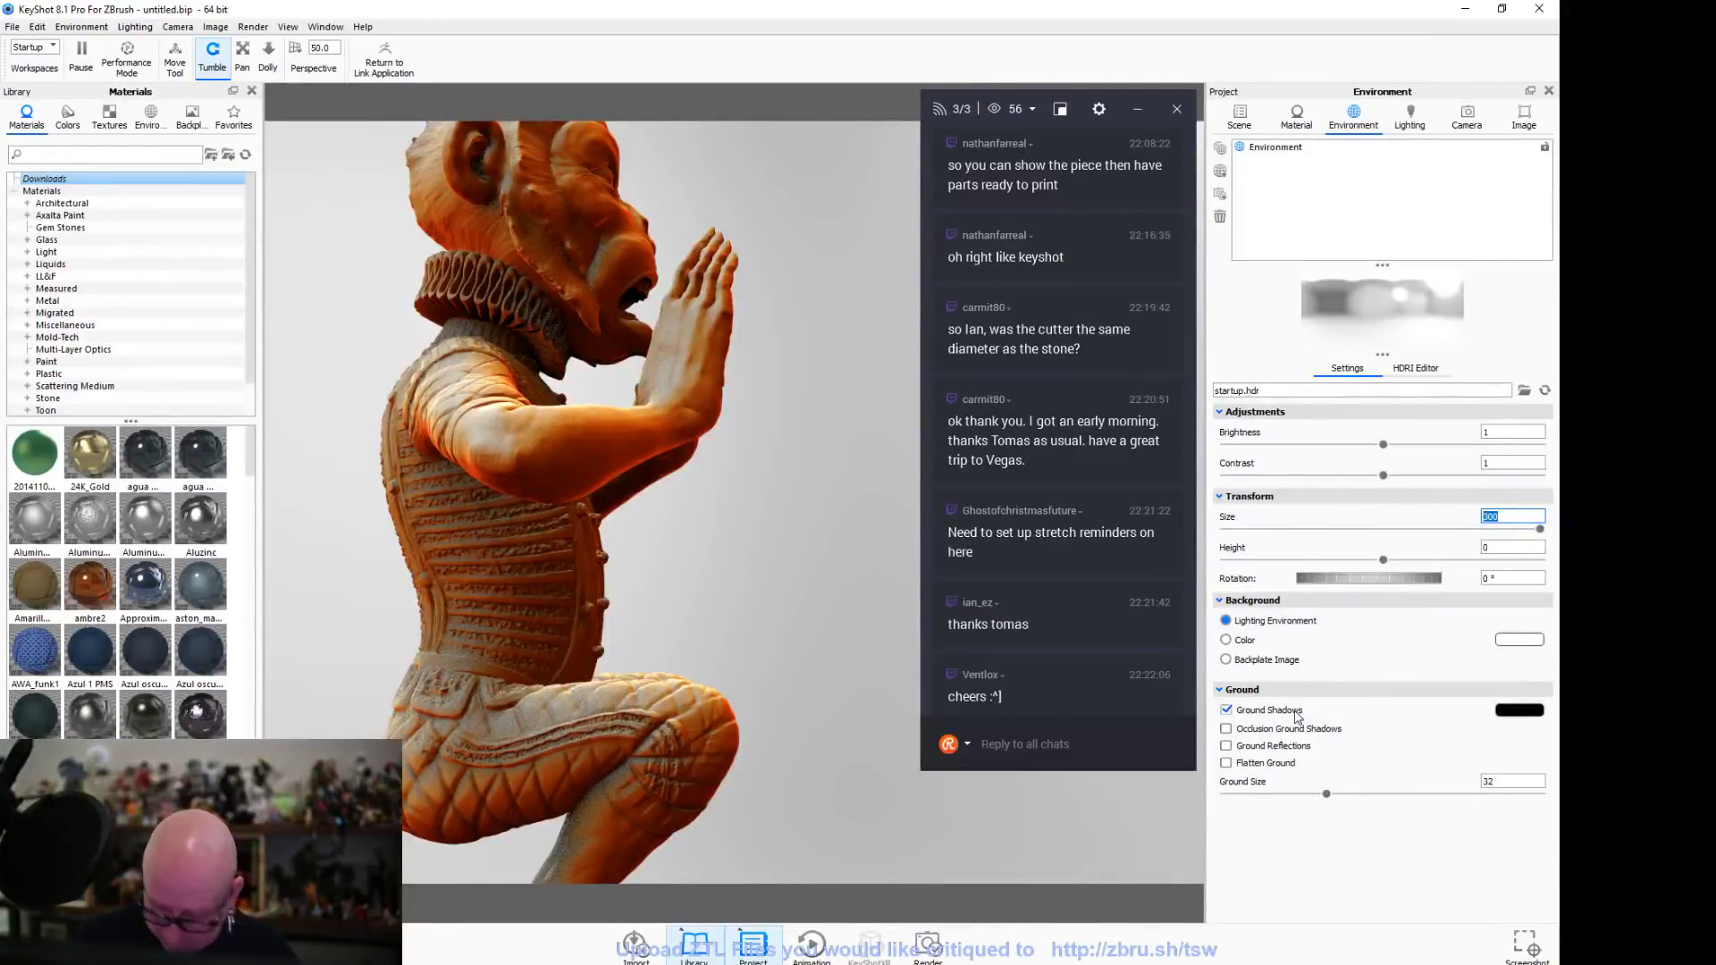
pyautogui.moveTo(1386, 563); pyautogui.dragTo(1555, 579)
pyautogui.moveTo(1327, 795); pyautogui.dragTo(1550, 795)
# Set the camera to the Front standard view to bring the monkey back into frame
pyautogui.moveTo(776, 583); pyautogui.dragTo(355, 569)
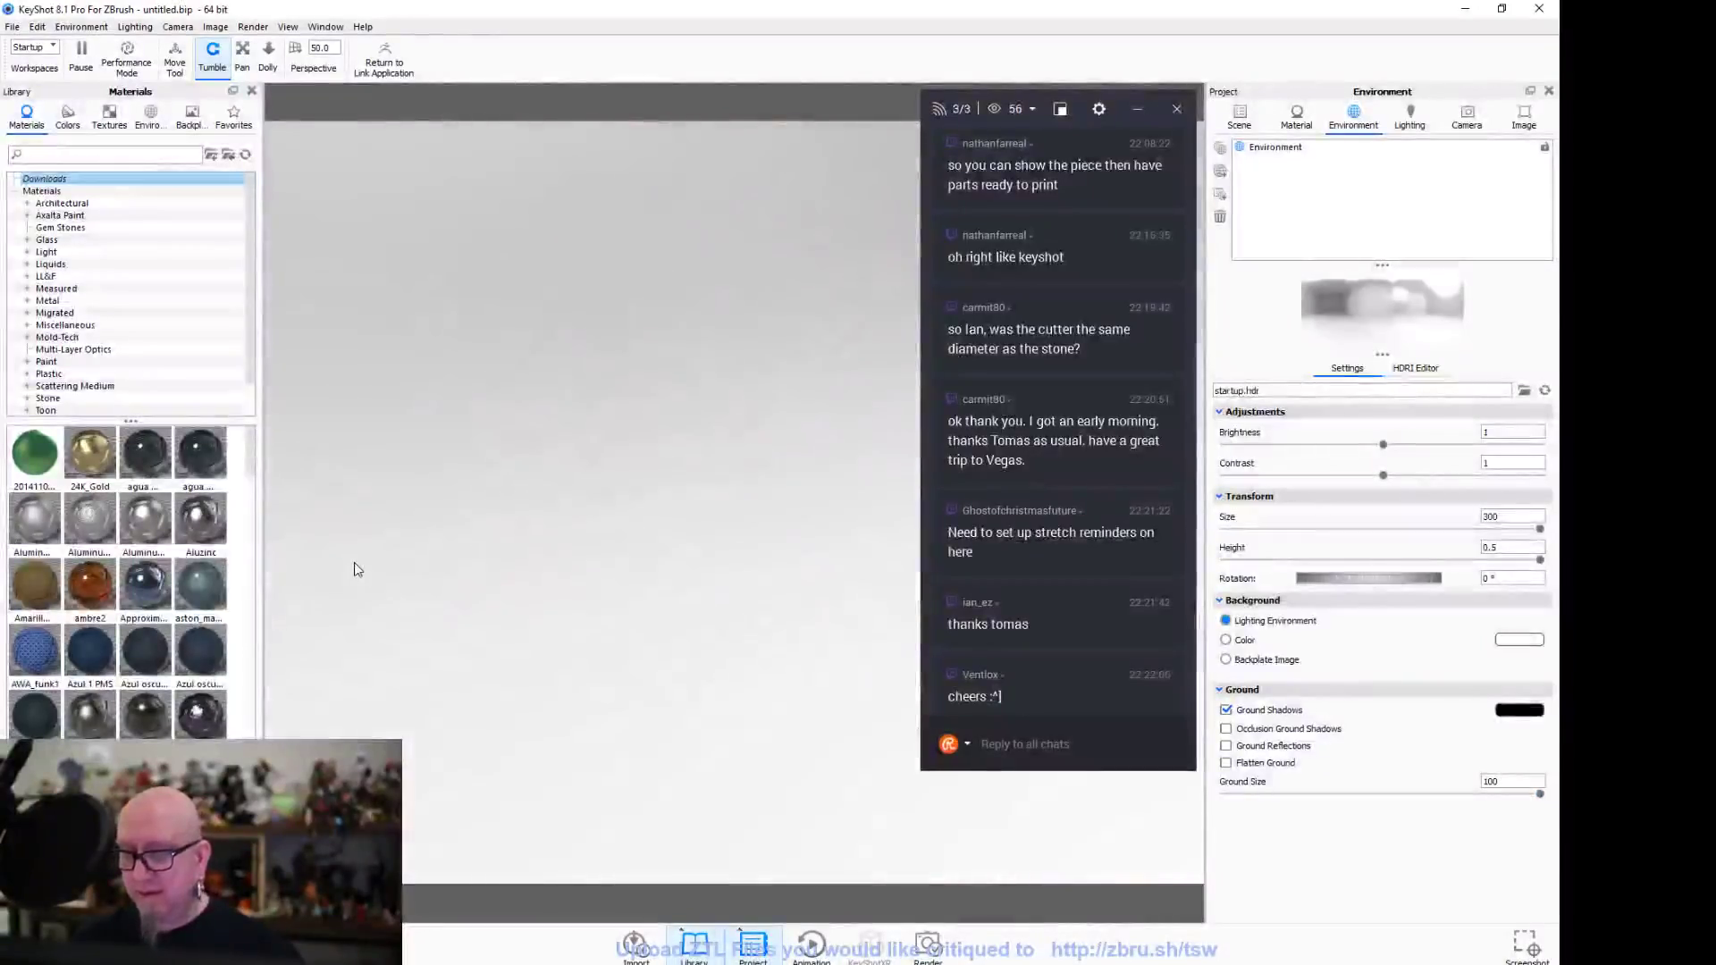
pyautogui.click(243, 53)
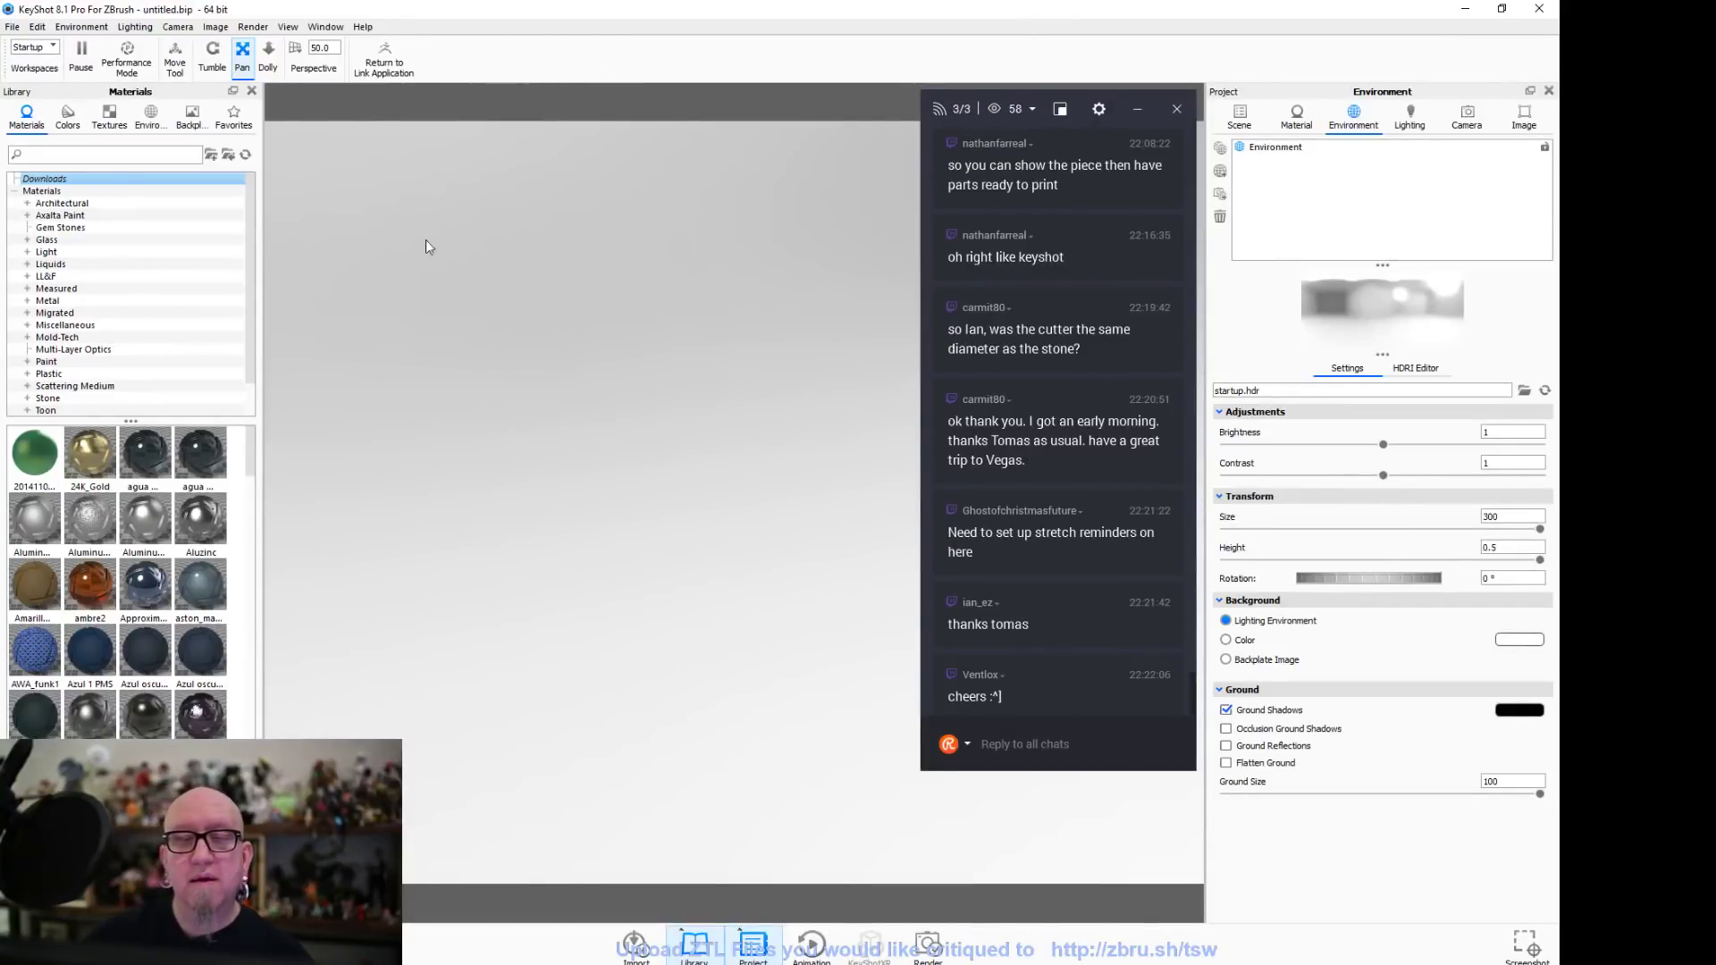
pyautogui.click(268, 56)
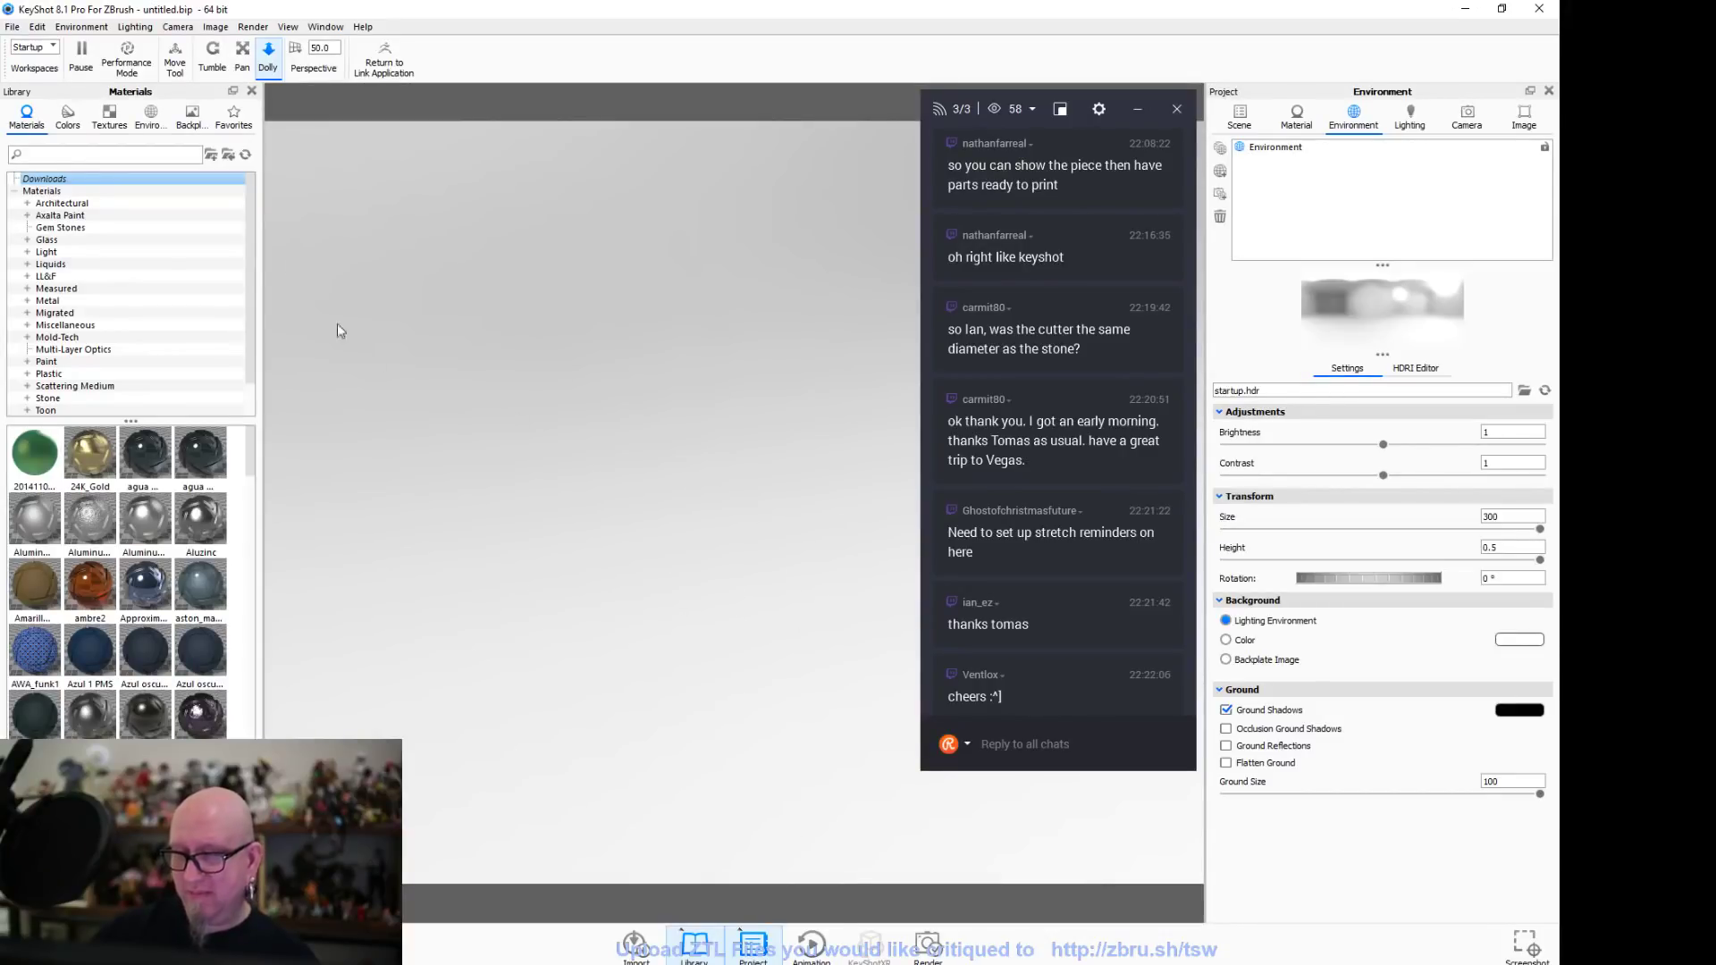
pyautogui.click(82, 27)
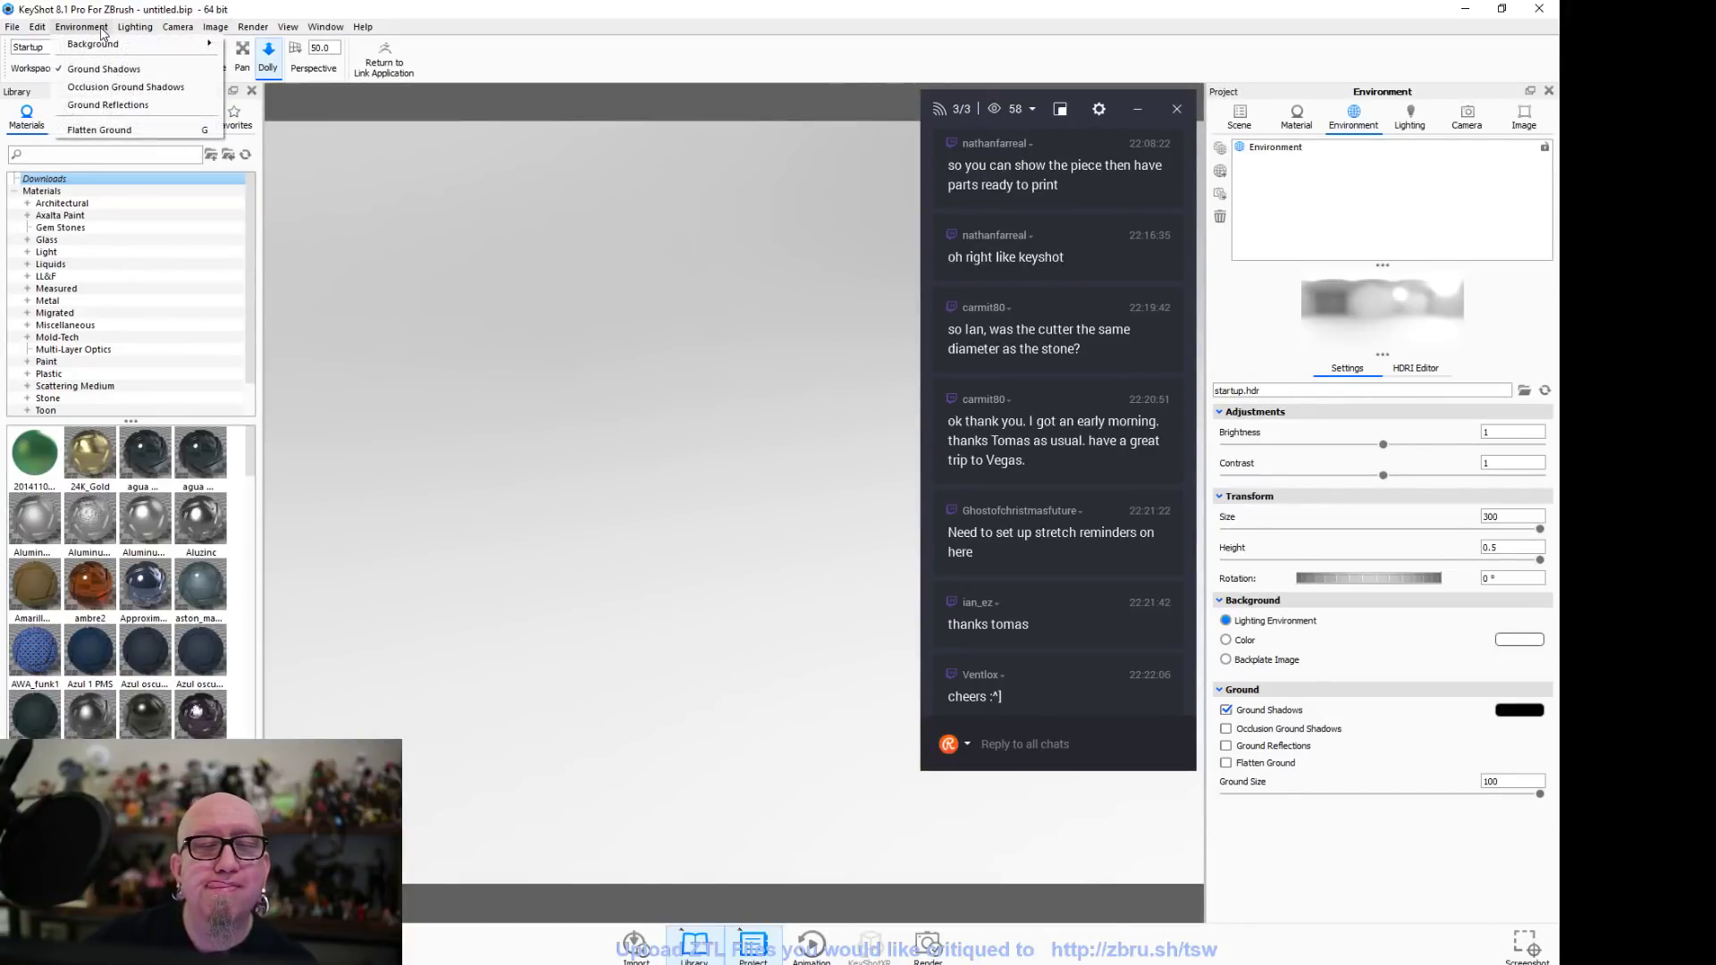
pyautogui.click(188, 27)
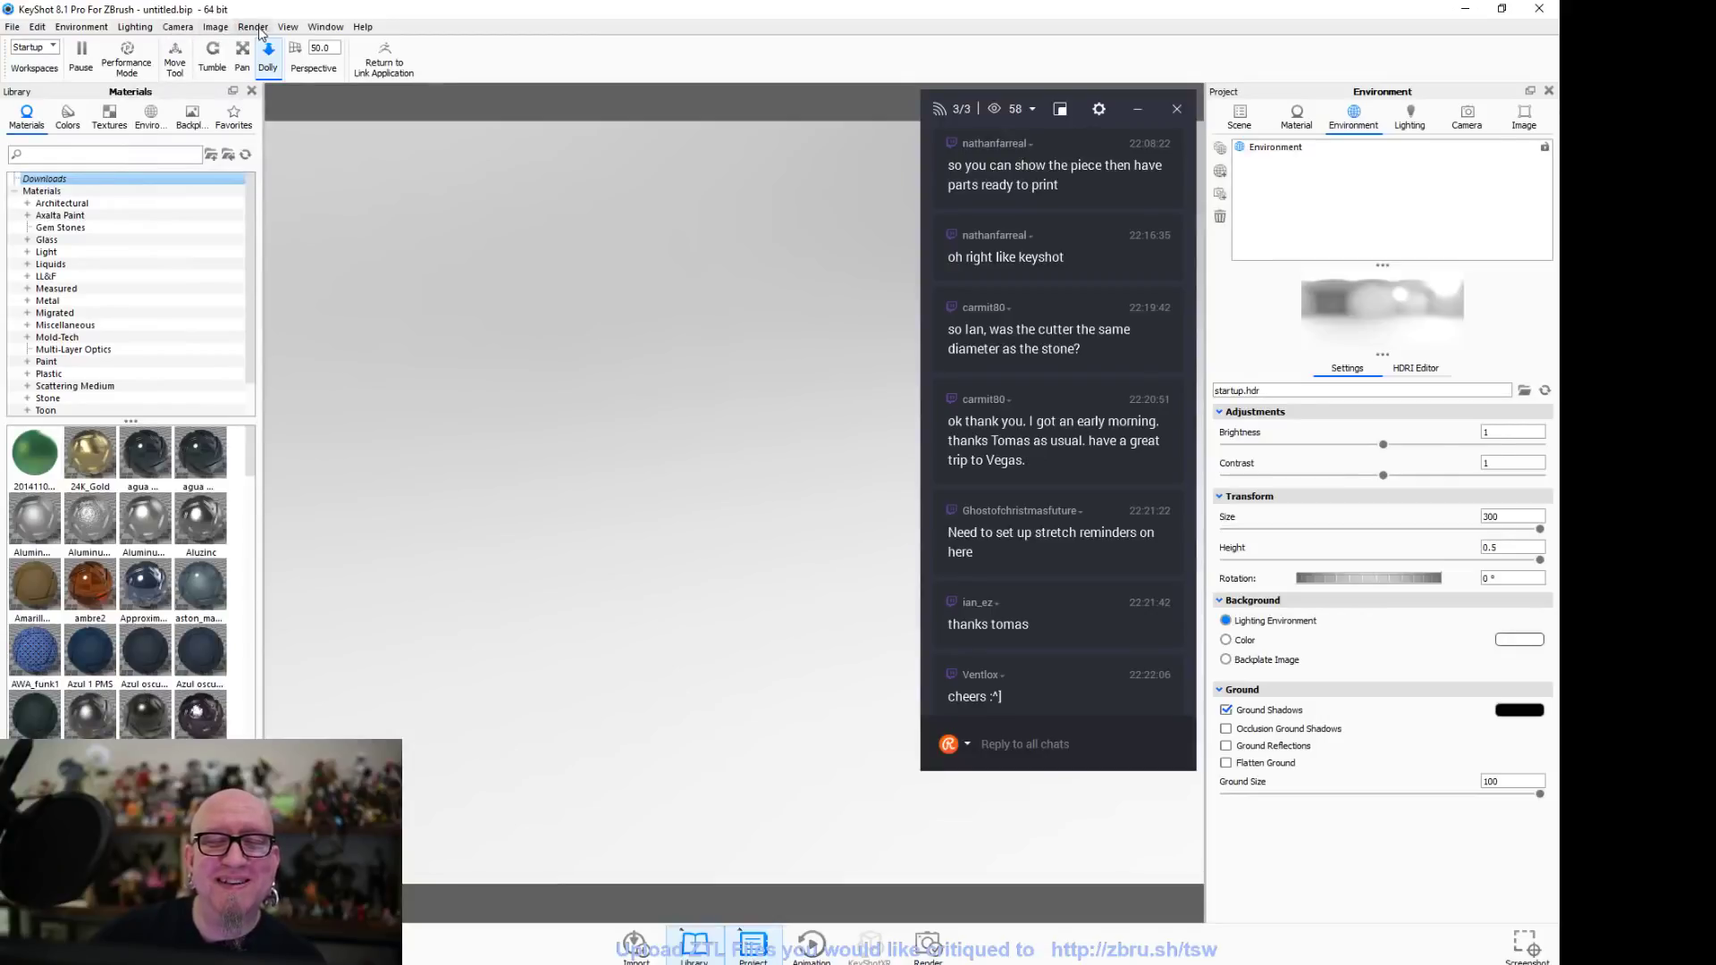
pyautogui.click(287, 27)
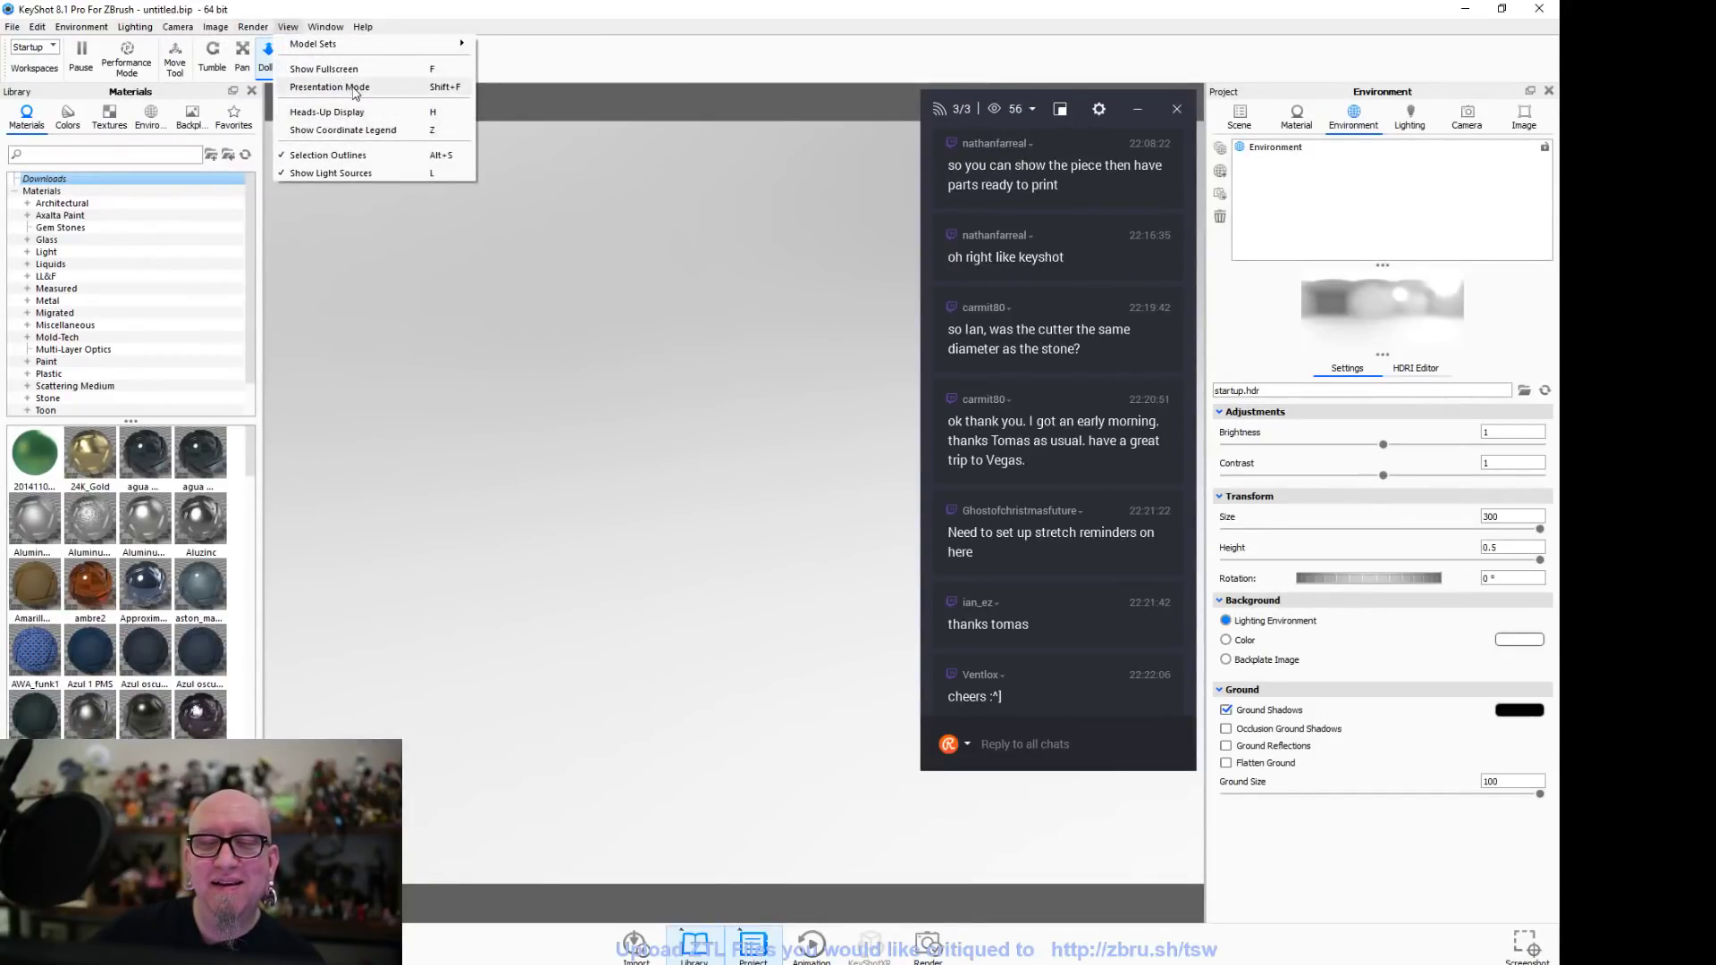
pyautogui.moveTo(156, 27)
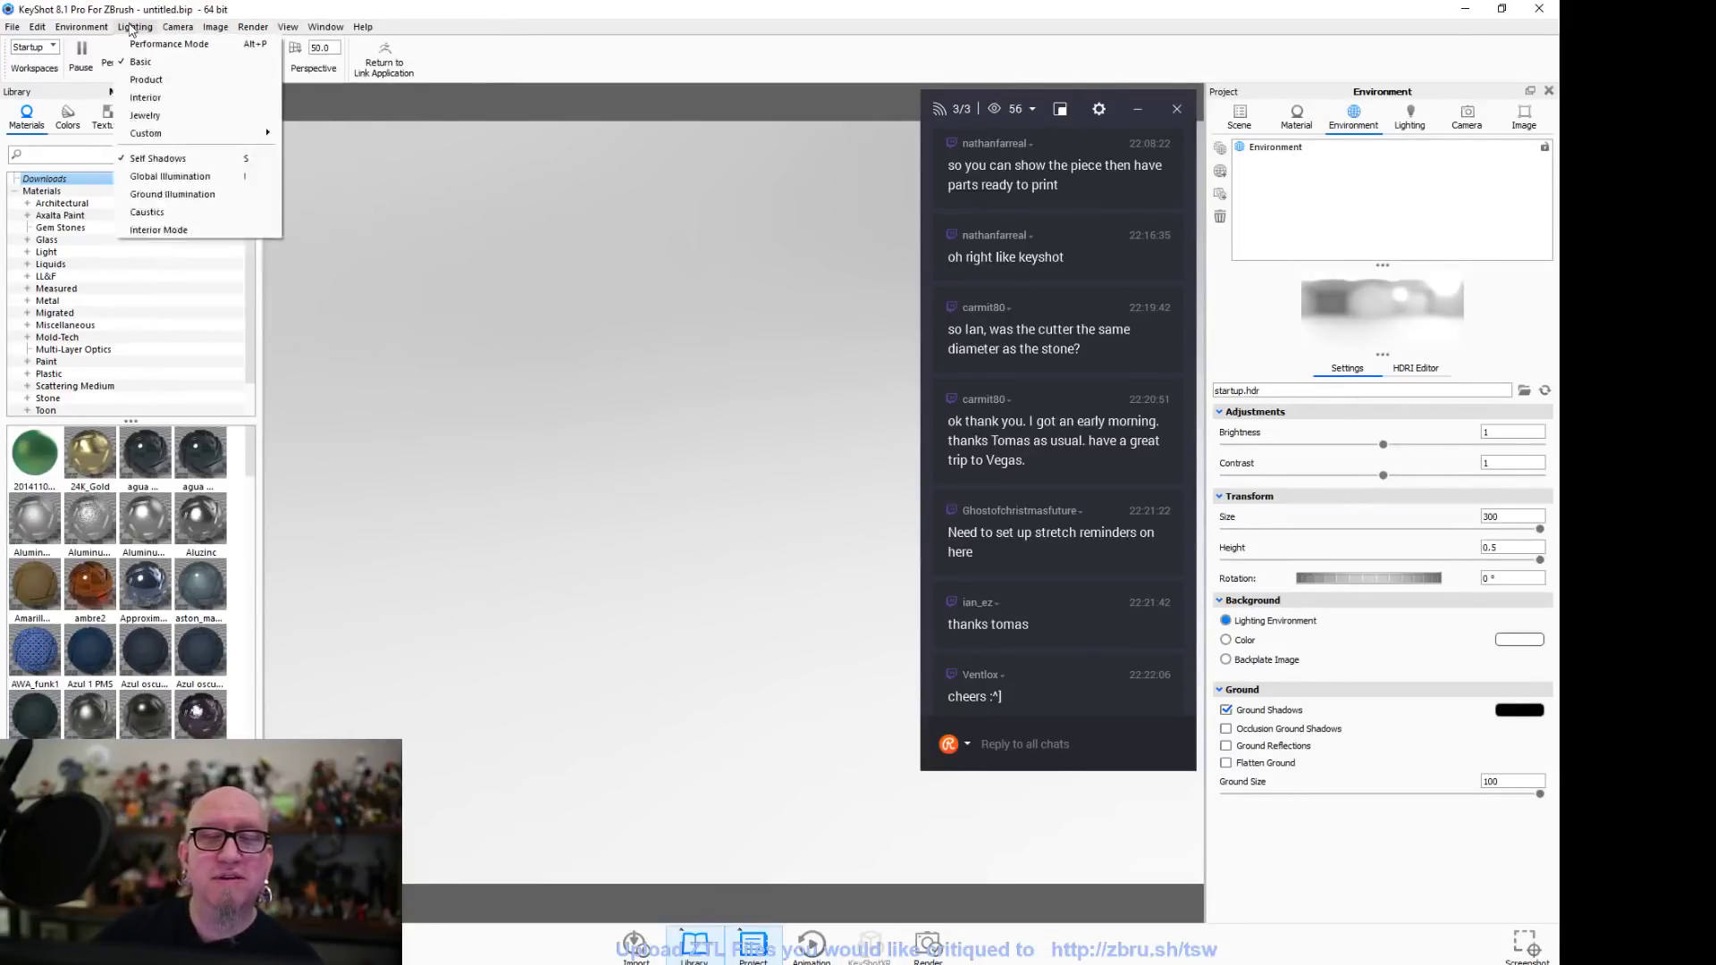
pyautogui.moveTo(290, 33)
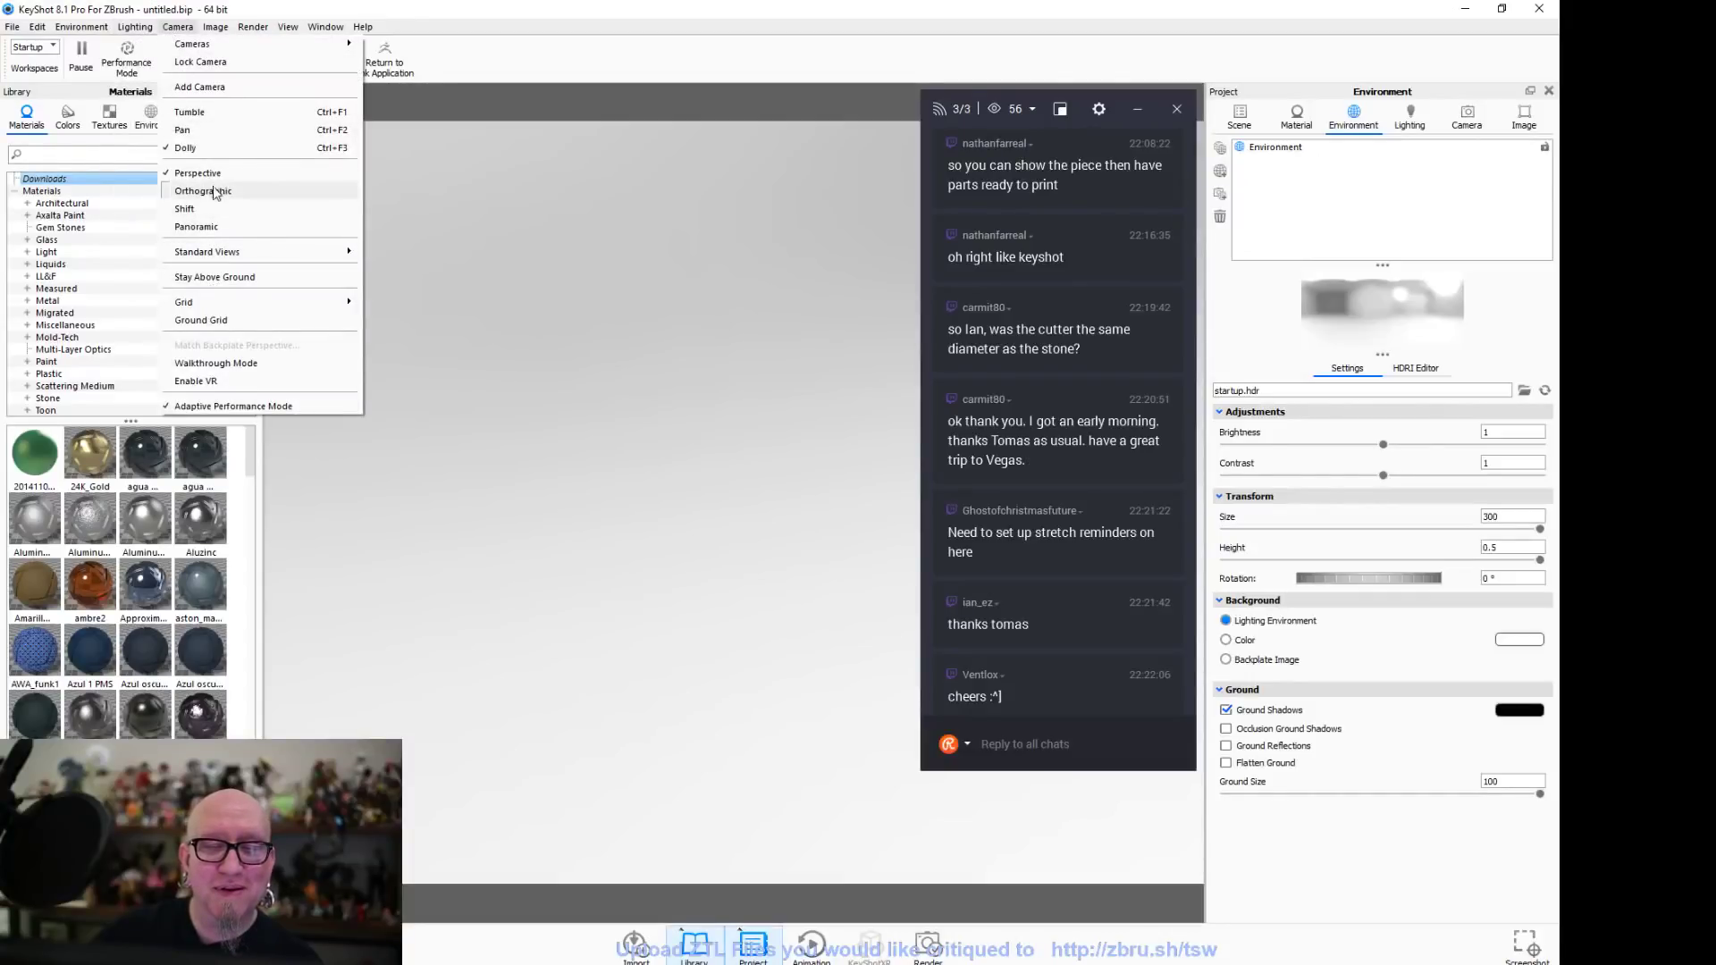
pyautogui.moveTo(285, 260)
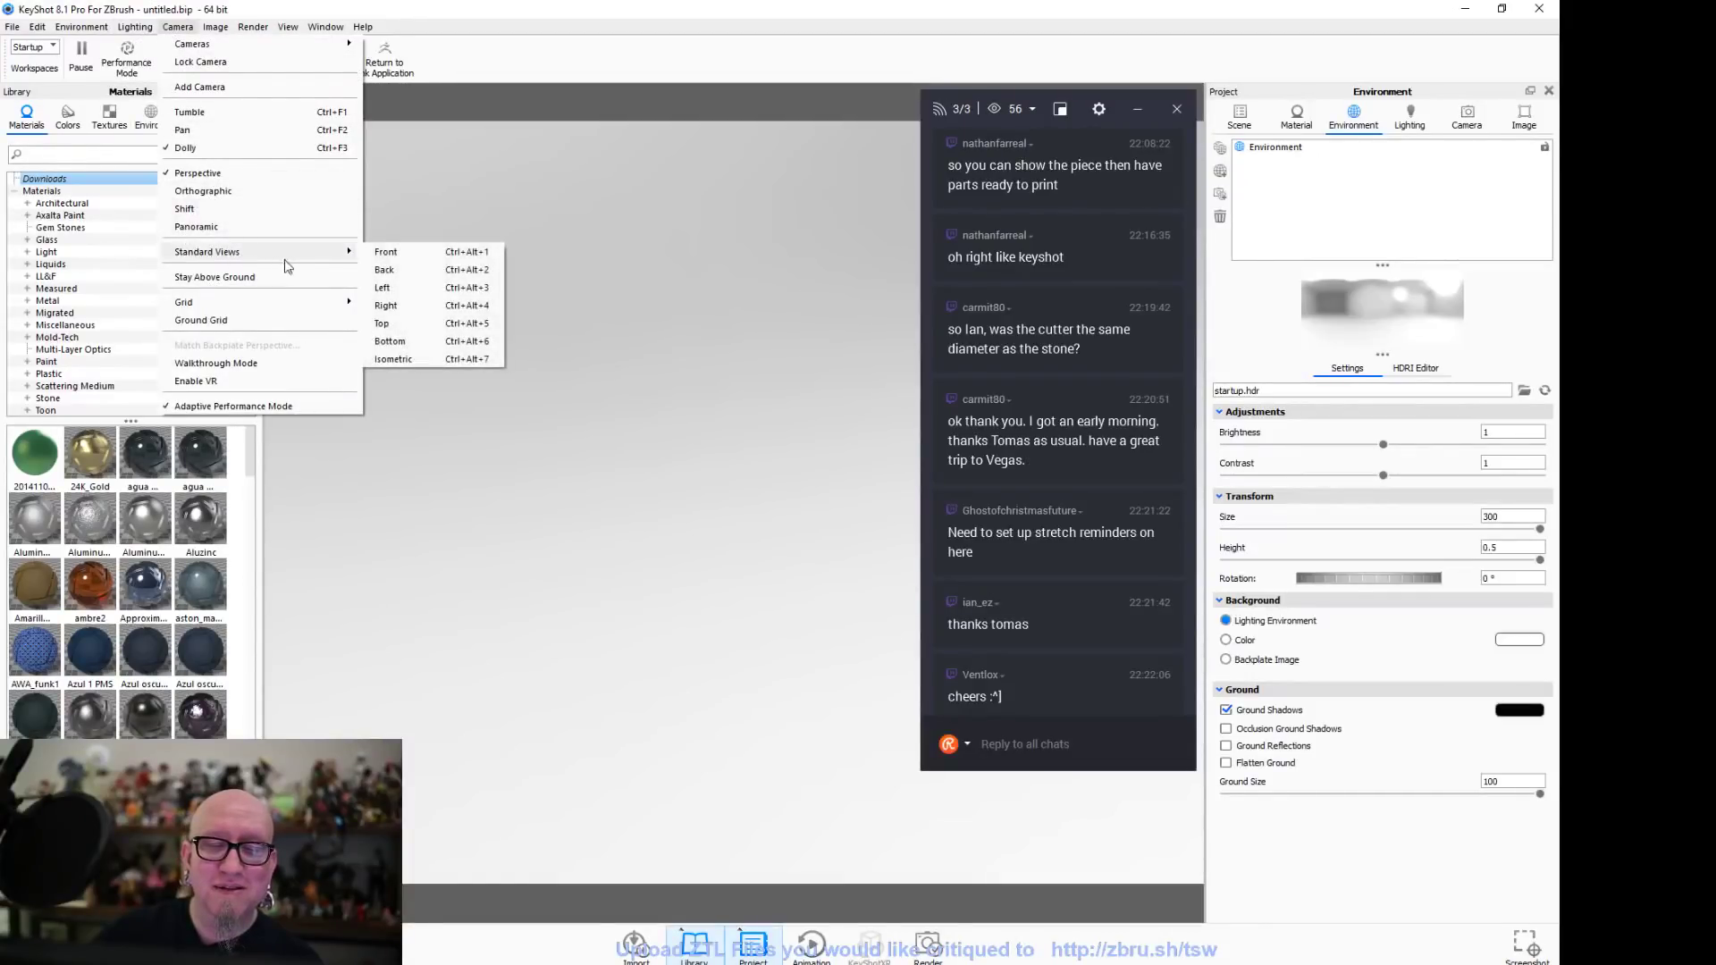
pyautogui.click(385, 252)
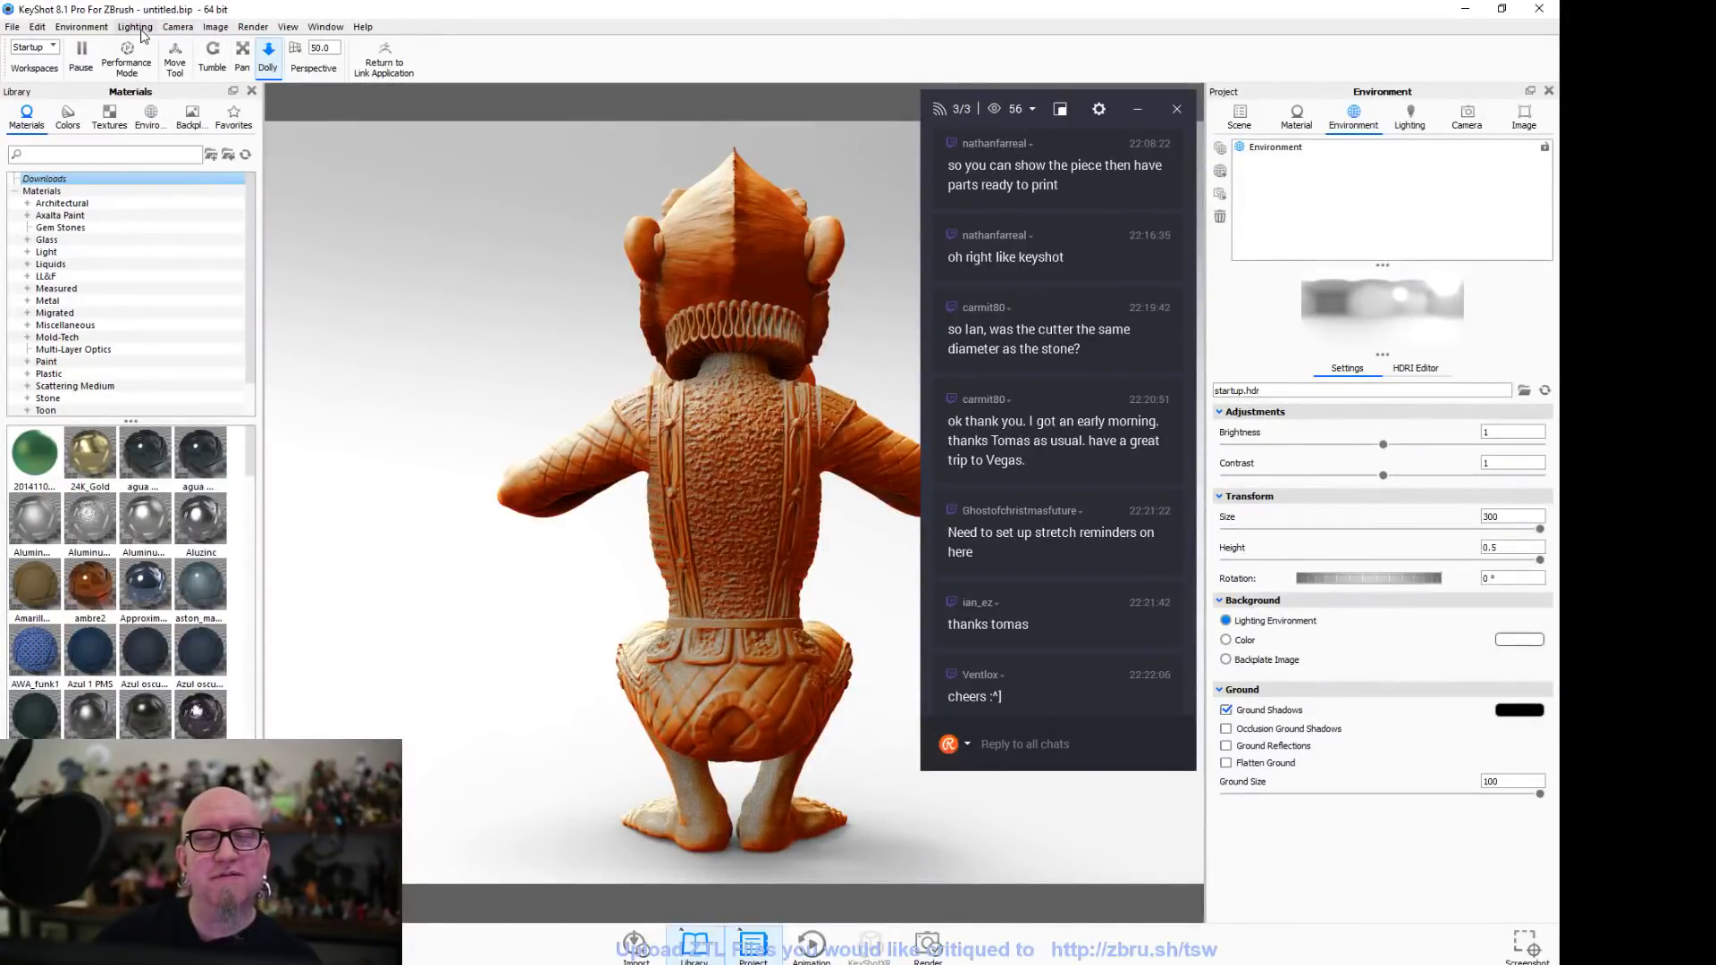
# Set the camera to the Back standard view so the monkey's face and raised hands point toward the viewer
pyautogui.click(183, 30)
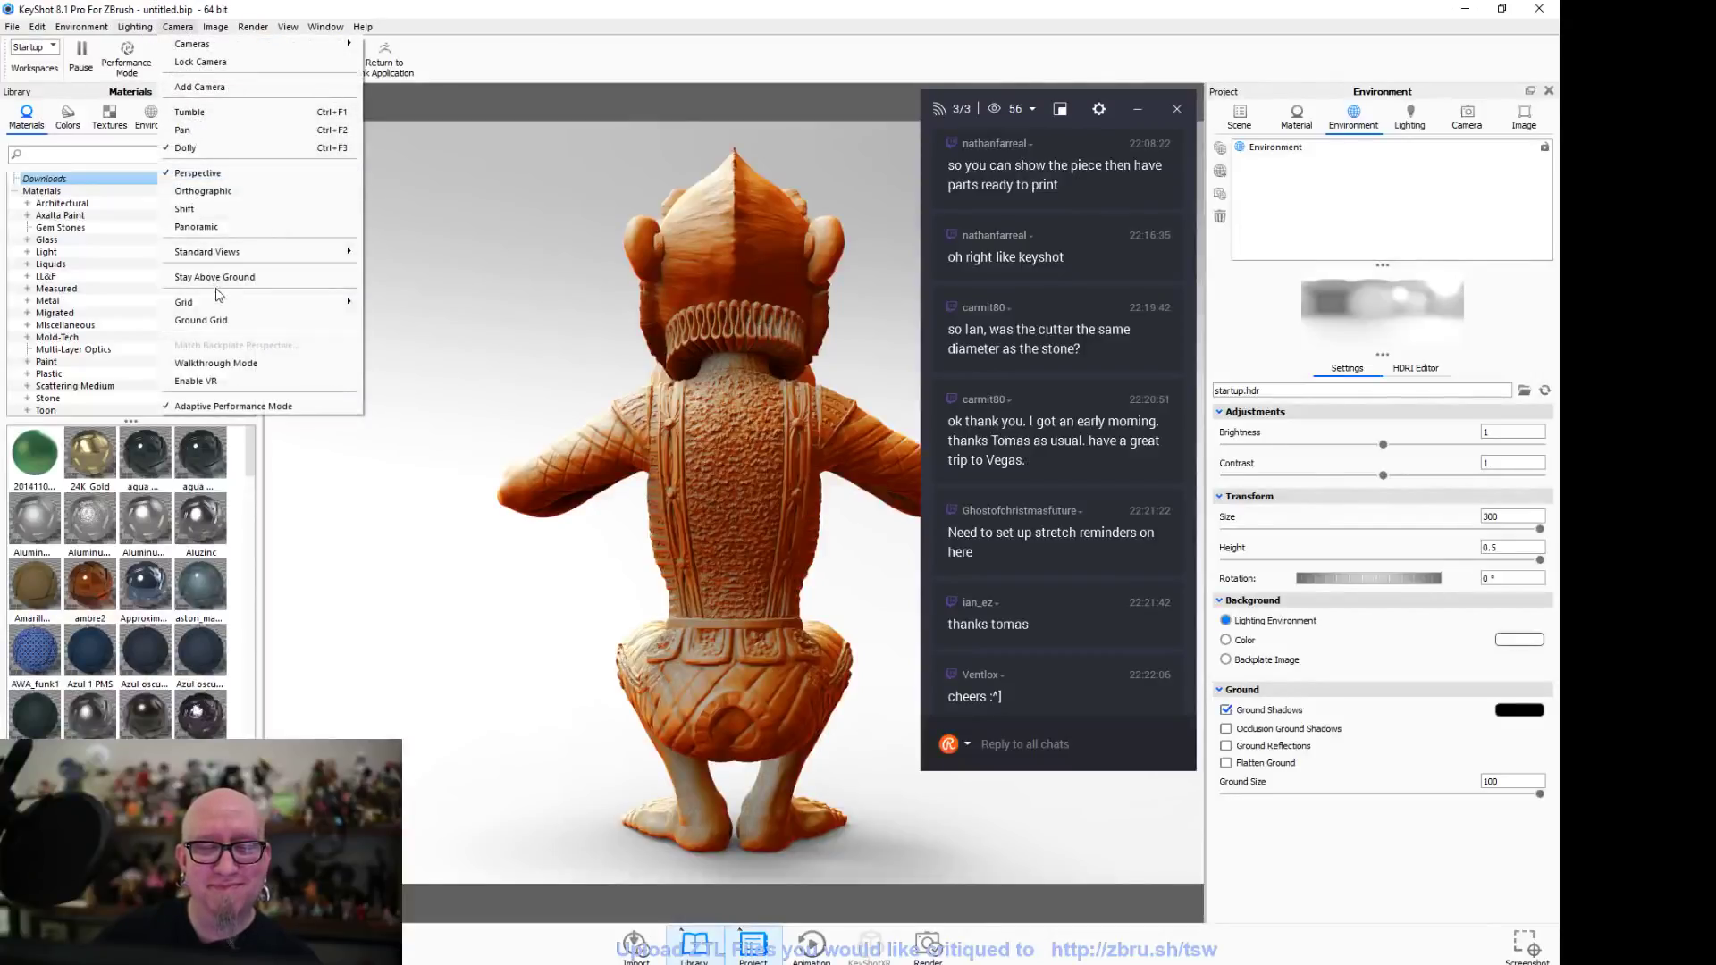
pyautogui.moveTo(228, 255)
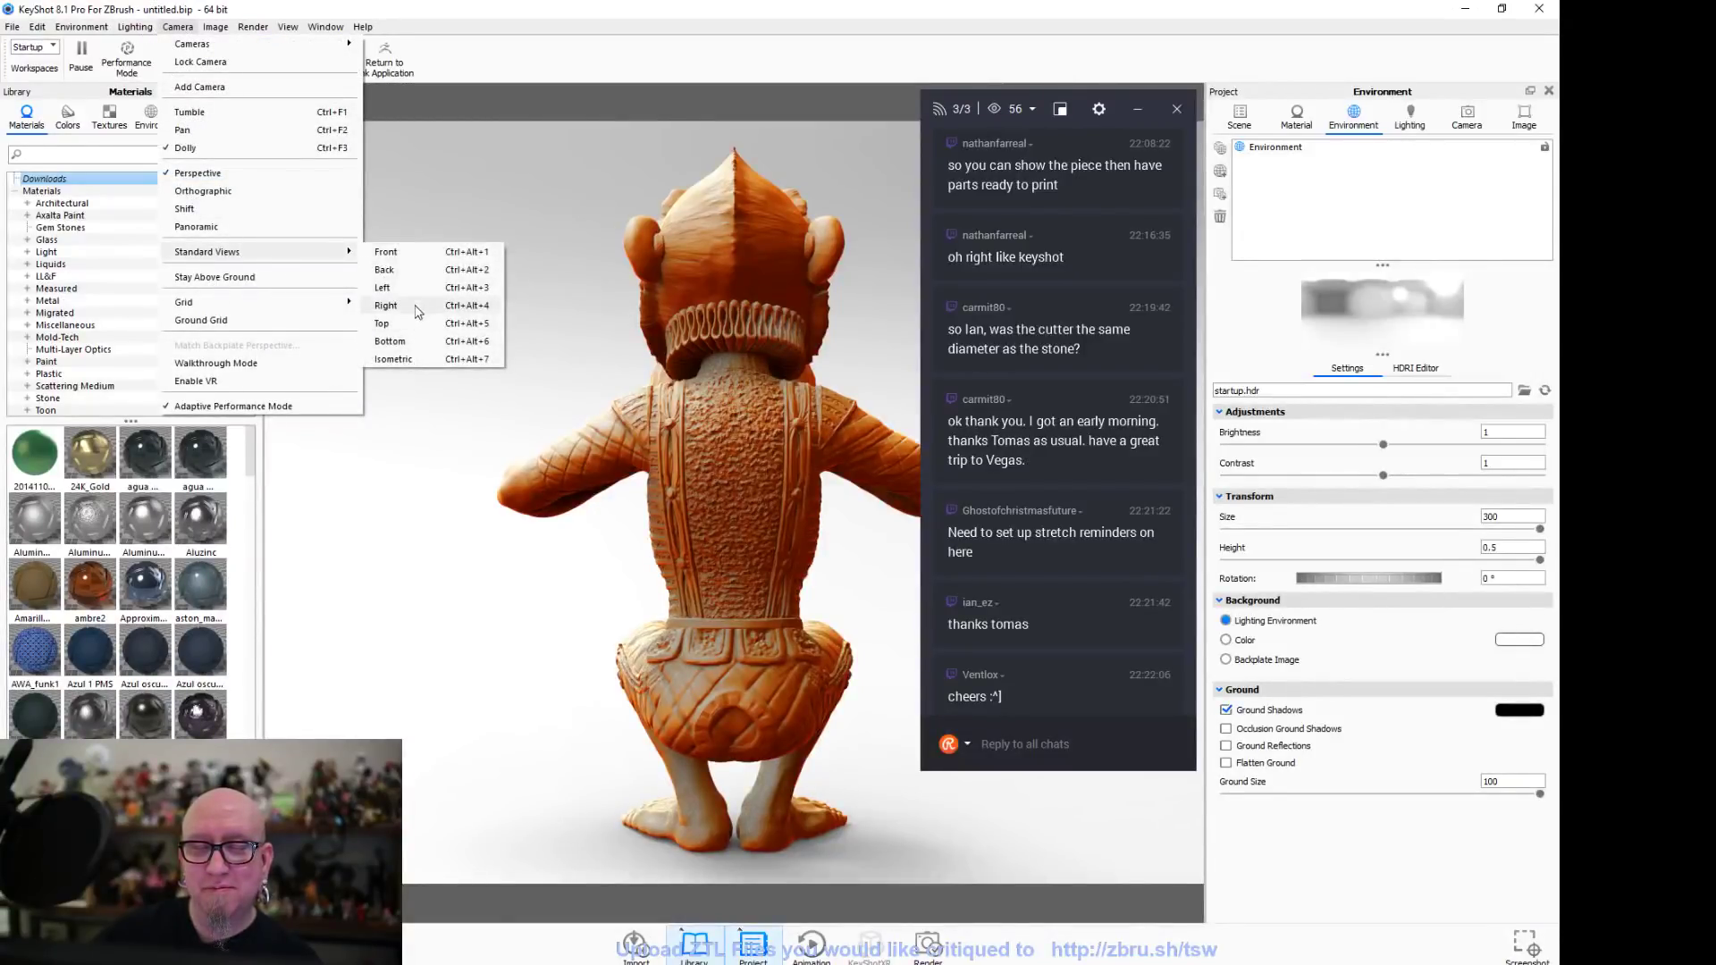
pyautogui.click(417, 270)
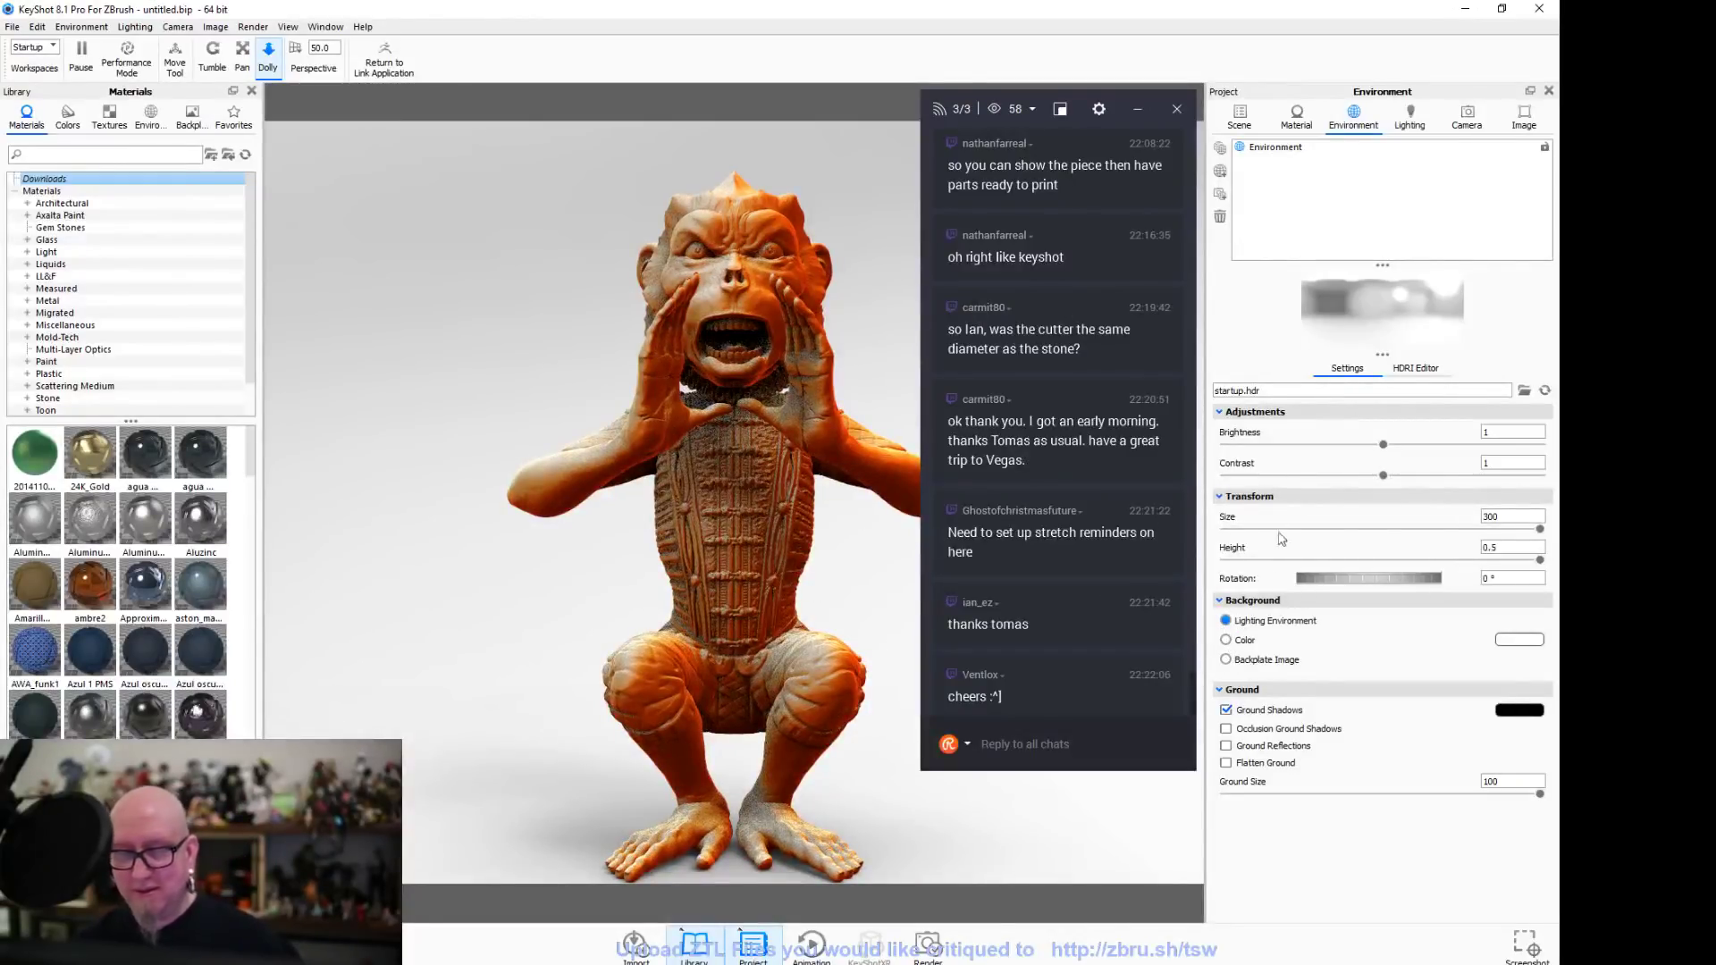
# Rotate the lighting environment to 286.5° and set its size to 700
pyautogui.moveTo(1376, 585); pyautogui.dragTo(1358, 585)
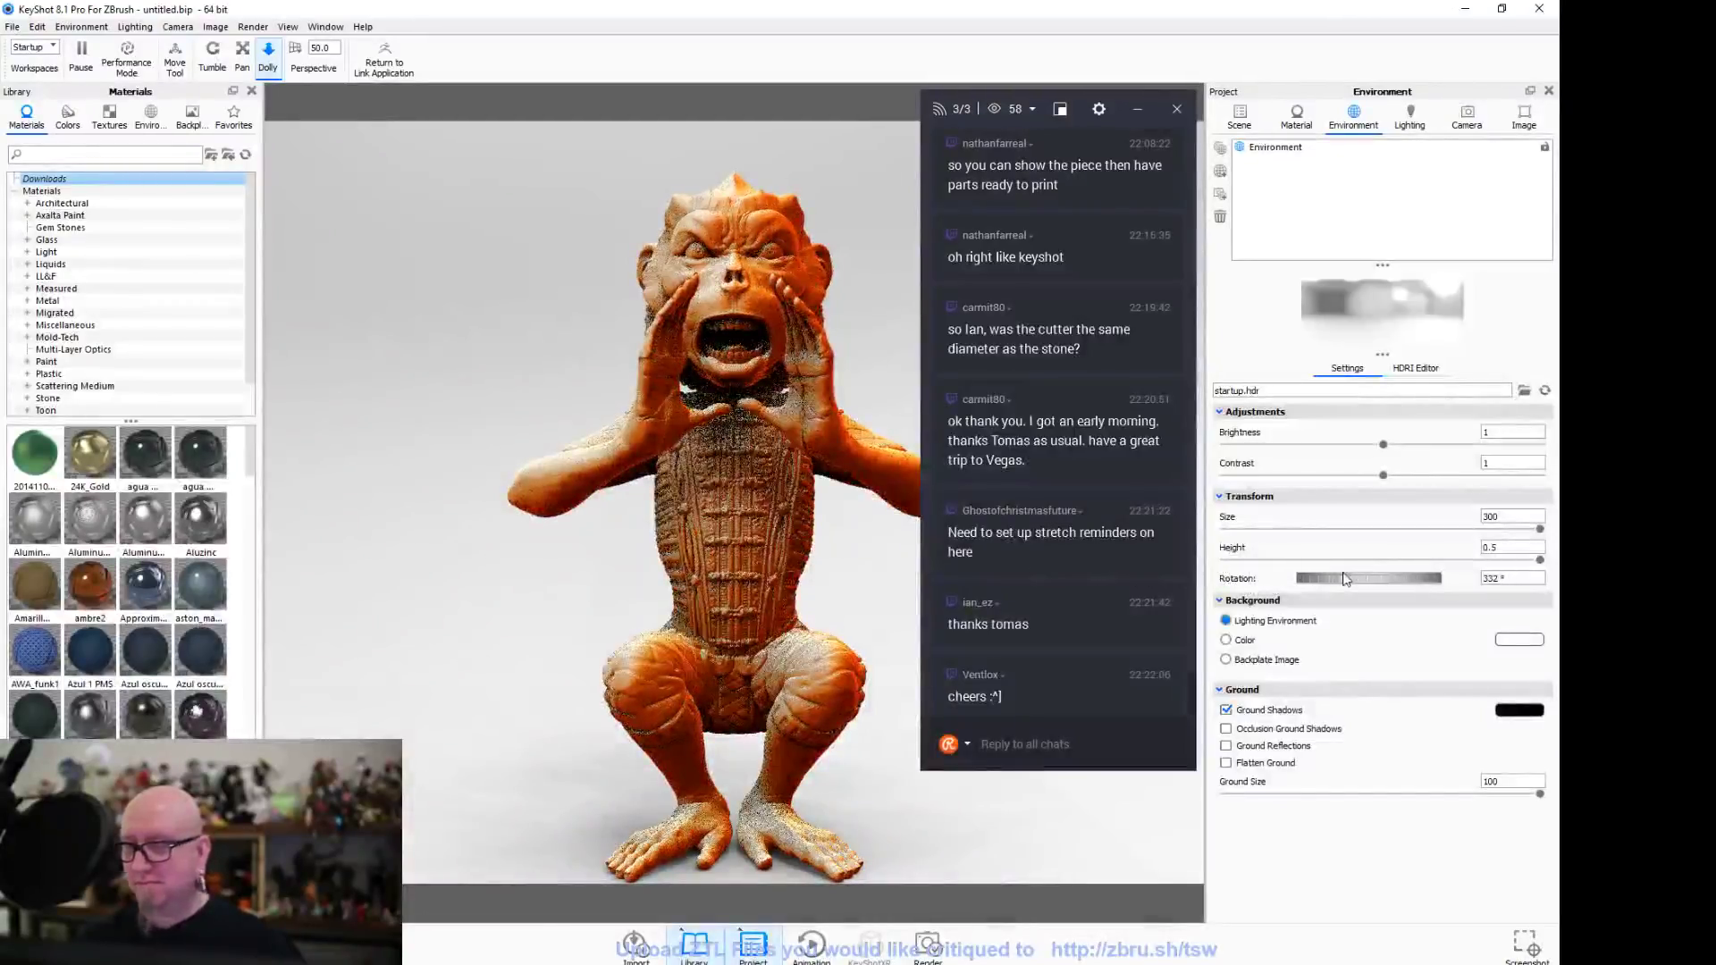
pyautogui.moveTo(1347, 587); pyautogui.dragTo(1292, 590)
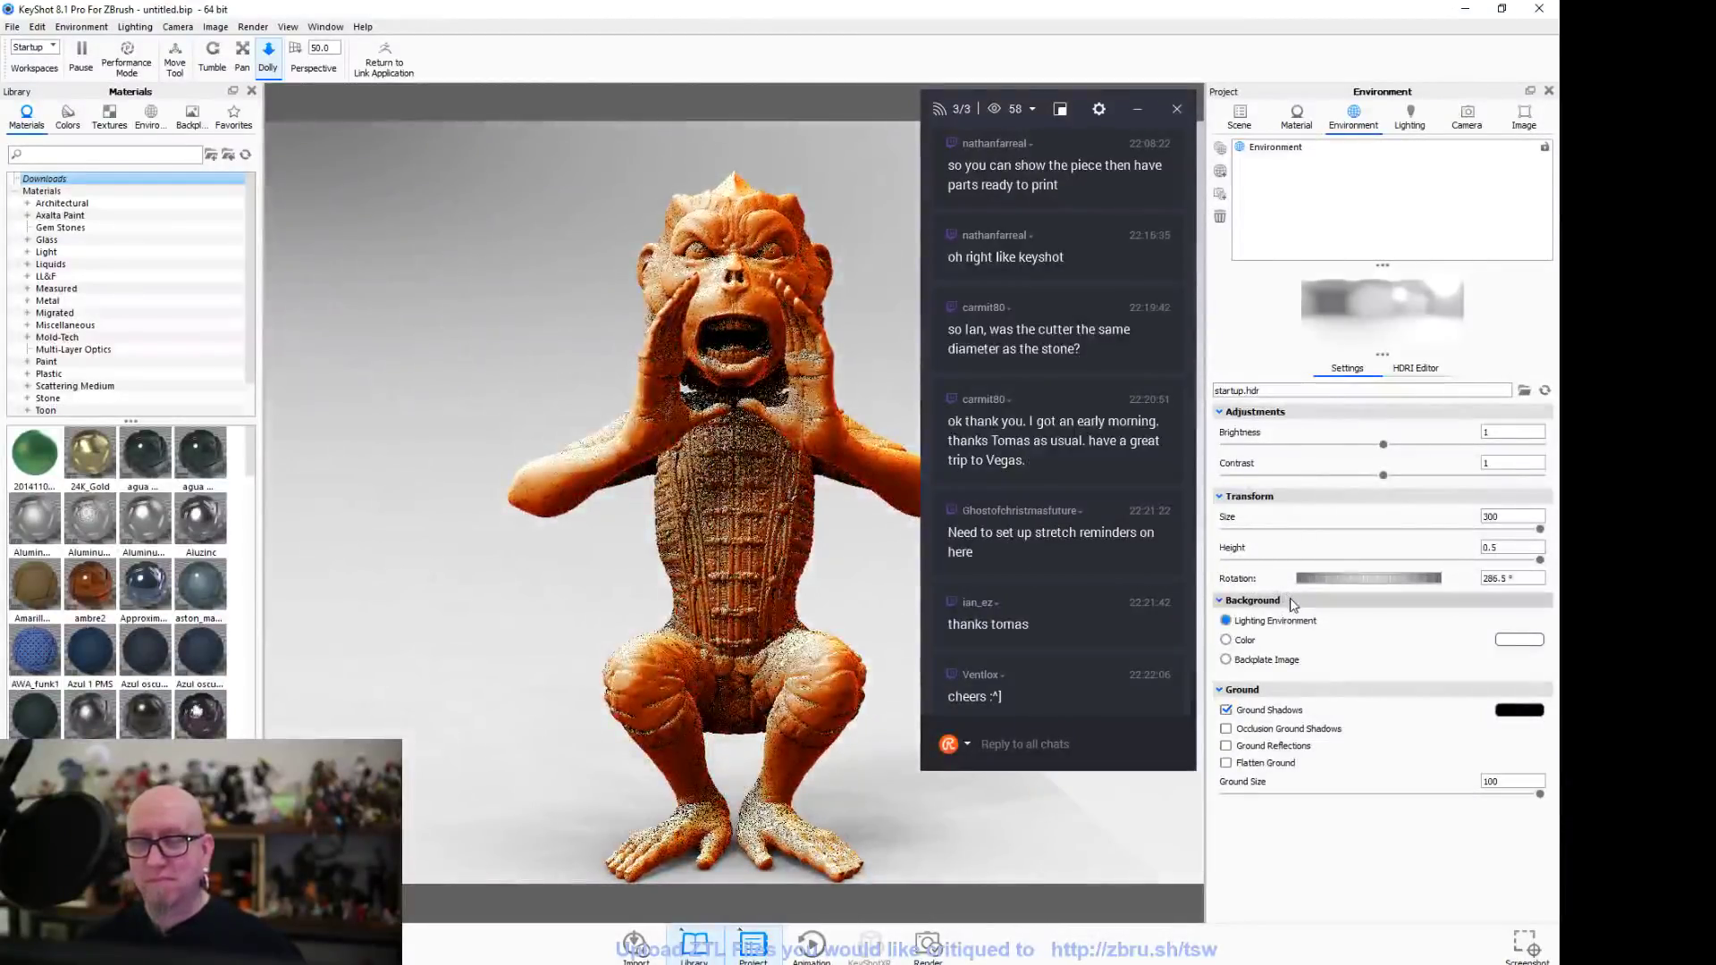
pyautogui.doubleClick(1509, 519)
pyautogui.write('700')
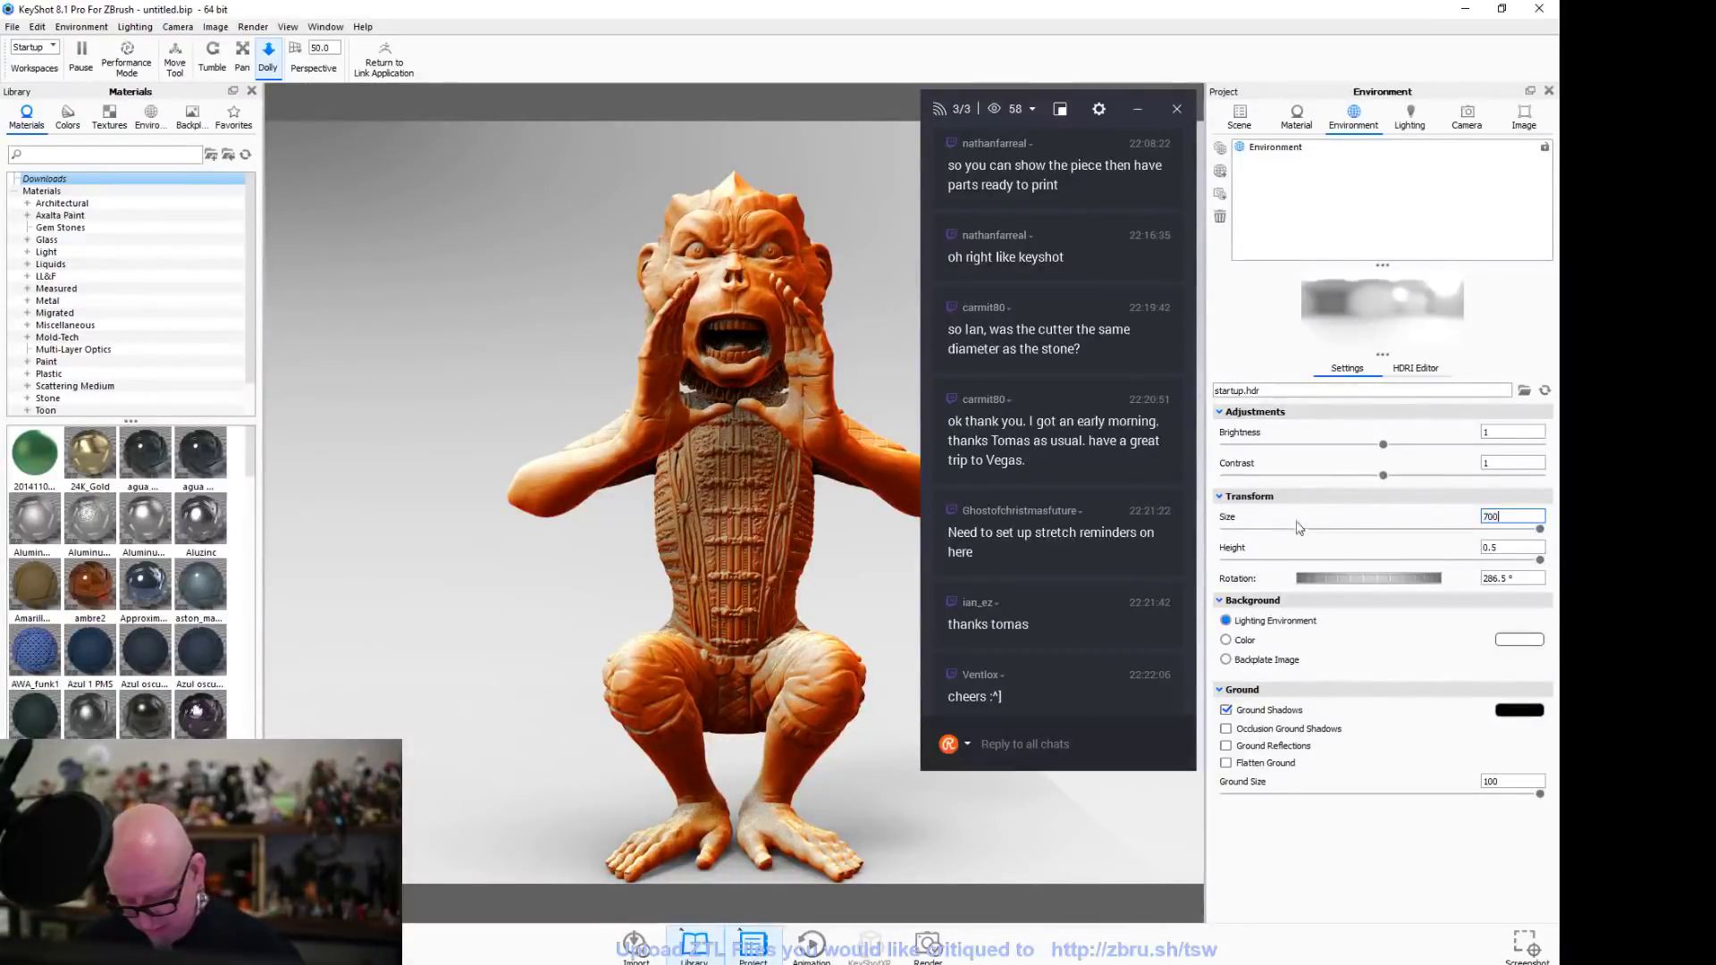
pyautogui.press('Return')
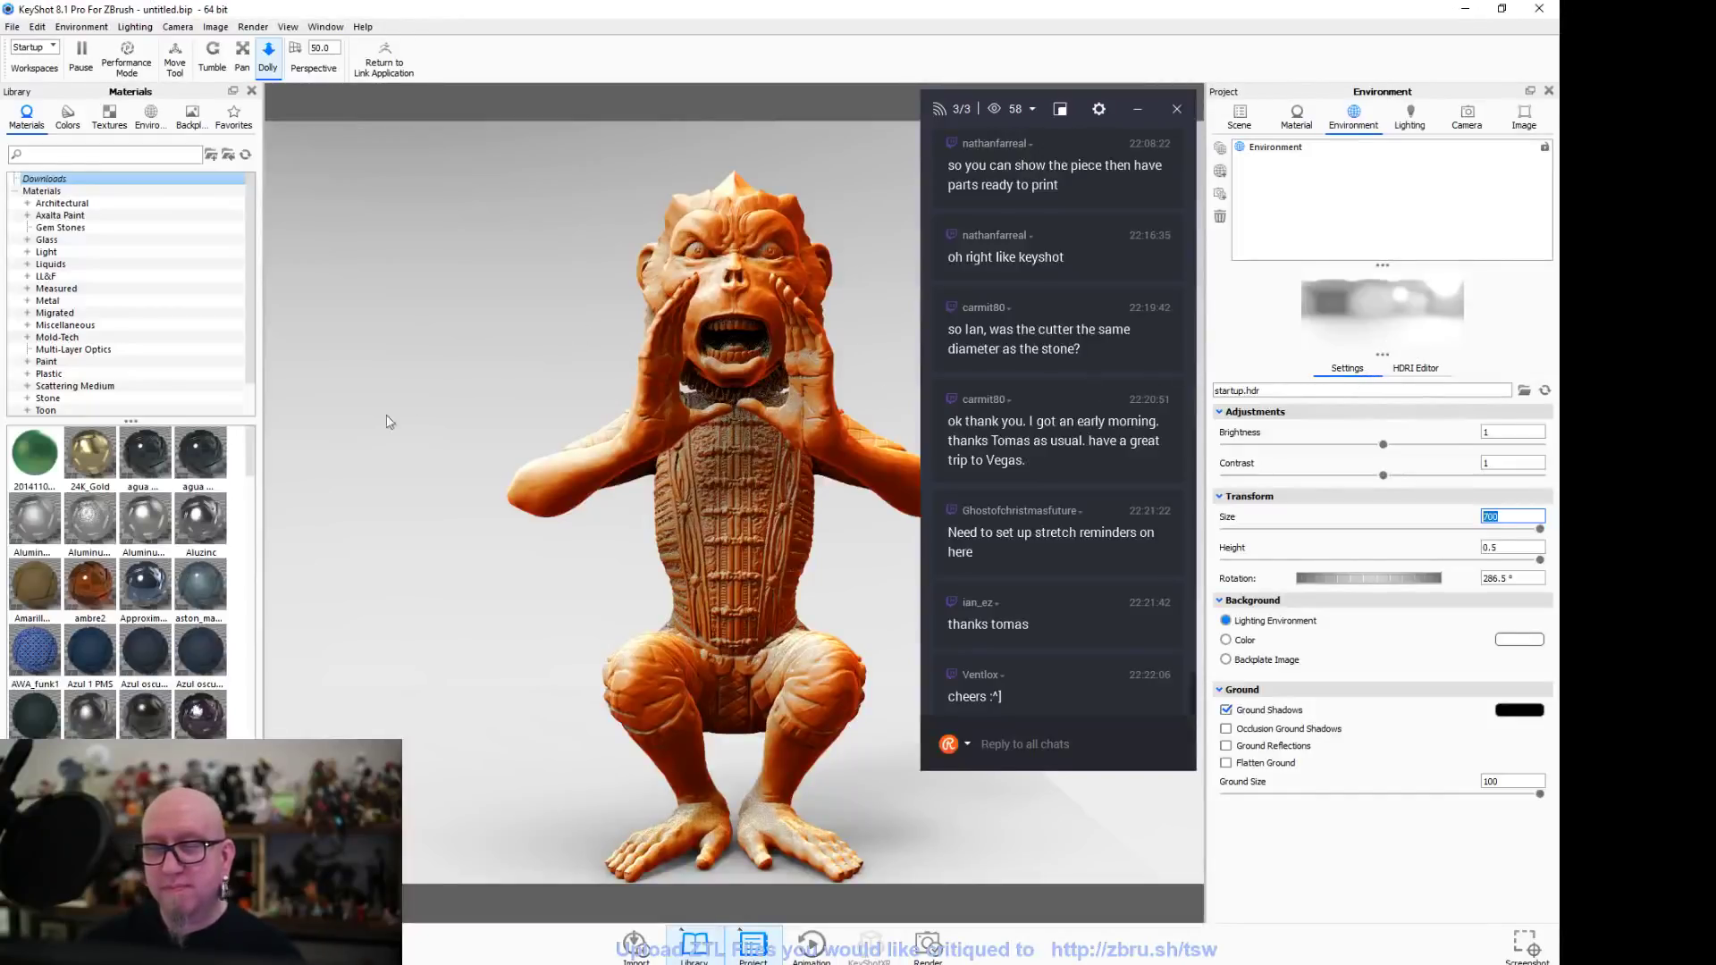
# Try dark blue, green bronze and transparent red library materials on the monkey
pyautogui.moveTo(36, 458); pyautogui.dragTo(616, 438)
pyautogui.moveTo(102, 652); pyautogui.dragTo(685, 538)
pyautogui.scroll(-3, 143, 634)
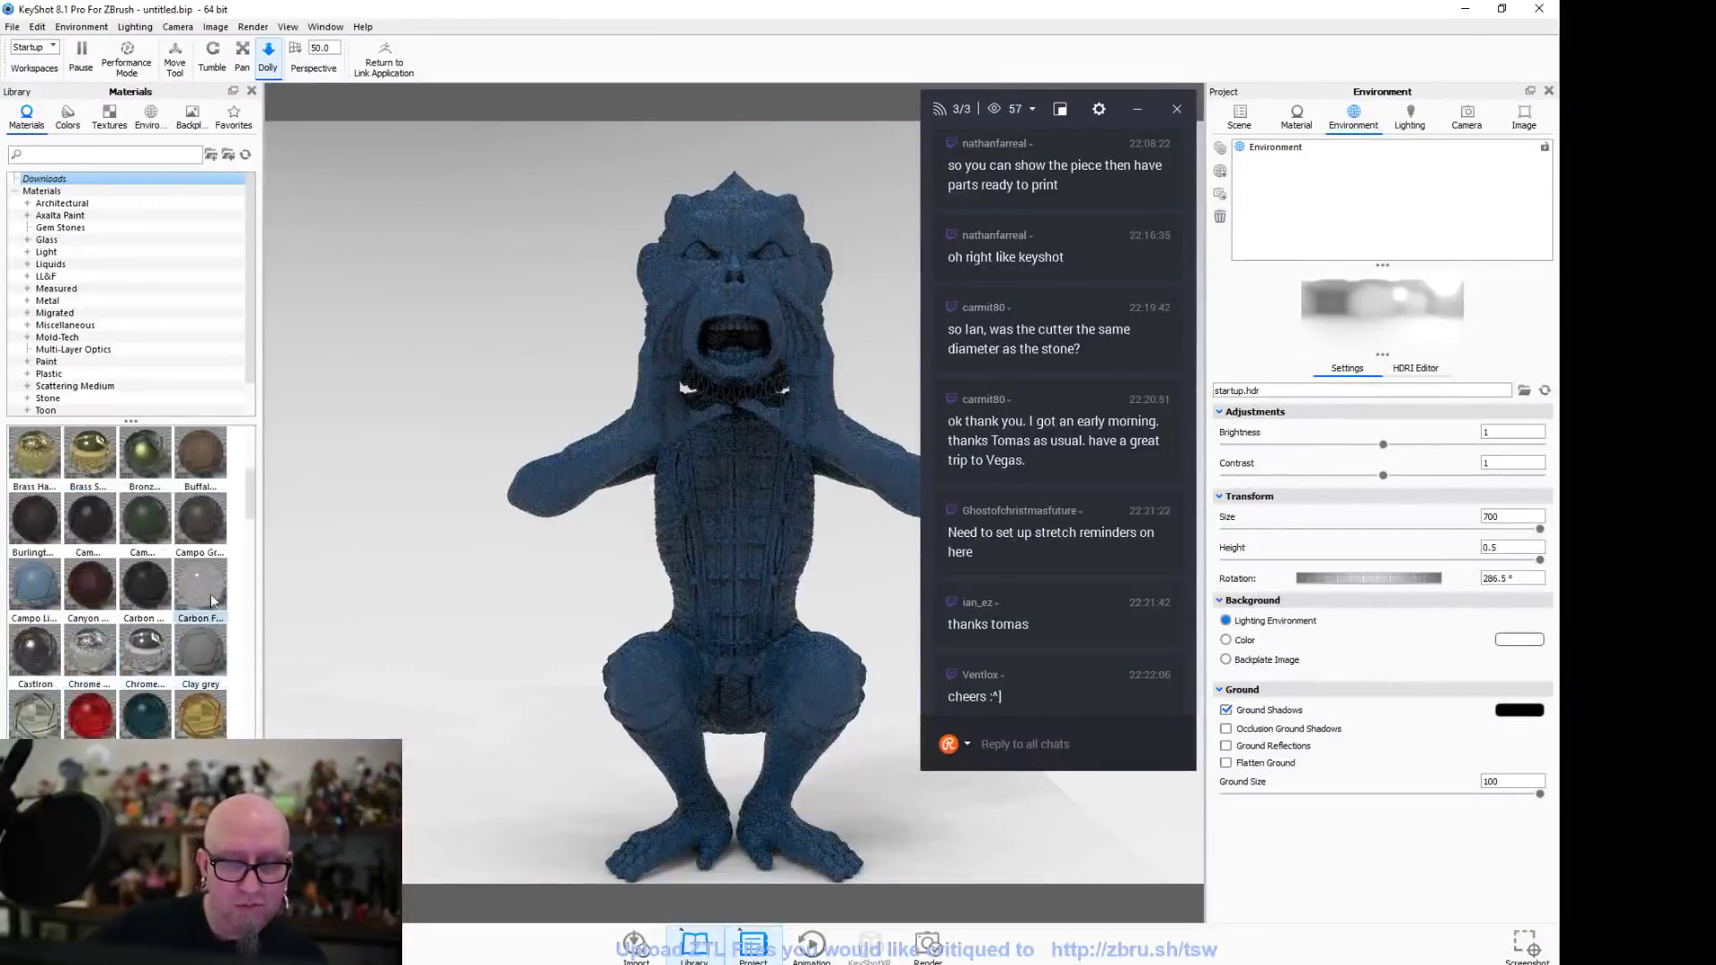
pyautogui.moveTo(145, 458); pyautogui.dragTo(738, 515)
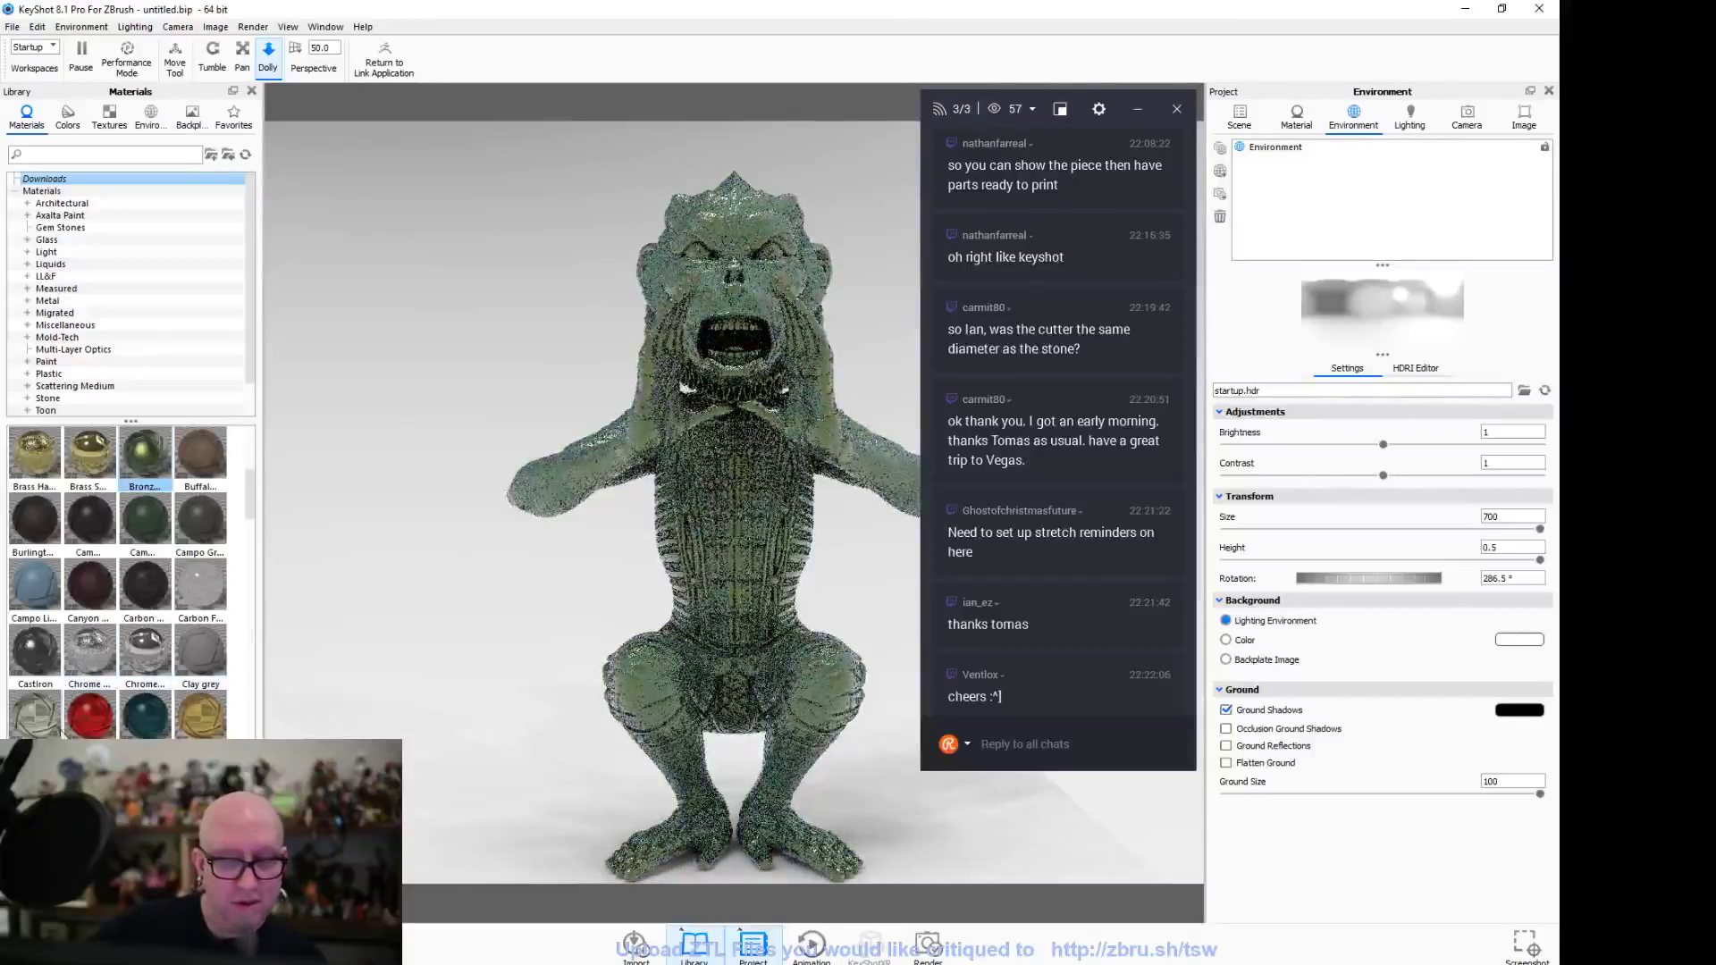
pyautogui.moveTo(91, 715); pyautogui.dragTo(731, 570)
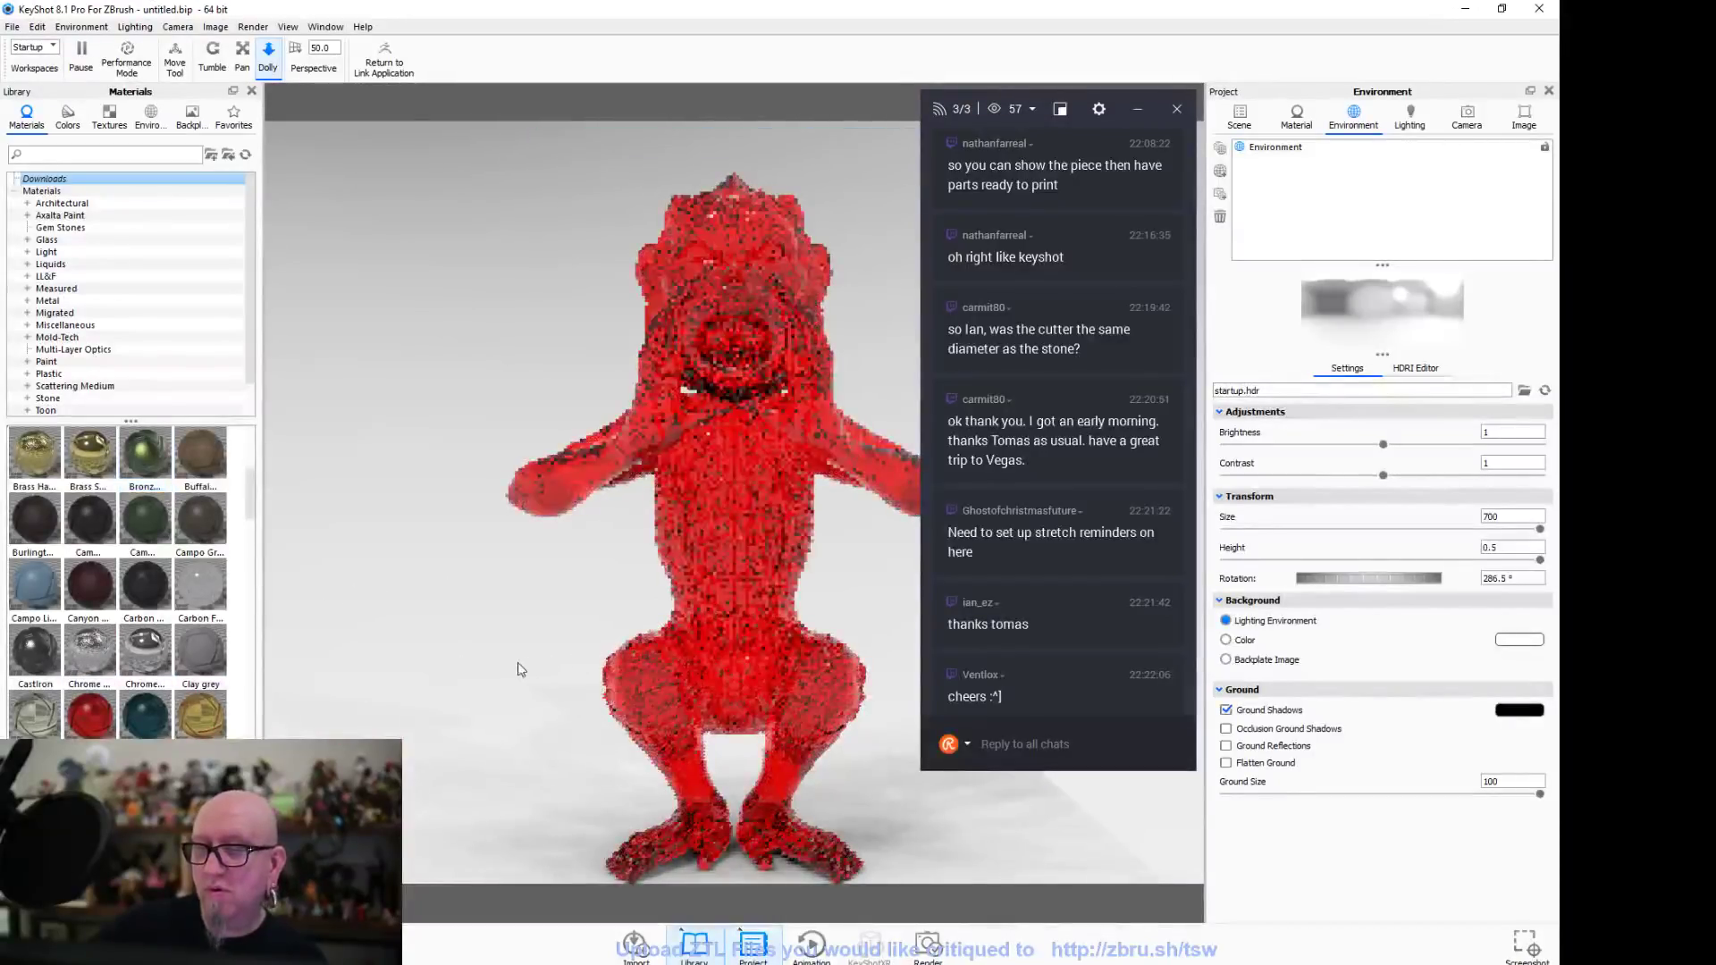
# Try two heat-discoloration metals and a glossy dark green material on the monkey
pyautogui.scroll(-5, 132, 696)
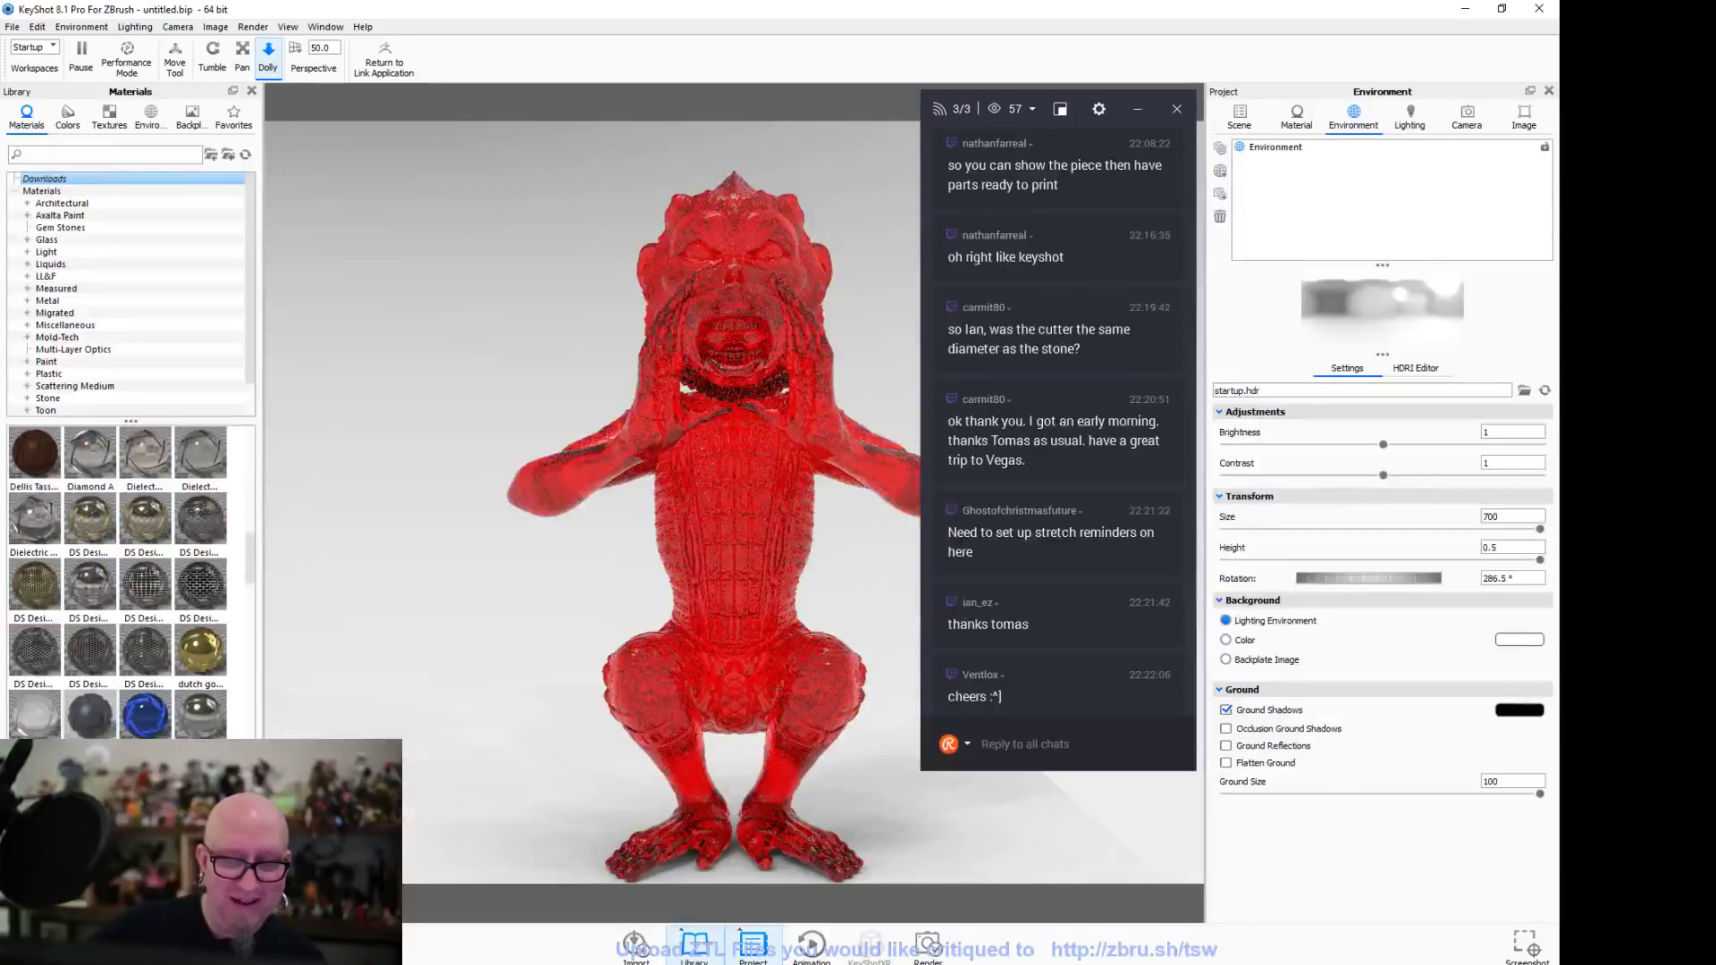
pyautogui.scroll(-6, 132, 626)
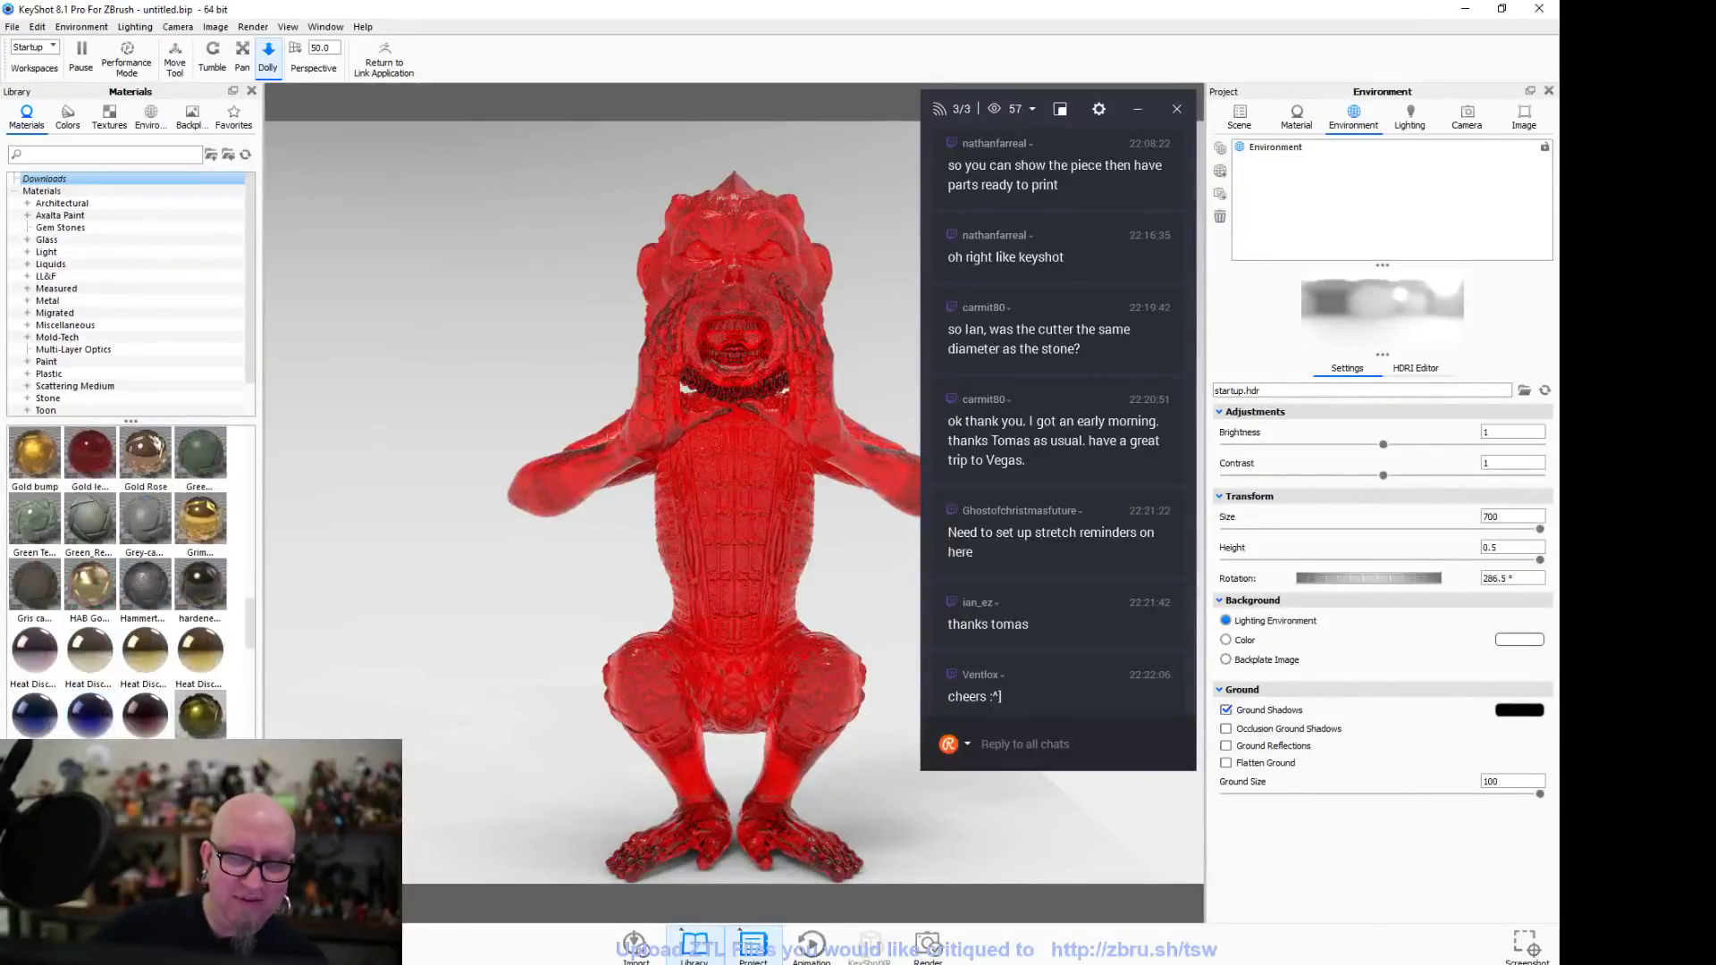
pyautogui.moveTo(145, 715); pyautogui.dragTo(703, 542)
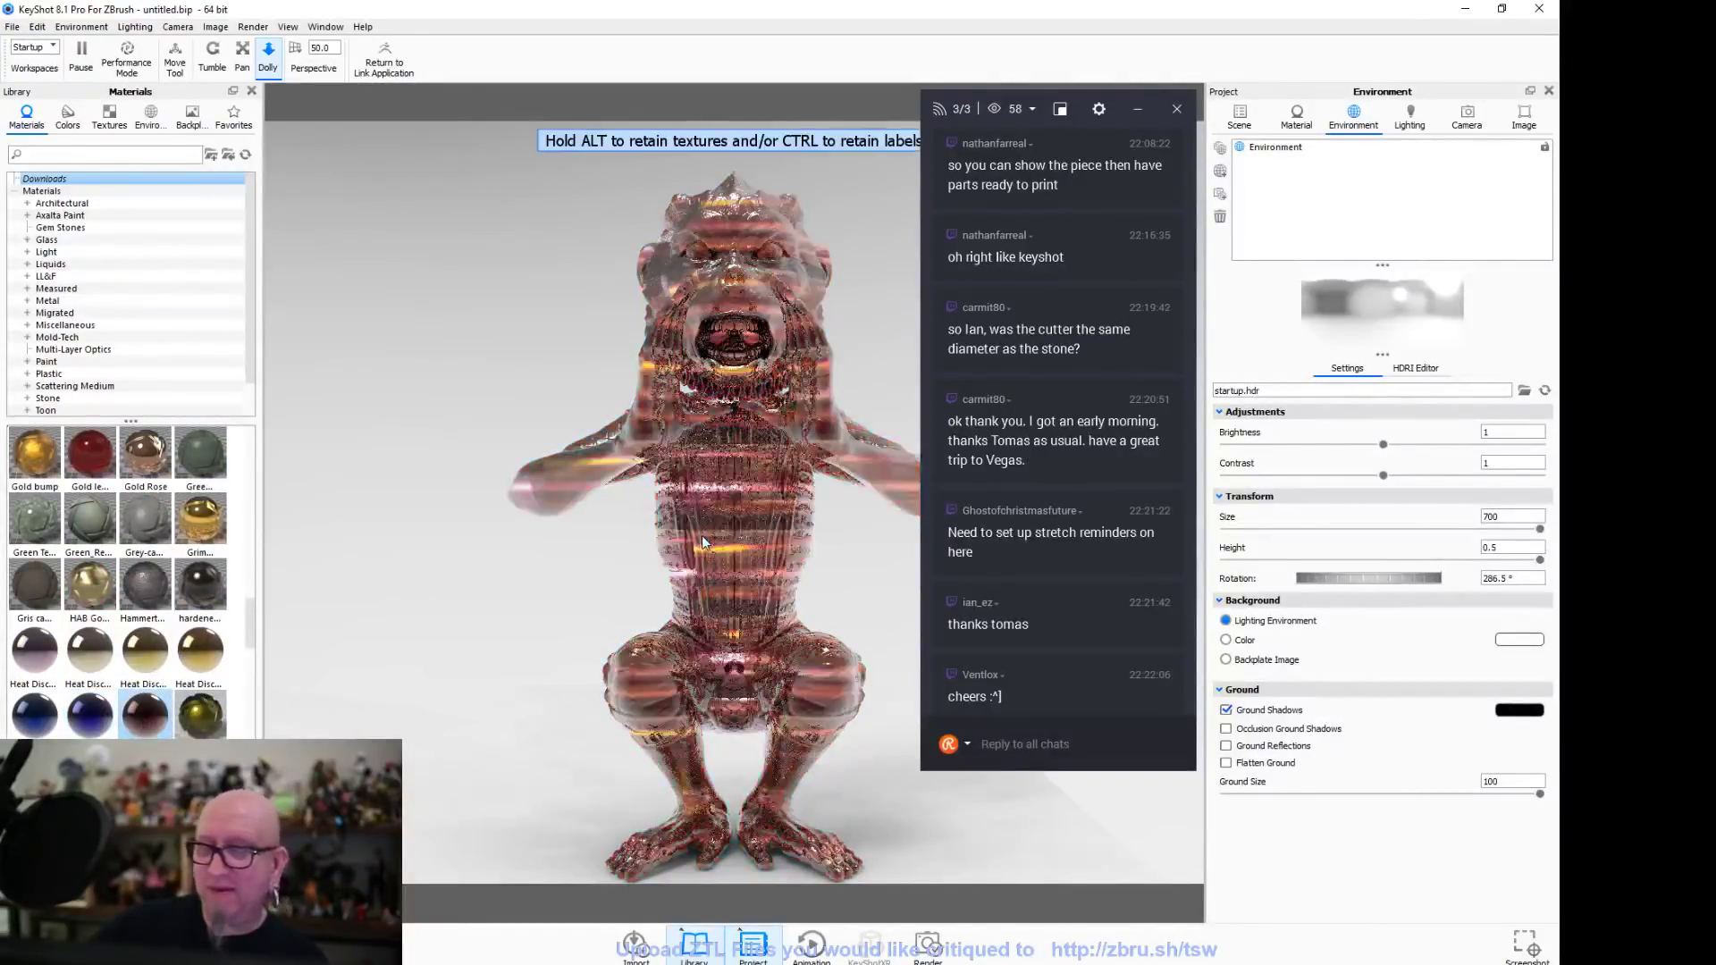
pyautogui.moveTo(201, 663); pyautogui.dragTo(692, 518)
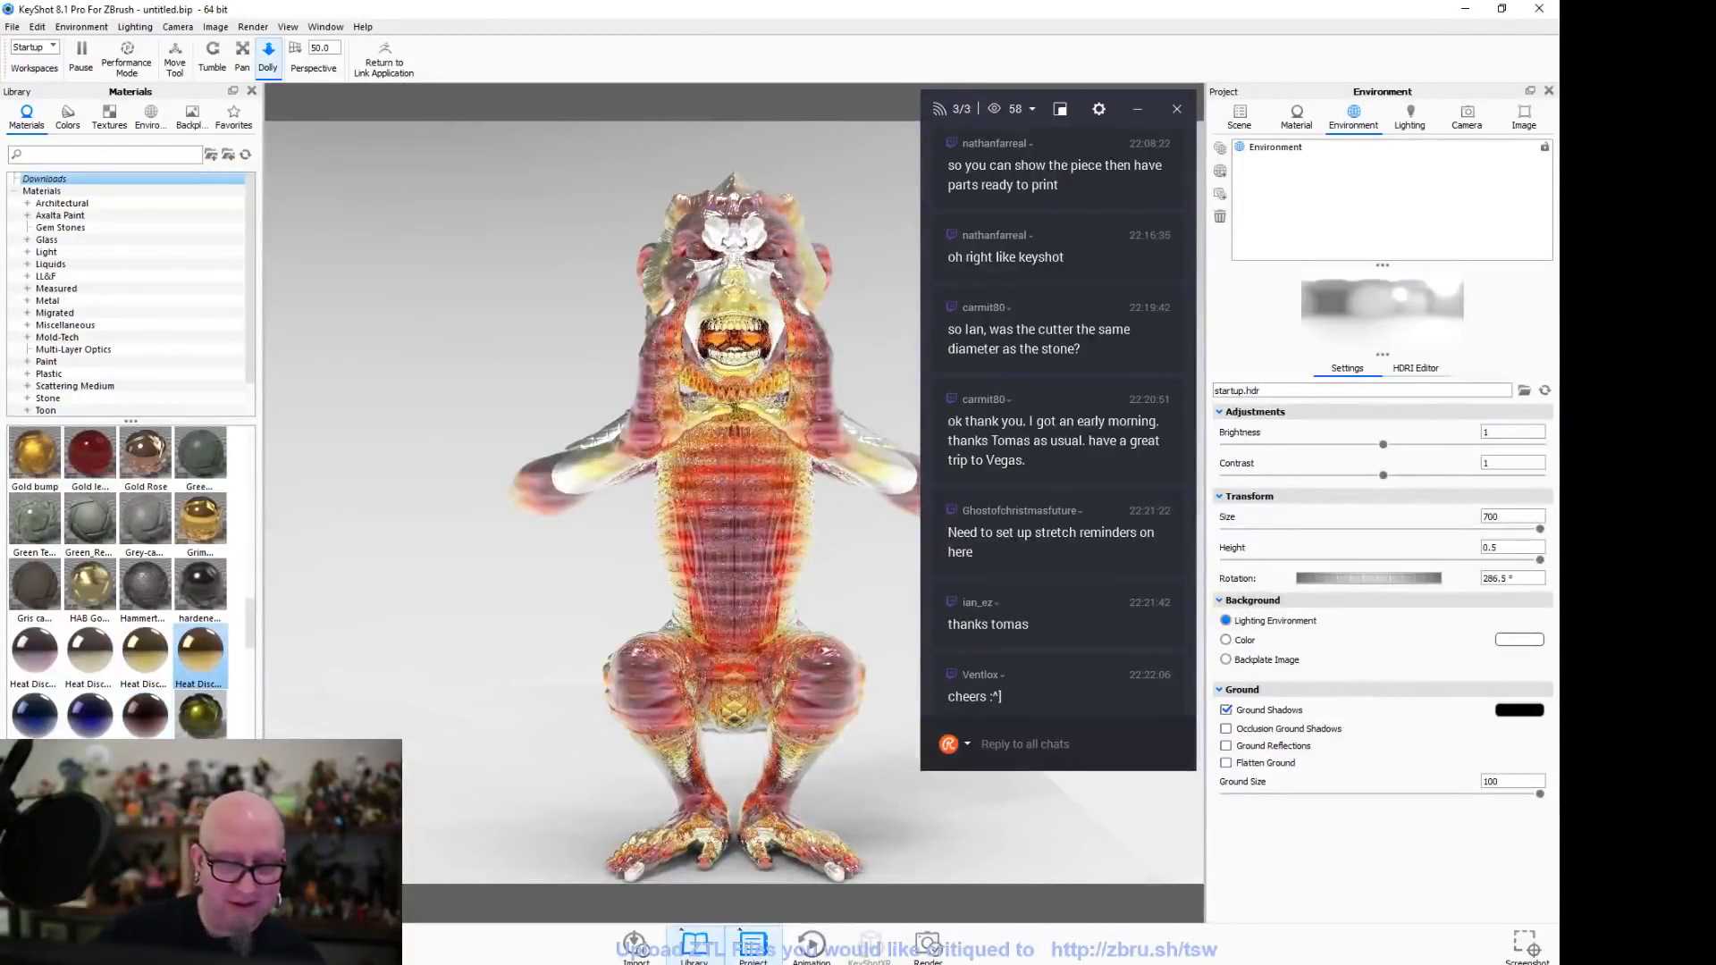
pyautogui.moveTo(145, 782); pyautogui.dragTo(703, 586)
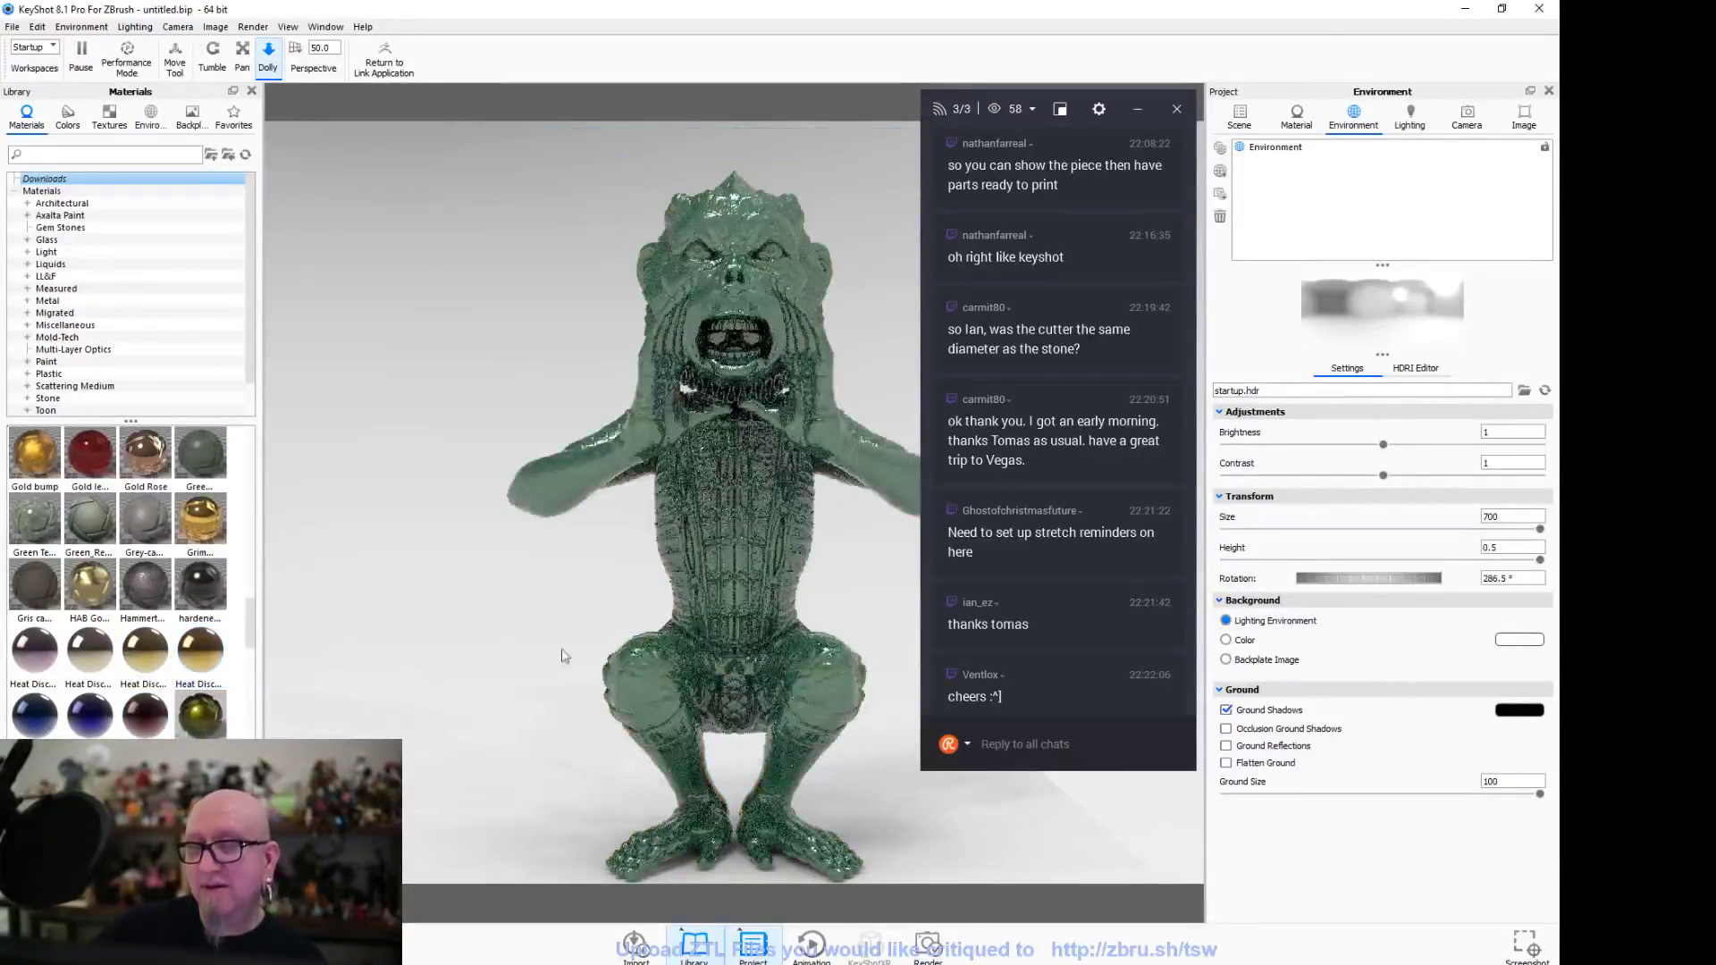
# Try the pale green Meadow material on the monkey
pyautogui.scroll(-5, 76, 711)
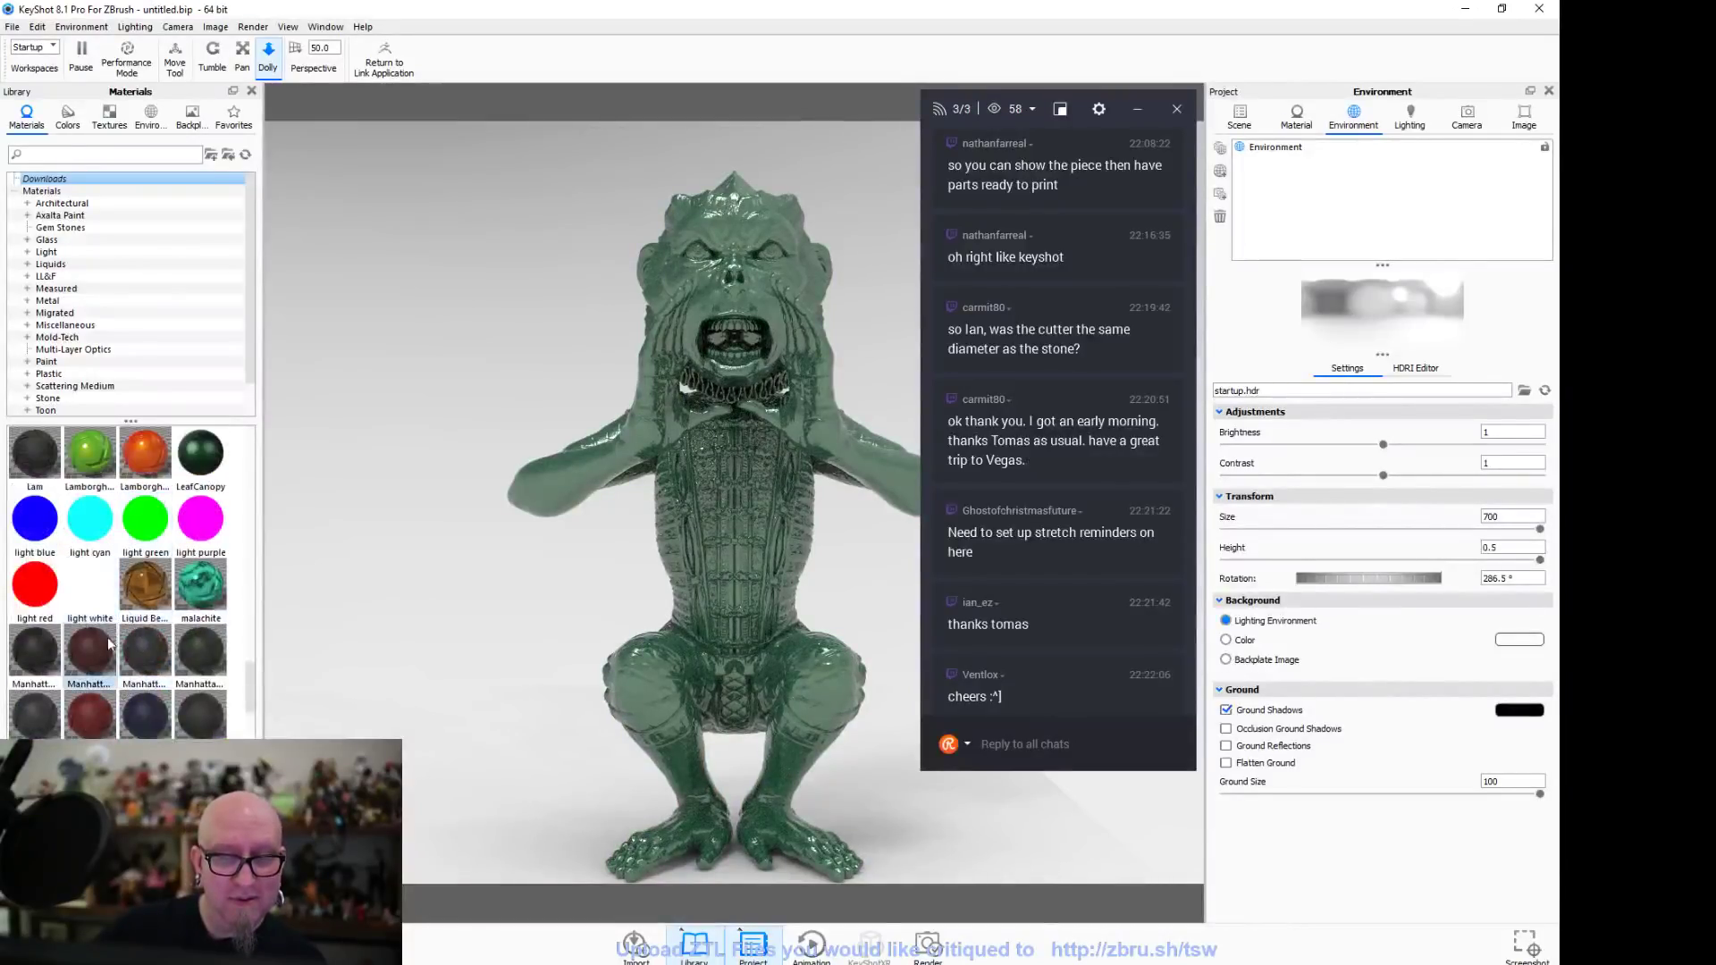
pyautogui.moveTo(145, 783); pyautogui.dragTo(681, 596)
pyautogui.moveTo(145, 782); pyautogui.dragTo(738, 662)
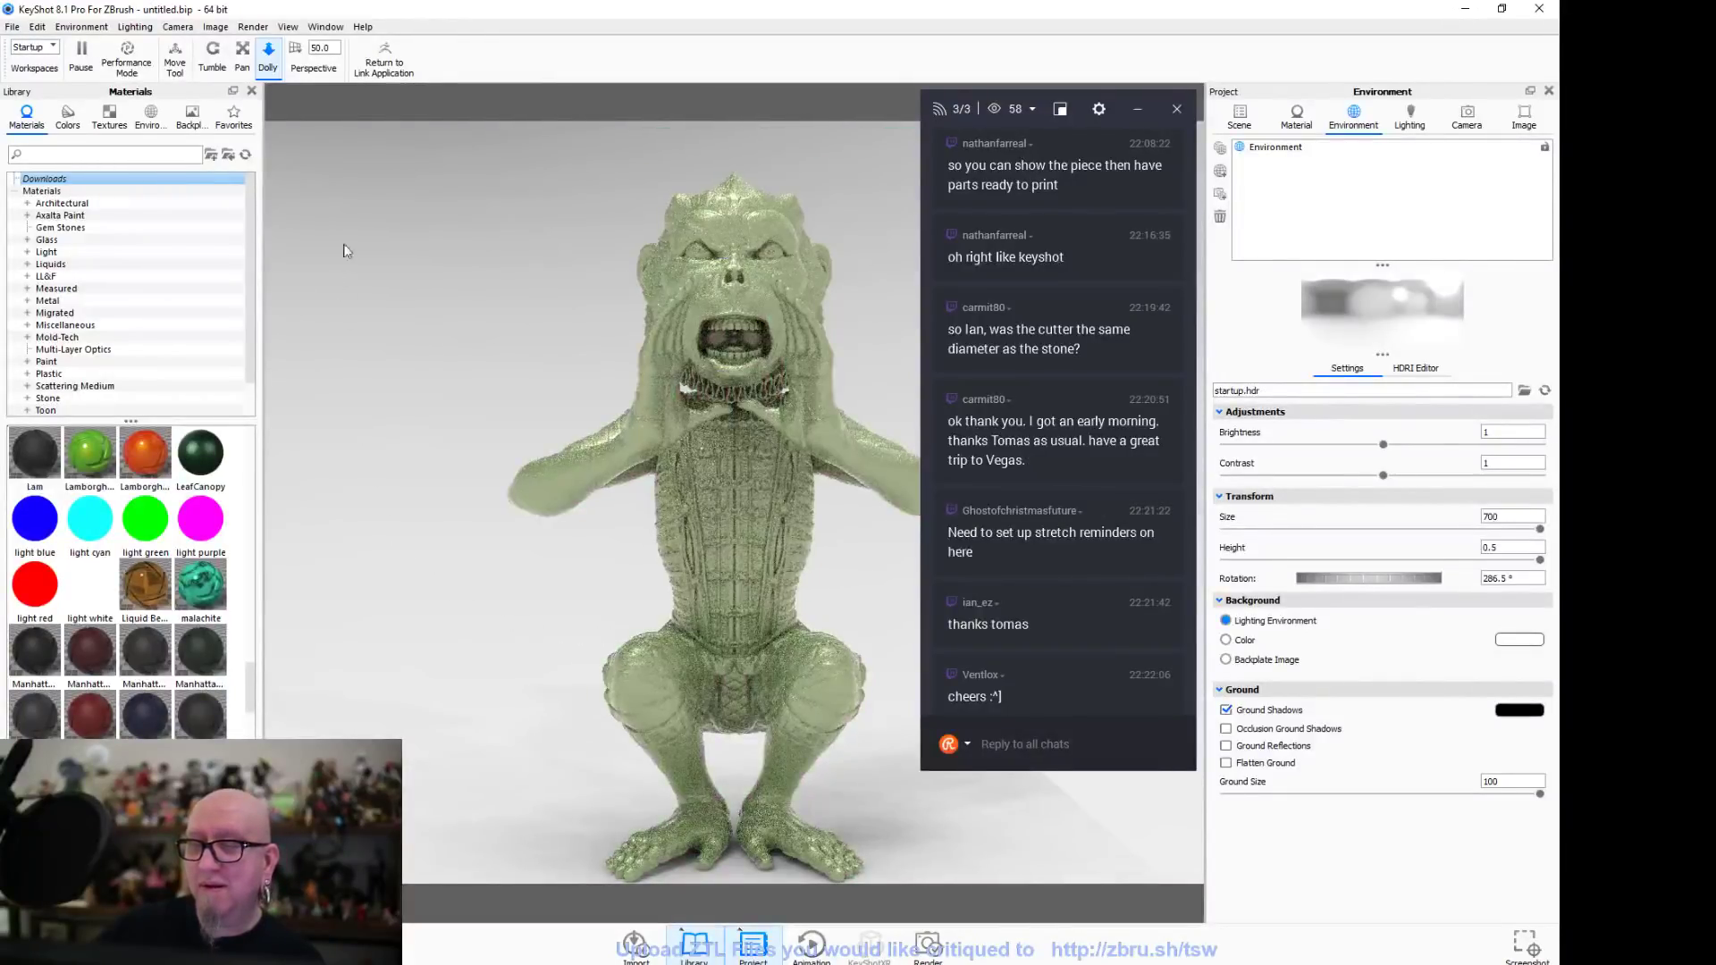
# Tumble the camera to a closer three-quarter view and apply a bronze-colored metal material to the monkey
pyautogui.click(207, 56)
pyautogui.moveTo(382, 395); pyautogui.dragTo(376, 270)
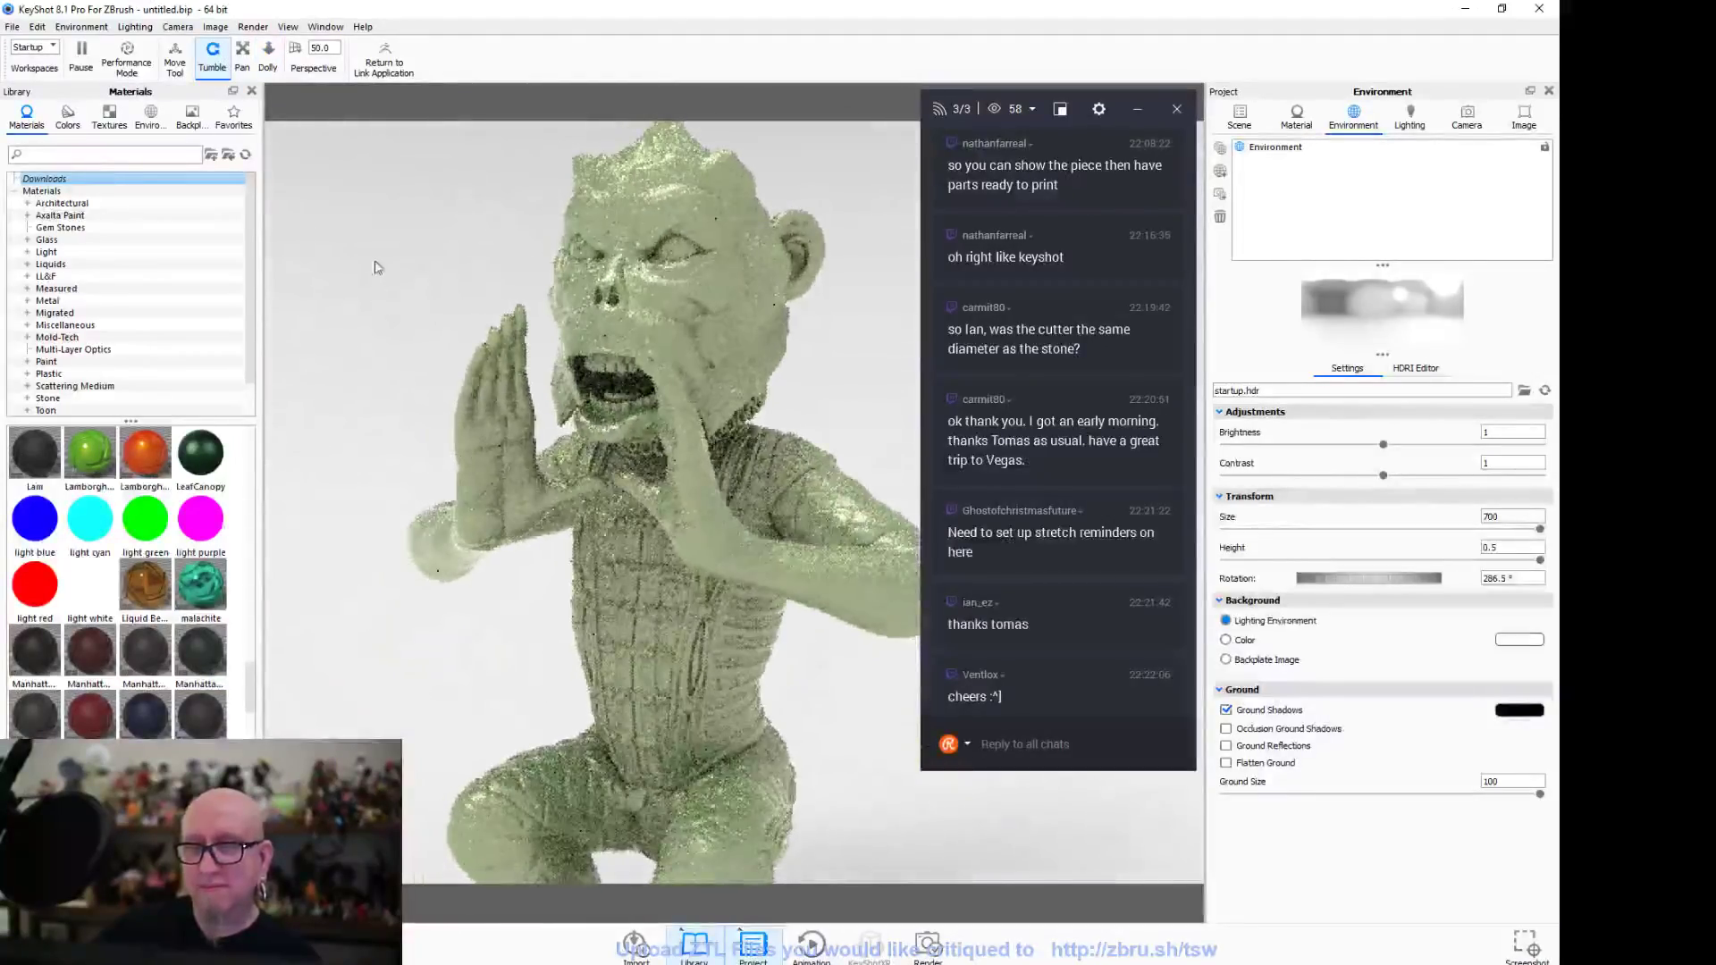
pyautogui.scroll(-5, 158, 704)
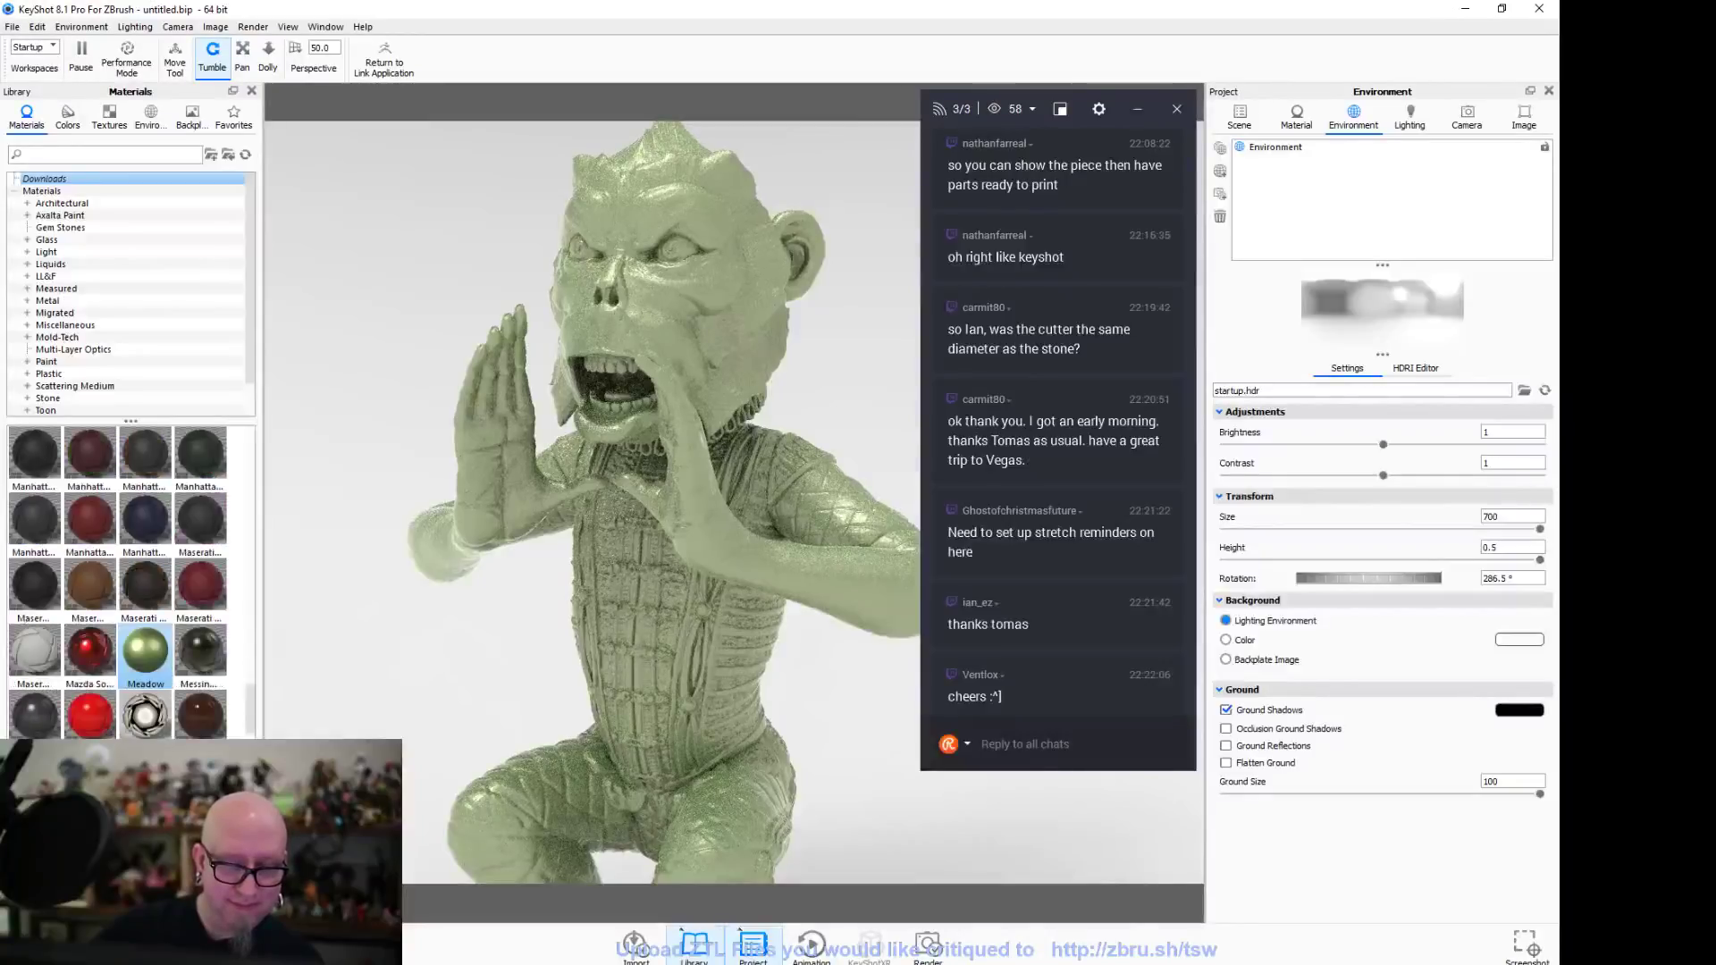
pyautogui.moveTo(145, 711); pyautogui.dragTo(712, 655)
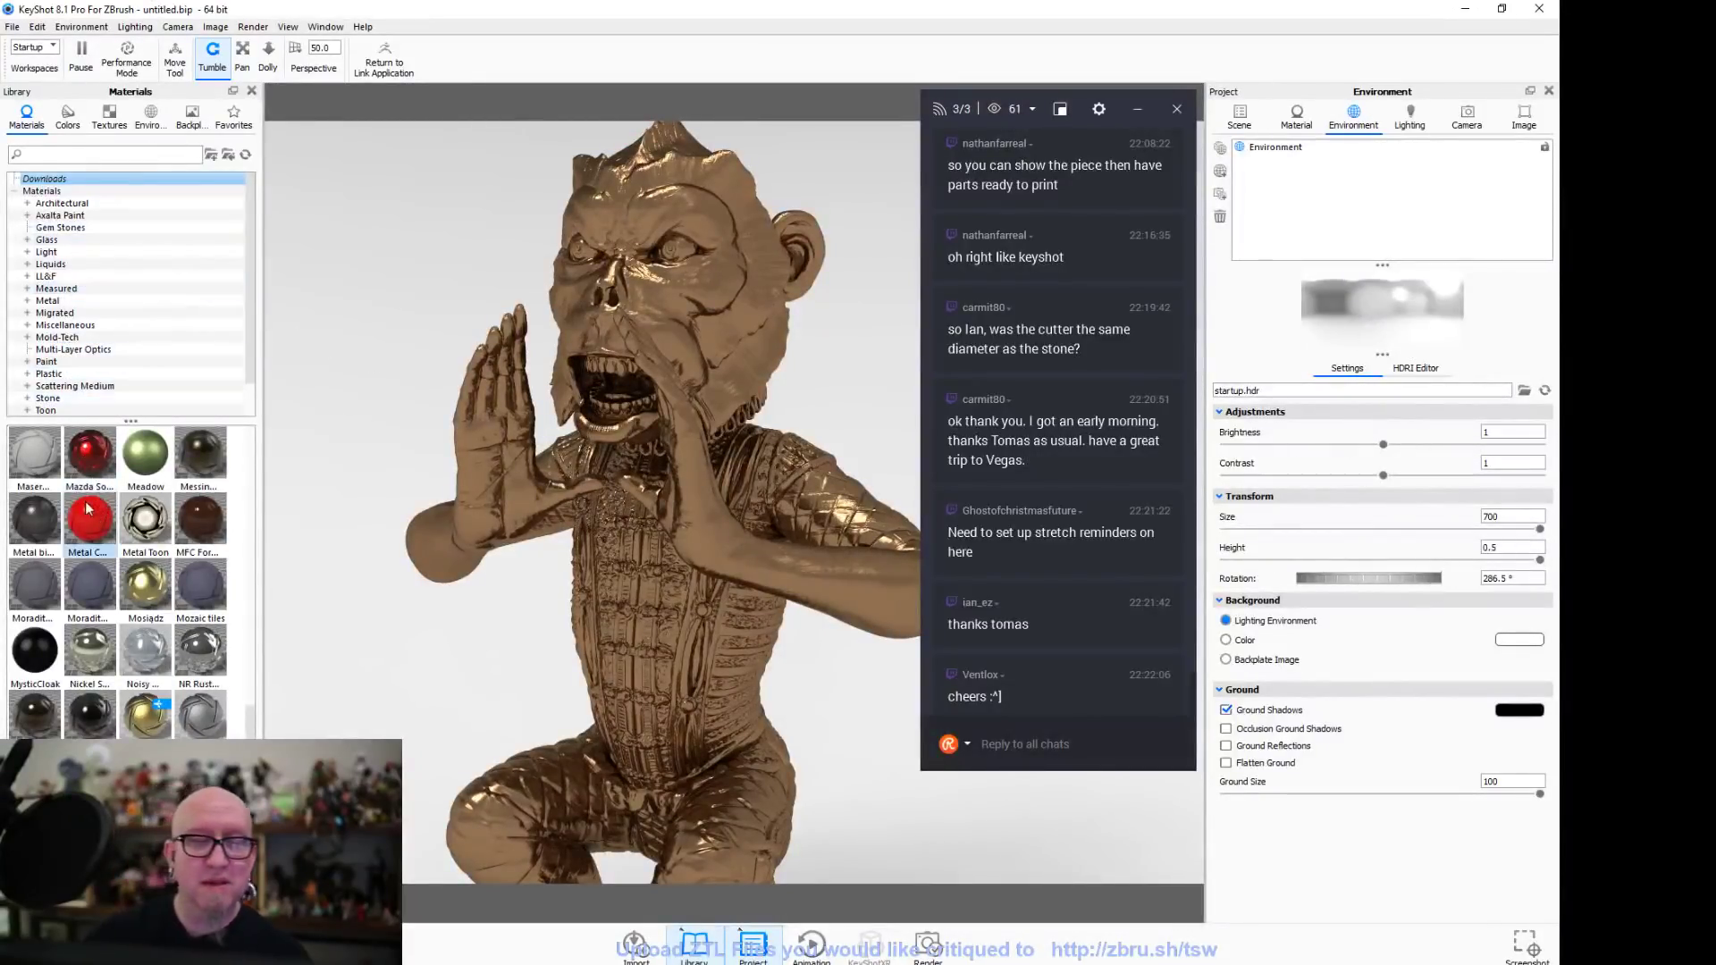
# Light the scene with the Aversis_Clothing-store_3k interior environment
pyautogui.click(151, 116)
pyautogui.click(51, 216)
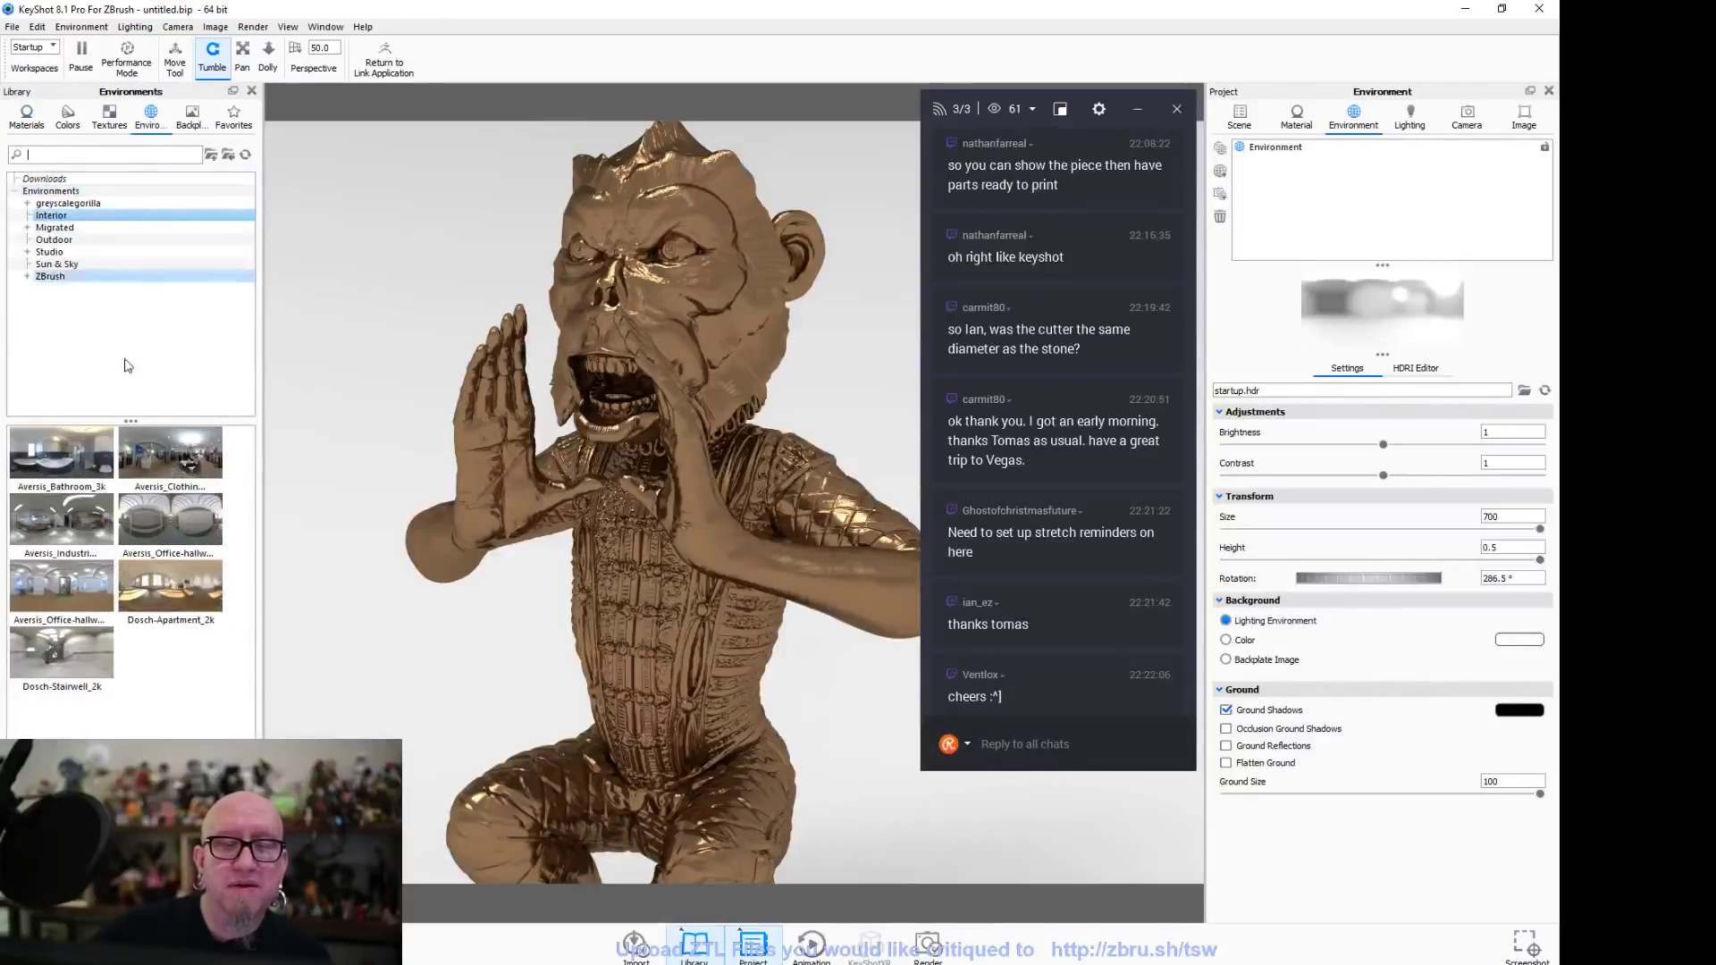
pyautogui.moveTo(157, 462); pyautogui.dragTo(323, 459)
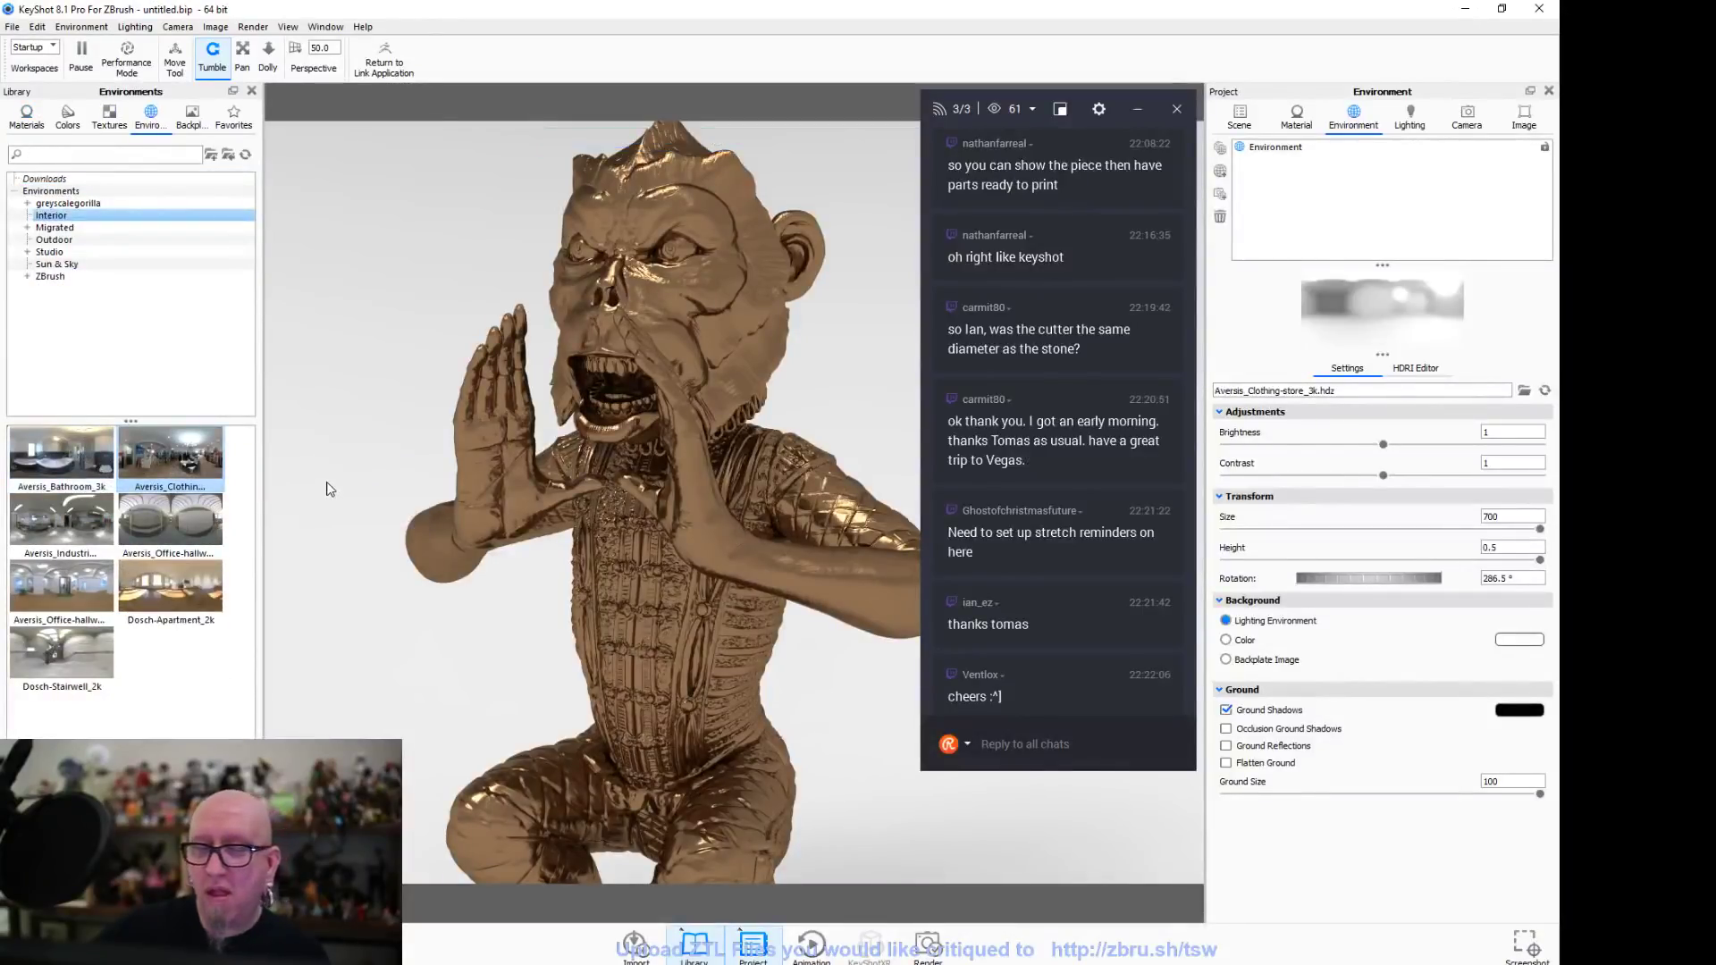
# Replace the environment backdrop with a solid white #FFFFFF background color
pyautogui.click(1226, 639)
pyautogui.click(1510, 640)
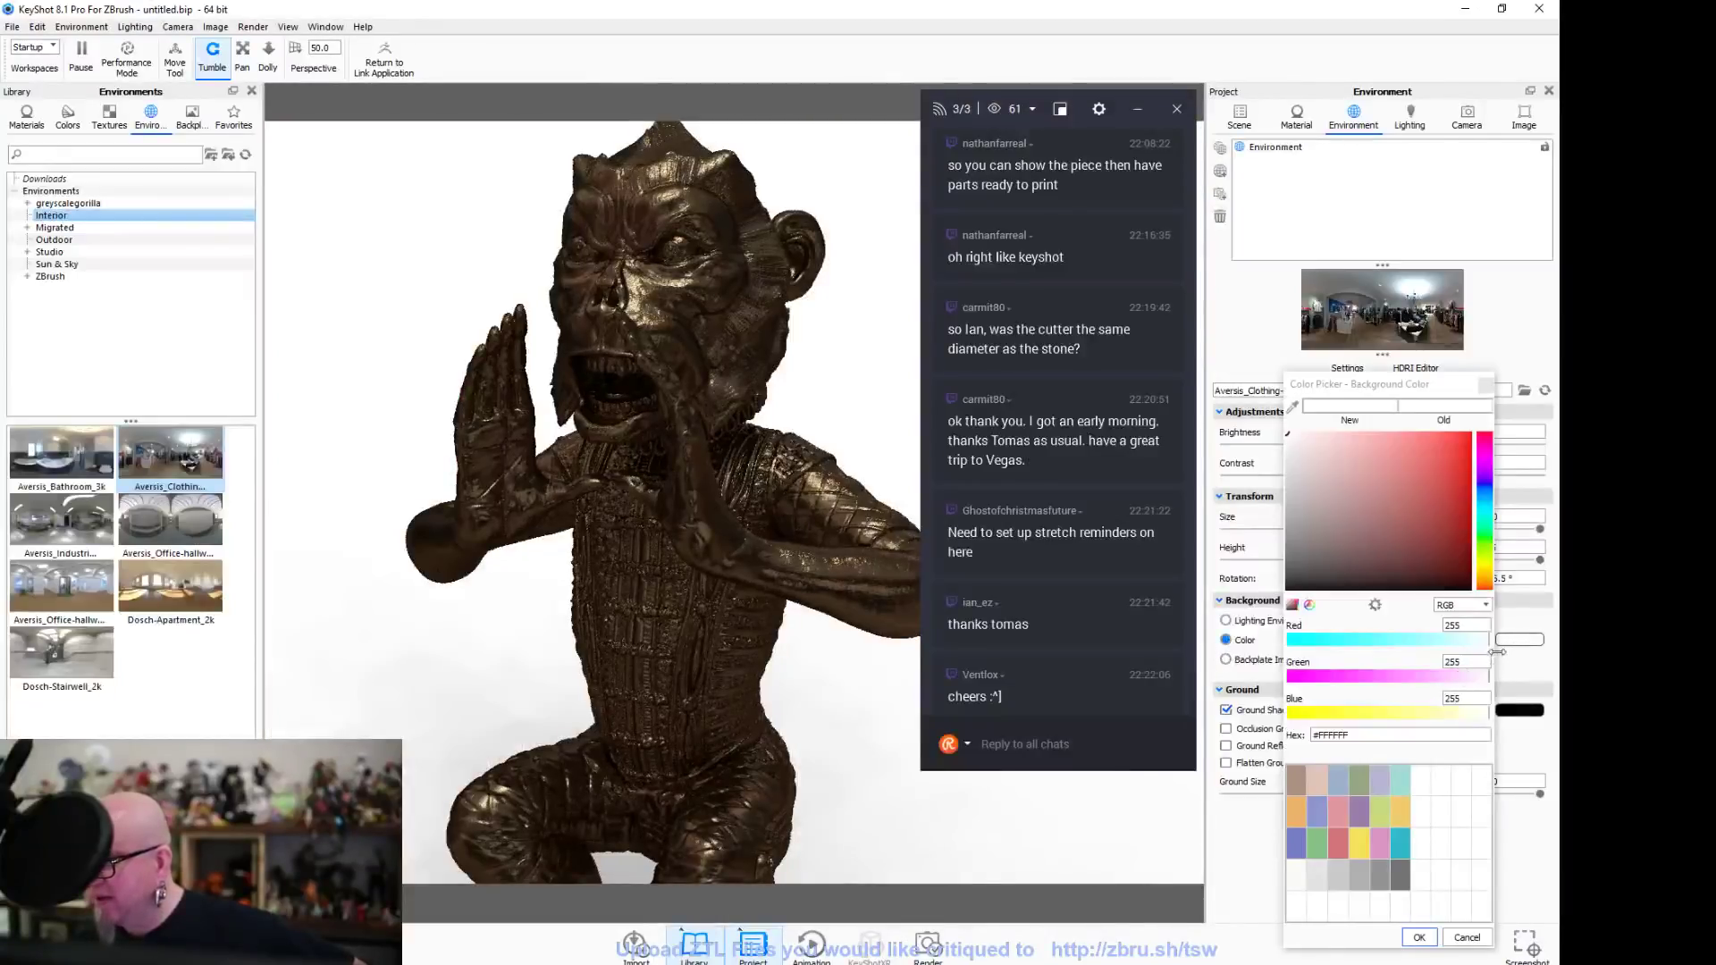
pyautogui.click(1421, 938)
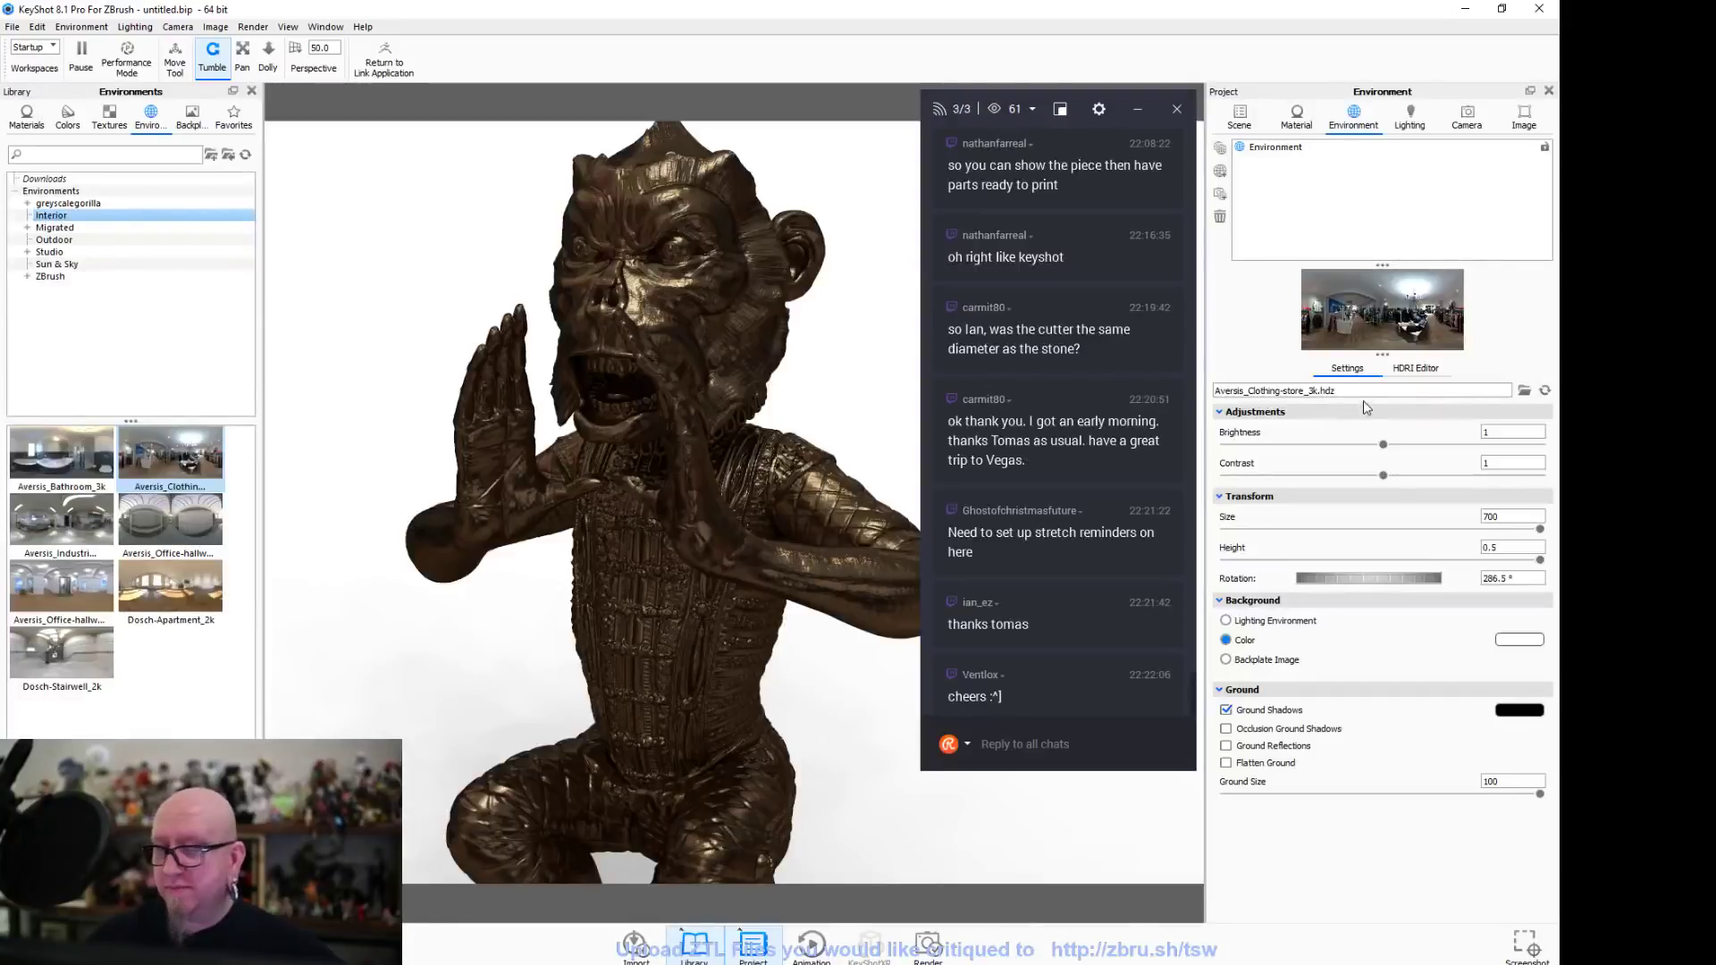
# Raise the environment's brightness, lower its contrast to 0.506 and rotate it to 318°
pyautogui.moveTo(1384, 445); pyautogui.dragTo(1539, 447)
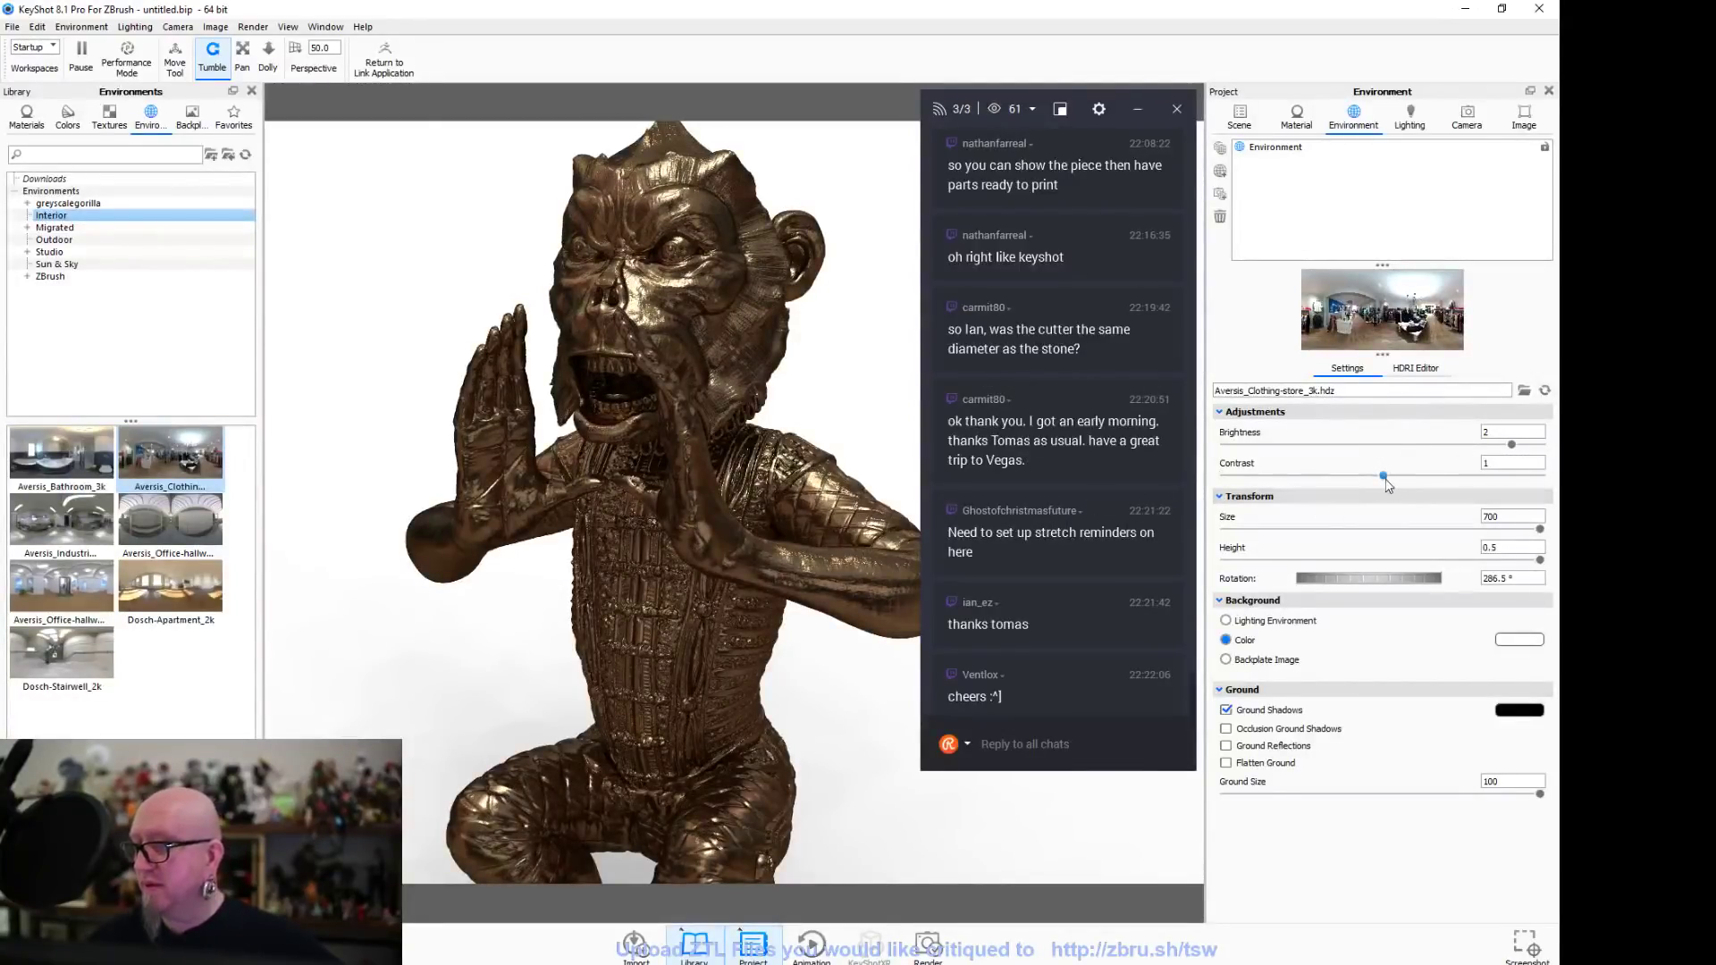
pyautogui.moveTo(1383, 476); pyautogui.dragTo(1305, 475)
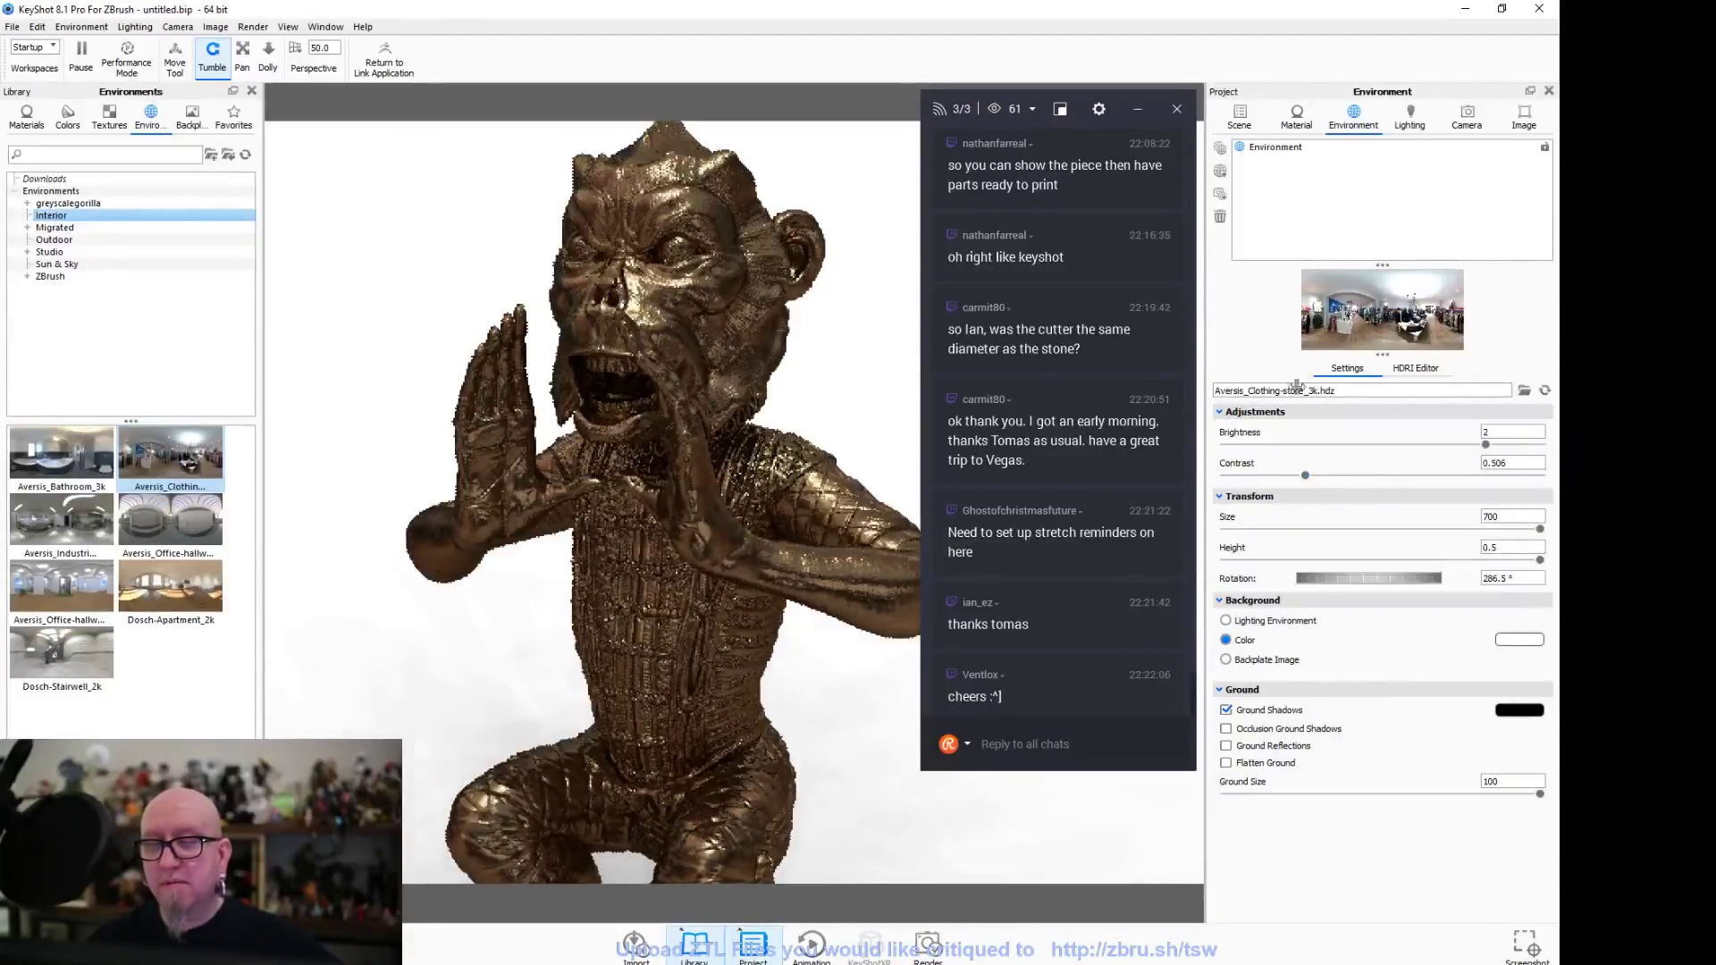
pyautogui.click(1510, 444)
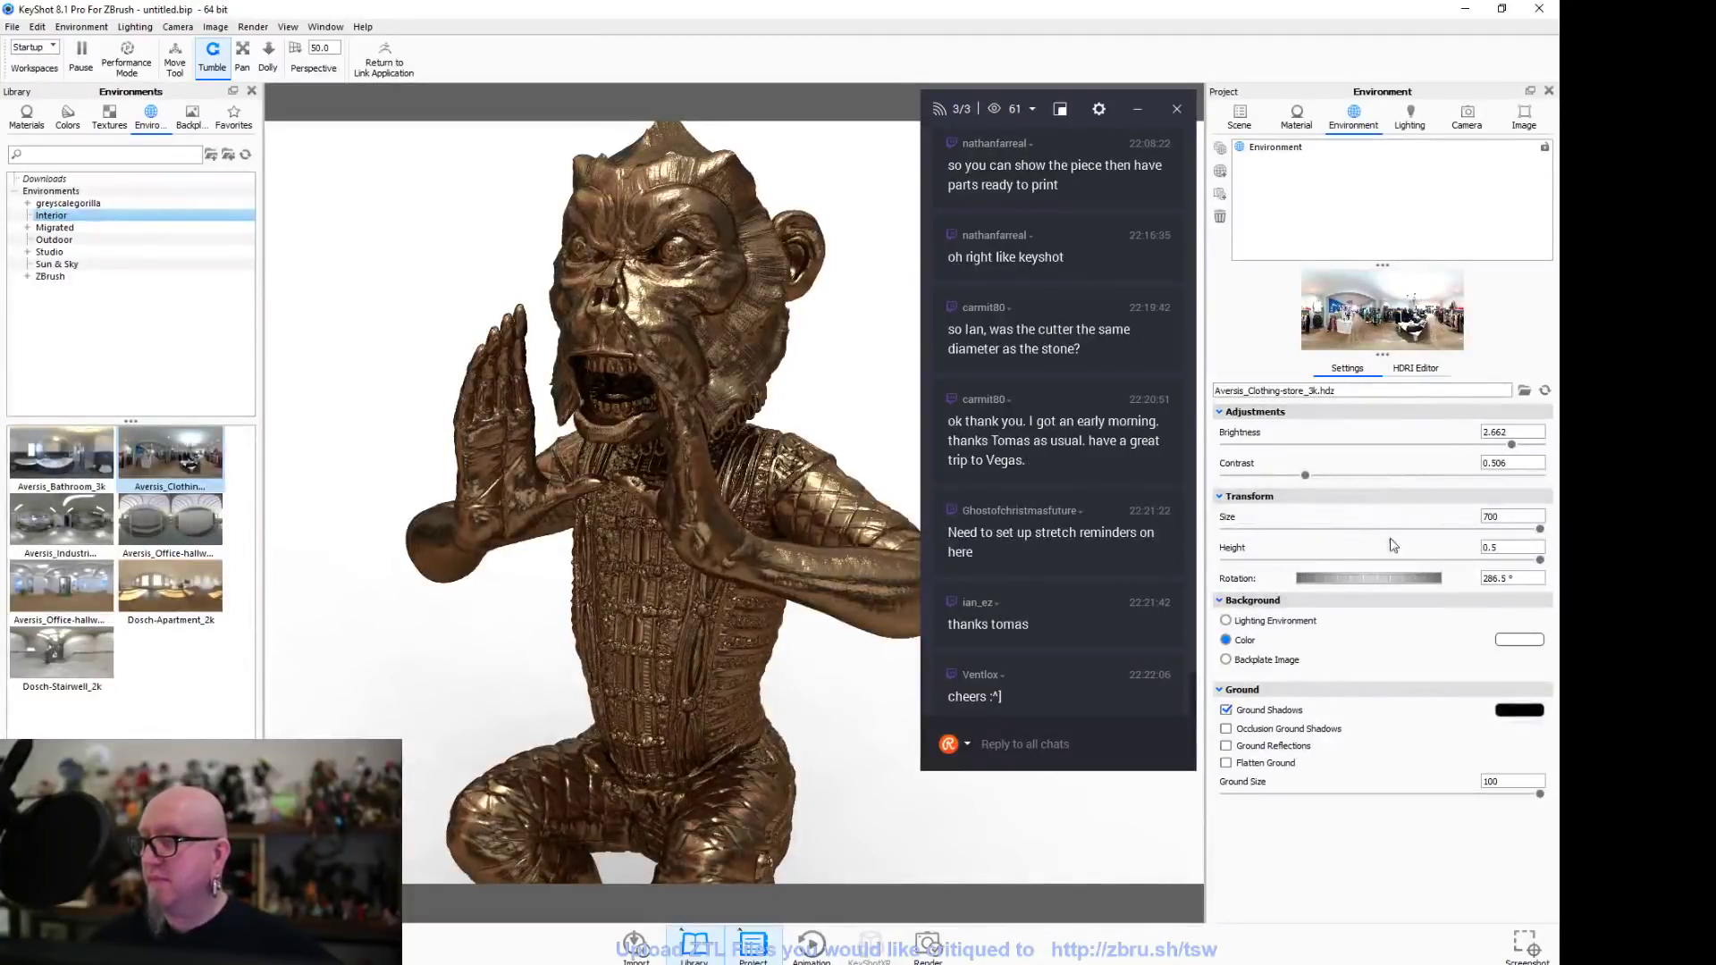
pyautogui.moveTo(1390, 577); pyautogui.dragTo(829, 583)
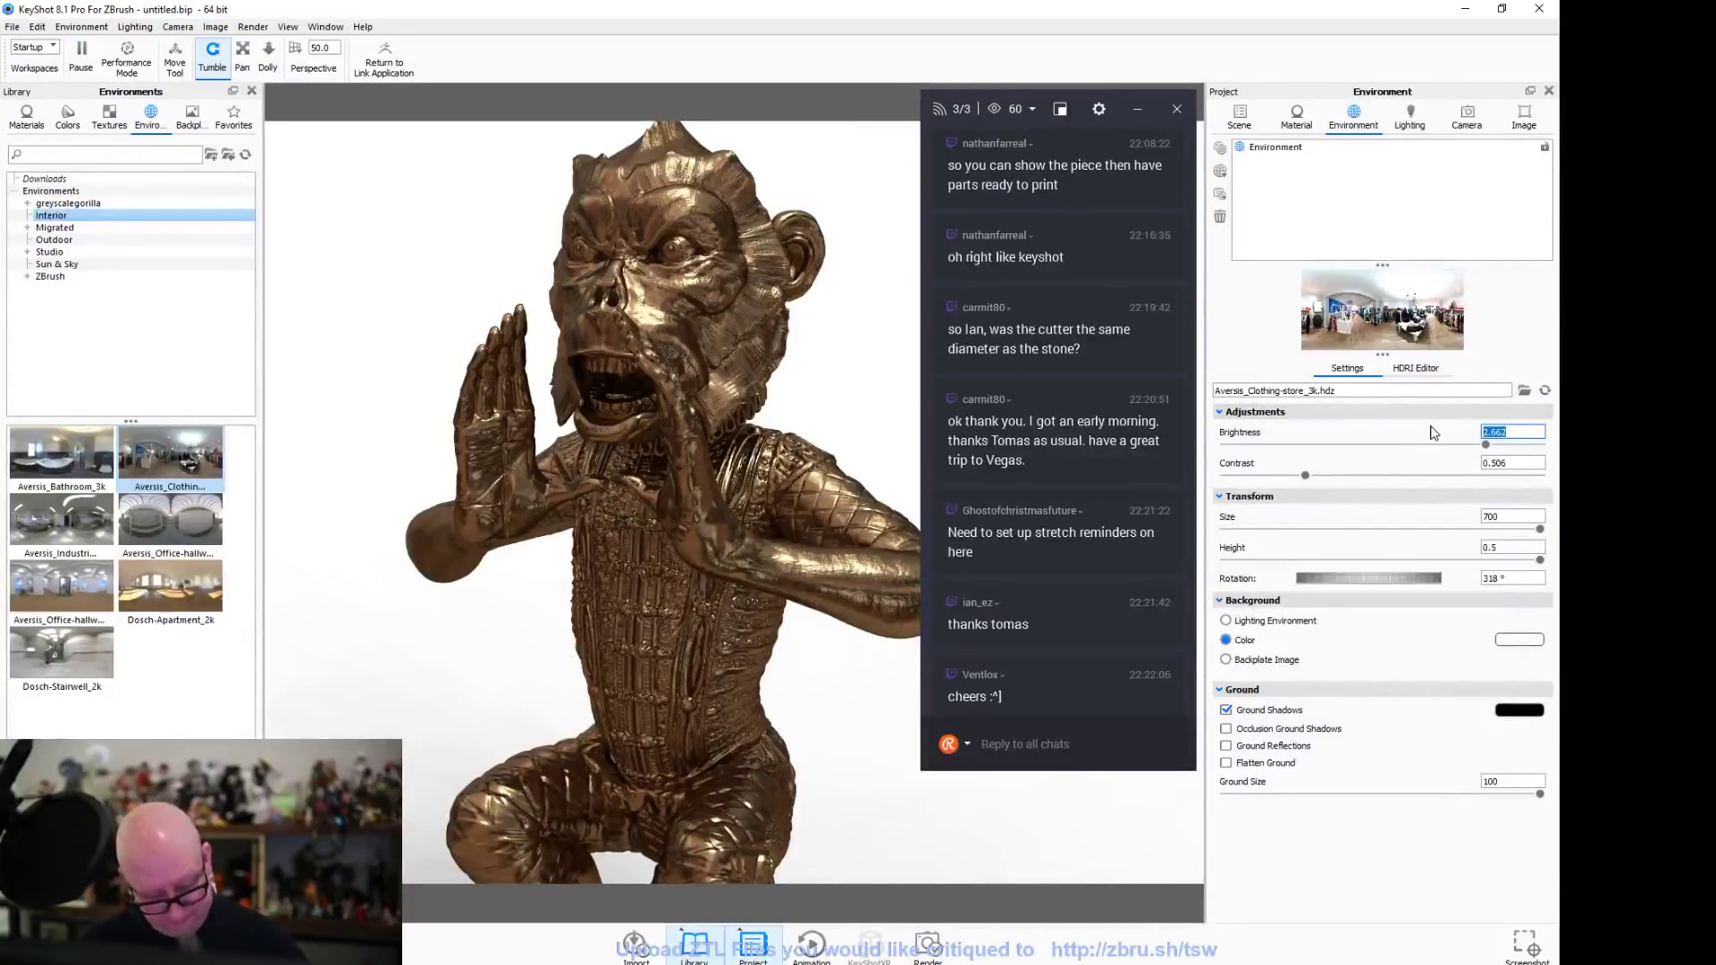
pyautogui.press('Return')
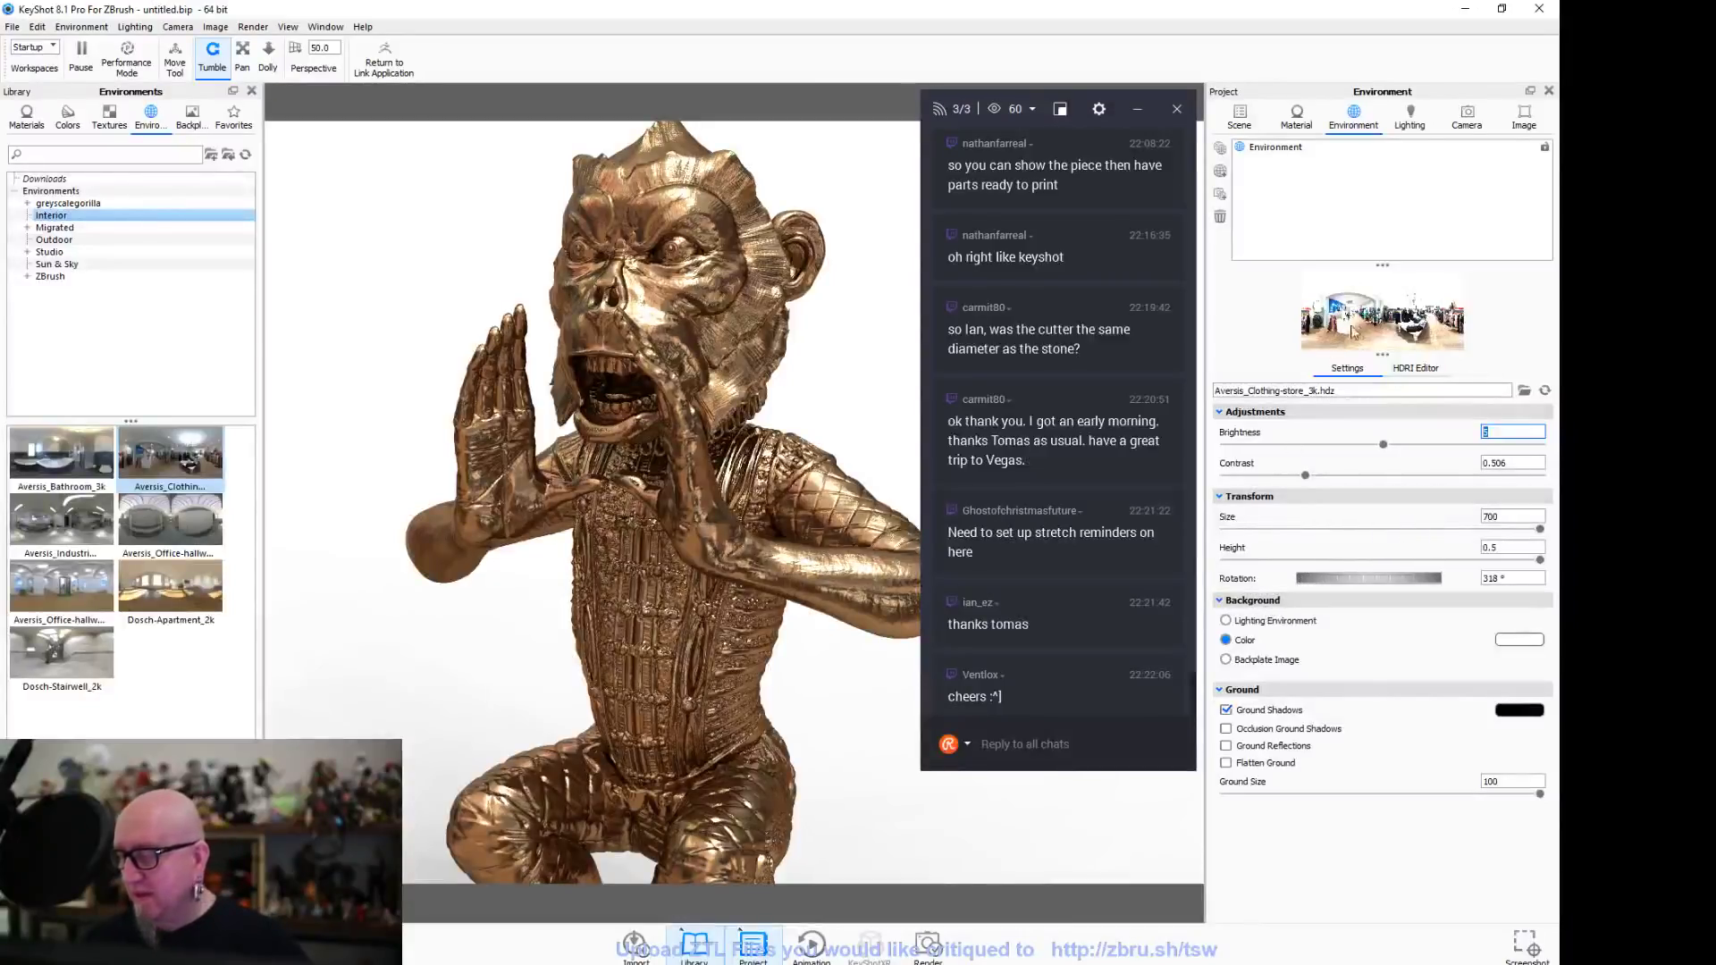
# Reduce the HDRI background image's saturation to 18% and set its brightness to 1.615
pyautogui.click(1415, 368)
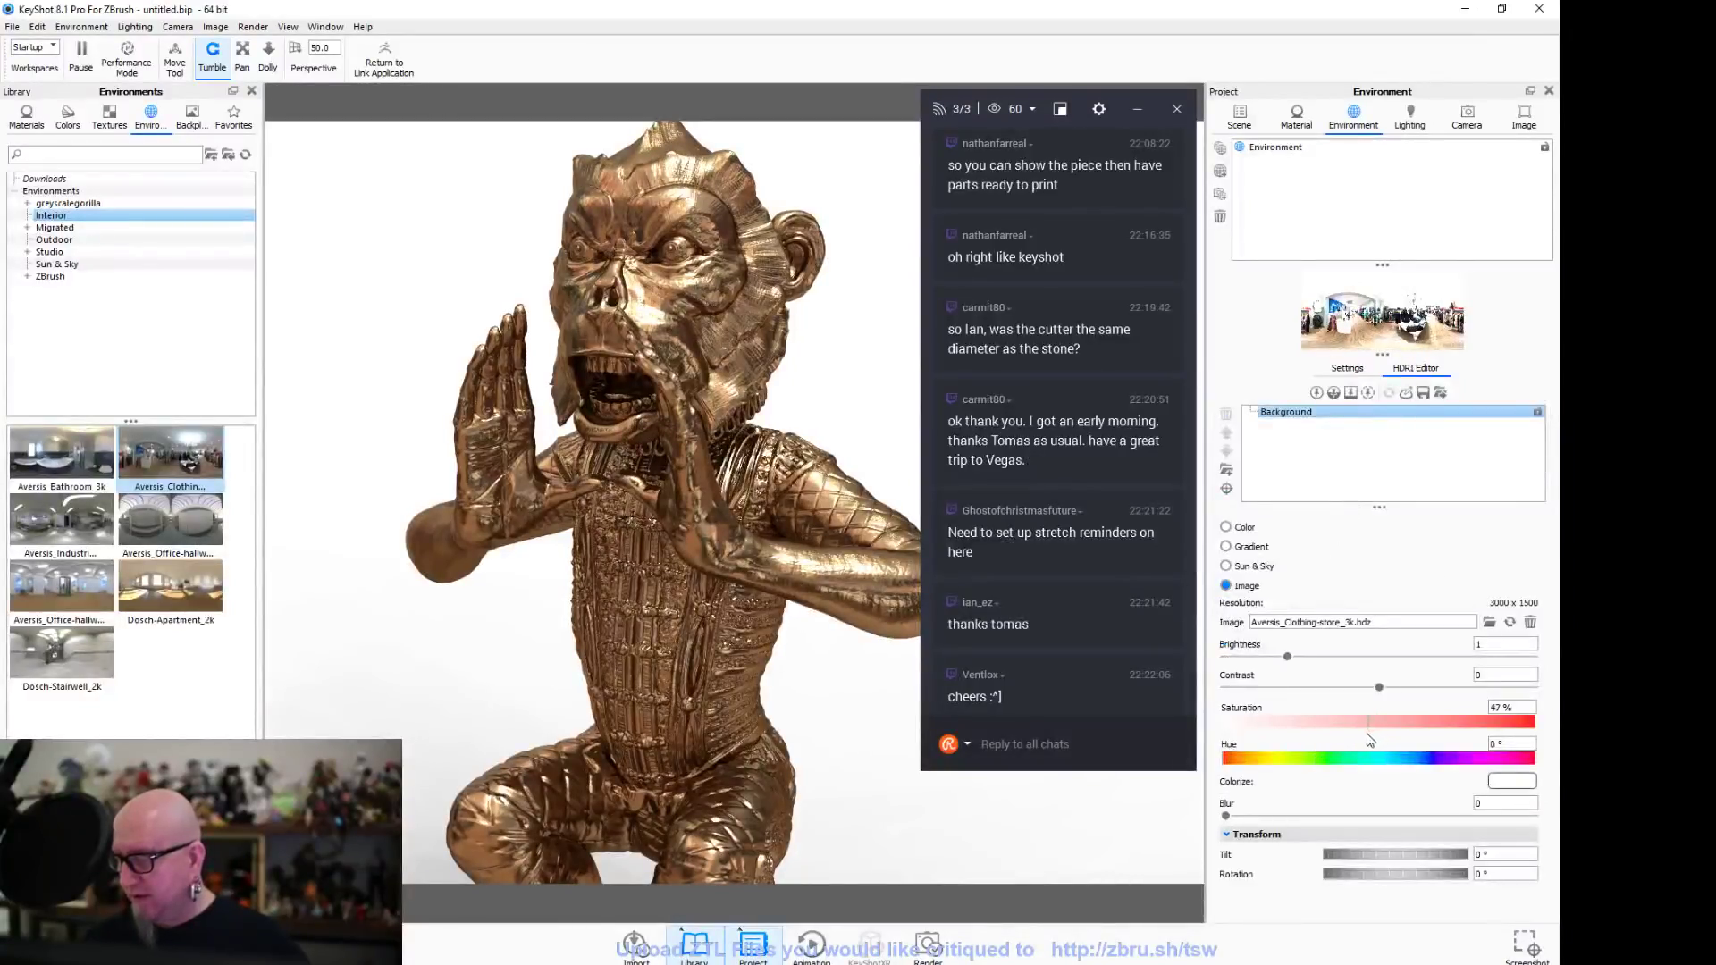
pyautogui.moveTo(1370, 722); pyautogui.dragTo(1278, 722)
pyautogui.moveTo(1288, 658); pyautogui.dragTo(1324, 657)
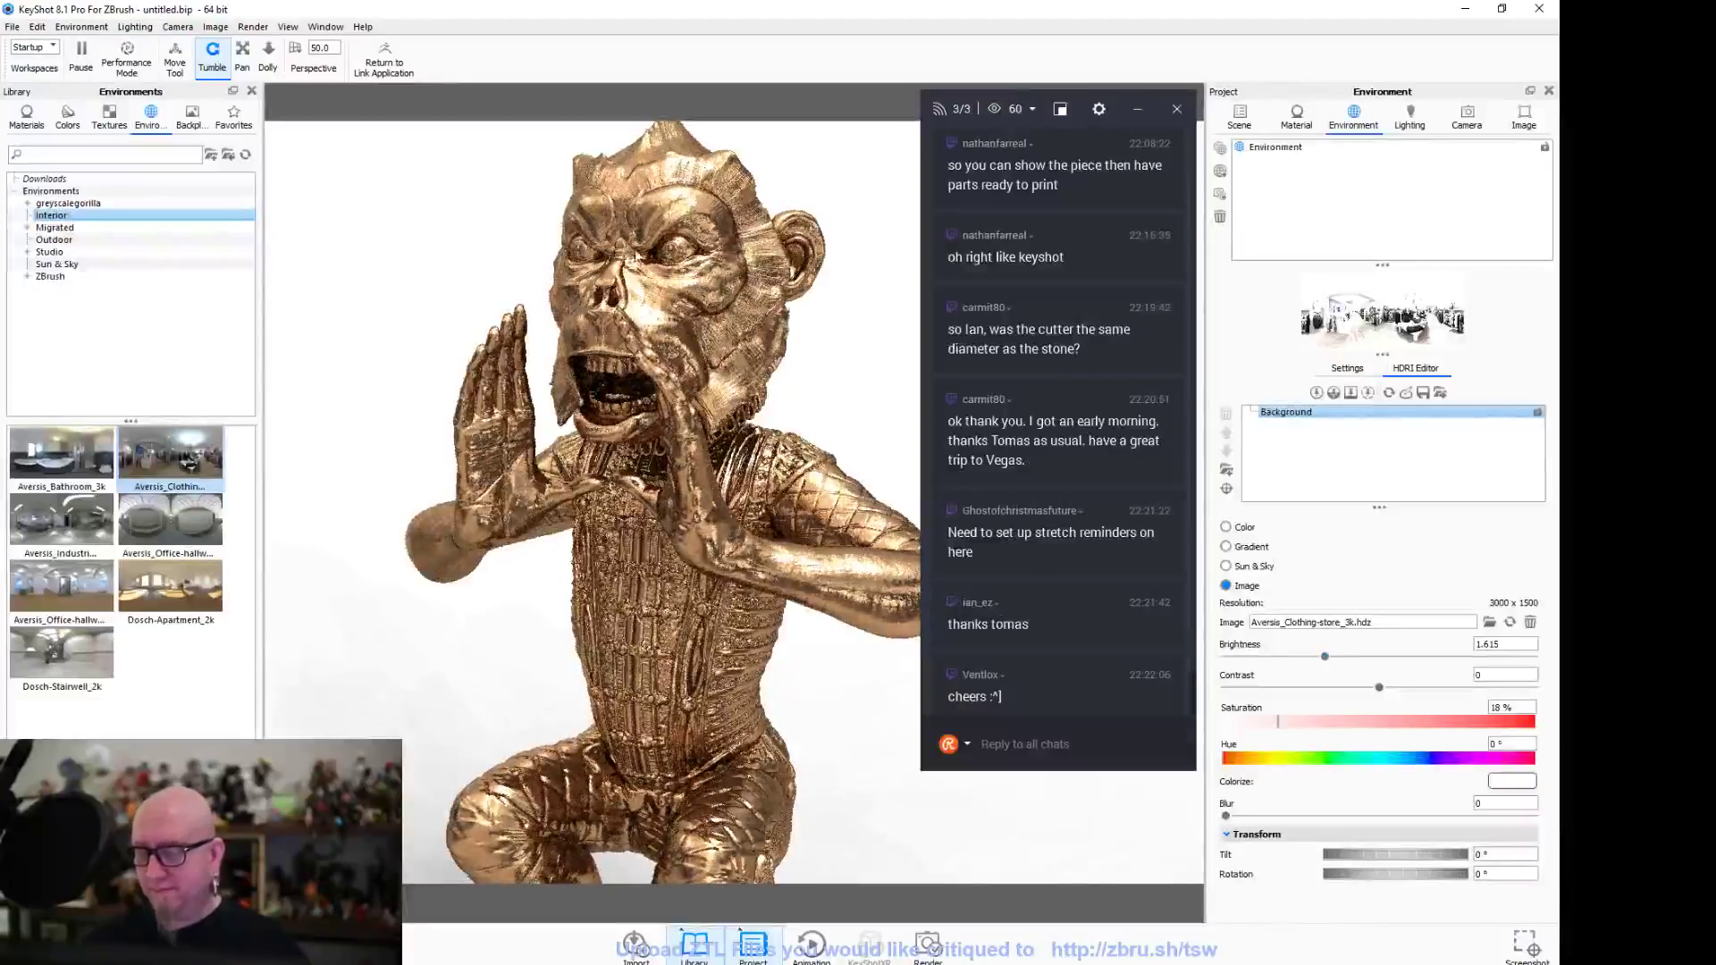
# Pan and tumble the camera to frame the monkey's head, hands and both elbows clear of the chat window
pyautogui.click(248, 55)
pyautogui.moveTo(396, 198); pyautogui.dragTo(301, 203)
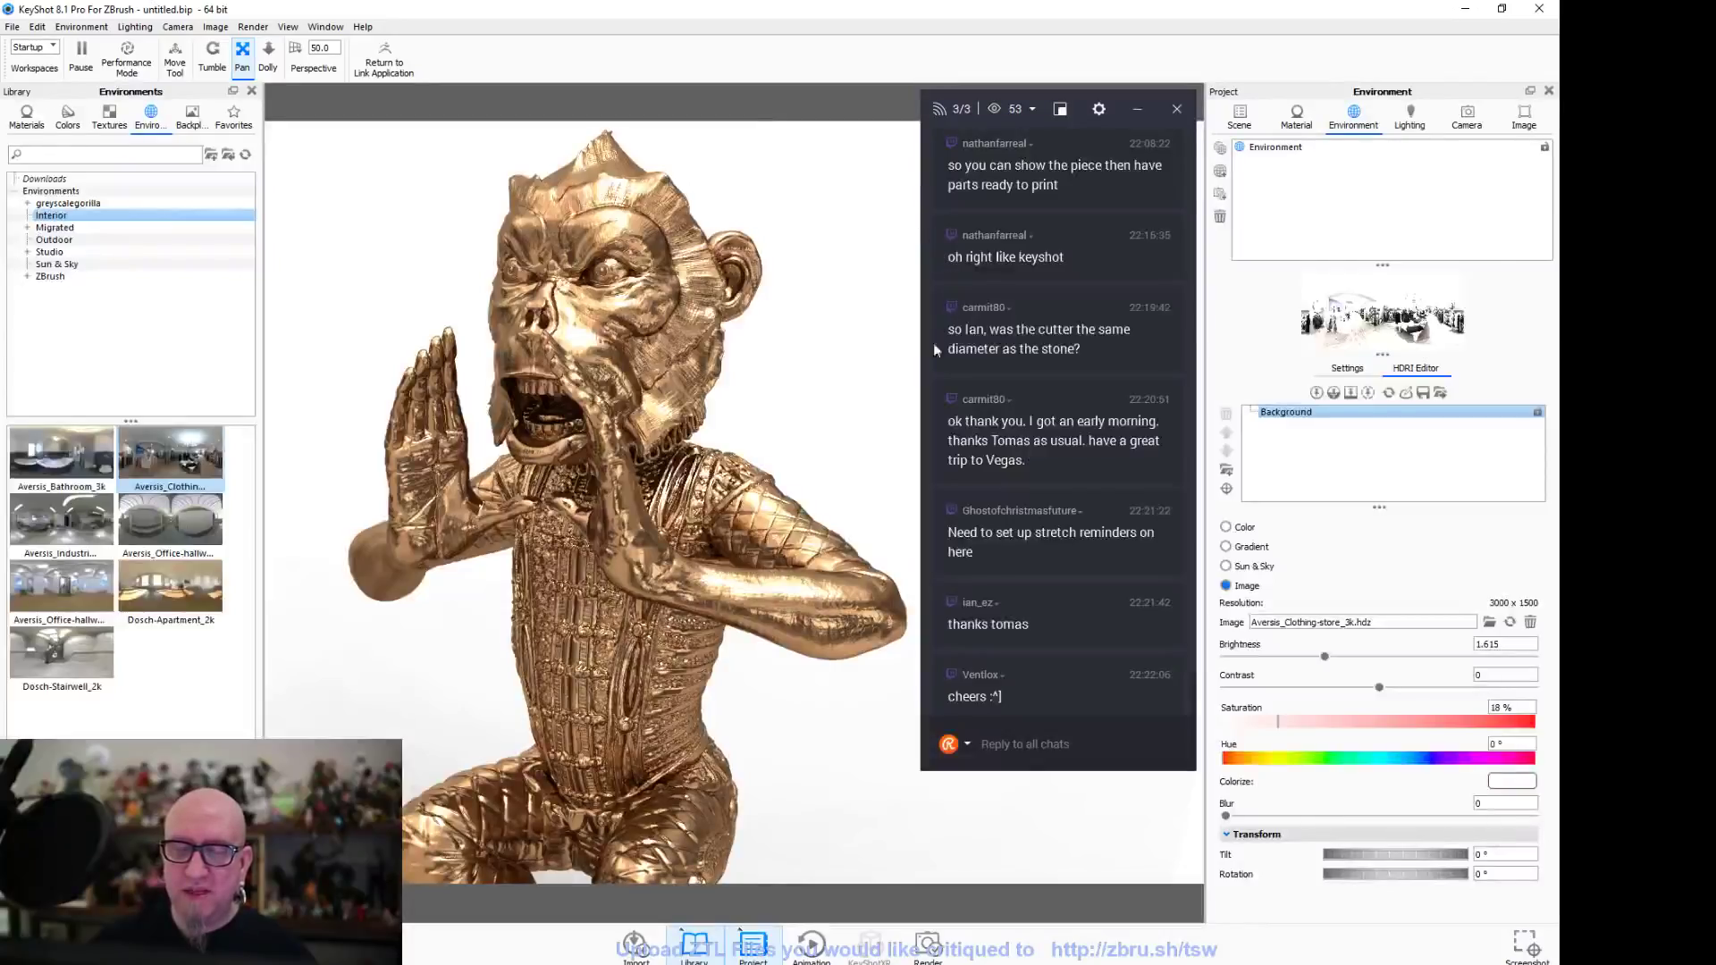
pyautogui.click(212, 56)
pyautogui.moveTo(279, 188)
pyautogui.mouseDown()
pyautogui.moveTo(330, 253)
pyautogui.moveTo(302, 187)
pyautogui.mouseUp()
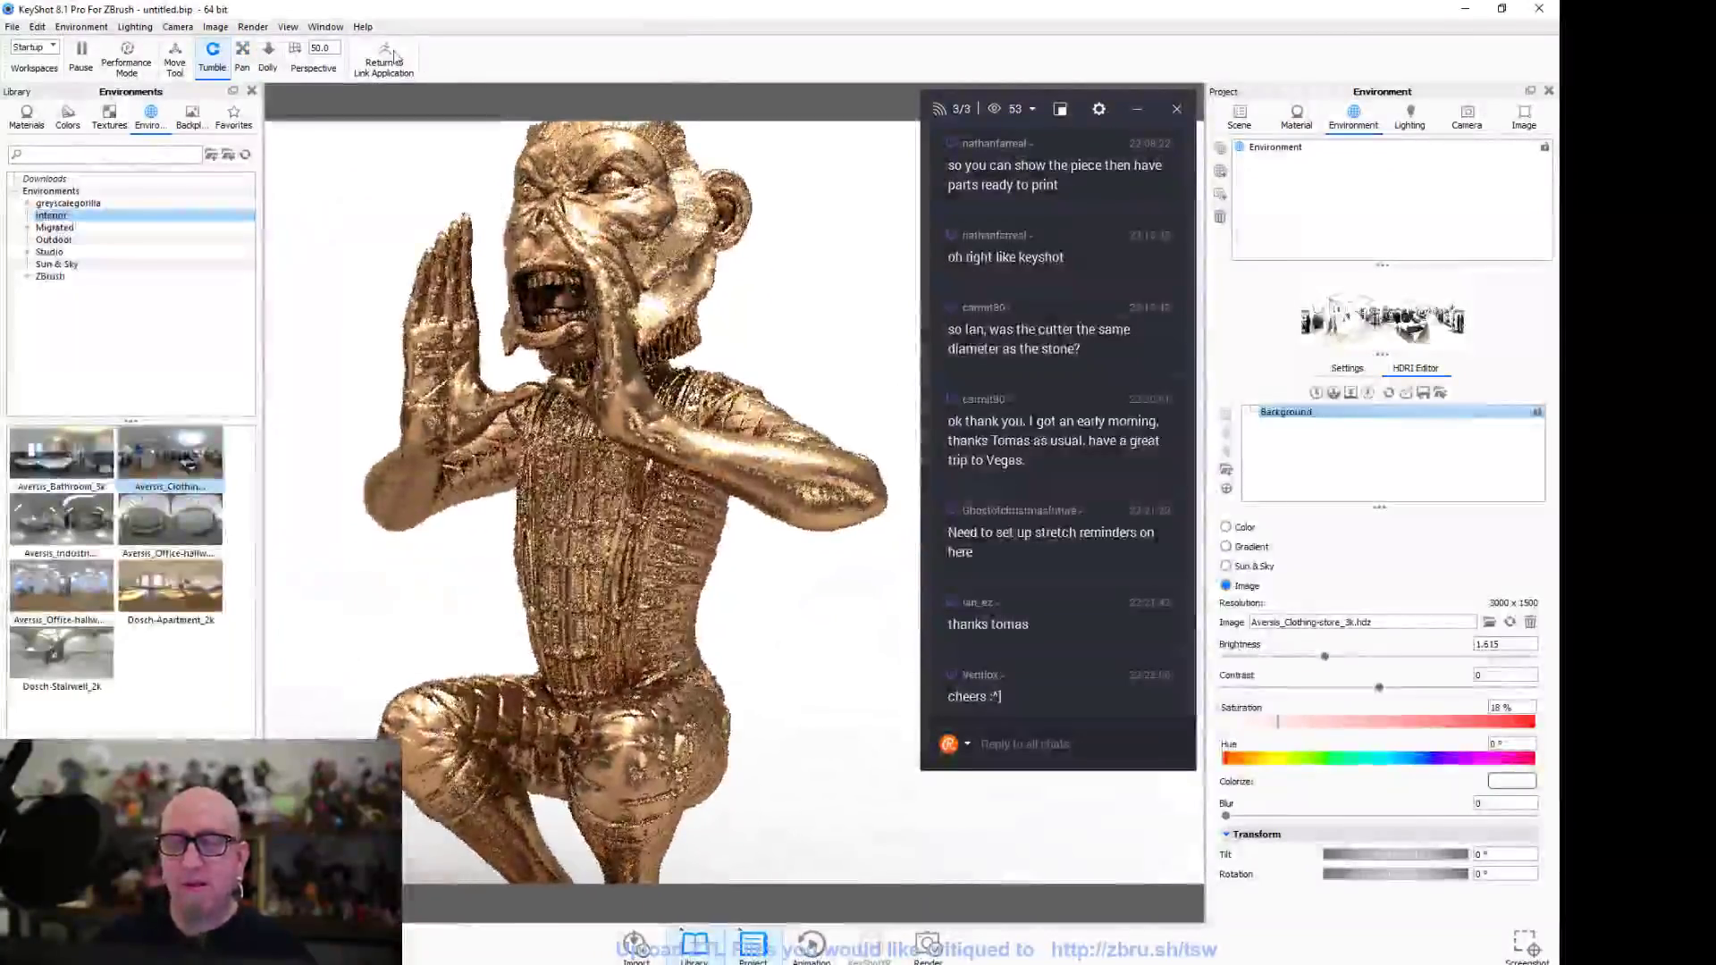
pyautogui.moveTo(362, 136); pyautogui.dragTo(445, 218)
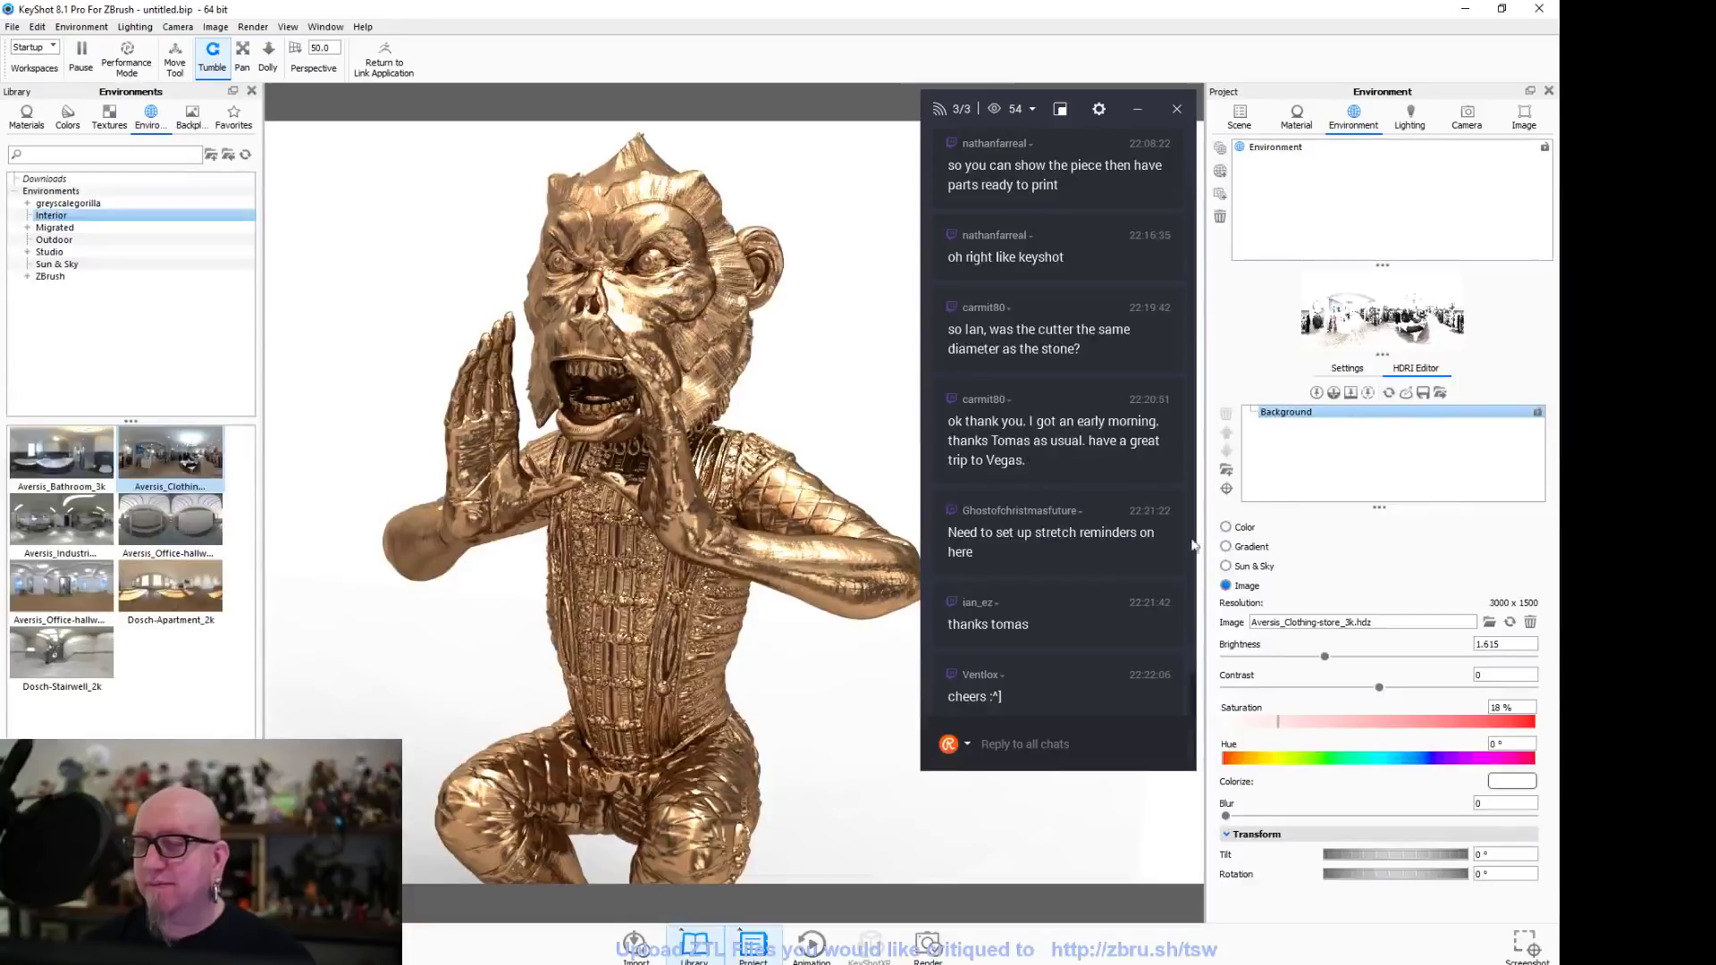
pyautogui.click(242, 55)
pyautogui.moveTo(268, 237); pyautogui.dragTo(332, 350)
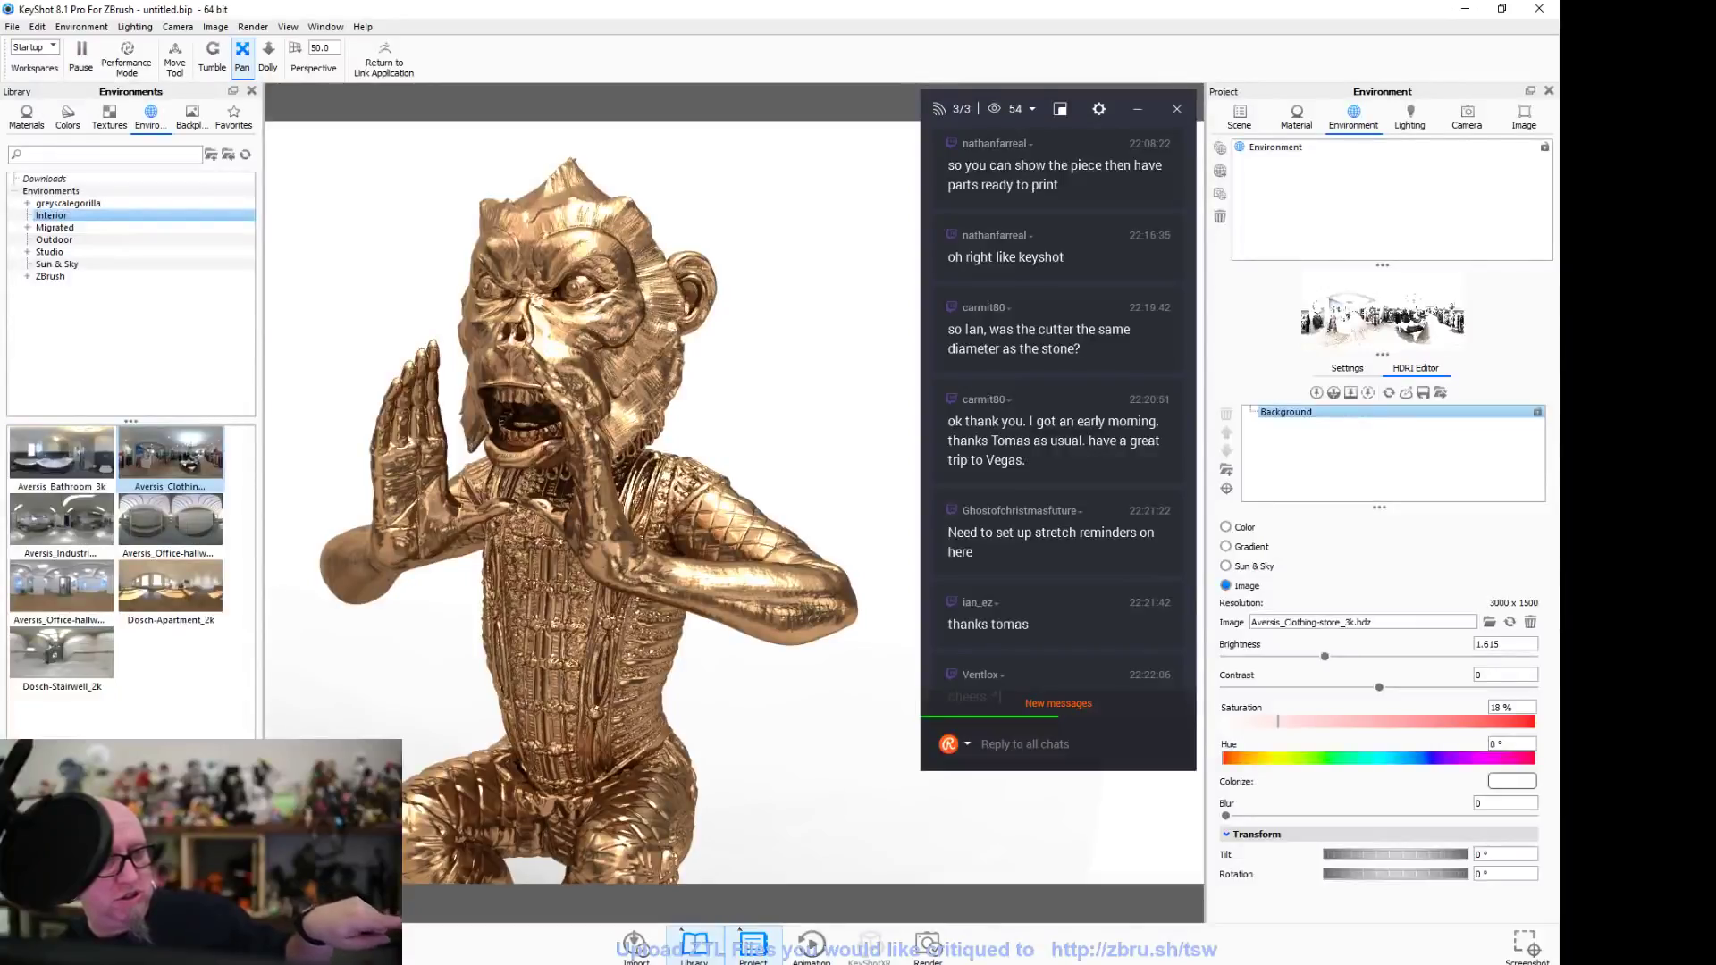
# Minimize KeyShot to return to the monkey in ZBrush and show the newest chat messages
pyautogui.click(1464, 8)
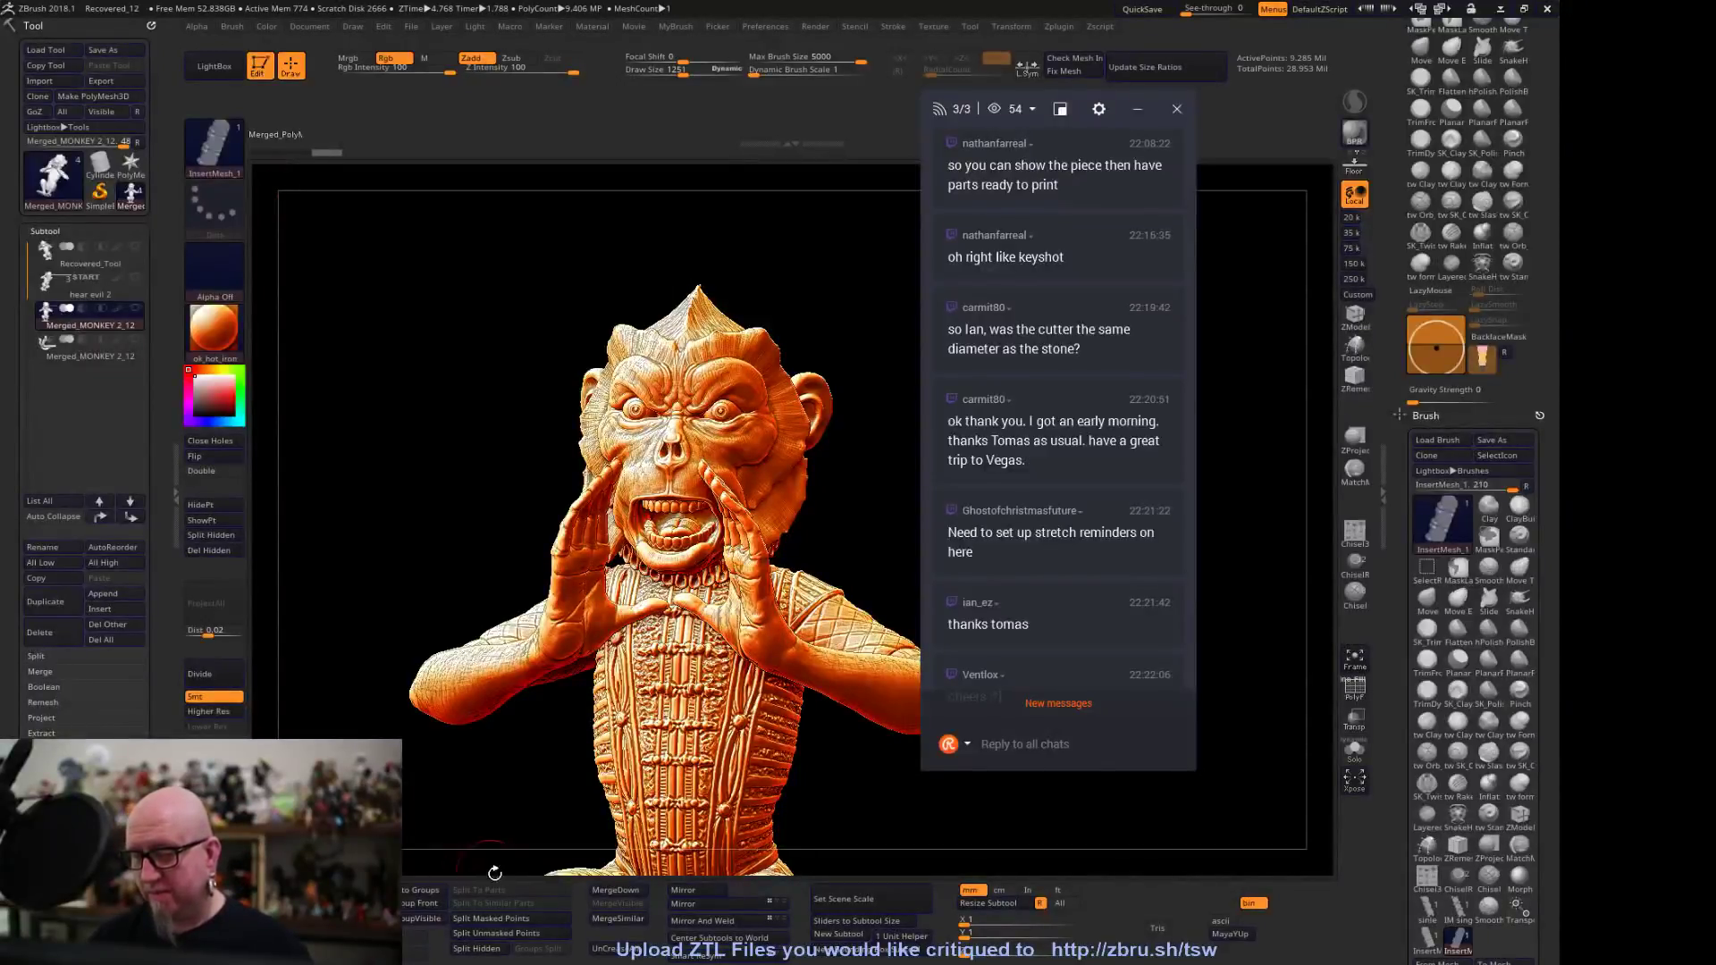
pyautogui.click(1058, 705)
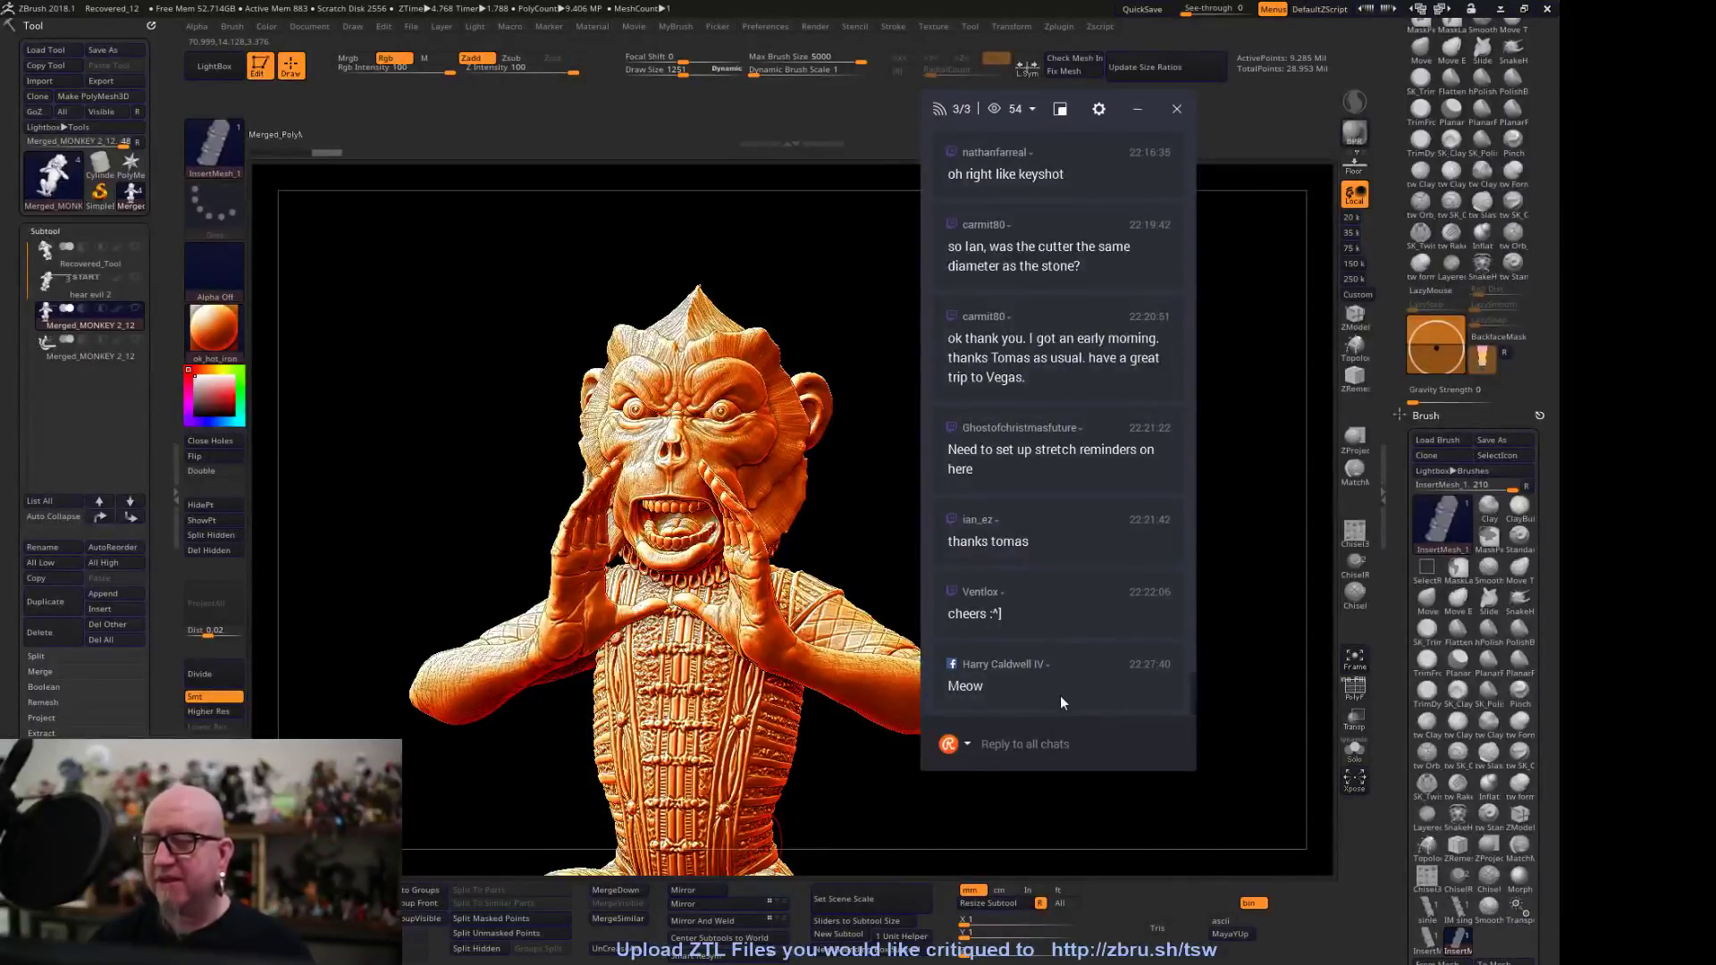